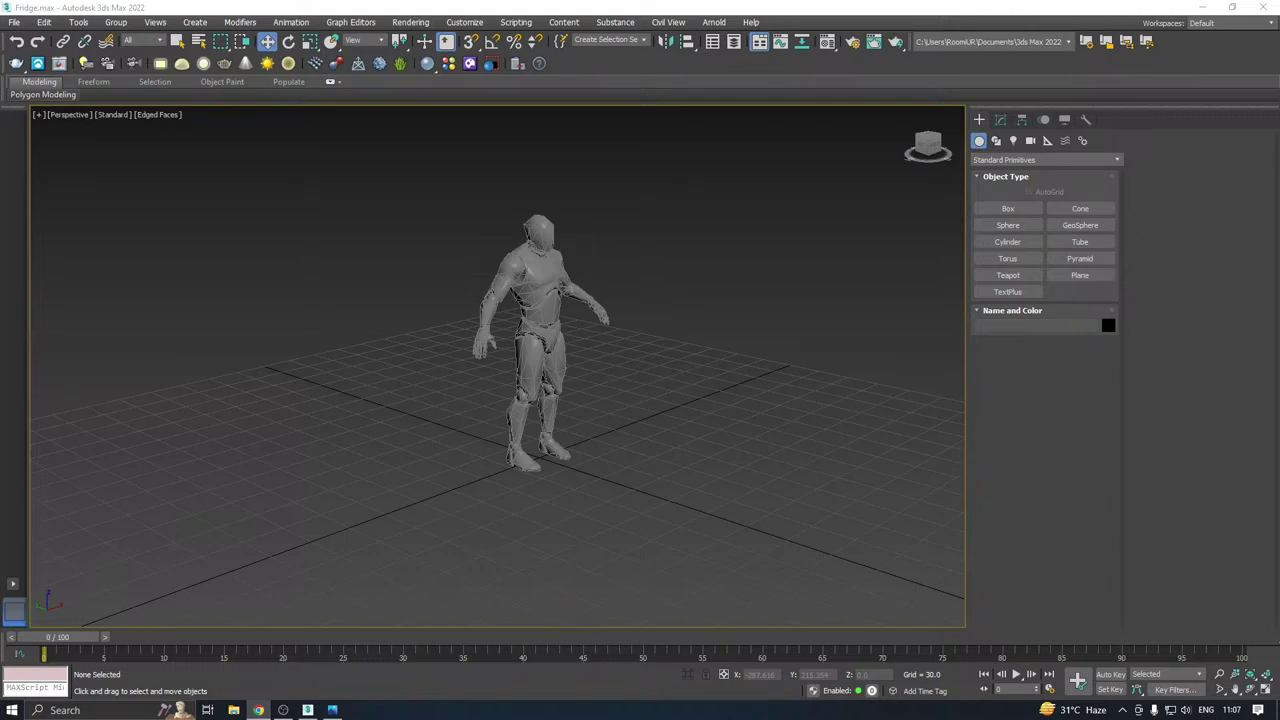
# Switch to the image viewer, enlarge the fridge reference picture, examine its upper part closely and move the window off the modelling screen.
pyautogui.click(332, 710)
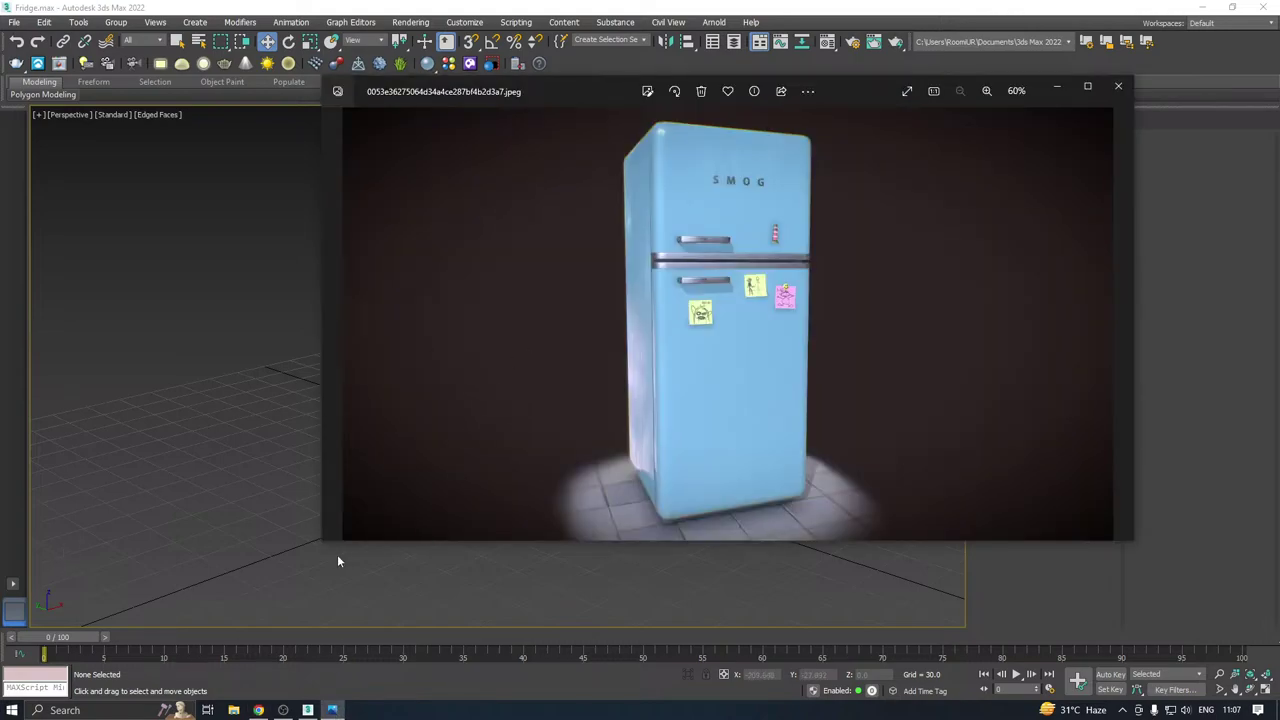
pyautogui.moveTo(323, 545); pyautogui.dragTo(179, 704)
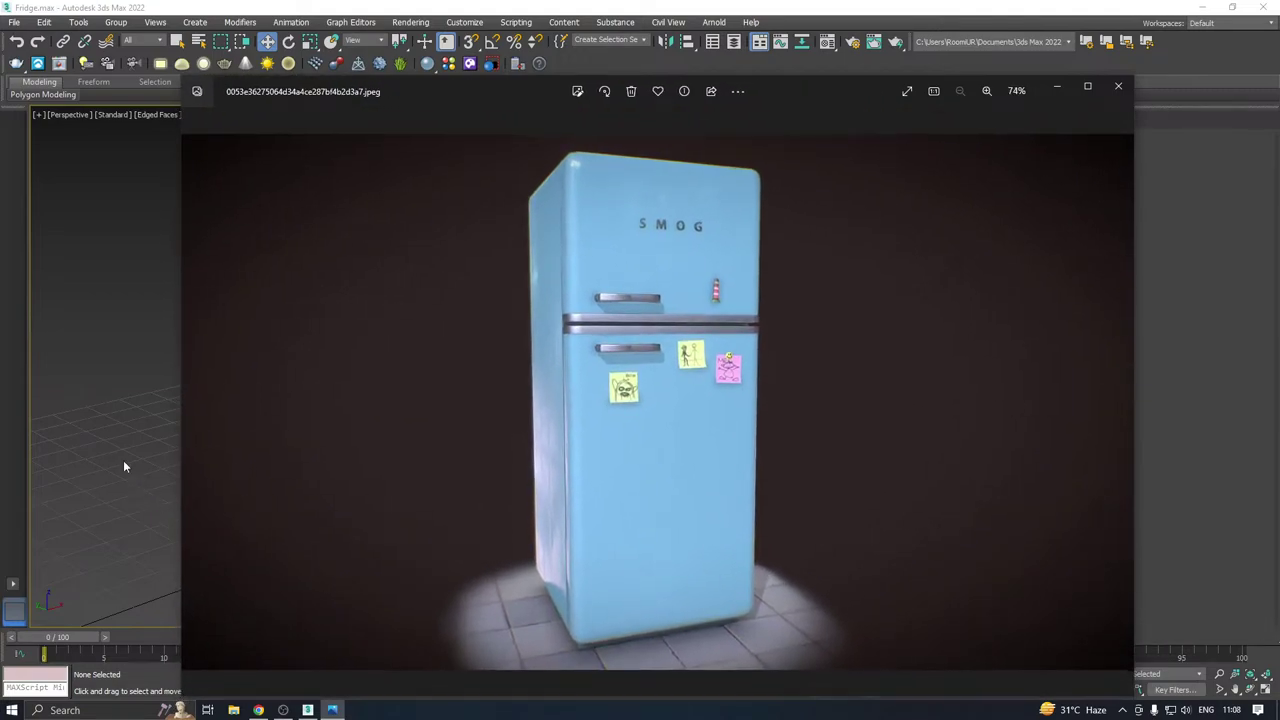
pyautogui.scroll(2, 686, 290)
pyautogui.scroll(2, 509, 237)
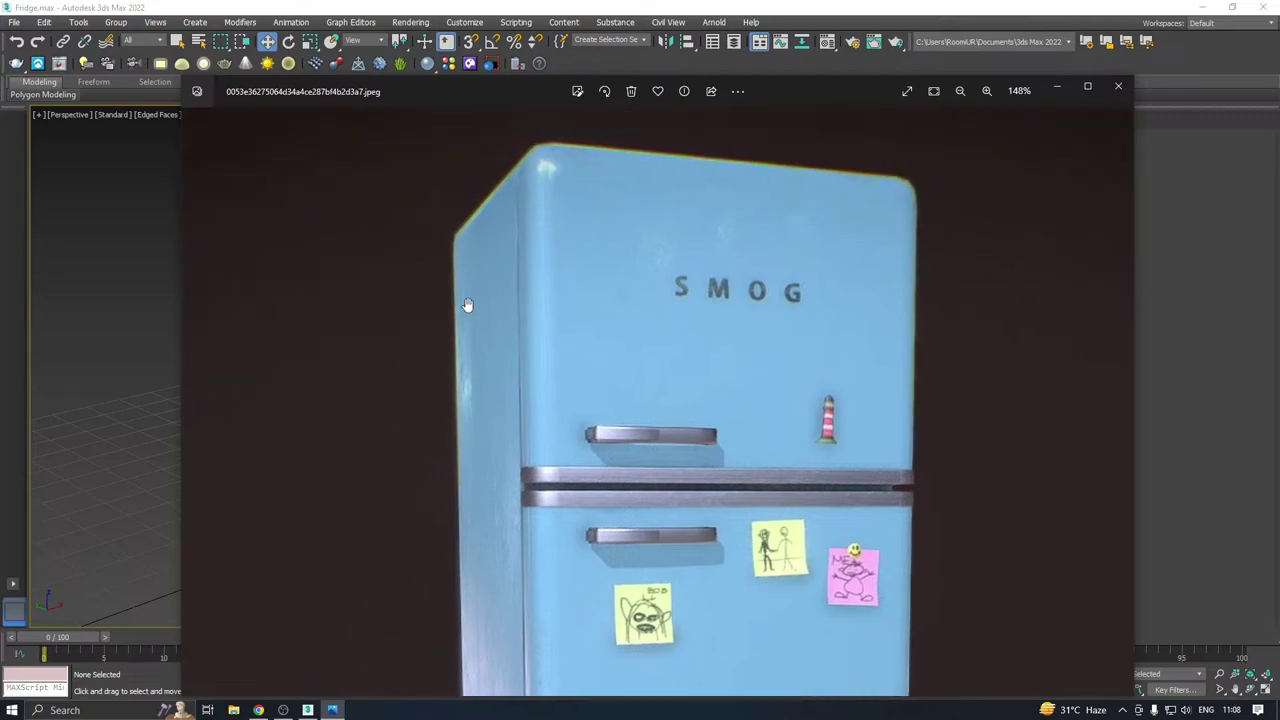
pyautogui.scroll(-3, 575, 222)
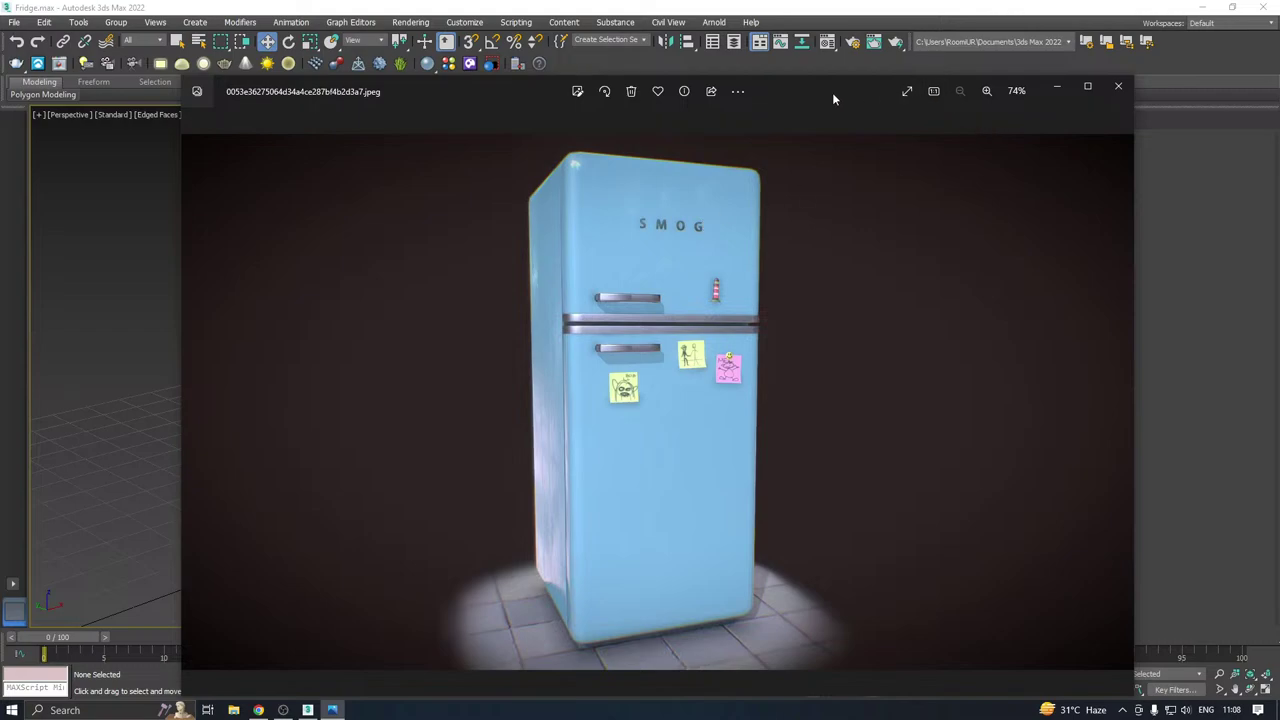
pyautogui.moveTo(833, 99); pyautogui.dragTo(0, 140)
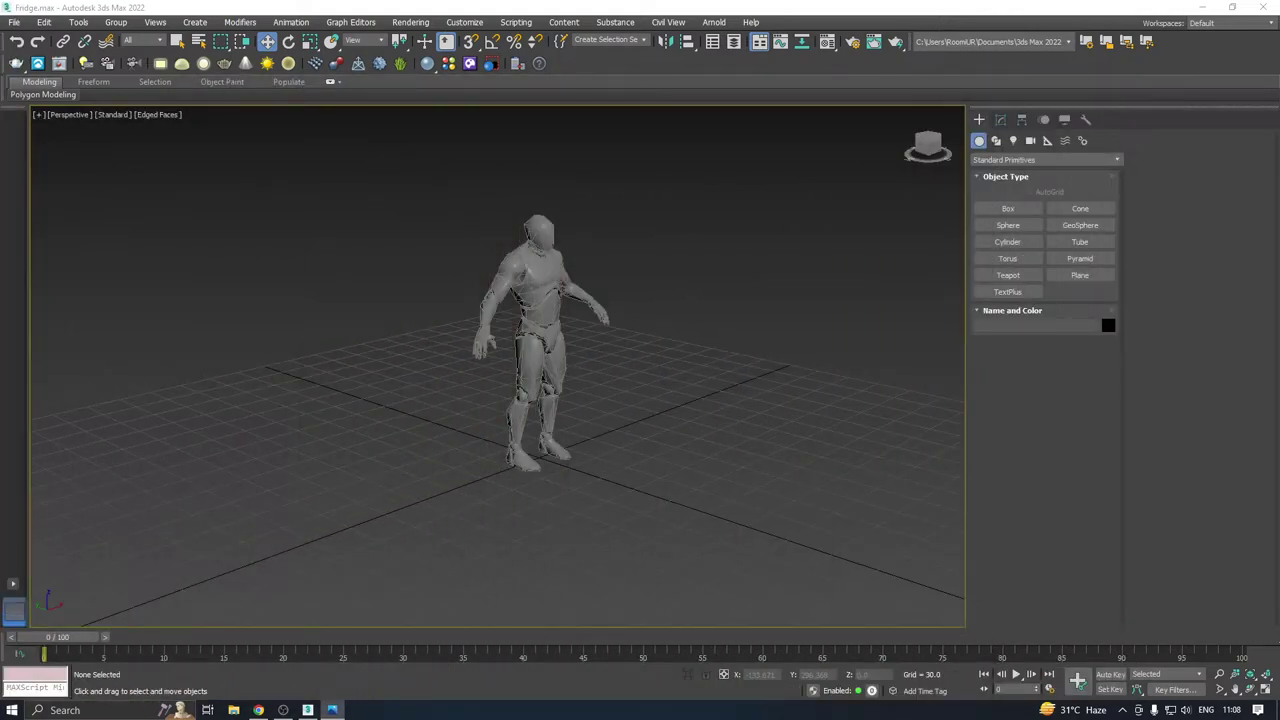
# Create a box primitive around the mannequin, about 161 long, 189 wide and taller than the figure.
pyautogui.click(258, 710)
pyautogui.moveTo(593, 521); pyautogui.dragTo(588, 480, button='middle')
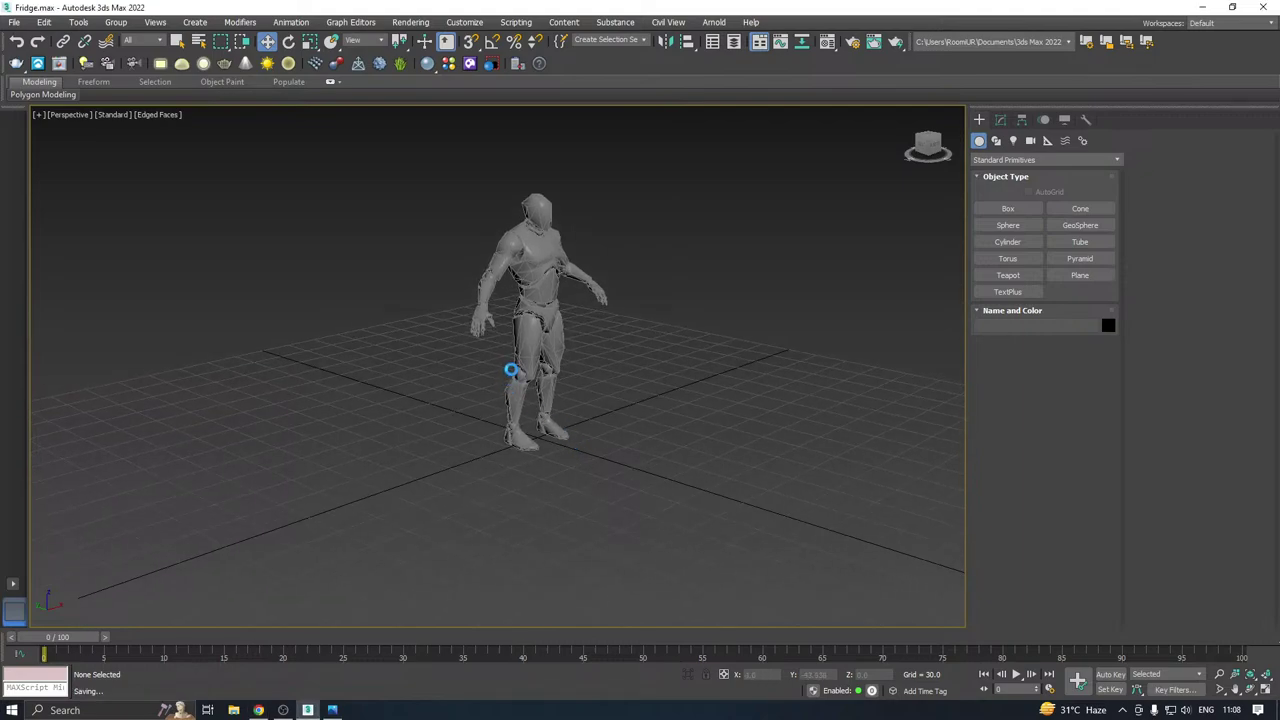
pyautogui.moveTo(511, 371); pyautogui.dragTo(508, 418, button='middle')
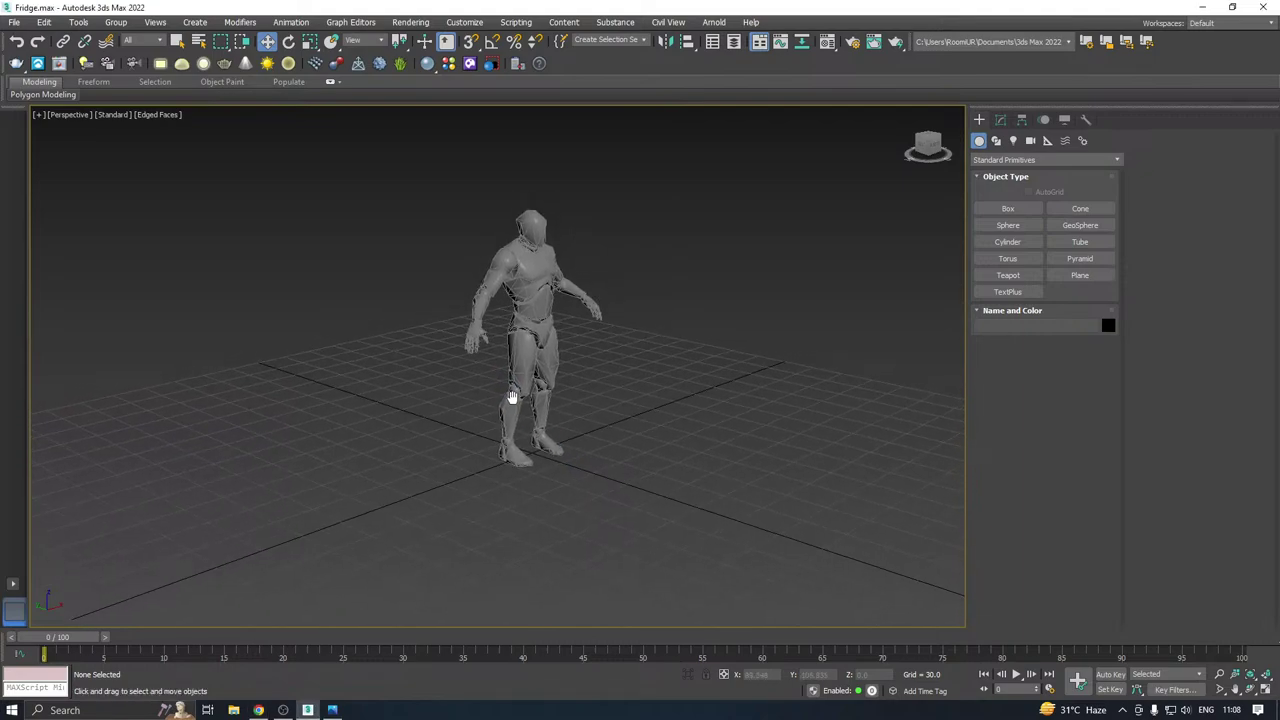
pyautogui.click(1038, 209)
pyautogui.keyDown('alt'); pyautogui.moveTo(826, 266); pyautogui.dragTo(547, 413, button='middle'); pyautogui.keyUp('alt')
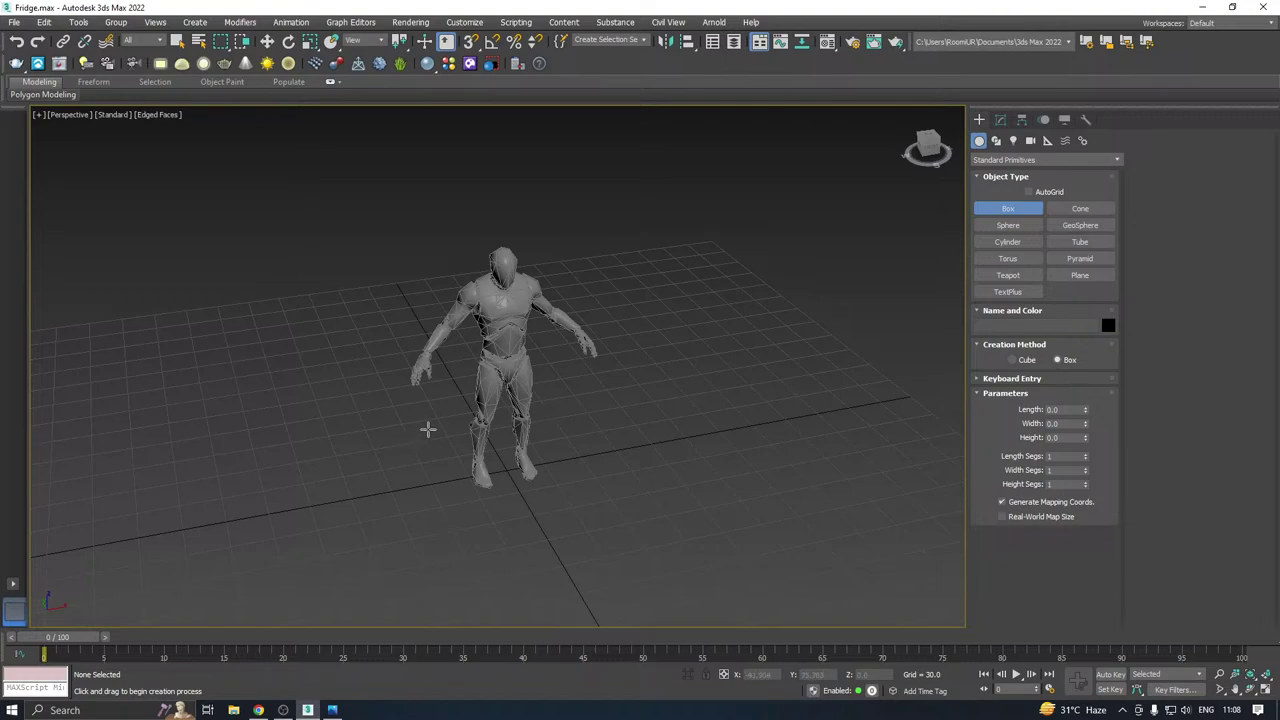
pyautogui.click(282, 710)
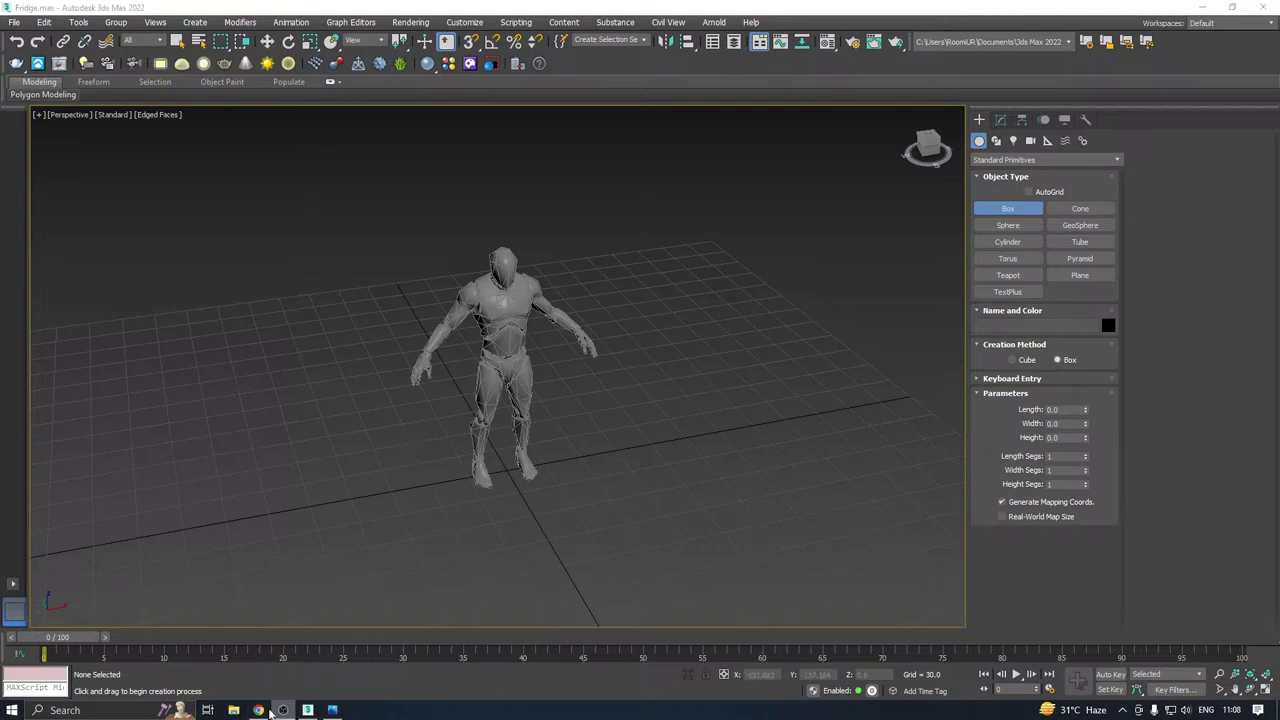
pyautogui.keyDown('alt'); pyautogui.moveTo(651, 394); pyautogui.dragTo(672, 395, button='middle'); pyautogui.keyUp('alt')
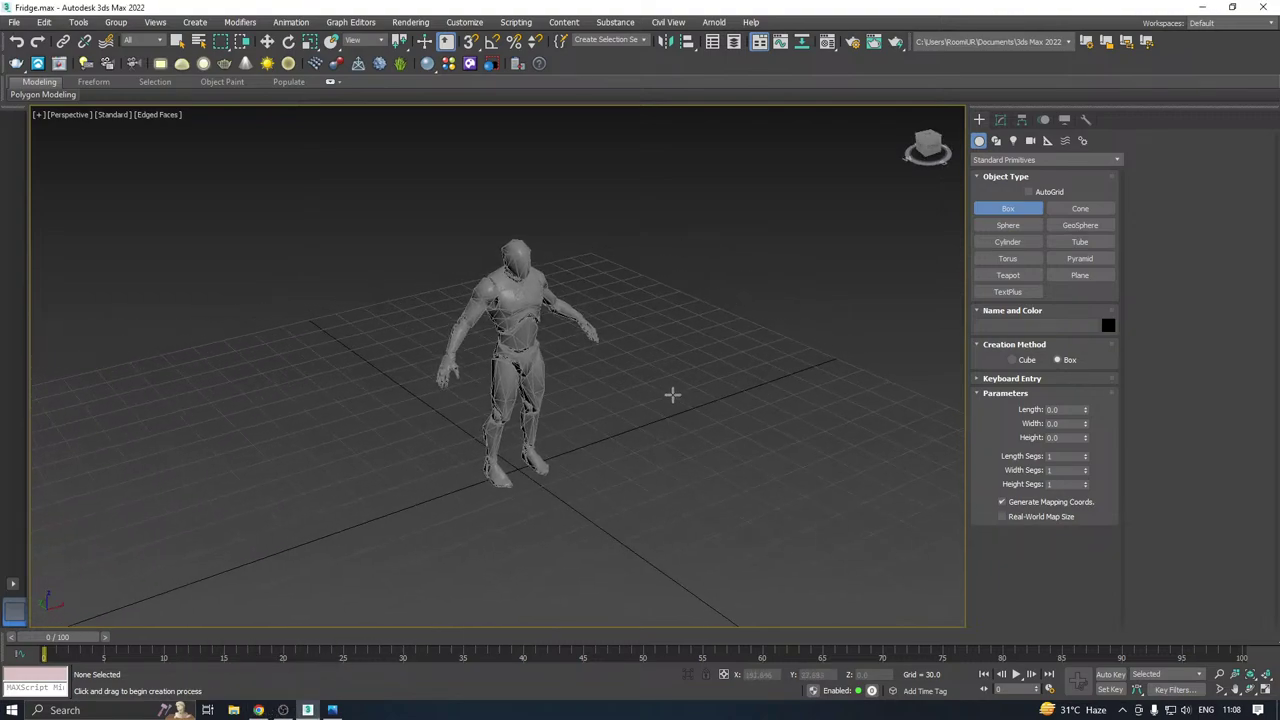
pyautogui.moveTo(416, 458); pyautogui.dragTo(743, 475)
pyautogui.click(609, 114)
pyautogui.rightClick(609, 117)
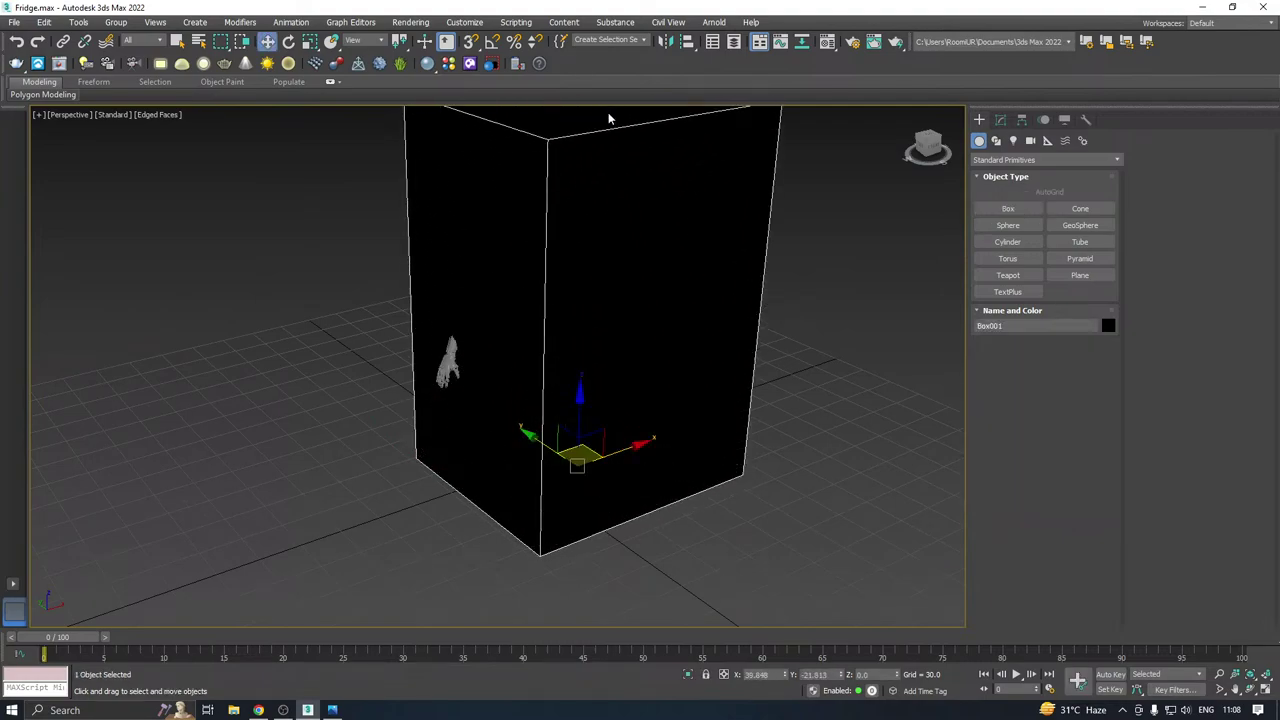
# Assign the unused light-grey material 19 - Default to the box.
pyautogui.moveTo(634, 212); pyautogui.dragTo(591, 294, button='middle')
pyautogui.press('m')
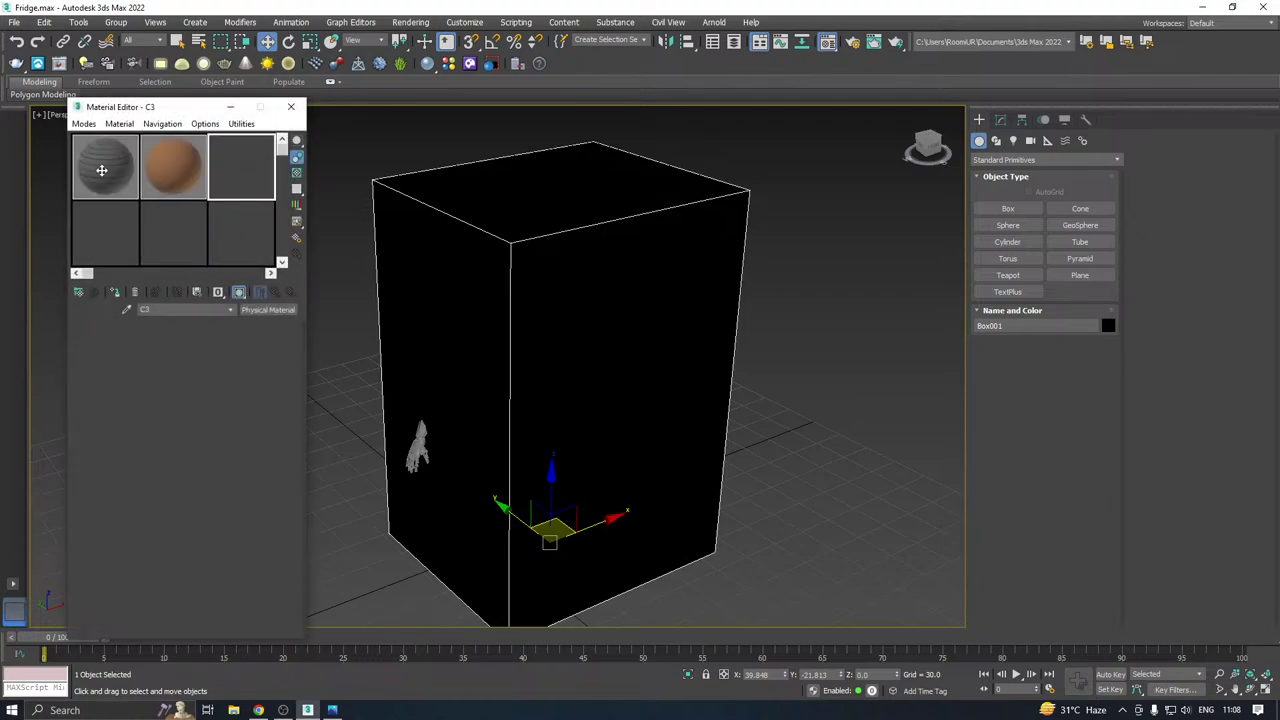
pyautogui.click(116, 250)
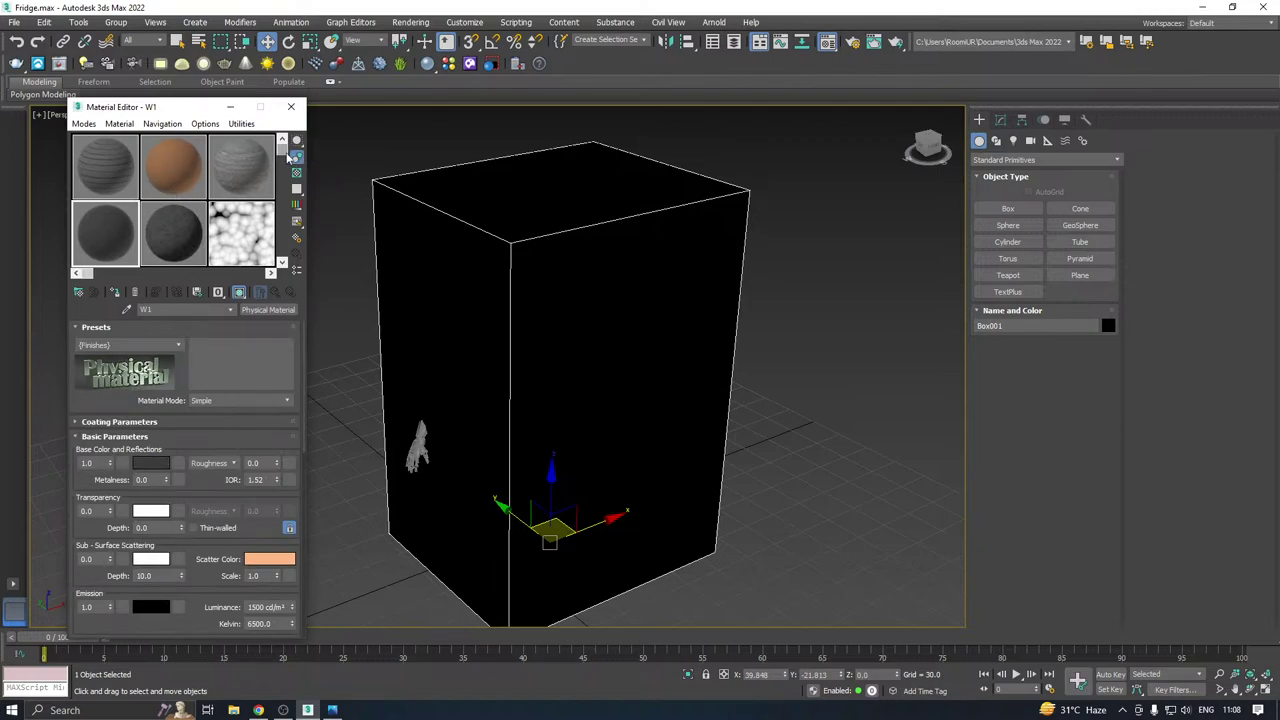
pyautogui.moveTo(285, 155); pyautogui.dragTo(277, 236)
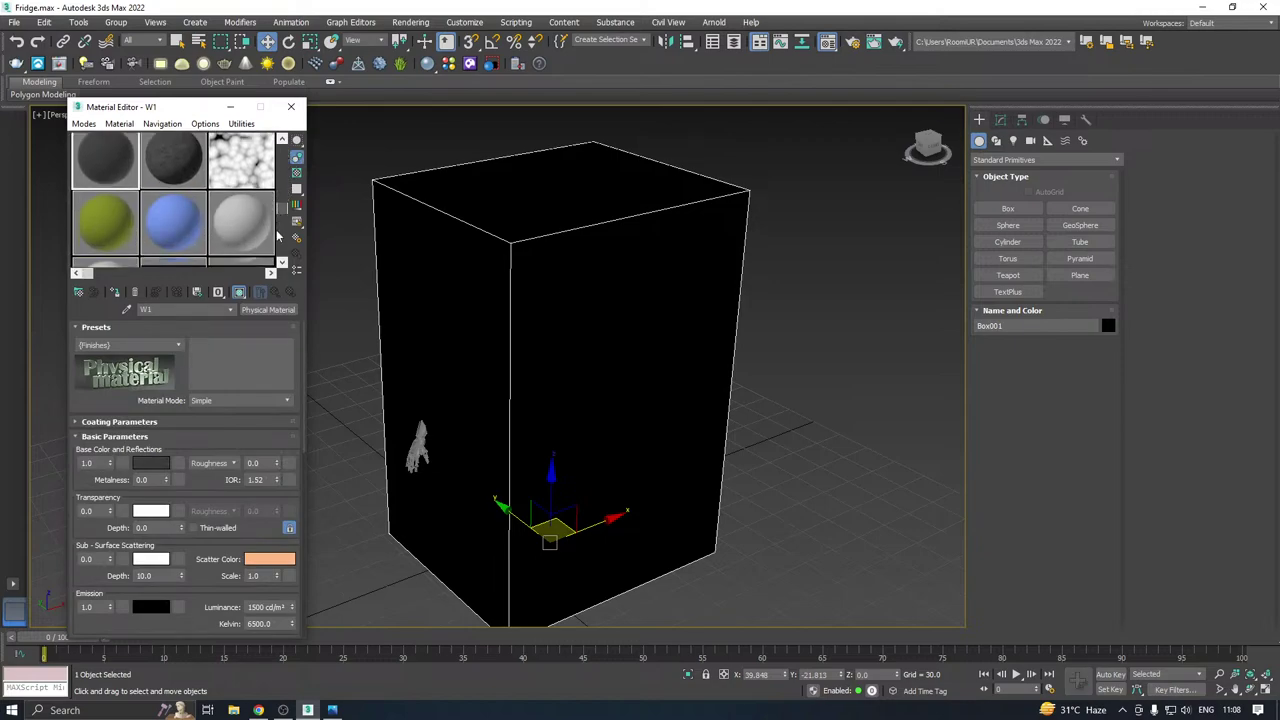
pyautogui.click(99, 253)
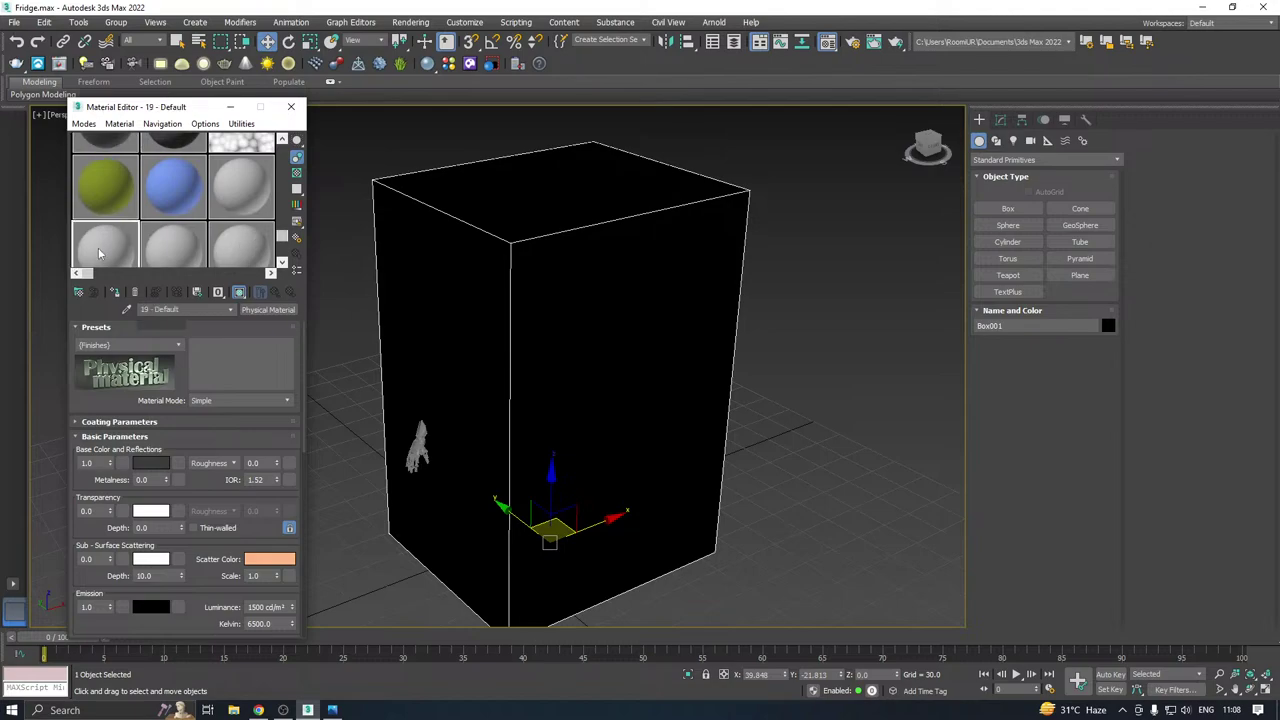
pyautogui.click(113, 291)
pyautogui.press('m')
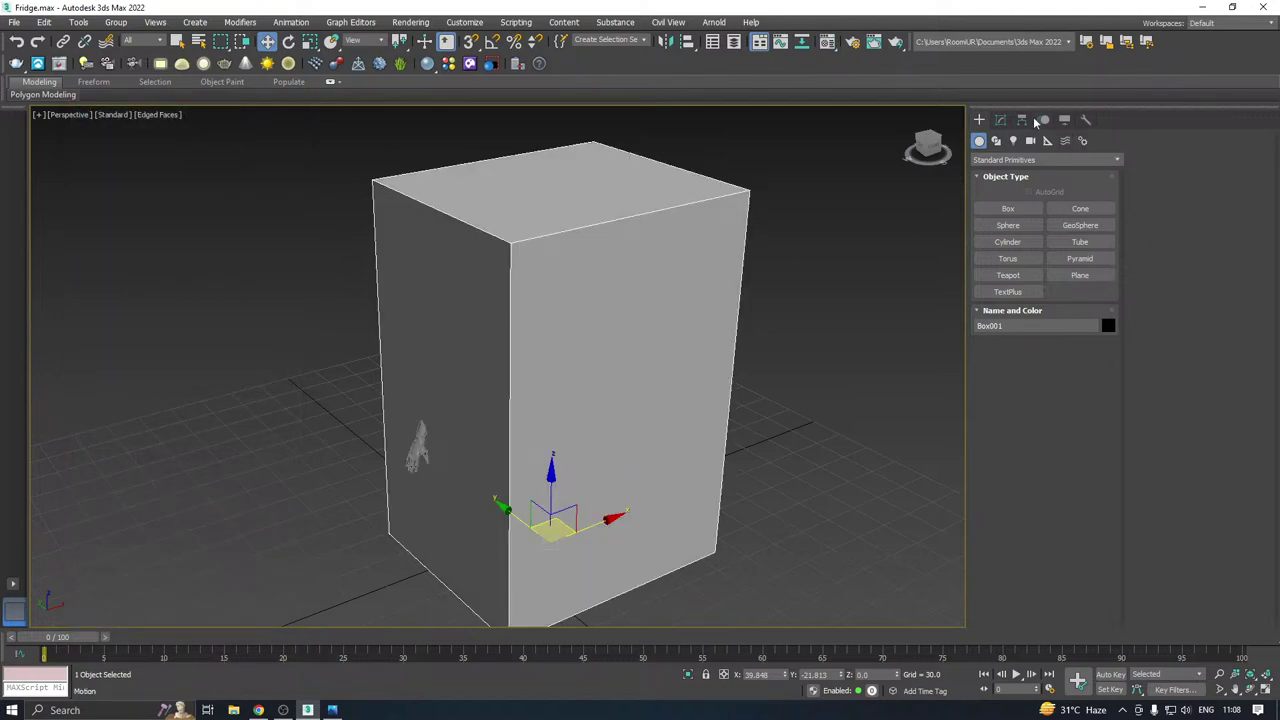
# Set the box's height to about 430 and move it behind the mannequin to about Y 76.
pyautogui.click(1000, 121)
pyautogui.moveTo(1085, 345); pyautogui.dragTo(1079, 300)
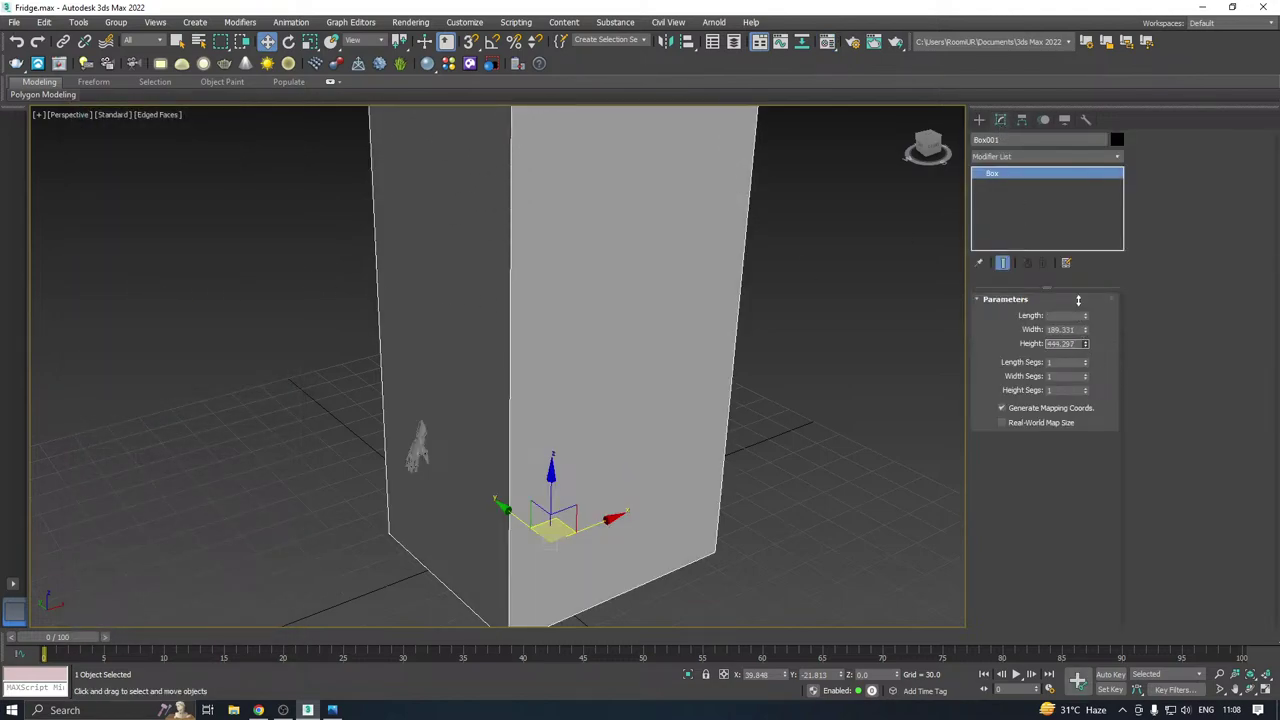
pyautogui.moveTo(513, 519); pyautogui.dragTo(440, 455)
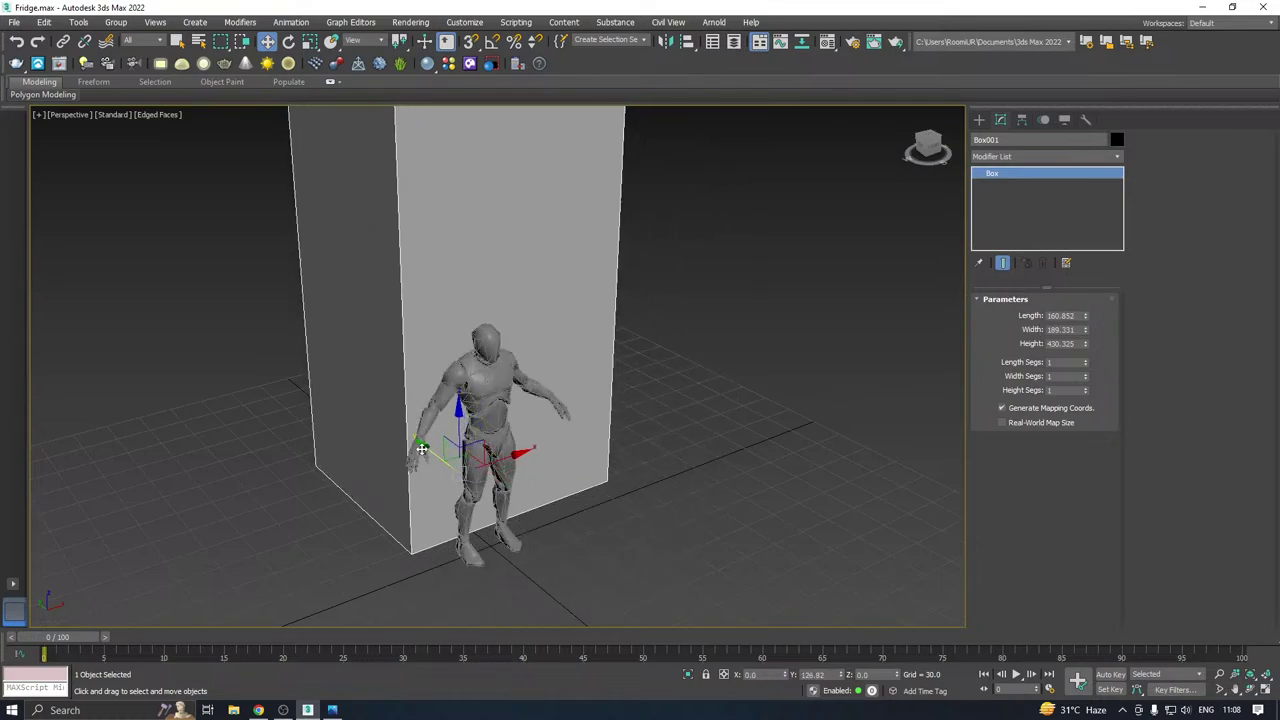
pyautogui.scroll(-4, 505, 450)
pyautogui.keyDown('alt'); pyautogui.moveTo(505, 450); pyautogui.dragTo(508, 466, button='middle'); pyautogui.keyUp('alt')
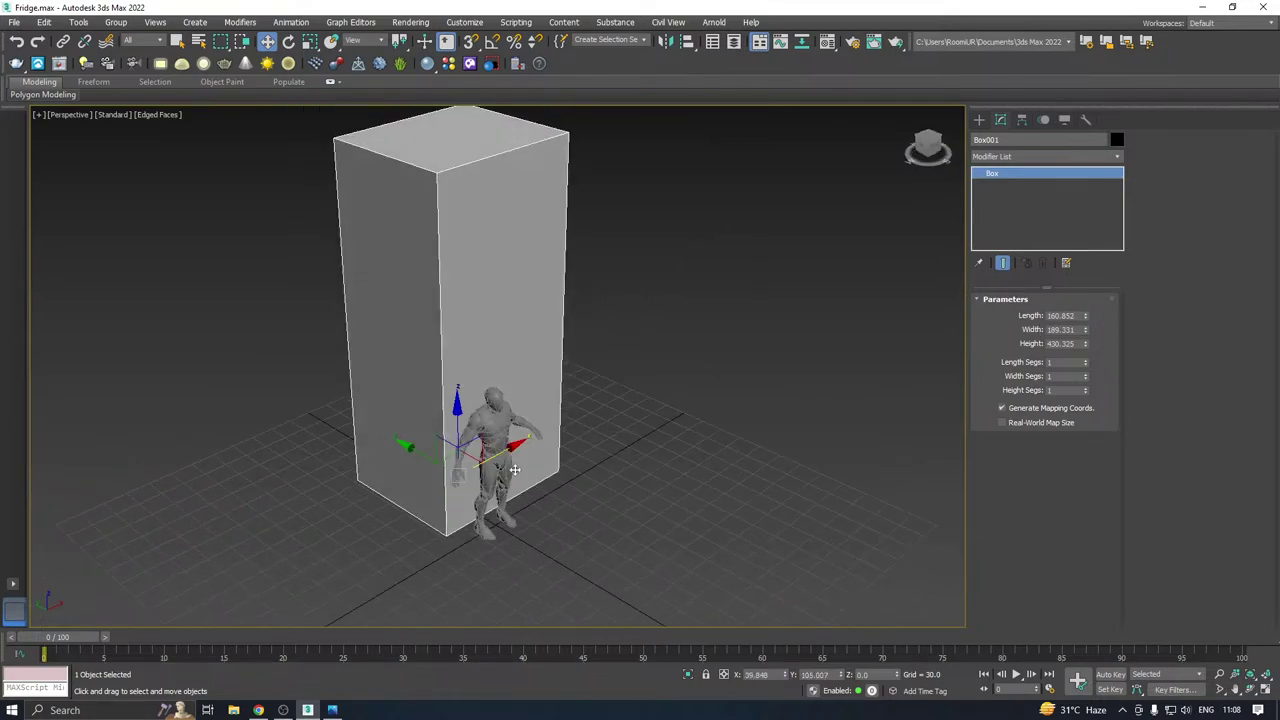
pyautogui.moveTo(428, 459); pyautogui.dragTo(454, 470)
pyautogui.keyDown('alt'); pyautogui.moveTo(460, 467); pyautogui.dragTo(455, 462, button='middle'); pyautogui.keyUp('alt')
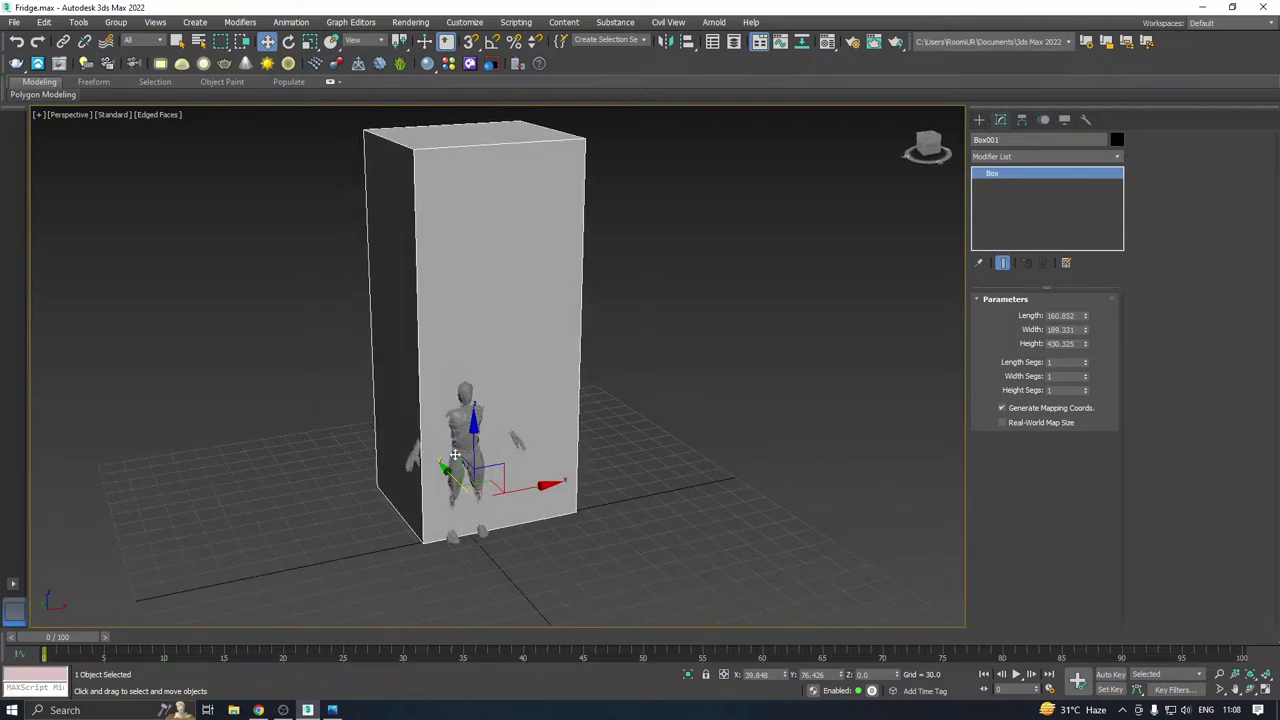
# Scale the box down uniformly to bring it closer to the mannequin's size.
pyautogui.press('r')
pyautogui.moveTo(469, 494)
pyautogui.mouseDown()
pyautogui.moveTo(465, 529)
pyautogui.moveTo(470, 496)
pyautogui.mouseUp()
pyautogui.scroll(2, 468, 498)
pyautogui.scroll(3, 513, 413)
pyautogui.press('w')
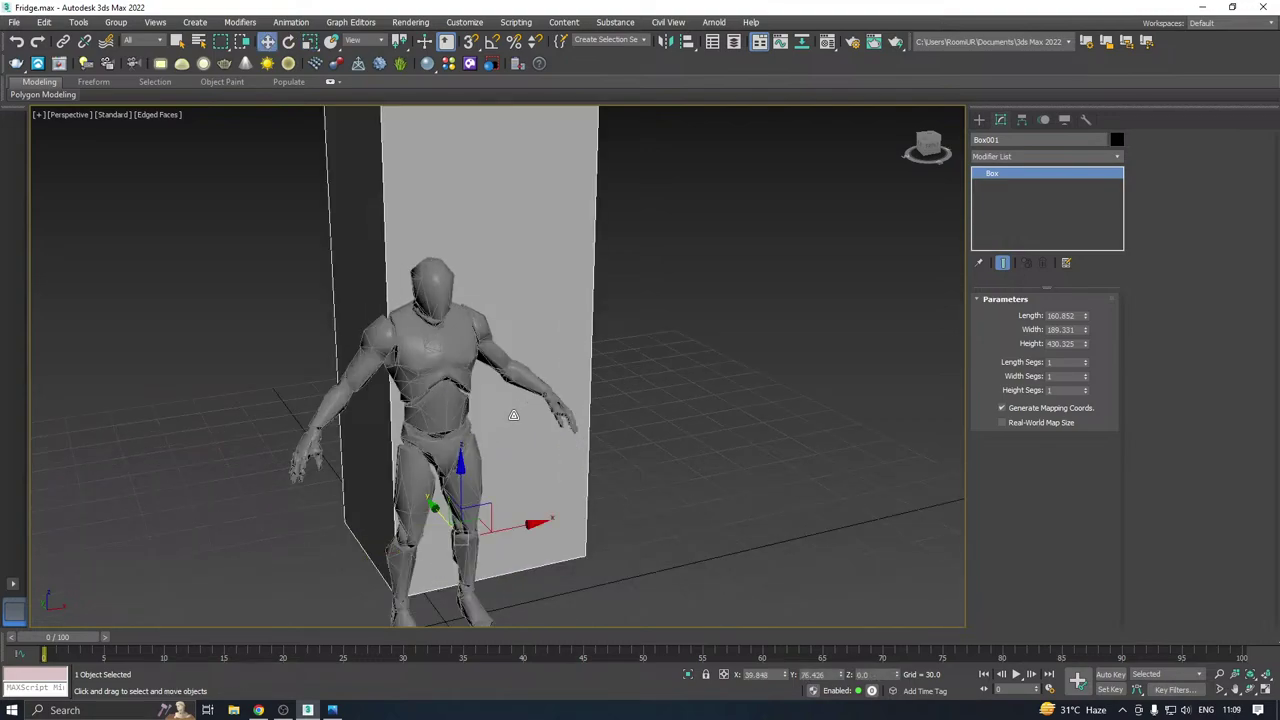
# Increase the box's height to about 499 so it stands well above the mannequin.
pyautogui.scroll(-4, 515, 440)
pyautogui.scroll(1, 523, 489)
pyautogui.keyDown('alt'); pyautogui.moveTo(523, 489); pyautogui.dragTo(499, 436, button='middle'); pyautogui.keyUp('alt')
pyautogui.rightClick(504, 417)
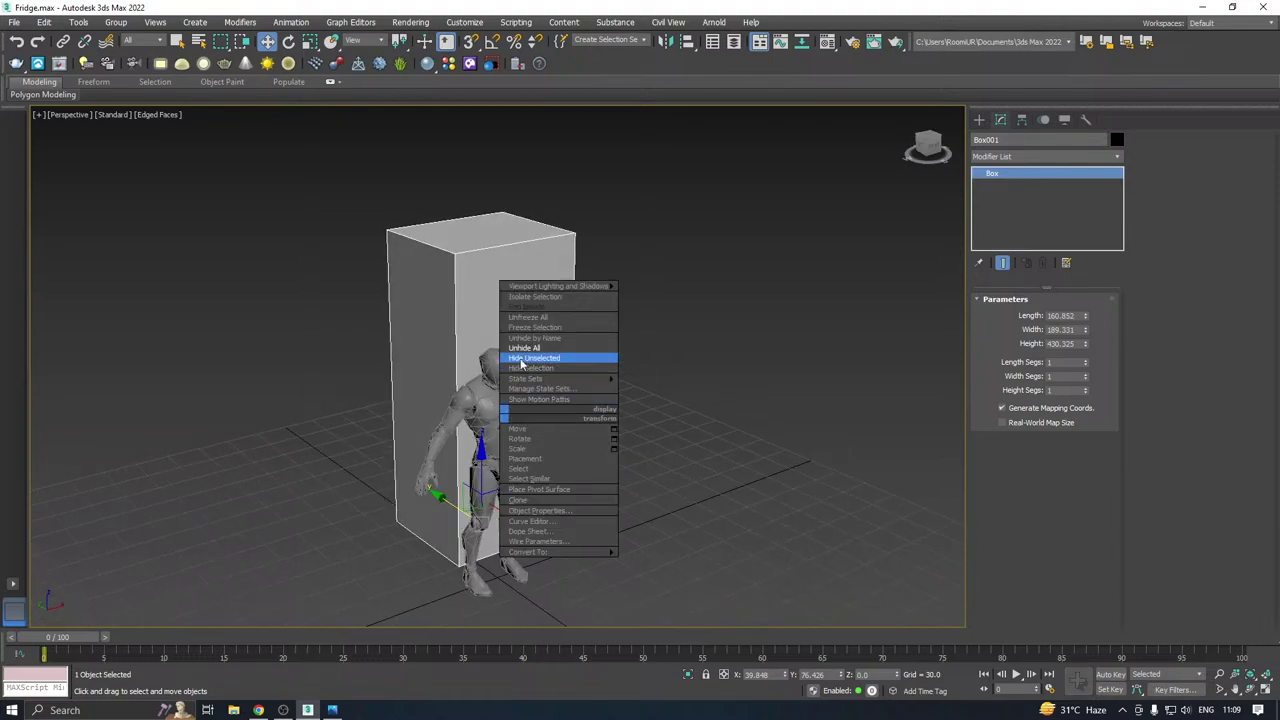
pyautogui.click(473, 339)
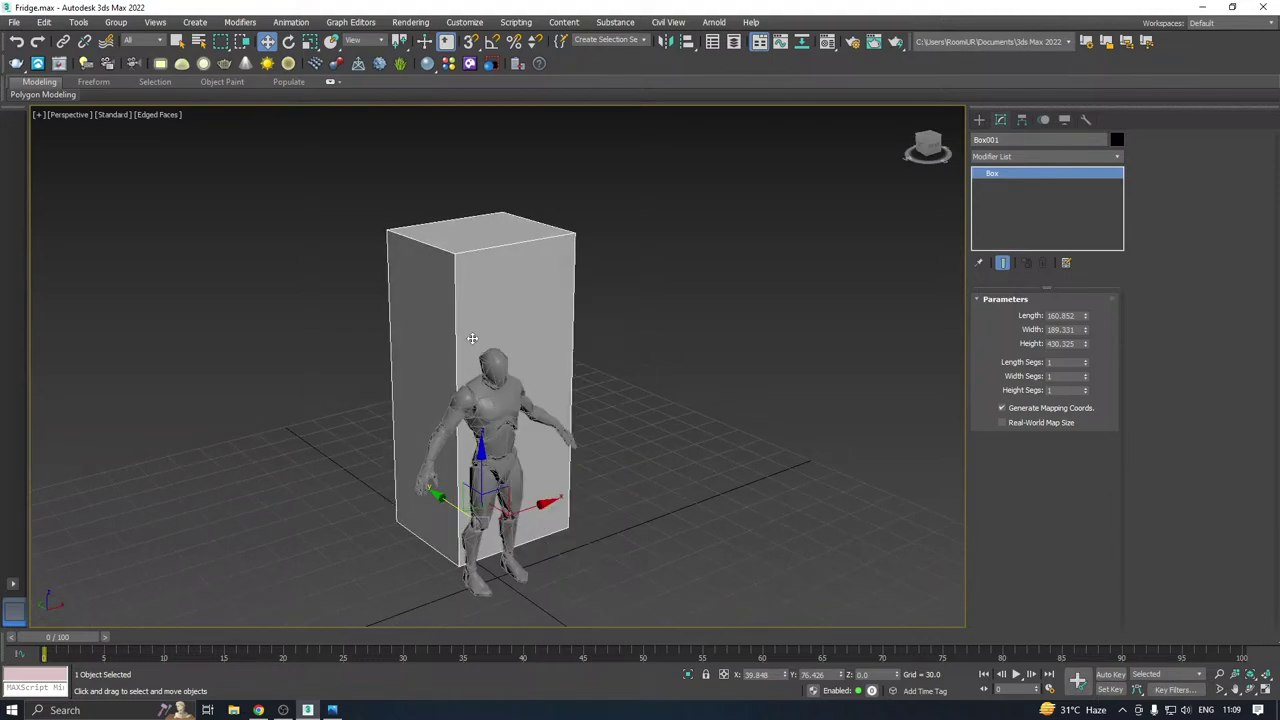
pyautogui.keyDown('alt'); pyautogui.moveTo(472, 339); pyautogui.dragTo(748, 345, button='middle'); pyautogui.keyUp('alt')
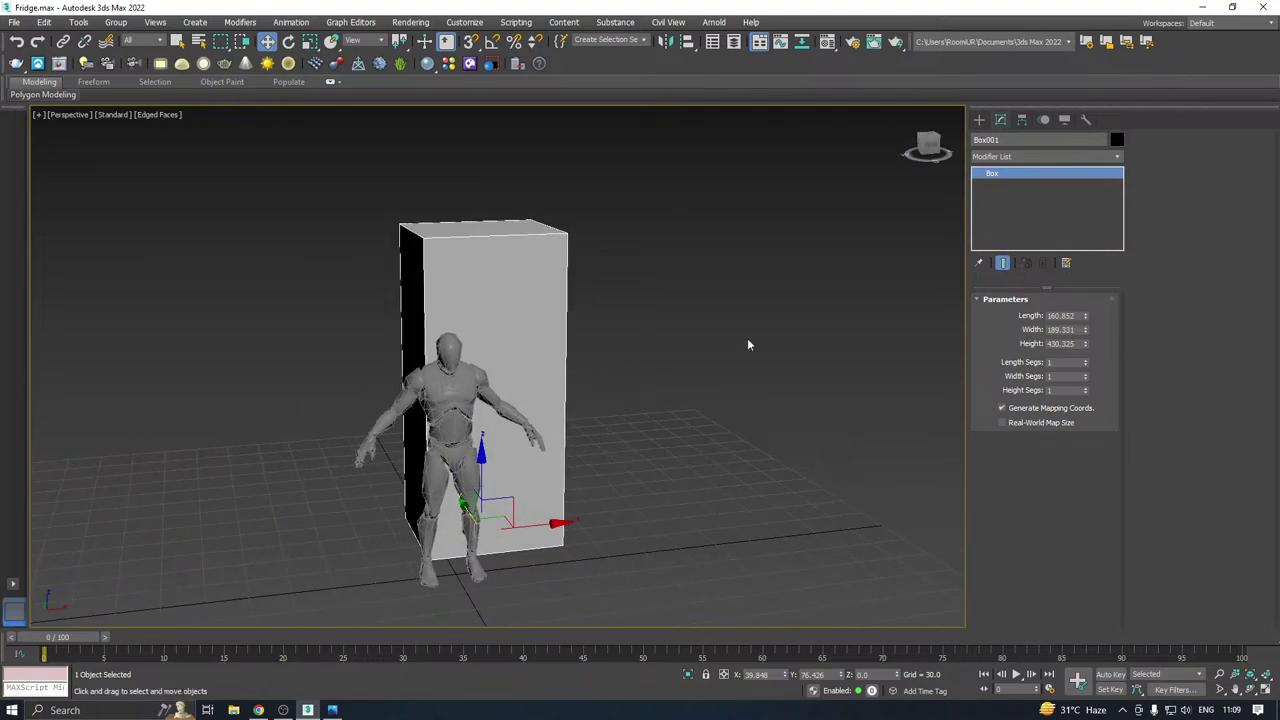
pyautogui.moveTo(1085, 345); pyautogui.dragTo(1077, 331)
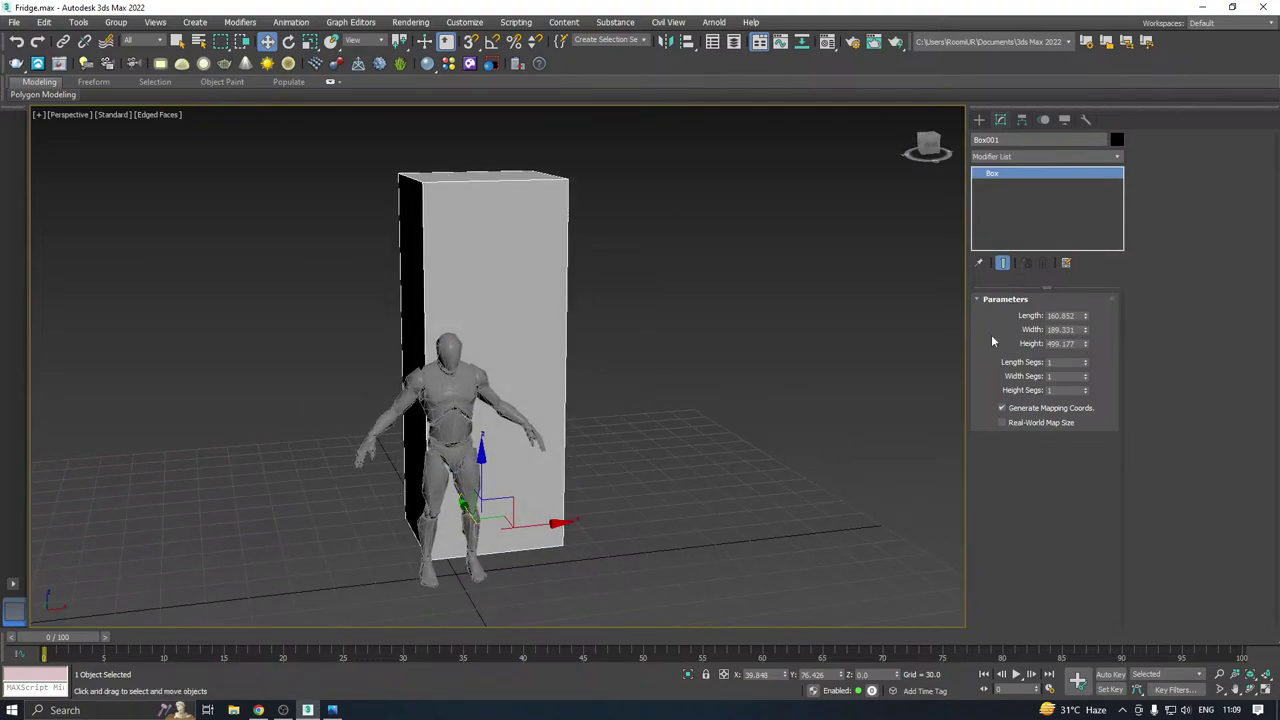
pyautogui.keyDown('alt'); pyautogui.moveTo(930, 350); pyautogui.dragTo(660, 385, button='middle'); pyautogui.keyUp('alt')
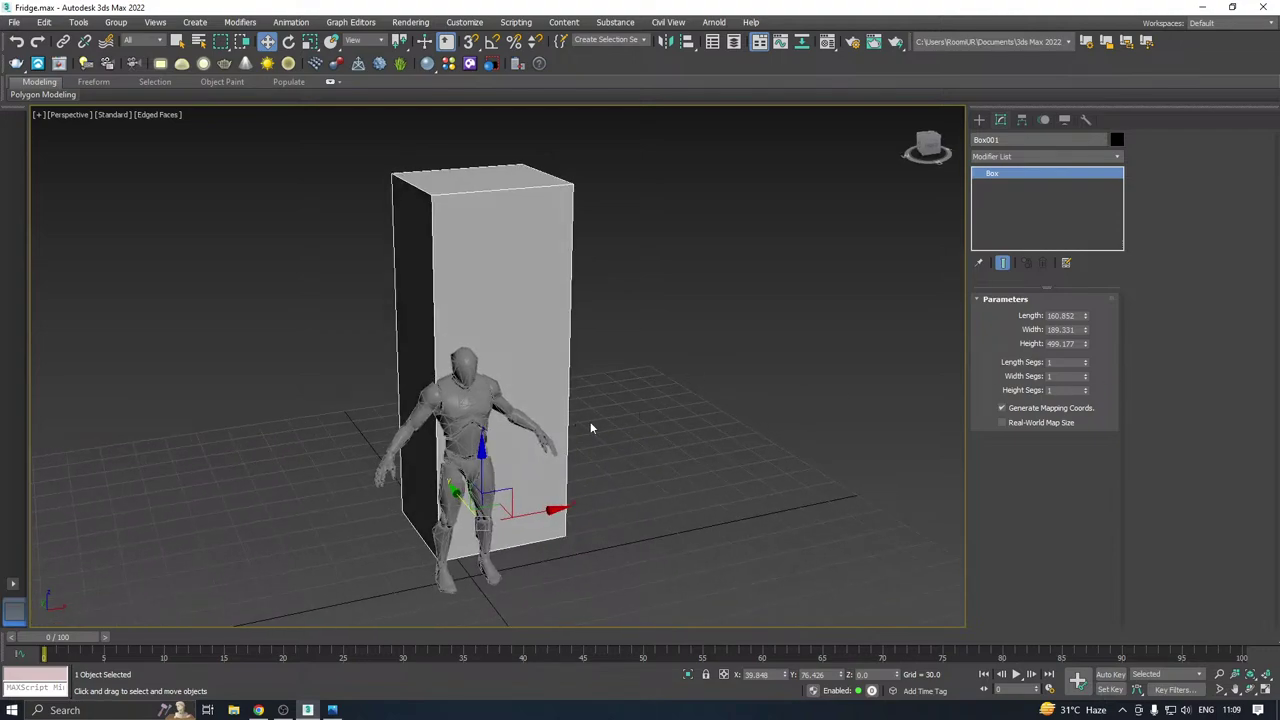
# Scale the taller box down uniformly a little more to match the mannequin's proportions.
pyautogui.moveTo(590, 428); pyautogui.dragTo(606, 451, button='middle')
pyautogui.press('r')
pyautogui.moveTo(489, 545); pyautogui.dragTo(495, 561)
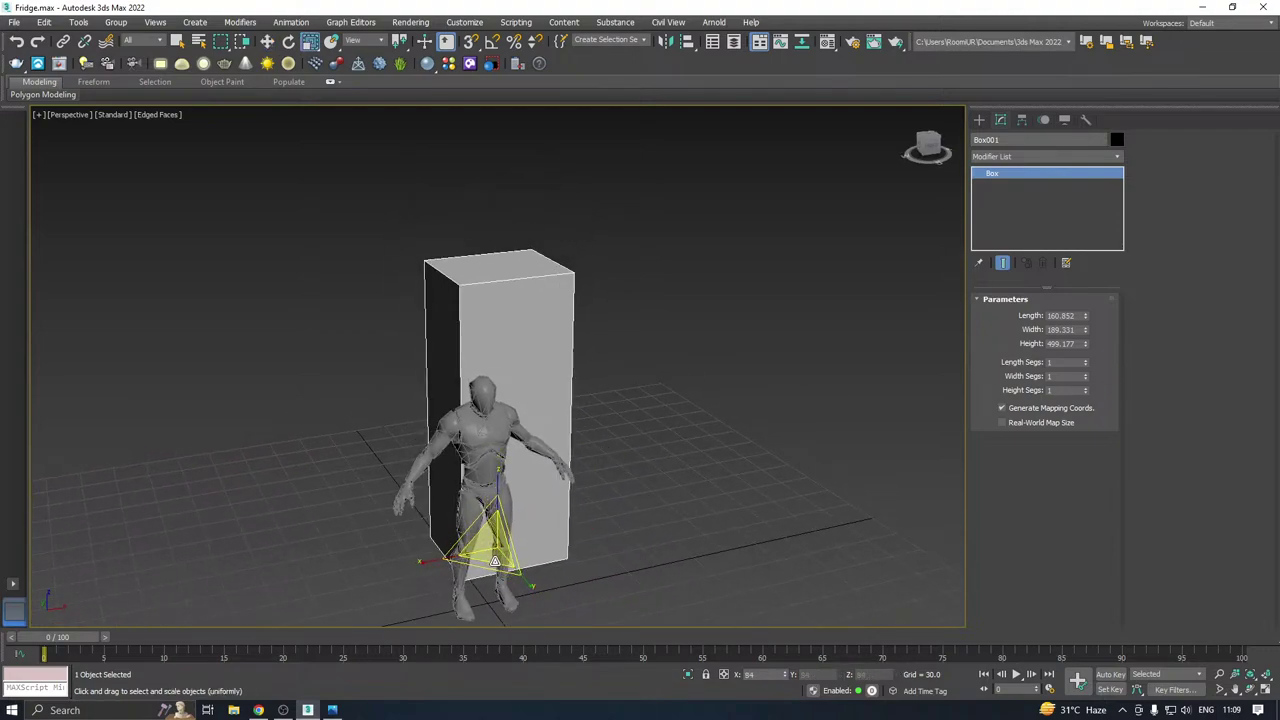
pyautogui.scroll(2, 495, 561)
pyautogui.press('w')
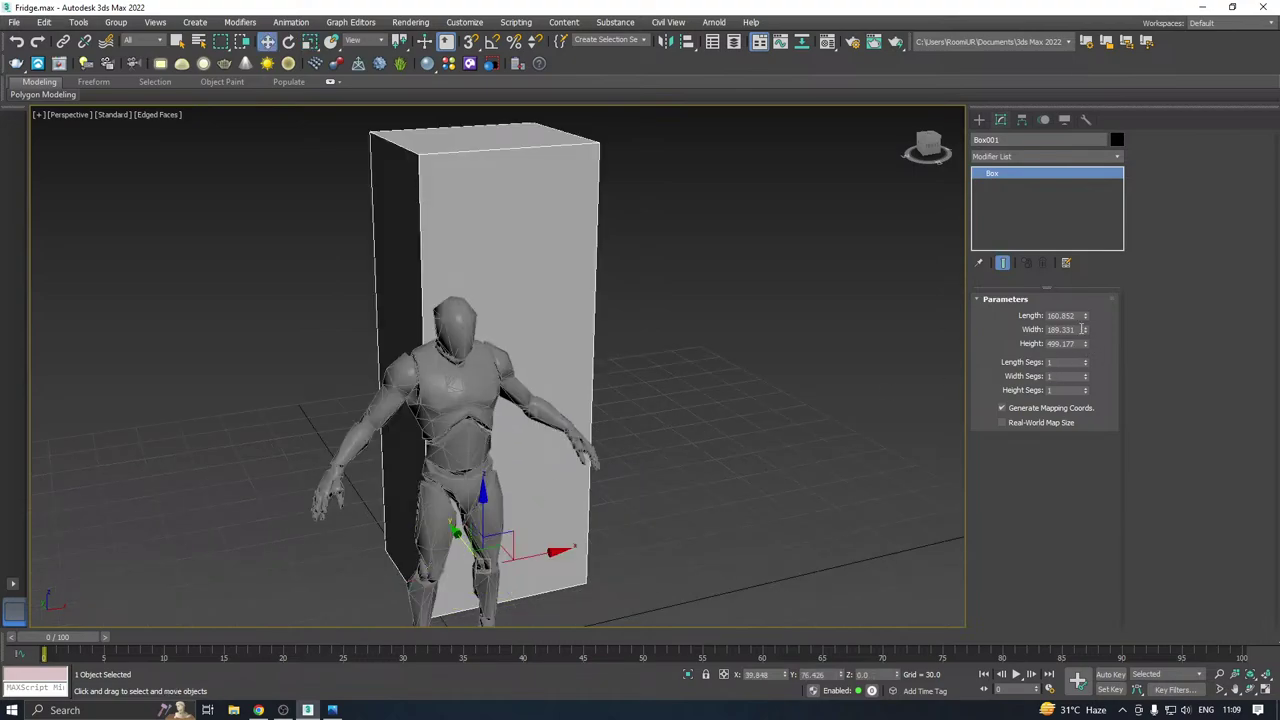
# Widen the box to about 225 and check its proportions against the mannequin.
pyautogui.moveTo(1085, 329); pyautogui.dragTo(1085, 315)
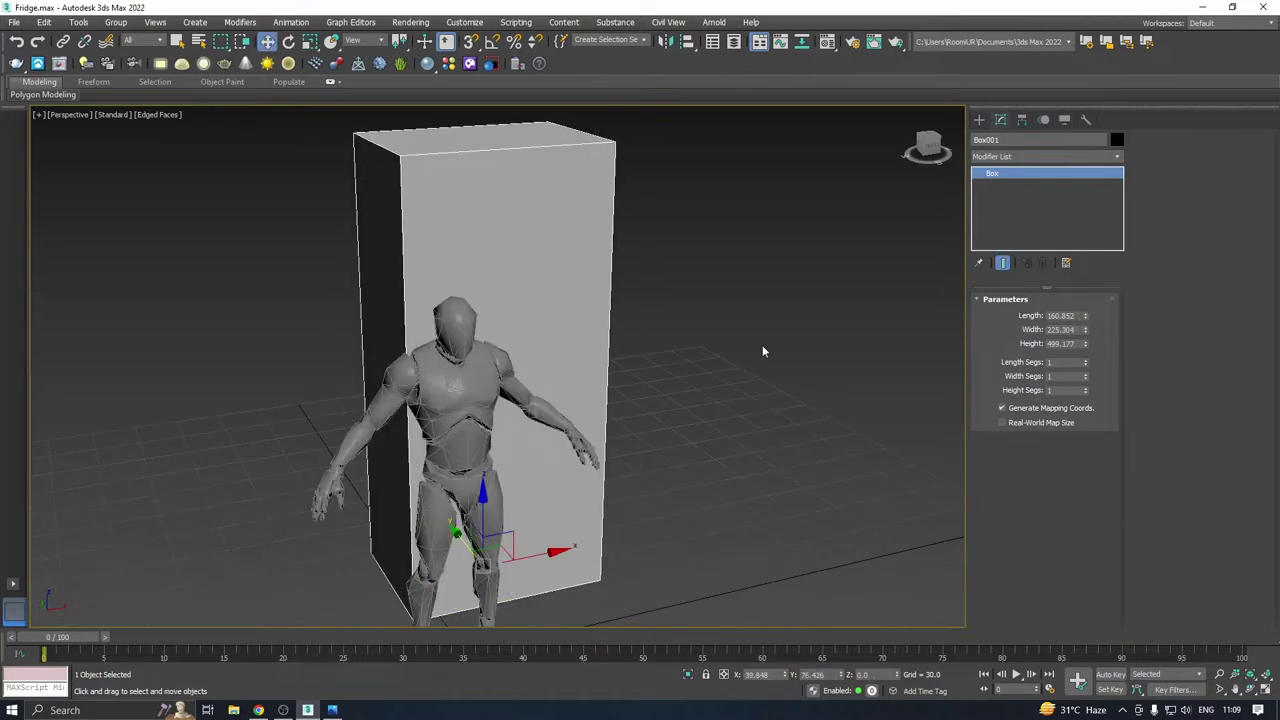
pyautogui.keyDown('alt'); pyautogui.moveTo(546, 355); pyautogui.dragTo(610, 352, button='middle'); pyautogui.keyUp('alt')
pyautogui.keyDown('alt'); pyautogui.moveTo(575, 357); pyautogui.dragTo(556, 354, button='middle'); pyautogui.keyUp('alt')
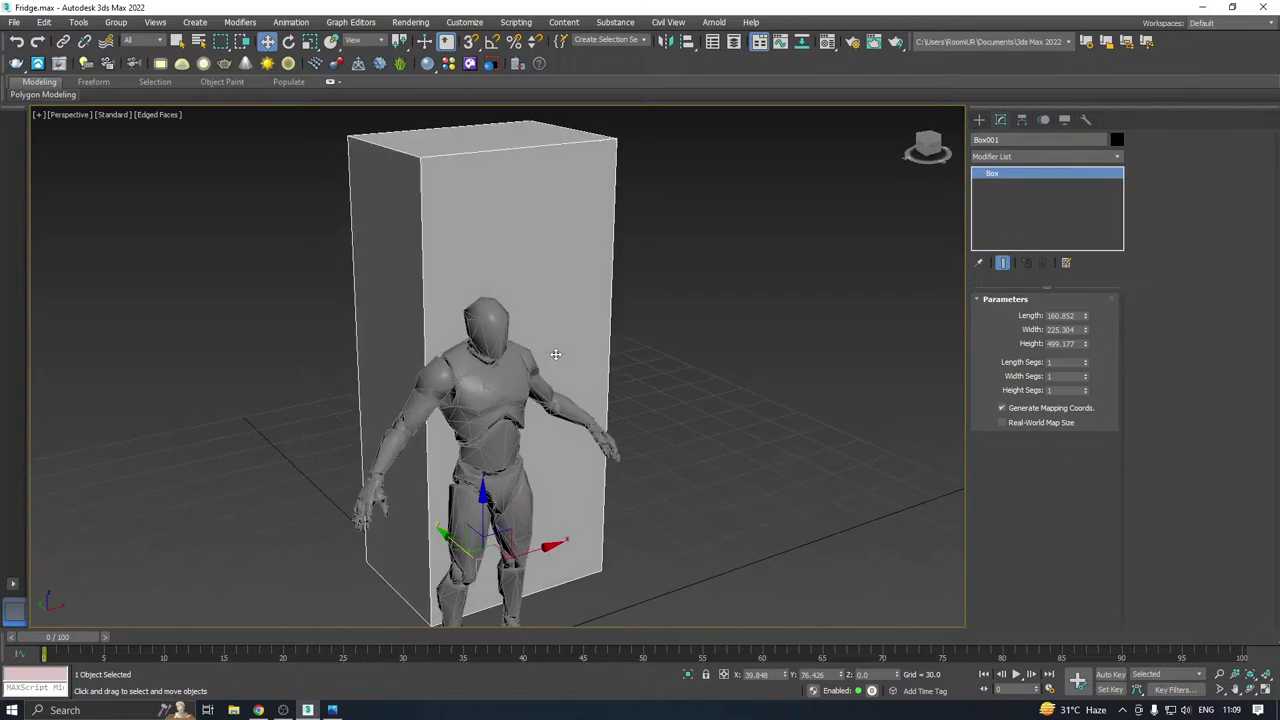
# Hide the unselected mannequin so that only the box is displayed.
pyautogui.rightClick(506, 377)
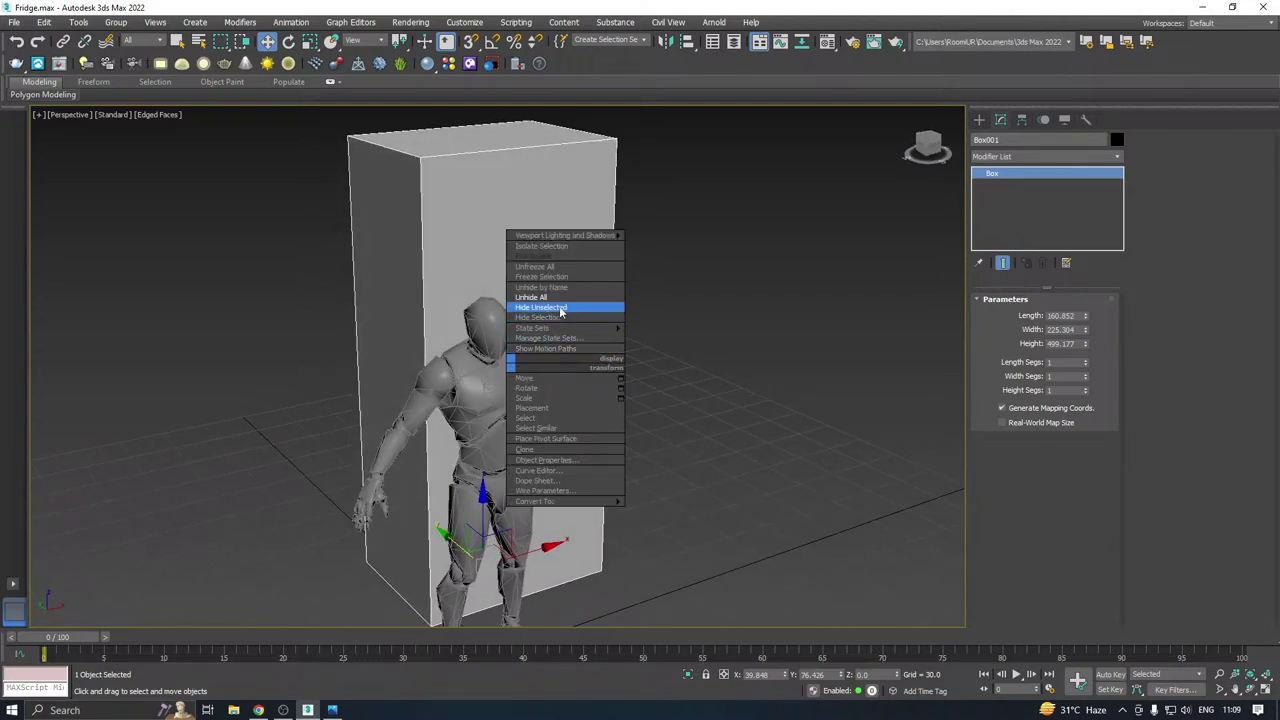
pyautogui.click(557, 307)
pyautogui.scroll(-3, 520, 318)
pyautogui.keyDown('alt'); pyautogui.moveTo(534, 389); pyautogui.dragTo(489, 427, button='middle'); pyautogui.keyUp('alt')
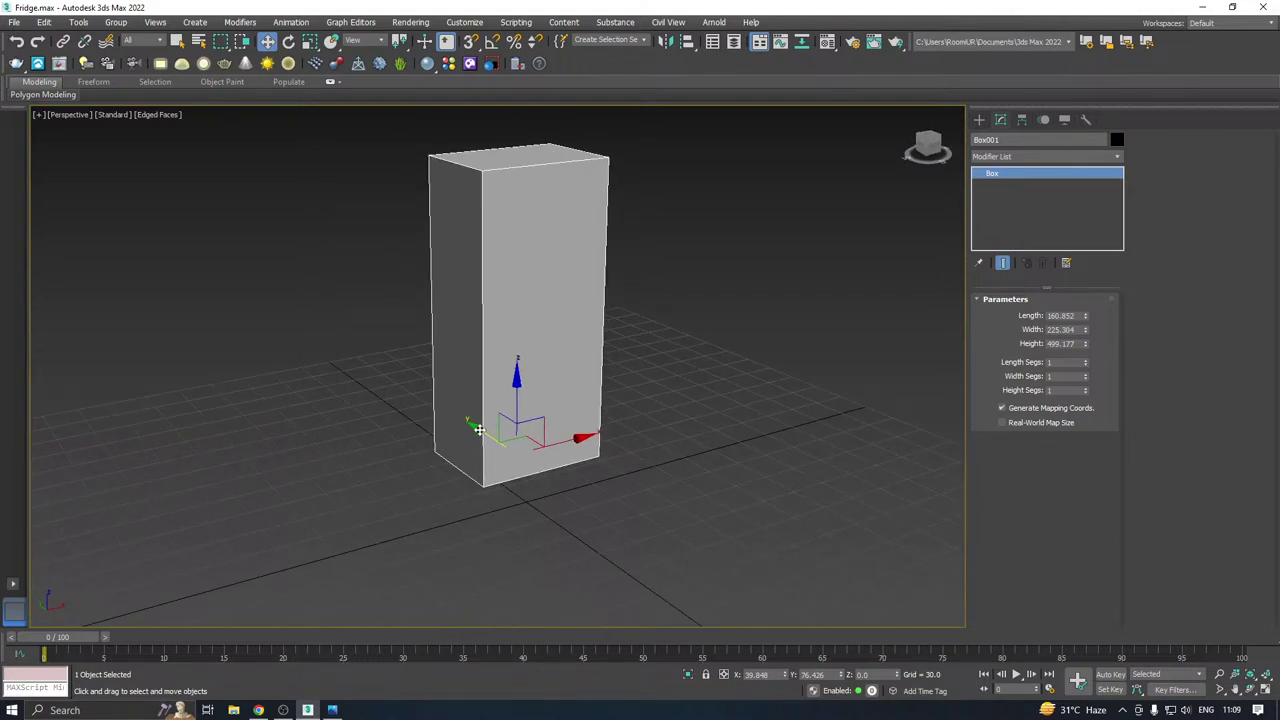
# Move the box towards the grid centre to about X 12, Y 16 and raise its height to about 539.
pyautogui.moveTo(480, 430); pyautogui.dragTo(521, 463)
pyautogui.moveTo(622, 467); pyautogui.dragTo(589, 474)
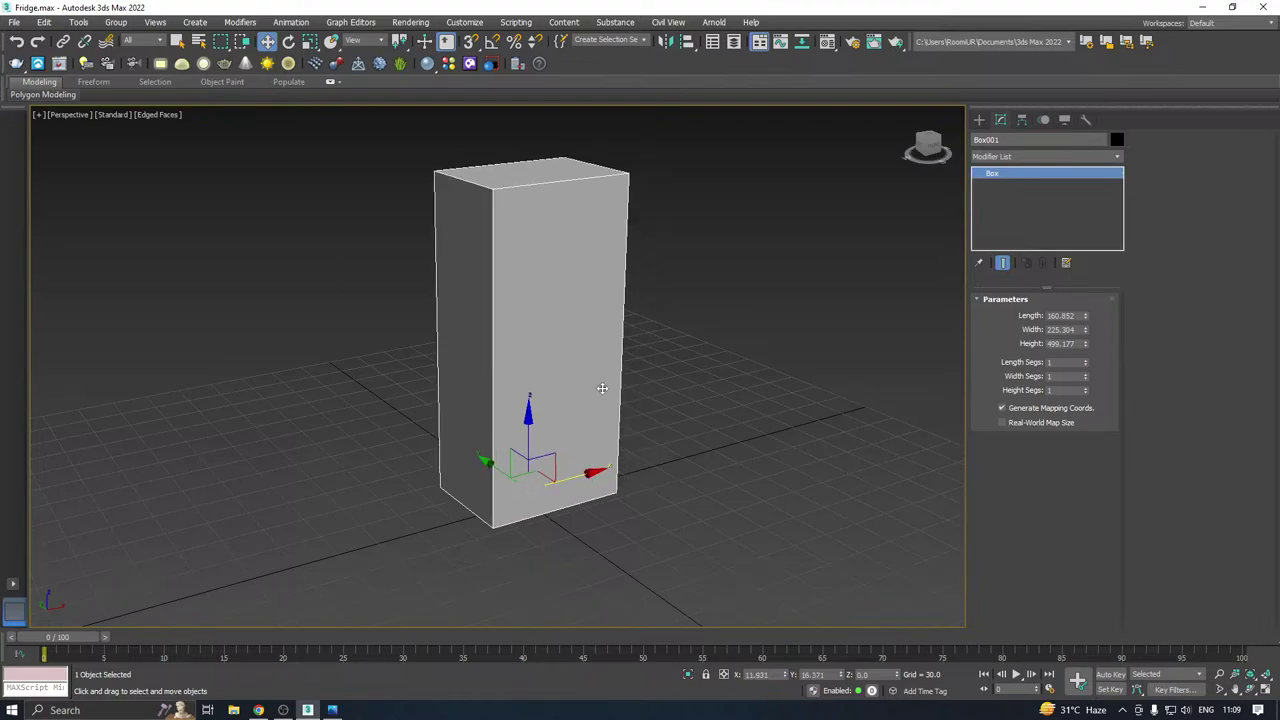
pyautogui.scroll(2, 602, 388)
pyautogui.moveTo(1083, 345); pyautogui.dragTo(1087, 332)
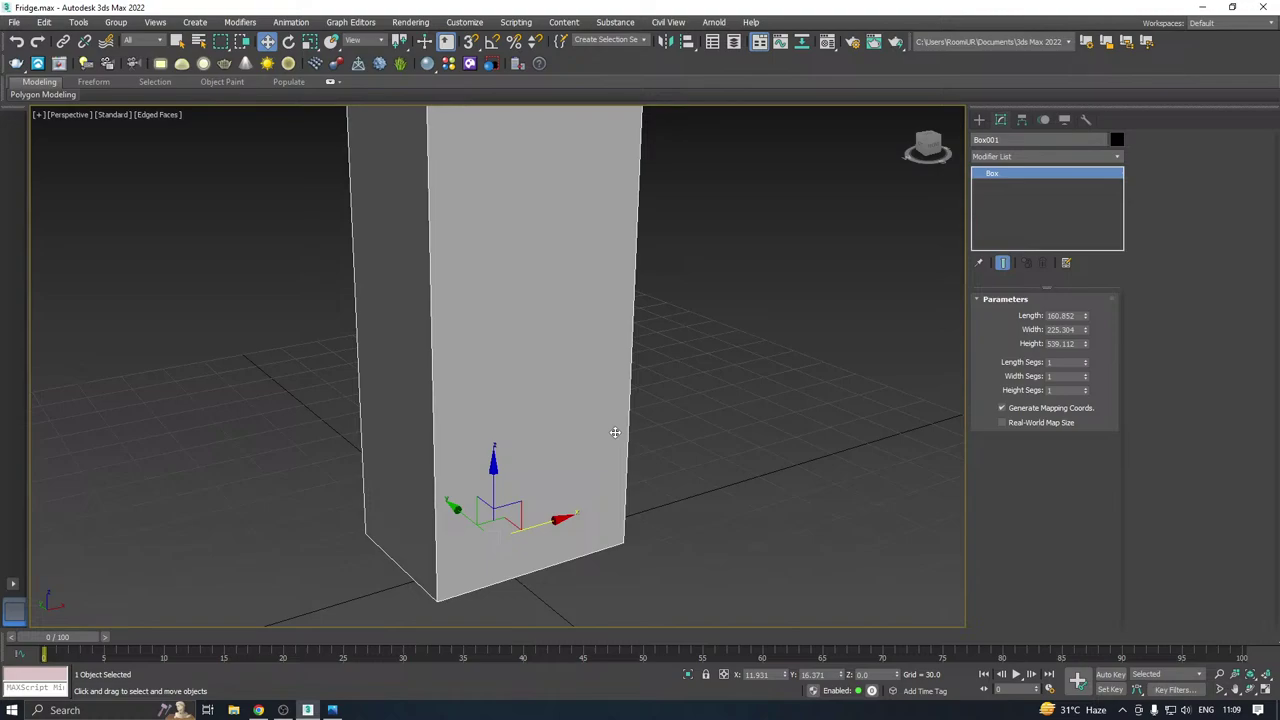
# Undo the latest edits back to before the mannequin was hidden, including the box's moves and height increase.
pyautogui.hotkey('ctrl', 'z')
pyautogui.hotkey('ctrl', 'z')
pyautogui.hotkey('ctrl', 'z')
pyautogui.hotkey('ctrl', 'z')
pyautogui.moveTo(573, 425); pyautogui.dragTo(578, 495, button='middle')
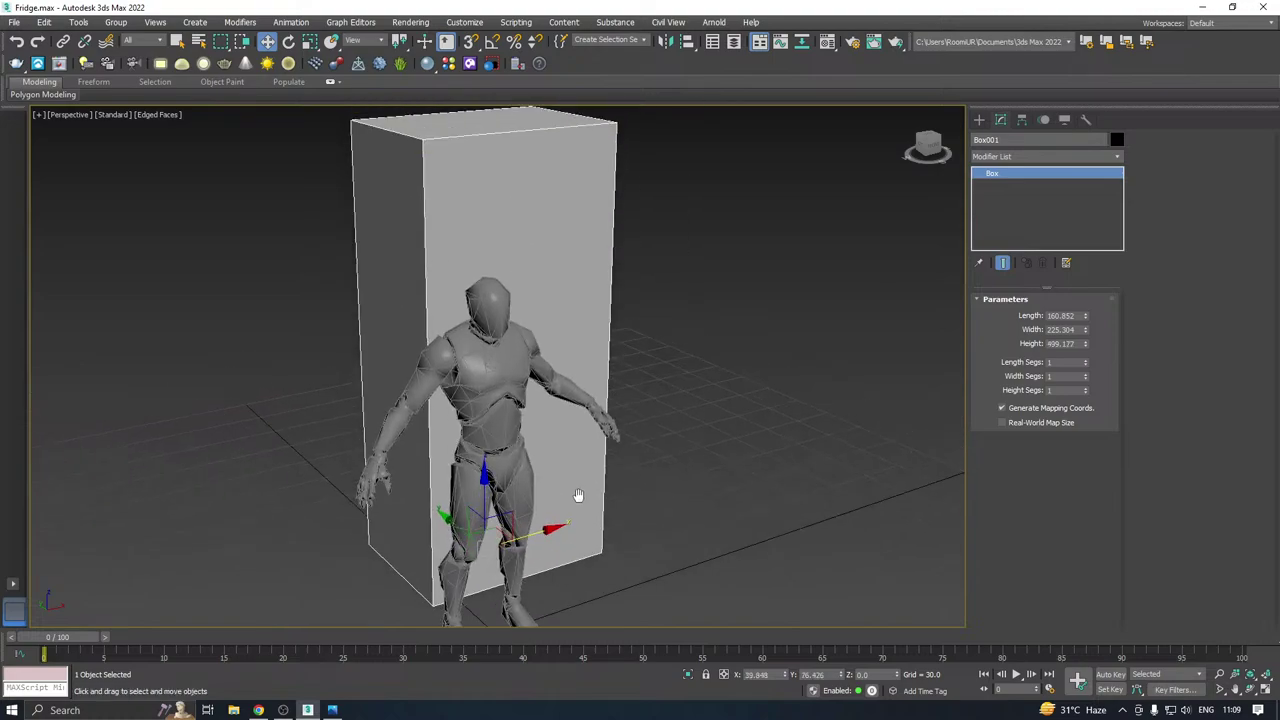
# Raise the box's height to about 529 and compare it with the mannequin from the side.
pyautogui.scroll(-3, 578, 496)
pyautogui.moveTo(1086, 343); pyautogui.dragTo(1085, 339)
pyautogui.keyDown('alt'); pyautogui.moveTo(760, 393); pyautogui.dragTo(655, 388, button='middle'); pyautogui.keyUp('alt')
pyautogui.scroll(2, 569, 425)
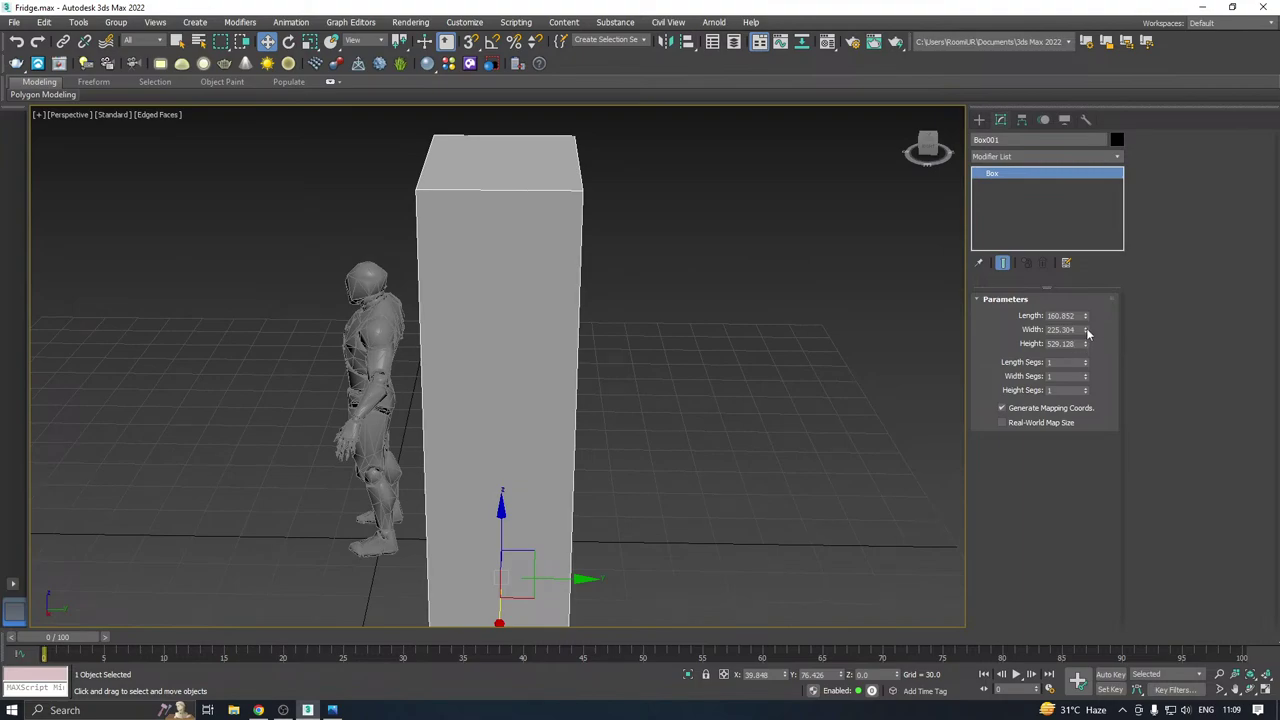
# Set the box's length to about 159 and width to about 224, checking against the mannequin and the reference picture.
pyautogui.moveTo(1088, 335); pyautogui.dragTo(1088, 295)
pyautogui.keyDown('alt'); pyautogui.moveTo(694, 351); pyautogui.dragTo(1107, 326, button='middle'); pyautogui.keyUp('alt')
pyautogui.moveTo(1085, 317)
pyautogui.mouseDown()
pyautogui.moveTo(1088, 303)
pyautogui.moveTo(1085, 315)
pyautogui.mouseUp()
pyautogui.keyDown('alt'); pyautogui.moveTo(686, 363); pyautogui.dragTo(1050, 336, button='middle'); pyautogui.keyUp('alt')
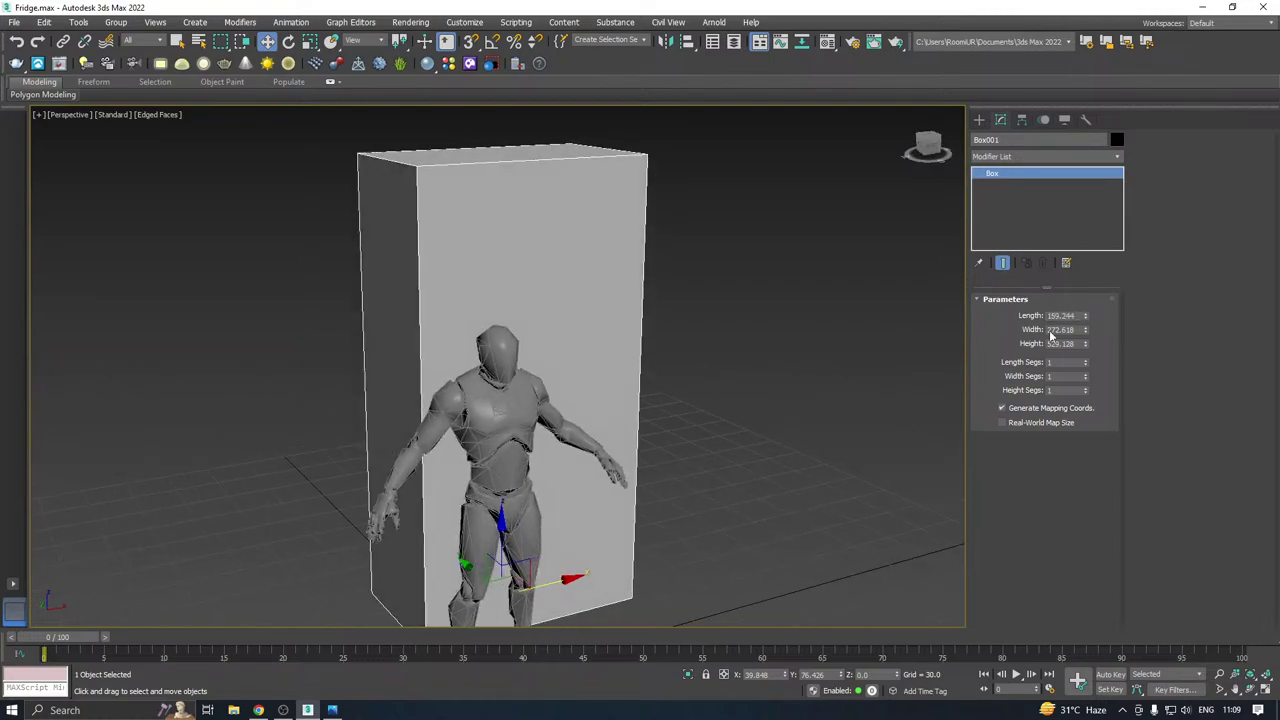
pyautogui.moveTo(1085, 330); pyautogui.dragTo(1089, 350)
pyautogui.click(332, 709)
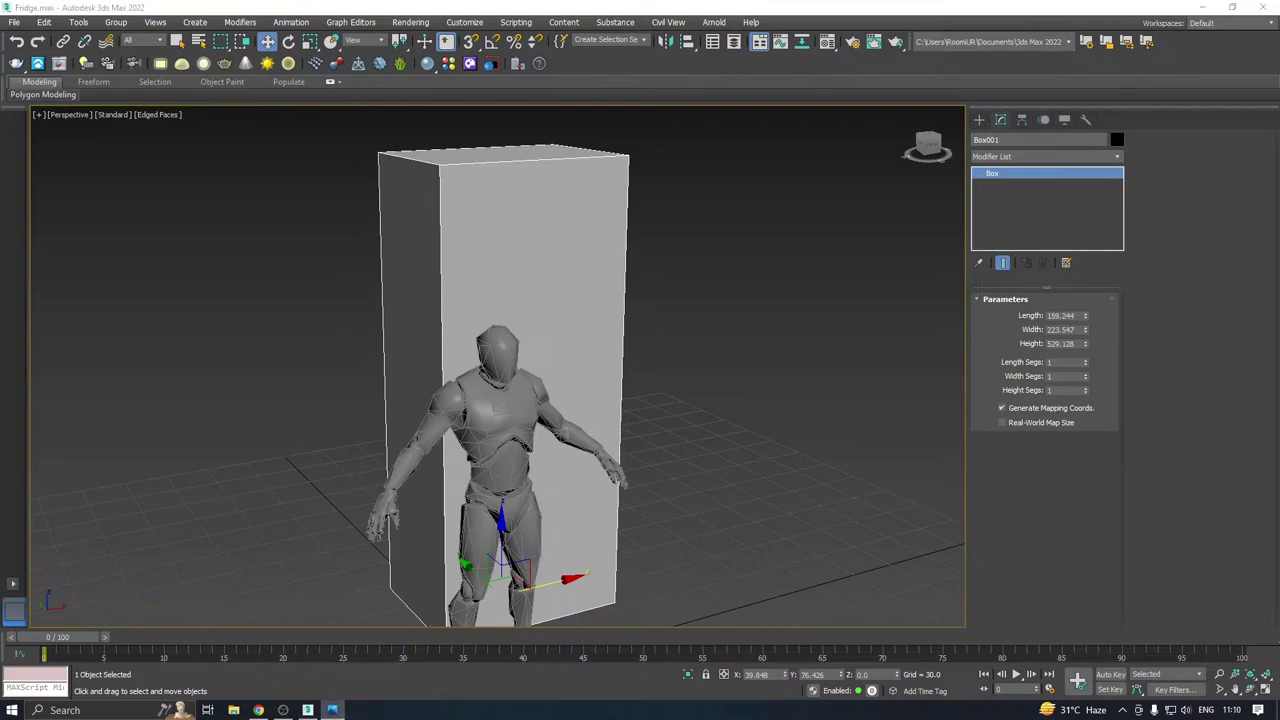
# Move the box forward along the Y axis to about Y 13, nearer the grid centre.
pyautogui.moveTo(530, 407); pyautogui.dragTo(569, 398, button='middle')
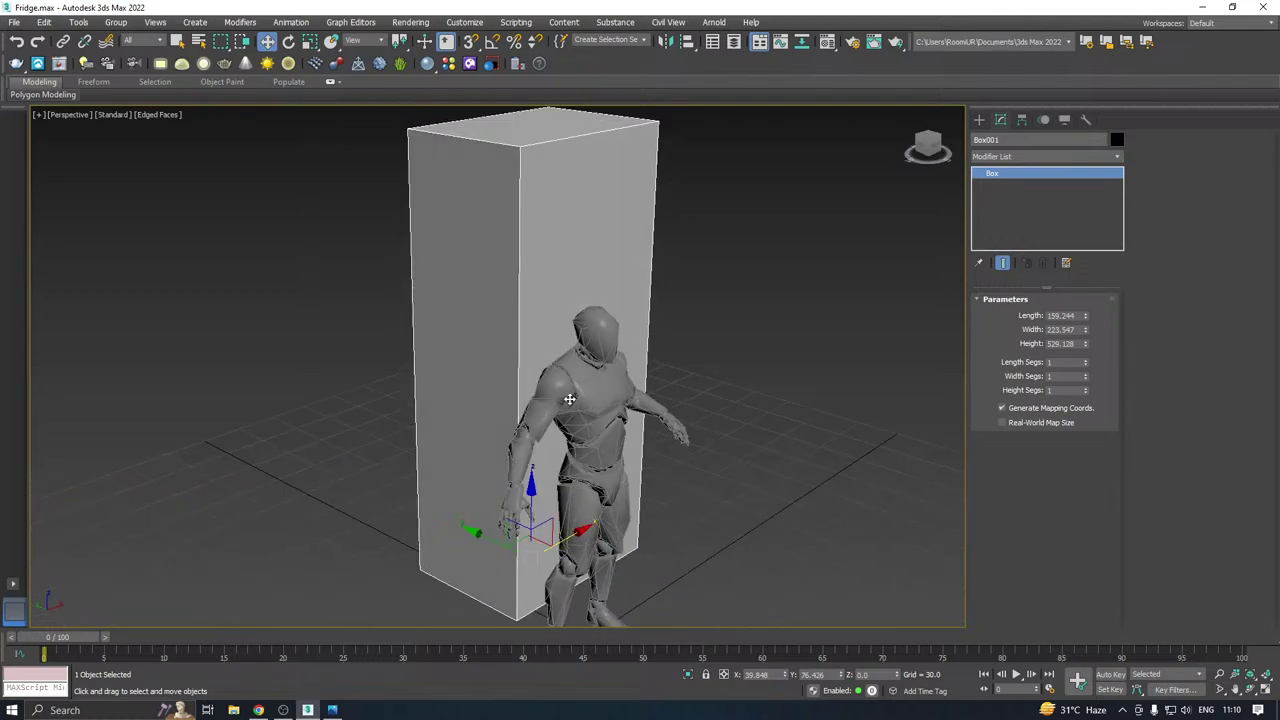
pyautogui.scroll(-3, 482, 386)
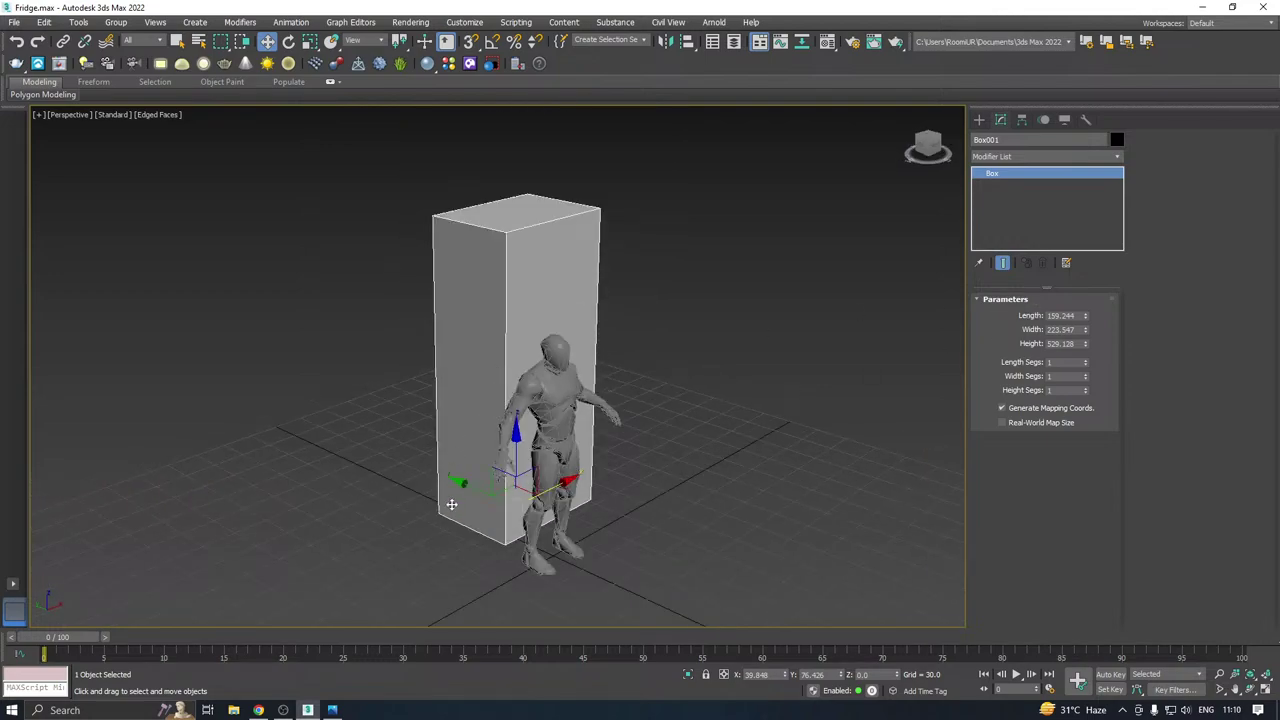
pyautogui.moveTo(452, 505); pyautogui.dragTo(557, 418)
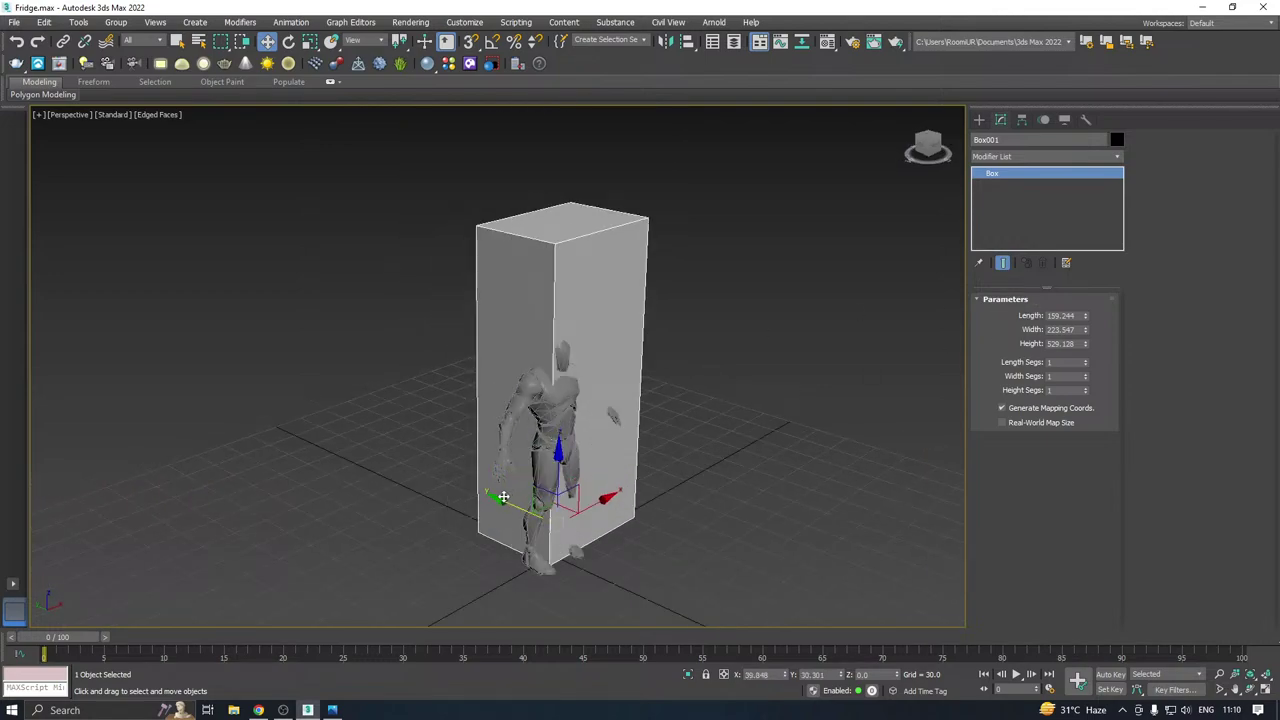
pyautogui.moveTo(503, 497); pyautogui.dragTo(563, 453)
pyautogui.keyDown('alt'); pyautogui.moveTo(607, 441); pyautogui.dragTo(581, 435, button='middle'); pyautogui.keyUp('alt')
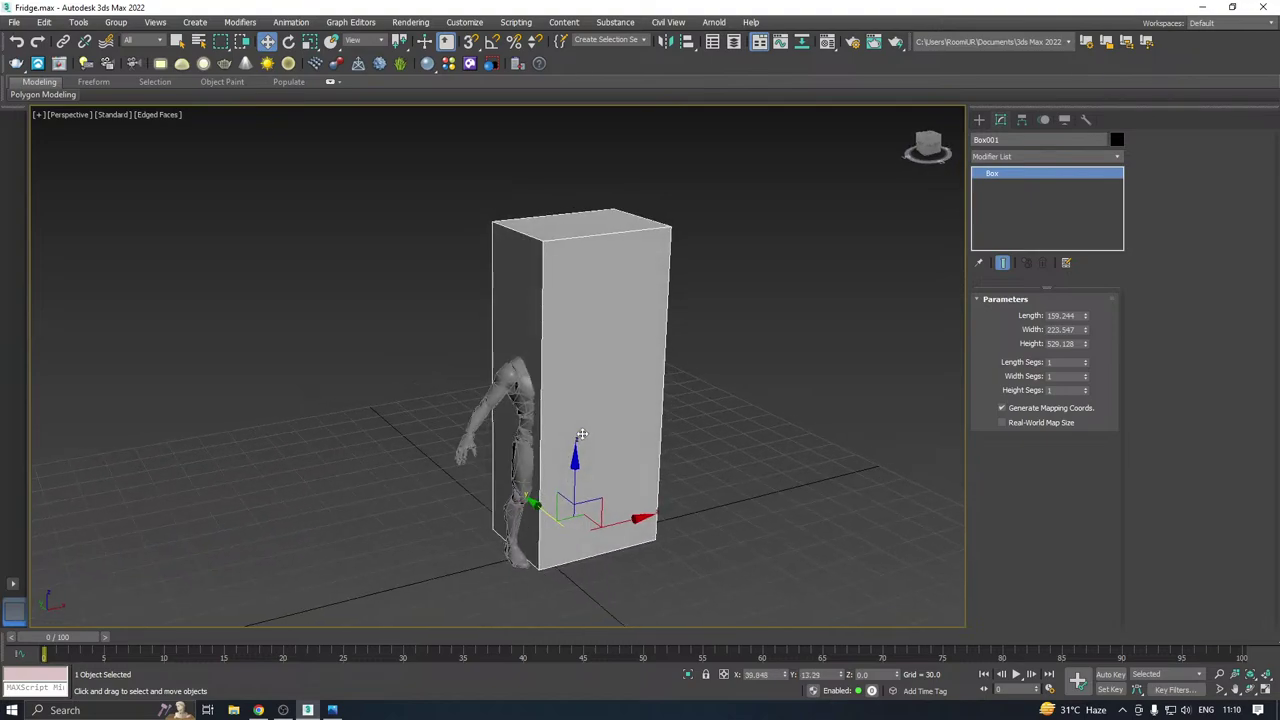
# Convert the box to an Editable Poly.
pyautogui.rightClick(1043, 190)
pyautogui.click(1100, 294)
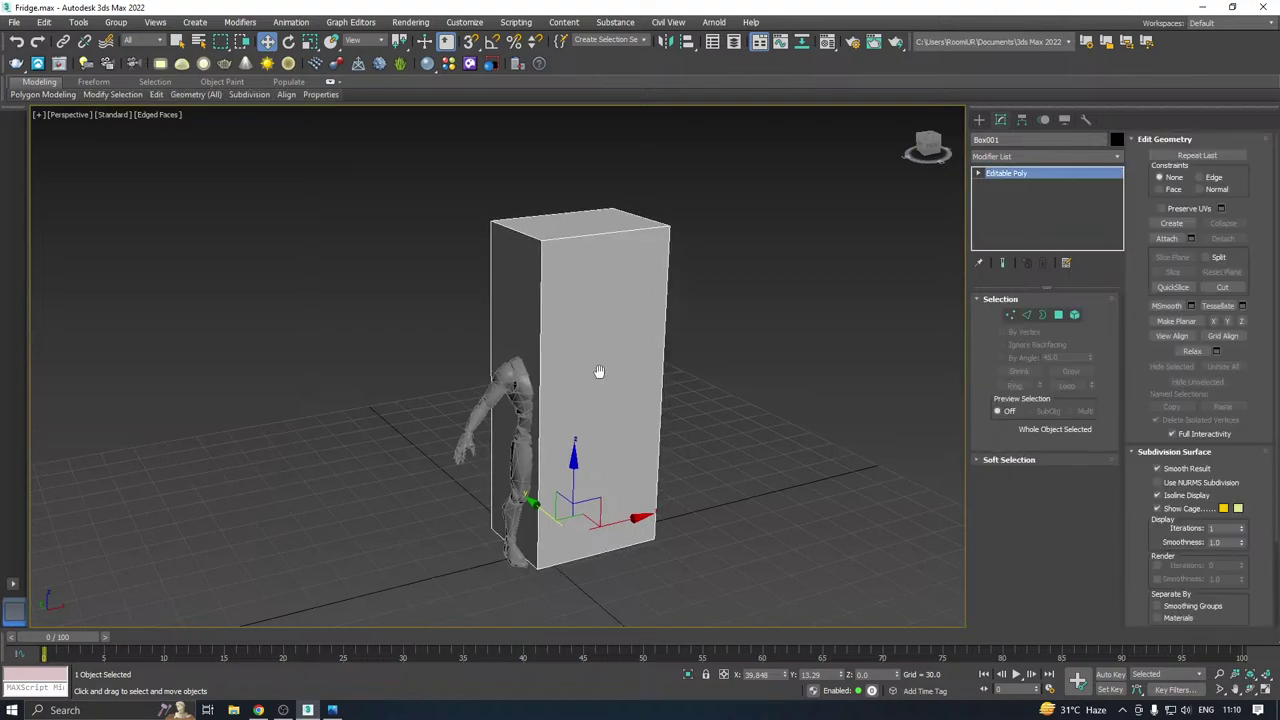
pyautogui.moveTo(599, 371); pyautogui.dragTo(640, 360, button='middle')
pyautogui.scroll(2, 543, 378)
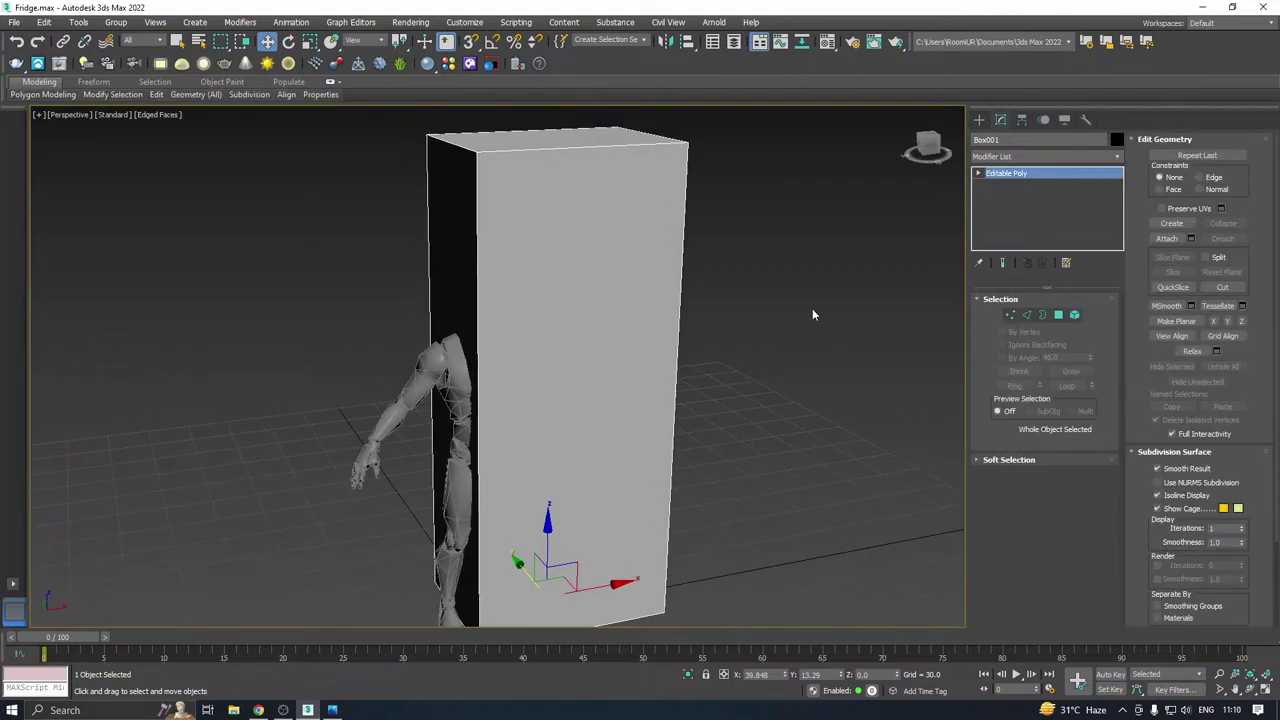
# Select the box's four vertical edges and connect them with one segment, using 0 pinch and 0 slide.
pyautogui.click(1058, 315)
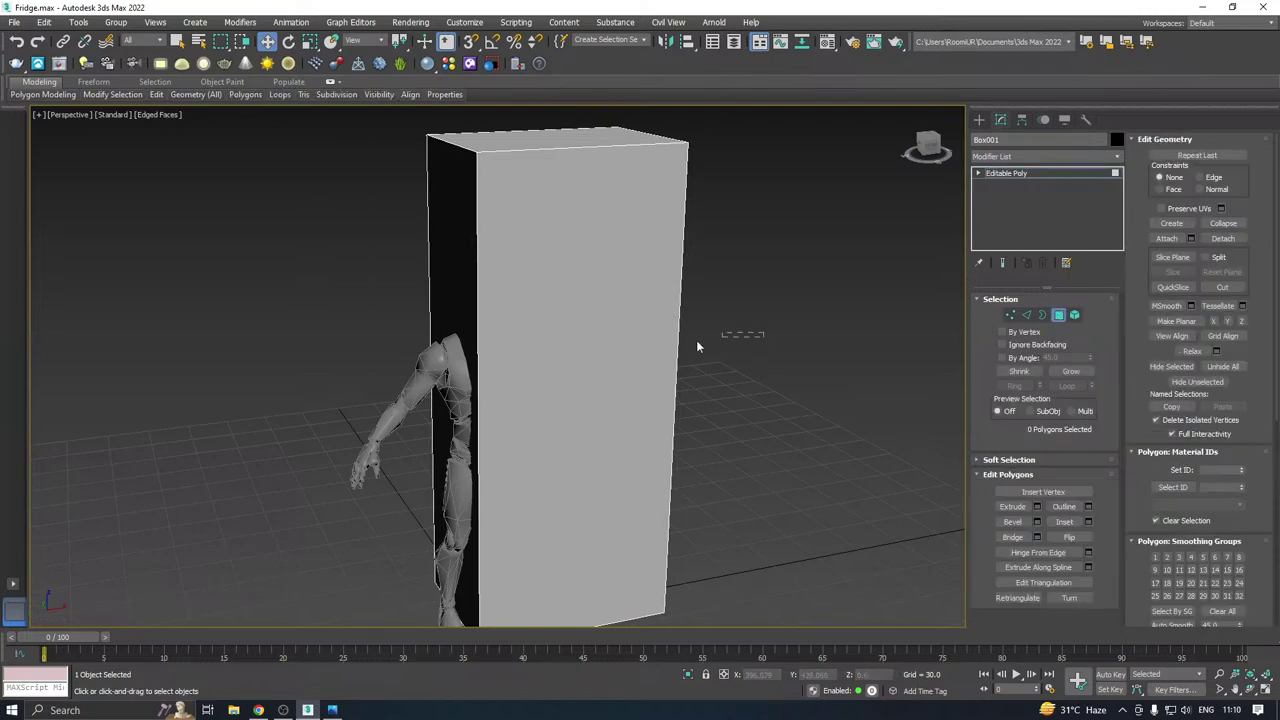
pyautogui.moveTo(696, 340); pyautogui.dragTo(634, 335)
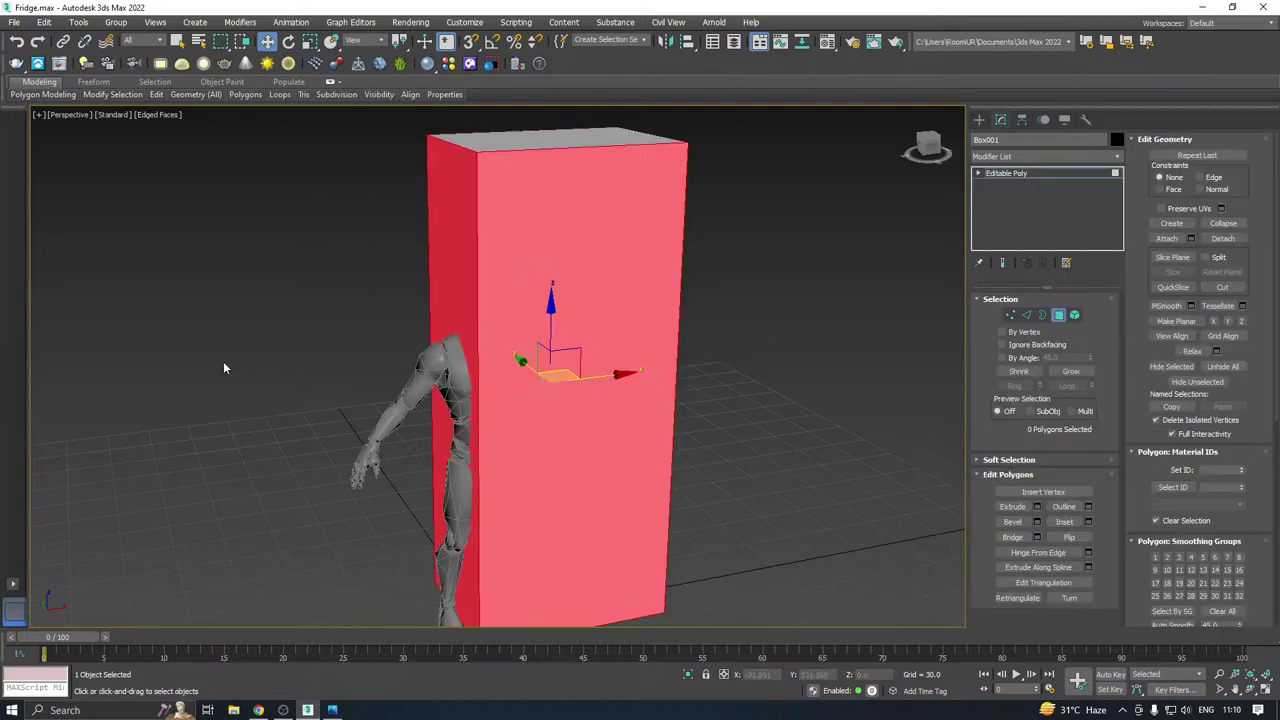
pyautogui.click(1028, 315)
pyautogui.moveTo(750, 326); pyautogui.dragTo(212, 370)
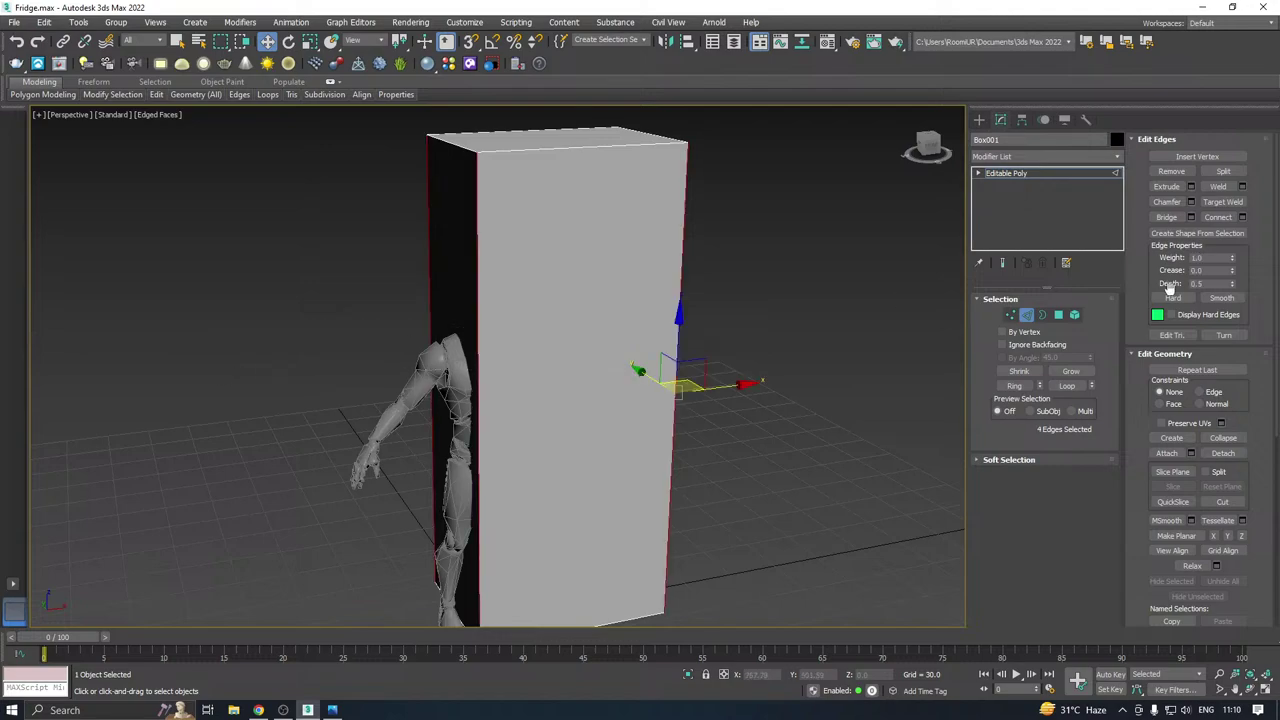
pyautogui.click(1242, 217)
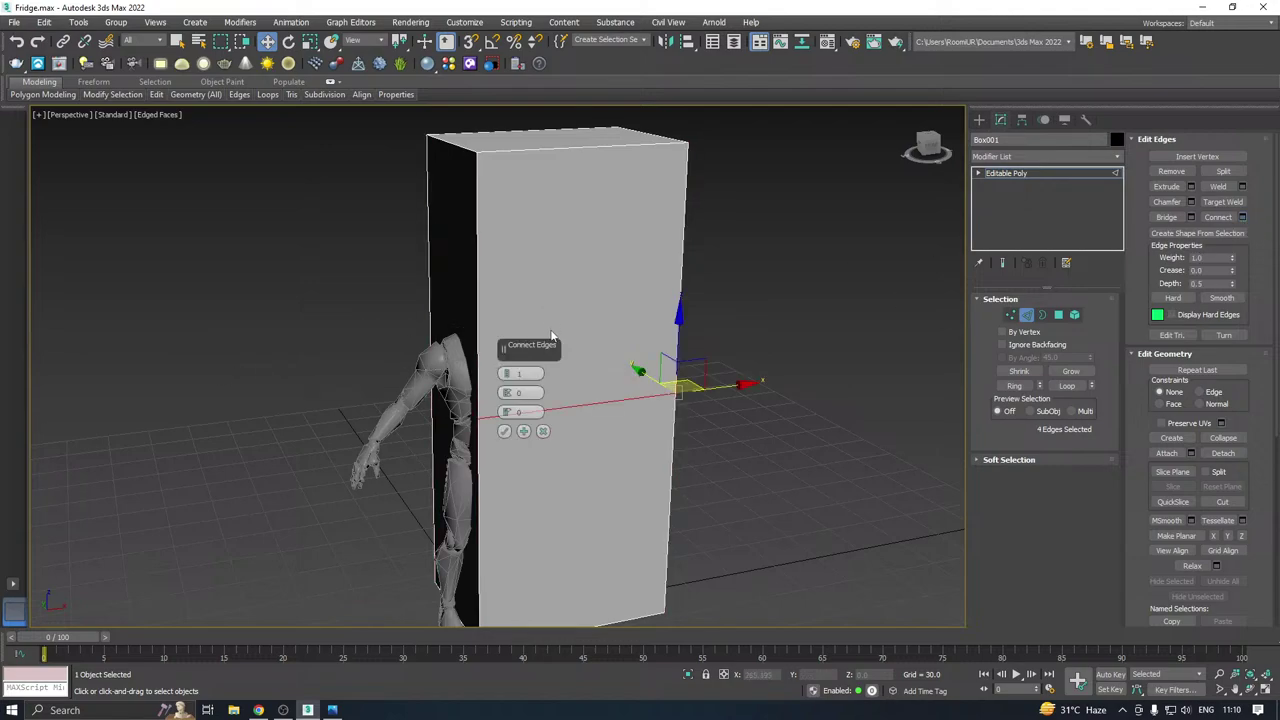
pyautogui.moveTo(551, 340); pyautogui.dragTo(771, 264)
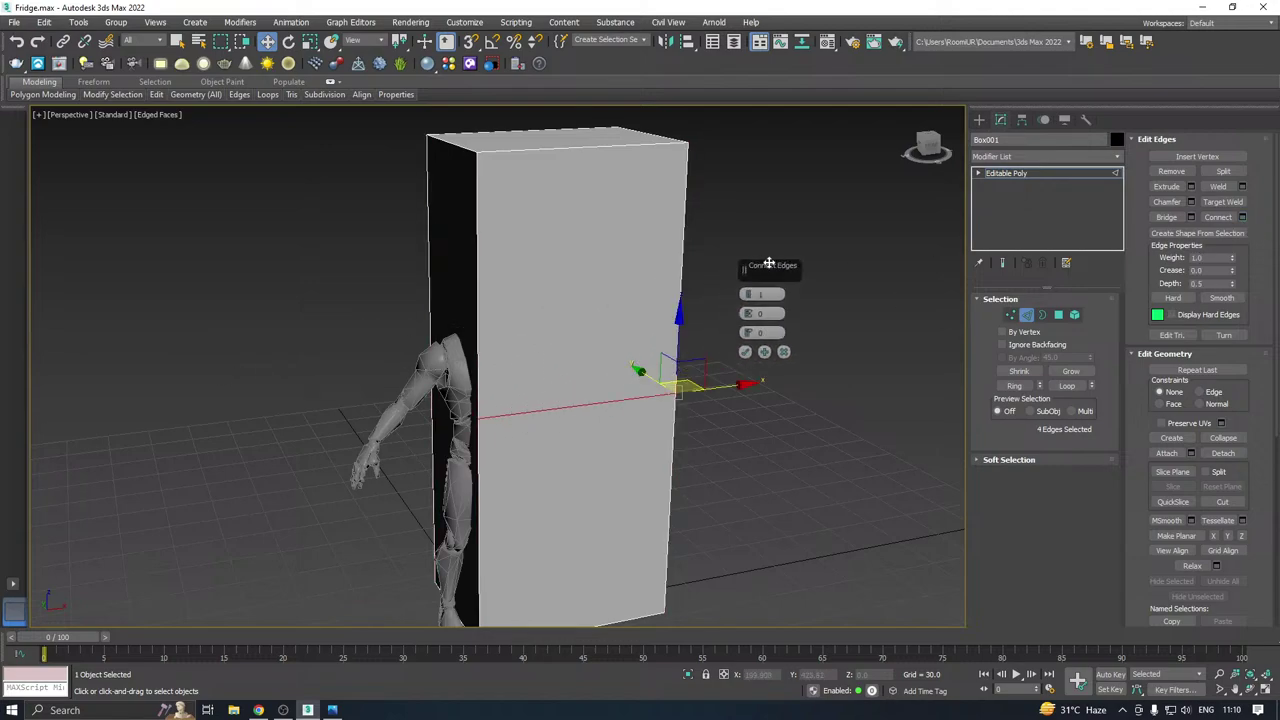
pyautogui.click(746, 352)
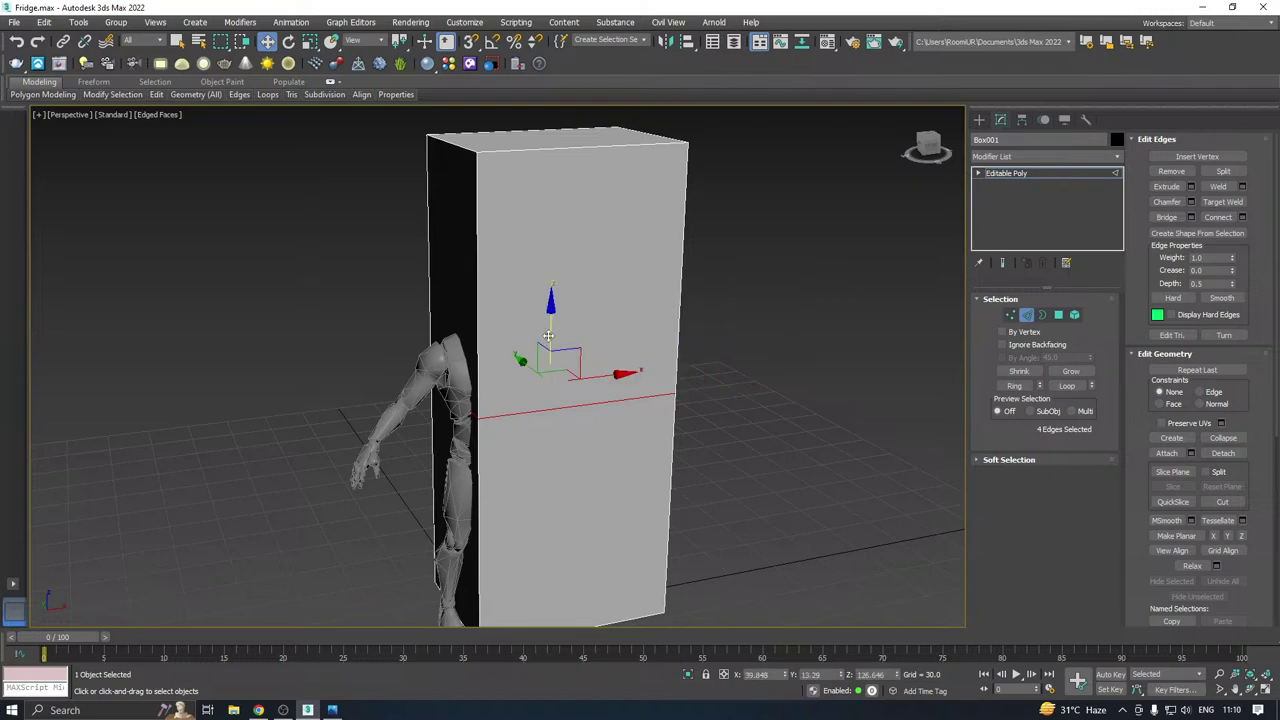
# Raise the new horizontal edge loop by about 23 to mark the division between the two fridge doors.
pyautogui.moveTo(548, 336); pyautogui.dragTo(564, 290)
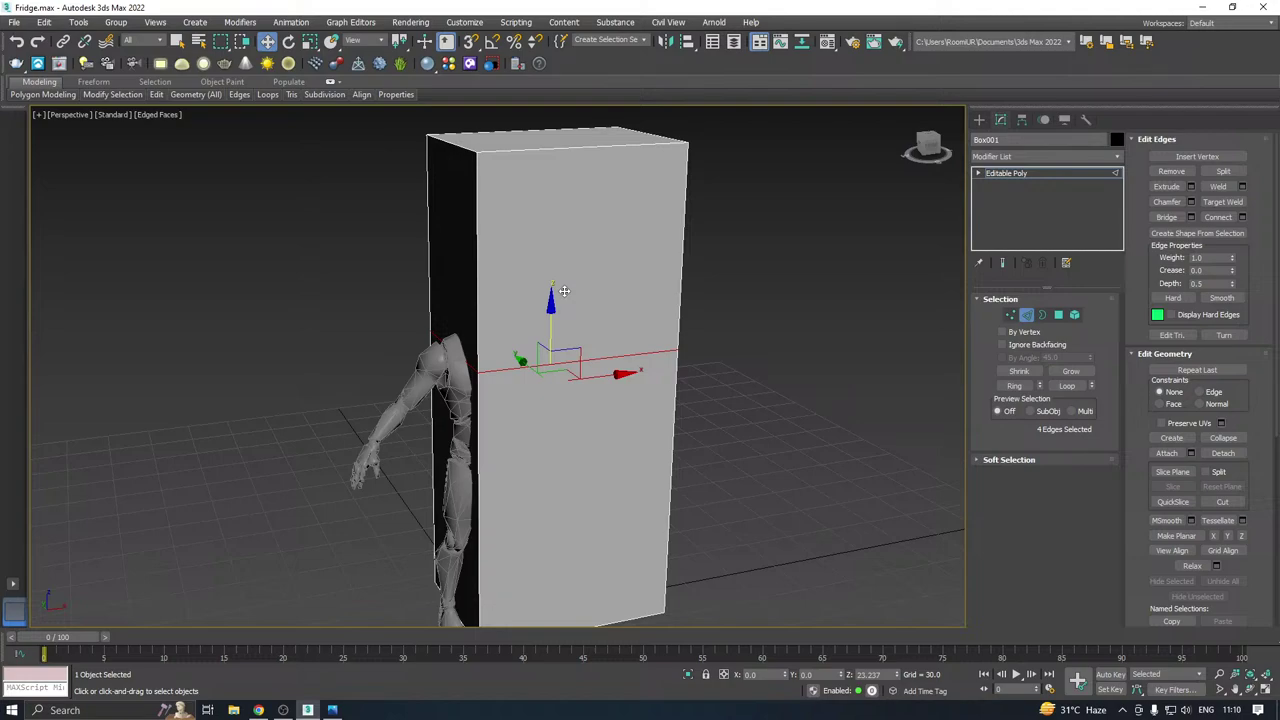
pyautogui.scroll(-2, 562, 296)
pyautogui.keyDown('alt'); pyautogui.moveTo(599, 289); pyautogui.dragTo(545, 288, button='middle'); pyautogui.keyUp('alt')
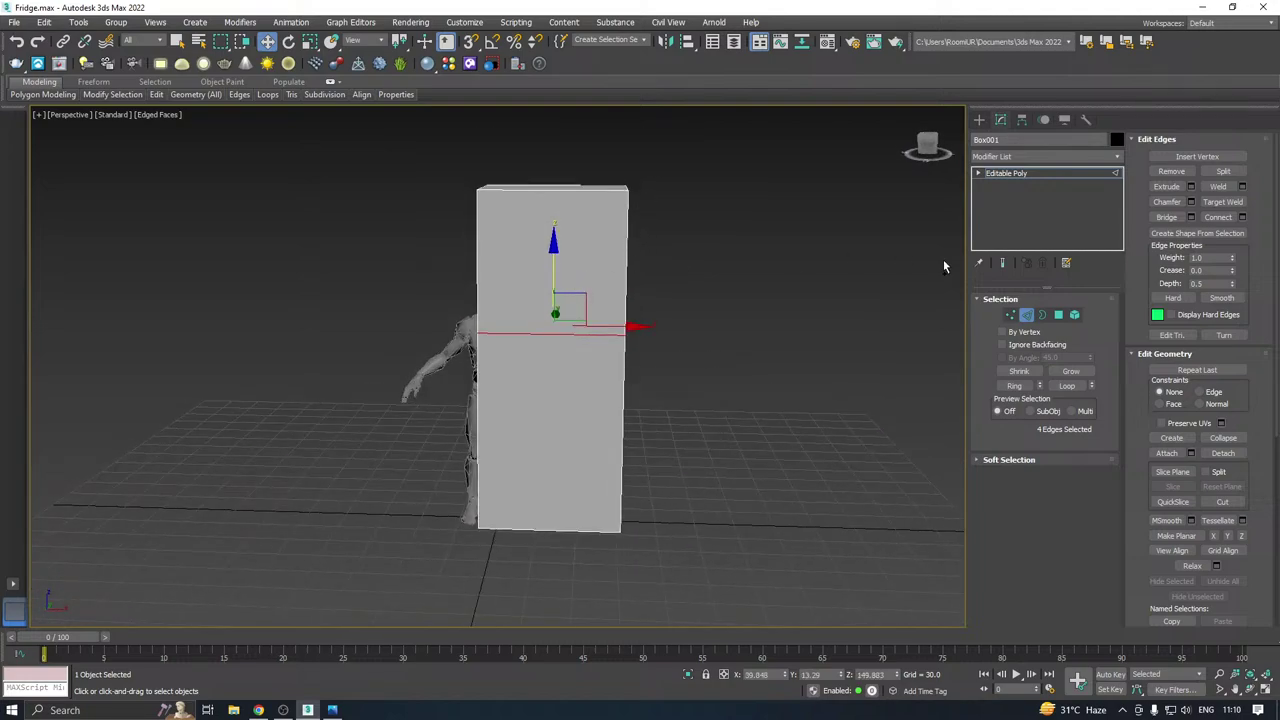
# Select the vertices of the box's top and dividing loop and raise them together to about Z 216.
pyautogui.click(1015, 316)
pyautogui.keyDown('alt'); pyautogui.moveTo(749, 312); pyautogui.dragTo(728, 146, button='middle'); pyautogui.keyUp('alt')
pyautogui.moveTo(728, 146); pyautogui.dragTo(366, 352)
pyautogui.moveTo(554, 201); pyautogui.dragTo(554, 181)
pyautogui.keyDown('alt'); pyautogui.moveTo(942, 208); pyautogui.dragTo(727, 209, button='middle'); pyautogui.keyUp('alt')
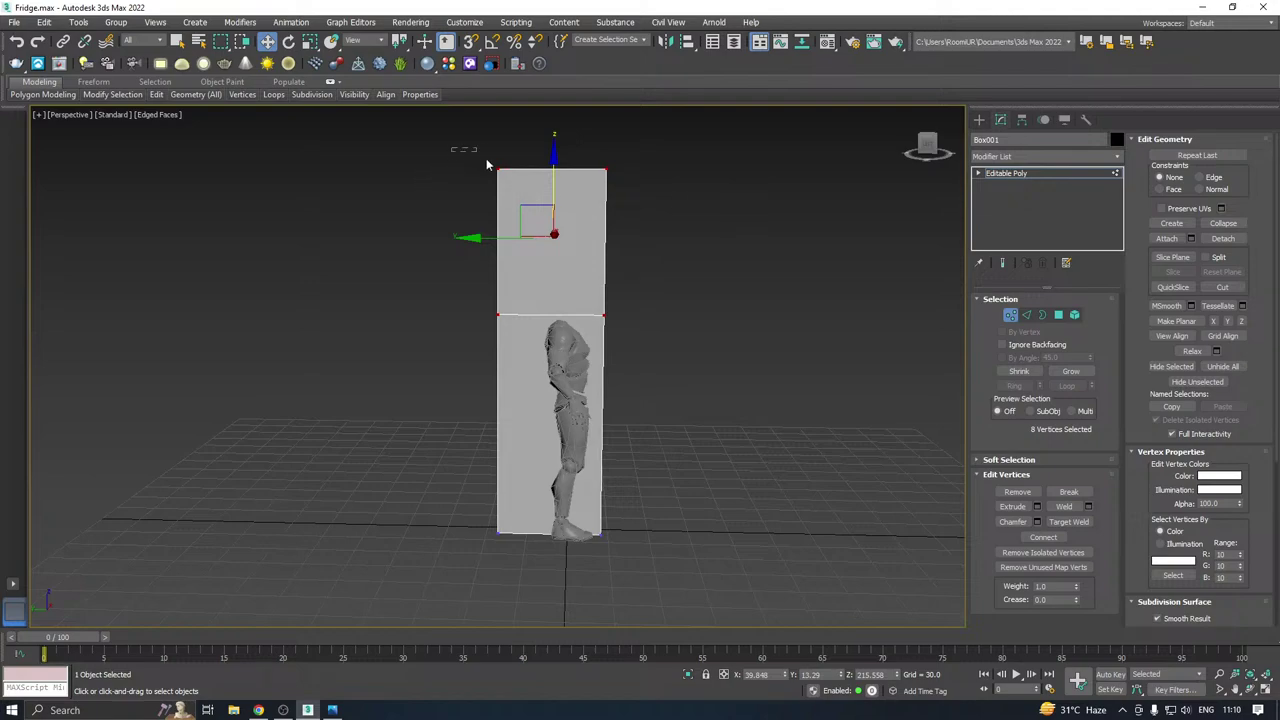
# Pull the box's six back vertices slightly outward along Y to deepen it, and leave vertex editing.
pyautogui.moveTo(550, 634); pyautogui.dragTo(550, 634)
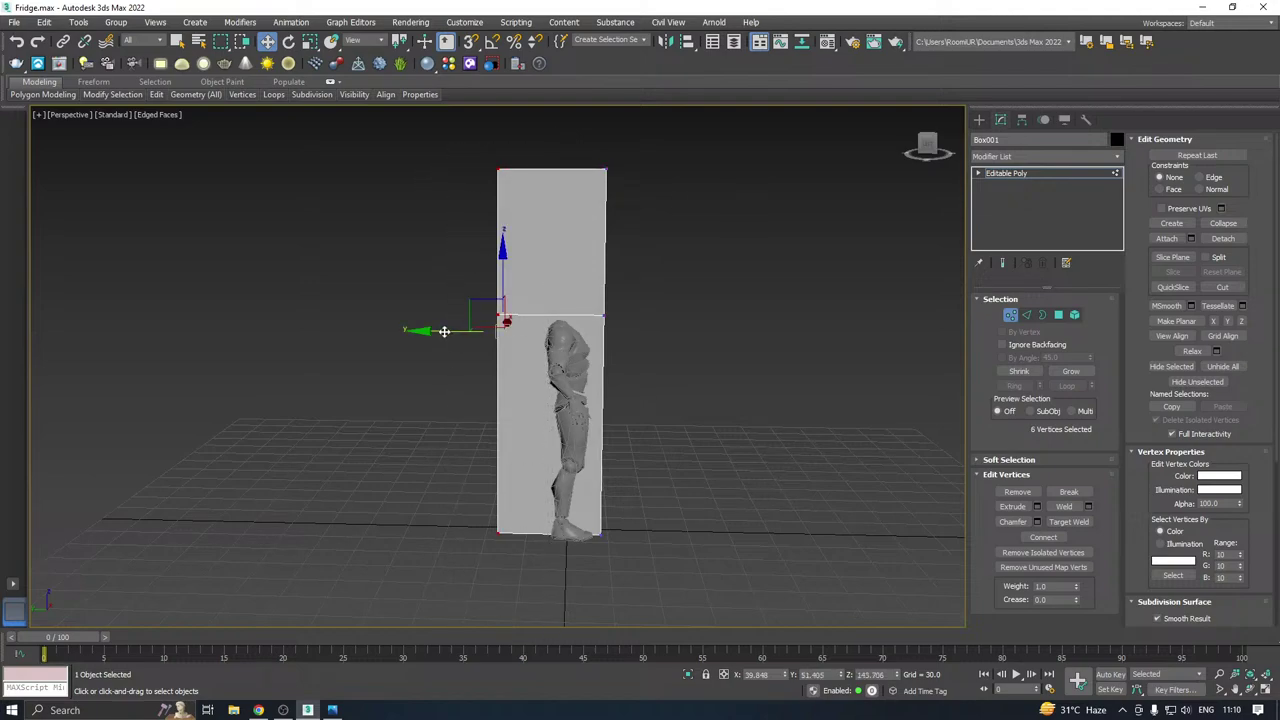
pyautogui.moveTo(444, 332); pyautogui.dragTo(435, 331)
pyautogui.moveTo(617, 303)
pyautogui.keyDown('alt'); pyautogui.mouseDown(button='middle')
pyautogui.moveTo(529, 312)
pyautogui.moveTo(600, 316)
pyautogui.mouseUp(button='middle'); pyautogui.keyUp('alt')
pyautogui.click(1052, 173)
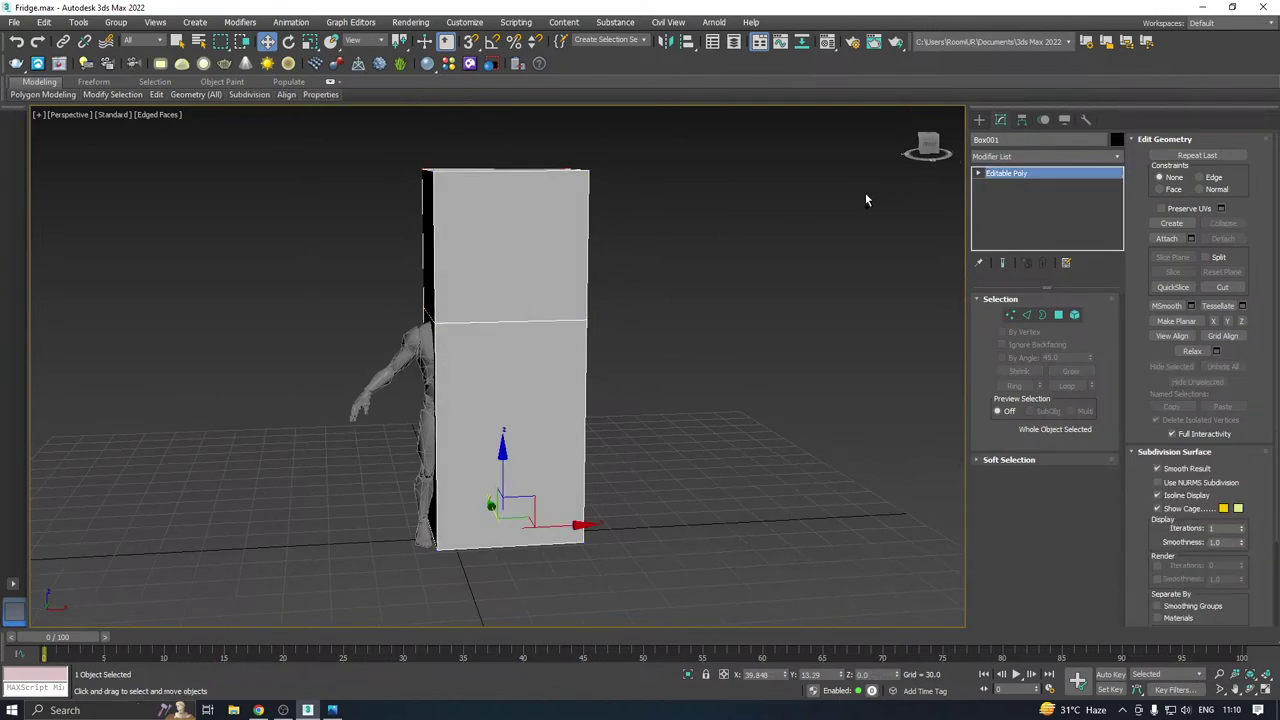
# Save the scene and compare the divided box with the reference picture.
pyautogui.hotkey('ctrl', 's')
pyautogui.hotkey('alt', 'Tab')
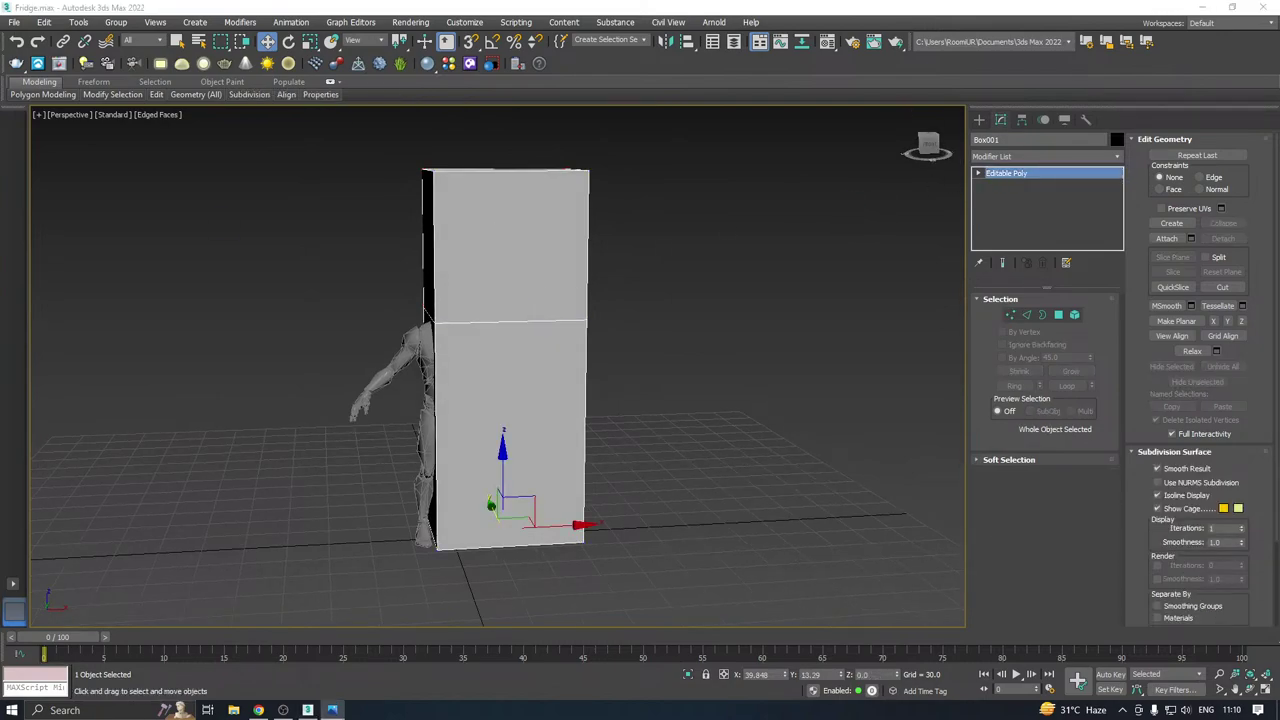
pyautogui.hotkey('alt', 'Tab')
pyautogui.hotkey('alt', 'Tab')
pyautogui.keyDown('alt'); pyautogui.moveTo(706, 347); pyautogui.dragTo(722, 348, button='middle'); pyautogui.keyUp('alt')
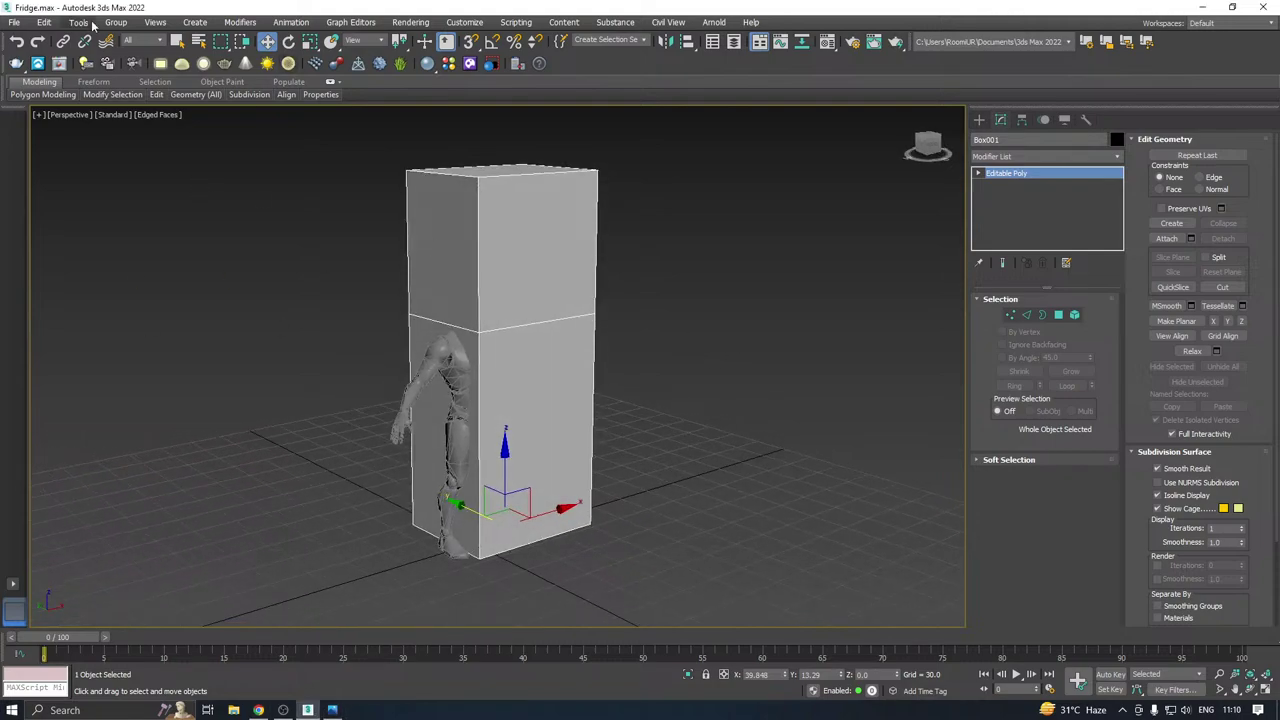
pyautogui.click(14, 21)
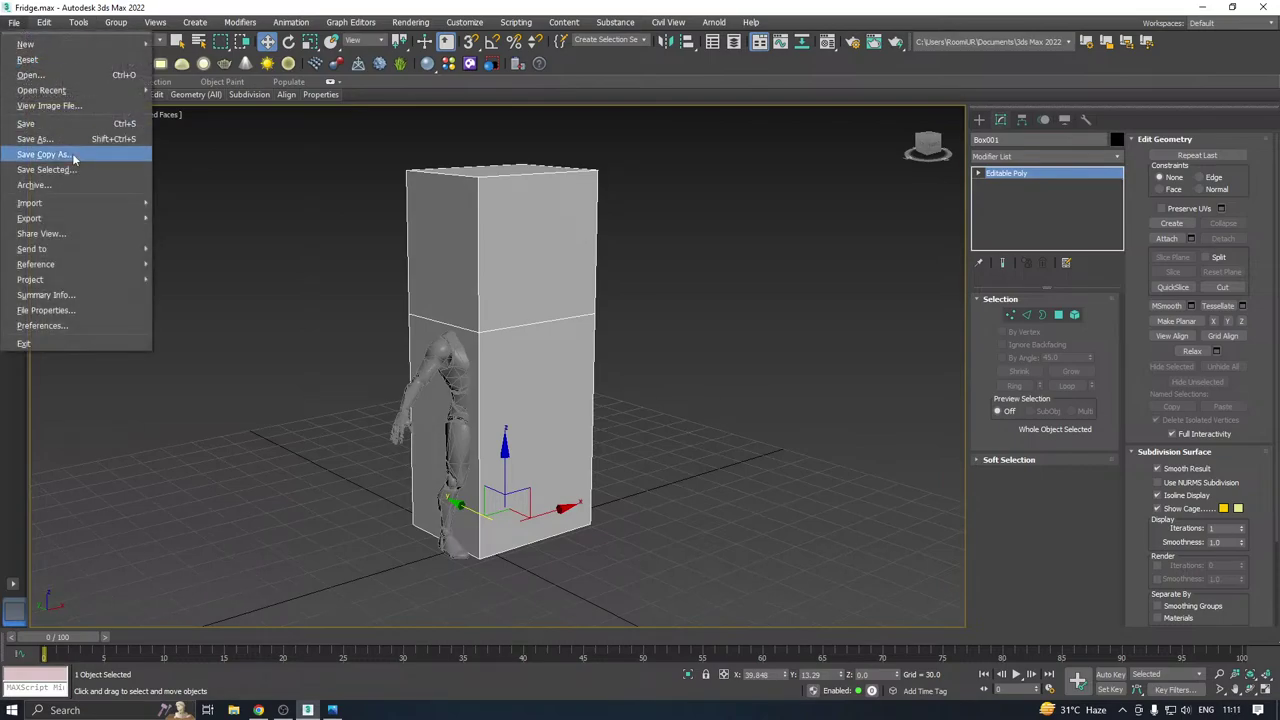
pyautogui.click(248, 209)
pyautogui.click(592, 486)
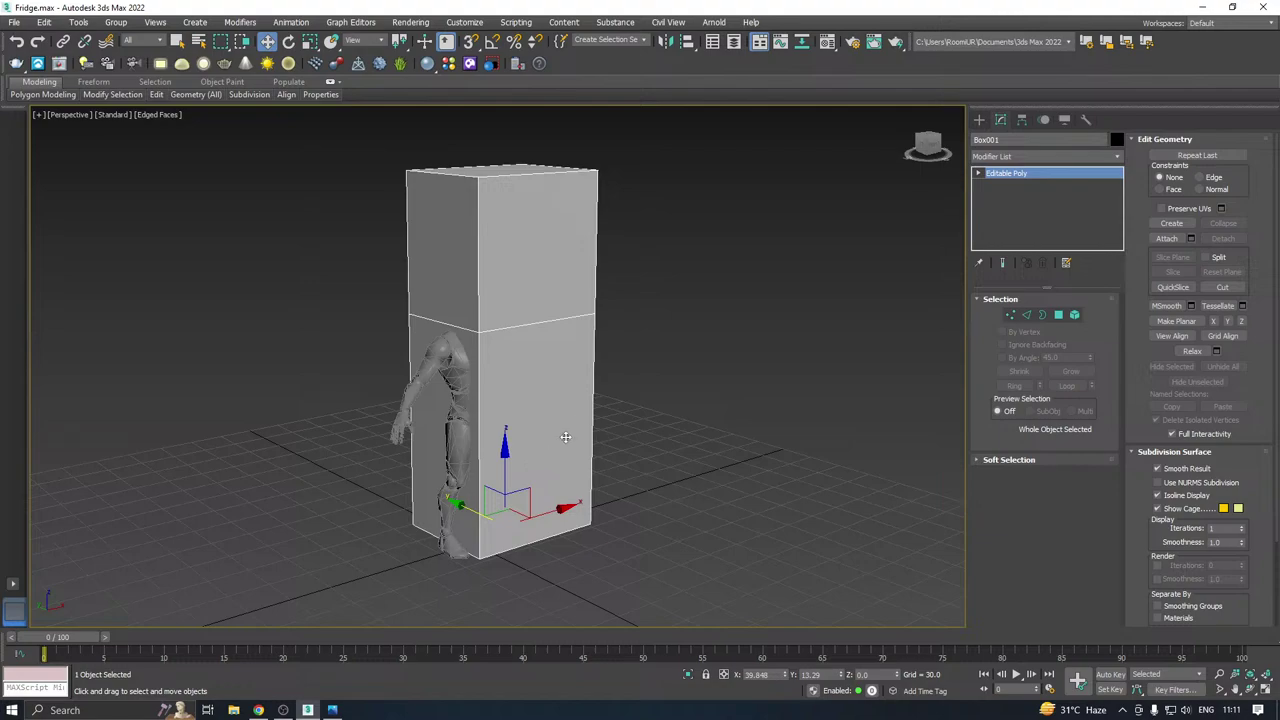
# Select the upper and lower front polygons of the box.
pyautogui.keyDown('alt'); pyautogui.moveTo(621, 383); pyautogui.dragTo(597, 390, button='middle'); pyautogui.keyUp('alt')
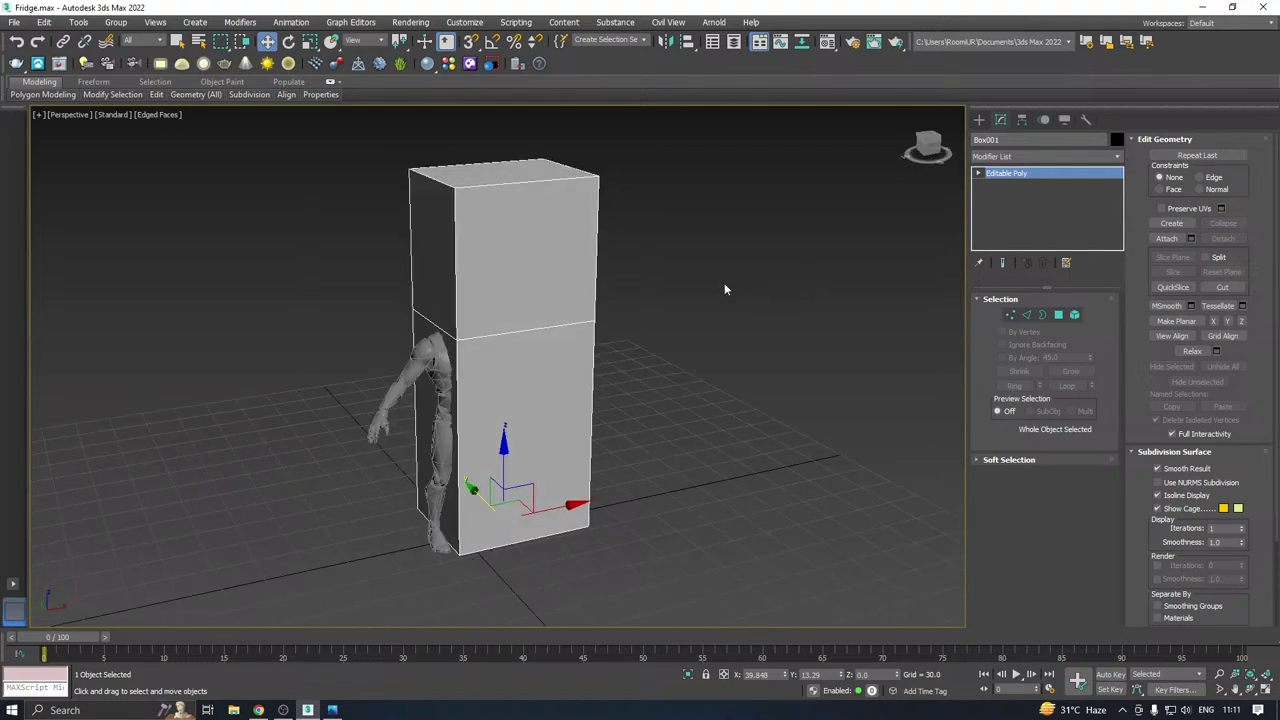
pyautogui.click(1058, 314)
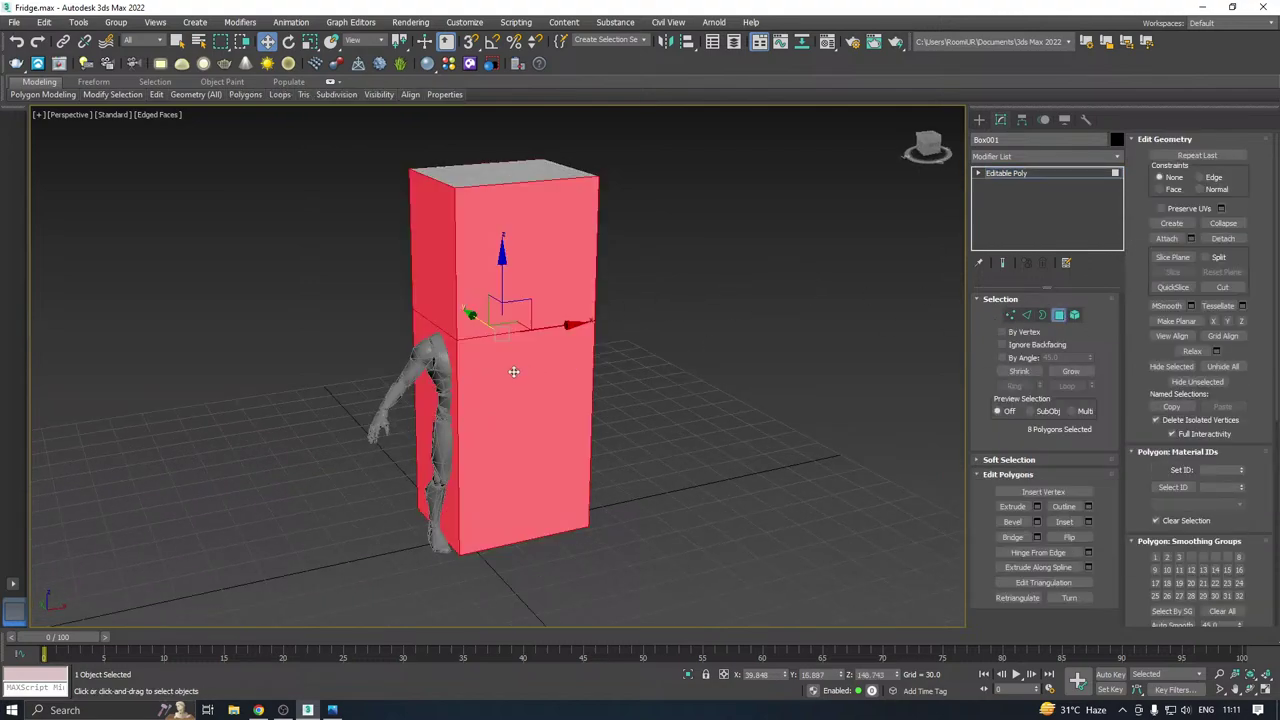
pyautogui.click(514, 372)
pyautogui.keyDown('ctrl'); pyautogui.click(525, 296); pyautogui.keyUp('ctrl')
pyautogui.scroll(5, 525, 296)
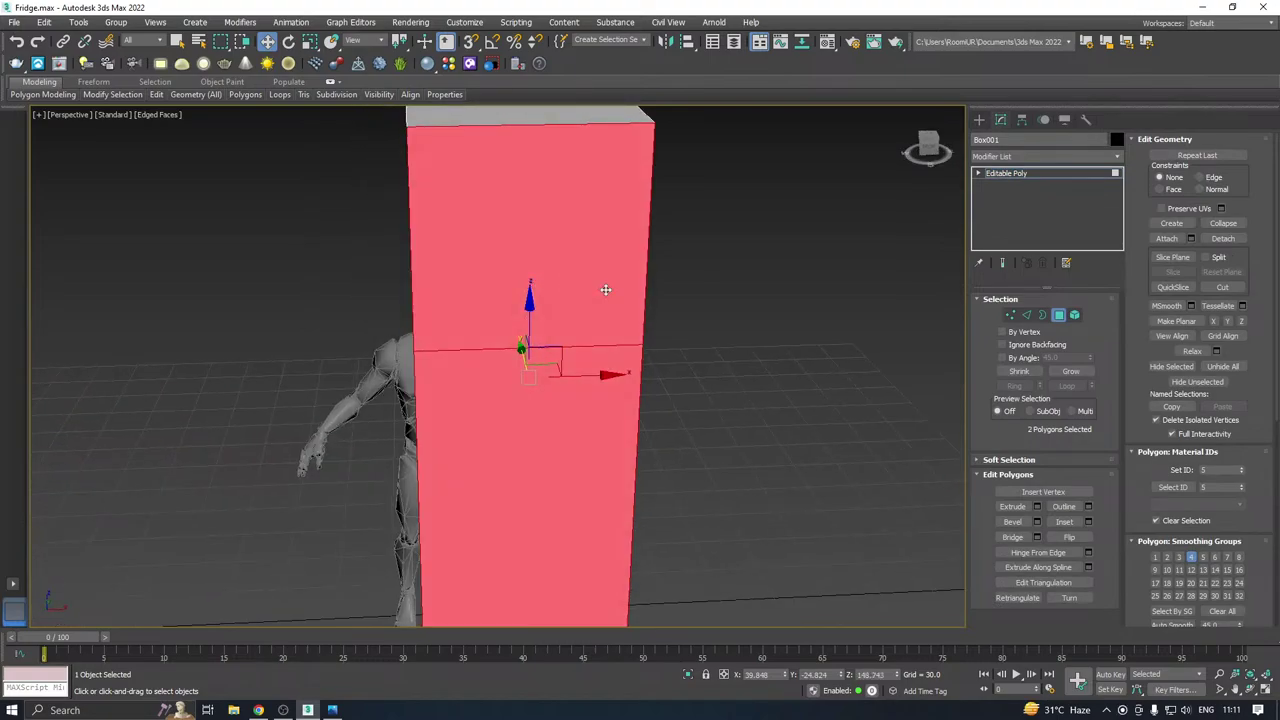
# Inset the two front polygons together as a group by about 12.1.
pyautogui.click(1088, 521)
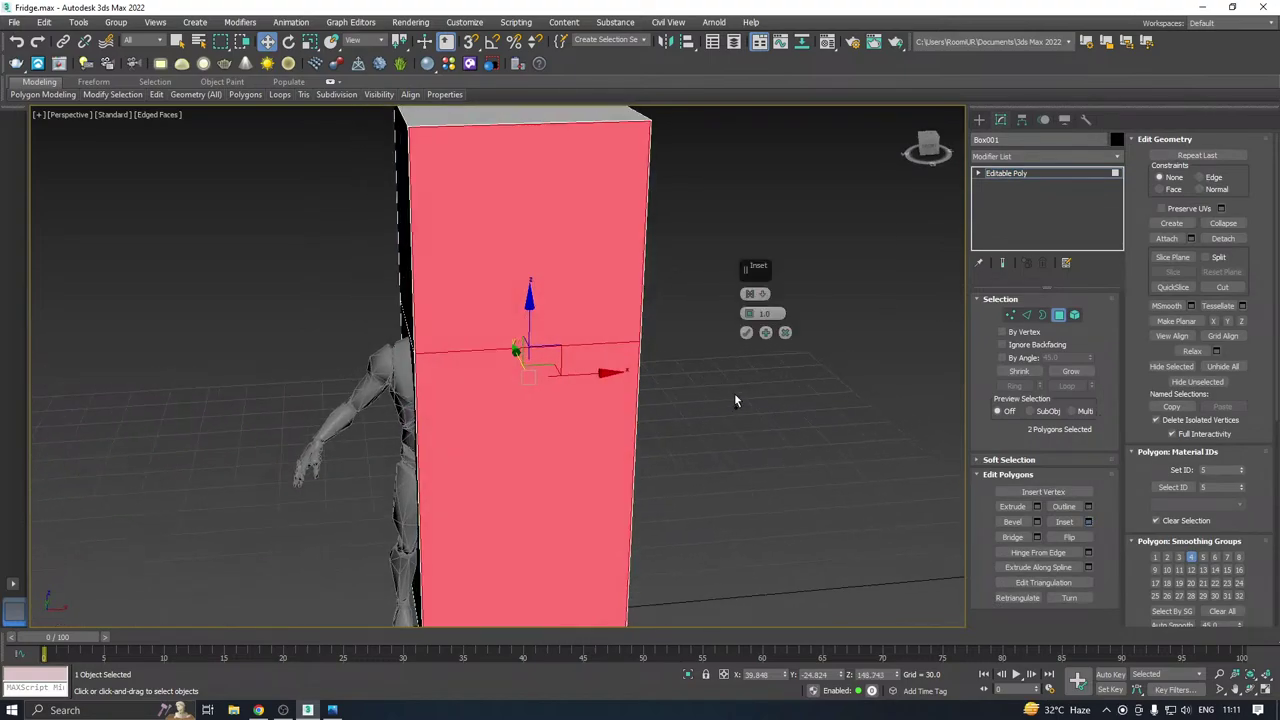
pyautogui.keyDown('alt'); pyautogui.moveTo(737, 394); pyautogui.dragTo(591, 351, button='middle'); pyautogui.keyUp('alt')
pyautogui.scroll(3, 531, 187)
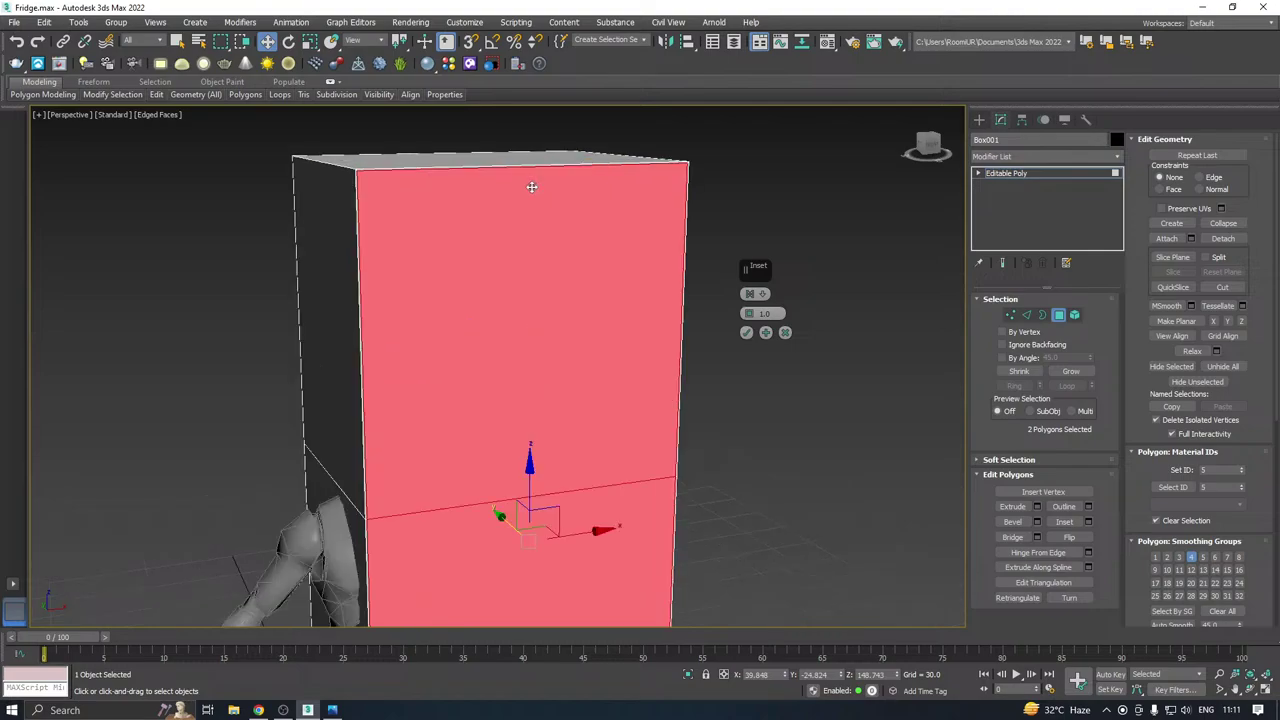
pyautogui.moveTo(748, 313); pyautogui.dragTo(746, 264)
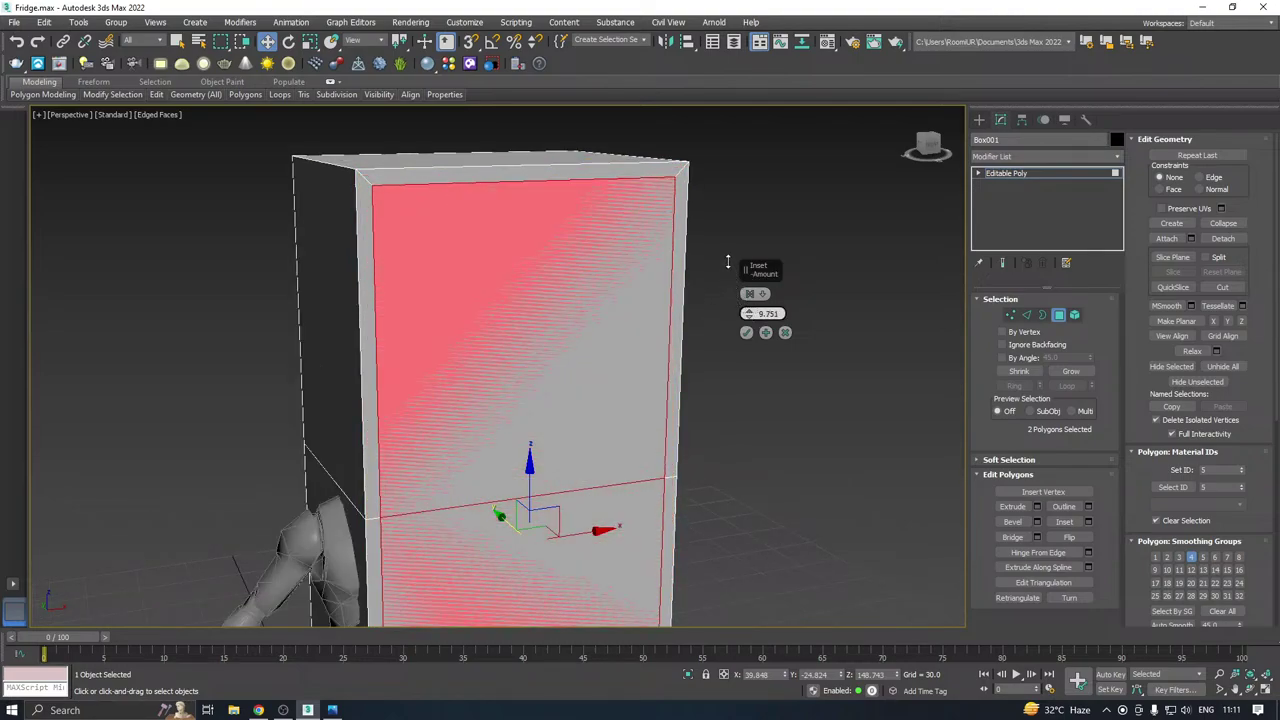
pyautogui.keyDown('alt'); pyautogui.moveTo(496, 315); pyautogui.dragTo(561, 259, button='middle'); pyautogui.keyUp('alt')
pyautogui.scroll(2, 632, 208)
pyautogui.moveTo(750, 316); pyautogui.dragTo(748, 293)
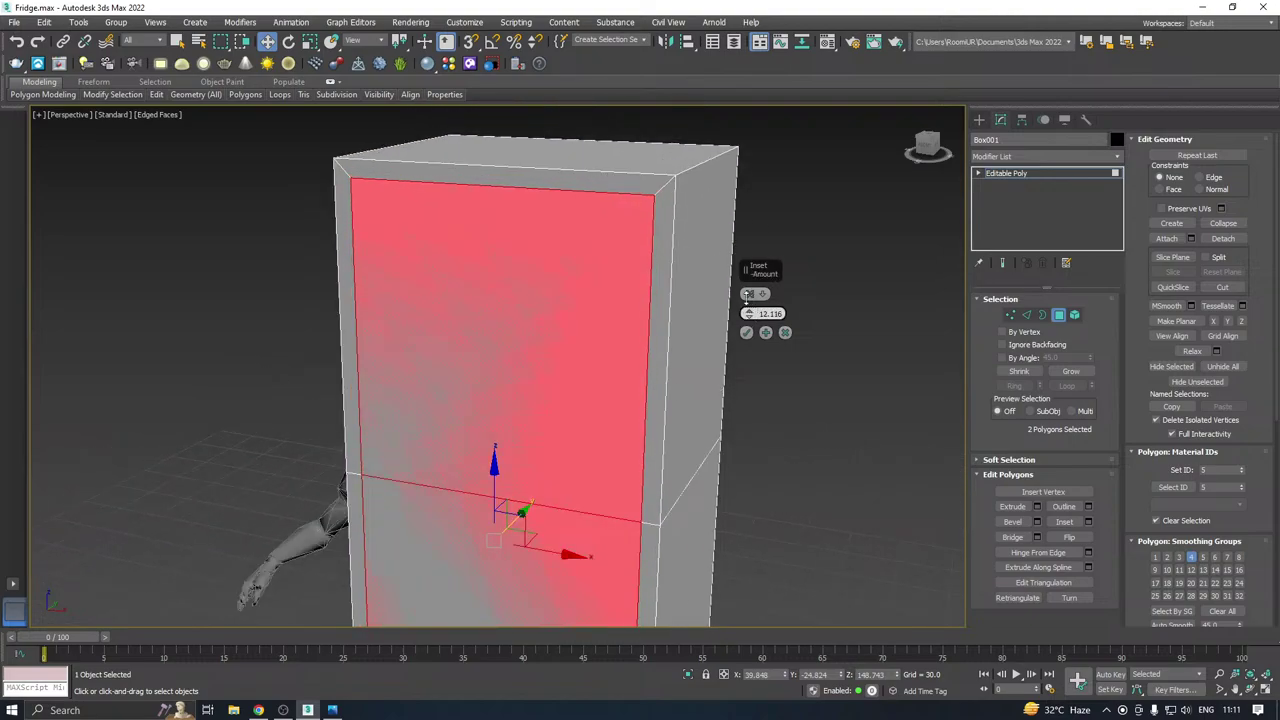
# Check the border around the front face, increase the inset amount slightly and apply it.
pyautogui.keyDown('alt'); pyautogui.moveTo(660, 302); pyautogui.dragTo(620, 309, button='middle'); pyautogui.keyUp('alt')
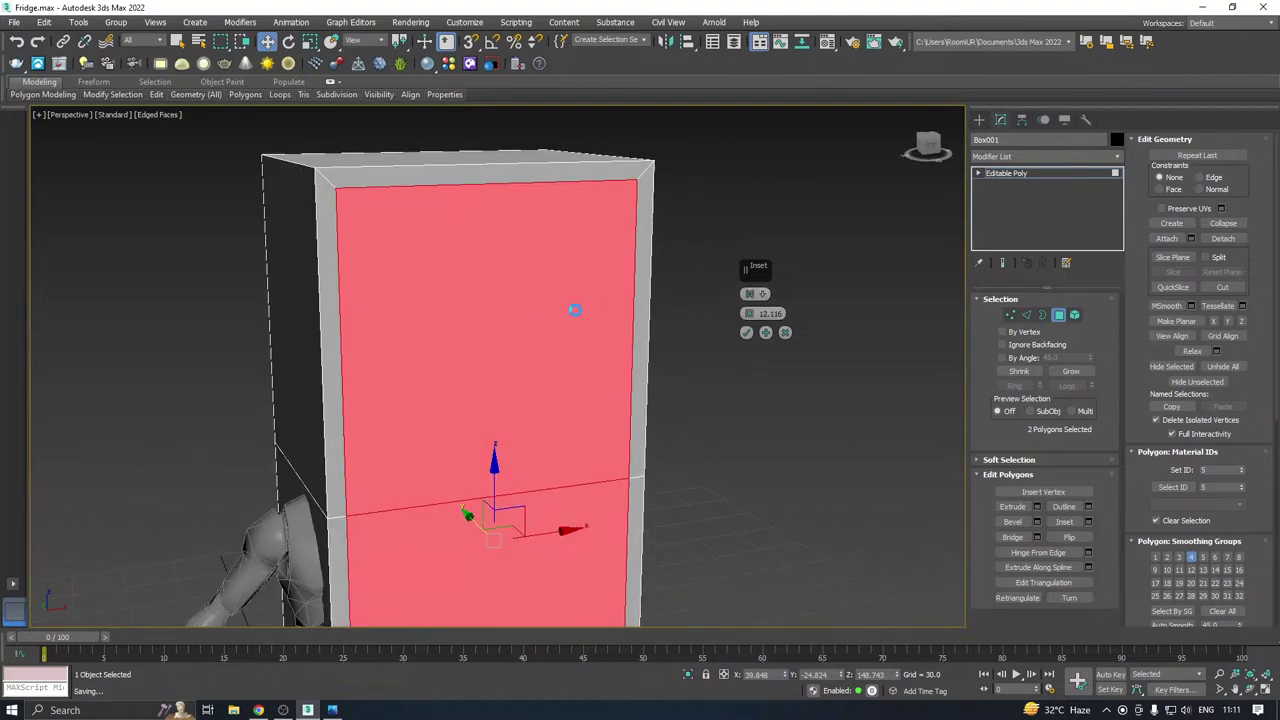
pyautogui.scroll(-5, 554, 256)
pyautogui.keyDown('alt'); pyautogui.moveTo(525, 309); pyautogui.dragTo(471, 277, button='middle'); pyautogui.keyUp('alt')
pyautogui.scroll(3, 524, 284)
pyautogui.scroll(3, 469, 203)
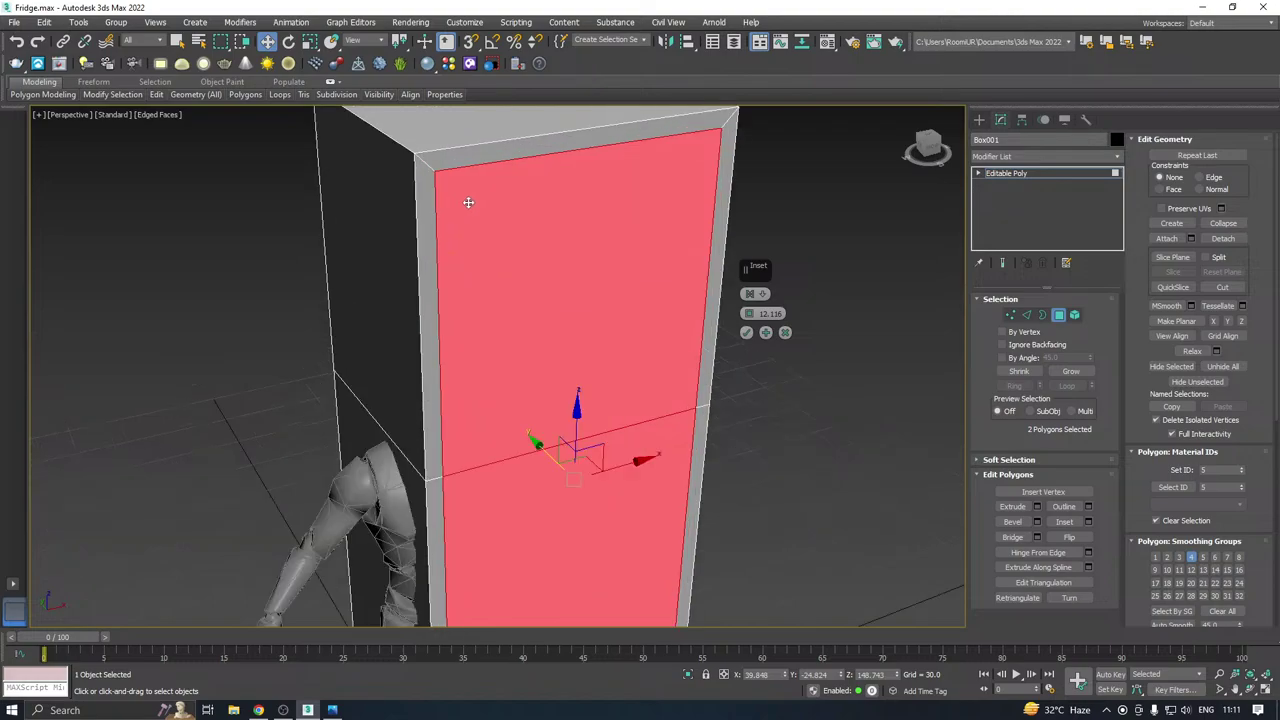
pyautogui.moveTo(749, 316); pyautogui.dragTo(749, 313)
pyautogui.click(746, 332)
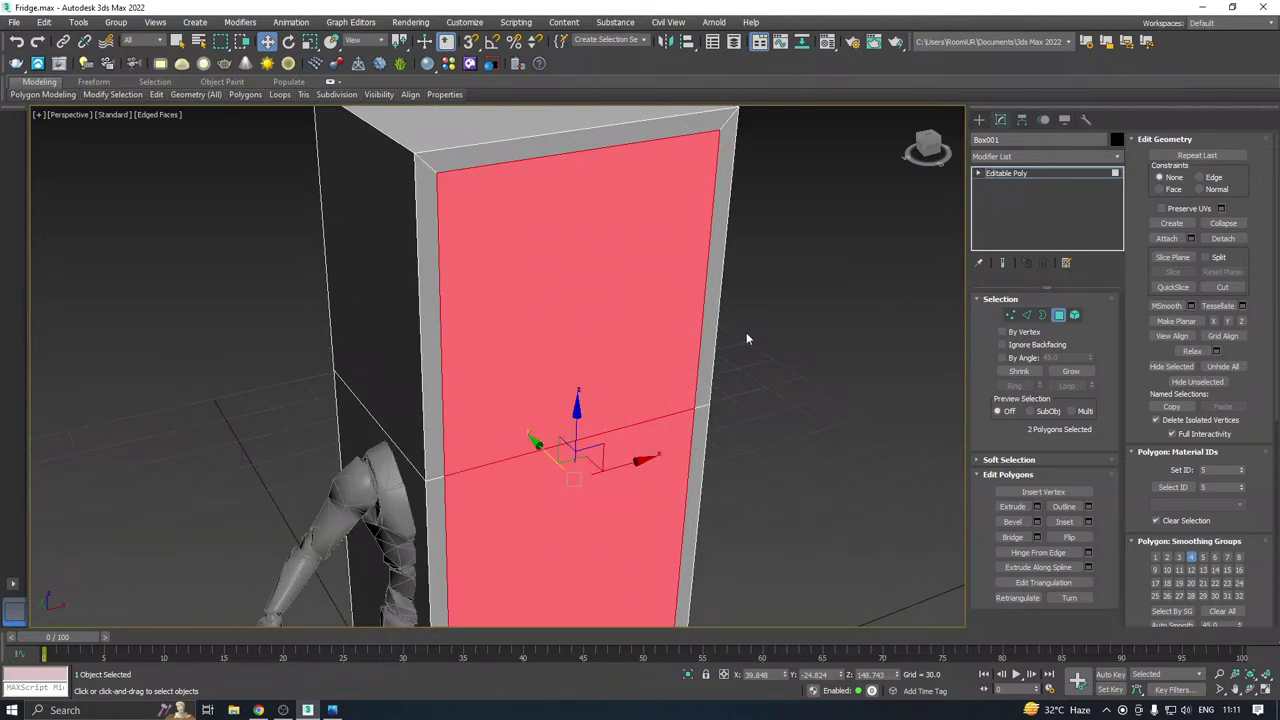
# Extrude the two front polygons inward by about 42.7 to hollow out the body, and apply it.
pyautogui.click(1037, 507)
pyautogui.moveTo(749, 313); pyautogui.dragTo(749, 328)
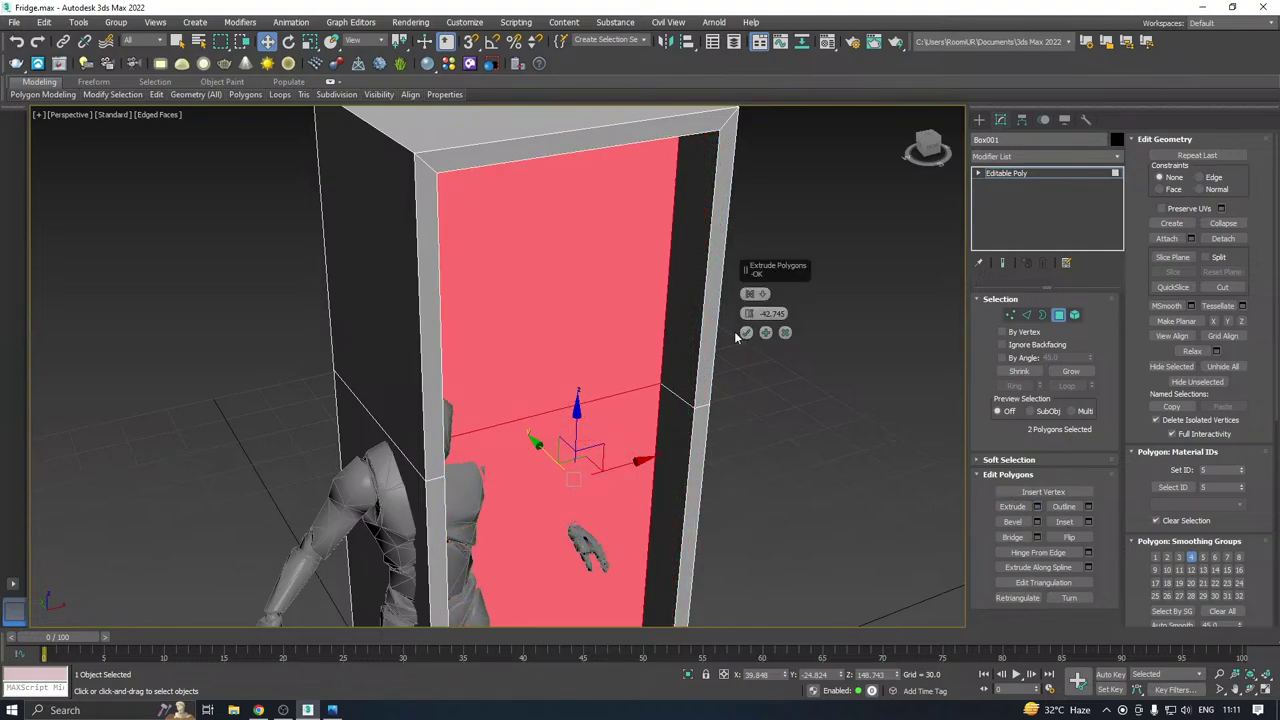
pyautogui.click(746, 333)
pyautogui.keyDown('alt'); pyautogui.moveTo(640, 337); pyautogui.dragTo(547, 344, button='middle'); pyautogui.keyUp('alt')
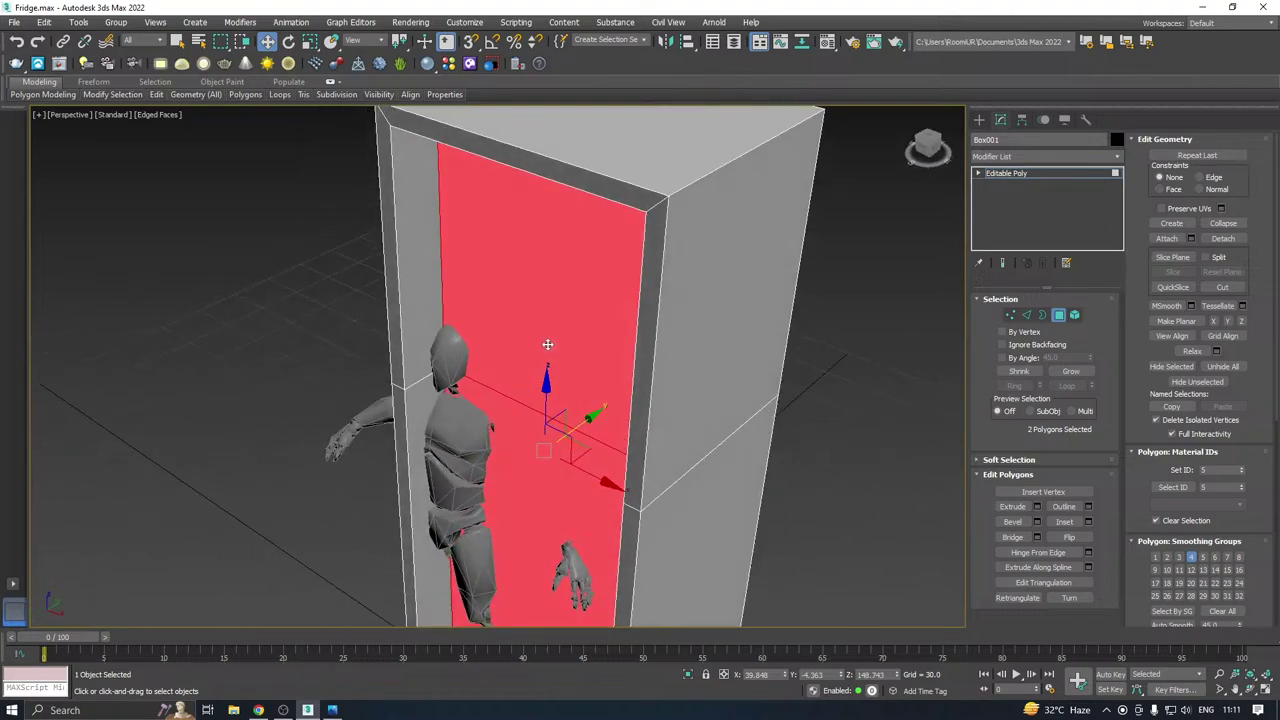
# Move the two recessed polygons toward the back of the box, to about 47.5 on Y.
pyautogui.moveTo(583, 425); pyautogui.dragTo(683, 363)
pyautogui.scroll(-3, 571, 349)
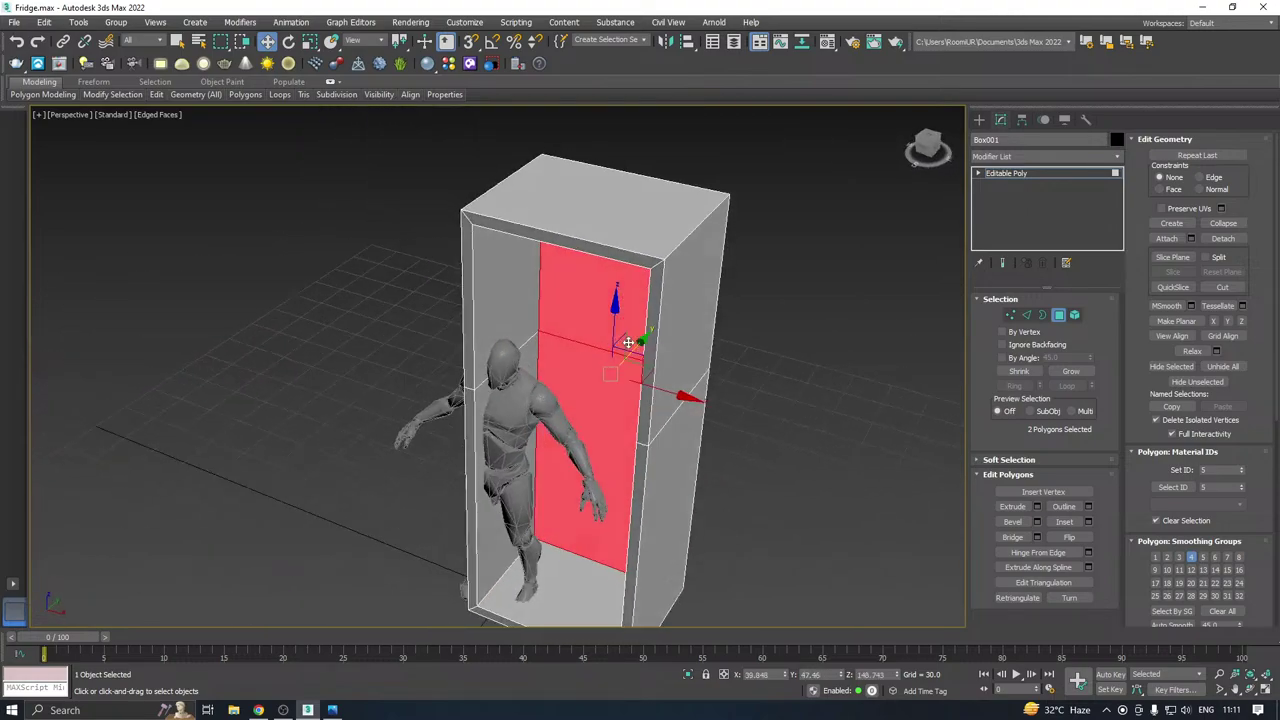
pyautogui.keyDown('alt'); pyautogui.moveTo(626, 346); pyautogui.dragTo(691, 332, button='middle'); pyautogui.keyUp('alt')
# Leave polygon editing, isolate the fridge body from the mannequin and save the scene.
pyautogui.click(1010, 174)
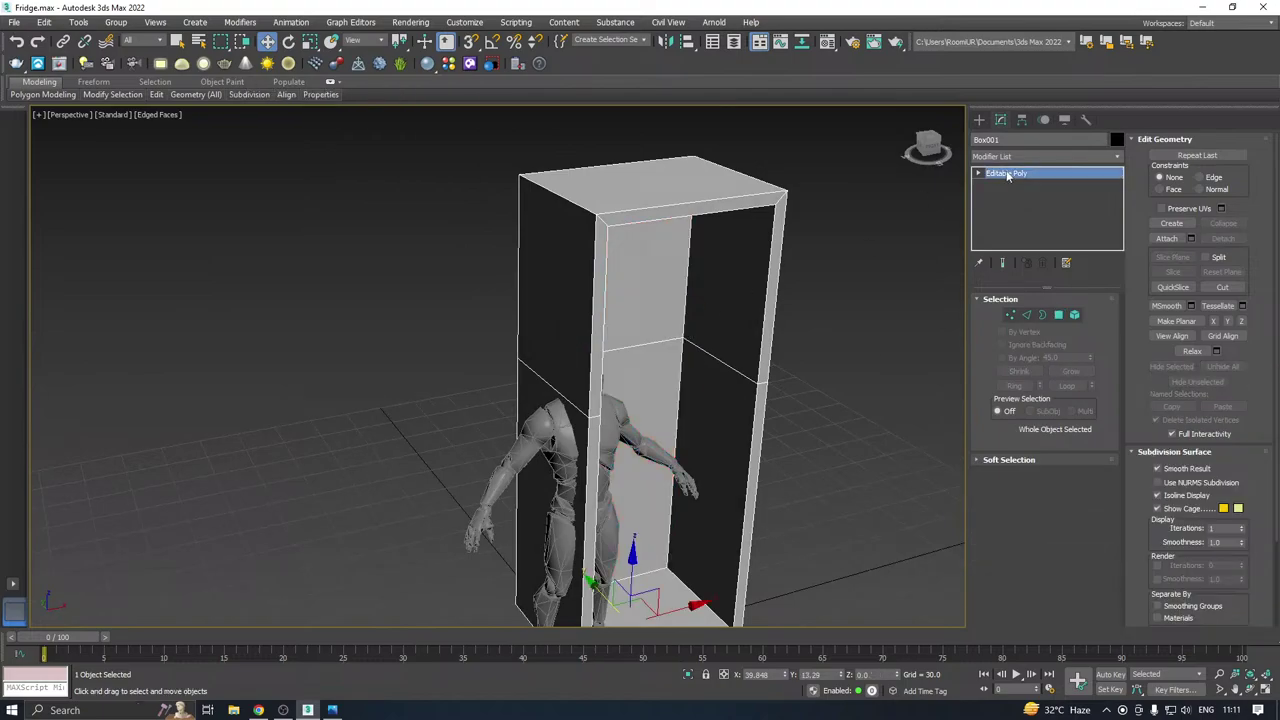
pyautogui.click(687, 674)
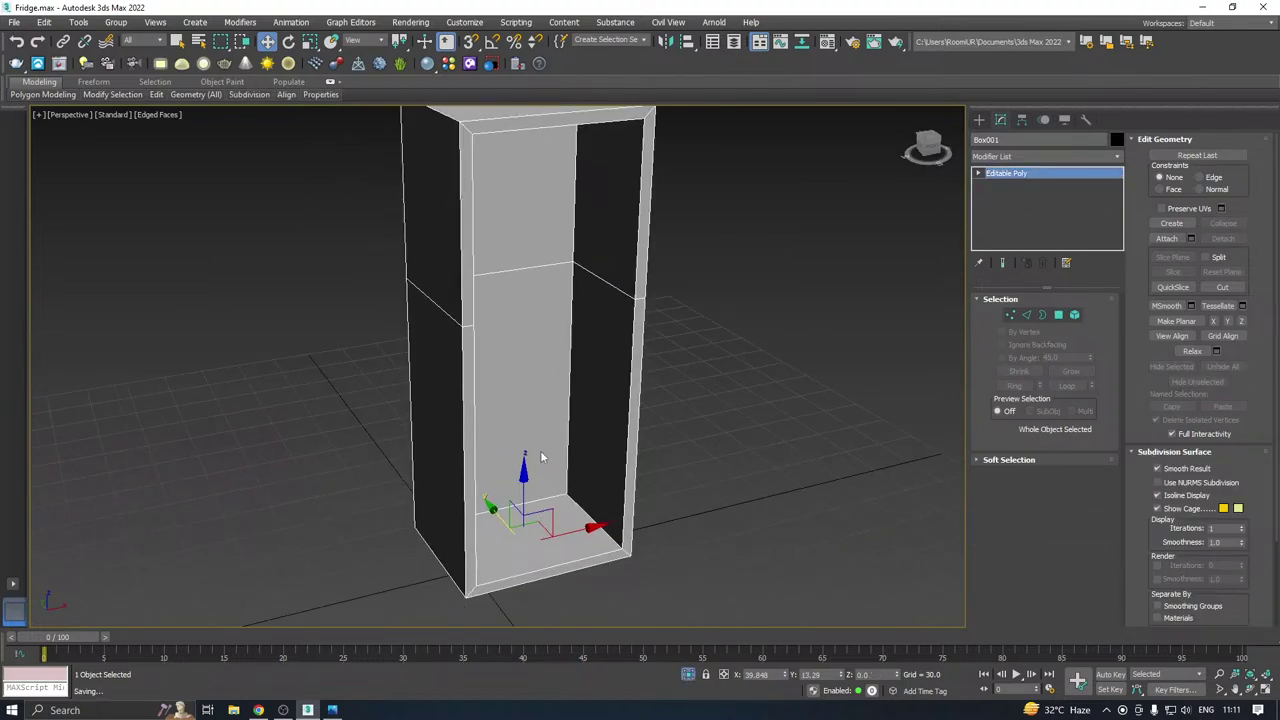
pyautogui.keyDown('alt'); pyautogui.moveTo(541, 457); pyautogui.dragTo(525, 432, button='middle'); pyautogui.keyUp('alt')
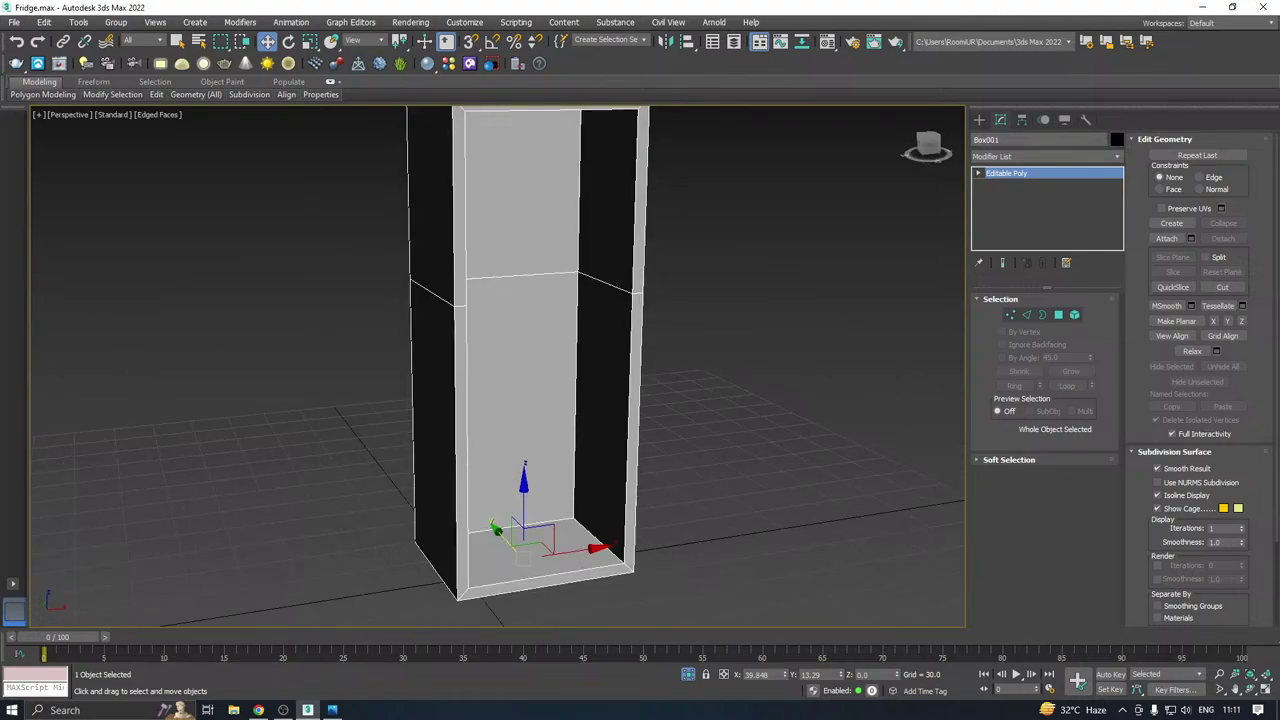
pyautogui.press('super+e')
pyautogui.moveTo(1048, 6); pyautogui.dragTo(1279, 40)
pyautogui.hotkey('alt', 'Tab')
pyautogui.keyDown('alt'); pyautogui.moveTo(551, 351); pyautogui.dragTo(263, 194, button='middle'); pyautogui.keyUp('alt')
pyautogui.keyDown('alt'); pyautogui.moveTo(438, 264); pyautogui.dragTo(511, 360, button='middle'); pyautogui.keyUp('alt')
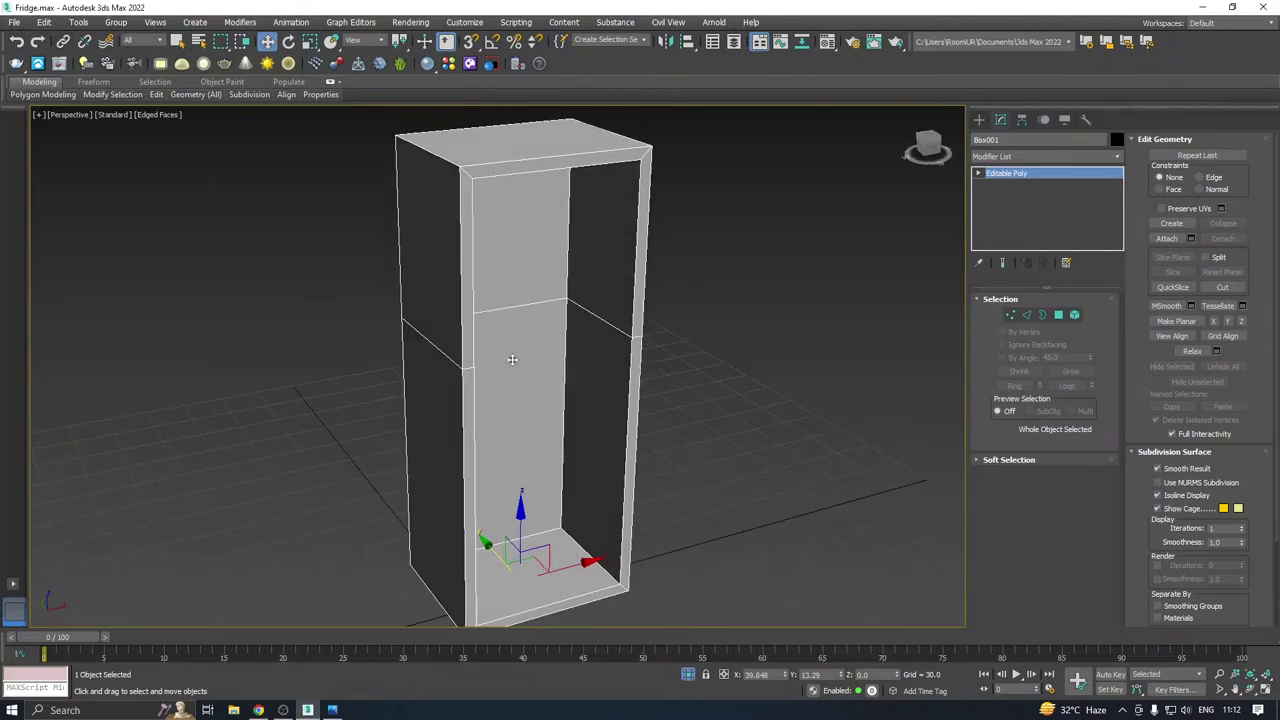
# Copy the fridge body sideways to about 421 on X, hide the copy and reselect the original.
pyautogui.scroll(-3, 511, 360)
pyautogui.keyDown('shift'); pyautogui.moveTo(566, 500); pyautogui.dragTo(898, 378); pyautogui.keyUp('shift')
pyautogui.click(650, 411)
pyautogui.rightClick(798, 348)
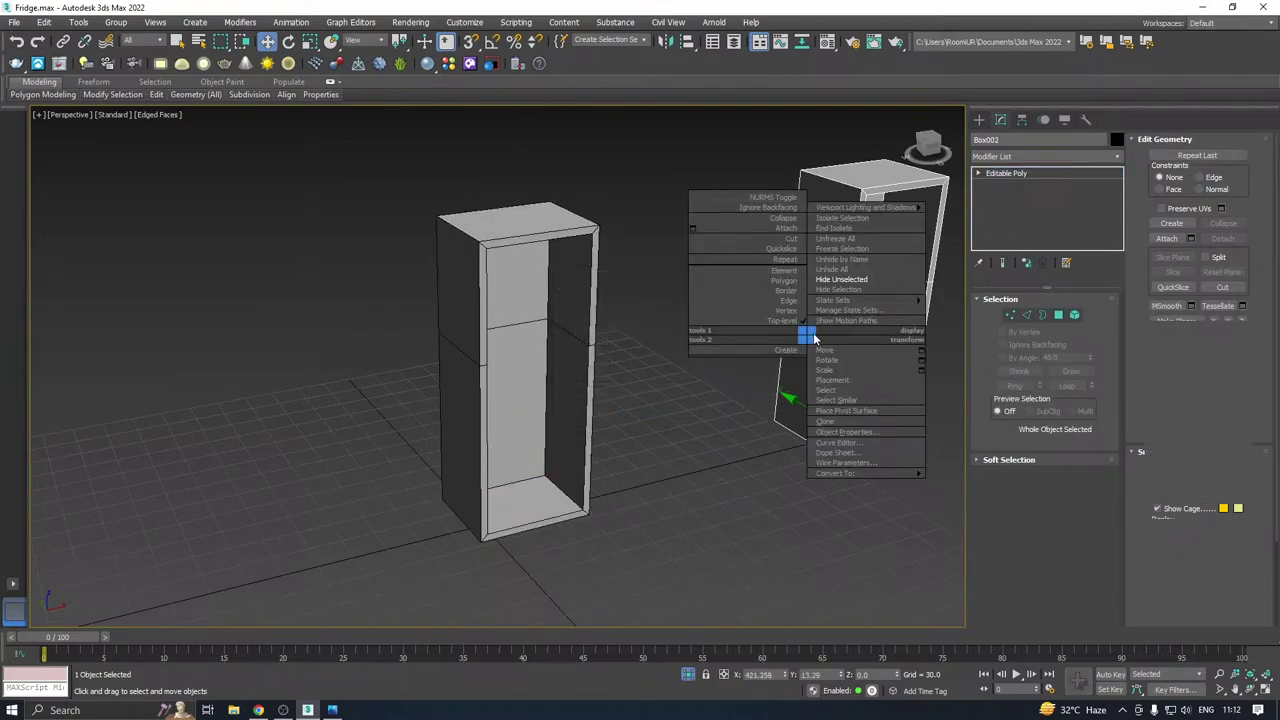
pyautogui.click(845, 289)
pyautogui.click(555, 380)
# Select the four inner corner edges that run front to back in the recess, and save the scene.
pyautogui.press('f')
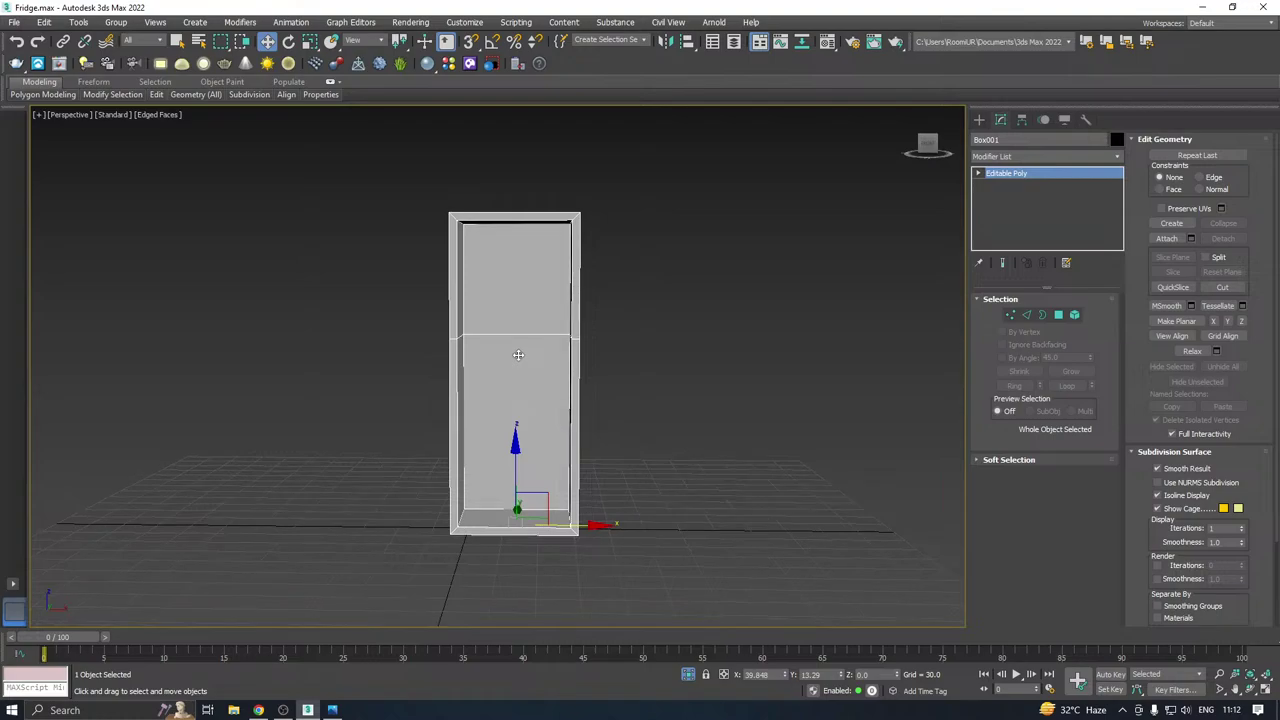
pyautogui.scroll(6, 590, 360)
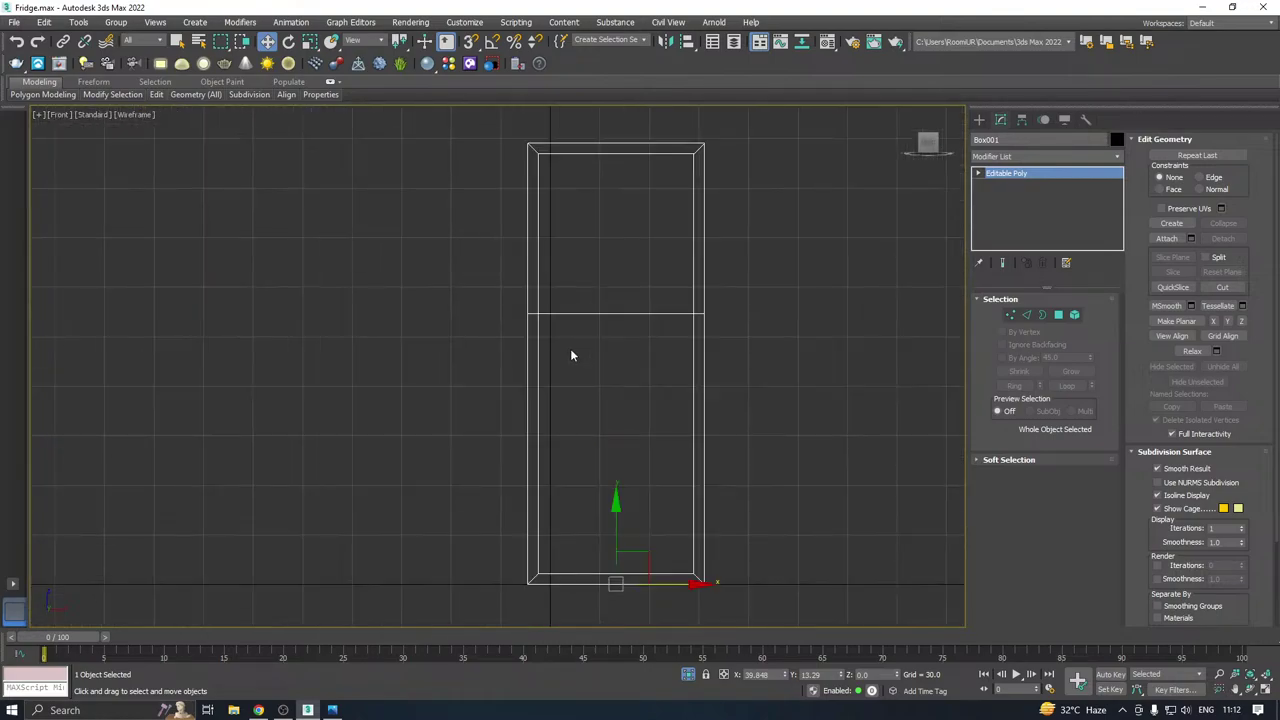
pyautogui.moveTo(555, 348); pyautogui.dragTo(538, 386, button='middle')
pyautogui.press('p')
pyautogui.scroll(3, 505, 345)
pyautogui.keyDown('alt'); pyautogui.moveTo(551, 333); pyautogui.dragTo(537, 291, button='middle'); pyautogui.keyUp('alt')
pyautogui.click(1025, 316)
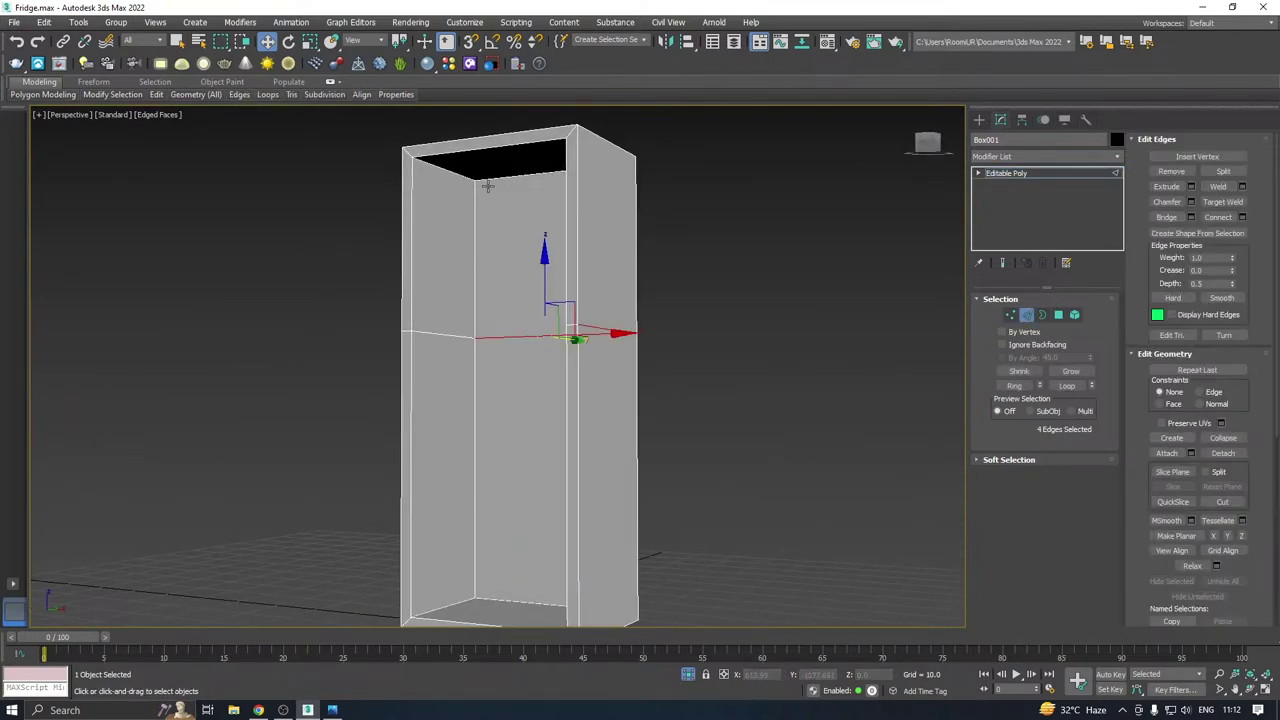
pyautogui.click(458, 176)
pyautogui.keyDown('alt'); pyautogui.moveTo(725, 246); pyautogui.dragTo(568, 361, button='middle'); pyautogui.keyUp('alt')
pyautogui.keyDown('ctrl'); pyautogui.click(568, 199); pyautogui.keyUp('ctrl')
pyautogui.scroll(2, 453, 493)
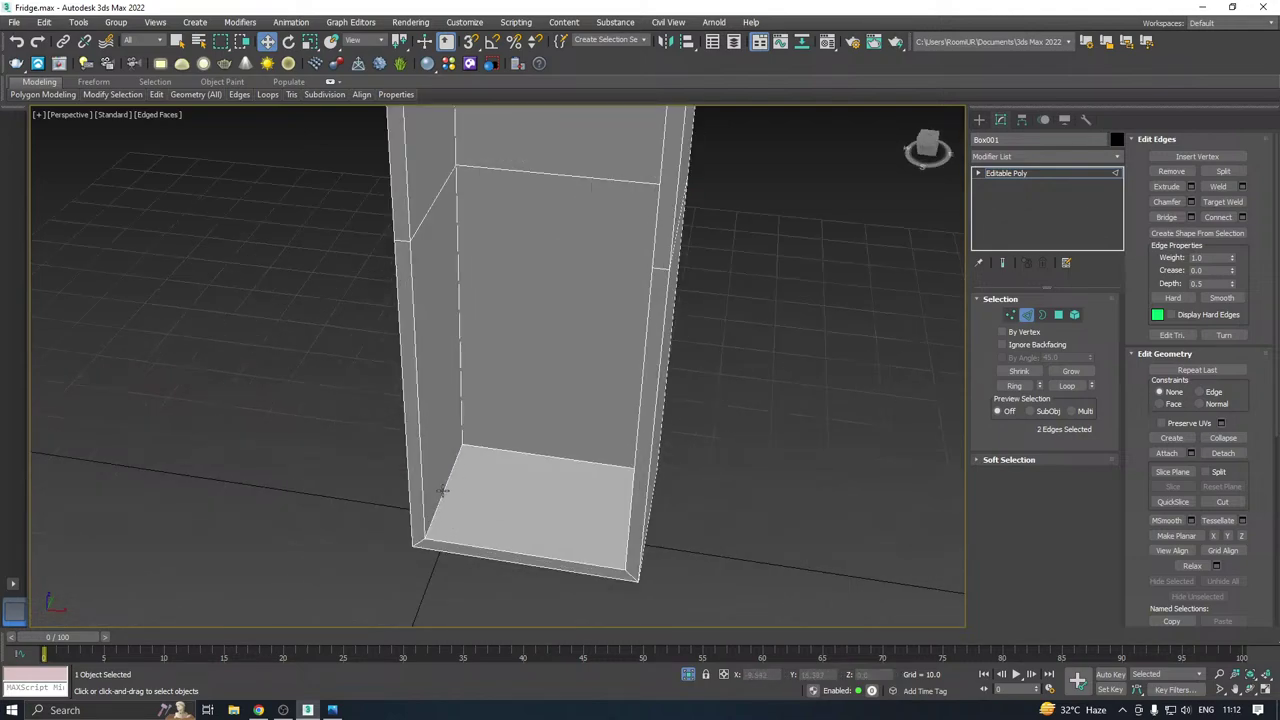
pyautogui.keyDown('alt'); pyautogui.moveTo(441, 490); pyautogui.dragTo(560, 488, button='middle'); pyautogui.keyUp('alt')
pyautogui.keyDown('ctrl'); pyautogui.click(594, 487); pyautogui.keyUp('ctrl')
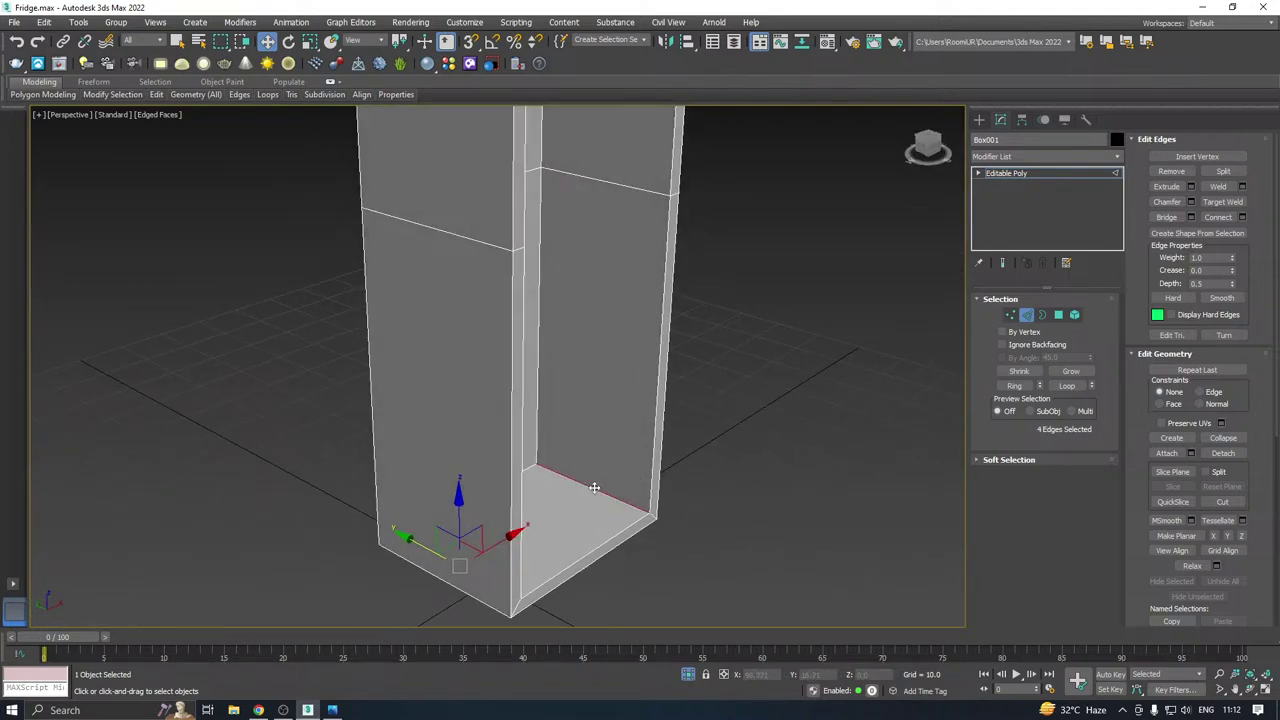
pyautogui.hotkey('ctrl', 's')
# Start a chamfer on the four inner corner edges with an amount of about 24.4.
pyautogui.keyDown('alt'); pyautogui.moveTo(551, 420); pyautogui.dragTo(457, 406, button='middle'); pyautogui.keyUp('alt')
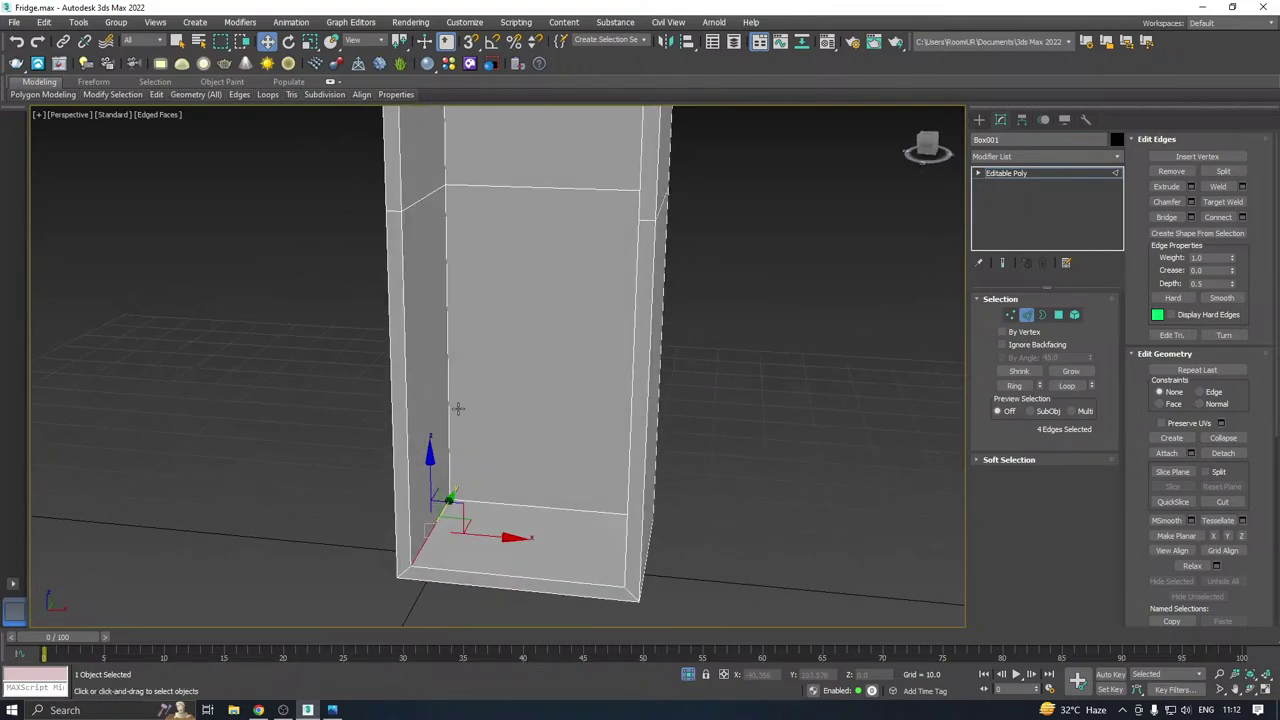
pyautogui.scroll(-2, 457, 406)
pyautogui.moveTo(539, 384)
pyautogui.keyDown('alt'); pyautogui.mouseDown(button='middle')
pyautogui.moveTo(518, 376)
pyautogui.moveTo(556, 381)
pyautogui.mouseUp(button='middle'); pyautogui.keyUp('alt')
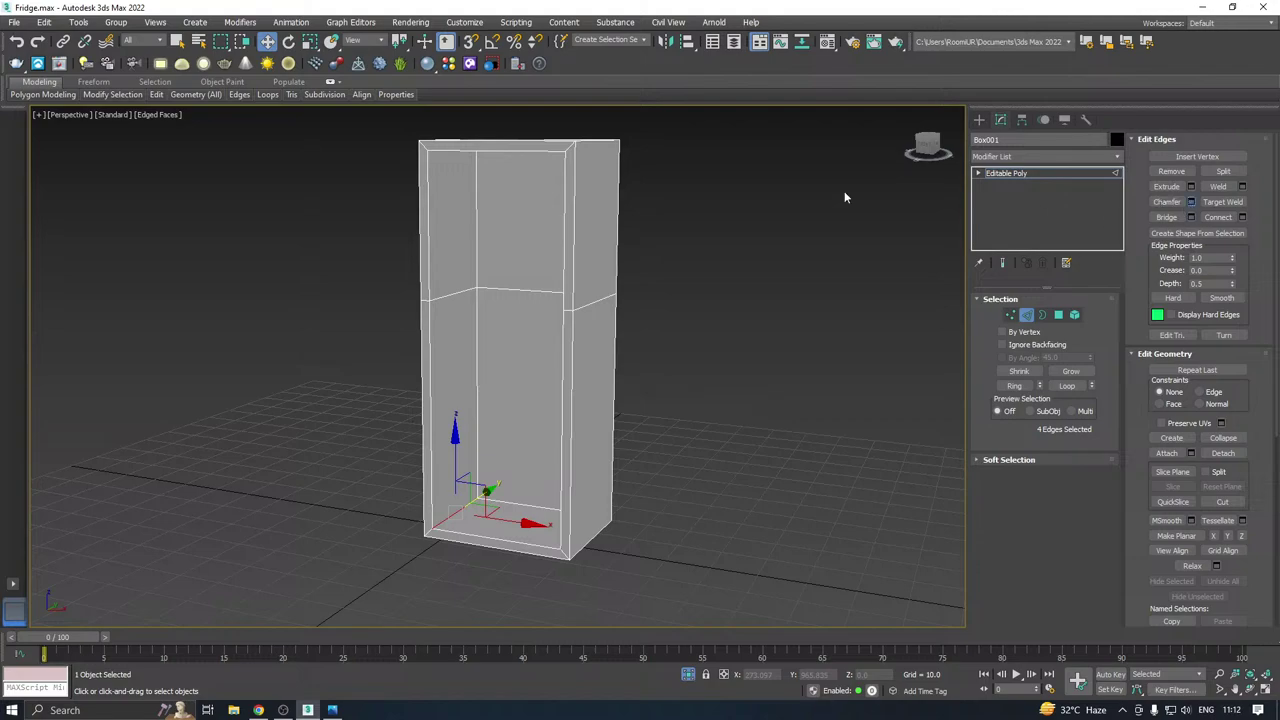
pyautogui.keyDown('alt'); pyautogui.moveTo(549, 295); pyautogui.dragTo(533, 261, button='middle'); pyautogui.keyUp('alt')
pyautogui.scroll(5, 484, 237)
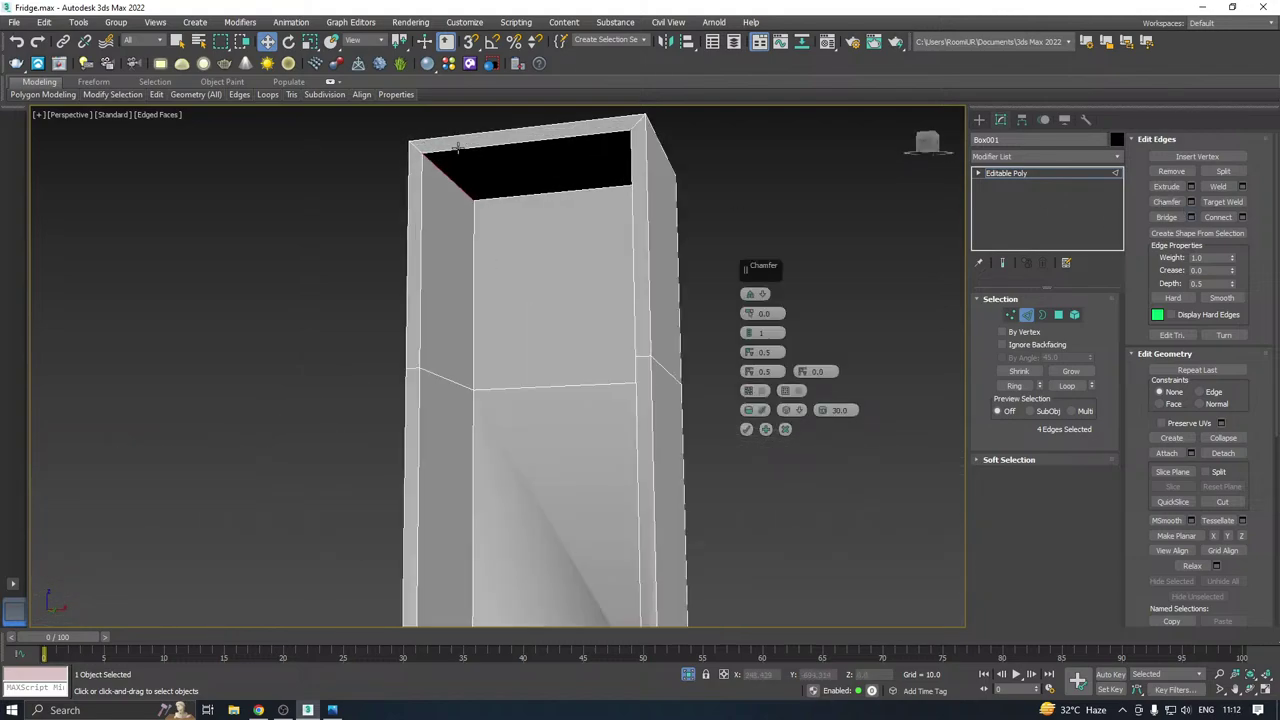
pyautogui.moveTo(748, 314); pyautogui.dragTo(757, 177)
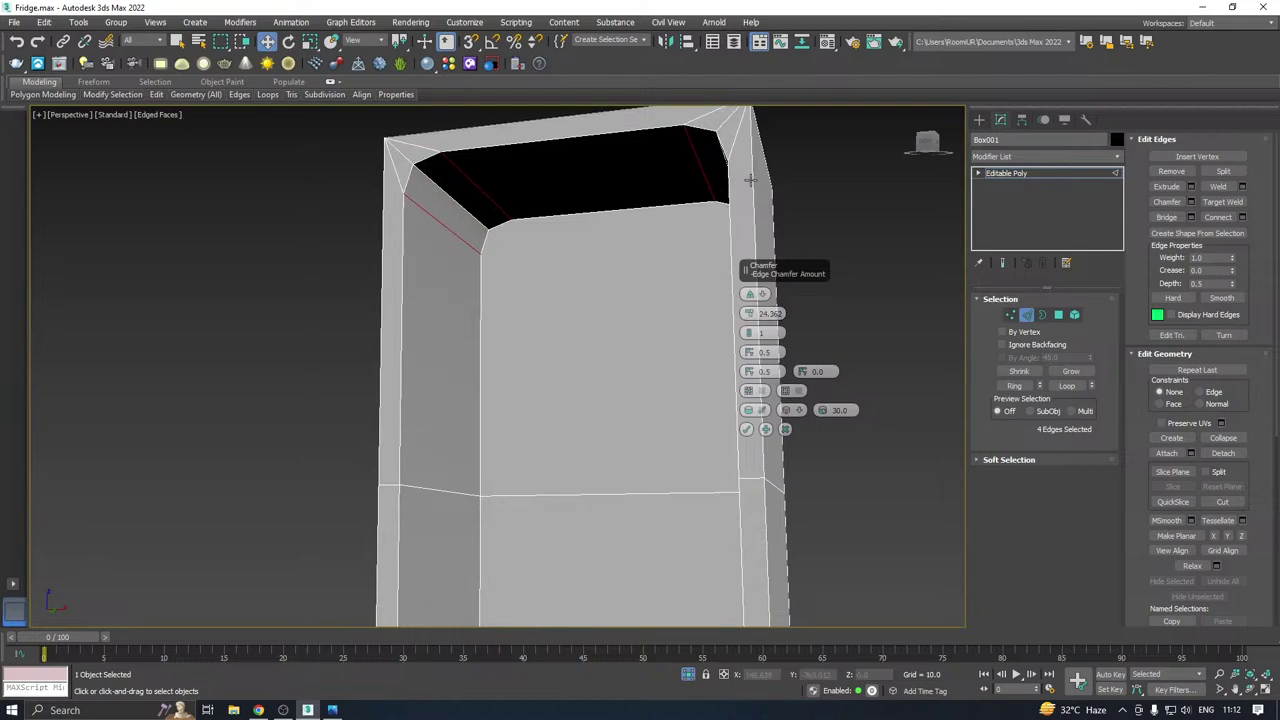
pyautogui.keyDown('alt'); pyautogui.moveTo(757, 177); pyautogui.dragTo(457, 247, button='middle'); pyautogui.keyUp('alt')
pyautogui.moveTo(505, 310); pyautogui.dragTo(575, 255, button='middle')
pyautogui.scroll(-4, 454, 260)
pyautogui.scroll(4, 422, 218)
# Compare two and three chamfer segments, set three segments with an amount of about 24.2, and apply the chamfer.
pyautogui.click(750, 331)
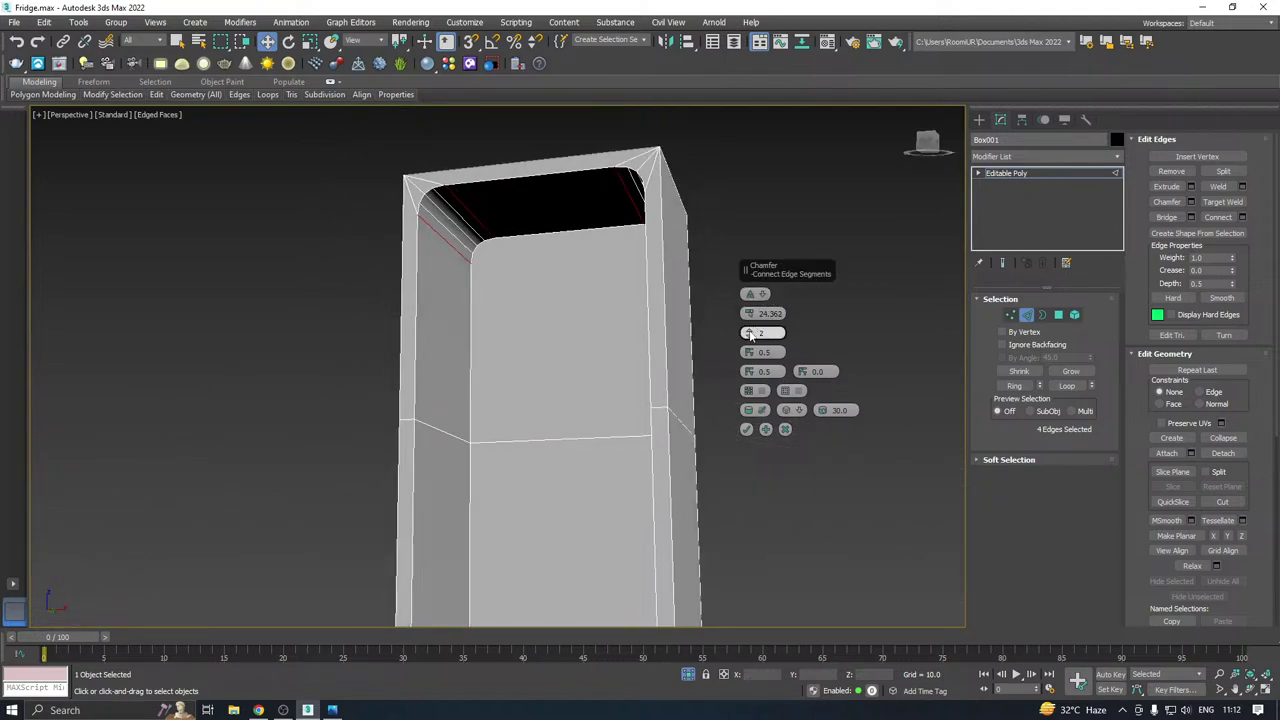
pyautogui.keyDown('alt'); pyautogui.moveTo(503, 332); pyautogui.dragTo(563, 337, button='middle'); pyautogui.keyUp('alt')
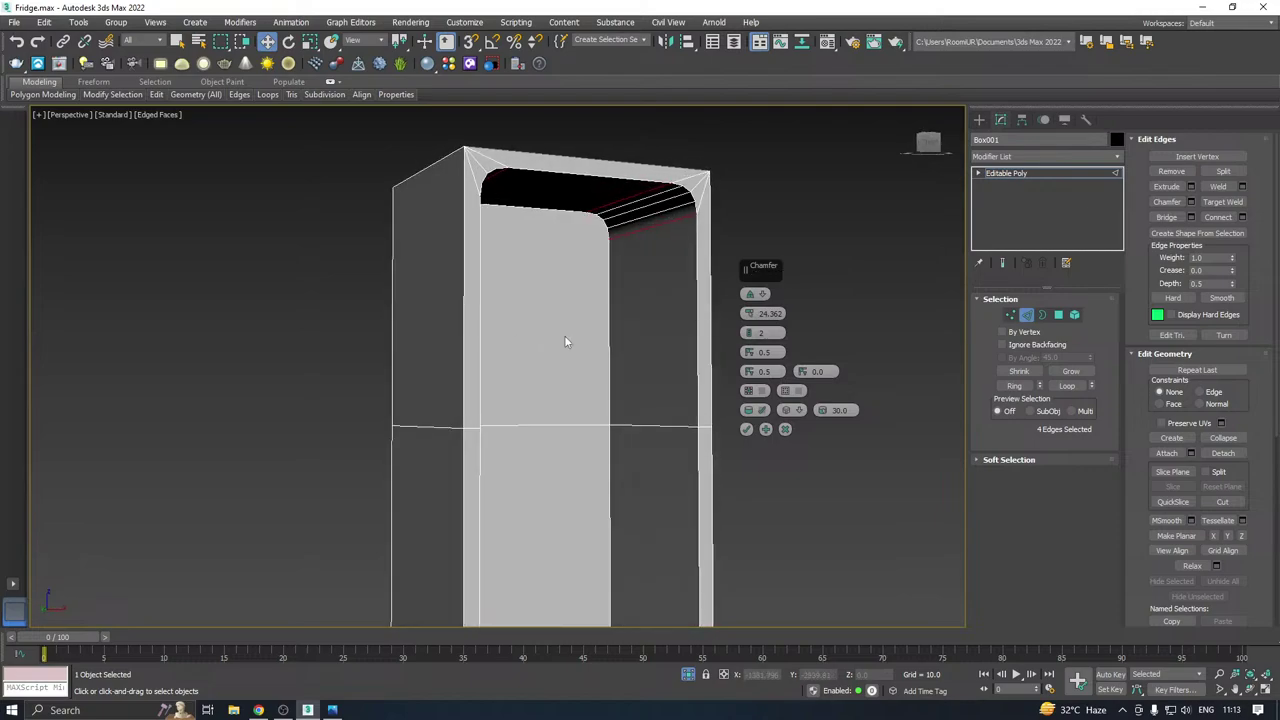
pyautogui.scroll(2, 675, 180)
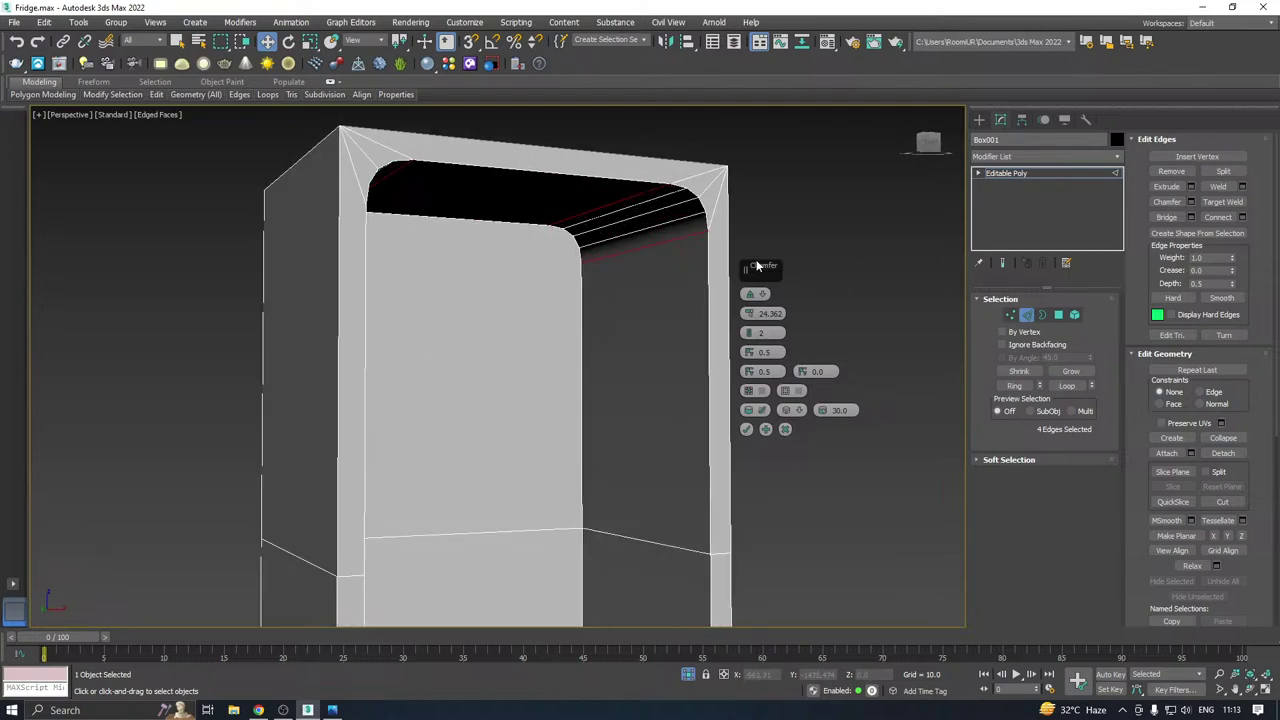
pyautogui.click(750, 331)
pyautogui.keyDown('alt'); pyautogui.moveTo(686, 308); pyautogui.dragTo(604, 303, button='middle'); pyautogui.keyUp('alt')
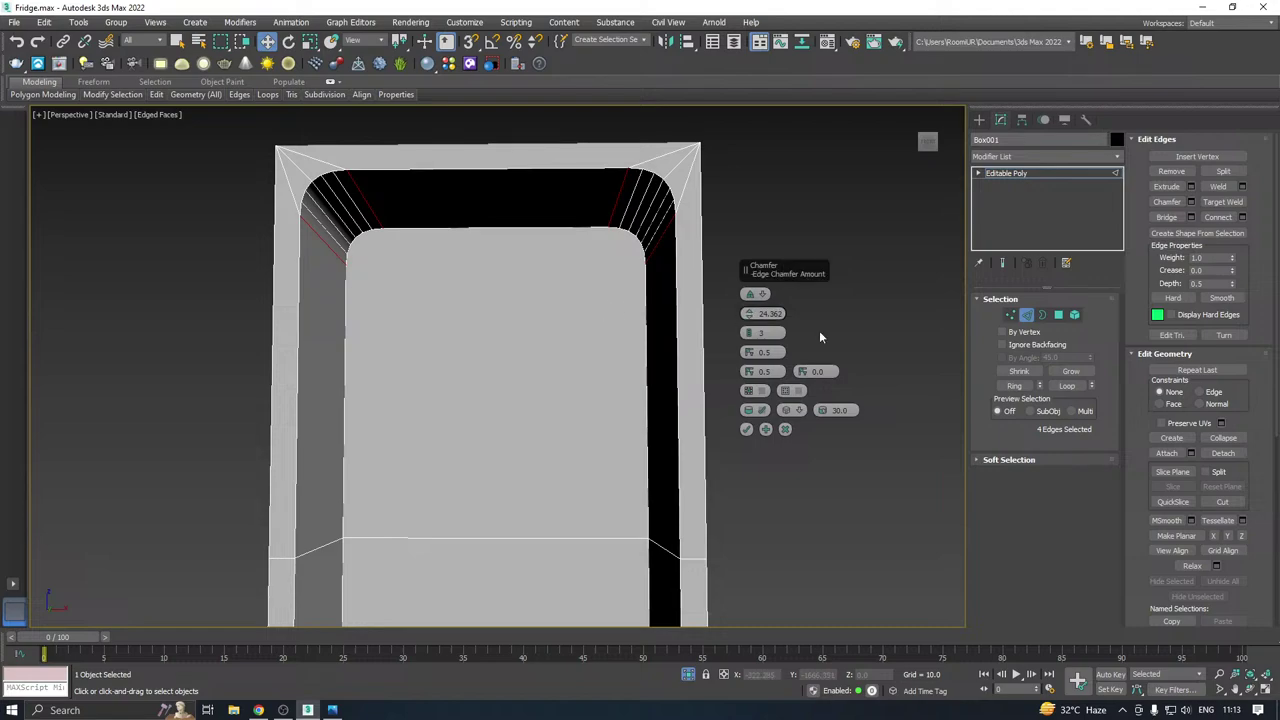
pyautogui.click(752, 338)
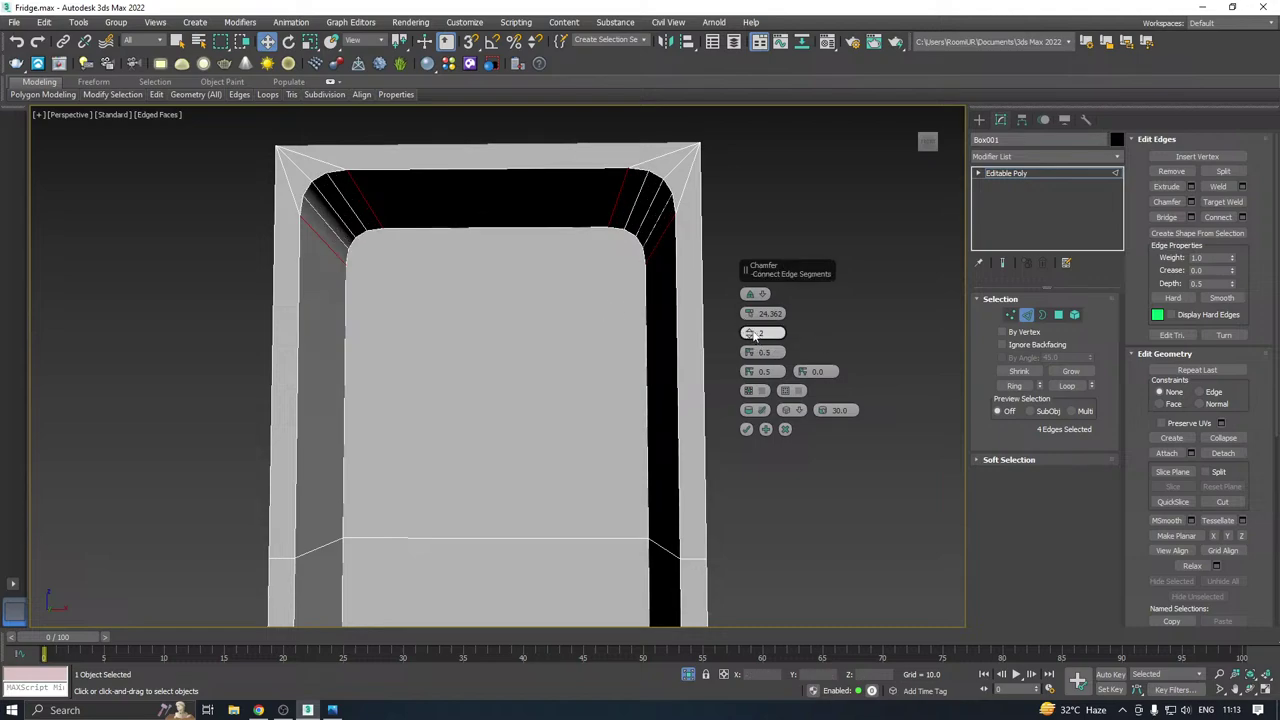
pyautogui.click(749, 331)
pyautogui.moveTo(748, 313); pyautogui.dragTo(750, 304)
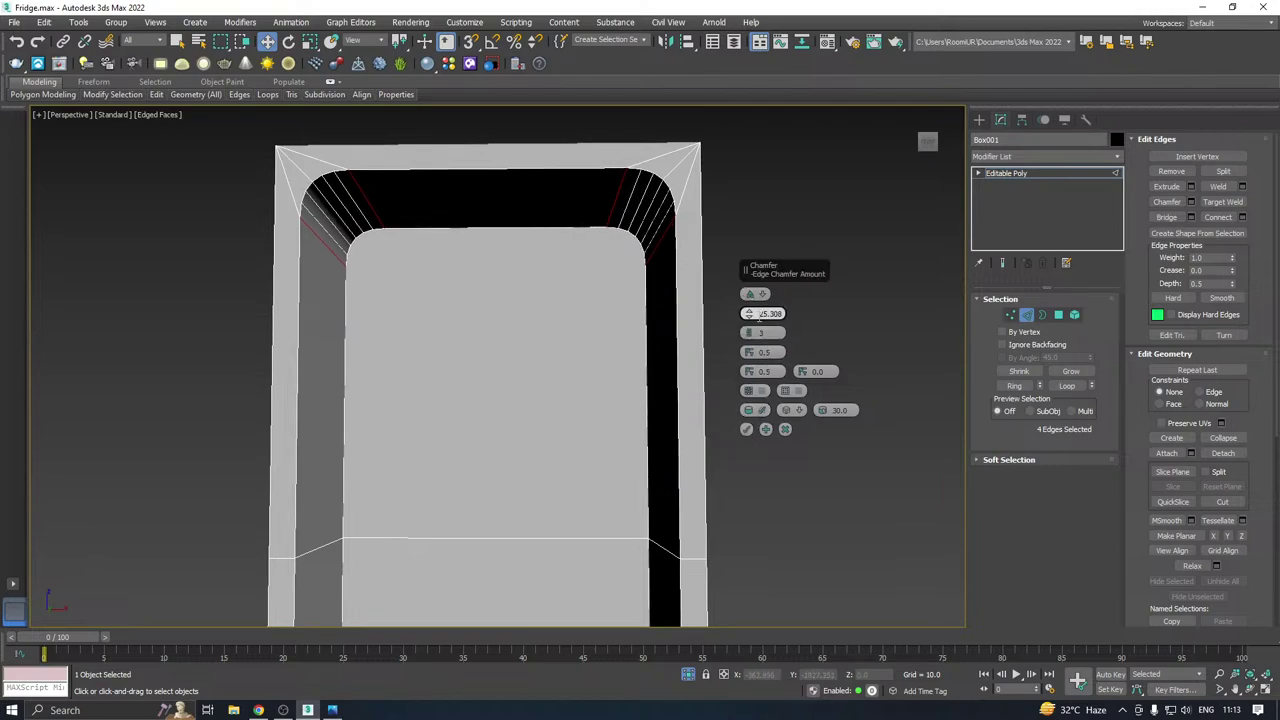
pyautogui.moveTo(750, 314); pyautogui.dragTo(750, 324)
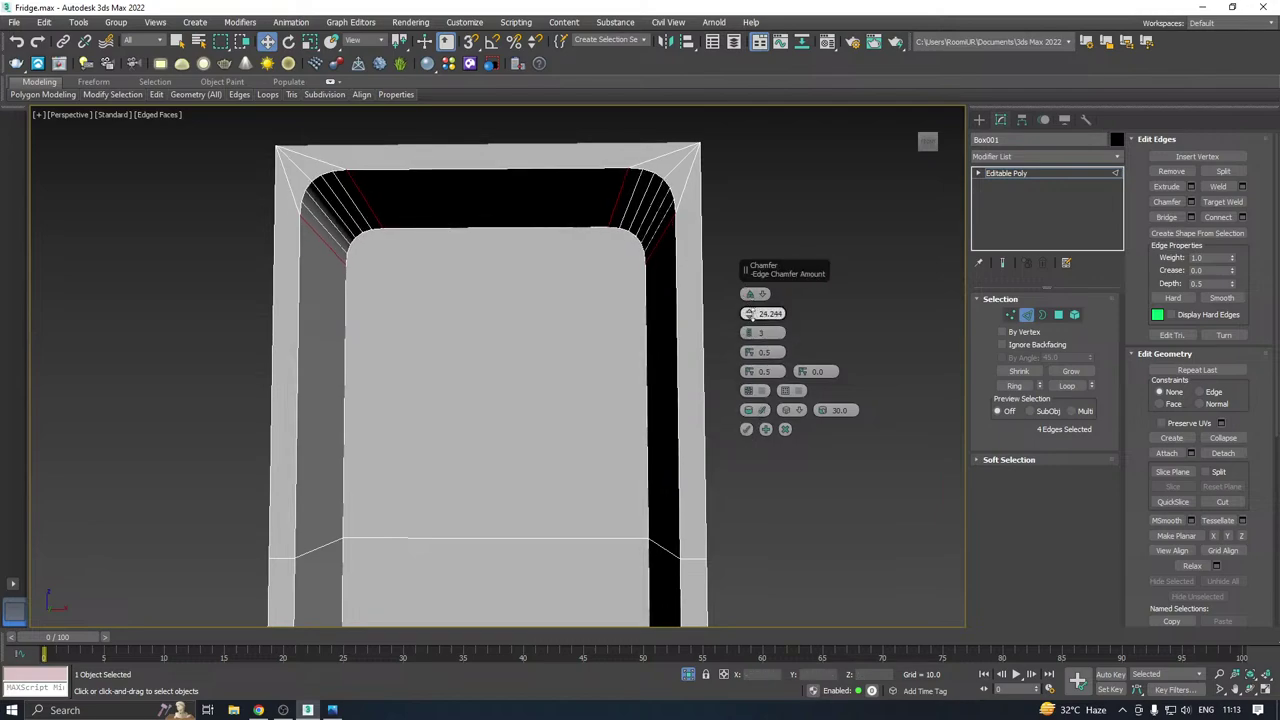
pyautogui.click(746, 429)
# Undo the applied corner chamfer and start it again on the same four edges with amount 24.244 and three segments.
pyautogui.scroll(-5, 558, 256)
pyautogui.keyDown('alt'); pyautogui.moveTo(564, 285); pyautogui.dragTo(508, 226, button='middle'); pyautogui.keyUp('alt')
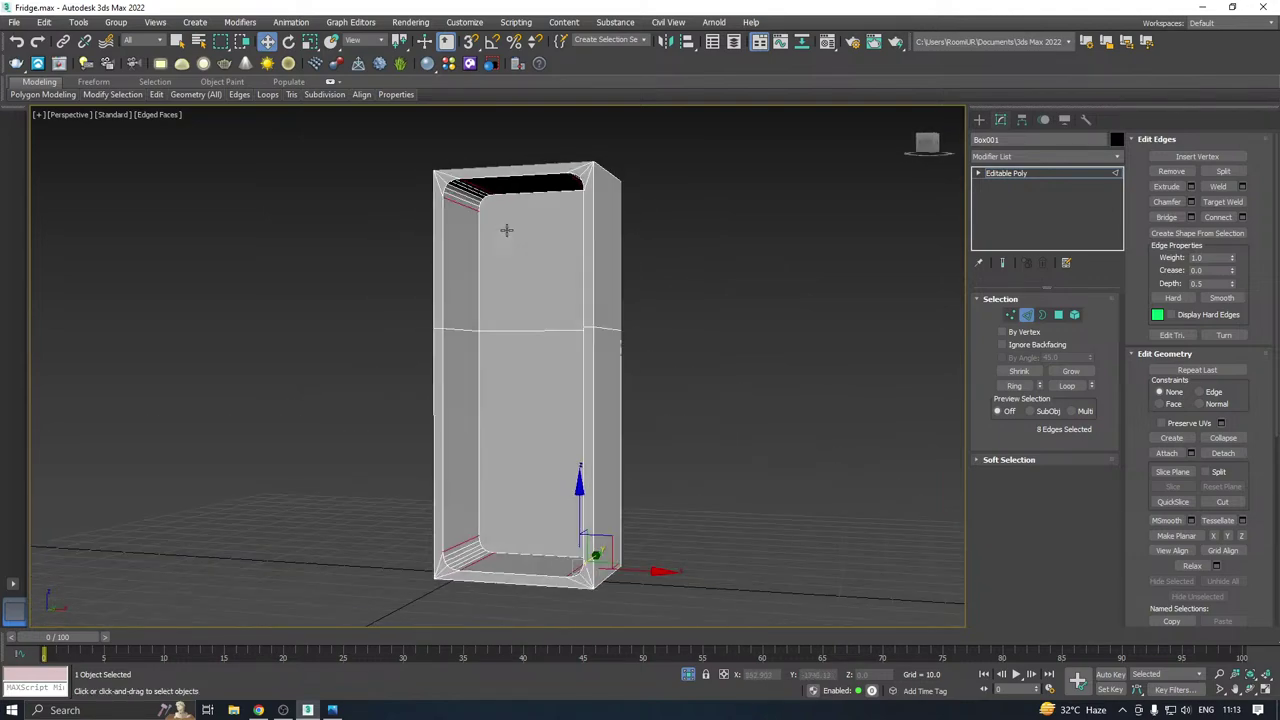
pyautogui.doubleClick(526, 186)
pyautogui.scroll(2, 505, 178)
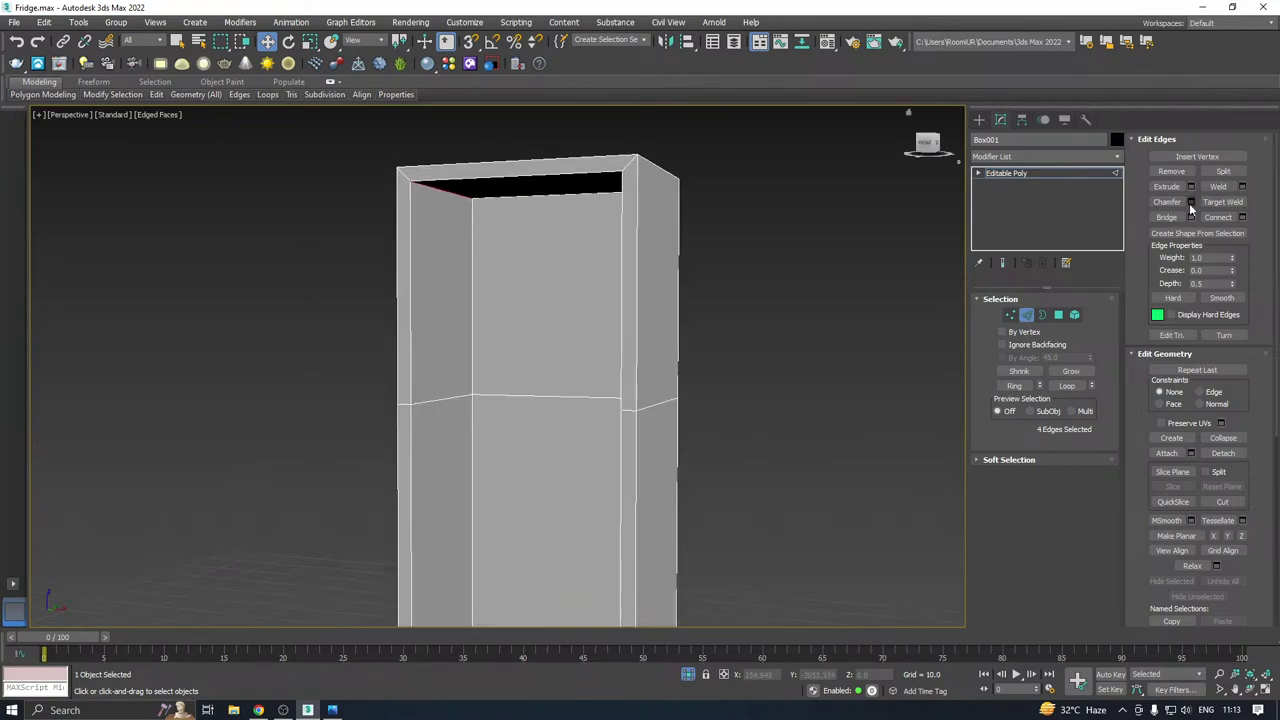
pyautogui.click(1190, 202)
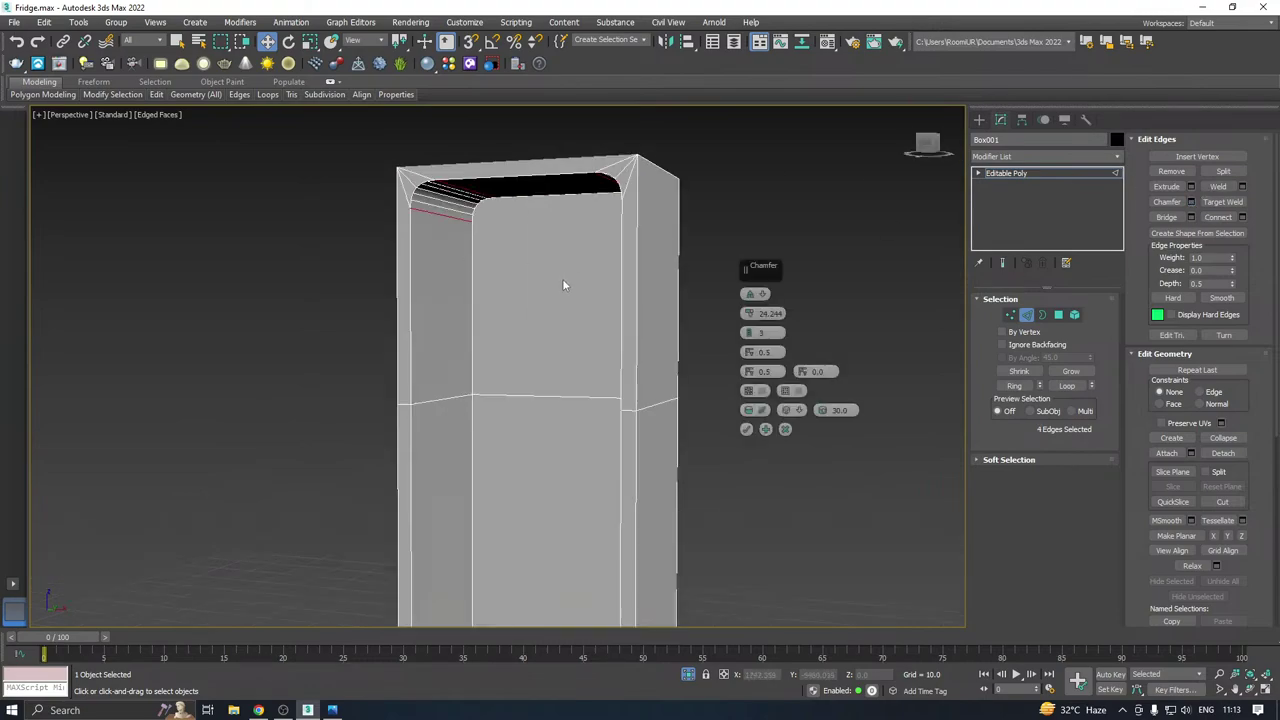
# Compare the Quad, Radial and Tri chamfer types, return to the original rounded type and apply the corner chamfer.
pyautogui.click(753, 294)
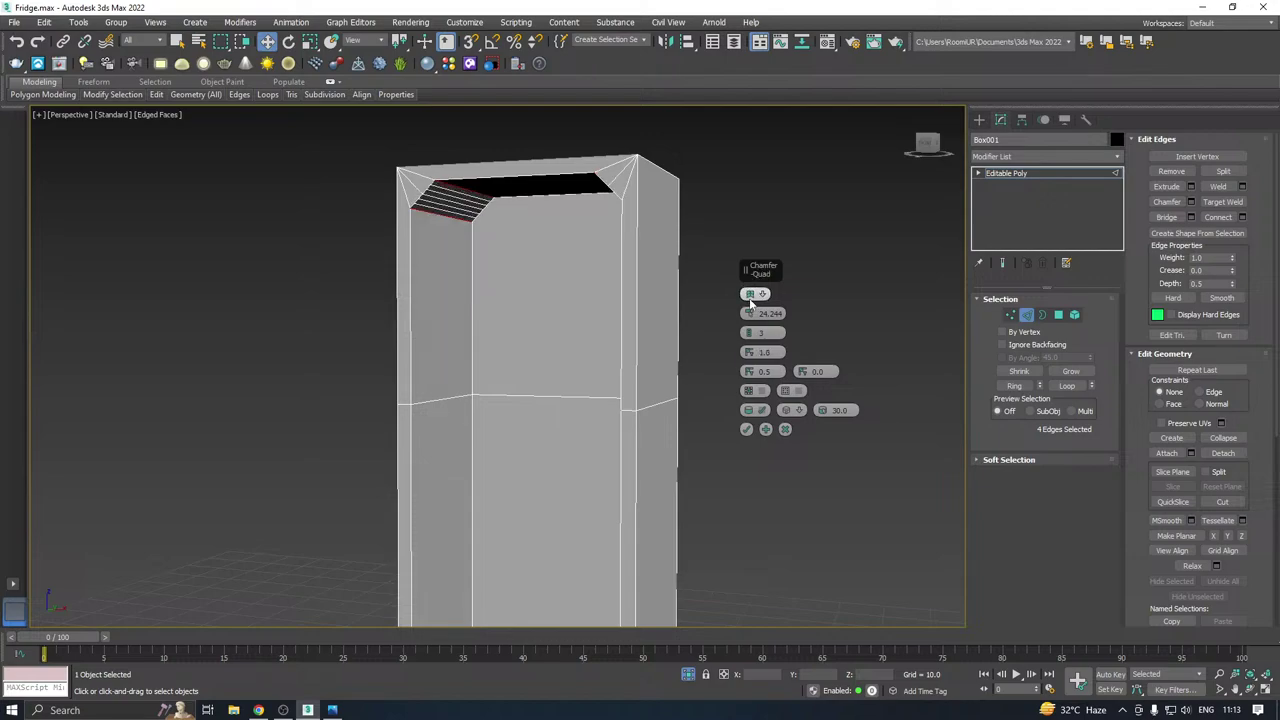
pyautogui.keyDown('alt'); pyautogui.moveTo(515, 255); pyautogui.dragTo(577, 244, button='middle'); pyautogui.keyUp('alt')
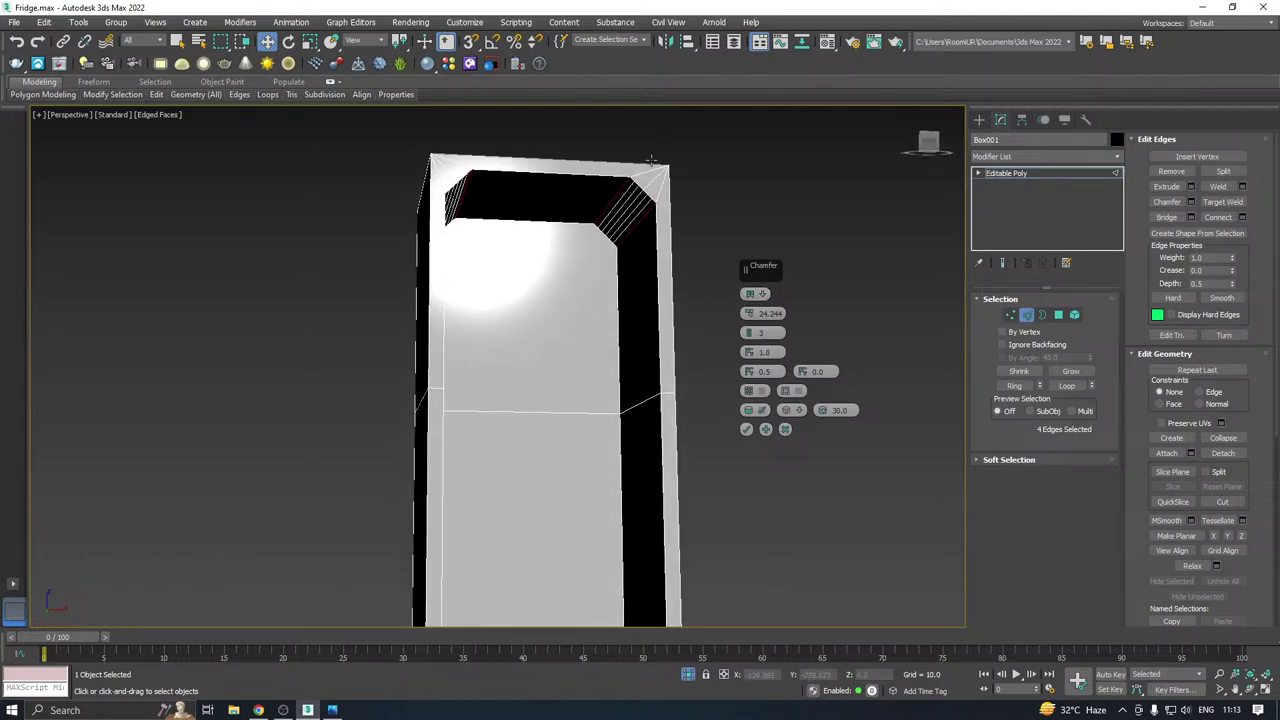
pyautogui.scroll(2, 657, 164)
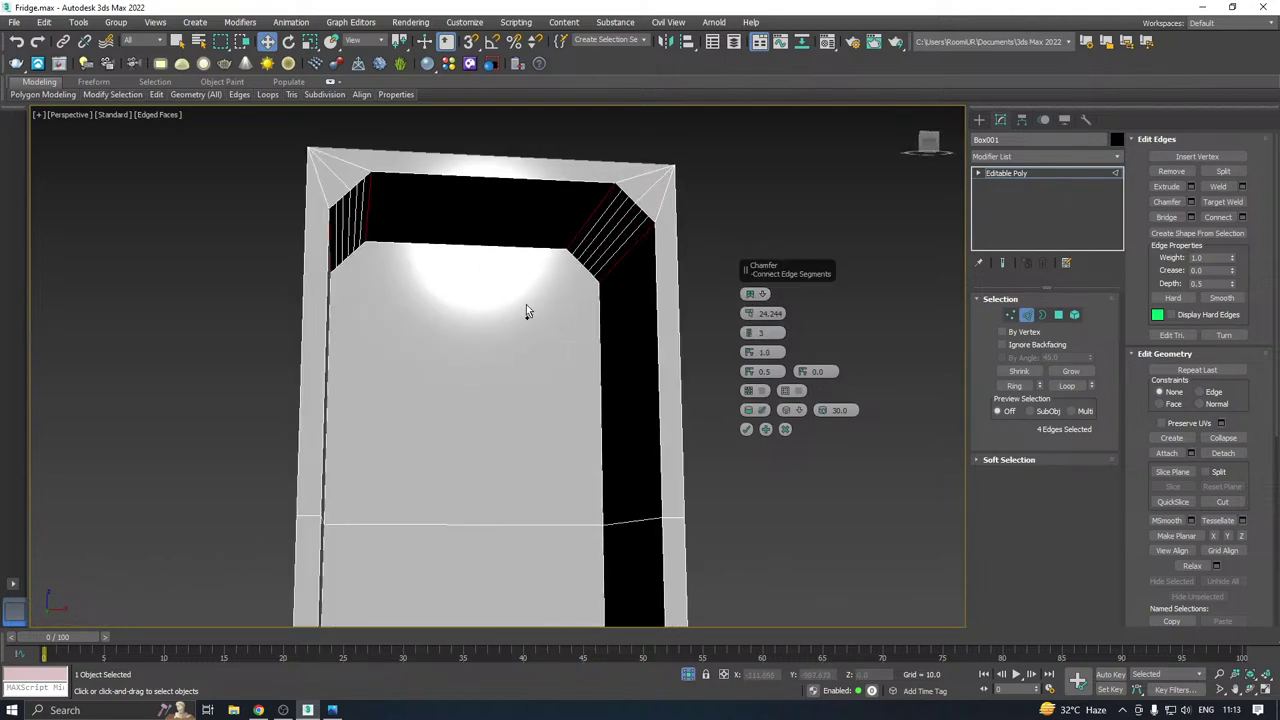
pyautogui.keyDown('alt'); pyautogui.moveTo(526, 305); pyautogui.dragTo(474, 229, button='middle'); pyautogui.keyUp('alt')
pyautogui.click(748, 294)
pyautogui.click(748, 294)
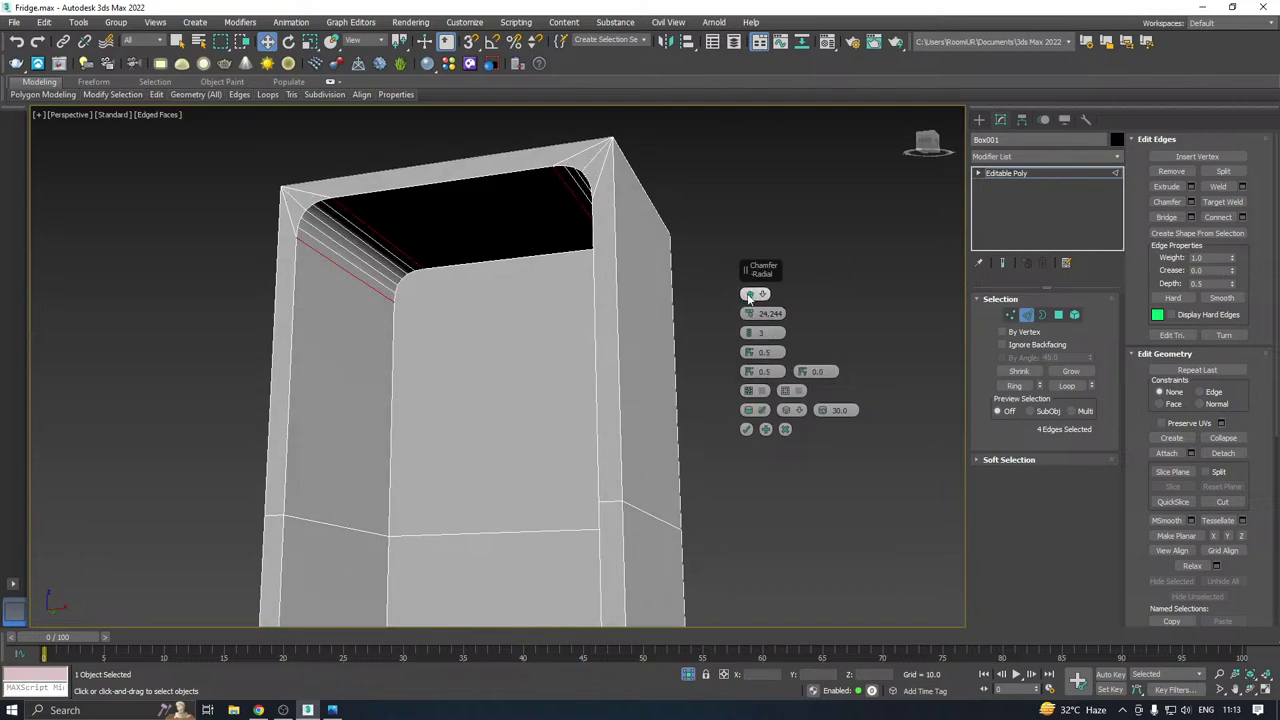
pyautogui.click(748, 294)
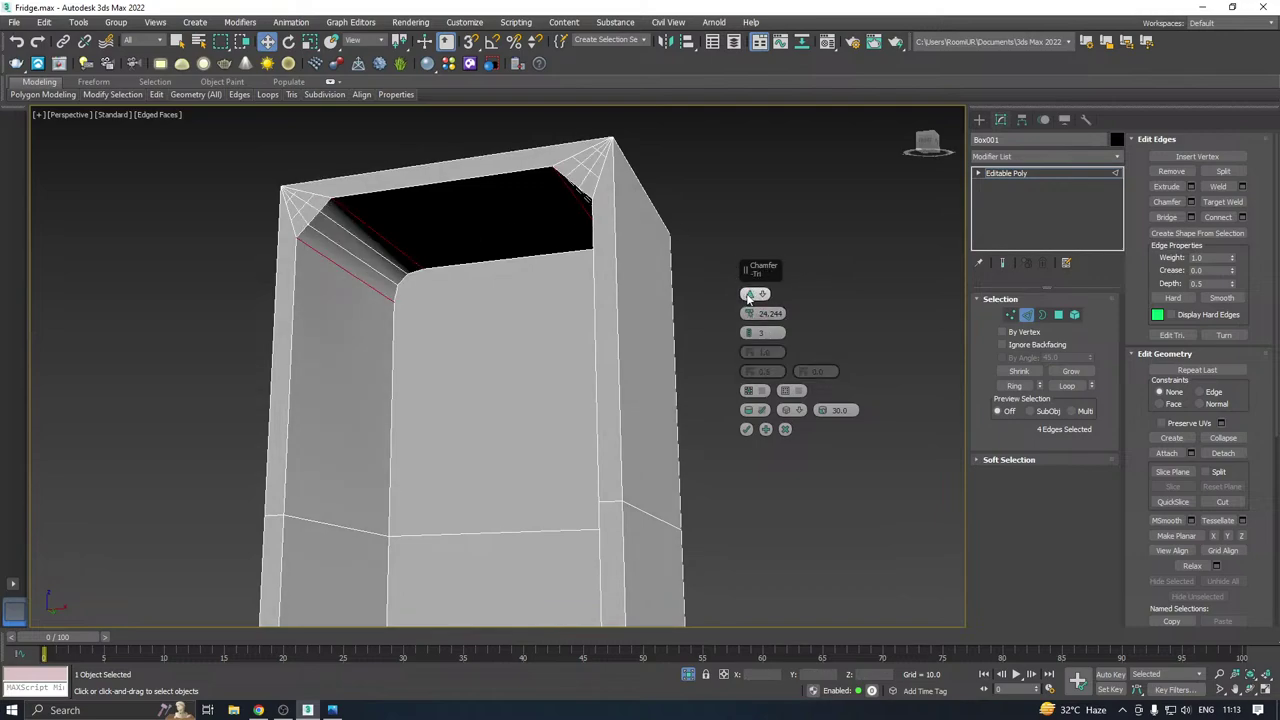
pyautogui.click(748, 294)
pyautogui.keyDown('alt'); pyautogui.moveTo(648, 294); pyautogui.dragTo(717, 313, button='middle'); pyautogui.keyUp('alt')
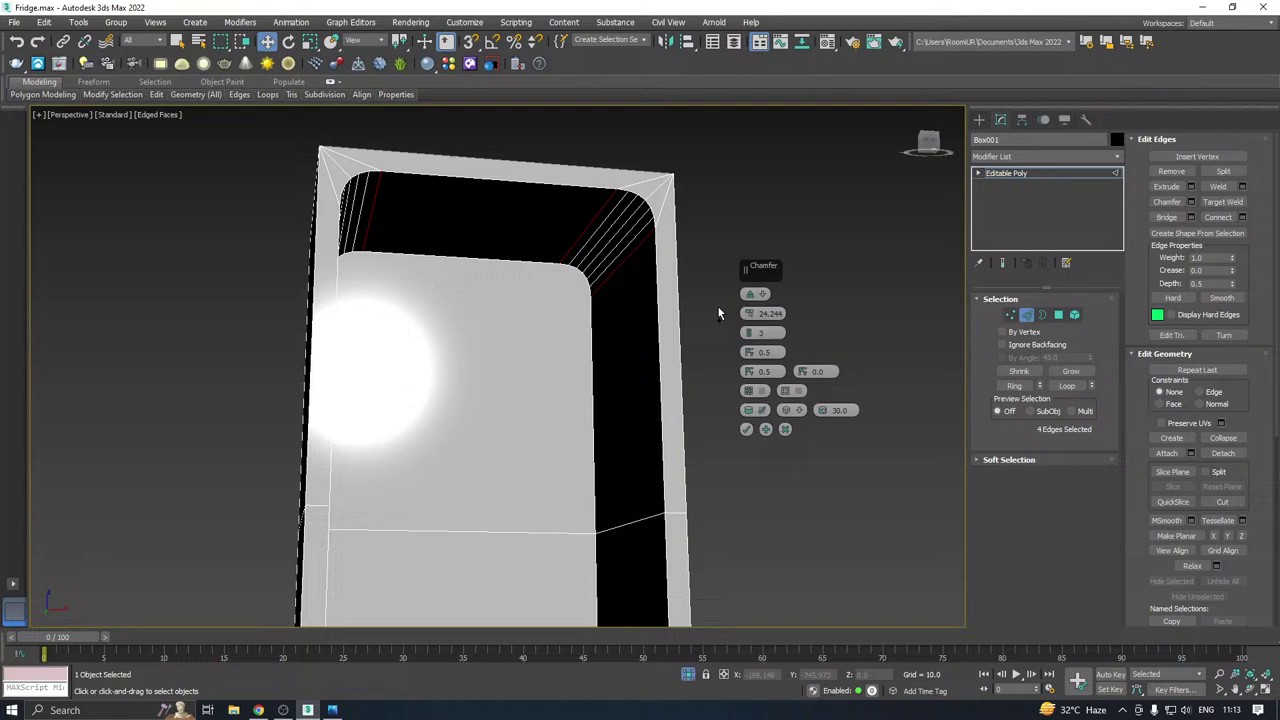
pyautogui.click(746, 429)
pyautogui.scroll(-4, 615, 265)
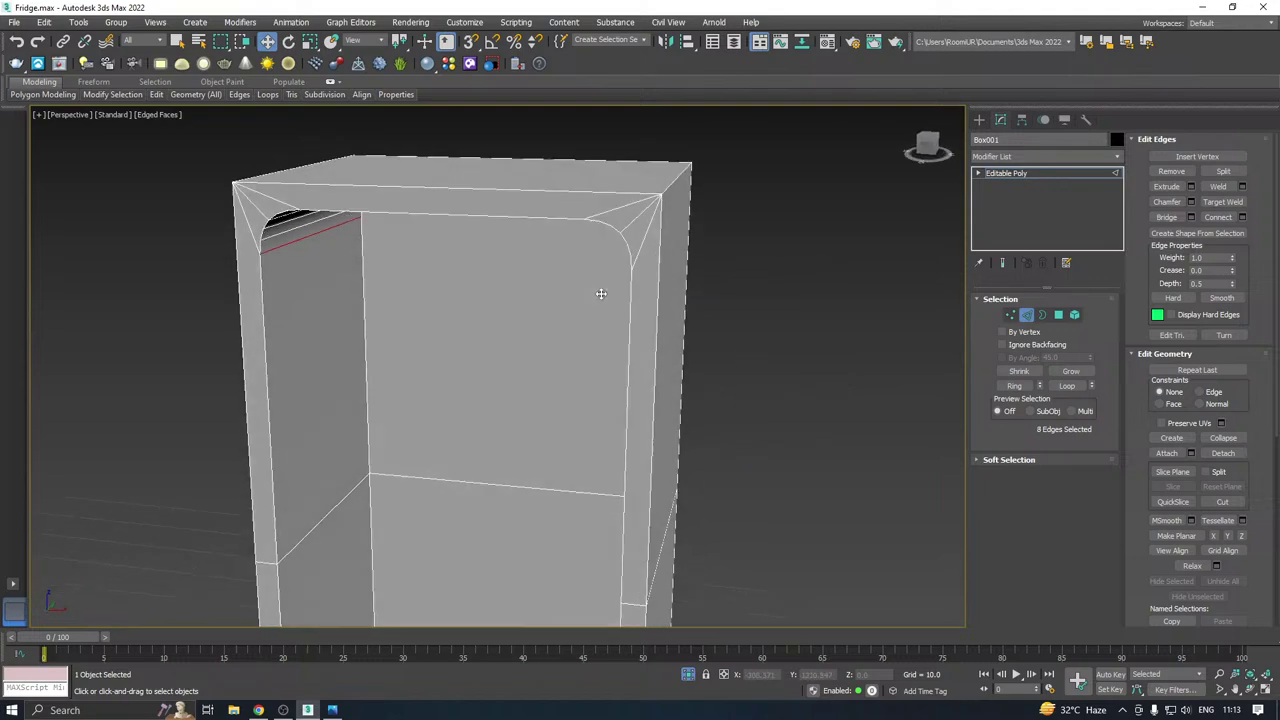
pyautogui.scroll(-3, 568, 290)
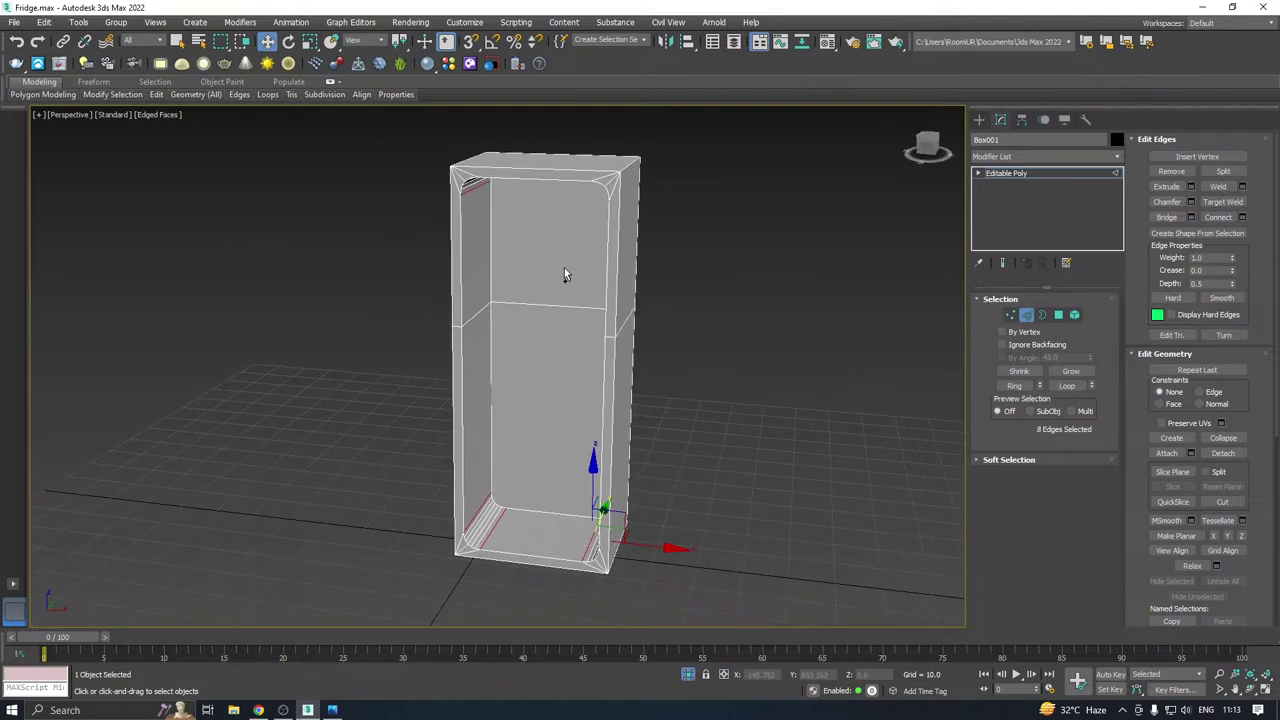
# Examine the hollow body from several sides against the reference picture of the fridge.
pyautogui.keyDown('alt'); pyautogui.moveTo(568, 287); pyautogui.dragTo(622, 297, button='middle'); pyautogui.keyUp('alt')
pyautogui.click(332, 712)
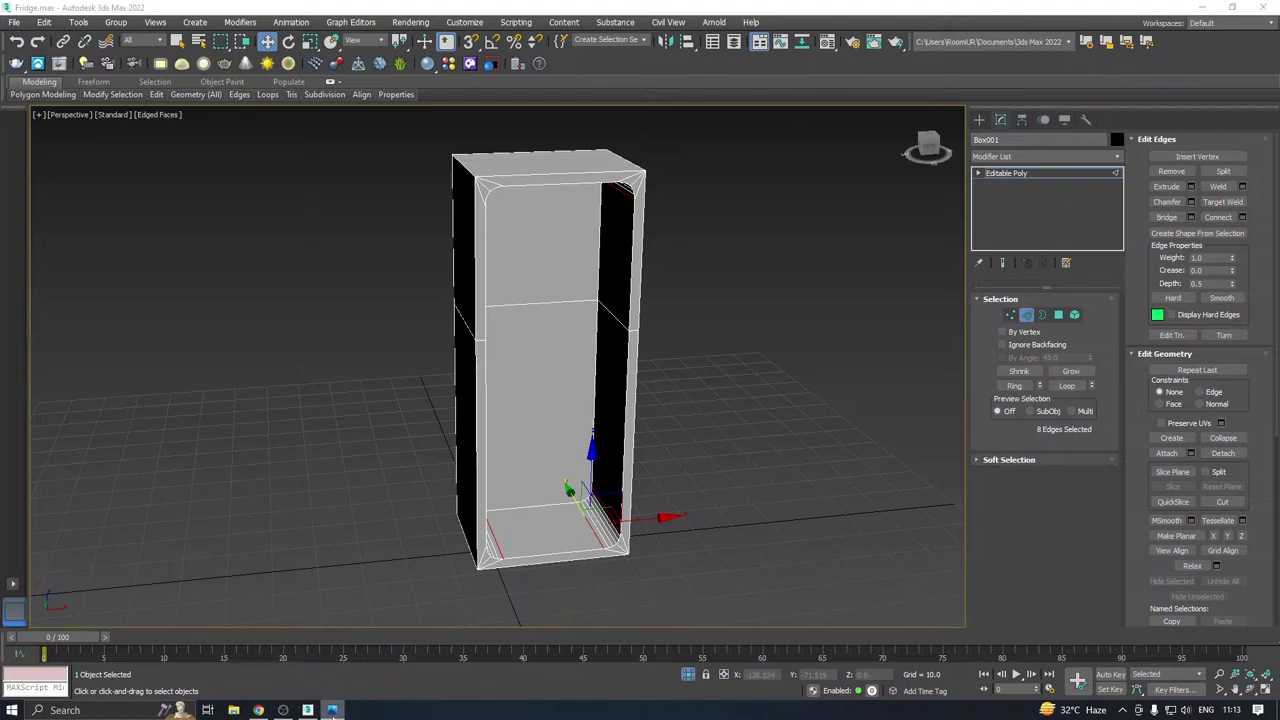
pyautogui.keyDown('alt'); pyautogui.moveTo(367, 497); pyautogui.dragTo(560, 425, button='middle'); pyautogui.keyUp('alt')
pyautogui.keyDown('alt'); pyautogui.moveTo(697, 357); pyautogui.dragTo(730, 340, button='middle'); pyautogui.keyUp('alt')
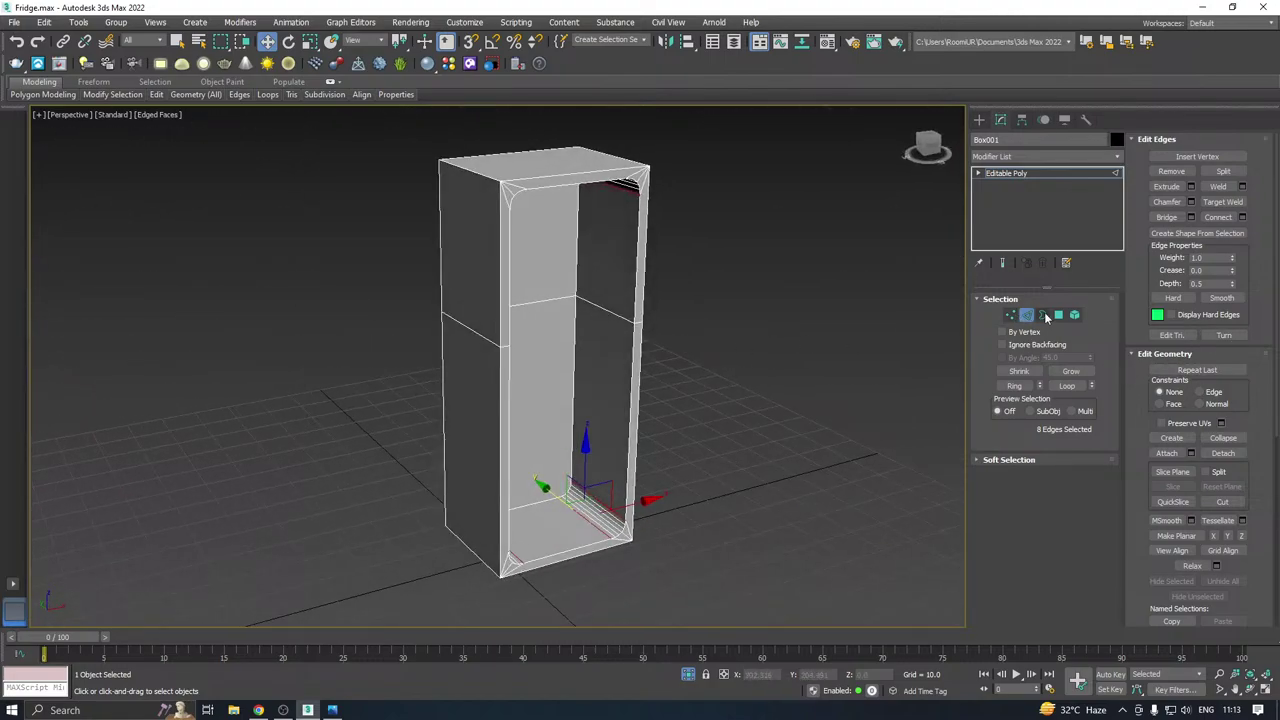
pyautogui.click(1058, 314)
pyautogui.keyDown('alt'); pyautogui.moveTo(342, 377); pyautogui.dragTo(460, 350, button='middle'); pyautogui.keyUp('alt')
# In edge mode, select the outer top edge along one side of the body.
pyautogui.press('2')
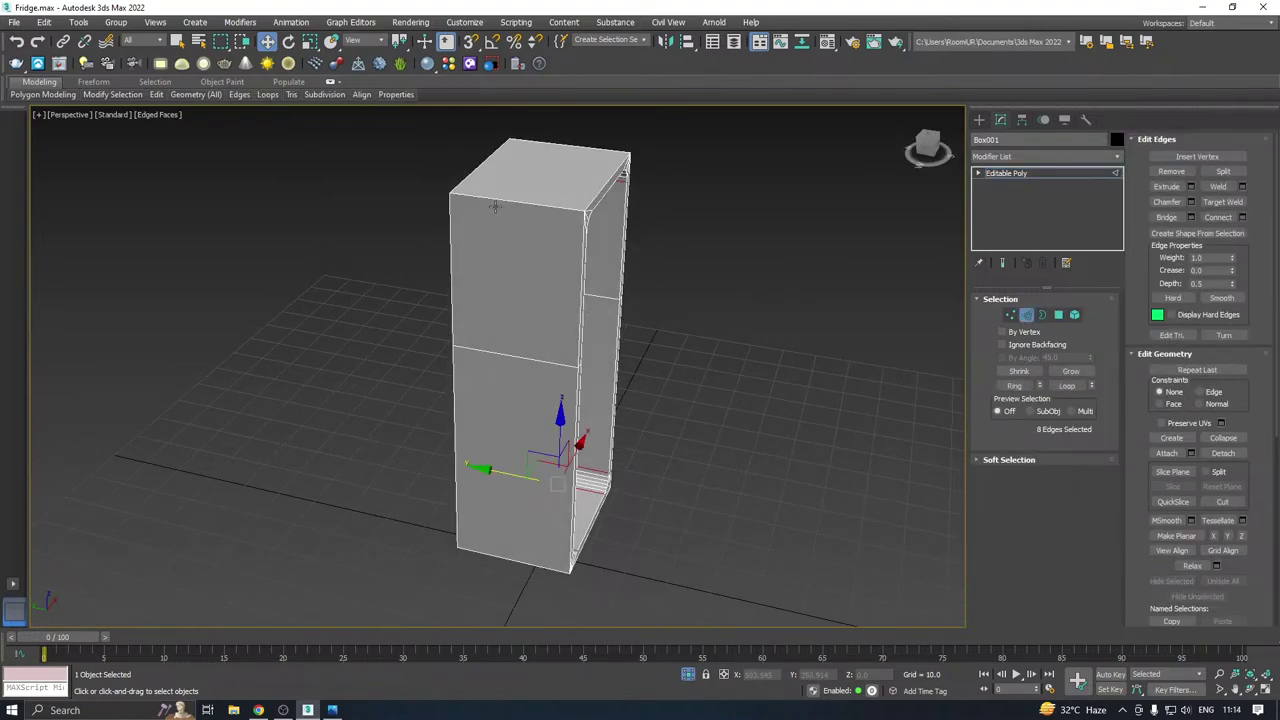
pyautogui.click(494, 206)
pyautogui.keyDown('alt'); pyautogui.moveTo(553, 177); pyautogui.dragTo(572, 160, button='middle'); pyautogui.keyUp('alt')
pyautogui.moveTo(483, 210); pyautogui.dragTo(514, 237)
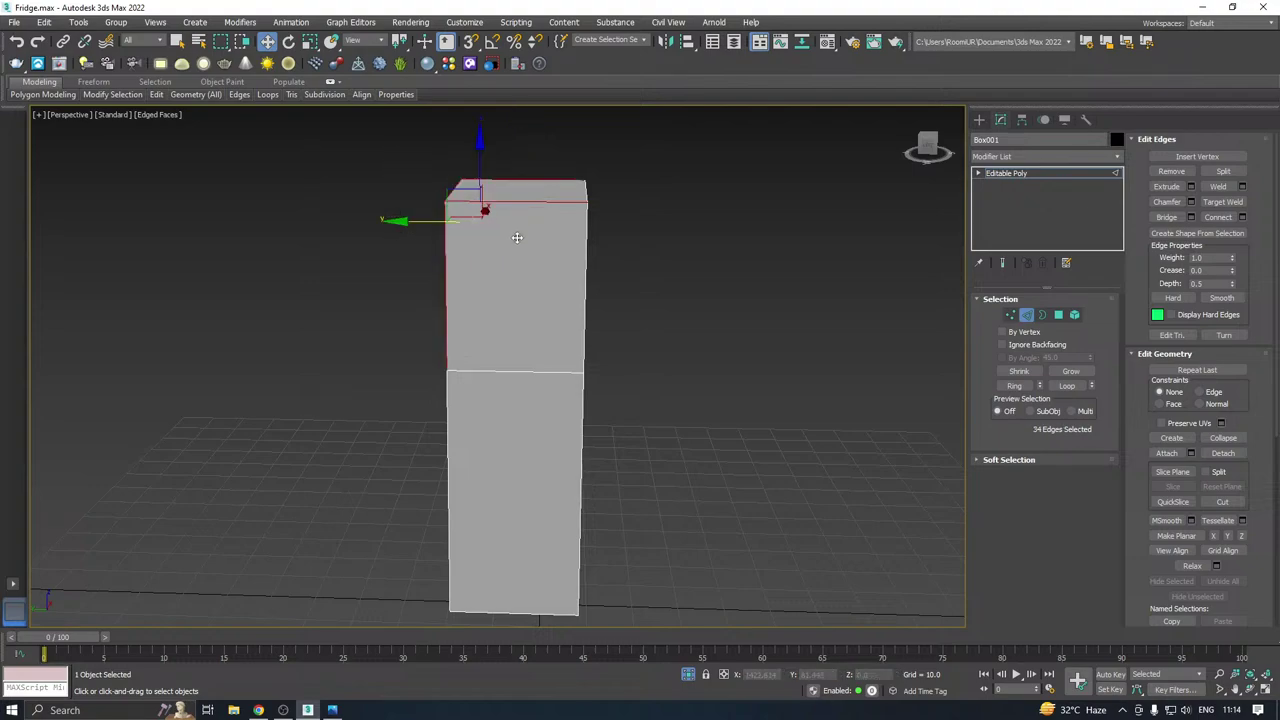
pyautogui.keyDown('alt'); pyautogui.moveTo(514, 237); pyautogui.dragTo(532, 322, button='middle'); pyautogui.keyUp('alt')
pyautogui.moveTo(480, 449); pyautogui.dragTo(443, 258, button='middle')
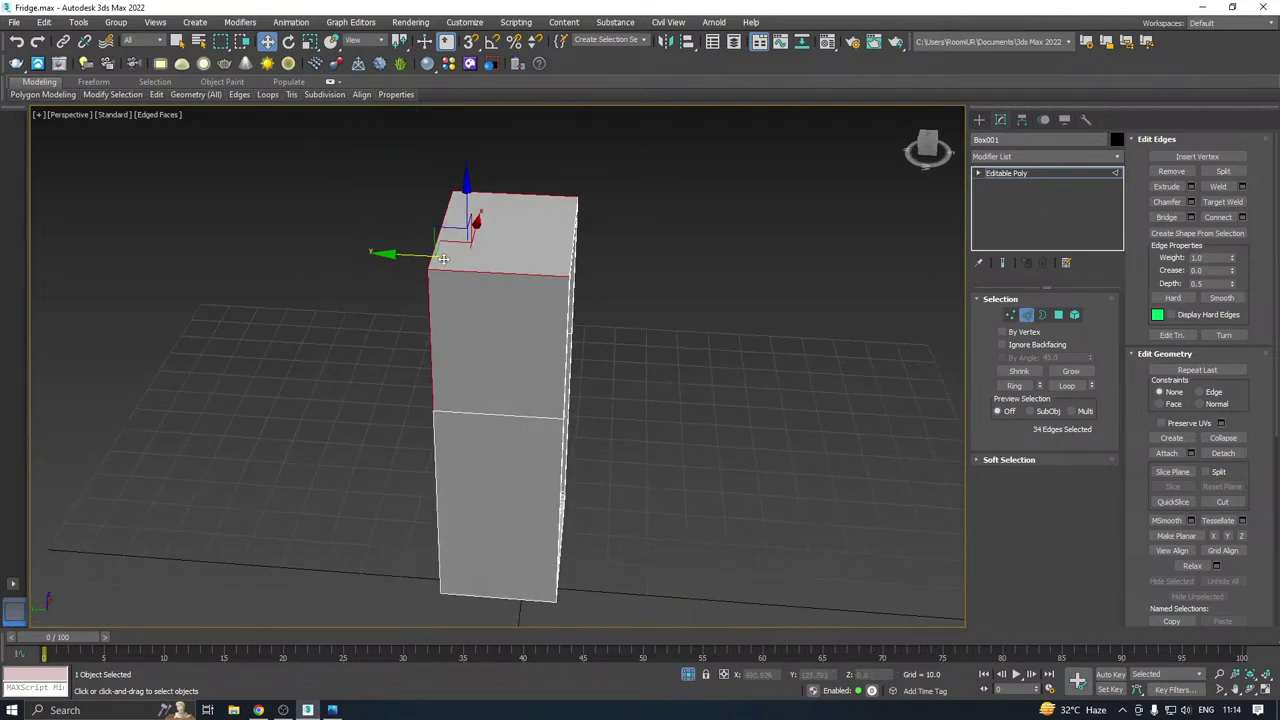
pyautogui.click(434, 262)
pyautogui.click(438, 269)
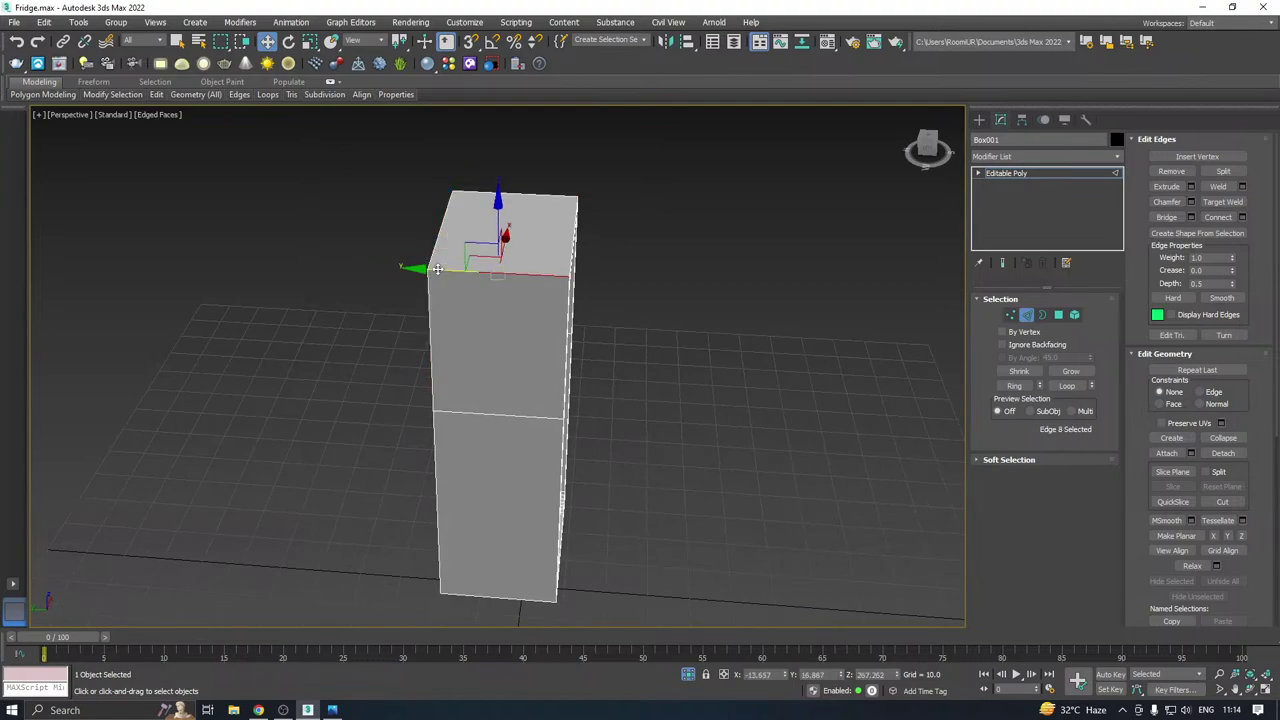
# Add the rear top edge, the opposite side's top edge and both rear vertical edges to the selection.
pyautogui.scroll(5, 452, 268)
pyautogui.keyDown('alt'); pyautogui.moveTo(440, 300); pyautogui.dragTo(401, 333, button='middle'); pyautogui.keyUp('alt')
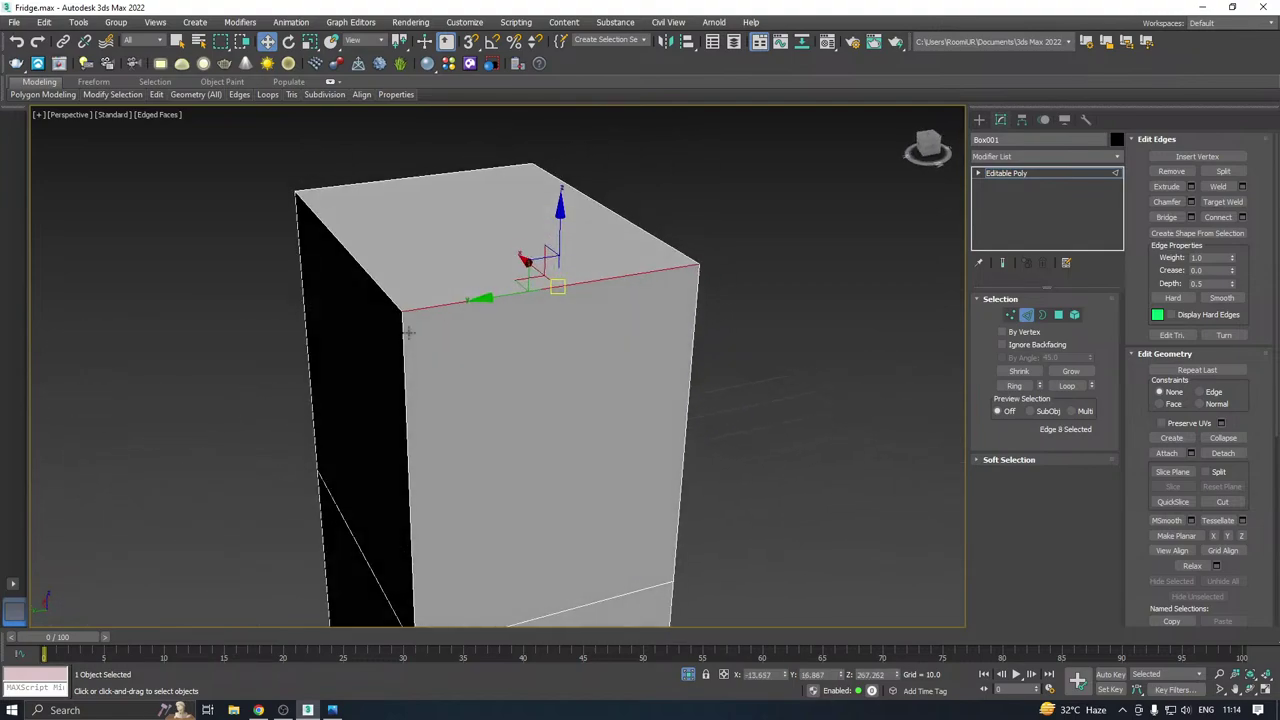
pyautogui.doubleClick(386, 290)
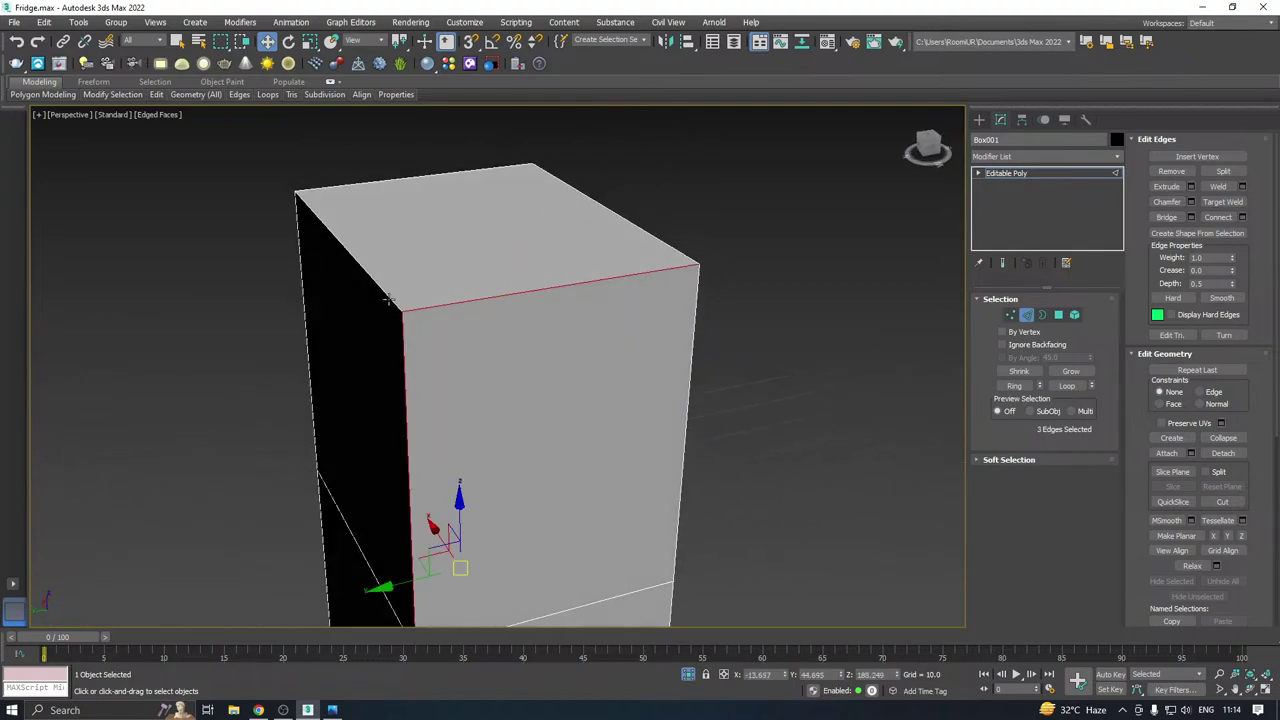
pyautogui.keyDown('ctrl'); pyautogui.doubleClick(376, 184); pyautogui.keyUp('ctrl')
pyautogui.keyDown('ctrl'); pyautogui.doubleClick(298, 248); pyautogui.keyUp('ctrl')
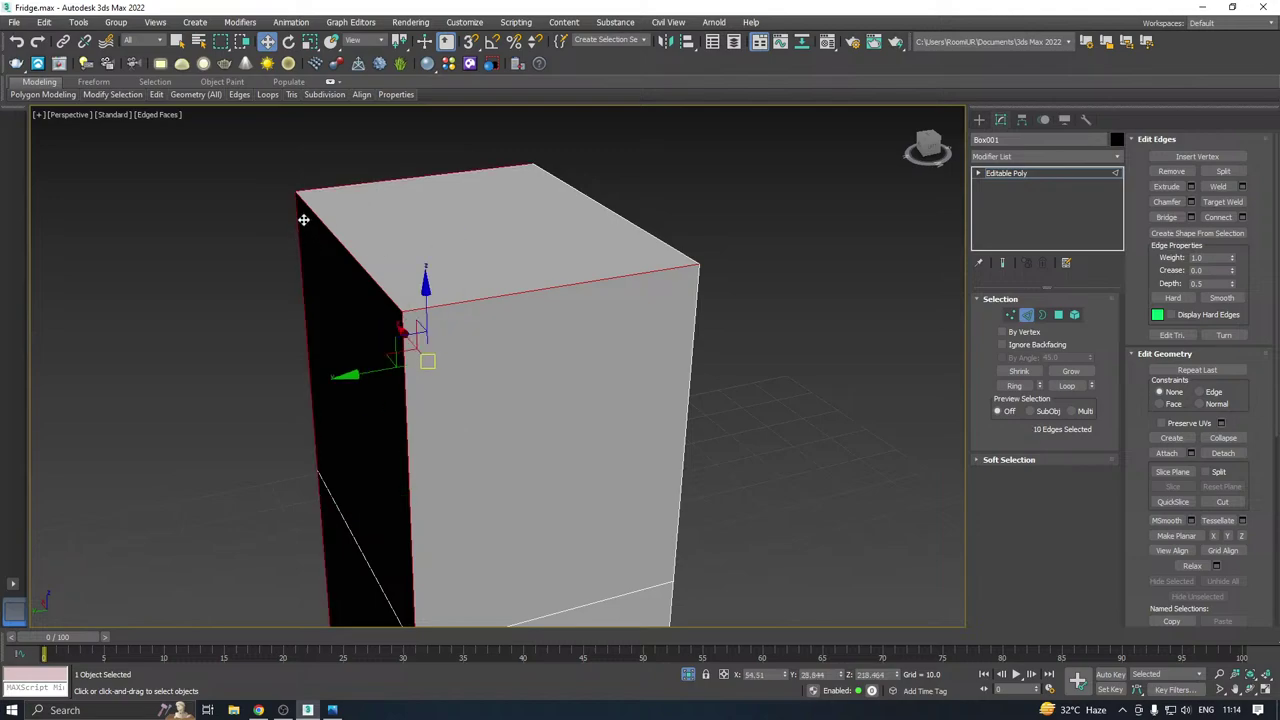
# Add the outer bottom edges along the rear and both sides of the body to the selection.
pyautogui.scroll(-4, 303, 220)
pyautogui.keyDown('alt'); pyautogui.moveTo(437, 316); pyautogui.dragTo(413, 197, button='middle'); pyautogui.keyUp('alt')
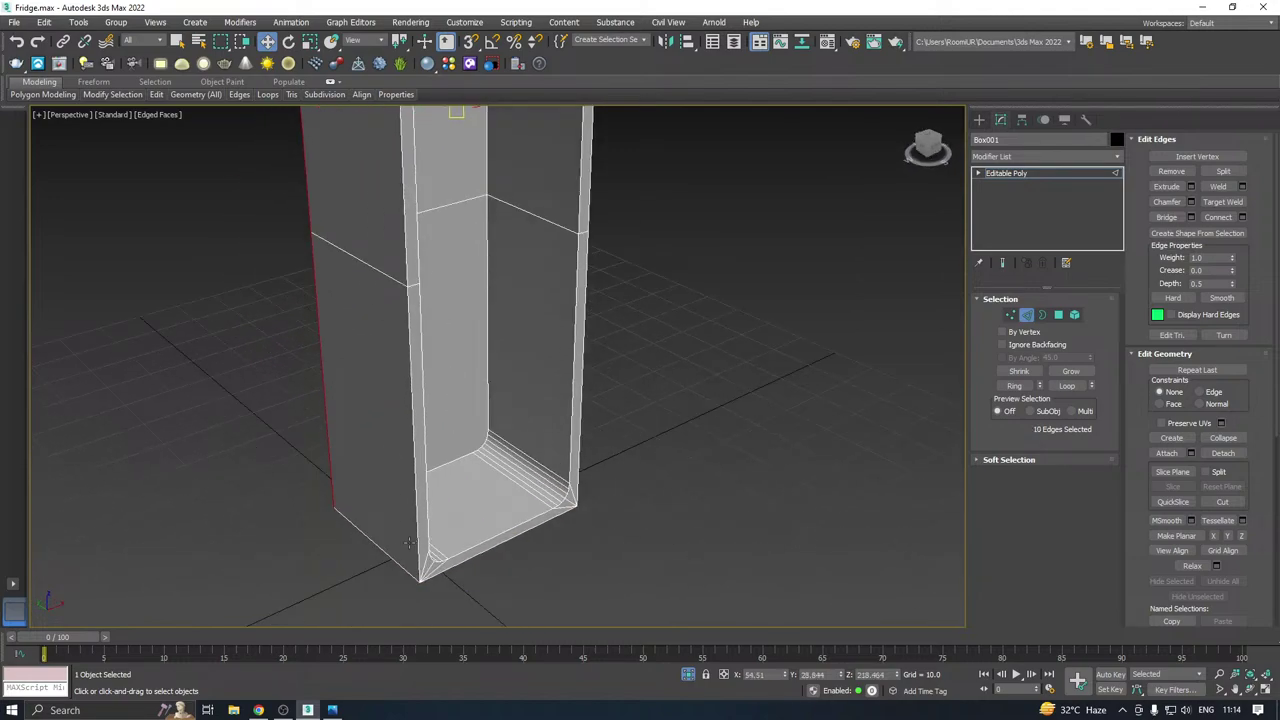
pyautogui.keyDown('ctrl'); pyautogui.doubleClick(381, 553); pyautogui.keyUp('ctrl')
pyautogui.keyDown('alt'); pyautogui.moveTo(493, 539); pyautogui.dragTo(398, 462, button='middle'); pyautogui.keyUp('alt')
pyautogui.keyDown('ctrl'); pyautogui.doubleClick(529, 519); pyautogui.keyUp('ctrl')
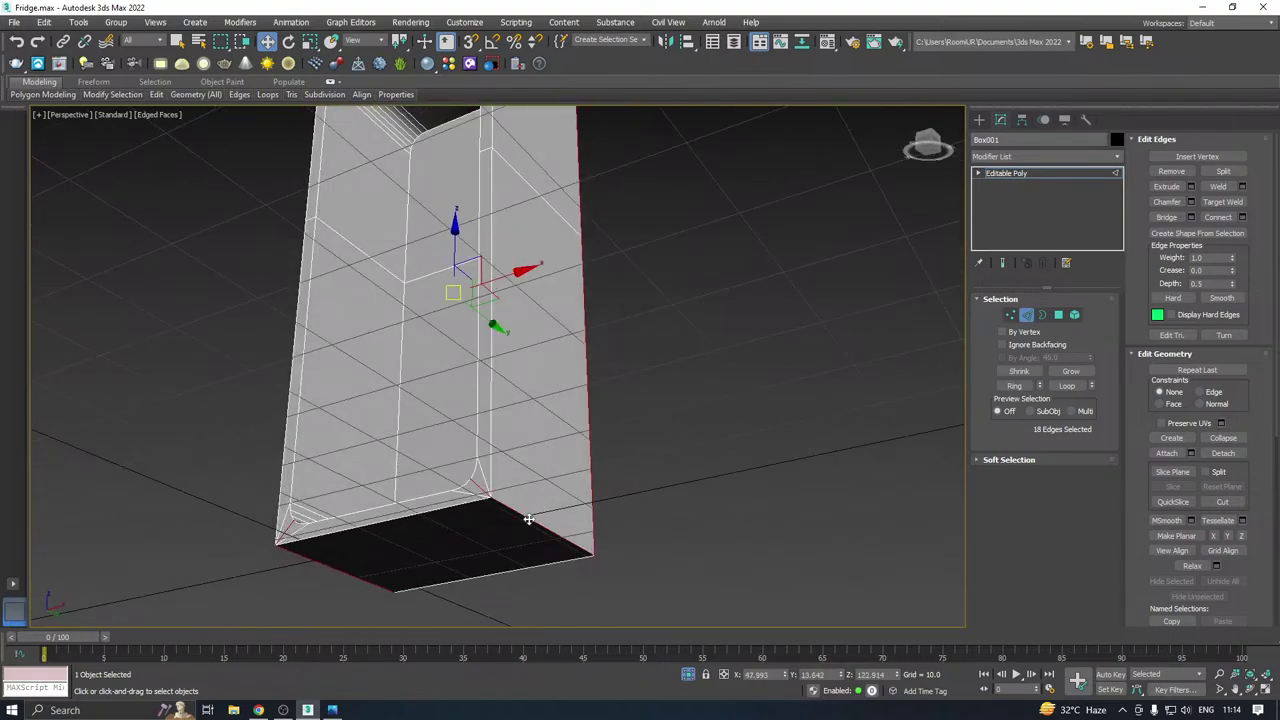
pyautogui.keyDown('alt'); pyautogui.moveTo(525, 516); pyautogui.dragTo(498, 494, button='middle'); pyautogui.keyUp('alt')
pyautogui.keyDown('ctrl'); pyautogui.click(508, 495); pyautogui.keyUp('ctrl')
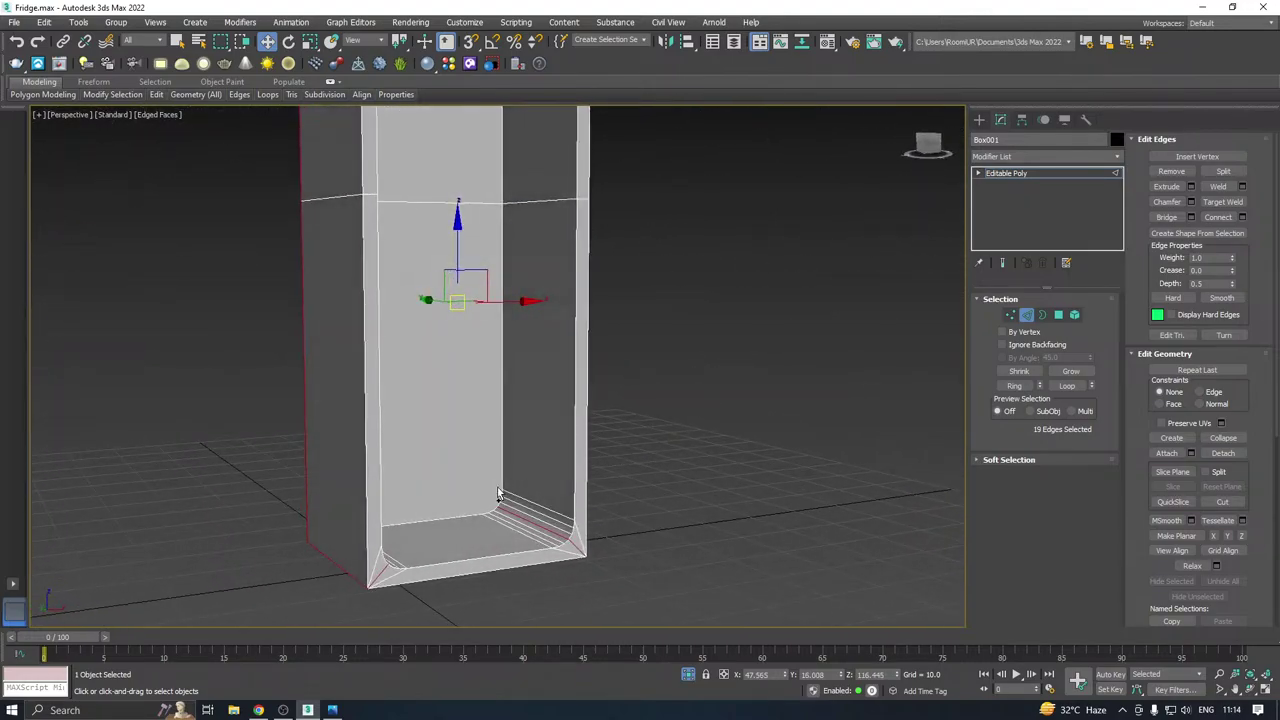
# Deselect the diagonal frame edges and inner corner edges at both lower corners of the opening.
pyautogui.scroll(4, 574, 547)
pyautogui.keyDown('alt'); pyautogui.click(574, 547); pyautogui.keyUp('alt')
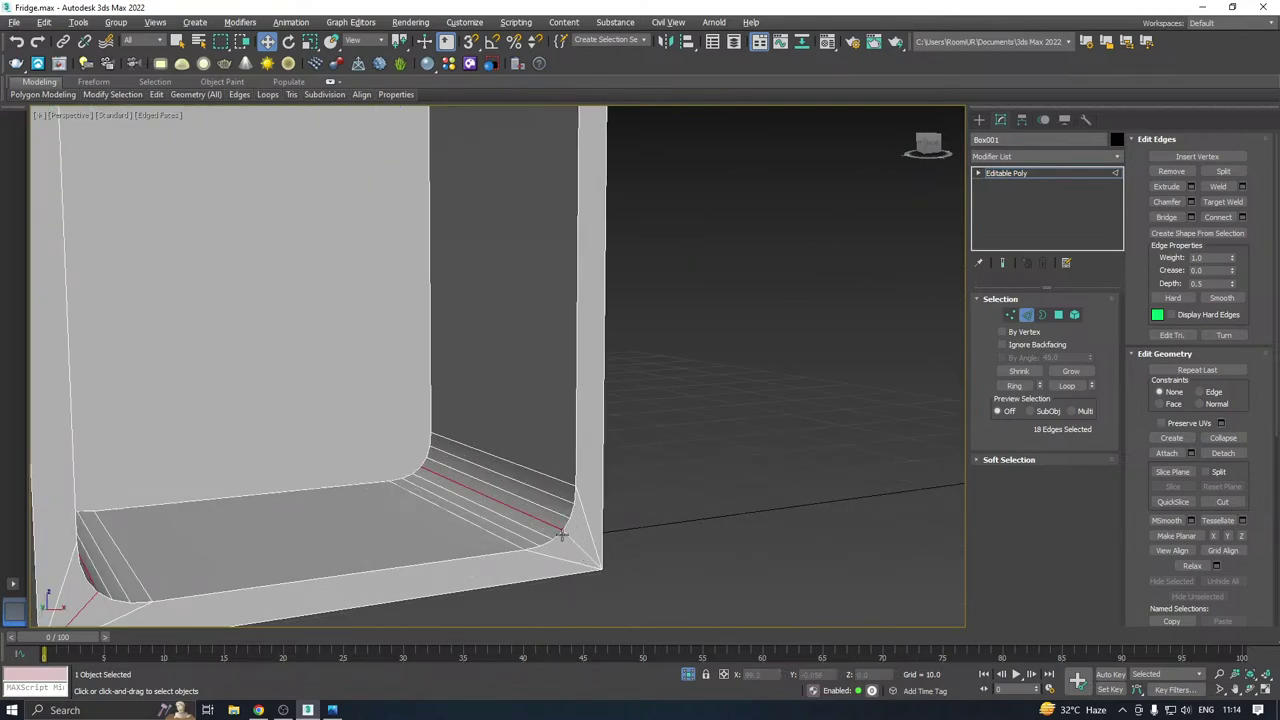
pyautogui.keyDown('alt'); pyautogui.click(543, 521); pyautogui.keyUp('alt')
pyautogui.scroll(-2, 554, 509)
pyautogui.keyDown('alt'); pyautogui.moveTo(554, 506); pyautogui.dragTo(240, 499, button='middle'); pyautogui.keyUp('alt')
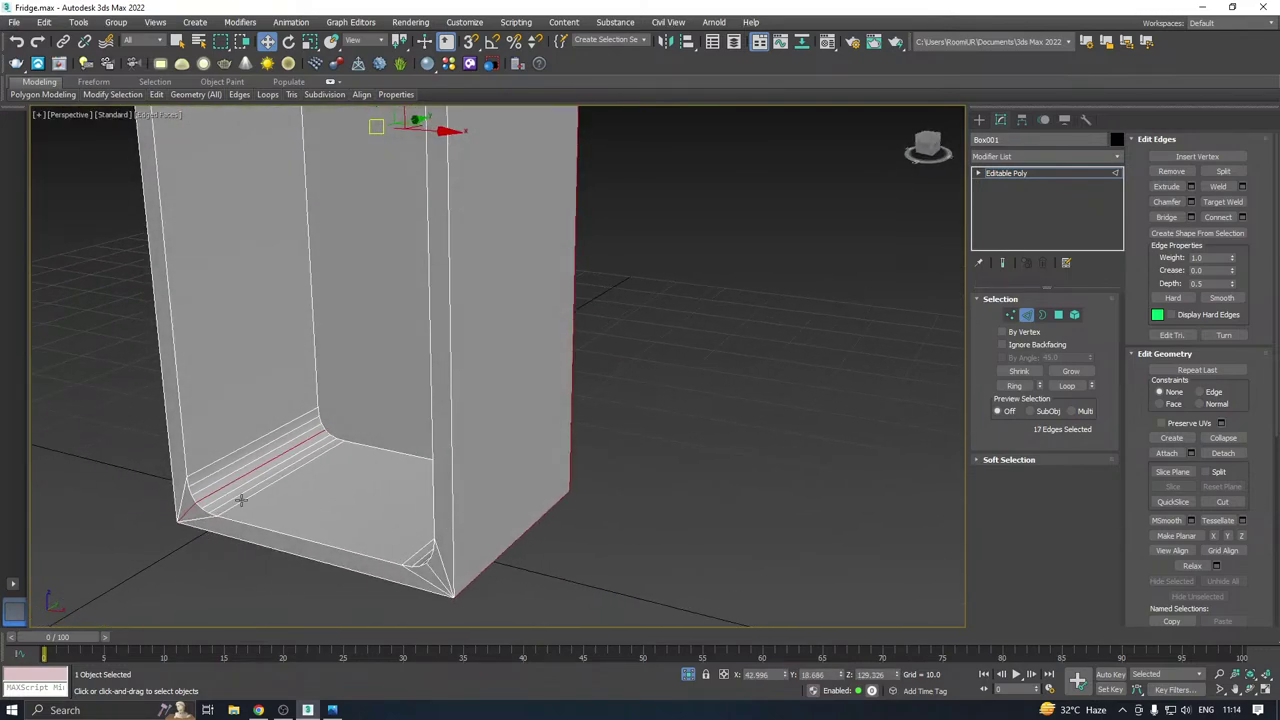
pyautogui.keyDown('alt'); pyautogui.click(190, 510); pyautogui.keyUp('alt')
pyautogui.keyDown('alt'); pyautogui.click(230, 482); pyautogui.keyUp('alt')
pyautogui.scroll(-6, 300, 535)
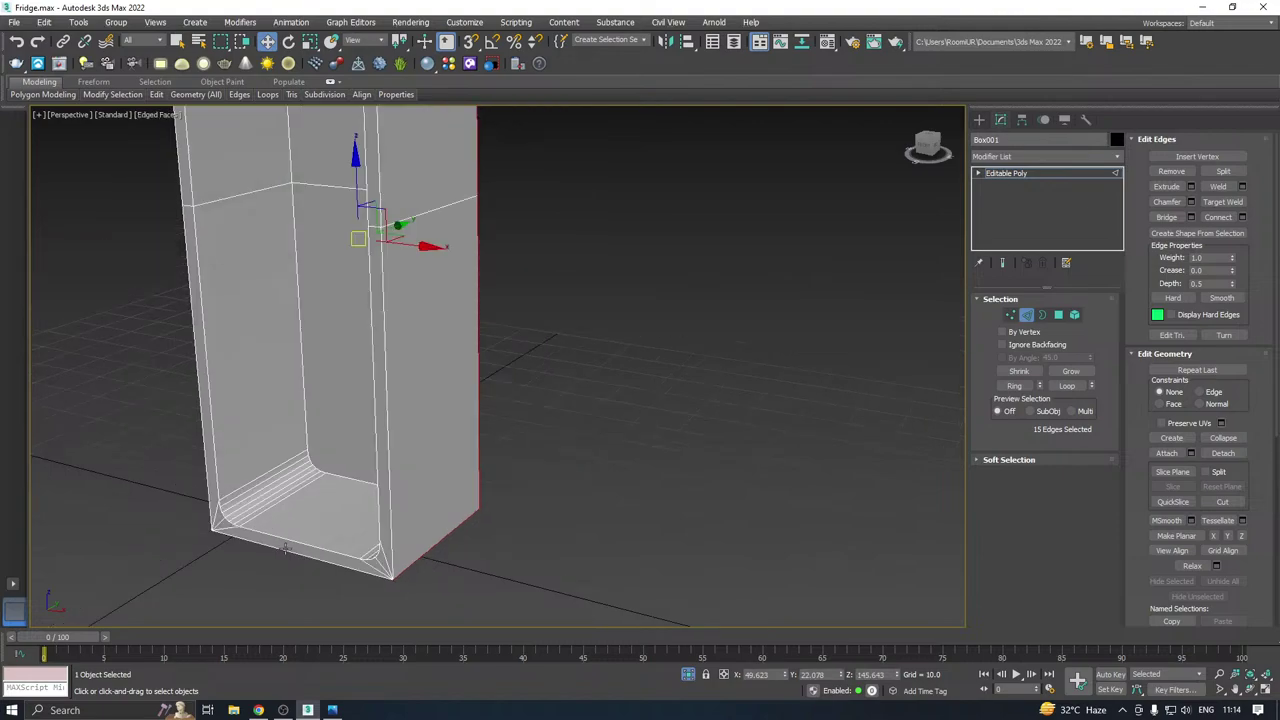
# Deselect the diagonal frame edge and inner corner edge at the opening's upper corner.
pyautogui.keyDown('alt'); pyautogui.moveTo(354, 462); pyautogui.dragTo(363, 371, button='middle'); pyautogui.keyUp('alt')
pyautogui.scroll(5, 291, 315)
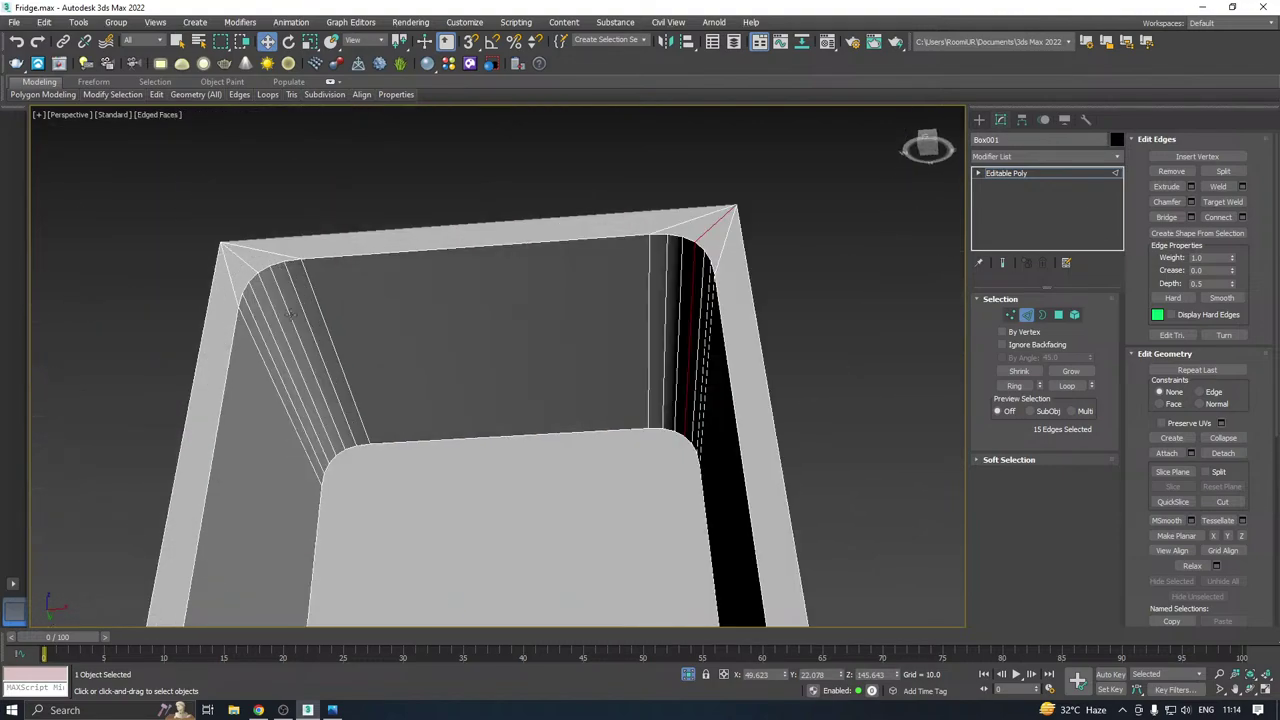
pyautogui.keyDown('alt'); pyautogui.moveTo(317, 316); pyautogui.dragTo(424, 332, button='middle'); pyautogui.keyUp('alt')
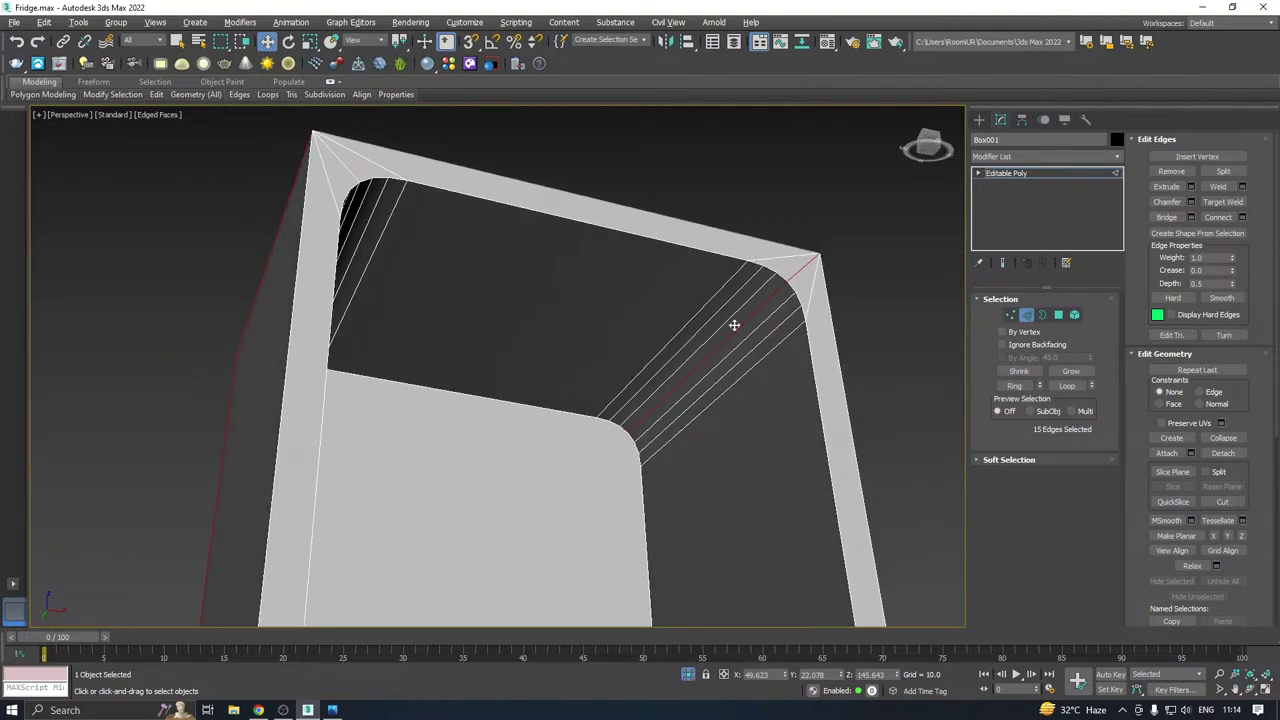
pyautogui.scroll(-8, 789, 252)
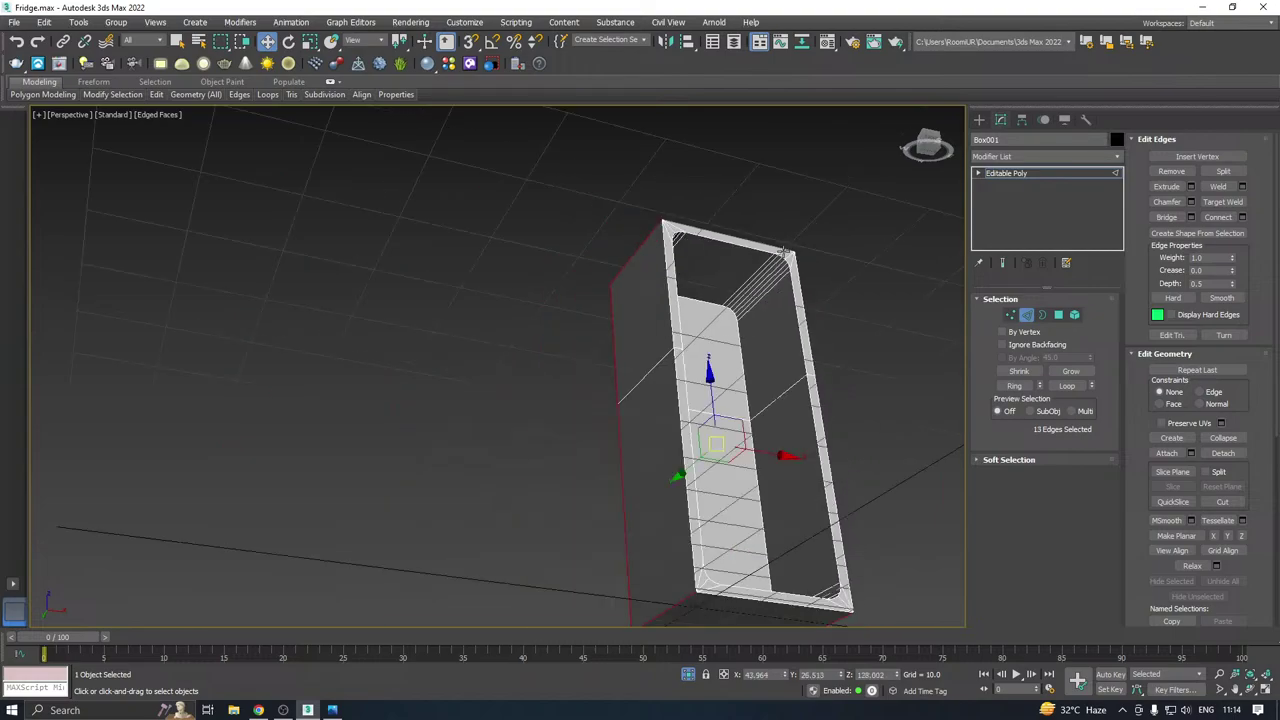
# Try a three-segment chamfer on the selected outer edges, reducing the amount to 7.096, and cancel it.
pyautogui.keyDown('alt'); pyautogui.moveTo(789, 252); pyautogui.dragTo(561, 381, button='middle'); pyautogui.keyUp('alt')
pyautogui.scroll(3, 501, 247)
pyautogui.scroll(2, 511, 254)
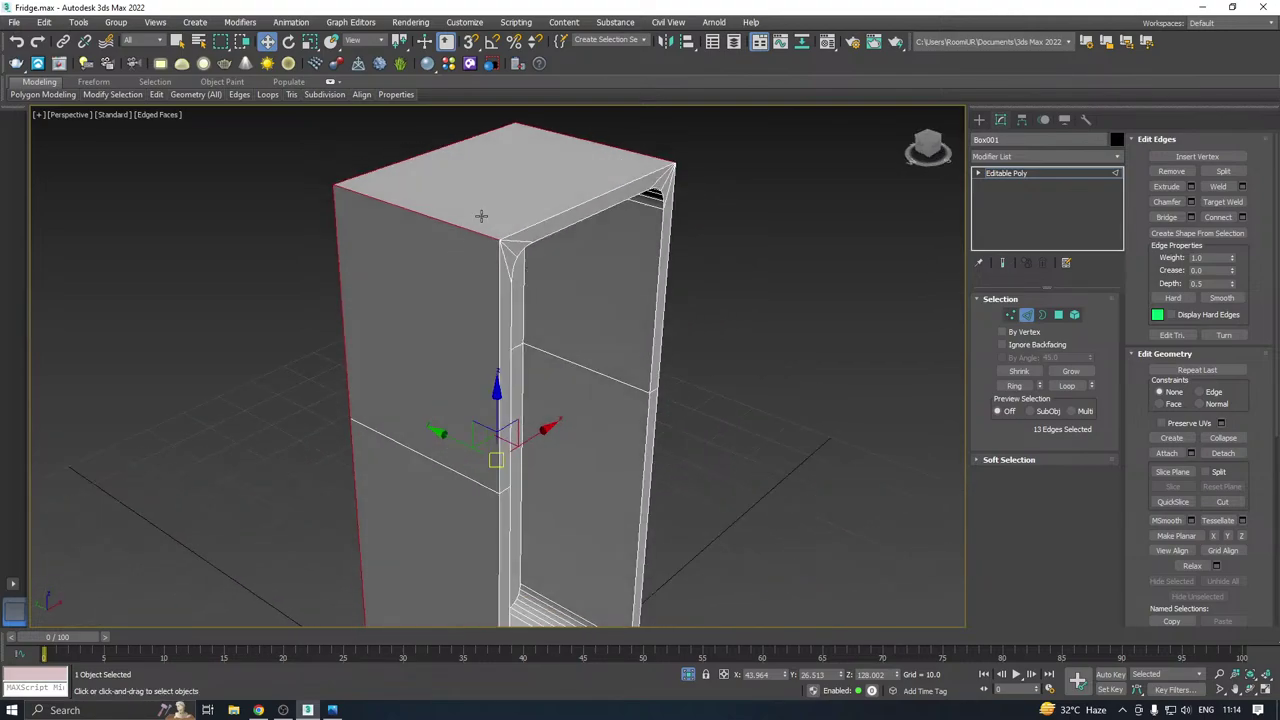
pyautogui.click(1190, 201)
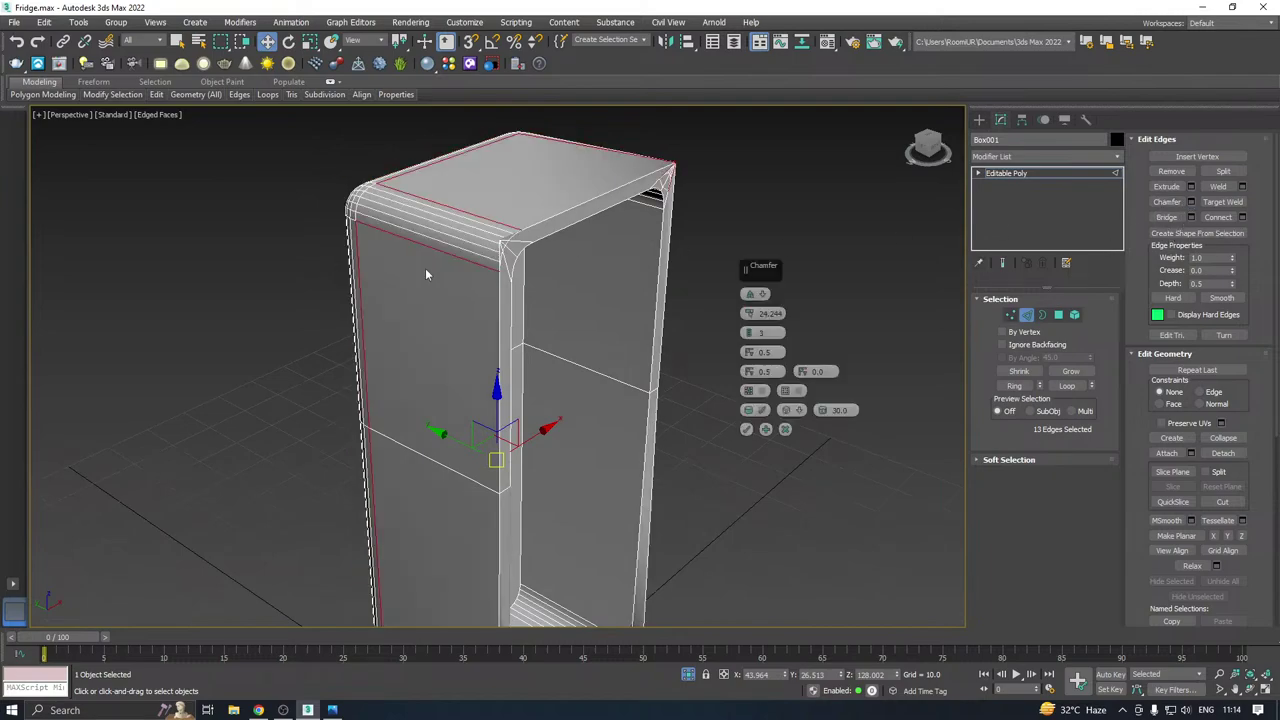
pyautogui.scroll(2, 540, 262)
pyautogui.moveTo(752, 320); pyautogui.dragTo(756, 414)
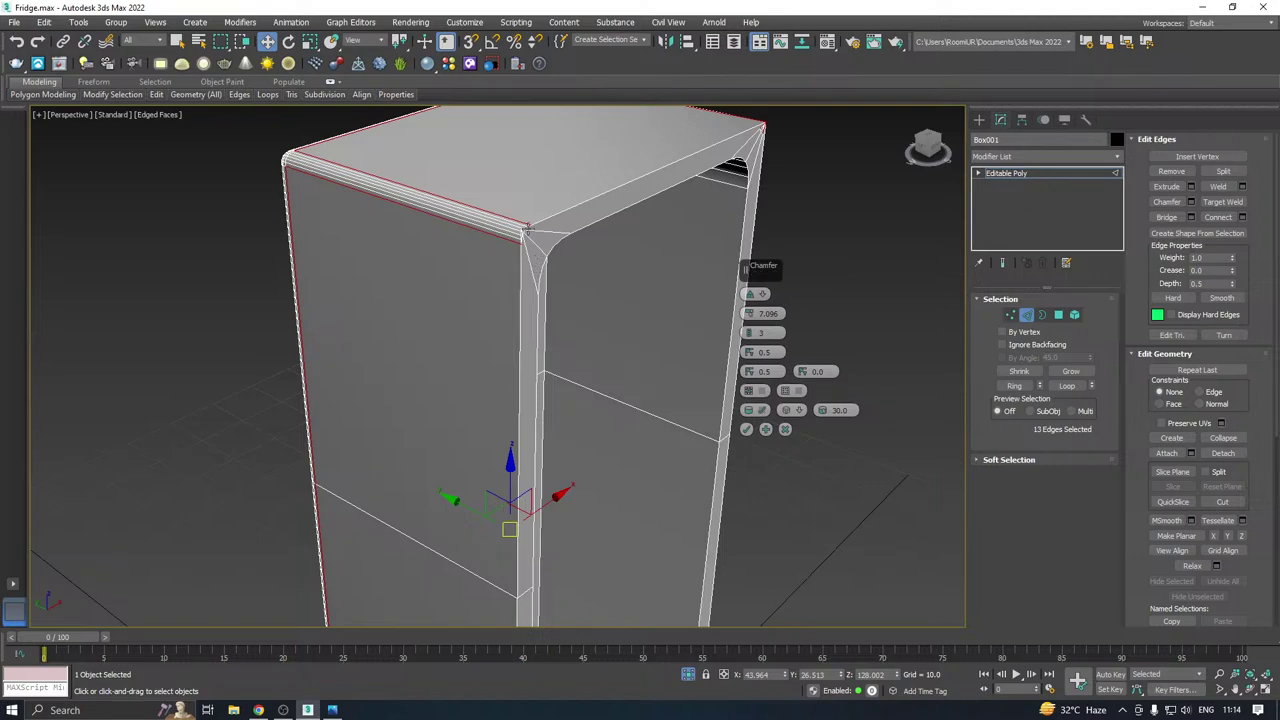
pyautogui.scroll(3, 524, 229)
pyautogui.click(785, 430)
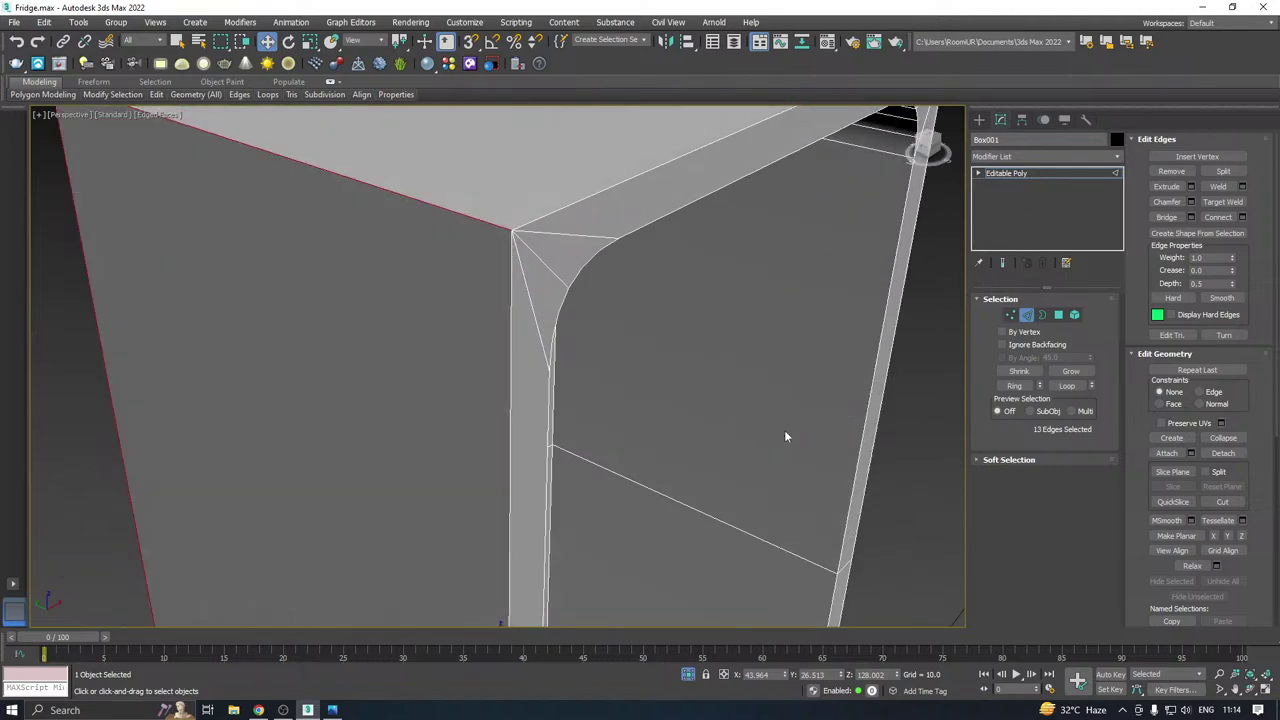
# Select all vertices around the front opening and weld them with a threshold of 0.1.
pyautogui.click(1010, 315)
pyautogui.scroll(-8, 652, 203)
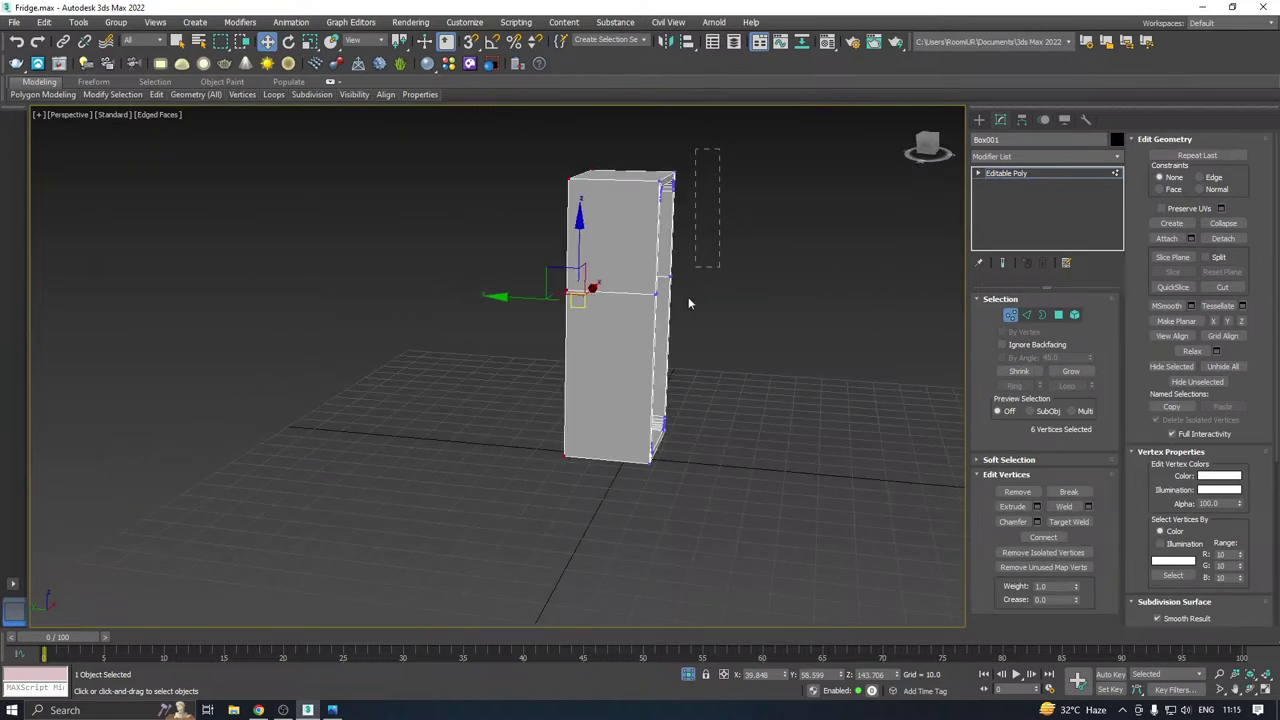
pyautogui.moveTo(631, 524); pyautogui.dragTo(631, 524)
pyautogui.keyDown('alt'); pyautogui.moveTo(680, 340); pyautogui.dragTo(630, 424, button='middle'); pyautogui.keyUp('alt')
pyautogui.scroll(2, 640, 236)
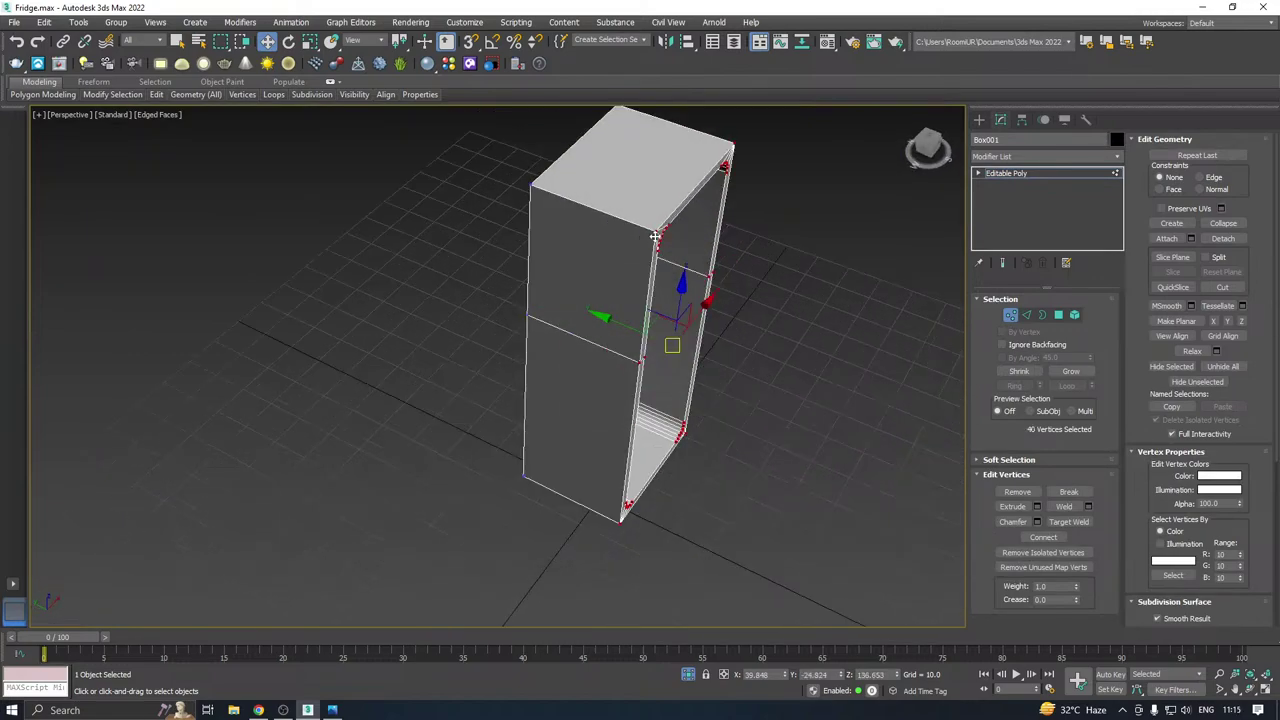
pyautogui.scroll(3, 651, 224)
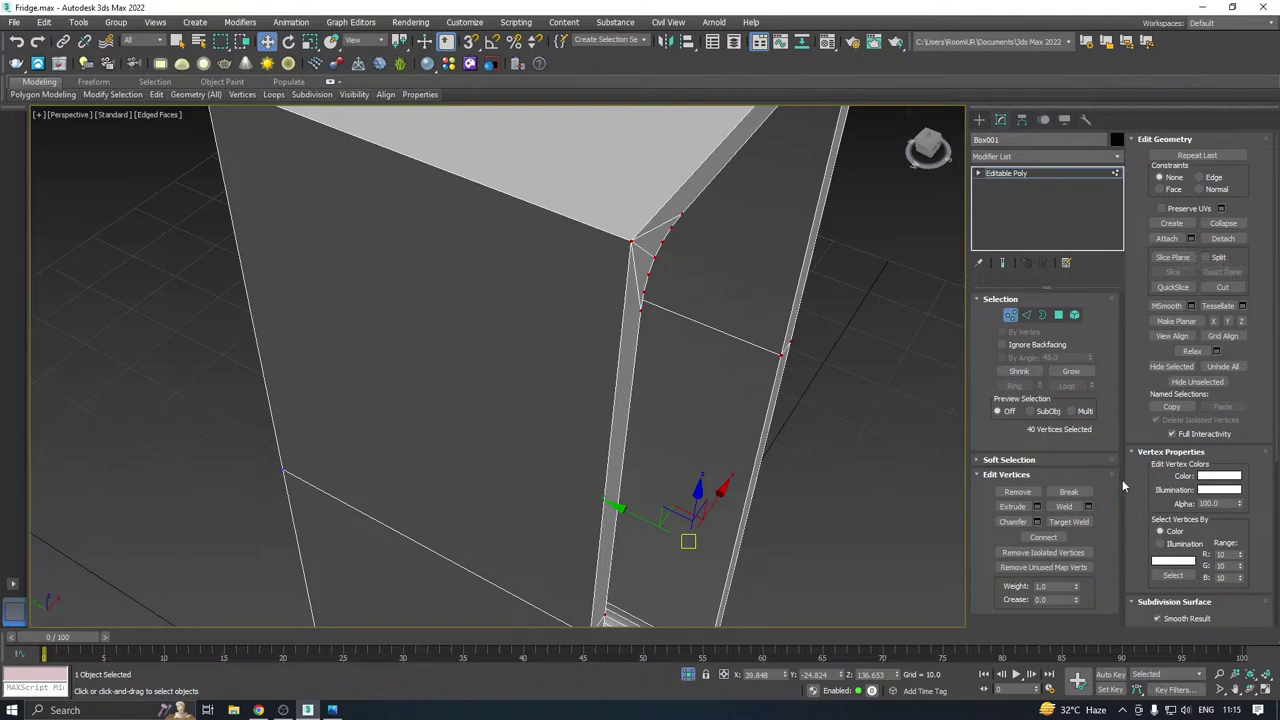
pyautogui.click(1088, 507)
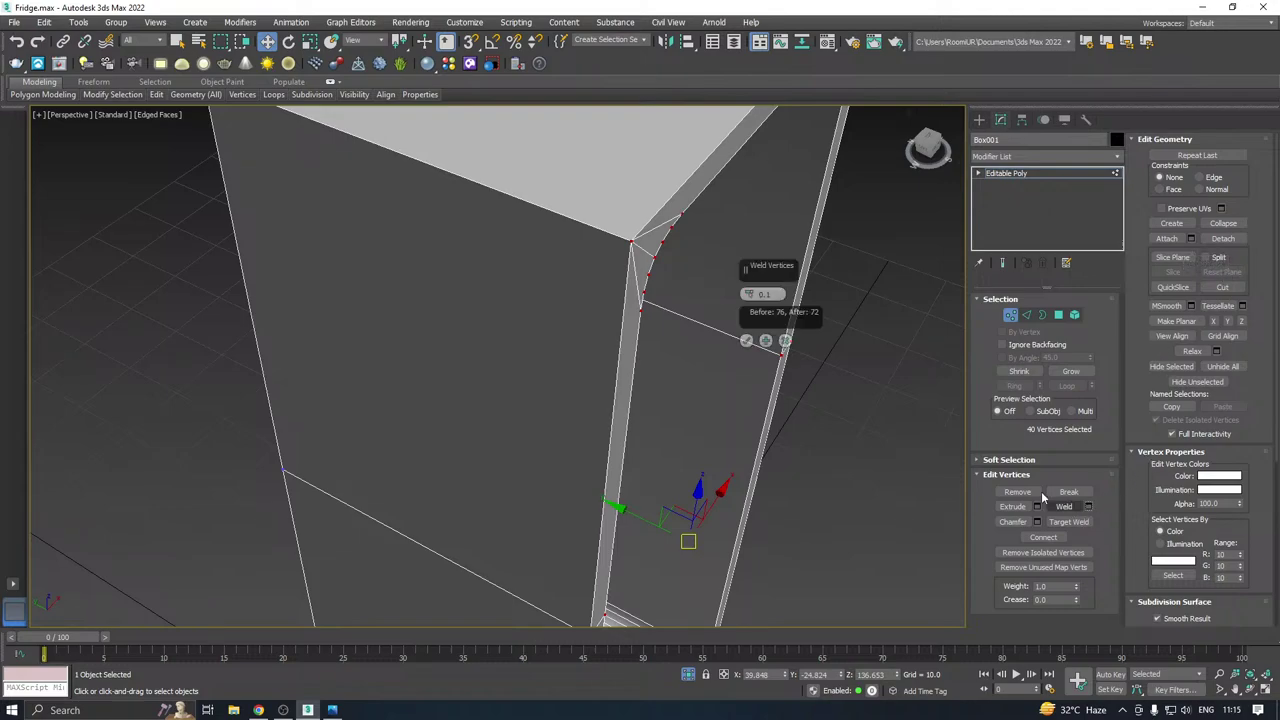
pyautogui.click(745, 341)
# Return to edge mode with the outer edges selected and save the scene.
pyautogui.keyDown('alt'); pyautogui.moveTo(797, 240); pyautogui.dragTo(500, 275, button='middle'); pyautogui.keyUp('alt')
pyautogui.click(1027, 315)
pyautogui.moveTo(663, 247); pyautogui.dragTo(631, 348, button='middle')
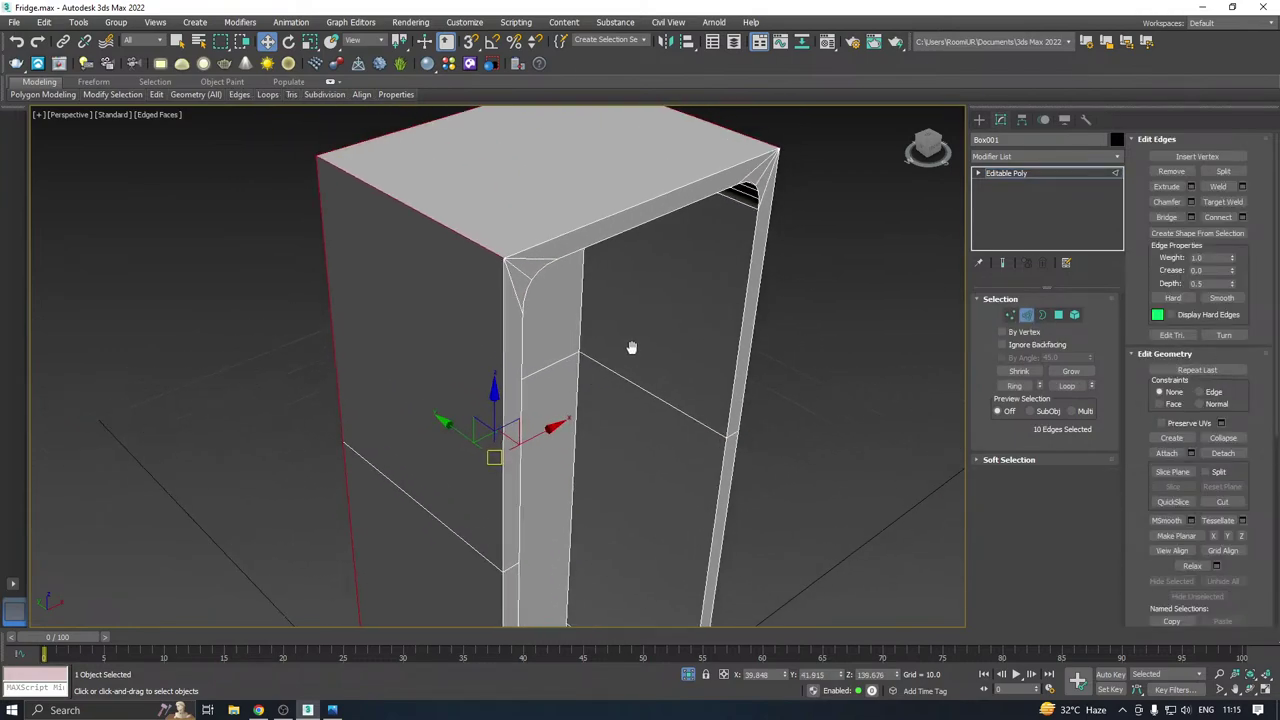
pyautogui.hotkey('ctrl', 's')
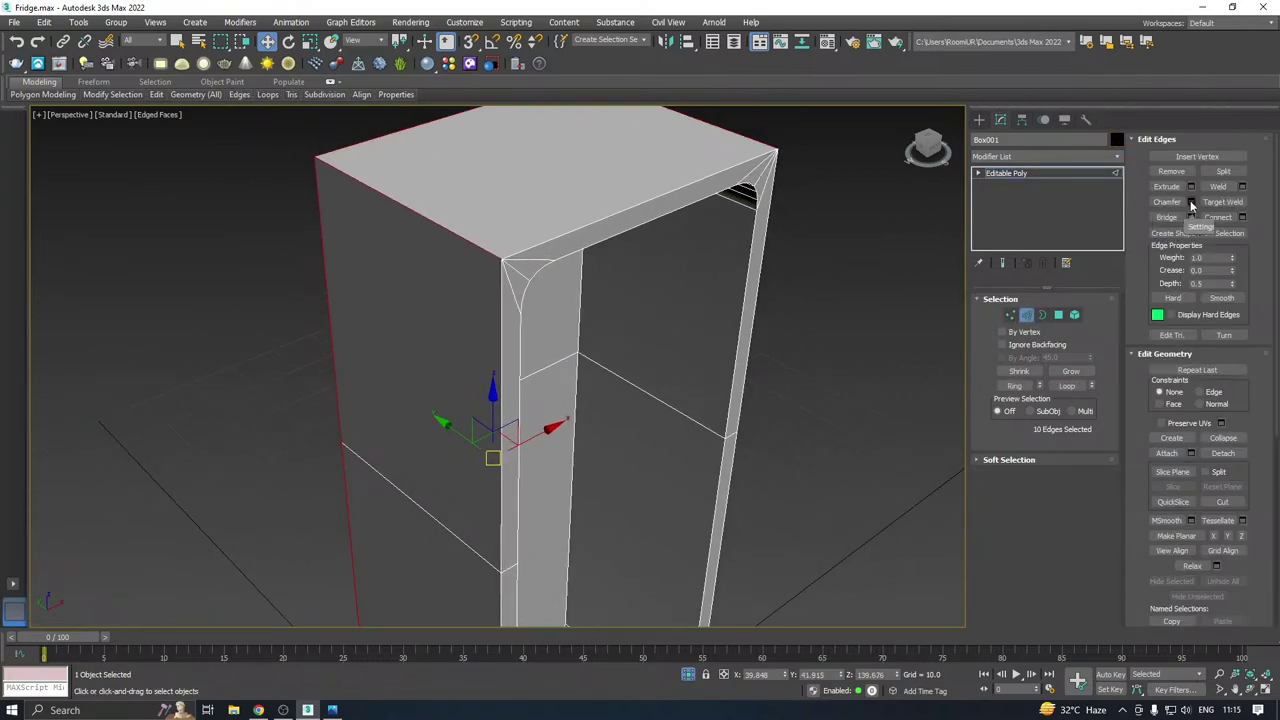
# Preview a chamfer of 7.096 with three segments on the outer edges and inspect the front and bottom corners.
pyautogui.click(1191, 202)
pyautogui.scroll(3, 508, 256)
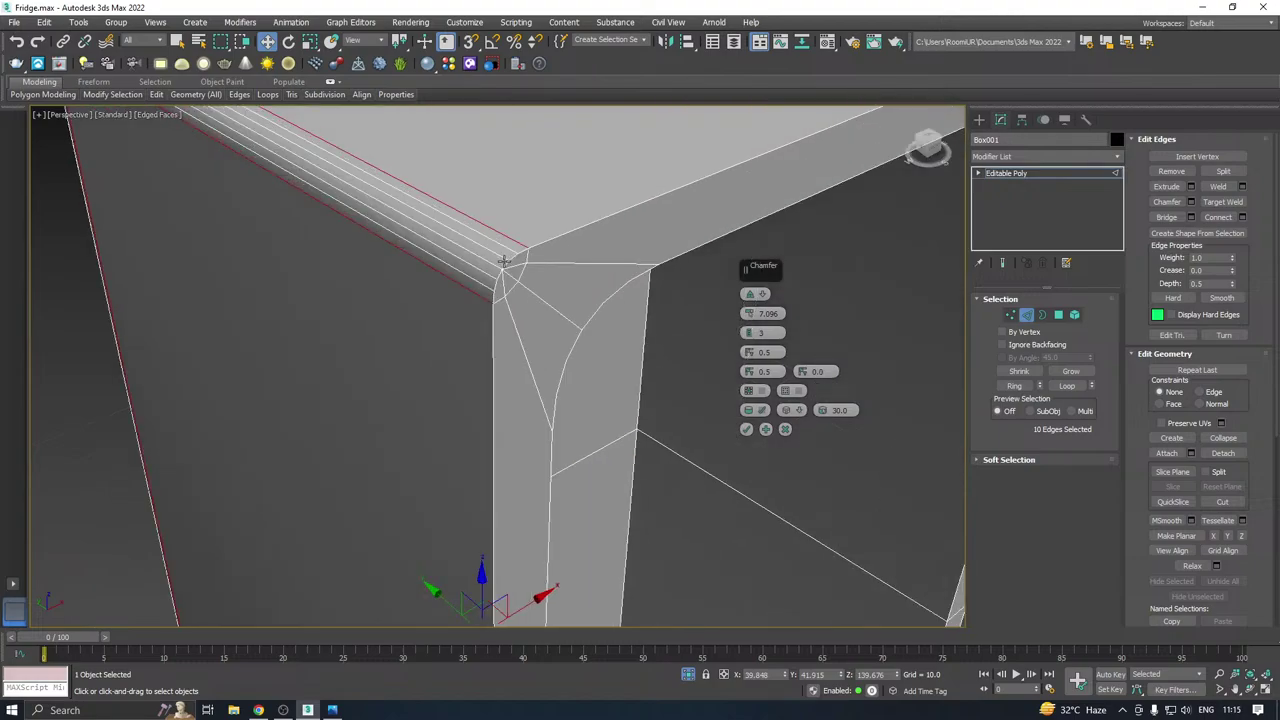
pyautogui.scroll(-10, 530, 230)
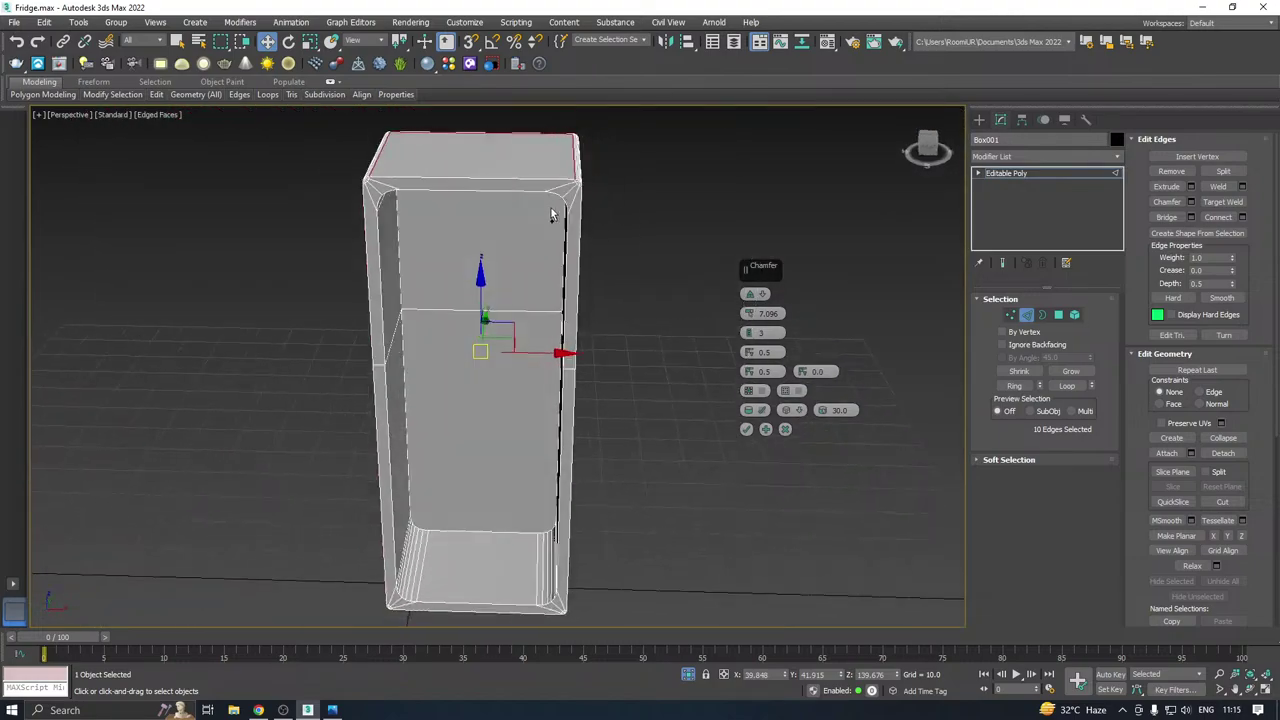
pyautogui.keyDown('alt'); pyautogui.moveTo(520, 210); pyautogui.dragTo(515, 122, button='middle'); pyautogui.keyUp('alt')
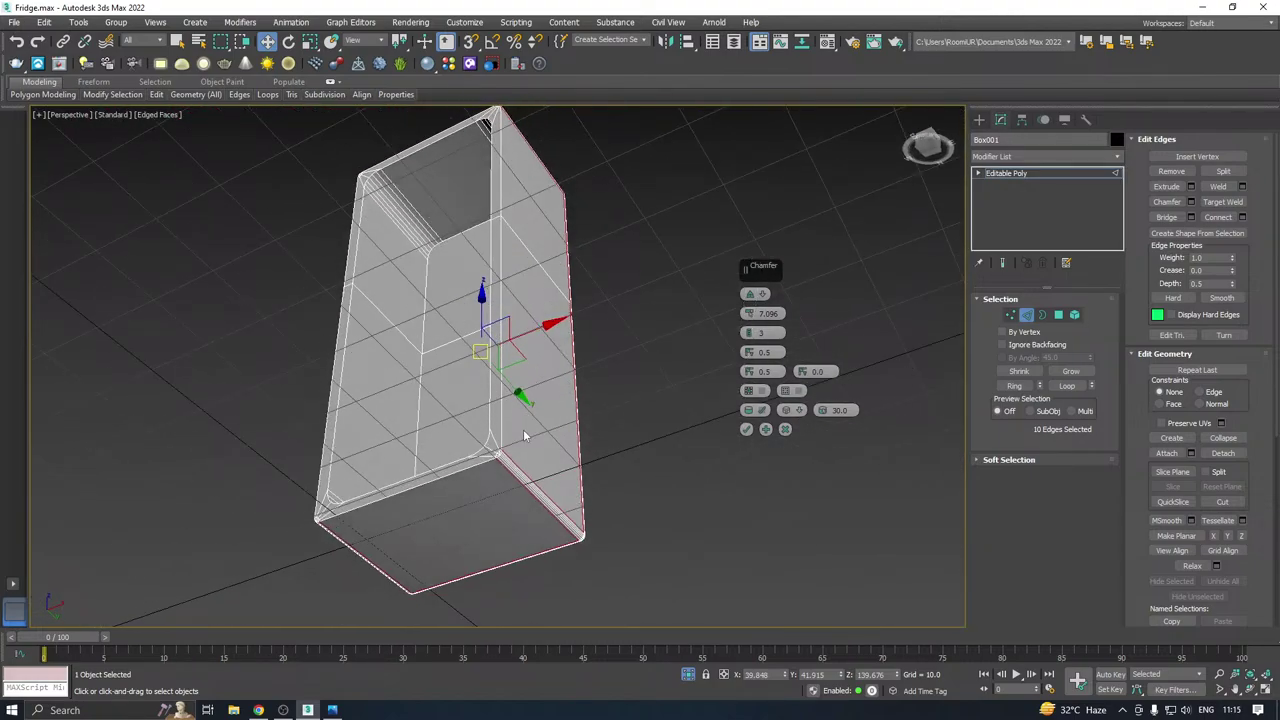
pyautogui.keyDown('alt'); pyautogui.moveTo(523, 429); pyautogui.dragTo(428, 427, button='middle'); pyautogui.keyUp('alt')
pyautogui.scroll(5, 452, 493)
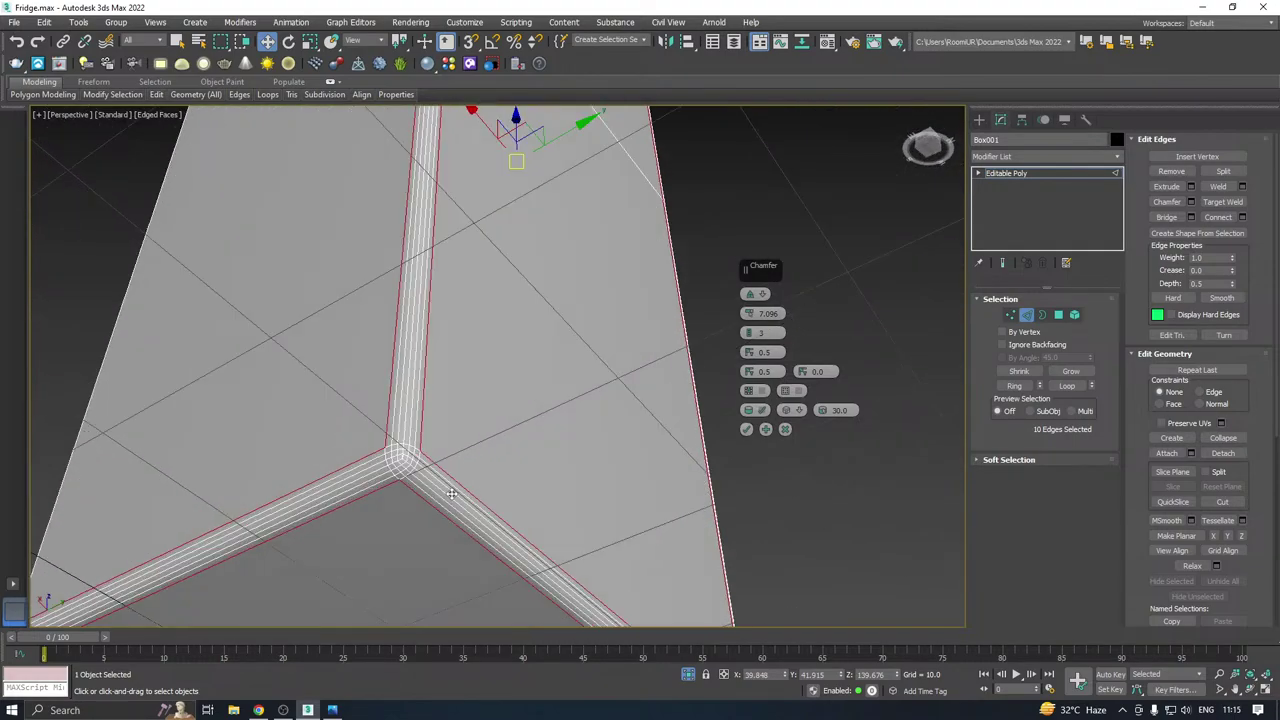
# Try the outer edge chamfer with an amount of 1.183 and zero segments, inspect the front corner, and cancel it.
pyautogui.moveTo(748, 313)
pyautogui.mouseDown()
pyautogui.moveTo(752, 345)
pyautogui.moveTo(751, 317)
pyautogui.moveTo(760, 322)
pyautogui.mouseUp()
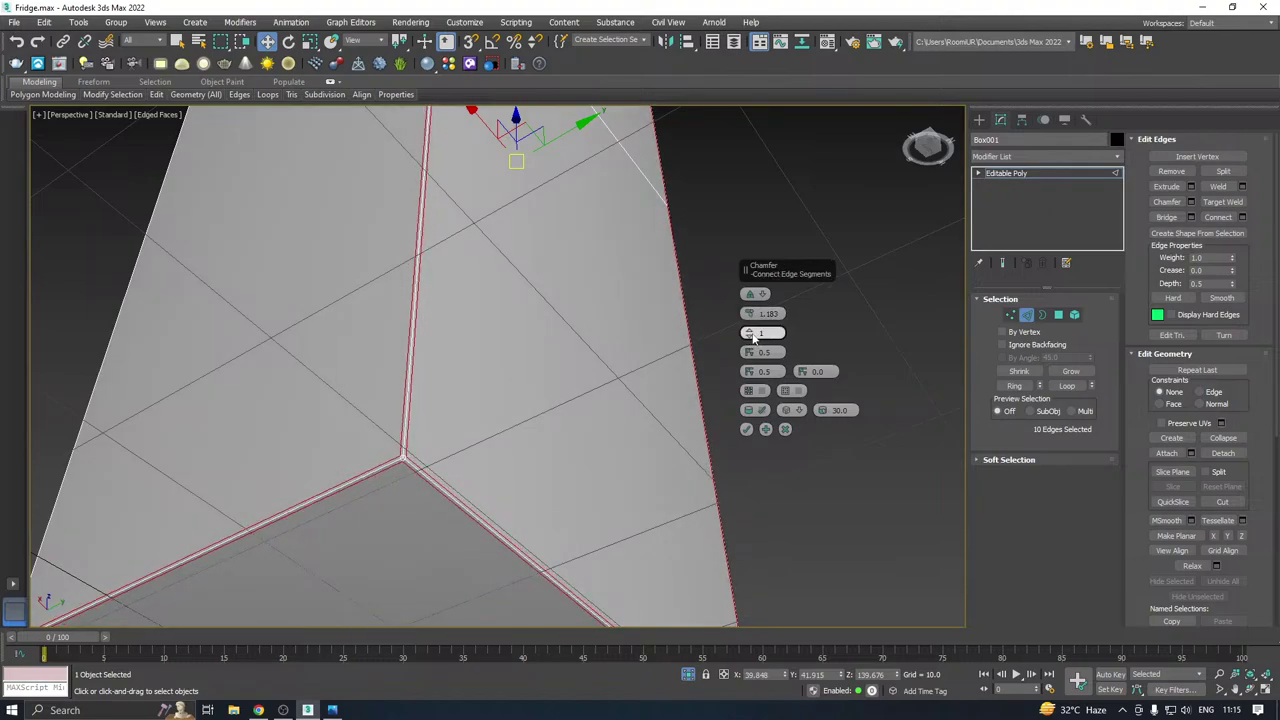
pyautogui.click(750, 337)
pyautogui.scroll(-3, 643, 334)
pyautogui.keyDown('alt'); pyautogui.moveTo(585, 376); pyautogui.dragTo(676, 240, button='middle'); pyautogui.keyUp('alt')
pyautogui.scroll(5, 539, 228)
pyautogui.moveTo(576, 227); pyautogui.dragTo(472, 329, button='middle')
pyautogui.scroll(-4, 472, 329)
pyautogui.keyDown('alt'); pyautogui.moveTo(569, 297); pyautogui.dragTo(478, 270, button='middle'); pyautogui.keyUp('alt')
pyautogui.scroll(4, 462, 238)
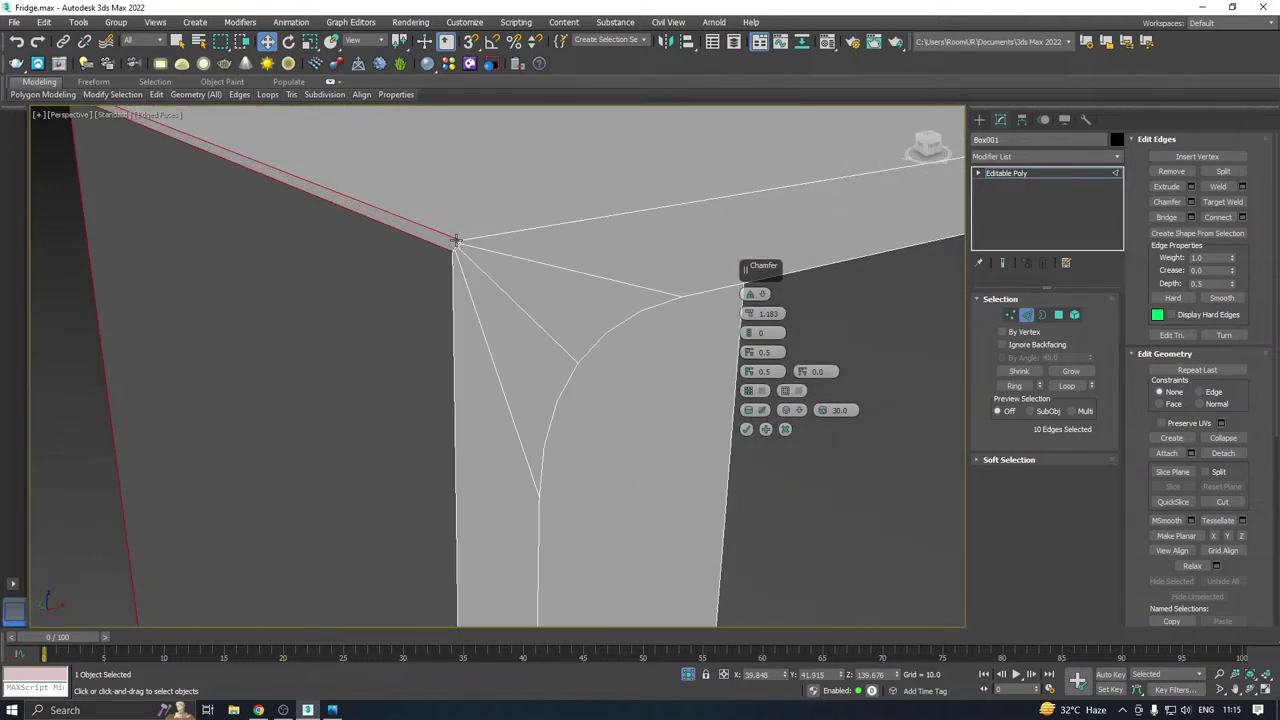
pyautogui.click(784, 429)
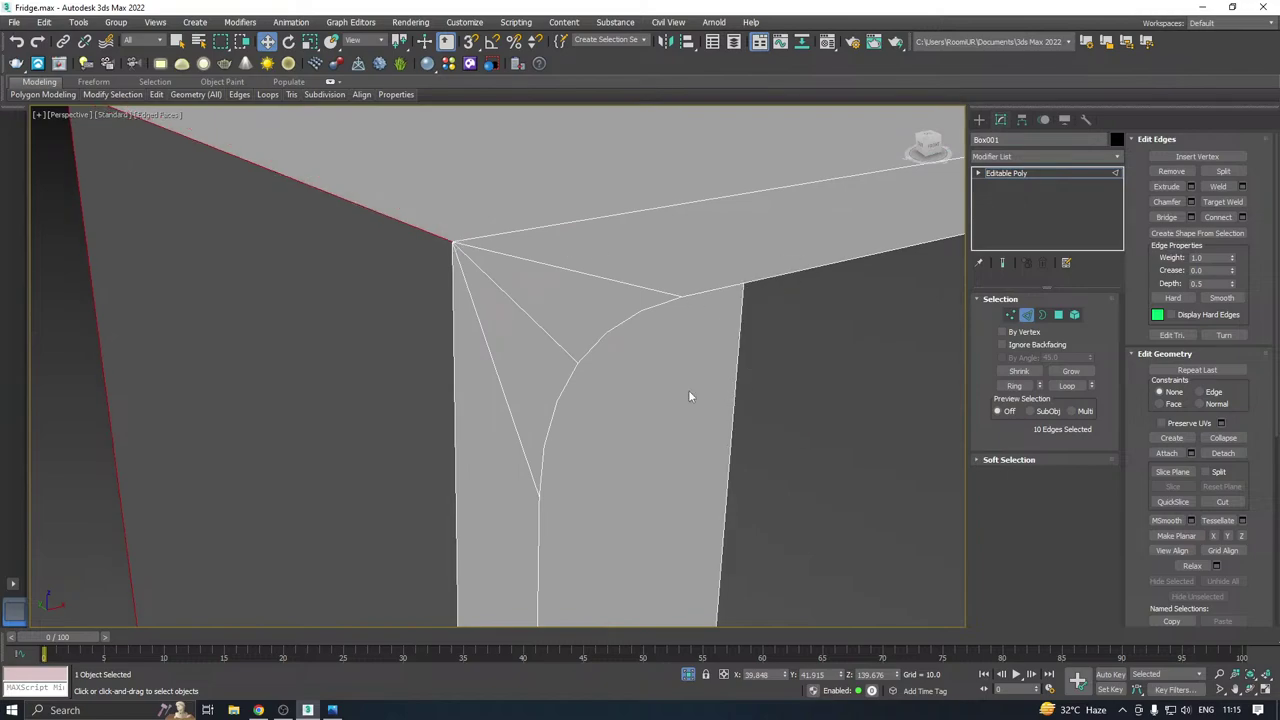
# Add the remaining outer edges around the front opening and body corners to the edge selection.
pyautogui.keyDown('ctrl'); pyautogui.click(452, 297); pyautogui.keyUp('ctrl')
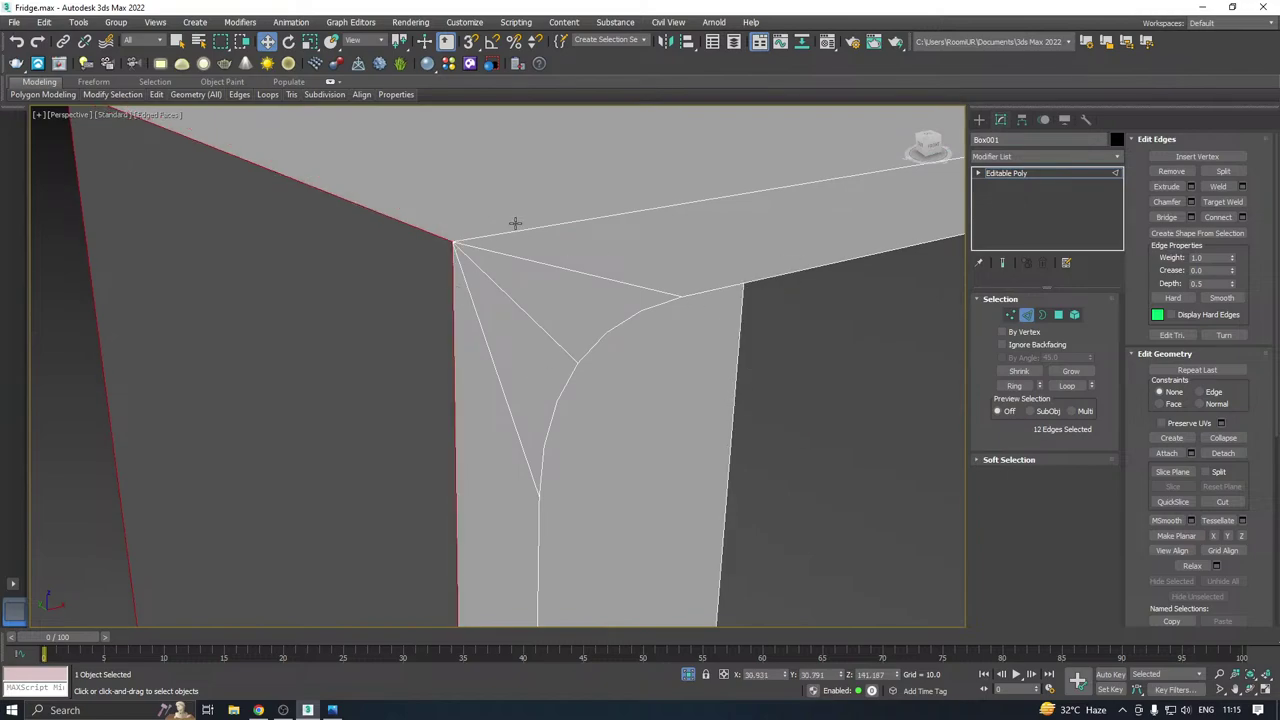
pyautogui.keyDown('ctrl'); pyautogui.click(514, 227); pyautogui.keyUp('ctrl')
pyautogui.press('z')
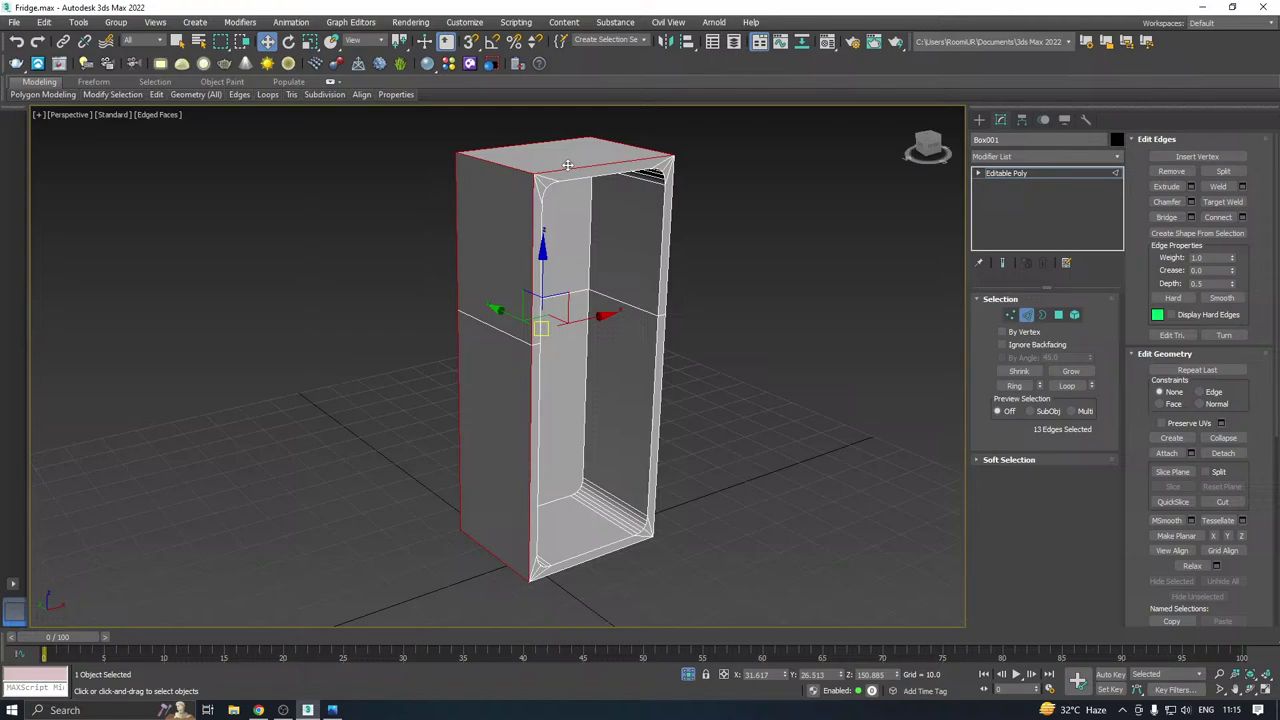
pyautogui.keyDown('alt'); pyautogui.moveTo(620, 379); pyautogui.dragTo(549, 430, button='middle'); pyautogui.keyUp('alt')
pyautogui.keyDown('ctrl'); pyautogui.click(602, 391); pyautogui.keyUp('ctrl')
pyautogui.keyDown('ctrl'); pyautogui.click(484, 481); pyautogui.keyUp('ctrl')
pyautogui.keyDown('alt'); pyautogui.moveTo(484, 481); pyautogui.dragTo(694, 489, button='middle'); pyautogui.keyUp('alt')
pyautogui.moveTo(573, 241); pyautogui.dragTo(563, 296, button='middle')
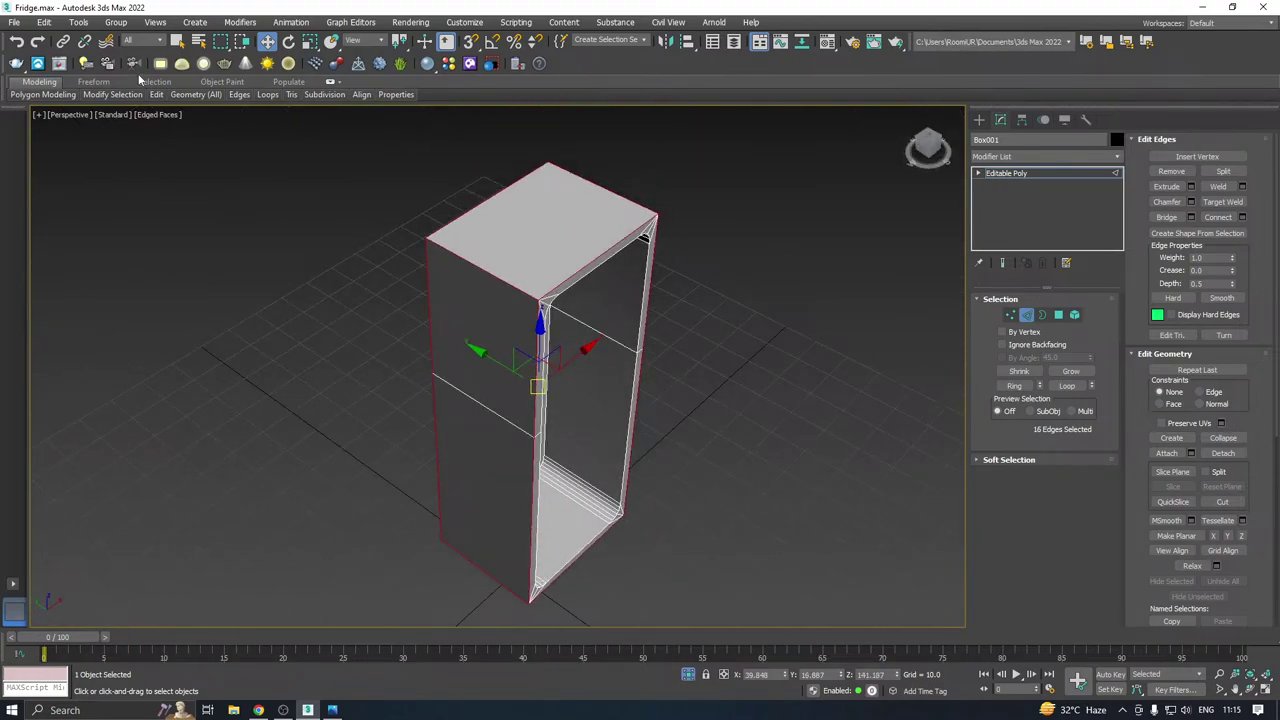
# Save a copy of the scene as Fridge02.max.
pyautogui.click(13, 24)
pyautogui.click(57, 166)
pyautogui.click(600, 487)
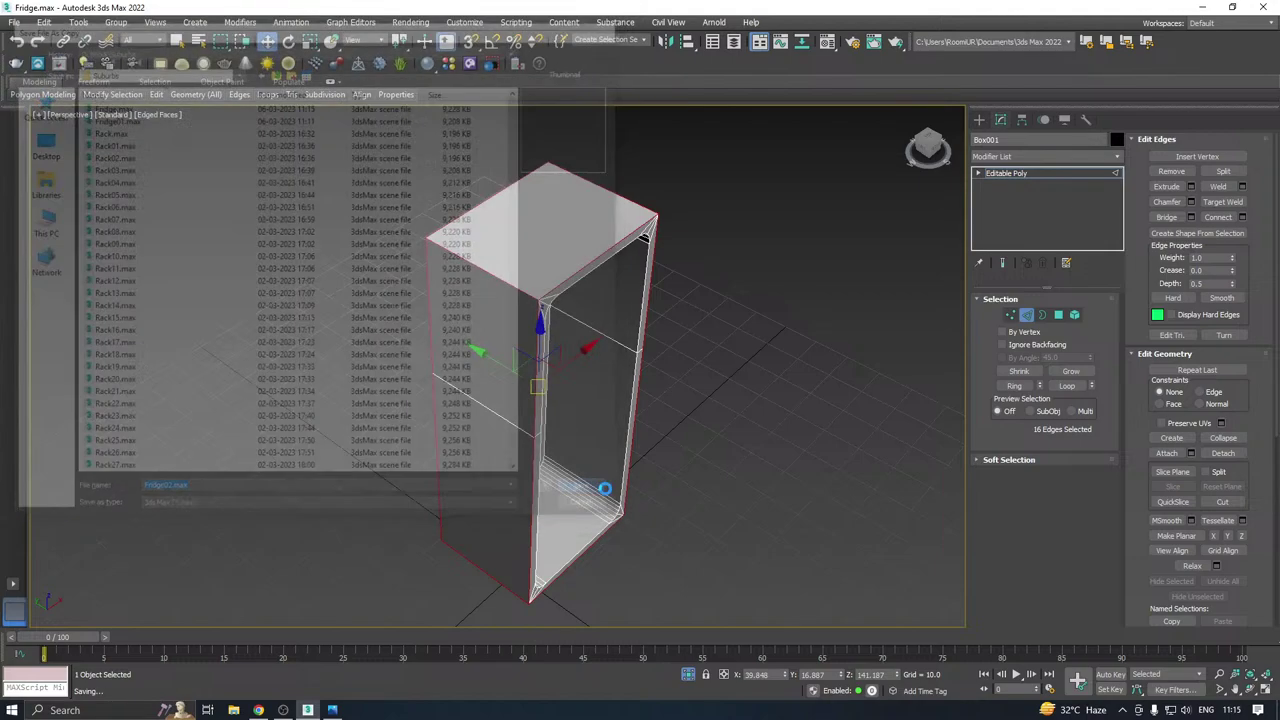
# Chamfer the selected outer edges of the body by 1.1 with zero segments and leave edge editing.
pyautogui.scroll(5, 545, 295)
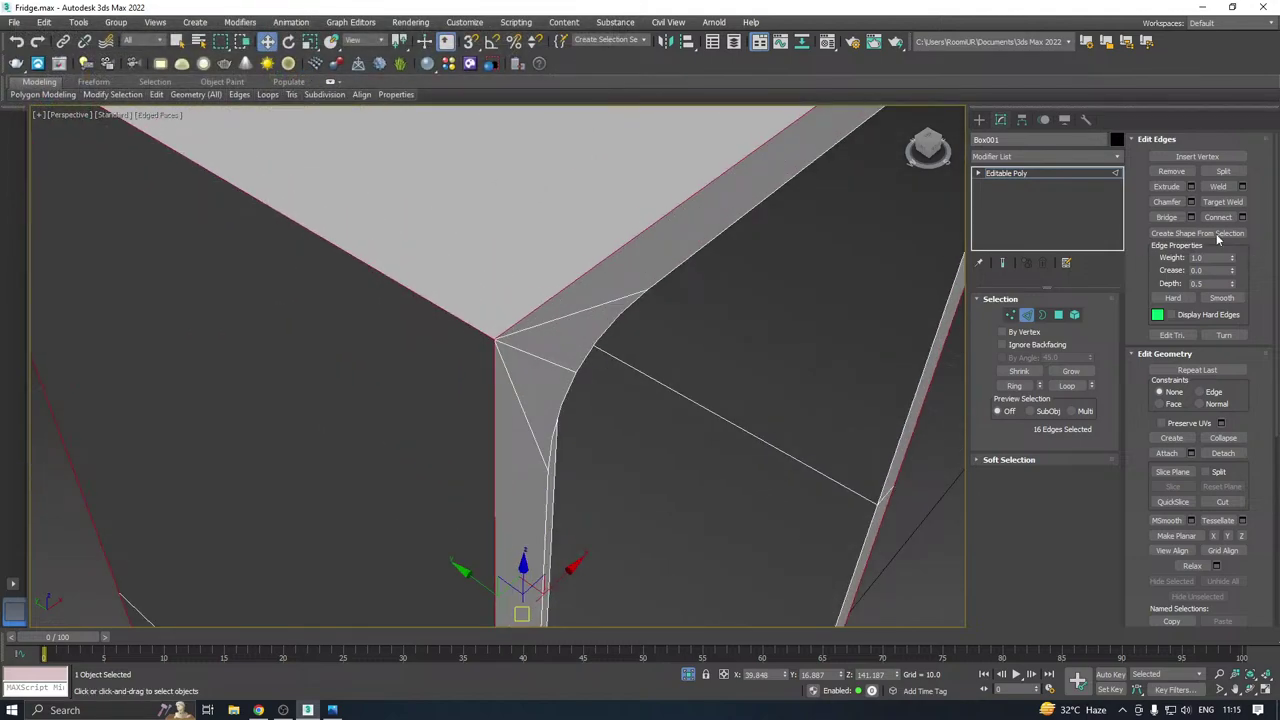
pyautogui.click(1191, 202)
pyautogui.keyDown('alt'); pyautogui.moveTo(495, 344); pyautogui.dragTo(540, 430, button='middle'); pyautogui.keyUp('alt')
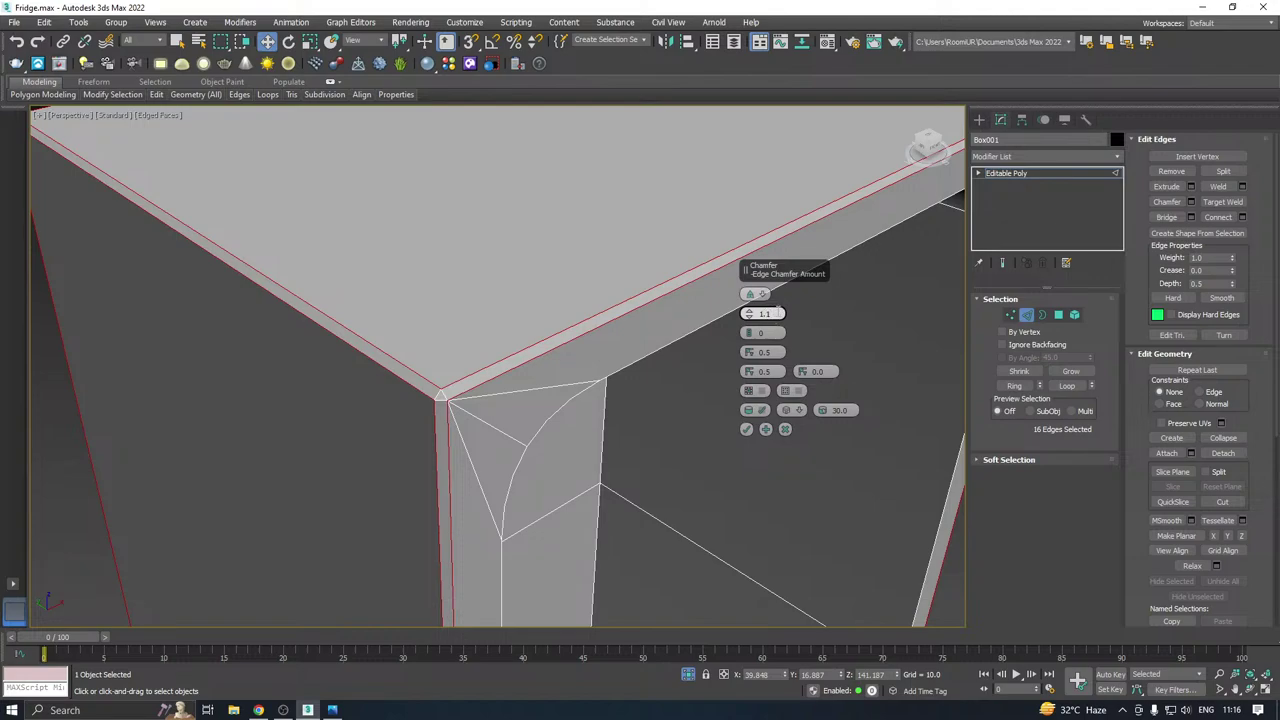
pyautogui.press('Return')
pyautogui.scroll(-5, 533, 300)
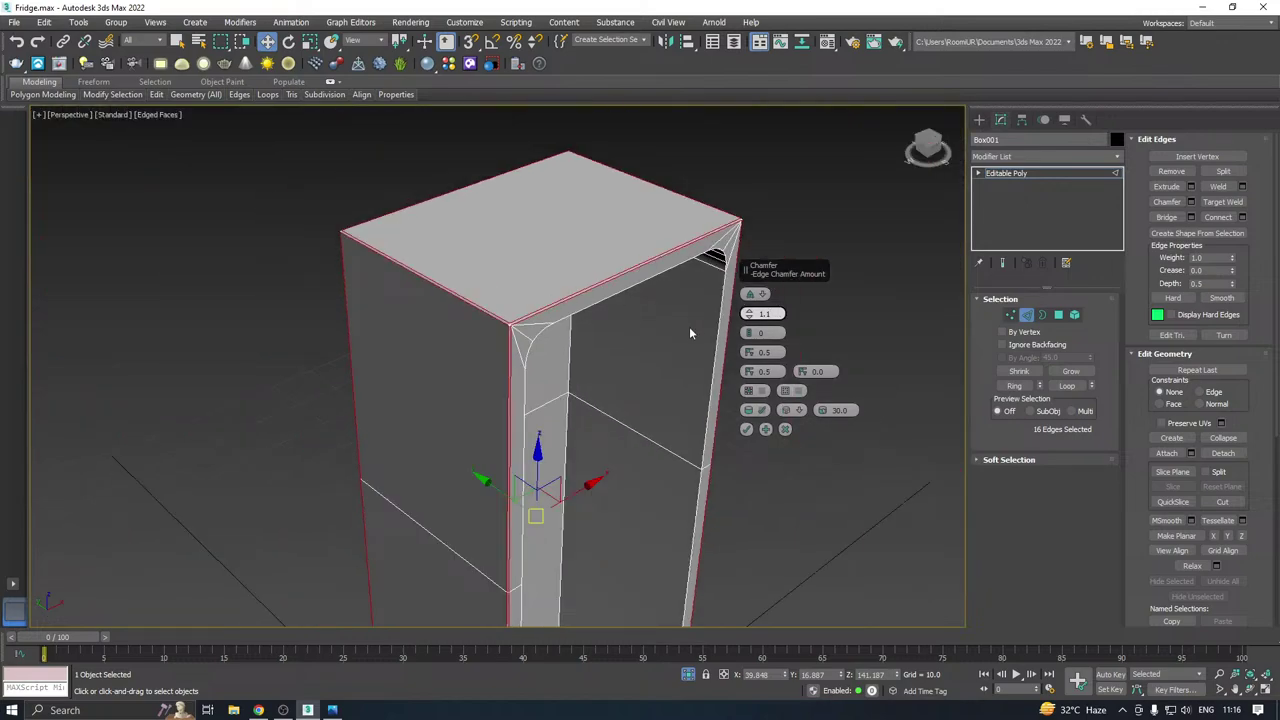
pyautogui.click(746, 430)
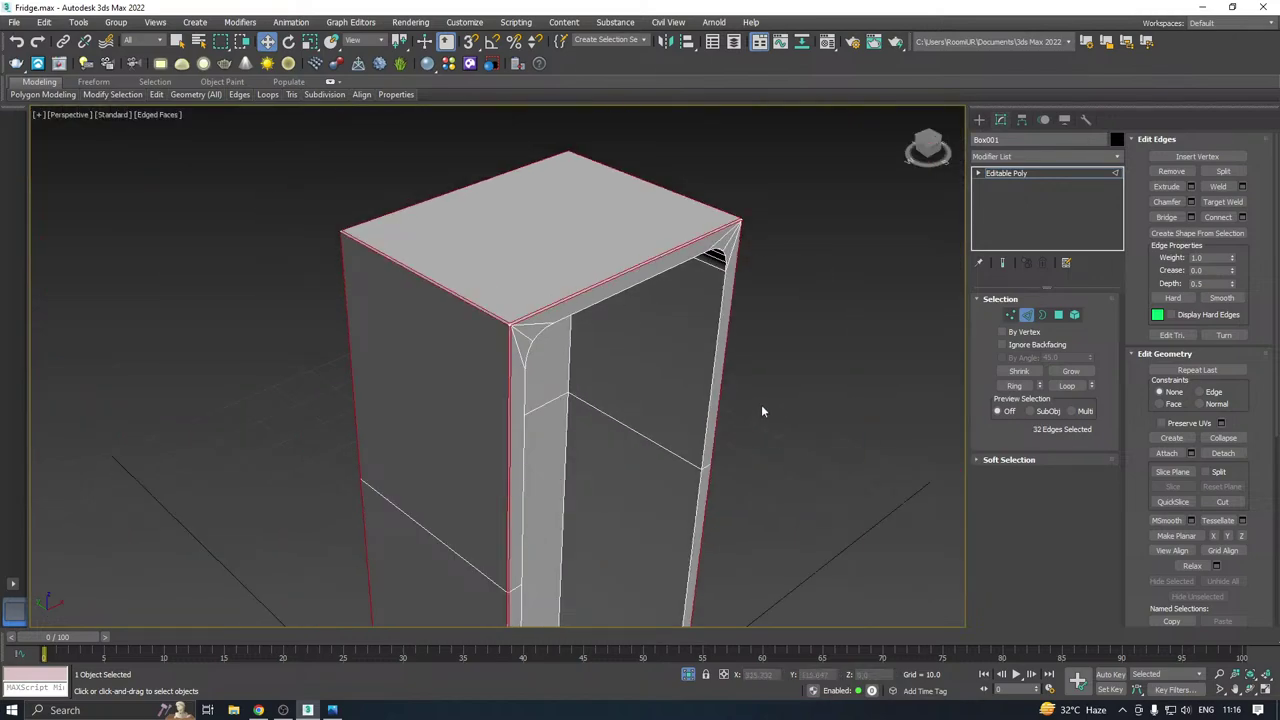
pyautogui.click(1017, 175)
# Inspect the chamfered body in default shading, compare it with the reference picture, and restore the edged faces display.
pyautogui.scroll(-4, 625, 188)
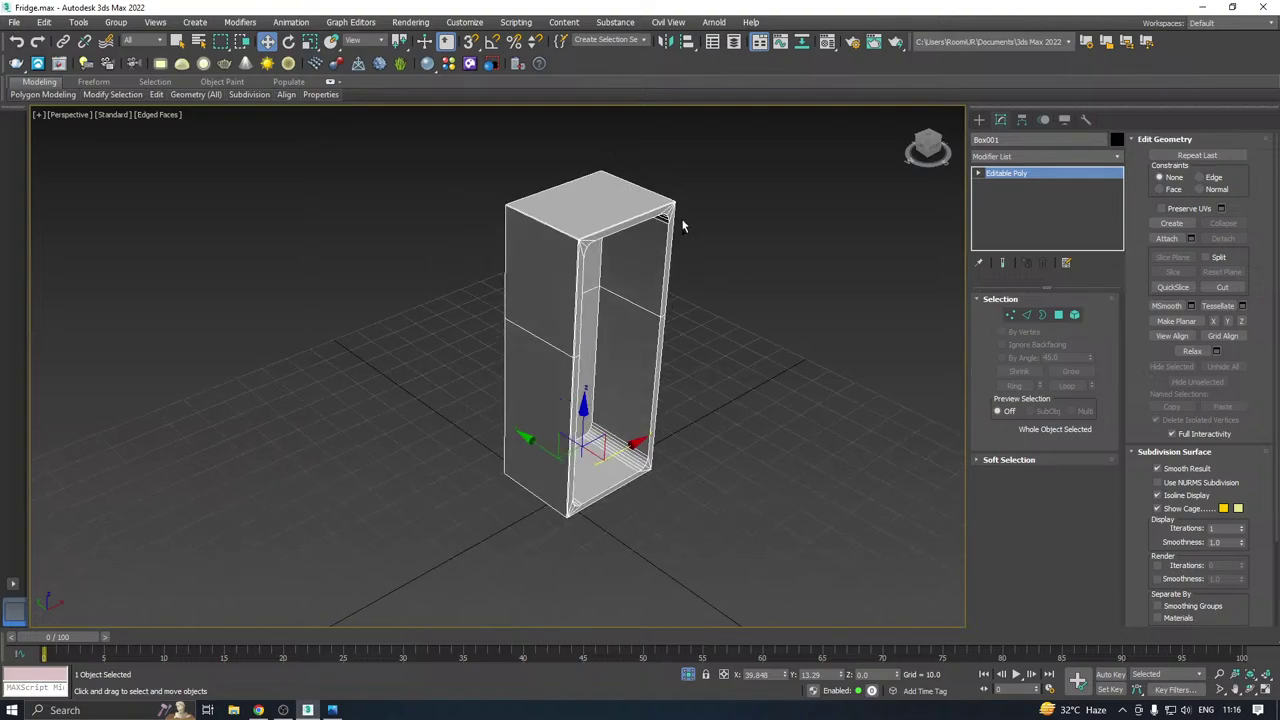
pyautogui.keyDown('alt'); pyautogui.moveTo(683, 222); pyautogui.dragTo(300, 183, button='middle'); pyautogui.keyUp('alt')
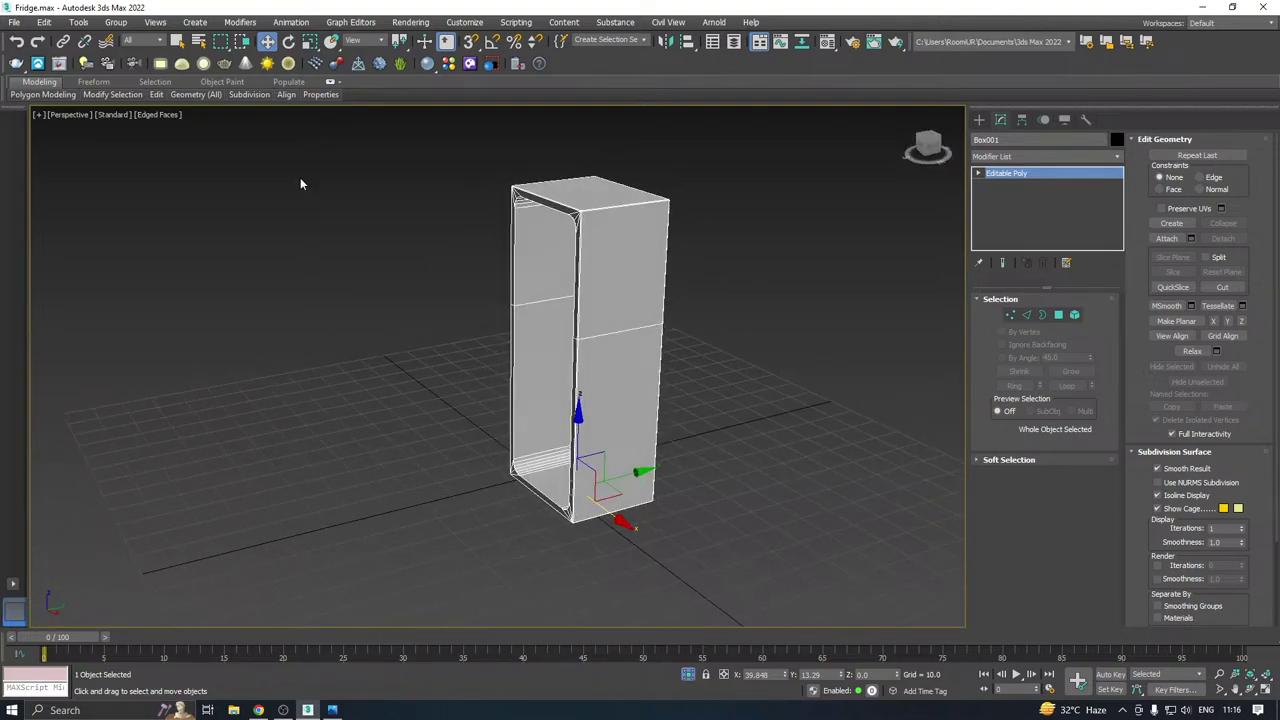
pyautogui.click(155, 115)
pyautogui.click(200, 268)
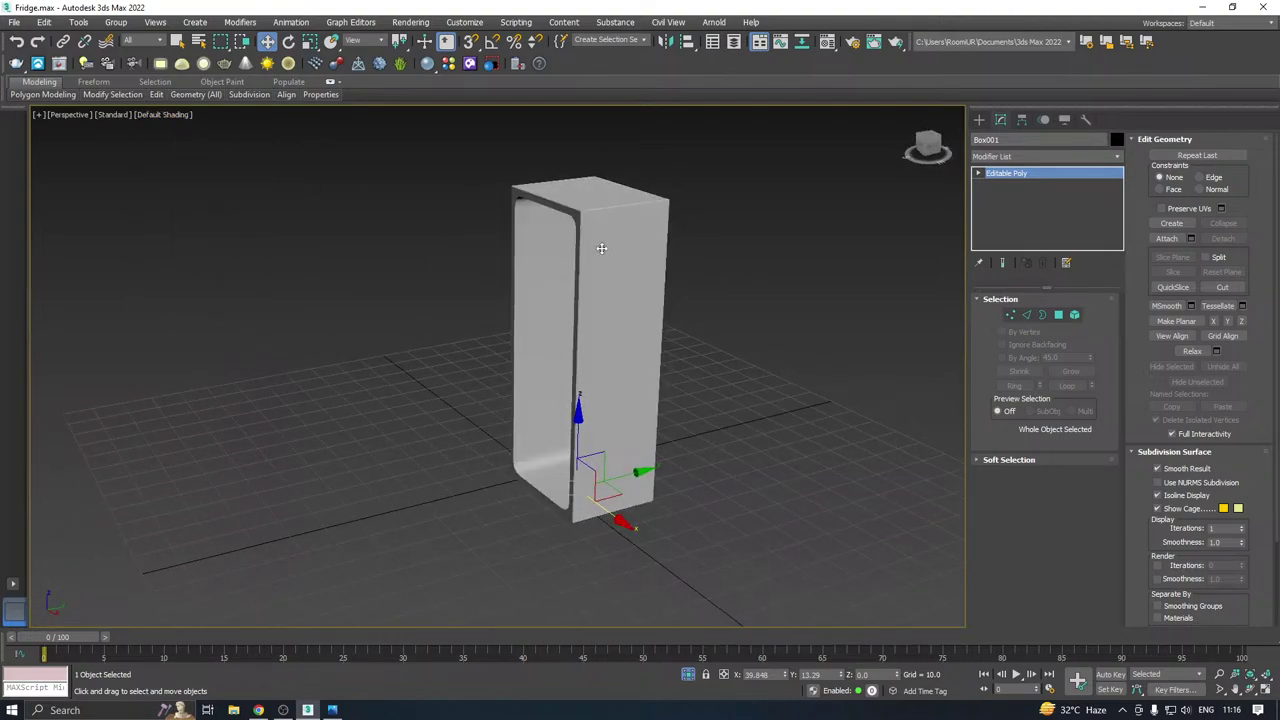
pyautogui.moveTo(420, 265)
pyautogui.keyDown('alt'); pyautogui.mouseDown(button='middle')
pyautogui.moveTo(666, 265)
pyautogui.moveTo(726, 243)
pyautogui.moveTo(723, 214)
pyautogui.moveTo(673, 220)
pyautogui.moveTo(653, 244)
pyautogui.mouseUp(button='middle'); pyautogui.keyUp('alt')
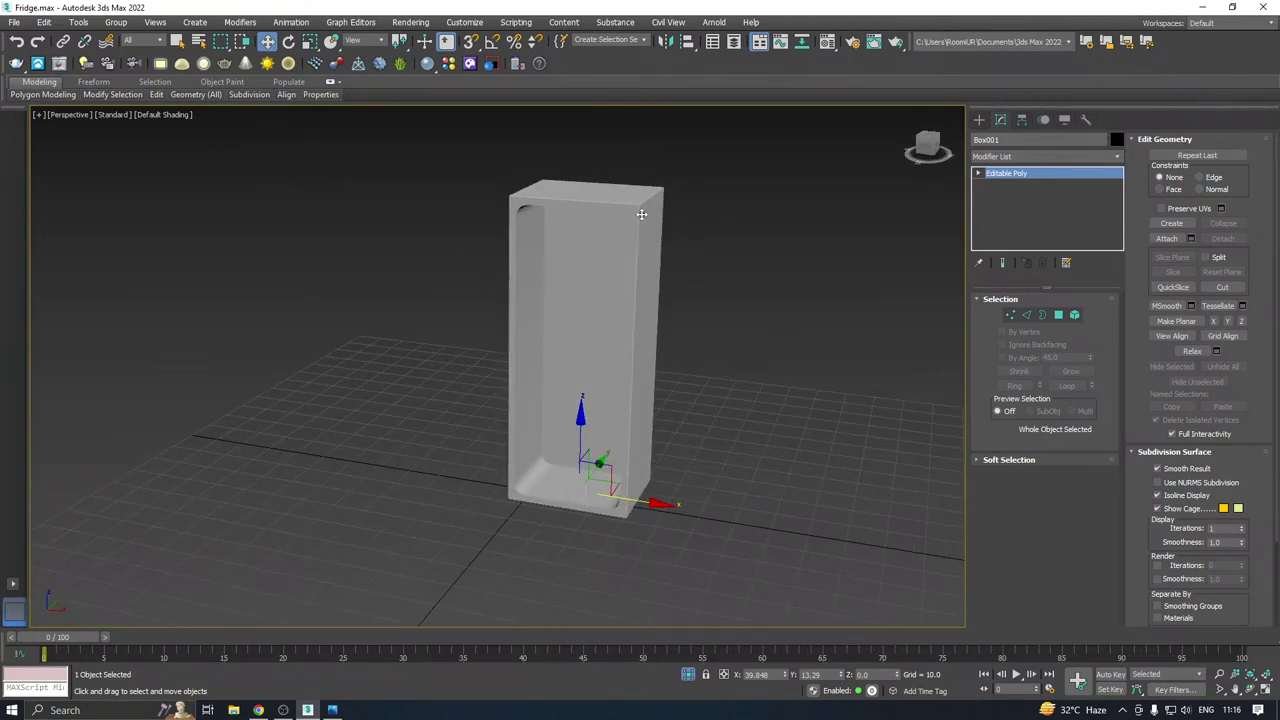
pyautogui.scroll(3, 641, 213)
pyautogui.hotkey('alt', 'Tab')
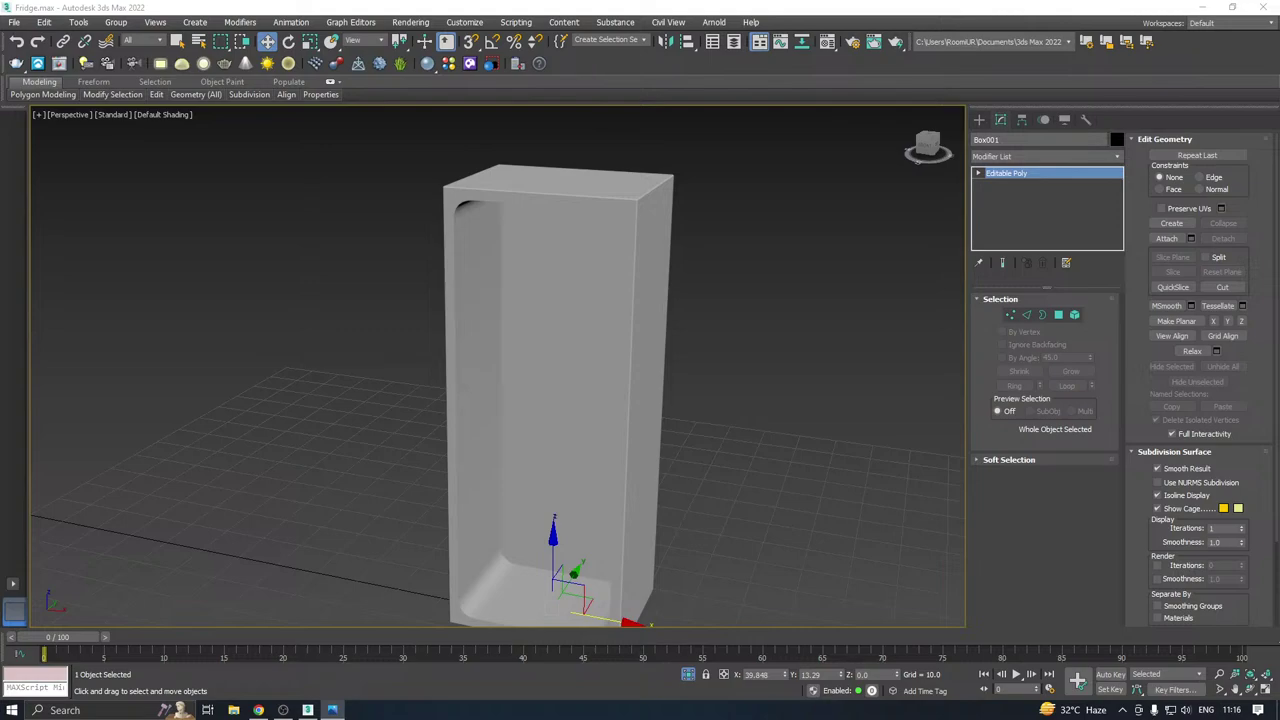
pyautogui.keyDown('alt'); pyautogui.moveTo(648, 310); pyautogui.dragTo(744, 302, button='middle'); pyautogui.keyUp('alt')
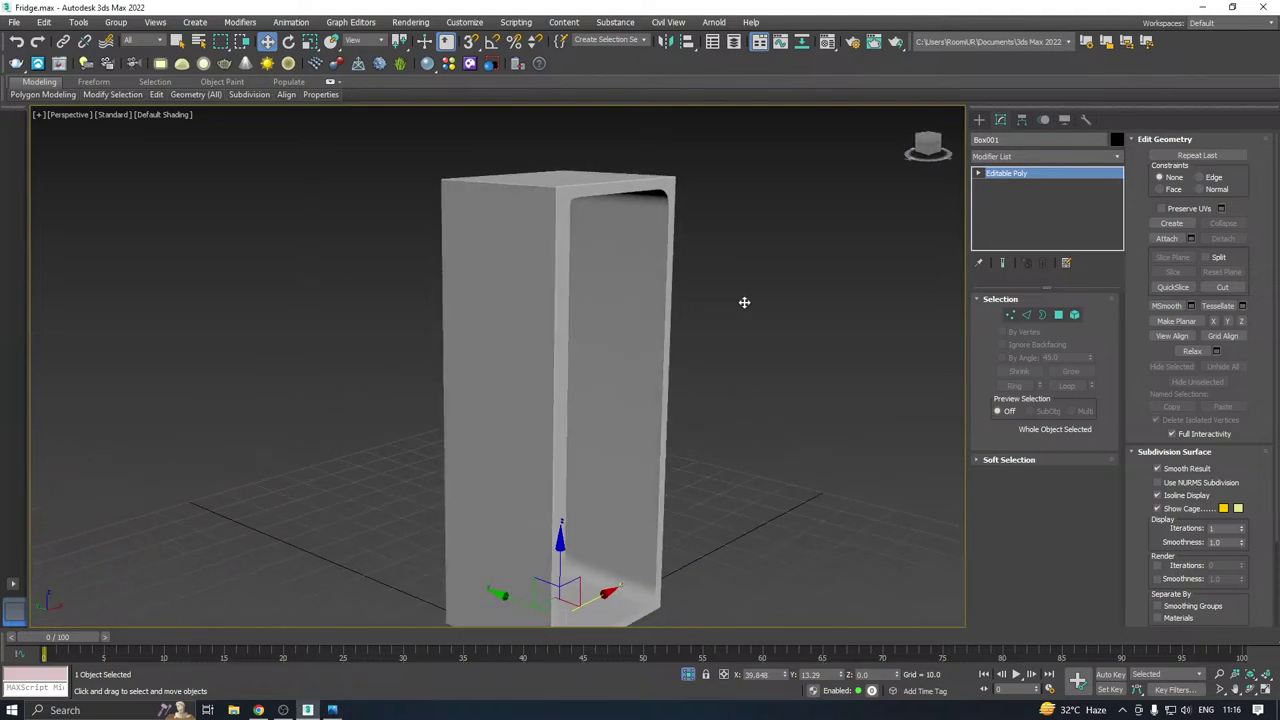
pyautogui.moveTo(622, 301)
pyautogui.keyDown('alt'); pyautogui.mouseDown(button='middle')
pyautogui.moveTo(589, 206)
pyautogui.moveTo(543, 246)
pyautogui.moveTo(454, 274)
pyautogui.moveTo(559, 247)
pyautogui.moveTo(654, 243)
pyautogui.moveTo(540, 277)
pyautogui.mouseUp(button='middle'); pyautogui.keyUp('alt')
pyautogui.click(157, 113)
pyautogui.click(194, 272)
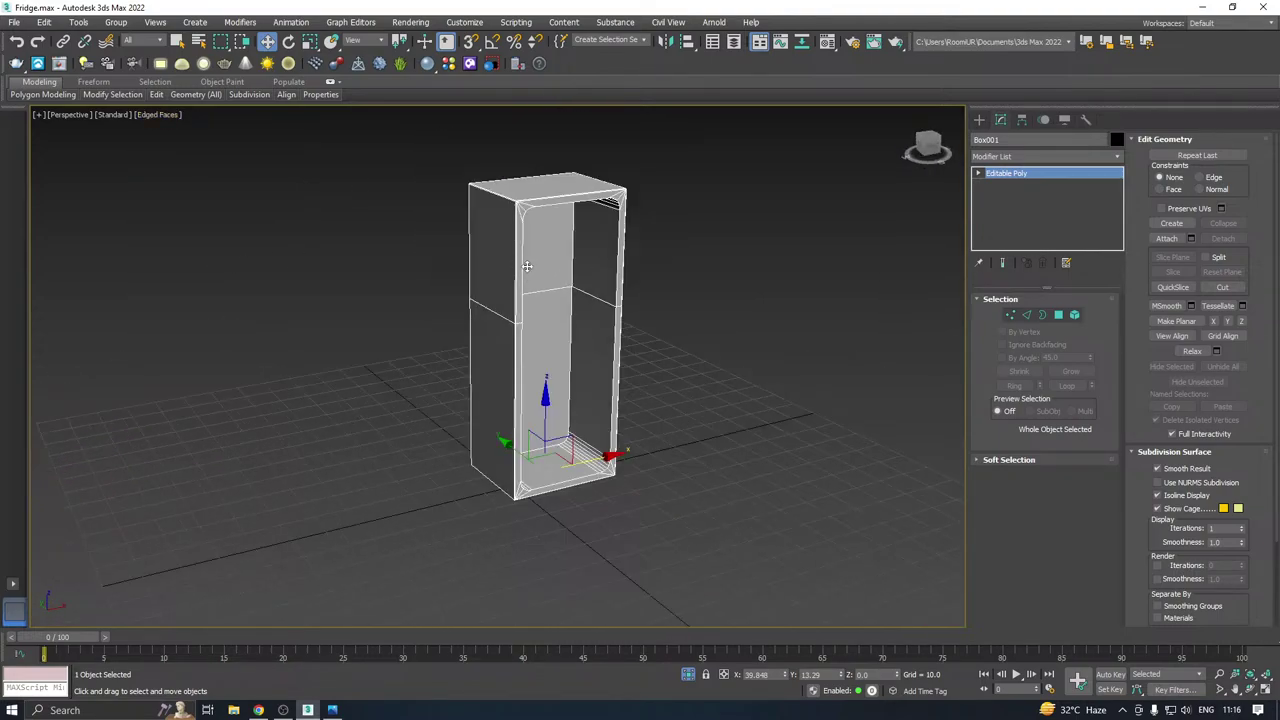
pyautogui.hotkey('alt', 'Tab')
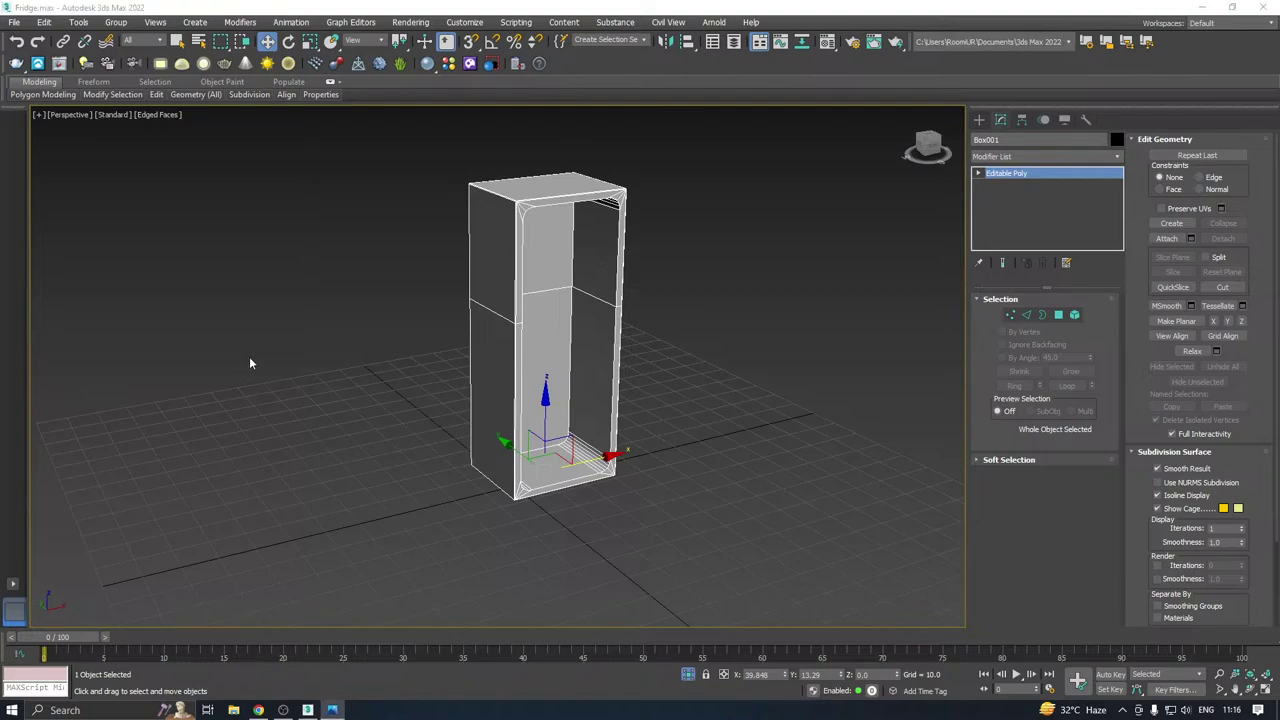
# Clone the body's two inner back polygons to a separate object, placed in front of the opening at about Y -61.65.
pyautogui.click(1058, 315)
pyautogui.click(540, 360)
pyautogui.keyDown('ctrl'); pyautogui.click(553, 287); pyautogui.keyUp('ctrl')
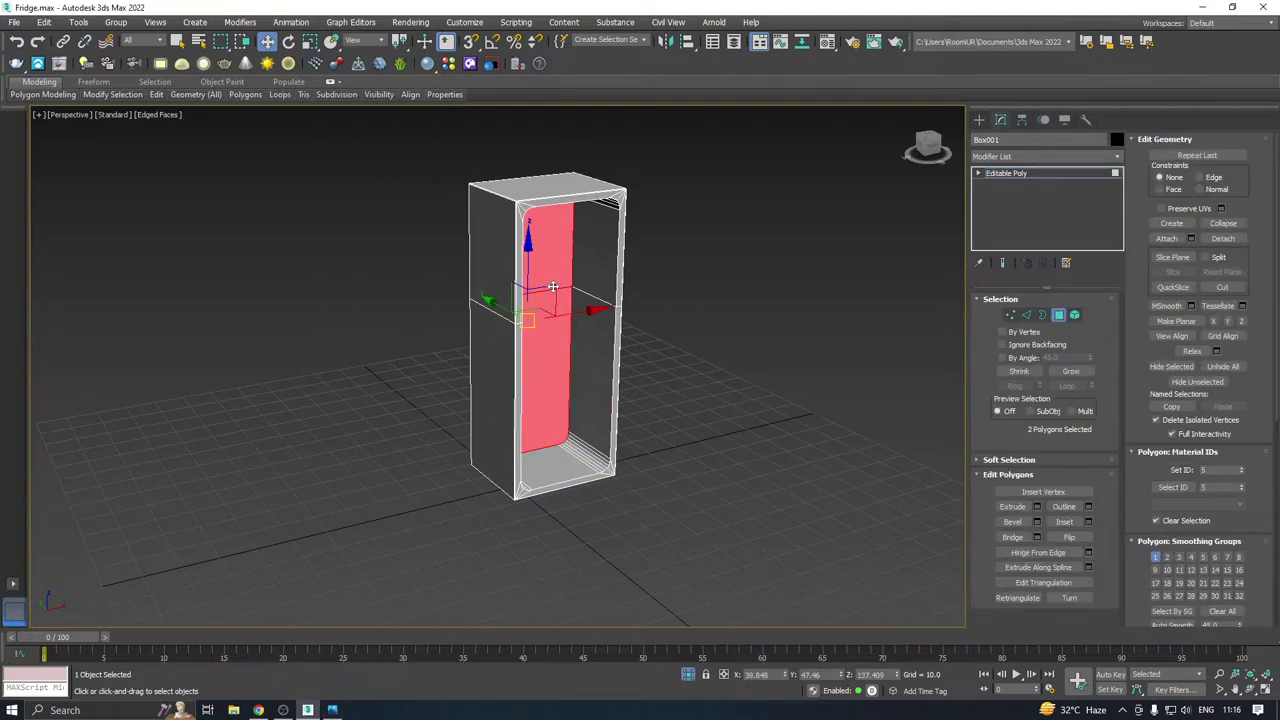
pyautogui.scroll(5, 553, 287)
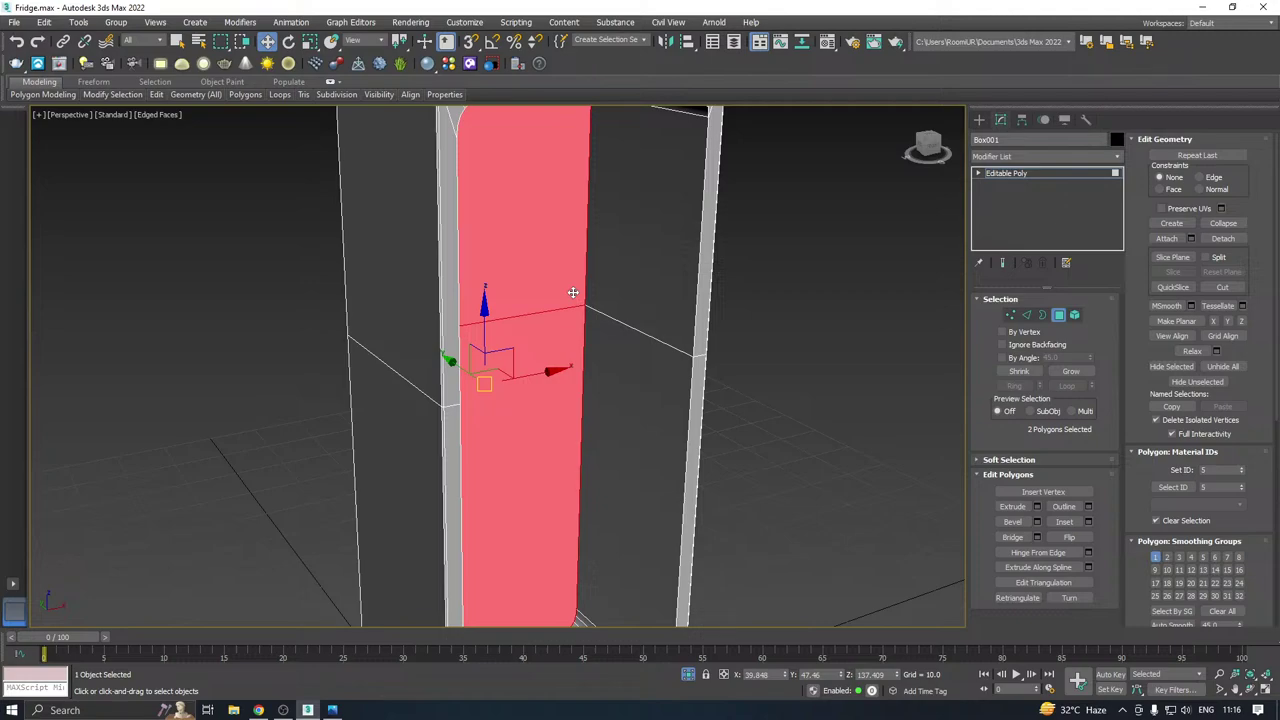
pyautogui.moveTo(478, 364); pyautogui.dragTo(620, 437)
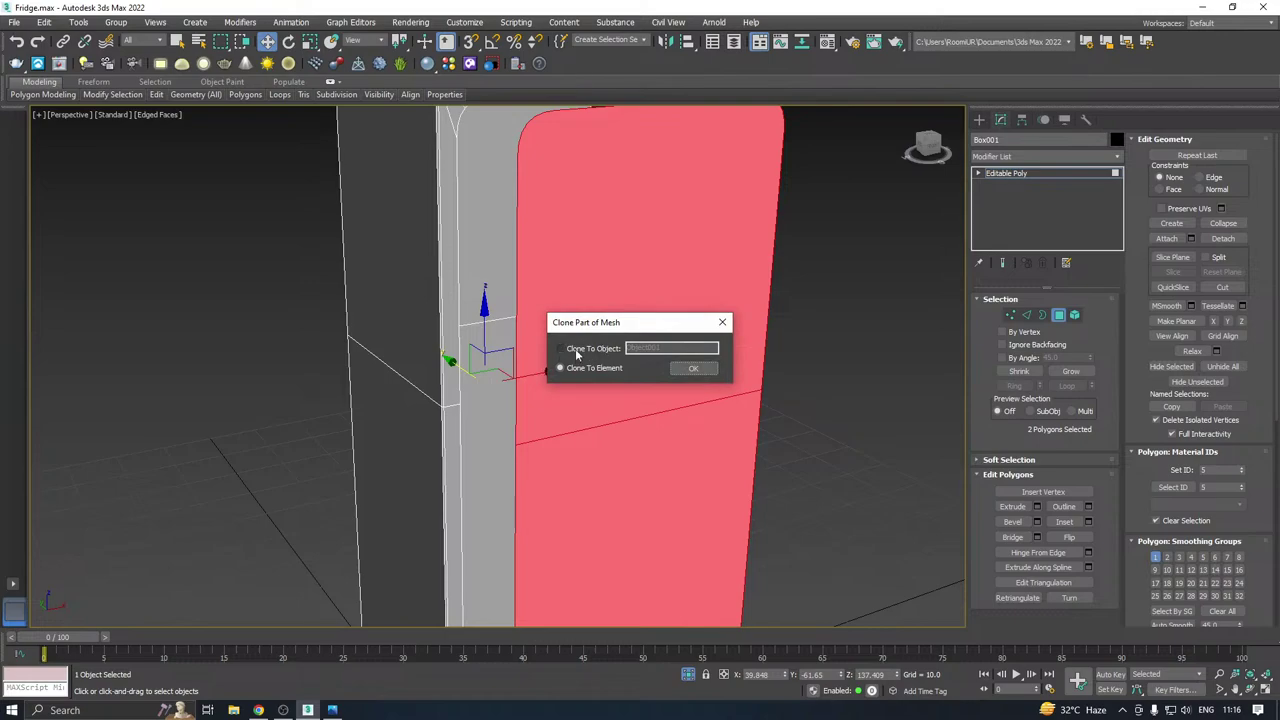
pyautogui.click(577, 350)
pyautogui.click(693, 368)
pyautogui.scroll(-8, 580, 291)
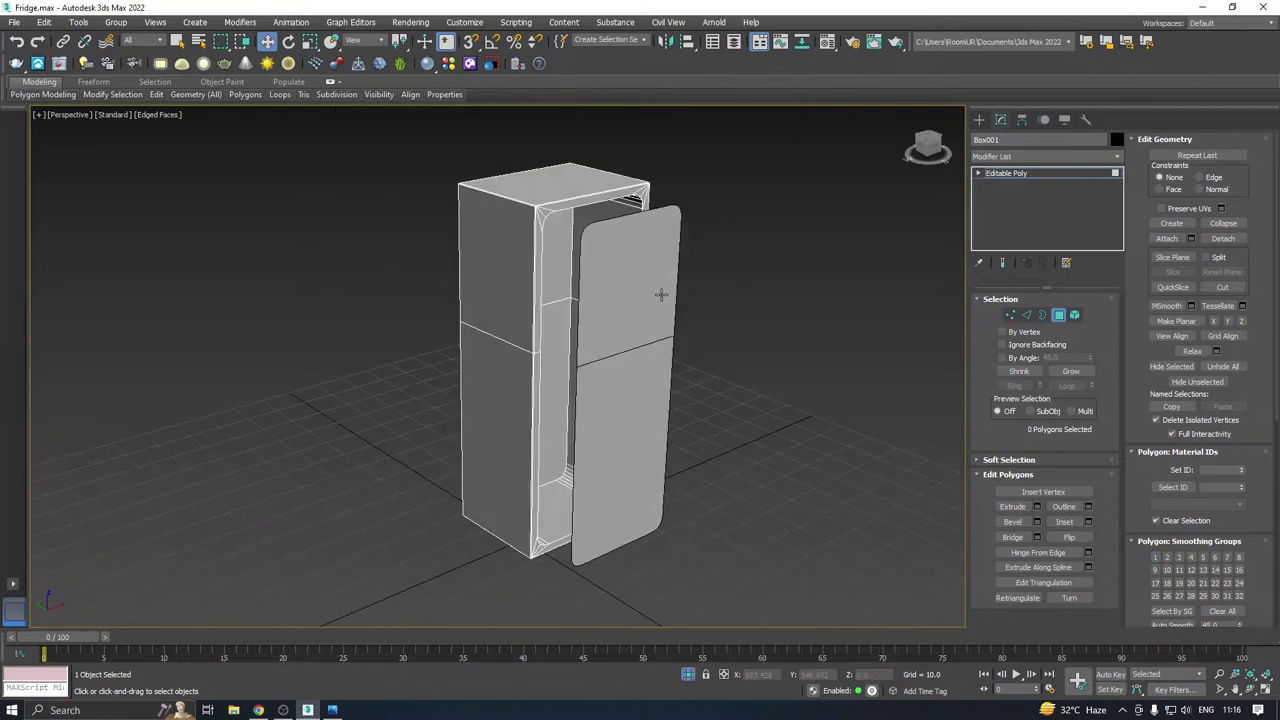
pyautogui.scroll(4, 661, 294)
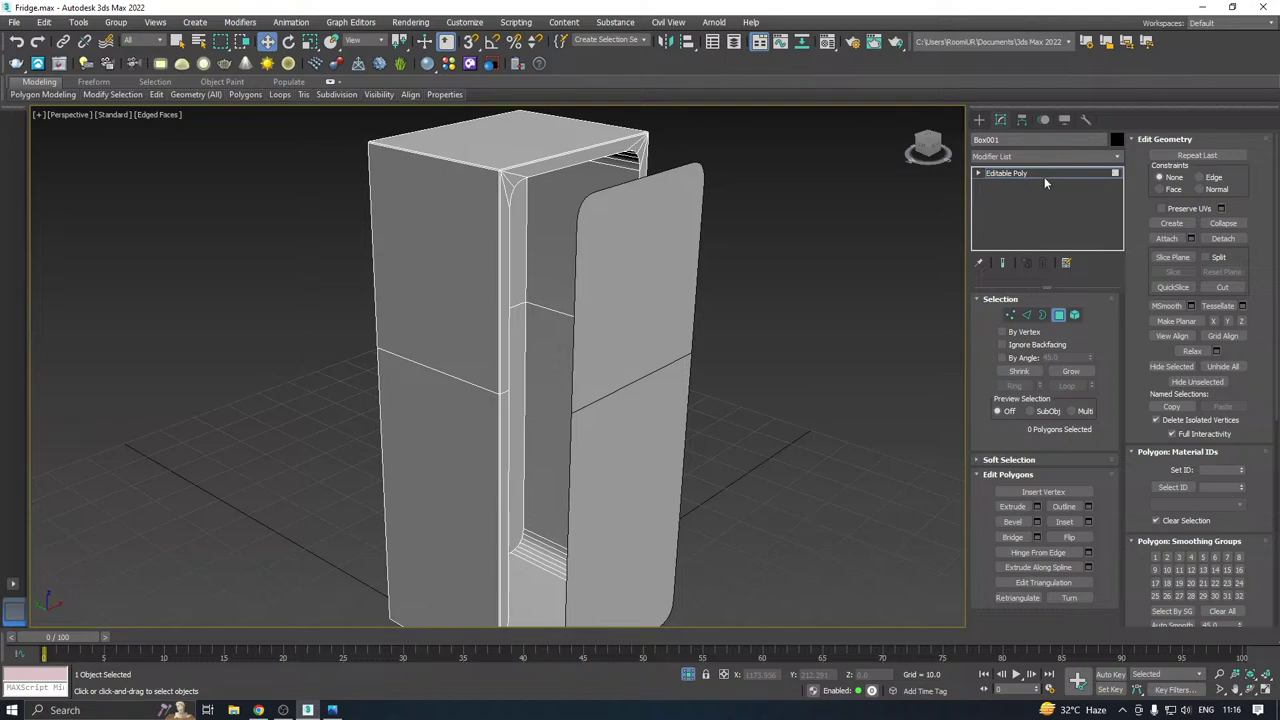
# Select the cloned door panel, center its pivot to the object, and save the scene.
pyautogui.click(1044, 174)
pyautogui.click(623, 271)
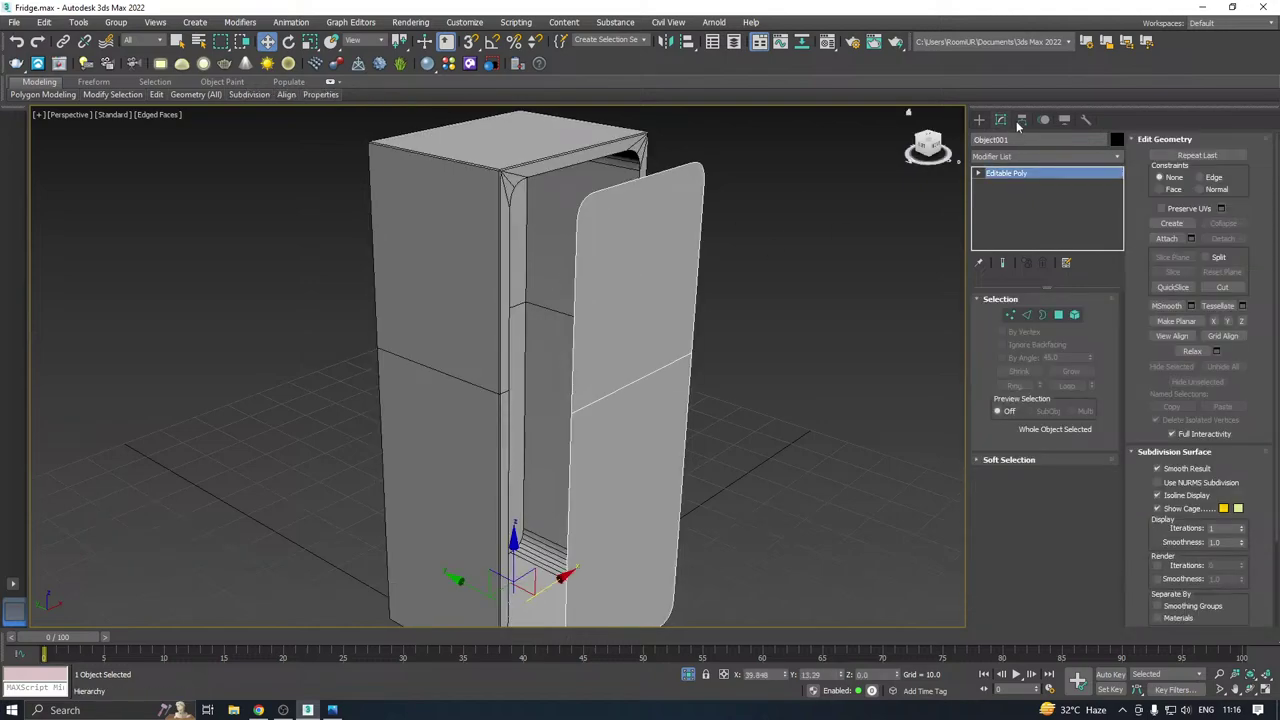
pyautogui.click(1021, 121)
pyautogui.click(1052, 213)
pyautogui.click(1044, 282)
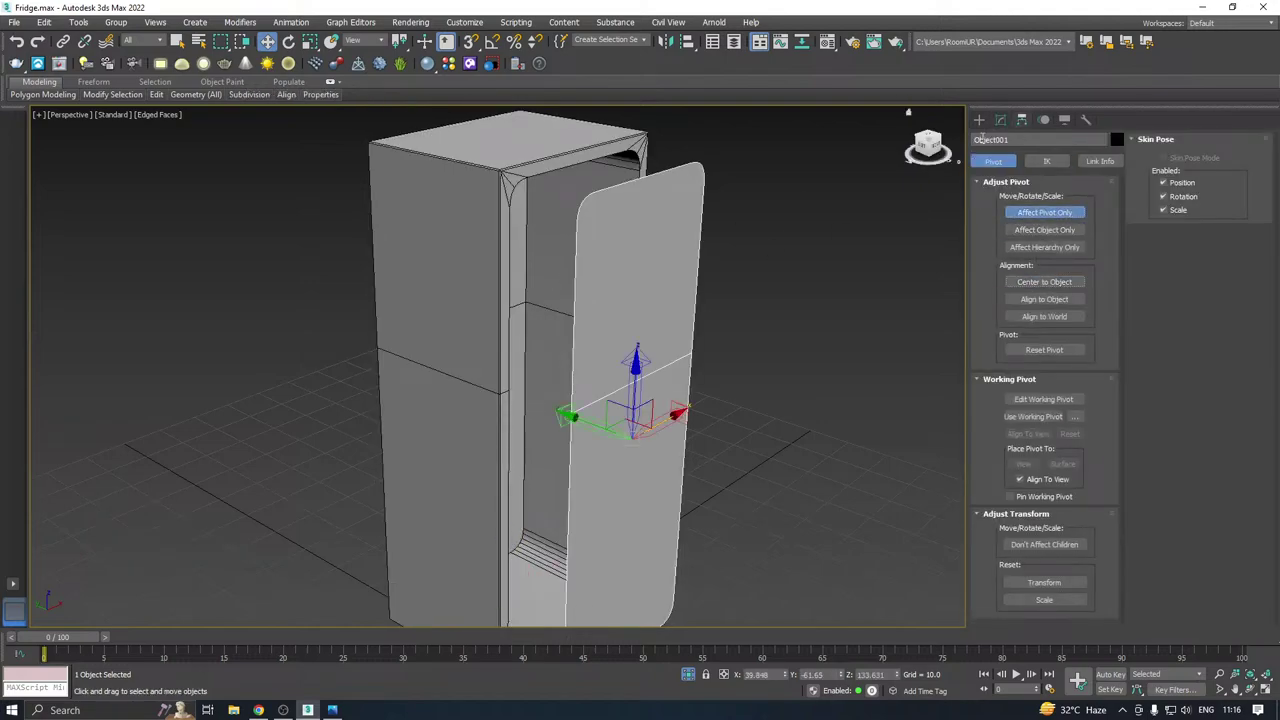
pyautogui.click(1000, 119)
pyautogui.scroll(1, 618, 302)
pyautogui.moveTo(626, 346); pyautogui.dragTo(633, 303, button='middle')
pyautogui.hotkey('ctrl', 's')
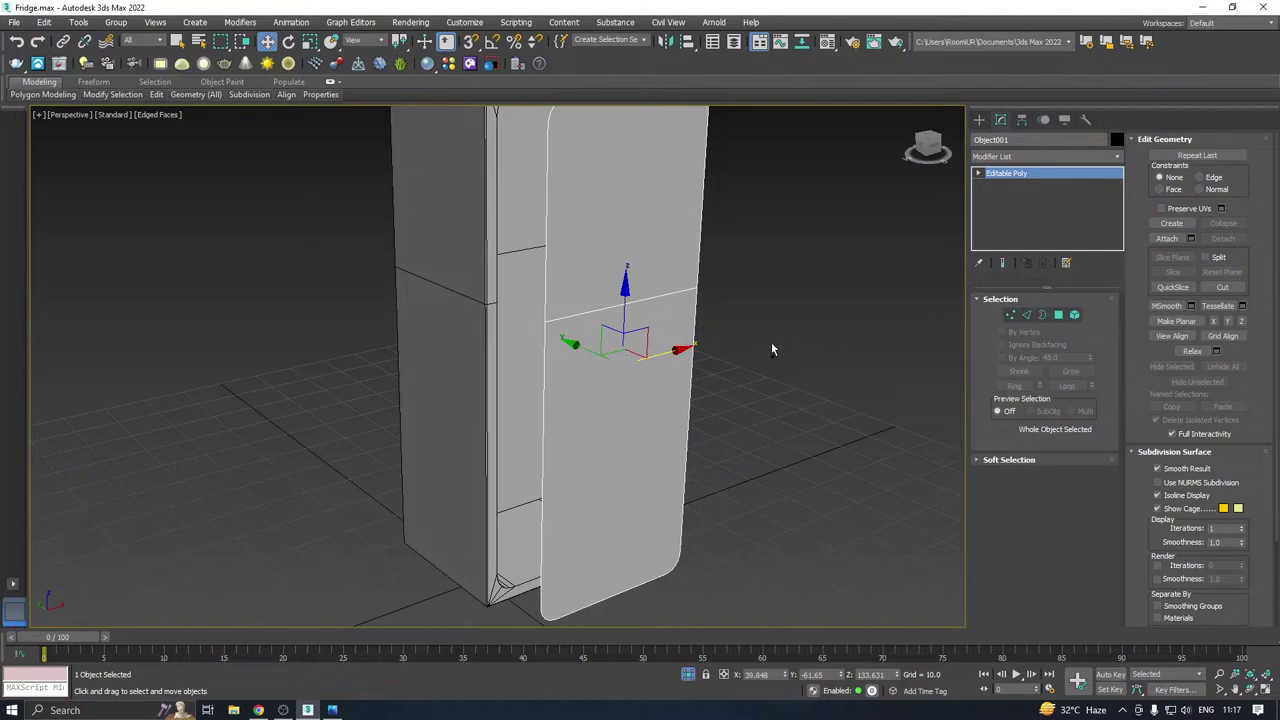
# Extrude the door panel's border about 3 units back toward the body to give the door thickness.
pyautogui.keyDown('alt'); pyautogui.moveTo(771, 349); pyautogui.dragTo(1119, 265, button='middle'); pyautogui.keyUp('alt')
pyautogui.click(1042, 314)
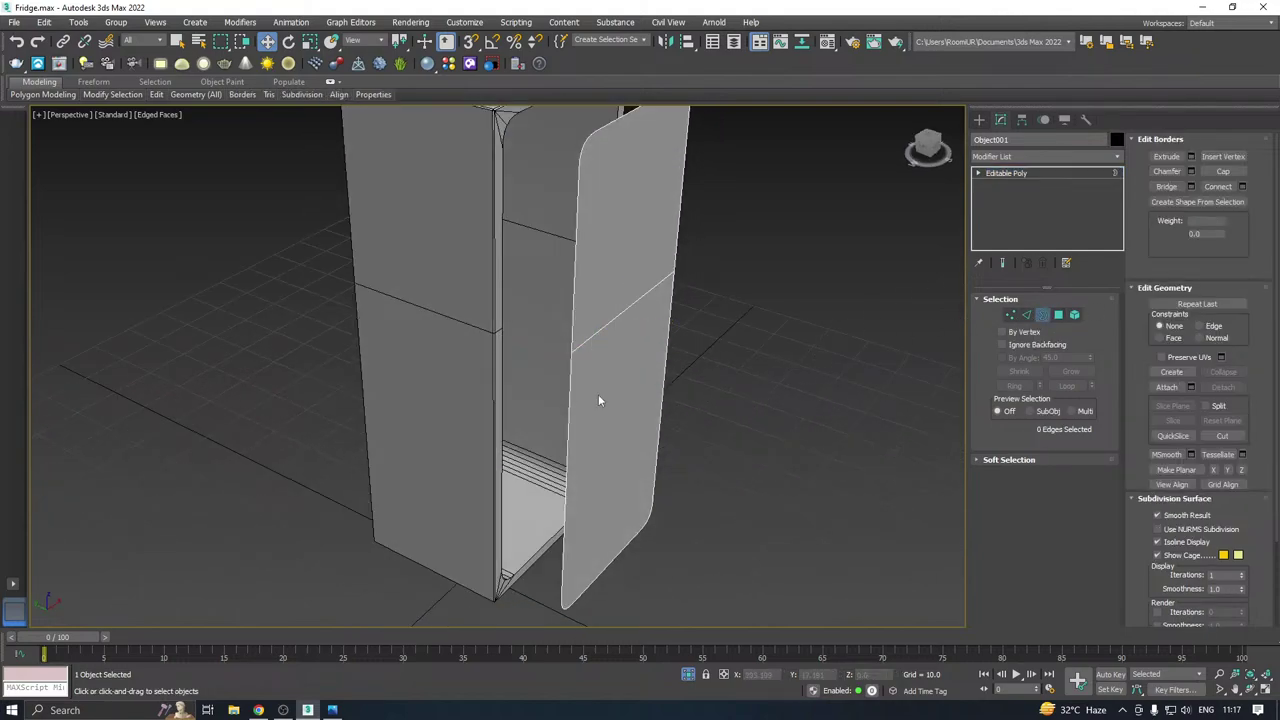
pyautogui.click(568, 380)
pyautogui.moveTo(657, 369); pyautogui.dragTo(657, 385, button='middle')
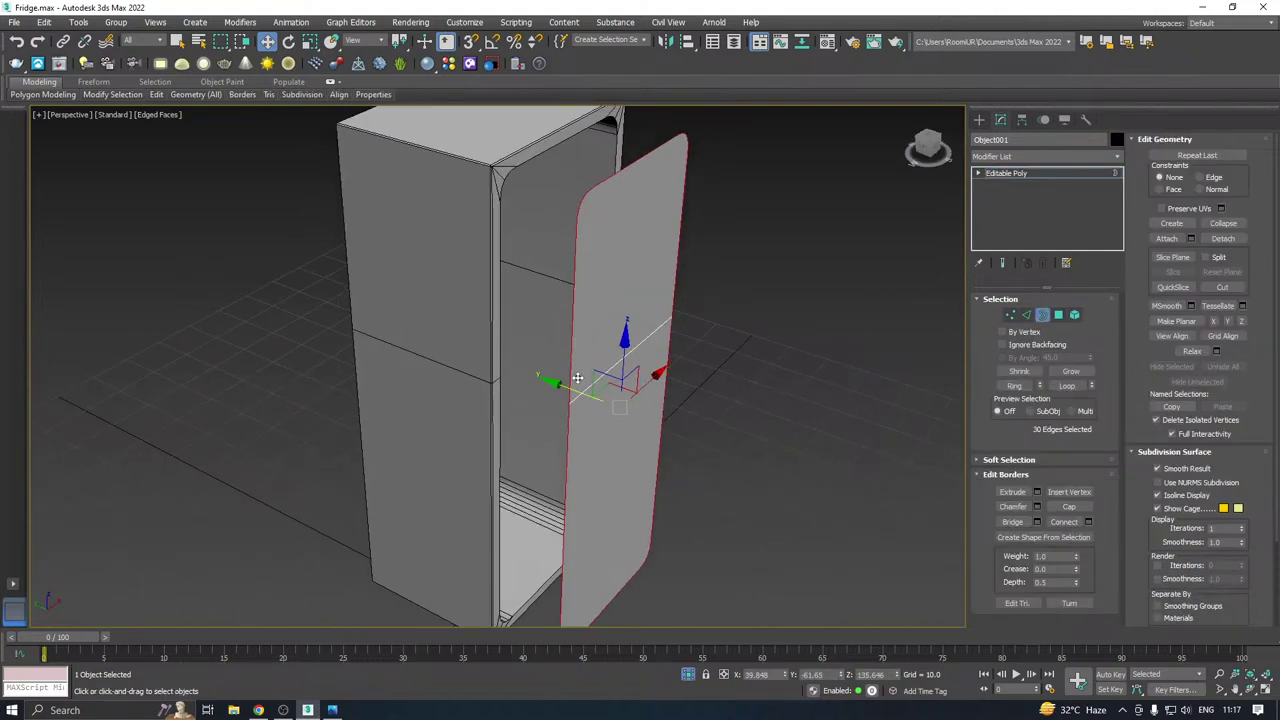
pyautogui.keyDown('shift'); pyautogui.moveTo(565, 387); pyautogui.dragTo(552, 386); pyautogui.keyUp('shift')
pyautogui.keyDown('alt'); pyautogui.moveTo(555, 385); pyautogui.dragTo(705, 357, button='middle'); pyautogui.keyUp('alt')
pyautogui.scroll(2, 648, 304)
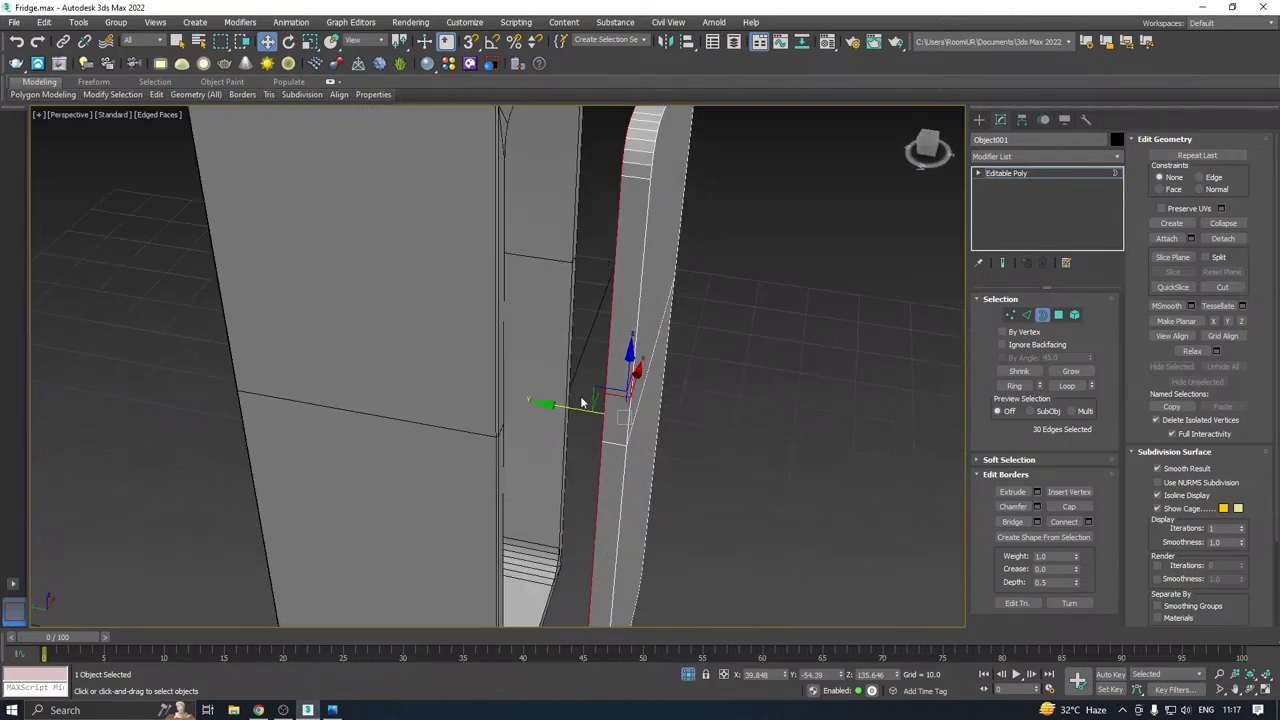
pyautogui.moveTo(565, 405); pyautogui.dragTo(580, 405)
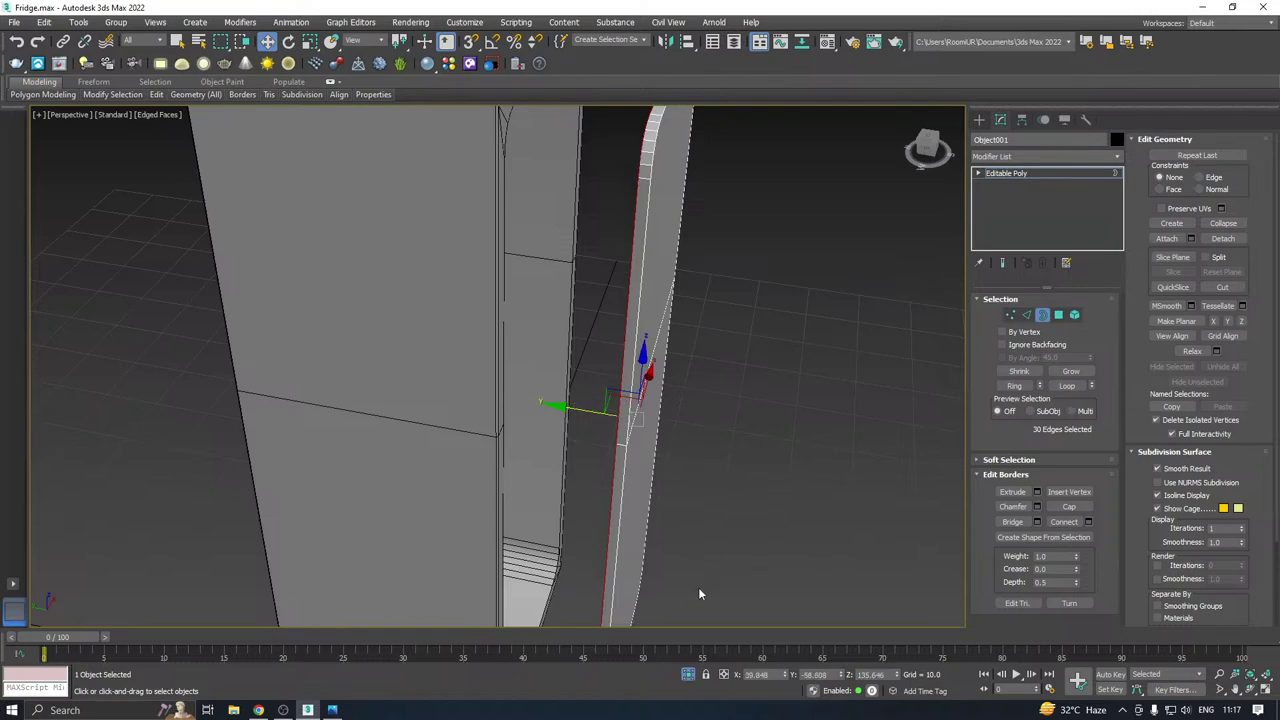
# Cap the open border on the back of the door panel and isolate the panel.
pyautogui.keyDown('alt'); pyautogui.moveTo(609, 503); pyautogui.dragTo(671, 445, button='middle'); pyautogui.keyUp('alt')
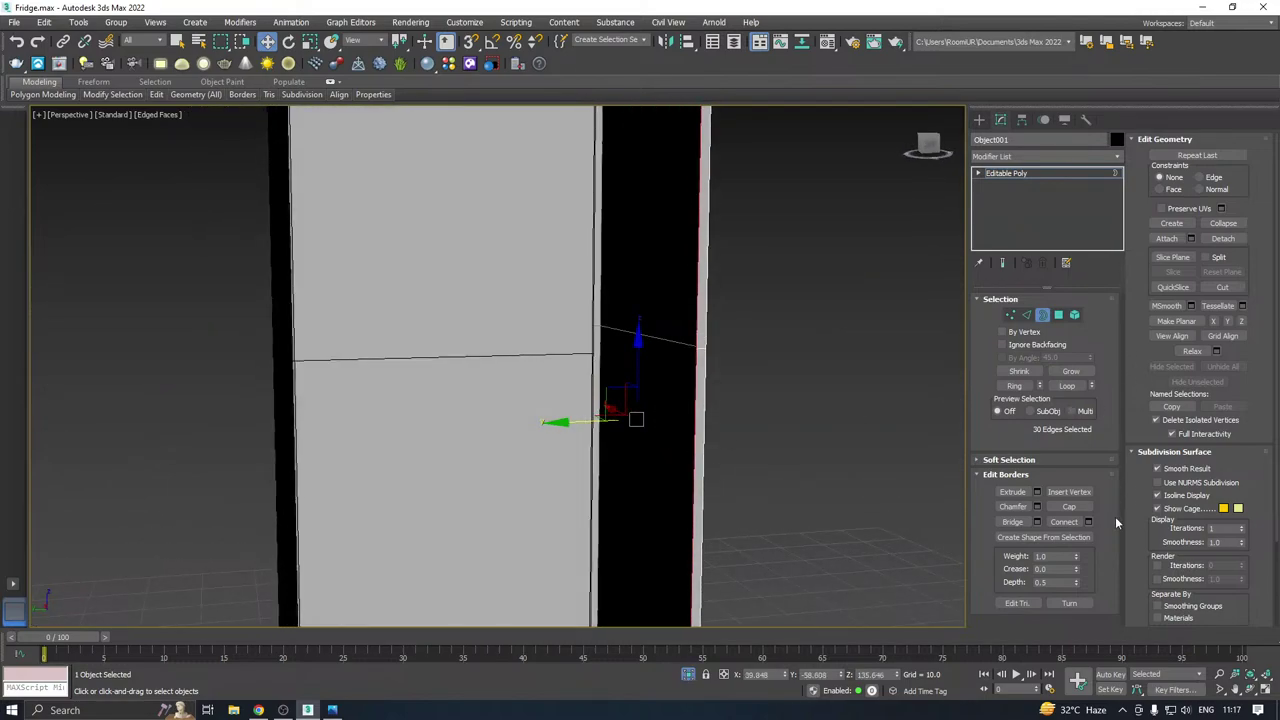
pyautogui.scroll(-5, 671, 388)
pyautogui.keyDown('alt'); pyautogui.moveTo(745, 371); pyautogui.dragTo(664, 648, button='middle'); pyautogui.keyUp('alt')
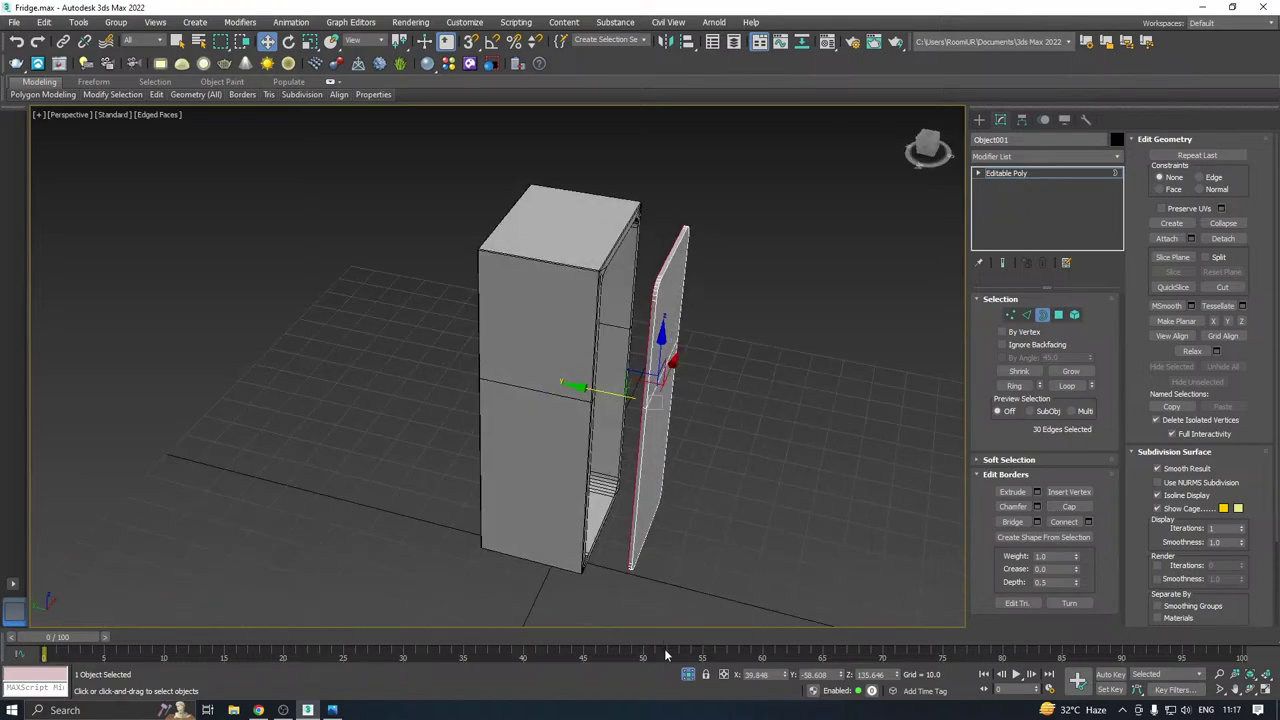
pyautogui.click(687, 675)
pyautogui.keyDown('alt'); pyautogui.moveTo(590, 491); pyautogui.dragTo(741, 430, button='middle'); pyautogui.keyUp('alt')
# Connect the two dividing-line vertices on the door's side edges with an edge across its back face.
pyautogui.click(1011, 316)
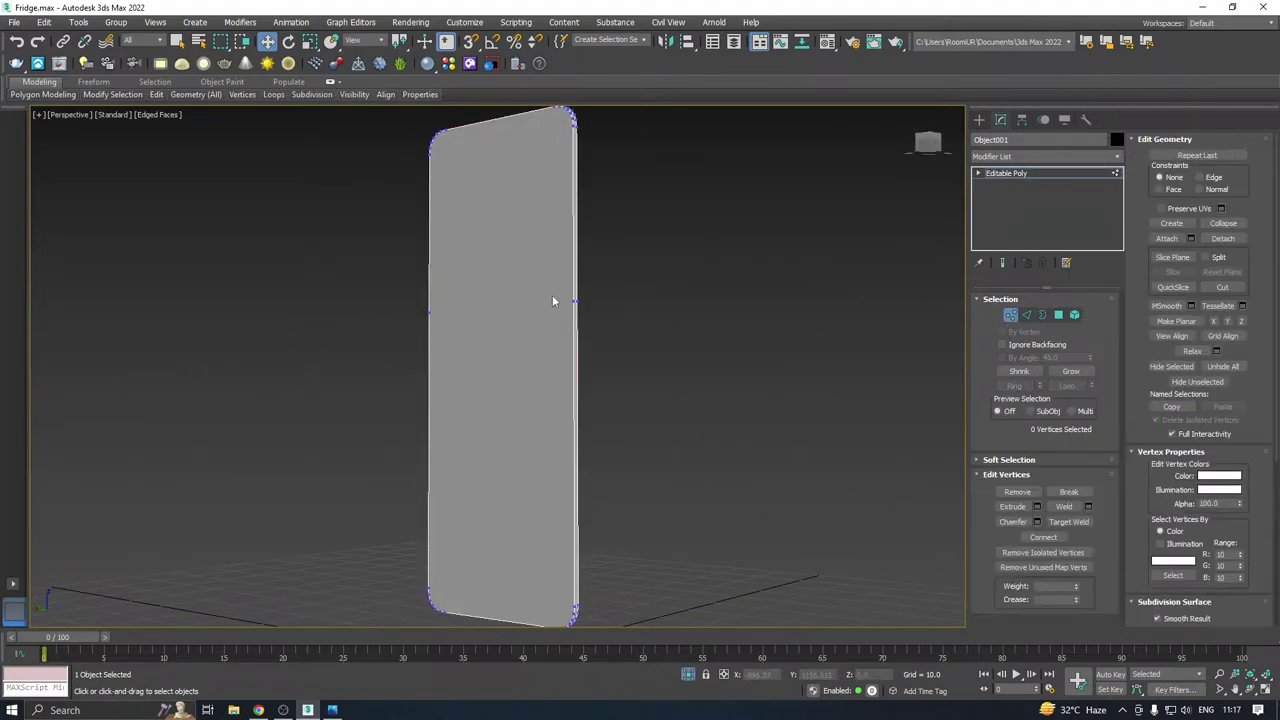
pyautogui.scroll(5, 571, 300)
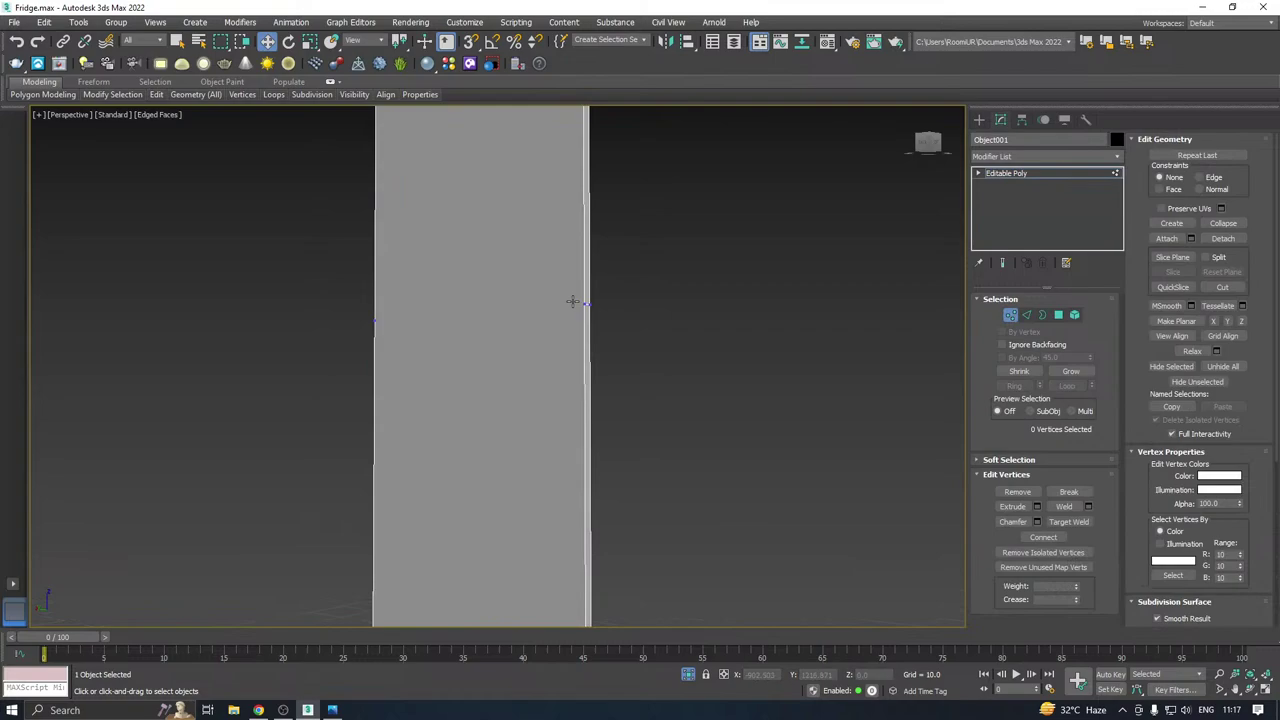
pyautogui.keyDown('ctrl'); pyautogui.click(376, 320); pyautogui.keyUp('ctrl')
pyautogui.moveTo(441, 341); pyautogui.dragTo(510, 254, button='middle')
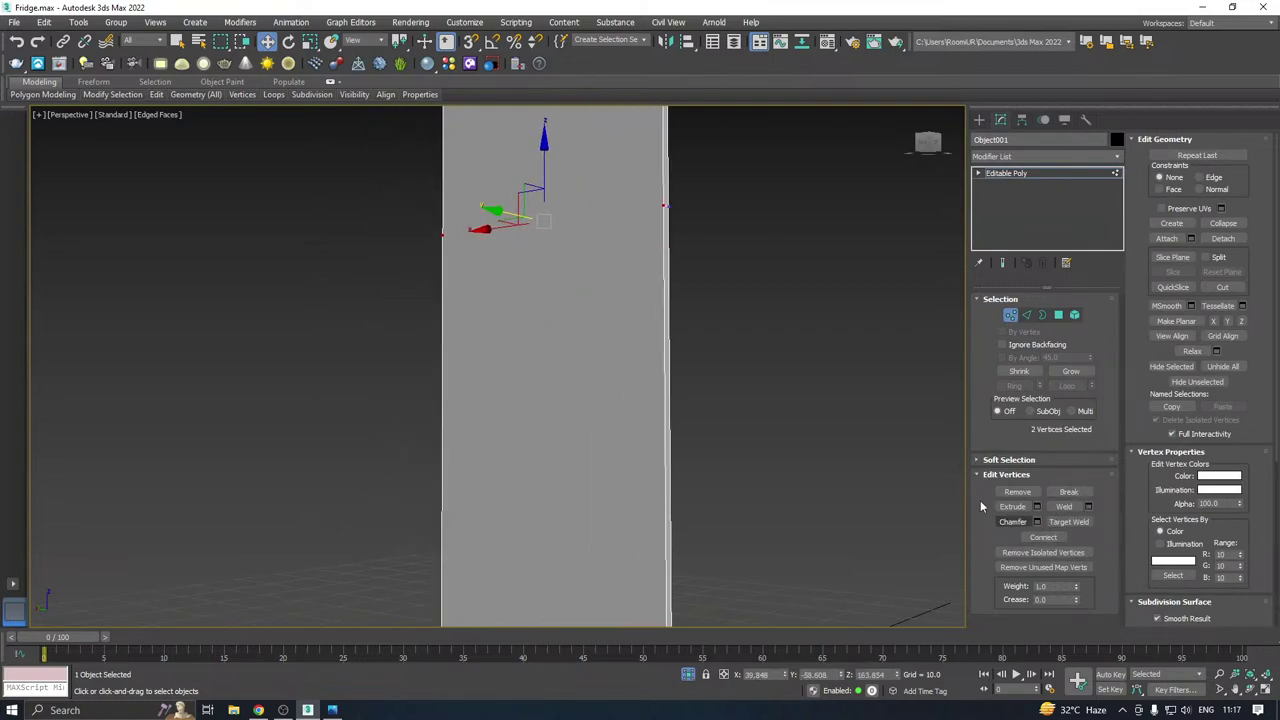
pyautogui.click(1043, 537)
pyautogui.scroll(-4, 752, 414)
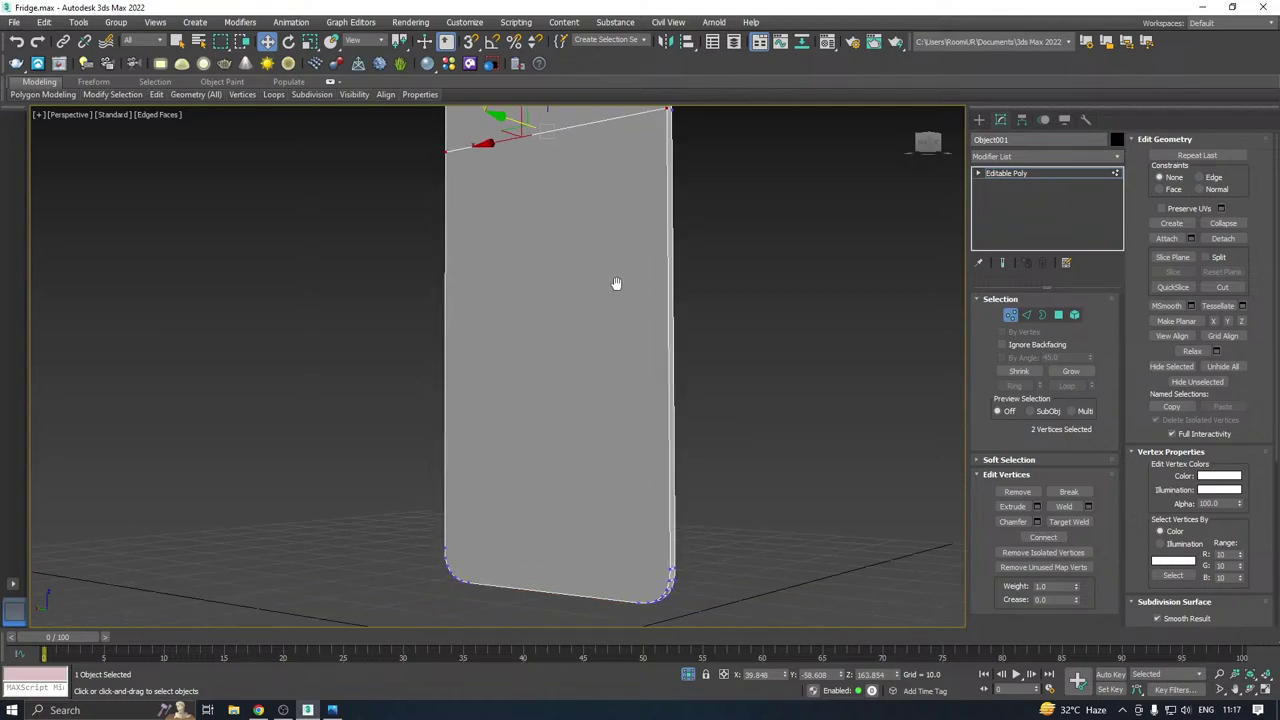
pyautogui.keyDown('alt'); pyautogui.moveTo(614, 286); pyautogui.dragTo(750, 432, button='middle'); pyautogui.keyUp('alt')
pyautogui.scroll(2, 626, 248)
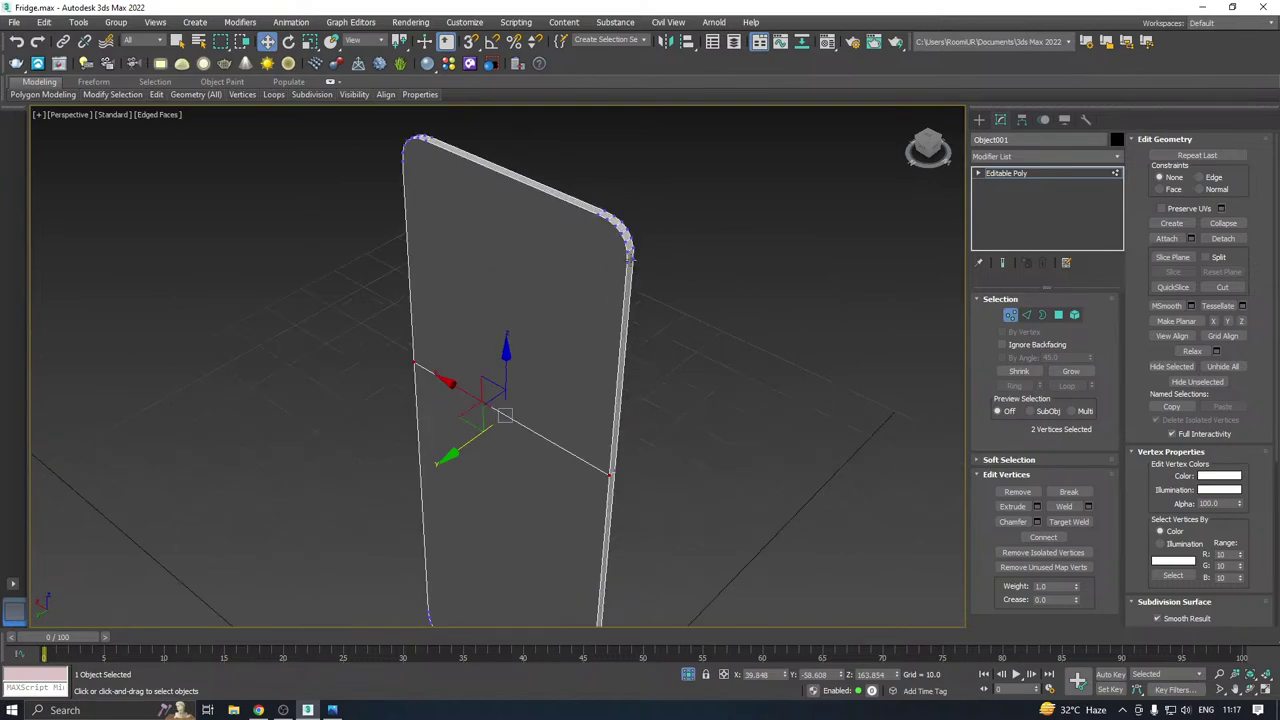
# Connect the vertex pairs where the top and bottom rounded corners begin with straight edges across the door's back face.
pyautogui.click(627, 264)
pyautogui.keyDown('ctrl'); pyautogui.click(408, 160); pyautogui.keyUp('ctrl')
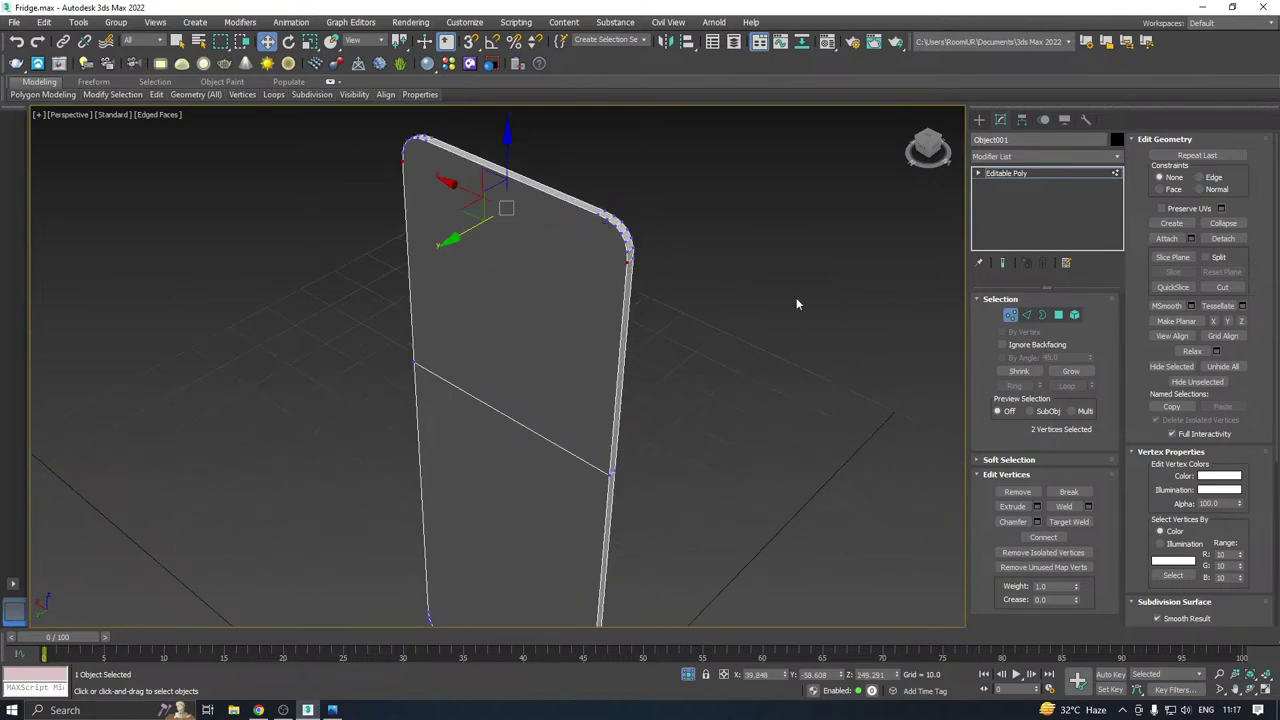
pyautogui.moveTo(546, 430); pyautogui.dragTo(606, 284, button='middle')
pyautogui.keyDown('alt'); pyautogui.moveTo(632, 470); pyautogui.dragTo(604, 343, button='middle'); pyautogui.keyUp('alt')
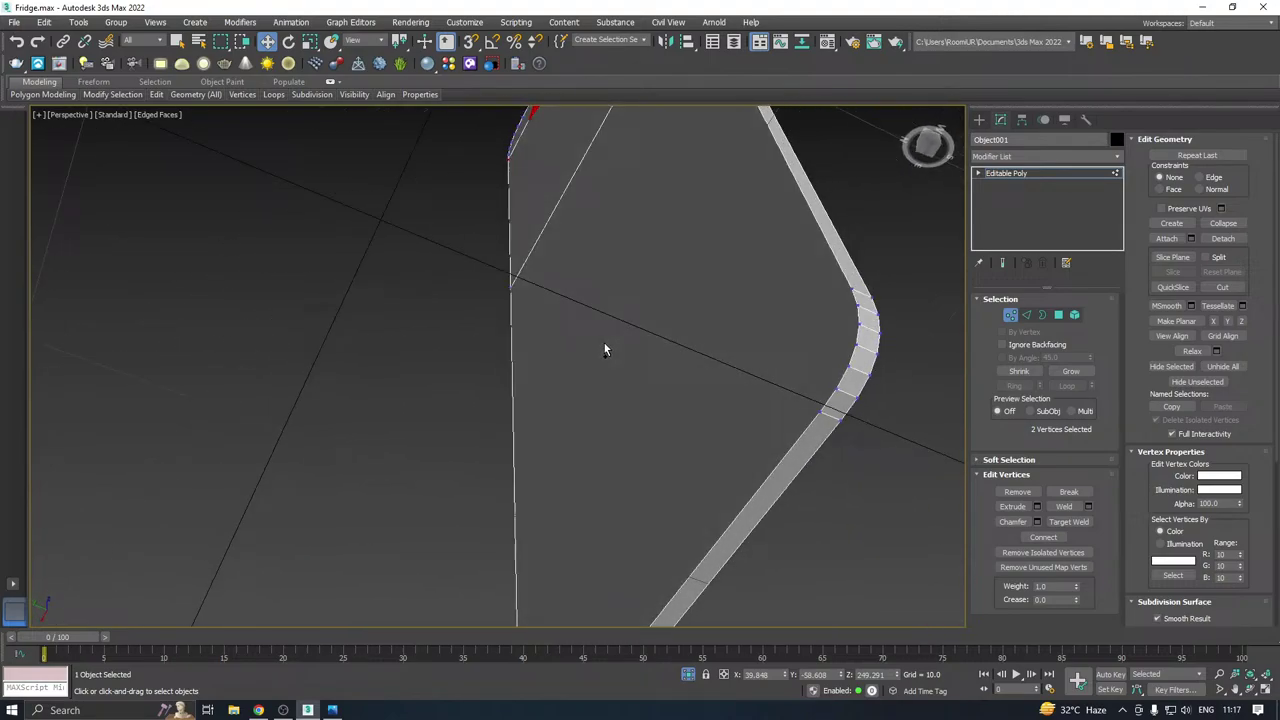
pyautogui.click(853, 287)
pyautogui.keyDown('alt'); pyautogui.moveTo(838, 292); pyautogui.dragTo(925, 372, button='middle'); pyautogui.keyUp('alt')
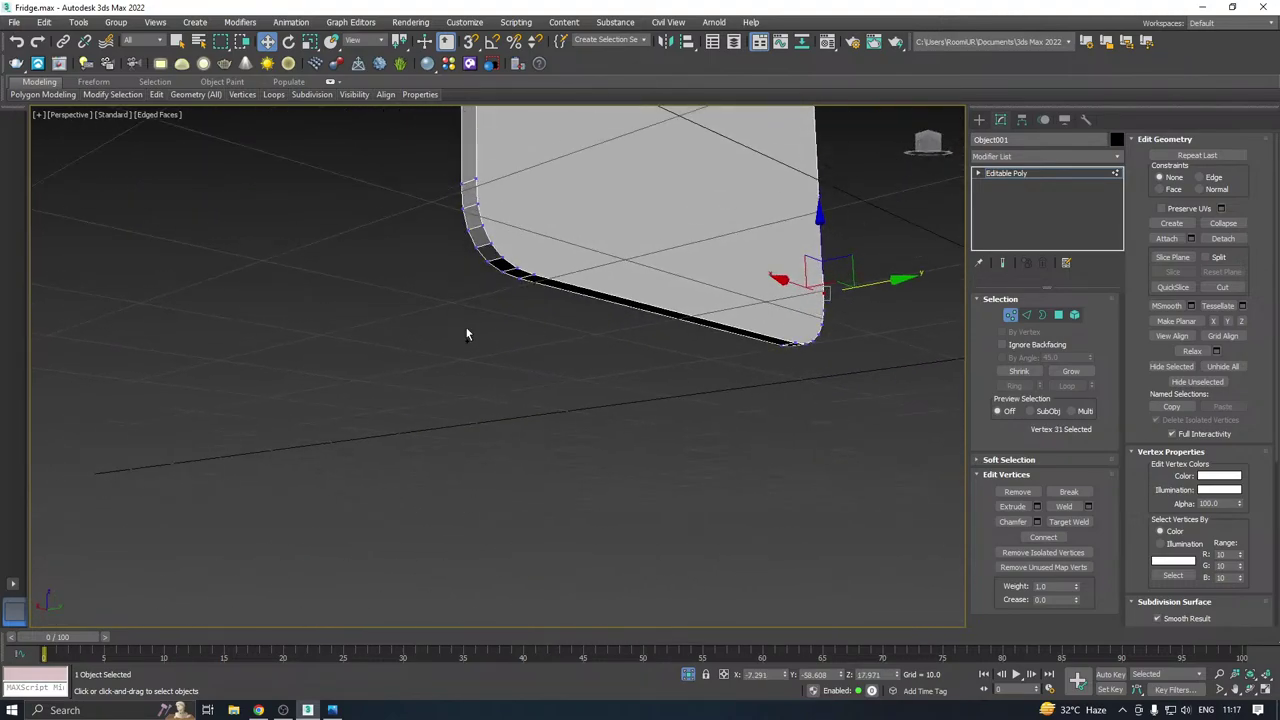
pyautogui.keyDown('ctrl'); pyautogui.click(474, 181); pyautogui.keyUp('ctrl')
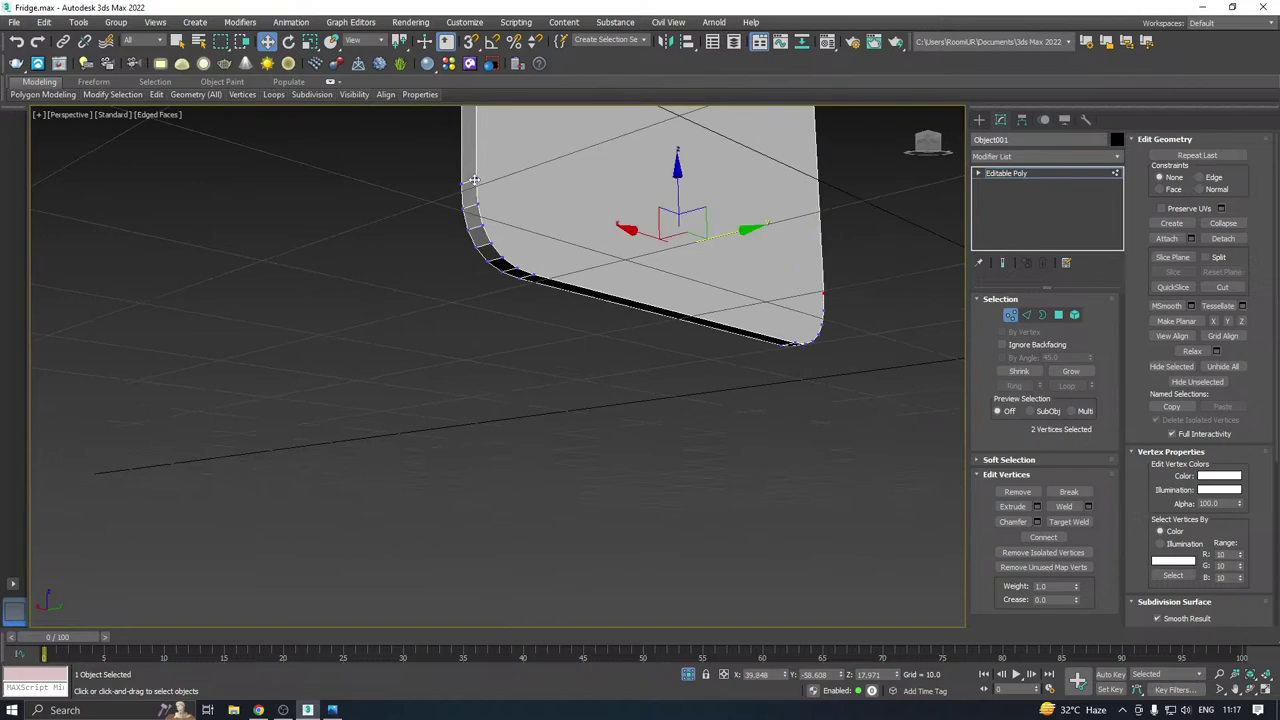
pyautogui.click(1043, 537)
pyautogui.scroll(-3, 610, 531)
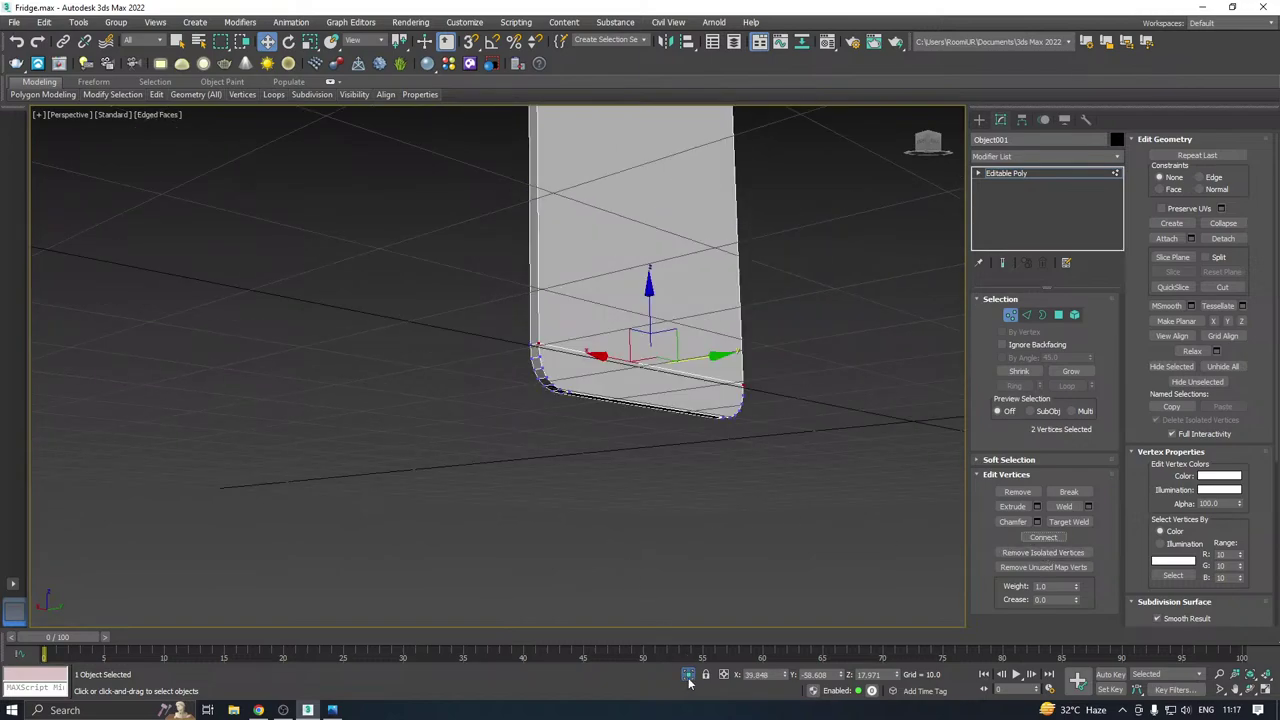
# Exit isolation and move the whole door panel about 33 units along Y until it sits against the body's front opening.
pyautogui.click(688, 676)
pyautogui.keyDown('alt'); pyautogui.moveTo(682, 492); pyautogui.dragTo(724, 328, button='middle'); pyautogui.keyUp('alt')
pyautogui.click(1013, 177)
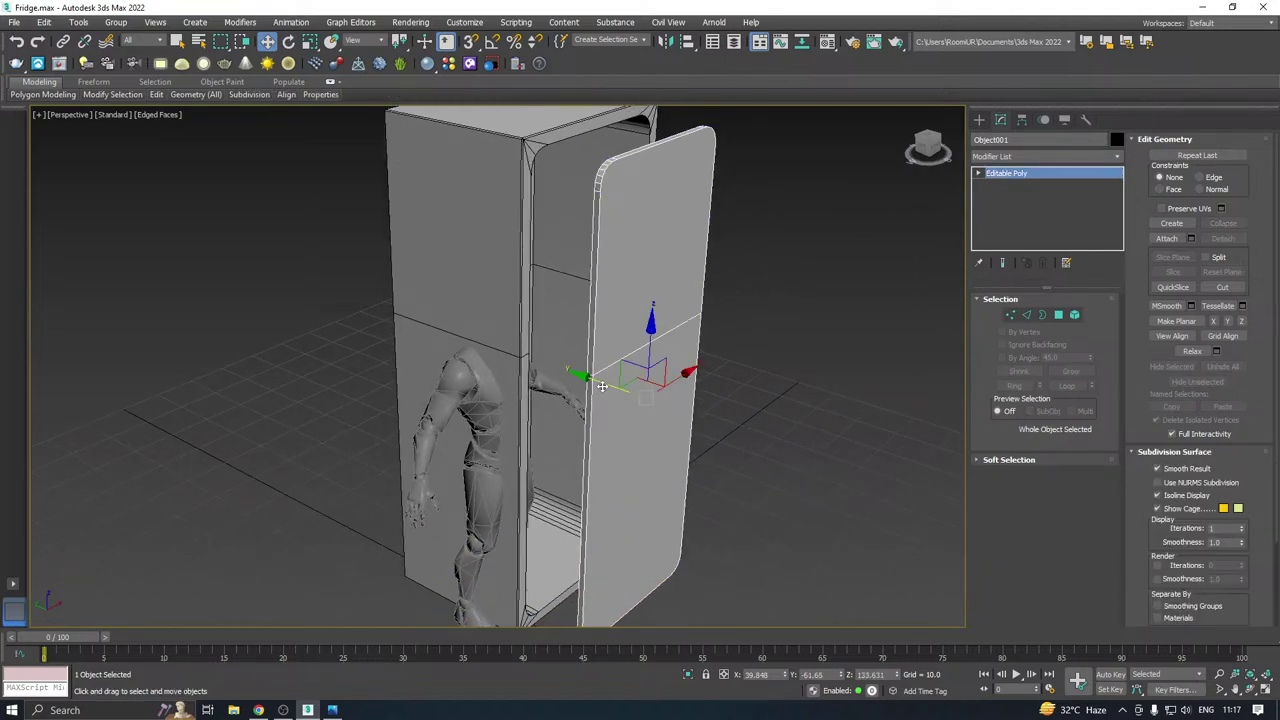
pyautogui.moveTo(589, 380); pyautogui.dragTo(532, 363)
pyautogui.moveTo(602, 356)
pyautogui.keyDown('alt'); pyautogui.mouseDown(button='middle')
pyautogui.moveTo(554, 344)
pyautogui.moveTo(597, 373)
pyautogui.mouseUp(button='middle'); pyautogui.keyUp('alt')
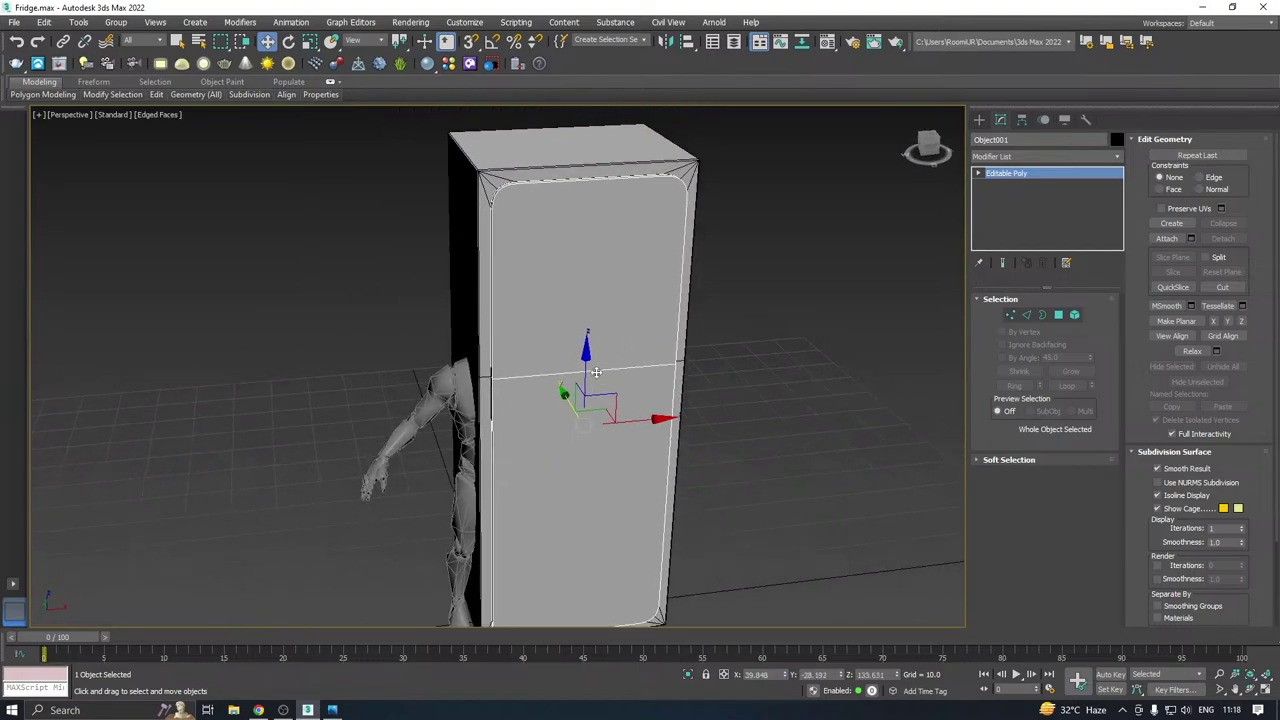
# Save a copy of the scene with the door fitted against the body.
pyautogui.click(14, 22)
pyautogui.click(78, 153)
pyautogui.click(590, 492)
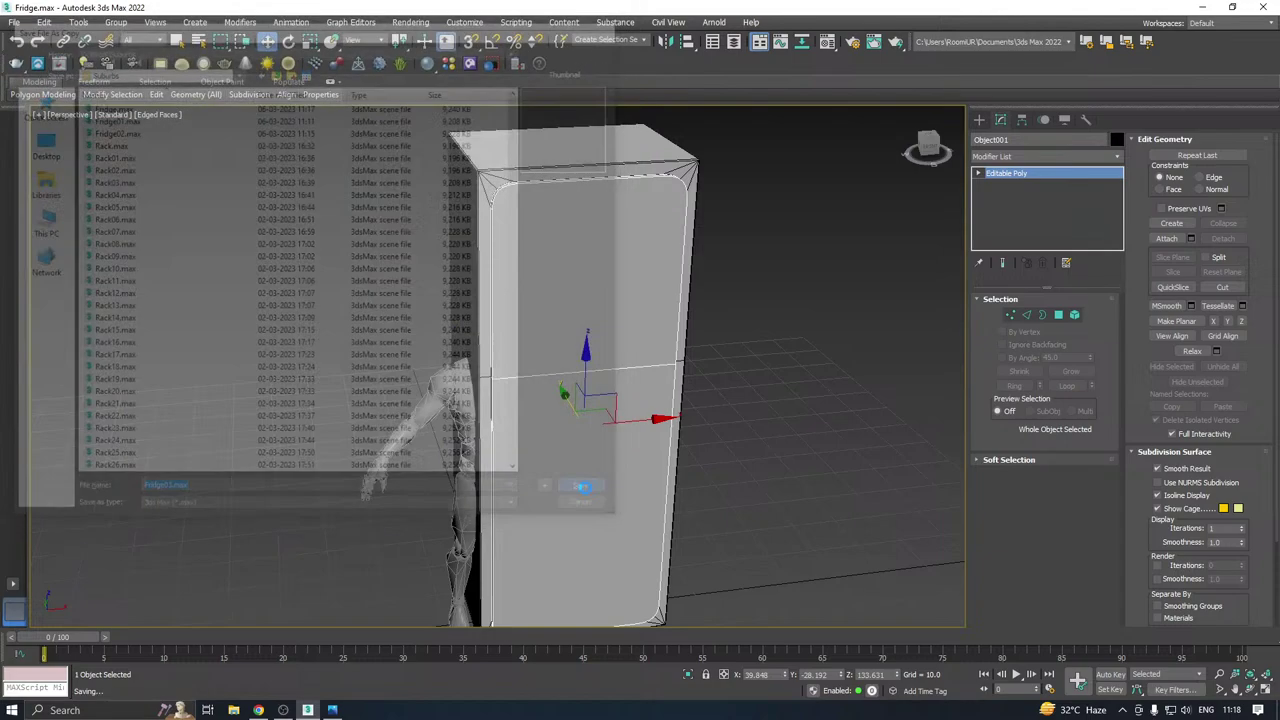
# Select the door's top corner vertices and raise them to about Z 262.4, level with the top of the body.
pyautogui.click(1010, 315)
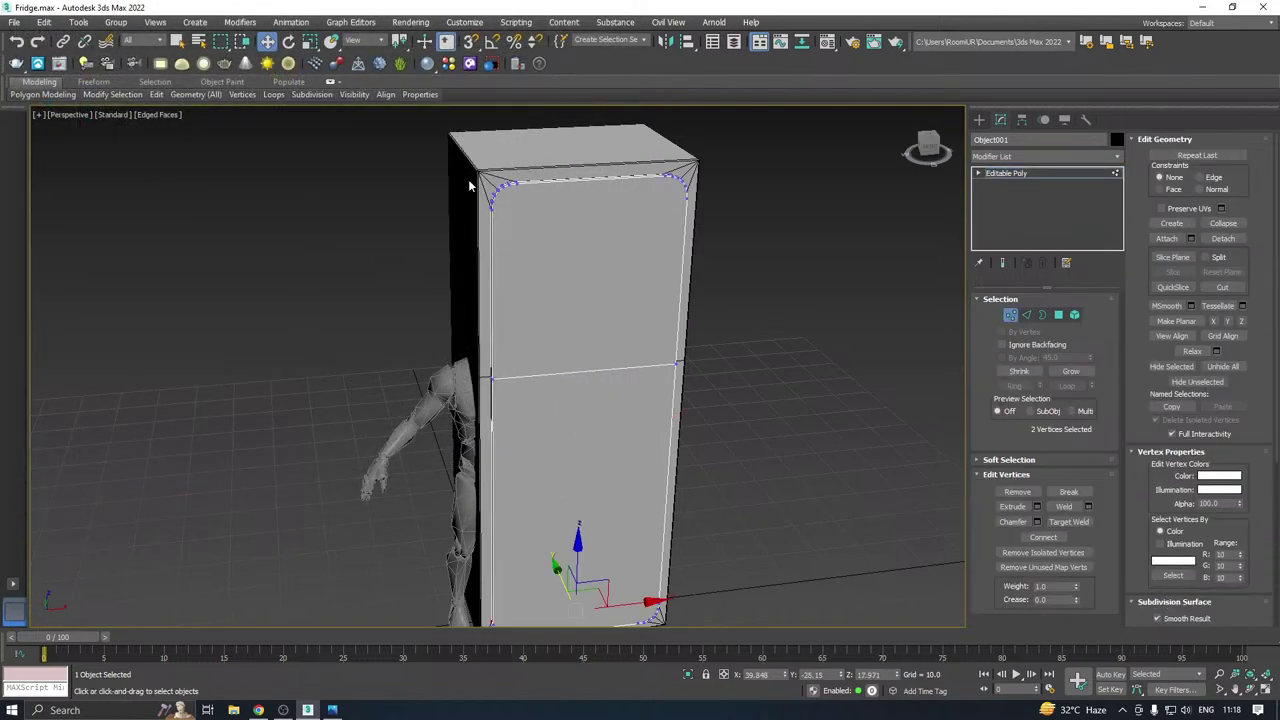
pyautogui.moveTo(759, 259); pyautogui.dragTo(759, 259)
pyautogui.press('z')
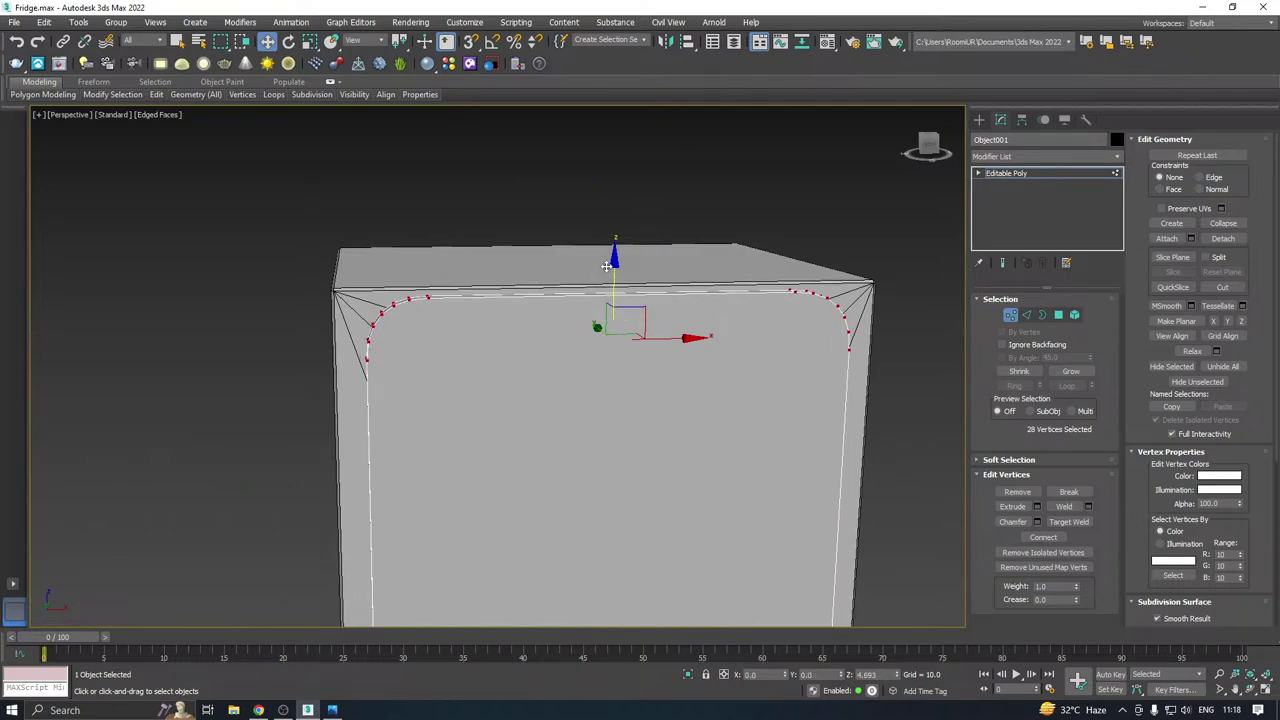
pyautogui.keyDown('alt'); pyautogui.moveTo(606, 297); pyautogui.dragTo(581, 290, button='middle'); pyautogui.keyUp('alt')
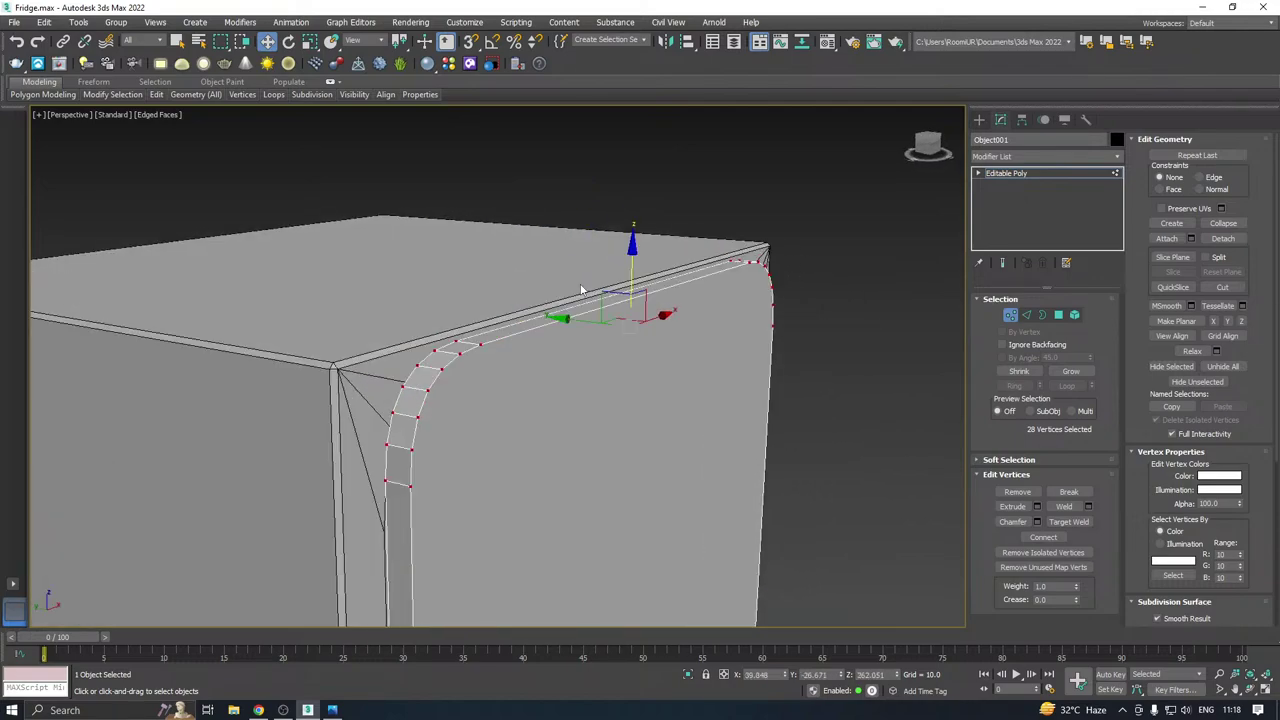
pyautogui.moveTo(632, 275); pyautogui.dragTo(630, 271)
pyautogui.scroll(-8, 630, 271)
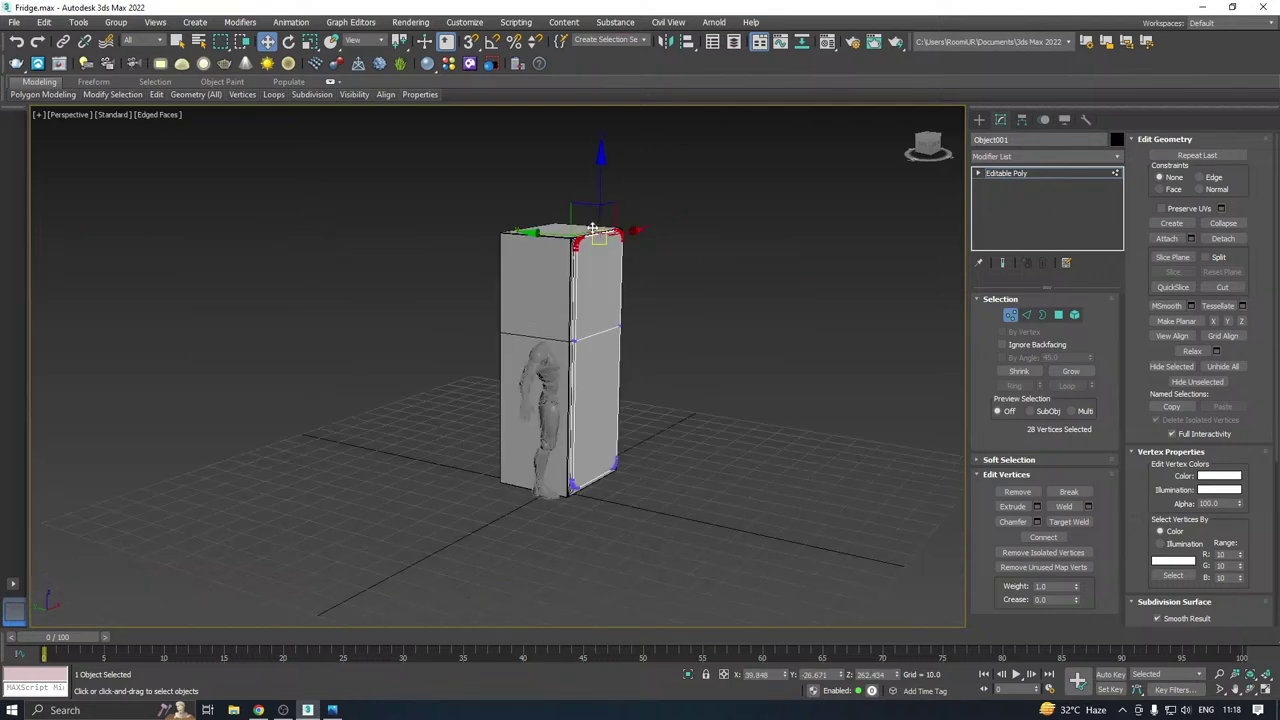
# Select the door's bottom corner vertices in the front view and lower them to about Z 4.3, level with the body's base.
pyautogui.press('f')
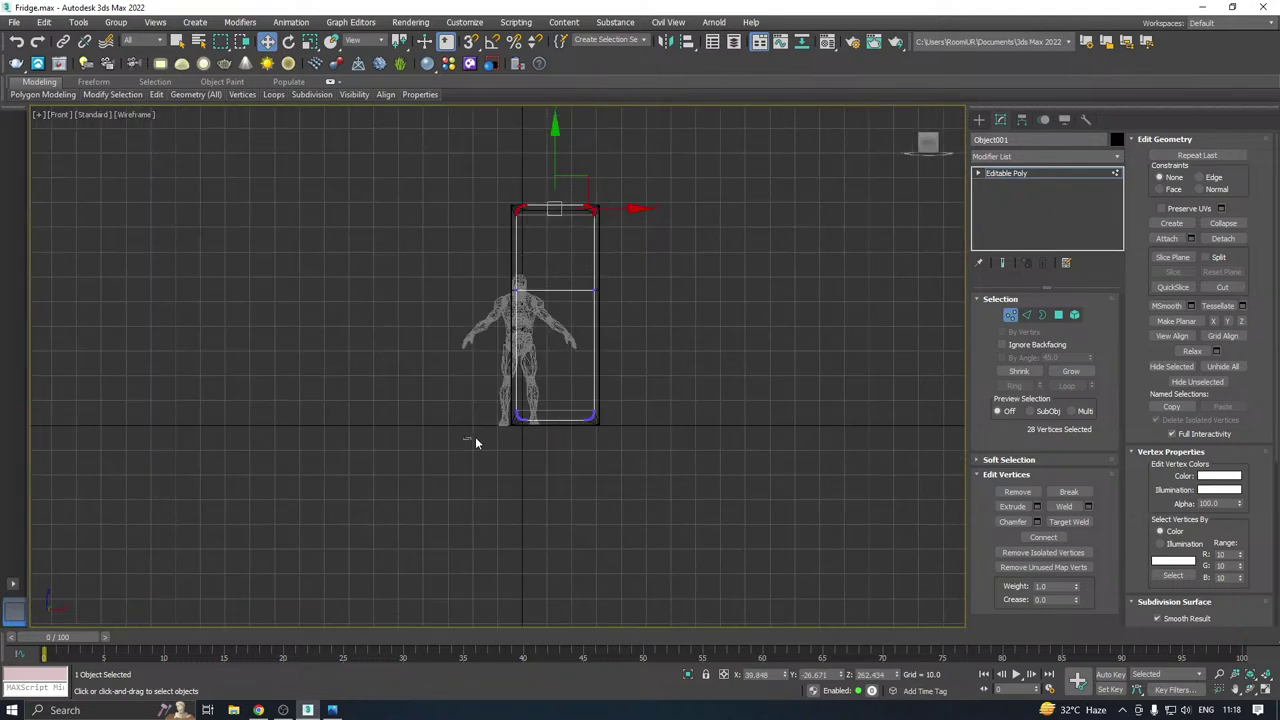
pyautogui.moveTo(690, 370); pyautogui.dragTo(690, 372)
pyautogui.scroll(6, 557, 420)
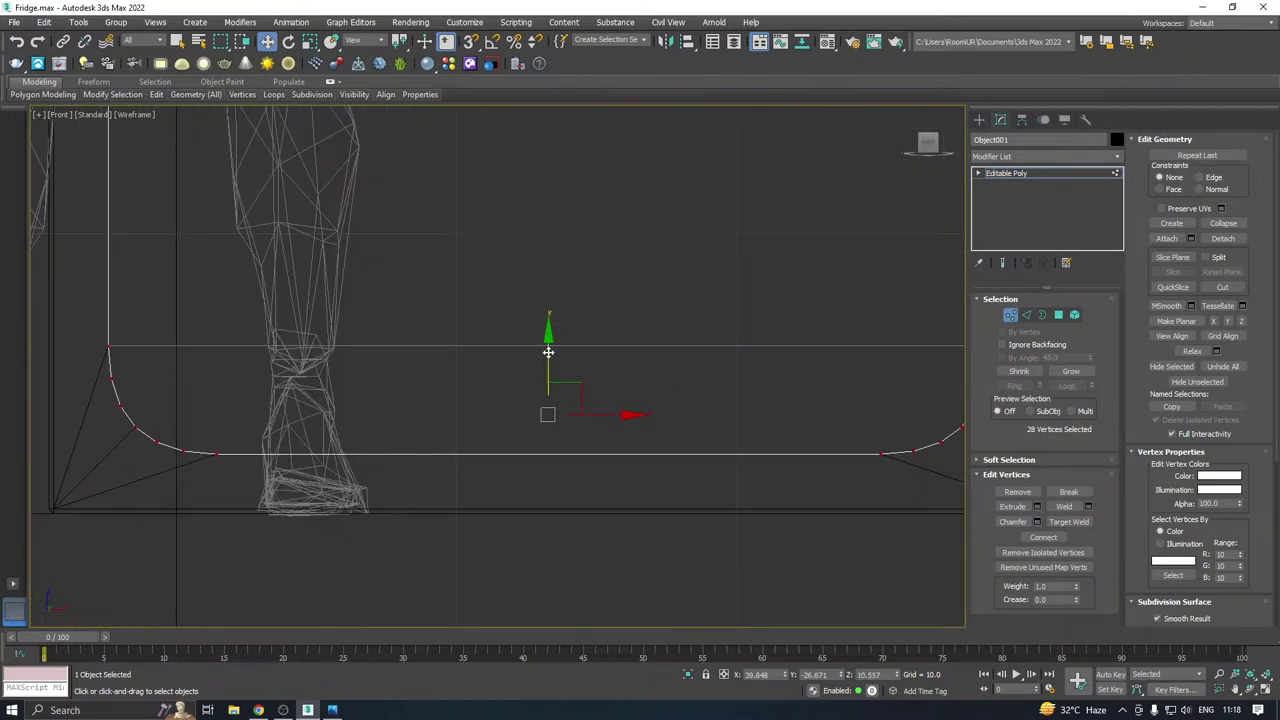
pyautogui.moveTo(554, 388); pyautogui.dragTo(560, 414)
pyautogui.scroll(-6, 563, 434)
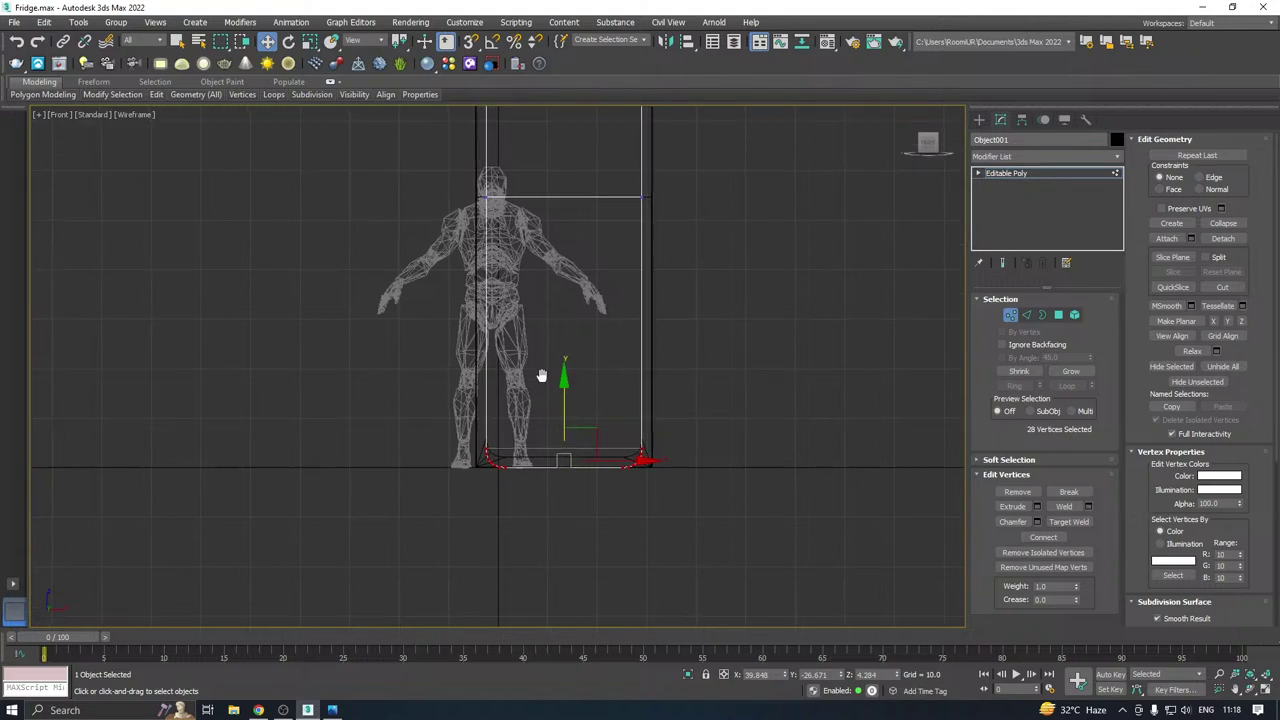
# Select the vertices along the door's left side and move them outward to about X -9.4 at the body's edge.
pyautogui.moveTo(532, 510); pyautogui.dragTo(540, 556)
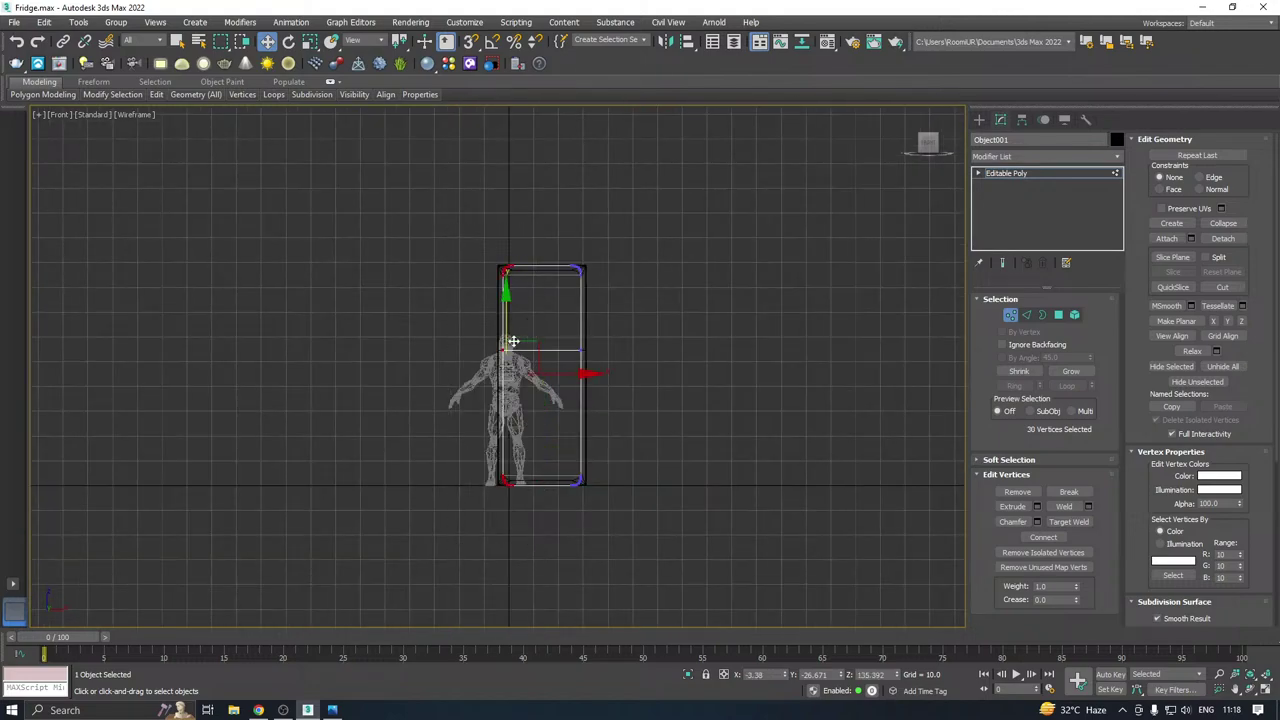
pyautogui.scroll(5, 511, 342)
pyautogui.moveTo(559, 429); pyautogui.dragTo(544, 430)
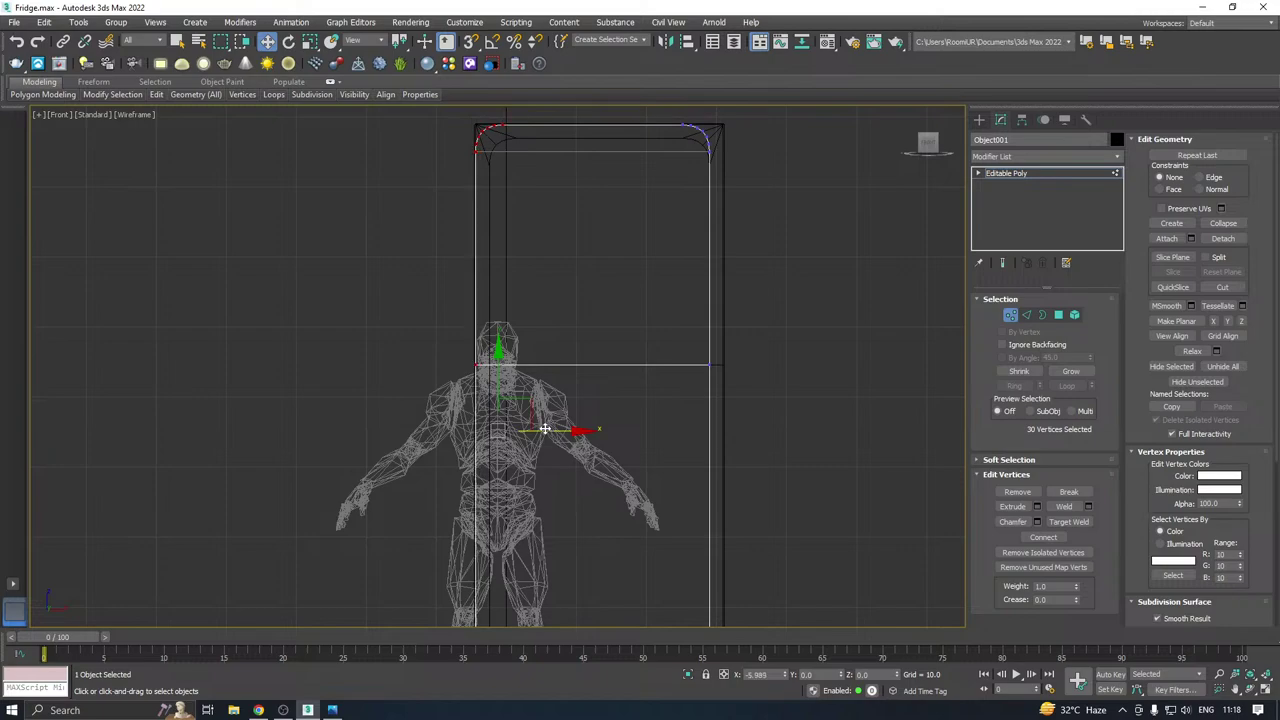
# Select the vertices along the door's right side and move them outward to about X 88.8 at the body's edge.
pyautogui.scroll(-2, 540, 245)
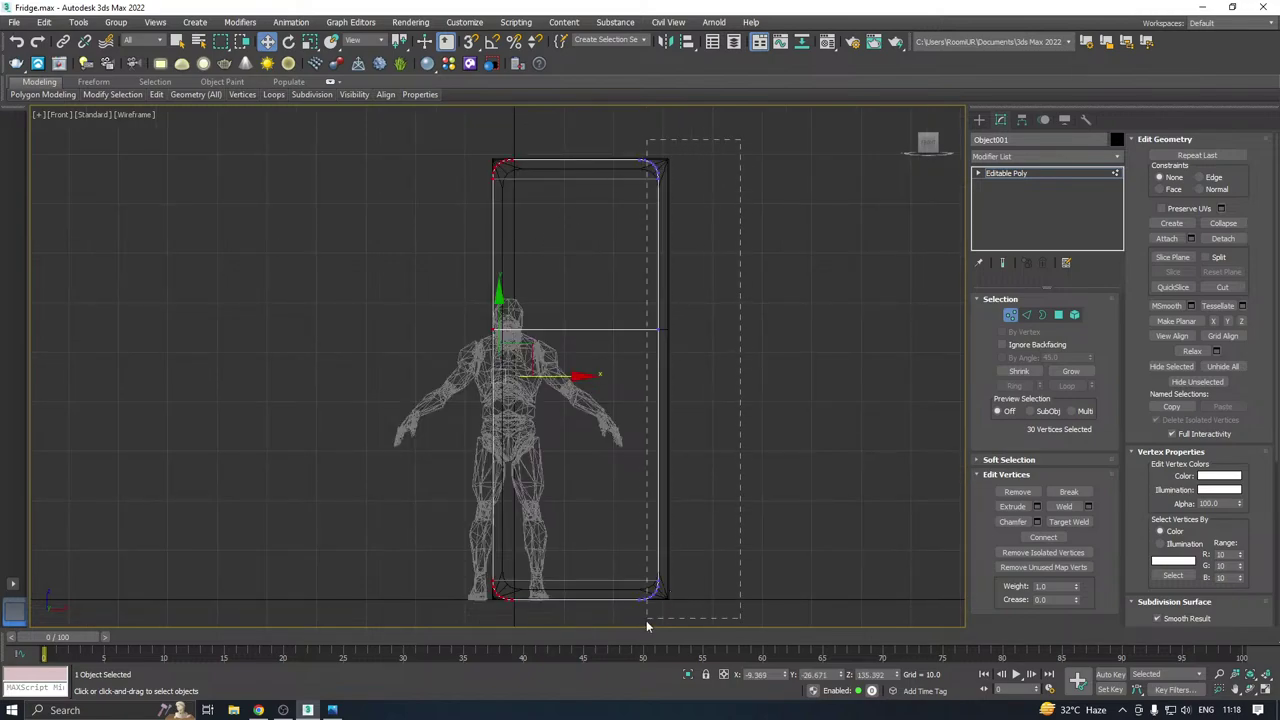
pyautogui.scroll(2, 698, 330)
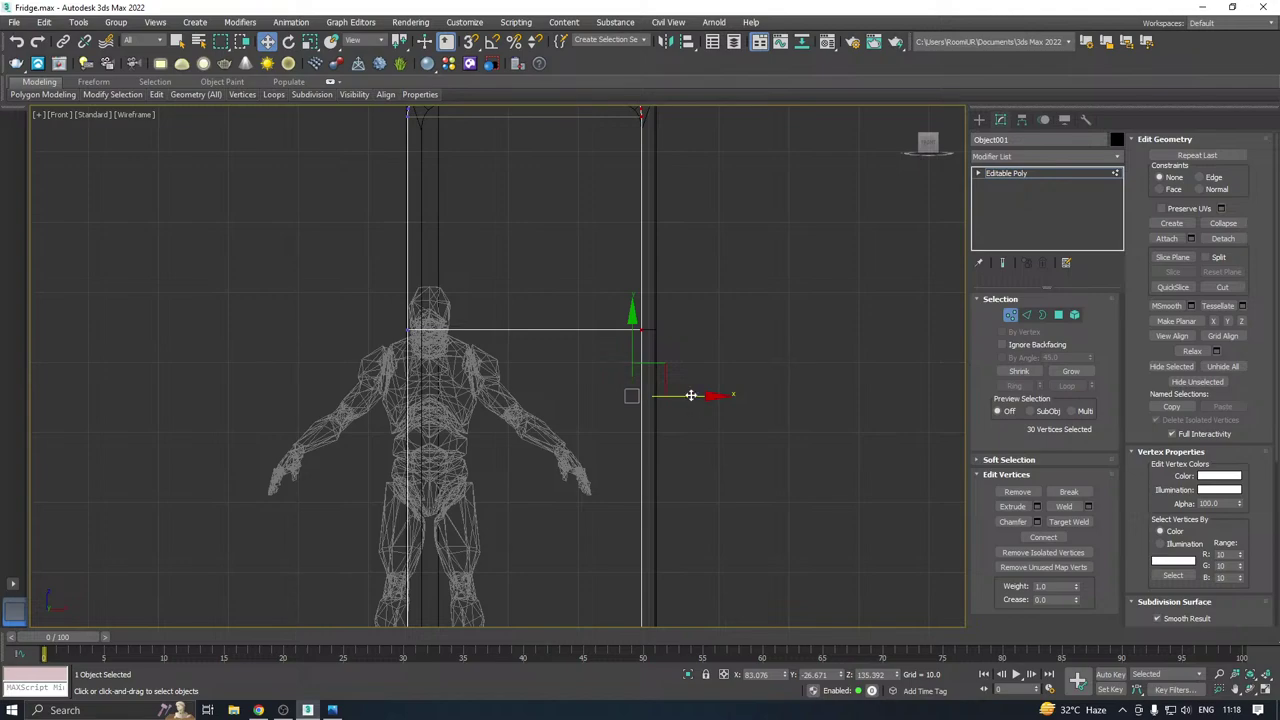
pyautogui.moveTo(690, 395); pyautogui.dragTo(705, 394)
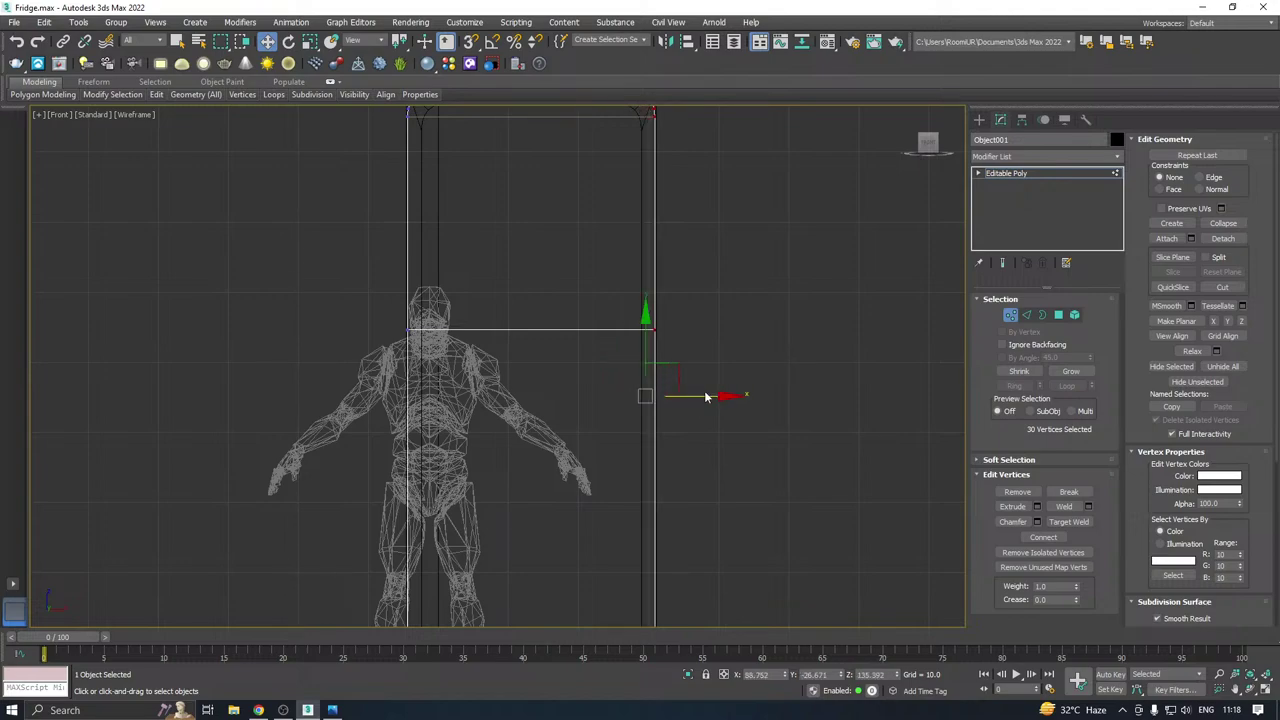
# Examine in perspective how the resized door's rounded corners meet the body's front edges, and leave vertex editing.
pyautogui.press('p')
pyautogui.keyDown('alt'); pyautogui.moveTo(650, 336); pyautogui.dragTo(628, 375, button='middle'); pyautogui.keyUp('alt')
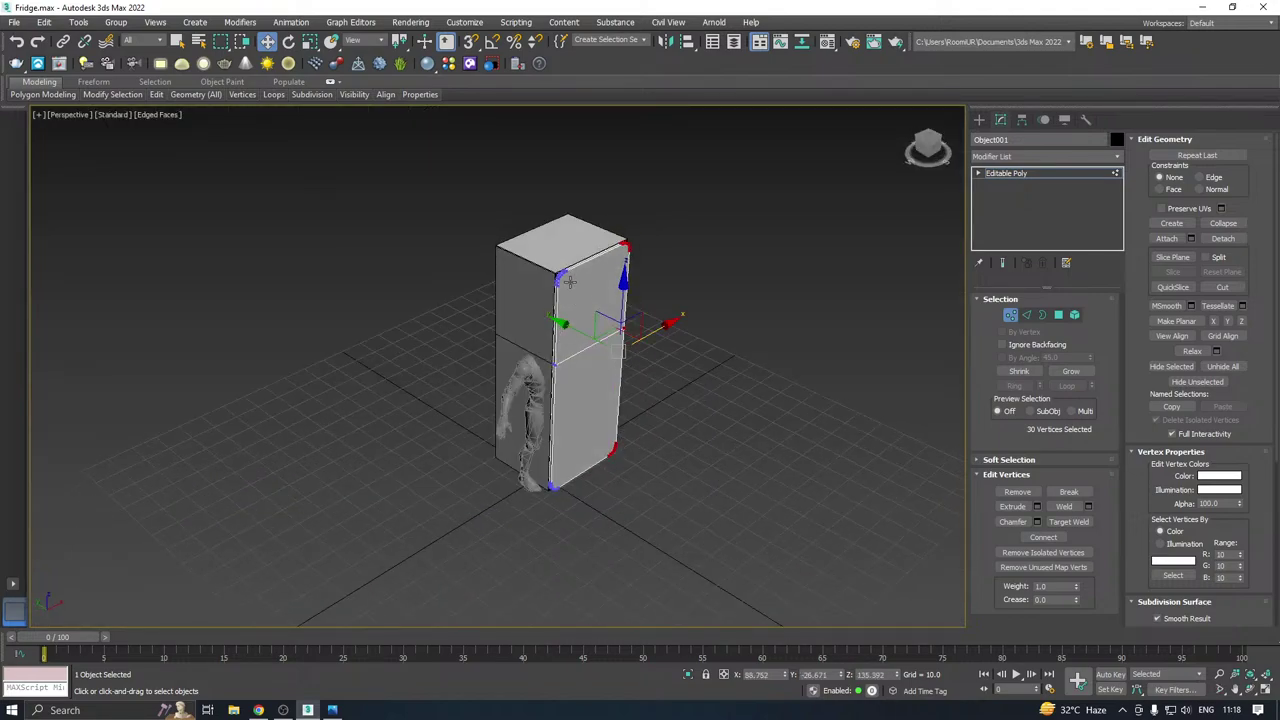
pyautogui.scroll(5, 555, 272)
pyautogui.scroll(2, 555, 272)
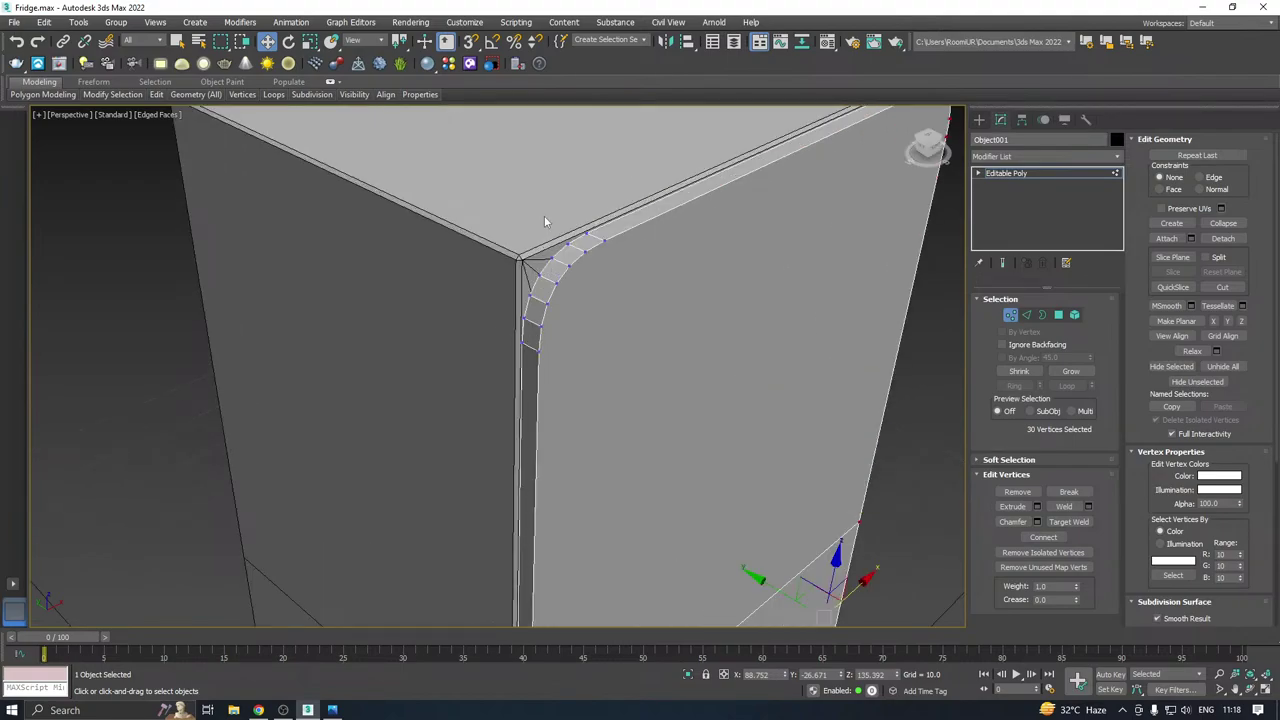
pyautogui.scroll(-7, 544, 214)
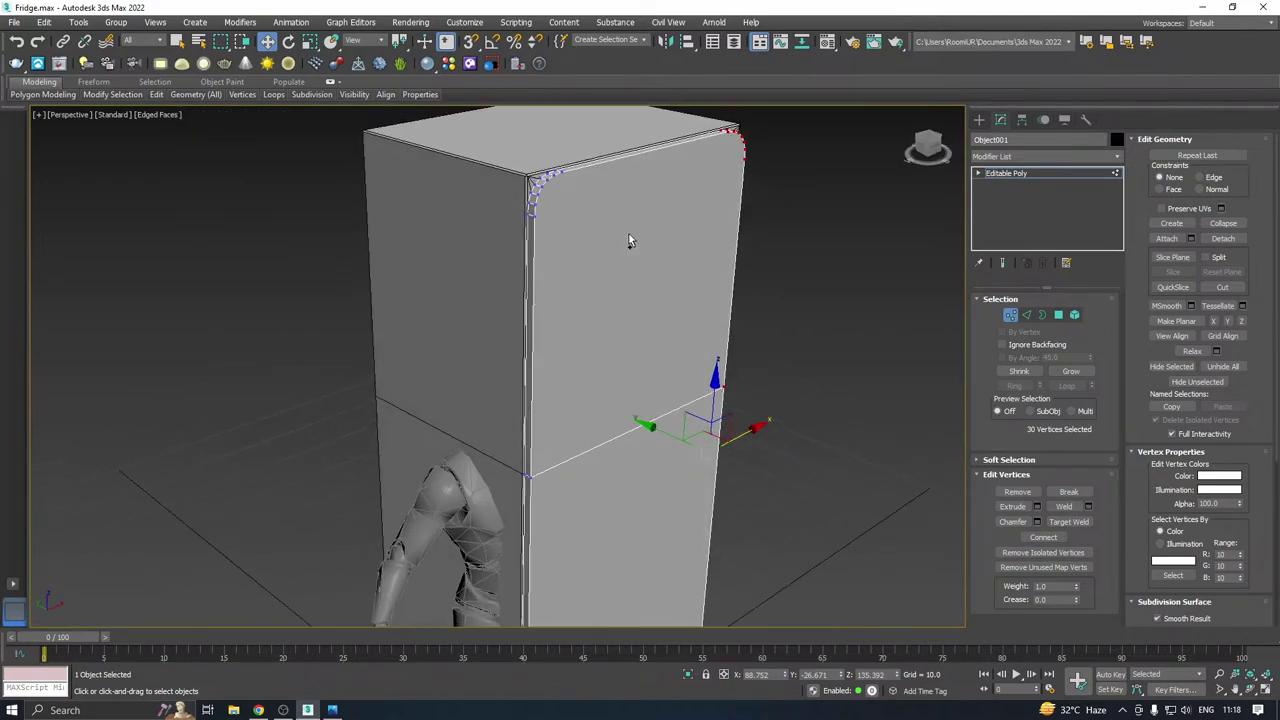
pyautogui.scroll(4, 520, 187)
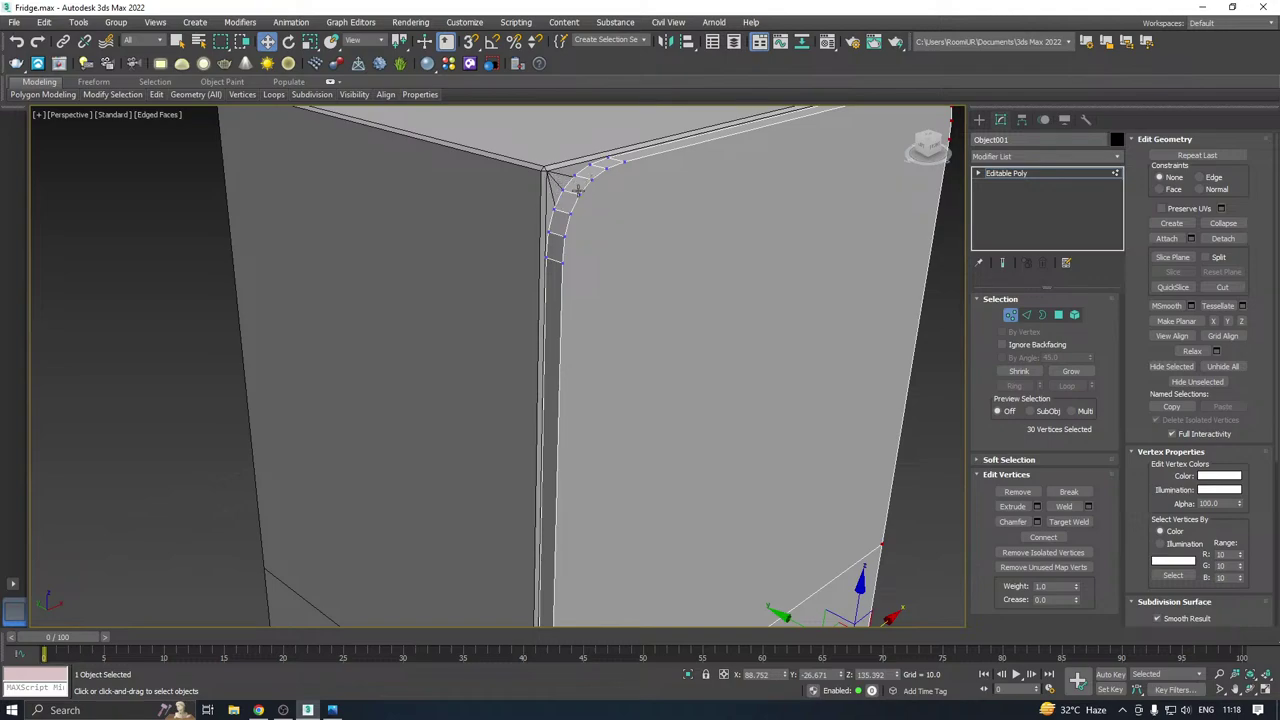
pyautogui.click(1001, 175)
pyautogui.scroll(-4, 566, 180)
pyautogui.keyDown('alt'); pyautogui.moveTo(598, 186); pyautogui.dragTo(694, 163, button='middle'); pyautogui.keyUp('alt')
pyautogui.scroll(-6, 514, 187)
pyautogui.scroll(5, 540, 165)
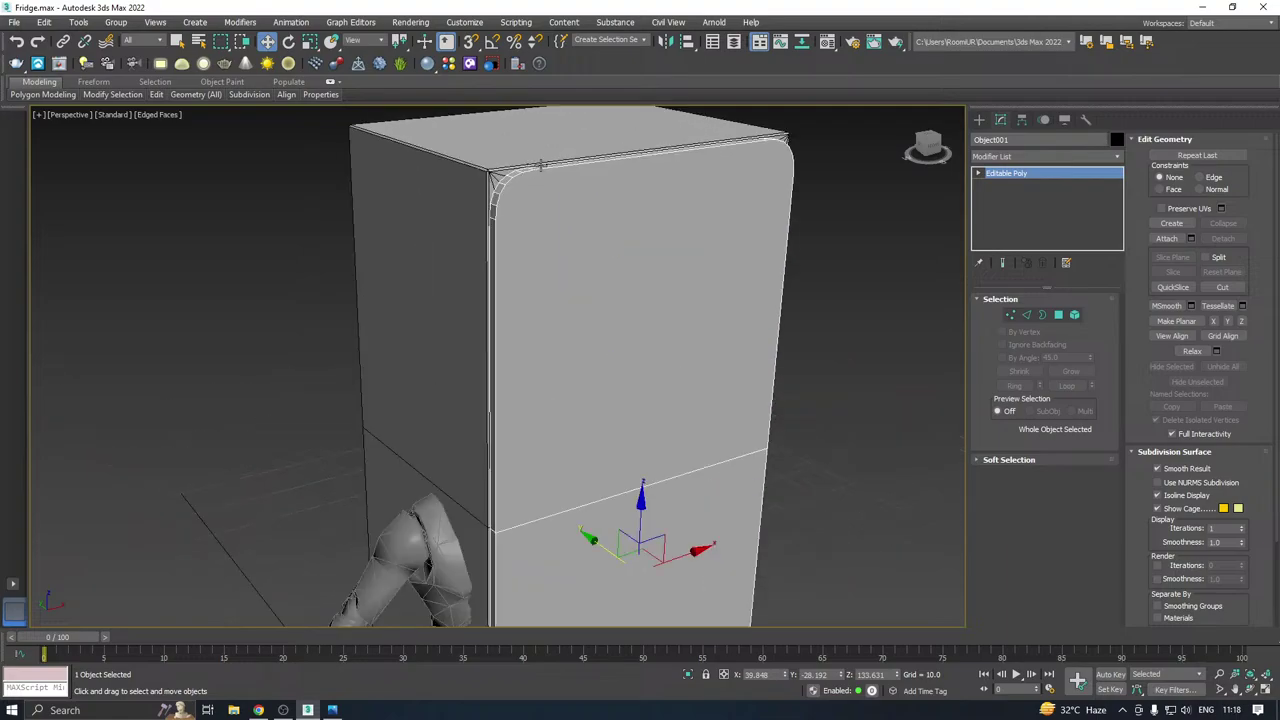
# Select the fridge body and save another copy of the scene.
pyautogui.click(495, 172)
pyautogui.moveTo(495, 172)
pyautogui.keyDown('alt'); pyautogui.mouseDown(button='middle')
pyautogui.moveTo(531, 169)
pyautogui.moveTo(510, 167)
pyautogui.mouseUp(button='middle'); pyautogui.keyUp('alt')
pyautogui.click(14, 22)
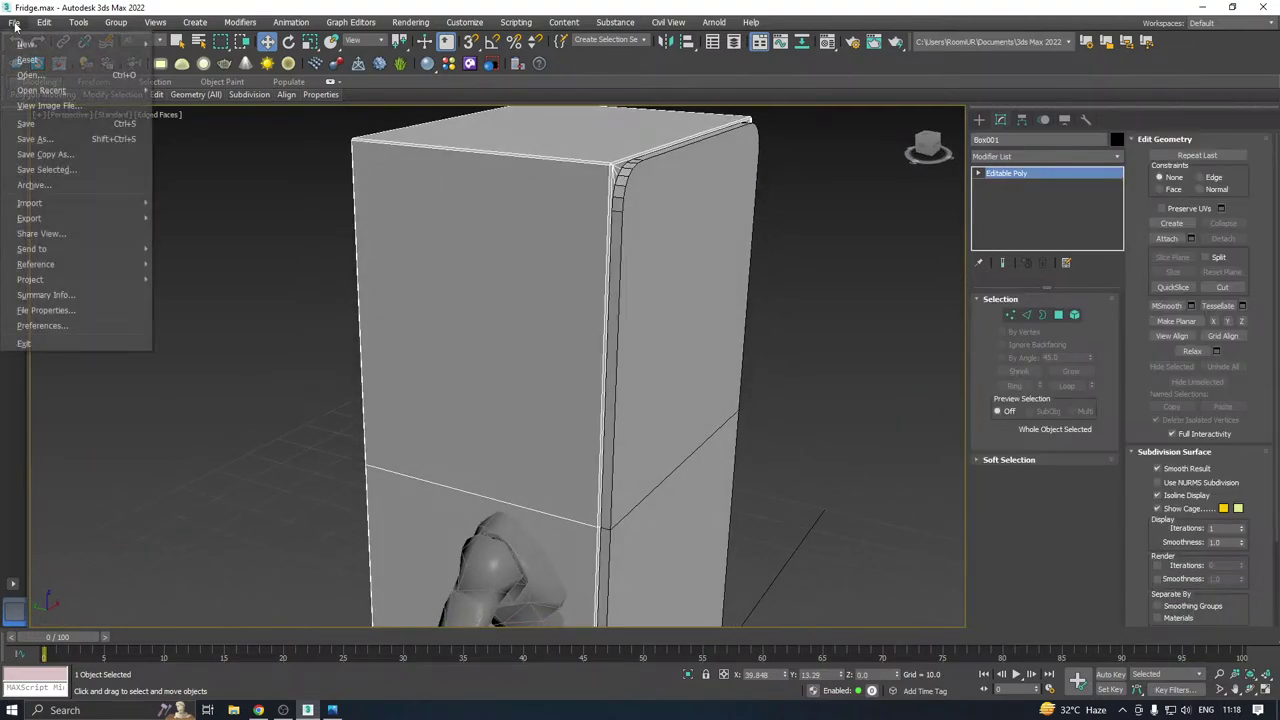
pyautogui.click(60, 154)
pyautogui.click(588, 492)
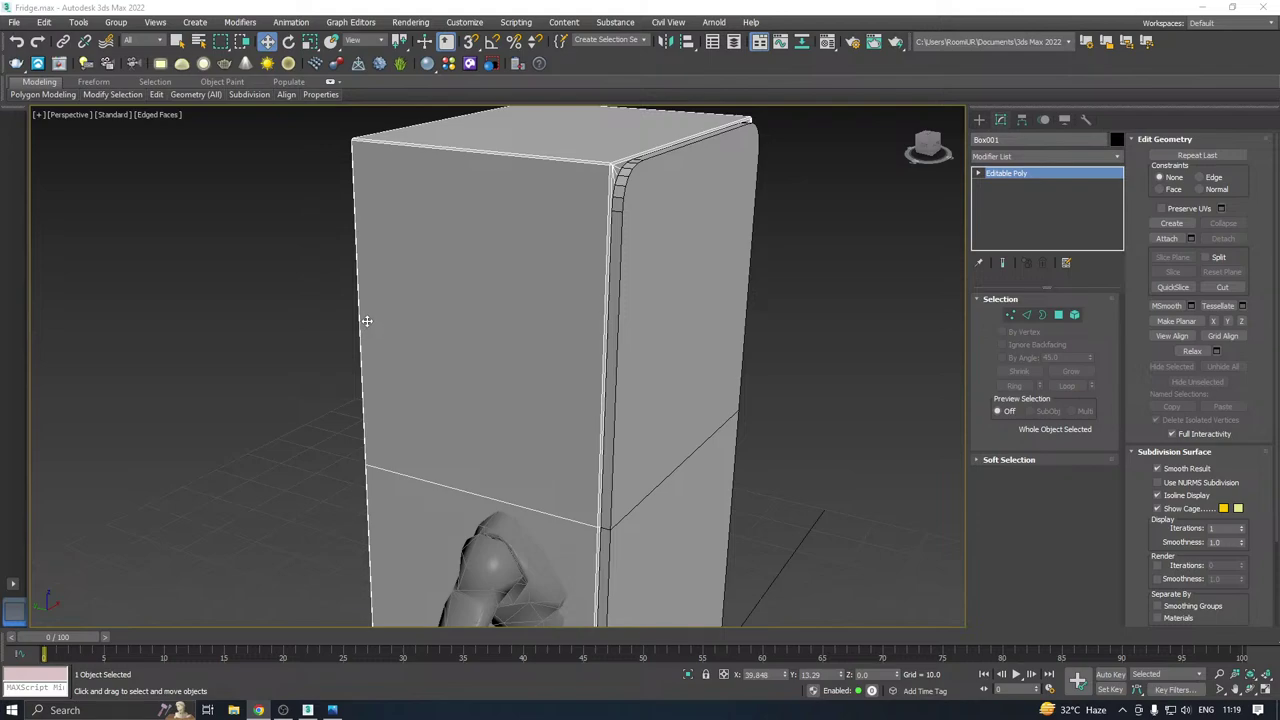
# Select the three edges of the small chamfer triangle at the body's top front corner and extend them to their edge rings.
pyautogui.keyDown('alt'); pyautogui.moveTo(473, 268); pyautogui.dragTo(414, 221, button='middle'); pyautogui.keyUp('alt')
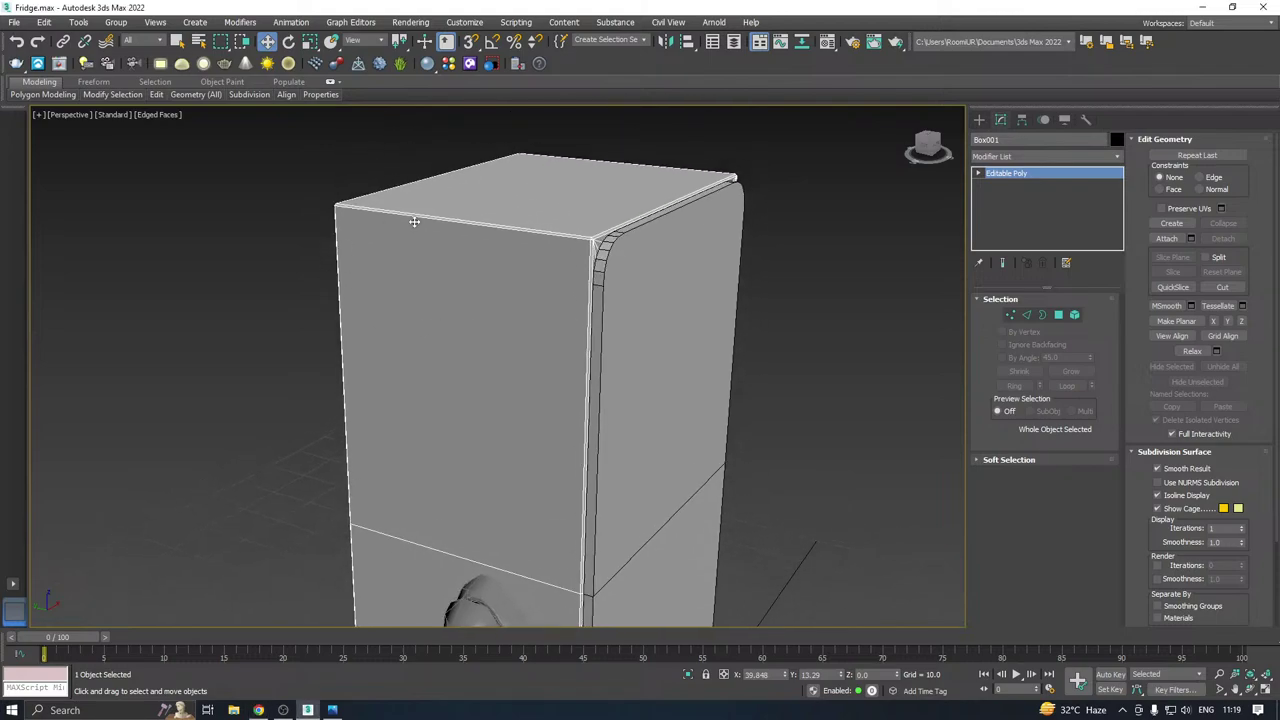
pyautogui.moveTo(611, 238)
pyautogui.keyDown('alt'); pyautogui.mouseDown(button='middle')
pyautogui.moveTo(720, 246)
pyautogui.moveTo(671, 263)
pyautogui.moveTo(609, 259)
pyautogui.mouseUp(button='middle'); pyautogui.keyUp('alt')
pyautogui.scroll(6, 541, 300)
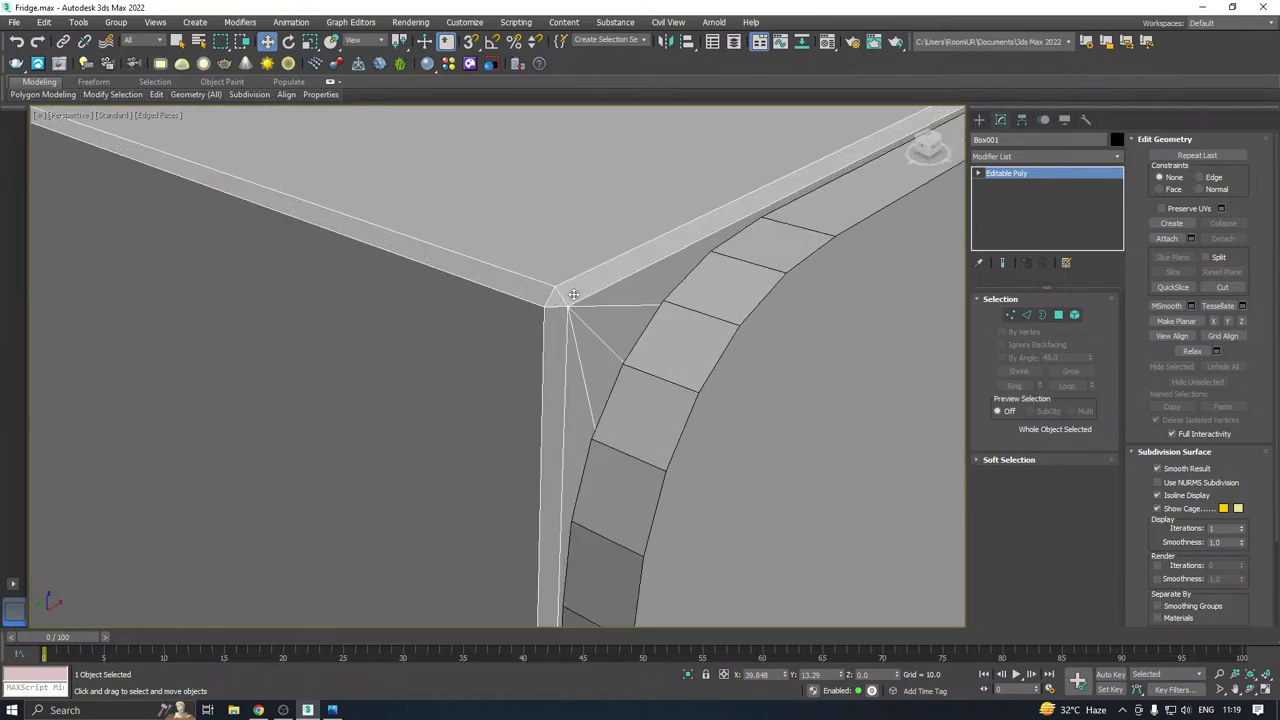
pyautogui.click(1029, 315)
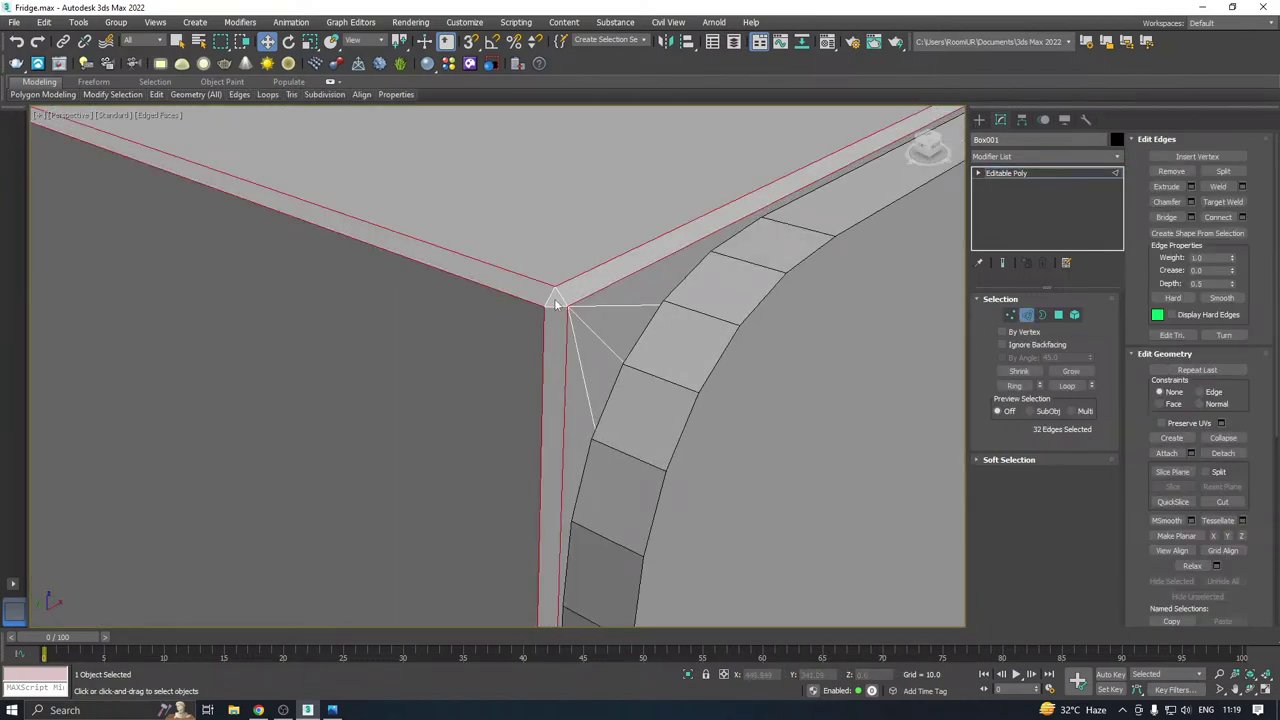
pyautogui.click(557, 294)
pyautogui.click(1022, 386)
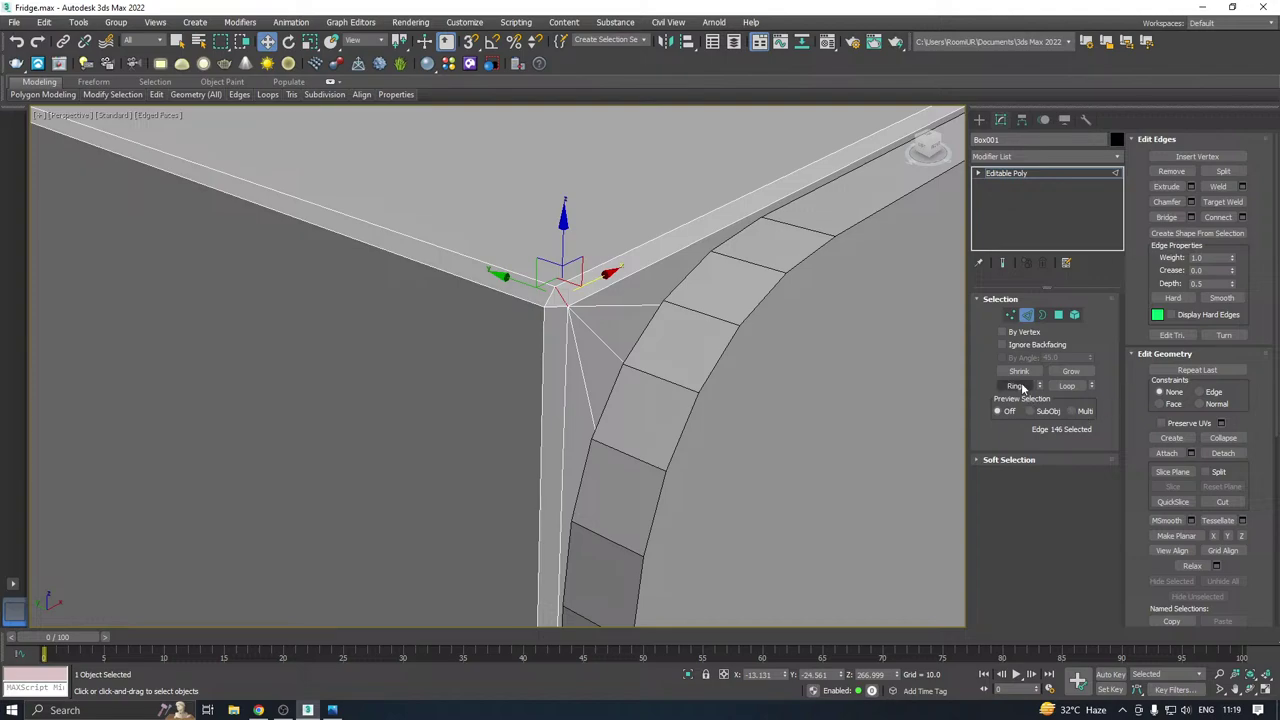
pyautogui.keyDown('ctrl'); pyautogui.click(547, 298); pyautogui.keyUp('ctrl')
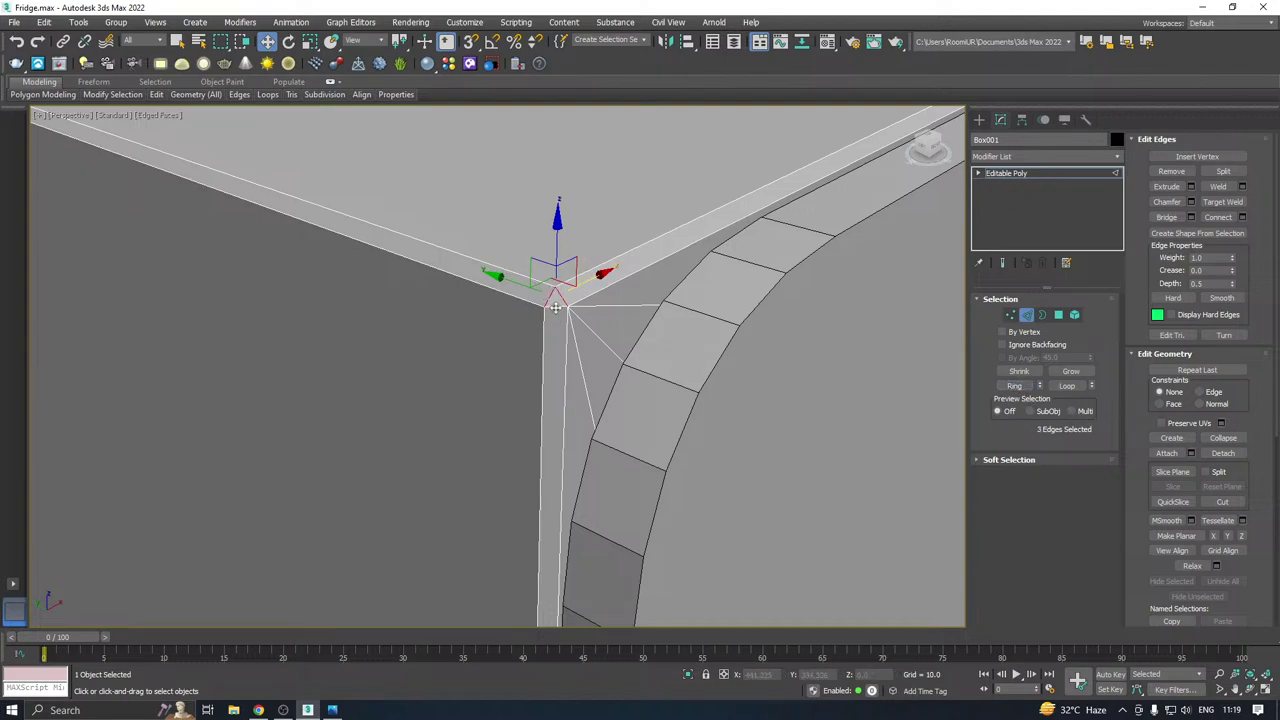
pyautogui.click(1014, 386)
pyautogui.scroll(-6, 566, 330)
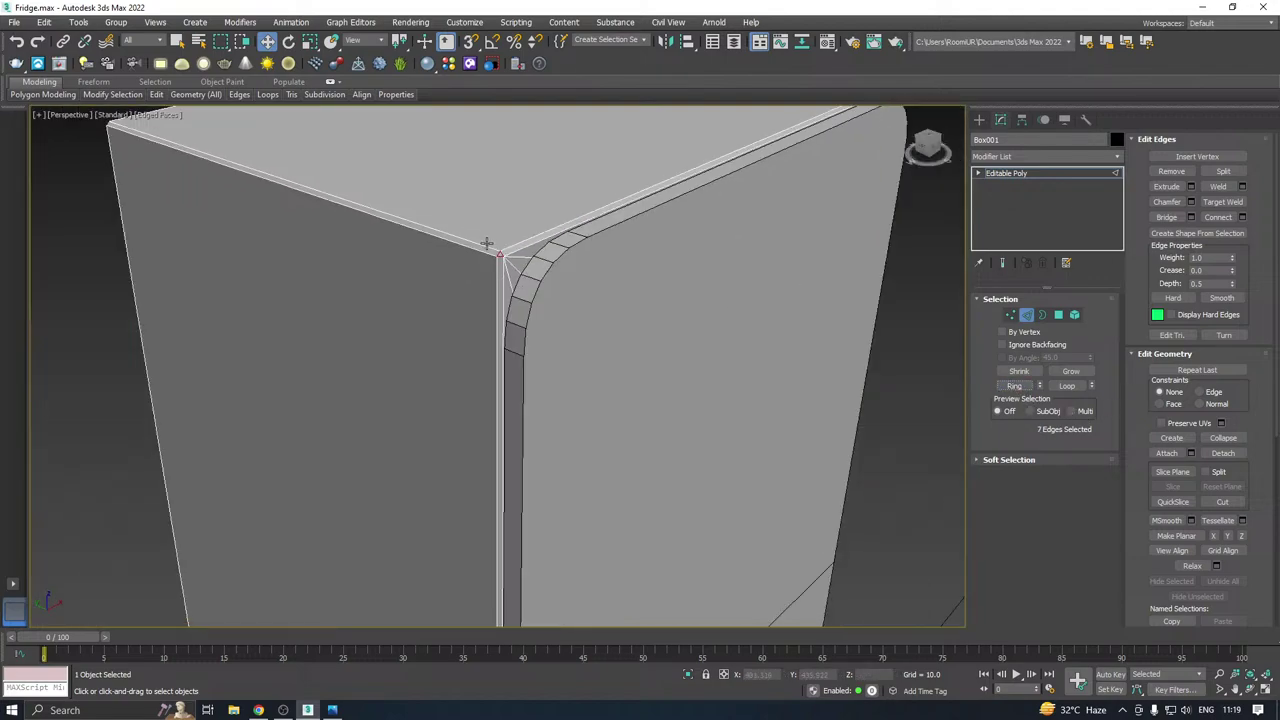
# Isolate the body, add the chamfer triangle edges at a bottom front corner to the selection, and extend them to their rings.
pyautogui.click(687, 679)
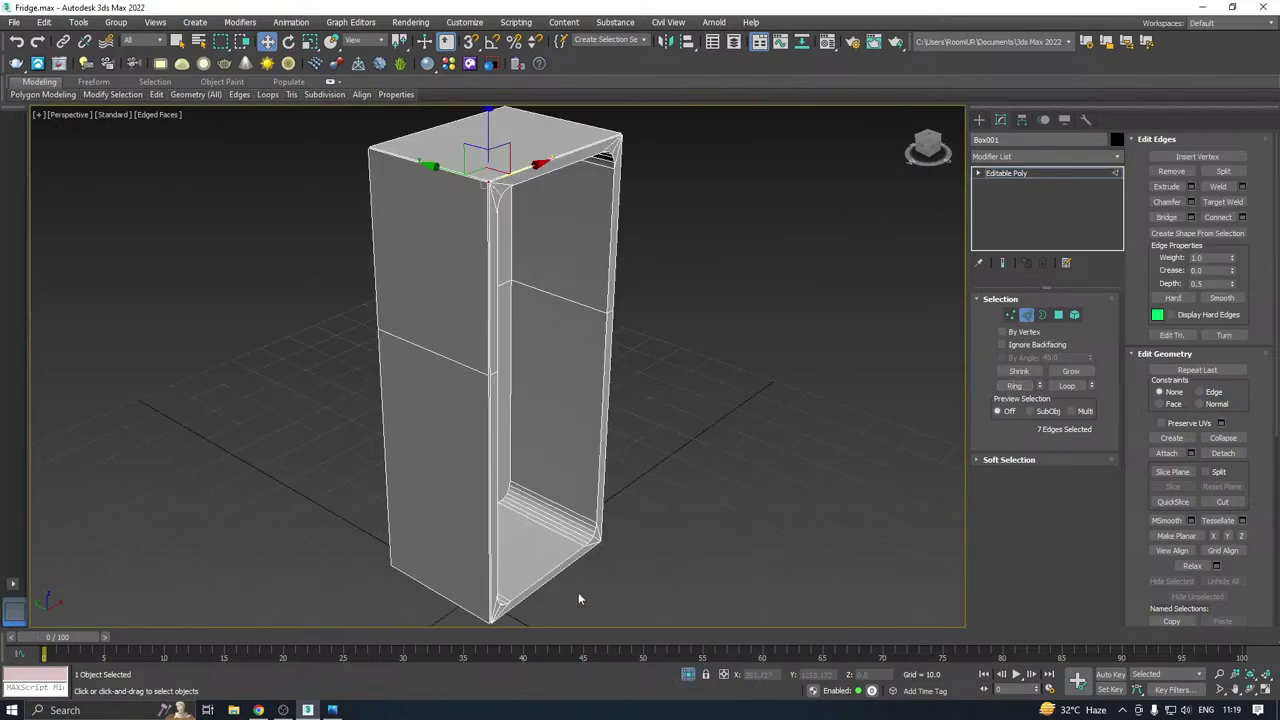
pyautogui.keyDown('alt'); pyautogui.moveTo(580, 517); pyautogui.dragTo(543, 420, button='middle'); pyautogui.keyUp('alt')
pyautogui.scroll(4, 500, 351)
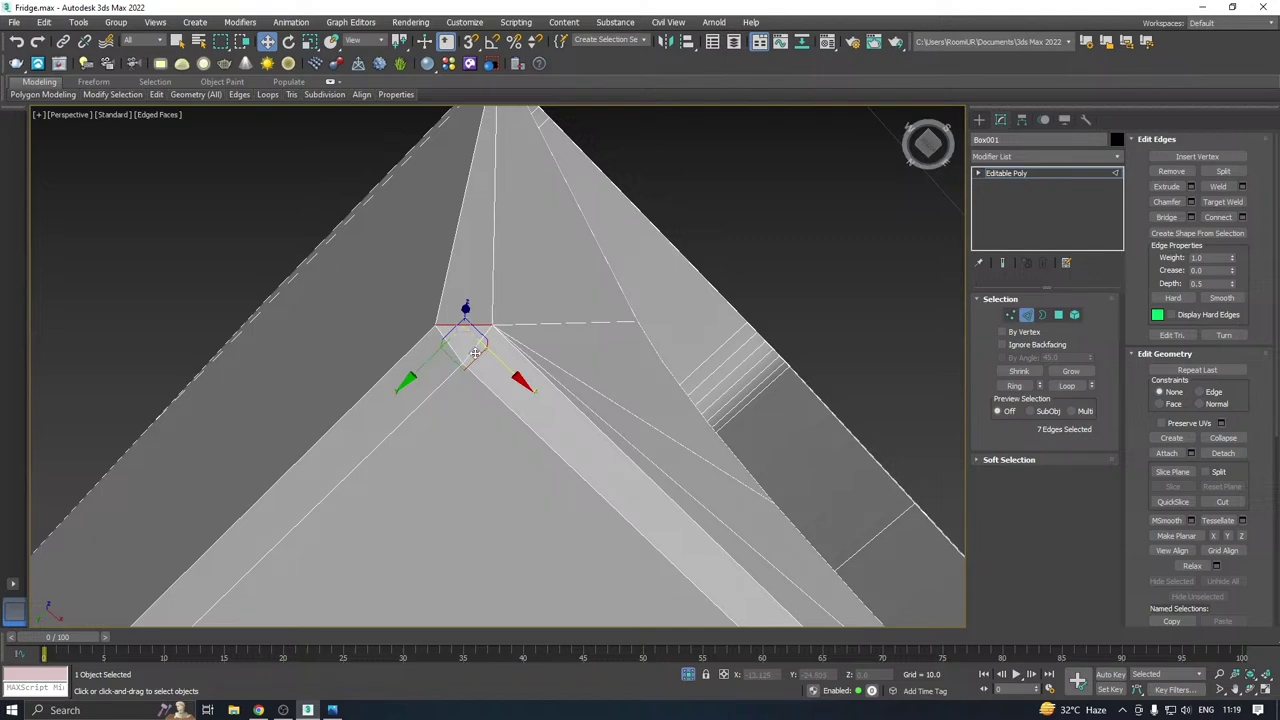
pyautogui.keyDown('ctrl'); pyautogui.click(475, 349); pyautogui.keyUp('ctrl')
pyautogui.keyDown('ctrl'); pyautogui.click(455, 352); pyautogui.keyUp('ctrl')
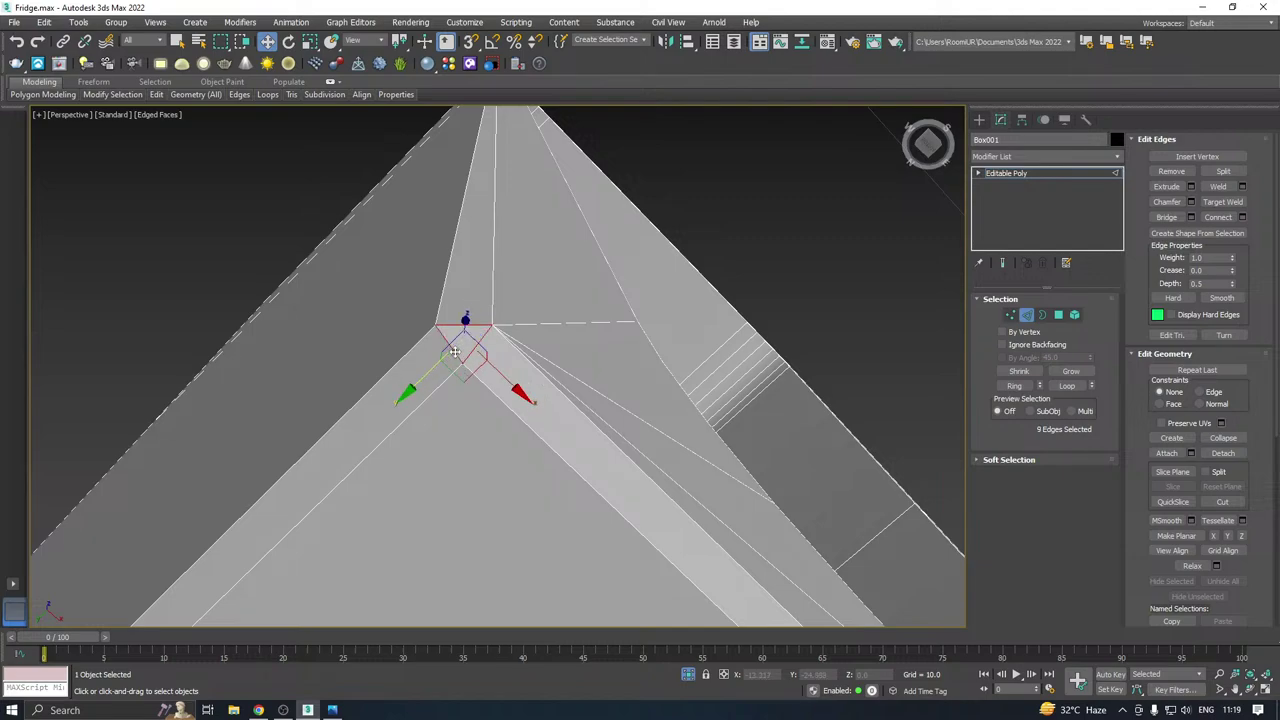
pyautogui.click(1015, 386)
pyautogui.scroll(-5, 466, 417)
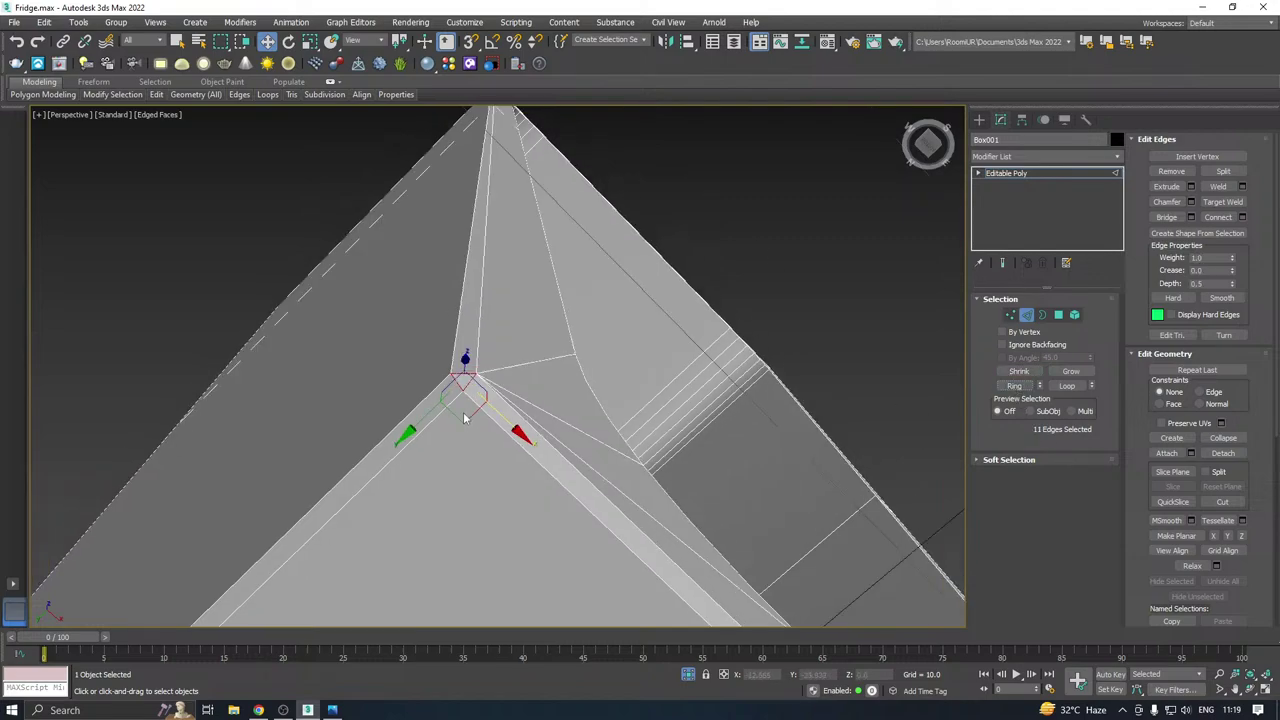
# Add the unselected chamfer triangle edges at the opposite bottom front corner and extend the selection to their edge rings.
pyautogui.keyDown('alt'); pyautogui.moveTo(731, 436); pyautogui.dragTo(596, 455, button='middle'); pyautogui.keyUp('alt')
pyautogui.scroll(4, 623, 374)
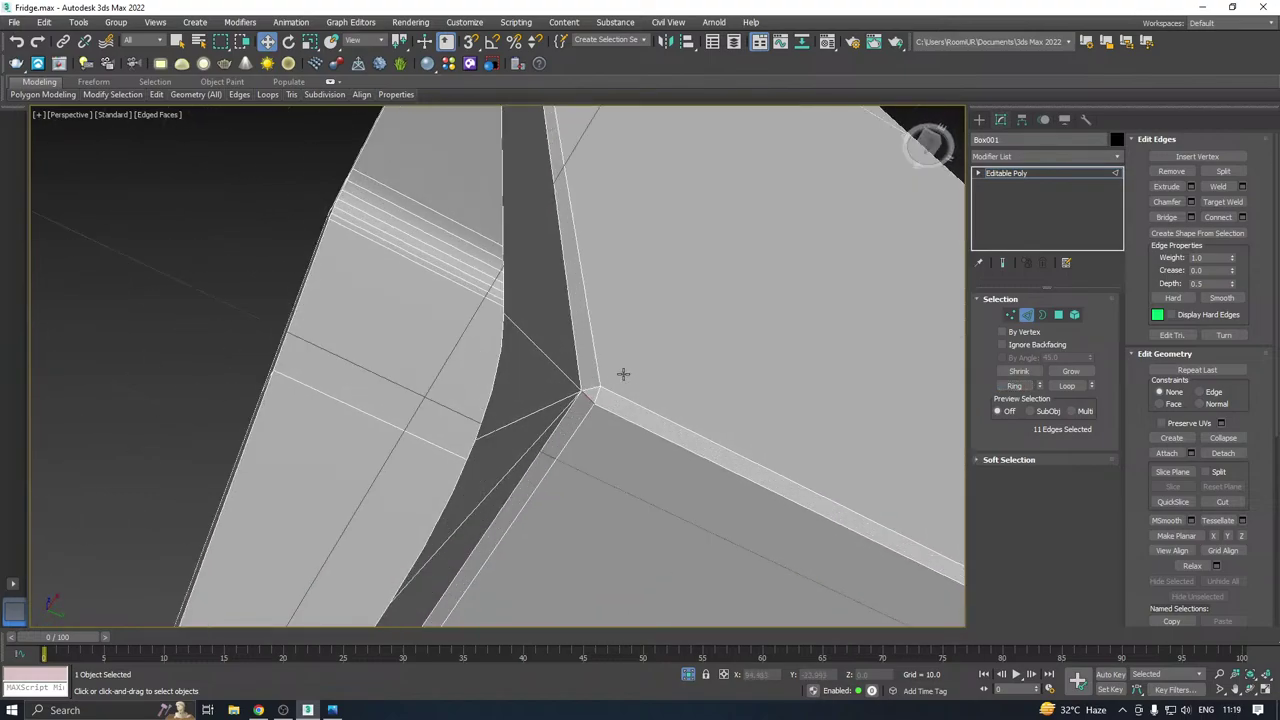
pyautogui.keyDown('ctrl'); pyautogui.click(592, 397); pyautogui.keyUp('ctrl')
pyautogui.scroll(1, 600, 385)
pyautogui.keyDown('ctrl'); pyautogui.click(591, 391); pyautogui.keyUp('ctrl')
pyautogui.keyDown('ctrl'); pyautogui.click(602, 397); pyautogui.keyUp('ctrl')
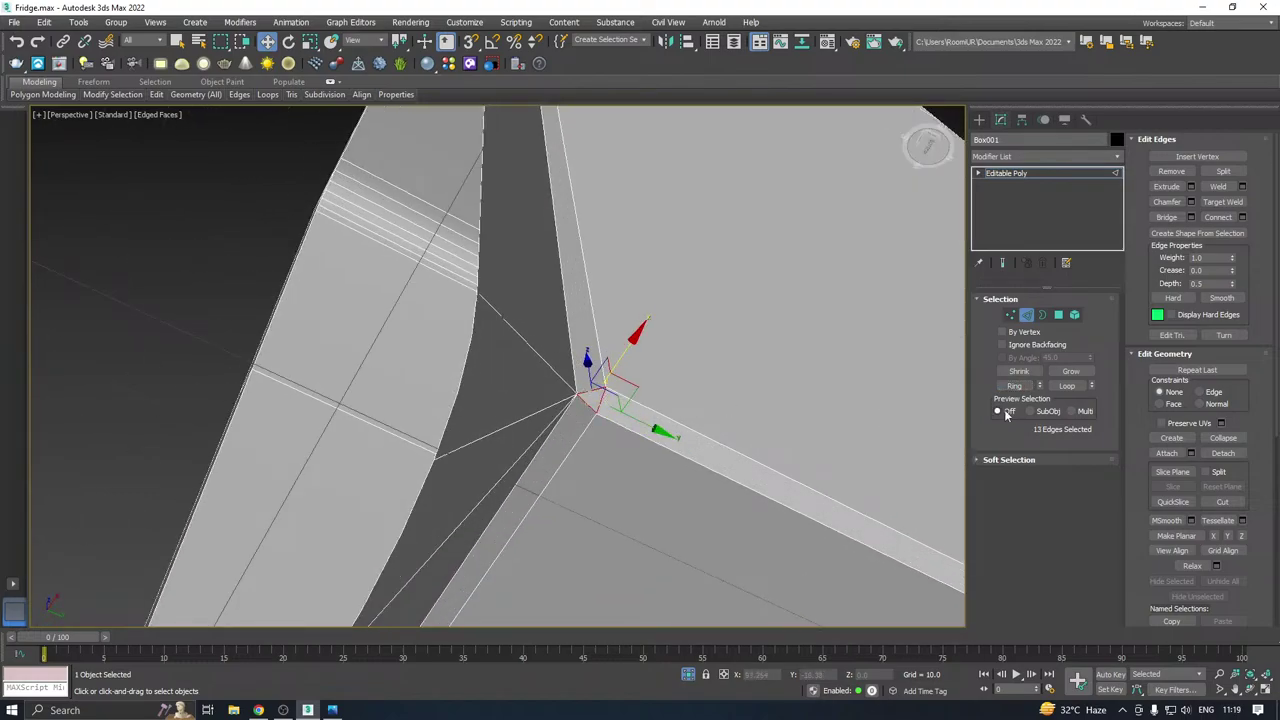
pyautogui.keyDown('alt'); pyautogui.moveTo(930, 390); pyautogui.dragTo(551, 452, button='middle'); pyautogui.keyUp('alt')
pyautogui.keyDown('alt'); pyautogui.moveTo(723, 424); pyautogui.dragTo(571, 423, button='middle'); pyautogui.keyUp('alt')
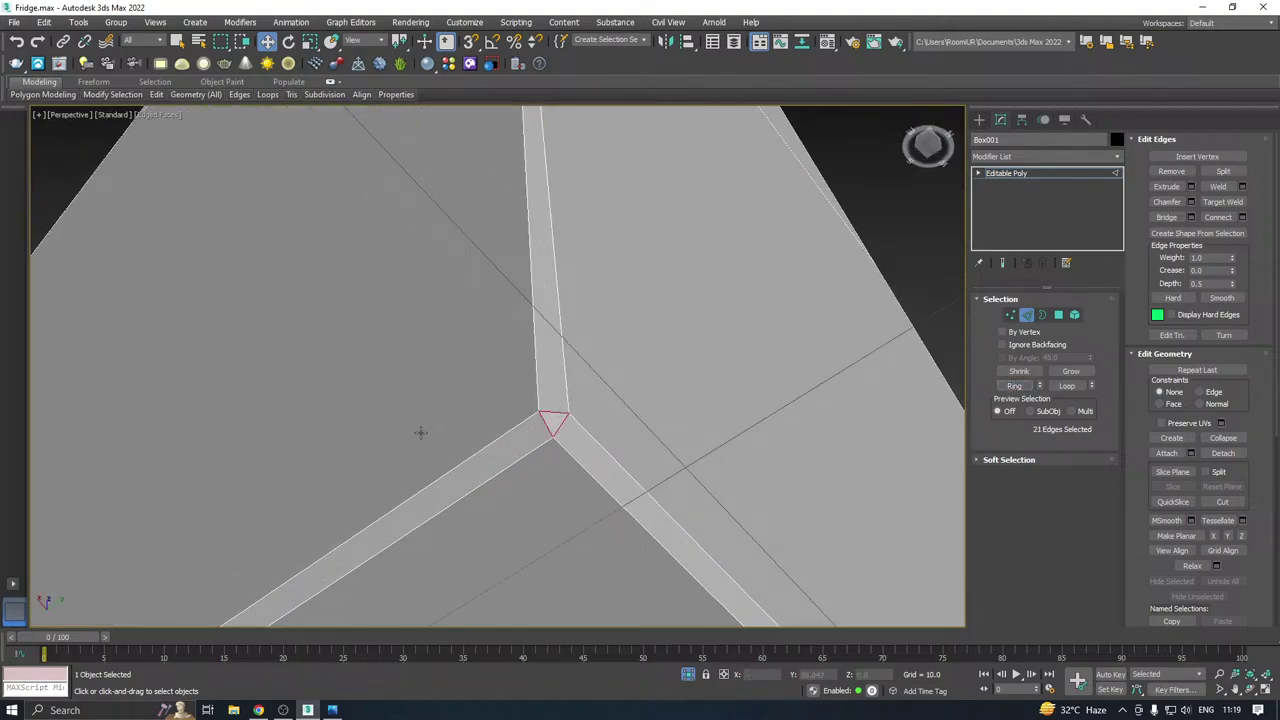
# Add the missing chamfer triangle edge at the body's bottom rear corner and extend the selection to its ring.
pyautogui.keyDown('alt'); pyautogui.moveTo(420, 432); pyautogui.dragTo(634, 434, button='middle'); pyautogui.keyUp('alt')
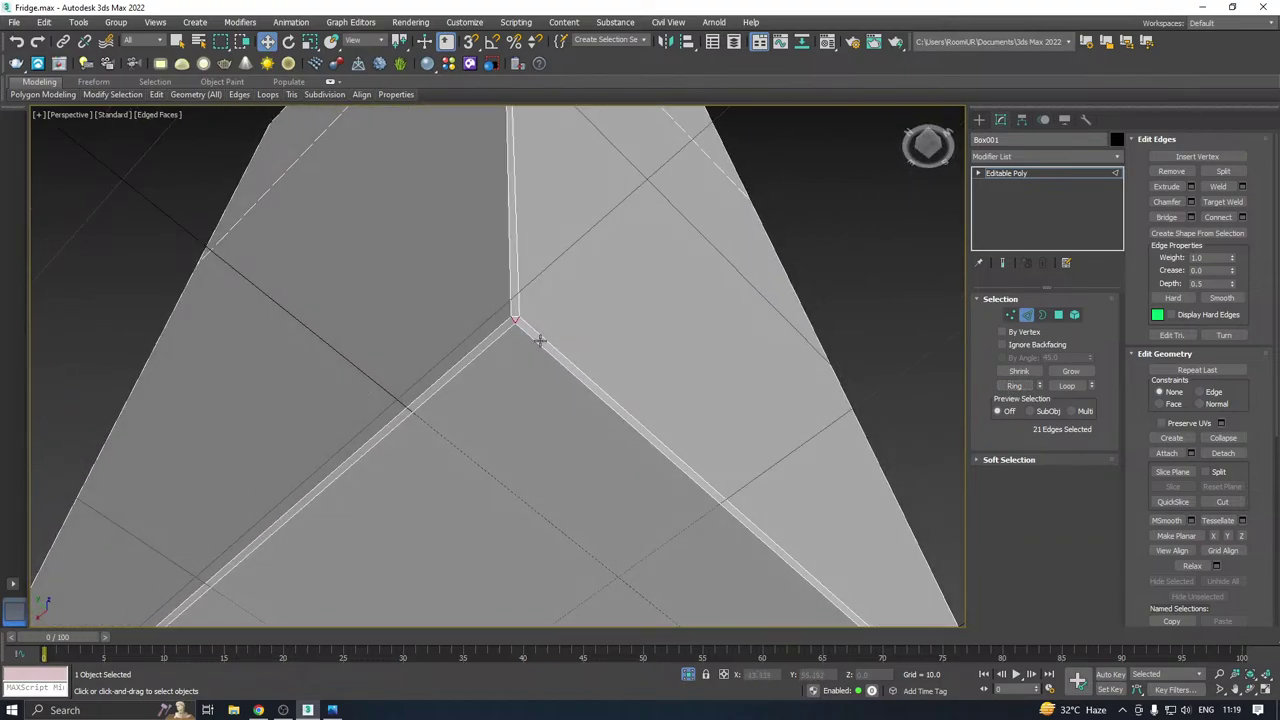
pyautogui.scroll(3, 526, 318)
pyautogui.keyDown('ctrl'); pyautogui.click(499, 319); pyautogui.keyUp('ctrl')
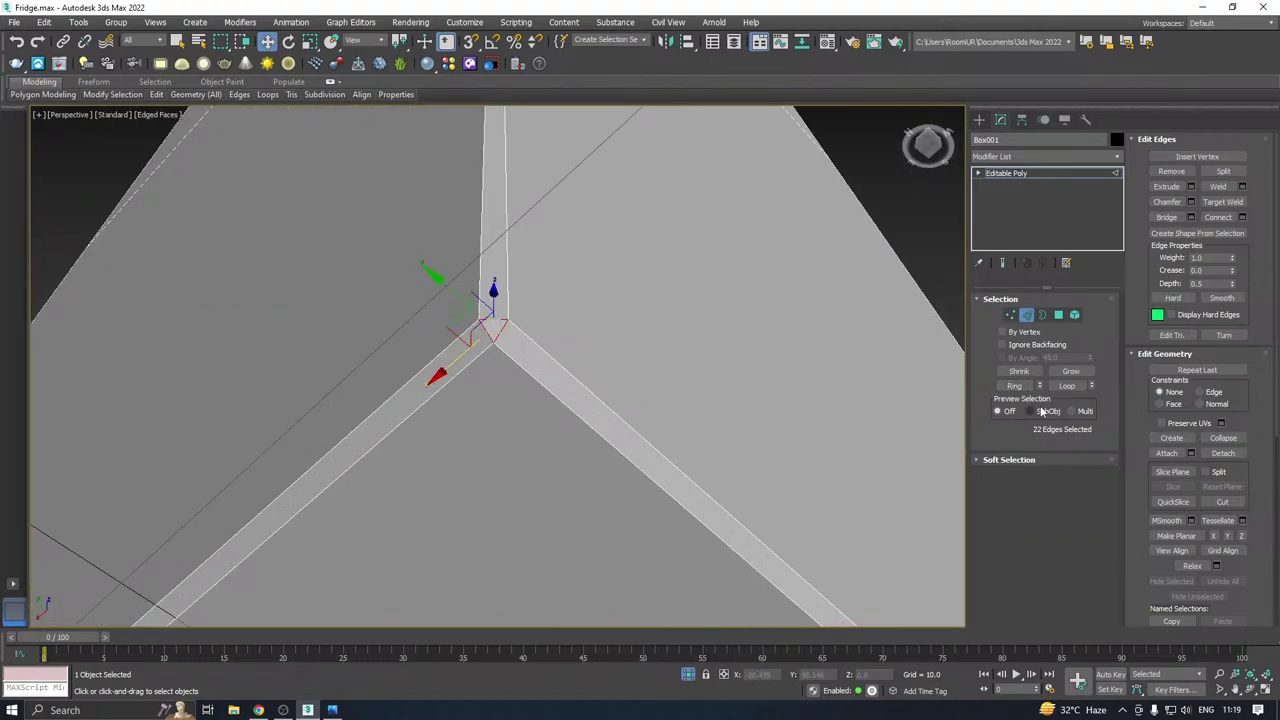
pyautogui.click(1018, 387)
pyautogui.scroll(-6, 659, 490)
pyautogui.keyDown('alt'); pyautogui.moveTo(662, 485); pyautogui.dragTo(744, 534, button='middle'); pyautogui.keyUp('alt')
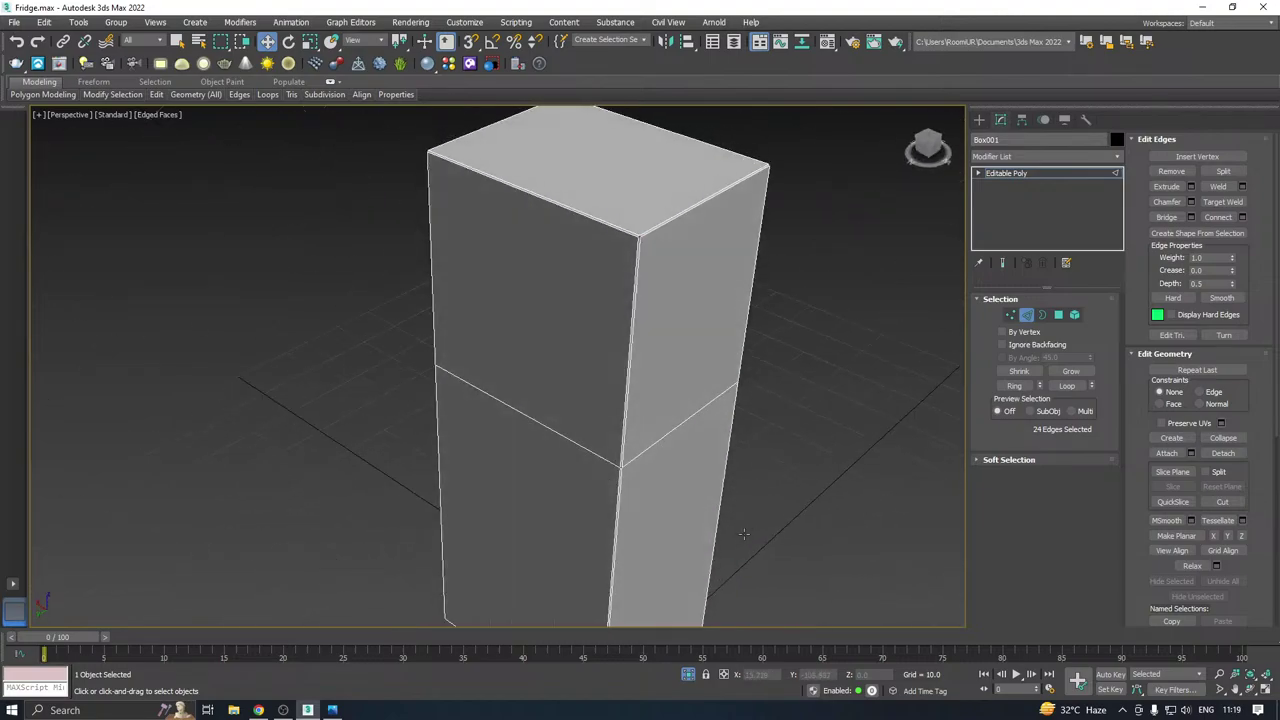
# Add the remaining chamfer triangle edges at the body's top rear corner to the edge selection.
pyautogui.scroll(5, 631, 279)
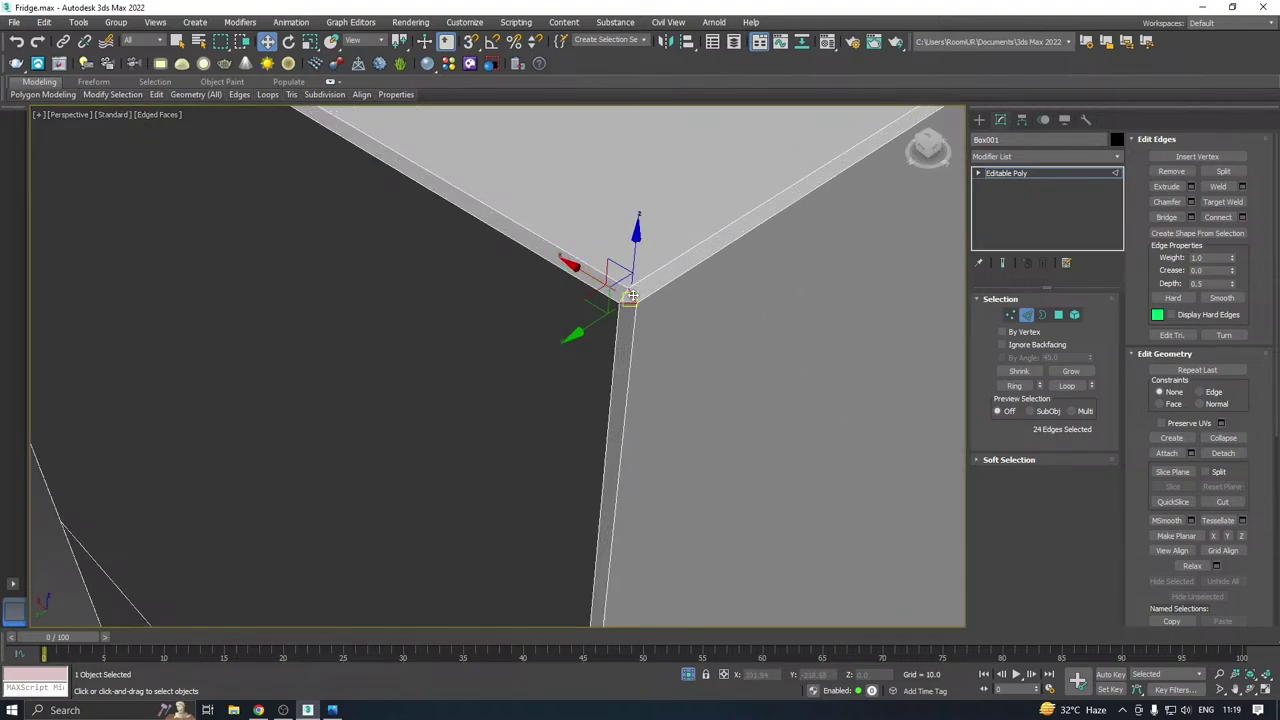
pyautogui.keyDown('ctrl'); pyautogui.click(625, 296); pyautogui.keyUp('ctrl')
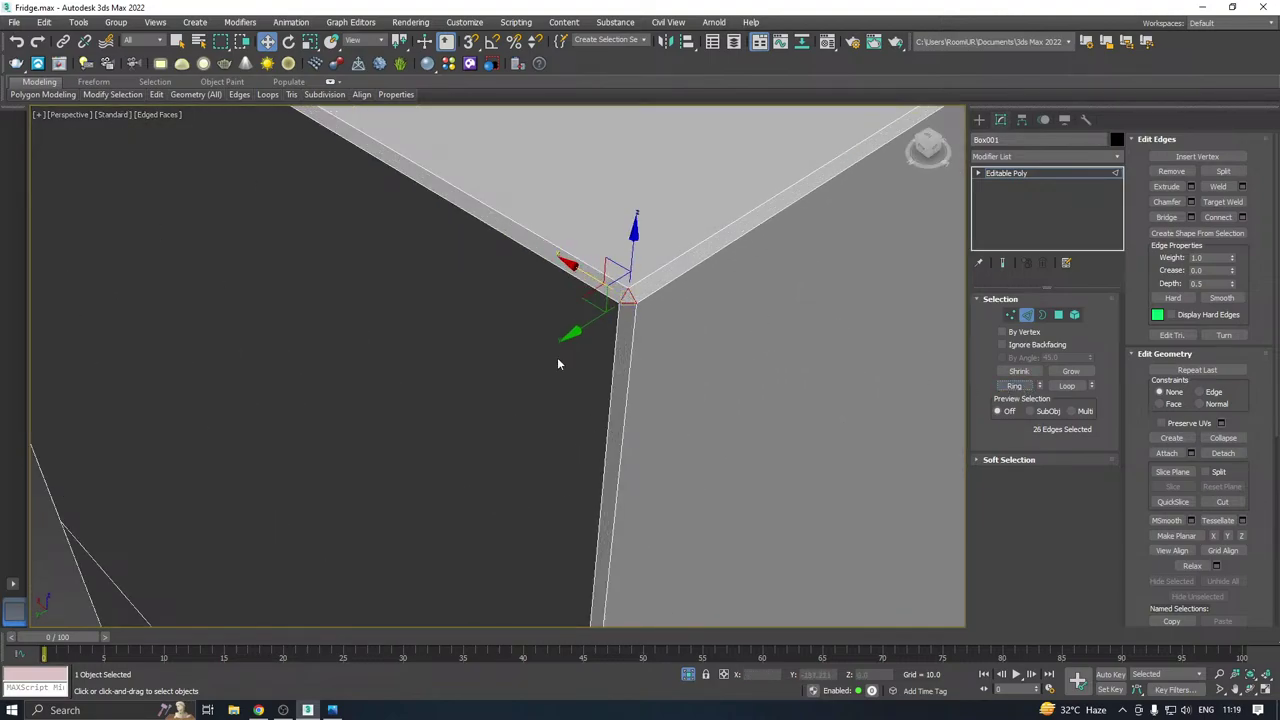
pyautogui.scroll(-5, 493, 364)
pyautogui.keyDown('alt'); pyautogui.moveTo(719, 355); pyautogui.dragTo(547, 335, button='middle'); pyautogui.keyUp('alt')
pyautogui.scroll(5, 546, 338)
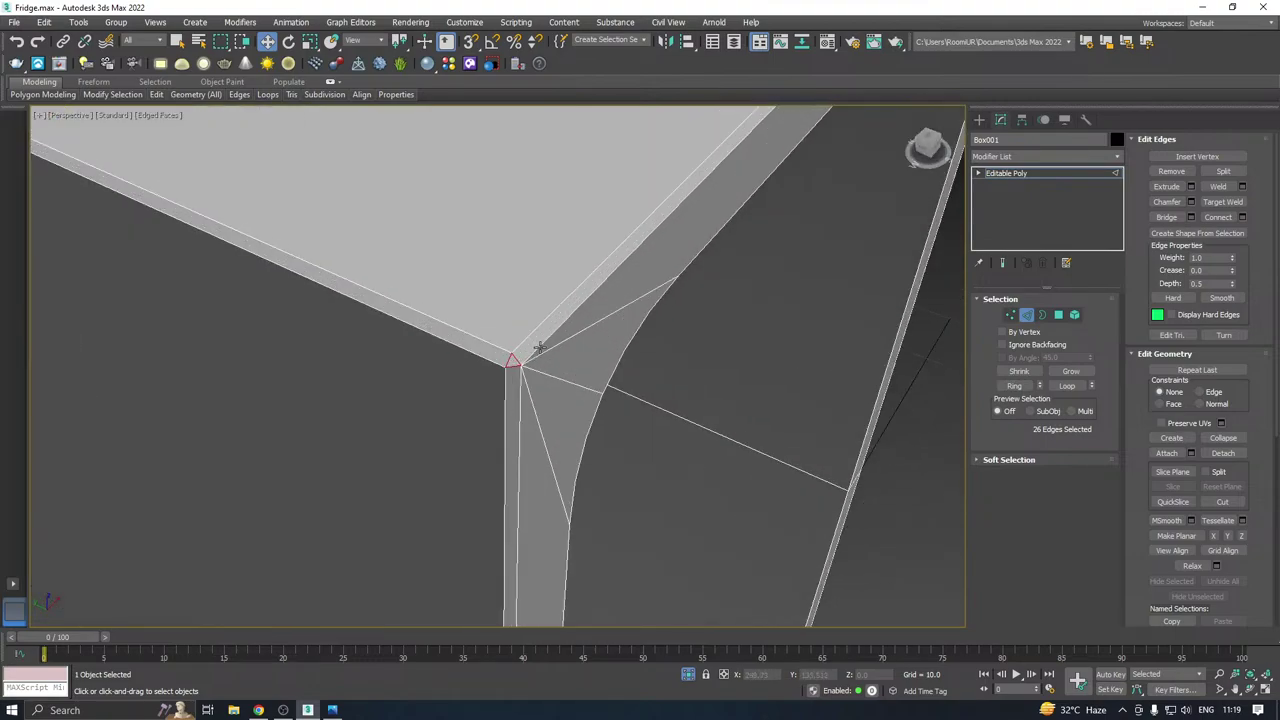
# Add the remaining chamfer triangle edges at the other top front corner to the edge selection.
pyautogui.scroll(-5, 531, 319)
pyautogui.keyDown('alt'); pyautogui.moveTo(766, 277); pyautogui.dragTo(608, 366, button='middle'); pyautogui.keyUp('alt')
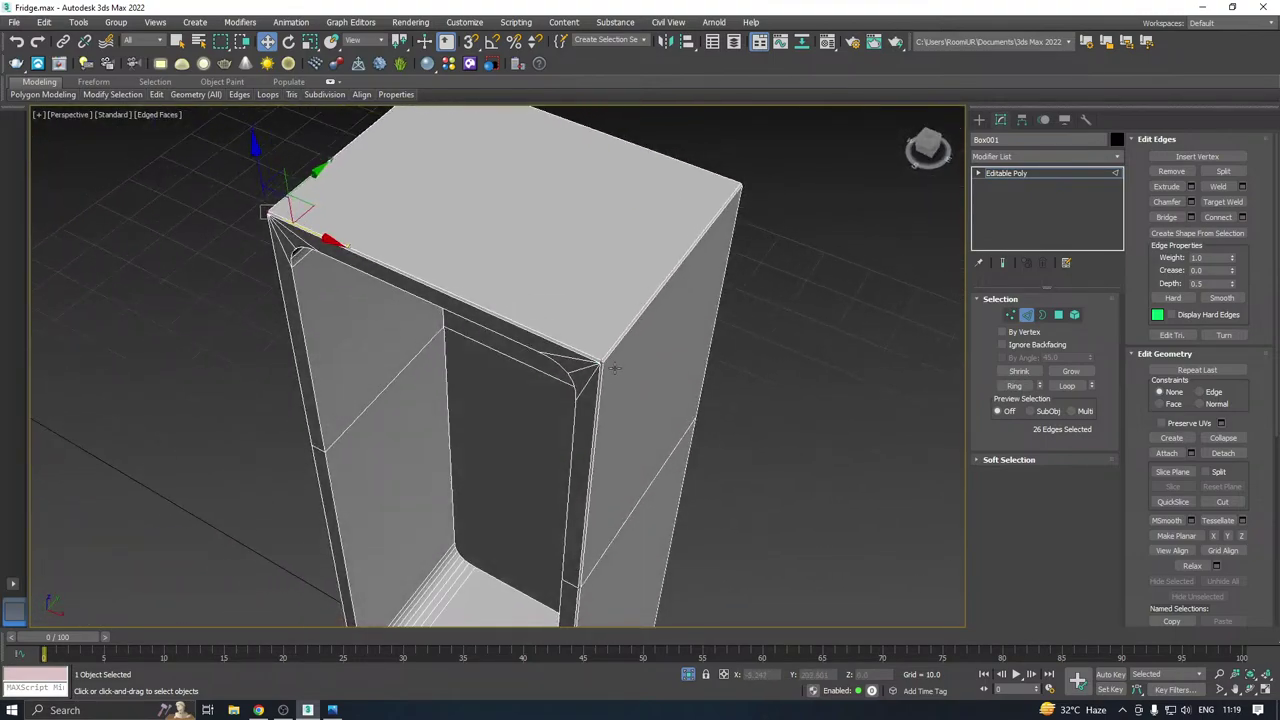
pyautogui.scroll(5, 585, 354)
pyautogui.scroll(-5, 585, 354)
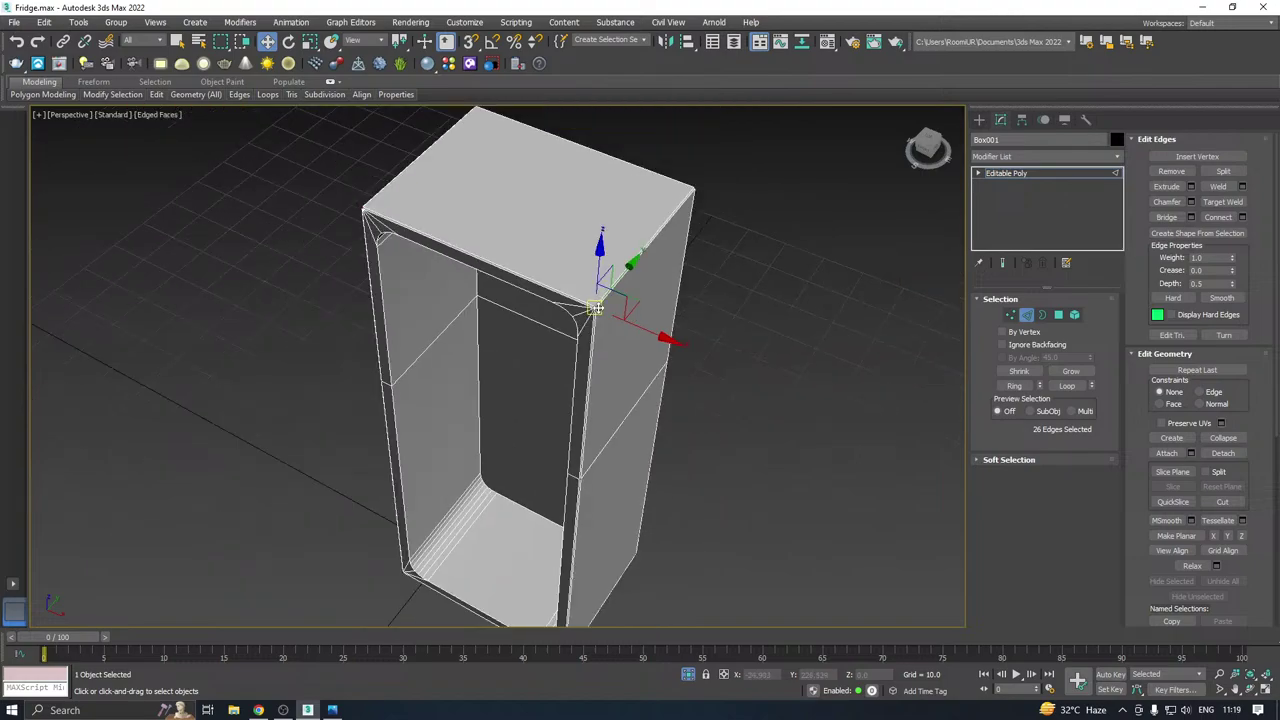
pyautogui.scroll(5, 603, 302)
pyautogui.keyDown('alt'); pyautogui.moveTo(603, 302); pyautogui.dragTo(528, 400, button='middle'); pyautogui.keyUp('alt')
pyautogui.keyDown('ctrl'); pyautogui.click(525, 403); pyautogui.keyUp('ctrl')
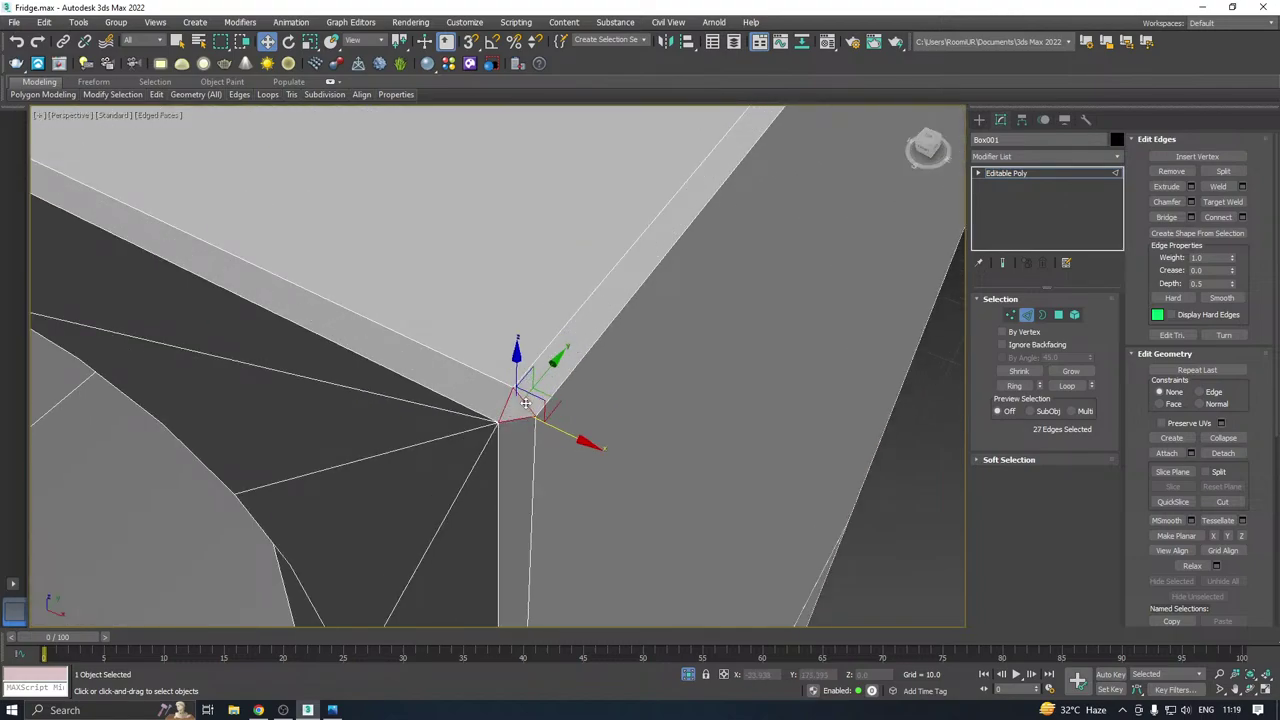
pyautogui.keyDown('alt'); pyautogui.moveTo(760, 345); pyautogui.dragTo(626, 329, button='middle'); pyautogui.keyUp('alt')
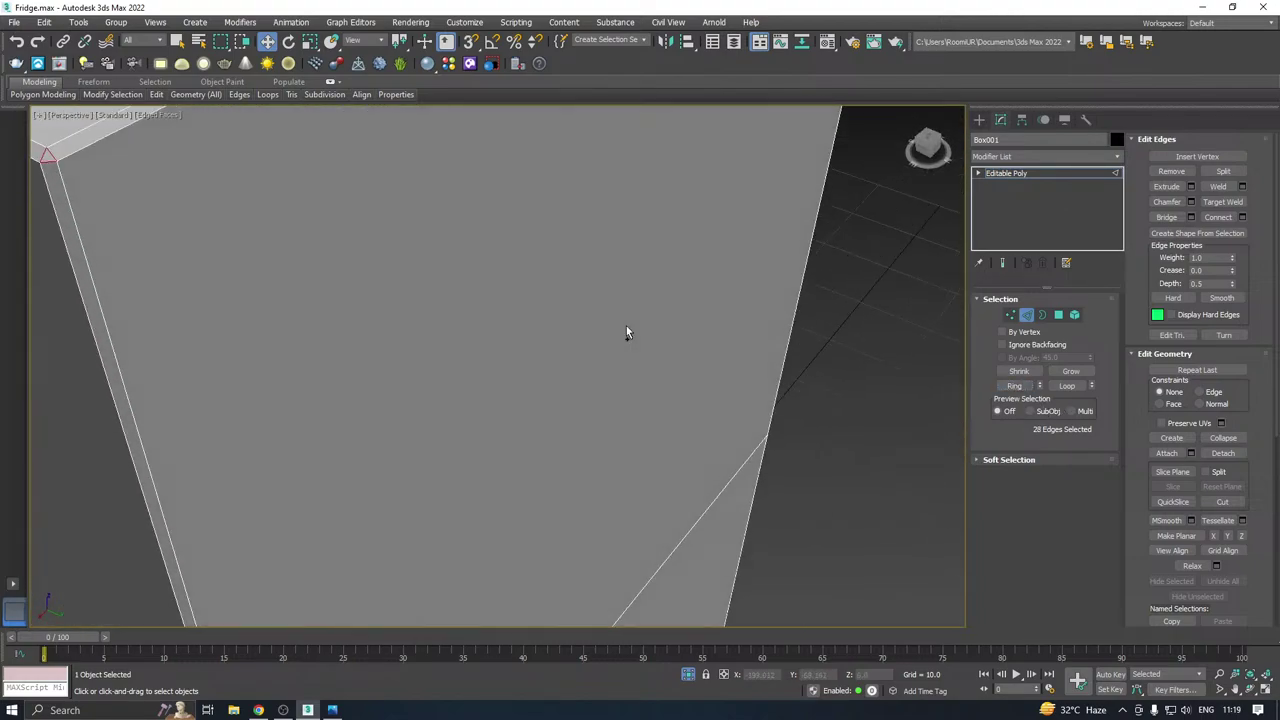
# Examine the body's corners from several sides to check that every chamfer triangle has its edges selected.
pyautogui.scroll(-2, 634, 331)
pyautogui.scroll(-4, 381, 292)
pyautogui.keyDown('alt'); pyautogui.moveTo(457, 249); pyautogui.dragTo(584, 288, button='middle'); pyautogui.keyUp('alt')
pyautogui.scroll(4, 472, 424)
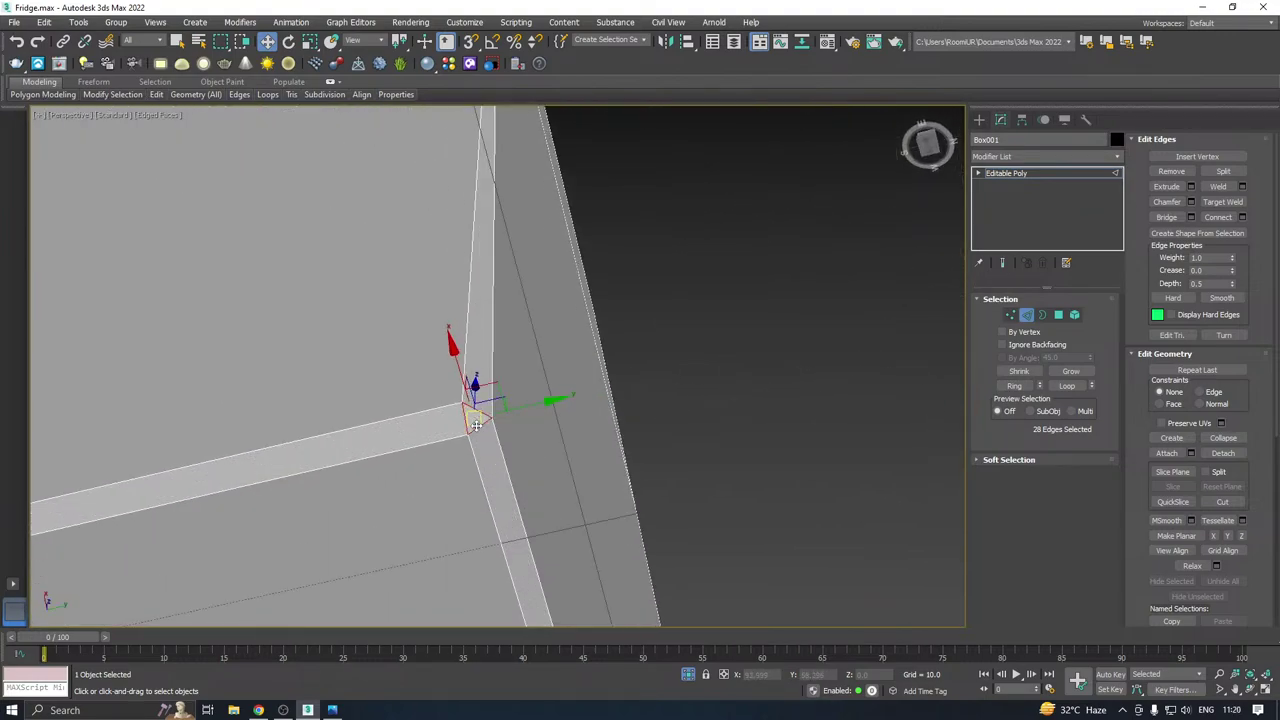
pyautogui.scroll(-8, 683, 397)
pyautogui.keyDown('alt'); pyautogui.moveTo(683, 397); pyautogui.dragTo(602, 425, button='middle'); pyautogui.keyUp('alt')
pyautogui.scroll(8, 590, 410)
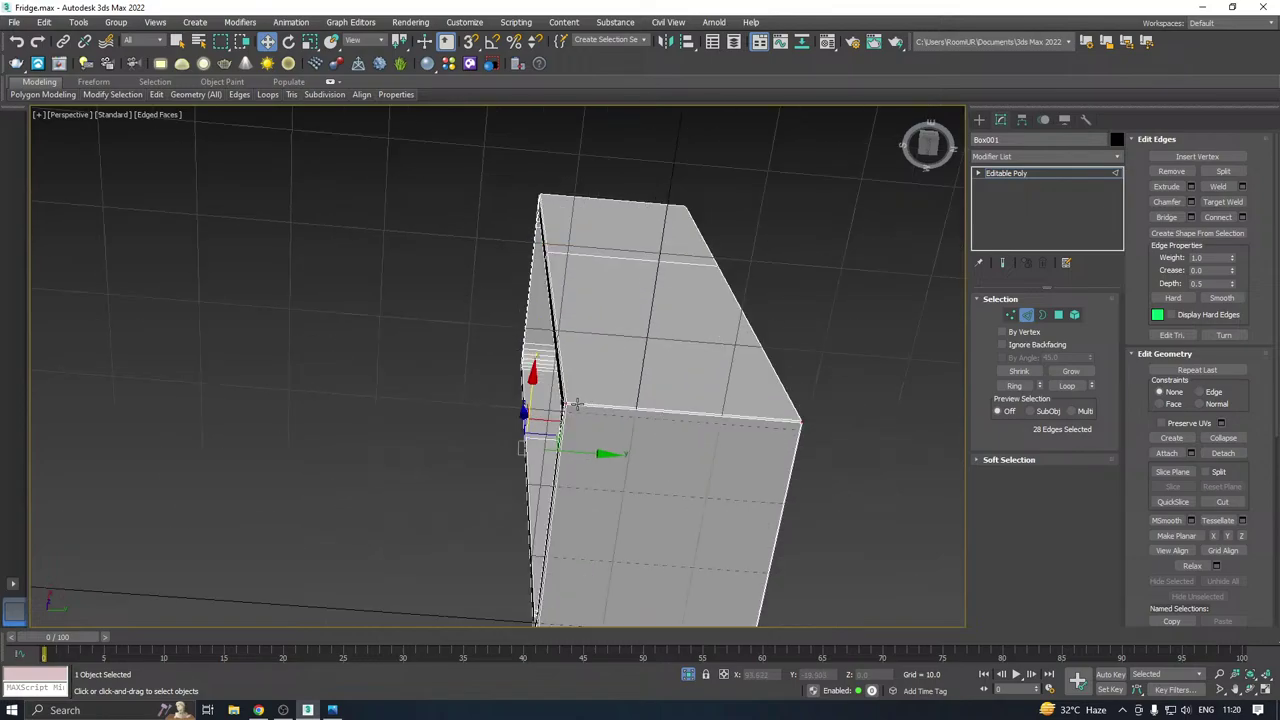
pyautogui.keyDown('alt'); pyautogui.moveTo(539, 376); pyautogui.dragTo(651, 428, button='middle'); pyautogui.keyUp('alt')
pyautogui.scroll(1, 677, 377)
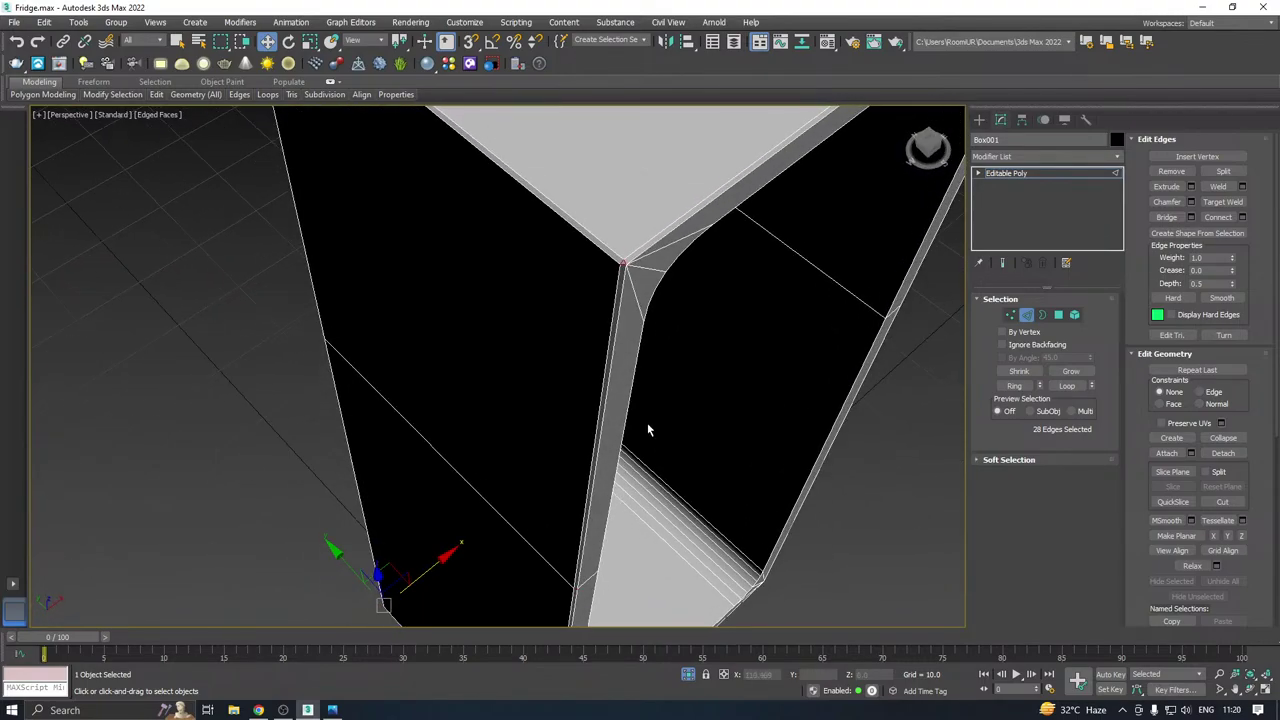
pyautogui.scroll(-4, 680, 386)
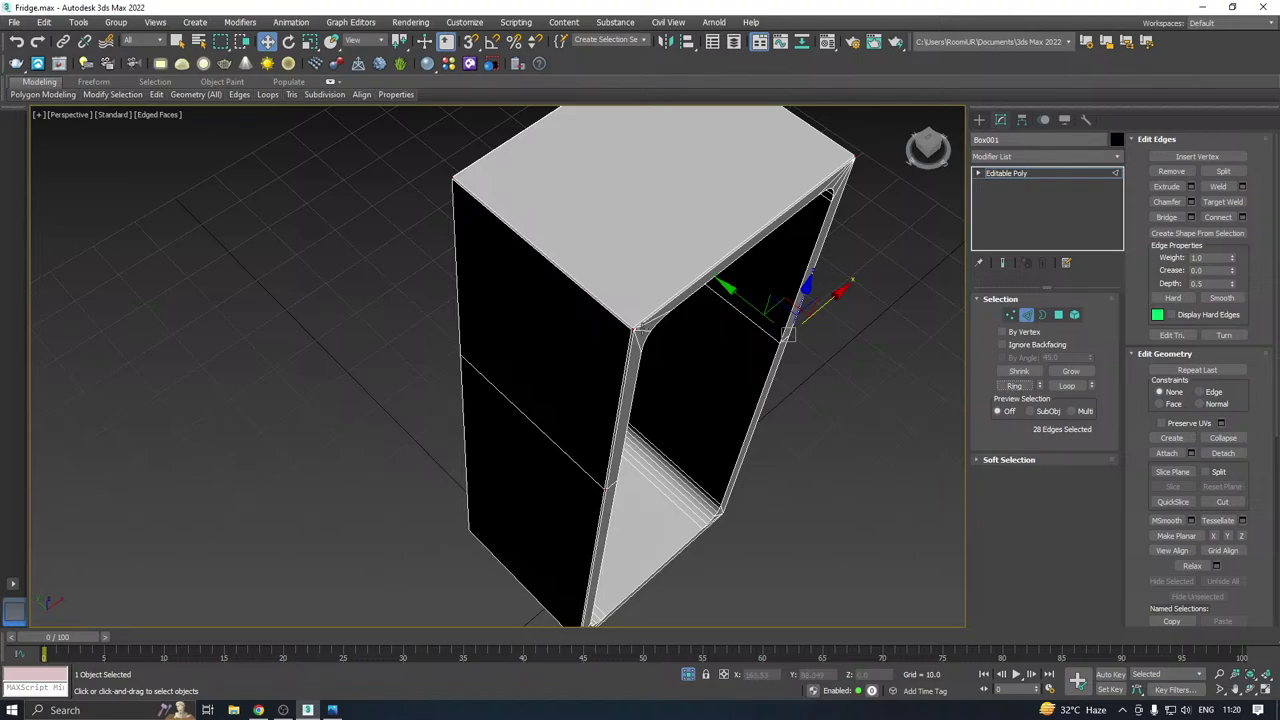
pyautogui.scroll(4, 673, 353)
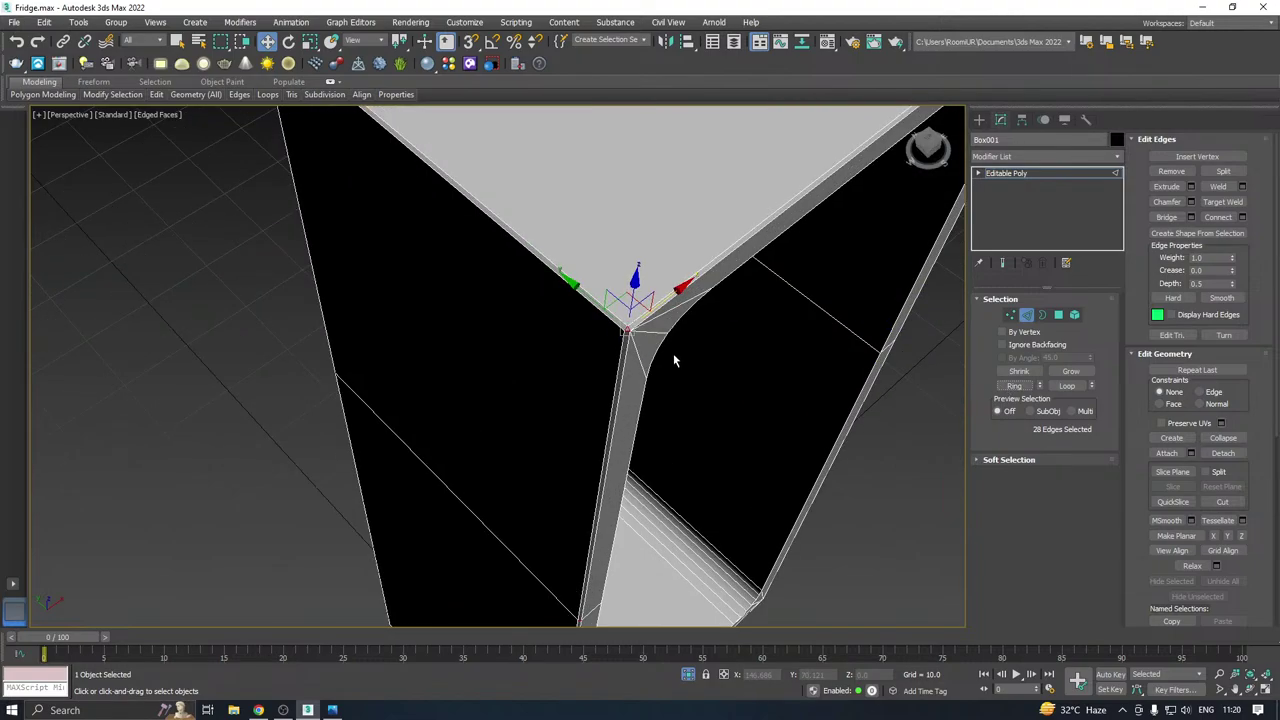
# Connect the selected chamfer edges with 1 segment, pinch 0 and slide 0.
pyautogui.click(1243, 217)
pyautogui.keyDown('alt'); pyautogui.moveTo(608, 329); pyautogui.dragTo(680, 335, button='middle'); pyautogui.keyUp('alt')
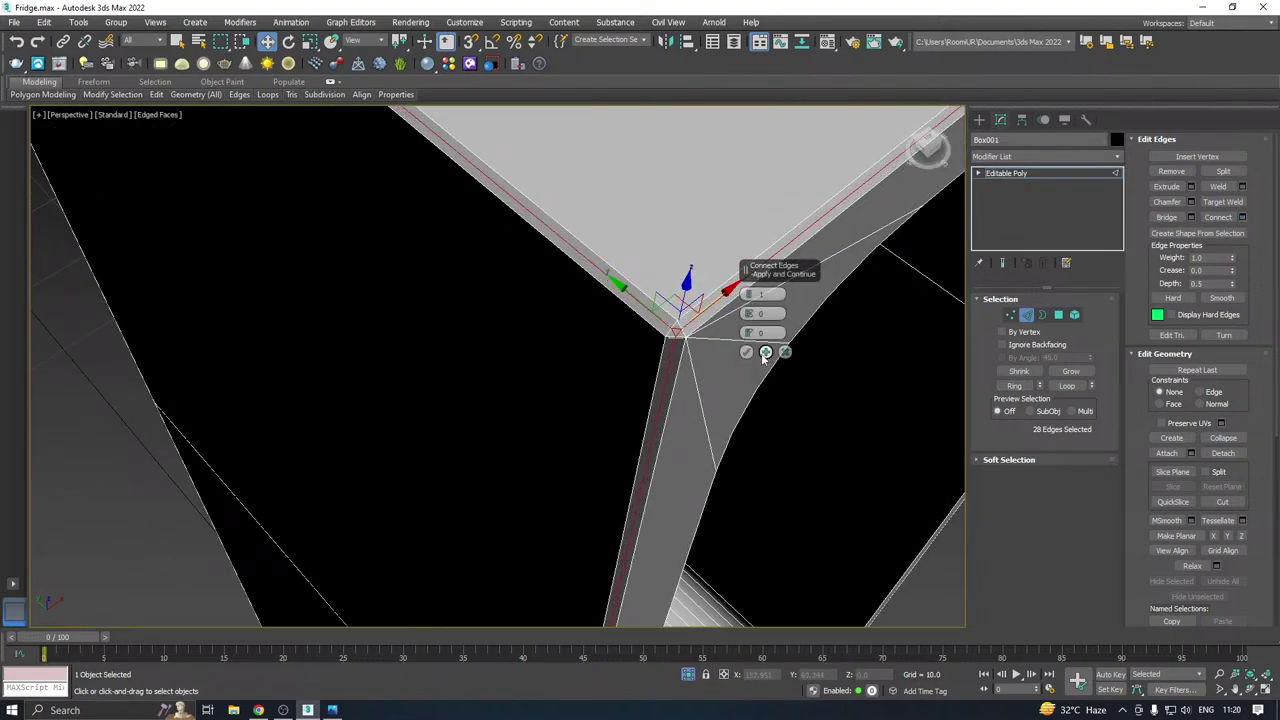
pyautogui.keyDown('alt'); pyautogui.moveTo(765, 357); pyautogui.dragTo(717, 323, button='middle'); pyautogui.keyUp('alt')
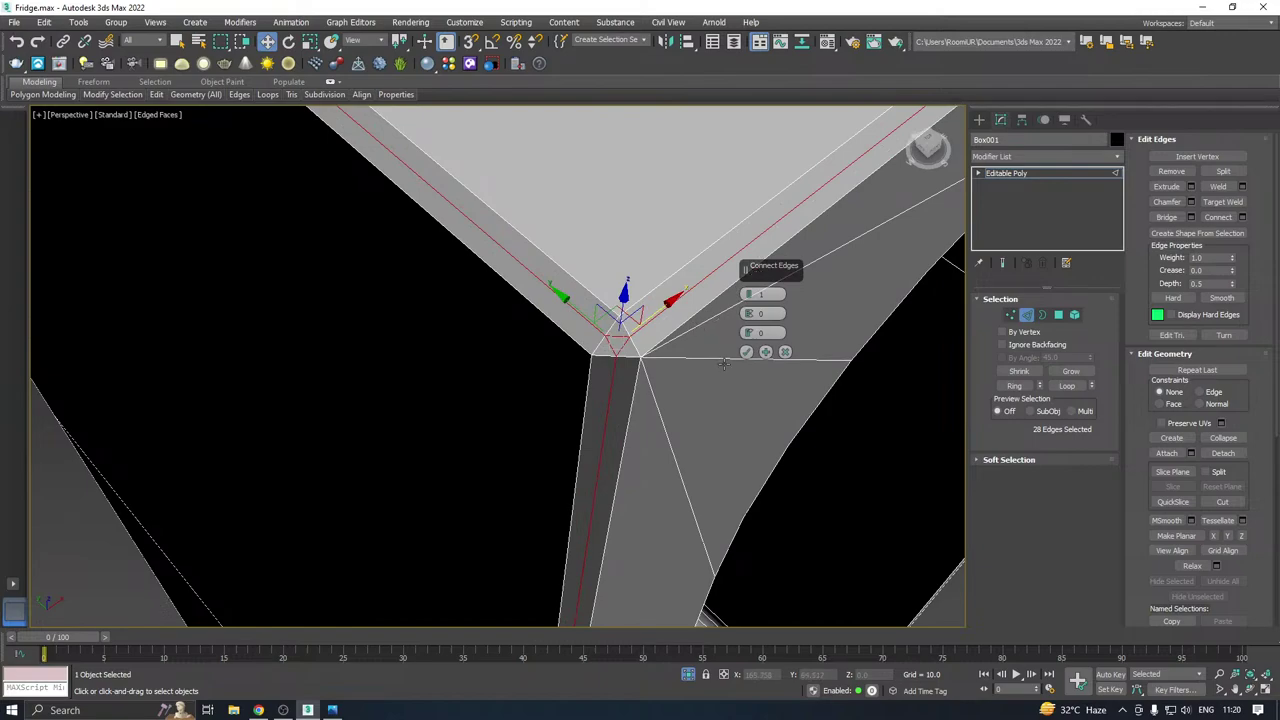
pyautogui.click(746, 352)
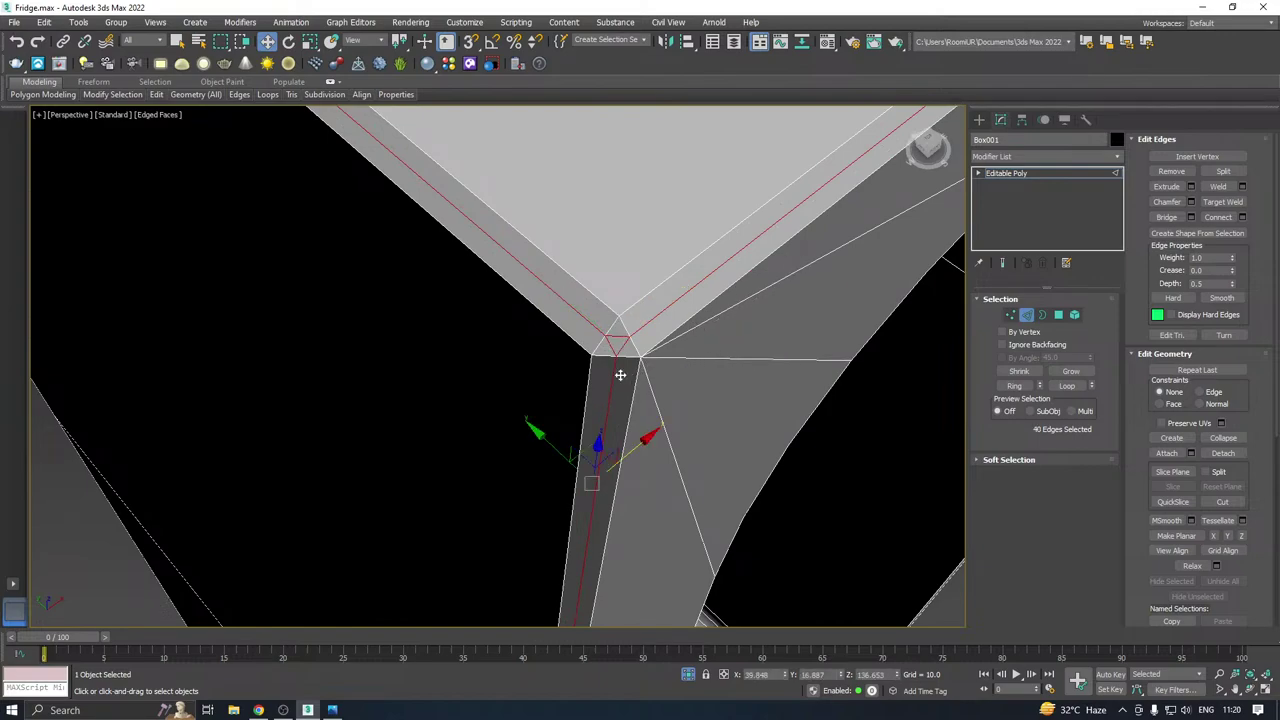
pyautogui.scroll(-5, 590, 289)
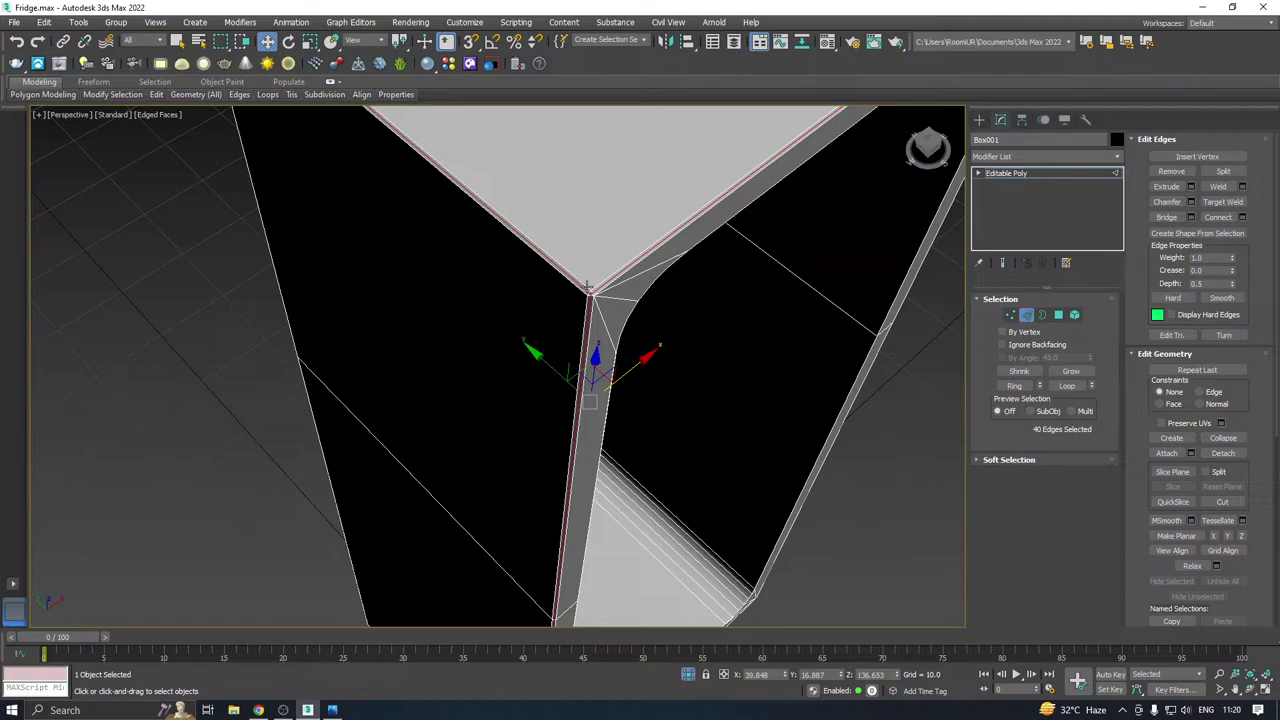
# Leave edge editing, end the isolation, unhide all objects, and delete the chamfered fridge body behind the door.
pyautogui.click(1004, 174)
pyautogui.click(688, 675)
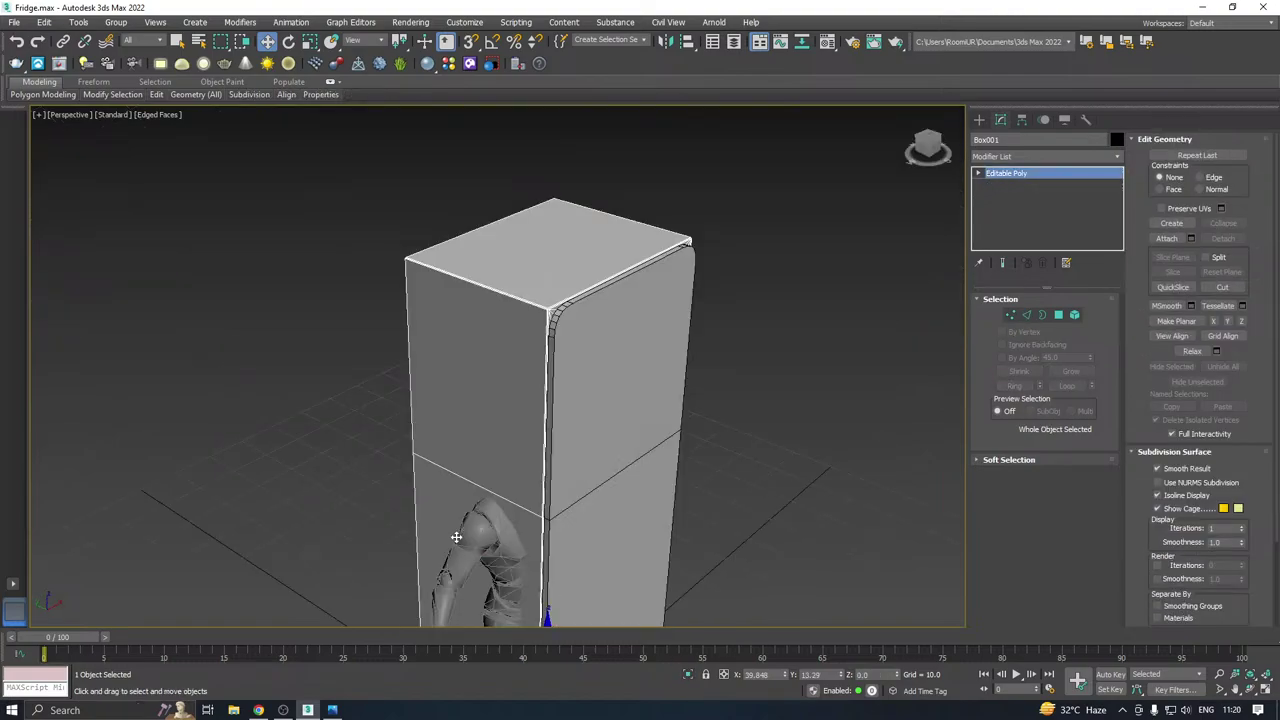
pyautogui.rightClick(553, 396)
pyautogui.click(582, 331)
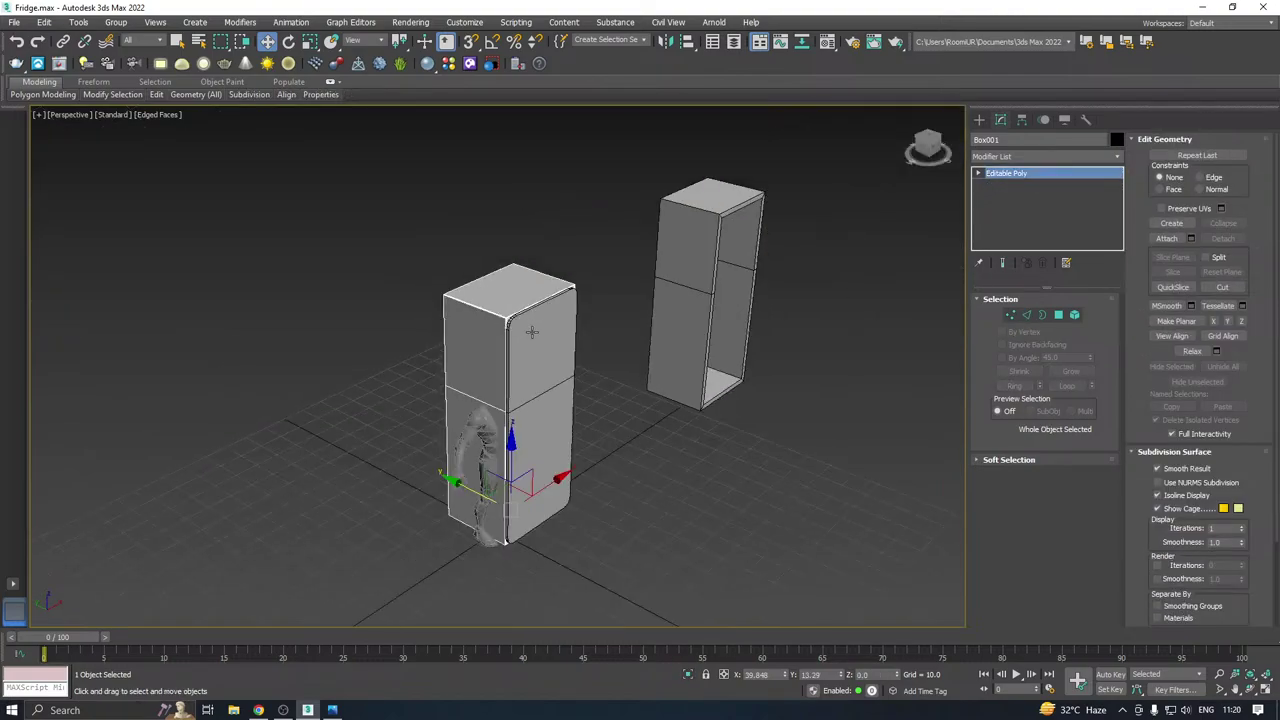
pyautogui.scroll(2, 533, 333)
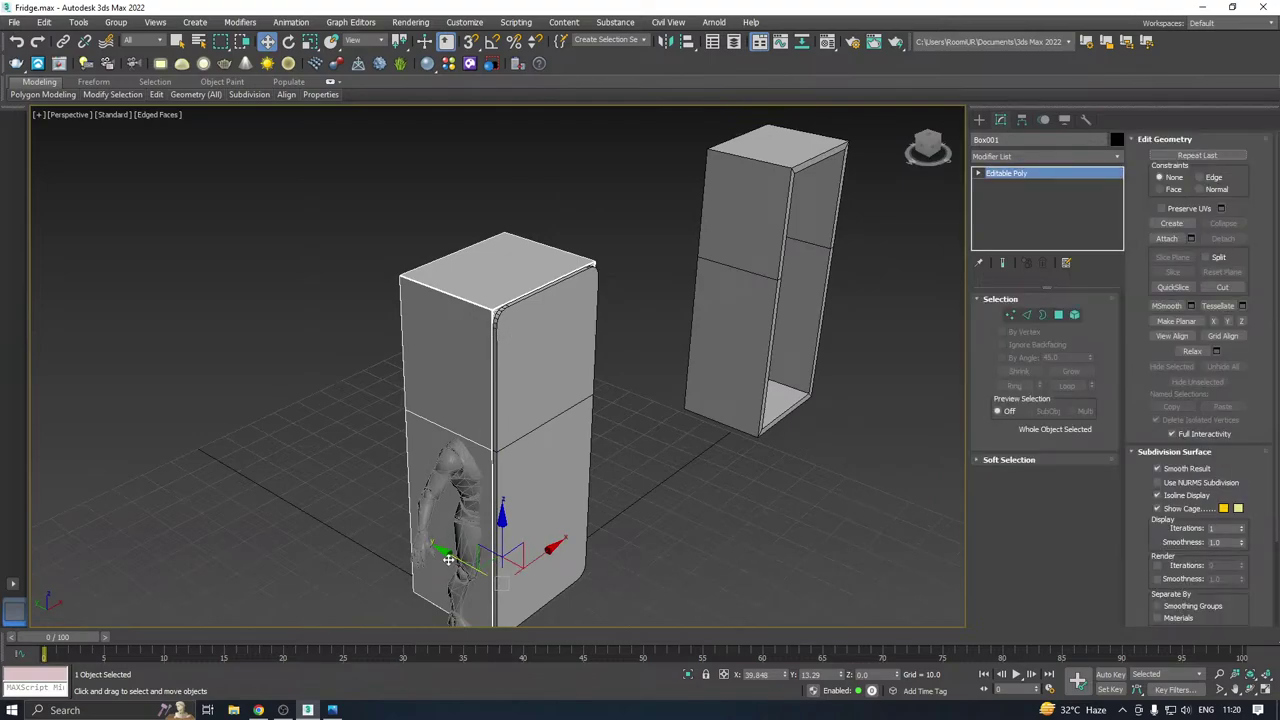
pyautogui.press('Delete')
# Copy the spare unchamfered body along X to the deleted body's place behind the door, at about X 37.
pyautogui.click(712, 375)
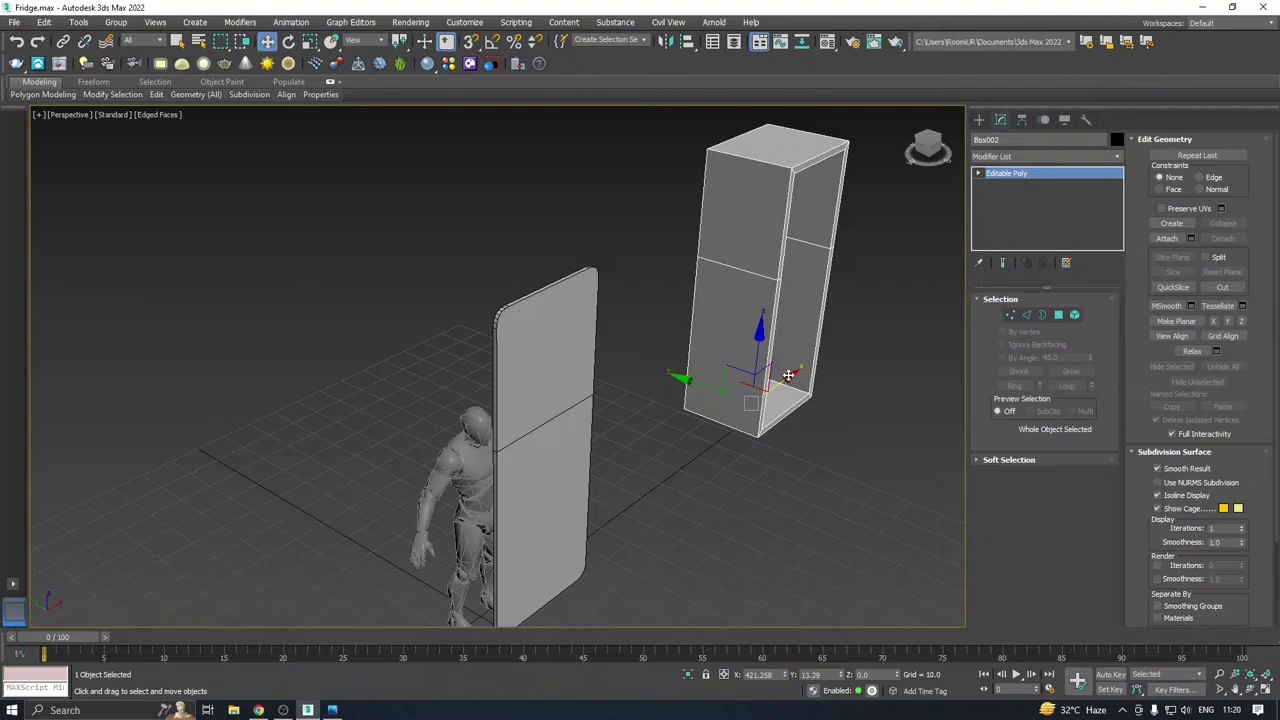
pyautogui.keyDown('shift'); pyautogui.moveTo(788, 375); pyautogui.dragTo(487, 530); pyautogui.keyUp('shift')
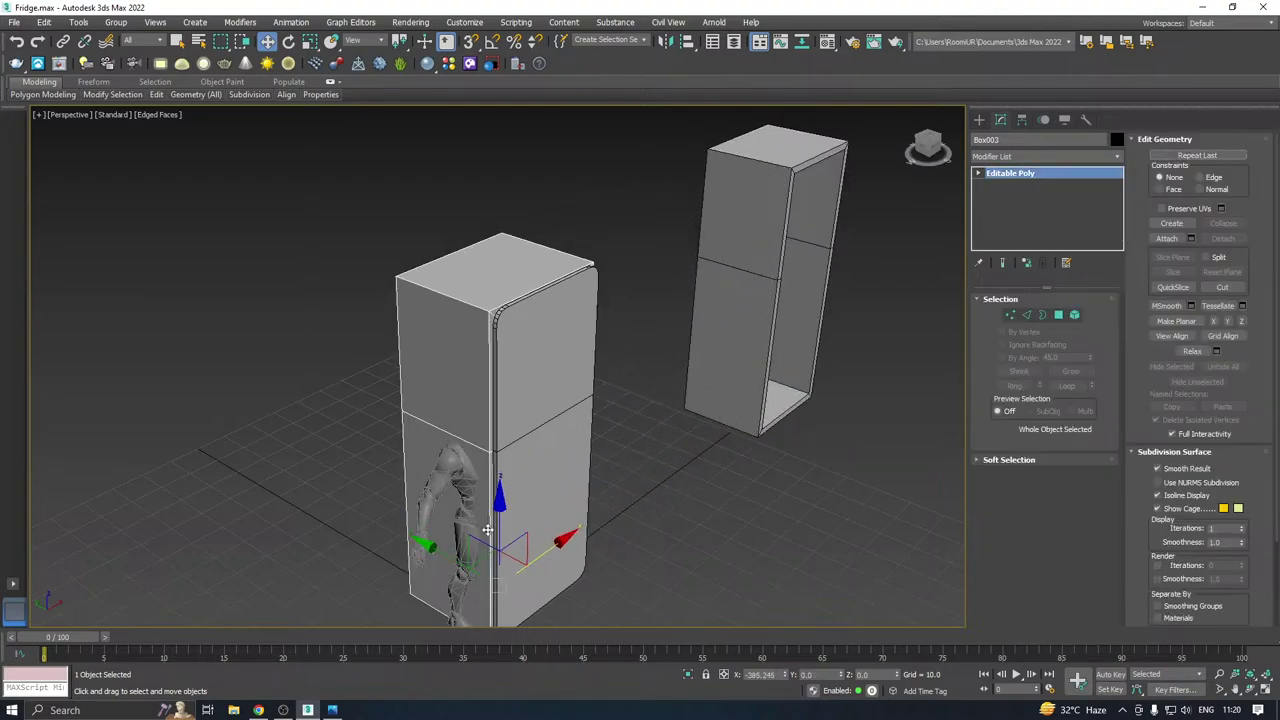
pyautogui.click(640, 413)
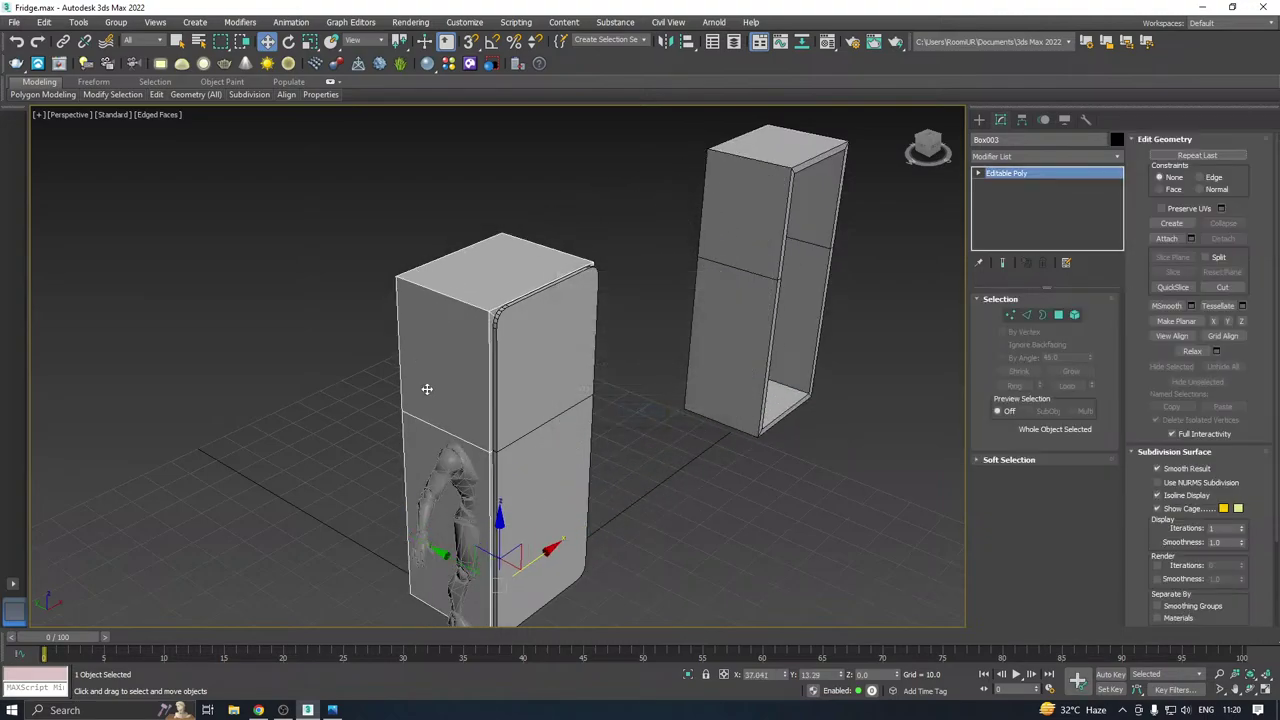
# Select the new body together with the door and hide all unselected objects.
pyautogui.moveTo(318, 360); pyautogui.dragTo(581, 457)
pyautogui.rightClick(541, 435)
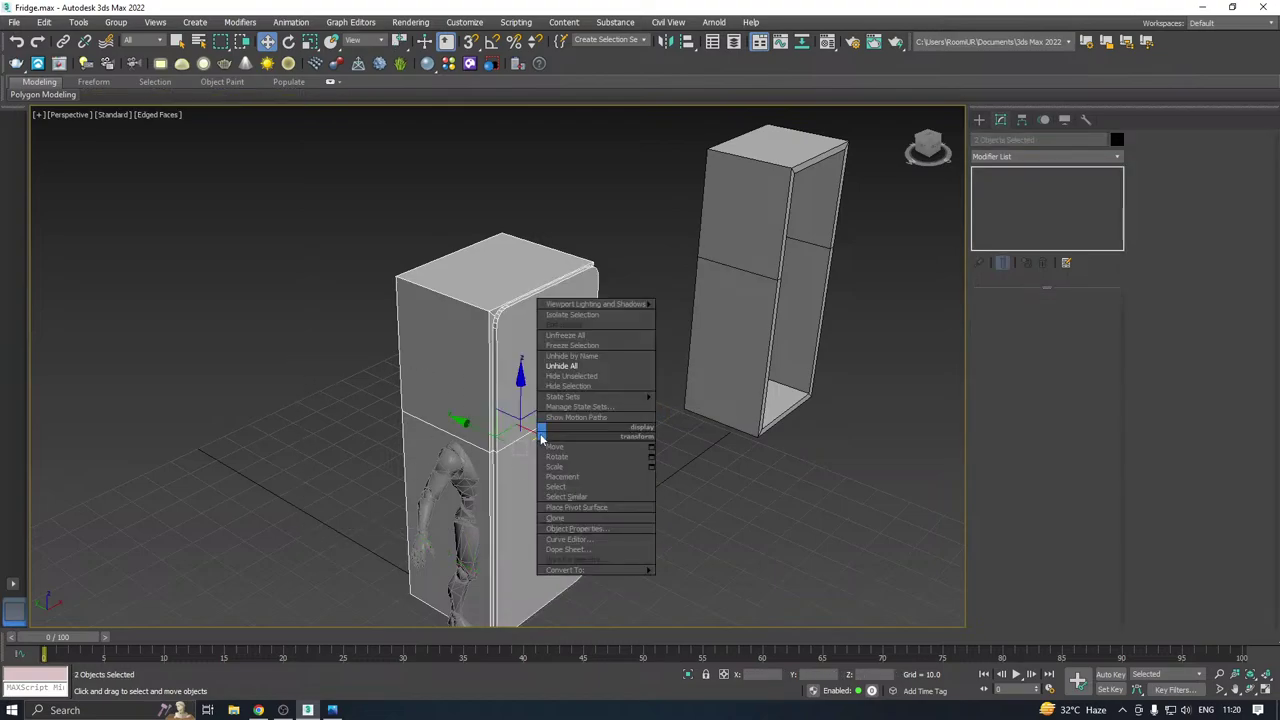
pyautogui.click(570, 379)
pyautogui.scroll(3, 487, 384)
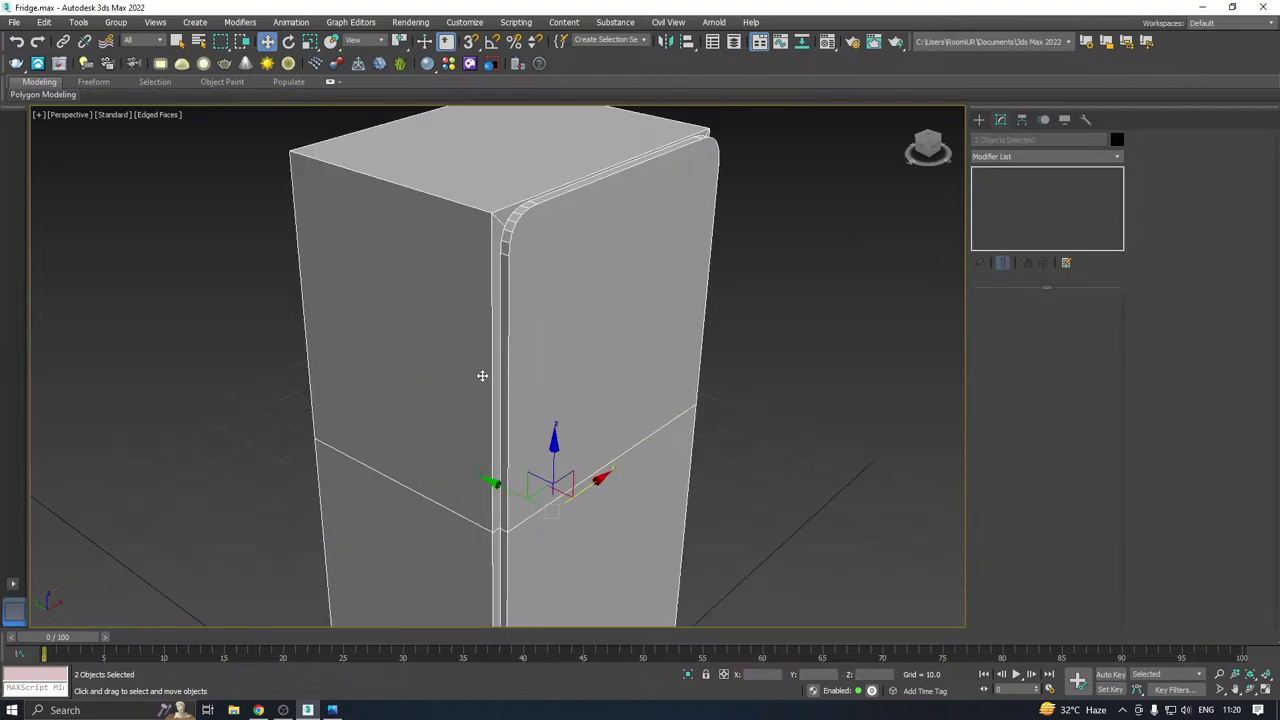
# Select the new body and move it along X to about 40.4 to line it up behind the door.
pyautogui.click(551, 366)
pyautogui.keyDown('alt'); pyautogui.moveTo(551, 366); pyautogui.dragTo(493, 285, button='middle'); pyautogui.keyUp('alt')
pyautogui.scroll(-4, 450, 313)
pyautogui.scroll(3, 449, 470)
pyautogui.moveTo(556, 610); pyautogui.dragTo(576, 597)
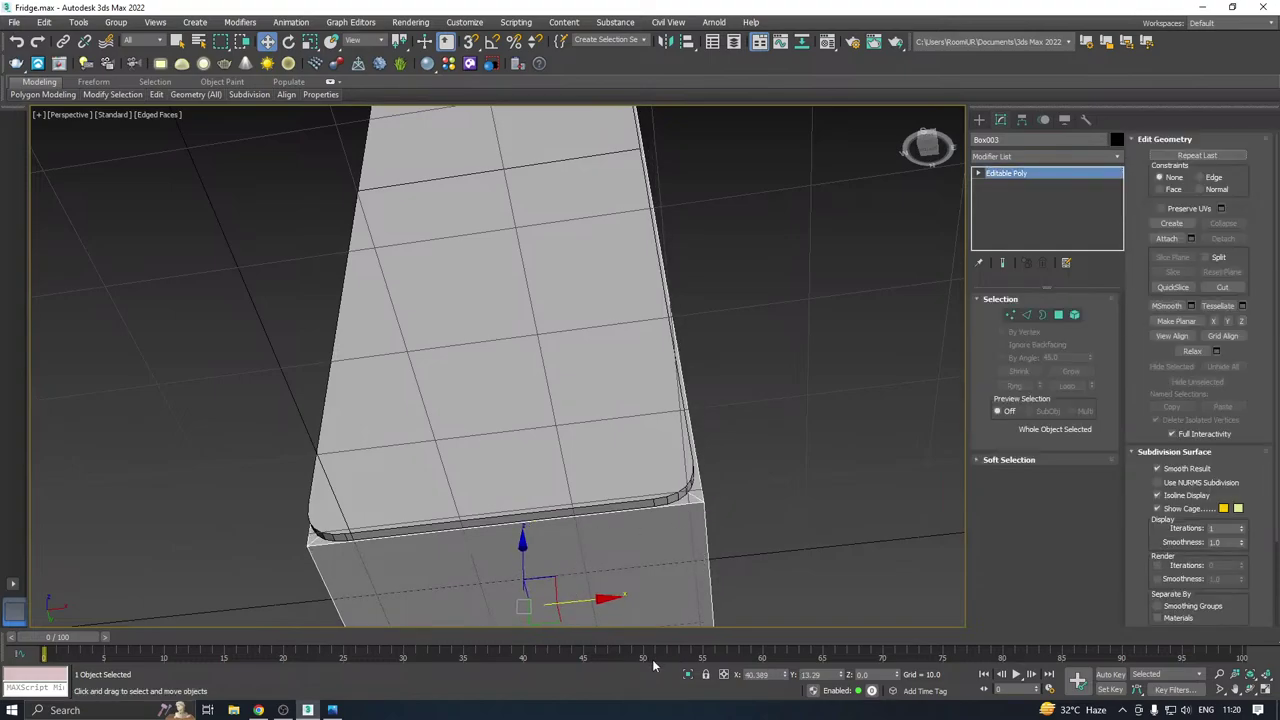
# Isolate the new body and ring-select its front-to-back corner edges, leaving out the mid-height edges.
pyautogui.click(687, 676)
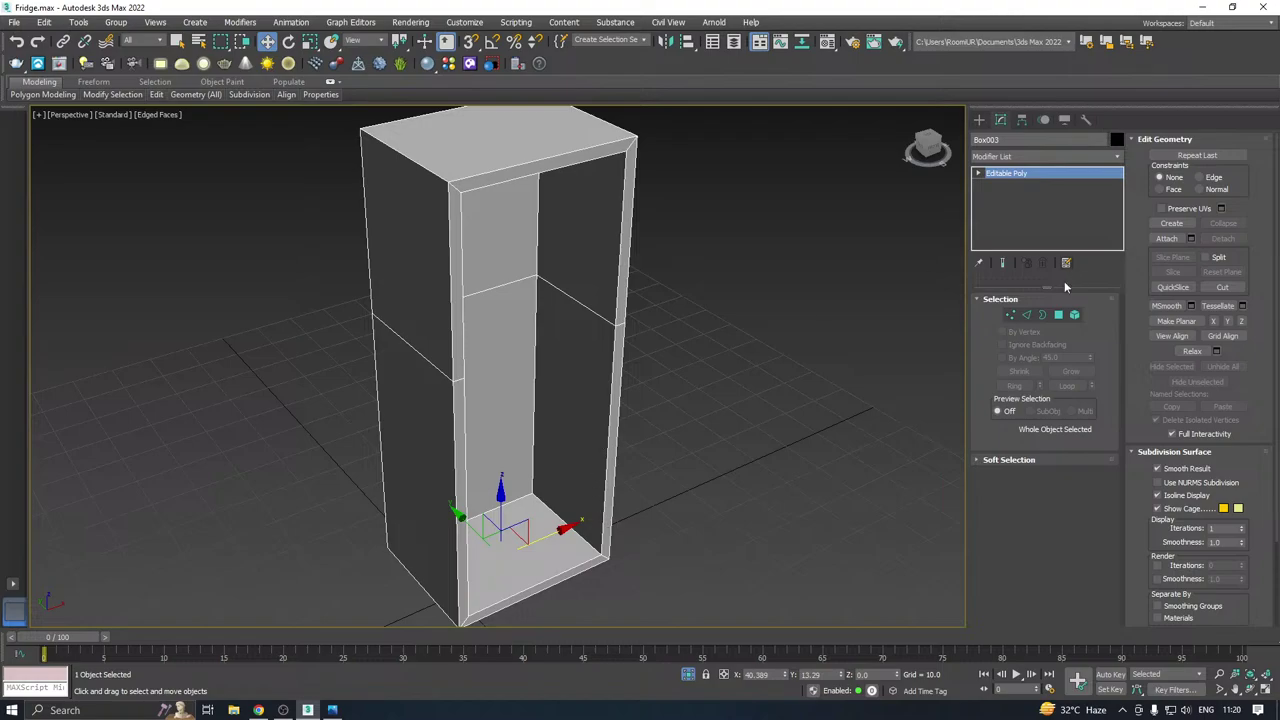
pyautogui.click(1026, 314)
pyautogui.click(422, 162)
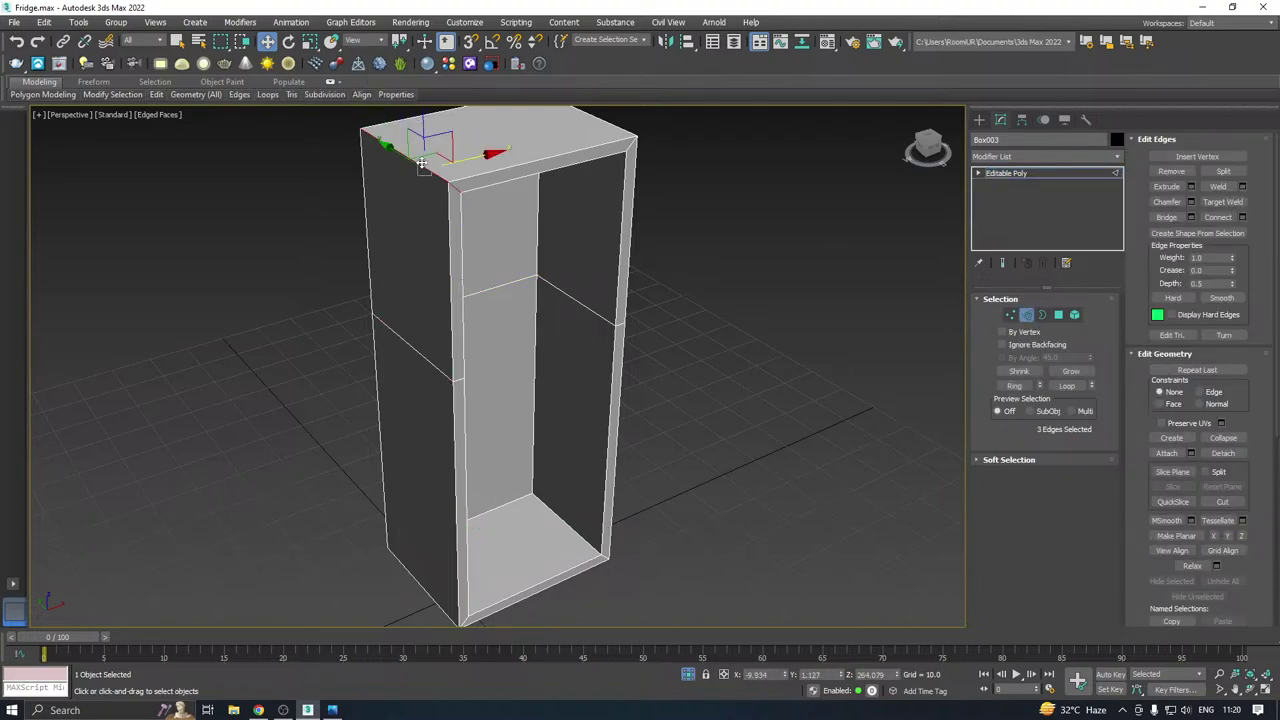
pyautogui.click(1013, 386)
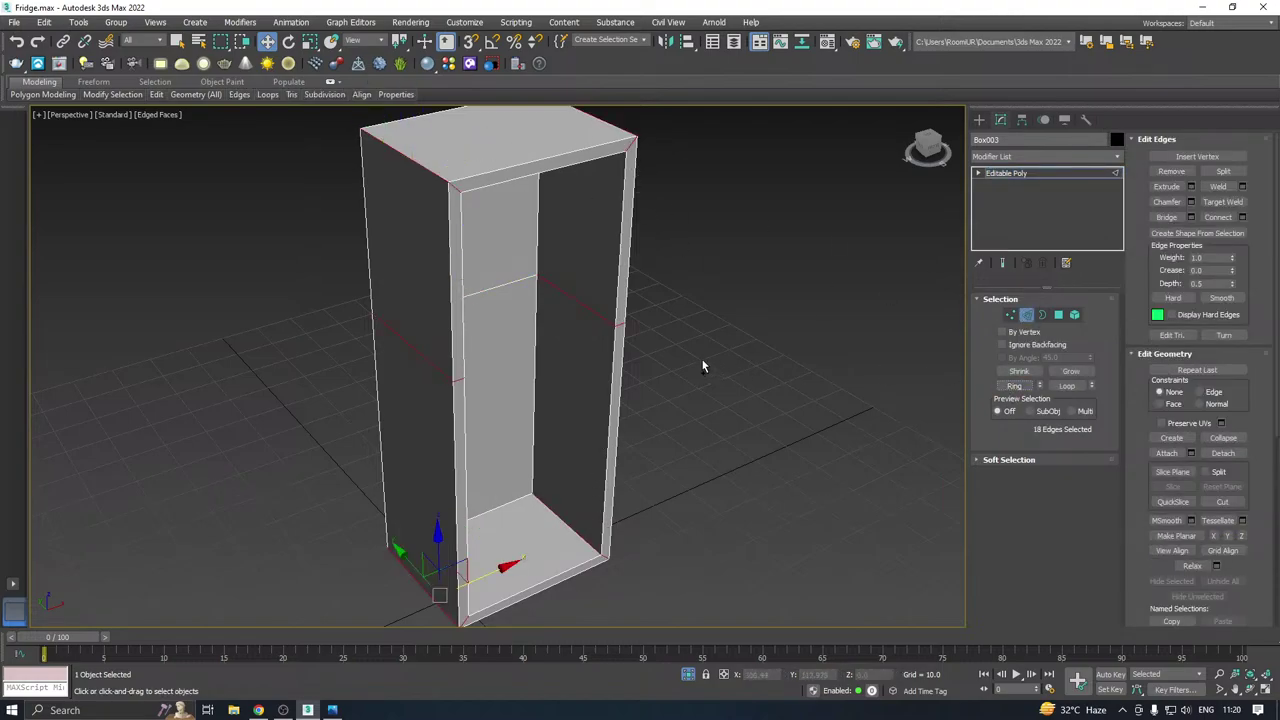
pyautogui.keyDown('alt'); pyautogui.moveTo(701, 358); pyautogui.dragTo(648, 330, button='middle'); pyautogui.keyUp('alt')
pyautogui.moveTo(678, 280); pyautogui.dragTo(292, 364)
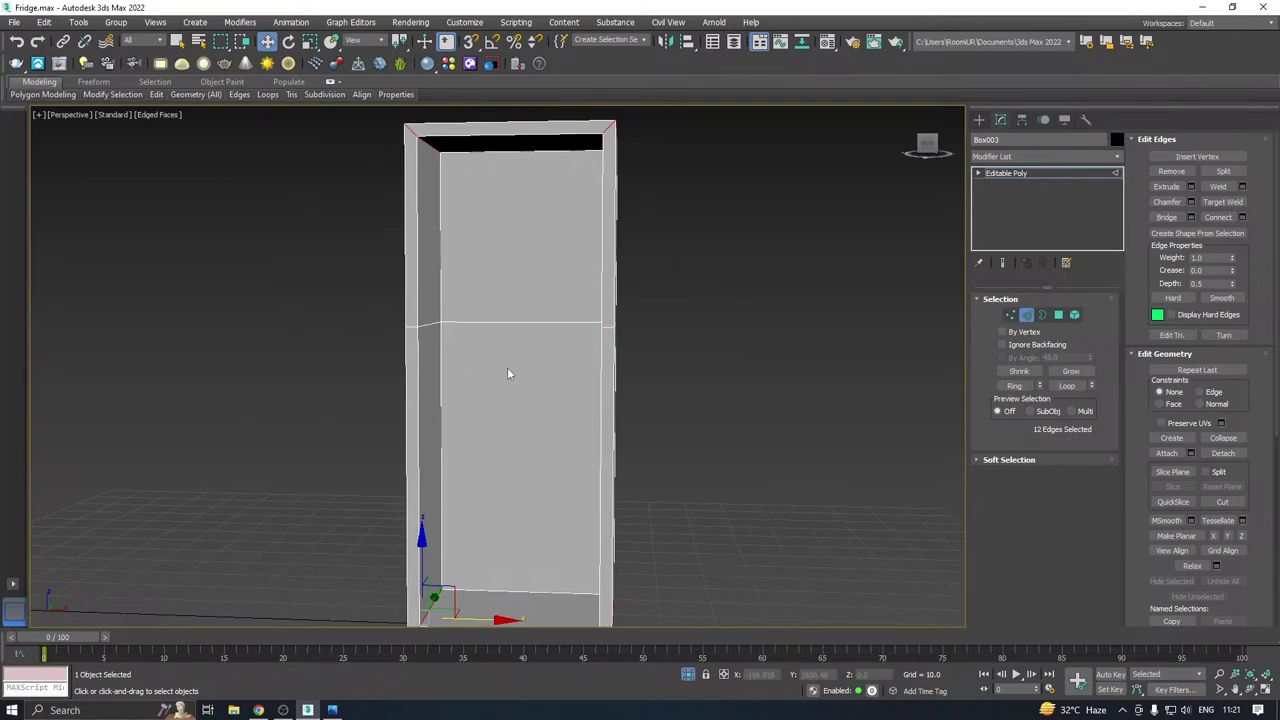
pyautogui.keyDown('alt'); pyautogui.moveTo(507, 374); pyautogui.dragTo(550, 330, button='middle'); pyautogui.keyUp('alt')
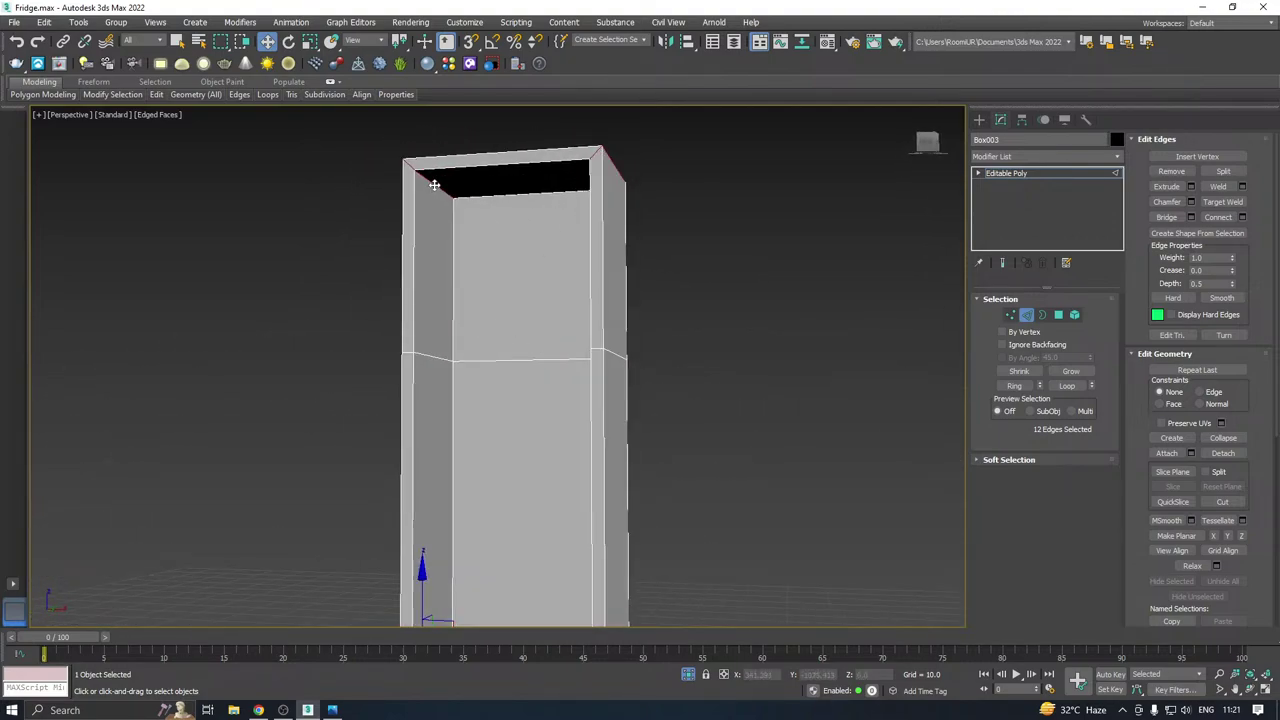
# Select only the four inner front-to-back corner edges of the isolated body and briefly compare it with the door.
pyautogui.click(434, 185)
pyautogui.keyDown('alt'); pyautogui.moveTo(434, 185); pyautogui.dragTo(600, 312, button='middle'); pyautogui.keyUp('alt')
pyautogui.keyDown('ctrl'); pyautogui.click(600, 189); pyautogui.keyUp('ctrl')
pyautogui.moveTo(600, 312); pyautogui.dragTo(583, 237, button='middle')
pyautogui.keyDown('ctrl'); pyautogui.click(582, 467); pyautogui.keyUp('ctrl')
pyautogui.keyDown('alt'); pyautogui.moveTo(582, 467); pyautogui.dragTo(528, 500, button='middle'); pyautogui.keyUp('alt')
pyautogui.keyDown('ctrl'); pyautogui.click(525, 505); pyautogui.keyUp('ctrl')
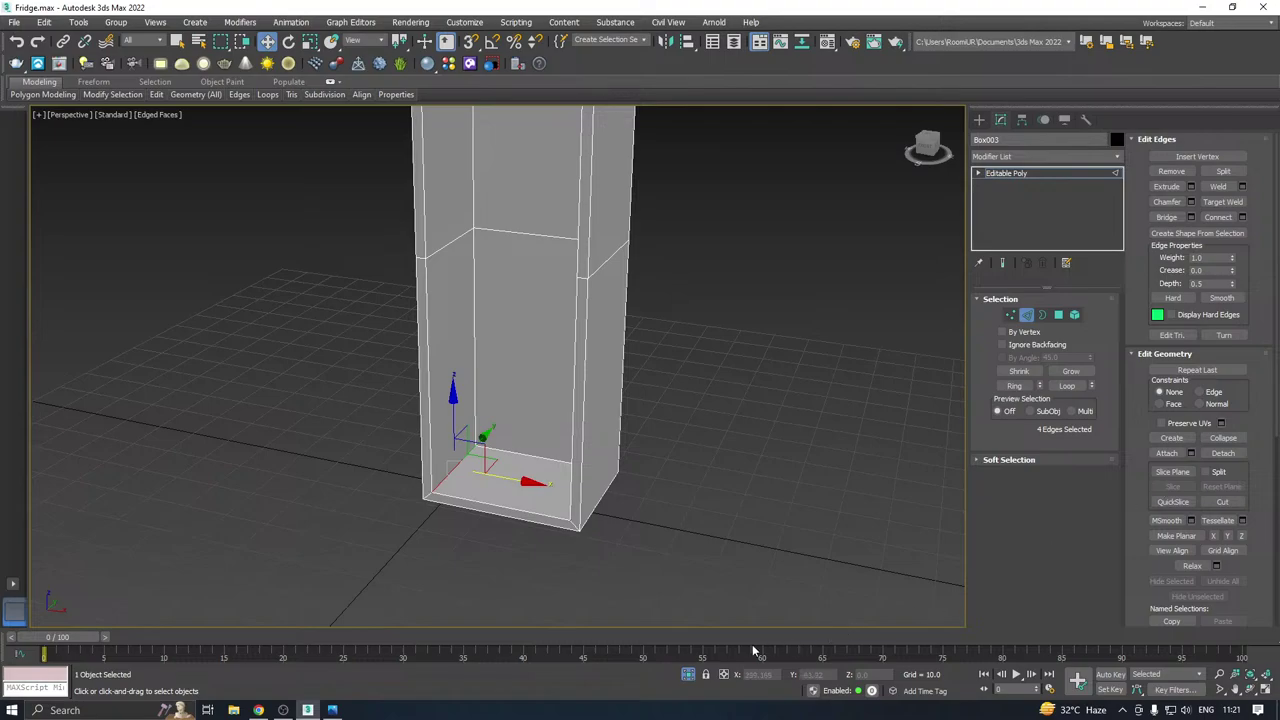
pyautogui.click(689, 675)
pyautogui.keyDown('alt'); pyautogui.moveTo(604, 526); pyautogui.dragTo(606, 319, button='middle'); pyautogui.keyUp('alt')
pyautogui.click(688, 675)
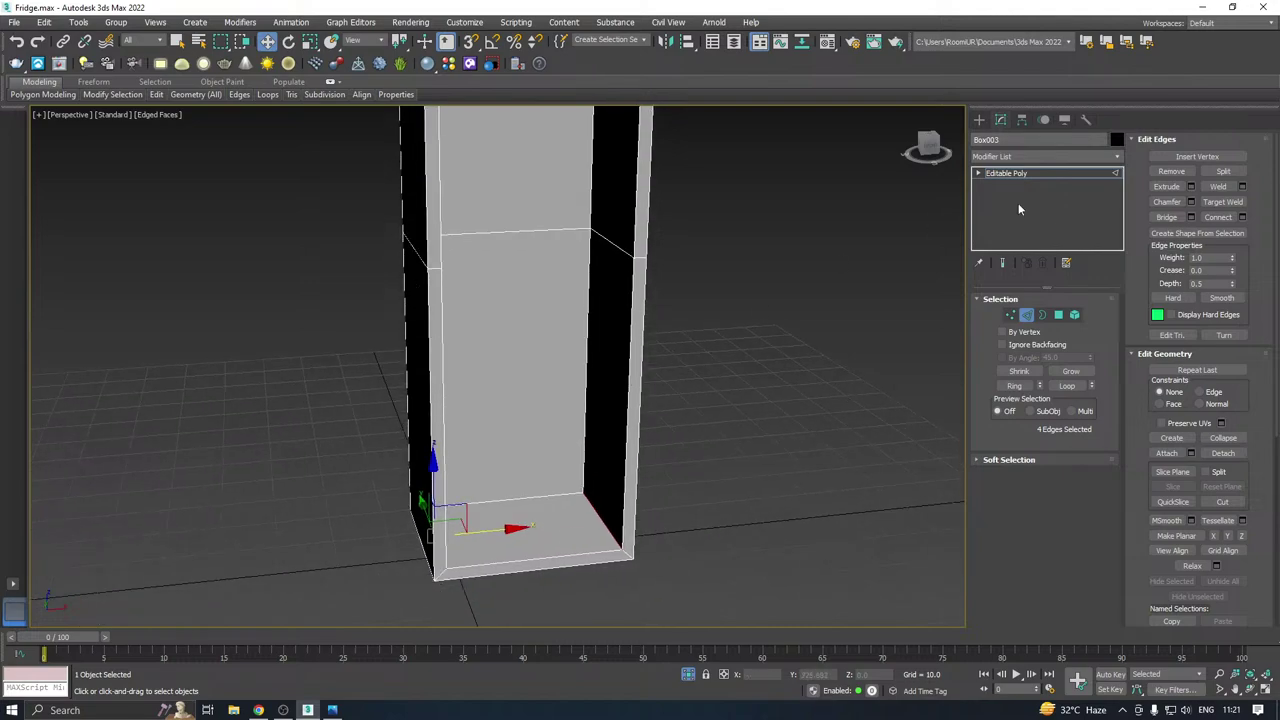
# Chamfer the isolated body's four inner corner edges by about 21.287 with 3 segments.
pyautogui.hotkey('ctrl', 'shift', 'c')
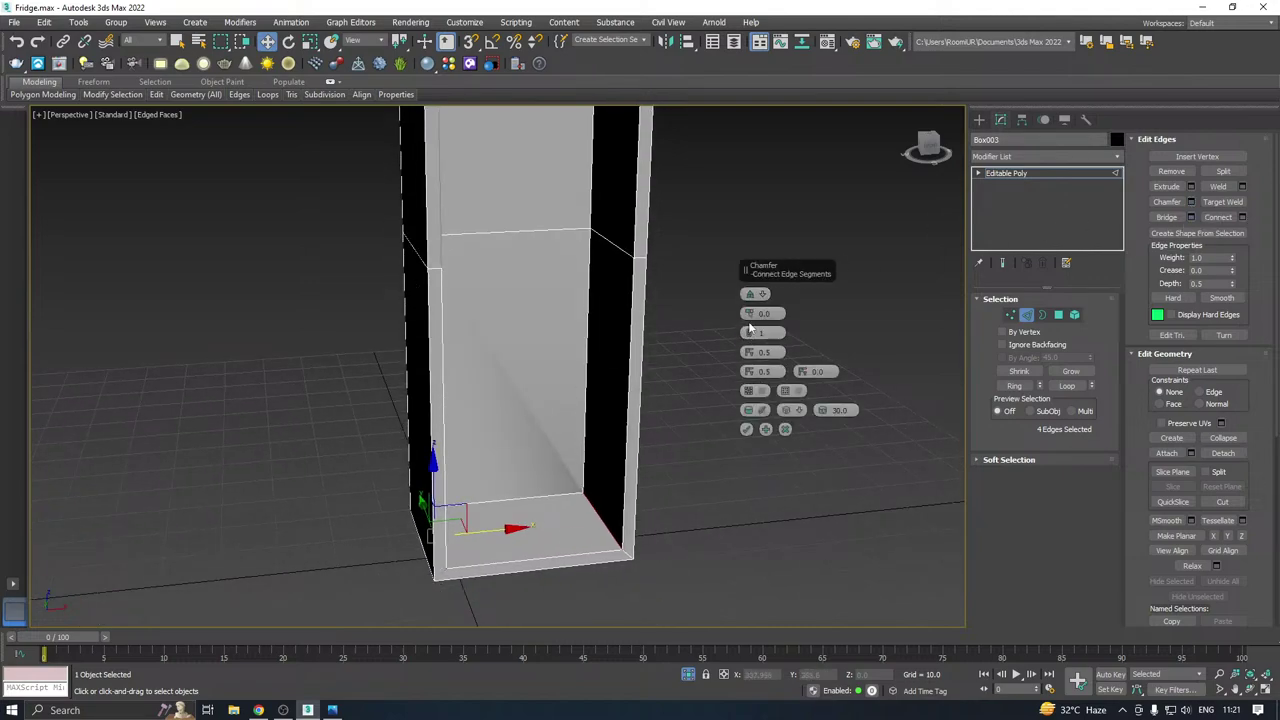
pyautogui.moveTo(747, 315); pyautogui.dragTo(756, 206)
pyautogui.keyDown('alt'); pyautogui.moveTo(640, 346); pyautogui.dragTo(584, 310, button='middle'); pyautogui.keyUp('alt')
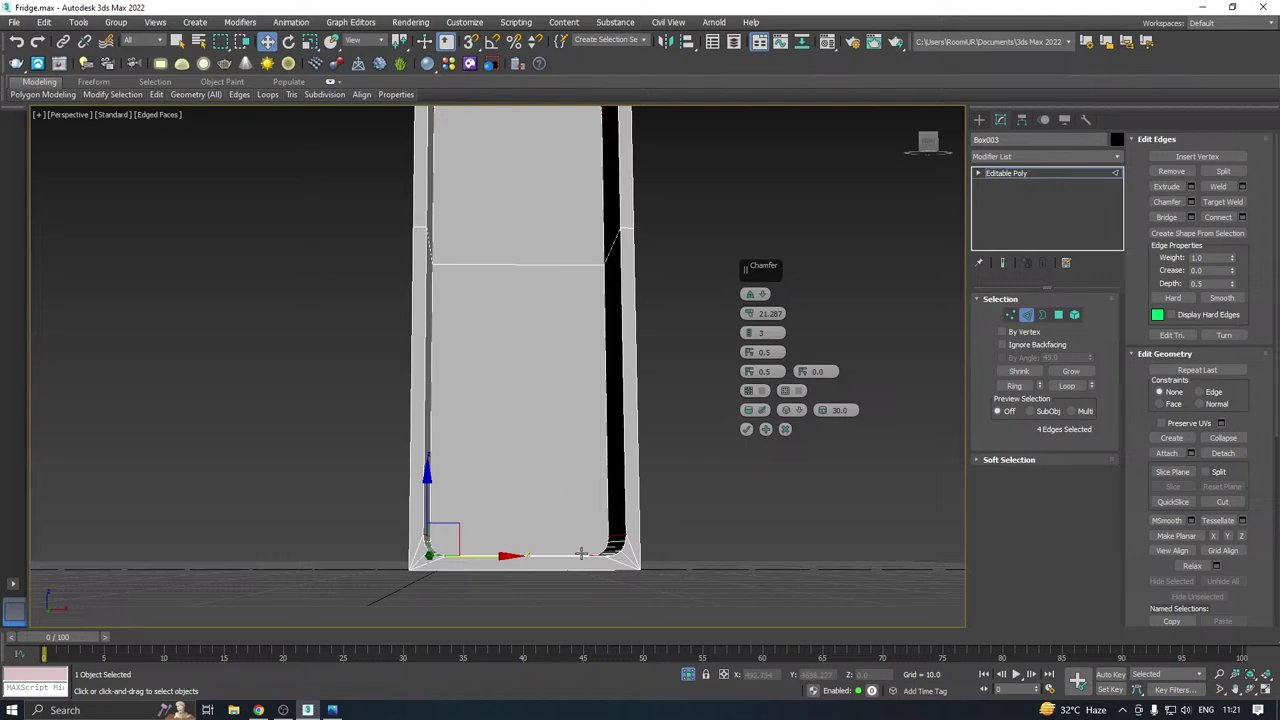
pyautogui.scroll(5, 582, 554)
pyautogui.keyDown('alt'); pyautogui.moveTo(603, 545); pyautogui.dragTo(620, 568, button='middle'); pyautogui.keyUp('alt')
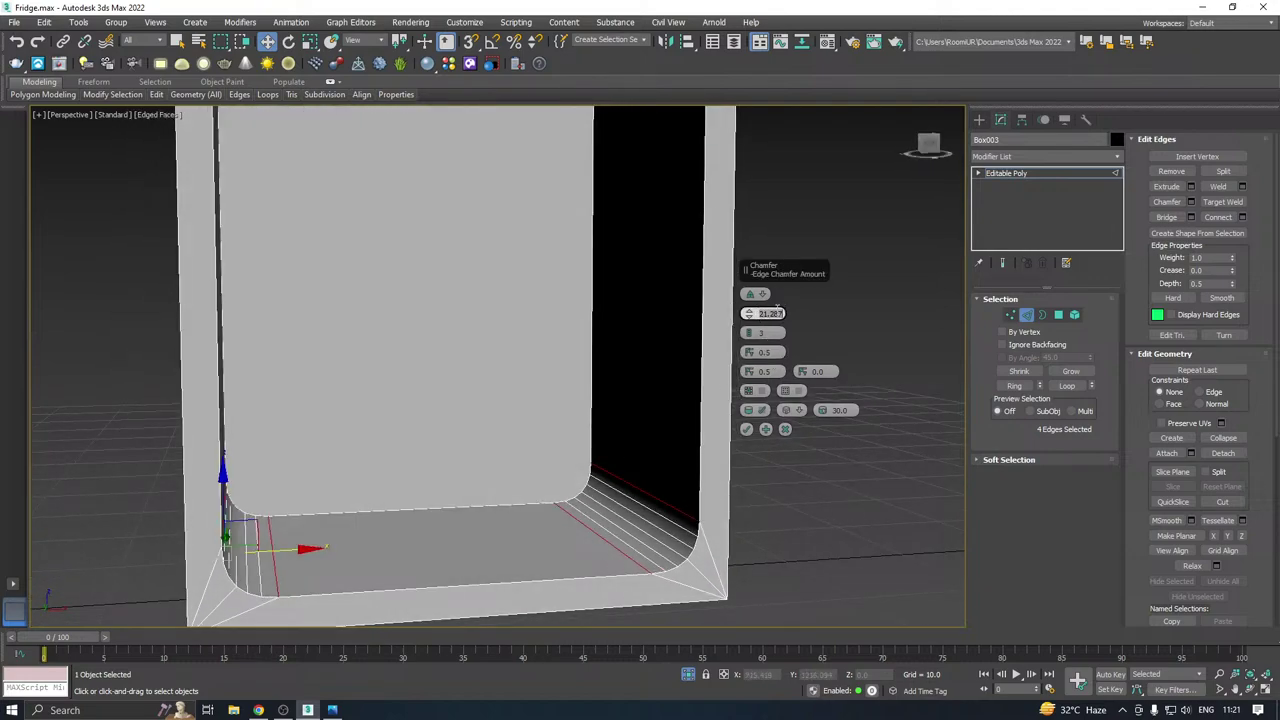
pyautogui.click(747, 429)
# Undo the chamfer on the body's inner corner edges.
pyautogui.scroll(-8, 699, 382)
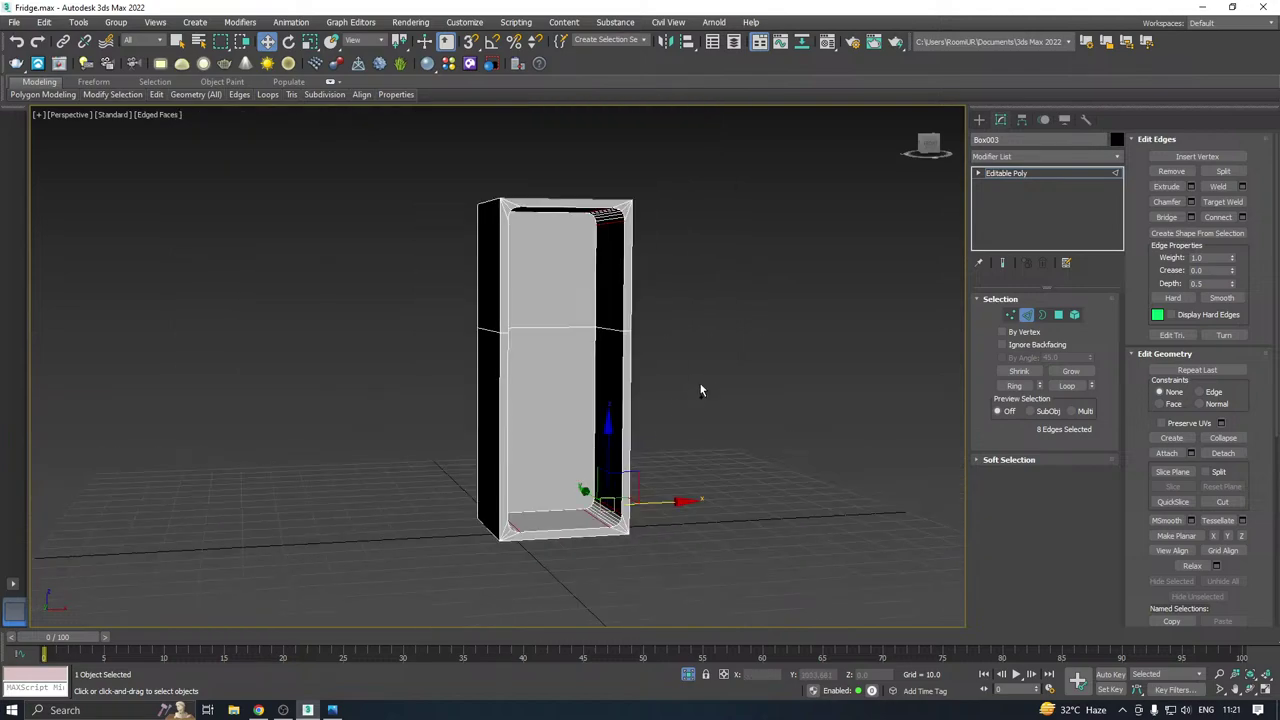
pyautogui.keyDown('alt'); pyautogui.moveTo(699, 382); pyautogui.dragTo(655, 355, button='middle'); pyautogui.keyUp('alt')
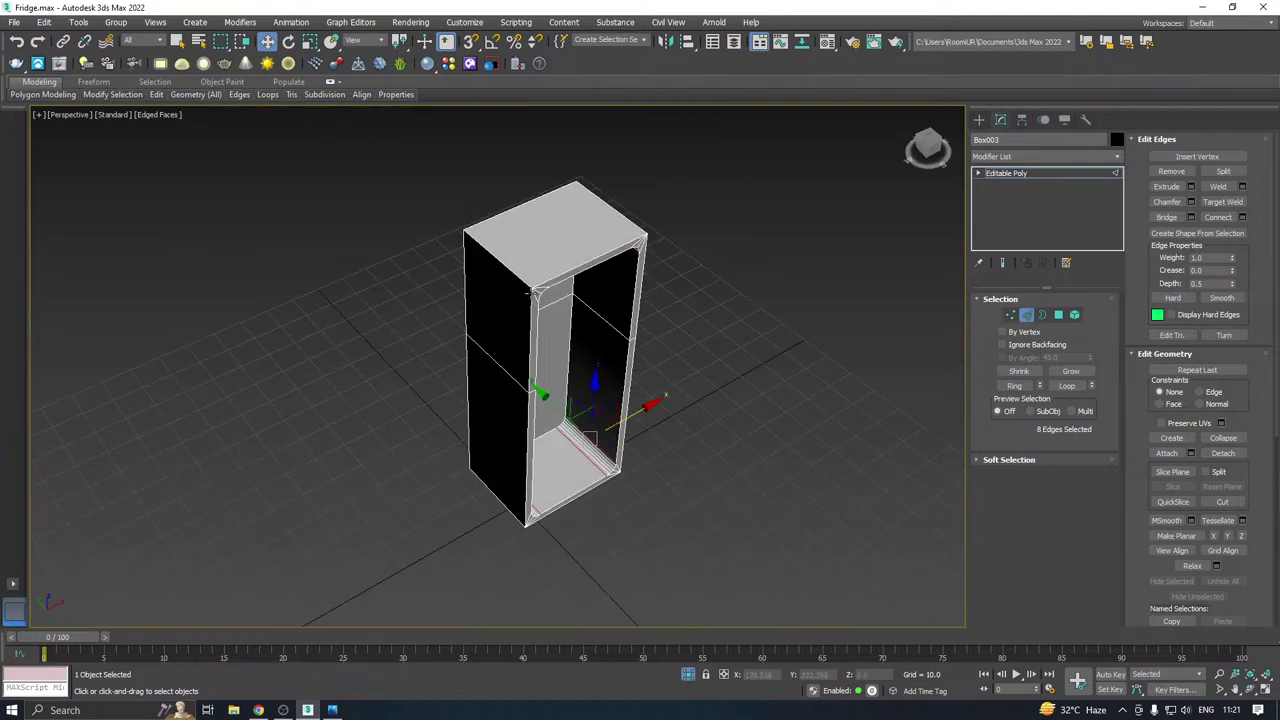
pyautogui.scroll(5, 532, 291)
pyautogui.hotkey('ctrl', 'z')
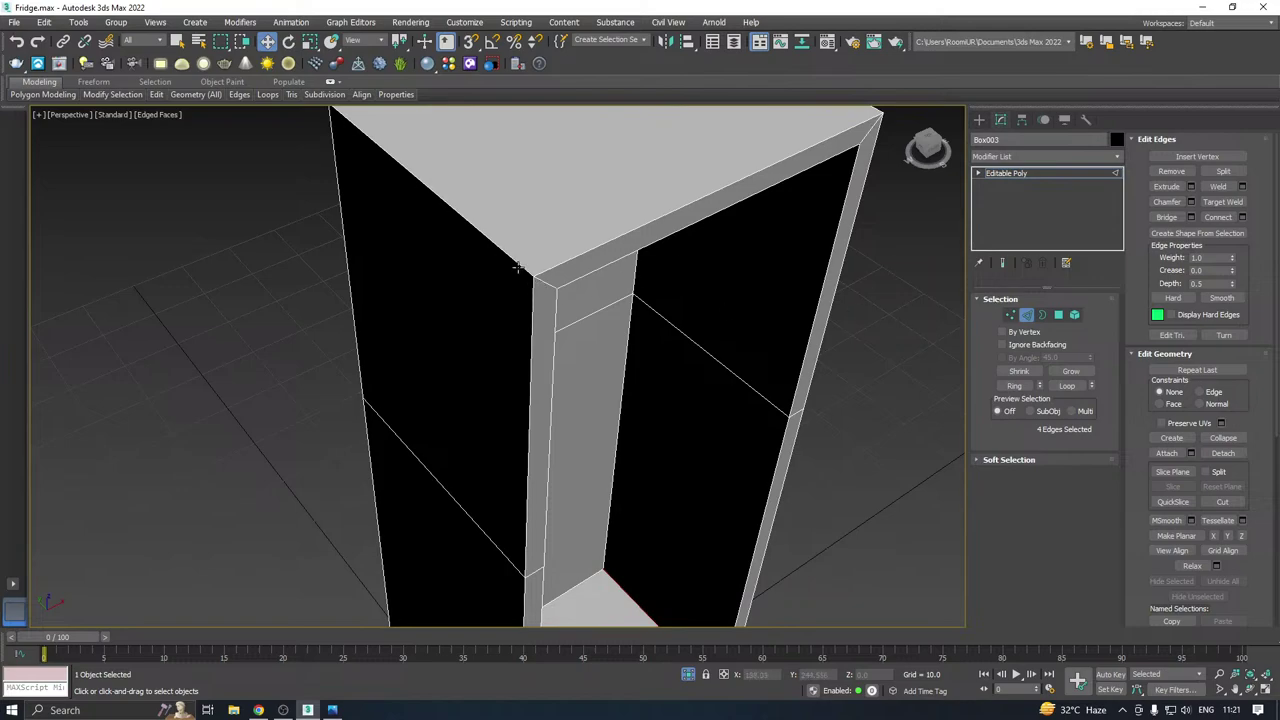
# Ring-select the body's twelve corner edges and preview a chamfer of about 21.287 with 3 segments.
pyautogui.doubleClick(517, 267)
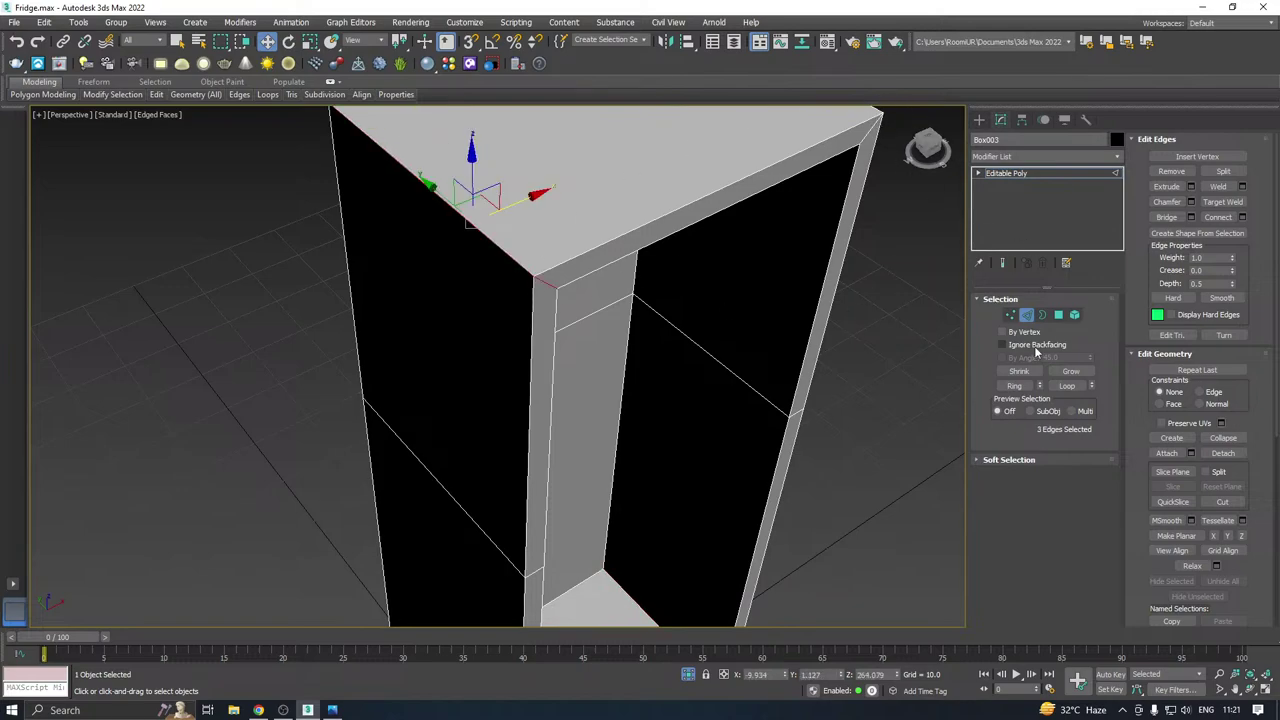
pyautogui.click(1014, 386)
pyautogui.scroll(-5, 486, 236)
pyautogui.keyDown('alt'); pyautogui.moveTo(486, 236); pyautogui.dragTo(627, 238, button='middle'); pyautogui.keyUp('alt')
pyautogui.click(1190, 202)
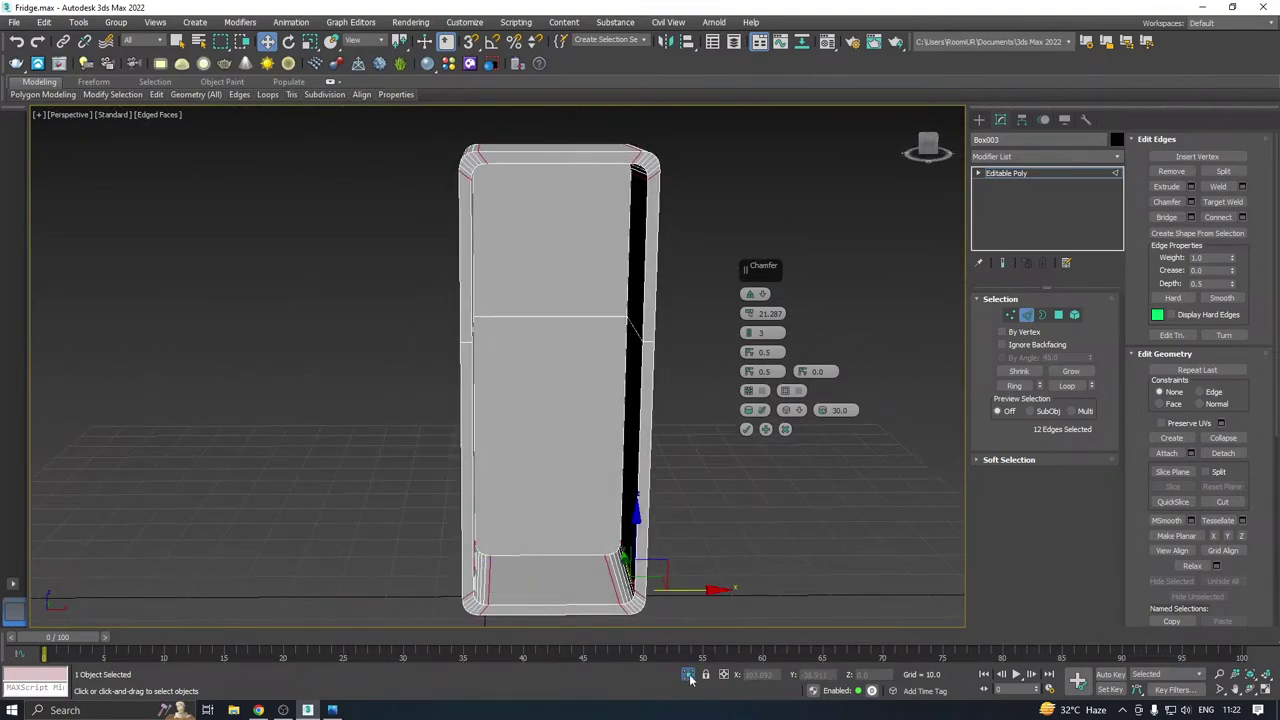
# End the isolation and set the pending chamfer amount to about 22.943 to match the door's rounded top corner.
pyautogui.keyDown('alt'); pyautogui.moveTo(689, 678); pyautogui.dragTo(492, 541, button='middle'); pyautogui.keyUp('alt')
pyautogui.scroll(-4, 492, 541)
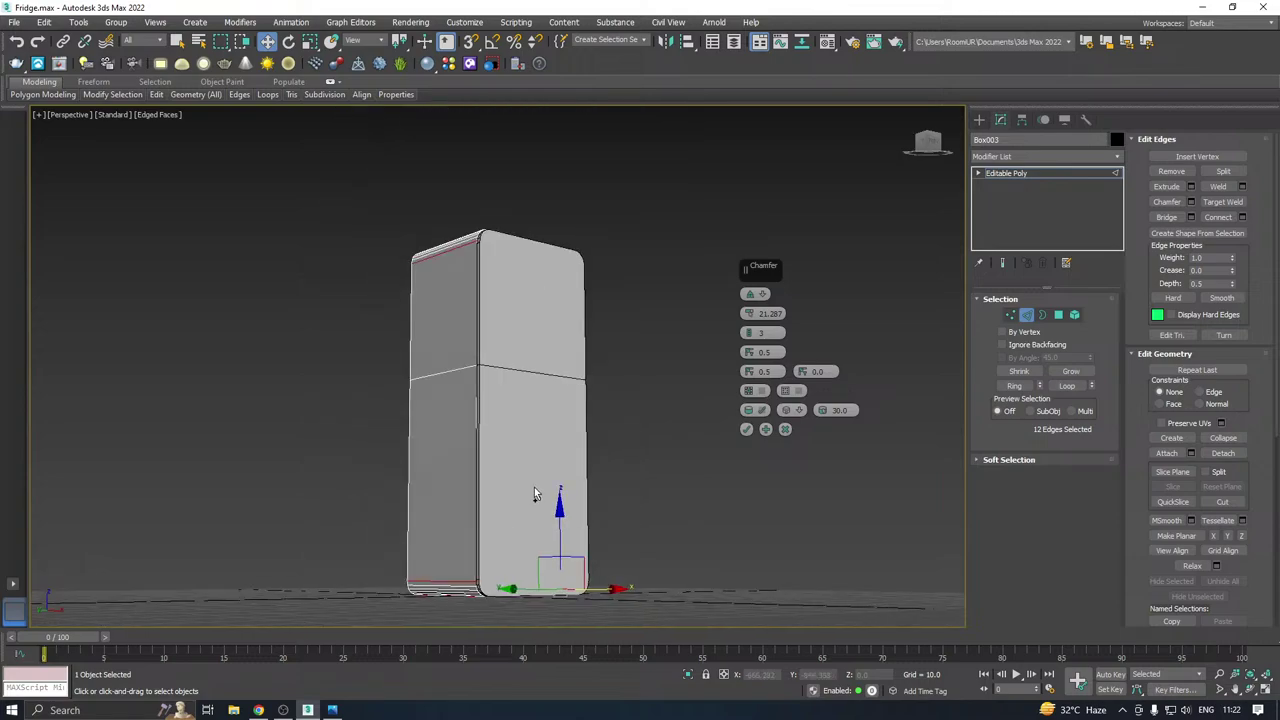
pyautogui.keyDown('alt'); pyautogui.moveTo(534, 494); pyautogui.dragTo(540, 540, button='middle'); pyautogui.keyUp('alt')
pyautogui.scroll(5, 493, 281)
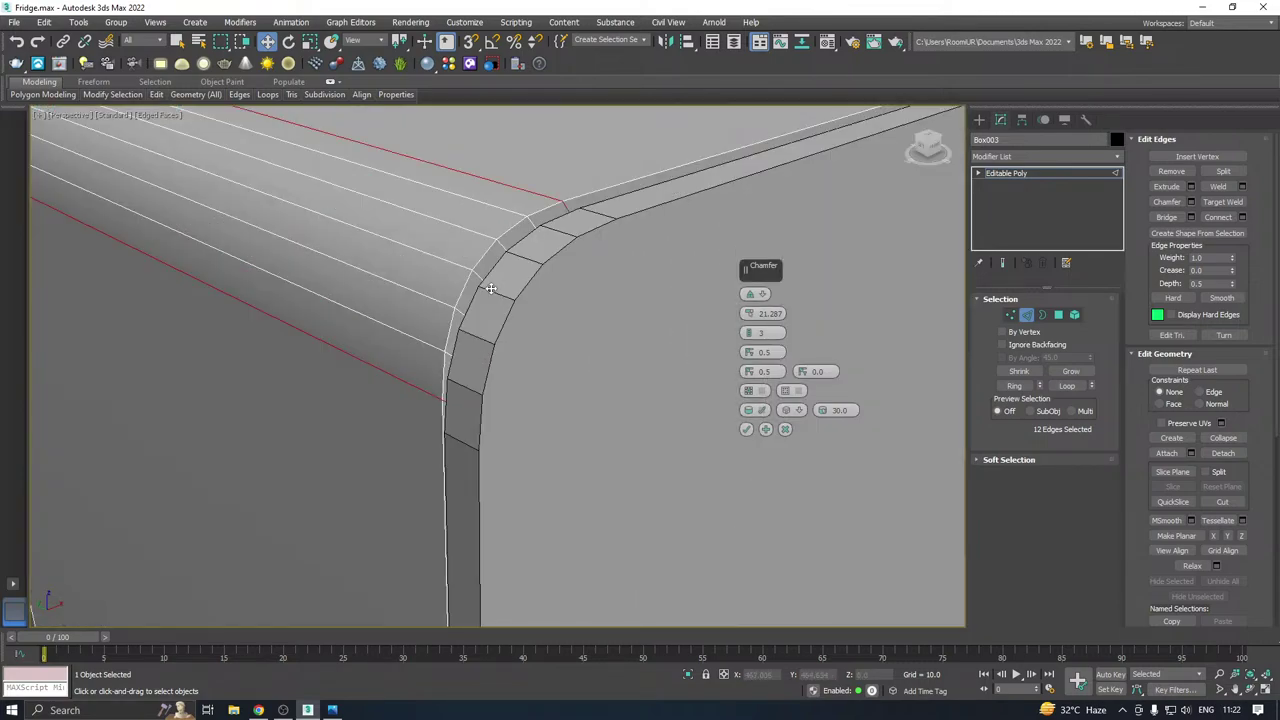
pyautogui.scroll(3, 501, 284)
pyautogui.keyDown('alt'); pyautogui.moveTo(485, 287); pyautogui.dragTo(475, 286, button='middle'); pyautogui.keyUp('alt')
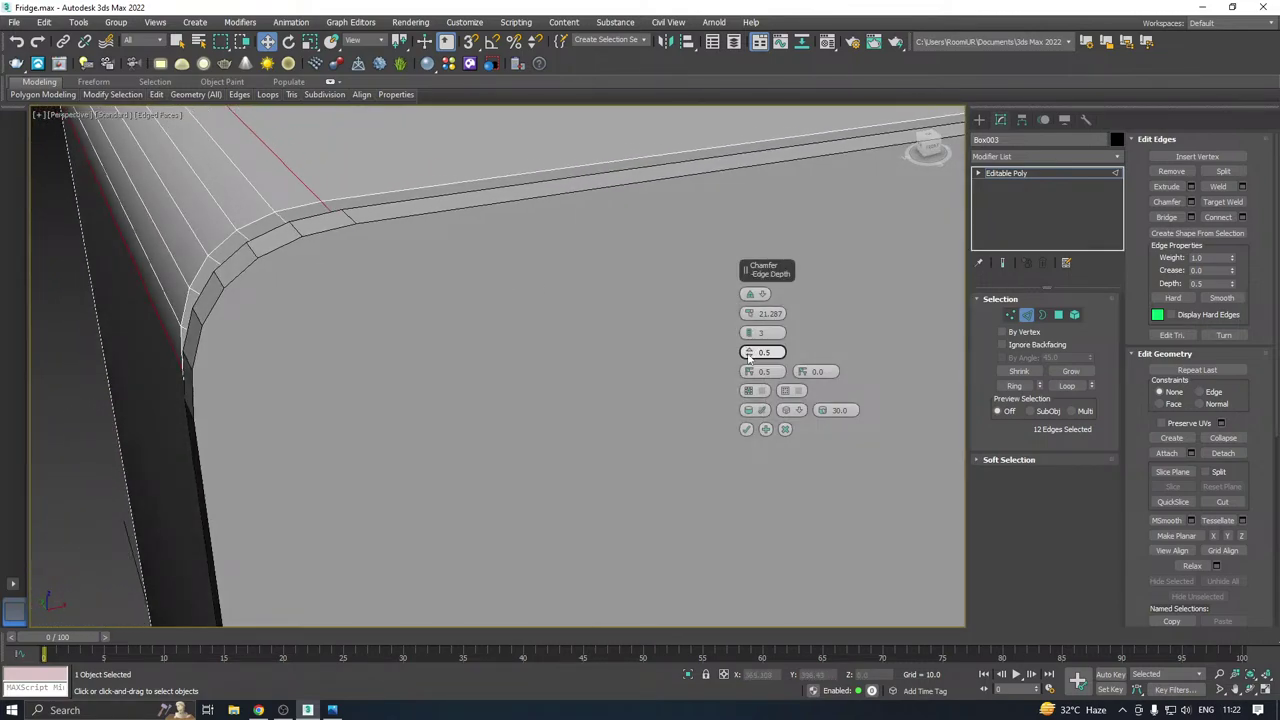
pyautogui.moveTo(748, 314)
pyautogui.mouseDown()
pyautogui.moveTo(747, 289)
pyautogui.moveTo(748, 304)
pyautogui.mouseUp()
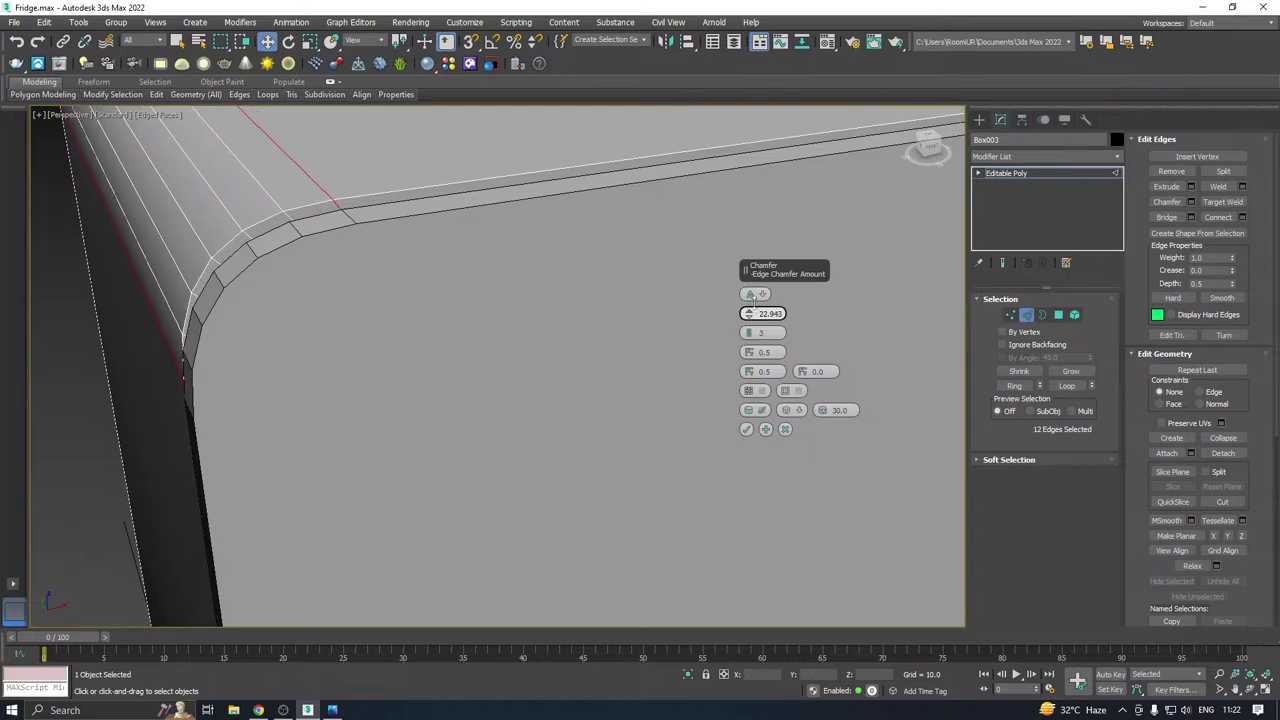
# Compare the pending chamfer with the door's lower corners and reduce the chamfer amount to about 8.752.
pyautogui.scroll(-5, 428, 180)
pyautogui.scroll(-3, 428, 180)
pyautogui.keyDown('alt'); pyautogui.moveTo(471, 189); pyautogui.dragTo(614, 171, button='middle'); pyautogui.keyUp('alt')
pyautogui.scroll(-3, 430, 140)
pyautogui.moveTo(430, 140)
pyautogui.keyDown('alt'); pyautogui.mouseDown(button='middle')
pyautogui.moveTo(466, 166)
pyautogui.moveTo(434, 131)
pyautogui.moveTo(417, 148)
pyautogui.mouseUp(button='middle'); pyautogui.keyUp('alt')
pyautogui.scroll(10, 445, 360)
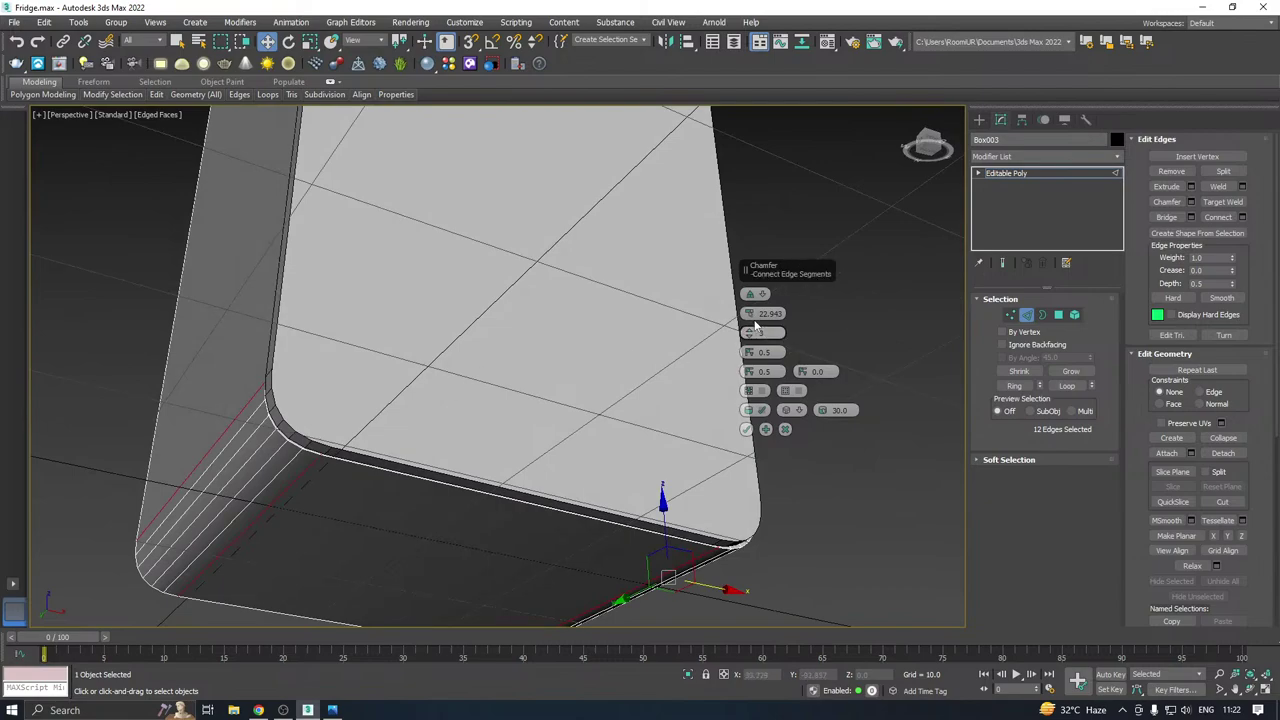
pyautogui.moveTo(758, 314); pyautogui.dragTo(774, 400)
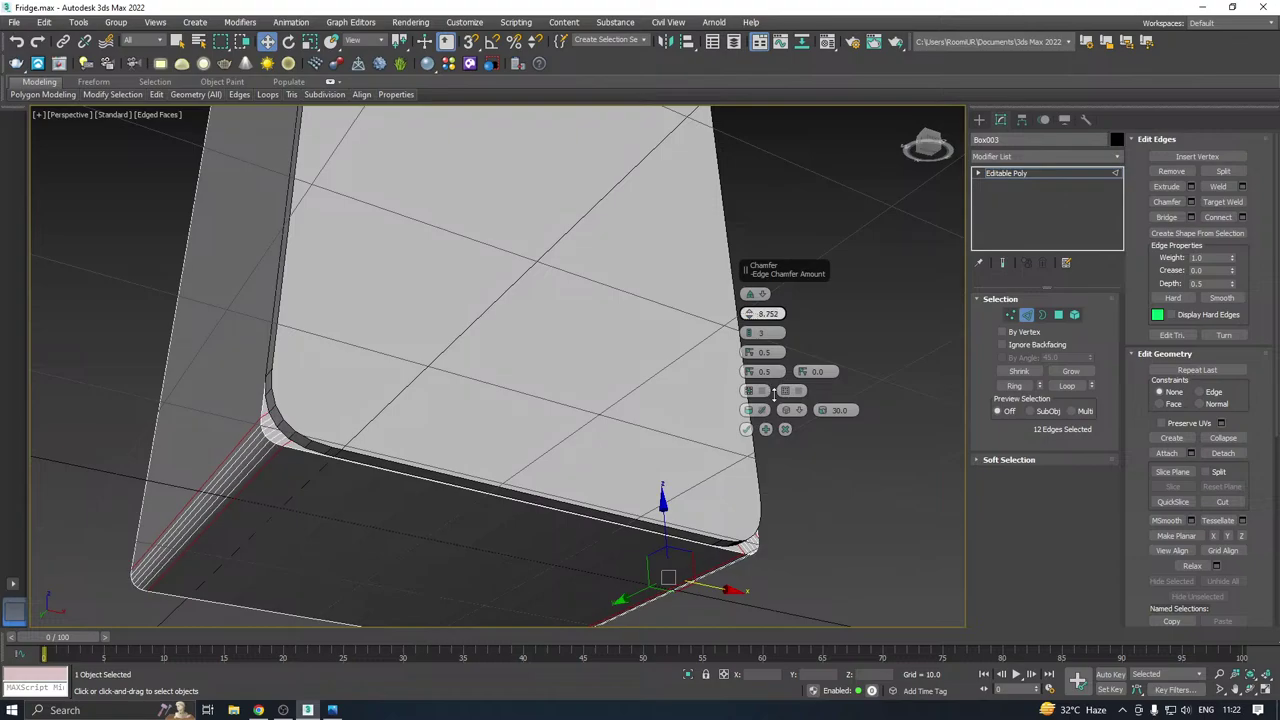
# Check the fit of the body against the door, cancel the pending chamfer, and leave edge editing.
pyautogui.keyDown('alt'); pyautogui.moveTo(560, 361); pyautogui.dragTo(574, 418, button='middle'); pyautogui.keyUp('alt')
pyautogui.scroll(-5, 405, 471)
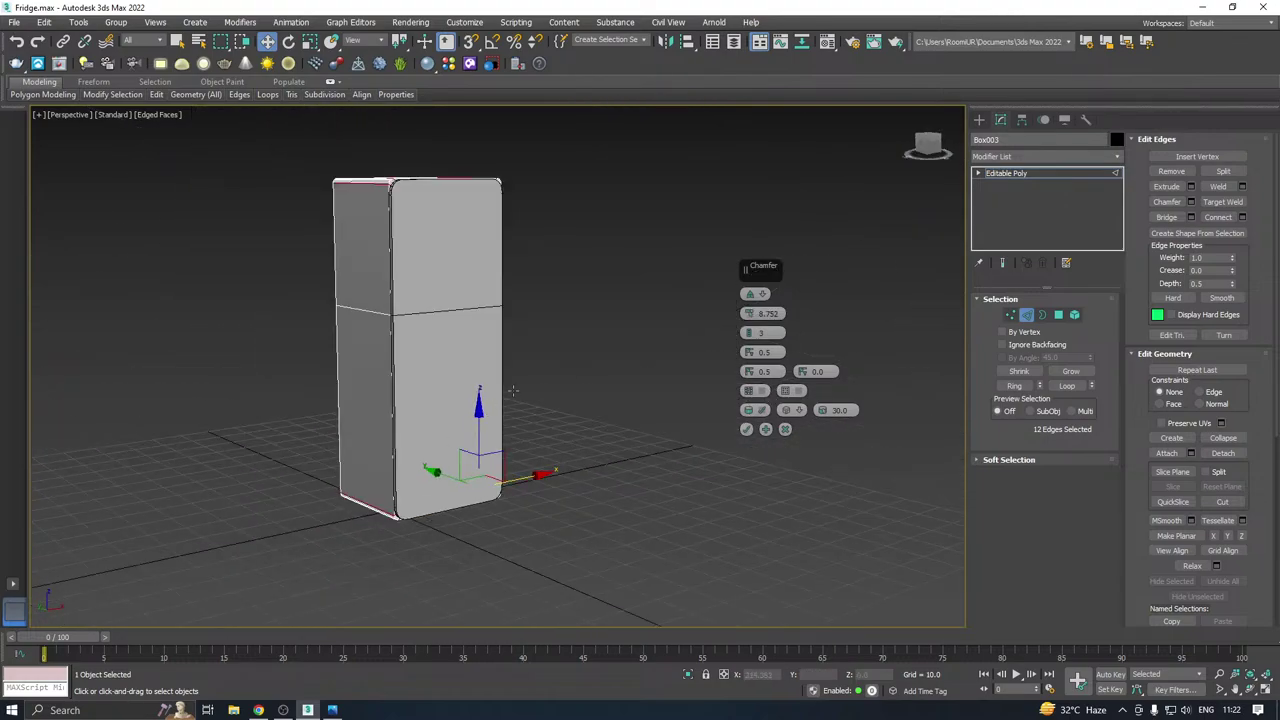
pyautogui.keyDown('alt'); pyautogui.moveTo(410, 472); pyautogui.dragTo(545, 270, button='middle'); pyautogui.keyUp('alt')
pyautogui.scroll(5, 395, 215)
pyautogui.scroll(3, 486, 194)
pyautogui.scroll(-5, 472, 264)
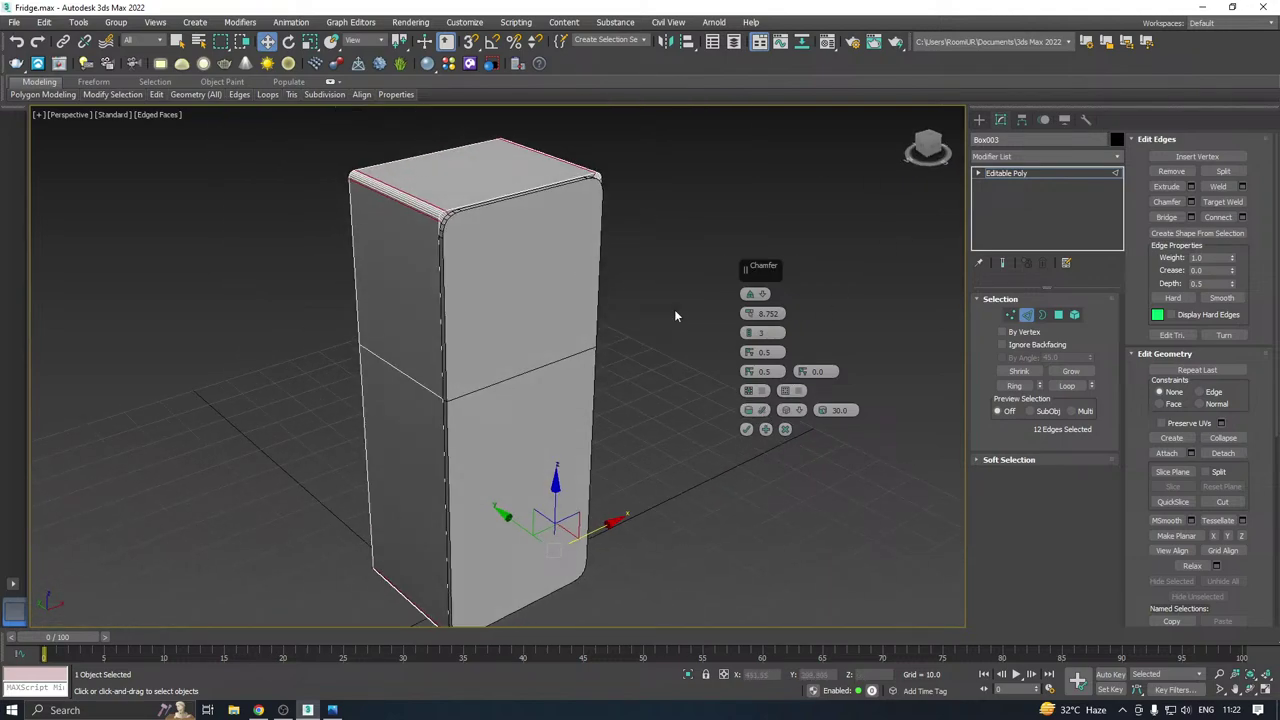
pyautogui.click(786, 430)
pyautogui.click(1005, 173)
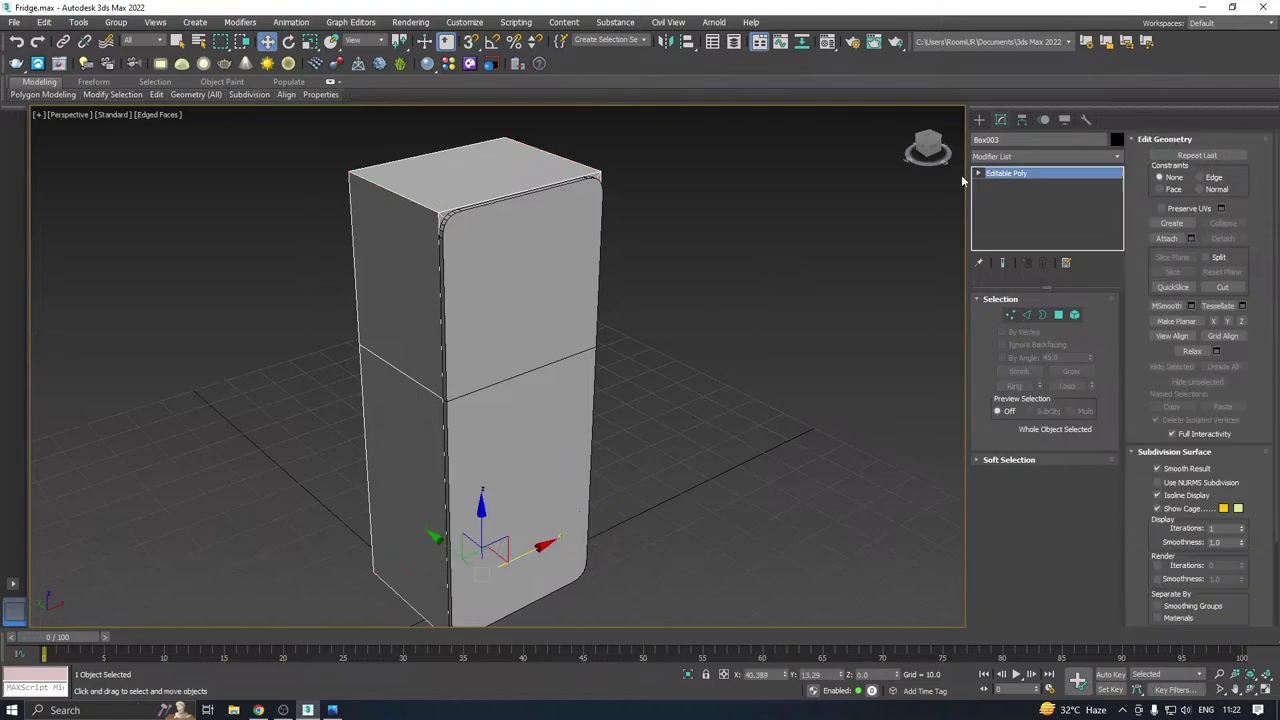
# Delete the rounded door panel in front of the body.
pyautogui.click(688, 675)
pyautogui.moveTo(630, 438)
pyautogui.keyDown('alt'); pyautogui.mouseDown(button='middle')
pyautogui.moveTo(588, 437)
pyautogui.moveTo(614, 436)
pyautogui.mouseUp(button='middle'); pyautogui.keyUp('alt')
pyautogui.keyDown('alt'); pyautogui.moveTo(616, 430); pyautogui.dragTo(619, 430, button='middle'); pyautogui.keyUp('alt')
pyautogui.moveTo(694, 287); pyautogui.dragTo(684, 253, button='middle')
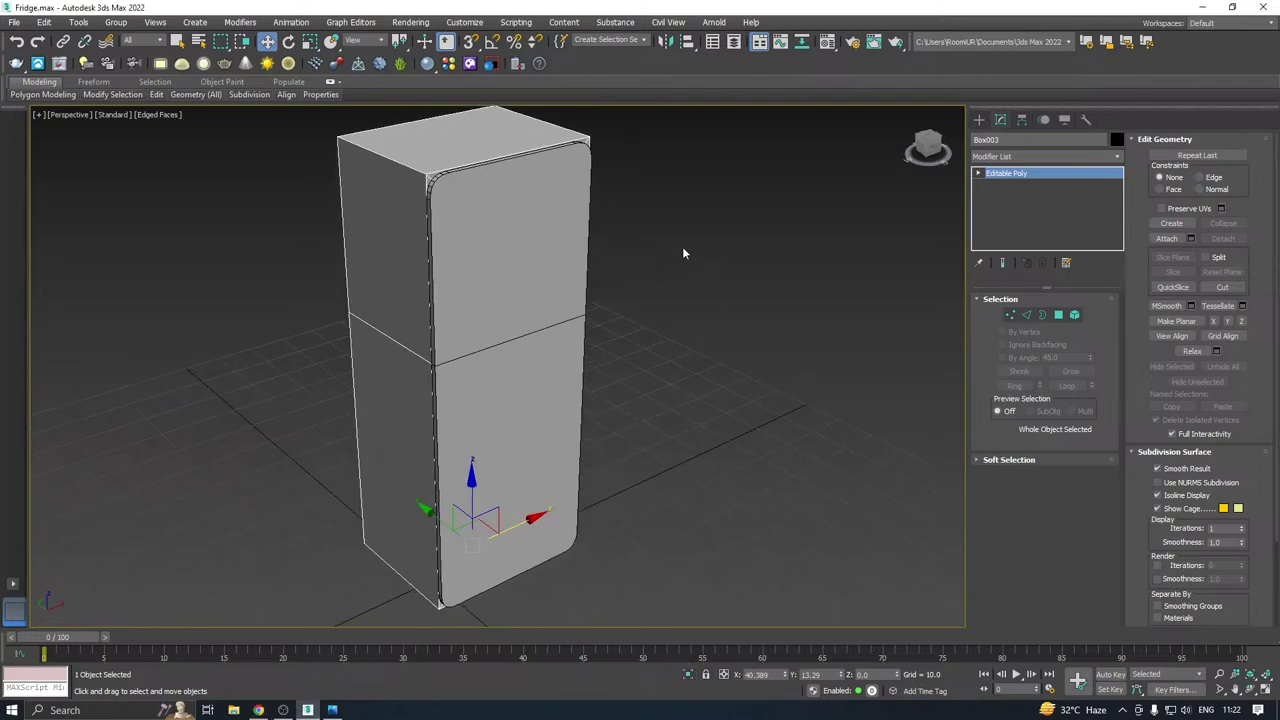
pyautogui.click(580, 307)
pyautogui.press('Delete')
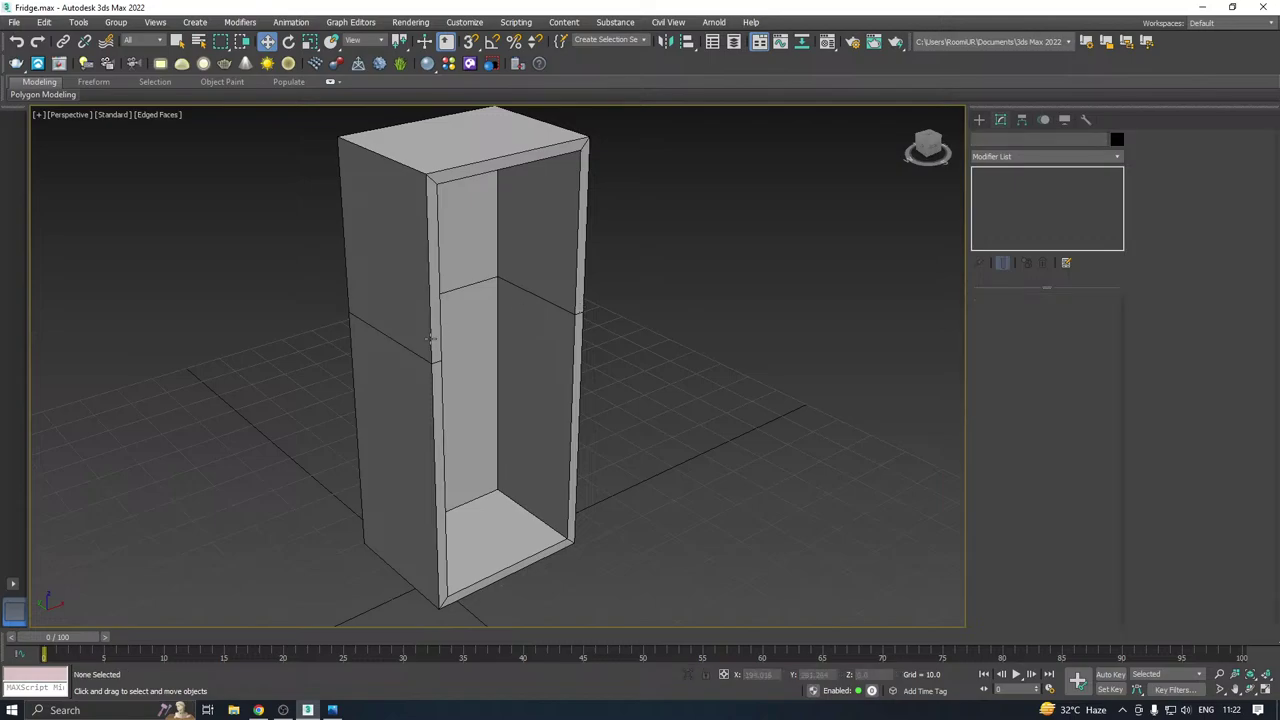
# Select the four inner front-to-back edges at the top and bottom corners of the open fridge body.
pyautogui.click(431, 339)
pyautogui.click(1028, 314)
pyautogui.keyDown('alt'); pyautogui.moveTo(535, 230); pyautogui.dragTo(587, 183, button='middle'); pyautogui.keyUp('alt')
pyautogui.click(408, 159)
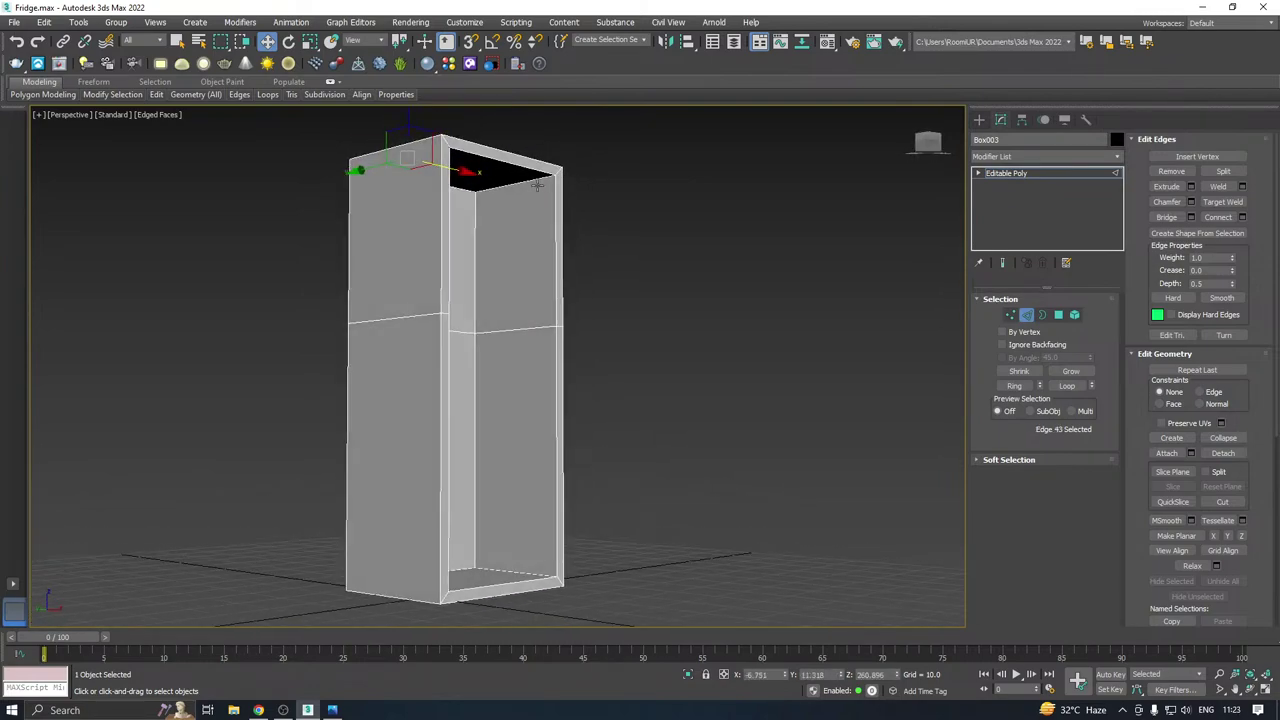
pyautogui.keyDown('ctrl'); pyautogui.click(531, 184); pyautogui.keyUp('ctrl')
pyautogui.keyDown('alt'); pyautogui.moveTo(580, 587); pyautogui.dragTo(429, 546, button='middle'); pyautogui.keyUp('alt')
pyautogui.keyDown('ctrl'); pyautogui.click(531, 554); pyautogui.keyUp('ctrl')
pyautogui.keyDown('ctrl'); pyautogui.click(405, 532); pyautogui.keyUp('ctrl')
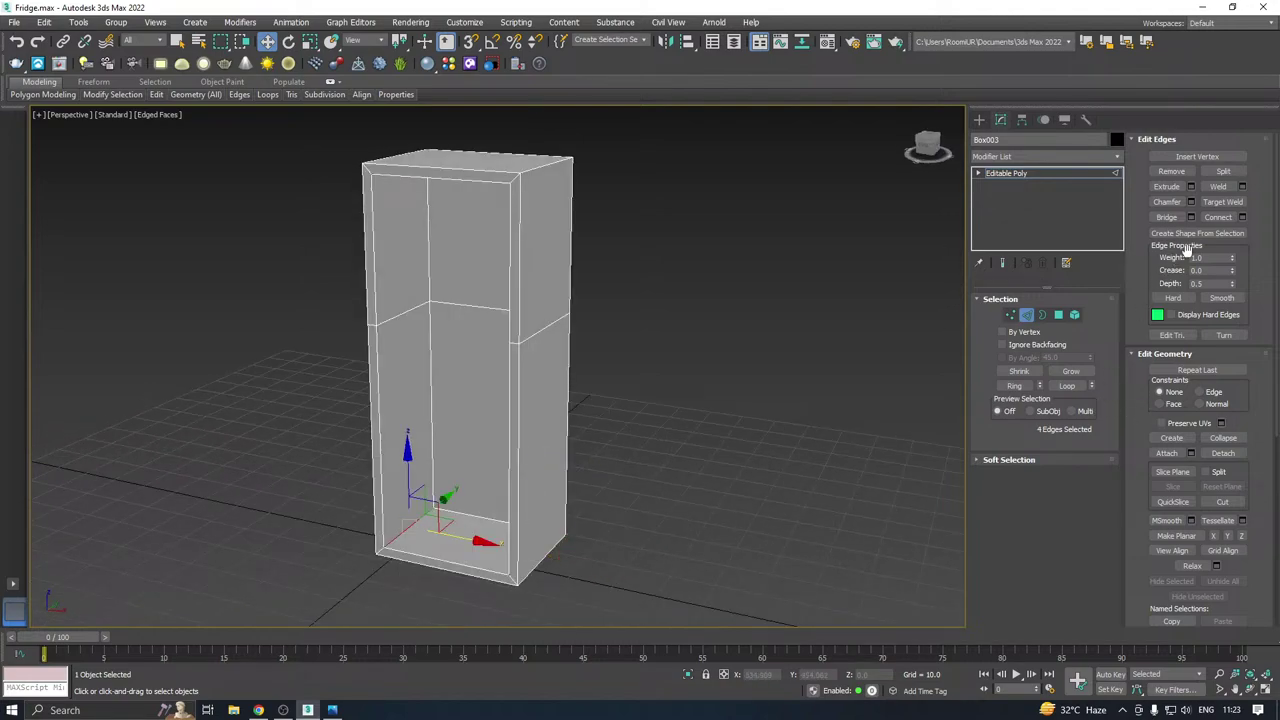
# Chamfer the four inner corner edges by about 22.116 with 3 segments.
pyautogui.click(1191, 201)
pyautogui.scroll(5, 489, 514)
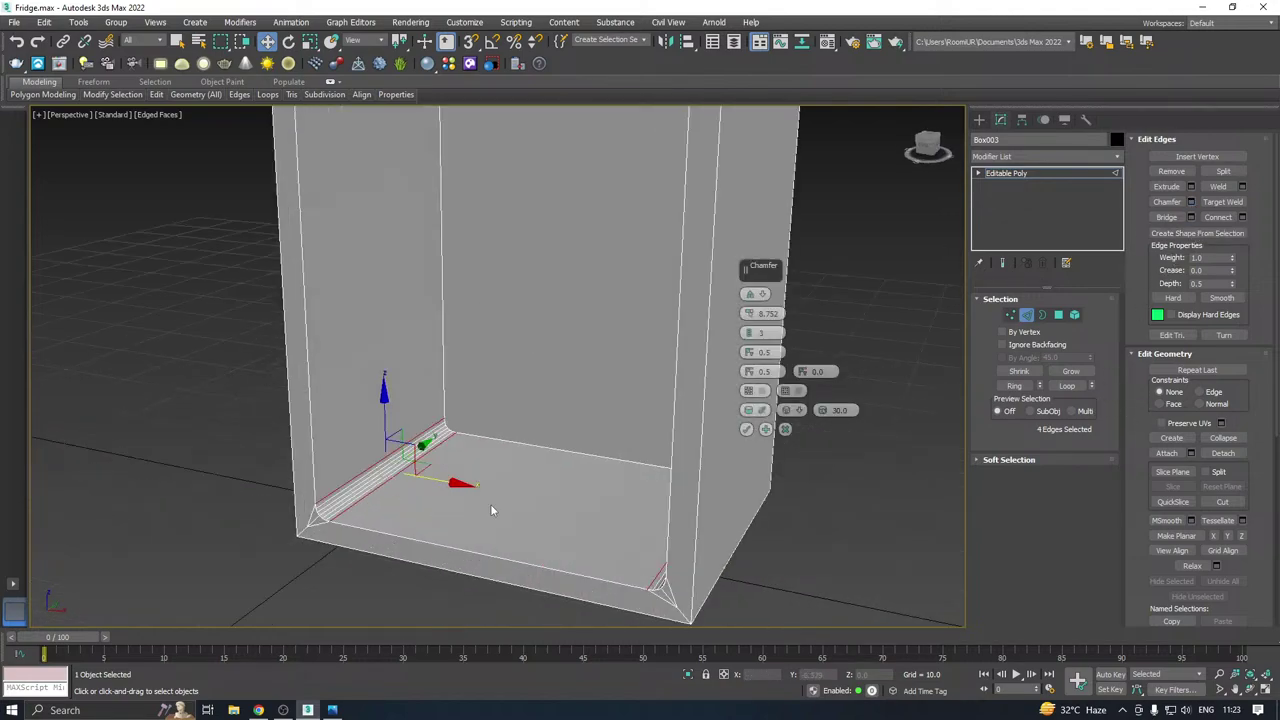
pyautogui.moveTo(748, 316); pyautogui.dragTo(751, 240)
pyautogui.keyDown('alt'); pyautogui.moveTo(555, 335); pyautogui.dragTo(587, 335, button='middle'); pyautogui.keyUp('alt')
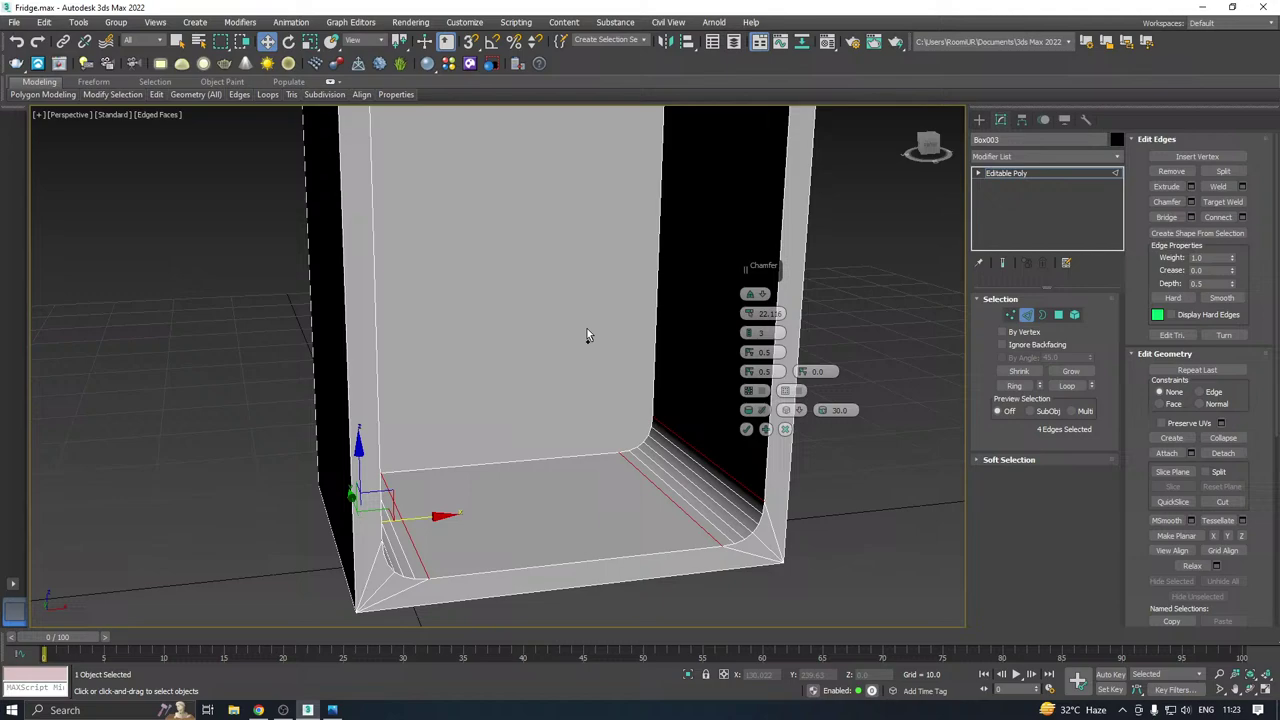
pyautogui.click(746, 430)
# Select the outer edges around the fridge body's top, its vertical corners and the outline of its open front.
pyautogui.scroll(-6, 614, 524)
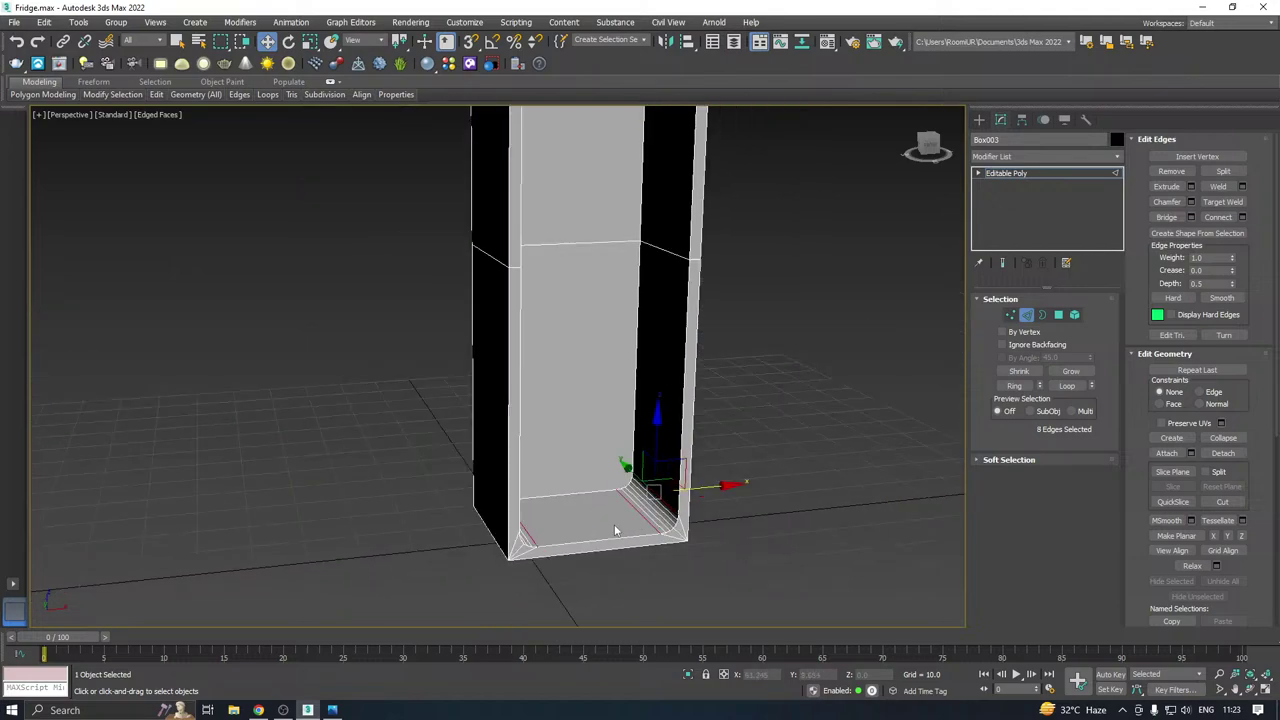
pyautogui.keyDown('alt'); pyautogui.moveTo(626, 390); pyautogui.dragTo(648, 420, button='middle'); pyautogui.keyUp('alt')
pyautogui.scroll(4, 558, 233)
pyautogui.keyDown('alt'); pyautogui.moveTo(559, 233); pyautogui.dragTo(600, 231, button='middle'); pyautogui.keyUp('alt')
pyautogui.click(597, 222)
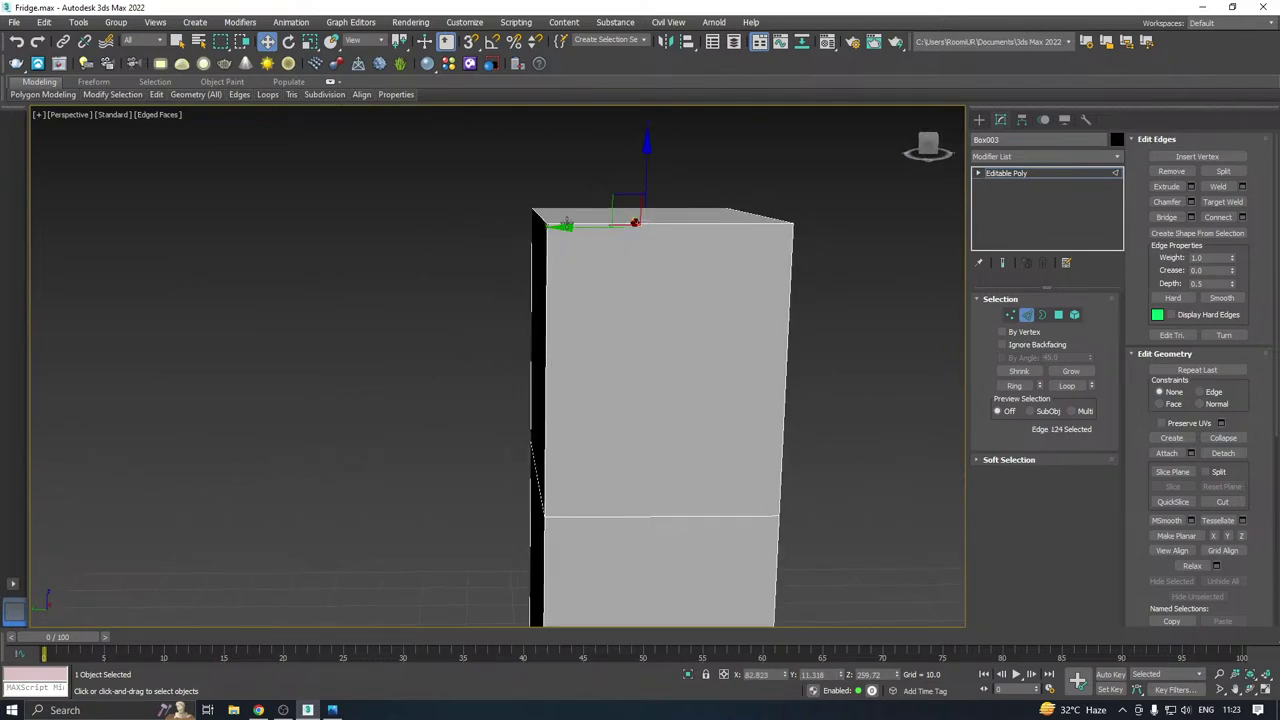
pyautogui.click(566, 222)
pyautogui.keyDown('ctrl'); pyautogui.click(545, 216); pyautogui.keyUp('ctrl')
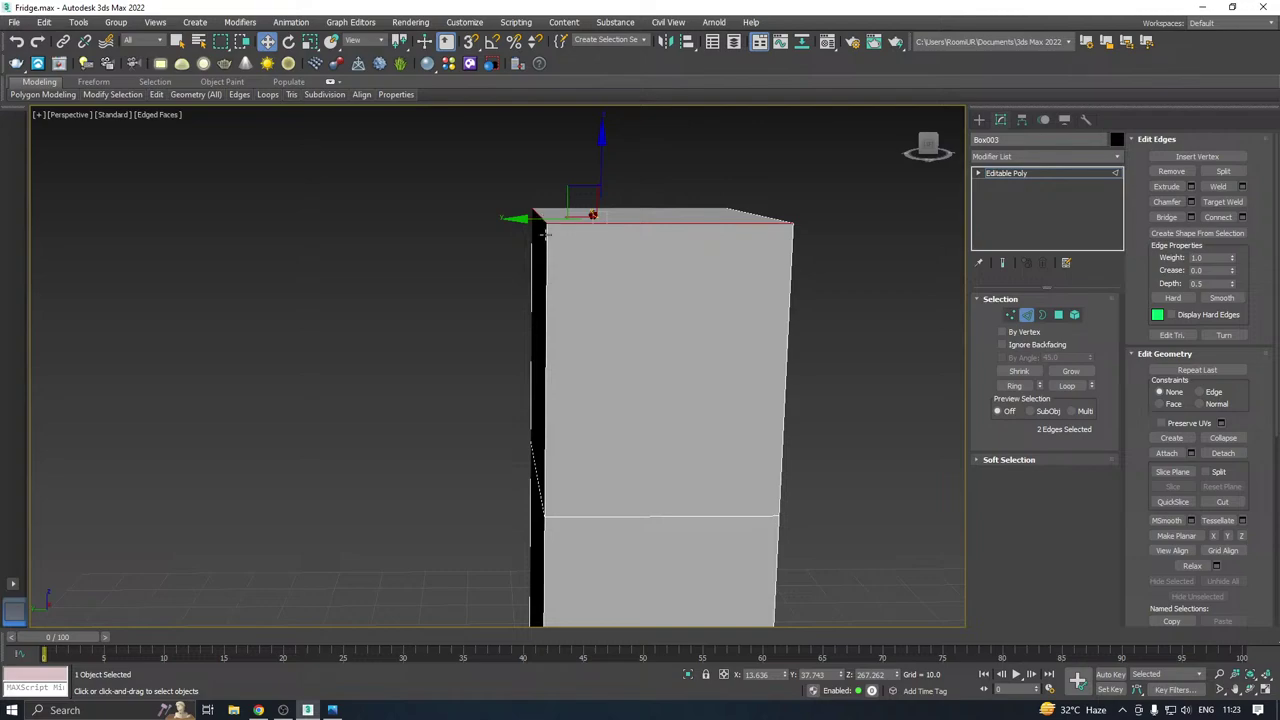
pyautogui.keyDown('ctrl'); pyautogui.doubleClick(547, 235); pyautogui.keyUp('ctrl')
pyautogui.keyDown('ctrl'); pyautogui.doubleClick(530, 240); pyautogui.keyUp('ctrl')
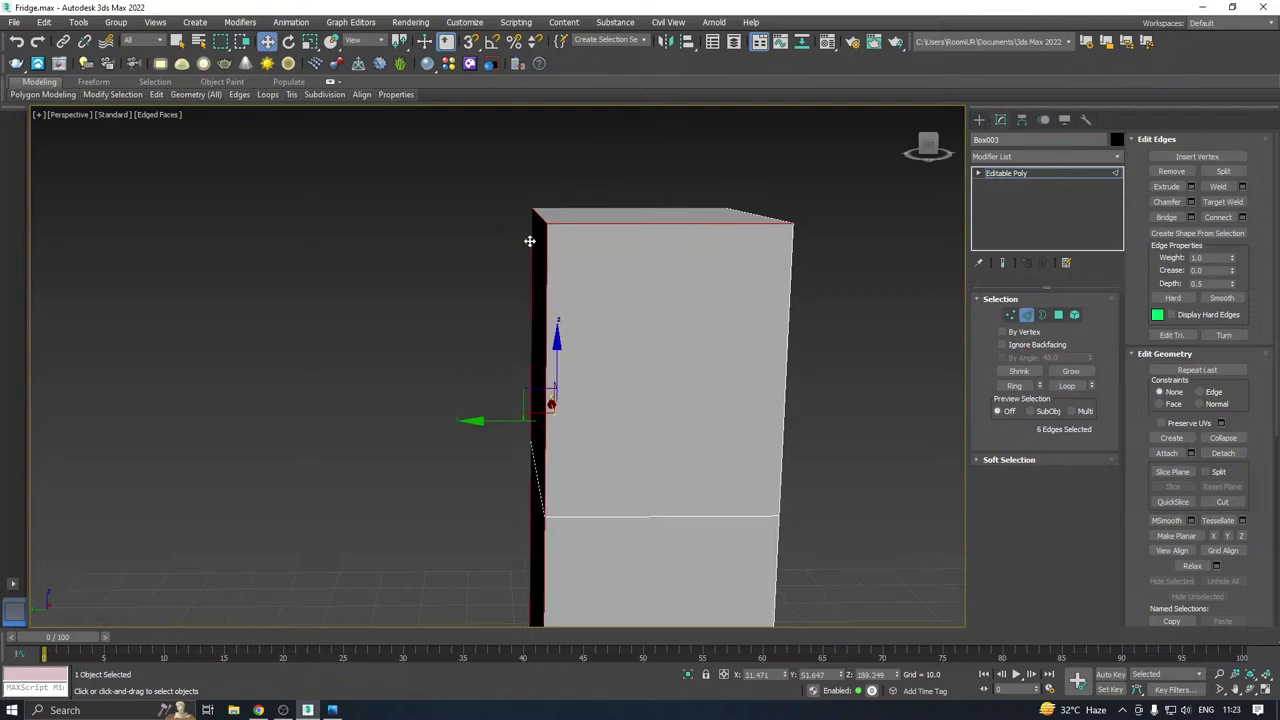
pyautogui.keyDown('alt'); pyautogui.moveTo(631, 242); pyautogui.dragTo(483, 247, button='middle'); pyautogui.keyUp('alt')
pyautogui.keyDown('ctrl'); pyautogui.doubleClick(634, 278); pyautogui.keyUp('ctrl')
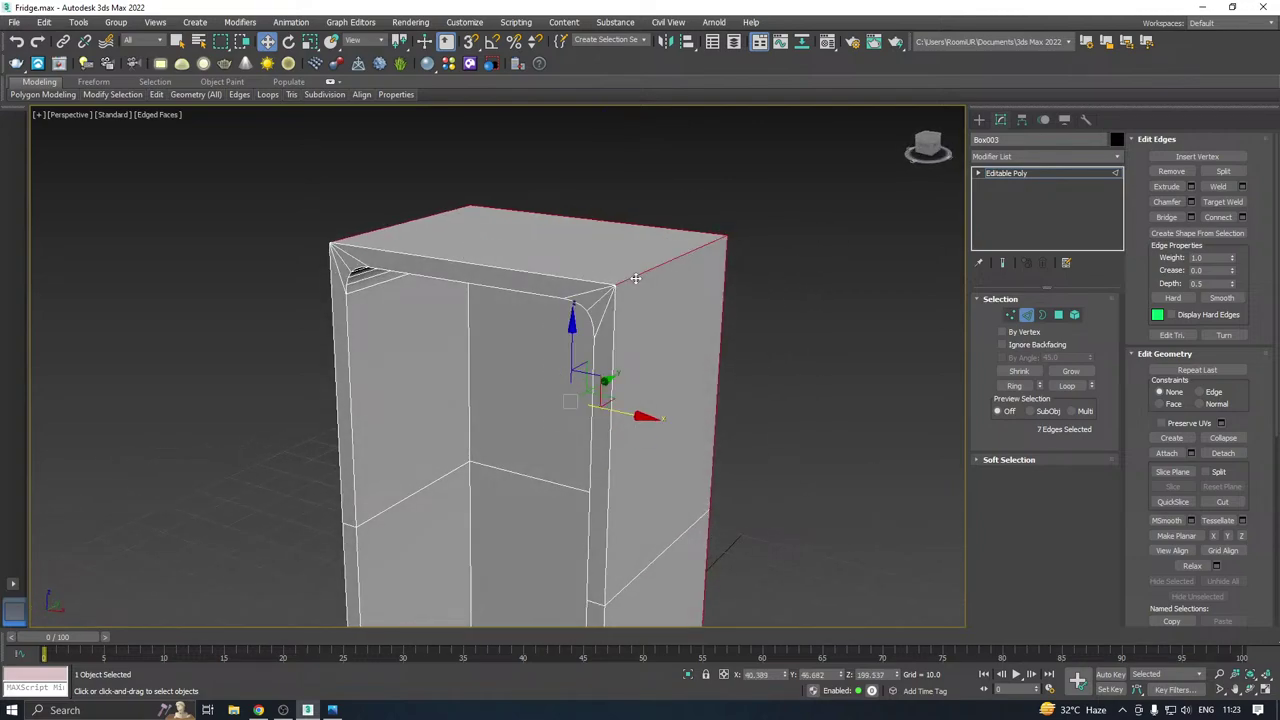
pyautogui.keyDown('ctrl'); pyautogui.doubleClick(617, 323); pyautogui.keyUp('ctrl')
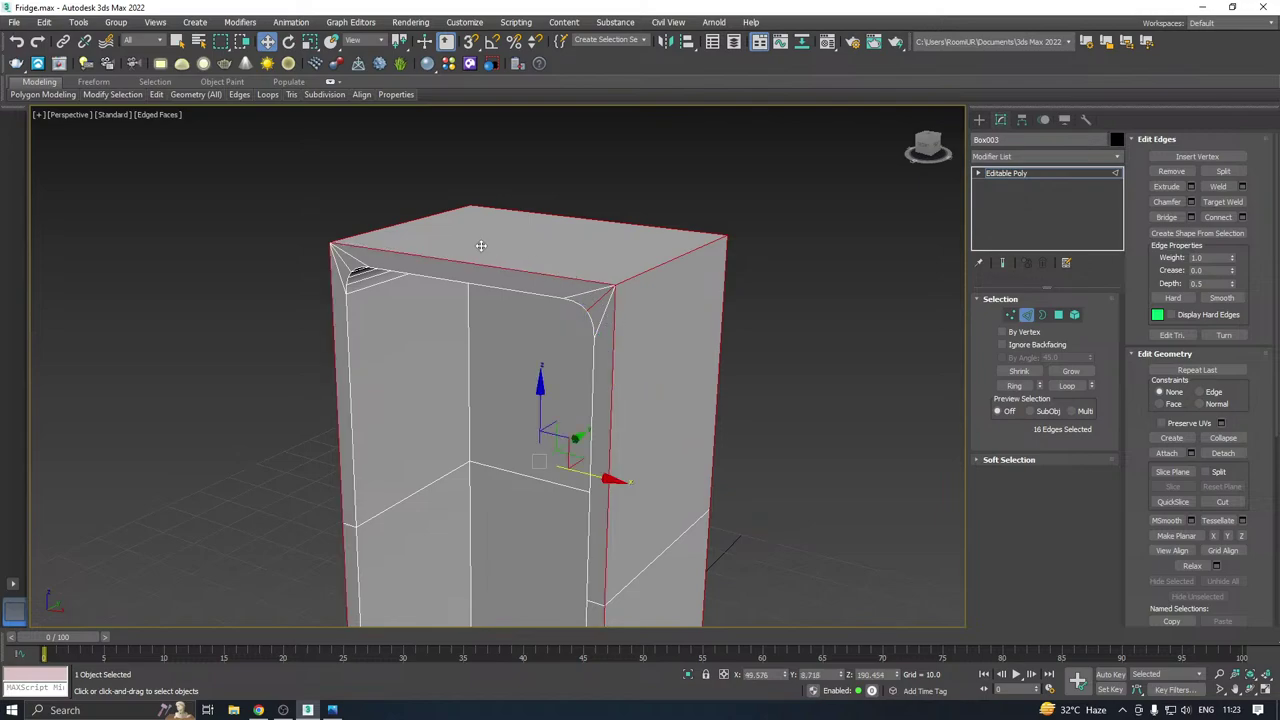
# Add the remaining outer edges around the underside of the body to the edge selection.
pyautogui.scroll(-5, 481, 246)
pyautogui.keyDown('alt'); pyautogui.moveTo(547, 421); pyautogui.dragTo(507, 373, button='middle'); pyautogui.keyUp('alt')
pyautogui.scroll(5, 505, 392)
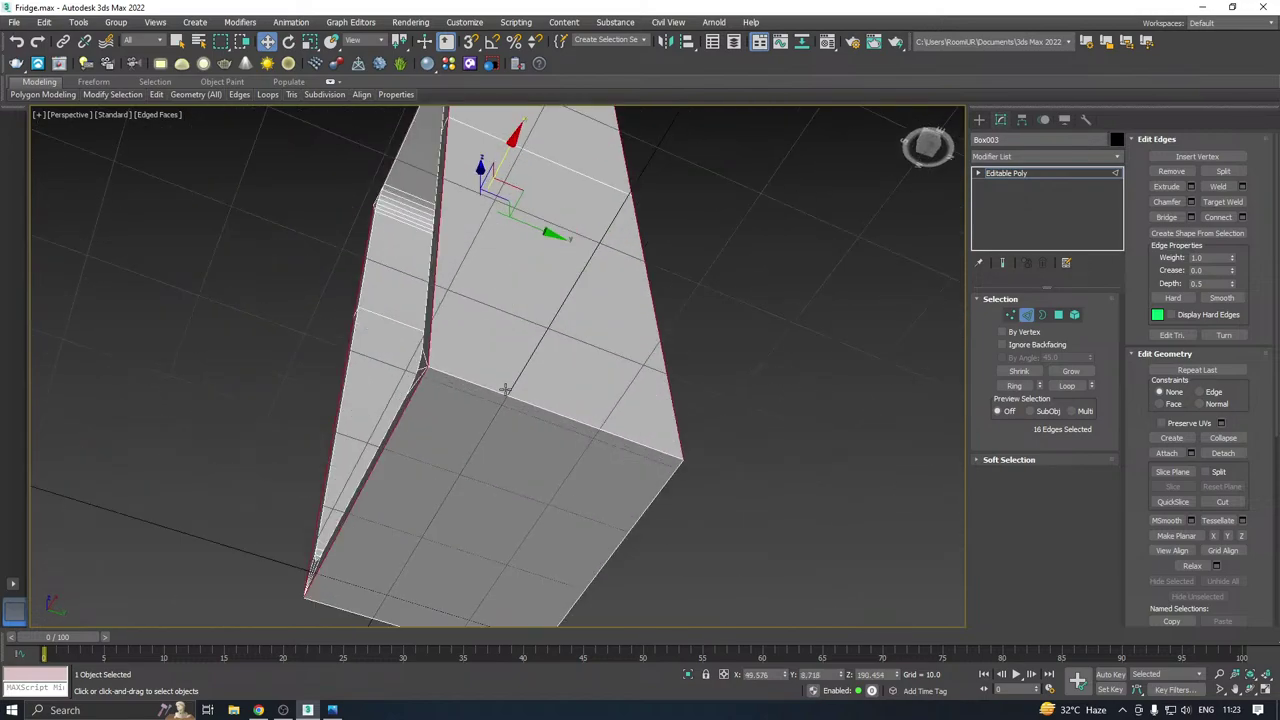
pyautogui.keyDown('ctrl'); pyautogui.click(499, 392); pyautogui.keyUp('ctrl')
pyautogui.keyDown('alt'); pyautogui.moveTo(712, 440); pyautogui.dragTo(571, 420, button='middle'); pyautogui.keyUp('alt')
pyautogui.keyDown('ctrl'); pyautogui.click(571, 420); pyautogui.keyUp('ctrl')
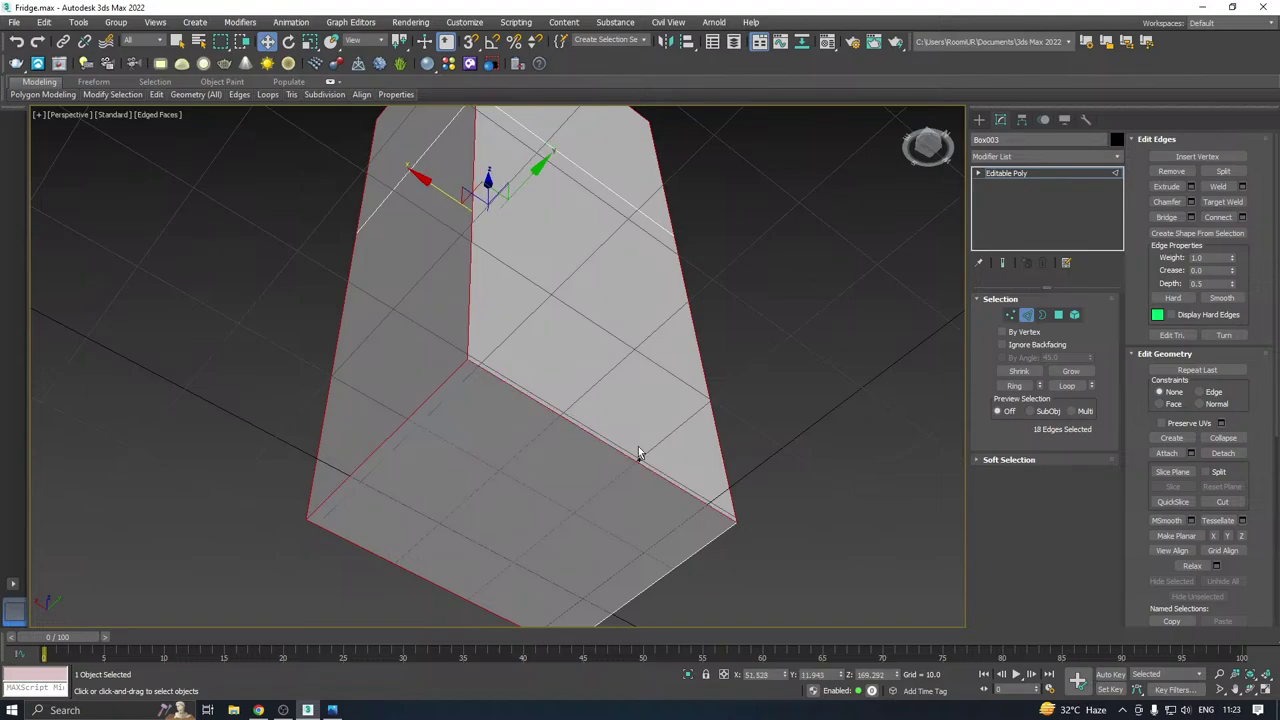
pyautogui.keyDown('ctrl'); pyautogui.click(721, 538); pyautogui.keyUp('ctrl')
pyautogui.keyDown('alt'); pyautogui.moveTo(770, 502); pyautogui.dragTo(453, 577, button='middle'); pyautogui.keyUp('alt')
# Deselect the stray edges at the inner upper corner of the opening and save the scene.
pyautogui.scroll(-5, 488, 500)
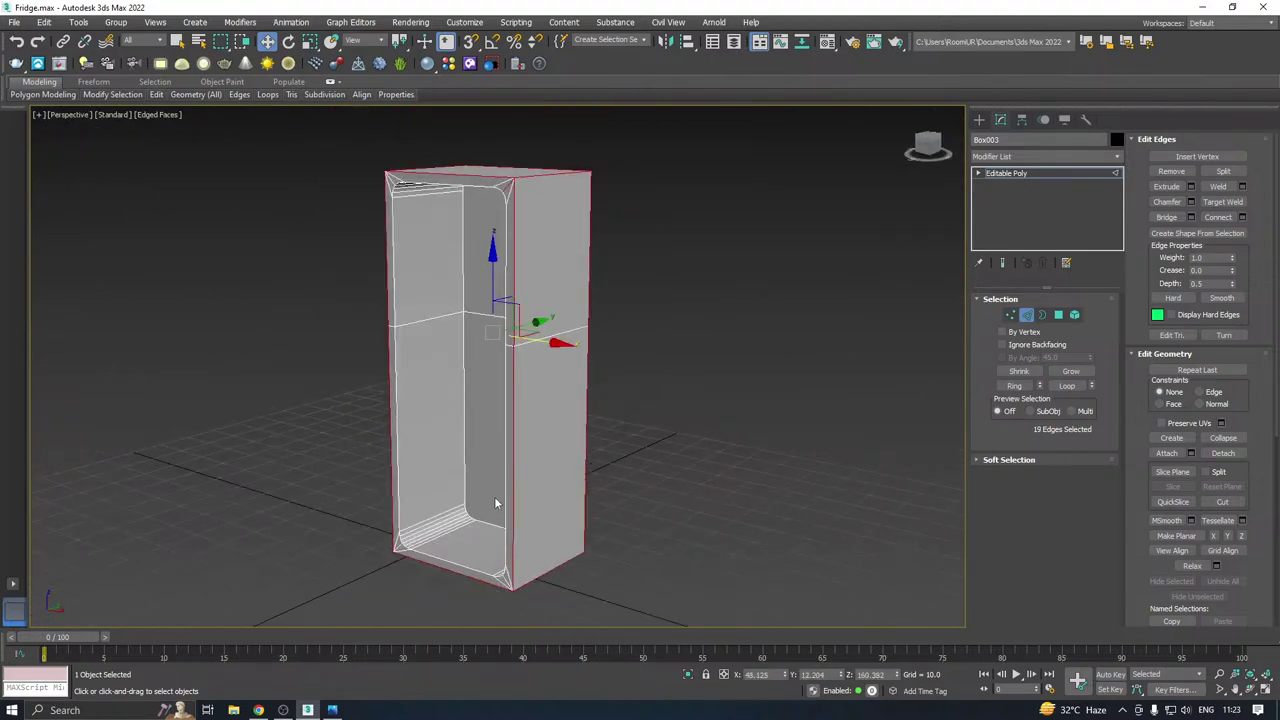
pyautogui.keyDown('alt'); pyautogui.moveTo(494, 500); pyautogui.dragTo(574, 210, button='middle'); pyautogui.keyUp('alt')
pyautogui.scroll(5, 556, 202)
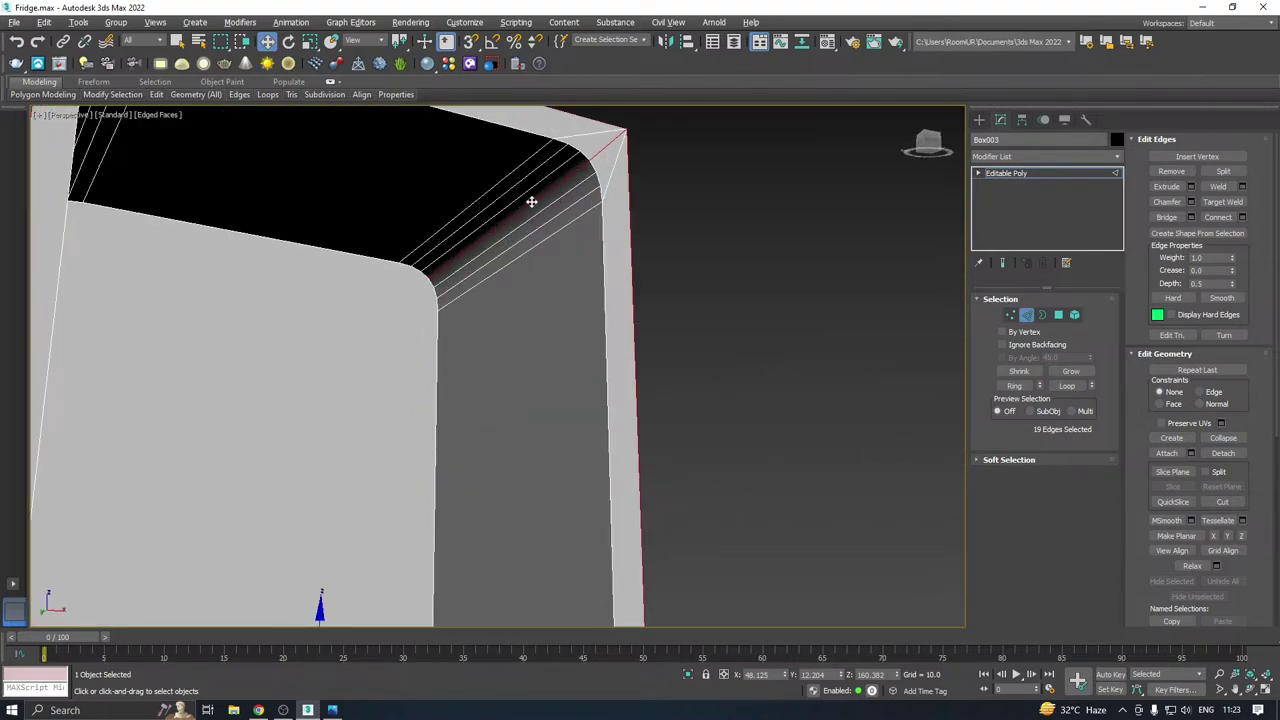
pyautogui.keyDown('alt'); pyautogui.click(531, 202); pyautogui.keyUp('alt')
pyautogui.scroll(-5, 605, 155)
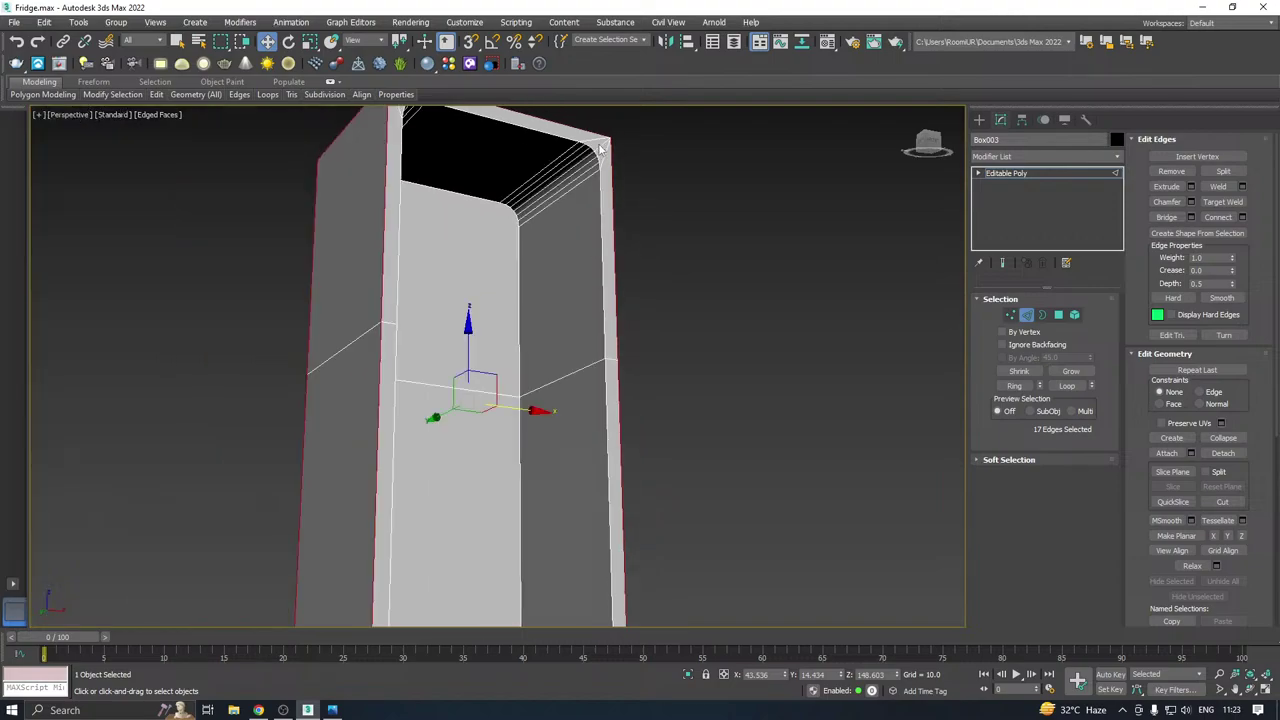
pyautogui.hotkey('ctrl', 's')
pyautogui.keyDown('alt'); pyautogui.moveTo(574, 279); pyautogui.dragTo(577, 203, button='middle'); pyautogui.keyUp('alt')
pyautogui.keyDown('alt'); pyautogui.moveTo(626, 273); pyautogui.dragTo(661, 407, button='middle'); pyautogui.keyUp('alt')
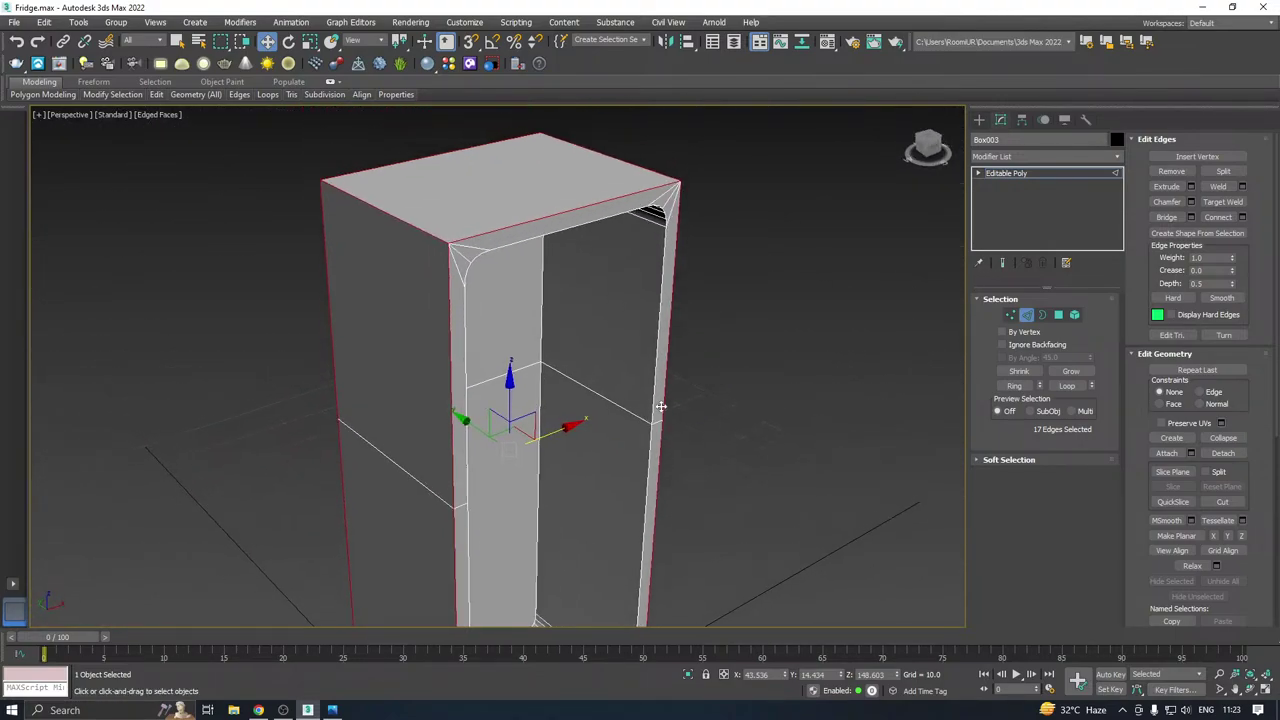
pyautogui.click(1191, 201)
pyautogui.scroll(5, 460, 262)
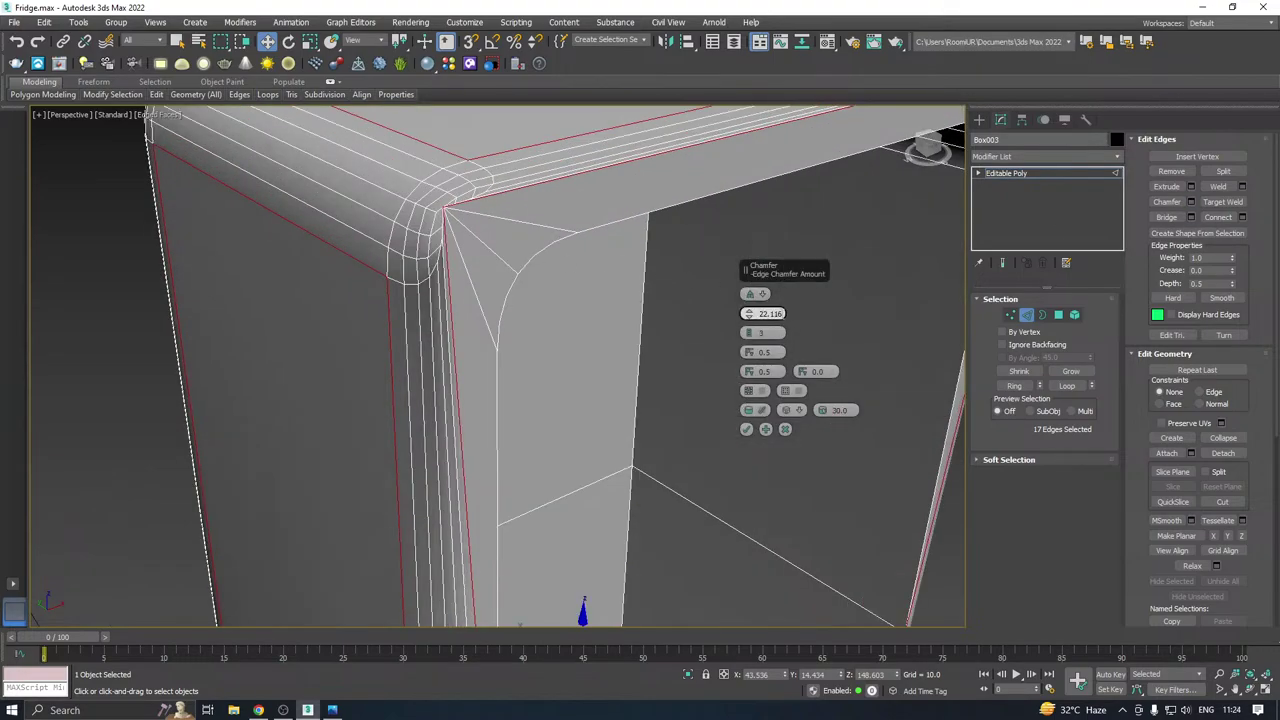
pyautogui.click(786, 430)
pyautogui.scroll(-5, 428, 207)
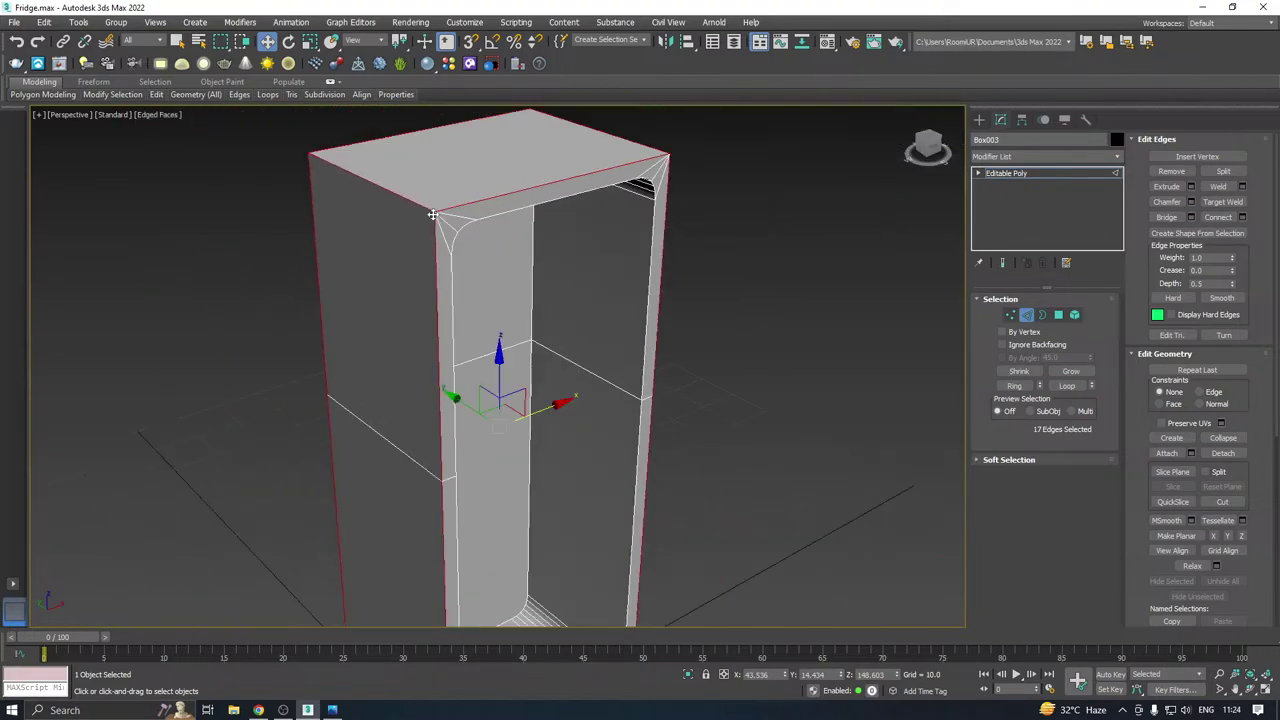
# Select the vertices along the body's open front and weld them with a threshold of 0.1.
pyautogui.keyDown('alt'); pyautogui.moveTo(432, 210); pyautogui.dragTo(601, 212, button='middle'); pyautogui.keyUp('alt')
pyautogui.click(1010, 315)
pyautogui.scroll(-3, 612, 190)
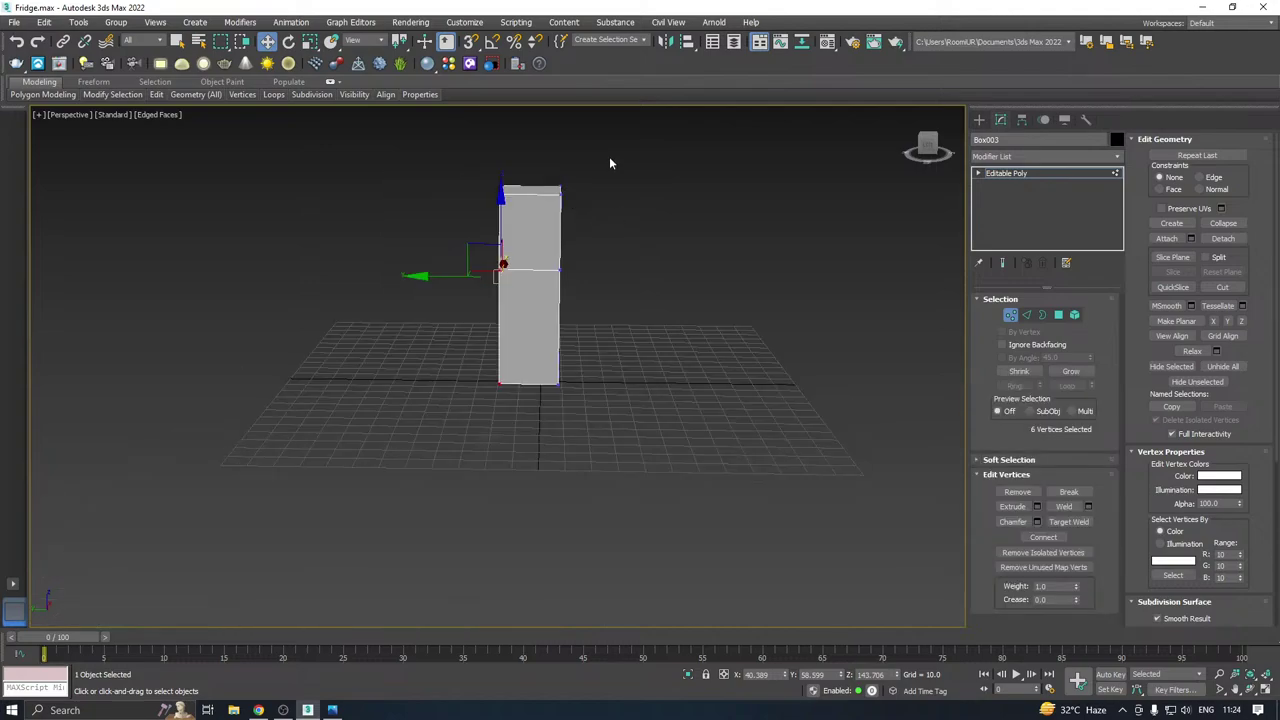
pyautogui.moveTo(609, 156); pyautogui.dragTo(544, 456)
pyautogui.keyDown('alt'); pyautogui.moveTo(544, 456); pyautogui.dragTo(545, 411, button='middle'); pyautogui.keyUp('alt')
pyautogui.scroll(5, 560, 232)
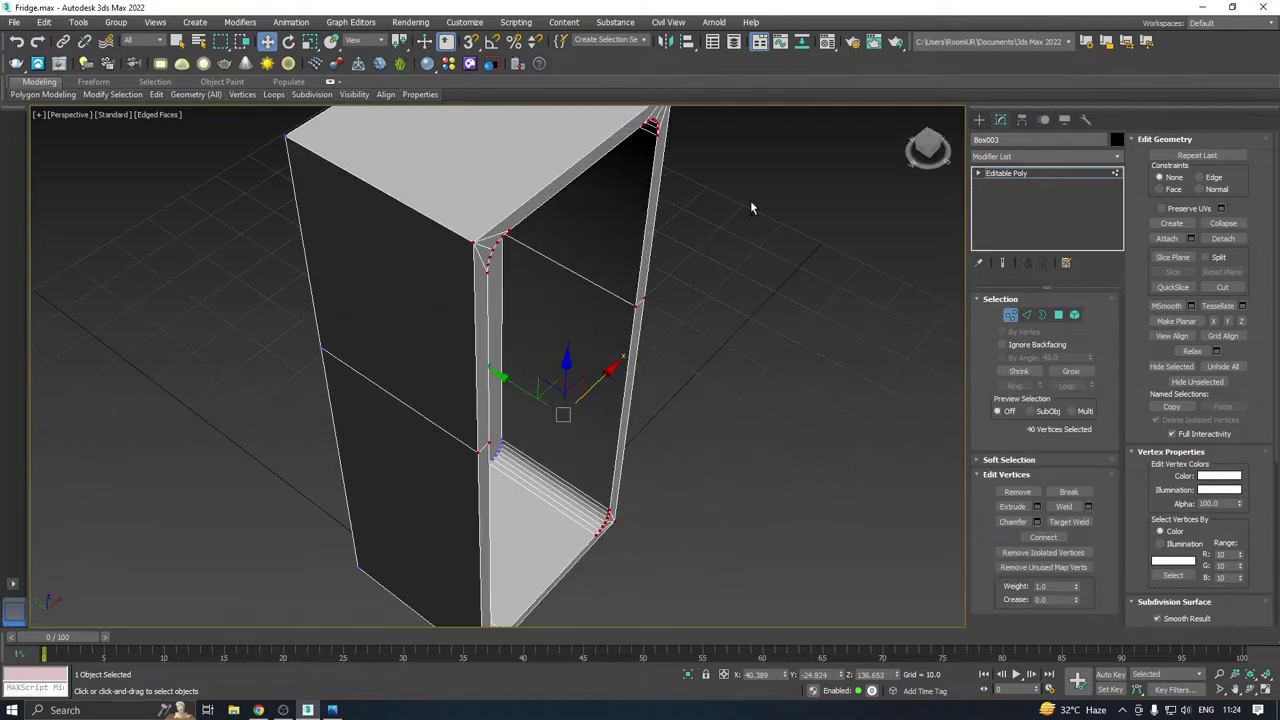
pyautogui.click(1088, 506)
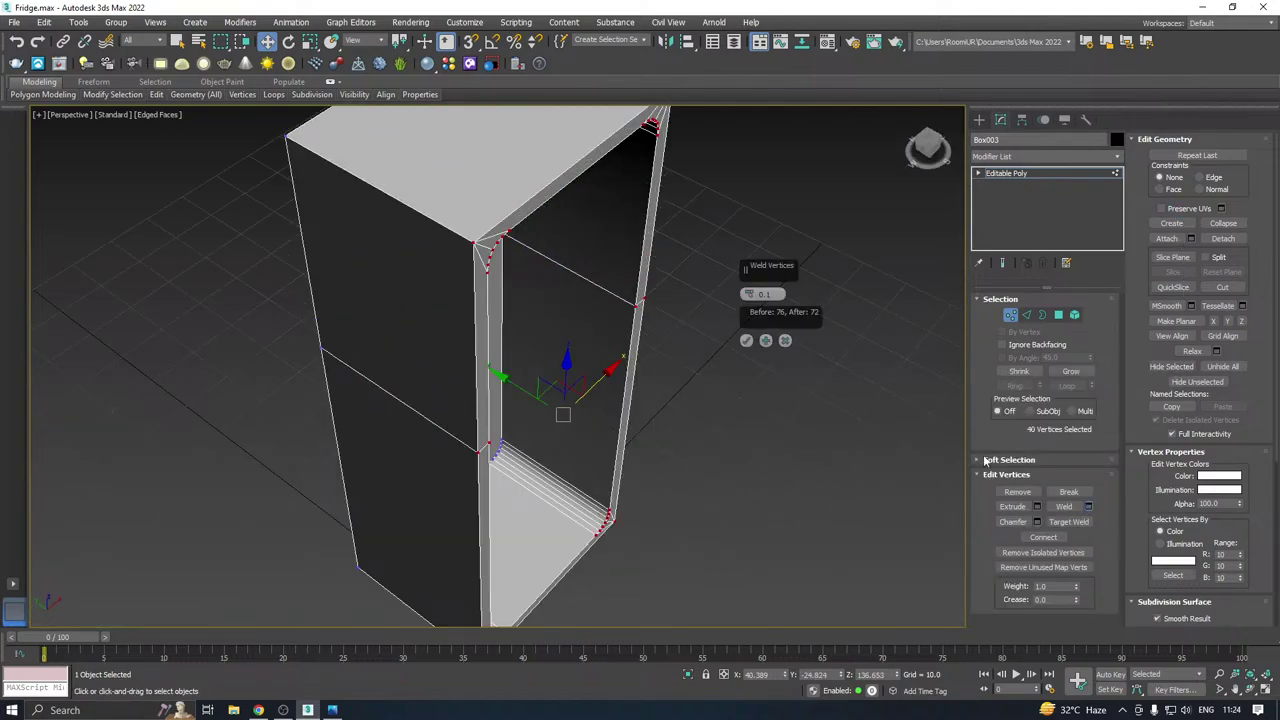
pyautogui.click(746, 342)
# Start a chamfer on the selected outer edges with an amount of about 1.538 and 0 segments.
pyautogui.press('2')
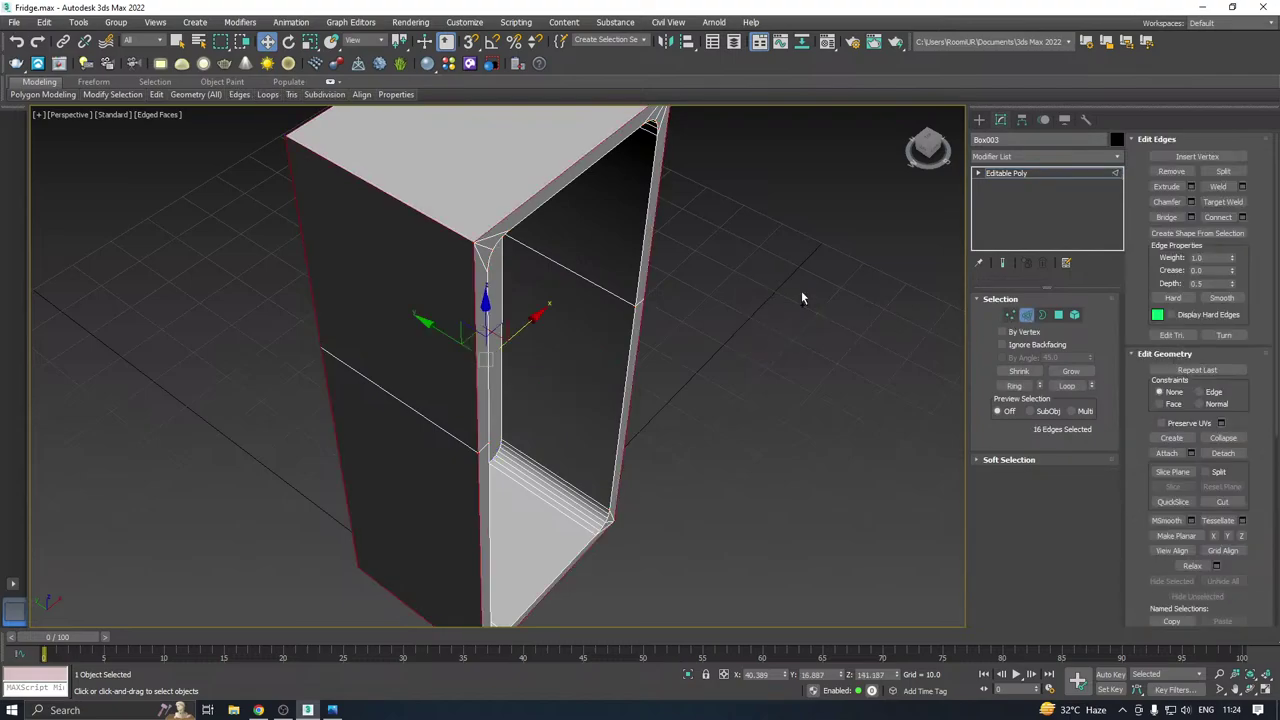
pyautogui.click(1191, 202)
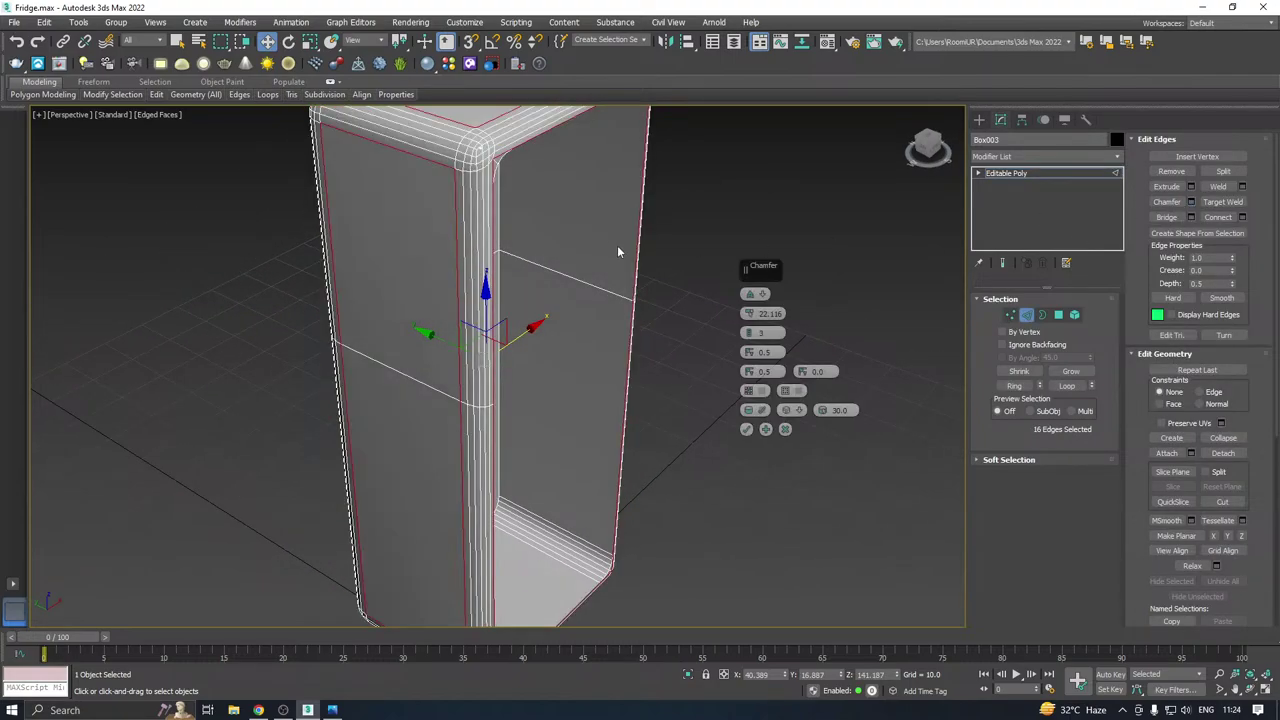
pyautogui.keyDown('alt'); pyautogui.moveTo(508, 332); pyautogui.dragTo(551, 241, button='middle'); pyautogui.keyUp('alt')
pyautogui.scroll(-2, 455, 313)
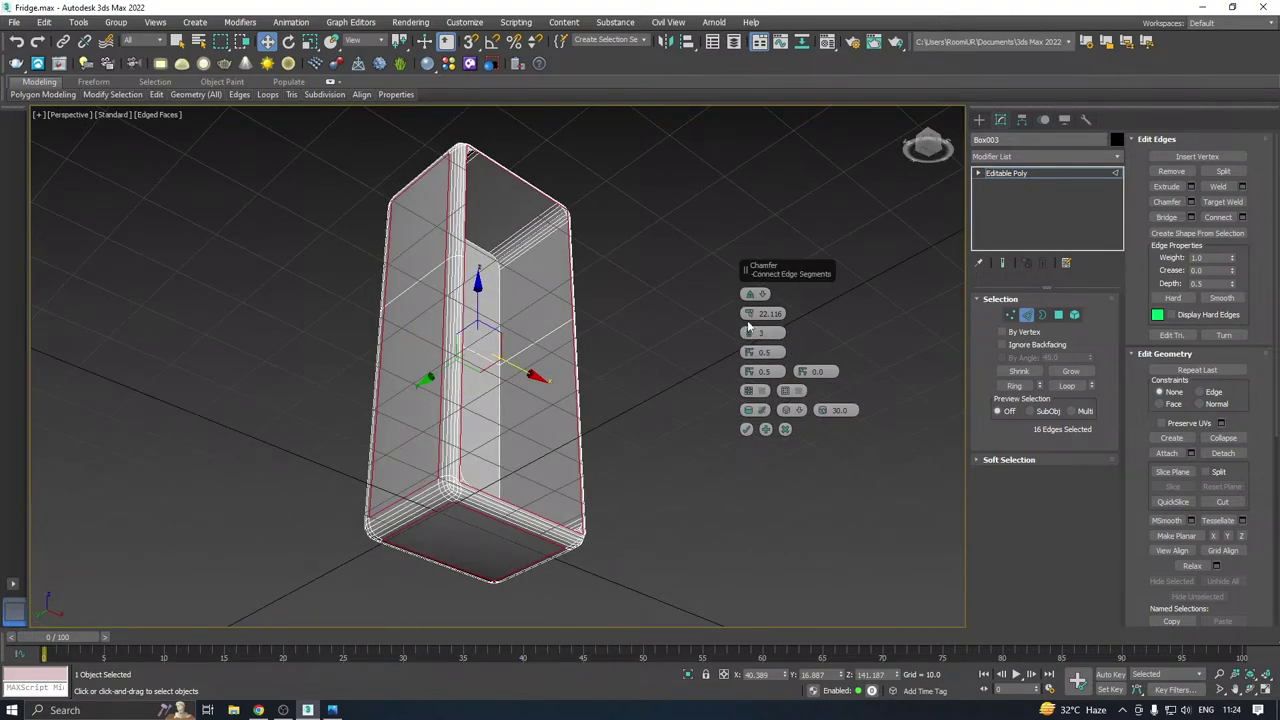
pyautogui.moveTo(748, 314); pyautogui.dragTo(749, 434)
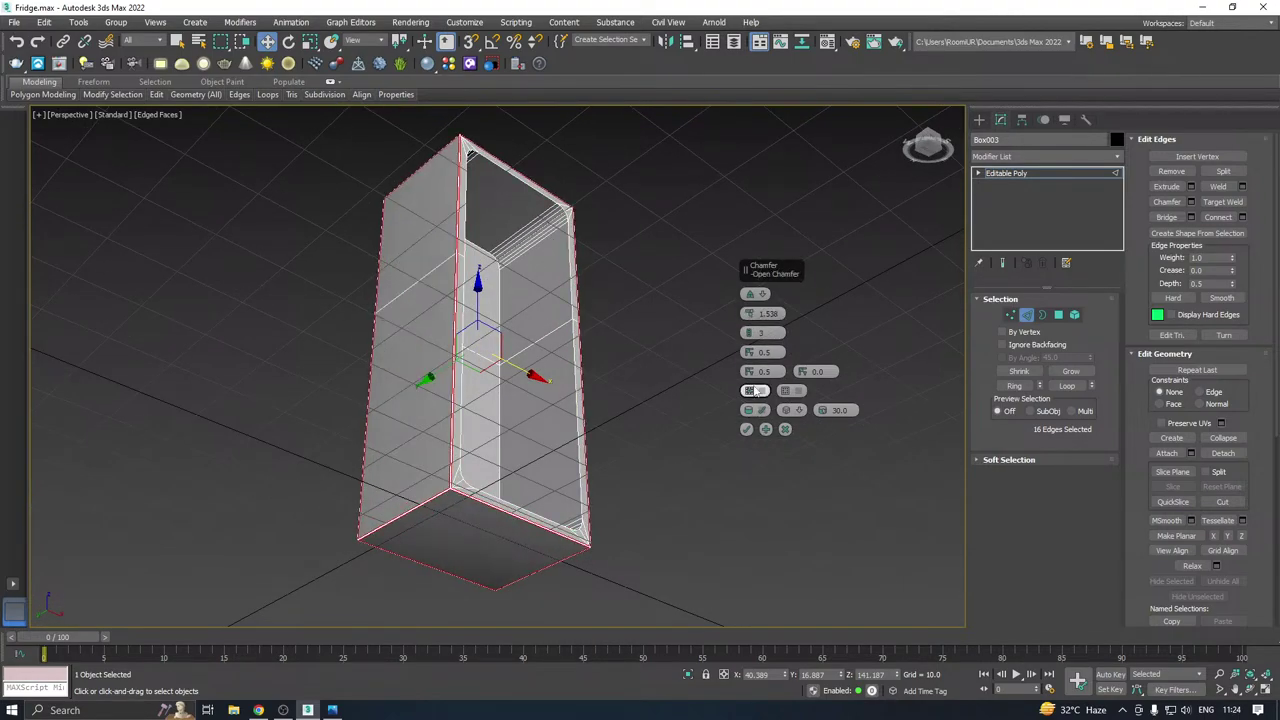
pyautogui.scroll(5, 465, 495)
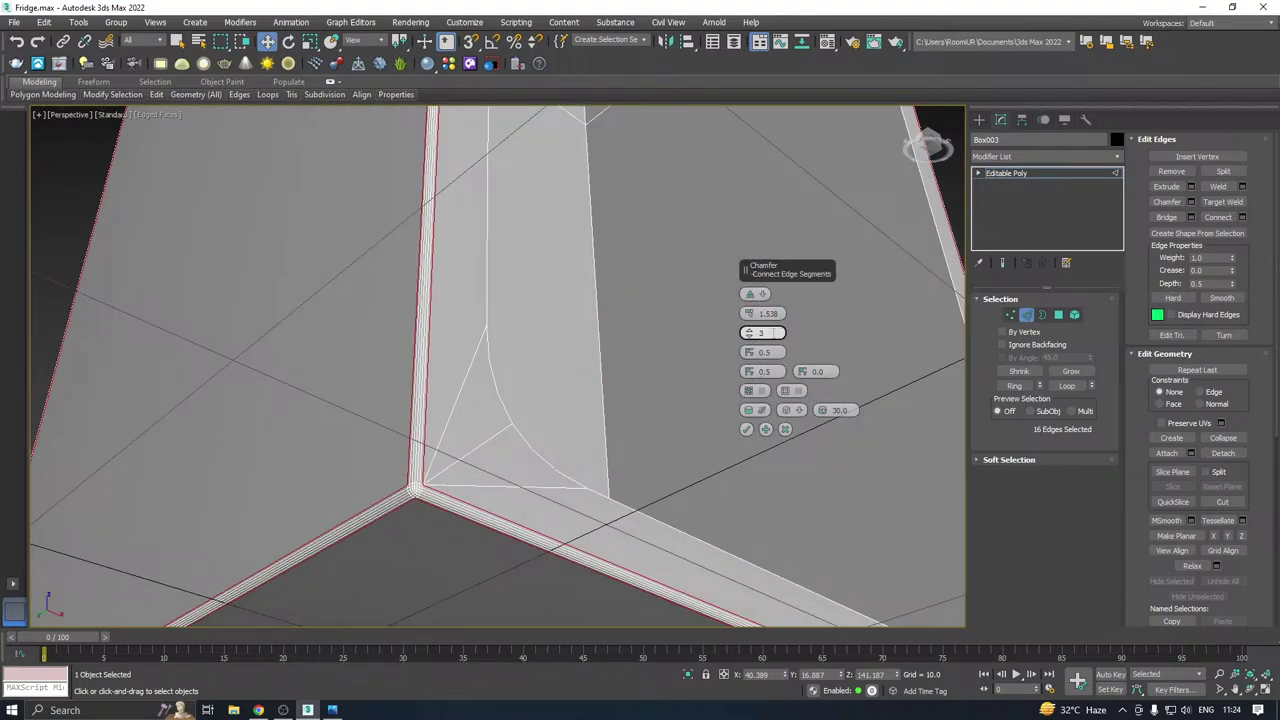
pyautogui.click(749, 338)
pyautogui.click(749, 338)
pyautogui.click(749, 338)
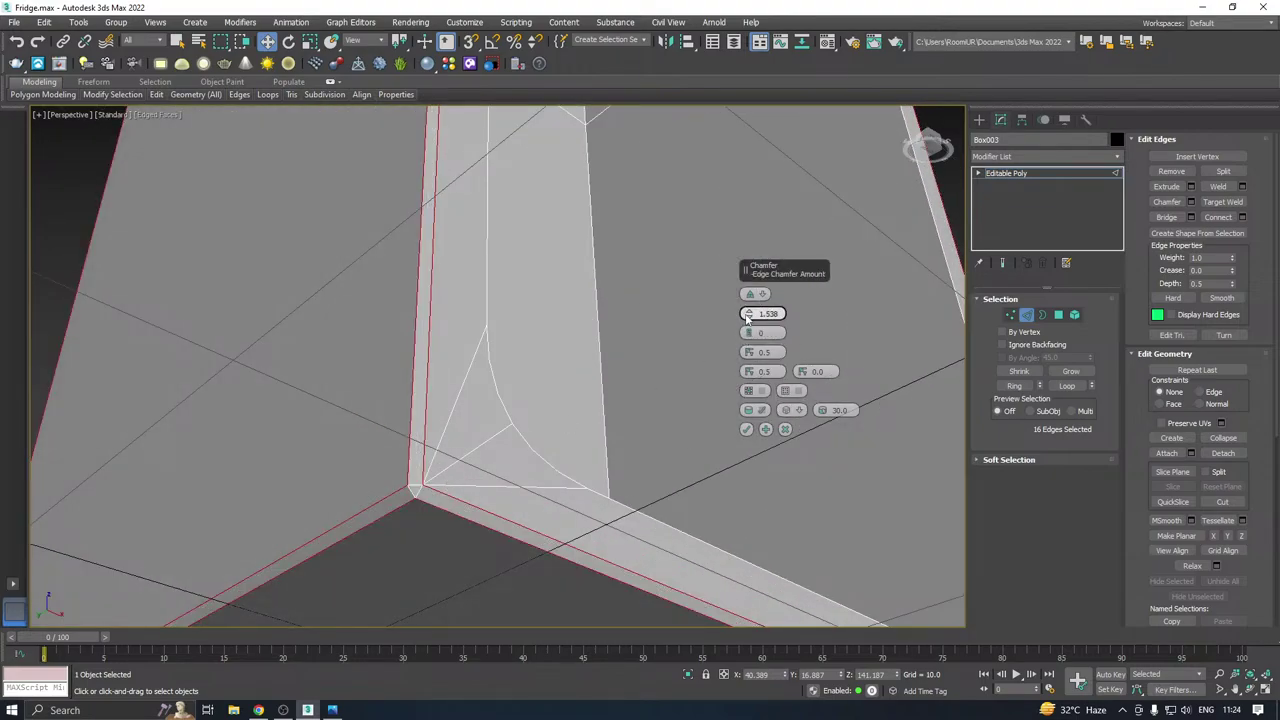
# Set the outer edges' chamfer amount to 1.1 and apply it.
pyautogui.moveTo(750, 316); pyautogui.dragTo(757, 321)
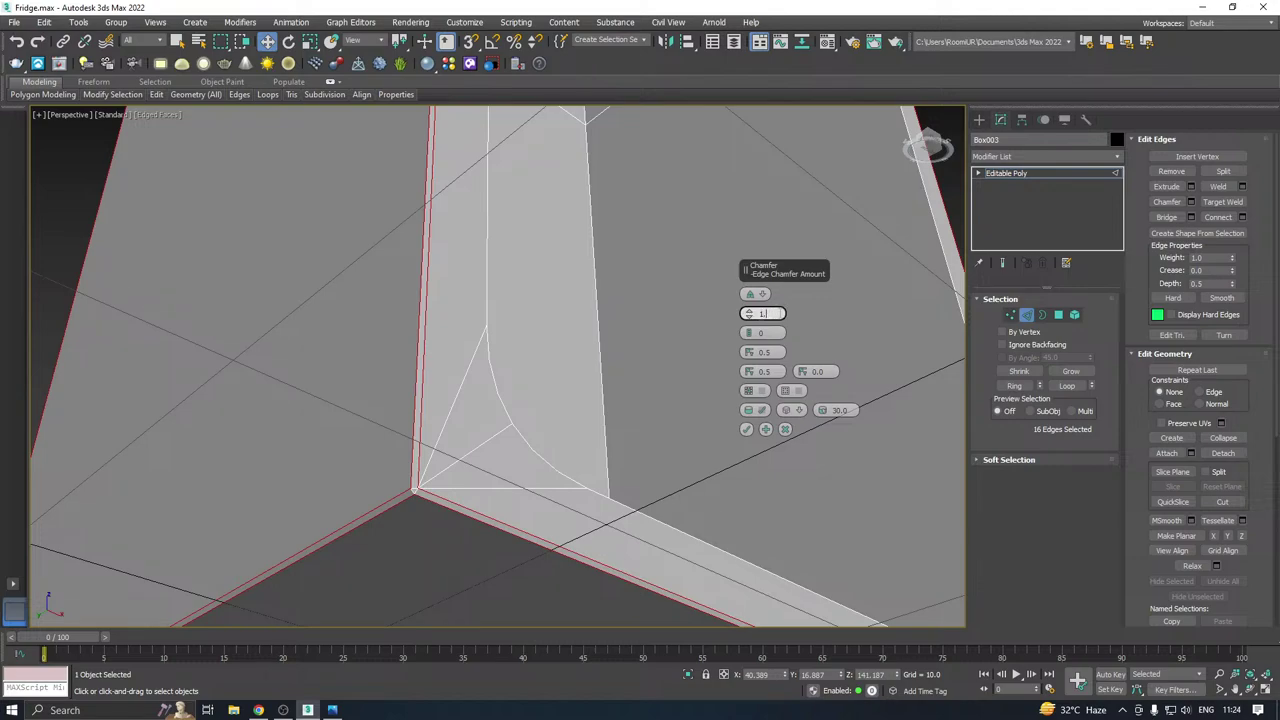
pyautogui.press('Return')
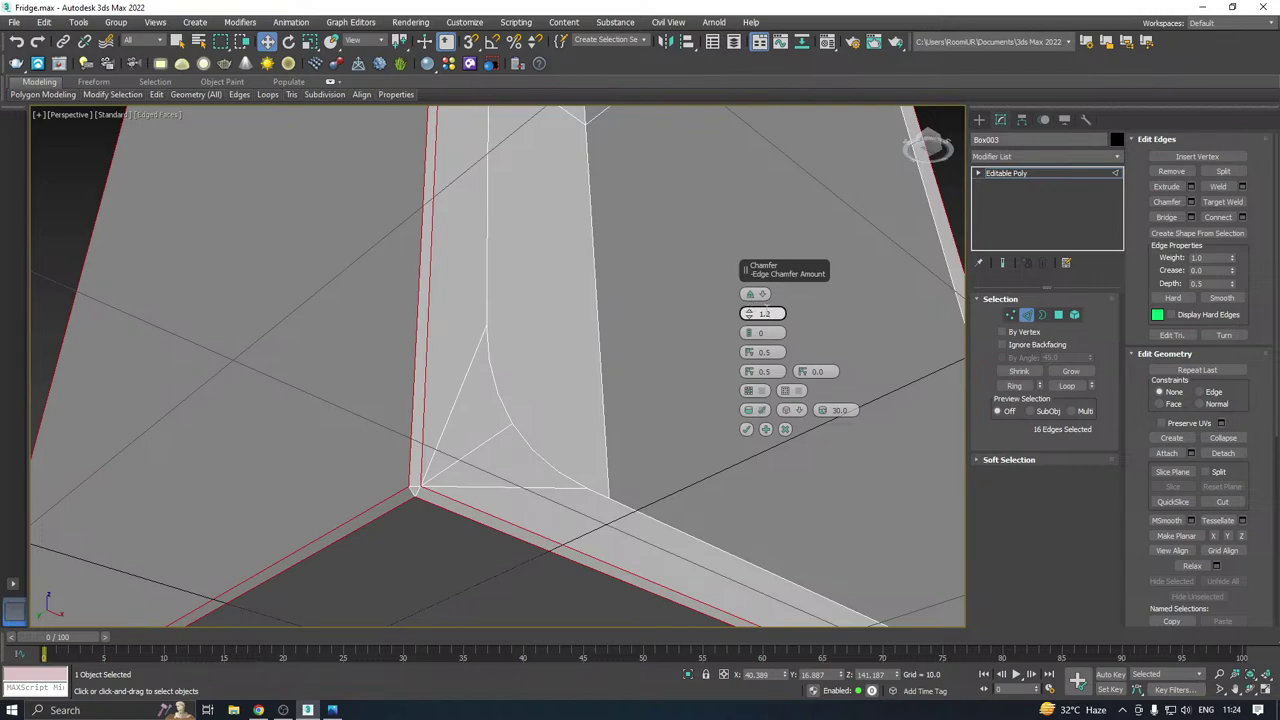
pyautogui.press('Return')
pyautogui.scroll(-5, 551, 429)
pyautogui.keyDown('alt'); pyautogui.moveTo(628, 345); pyautogui.dragTo(590, 452, button='middle'); pyautogui.keyUp('alt')
pyautogui.scroll(-2, 566, 443)
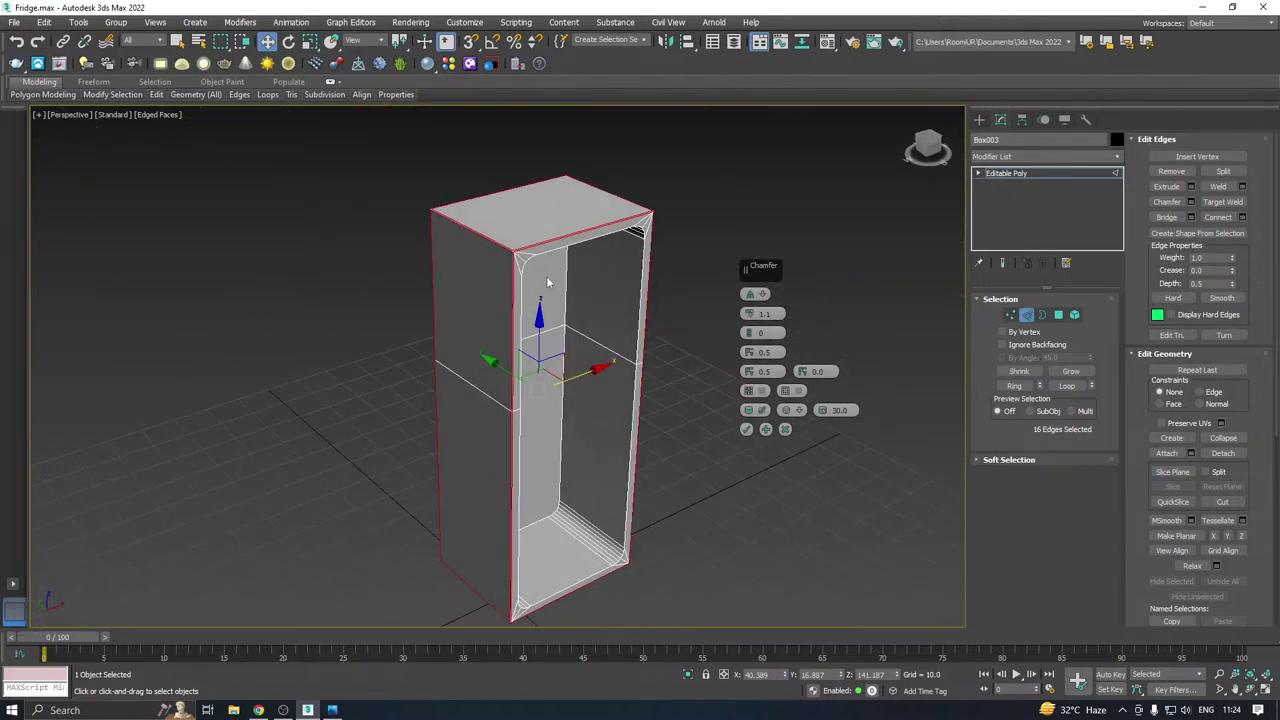
pyautogui.scroll(3, 515, 257)
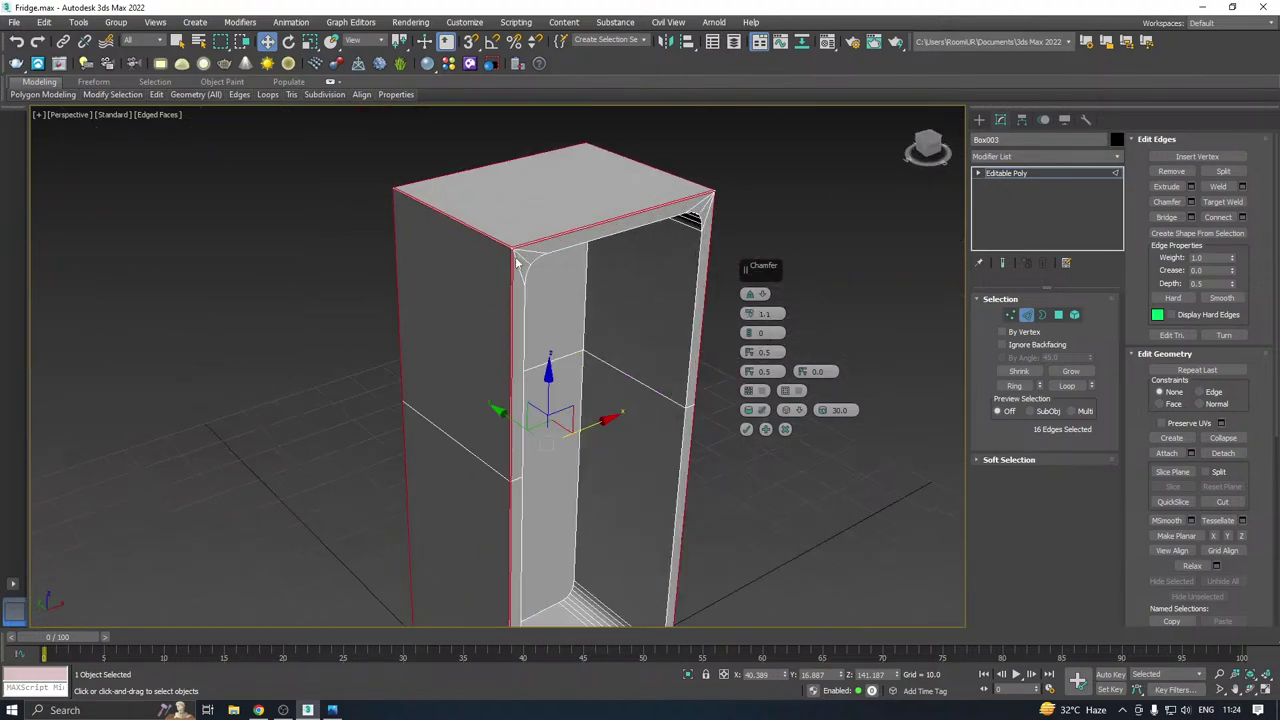
pyautogui.click(746, 429)
# Select the front rim polygons along the near side, the top, both upper corners and the far side's upper part.
pyautogui.scroll(3, 686, 337)
pyautogui.click(1058, 315)
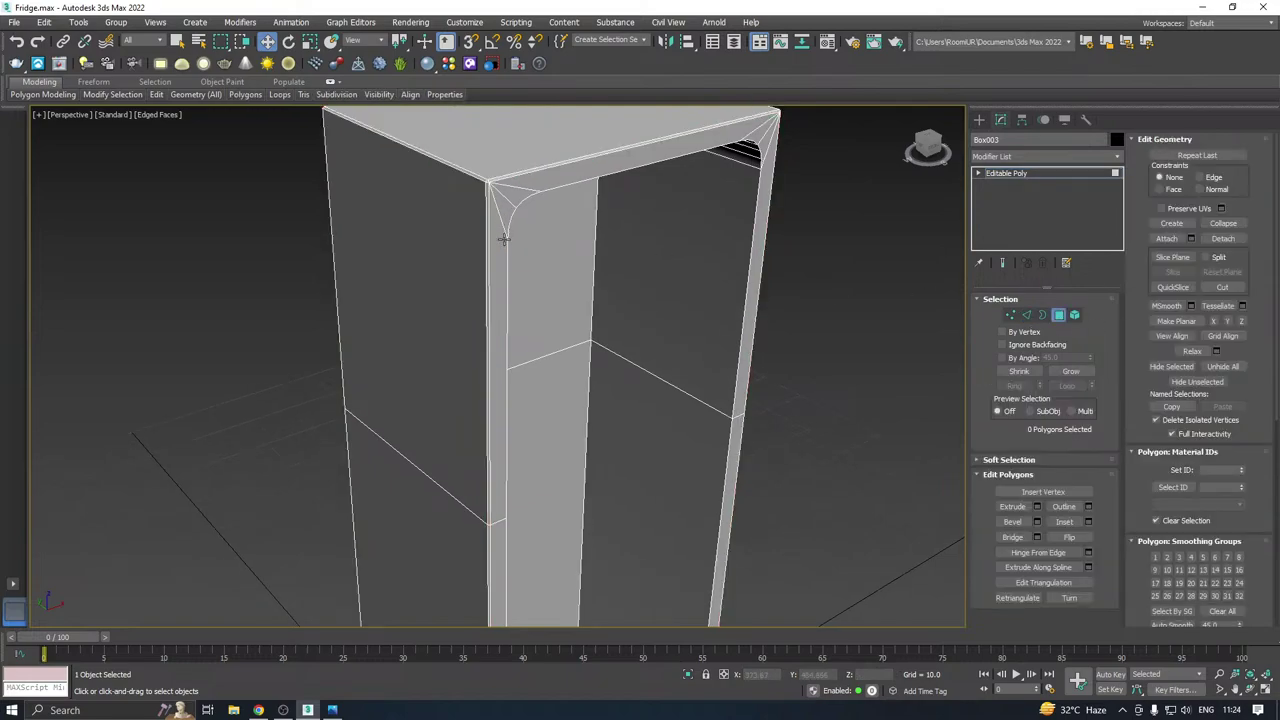
pyautogui.click(503, 240)
pyautogui.keyDown('ctrl'); pyautogui.click(505, 221); pyautogui.keyUp('ctrl')
pyautogui.keyDown('ctrl'); pyautogui.click(497, 570); pyautogui.keyUp('ctrl')
pyautogui.keyDown('ctrl'); pyautogui.click(510, 196); pyautogui.keyUp('ctrl')
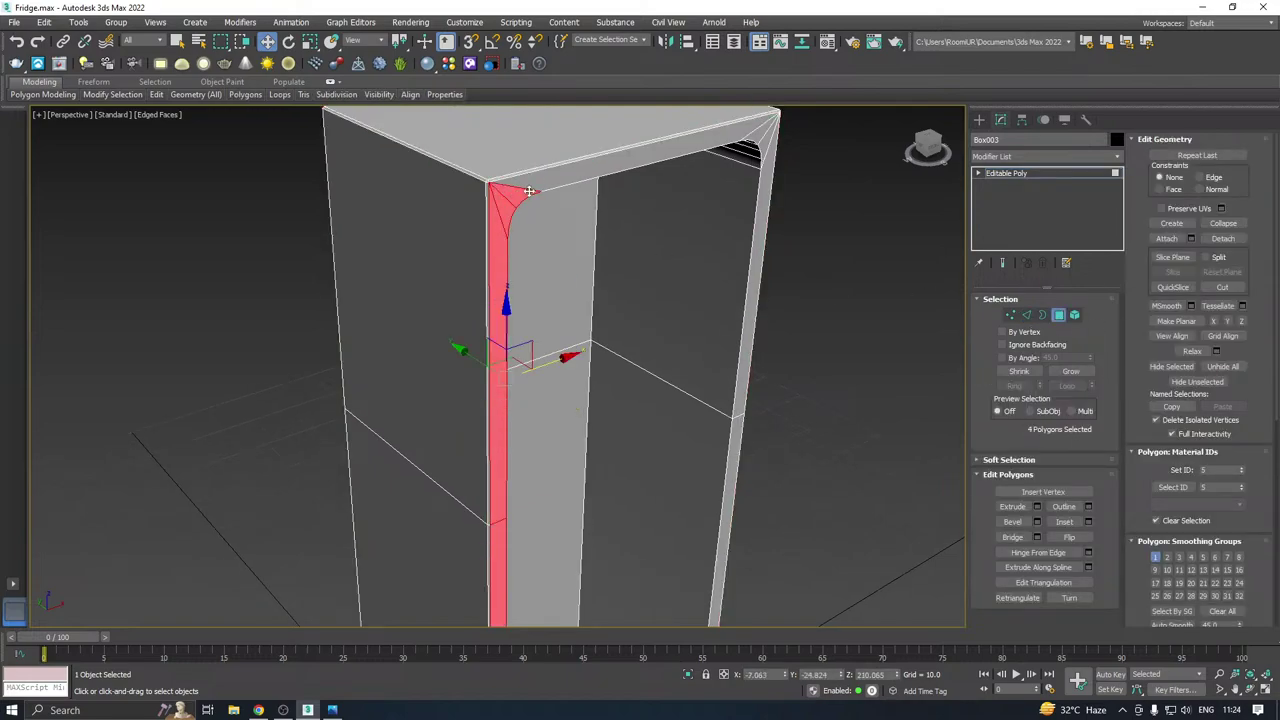
pyautogui.keyDown('ctrl'); pyautogui.click(556, 179); pyautogui.keyUp('ctrl')
pyautogui.keyDown('ctrl'); pyautogui.click(763, 194); pyautogui.keyUp('ctrl')
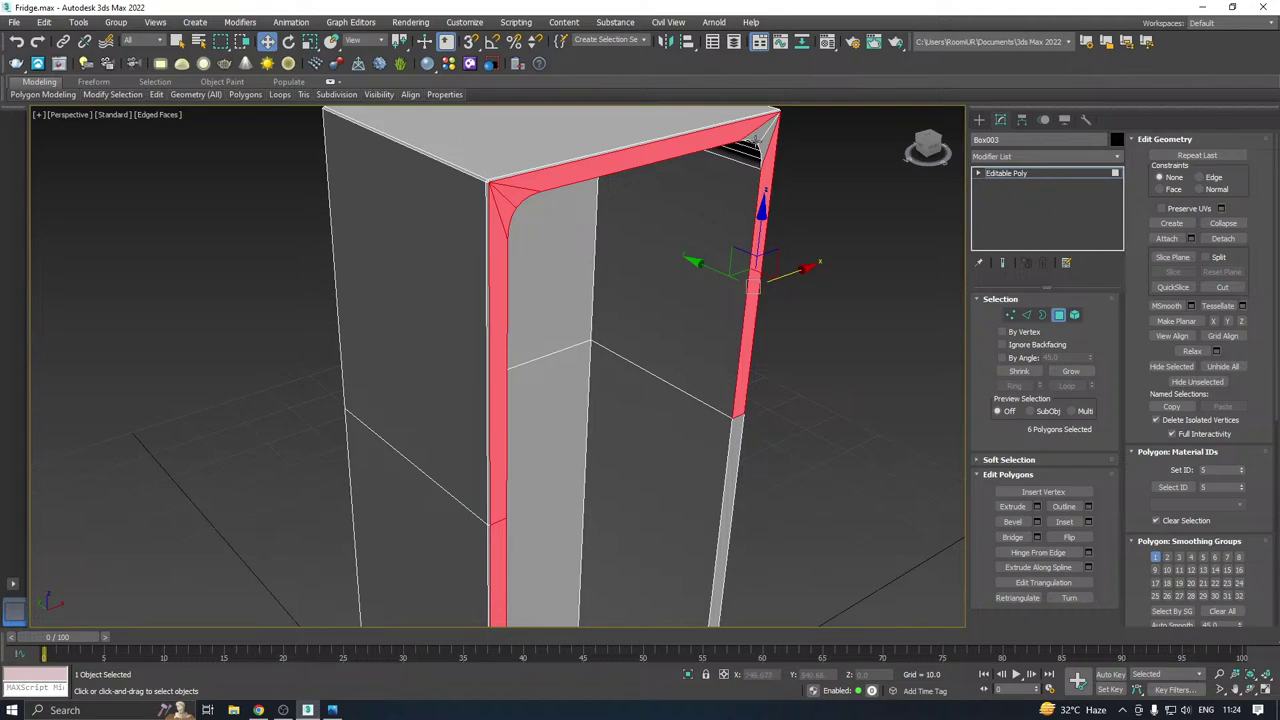
pyautogui.keyDown('ctrl'); pyautogui.click(759, 145); pyautogui.keyUp('ctrl')
pyautogui.scroll(-3, 703, 145)
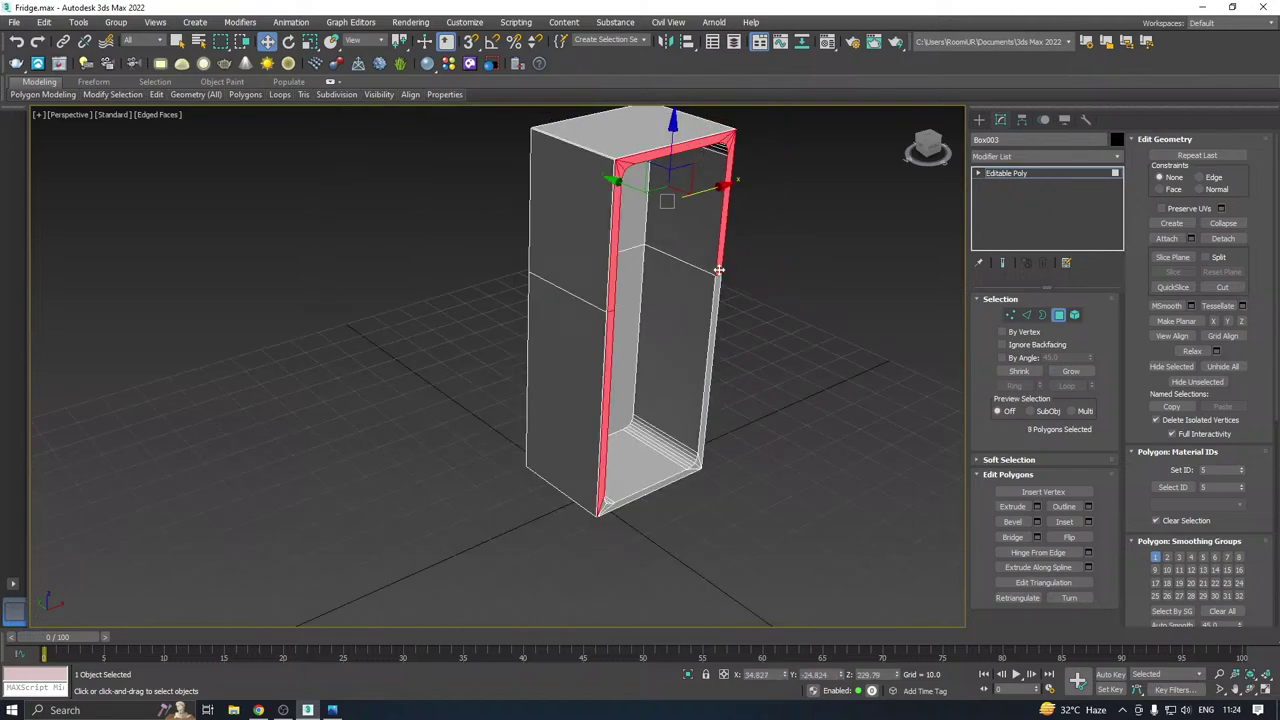
# Add the far side's lower part, the bottom strip and both lower corner polygons to the front rim selection.
pyautogui.keyDown('ctrl'); pyautogui.click(714, 321); pyautogui.keyUp('ctrl')
pyautogui.scroll(5, 630, 510)
pyautogui.keyDown('ctrl'); pyautogui.click(533, 508); pyautogui.keyUp('ctrl')
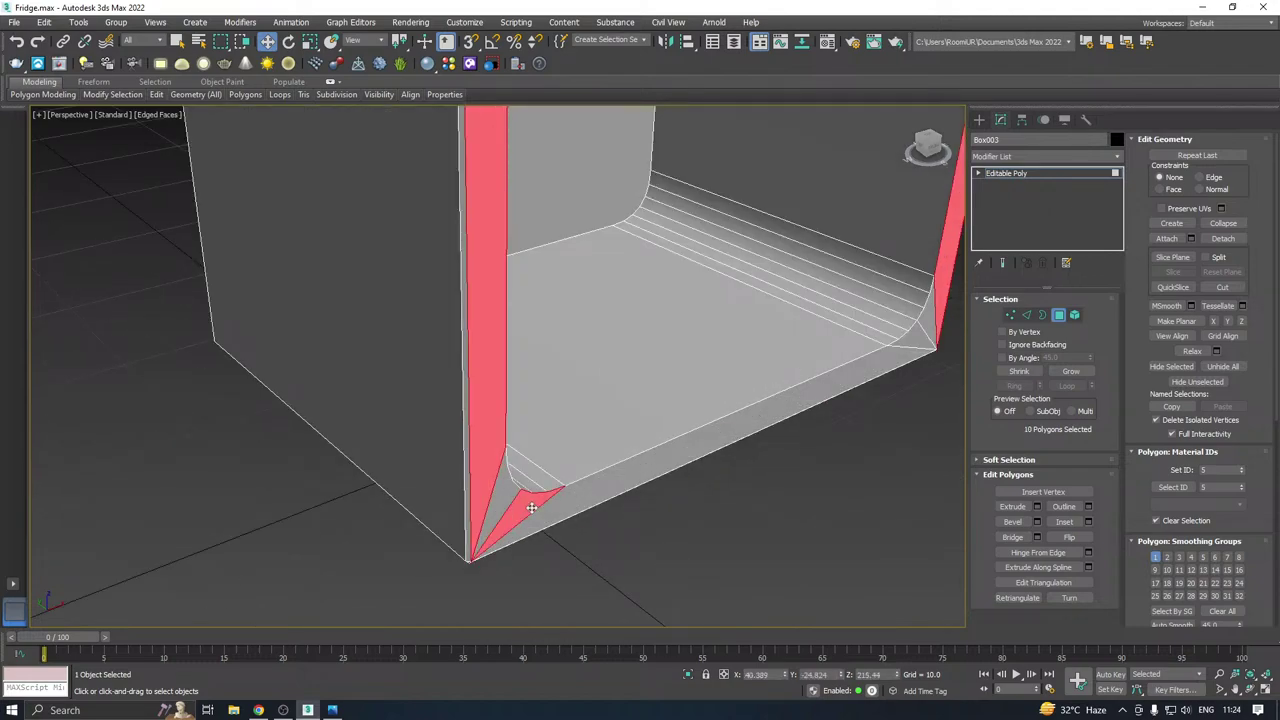
pyautogui.keyDown('ctrl'); pyautogui.click(508, 500); pyautogui.keyUp('ctrl')
pyautogui.keyDown('ctrl'); pyautogui.click(552, 525); pyautogui.keyUp('ctrl')
pyautogui.keyDown('alt'); pyautogui.moveTo(580, 480); pyautogui.dragTo(588, 476, button='middle'); pyautogui.keyUp('alt')
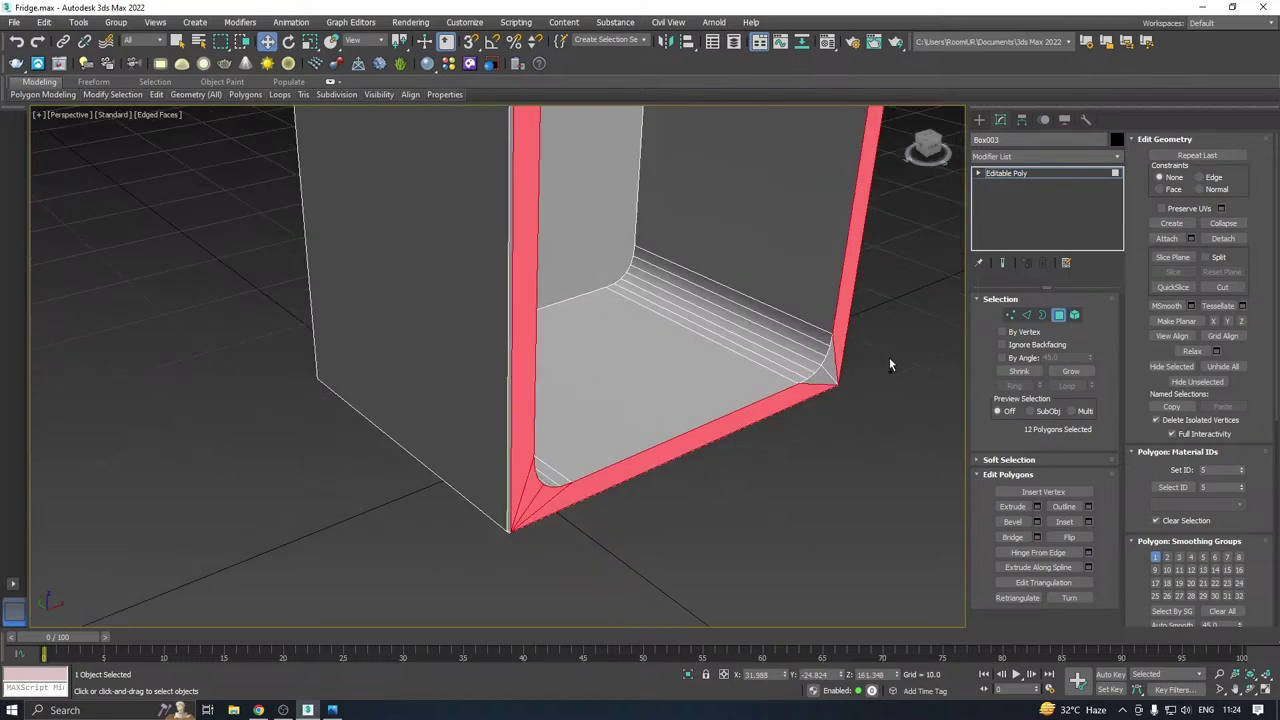
pyautogui.scroll(-4, 517, 466)
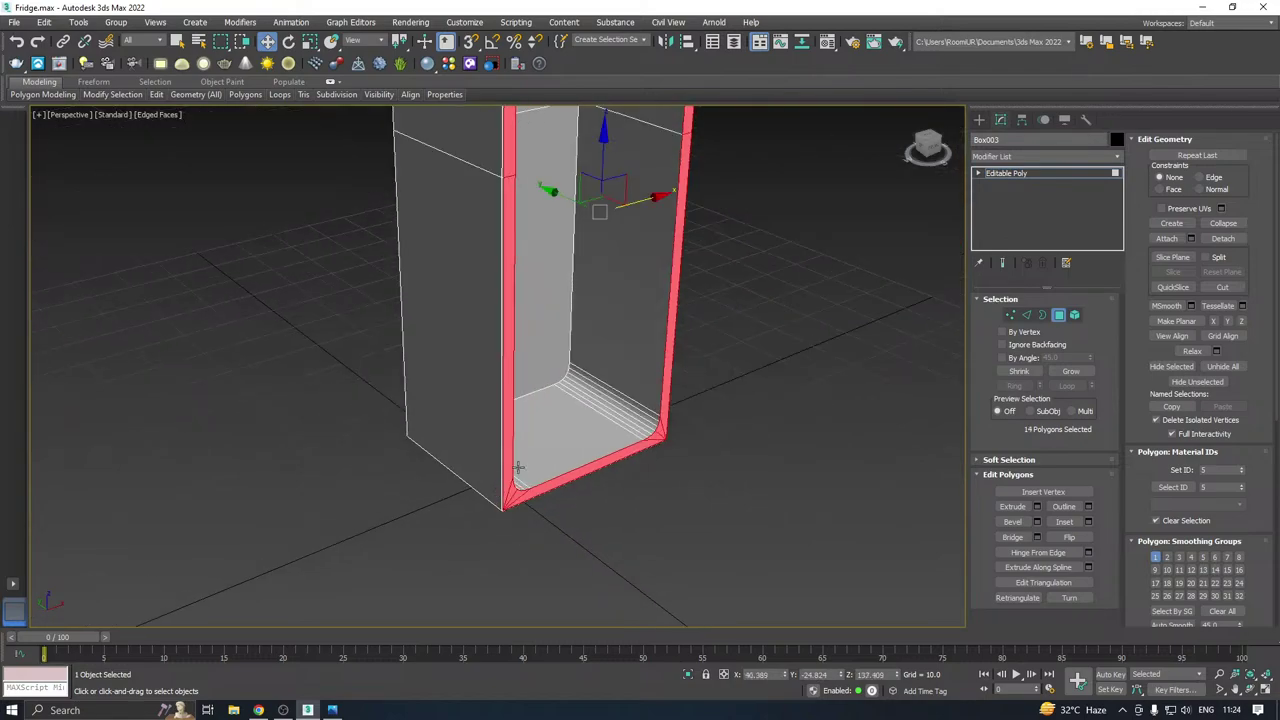
pyautogui.keyDown('alt'); pyautogui.moveTo(607, 411); pyautogui.dragTo(528, 516, button='middle'); pyautogui.keyUp('alt')
pyautogui.keyDown('alt'); pyautogui.moveTo(542, 307); pyautogui.dragTo(635, 332, button='middle'); pyautogui.keyUp('alt')
pyautogui.scroll(-3, 595, 336)
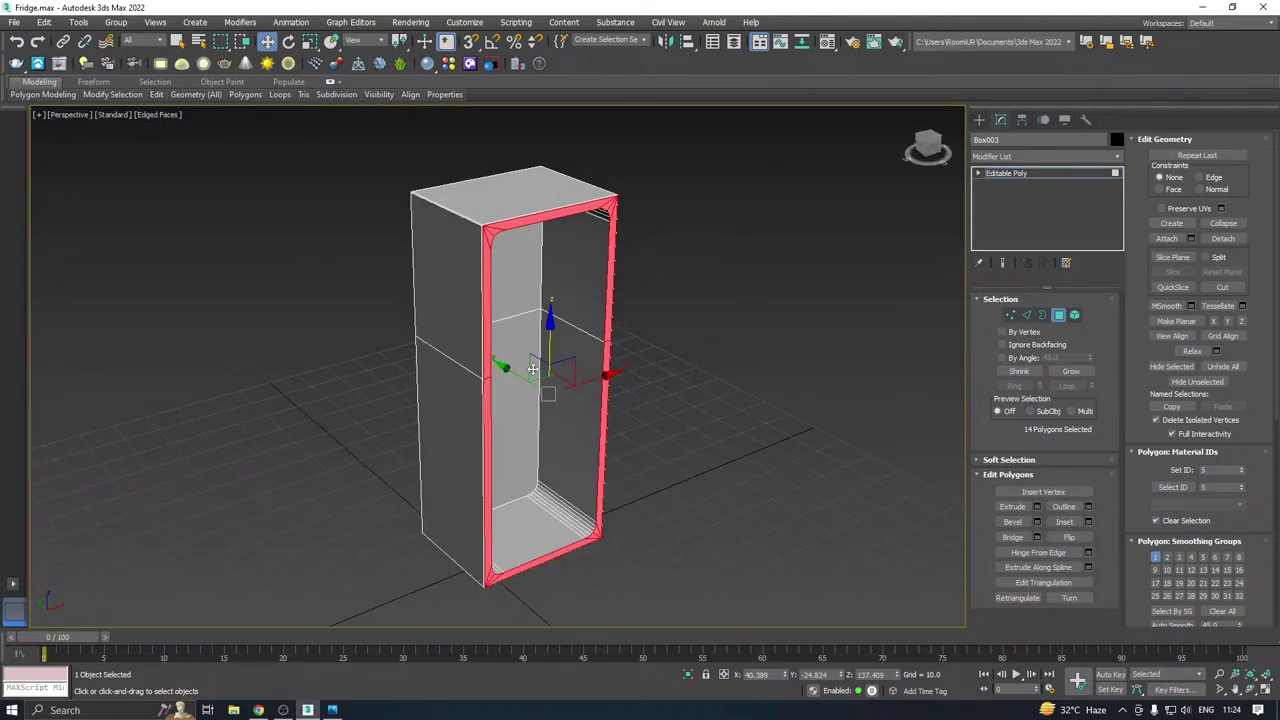
# Clone the selected front rim polygons forward out of the body as a separate object.
pyautogui.keyDown('shift'); pyautogui.moveTo(508, 369); pyautogui.dragTo(538, 390); pyautogui.keyUp('shift')
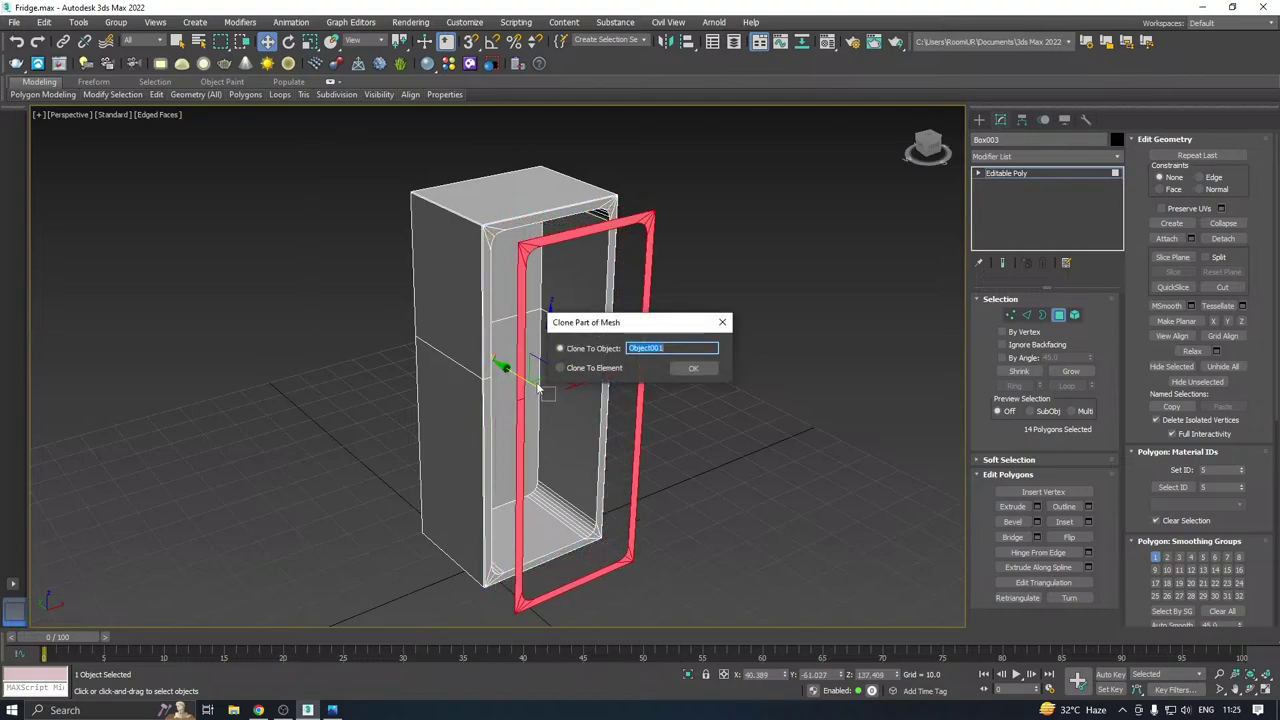
pyautogui.click(618, 368)
pyautogui.click(692, 368)
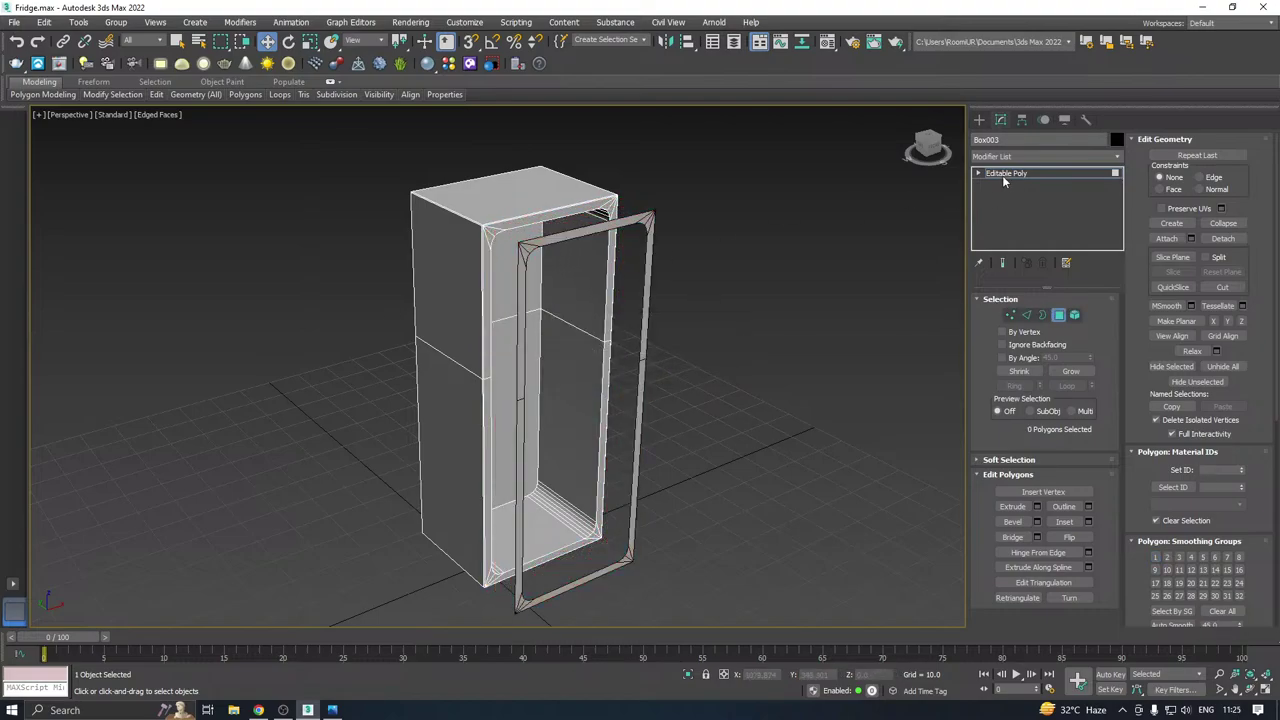
# Select the cloned rim frame and center its pivot to the object.
pyautogui.click(1006, 173)
pyautogui.click(650, 218)
pyautogui.click(1021, 119)
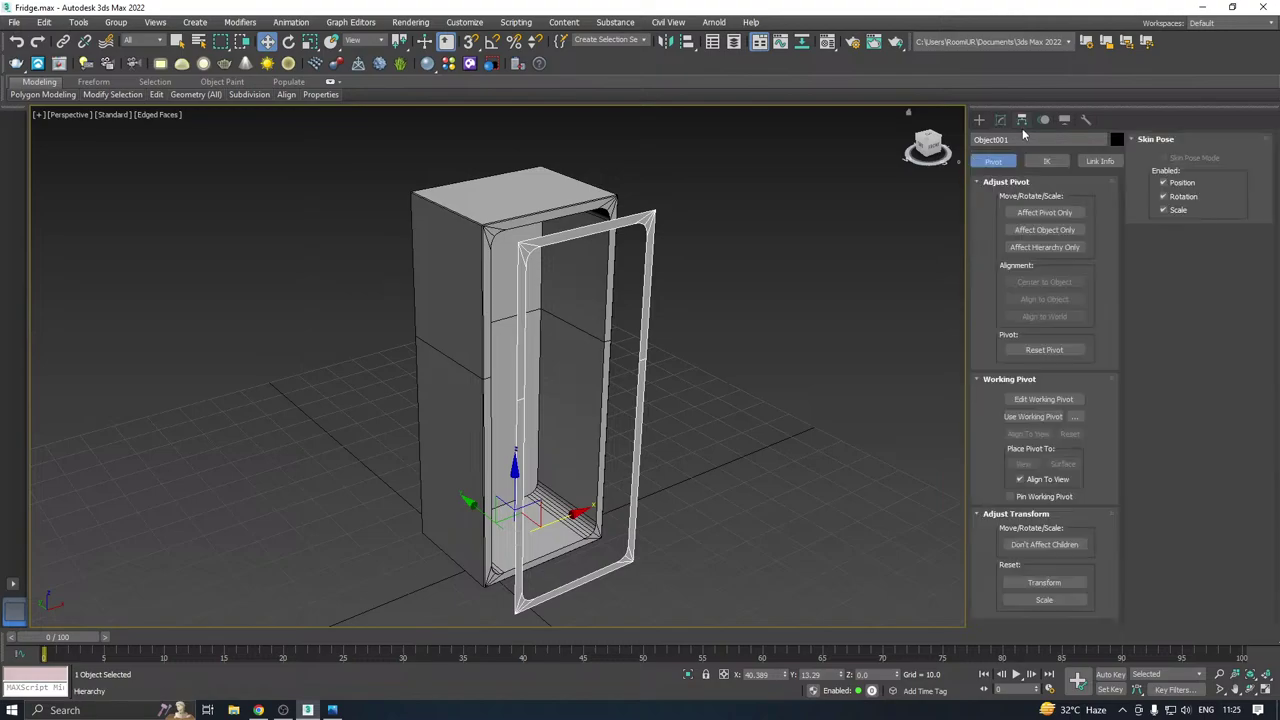
pyautogui.click(1033, 213)
pyautogui.click(1044, 282)
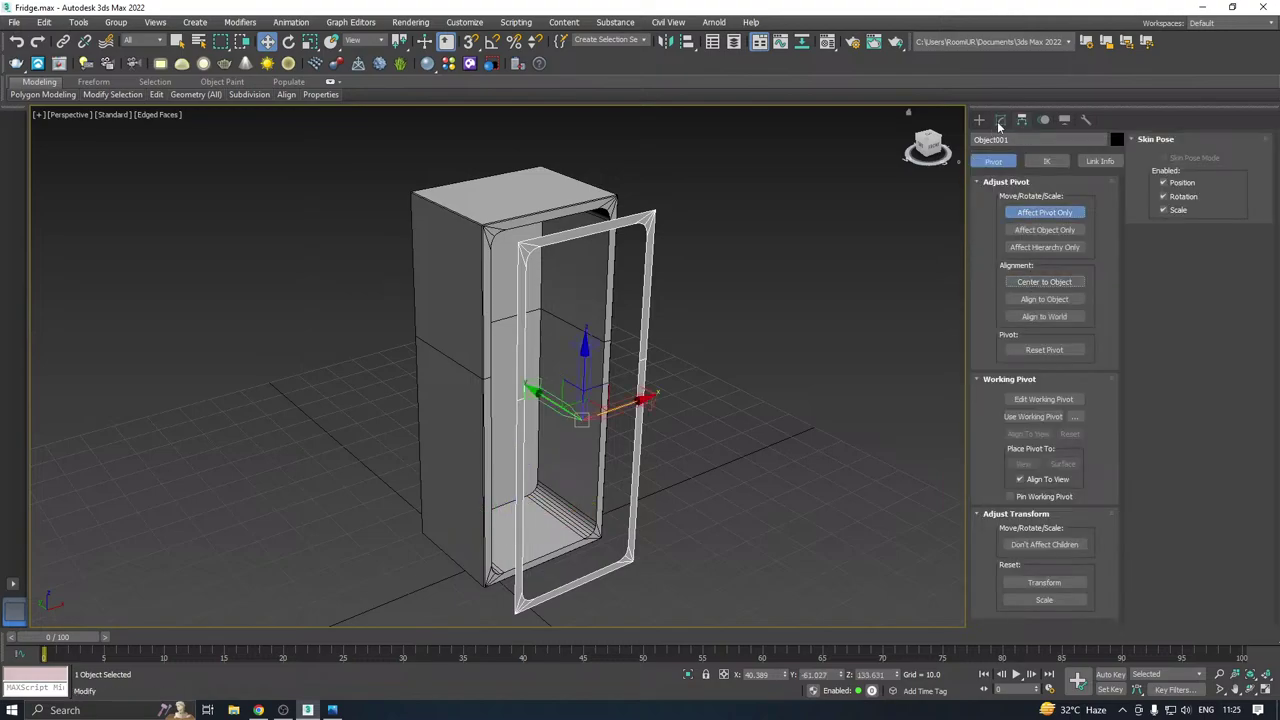
# Cap the cloned frame's inner opening and remove its inner edges to form a flat door panel.
pyautogui.click(1000, 119)
pyautogui.keyDown('alt'); pyautogui.moveTo(817, 207); pyautogui.dragTo(783, 280, button='middle'); pyautogui.keyUp('alt')
pyautogui.click(1042, 315)
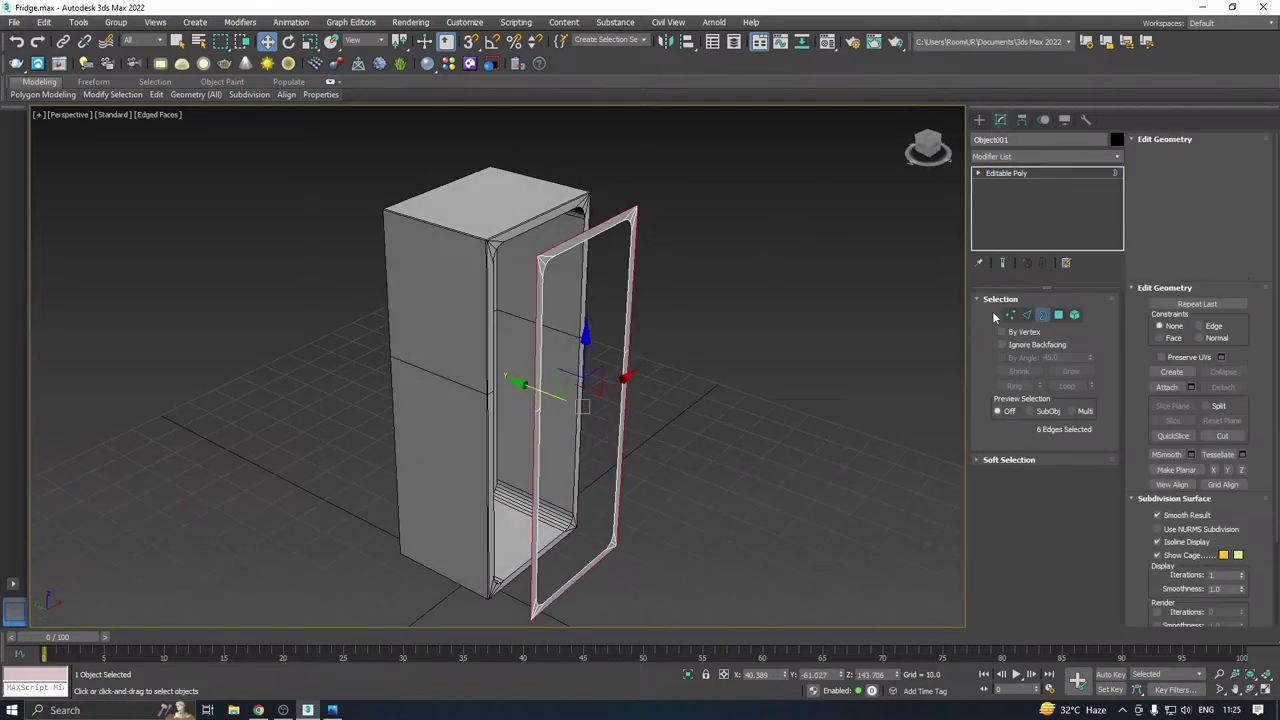
pyautogui.click(626, 316)
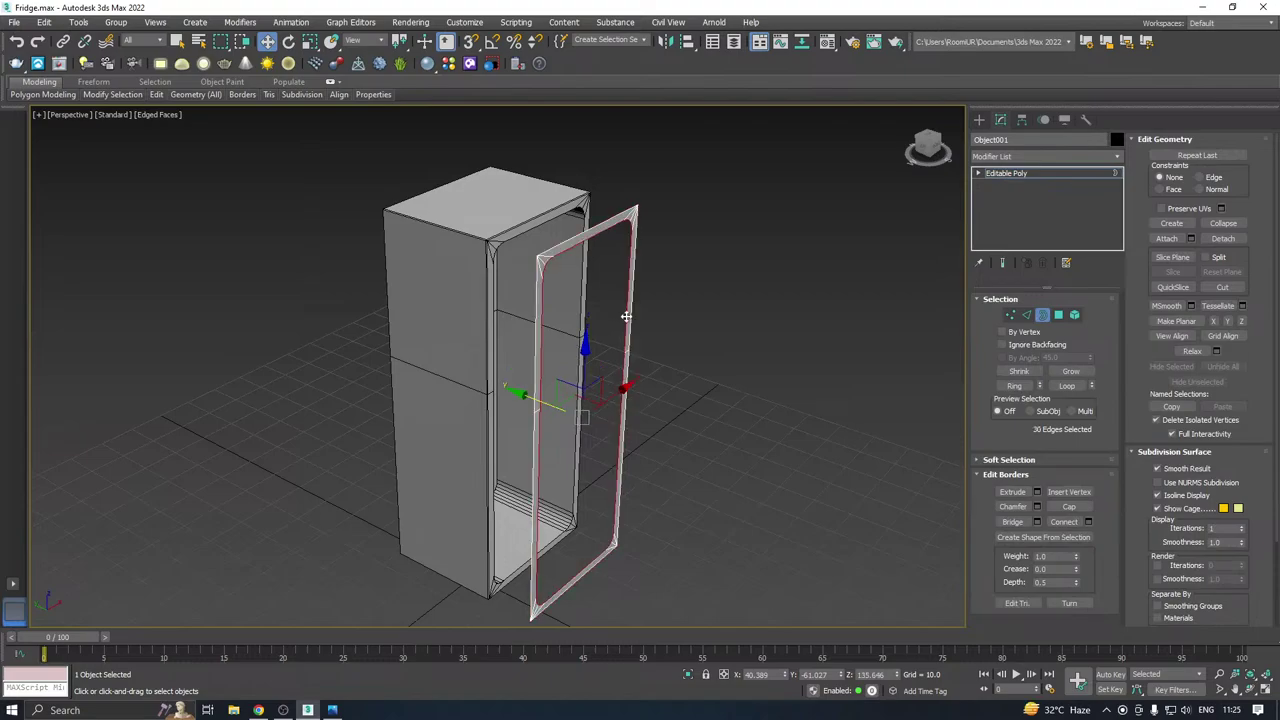
pyautogui.click(1069, 506)
pyautogui.keyDown('alt'); pyautogui.moveTo(792, 445); pyautogui.dragTo(640, 357, button='middle'); pyautogui.keyUp('alt')
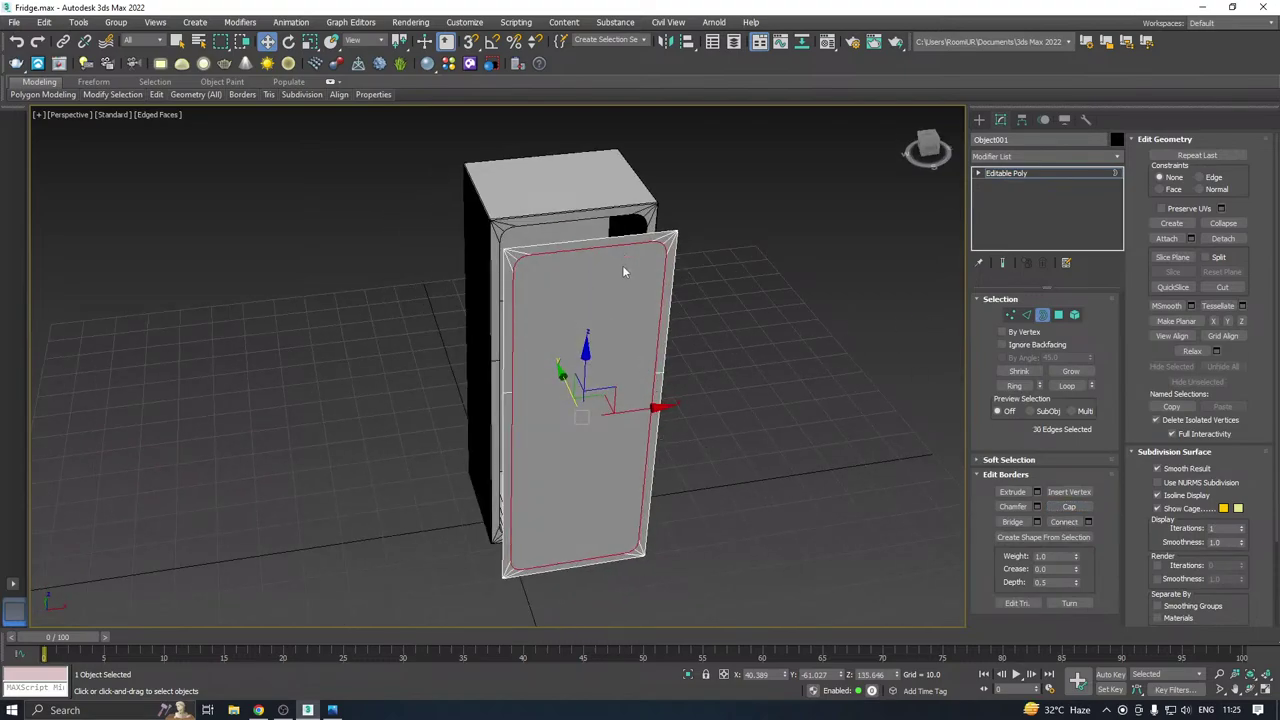
pyautogui.click(600, 287)
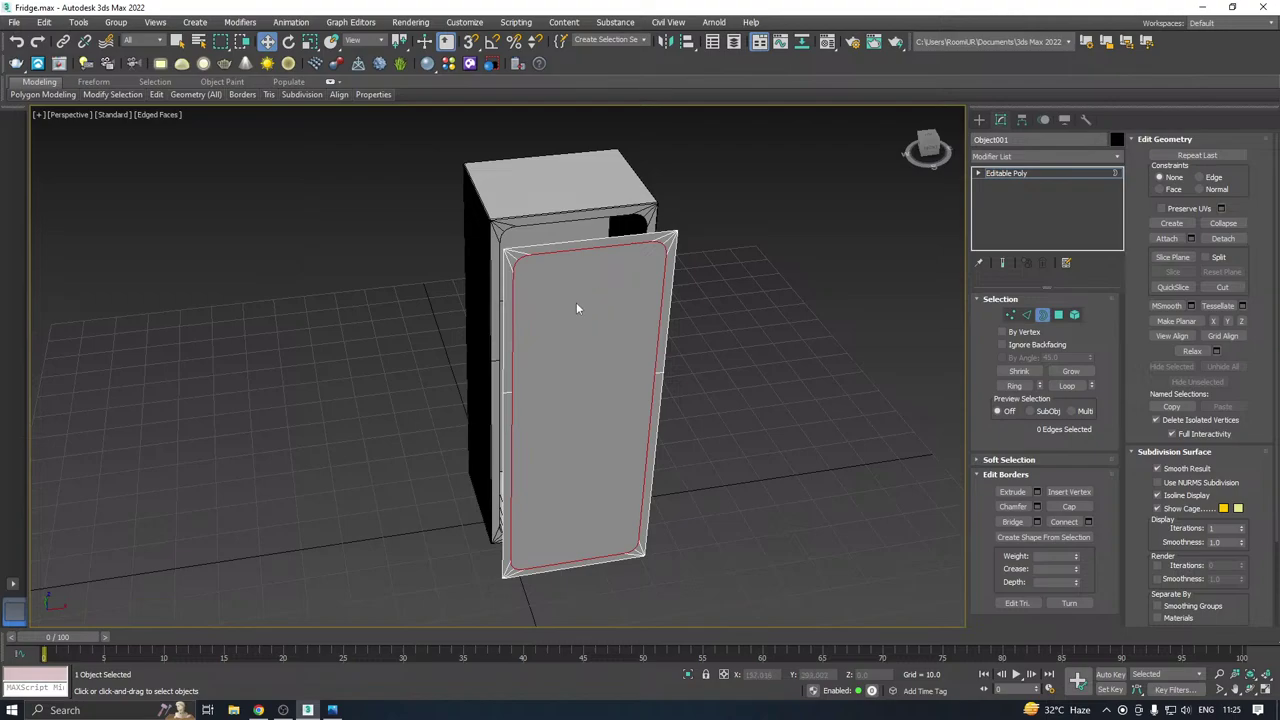
pyautogui.moveTo(578, 302); pyautogui.dragTo(594, 298, button='middle')
pyautogui.keyDown('alt'); pyautogui.moveTo(768, 321); pyautogui.dragTo(803, 299, button='middle'); pyautogui.keyUp('alt')
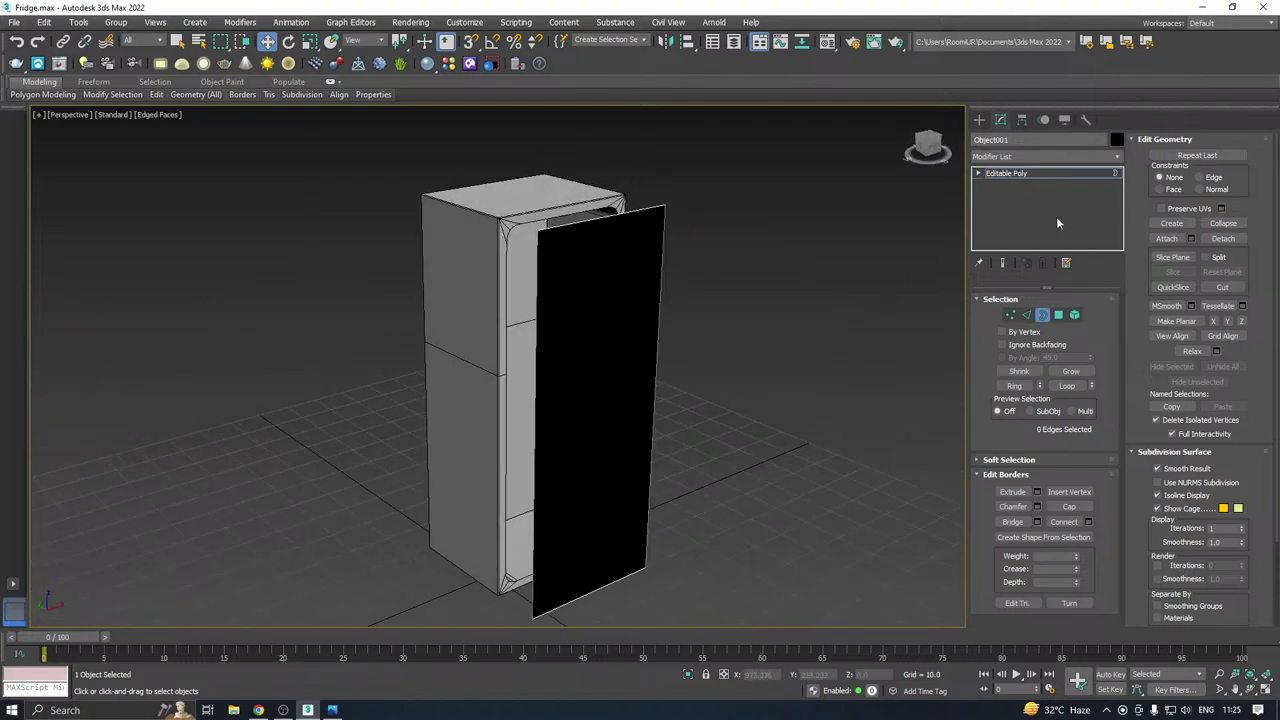
# Assign the 19 - Default material to the door panel.
pyautogui.click(1030, 172)
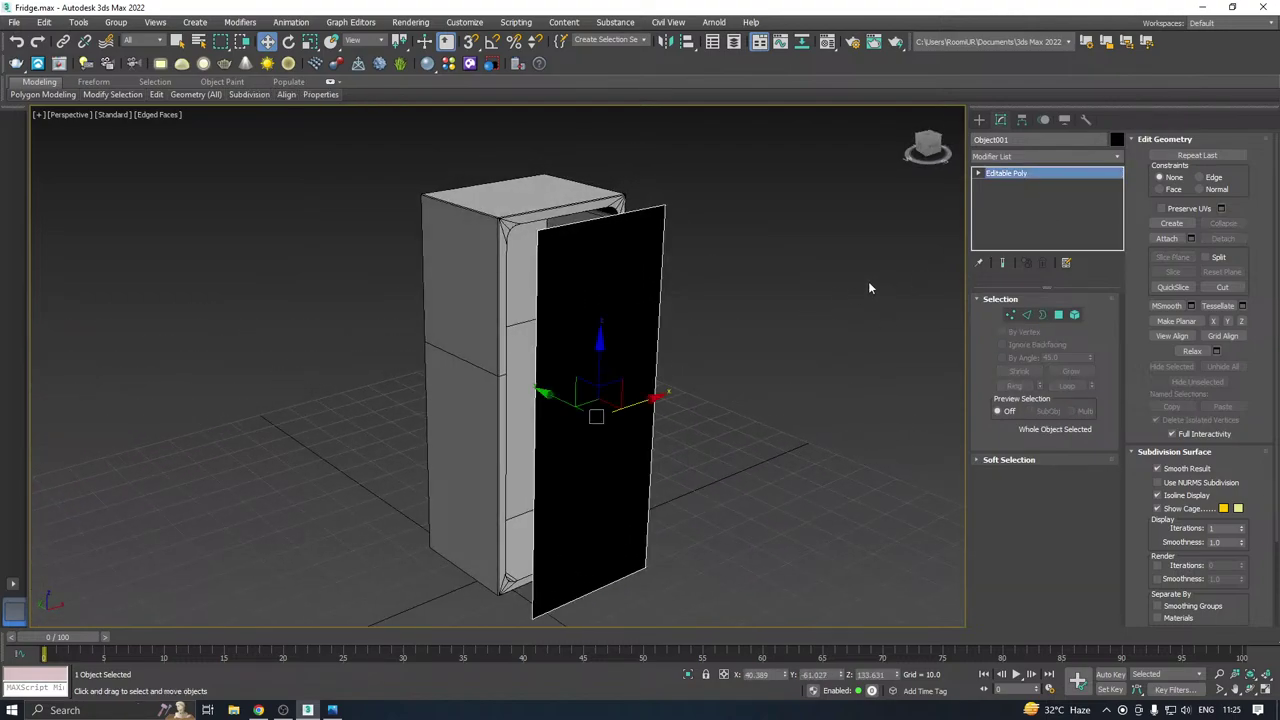
pyautogui.press('m')
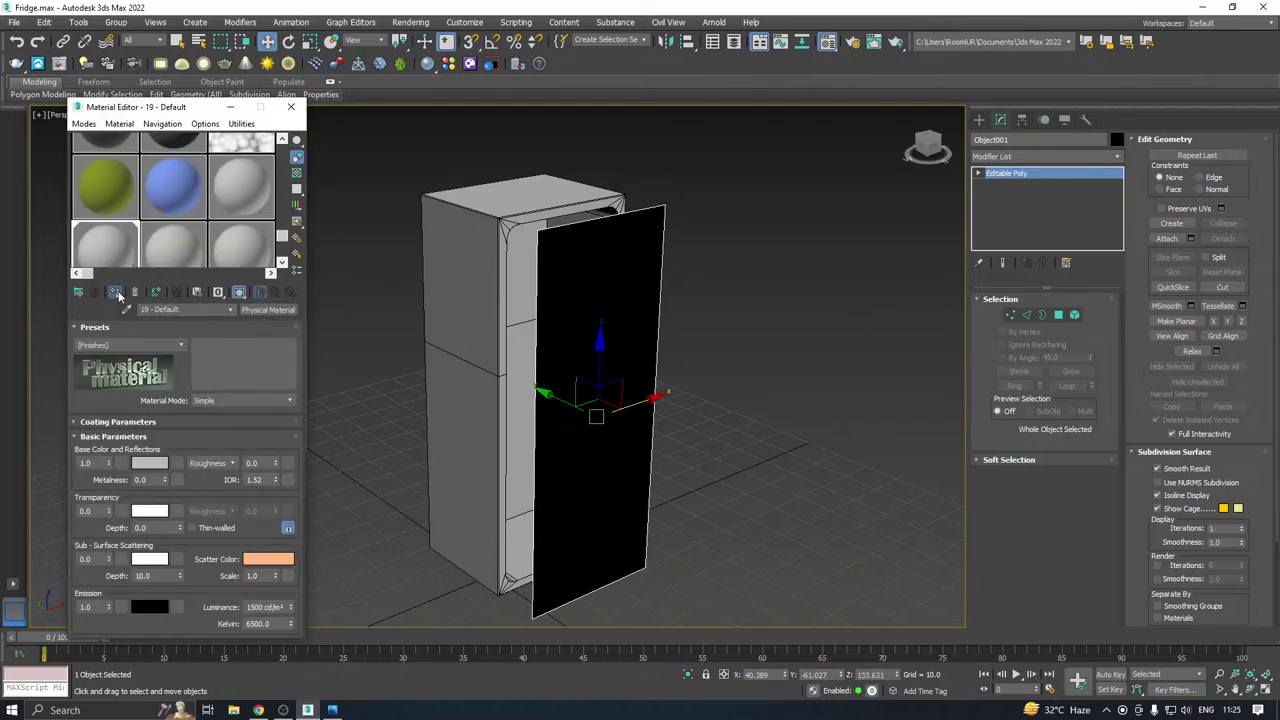
pyautogui.click(291, 106)
# Select all of the door panel's vertices and weld them with a threshold of 0.1.
pyautogui.click(1012, 314)
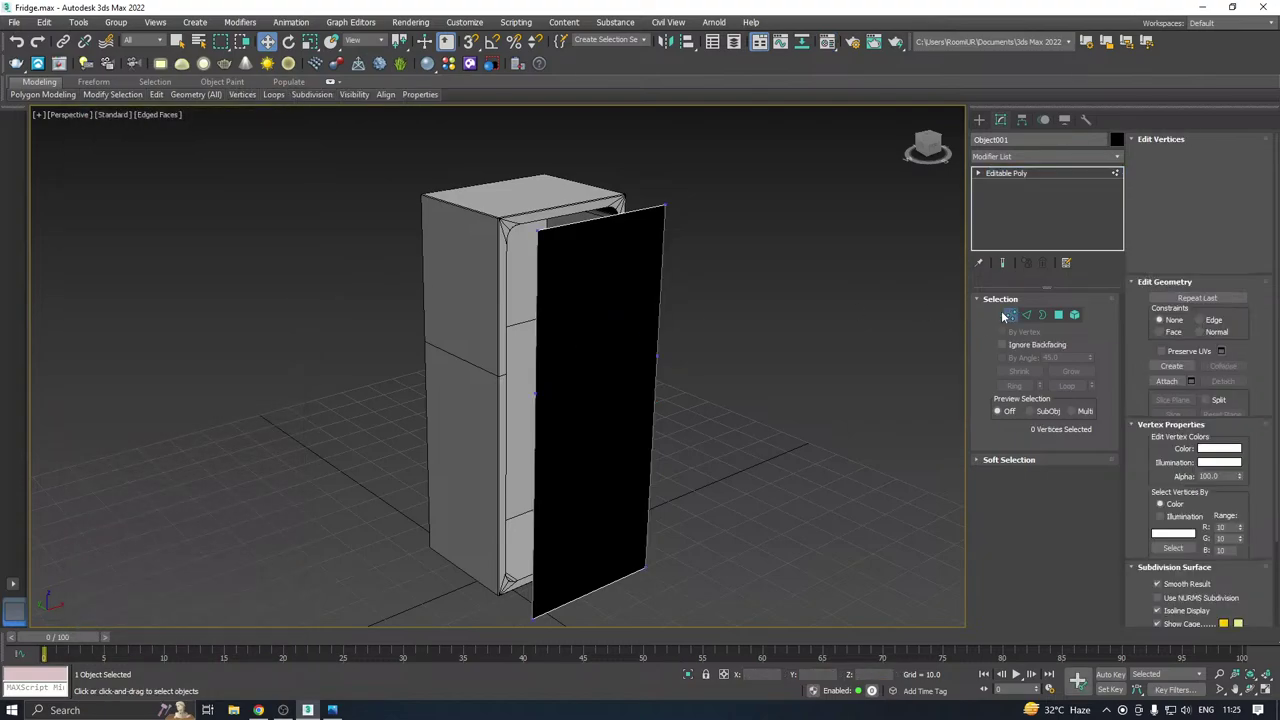
pyautogui.scroll(-2, 686, 213)
pyautogui.moveTo(492, 534); pyautogui.dragTo(489, 539)
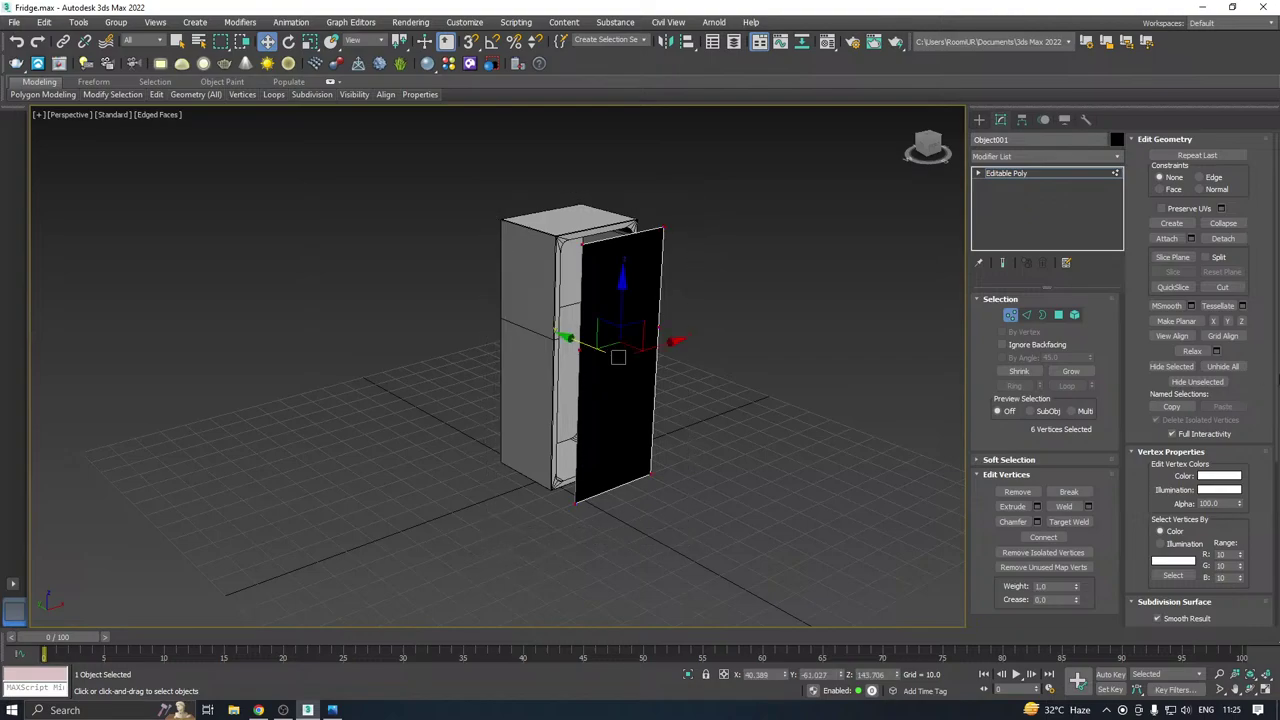
pyautogui.click(1089, 507)
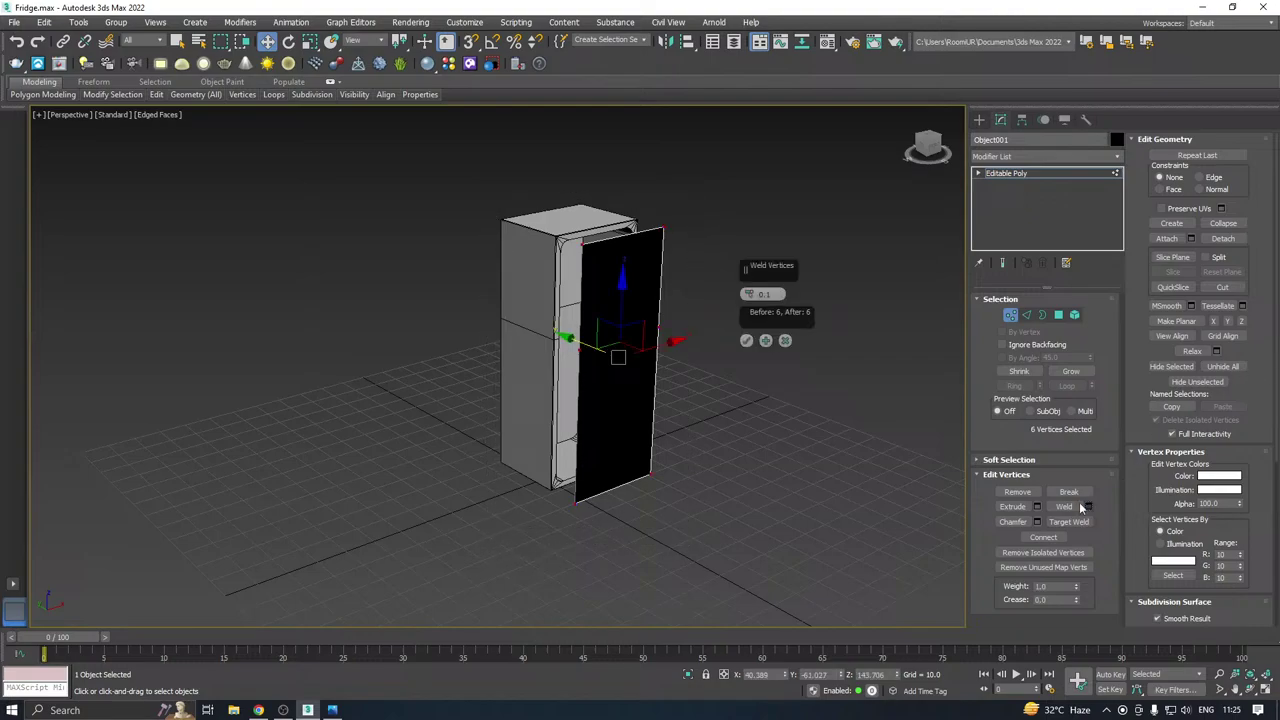
pyautogui.click(748, 343)
# Connect the two mid-height side vertices with an edge across the door panel's front.
pyautogui.scroll(2, 613, 358)
pyautogui.scroll(2, 690, 330)
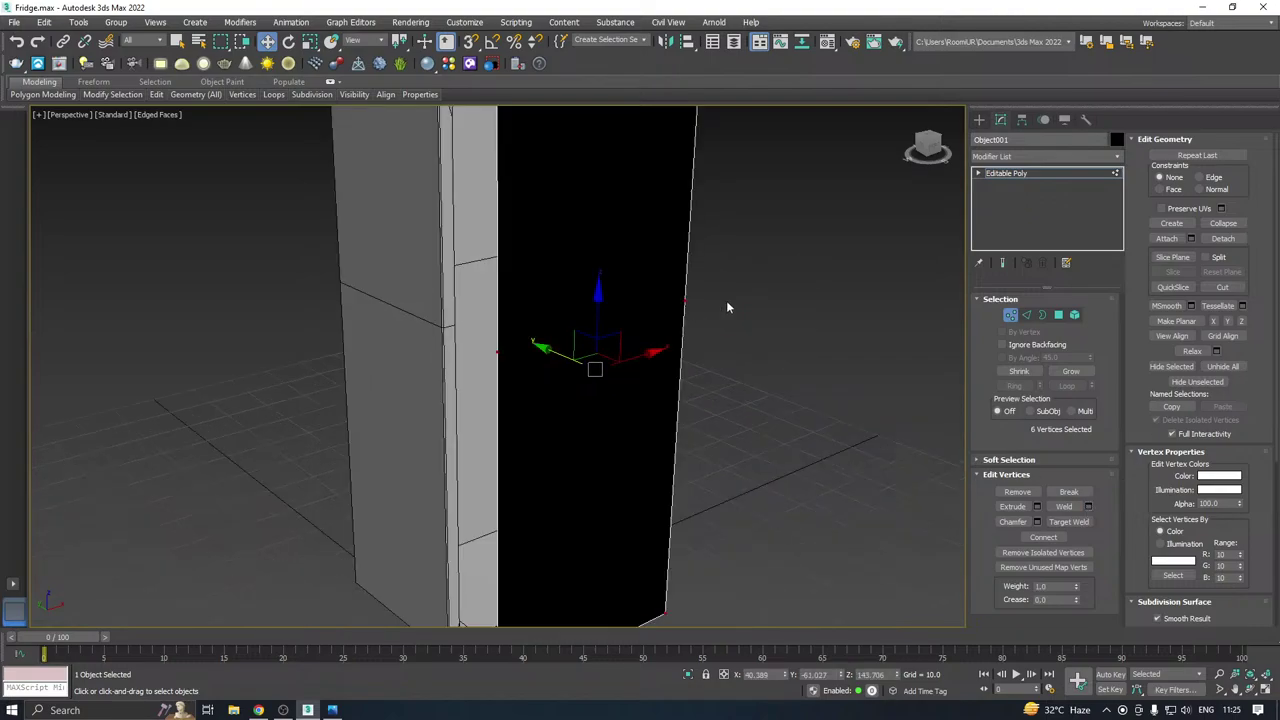
pyautogui.moveTo(417, 398); pyautogui.dragTo(417, 397)
pyautogui.click(1043, 537)
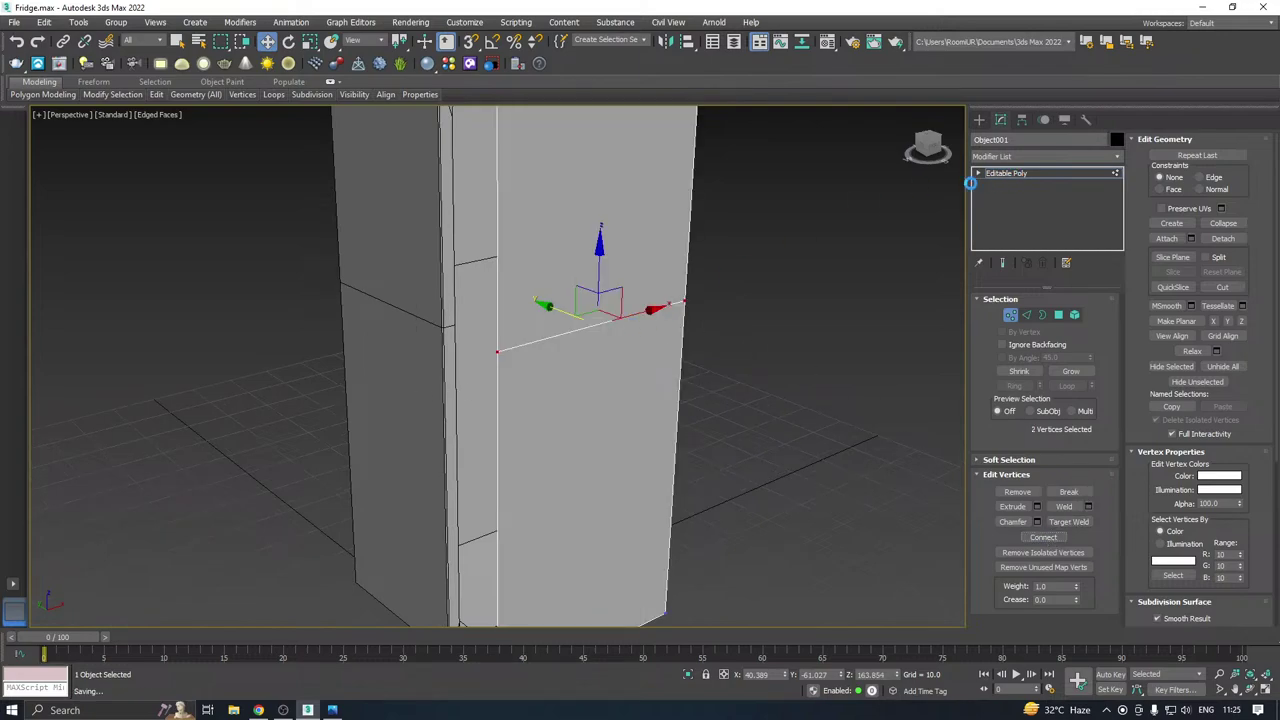
# Extrude the door panel's outer border about 4 units towards the body and cap its back.
pyautogui.keyDown('alt'); pyautogui.moveTo(633, 332); pyautogui.dragTo(780, 320, button='middle'); pyautogui.keyUp('alt')
pyautogui.click(1043, 316)
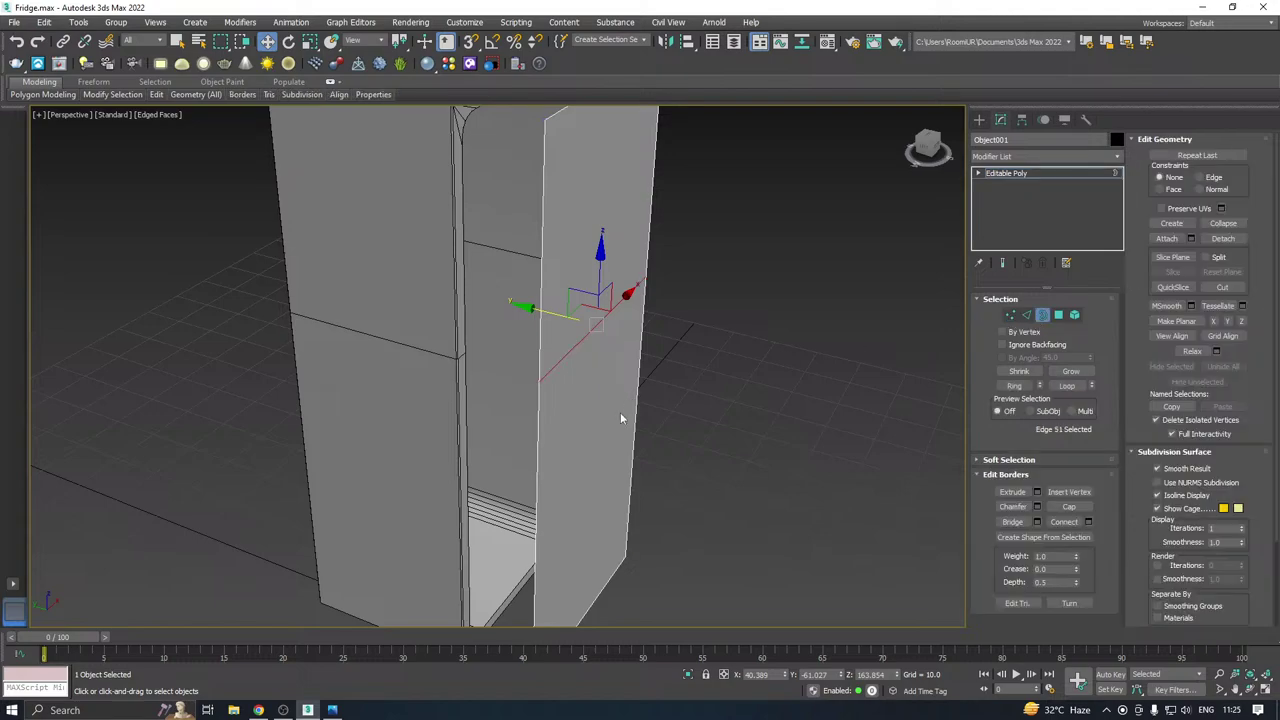
pyautogui.click(542, 418)
pyautogui.keyDown('alt'); pyautogui.moveTo(542, 418); pyautogui.dragTo(565, 408, button='middle'); pyautogui.keyUp('alt')
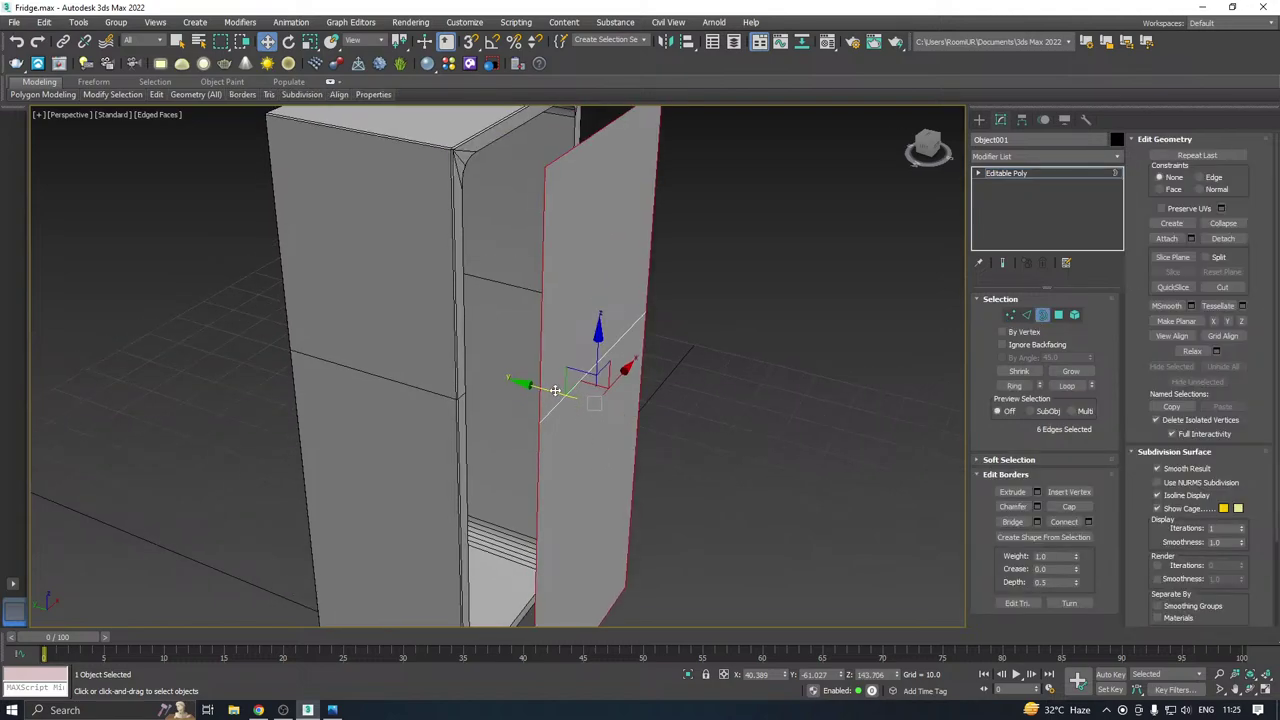
pyautogui.keyDown('shift'); pyautogui.moveTo(555, 390); pyautogui.dragTo(546, 389); pyautogui.keyUp('shift')
pyautogui.keyDown('alt'); pyautogui.moveTo(627, 373); pyautogui.dragTo(625, 378, button='middle'); pyautogui.keyUp('alt')
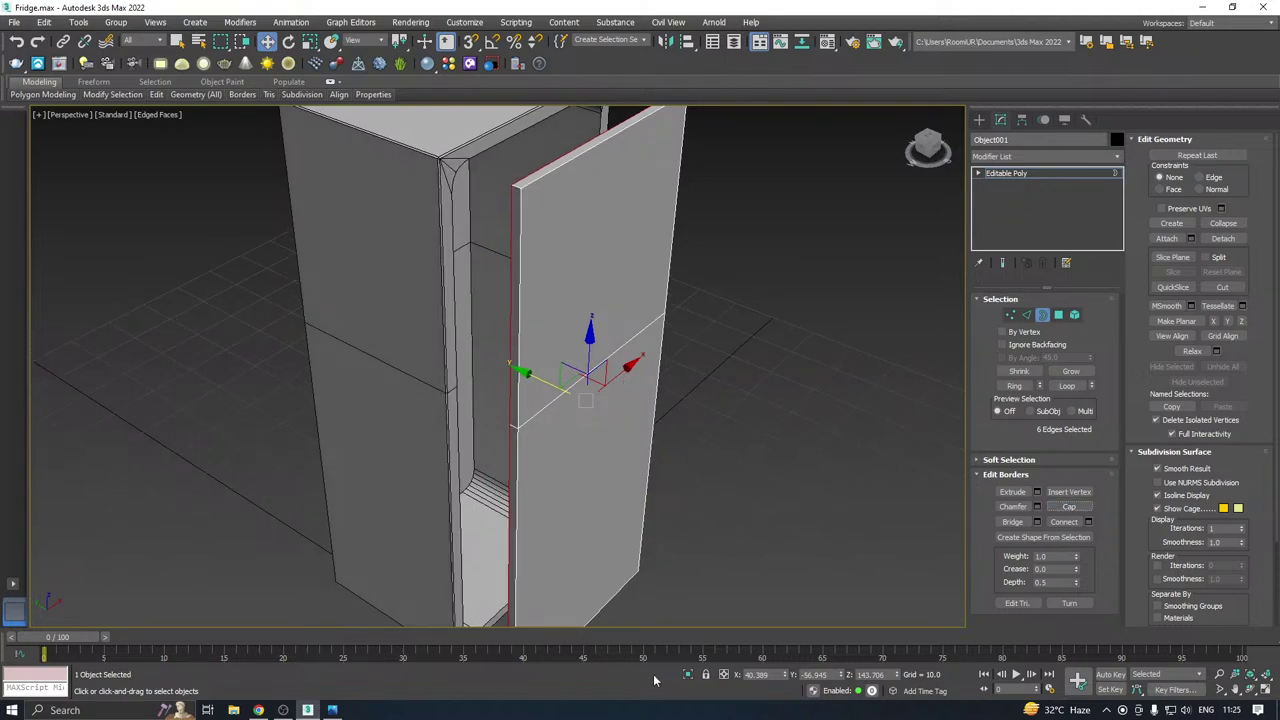
# Isolate the door, connect the two mid-height vertices across its back face, and end the isolation.
pyautogui.click(688, 675)
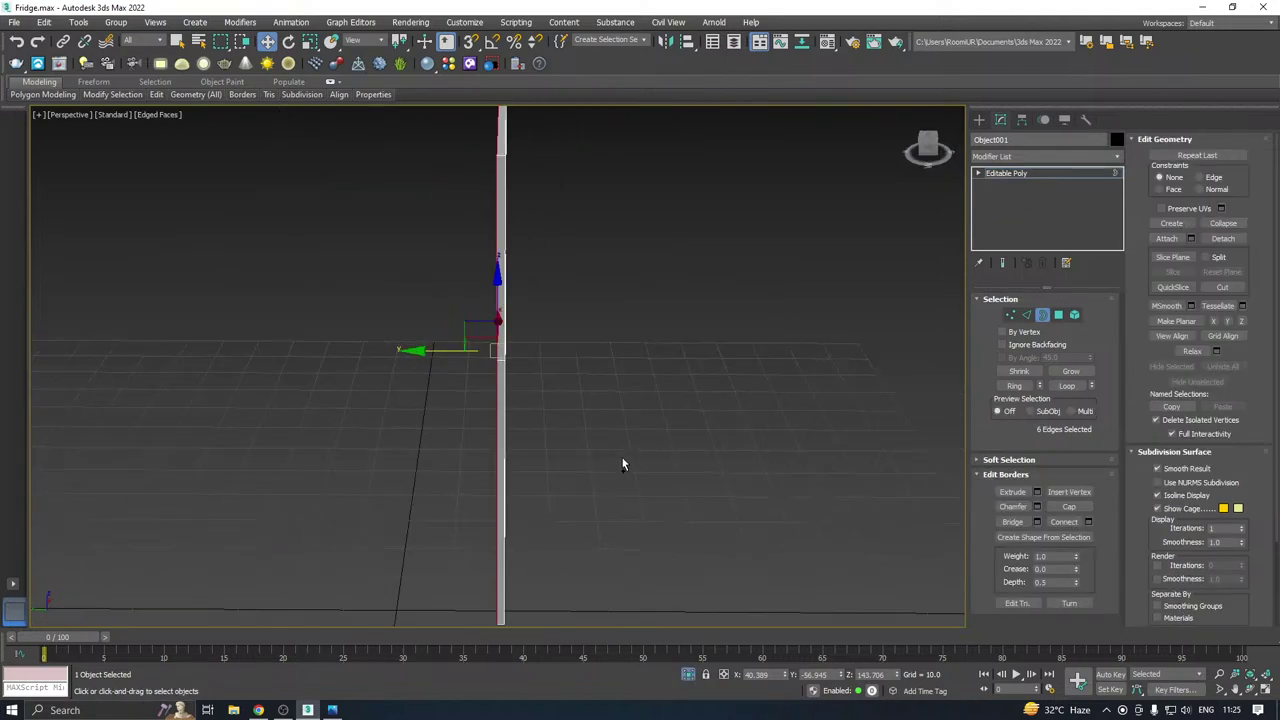
pyautogui.click(1009, 315)
pyautogui.keyDown('alt'); pyautogui.moveTo(615, 400); pyautogui.dragTo(674, 333, button='middle'); pyautogui.keyUp('alt')
pyautogui.click(580, 312)
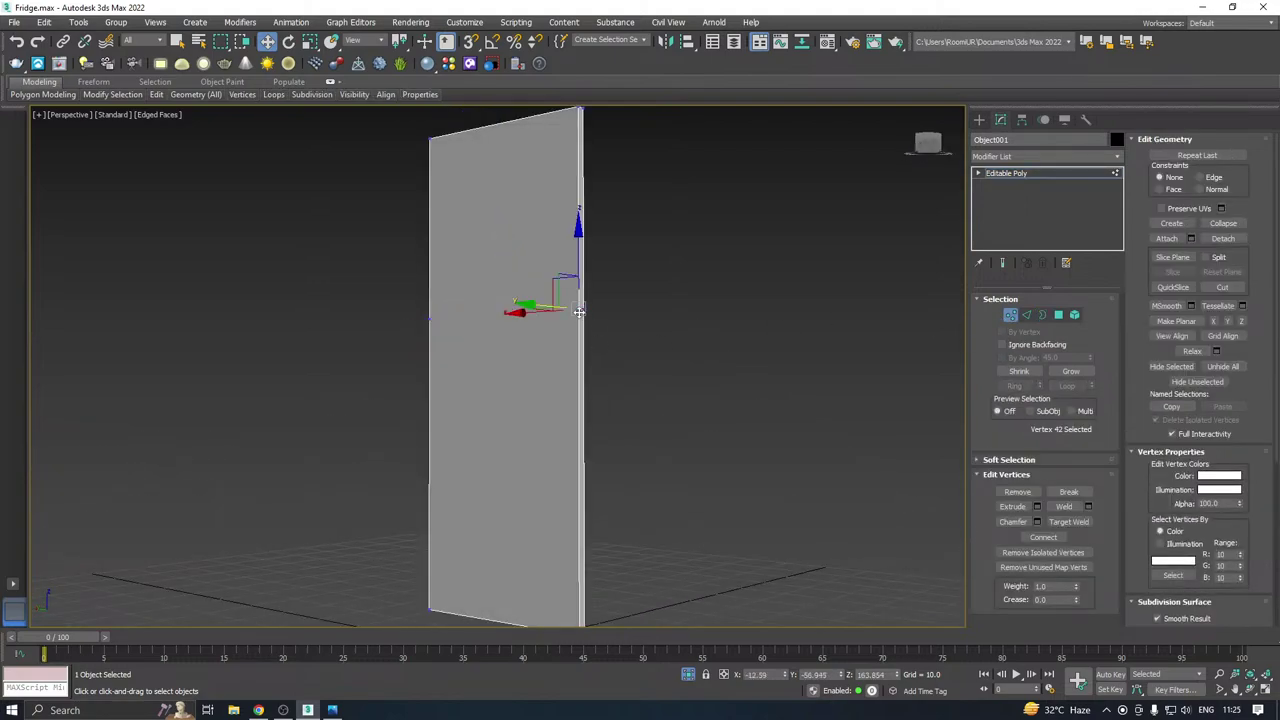
pyautogui.keyDown('ctrl'); pyautogui.click(430, 318); pyautogui.keyUp('ctrl')
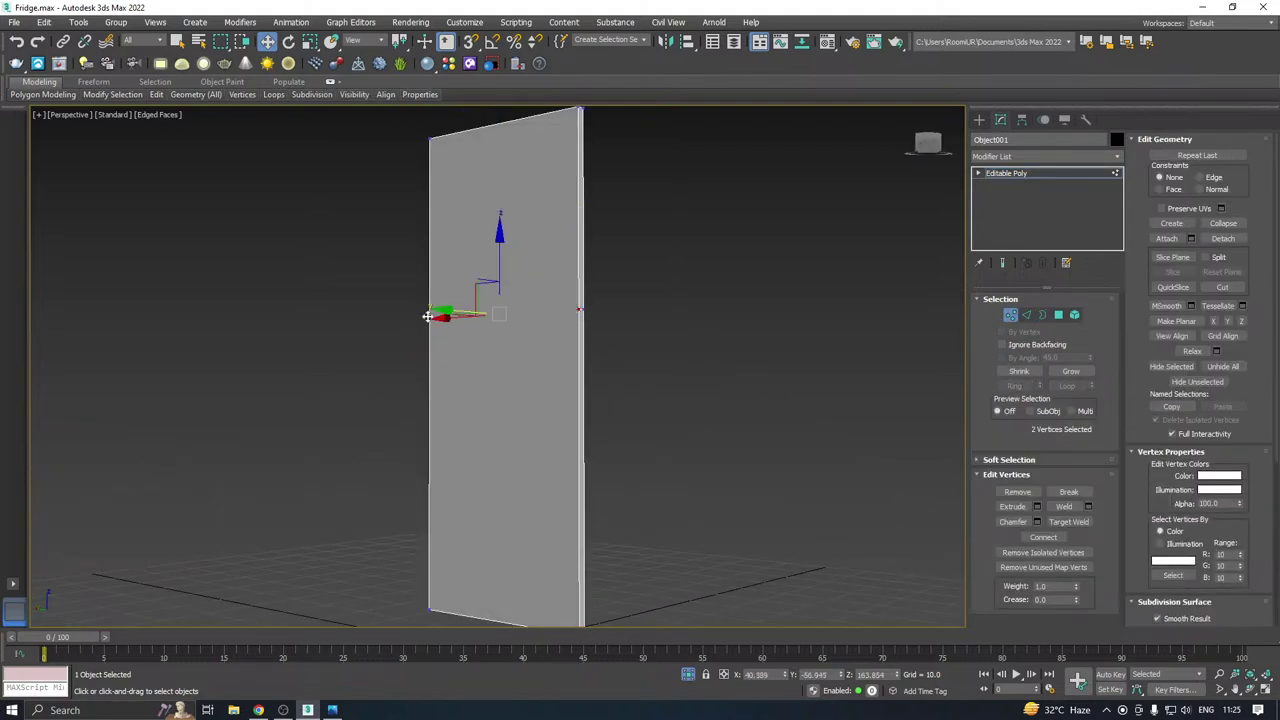
pyautogui.click(1036, 537)
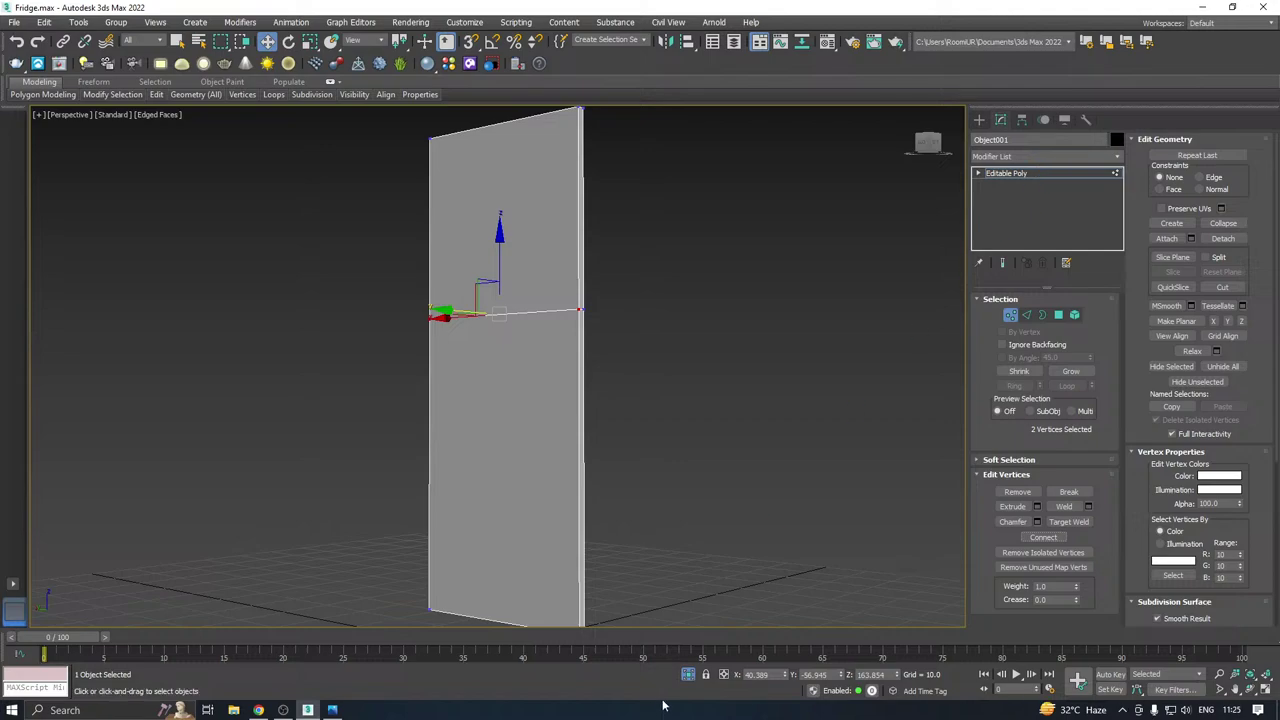
pyautogui.click(688, 675)
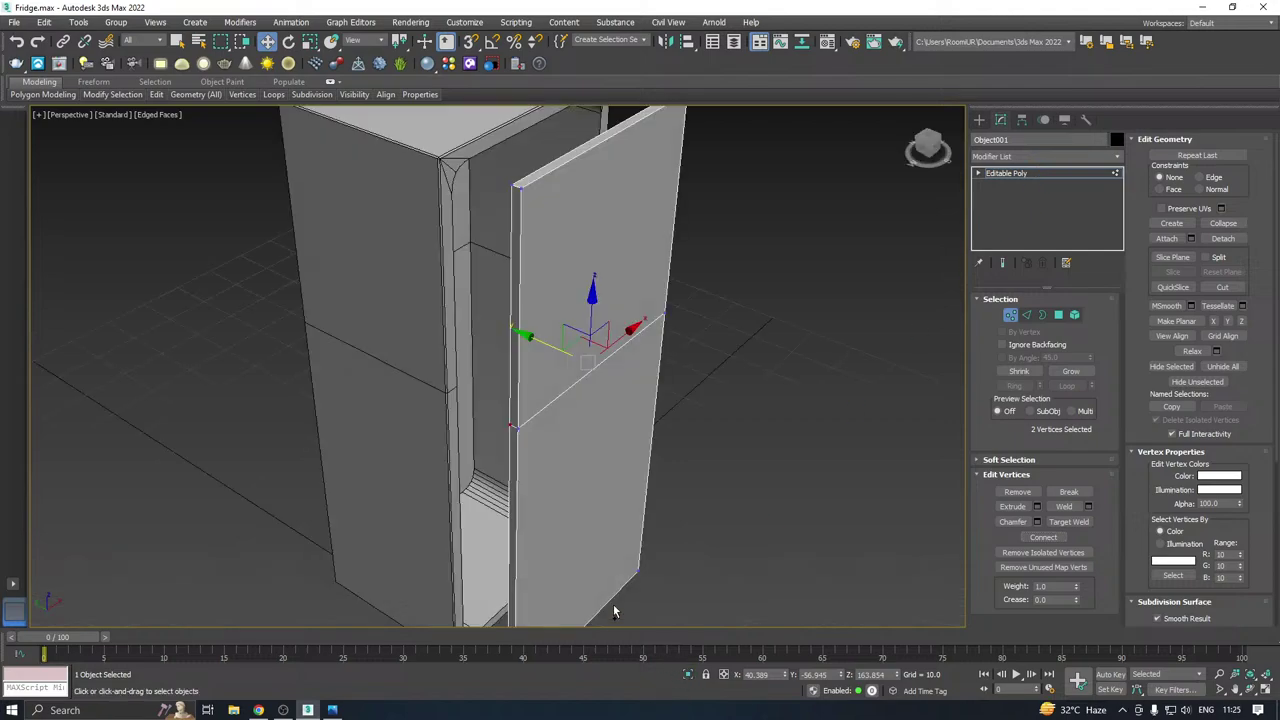
# Move the whole door back along Y to -29.029 against the body's front and check its fit.
pyautogui.click(1041, 175)
pyautogui.moveTo(540, 393); pyautogui.dragTo(481, 361)
pyautogui.keyDown('alt'); pyautogui.moveTo(610, 385); pyautogui.dragTo(556, 316, button='middle'); pyautogui.keyUp('alt')
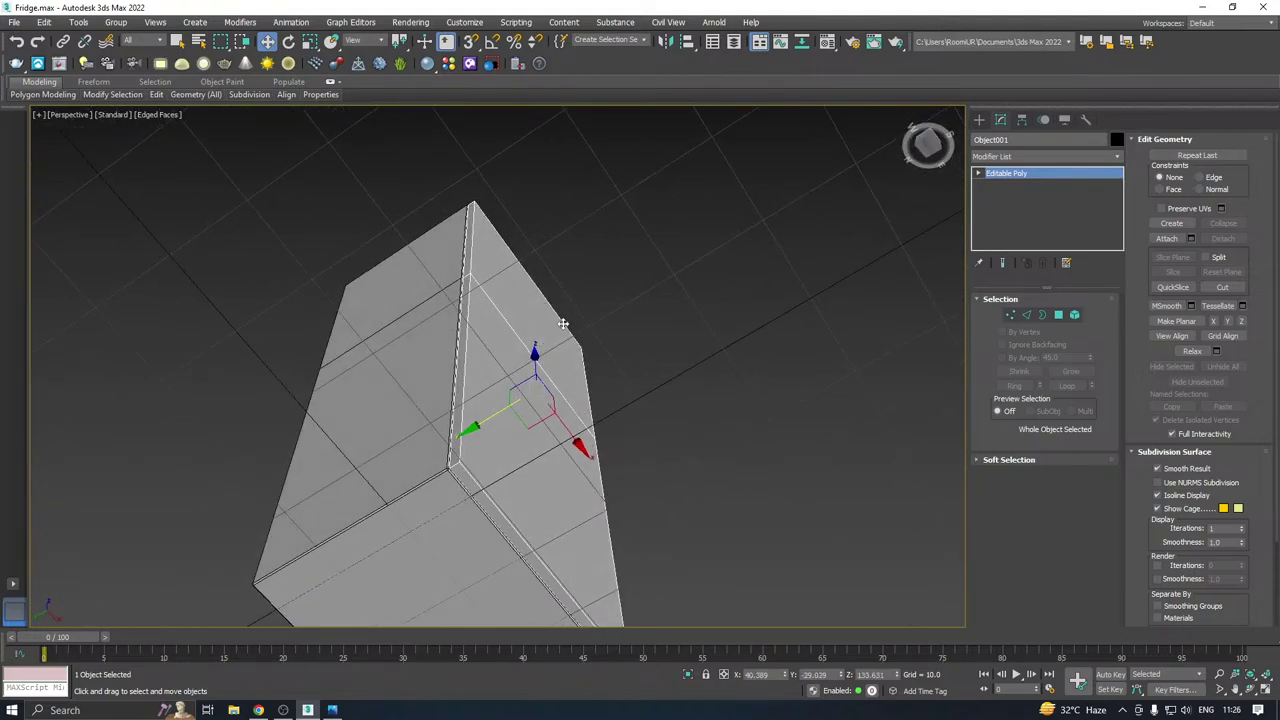
pyautogui.keyDown('alt'); pyautogui.moveTo(523, 380); pyautogui.dragTo(511, 481, button='middle'); pyautogui.keyUp('alt')
pyautogui.keyDown('alt'); pyautogui.moveTo(555, 422); pyautogui.dragTo(514, 371, button='middle'); pyautogui.keyUp('alt')
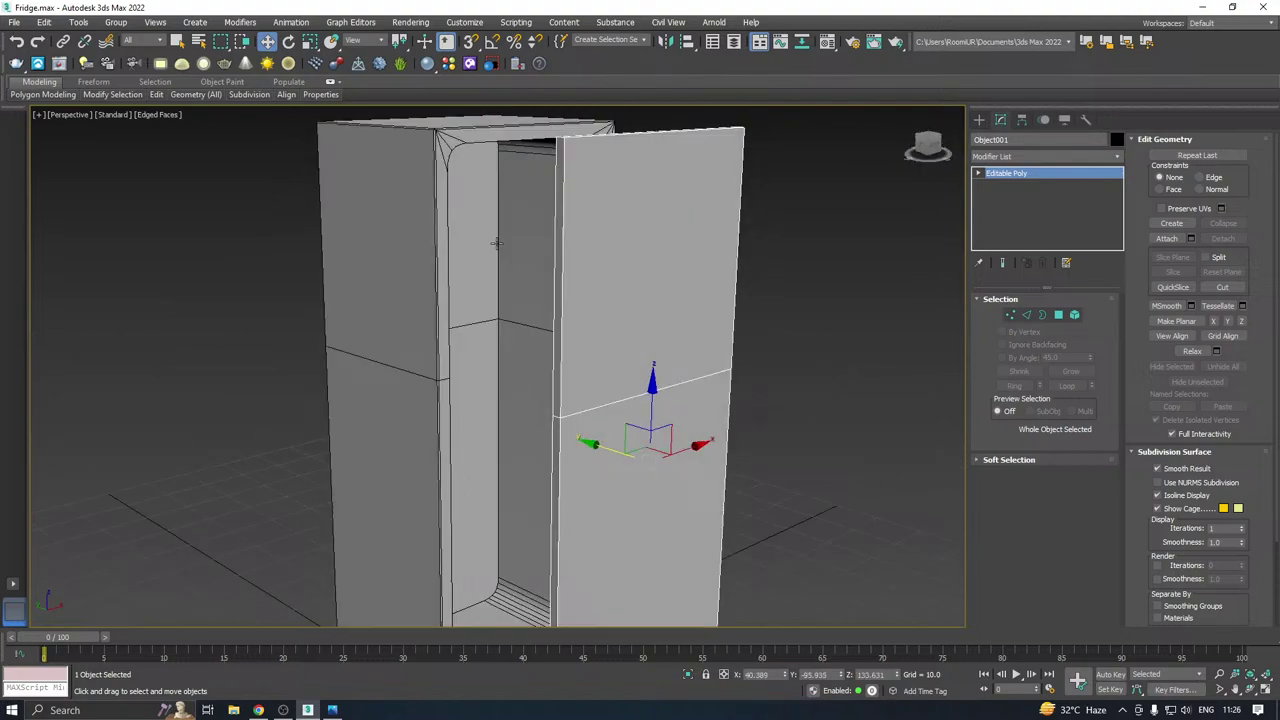
pyautogui.keyDown('alt'); pyautogui.moveTo(496, 242); pyautogui.dragTo(531, 281, button='middle'); pyautogui.keyUp('alt')
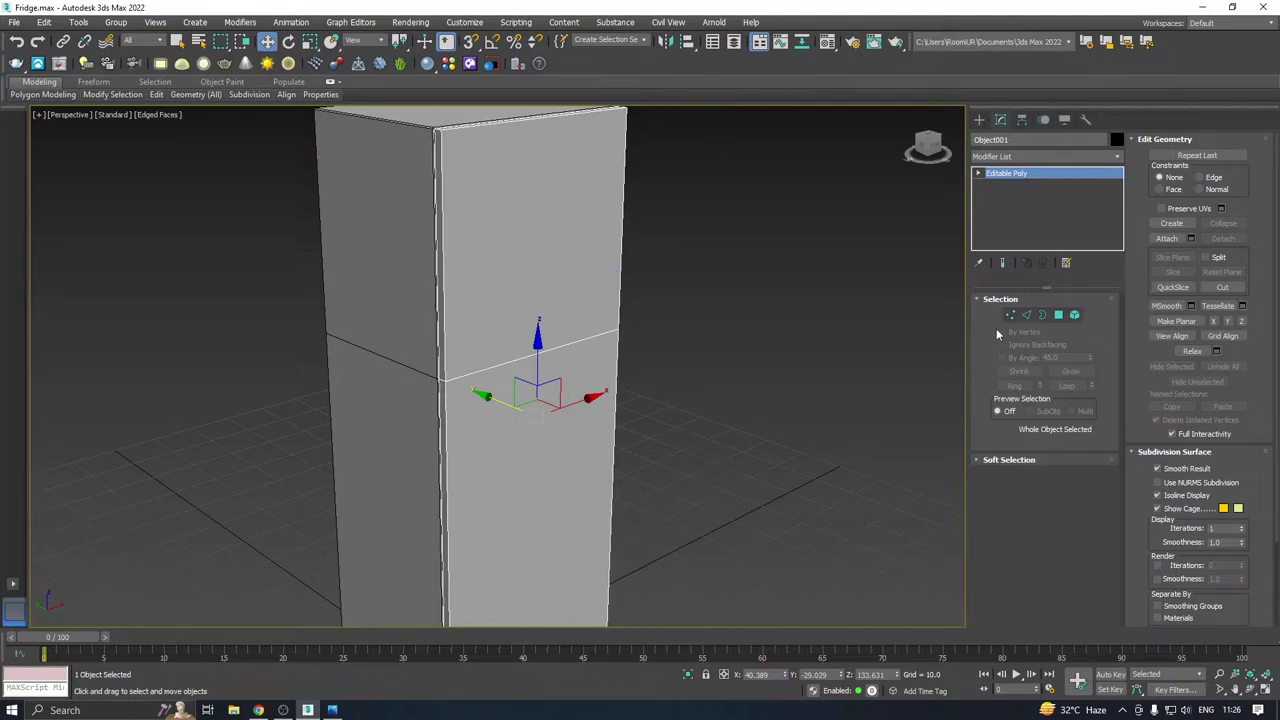
# Save the scene and select the mid-height edge across the door's front.
pyautogui.click(1028, 316)
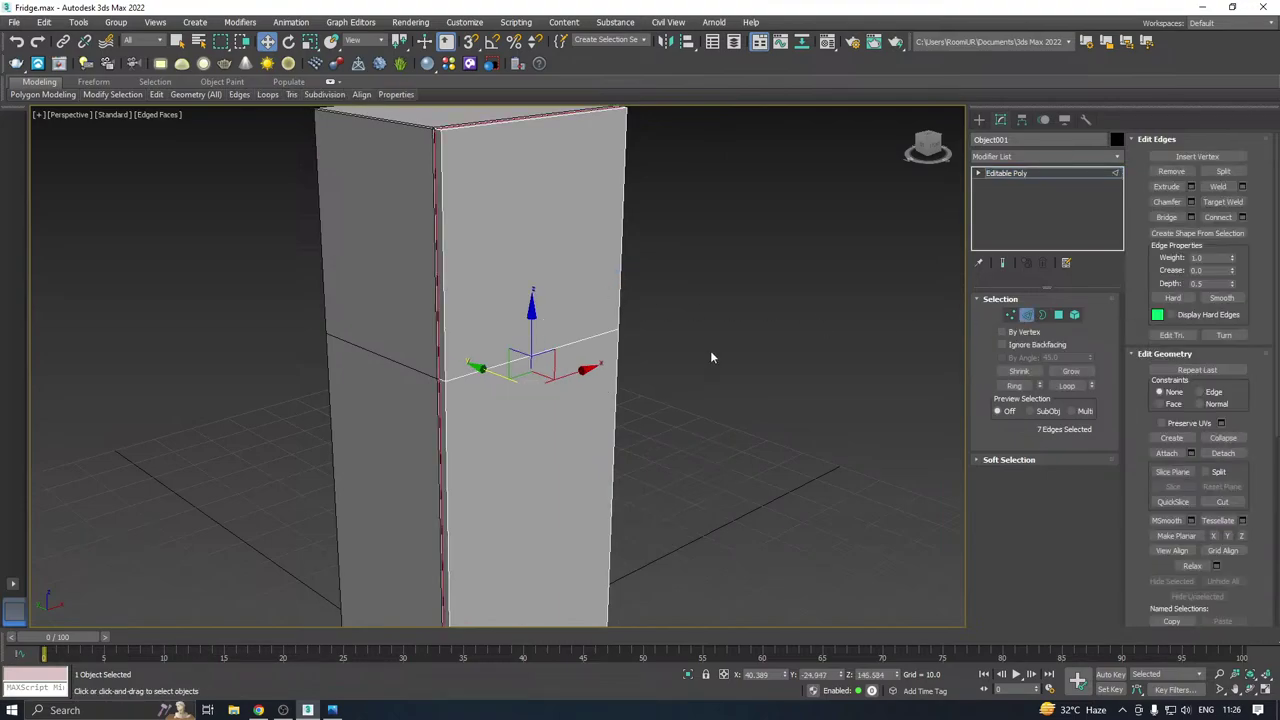
pyautogui.click(14, 22)
pyautogui.click(45, 152)
pyautogui.click(589, 493)
pyautogui.doubleClick(490, 367)
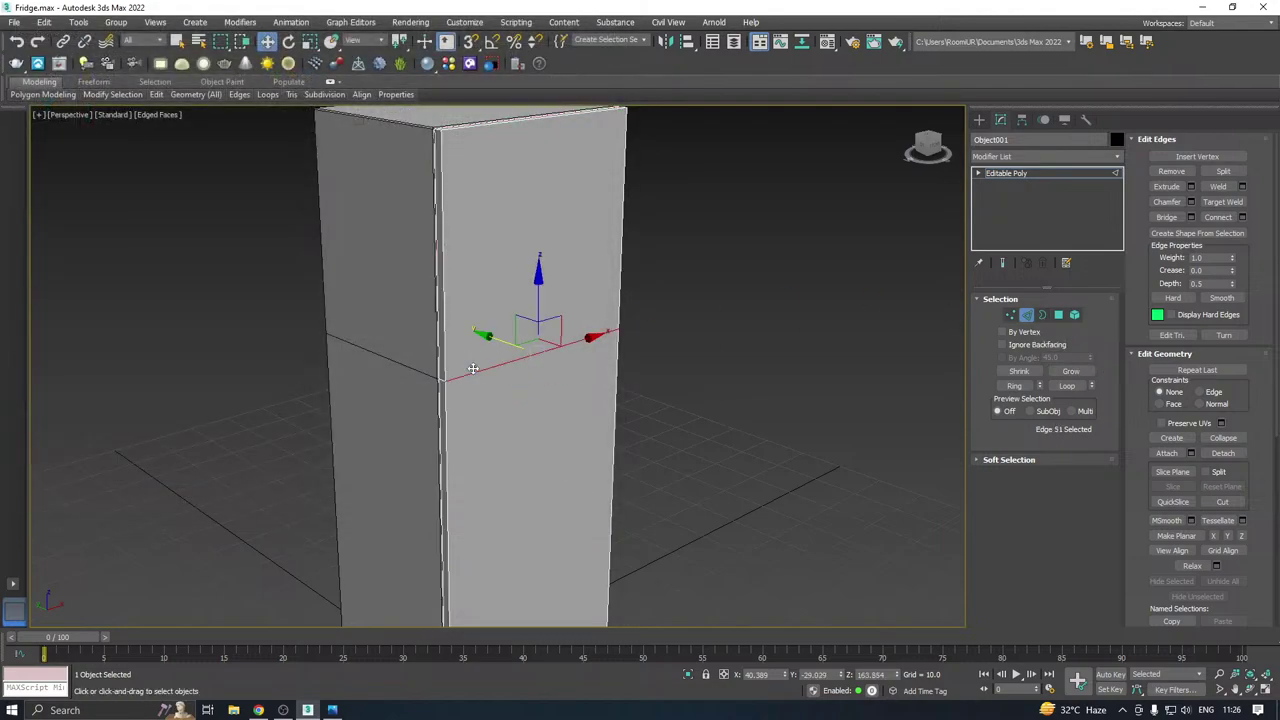
# Chamfer the door's mid-height edge loop by 1.1 with Open Chamfer enabled, leaving a gap between upper and lower doors.
pyautogui.click(1191, 202)
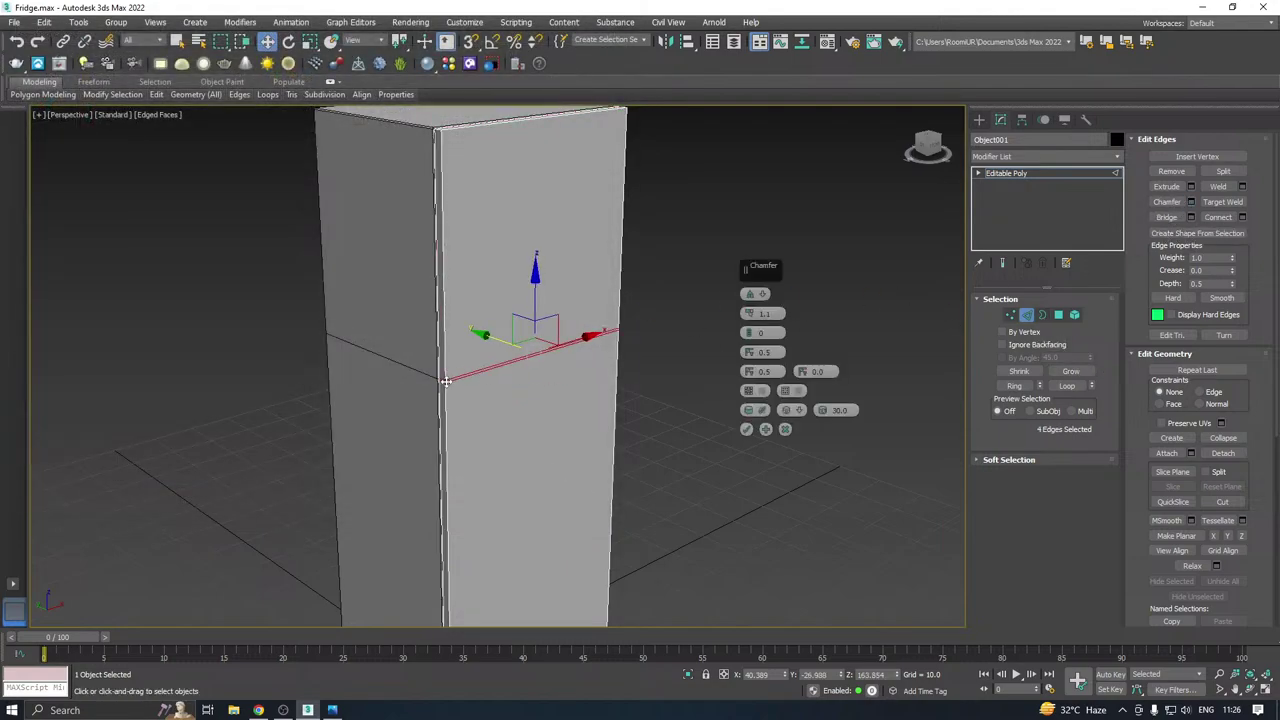
pyautogui.scroll(4, 447, 377)
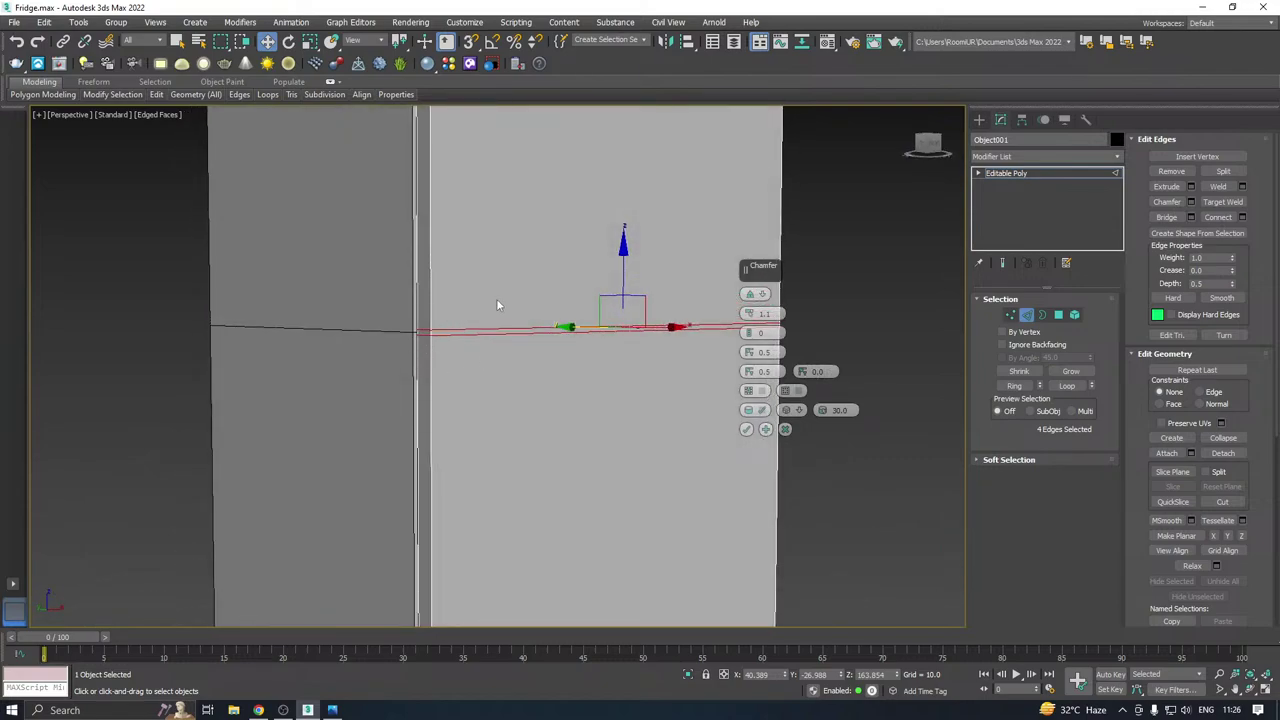
pyautogui.scroll(-4, 476, 356)
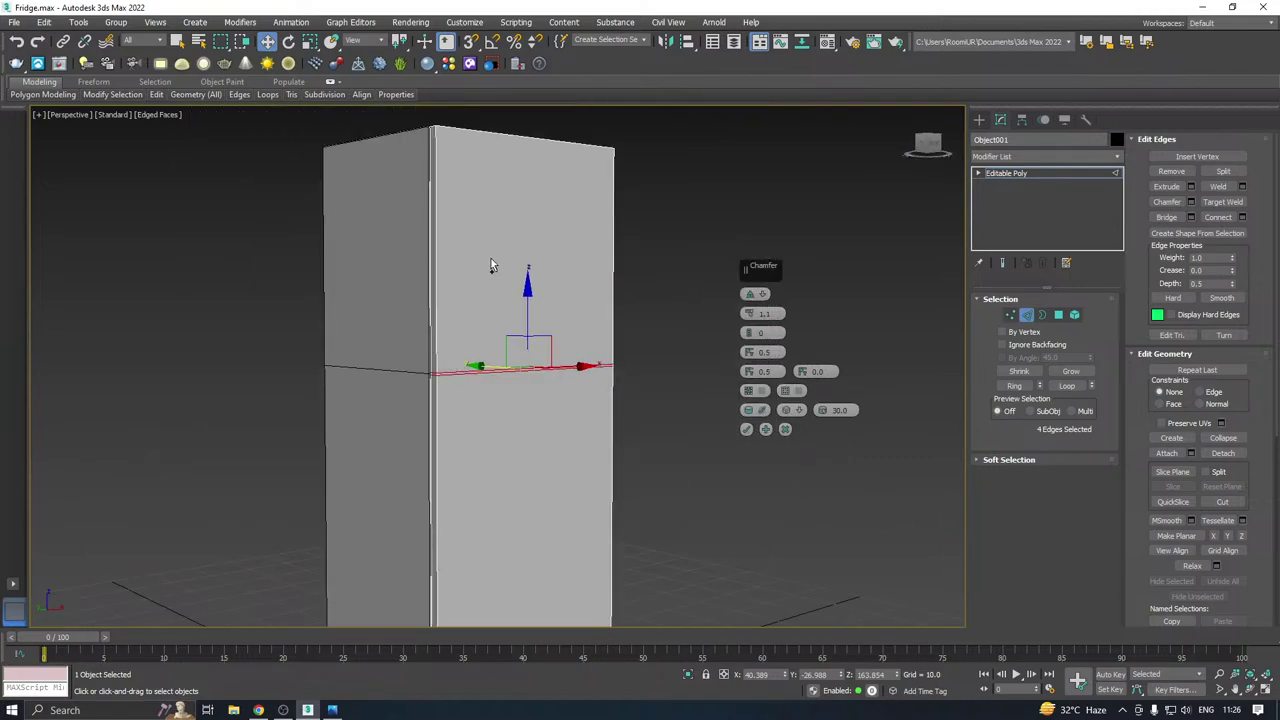
pyautogui.keyDown('alt'); pyautogui.moveTo(491, 263); pyautogui.dragTo(424, 380, button='middle'); pyautogui.keyUp('alt')
pyautogui.scroll(4, 424, 380)
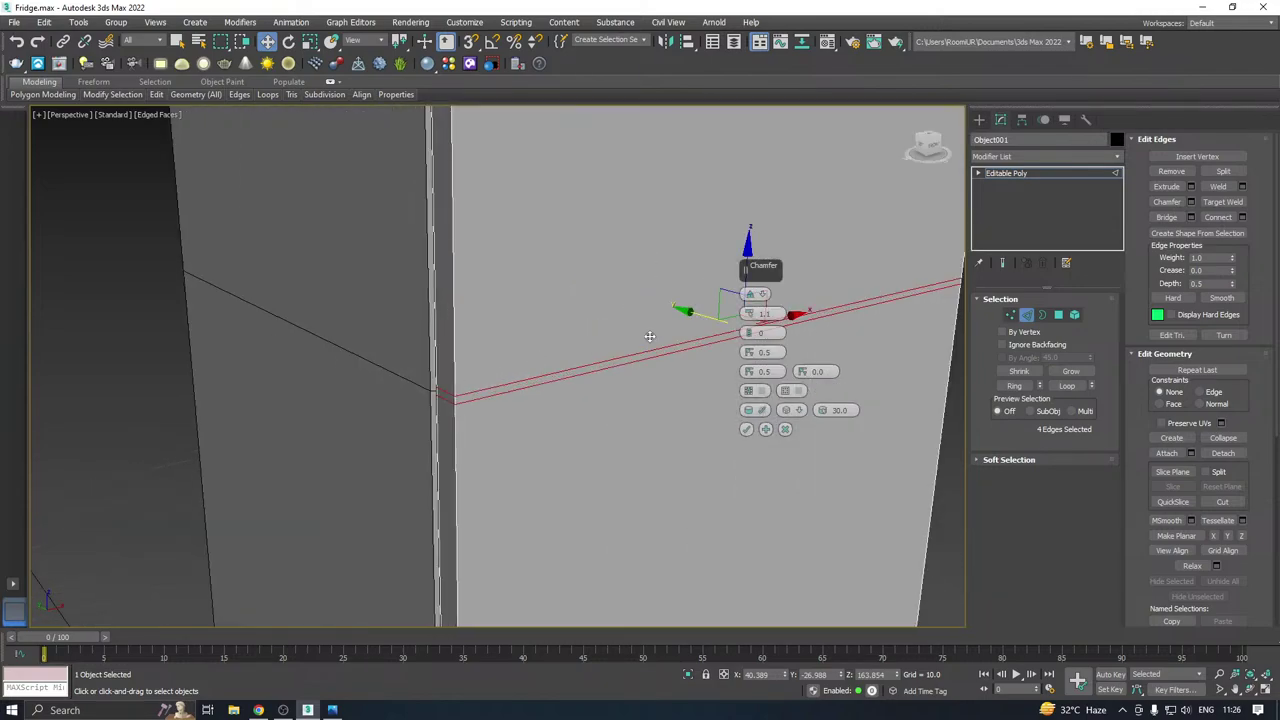
pyautogui.click(750, 393)
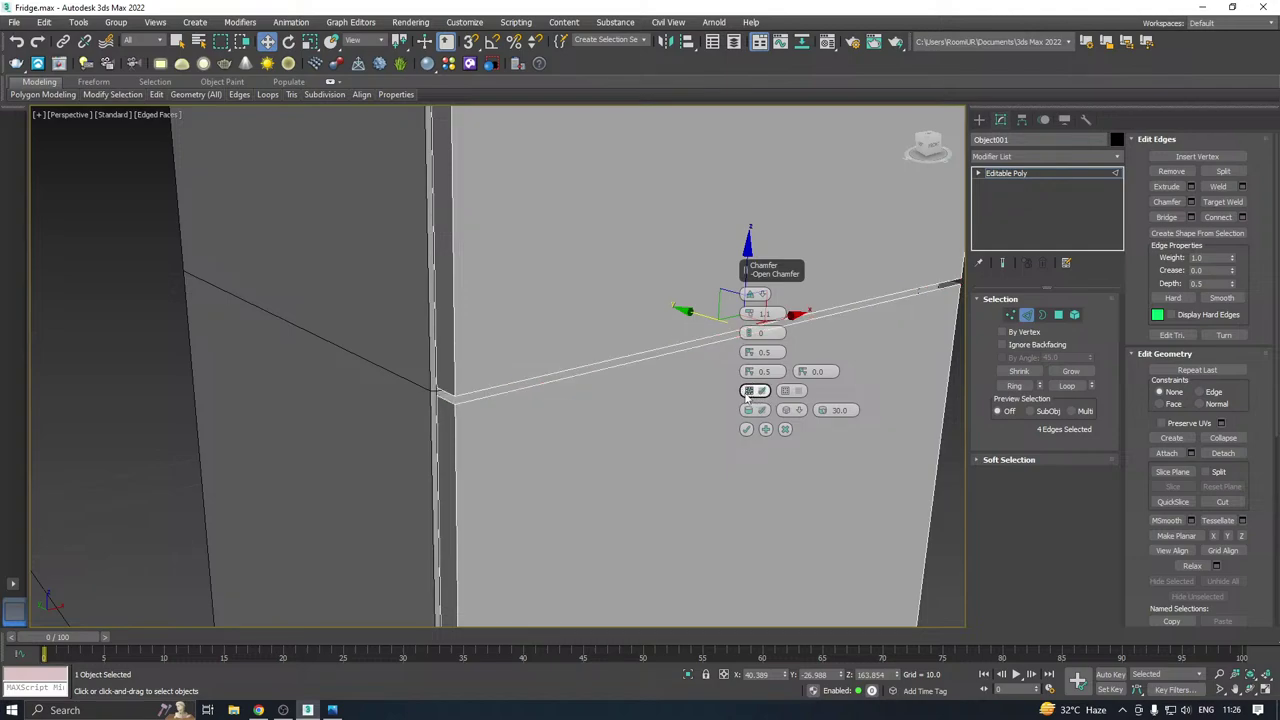
pyautogui.moveTo(568, 392)
pyautogui.keyDown('alt'); pyautogui.mouseDown(button='middle')
pyautogui.moveTo(622, 329)
pyautogui.moveTo(577, 386)
pyautogui.mouseUp(button='middle'); pyautogui.keyUp('alt')
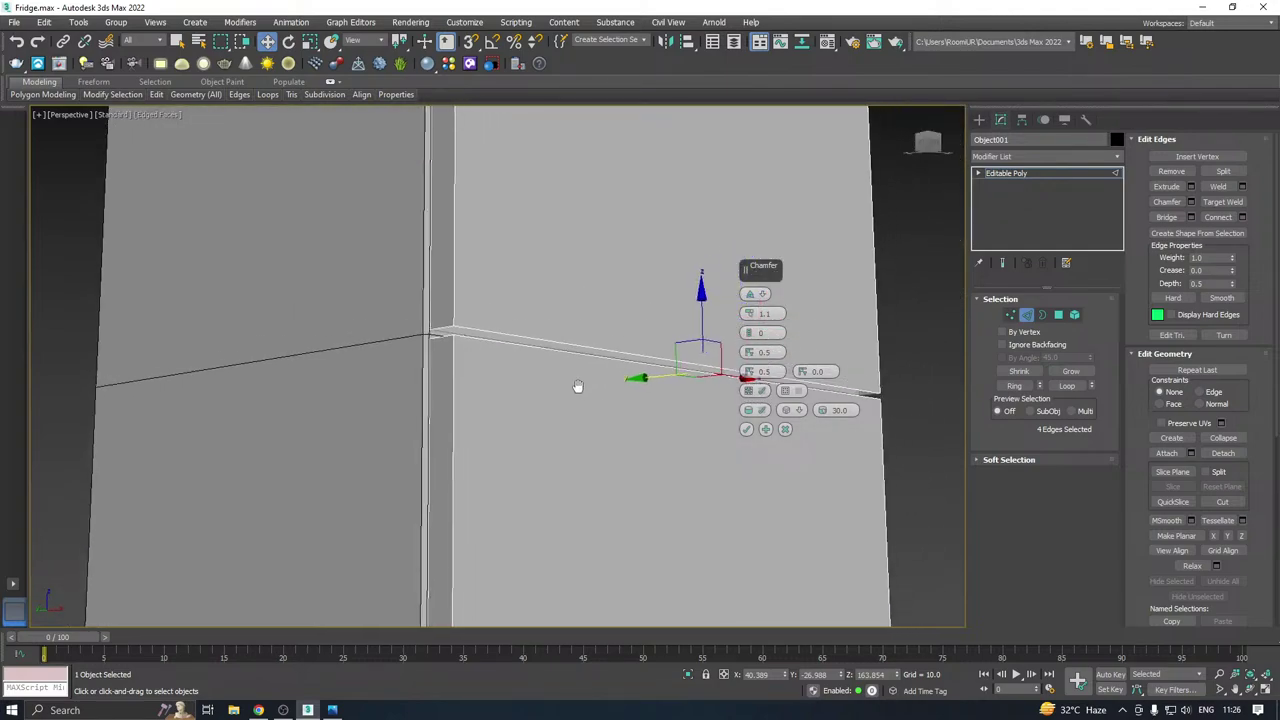
pyautogui.click(746, 429)
# Select both open borders along the gap between the two door halves and cap them.
pyautogui.click(1042, 315)
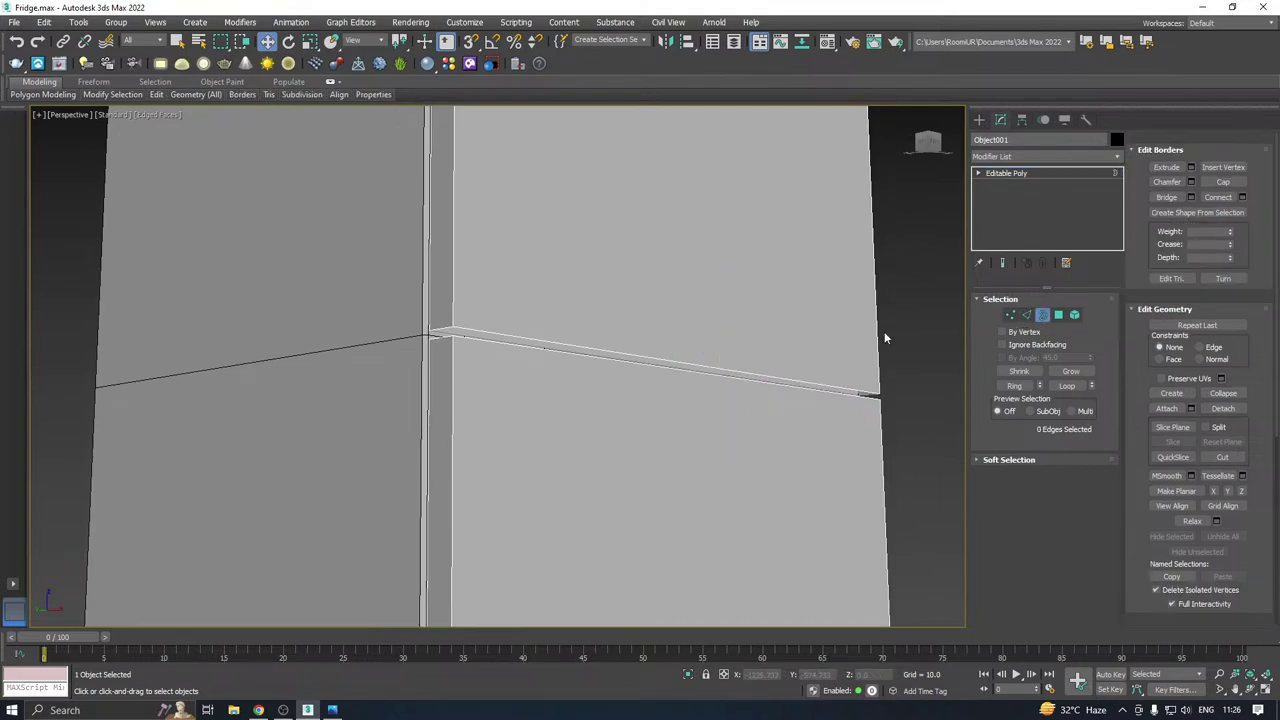
pyautogui.click(613, 321)
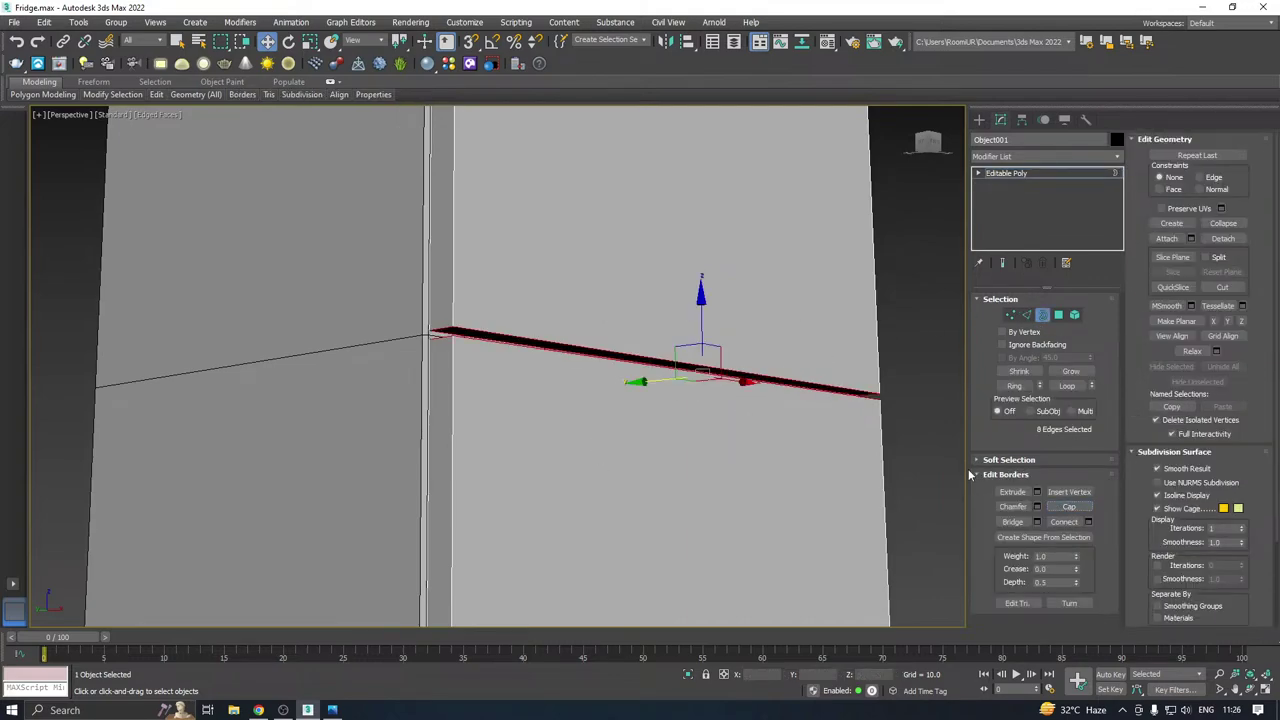
pyautogui.scroll(-6, 674, 400)
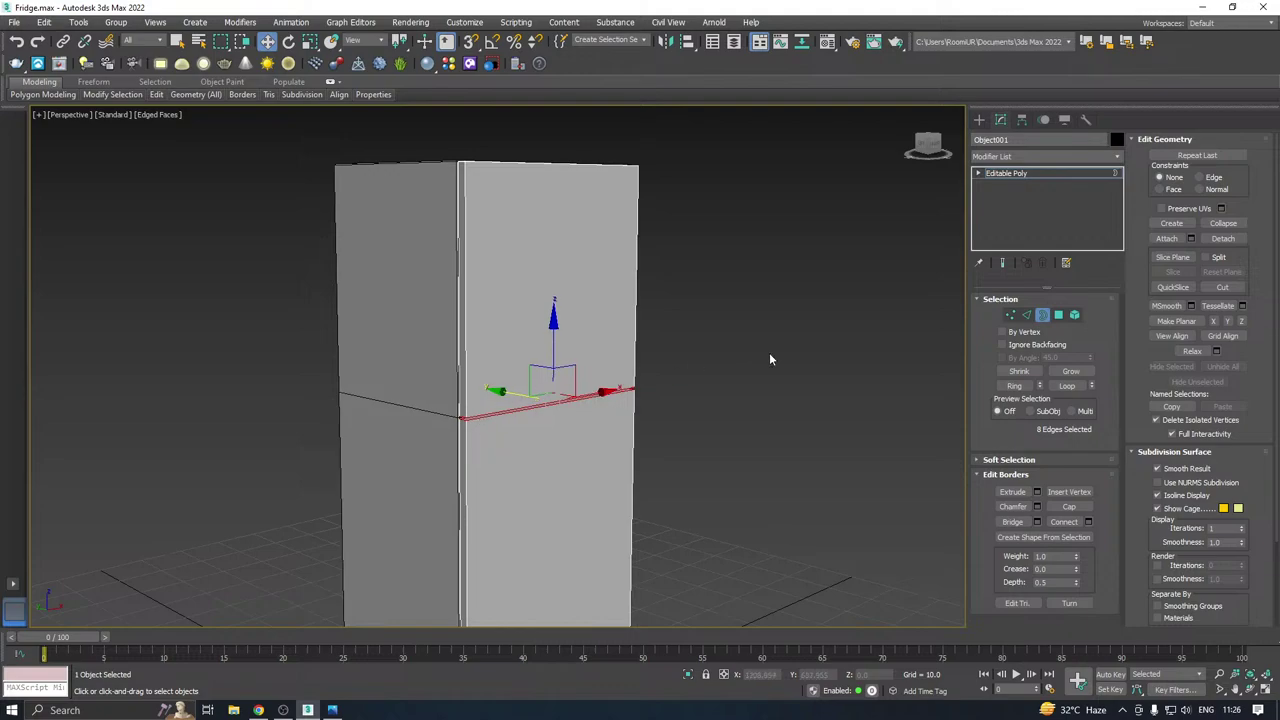
# Detach the upper door element from the lower door as the separate object Object002.
pyautogui.click(1075, 315)
pyautogui.click(563, 282)
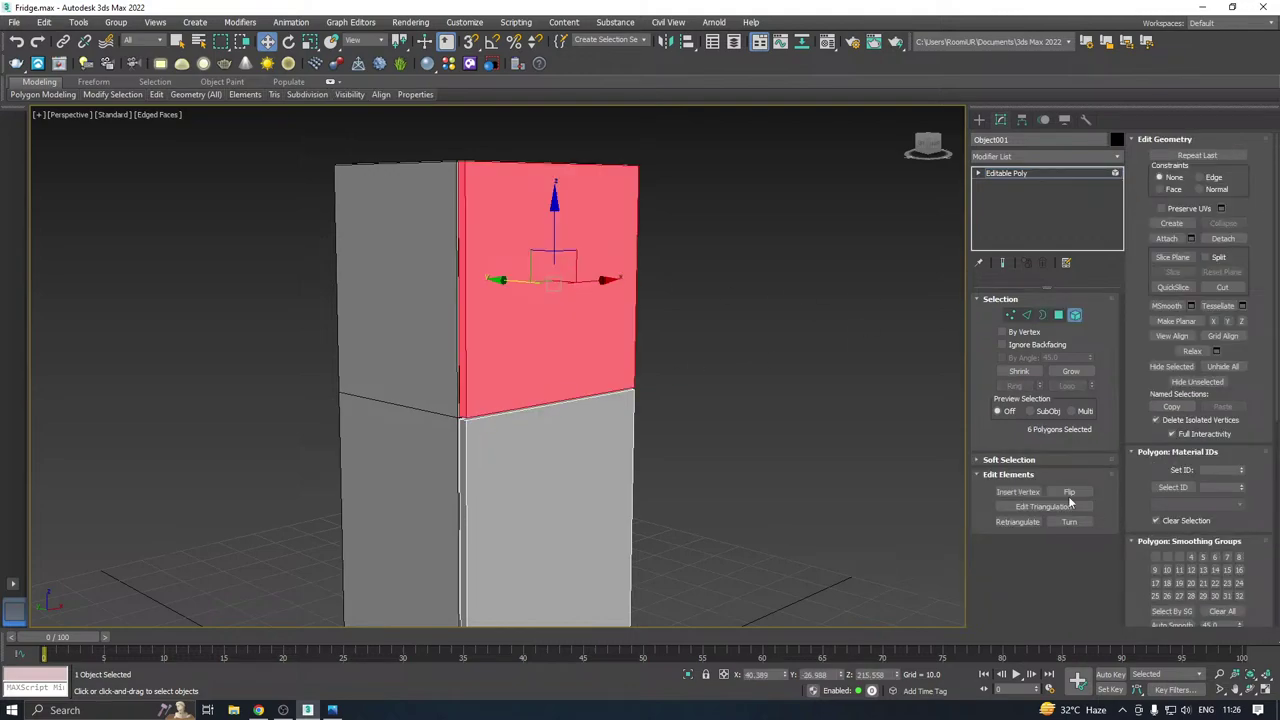
pyautogui.click(1222, 238)
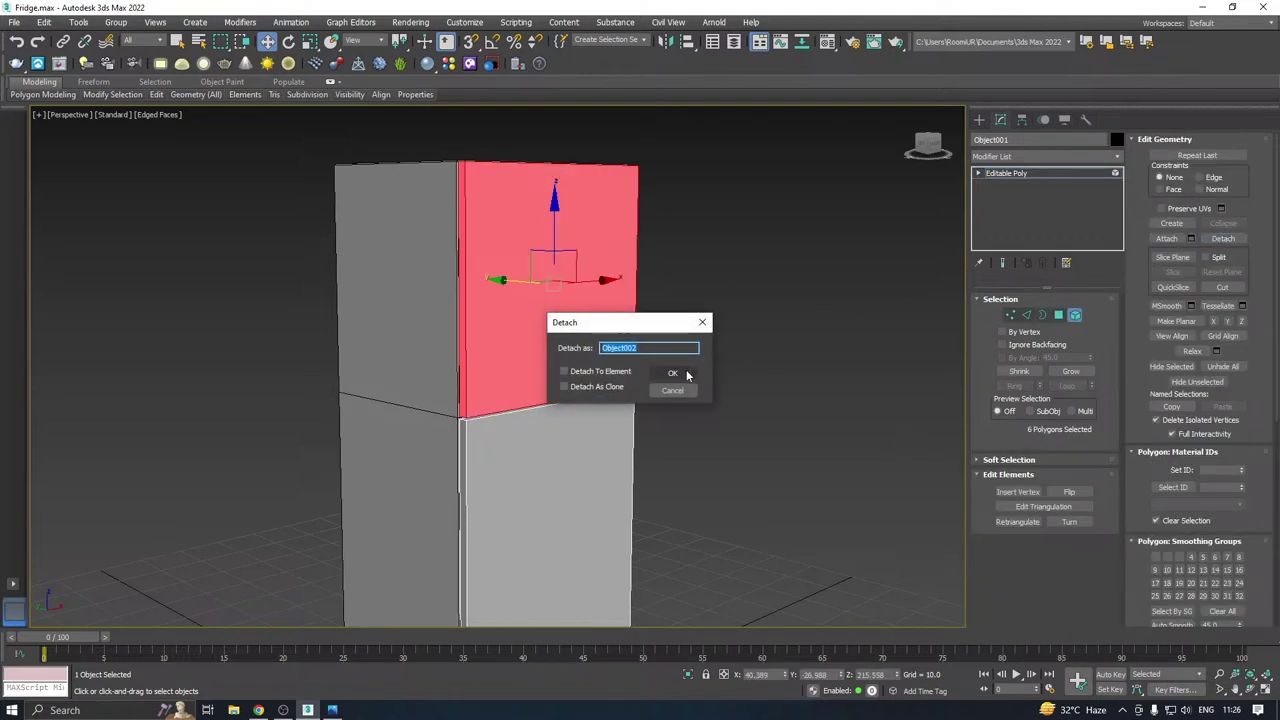
pyautogui.click(673, 373)
pyautogui.click(1006, 176)
# Center the pivots of the fridge body and both doors on their own objects, ending with everything deselected.
pyautogui.scroll(-2, 585, 246)
pyautogui.moveTo(752, 254); pyautogui.dragTo(470, 470)
pyautogui.click(1022, 120)
pyautogui.click(1044, 212)
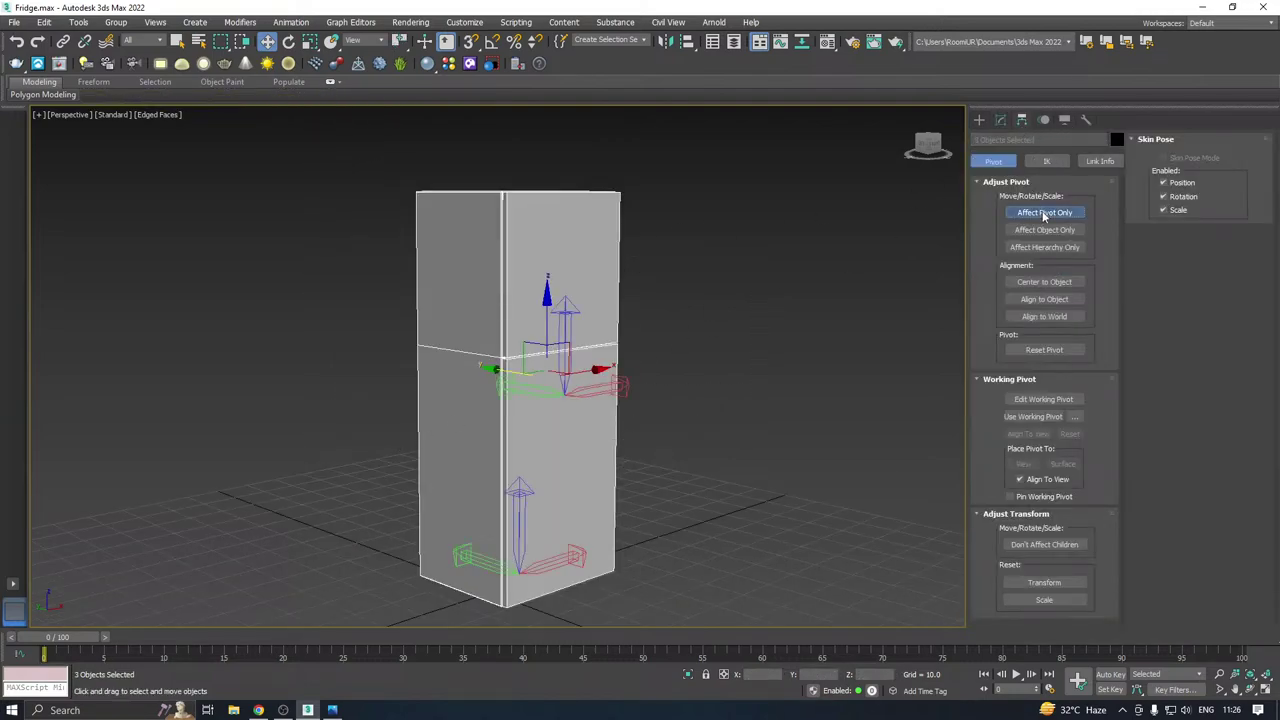
pyautogui.click(1050, 282)
pyautogui.click(1000, 120)
pyautogui.keyDown('alt'); pyautogui.moveTo(763, 218); pyautogui.dragTo(720, 289, button='middle'); pyautogui.keyUp('alt')
pyautogui.click(720, 291)
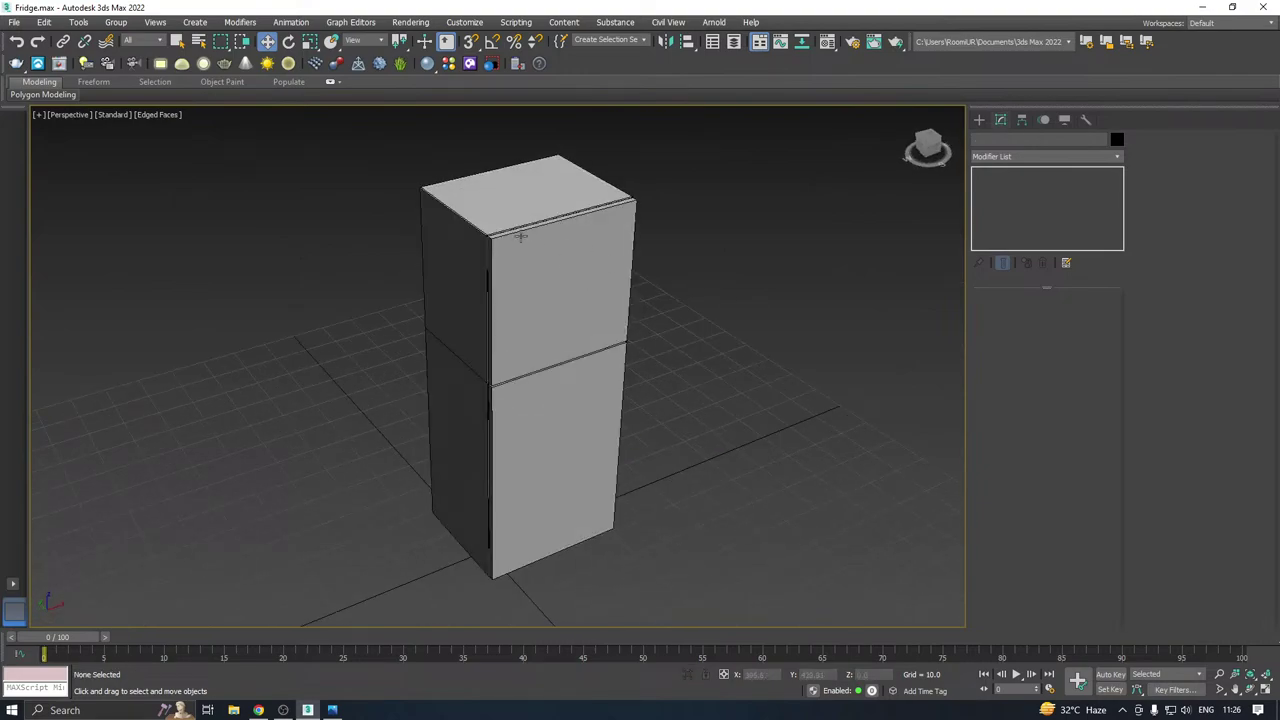
# Save a copy of the scene as Fridge06.max in the Suburbs folder.
pyautogui.scroll(4, 516, 231)
pyautogui.click(14, 22)
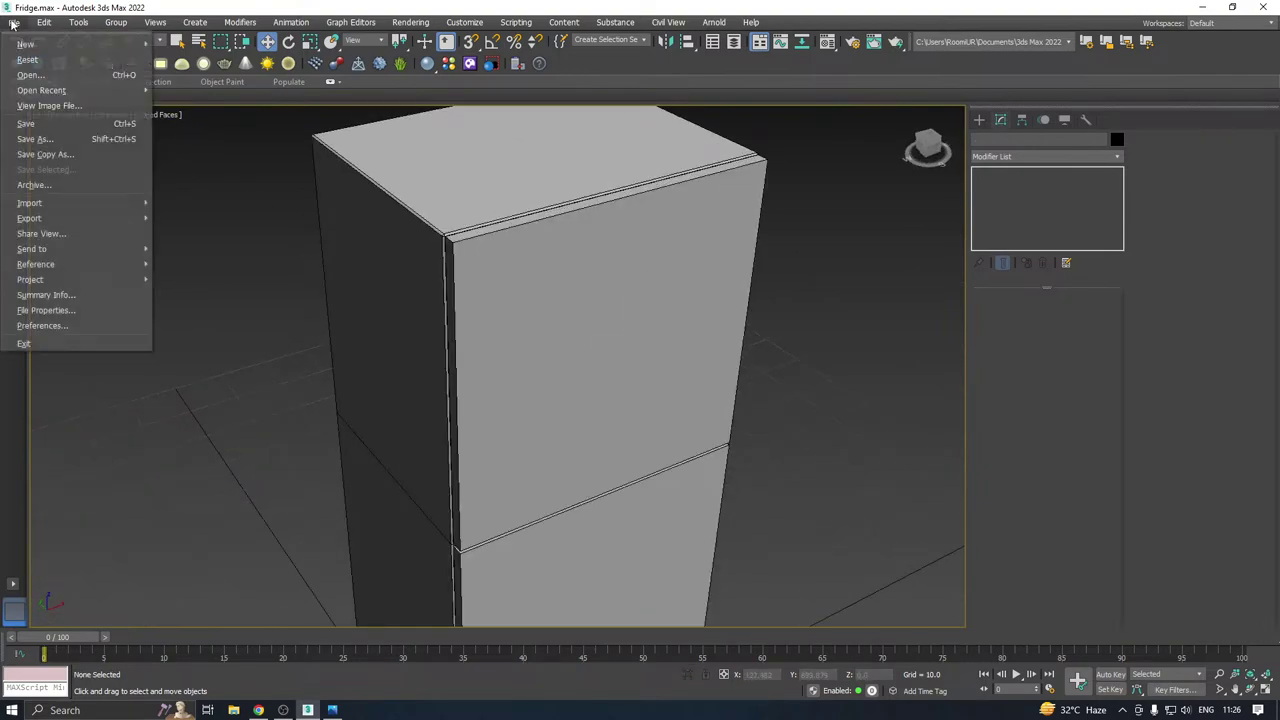
pyautogui.click(88, 155)
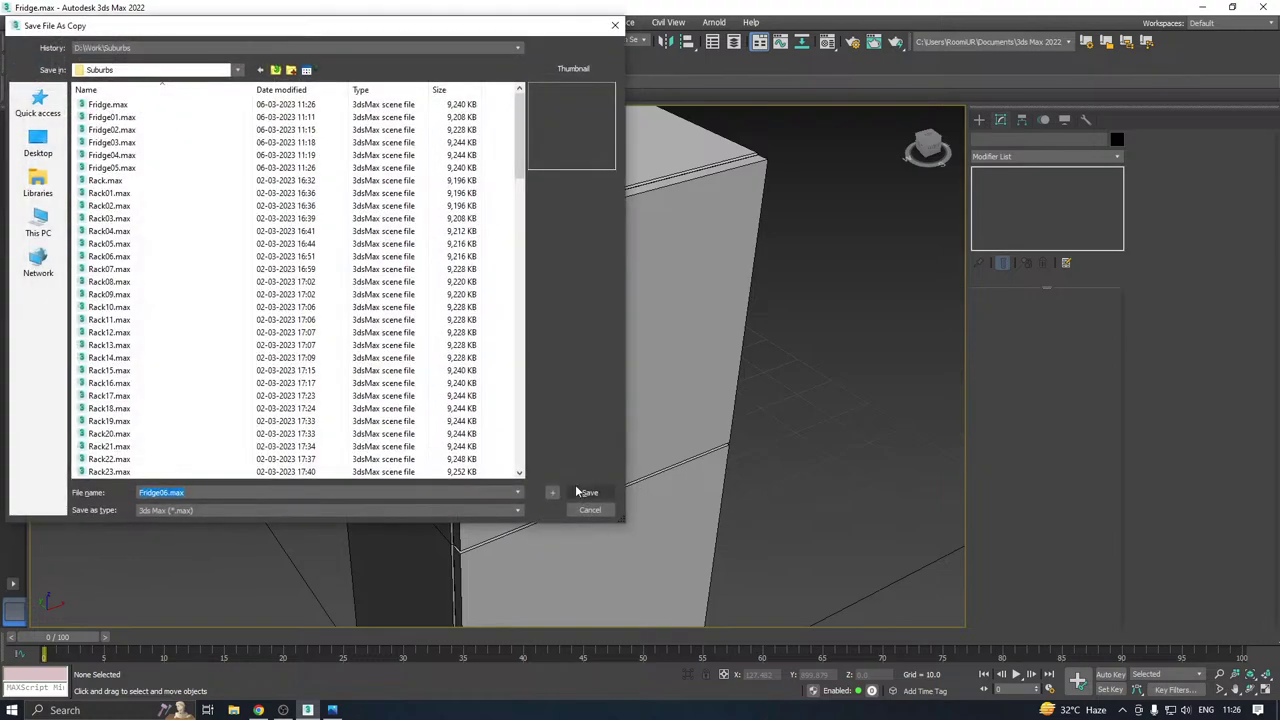
pyautogui.click(590, 492)
# Select both doors, examine the fridge in the Fridge.jpg reference picture, and move the picture's window clear of the viewport.
pyautogui.scroll(-5, 481, 349)
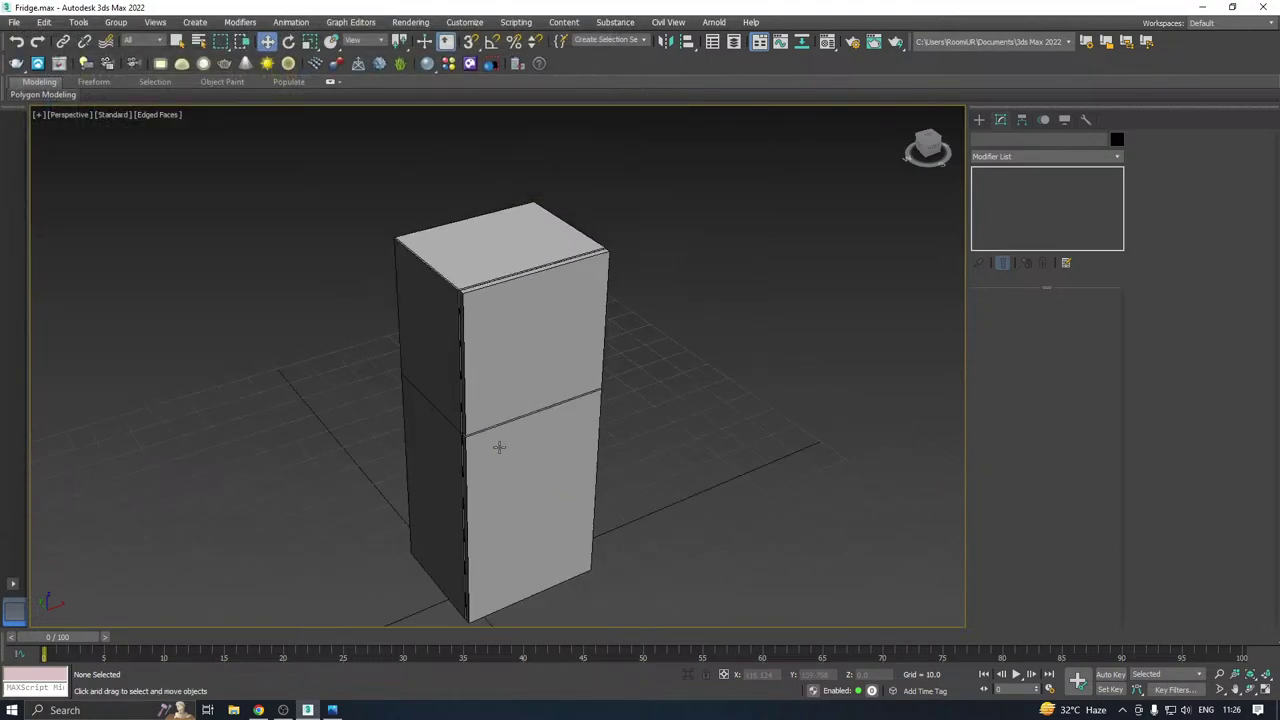
pyautogui.click(554, 428)
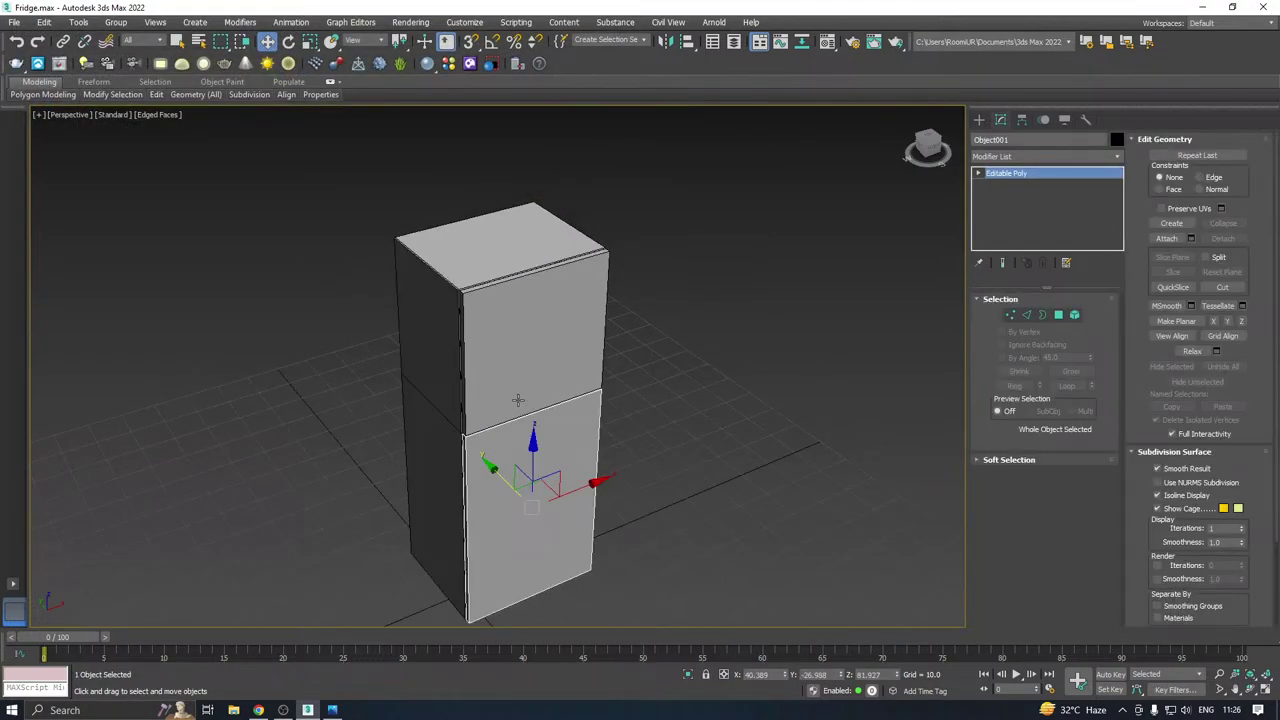
pyautogui.keyDown('ctrl'); pyautogui.click(518, 400); pyautogui.keyUp('ctrl')
pyautogui.moveTo(546, 423); pyautogui.dragTo(586, 371, button='middle')
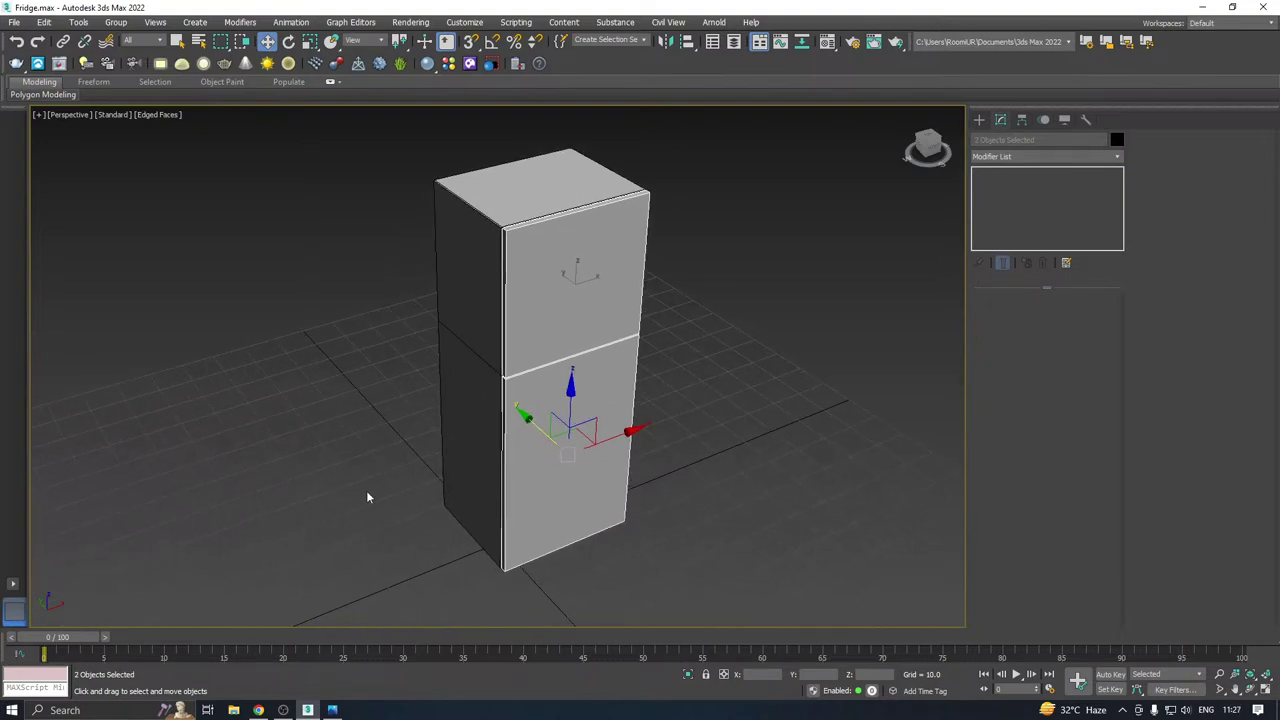
pyautogui.click(334, 710)
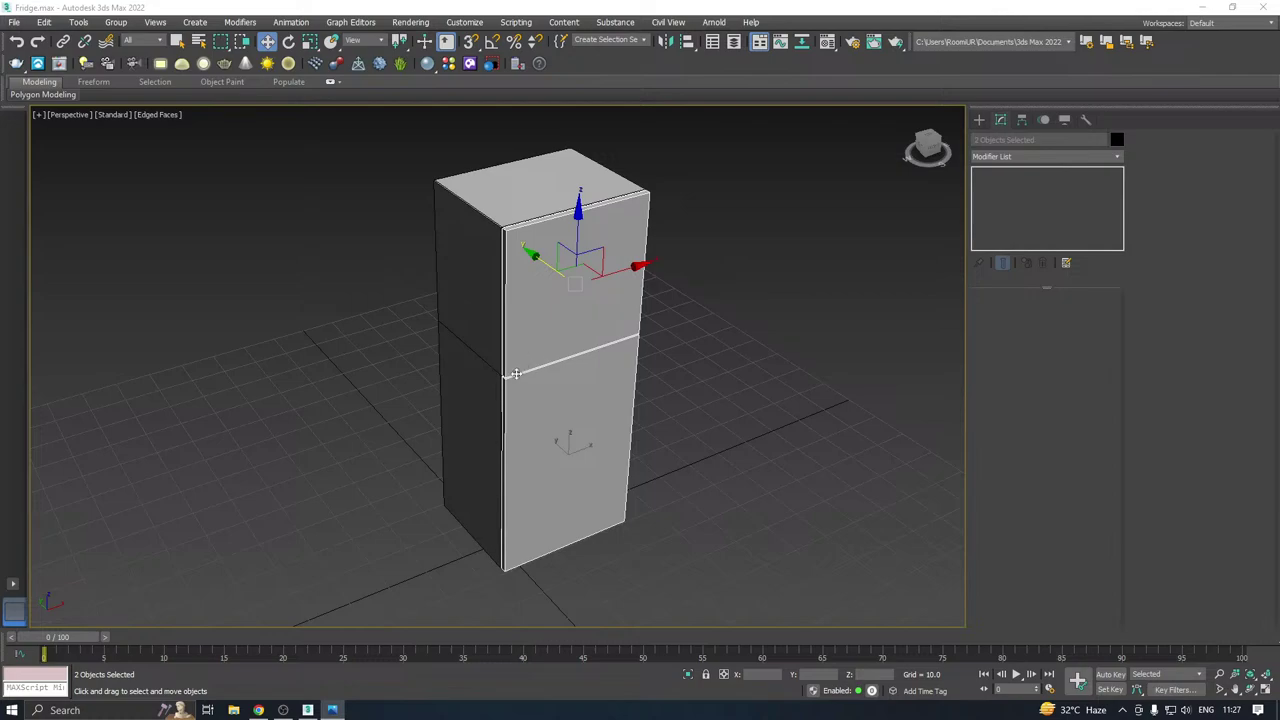
pyautogui.press('super+e')
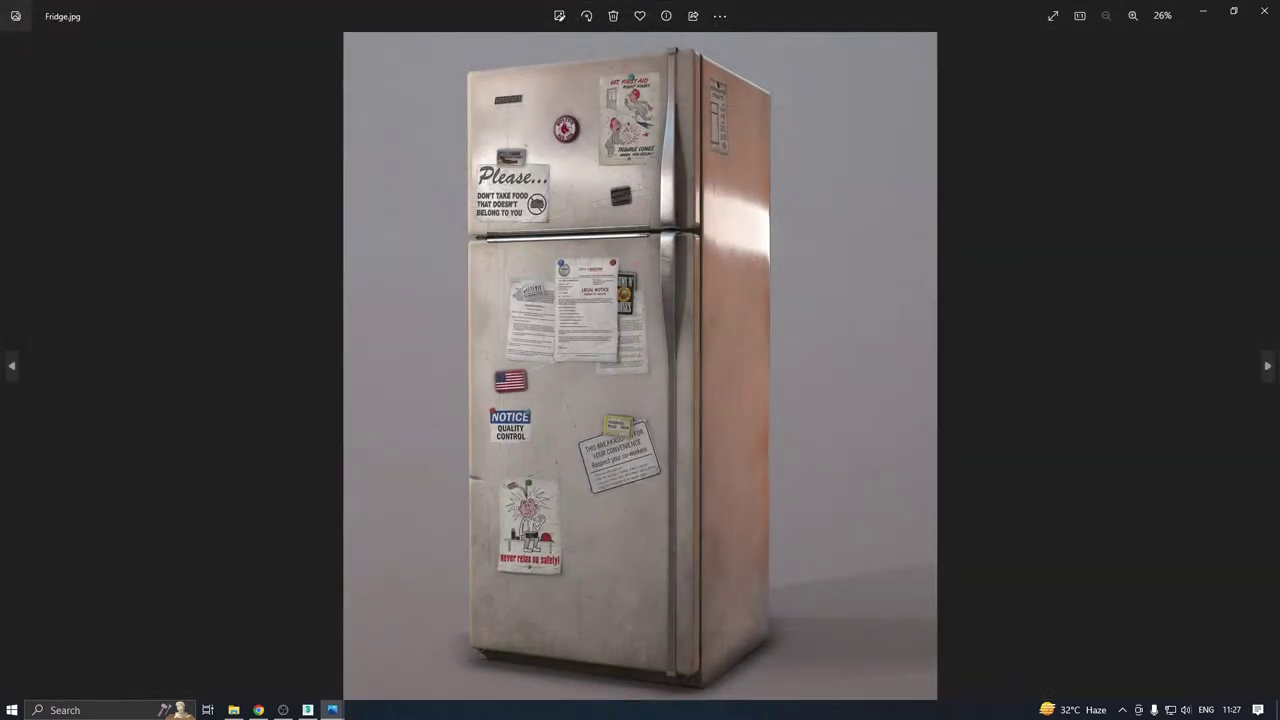
pyautogui.moveTo(839, 5); pyautogui.dragTo(597, 45)
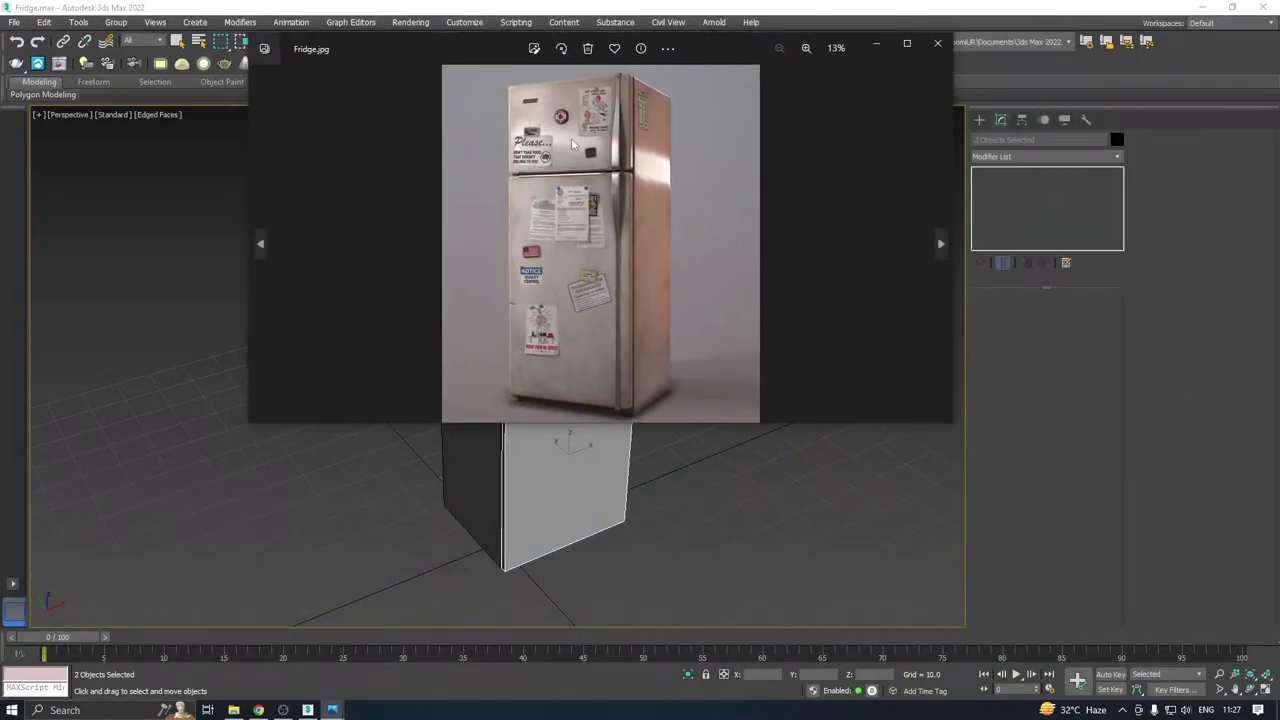
pyautogui.moveTo(710, 56); pyautogui.dragTo(0, 56)
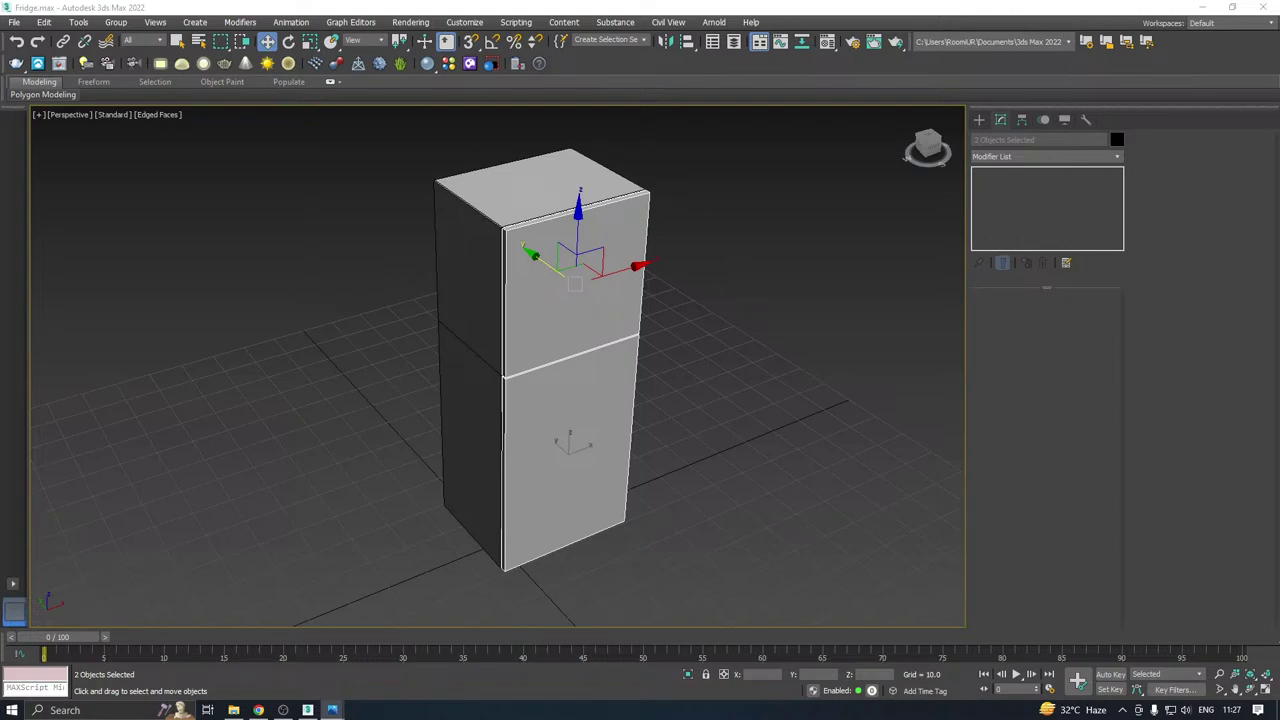
# Switch to the front view with the whole fridge framed and save the scene.
pyautogui.moveTo(606, 405); pyautogui.dragTo(511, 448, button='middle')
pyautogui.press('f')
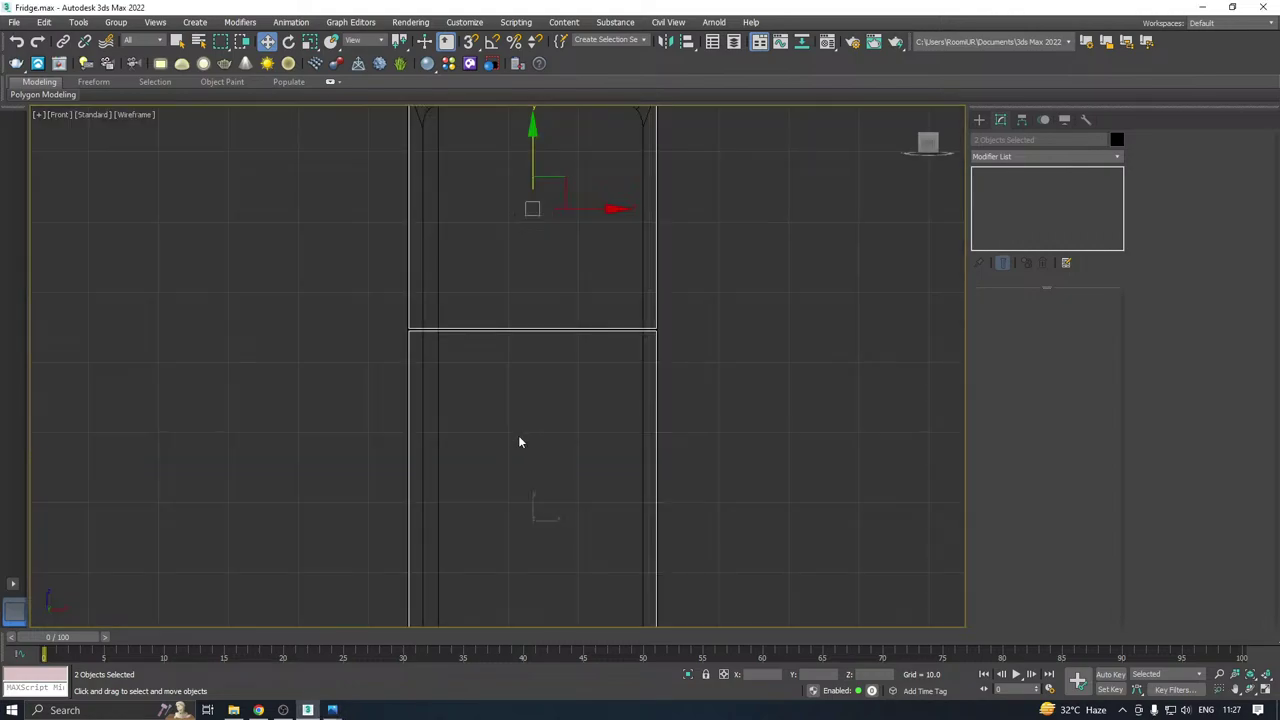
pyautogui.hotkey('alt', 'Tab')
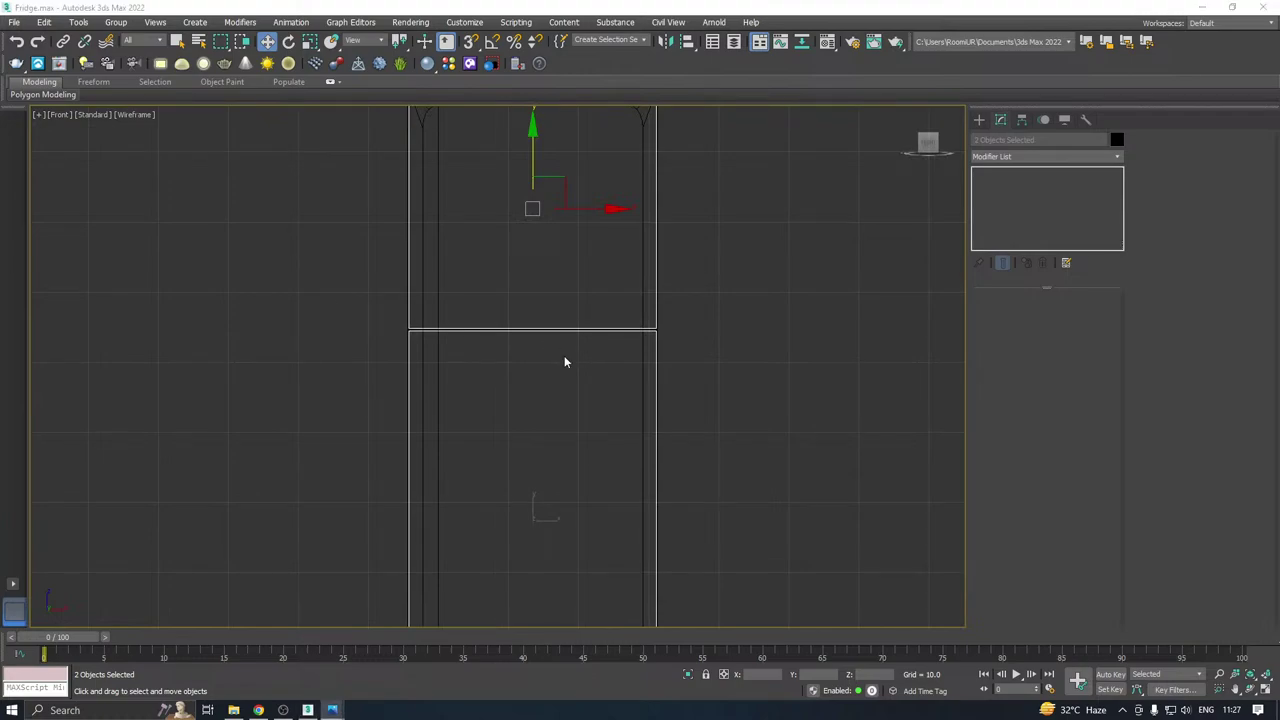
pyautogui.moveTo(564, 362); pyautogui.dragTo(608, 234, button='middle')
pyautogui.scroll(-3, 607, 250)
pyautogui.scroll(1, 506, 260)
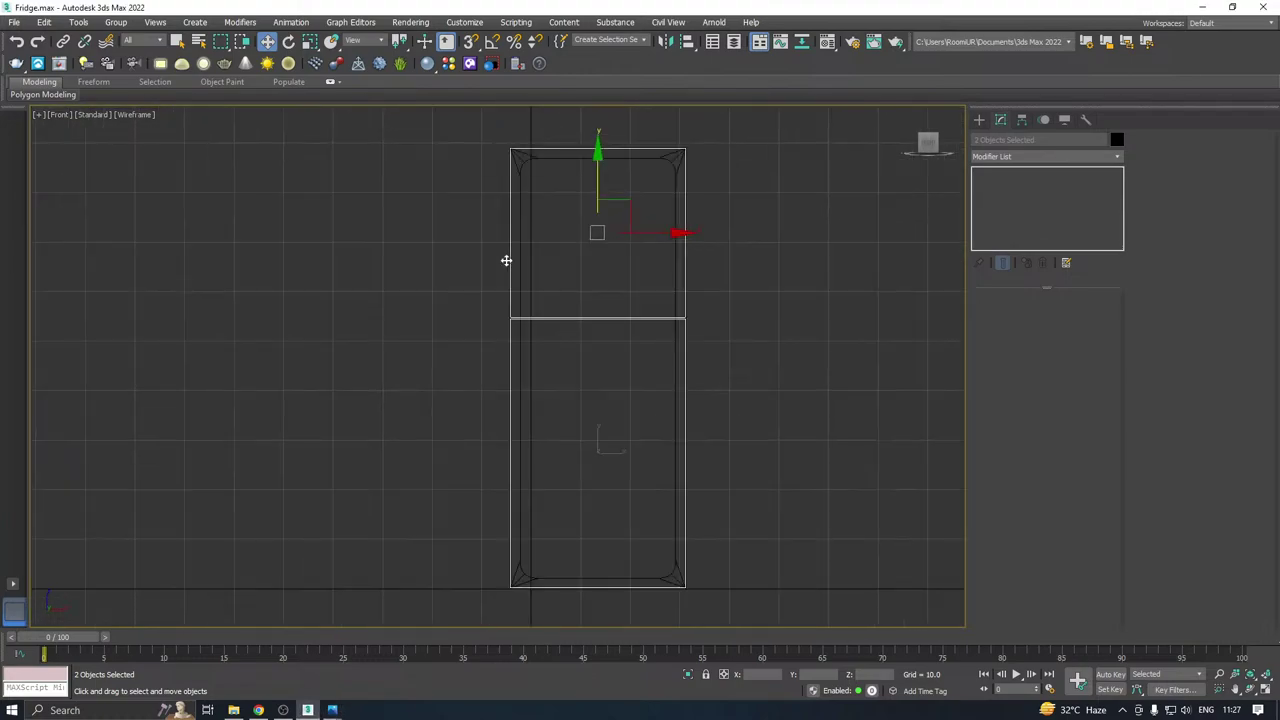
pyautogui.click(979, 119)
pyautogui.click(14, 22)
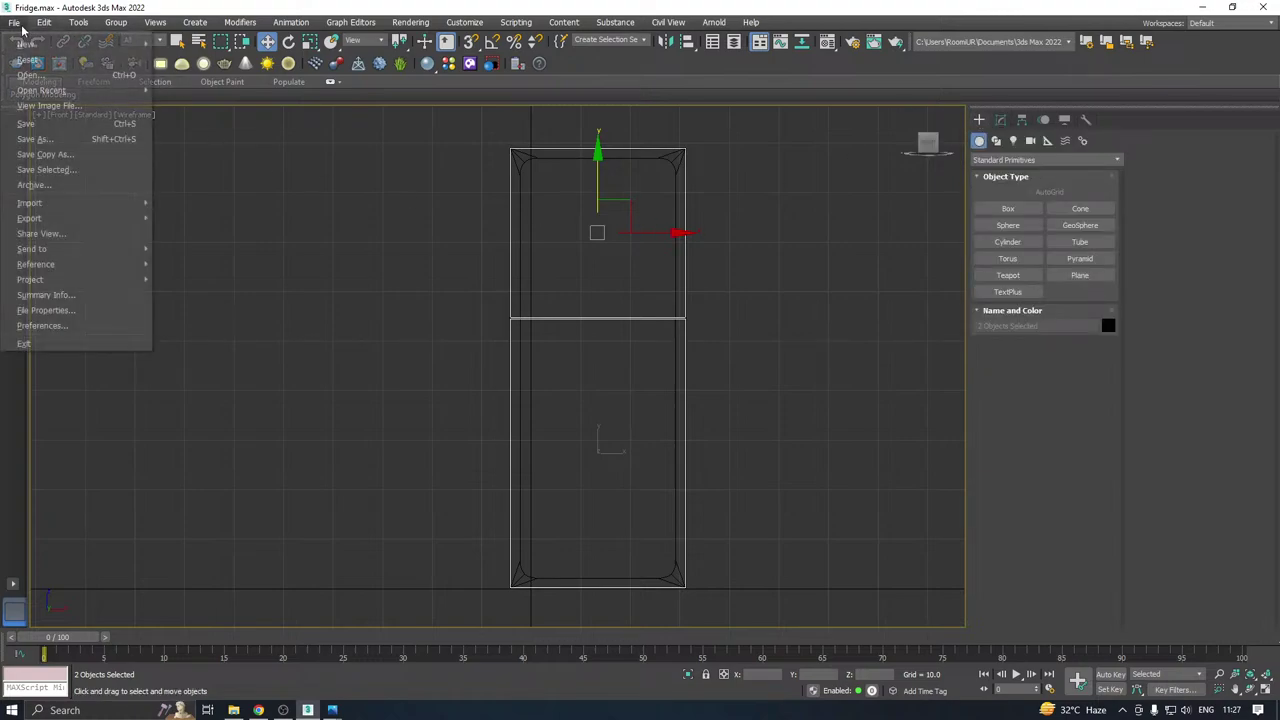
pyautogui.click(35, 123)
# Draw a narrow vertical plane about 263 long and 10 wide along one side of the doors, spanning nearly the fridge's full height.
pyautogui.click(977, 214)
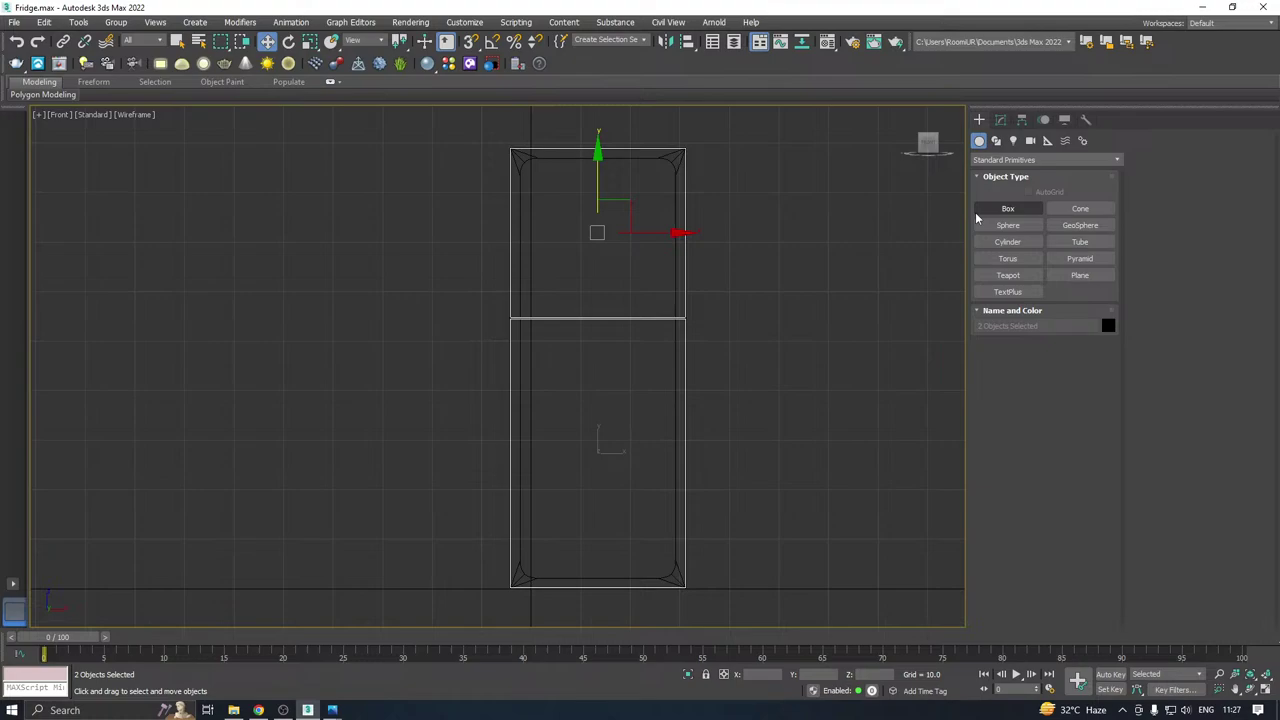
pyautogui.click(1078, 275)
pyautogui.moveTo(670, 249); pyautogui.dragTo(600, 214, button='middle')
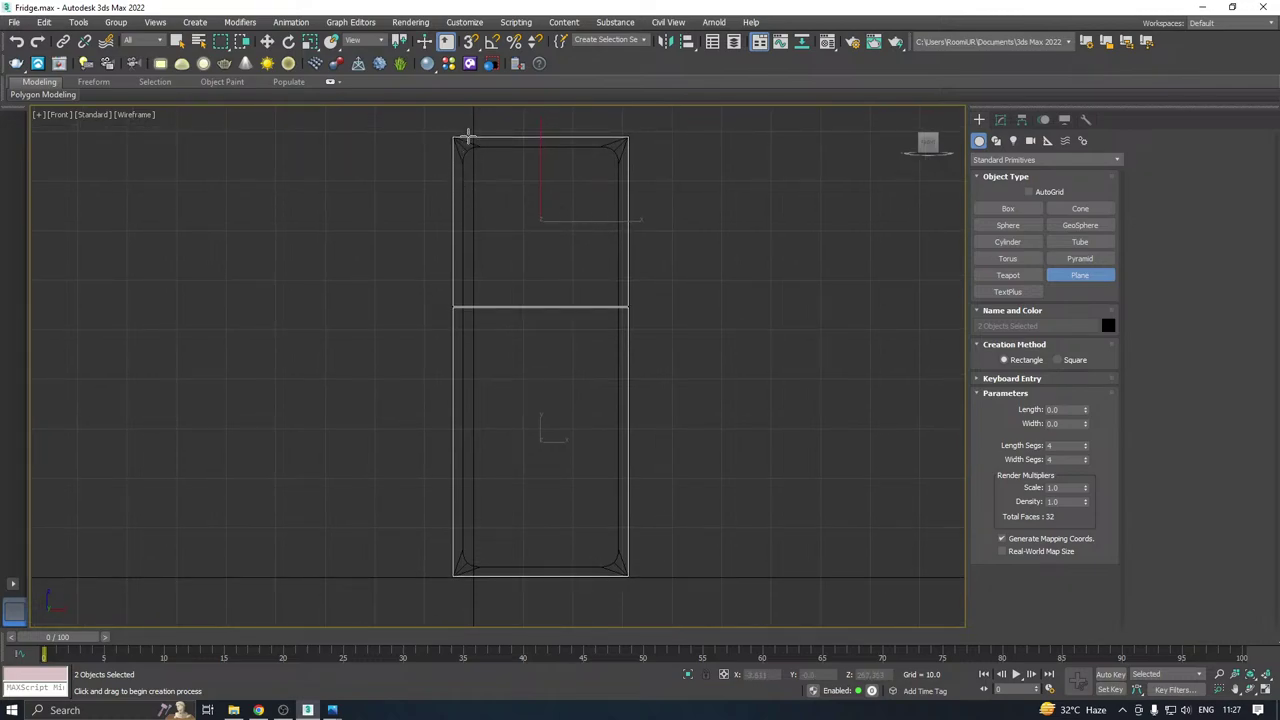
pyautogui.moveTo(465, 140); pyautogui.dragTo(481, 577)
pyautogui.press('w')
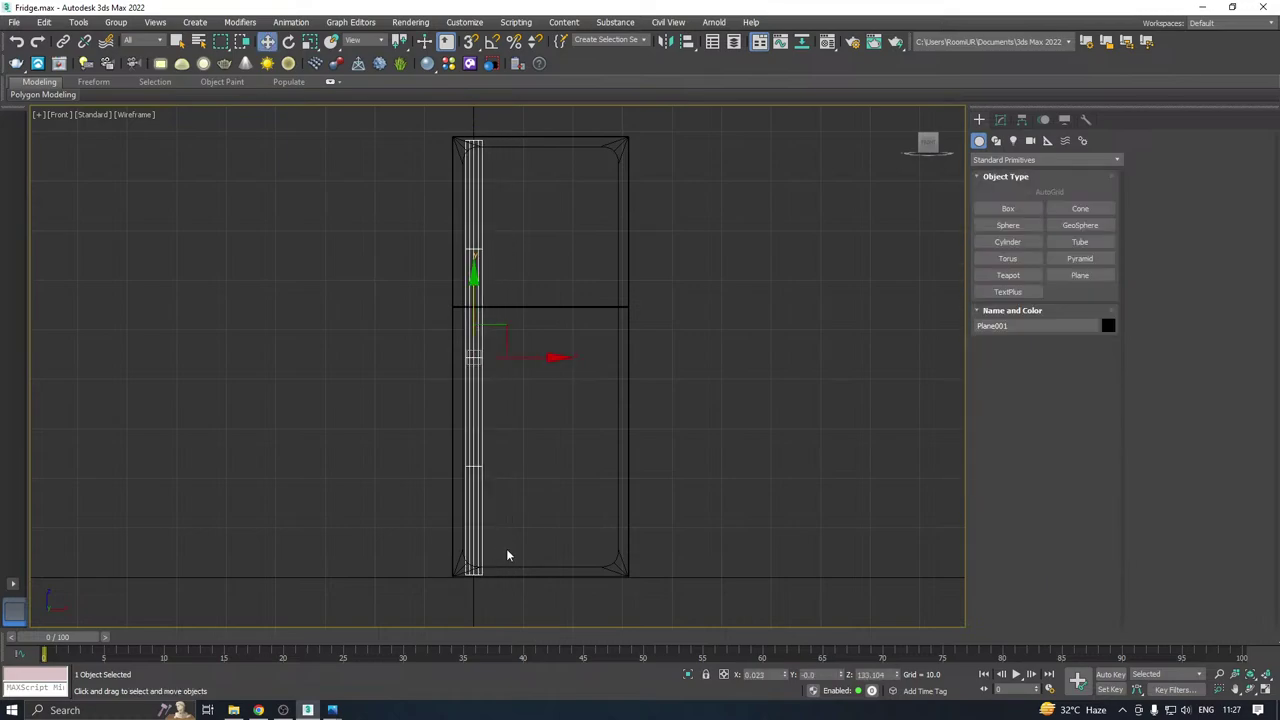
# Set the plane's length and width segments to 1 and convert it to an Editable Poly.
pyautogui.click(1000, 119)
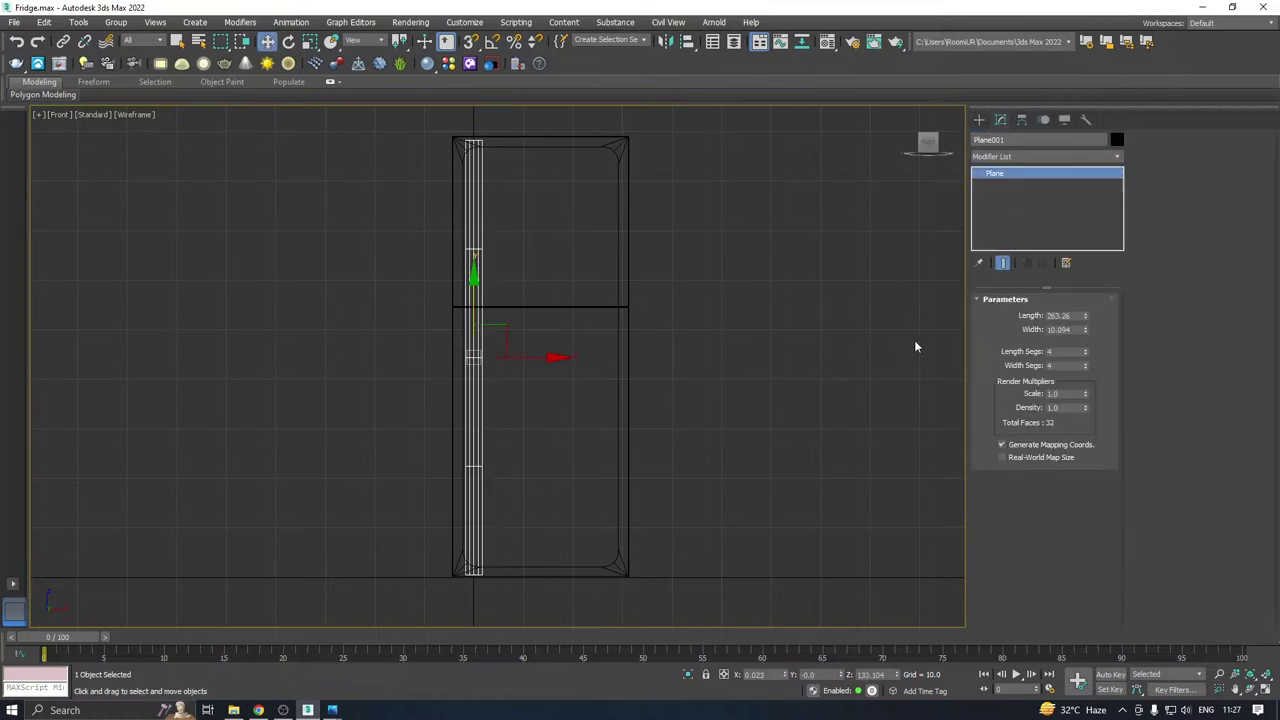
pyautogui.rightClick(1086, 366)
pyautogui.rightClick(1086, 351)
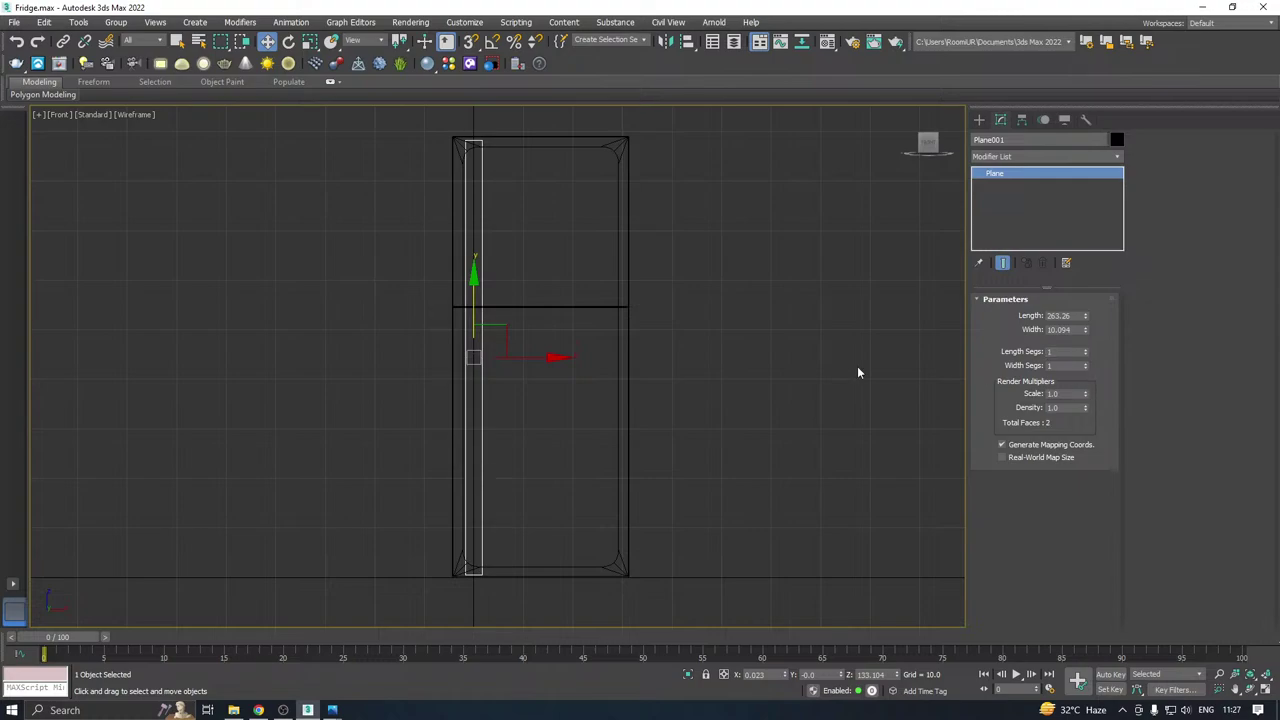
pyautogui.scroll(2, 518, 315)
pyautogui.rightClick(1038, 175)
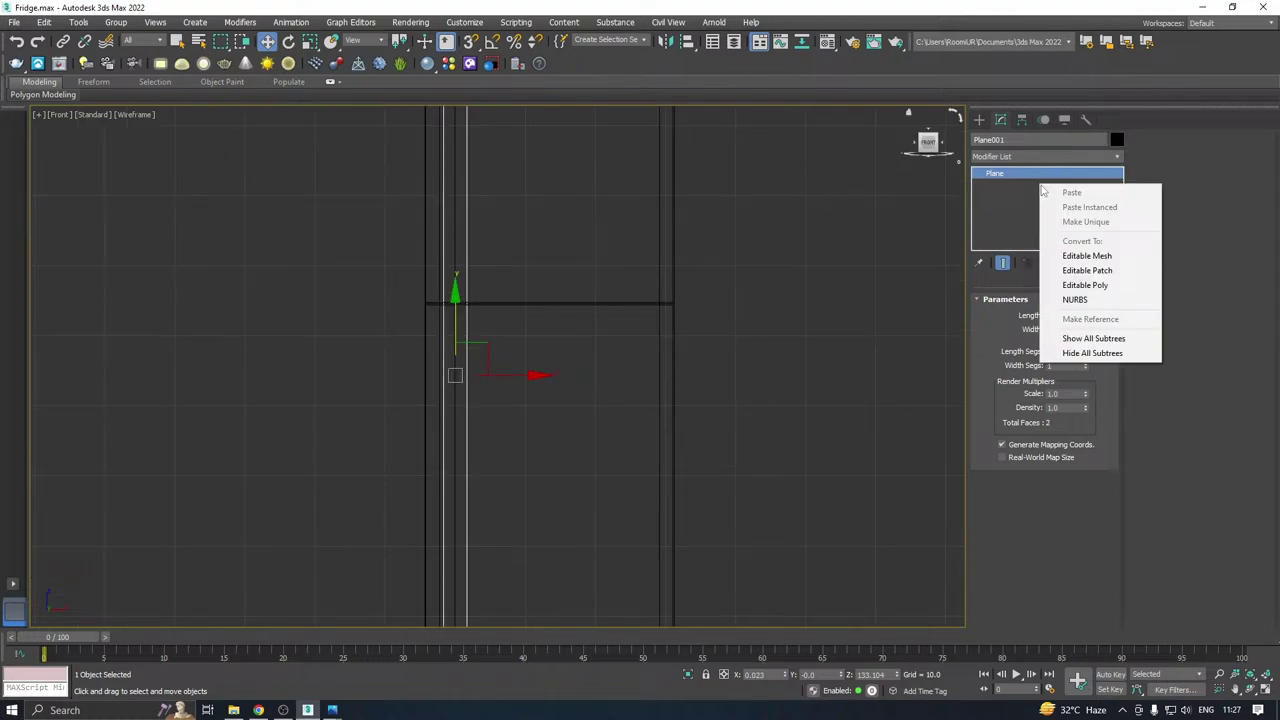
pyautogui.click(1077, 288)
# Add a horizontal edge loop across the narrow plane at the gap between the two doors with Swift Loop.
pyautogui.moveTo(608, 307); pyautogui.dragTo(632, 287, button='middle')
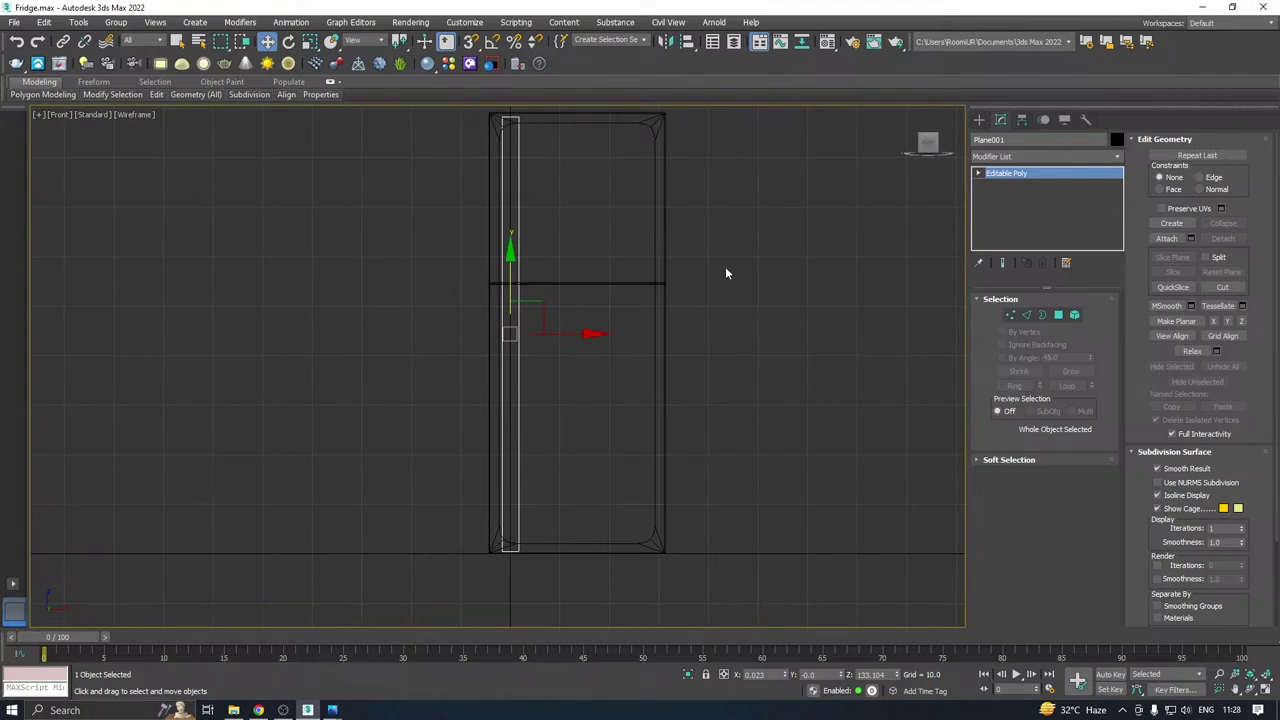
pyautogui.scroll(3, 545, 293)
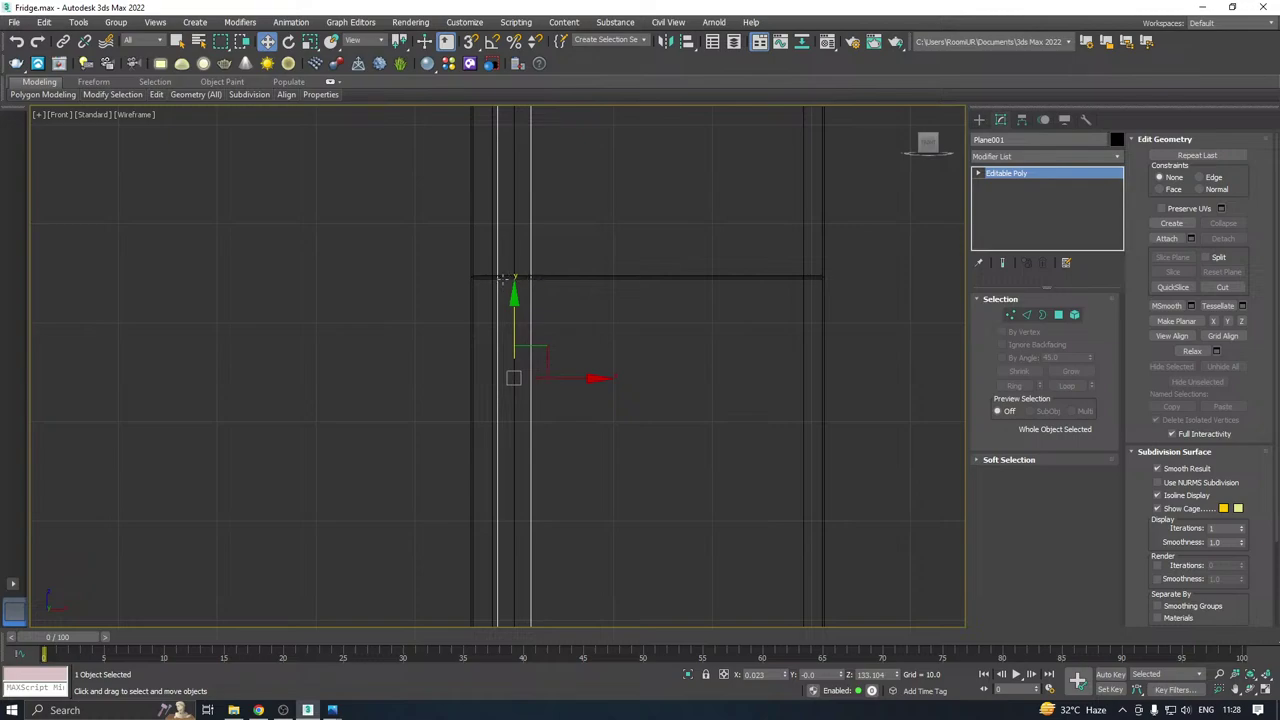
pyautogui.moveTo(153, 97)
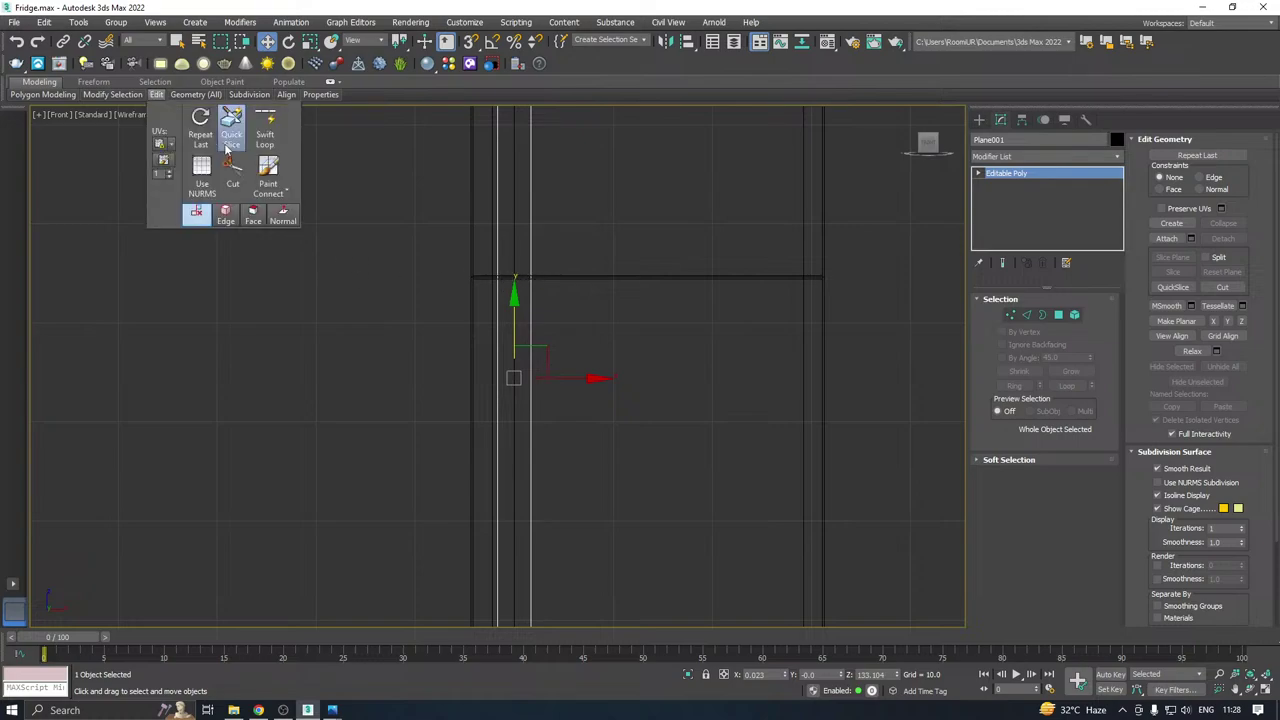
pyautogui.click(265, 128)
pyautogui.scroll(3, 509, 267)
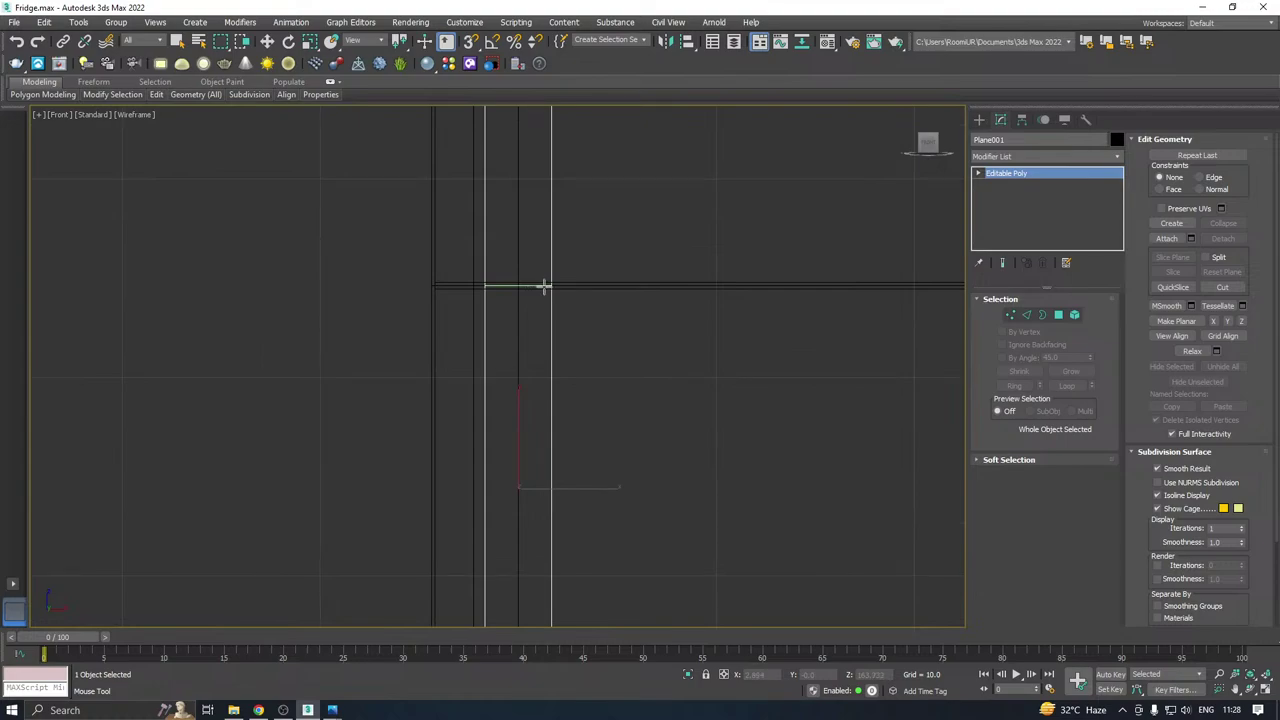
pyautogui.click(550, 287)
pyautogui.rightClick(550, 287)
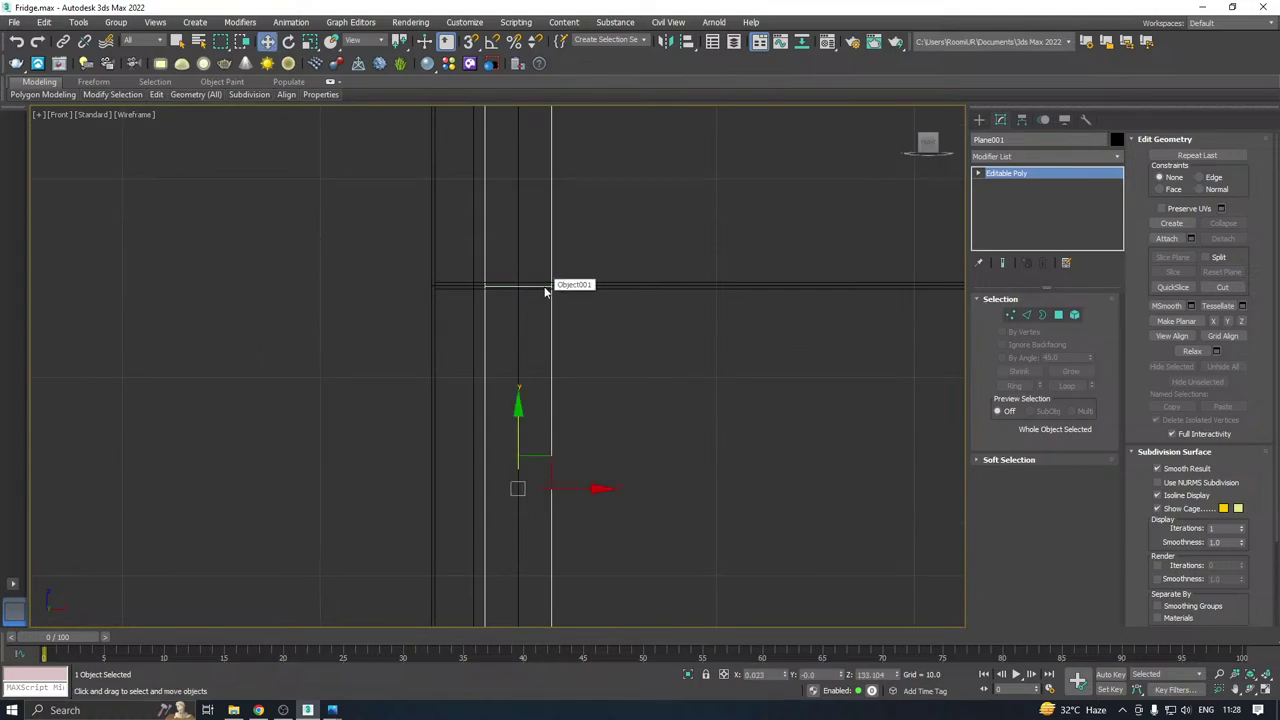
# Chamfer the plane's new horizontal edge by about 0.984, splitting the strip into upper and lower pieces at the door gap.
pyautogui.click(1026, 314)
pyautogui.scroll(3, 517, 286)
pyautogui.scroll(3, 542, 285)
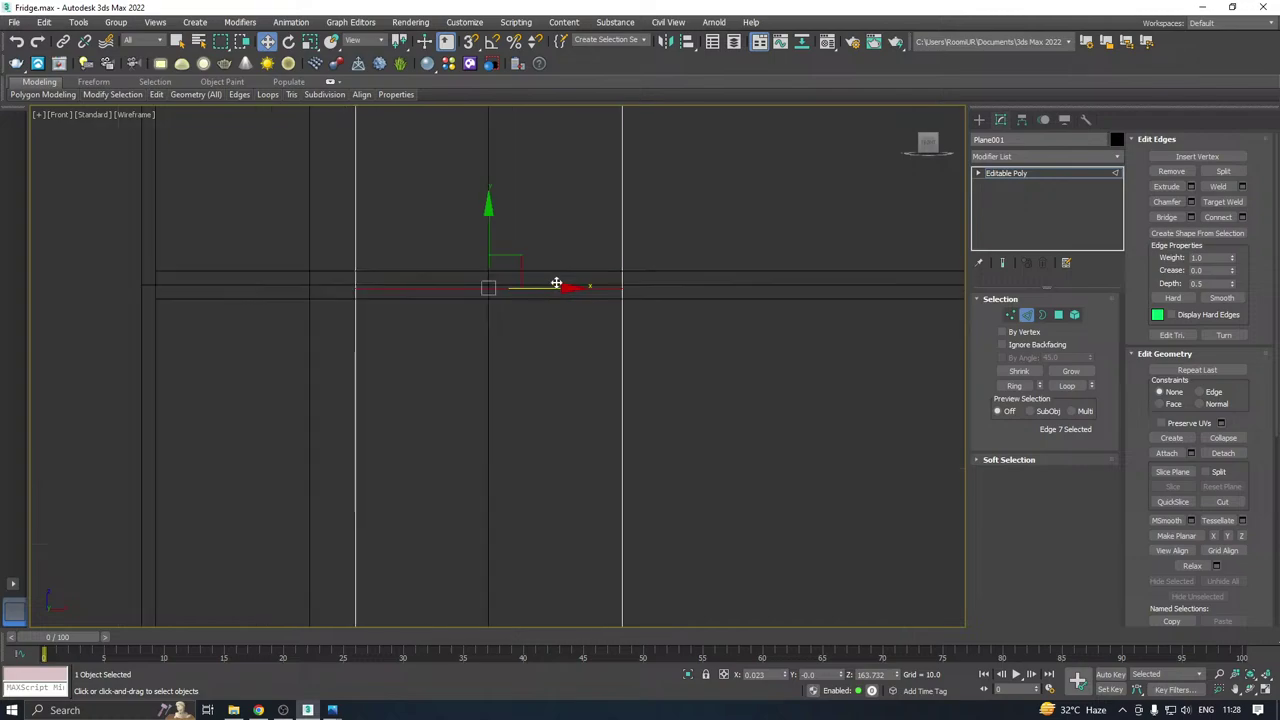
pyautogui.click(1190, 201)
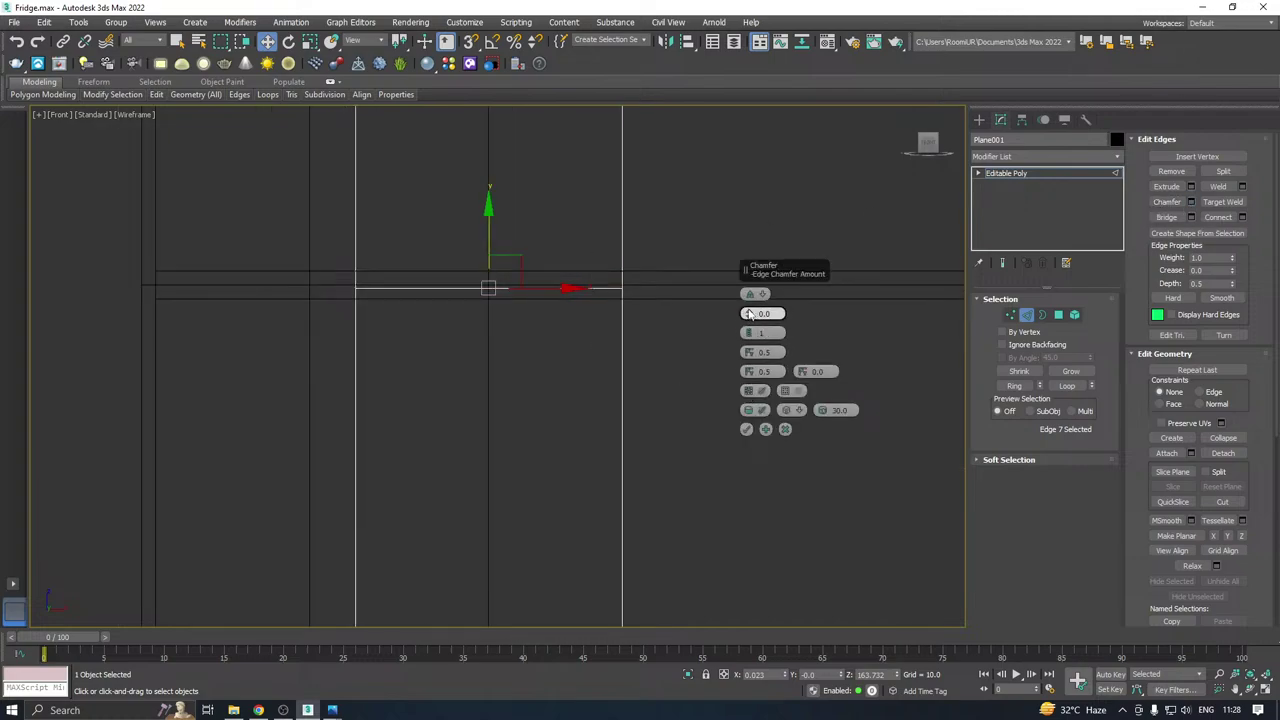
pyautogui.moveTo(749, 314); pyautogui.dragTo(749, 287)
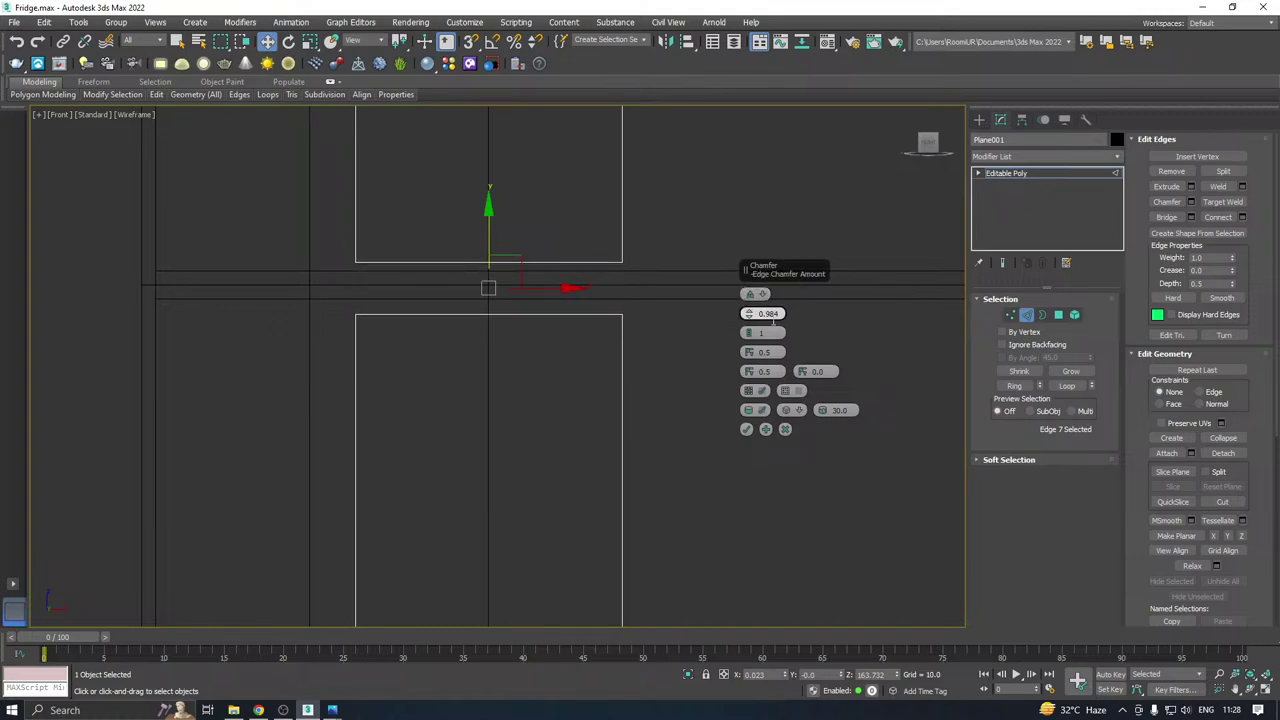
pyautogui.click(745, 429)
# In the perspective view, move the whole split plane along Y to about -30.095, in front of the fridge doors.
pyautogui.scroll(-10, 517, 259)
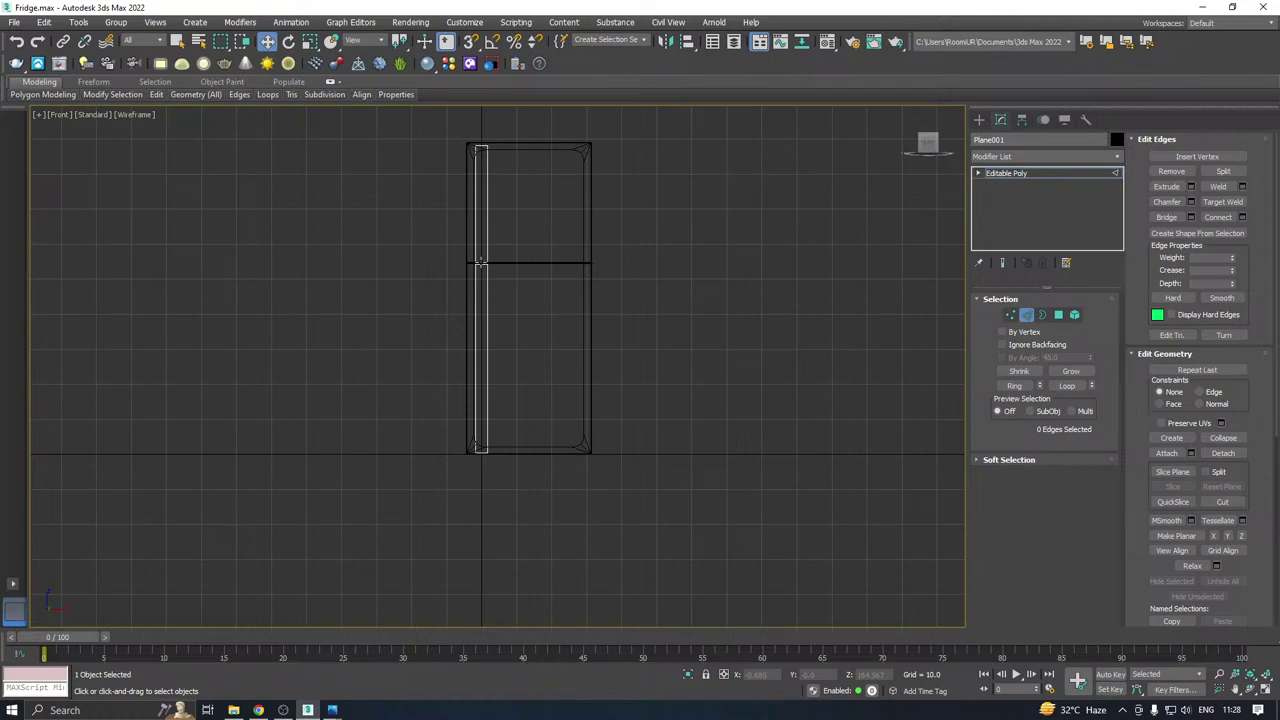
pyautogui.press('p')
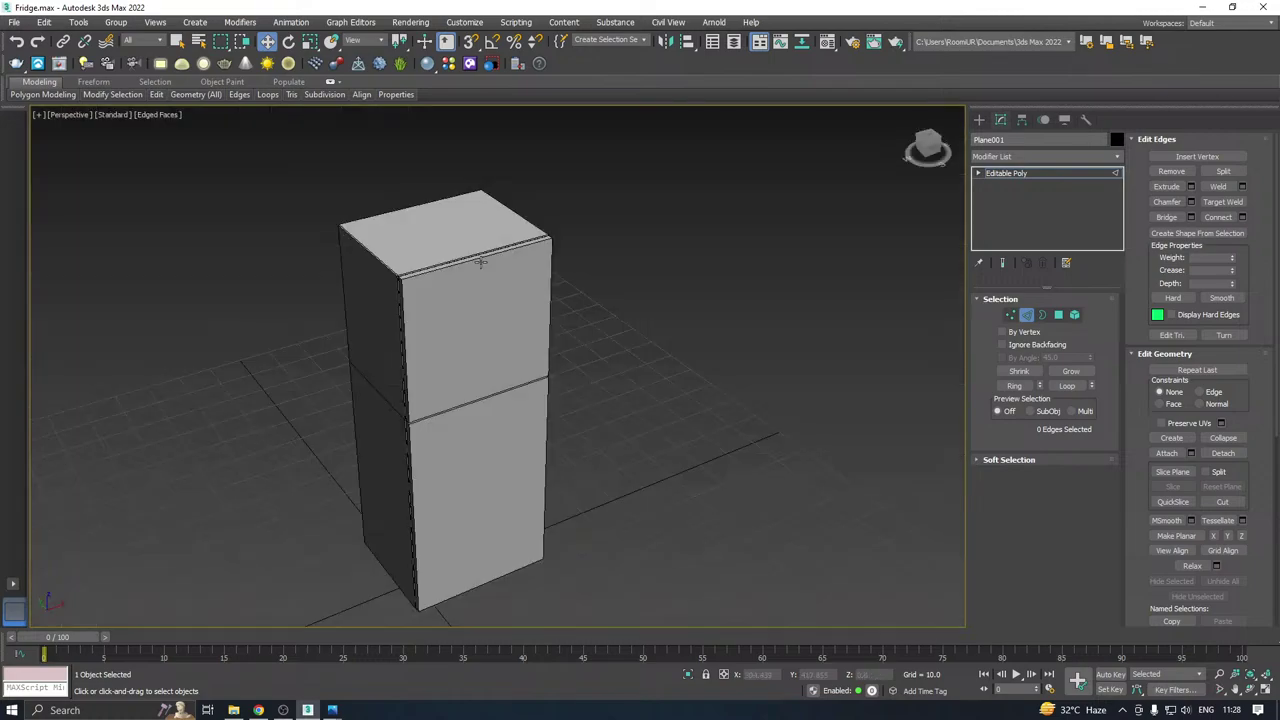
pyautogui.click(1036, 173)
pyautogui.keyDown('alt'); pyautogui.moveTo(788, 257); pyautogui.dragTo(548, 362, button='middle'); pyautogui.keyUp('alt')
pyautogui.moveTo(352, 412); pyautogui.dragTo(390, 420)
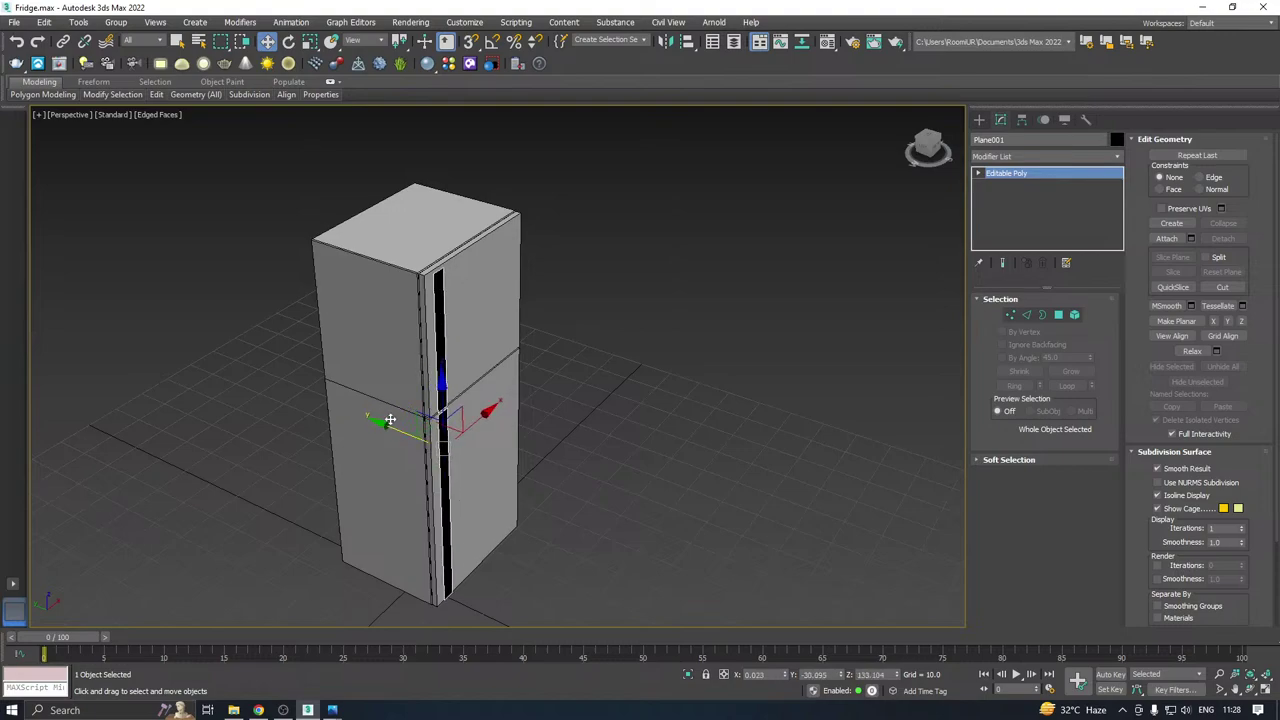
# Open the Material Editor with the handle plane selected.
pyautogui.press('m')
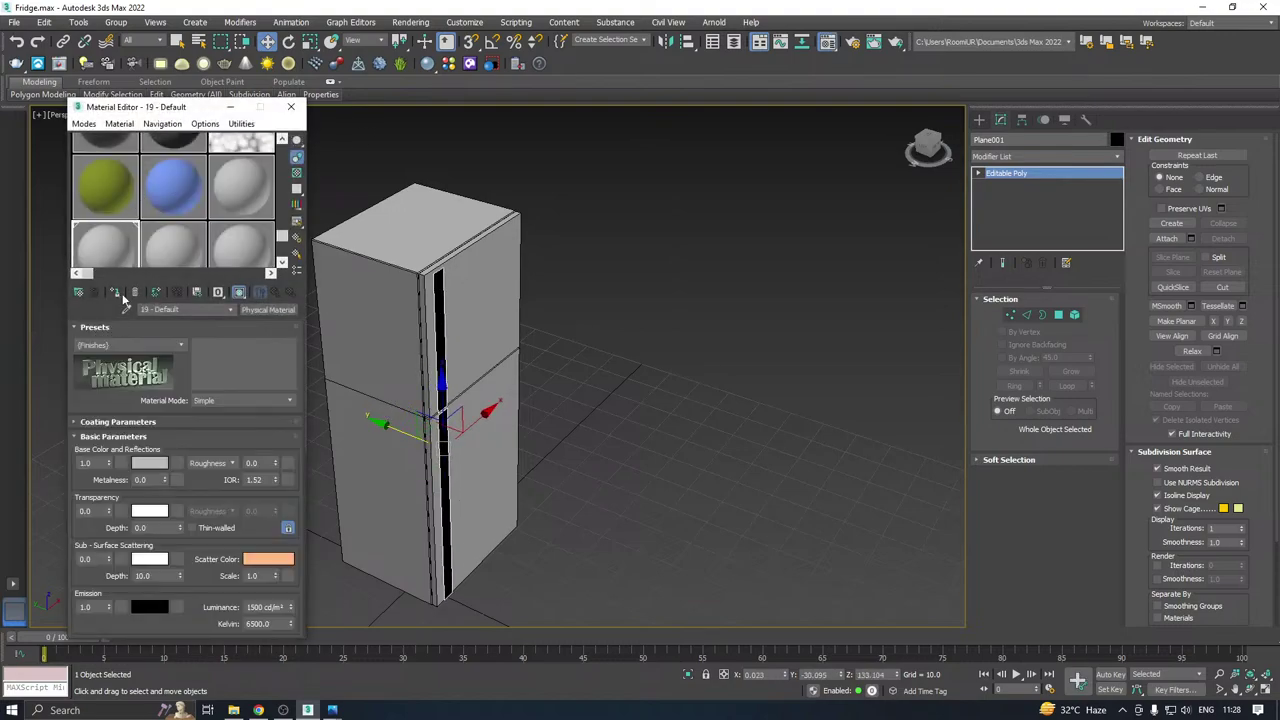
# Assign the 19 - Default material to the handle strips on the fridge doors and save the scene.
pyautogui.click(118, 294)
pyautogui.press('m')
pyautogui.click(258, 709)
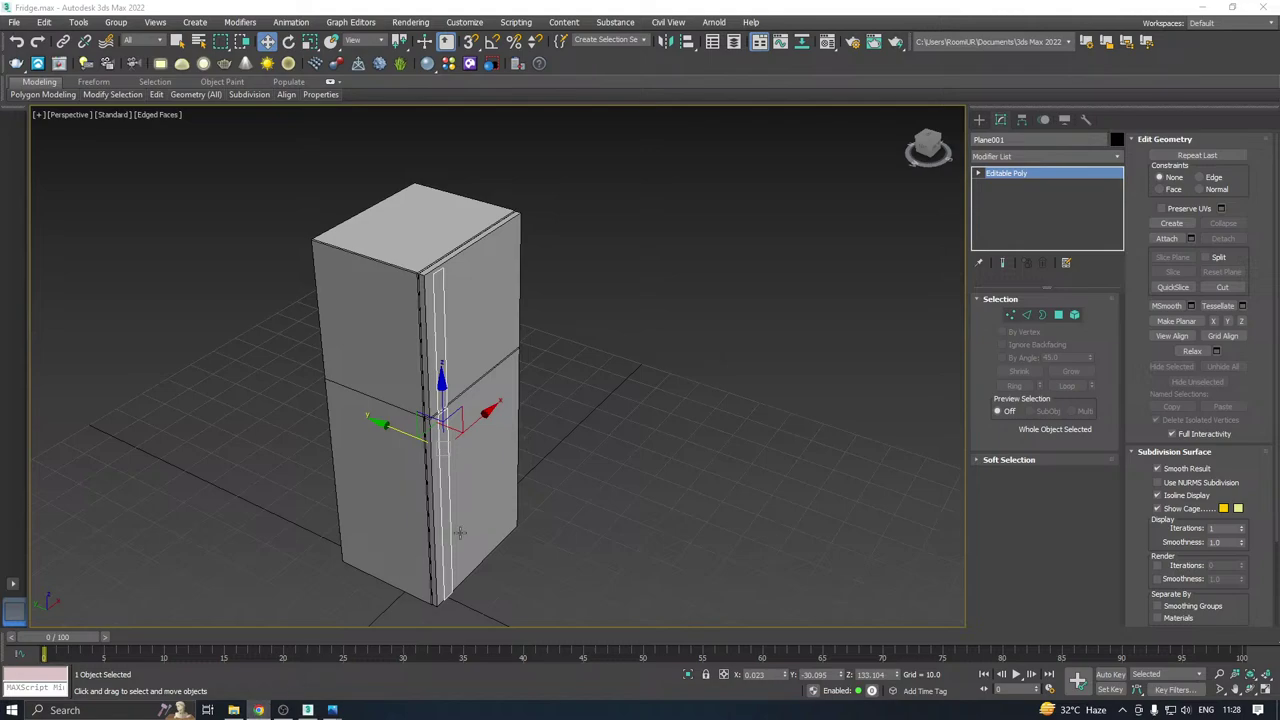
pyautogui.keyDown('alt'); pyautogui.moveTo(416, 438); pyautogui.dragTo(388, 432, button='middle'); pyautogui.keyUp('alt')
pyautogui.scroll(6, 474, 363)
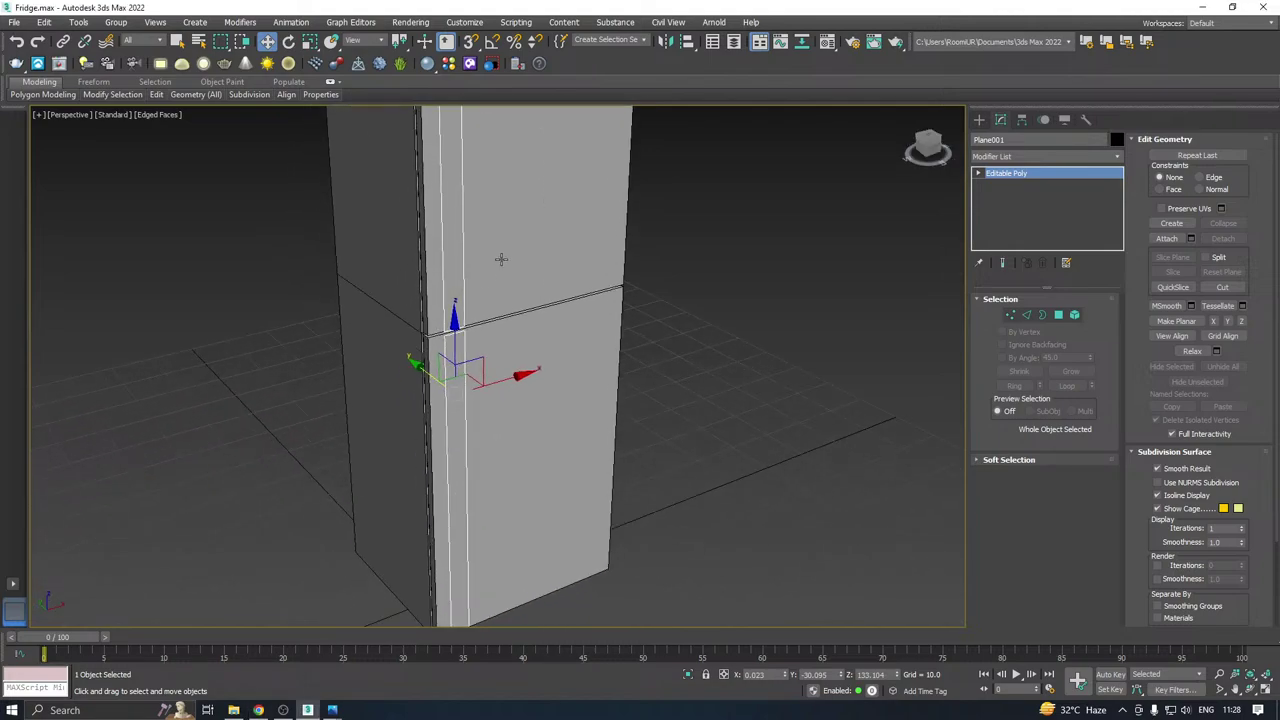
pyautogui.moveTo(332, 710)
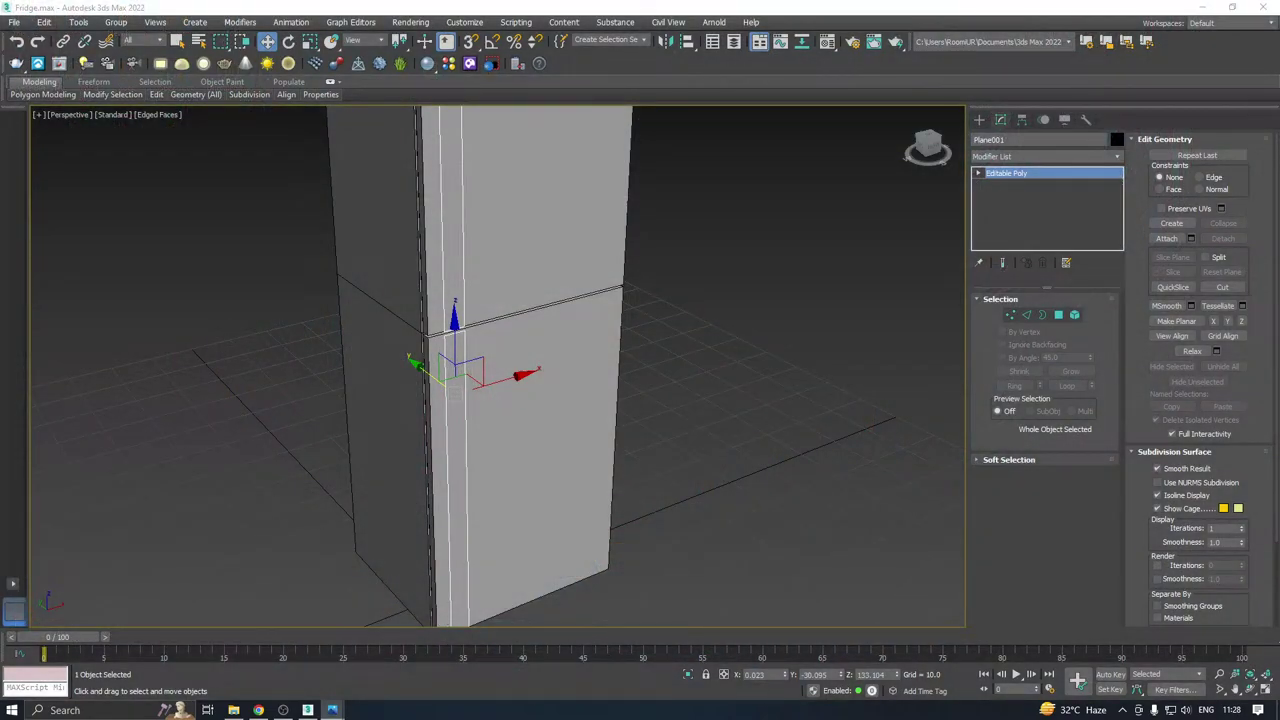
pyautogui.moveTo(464, 419); pyautogui.dragTo(501, 336, button='middle')
pyautogui.hotkey('ctrl', 's')
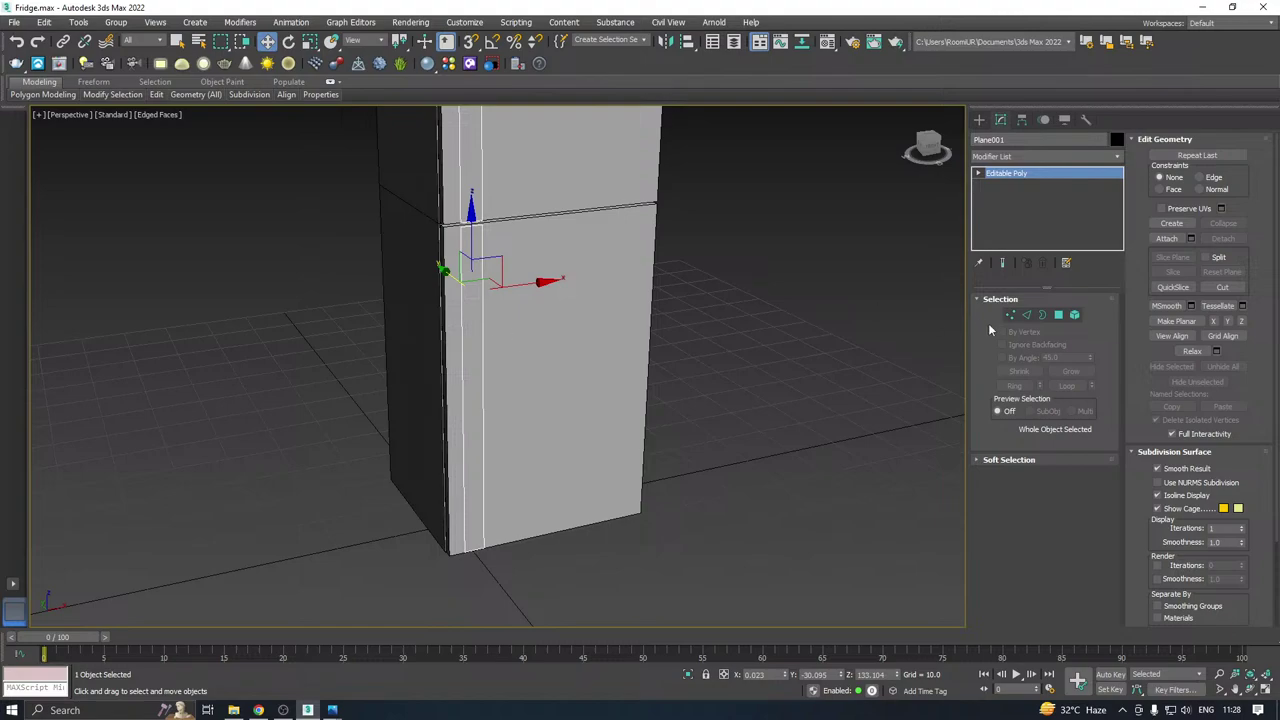
pyautogui.click(1025, 315)
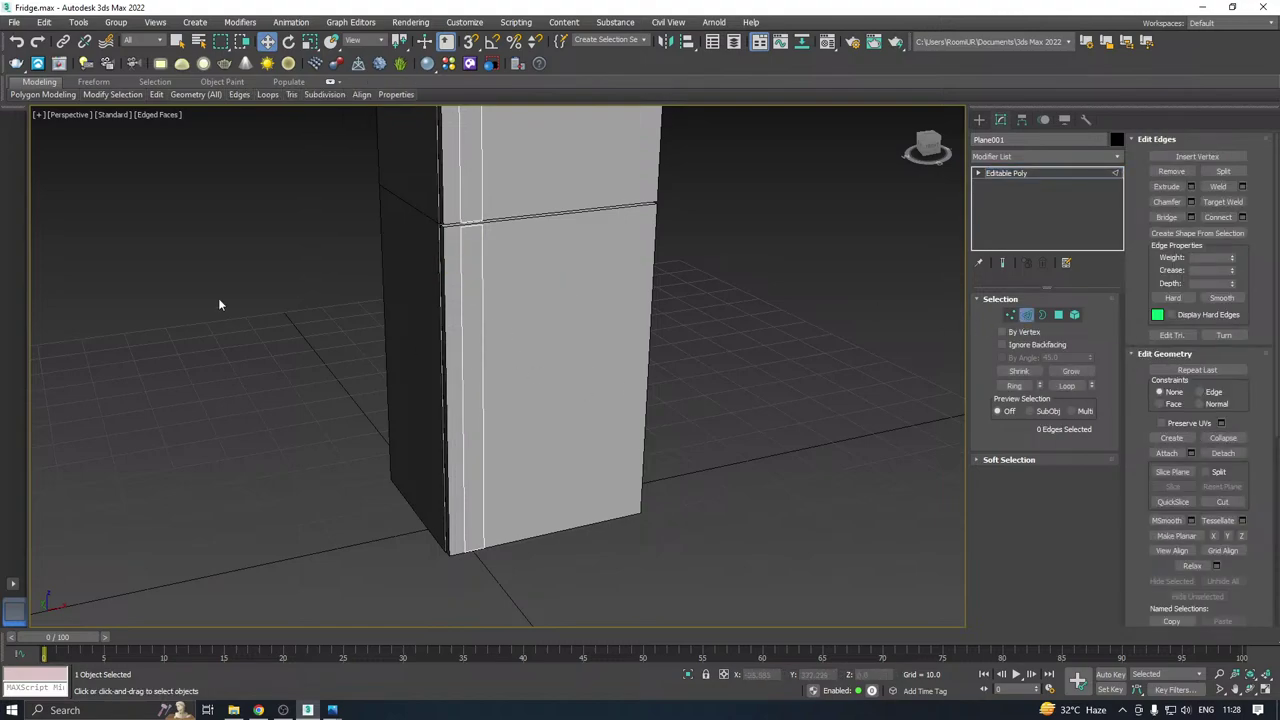
pyautogui.moveTo(156, 94)
pyautogui.click(265, 126)
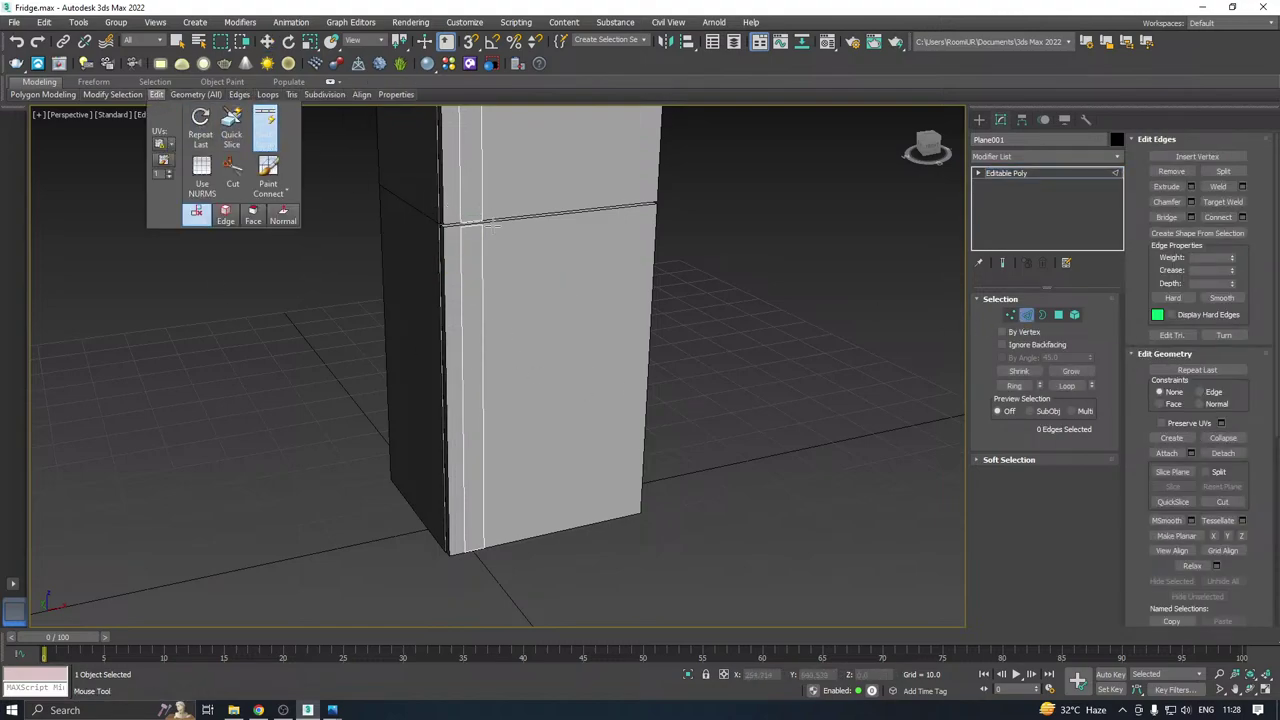
pyautogui.rightClick(477, 298)
pyautogui.moveTo(515, 294); pyautogui.dragTo(497, 350, button='middle')
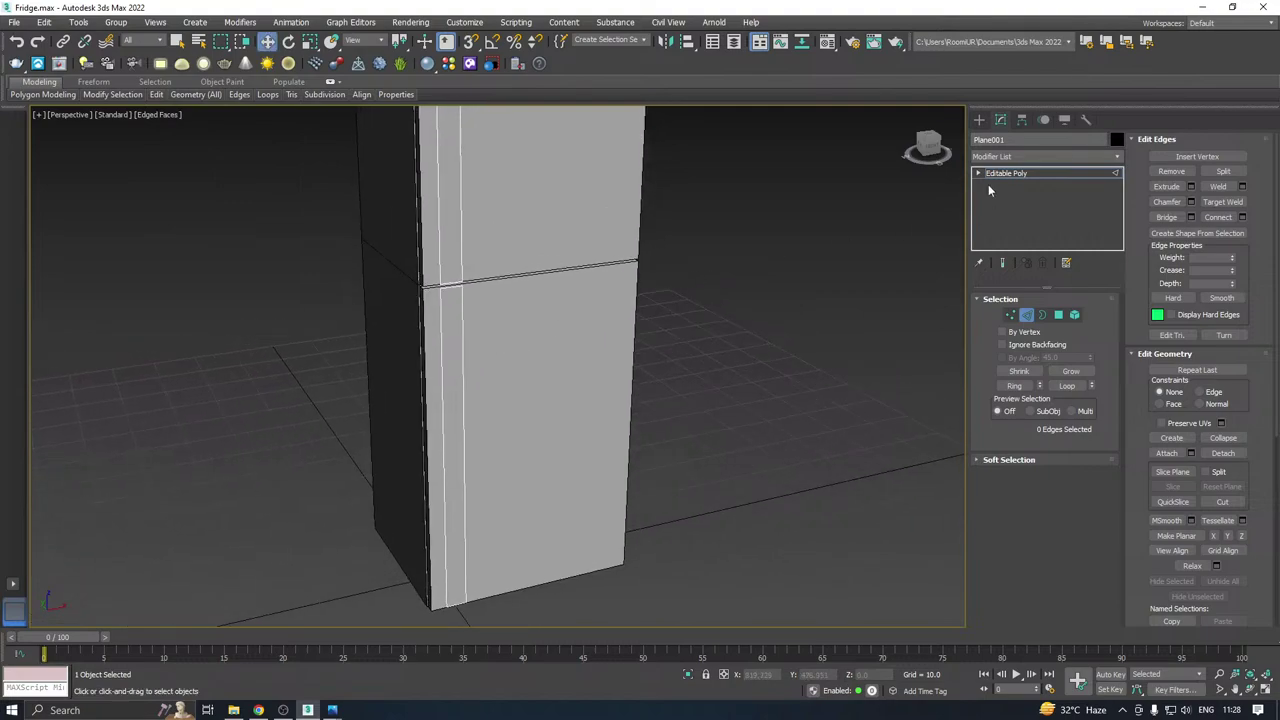
pyautogui.click(997, 177)
# Scale both handle strips along the X axis to about 56% of their width.
pyautogui.keyDown('alt'); pyautogui.moveTo(600, 280); pyautogui.dragTo(594, 314, button='middle'); pyautogui.keyUp('alt')
pyautogui.press('r')
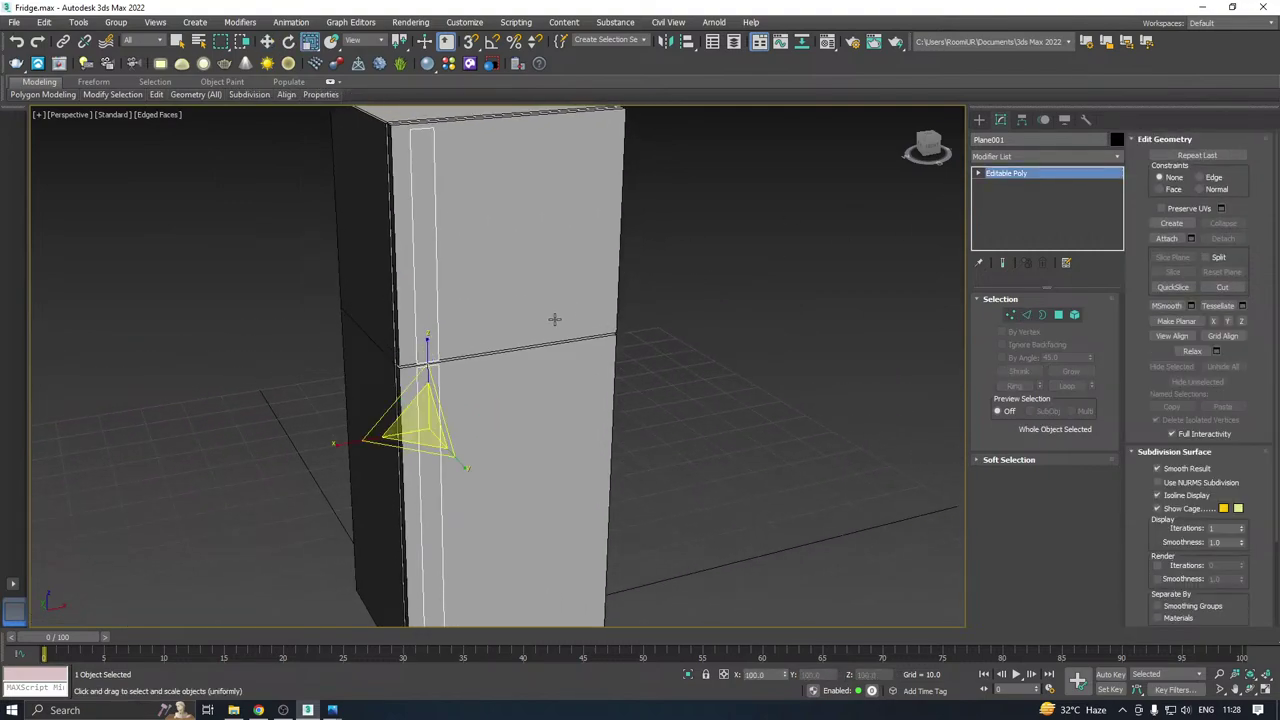
pyautogui.moveTo(338, 445); pyautogui.dragTo(367, 438)
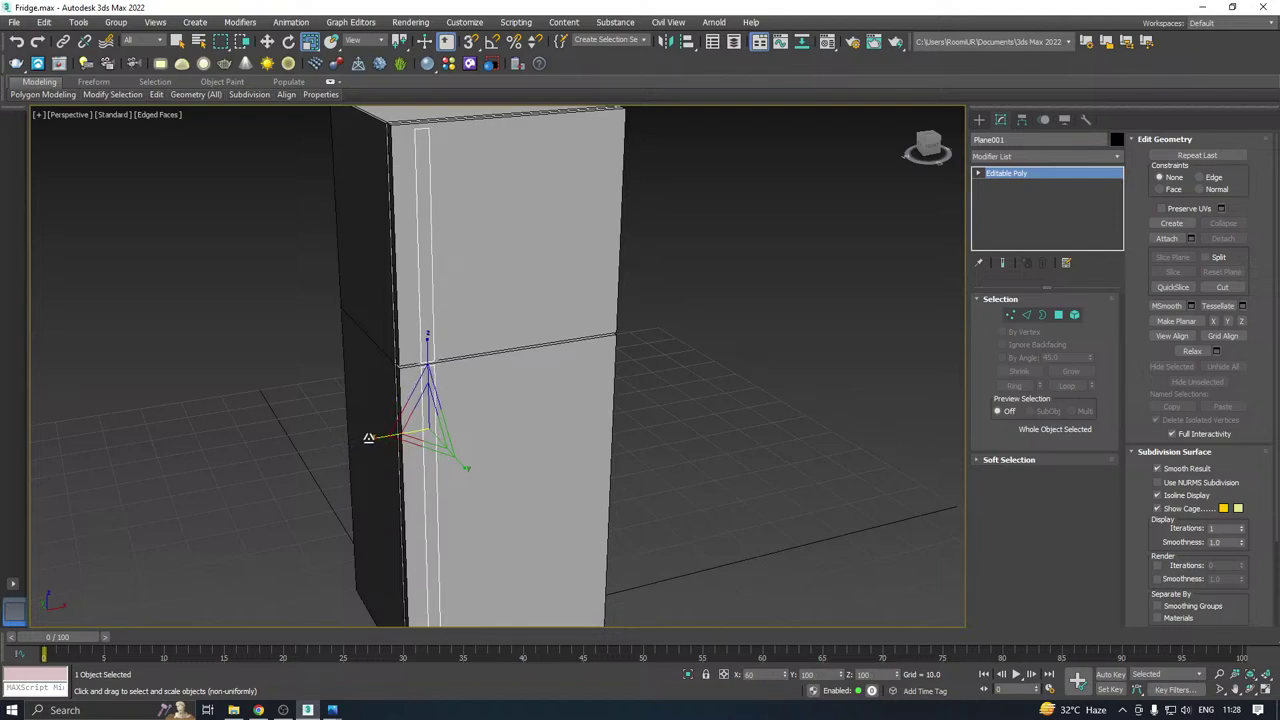
pyautogui.moveTo(369, 438); pyautogui.dragTo(372, 438)
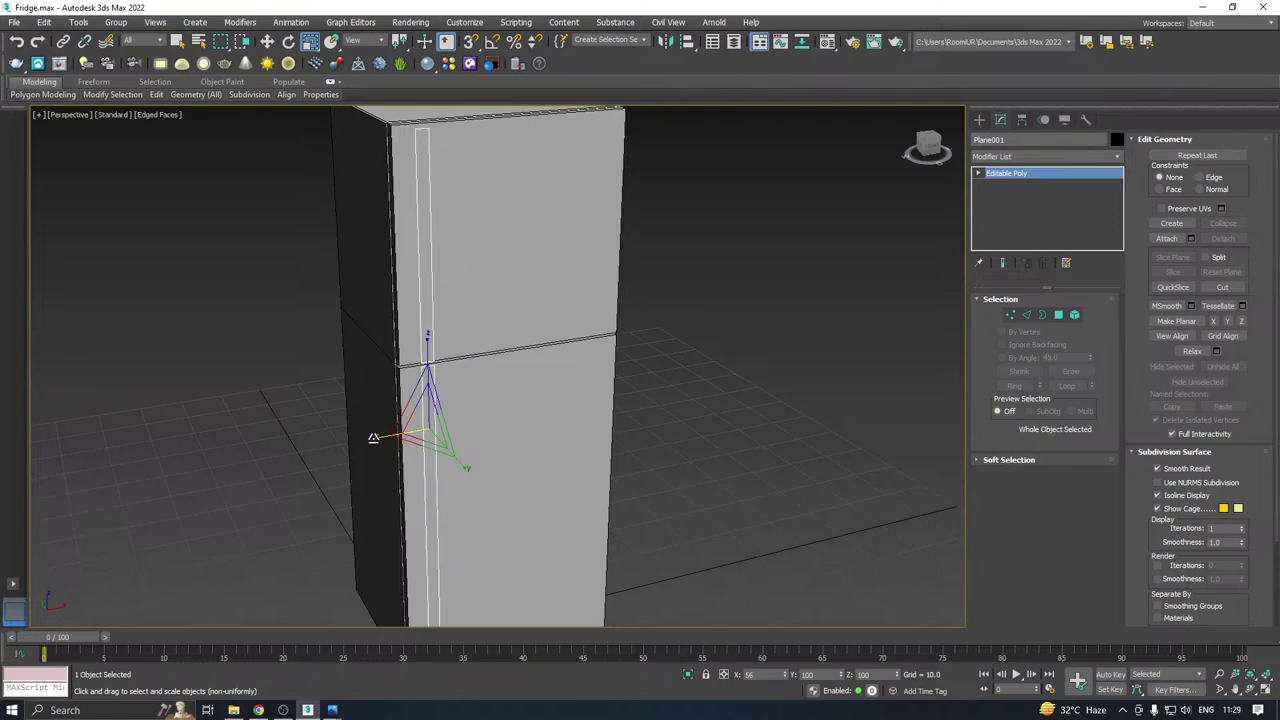
pyautogui.press('w')
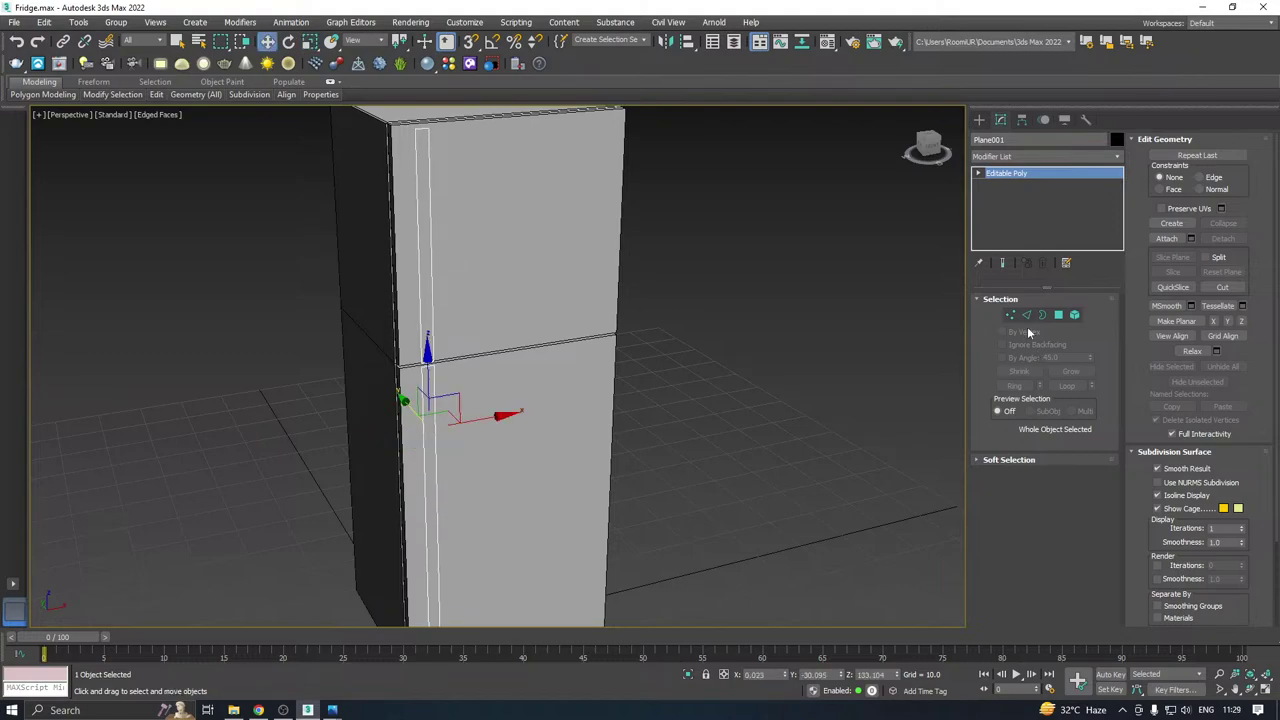
# Insert one horizontal edge loop across the upper handle strip and one across the lower strip with SwiftLoop.
pyautogui.moveTo(196, 96)
pyautogui.click(264, 124)
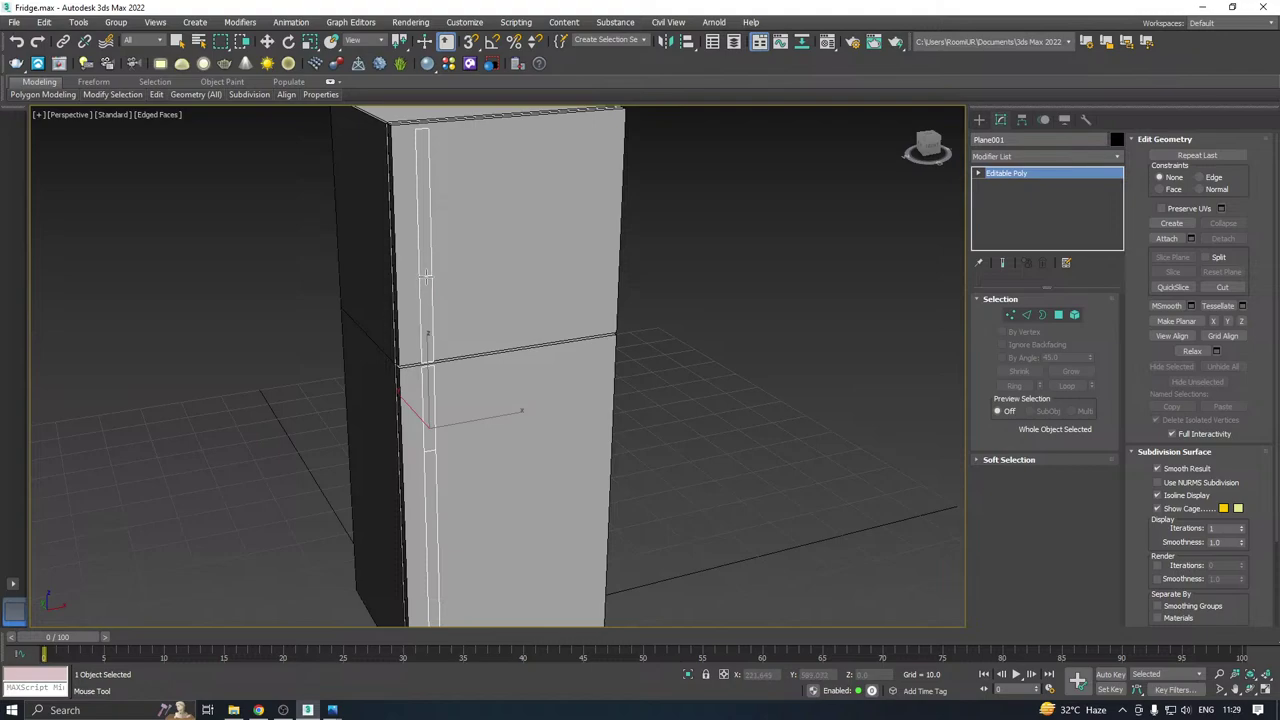
pyautogui.press('w')
pyautogui.scroll(-3, 426, 277)
pyautogui.moveTo(426, 278); pyautogui.dragTo(444, 240, button='middle')
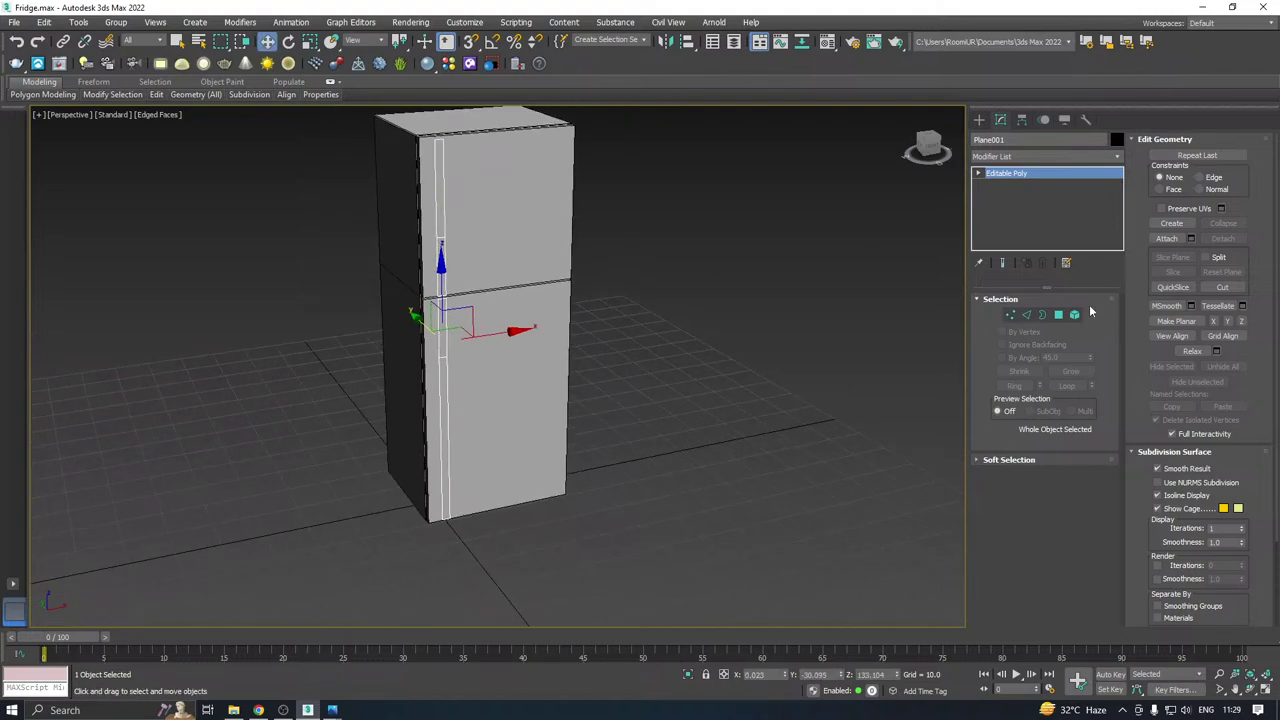
# Try to narrow the outer sections of both strips by scaling their vertical edges to about 35% along X.
pyautogui.click(1026, 315)
pyautogui.moveTo(365, 460); pyautogui.dragTo(365, 460)
pyautogui.scroll(2, 463, 449)
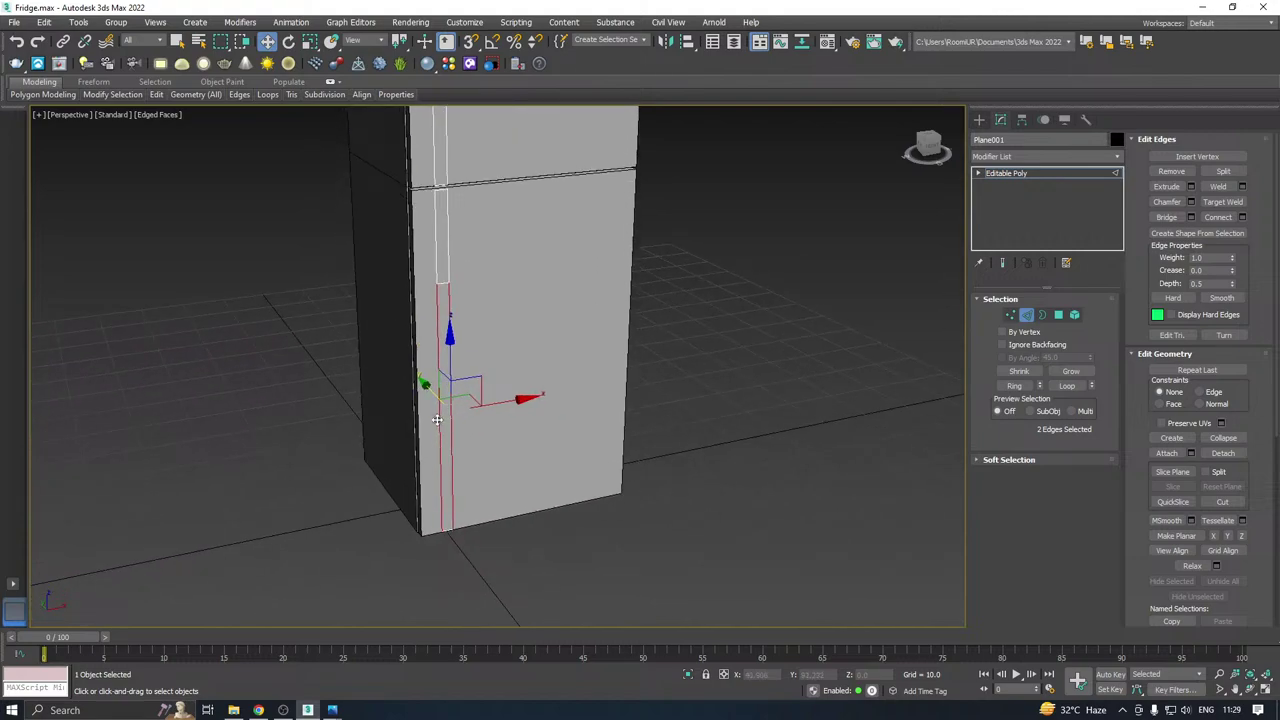
pyautogui.press('r')
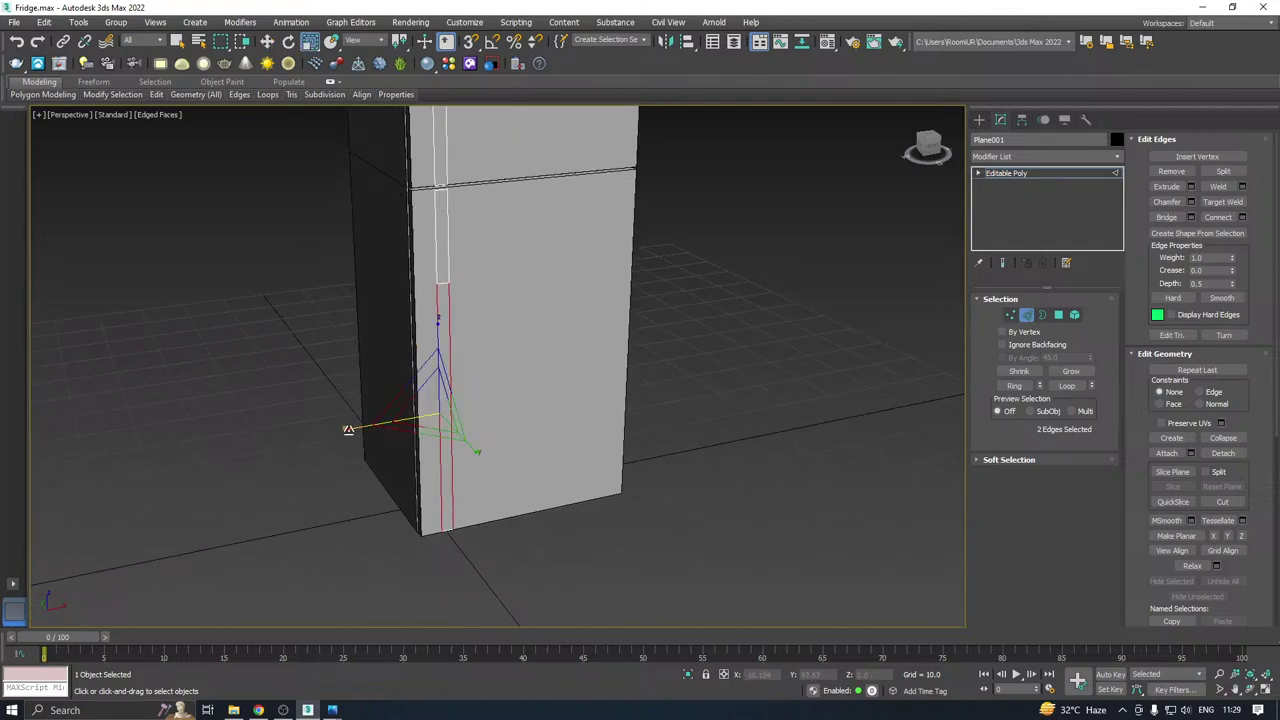
pyautogui.moveTo(519, 306); pyautogui.dragTo(497, 406, button='middle')
pyautogui.keyDown('ctrl'); pyautogui.moveTo(461, 168); pyautogui.dragTo(310, 168); pyautogui.keyUp('ctrl')
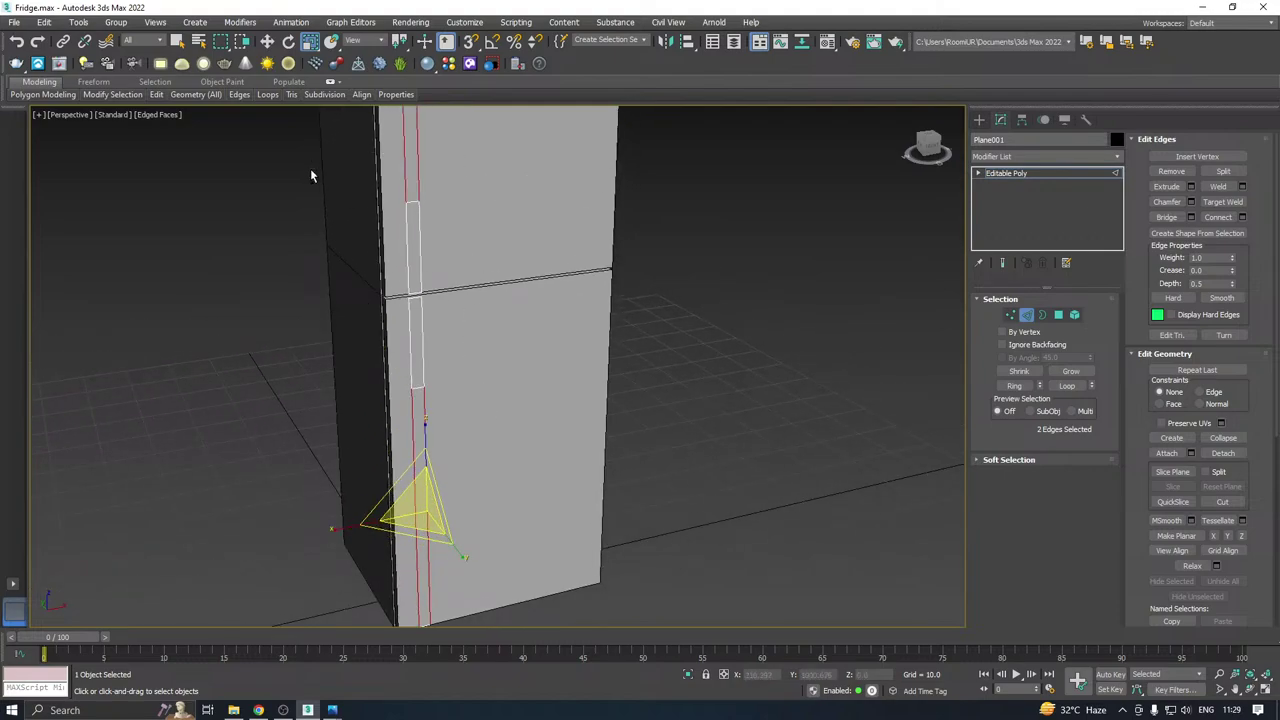
pyautogui.moveTo(336, 529); pyautogui.dragTo(422, 512)
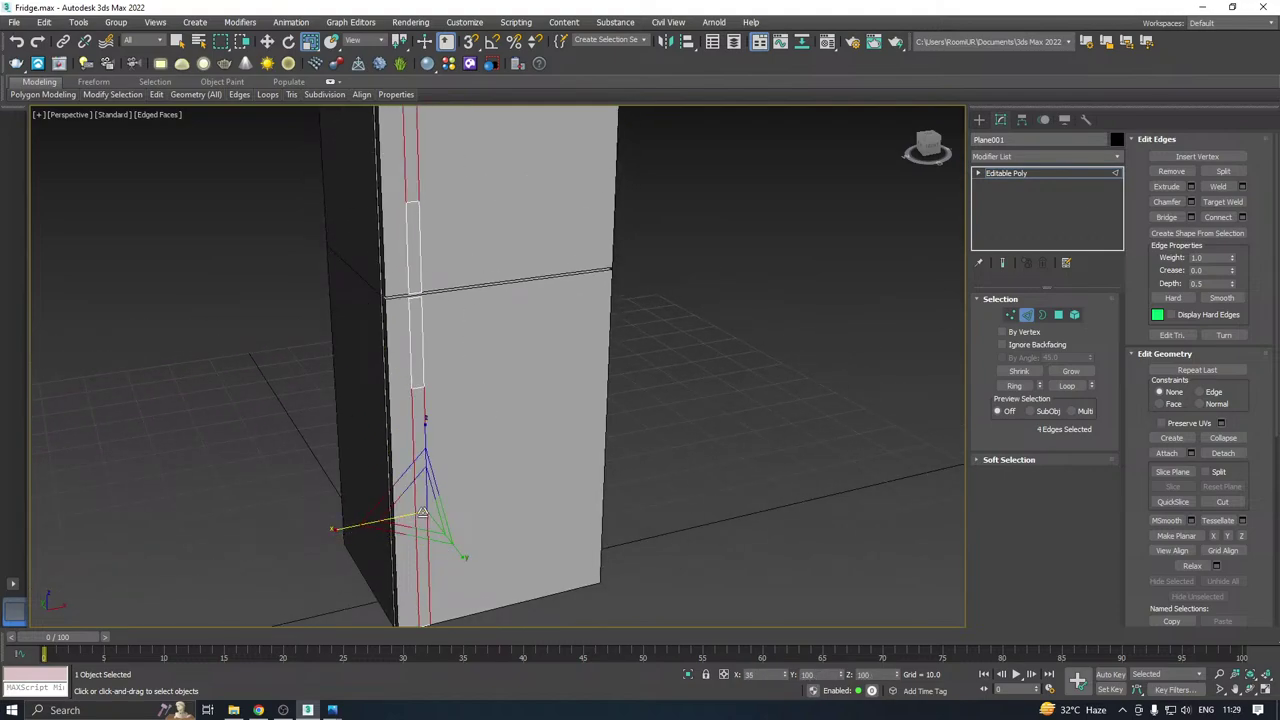
# Scale the outer end polygons of the upper and lower strips to about 60% along X so both strips taper.
pyautogui.click(1058, 314)
pyautogui.click(413, 430)
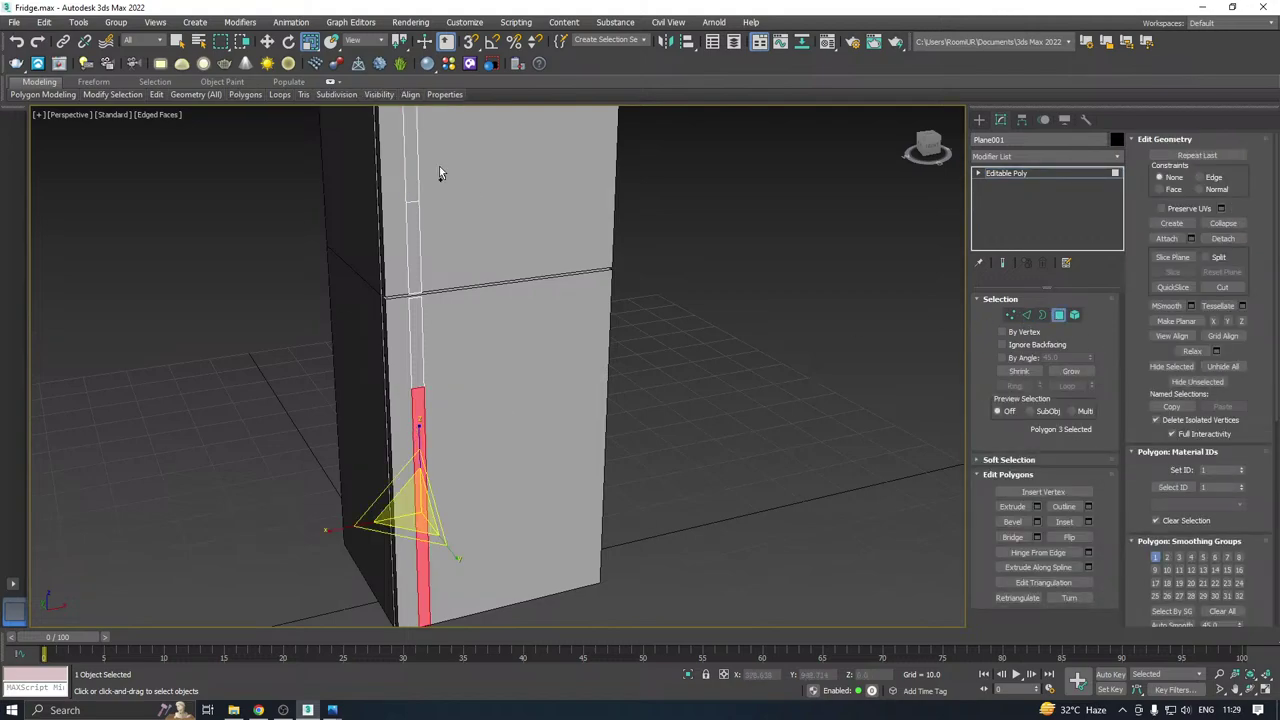
pyautogui.keyDown('ctrl'); pyautogui.click(414, 157); pyautogui.keyUp('ctrl')
pyautogui.moveTo(394, 196); pyautogui.dragTo(400, 251, button='middle')
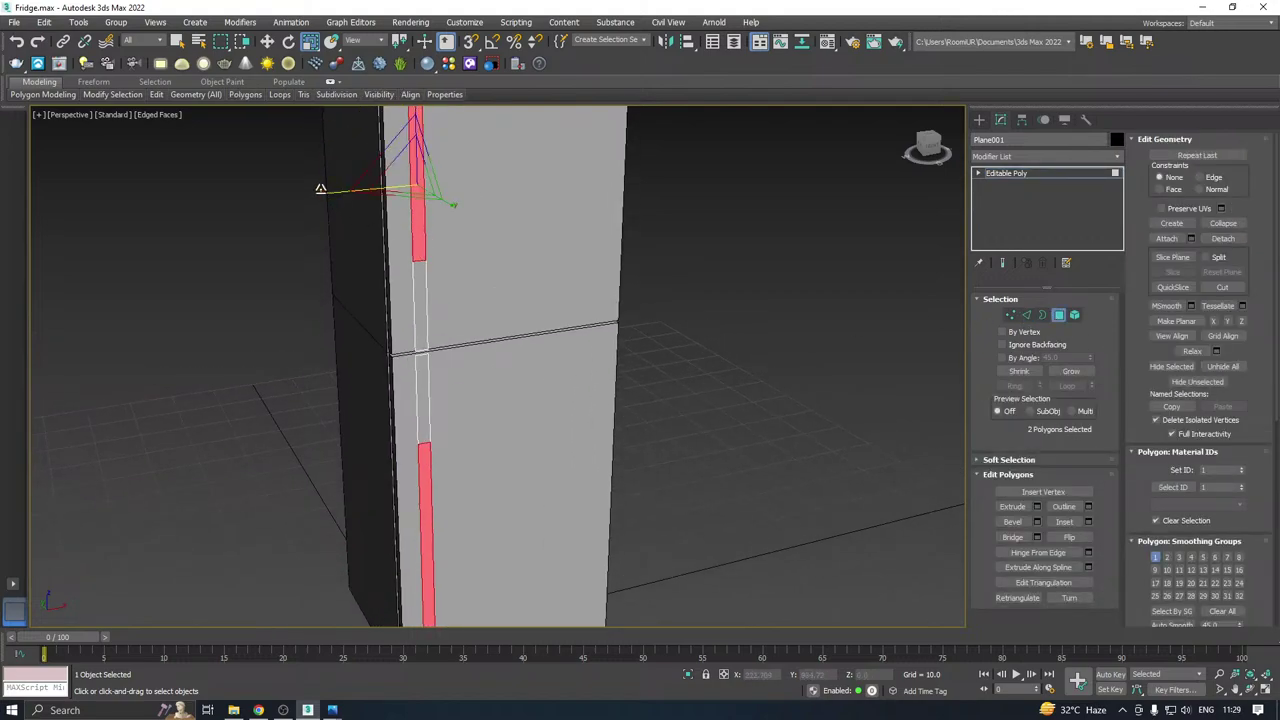
pyautogui.moveTo(326, 193); pyautogui.dragTo(359, 200)
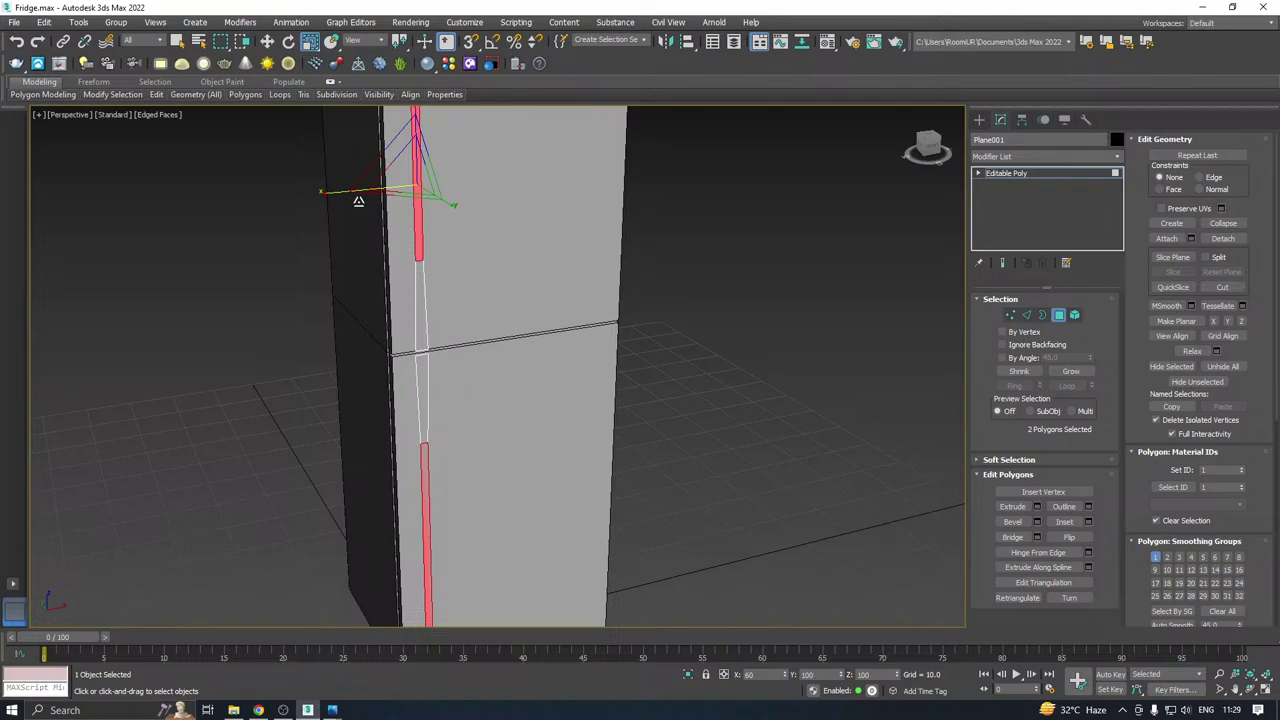
pyautogui.scroll(-5, 427, 288)
pyautogui.scroll(4, 423, 244)
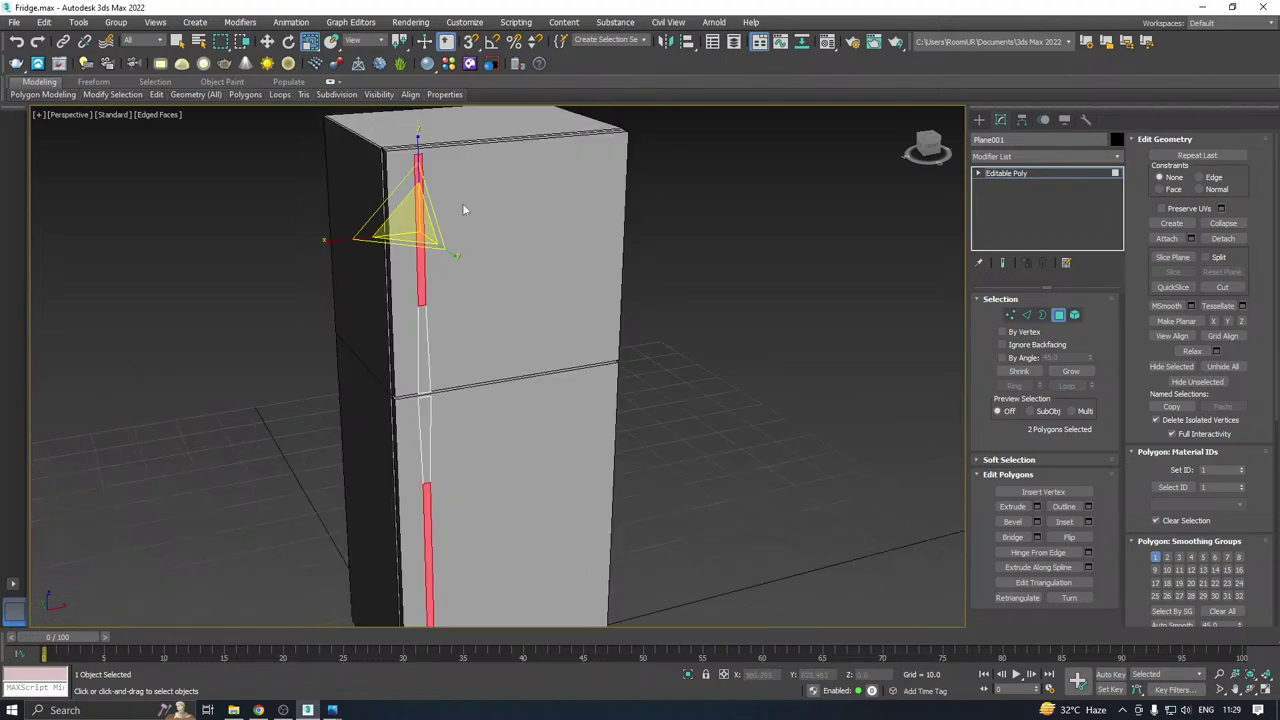
pyautogui.keyDown('alt'); pyautogui.moveTo(462, 205); pyautogui.dragTo(473, 256, button='middle'); pyautogui.keyUp('alt')
pyautogui.scroll(3, 412, 306)
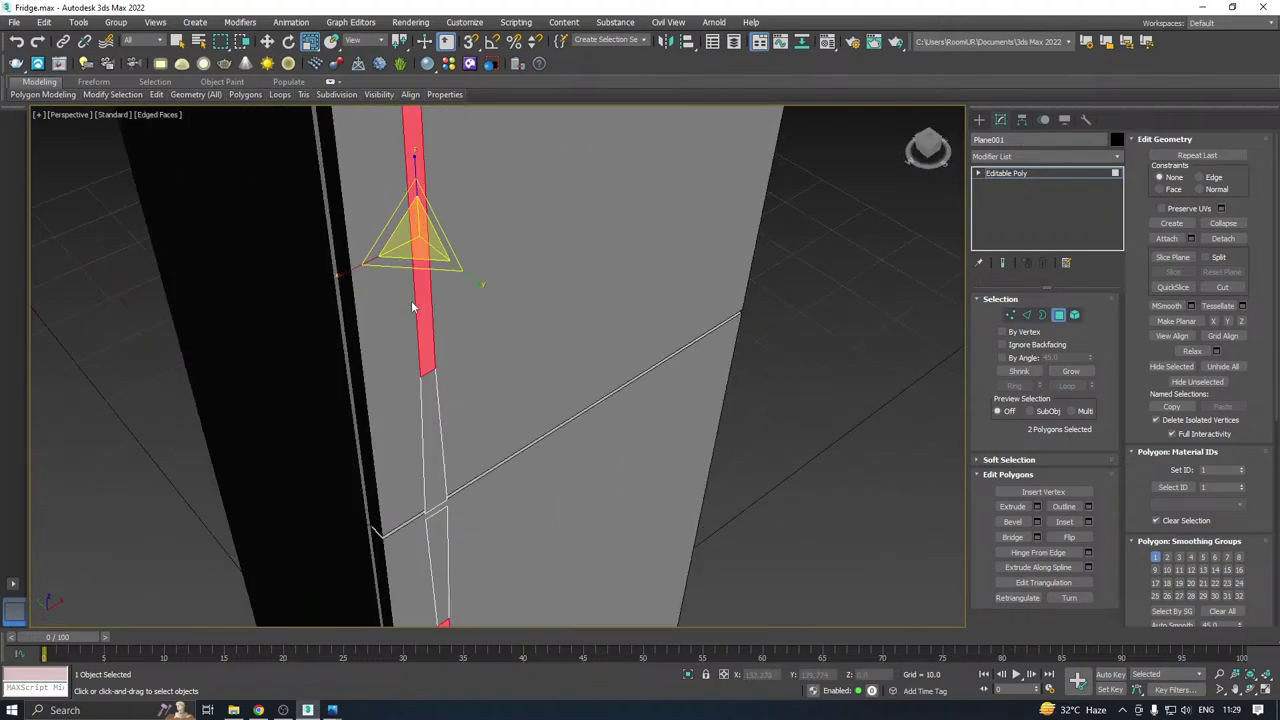
pyautogui.moveTo(347, 270); pyautogui.dragTo(351, 270)
pyautogui.press('w')
pyautogui.scroll(-3, 415, 275)
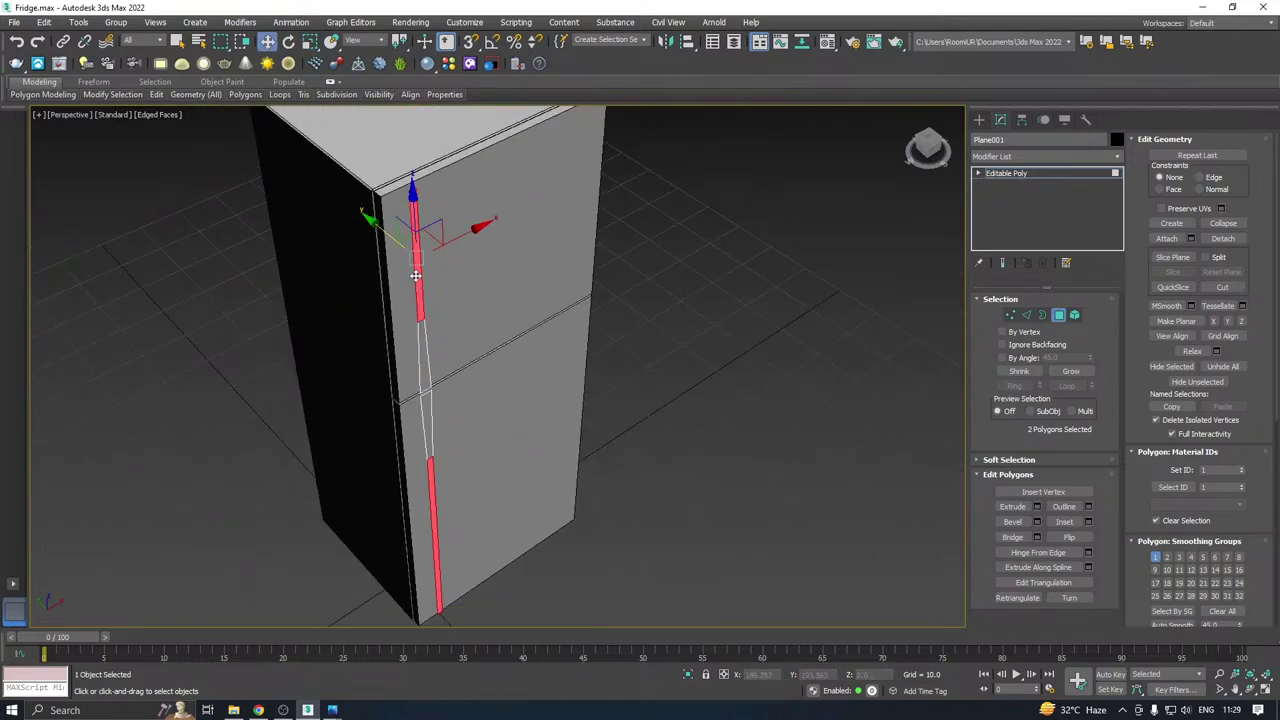
pyautogui.click(1005, 174)
pyautogui.scroll(2, 604, 268)
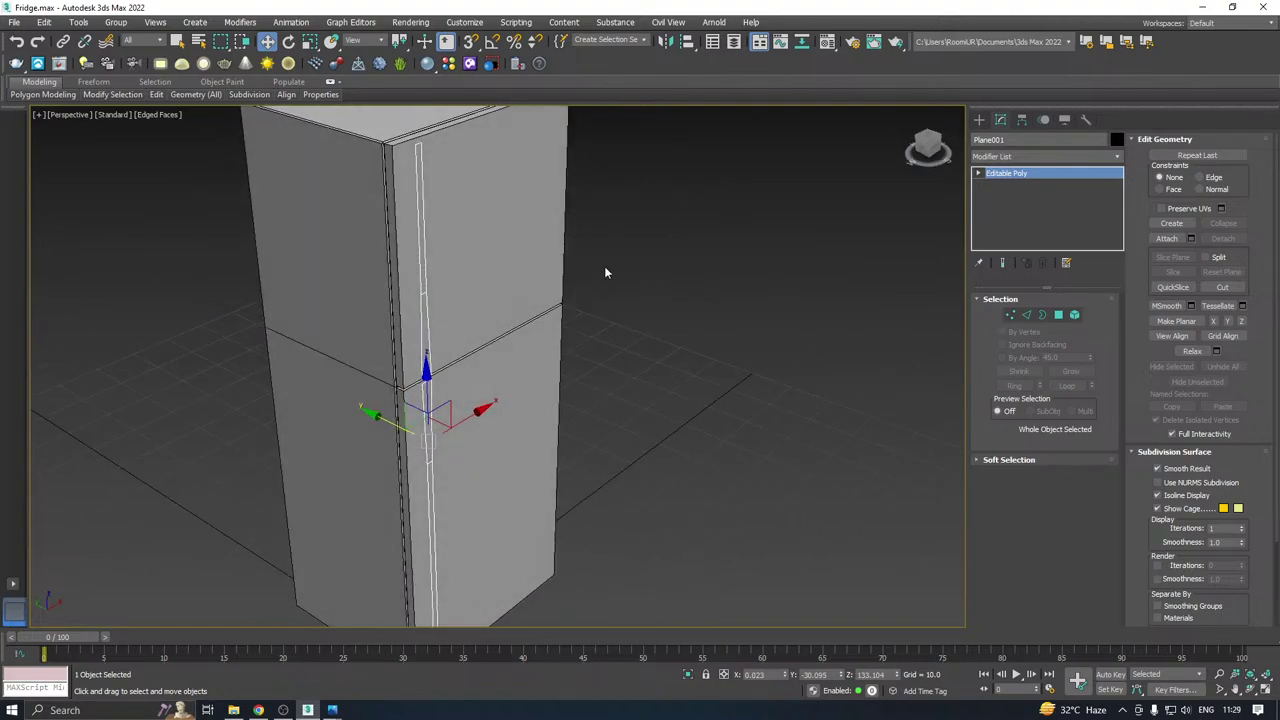
pyautogui.scroll(2, 431, 410)
pyautogui.moveTo(431, 410); pyautogui.dragTo(447, 390, button='middle')
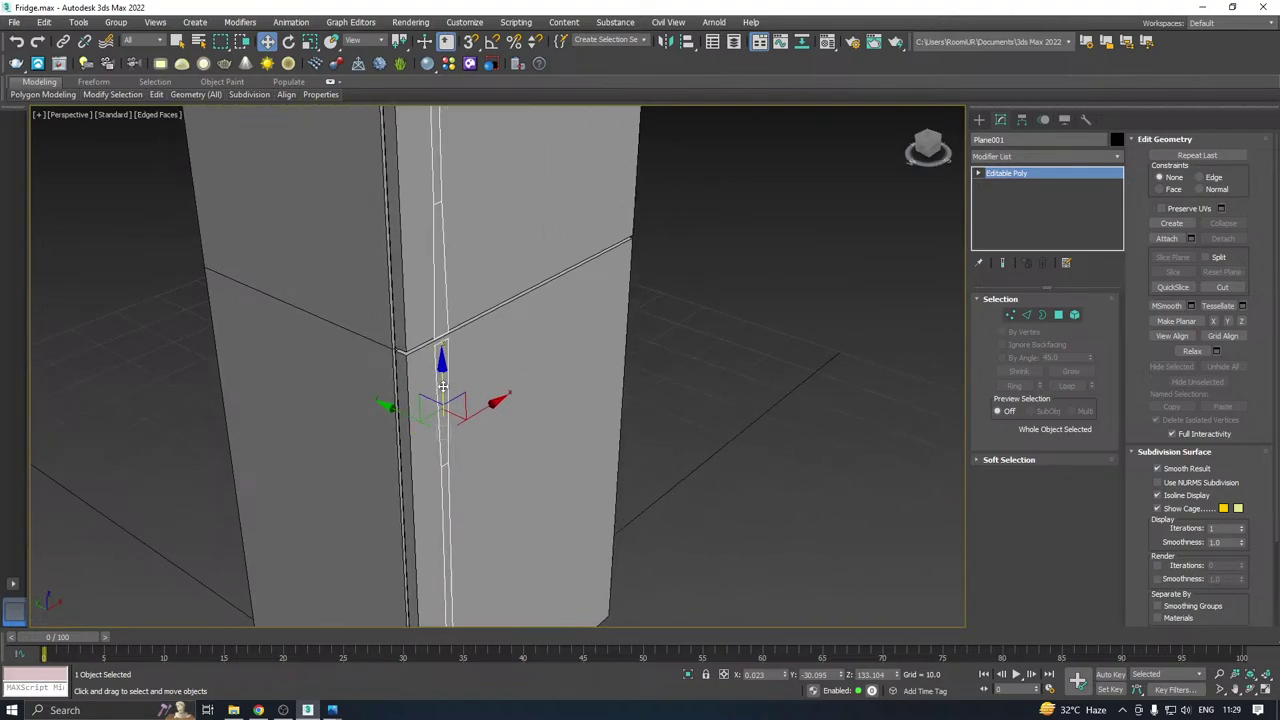
pyautogui.hotkey('alt', 'Tab')
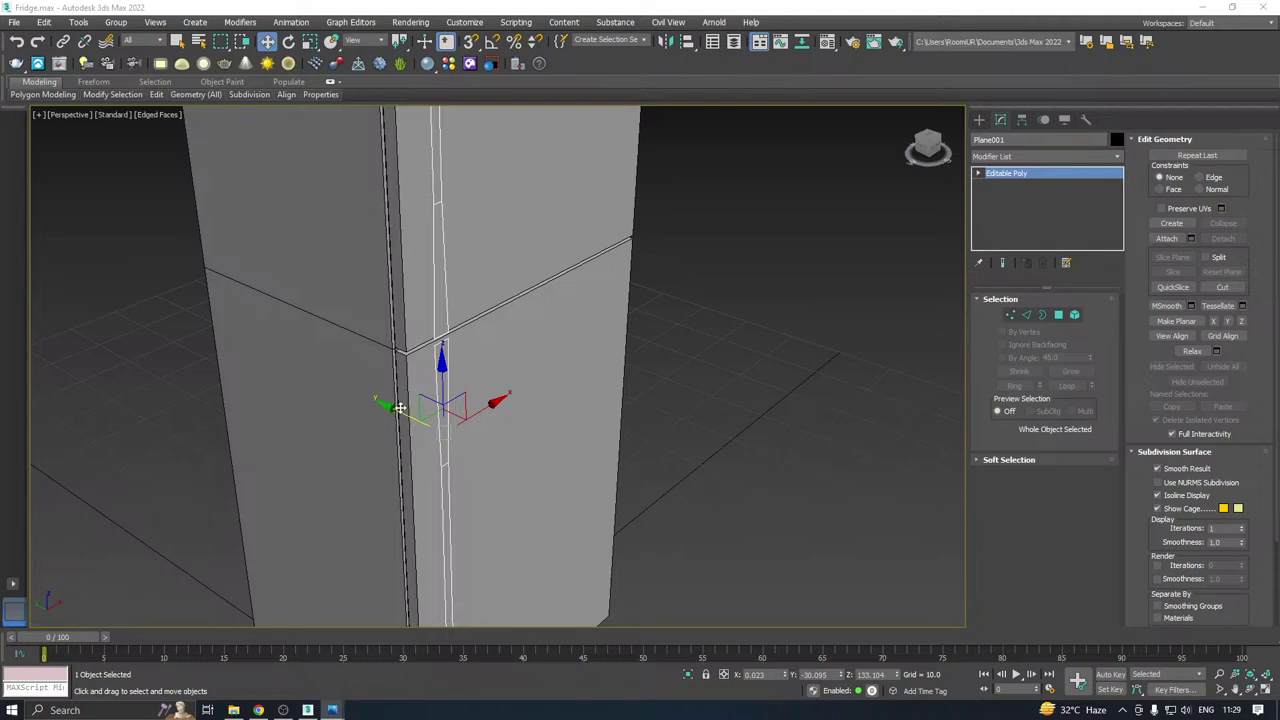
pyautogui.moveTo(399, 408); pyautogui.dragTo(397, 408)
pyautogui.keyDown('alt'); pyautogui.moveTo(398, 408); pyautogui.dragTo(431, 399, button='middle'); pyautogui.keyUp('alt')
pyautogui.moveTo(427, 399); pyautogui.dragTo(423, 400)
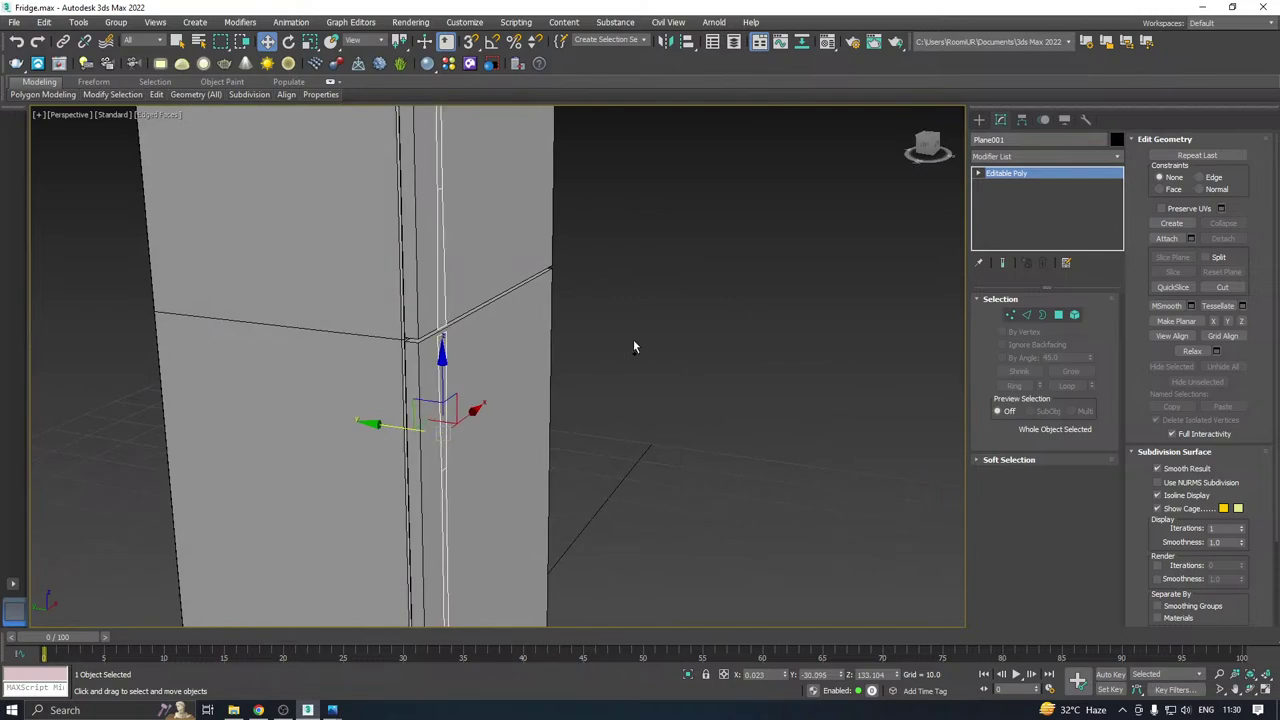
# Move the four vertices at the strips' inner ends beside the door gap outward from the doors along Y.
pyautogui.click(1011, 315)
pyautogui.keyDown('alt'); pyautogui.moveTo(728, 313); pyautogui.dragTo(533, 318, button='middle'); pyautogui.keyUp('alt')
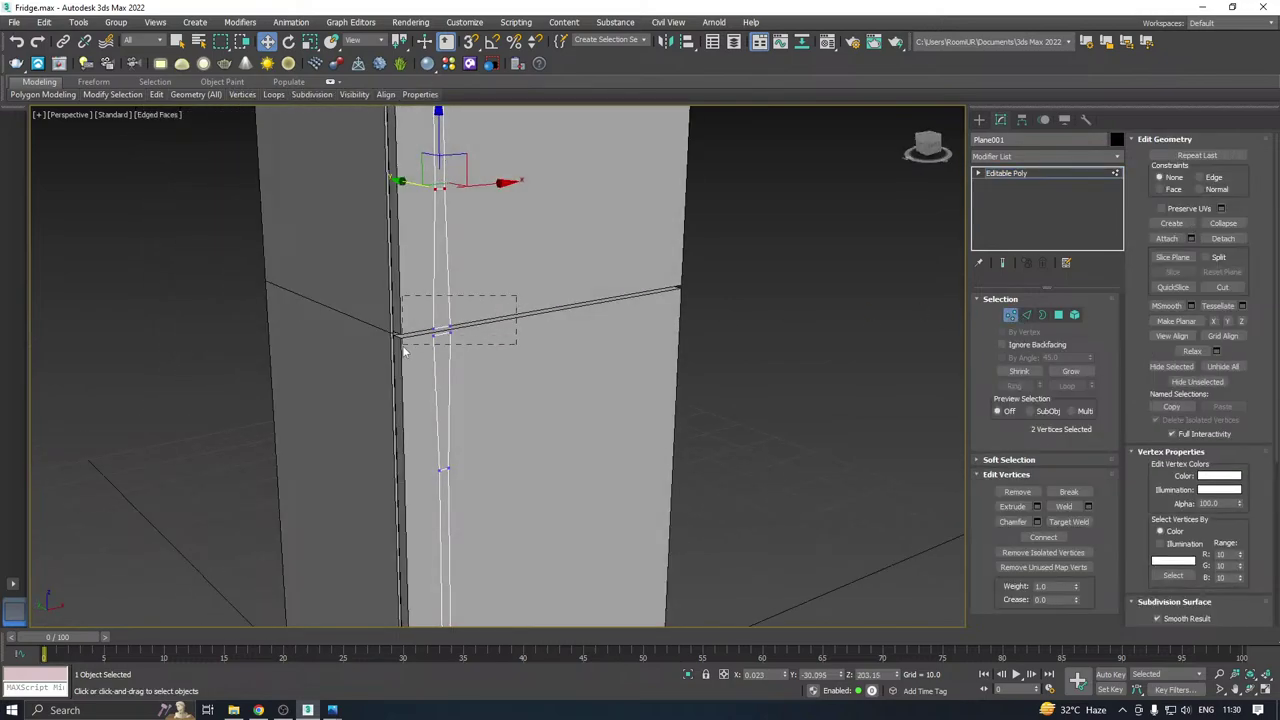
pyautogui.keyDown('ctrl'); pyautogui.moveTo(404, 350); pyautogui.dragTo(404, 350); pyautogui.keyUp('ctrl')
pyautogui.keyDown('alt'); pyautogui.moveTo(404, 350); pyautogui.dragTo(554, 320, button='middle'); pyautogui.keyUp('alt')
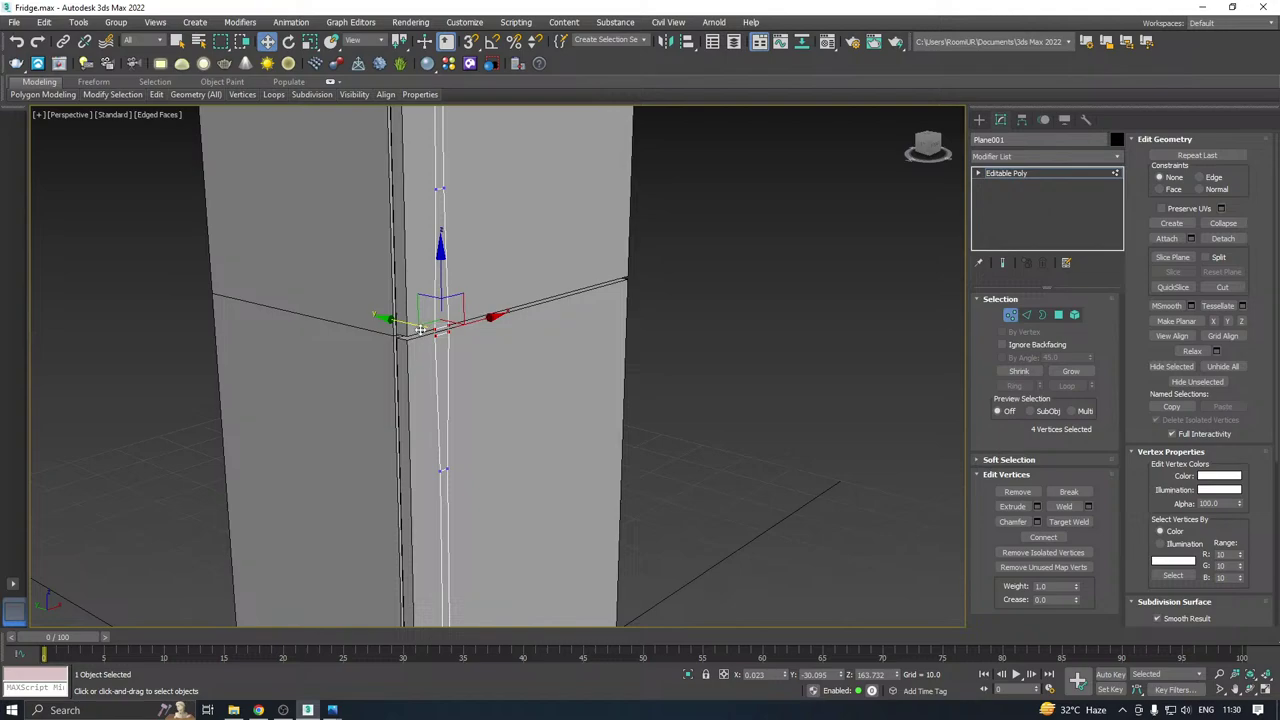
pyautogui.scroll(2, 420, 330)
pyautogui.moveTo(422, 320); pyautogui.dragTo(444, 328)
pyautogui.keyDown('alt'); pyautogui.moveTo(469, 340); pyautogui.dragTo(532, 348, button='middle'); pyautogui.keyUp('alt')
# Extrude the two inner end edges of the strips back along Y until they reach into the fridge doors.
pyautogui.click(1026, 314)
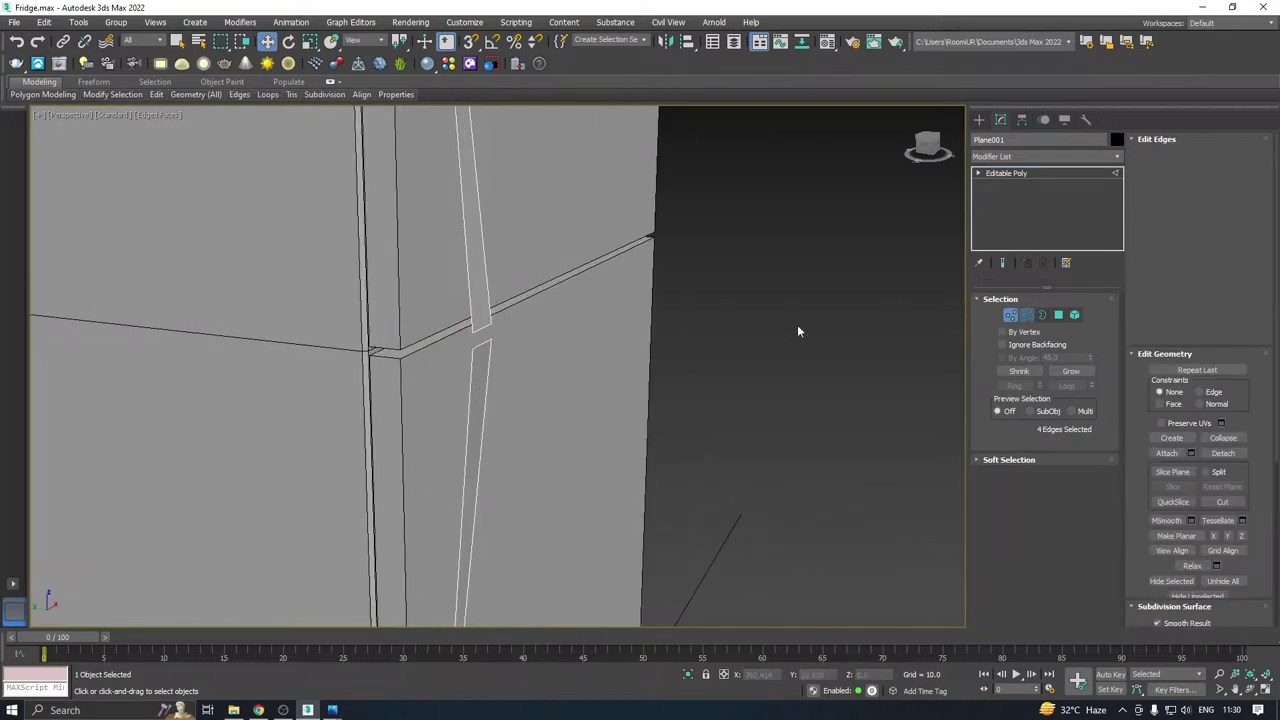
pyautogui.click(477, 340)
pyautogui.keyDown('ctrl'); pyautogui.click(476, 329); pyautogui.keyUp('ctrl')
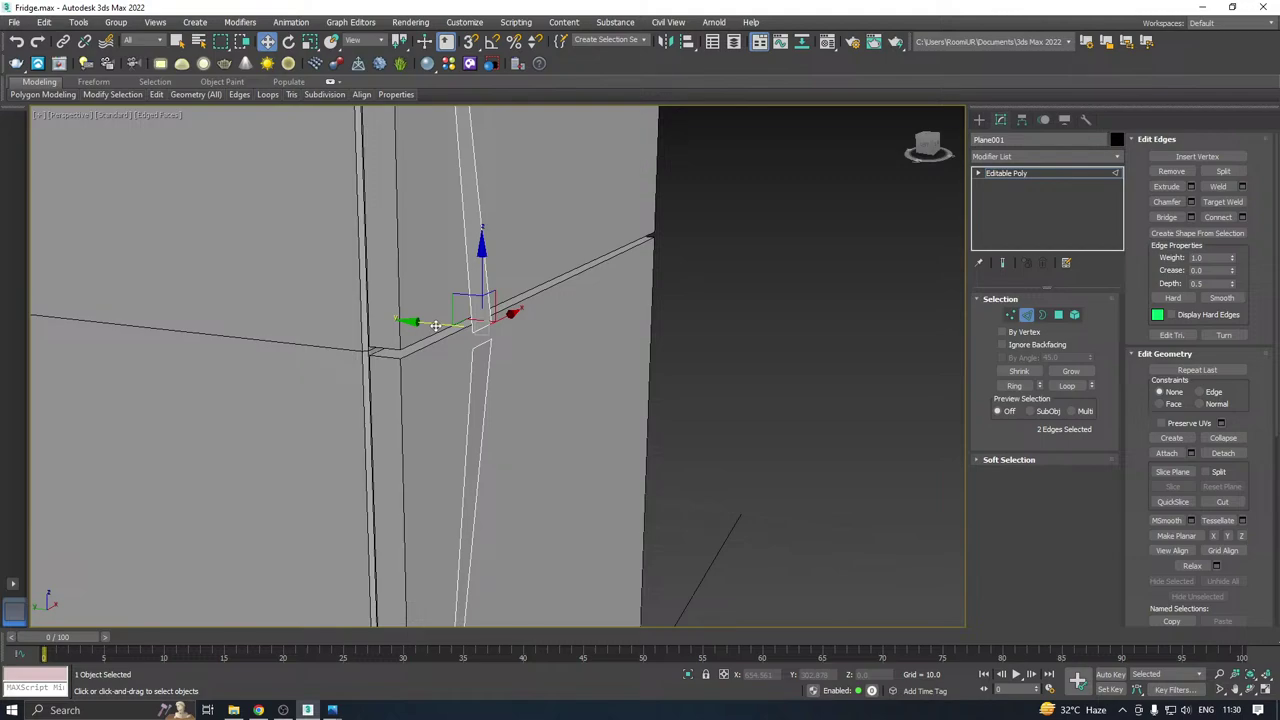
pyautogui.moveTo(436, 325); pyautogui.dragTo(415, 323)
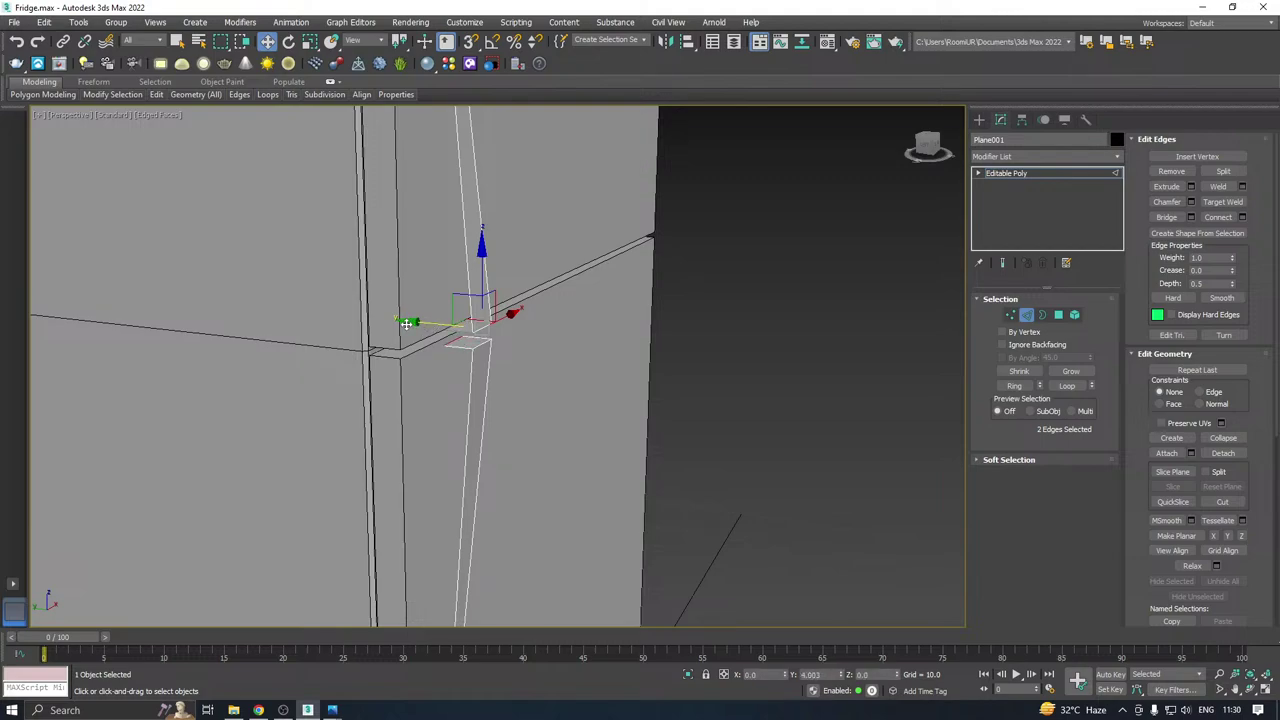
pyautogui.moveTo(403, 322); pyautogui.dragTo(372, 319)
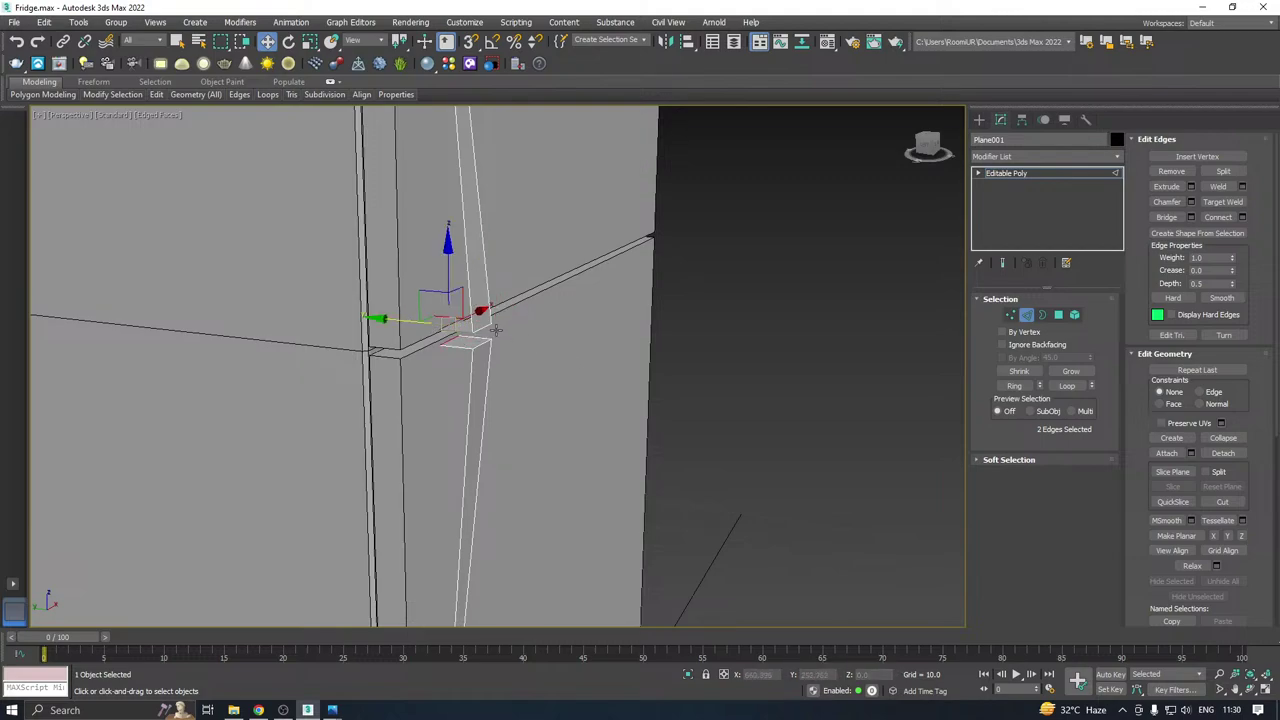
pyautogui.keyDown('alt'); pyautogui.moveTo(495, 330); pyautogui.dragTo(404, 334, button='middle'); pyautogui.keyUp('alt')
pyautogui.moveTo(372, 310); pyautogui.dragTo(363, 310)
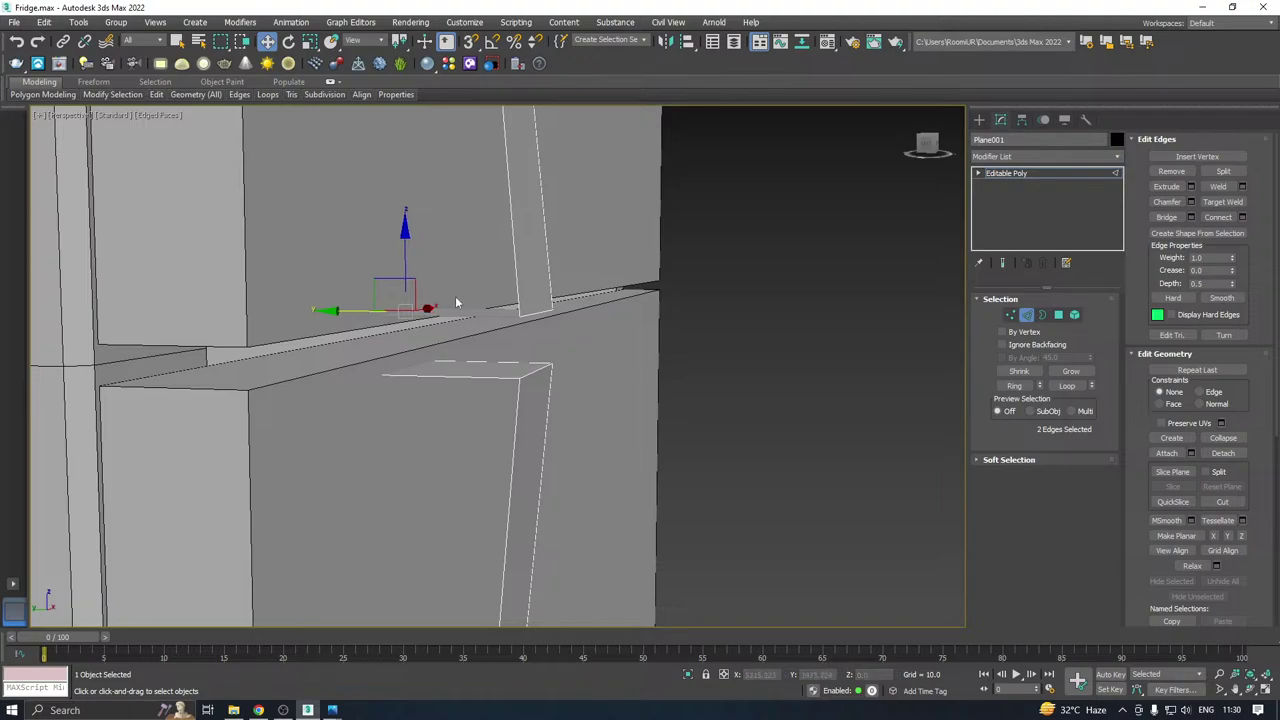
pyautogui.keyDown('alt'); pyautogui.moveTo(457, 300); pyautogui.dragTo(388, 352, button='middle'); pyautogui.keyUp('alt')
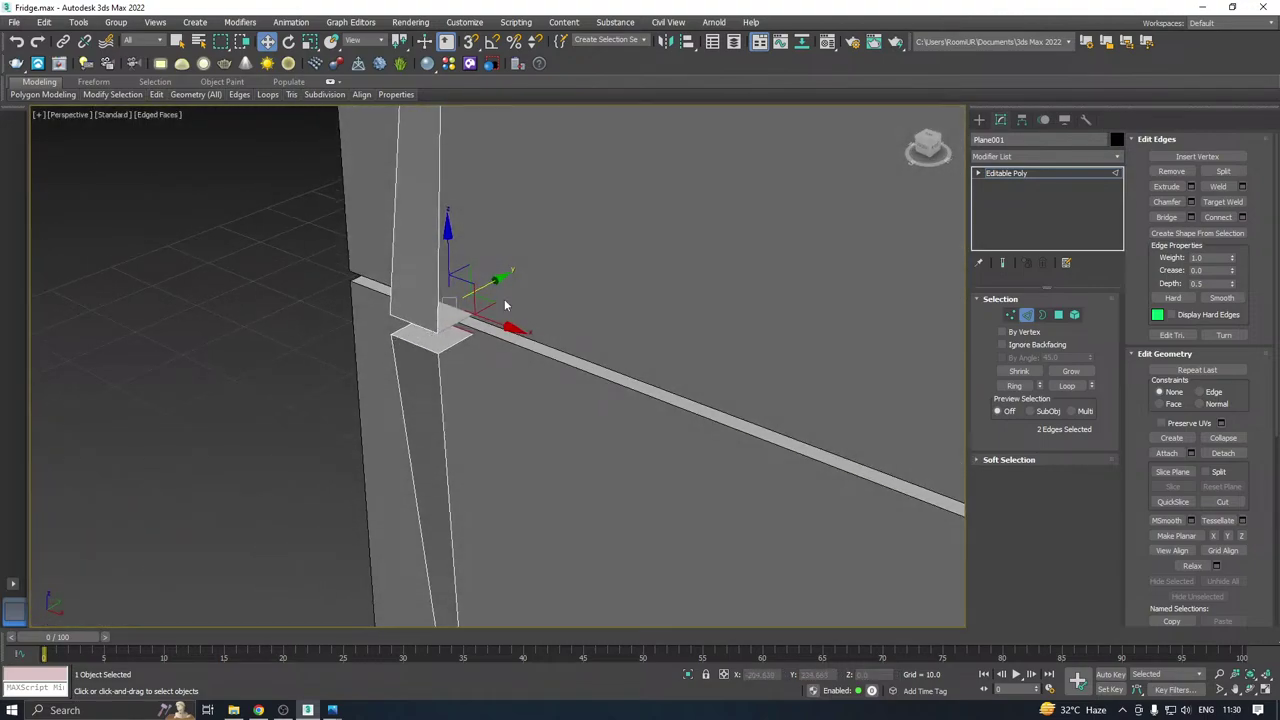
# Move the two inner end polygons of the handle strips away from the door gap along Z, the upper one up and the lower one down, and save.
pyautogui.keyDown('alt'); pyautogui.moveTo(505, 305); pyautogui.dragTo(603, 270, button='middle'); pyautogui.keyUp('alt')
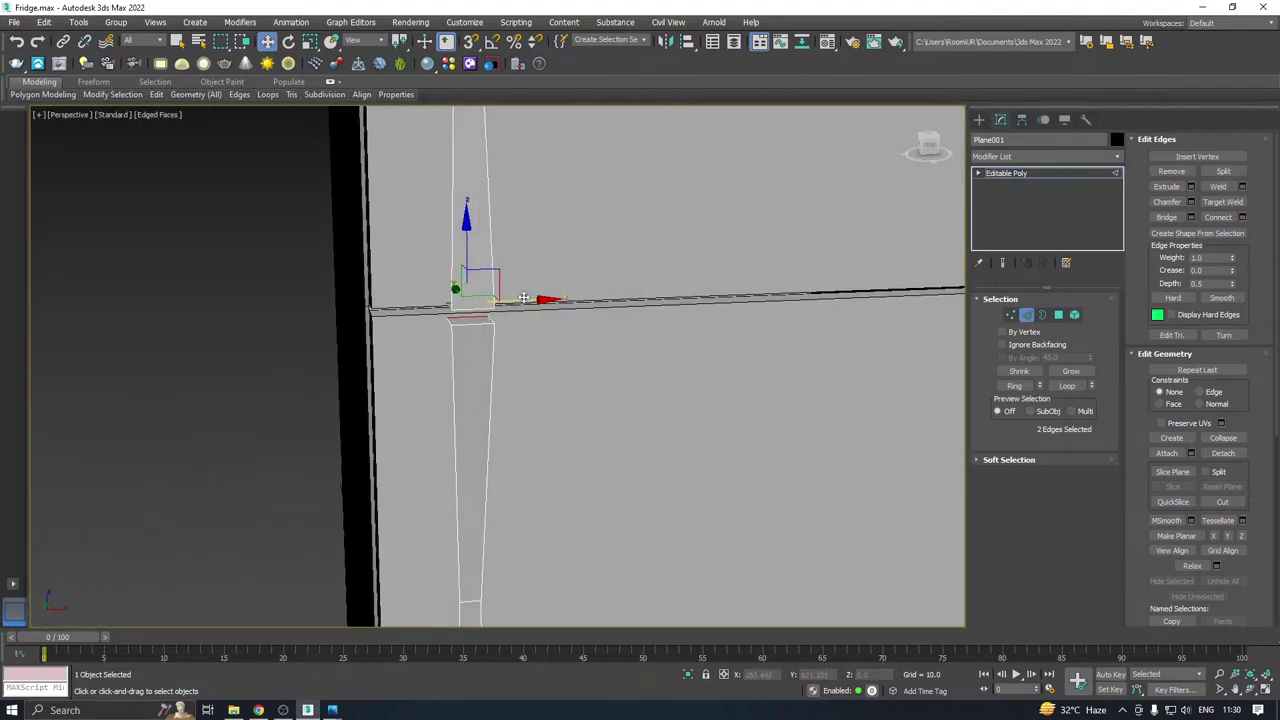
pyautogui.keyDown('alt'); pyautogui.moveTo(523, 298); pyautogui.dragTo(650, 268, button='middle'); pyautogui.keyUp('alt')
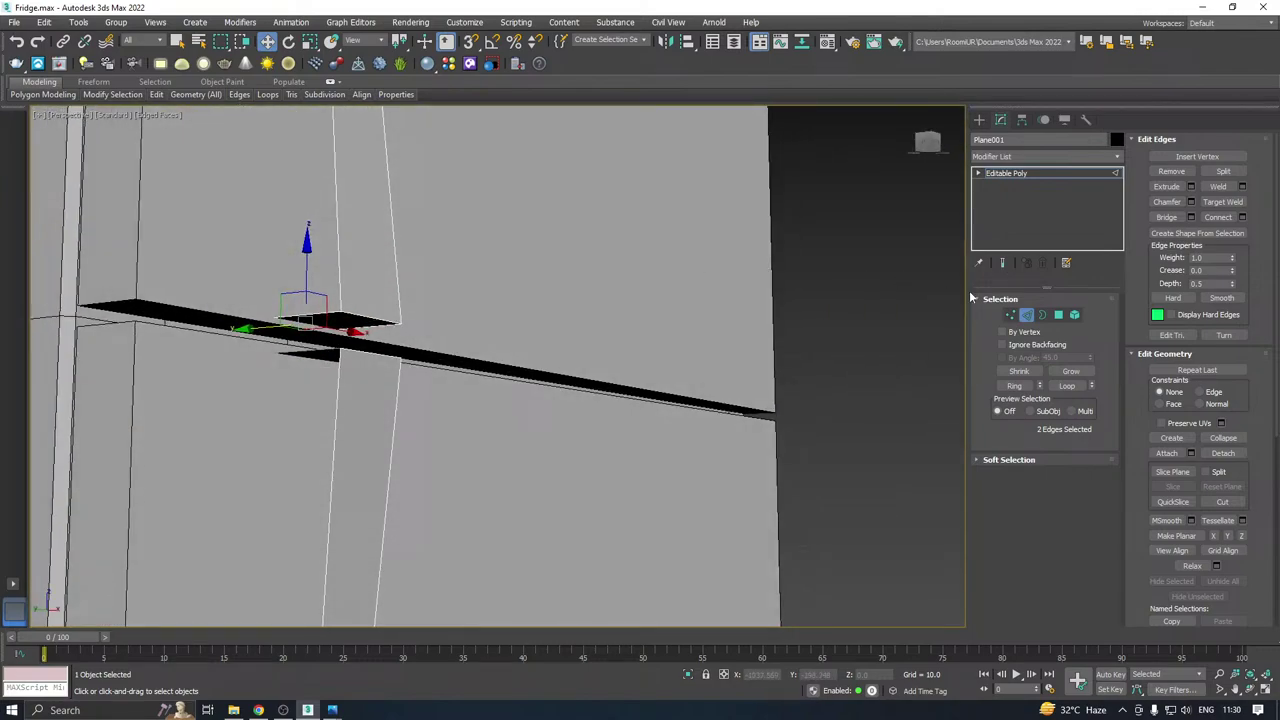
pyautogui.click(1058, 315)
pyautogui.click(335, 307)
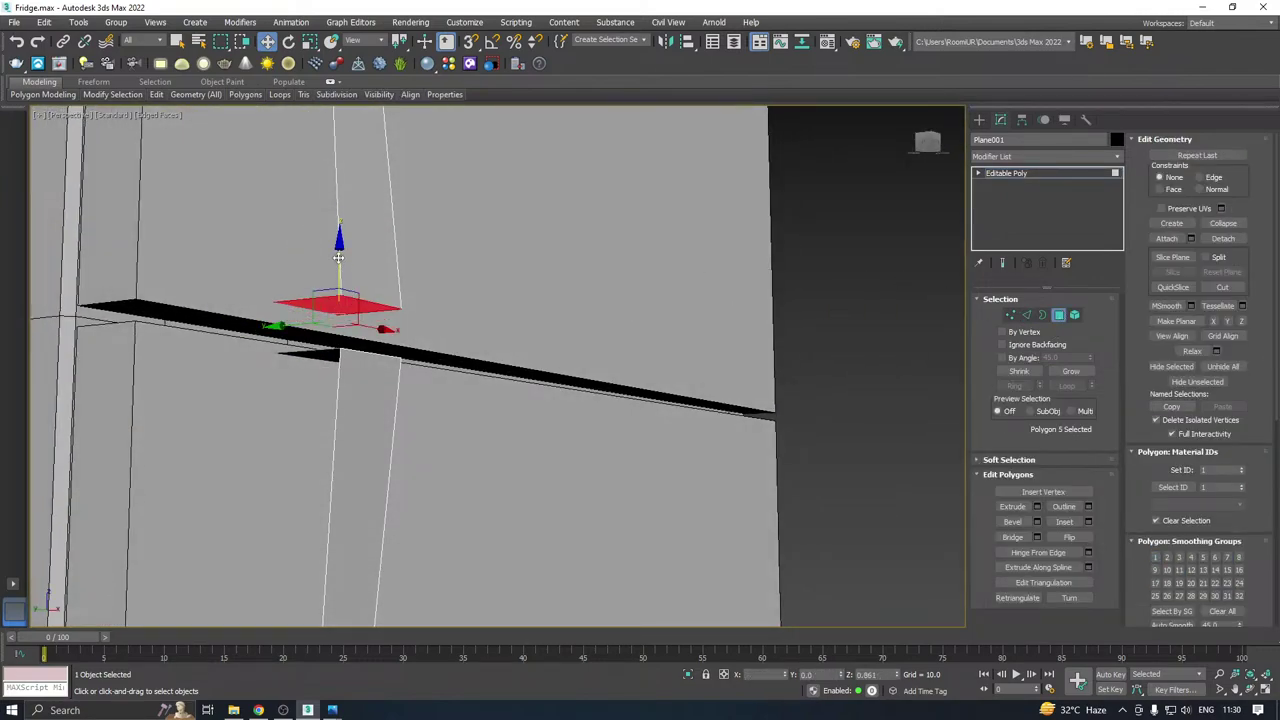
pyautogui.moveTo(338, 258); pyautogui.dragTo(339, 200)
pyautogui.keyDown('alt'); pyautogui.moveTo(365, 260); pyautogui.dragTo(376, 315, button='middle'); pyautogui.keyUp('alt')
pyautogui.click(356, 341)
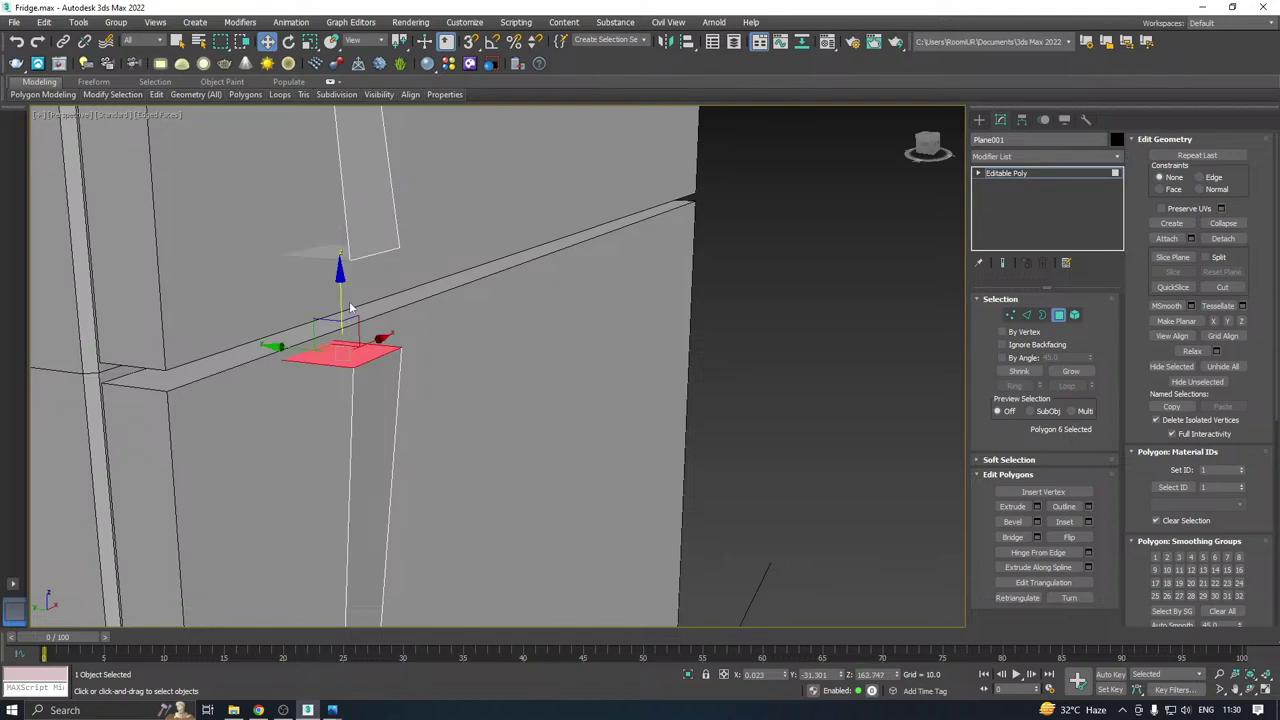
pyautogui.moveTo(342, 300); pyautogui.dragTo(343, 332)
pyautogui.scroll(-3, 345, 300)
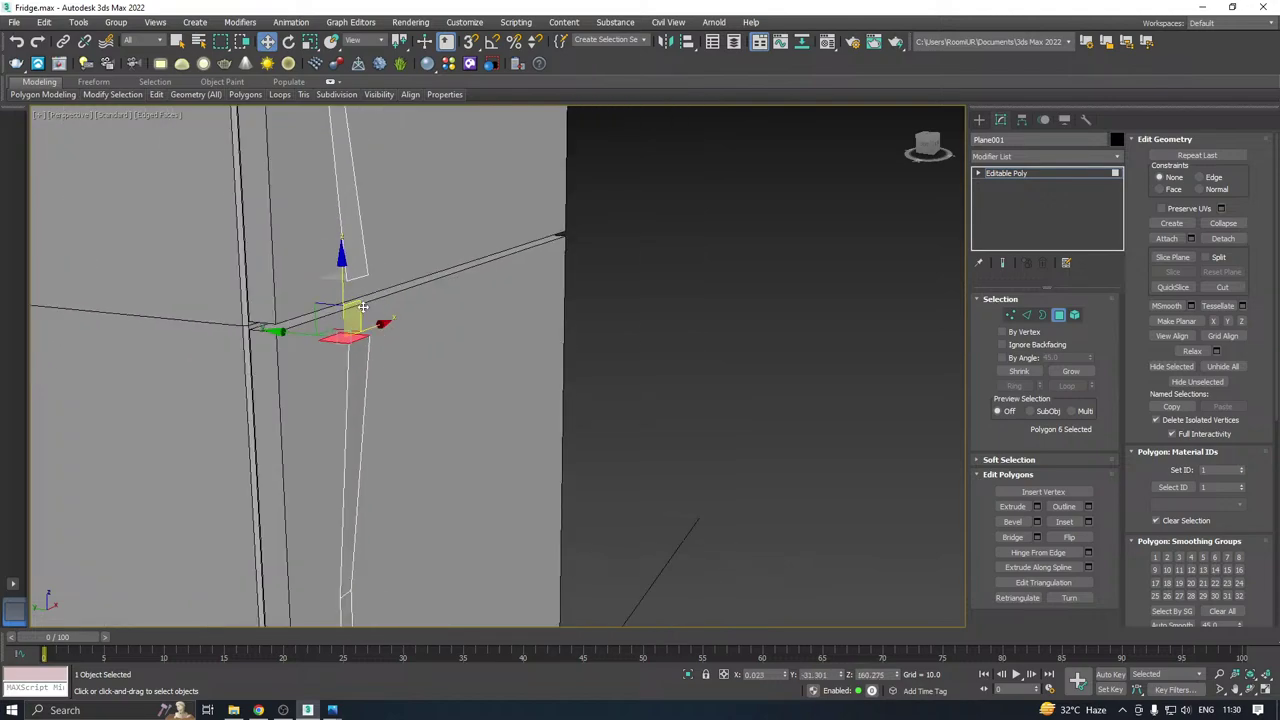
pyautogui.hotkey('ctrl', 's')
# Chamfer the horizontal bend edge of each strip with Open Chamfer off and an amount of about 18.7.
pyautogui.click(1026, 314)
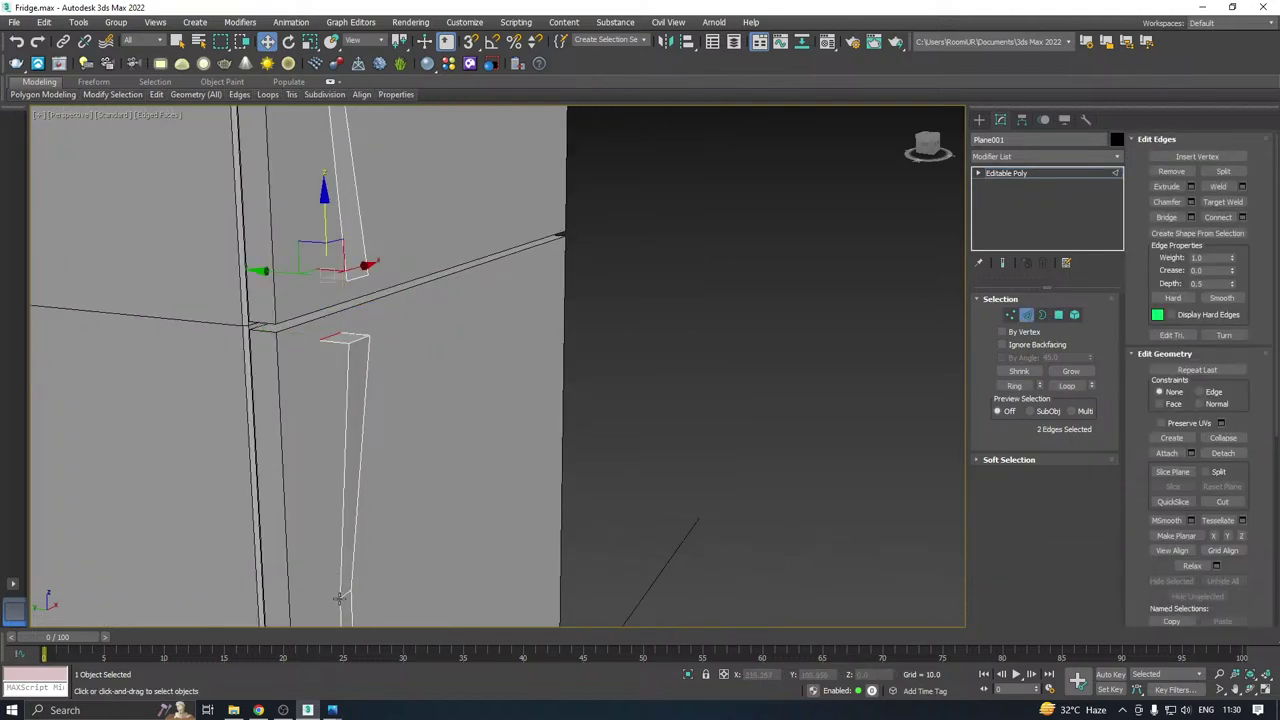
pyautogui.click(343, 594)
pyautogui.keyDown('alt'); pyautogui.moveTo(343, 594); pyautogui.dragTo(316, 283, button='middle'); pyautogui.keyUp('alt')
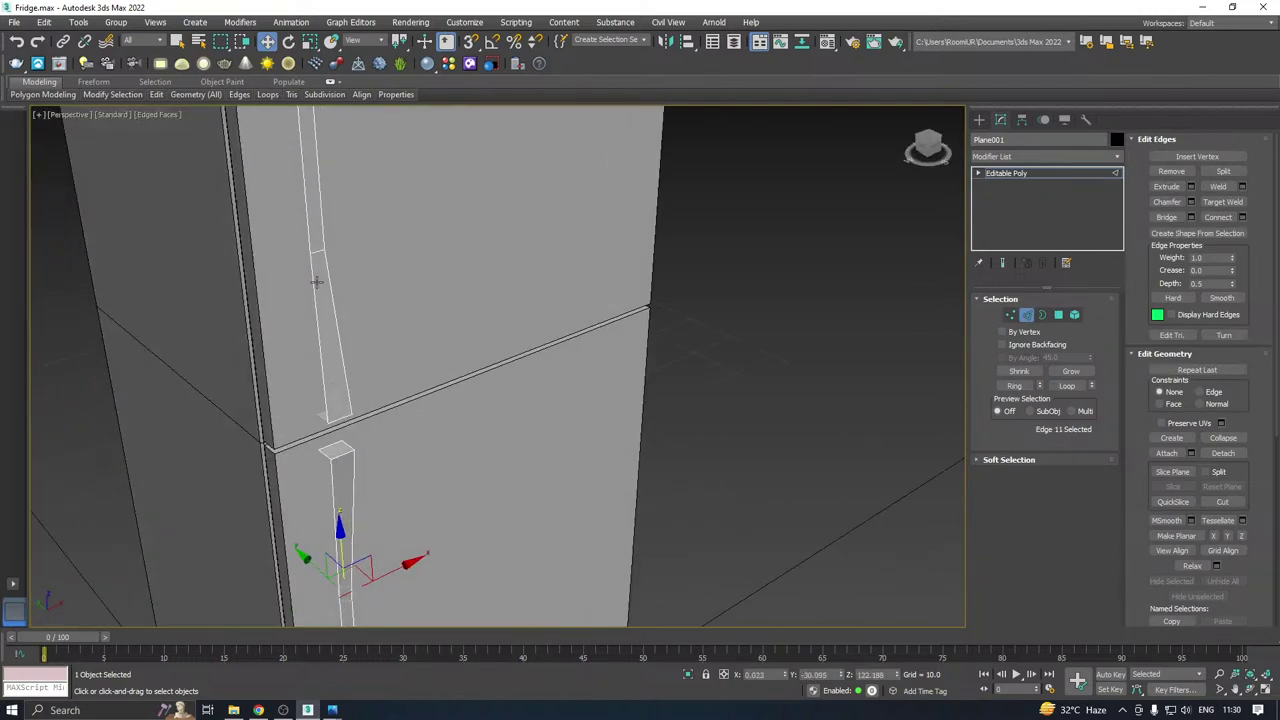
pyautogui.click(320, 250)
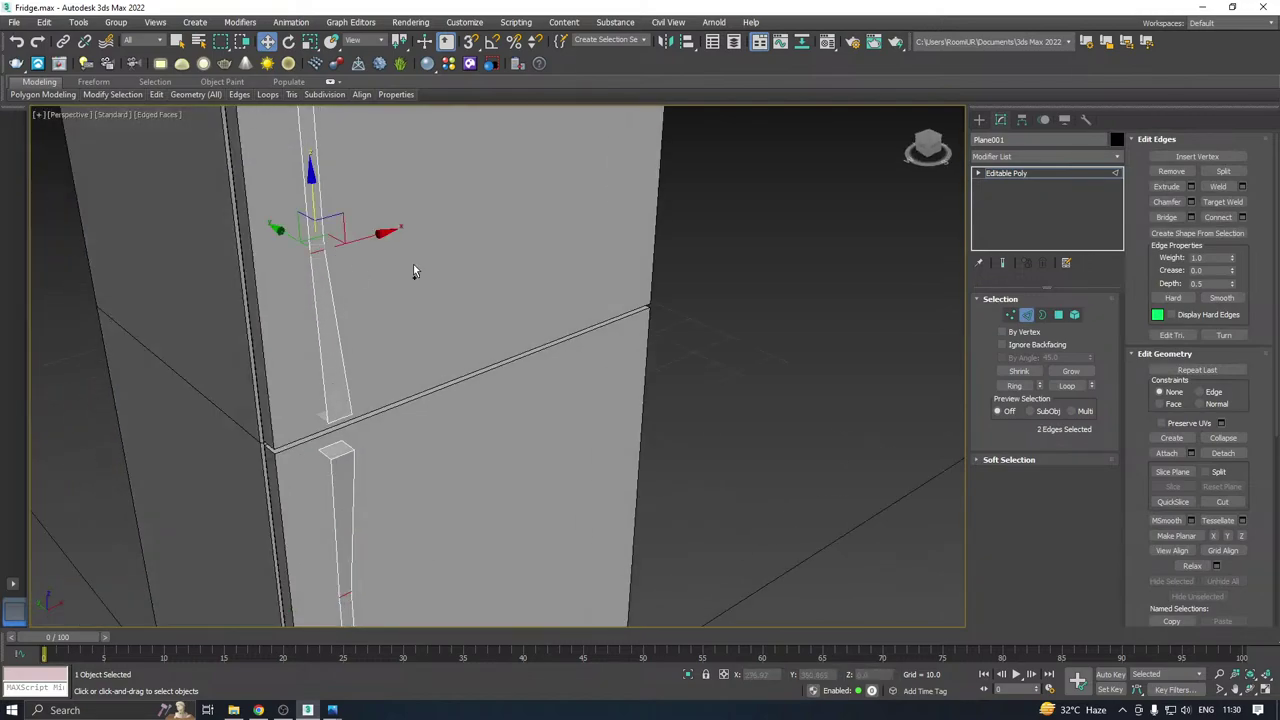
pyautogui.click(1191, 202)
pyautogui.keyDown('alt'); pyautogui.moveTo(463, 354); pyautogui.dragTo(723, 357, button='middle'); pyautogui.keyUp('alt')
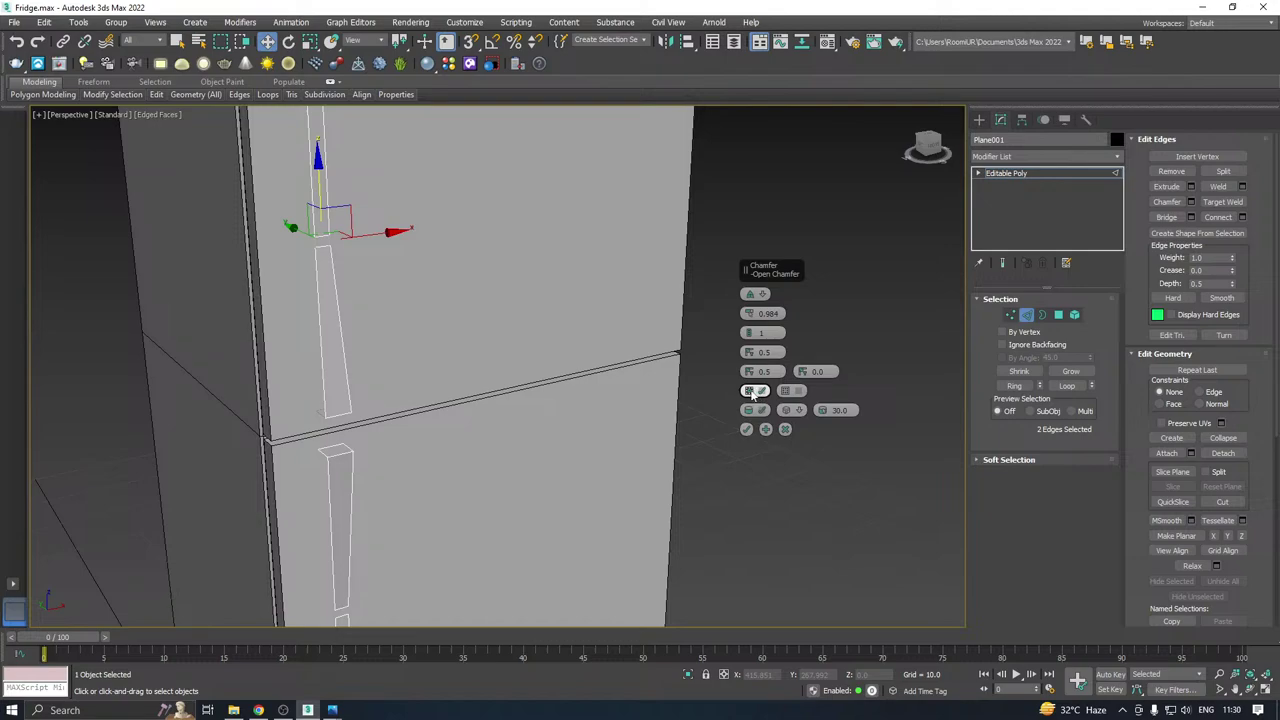
pyautogui.click(751, 391)
pyautogui.keyDown('alt'); pyautogui.moveTo(544, 382); pyautogui.dragTo(621, 361, button='middle'); pyautogui.keyUp('alt')
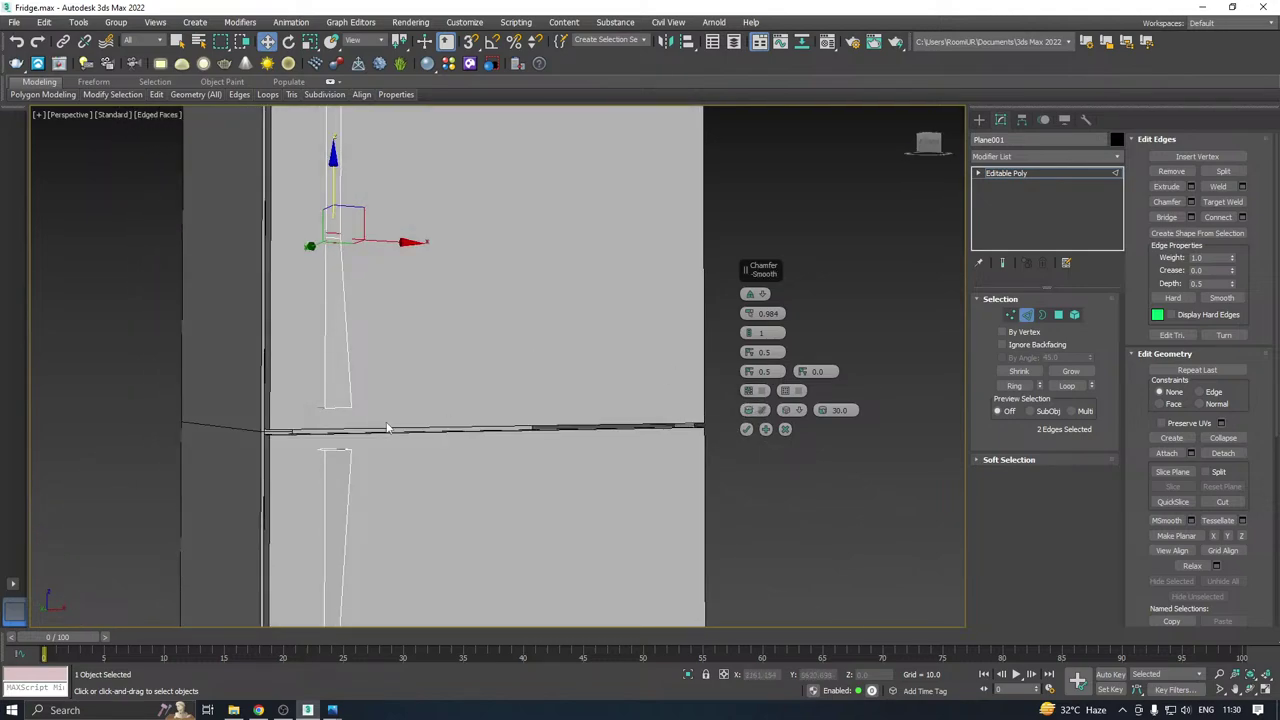
pyautogui.moveTo(386, 424); pyautogui.dragTo(437, 394, button='middle')
pyautogui.moveTo(755, 318); pyautogui.dragTo(729, 210)
pyautogui.moveTo(460, 331)
pyautogui.keyDown('alt'); pyautogui.mouseDown(button='middle')
pyautogui.moveTo(529, 356)
pyautogui.moveTo(551, 343)
pyautogui.moveTo(451, 366)
pyautogui.moveTo(463, 351)
pyautogui.mouseUp(button='middle'); pyautogui.keyUp('alt')
pyautogui.scroll(5, 429, 369)
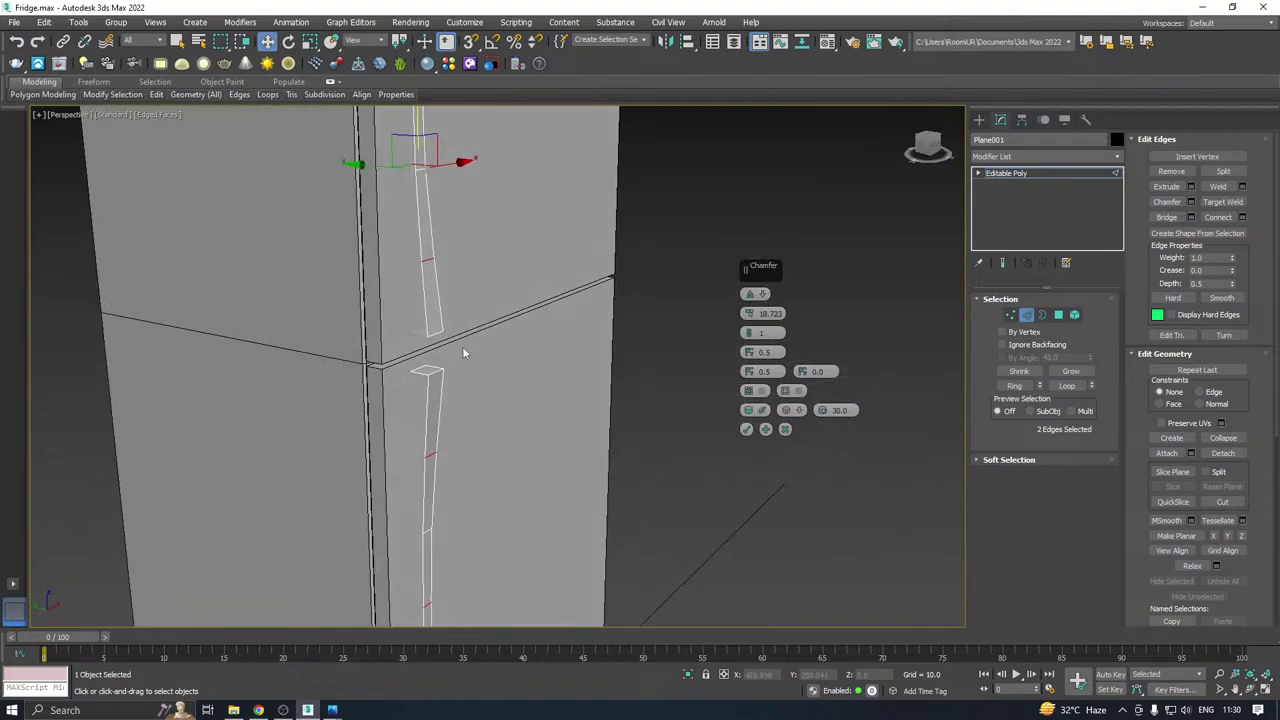
# Set the bend chamfer to 3 connect edge segments, apply it, and save the file.
pyautogui.click(750, 330)
pyautogui.click(750, 330)
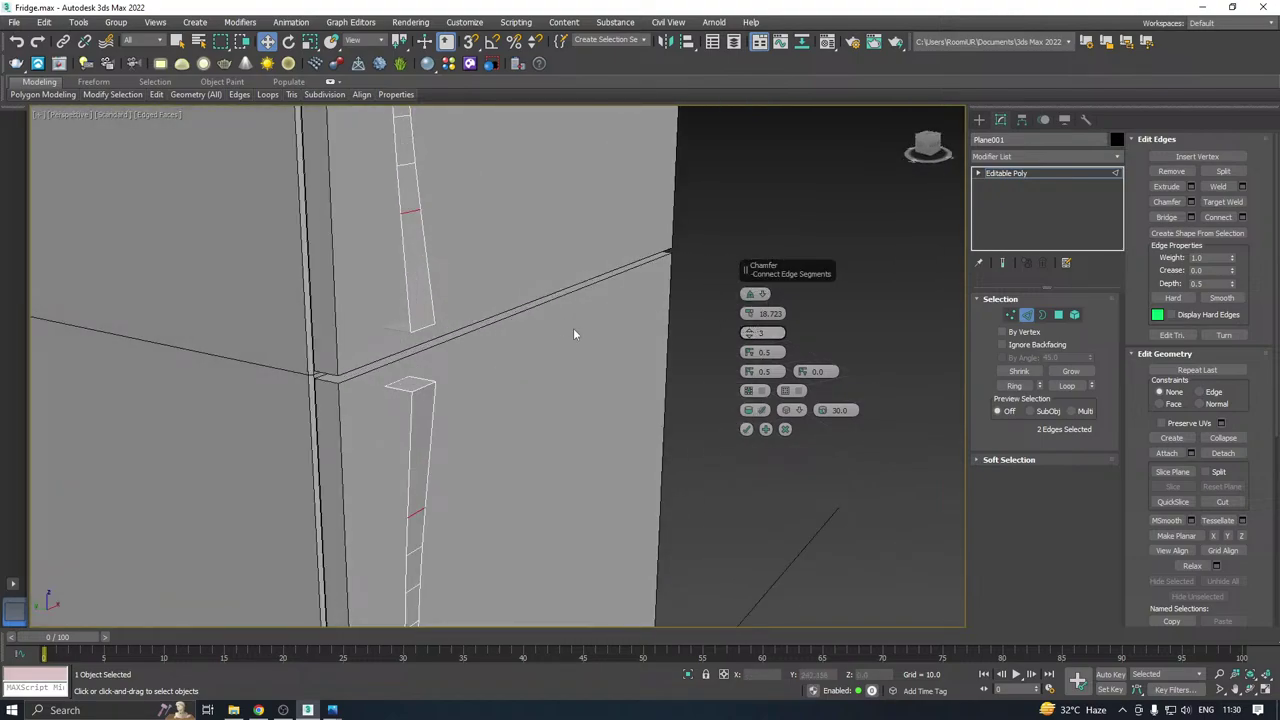
pyautogui.scroll(-2, 446, 337)
pyautogui.keyDown('alt'); pyautogui.moveTo(514, 349); pyautogui.dragTo(472, 368, button='middle'); pyautogui.keyUp('alt')
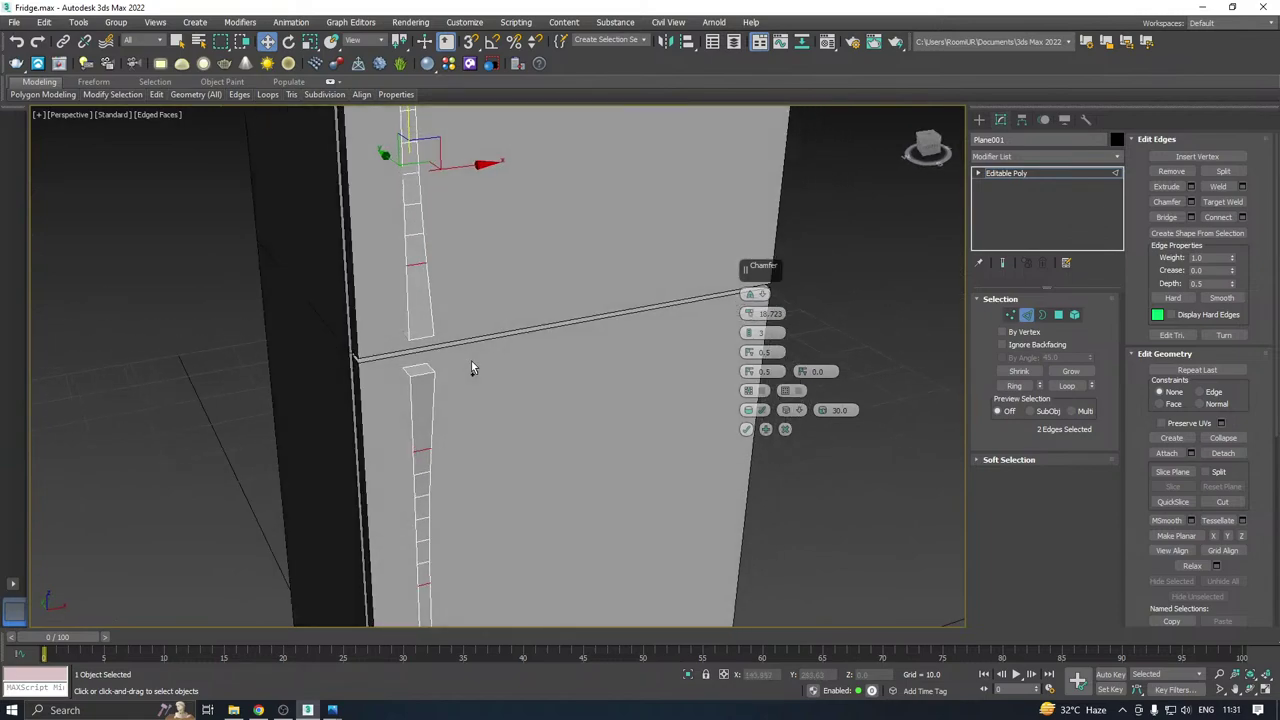
pyautogui.click(746, 429)
pyautogui.keyDown('alt'); pyautogui.moveTo(586, 389); pyautogui.dragTo(848, 368, button='middle'); pyautogui.keyUp('alt')
pyautogui.hotkey('alt', 'Tab')
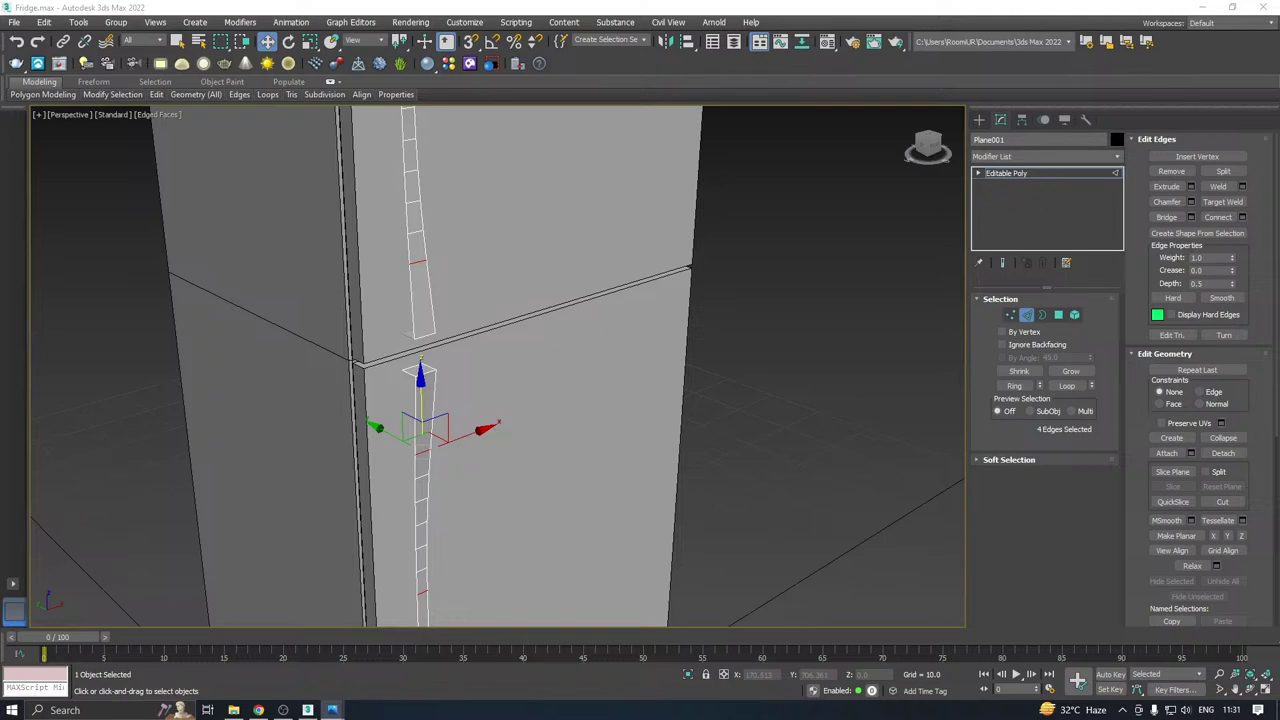
pyautogui.keyDown('alt'); pyautogui.moveTo(442, 306); pyautogui.dragTo(760, 350, button='middle'); pyautogui.keyUp('alt')
pyautogui.scroll(3, 436, 371)
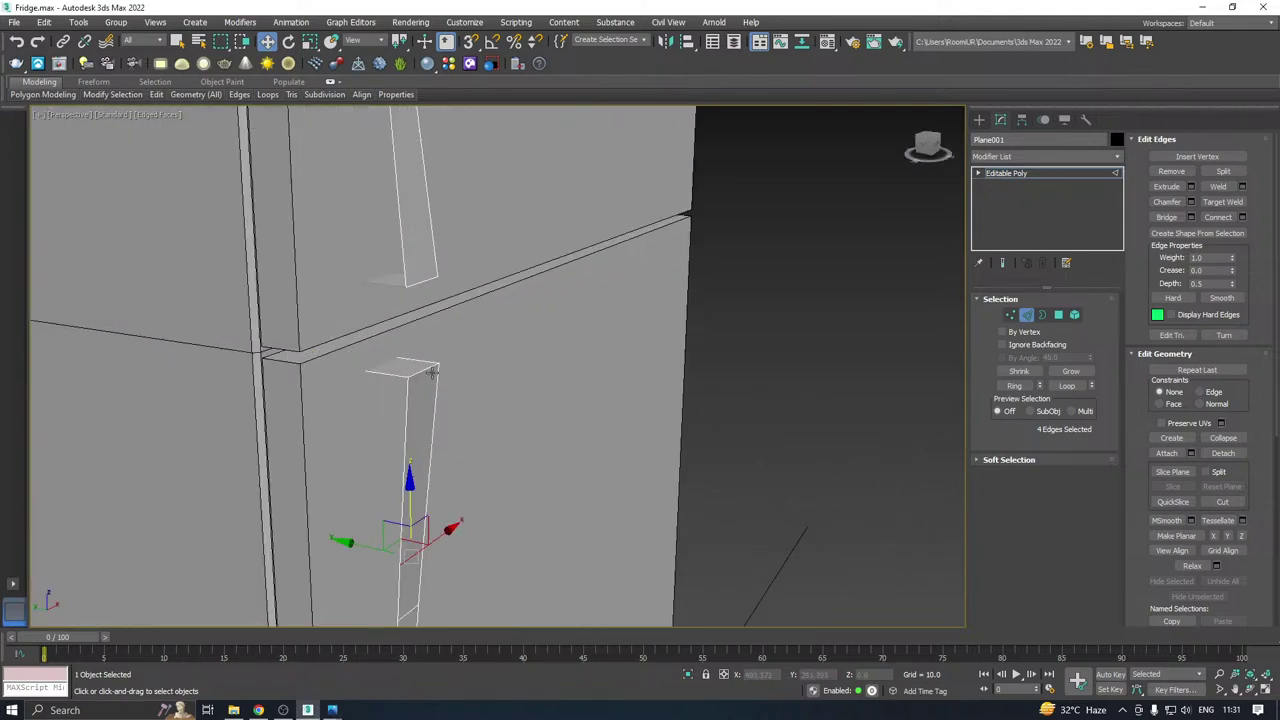
pyautogui.hotkey('ctrl', 's')
# Chamfer the two corner edges at the strips' inner ends beside the door gap by about 2.05 with 3 segments.
pyautogui.click(416, 284)
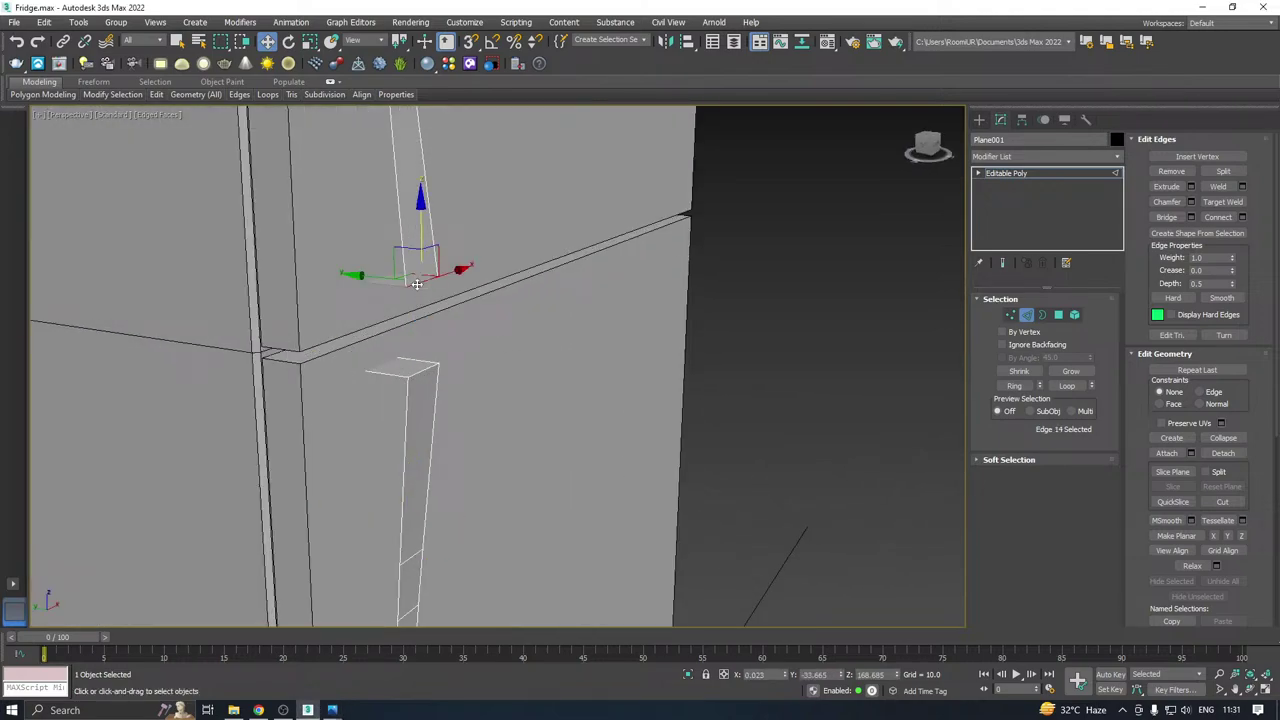
pyautogui.keyDown('ctrl'); pyautogui.click(414, 370); pyautogui.keyUp('ctrl')
pyautogui.keyDown('alt'); pyautogui.moveTo(414, 370); pyautogui.dragTo(455, 327, button='middle'); pyautogui.keyUp('alt')
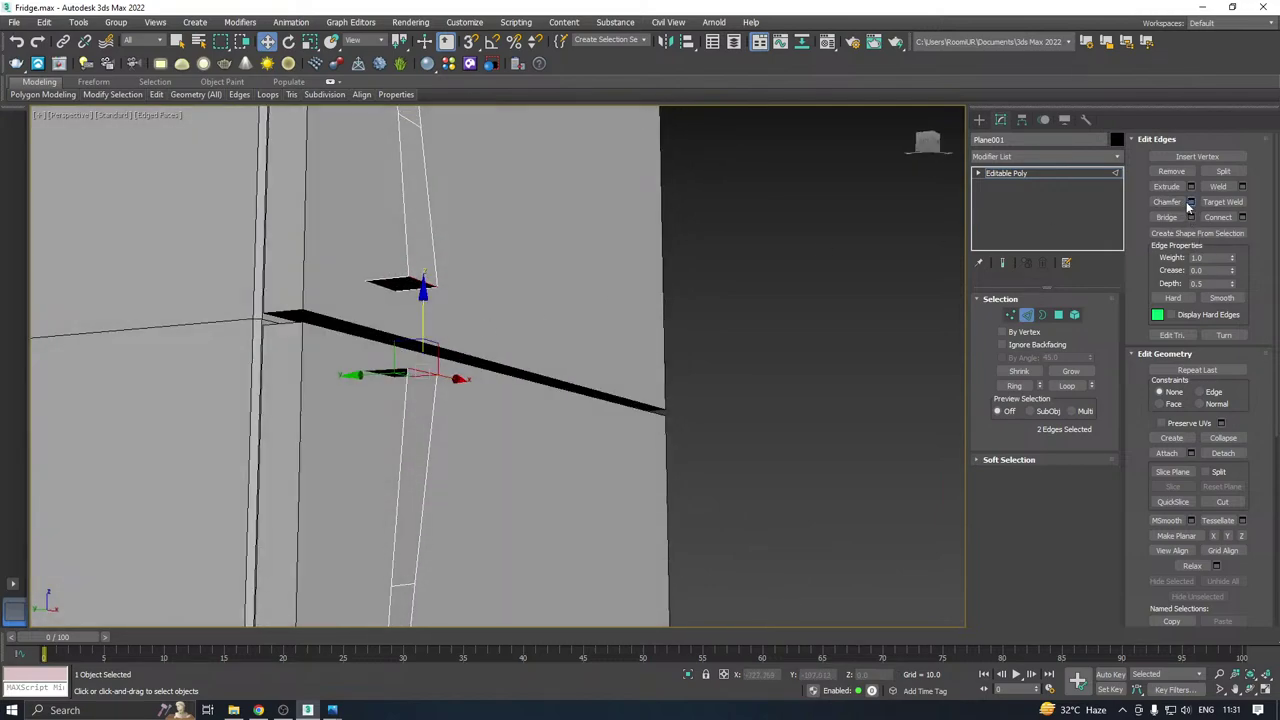
pyautogui.click(1190, 202)
pyautogui.moveTo(750, 316); pyautogui.dragTo(758, 412)
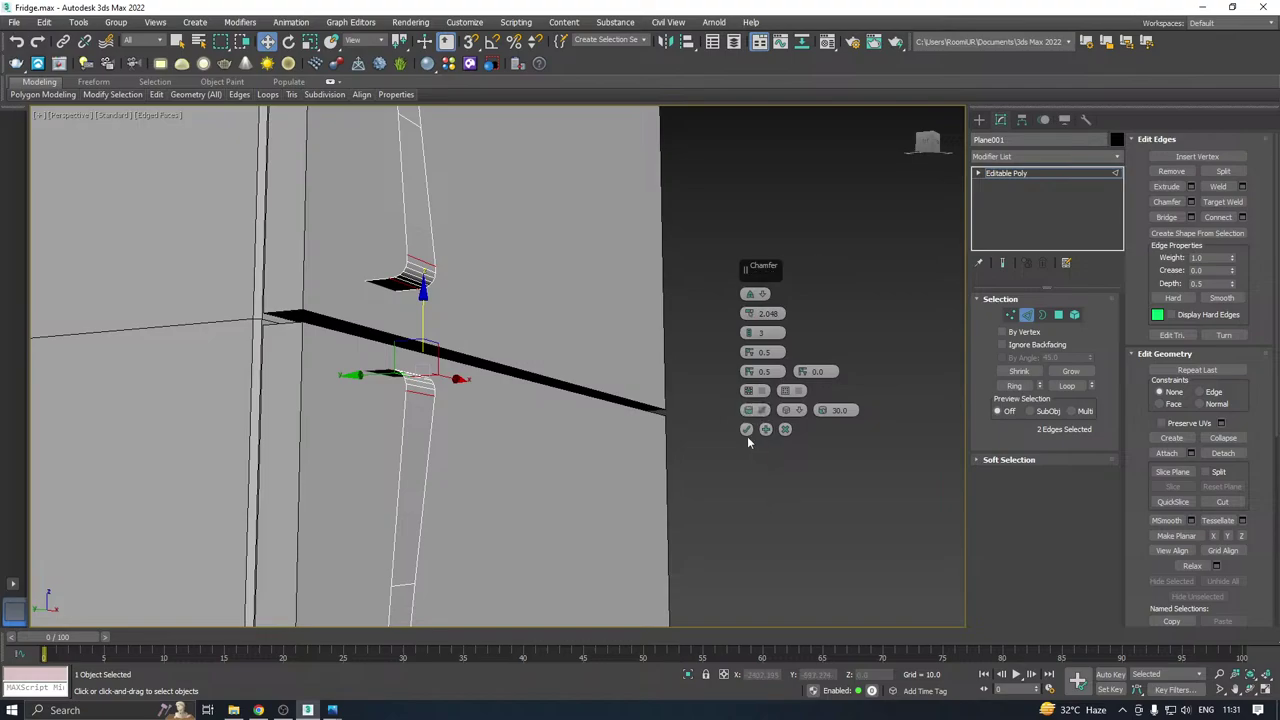
pyautogui.click(746, 430)
pyautogui.keyDown('alt'); pyautogui.moveTo(738, 428); pyautogui.dragTo(575, 421, button='middle'); pyautogui.keyUp('alt')
pyautogui.scroll(-4, 405, 421)
pyautogui.keyDown('alt'); pyautogui.moveTo(478, 419); pyautogui.dragTo(996, 219, button='middle'); pyautogui.keyUp('alt')
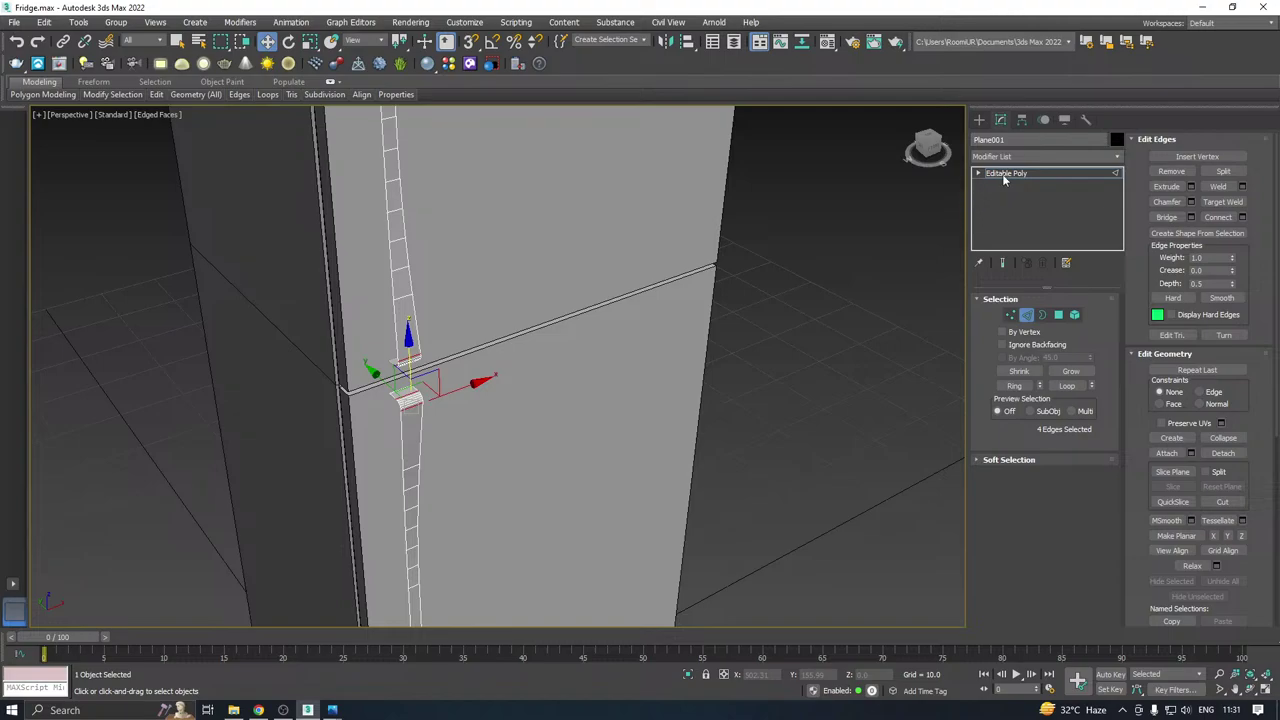
# Examine the side profile of both handle strips in the Left view and return to Perspective.
pyautogui.click(1005, 174)
pyautogui.keyDown('alt'); pyautogui.moveTo(486, 277); pyautogui.dragTo(563, 258, button='middle'); pyautogui.keyUp('alt')
pyautogui.press('l')
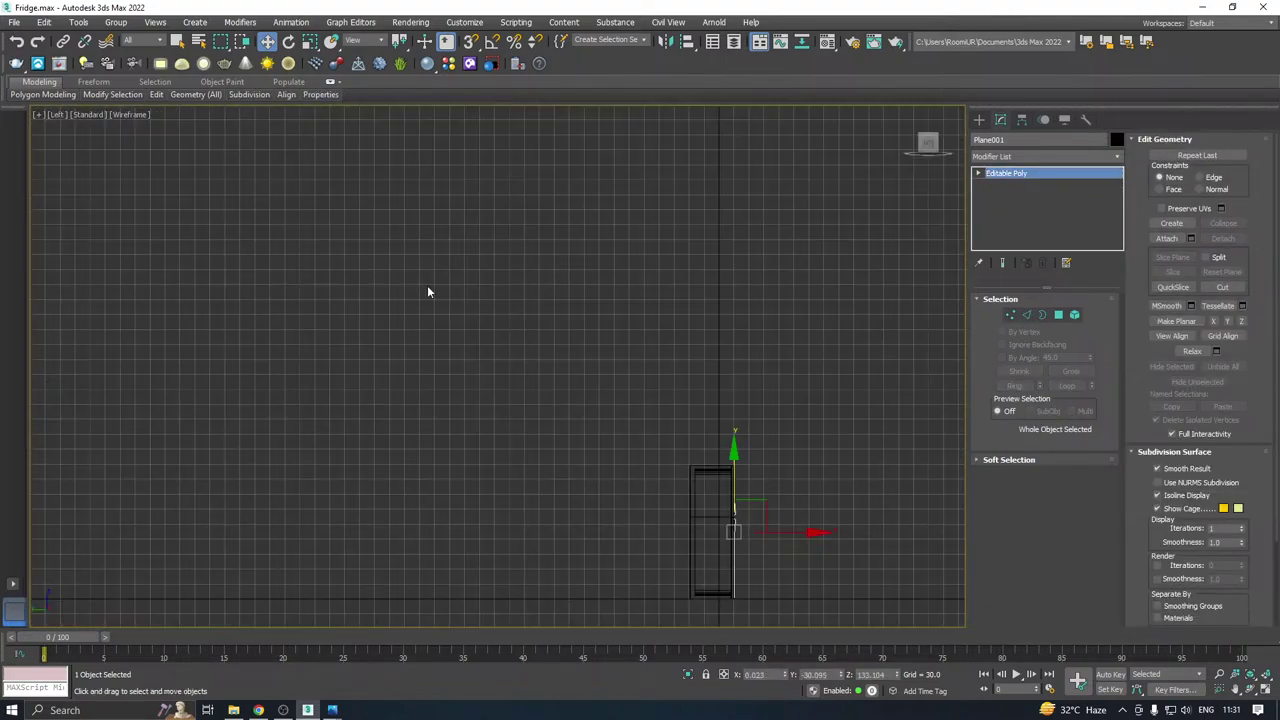
pyautogui.scroll(-4, 440, 290)
pyautogui.scroll(5, 556, 380)
pyautogui.scroll(3, 556, 380)
pyautogui.scroll(3, 398, 338)
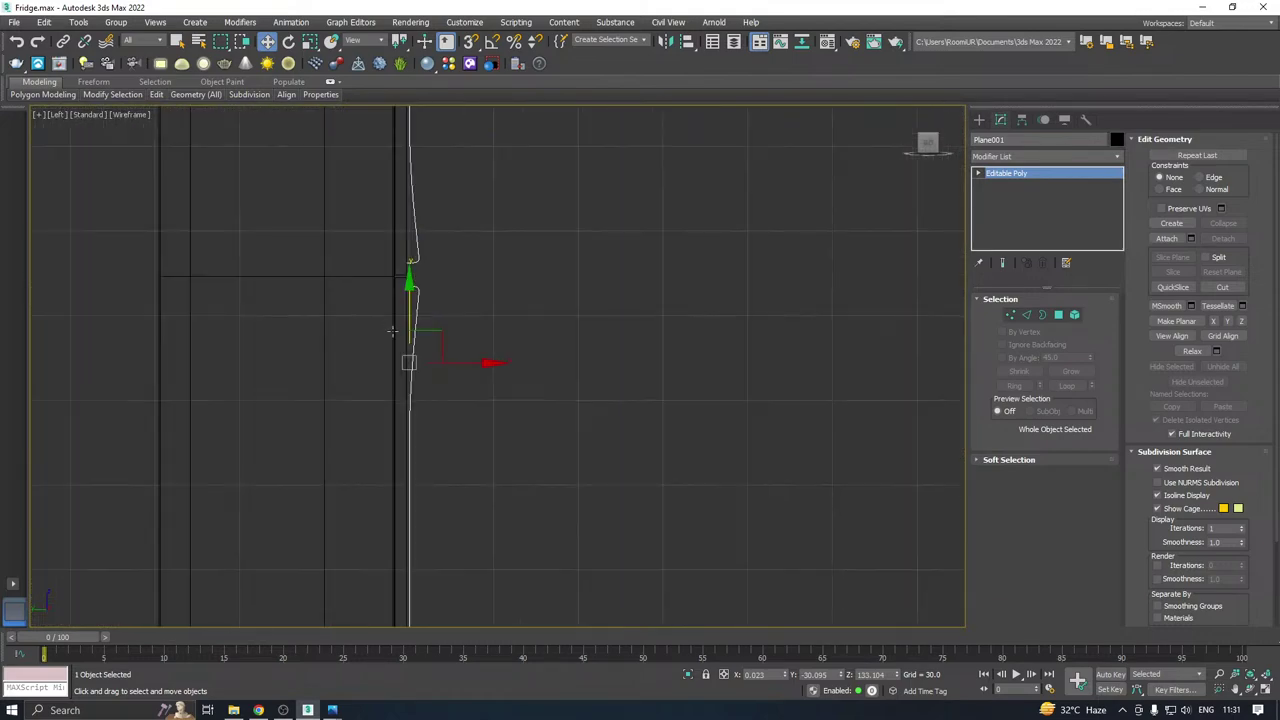
pyautogui.scroll(2, 409, 362)
pyautogui.moveTo(408, 391); pyautogui.dragTo(458, 268, button='middle')
pyautogui.click(1012, 316)
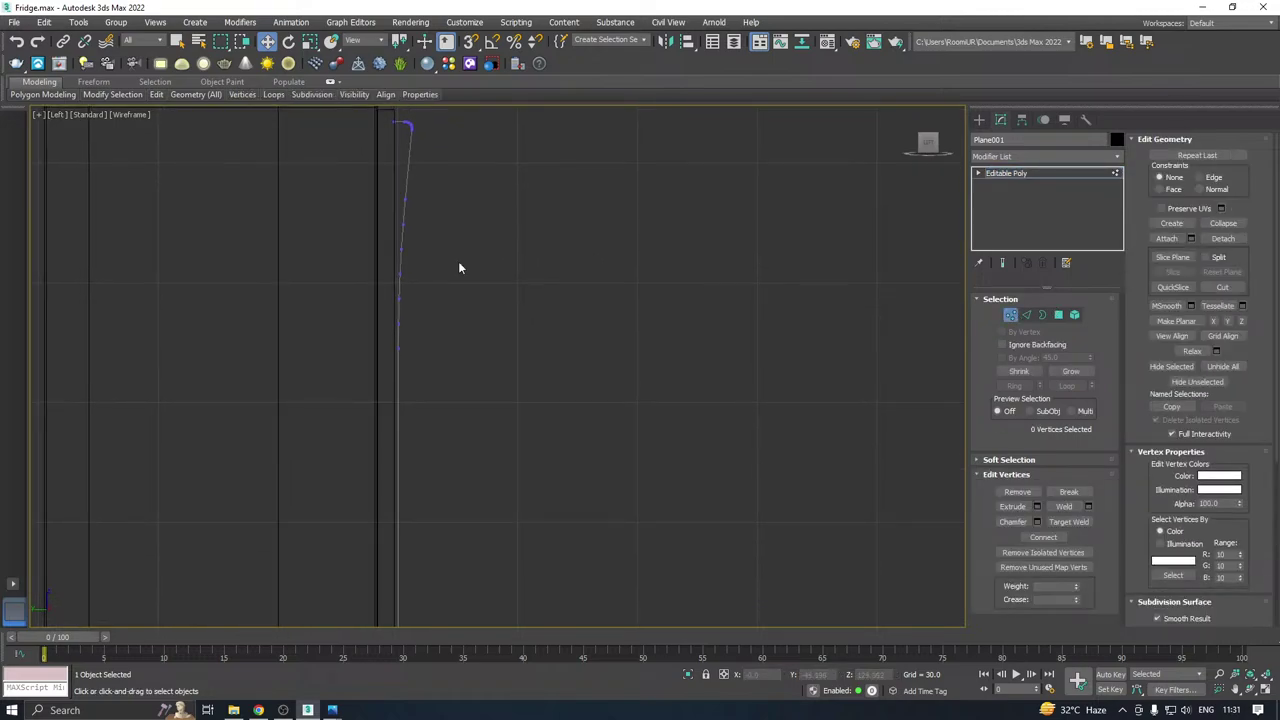
pyautogui.press('F3')
pyautogui.press('p')
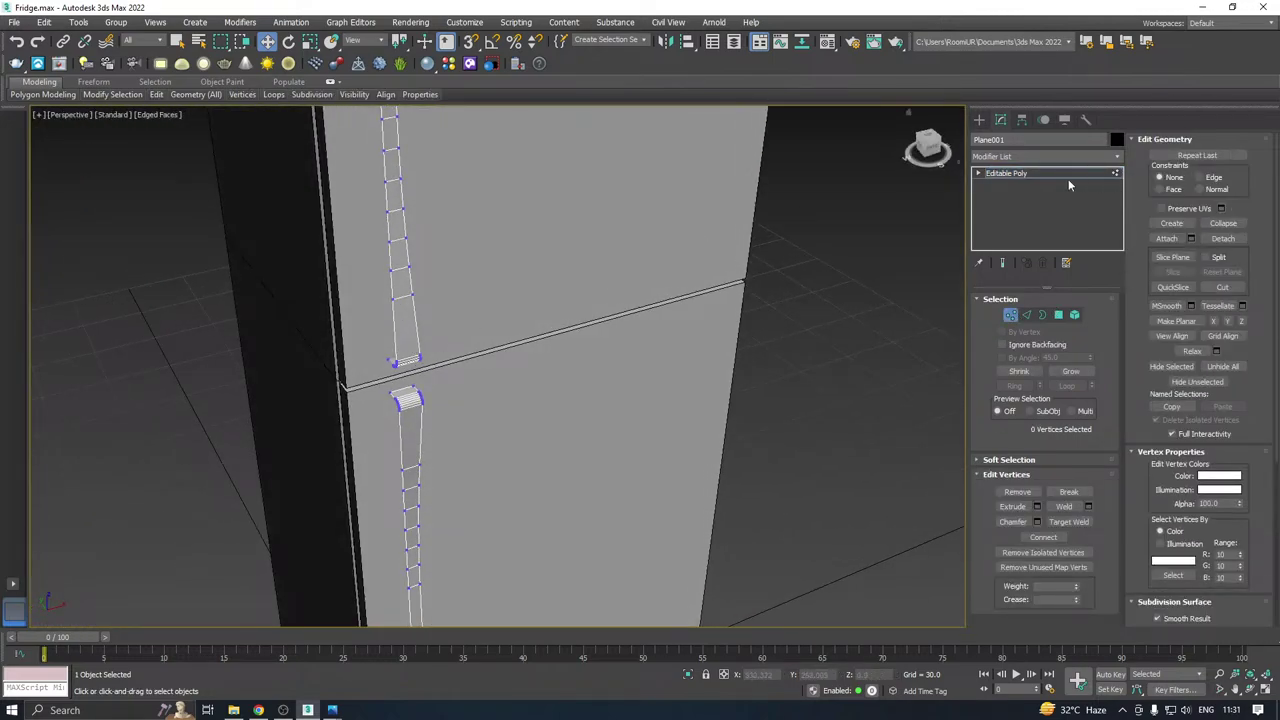
# Scale the whole handle object to about 115% along X to widen both strips, and save.
pyautogui.moveTo(517, 310); pyautogui.dragTo(489, 366, button='middle')
pyautogui.press('r')
pyautogui.click(1017, 176)
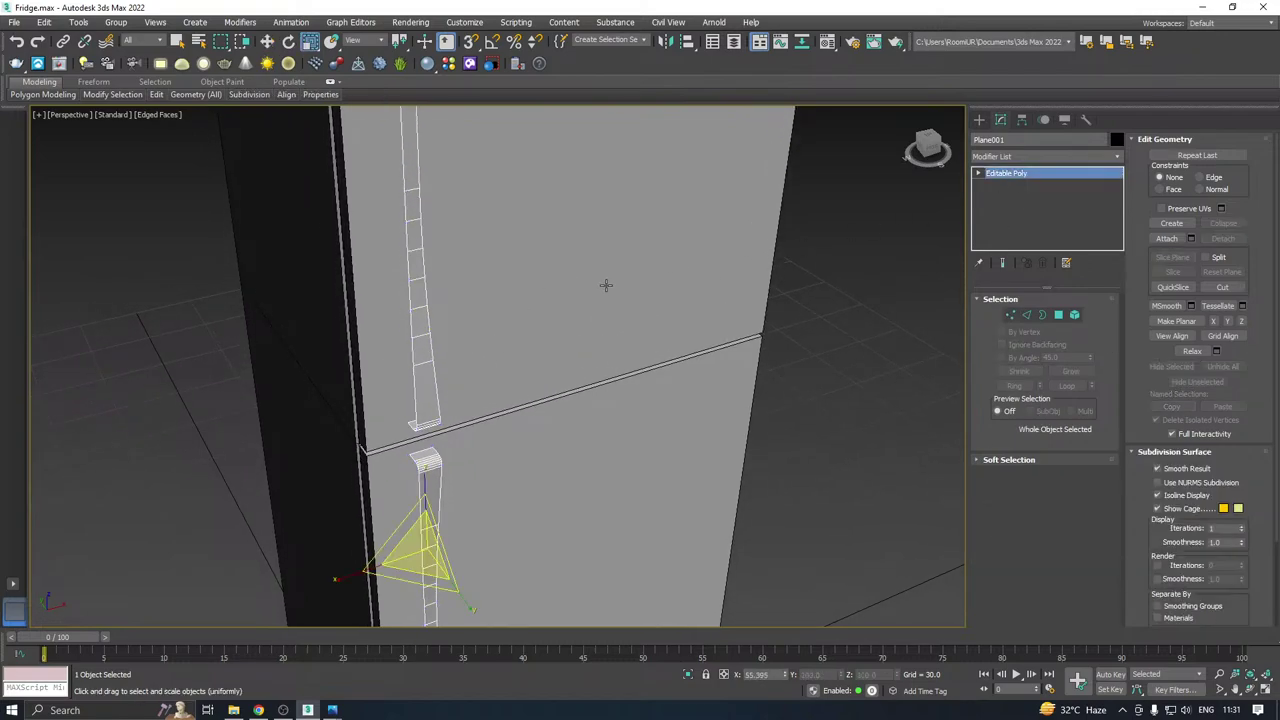
pyautogui.moveTo(603, 286); pyautogui.dragTo(586, 319, button='middle')
pyautogui.keyDown('alt'); pyautogui.moveTo(436, 441); pyautogui.dragTo(493, 365, button='middle'); pyautogui.keyUp('alt')
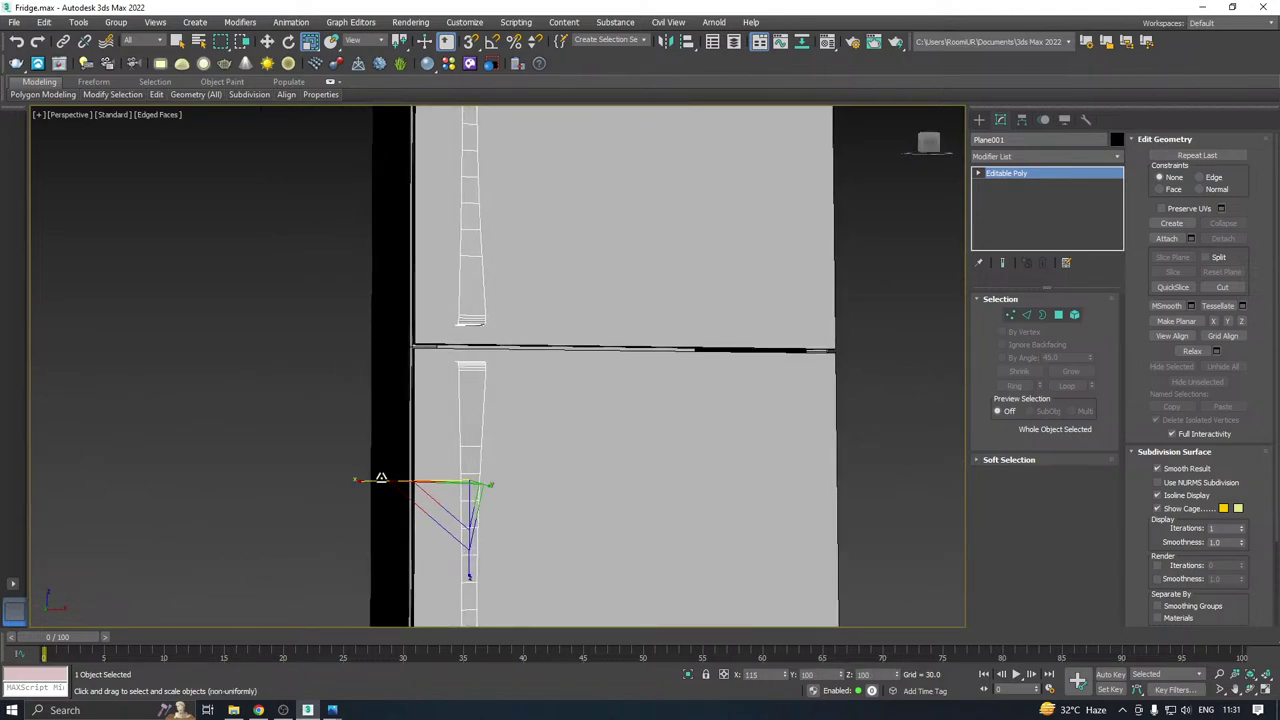
pyautogui.keyDown('alt'); pyautogui.moveTo(371, 477); pyautogui.dragTo(597, 429, button='middle'); pyautogui.keyUp('alt')
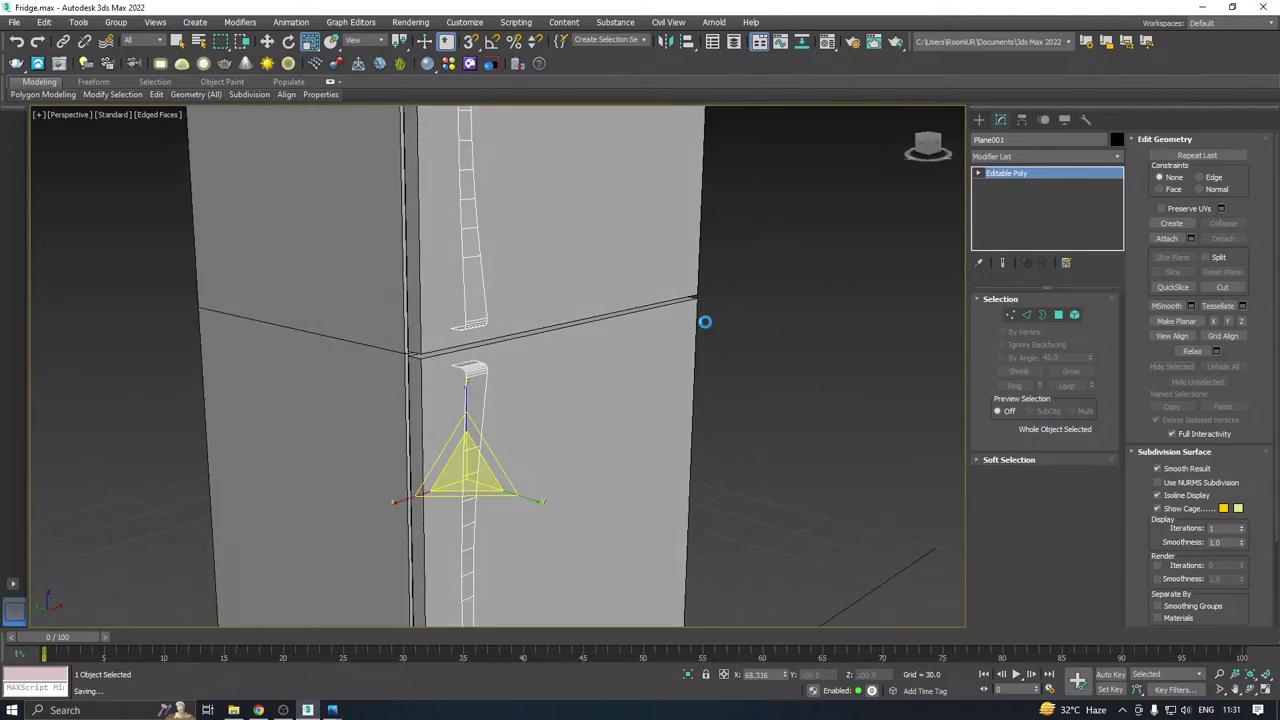
# Add a Shell modifier to the handle strips to give them thickness, check the rounded ends, and save.
pyautogui.click(1117, 157)
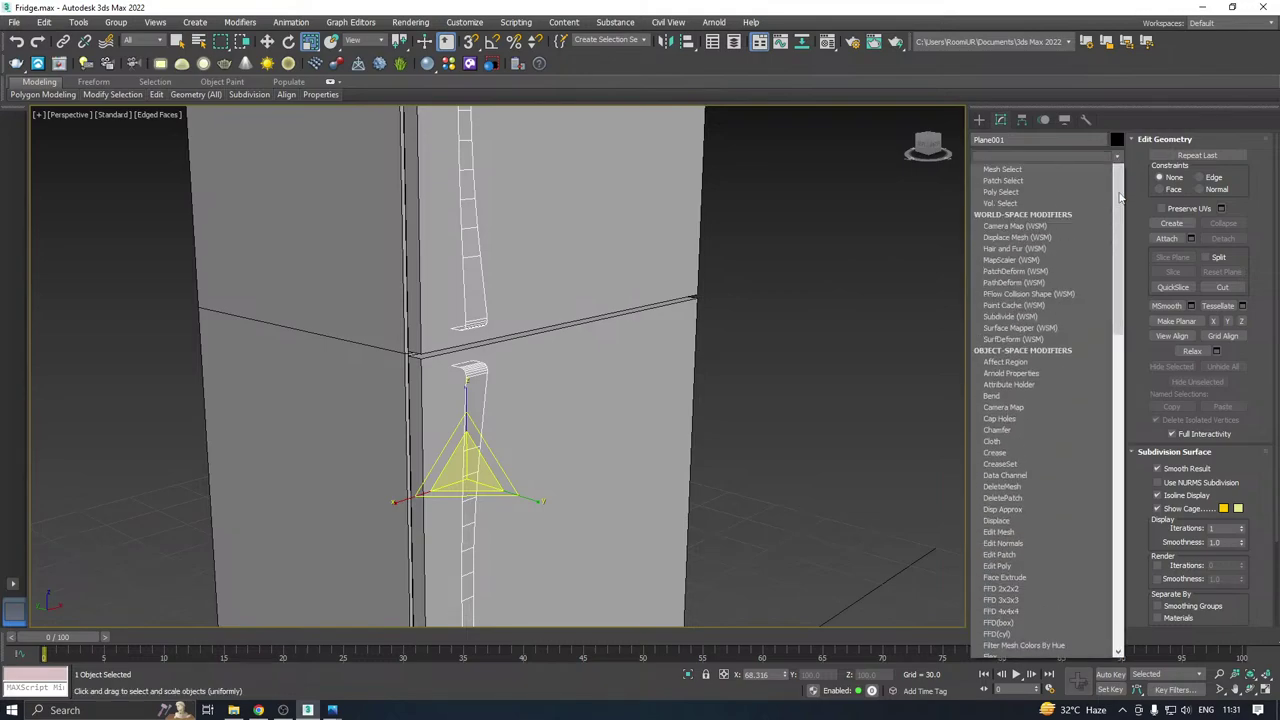
pyautogui.moveTo(1118, 340); pyautogui.dragTo(1106, 580)
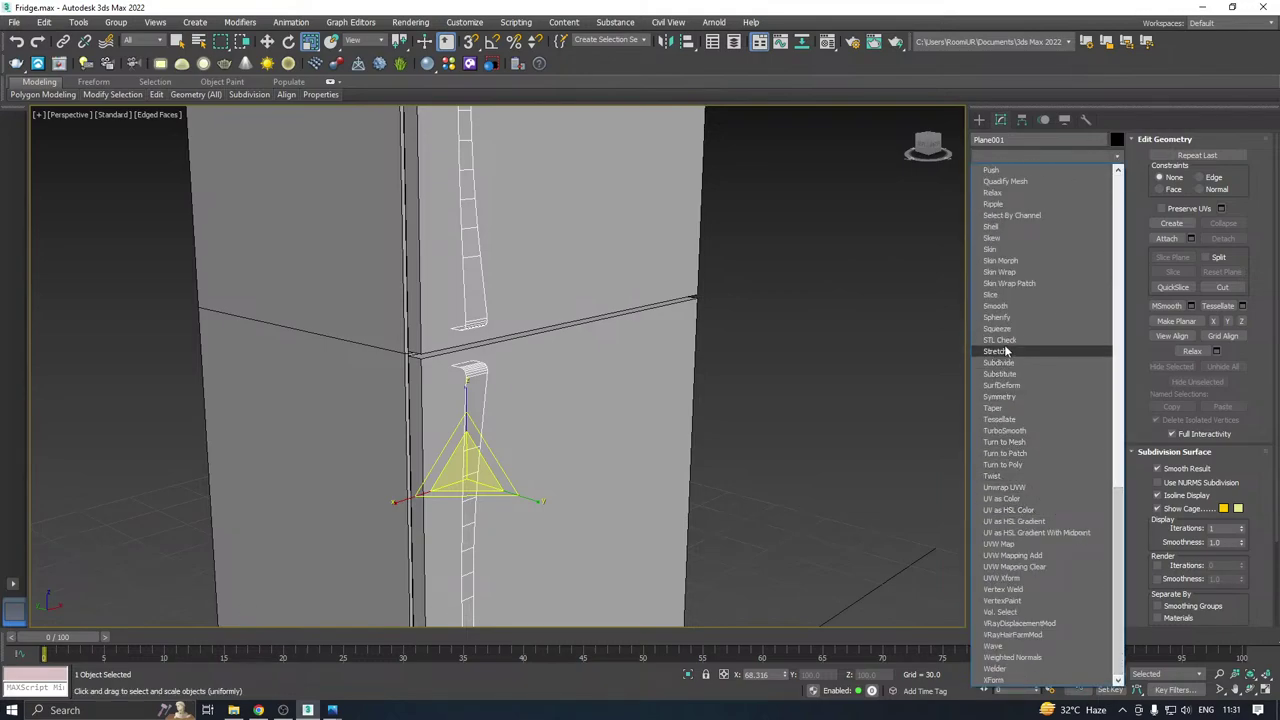
pyautogui.click(991, 226)
pyautogui.press('w')
pyautogui.keyDown('alt'); pyautogui.moveTo(455, 372); pyautogui.dragTo(520, 344, button='middle'); pyautogui.keyUp('alt')
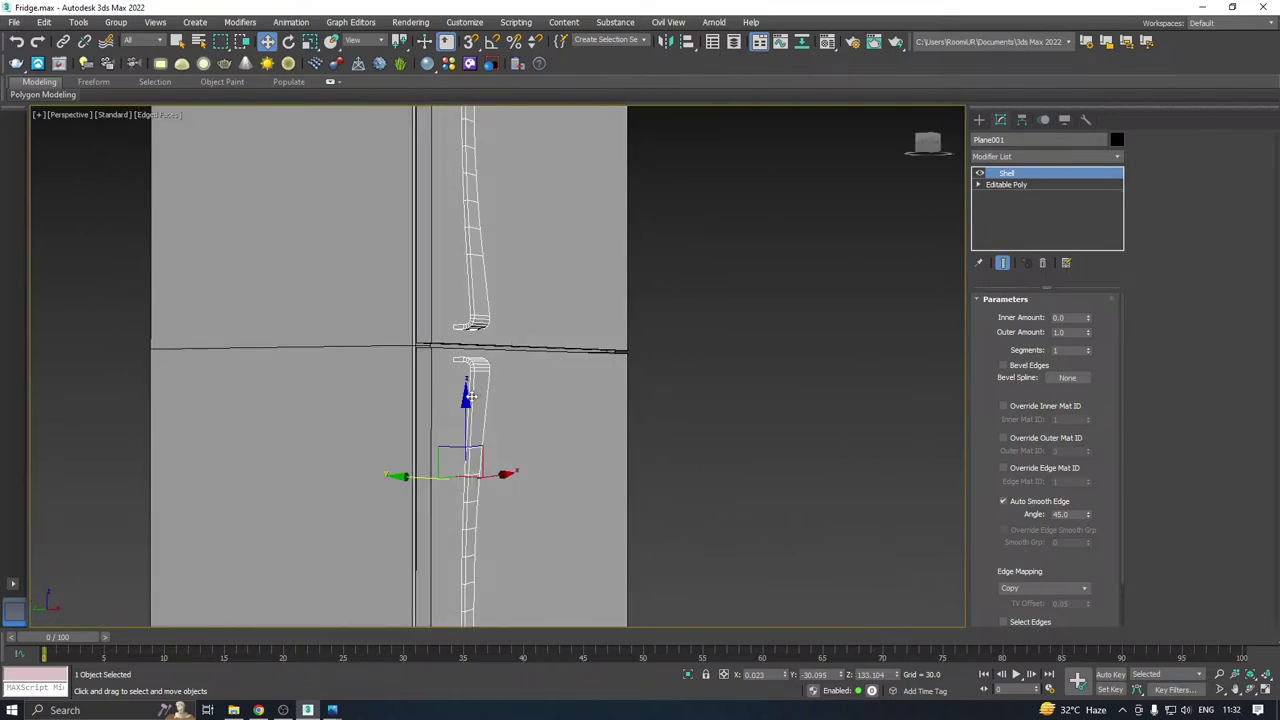
pyautogui.scroll(3, 470, 396)
pyautogui.moveTo(470, 396)
pyautogui.keyDown('alt'); pyautogui.mouseDown(button='middle')
pyautogui.moveTo(514, 389)
pyautogui.moveTo(502, 409)
pyautogui.moveTo(478, 395)
pyautogui.moveTo(484, 345)
pyautogui.moveTo(443, 403)
pyautogui.moveTo(366, 383)
pyautogui.moveTo(409, 323)
pyautogui.moveTo(557, 251)
pyautogui.moveTo(515, 432)
pyautogui.moveTo(566, 378)
pyautogui.moveTo(470, 408)
pyautogui.mouseUp(button='middle'); pyautogui.keyUp('alt')
pyautogui.scroll(-3, 503, 417)
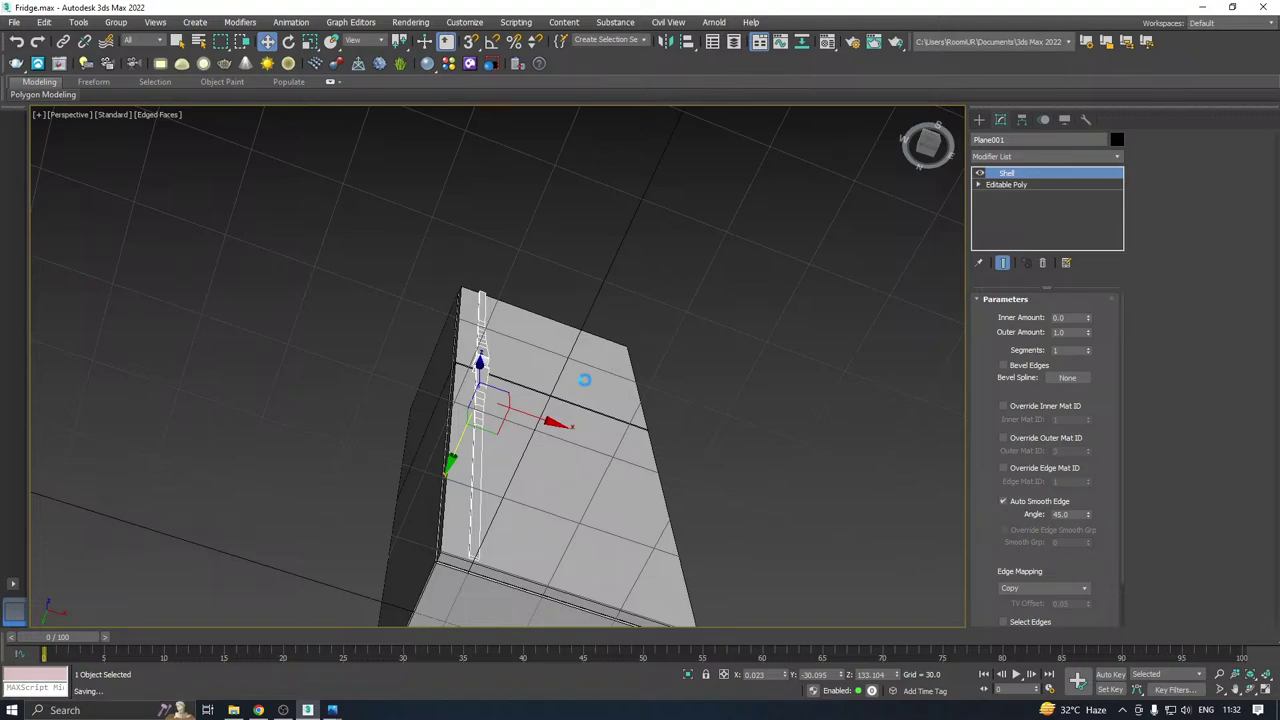
# Set the Shell's Outer Amount to 0.95 and move the handles along Y toward the doors to about -28.71.
pyautogui.keyDown('alt'); pyautogui.moveTo(583, 374); pyautogui.dragTo(504, 454, button='middle'); pyautogui.keyUp('alt')
pyautogui.scroll(3, 474, 526)
pyautogui.rightClick(474, 523)
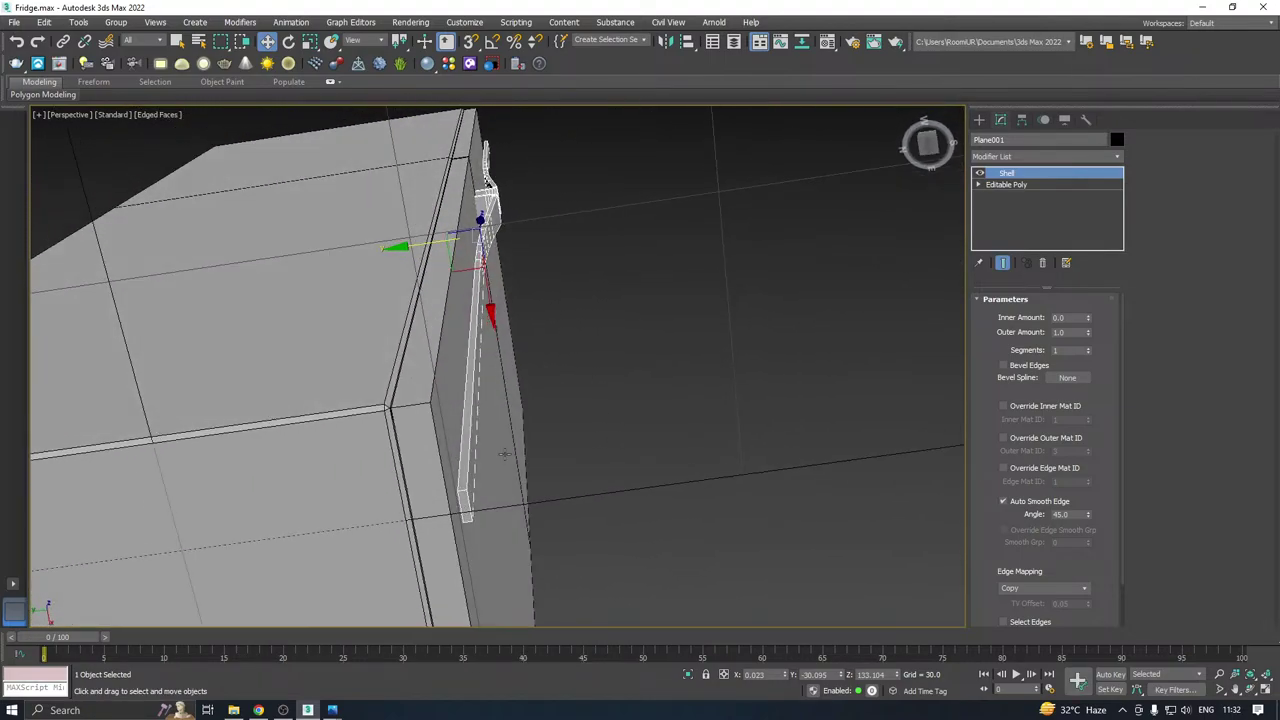
pyautogui.moveTo(1088, 332)
pyautogui.mouseDown()
pyautogui.moveTo(1092, 363)
pyautogui.moveTo(1092, 336)
pyautogui.mouseUp()
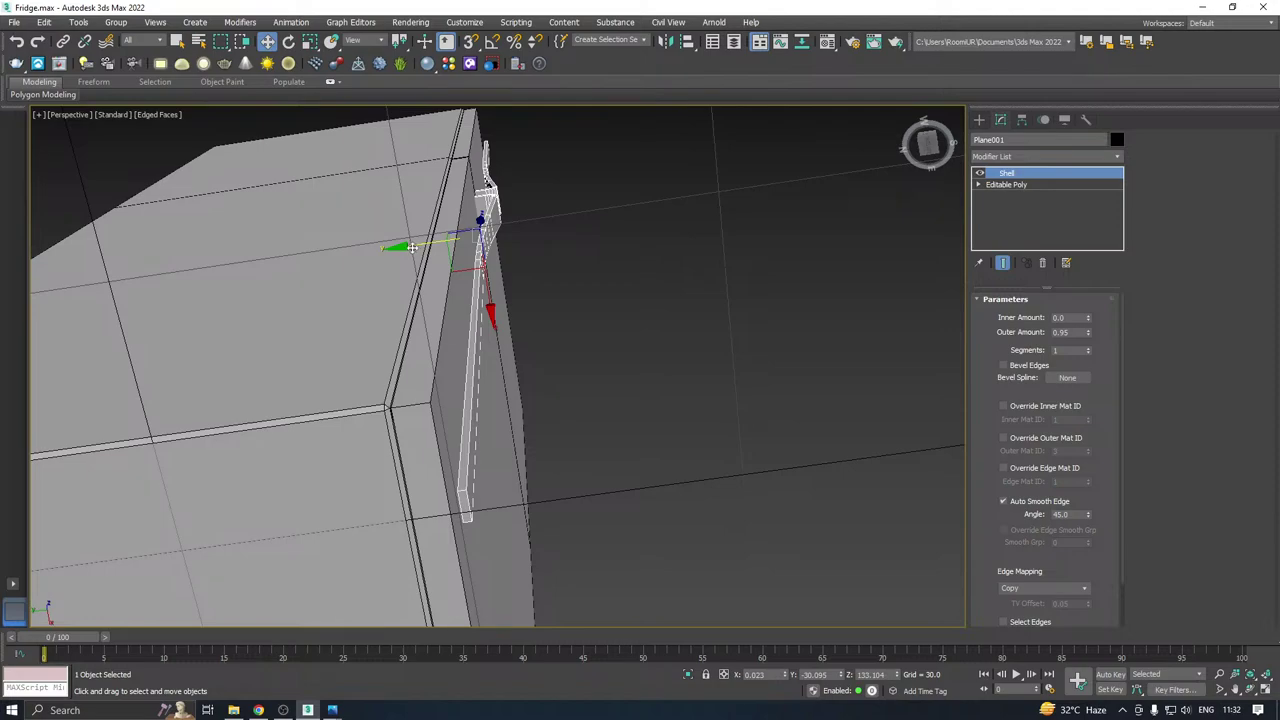
pyautogui.moveTo(412, 247); pyautogui.dragTo(404, 247)
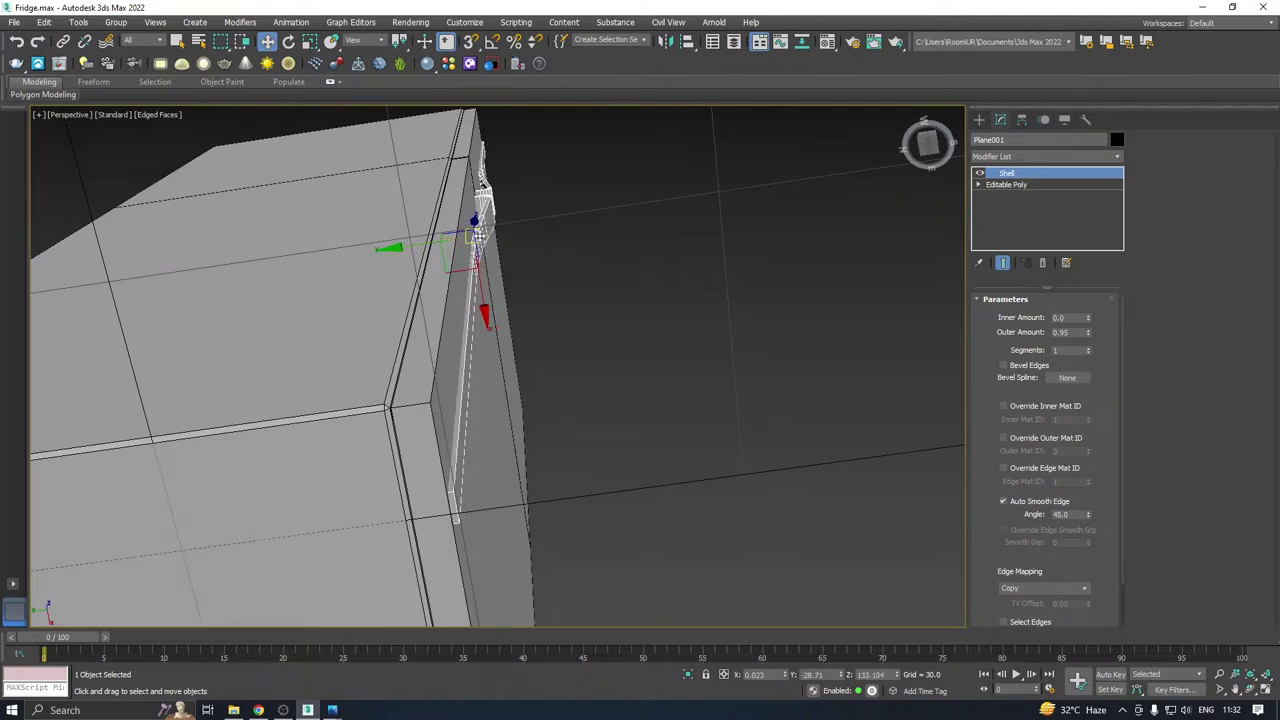
pyautogui.keyDown('alt'); pyautogui.moveTo(590, 250); pyautogui.dragTo(598, 340, button='middle'); pyautogui.keyUp('alt')
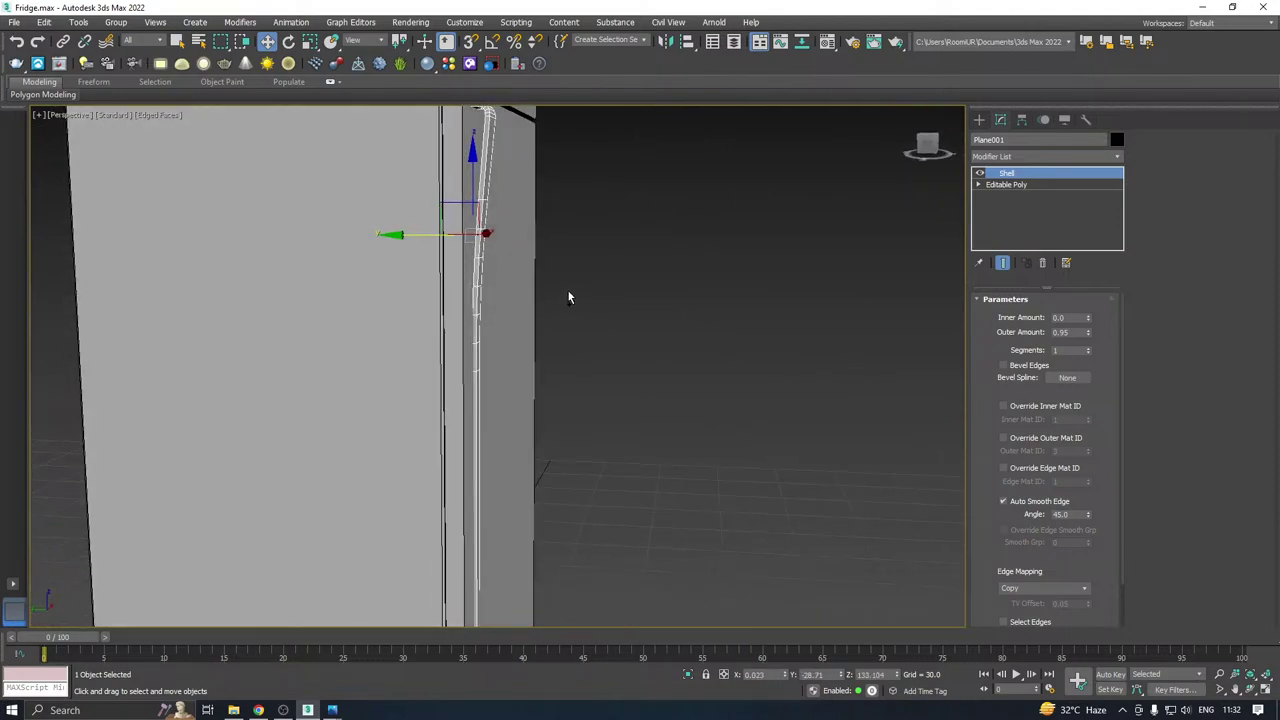
pyautogui.keyDown('alt'); pyautogui.moveTo(567, 297); pyautogui.dragTo(684, 348, button='middle'); pyautogui.keyUp('alt')
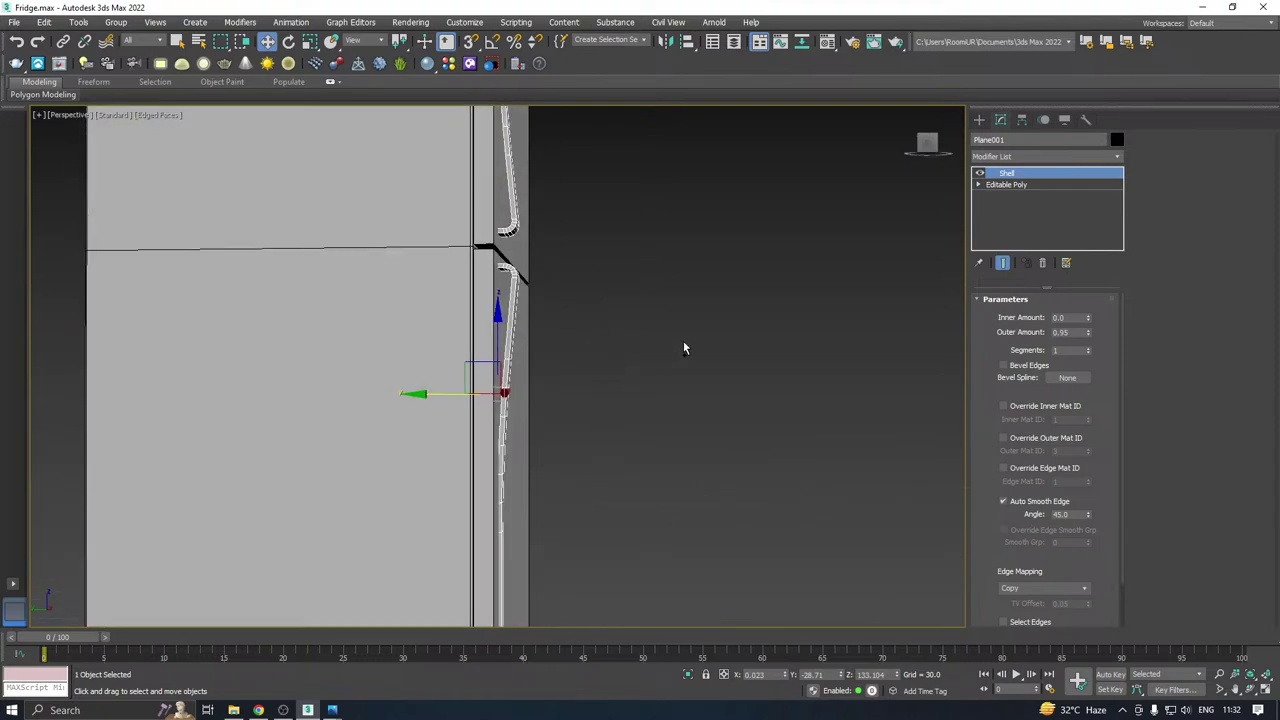
# Select the vertices at the curled inner ends of both handle strips, then return to the Shell result and inspect the ends from several angles.
pyautogui.click(1008, 185)
pyautogui.click(1011, 314)
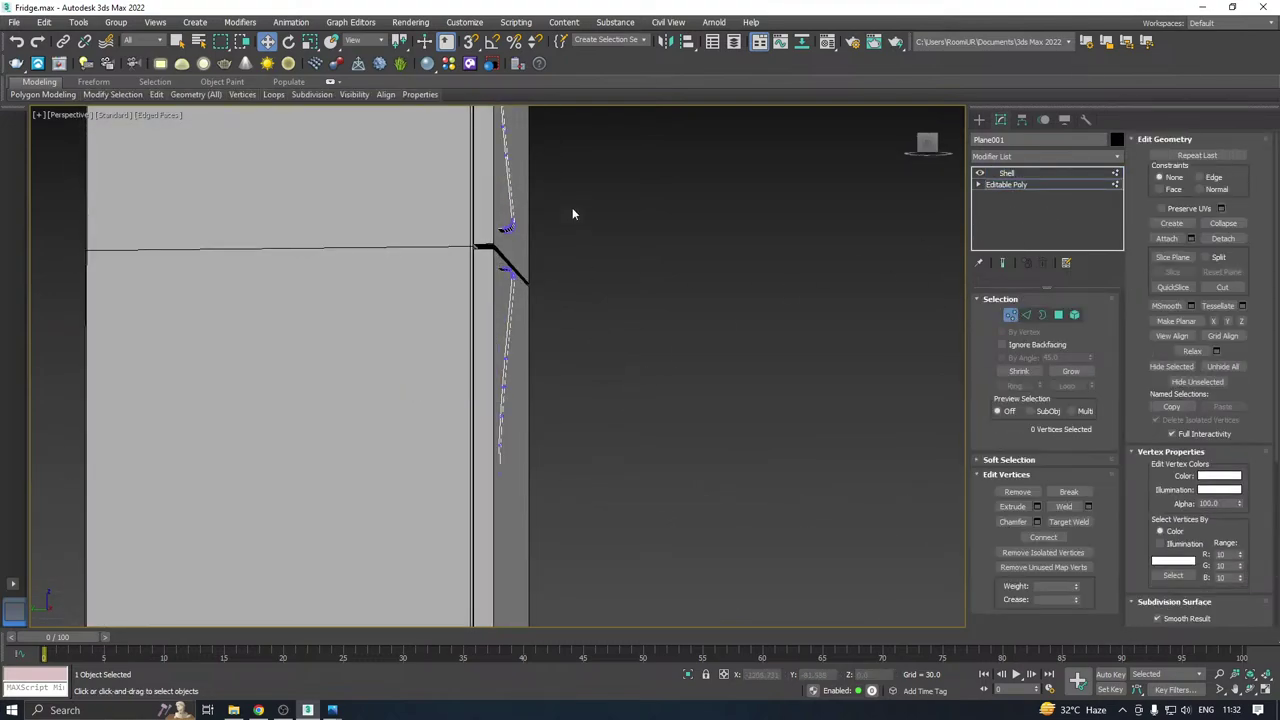
pyautogui.moveTo(442, 295); pyautogui.dragTo(459, 252)
pyautogui.keyDown('alt'); pyautogui.moveTo(654, 268); pyautogui.dragTo(960, 238, button='middle'); pyautogui.keyUp('alt')
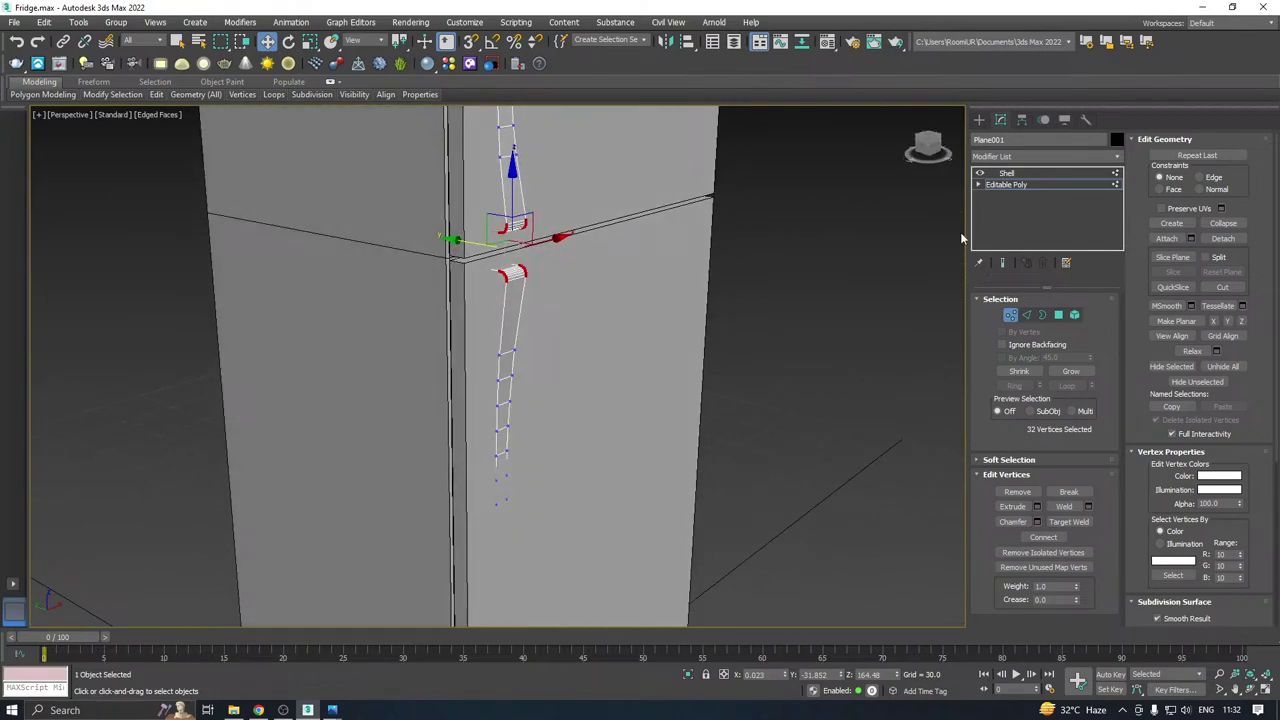
pyautogui.click(1005, 186)
pyautogui.click(1007, 173)
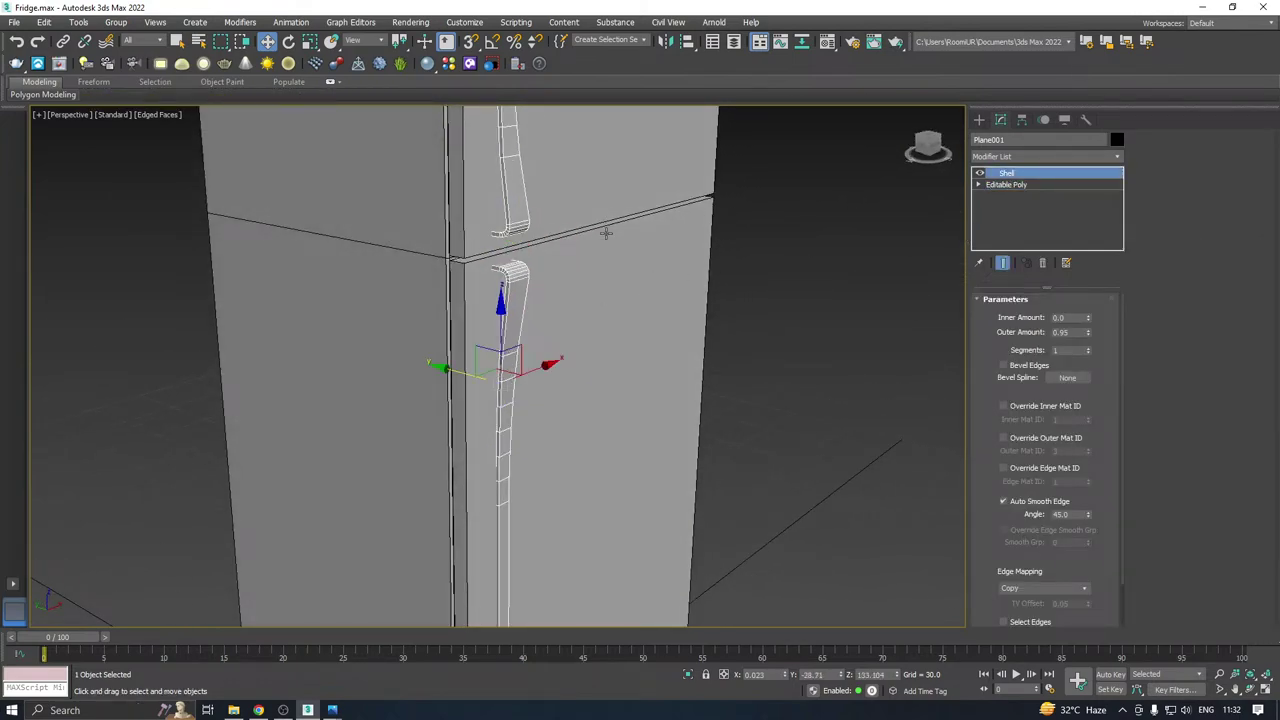
pyautogui.keyDown('alt'); pyautogui.moveTo(605, 233); pyautogui.dragTo(581, 266, button='middle'); pyautogui.keyUp('alt')
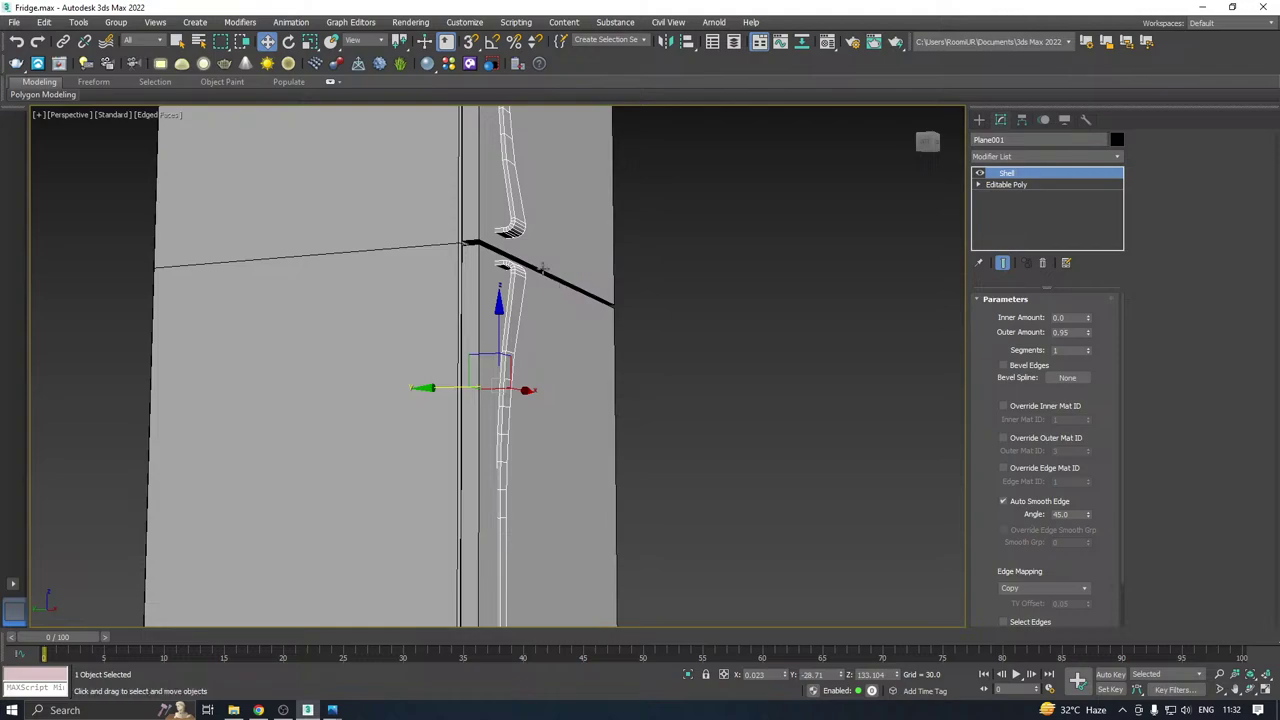
pyautogui.keyDown('alt'); pyautogui.moveTo(577, 269); pyautogui.dragTo(455, 330, button='middle'); pyautogui.keyUp('alt')
# Save a copy of the scene as Fridge07.max.
pyautogui.click(456, 326)
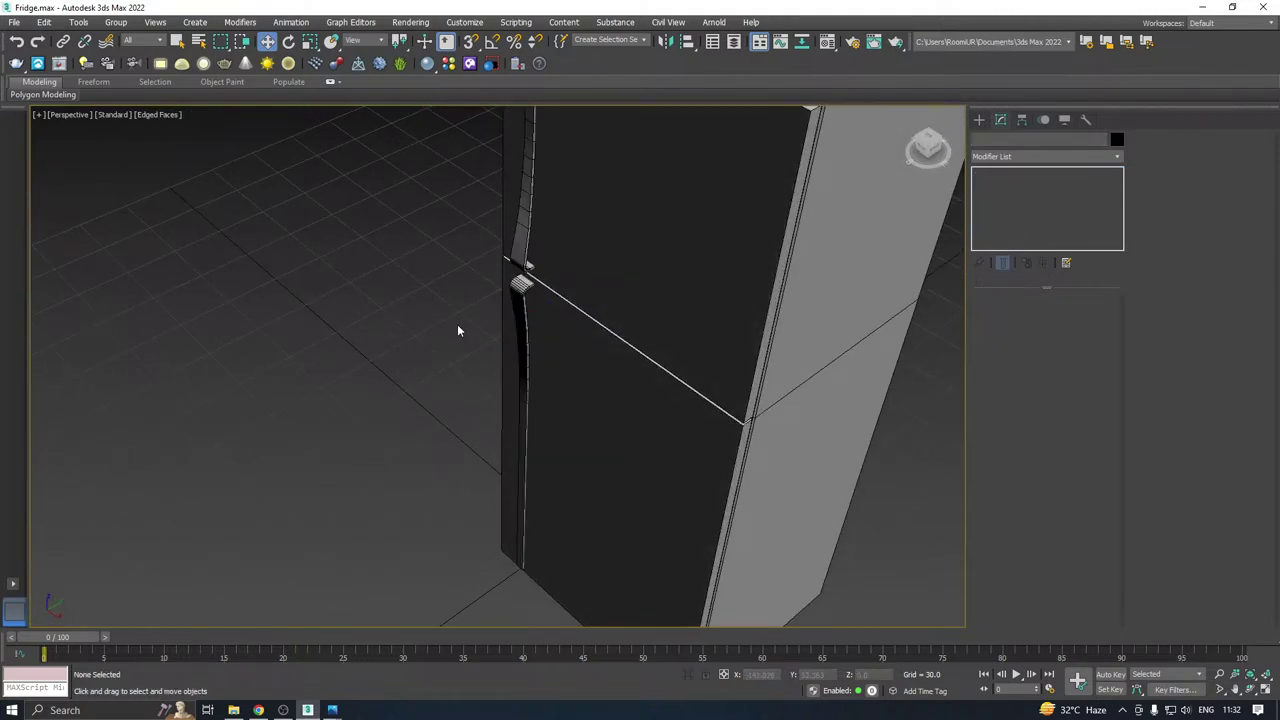
pyautogui.scroll(-3, 529, 326)
pyautogui.click(551, 350)
pyautogui.keyDown('alt'); pyautogui.moveTo(551, 350); pyautogui.dragTo(577, 155, button='middle'); pyautogui.keyUp('alt')
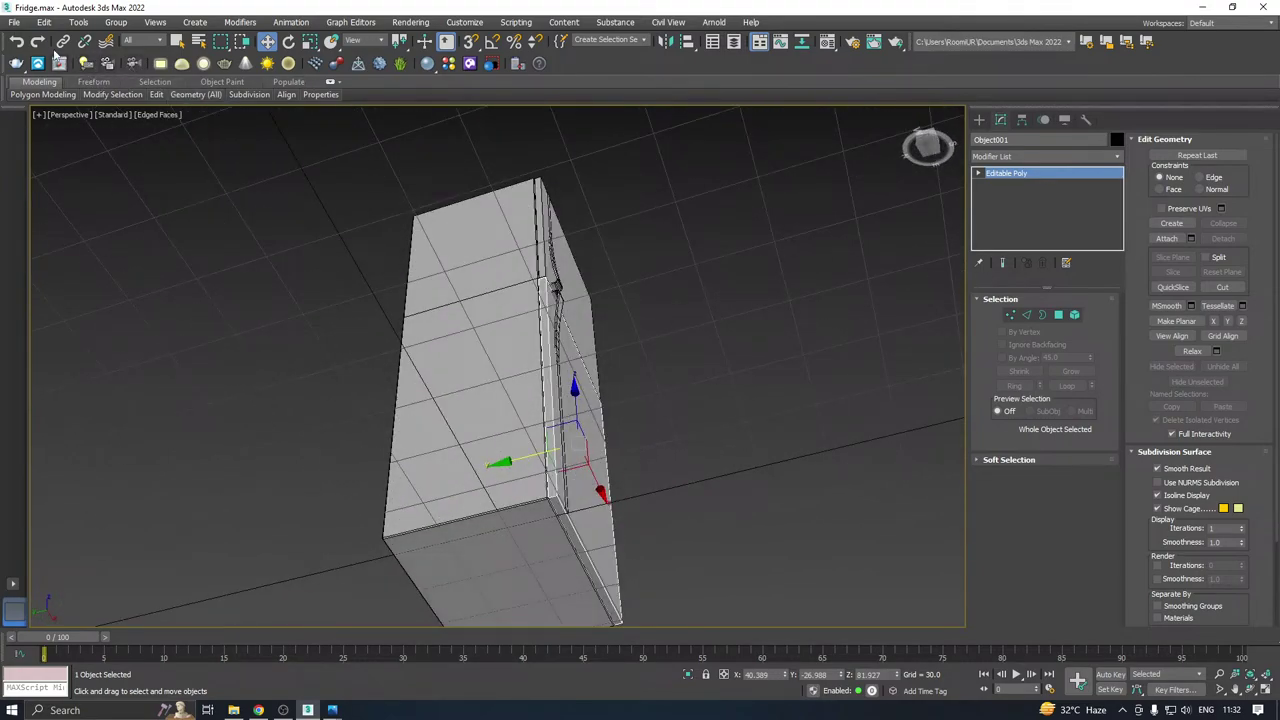
pyautogui.click(14, 22)
pyautogui.click(40, 157)
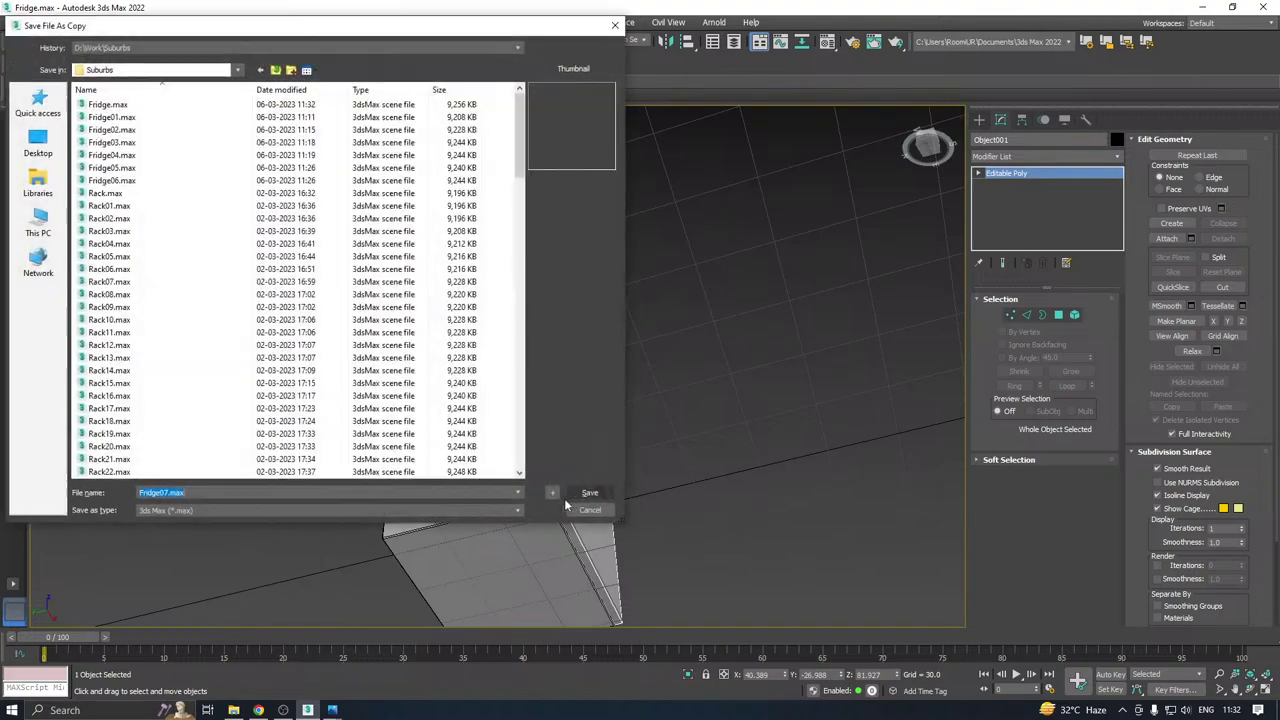
pyautogui.click(587, 495)
# Collapse the handle object with its Shell modifier and convert it to an Editable Poly.
pyautogui.keyDown('alt'); pyautogui.moveTo(574, 386); pyautogui.dragTo(509, 423, button='middle'); pyautogui.keyUp('alt')
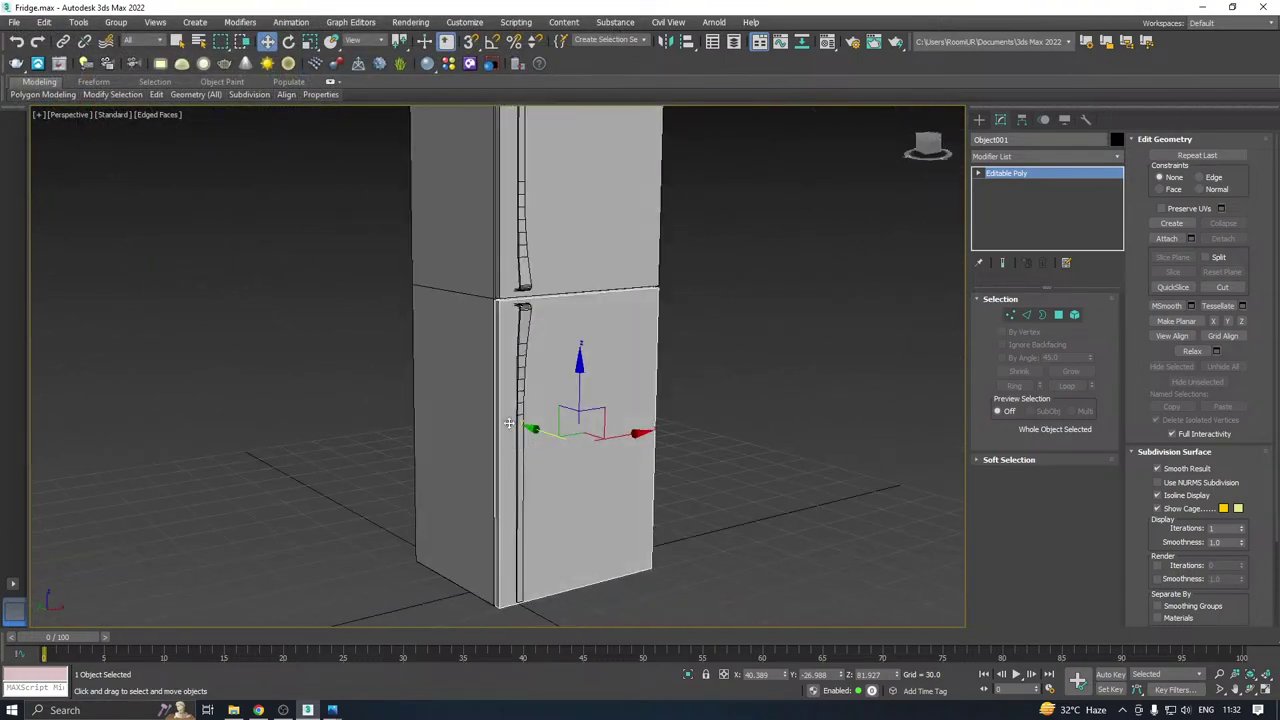
pyautogui.click(521, 319)
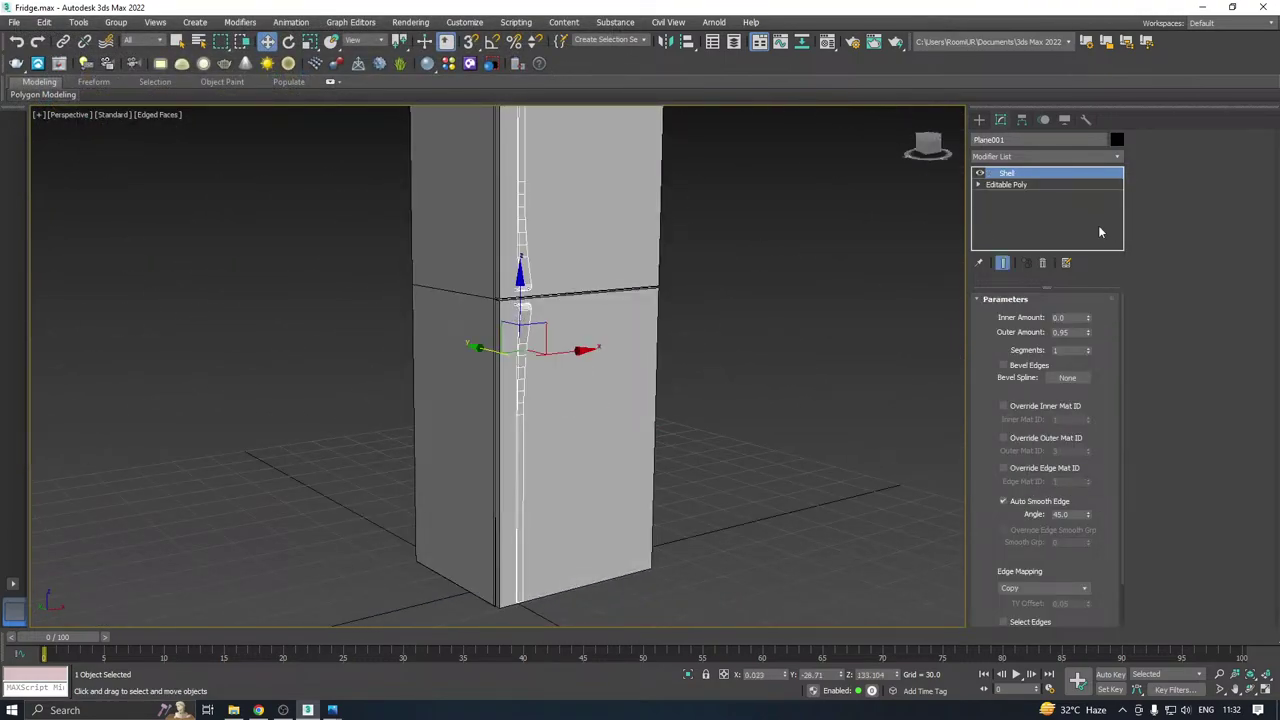
pyautogui.rightClick(1026, 220)
pyautogui.click(1060, 351)
pyautogui.rightClick(1026, 232)
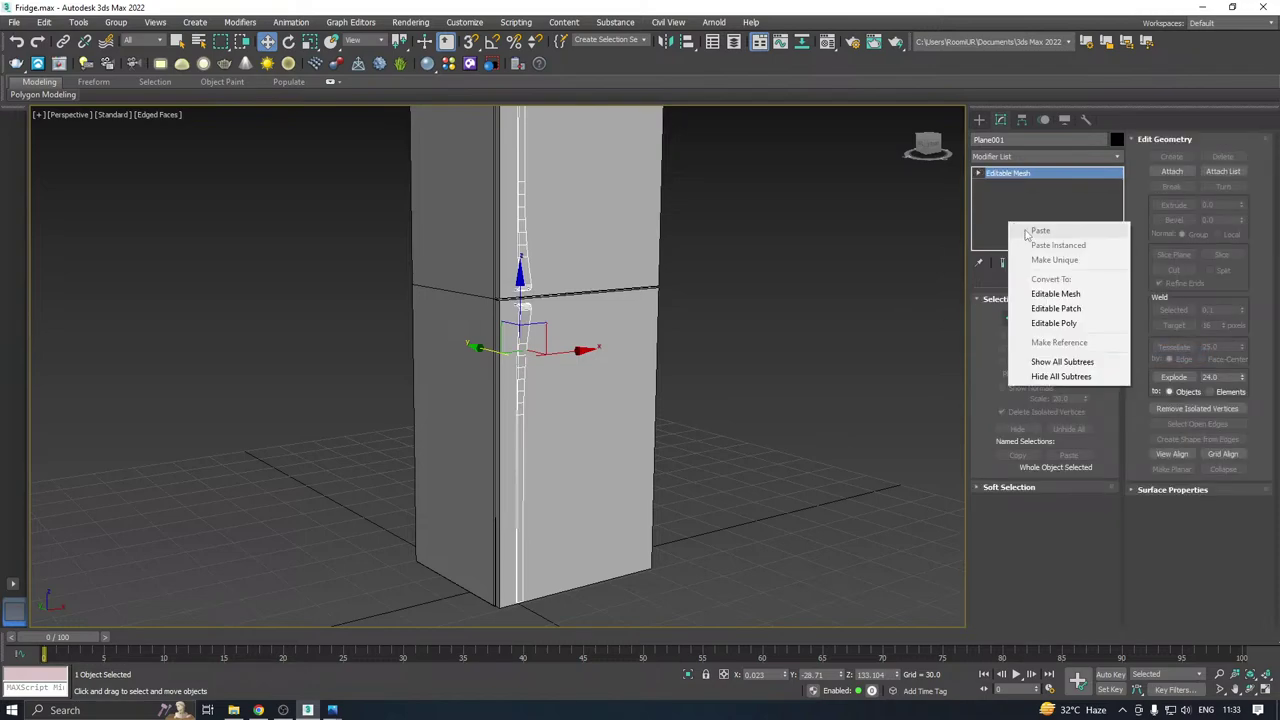
pyautogui.click(1054, 323)
# Select the two long front edge loops of the lower door's handle and isolate the handle object.
pyautogui.scroll(5, 924, 316)
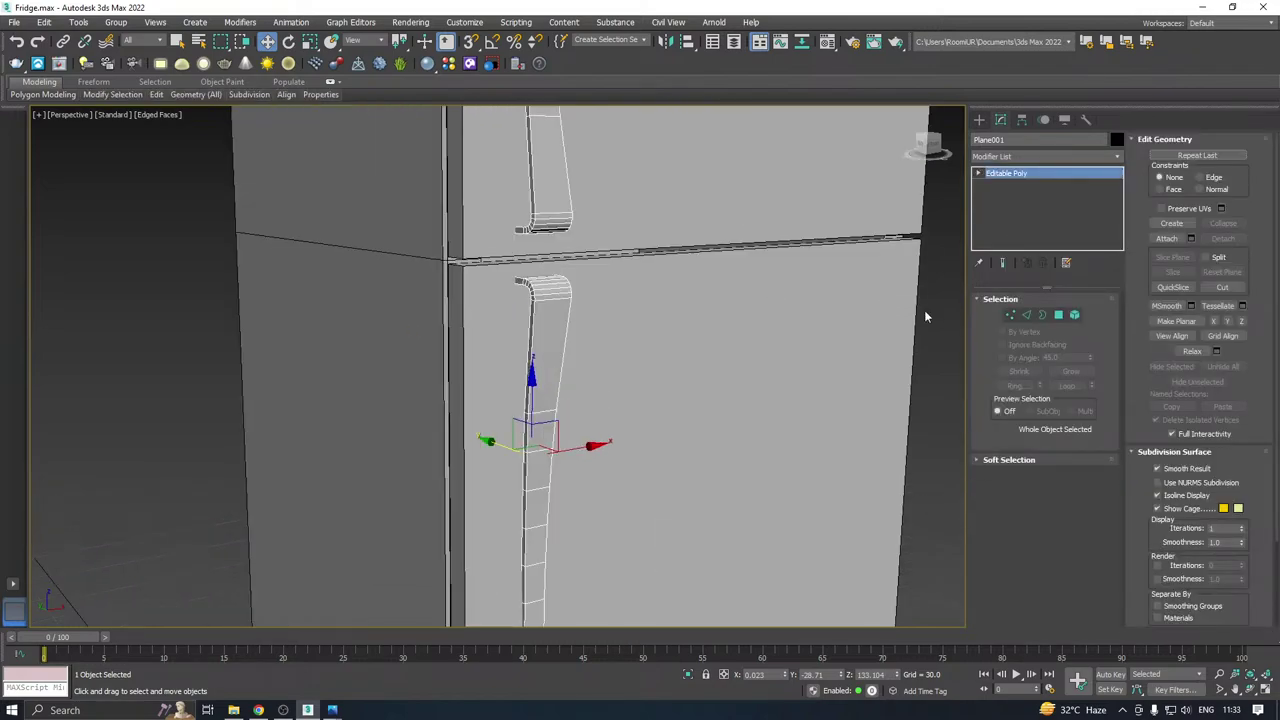
pyautogui.press('2')
pyautogui.doubleClick(533, 300)
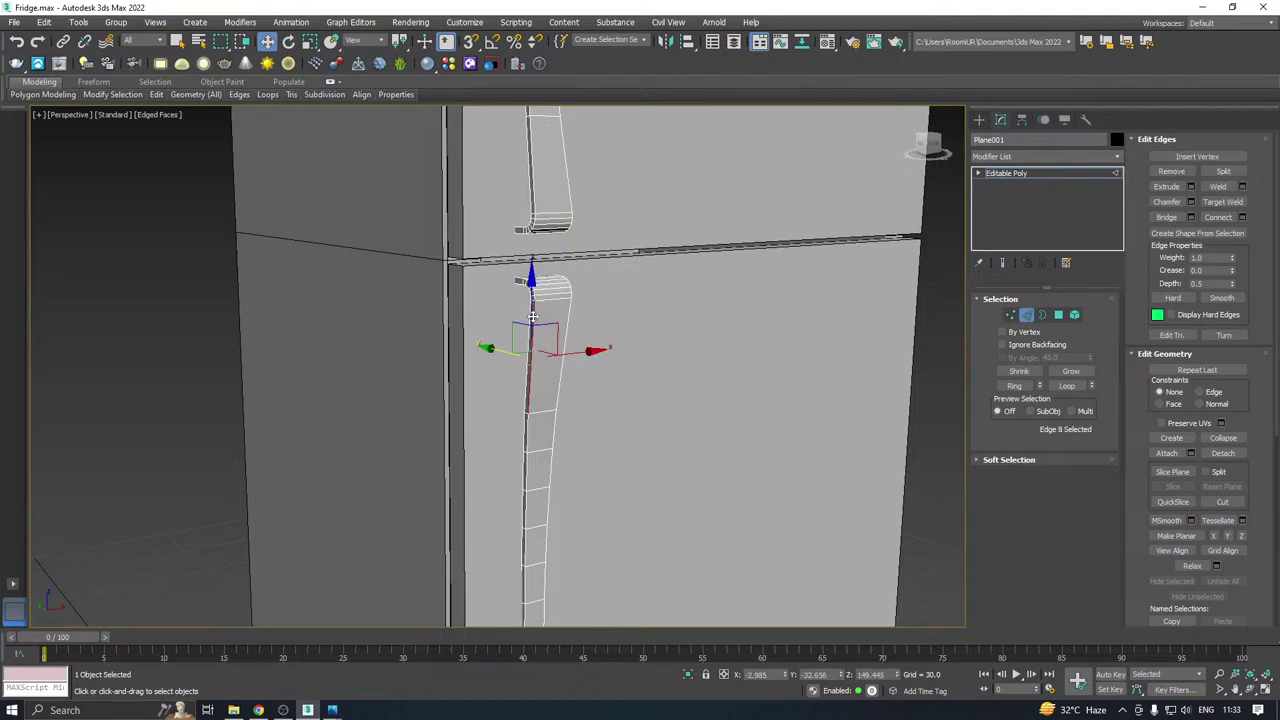
pyautogui.scroll(4, 534, 298)
pyautogui.keyDown('ctrl'); pyautogui.doubleClick(609, 321); pyautogui.keyUp('ctrl')
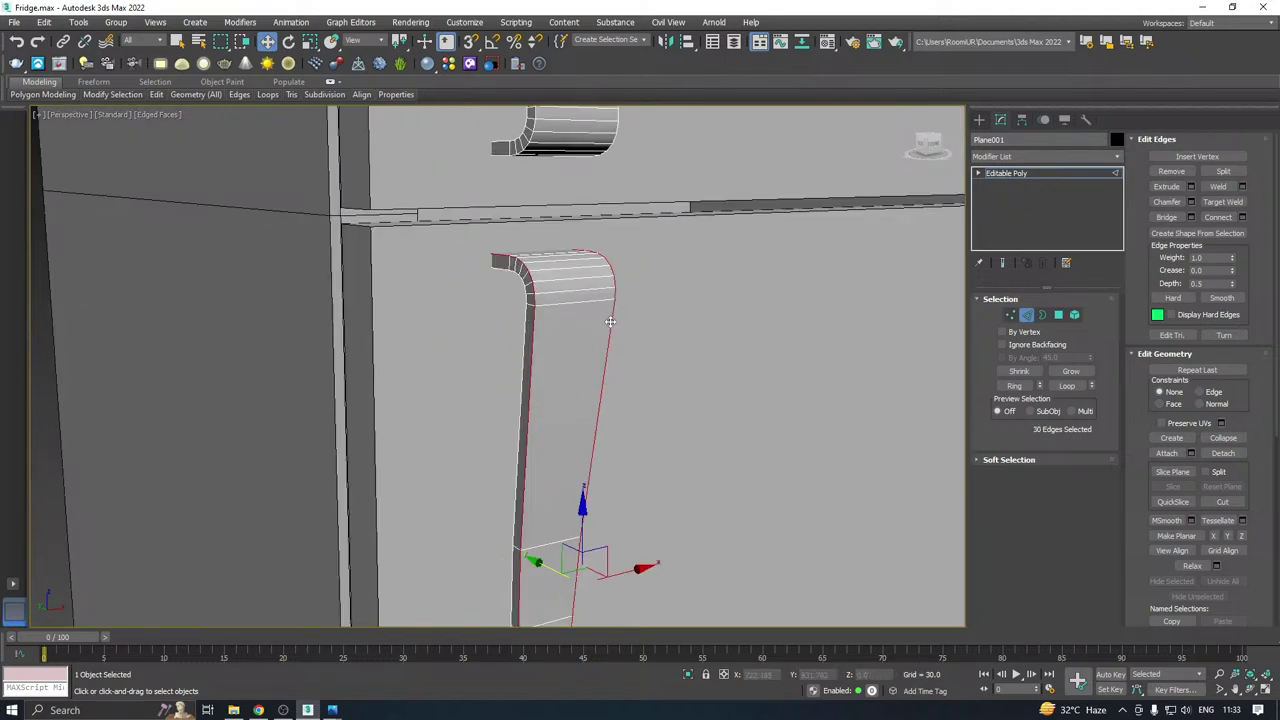
pyautogui.click(690, 675)
pyautogui.keyDown('alt'); pyautogui.moveTo(522, 488); pyautogui.dragTo(586, 509, button='middle'); pyautogui.keyUp('alt')
pyautogui.scroll(5, 544, 268)
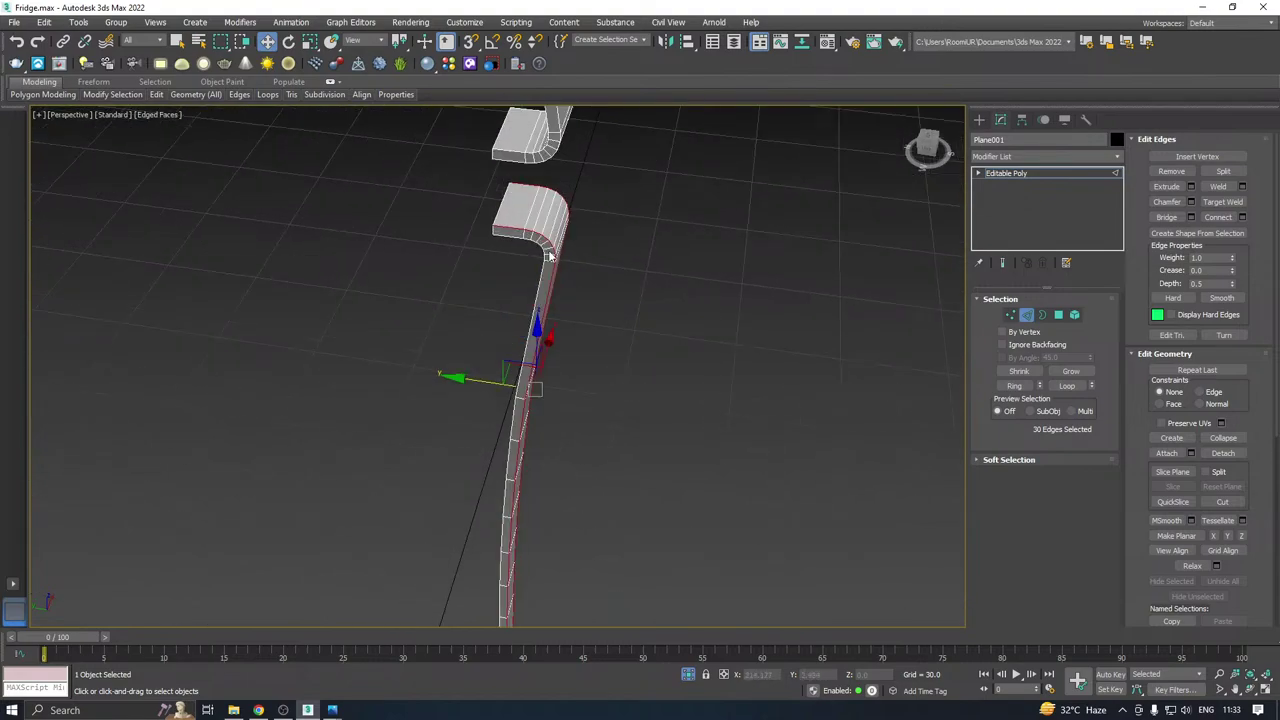
pyautogui.keyDown('alt'); pyautogui.moveTo(544, 268); pyautogui.dragTo(537, 209, button='middle'); pyautogui.keyUp('alt')
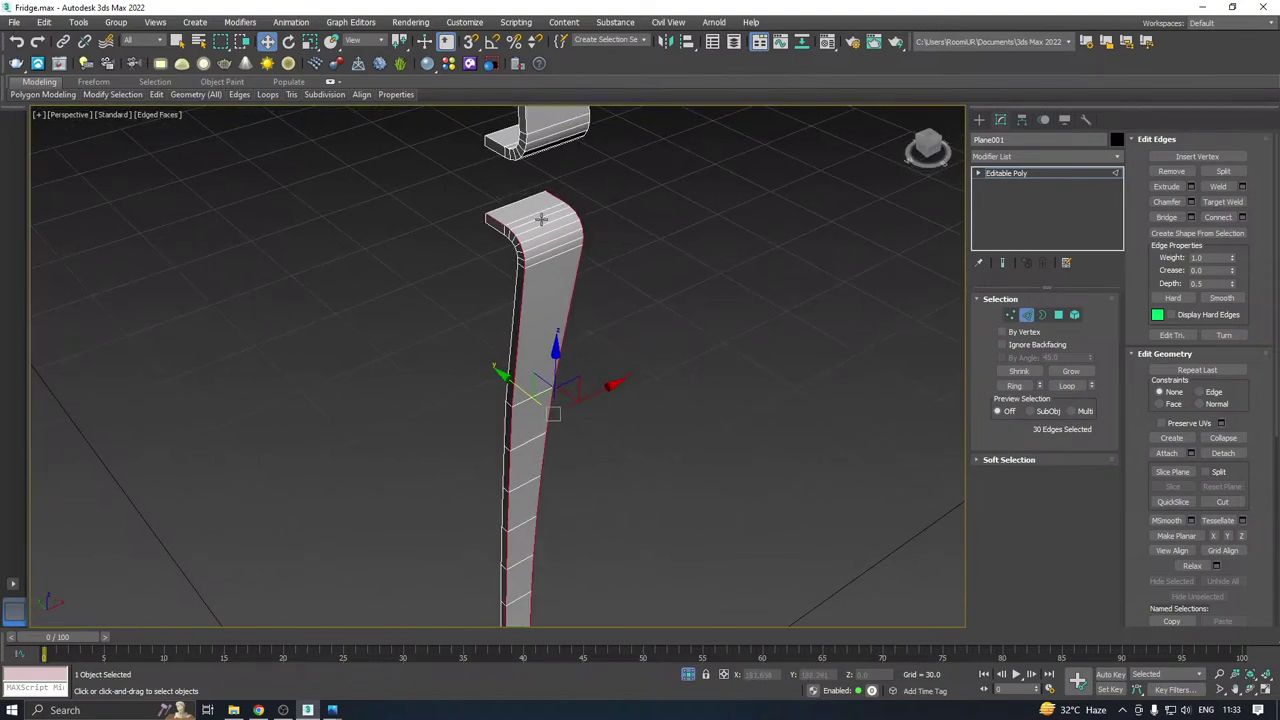
# Chamfer the lower handle's front edge loops by about 0.828 with 2 segments.
pyautogui.click(1191, 202)
pyautogui.scroll(5, 706, 288)
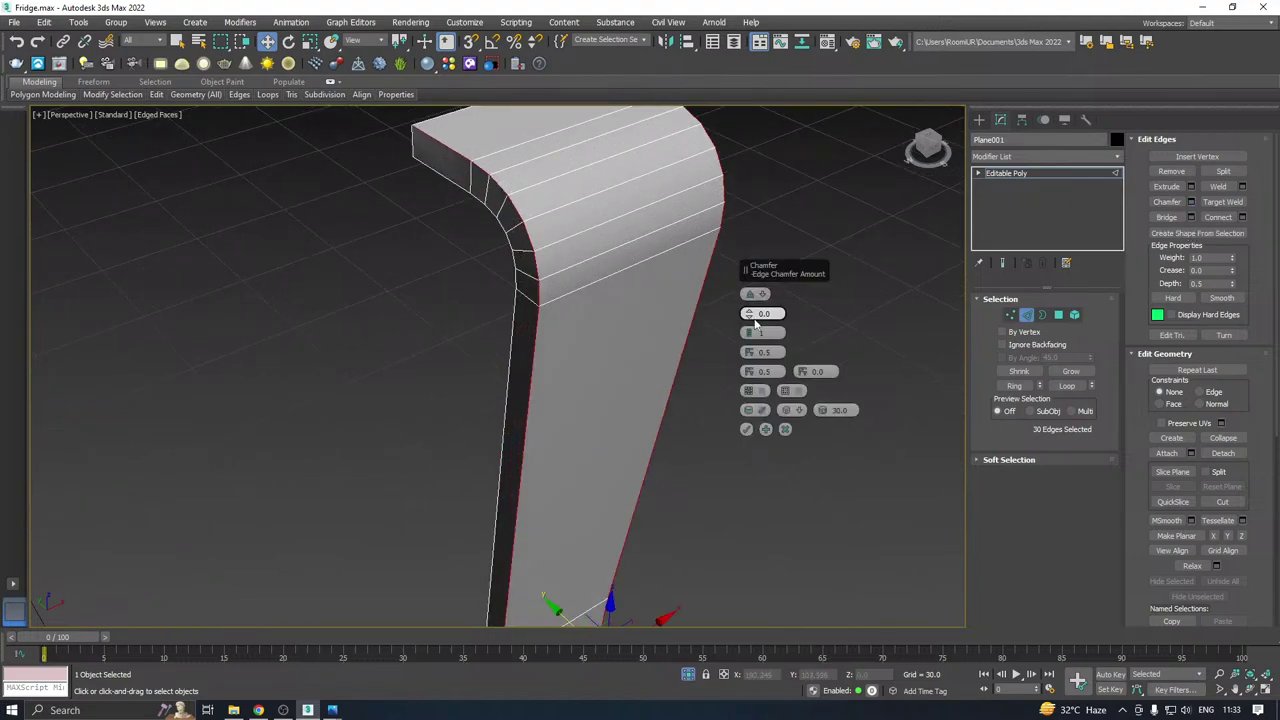
pyautogui.moveTo(752, 316); pyautogui.dragTo(751, 298)
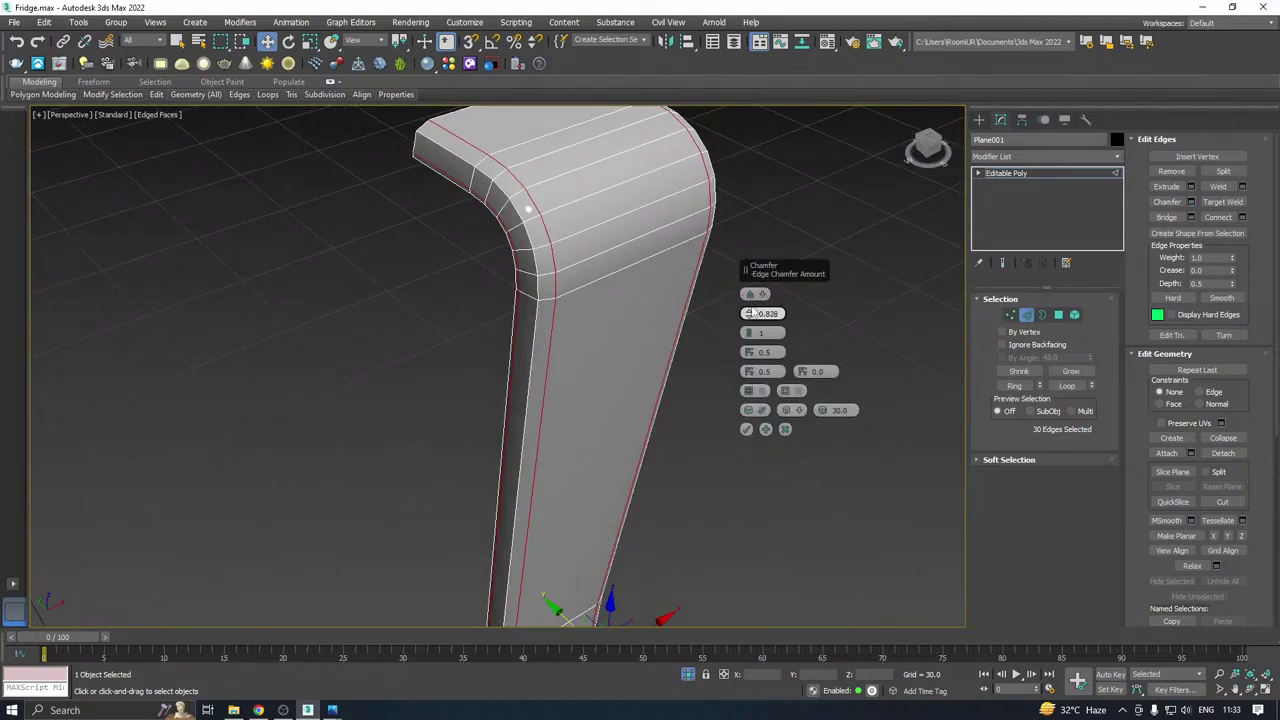
pyautogui.click(753, 335)
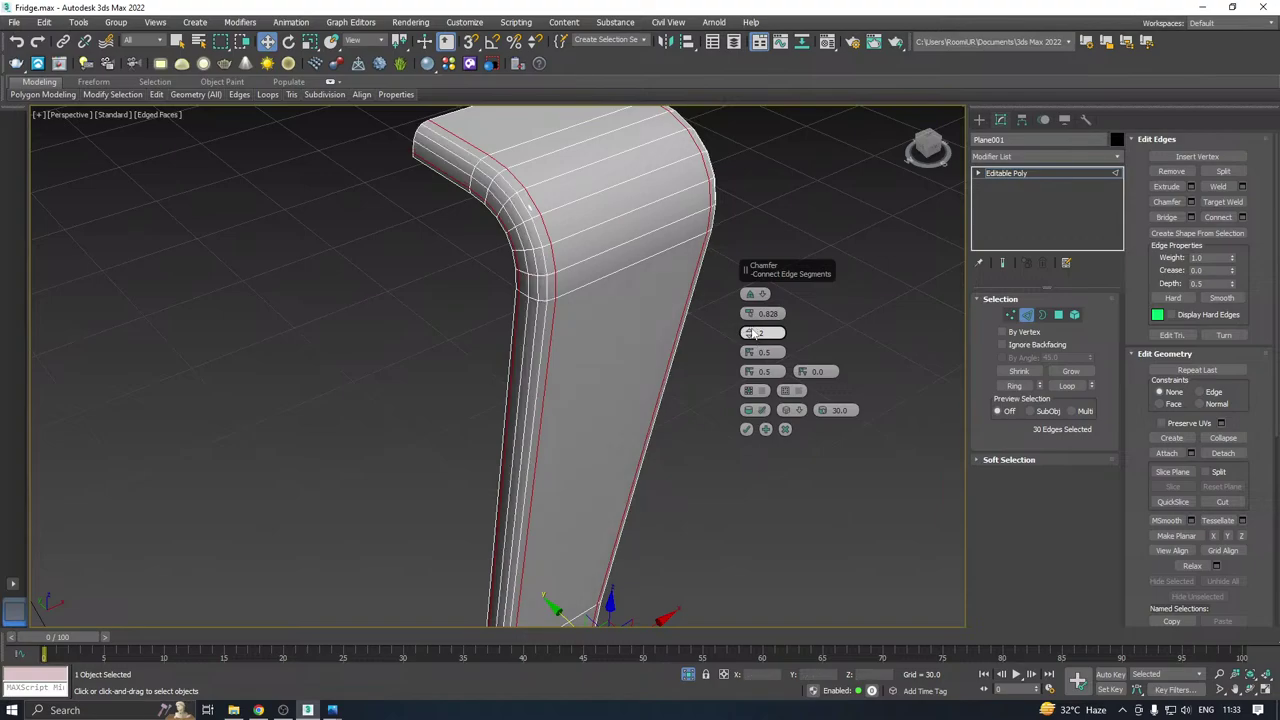
pyautogui.keyDown('alt'); pyautogui.moveTo(745, 325); pyautogui.dragTo(500, 163, button='middle'); pyautogui.keyUp('alt')
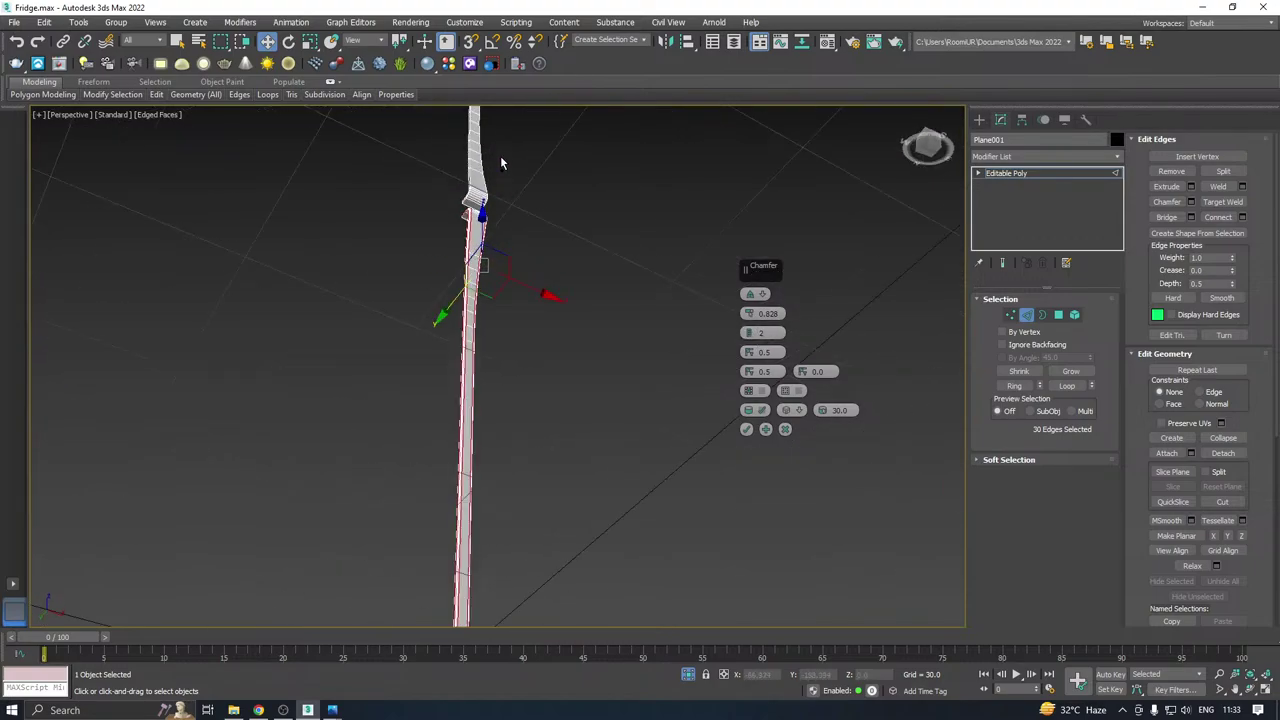
pyautogui.moveTo(499, 546); pyautogui.dragTo(531, 385, button='middle')
pyautogui.scroll(5, 512, 396)
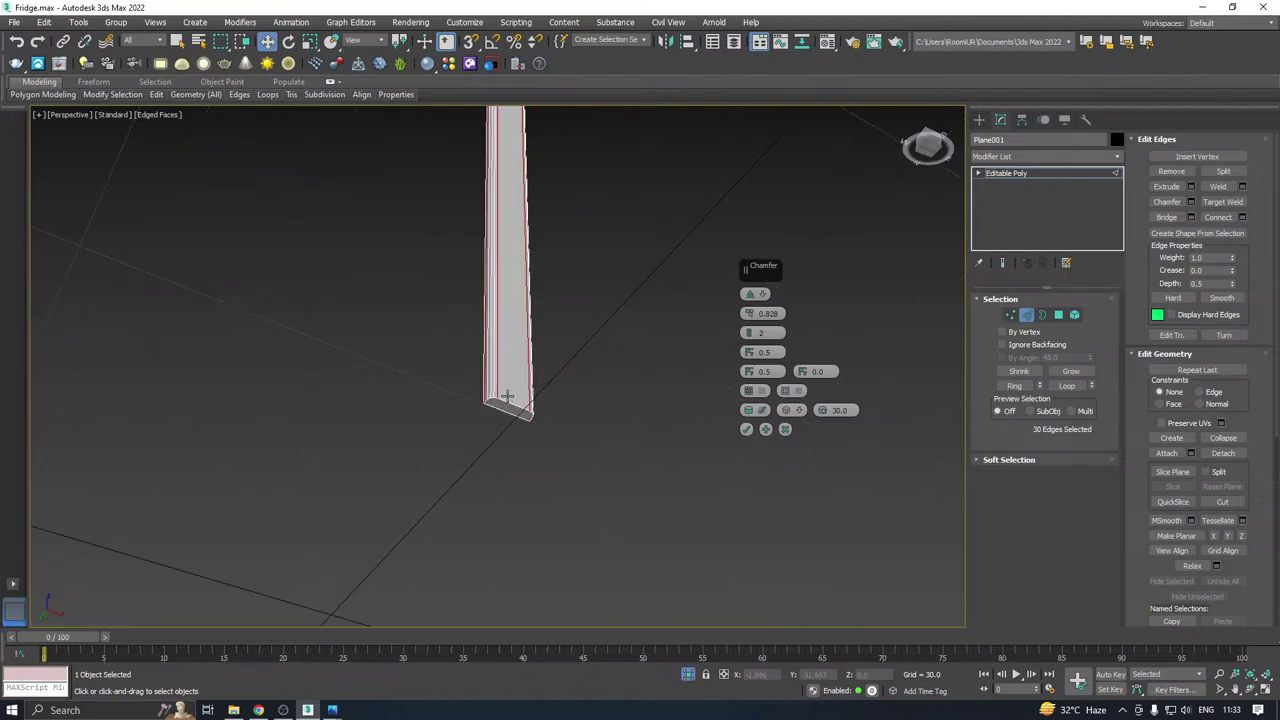
pyautogui.click(746, 432)
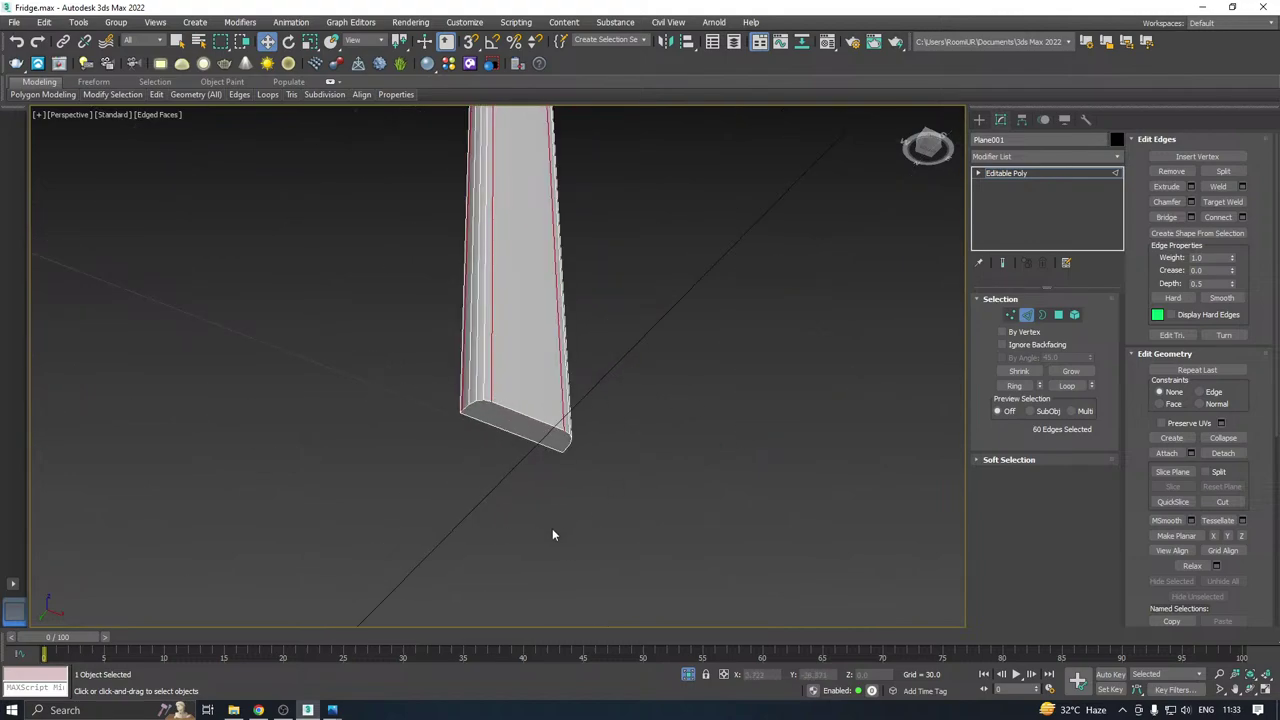
# Select both long front edge loops of the upper door's handle and chamfer them by 0.828 with 2 segments.
pyautogui.scroll(-5, 552, 528)
pyautogui.scroll(2, 549, 368)
pyautogui.scroll(5, 549, 368)
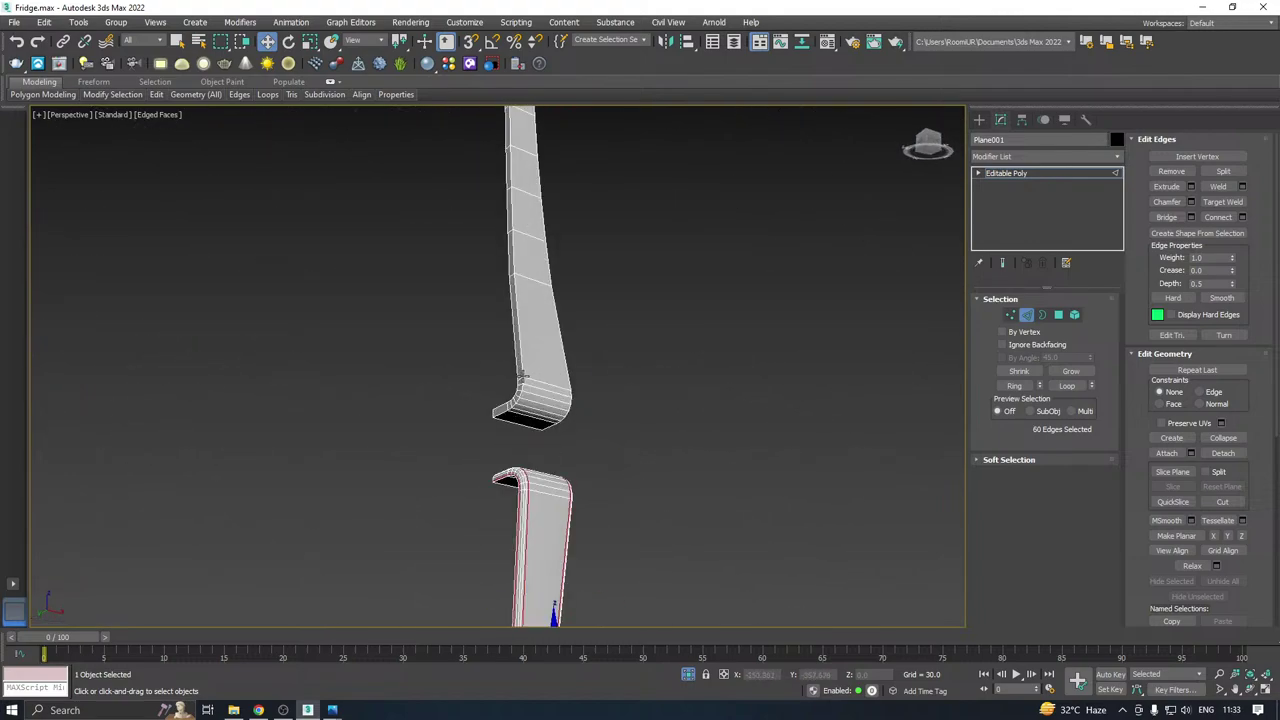
pyautogui.doubleClick(524, 368)
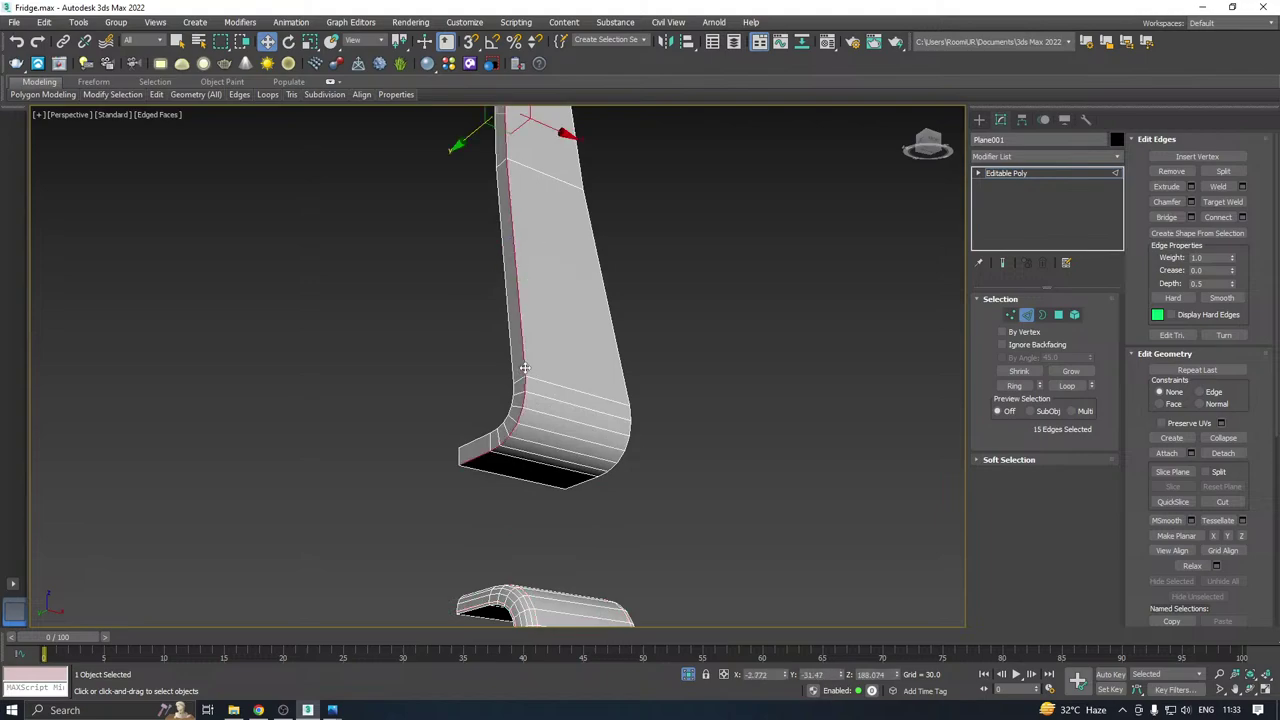
pyautogui.keyDown('ctrl'); pyautogui.doubleClick(621, 356); pyautogui.keyUp('ctrl')
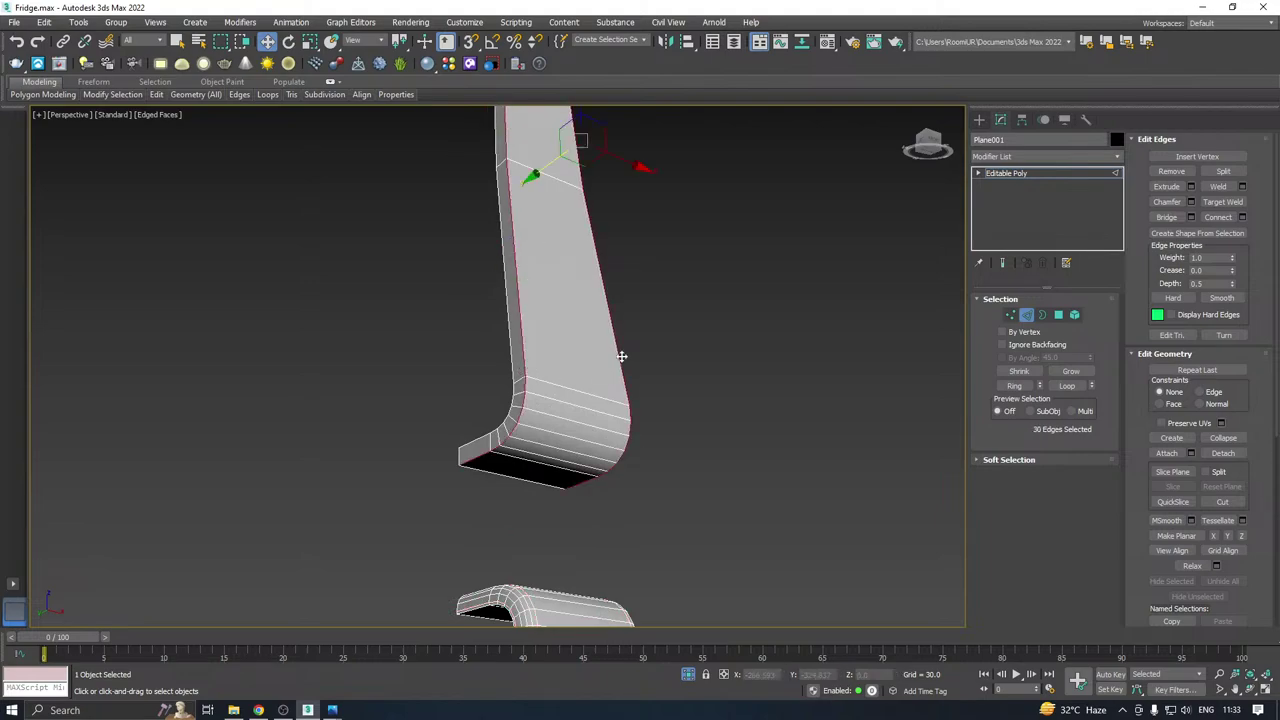
pyautogui.click(1191, 202)
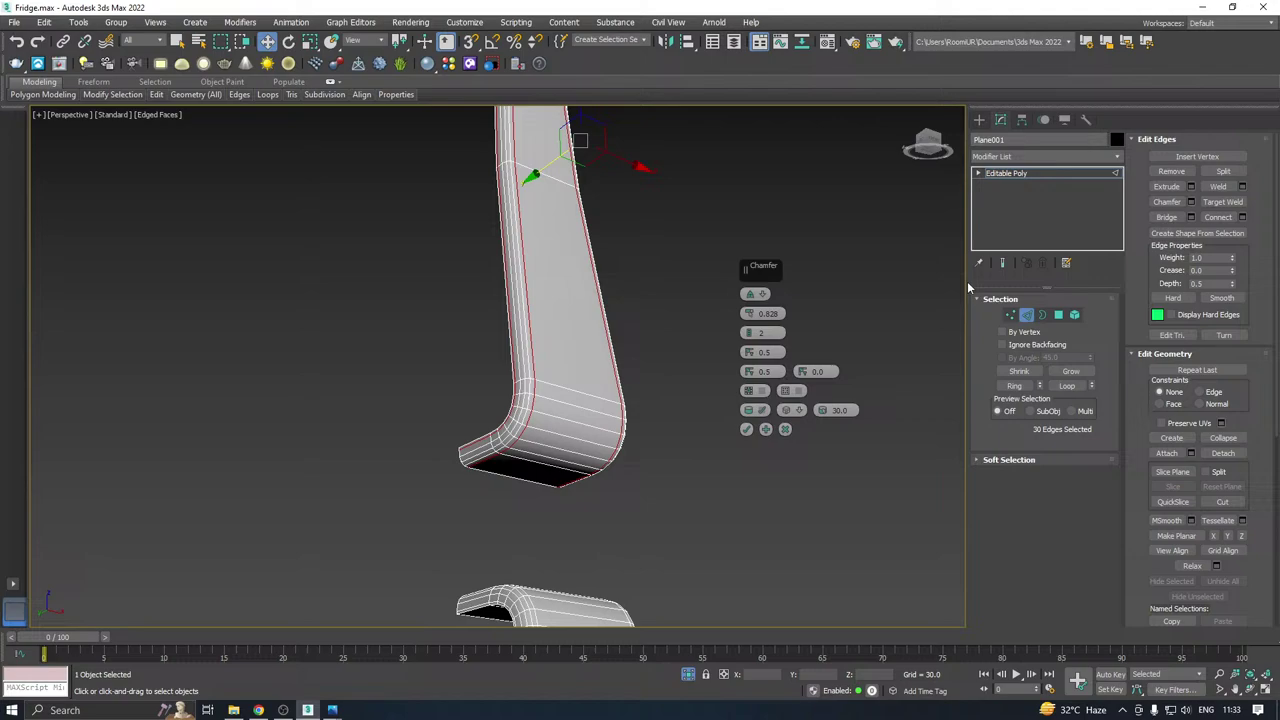
pyautogui.click(746, 431)
pyautogui.keyDown('alt'); pyautogui.moveTo(746, 431); pyautogui.dragTo(610, 454, button='middle'); pyautogui.keyUp('alt')
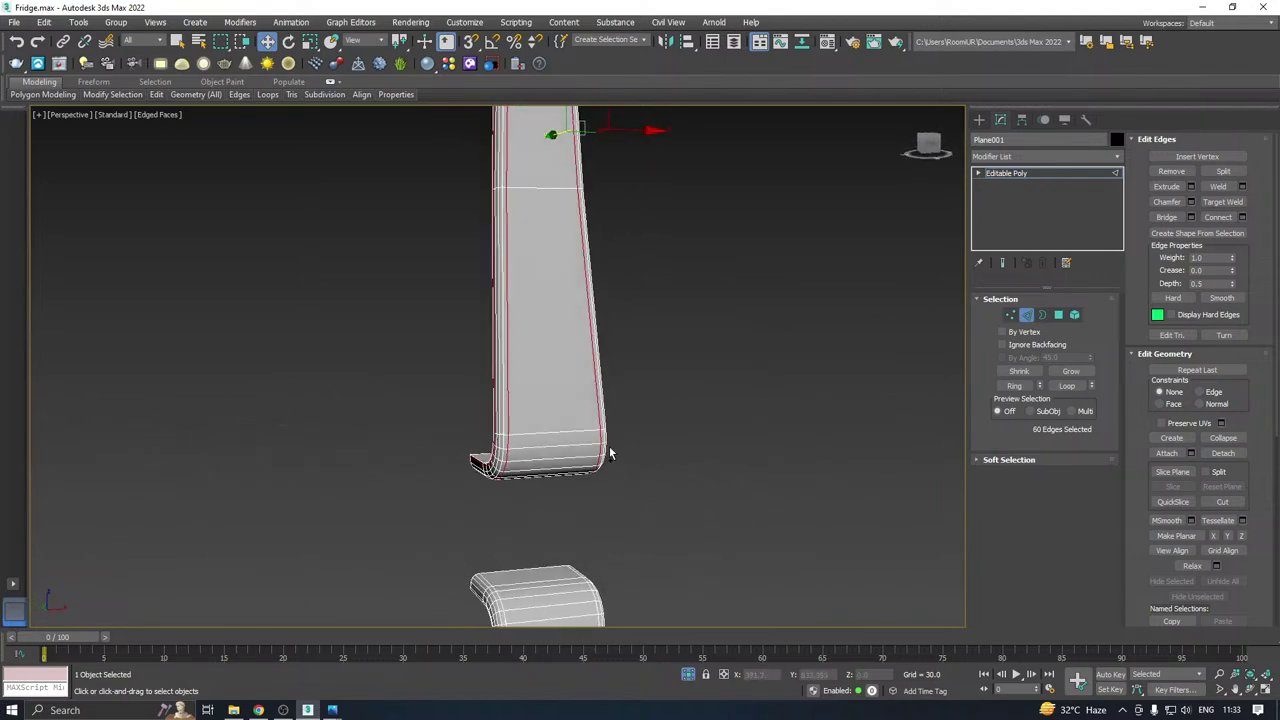
# Leave edge editing and end the isolation to view the chamfered handles on the whole fridge.
pyautogui.click(1000, 174)
pyautogui.click(691, 675)
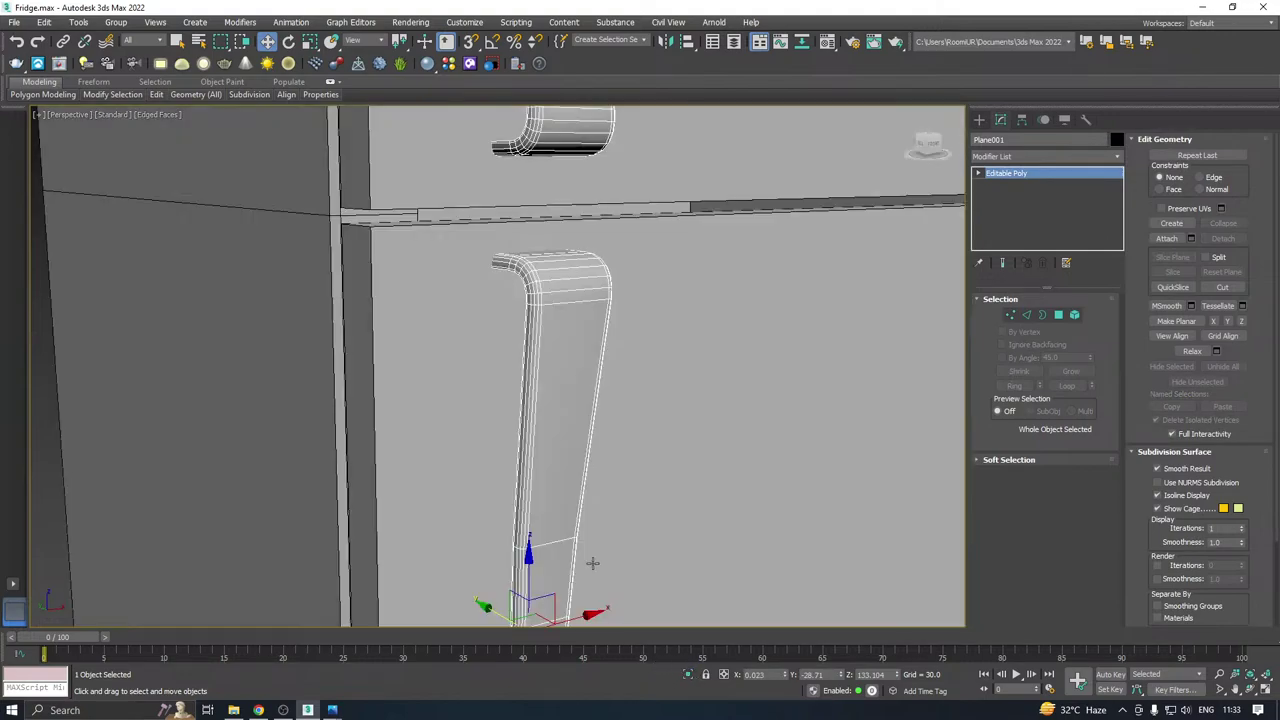
pyautogui.keyDown('alt'); pyautogui.moveTo(631, 377); pyautogui.dragTo(597, 377, button='middle'); pyautogui.keyUp('alt')
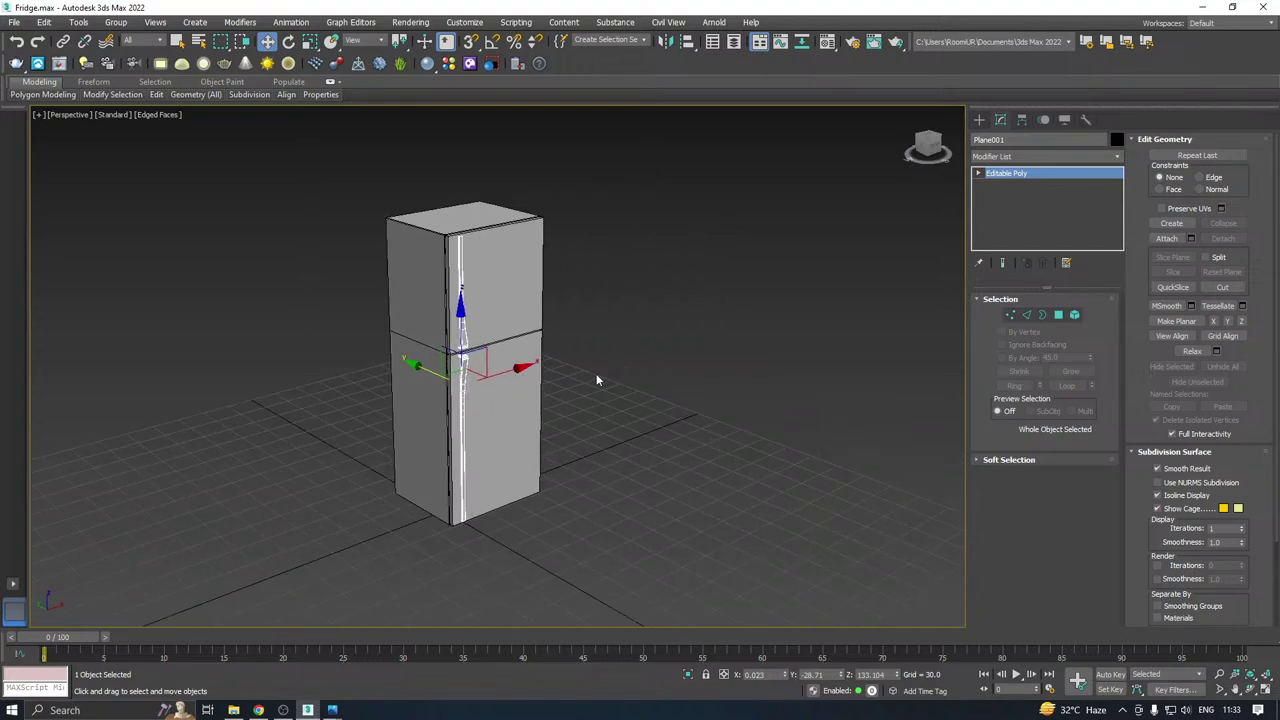
pyautogui.click(503, 379)
pyautogui.scroll(5, 452, 366)
# Attach the lower and upper fridge doors to the handle object.
pyautogui.click(452, 366)
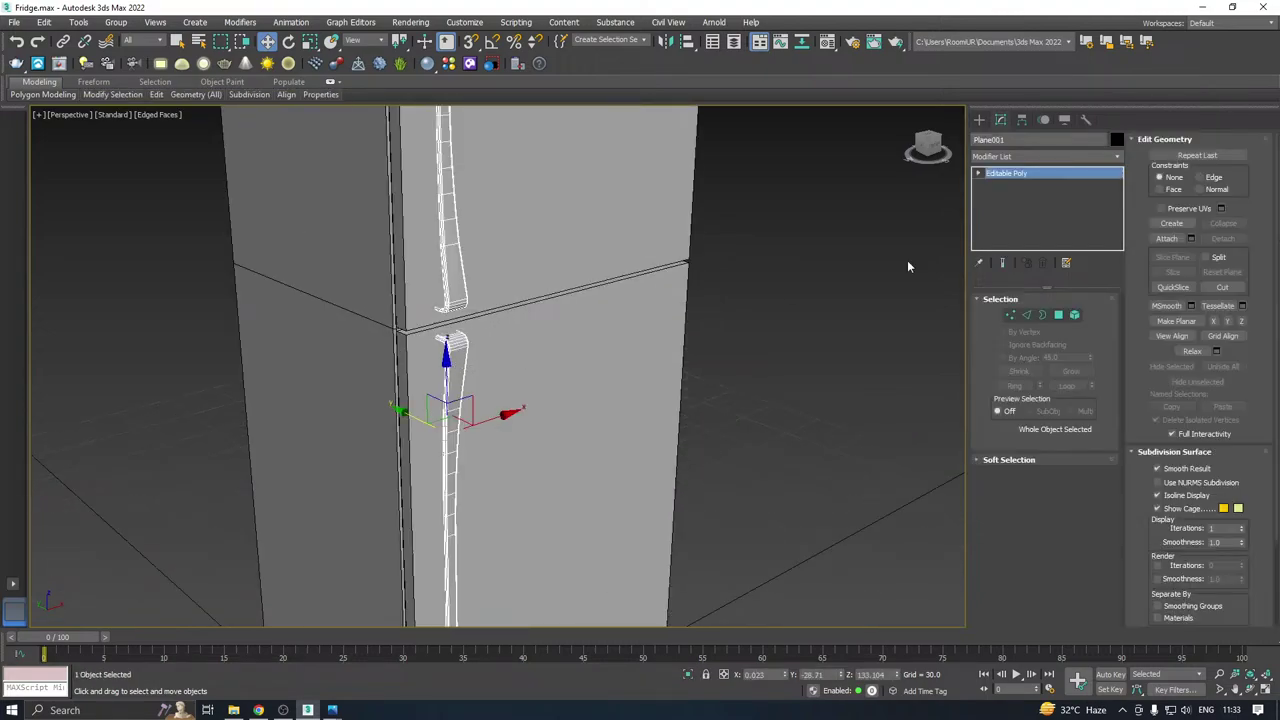
pyautogui.click(1166, 238)
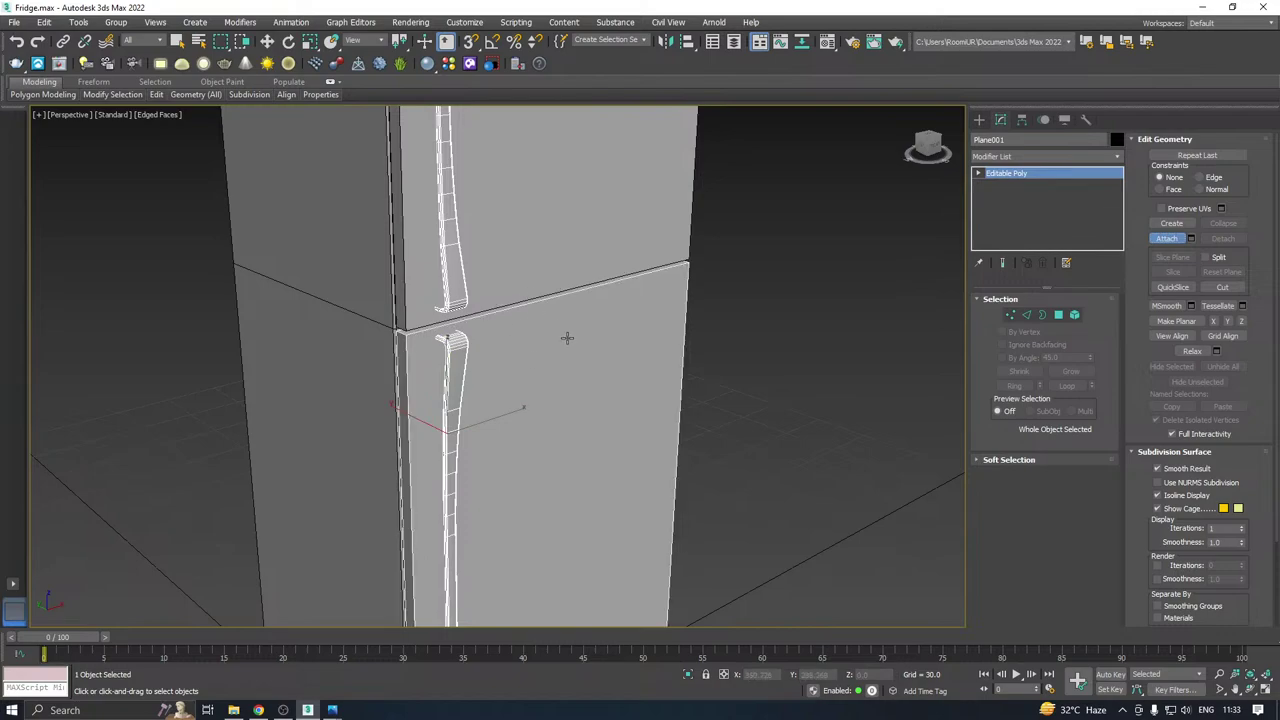
pyautogui.click(537, 265)
pyautogui.scroll(-6, 537, 266)
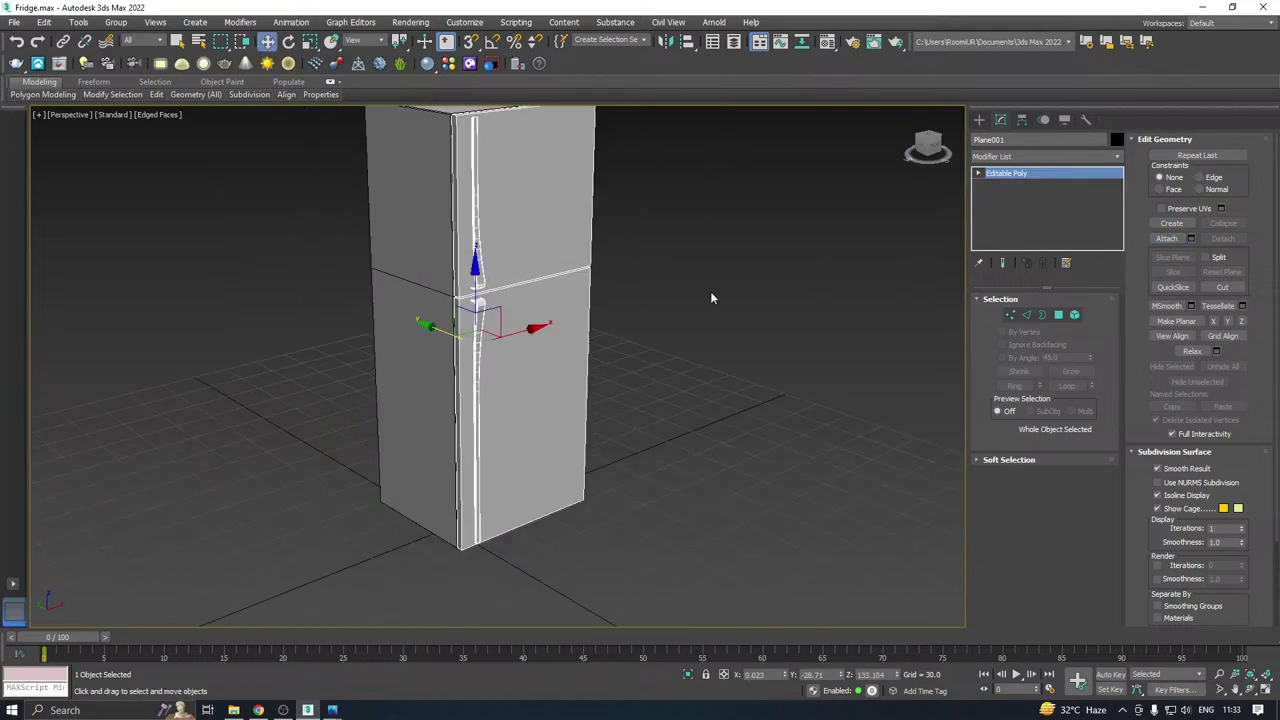
# Save a copy of the scene with the attached doors and handles as Fridge08.max.
pyautogui.keyDown('alt'); pyautogui.moveTo(712, 293); pyautogui.dragTo(567, 315, button='middle'); pyautogui.keyUp('alt')
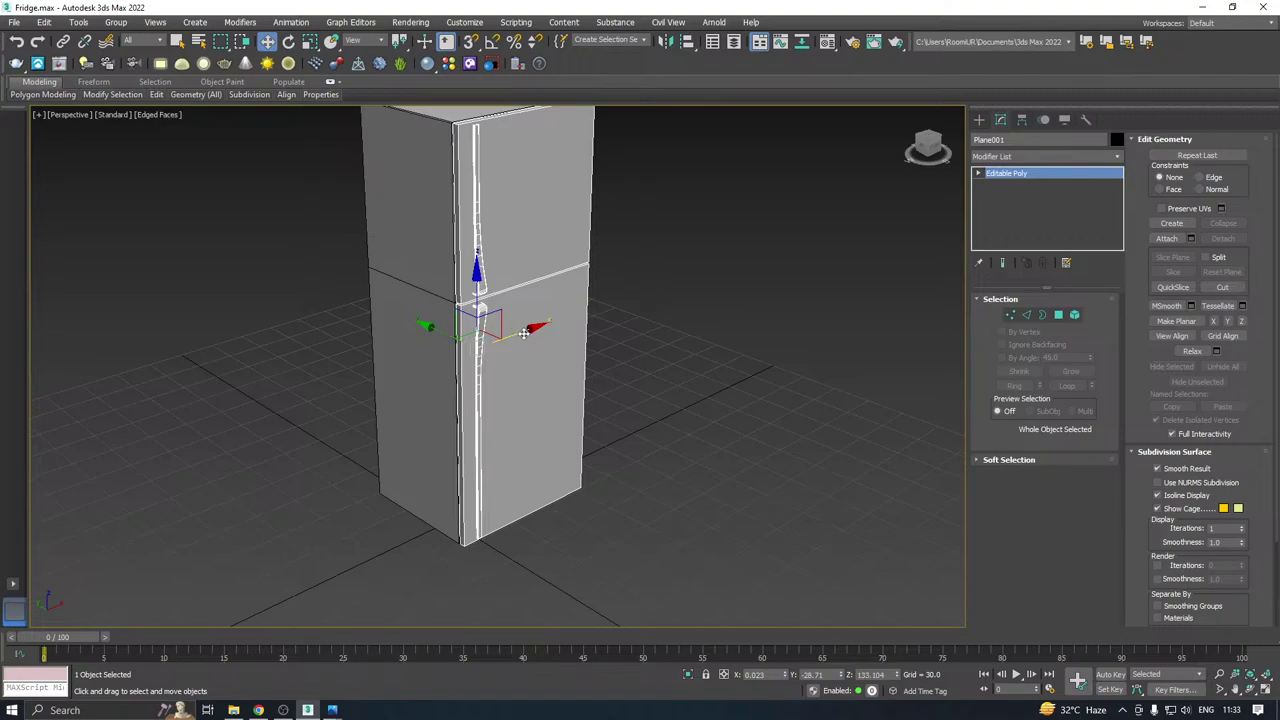
pyautogui.keyDown('alt'); pyautogui.moveTo(657, 372); pyautogui.dragTo(500, 320, button='middle'); pyautogui.keyUp('alt')
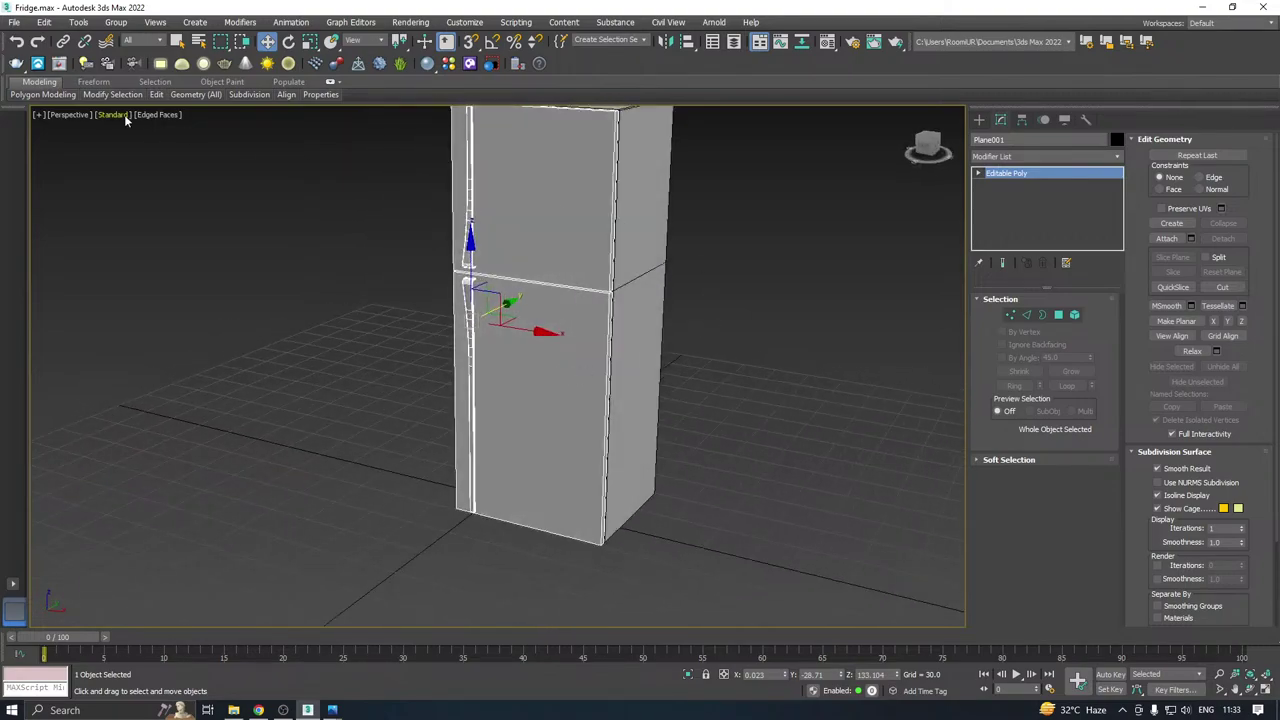
pyautogui.click(14, 22)
pyautogui.click(60, 154)
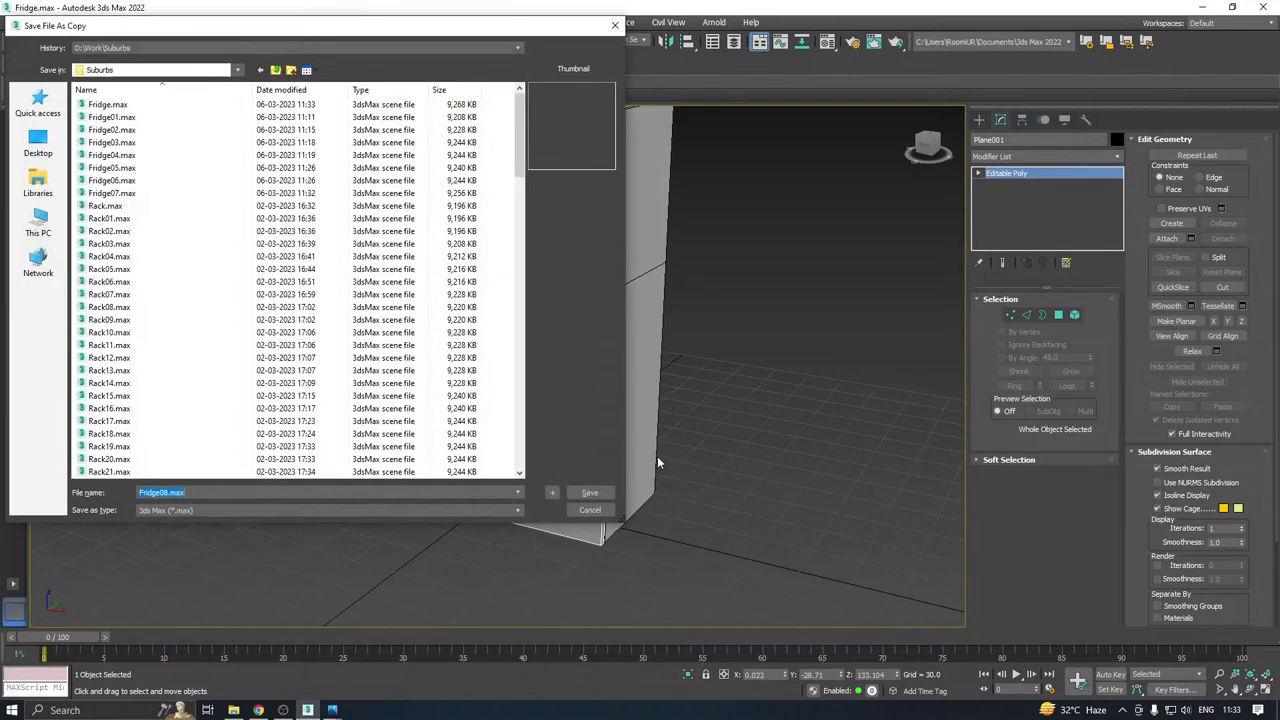
pyautogui.click(590, 492)
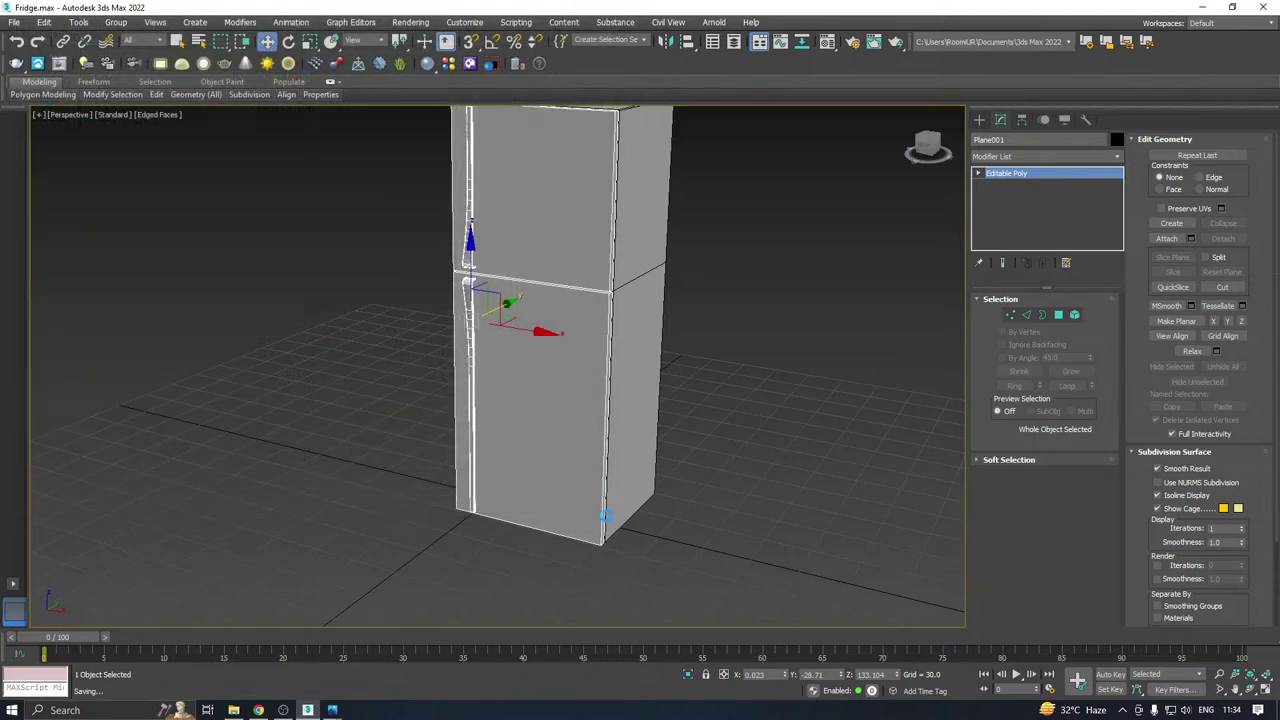
# Isolate the combined doors-and-handles object from the fridge body.
pyautogui.click(688, 675)
pyautogui.keyDown('alt'); pyautogui.moveTo(534, 511); pyautogui.dragTo(741, 514, button='middle'); pyautogui.keyUp('alt')
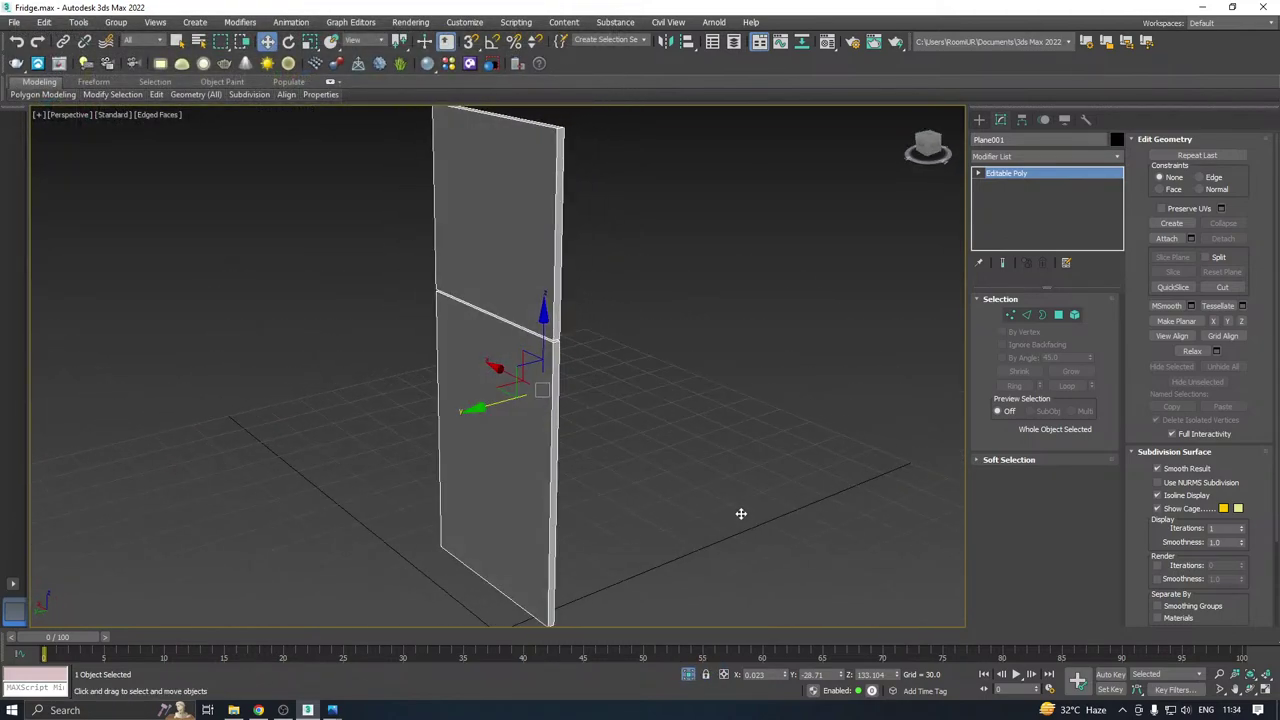
pyautogui.click(689, 675)
pyautogui.keyDown('alt'); pyautogui.moveTo(604, 428); pyautogui.dragTo(707, 447, button='middle'); pyautogui.keyUp('alt')
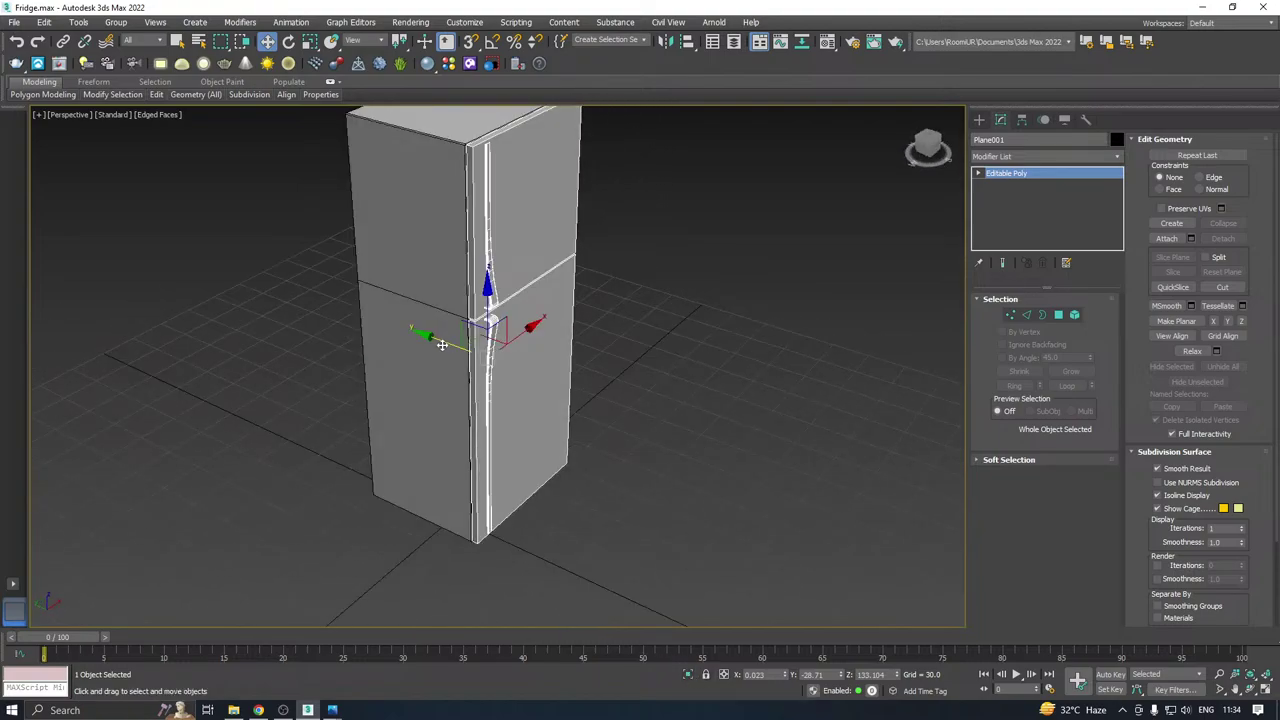
pyautogui.keyDown('alt'); pyautogui.moveTo(442, 345); pyautogui.dragTo(726, 332, button='middle'); pyautogui.keyUp('alt')
pyautogui.hotkey('ctrl', 'z')
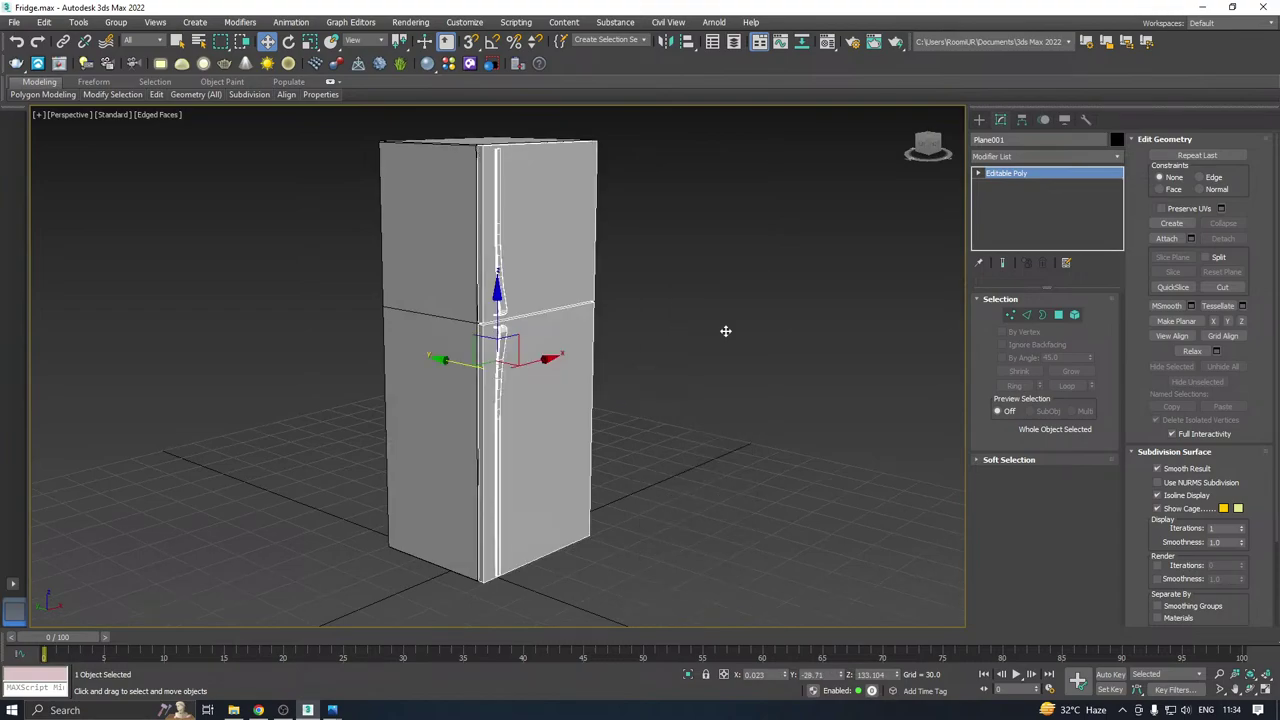
pyautogui.click(688, 673)
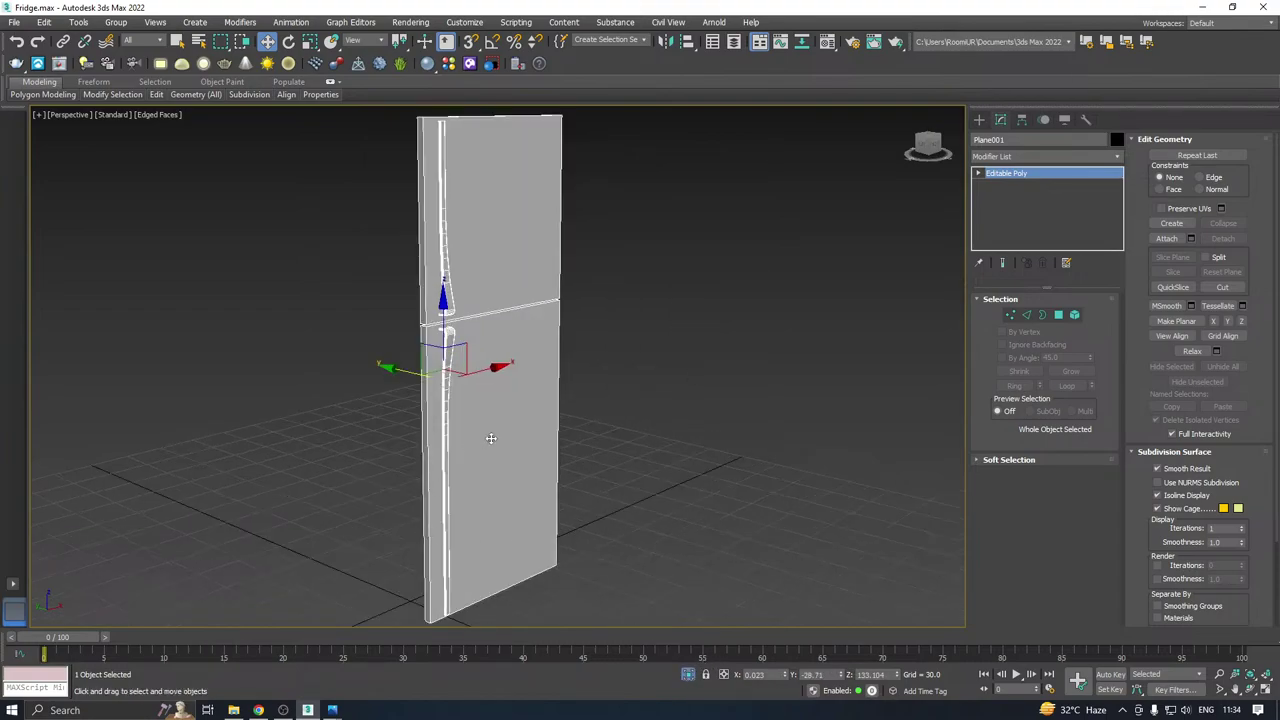
pyautogui.keyDown('alt'); pyautogui.moveTo(491, 440); pyautogui.dragTo(626, 461, button='middle'); pyautogui.keyUp('alt')
# Save another copy of the scene.
pyautogui.click(14, 22)
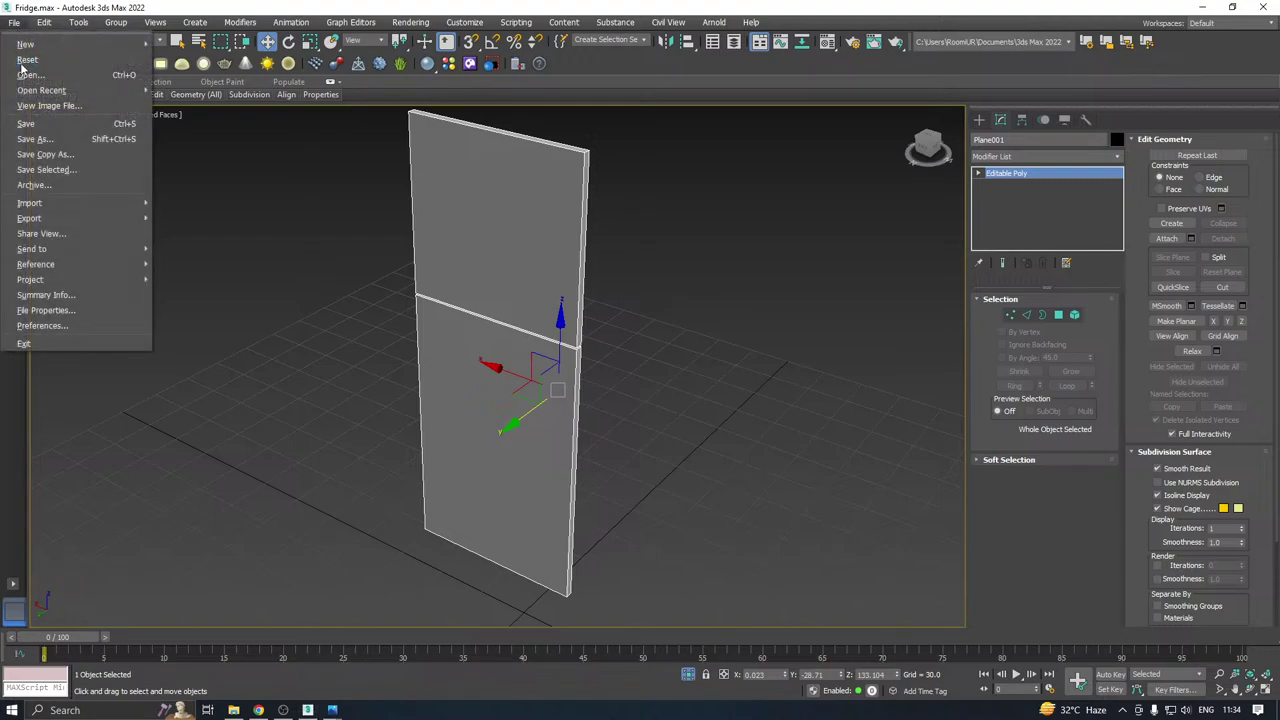
pyautogui.click(65, 155)
pyautogui.click(590, 492)
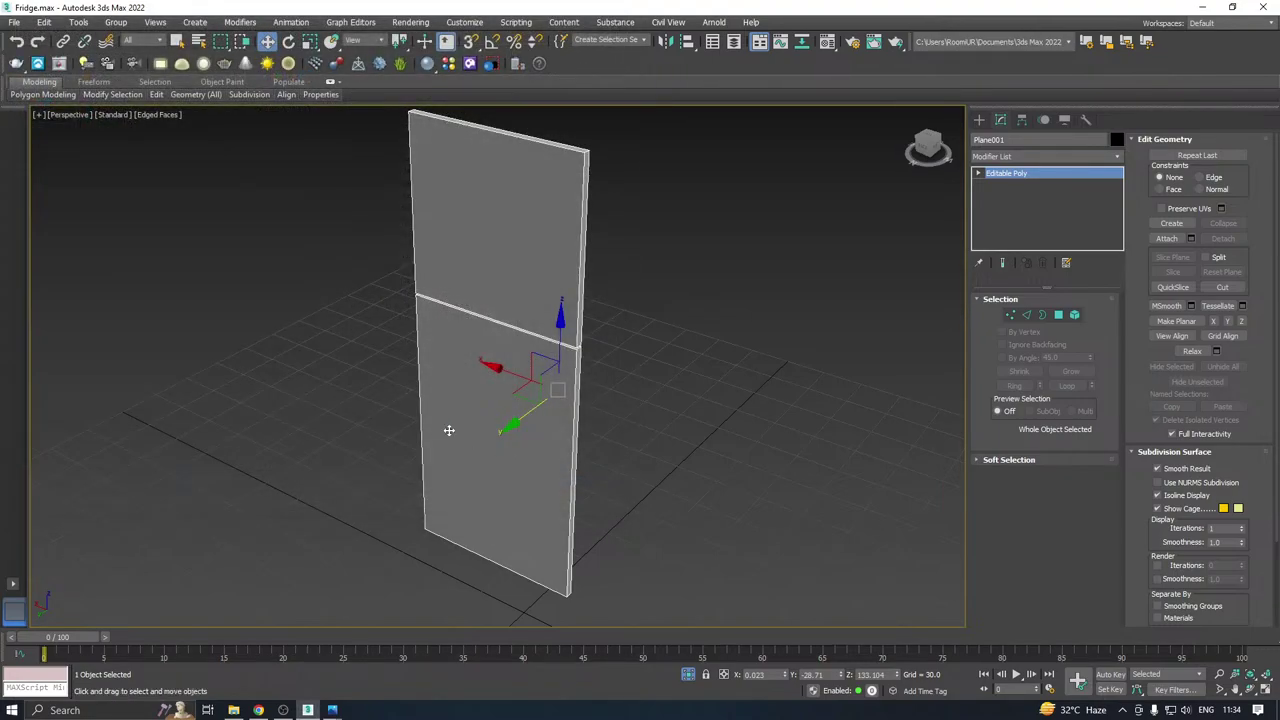
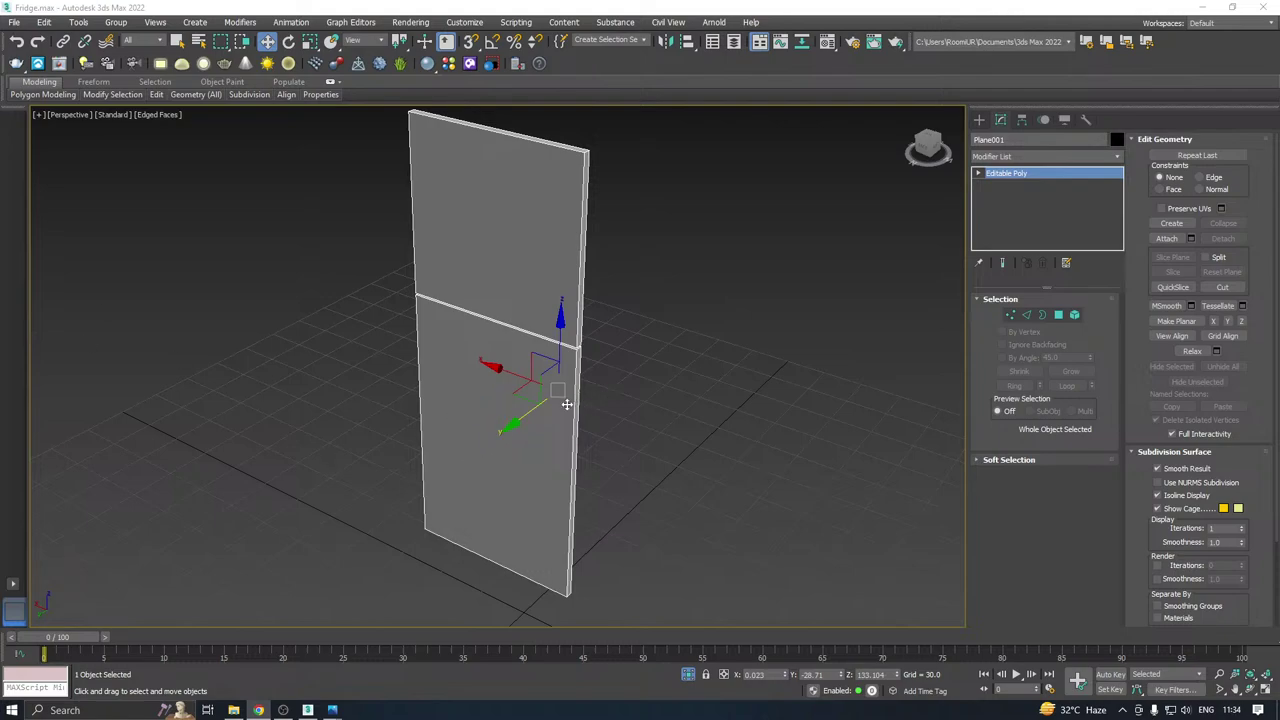
# Select the large back-face polygons of both the upper and lower doors.
pyautogui.keyDown('alt'); pyautogui.moveTo(566, 404); pyautogui.dragTo(625, 374, button='middle'); pyautogui.keyUp('alt')
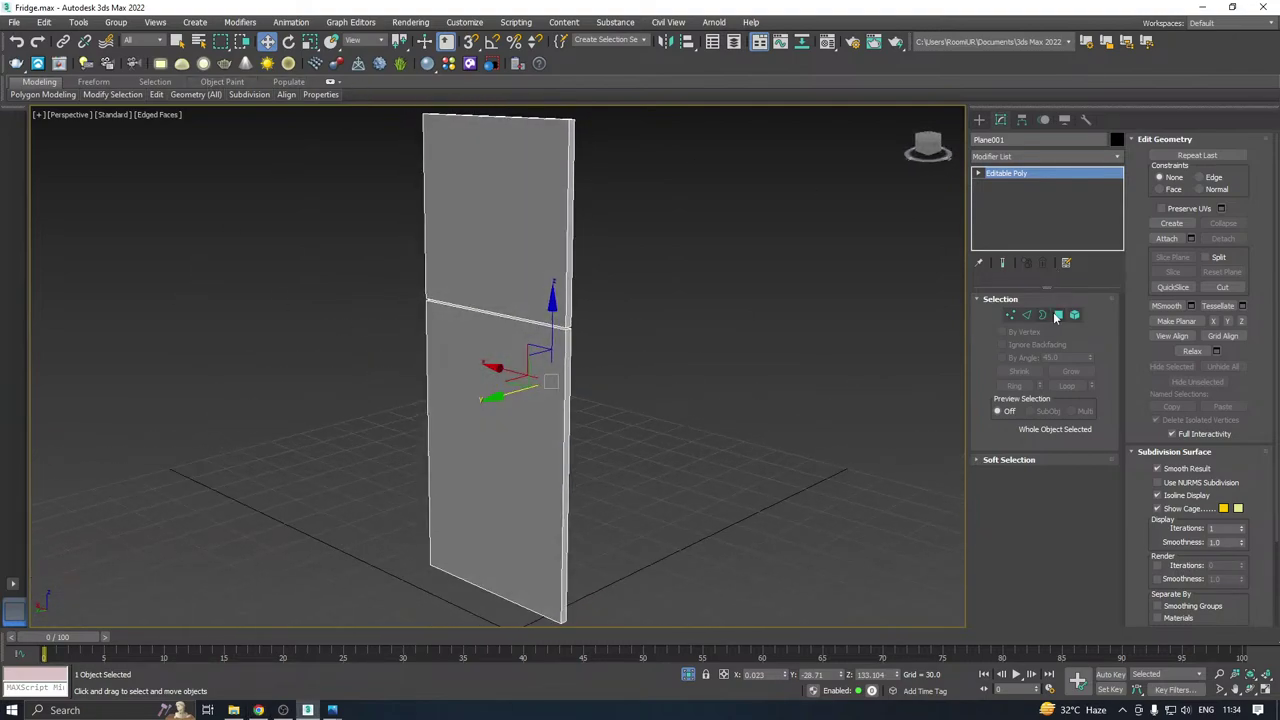
pyautogui.click(1058, 315)
pyautogui.keyDown('alt'); pyautogui.moveTo(571, 457); pyautogui.dragTo(555, 339, button='middle'); pyautogui.keyUp('alt')
pyautogui.click(528, 437)
pyautogui.keyDown('ctrl'); pyautogui.click(555, 339); pyautogui.keyUp('ctrl')
pyautogui.keyDown('alt'); pyautogui.moveTo(601, 300); pyautogui.dragTo(595, 345, button='middle'); pyautogui.keyUp('alt')
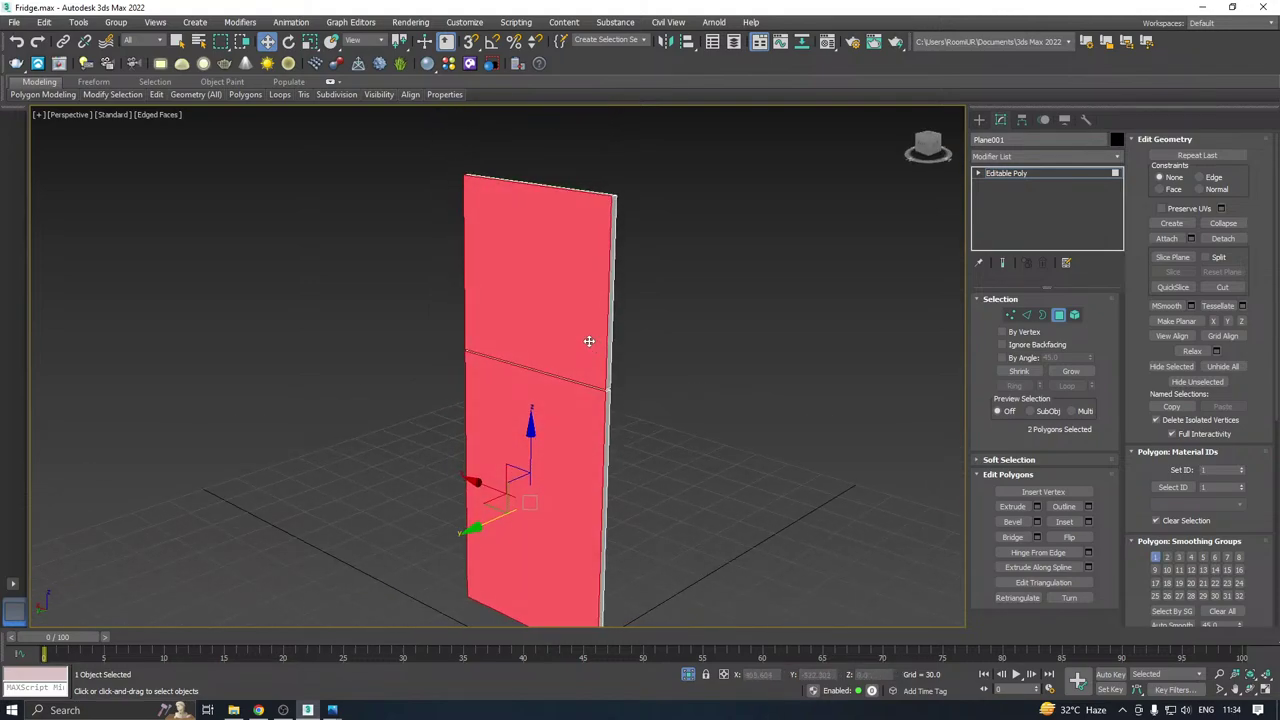
pyautogui.scroll(2, 587, 319)
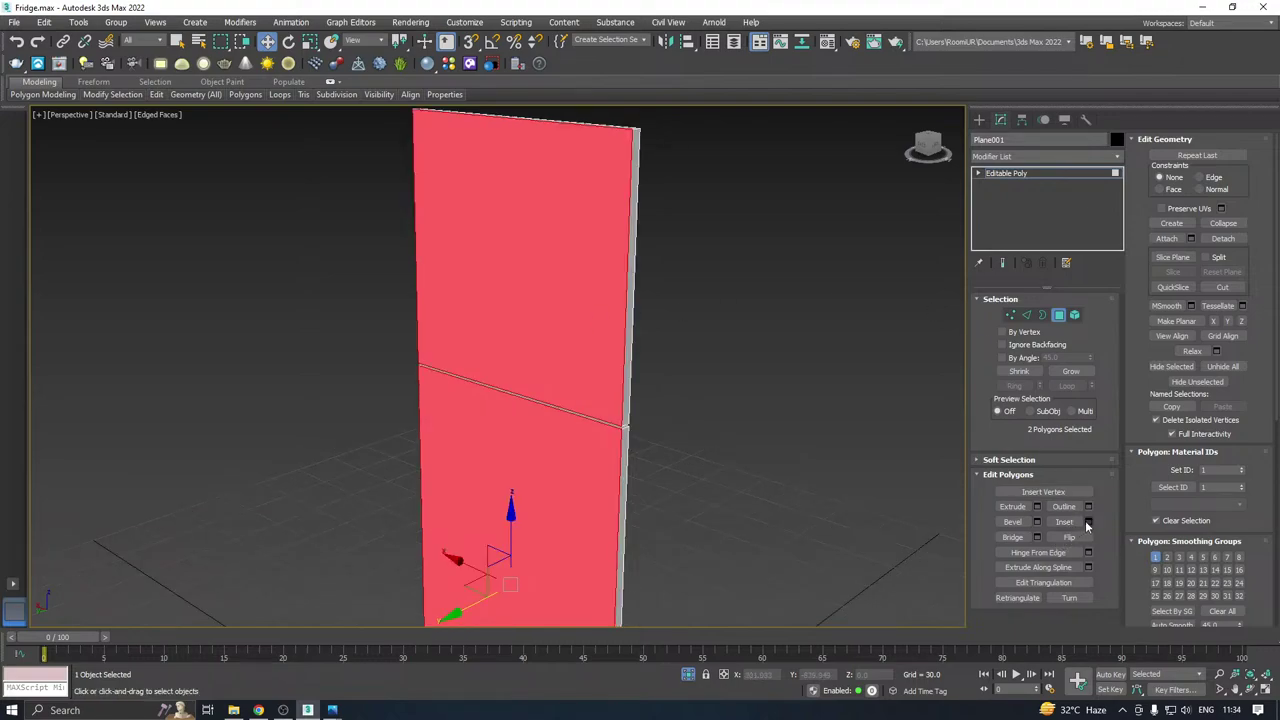
# Inset the back-face polygons of both doors by 3.838.
pyautogui.click(1088, 522)
pyautogui.scroll(4, 640, 385)
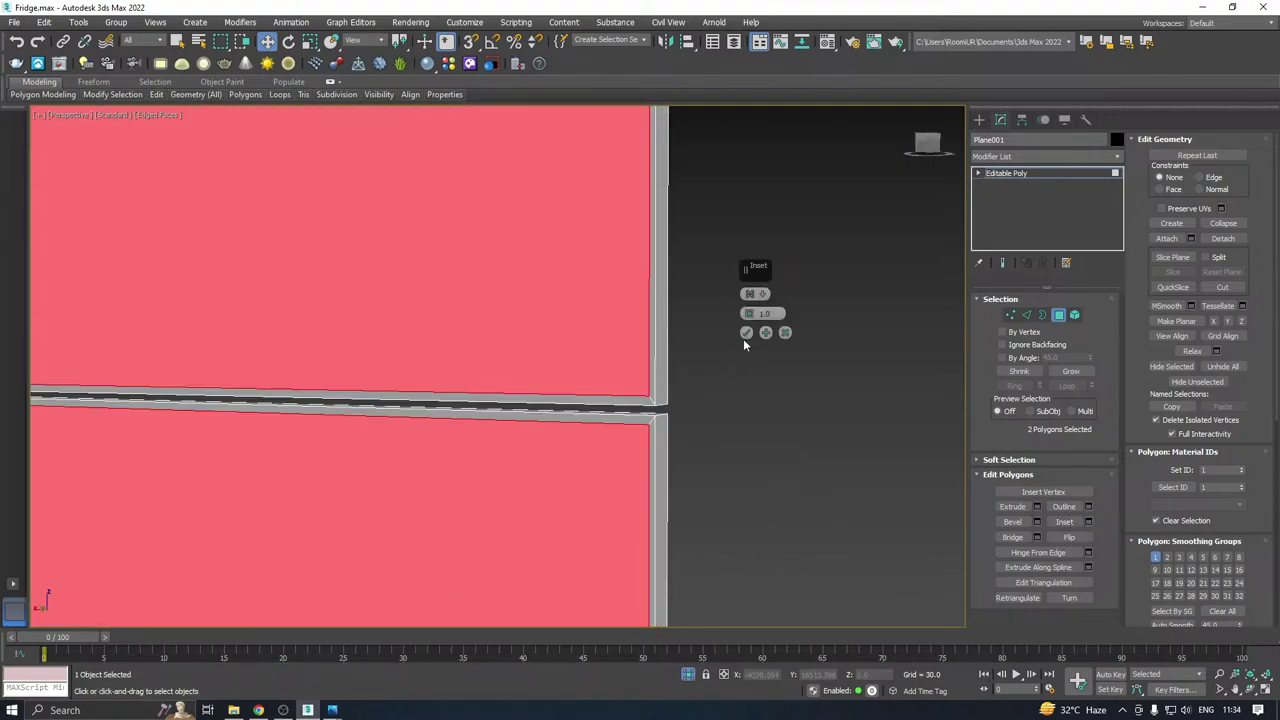
pyautogui.scroll(-3, 633, 306)
pyautogui.moveTo(633, 306)
pyautogui.keyDown('alt'); pyautogui.mouseDown(button='middle')
pyautogui.moveTo(657, 326)
pyautogui.moveTo(648, 316)
pyautogui.mouseUp(button='middle'); pyautogui.keyUp('alt')
pyautogui.scroll(3, 646, 314)
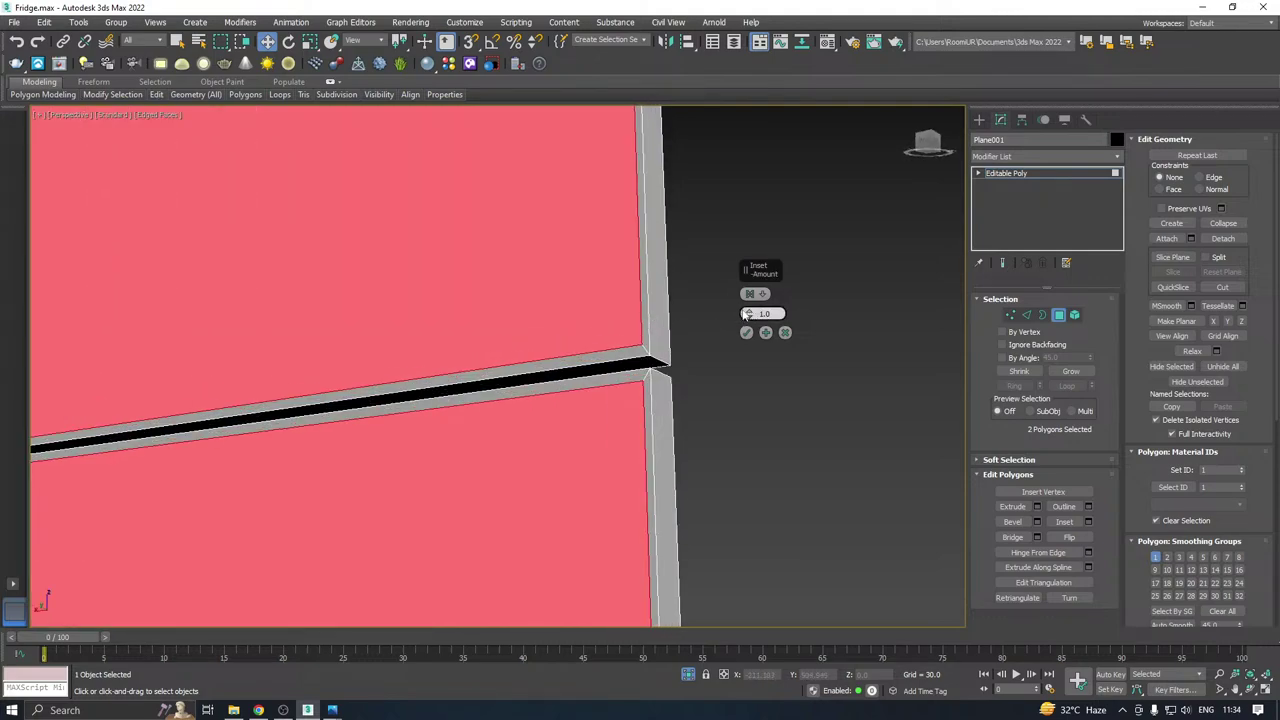
pyautogui.moveTo(748, 314); pyautogui.dragTo(748, 290)
pyautogui.scroll(-2, 640, 335)
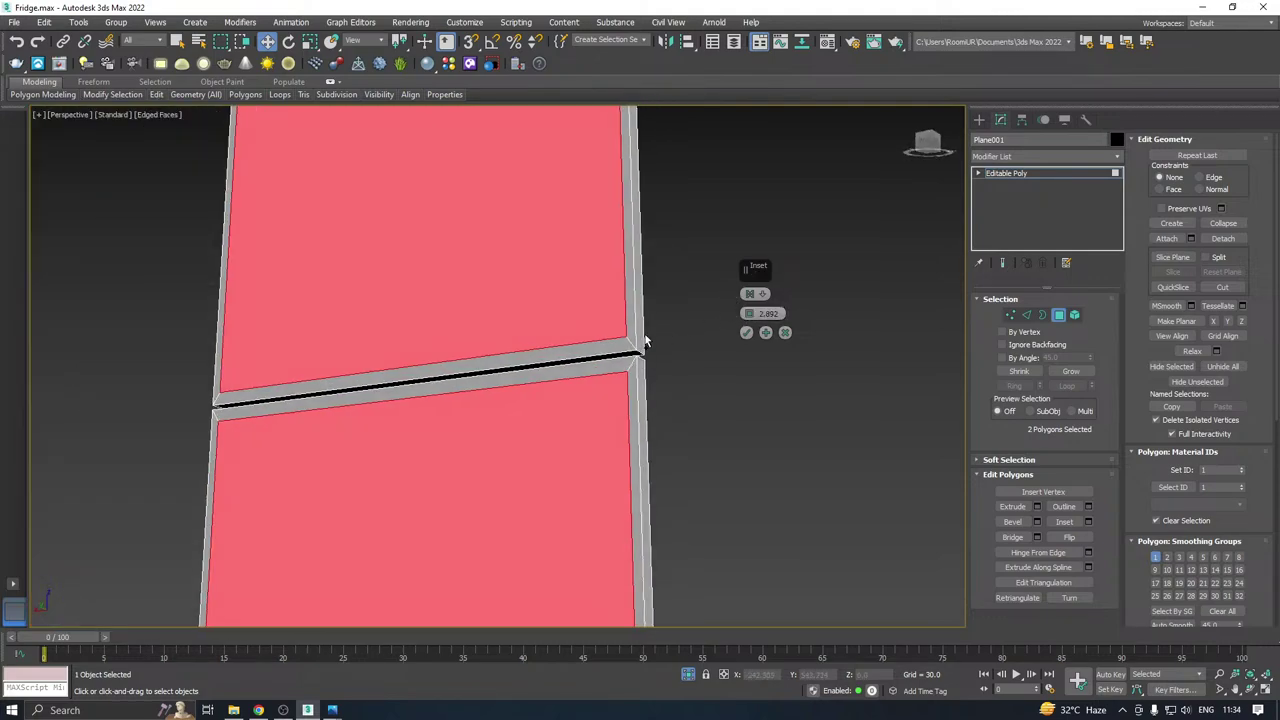
pyautogui.keyDown('alt'); pyautogui.moveTo(645, 341); pyautogui.dragTo(648, 385, button='middle'); pyautogui.keyUp('alt')
pyautogui.moveTo(741, 317); pyautogui.dragTo(744, 302)
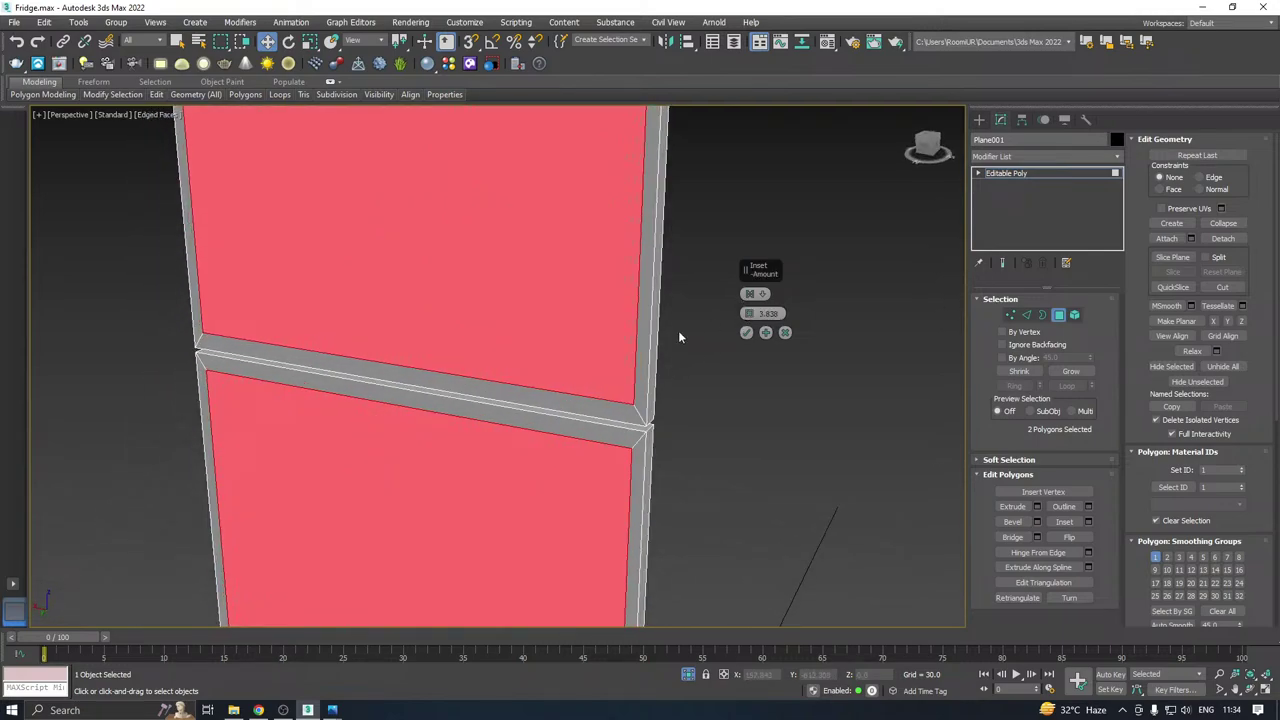
pyautogui.click(746, 334)
# Extrude the inset back polygons by 10 and move them about 7.6 along Y back toward the doors.
pyautogui.scroll(-5, 670, 310)
pyautogui.keyDown('alt'); pyautogui.moveTo(703, 346); pyautogui.dragTo(640, 320, button='middle'); pyautogui.keyUp('alt')
pyautogui.scroll(5, 640, 320)
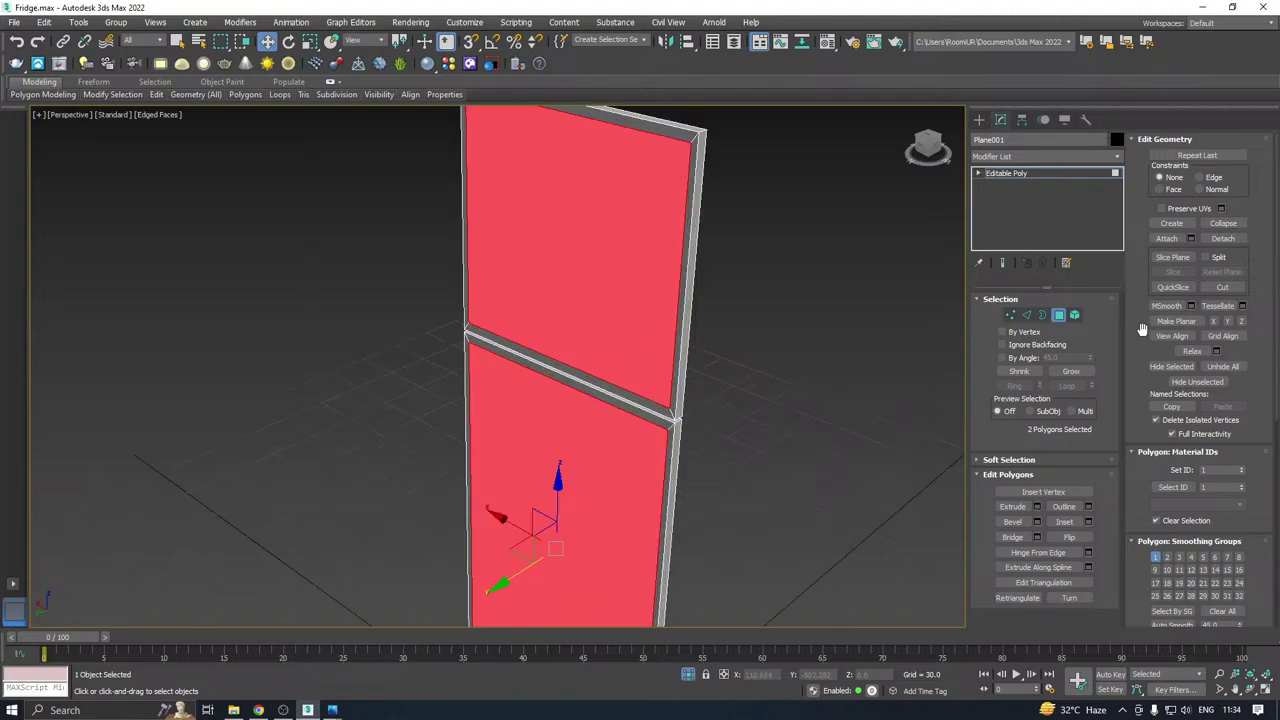
pyautogui.click(1038, 506)
pyautogui.click(746, 333)
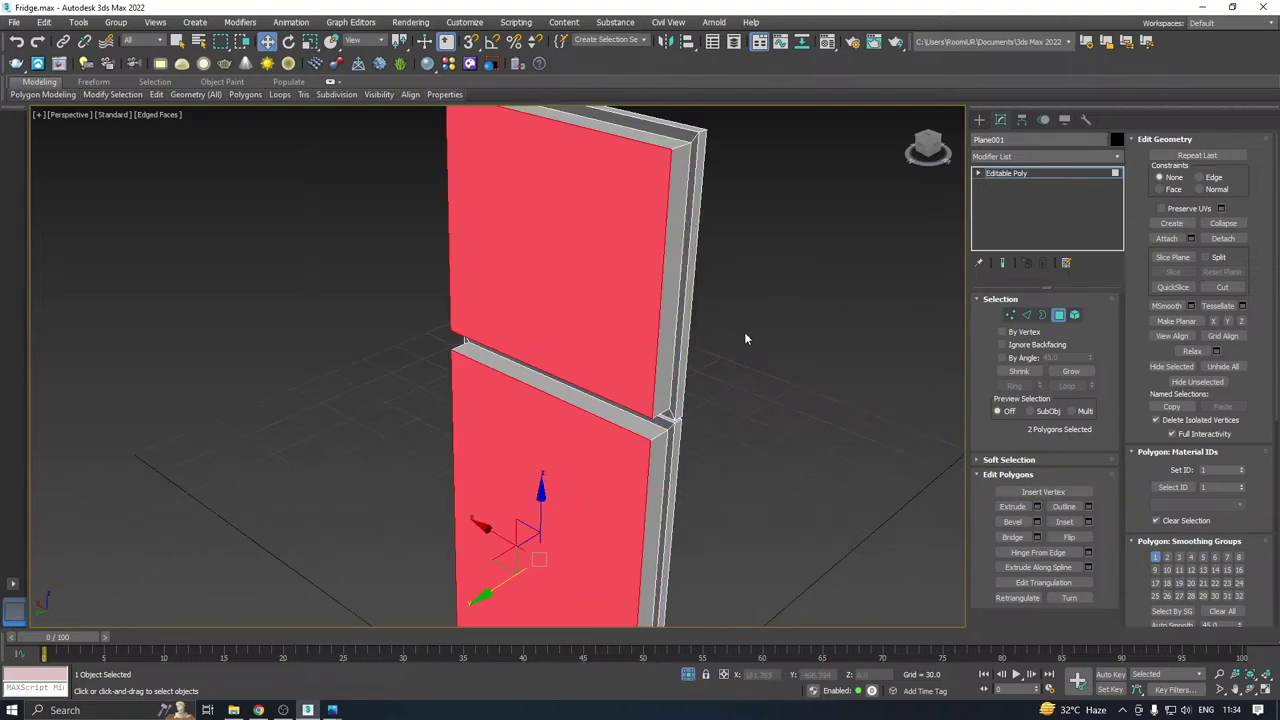
pyautogui.keyDown('alt'); pyautogui.moveTo(746, 337); pyautogui.dragTo(676, 322, button='middle'); pyautogui.keyUp('alt')
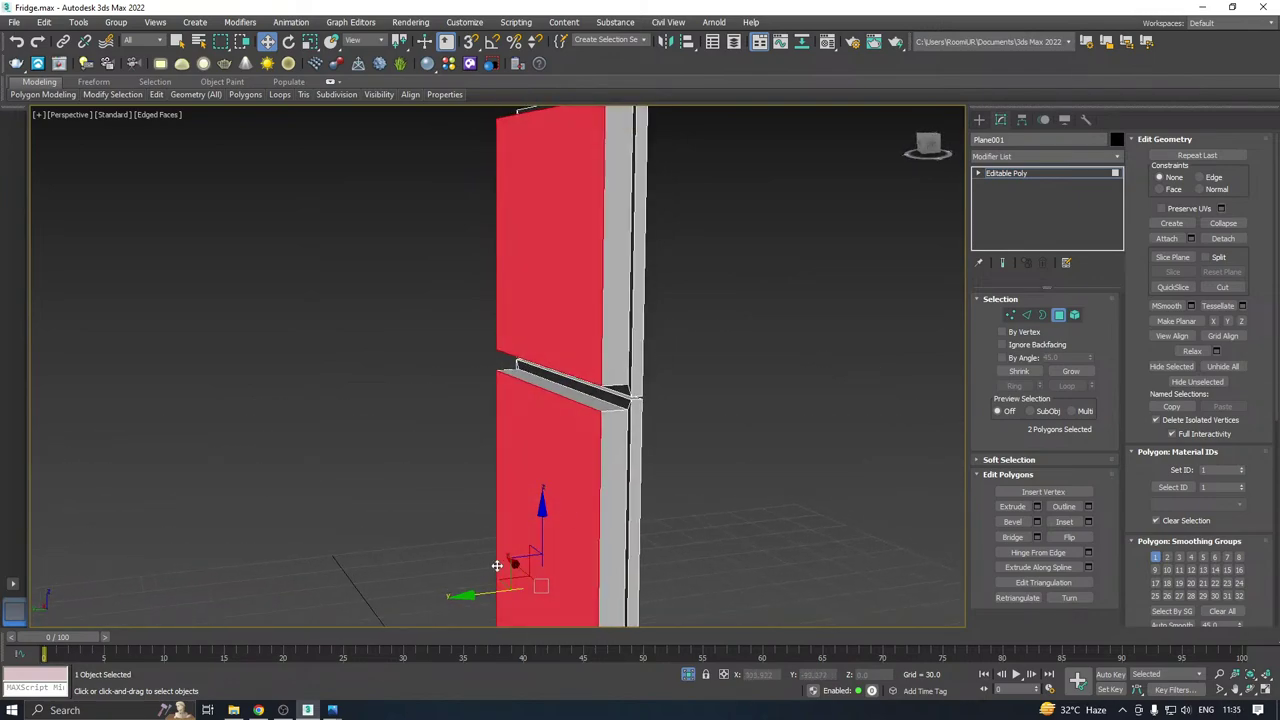
pyautogui.moveTo(466, 597); pyautogui.dragTo(484, 592)
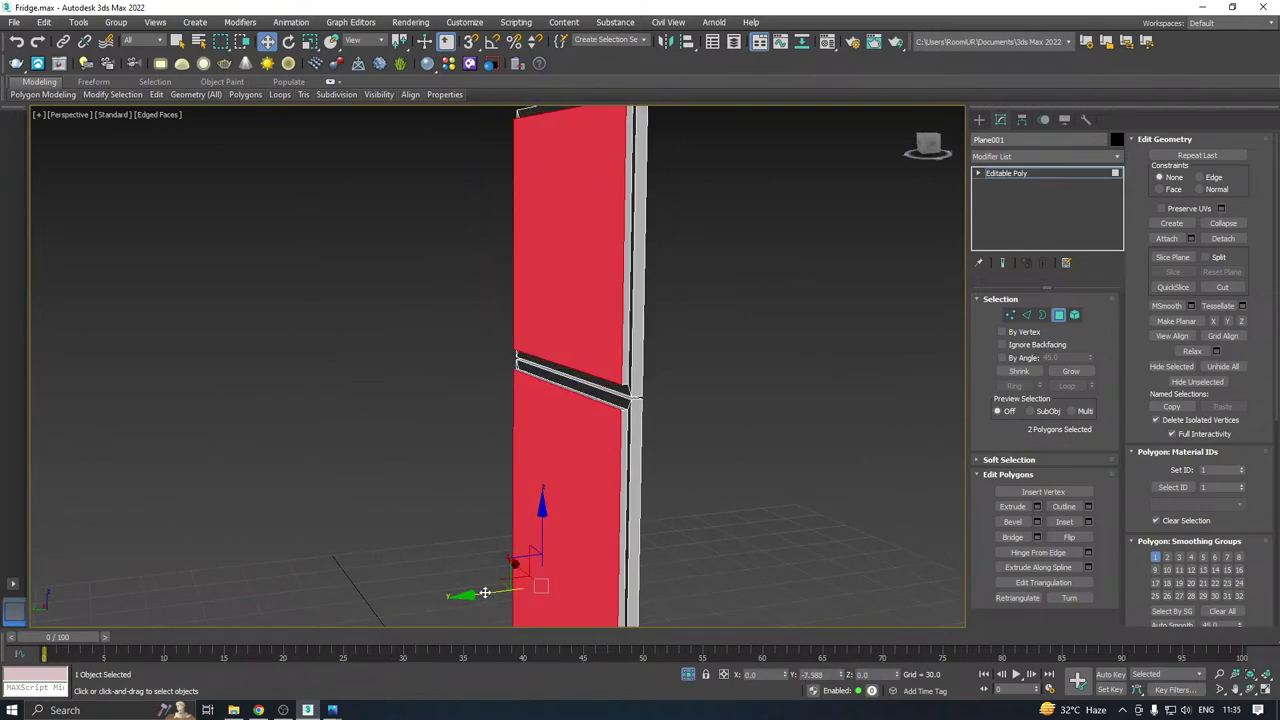
pyautogui.keyDown('alt'); pyautogui.moveTo(514, 557); pyautogui.dragTo(605, 531, button='middle'); pyautogui.keyUp('alt')
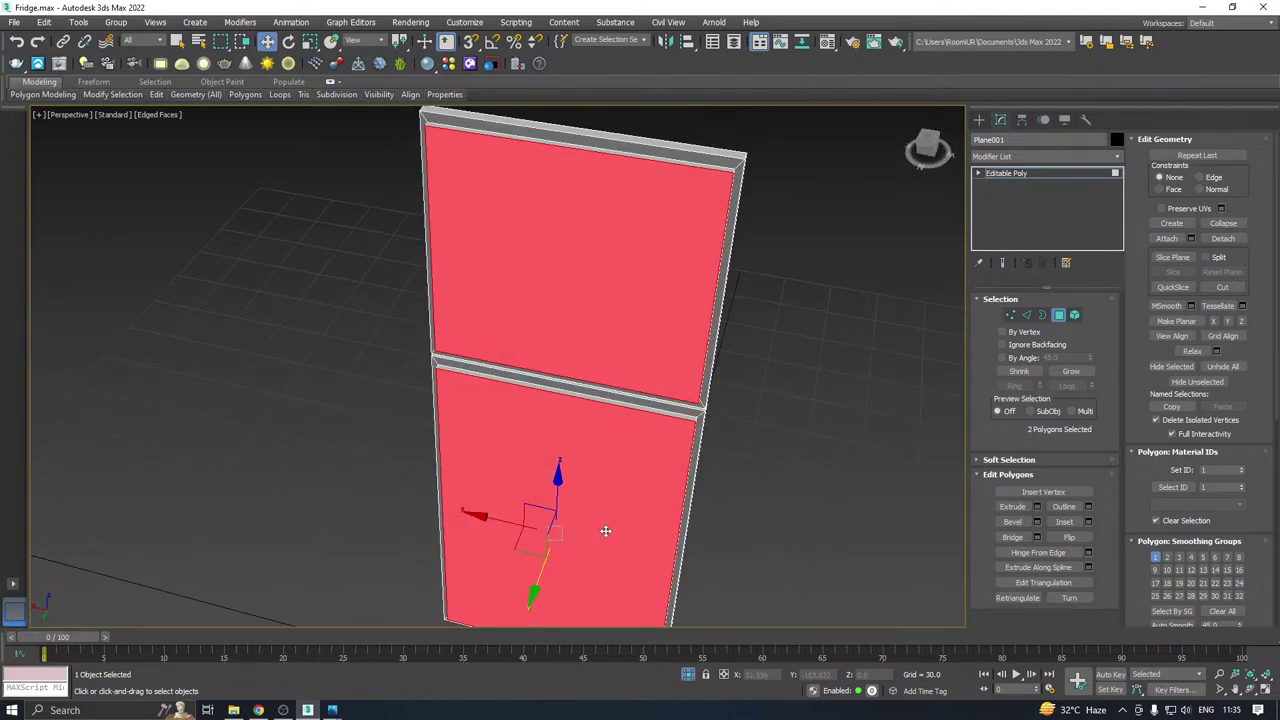
# Inset the raised back polygons of both doors again by 3.838.
pyautogui.click(1088, 522)
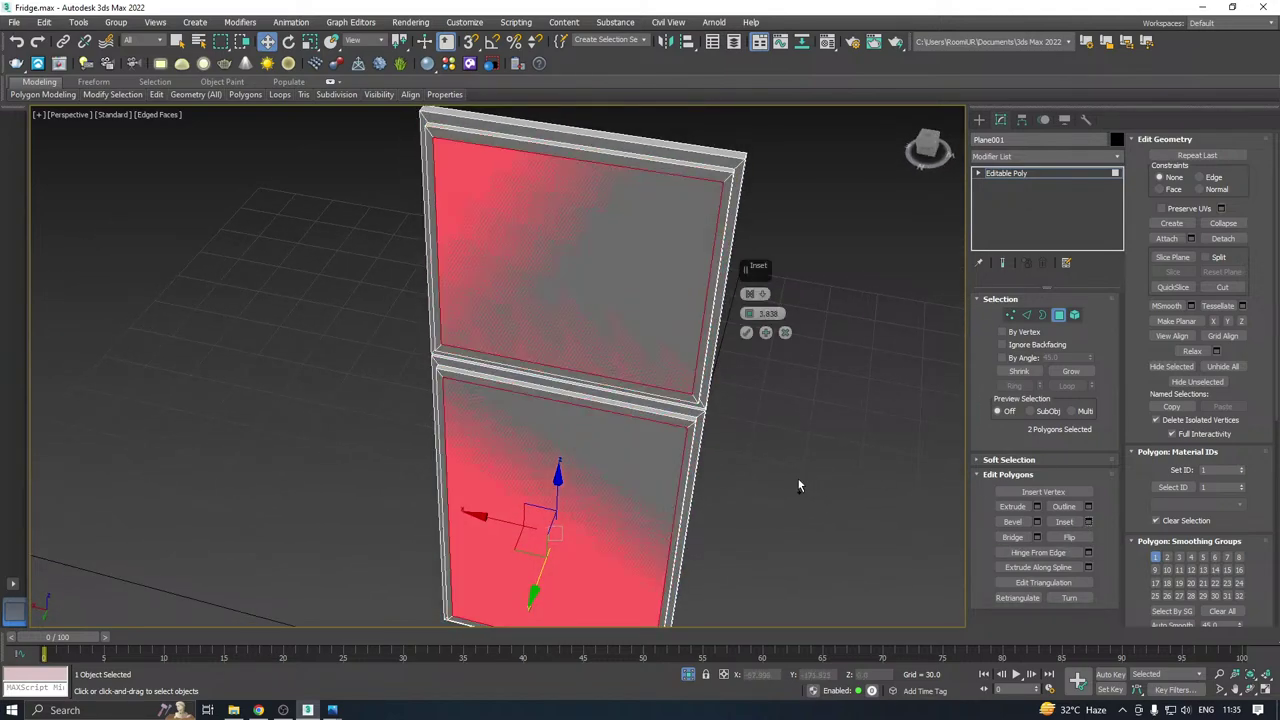
pyautogui.keyDown('alt'); pyautogui.moveTo(798, 479); pyautogui.dragTo(720, 487, button='middle'); pyautogui.keyUp('alt')
pyautogui.scroll(2, 669, 364)
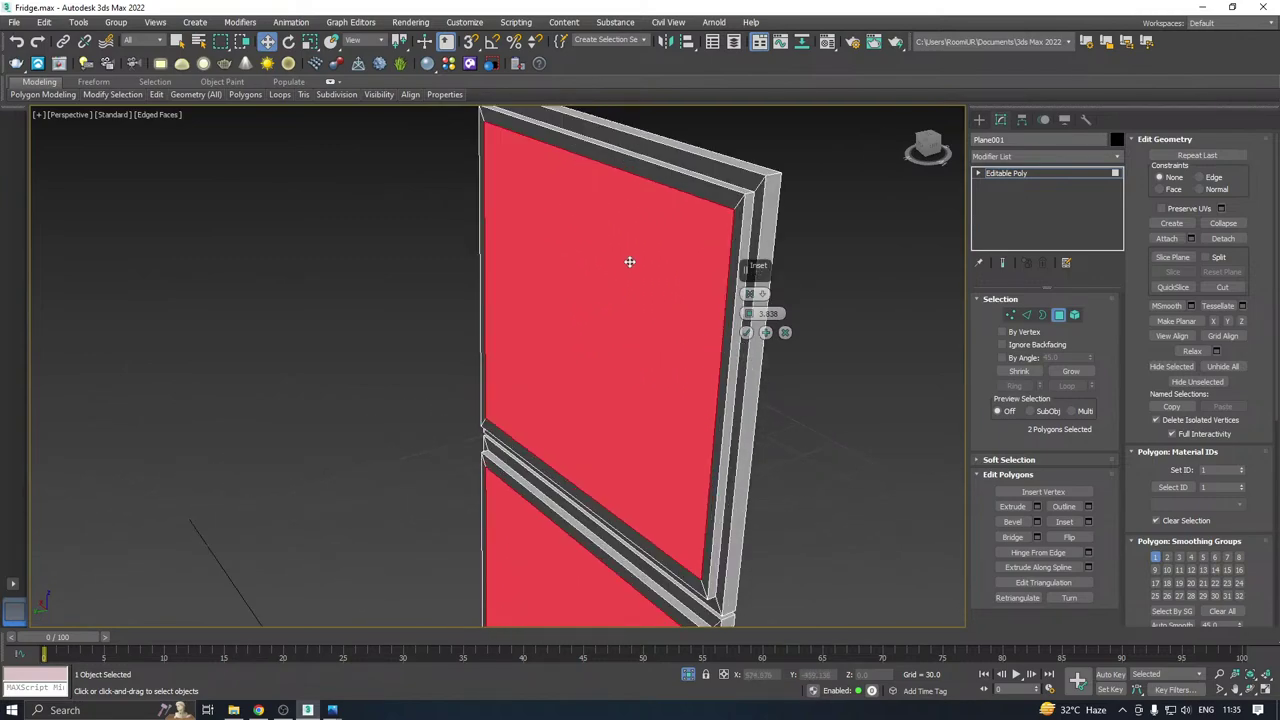
pyautogui.scroll(-3, 622, 252)
pyautogui.keyDown('alt'); pyautogui.moveTo(670, 365); pyautogui.dragTo(677, 280, button='middle'); pyautogui.keyUp('alt')
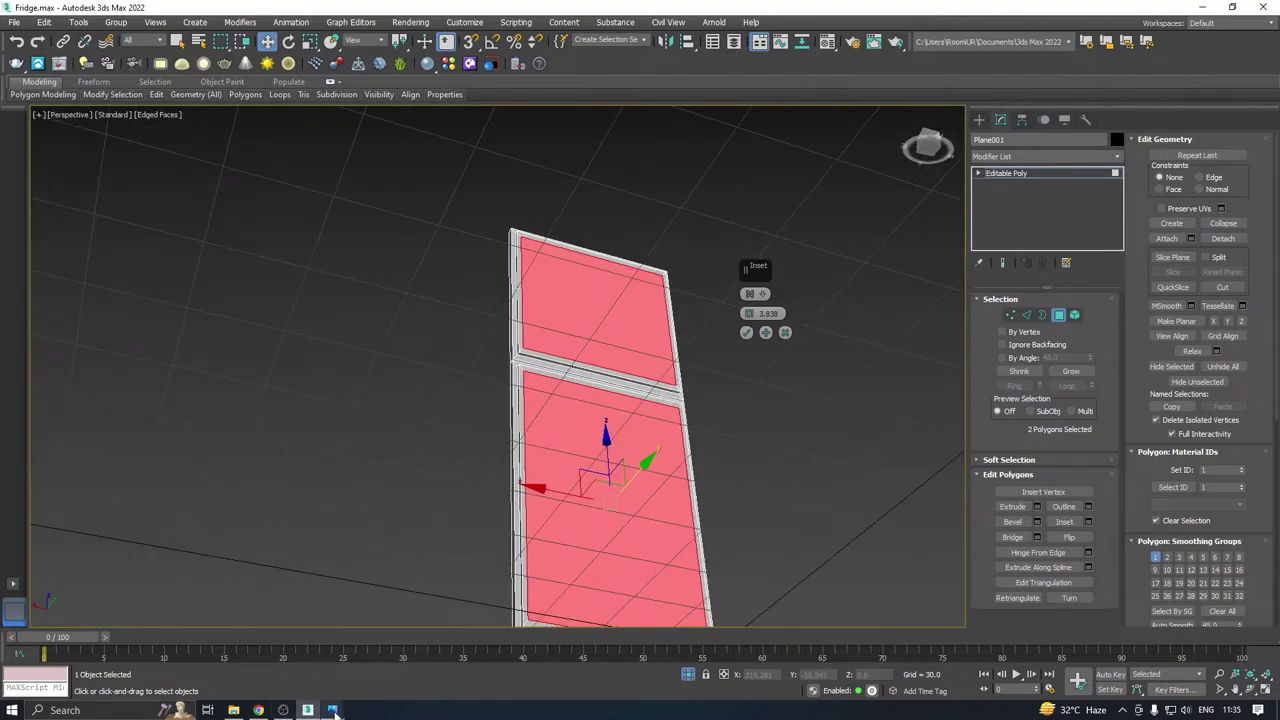
pyautogui.moveTo(333, 710)
pyautogui.keyDown('alt'); pyautogui.moveTo(654, 440); pyautogui.dragTo(567, 515, button='middle'); pyautogui.keyUp('alt')
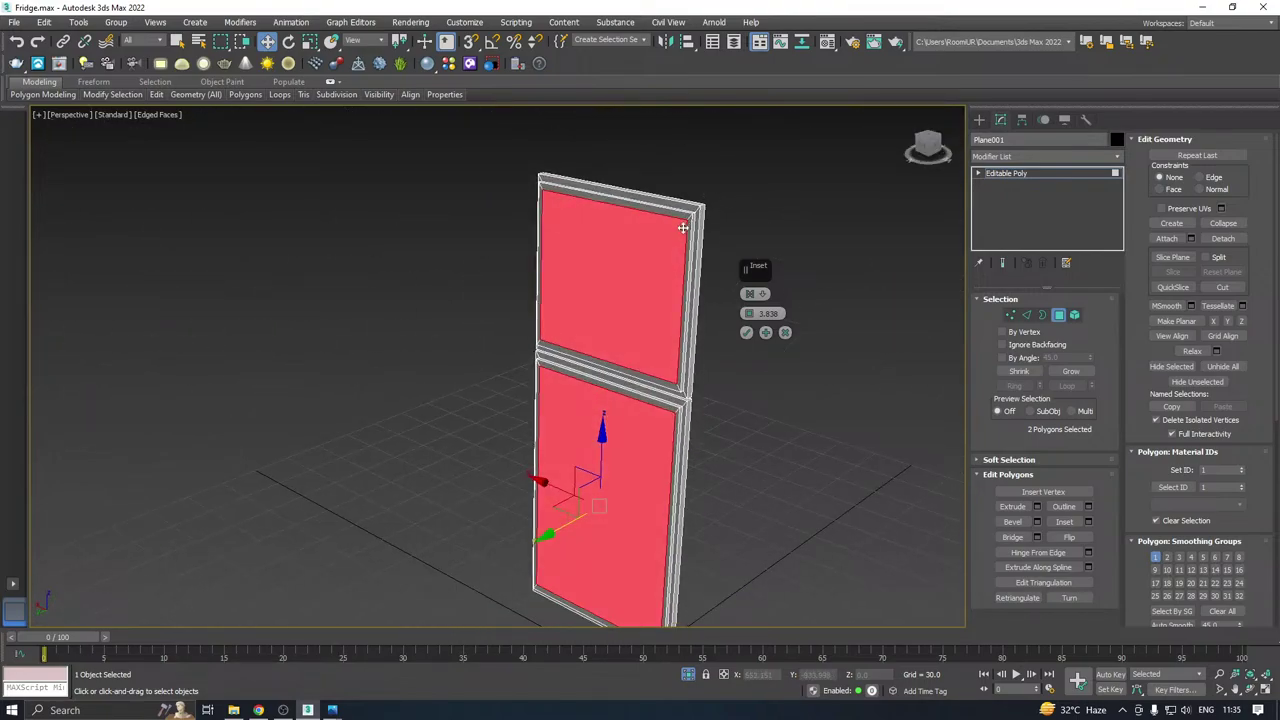
pyautogui.scroll(3, 682, 228)
pyautogui.click(746, 333)
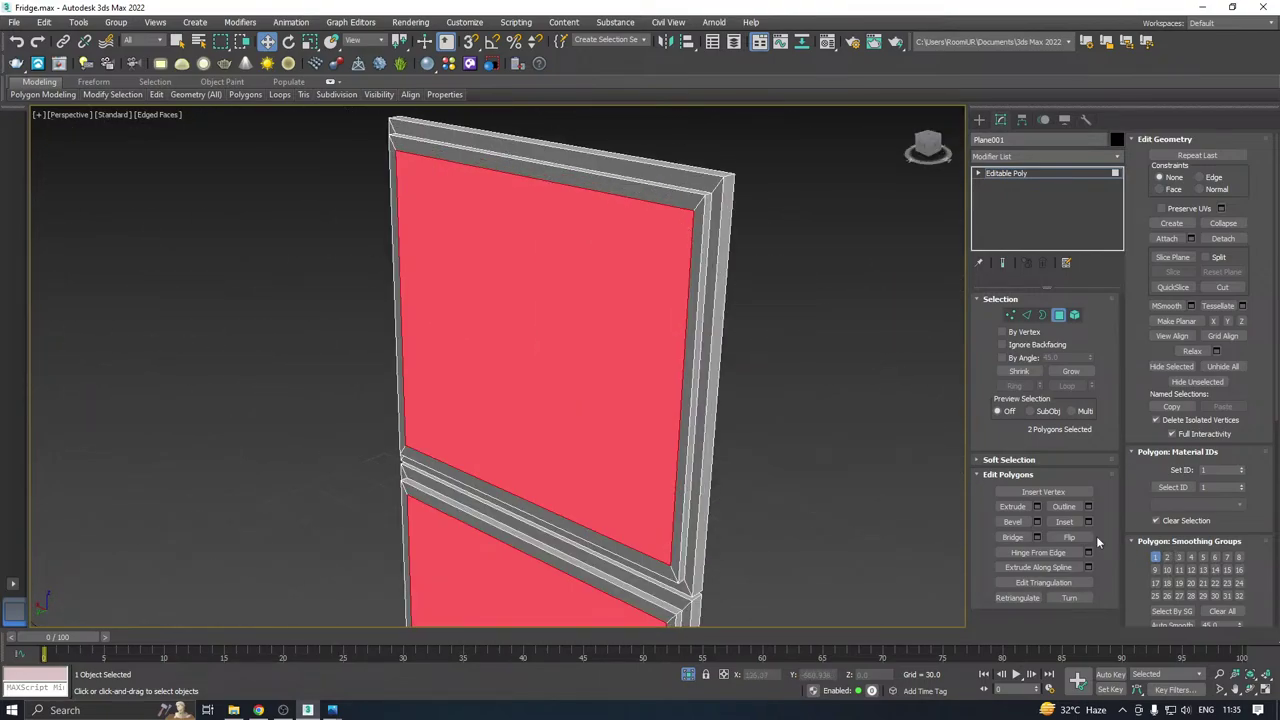
# Bevel the inner back polygons of both doors with a height of 7.516 and an outline of -4.784.
pyautogui.click(1037, 522)
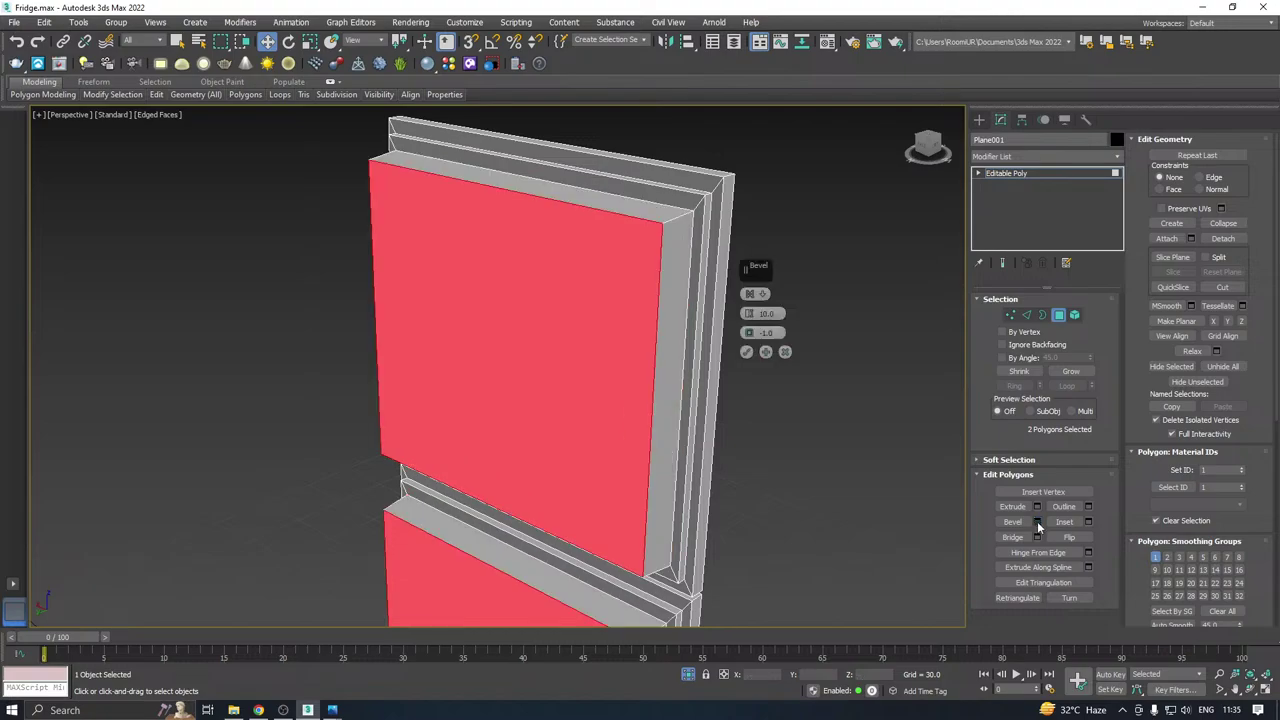
pyautogui.moveTo(749, 314); pyautogui.dragTo(749, 288)
pyautogui.keyDown('alt'); pyautogui.moveTo(717, 289); pyautogui.dragTo(676, 287, button='middle'); pyautogui.keyUp('alt')
pyautogui.moveTo(748, 332); pyautogui.dragTo(774, 366)
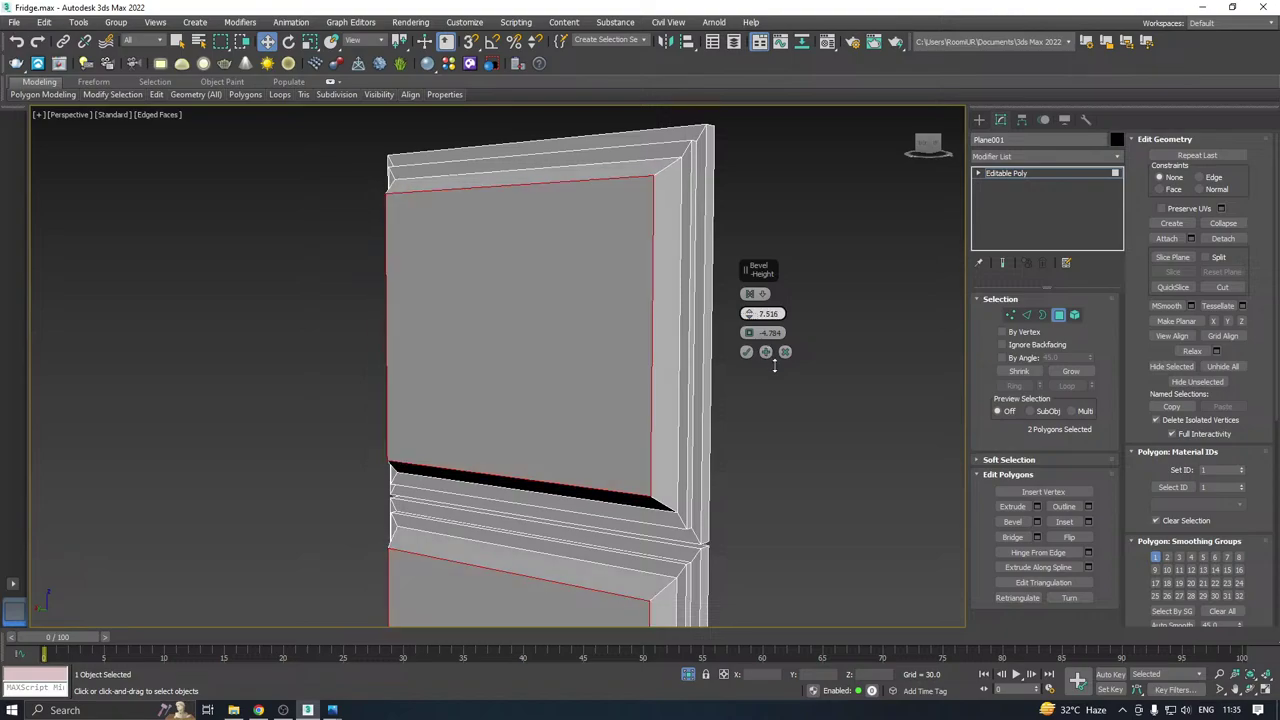
pyautogui.click(747, 352)
# Fine-tune the depth of the beveled back panels by moving their polygons slightly along Y.
pyautogui.keyDown('alt'); pyautogui.moveTo(736, 325); pyautogui.dragTo(842, 328, button='middle'); pyautogui.keyUp('alt')
pyautogui.scroll(-4, 654, 265)
pyautogui.scroll(4, 597, 445)
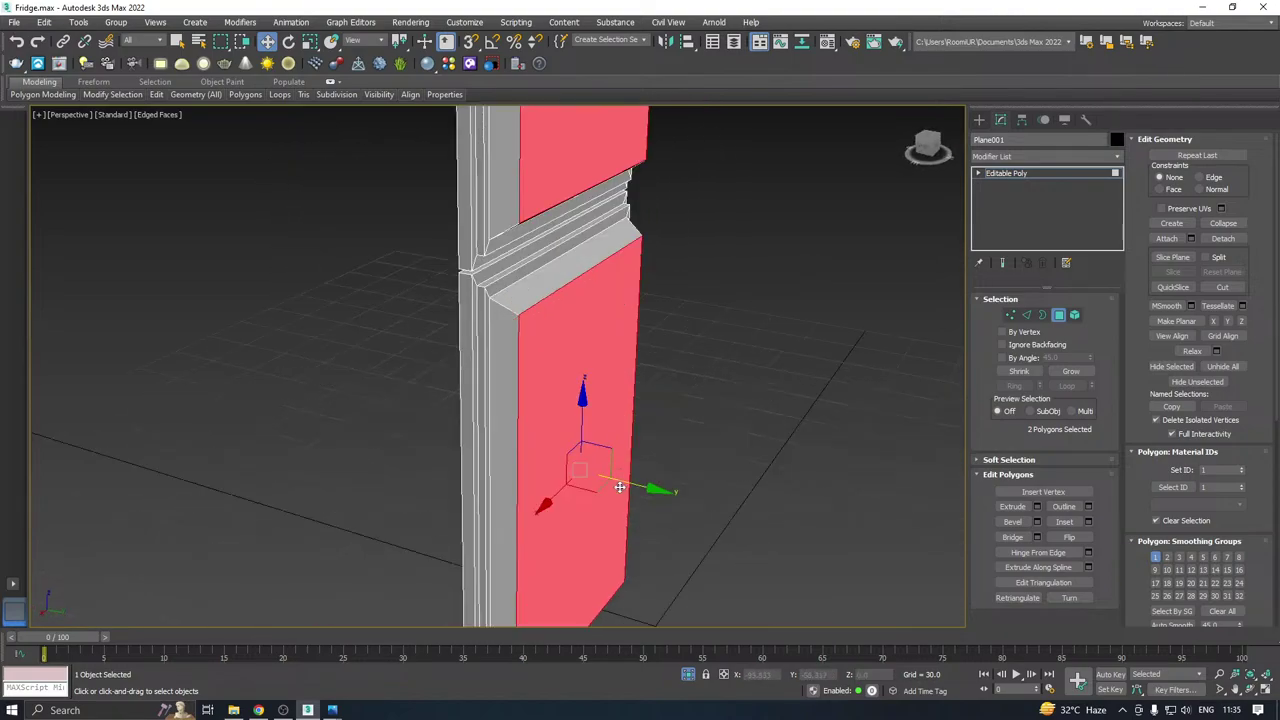
pyautogui.moveTo(632, 483); pyautogui.dragTo(624, 482)
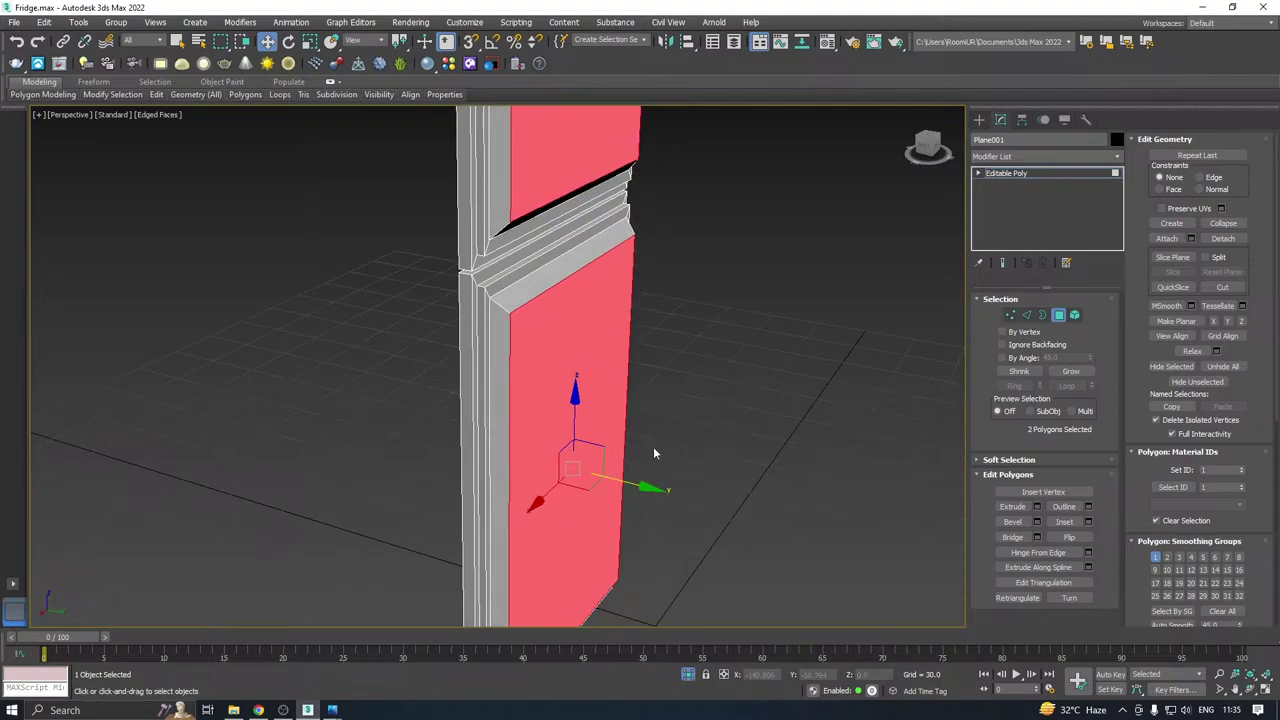
pyautogui.keyDown('alt'); pyautogui.moveTo(653, 446); pyautogui.dragTo(516, 454, button='middle'); pyautogui.keyUp('alt')
pyautogui.moveTo(520, 467); pyautogui.dragTo(509, 468)
pyautogui.keyDown('alt'); pyautogui.moveTo(620, 420); pyautogui.dragTo(614, 474, button='middle'); pyautogui.keyUp('alt')
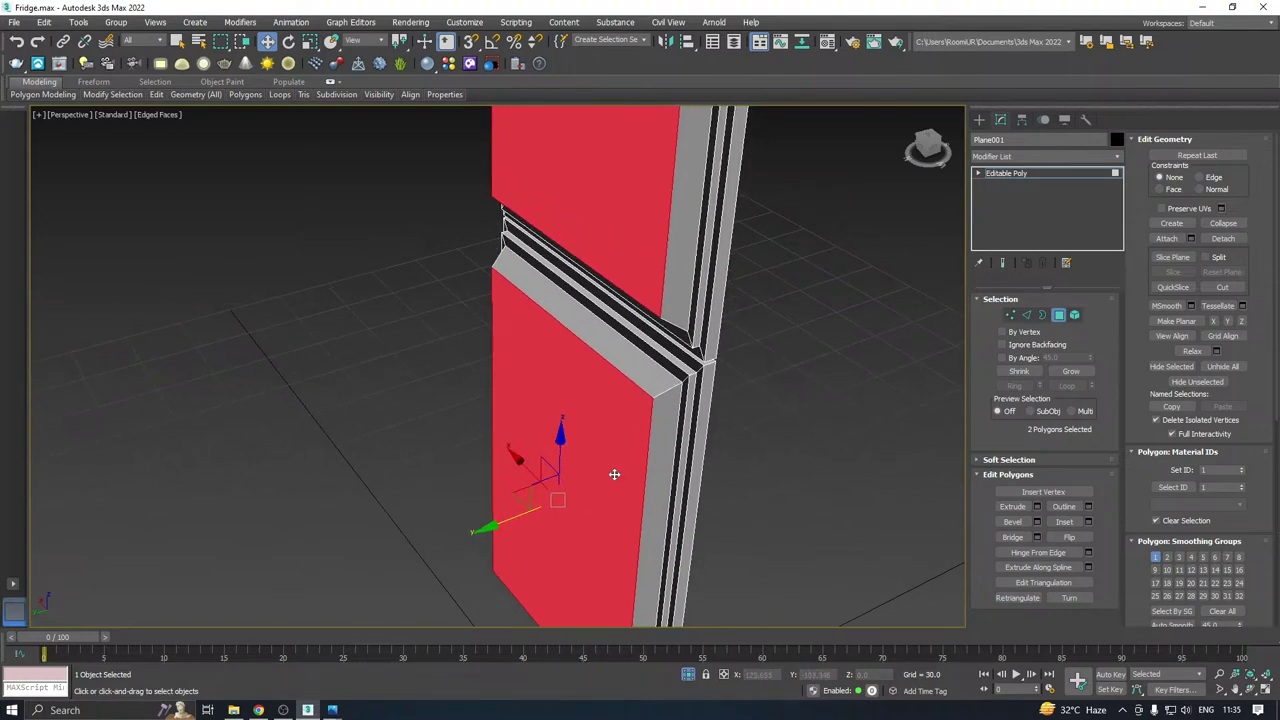
# Inset the beveled back polygons of both doors by 1.828 to form a thin rim.
pyautogui.click(1088, 521)
pyautogui.keyDown('alt'); pyautogui.moveTo(777, 462); pyautogui.dragTo(708, 353, button='middle'); pyautogui.keyUp('alt')
pyautogui.scroll(2, 708, 353)
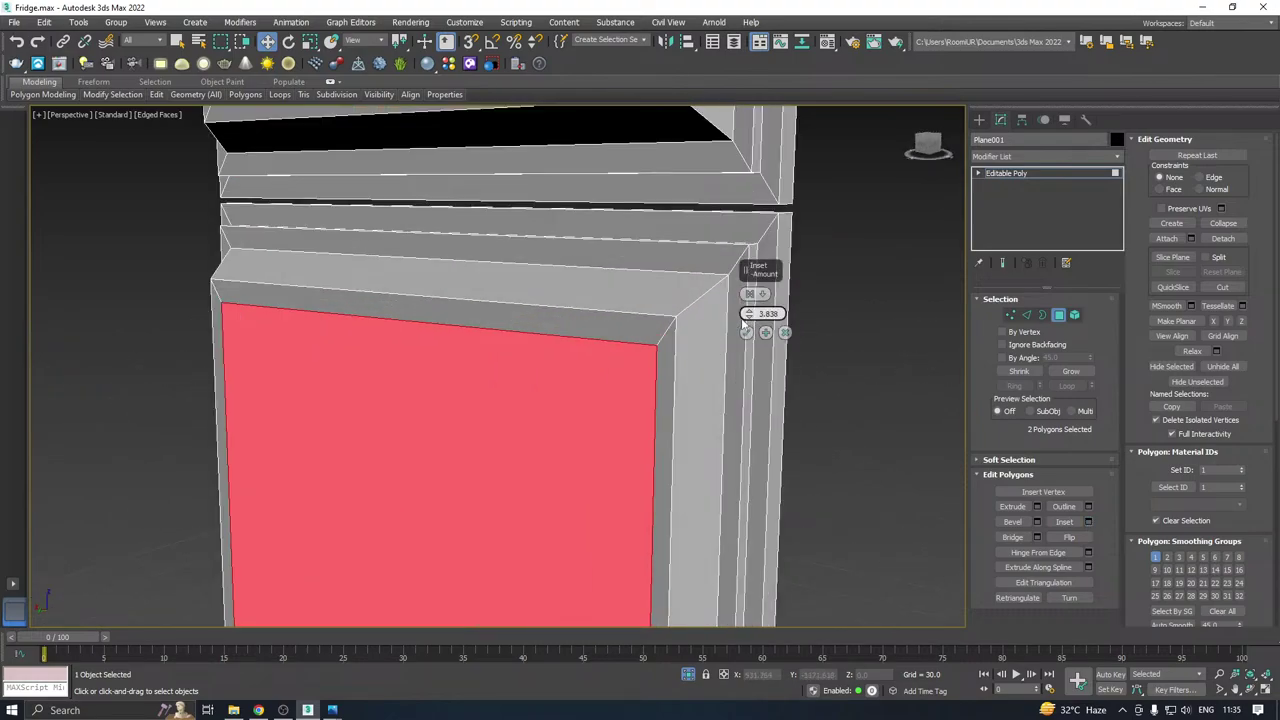
pyautogui.moveTo(745, 316); pyautogui.dragTo(748, 316)
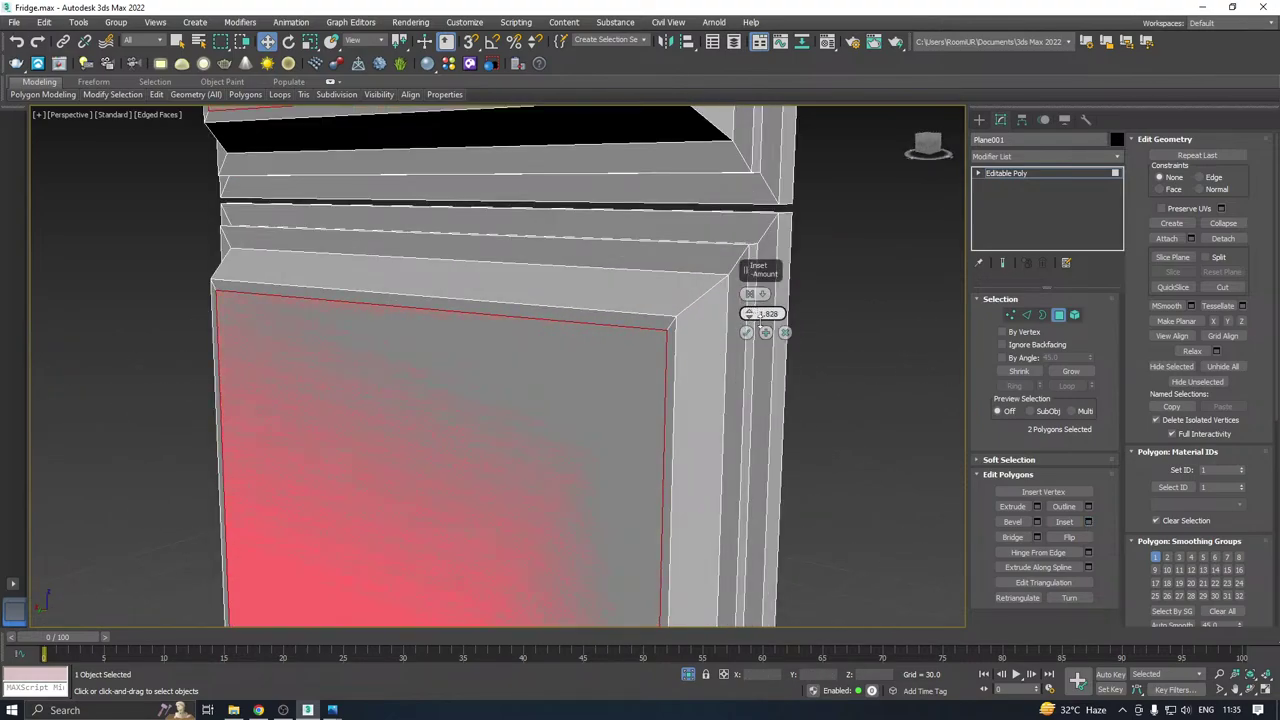
pyautogui.click(746, 332)
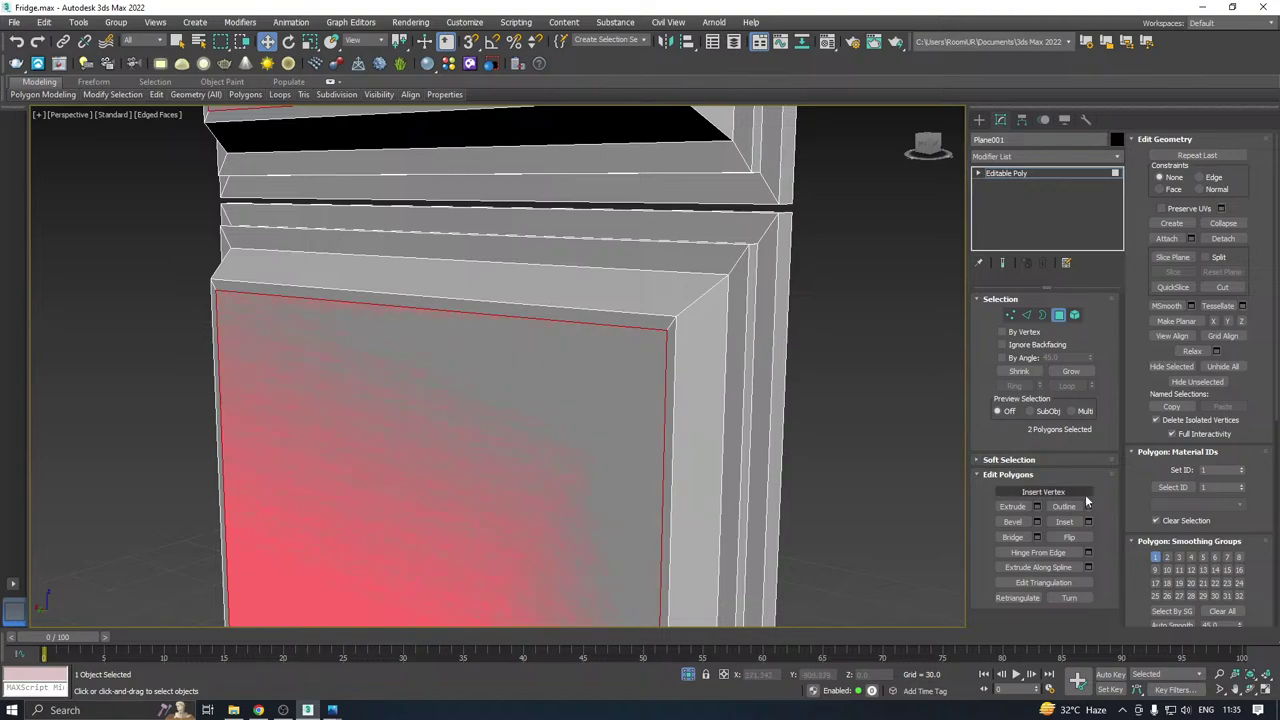
# Extrude the rimmed back polygons of both doors inward by -8.804 to form recesses.
pyautogui.click(1037, 507)
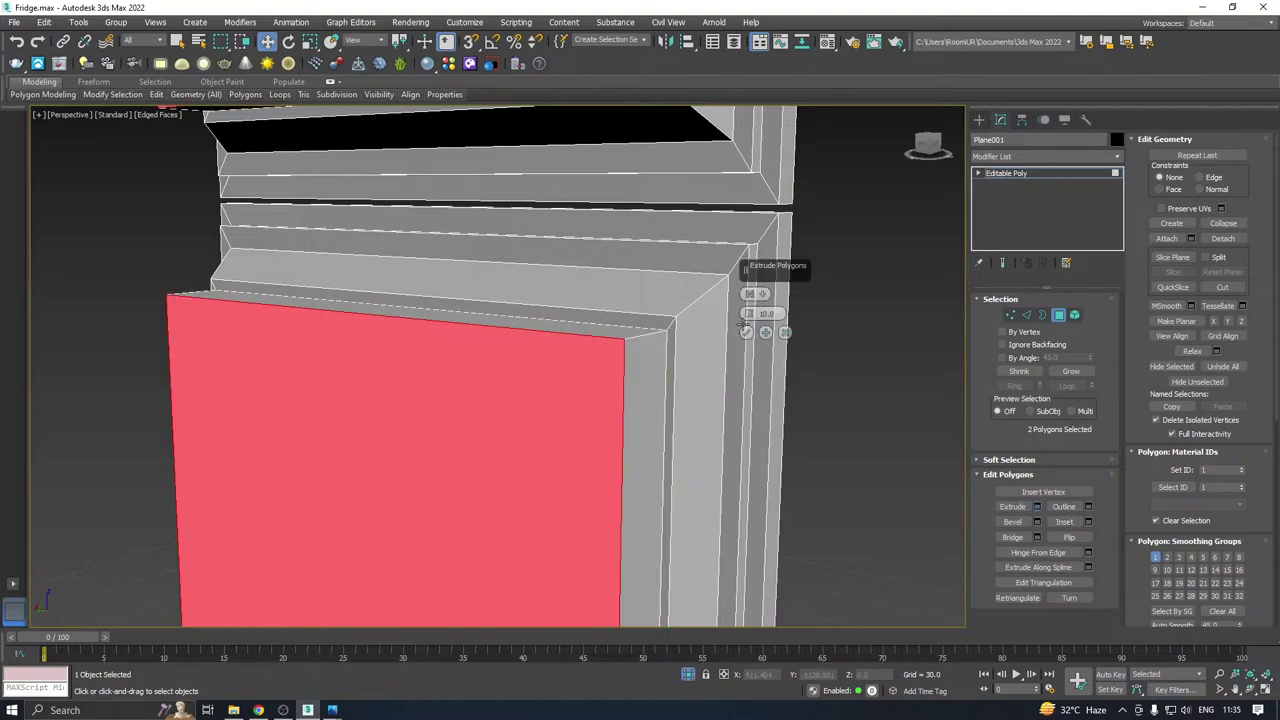
pyautogui.moveTo(749, 314); pyautogui.dragTo(766, 422)
pyautogui.scroll(-4, 570, 302)
pyautogui.keyDown('alt'); pyautogui.moveTo(575, 323); pyautogui.dragTo(703, 340, button='middle'); pyautogui.keyUp('alt')
pyautogui.moveTo(604, 380); pyautogui.dragTo(608, 290, button='middle')
pyautogui.scroll(3, 506, 371)
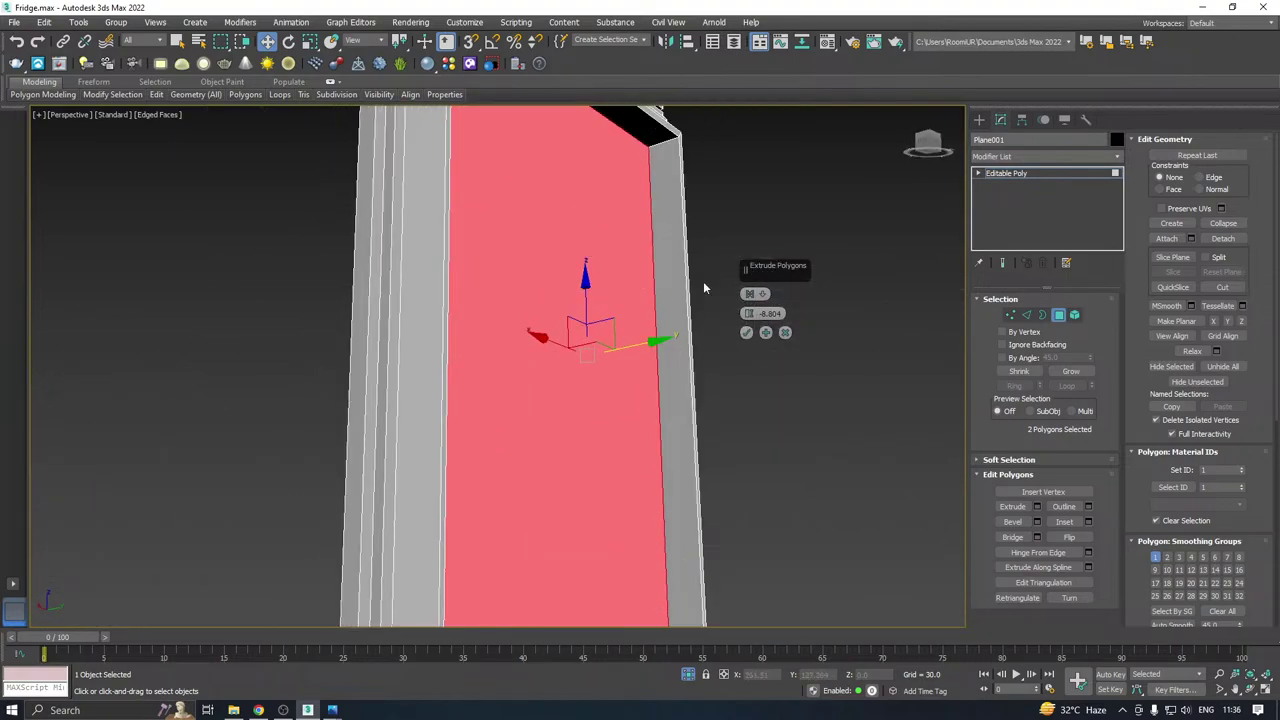
pyautogui.click(745, 333)
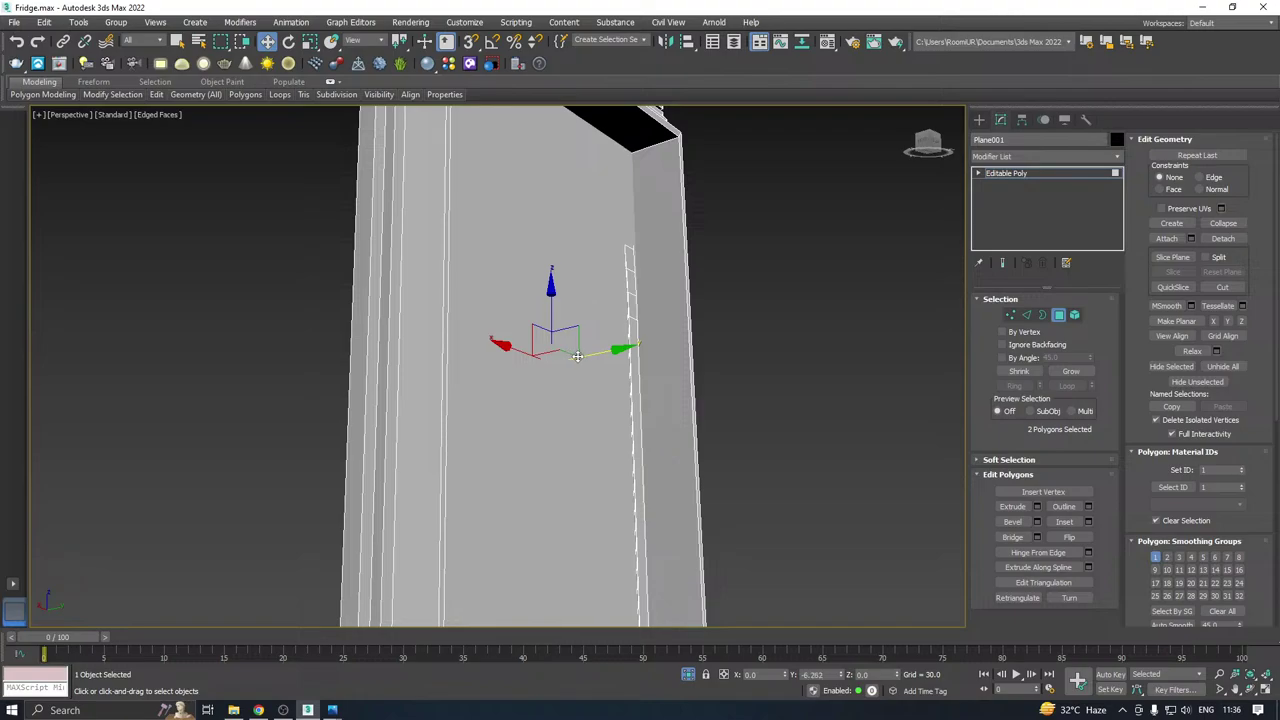
# Move the recessed back polygons of both doors slightly along Y to adjust the recess depth.
pyautogui.moveTo(578, 356); pyautogui.dragTo(591, 354)
pyautogui.keyDown('alt'); pyautogui.moveTo(705, 335); pyautogui.dragTo(602, 375, button='middle'); pyautogui.keyUp('alt')
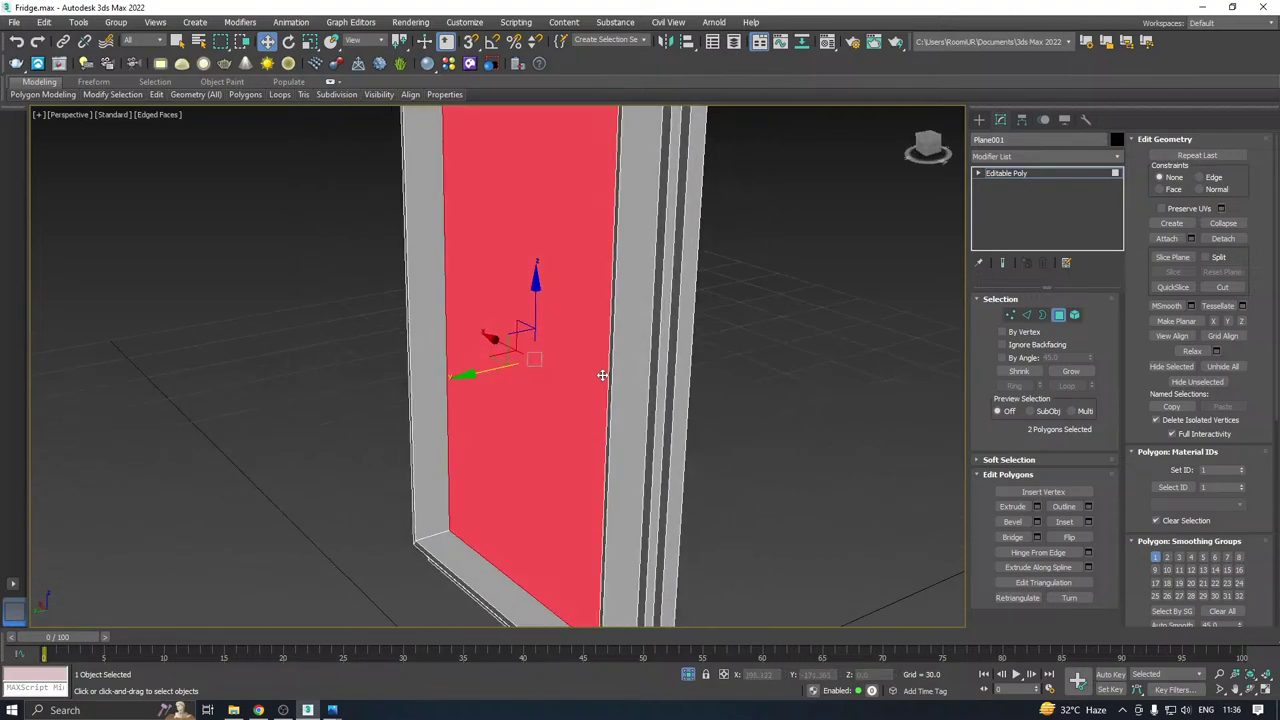
pyautogui.scroll(-5, 602, 375)
pyautogui.moveTo(661, 311)
pyautogui.keyDown('alt'); pyautogui.mouseDown(button='middle')
pyautogui.moveTo(695, 251)
pyautogui.moveTo(823, 260)
pyautogui.moveTo(754, 303)
pyautogui.moveTo(770, 295)
pyautogui.mouseUp(button='middle'); pyautogui.keyUp('alt')
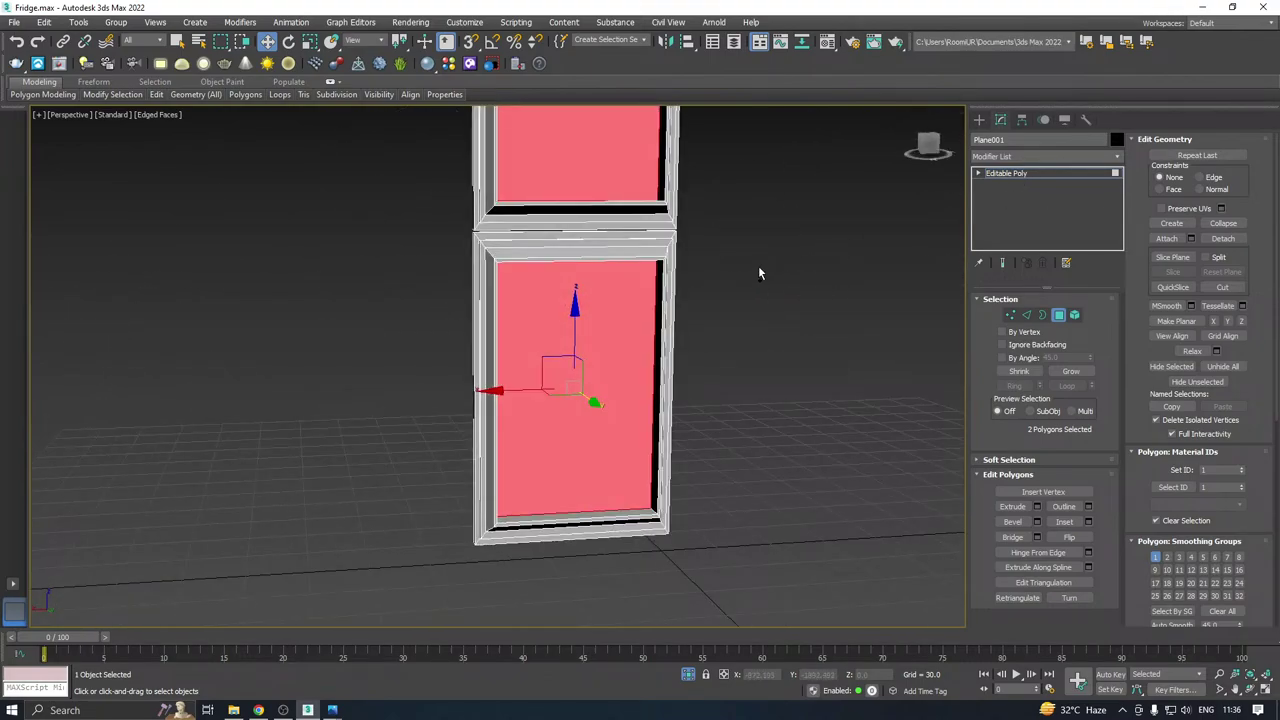
pyautogui.click(17, 21)
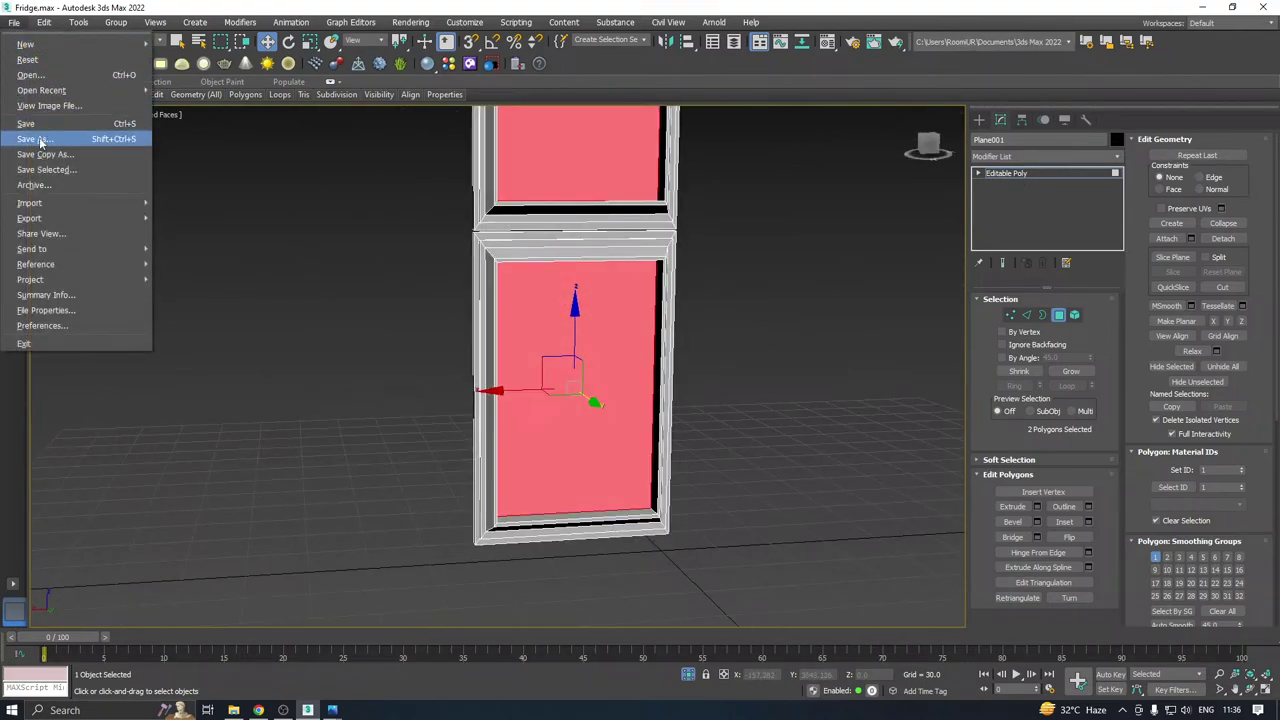
pyautogui.click(51, 111)
pyautogui.click(615, 25)
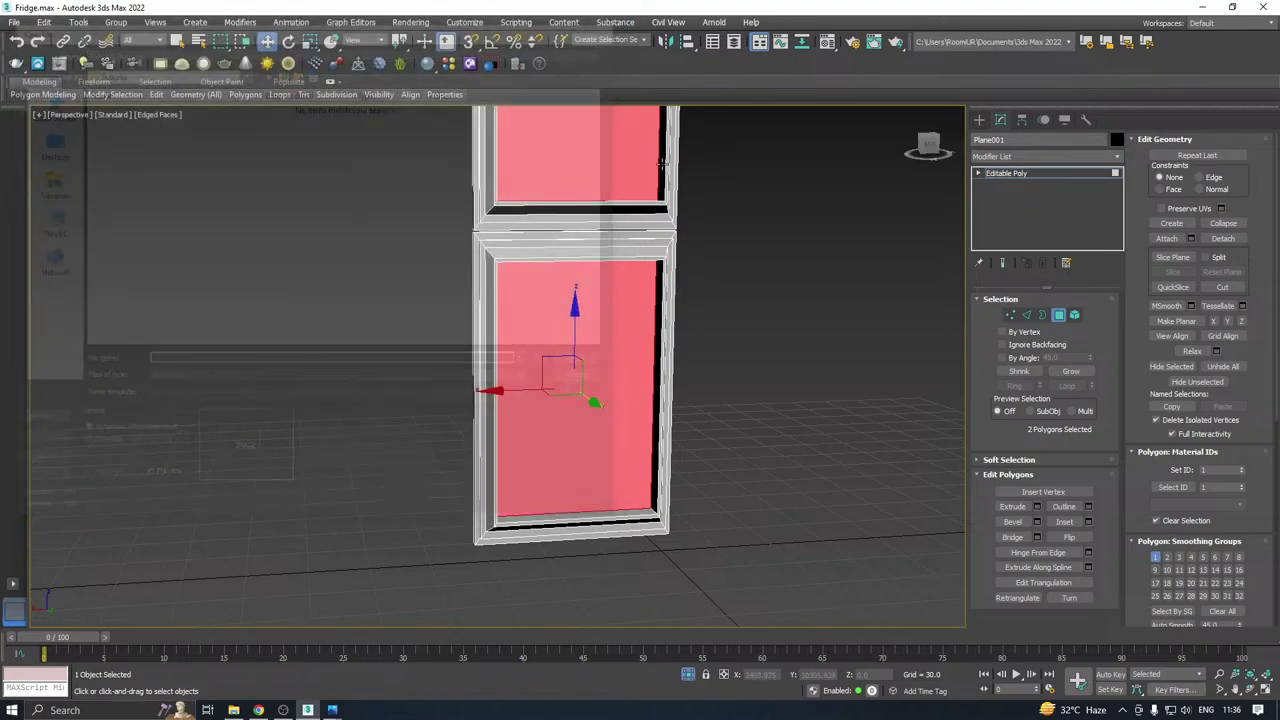
# Try chamfering the four corner depth edges of the lower door's recess by 6.859 with two segments.
pyautogui.moveTo(669, 171)
pyautogui.mouseDown(button='middle')
pyautogui.moveTo(626, 251)
pyautogui.moveTo(487, 259)
pyautogui.moveTo(498, 262)
pyautogui.mouseUp(button='middle')
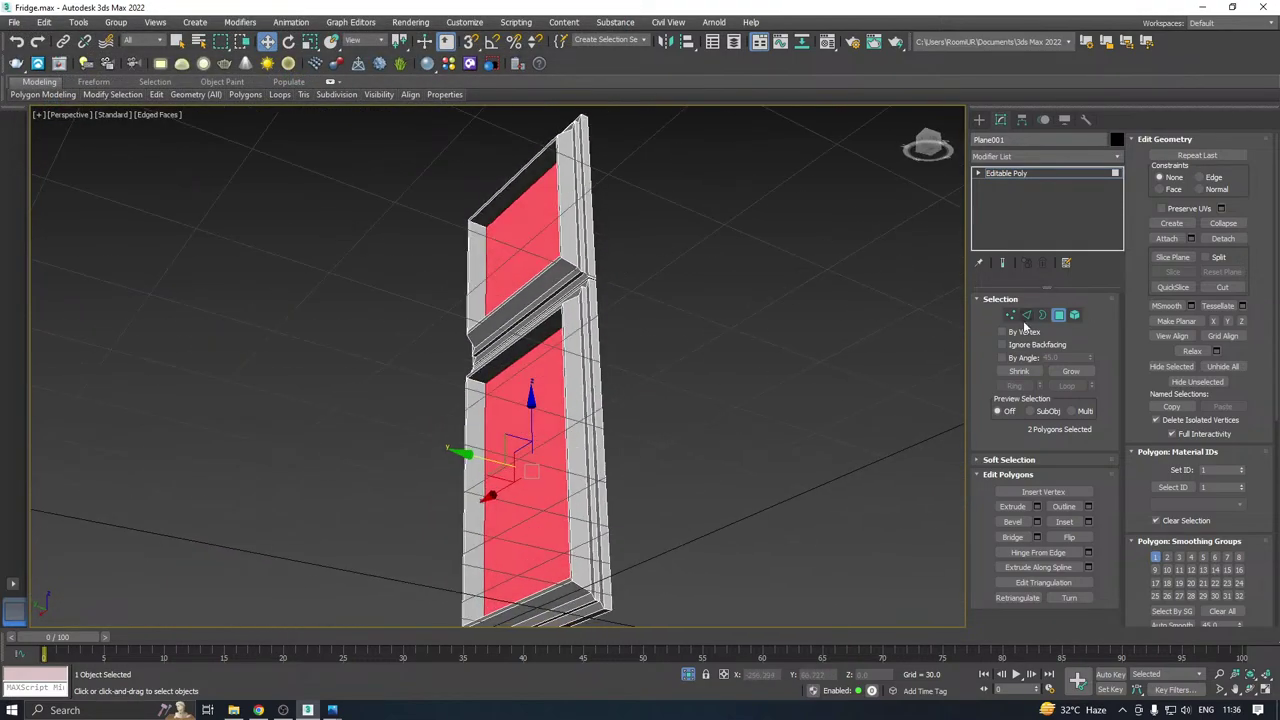
pyautogui.click(1026, 315)
pyautogui.keyDown('alt'); pyautogui.moveTo(815, 329); pyautogui.dragTo(482, 315, button='middle'); pyautogui.keyUp('alt')
pyautogui.scroll(5, 432, 343)
pyautogui.click(418, 348)
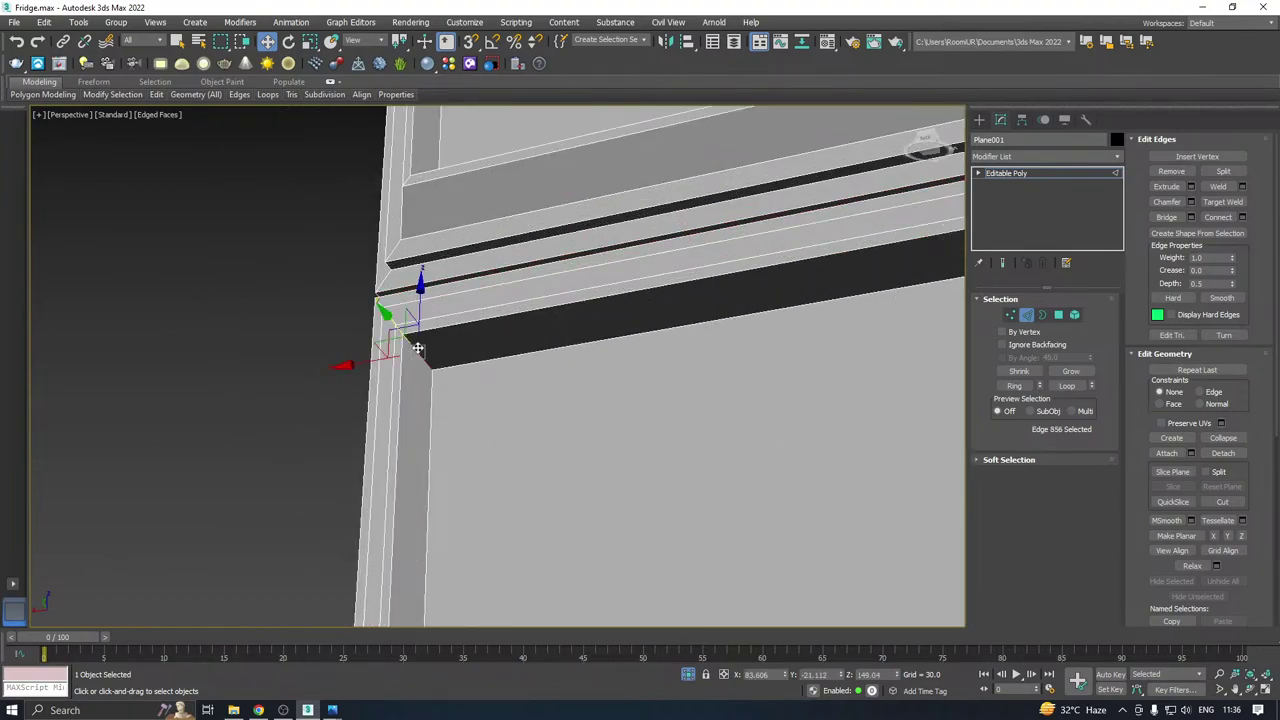
pyautogui.click(1005, 387)
pyautogui.scroll(-6, 486, 311)
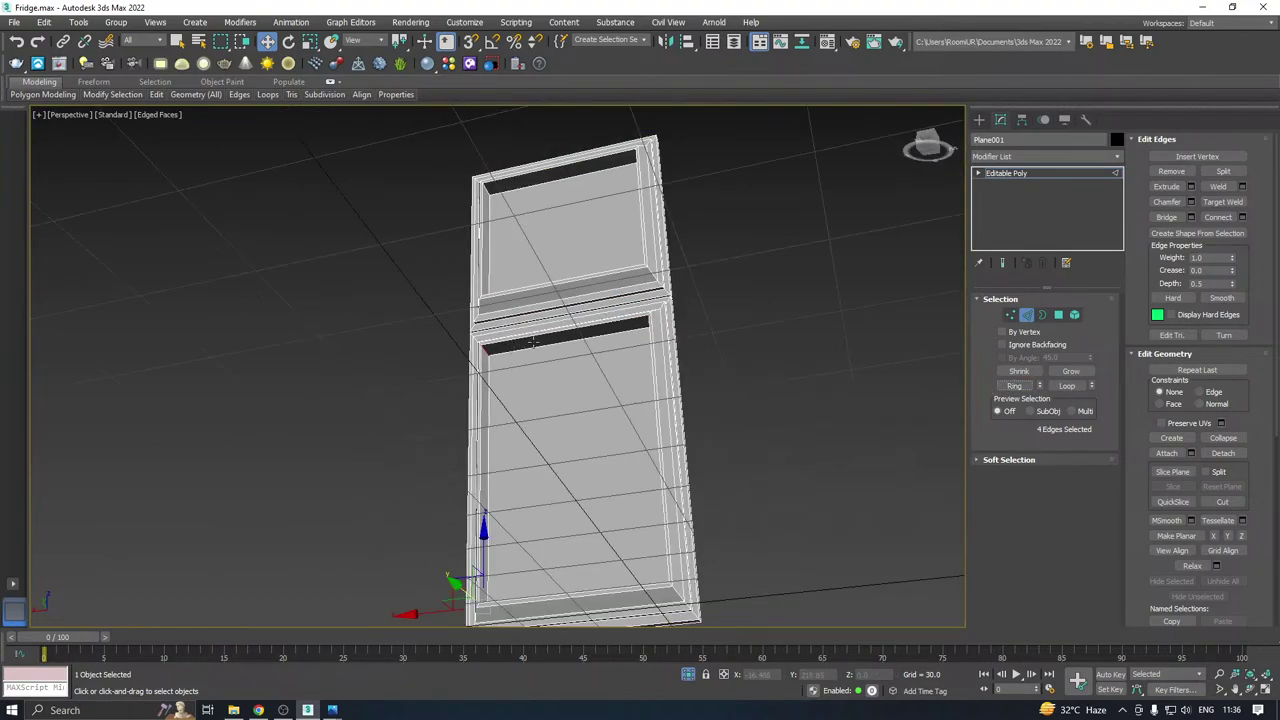
pyautogui.keyDown('alt'); pyautogui.moveTo(486, 311); pyautogui.dragTo(520, 376, button='middle'); pyautogui.keyUp('alt')
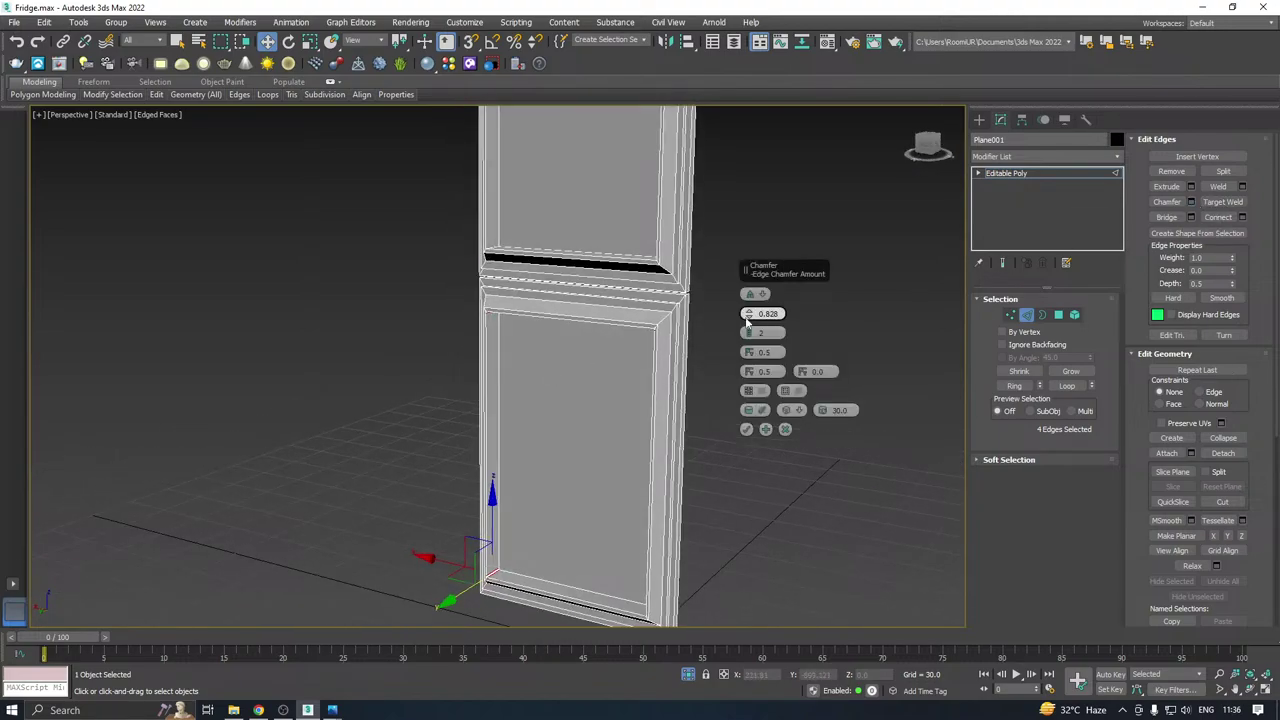
pyautogui.moveTo(746, 320); pyautogui.dragTo(685, 120)
pyautogui.keyDown('alt'); pyautogui.moveTo(560, 290); pyautogui.dragTo(571, 362, button='middle'); pyautogui.keyUp('alt')
pyautogui.scroll(3, 583, 361)
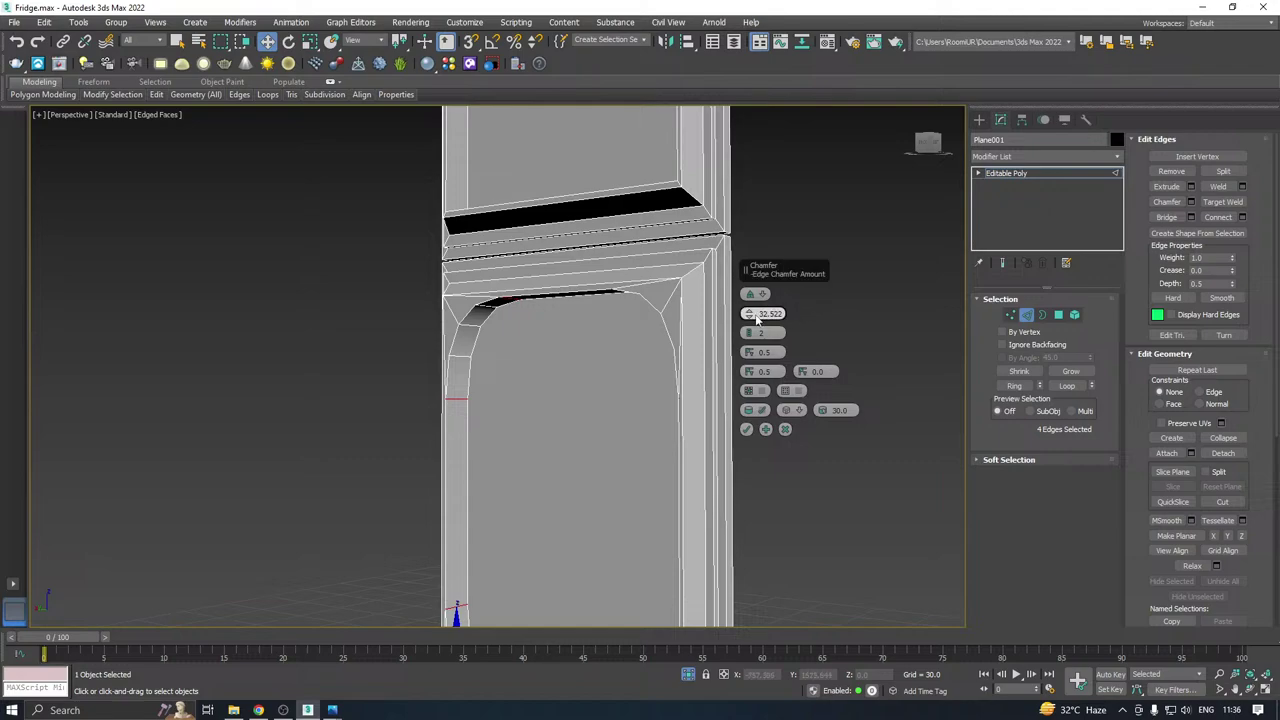
pyautogui.moveTo(757, 318); pyautogui.dragTo(759, 459)
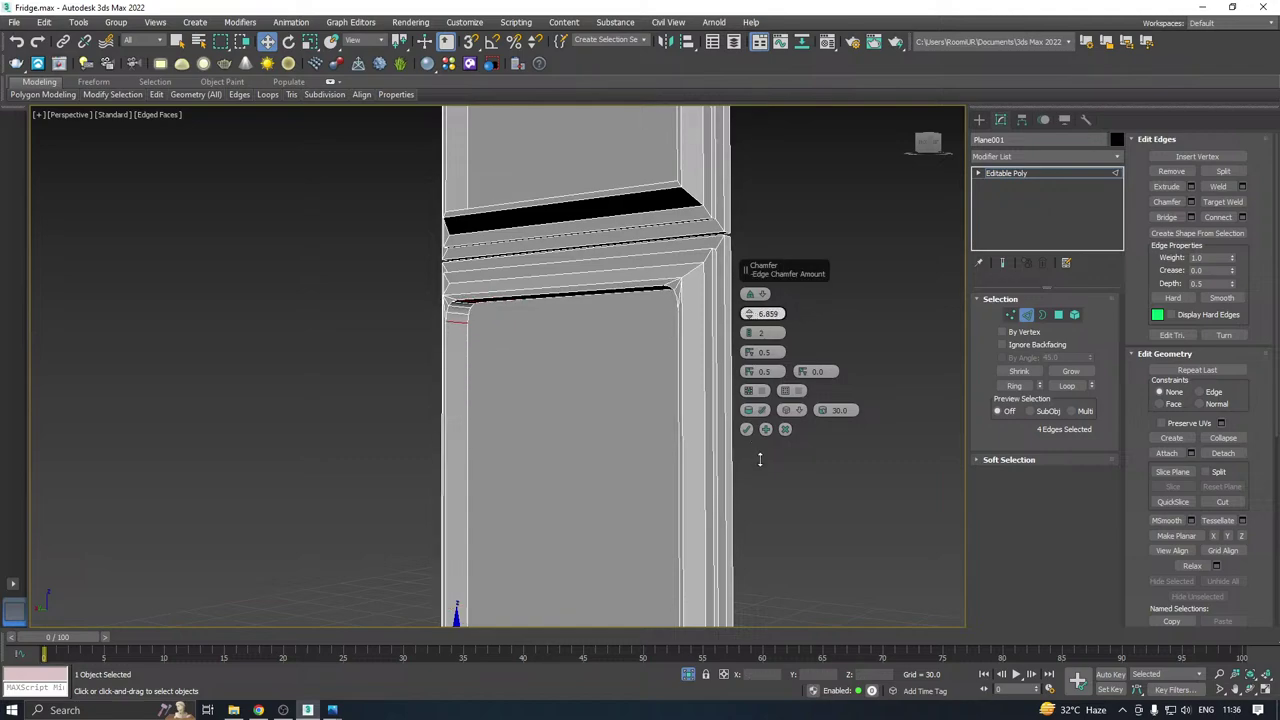
pyautogui.click(784, 428)
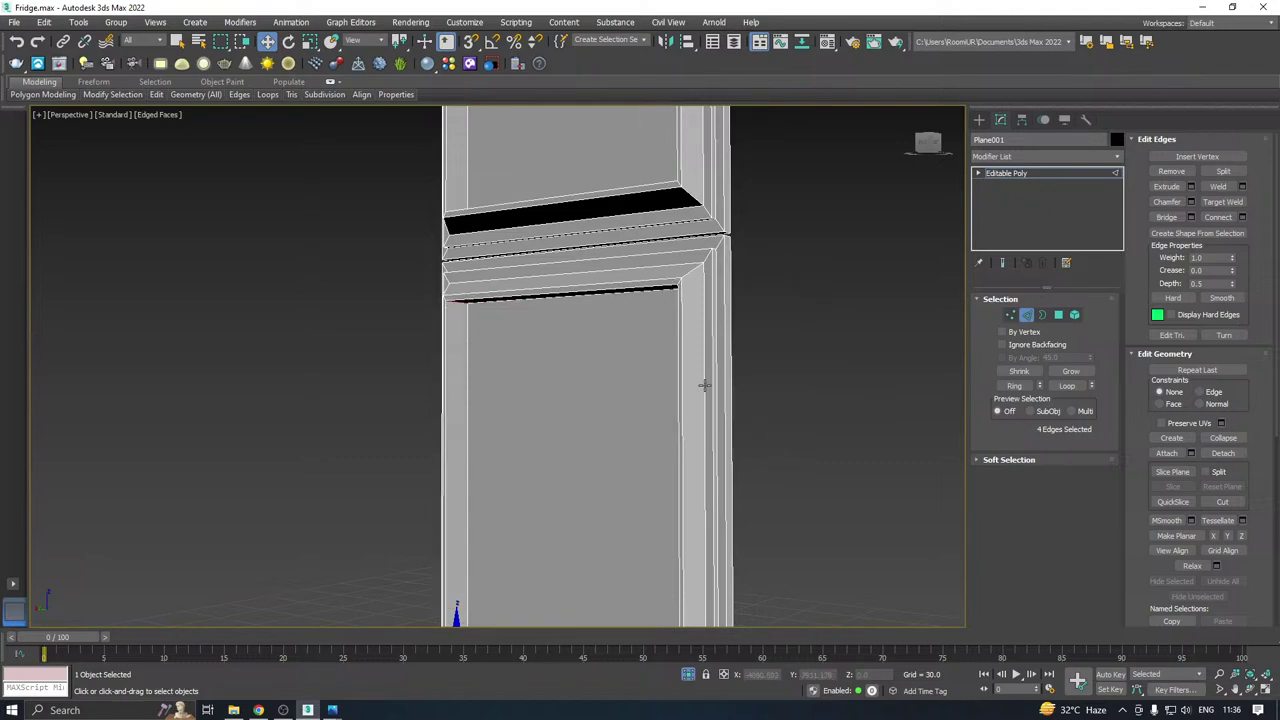
# Select the diagonal edge loop at one inner corner of the lower door and extend it by ring to all four corners.
pyautogui.keyDown('alt'); pyautogui.moveTo(784, 428); pyautogui.dragTo(724, 377, button='middle'); pyautogui.keyUp('alt')
pyautogui.scroll(3, 478, 331)
pyautogui.doubleClick(438, 300)
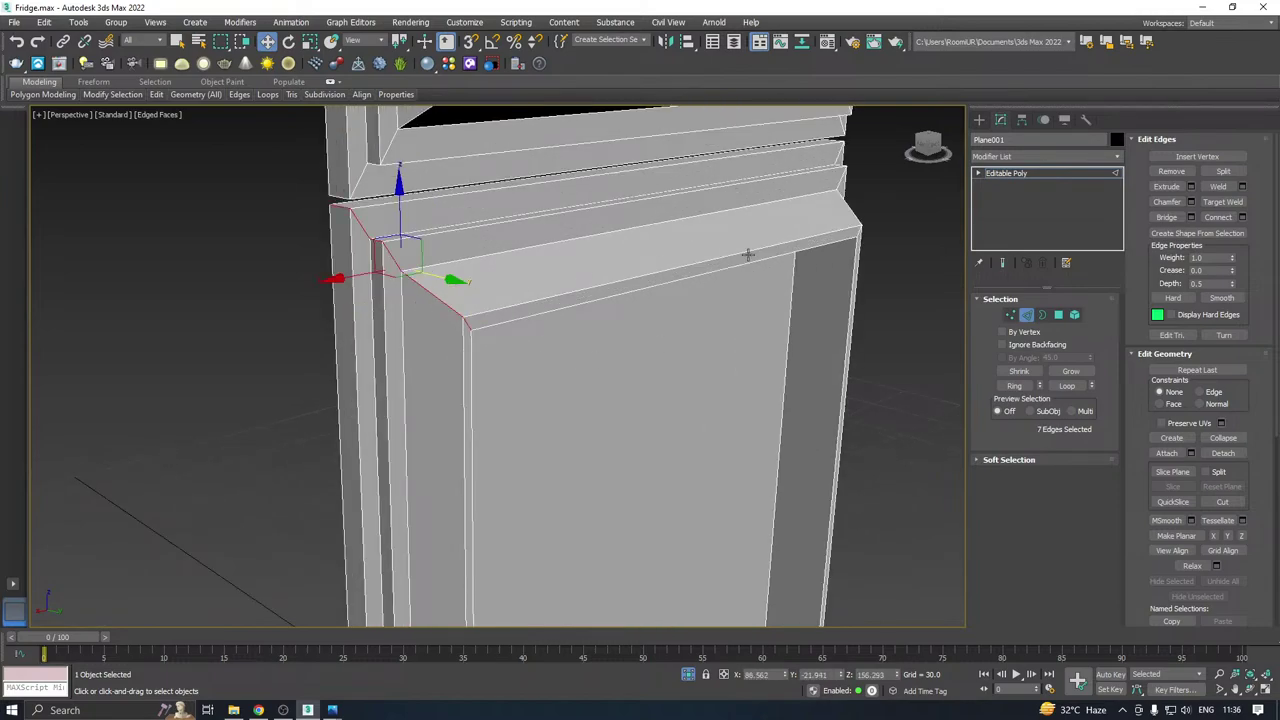
pyautogui.click(1014, 385)
pyautogui.scroll(-5, 514, 213)
pyautogui.keyDown('alt'); pyautogui.moveTo(628, 428); pyautogui.dragTo(609, 423, button='middle'); pyautogui.keyUp('alt')
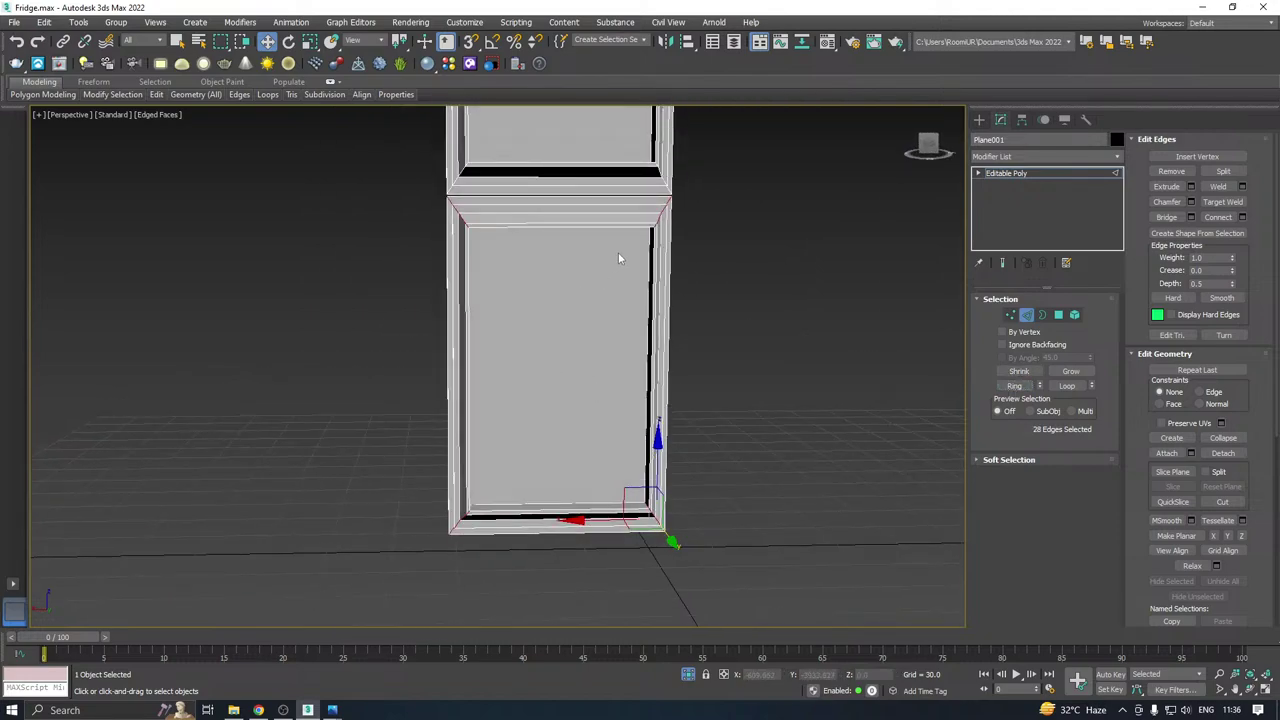
# Deselect the outer frame edges at the lower door's corners, keeping only the recess and raised-panel corner edges selected.
pyautogui.click(464, 225)
pyautogui.scroll(4, 453, 205)
pyautogui.keyDown('alt'); pyautogui.moveTo(476, 200); pyautogui.dragTo(499, 218); pyautogui.keyUp('alt')
pyautogui.moveTo(729, 214); pyautogui.dragTo(546, 223, button='middle')
pyautogui.keyDown('alt'); pyautogui.click(731, 230); pyautogui.keyUp('alt')
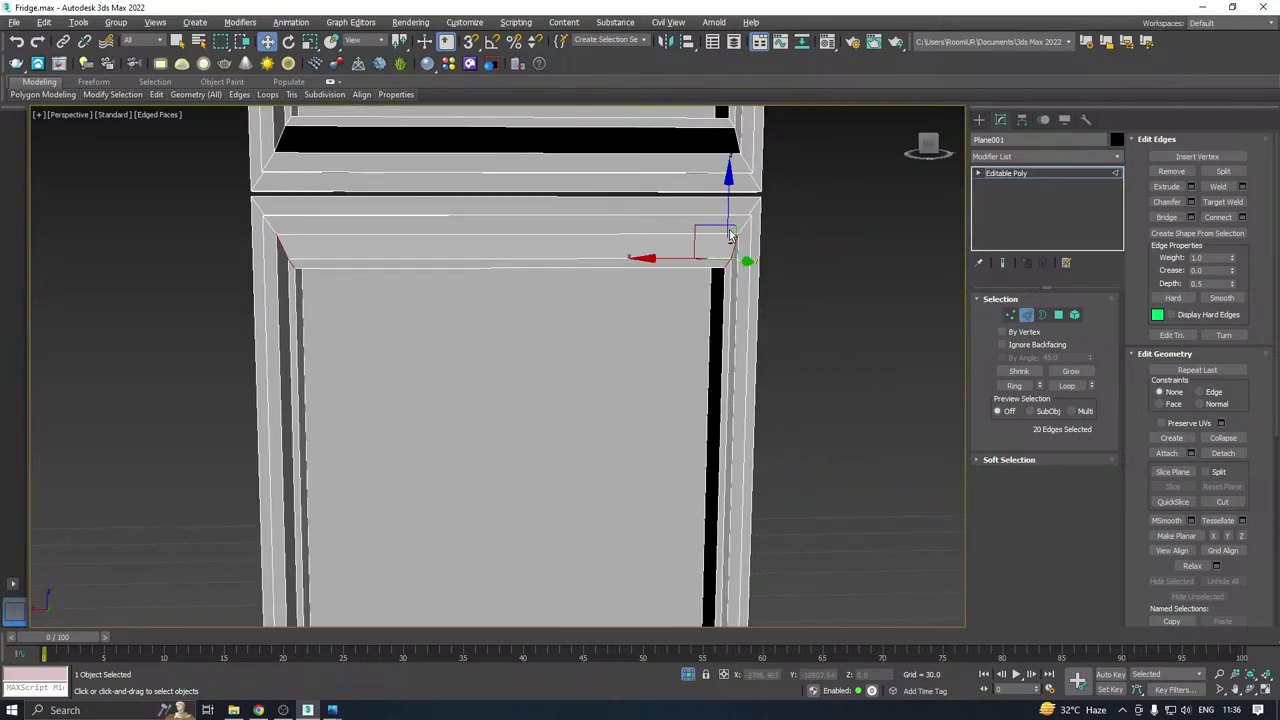
pyautogui.scroll(-6, 673, 267)
pyautogui.keyDown('alt'); pyautogui.moveTo(673, 267); pyautogui.dragTo(534, 443, button='middle'); pyautogui.keyUp('alt')
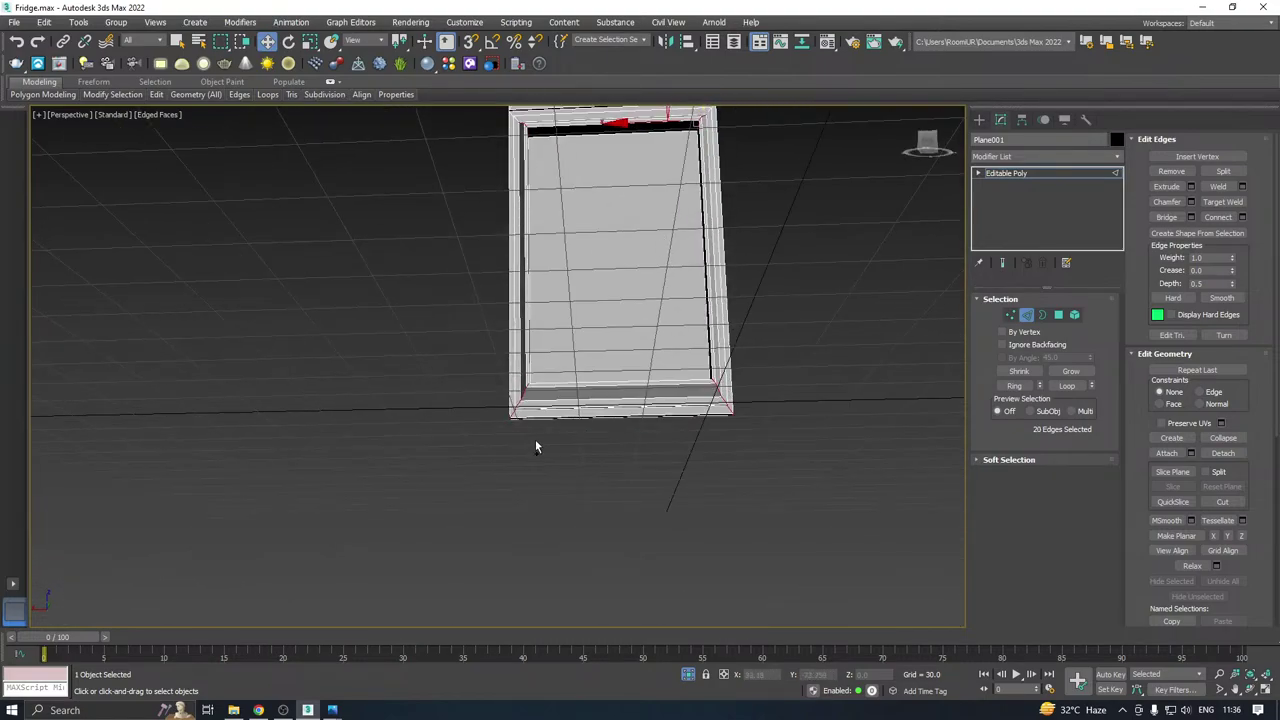
pyautogui.scroll(5, 501, 427)
pyautogui.moveTo(474, 497); pyautogui.dragTo(617, 313)
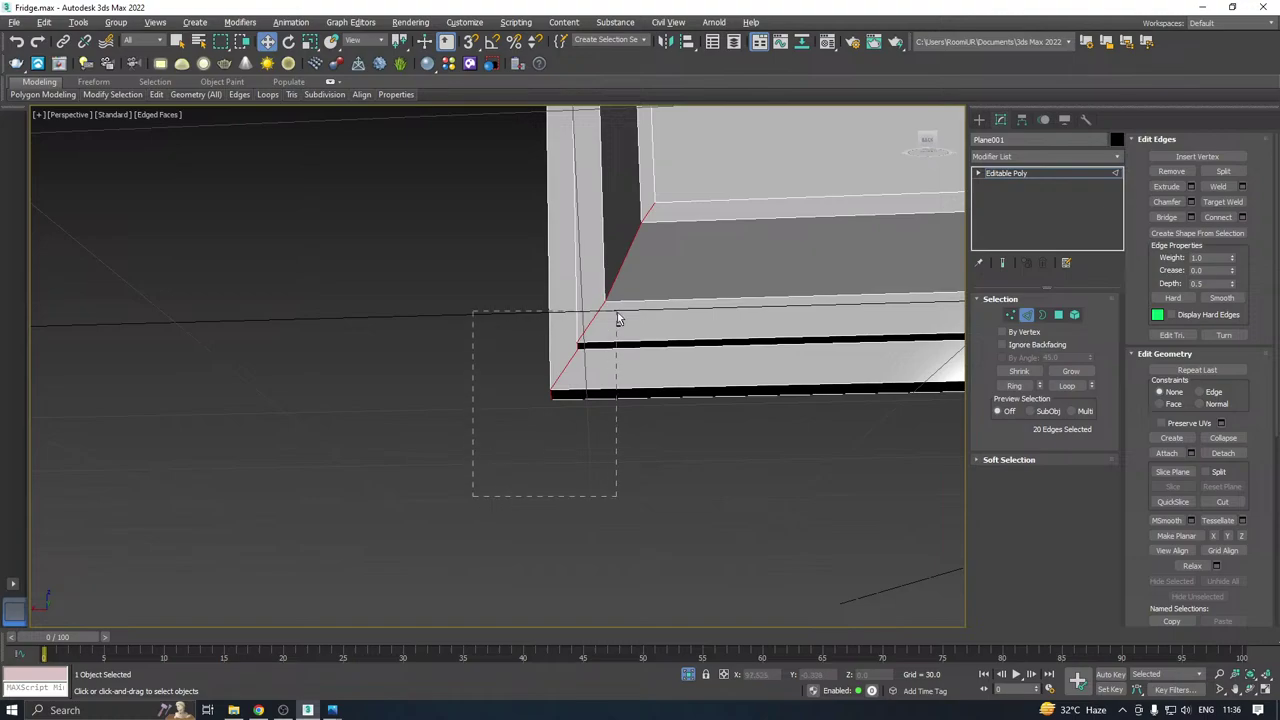
pyautogui.moveTo(745, 326); pyautogui.dragTo(371, 384, button='middle')
pyautogui.scroll(-4, 371, 385)
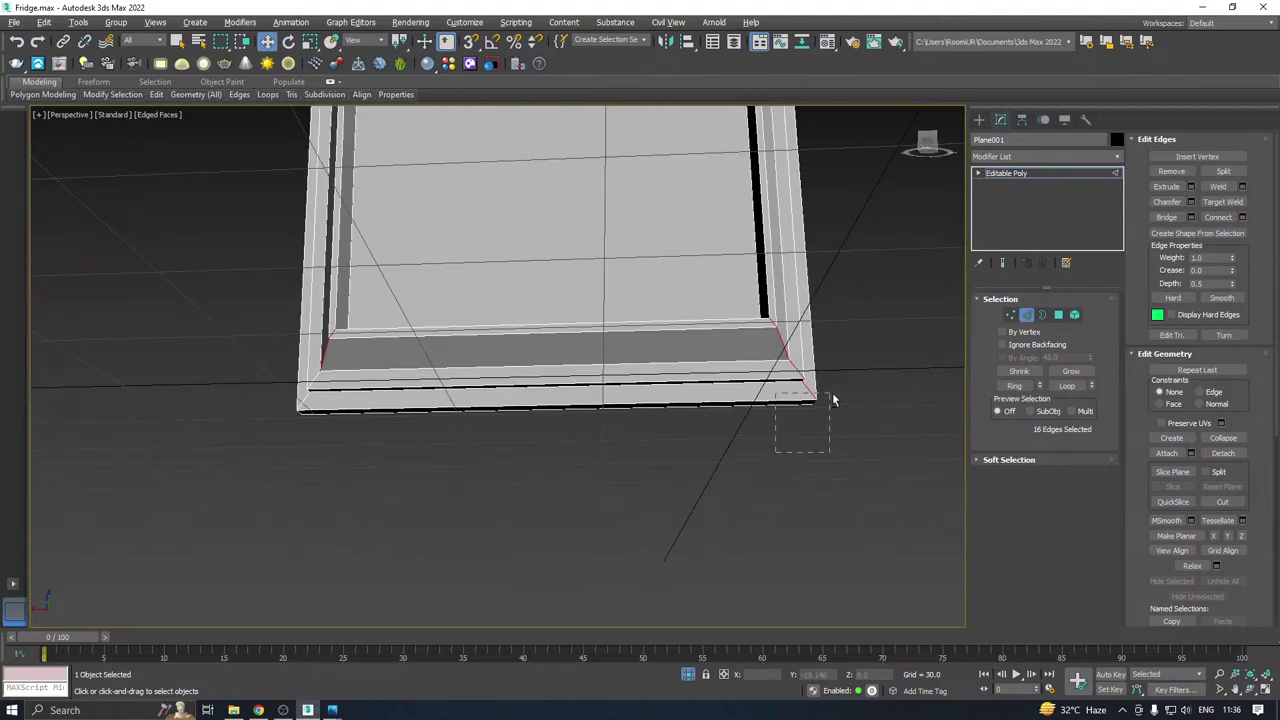
pyautogui.keyDown('alt'); pyautogui.moveTo(857, 378); pyautogui.dragTo(854, 366); pyautogui.keyUp('alt')
pyautogui.keyDown('alt'); pyautogui.moveTo(854, 366); pyautogui.dragTo(663, 473, button='middle'); pyautogui.keyUp('alt')
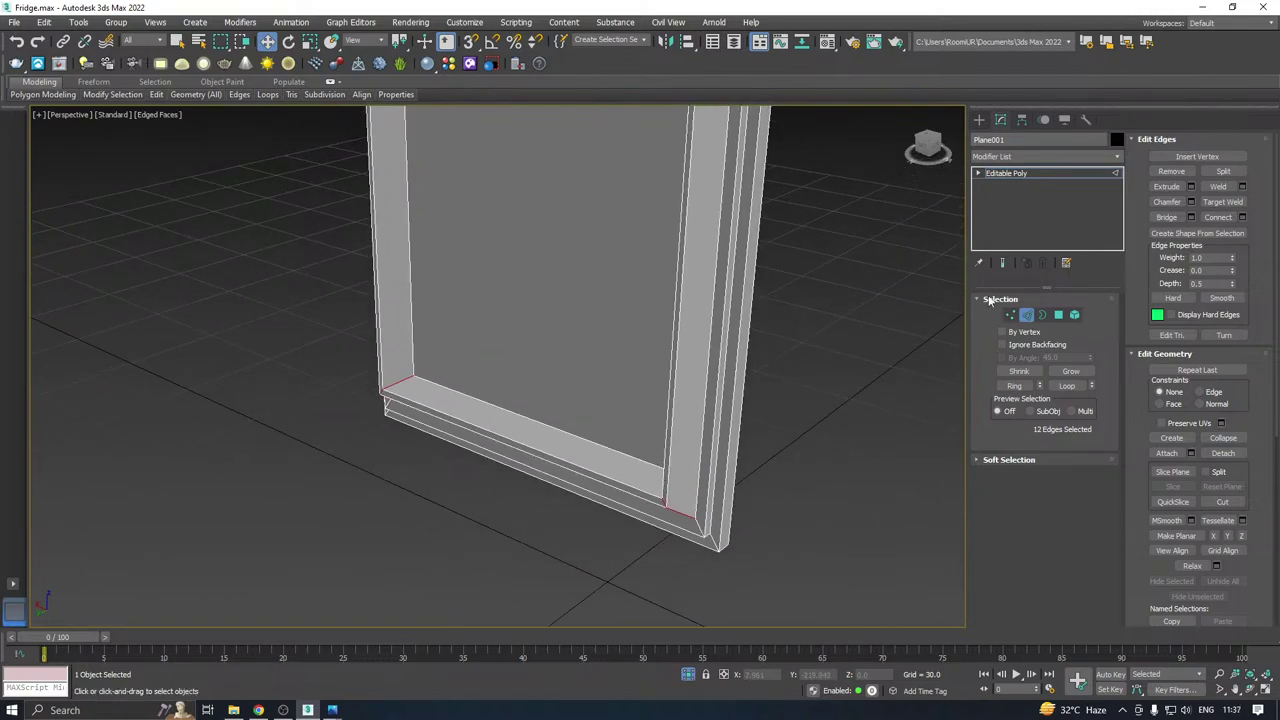
# Chamfer the lower door's selected corner edges by 6.859 with two segments, changing the chamfer type and setting the tension to 0.545.
pyautogui.click(1191, 202)
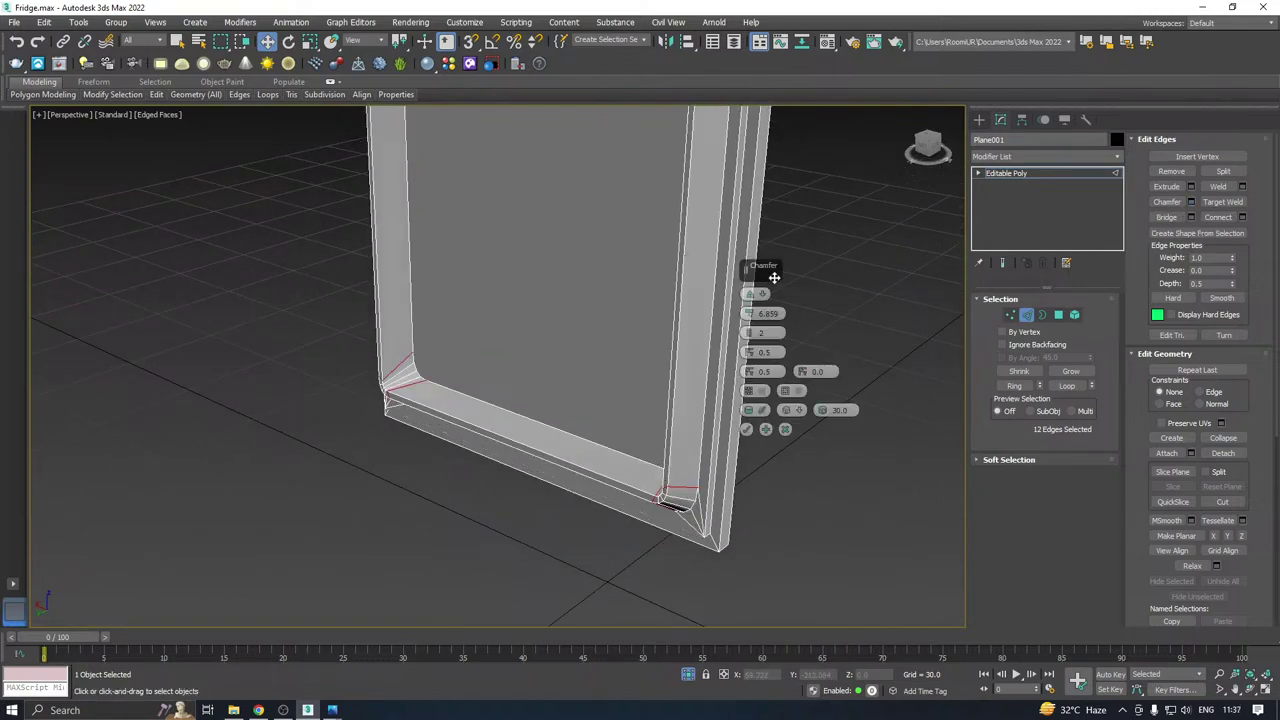
pyautogui.keyDown('alt'); pyautogui.moveTo(760, 300); pyautogui.dragTo(450, 200, button='middle'); pyautogui.keyUp('alt')
pyautogui.scroll(8, 450, 200)
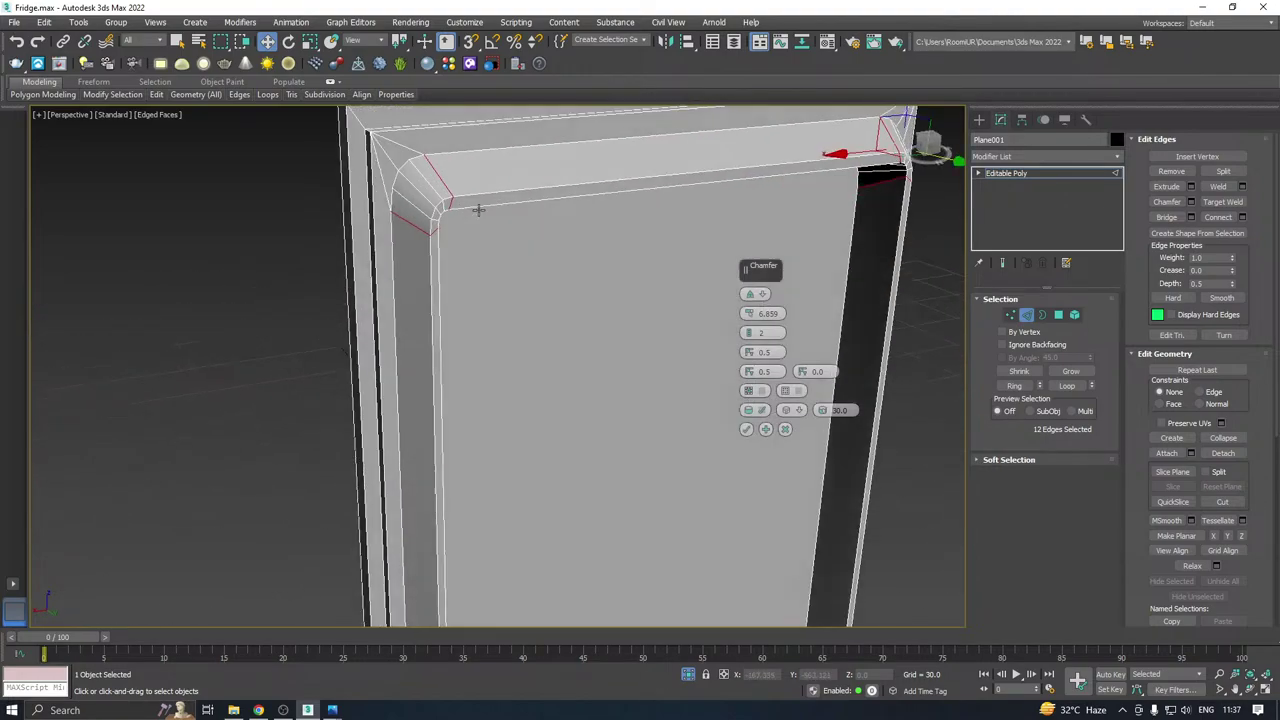
pyautogui.click(751, 294)
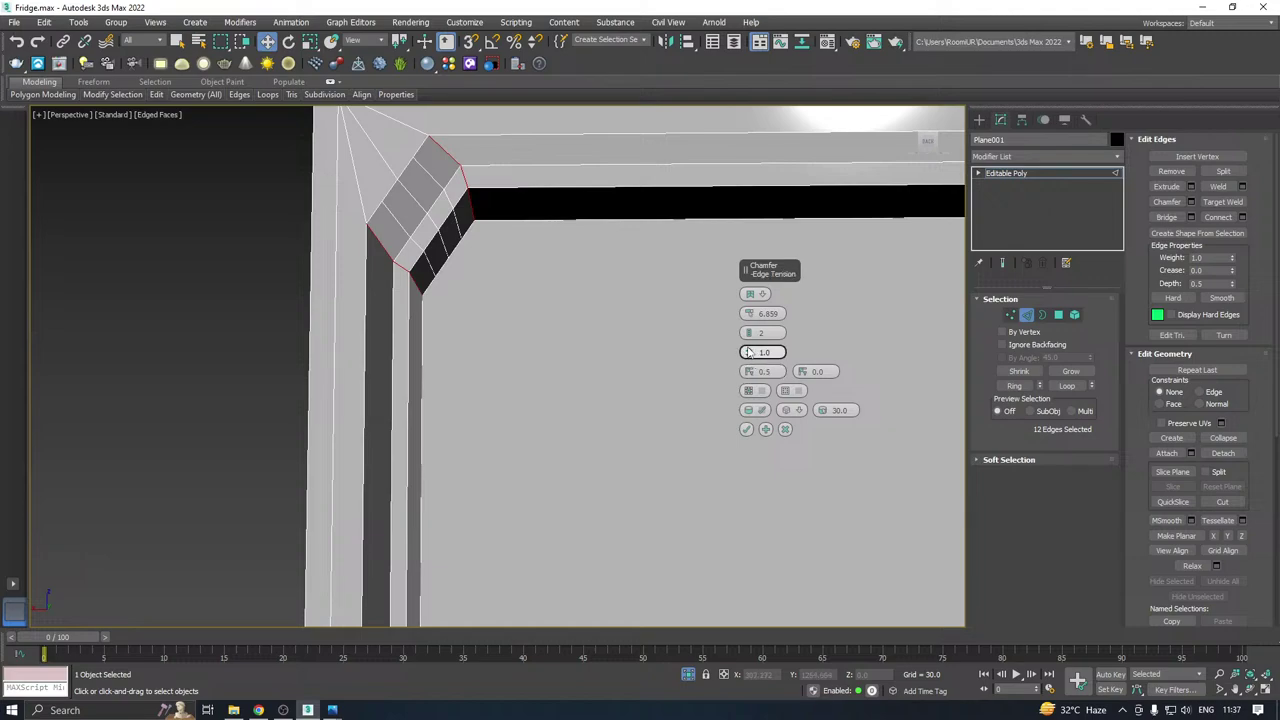
pyautogui.moveTo(749, 353); pyautogui.dragTo(771, 410)
pyautogui.moveTo(622, 326)
pyautogui.keyDown('alt'); pyautogui.mouseDown(button='middle')
pyautogui.moveTo(653, 319)
pyautogui.moveTo(640, 329)
pyautogui.mouseUp(button='middle'); pyautogui.keyUp('alt')
pyautogui.scroll(-6, 577, 326)
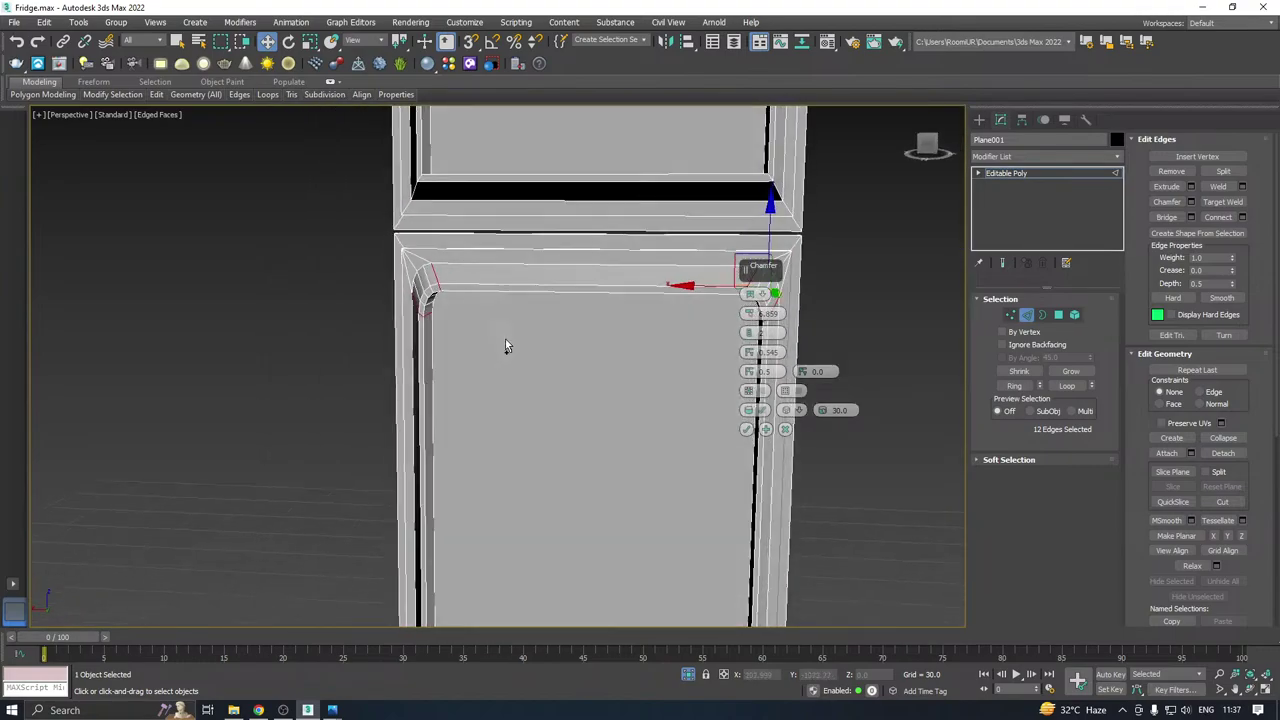
pyautogui.keyDown('alt'); pyautogui.moveTo(505, 339); pyautogui.dragTo(505, 298, button='middle'); pyautogui.keyUp('alt')
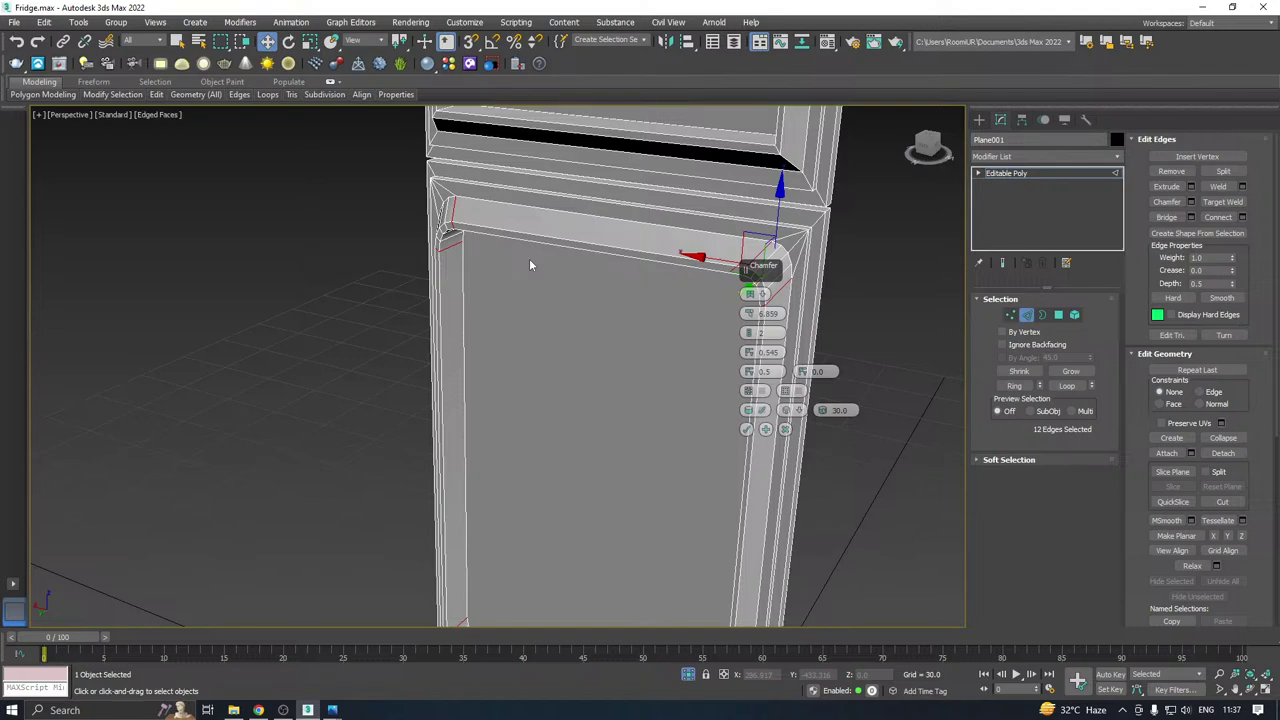
pyautogui.keyDown('alt'); pyautogui.moveTo(491, 285); pyautogui.dragTo(533, 227, button='middle'); pyautogui.keyUp('alt')
pyautogui.scroll(3, 498, 248)
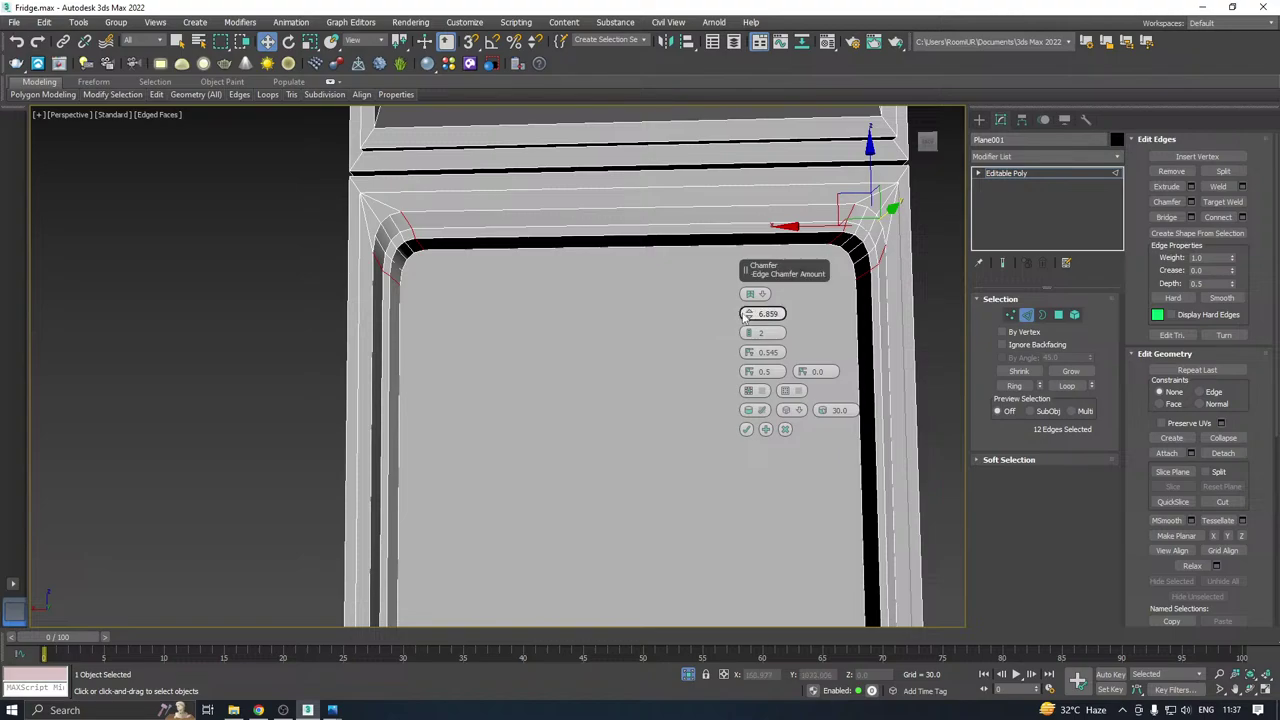
pyautogui.moveTo(748, 313)
pyautogui.mouseDown()
pyautogui.moveTo(744, 295)
pyautogui.moveTo(748, 313)
pyautogui.mouseUp()
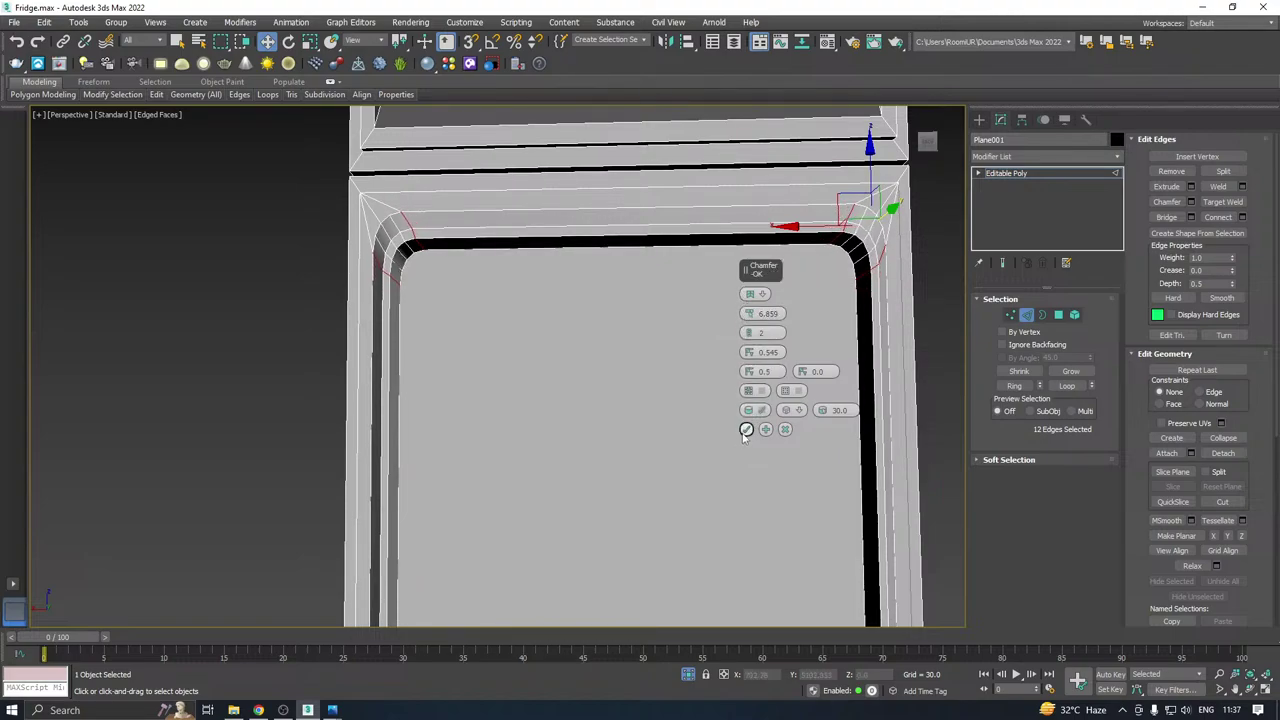
pyautogui.keyDown('alt'); pyautogui.moveTo(600, 380); pyautogui.dragTo(611, 346, button='middle'); pyautogui.keyUp('alt')
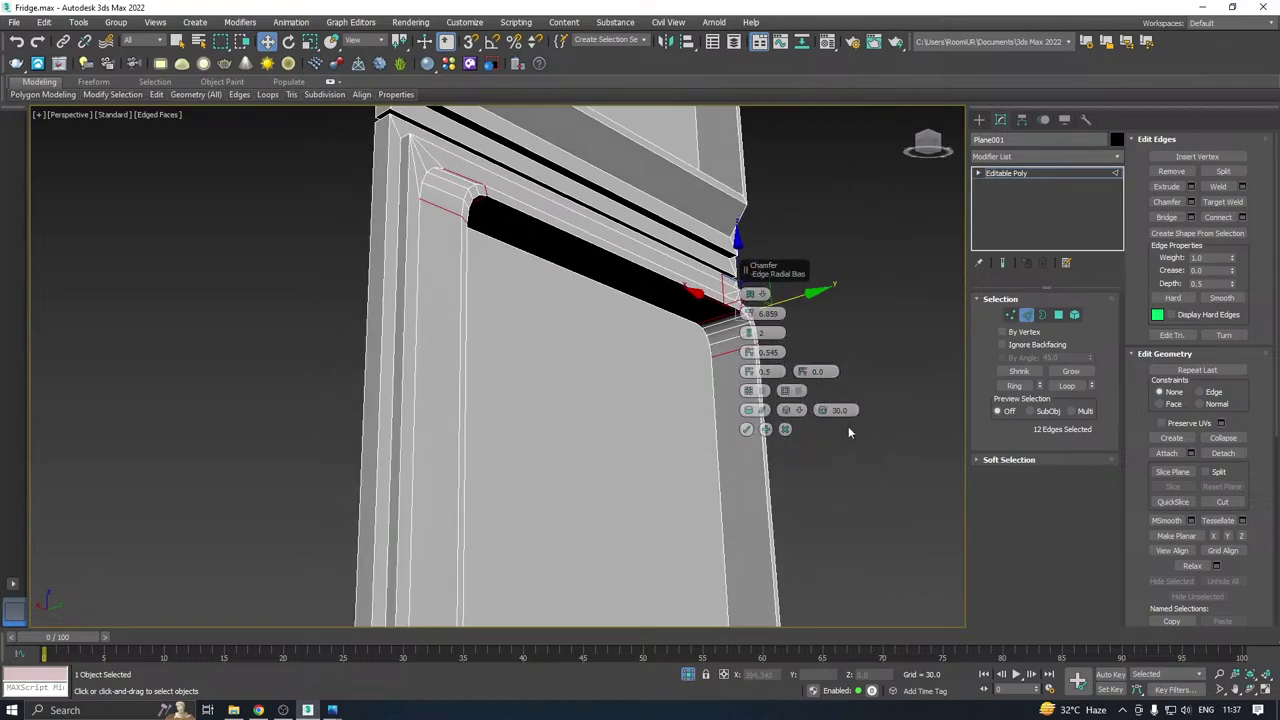
pyautogui.click(746, 429)
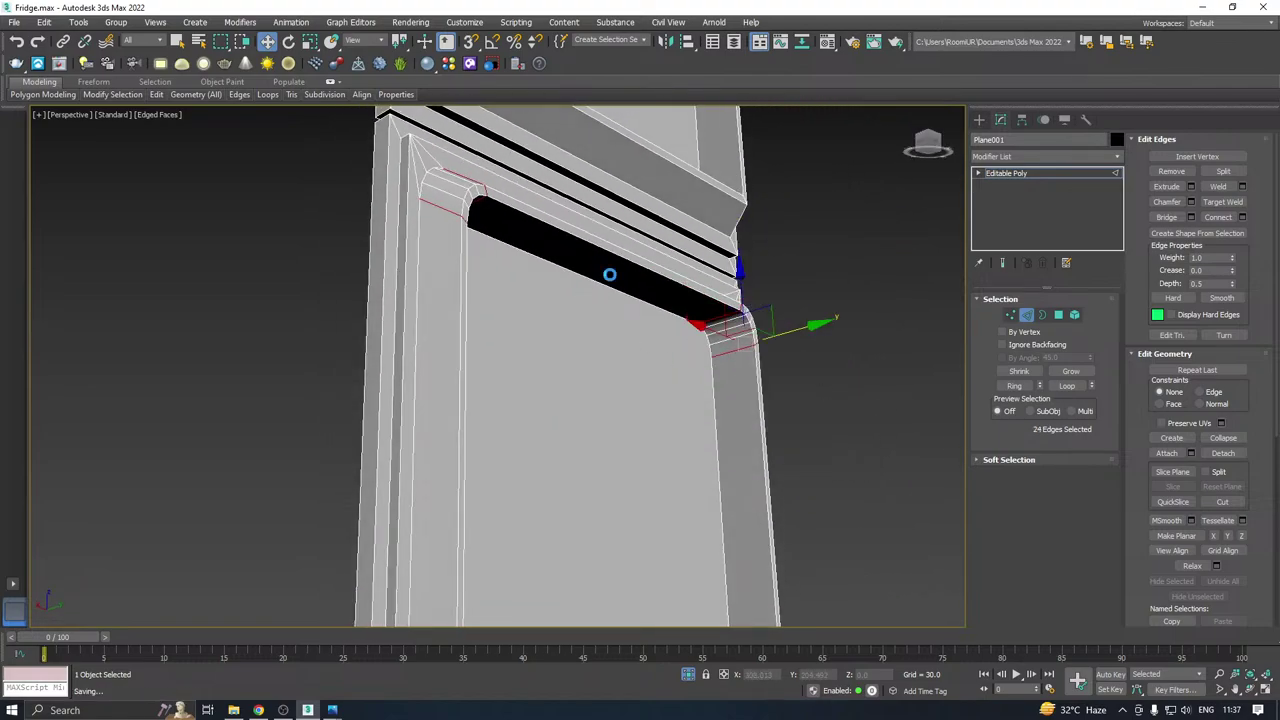
# Select the diagonal edge loop at an inner corner of the upper door and ring it to all four corners.
pyautogui.keyDown('alt'); pyautogui.moveTo(608, 275); pyautogui.dragTo(446, 352, button='middle'); pyautogui.keyUp('alt')
pyautogui.scroll(-4, 549, 237)
pyautogui.keyDown('alt'); pyautogui.moveTo(609, 267); pyautogui.dragTo(737, 266, button='middle'); pyautogui.keyUp('alt')
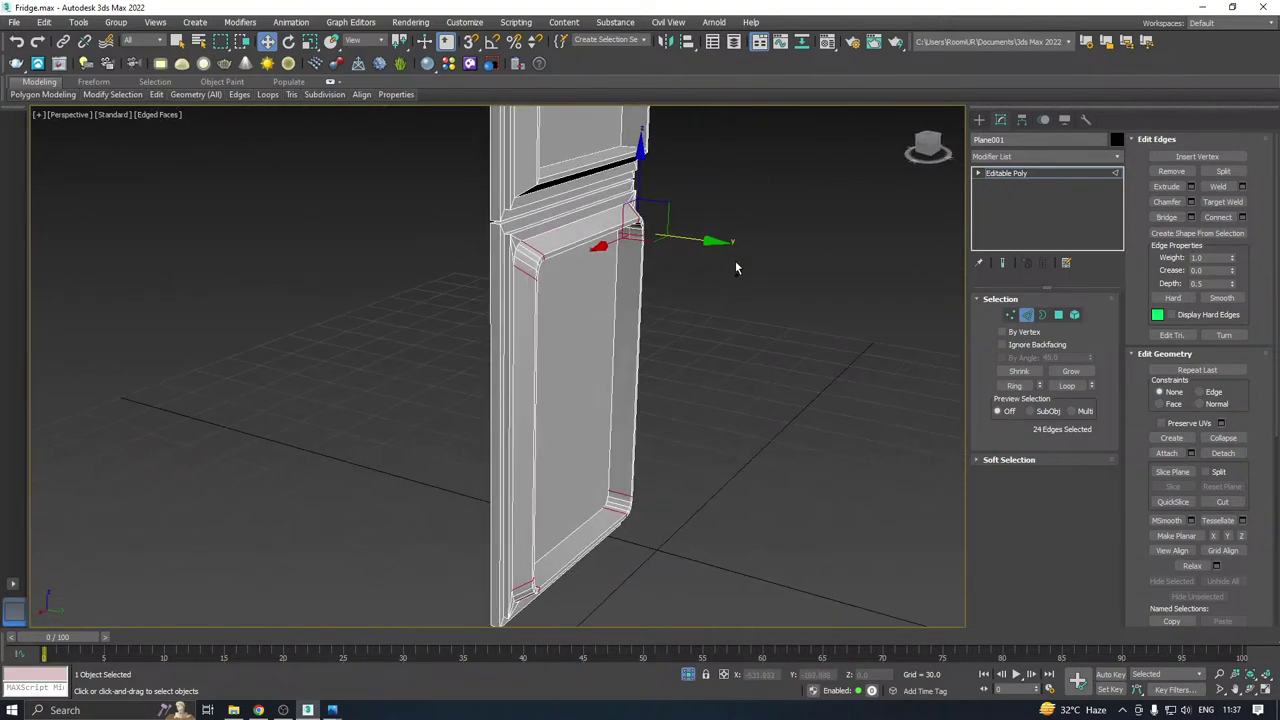
pyautogui.keyDown('alt'); pyautogui.moveTo(668, 234); pyautogui.dragTo(507, 320, button='middle'); pyautogui.keyUp('alt')
pyautogui.scroll(3, 548, 364)
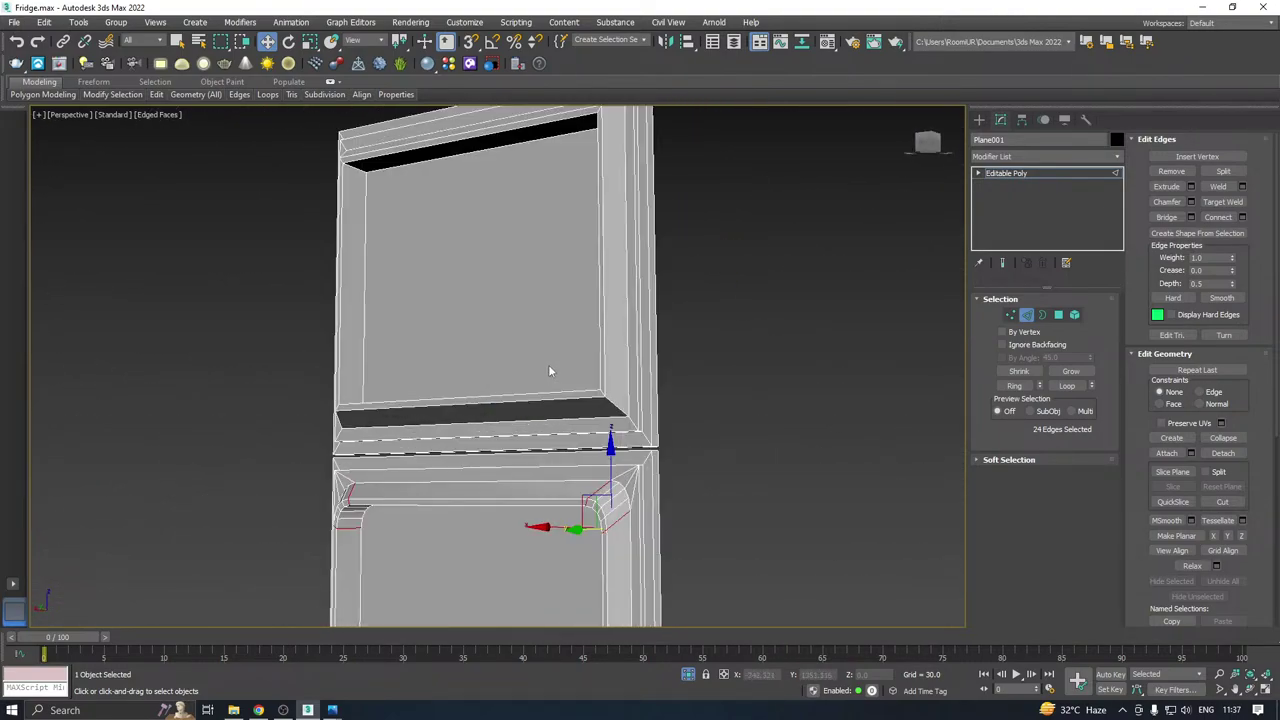
pyautogui.doubleClick(619, 408)
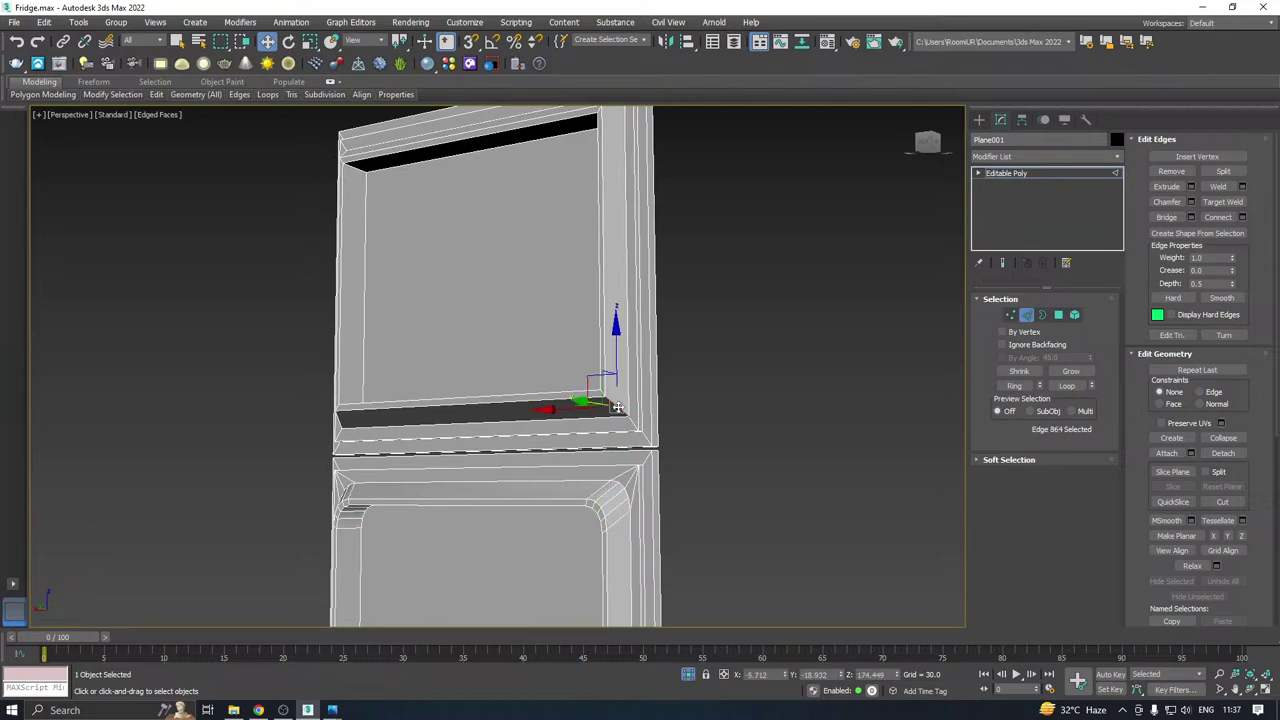
pyautogui.click(1014, 385)
# Deselect the upper door's outer frame corner edges, keeping only the recess and raised-panel corner edges selected.
pyautogui.keyDown('alt'); pyautogui.moveTo(680, 383); pyautogui.dragTo(590, 322, button='middle'); pyautogui.keyUp('alt')
pyautogui.scroll(-3, 594, 363)
pyautogui.moveTo(691, 214); pyautogui.dragTo(729, 200)
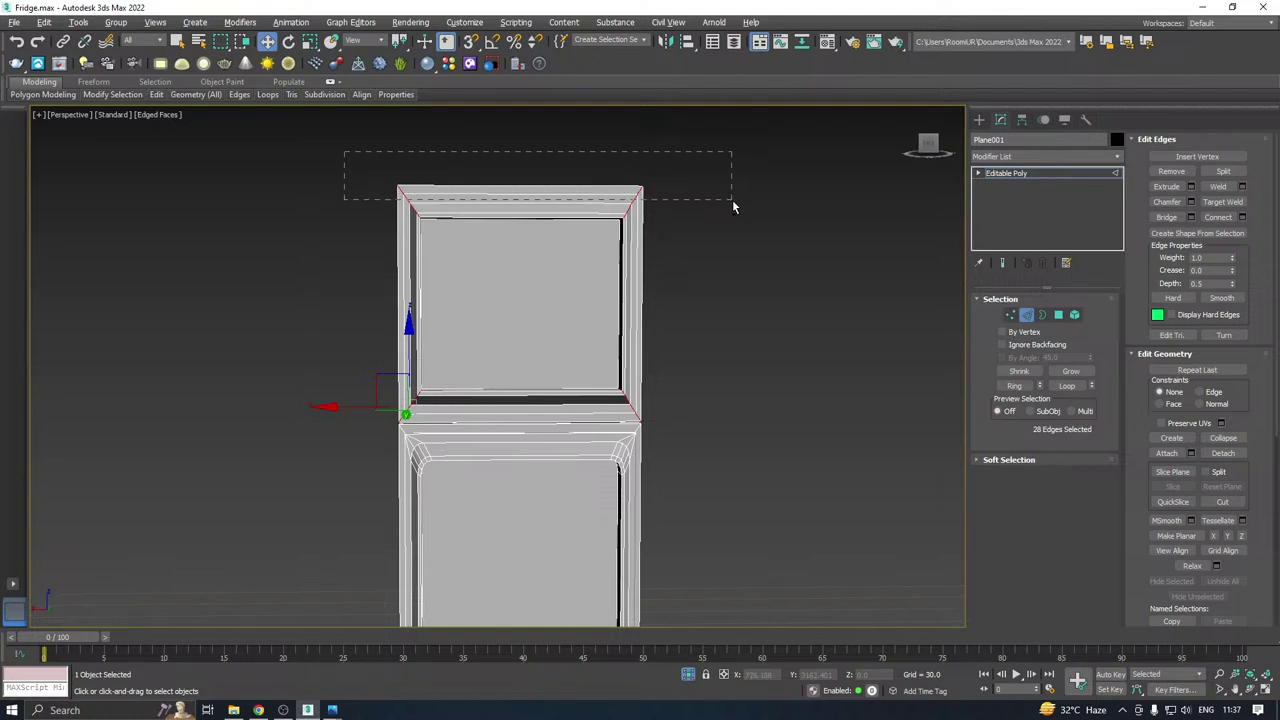
pyautogui.scroll(2, 404, 450)
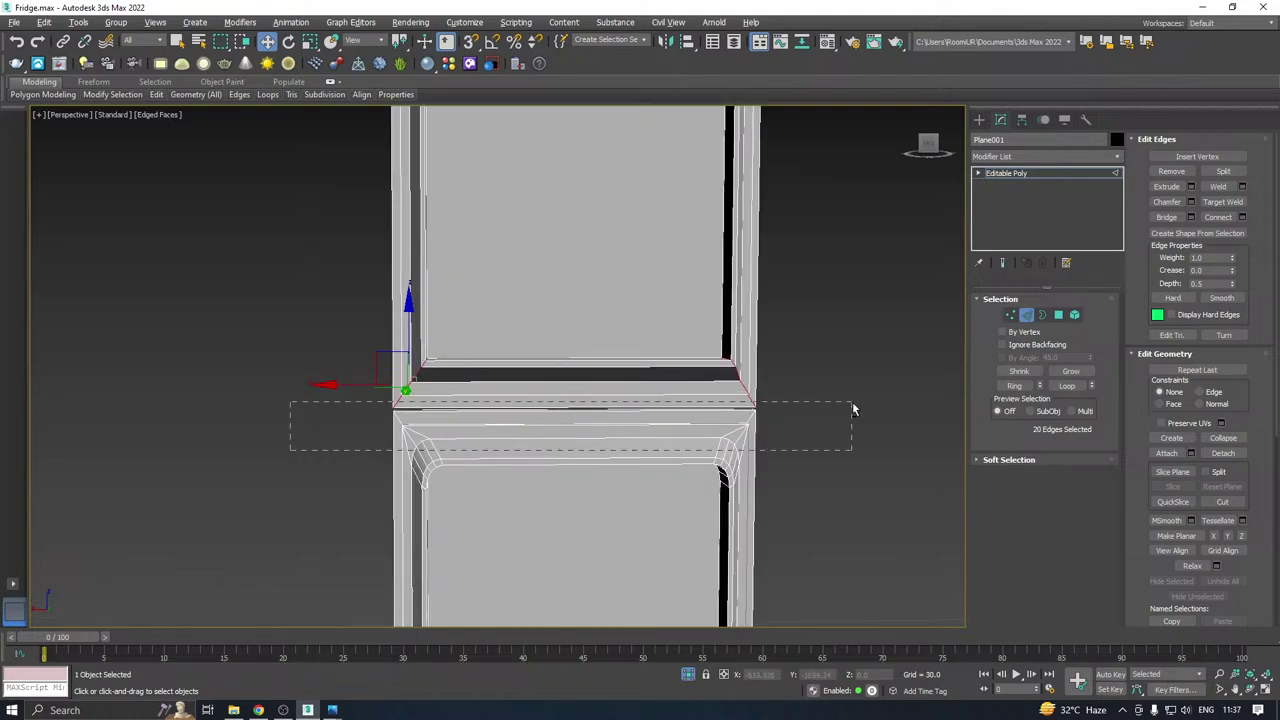
pyautogui.moveTo(855, 408); pyautogui.dragTo(856, 409)
pyautogui.moveTo(773, 411); pyautogui.dragTo(904, 398)
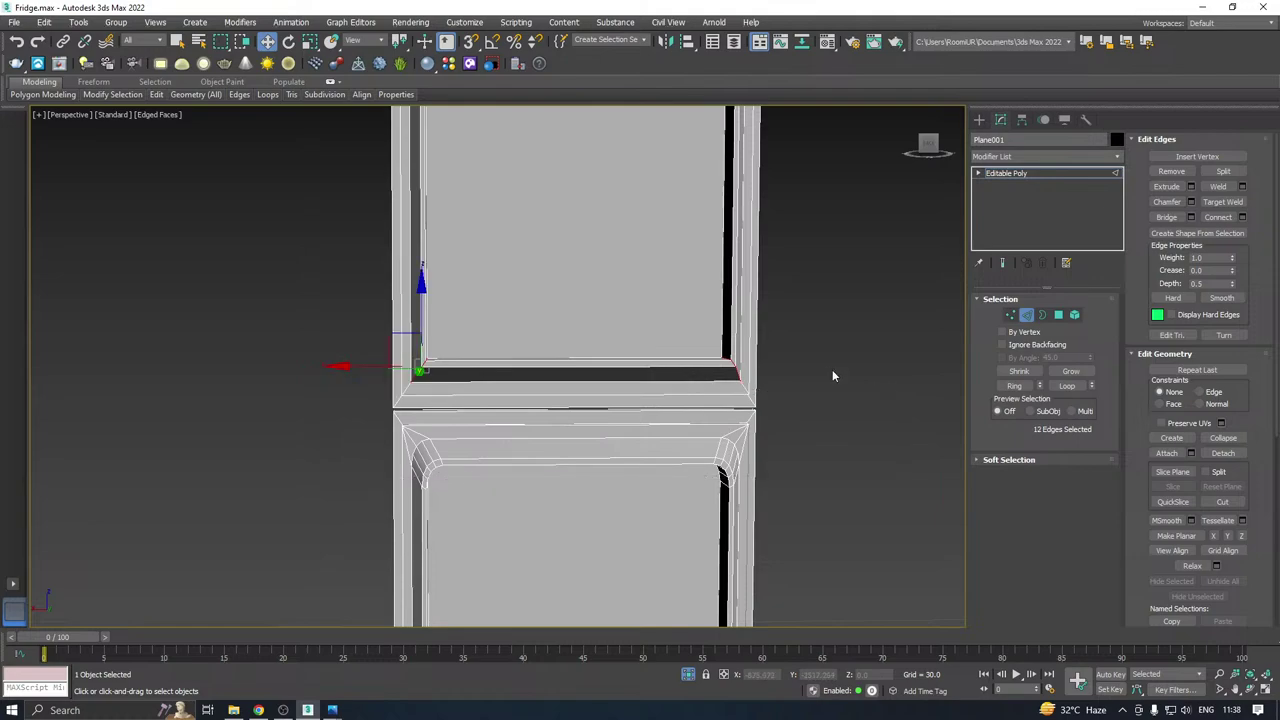
# Chamfer the upper door's selected corner edges by 6.859 with two segments and a tension of 0.545.
pyautogui.click(1190, 202)
pyautogui.keyDown('alt'); pyautogui.moveTo(430, 360); pyautogui.dragTo(357, 334, button='middle'); pyautogui.keyUp('alt')
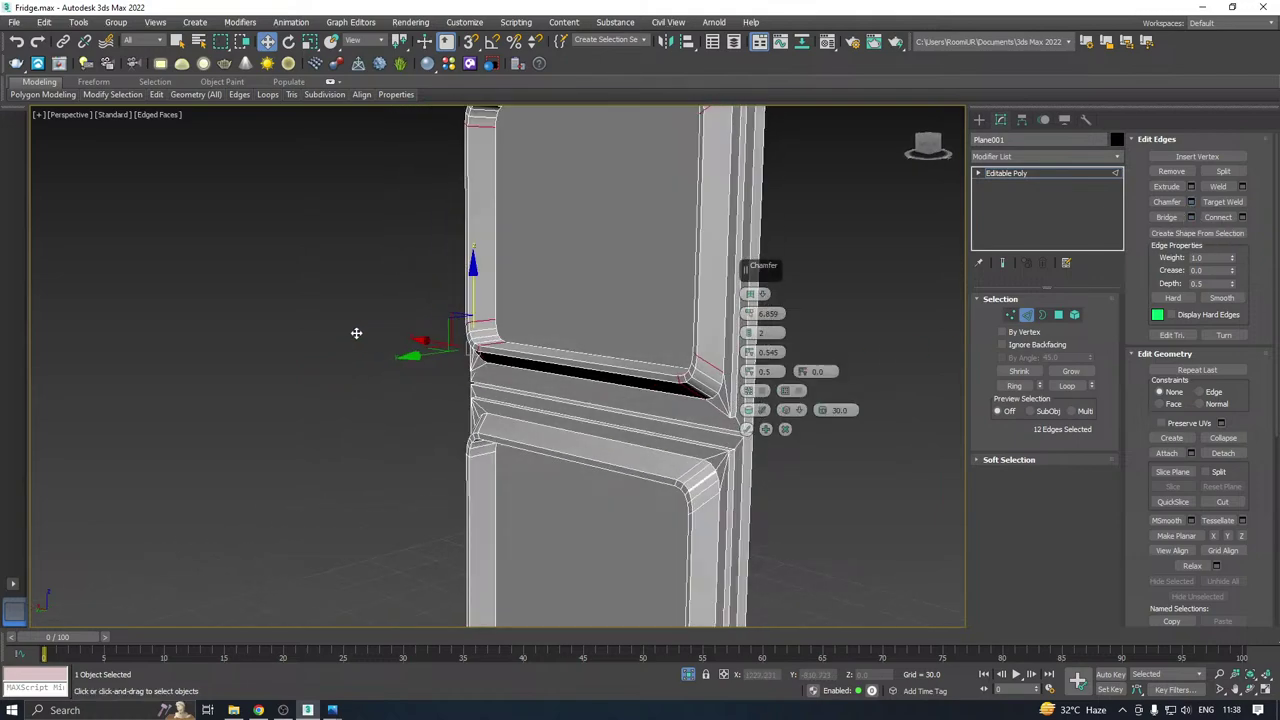
pyautogui.click(747, 430)
pyautogui.moveTo(590, 459); pyautogui.dragTo(609, 383, button='middle')
pyautogui.scroll(-4, 609, 383)
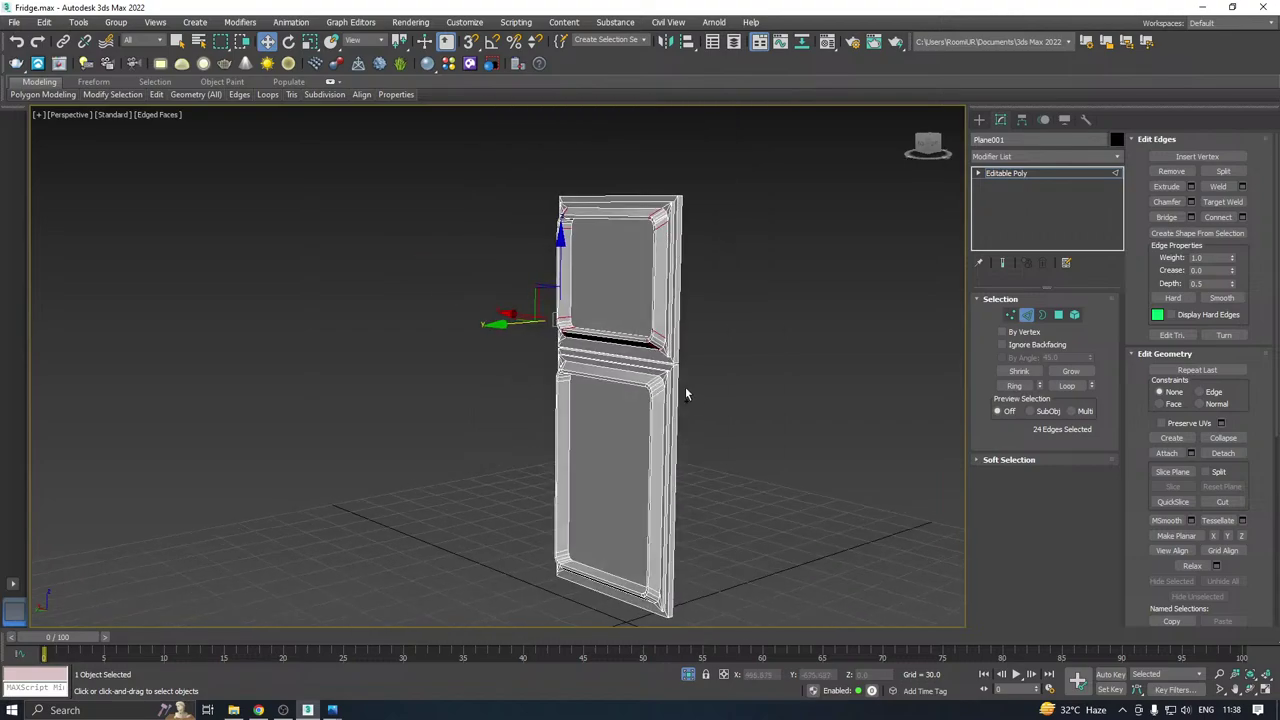
# Select the lower and upper doors together as whole elements of the fridge mesh.
pyautogui.moveTo(686, 393)
pyautogui.keyDown('alt'); pyautogui.mouseDown(button='middle')
pyautogui.moveTo(636, 380)
pyautogui.moveTo(673, 384)
pyautogui.mouseUp(button='middle'); pyautogui.keyUp('alt')
pyautogui.scroll(5, 543, 394)
pyautogui.keyDown('alt'); pyautogui.moveTo(569, 369); pyautogui.dragTo(659, 357, button='middle'); pyautogui.keyUp('alt')
pyautogui.click(1010, 315)
pyautogui.scroll(-4, 482, 401)
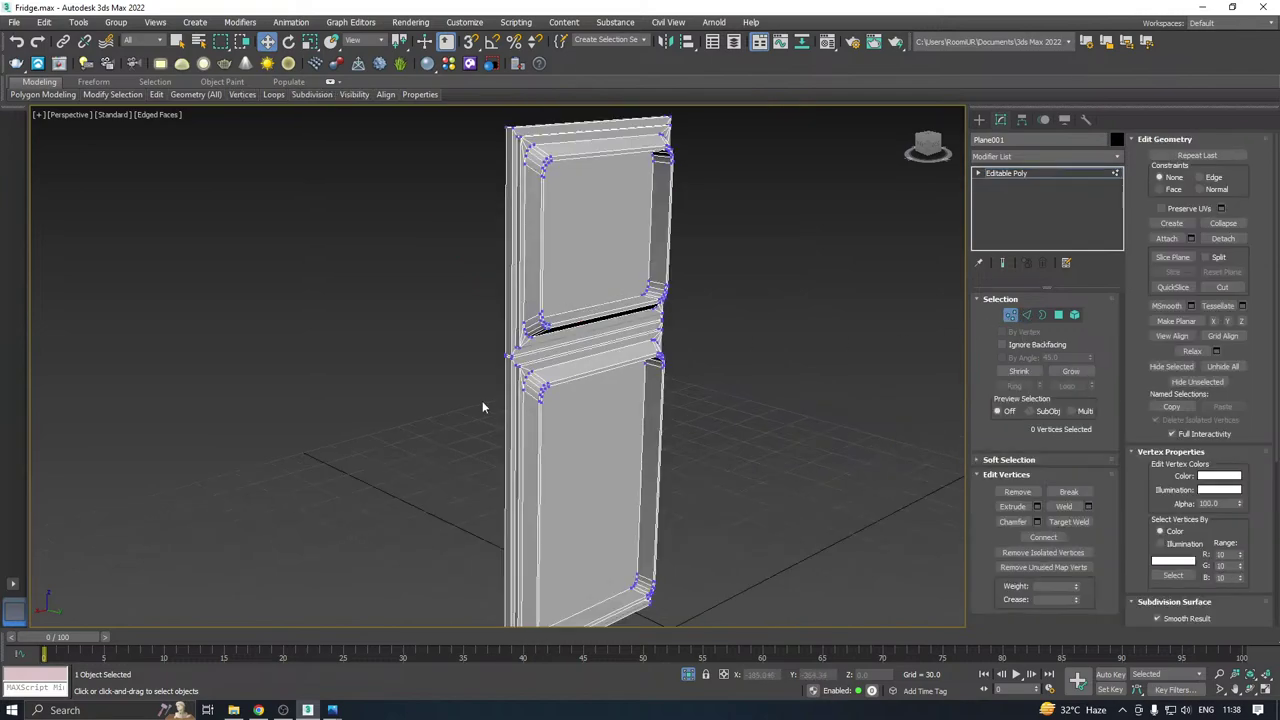
pyautogui.keyDown('alt'); pyautogui.moveTo(482, 401); pyautogui.dragTo(634, 386, button='middle'); pyautogui.keyUp('alt')
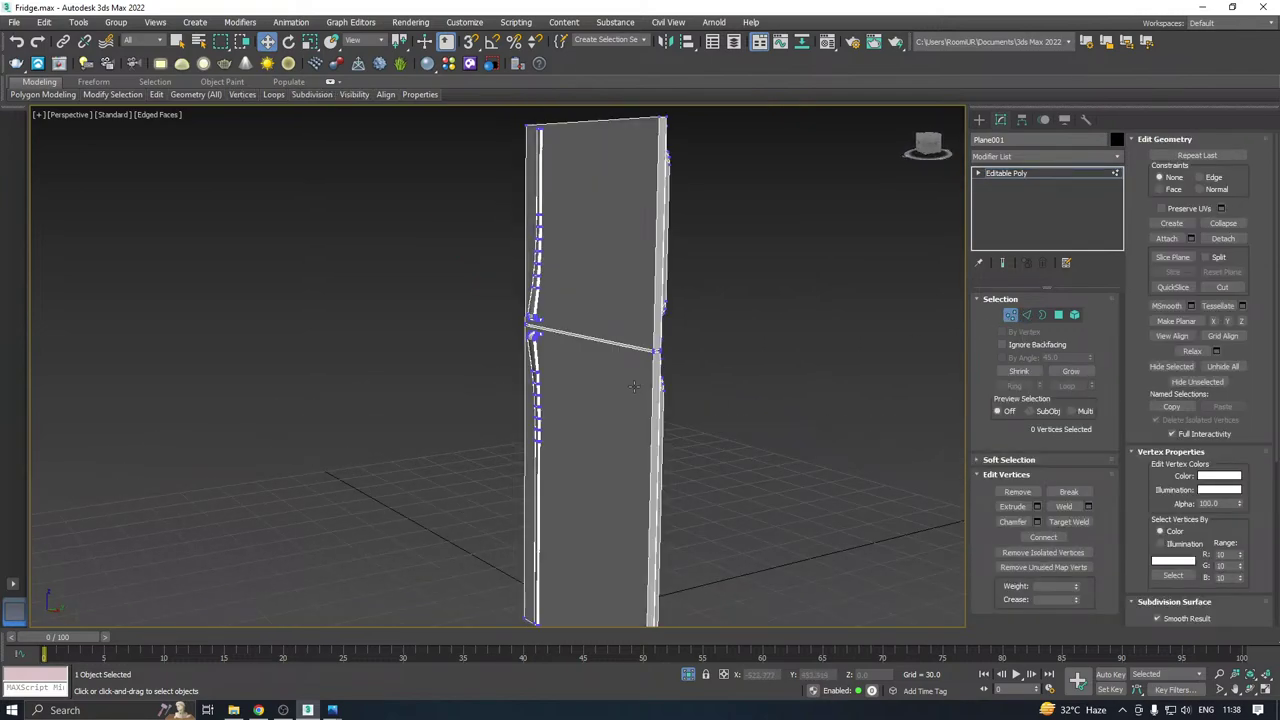
pyautogui.click(1075, 315)
pyautogui.click(594, 377)
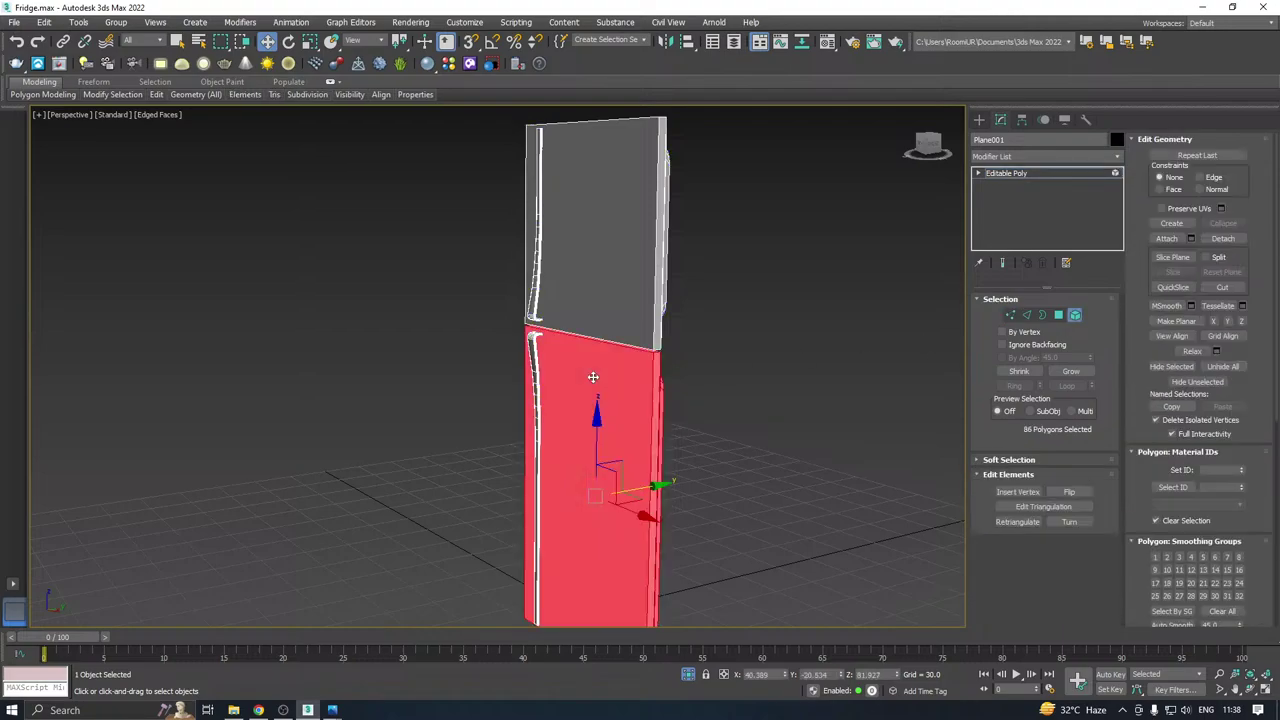
pyautogui.keyDown('ctrl'); pyautogui.click(628, 316); pyautogui.keyUp('ctrl')
pyautogui.keyDown('alt'); pyautogui.moveTo(702, 331); pyautogui.dragTo(907, 315, button='middle'); pyautogui.keyUp('alt')
pyautogui.keyDown('alt'); pyautogui.moveTo(560, 366); pyautogui.dragTo(689, 330, button='middle'); pyautogui.keyUp('alt')
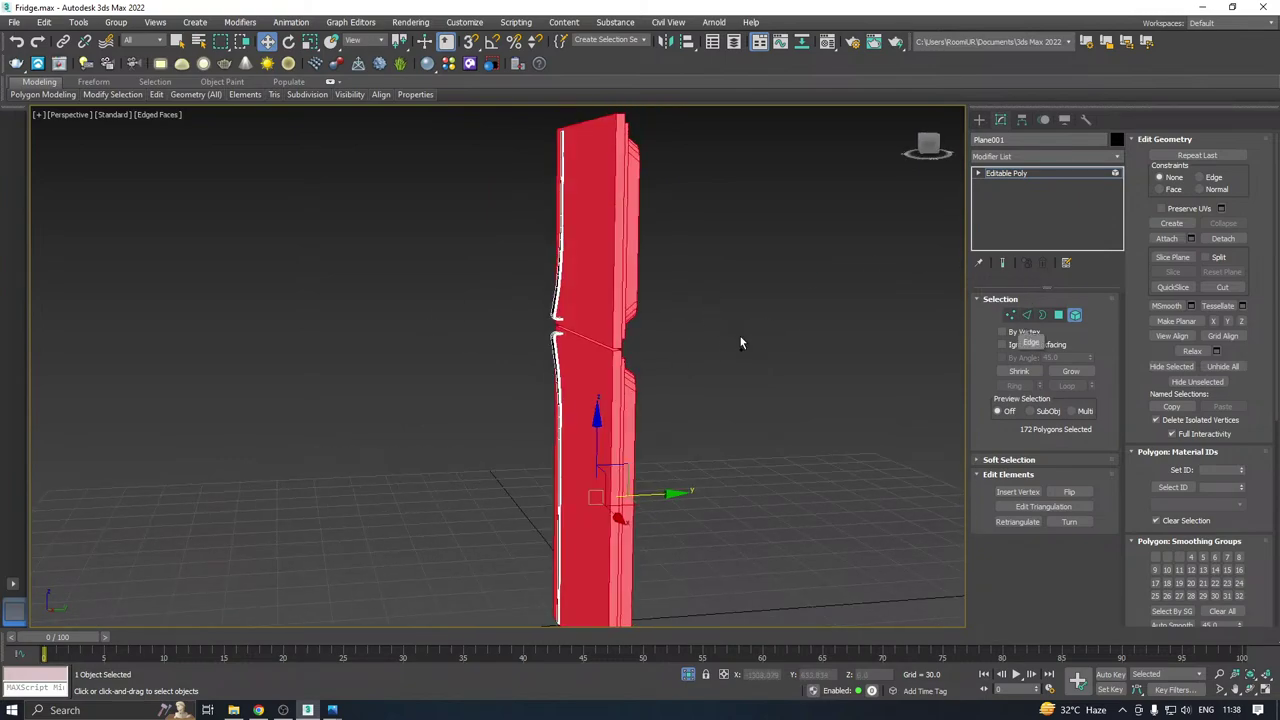
# Convert the door element selection to vertices and weld them with a threshold of 0.1.
pyautogui.click(1010, 315)
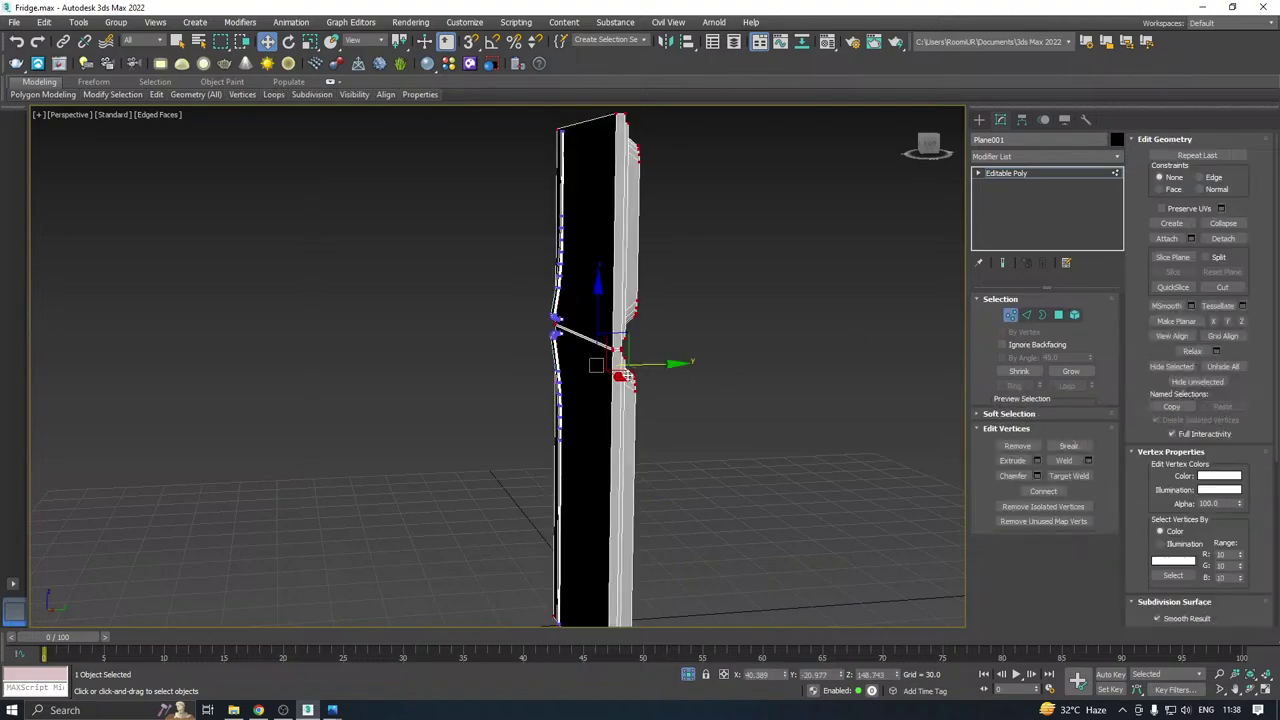
pyautogui.keyDown('alt'); pyautogui.moveTo(737, 363); pyautogui.dragTo(785, 343, button='middle'); pyautogui.keyUp('alt')
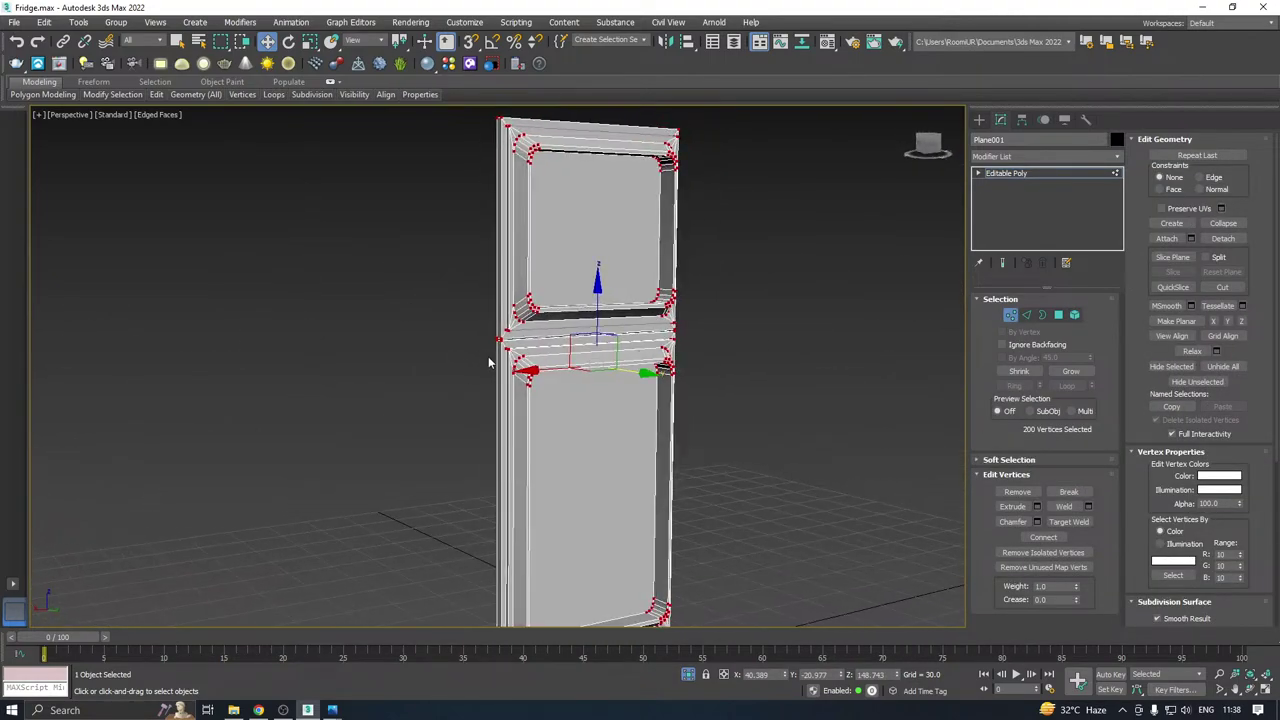
pyautogui.scroll(5, 502, 363)
pyautogui.keyDown('alt'); pyautogui.moveTo(652, 333); pyautogui.dragTo(700, 338, button='middle'); pyautogui.keyUp('alt')
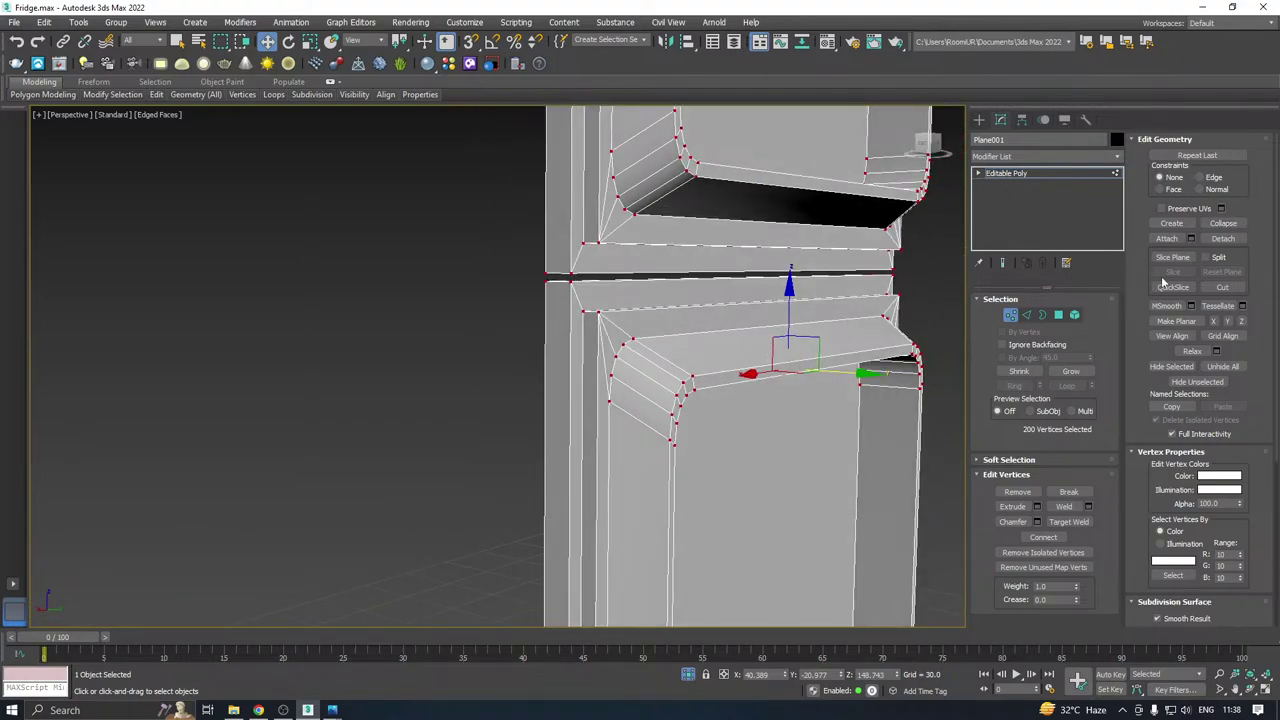
pyautogui.click(1088, 506)
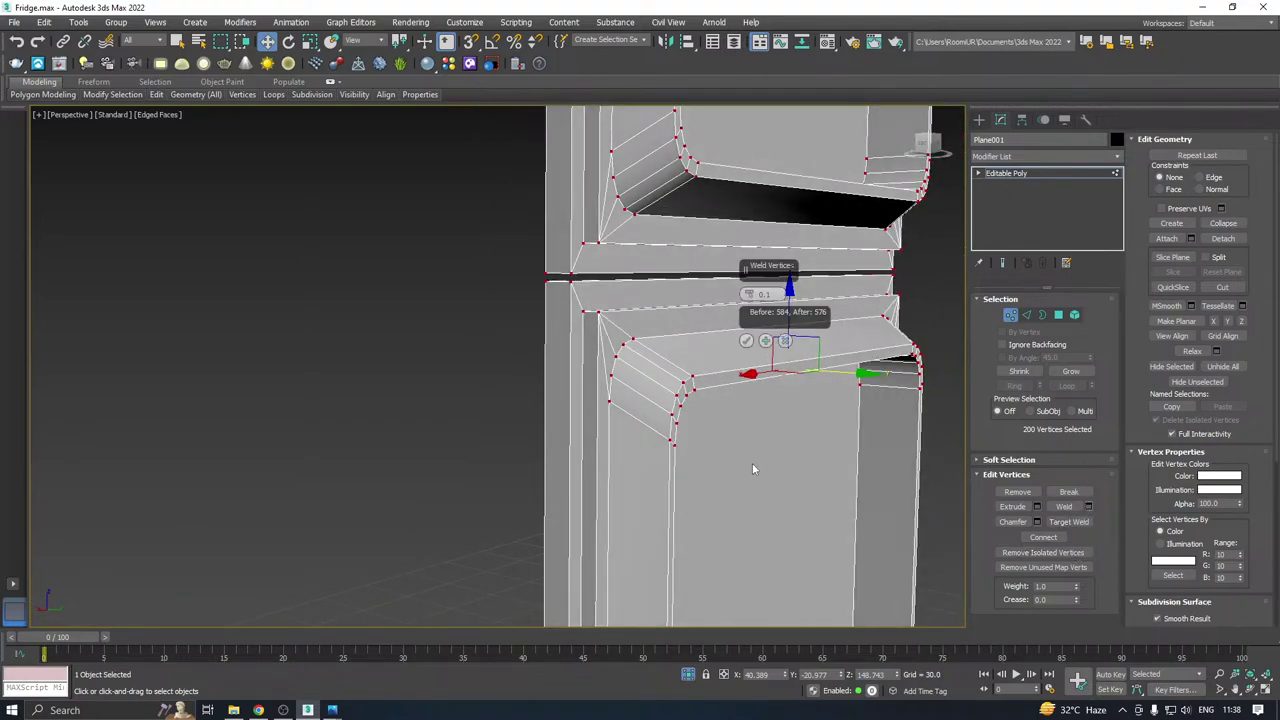
pyautogui.click(746, 342)
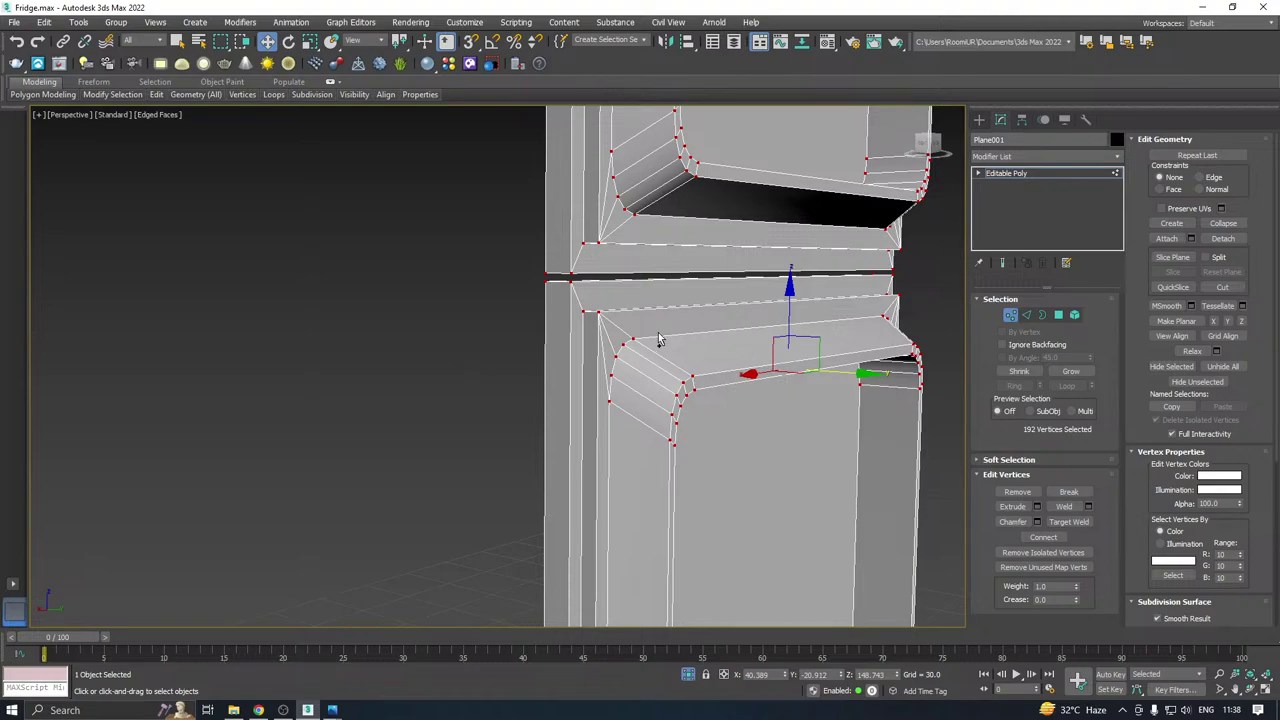
# Select the four long edges of the lower door's inner frame step, surrounding the raised panel.
pyautogui.keyDown('alt'); pyautogui.moveTo(746, 342); pyautogui.dragTo(733, 324, button='middle'); pyautogui.keyUp('alt')
pyautogui.click(1027, 315)
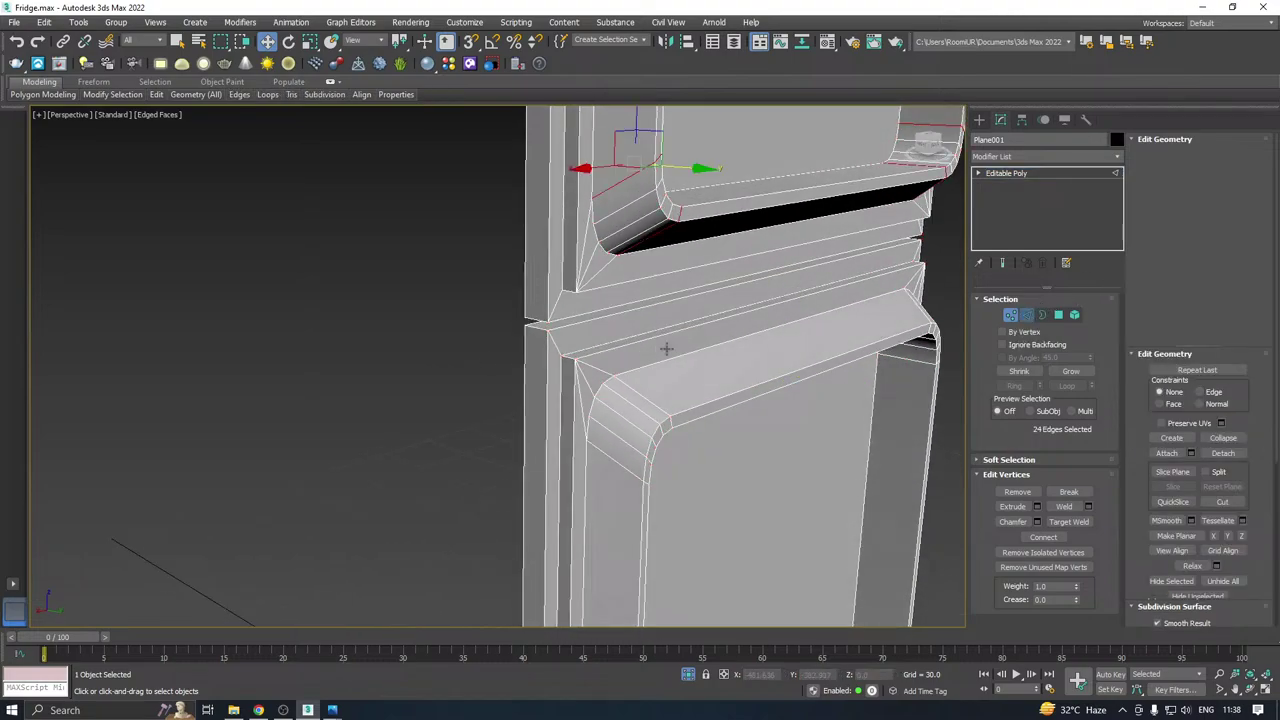
pyautogui.click(604, 353)
pyautogui.keyDown('ctrl'); pyautogui.click(573, 387); pyautogui.keyUp('ctrl')
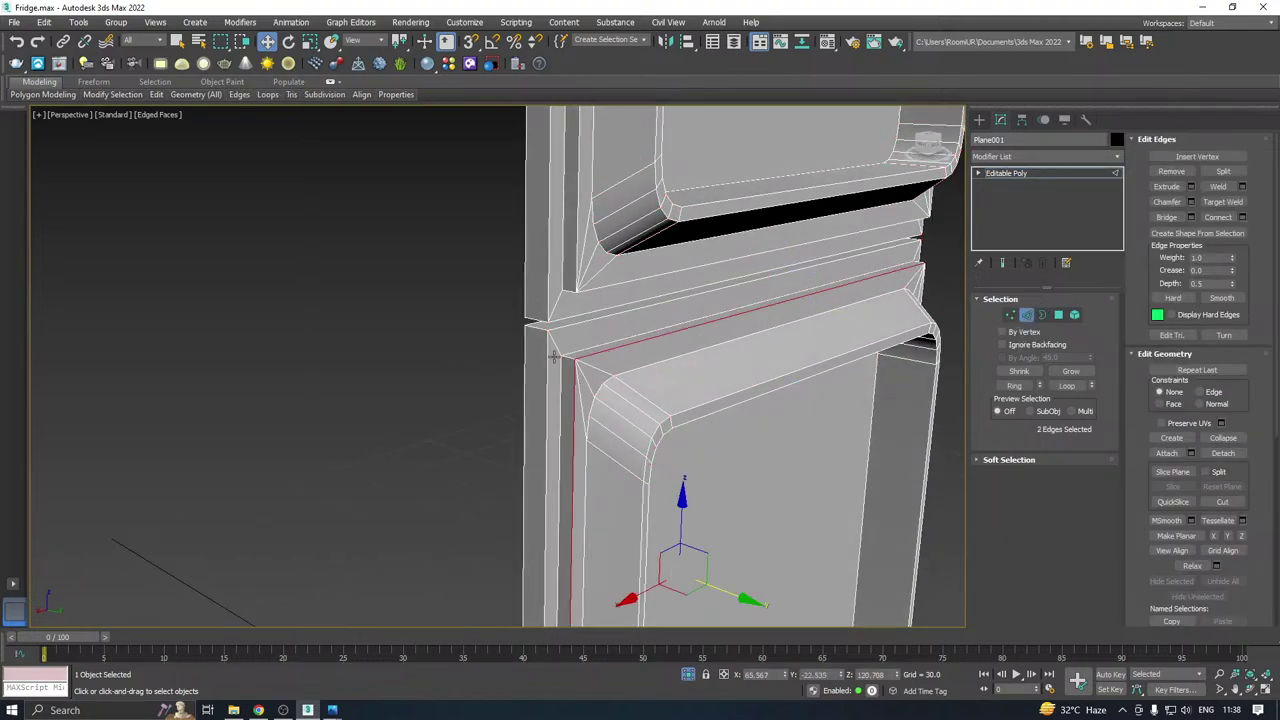
pyautogui.scroll(-5, 709, 414)
pyautogui.keyDown('alt'); pyautogui.moveTo(709, 414); pyautogui.dragTo(667, 352, button='middle'); pyautogui.keyUp('alt')
pyautogui.scroll(3, 650, 364)
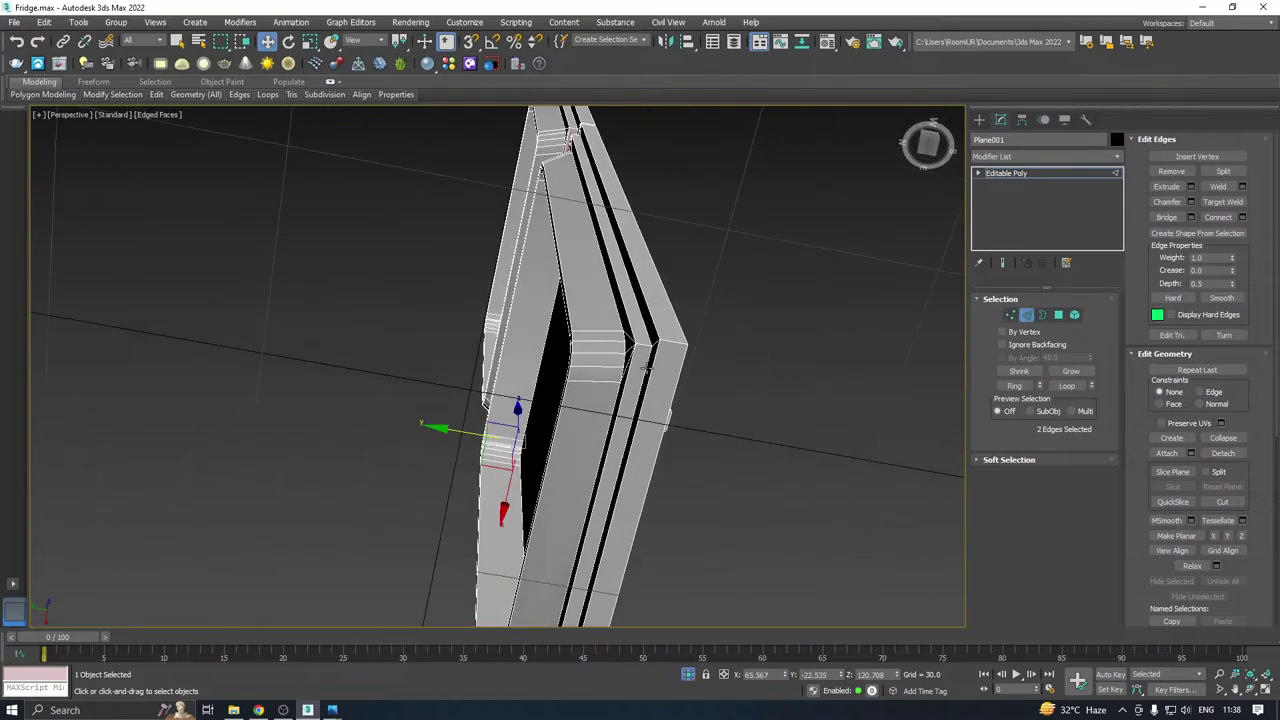
pyautogui.keyDown('ctrl'); pyautogui.click(630, 366); pyautogui.keyUp('ctrl')
pyautogui.keyDown('ctrl'); pyautogui.click(634, 322); pyautogui.keyUp('ctrl')
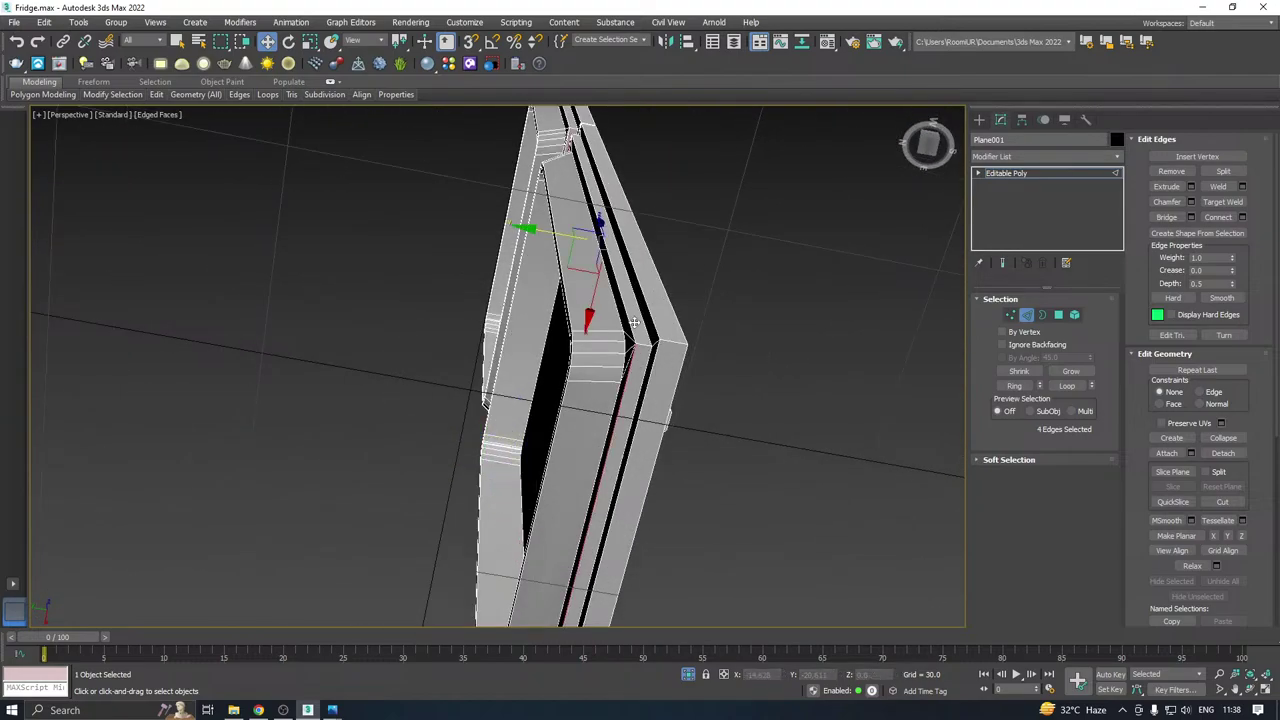
# Preview a chamfer on the lower door's selected frame edges with the Uniform type, an amount of 2.128 and two segments.
pyautogui.keyDown('alt'); pyautogui.moveTo(634, 322); pyautogui.dragTo(571, 320, button='middle'); pyautogui.keyUp('alt')
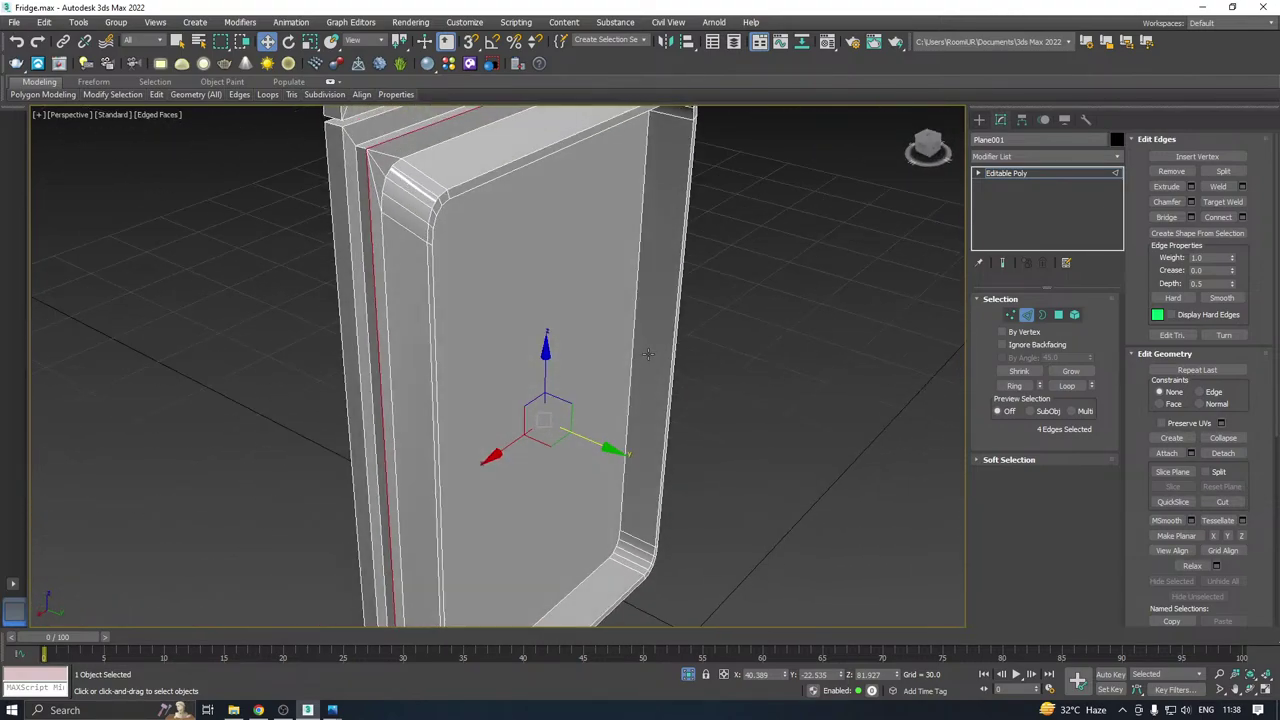
pyautogui.moveTo(600, 408); pyautogui.dragTo(588, 414, button='middle')
pyautogui.moveTo(500, 306); pyautogui.dragTo(510, 450, button='middle')
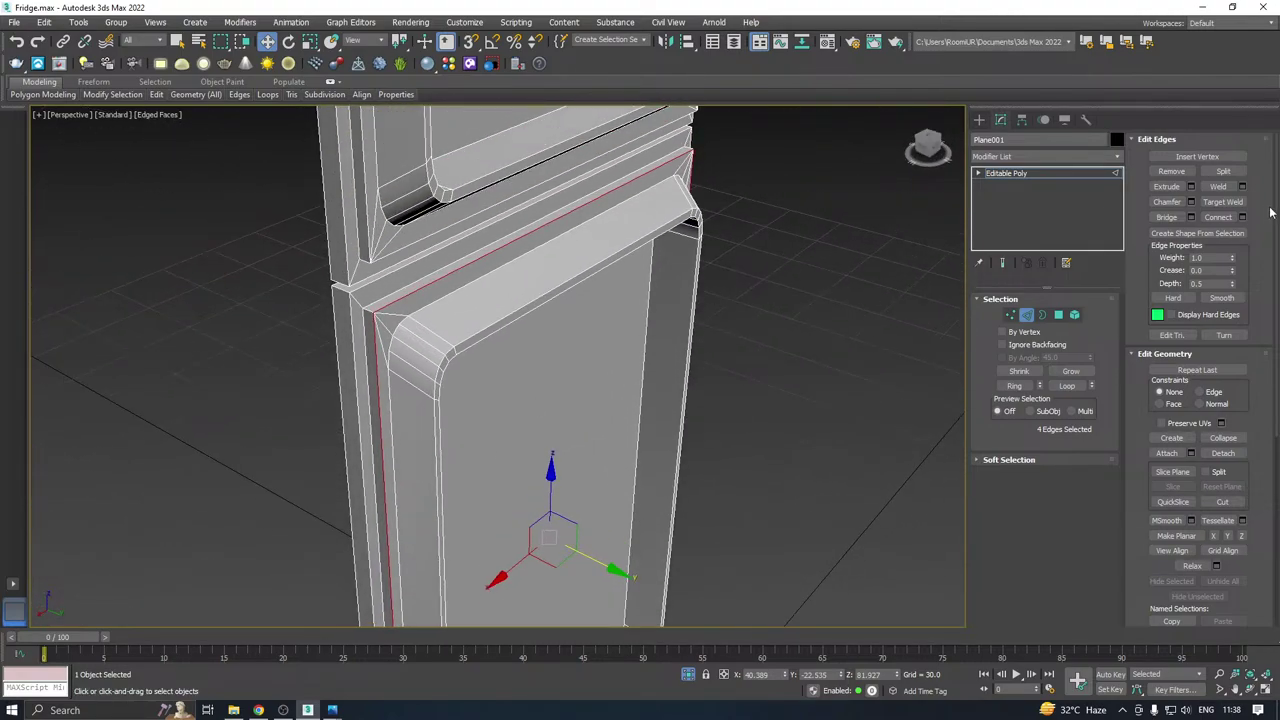
pyautogui.click(1190, 203)
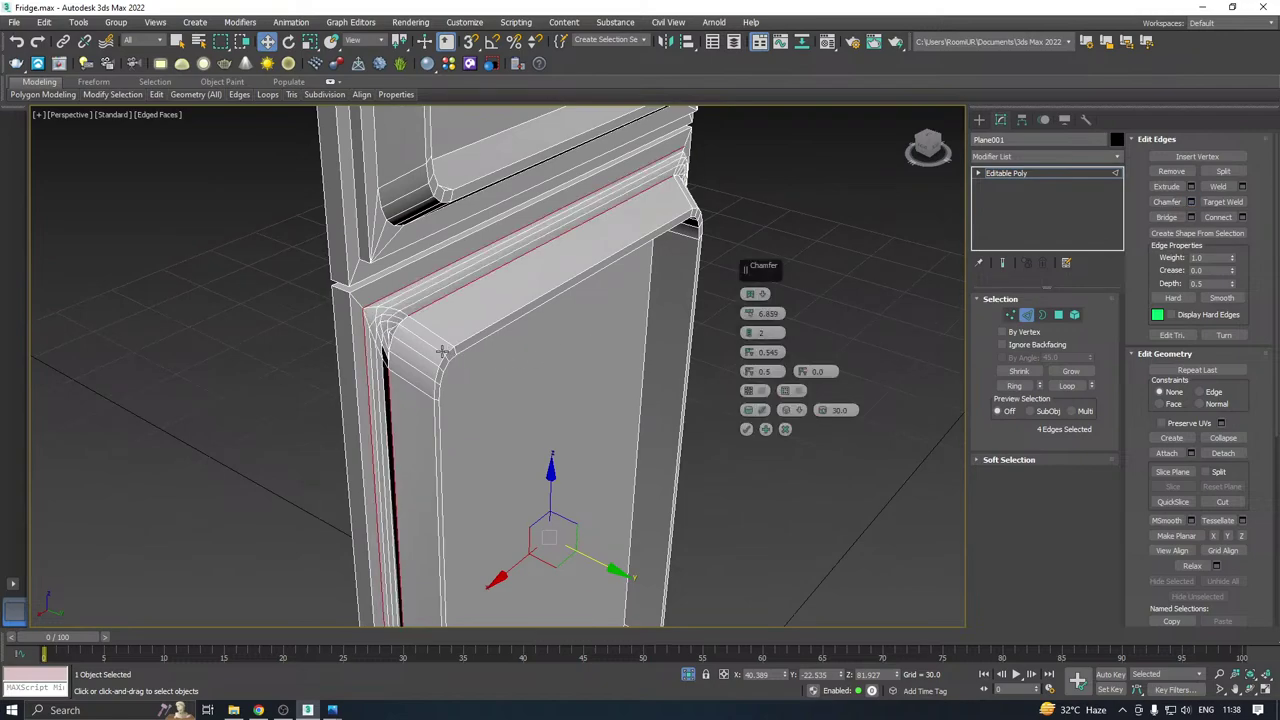
pyautogui.scroll(3, 441, 352)
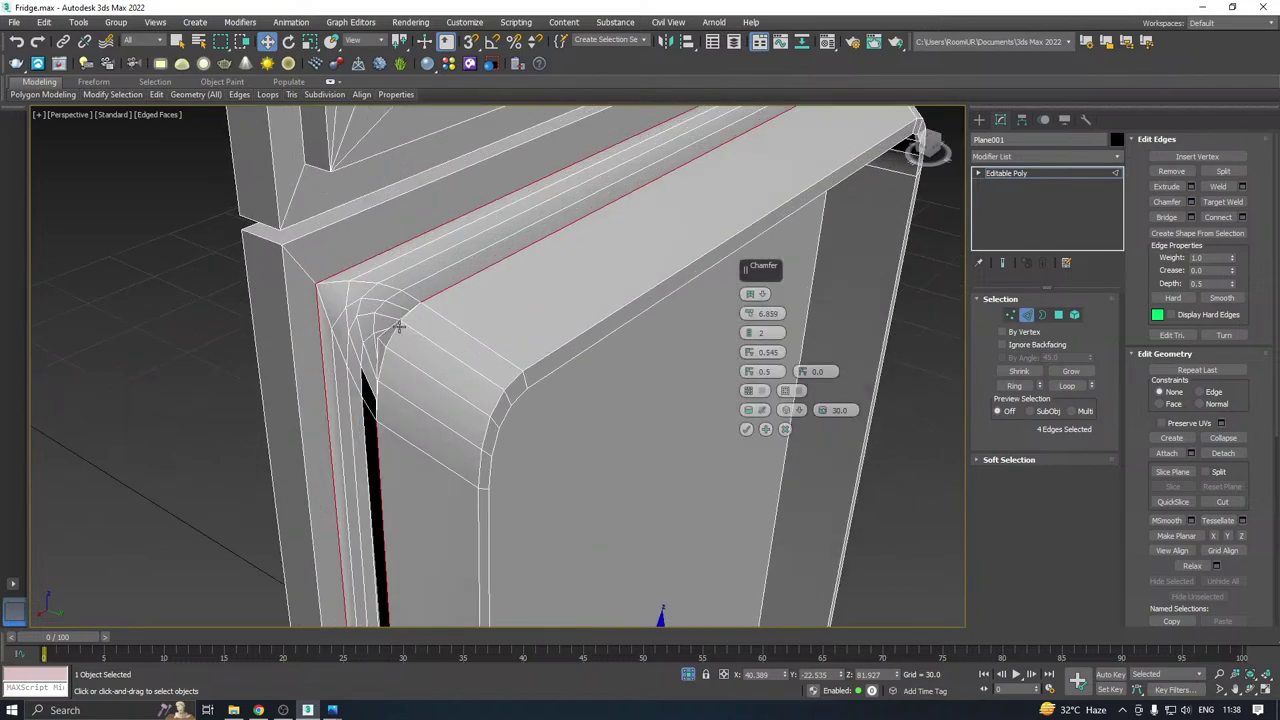
pyautogui.click(748, 337)
pyautogui.click(748, 337)
pyautogui.moveTo(749, 315); pyautogui.dragTo(758, 344)
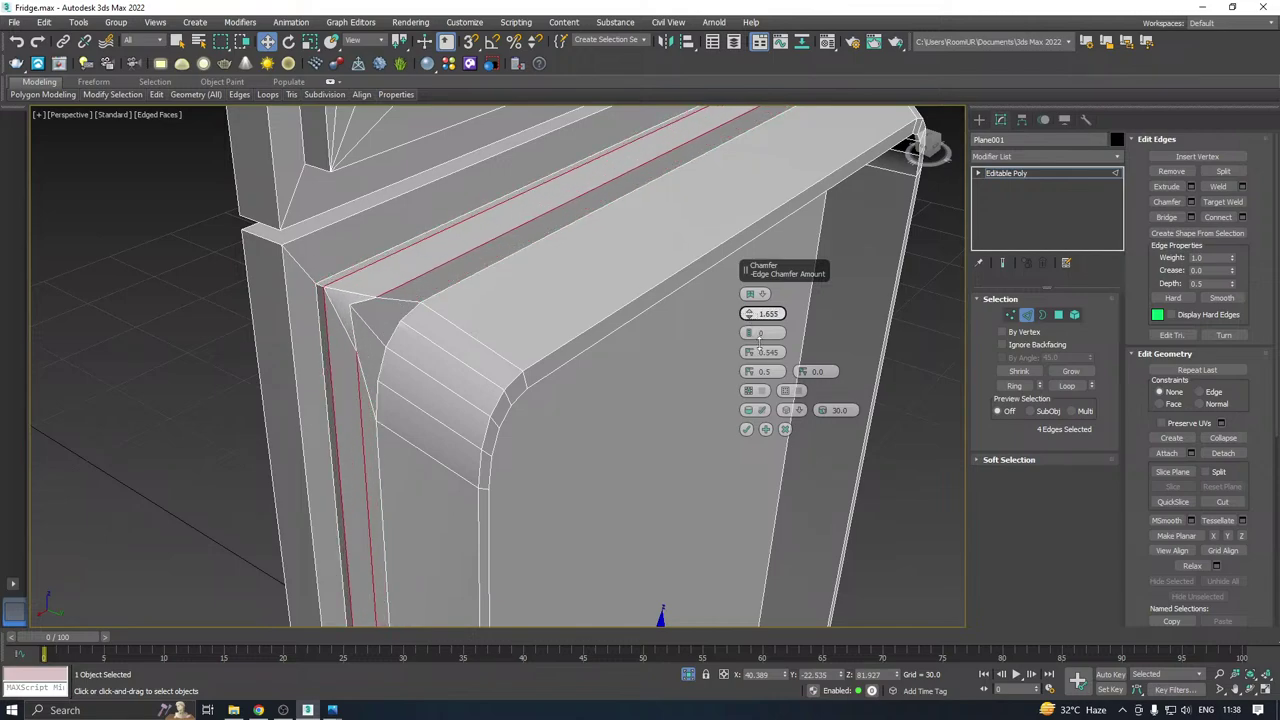
pyautogui.click(751, 335)
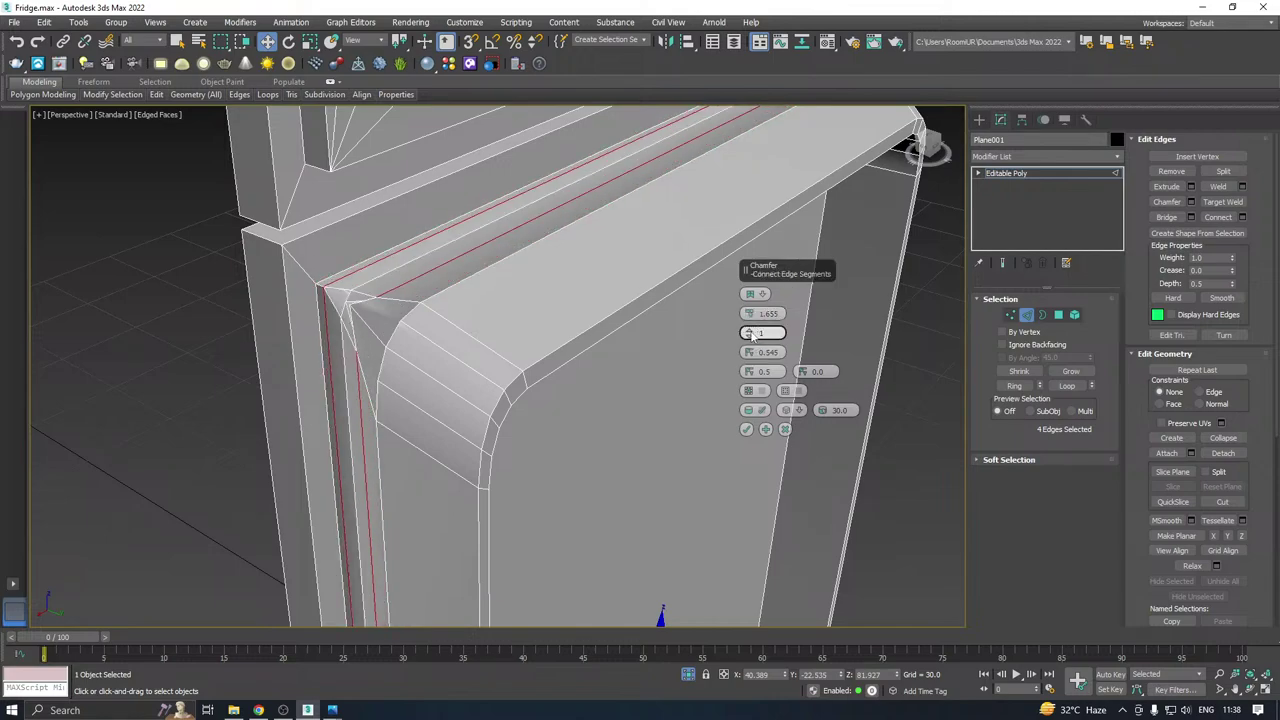
pyautogui.click(752, 336)
pyautogui.click(751, 294)
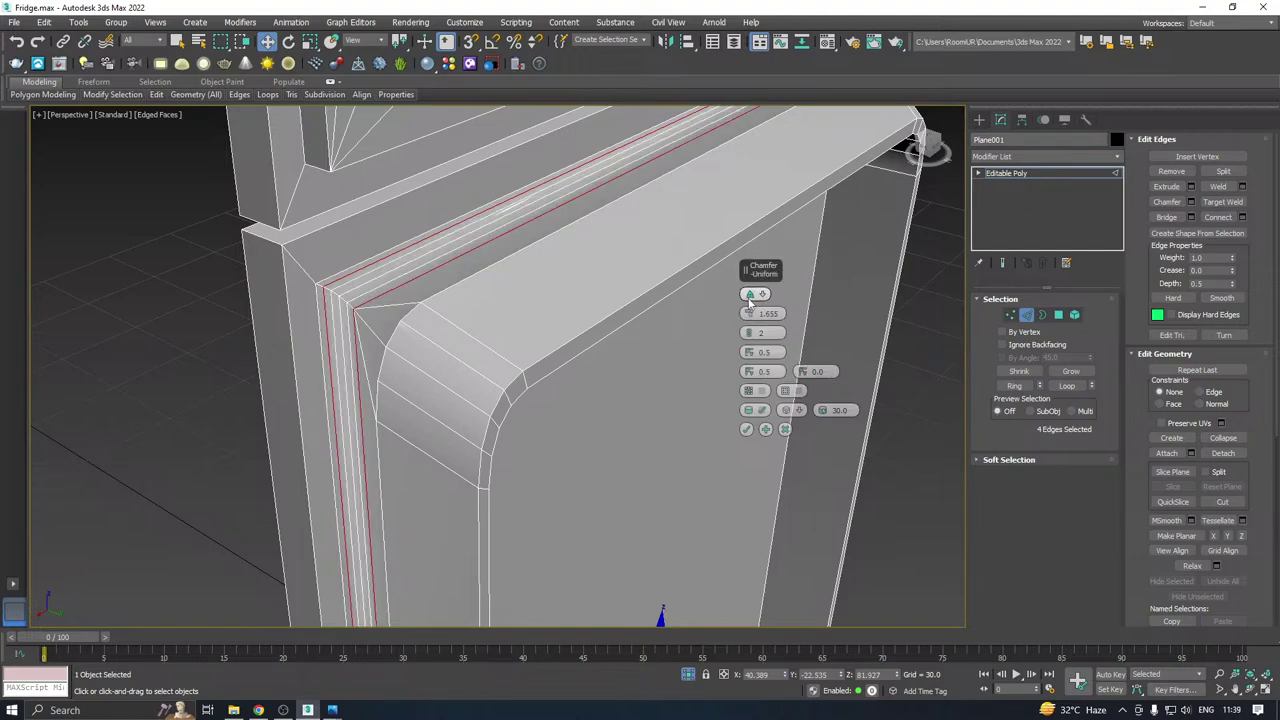
pyautogui.keyDown('alt'); pyautogui.moveTo(676, 315); pyautogui.dragTo(614, 369, button='middle'); pyautogui.keyUp('alt')
pyautogui.scroll(3, 423, 319)
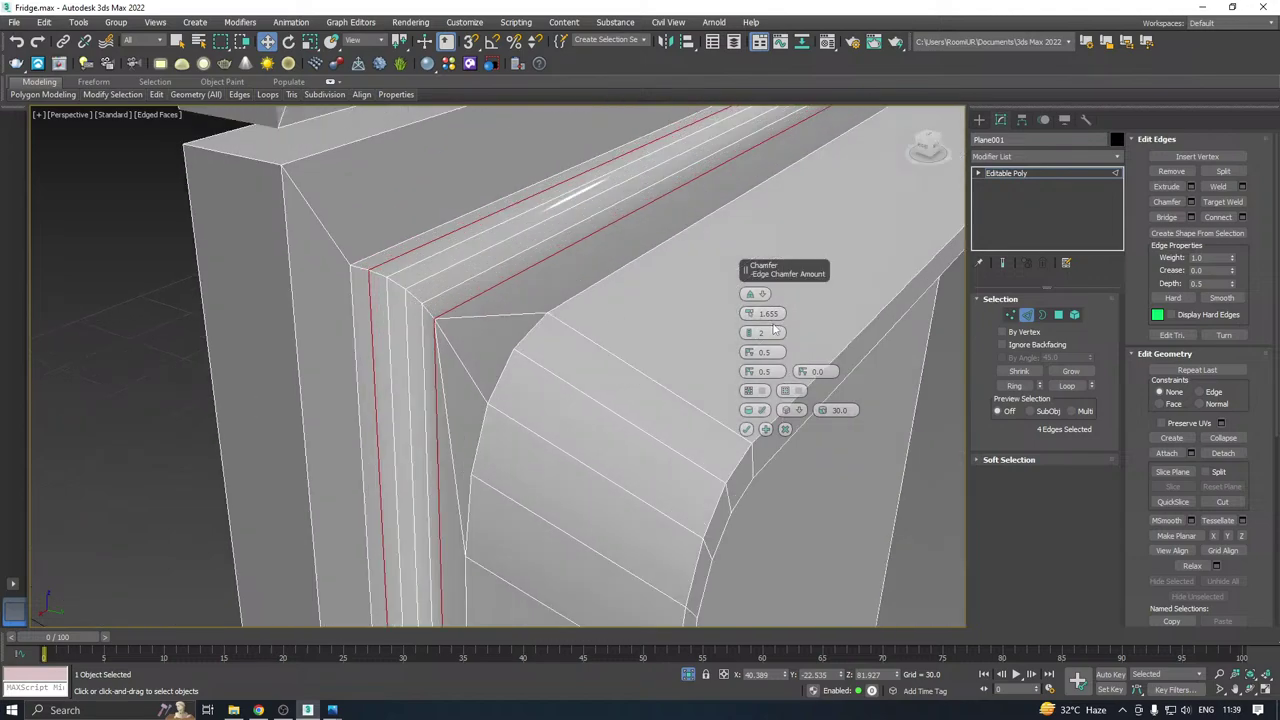
pyautogui.moveTo(749, 314); pyautogui.dragTo(747, 310)
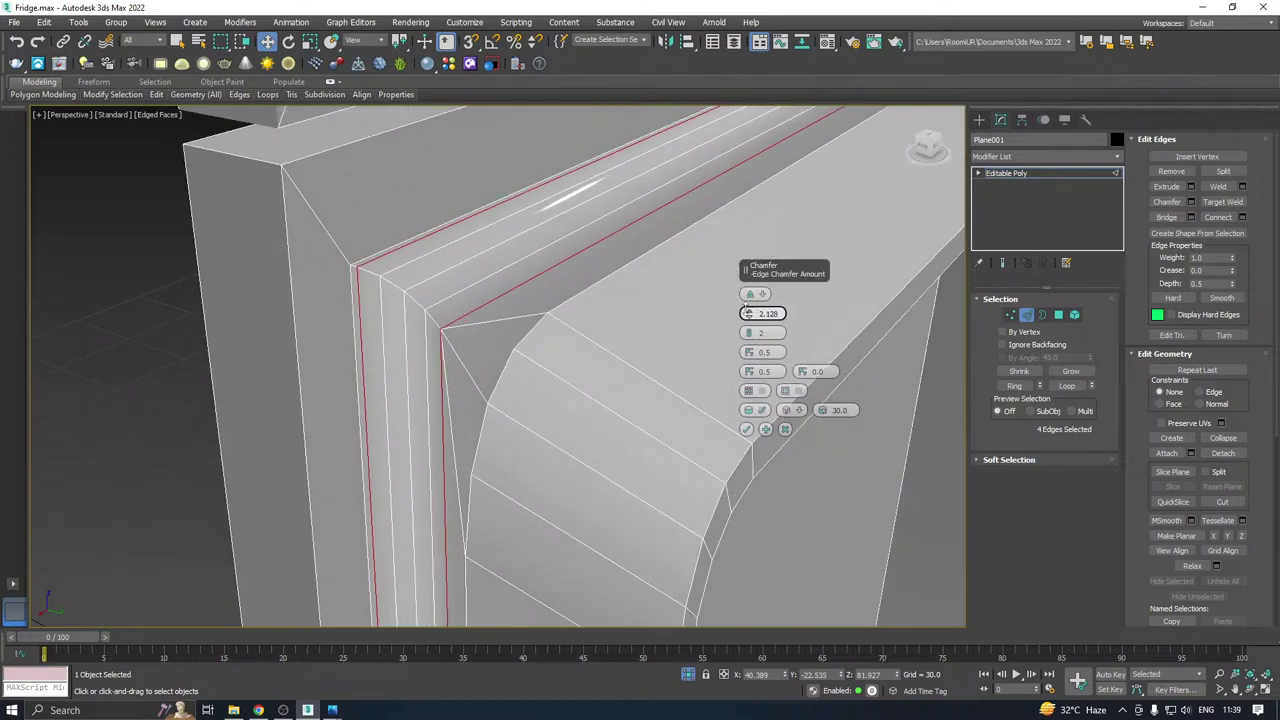
# Try the lower door's frame chamfer with zero segments, check its corners, and cancel it.
pyautogui.scroll(-4, 612, 280)
pyautogui.keyDown('alt'); pyautogui.moveTo(612, 280); pyautogui.dragTo(640, 190, button='middle'); pyautogui.keyUp('alt')
pyautogui.scroll(-5, 545, 302)
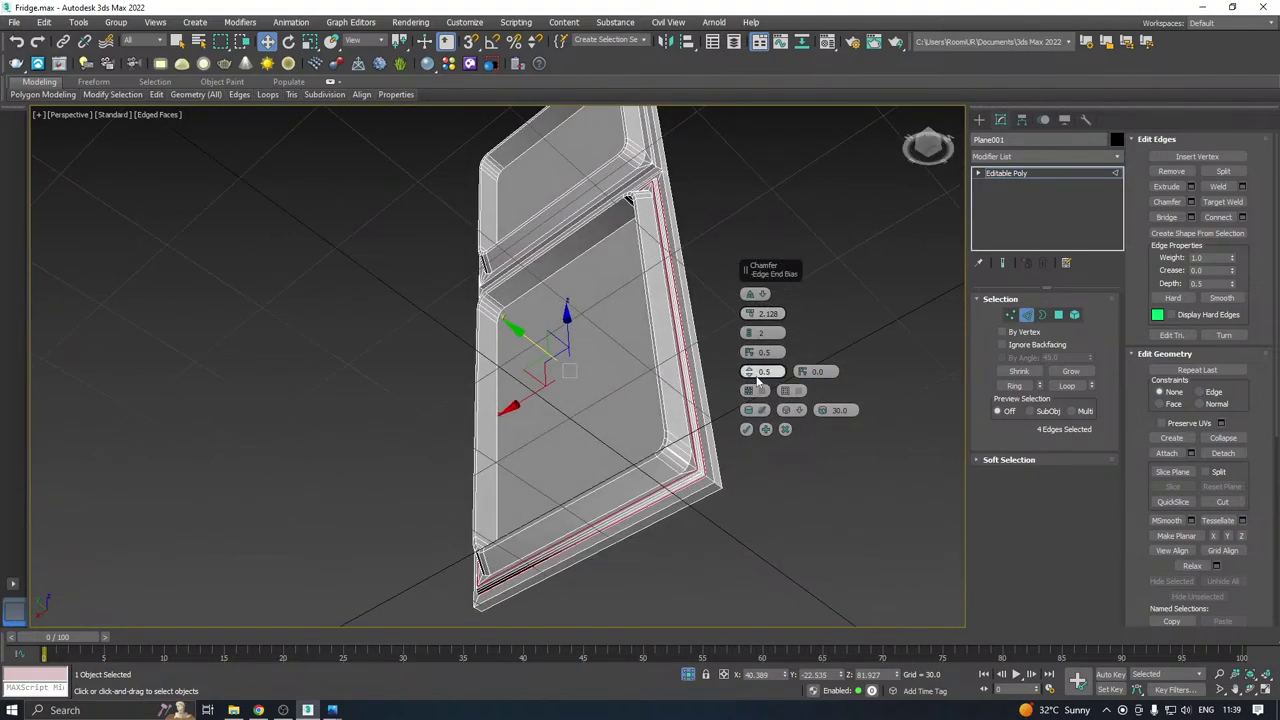
pyautogui.scroll(5, 698, 468)
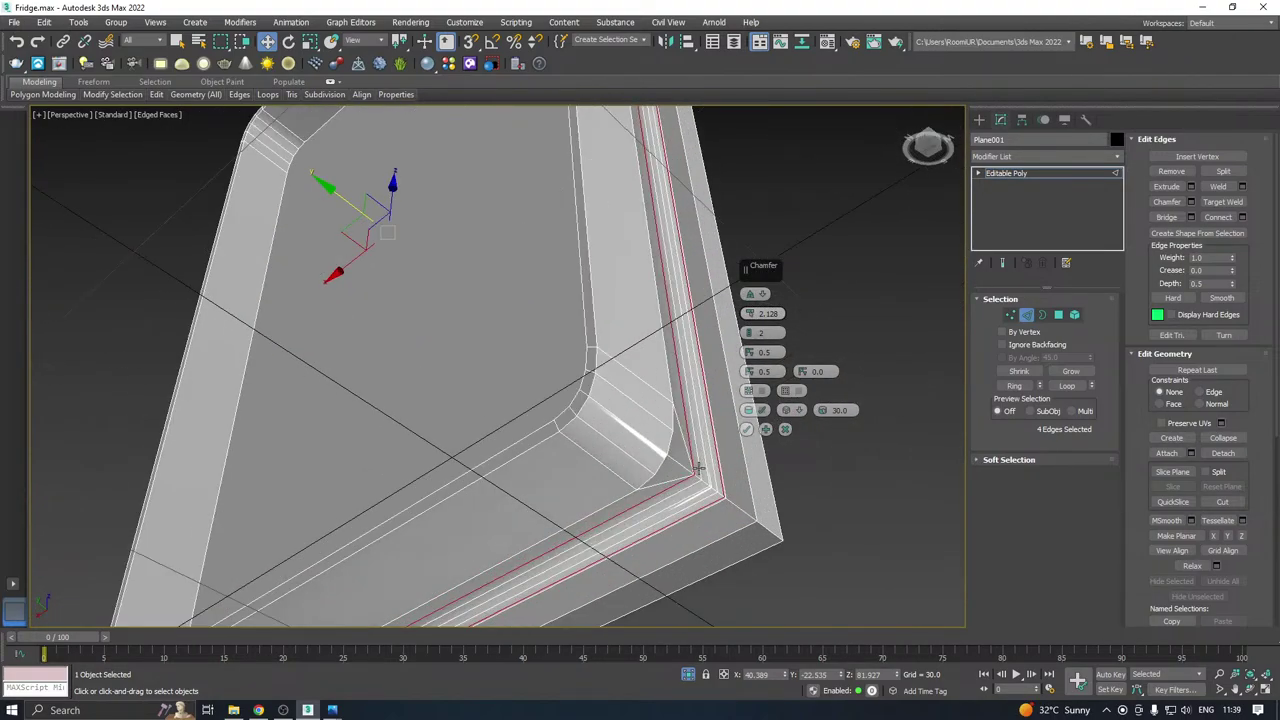
pyautogui.click(749, 337)
pyautogui.click(749, 337)
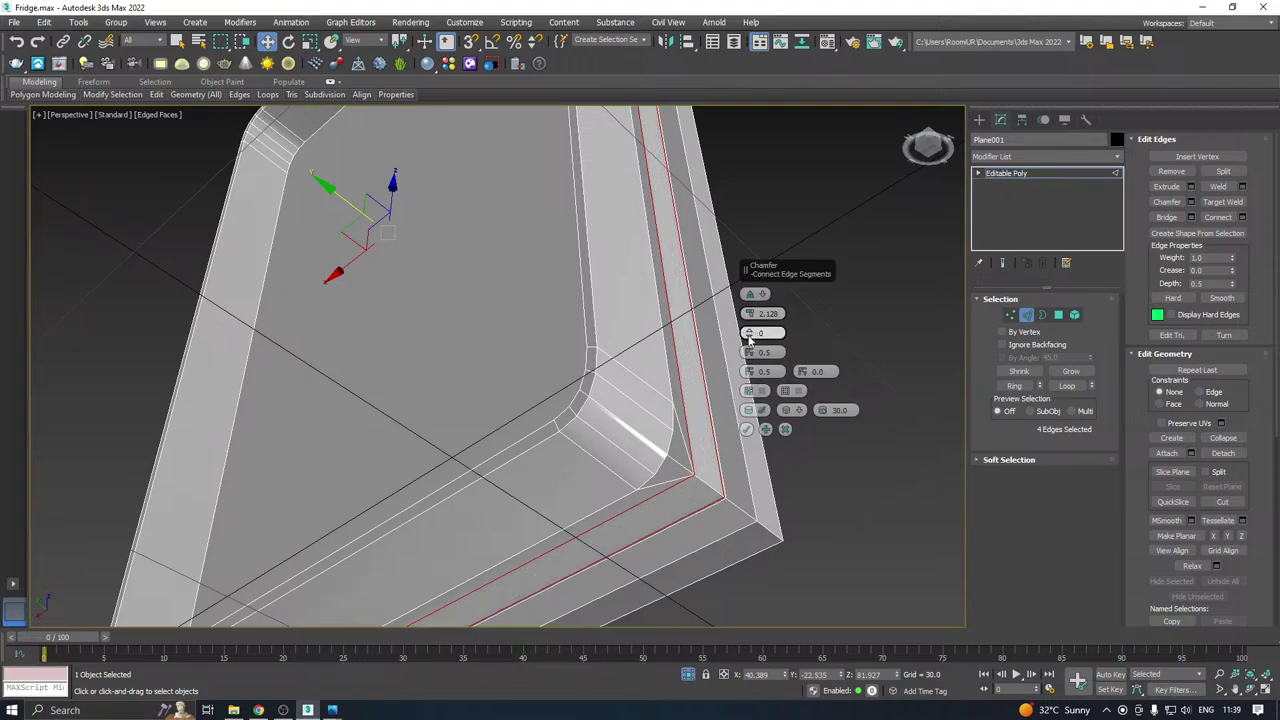
pyautogui.keyDown('alt'); pyautogui.moveTo(655, 315); pyautogui.dragTo(760, 335, button='middle'); pyautogui.keyUp('alt')
pyautogui.scroll(-2, 598, 418)
pyautogui.moveTo(508, 326); pyautogui.dragTo(526, 545, button='middle')
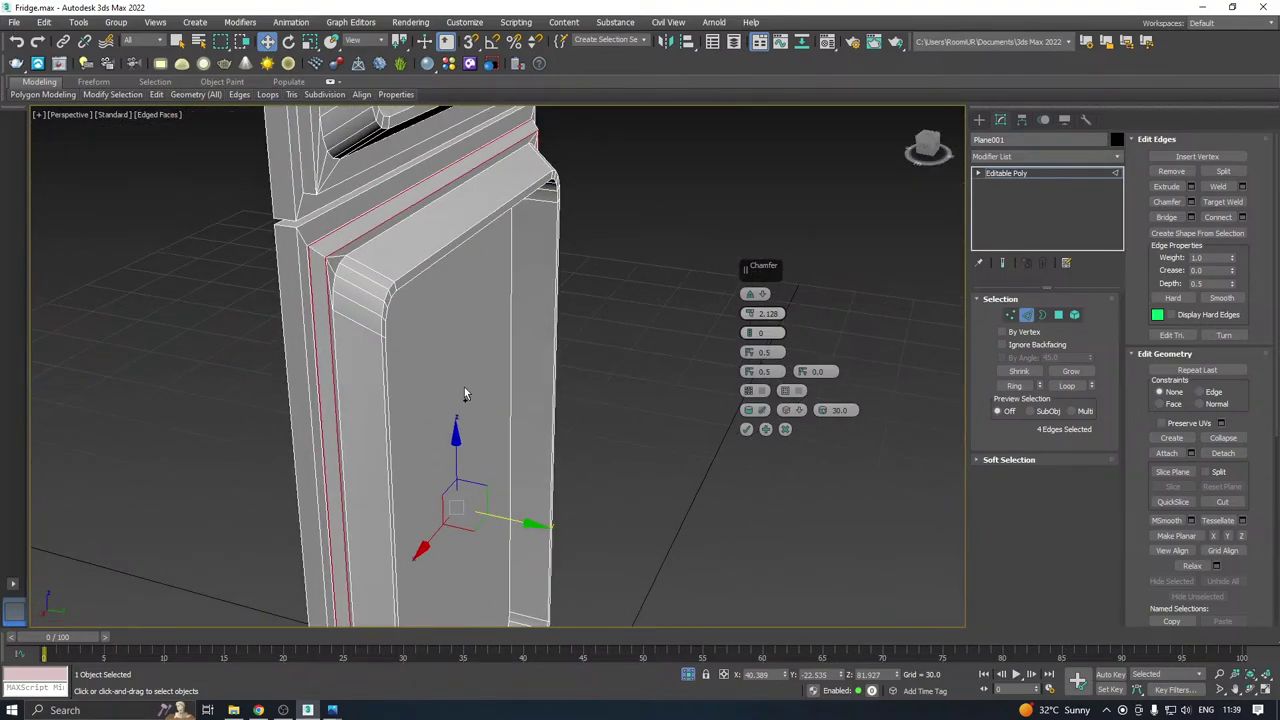
pyautogui.keyDown('alt'); pyautogui.moveTo(464, 387); pyautogui.dragTo(544, 440, button='middle'); pyautogui.keyUp('alt')
pyautogui.scroll(3, 375, 296)
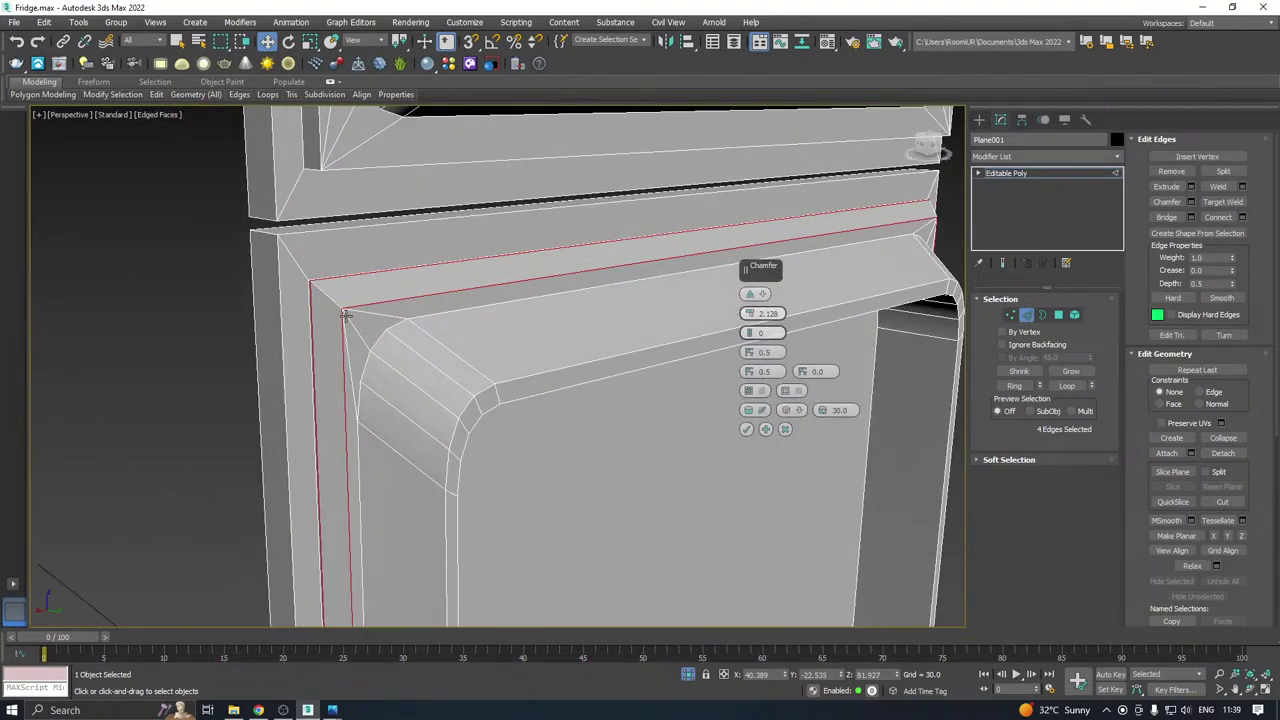
pyautogui.click(785, 429)
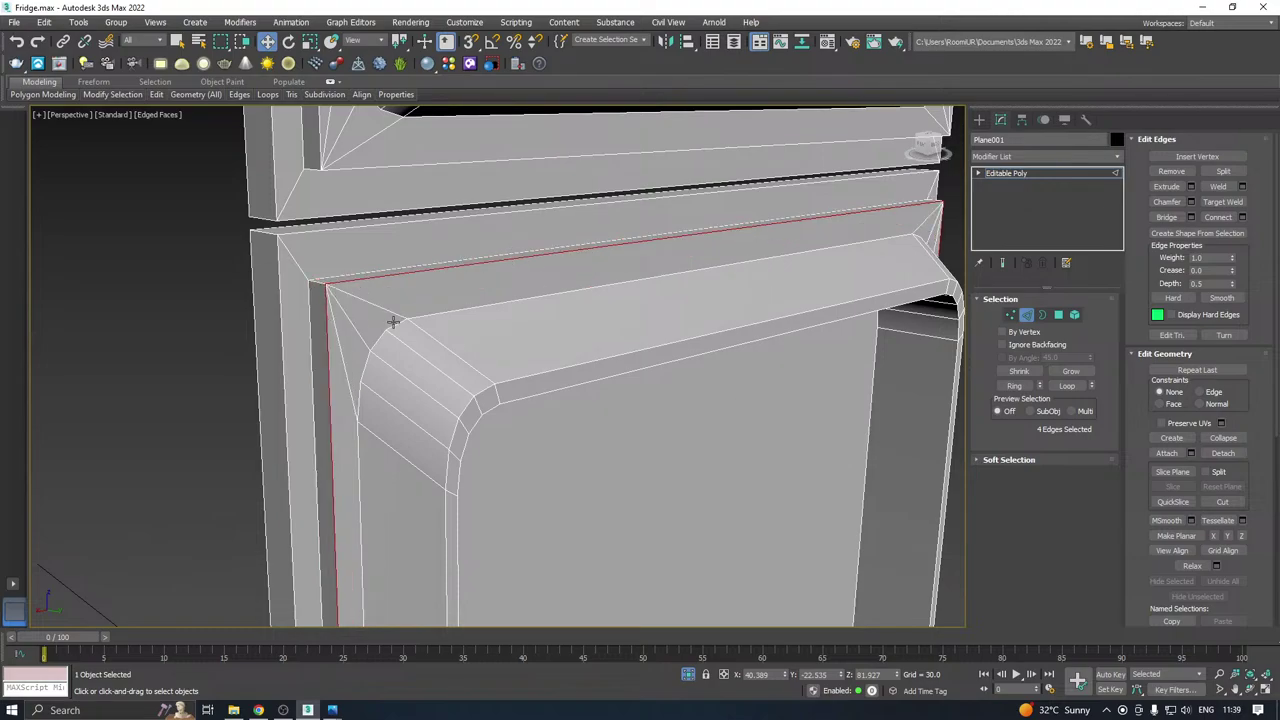
pyautogui.keyDown('alt'); pyautogui.moveTo(393, 322); pyautogui.dragTo(426, 308, button='middle'); pyautogui.keyUp('alt')
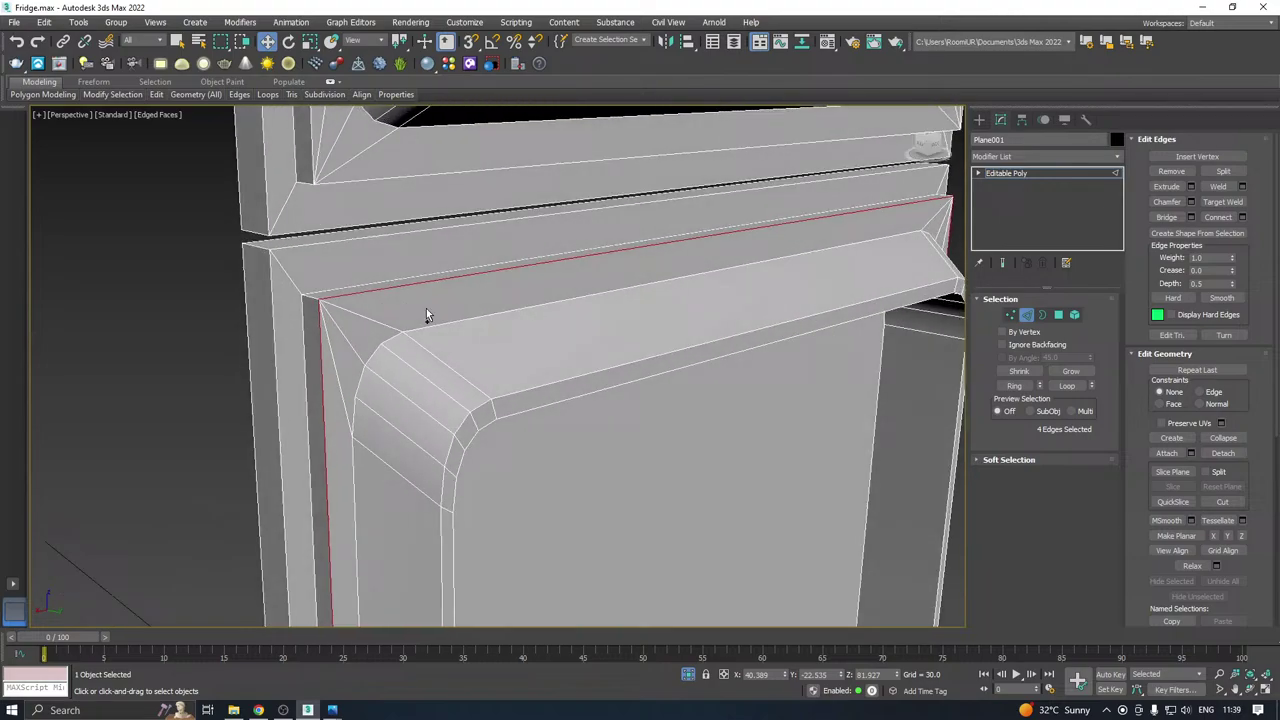
# Chamfer the lower door's four selected frame edges by 1.891 with zero segments.
pyautogui.click(1190, 201)
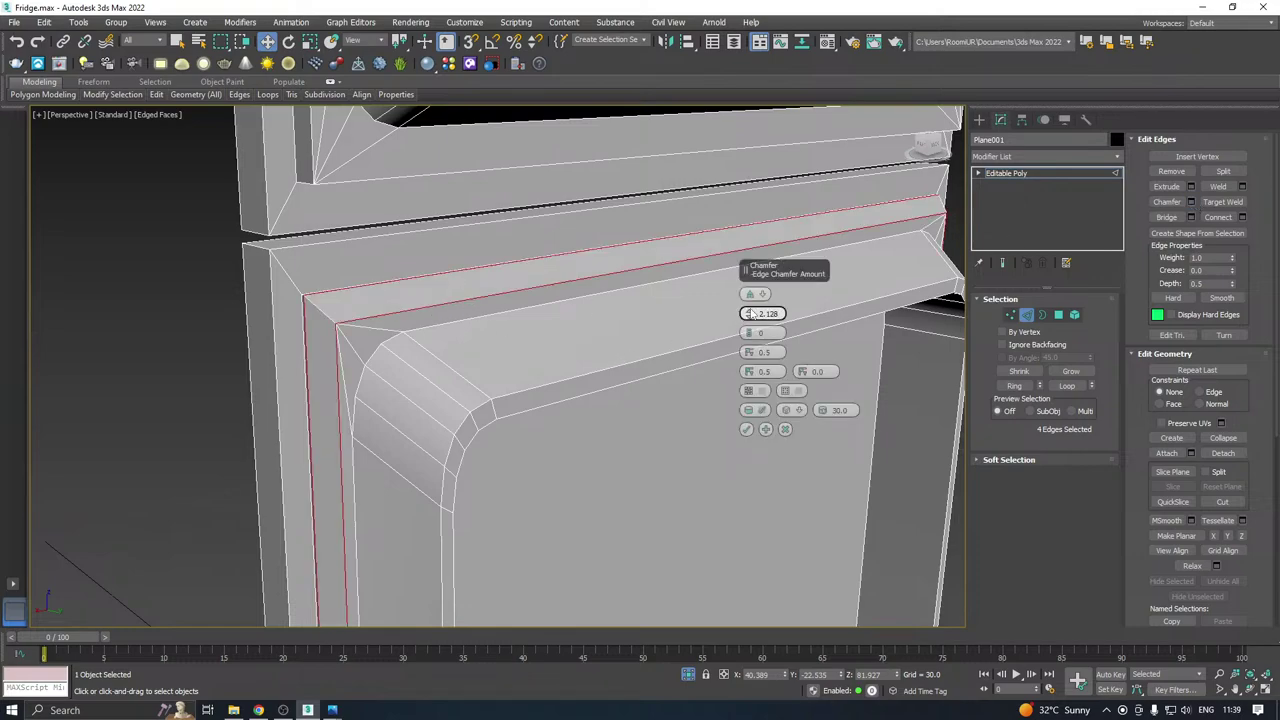
pyautogui.moveTo(748, 313); pyautogui.dragTo(748, 312)
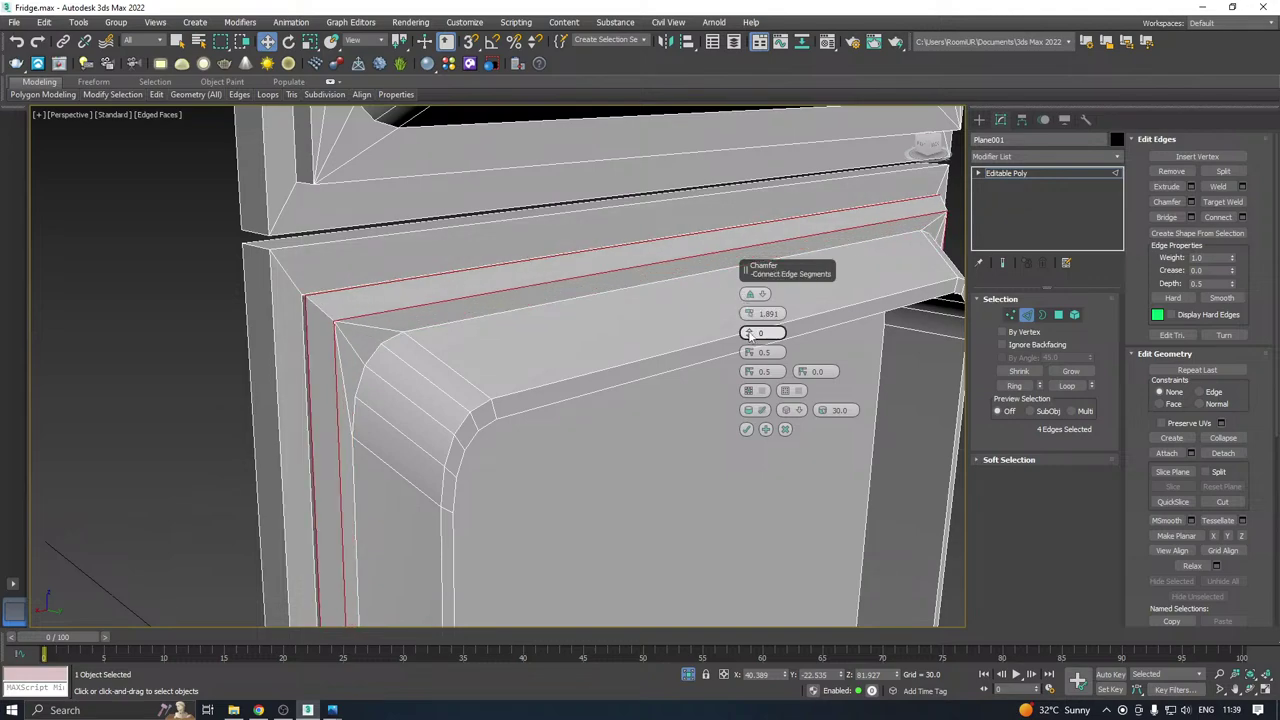
pyautogui.click(748, 331)
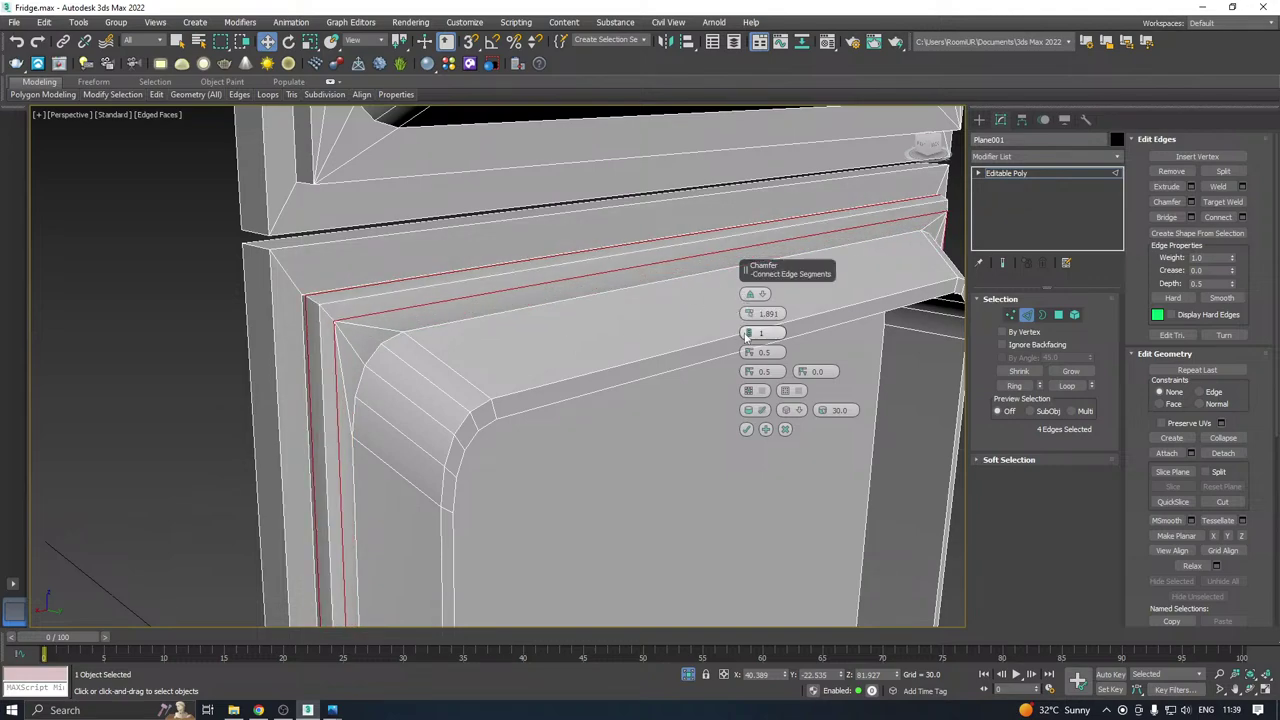
pyautogui.moveTo(750, 333); pyautogui.dragTo(750, 343)
pyautogui.keyDown('alt'); pyautogui.moveTo(446, 294); pyautogui.dragTo(457, 283, button='middle'); pyautogui.keyUp('alt')
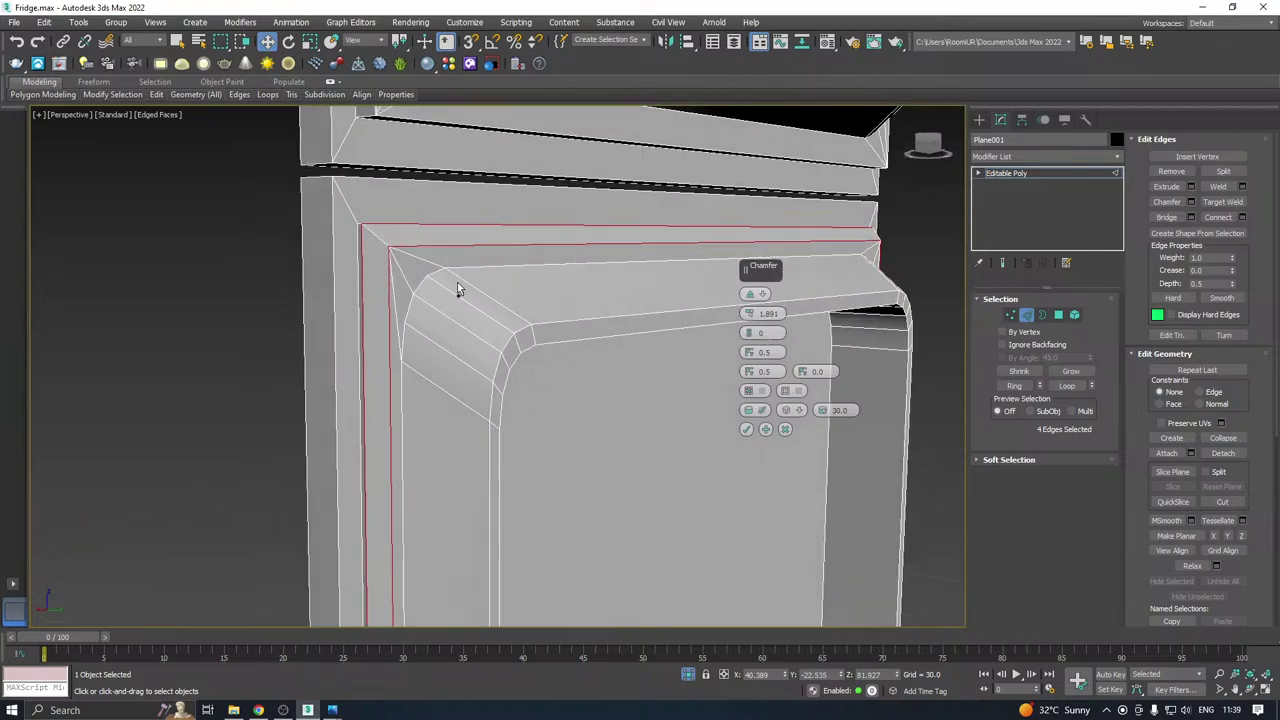
pyautogui.click(746, 429)
# Save the fridge scene.
pyautogui.scroll(3, 529, 346)
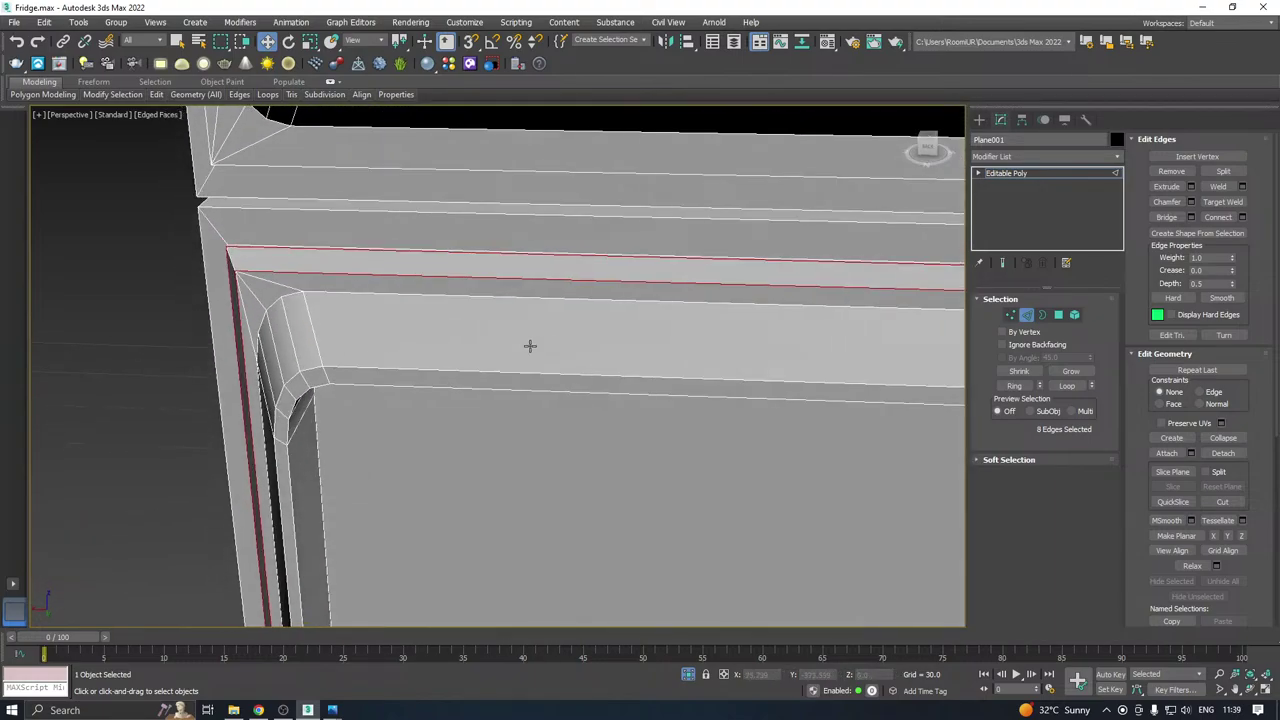
pyautogui.scroll(2, 508, 343)
pyautogui.hotkey('ctrl', 's')
pyautogui.scroll(-2, 397, 309)
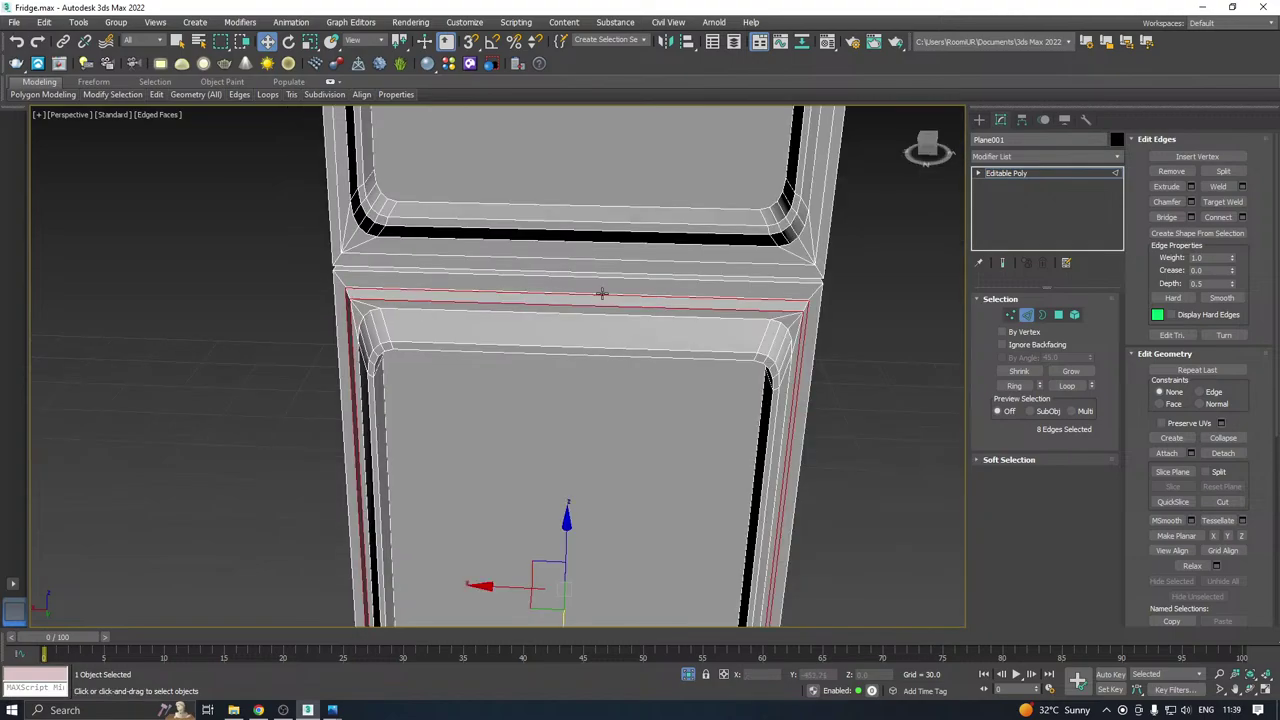
# Select the four inner frame edges around the upper door's recessed panel, leaving out any wrongly picked edges.
pyautogui.keyDown('alt'); pyautogui.moveTo(603, 294); pyautogui.dragTo(640, 290, button='middle'); pyautogui.keyUp('alt')
pyautogui.click(522, 248)
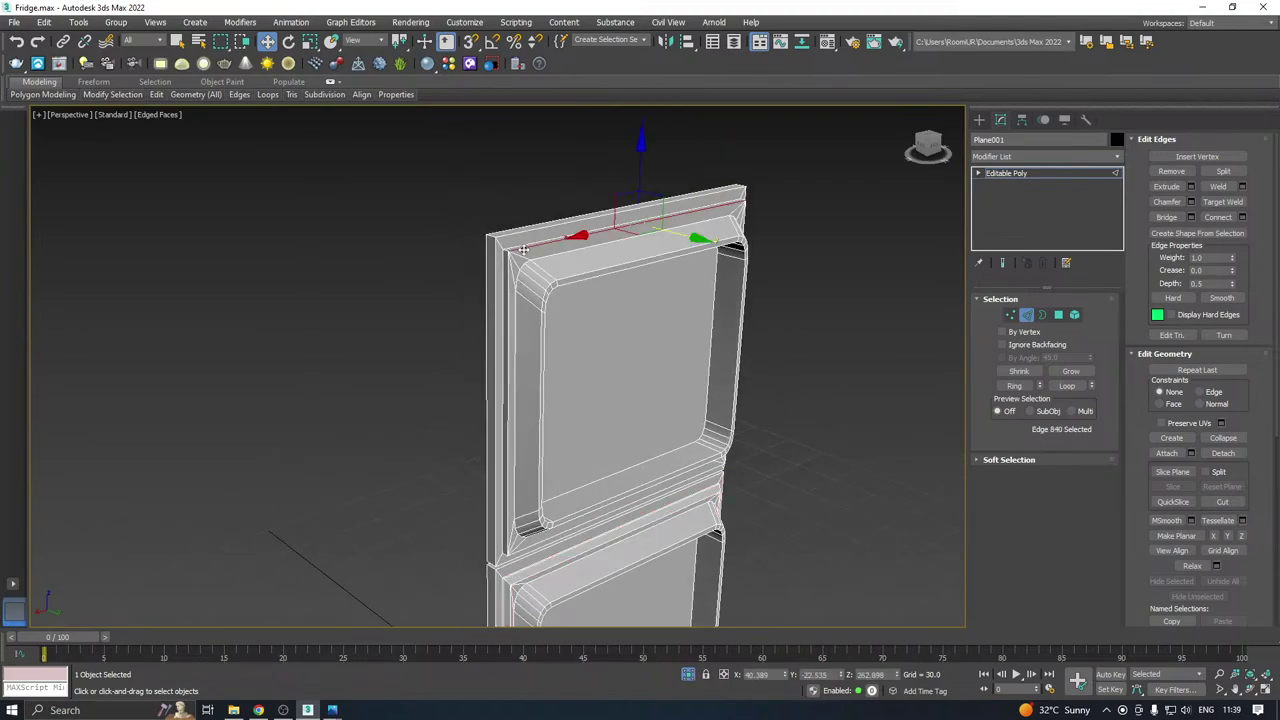
pyautogui.keyDown('ctrl'); pyautogui.click(509, 337); pyautogui.keyUp('ctrl')
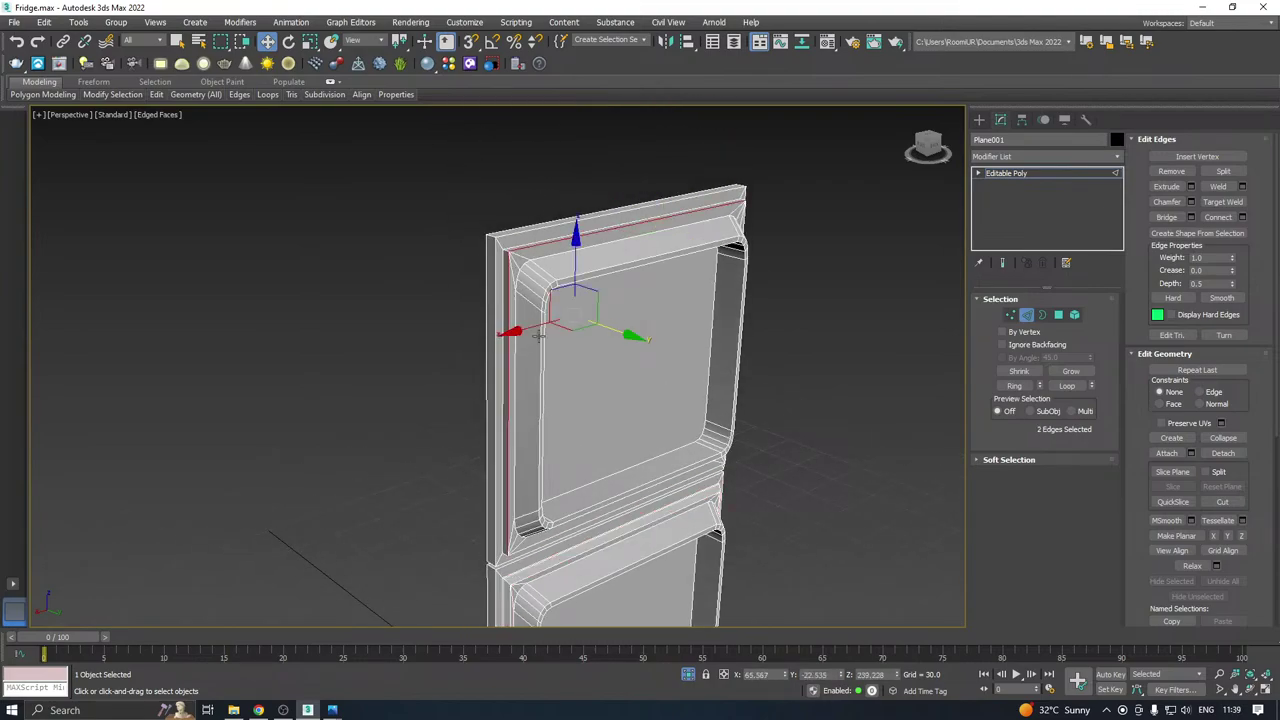
pyautogui.keyDown('alt'); pyautogui.moveTo(538, 338); pyautogui.dragTo(833, 530, button='middle'); pyautogui.keyUp('alt')
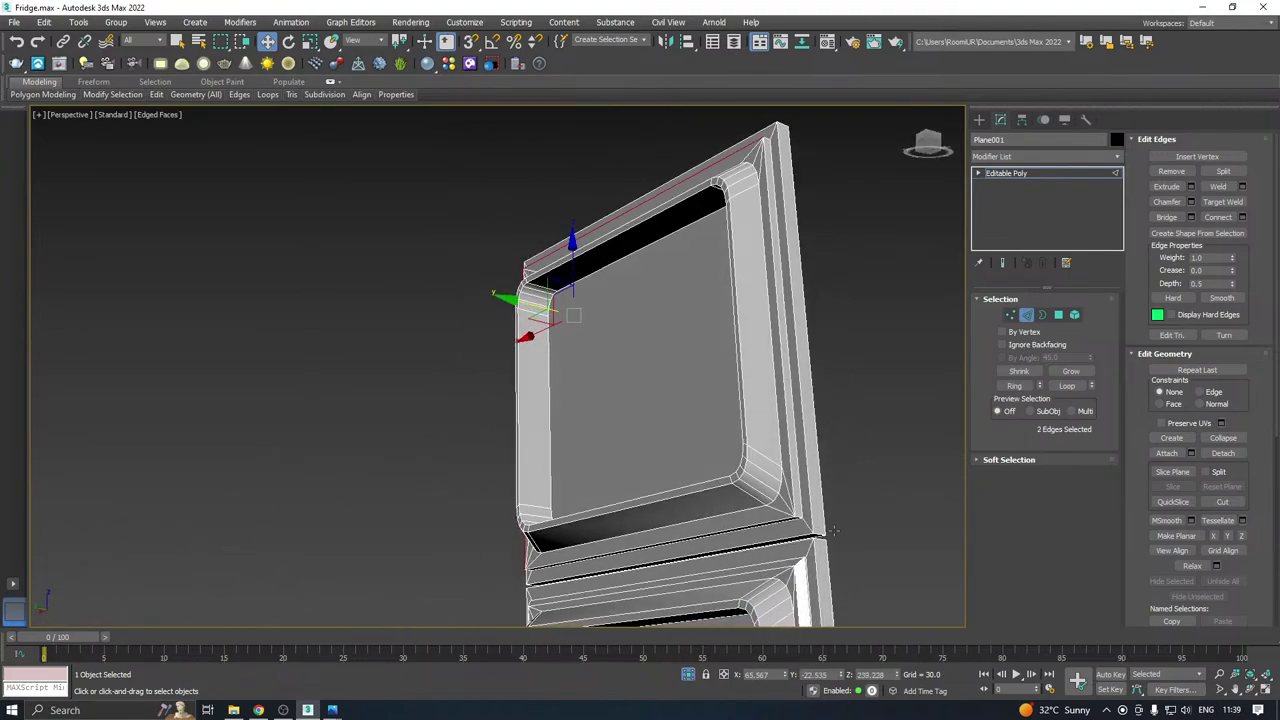
pyautogui.keyDown('ctrl'); pyautogui.click(773, 520); pyautogui.keyUp('ctrl')
pyautogui.keyDown('ctrl'); pyautogui.click(794, 464); pyautogui.keyUp('ctrl')
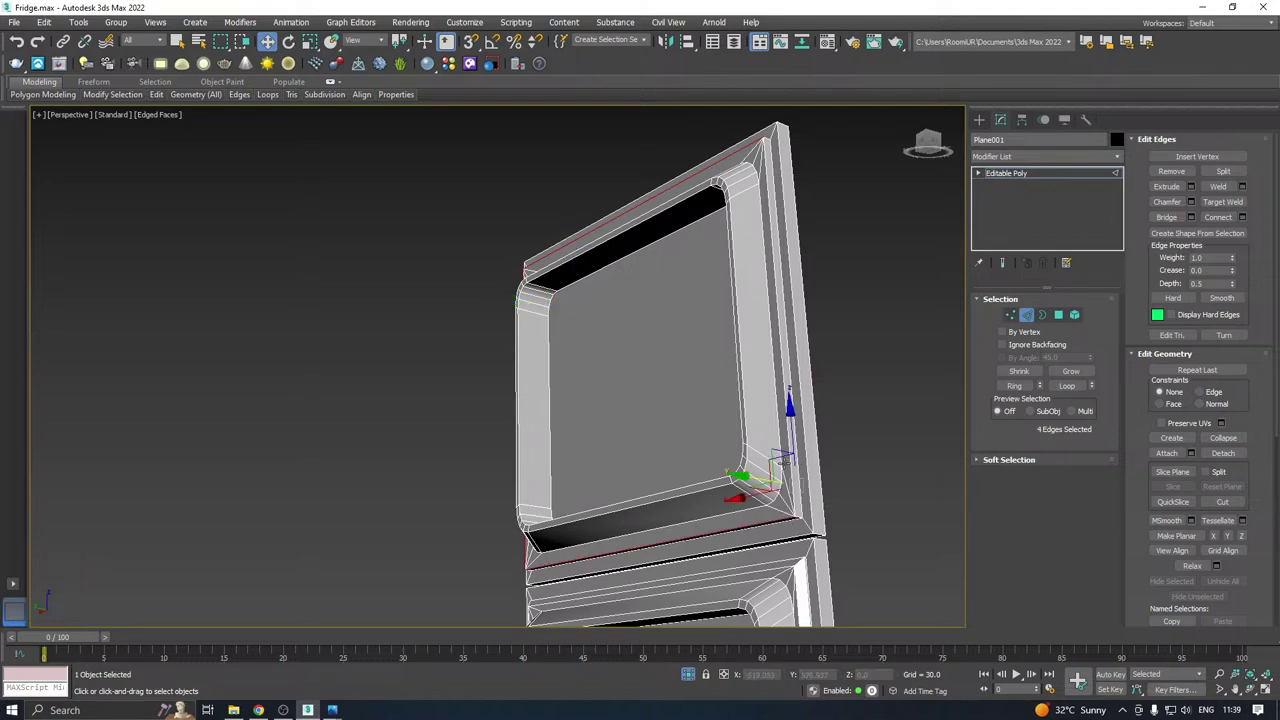
pyautogui.hotkey('ctrl', 'z')
pyautogui.click(790, 455)
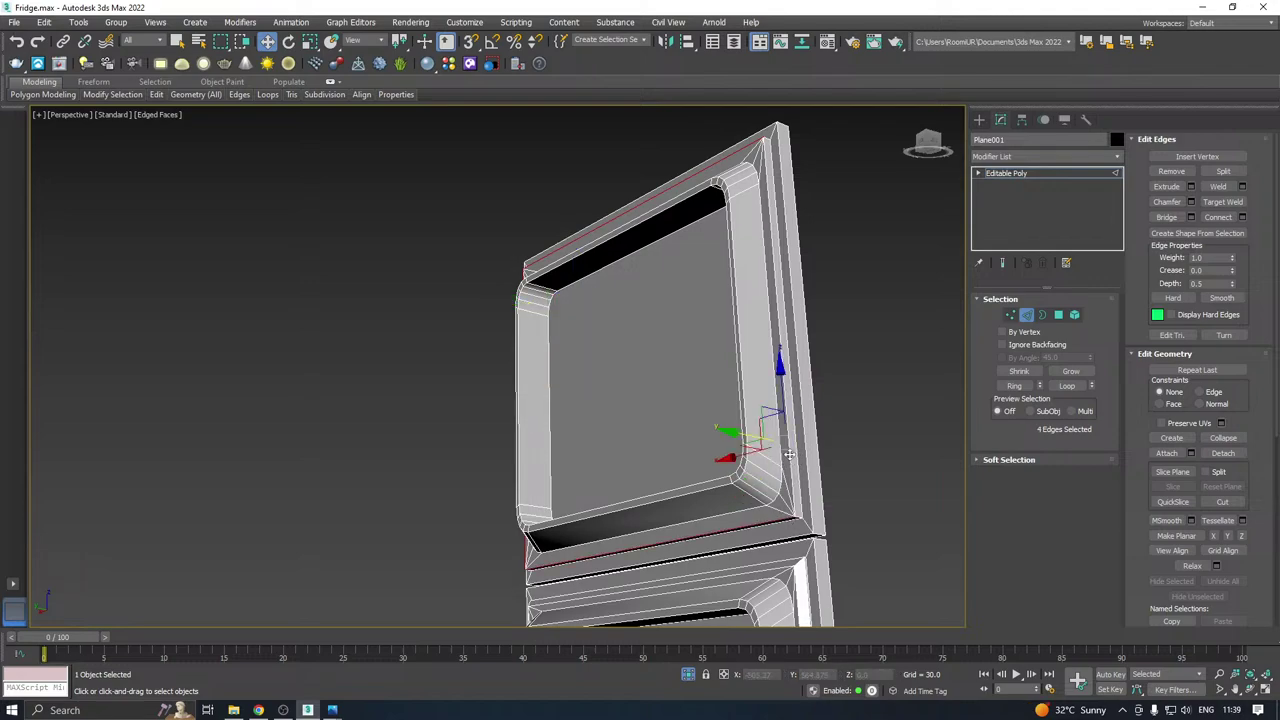
pyautogui.hotkey('ctrl', 'z')
pyautogui.scroll(4, 787, 374)
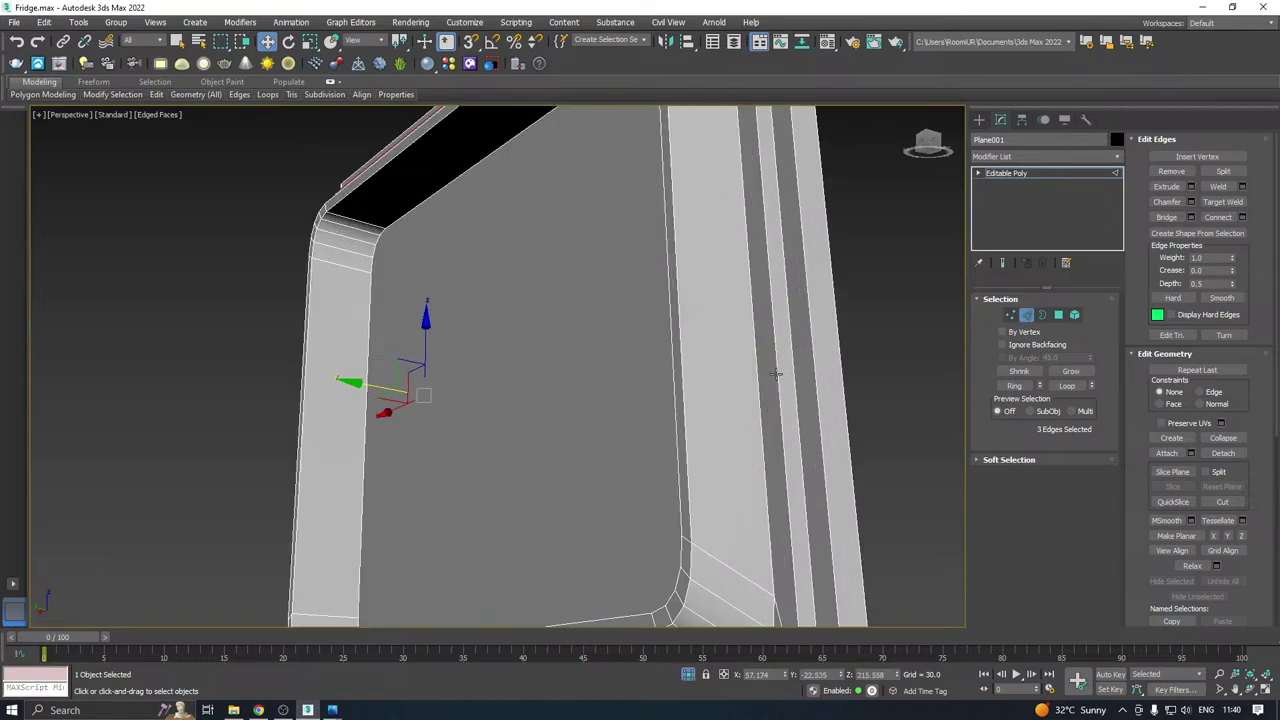
pyautogui.keyDown('ctrl'); pyautogui.click(771, 371); pyautogui.keyUp('ctrl')
pyautogui.scroll(-4, 771, 371)
pyautogui.keyDown('alt'); pyautogui.moveTo(800, 394); pyautogui.dragTo(893, 427, button='middle'); pyautogui.keyUp('alt')
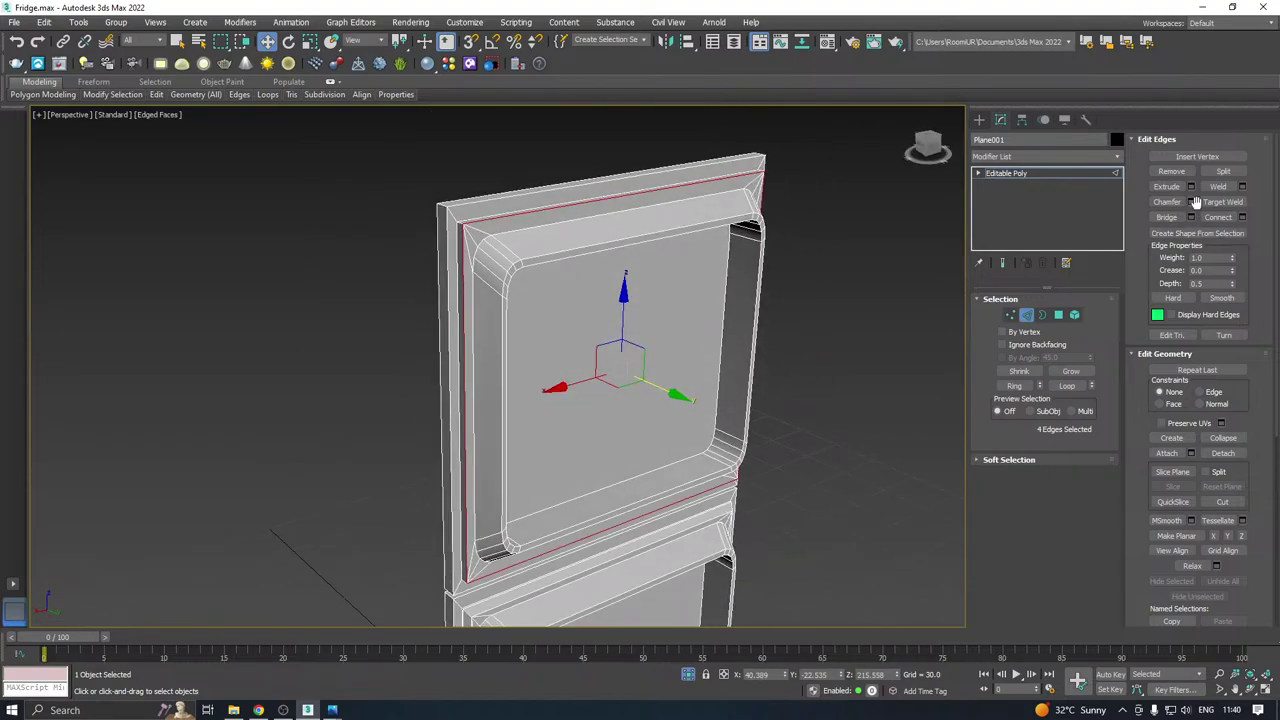
# Chamfer the upper door's four selected frame edges once by 1.891 with zero segments.
pyautogui.click(1191, 202)
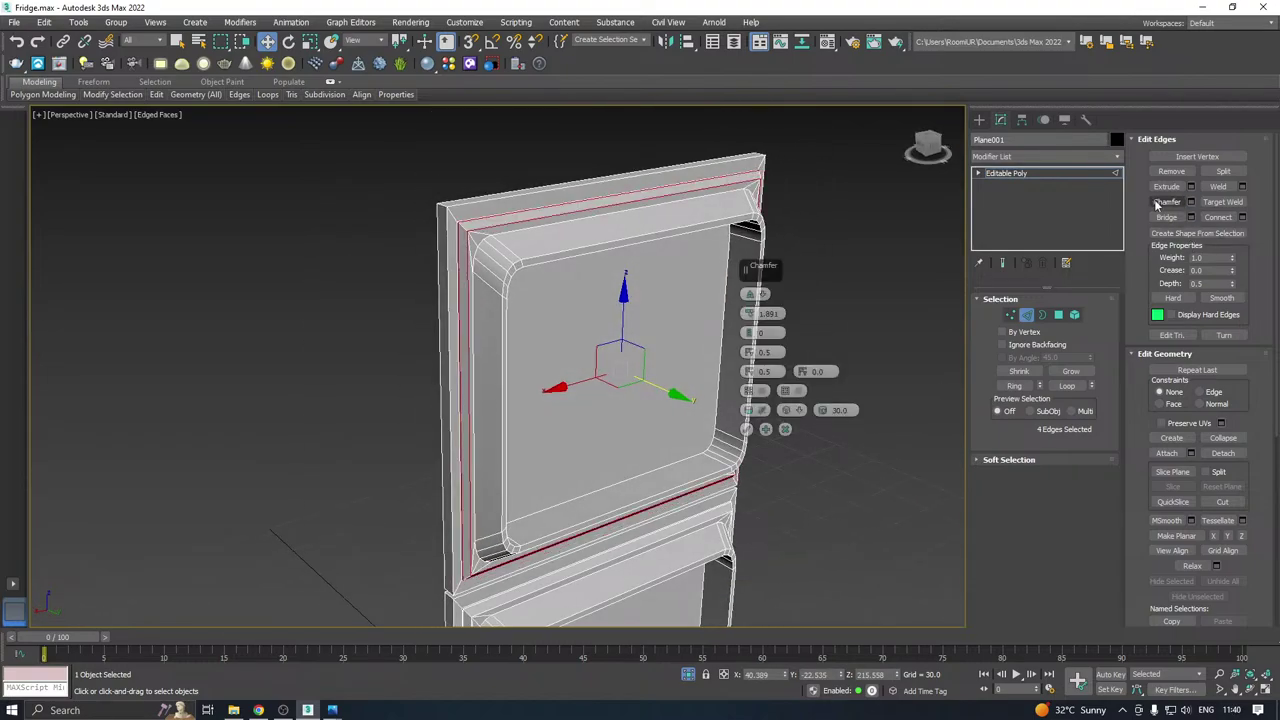
pyautogui.click(765, 429)
pyautogui.scroll(5, 461, 226)
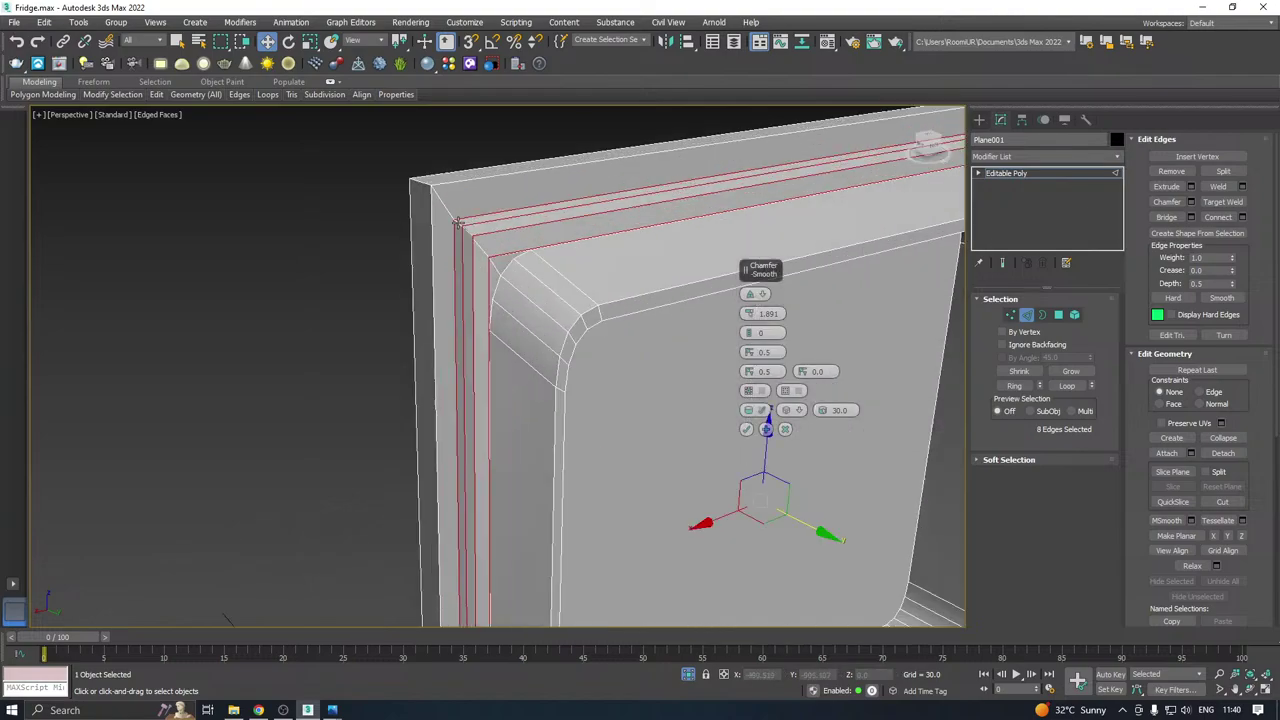
pyautogui.hotkey('ctrl', 'z')
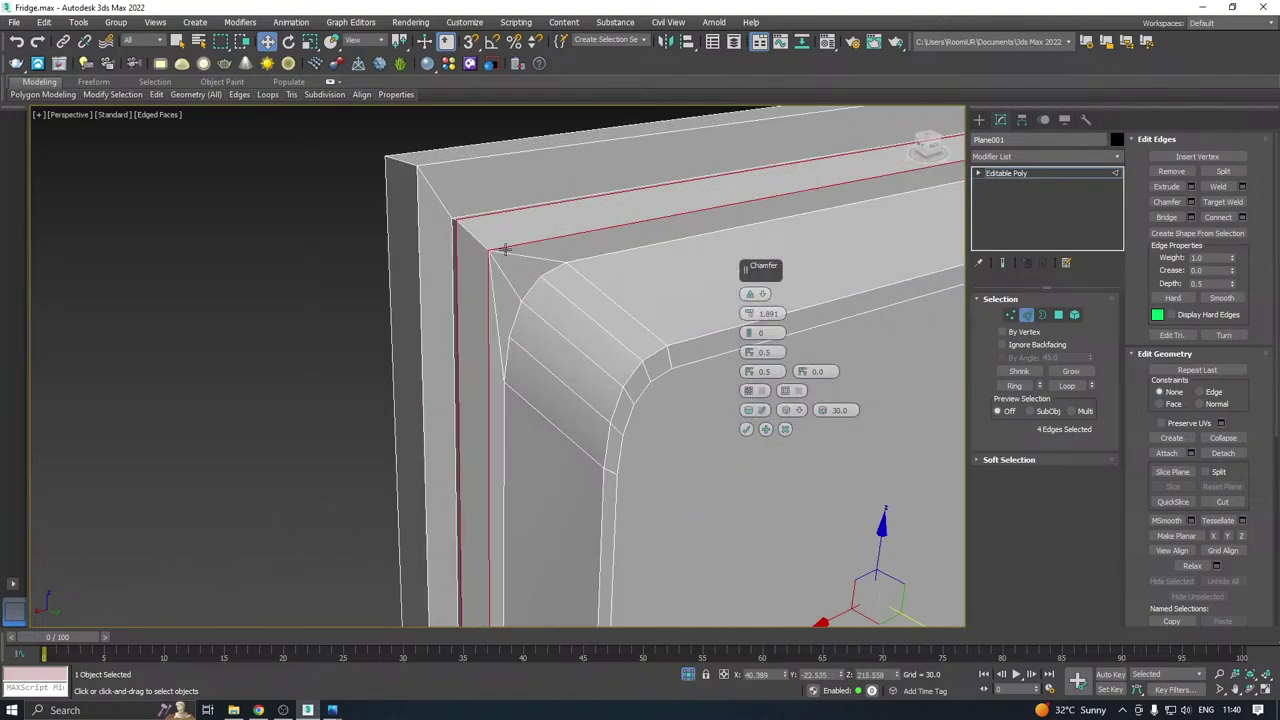
pyautogui.click(746, 430)
pyautogui.scroll(-5, 535, 261)
pyautogui.keyDown('alt'); pyautogui.moveTo(698, 271); pyautogui.dragTo(530, 314, button='middle'); pyautogui.keyUp('alt')
pyautogui.scroll(-5, 622, 205)
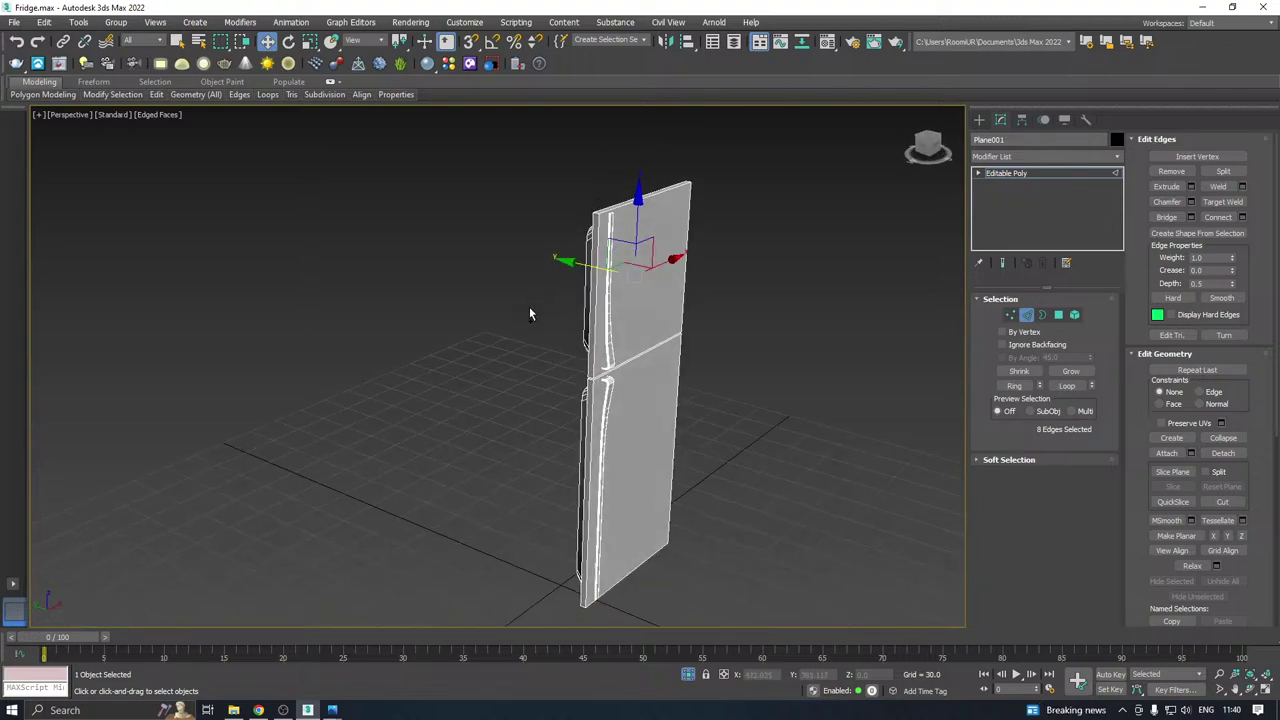
# Return to object level on the door mesh and save the fridge scene.
pyautogui.click(1037, 173)
pyautogui.keyDown('alt'); pyautogui.moveTo(765, 225); pyautogui.dragTo(804, 261, button='middle'); pyautogui.keyUp('alt')
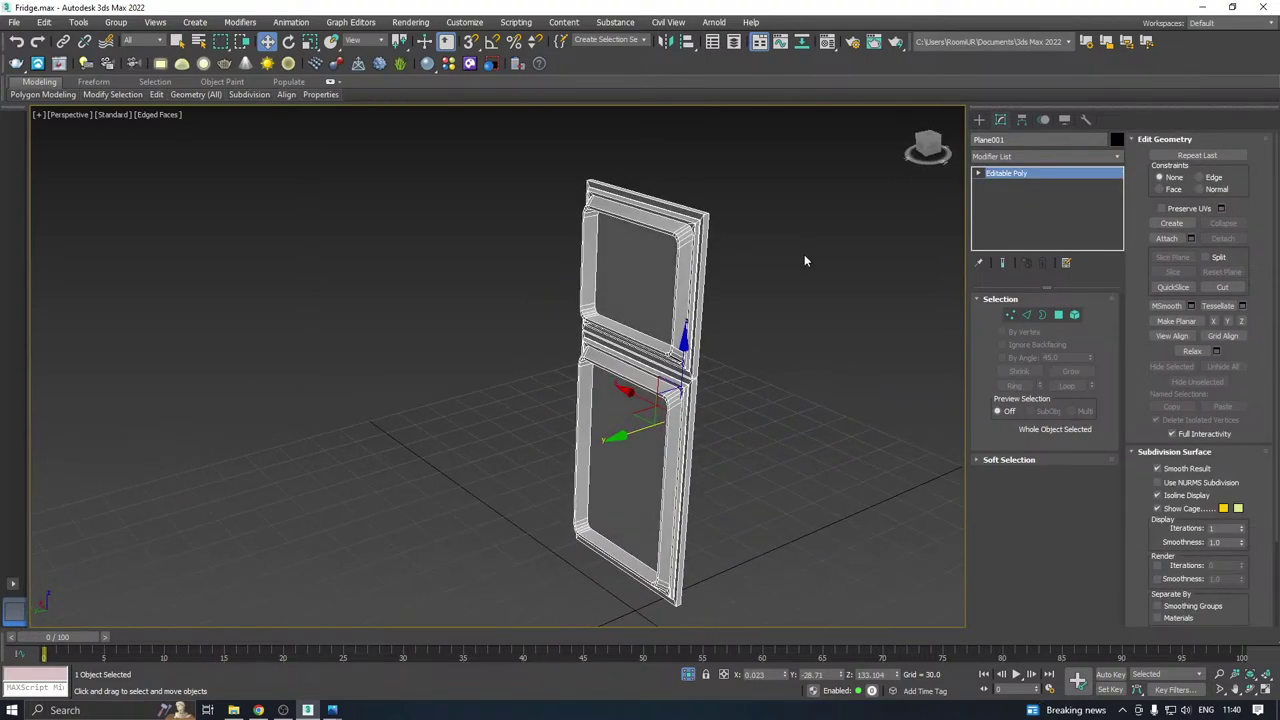
pyautogui.click(805, 261)
pyautogui.click(645, 478)
pyautogui.keyDown('alt'); pyautogui.moveTo(645, 478); pyautogui.dragTo(706, 445, button='middle'); pyautogui.keyUp('alt')
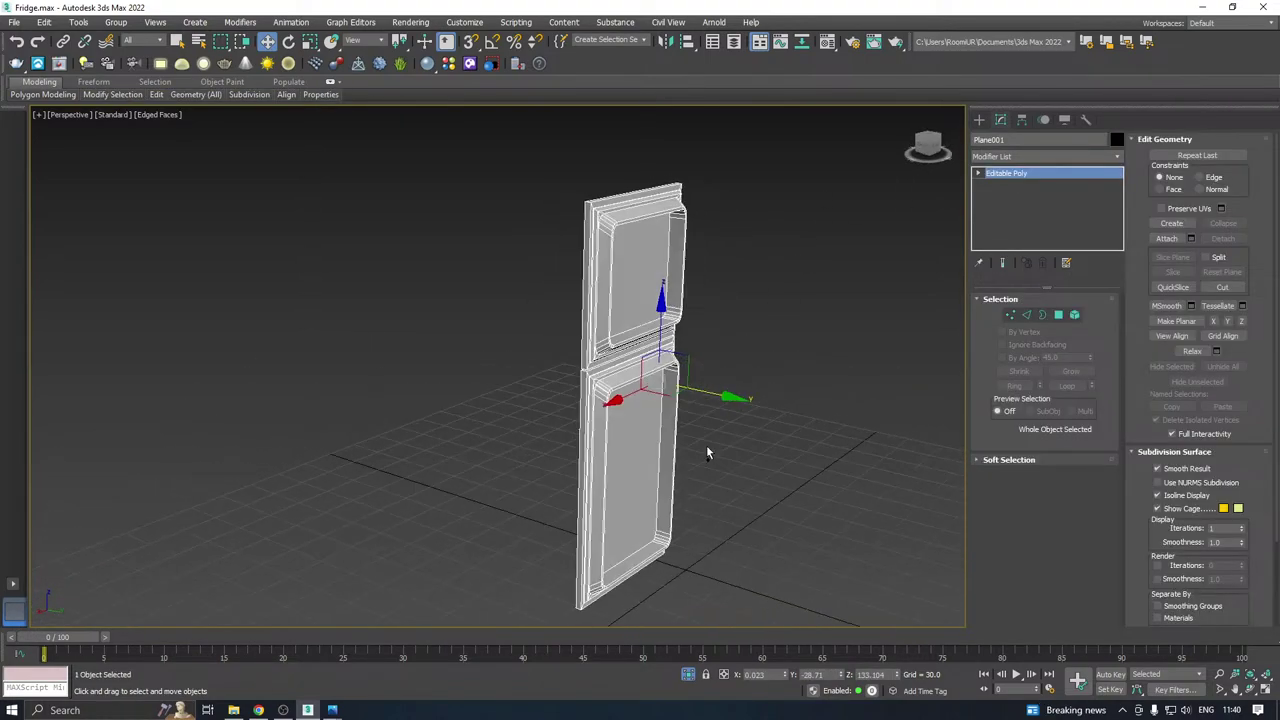
pyautogui.click(14, 22)
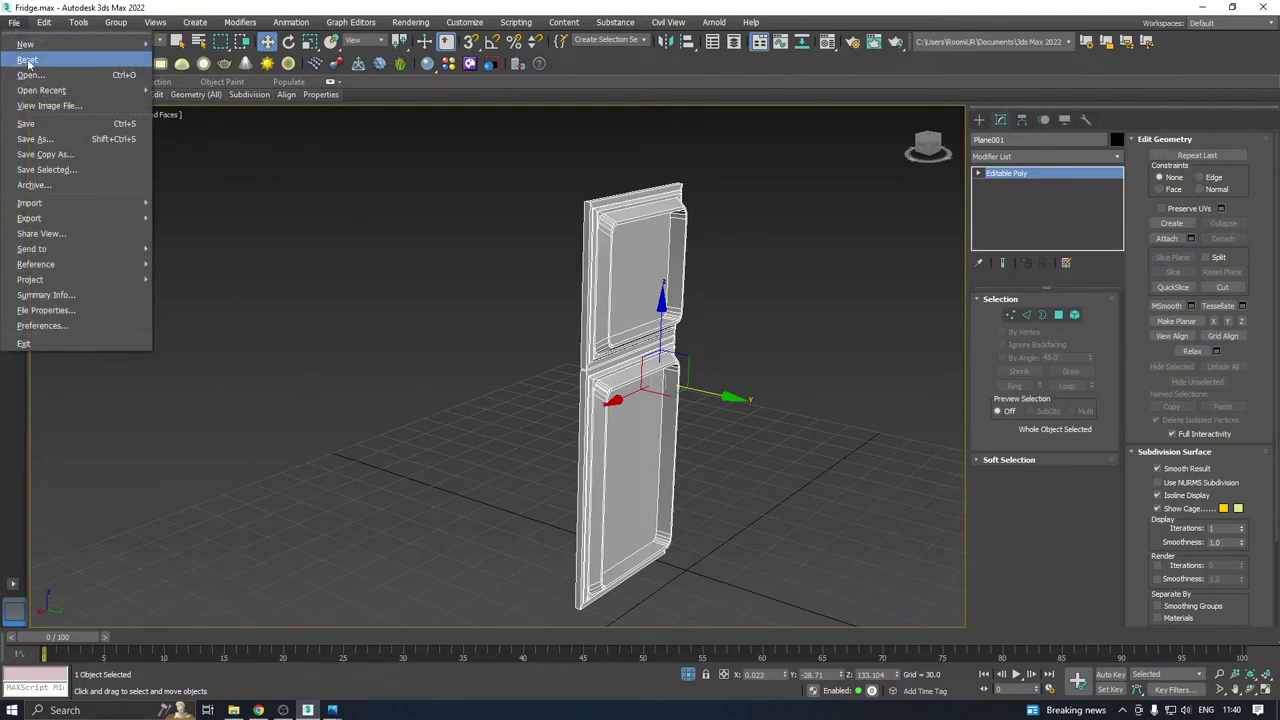
pyautogui.click(40, 149)
pyautogui.click(605, 490)
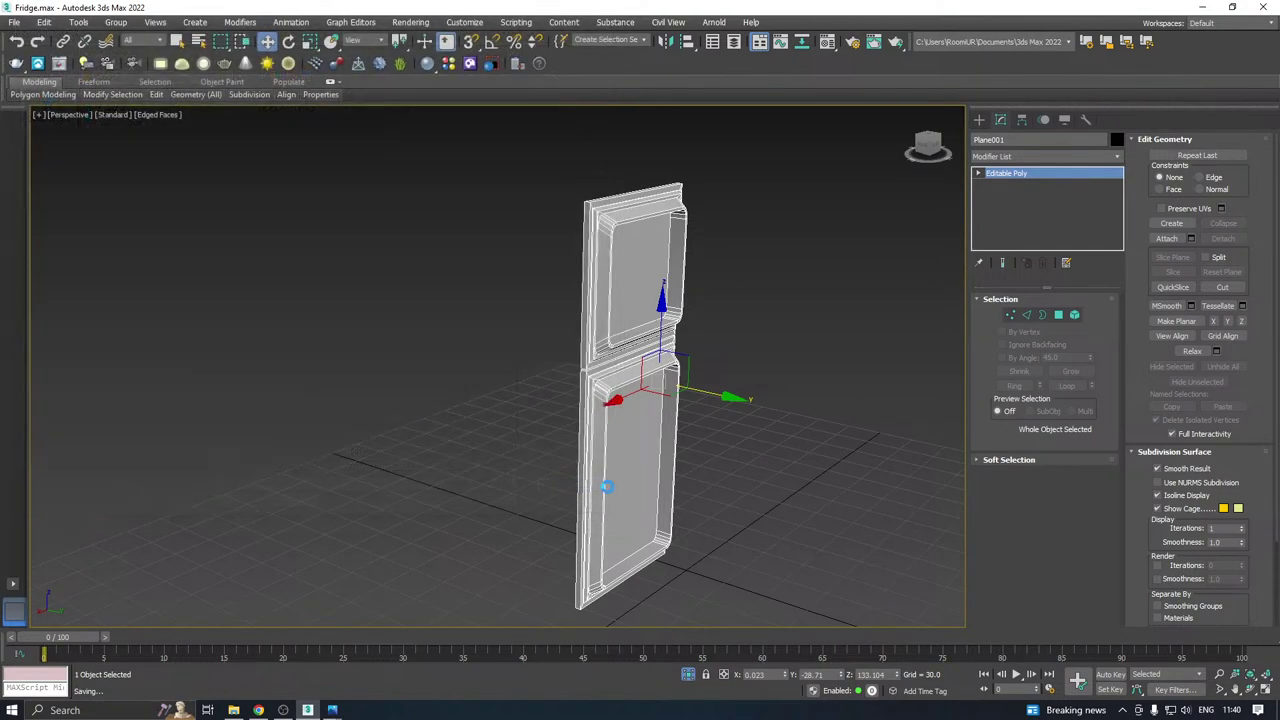
# Switch to Photos and examine how the inner doors look in the Life is Strange 2 fridge reference picture.
pyautogui.keyDown('alt'); pyautogui.moveTo(605, 486); pyautogui.dragTo(697, 433, button='middle'); pyautogui.keyUp('alt')
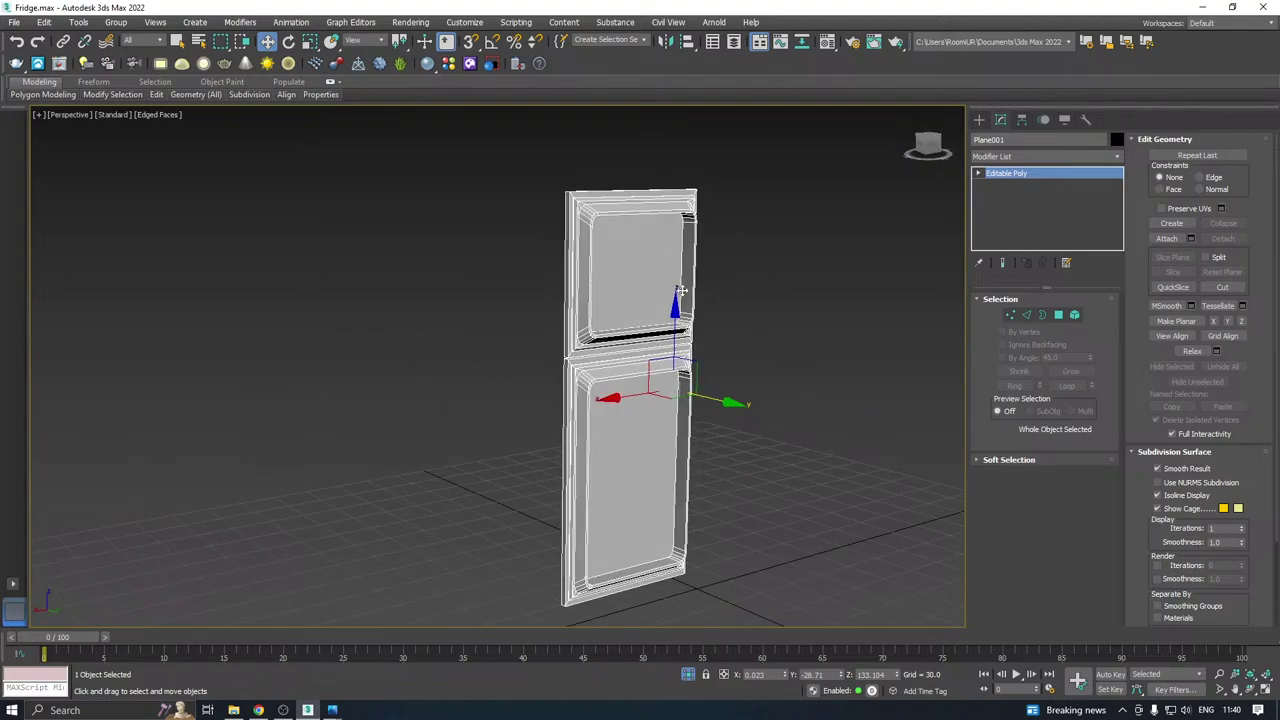
pyautogui.keyDown('alt'); pyautogui.moveTo(600, 538); pyautogui.dragTo(553, 530, button='middle'); pyautogui.keyUp('alt')
pyautogui.moveTo(330, 708)
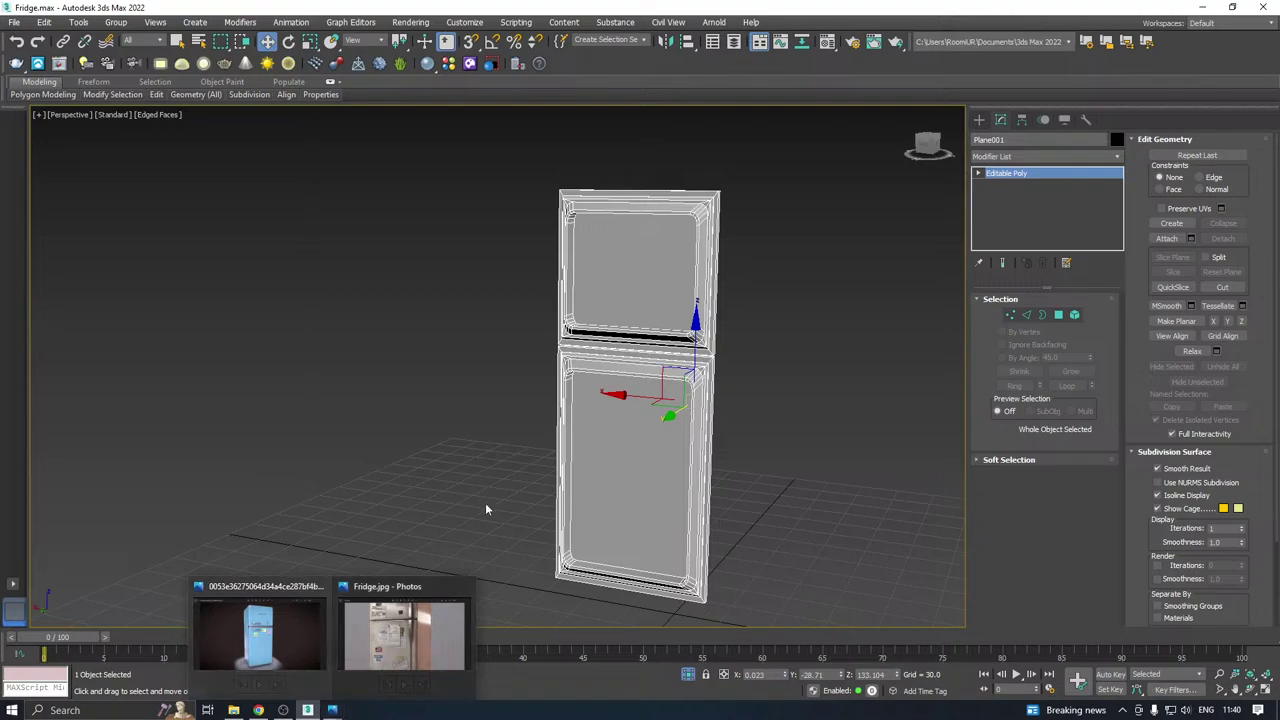
pyautogui.moveTo(258, 710)
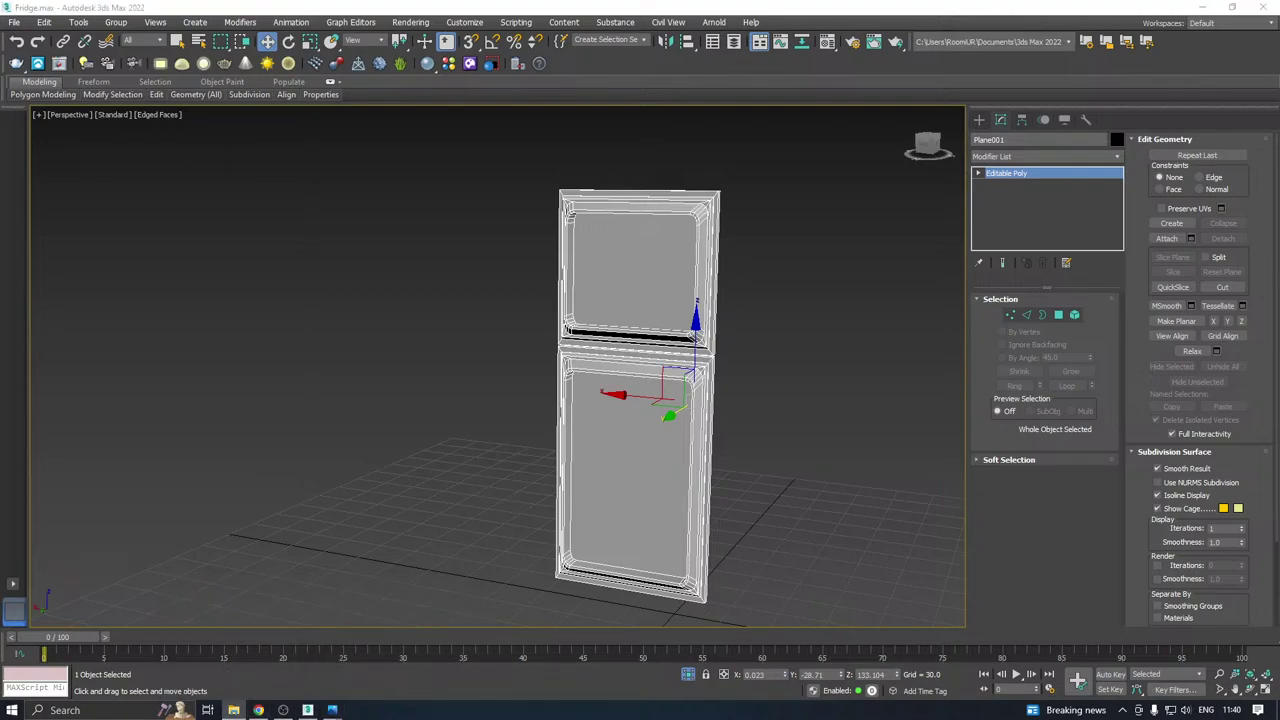
pyautogui.click(332, 709)
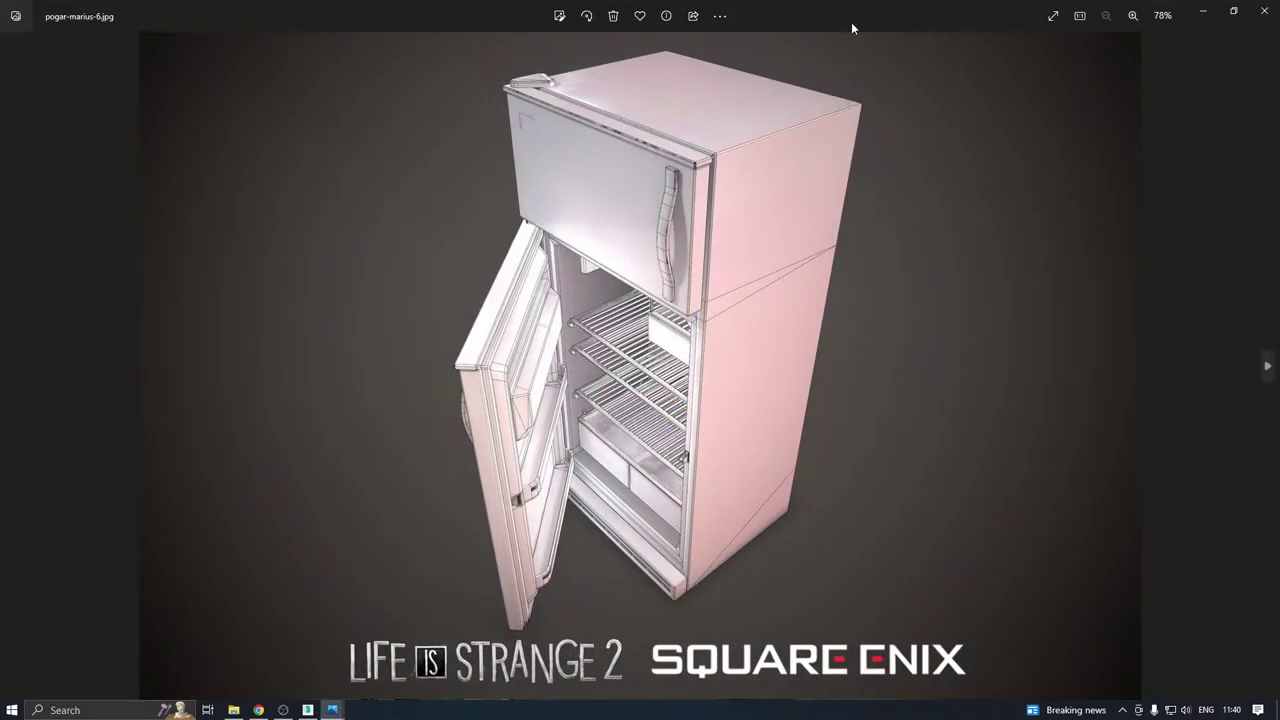
pyautogui.moveTo(852, 28); pyautogui.dragTo(2, 118)
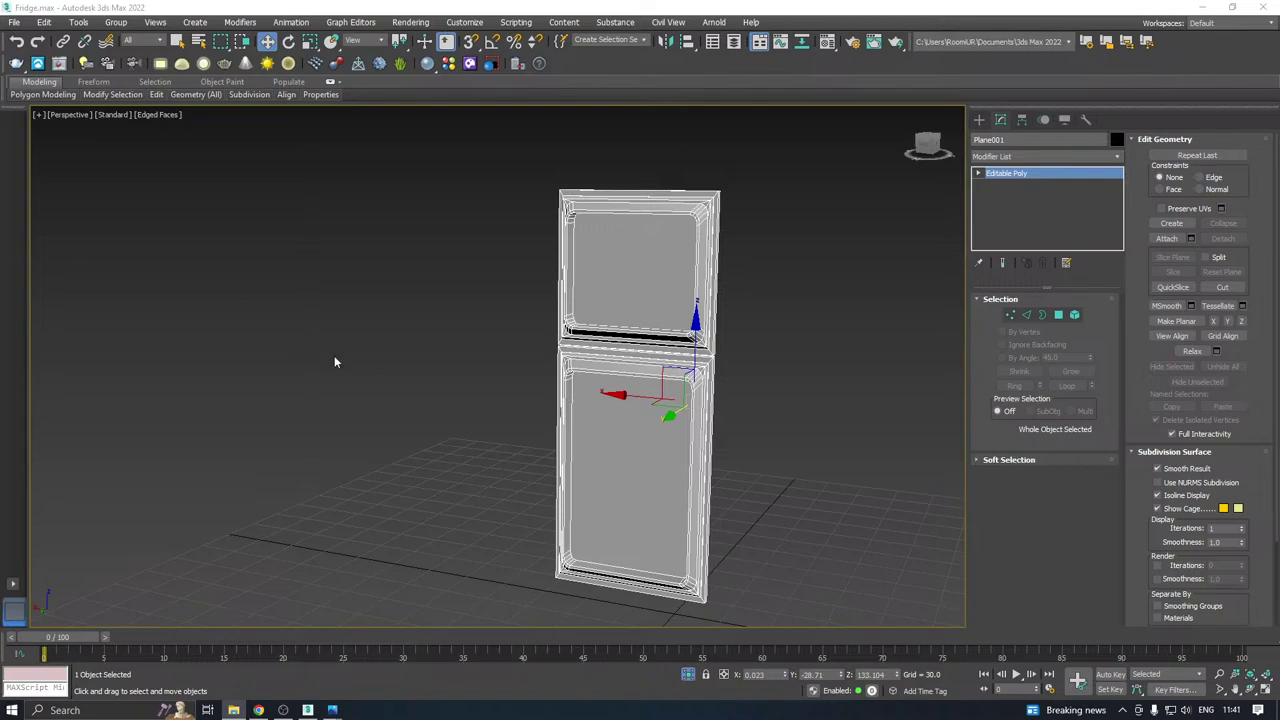
# Back in 3ds Max, try connecting the two upper side vertices across the upper door's recessed panel.
pyautogui.moveTo(602, 352)
pyautogui.keyDown('alt'); pyautogui.mouseDown(button='middle')
pyautogui.moveTo(560, 366)
pyautogui.moveTo(625, 350)
pyautogui.mouseUp(button='middle'); pyautogui.keyUp('alt')
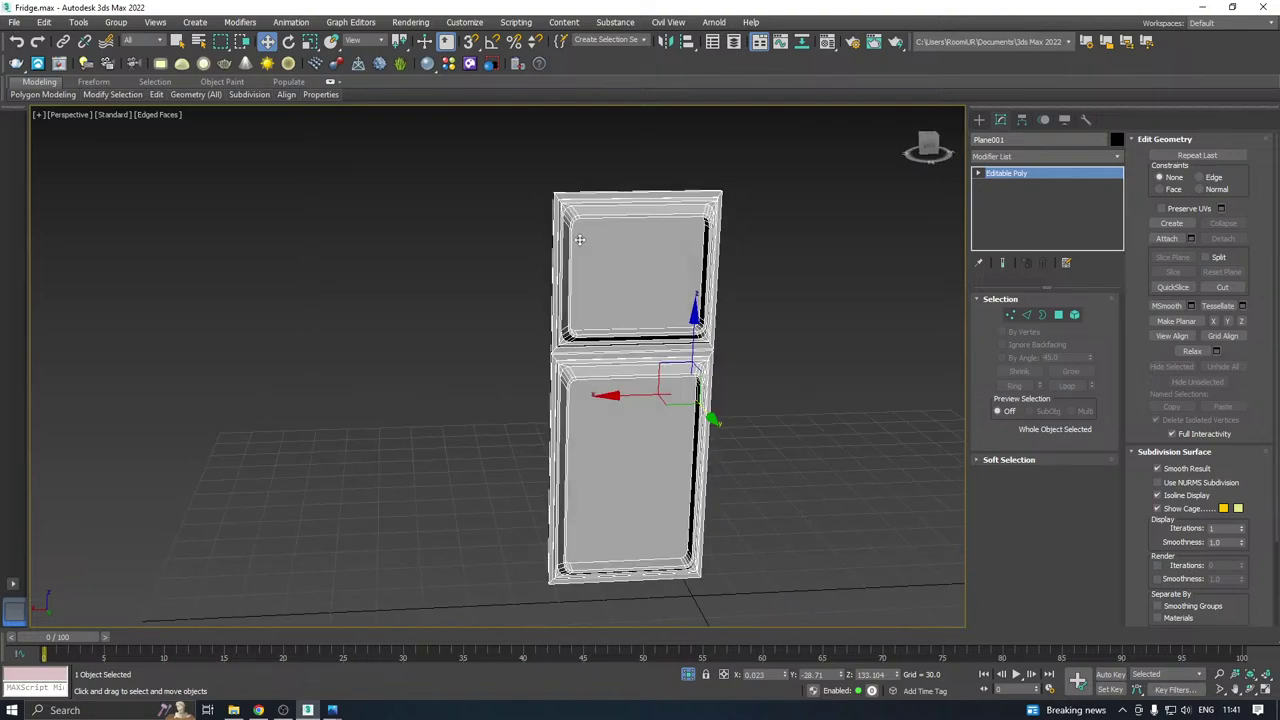
pyautogui.scroll(3, 645, 238)
pyautogui.keyDown('alt'); pyautogui.moveTo(645, 238); pyautogui.dragTo(631, 268, button='middle'); pyautogui.keyUp('alt')
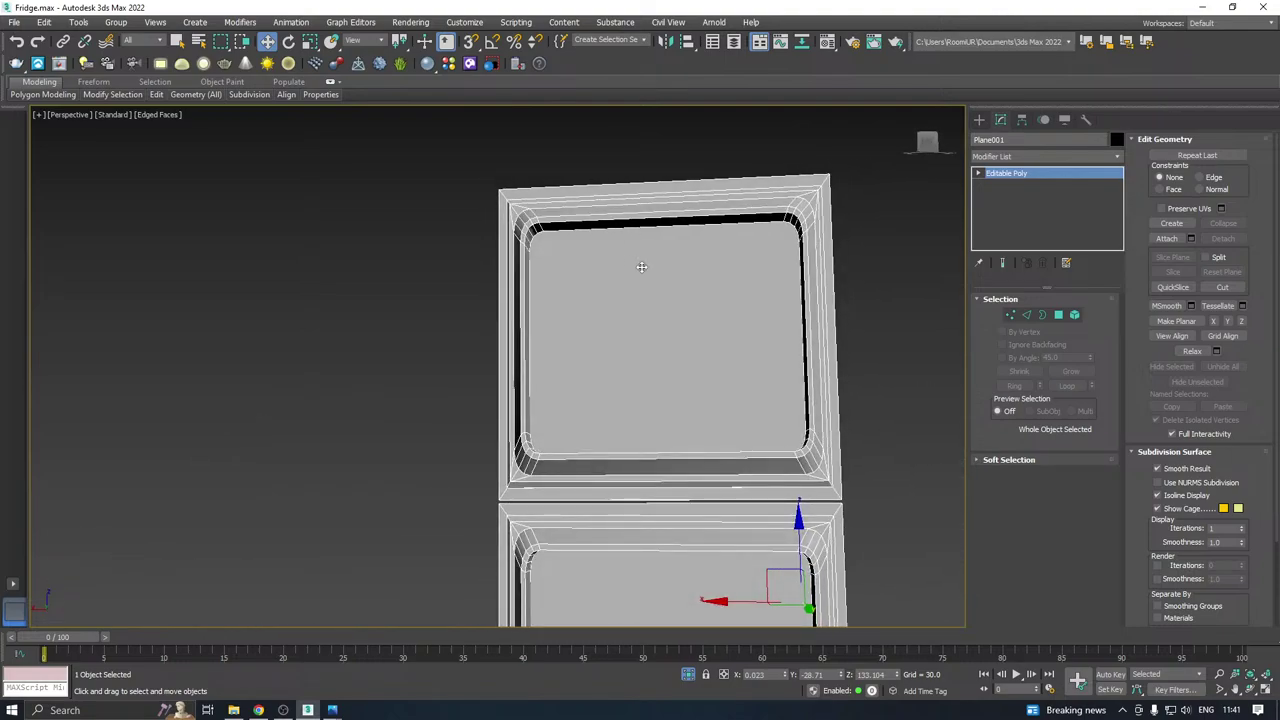
pyautogui.click(1010, 315)
pyautogui.scroll(8, 614, 269)
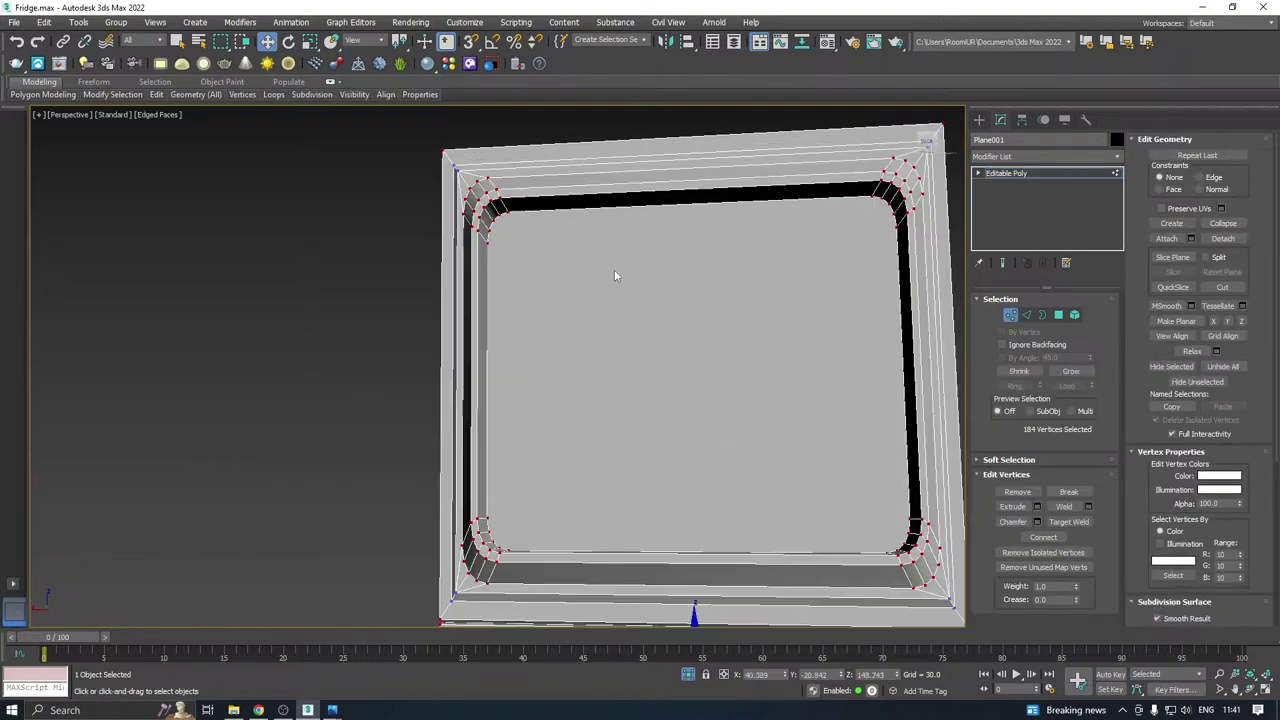
pyautogui.click(316, 269)
pyautogui.keyDown('alt'); pyautogui.moveTo(354, 275); pyautogui.dragTo(805, 311, button='middle'); pyautogui.keyUp('alt')
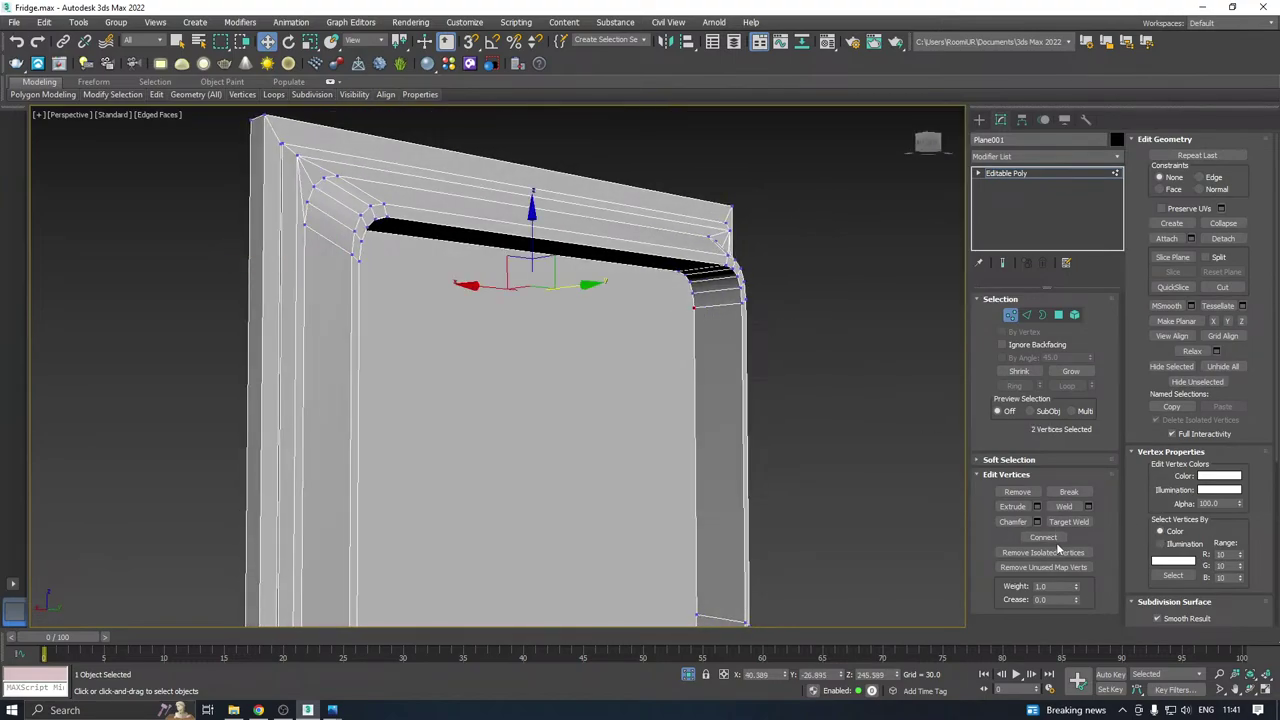
pyautogui.click(1043, 537)
pyautogui.scroll(3, 720, 460)
pyautogui.keyDown('alt'); pyautogui.moveTo(720, 453); pyautogui.dragTo(726, 448, button='middle'); pyautogui.keyUp('alt')
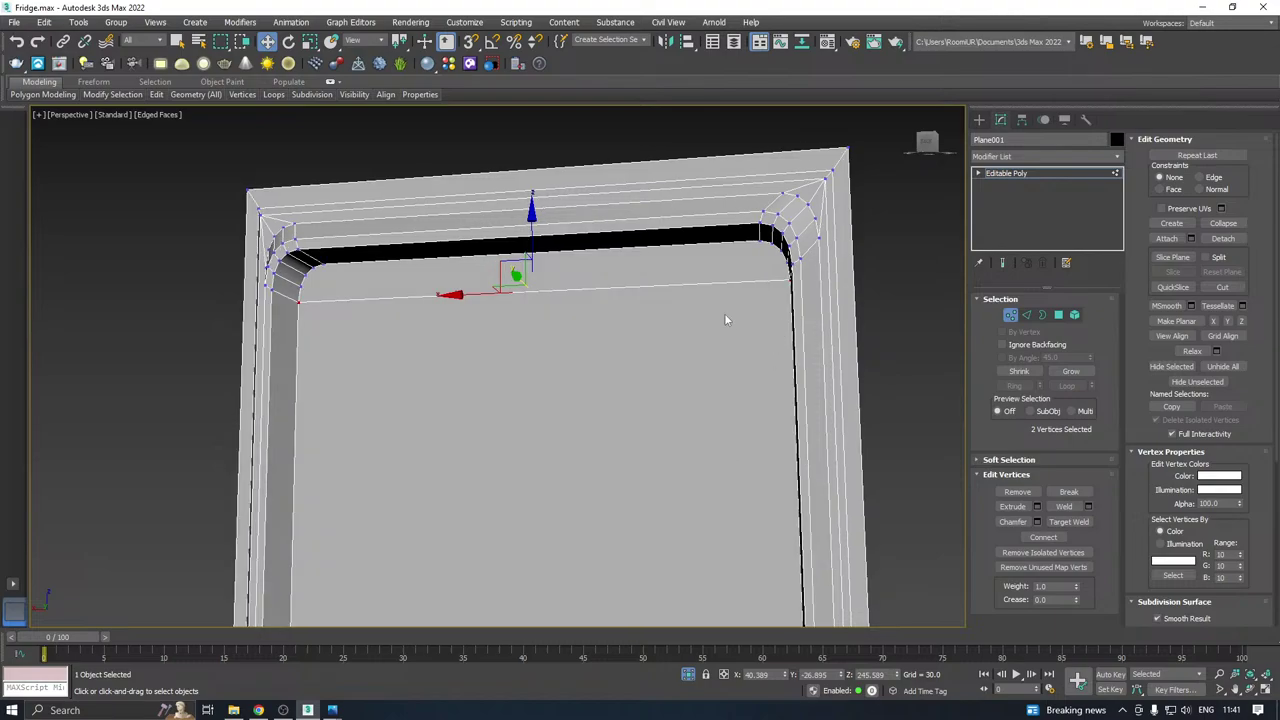
pyautogui.scroll(2, 668, 306)
pyautogui.scroll(-2, 690, 308)
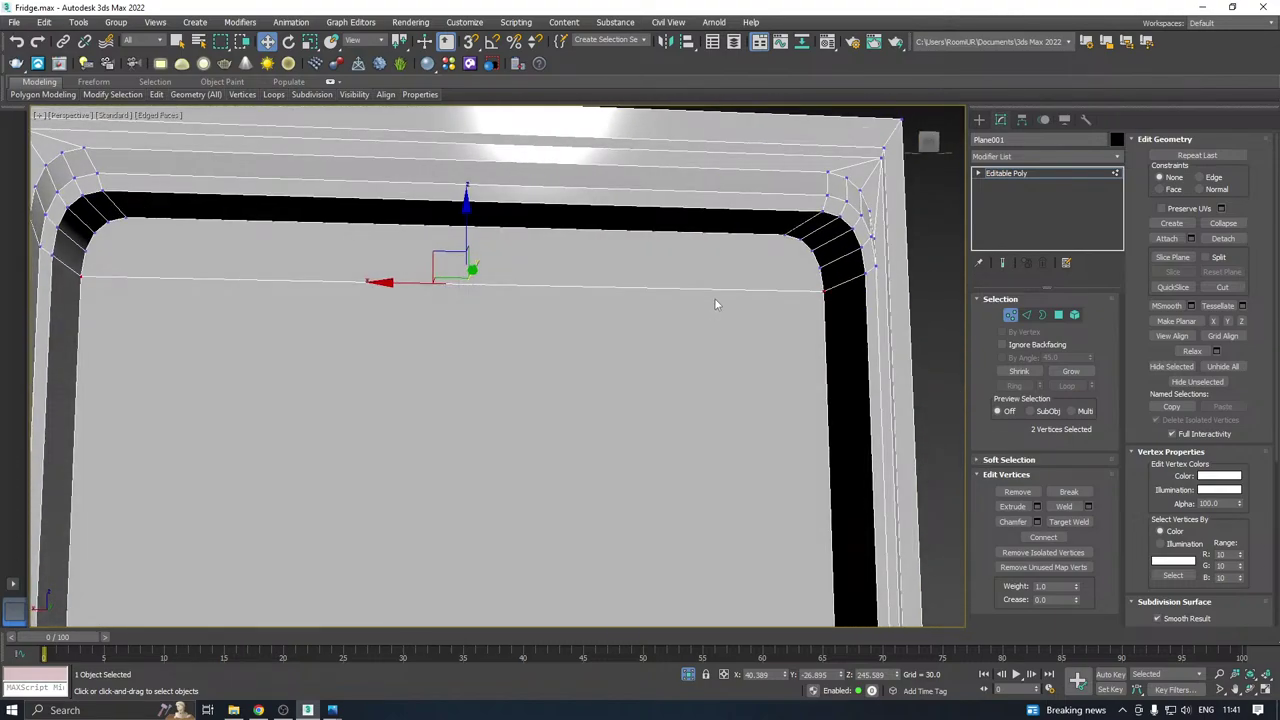
pyautogui.scroll(-3, 715, 299)
pyautogui.keyDown('alt'); pyautogui.moveTo(715, 298); pyautogui.dragTo(695, 297, button='middle'); pyautogui.keyUp('alt')
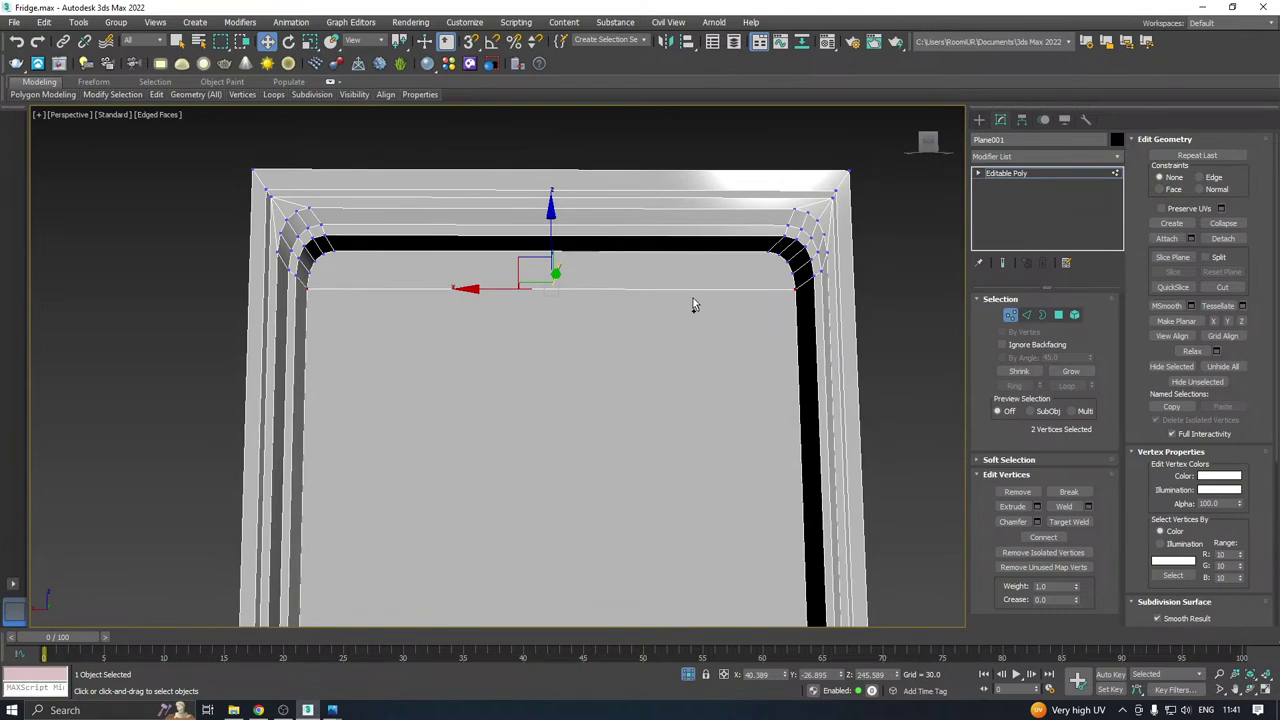
pyautogui.scroll(-2, 570, 283)
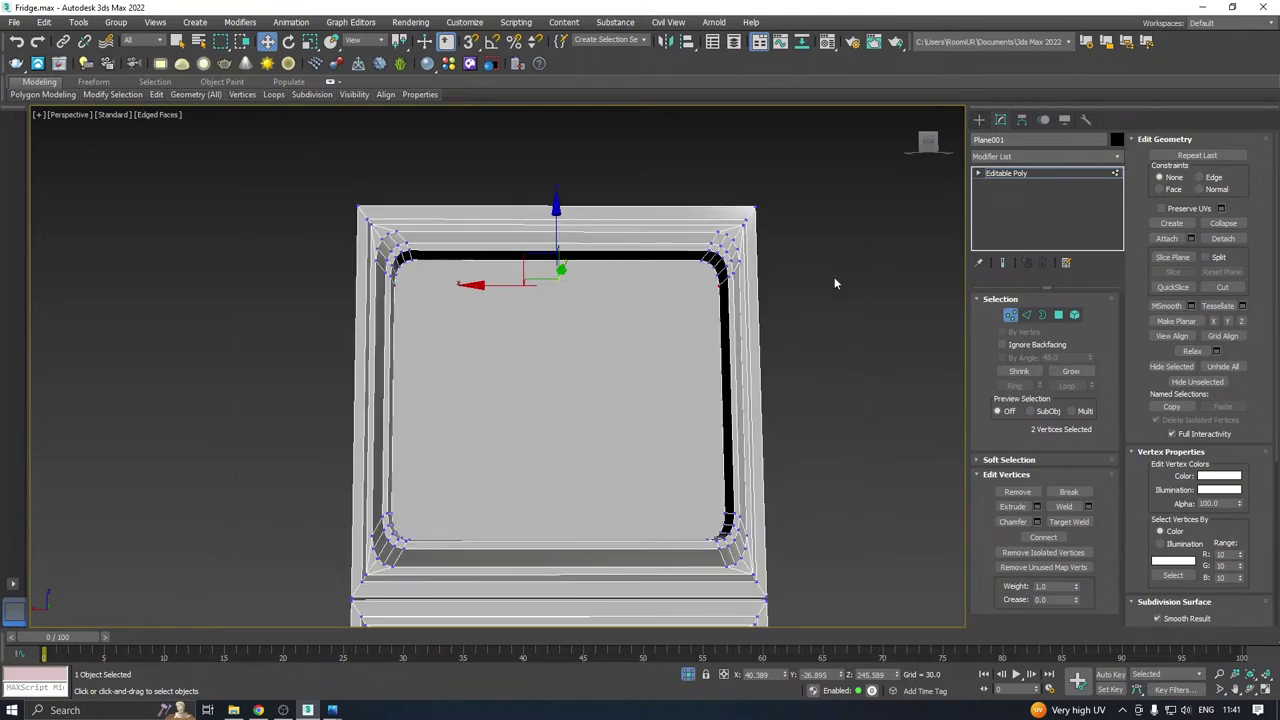
# Insert a horizontal edge loop across the upper door with SwiftLoop, a little above the middle of the recessed panel.
pyautogui.click(156, 94)
pyautogui.click(265, 128)
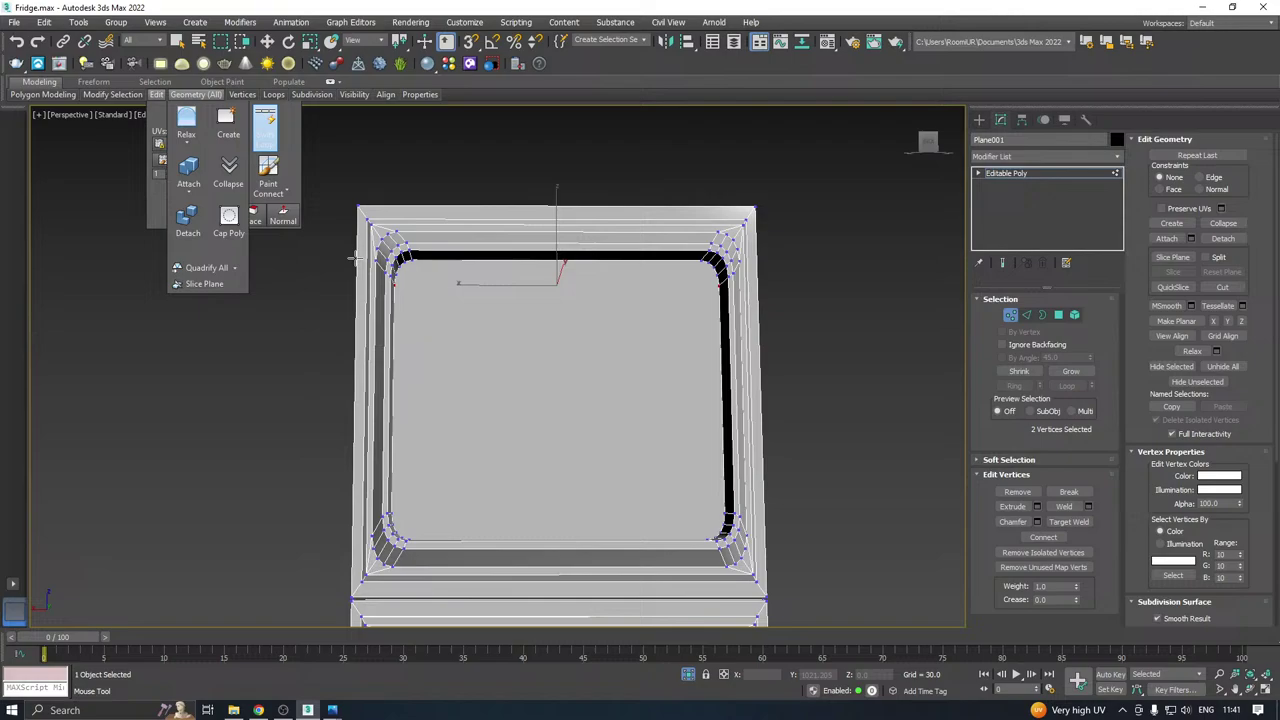
pyautogui.click(410, 370)
pyautogui.rightClick(418, 374)
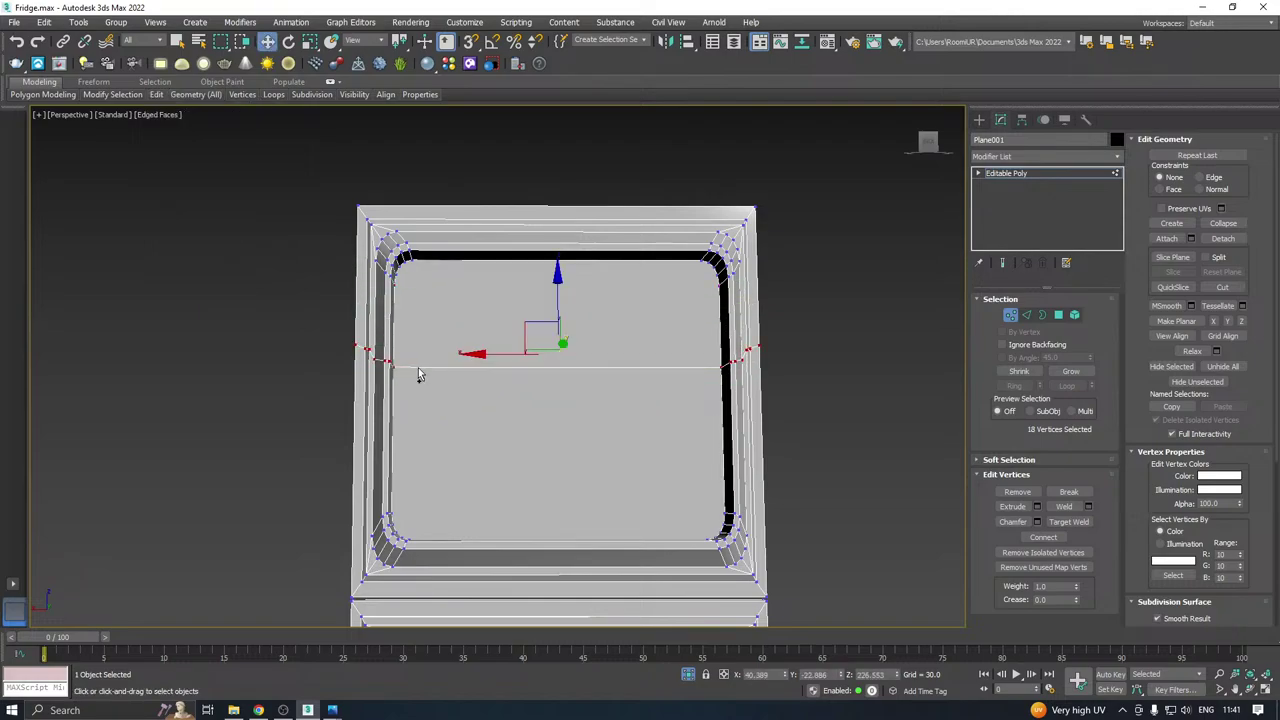
pyautogui.keyDown('alt'); pyautogui.moveTo(418, 374); pyautogui.dragTo(531, 363, button='middle'); pyautogui.keyUp('alt')
# Try making the new loop's vertices planar along X, and undo it.
pyautogui.keyDown('alt'); pyautogui.moveTo(651, 340); pyautogui.dragTo(800, 325, button='middle'); pyautogui.keyUp('alt')
pyautogui.click(1213, 321)
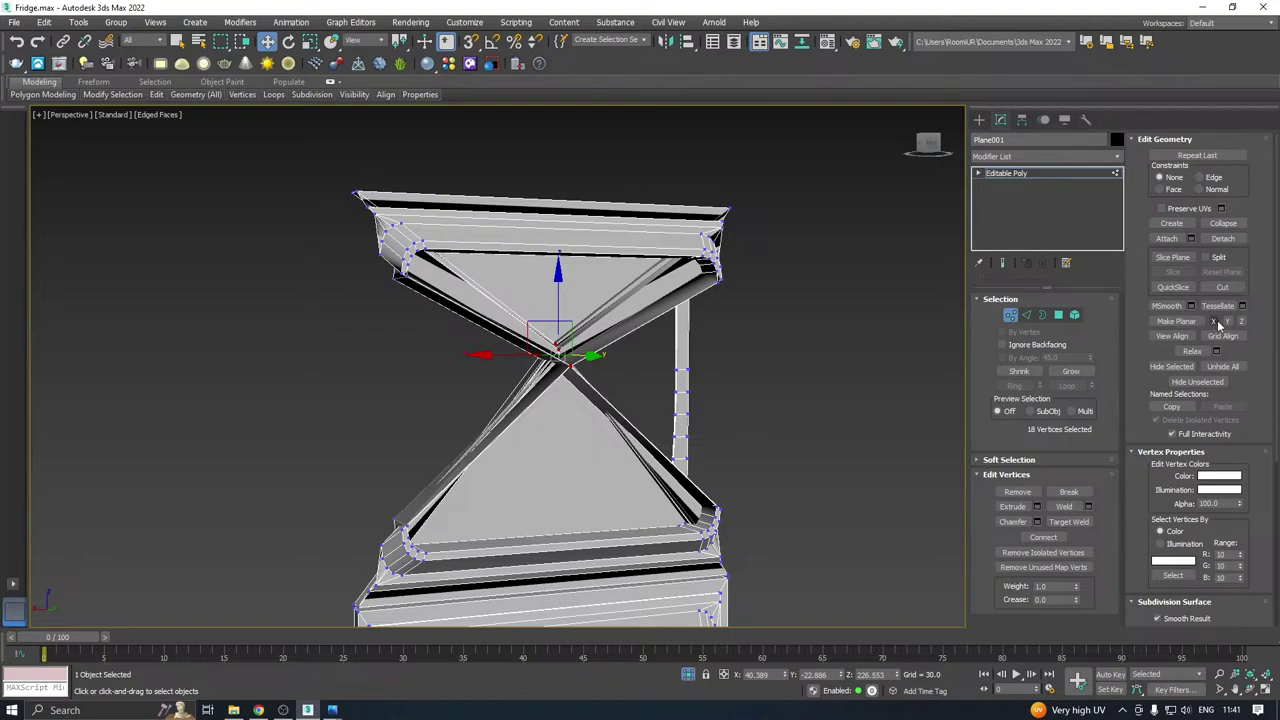
pyautogui.hotkey('ctrl', 'z')
pyautogui.keyDown('alt'); pyautogui.moveTo(740, 348); pyautogui.dragTo(557, 365, button='middle'); pyautogui.keyUp('alt')
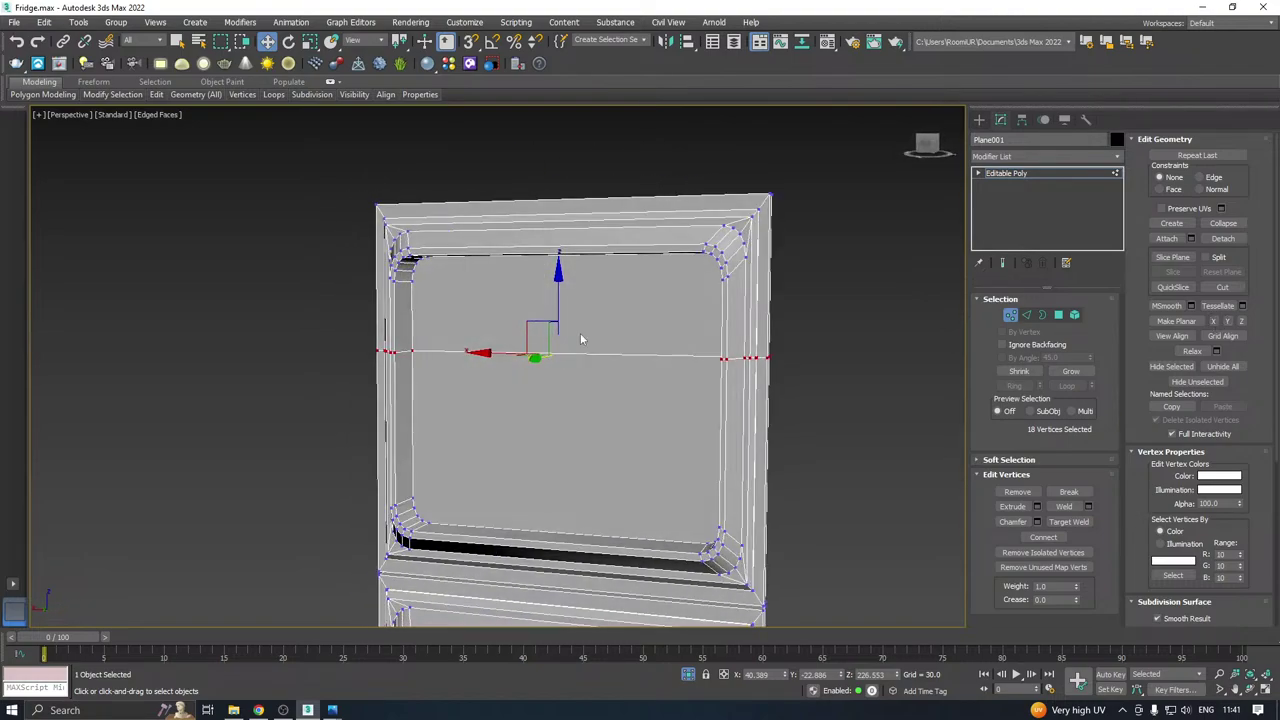
# Select the recessed panel's polygon above the new edge loop on the upper door.
pyautogui.scroll(3, 580, 339)
pyautogui.keyDown('alt'); pyautogui.moveTo(920, 300); pyautogui.dragTo(728, 300, button='middle'); pyautogui.keyUp('alt')
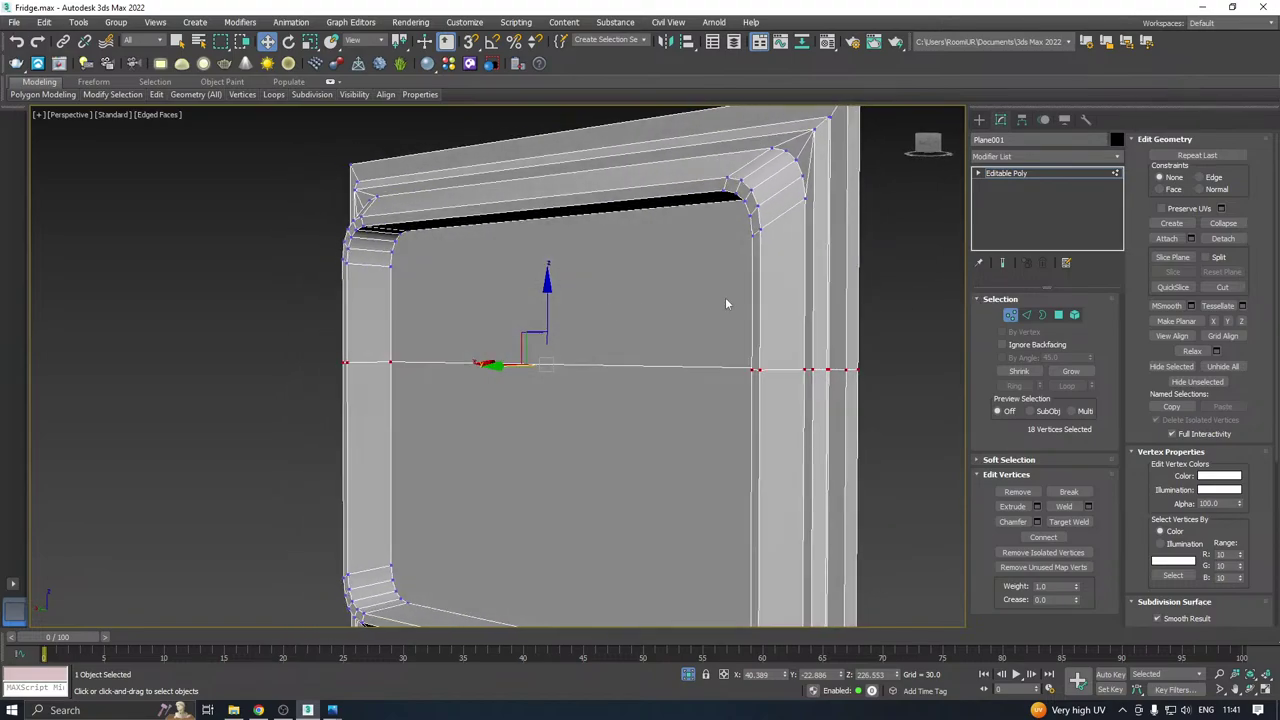
pyautogui.click(1058, 314)
pyautogui.click(458, 300)
pyautogui.keyDown('alt'); pyautogui.moveTo(581, 274); pyautogui.dragTo(606, 246, button='middle'); pyautogui.keyUp('alt')
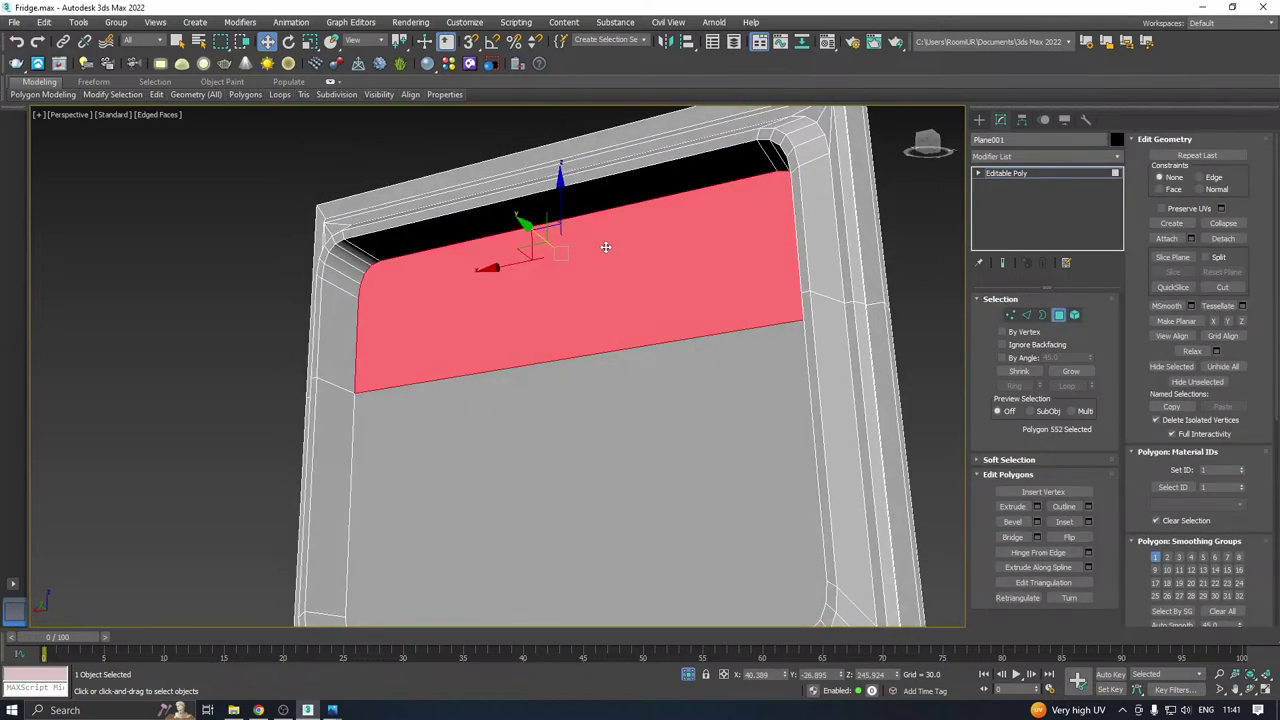
# Target-weld the raised panel's rounded upper-left corner vertices onto the matching inner rim vertices of the upper door's frame.
pyautogui.keyDown('ctrl'); pyautogui.click(1010, 314); pyautogui.keyUp('ctrl')
pyautogui.scroll(4, 358, 283)
pyautogui.rightClick(358, 283)
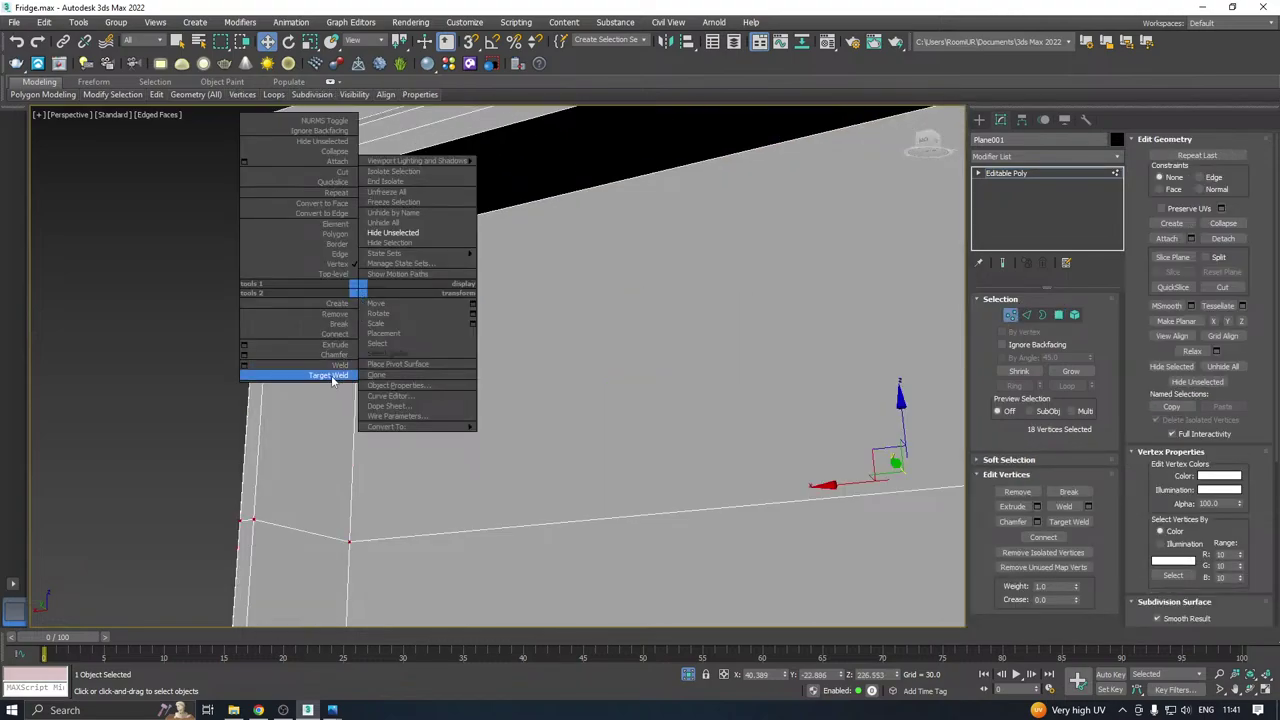
pyautogui.click(345, 376)
pyautogui.click(274, 269)
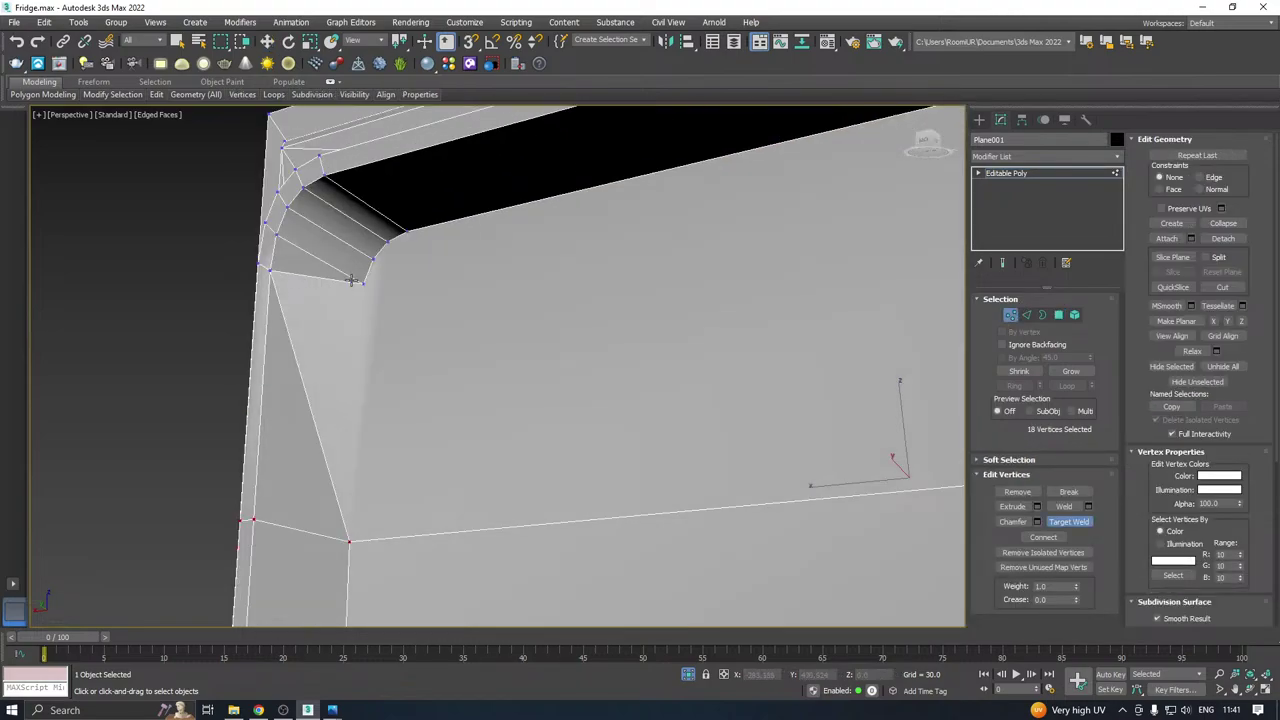
pyautogui.click(277, 237)
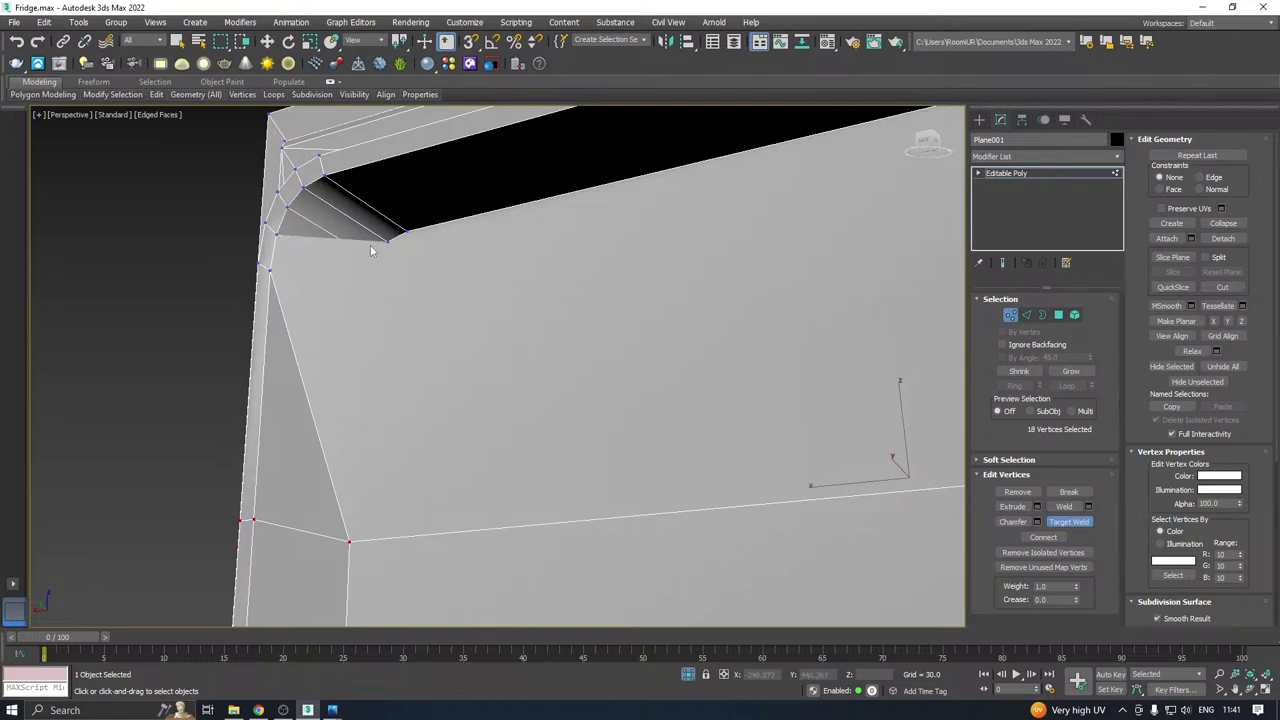
pyautogui.click(289, 207)
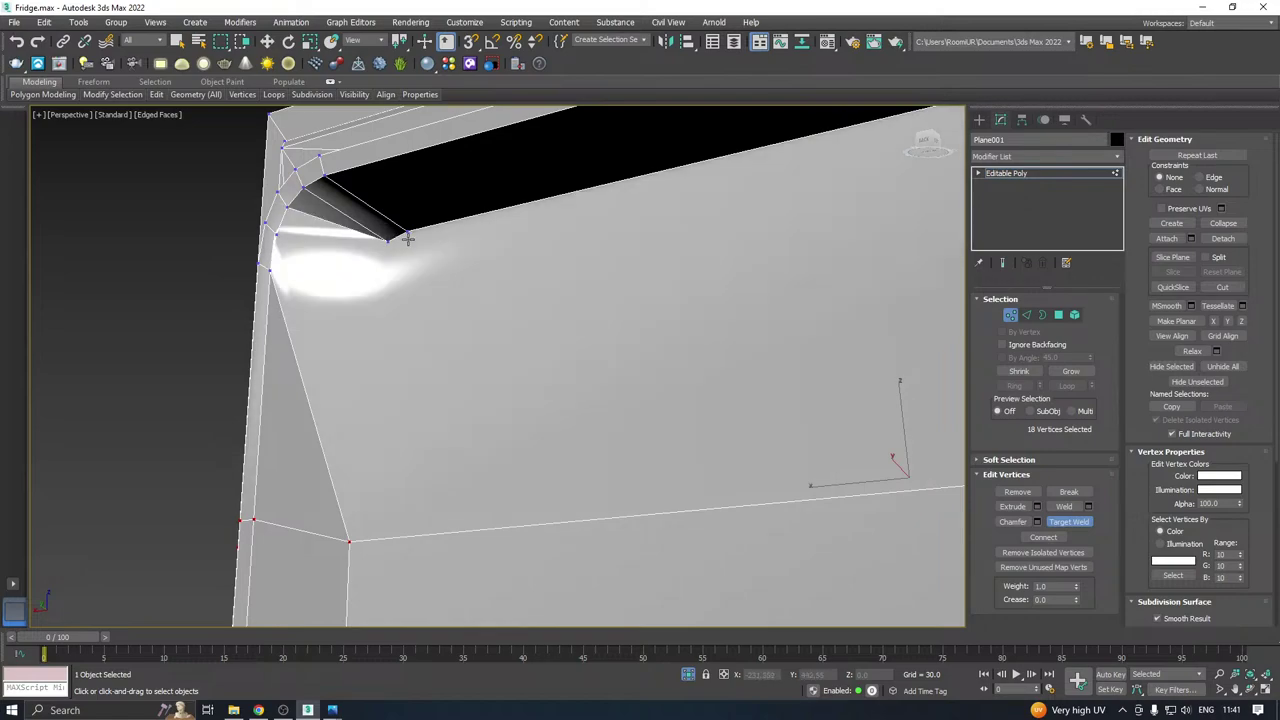
pyautogui.click(310, 189)
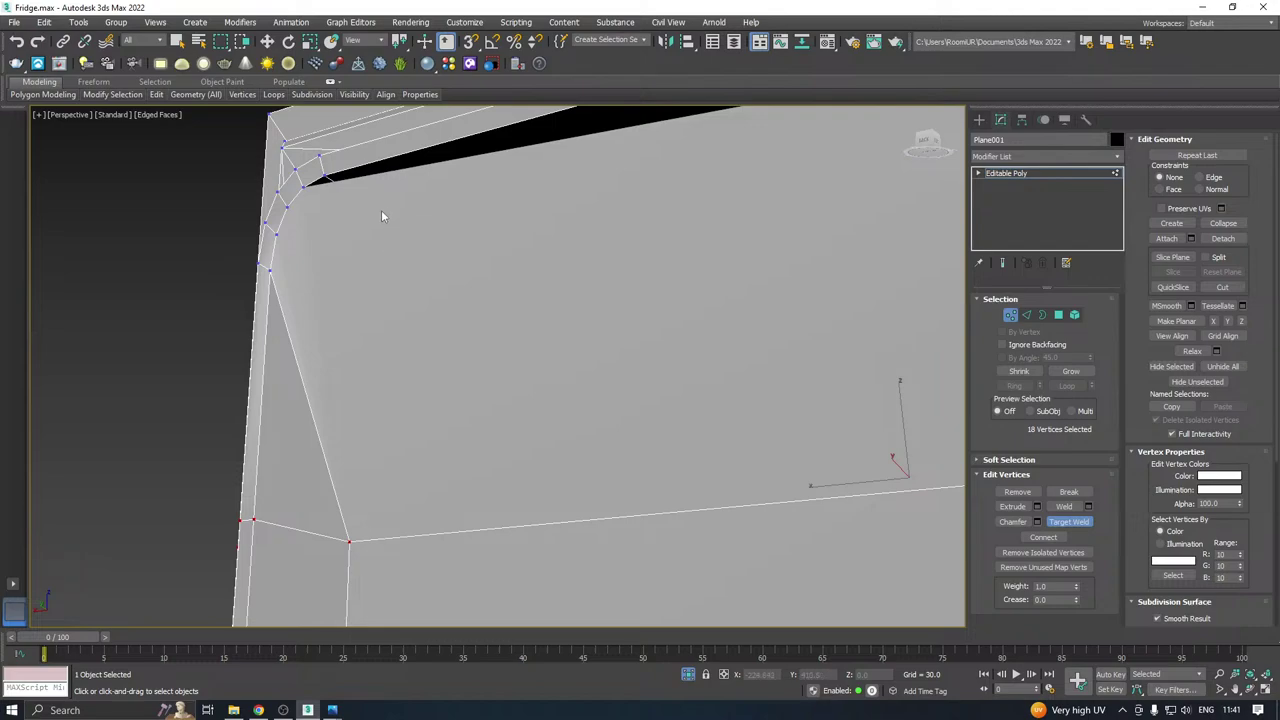
pyautogui.click(329, 178)
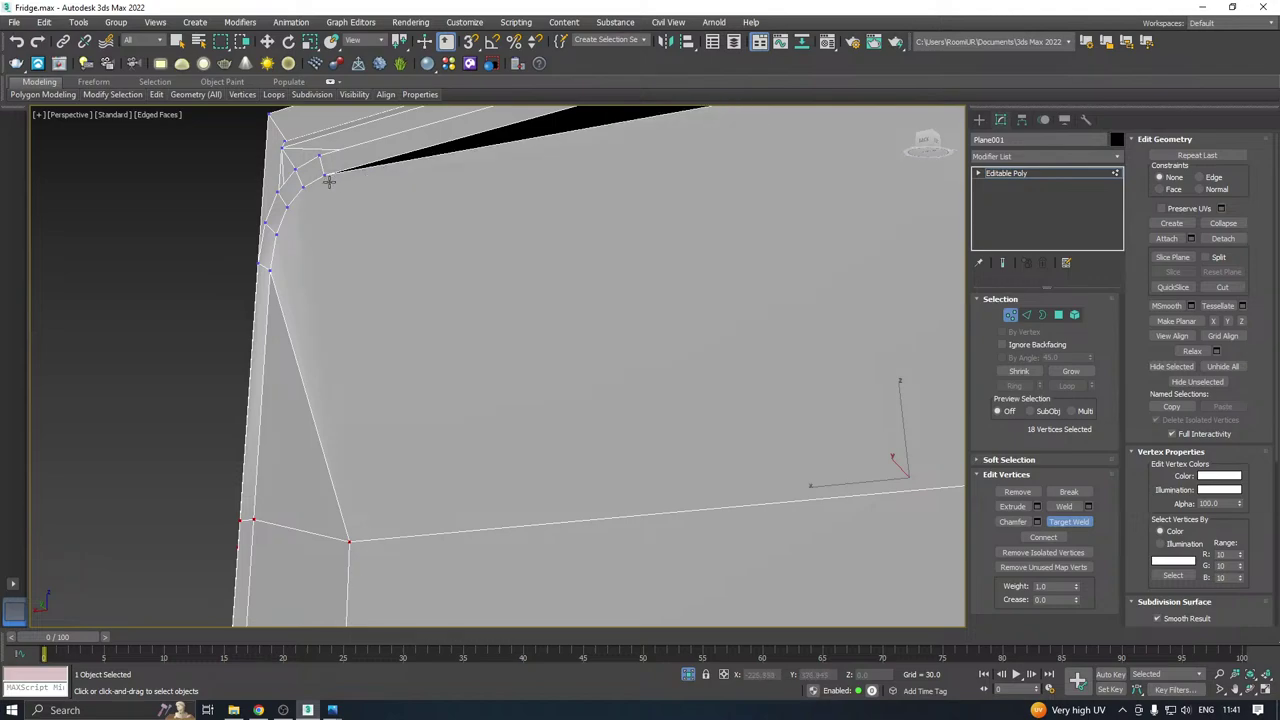
# Try target-welding the edge loop's left panel vertex onto the frame's side, and undo it.
pyautogui.click(349, 542)
pyautogui.click(242, 520)
pyautogui.scroll(-8, 288, 446)
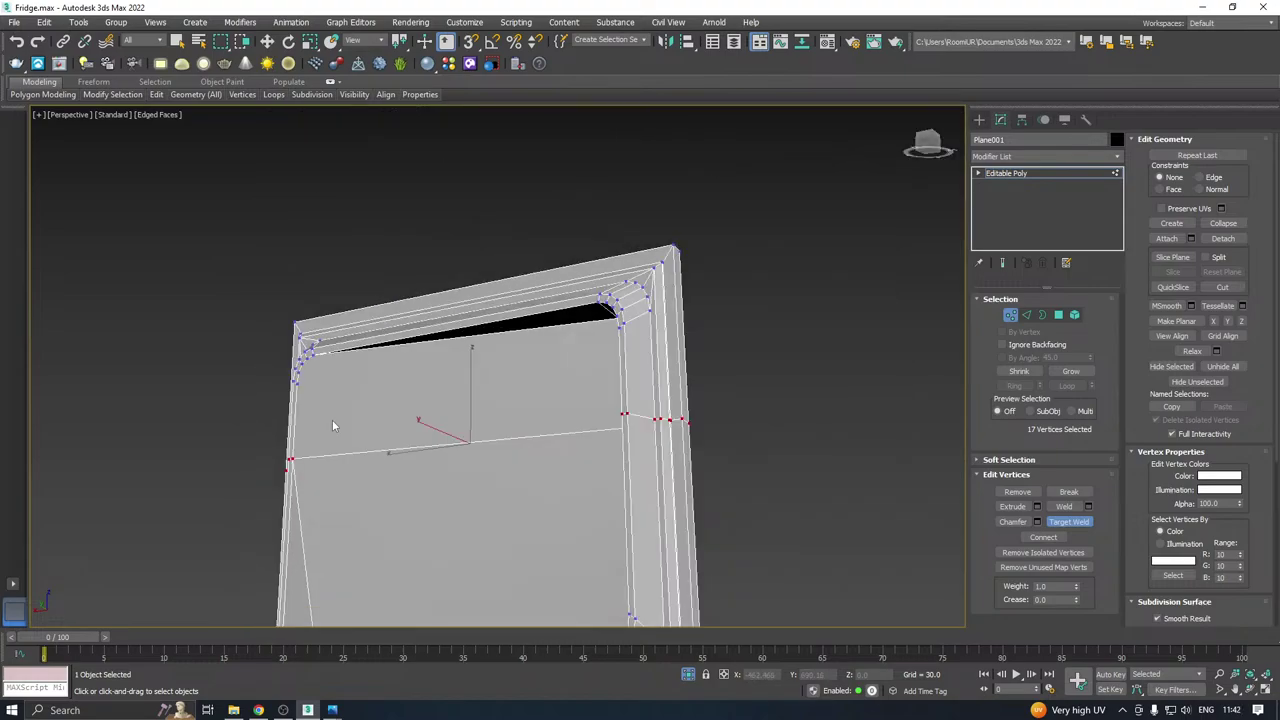
pyautogui.hotkey('ctrl', 'z')
# Target-weld the panel's rounded upper-right corner vertices onto the matching inner rim vertices of the upper door's frame.
pyautogui.keyDown('alt'); pyautogui.moveTo(332, 420); pyautogui.dragTo(566, 410, button='middle'); pyautogui.keyUp('alt')
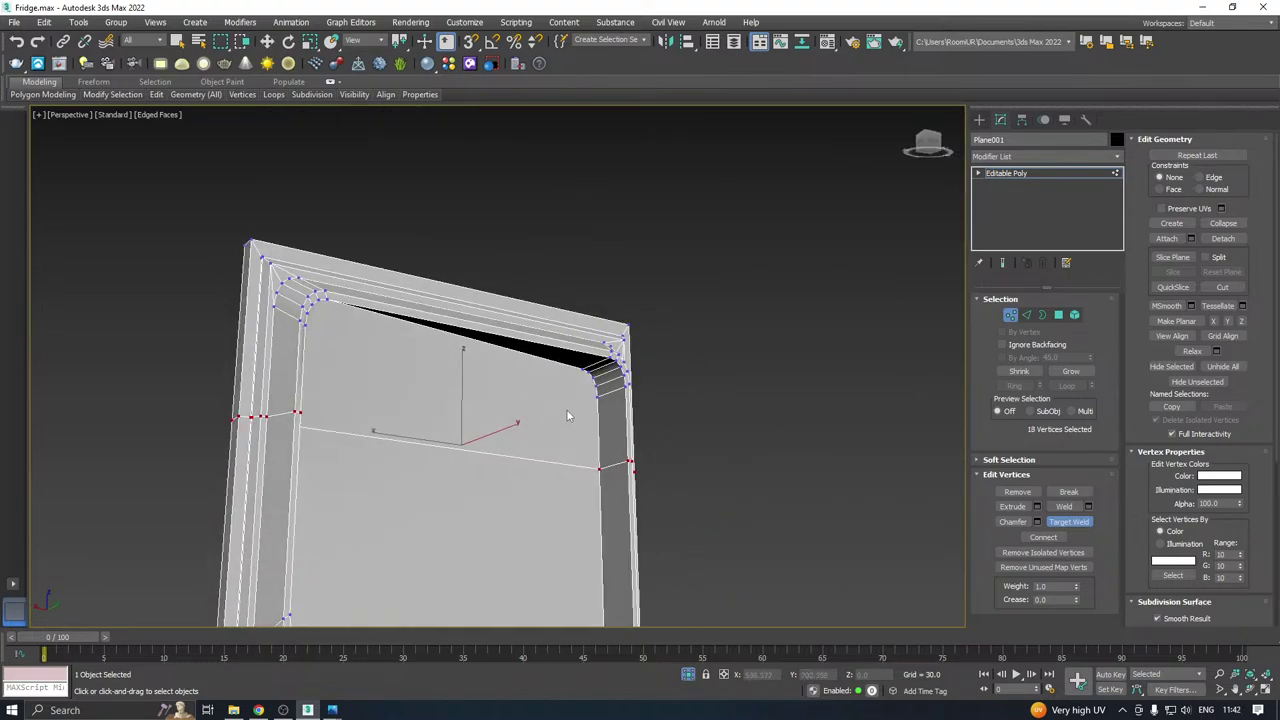
pyautogui.scroll(4, 580, 405)
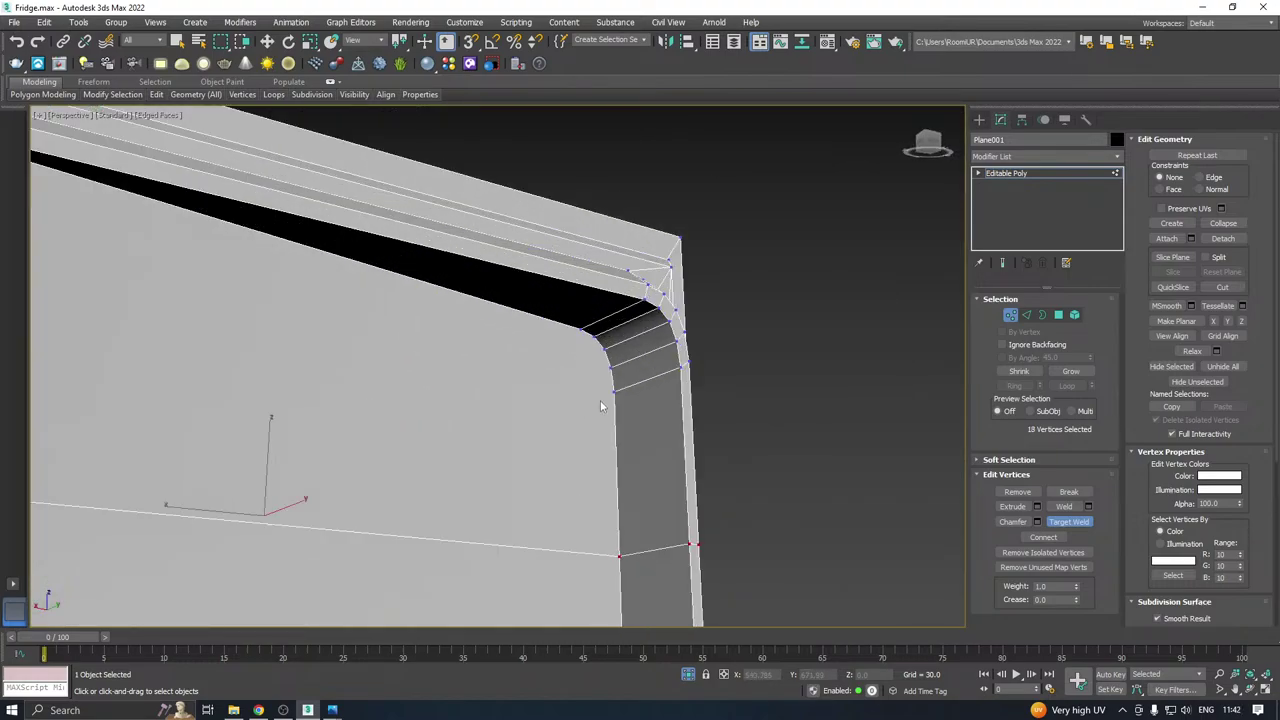
pyautogui.click(681, 366)
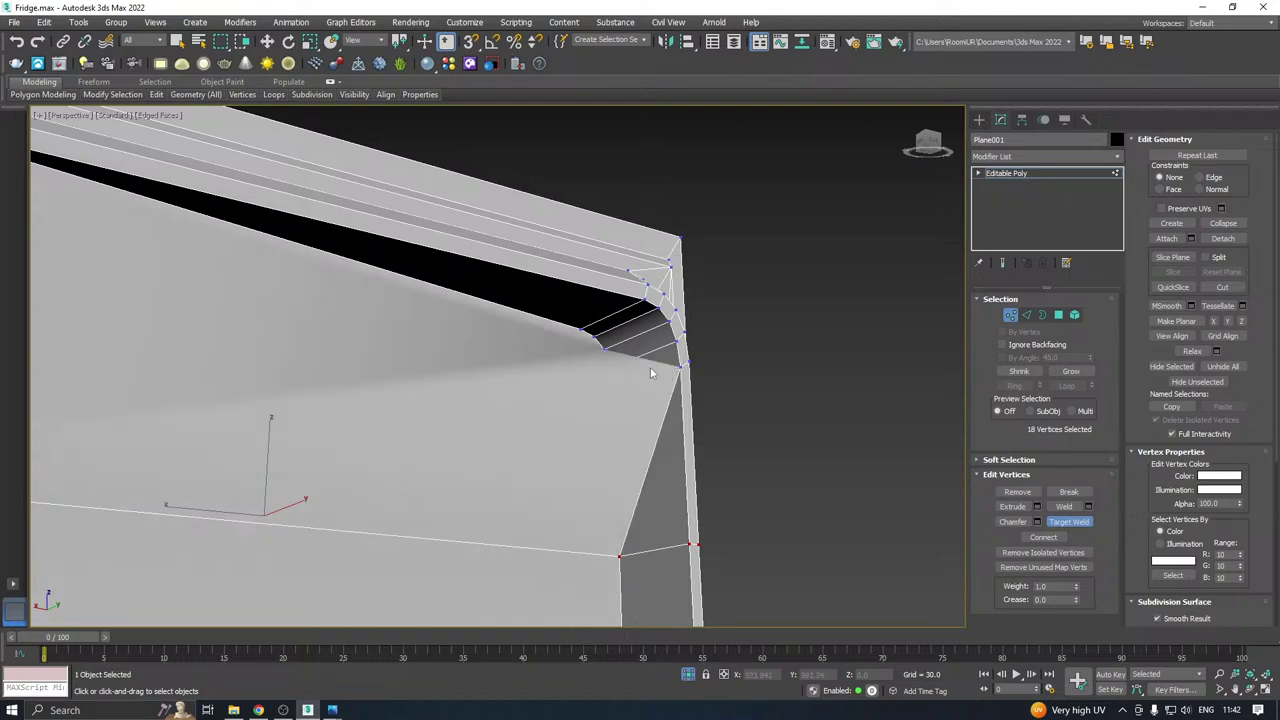
pyautogui.click(633, 315)
pyautogui.click(653, 309)
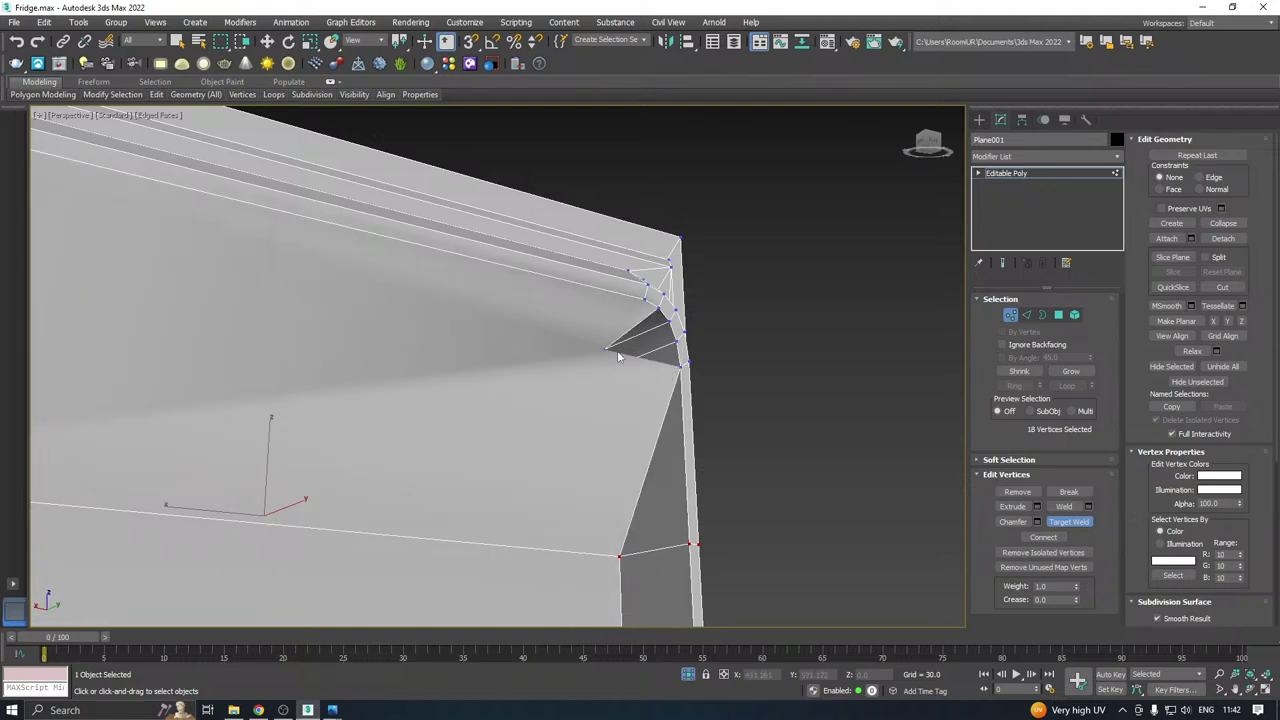
pyautogui.click(659, 328)
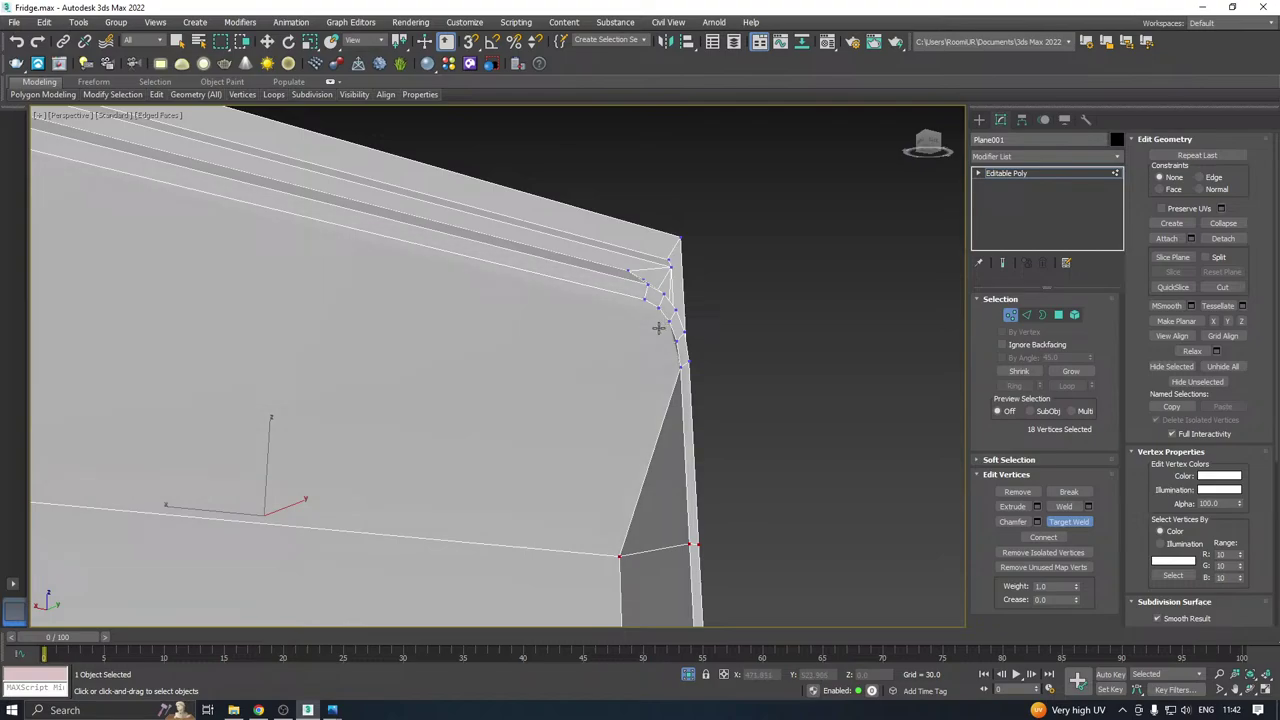
pyautogui.click(621, 363)
pyautogui.click(674, 339)
pyautogui.scroll(-2, 654, 342)
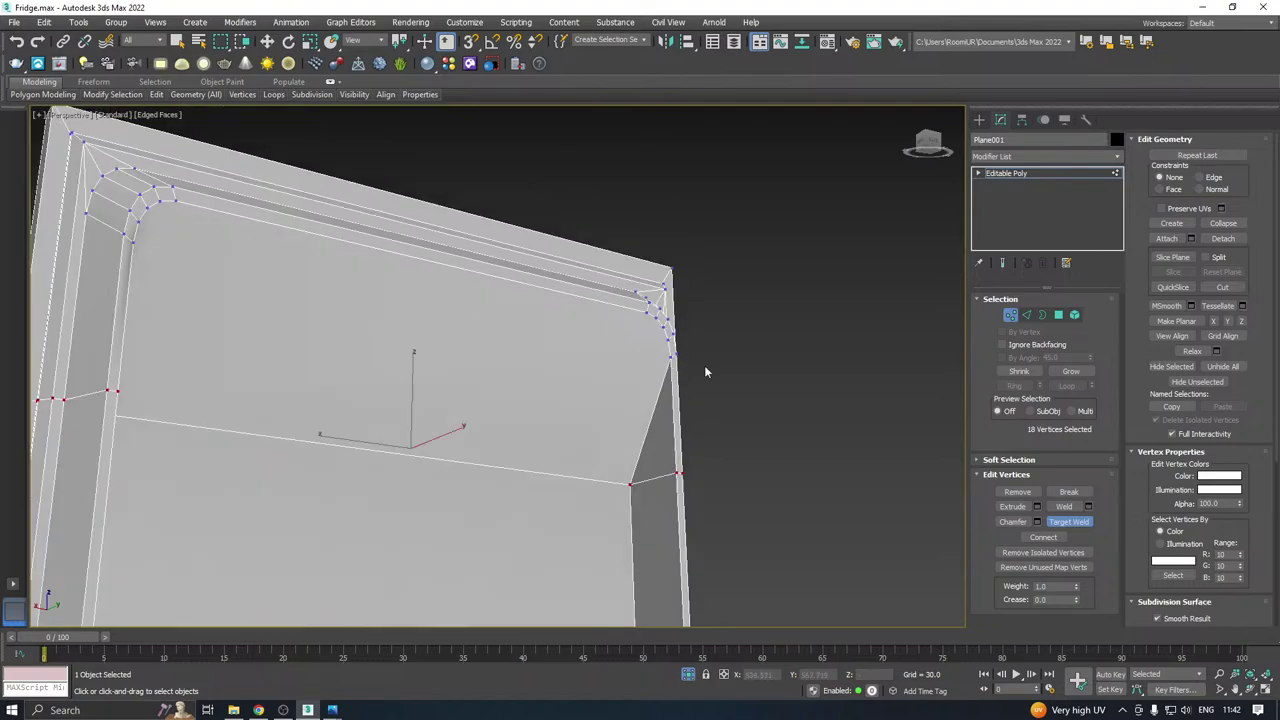
pyautogui.press('w')
pyautogui.moveTo(733, 376)
pyautogui.keyDown('alt'); pyautogui.mouseDown(button='middle')
pyautogui.moveTo(657, 424)
pyautogui.moveTo(550, 410)
pyautogui.moveTo(569, 331)
pyautogui.moveTo(608, 357)
pyautogui.mouseUp(button='middle'); pyautogui.keyUp('alt')
# Insert another horizontal edge loop with SwiftLoop just below the existing one on the upper door.
pyautogui.moveTo(156, 94)
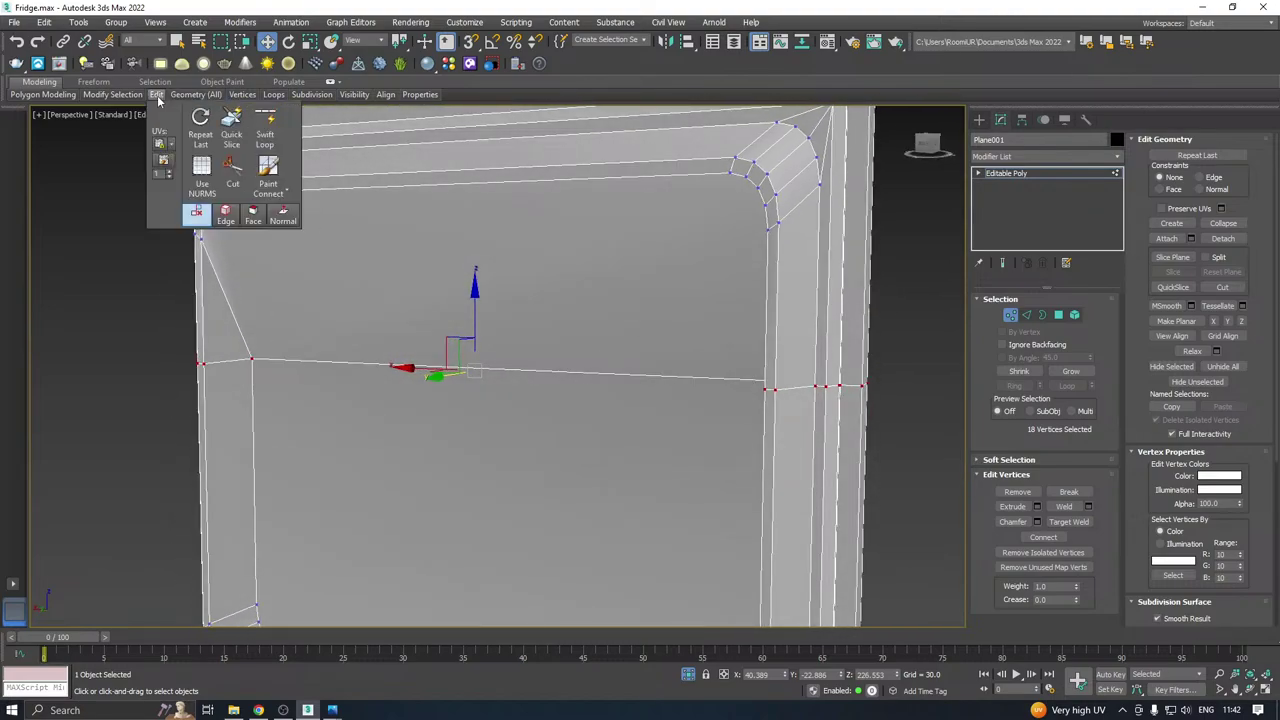
pyautogui.click(265, 125)
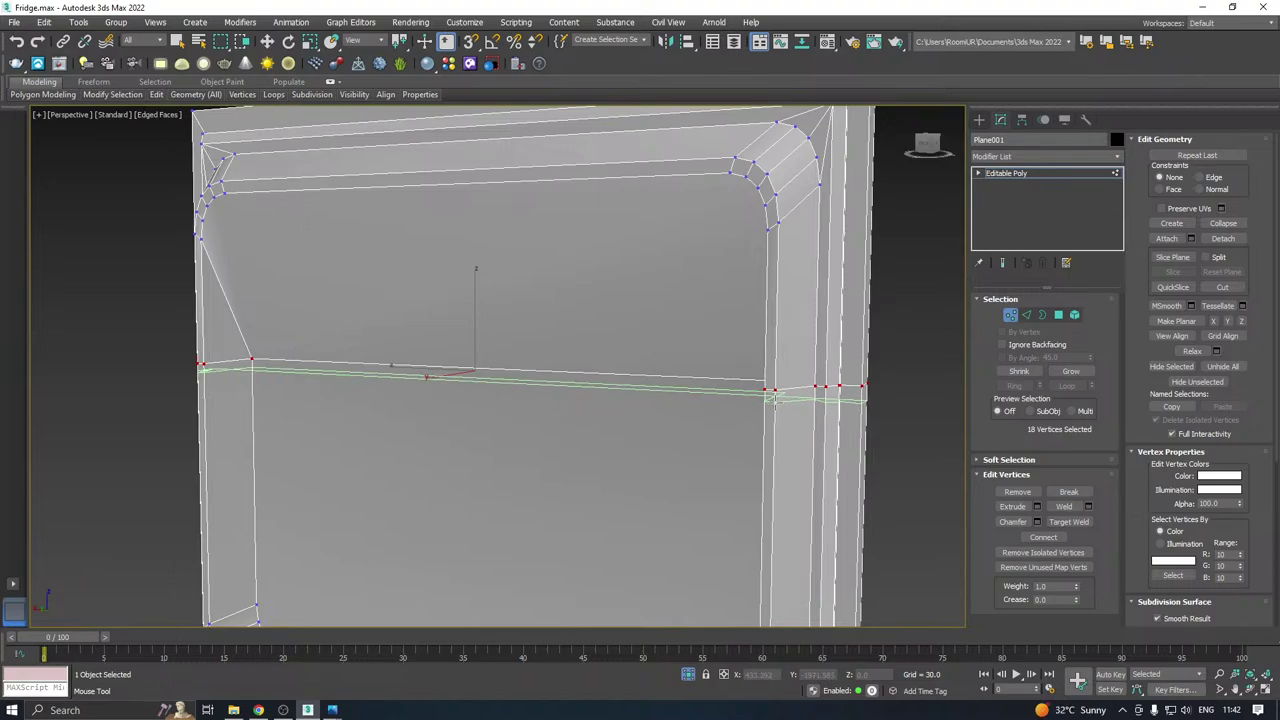
pyautogui.click(775, 399)
pyautogui.rightClick(775, 399)
# Target-weld the upper loop's left and right panel vertices onto the frame's inner rim to form a ledge.
pyautogui.keyDown('alt'); pyautogui.moveTo(363, 378); pyautogui.dragTo(426, 292, button='middle'); pyautogui.keyUp('alt')
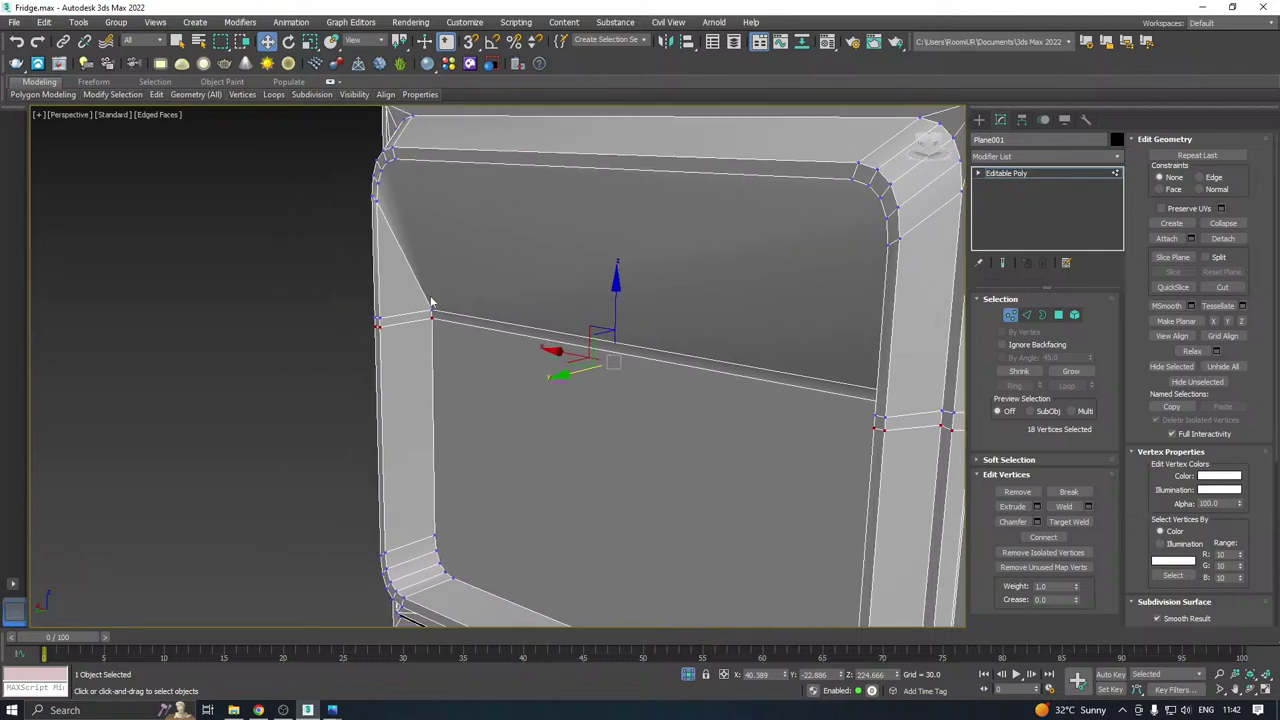
pyautogui.rightClick(426, 292)
pyautogui.click(386, 380)
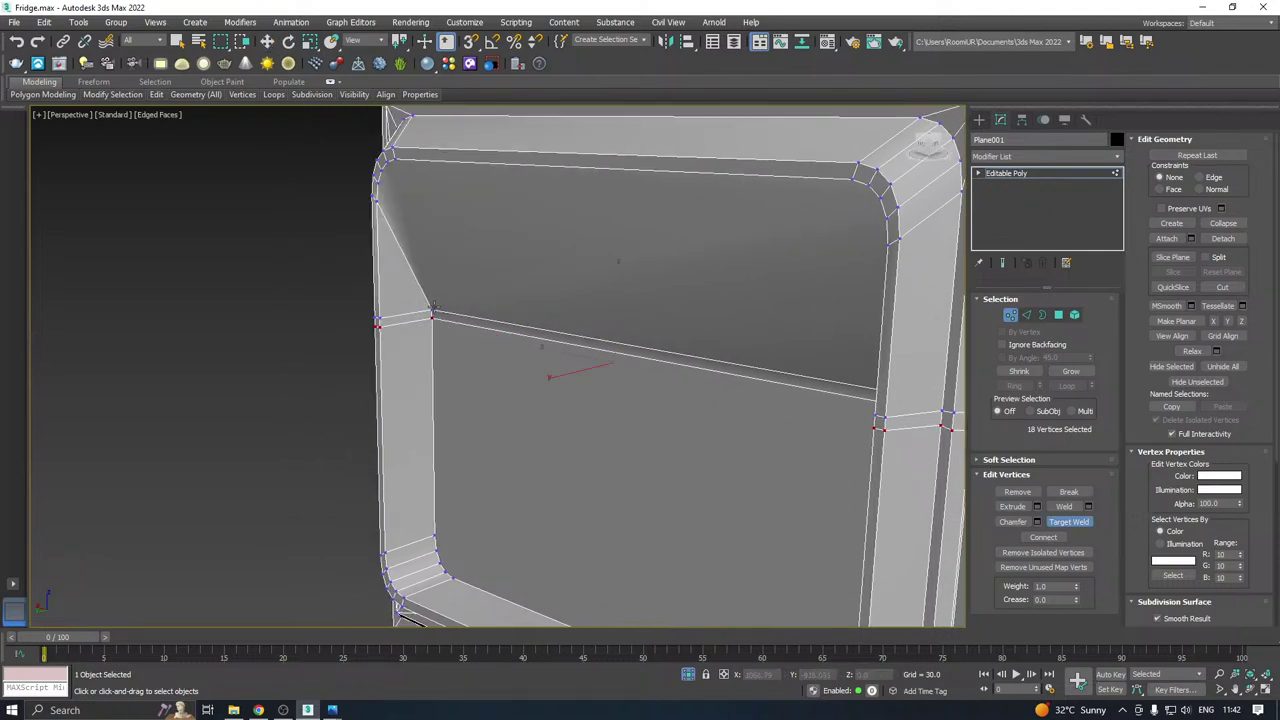
pyautogui.click(379, 316)
pyautogui.keyDown('alt'); pyautogui.moveTo(389, 315); pyautogui.dragTo(840, 346, button='middle'); pyautogui.keyUp('alt')
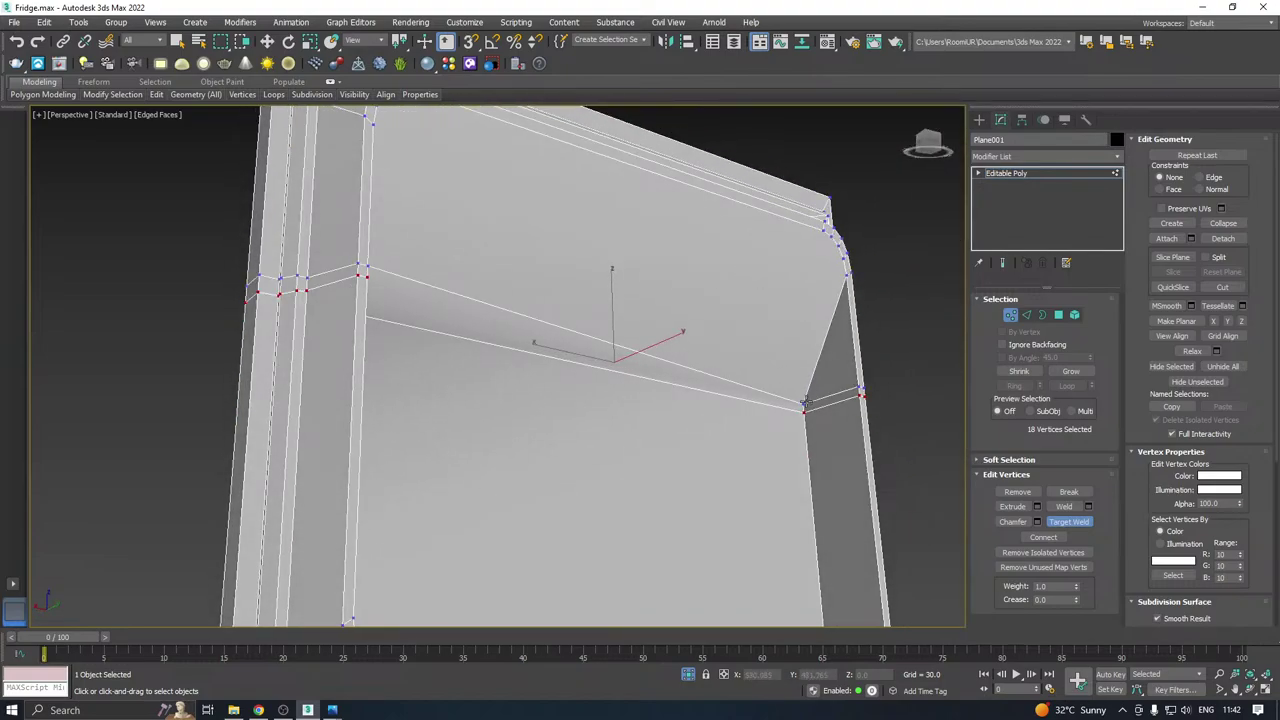
pyautogui.click(859, 387)
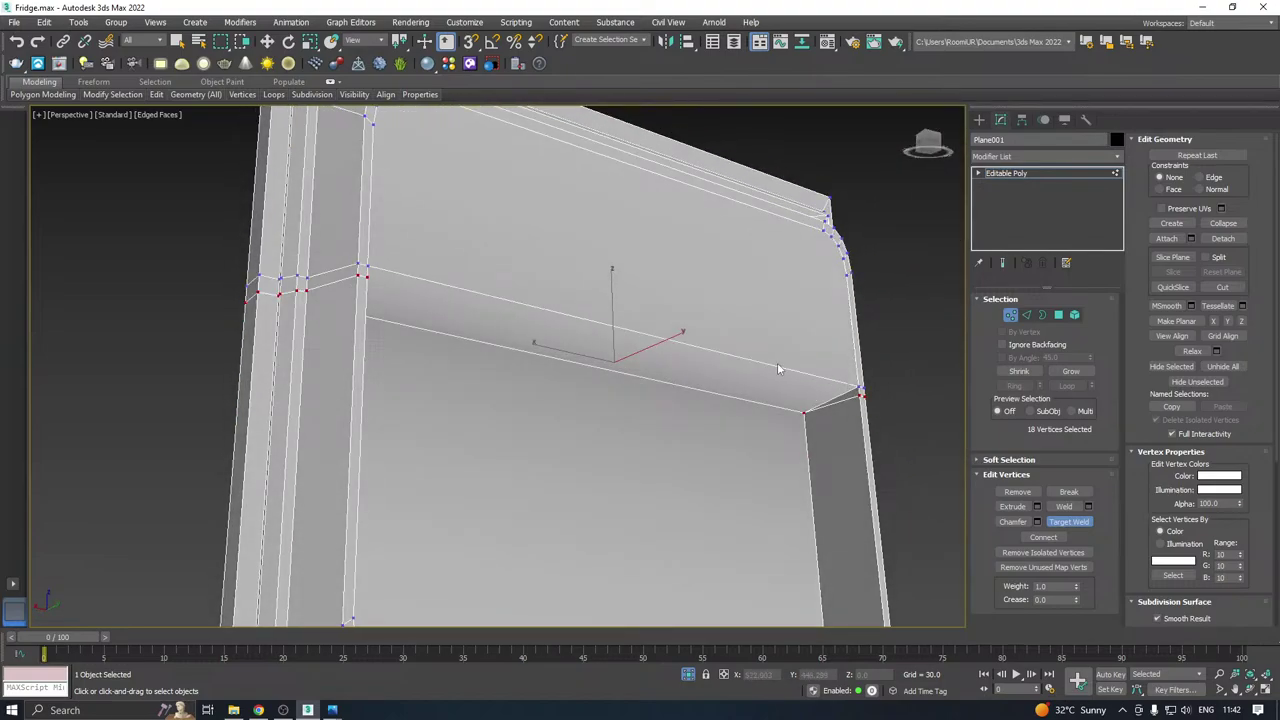
pyautogui.press('w')
# Clear all smoothing groups on the upper door element and return to object level.
pyautogui.keyDown('alt'); pyautogui.moveTo(779, 369); pyautogui.dragTo(655, 238, button='middle'); pyautogui.keyUp('alt')
pyautogui.scroll(-2, 655, 238)
pyautogui.keyDown('alt'); pyautogui.moveTo(650, 296); pyautogui.dragTo(700, 290, button='middle'); pyautogui.keyUp('alt')
pyautogui.click(1074, 314)
pyautogui.click(641, 240)
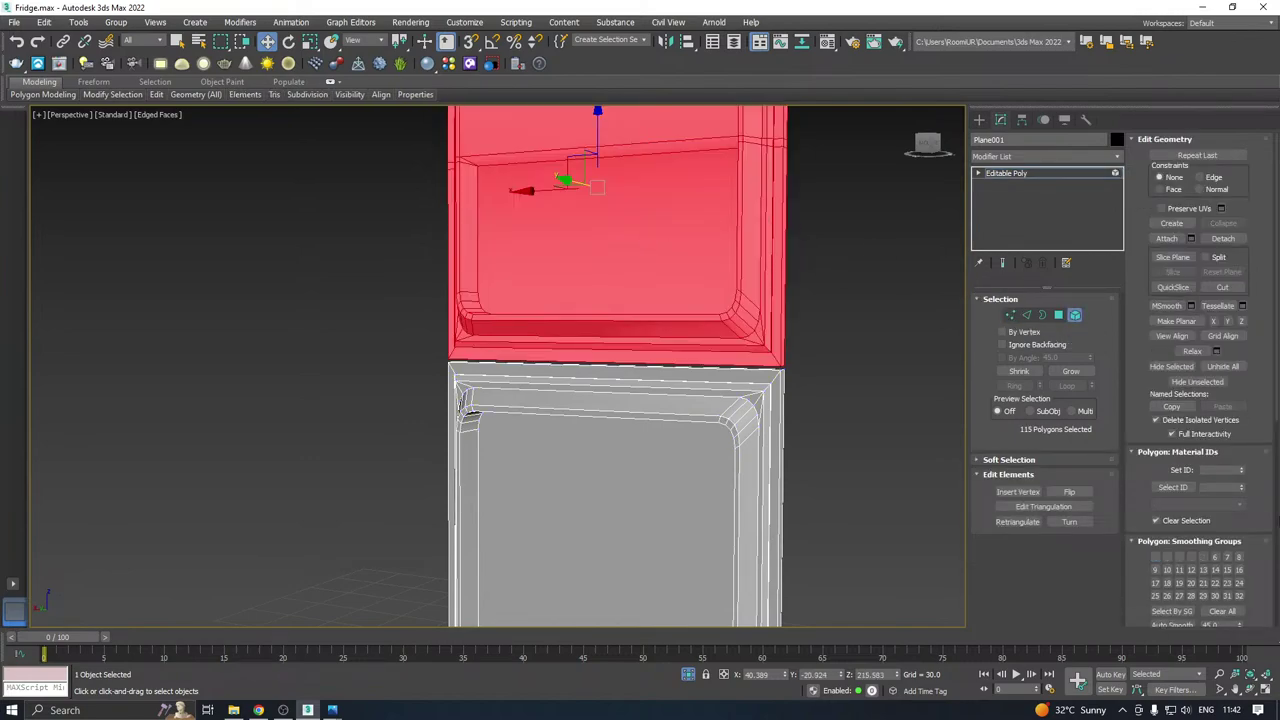
pyautogui.click(1220, 612)
pyautogui.moveTo(644, 371); pyautogui.dragTo(697, 361, button='middle')
pyautogui.click(1005, 176)
# Deselect the doors and save the scene.
pyautogui.keyDown('alt'); pyautogui.moveTo(760, 228); pyautogui.dragTo(668, 263, button='middle'); pyautogui.keyUp('alt')
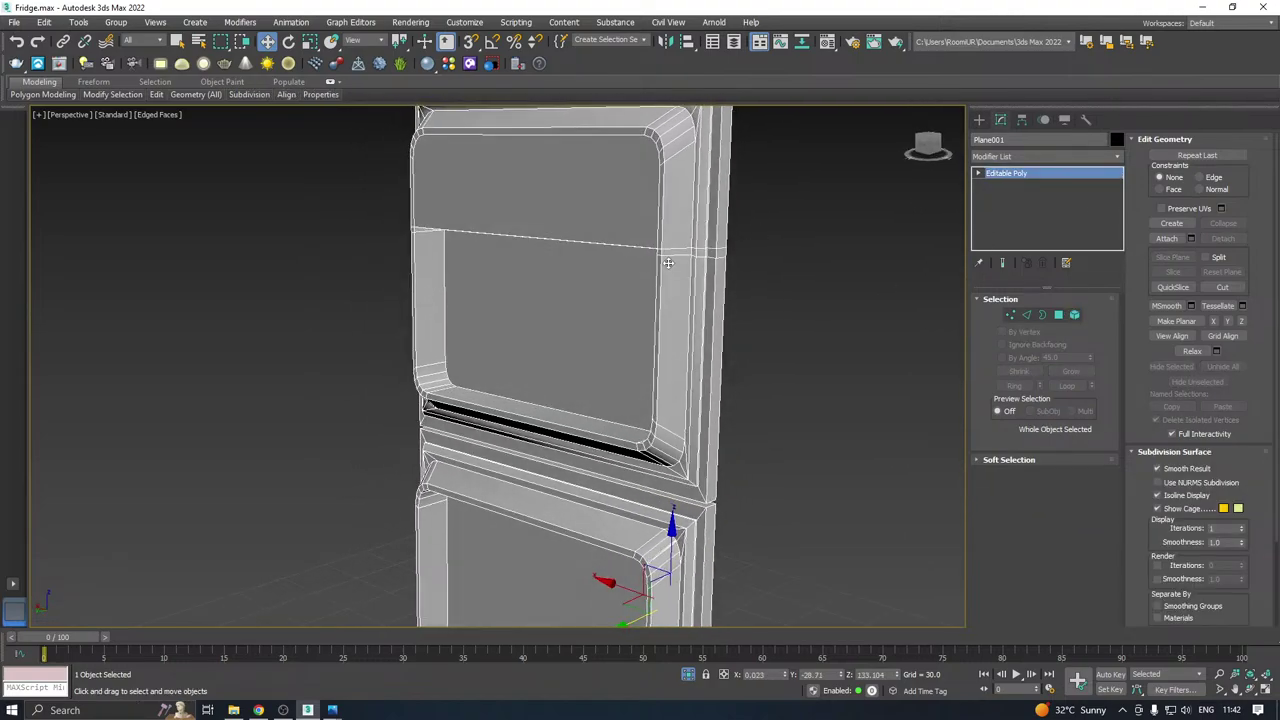
pyautogui.click(768, 242)
pyautogui.scroll(-3, 484, 212)
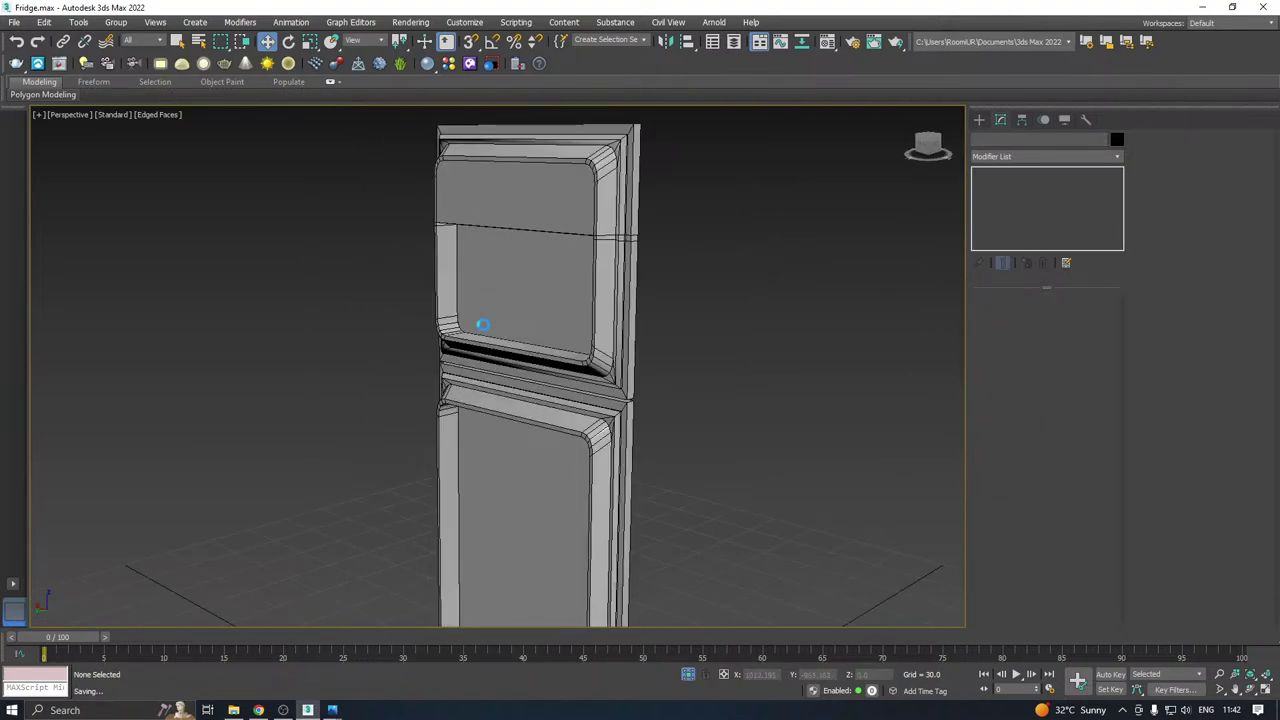
# Insert a horizontal edge loop with SwiftLoop across the lower part of the lower door's recessed panel.
pyautogui.keyDown('alt'); pyautogui.moveTo(503, 314); pyautogui.dragTo(400, 334, button='middle'); pyautogui.keyUp('alt')
pyautogui.moveTo(589, 427); pyautogui.dragTo(560, 288, button='middle')
pyautogui.keyDown('alt'); pyautogui.moveTo(750, 370); pyautogui.dragTo(563, 466, button='middle'); pyautogui.keyUp('alt')
pyautogui.click(561, 470)
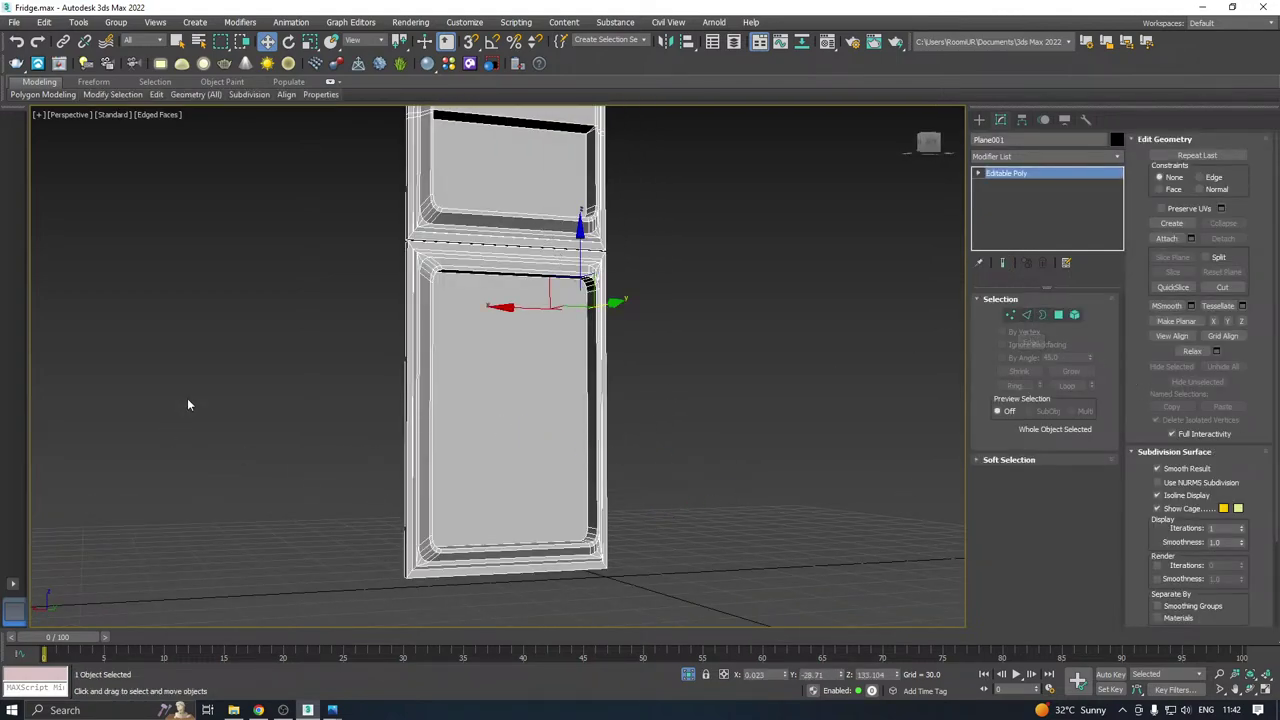
pyautogui.click(156, 94)
pyautogui.click(265, 128)
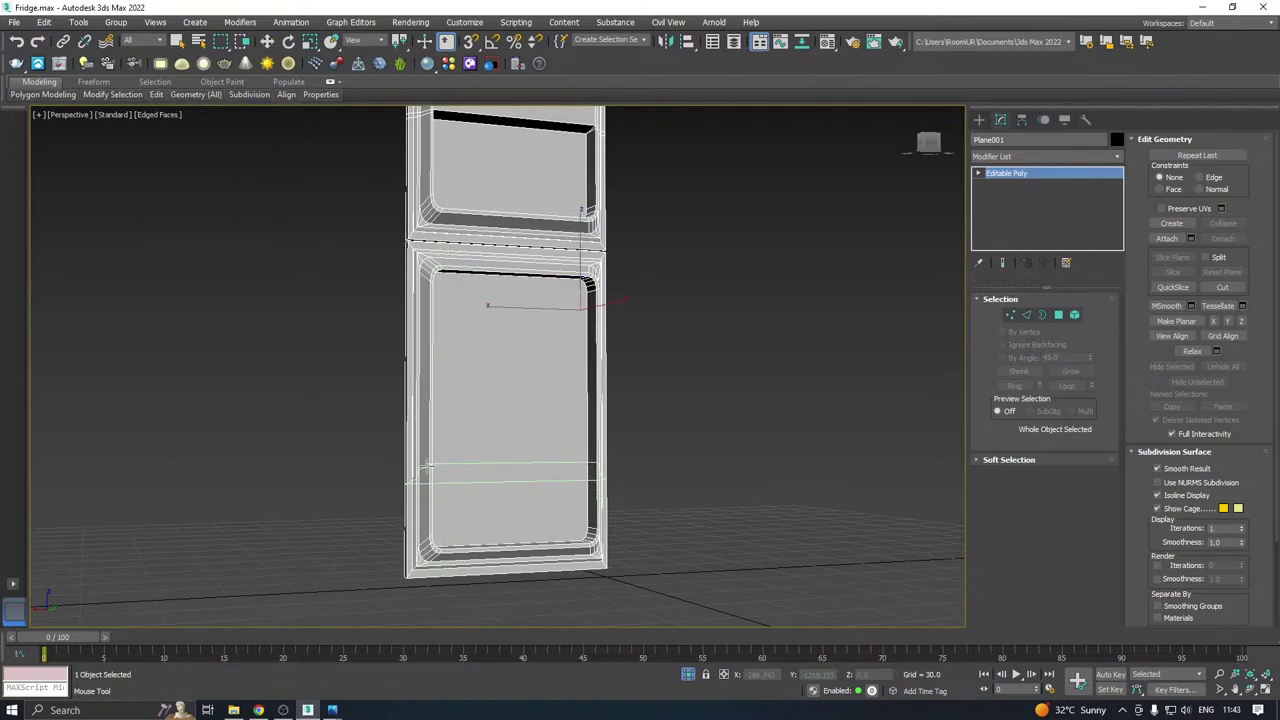
pyautogui.press('w')
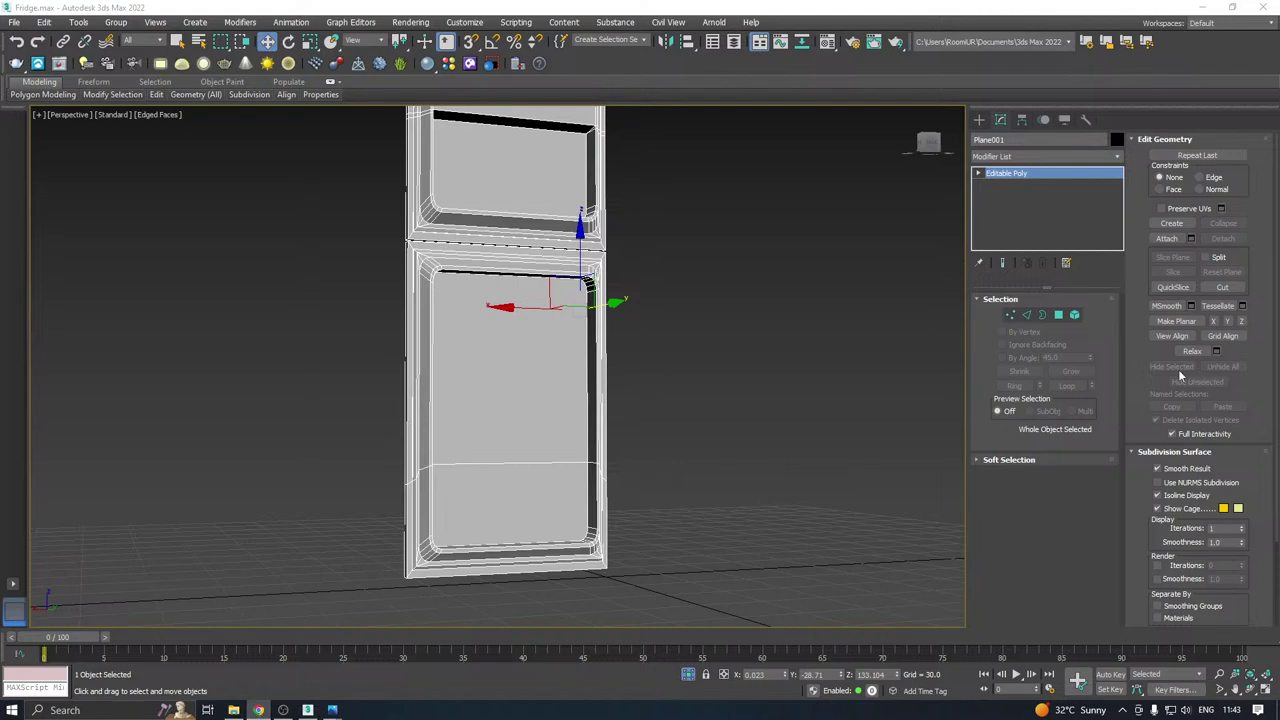
# Insert a second edge loop just above the first one on the lower door, and save the scene.
pyautogui.click(1031, 316)
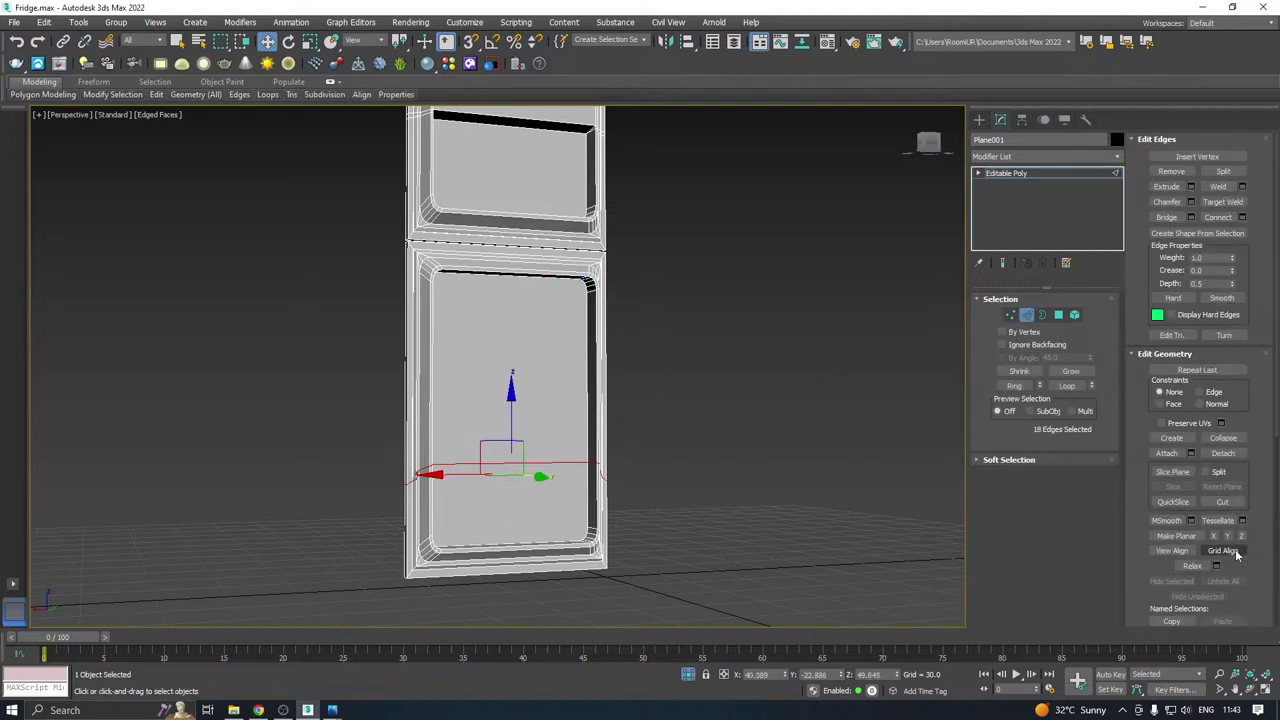
pyautogui.keyDown('alt'); pyautogui.moveTo(524, 498); pyautogui.dragTo(125, 398, button='middle'); pyautogui.keyUp('alt')
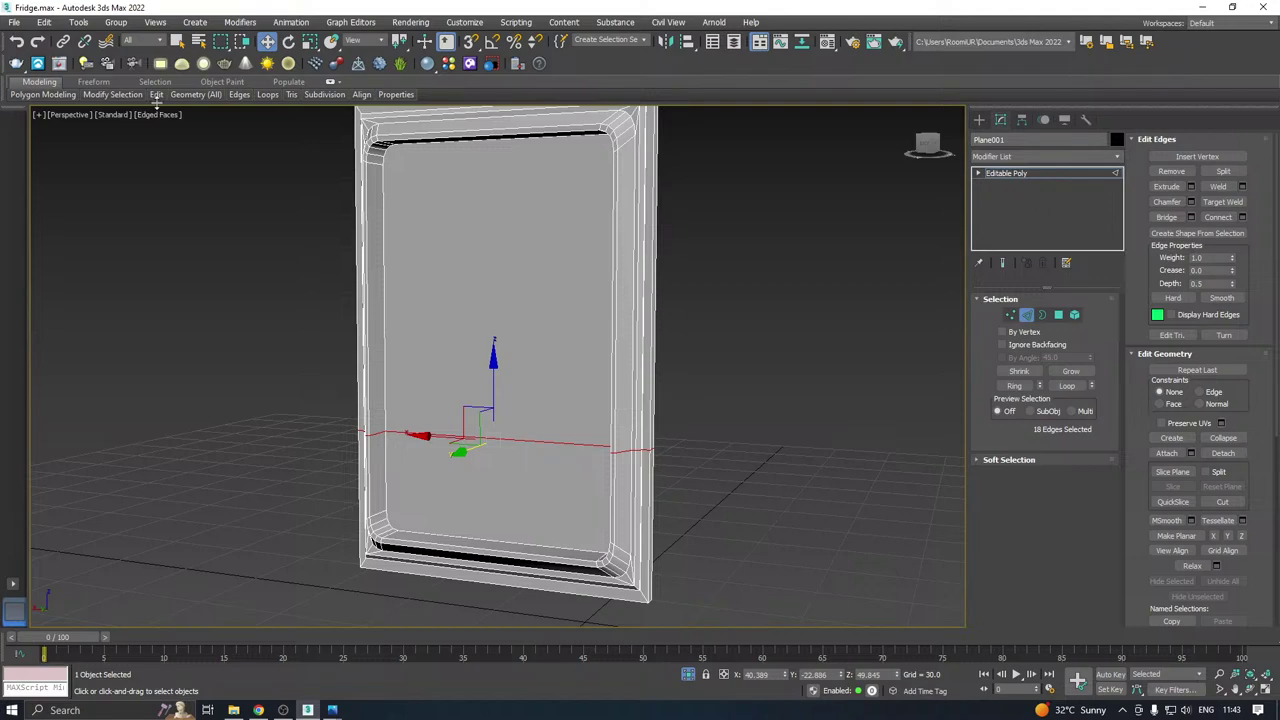
pyautogui.moveTo(156, 97)
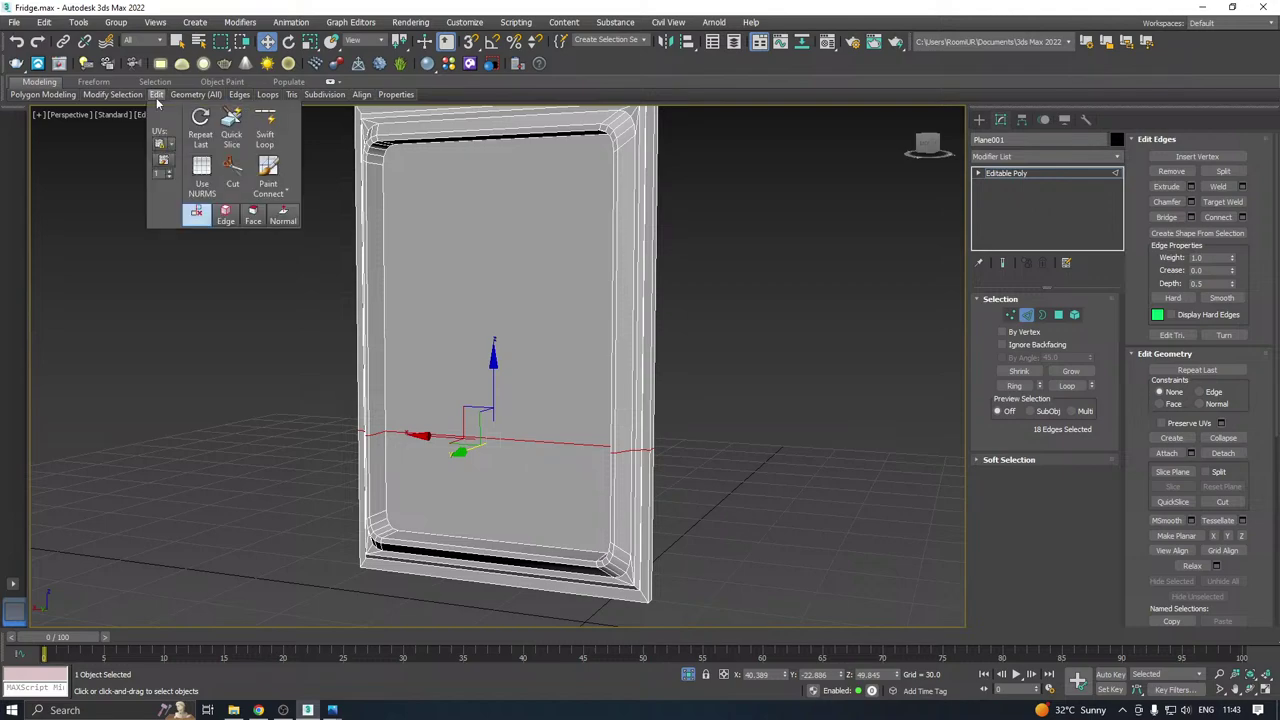
pyautogui.click(264, 125)
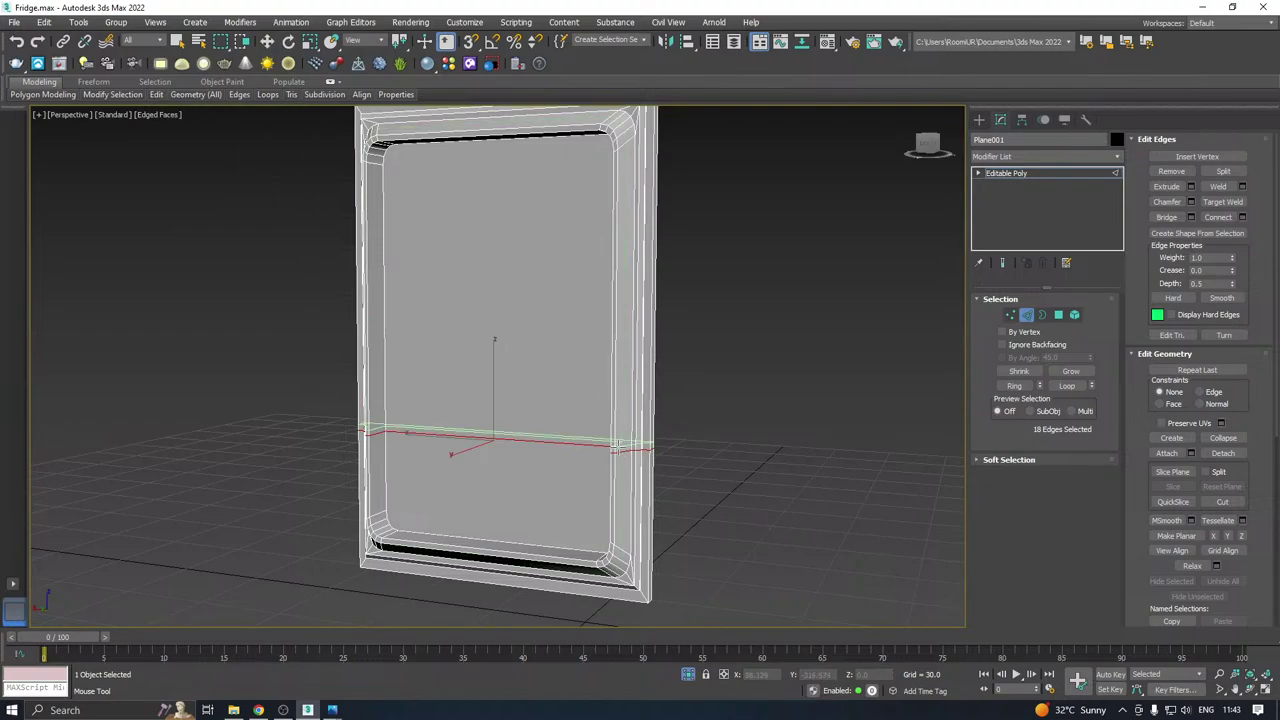
pyautogui.scroll(3, 618, 447)
pyautogui.click(616, 446)
pyautogui.press('w')
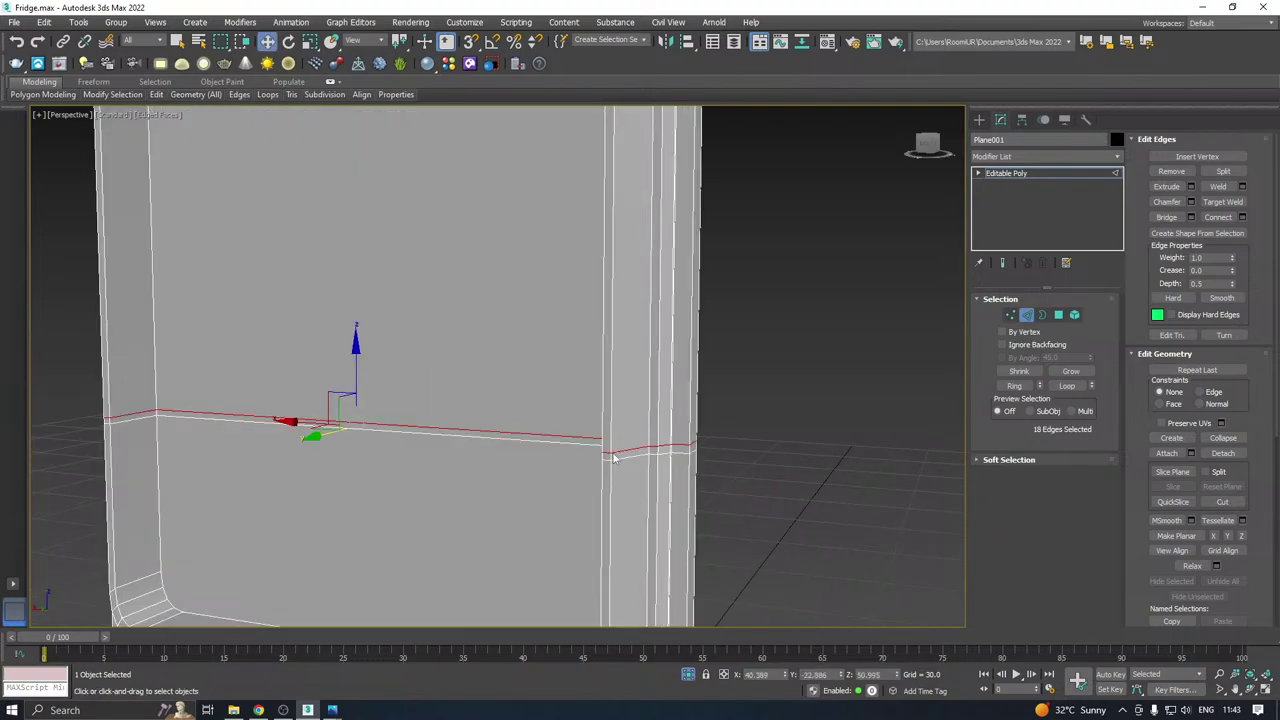
pyautogui.keyDown('alt'); pyautogui.moveTo(329, 460); pyautogui.dragTo(135, 474, button='middle'); pyautogui.keyUp('alt')
pyautogui.scroll(-2, 466, 430)
pyautogui.hotkey('ctrl', 's')
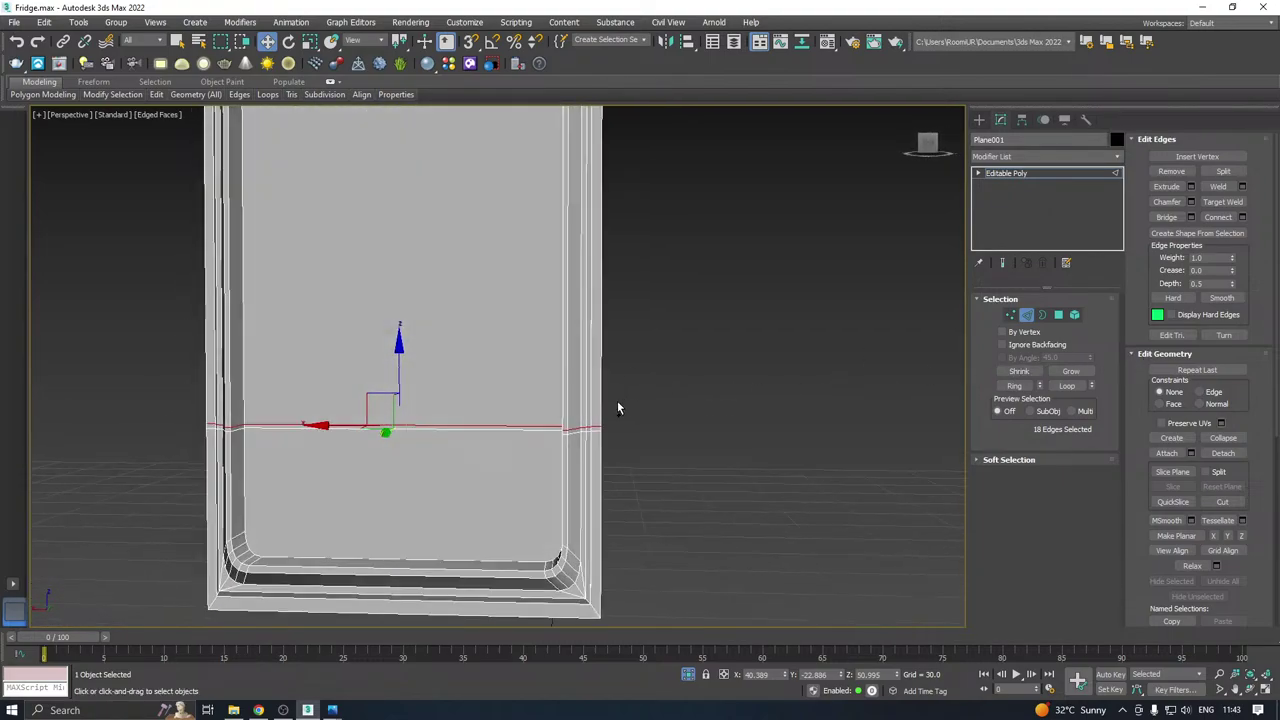
# Move the lower door's panel polygon below the loops outward along Y to the frame's rim, and select its border edges.
pyautogui.keyDown('alt'); pyautogui.moveTo(617, 400); pyautogui.dragTo(617, 347, button='middle'); pyautogui.keyUp('alt')
pyautogui.scroll(3, 555, 428)
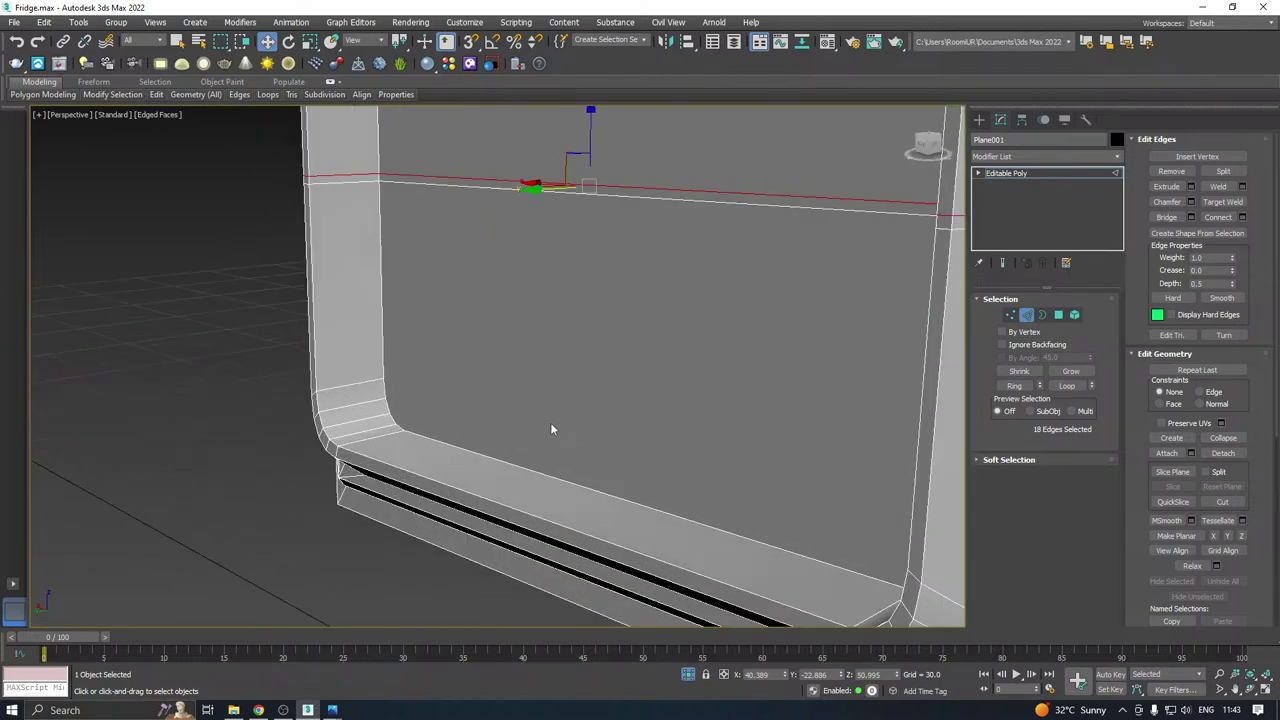
pyautogui.click(1058, 315)
pyautogui.click(543, 376)
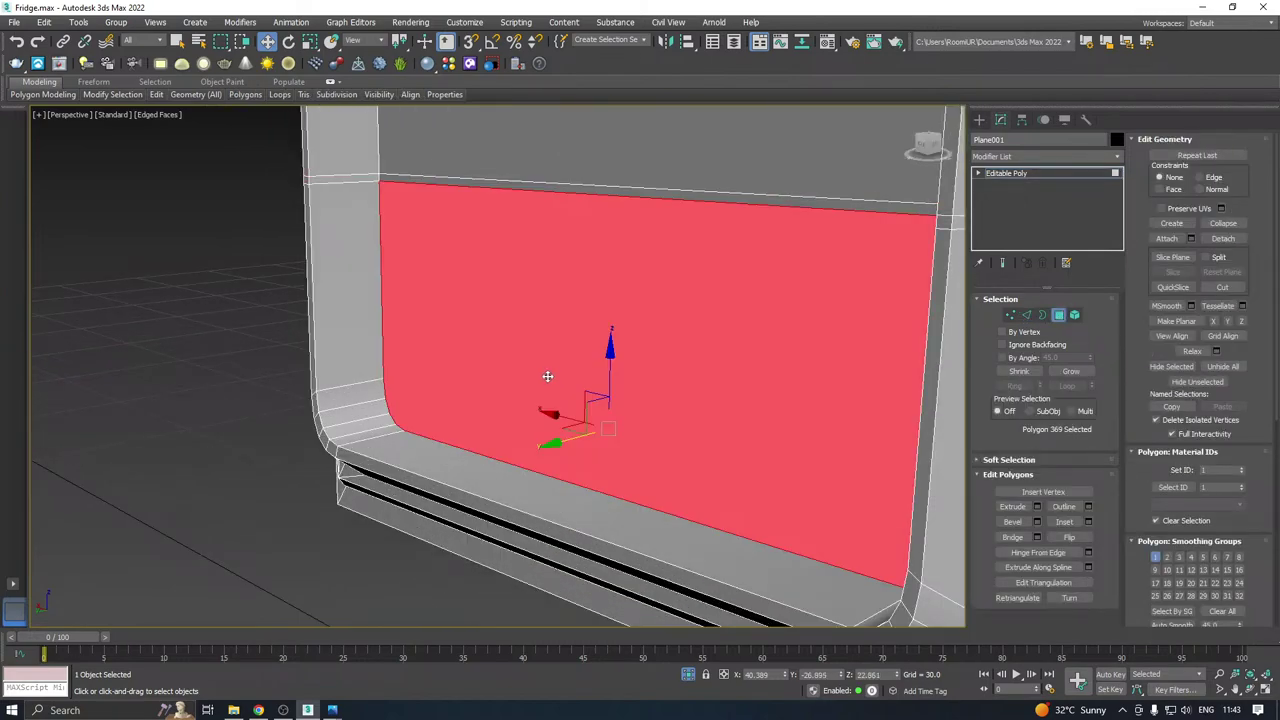
pyautogui.moveTo(554, 444); pyautogui.dragTo(489, 453)
pyautogui.moveTo(470, 365)
pyautogui.keyDown('alt'); pyautogui.mouseDown(button='middle')
pyautogui.moveTo(540, 358)
pyautogui.moveTo(488, 365)
pyautogui.mouseUp(button='middle'); pyautogui.keyUp('alt')
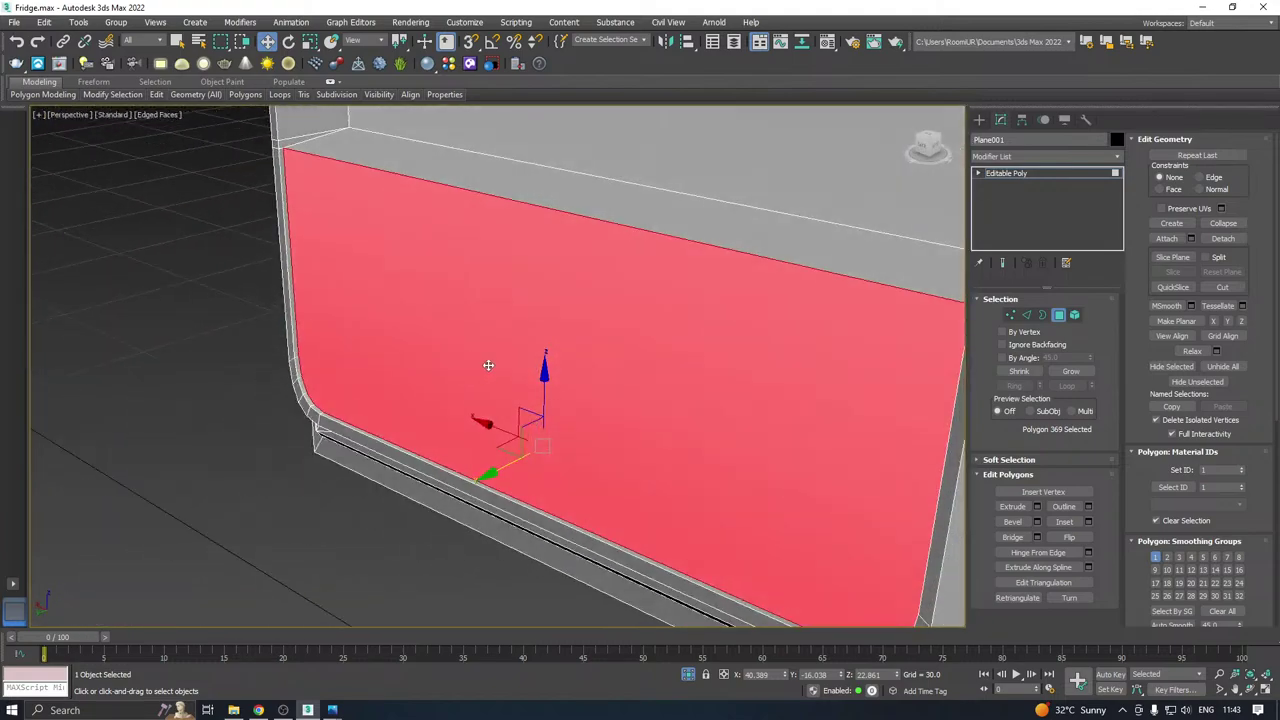
pyautogui.click(1026, 316)
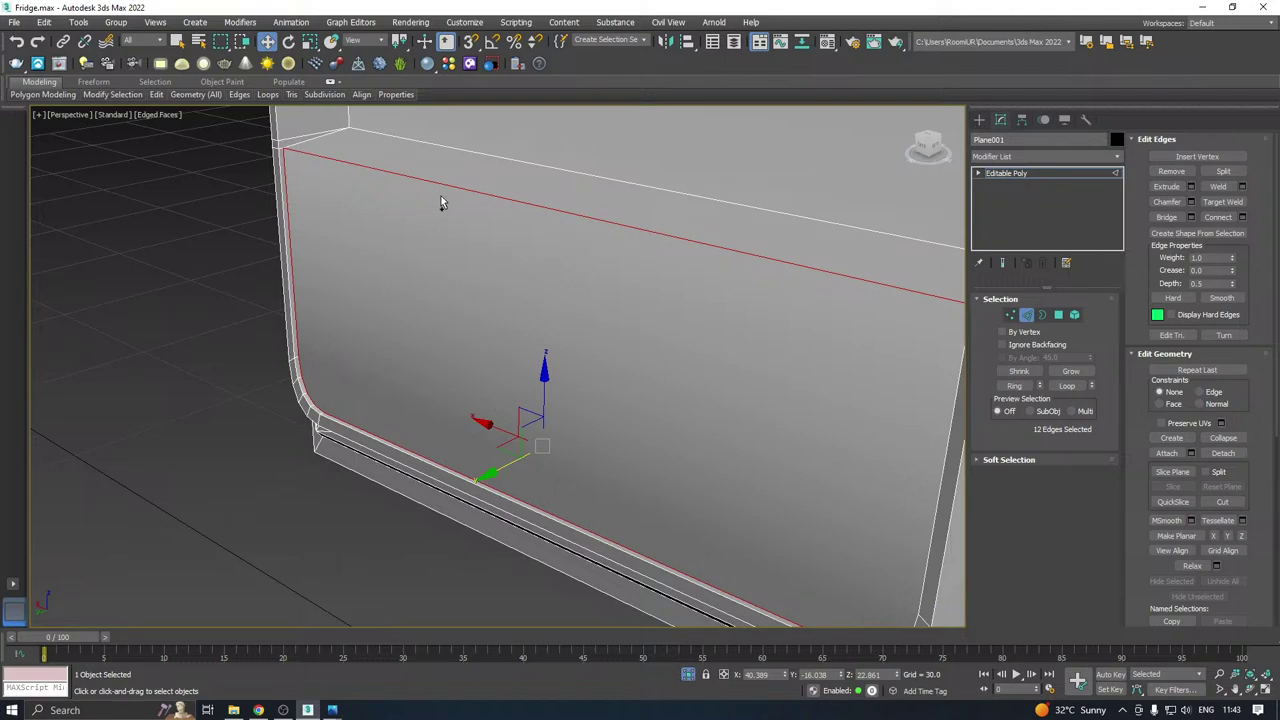
# Deselect the top edge of the lower panel's selected border and remove the remaining side and bottom edges.
pyautogui.keyDown('alt'); pyautogui.click(485, 197); pyautogui.keyUp('alt')
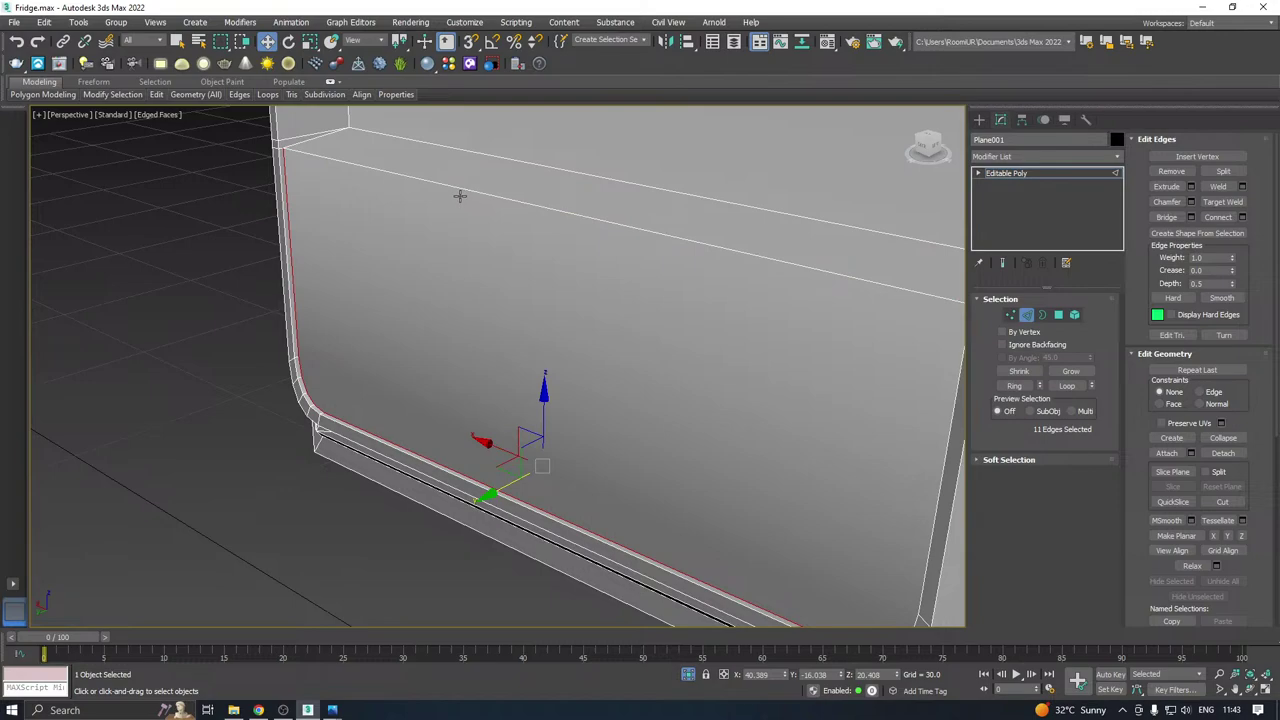
pyautogui.click(459, 195)
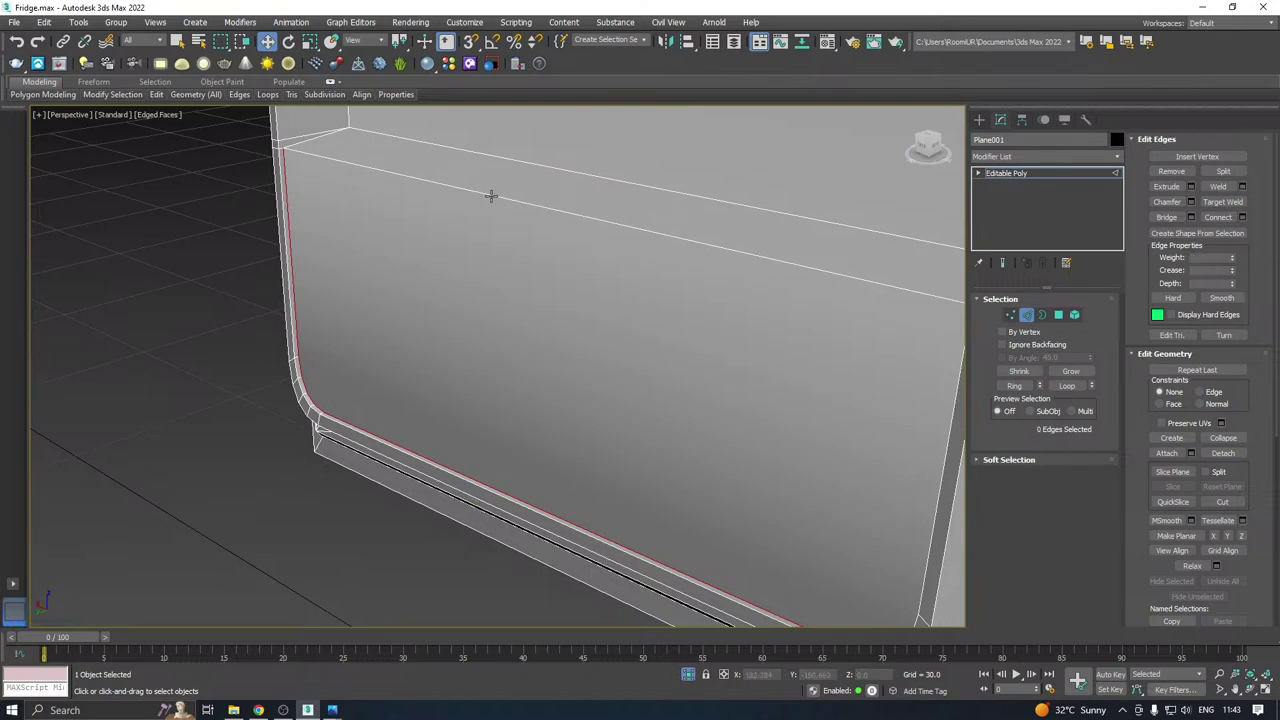
pyautogui.keyDown('alt'); pyautogui.moveTo(491, 196); pyautogui.dragTo(557, 266, button='middle'); pyautogui.keyUp('alt')
pyautogui.keyDown('alt'); pyautogui.moveTo(667, 245); pyautogui.dragTo(581, 237, button='middle'); pyautogui.keyUp('alt')
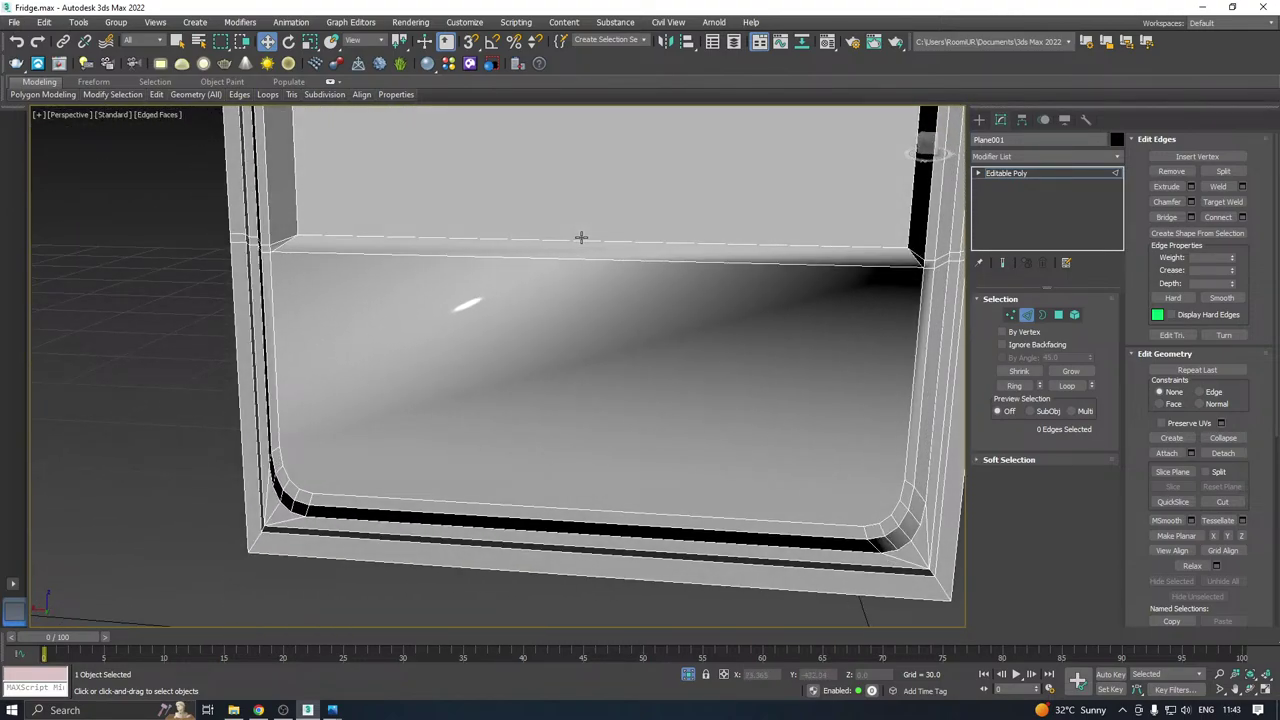
pyautogui.scroll(-5, 548, 286)
pyautogui.scroll(-5, 569, 281)
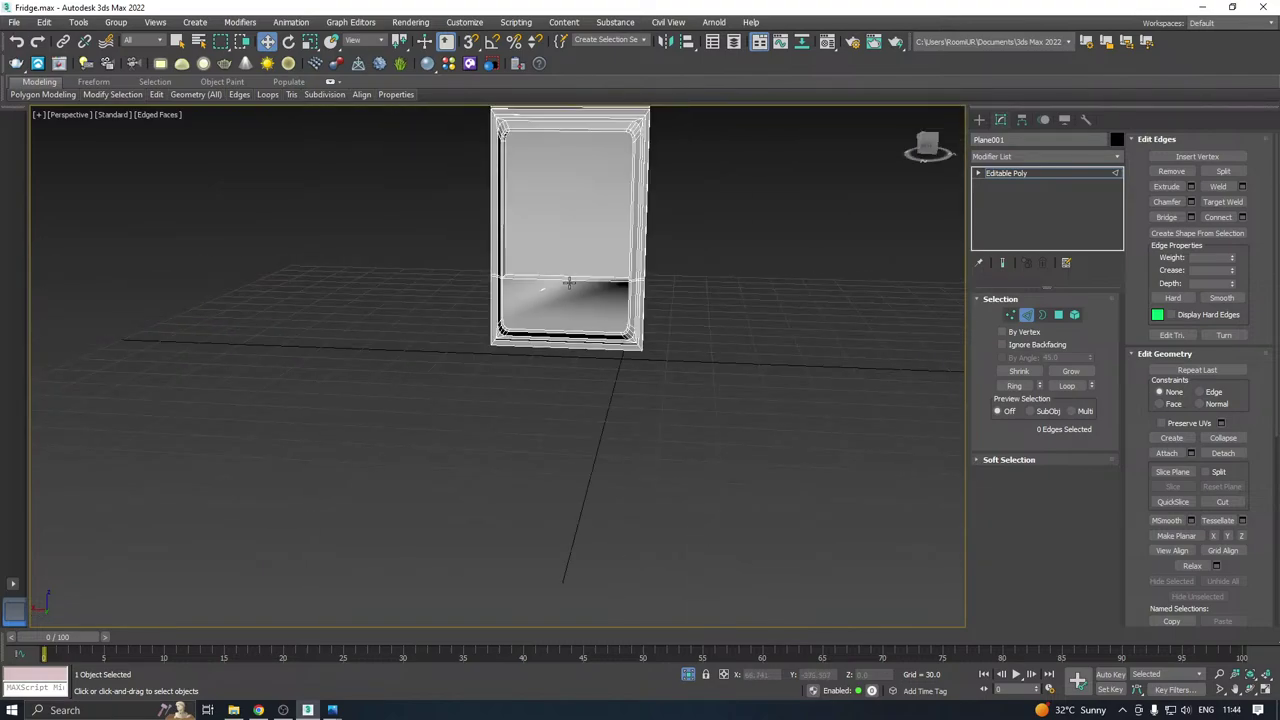
pyautogui.keyDown('alt'); pyautogui.moveTo(631, 231); pyautogui.dragTo(624, 402, button='middle'); pyautogui.keyUp('alt')
pyautogui.scroll(10, 556, 298)
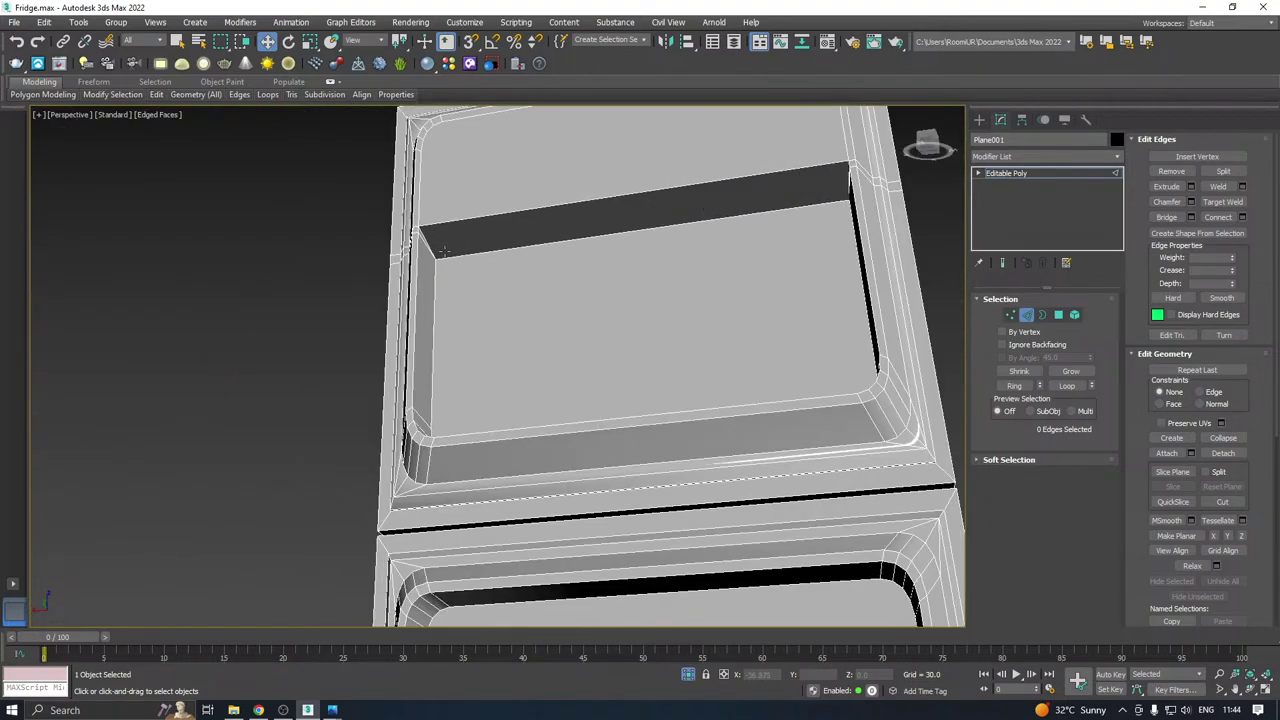
pyautogui.scroll(-10, 377, 195)
pyautogui.keyDown('alt'); pyautogui.moveTo(457, 223); pyautogui.dragTo(549, 346, button='middle'); pyautogui.keyUp('alt')
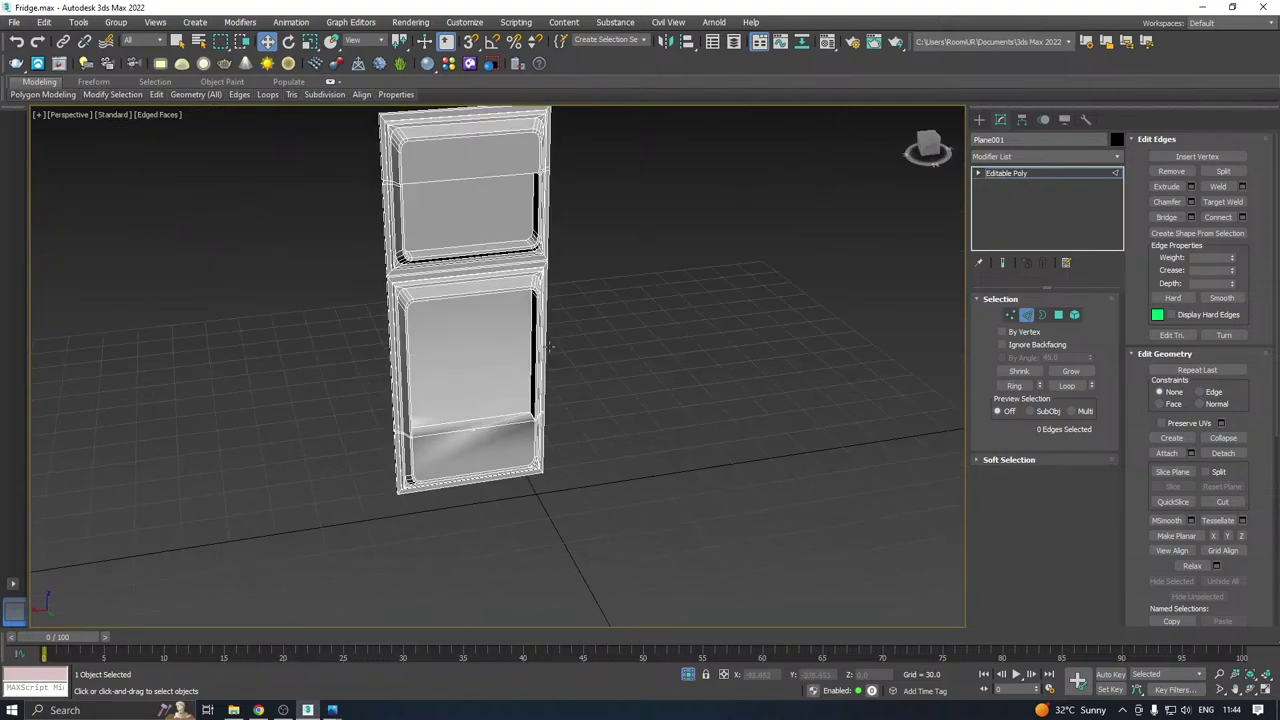
# Target-weld the loose vertex at the right end of the lower door's ledge edge onto the adjacent frame vertex.
pyautogui.scroll(10, 523, 432)
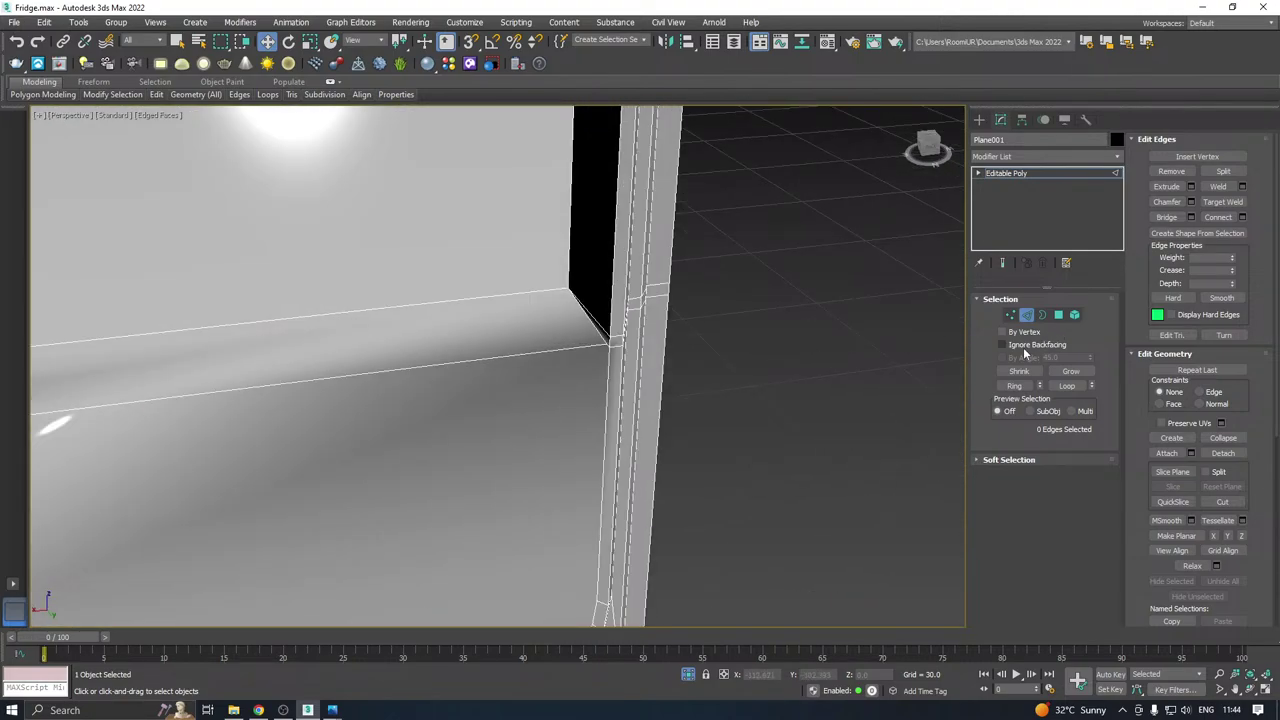
pyautogui.click(1010, 314)
pyautogui.click(609, 346)
pyautogui.scroll(2, 610, 344)
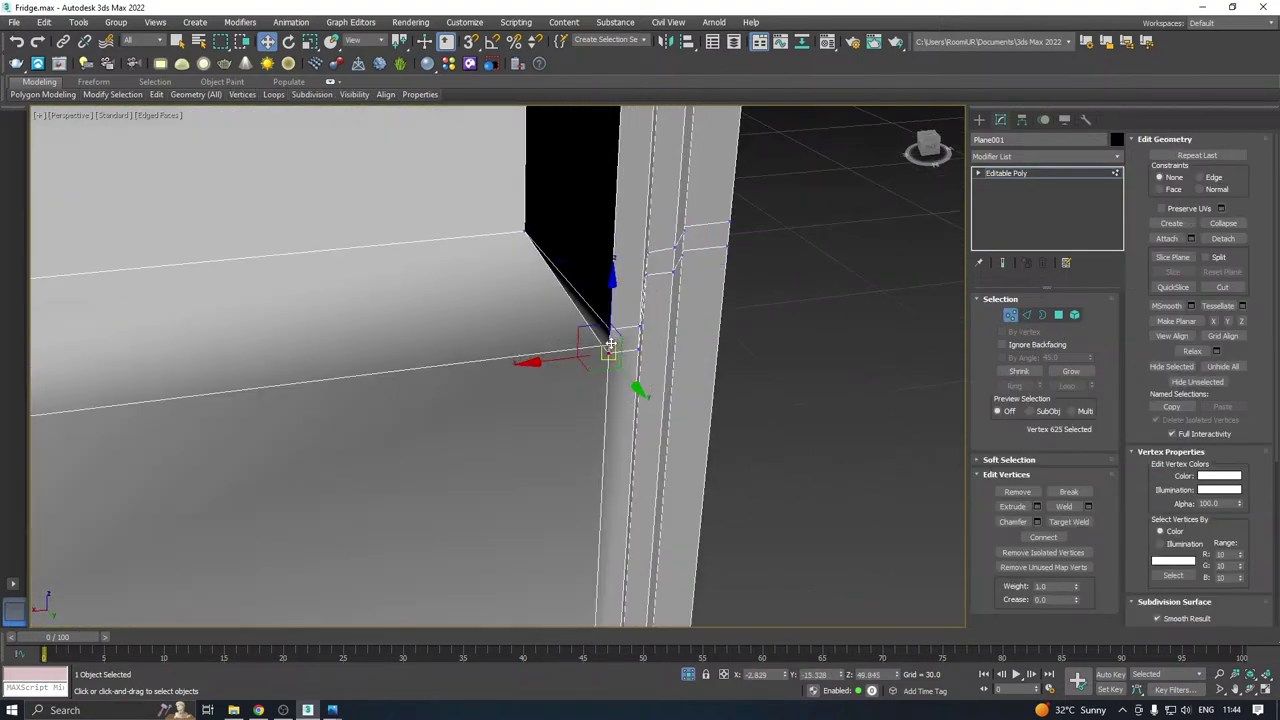
pyautogui.scroll(2, 610, 344)
pyautogui.keyDown('alt'); pyautogui.moveTo(634, 374); pyautogui.dragTo(706, 361, button='middle'); pyautogui.keyUp('alt')
pyautogui.rightClick(652, 365)
pyautogui.click(597, 440)
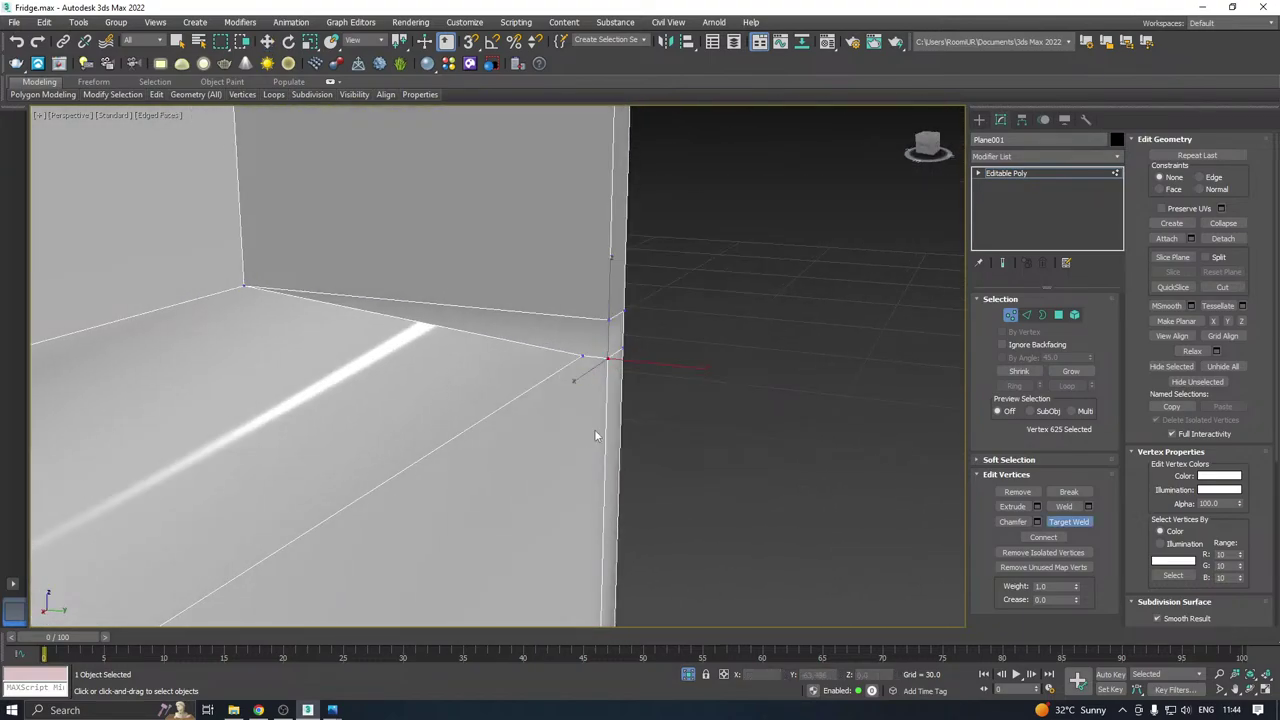
pyautogui.click(617, 358)
# Target-weld the loose vertex at the left end of the lower door's ledge edge onto the adjacent frame vertex.
pyautogui.scroll(-5, 652, 314)
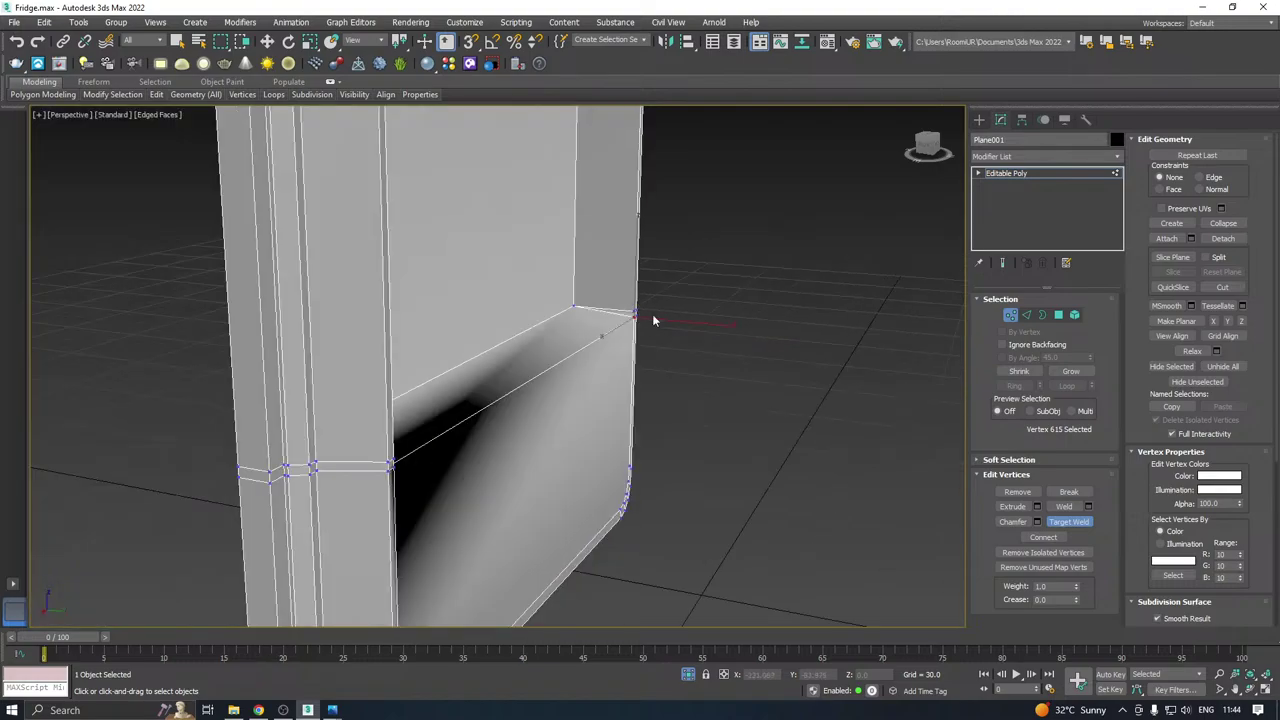
pyautogui.keyDown('alt'); pyautogui.moveTo(652, 314); pyautogui.dragTo(470, 350, button='middle'); pyautogui.keyUp('alt')
pyautogui.moveTo(470, 350); pyautogui.dragTo(618, 456, button='middle')
pyautogui.scroll(5, 459, 305)
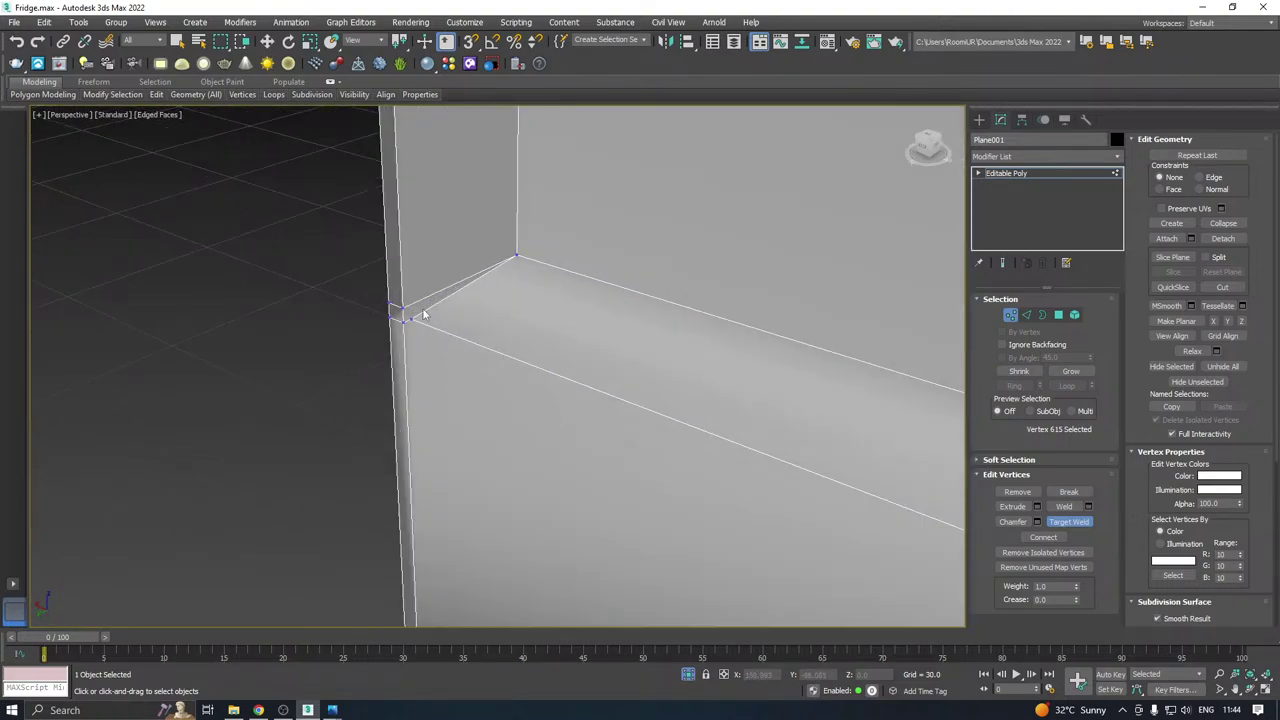
pyautogui.click(401, 334)
pyautogui.click(383, 340)
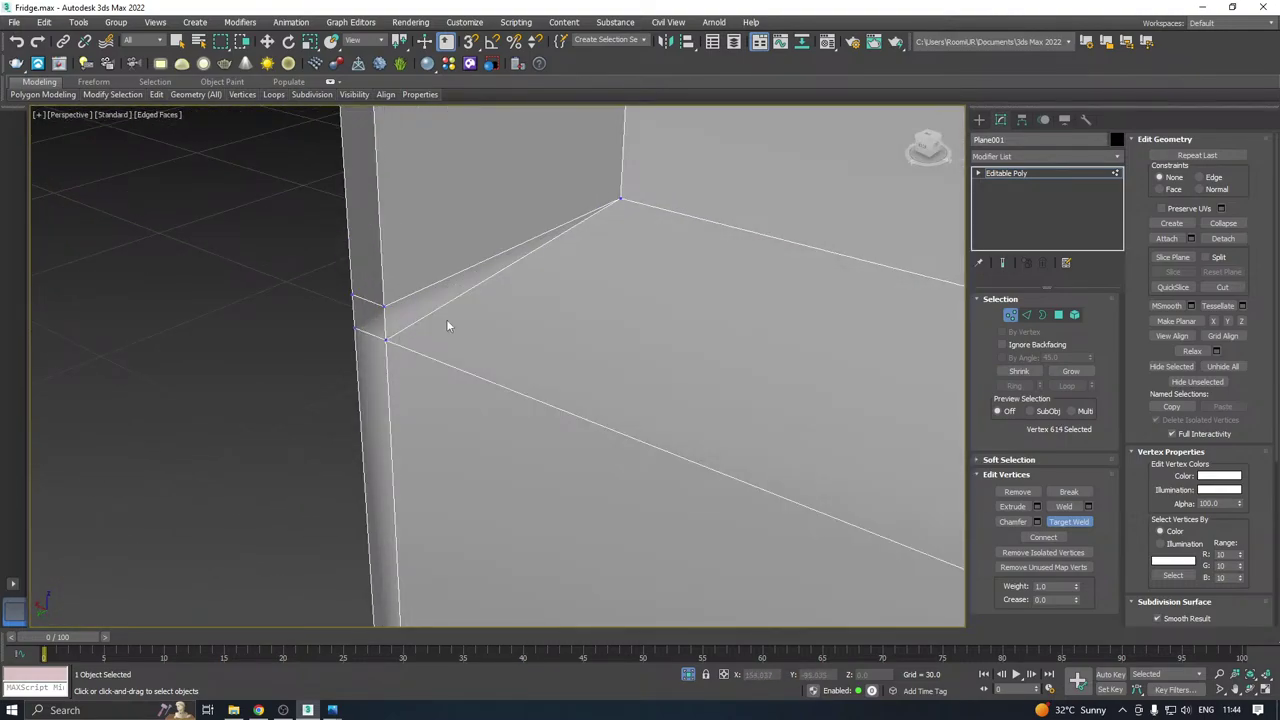
# Target-weld the upper loop's inner rim vertex onto the ledge corner vertex below it at both ends of the lower ledge.
pyautogui.moveTo(448, 304)
pyautogui.keyDown('alt'); pyautogui.mouseDown(button='middle')
pyautogui.moveTo(446, 288)
pyautogui.moveTo(566, 312)
pyautogui.moveTo(611, 302)
pyautogui.moveTo(489, 340)
pyautogui.mouseUp(button='middle'); pyautogui.keyUp('alt')
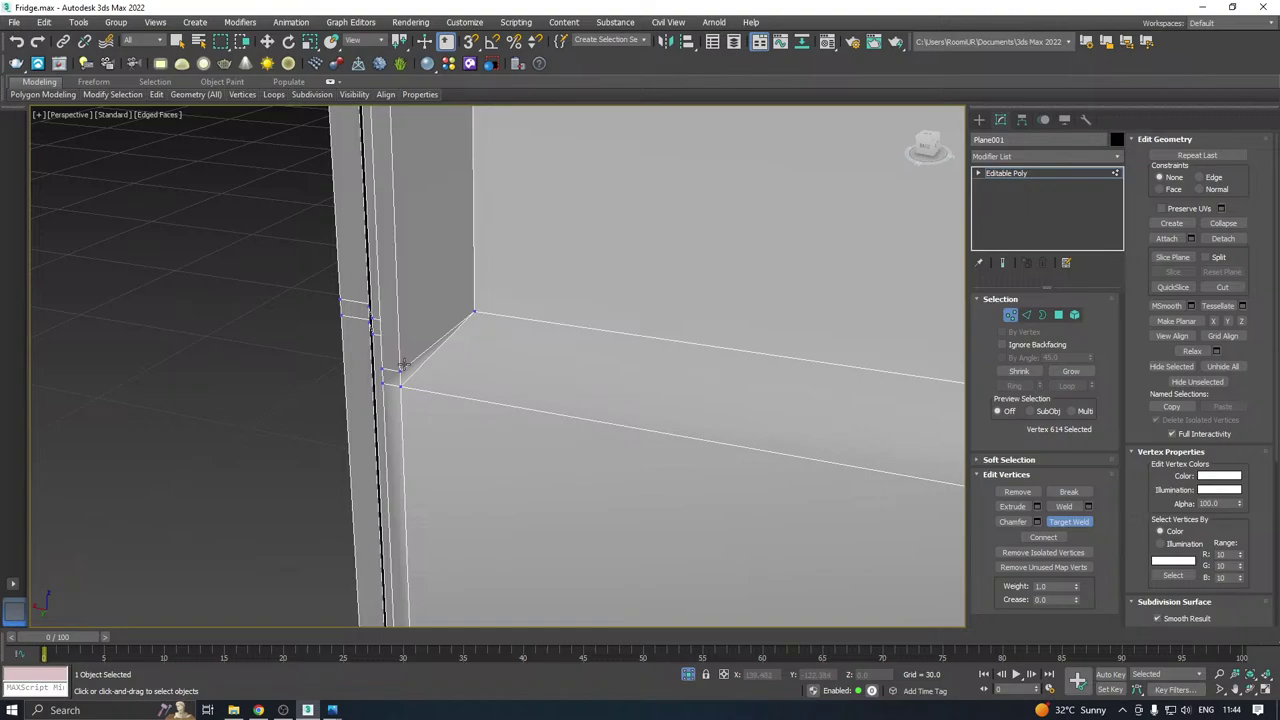
pyautogui.click(402, 370)
pyautogui.click(400, 388)
pyautogui.scroll(-4, 420, 365)
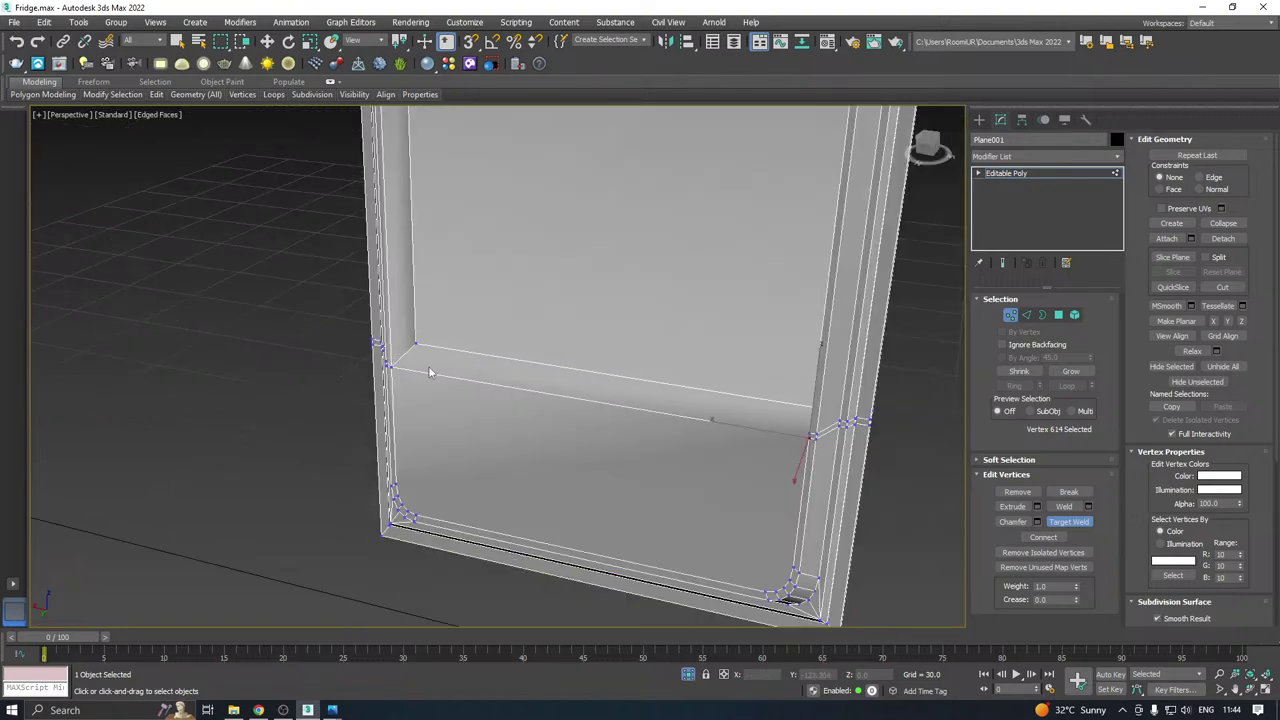
pyautogui.keyDown('alt'); pyautogui.moveTo(800, 415); pyautogui.dragTo(835, 454, button='middle'); pyautogui.keyUp('alt')
pyautogui.scroll(4, 801, 437)
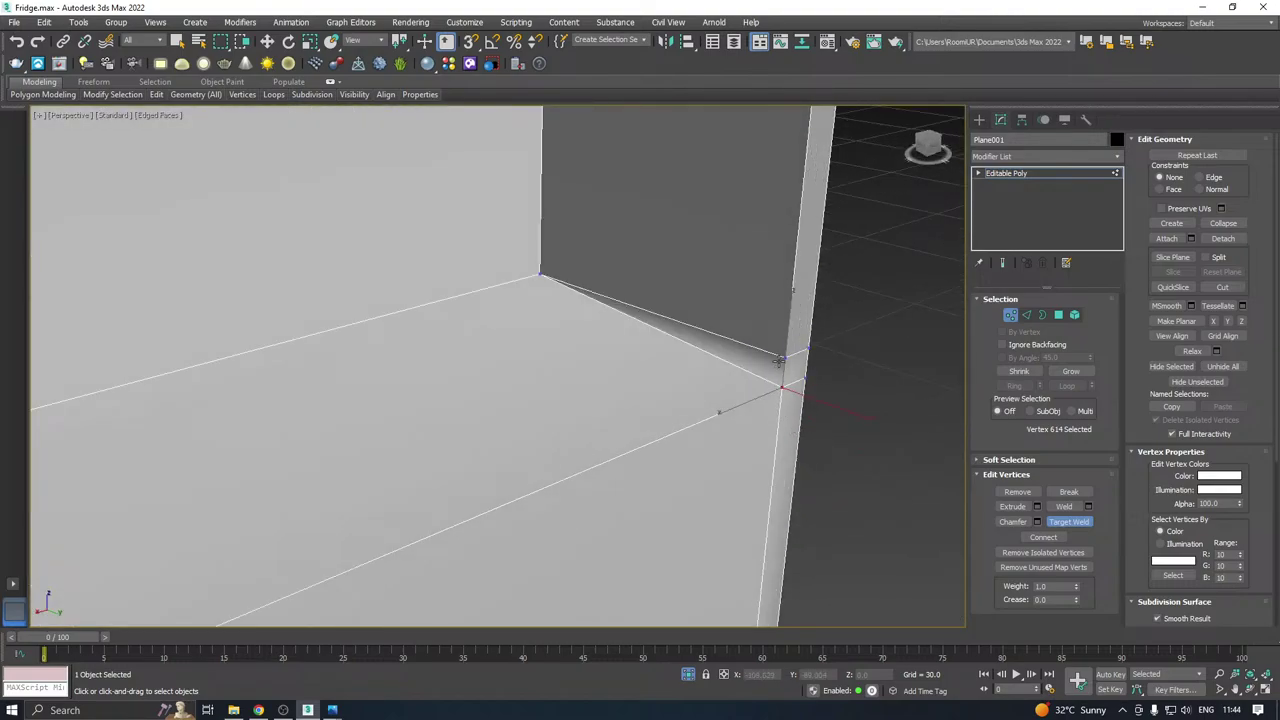
pyautogui.click(782, 388)
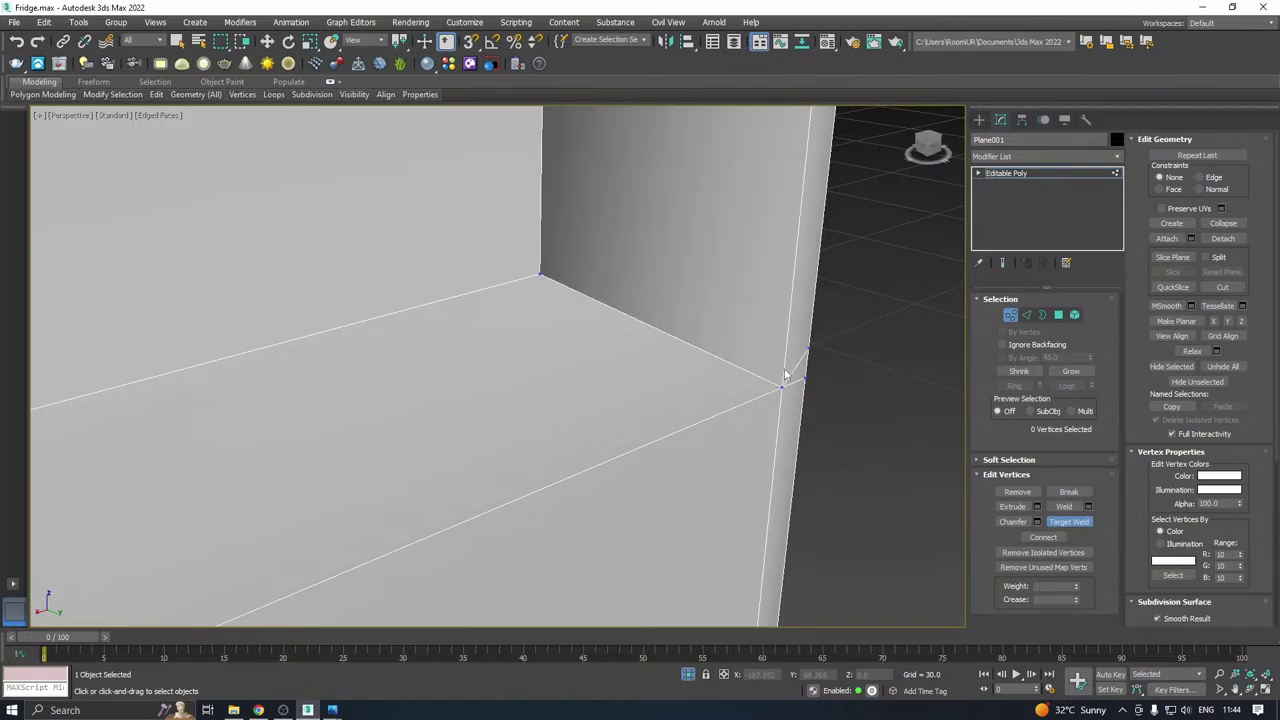
# Target-weld the upper loop's vertices onto the lower loop's across the inner frame profile on the lower door's right side.
pyautogui.scroll(-5, 708, 337)
pyautogui.rightClick(733, 353)
pyautogui.click(730, 350)
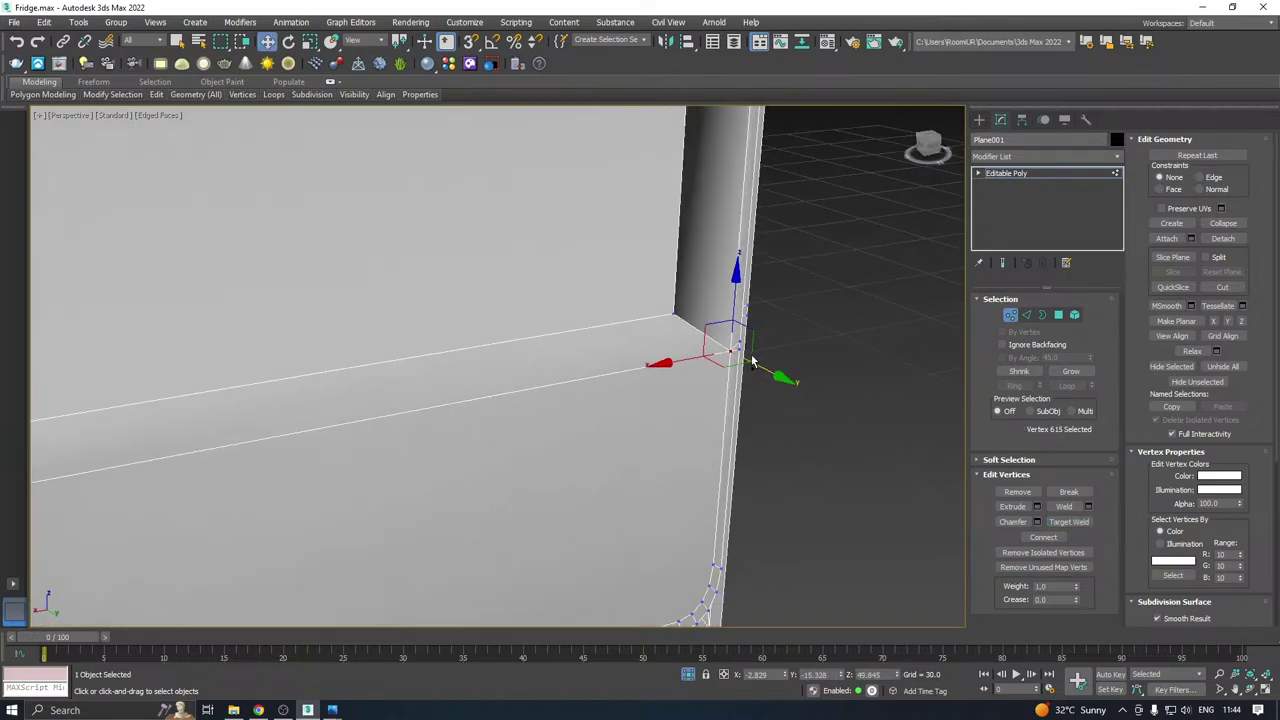
pyautogui.moveTo(730, 350)
pyautogui.keyDown('alt'); pyautogui.mouseDown(button='middle')
pyautogui.moveTo(612, 331)
pyautogui.moveTo(545, 344)
pyautogui.moveTo(732, 352)
pyautogui.mouseUp(button='middle'); pyautogui.keyUp('alt')
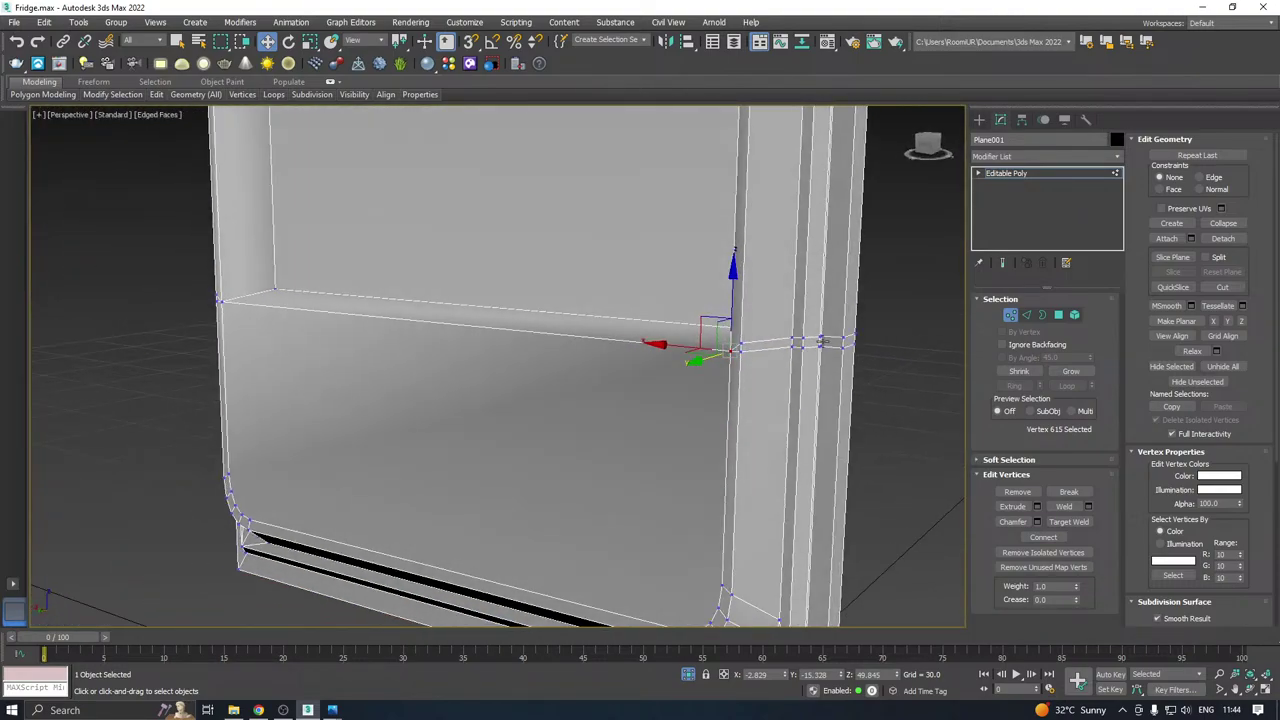
pyautogui.keyDown('alt'); pyautogui.moveTo(897, 345); pyautogui.dragTo(697, 340, button='middle'); pyautogui.keyUp('alt')
pyautogui.rightClick(697, 340)
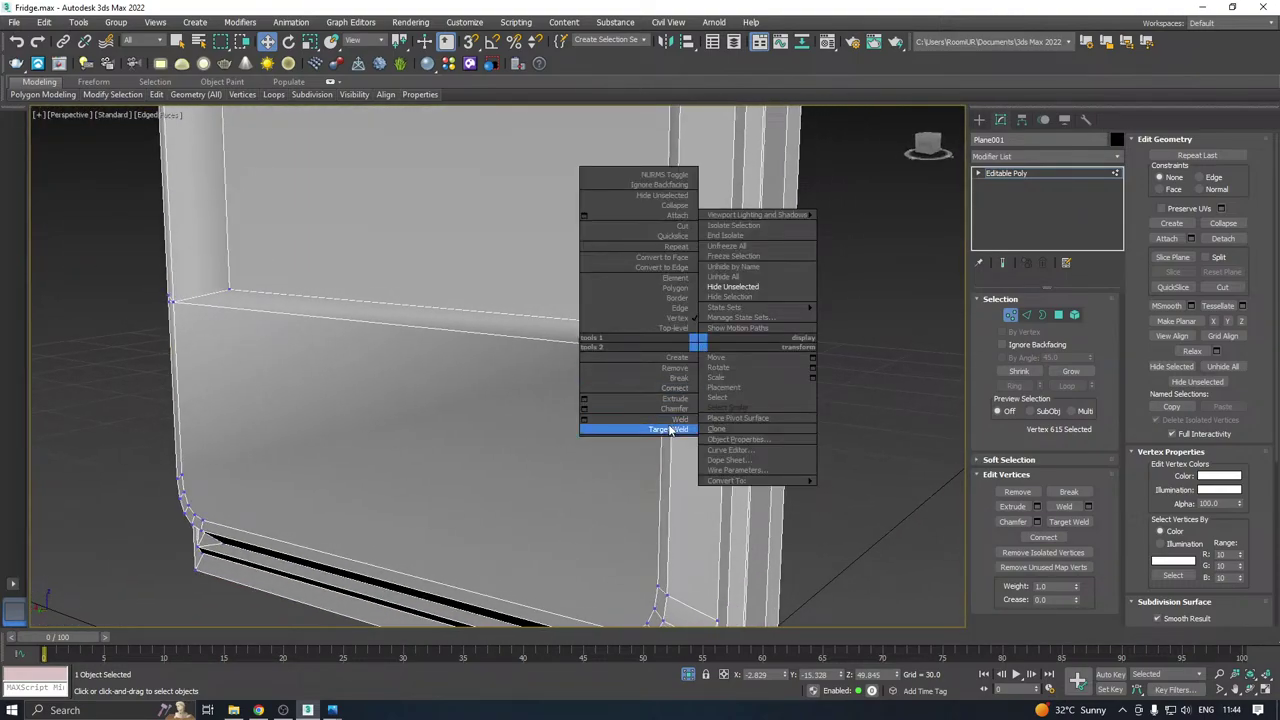
pyautogui.click(636, 428)
pyautogui.scroll(2, 667, 342)
pyautogui.click(660, 357)
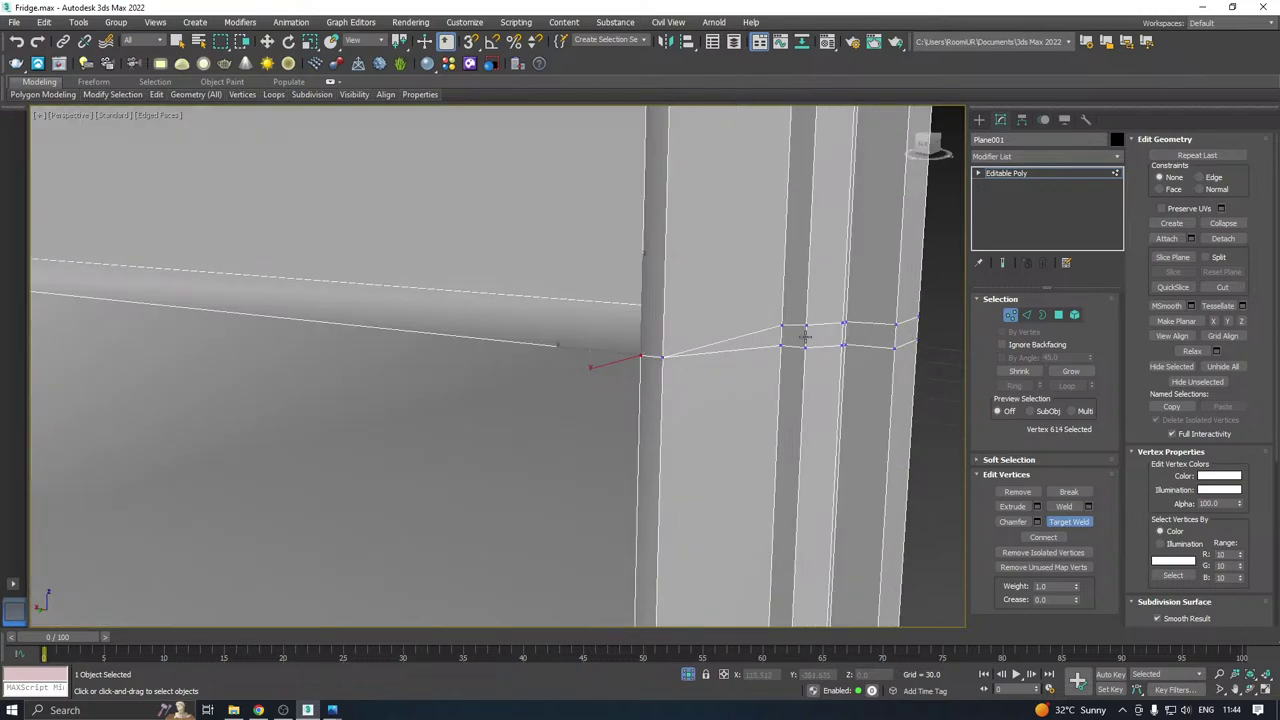
pyautogui.click(783, 325)
pyautogui.click(781, 347)
pyautogui.click(805, 347)
pyautogui.click(842, 345)
# Weld the remaining upper loop vertices onto the lower loop out to the lower door's right outer edge, redoing the misplaced groove weld.
pyautogui.scroll(2, 852, 332)
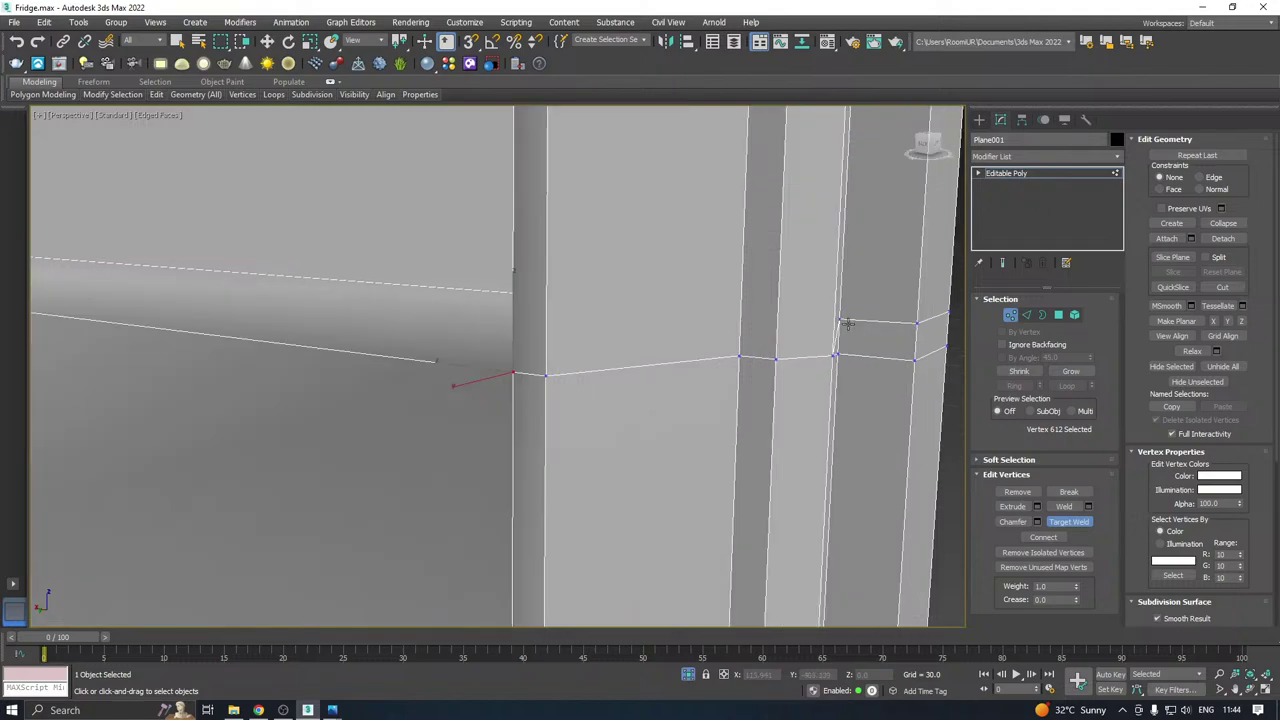
pyautogui.click(839, 321)
pyautogui.click(835, 356)
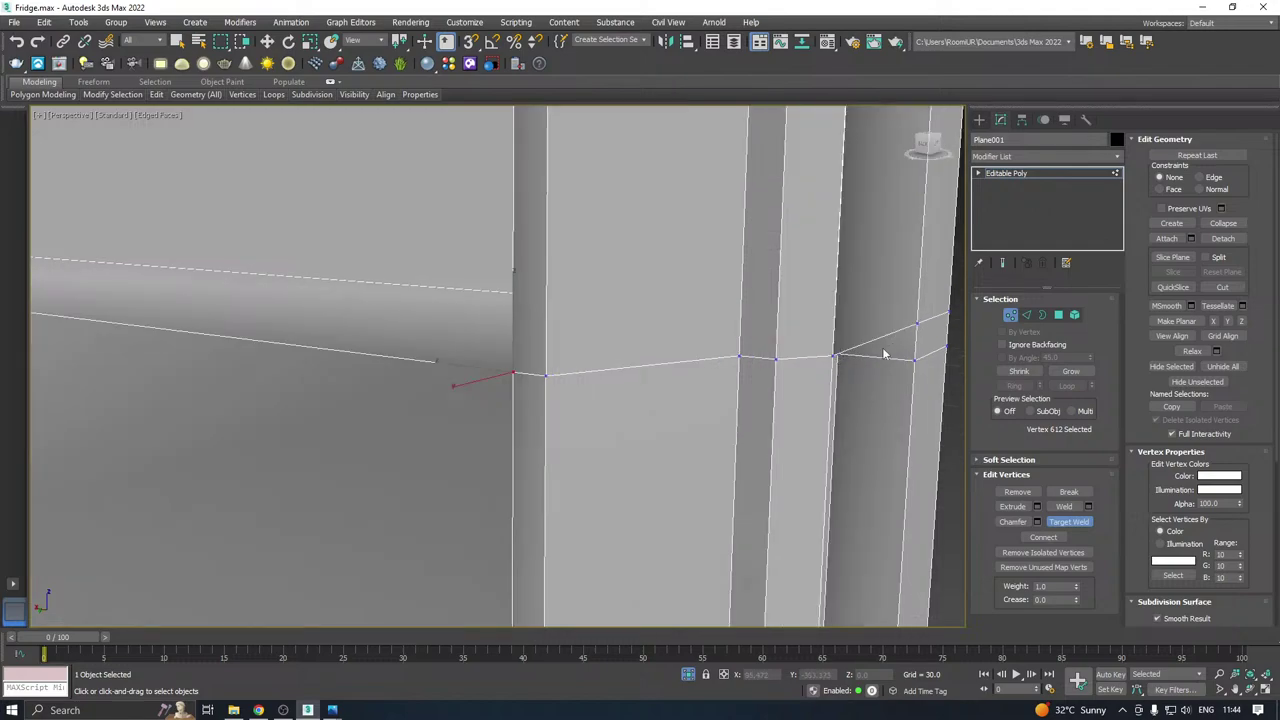
pyautogui.hotkey('ctrl', 'z')
pyautogui.click(835, 356)
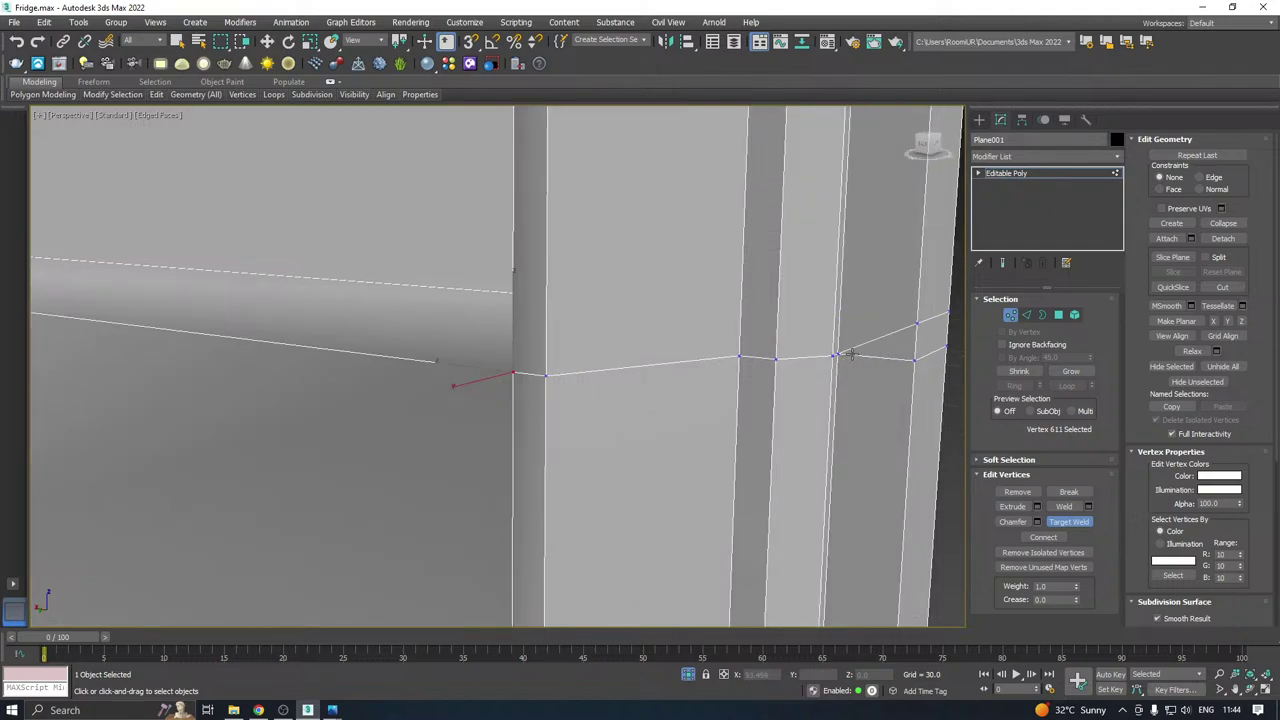
pyautogui.click(916, 323)
pyautogui.click(914, 359)
pyautogui.click(948, 348)
# Target-weld the two loops' vertex pairs together across the frame profile on the lower door's left side.
pyautogui.scroll(-3, 573, 360)
pyautogui.keyDown('alt'); pyautogui.moveTo(573, 360); pyautogui.dragTo(490, 362, button='middle'); pyautogui.keyUp('alt')
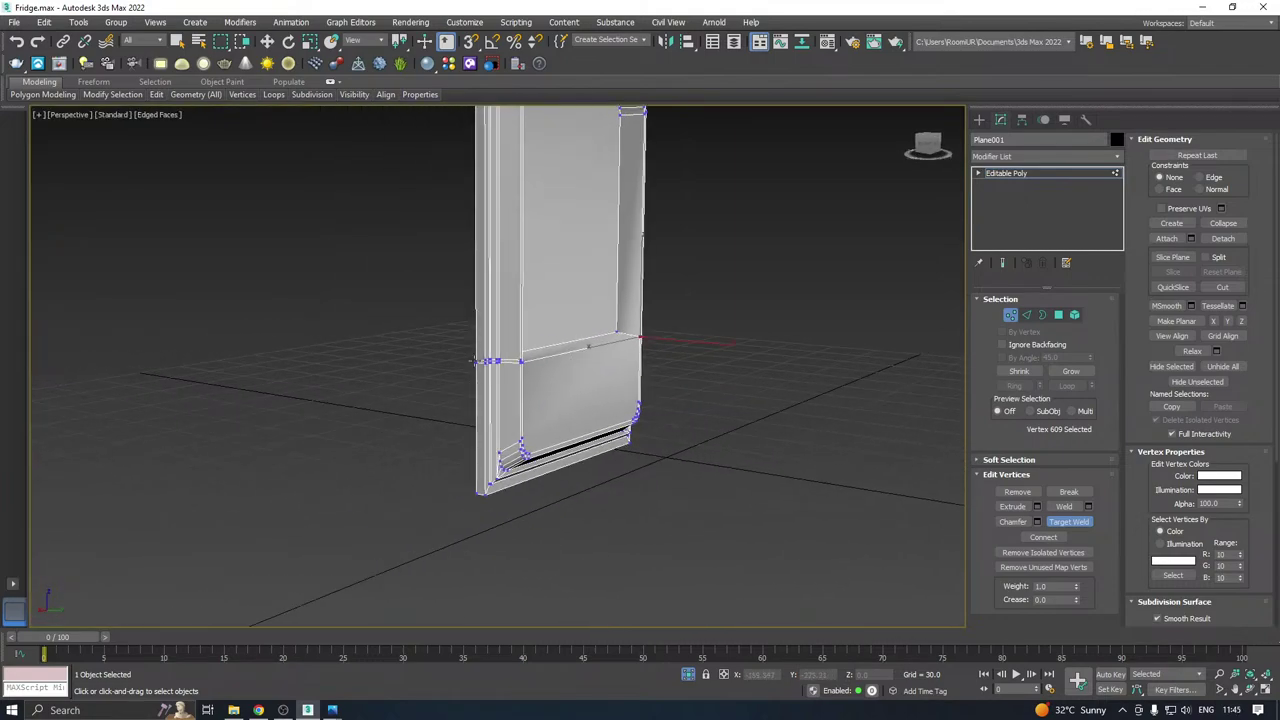
pyautogui.scroll(6, 500, 360)
pyautogui.click(495, 380)
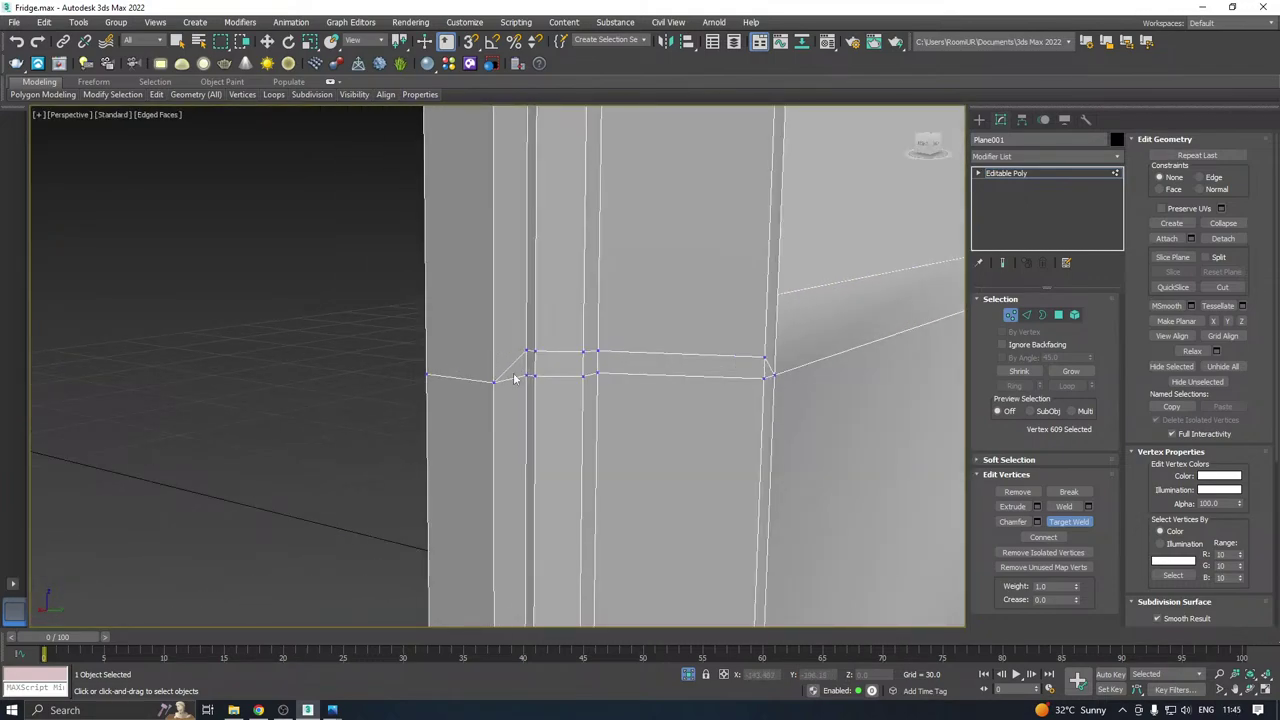
pyautogui.click(527, 376)
pyautogui.click(532, 376)
pyautogui.click(583, 353)
pyautogui.click(597, 374)
pyautogui.click(764, 356)
pyautogui.click(764, 376)
pyautogui.scroll(-5, 578, 369)
pyautogui.rightClick(679, 368)
# Save the scene.
pyautogui.keyDown('alt'); pyautogui.moveTo(790, 362); pyautogui.dragTo(632, 443, button='middle'); pyautogui.keyUp('alt')
pyautogui.scroll(-3, 632, 443)
pyautogui.moveTo(651, 383); pyautogui.dragTo(640, 506, button='middle')
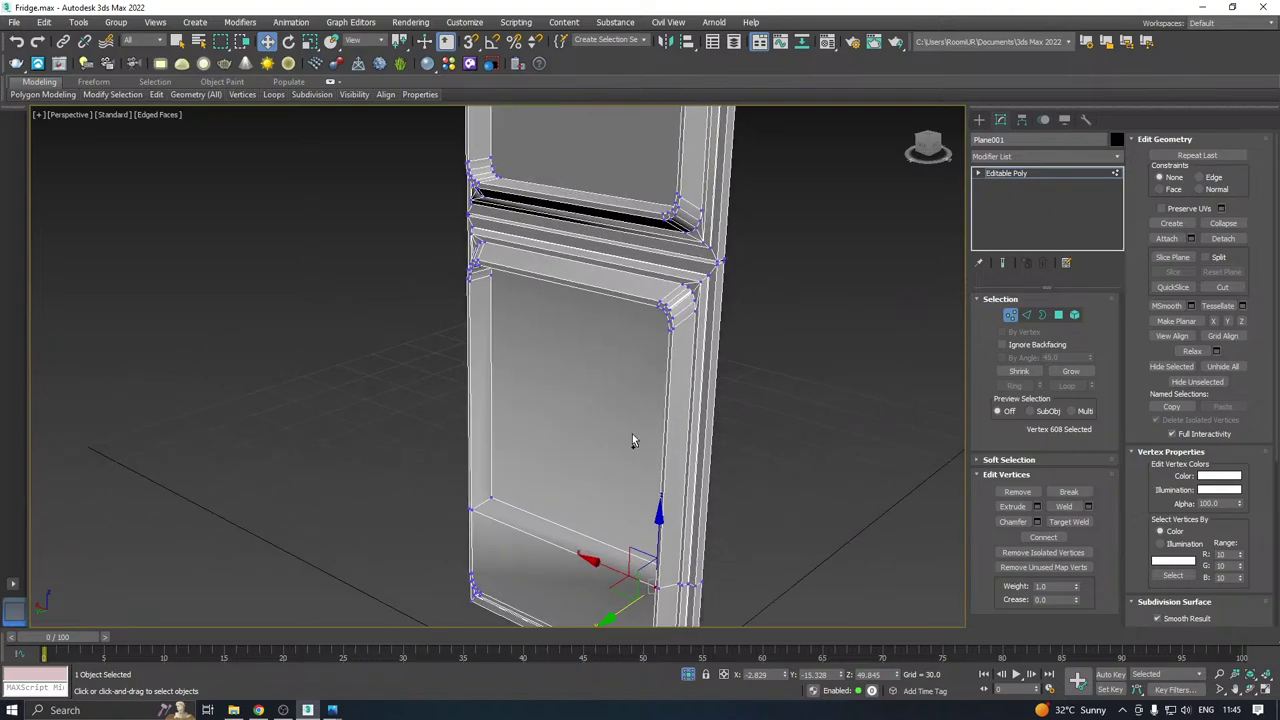
pyautogui.hotkey('ctrl', 's')
# Target-weld the lower loop's two rim vertices onto the upper loop's beside the left end of the upper door's ledge.
pyautogui.moveTo(637, 350)
pyautogui.keyDown('alt'); pyautogui.mouseDown(button='middle')
pyautogui.moveTo(647, 468)
pyautogui.moveTo(718, 353)
pyautogui.moveTo(689, 313)
pyautogui.moveTo(629, 349)
pyautogui.mouseUp(button='middle'); pyautogui.keyUp('alt')
pyautogui.scroll(2, 513, 350)
pyautogui.scroll(2, 512, 348)
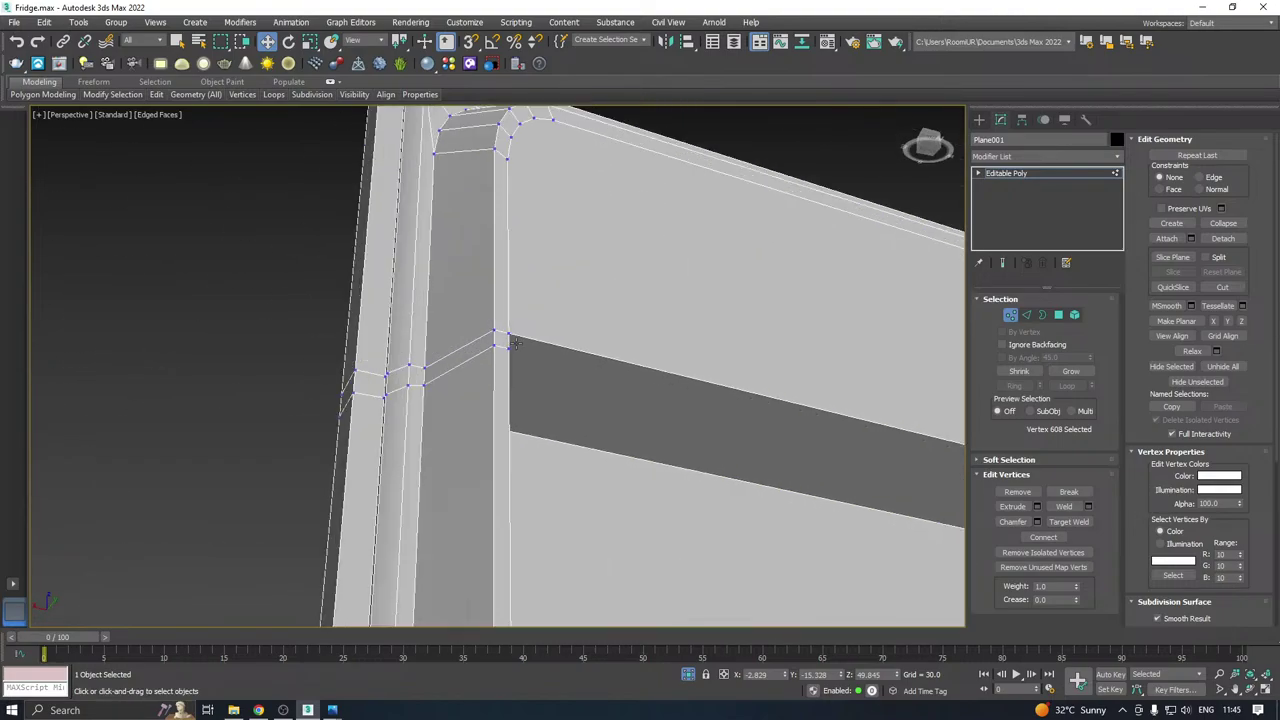
pyautogui.click(510, 345)
pyautogui.scroll(1, 535, 367)
pyautogui.rightClick(535, 367)
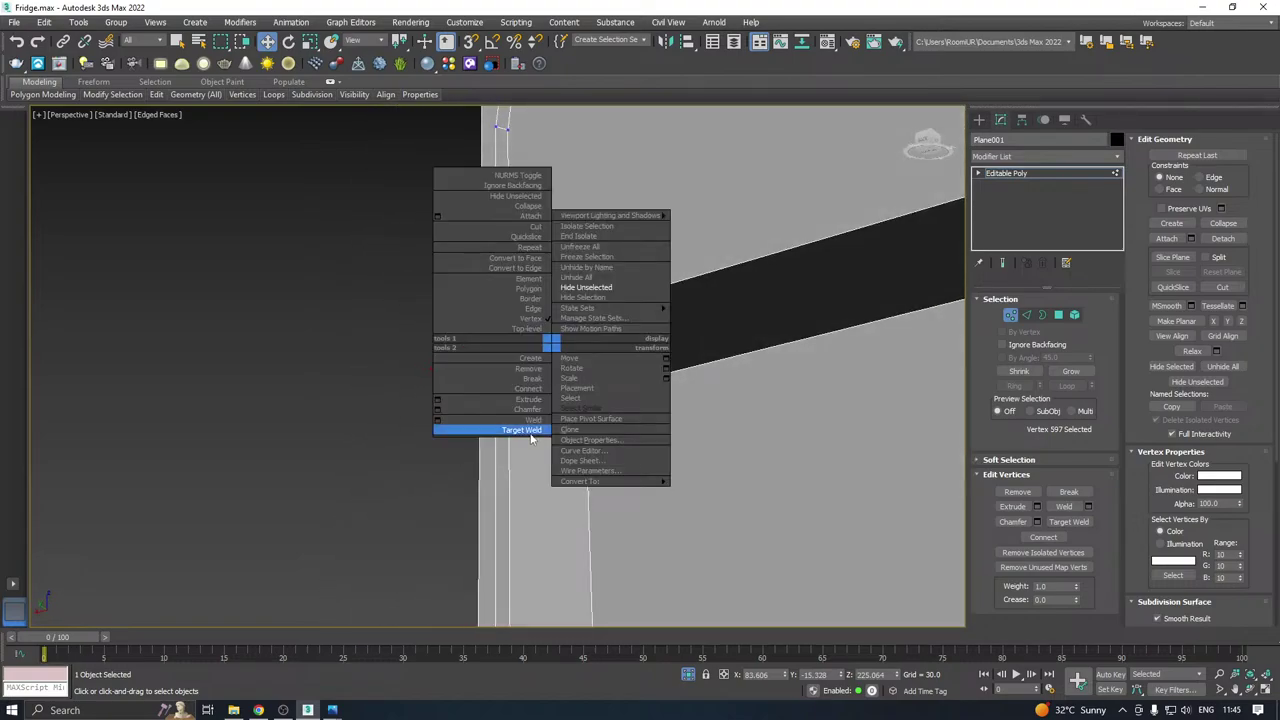
pyautogui.click(490, 431)
pyautogui.click(509, 349)
pyautogui.click(509, 331)
pyautogui.keyDown('alt'); pyautogui.moveTo(630, 395); pyautogui.dragTo(537, 356, button='middle'); pyautogui.keyUp('alt')
pyautogui.click(496, 349)
pyautogui.click(493, 331)
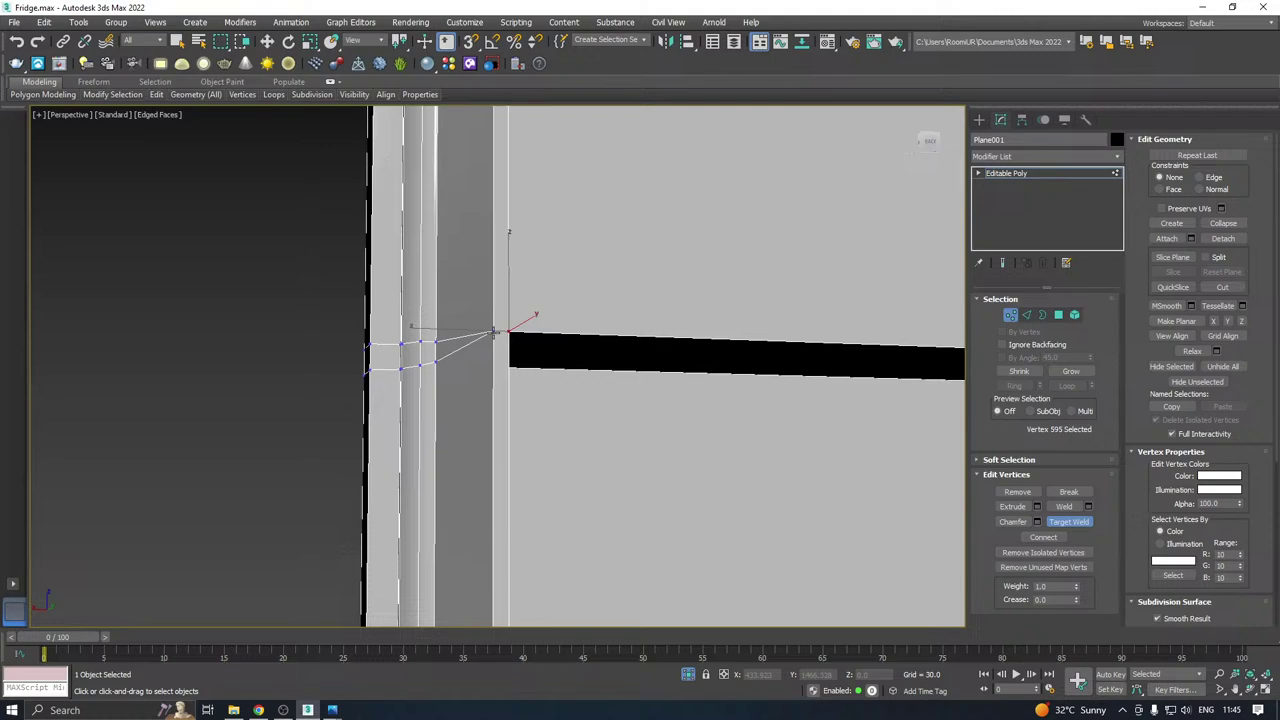
# Weld the remaining lower loop vertices onto the upper loop across the upper door's left frame profile to its outer edge.
pyautogui.click(437, 343)
pyautogui.click(421, 365)
pyautogui.click(421, 341)
pyautogui.keyDown('alt'); pyautogui.moveTo(423, 341); pyautogui.dragTo(510, 357, button='middle'); pyautogui.keyUp('alt')
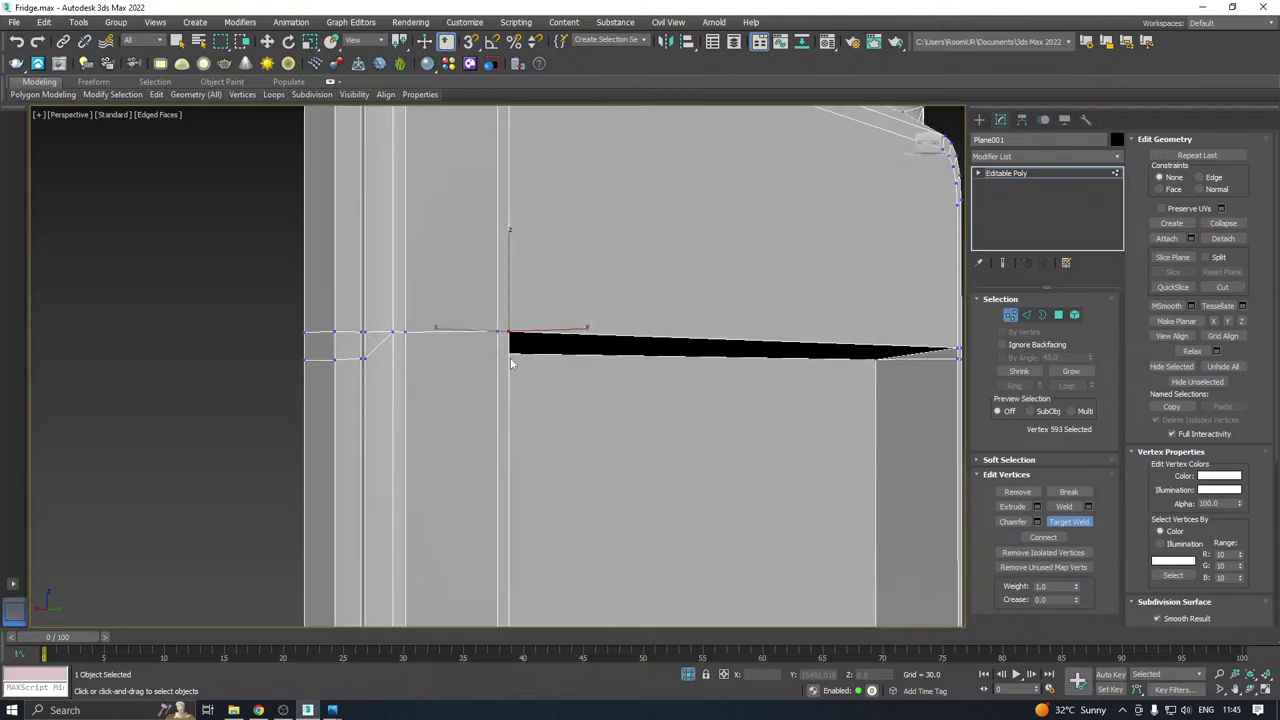
pyautogui.keyDown('alt'); pyautogui.moveTo(391, 352); pyautogui.dragTo(370, 370, button='middle'); pyautogui.keyUp('alt')
pyautogui.click(363, 378)
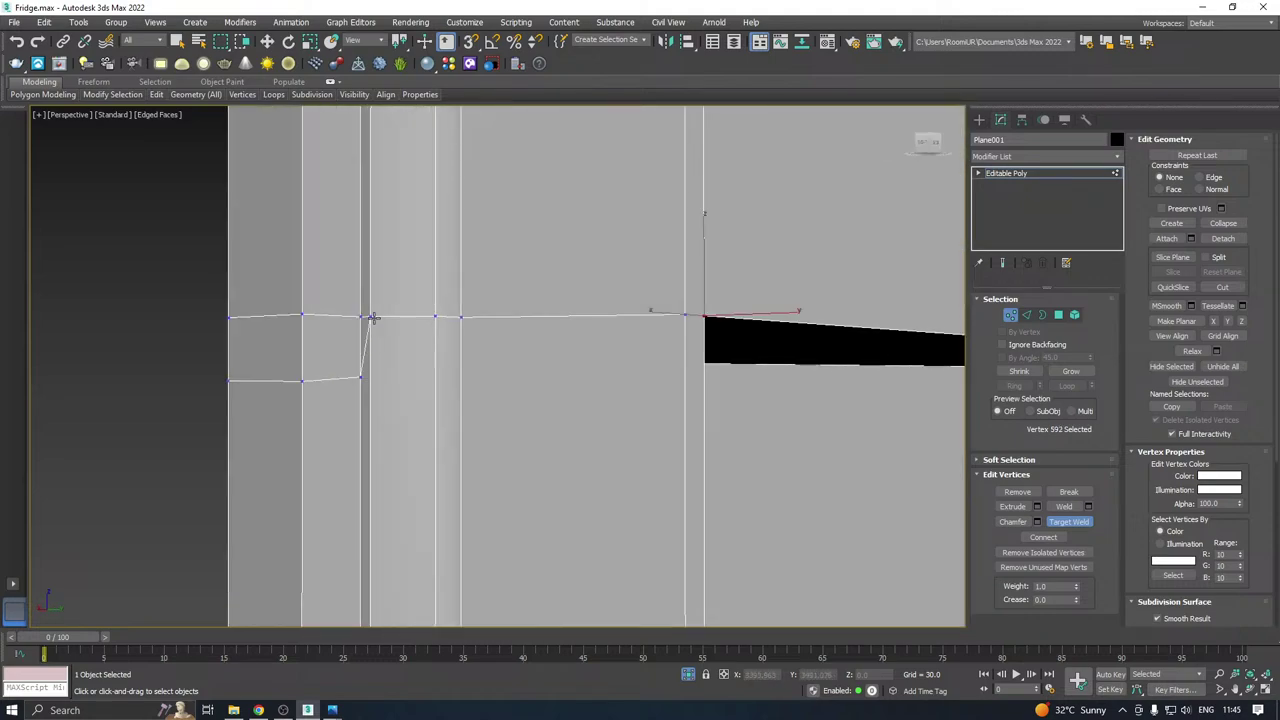
pyautogui.click(361, 317)
pyautogui.click(302, 315)
pyautogui.click(230, 316)
# Target-weld the lower loop's first outer-side vertices onto the upper loop at the upper door's right frame profile.
pyautogui.scroll(-5, 454, 344)
pyautogui.keyDown('alt'); pyautogui.moveTo(490, 350); pyautogui.dragTo(627, 351, button='middle'); pyautogui.keyUp('alt')
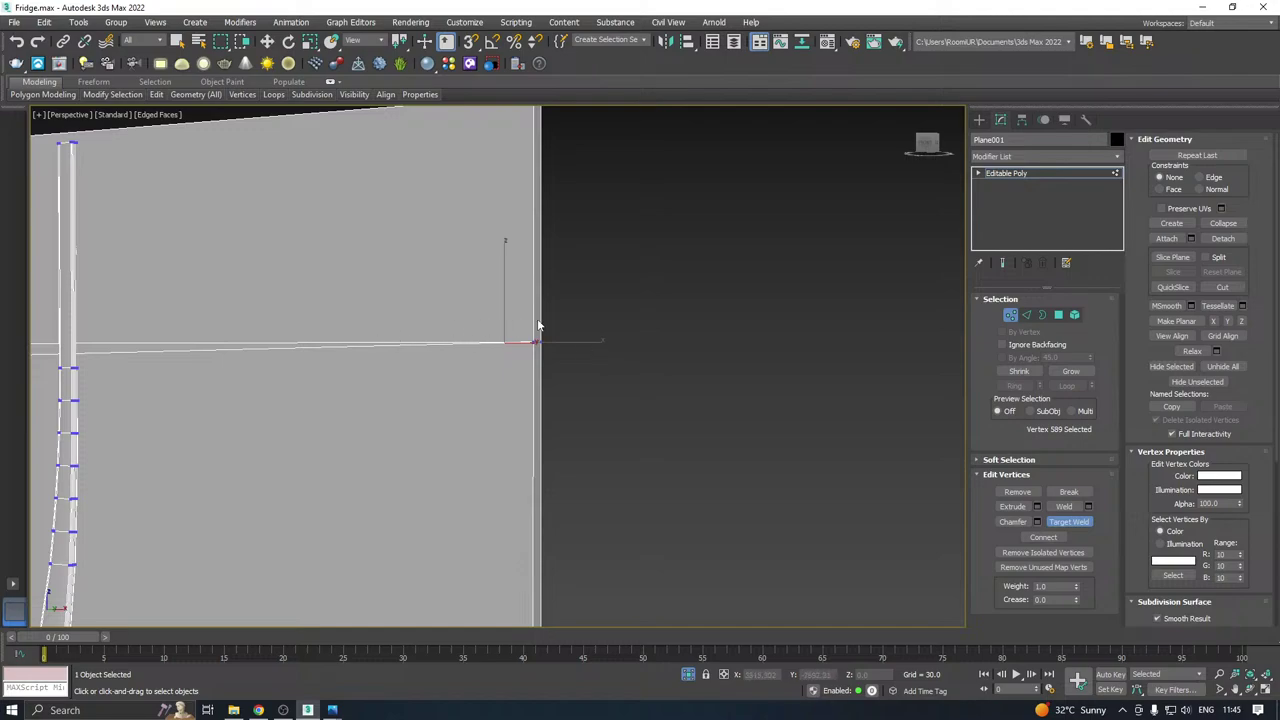
pyautogui.scroll(-5, 538, 325)
pyautogui.keyDown('alt'); pyautogui.moveTo(500, 323); pyautogui.dragTo(528, 337, button='middle'); pyautogui.keyUp('alt')
pyautogui.scroll(8, 528, 337)
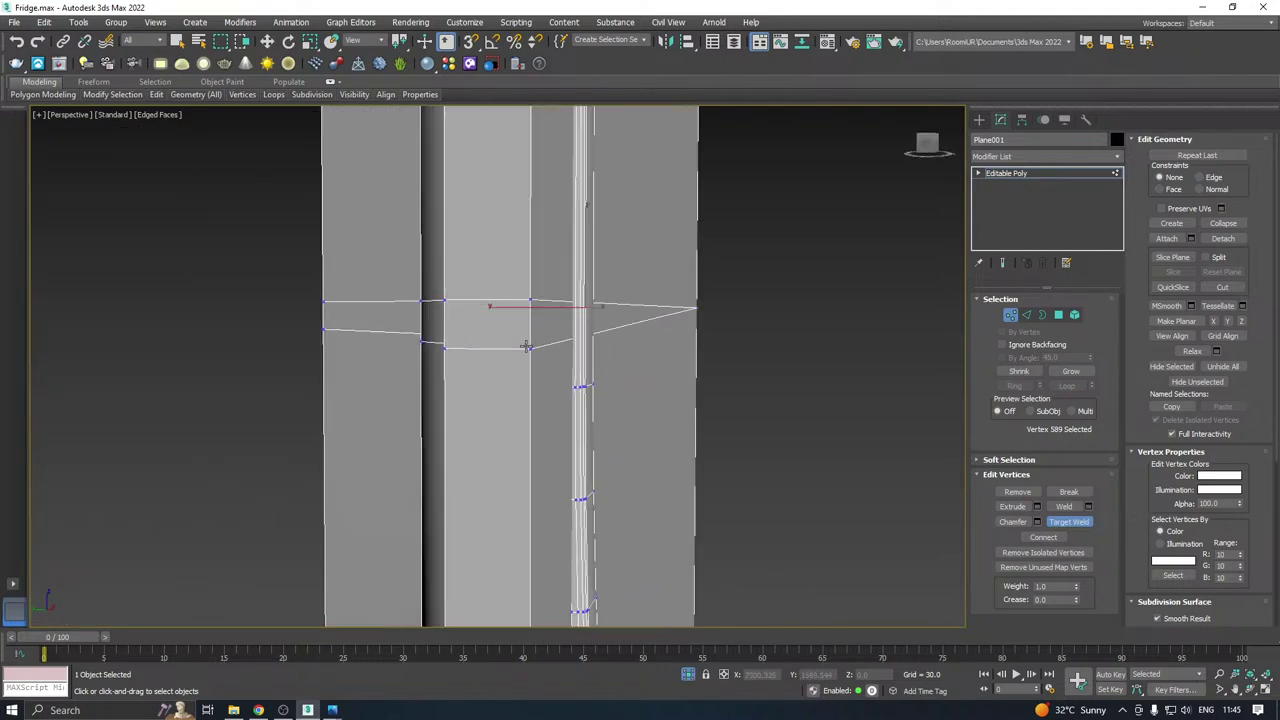
pyautogui.click(532, 300)
pyautogui.click(445, 346)
pyautogui.click(447, 299)
pyautogui.keyDown('alt'); pyautogui.moveTo(447, 299); pyautogui.dragTo(590, 350, button='middle'); pyautogui.keyUp('alt')
pyautogui.scroll(6, 574, 364)
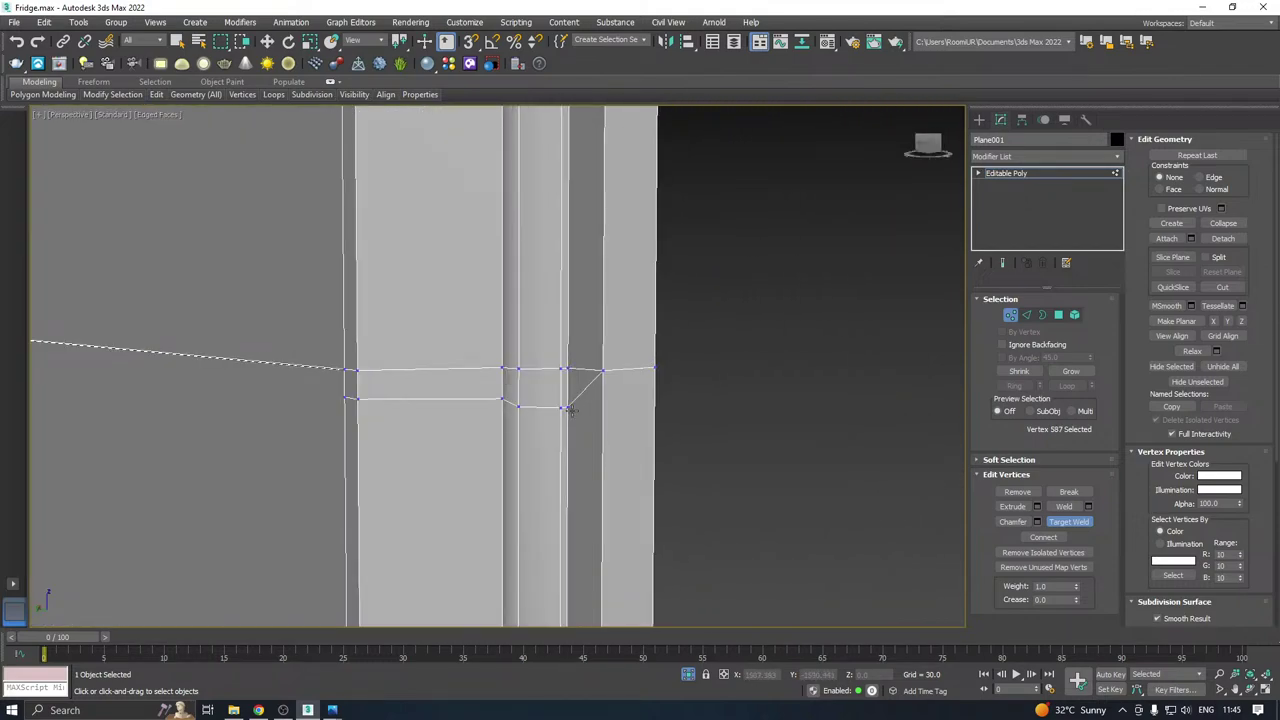
# Weld the remaining lower loop vertices onto the upper loop across the upper door's right frame profile to the ledge's end.
pyautogui.scroll(2, 568, 409)
pyautogui.click(553, 401)
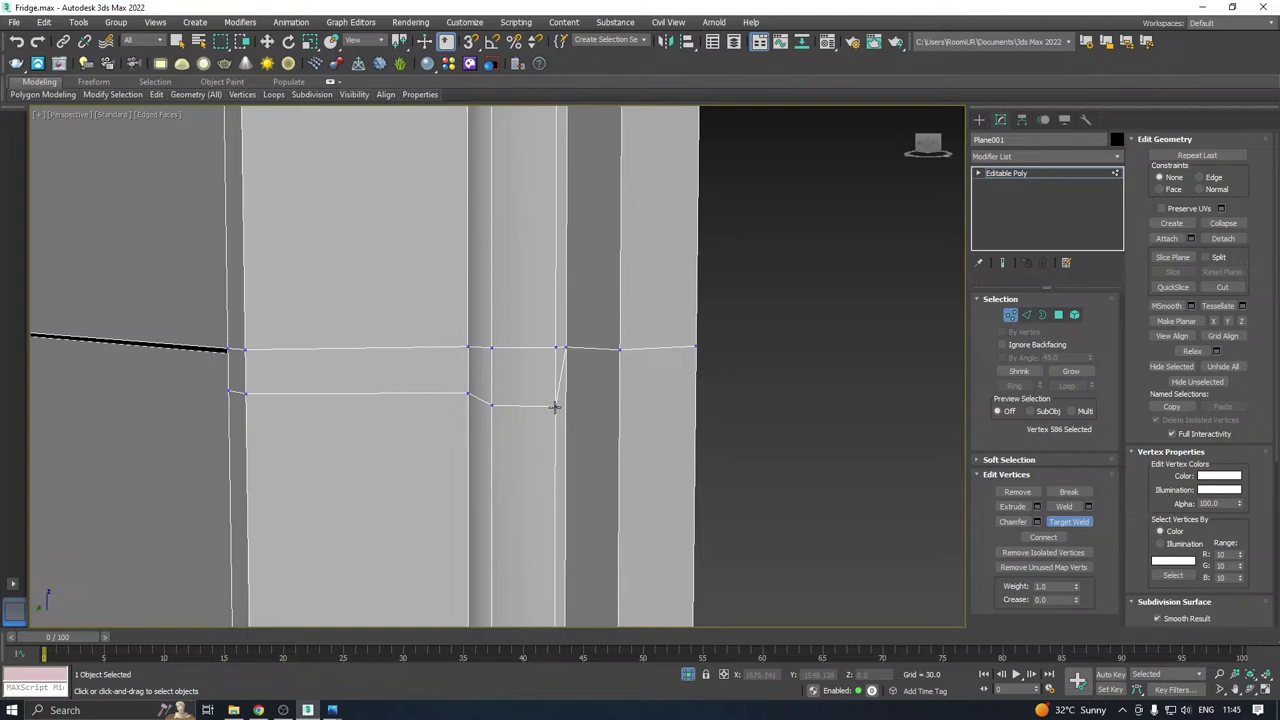
pyautogui.click(556, 404)
pyautogui.click(557, 348)
pyautogui.click(491, 404)
pyautogui.click(492, 348)
pyautogui.click(468, 392)
pyautogui.click(471, 347)
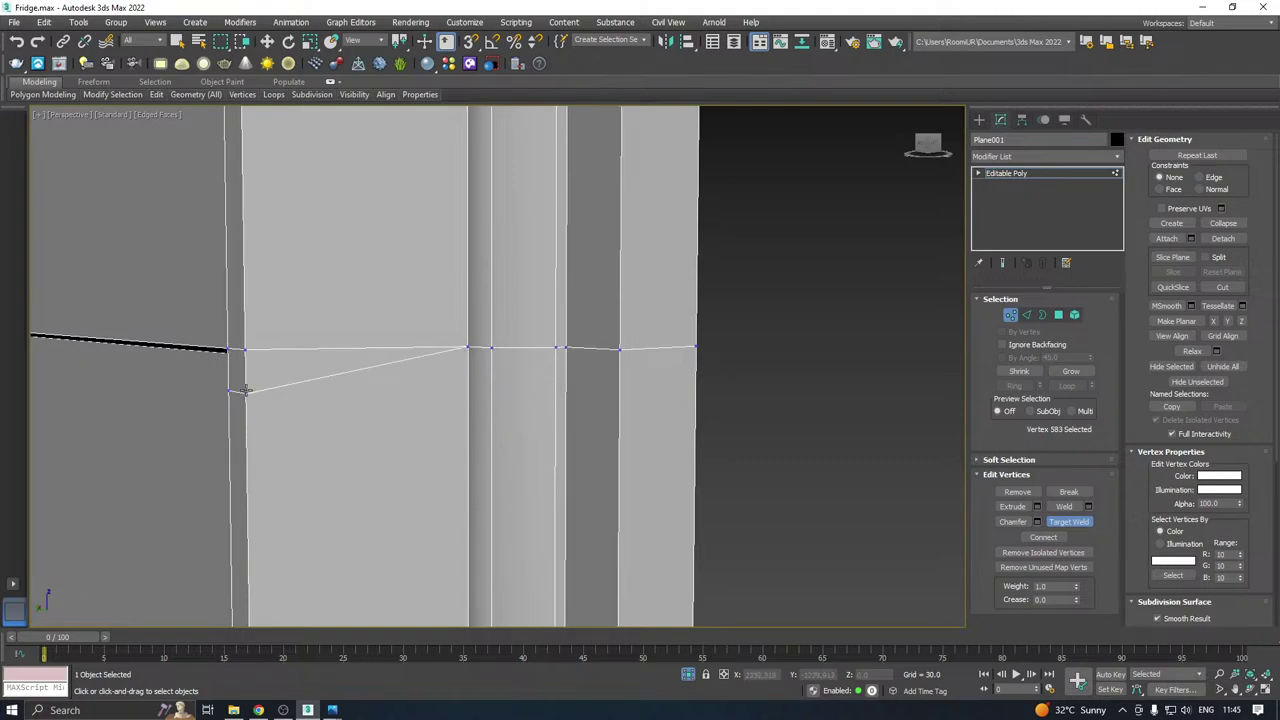
pyautogui.click(247, 350)
pyautogui.scroll(-5, 444, 335)
pyautogui.keyDown('alt'); pyautogui.moveTo(444, 335); pyautogui.dragTo(640, 348, button='middle'); pyautogui.keyUp('alt')
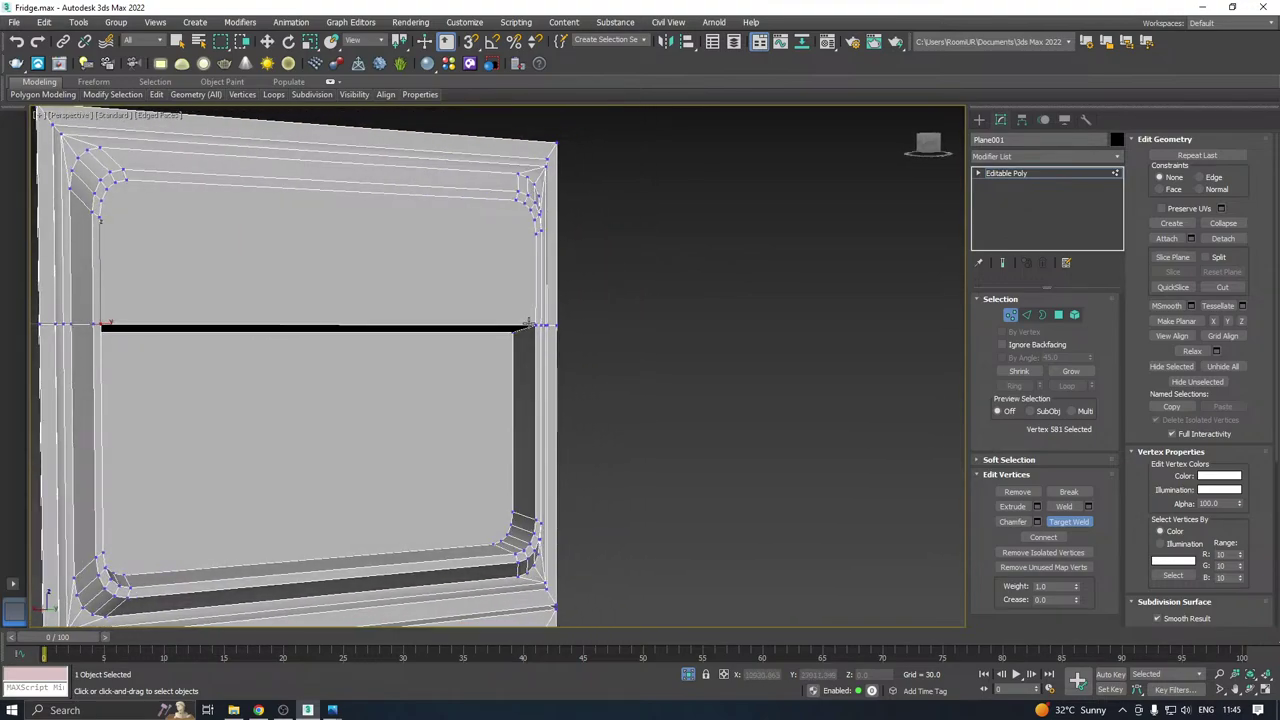
pyautogui.scroll(4, 528, 323)
pyautogui.rightClick(706, 335)
pyautogui.scroll(-7, 726, 334)
pyautogui.keyDown('alt'); pyautogui.moveTo(733, 333); pyautogui.dragTo(563, 251, button='middle'); pyautogui.keyUp('alt')
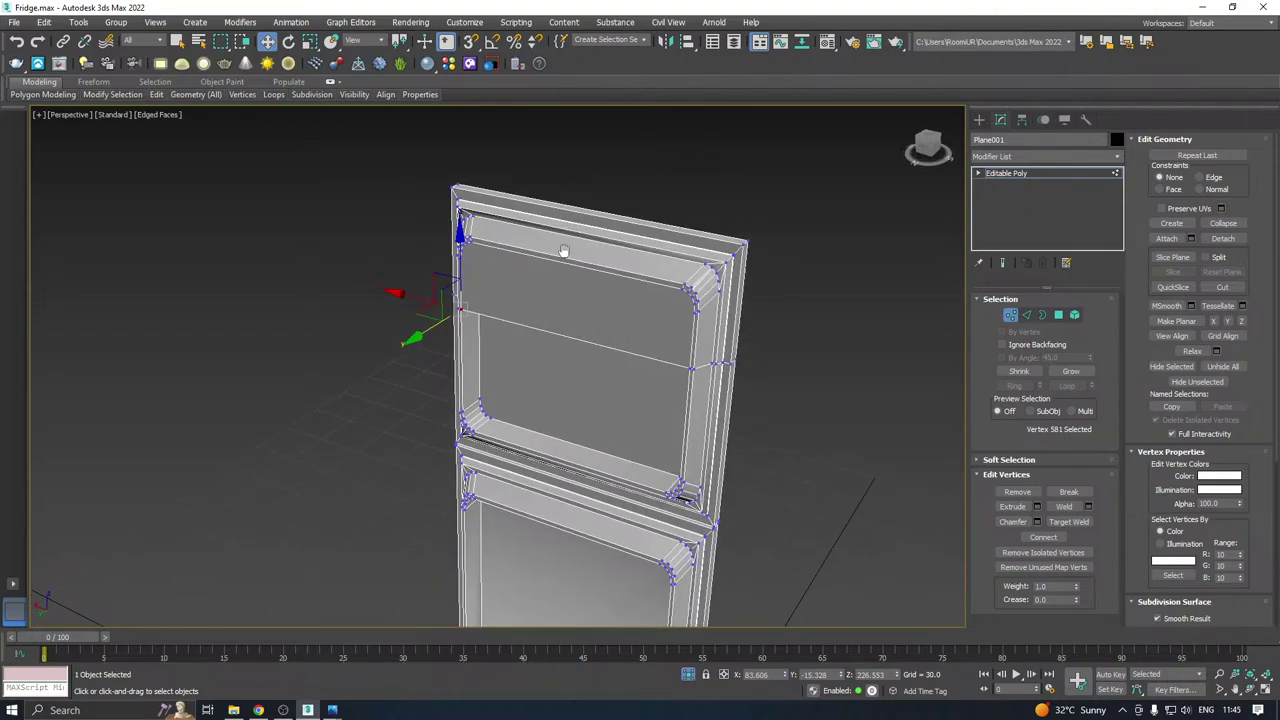
# Clear all smoothing groups on the lower door element and reapply Auto Smooth at 45.
pyautogui.scroll(-6, 646, 323)
pyautogui.click(1059, 316)
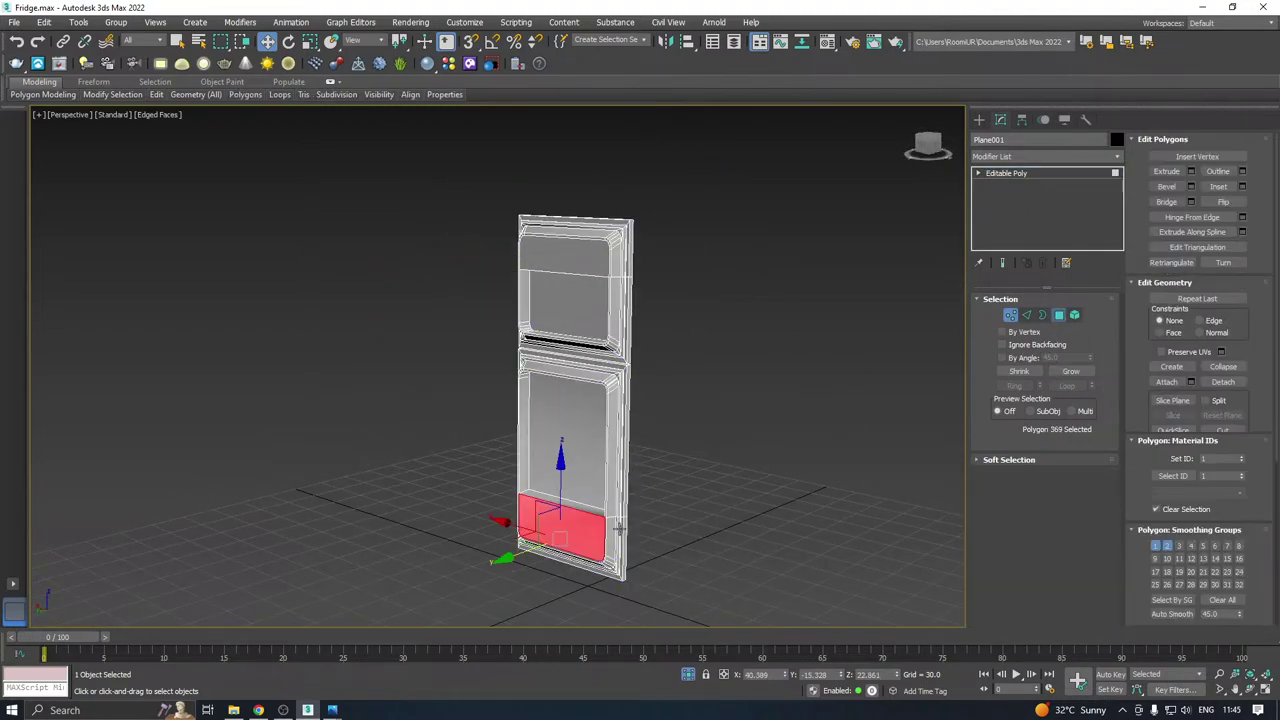
pyautogui.click(1074, 316)
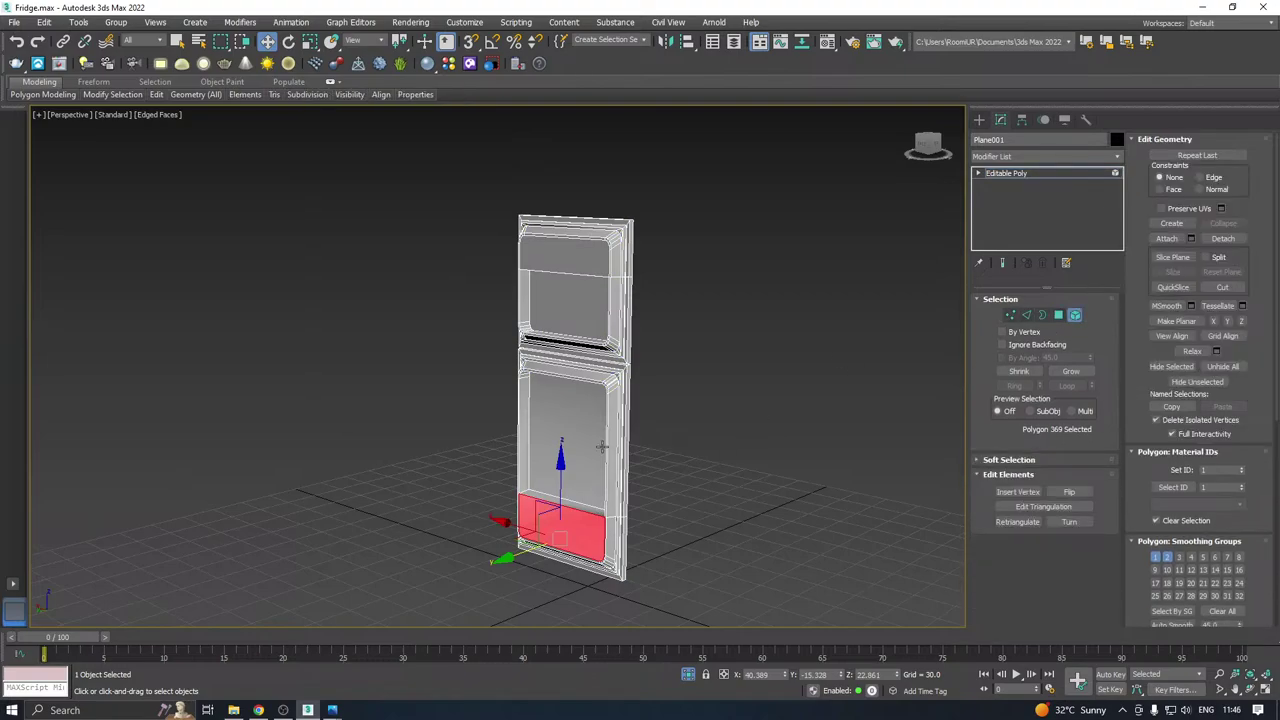
pyautogui.click(601, 447)
pyautogui.click(1222, 611)
pyautogui.scroll(-1, 1230, 615)
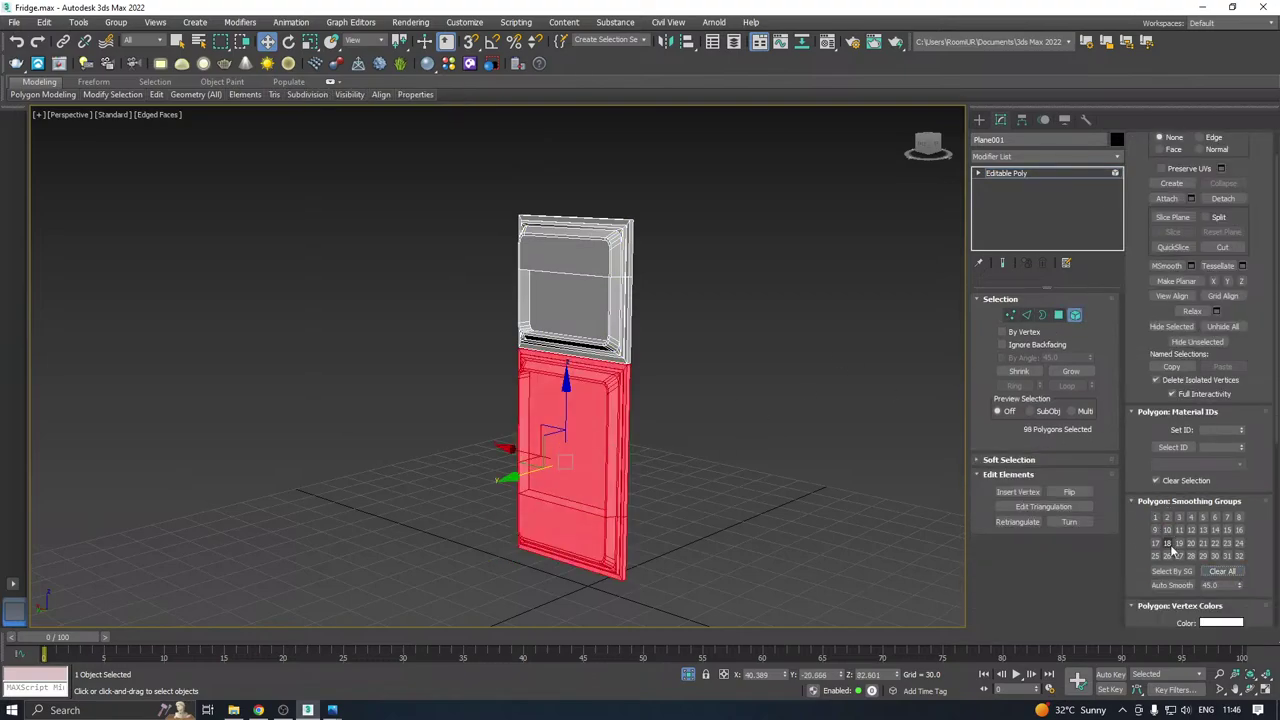
pyautogui.click(1011, 175)
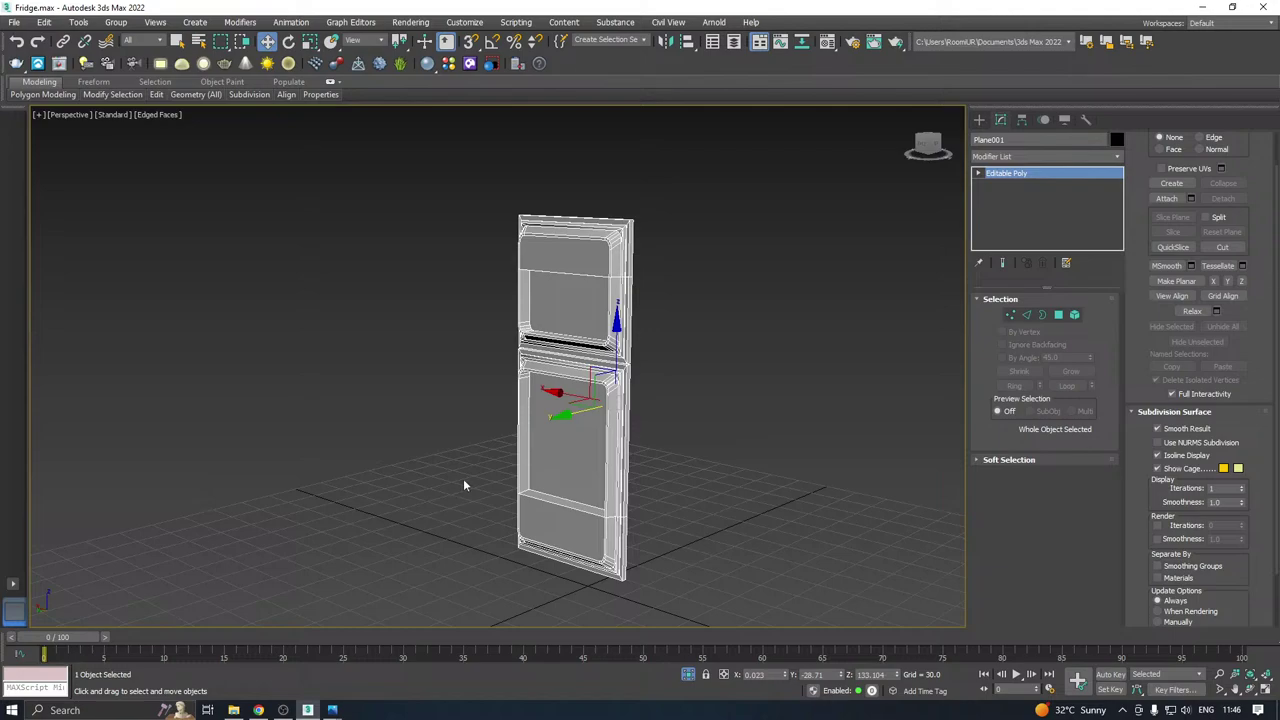
# Save the scene.
pyautogui.moveTo(593, 474); pyautogui.dragTo(660, 436, button='middle')
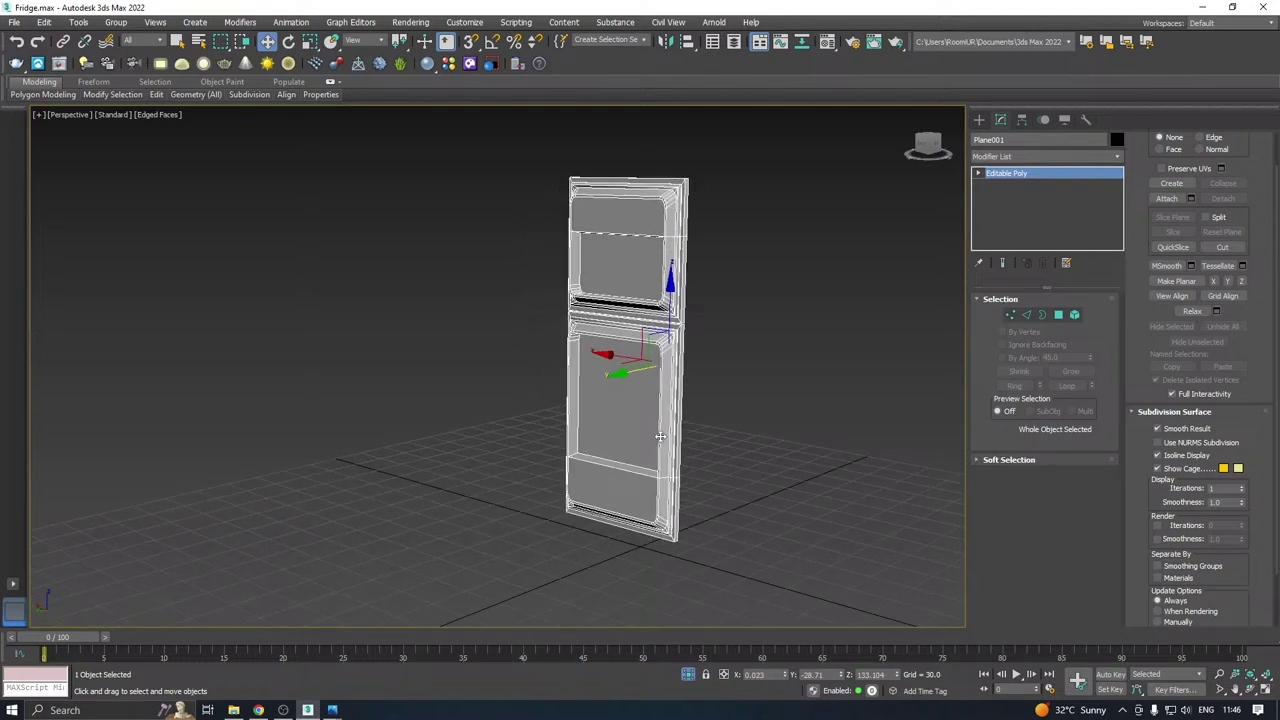
pyautogui.scroll(4, 621, 489)
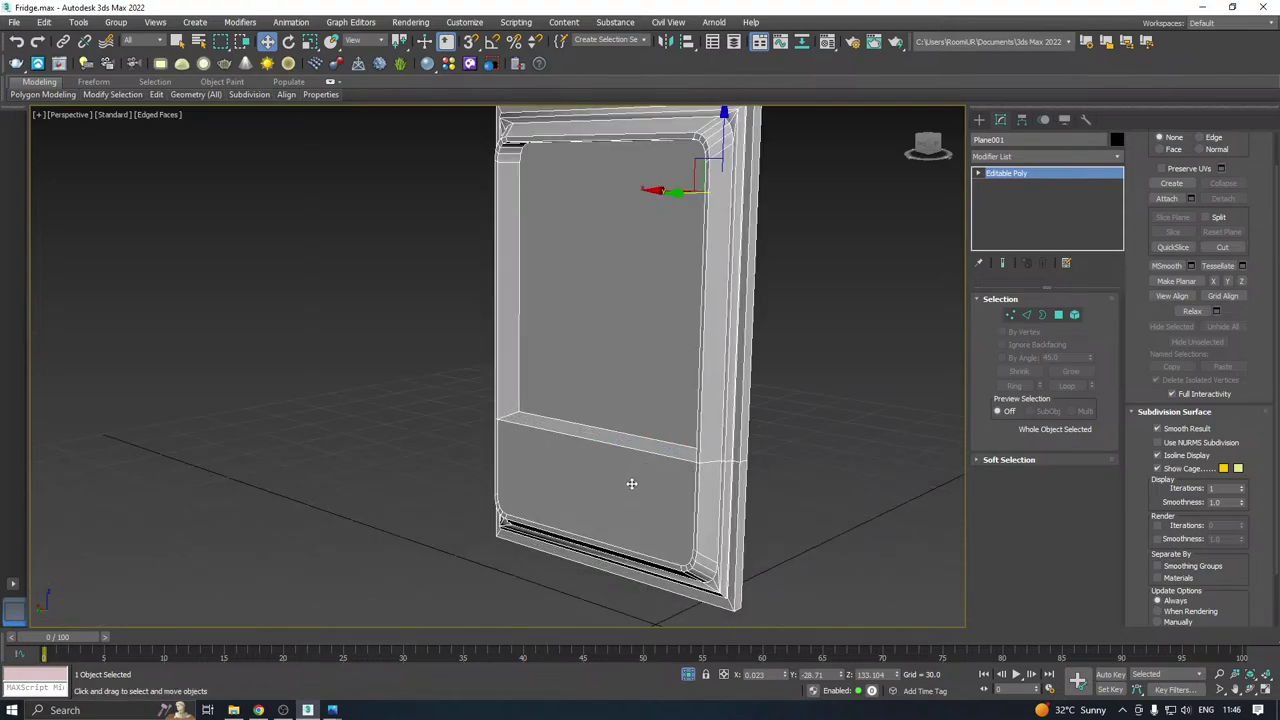
pyautogui.keyDown('alt'); pyautogui.moveTo(622, 486); pyautogui.dragTo(727, 482, button='middle'); pyautogui.keyUp('alt')
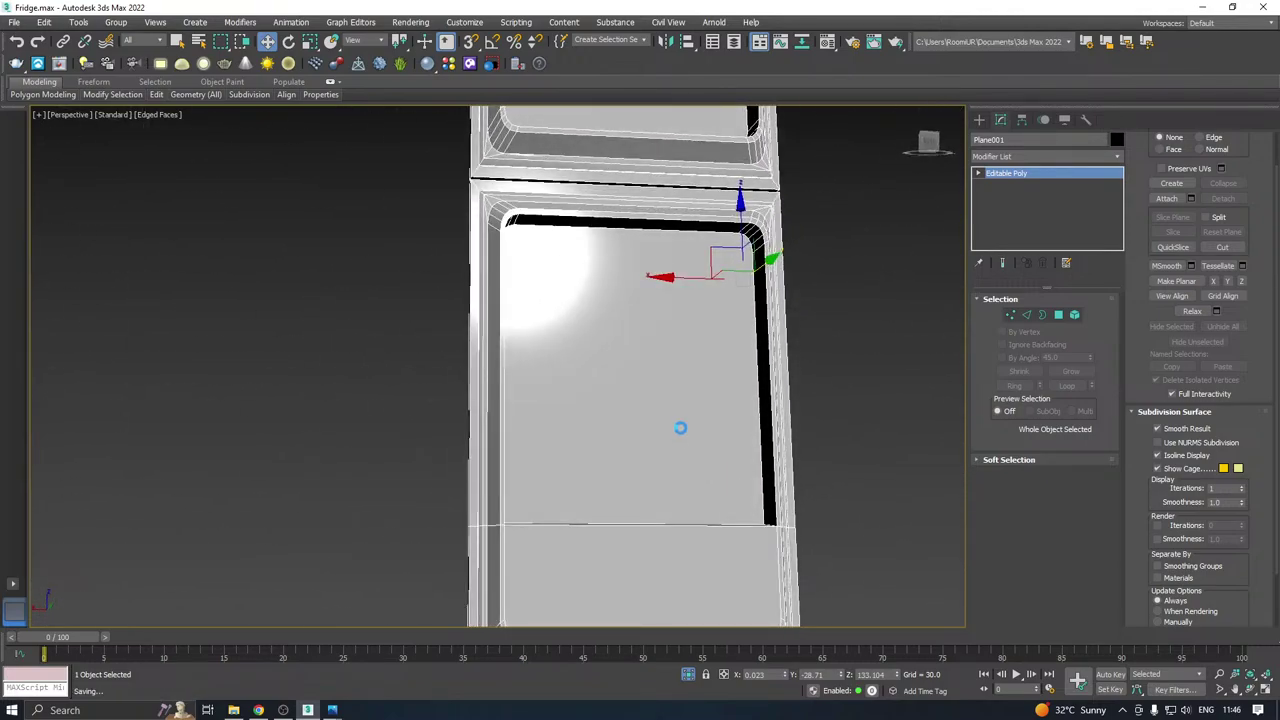
pyautogui.keyDown('alt'); pyautogui.moveTo(771, 388); pyautogui.dragTo(704, 456, button='middle'); pyautogui.keyUp('alt')
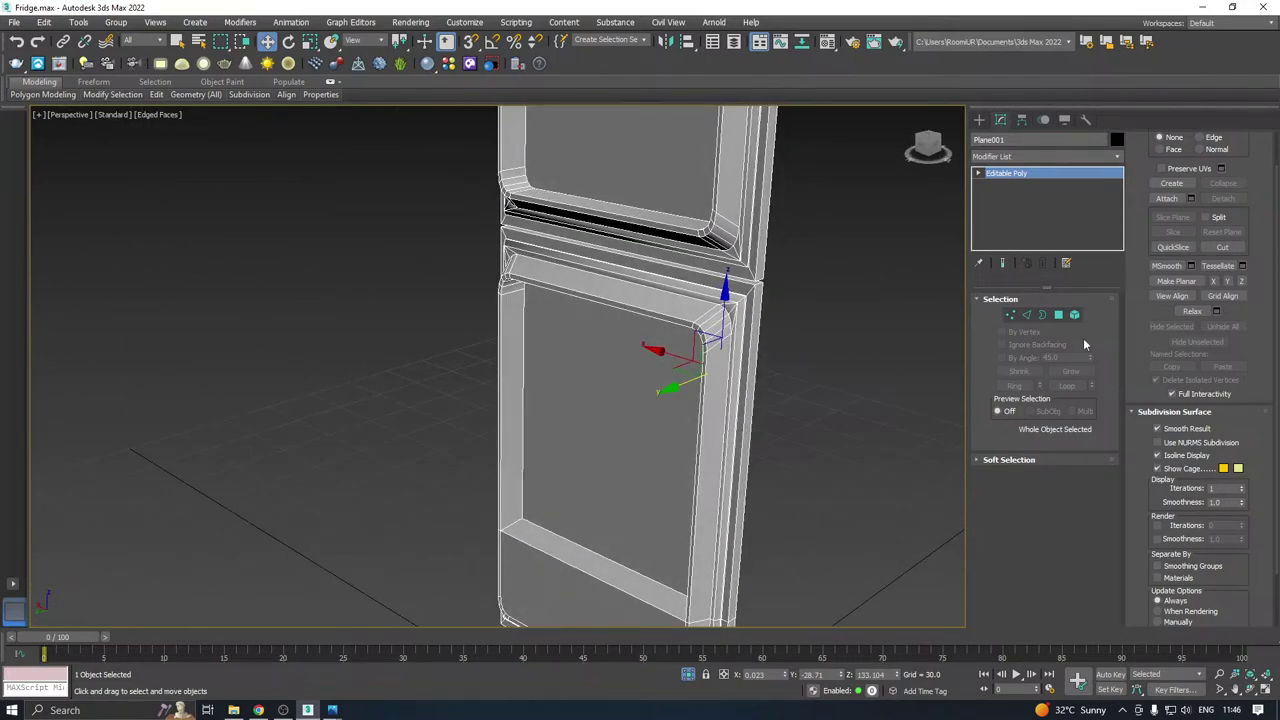
# Select the top polygon of the lower door's ledge.
pyautogui.click(1060, 316)
pyautogui.scroll(-3, 591, 372)
pyautogui.keyDown('alt'); pyautogui.moveTo(657, 383); pyautogui.dragTo(784, 359, button='middle'); pyautogui.keyUp('alt')
pyautogui.scroll(4, 605, 518)
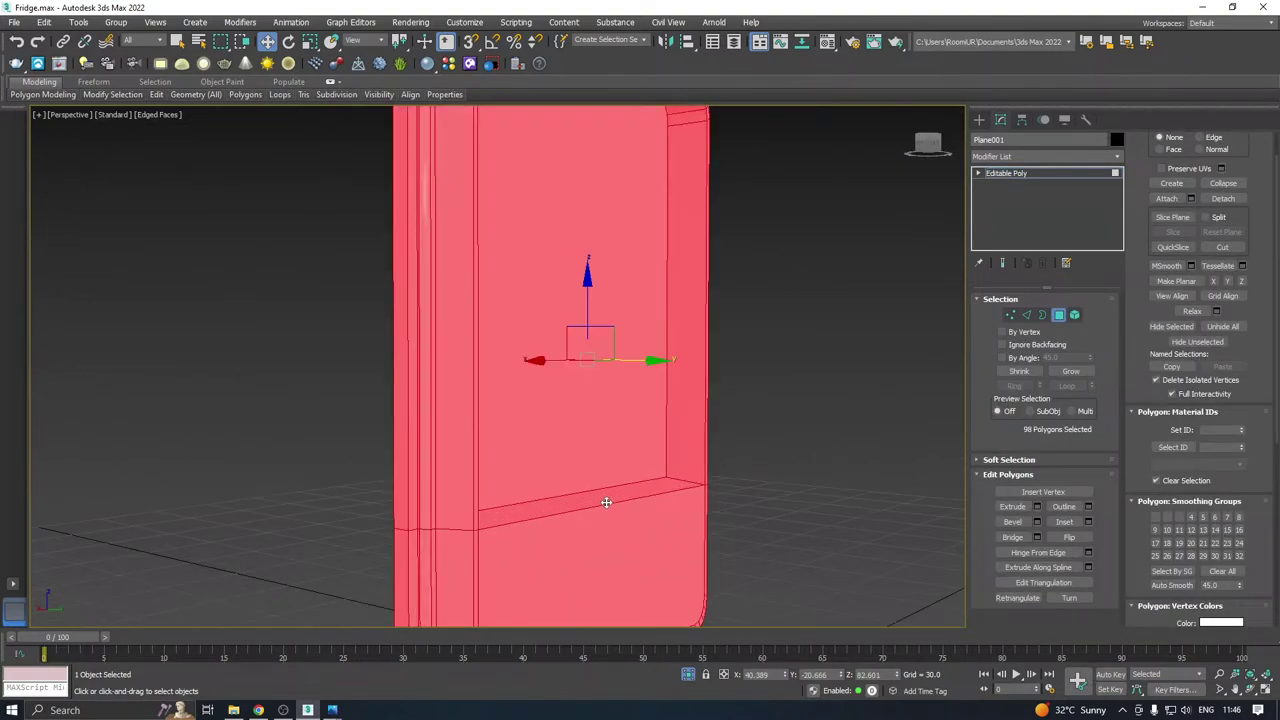
pyautogui.click(603, 500)
pyautogui.keyDown('alt'); pyautogui.moveTo(603, 500); pyautogui.dragTo(592, 482, button='middle'); pyautogui.keyUp('alt')
# Try to flatten the underside polygon of the upper door's ledge with Make Planar, and undo the last attempt.
pyautogui.scroll(-8, 592, 482)
pyautogui.keyDown('alt'); pyautogui.moveTo(634, 537); pyautogui.dragTo(621, 350, button='middle'); pyautogui.keyUp('alt')
pyautogui.scroll(5, 592, 344)
pyautogui.click(590, 342)
pyautogui.scroll(3, 680, 349)
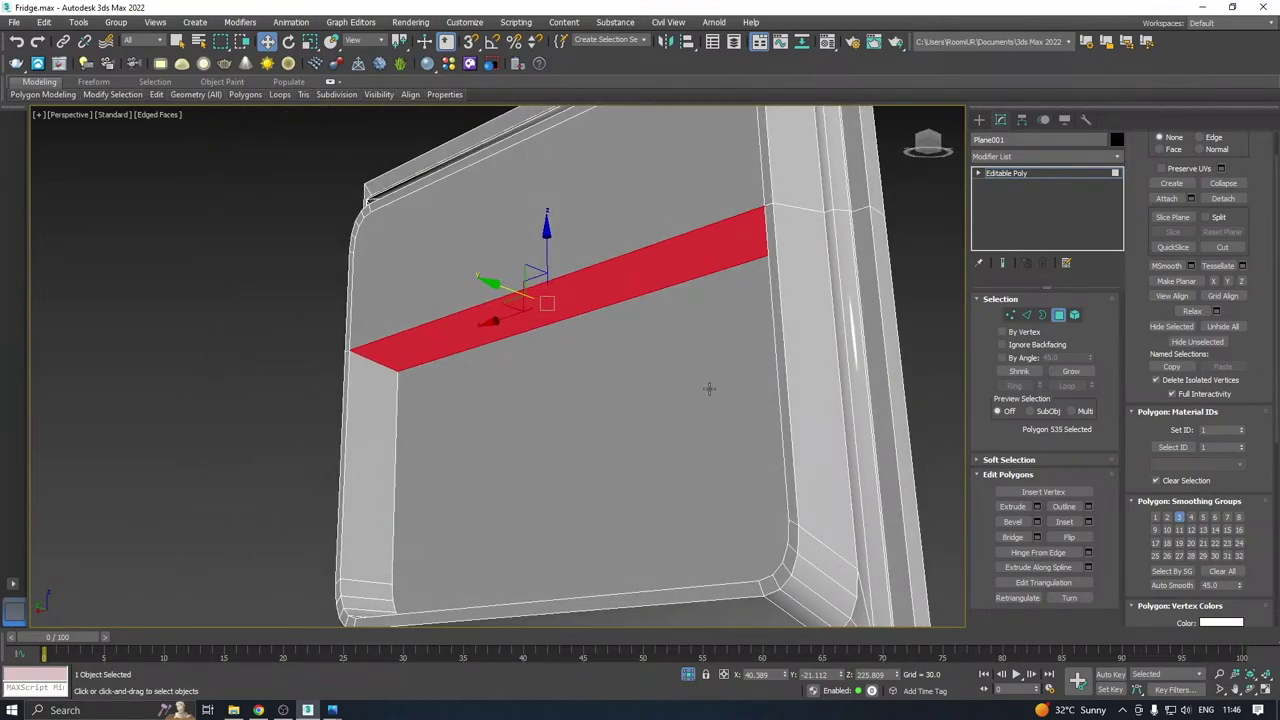
pyautogui.click(1229, 282)
pyautogui.keyDown('alt'); pyautogui.moveTo(426, 349); pyautogui.dragTo(616, 362, button='middle'); pyautogui.keyUp('alt')
pyautogui.keyDown('alt'); pyautogui.moveTo(700, 351); pyautogui.dragTo(610, 350, button='middle'); pyautogui.keyUp('alt')
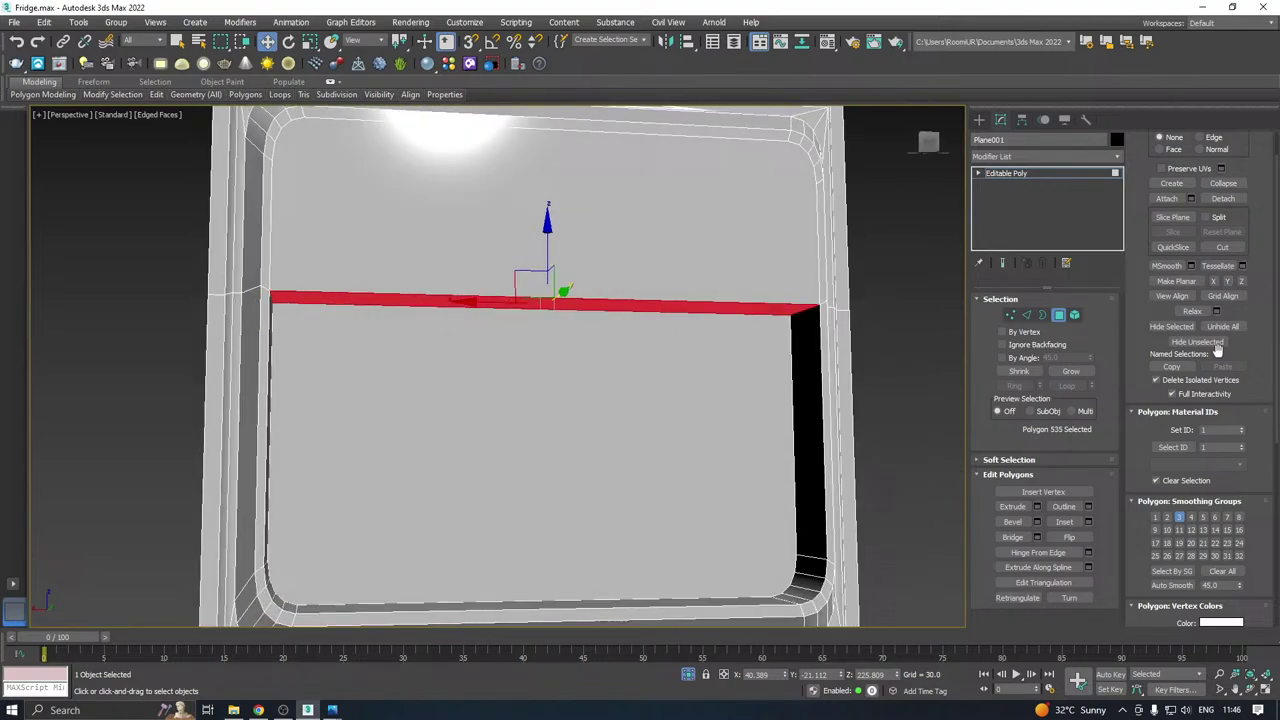
pyautogui.click(1212, 282)
pyautogui.hotkey('ctrl', 'z')
pyautogui.keyDown('alt'); pyautogui.moveTo(748, 325); pyautogui.dragTo(509, 346, button='middle'); pyautogui.keyUp('alt')
pyautogui.scroll(-4, 507, 346)
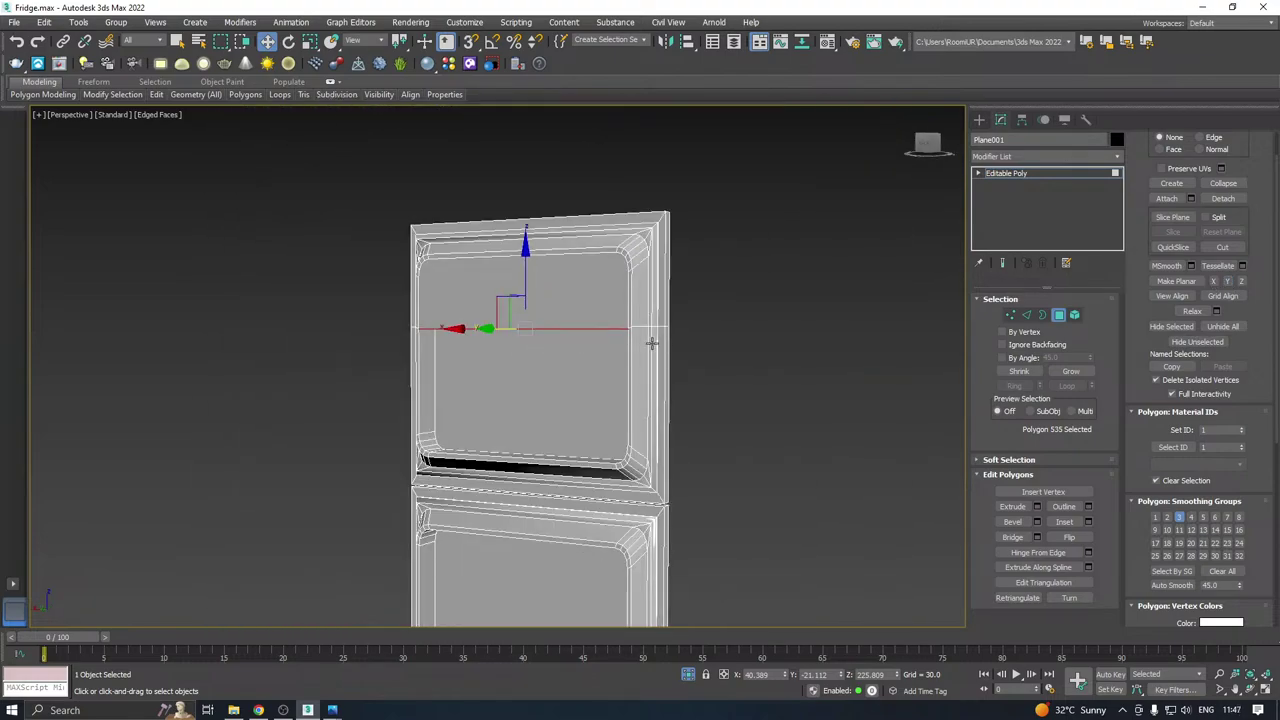
# Leave polygon editing and save a copy of the scene.
pyautogui.click(1018, 173)
pyautogui.scroll(-4, 550, 242)
pyautogui.moveTo(574, 368)
pyautogui.keyDown('alt'); pyautogui.mouseDown(button='middle')
pyautogui.moveTo(524, 412)
pyautogui.moveTo(596, 372)
pyautogui.mouseUp(button='middle'); pyautogui.keyUp('alt')
pyautogui.click(16, 24)
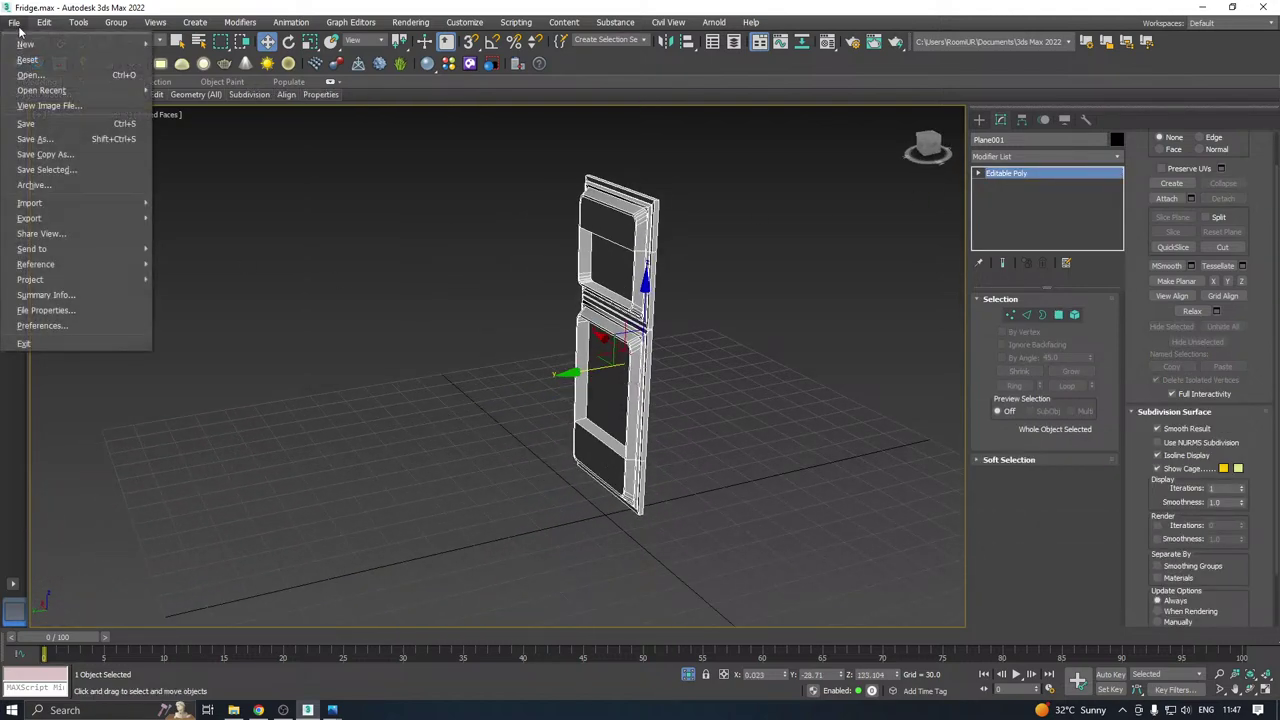
pyautogui.click(45, 154)
pyautogui.click(590, 492)
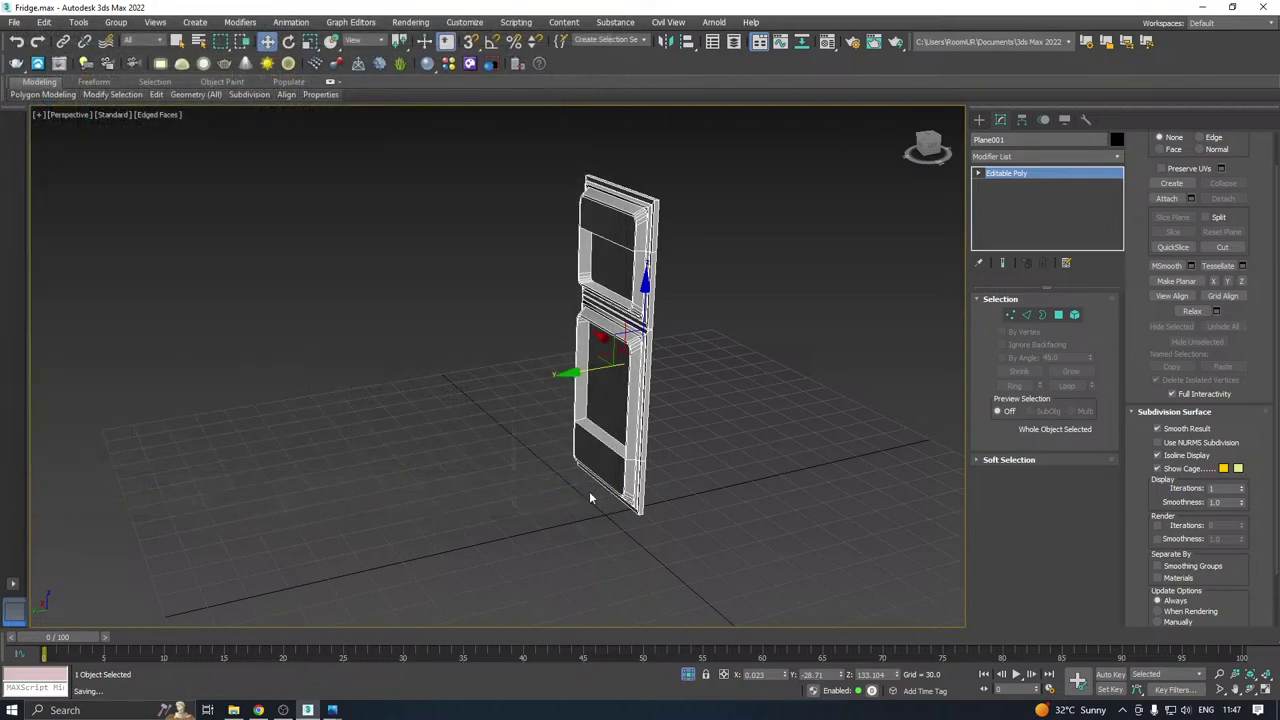
pyautogui.keyDown('alt'); pyautogui.moveTo(583, 480); pyautogui.dragTo(710, 465, button='middle'); pyautogui.keyUp('alt')
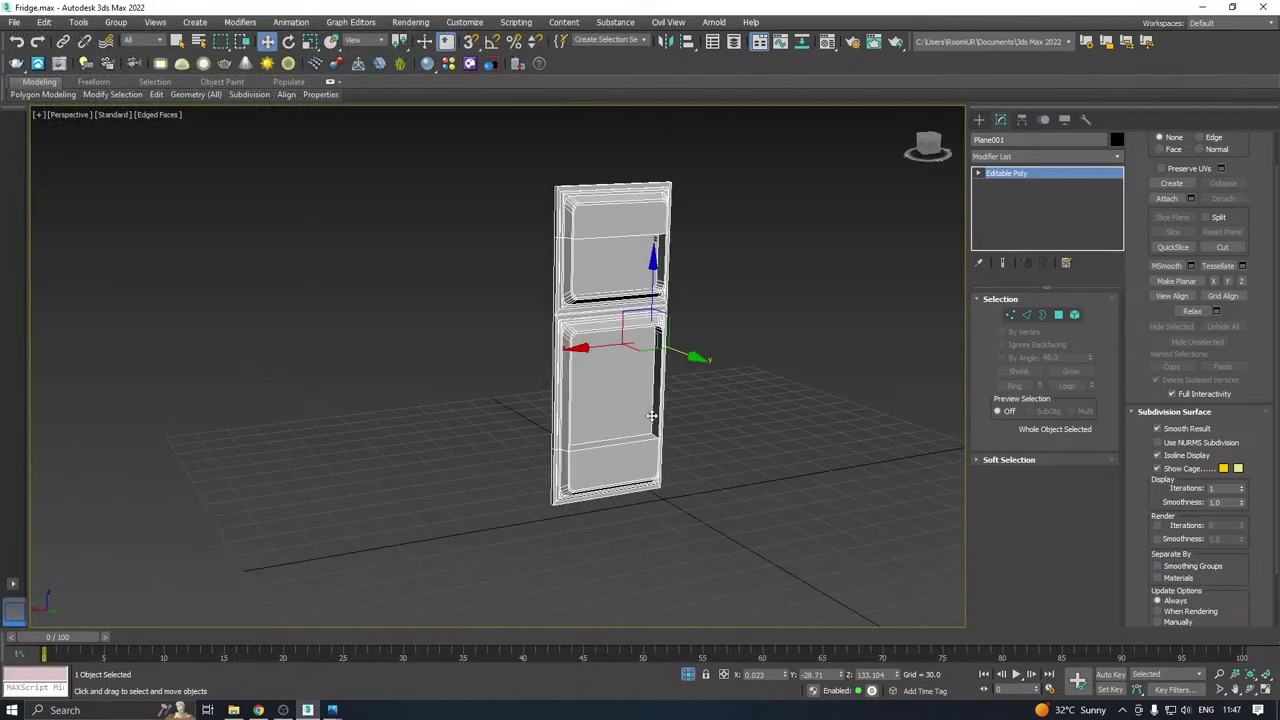
pyautogui.keyDown('alt'); pyautogui.moveTo(651, 415); pyautogui.dragTo(568, 430, button='middle'); pyautogui.keyUp('alt')
pyautogui.scroll(5, 604, 450)
pyautogui.moveTo(678, 446); pyautogui.dragTo(606, 535, button='middle')
pyautogui.scroll(-3, 560, 510)
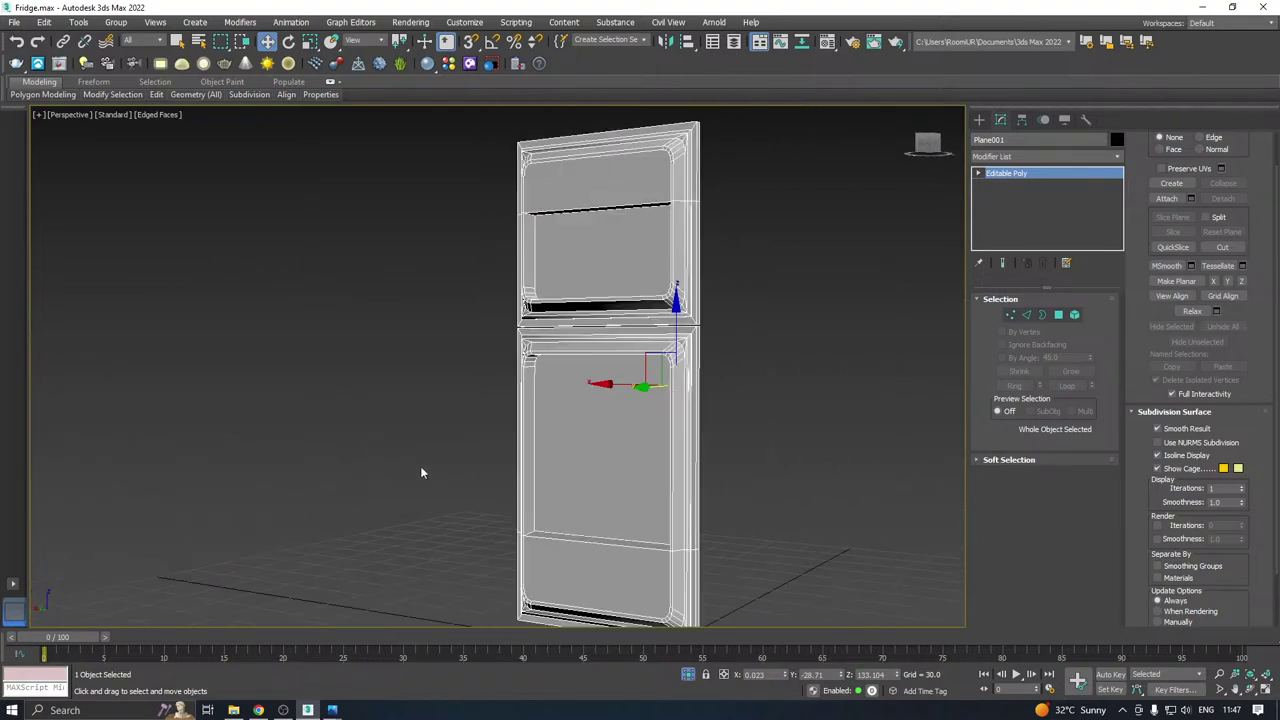
pyautogui.keyDown('alt'); pyautogui.moveTo(561, 186); pyautogui.dragTo(656, 184, button='middle'); pyautogui.keyUp('alt')
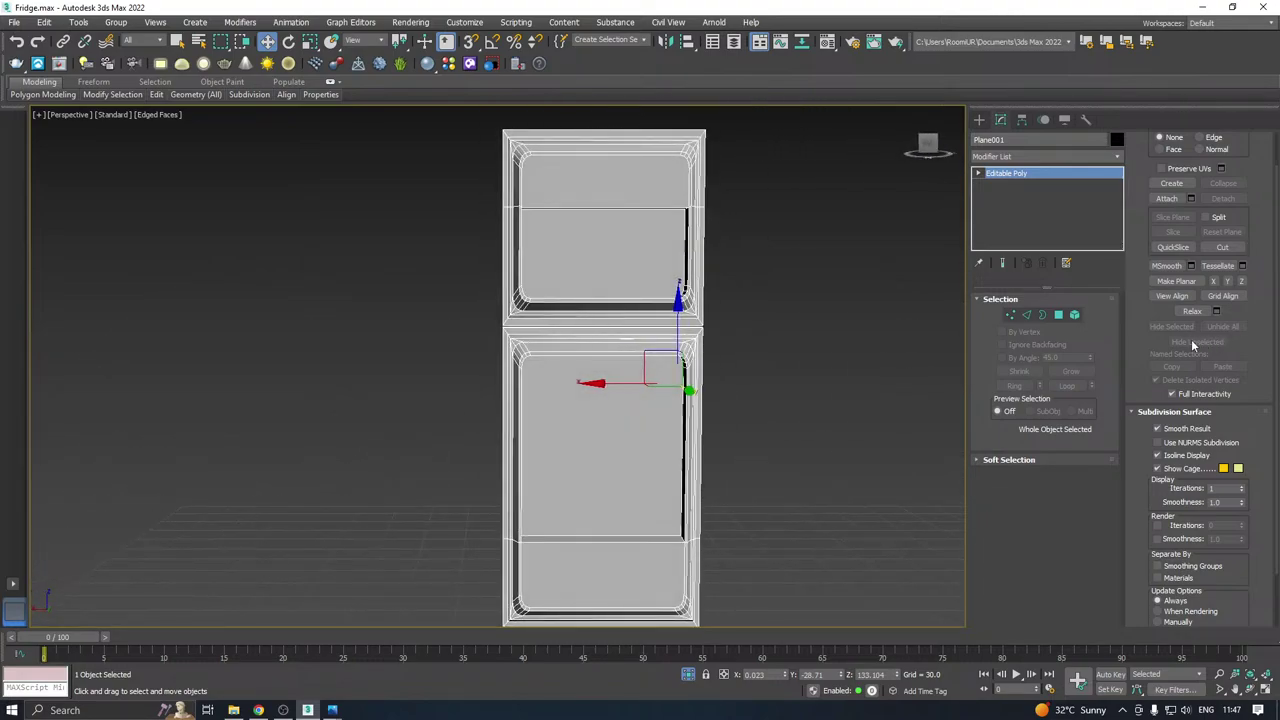
# Inset the front polygons of the lower and upper doors' raised ledges by 3.247 and leave polygon editing.
pyautogui.click(1075, 316)
pyautogui.click(600, 568)
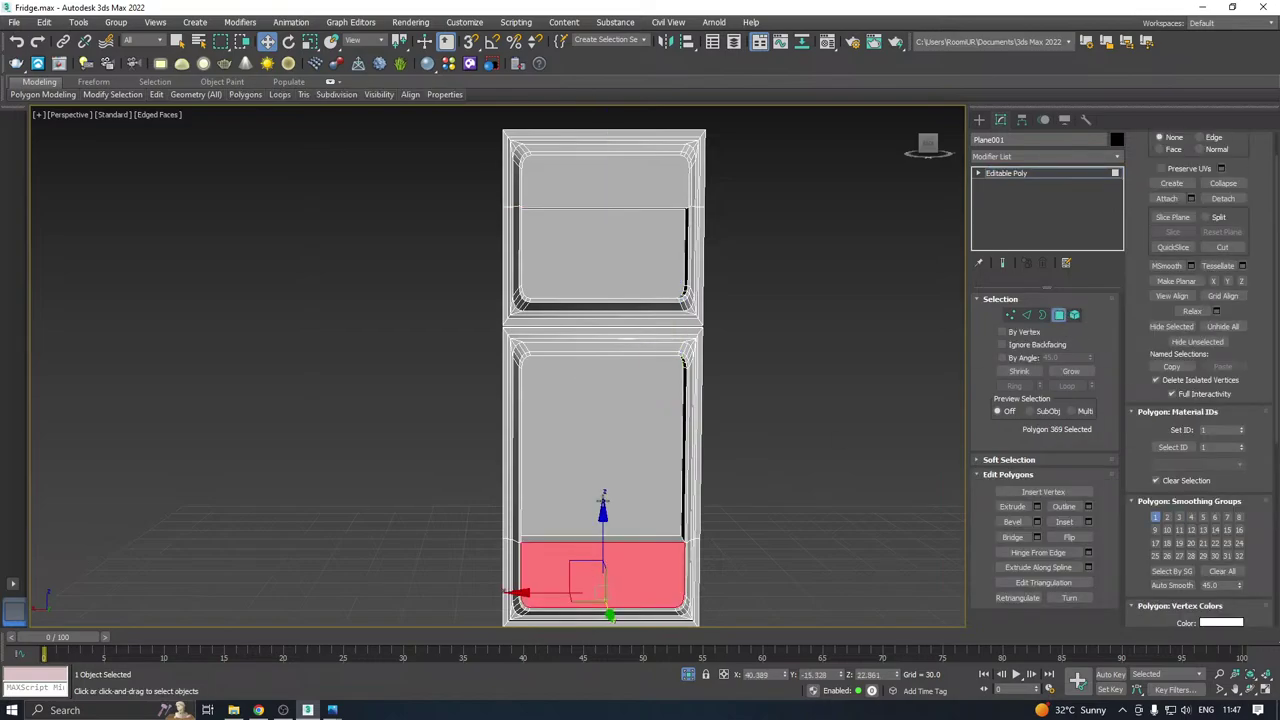
pyautogui.keyDown('ctrl'); pyautogui.click(612, 190); pyautogui.keyUp('ctrl')
pyautogui.keyDown('alt'); pyautogui.moveTo(612, 190); pyautogui.dragTo(605, 215, button='middle'); pyautogui.keyUp('alt')
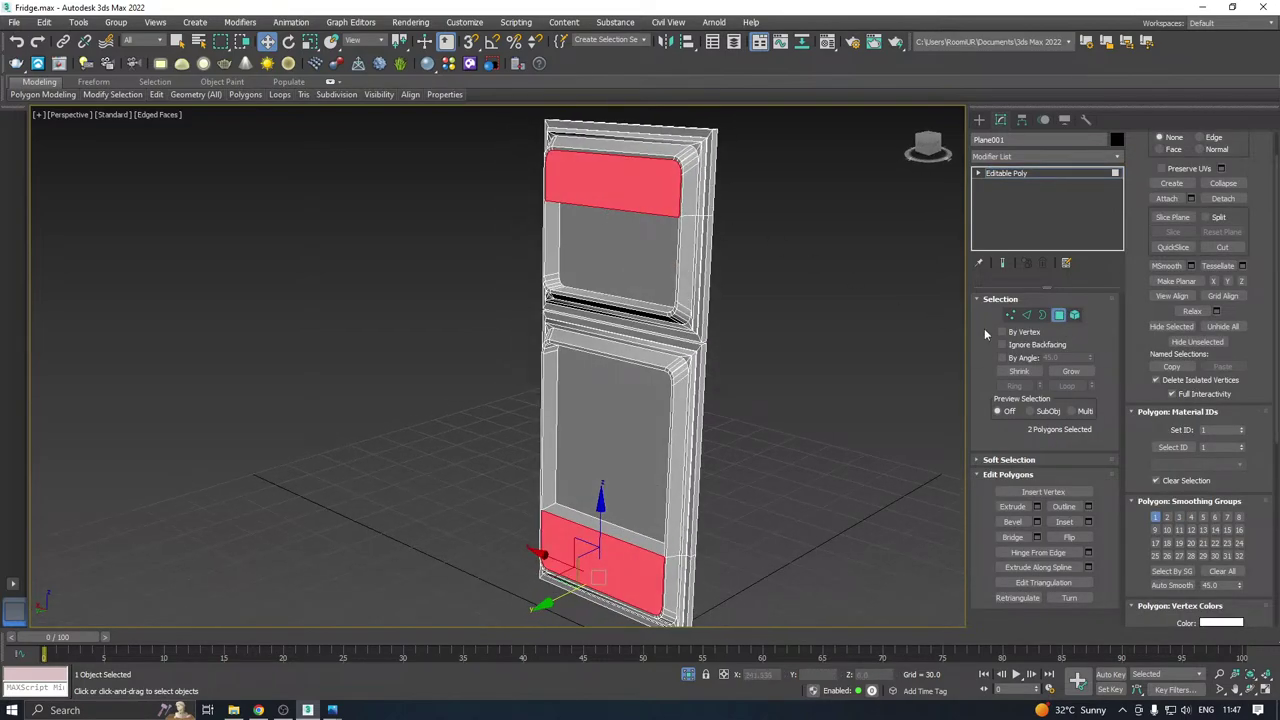
pyautogui.moveTo(651, 391); pyautogui.dragTo(646, 346, button='middle')
pyautogui.moveTo(553, 247); pyautogui.dragTo(583, 322, button='middle')
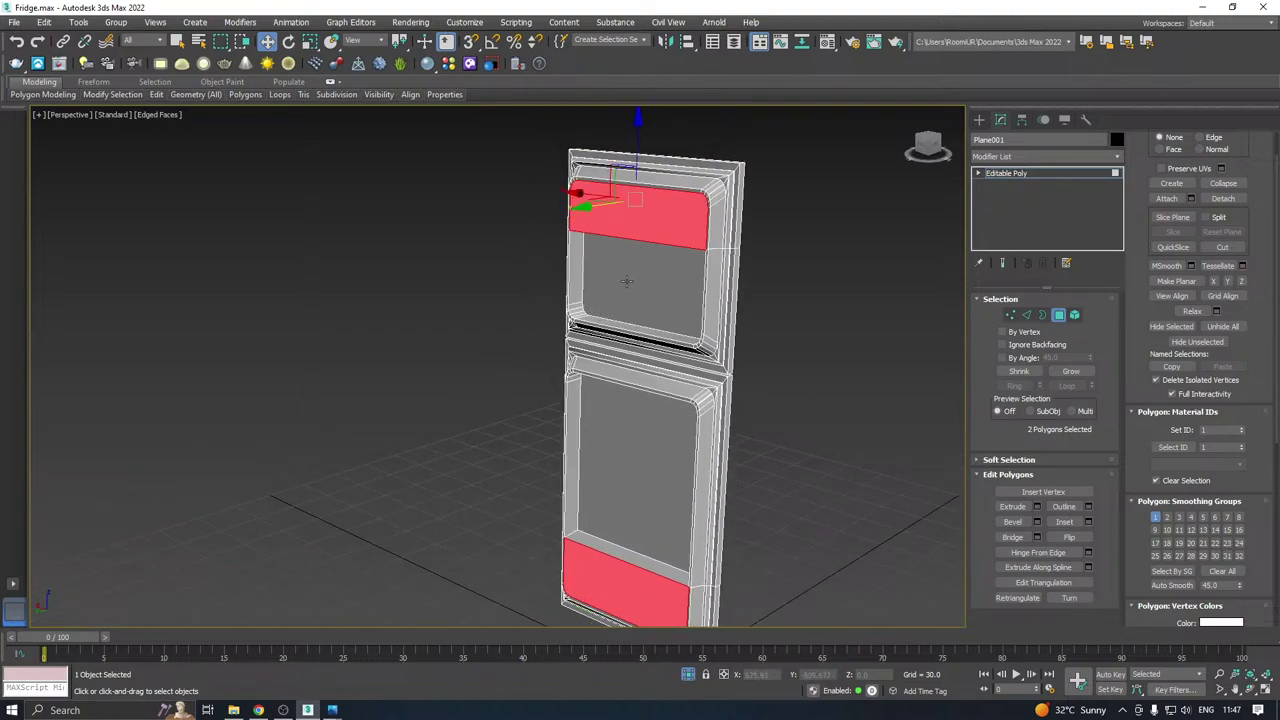
pyautogui.moveTo(633, 281); pyautogui.dragTo(645, 275, button='middle')
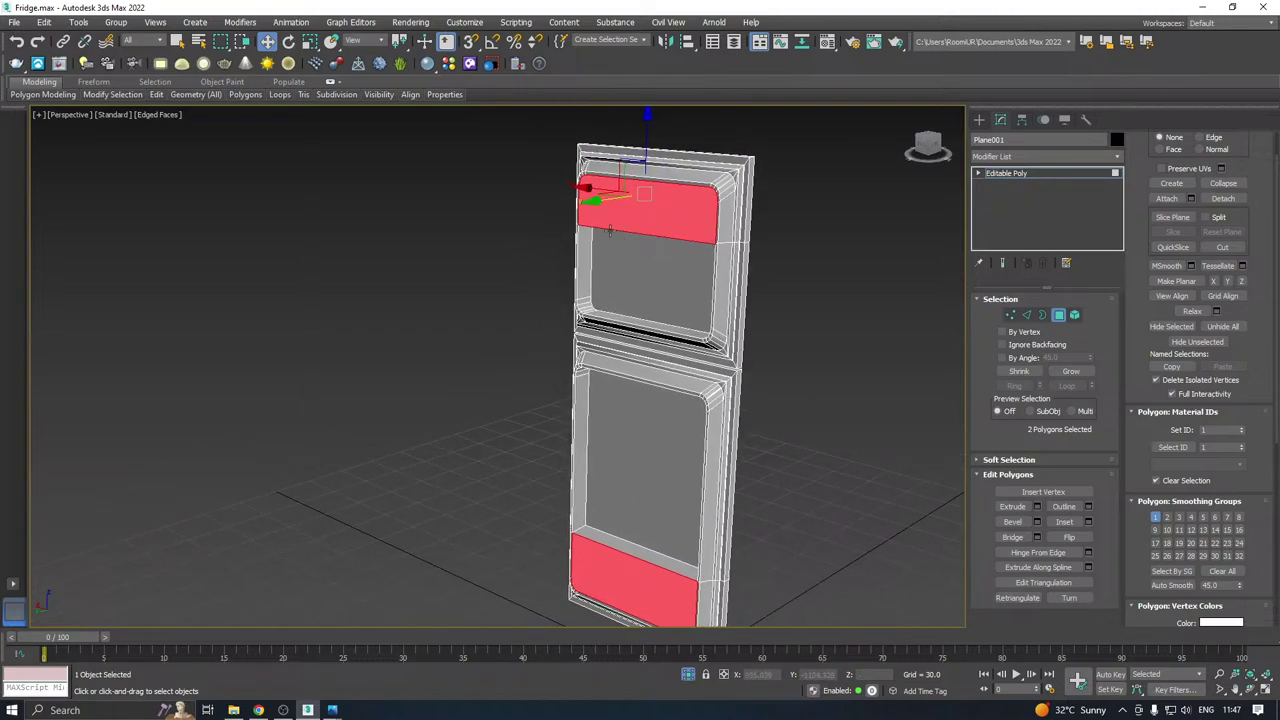
pyautogui.keyDown('alt'); pyautogui.moveTo(664, 225); pyautogui.dragTo(668, 313, button='middle'); pyautogui.keyUp('alt')
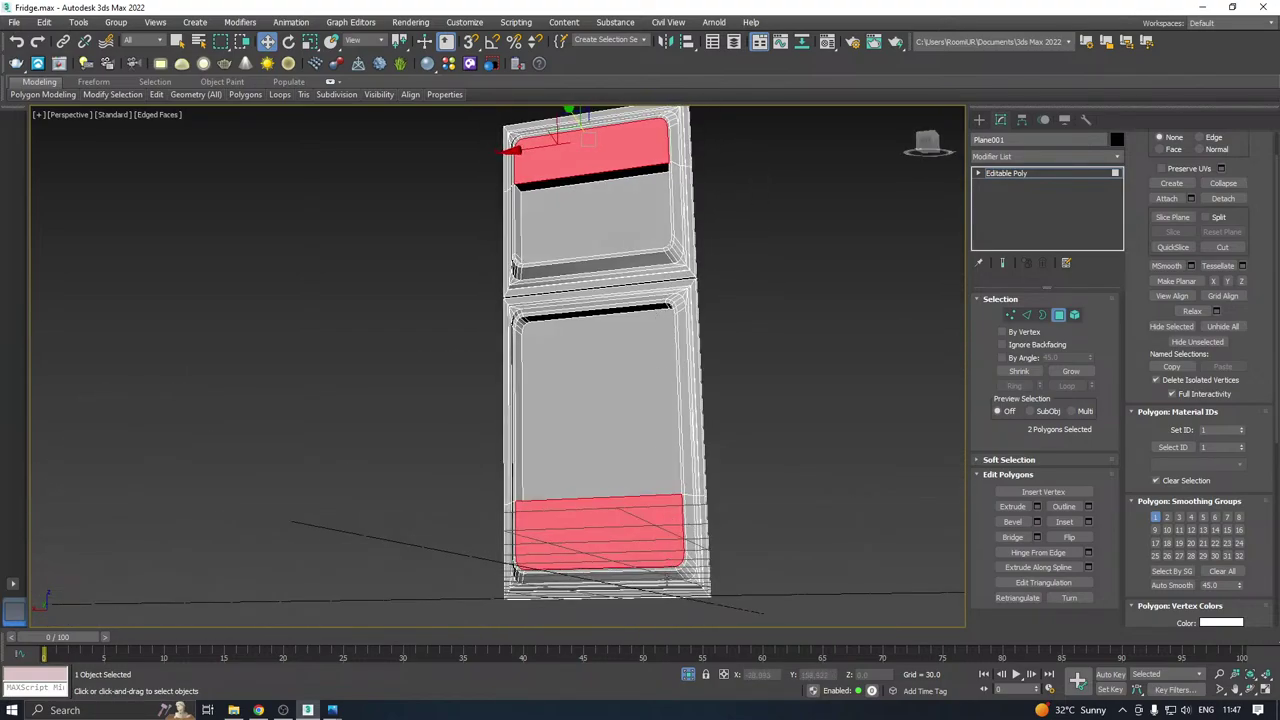
pyautogui.scroll(3, 668, 583)
pyautogui.click(1088, 521)
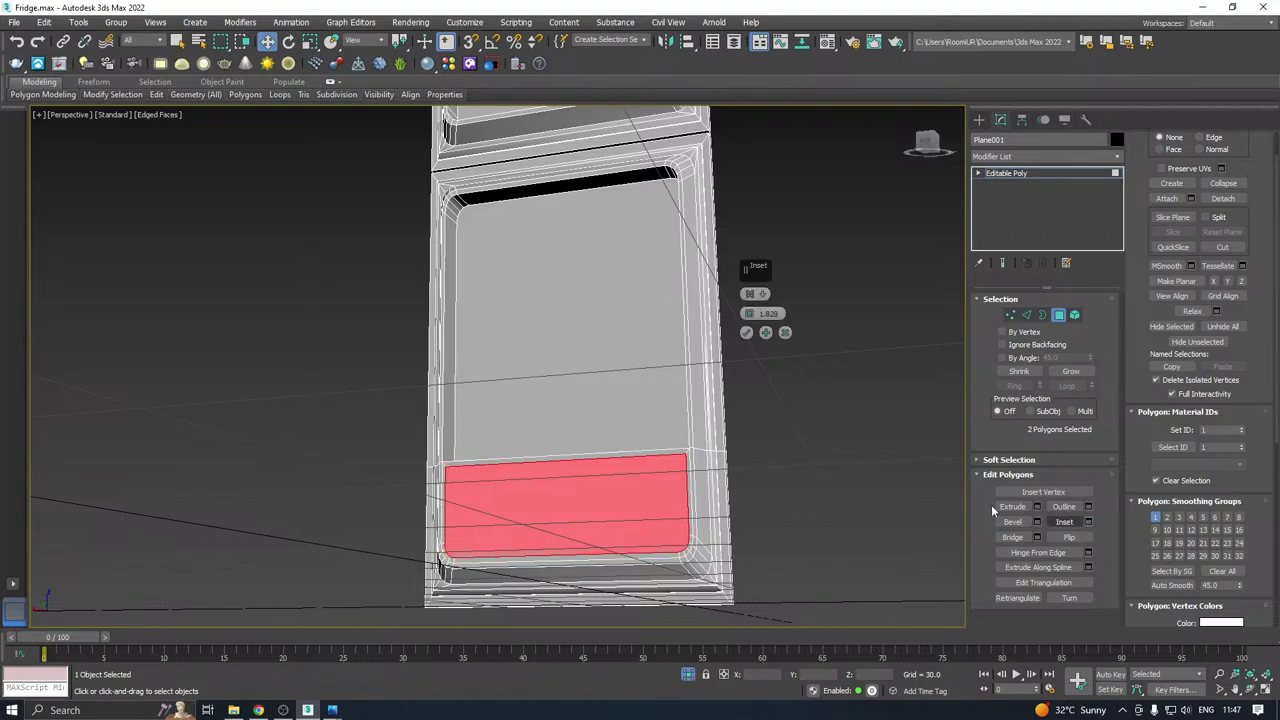
pyautogui.keyDown('alt'); pyautogui.moveTo(860, 490); pyautogui.dragTo(632, 485, button='middle'); pyautogui.keyUp('alt')
pyautogui.scroll(4, 628, 485)
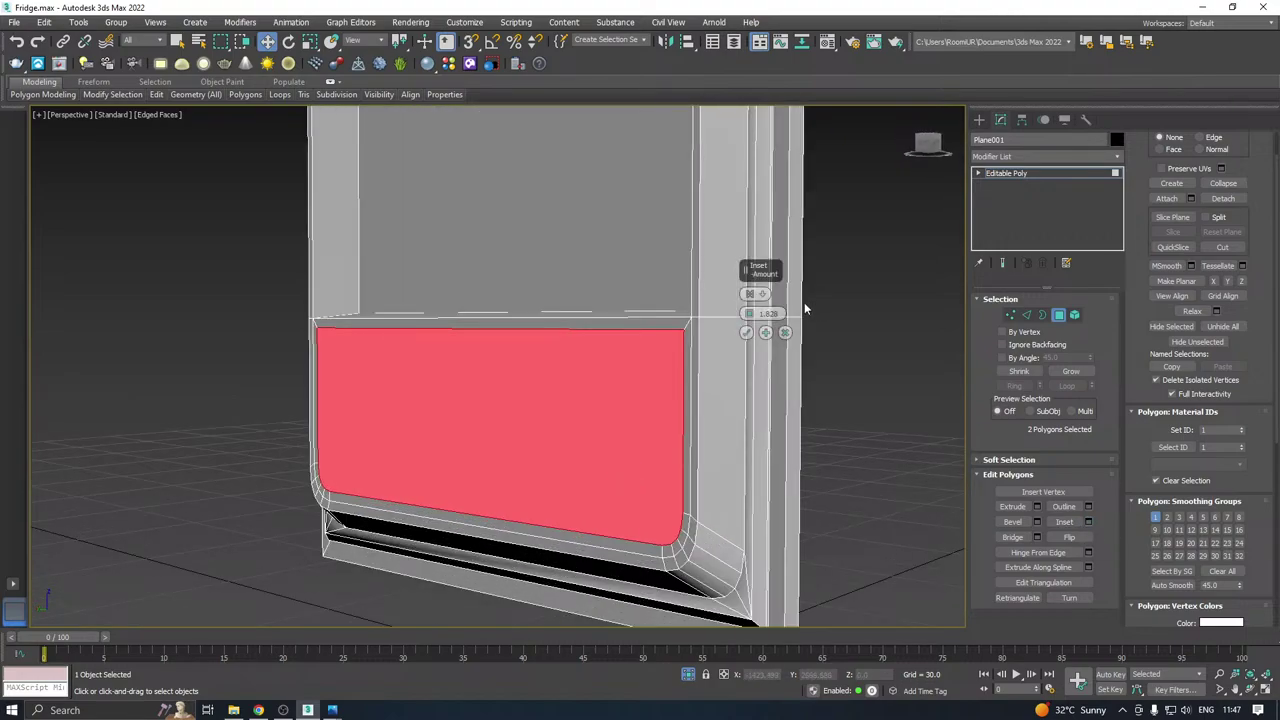
pyautogui.moveTo(745, 318)
pyautogui.mouseDown()
pyautogui.moveTo(735, 303)
pyautogui.moveTo(740, 315)
pyautogui.mouseUp()
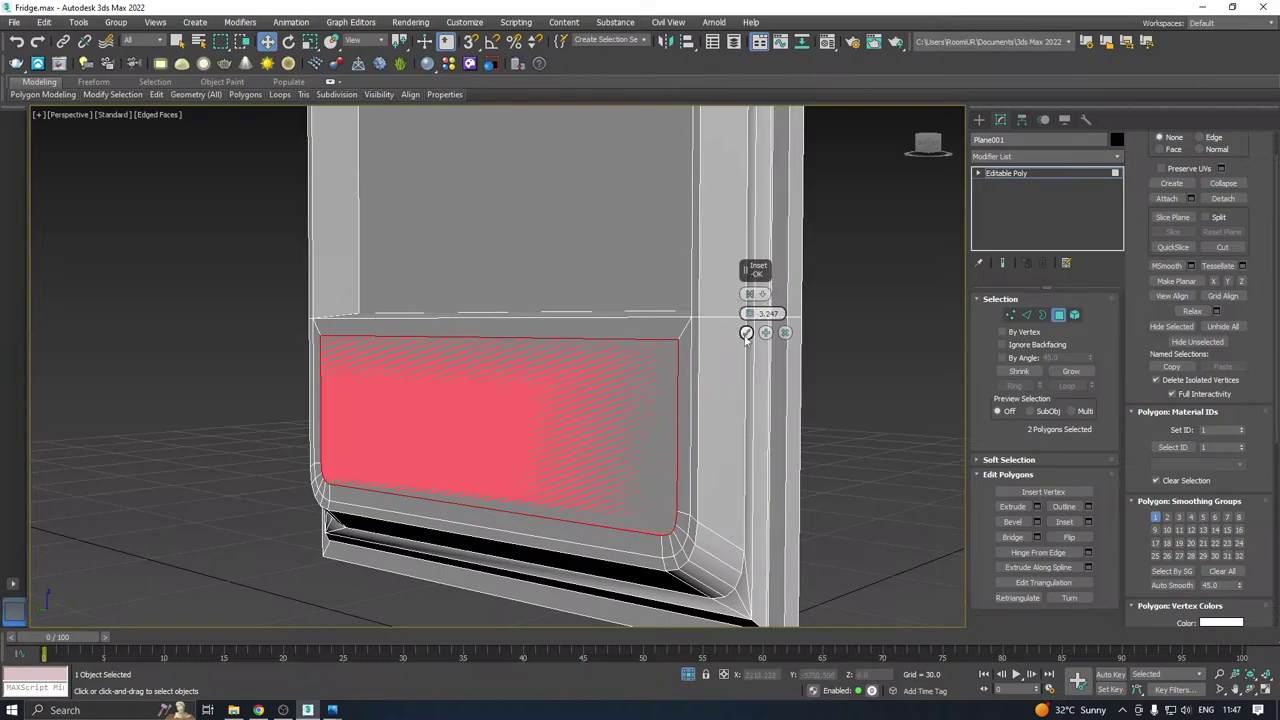
pyautogui.click(746, 333)
pyautogui.keyDown('alt'); pyautogui.moveTo(693, 329); pyautogui.dragTo(602, 435, button='middle'); pyautogui.keyUp('alt')
pyautogui.scroll(-4, 602, 435)
pyautogui.moveTo(617, 371); pyautogui.dragTo(641, 468, button='middle')
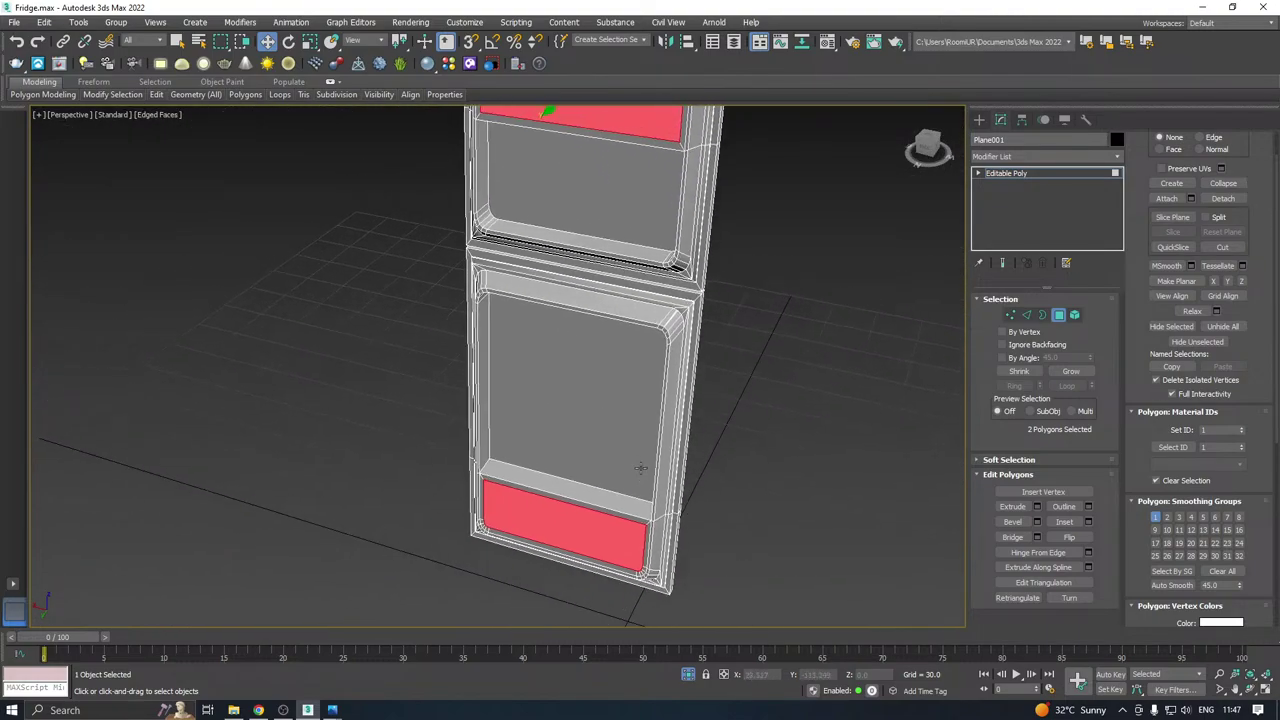
pyautogui.scroll(-3, 638, 140)
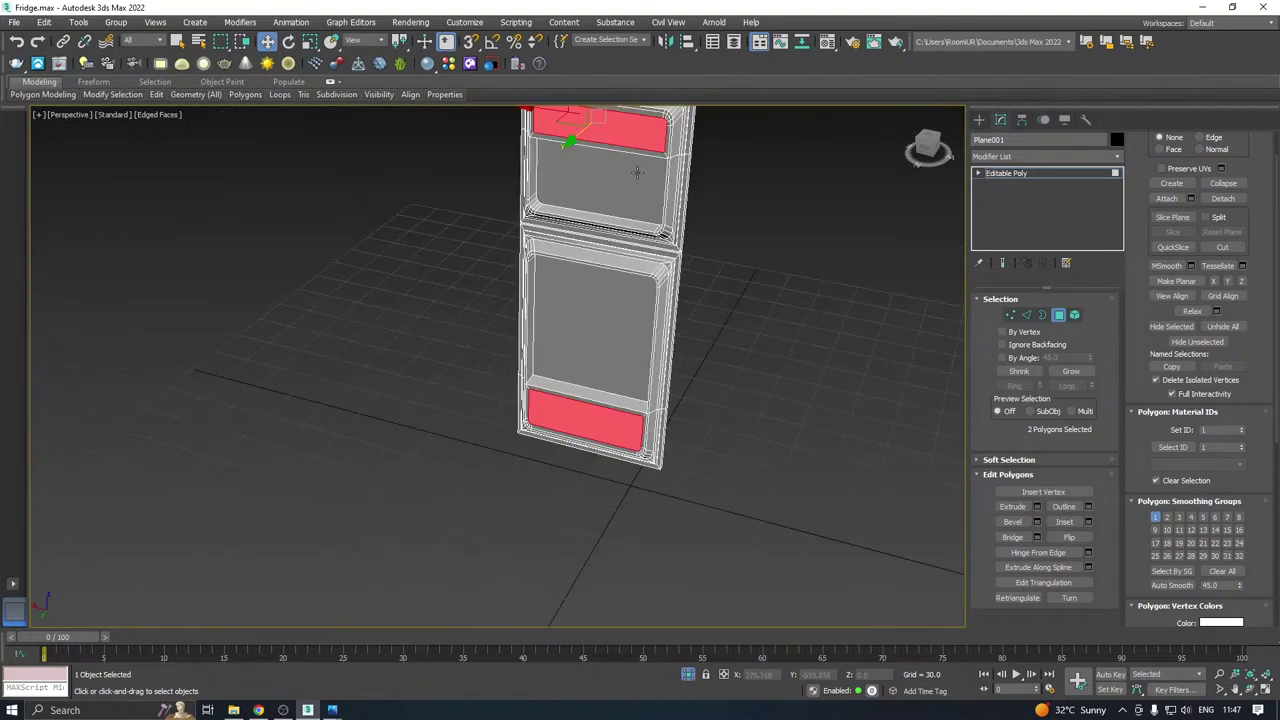
pyautogui.click(1020, 173)
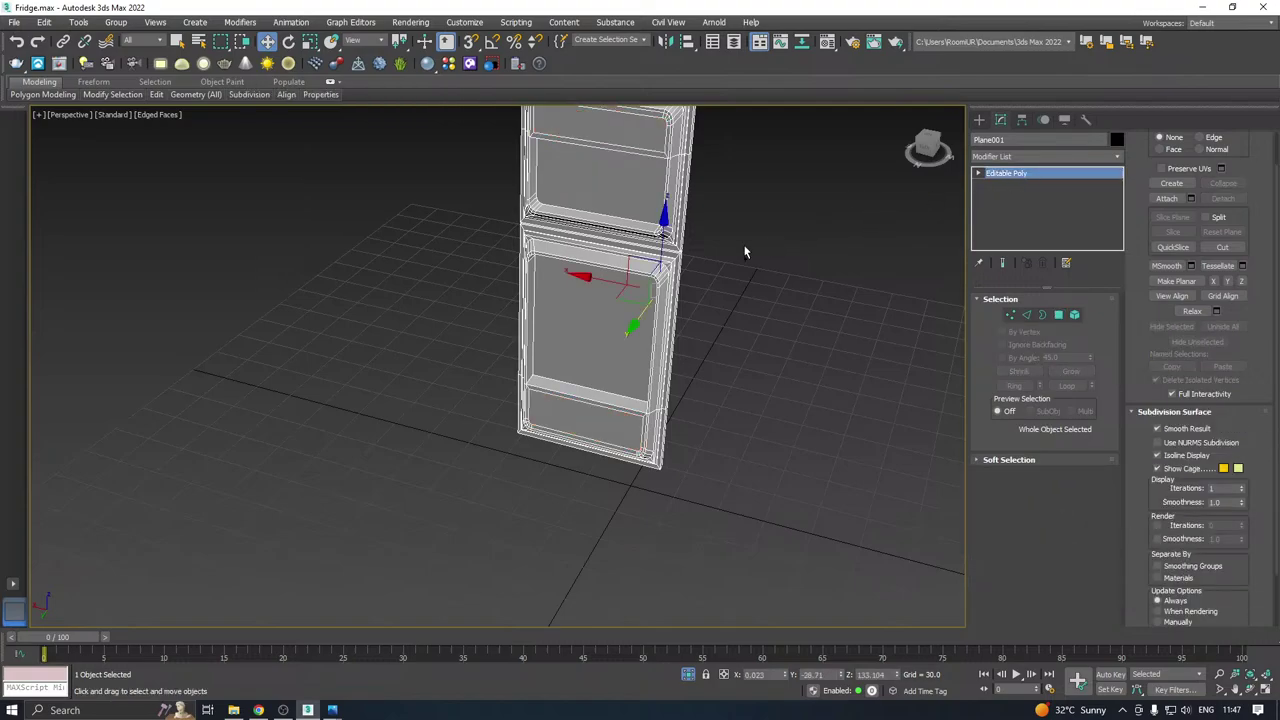
# Turn off isolation and examine the doors against the fridge body from several sides.
pyautogui.keyDown('alt'); pyautogui.moveTo(743, 244); pyautogui.dragTo(650, 233, button='middle'); pyautogui.keyUp('alt')
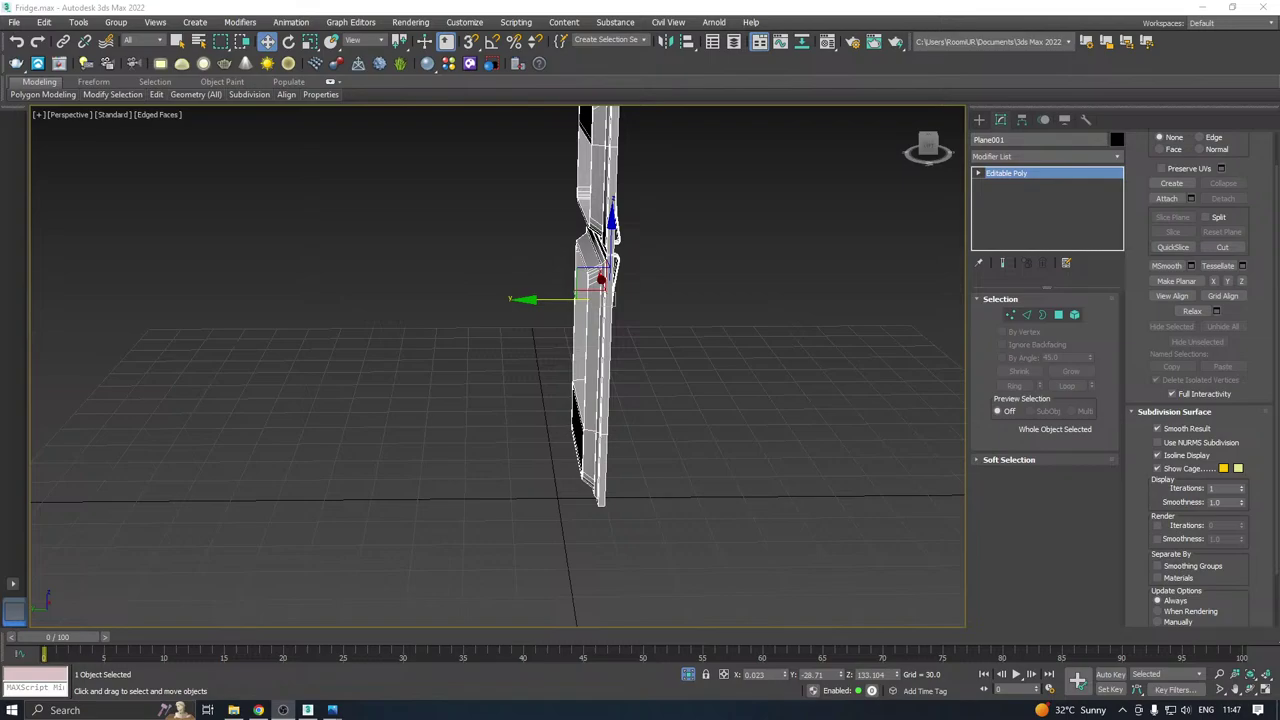
pyautogui.keyDown('alt'); pyautogui.moveTo(732, 442); pyautogui.dragTo(718, 483, button='middle'); pyautogui.keyUp('alt')
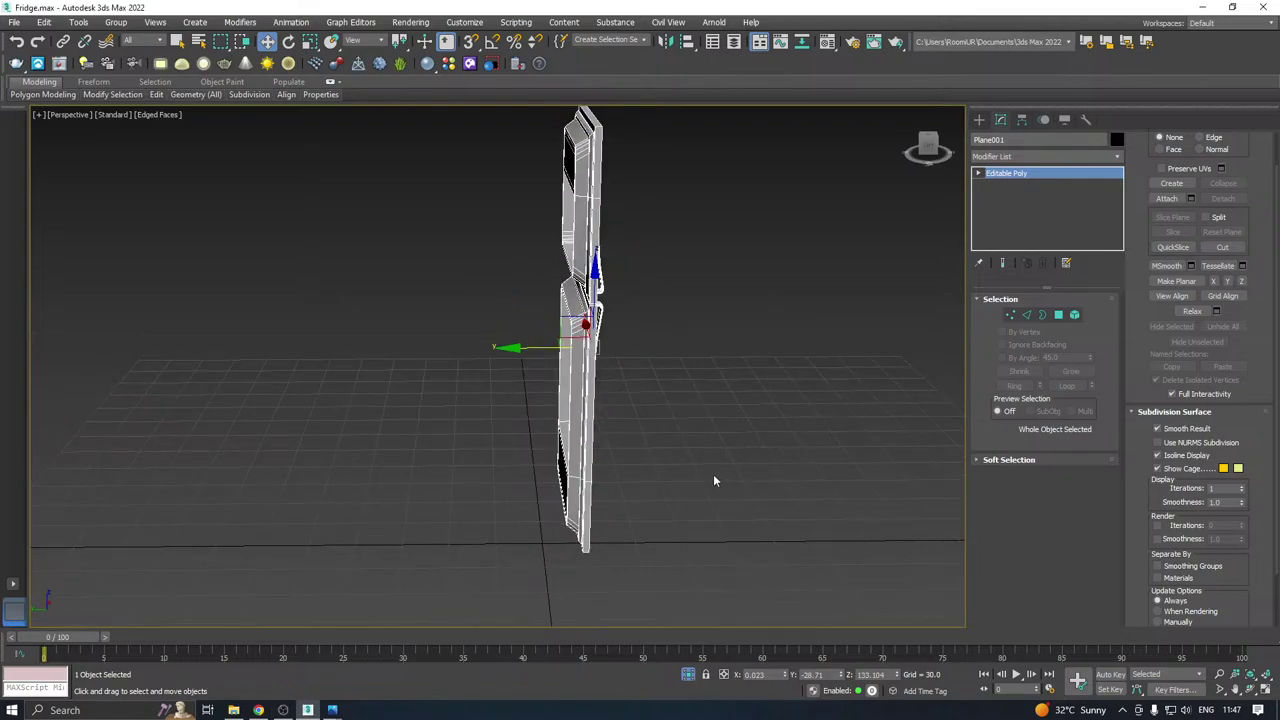
pyautogui.keyDown('alt'); pyautogui.moveTo(534, 423); pyautogui.dragTo(740, 486, button='middle'); pyautogui.keyUp('alt')
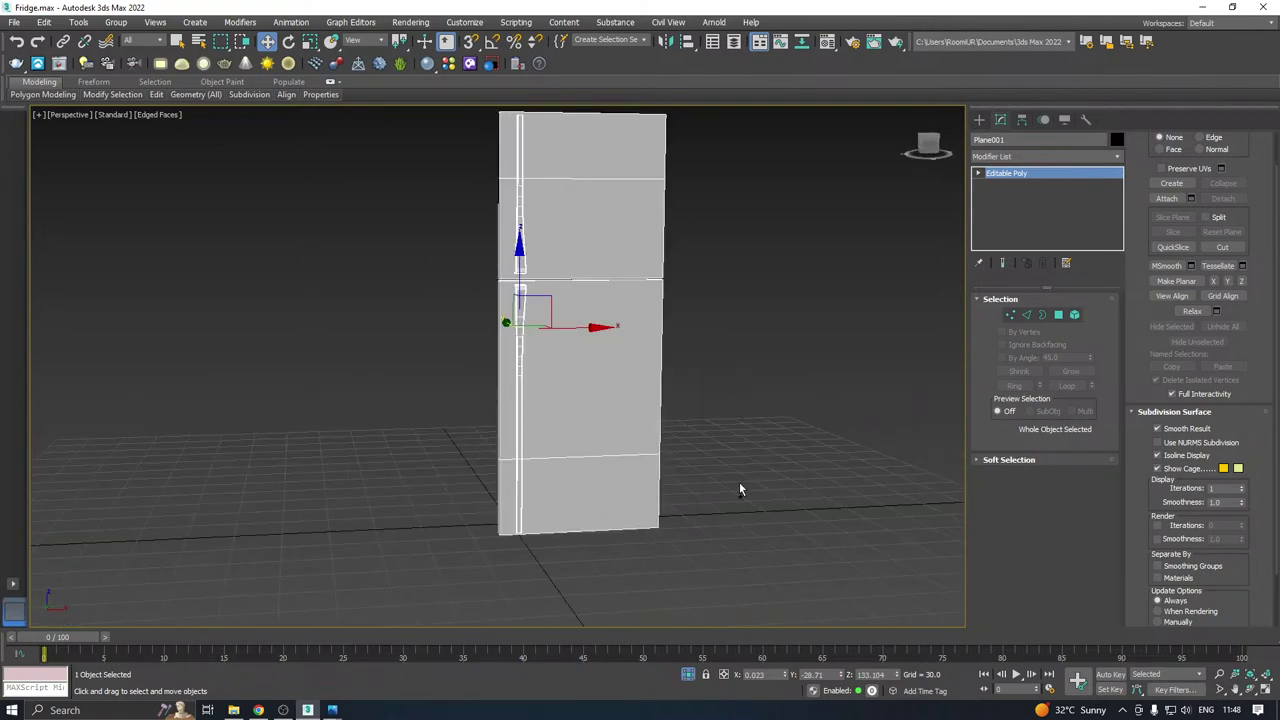
pyautogui.click(688, 676)
pyautogui.keyDown('alt'); pyautogui.moveTo(533, 506); pyautogui.dragTo(572, 522, button='middle'); pyautogui.keyUp('alt')
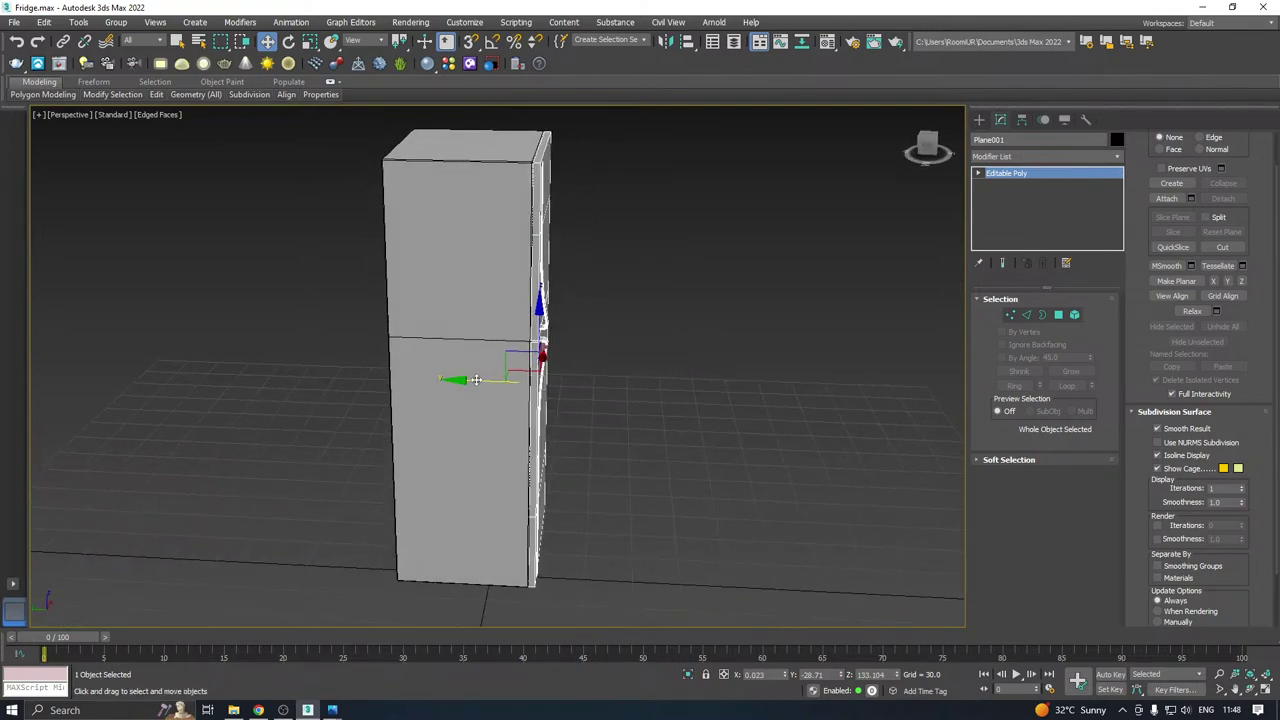
pyautogui.moveTo(469, 380); pyautogui.dragTo(625, 382)
pyautogui.keyDown('alt'); pyautogui.moveTo(625, 382); pyautogui.dragTo(565, 377, button='middle'); pyautogui.keyUp('alt')
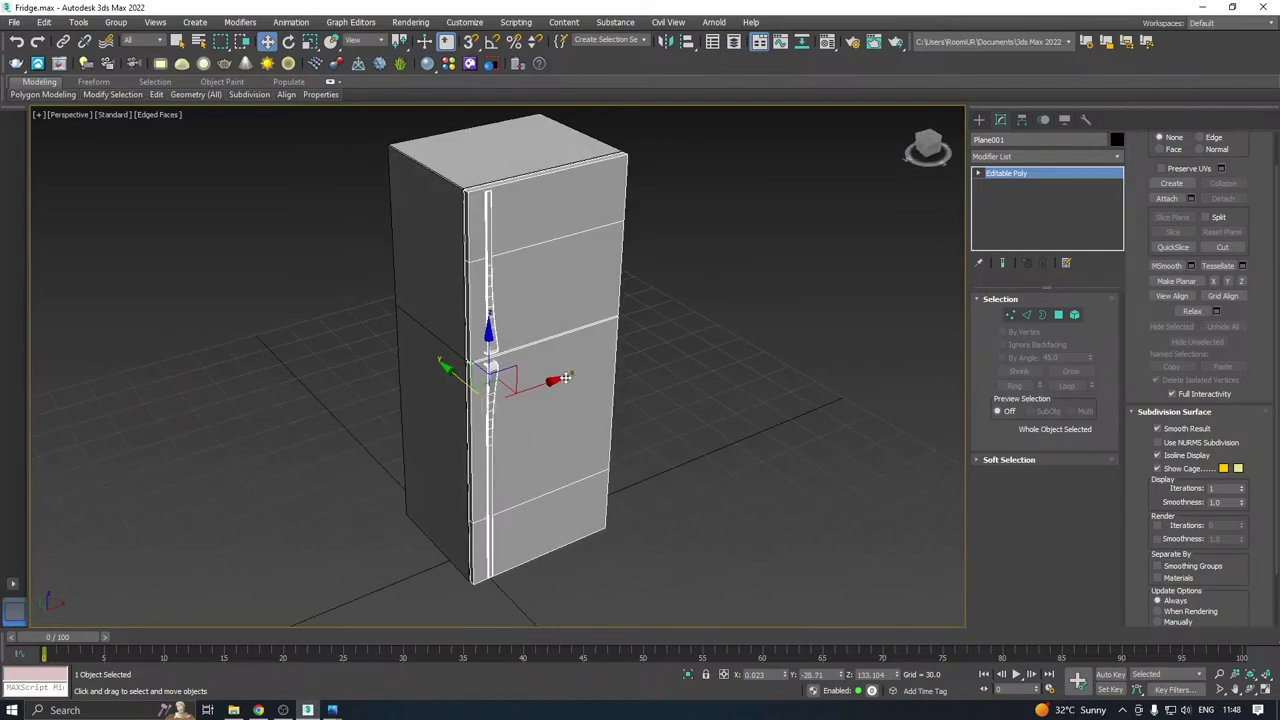
pyautogui.click(283, 710)
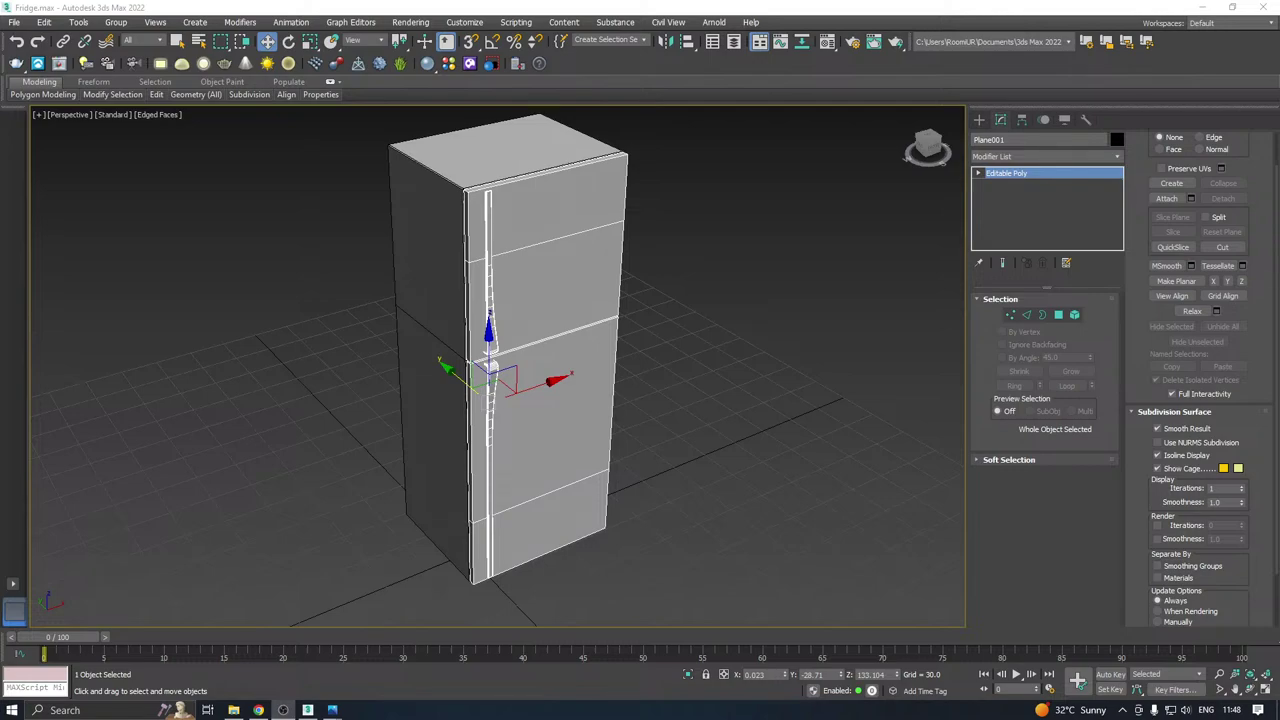
pyautogui.moveTo(543, 356); pyautogui.dragTo(552, 404, button='middle')
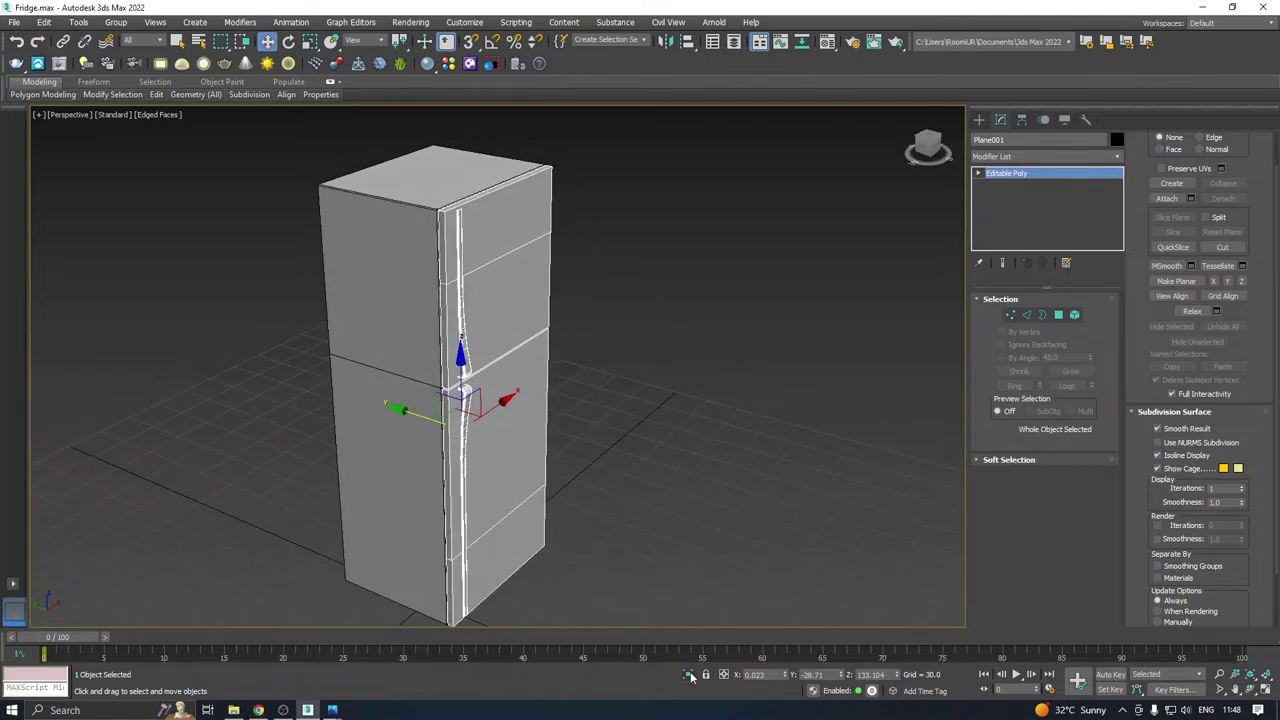
# Isolate the doors again and save the scene.
pyautogui.click(690, 676)
pyautogui.keyDown('alt'); pyautogui.moveTo(540, 611); pyautogui.dragTo(674, 578, button='middle'); pyautogui.keyUp('alt')
pyautogui.hotkey('ctrl', 's')
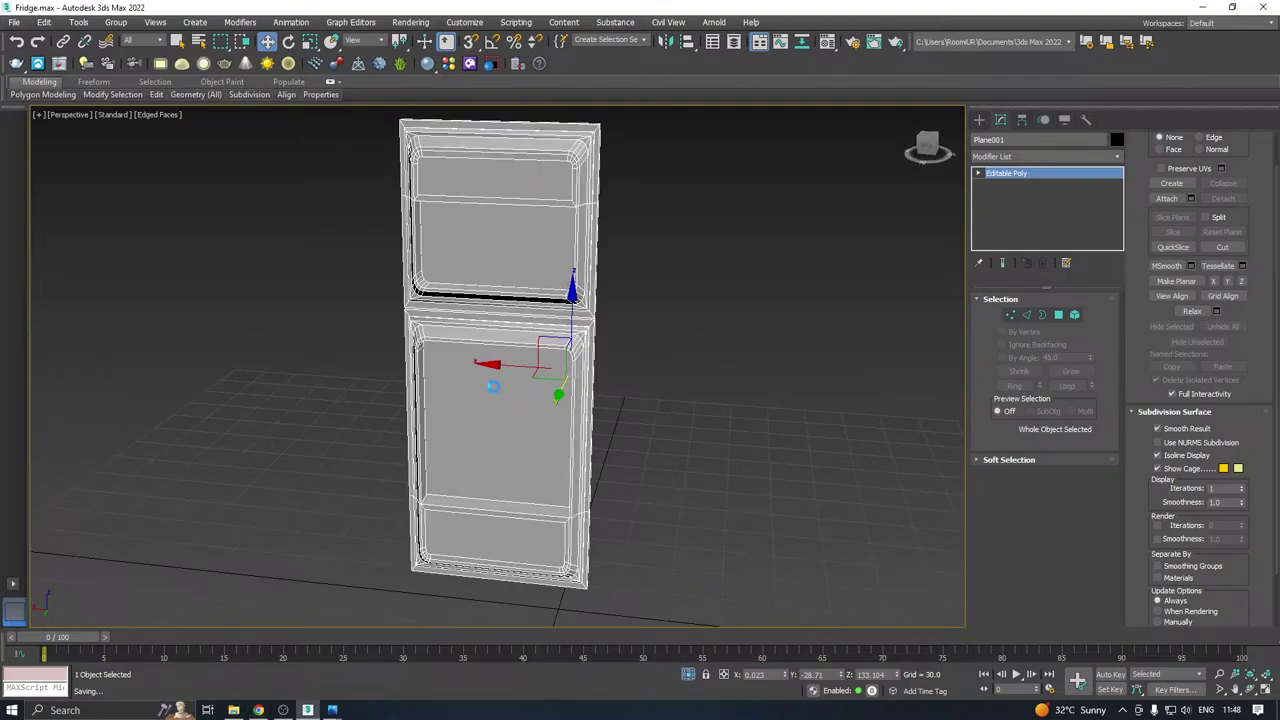
# Examine the inner side of the lower door in the Front and Perspective views.
pyautogui.moveTo(471, 394); pyautogui.dragTo(423, 412, button='middle')
pyautogui.press('f')
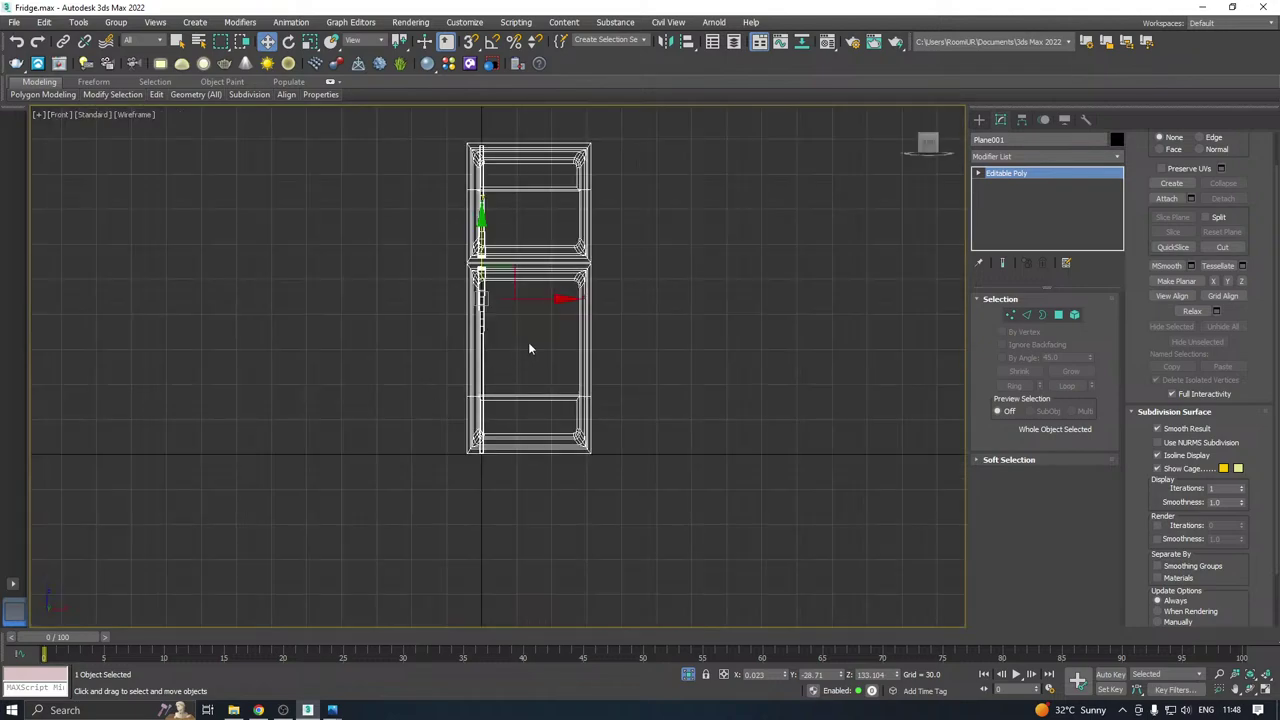
pyautogui.scroll(4, 509, 356)
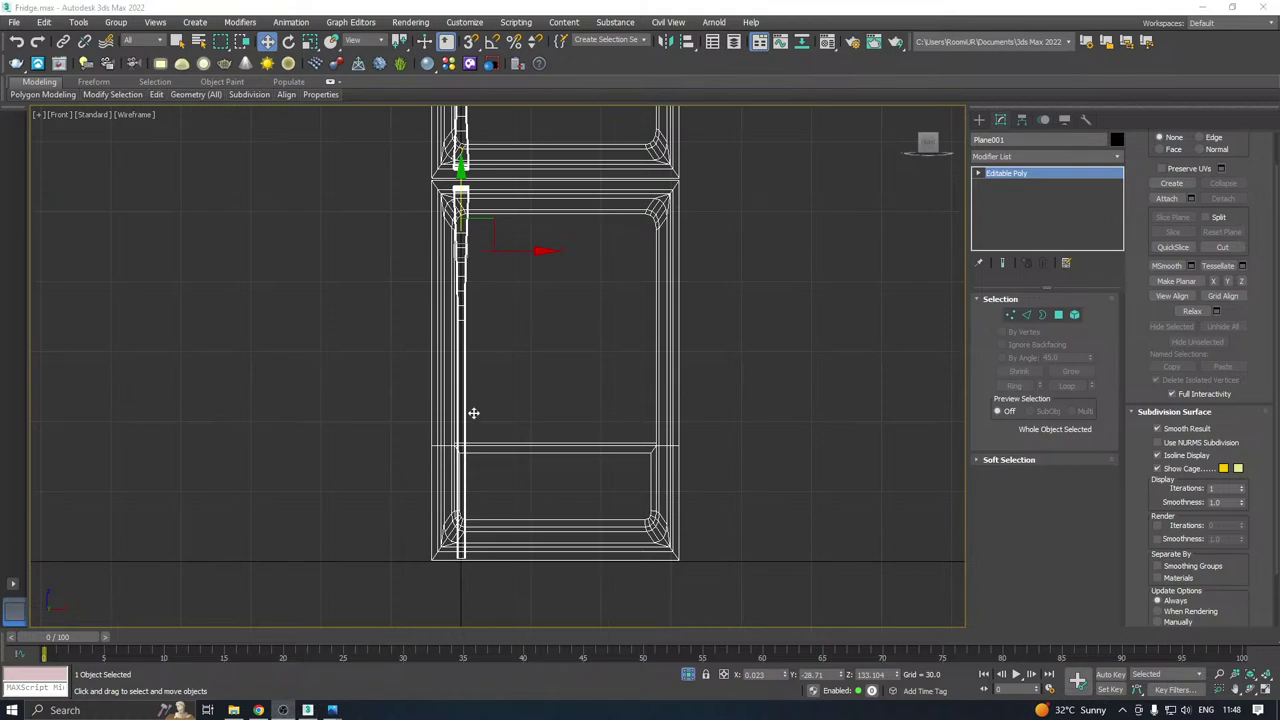
pyautogui.moveTo(473, 413); pyautogui.dragTo(462, 450, button='middle')
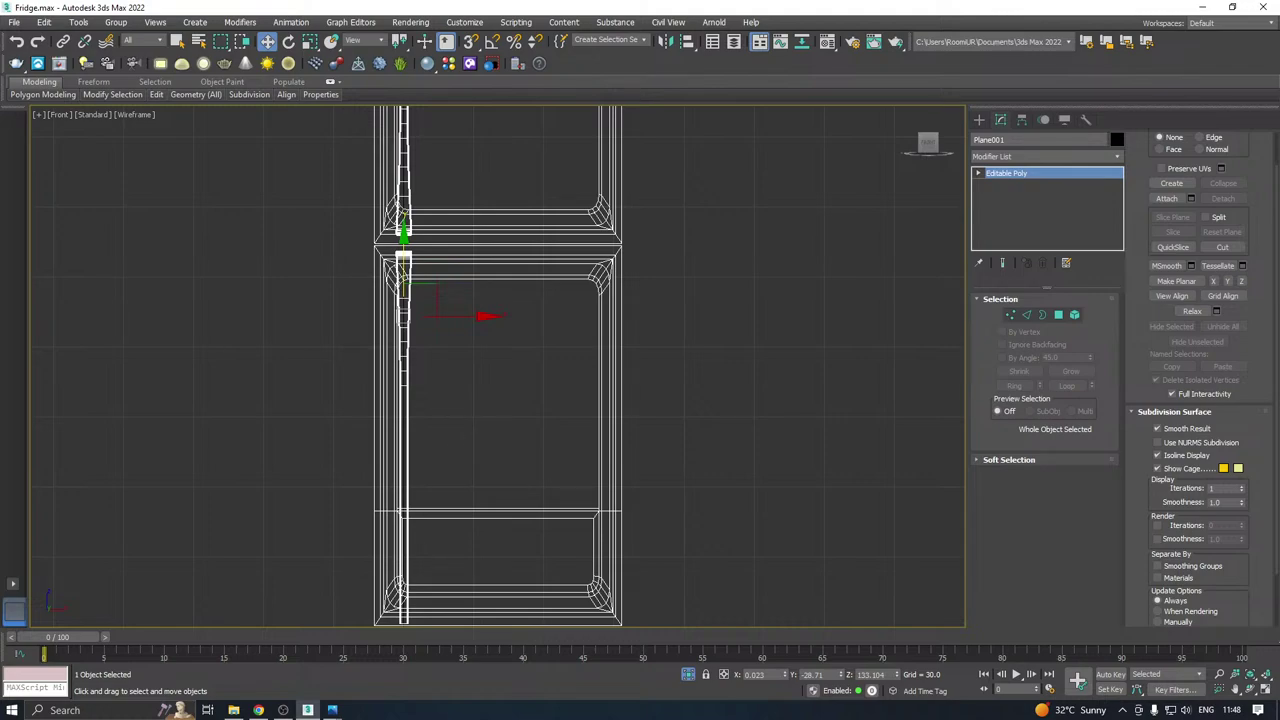
pyautogui.moveTo(563, 265); pyautogui.dragTo(421, 357, button='middle')
pyautogui.press('p')
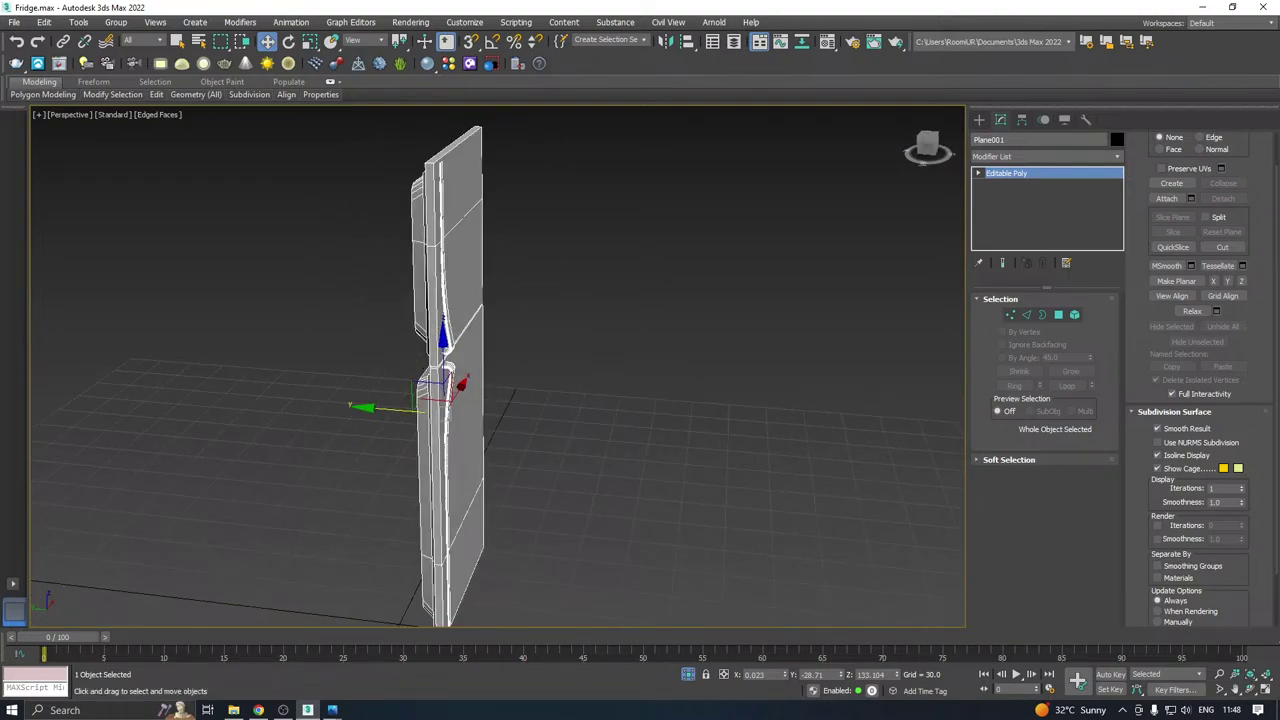
pyautogui.keyDown('alt'); pyautogui.moveTo(654, 431); pyautogui.dragTo(605, 443, button='middle'); pyautogui.keyUp('alt')
# Draw a thin box about 91.86 wide and 1.21 long across the lower door's inner recess in the Front view.
pyautogui.press('f')
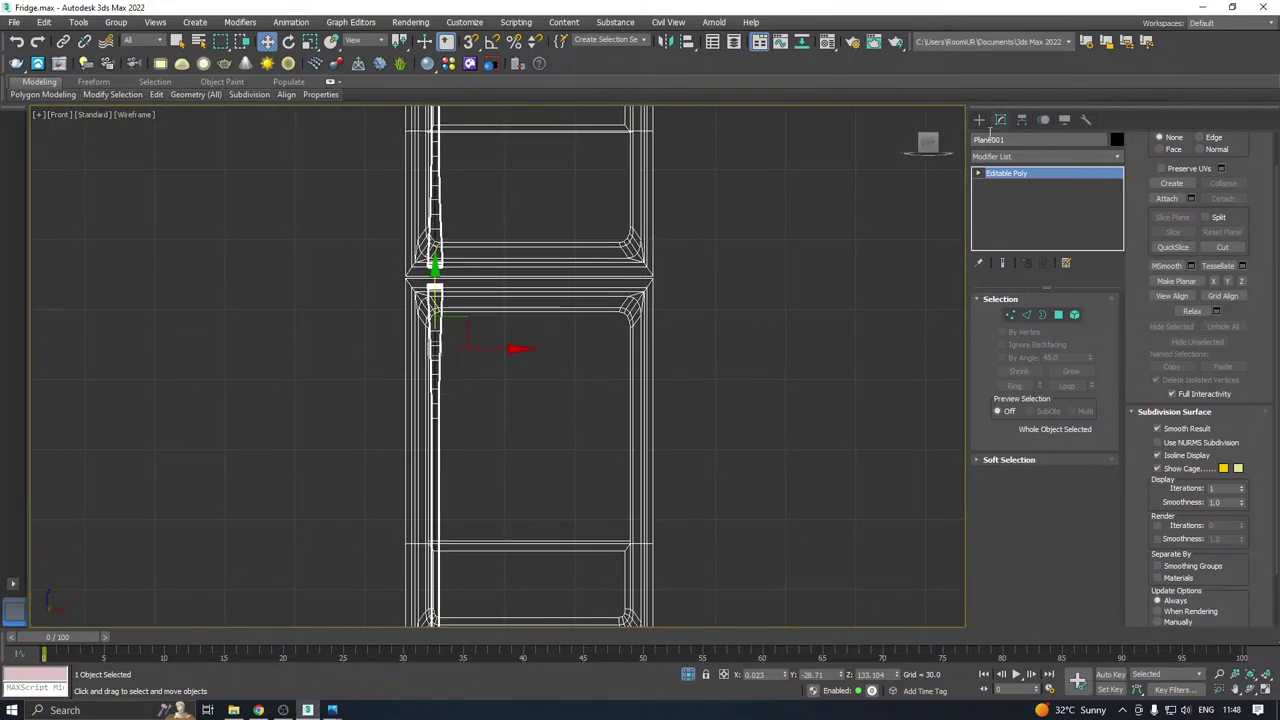
pyautogui.click(981, 121)
pyautogui.moveTo(514, 374); pyautogui.dragTo(532, 318, button='middle')
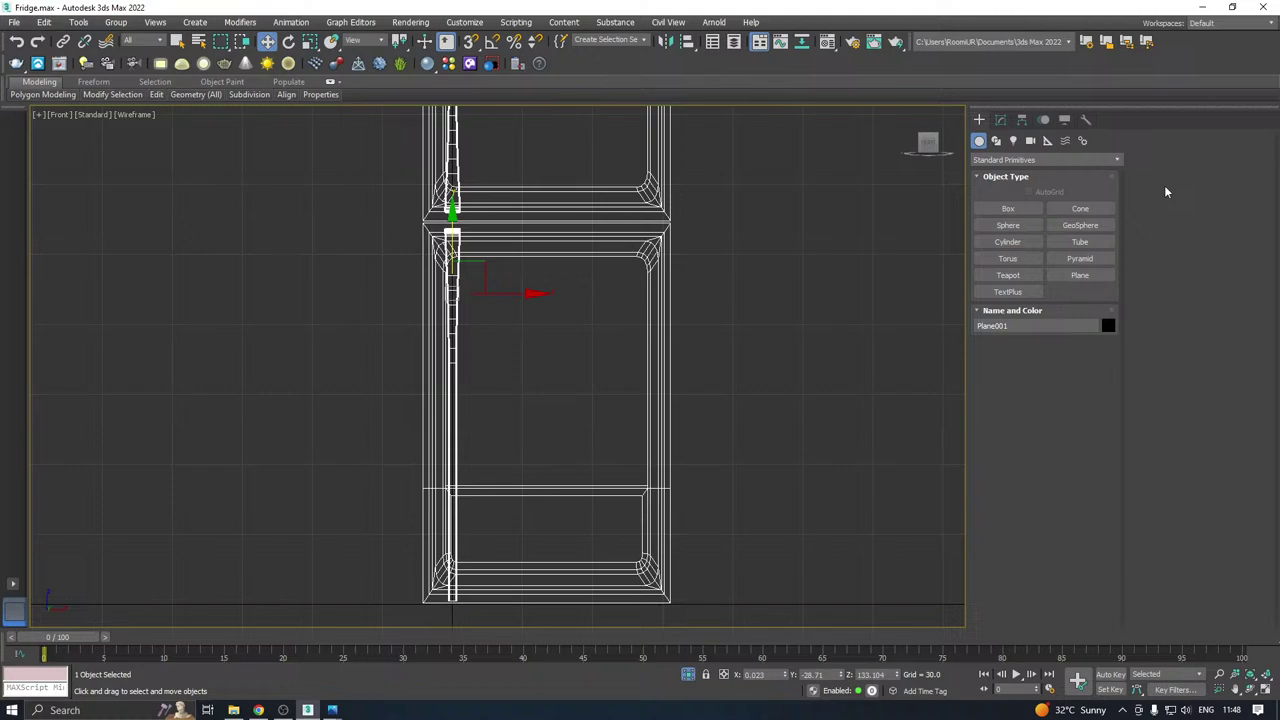
pyautogui.click(1008, 208)
pyautogui.scroll(3, 514, 337)
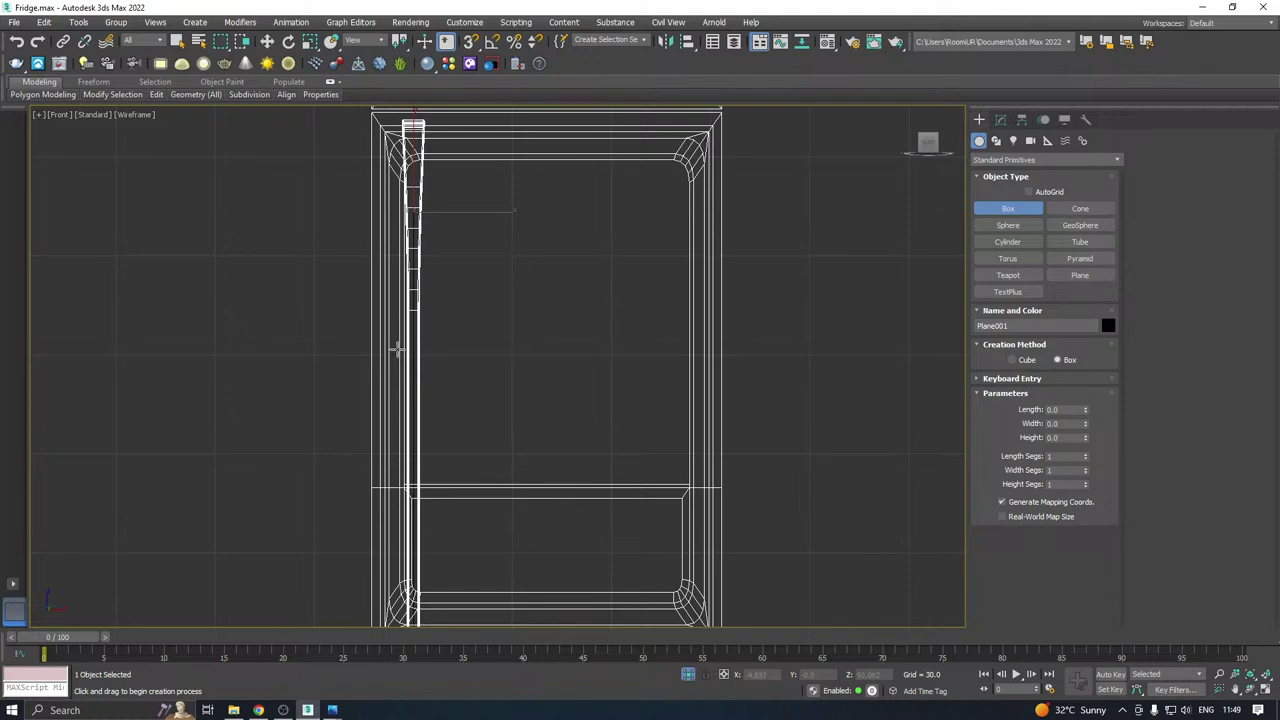
pyautogui.moveTo(397, 350)
pyautogui.mouseDown()
pyautogui.moveTo(500, 362)
pyautogui.moveTo(703, 353)
pyautogui.mouseUp()
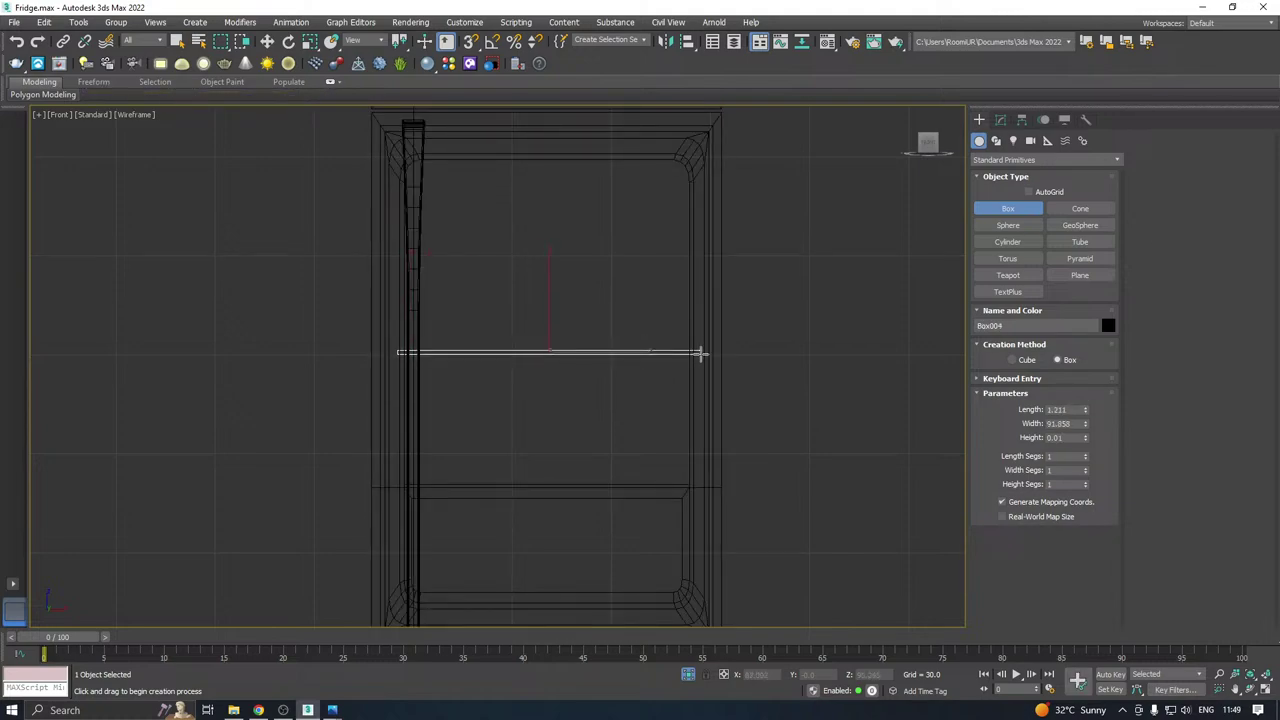
pyautogui.press('w')
pyautogui.press('p')
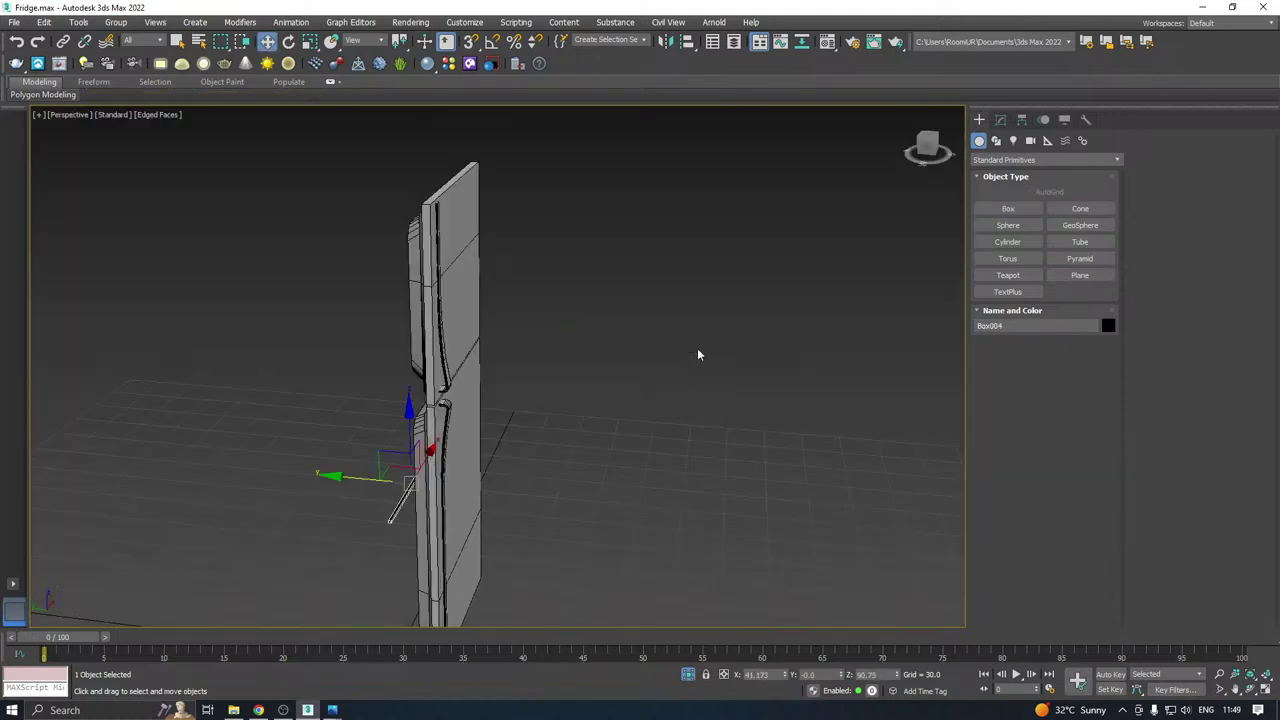
# Move the thin box along Y to about -20.14, into the lower door's recess.
pyautogui.press('m')
pyautogui.press('m')
pyautogui.moveTo(388, 433); pyautogui.dragTo(691, 397, button='middle')
pyautogui.moveTo(448, 460); pyautogui.dragTo(545, 414, button='middle')
pyautogui.scroll(5, 544, 415)
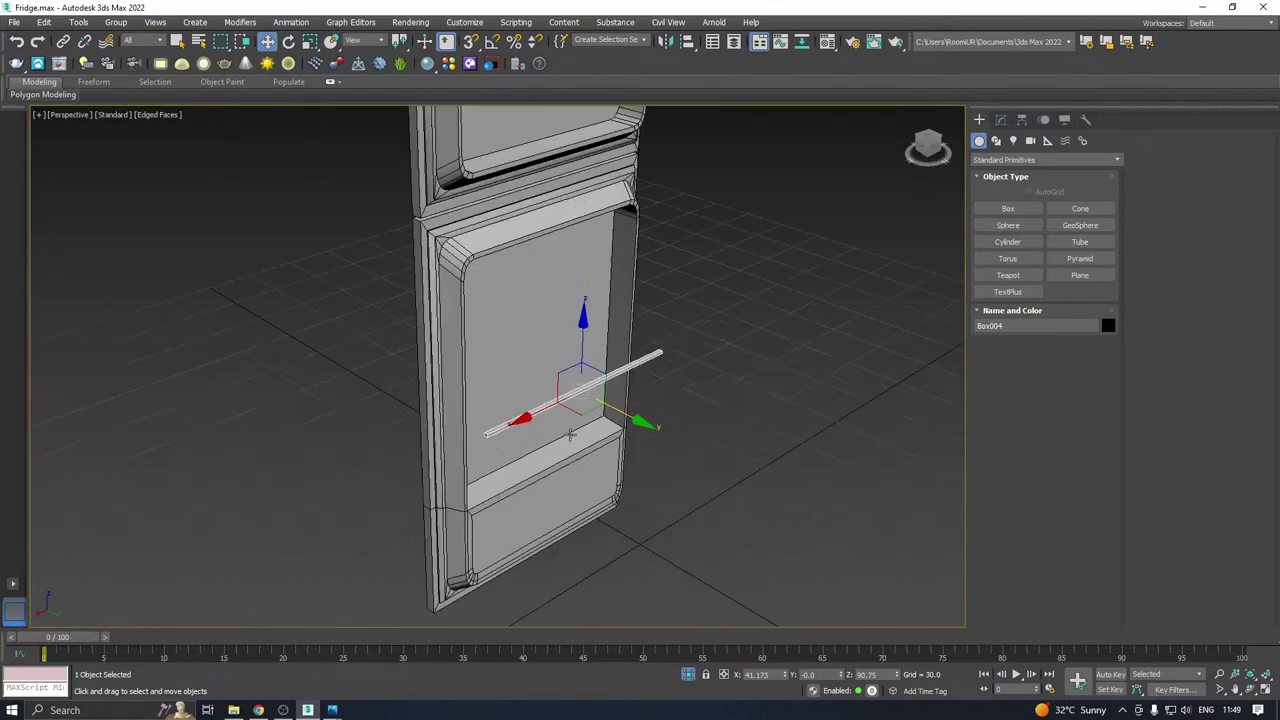
pyautogui.keyDown('alt'); pyautogui.moveTo(645, 395); pyautogui.dragTo(527, 333, button='middle'); pyautogui.keyUp('alt')
pyautogui.scroll(3, 527, 333)
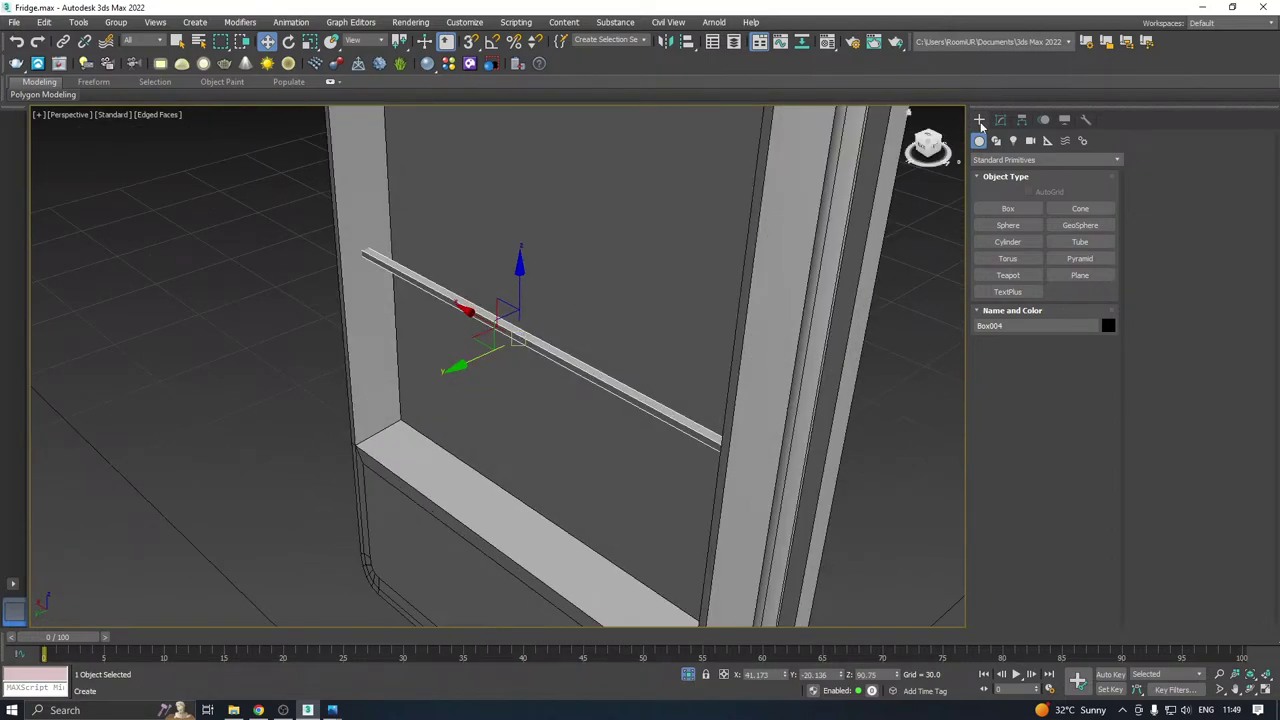
# Increase the box's height to 16.432 to form a shelf and shift it along Y to about -16.25.
pyautogui.click(1001, 121)
pyautogui.moveTo(1084, 338); pyautogui.dragTo(1070, 218)
pyautogui.moveTo(1088, 346); pyautogui.dragTo(1086, 300)
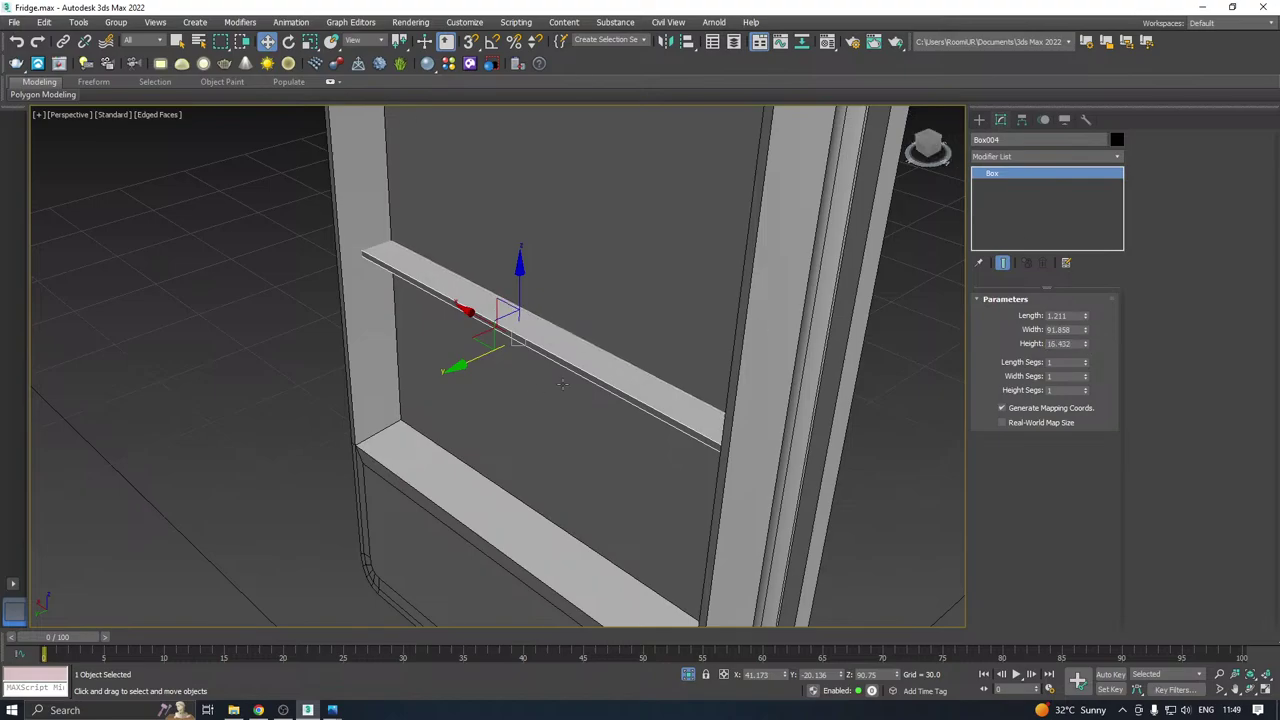
pyautogui.moveTo(467, 365)
pyautogui.mouseDown()
pyautogui.moveTo(426, 382)
pyautogui.moveTo(449, 374)
pyautogui.mouseUp()
pyautogui.keyDown('alt'); pyautogui.moveTo(449, 374); pyautogui.dragTo(541, 380, button='middle'); pyautogui.keyUp('alt')
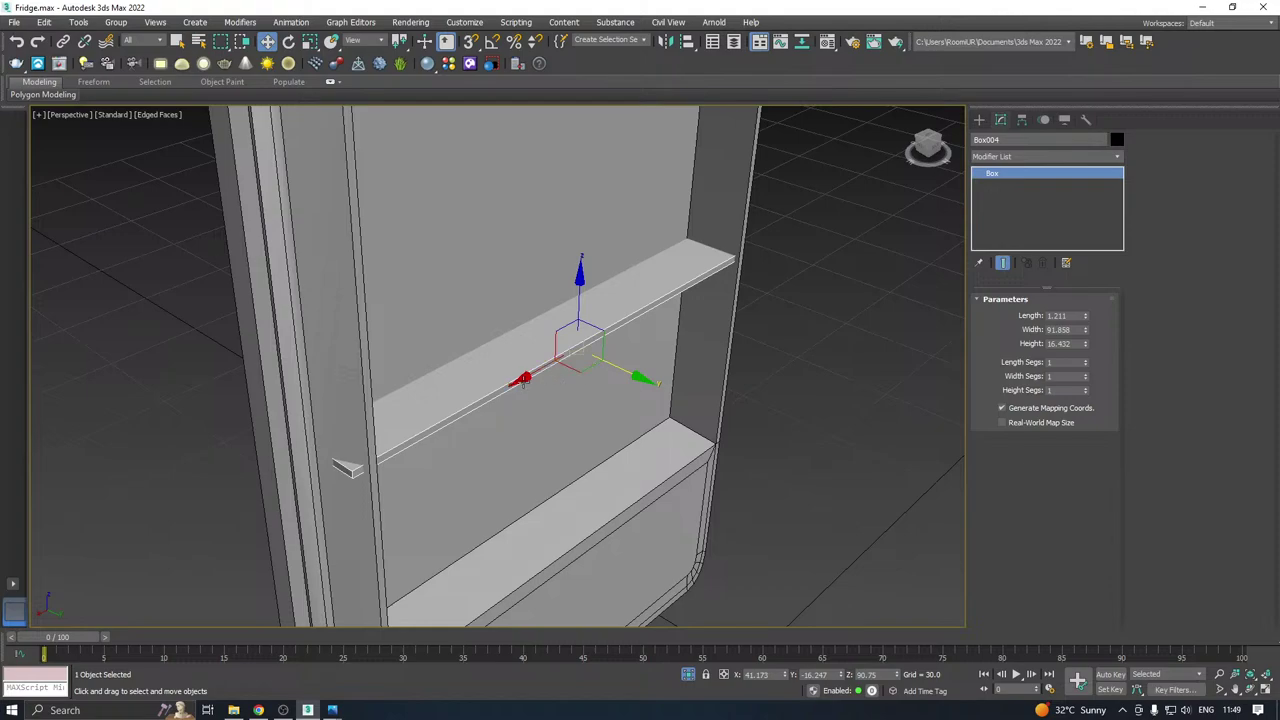
# Convert the shelf box to Editable Poly and move it along X to about 39.65.
pyautogui.rightClick(1020, 186)
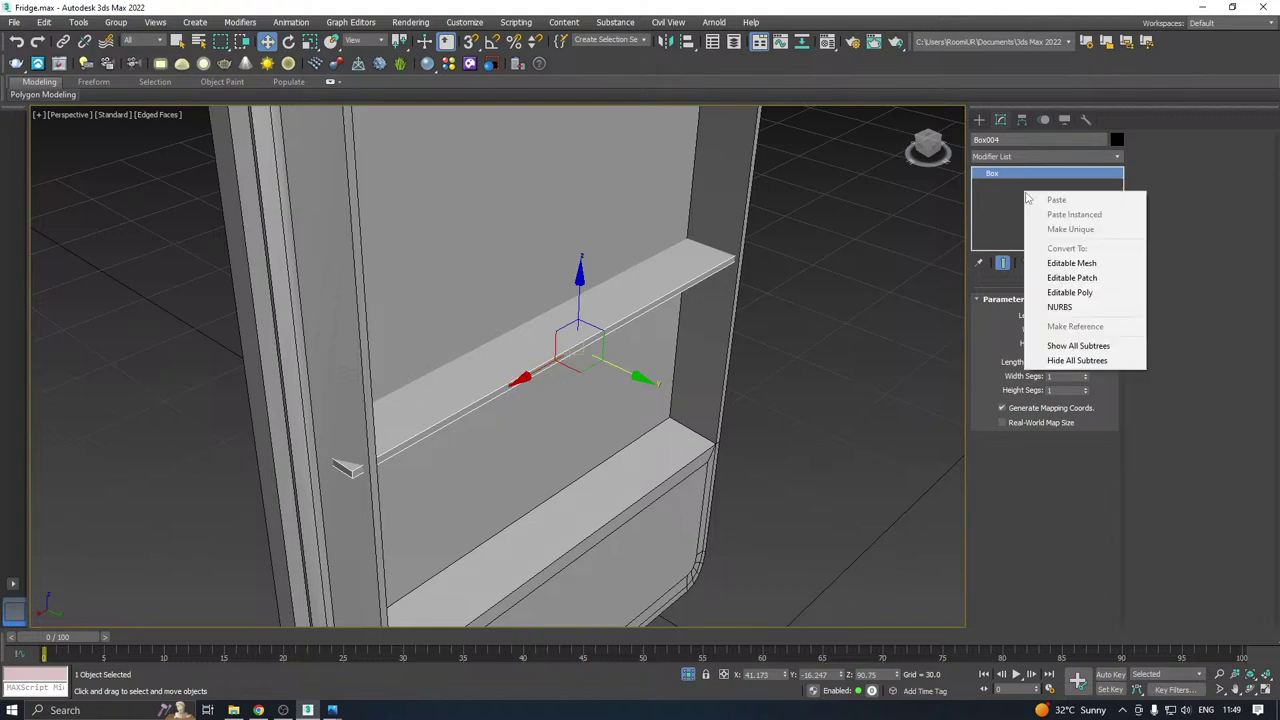
pyautogui.click(1060, 289)
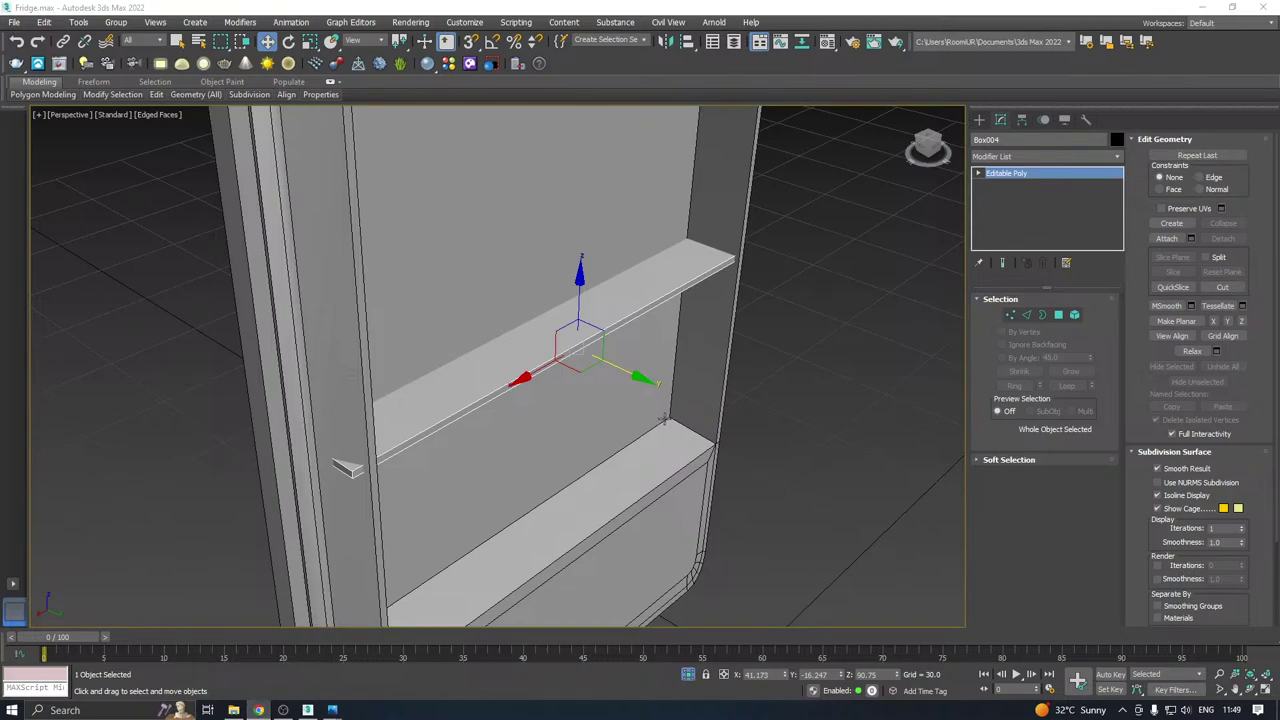
pyautogui.keyDown('alt'); pyautogui.moveTo(663, 420); pyautogui.dragTo(538, 433, button='middle'); pyautogui.keyUp('alt')
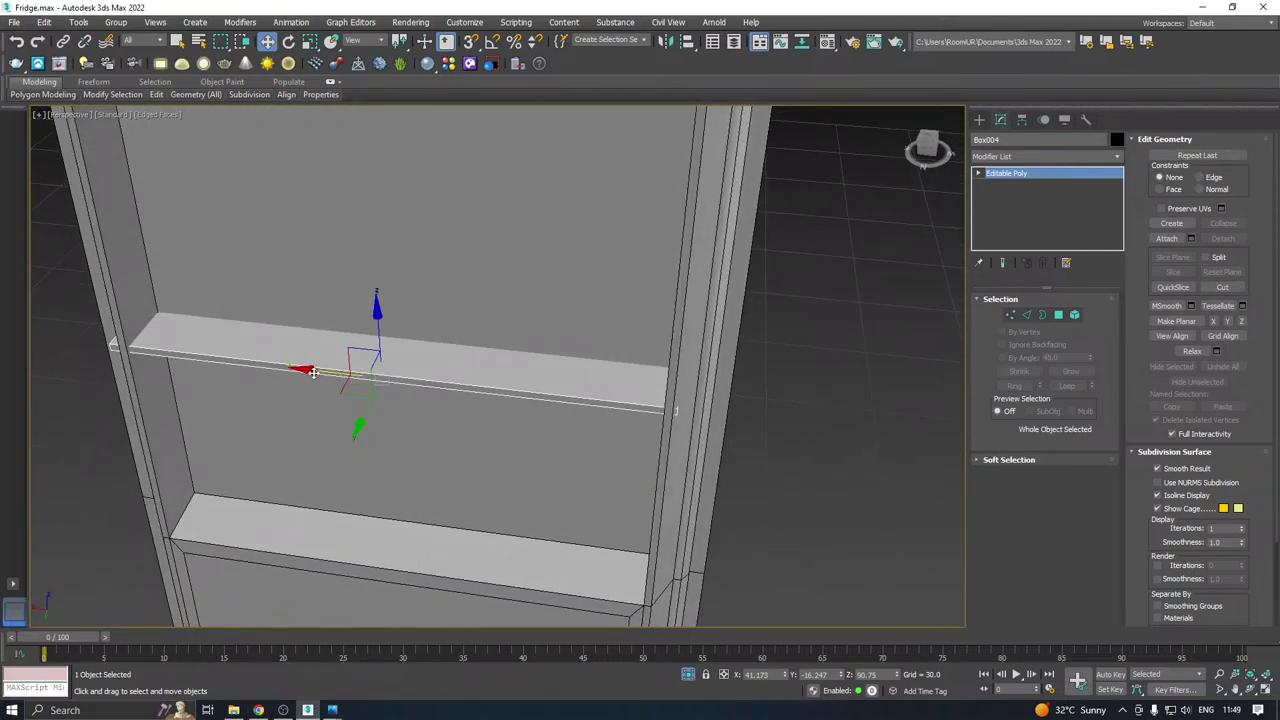
pyautogui.moveTo(313, 373)
pyautogui.mouseDown()
pyautogui.moveTo(336, 375)
pyautogui.moveTo(324, 374)
pyautogui.mouseUp()
pyautogui.keyDown('alt'); pyautogui.moveTo(350, 385); pyautogui.dragTo(675, 377, button='middle'); pyautogui.keyUp('alt')
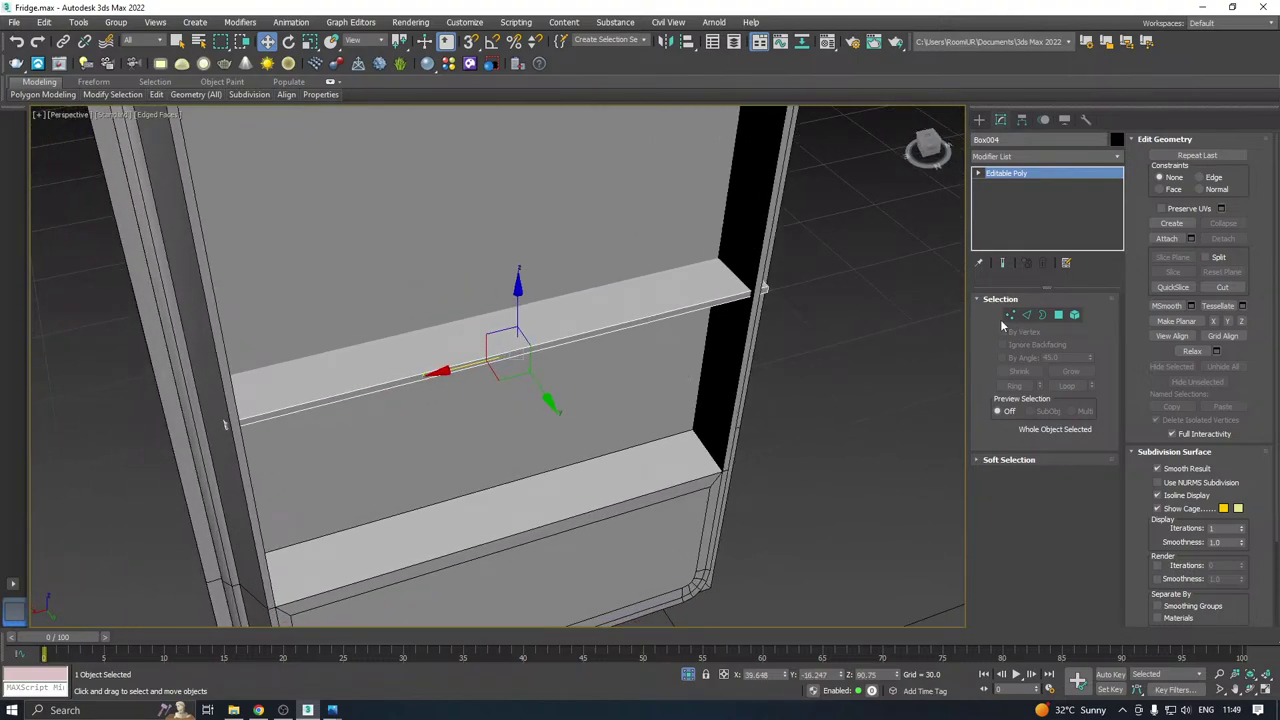
# Stretch the shelf's end vertices to X about 90.88 and move its four rear vertices to Y about -27.57.
pyautogui.click(1010, 314)
pyautogui.moveTo(317, 452); pyautogui.dragTo(330, 462)
pyautogui.keyDown('alt'); pyautogui.moveTo(342, 474); pyautogui.dragTo(546, 442, button='middle'); pyautogui.keyUp('alt')
pyautogui.moveTo(373, 374); pyautogui.dragTo(339, 374)
pyautogui.keyDown('alt'); pyautogui.moveTo(339, 376); pyautogui.dragTo(399, 326, button='middle'); pyautogui.keyUp('alt')
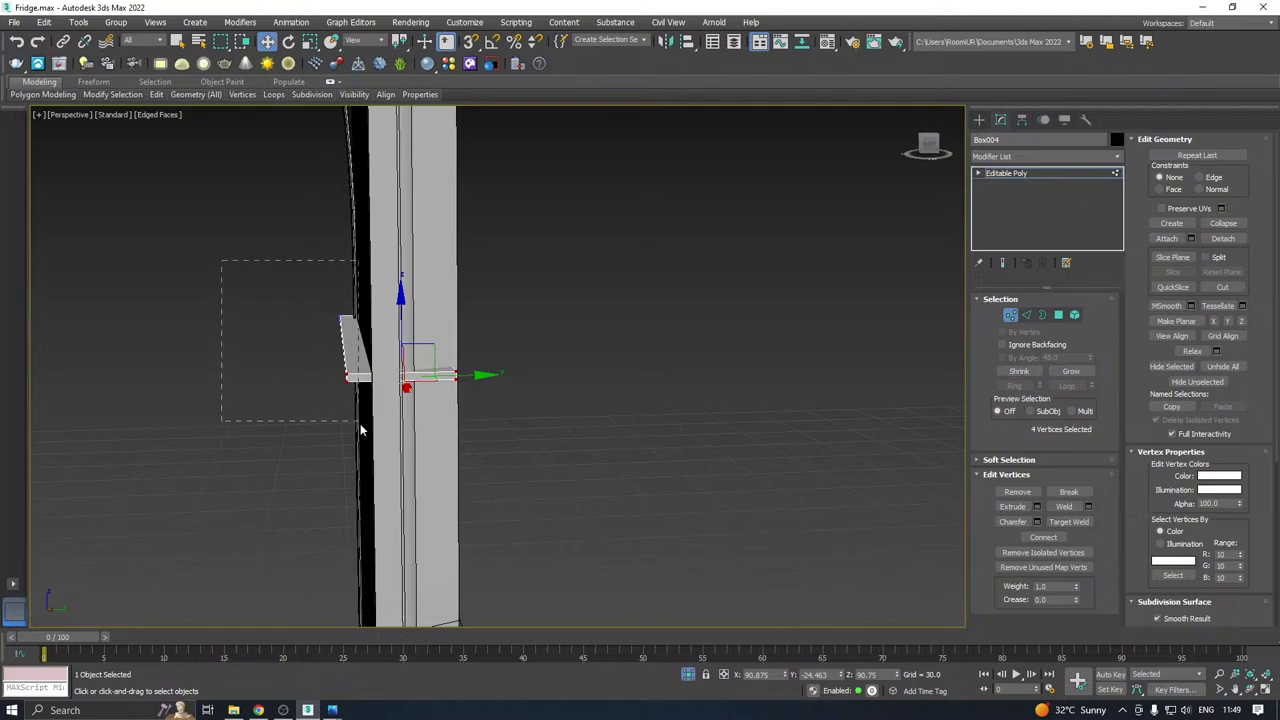
pyautogui.moveTo(362, 430); pyautogui.dragTo(362, 430)
pyautogui.keyDown('alt'); pyautogui.moveTo(362, 430); pyautogui.dragTo(355, 410, button='middle'); pyautogui.keyUp('alt')
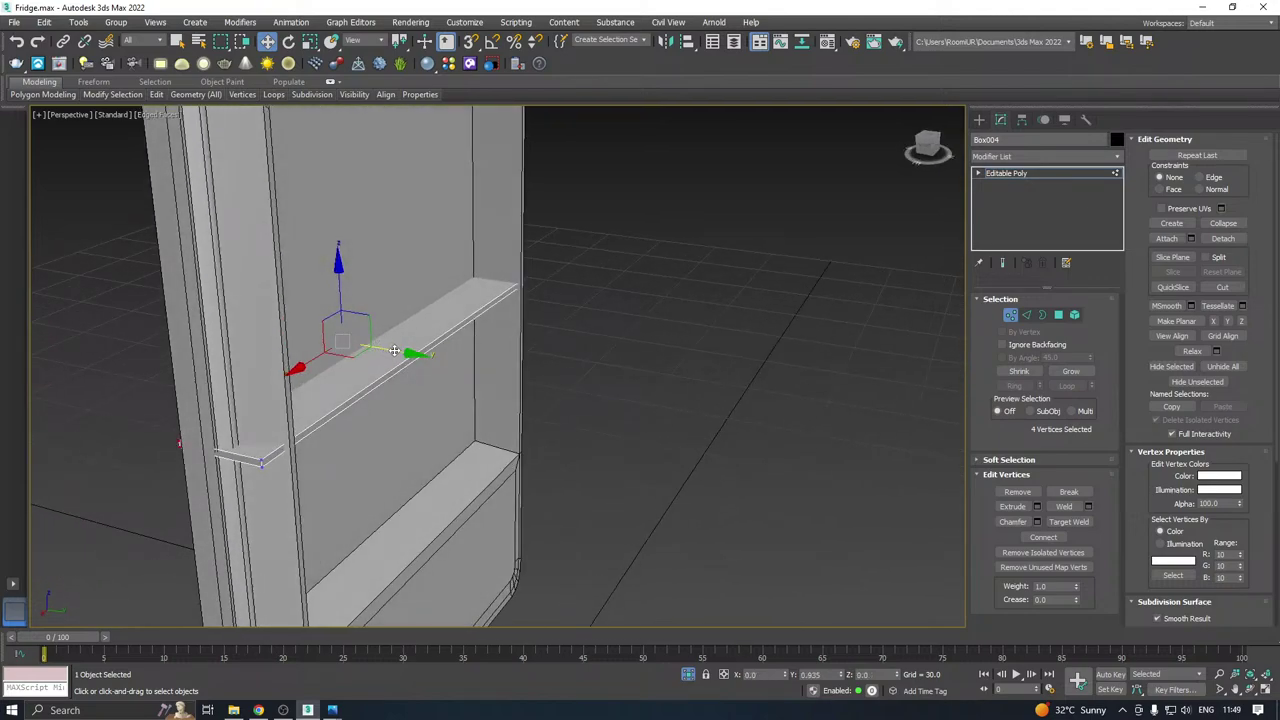
pyautogui.moveTo(417, 352); pyautogui.dragTo(416, 352)
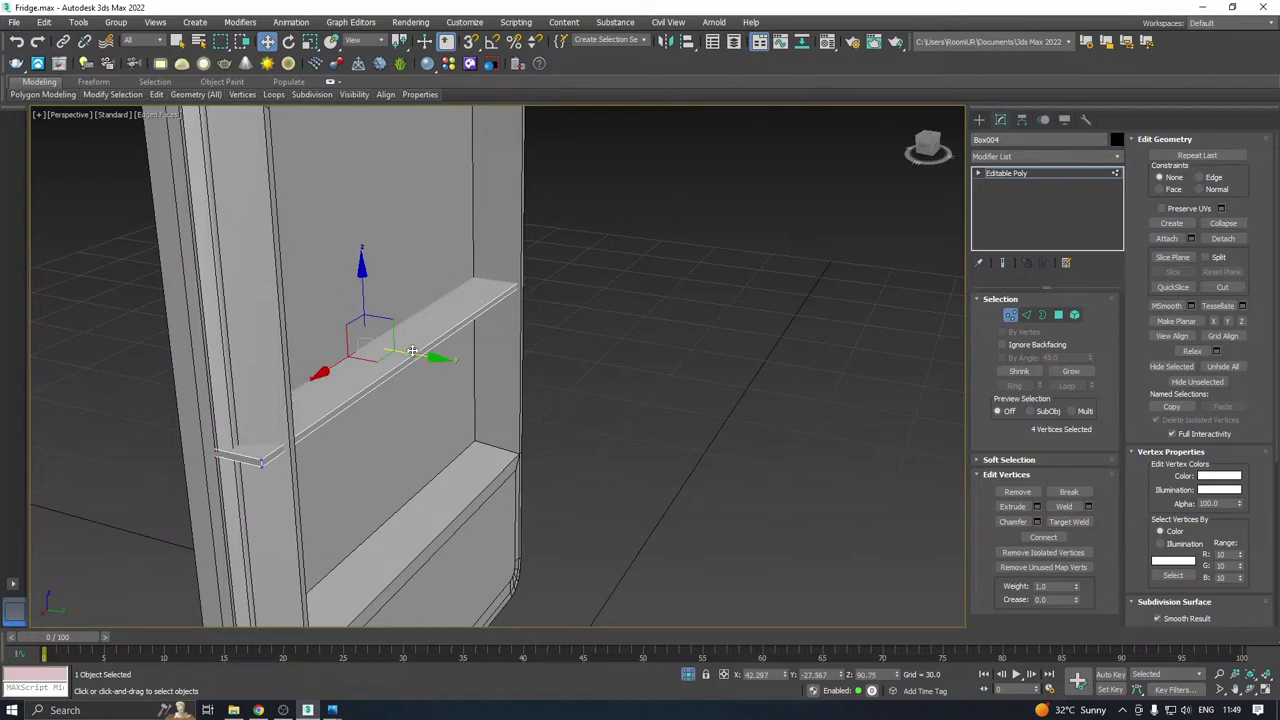
# Move the four vertices at the shelf's stretched end inward to X about 83.89, against the door's side wall.
pyautogui.keyDown('alt'); pyautogui.moveTo(412, 352); pyautogui.dragTo(37, 380, button='middle'); pyautogui.keyUp('alt')
pyautogui.moveTo(221, 537); pyautogui.dragTo(221, 537)
pyautogui.moveTo(191, 480); pyautogui.dragTo(350, 510, button='middle')
pyautogui.scroll(2, 350, 510)
pyautogui.moveTo(183, 470); pyautogui.dragTo(238, 456)
pyautogui.keyDown('alt'); pyautogui.moveTo(336, 457); pyautogui.dragTo(291, 457, button='middle'); pyautogui.keyUp('alt')
pyautogui.moveTo(258, 444)
pyautogui.mouseDown()
pyautogui.moveTo(272, 437)
pyautogui.moveTo(249, 440)
pyautogui.mouseUp()
pyautogui.scroll(-3, 248, 445)
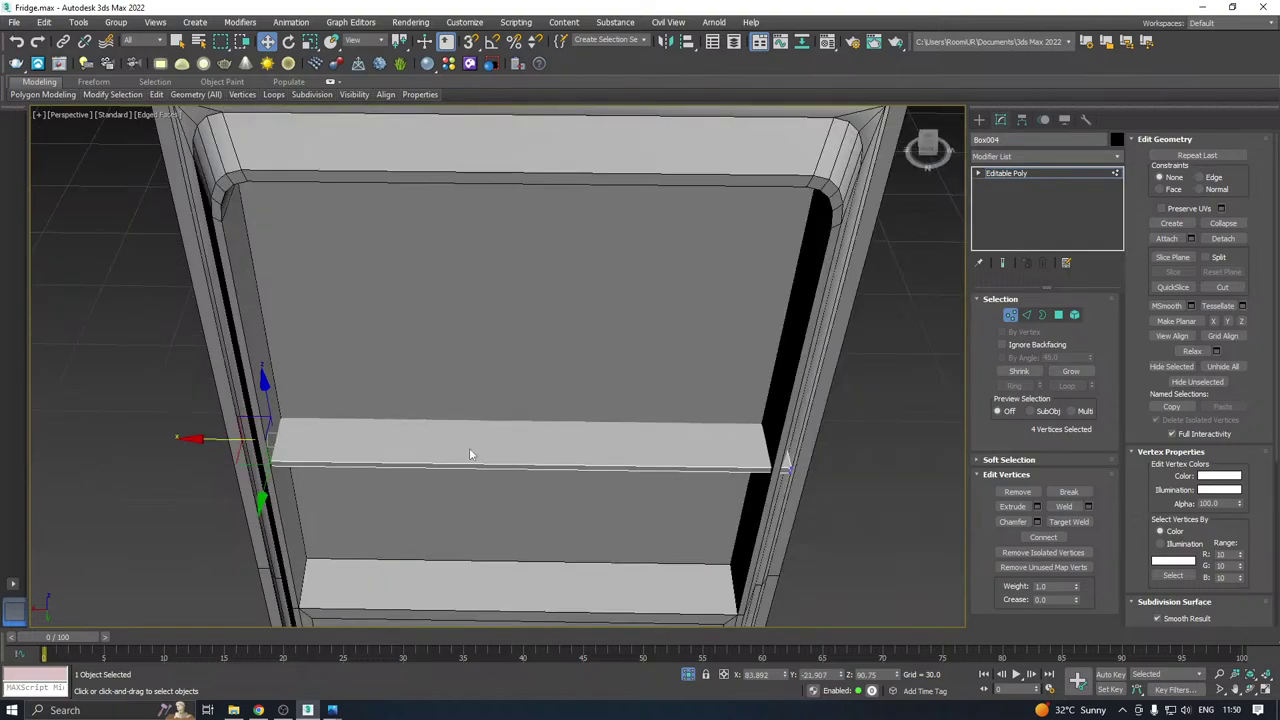
# Move the four vertices at the shelf's opposite end inward to X about -3.45.
pyautogui.moveTo(868, 400); pyautogui.dragTo(706, 520)
pyautogui.scroll(5, 706, 480)
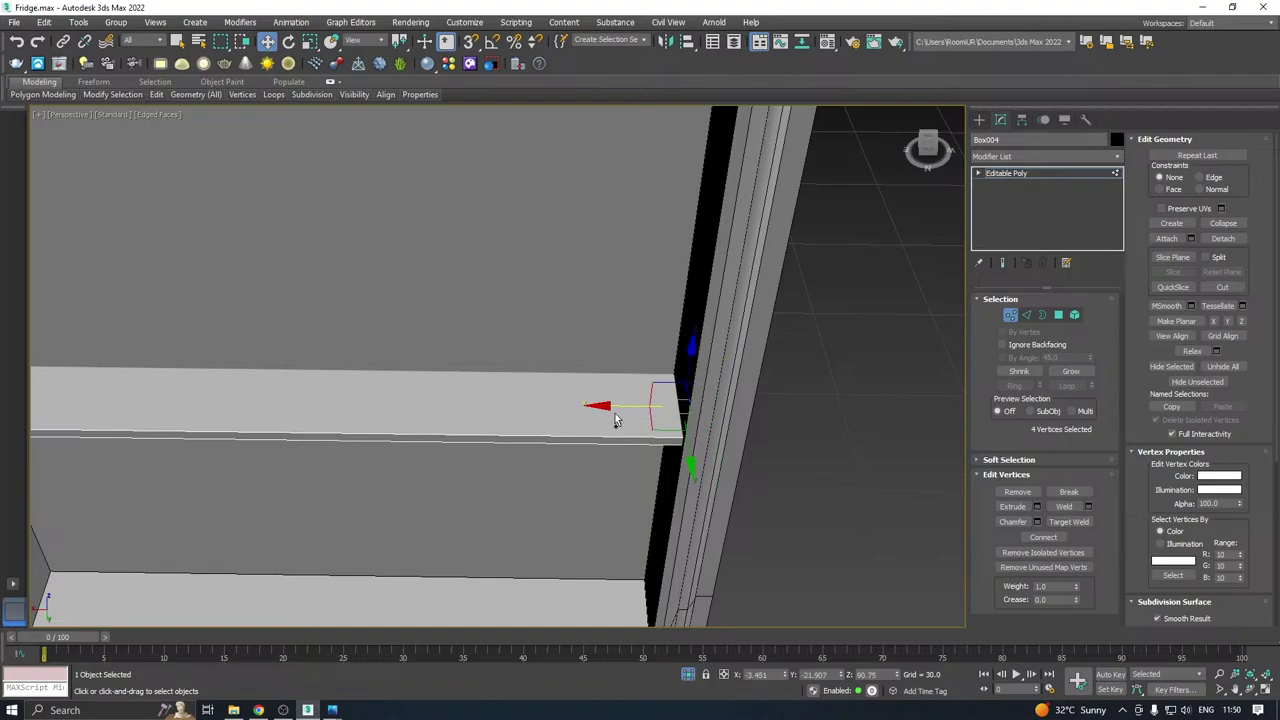
pyautogui.keyDown('alt'); pyautogui.moveTo(610, 410); pyautogui.dragTo(734, 391, button='middle'); pyautogui.keyUp('alt')
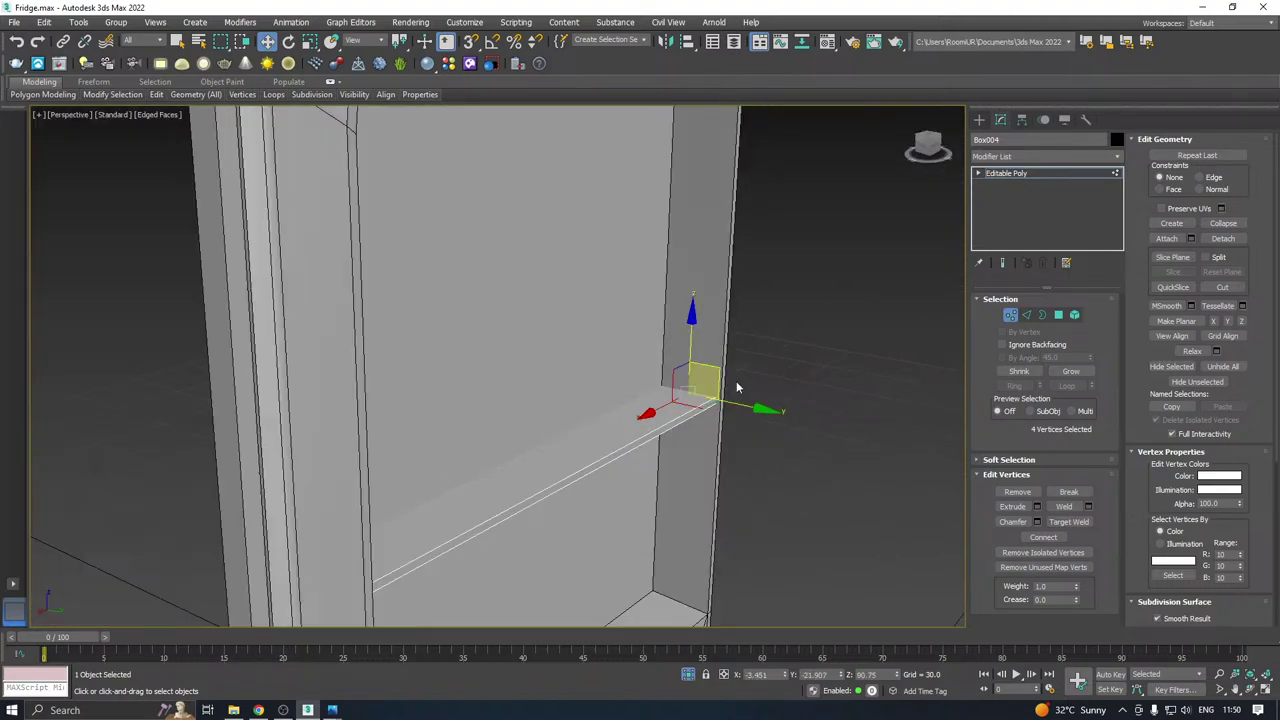
# Select the shelf's narrow front polygon and move it slightly outward along Y.
pyautogui.click(1061, 316)
pyautogui.scroll(3, 688, 408)
pyautogui.click(696, 414)
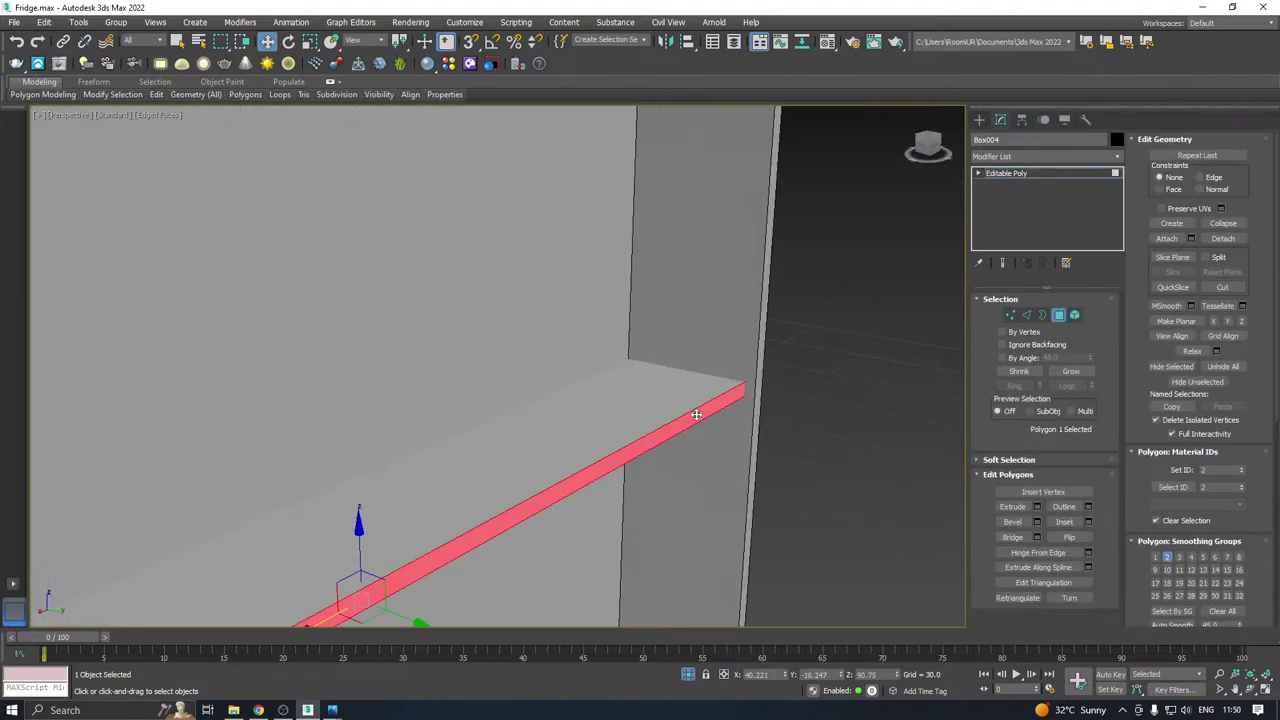
pyautogui.keyDown('alt'); pyautogui.moveTo(411, 524); pyautogui.dragTo(493, 511, button='middle'); pyautogui.keyUp('alt')
pyautogui.moveTo(499, 512); pyautogui.dragTo(505, 511)
# Lower the shelf's top polygon to Z about 91.11, save the scene and leave polygon editing.
pyautogui.click(552, 428)
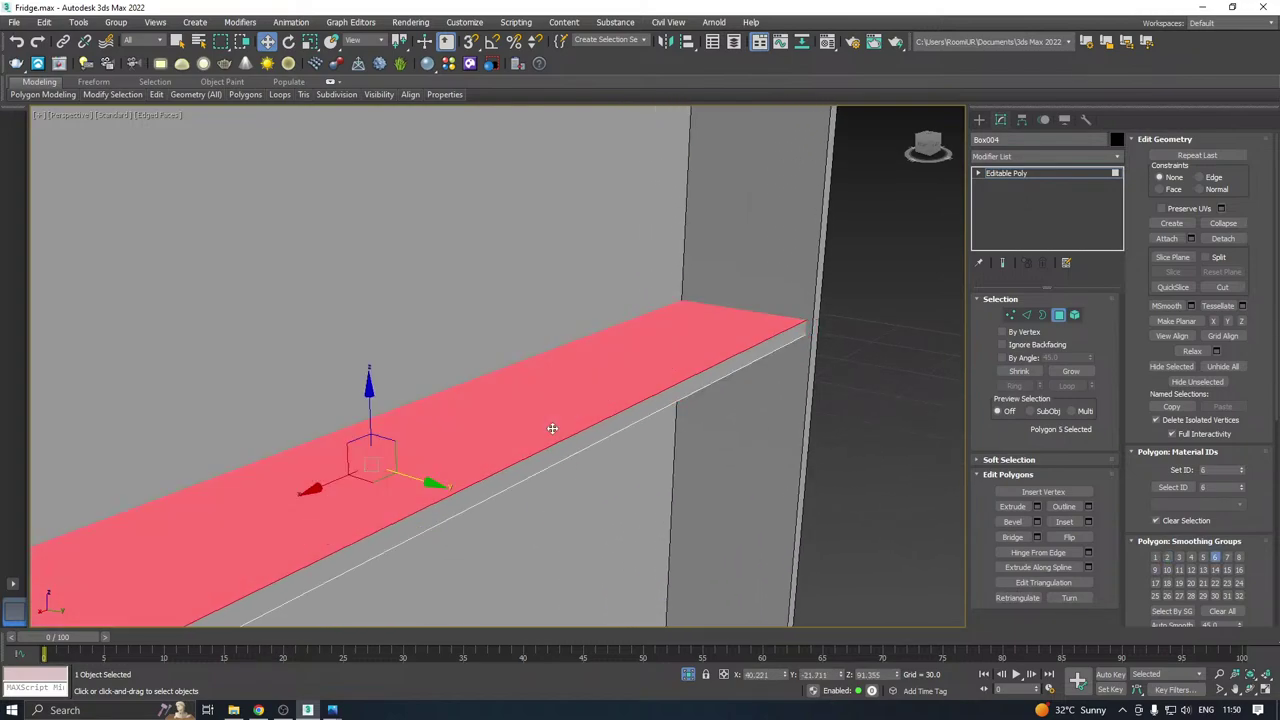
pyautogui.moveTo(370, 400); pyautogui.dragTo(377, 409)
pyautogui.scroll(-3, 536, 367)
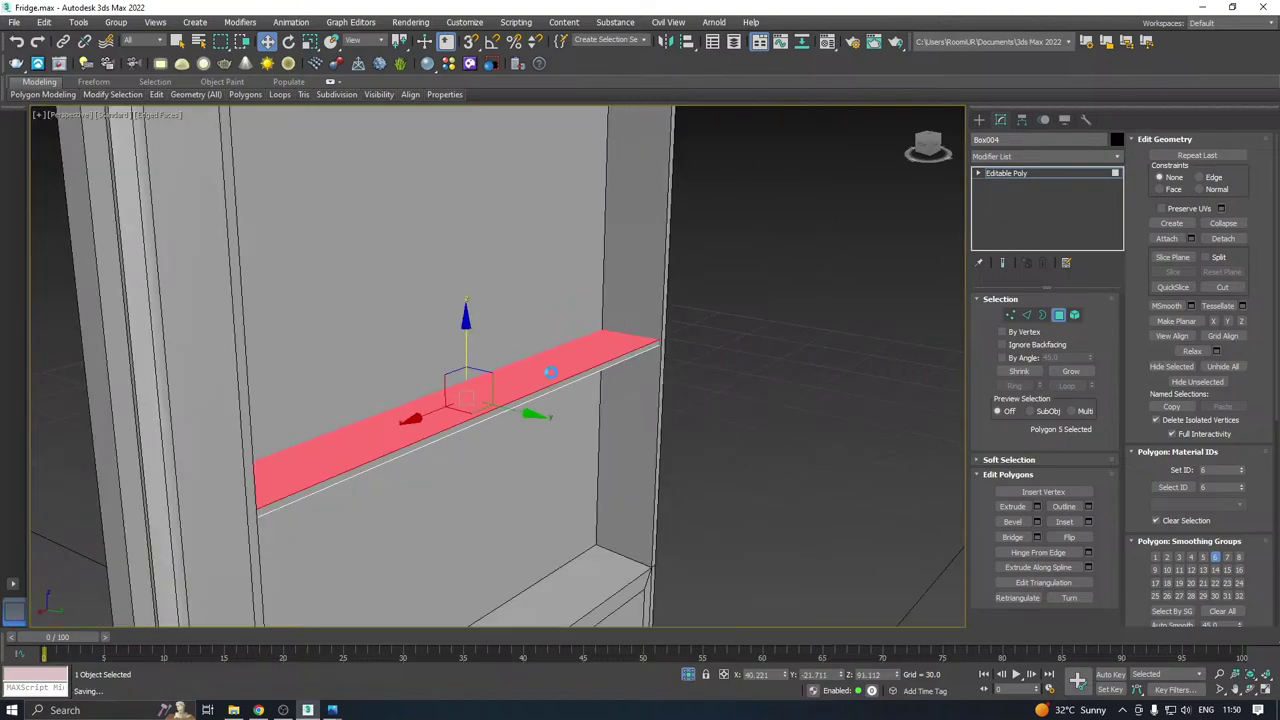
pyautogui.keyDown('alt'); pyautogui.moveTo(610, 349); pyautogui.dragTo(354, 404, button='middle'); pyautogui.keyUp('alt')
pyautogui.scroll(-2, 549, 346)
pyautogui.click(1033, 173)
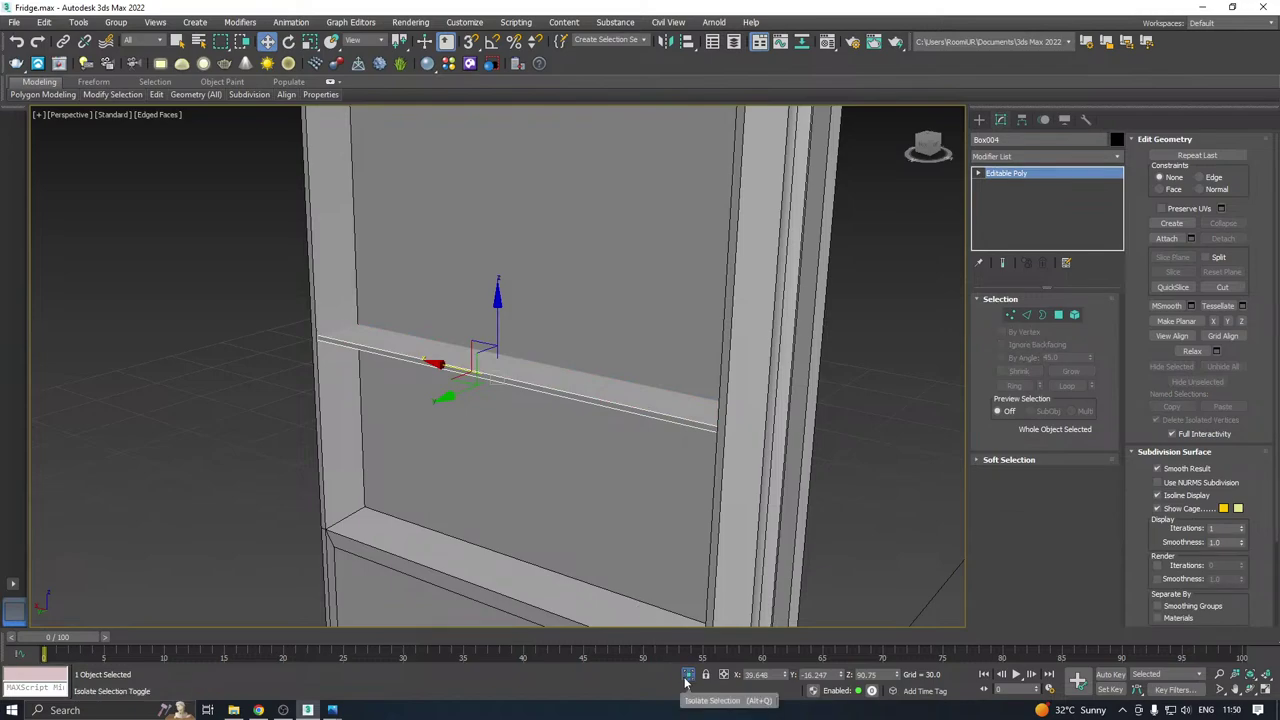
pyautogui.keyDown('alt'); pyautogui.moveTo(440, 490); pyautogui.dragTo(538, 490, button='middle'); pyautogui.keyUp('alt')
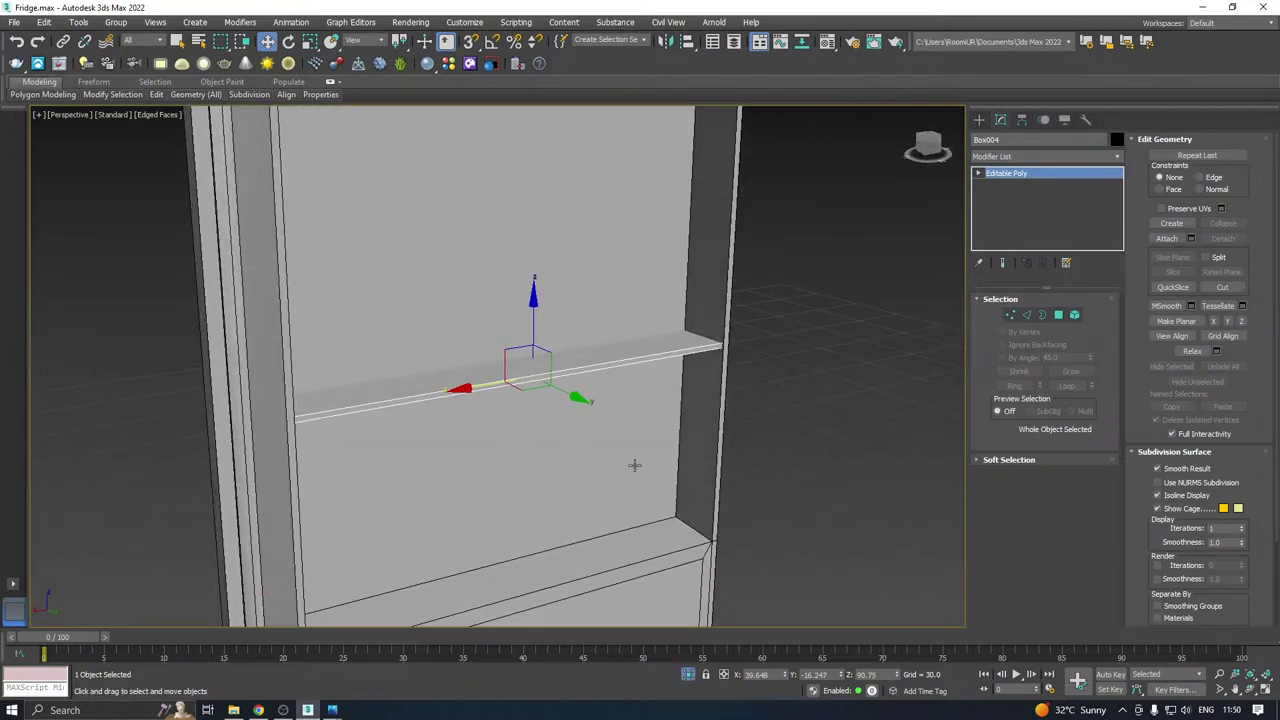
# Exit shelf isolation and hide every object except the fridge doors and the door shelf.
pyautogui.click(688, 676)
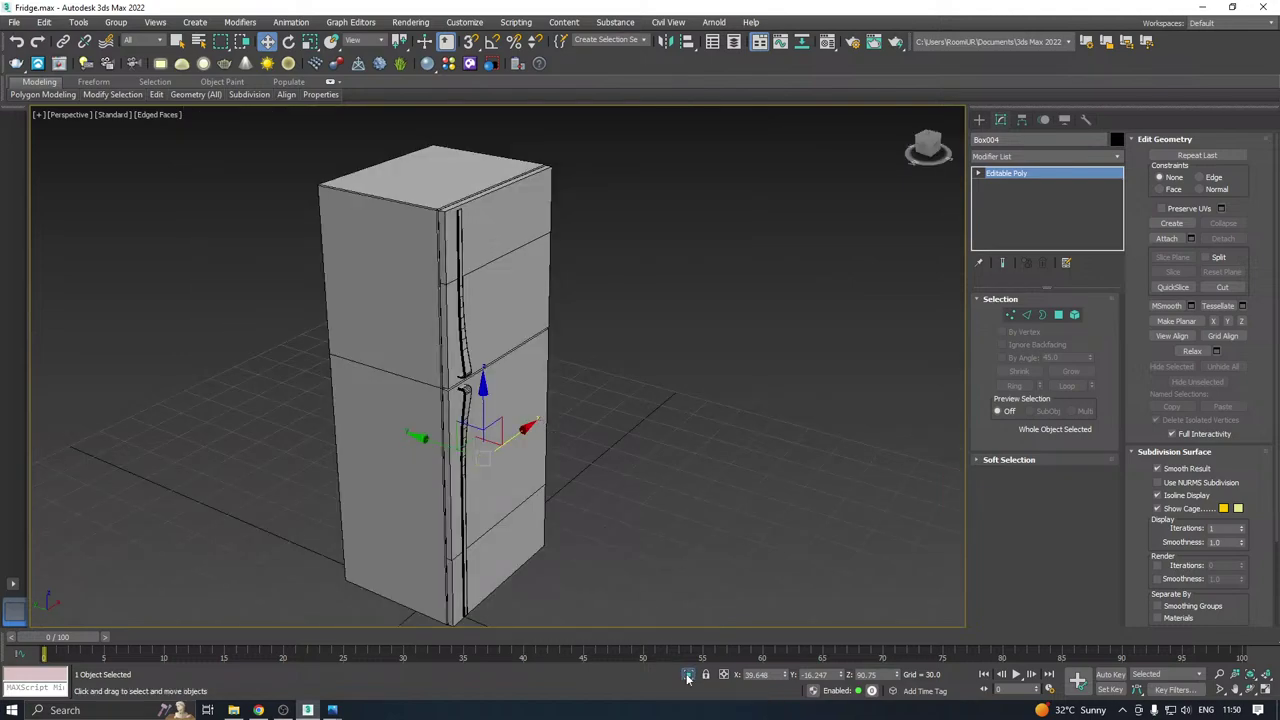
pyautogui.keyDown('ctrl'); pyautogui.click(528, 308); pyautogui.keyUp('ctrl')
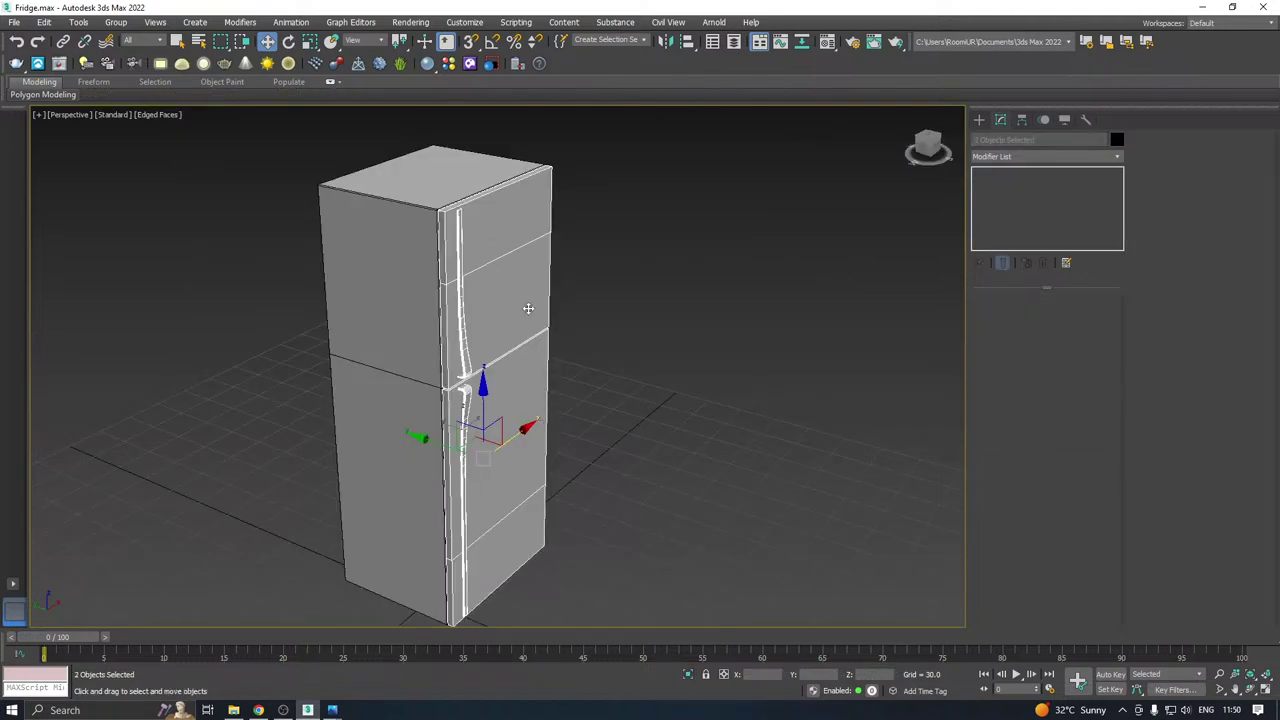
pyautogui.rightClick(528, 308)
pyautogui.click(562, 252)
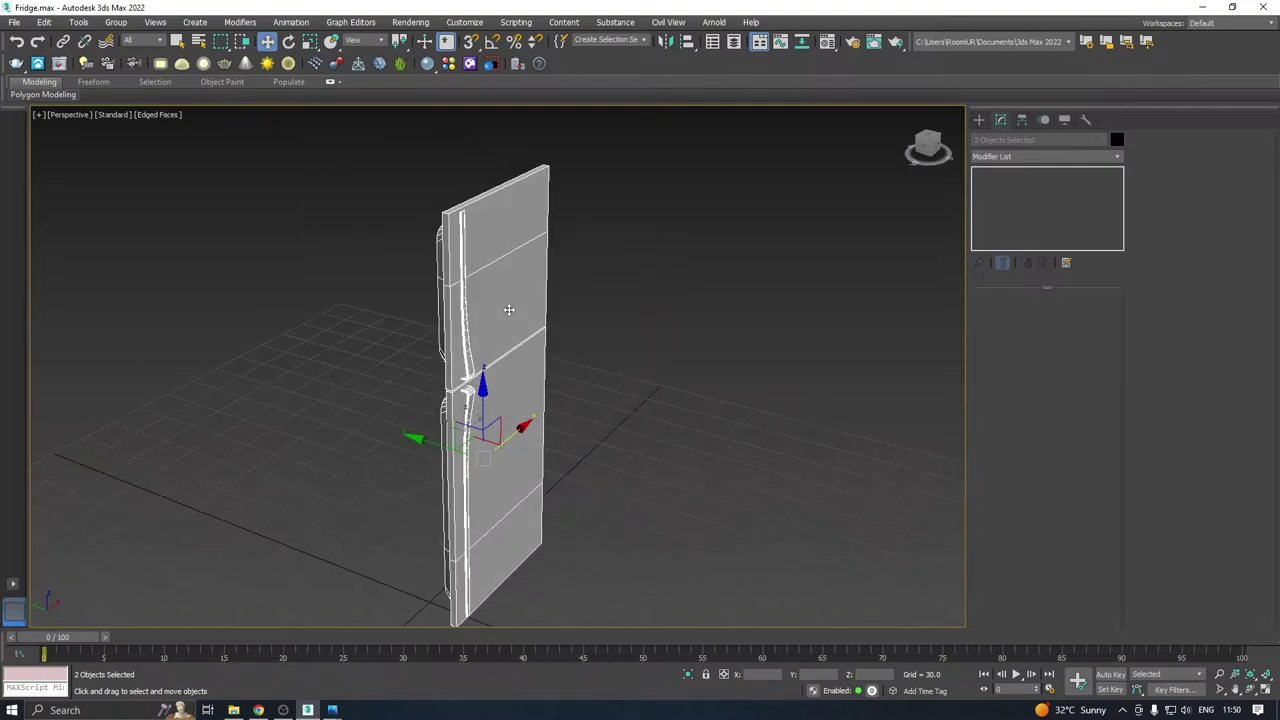
pyautogui.keyDown('alt'); pyautogui.moveTo(509, 310); pyautogui.dragTo(709, 304, button='middle'); pyautogui.keyUp('alt')
pyautogui.scroll(5, 501, 470)
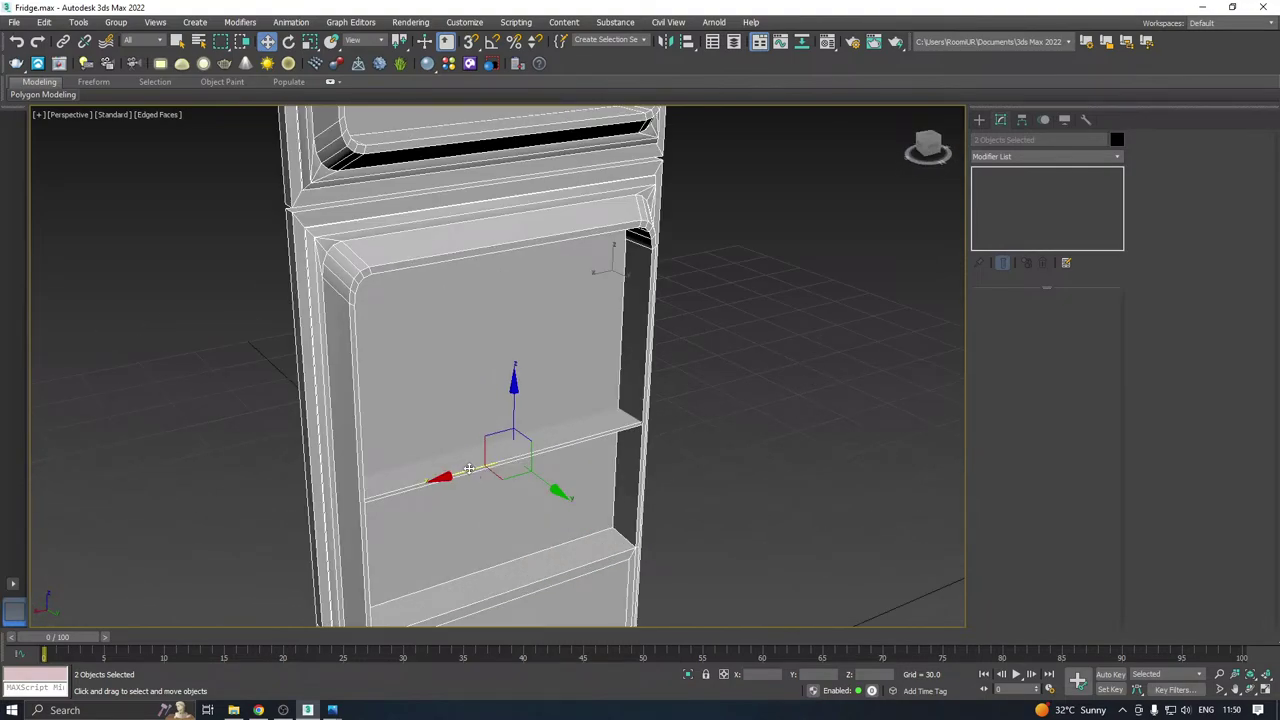
pyautogui.scroll(3, 468, 469)
pyautogui.moveTo(640, 454); pyautogui.dragTo(590, 395, button='middle')
# Connect the shelf's four lengthwise edges with 2 segments and a pinch of 95, adding edge loops near both ends.
pyautogui.click(762, 403)
pyautogui.click(650, 372)
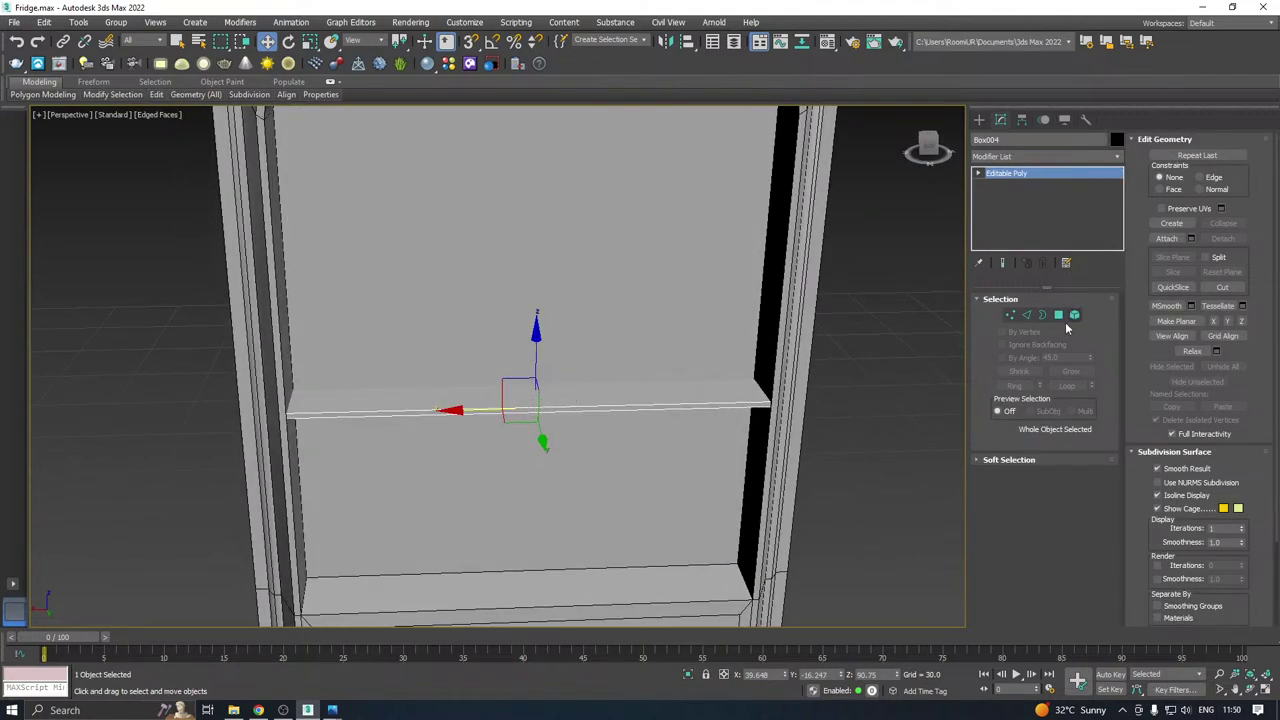
pyautogui.click(1027, 315)
pyautogui.doubleClick(700, 406)
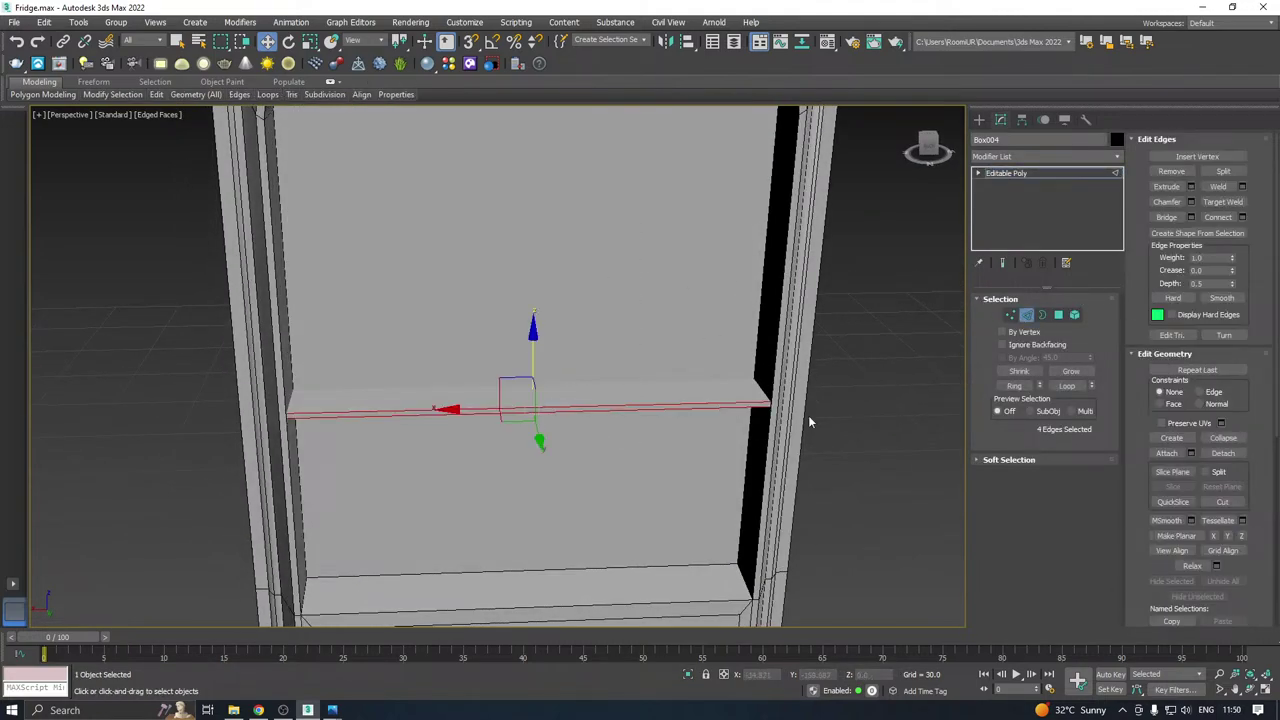
pyautogui.click(1242, 217)
pyautogui.scroll(2, 579, 360)
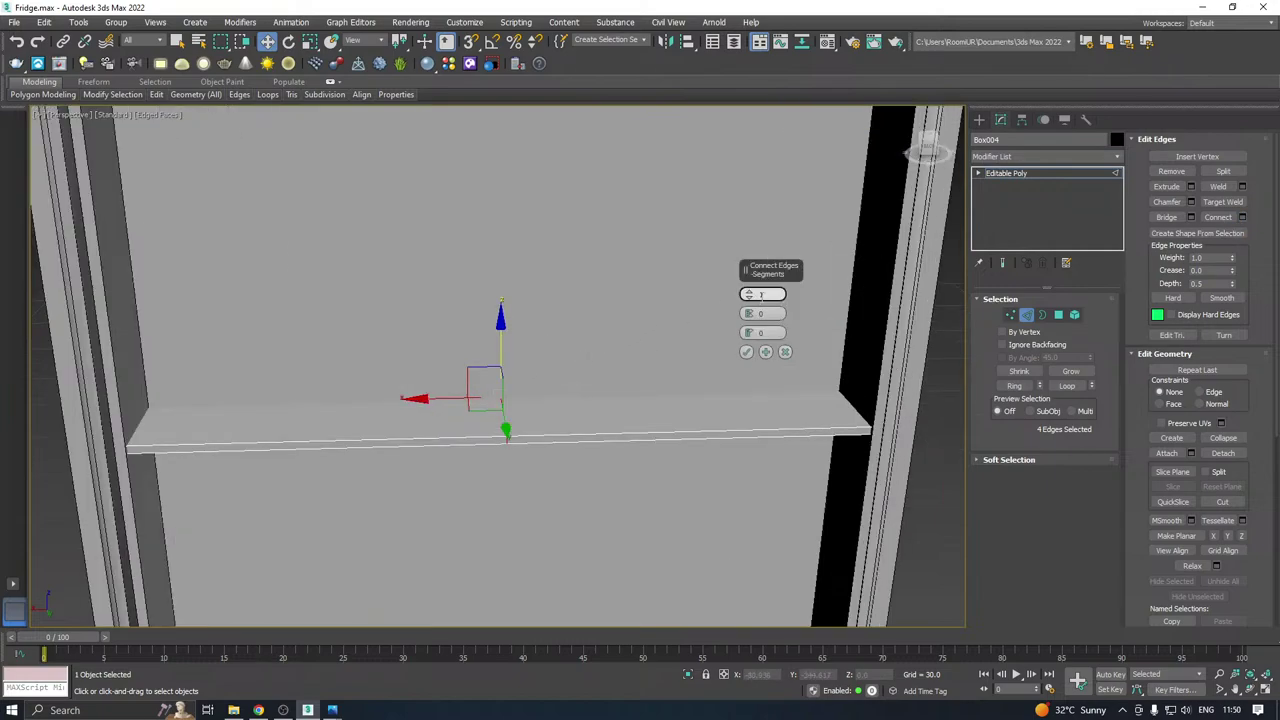
pyautogui.moveTo(749, 316); pyautogui.dragTo(691, 205)
pyautogui.moveTo(749, 316); pyautogui.dragTo(749, 321)
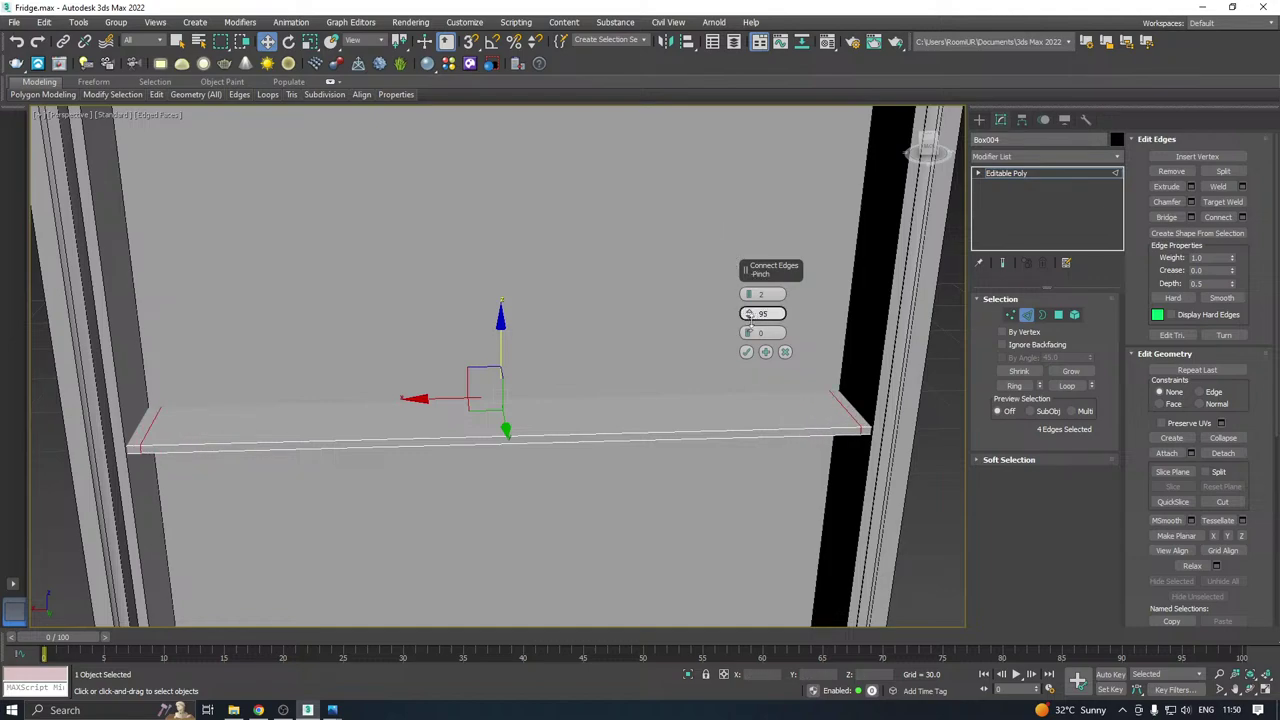
pyautogui.click(746, 353)
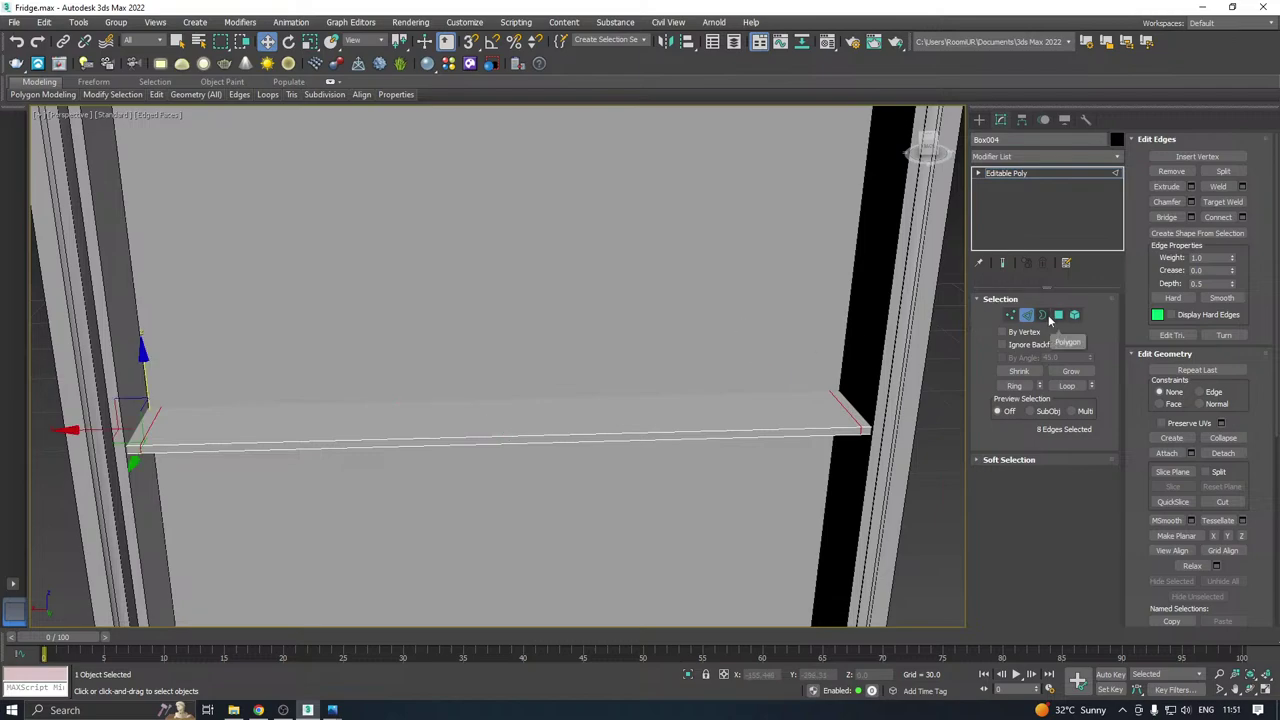
# Insert a Swift Loop edge loop along the shelf's length, close to its front edge.
pyautogui.keyDown('alt'); pyautogui.moveTo(890, 332); pyautogui.dragTo(878, 347, button='middle'); pyautogui.keyUp('alt')
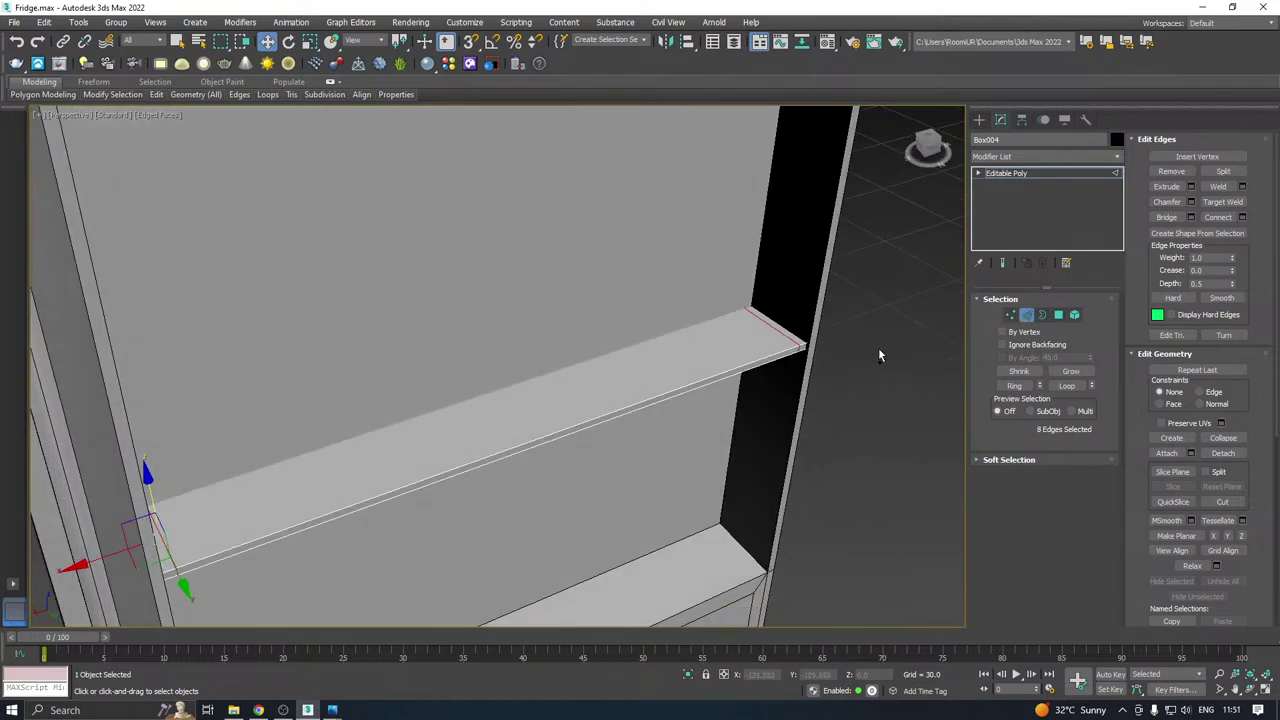
pyautogui.moveTo(159, 113)
pyautogui.click(265, 132)
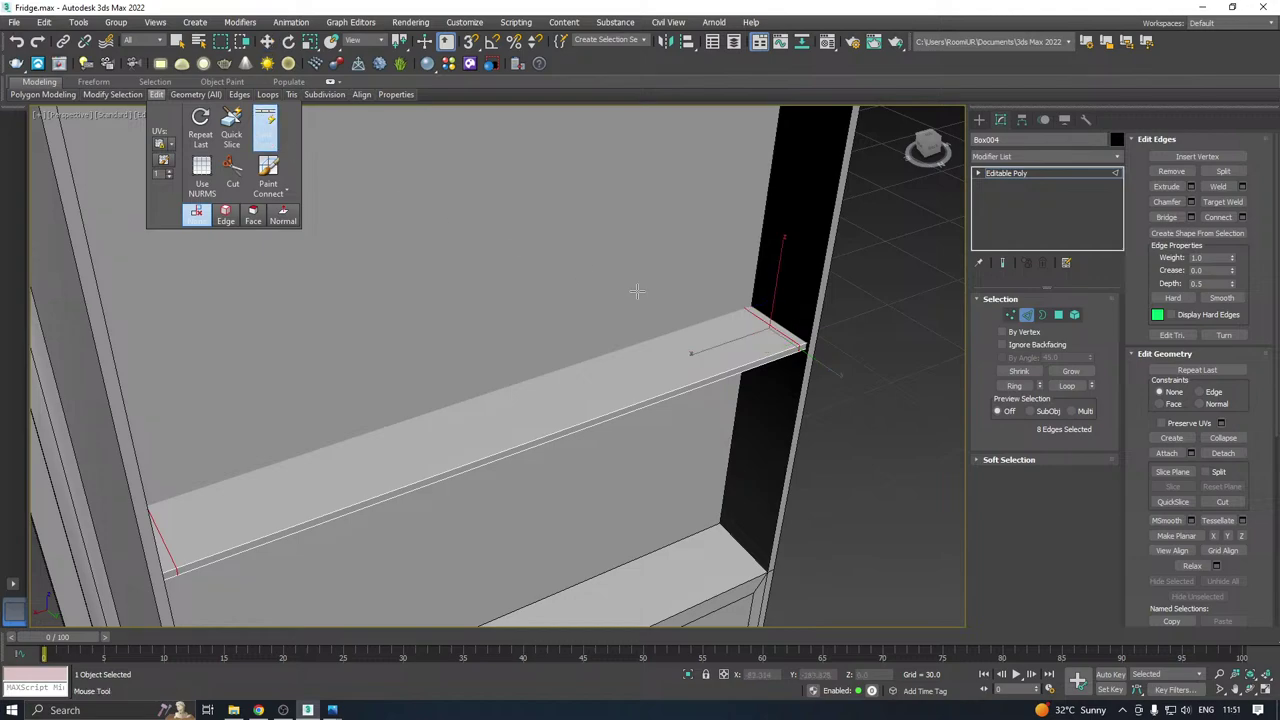
pyautogui.scroll(3, 797, 345)
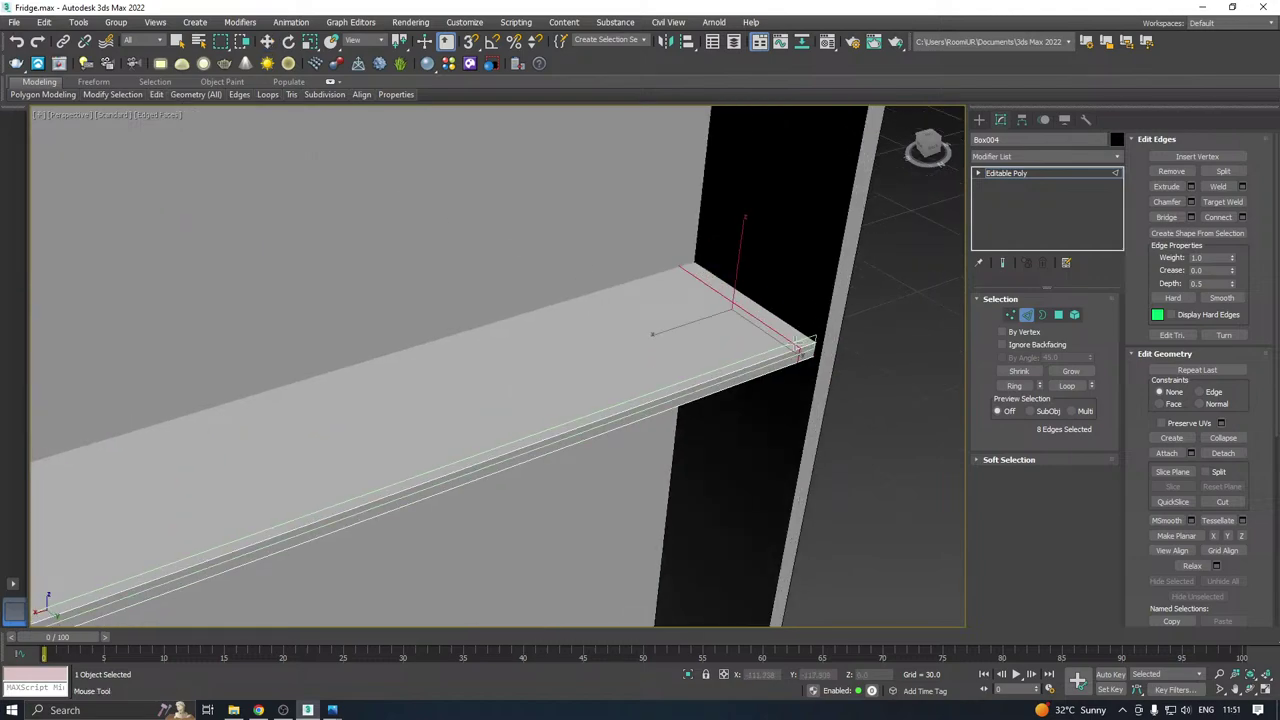
pyautogui.click(797, 344)
pyautogui.rightClick(797, 344)
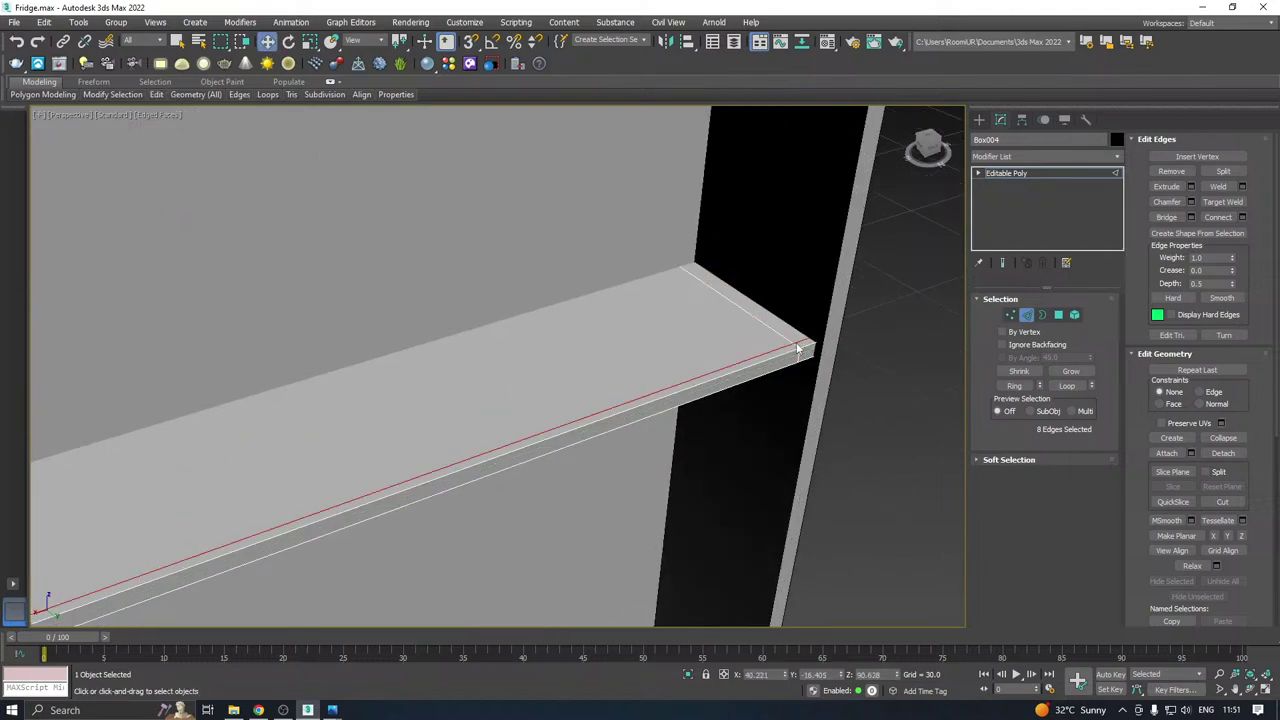
# Extrude the three top polygons along the shelf's front edge, including both end corners, upward about 10 units to form a lip.
pyautogui.keyDown('ctrl'); pyautogui.click(1058, 315); pyautogui.keyUp('ctrl')
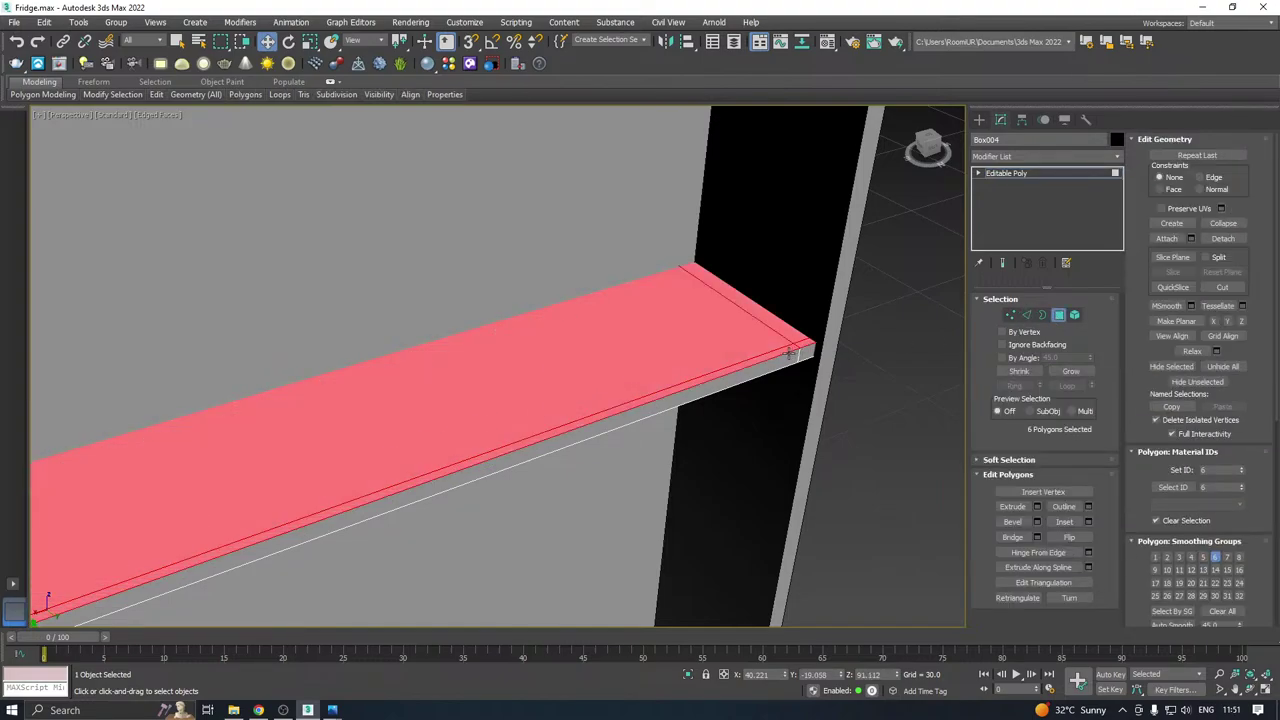
pyautogui.click(786, 354)
pyautogui.keyDown('ctrl'); pyautogui.click(806, 343); pyautogui.keyUp('ctrl')
pyautogui.scroll(-4, 808, 342)
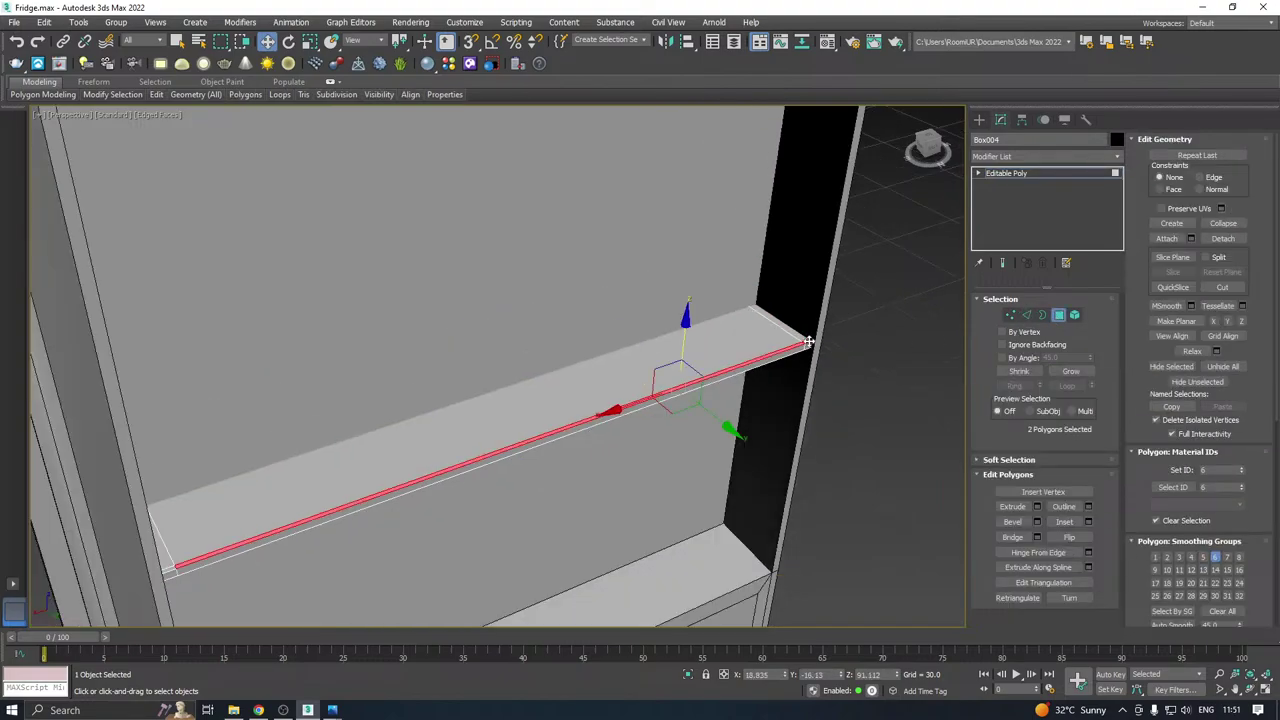
pyautogui.keyDown('alt'); pyautogui.moveTo(808, 342); pyautogui.dragTo(670, 401, button='middle'); pyautogui.keyUp('alt')
pyautogui.scroll(3, 425, 305)
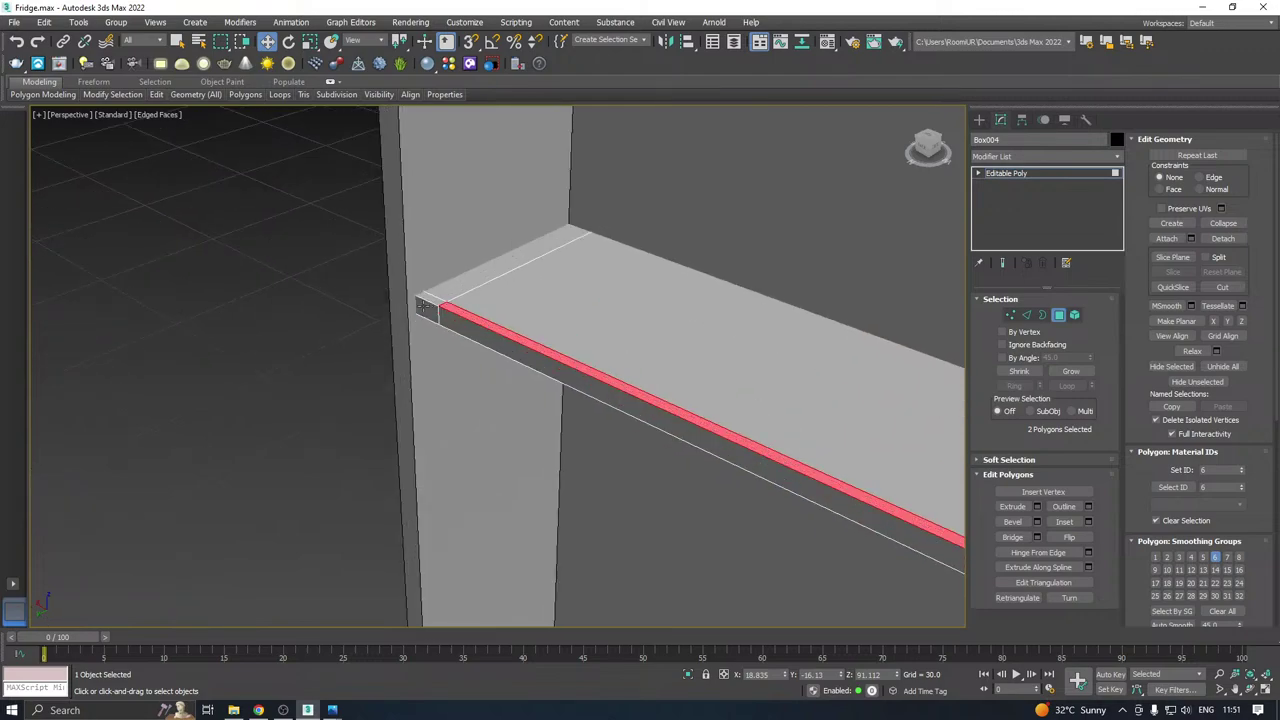
pyautogui.click(1039, 508)
pyautogui.click(745, 334)
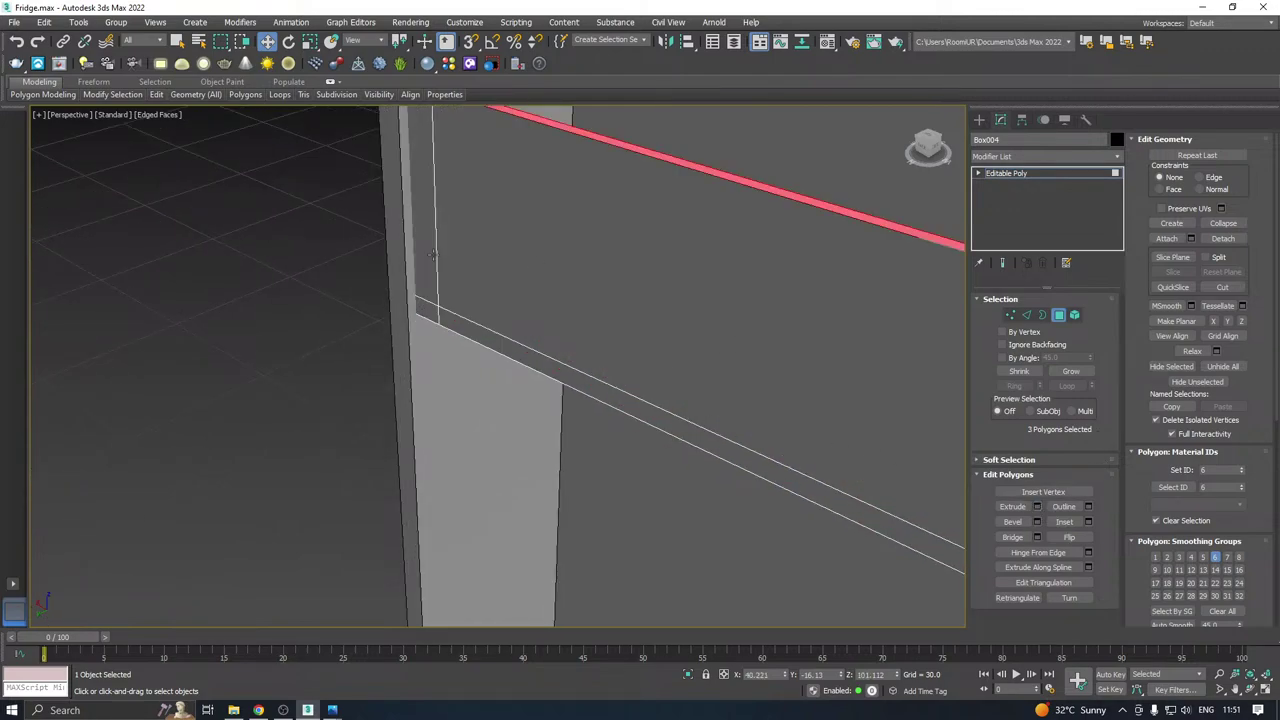
# Lower the front lip's top polygons to Z 99.207.
pyautogui.scroll(-5, 790, 290)
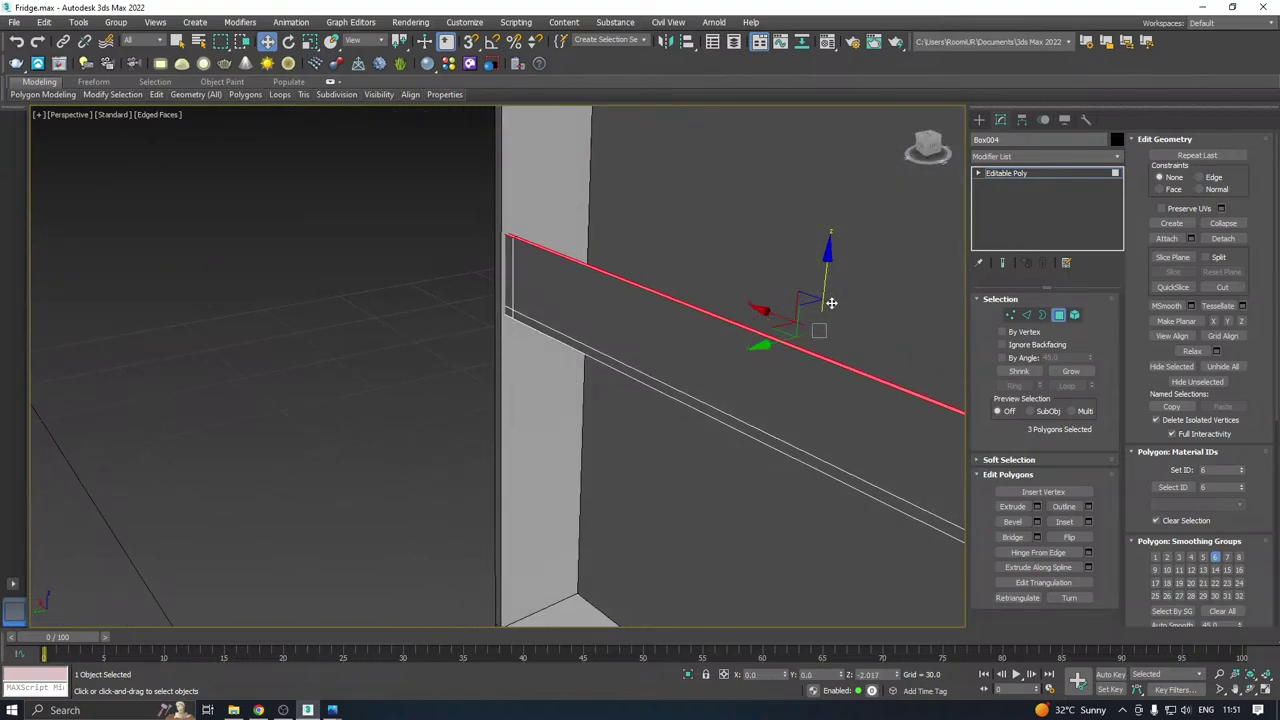
pyautogui.keyDown('alt'); pyautogui.moveTo(700, 277); pyautogui.dragTo(800, 280, button='middle'); pyautogui.keyUp('alt')
pyautogui.click(1003, 175)
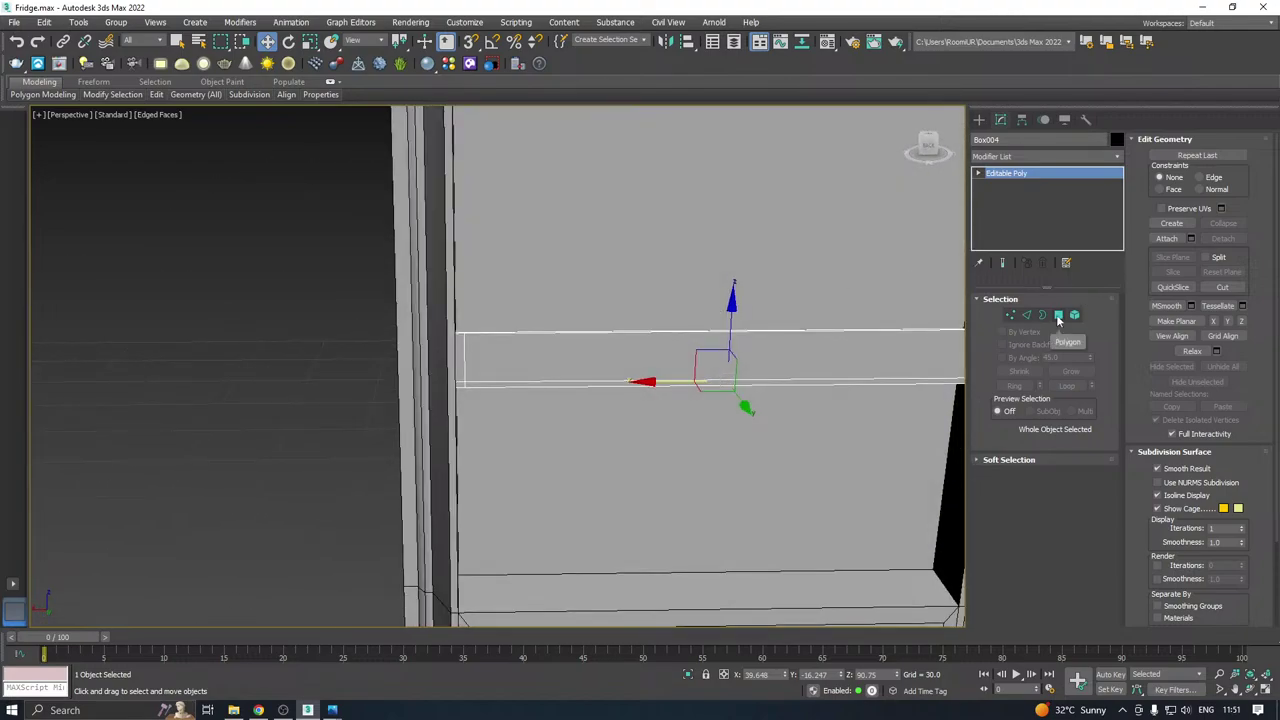
pyautogui.click(1058, 315)
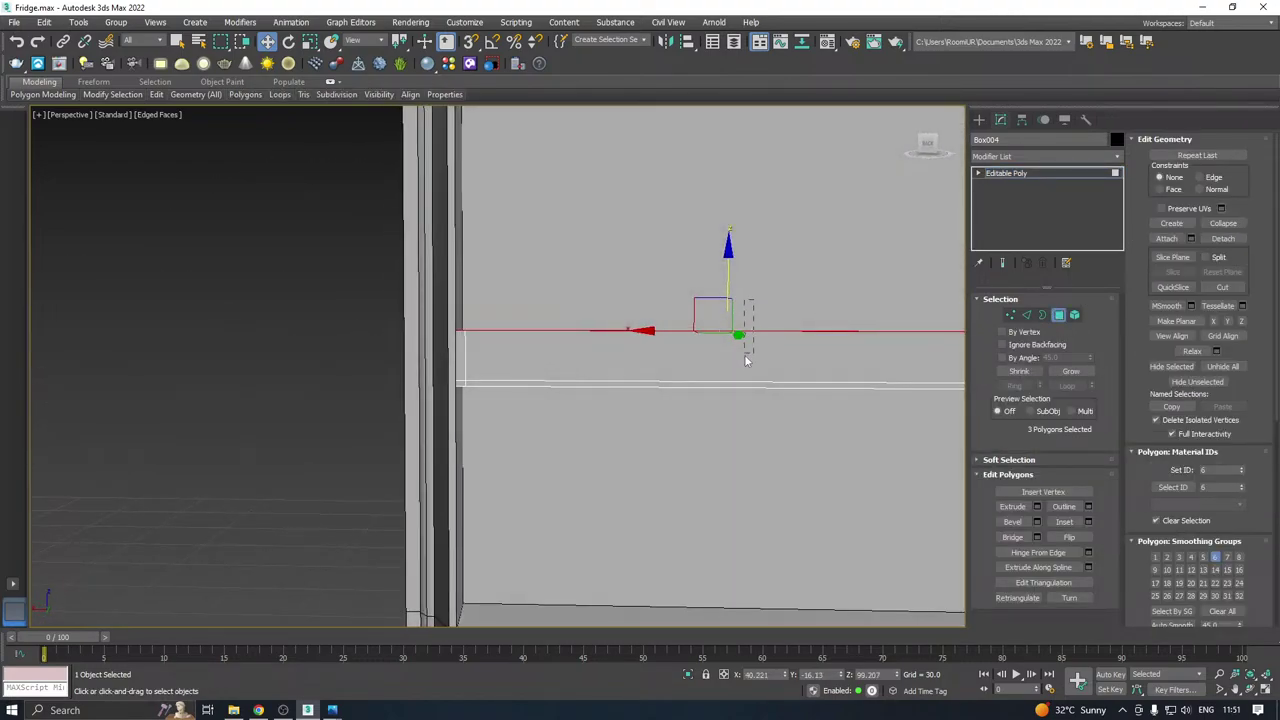
pyautogui.click(773, 341)
pyautogui.keyDown('alt'); pyautogui.moveTo(775, 341); pyautogui.dragTo(620, 370, button='middle'); pyautogui.keyUp('alt')
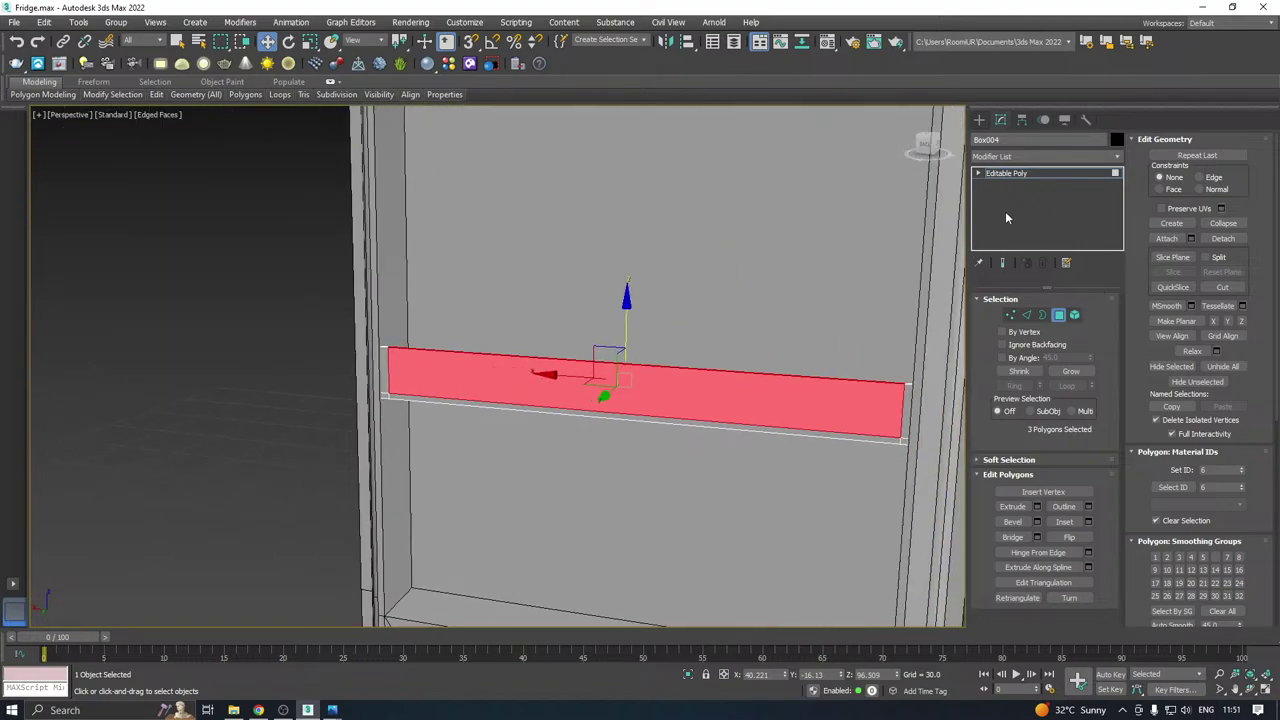
pyautogui.click(1007, 176)
# Isolate the shelf and, in the Left view, nudge the 12 vertices along the lip's inner side to Y -16.45.
pyautogui.click(688, 674)
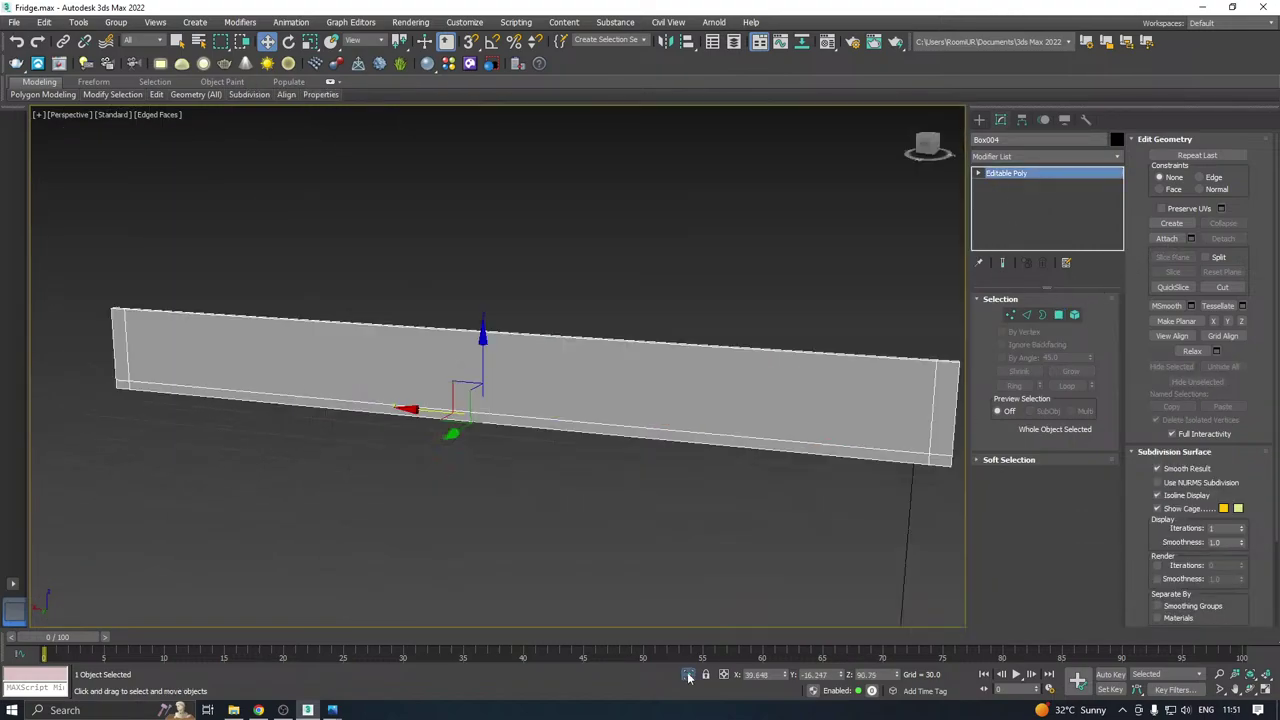
pyautogui.keyDown('alt'); pyautogui.moveTo(610, 515); pyautogui.dragTo(727, 519, button='middle'); pyautogui.keyUp('alt')
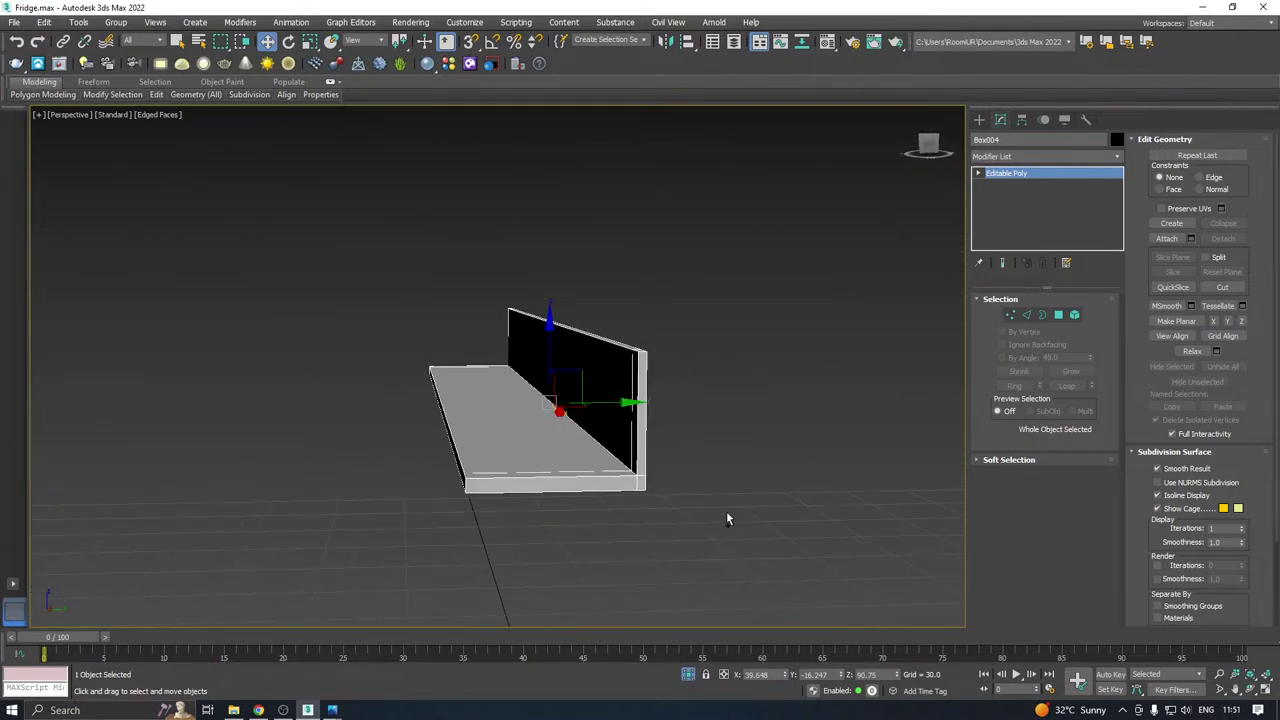
pyautogui.press('l')
pyautogui.moveTo(329, 395); pyautogui.dragTo(354, 405, button='middle')
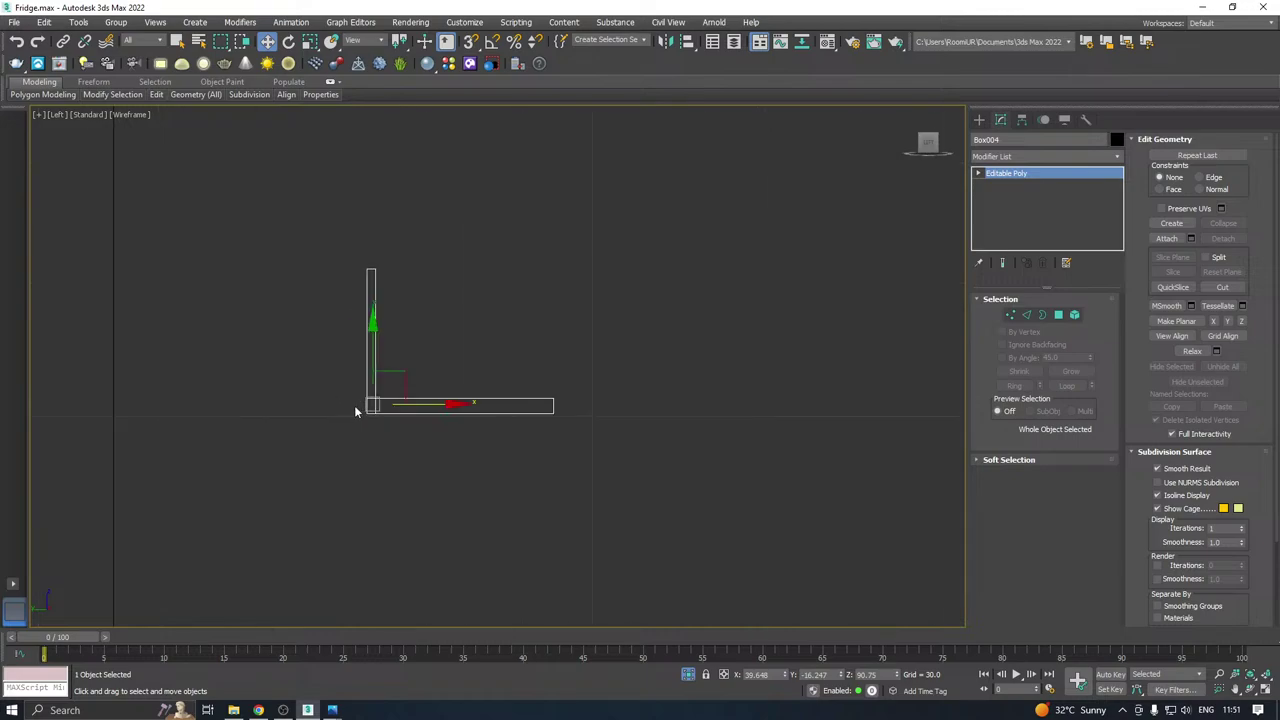
pyautogui.scroll(3, 384, 368)
pyautogui.click(1012, 315)
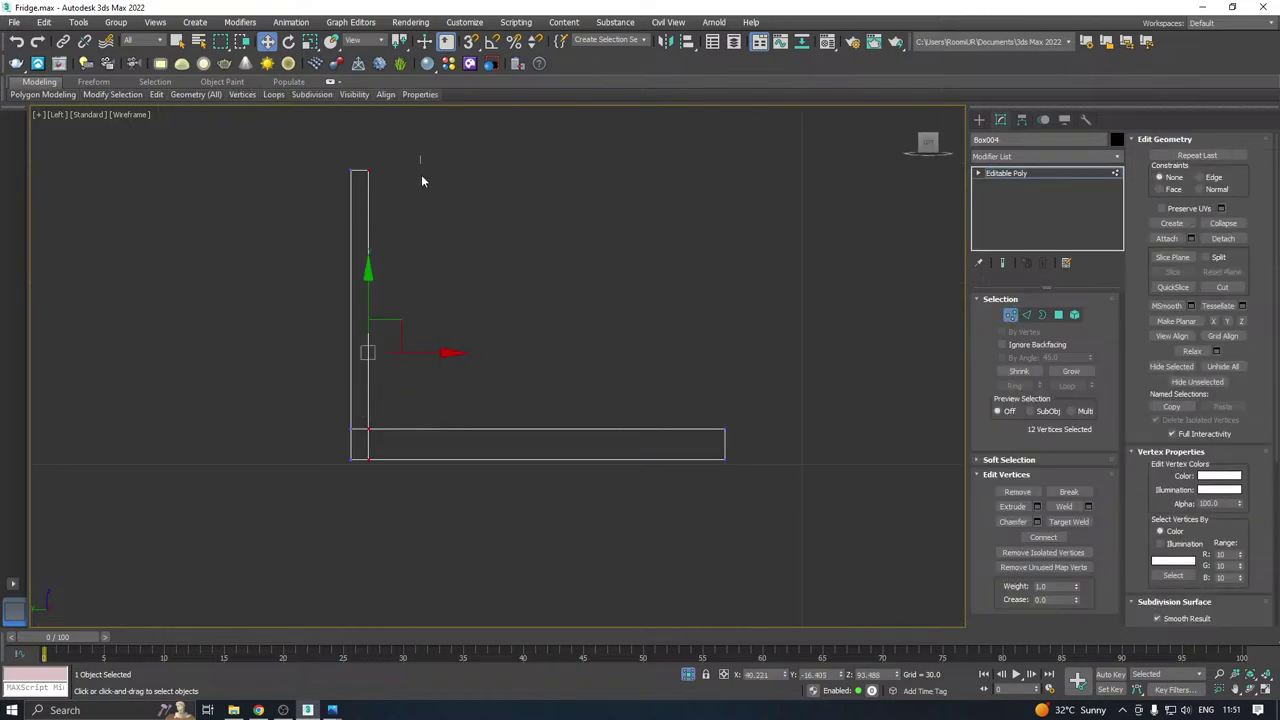
pyautogui.moveTo(426, 354)
pyautogui.mouseDown()
pyautogui.moveTo(440, 354)
pyautogui.moveTo(426, 354)
pyautogui.mouseUp()
pyautogui.press('p')
pyautogui.click(688, 676)
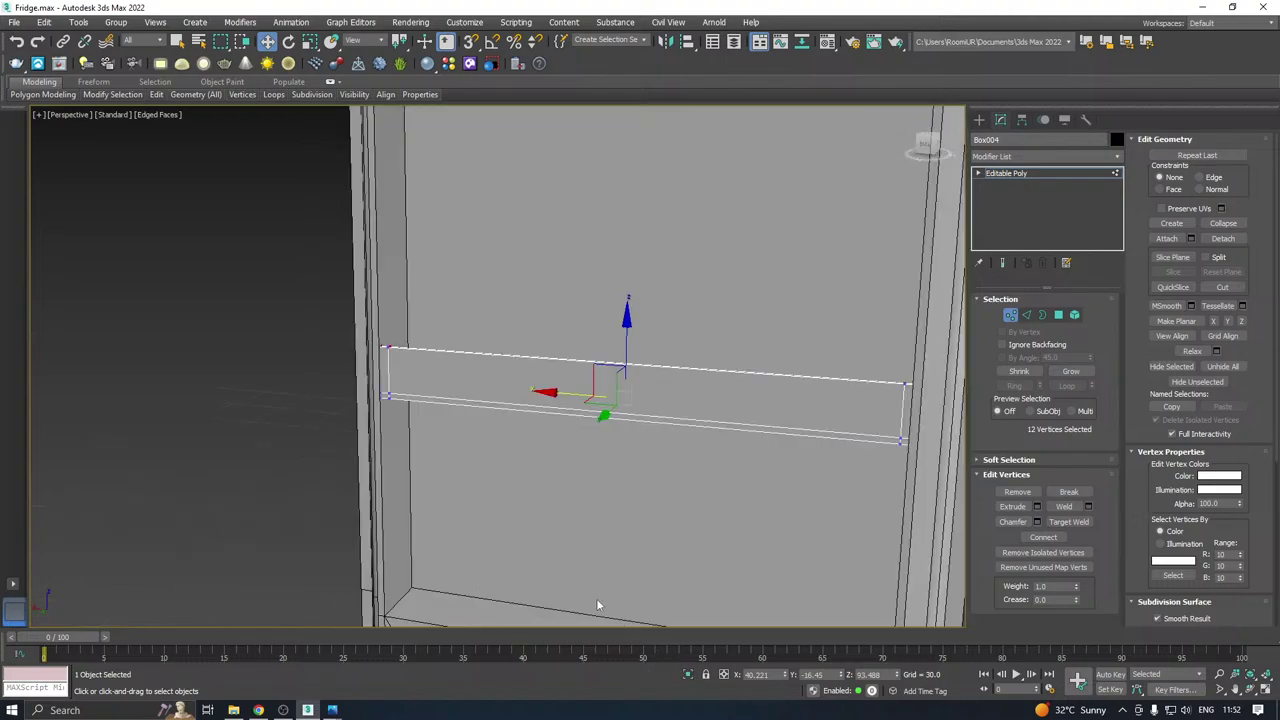
pyautogui.keyDown('alt'); pyautogui.moveTo(620, 440); pyautogui.dragTo(760, 480, button='middle'); pyautogui.keyUp('alt')
pyautogui.click(1008, 175)
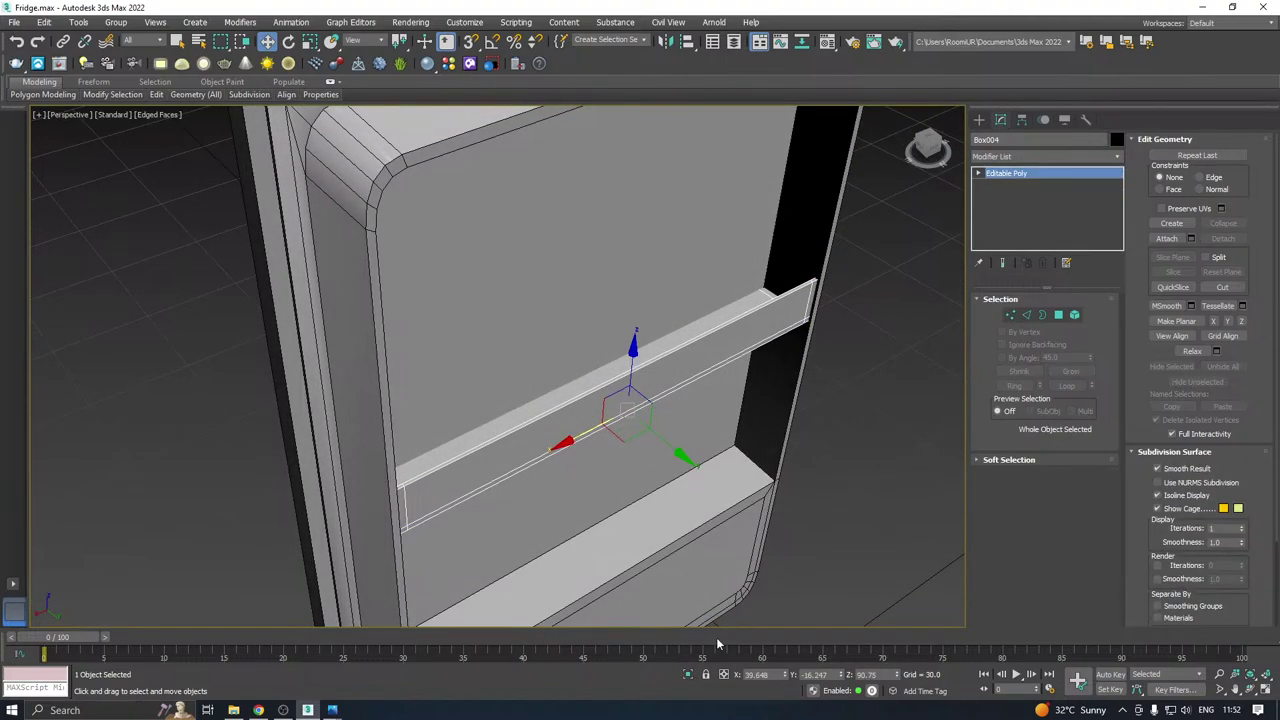
# Isolate the shelf, add an Unwrap UVW modifier to it and open the UV editor.
pyautogui.click(688, 674)
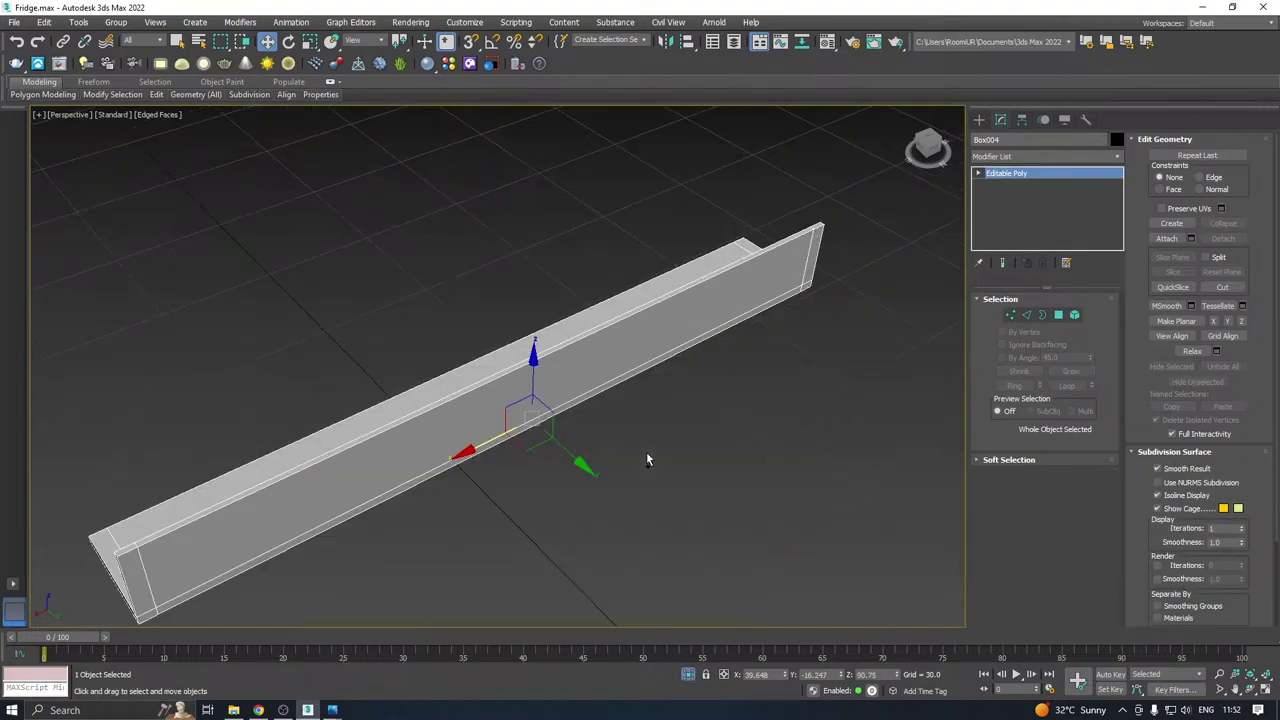
pyautogui.click(1117, 156)
pyautogui.scroll(-10, 1014, 520)
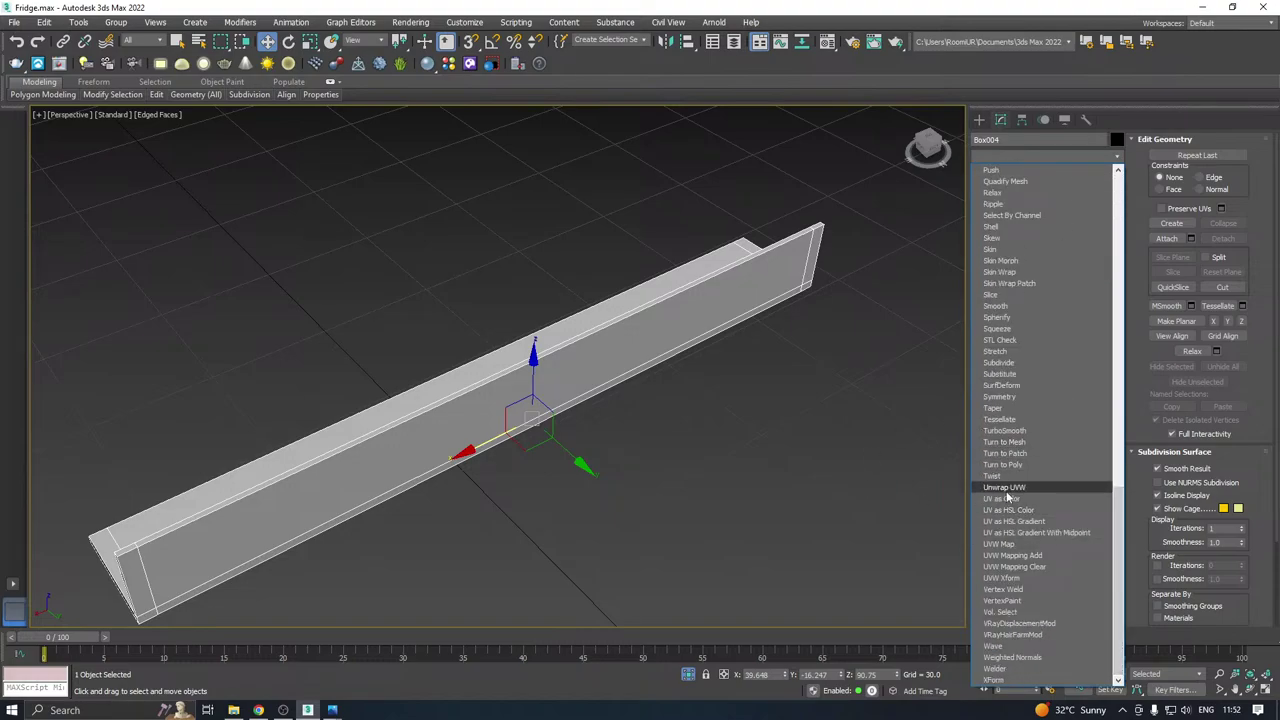
pyautogui.click(1004, 487)
pyautogui.click(1036, 577)
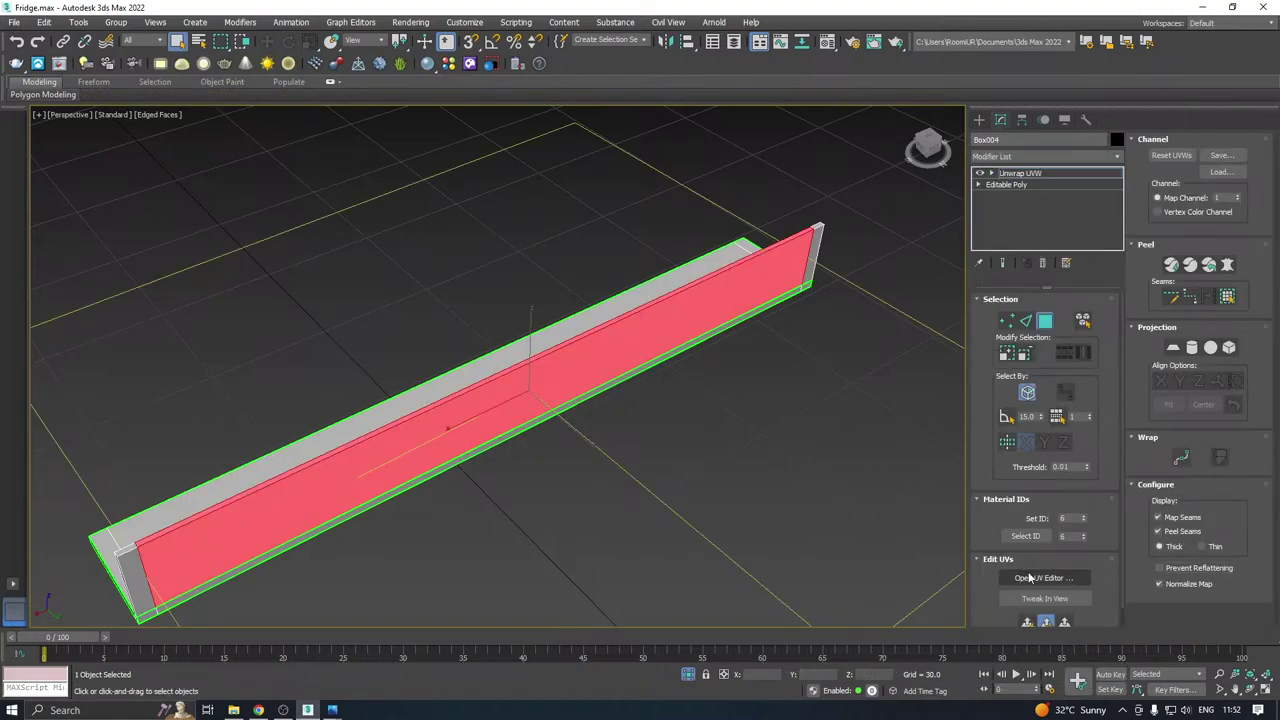
# Select all of the shelf's faces and pack their UV elements.
pyautogui.scroll(-3, 900, 407)
pyautogui.keyDown('alt'); pyautogui.moveTo(901, 407); pyautogui.dragTo(826, 414, button='middle'); pyautogui.keyUp('alt')
pyautogui.scroll(-3, 241, 335)
pyautogui.hotkey('ctrl', 'a')
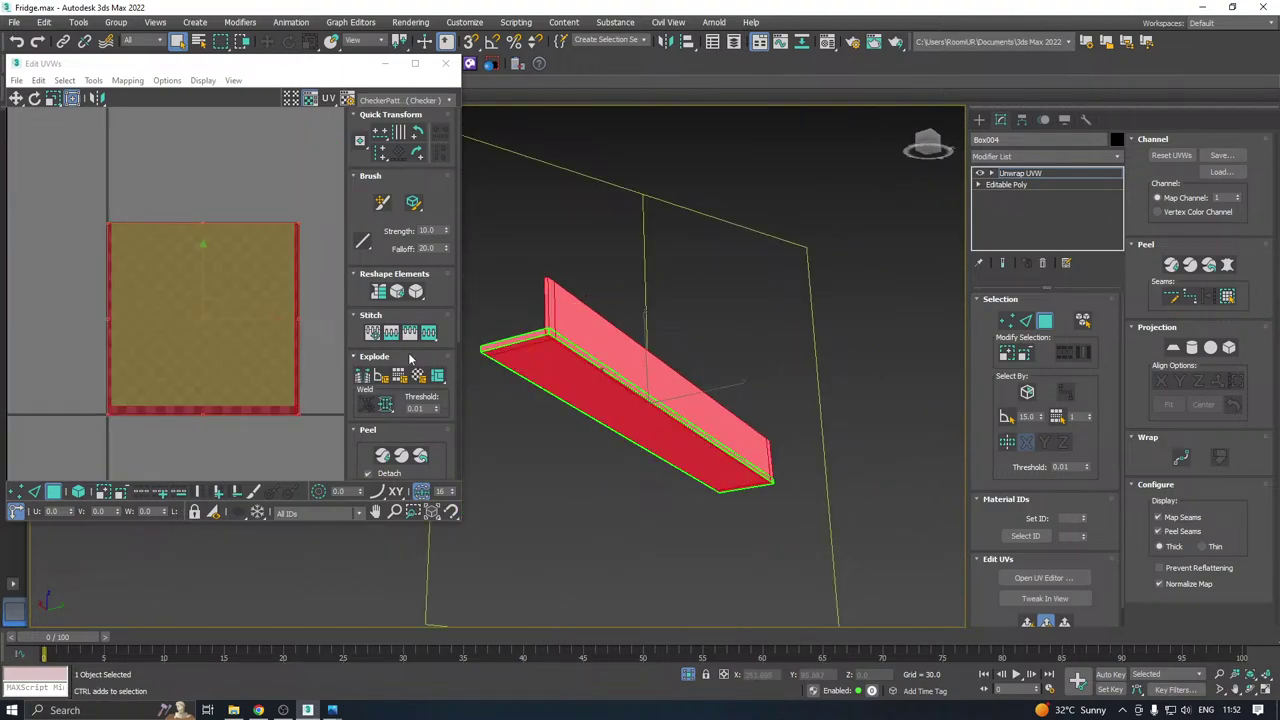
pyautogui.click(379, 431)
pyautogui.click(363, 470)
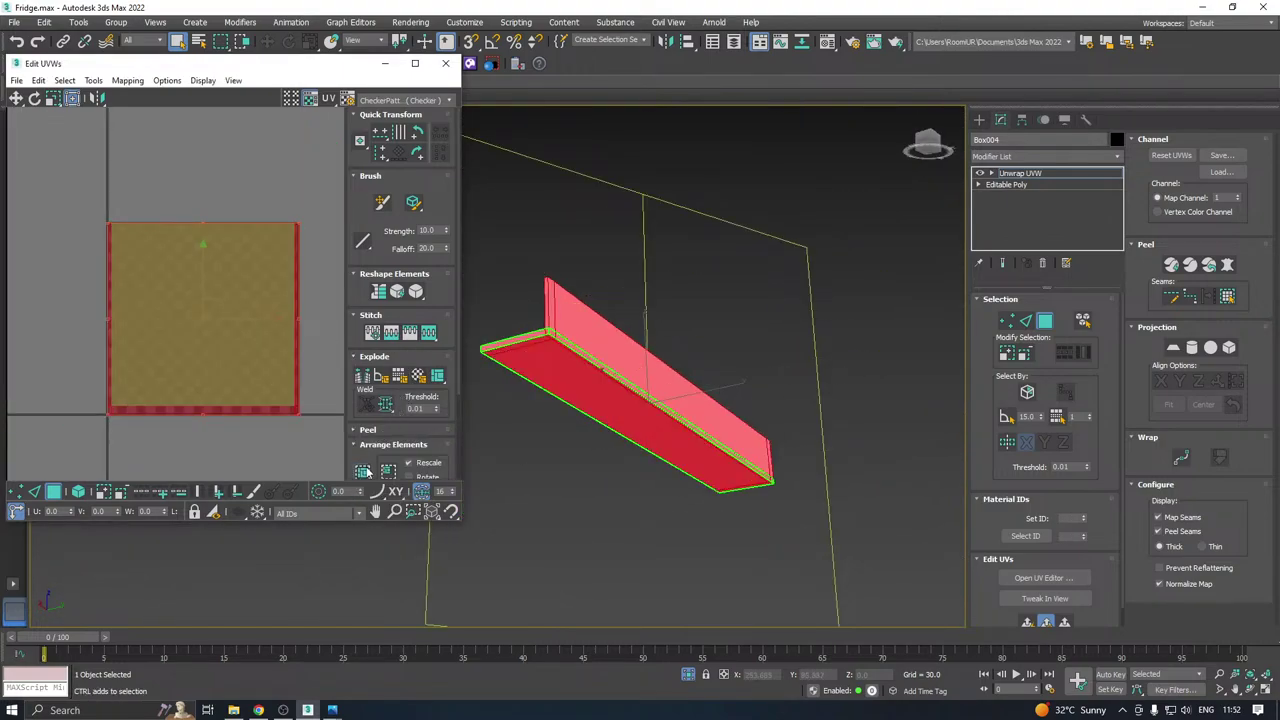
# Move the shelf's UVs outside the main UV tile and display the checker pattern on the model.
pyautogui.moveTo(207, 314); pyautogui.dragTo(511, 403)
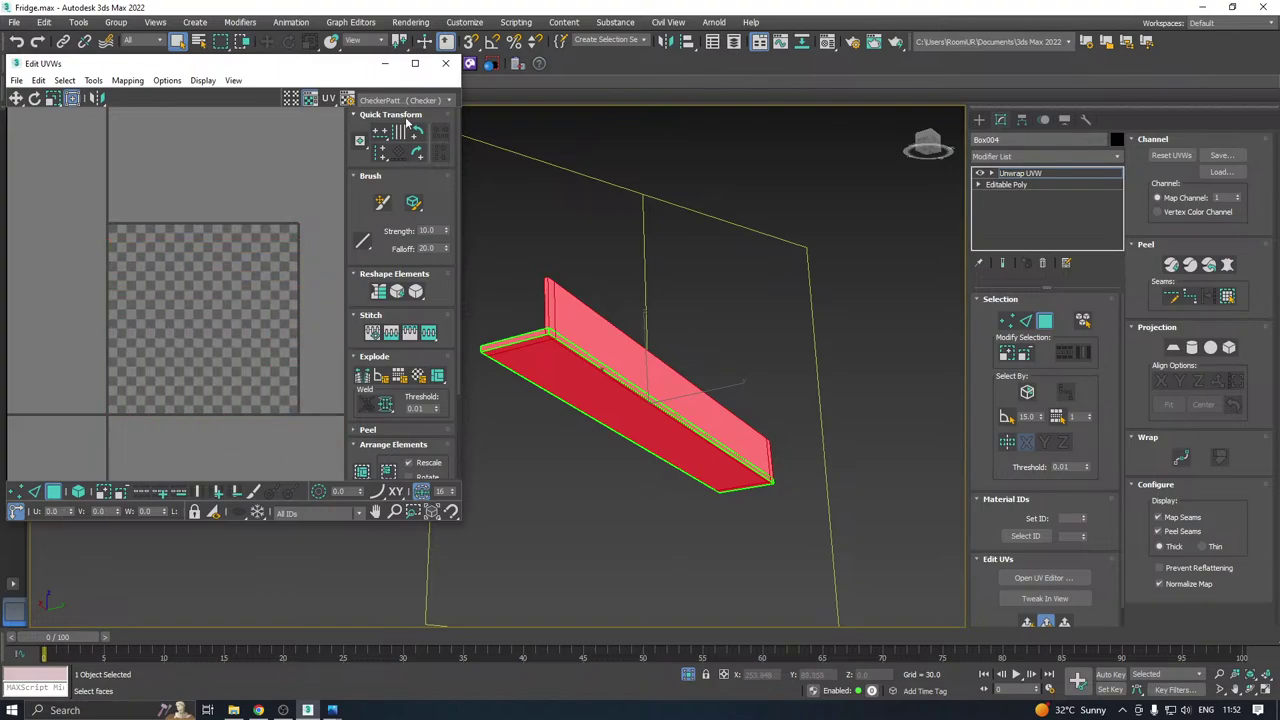
pyautogui.click(394, 102)
pyautogui.click(391, 125)
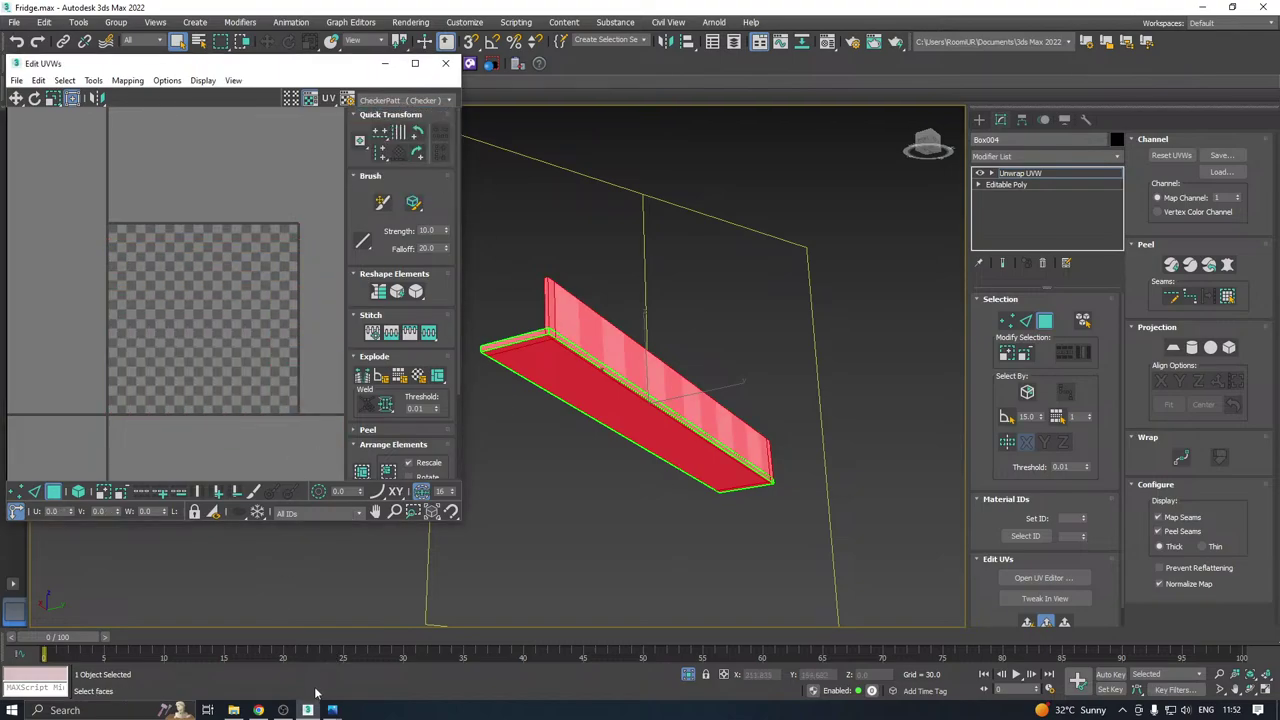
pyautogui.click(284, 711)
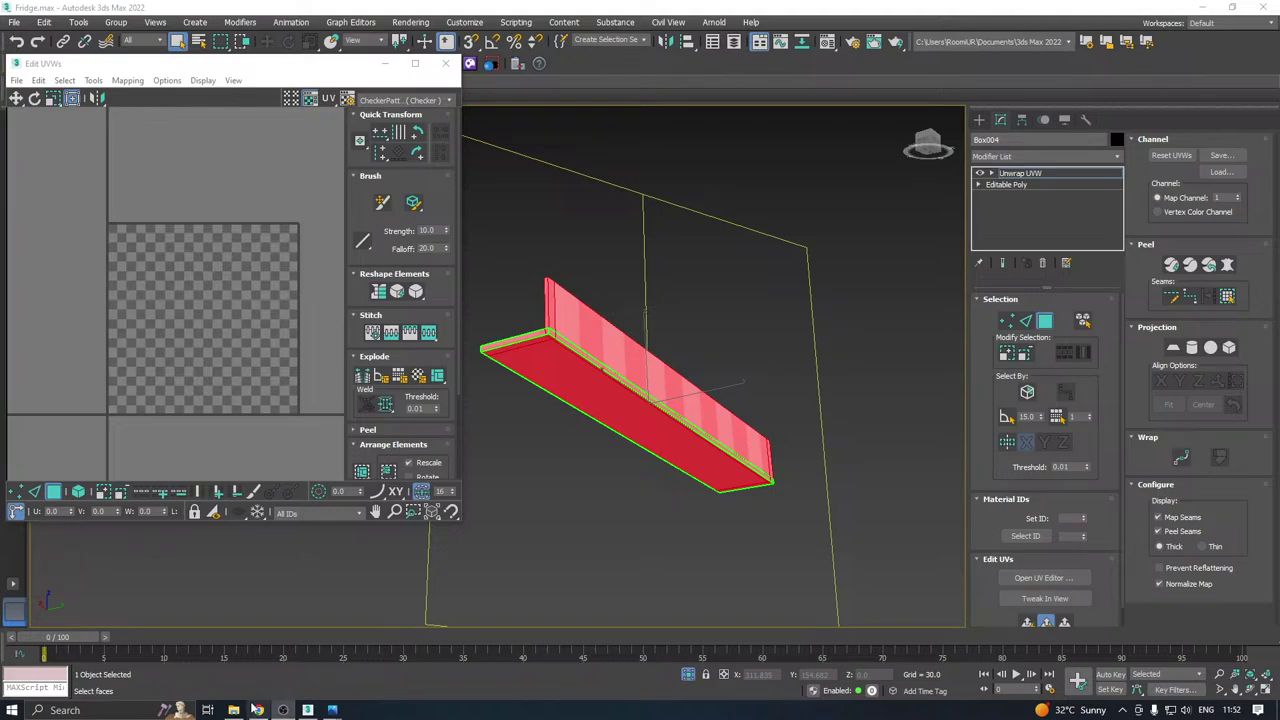
# Apply a quick planar map to the shelf's underside and the lip's outer faces and relax their UVs by polygon angles.
pyautogui.scroll(2, 586, 405)
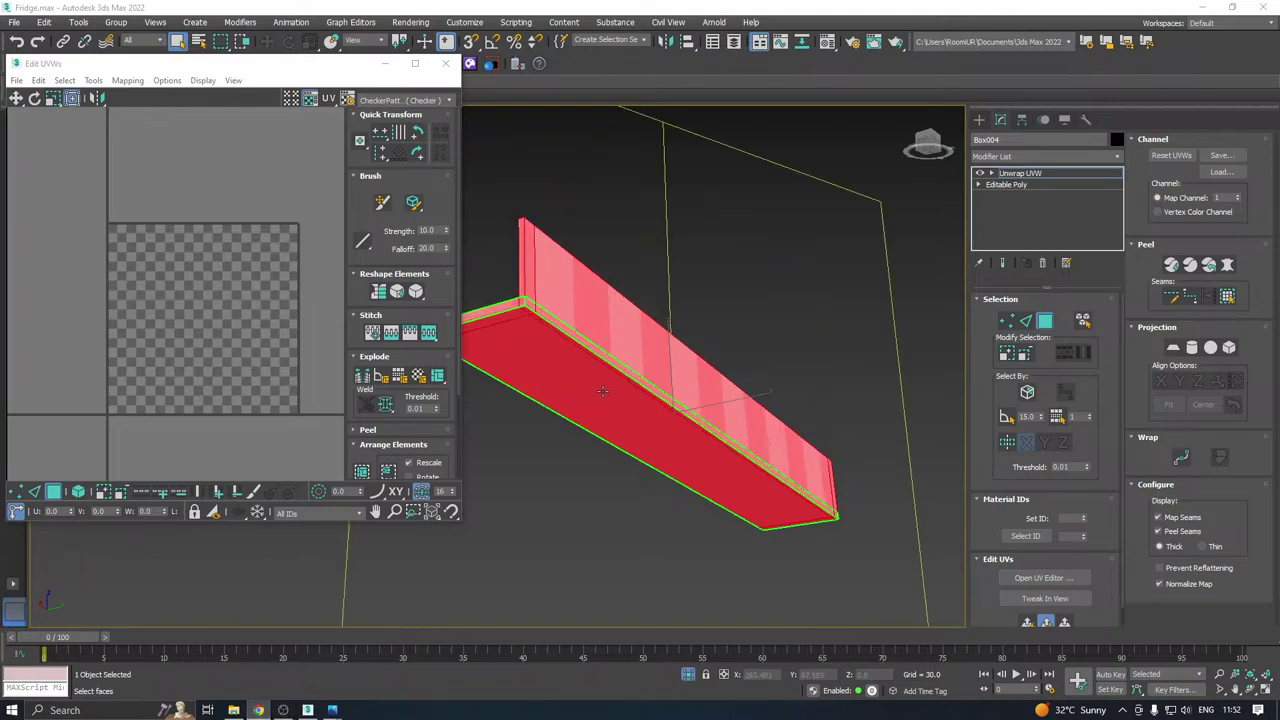
pyautogui.click(604, 391)
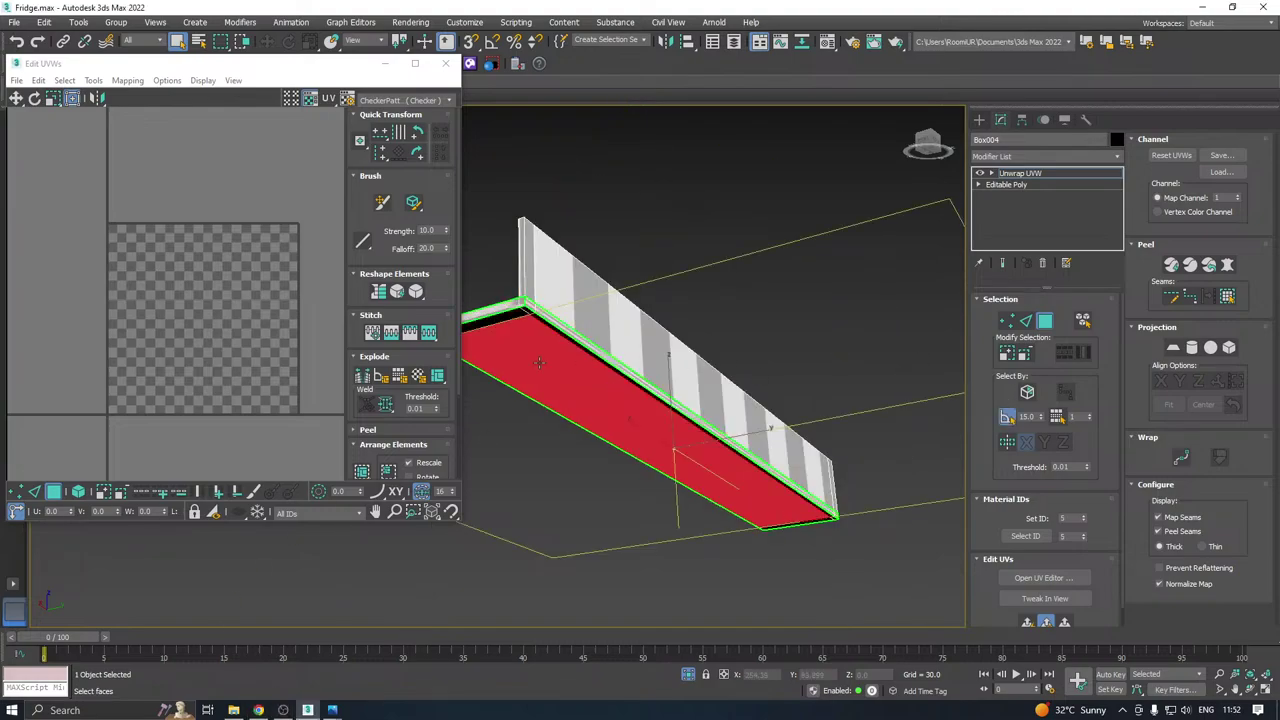
pyautogui.keyDown('ctrl'); pyautogui.click(575, 328); pyautogui.keyUp('ctrl')
pyautogui.keyDown('alt'); pyautogui.moveTo(575, 332); pyautogui.dragTo(683, 319, button='middle'); pyautogui.keyUp('alt')
pyautogui.click(1024, 623)
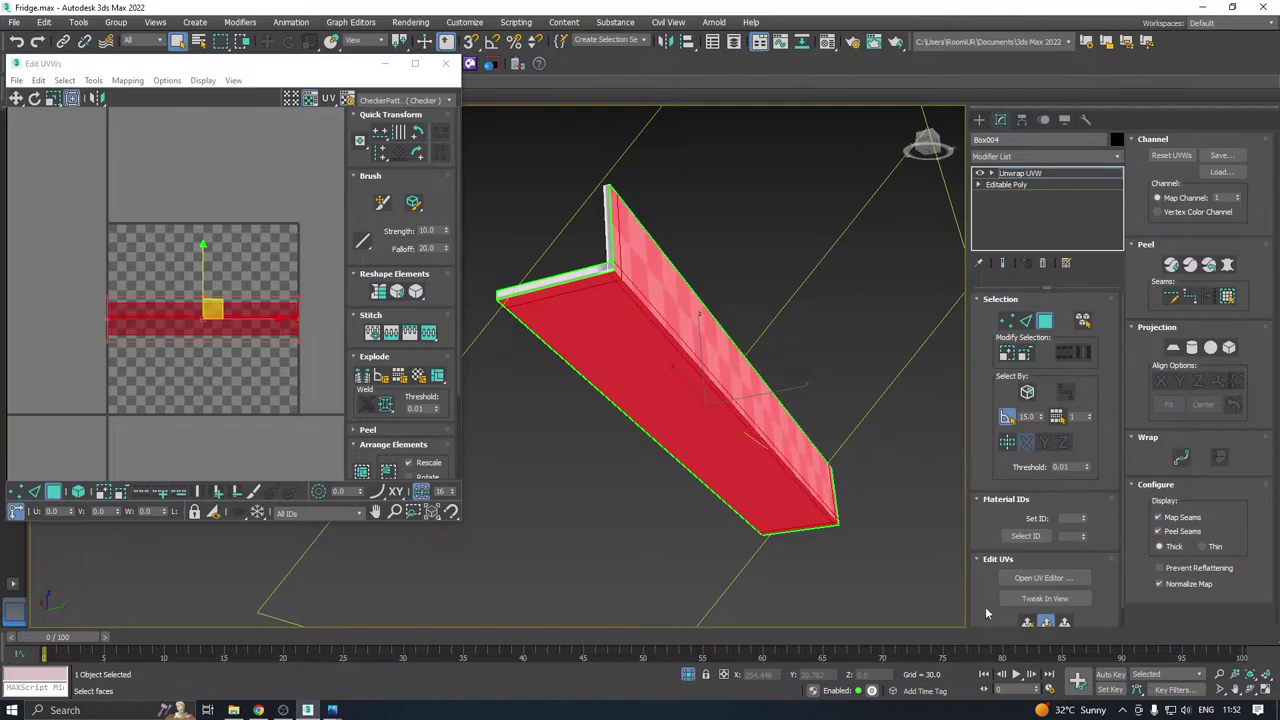
pyautogui.click(93, 80)
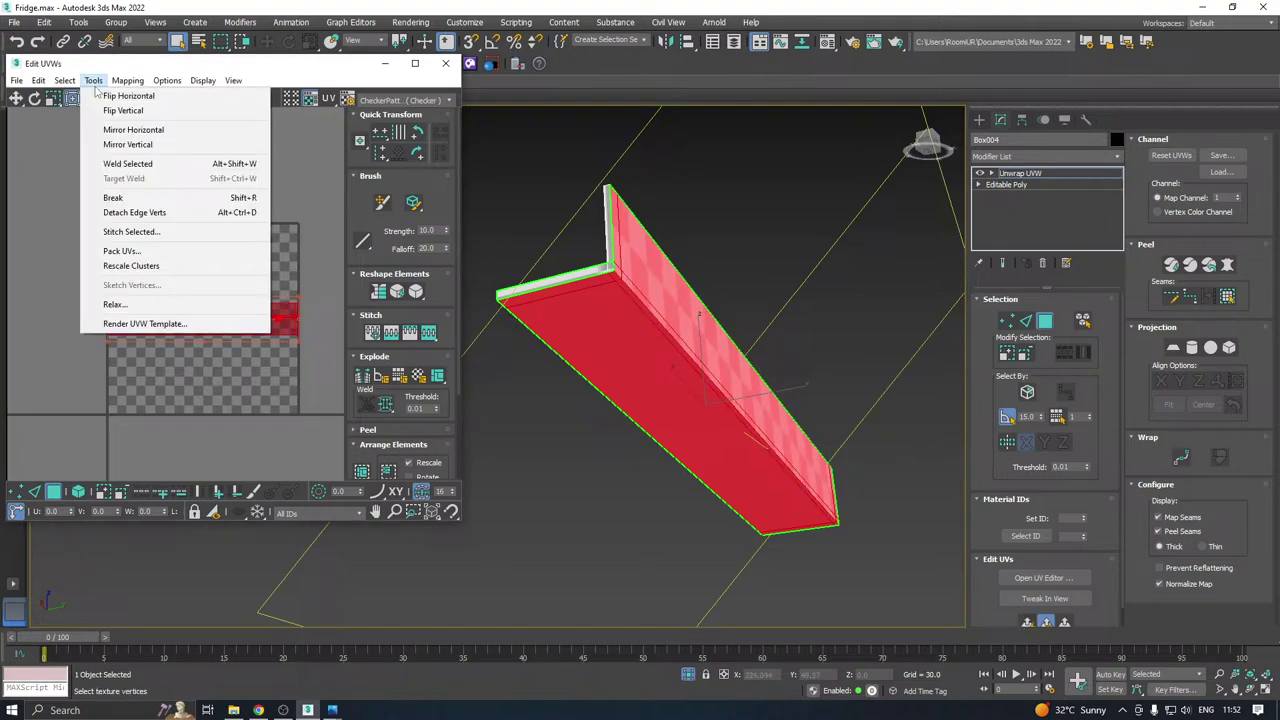
pyautogui.click(130, 306)
pyautogui.click(162, 178)
pyautogui.click(162, 180)
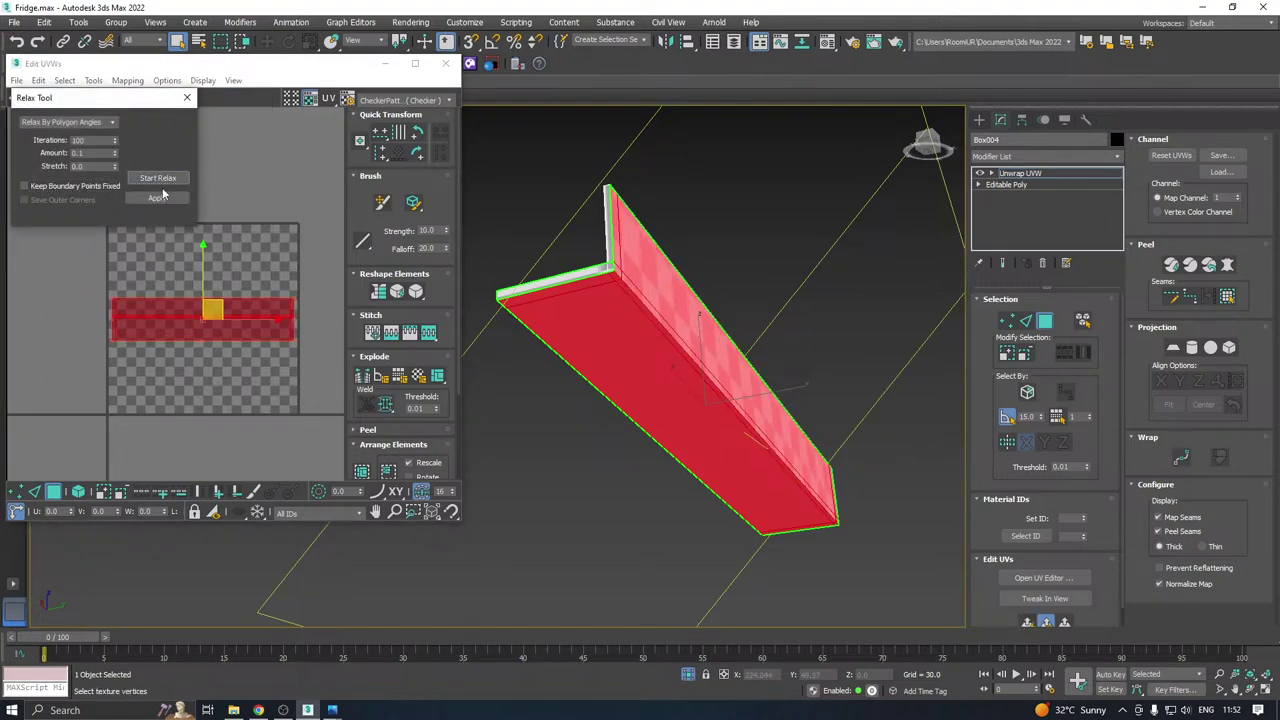
# Quick-planar-map the shelf's upper face and the lip's inner face together and relax their UVs by polygon angles.
pyautogui.keyDown('alt'); pyautogui.moveTo(730, 230); pyautogui.dragTo(724, 429, button='middle'); pyautogui.keyUp('alt')
pyautogui.click(724, 429)
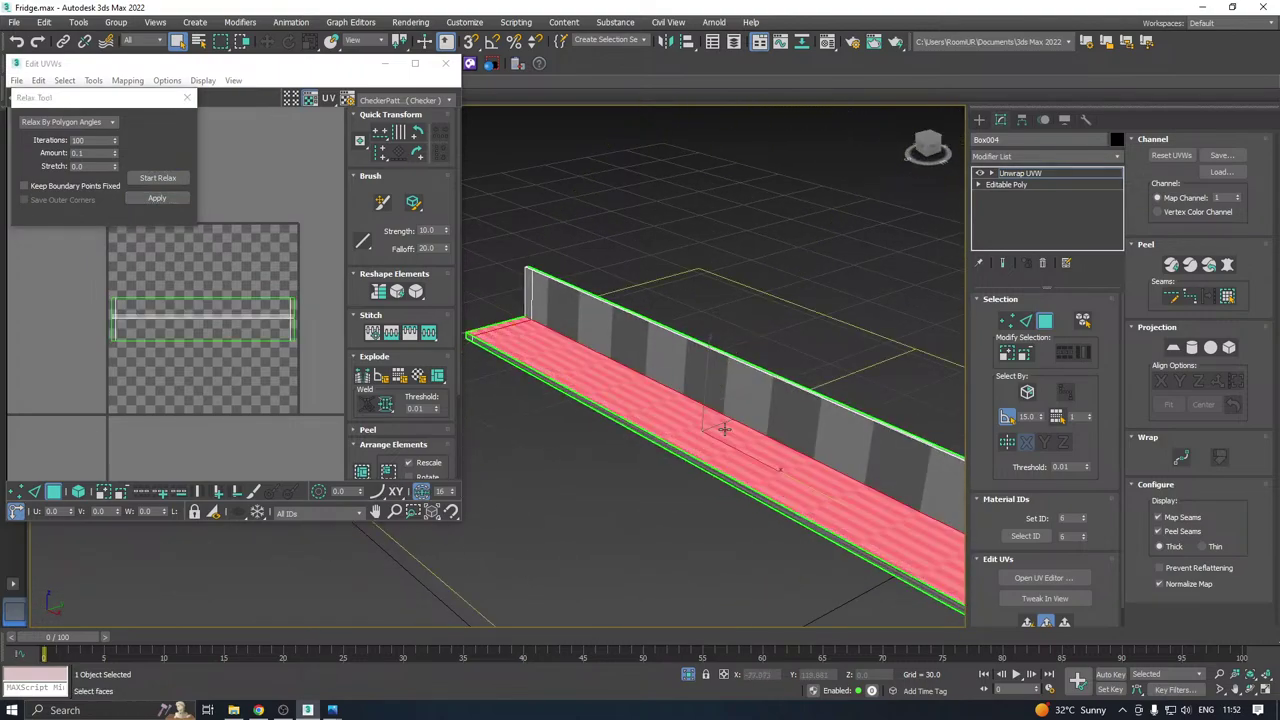
pyautogui.keyDown('ctrl'); pyautogui.click(754, 420); pyautogui.keyUp('ctrl')
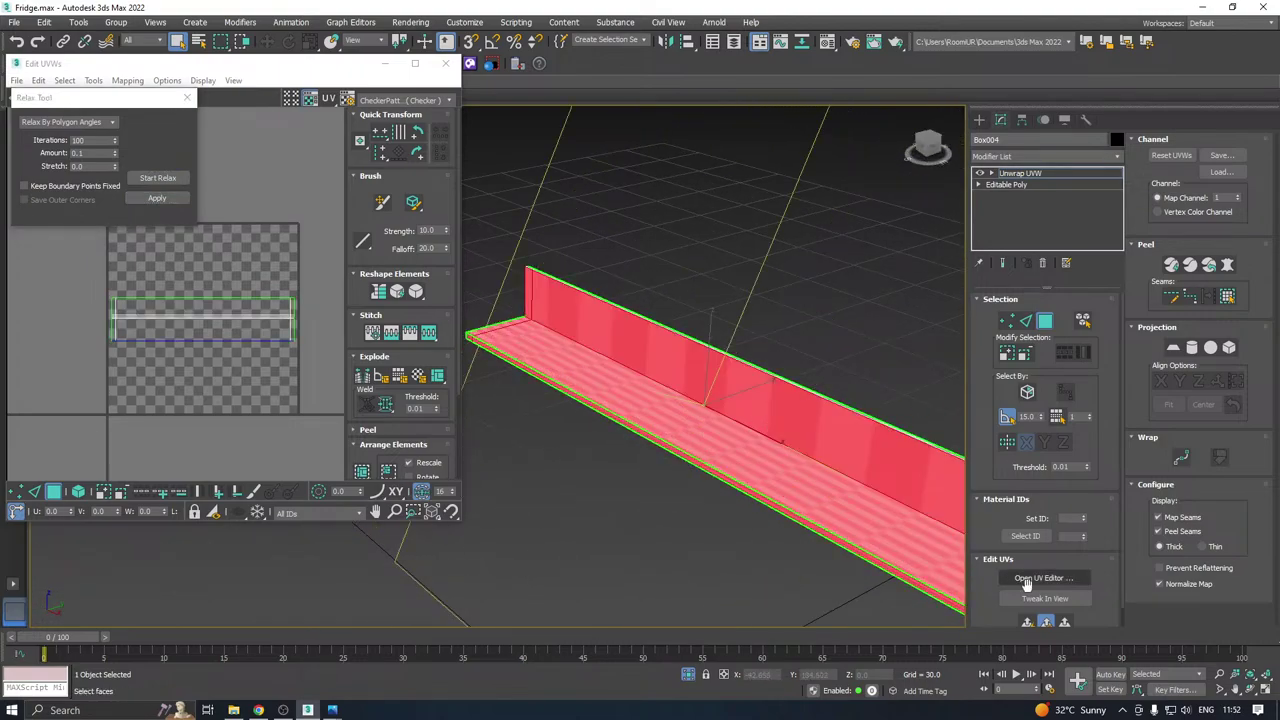
pyautogui.click(1028, 622)
pyautogui.click(134, 178)
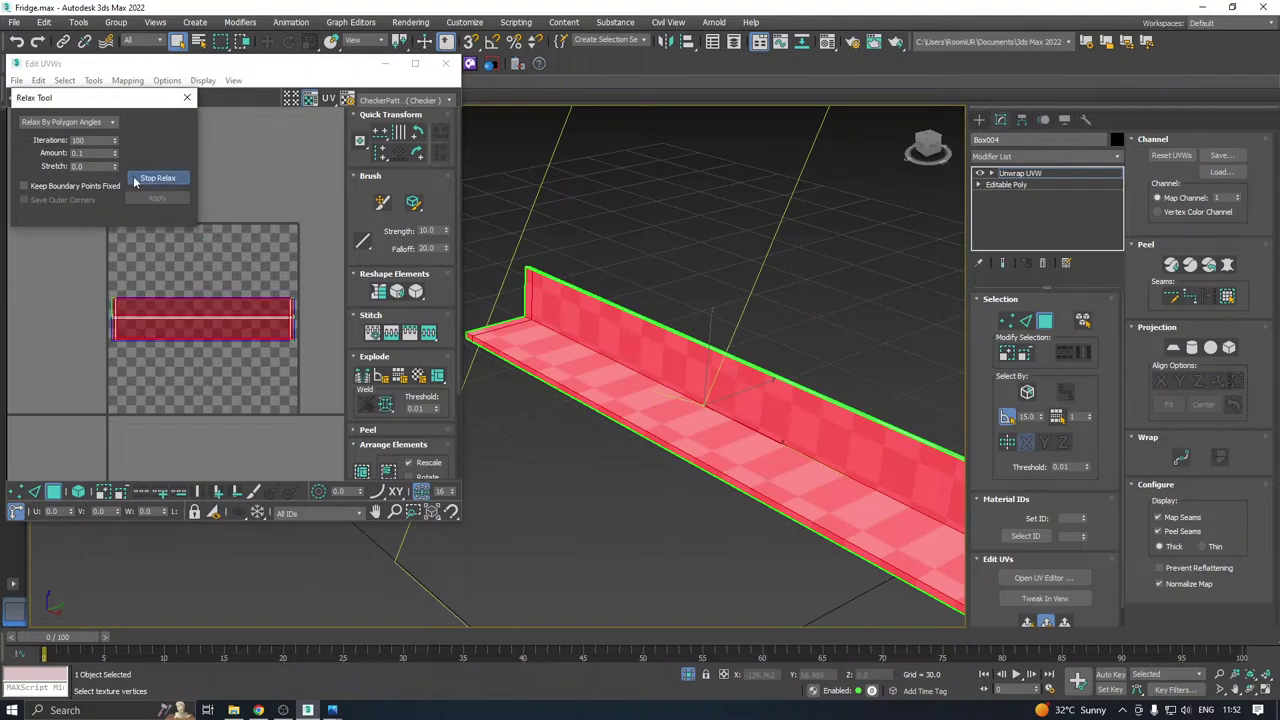
pyautogui.click(152, 198)
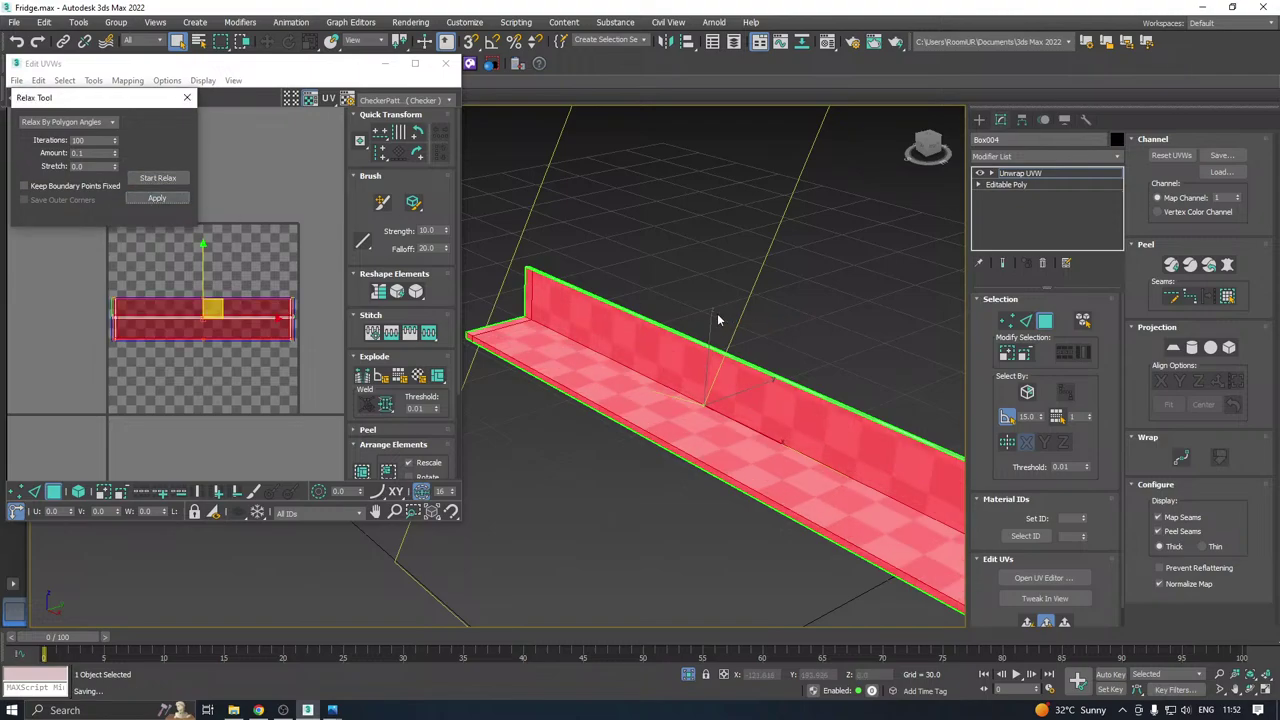
# Quick-planar-map the shelf's narrow L-shaped end faces and relax their UVs by polygon angles.
pyautogui.keyDown('alt'); pyautogui.moveTo(717, 320); pyautogui.dragTo(845, 452, button='middle'); pyautogui.keyUp('alt')
pyautogui.click(787, 573)
pyautogui.scroll(-4, 794, 405)
pyautogui.keyDown('alt'); pyautogui.moveTo(794, 403); pyautogui.dragTo(621, 477, button='middle'); pyautogui.keyUp('alt')
pyautogui.click(618, 481)
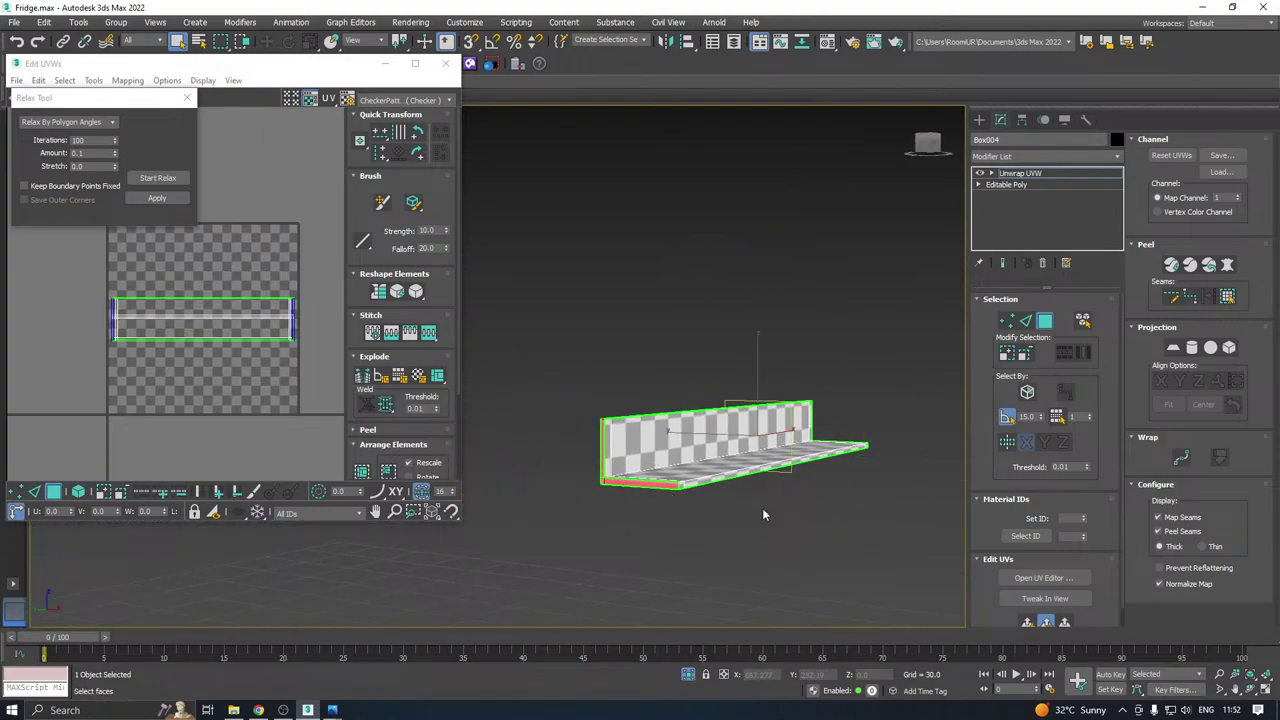
pyautogui.click(1025, 622)
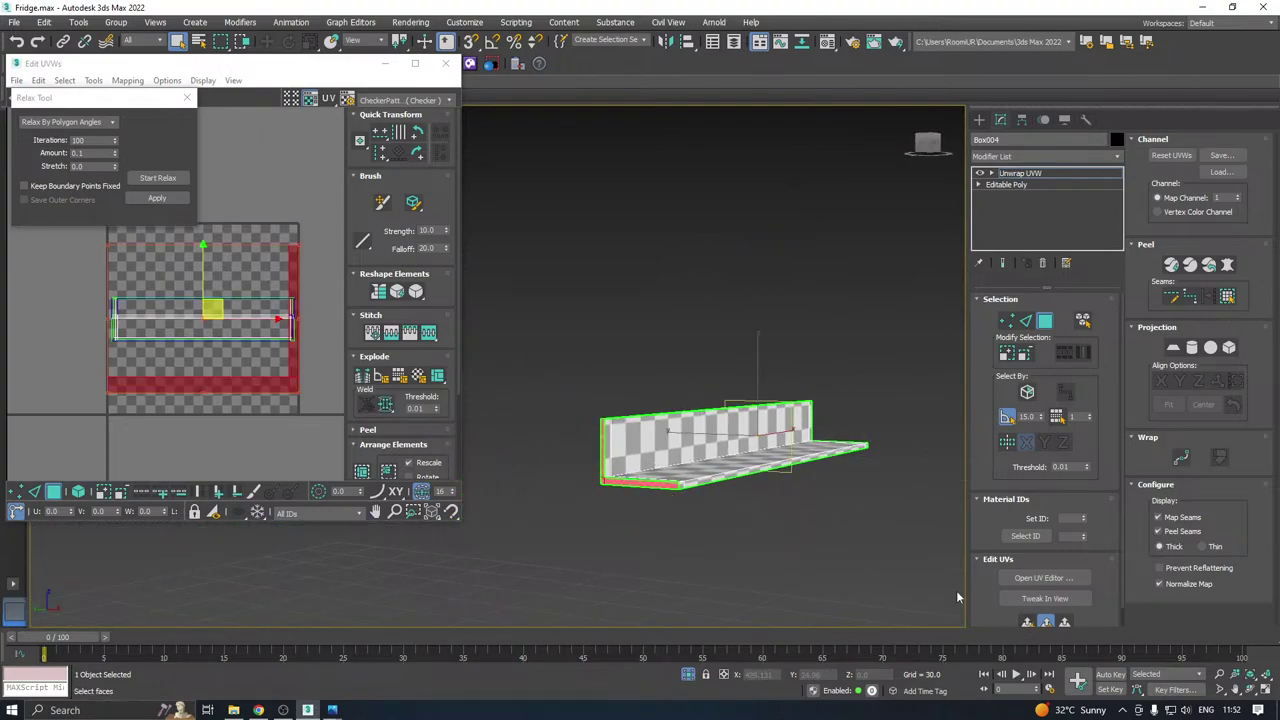
pyautogui.click(158, 178)
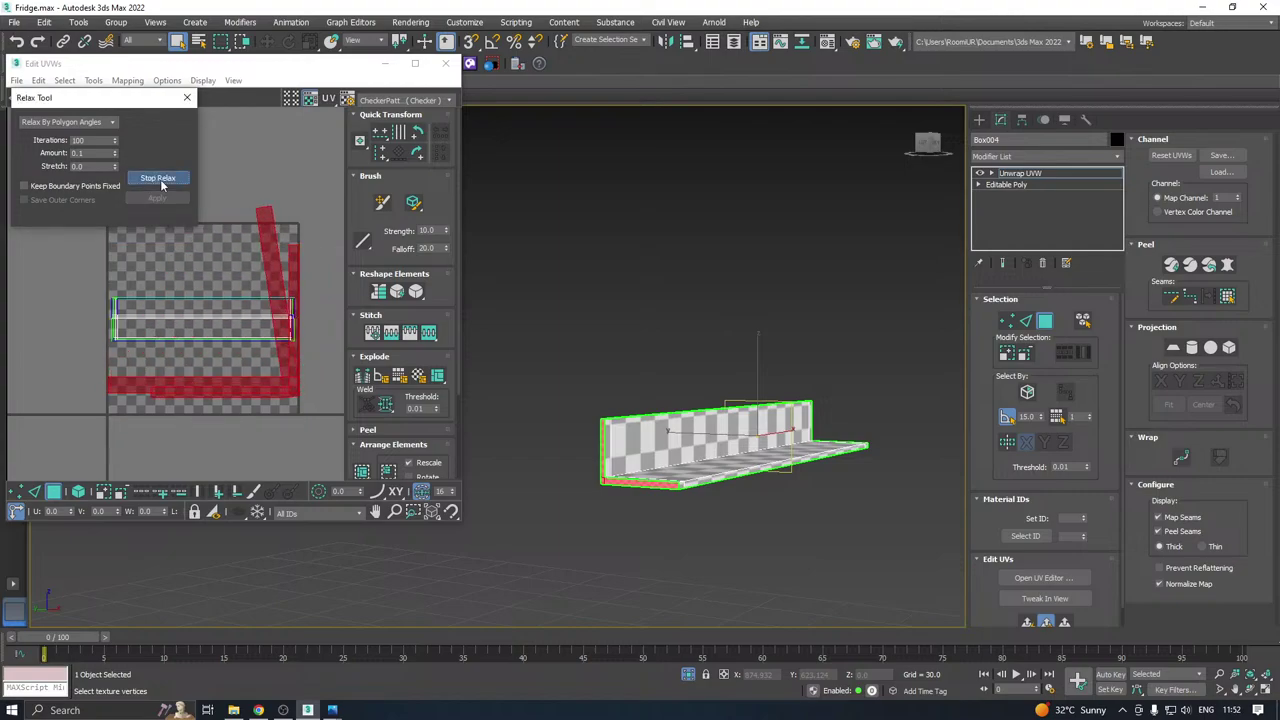
pyautogui.click(160, 180)
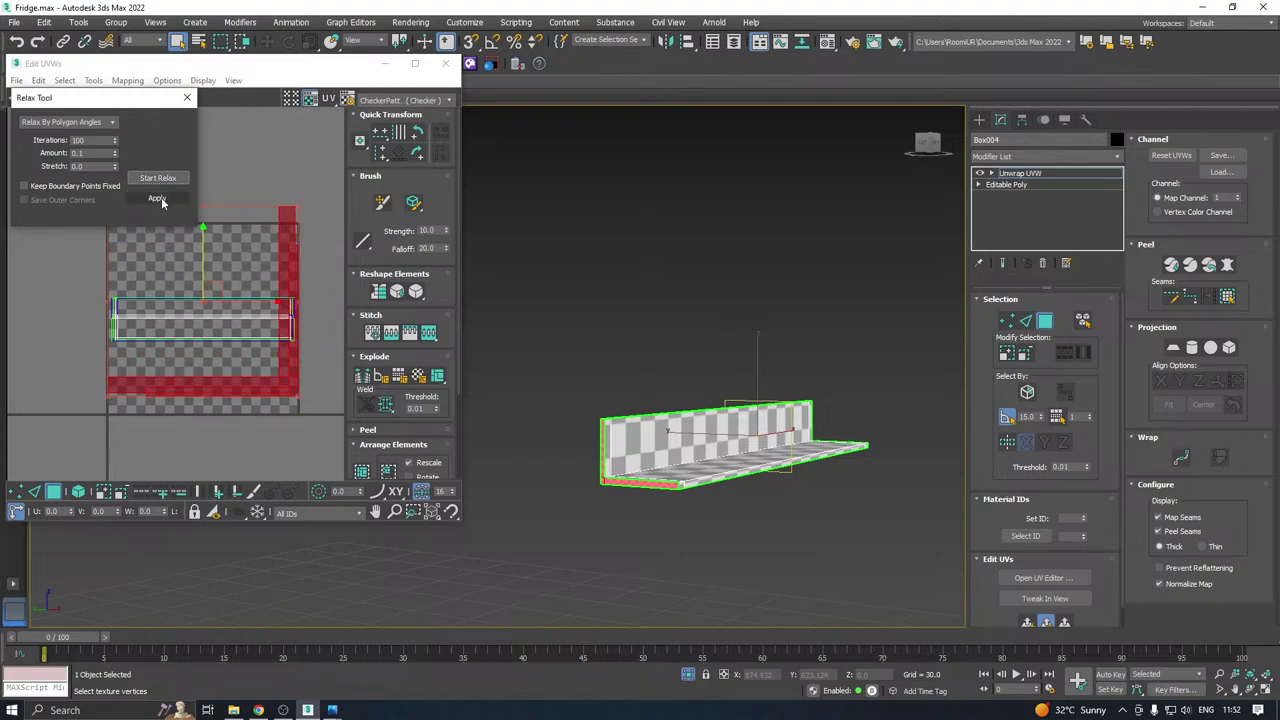
# Select all of the shelf's faces, pack their UV elements with rescaling and close the UV editor.
pyautogui.hotkey('ctrl', 'a')
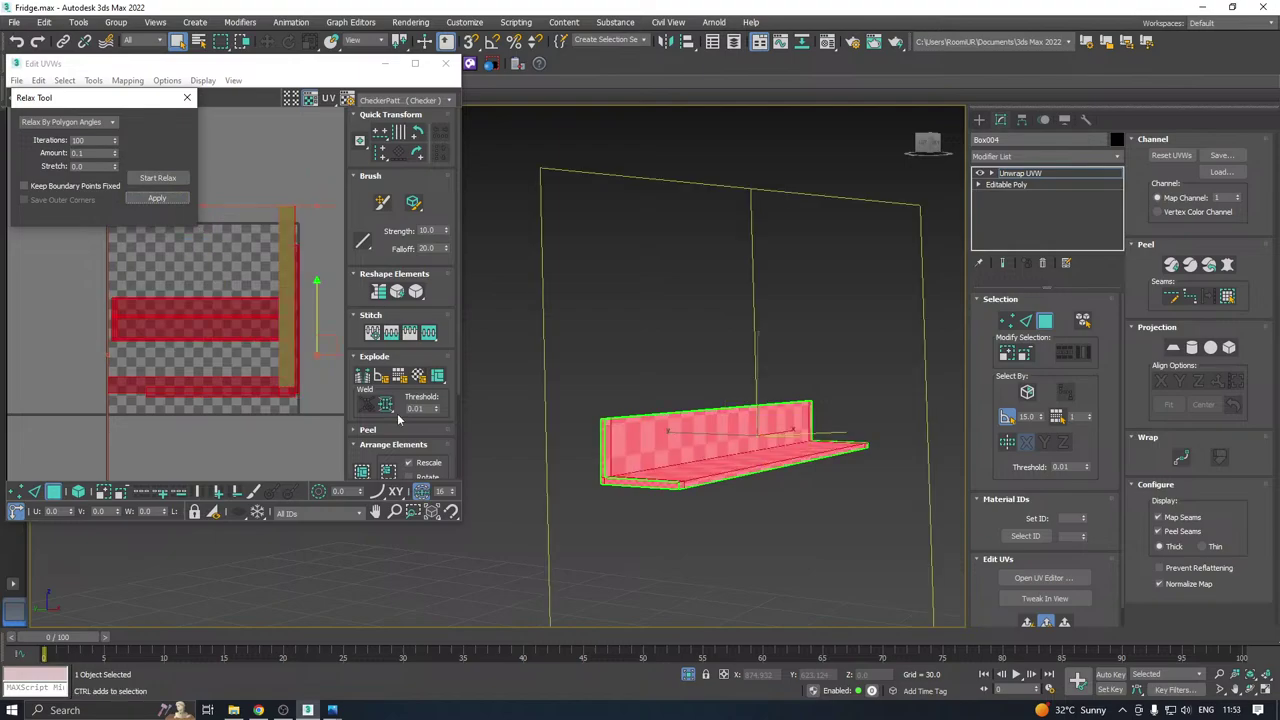
pyautogui.click(362, 469)
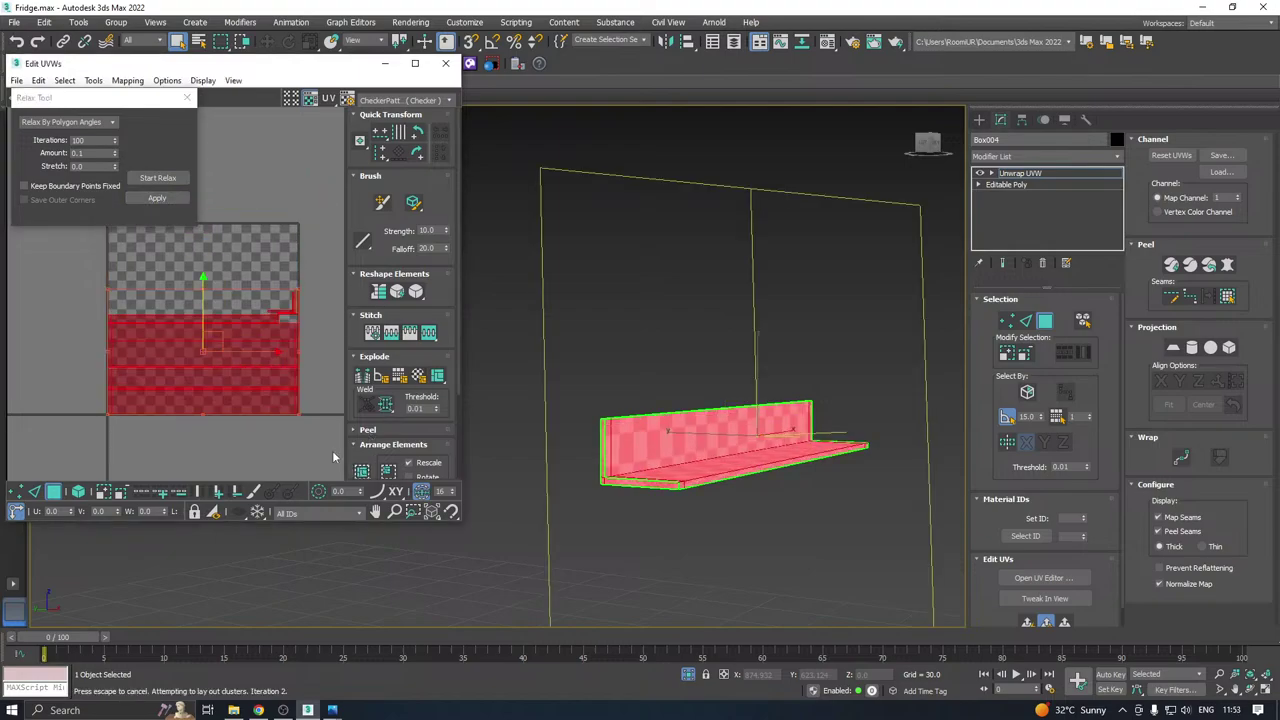
pyautogui.click(446, 64)
# Leave the unwrap's face selection, activate the Move tool and end the shelf's isolation.
pyautogui.keyDown('alt'); pyautogui.moveTo(661, 223); pyautogui.dragTo(943, 175, button='middle'); pyautogui.keyUp('alt')
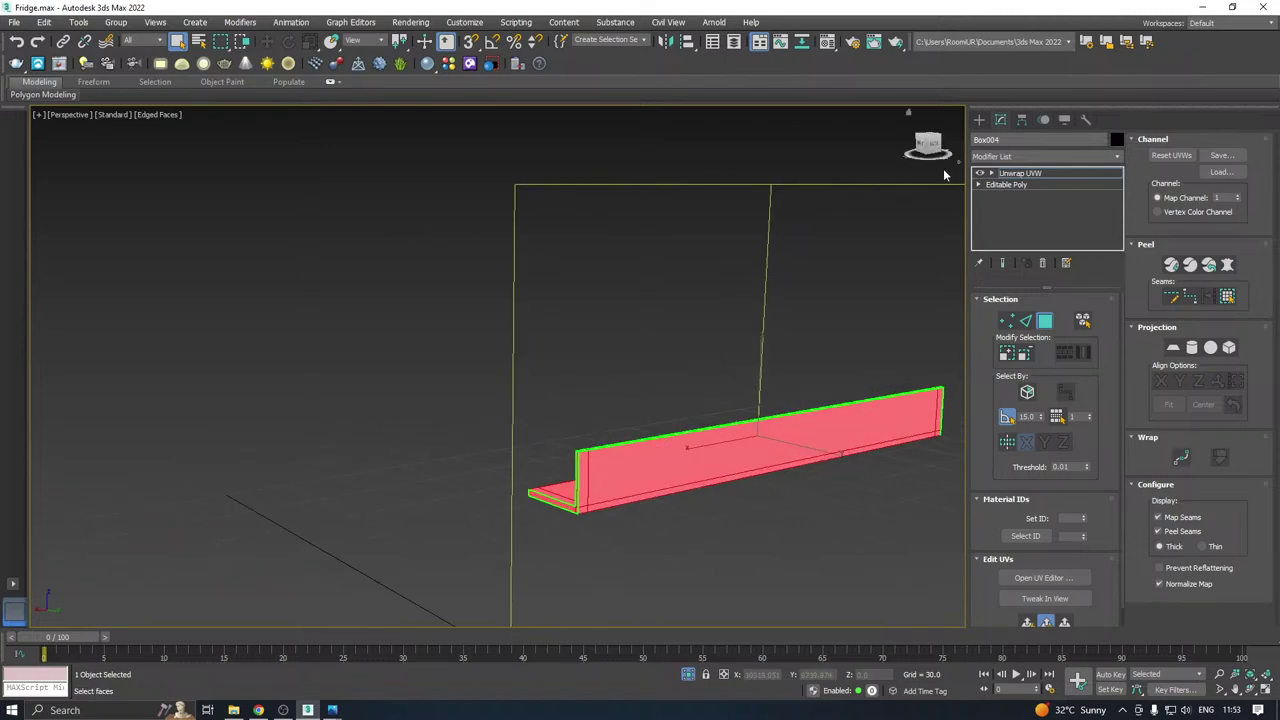
pyautogui.click(1017, 174)
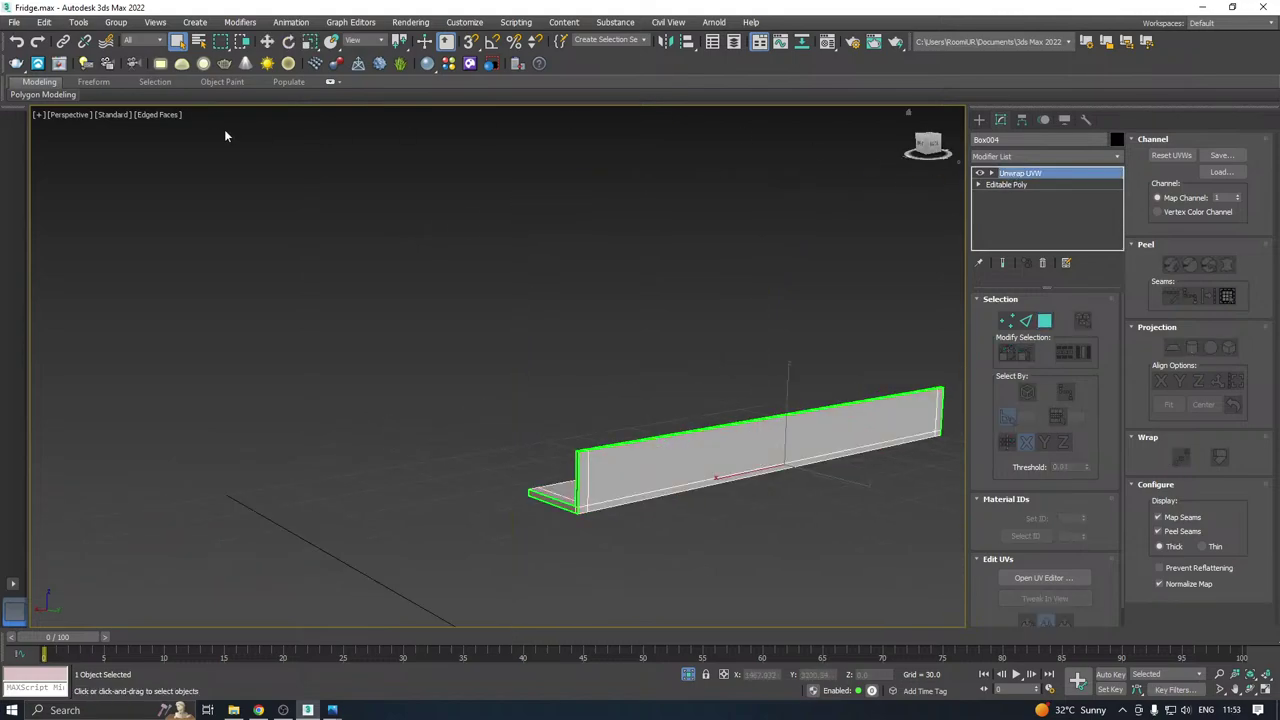
pyautogui.click(267, 42)
pyautogui.click(688, 674)
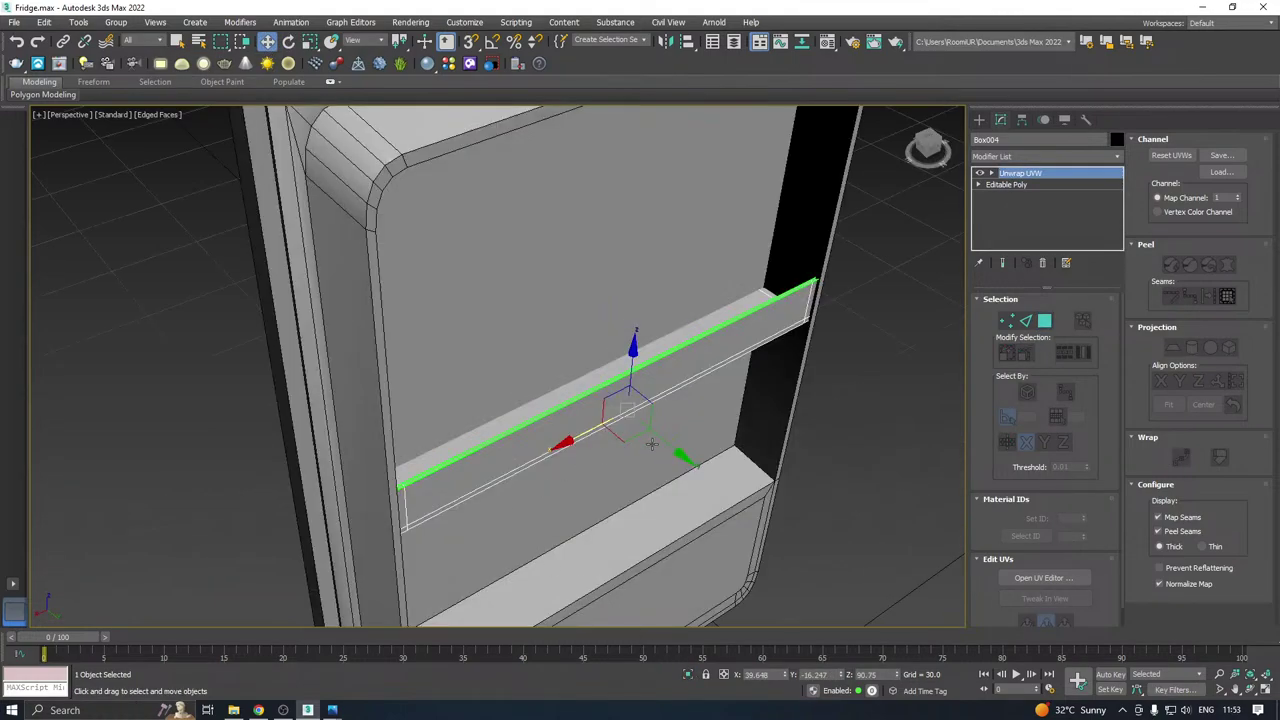
# Copy the unwrapped shelf straight up inside the lower door to about Z 125.68.
pyautogui.keyDown('alt'); pyautogui.moveTo(654, 443); pyautogui.dragTo(586, 429, button='middle'); pyautogui.keyUp('alt')
pyautogui.scroll(-3, 509, 394)
pyautogui.keyDown('alt'); pyautogui.moveTo(678, 357); pyautogui.dragTo(550, 360, button='middle'); pyautogui.keyUp('alt')
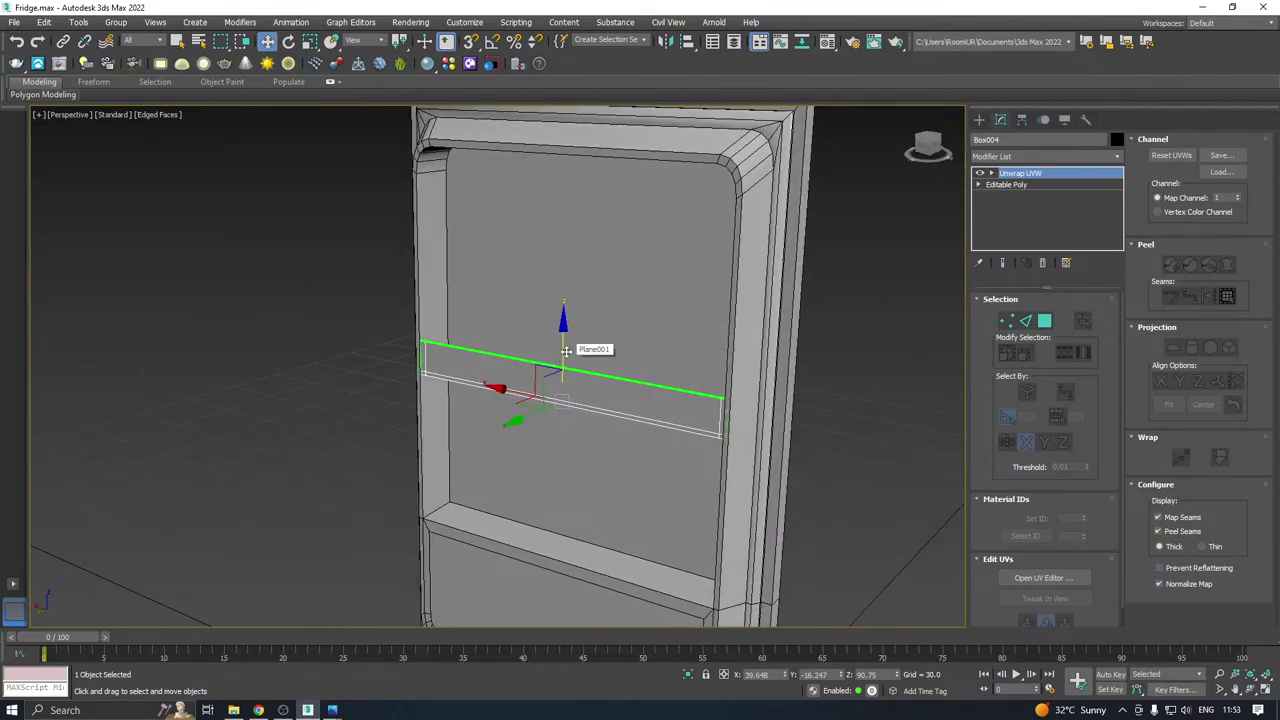
pyautogui.keyDown('shift'); pyautogui.moveTo(565, 350); pyautogui.dragTo(564, 206); pyautogui.keyUp('shift')
pyautogui.click(650, 415)
pyautogui.moveTo(620, 405)
pyautogui.keyDown('alt'); pyautogui.mouseDown(button='middle')
pyautogui.moveTo(686, 354)
pyautogui.moveTo(743, 344)
pyautogui.moveTo(748, 360)
pyautogui.moveTo(609, 390)
pyautogui.mouseUp(button='middle'); pyautogui.keyUp('alt')
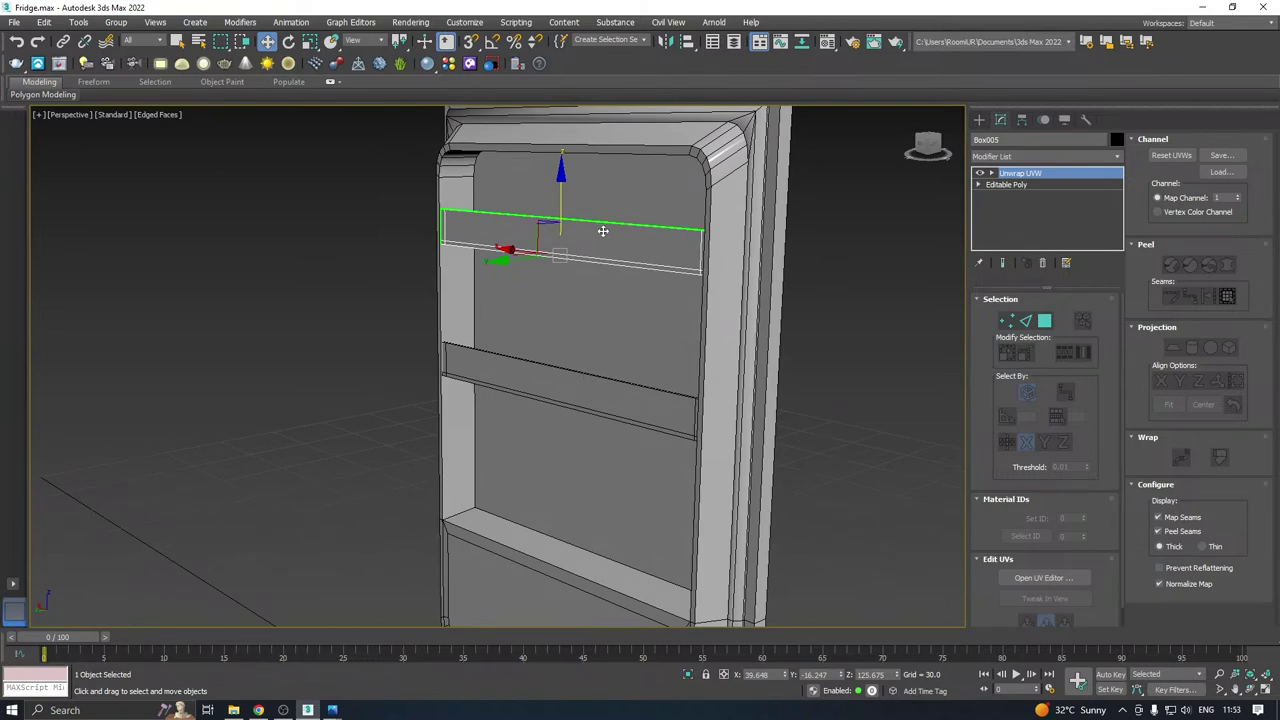
# Raise the original shelf in the lower door to about Z 99.29.
pyautogui.click(527, 389)
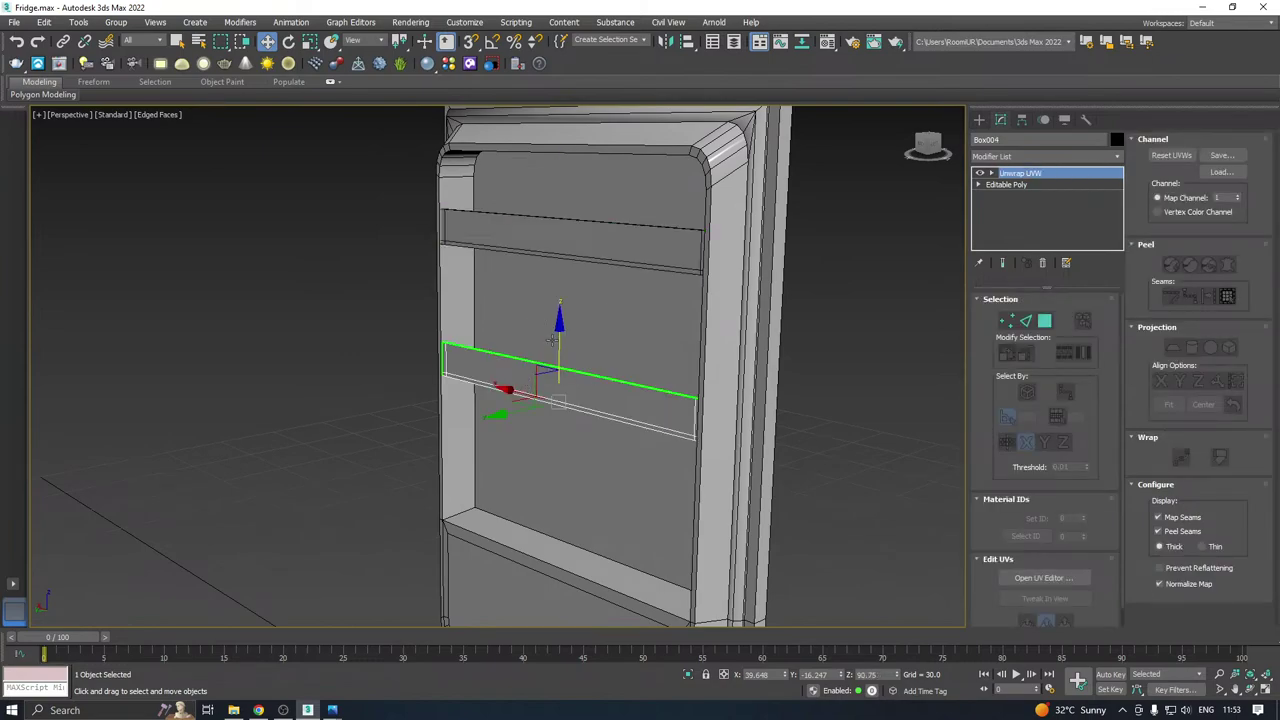
pyautogui.moveTo(562, 348); pyautogui.dragTo(574, 311)
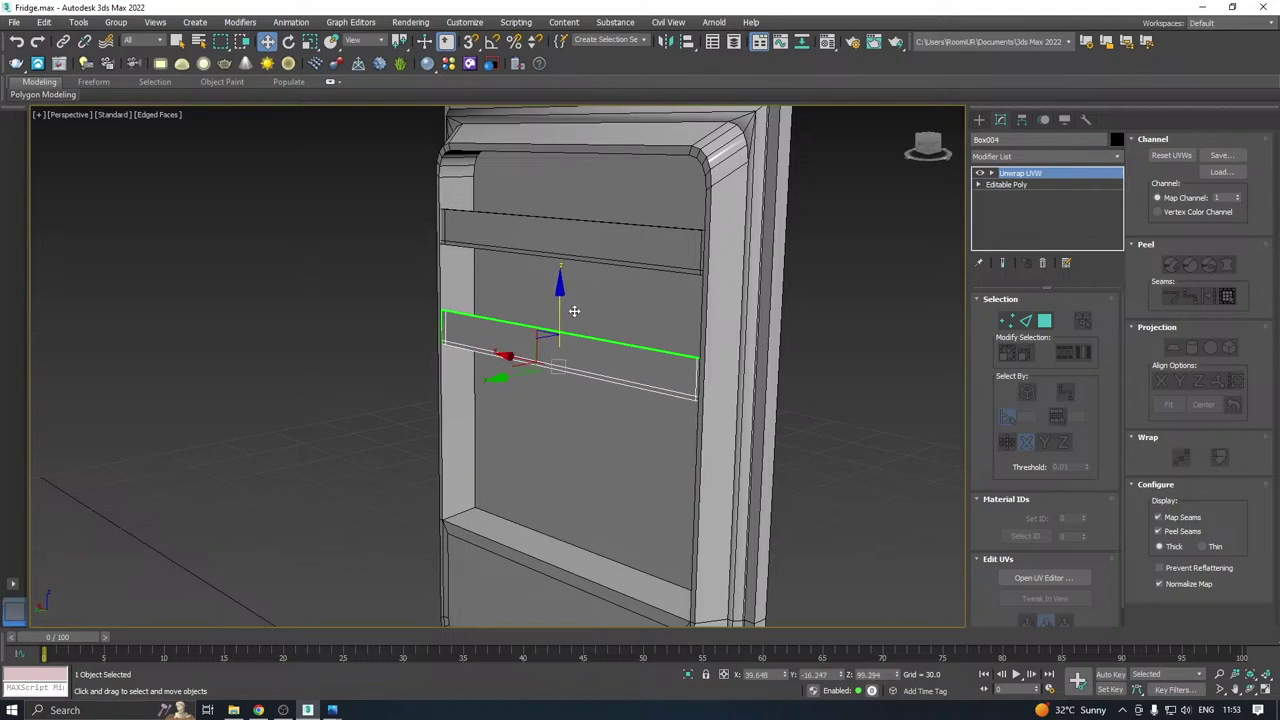
pyautogui.keyDown('alt'); pyautogui.moveTo(574, 343); pyautogui.dragTo(596, 322, button='middle'); pyautogui.keyUp('alt')
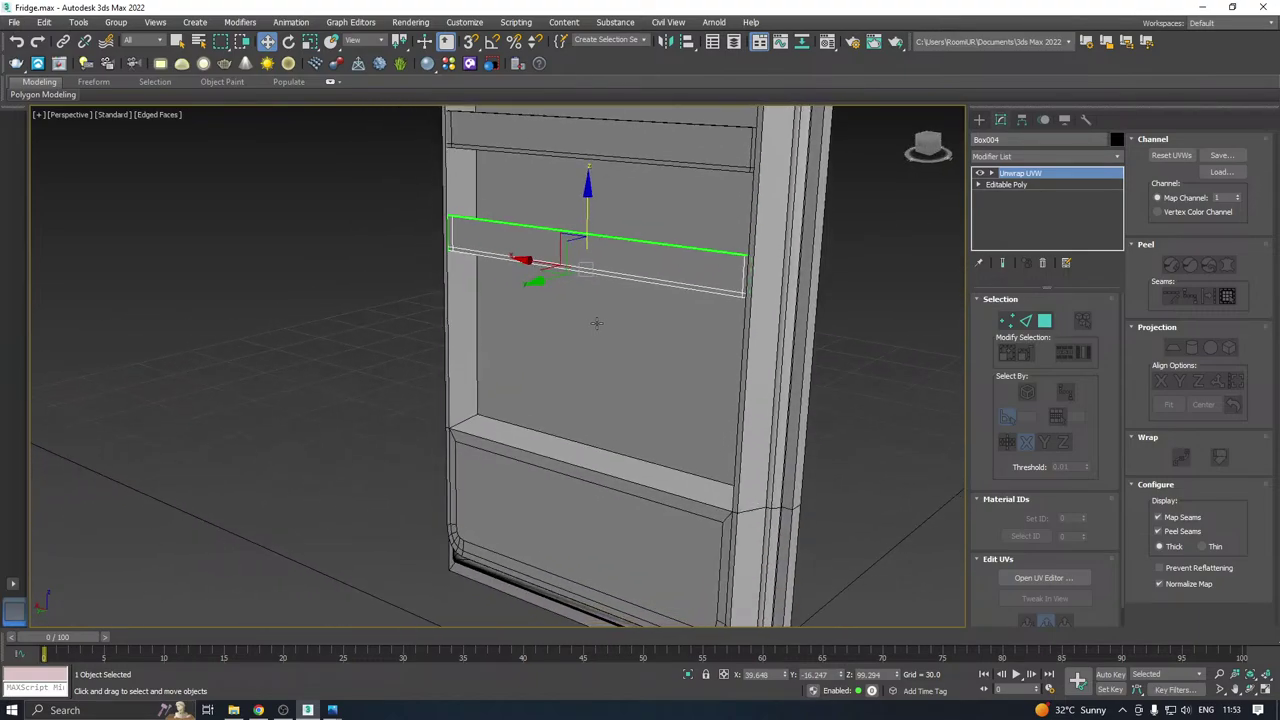
pyautogui.keyDown('alt'); pyautogui.moveTo(582, 392); pyautogui.dragTo(566, 310, button='middle'); pyautogui.keyUp('alt')
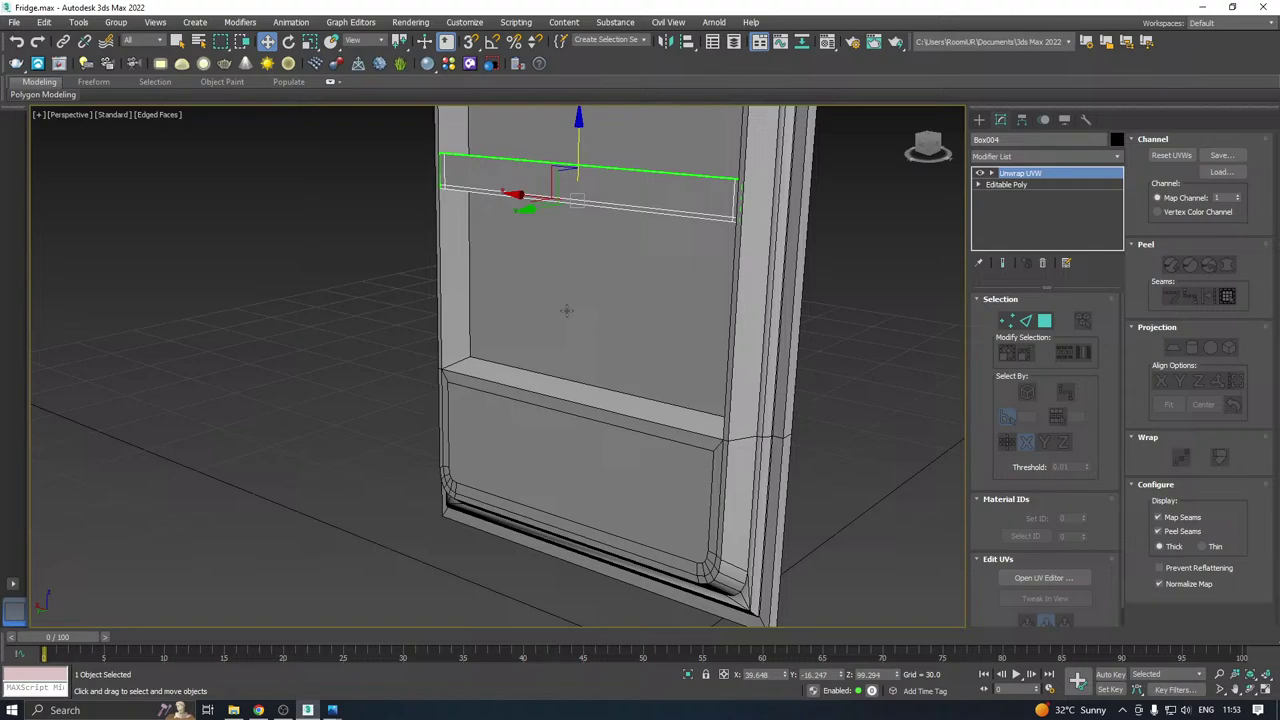
# Level the top polygon of the ledge above the lower door's bottom panel with Make Planar.
pyautogui.scroll(3, 545, 384)
pyautogui.click(546, 383)
pyautogui.keyDown('alt'); pyautogui.moveTo(900, 296); pyautogui.dragTo(834, 308, button='middle'); pyautogui.keyUp('alt')
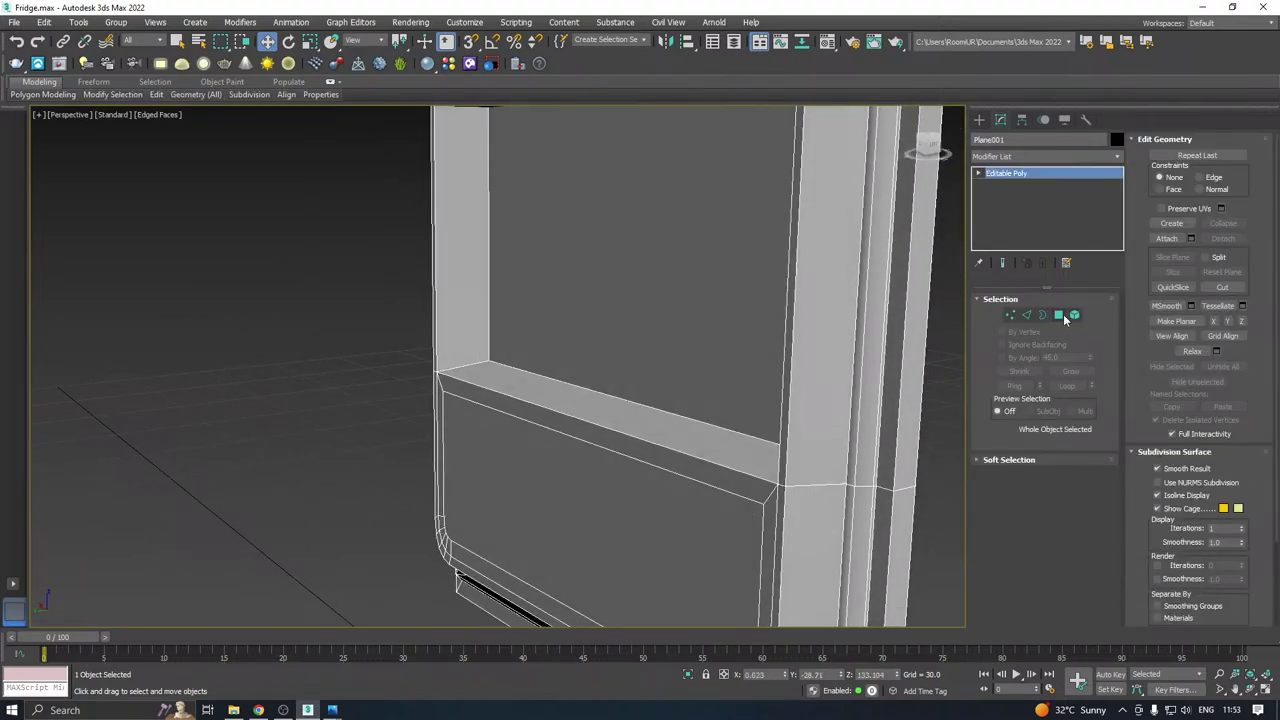
pyautogui.click(1060, 316)
pyautogui.click(634, 391)
pyautogui.click(591, 405)
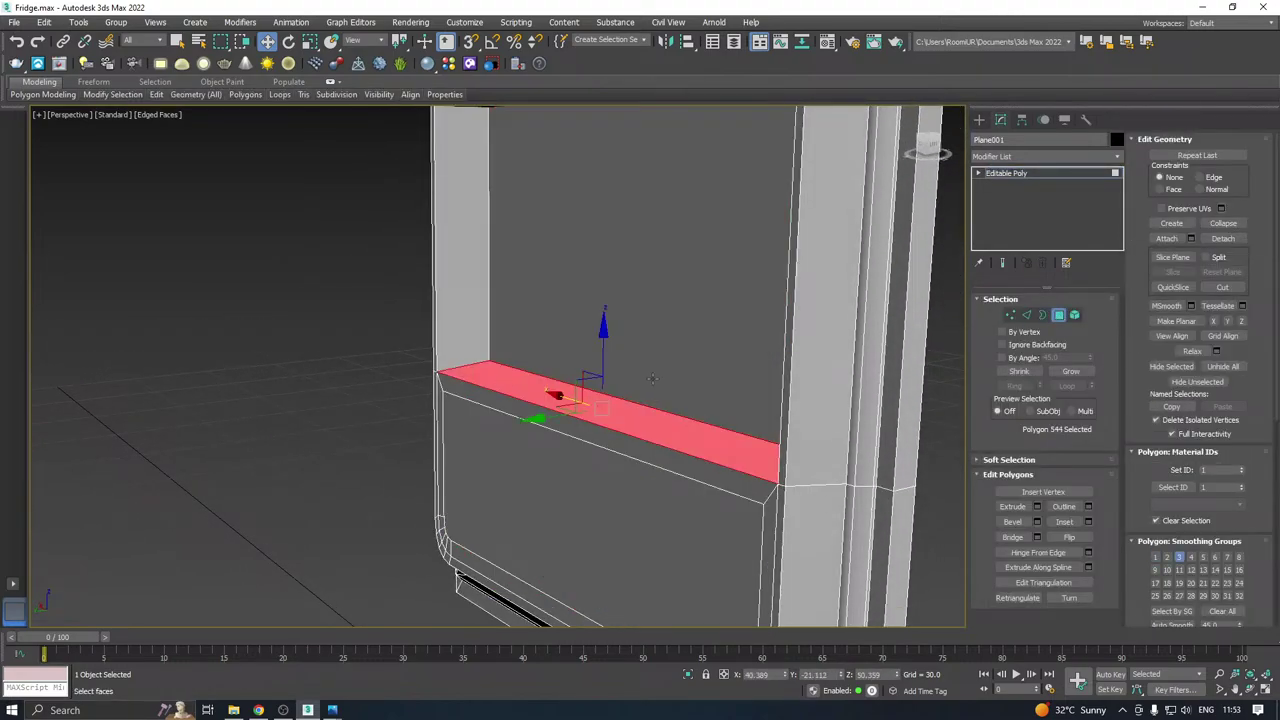
pyautogui.click(1228, 322)
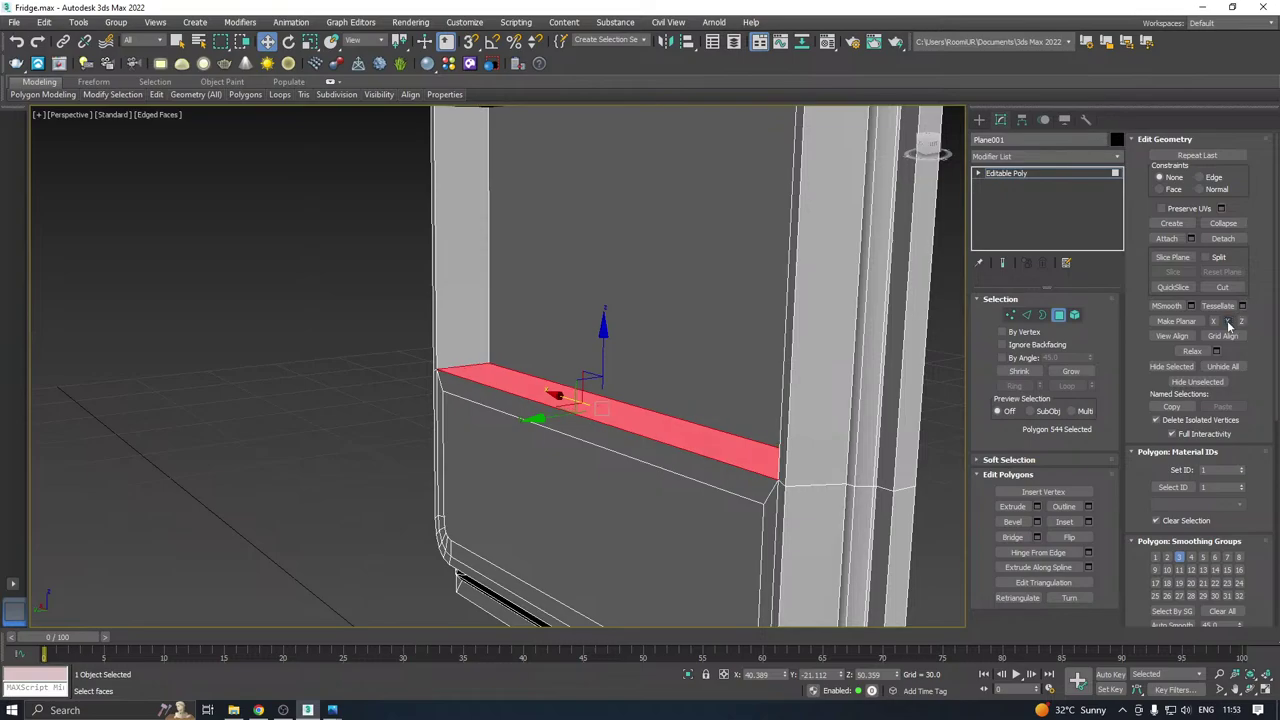
pyautogui.scroll(-4, 515, 402)
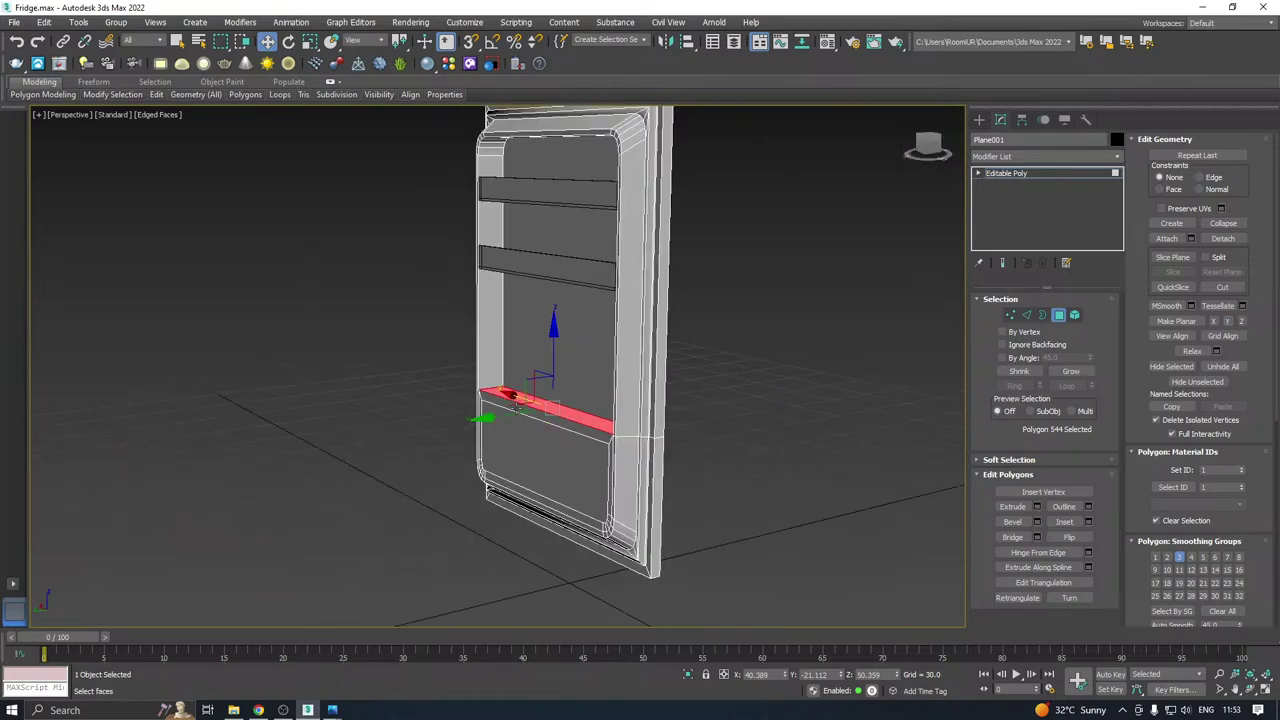
# Leave polygon editing and copy the middle shelf down onto the ledge at about Z 52.
pyautogui.keyDown('alt'); pyautogui.moveTo(516, 408); pyautogui.dragTo(729, 373, button='middle'); pyautogui.keyUp('alt')
pyautogui.click(577, 269)
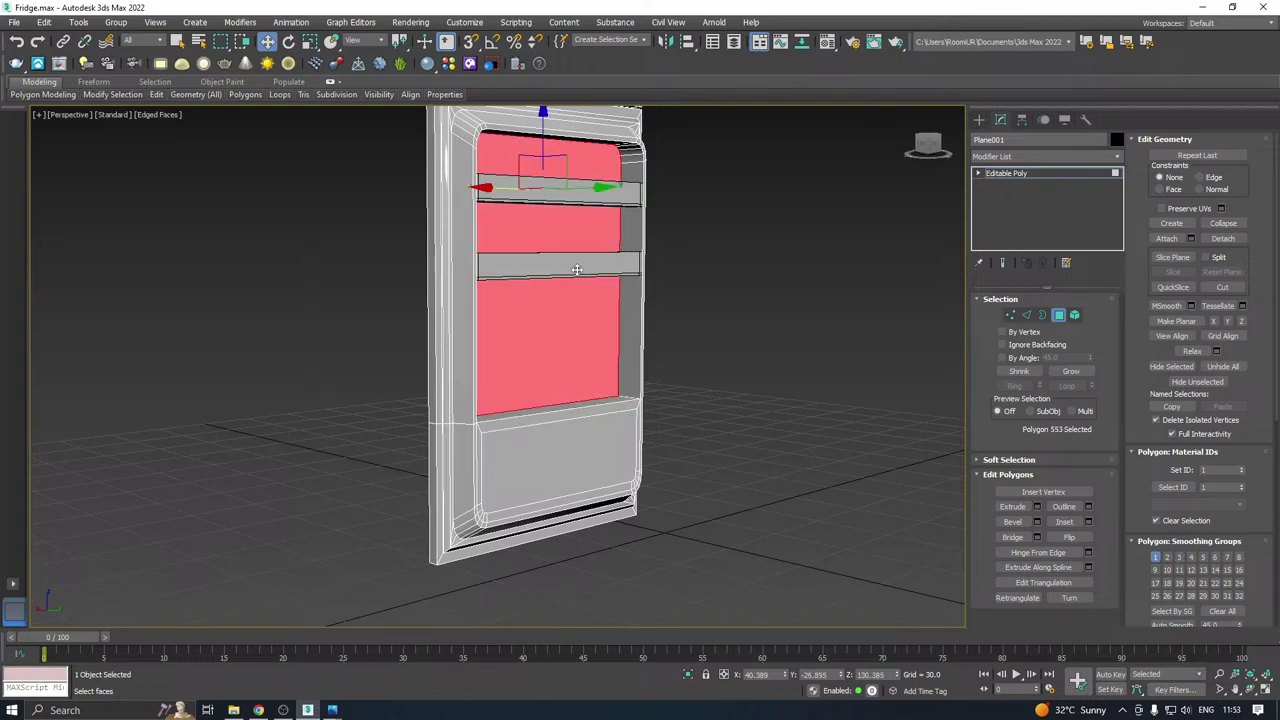
pyautogui.click(1030, 174)
pyautogui.click(555, 258)
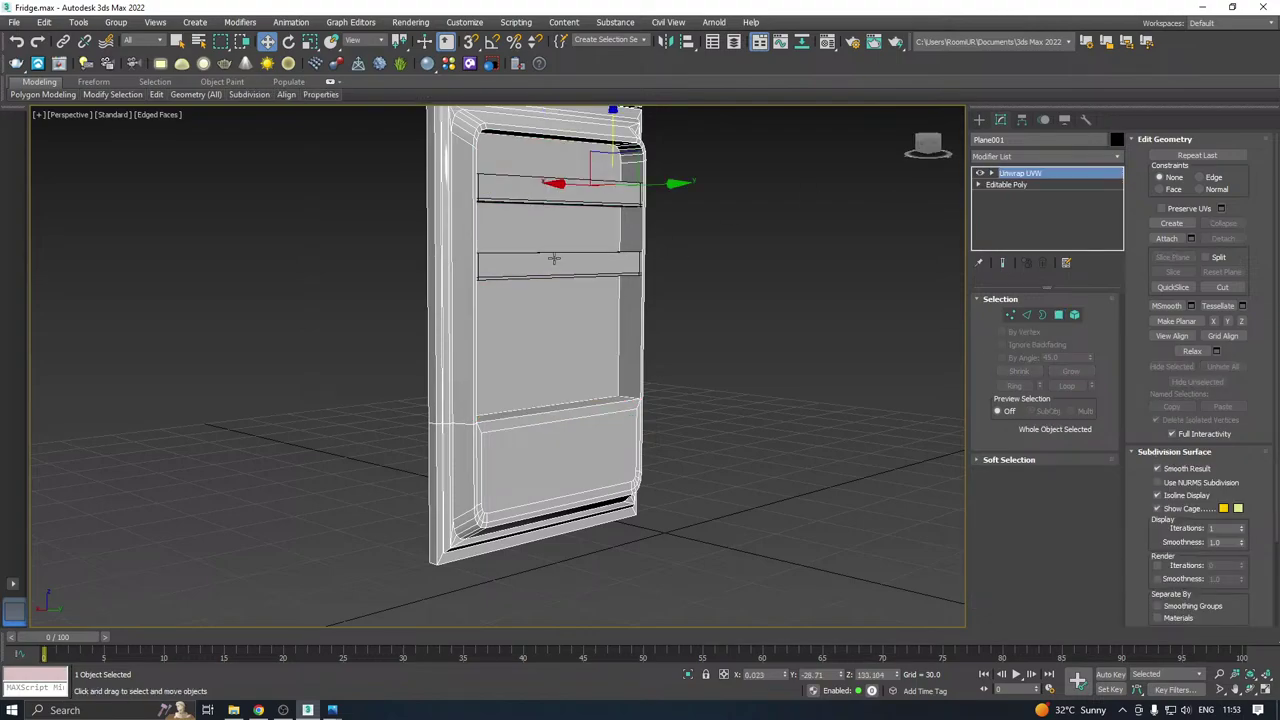
pyautogui.moveTo(569, 224)
pyautogui.keyDown('shift'); pyautogui.mouseDown()
pyautogui.moveTo(545, 351)
pyautogui.moveTo(610, 372)
pyautogui.mouseUp(); pyautogui.keyUp('shift')
pyautogui.click(638, 413)
pyautogui.scroll(4, 527, 391)
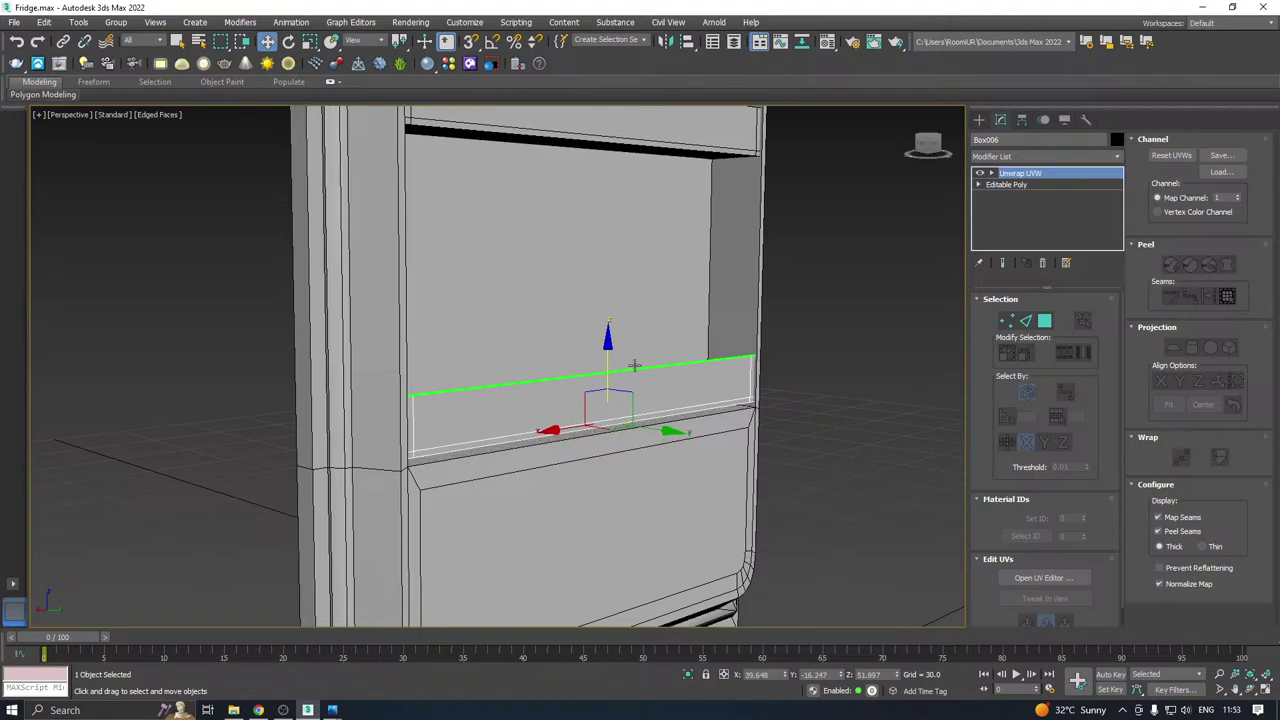
# Copy the lowest shelf up into the upper door at about Z 177.56 and raise the copy by about 9.1.
pyautogui.keyDown('alt'); pyautogui.moveTo(634, 365); pyautogui.dragTo(740, 360, button='middle'); pyautogui.keyUp('alt')
pyautogui.scroll(-5, 516, 397)
pyautogui.scroll(-2, 637, 366)
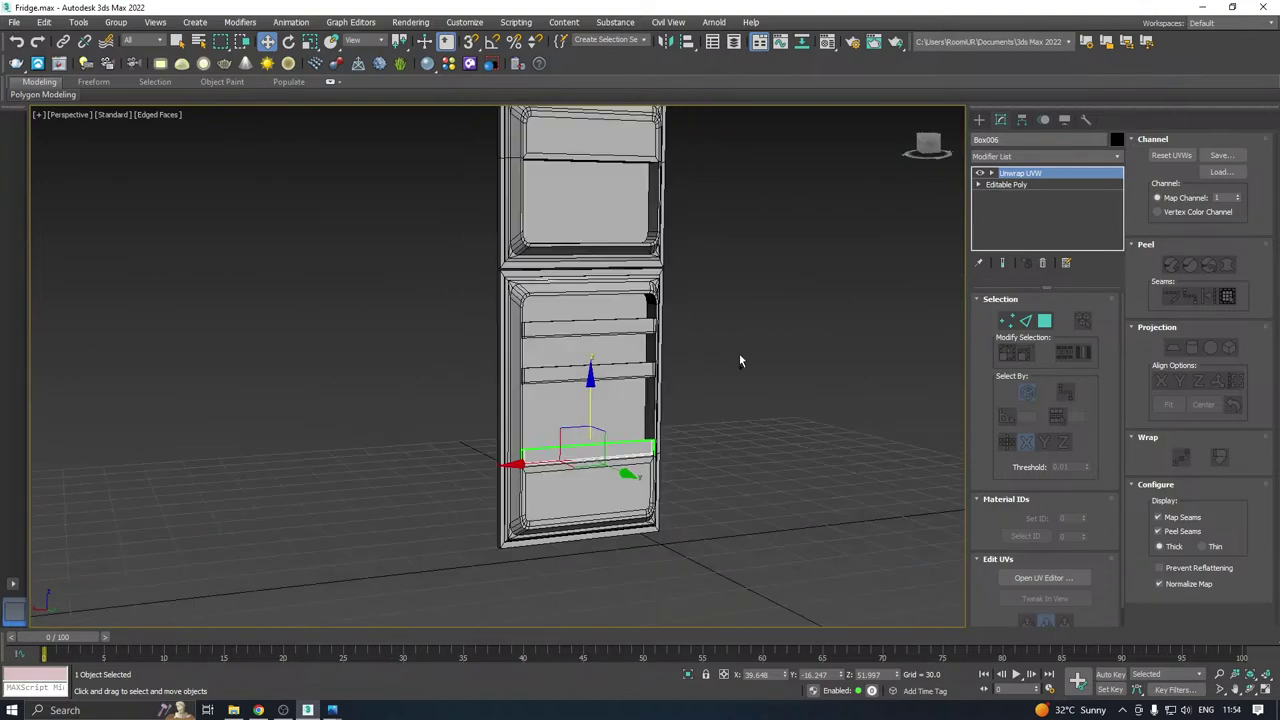
pyautogui.keyDown('shift'); pyautogui.moveTo(586, 398); pyautogui.dragTo(588, 188); pyautogui.keyUp('shift')
pyautogui.click(649, 415)
pyautogui.moveTo(636, 362); pyautogui.dragTo(634, 492, button='middle')
pyautogui.keyDown('alt'); pyautogui.moveTo(634, 492); pyautogui.dragTo(603, 505, button='middle'); pyautogui.keyUp('alt')
pyautogui.moveTo(601, 398); pyautogui.dragTo(601, 449, button='middle')
pyautogui.scroll(2, 611, 399)
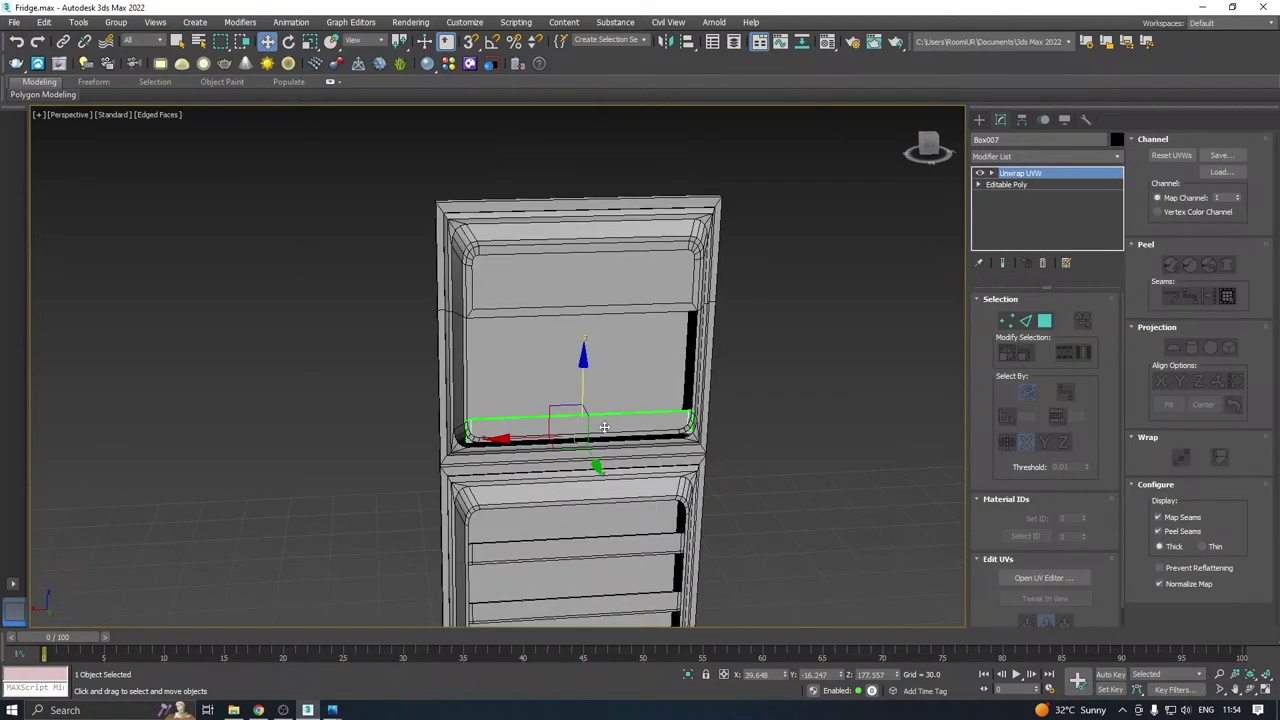
pyautogui.scroll(2, 604, 427)
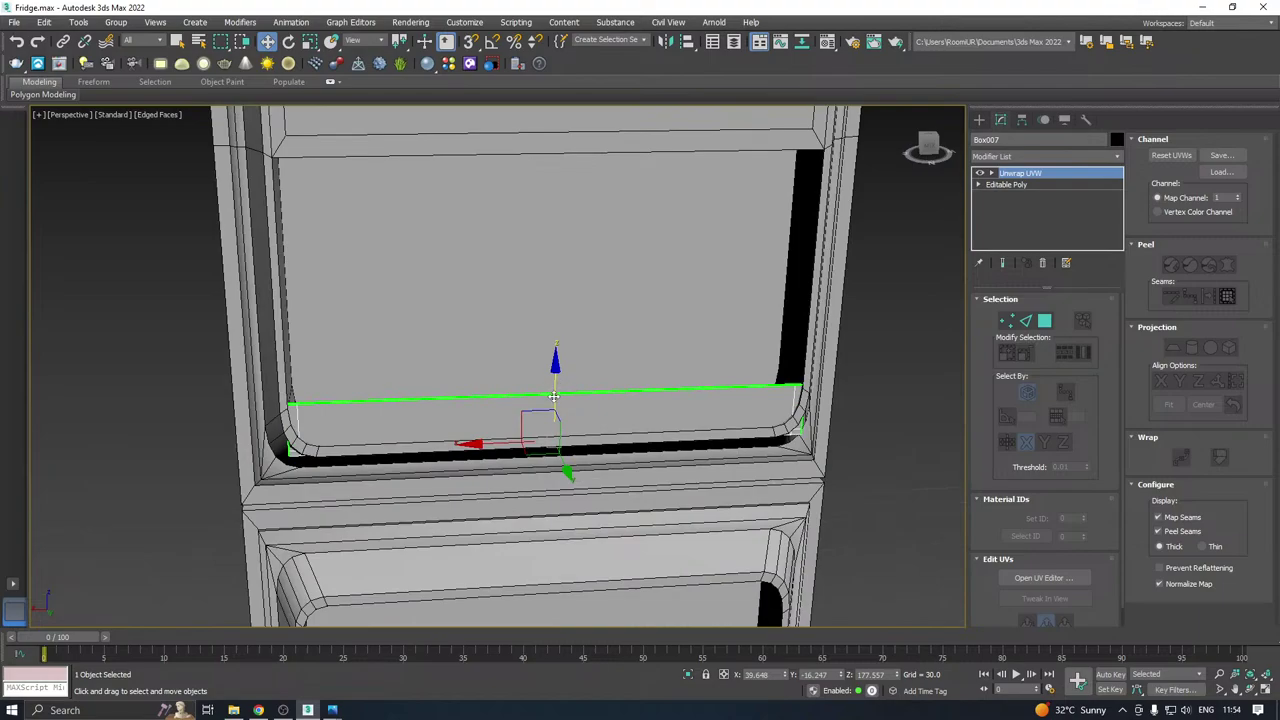
pyautogui.moveTo(555, 395); pyautogui.dragTo(553, 345)
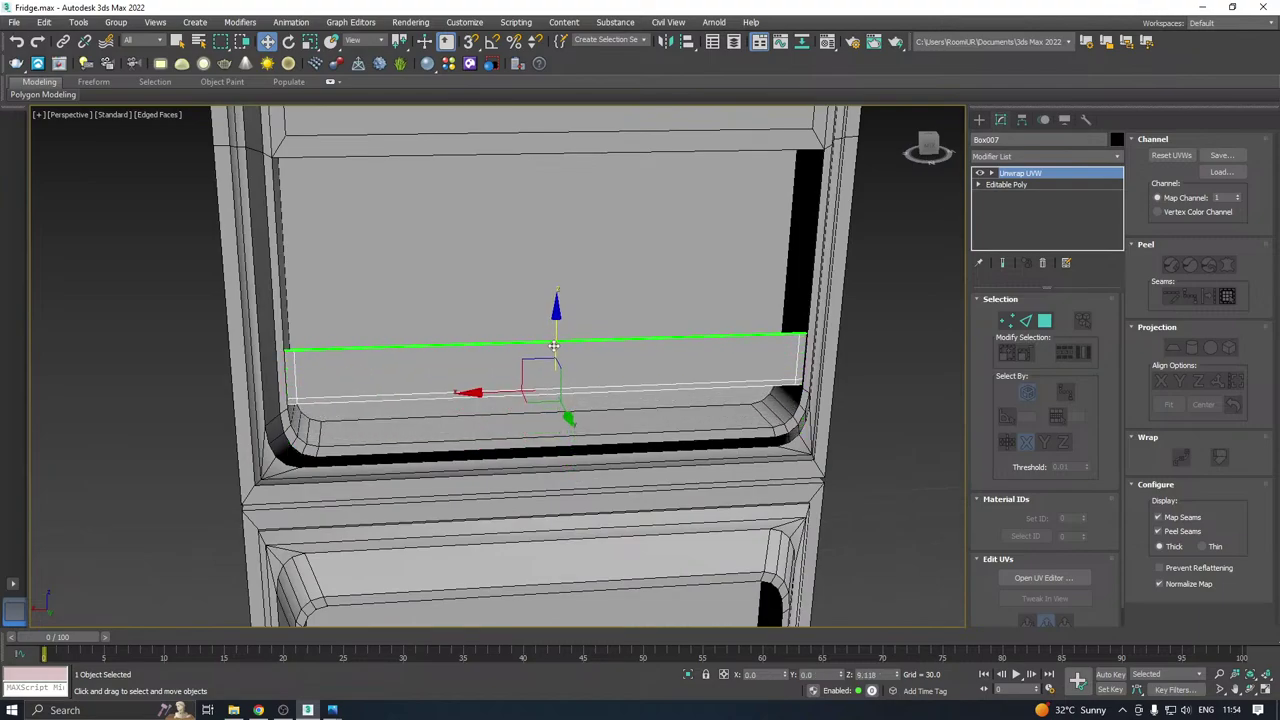
# Raise the shelf in the upper door to about Z 197.78.
pyautogui.keyDown('alt'); pyautogui.moveTo(560, 347); pyautogui.dragTo(535, 345, button='middle'); pyautogui.keyUp('alt')
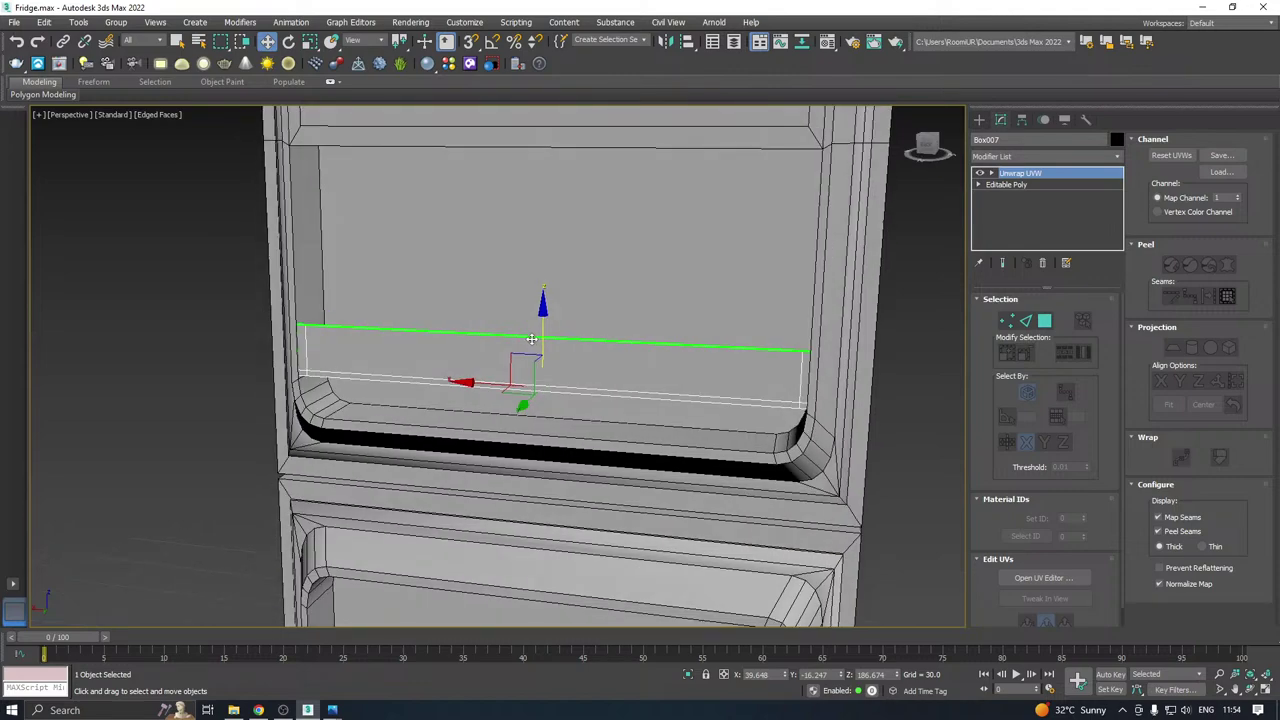
pyautogui.scroll(-2, 531, 340)
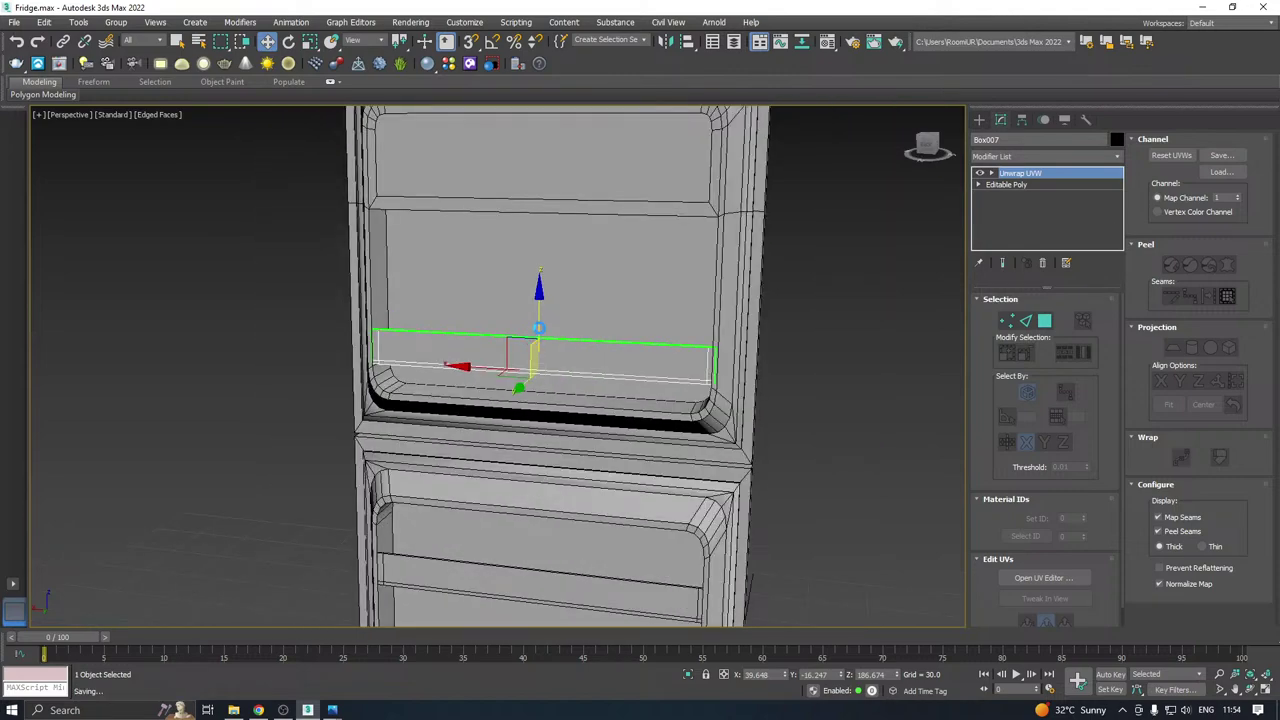
pyautogui.moveTo(538, 327); pyautogui.dragTo(540, 279)
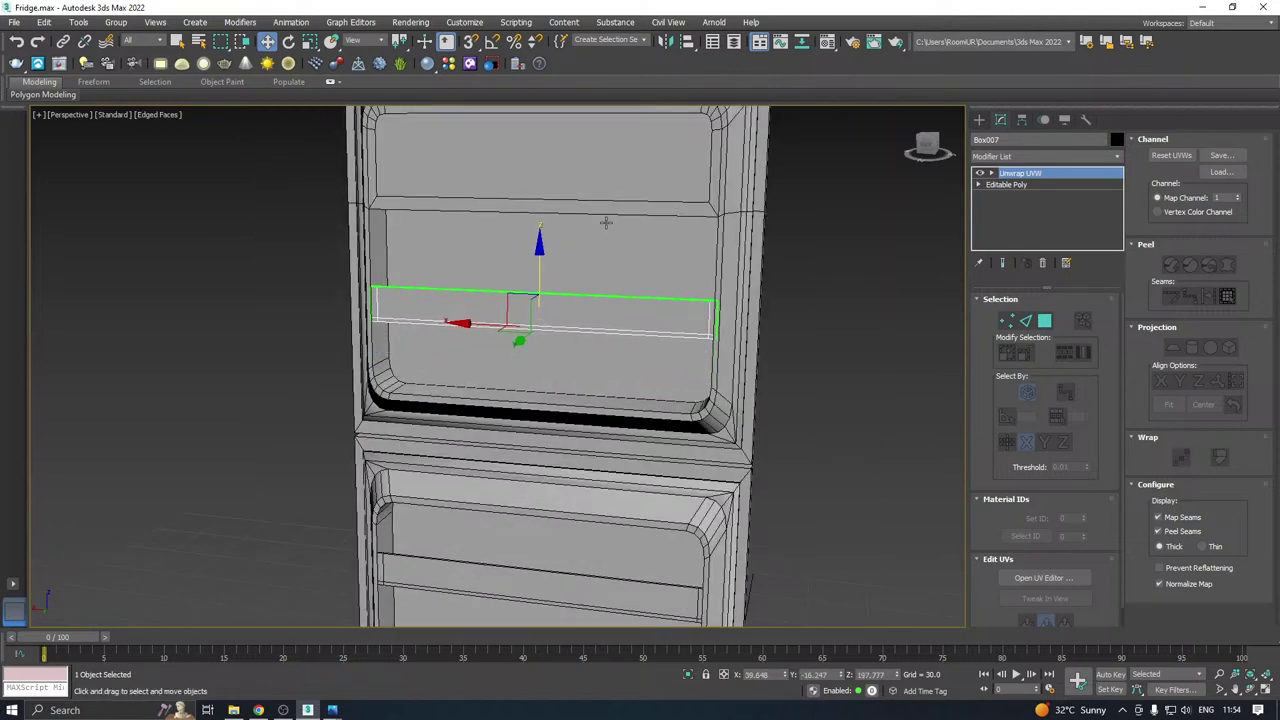
pyautogui.keyDown('alt'); pyautogui.moveTo(556, 275); pyautogui.dragTo(608, 272, button='middle'); pyautogui.keyUp('alt')
pyautogui.scroll(-3, 608, 272)
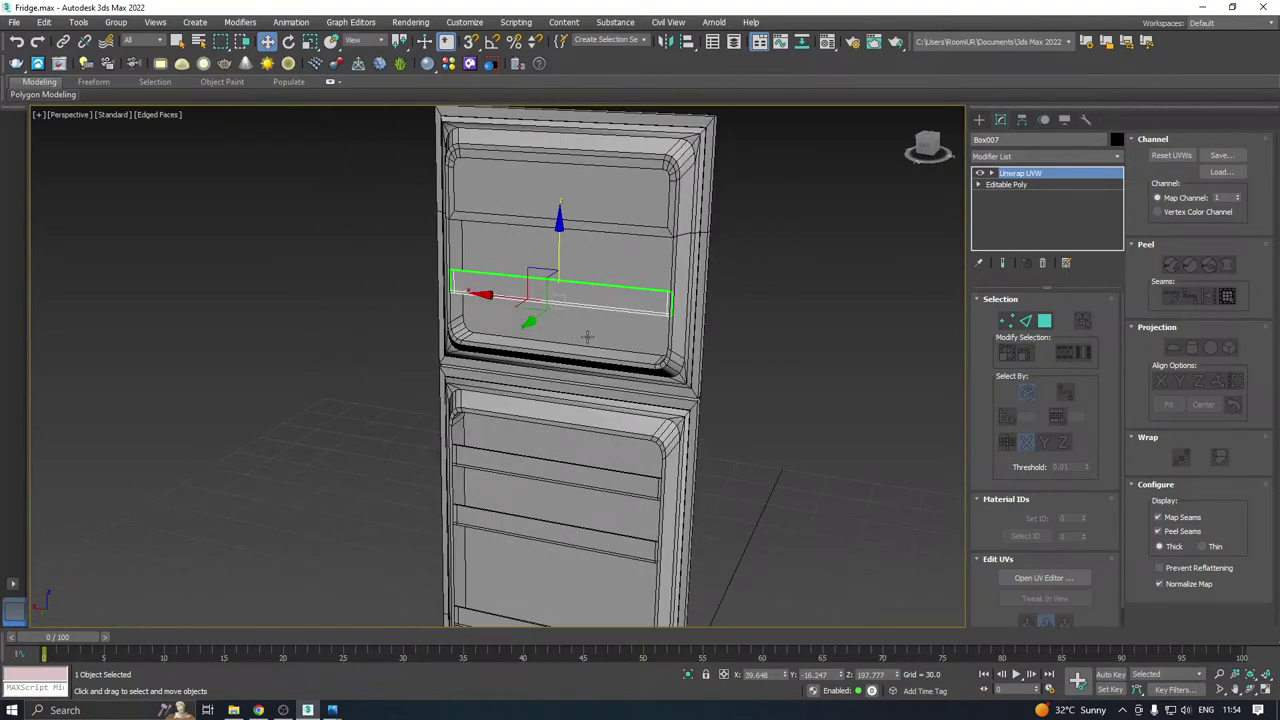
pyautogui.keyDown('alt'); pyautogui.moveTo(587, 337); pyautogui.dragTo(551, 308, button='middle'); pyautogui.keyUp('alt')
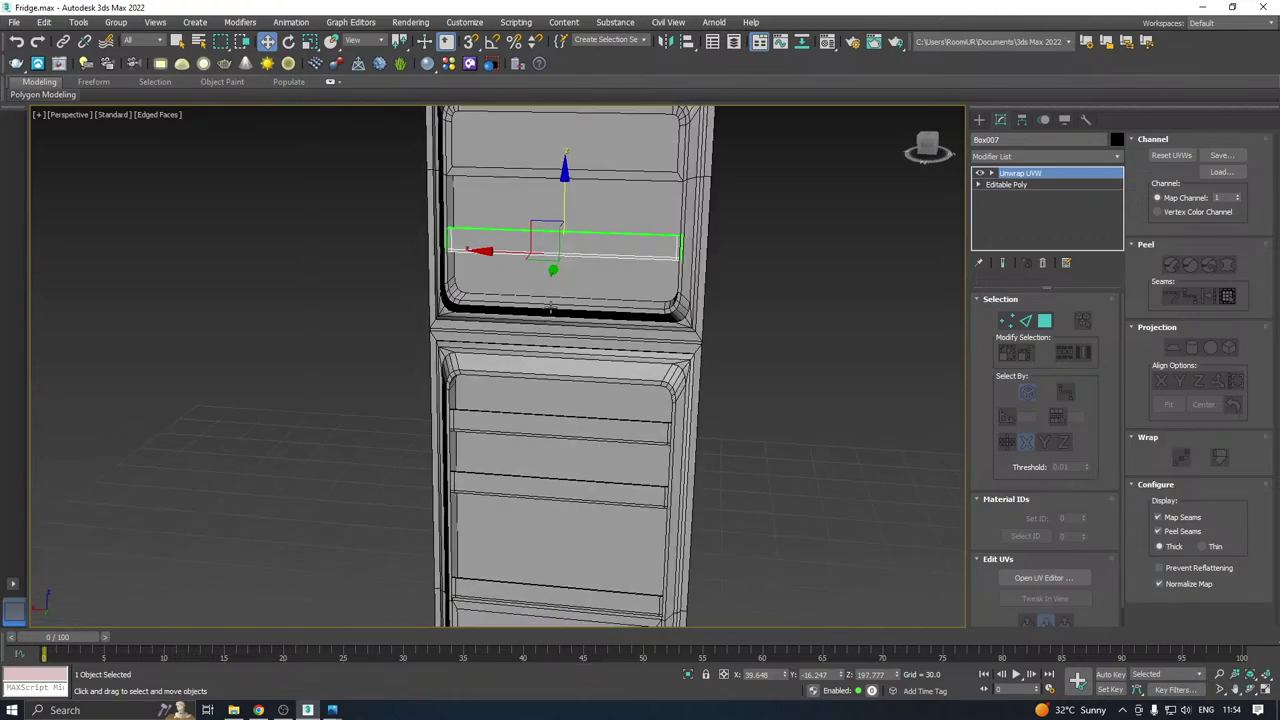
pyautogui.moveTo(545, 235); pyautogui.dragTo(614, 167, button='middle')
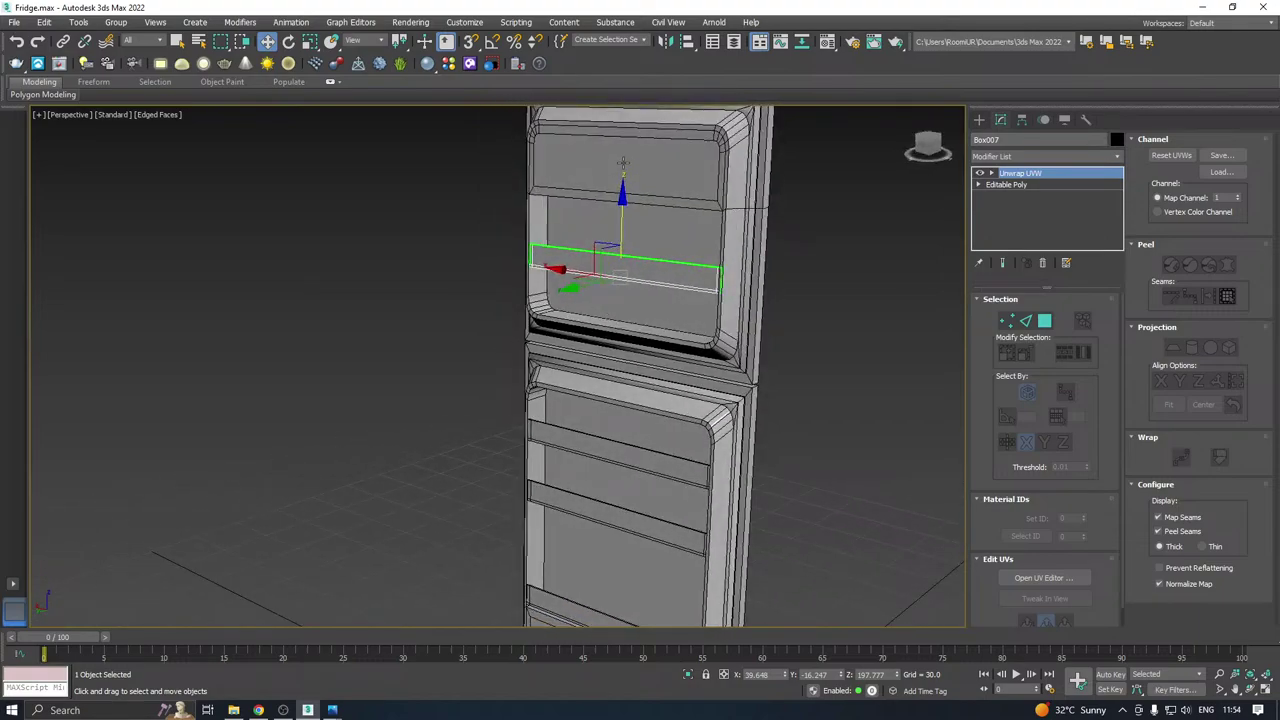
# Lower the upper door's shelf to about Z 186.43, close above the bottom edge of the door's recess.
pyautogui.click(630, 158)
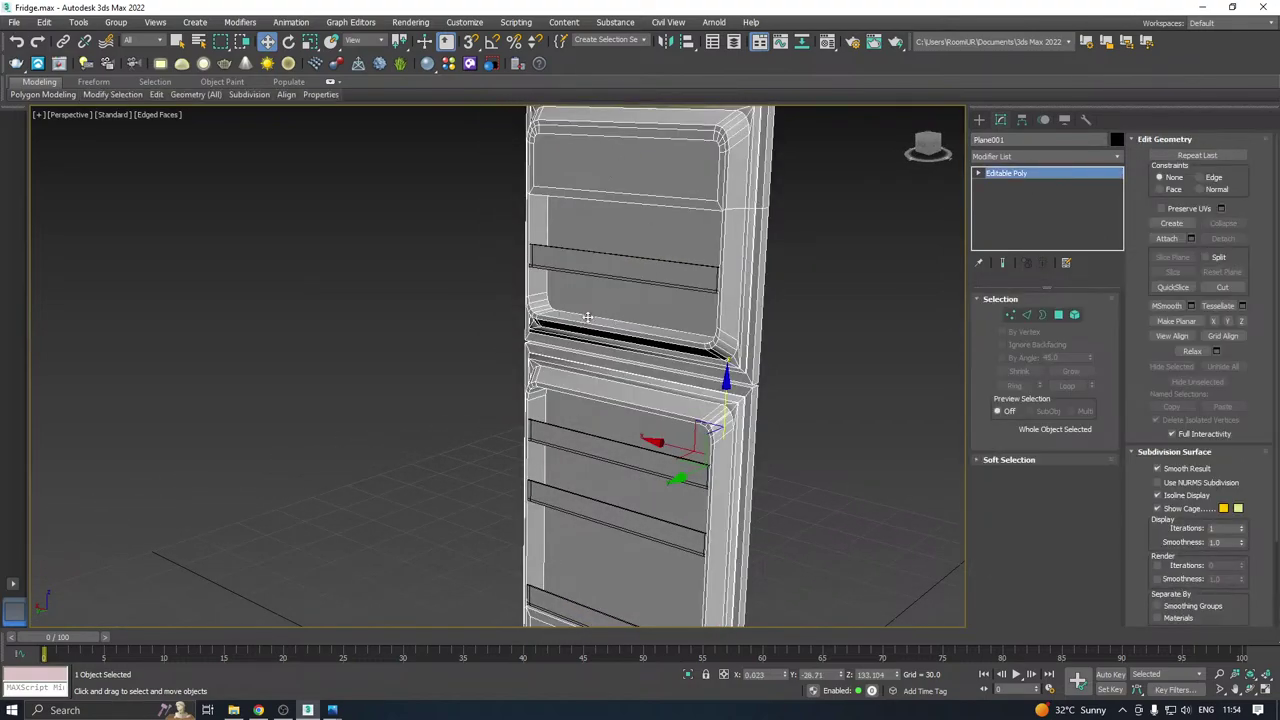
pyautogui.keyDown('alt'); pyautogui.moveTo(587, 317); pyautogui.dragTo(623, 289, button='middle'); pyautogui.keyUp('alt')
pyautogui.click(617, 283)
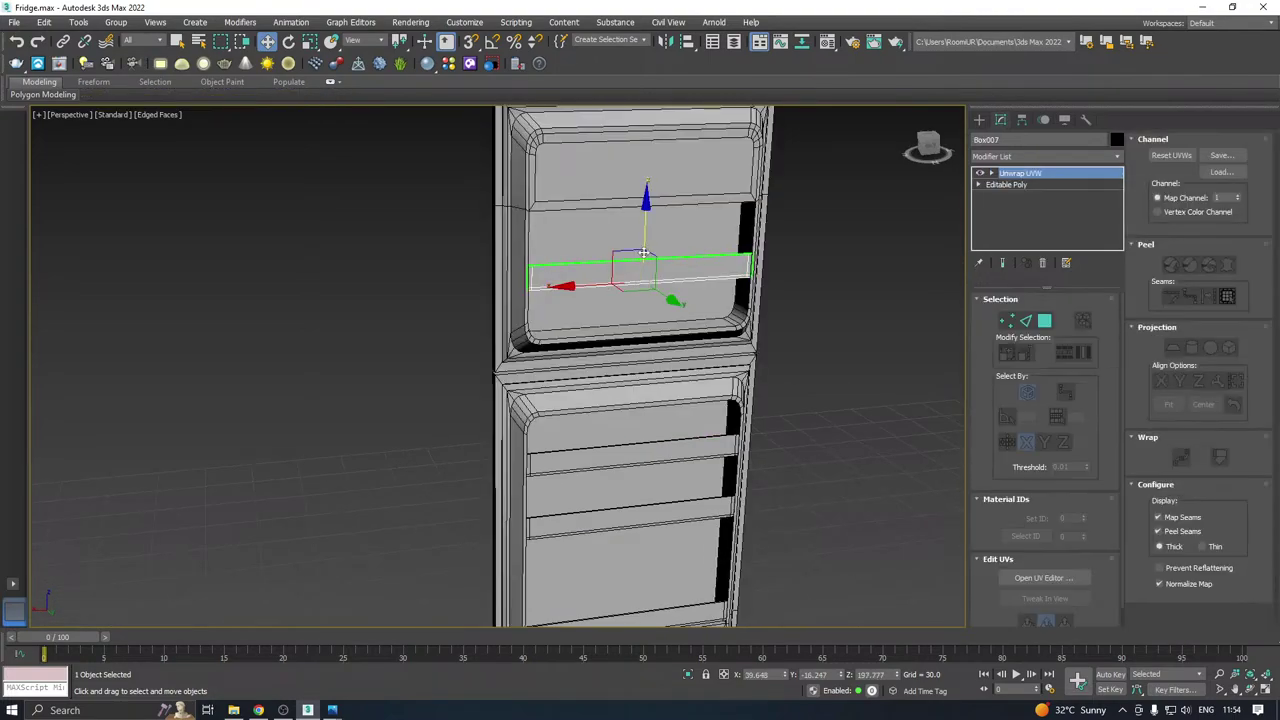
pyautogui.scroll(5, 643, 253)
pyautogui.click(645, 252)
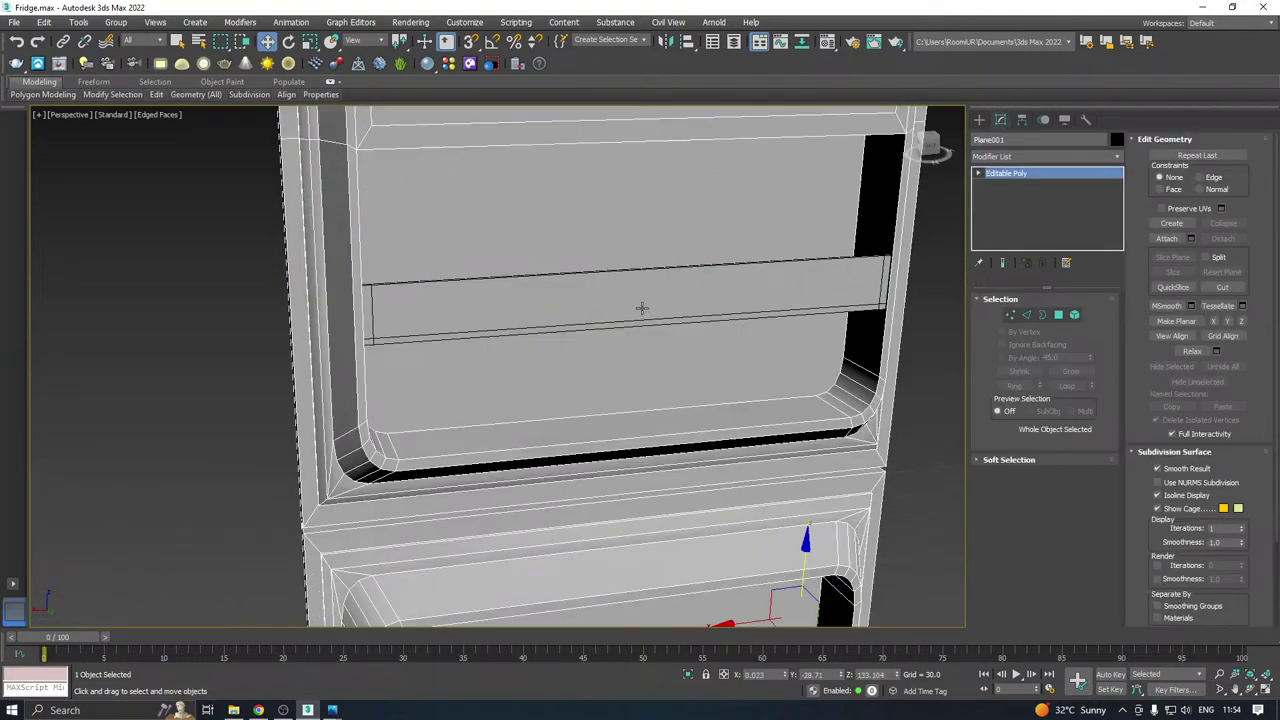
pyautogui.click(642, 308)
pyautogui.click(636, 270)
pyautogui.click(638, 268)
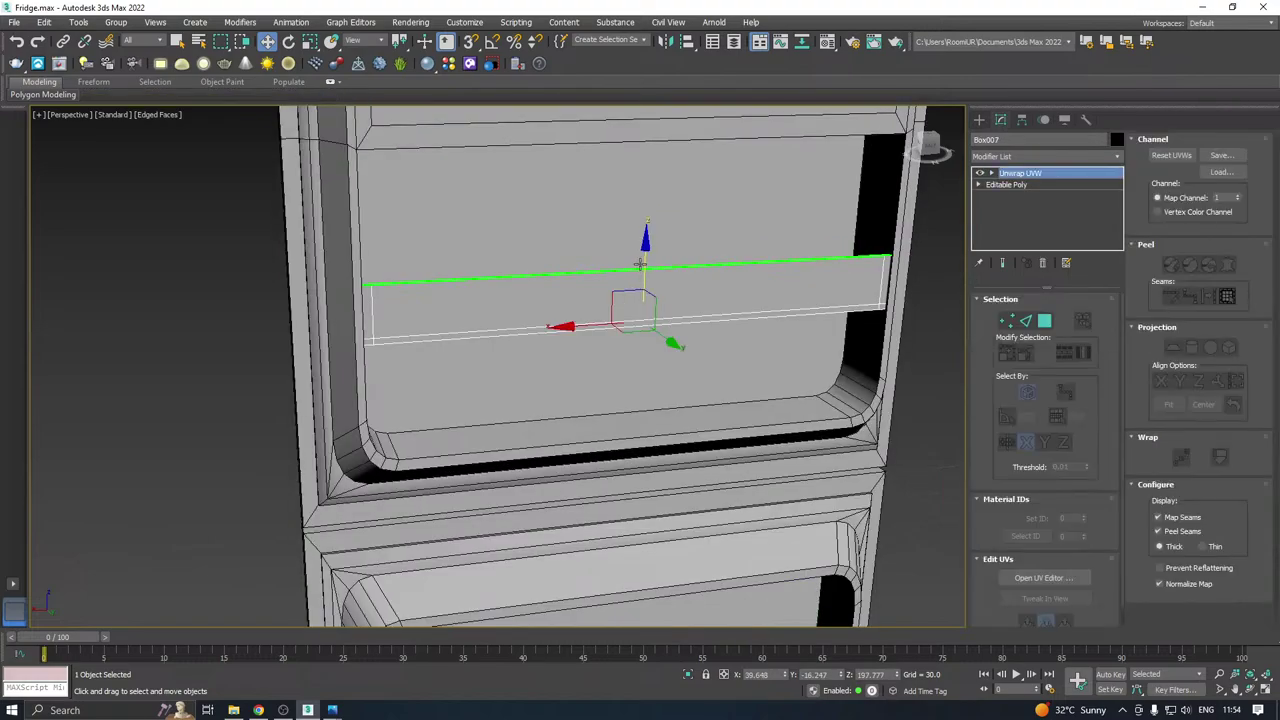
pyautogui.moveTo(645, 262); pyautogui.dragTo(647, 328)
# Examine both fridge doors and the spacing of their shelves from the inner and outer sides.
pyautogui.keyDown('alt'); pyautogui.moveTo(664, 314); pyautogui.dragTo(603, 317, button='middle'); pyautogui.keyUp('alt')
pyautogui.scroll(-5, 602, 317)
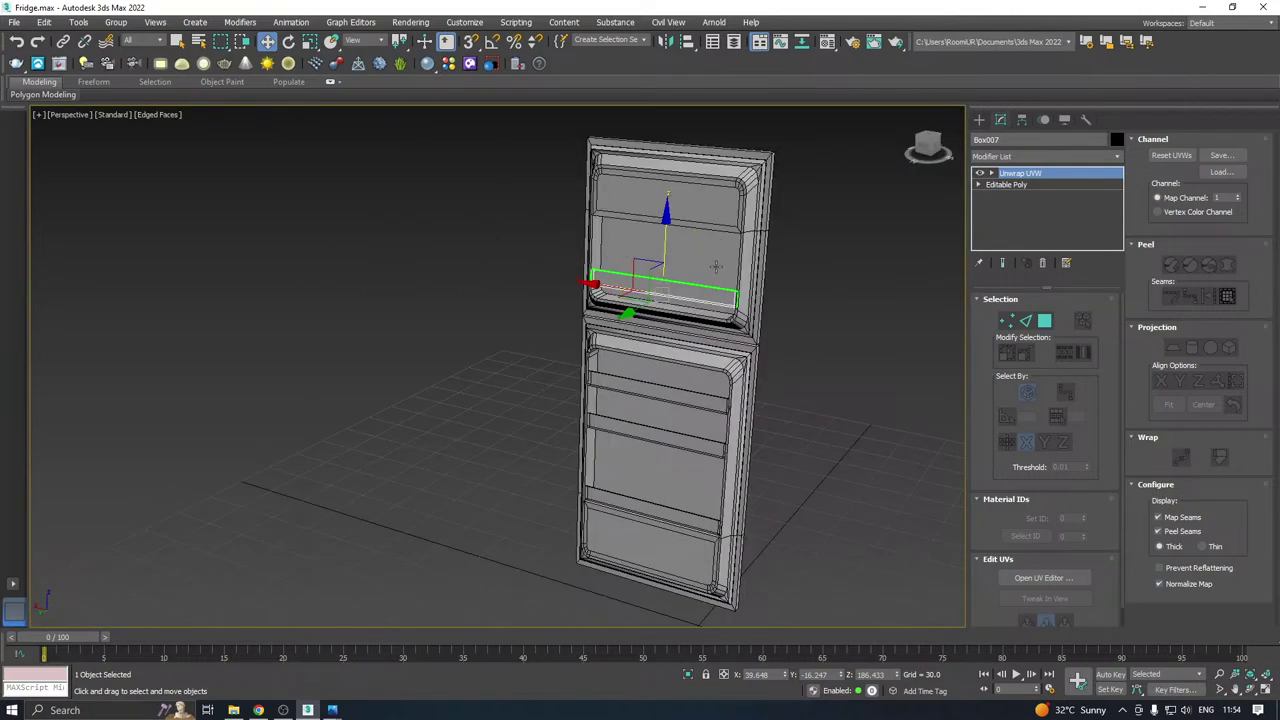
pyautogui.scroll(5, 655, 292)
pyautogui.scroll(-3, 700, 300)
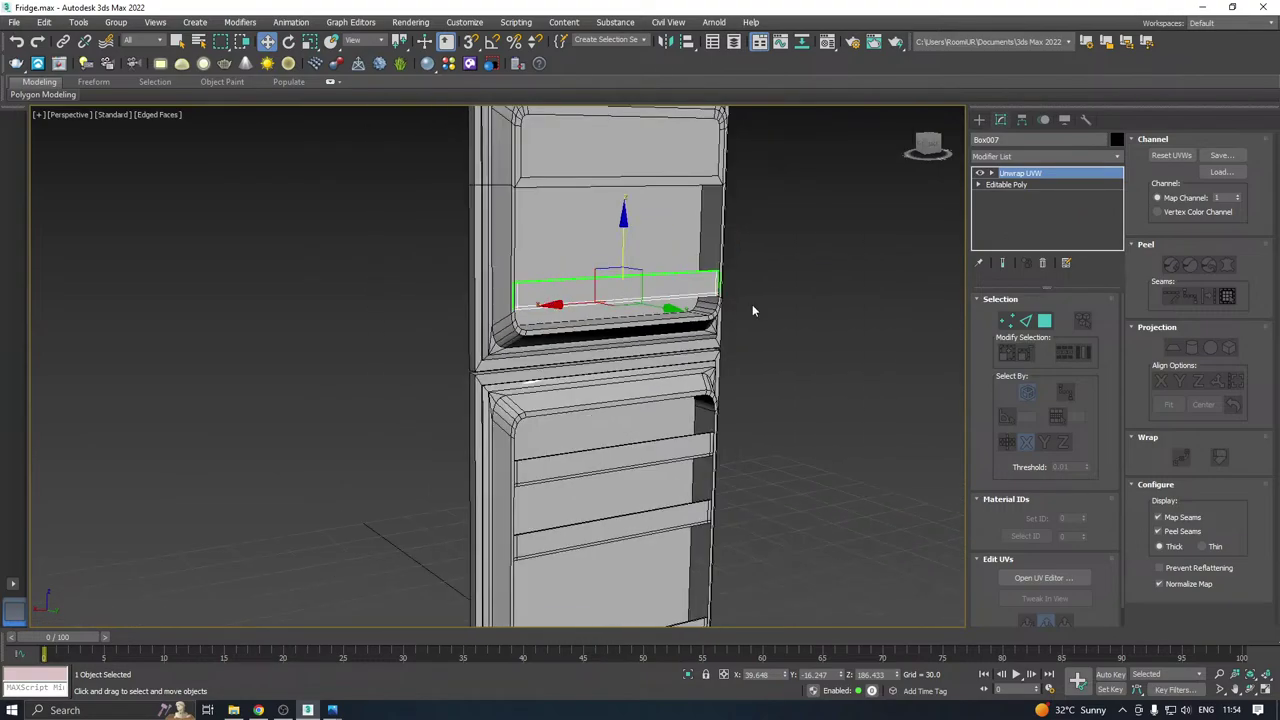
pyautogui.click(754, 306)
pyautogui.scroll(-4, 708, 306)
pyautogui.keyDown('alt'); pyautogui.moveTo(622, 328); pyautogui.dragTo(767, 254, button='middle'); pyautogui.keyUp('alt')
pyautogui.click(617, 312)
pyautogui.scroll(2, 653, 277)
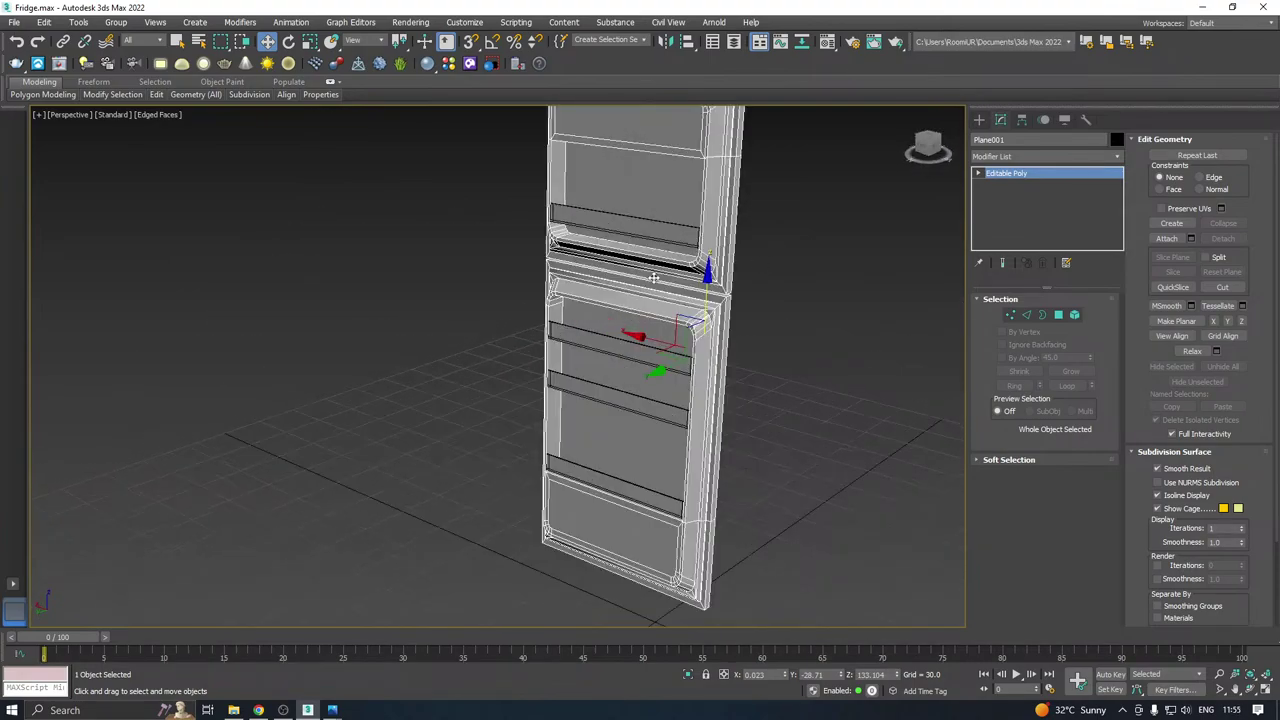
pyautogui.keyDown('alt'); pyautogui.moveTo(655, 275); pyautogui.dragTo(627, 258, button='middle'); pyautogui.keyUp('alt')
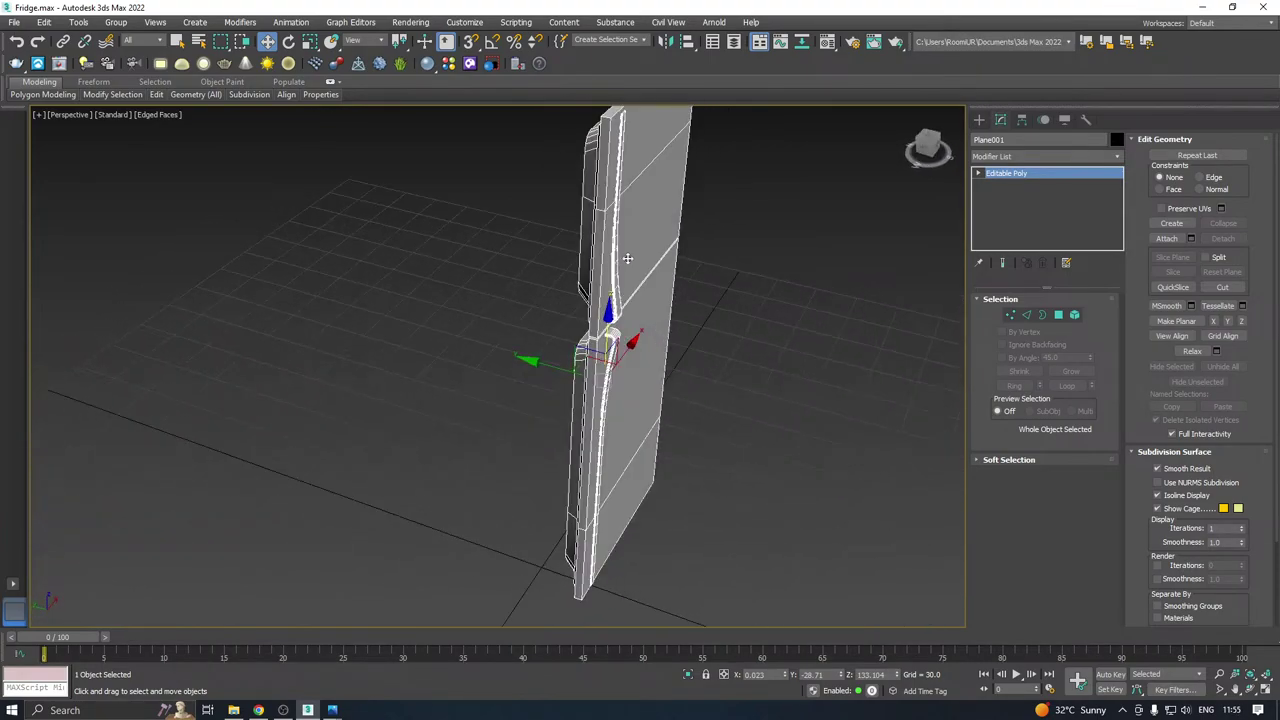
pyautogui.keyDown('alt'); pyautogui.moveTo(749, 216); pyautogui.dragTo(776, 264, button='middle'); pyautogui.keyUp('alt')
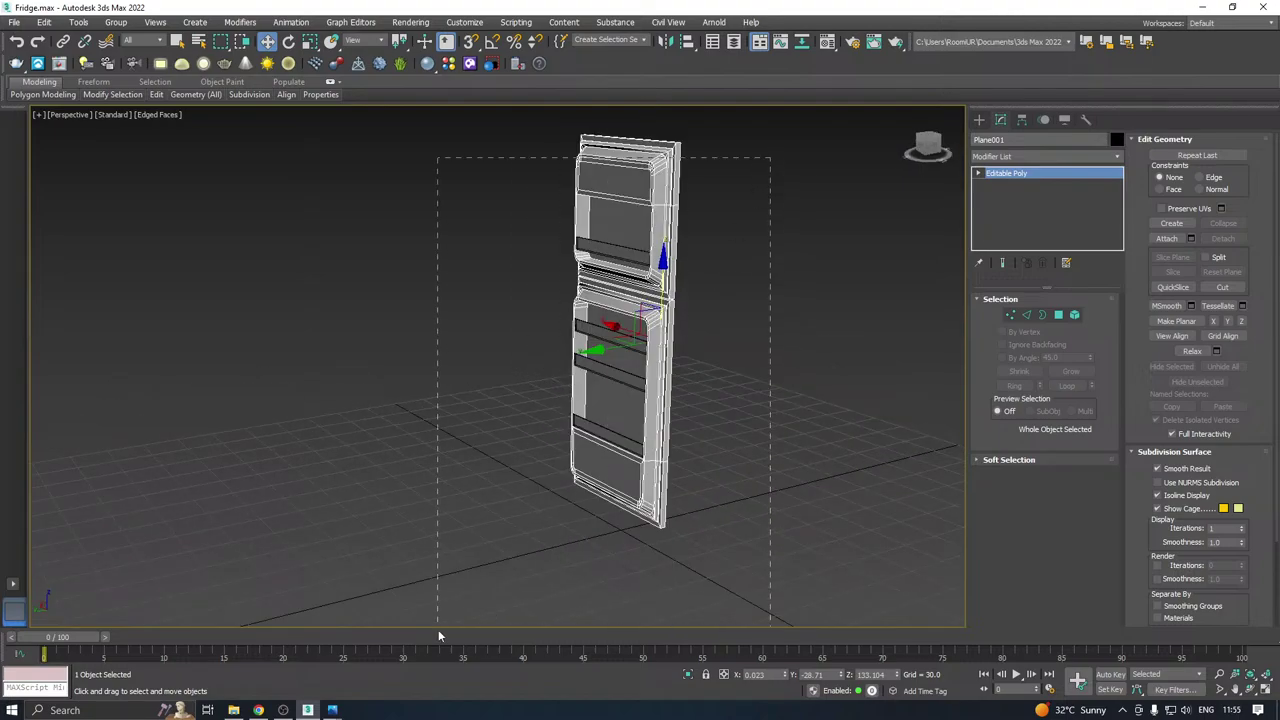
# Select both doors with all their shelves and combine them into one group with the default name.
pyautogui.moveTo(438, 629); pyautogui.dragTo(438, 628)
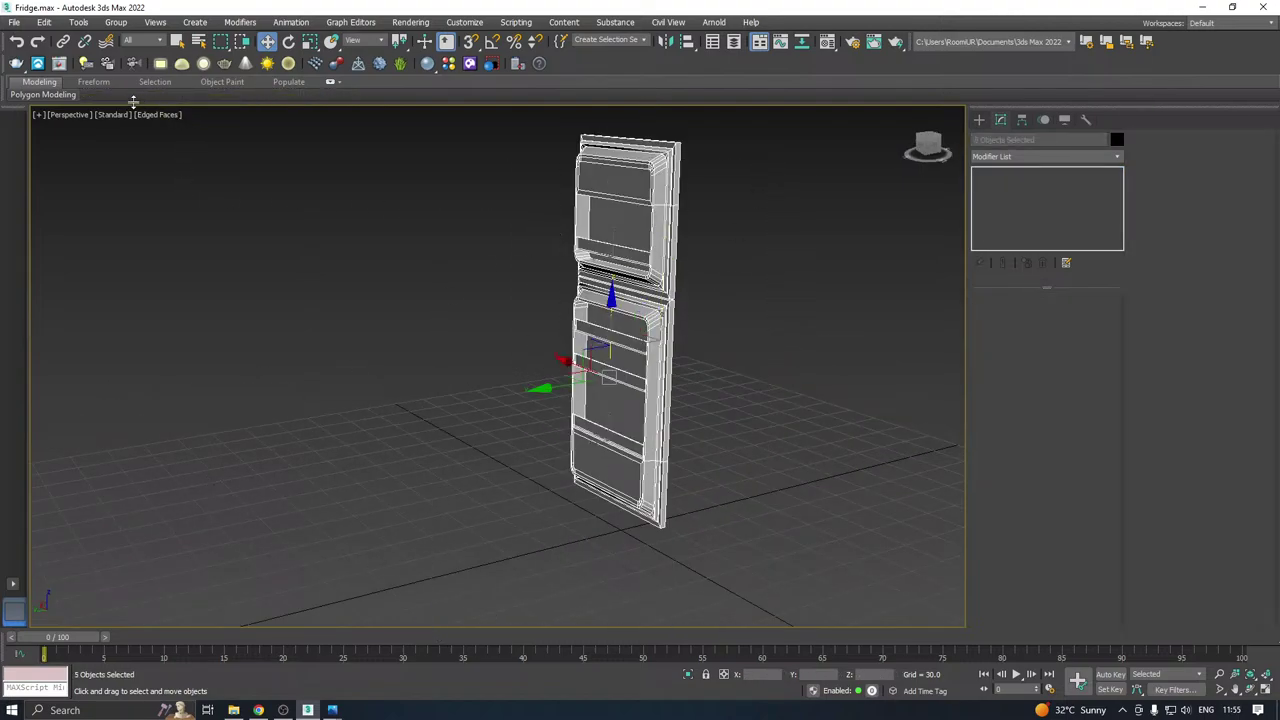
pyautogui.scroll(6, 680, 330)
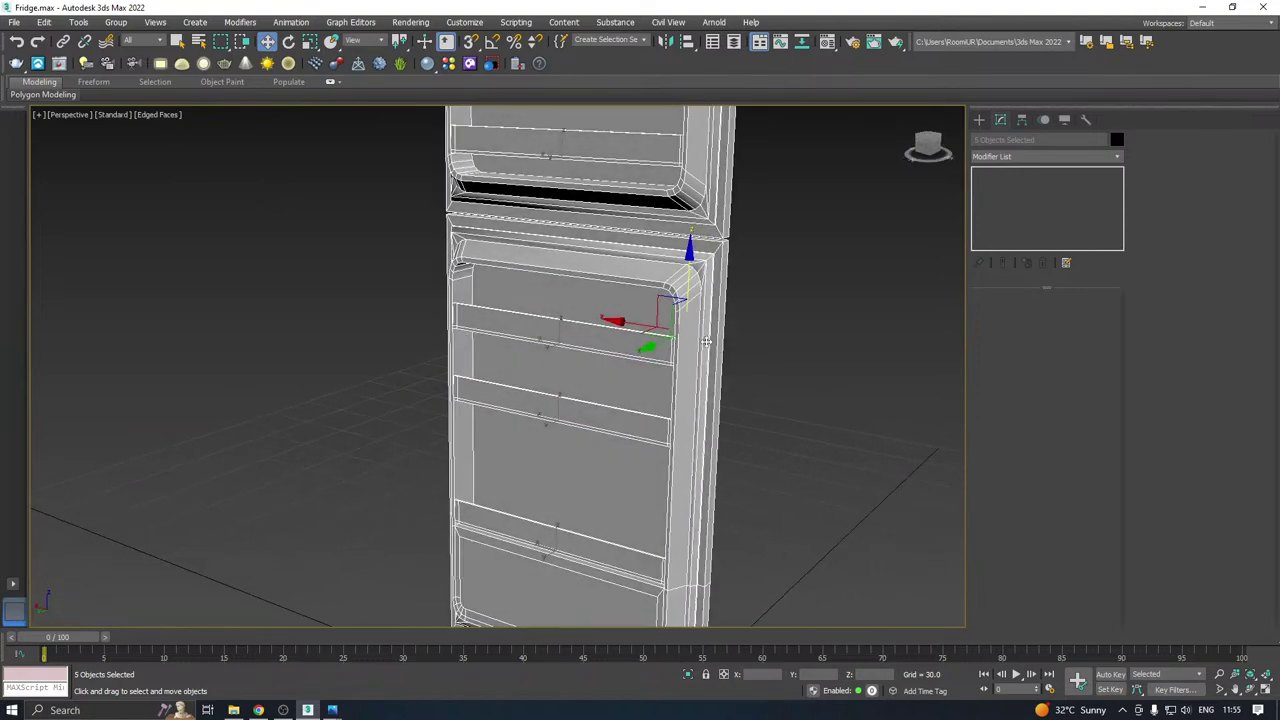
pyautogui.keyDown('alt'); pyautogui.moveTo(729, 336); pyautogui.dragTo(665, 342, button='middle'); pyautogui.keyUp('alt')
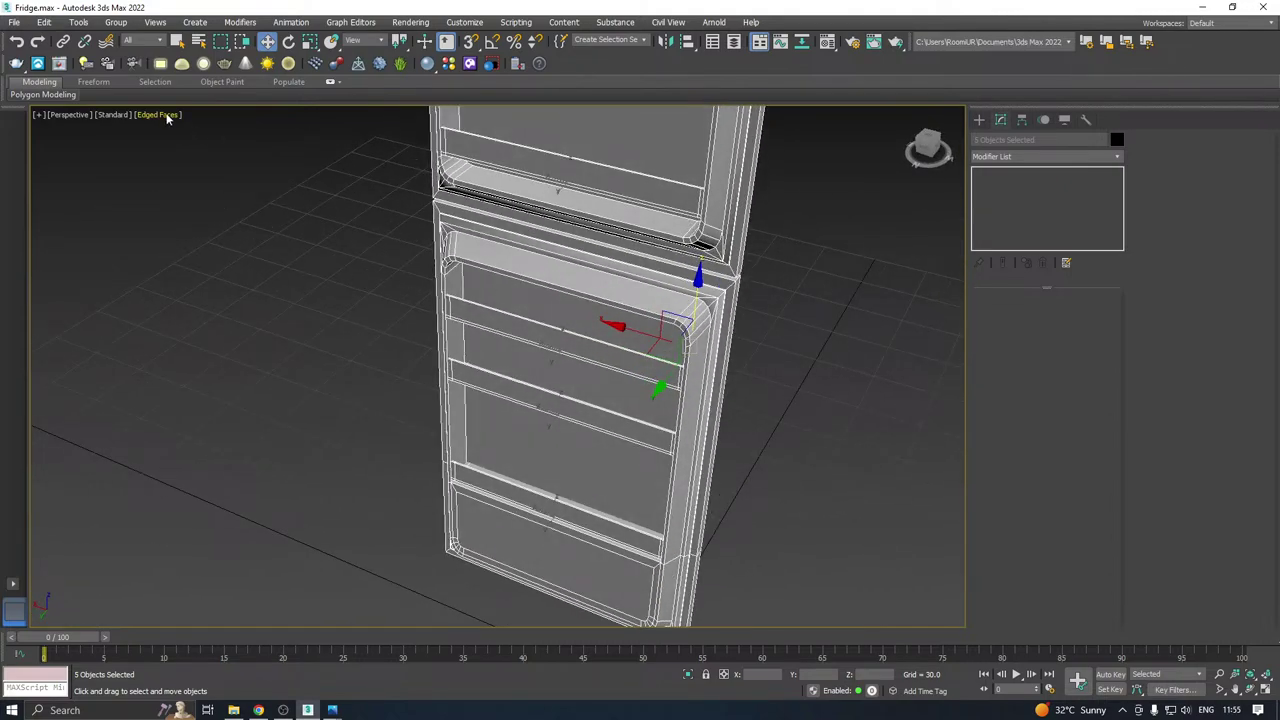
pyautogui.click(115, 22)
pyautogui.click(132, 46)
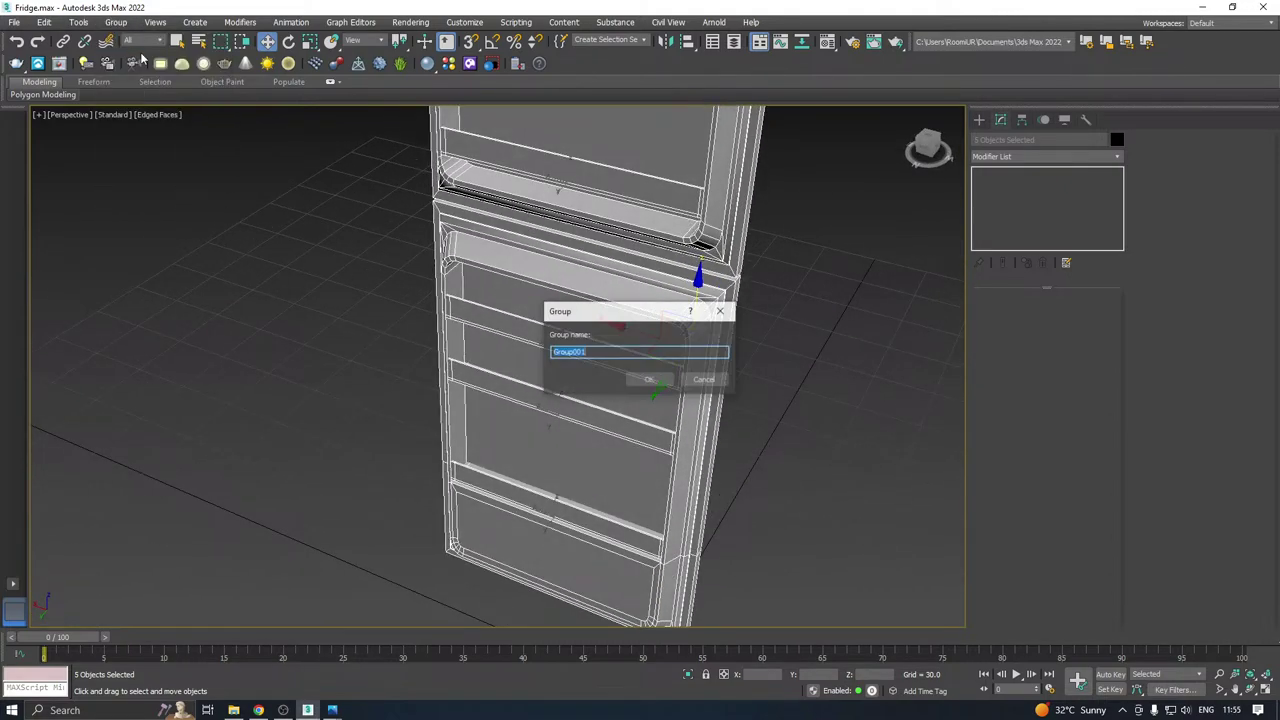
pyautogui.click(649, 379)
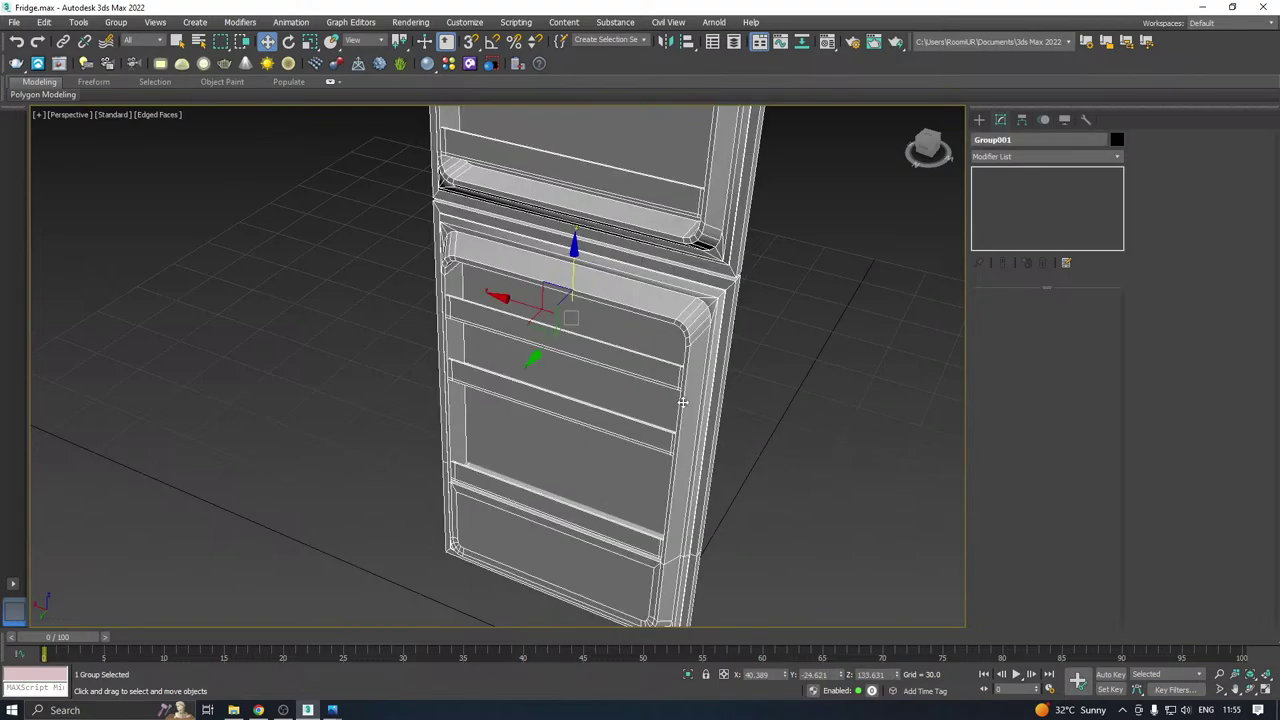
# Unhide all objects, then hide the spare fridge box standing apart from the main fridge.
pyautogui.scroll(-3, 680, 418)
pyautogui.rightClick(664, 566)
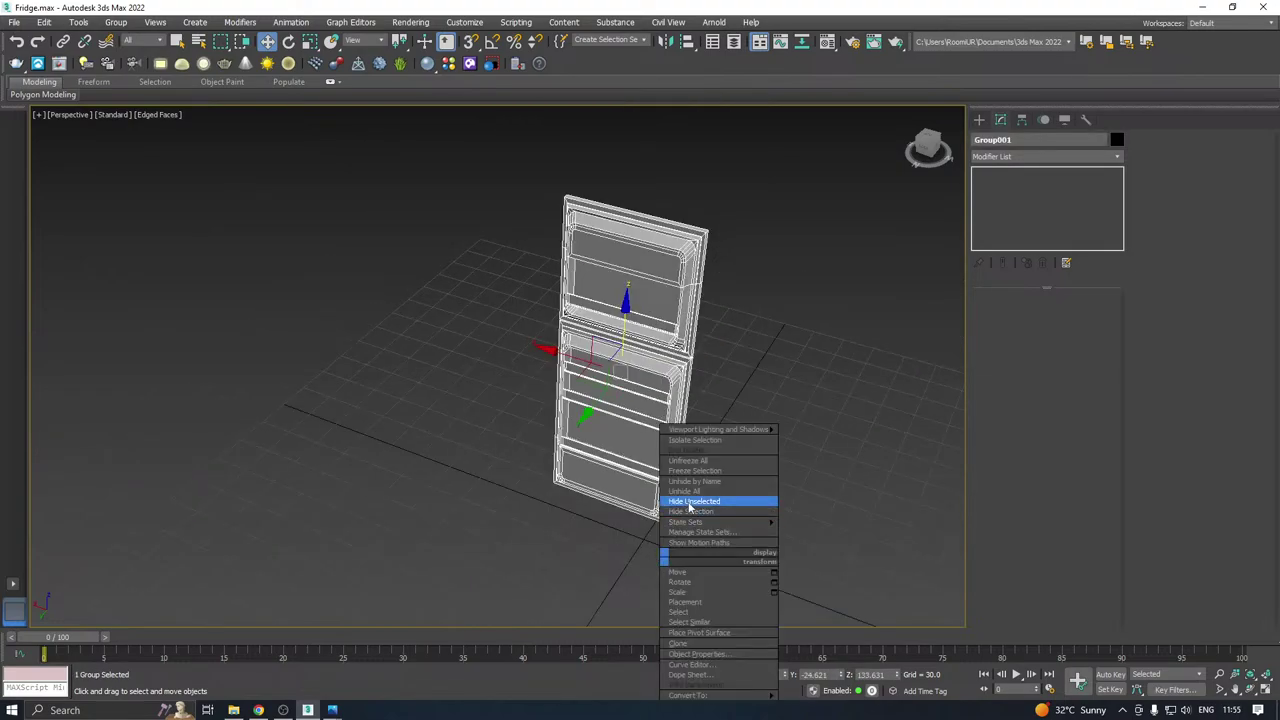
pyautogui.click(687, 516)
pyautogui.click(244, 322)
pyautogui.rightClick(244, 322)
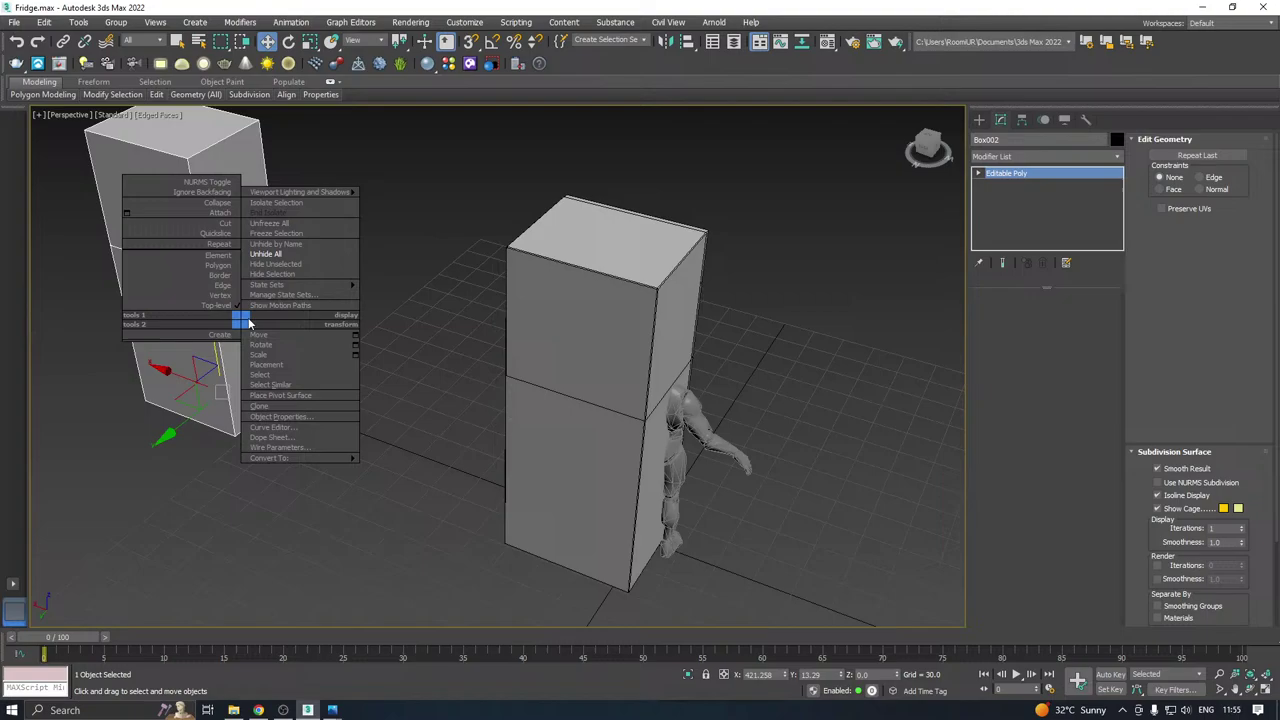
pyautogui.click(280, 277)
# Isolate the door group and move only its pivot onto the door's bottom hinge-side corner with vertex snapping.
pyautogui.keyDown('alt'); pyautogui.moveTo(634, 367); pyautogui.dragTo(507, 340, button='middle'); pyautogui.keyUp('alt')
pyautogui.click(493, 368)
pyautogui.keyDown('alt'); pyautogui.moveTo(523, 536); pyautogui.dragTo(682, 697, button='middle'); pyautogui.keyUp('alt')
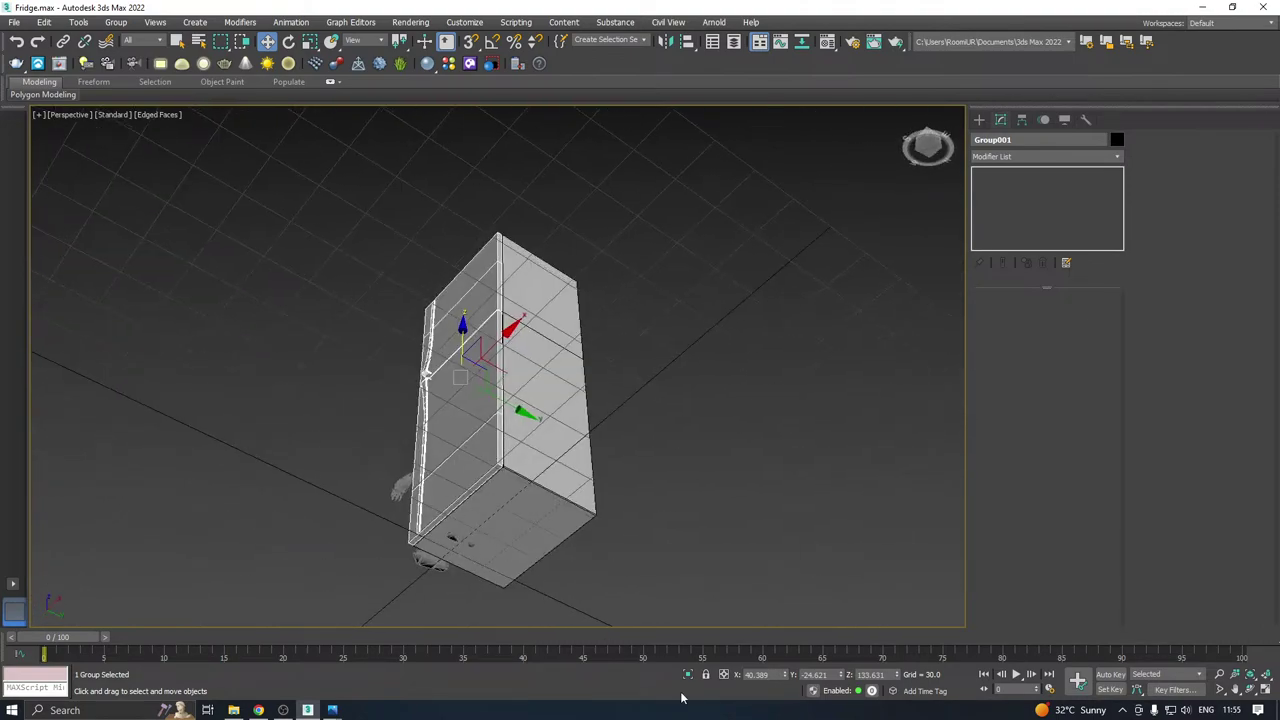
pyautogui.click(688, 674)
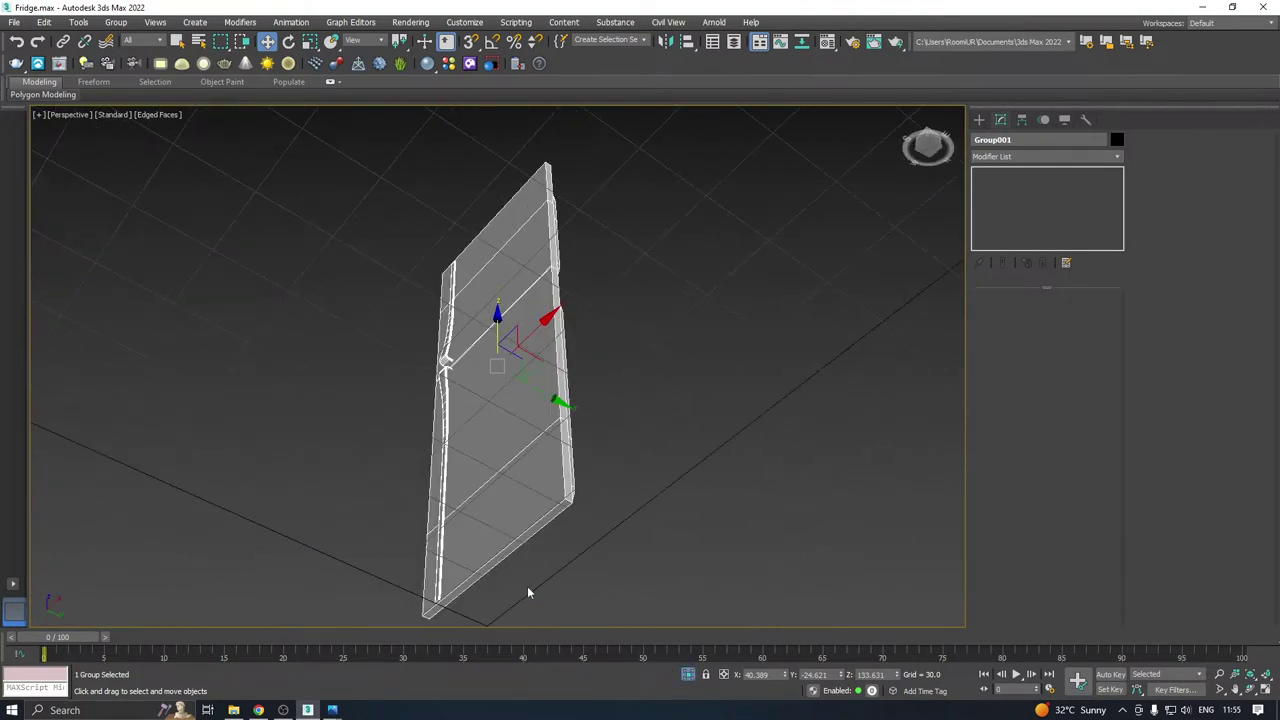
pyautogui.click(1000, 120)
pyautogui.click(1044, 212)
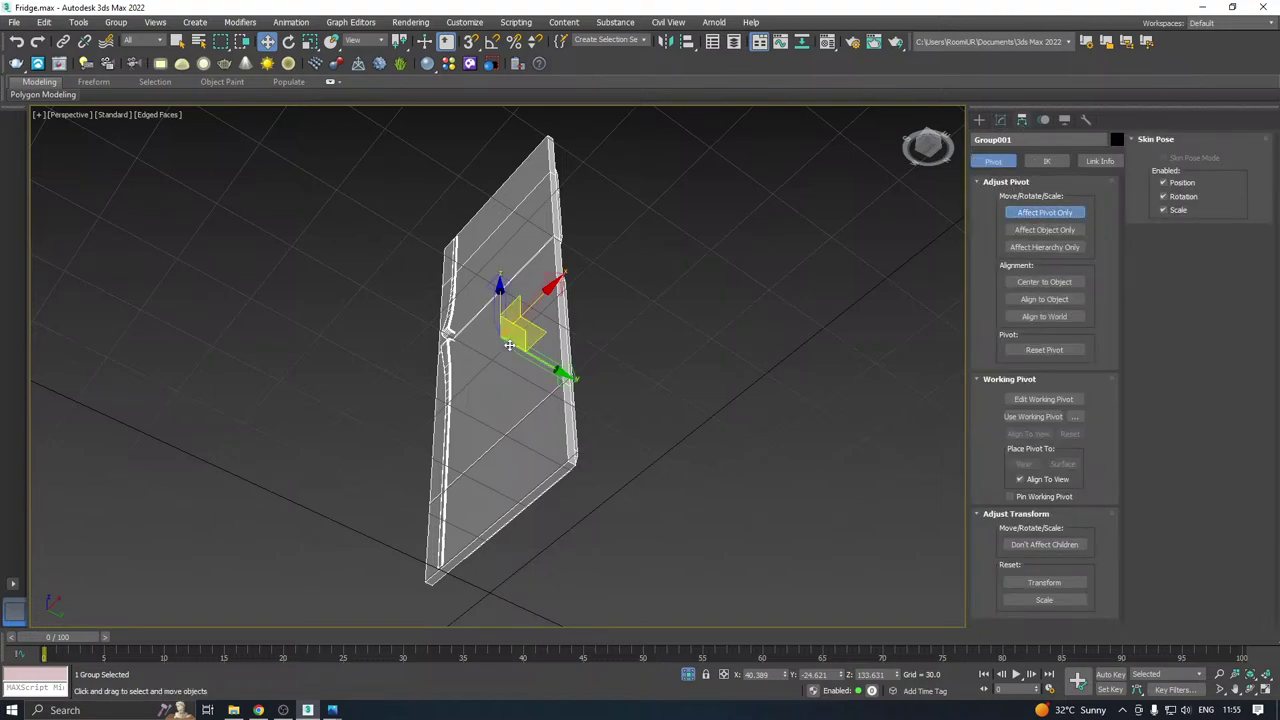
pyautogui.press('s')
pyautogui.moveTo(509, 345); pyautogui.dragTo(579, 460)
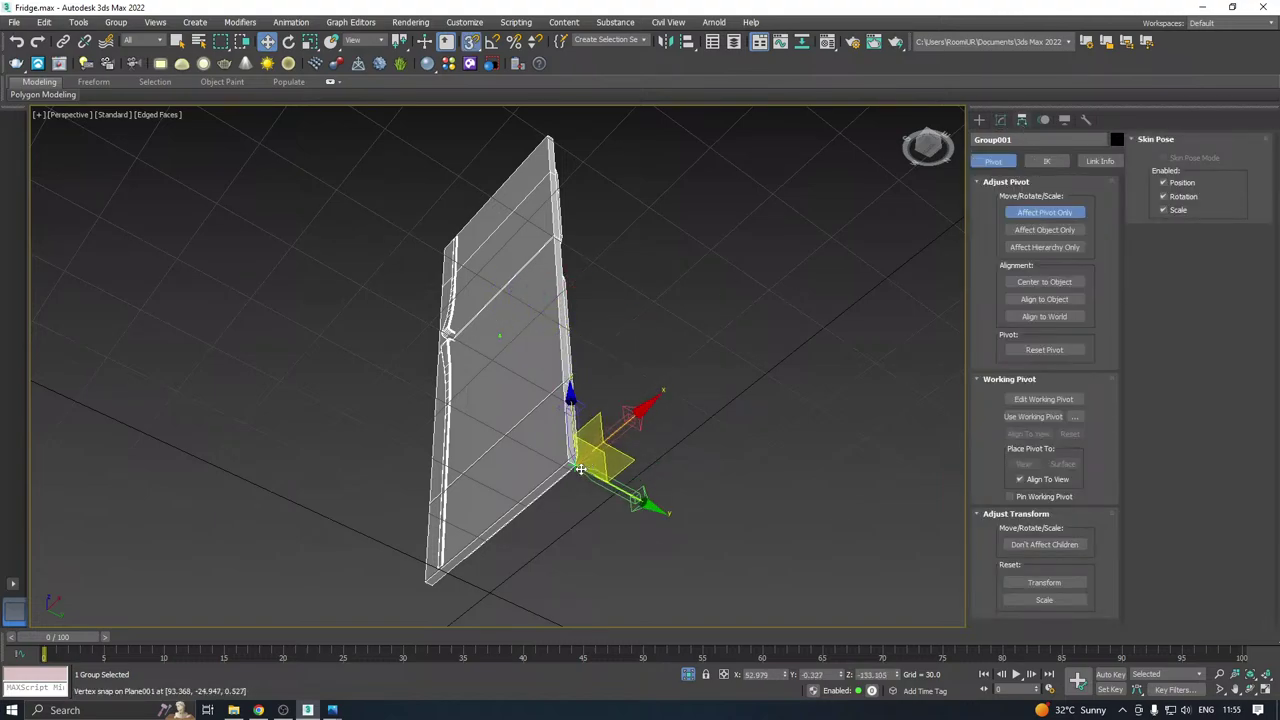
pyautogui.click(1001, 120)
# End the isolation of the door group and turn snapping off.
pyautogui.moveTo(642, 243)
pyautogui.keyDown('alt'); pyautogui.mouseDown(button='middle')
pyautogui.moveTo(735, 320)
pyautogui.moveTo(684, 627)
pyautogui.mouseUp(button='middle'); pyautogui.keyUp('alt')
pyautogui.click(688, 675)
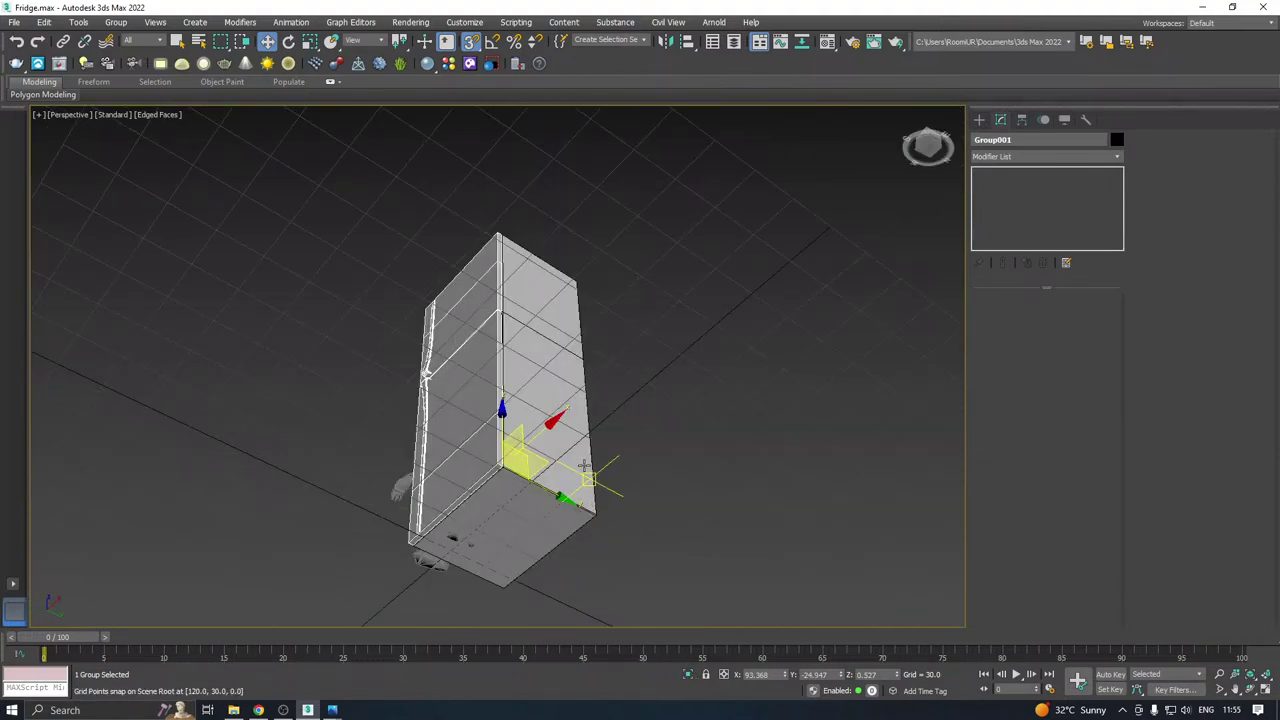
pyautogui.moveTo(591, 478)
pyautogui.keyDown('alt'); pyautogui.mouseDown(button='middle')
pyautogui.moveTo(687, 530)
pyautogui.moveTo(649, 493)
pyautogui.moveTo(653, 523)
pyautogui.mouseUp(button='middle'); pyautogui.keyUp('alt')
pyautogui.press('s')
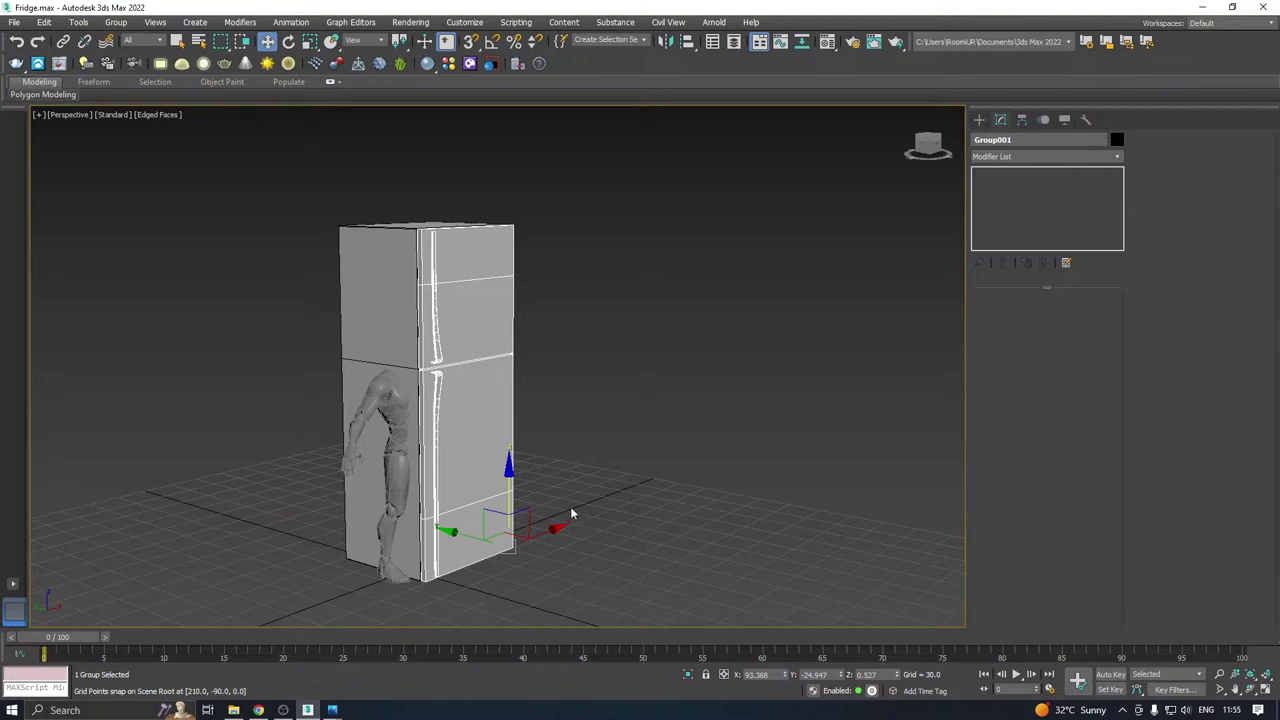
# Swing the door group open by rotating it around the vertical axis at its corner pivot.
pyautogui.hotkey('shift', 'z')
pyautogui.press('e')
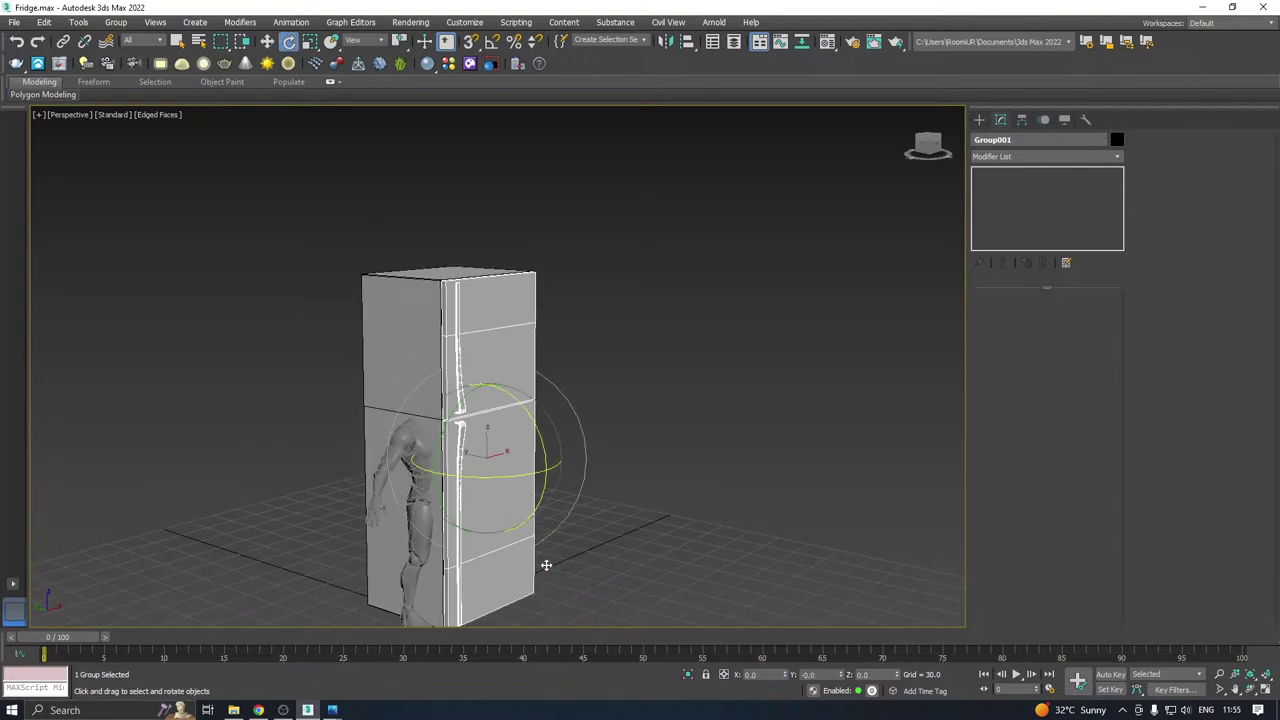
pyautogui.keyDown('alt'); pyautogui.moveTo(546, 565); pyautogui.dragTo(534, 496, button='middle'); pyautogui.keyUp('alt')
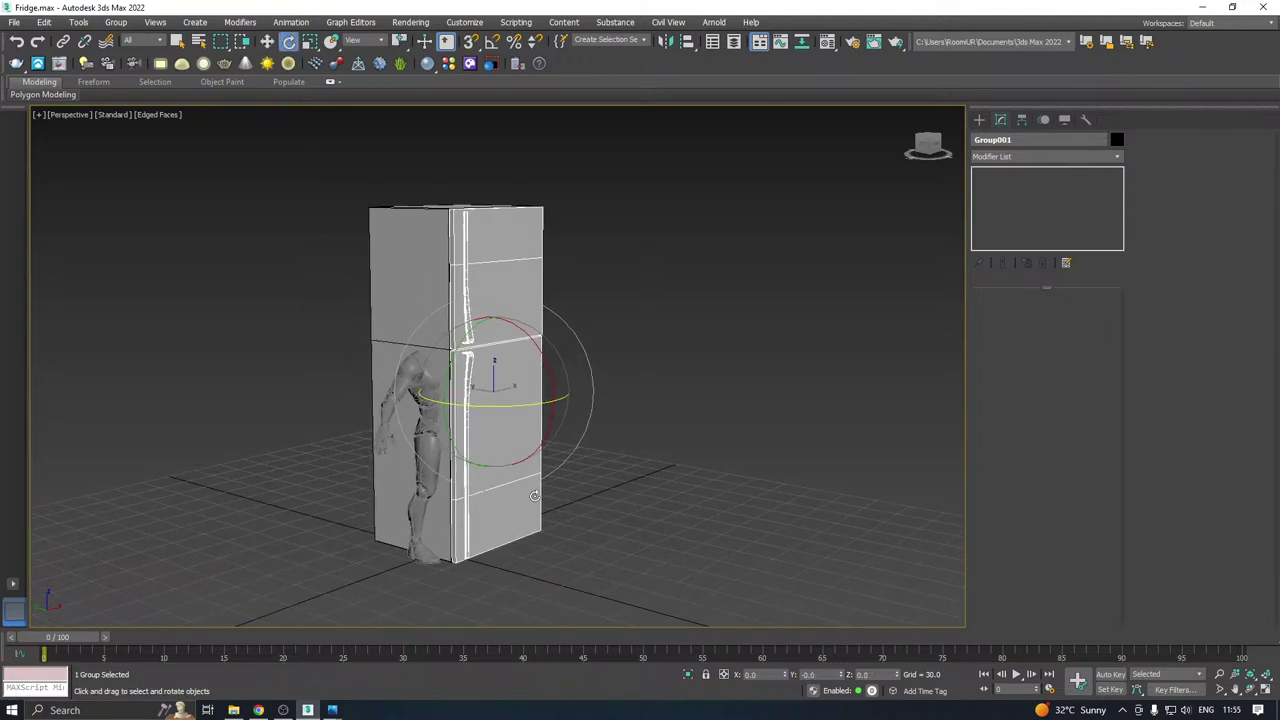
pyautogui.click(1022, 119)
pyautogui.click(1044, 212)
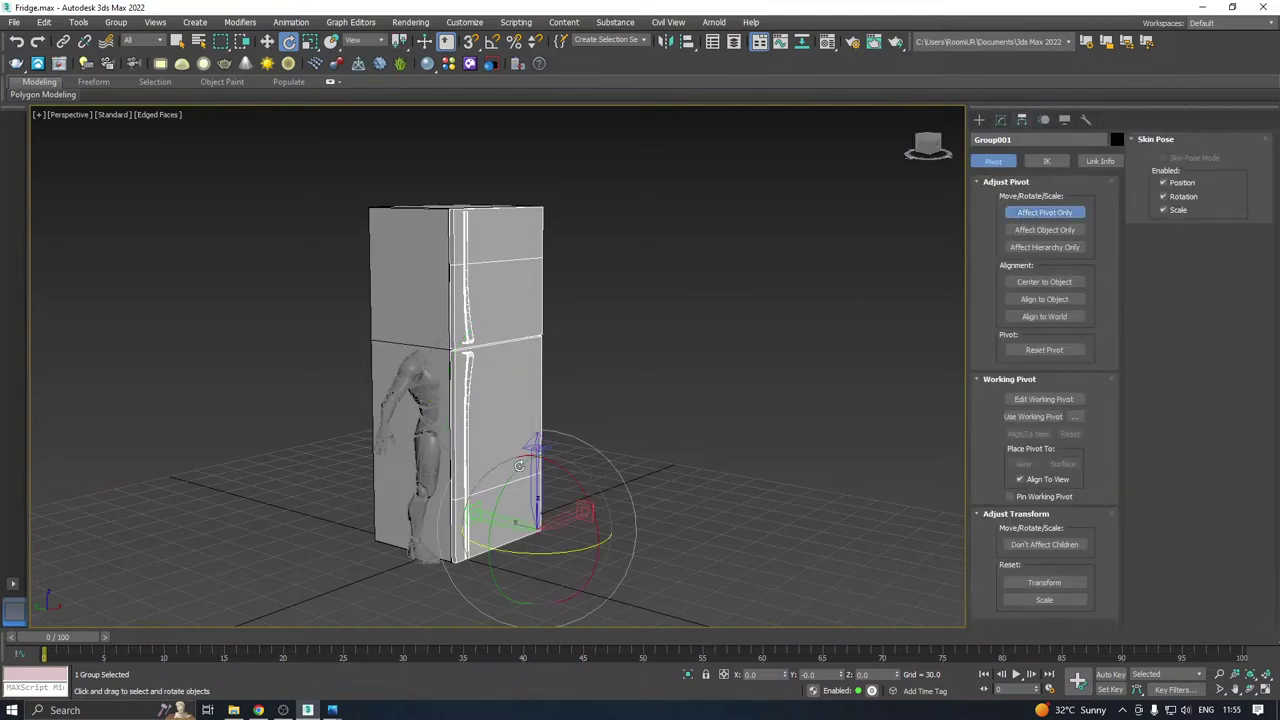
pyautogui.click(1000, 119)
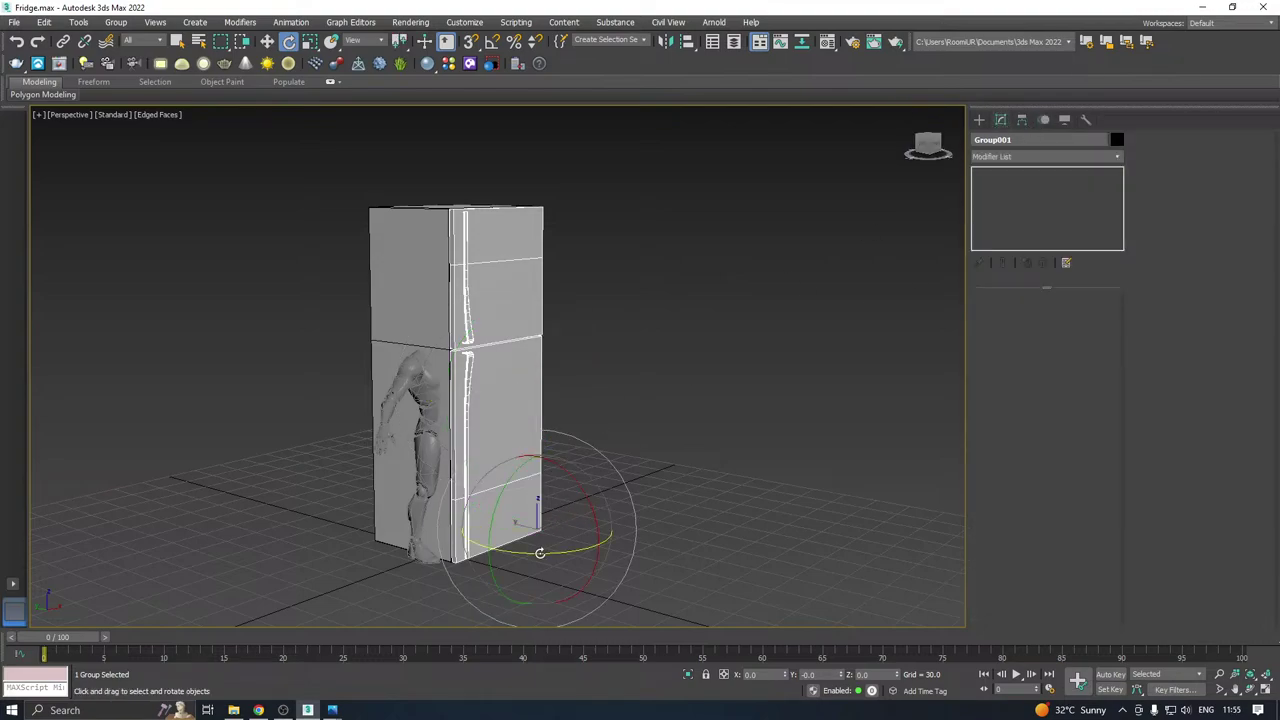
pyautogui.moveTo(541, 553); pyautogui.dragTo(660, 528)
# Deselect the door group and examine the opened doors against the fridge body and interior.
pyautogui.keyDown('alt'); pyautogui.moveTo(794, 486); pyautogui.dragTo(774, 416, button='middle'); pyautogui.keyUp('alt')
pyautogui.press('w')
pyautogui.click(774, 410)
pyautogui.scroll(2, 628, 471)
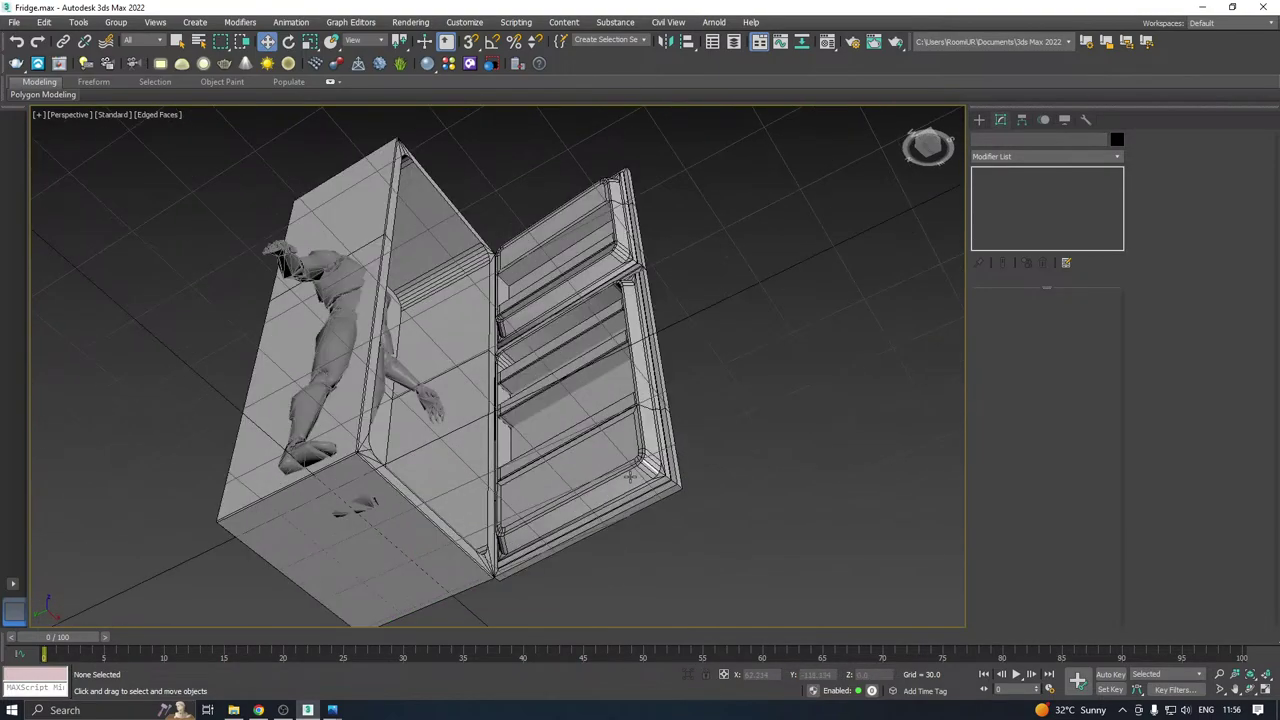
pyautogui.keyDown('alt'); pyautogui.moveTo(628, 471); pyautogui.dragTo(668, 544, button='middle'); pyautogui.keyUp('alt')
pyautogui.moveTo(640, 501); pyautogui.dragTo(725, 381, button='middle')
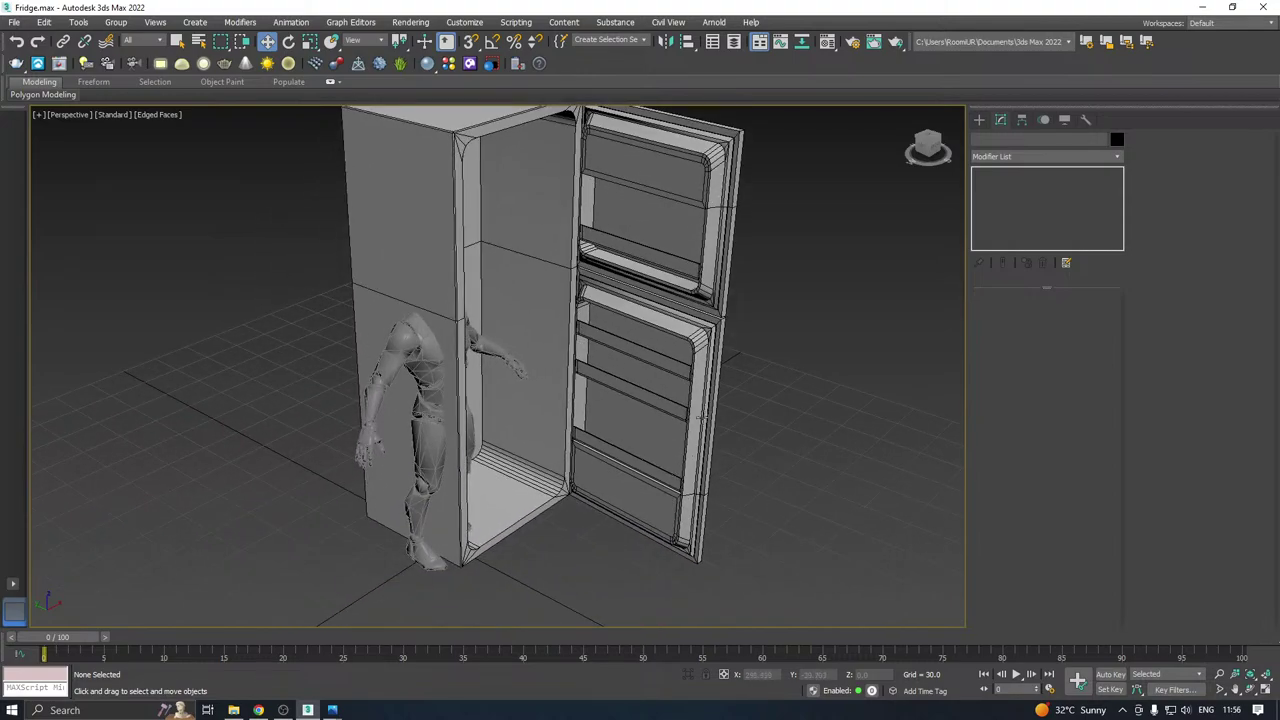
pyautogui.keyDown('alt'); pyautogui.moveTo(660, 415); pyautogui.dragTo(643, 343, button='middle'); pyautogui.keyUp('alt')
# Select the opened door group and undo the last three operations.
pyautogui.click(665, 305)
pyautogui.hotkey('ctrl', 'z')
pyautogui.hotkey('ctrl', 'z')
pyautogui.hotkey('ctrl', 'z')
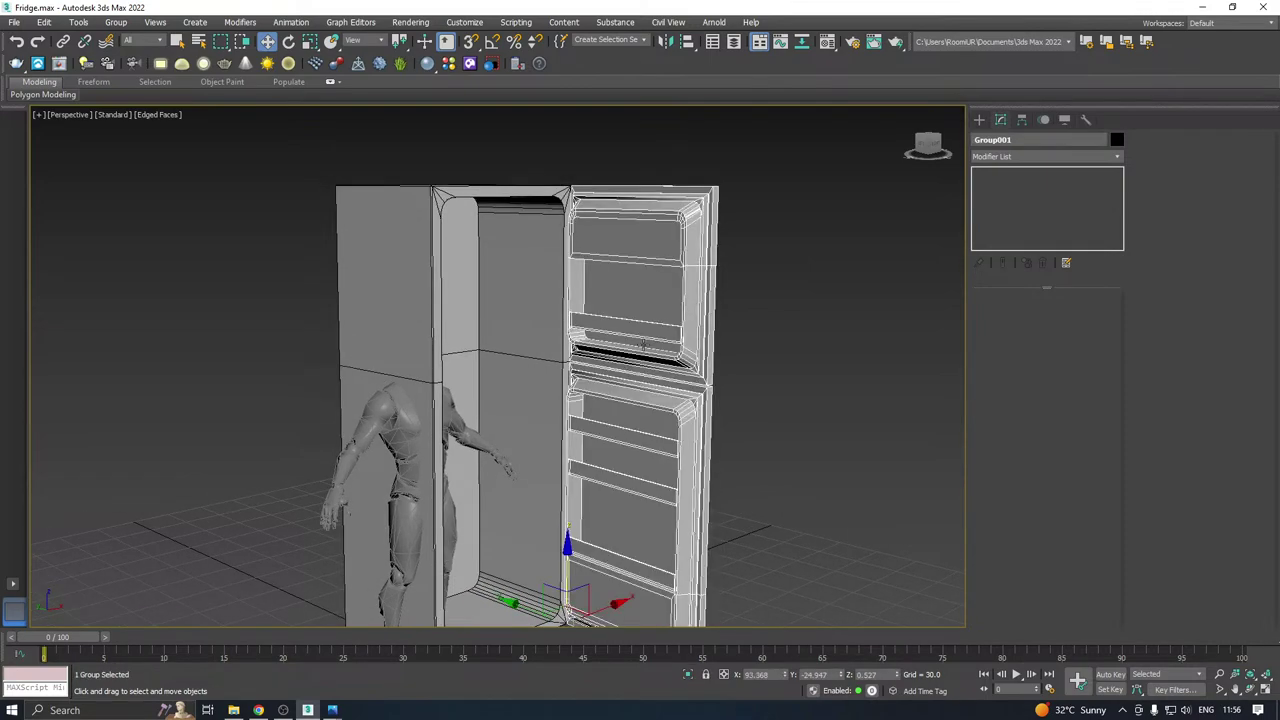
# Hide the closed door group so that only the fridge body and mannequin are shown.
pyautogui.keyDown('alt'); pyautogui.moveTo(583, 390); pyautogui.dragTo(517, 348, button='middle'); pyautogui.keyUp('alt')
pyautogui.rightClick(517, 348)
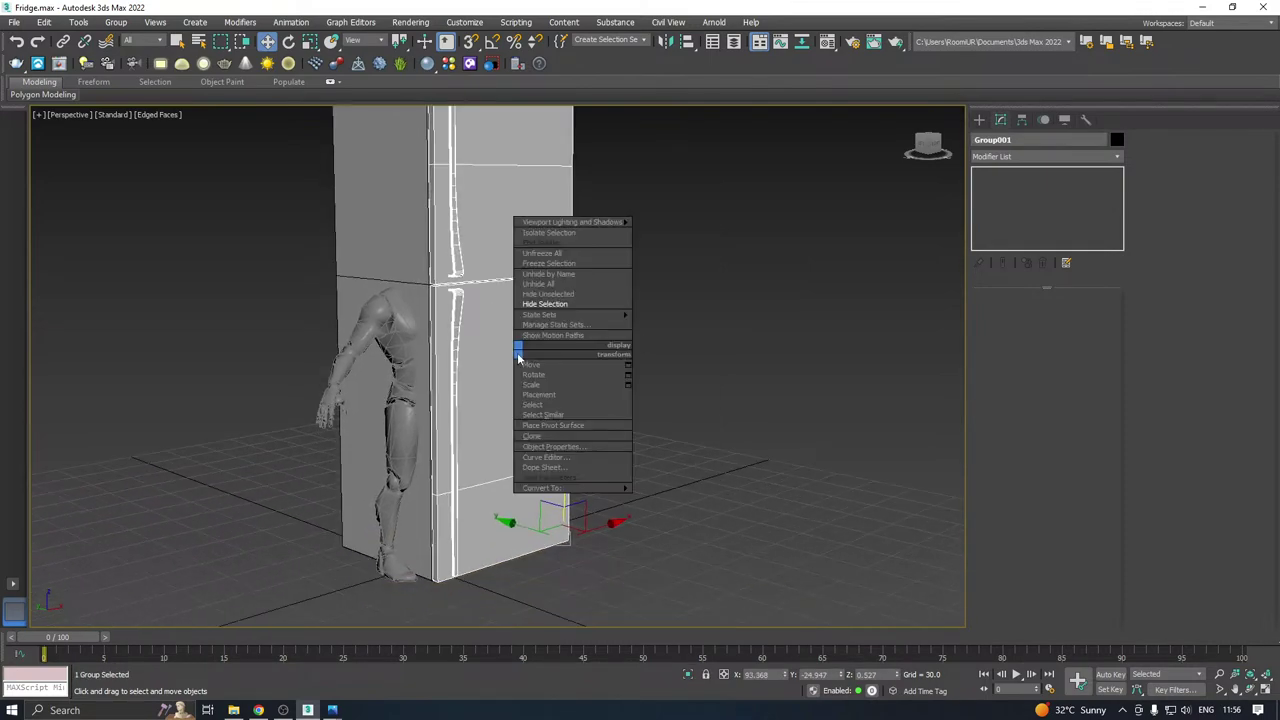
pyautogui.click(557, 304)
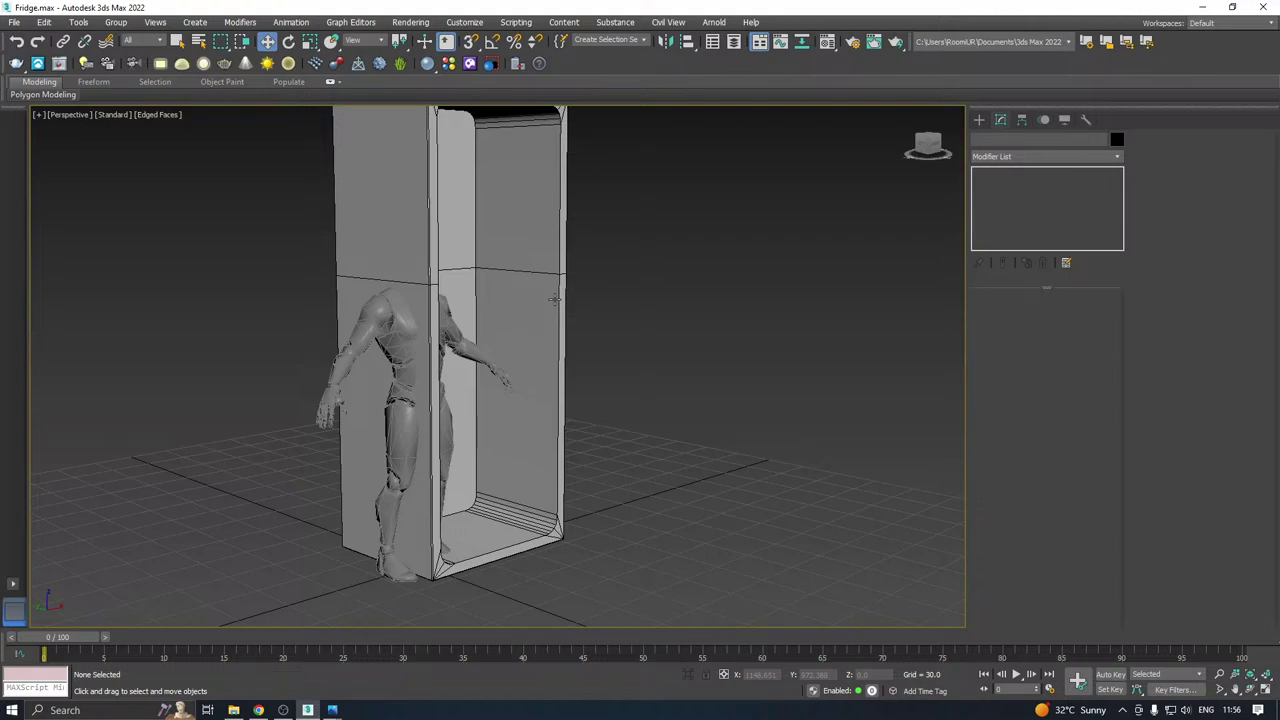
# Select the fridge body and hide all other objects, including the mannequin.
pyautogui.keyDown('alt'); pyautogui.moveTo(555, 299); pyautogui.dragTo(503, 374, button='middle'); pyautogui.keyUp('alt')
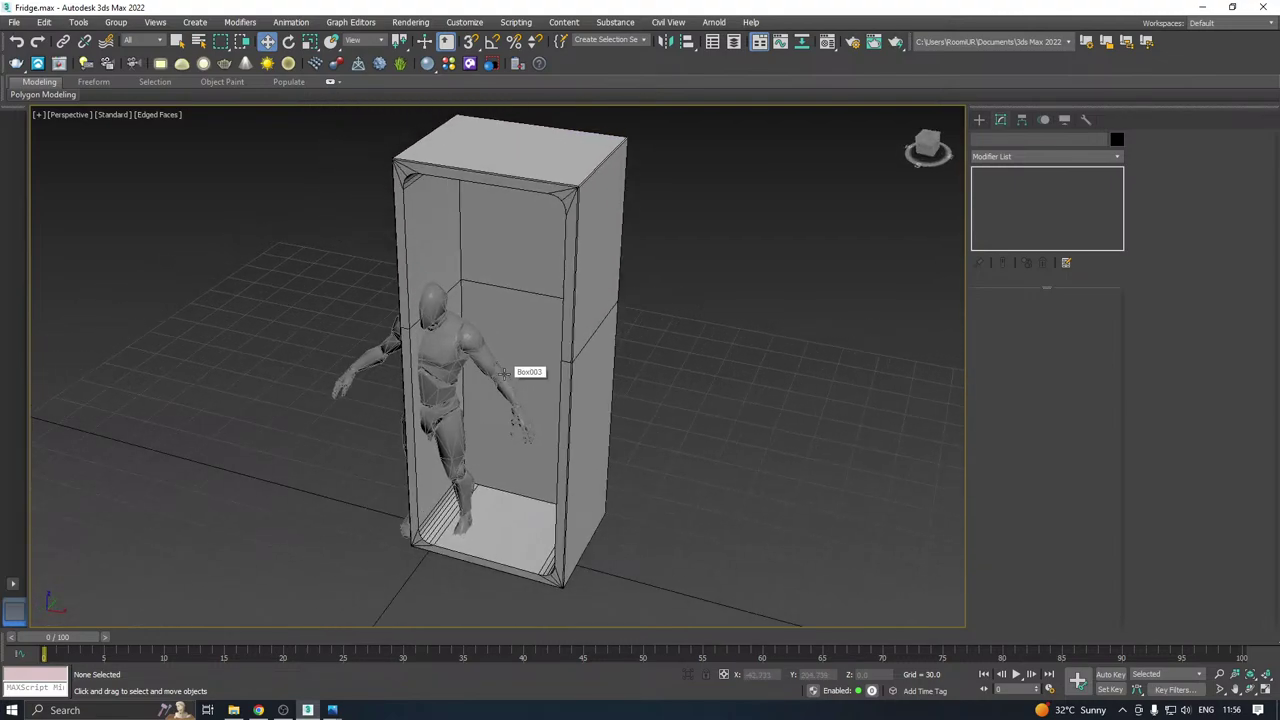
pyautogui.keyDown('alt'); pyautogui.moveTo(505, 374); pyautogui.dragTo(551, 358, button='middle'); pyautogui.keyUp('alt')
pyautogui.click(578, 392)
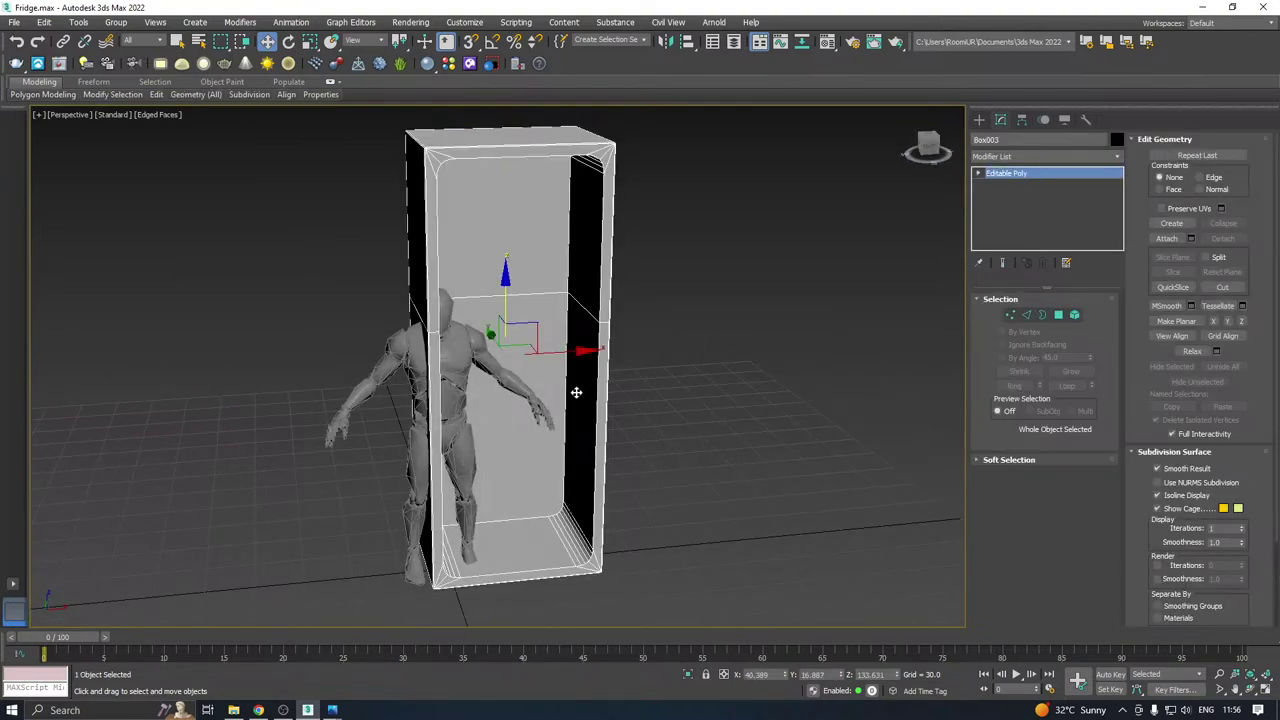
pyautogui.rightClick(576, 392)
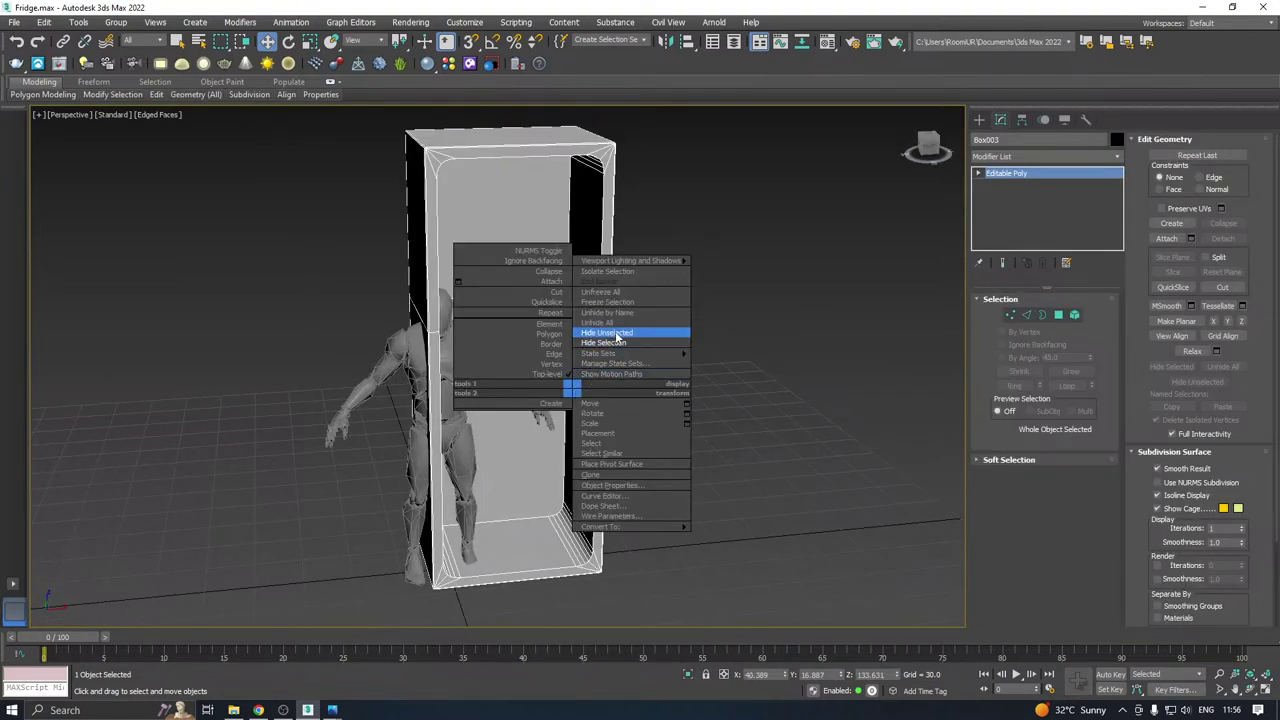
pyautogui.click(617, 337)
pyautogui.keyDown('alt'); pyautogui.moveTo(622, 380); pyautogui.dragTo(576, 392, button='middle'); pyautogui.keyUp('alt')
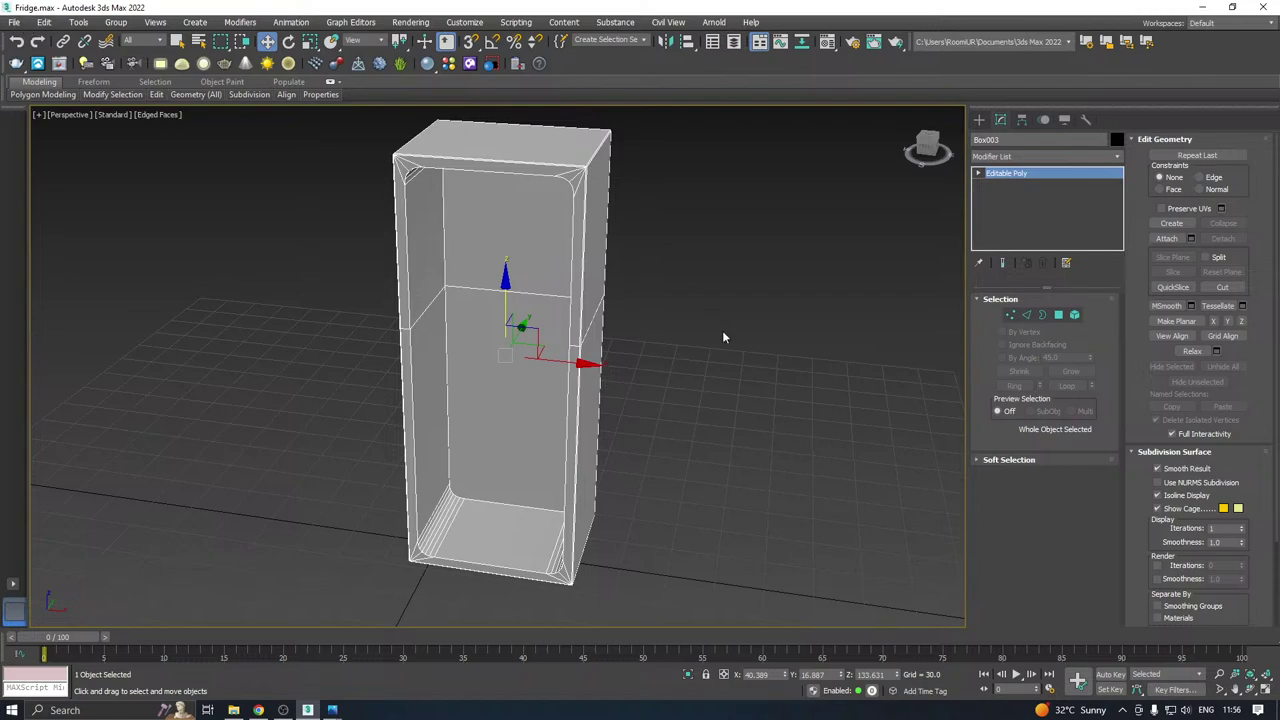
# Undo the hiding of the mannequin and the door group, going back to the isolated door group.
pyautogui.hotkey('ctrl', 'z')
pyautogui.hotkey('ctrl', 'z')
pyautogui.hotkey('ctrl', 'z')
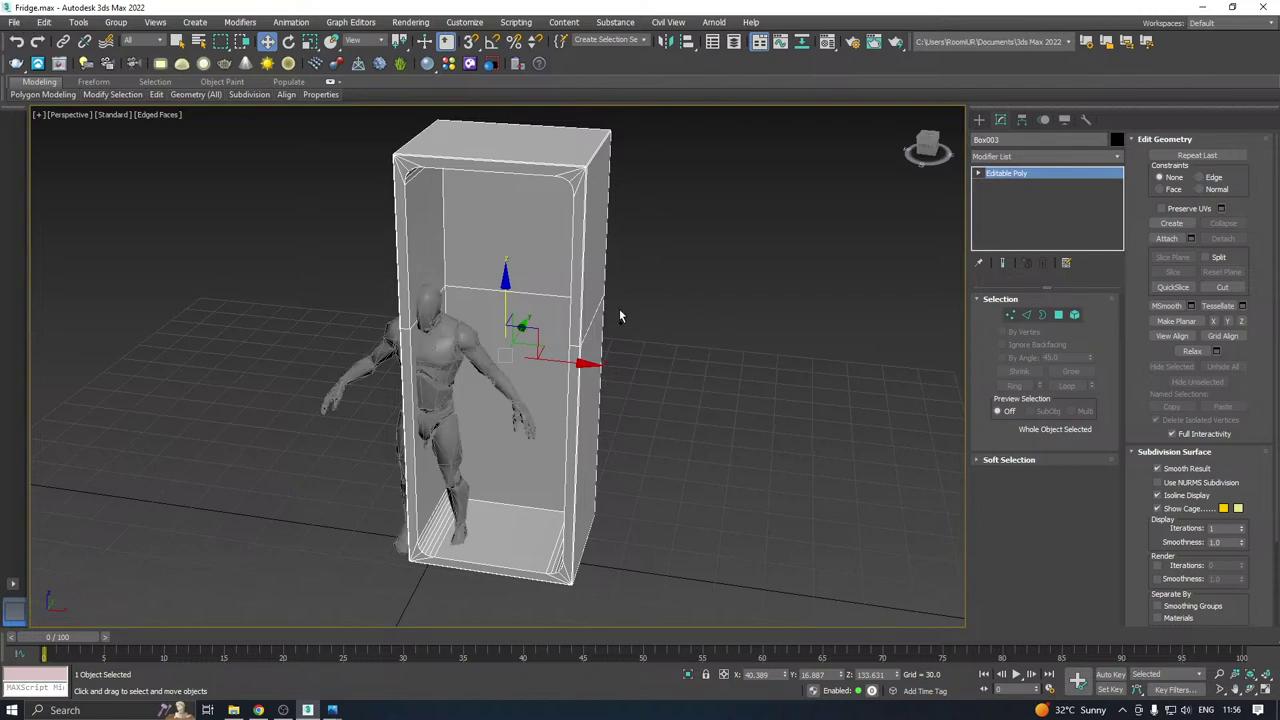
pyautogui.keyDown('alt'); pyautogui.moveTo(613, 320); pyautogui.dragTo(657, 355, button='middle'); pyautogui.keyUp('alt')
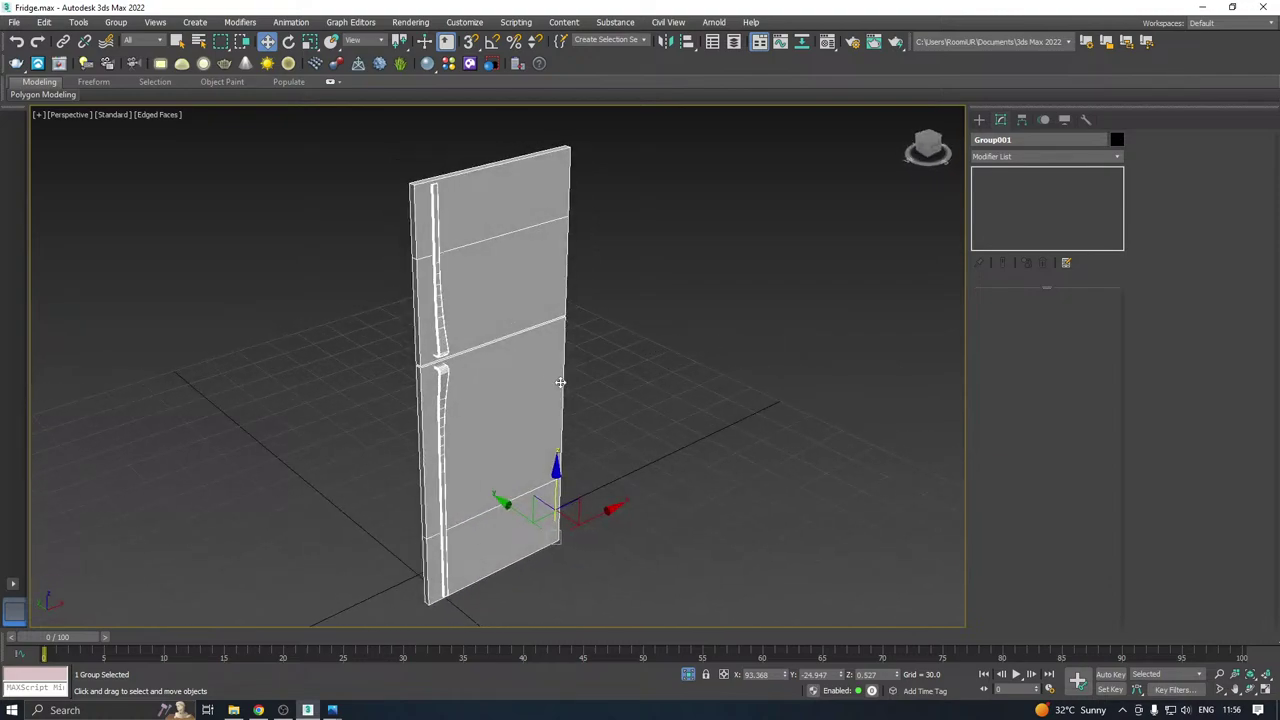
pyautogui.moveTo(538, 547); pyautogui.dragTo(570, 483, button='middle')
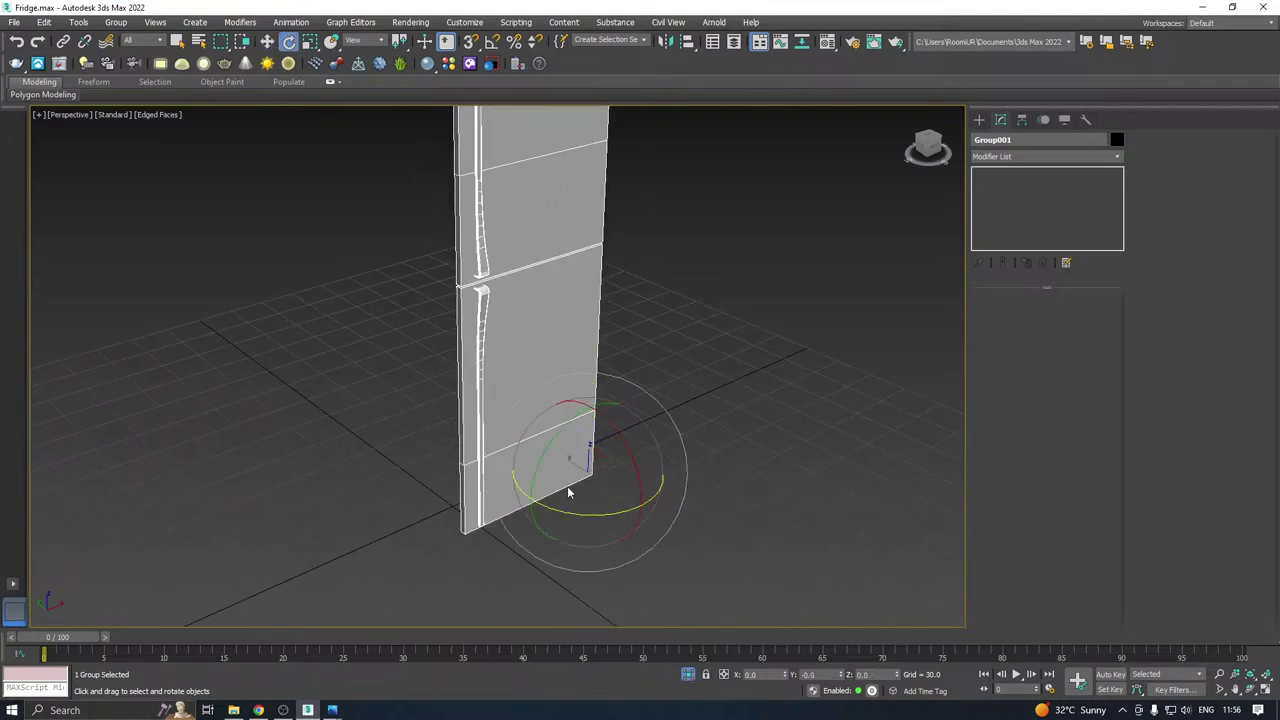
pyautogui.moveTo(567, 484); pyautogui.dragTo(567, 443, button='middle')
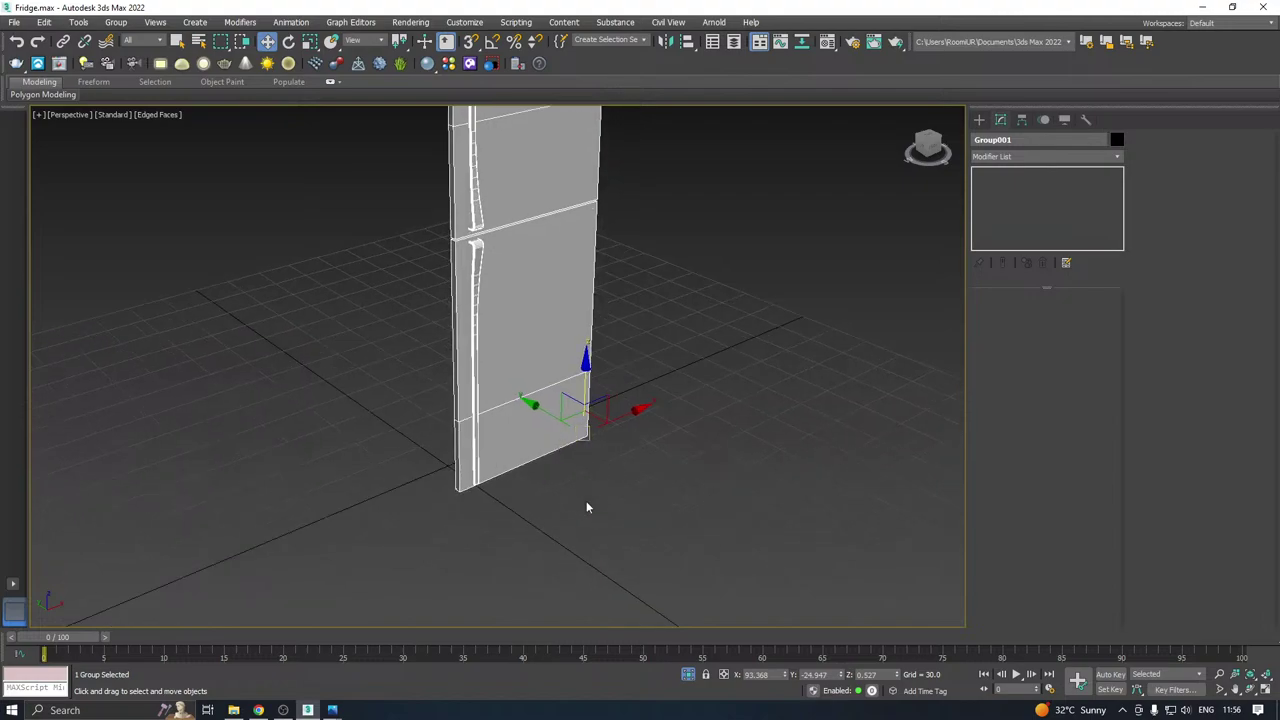
# End the isolation and hide the mannequin, keeping only the fridge body and door group shown.
pyautogui.click(688, 675)
pyautogui.keyDown('alt'); pyautogui.moveTo(592, 508); pyautogui.dragTo(637, 362, button='middle'); pyautogui.keyUp('alt')
pyautogui.rightClick(420, 477)
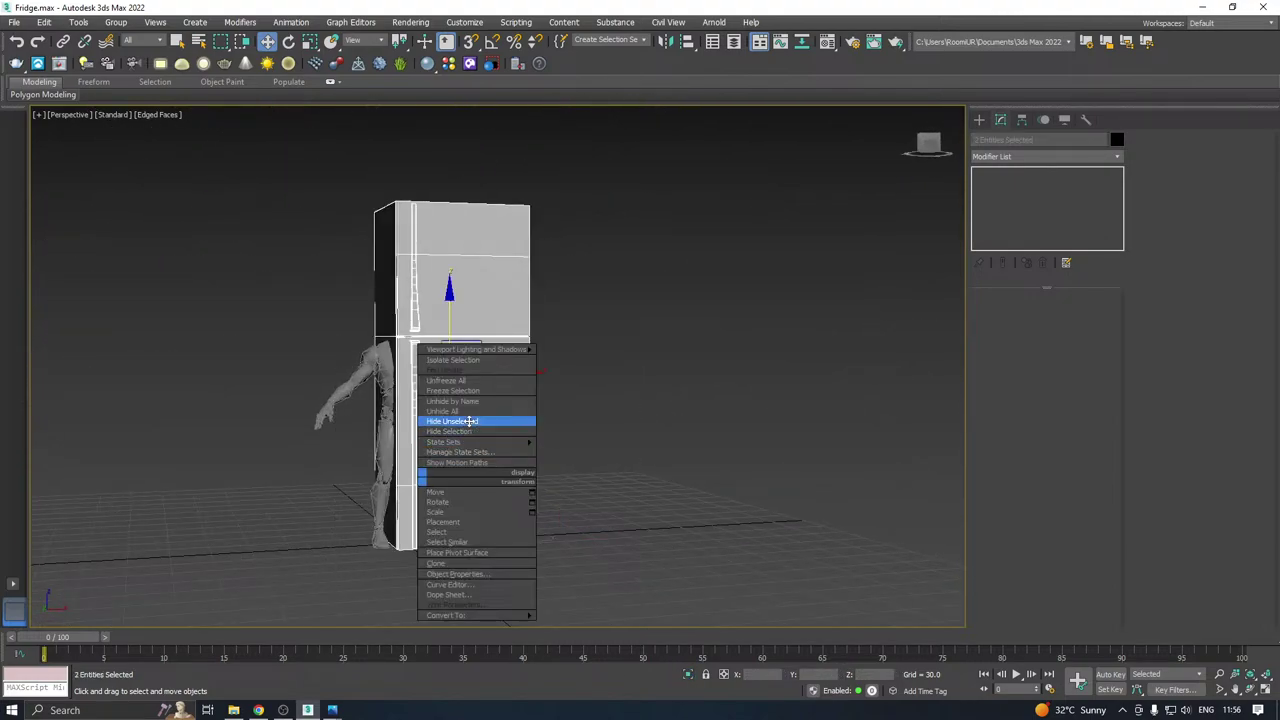
pyautogui.click(458, 432)
# Enable Set Key mode and set a key for the closed door group at frame 0.
pyautogui.click(494, 530)
pyautogui.scroll(4, 494, 534)
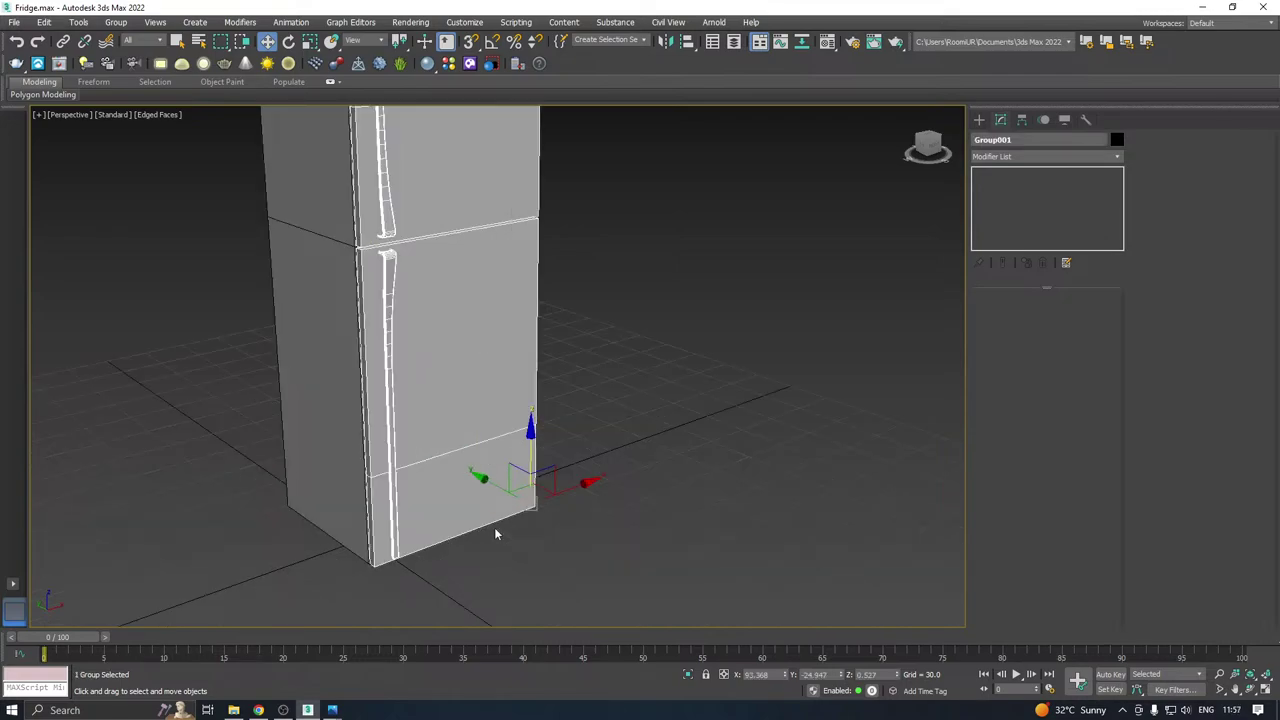
pyautogui.press('e')
pyautogui.moveTo(507, 520); pyautogui.dragTo(539, 470, button='middle')
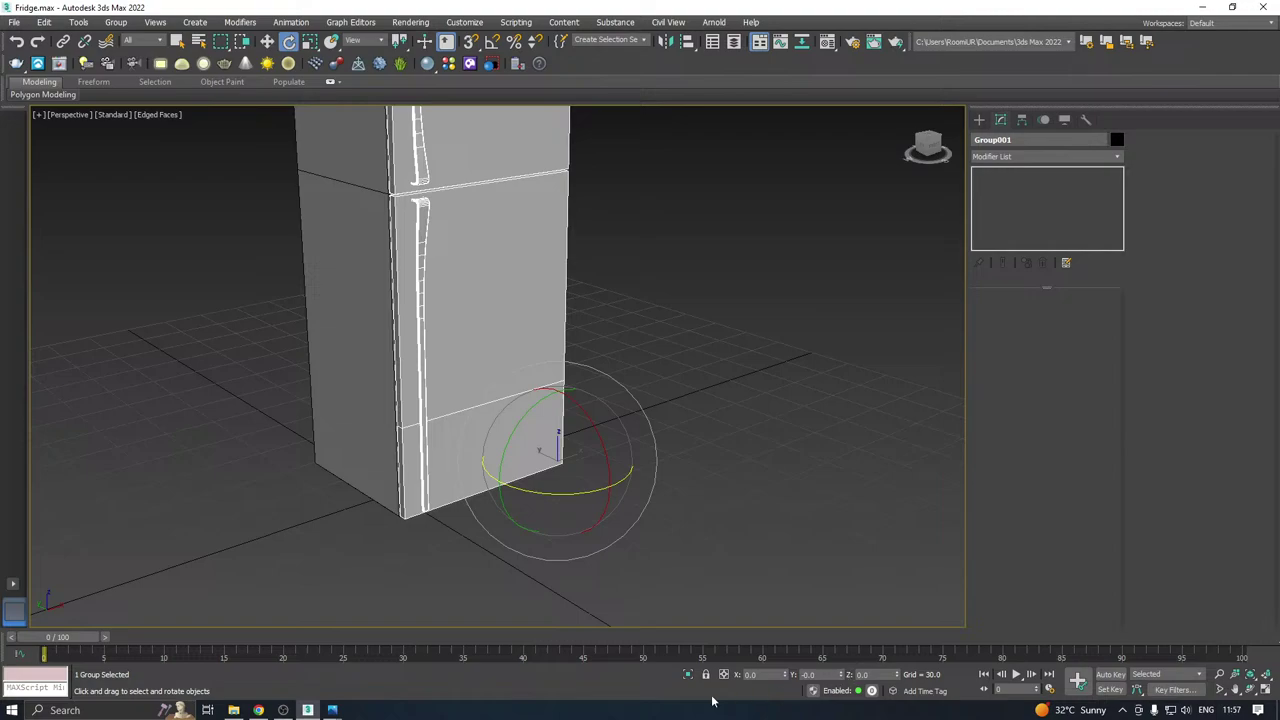
pyautogui.click(1110, 690)
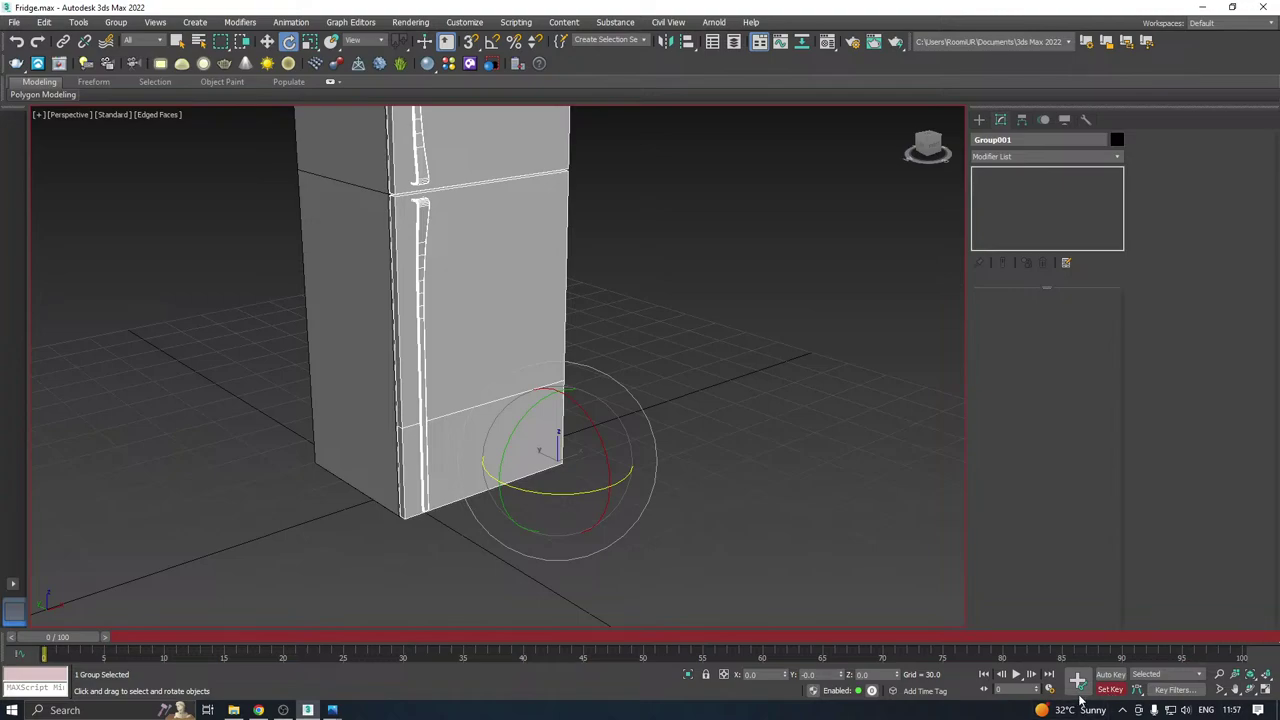
pyautogui.click(1080, 681)
# Rotate the door group open about 98 degrees around the vertical axis at frame 30, key it and return to frame 0.
pyautogui.moveTo(60, 643)
pyautogui.mouseDown()
pyautogui.moveTo(420, 637)
pyautogui.moveTo(408, 638)
pyautogui.mouseUp()
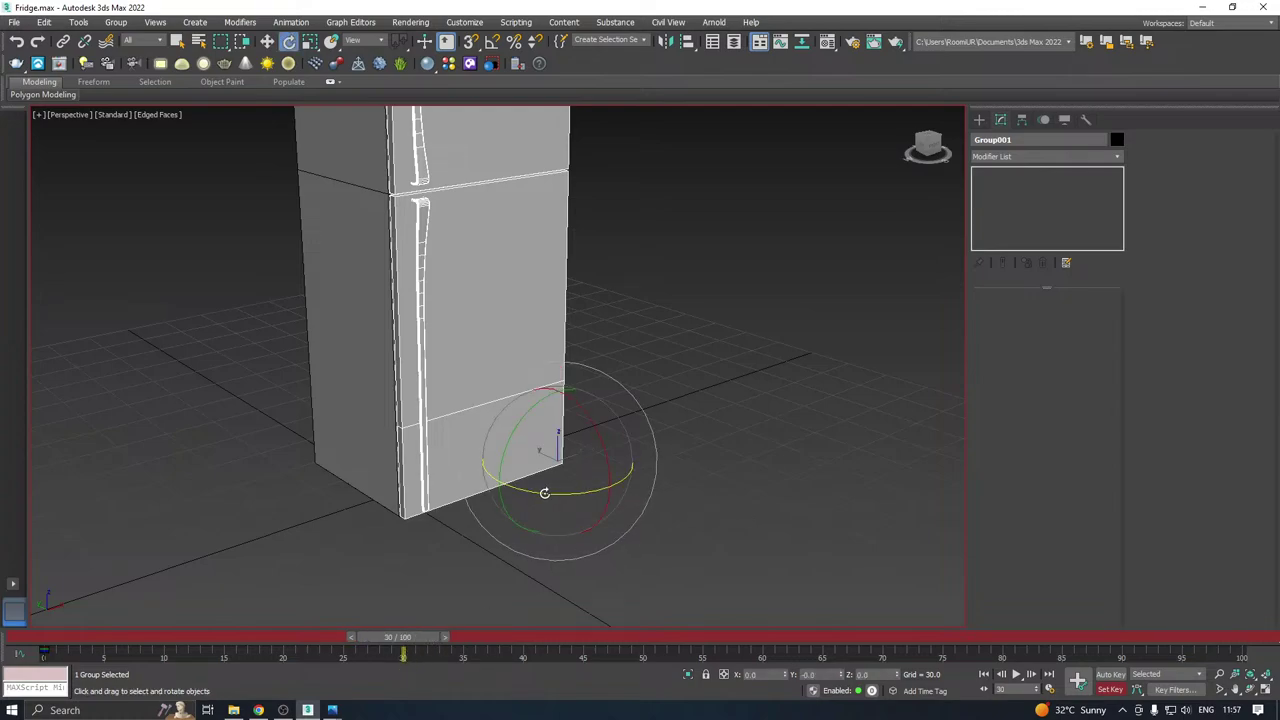
pyautogui.moveTo(544, 493); pyautogui.dragTo(675, 480)
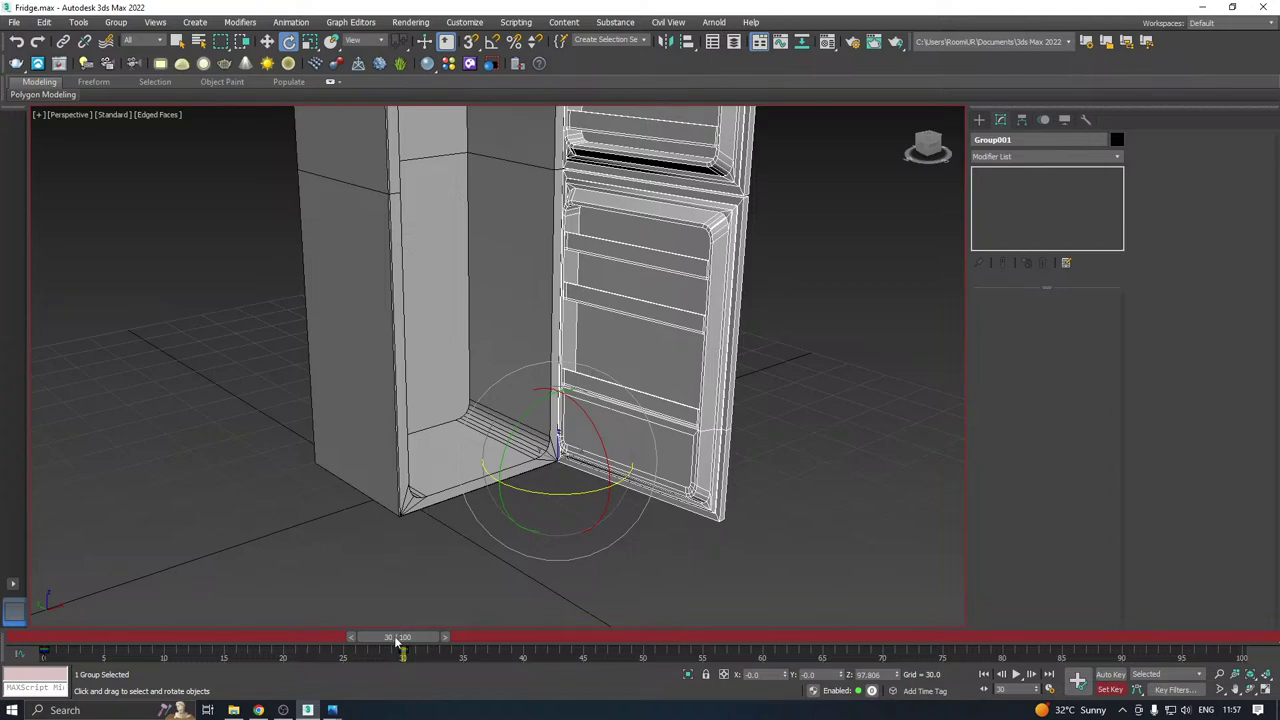
pyautogui.moveTo(400, 645); pyautogui.dragTo(44, 655)
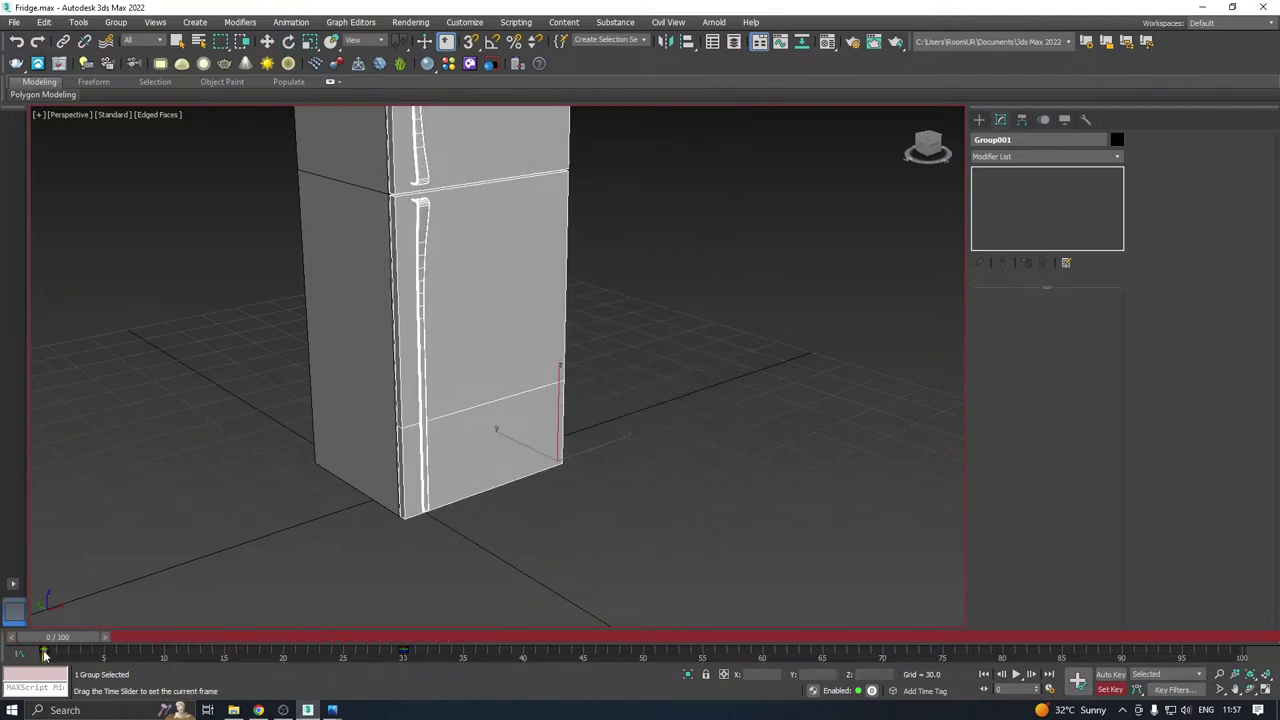
# Bring the whole fridge into view, play the door-opening animation from frame 0 and stop it.
pyautogui.press('e')
pyautogui.scroll(-3, 163, 617)
pyautogui.press('w')
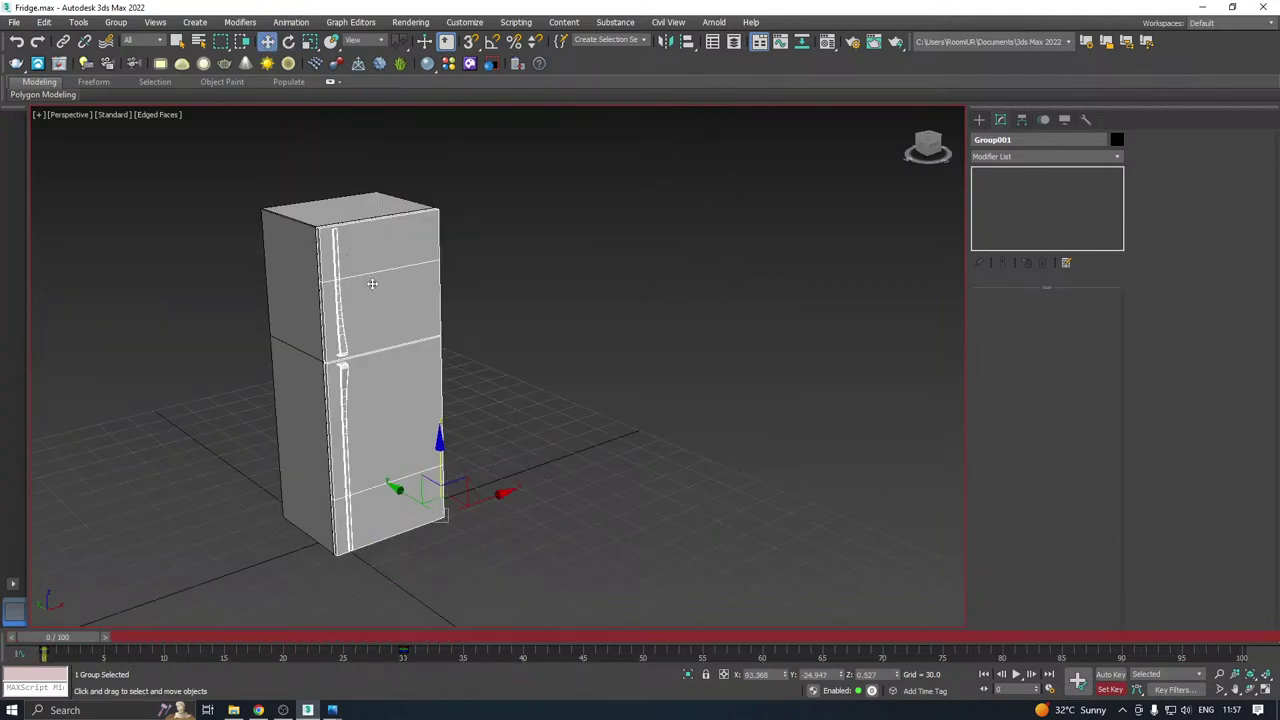
pyautogui.moveTo(400, 289); pyautogui.dragTo(429, 286, button='middle')
pyautogui.rightClick(425, 293)
pyautogui.moveTo(336, 305); pyautogui.dragTo(366, 281, button='middle')
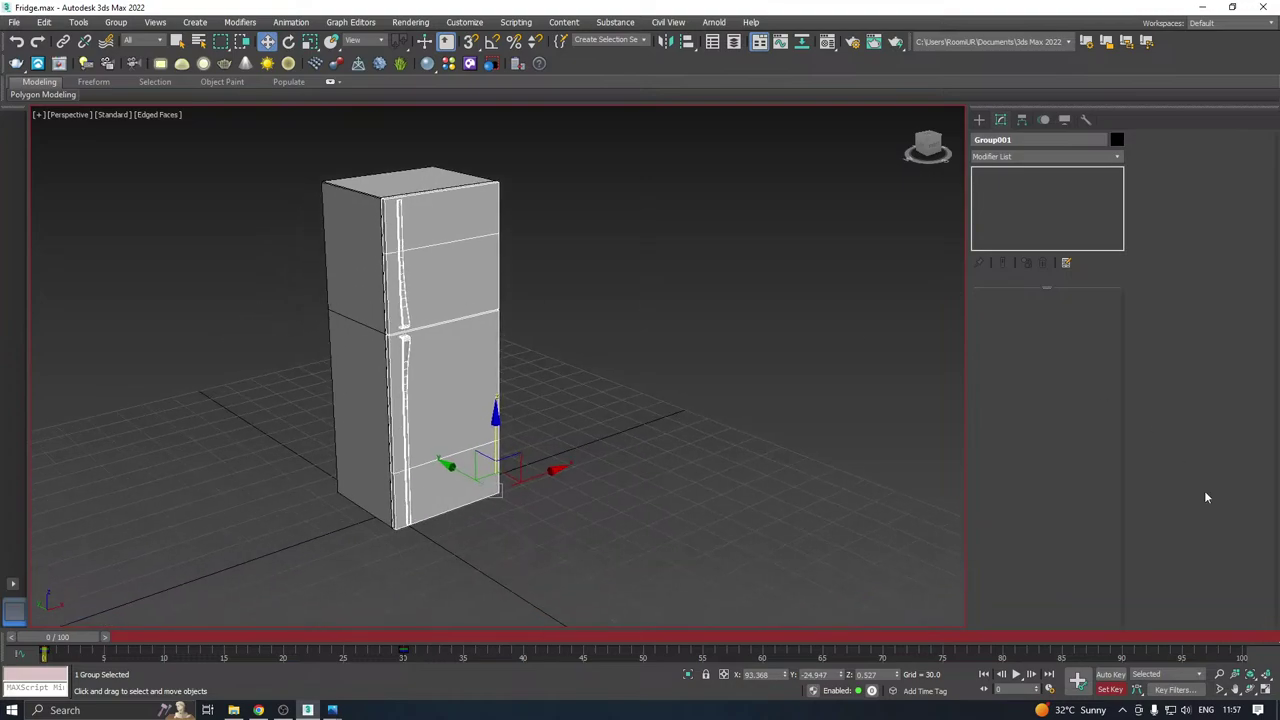
pyautogui.click(1016, 676)
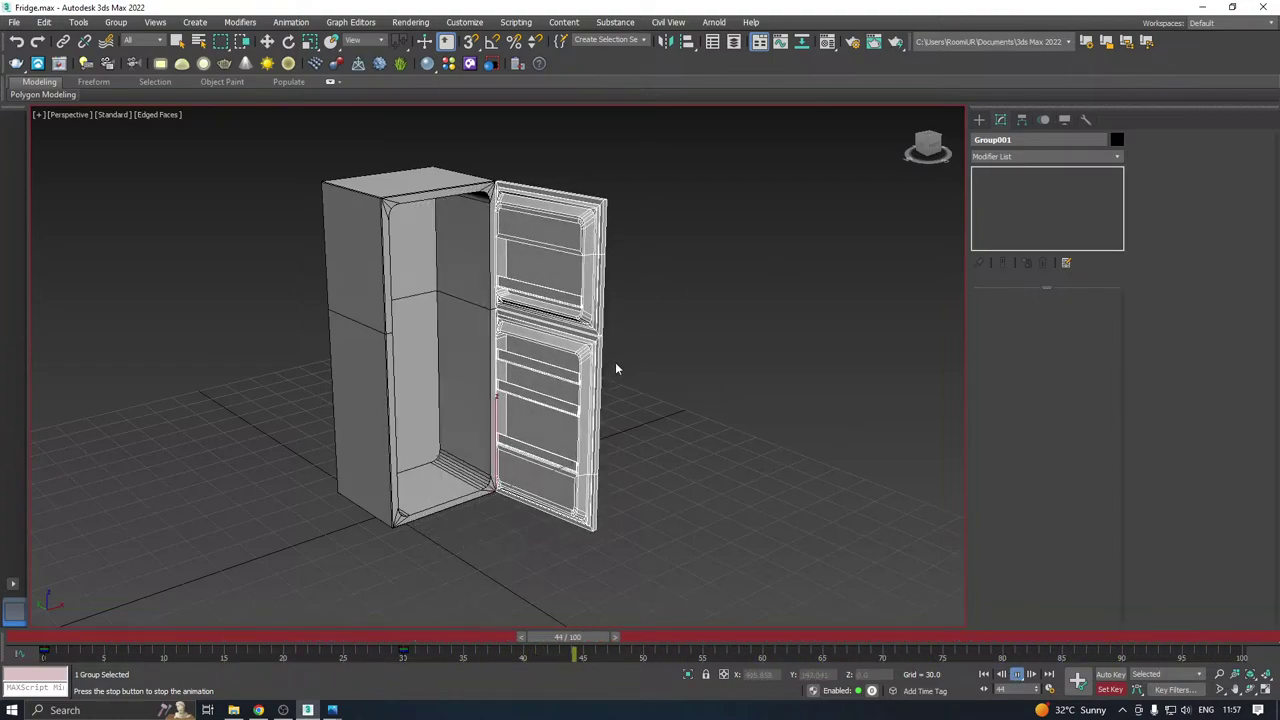
pyautogui.click(1016, 674)
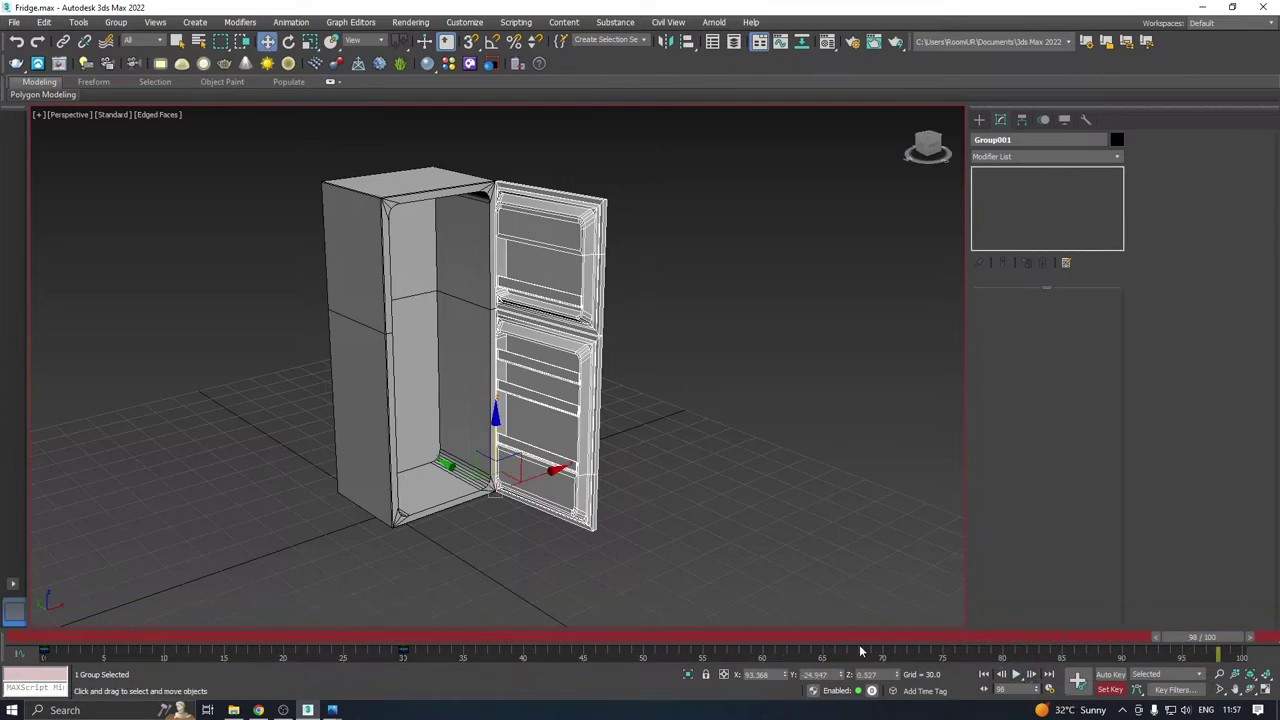
# Copy the door group's closed key from frame 0 to frame 79, move the copy to frame 60 and return to frame 0.
pyautogui.moveTo(74, 637); pyautogui.dragTo(823, 608)
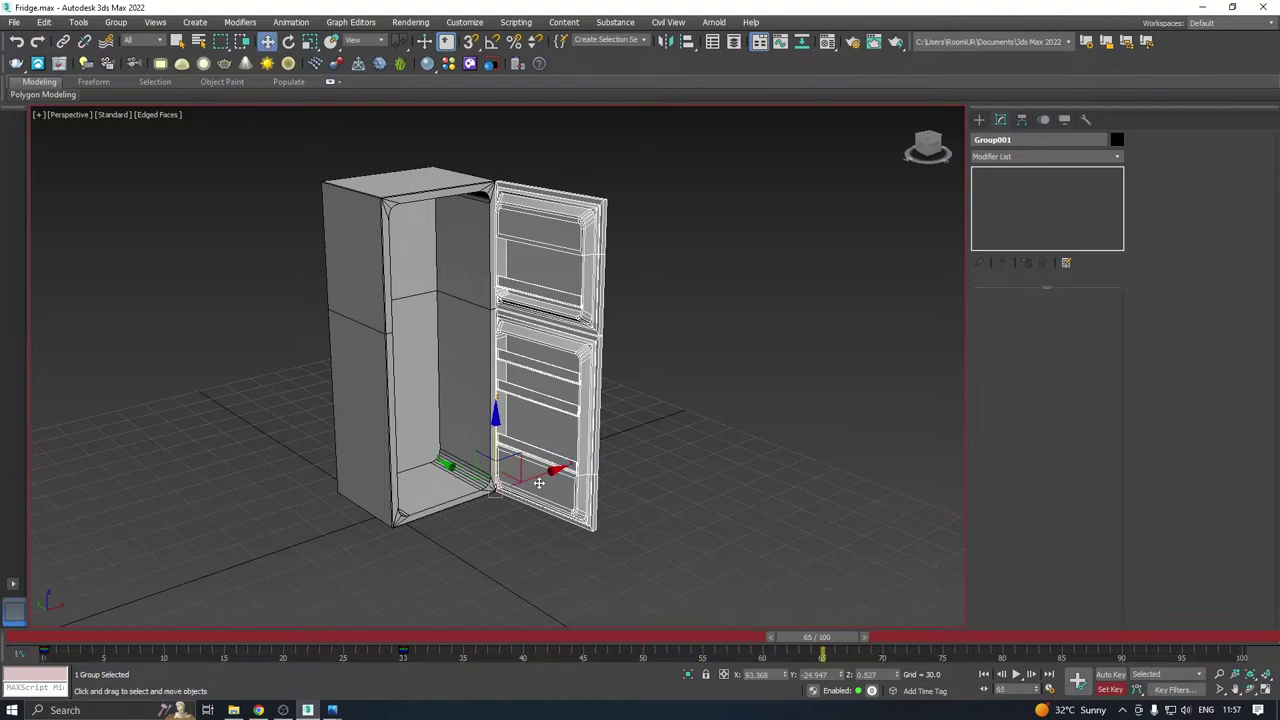
pyautogui.moveTo(540, 483); pyautogui.dragTo(561, 473, button='middle')
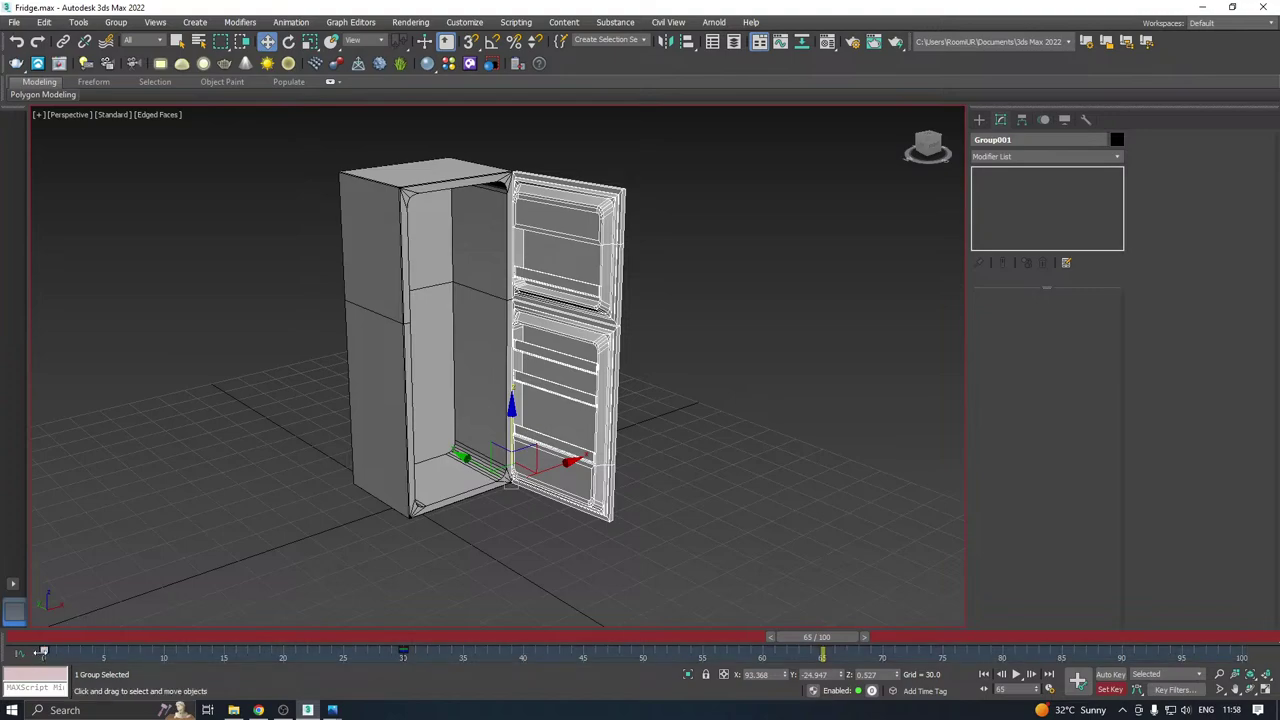
pyautogui.keyDown('shift'); pyautogui.moveTo(43, 652); pyautogui.dragTo(990, 657); pyautogui.keyUp('shift')
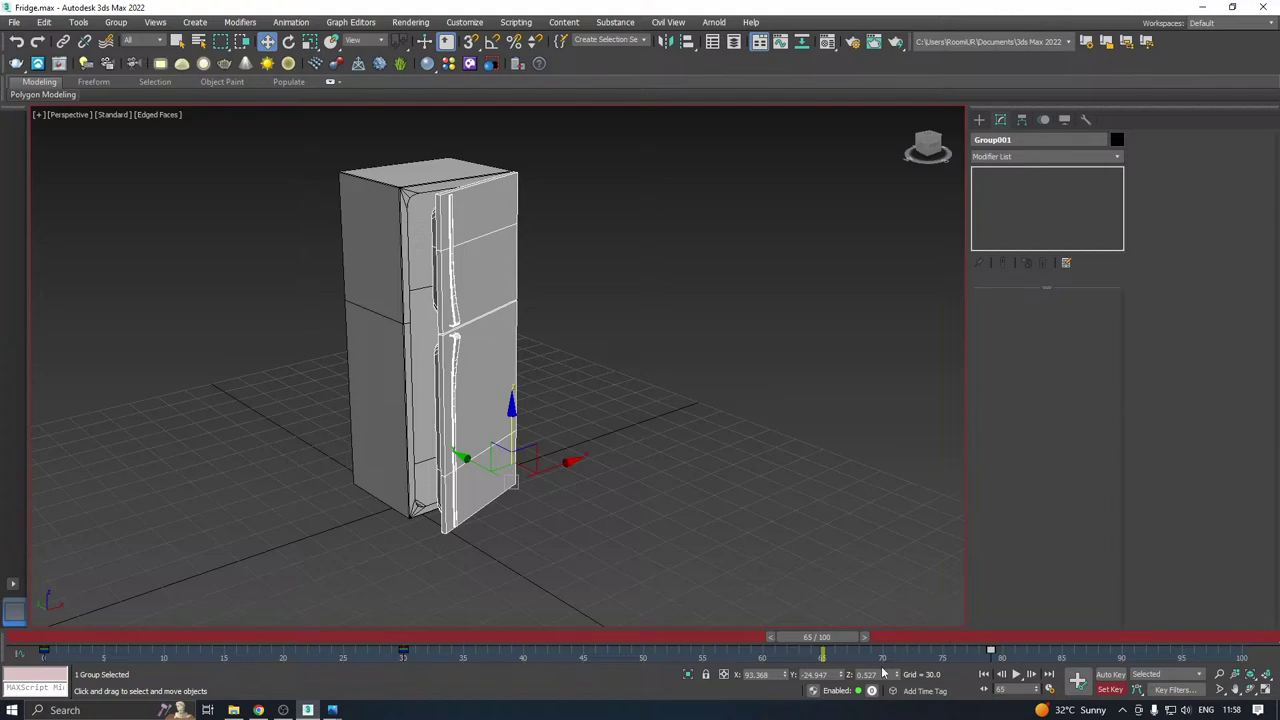
pyautogui.moveTo(990, 650); pyautogui.dragTo(45, 642)
# Deselect the door group and play the complete door opening and closing animation.
pyautogui.click(333, 578)
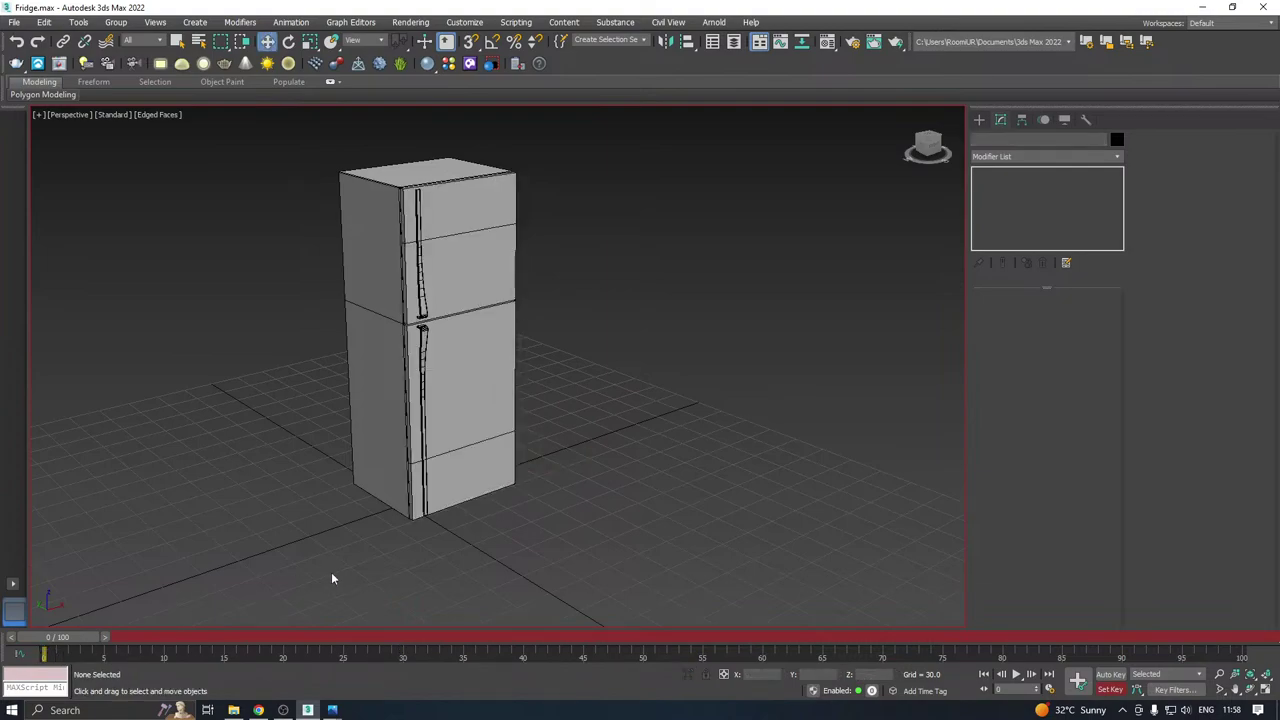
pyautogui.rightClick(333, 578)
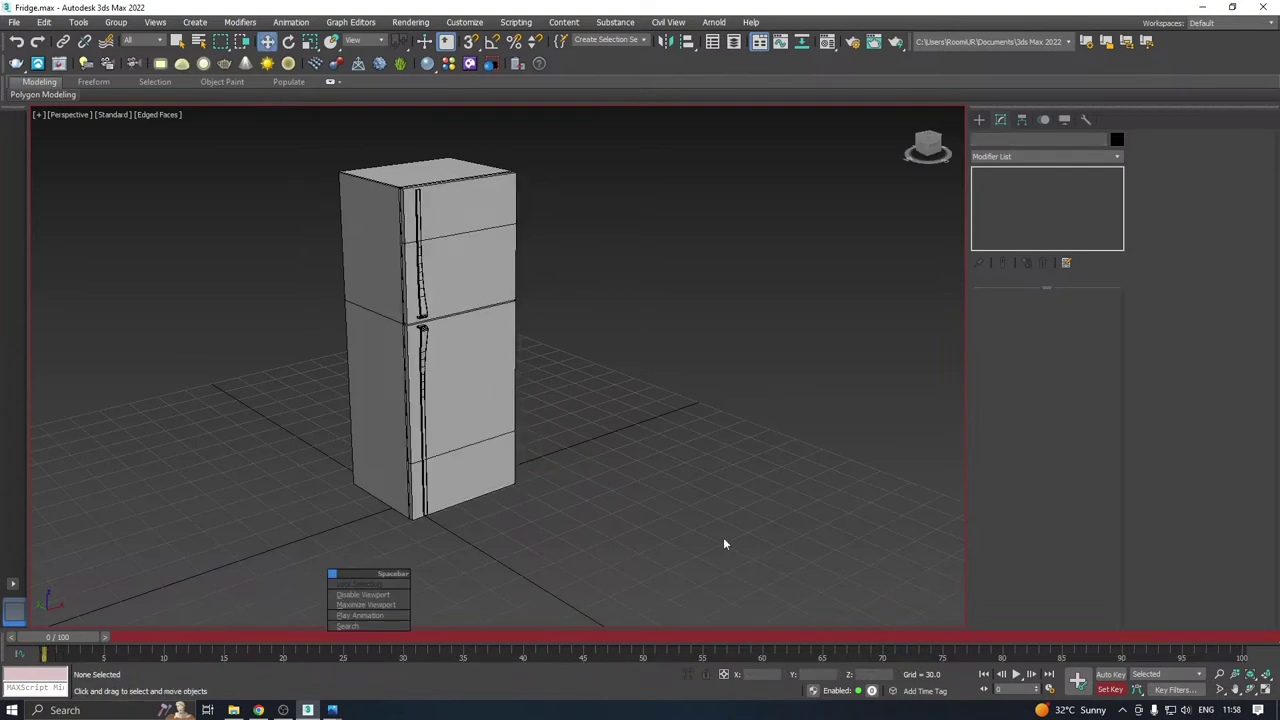
pyautogui.click(855, 552)
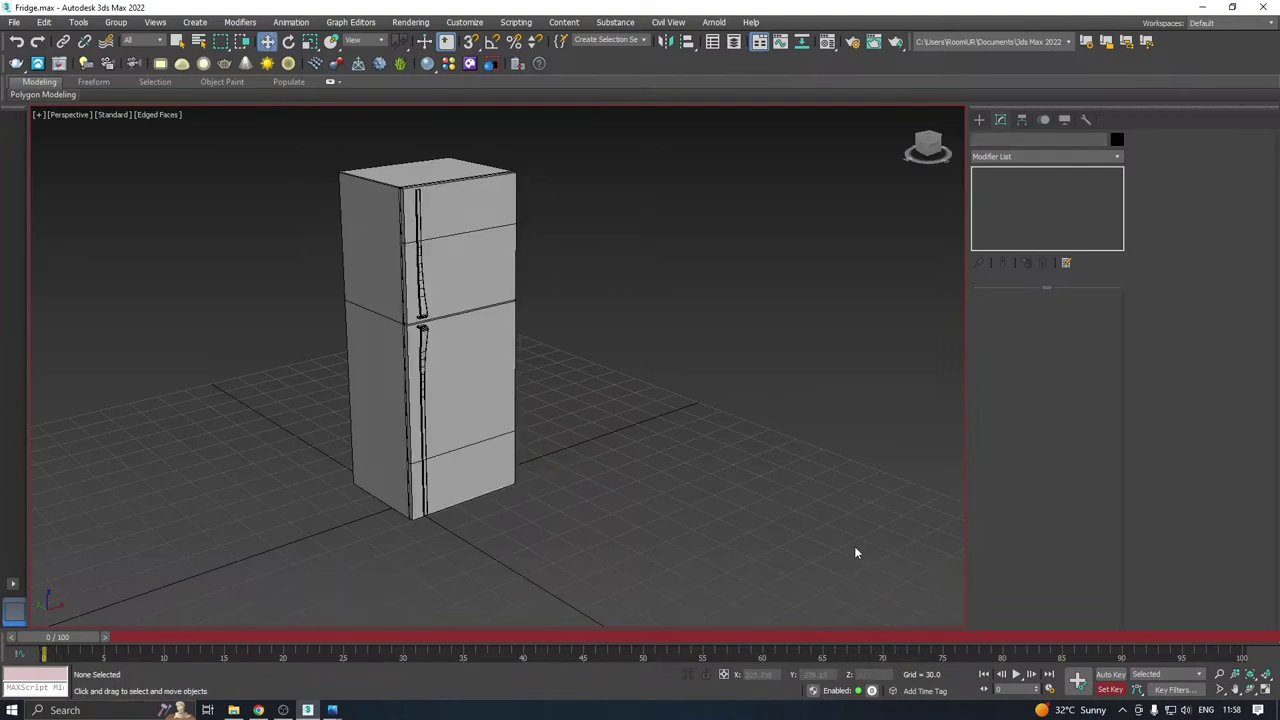
pyautogui.click(1016, 674)
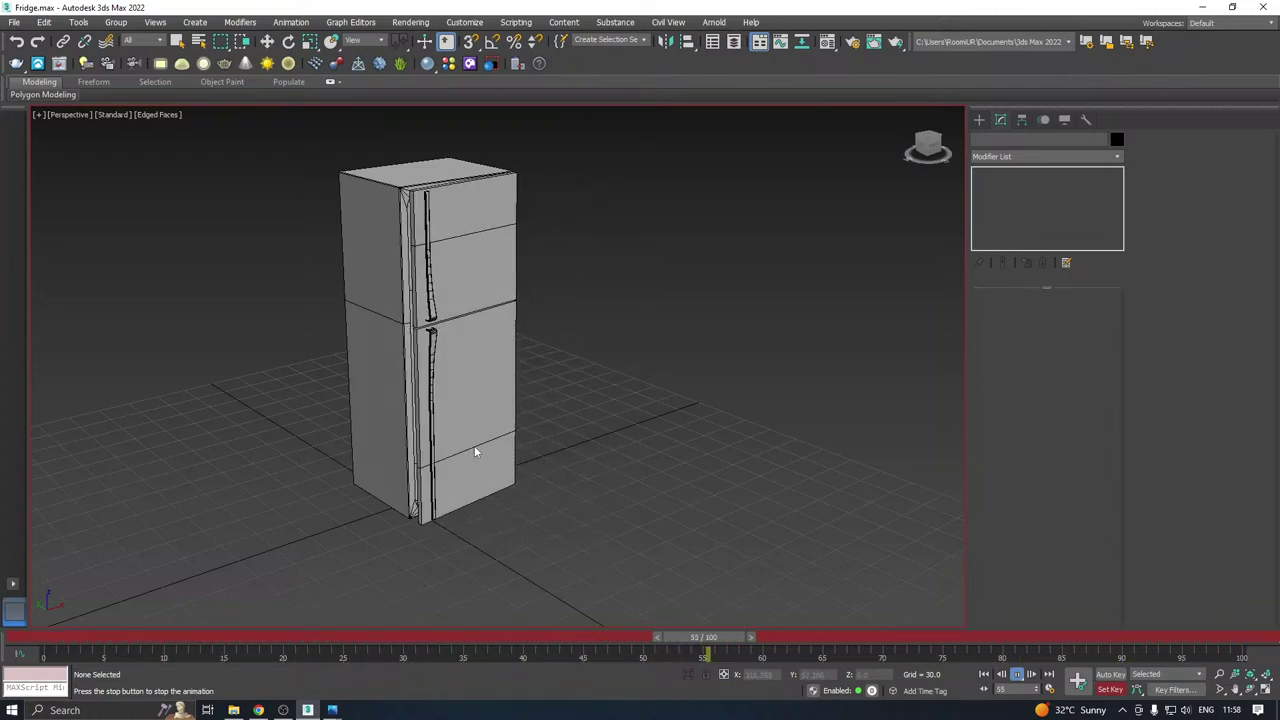
pyautogui.moveTo(880, 637); pyautogui.dragTo(842, 637)
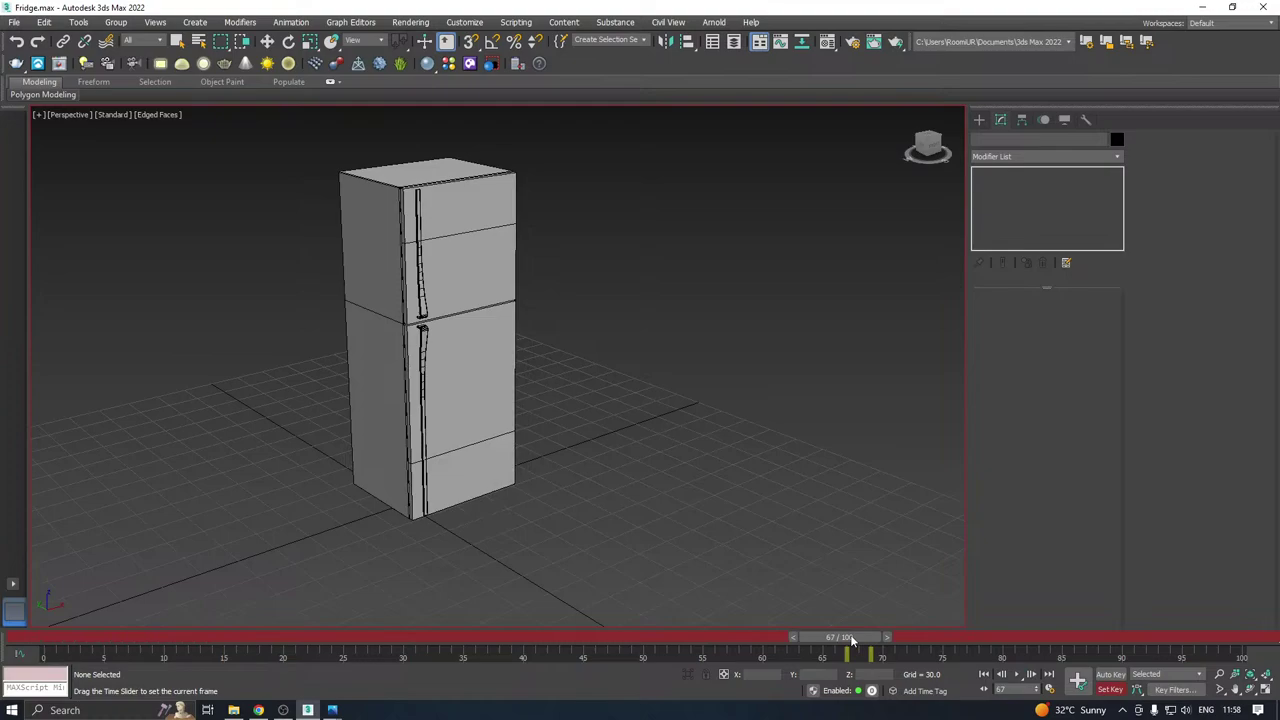
# Turn off Set Key mode and return the timeline to frame 0.
pyautogui.click(1113, 690)
pyautogui.moveTo(845, 641); pyautogui.dragTo(463, 637)
pyautogui.moveTo(380, 620); pyautogui.dragTo(46, 625)
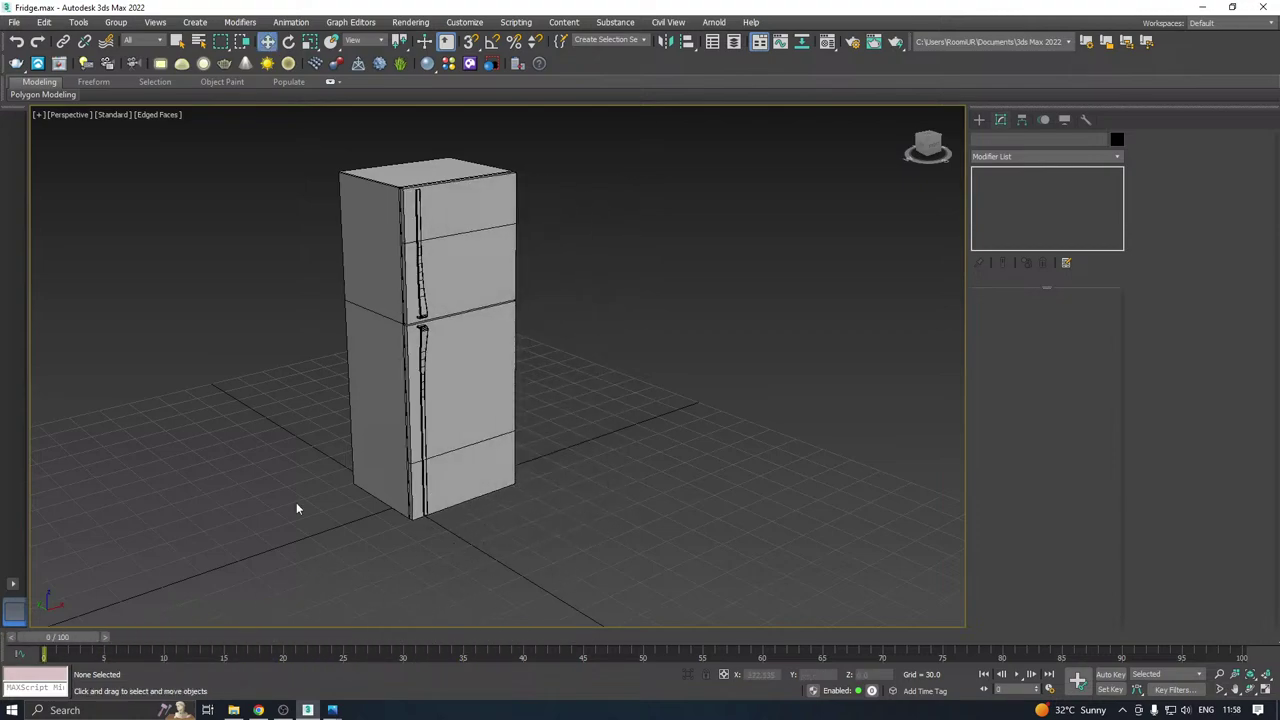
# Hide the door group and select the hollow fridge body.
pyautogui.click(440, 436)
pyautogui.moveTo(434, 436); pyautogui.dragTo(446, 446, button='middle')
pyautogui.rightClick(435, 447)
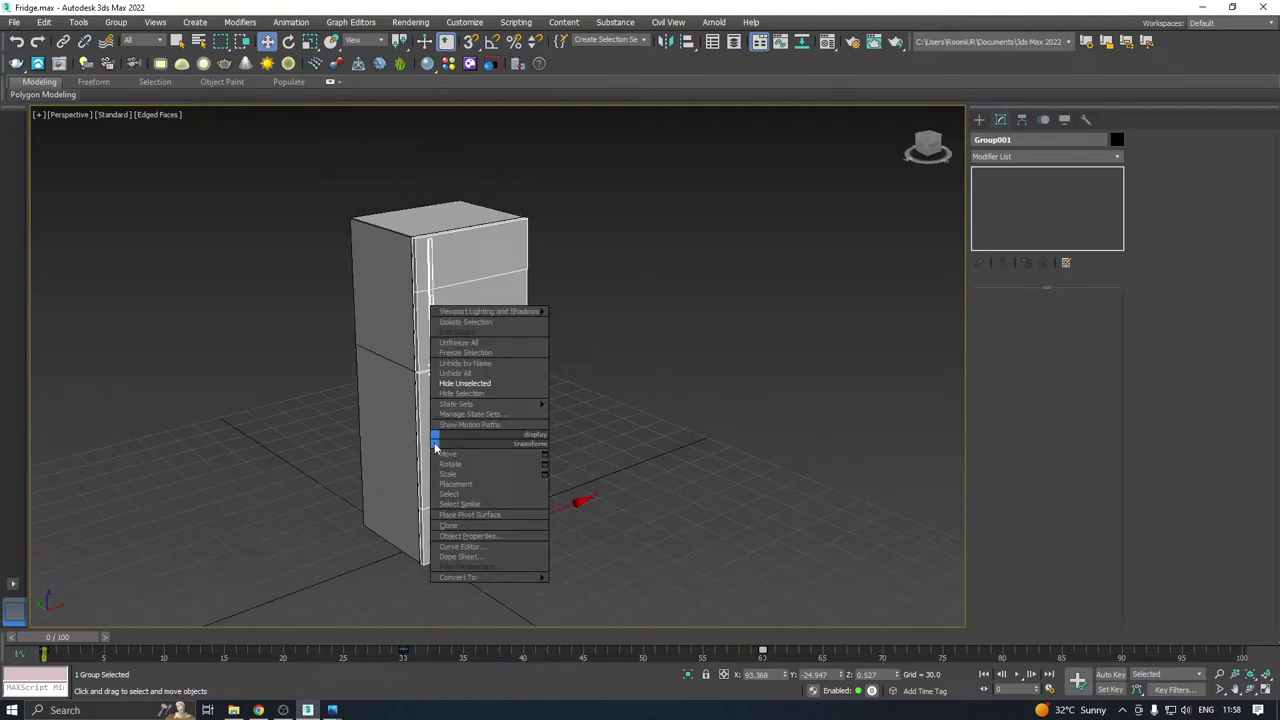
pyautogui.click(478, 393)
pyautogui.click(522, 410)
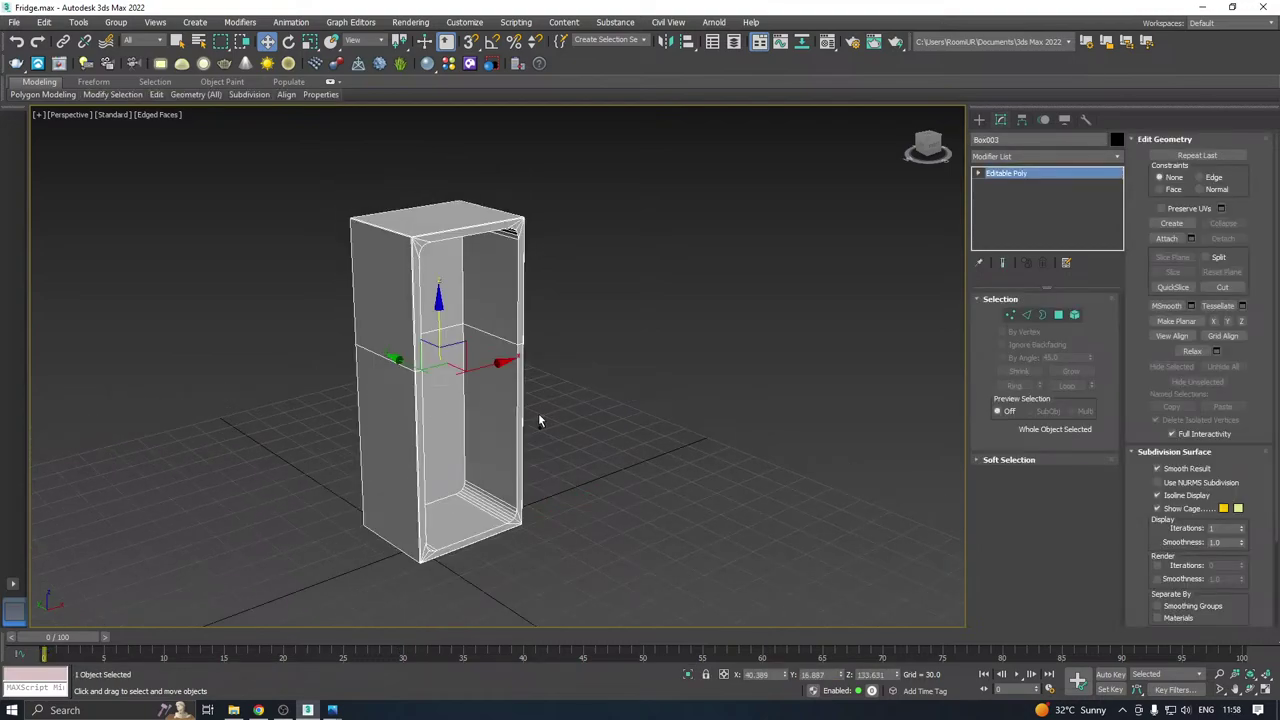
# Save the fridge scene with the fridge body selected.
pyautogui.click(14, 22)
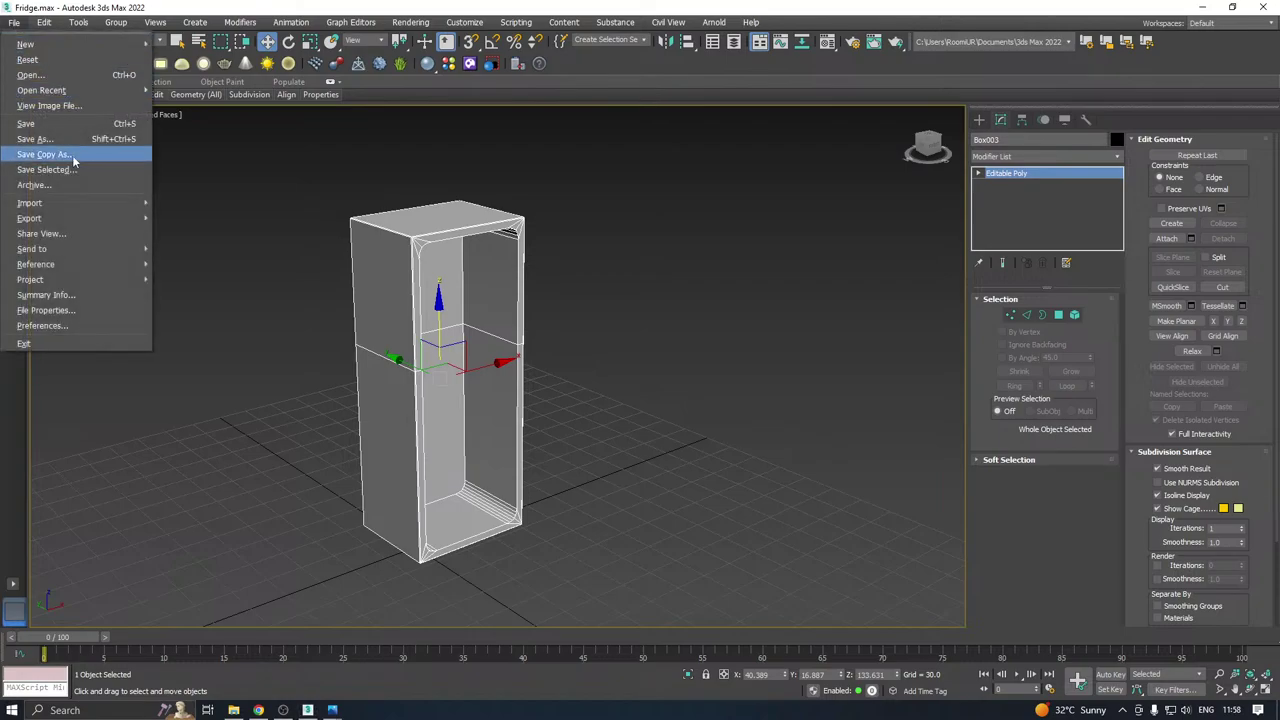
pyautogui.click(73, 157)
pyautogui.click(588, 496)
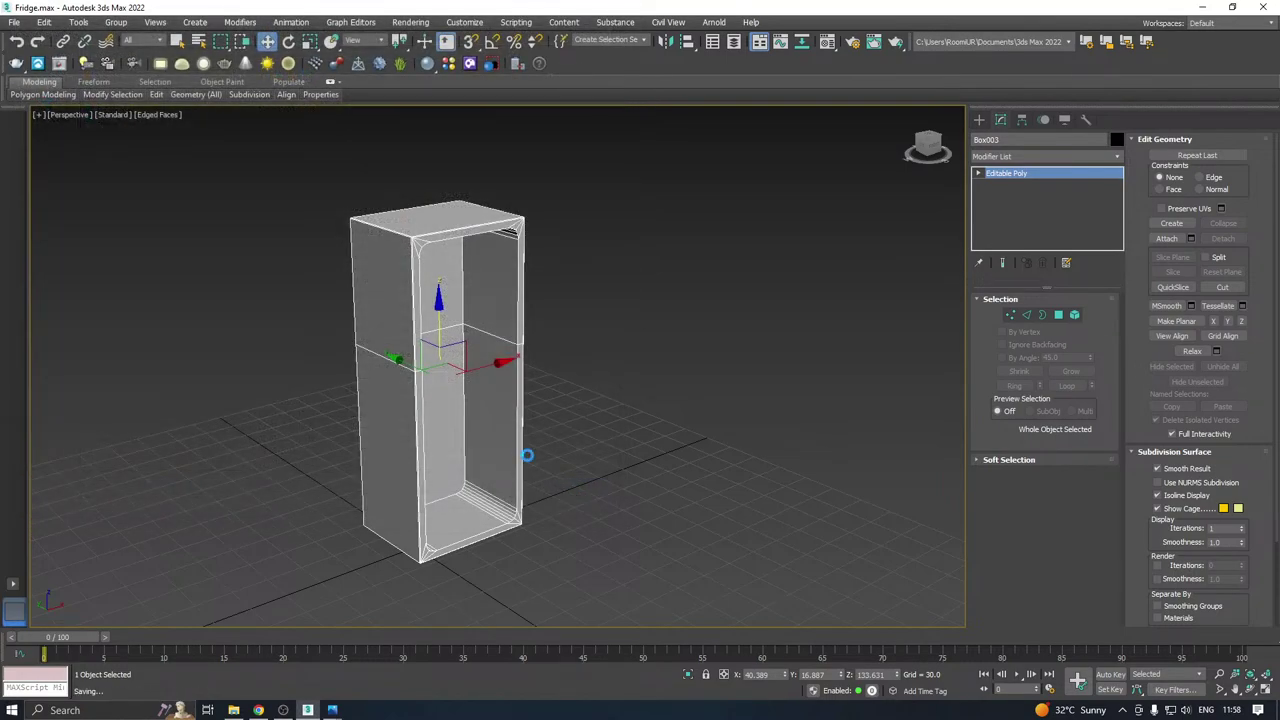
pyautogui.keyDown('alt'); pyautogui.moveTo(500, 437); pyautogui.dragTo(587, 370, button='middle'); pyautogui.keyUp('alt')
pyautogui.scroll(3, 395, 406)
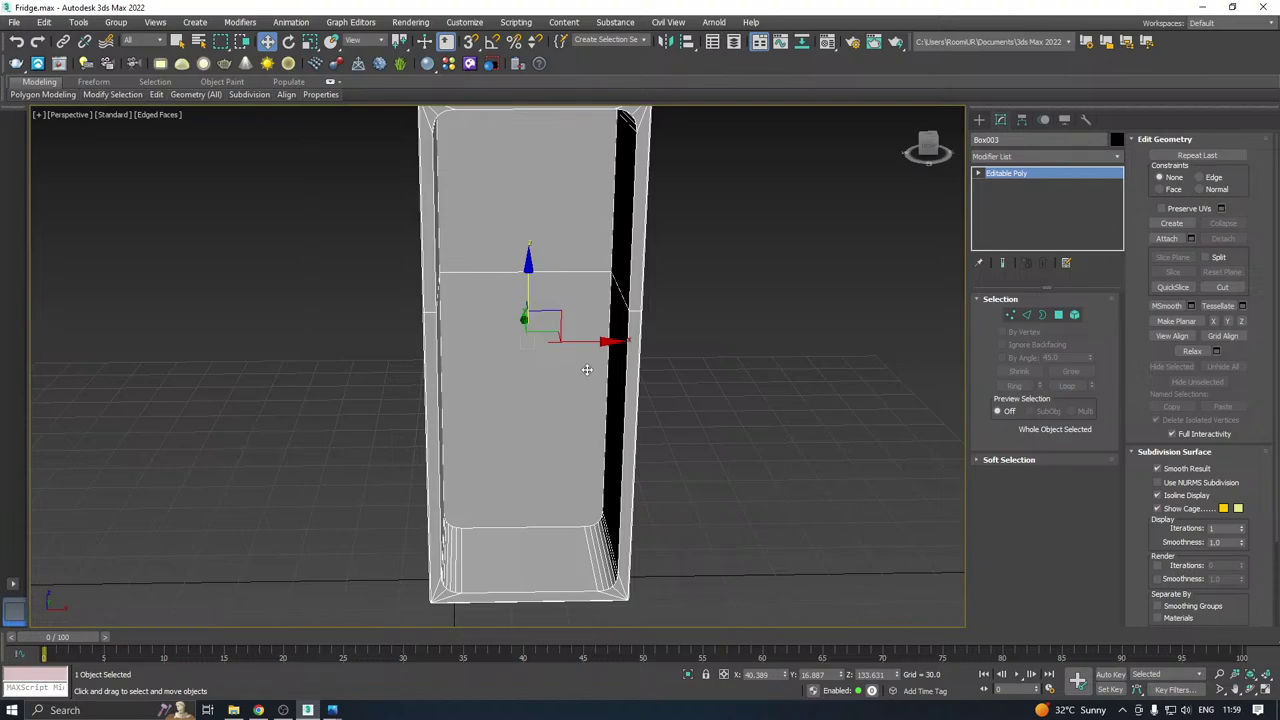
# Add a Swift Loop edge loop around the lower fridge body at a height of about 39.5.
pyautogui.keyDown('alt'); pyautogui.moveTo(605, 366); pyautogui.dragTo(760, 389, button='middle'); pyautogui.keyUp('alt')
pyautogui.keyDown('alt'); pyautogui.moveTo(864, 391); pyautogui.dragTo(726, 401, button='middle'); pyautogui.keyUp('alt')
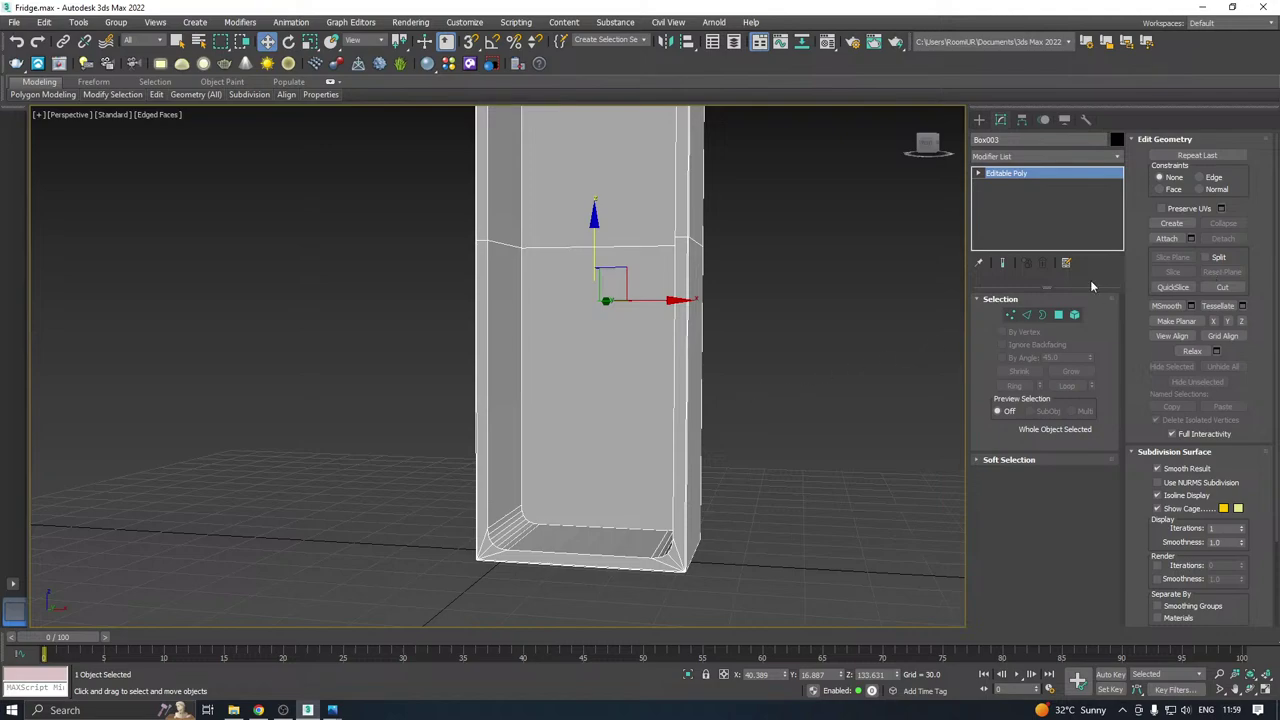
pyautogui.keyDown('alt'); pyautogui.moveTo(780, 360); pyautogui.dragTo(585, 323, button='middle'); pyautogui.keyUp('alt')
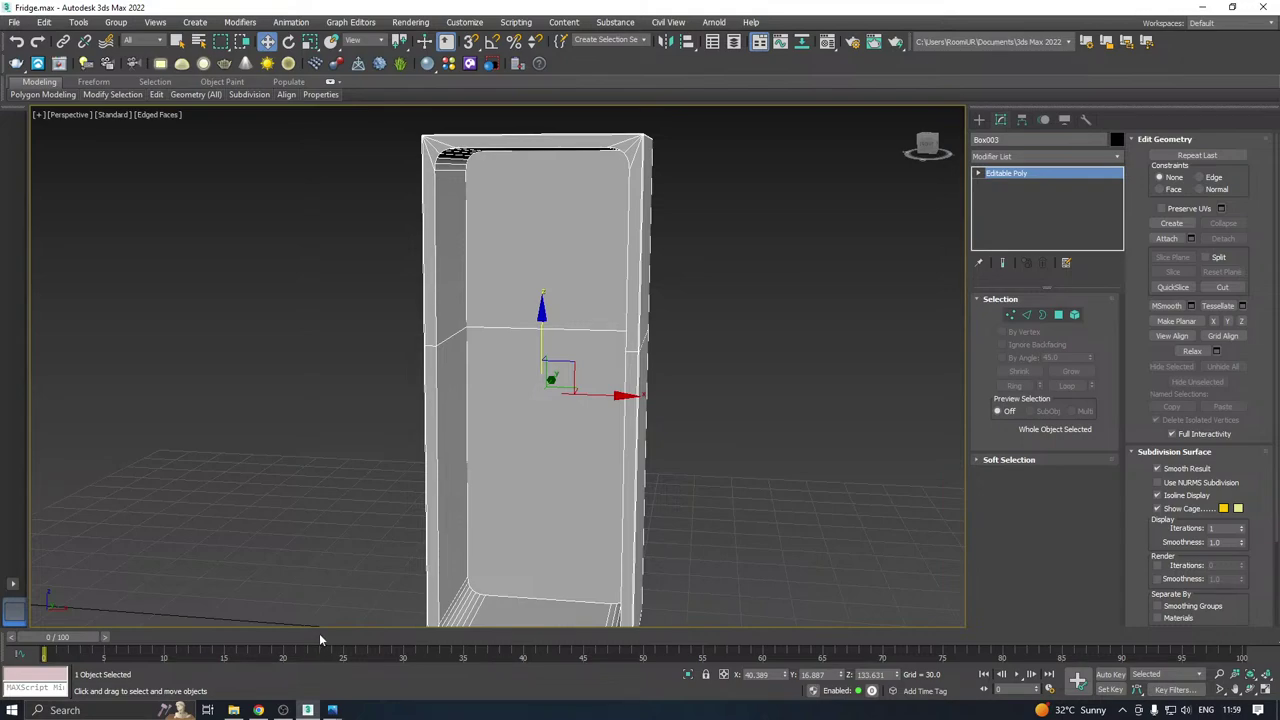
pyautogui.keyDown('alt'); pyautogui.moveTo(414, 471); pyautogui.dragTo(568, 465, button='middle'); pyautogui.keyUp('alt')
pyautogui.moveTo(156, 94)
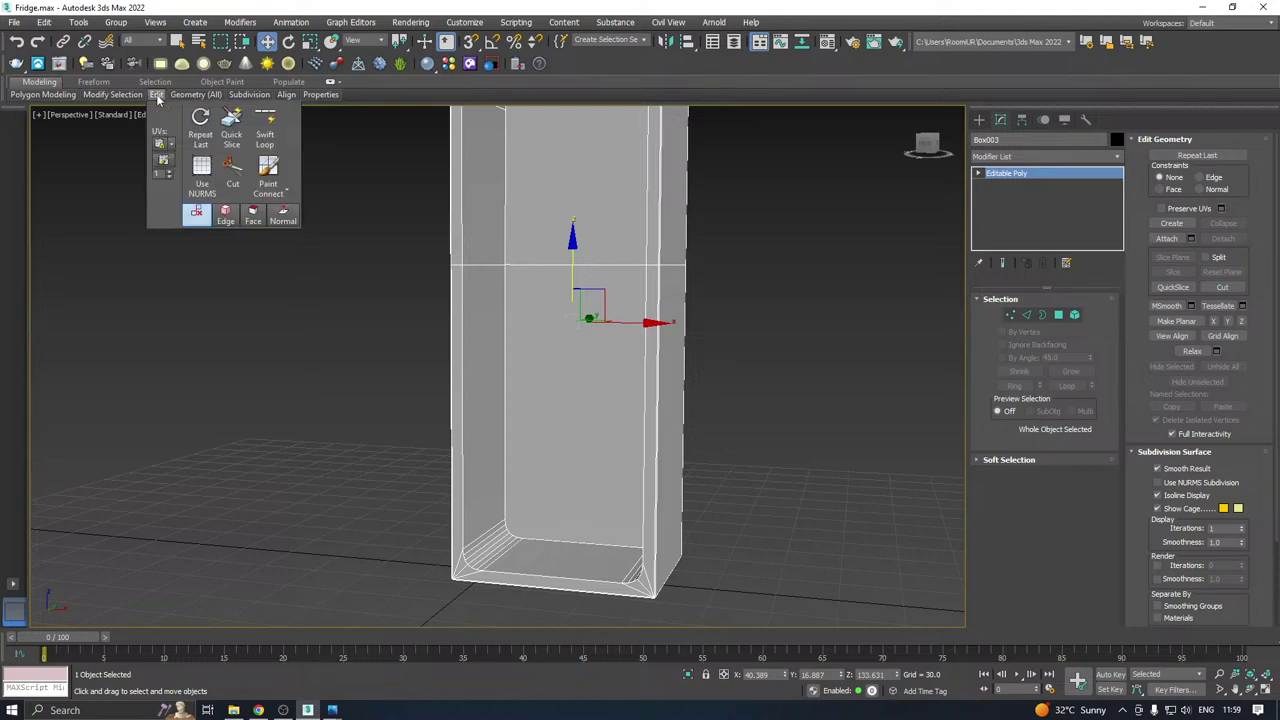
pyautogui.click(266, 125)
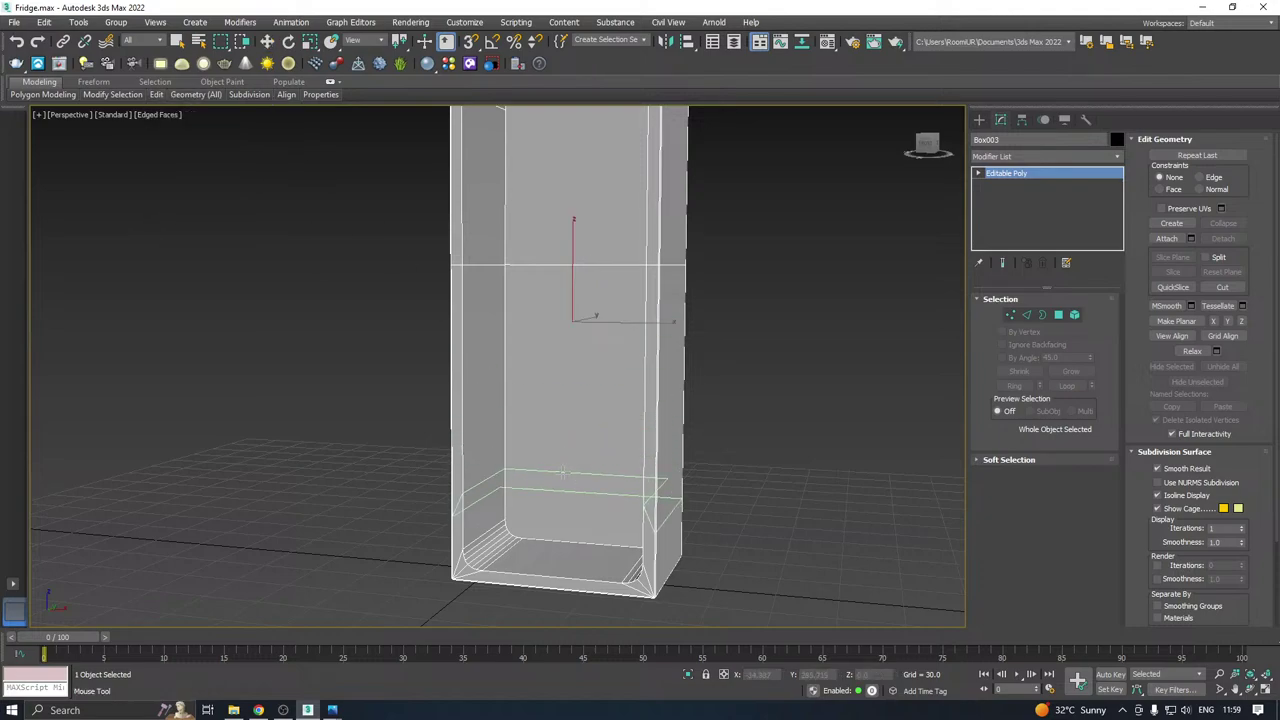
pyautogui.click(562, 472)
pyautogui.press('w')
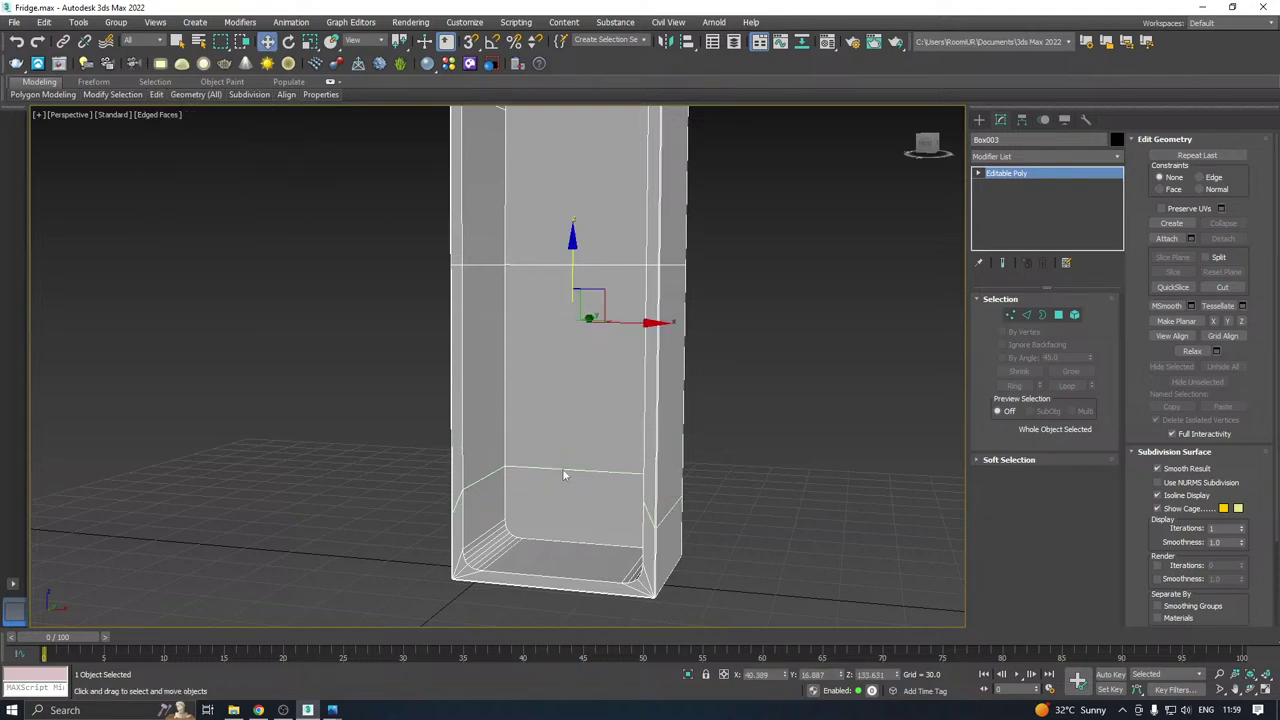
# Select the new lower edge loop and flatten it with Make Planar along the Z axis.
pyautogui.keyDown('alt'); pyautogui.moveTo(562, 468); pyautogui.dragTo(679, 454, button='middle'); pyautogui.keyUp('alt')
pyautogui.click(1028, 315)
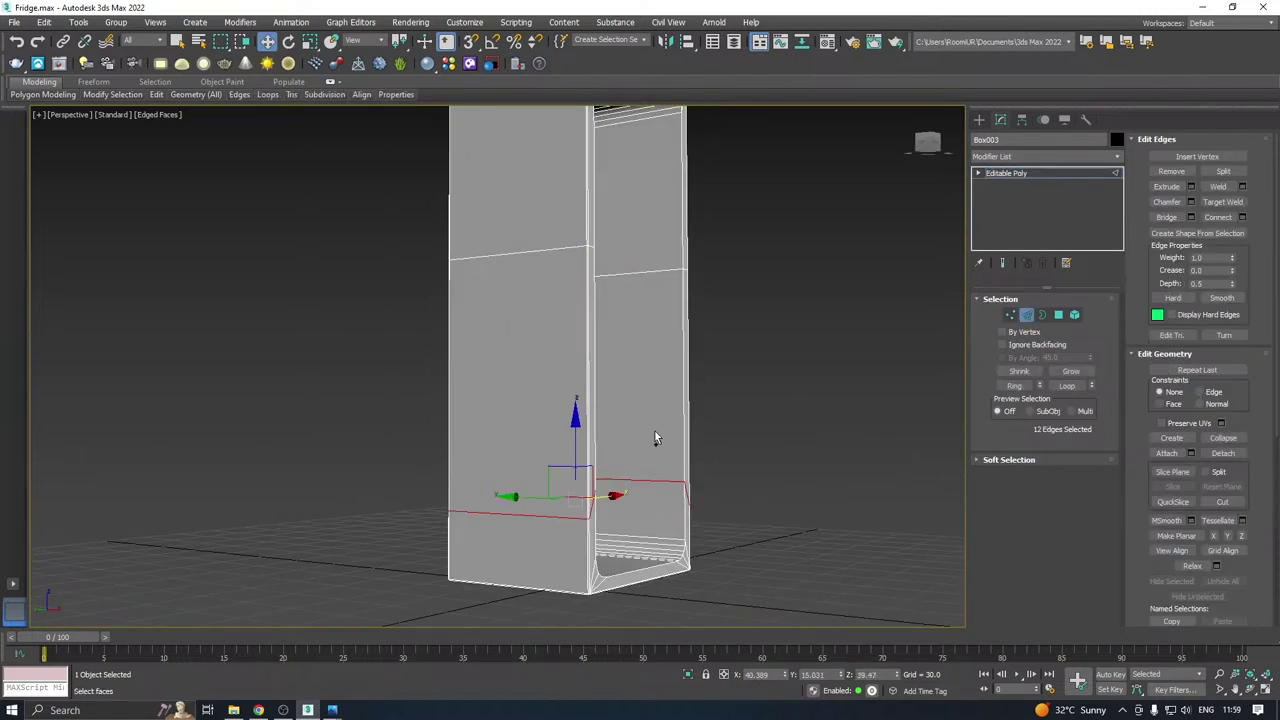
pyautogui.click(1228, 536)
pyautogui.hotkey('ctrl', 'z')
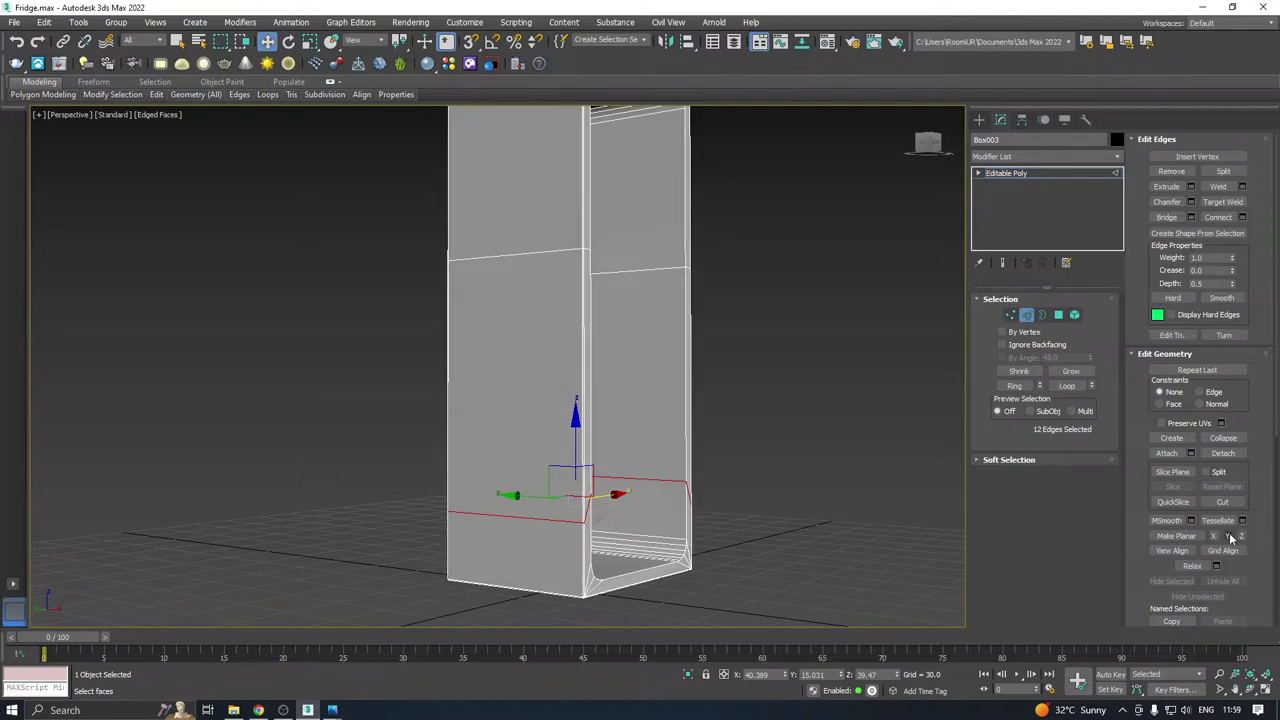
pyautogui.hotkey('ctrl', 'y')
pyautogui.click(1215, 536)
pyautogui.hotkey('ctrl', 'z')
pyautogui.hotkey('ctrl', 'z')
pyautogui.click(1241, 536)
pyautogui.keyDown('alt'); pyautogui.moveTo(745, 518); pyautogui.dragTo(639, 518, button='middle'); pyautogui.keyUp('alt')
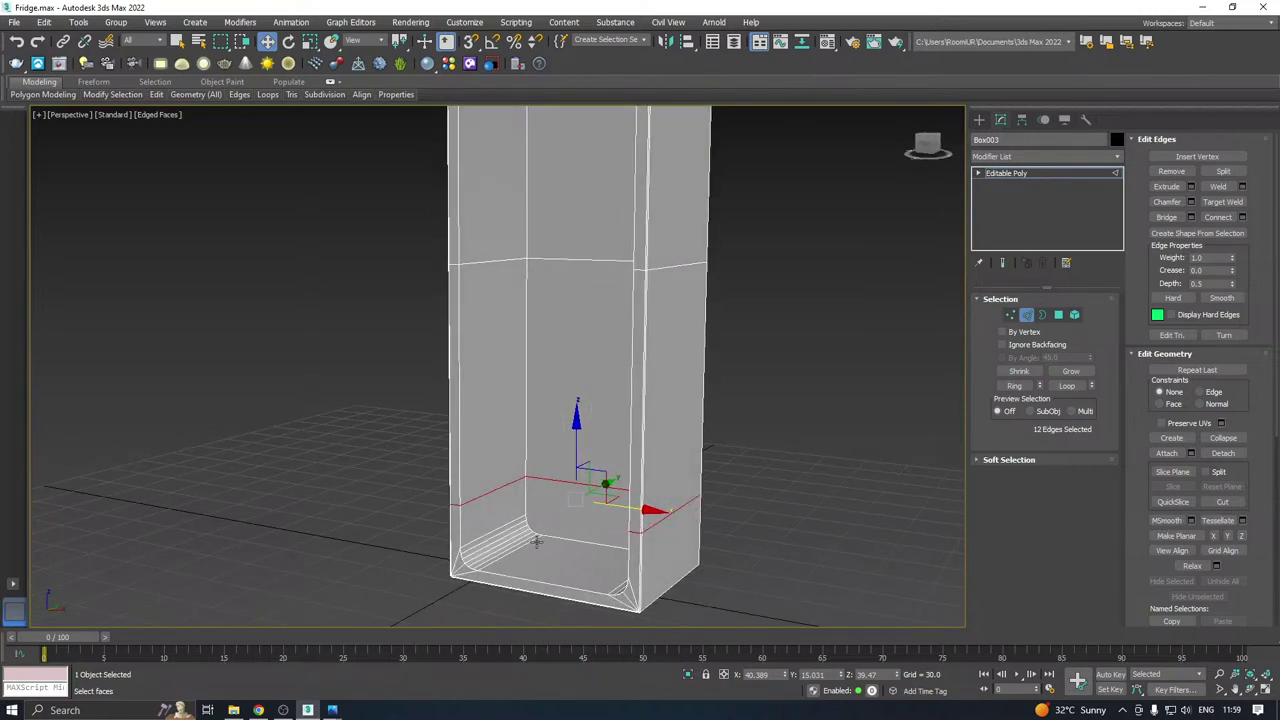
# Add a second Swift Loop edge loop just above the lower one, at a height of about 41.3.
pyautogui.scroll(2, 519, 508)
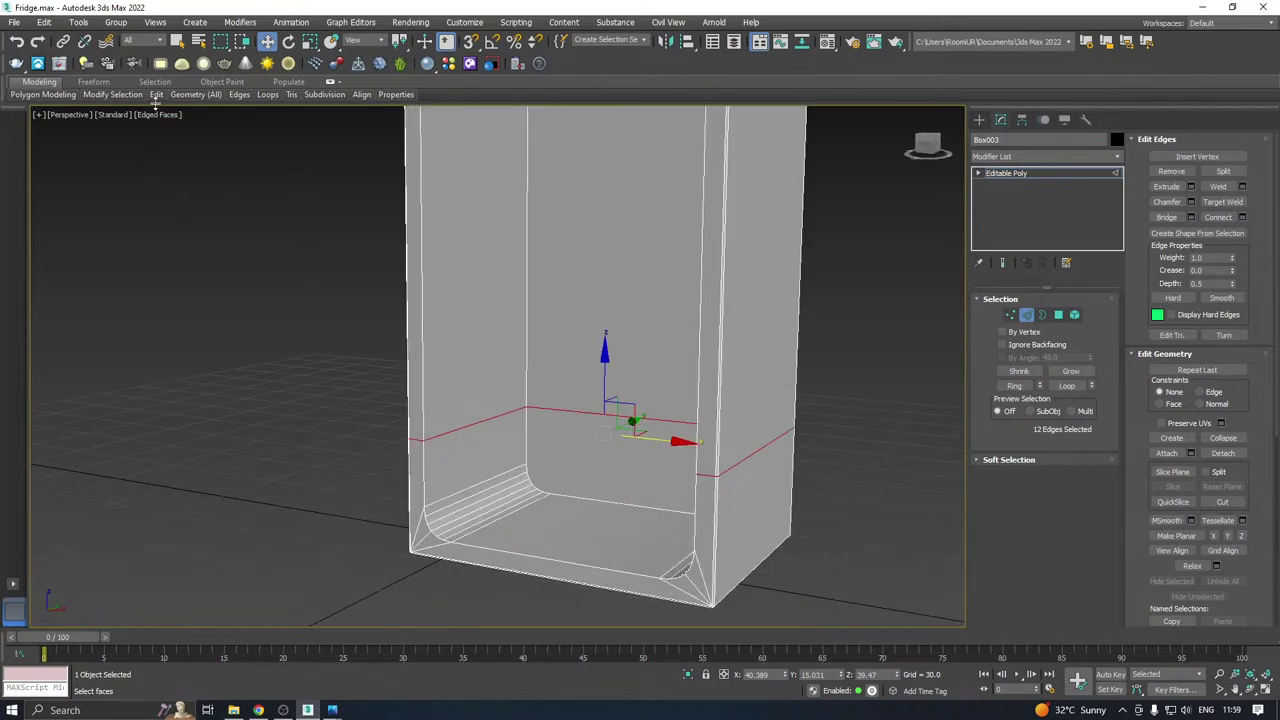
pyautogui.moveTo(154, 96)
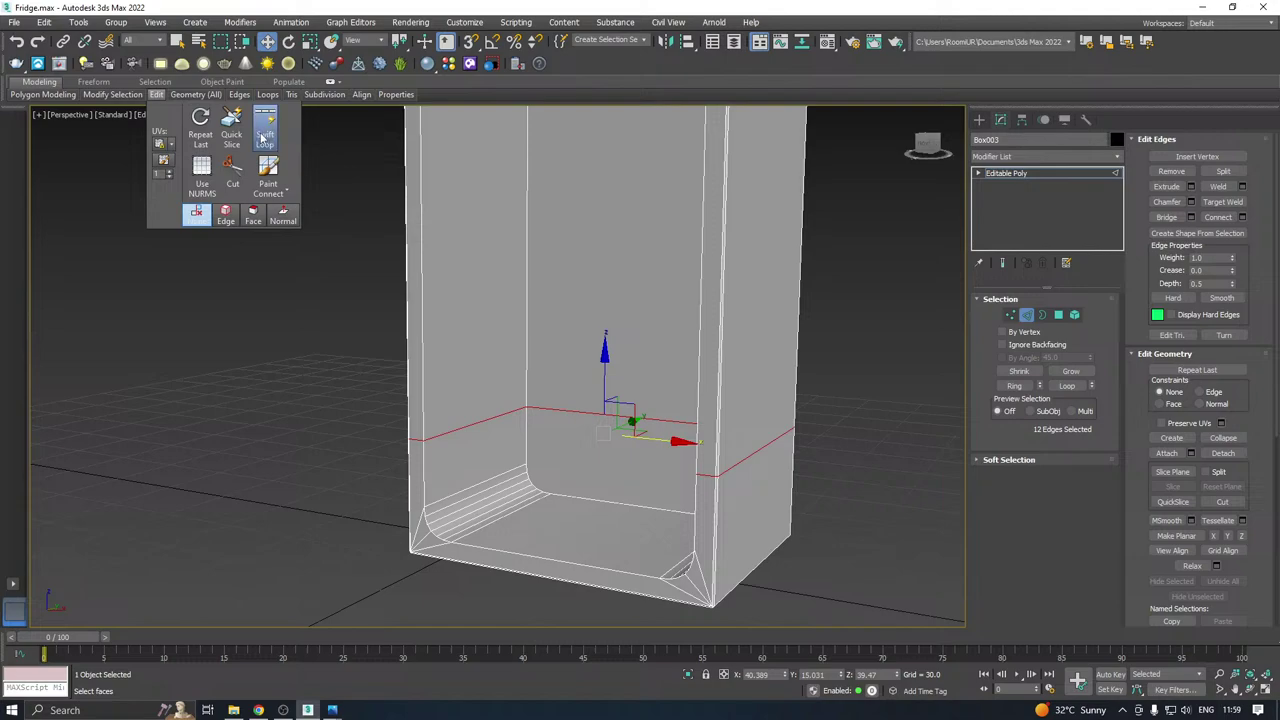
pyautogui.click(265, 125)
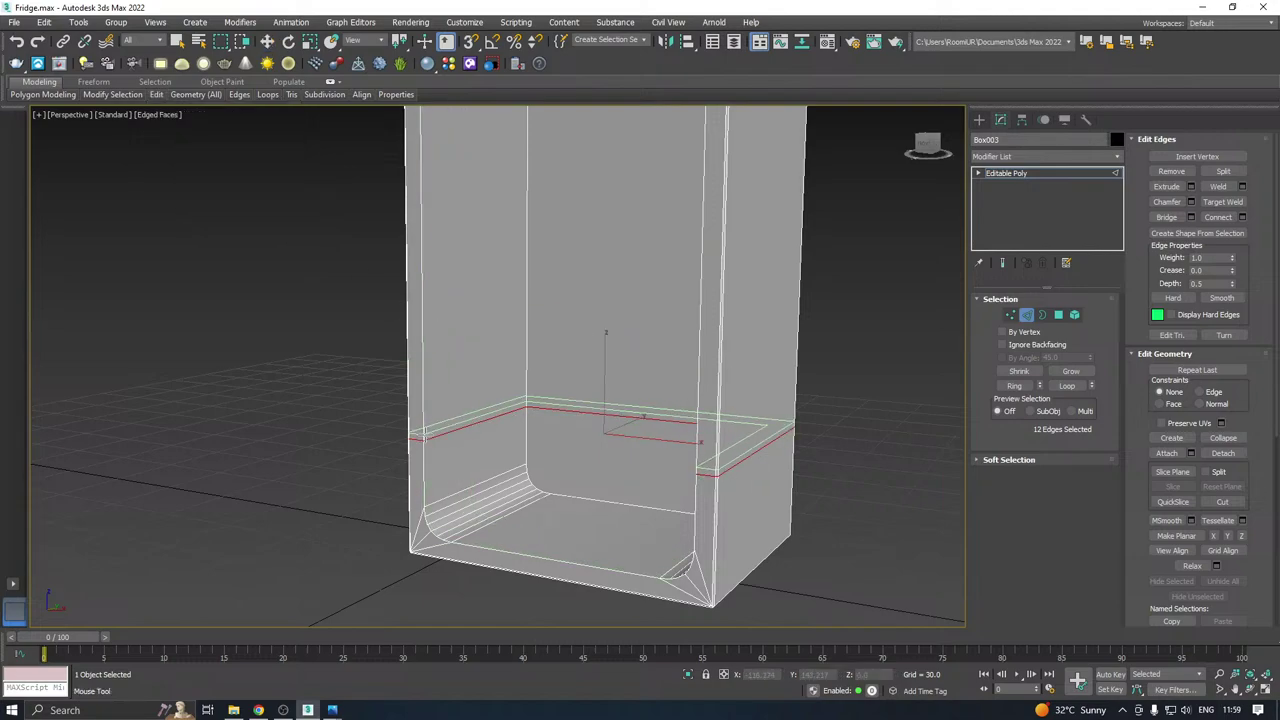
pyautogui.click(421, 432)
pyautogui.rightClick(421, 432)
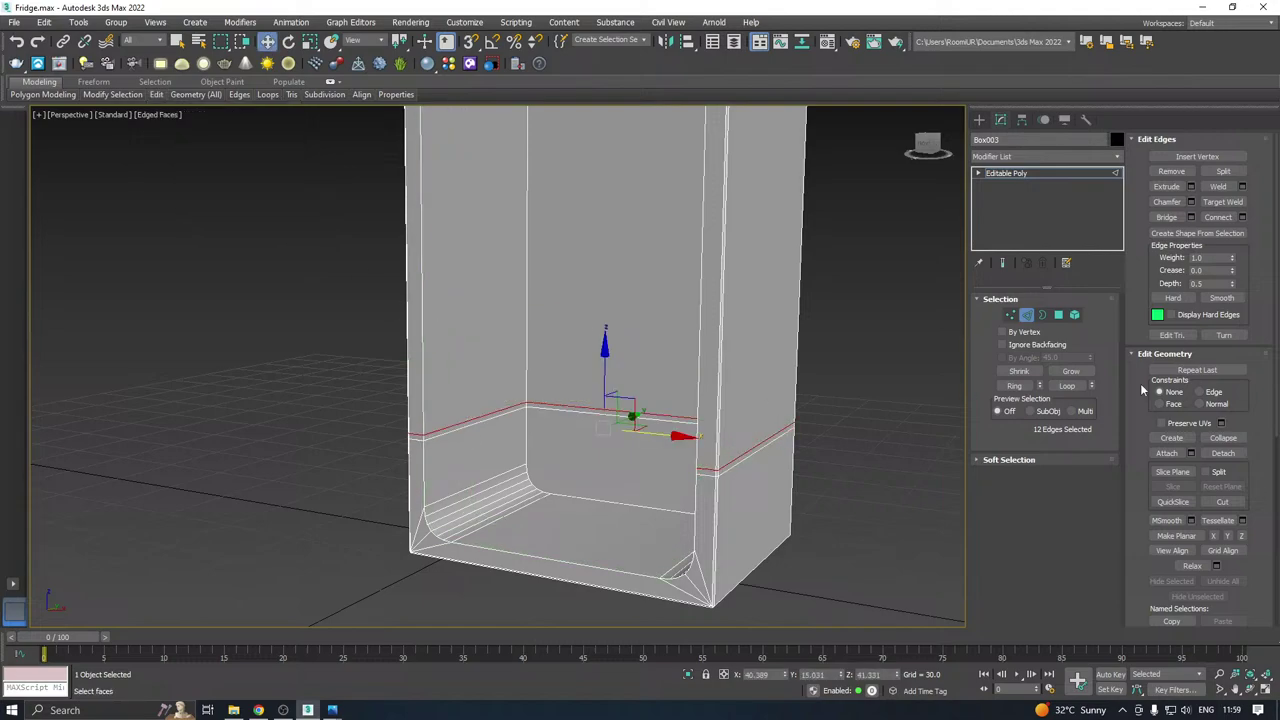
# Select the inner back polygon below the new loops and move it forward to the fridge opening, at about Y -24.4.
pyautogui.click(1058, 314)
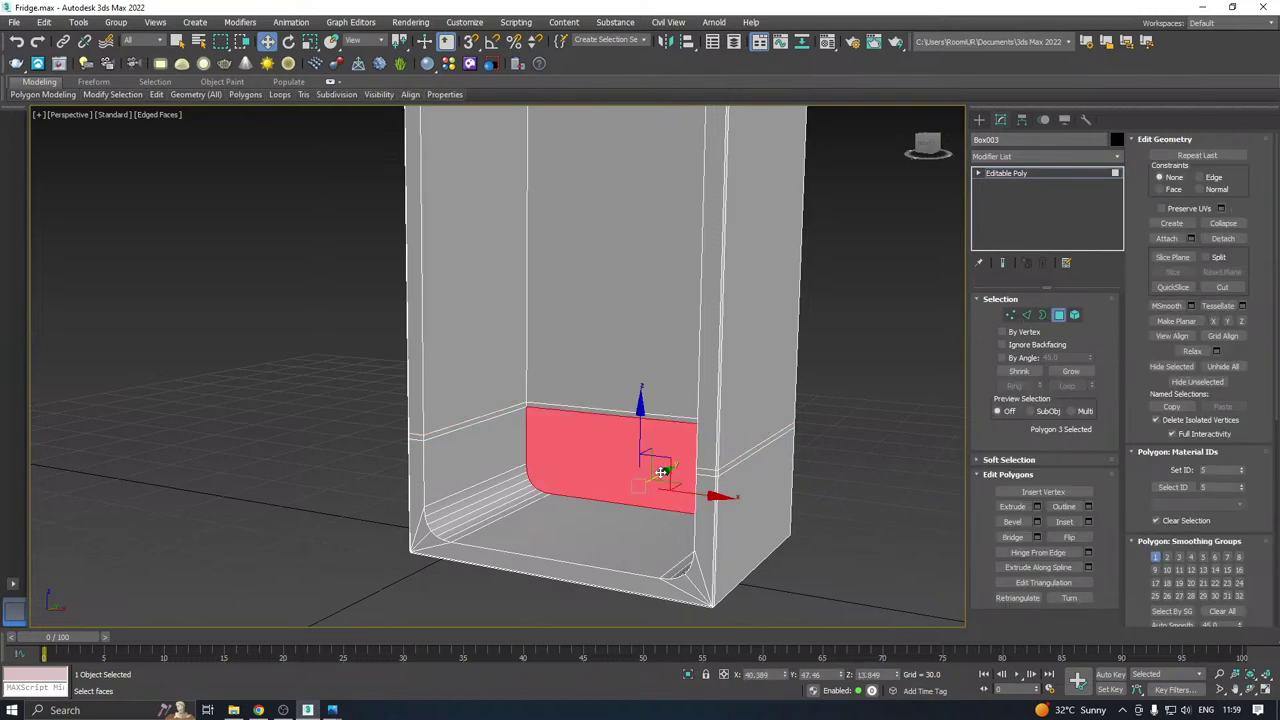
pyautogui.moveTo(660, 472)
pyautogui.keyDown('alt'); pyautogui.mouseDown(button='middle')
pyautogui.moveTo(577, 494)
pyautogui.moveTo(586, 480)
pyautogui.moveTo(662, 478)
pyautogui.mouseUp(button='middle'); pyautogui.keyUp('alt')
pyautogui.scroll(4, 651, 478)
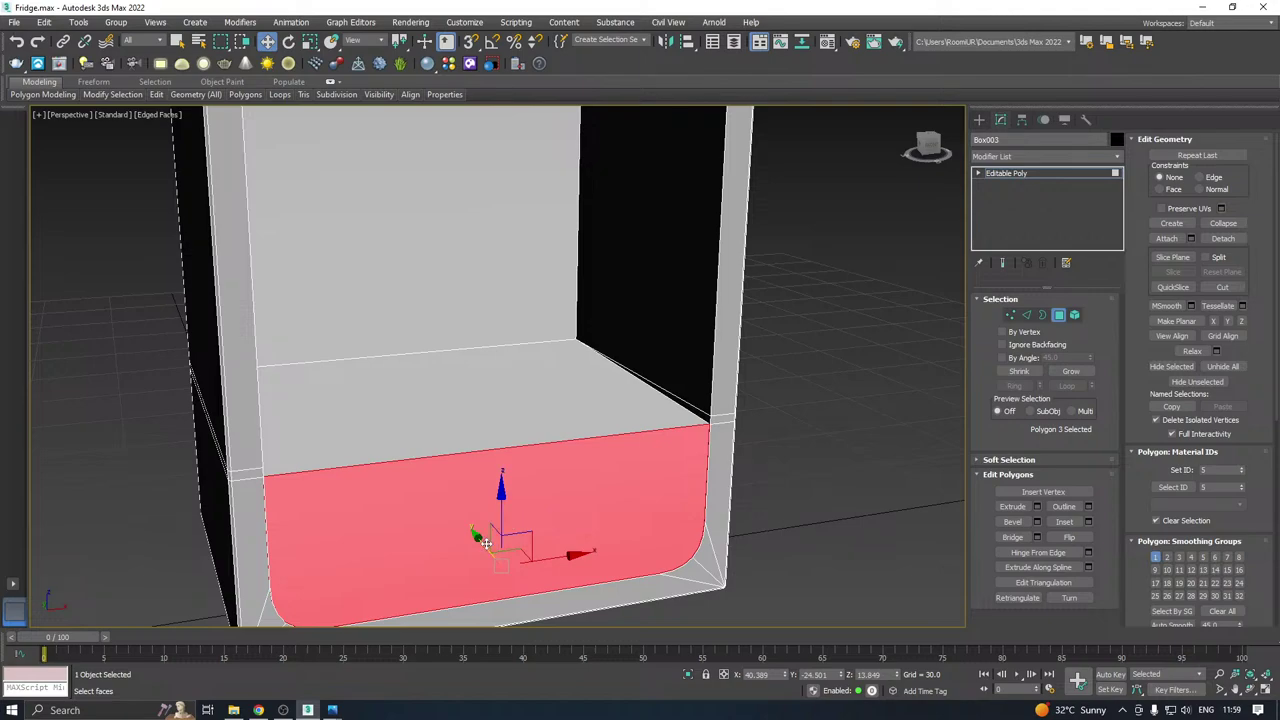
pyautogui.keyDown('alt'); pyautogui.moveTo(480, 531); pyautogui.dragTo(539, 514, button='middle'); pyautogui.keyUp('alt')
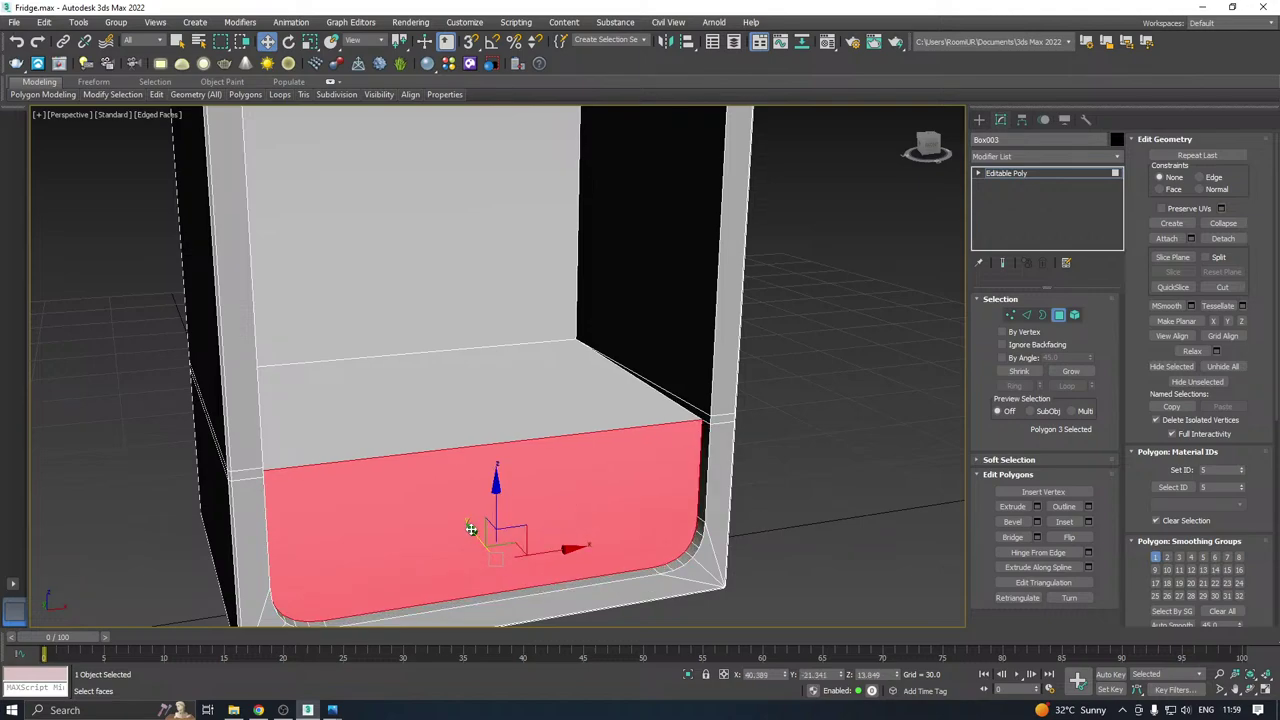
pyautogui.moveTo(470, 528); pyautogui.dragTo(484, 536)
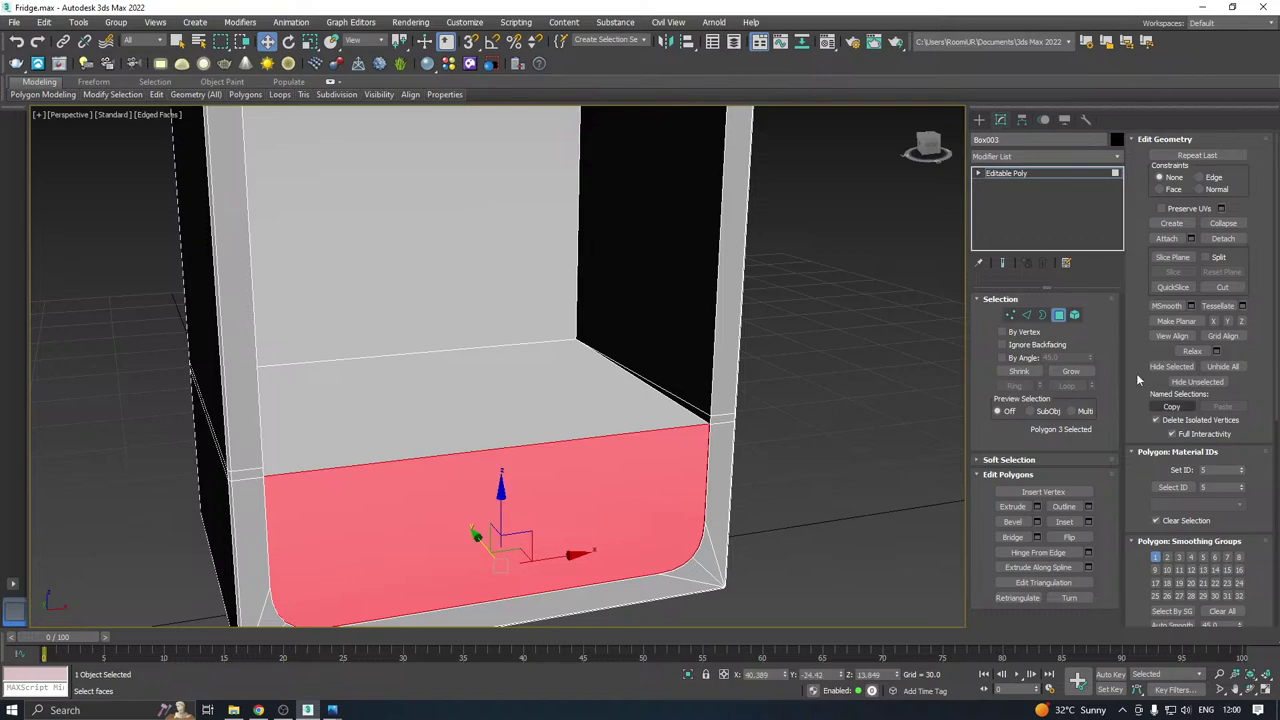
# Remove the front edge between the top and front faces of the raised lower compartment.
pyautogui.click(1025, 315)
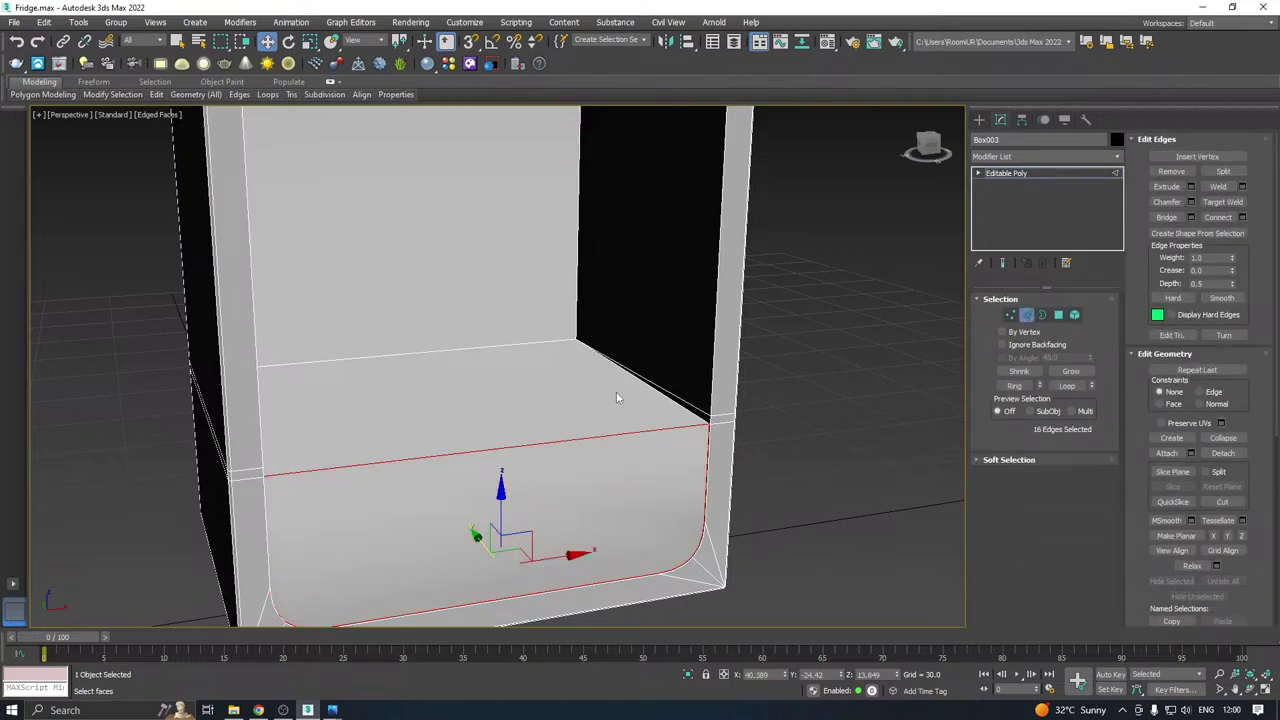
pyautogui.rightClick(617, 398)
pyautogui.moveTo(534, 439); pyautogui.dragTo(577, 417, button='middle')
pyautogui.press('BackSpace')
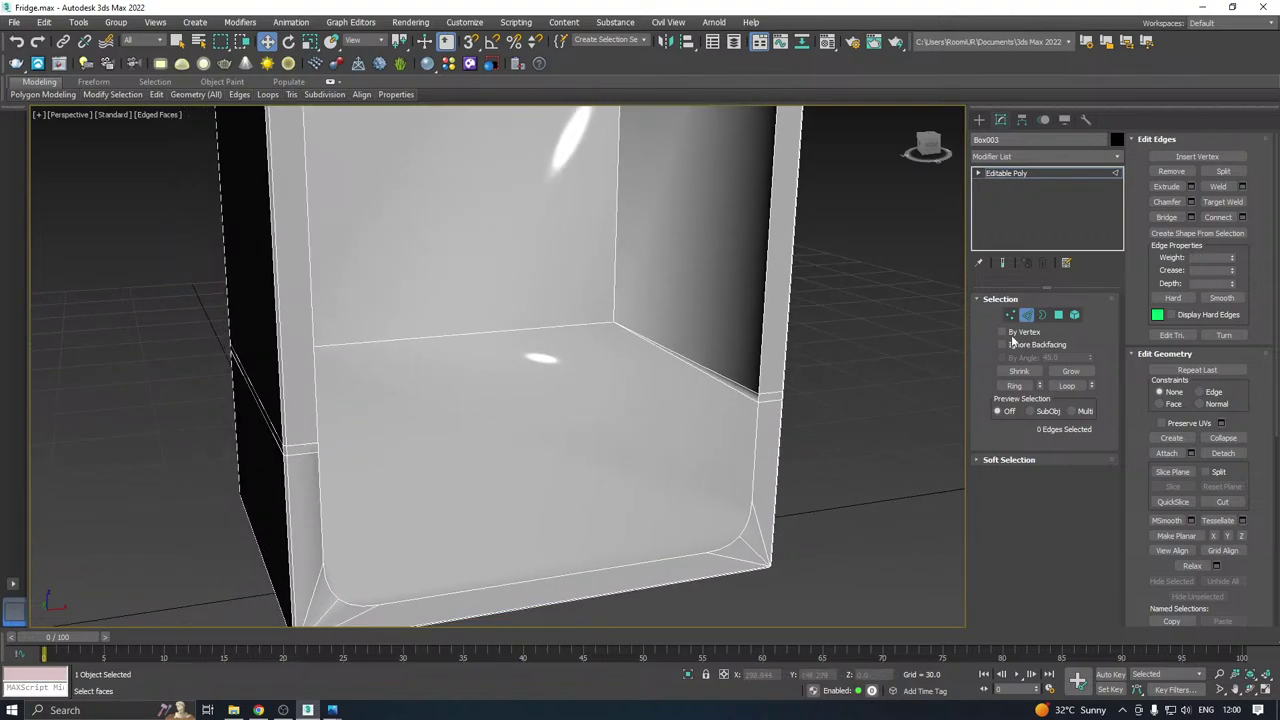
# Select the two lower-loop vertices at the inner front corners of the opening and connect them with a new edge.
pyautogui.click(1010, 315)
pyautogui.keyDown('alt'); pyautogui.moveTo(912, 333); pyautogui.dragTo(770, 390, button='middle'); pyautogui.keyUp('alt')
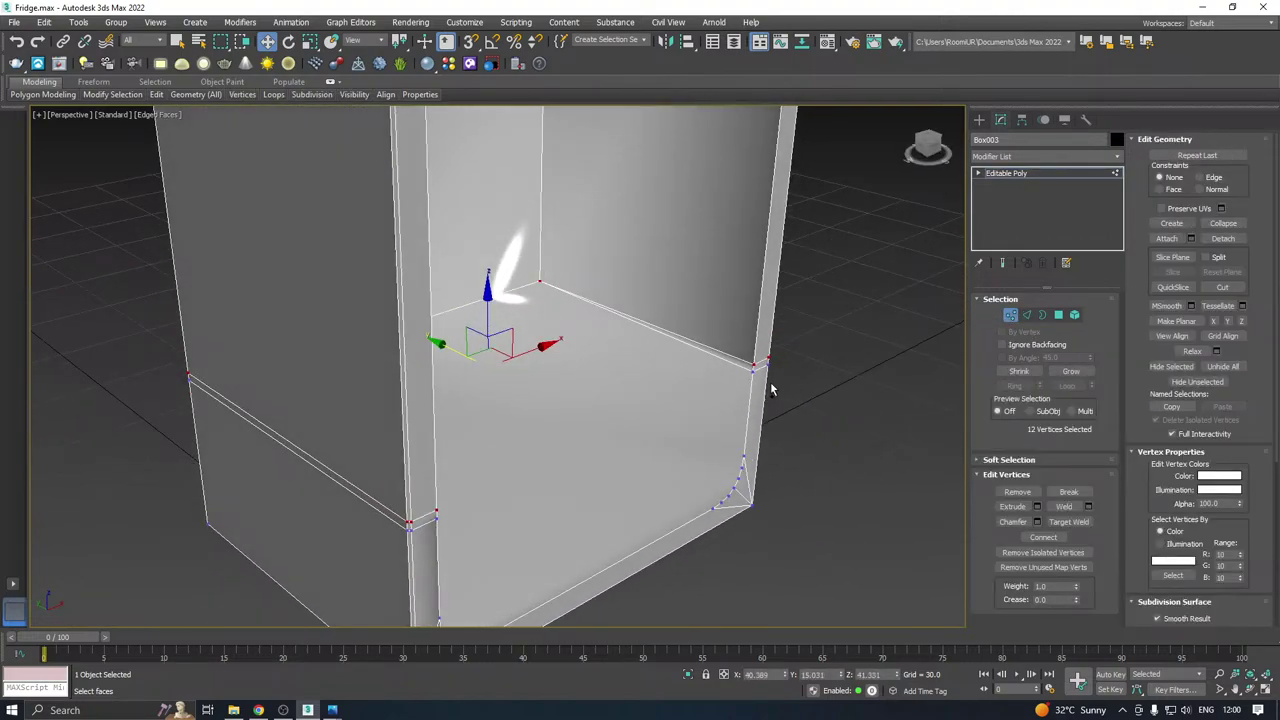
pyautogui.click(752, 374)
pyautogui.scroll(4, 757, 382)
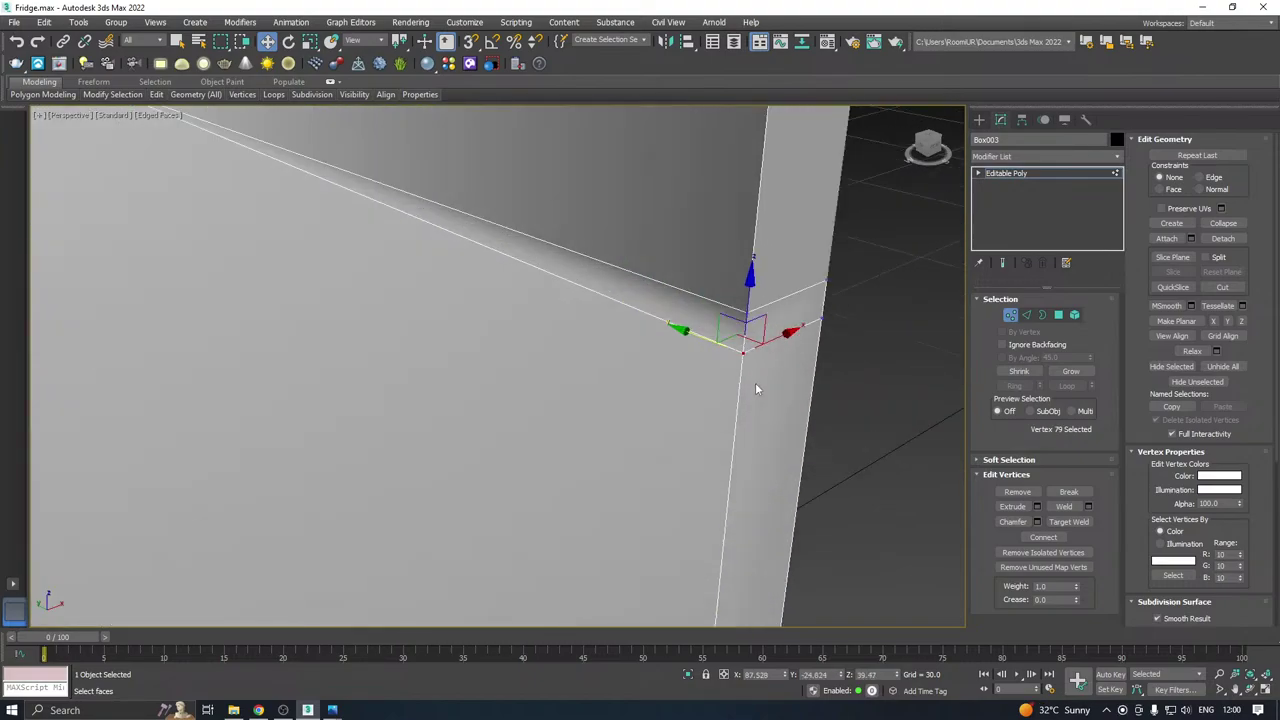
pyautogui.scroll(-3, 791, 355)
pyautogui.scroll(-5, 791, 355)
pyautogui.keyDown('alt'); pyautogui.moveTo(723, 391); pyautogui.dragTo(502, 378, button='middle'); pyautogui.keyUp('alt')
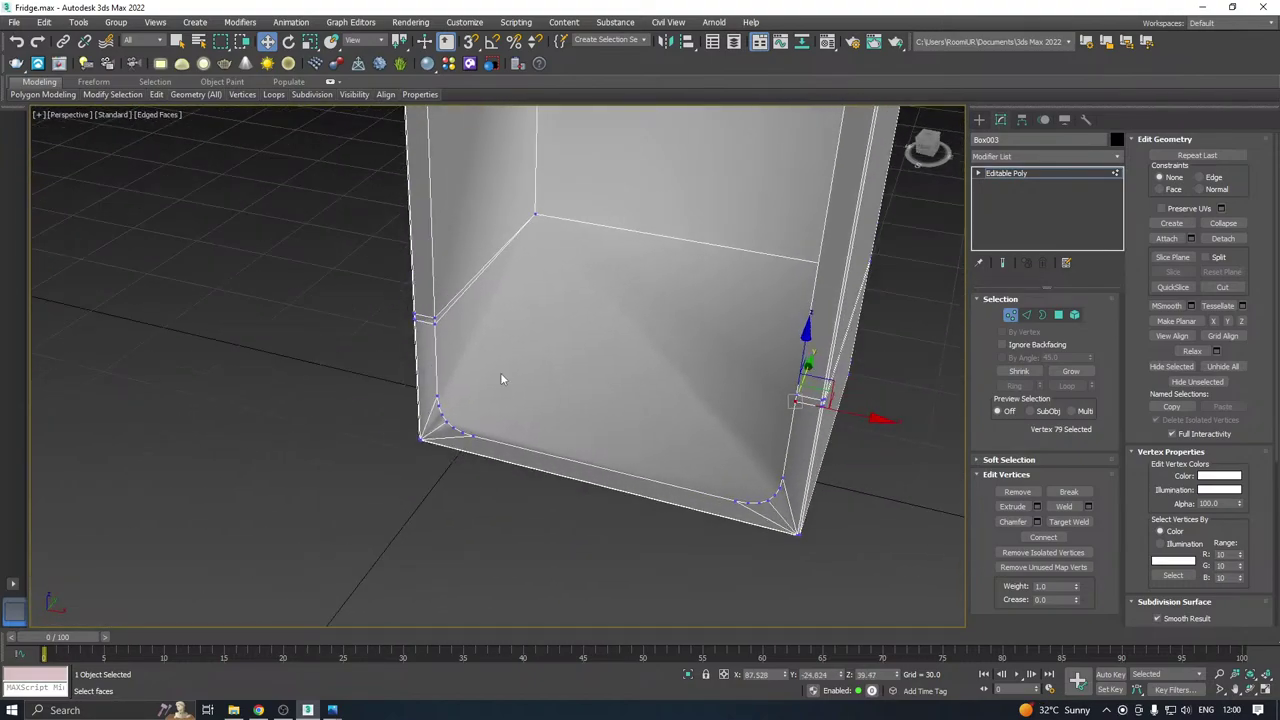
pyautogui.keyDown('ctrl'); pyautogui.click(435, 327); pyautogui.keyUp('ctrl')
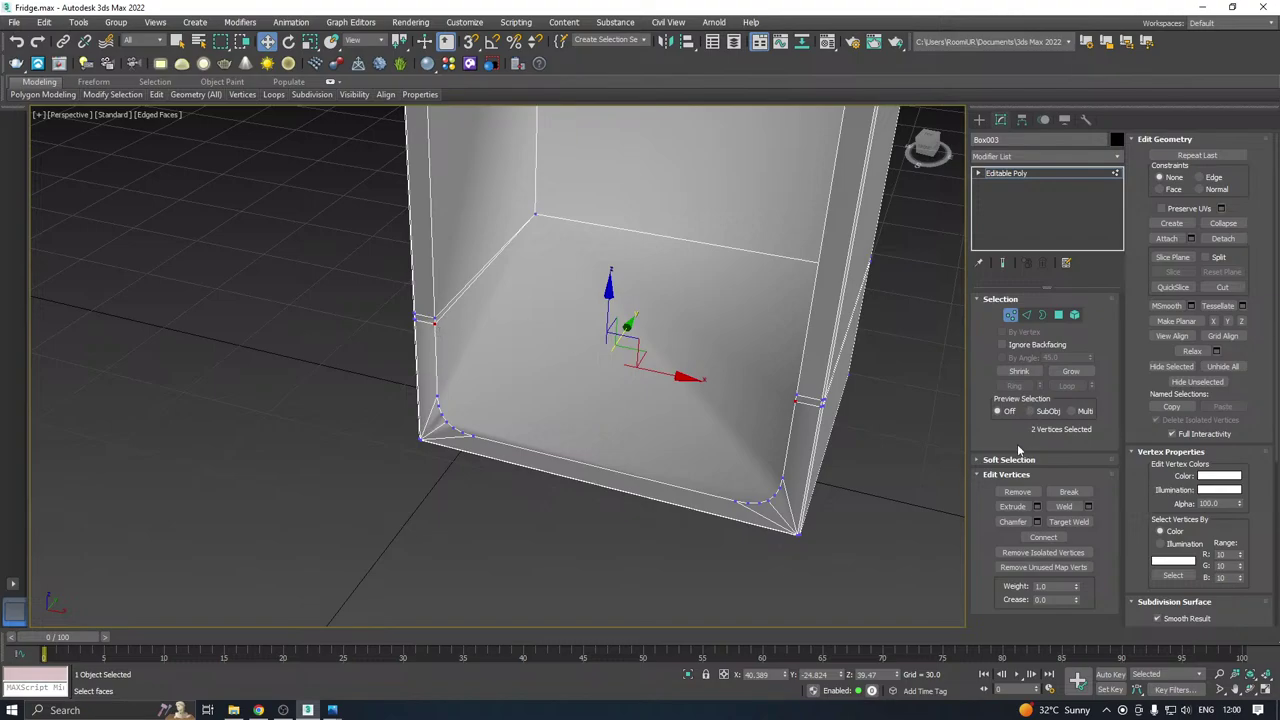
pyautogui.click(1043, 537)
# Target Weld the upper-loop vertex at the left inner front corner onto the lower-loop vertex beneath it.
pyautogui.keyDown('alt'); pyautogui.moveTo(655, 398); pyautogui.dragTo(738, 368, button='middle'); pyautogui.keyUp('alt')
pyautogui.keyDown('alt'); pyautogui.moveTo(611, 390); pyautogui.dragTo(568, 380, button='middle'); pyautogui.keyUp('alt')
pyautogui.scroll(5, 568, 385)
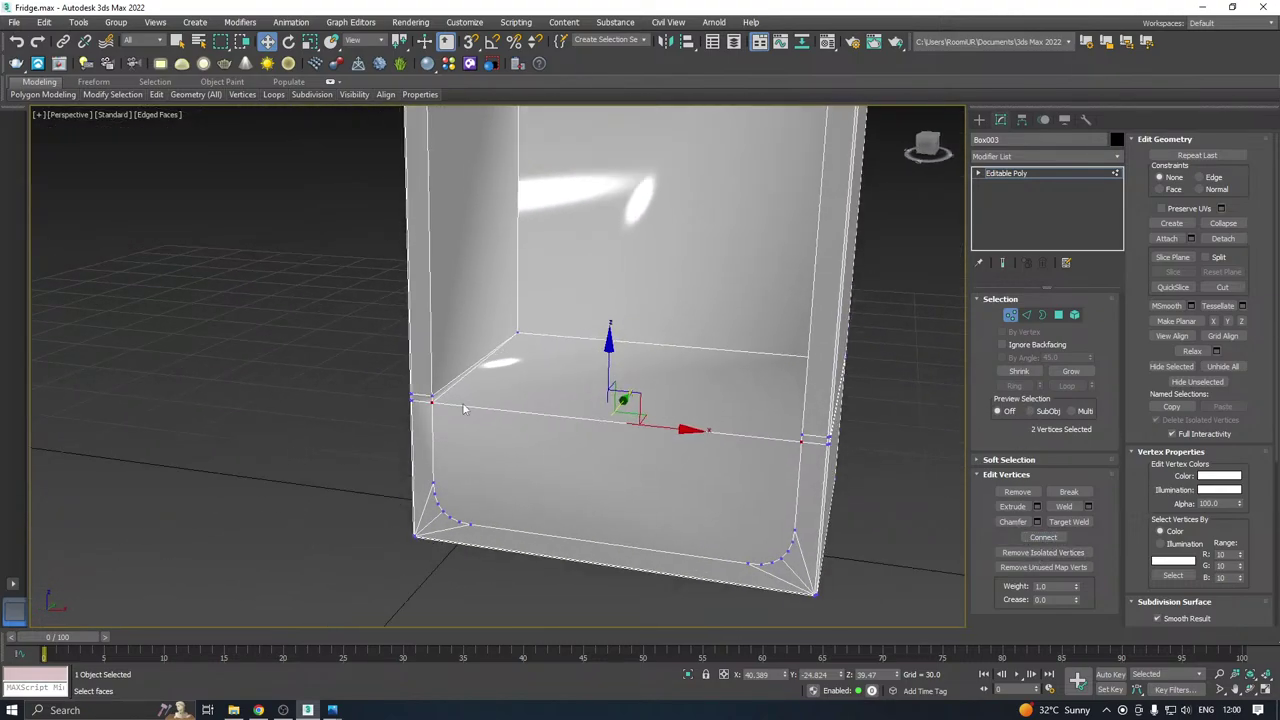
pyautogui.rightClick(516, 376)
pyautogui.click(470, 456)
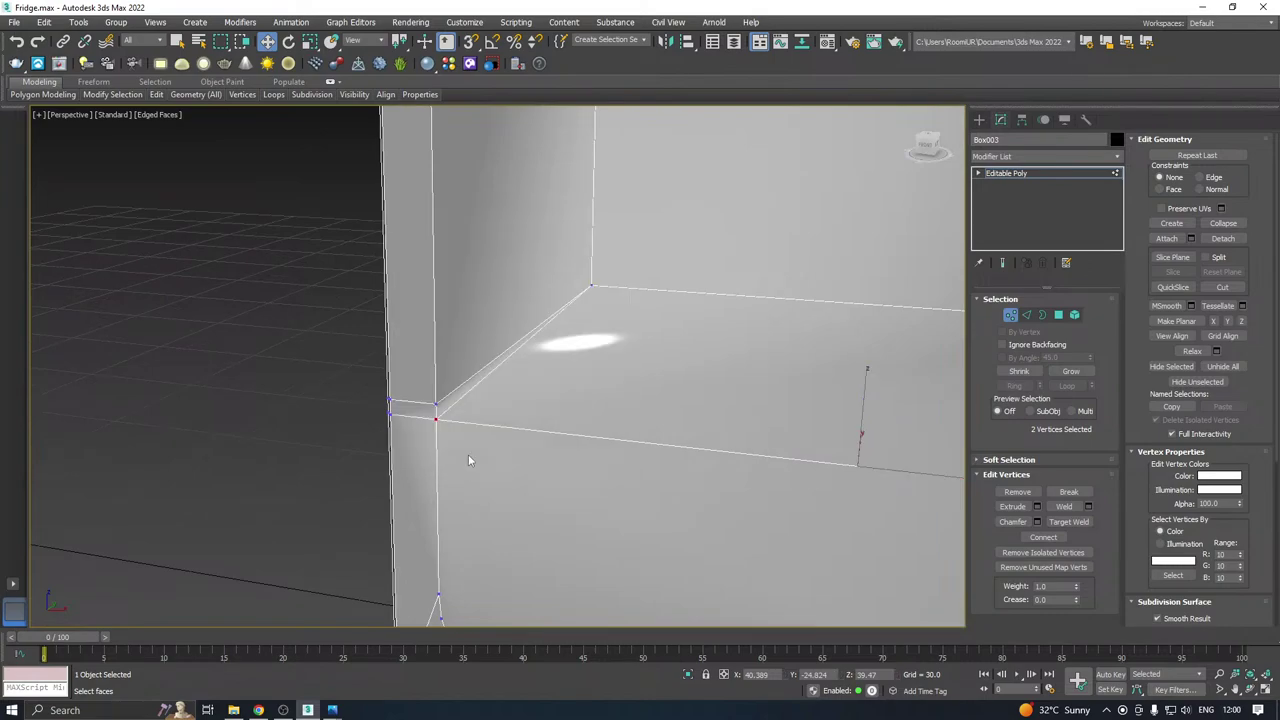
pyautogui.click(434, 404)
pyautogui.click(435, 418)
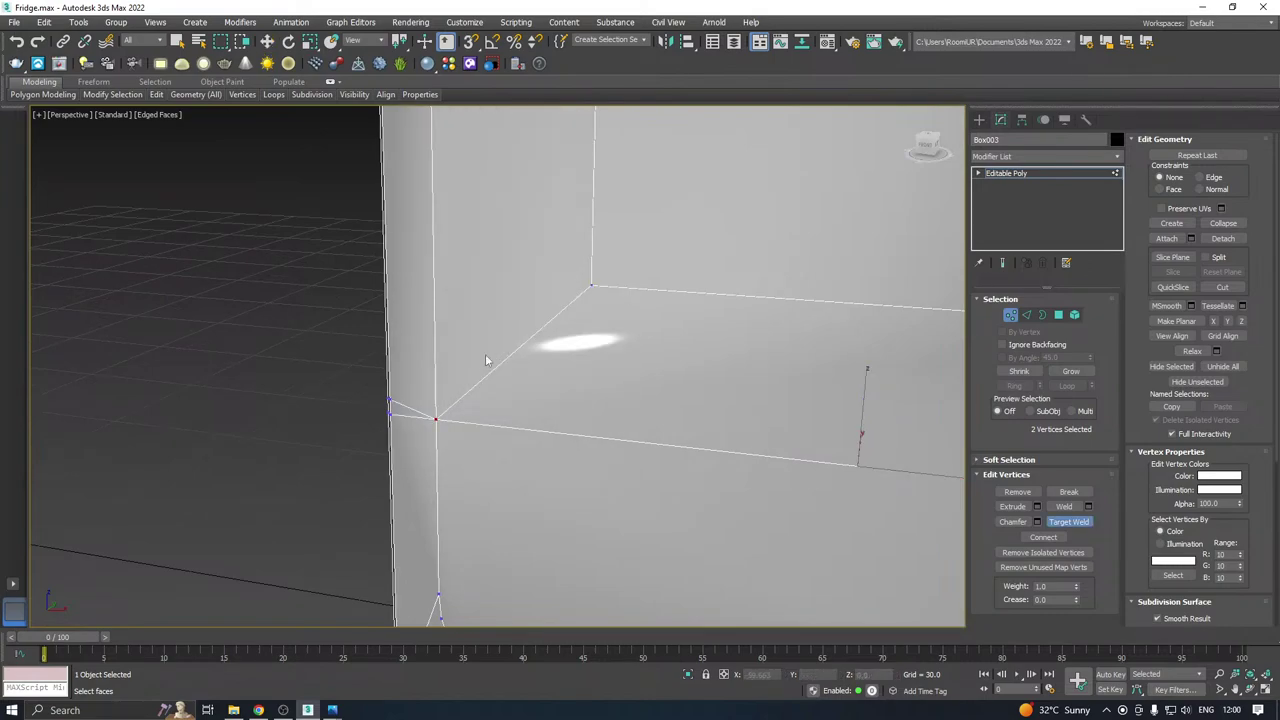
# Target Weld the upper-loop vertices on the left front frame edge onto the lower-loop vertices below them.
pyautogui.scroll(-5, 376, 366)
pyautogui.keyDown('alt'); pyautogui.moveTo(390, 372); pyautogui.dragTo(606, 361, button='middle'); pyautogui.keyUp('alt')
pyautogui.scroll(4, 414, 418)
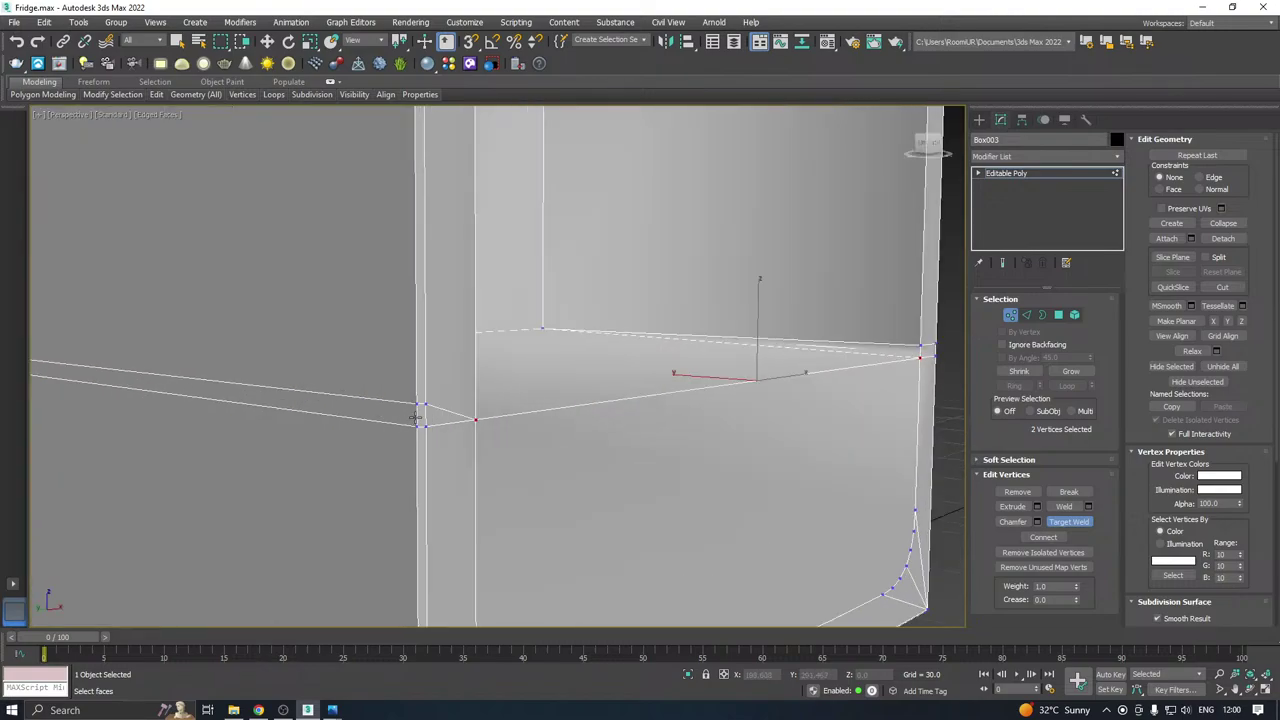
pyautogui.click(425, 424)
pyautogui.click(416, 425)
# Target Weld the upper-loop vertices at the fridge's outer rear corners down onto the lower loop.
pyautogui.scroll(-5, 527, 402)
pyautogui.keyDown('alt'); pyautogui.moveTo(540, 400); pyautogui.dragTo(652, 424, button='middle'); pyautogui.keyUp('alt')
pyautogui.scroll(5, 654, 408)
pyautogui.click(652, 465)
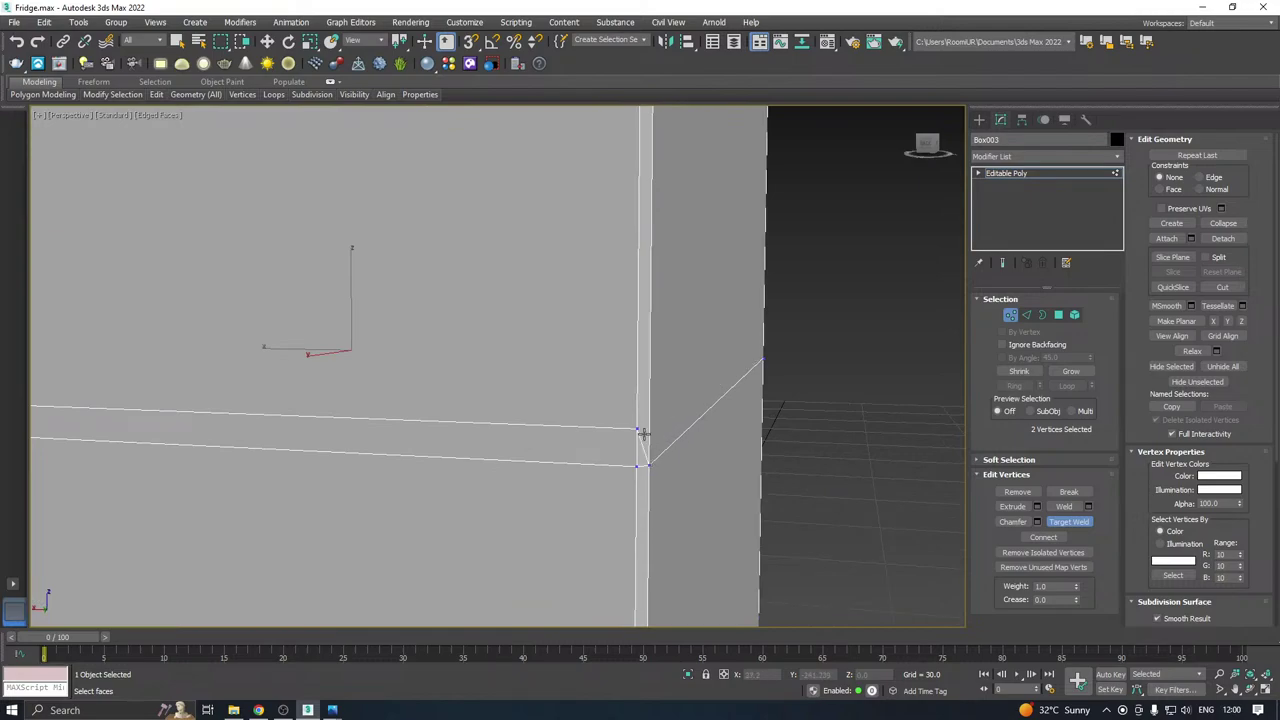
pyautogui.scroll(-5, 766, 403)
pyautogui.keyDown('alt'); pyautogui.moveTo(766, 403); pyautogui.dragTo(814, 400, button='middle'); pyautogui.keyUp('alt')
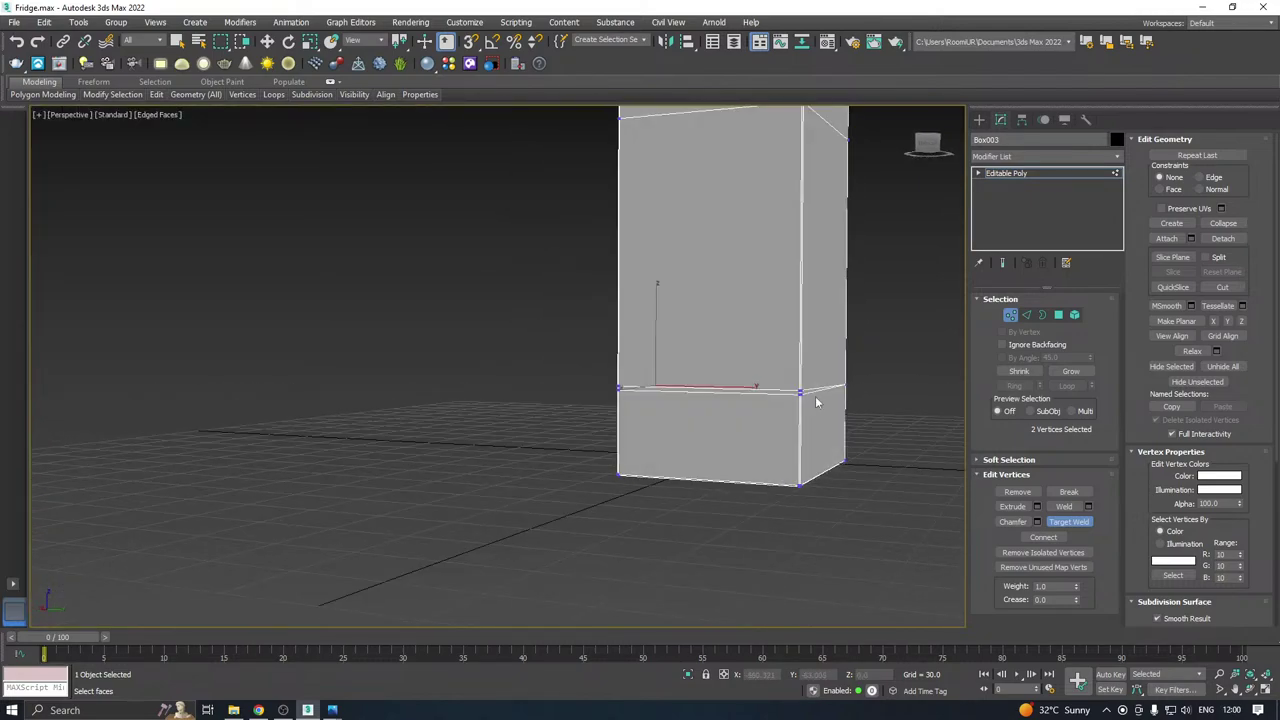
pyautogui.scroll(3, 800, 395)
pyautogui.scroll(3, 794, 400)
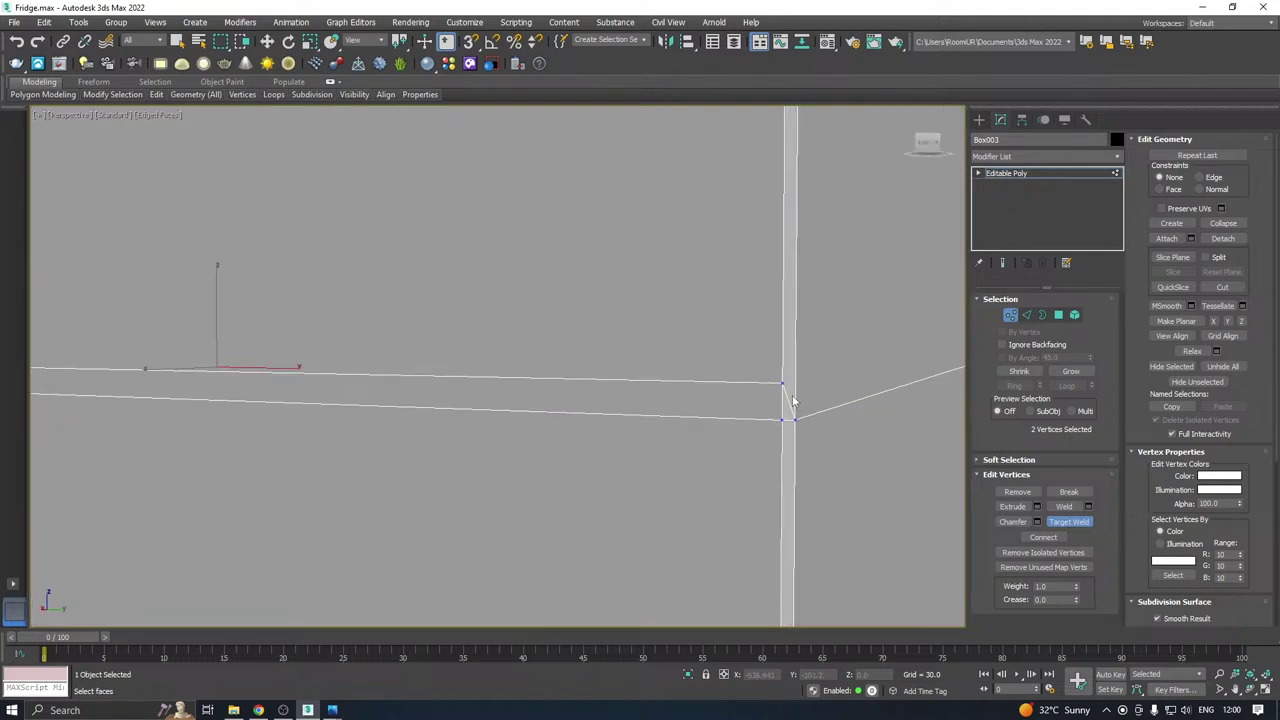
# Target Weld the upper-loop vertices at the right front frame and inner corner onto the lower loop.
pyautogui.scroll(-5, 784, 395)
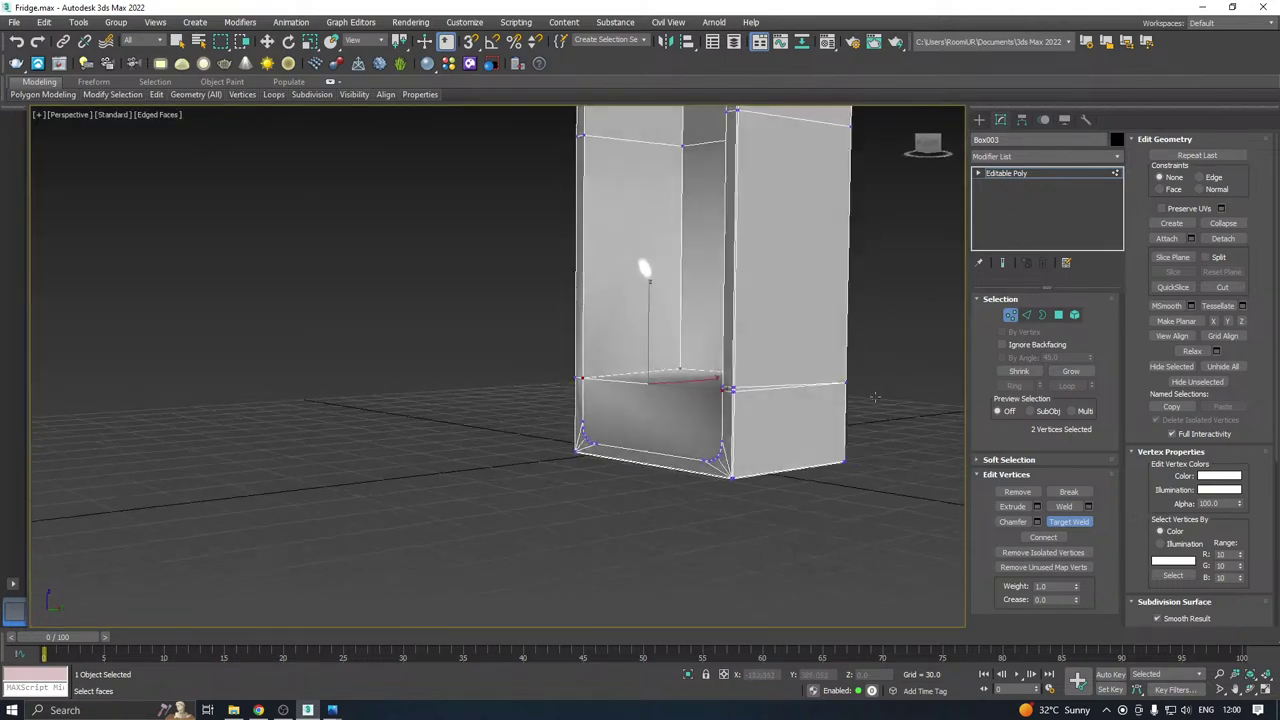
pyautogui.scroll(5, 738, 386)
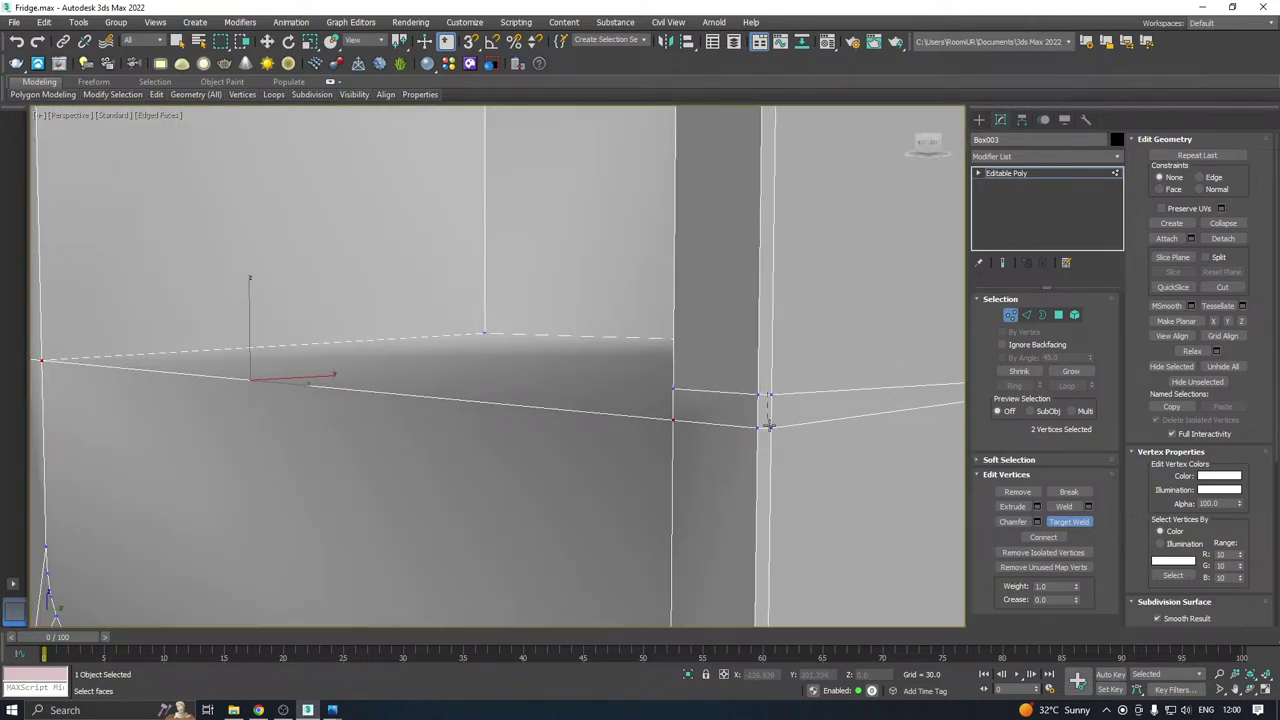
pyautogui.click(768, 426)
pyautogui.click(759, 395)
pyautogui.click(758, 427)
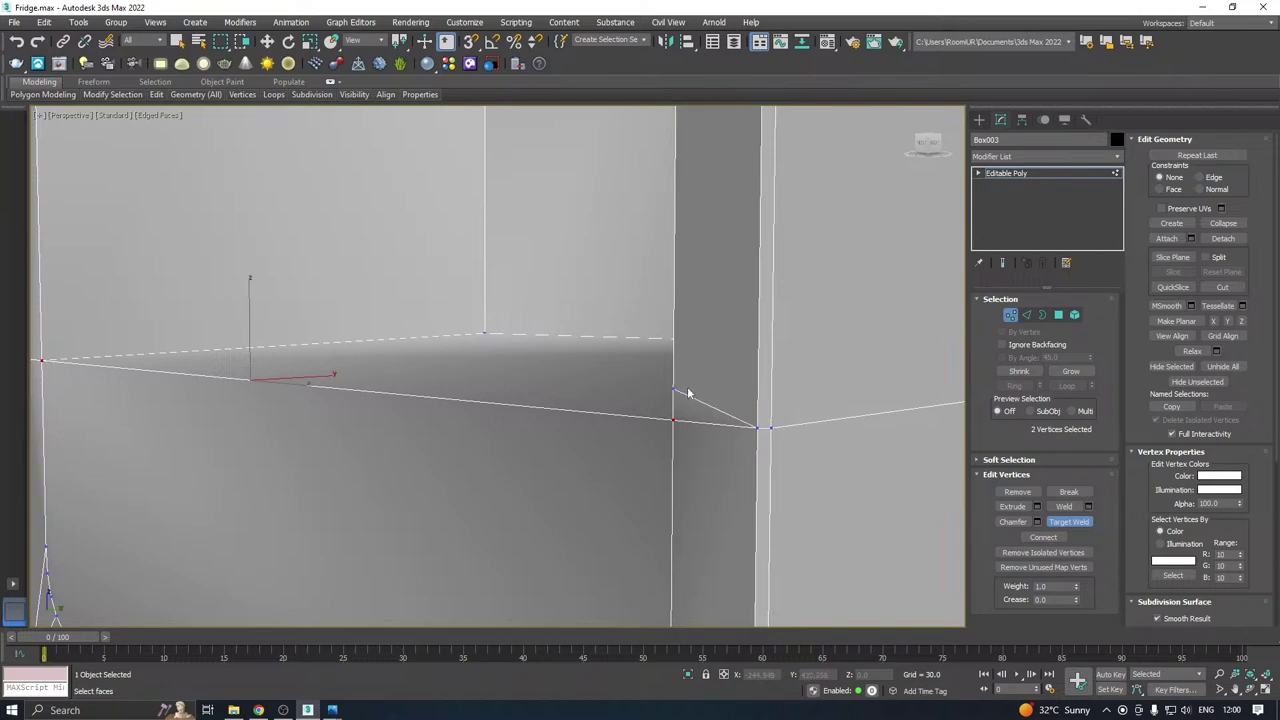
pyautogui.click(673, 420)
pyautogui.scroll(-3, 680, 404)
pyautogui.press('w')
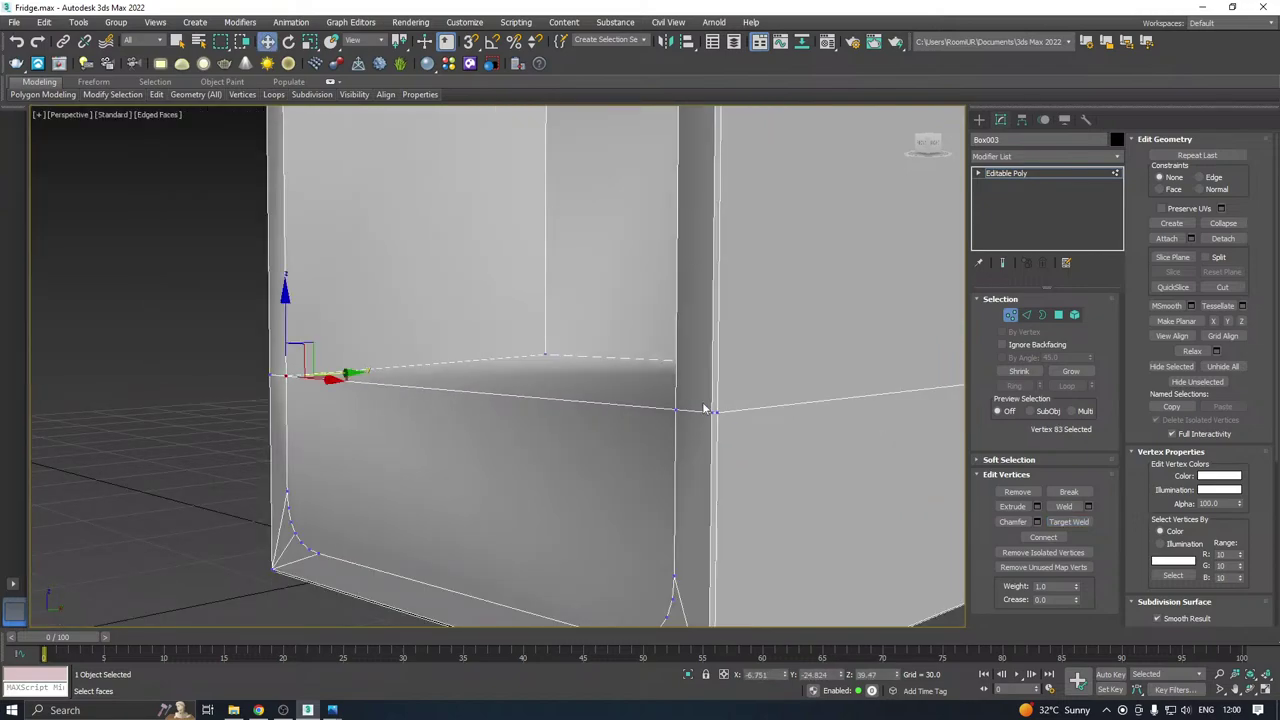
# Make the raised floor polygon above the lower compartment planar along Z and save the file.
pyautogui.scroll(-3, 601, 377)
pyautogui.keyDown('alt'); pyautogui.moveTo(601, 378); pyautogui.dragTo(831, 357, button='middle'); pyautogui.keyUp('alt')
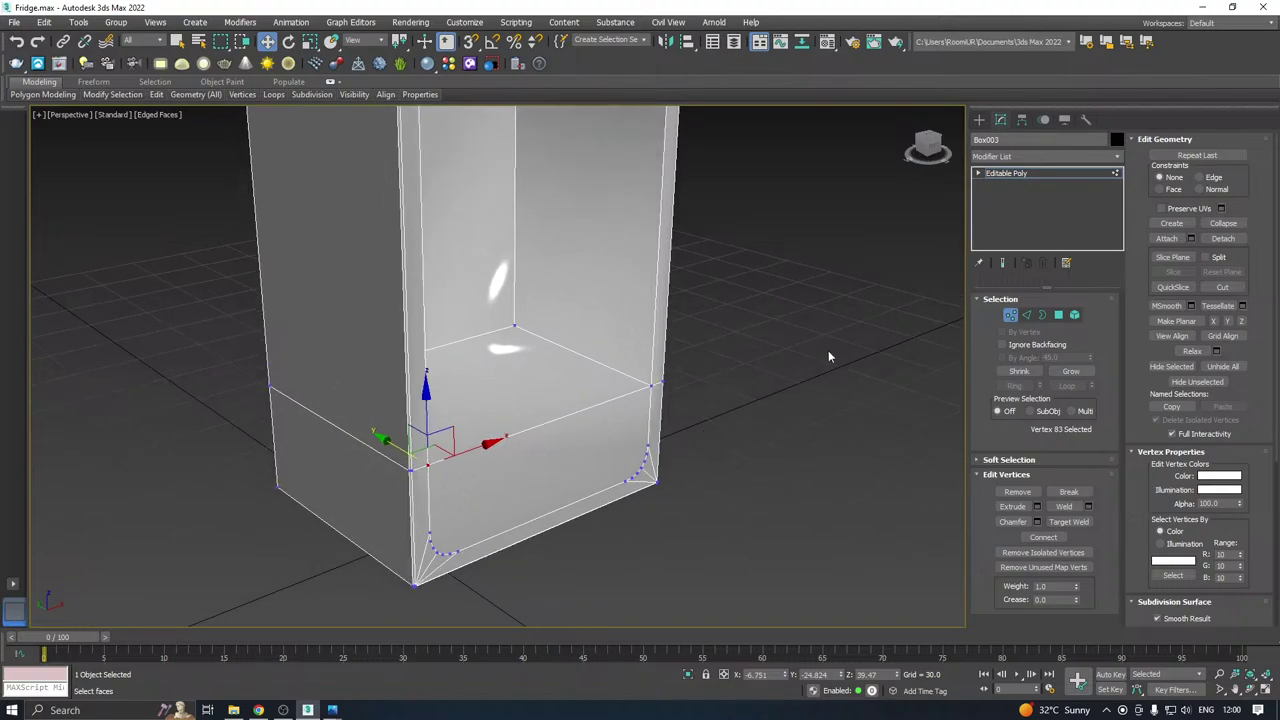
pyautogui.scroll(3, 607, 366)
pyautogui.click(1058, 314)
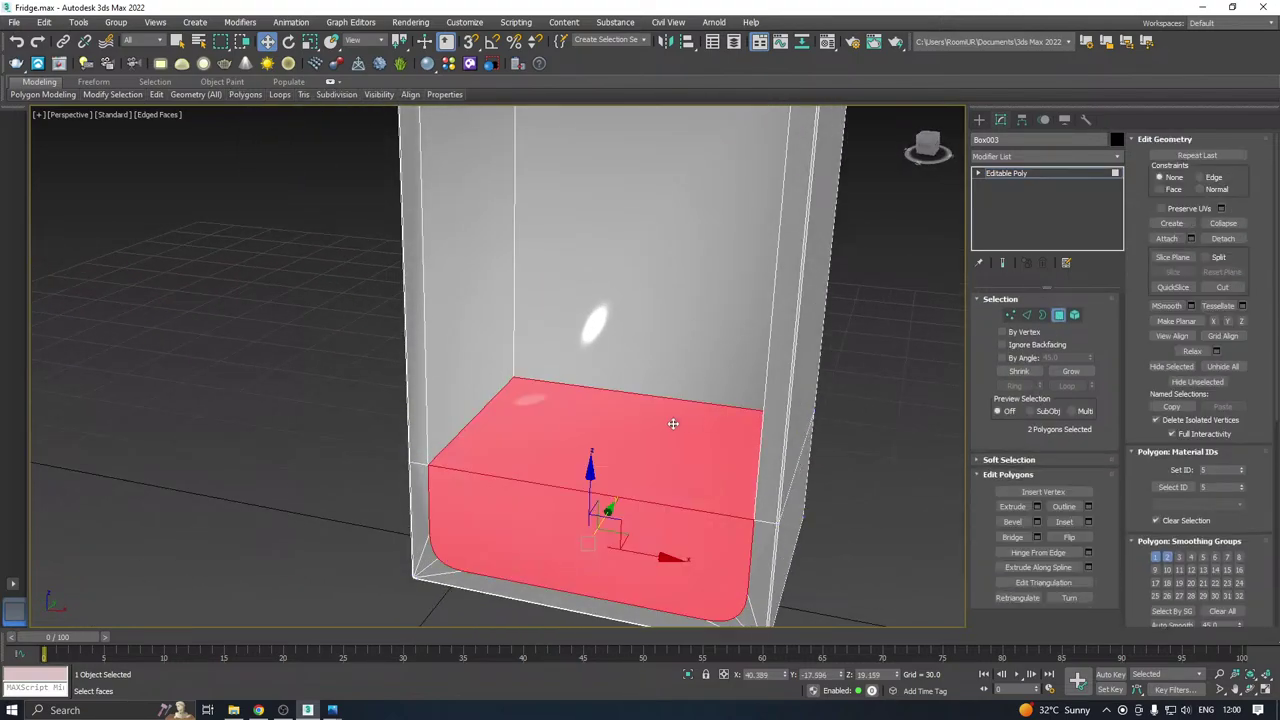
pyautogui.click(674, 423)
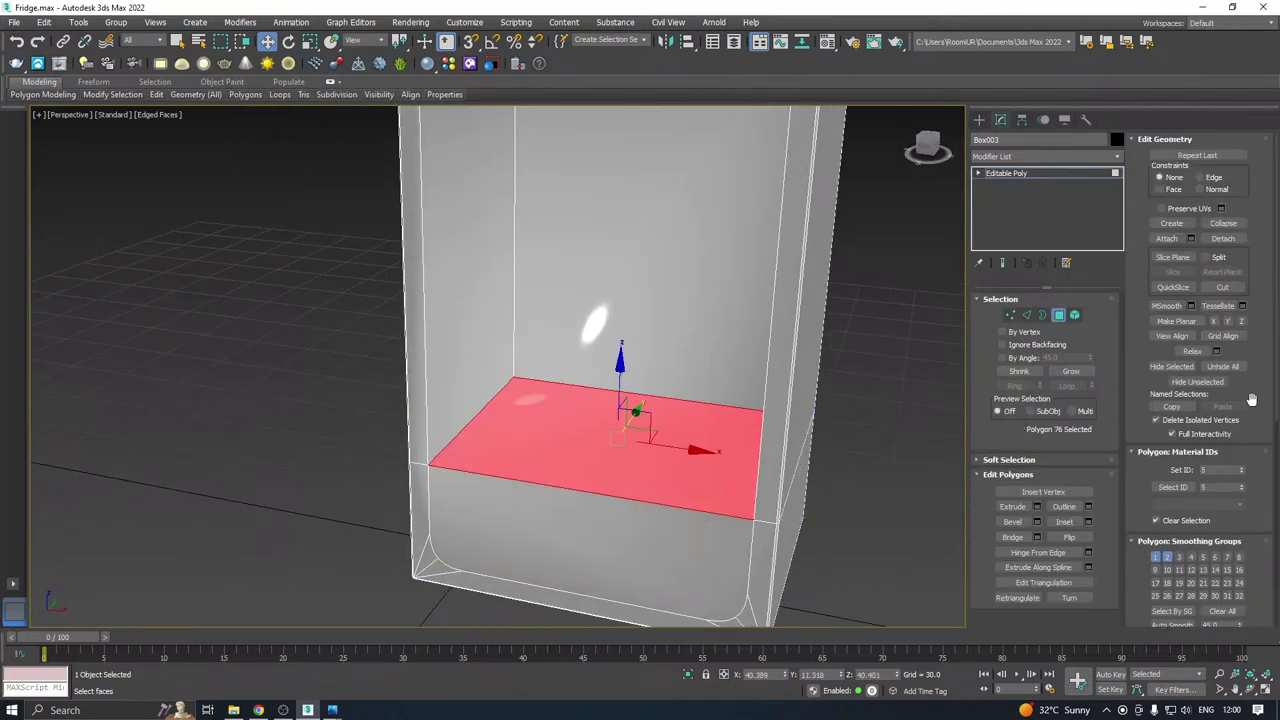
pyautogui.click(1240, 322)
pyautogui.hotkey('ctrl', 's')
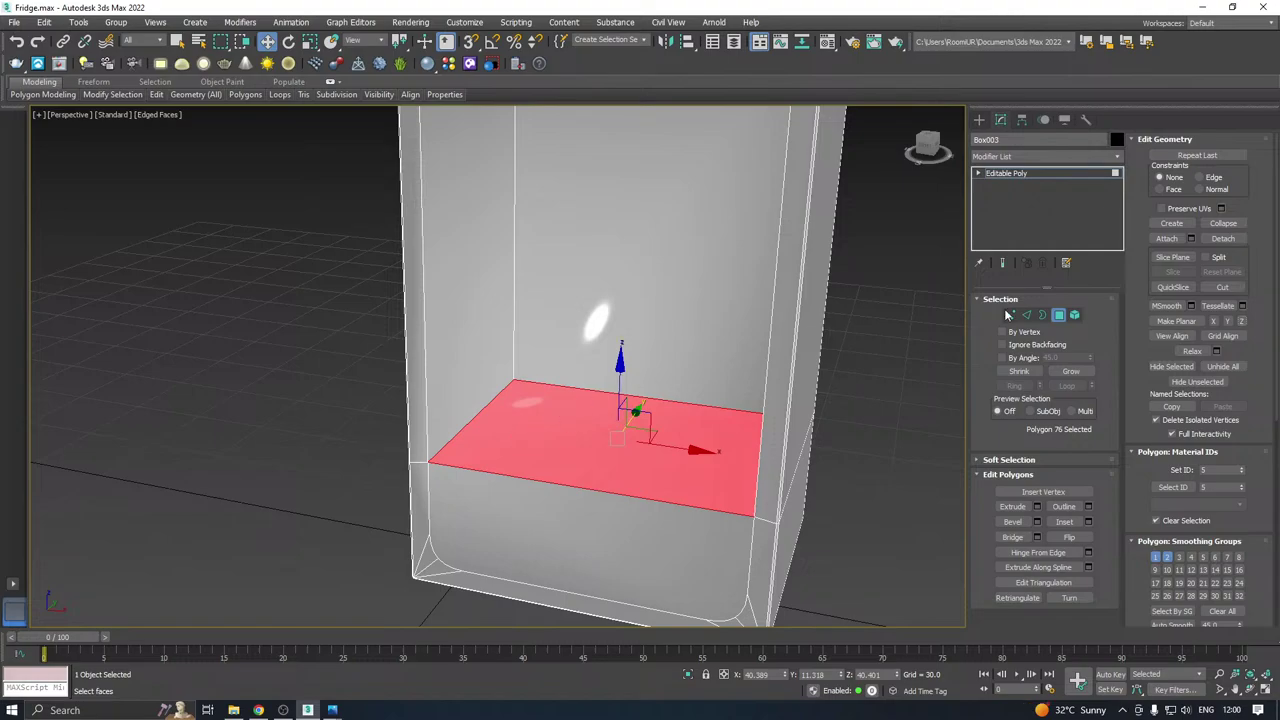
# Clear all smoothing groups on the entire fridge body element.
pyautogui.click(1075, 316)
pyautogui.click(529, 455)
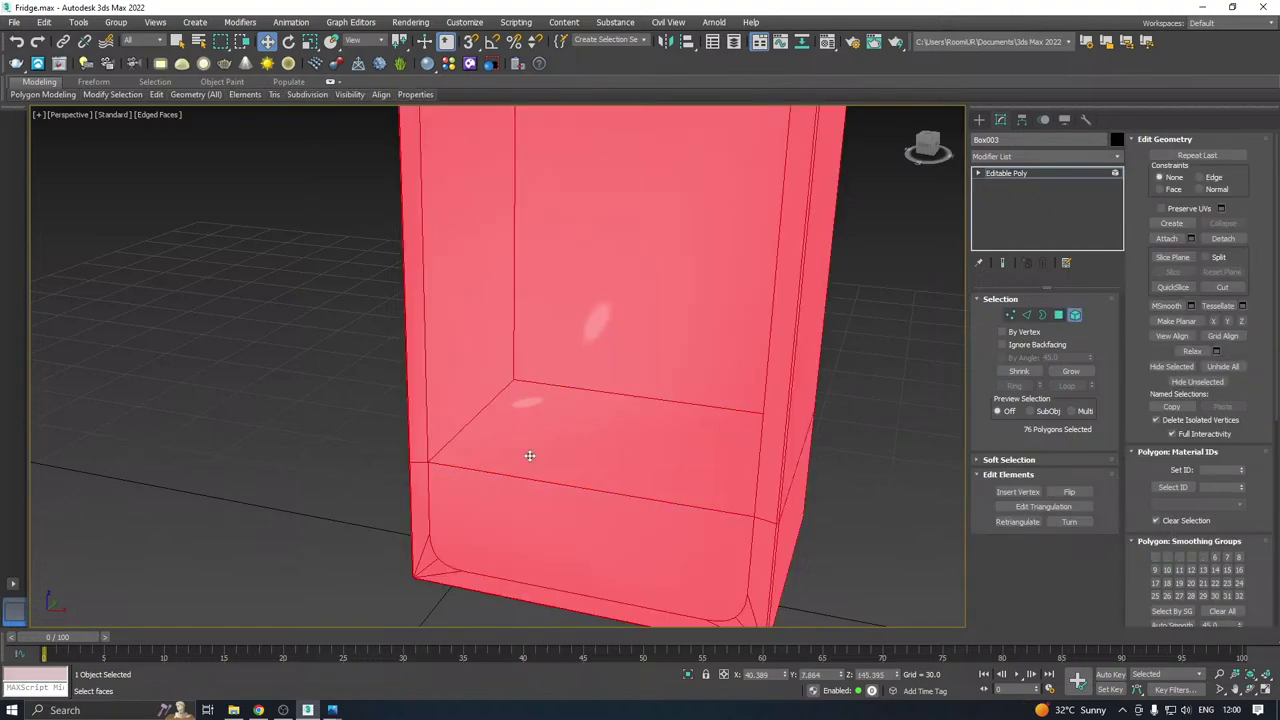
pyautogui.click(1010, 315)
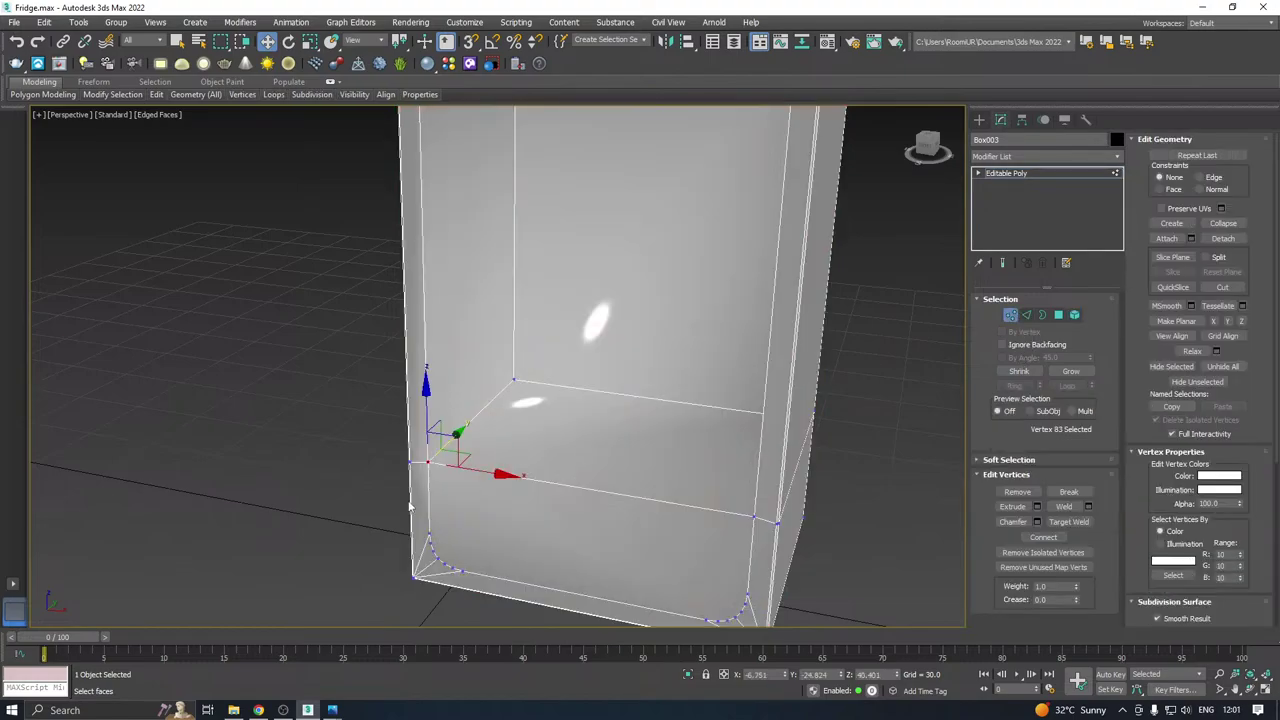
pyautogui.scroll(4, 440, 542)
pyautogui.scroll(-7, 340, 516)
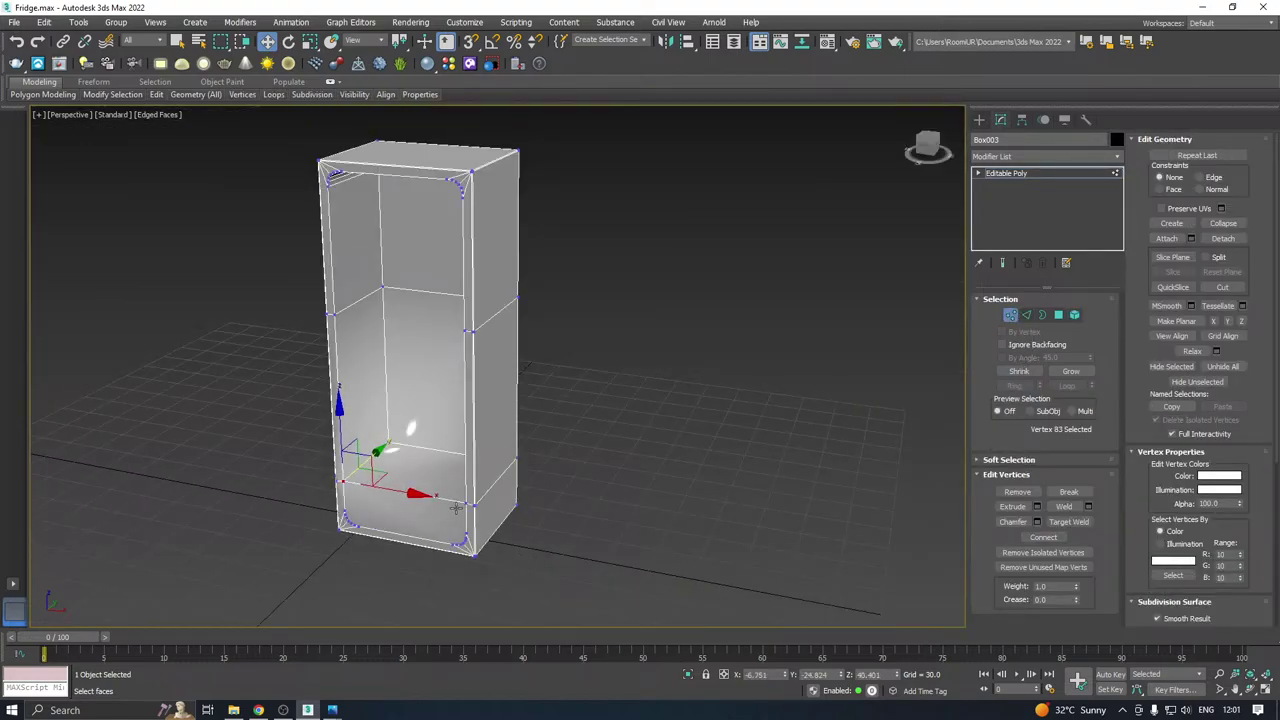
pyautogui.click(1075, 315)
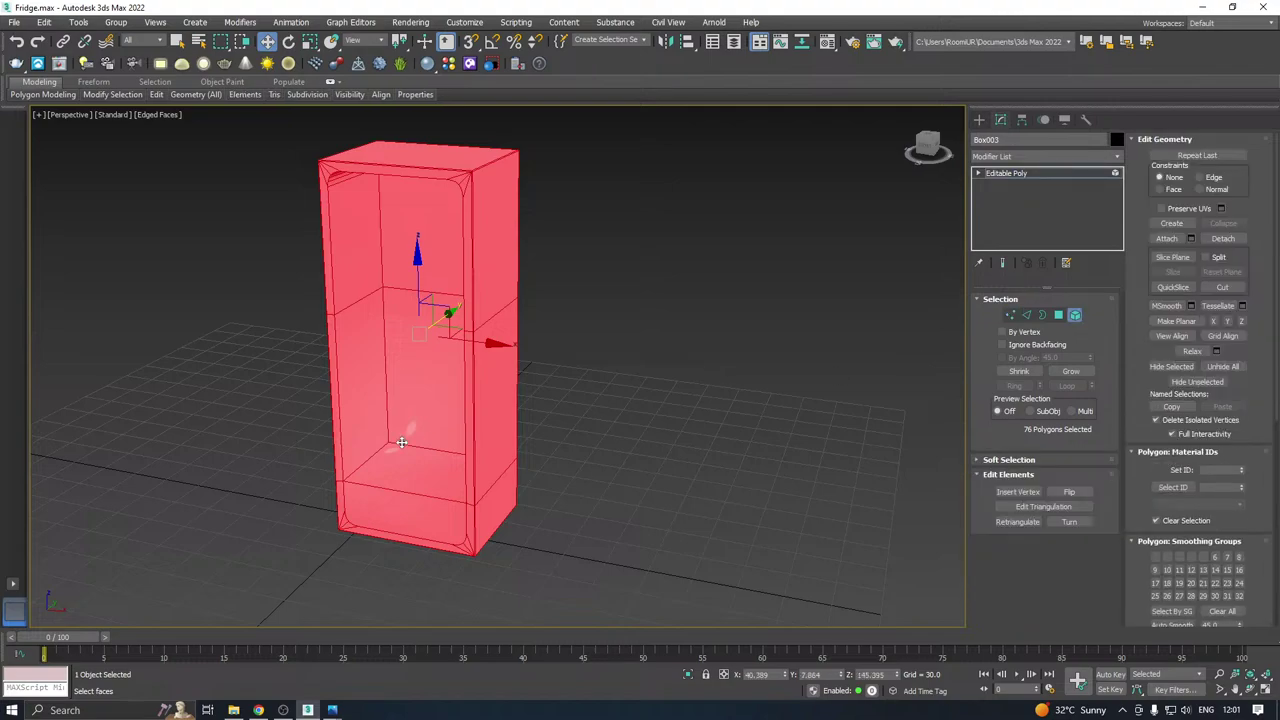
pyautogui.click(1222, 611)
pyautogui.click(1005, 173)
pyautogui.moveTo(700, 250)
pyautogui.keyDown('alt'); pyautogui.mouseDown(button='middle')
pyautogui.moveTo(604, 243)
pyautogui.moveTo(631, 222)
pyautogui.moveTo(623, 234)
pyautogui.moveTo(758, 267)
pyautogui.mouseUp(button='middle'); pyautogui.keyUp('alt')
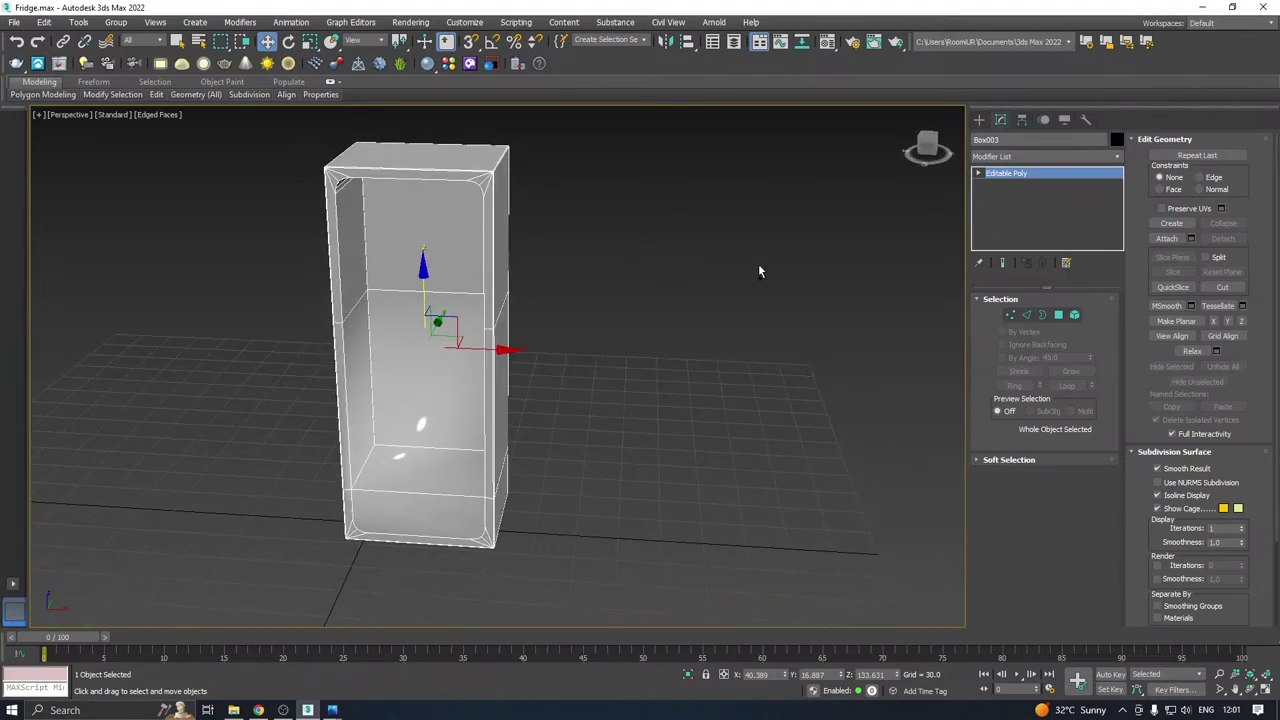
# Clear the smoothing groups of the two inner back wall polygons and reapply Auto Smooth at 45.
pyautogui.click(1058, 314)
pyautogui.click(418, 362)
pyautogui.keyDown('ctrl'); pyautogui.click(415, 251); pyautogui.keyUp('ctrl')
pyautogui.keyDown('alt'); pyautogui.moveTo(415, 251); pyautogui.dragTo(483, 274, button='middle'); pyautogui.keyUp('alt')
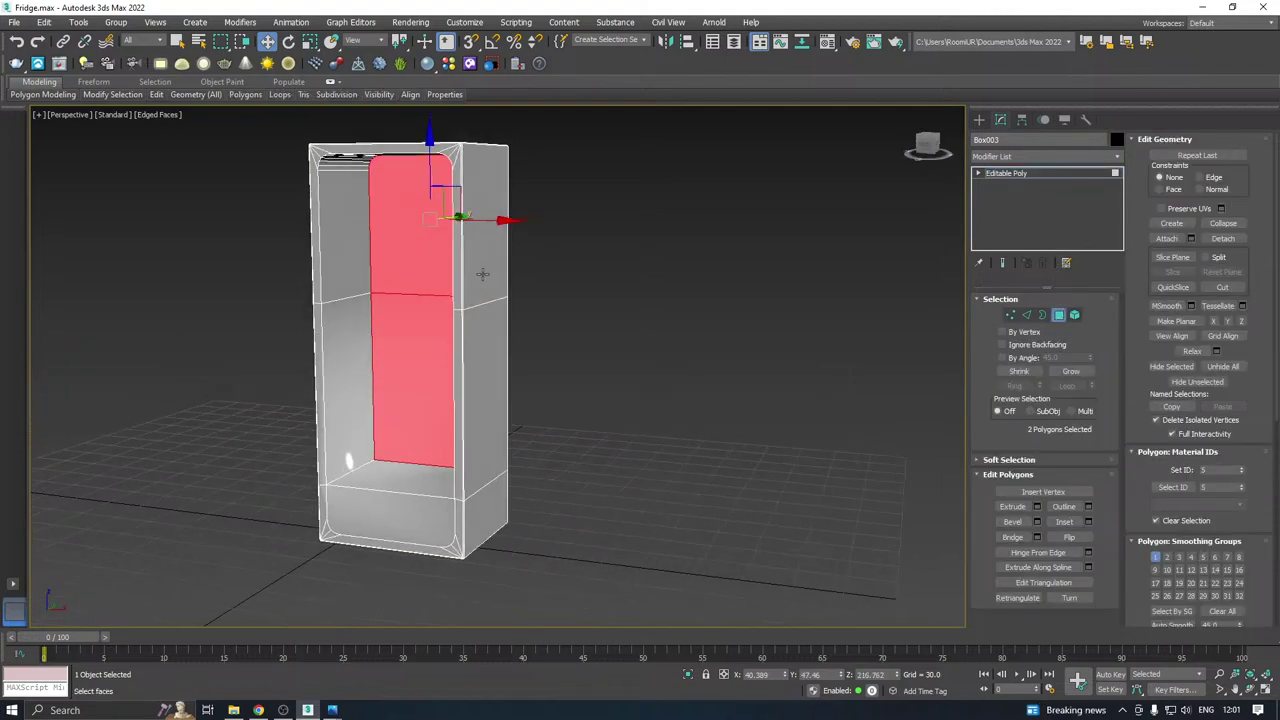
pyautogui.click(1220, 611)
pyautogui.click(1174, 624)
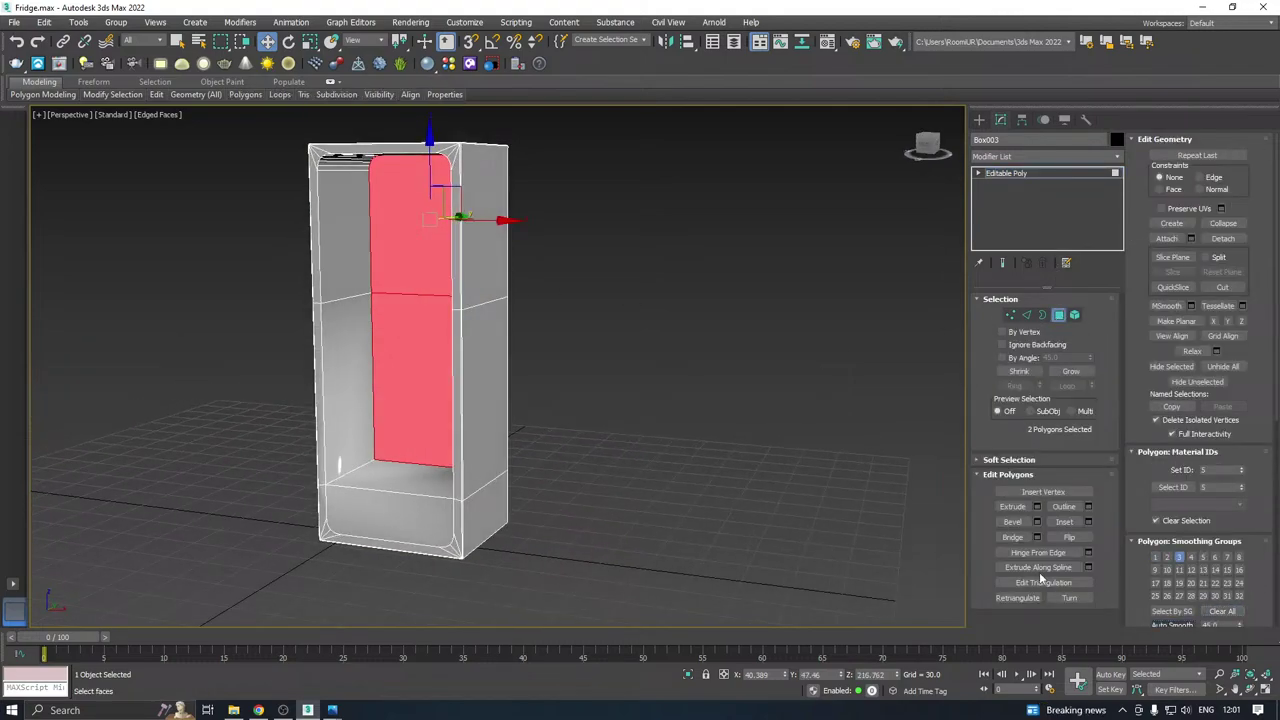
# Clear the raised floor polygon's smoothing groups and assign it to smoothing group 4.
pyautogui.click(403, 497)
pyautogui.click(1222, 611)
pyautogui.scroll(-1, 1220, 600)
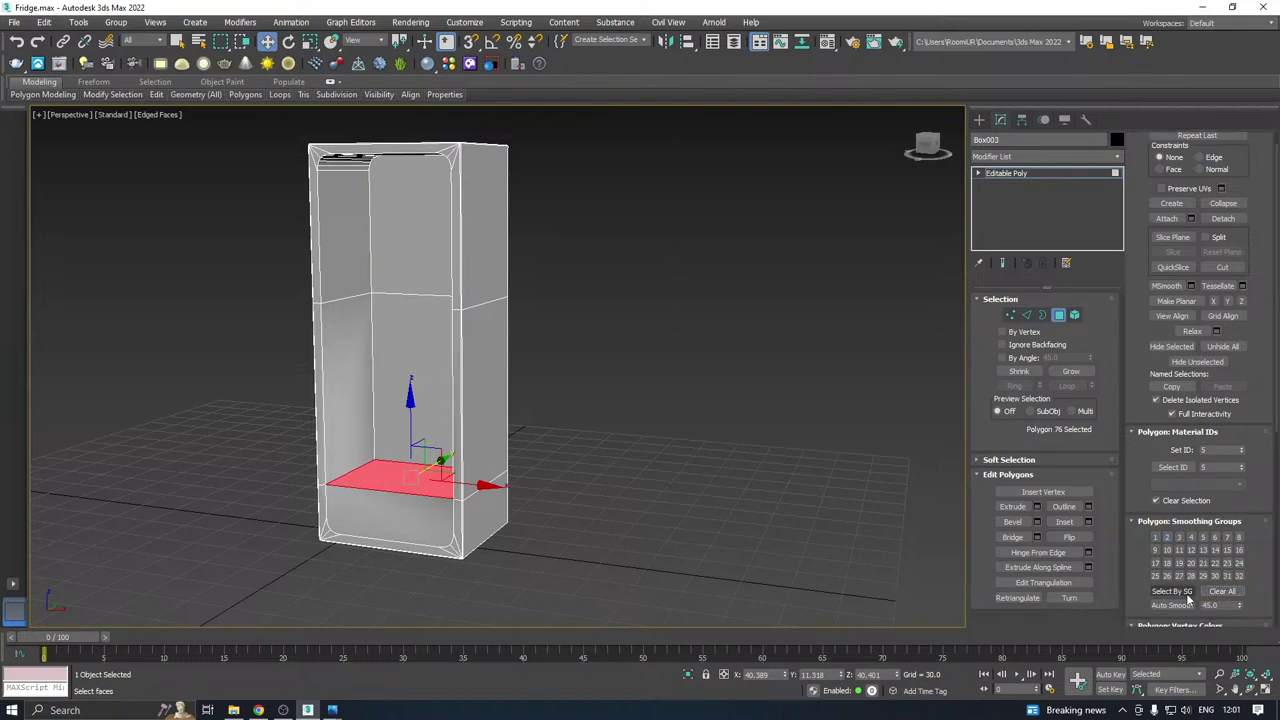
pyautogui.click(1190, 537)
# Clear the lower compartment front polygon's smoothing groups and reapply Auto Smooth at 45.
pyautogui.click(382, 521)
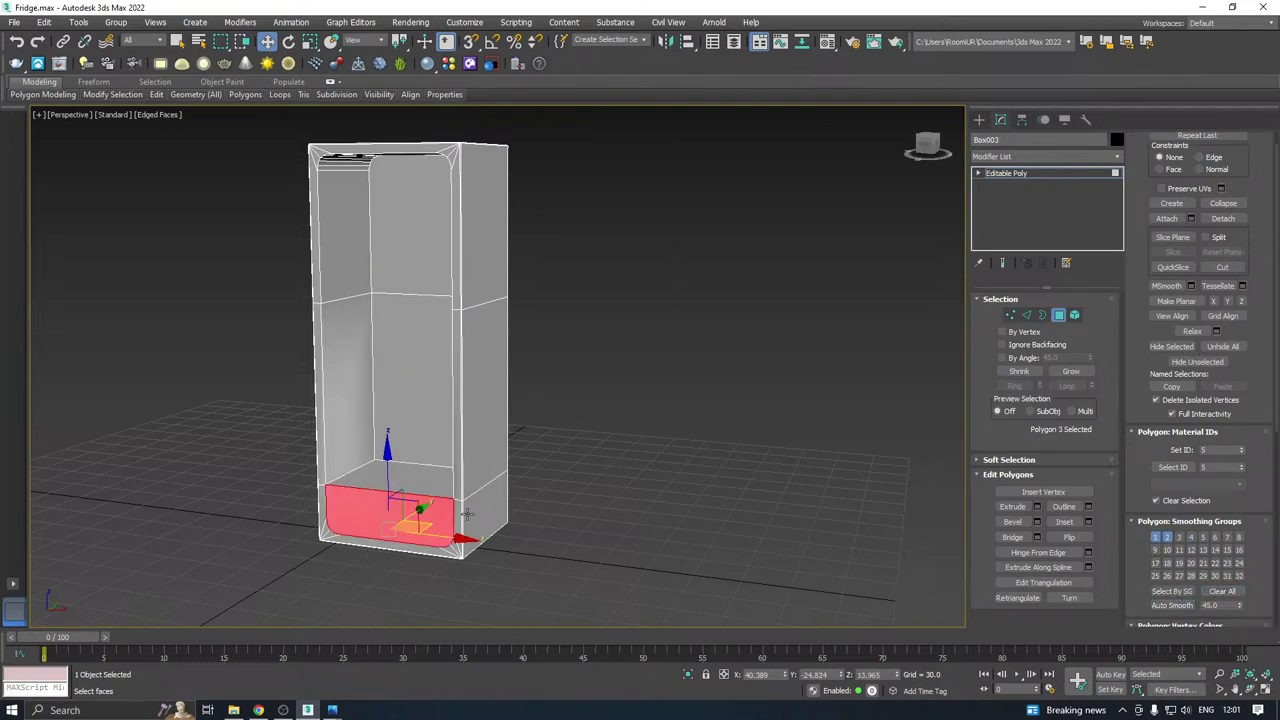
pyautogui.click(1222, 591)
pyautogui.click(1182, 606)
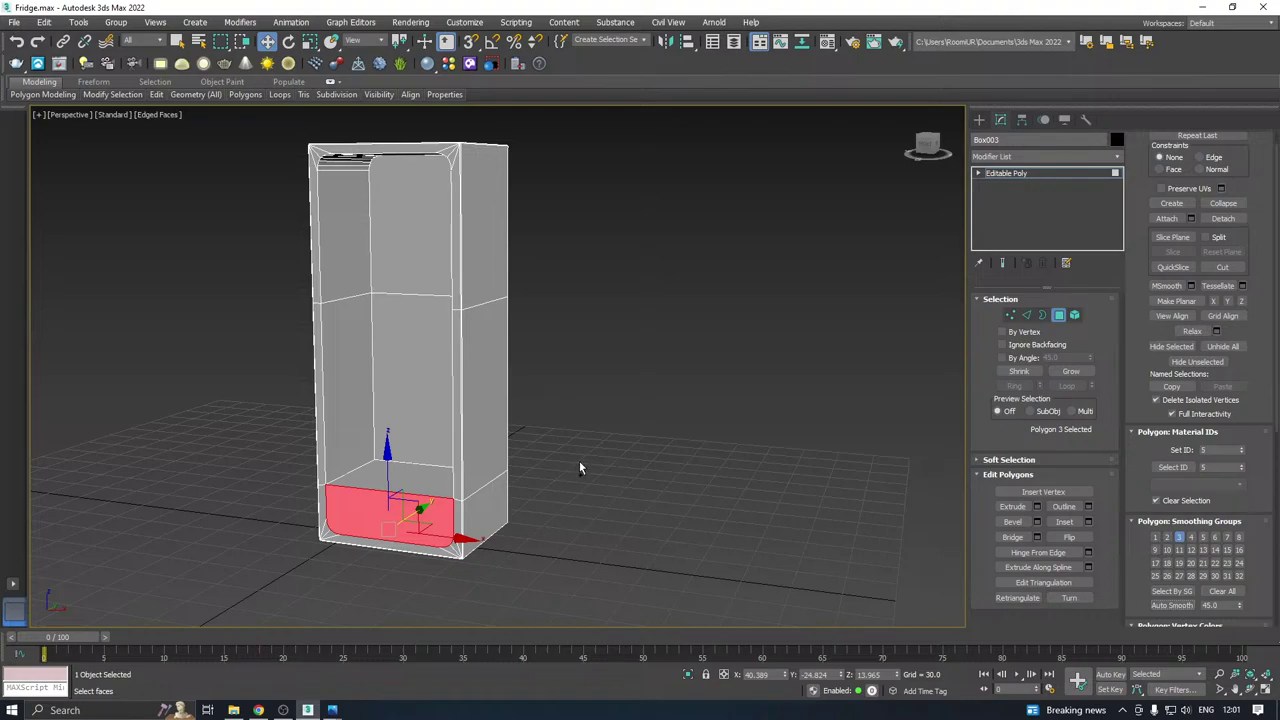
pyautogui.keyDown('alt'); pyautogui.moveTo(579, 462); pyautogui.dragTo(700, 470, button='middle'); pyautogui.keyUp('alt')
pyautogui.click(990, 174)
pyautogui.keyDown('alt'); pyautogui.moveTo(560, 360); pyautogui.dragTo(603, 272, button='middle'); pyautogui.keyUp('alt')
pyautogui.keyDown('alt'); pyautogui.moveTo(536, 571); pyautogui.dragTo(650, 262, button='middle'); pyautogui.keyUp('alt')
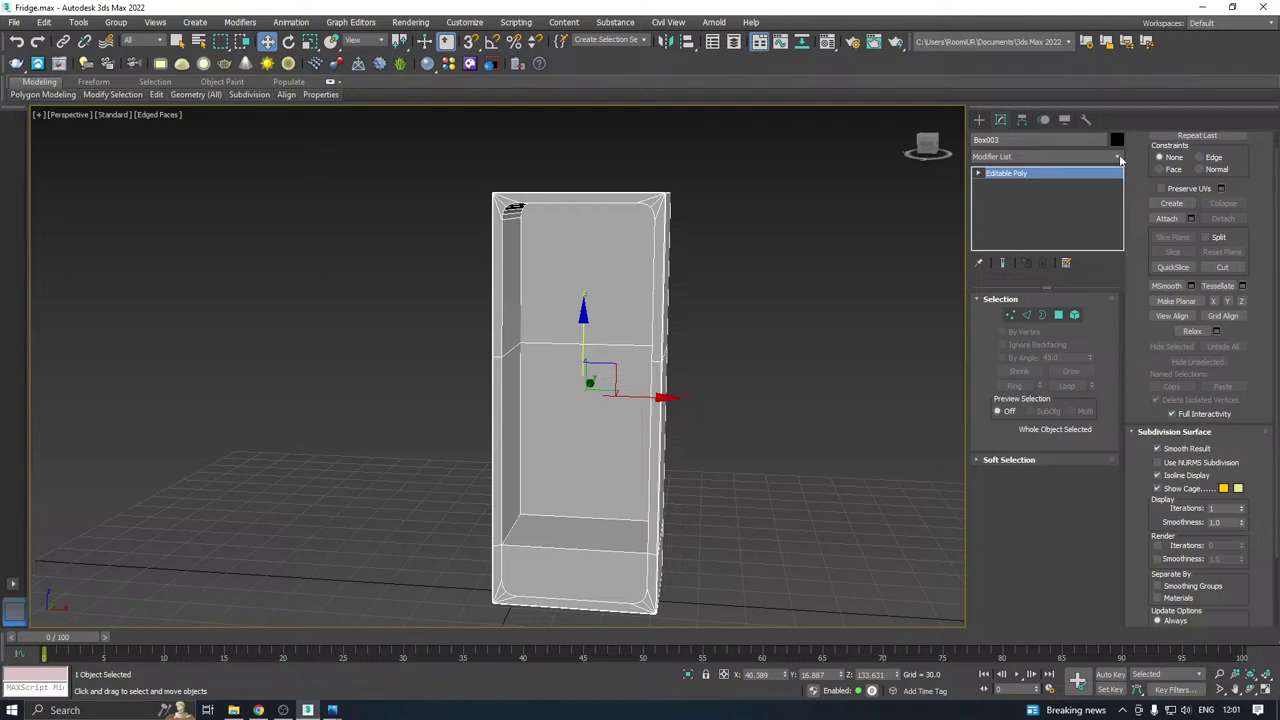
# Mirror the lower compartment to the top with a flipped Z-axis Symmetry modifier and collapse the stack to Editable Poly.
pyautogui.click(1119, 158)
pyautogui.scroll(-10, 1042, 470)
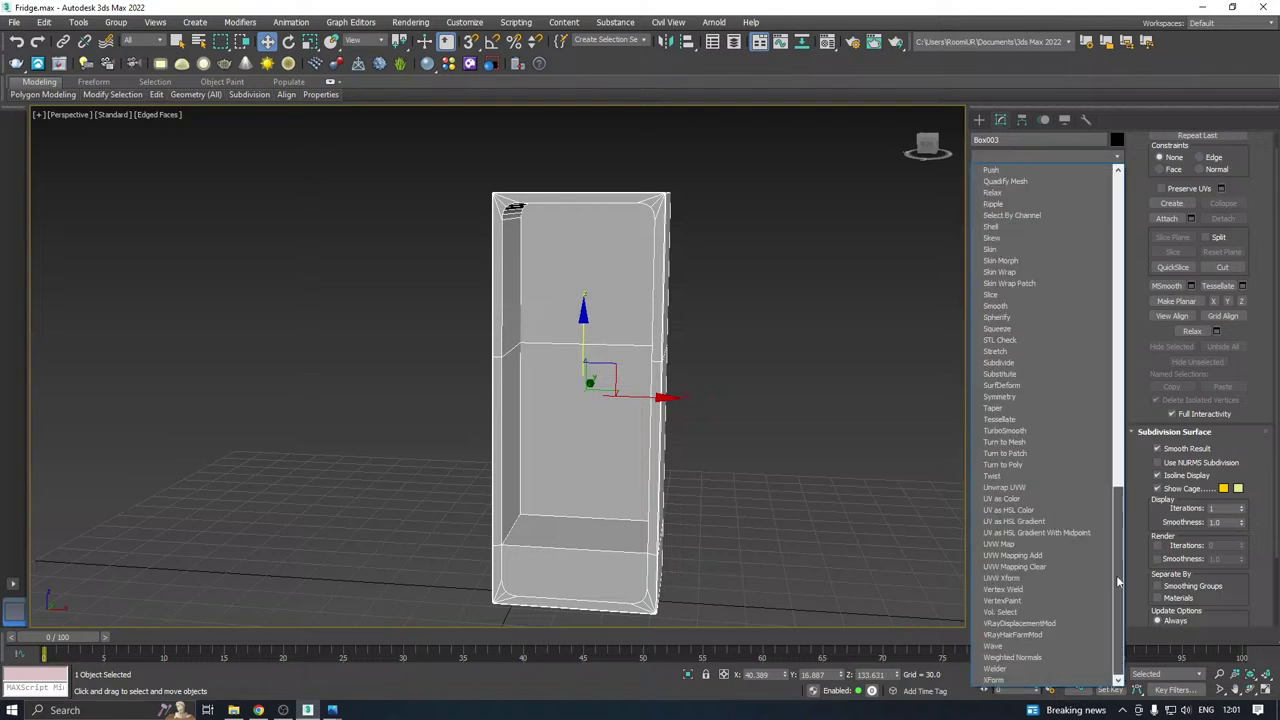
pyautogui.click(1015, 397)
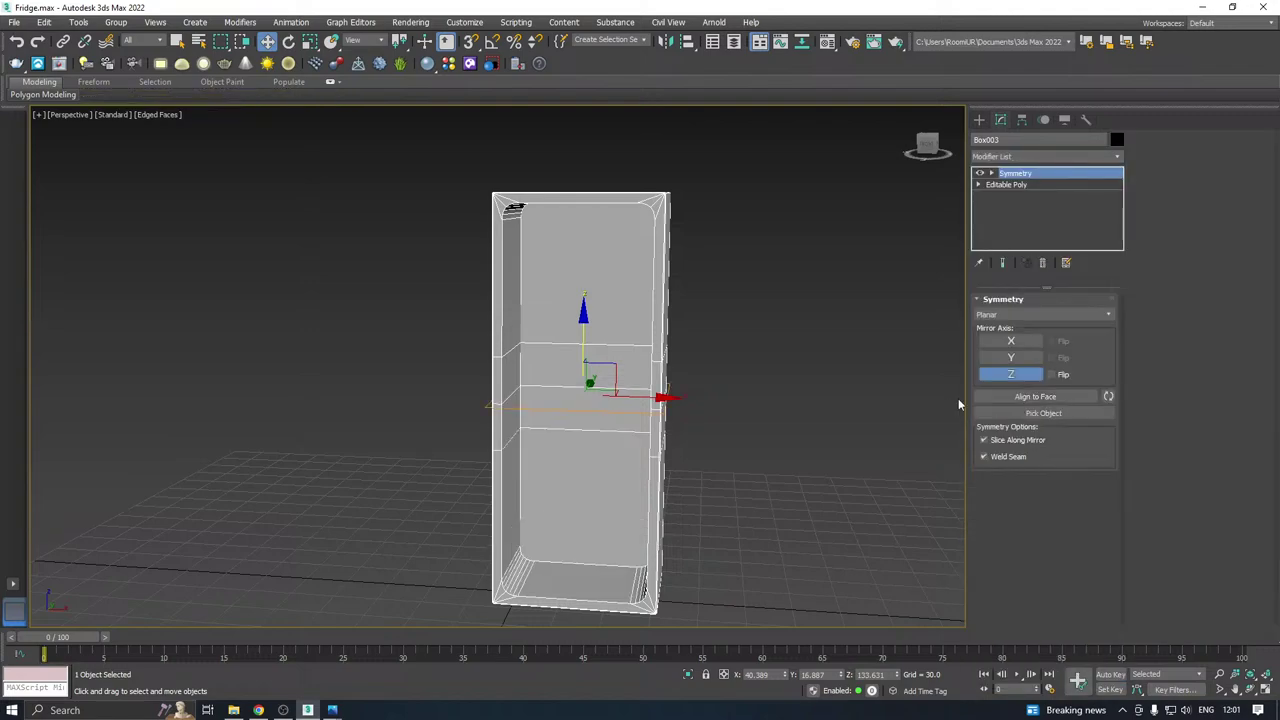
pyautogui.click(1051, 375)
pyautogui.keyDown('alt'); pyautogui.moveTo(820, 405); pyautogui.dragTo(517, 406, button='middle'); pyautogui.keyUp('alt')
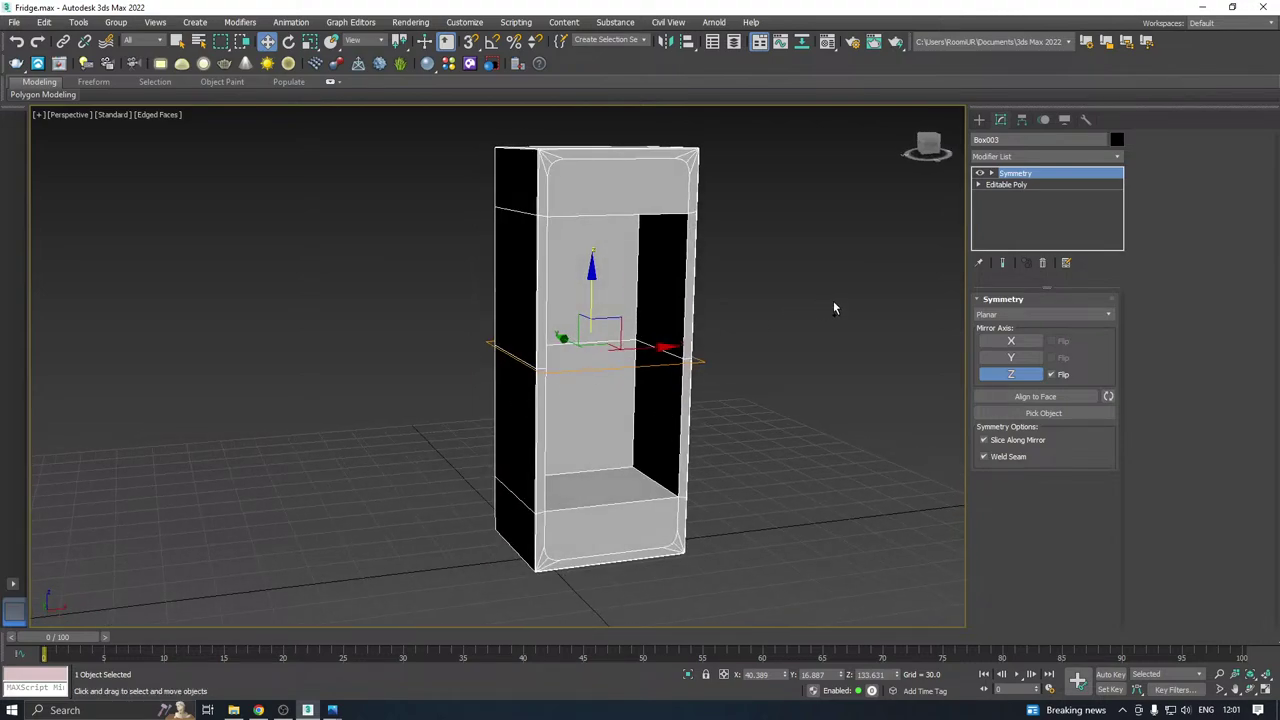
pyautogui.keyDown('alt'); pyautogui.moveTo(833, 304); pyautogui.dragTo(1097, 231, button='middle'); pyautogui.keyUp('alt')
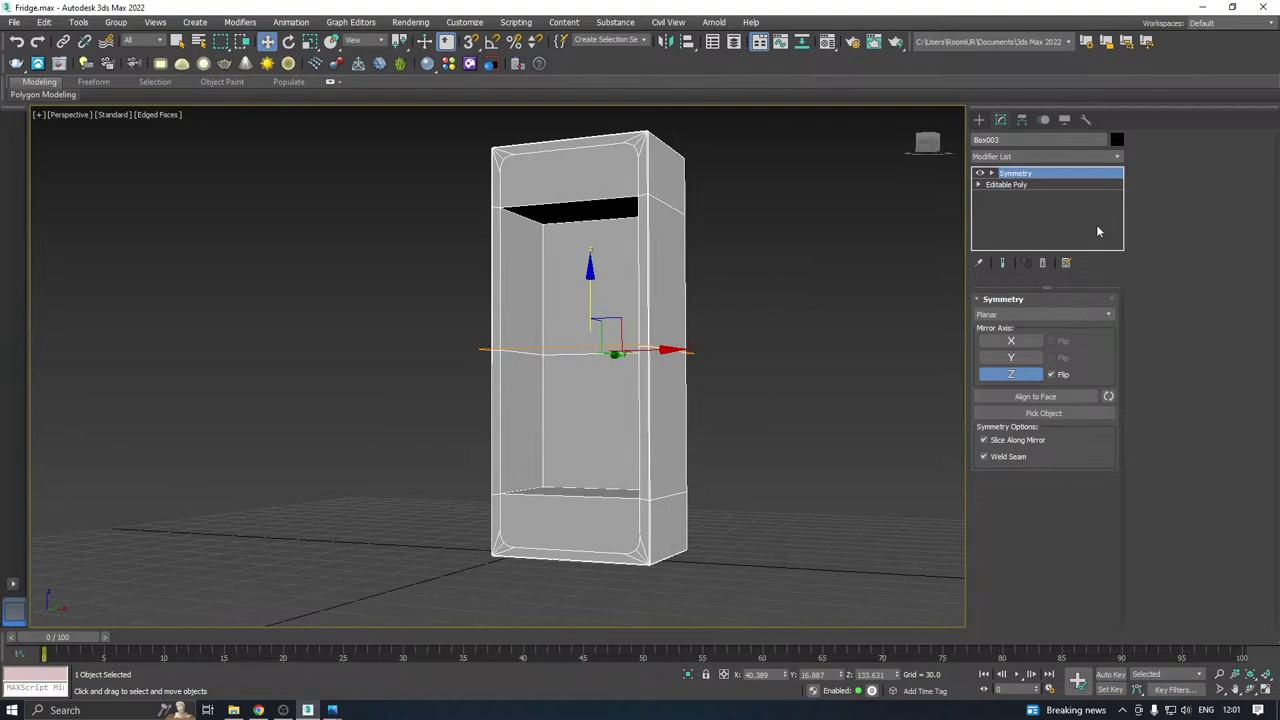
pyautogui.rightClick(1022, 197)
pyautogui.click(1035, 335)
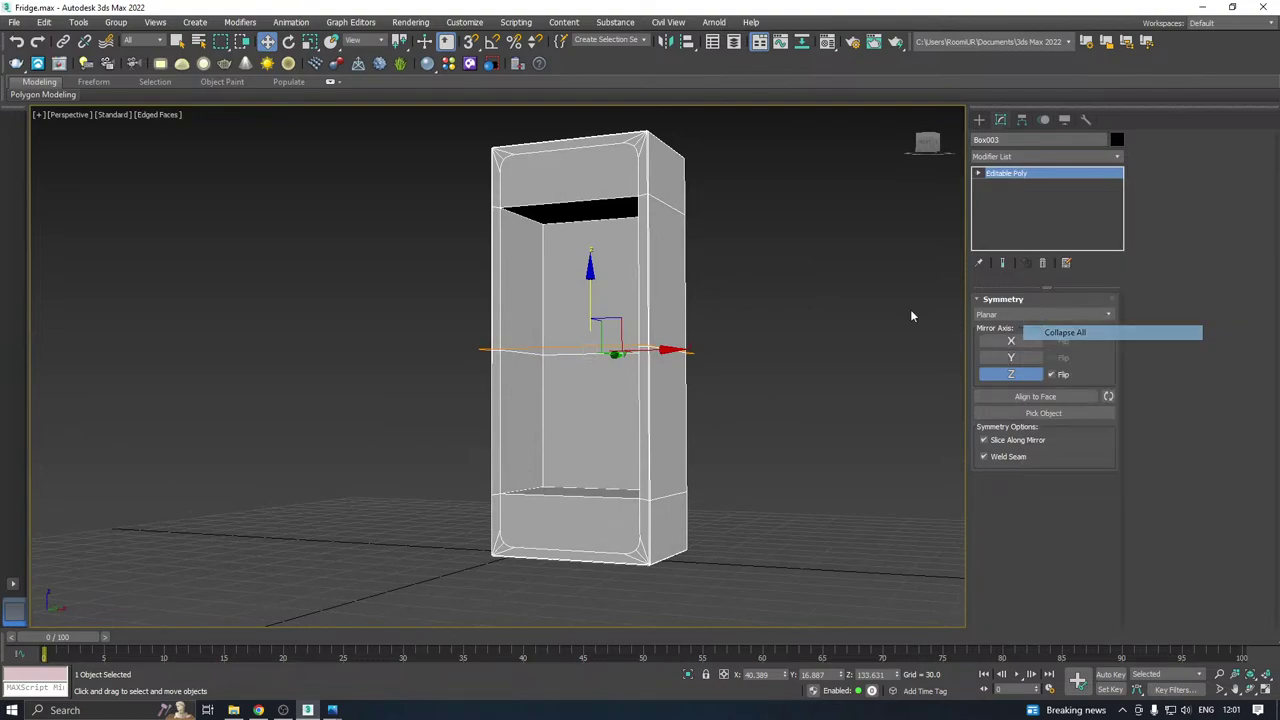
# Lower the vertex loop along the underside of the top compartment to a Z of about 215.5.
pyautogui.keyDown('alt'); pyautogui.moveTo(910, 309); pyautogui.dragTo(743, 324, button='middle'); pyautogui.keyUp('alt')
pyautogui.click(1010, 314)
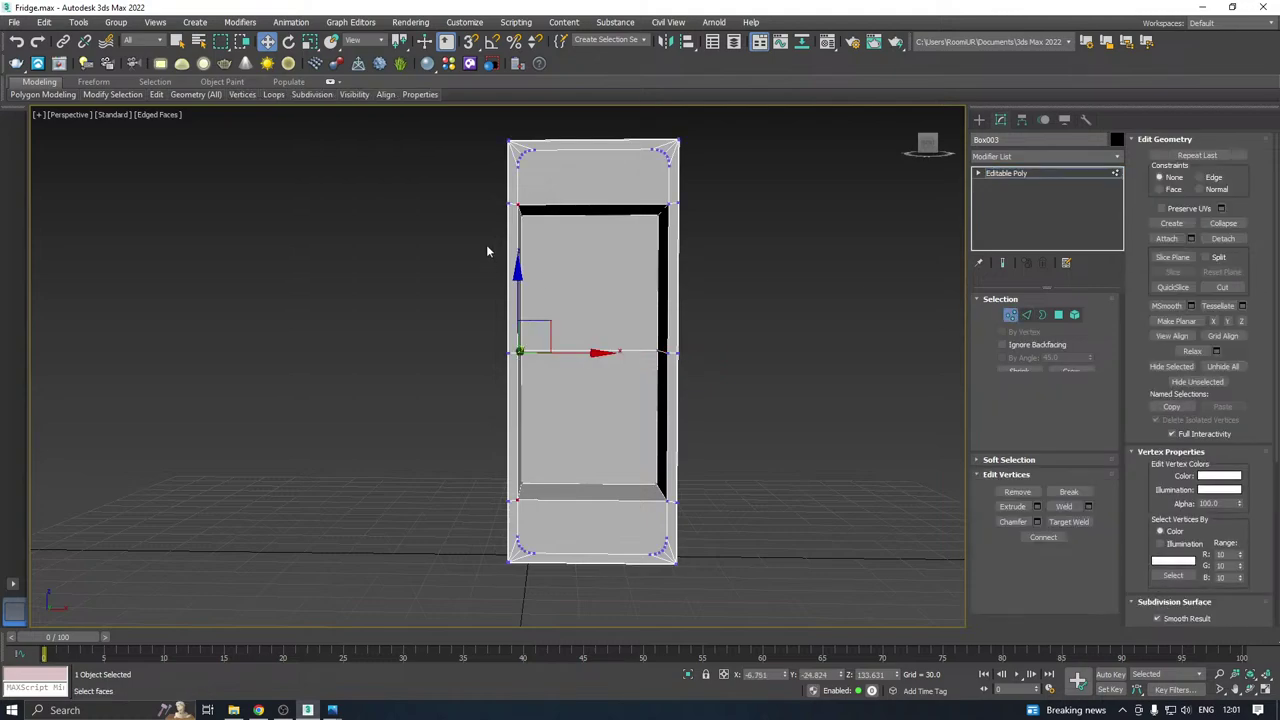
pyautogui.moveTo(488, 245); pyautogui.dragTo(726, 196)
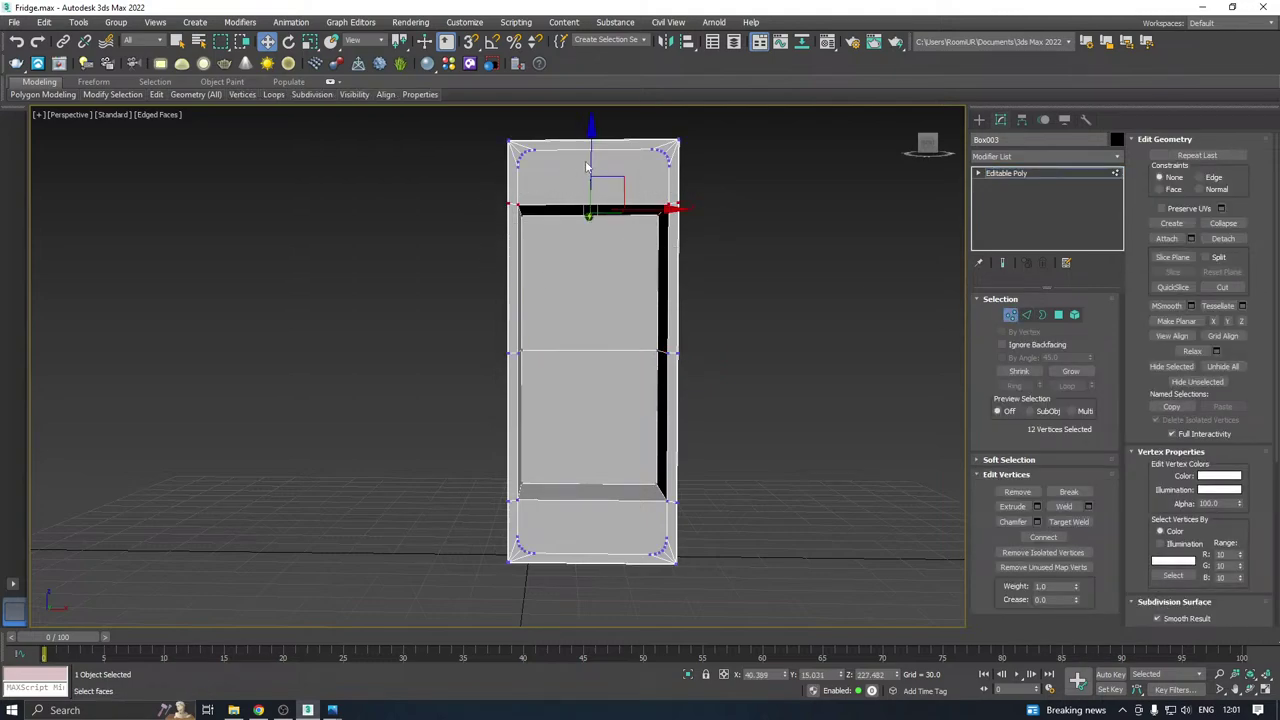
pyautogui.moveTo(590, 157); pyautogui.dragTo(593, 175)
pyautogui.keyDown('alt'); pyautogui.moveTo(602, 196); pyautogui.dragTo(649, 198, button='middle'); pyautogui.keyUp('alt')
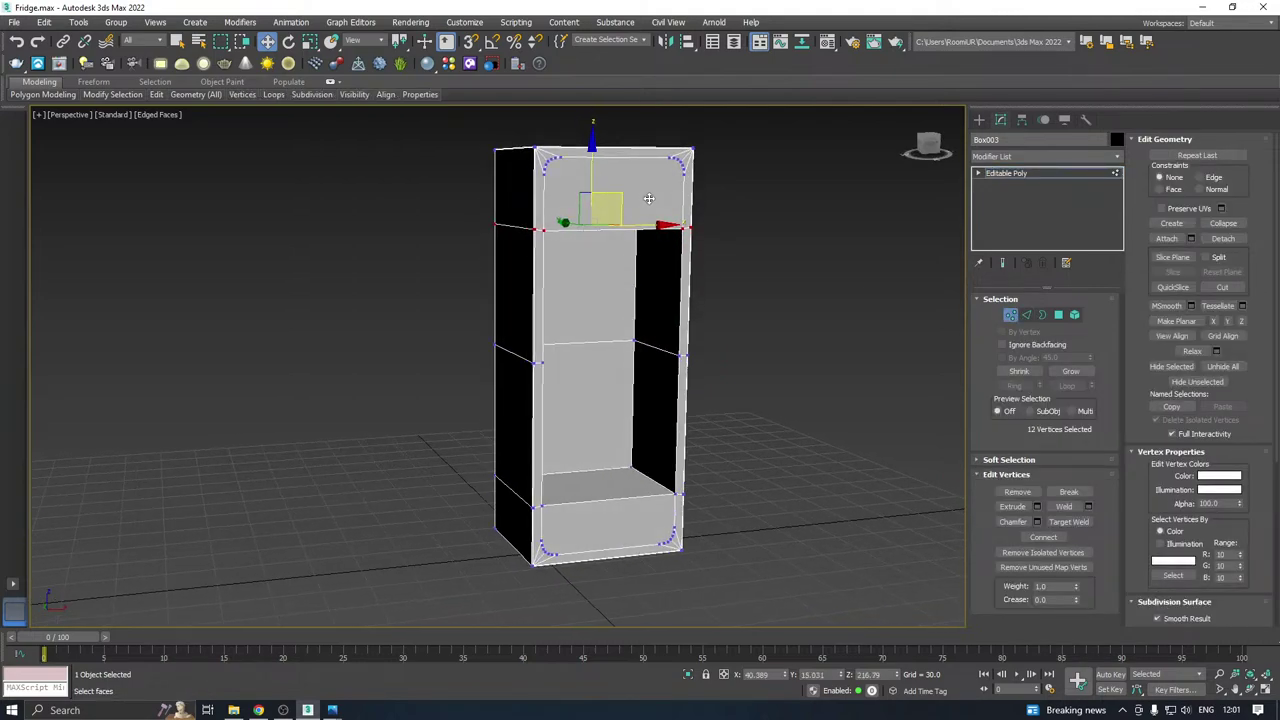
pyautogui.scroll(4, 649, 199)
pyautogui.moveTo(576, 192); pyautogui.dragTo(579, 197)
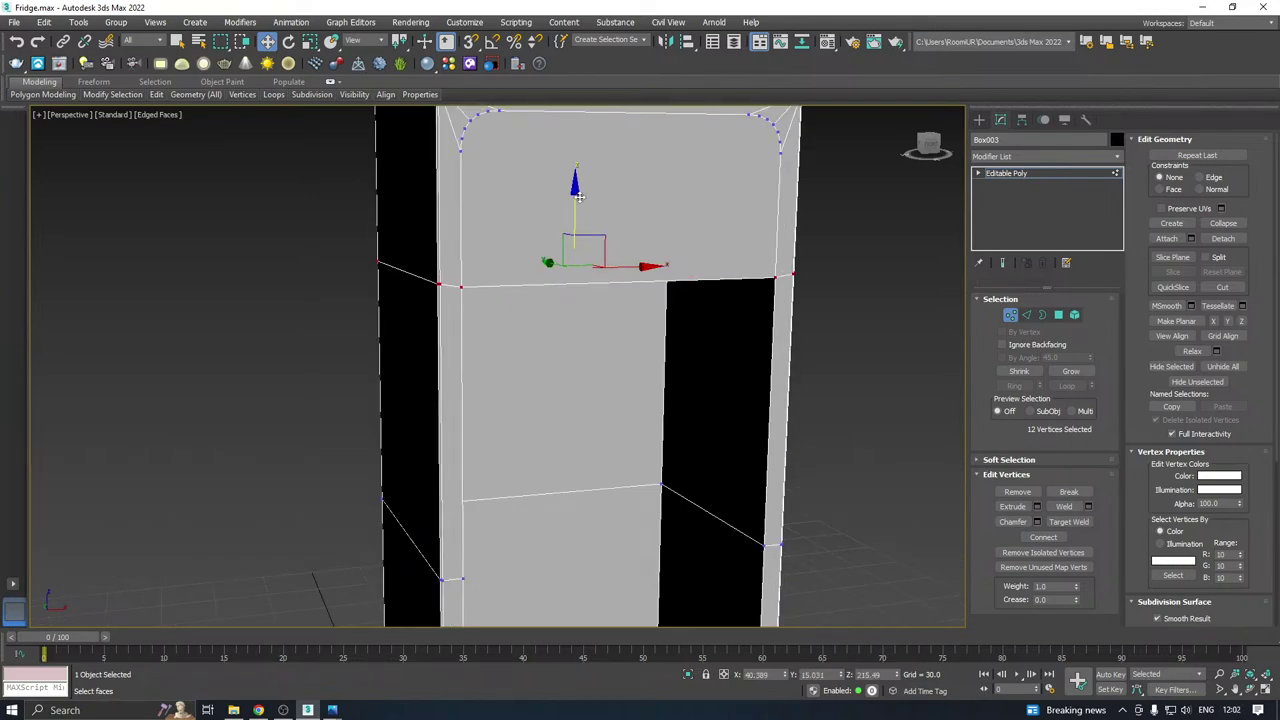
# Extrude the front polygons of the top and bottom compartments inward to form recesses.
pyautogui.keyDown('alt'); pyautogui.moveTo(629, 217); pyautogui.dragTo(605, 300, button='middle'); pyautogui.keyUp('alt')
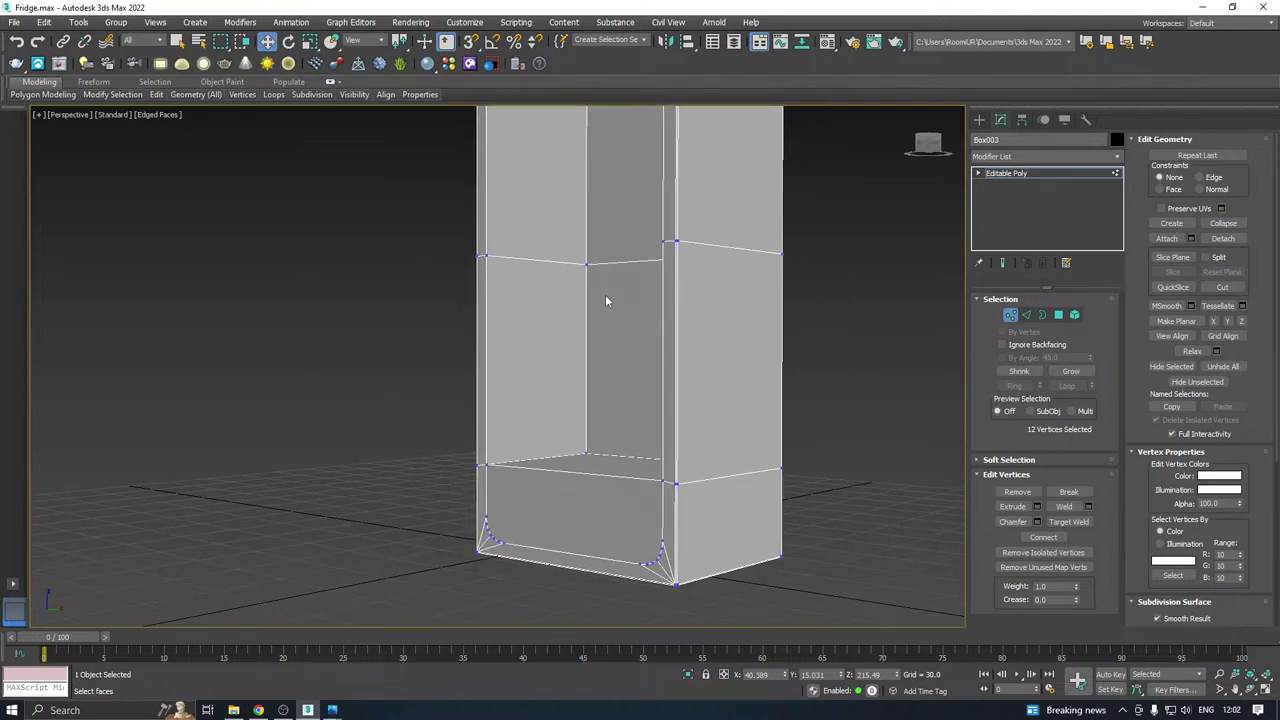
pyautogui.click(1058, 314)
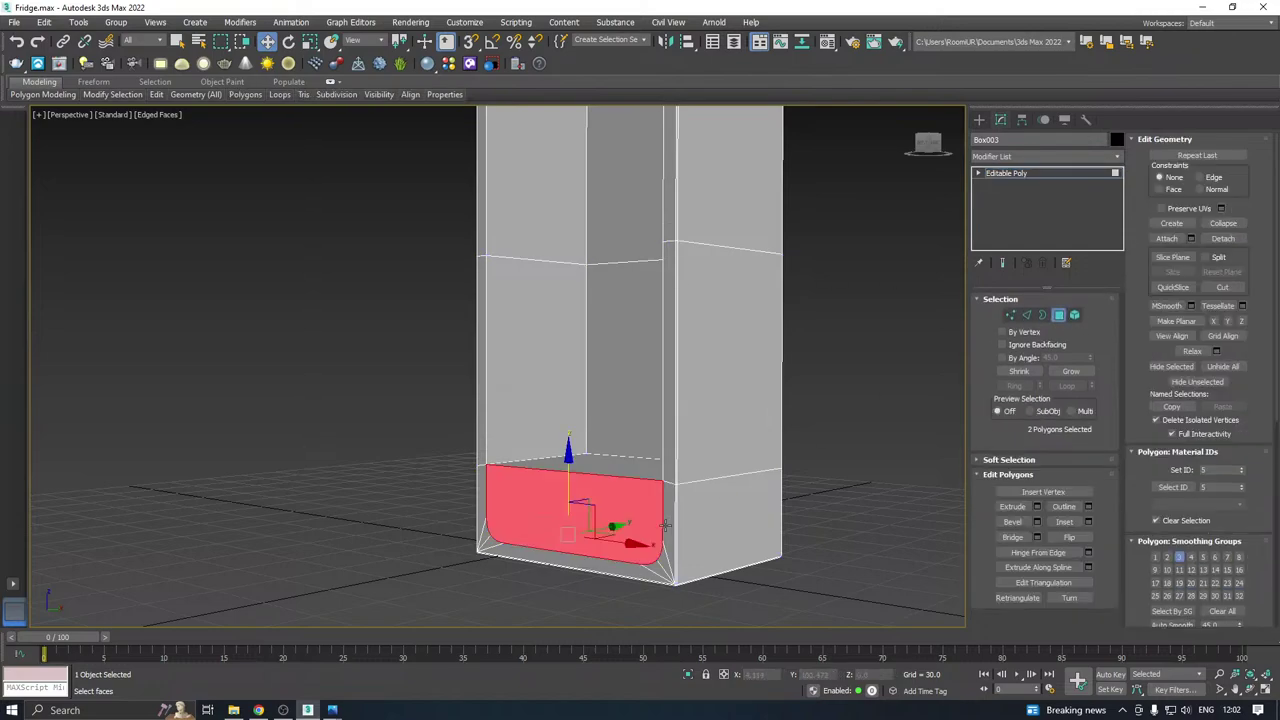
pyautogui.scroll(-3, 600, 450)
pyautogui.keyDown('ctrl'); pyautogui.click(562, 231); pyautogui.keyUp('ctrl')
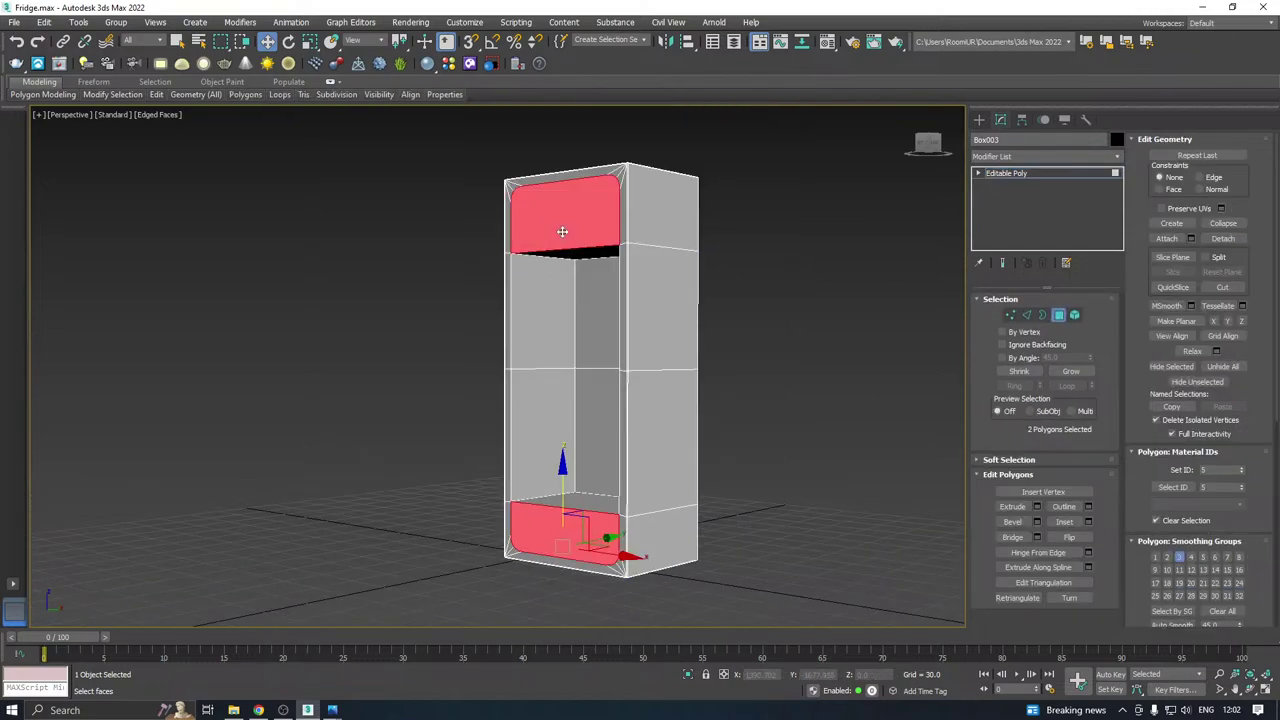
pyautogui.keyDown('alt'); pyautogui.moveTo(594, 260); pyautogui.dragTo(728, 297, button='middle'); pyautogui.keyUp('alt')
pyautogui.scroll(3, 549, 232)
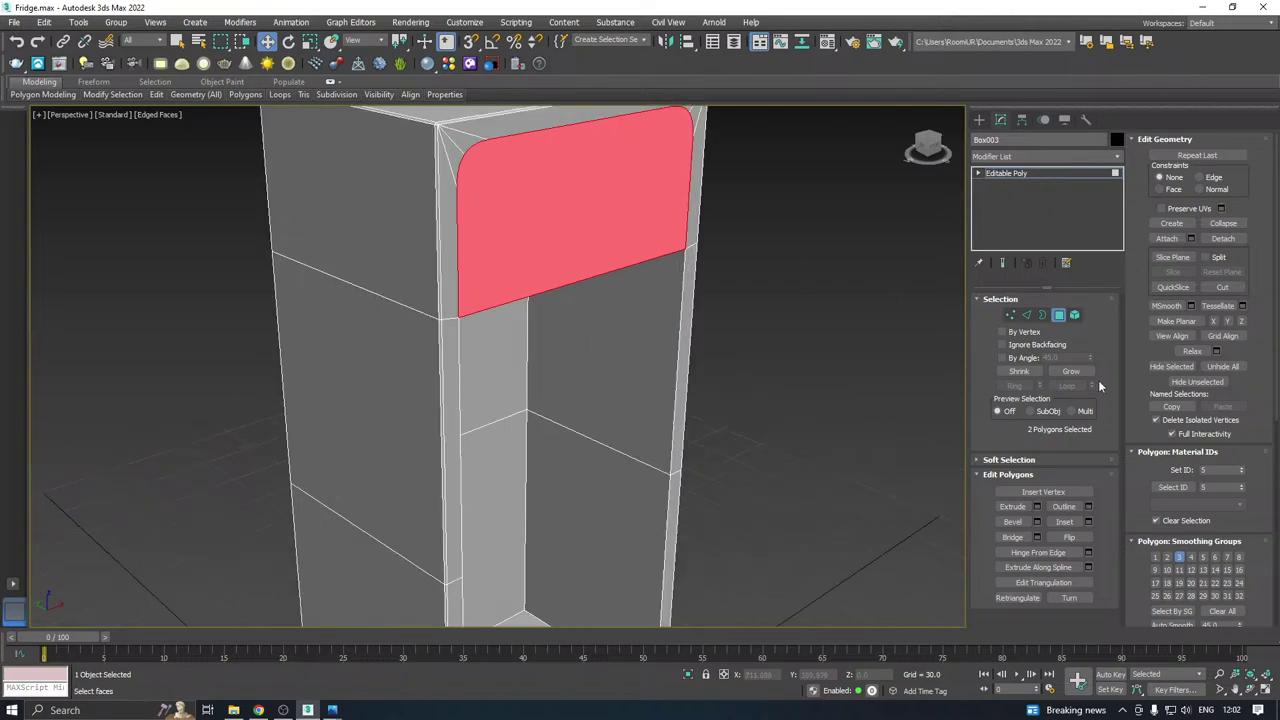
pyautogui.keyDown('alt'); pyautogui.moveTo(880, 450); pyautogui.dragTo(569, 377, button='middle'); pyautogui.keyUp('alt')
pyautogui.scroll(-3, 570, 374)
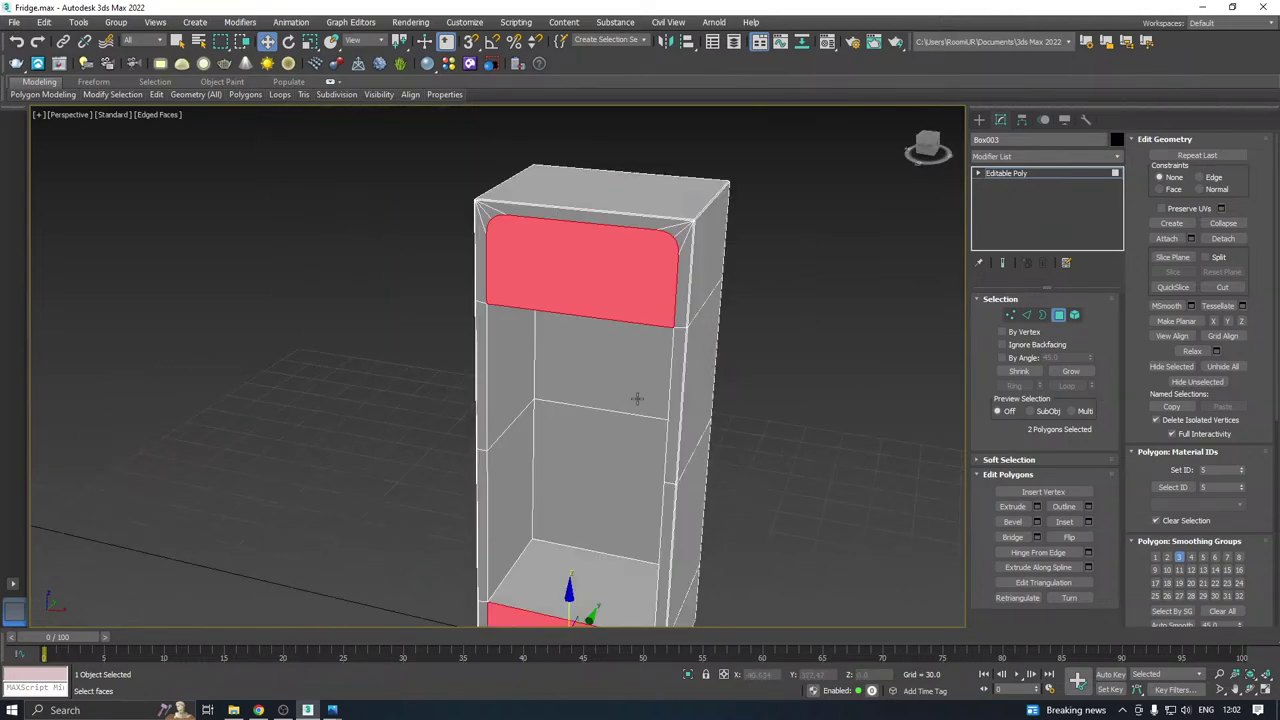
pyautogui.keyDown('alt'); pyautogui.moveTo(637, 399); pyautogui.dragTo(727, 323, button='middle'); pyautogui.keyUp('alt')
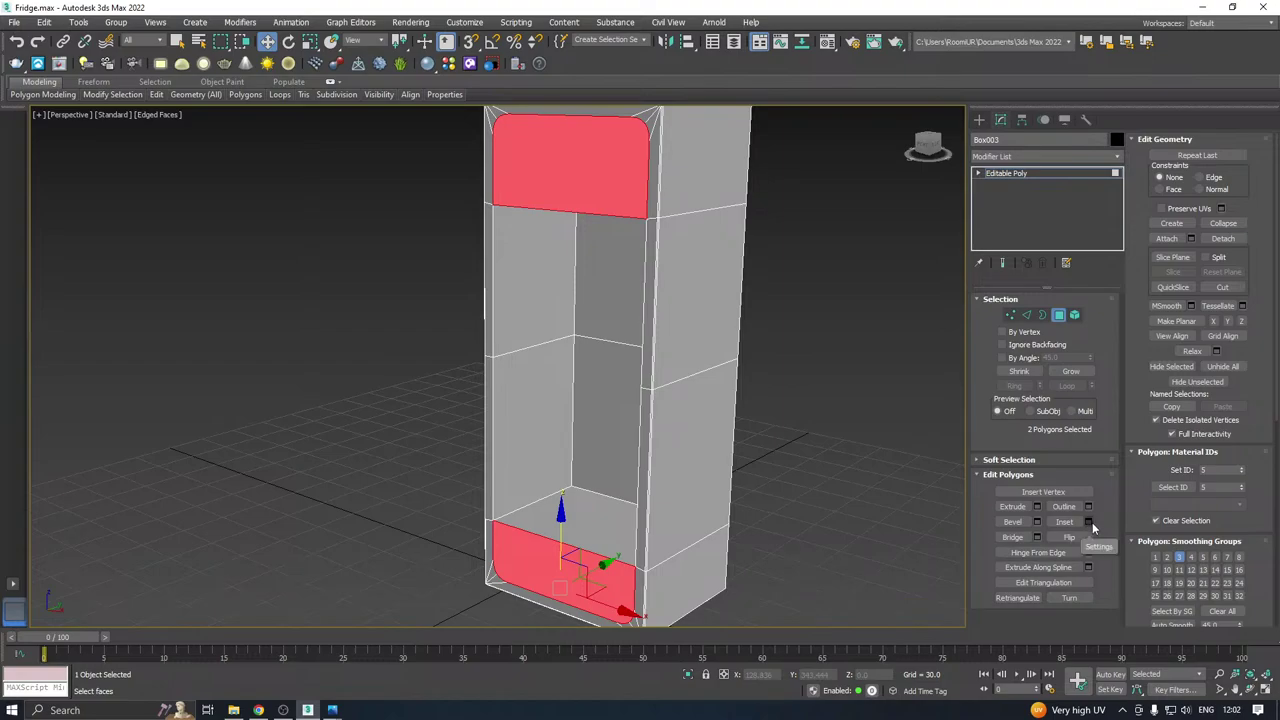
pyautogui.keyDown('alt'); pyautogui.moveTo(800, 450); pyautogui.dragTo(749, 313, button='middle'); pyautogui.keyUp('alt')
pyautogui.click(1037, 506)
pyautogui.moveTo(749, 313); pyautogui.dragTo(763, 486)
pyautogui.keyDown('alt'); pyautogui.moveTo(684, 449); pyautogui.dragTo(817, 437, button='middle'); pyautogui.keyUp('alt')
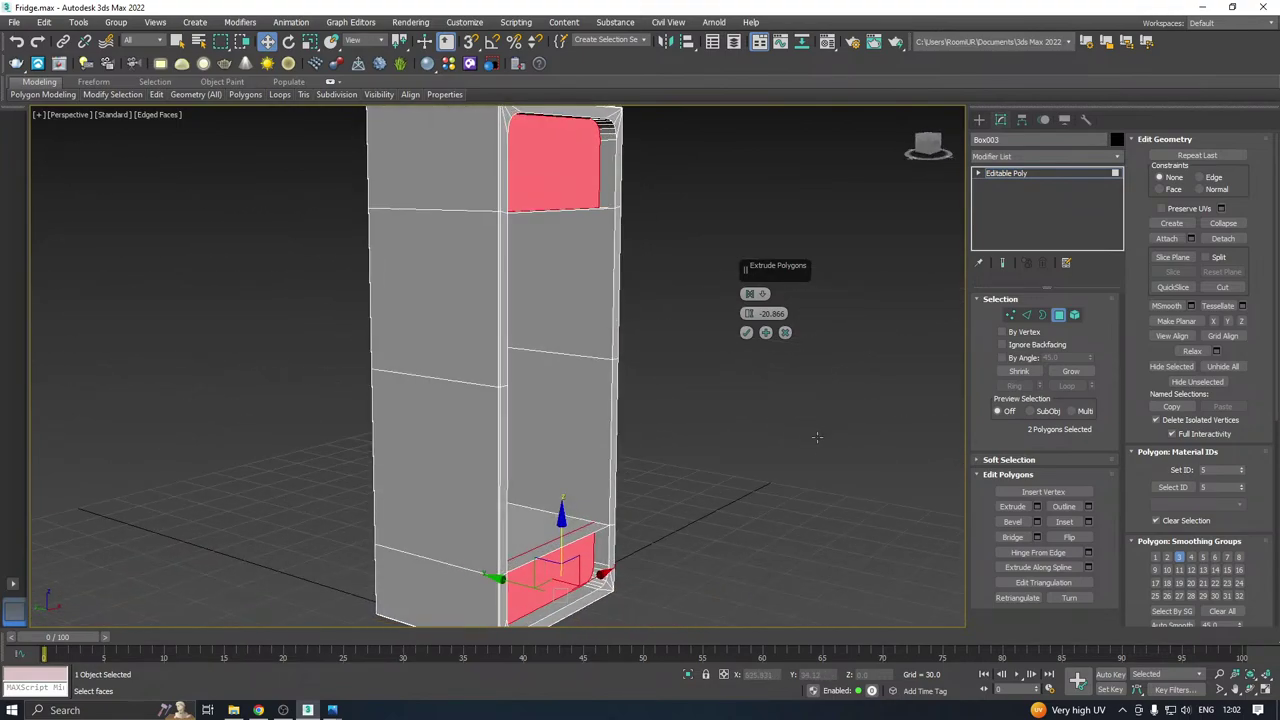
pyautogui.moveTo(749, 313); pyautogui.dragTo(756, 350)
pyautogui.moveTo(589, 390)
pyautogui.keyDown('alt'); pyautogui.mouseDown(button='middle')
pyautogui.moveTo(567, 351)
pyautogui.moveTo(574, 337)
pyautogui.moveTo(551, 360)
pyautogui.moveTo(586, 386)
pyautogui.mouseUp(button='middle'); pyautogui.keyUp('alt')
pyautogui.click(747, 333)
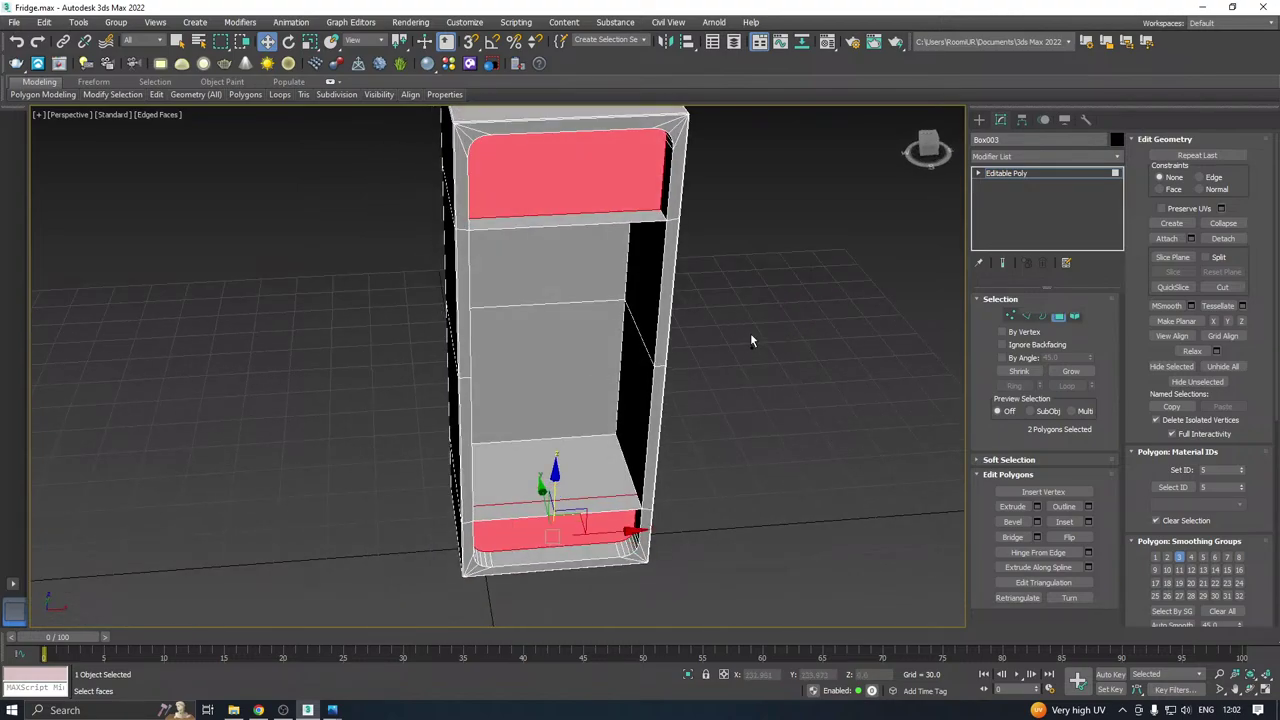
# Delete the raised floor polygon and the front strip covering the bottom compartment recess.
pyautogui.keyDown('alt'); pyautogui.moveTo(763, 340); pyautogui.dragTo(641, 391, button='middle'); pyautogui.keyUp('alt')
pyautogui.click(533, 510)
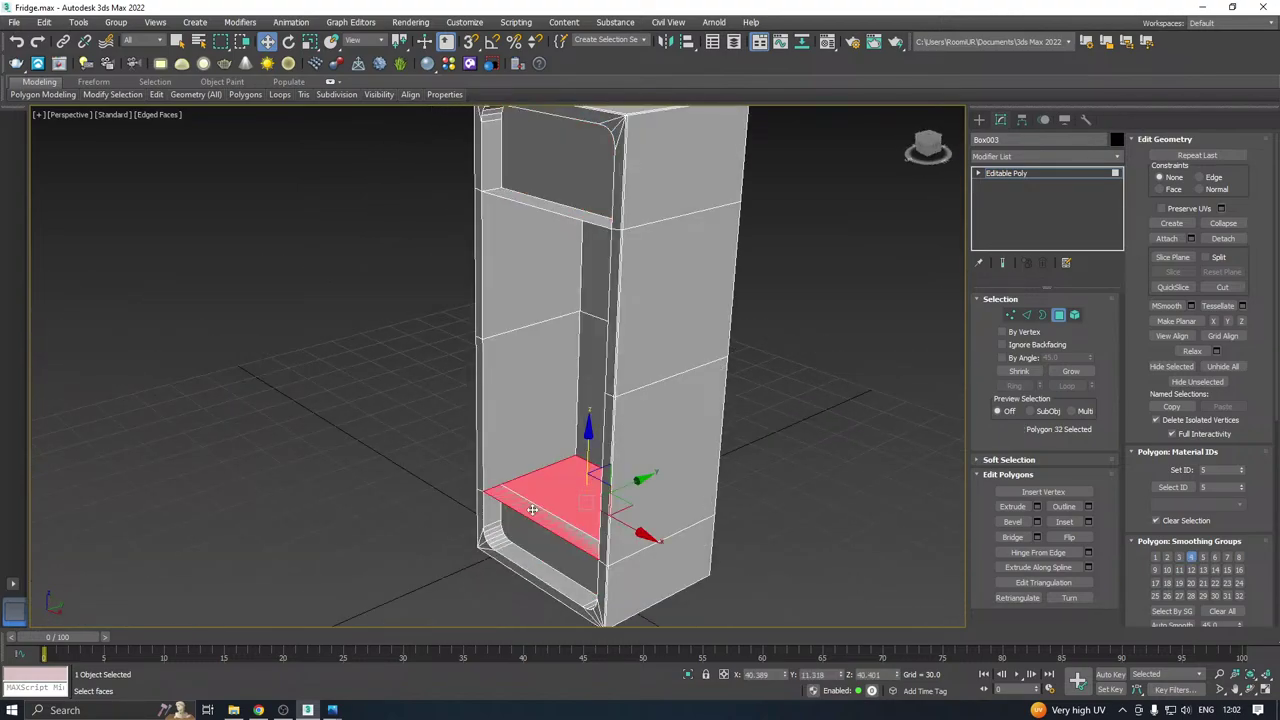
pyautogui.keyDown('alt'); pyautogui.click(533, 510); pyautogui.keyUp('alt')
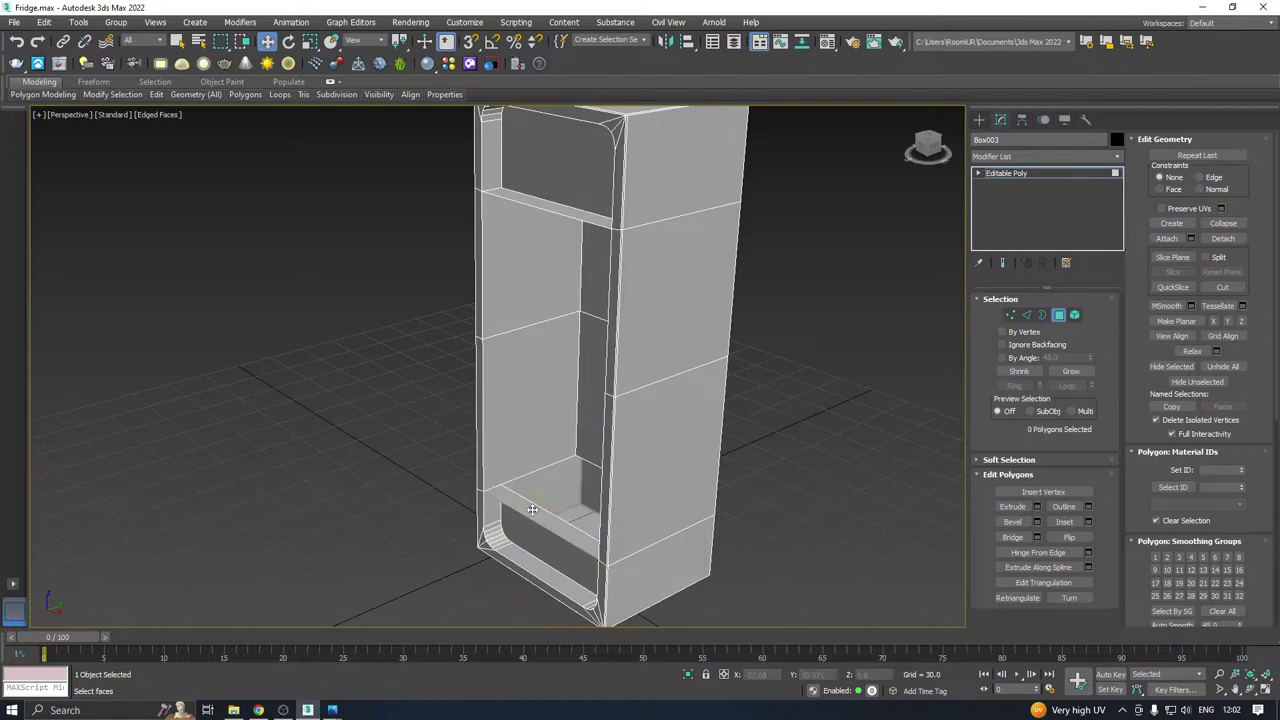
pyautogui.keyDown('alt'); pyautogui.moveTo(533, 511); pyautogui.dragTo(585, 527, button='middle'); pyautogui.keyUp('alt')
pyautogui.click(536, 554)
pyautogui.press('Delete')
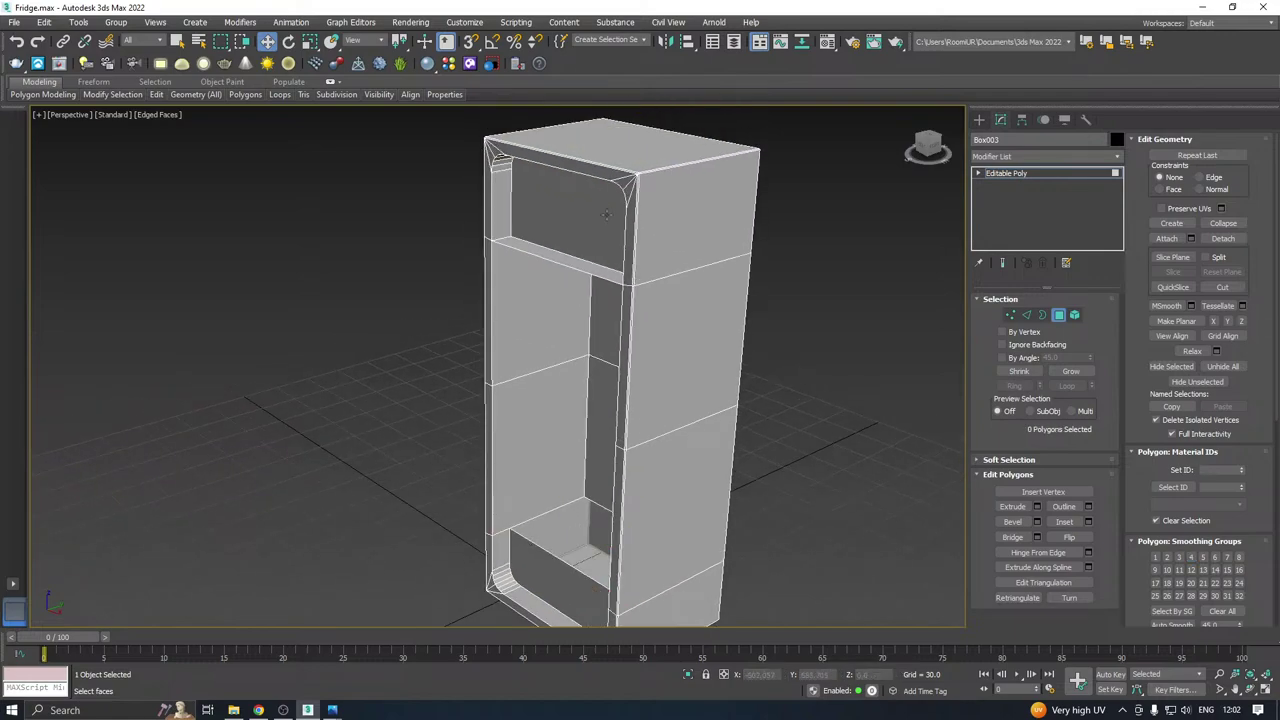
# Delete the polygons forming the underside and front strip beneath the top compartment's recess.
pyautogui.click(575, 258)
pyautogui.press('Delete')
pyautogui.click(572, 262)
pyautogui.press('Delete')
pyautogui.click(568, 243)
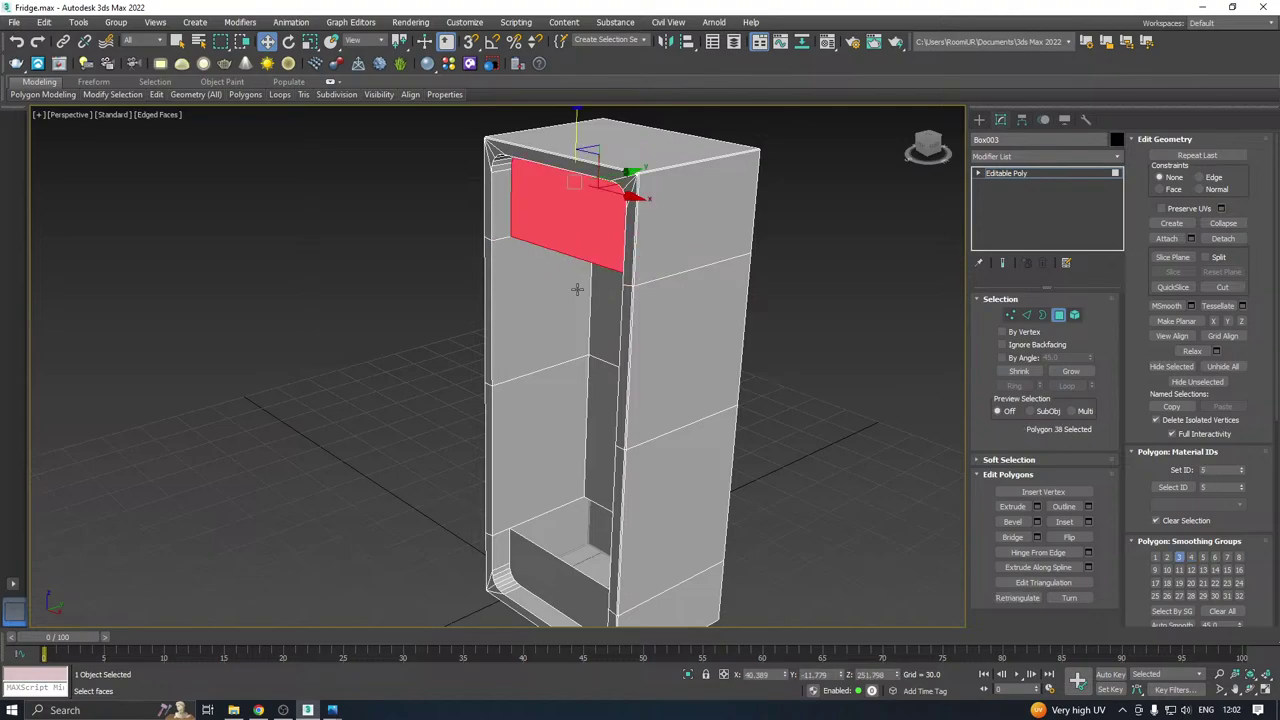
pyautogui.keyDown('alt'); pyautogui.moveTo(577, 289); pyautogui.dragTo(684, 237, button='middle'); pyautogui.keyUp('alt')
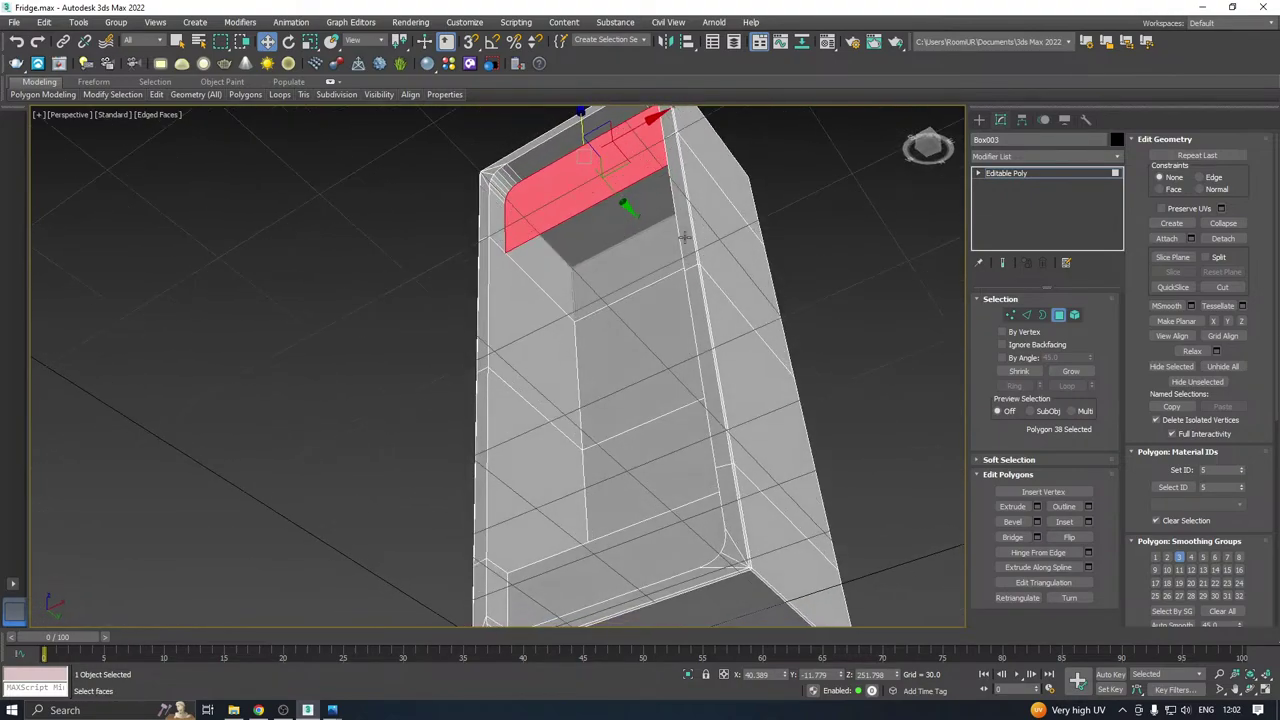
# Bridge the two side edges of the opening beneath the top compartment with one segment.
pyautogui.click(1042, 315)
pyautogui.click(544, 293)
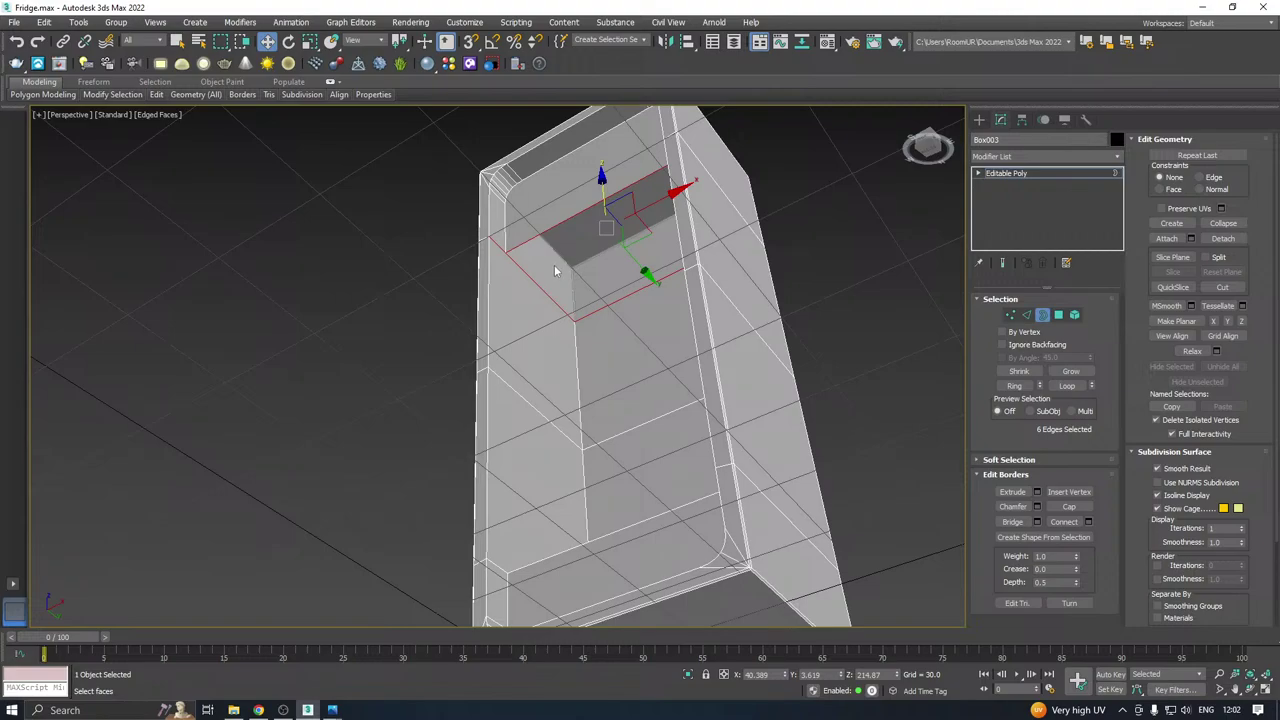
pyautogui.keyDown('alt'); pyautogui.moveTo(559, 266); pyautogui.dragTo(566, 351, button='middle'); pyautogui.keyUp('alt')
pyautogui.moveTo(610, 243)
pyautogui.keyDown('alt'); pyautogui.mouseDown(button='middle')
pyautogui.moveTo(632, 179)
pyautogui.moveTo(689, 205)
pyautogui.moveTo(620, 248)
pyautogui.mouseUp(button='middle'); pyautogui.keyUp('alt')
pyautogui.scroll(3, 712, 239)
pyautogui.click(1026, 315)
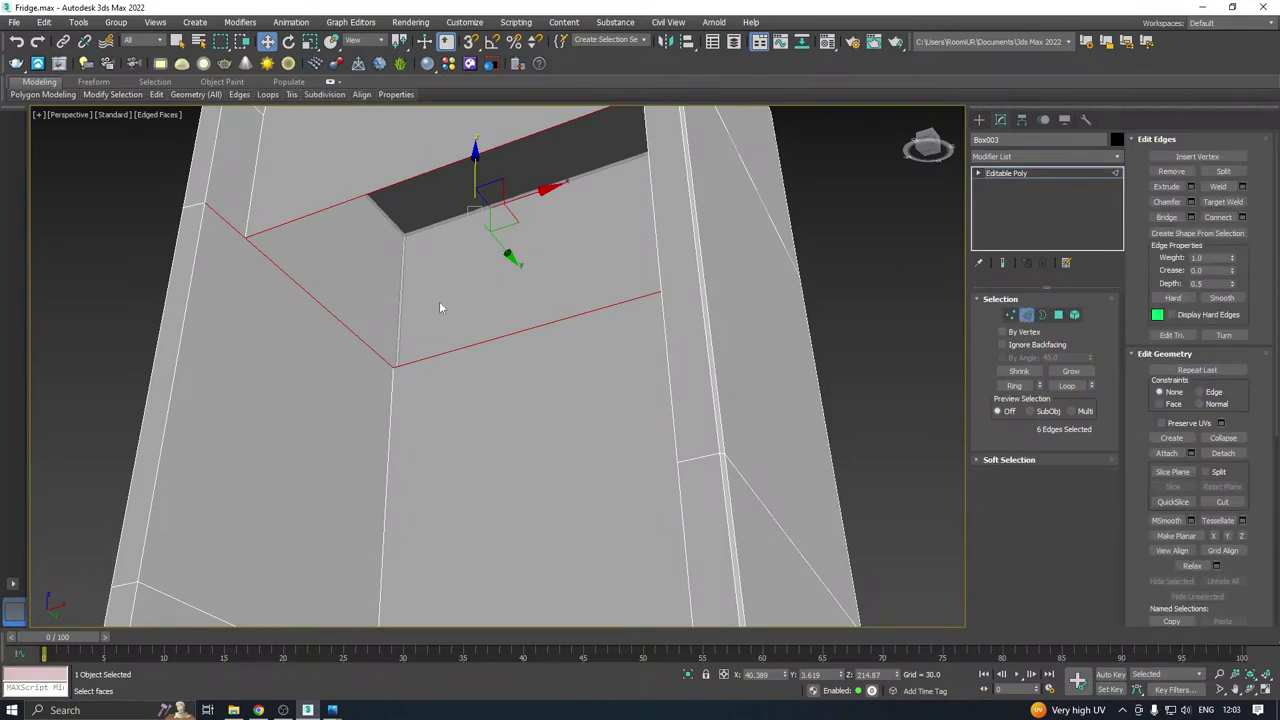
pyautogui.click(336, 317)
pyautogui.moveTo(420, 312)
pyautogui.keyDown('alt'); pyautogui.mouseDown(button='middle')
pyautogui.moveTo(497, 309)
pyautogui.moveTo(441, 313)
pyautogui.mouseUp(button='middle'); pyautogui.keyUp('alt')
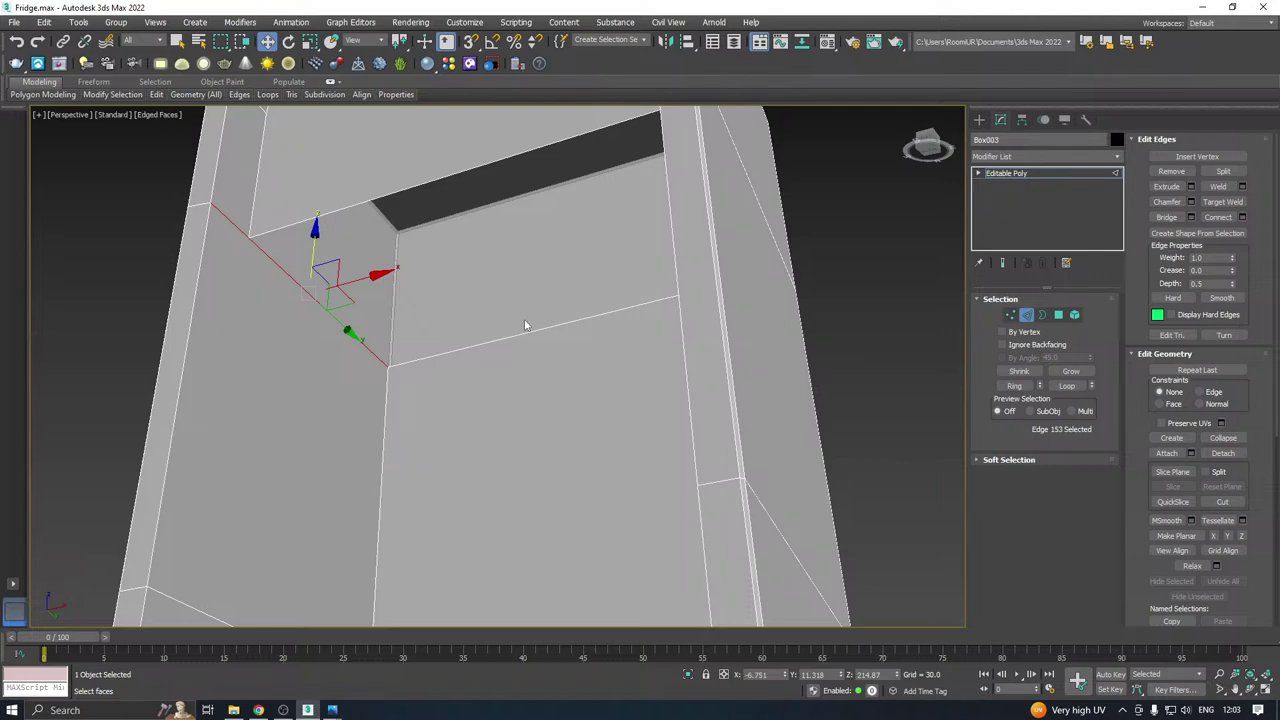
pyautogui.scroll(-5, 524, 325)
pyautogui.keyDown('alt'); pyautogui.moveTo(563, 320); pyautogui.dragTo(600, 320, button='middle'); pyautogui.keyUp('alt')
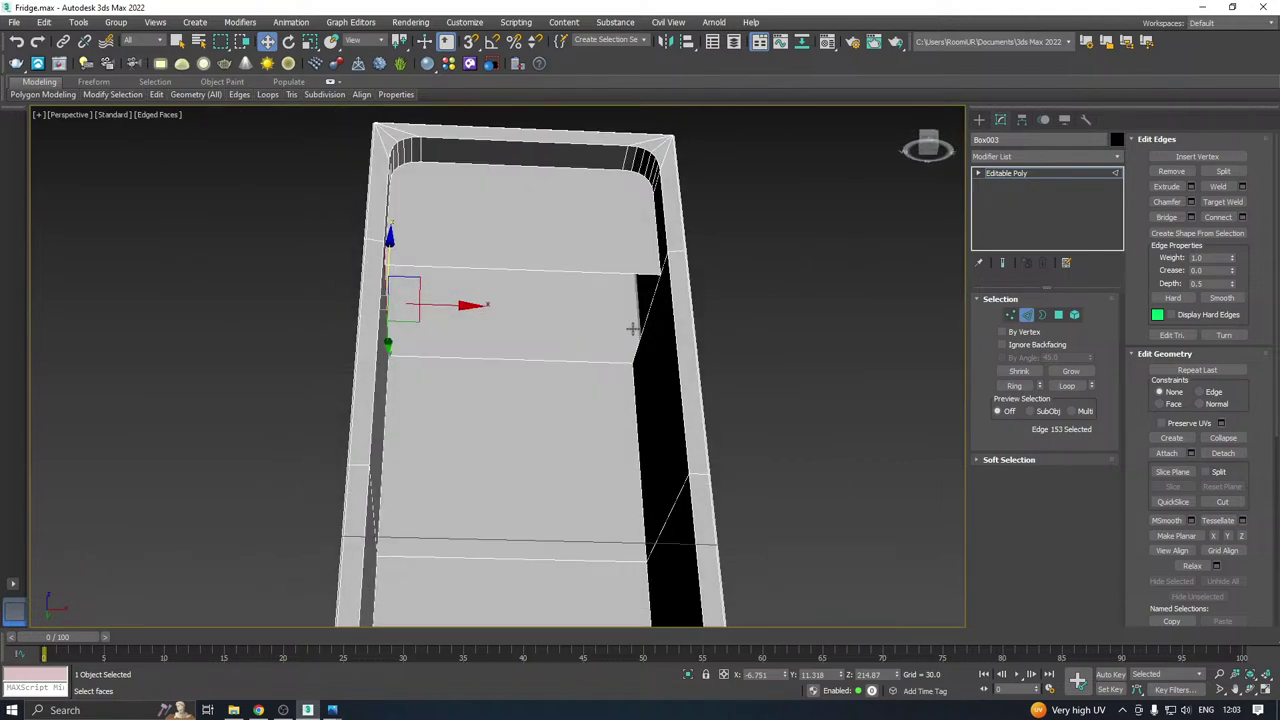
pyautogui.keyDown('ctrl'); pyautogui.click(650, 332); pyautogui.keyUp('ctrl')
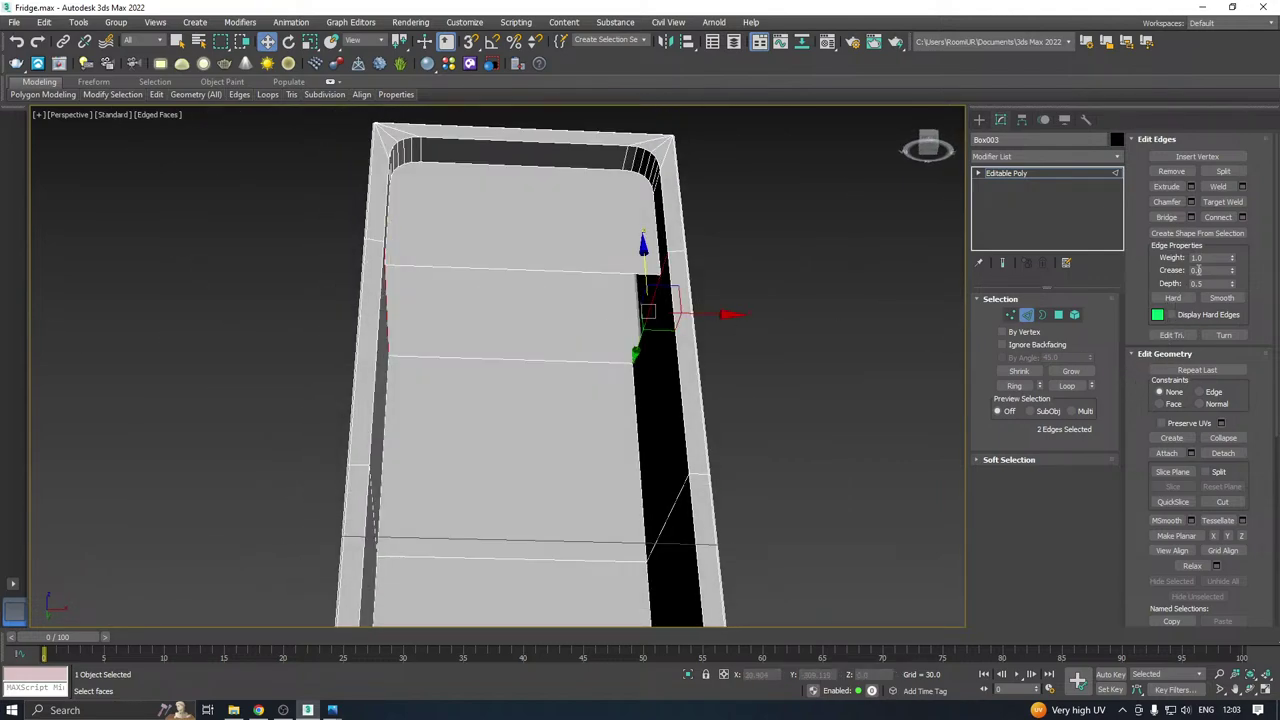
pyautogui.click(1191, 216)
pyautogui.keyDown('alt'); pyautogui.moveTo(650, 300); pyautogui.dragTo(634, 328, button='middle'); pyautogui.keyUp('alt')
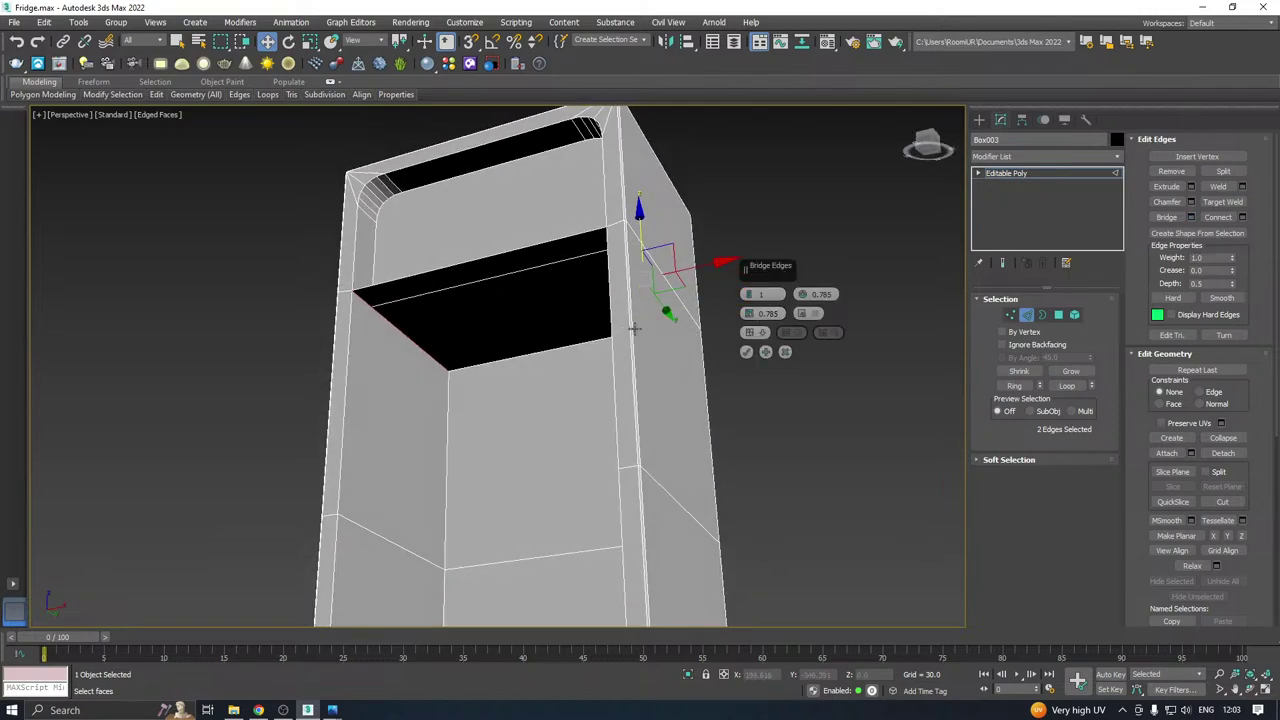
pyautogui.click(746, 352)
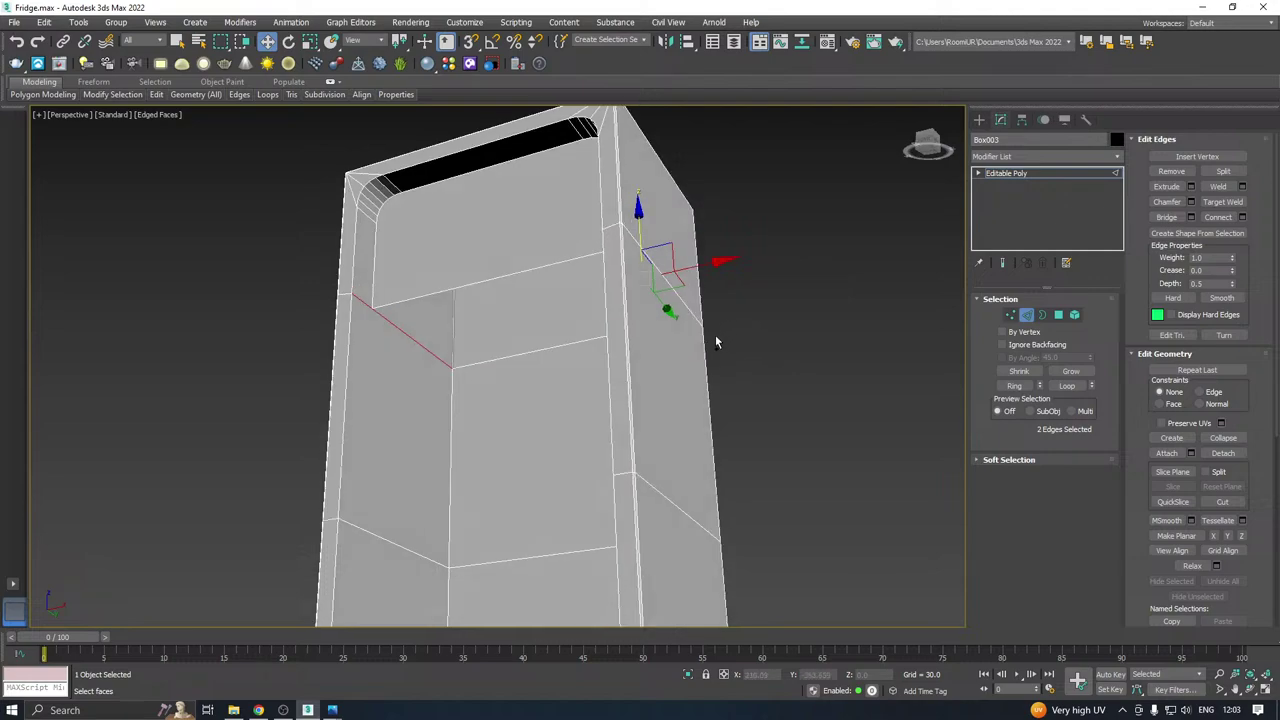
# Undo the bridge and the recent polygon deletions at the top and bottom compartments.
pyautogui.keyDown('alt'); pyautogui.moveTo(720, 345); pyautogui.dragTo(644, 363, button='middle'); pyautogui.keyUp('alt')
pyautogui.hotkey('ctrl', 'z')
pyautogui.hotkey('ctrl', 'z')
pyautogui.hotkey('ctrl', 'z')
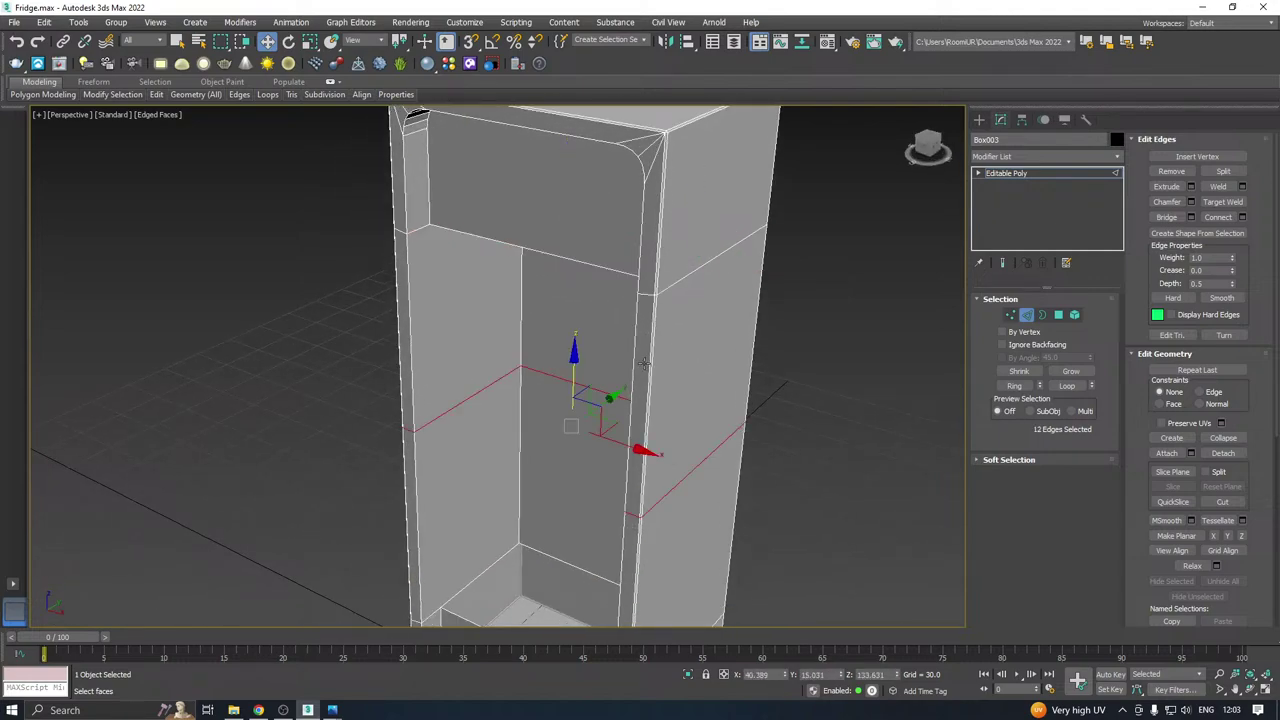
pyautogui.hotkey('ctrl', 'z')
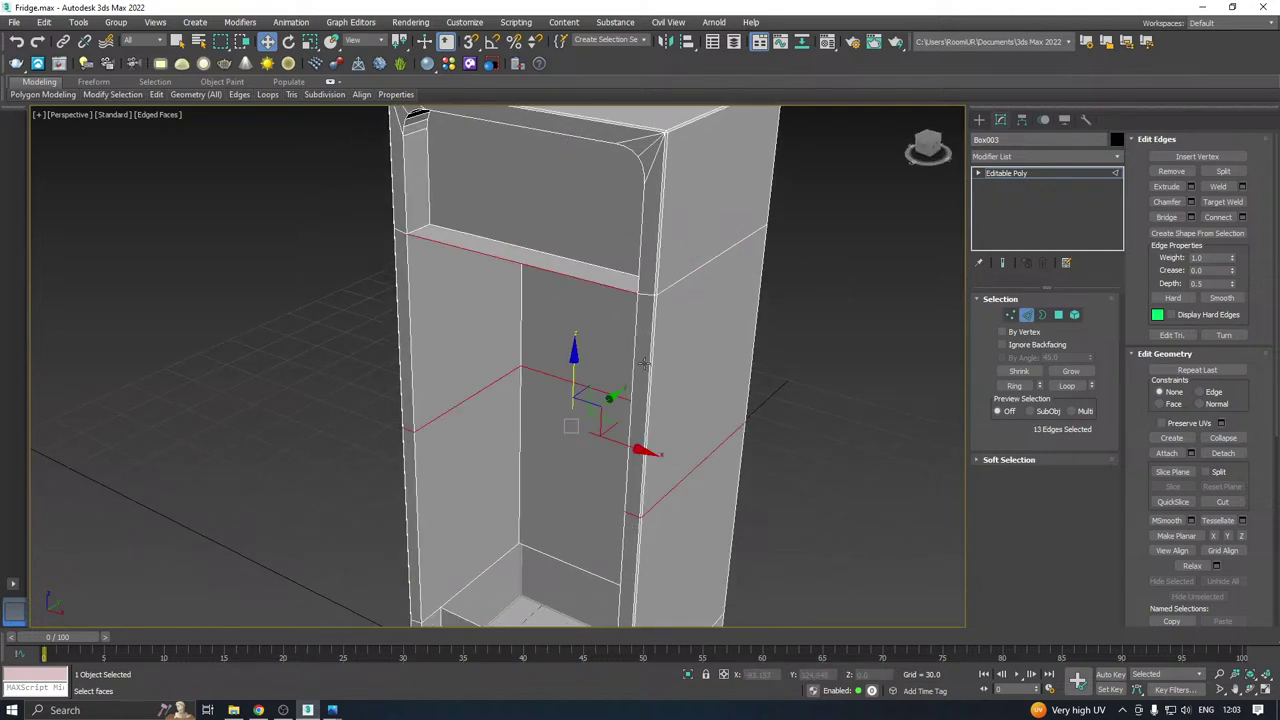
pyautogui.hotkey('ctrl', 'z')
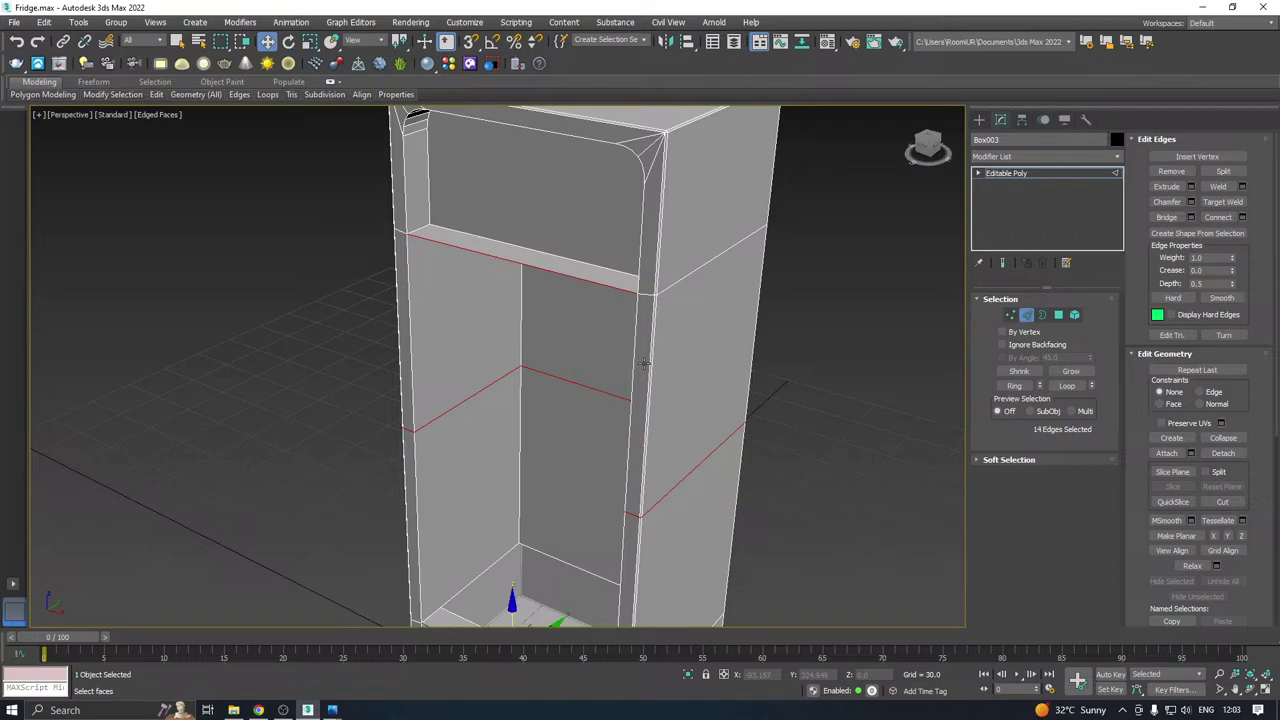
# Try to move the front corner vertex of the bottom compartment's top strip along the Y axis, then undo it.
pyautogui.moveTo(600, 416)
pyautogui.keyDown('alt'); pyautogui.mouseDown(button='middle')
pyautogui.moveTo(623, 331)
pyautogui.moveTo(600, 422)
pyautogui.moveTo(587, 399)
pyautogui.mouseUp(button='middle'); pyautogui.keyUp('alt')
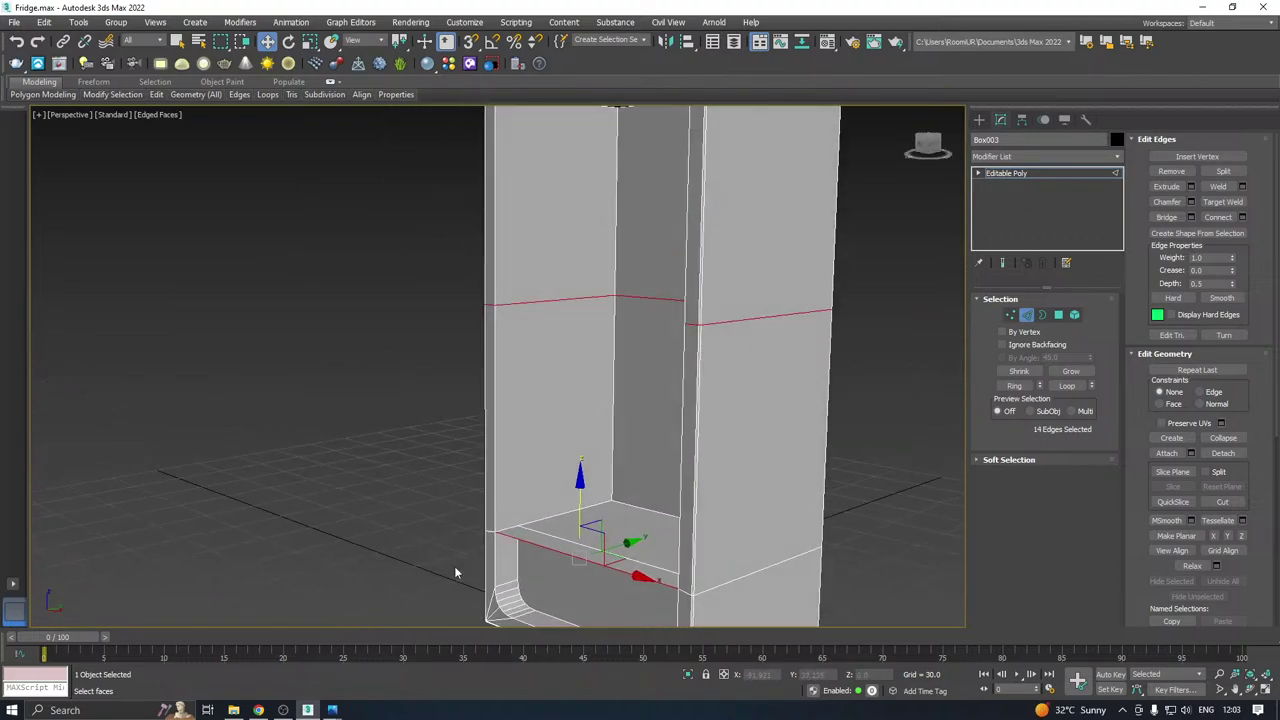
pyautogui.moveTo(455, 571); pyautogui.dragTo(536, 441, button='middle')
pyautogui.scroll(4, 506, 477)
pyautogui.scroll(2, 486, 492)
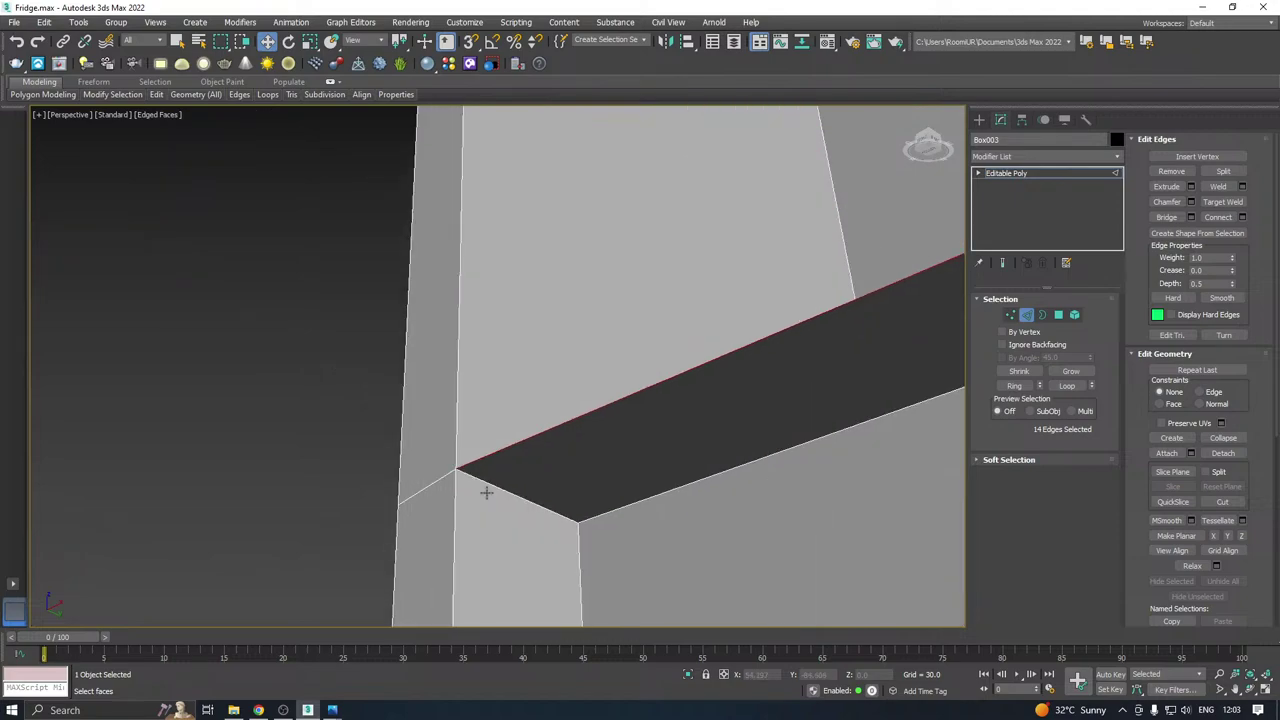
pyautogui.click(1010, 315)
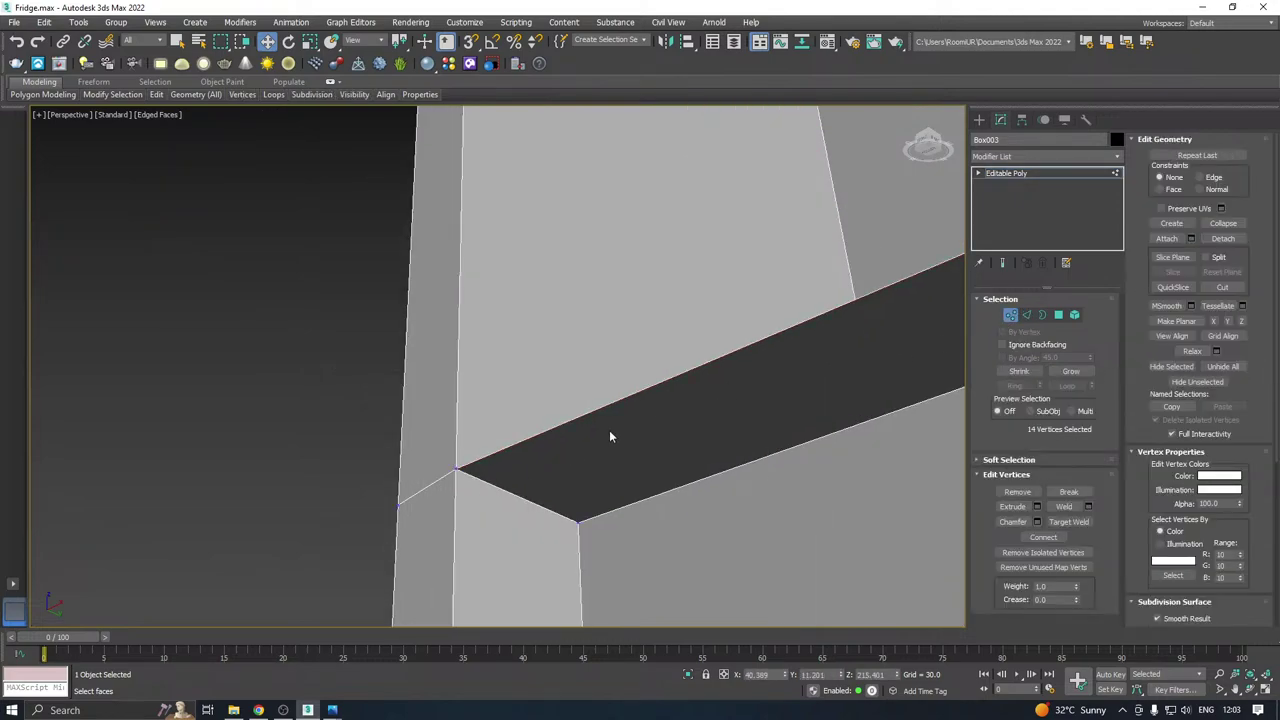
pyautogui.click(457, 467)
pyautogui.moveTo(508, 491); pyautogui.dragTo(513, 489)
pyautogui.hotkey('ctrl', 'z')
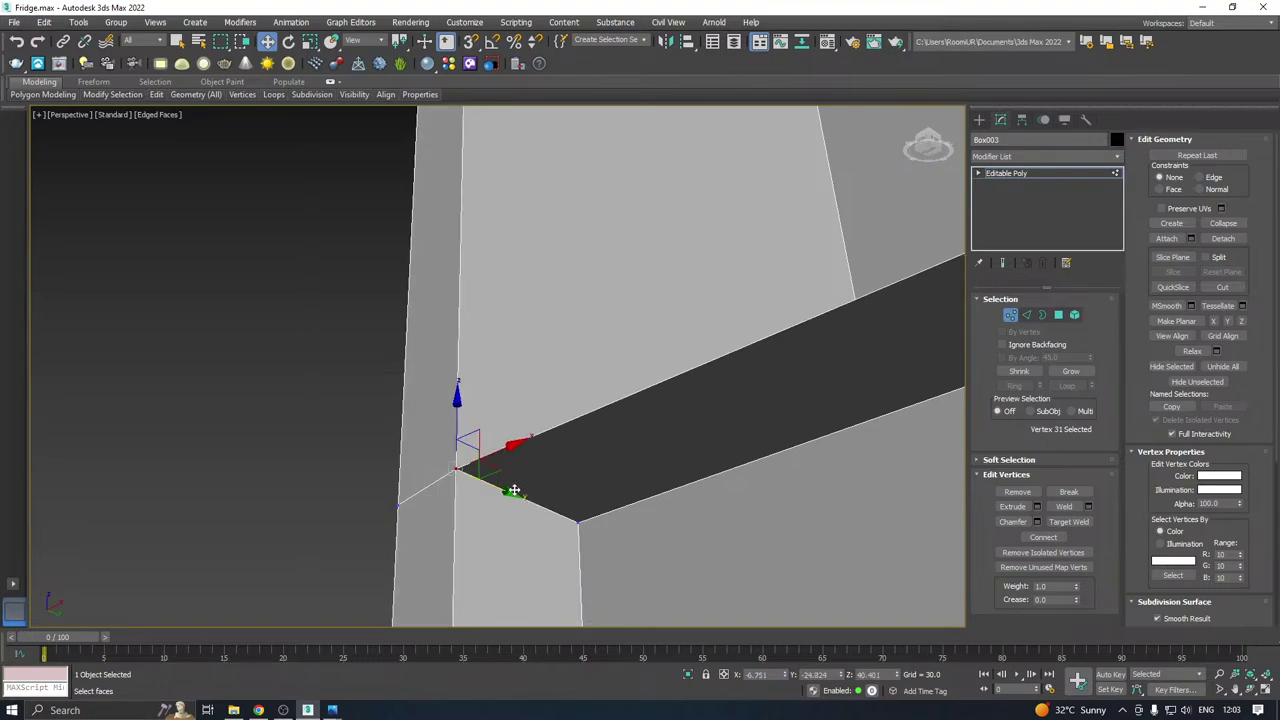
pyautogui.moveTo(513, 490)
pyautogui.keyDown('alt'); pyautogui.mouseDown(button='middle')
pyautogui.moveTo(640, 491)
pyautogui.moveTo(731, 534)
pyautogui.moveTo(578, 501)
pyautogui.moveTo(510, 511)
pyautogui.mouseUp(button='middle'); pyautogui.keyUp('alt')
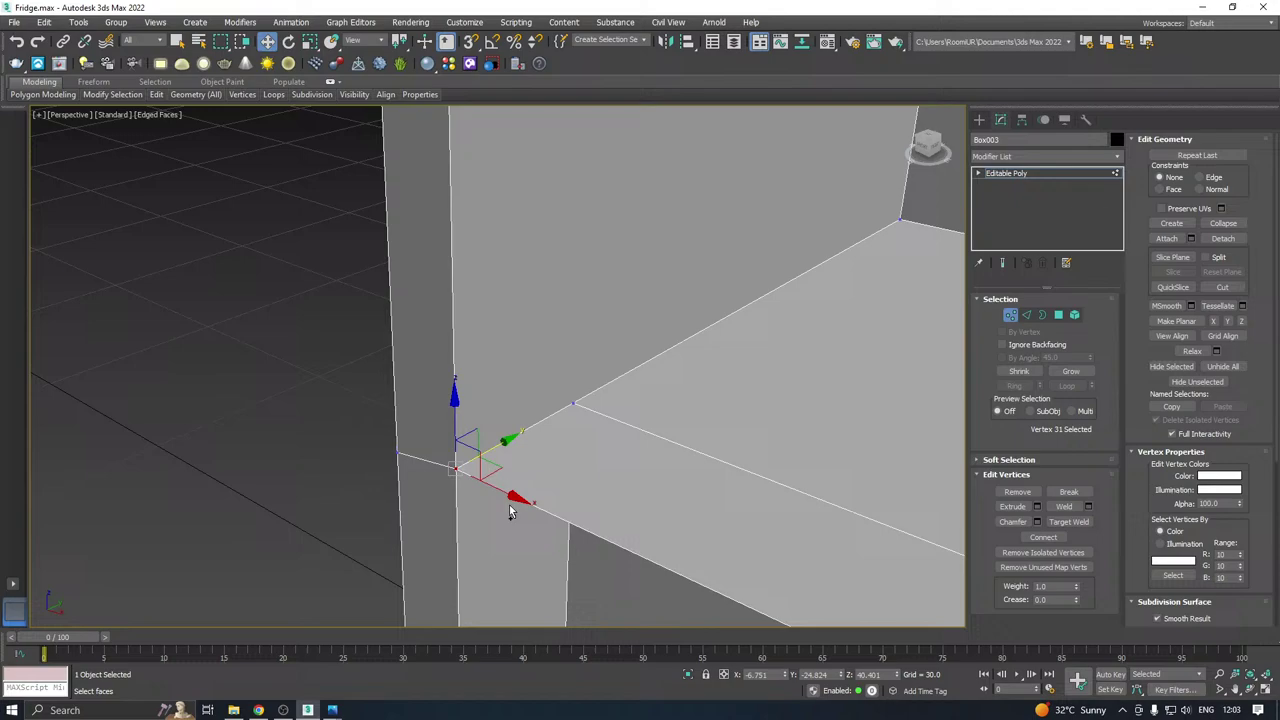
pyautogui.click(575, 408)
pyautogui.keyDown('alt'); pyautogui.moveTo(575, 408); pyautogui.dragTo(422, 447, button='middle'); pyautogui.keyUp('alt')
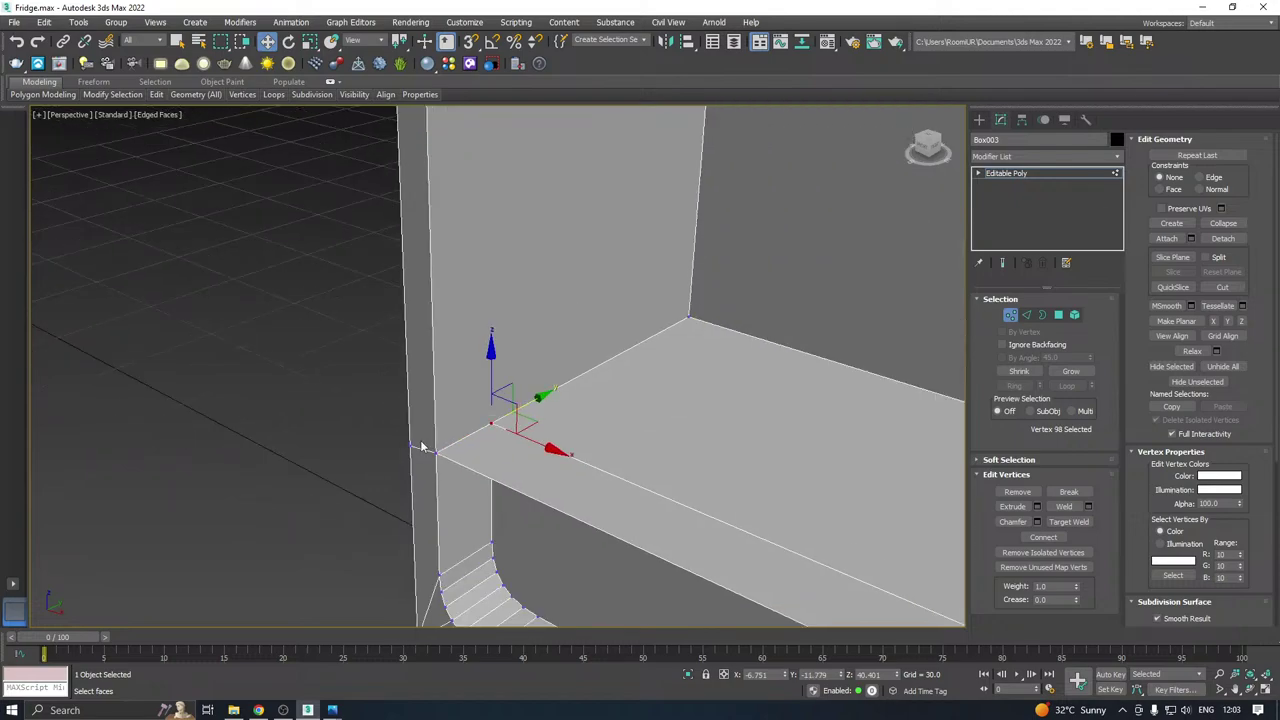
# Delete the front strip and the raised floor polygon above the bottom compartment.
pyautogui.click(1059, 315)
pyautogui.click(495, 452)
pyautogui.press('Delete')
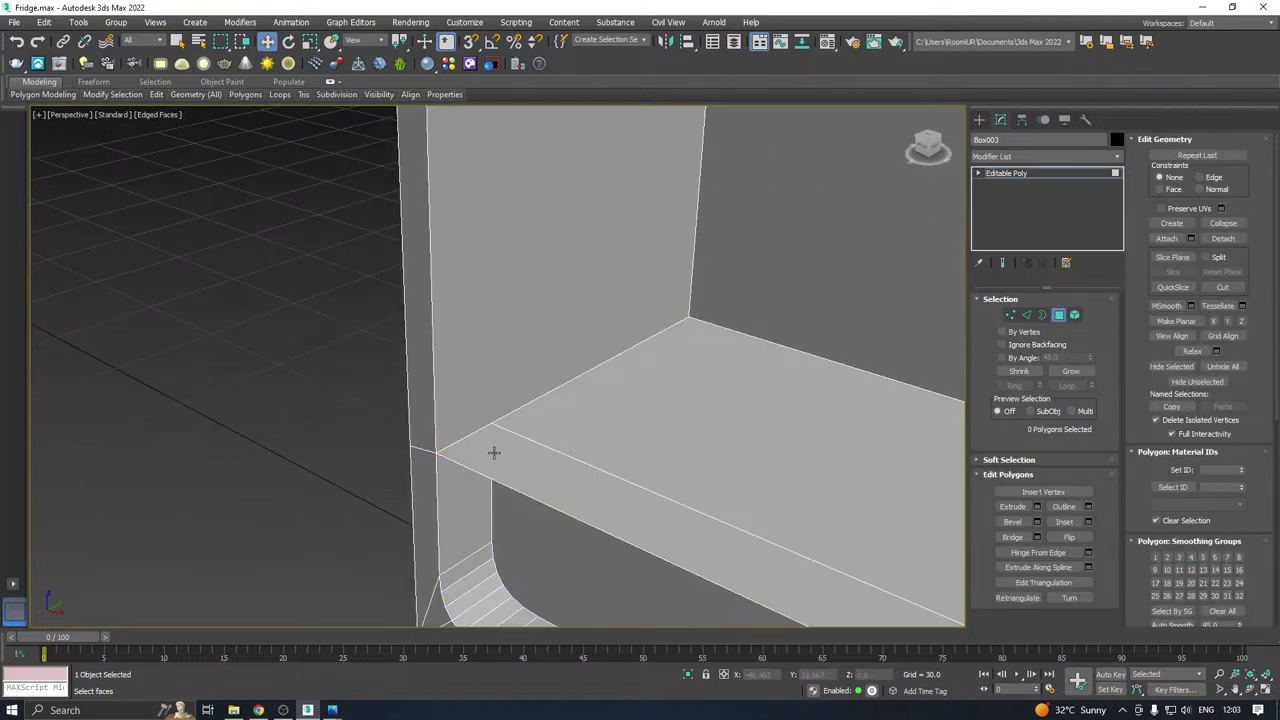
pyautogui.click(494, 452)
pyautogui.press('Delete')
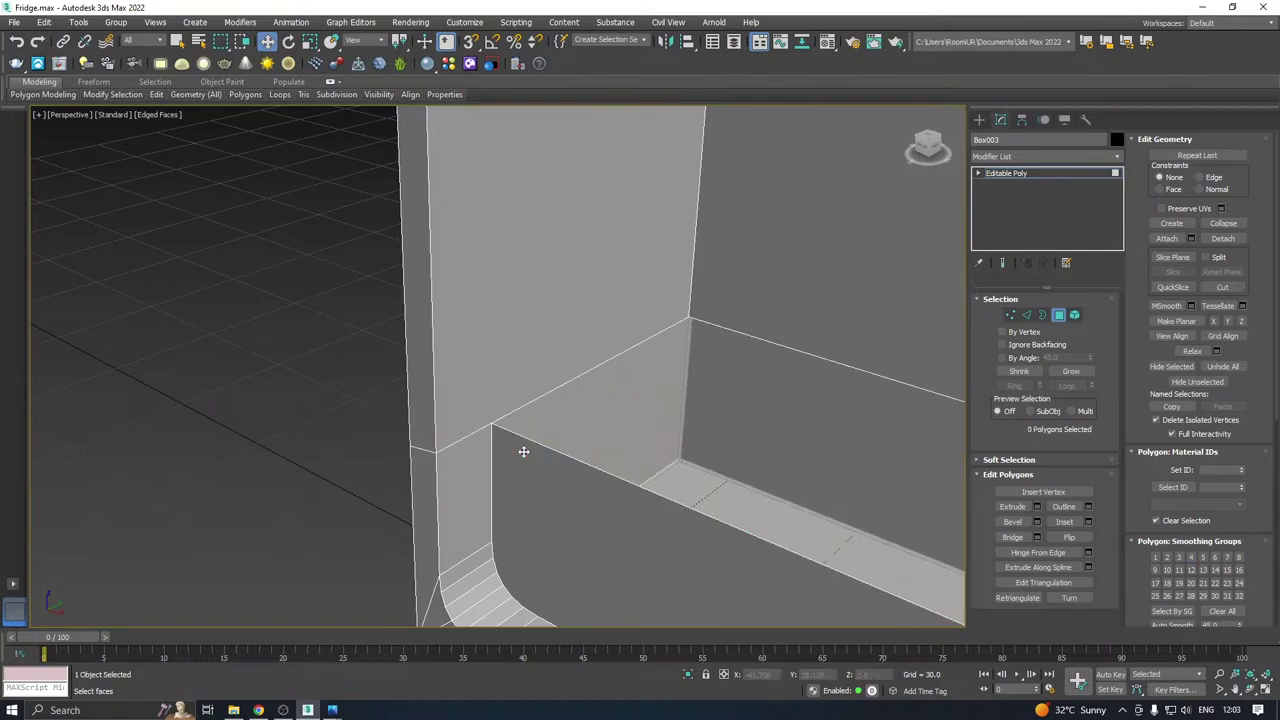
# Bridge the rear wall edge to the top edge of the bottom compartment's recess with one segment to form a shelf.
pyautogui.moveTo(749, 506); pyautogui.dragTo(660, 430, button='middle')
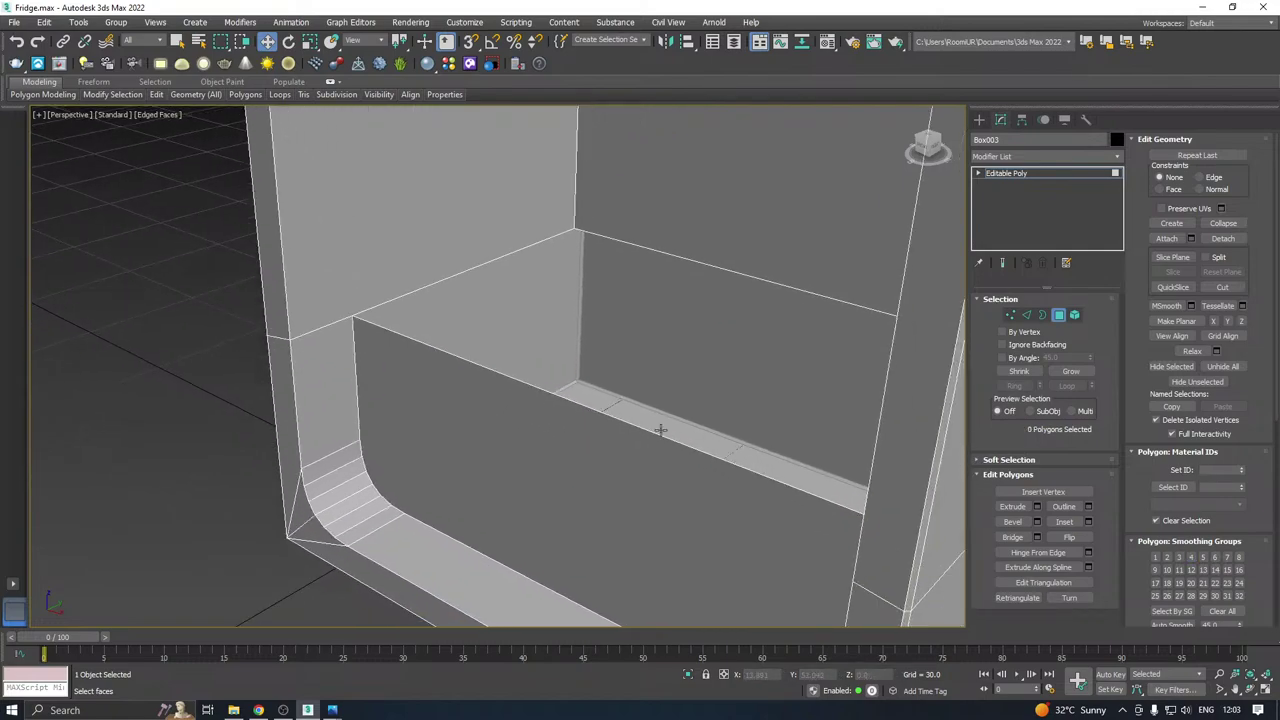
pyautogui.click(1030, 315)
pyautogui.click(795, 287)
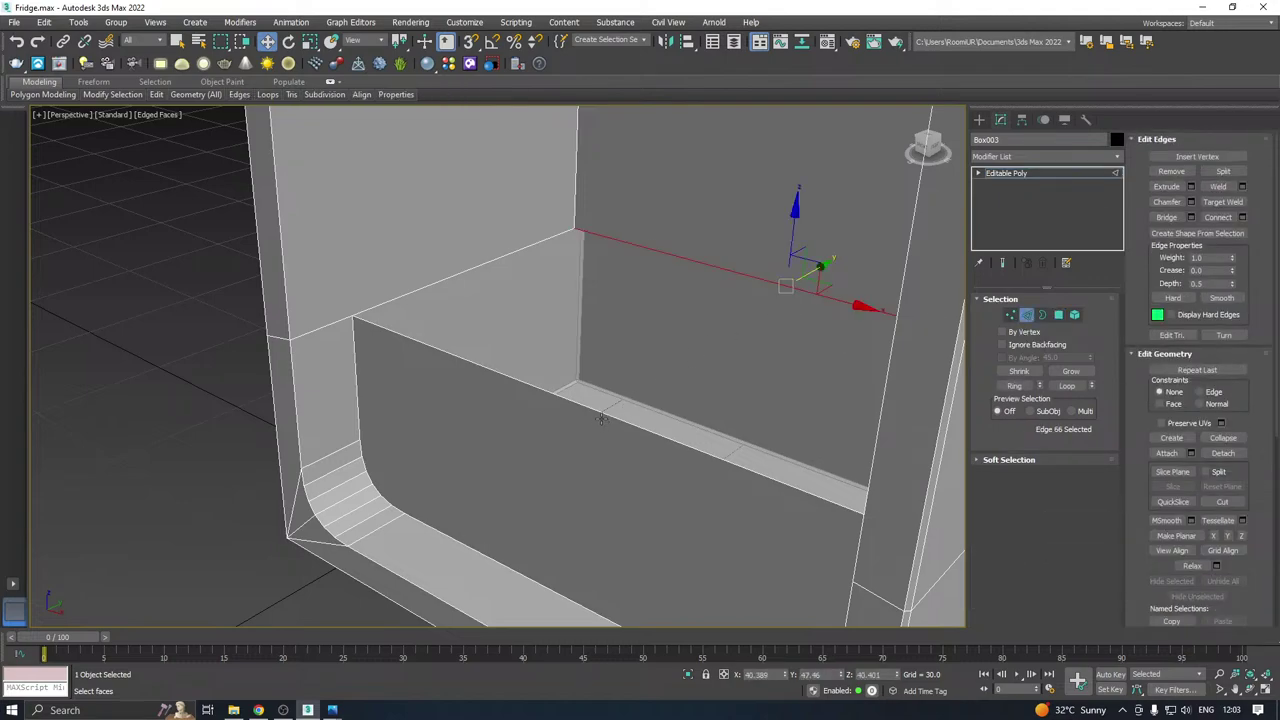
pyautogui.keyDown('ctrl'); pyautogui.click(601, 415); pyautogui.keyUp('ctrl')
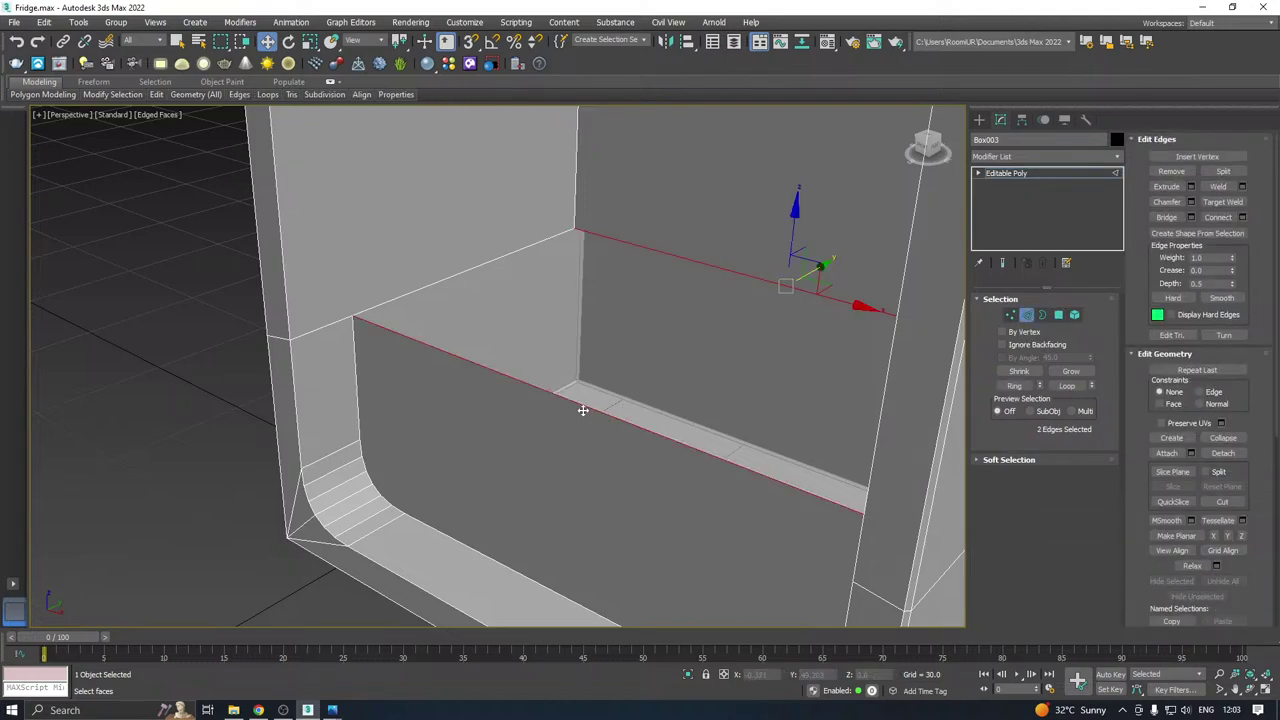
pyautogui.click(1190, 217)
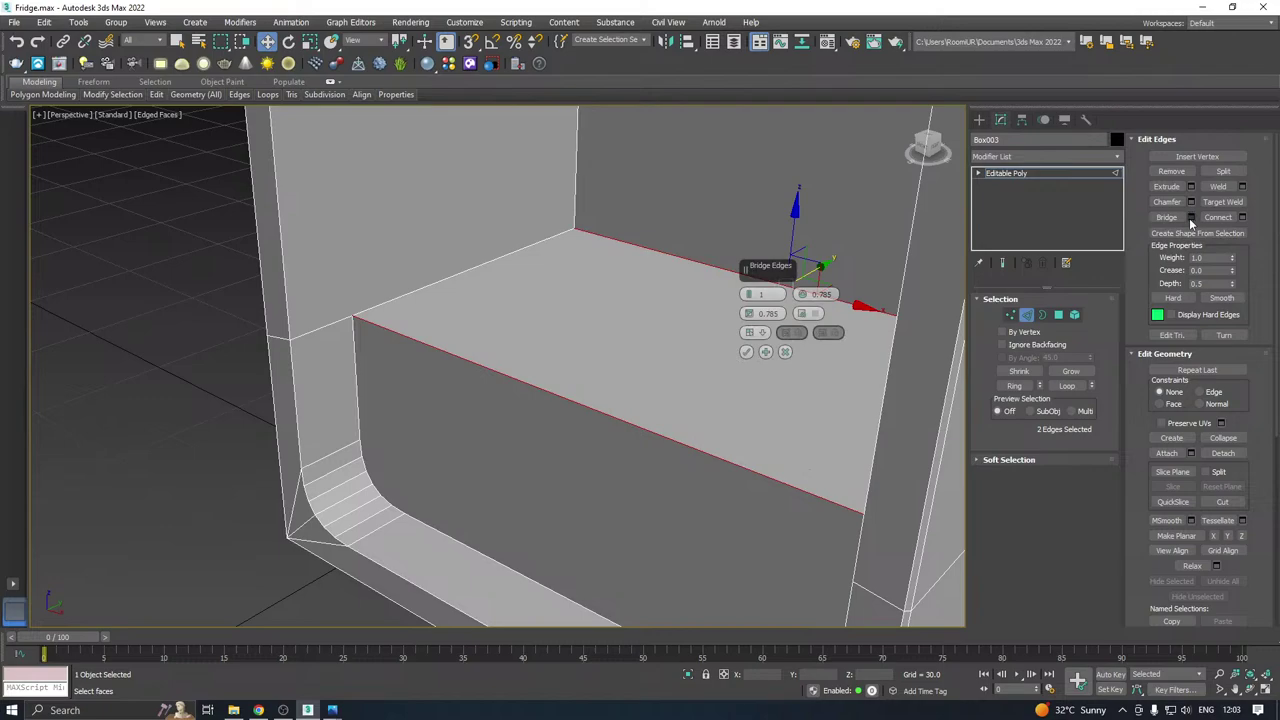
pyautogui.click(746, 353)
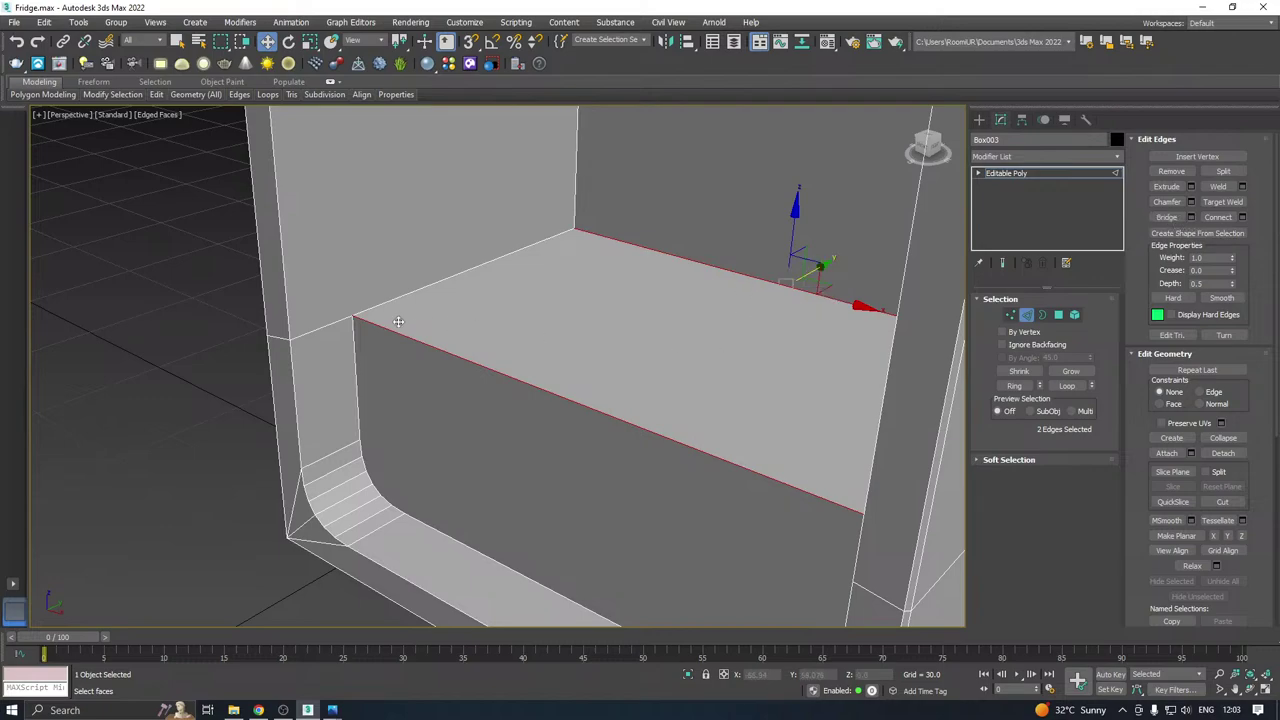
# Try to move the new shelf's front corner vertex inward along the X axis, then undo the move.
pyautogui.click(1009, 315)
pyautogui.keyDown('alt'); pyautogui.moveTo(474, 343); pyautogui.dragTo(494, 345, button='middle'); pyautogui.keyUp('alt')
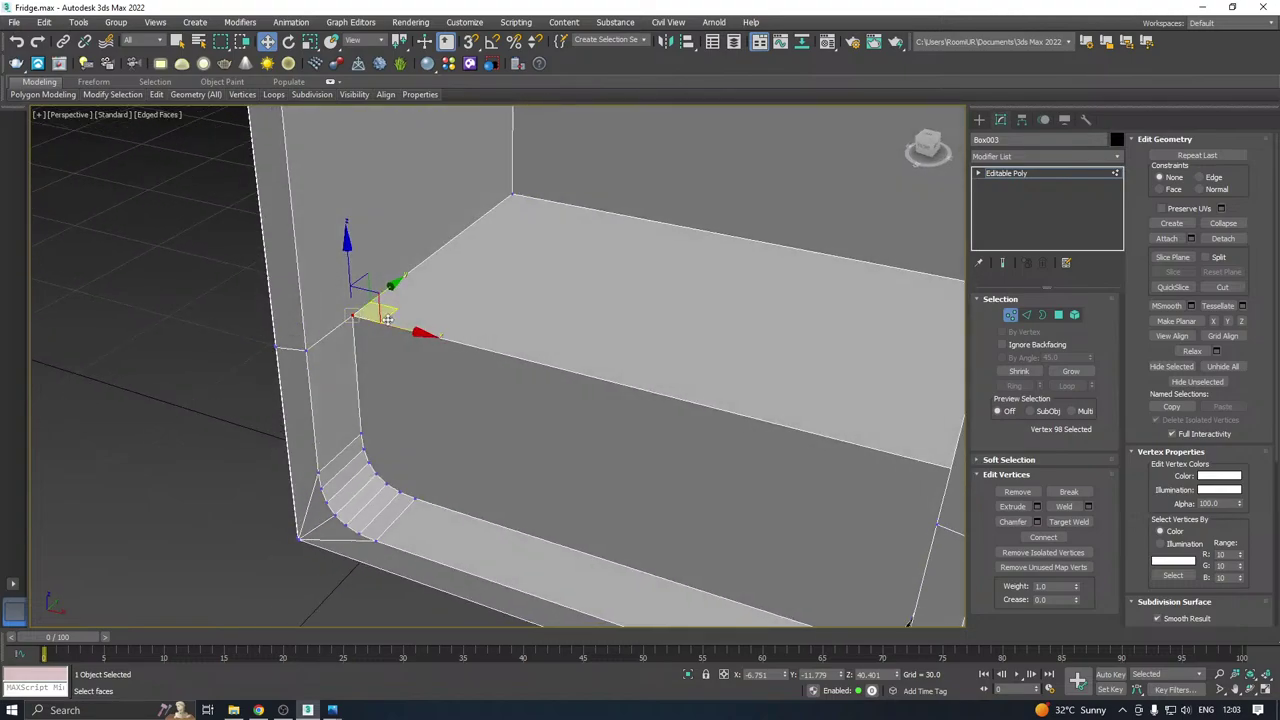
pyautogui.moveTo(401, 328); pyautogui.dragTo(483, 348)
pyautogui.keyDown('alt'); pyautogui.moveTo(513, 331); pyautogui.dragTo(533, 341, button='middle'); pyautogui.keyUp('alt')
pyautogui.hotkey('ctrl', 'z')
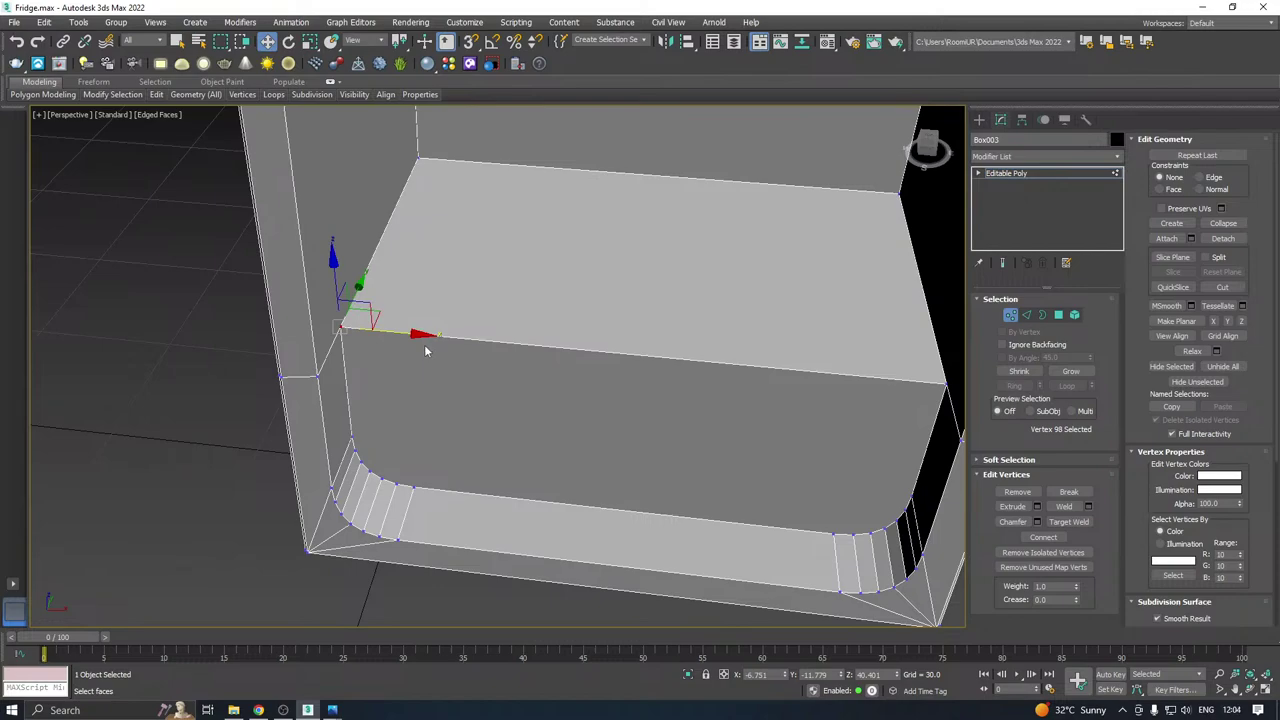
pyautogui.keyDown('alt'); pyautogui.moveTo(424, 349); pyautogui.dragTo(409, 338, button='middle'); pyautogui.keyUp('alt')
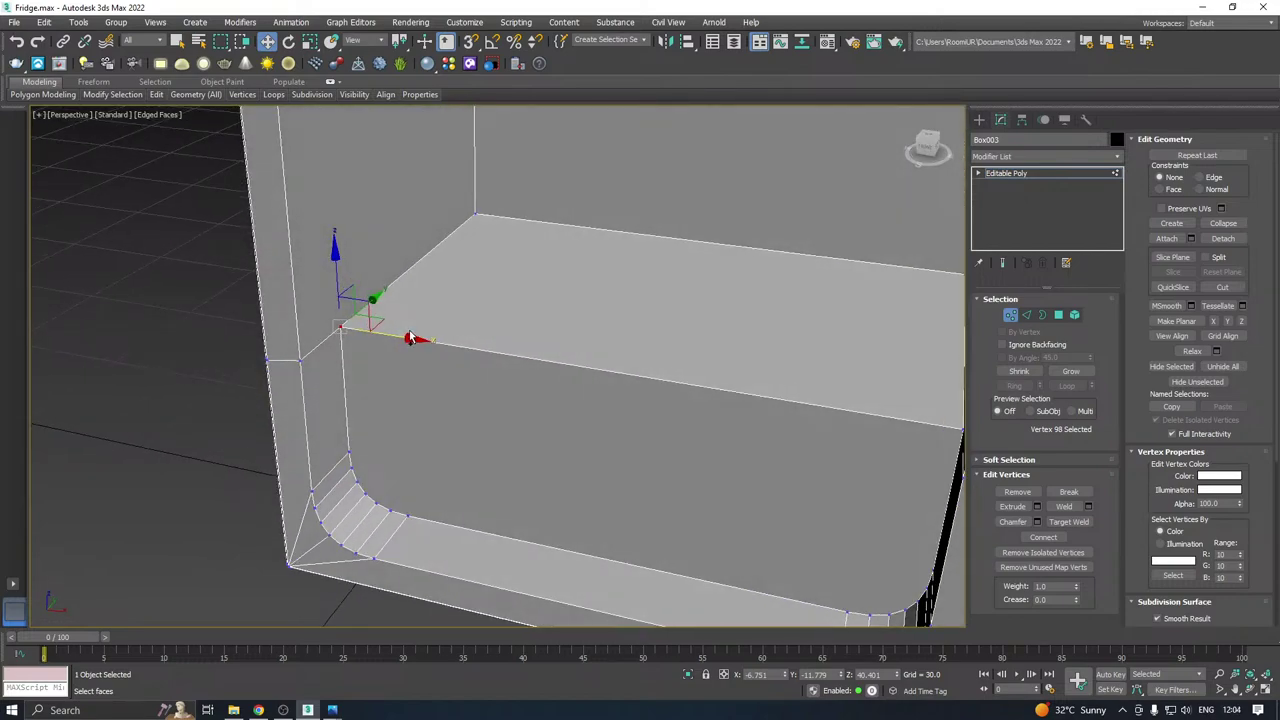
# Insert an edge loop with Swift Loop around the body just above the lower shelf, at a Z of about 42.3.
pyautogui.moveTo(148, 98)
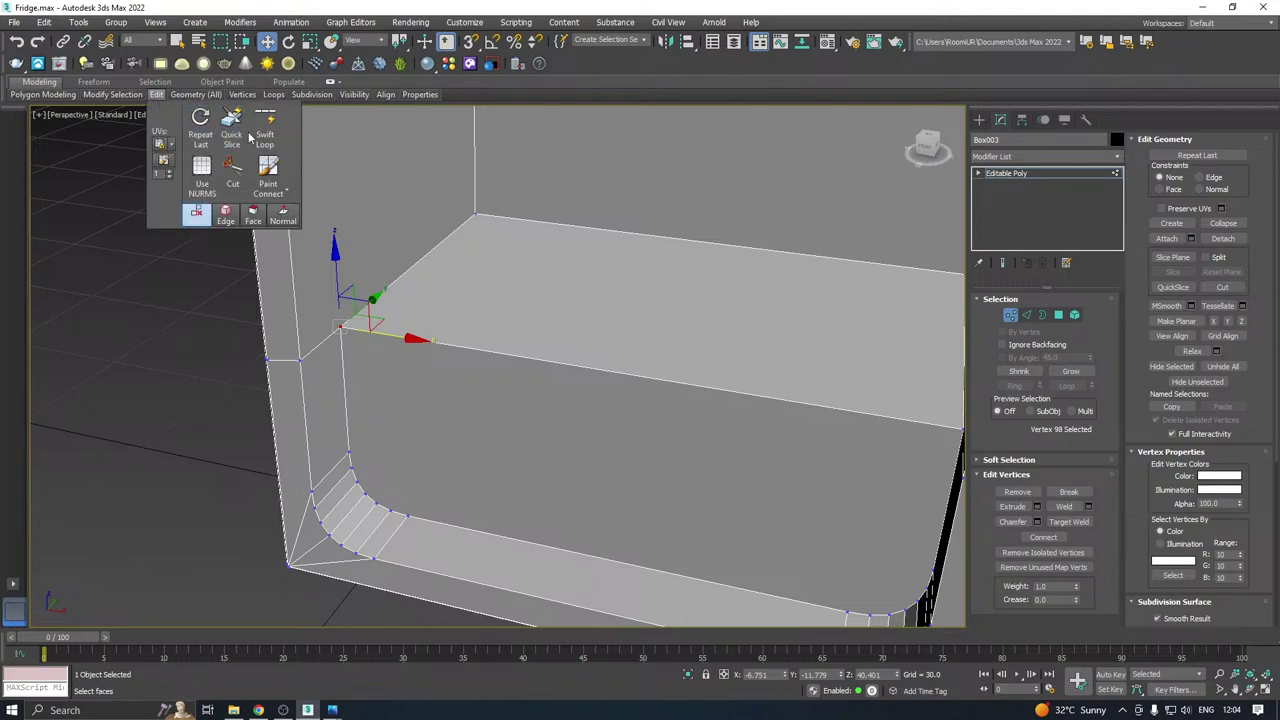
pyautogui.click(266, 122)
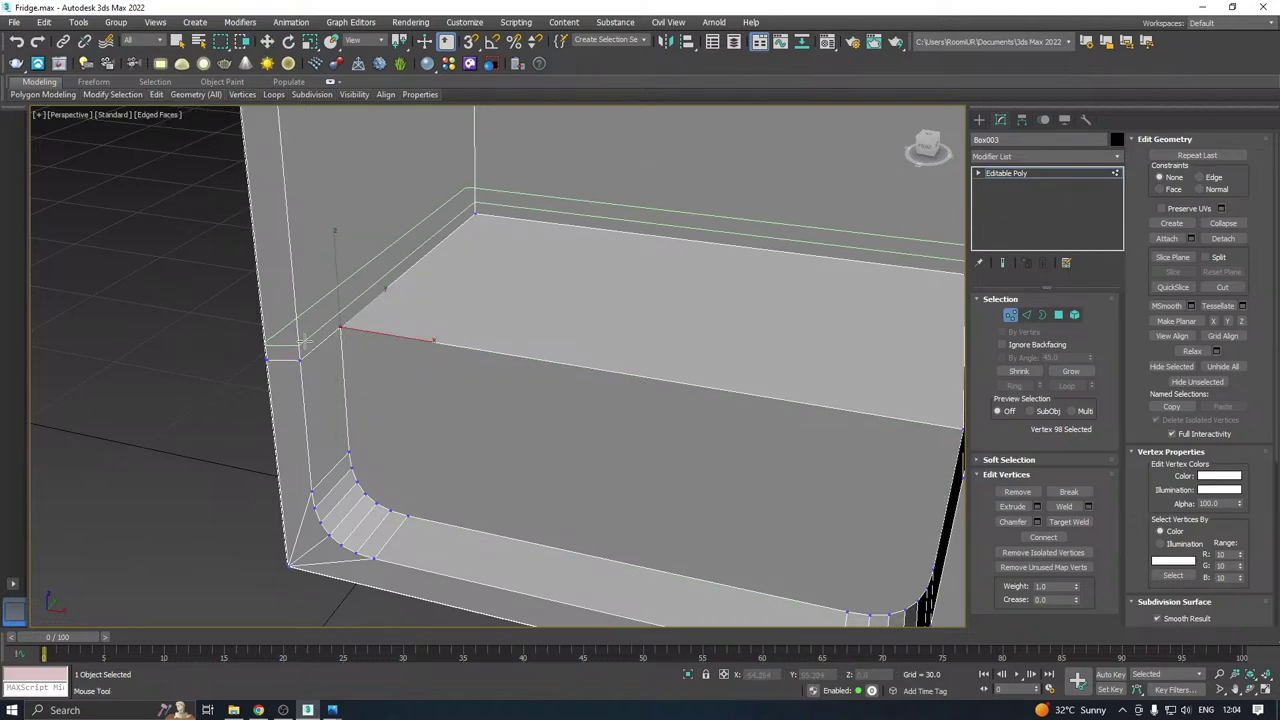
pyautogui.click(308, 341)
pyautogui.press('w')
pyautogui.scroll(2, 320, 342)
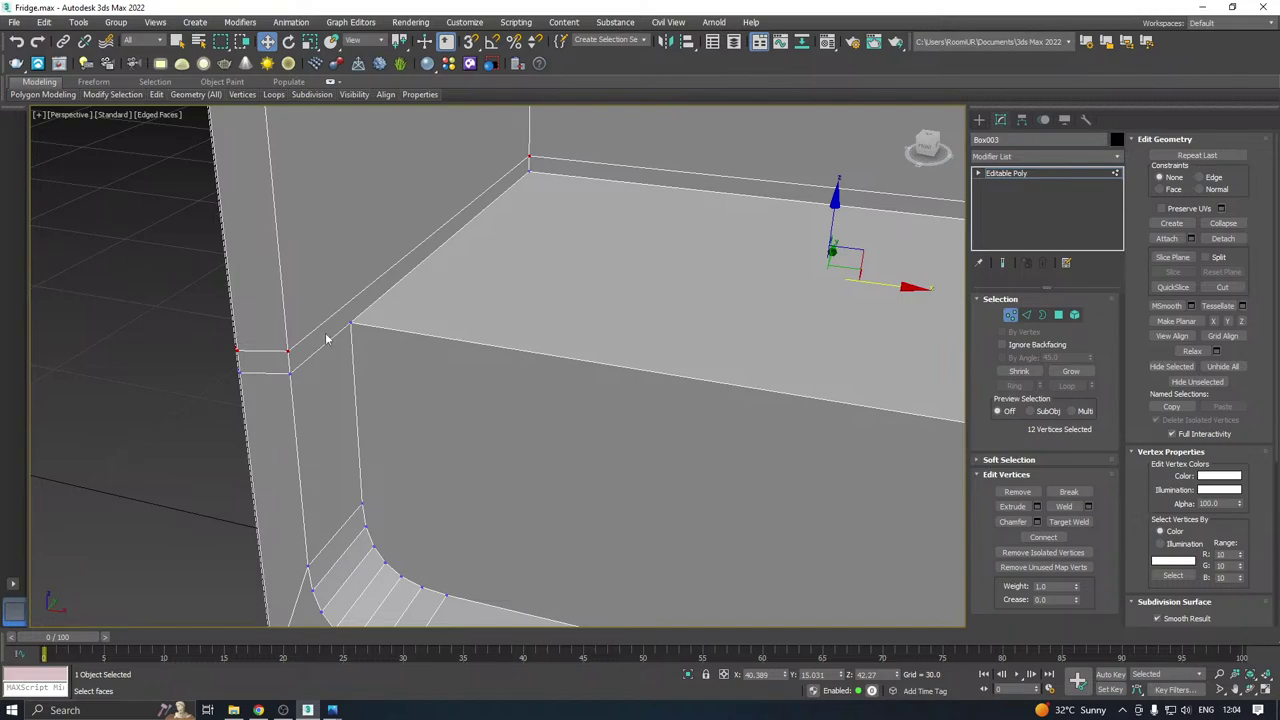
# Test the shelf's front corner vertex again by shifting it along X below the added loop, then undo the shift.
pyautogui.click(356, 323)
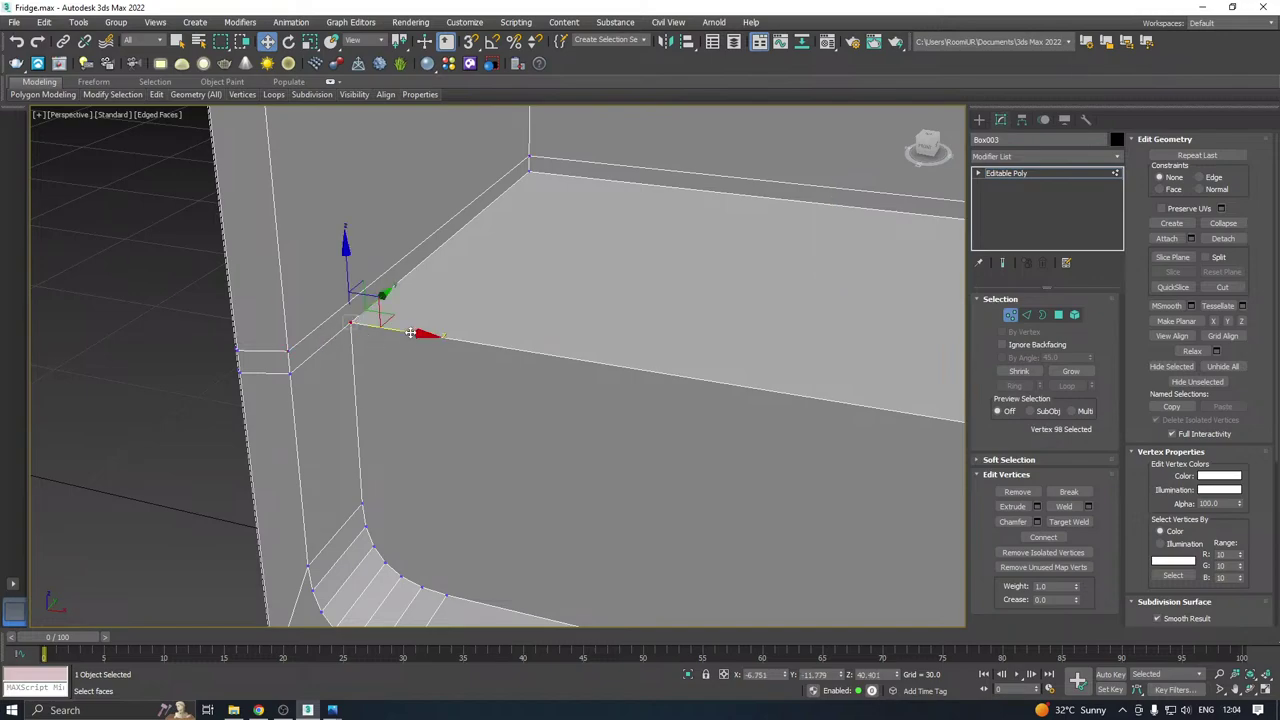
pyautogui.moveTo(410, 334); pyautogui.dragTo(512, 343)
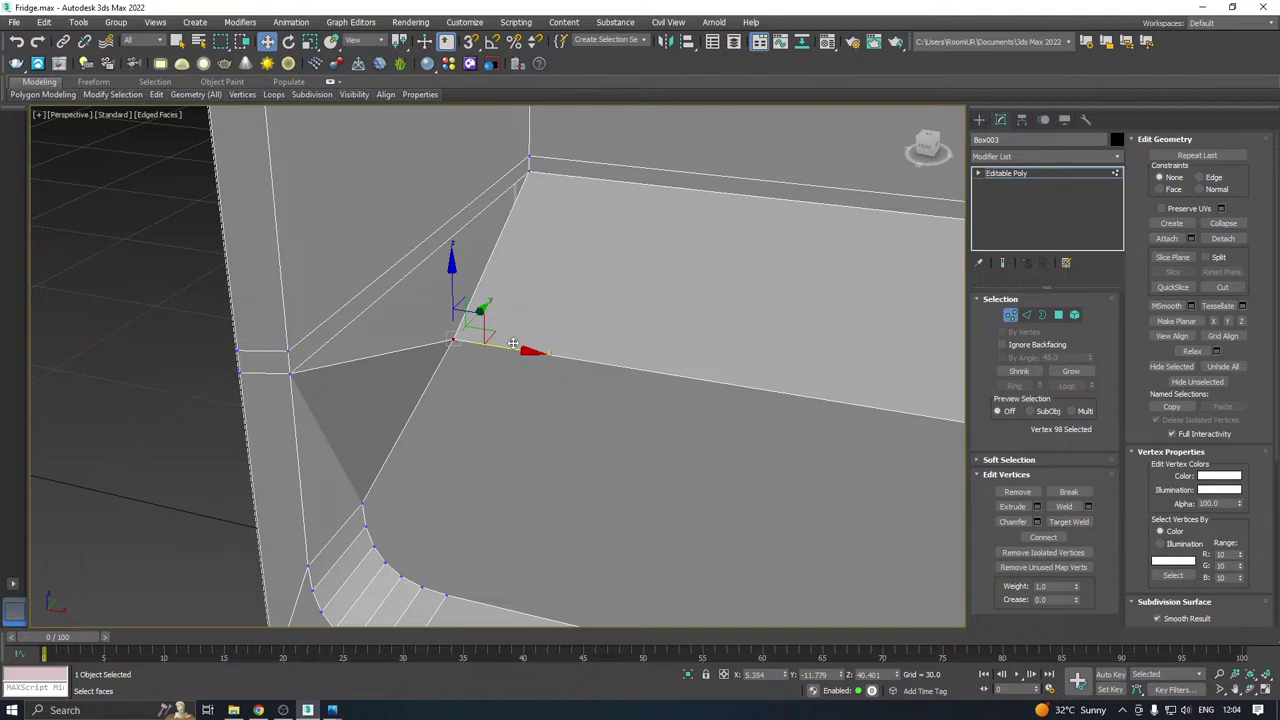
pyautogui.hotkey('ctrl', 'z')
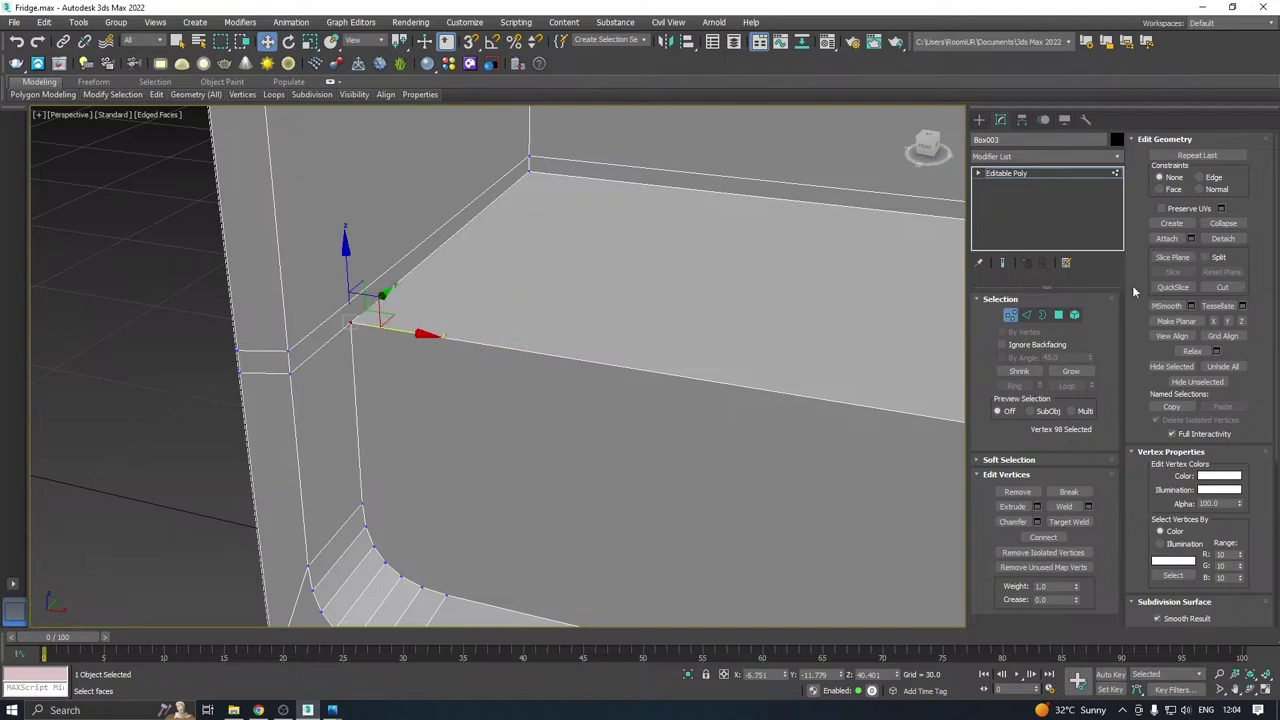
# Delete the narrow strip polygons just above the lower shelf on the left, rear and right interior walls.
pyautogui.click(1058, 314)
pyautogui.click(363, 315)
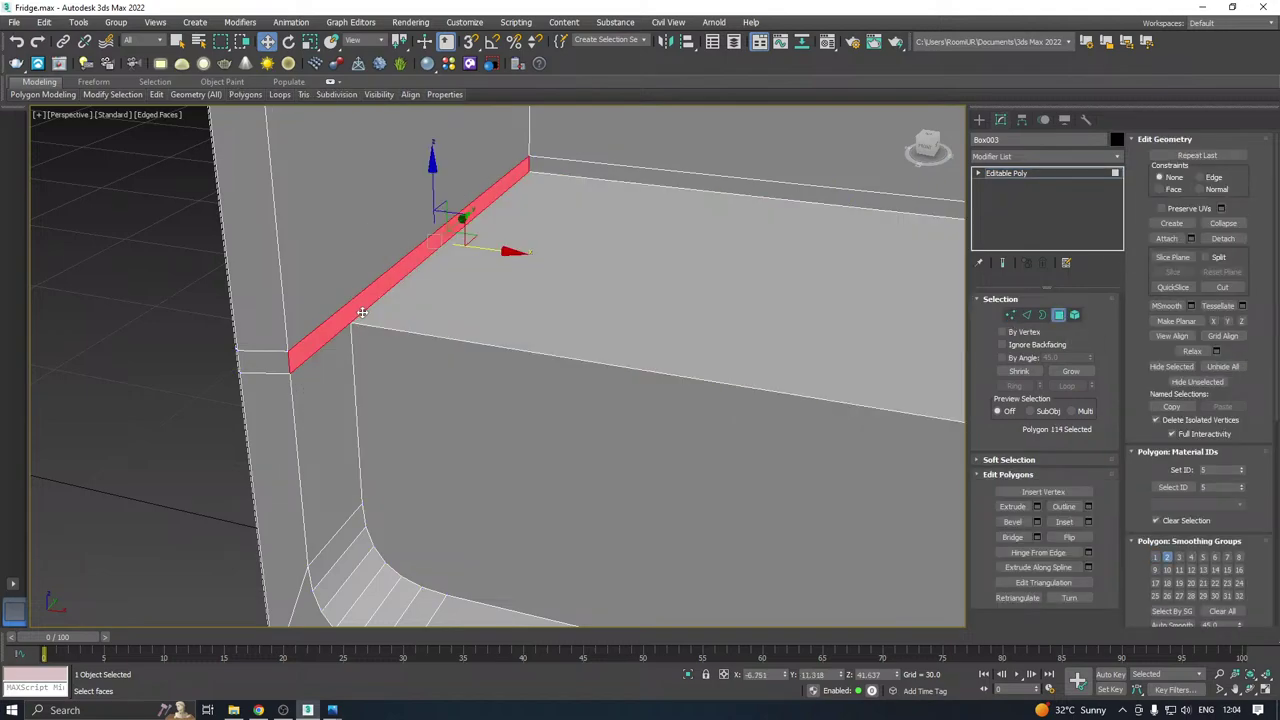
pyautogui.keyDown('ctrl'); pyautogui.click(581, 174); pyautogui.keyUp('ctrl')
pyautogui.keyDown('alt'); pyautogui.moveTo(591, 183); pyautogui.dragTo(597, 309, button='middle'); pyautogui.keyUp('alt')
pyautogui.keyDown('ctrl'); pyautogui.click(818, 302); pyautogui.keyUp('ctrl')
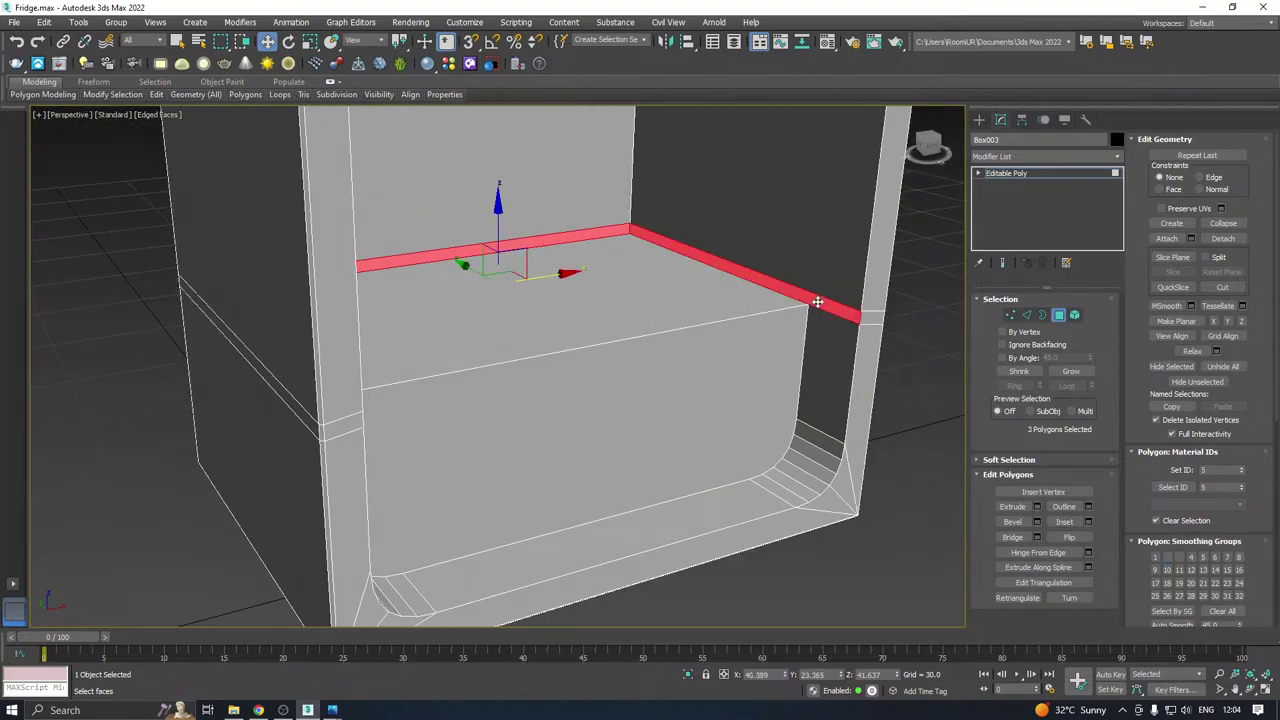
pyautogui.keyDown('alt'); pyautogui.moveTo(800, 305); pyautogui.dragTo(622, 331, button='middle'); pyautogui.keyUp('alt')
pyautogui.hotkey('ctrl', 'd')
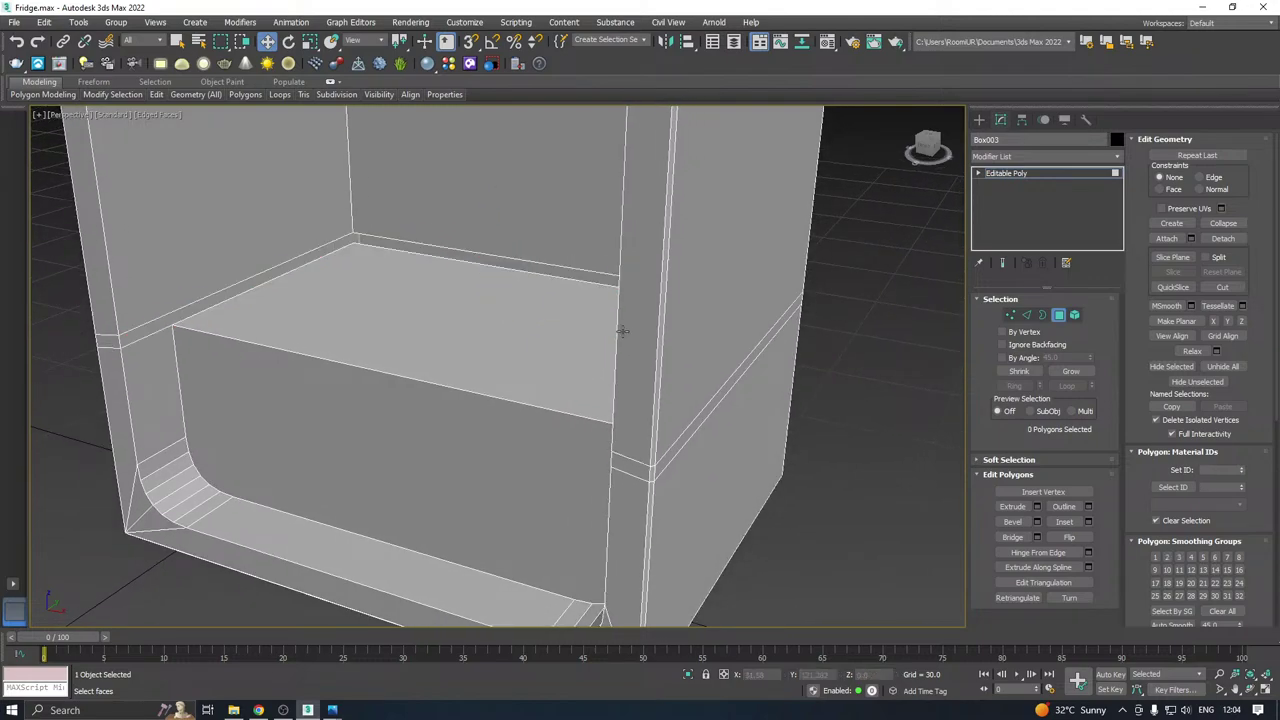
# Try to cap the open border running around the shelf along the interior walls.
pyautogui.scroll(5, 163, 338)
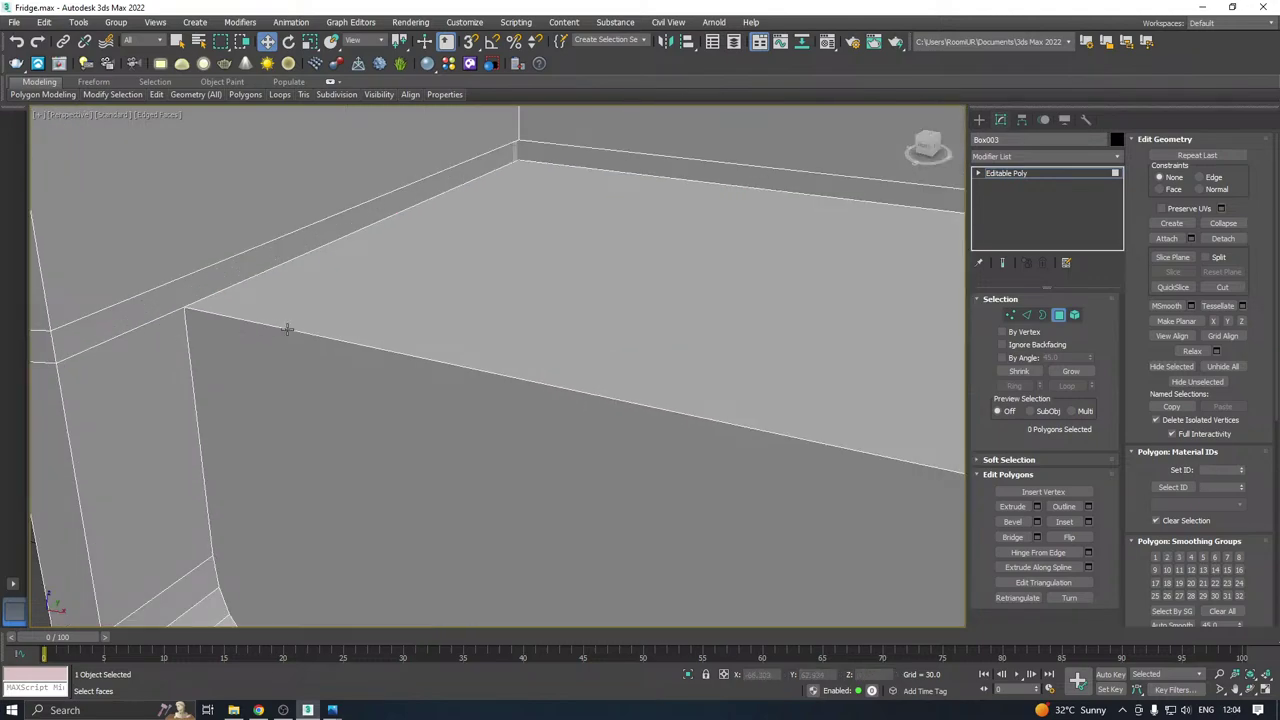
pyautogui.click(1042, 314)
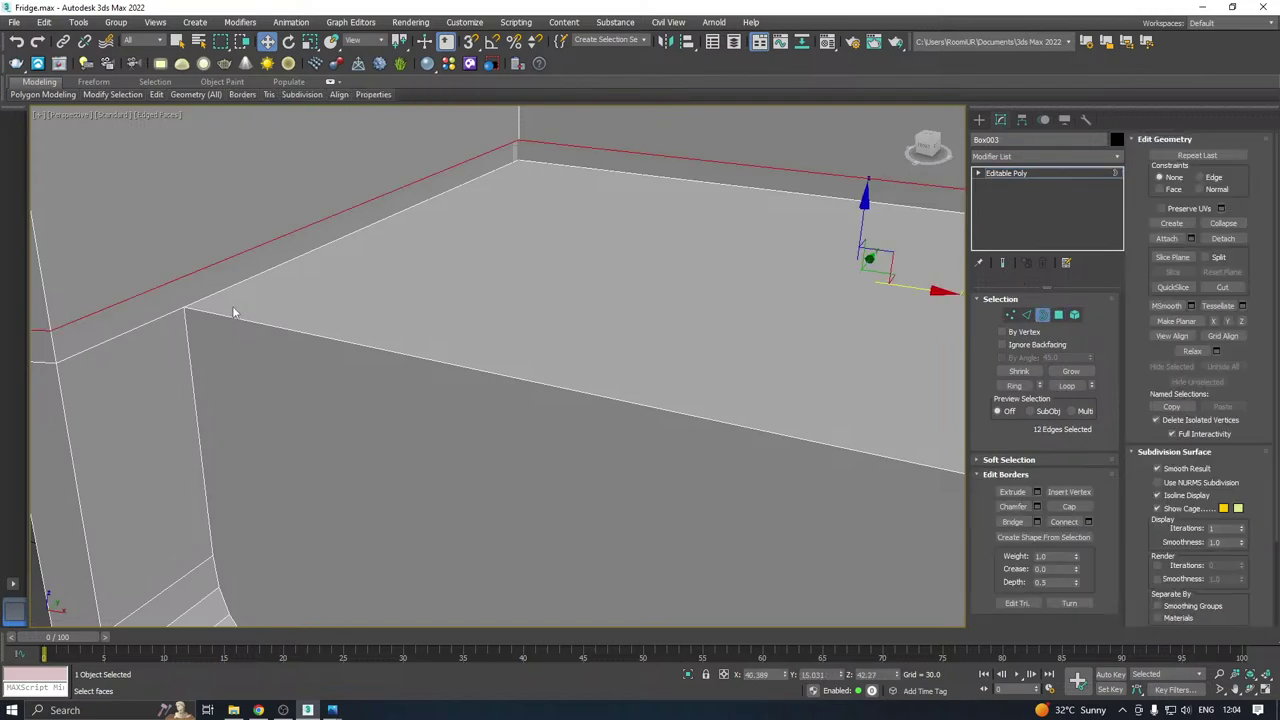
pyautogui.click(192, 303)
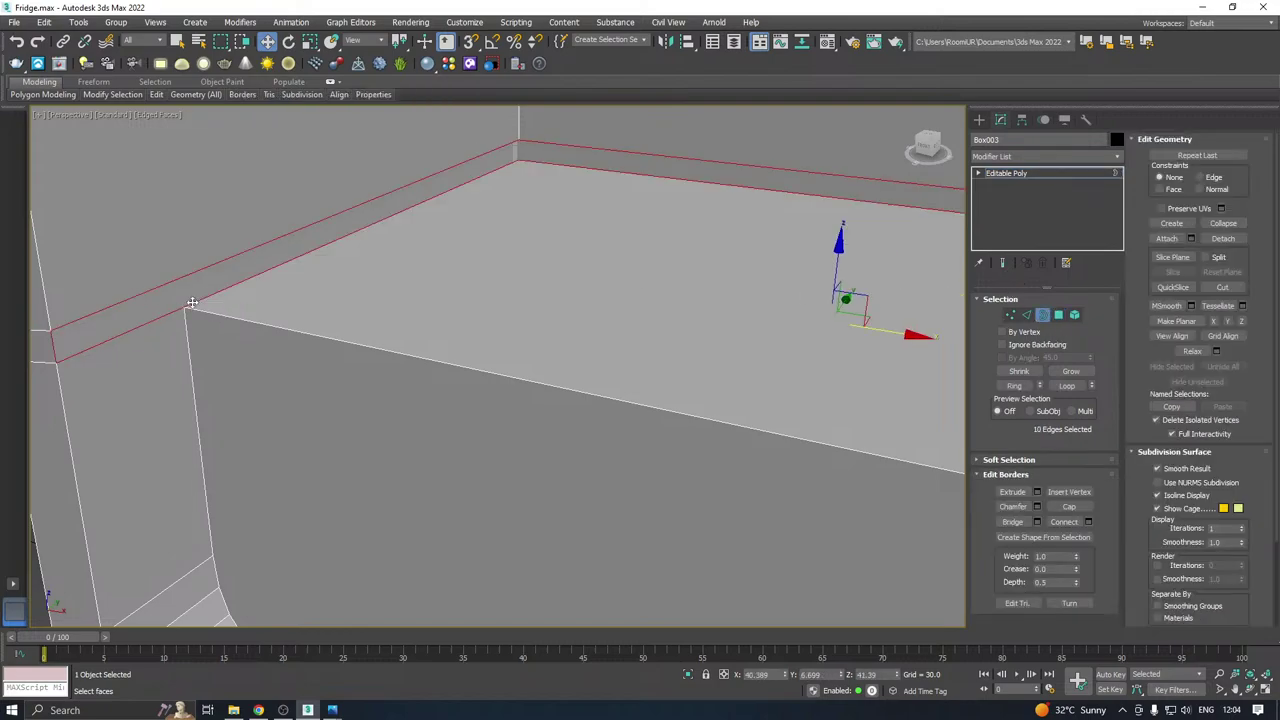
pyautogui.click(1086, 507)
pyautogui.keyDown('alt'); pyautogui.moveTo(354, 384); pyautogui.dragTo(465, 364, button='middle'); pyautogui.keyUp('alt')
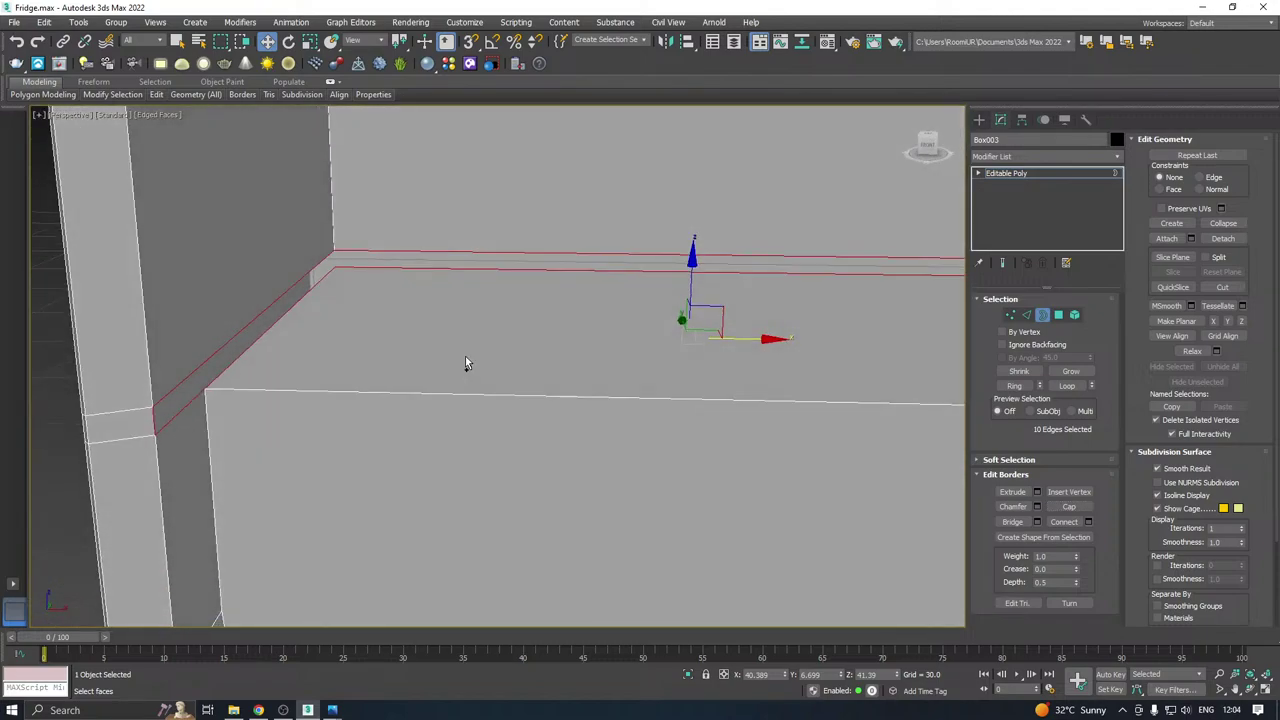
# Bridge each side wall's lower edge to the matching shelf side edge with one segment, on both the left and right.
pyautogui.click(1027, 316)
pyautogui.click(238, 359)
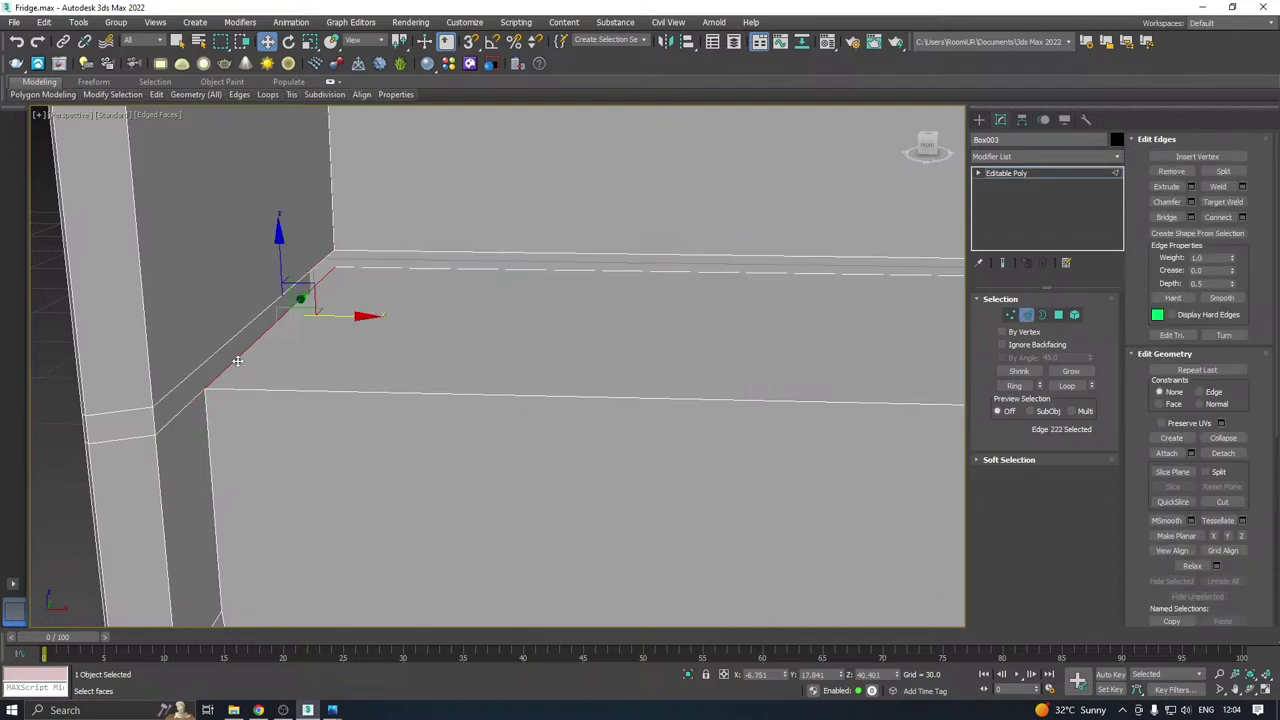
pyautogui.keyDown('ctrl'); pyautogui.click(229, 344); pyautogui.keyUp('ctrl')
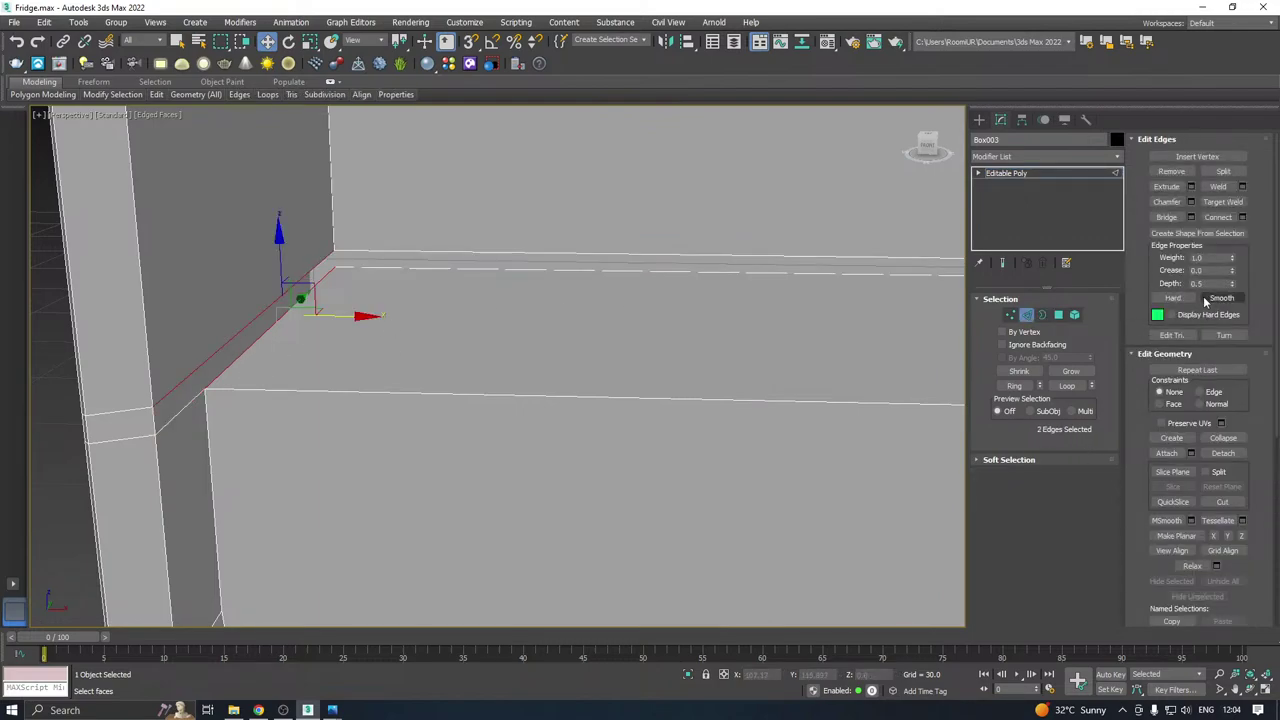
pyautogui.click(1191, 217)
pyautogui.moveTo(637, 306)
pyautogui.keyDown('alt'); pyautogui.mouseDown(button='middle')
pyautogui.moveTo(605, 307)
pyautogui.moveTo(634, 307)
pyautogui.mouseUp(button='middle'); pyautogui.keyUp('alt')
pyautogui.click(765, 352)
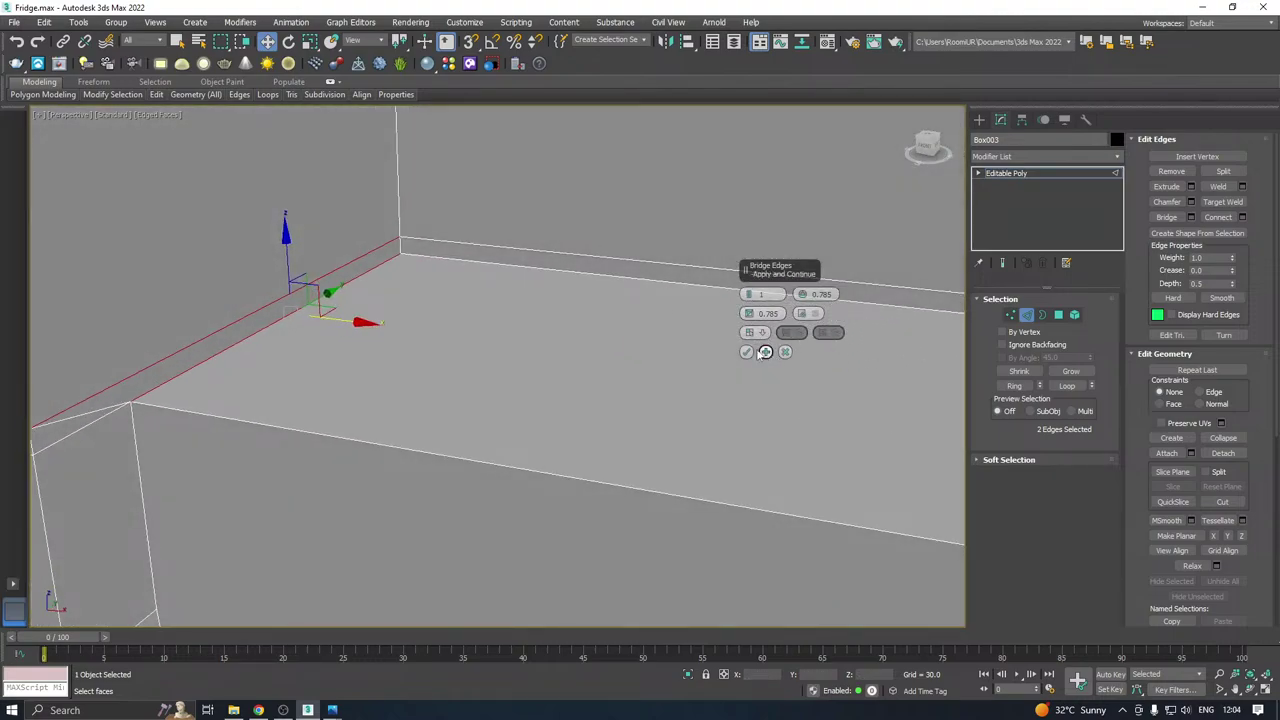
pyautogui.keyDown('alt'); pyautogui.moveTo(757, 351); pyautogui.dragTo(510, 398, button='middle'); pyautogui.keyUp('alt')
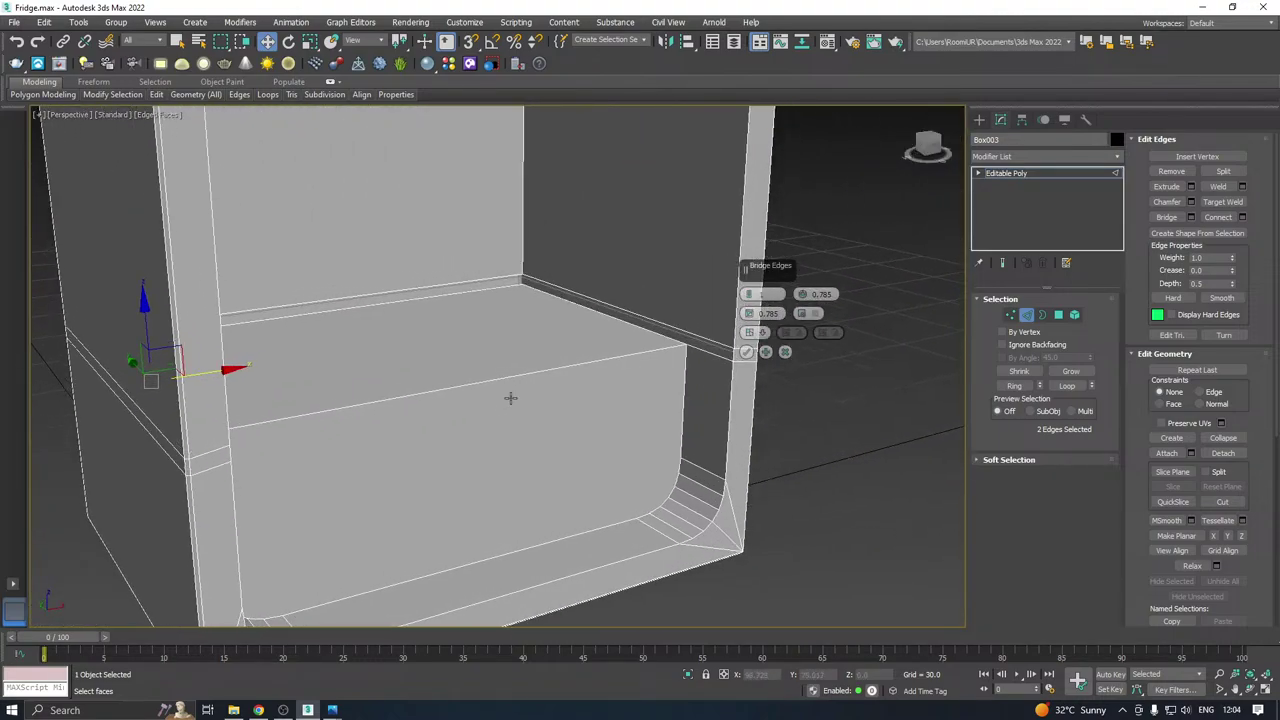
pyautogui.click(707, 349)
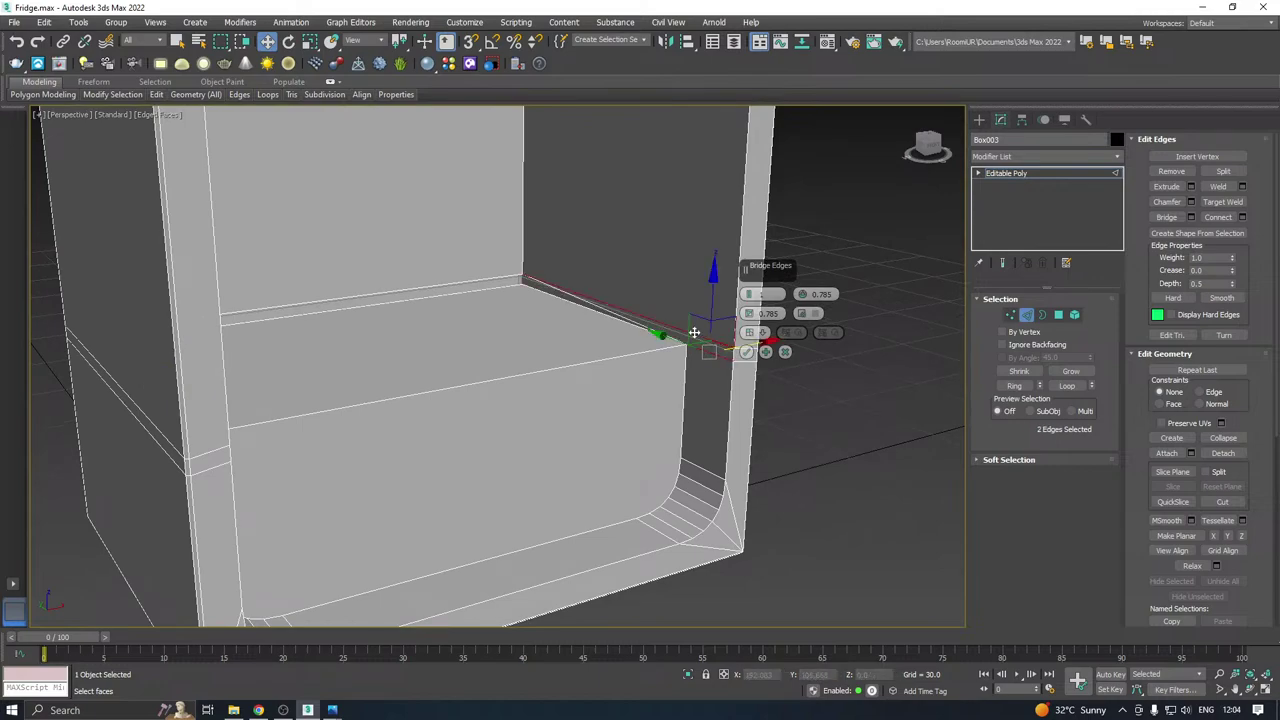
pyautogui.click(746, 352)
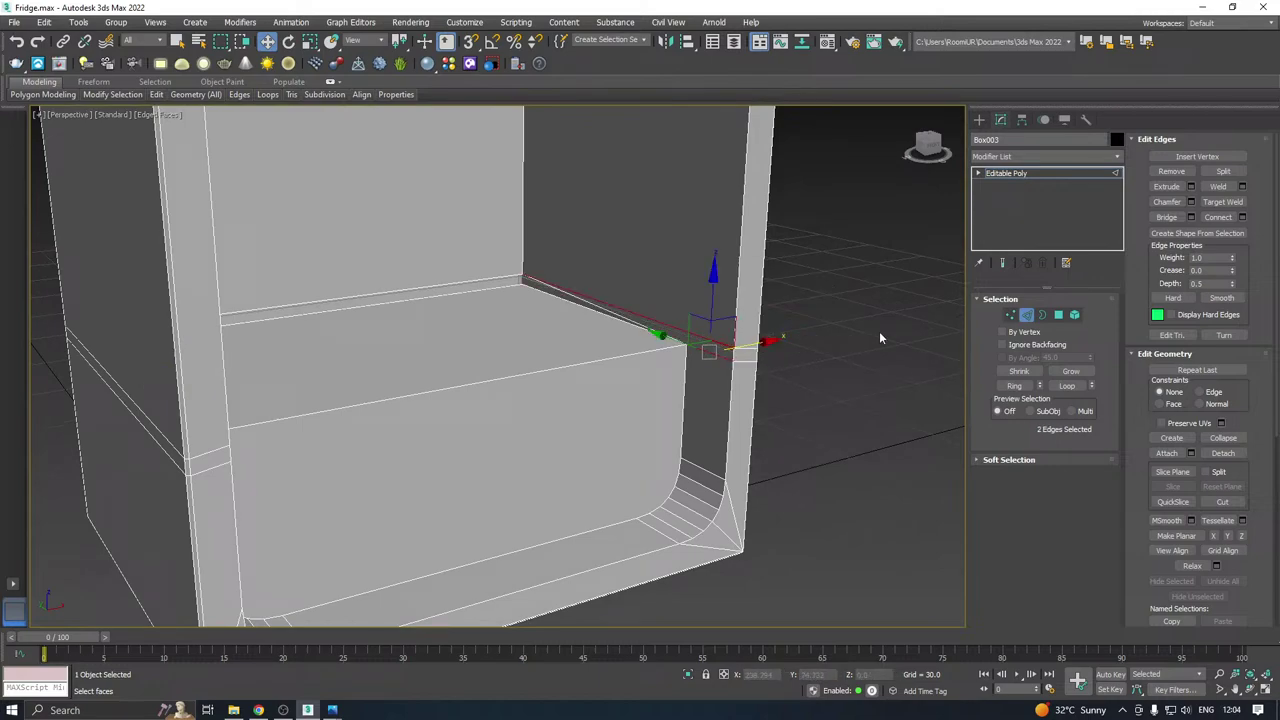
# Cap the remaining open border along the rear wall above the shelf.
pyautogui.click(1042, 314)
pyautogui.click(494, 290)
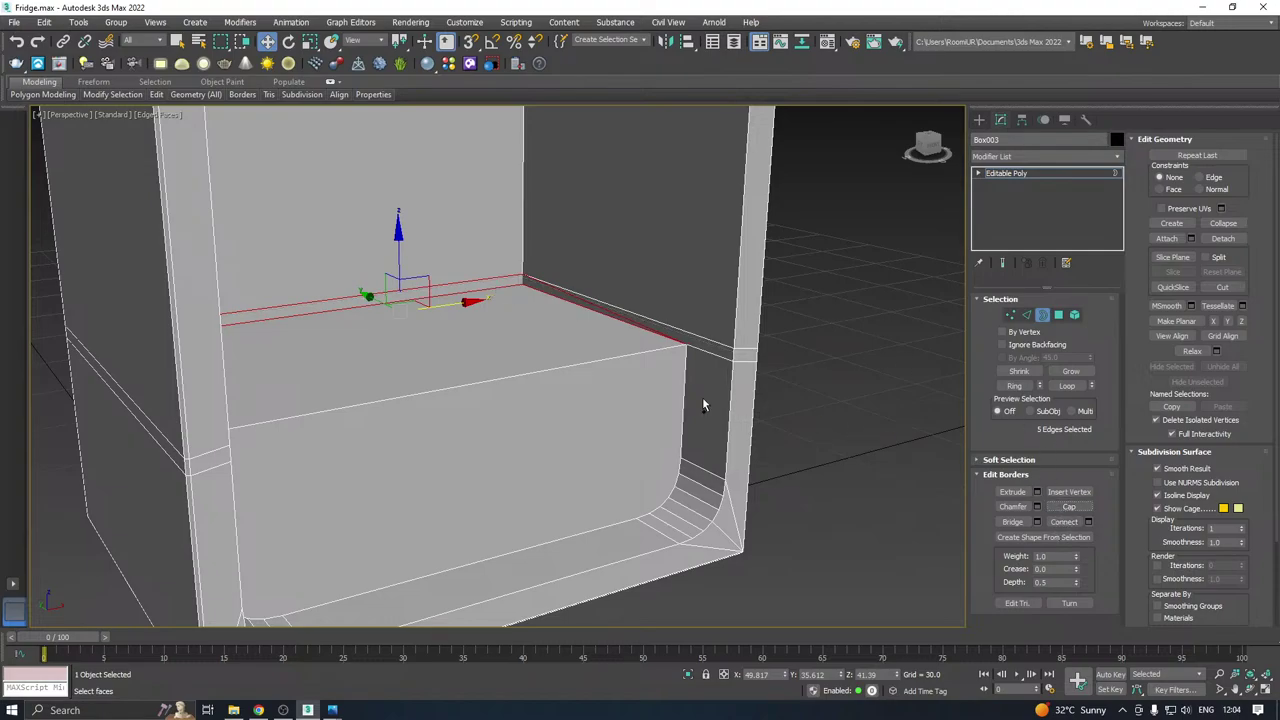
pyautogui.keyDown('alt'); pyautogui.moveTo(703, 402); pyautogui.dragTo(637, 395, button='middle'); pyautogui.keyUp('alt')
pyautogui.moveTo(637, 395); pyautogui.dragTo(640, 423, button='middle')
pyautogui.scroll(5, 408, 364)
pyautogui.keyDown('alt'); pyautogui.moveTo(446, 366); pyautogui.dragTo(500, 369, button='middle'); pyautogui.keyUp('alt')
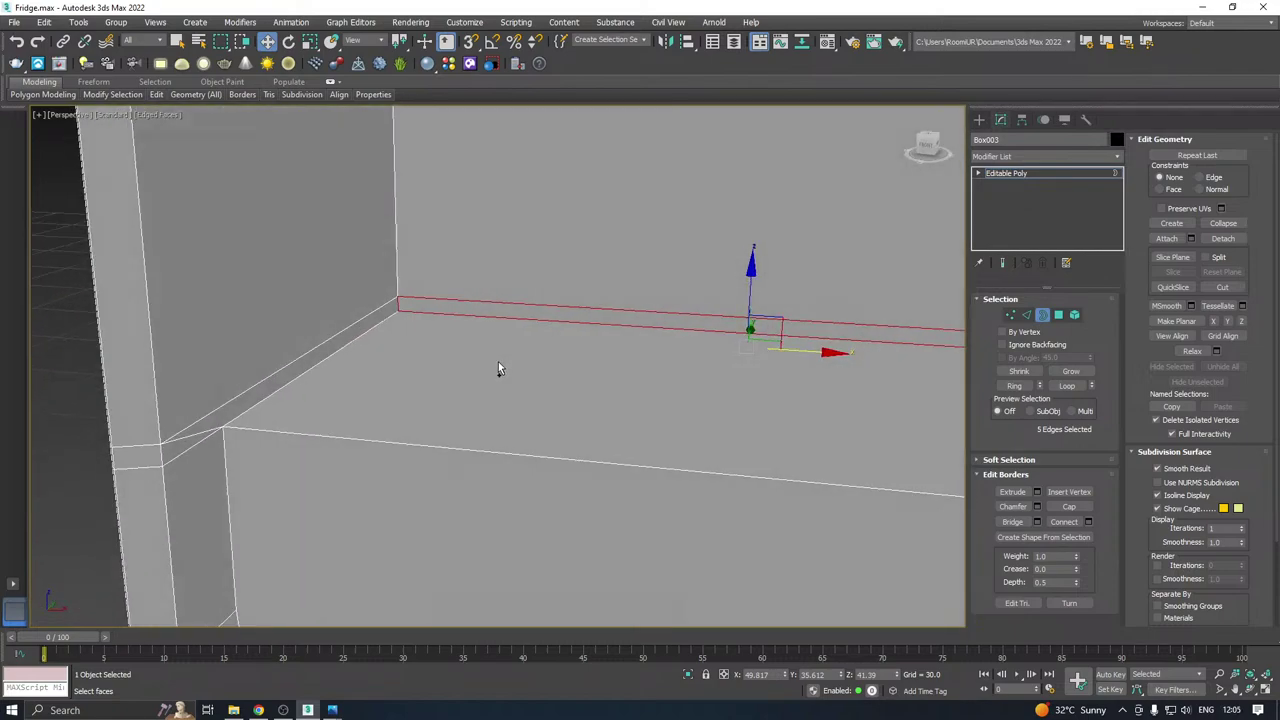
# Try to move the shelf's left front corner vertex inward along X to about 6, then undo the move.
pyautogui.click(1010, 314)
pyautogui.click(222, 428)
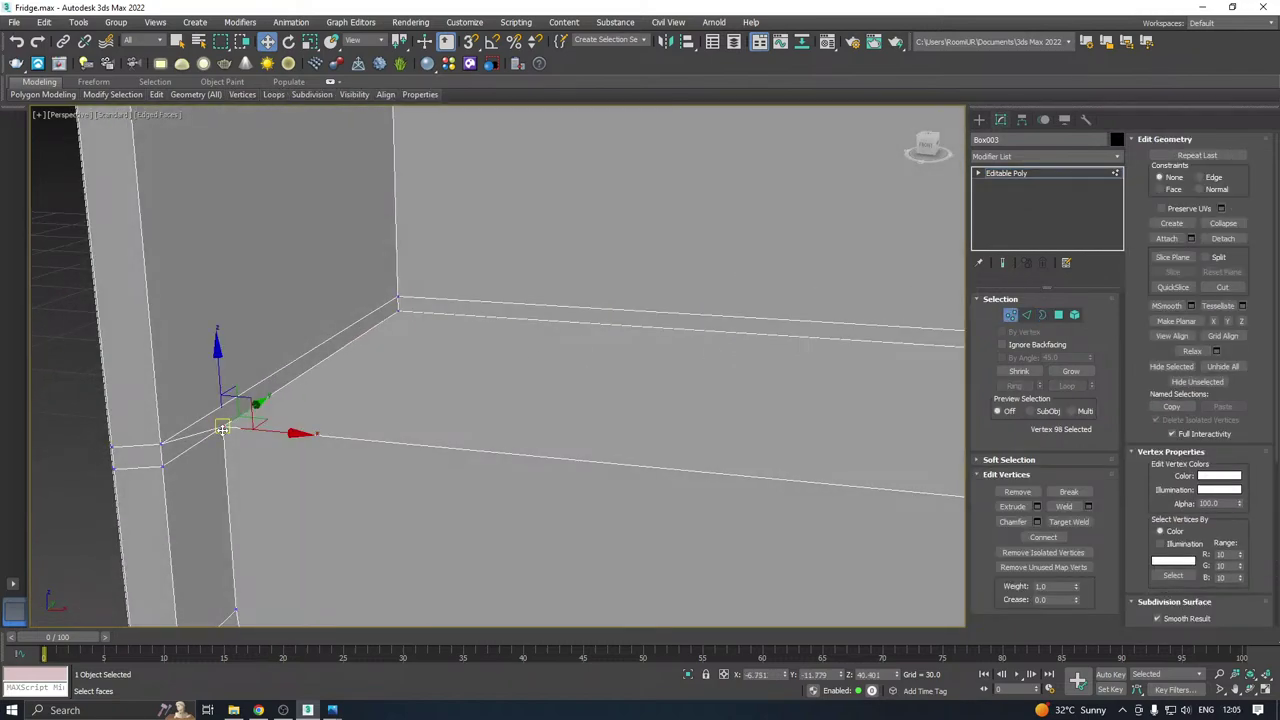
pyautogui.moveTo(289, 432); pyautogui.dragTo(383, 441)
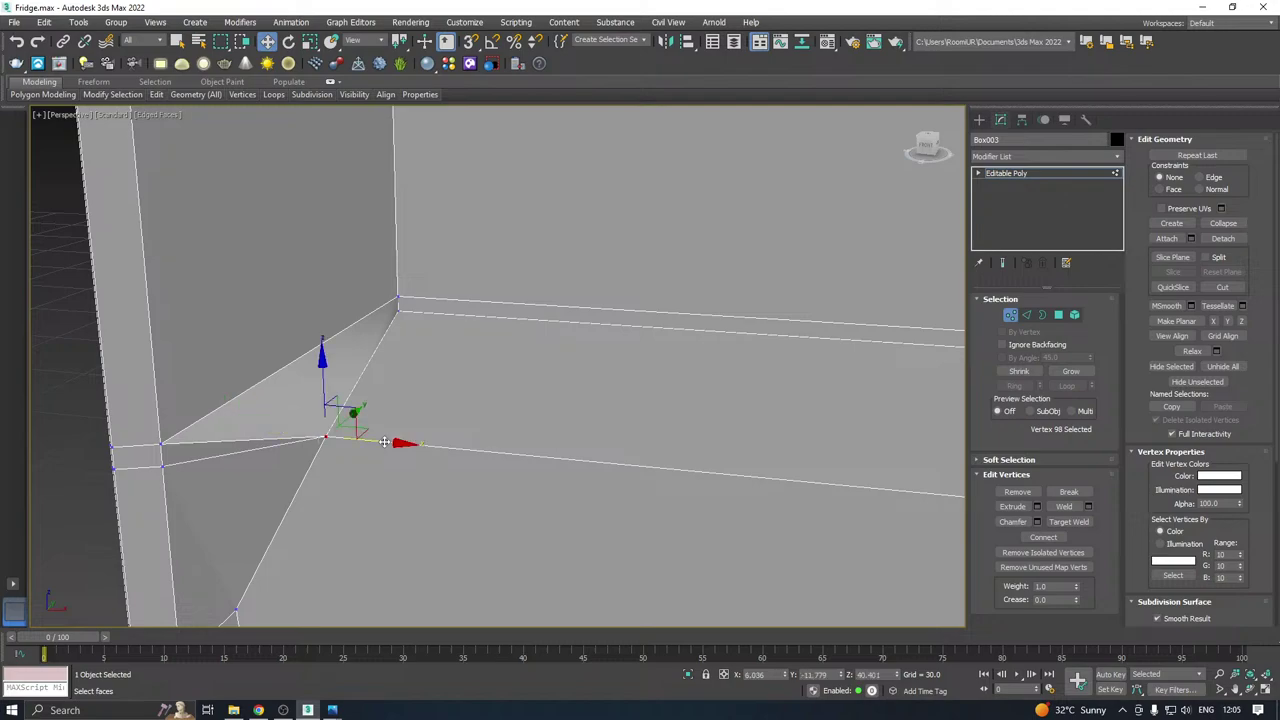
pyautogui.hotkey('ctrl', 'z')
# Examine the short diagonal edge between the shelf's left front corner and the side wall's front edge.
pyautogui.click(1026, 315)
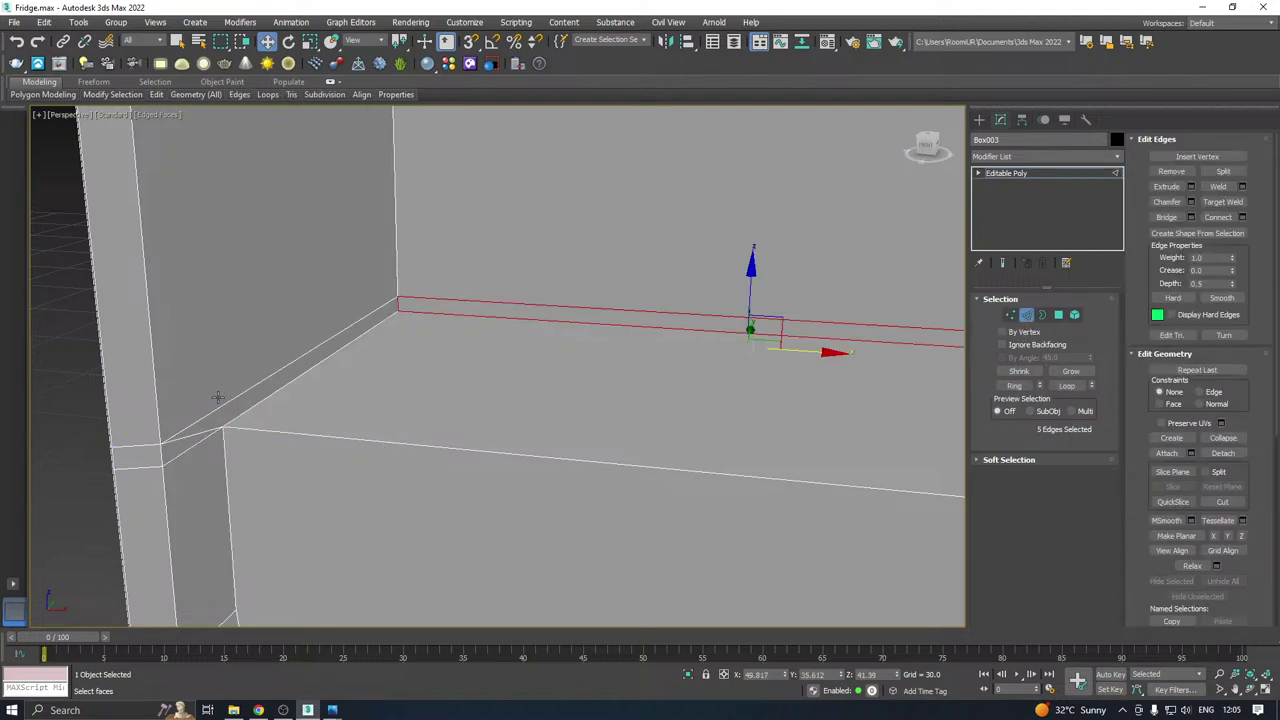
pyautogui.click(203, 434)
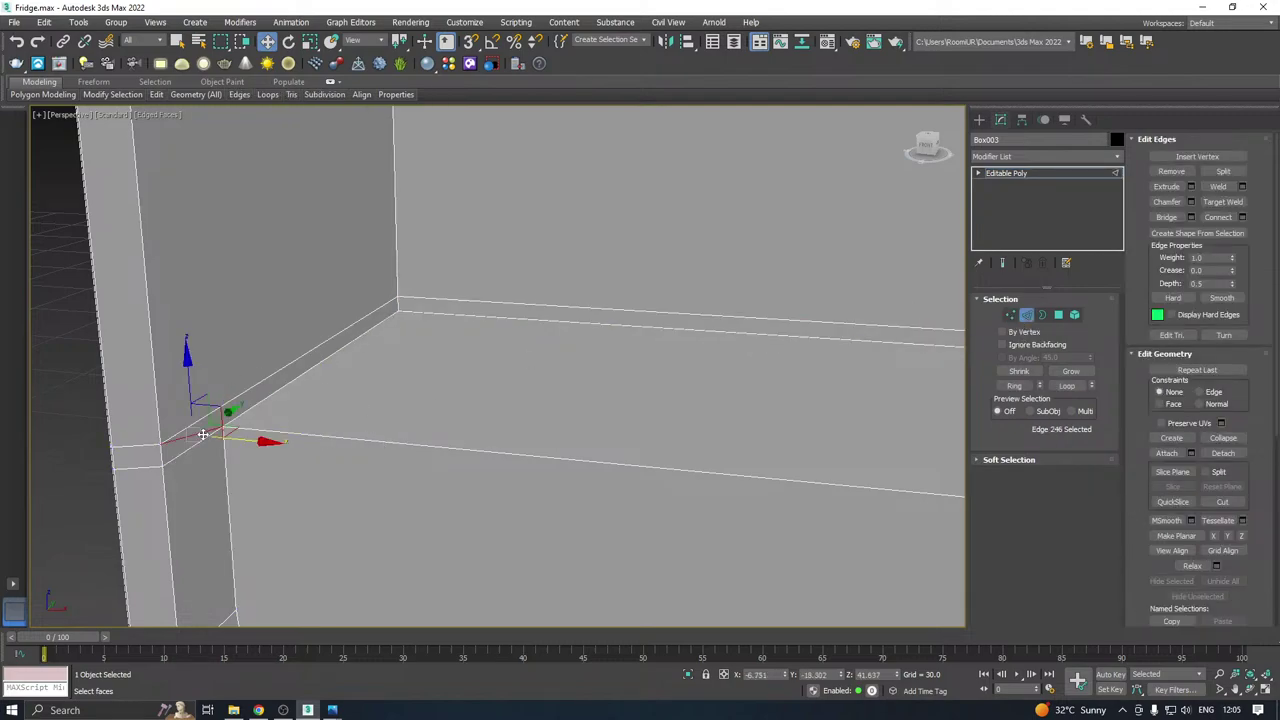
pyautogui.scroll(-3, 203, 434)
pyautogui.click(263, 433)
pyautogui.click(196, 432)
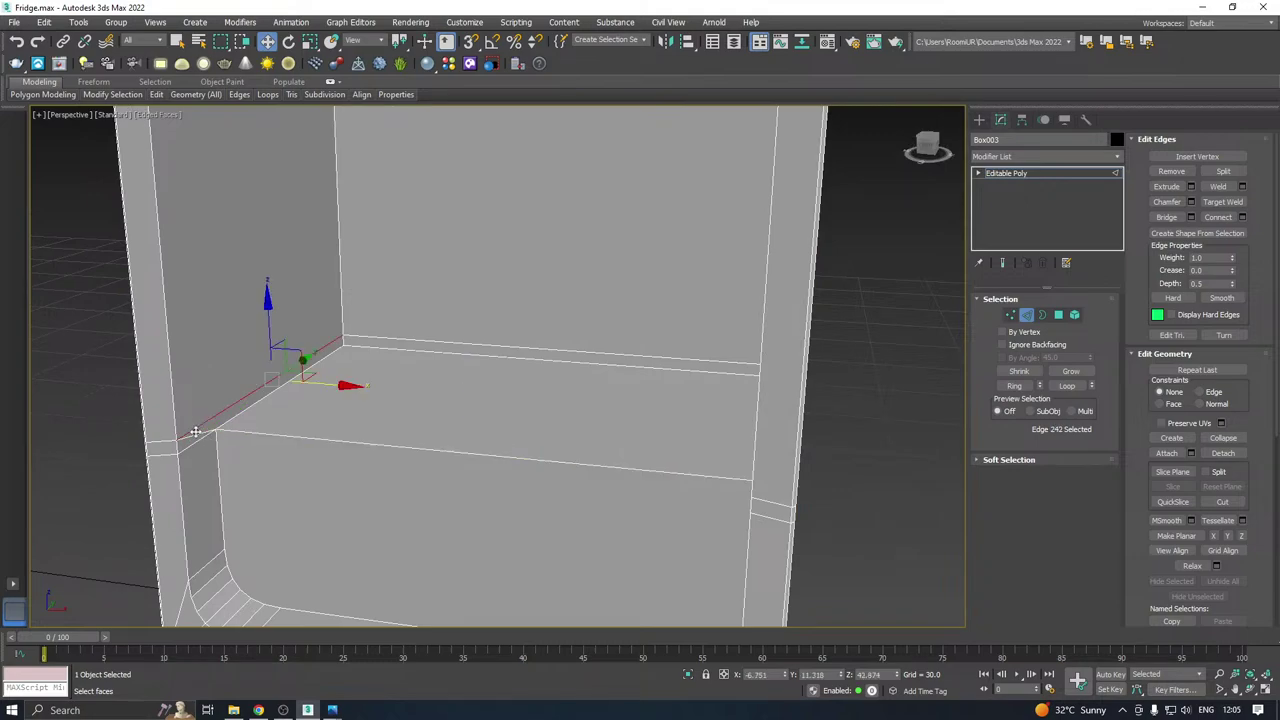
pyautogui.scroll(3, 198, 432)
pyautogui.click(200, 435)
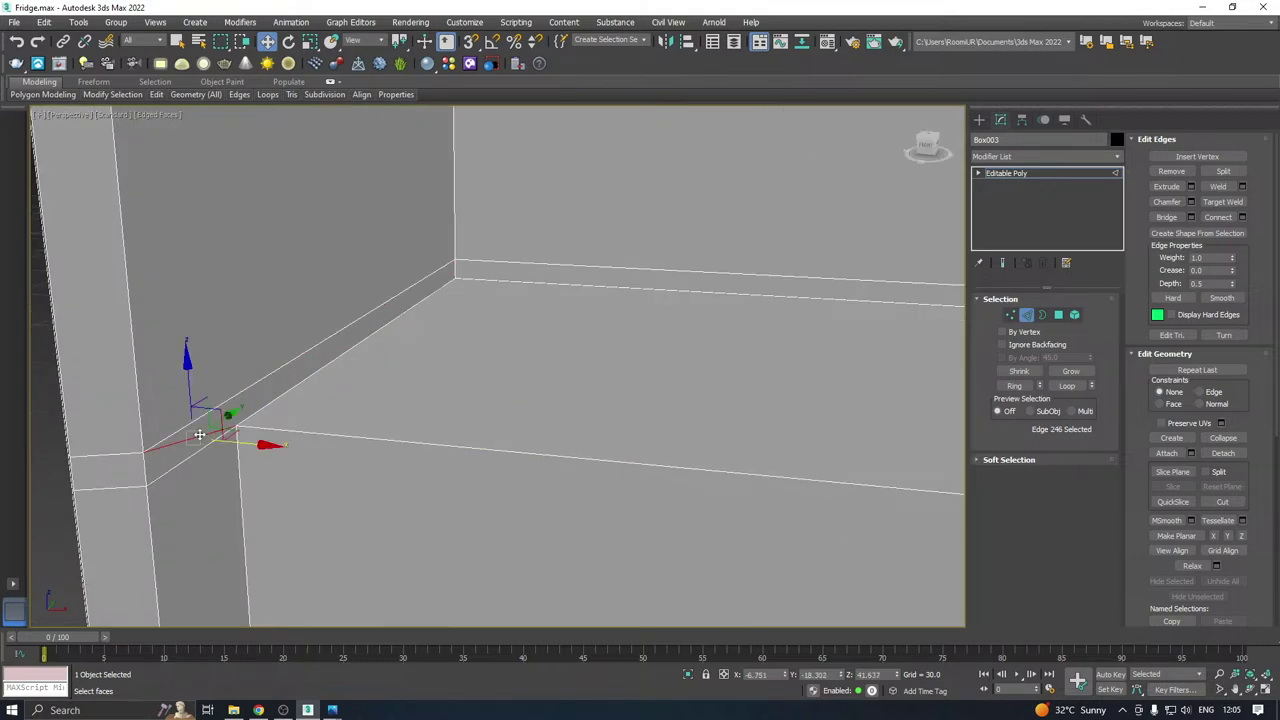
pyautogui.moveTo(198, 434); pyautogui.dragTo(195, 470, button='middle')
pyautogui.scroll(-2, 213, 446)
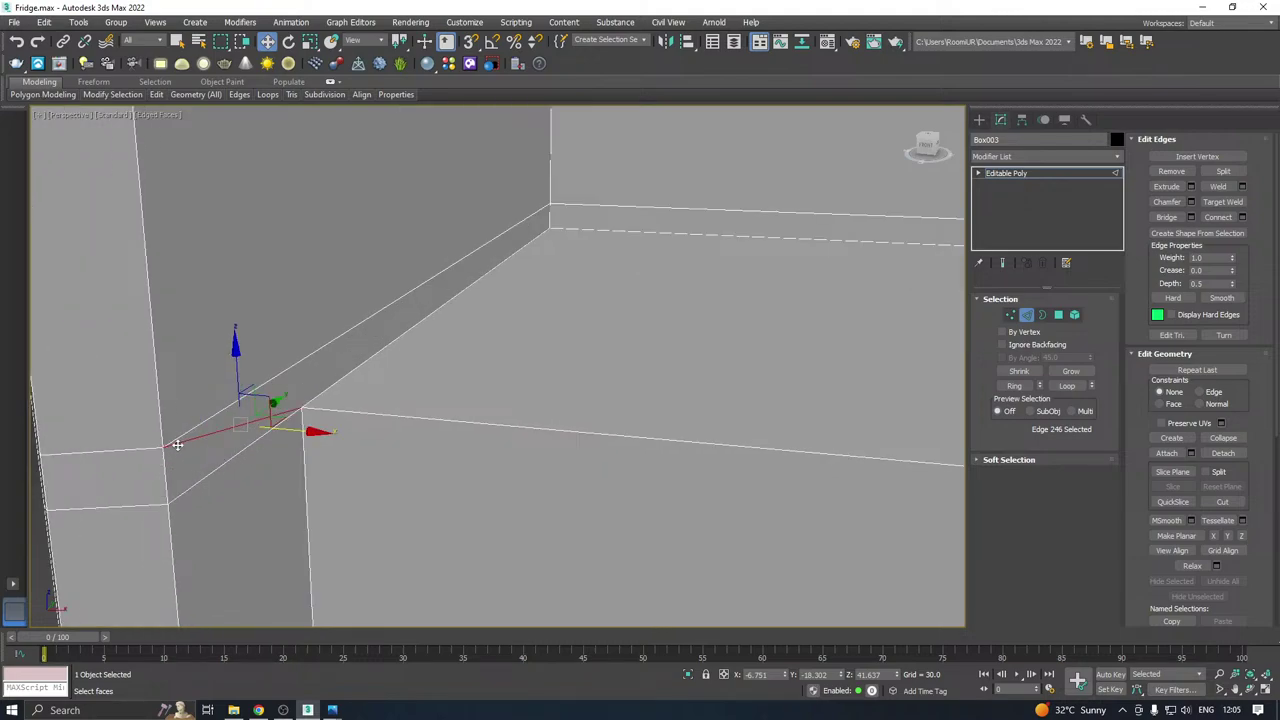
# Try to move the shelf's right front corner vertex along the Z axis, then undo the move.
pyautogui.keyDown('alt'); pyautogui.moveTo(359, 357); pyautogui.dragTo(498, 347, button='middle'); pyautogui.keyUp('alt')
pyautogui.scroll(4, 543, 197)
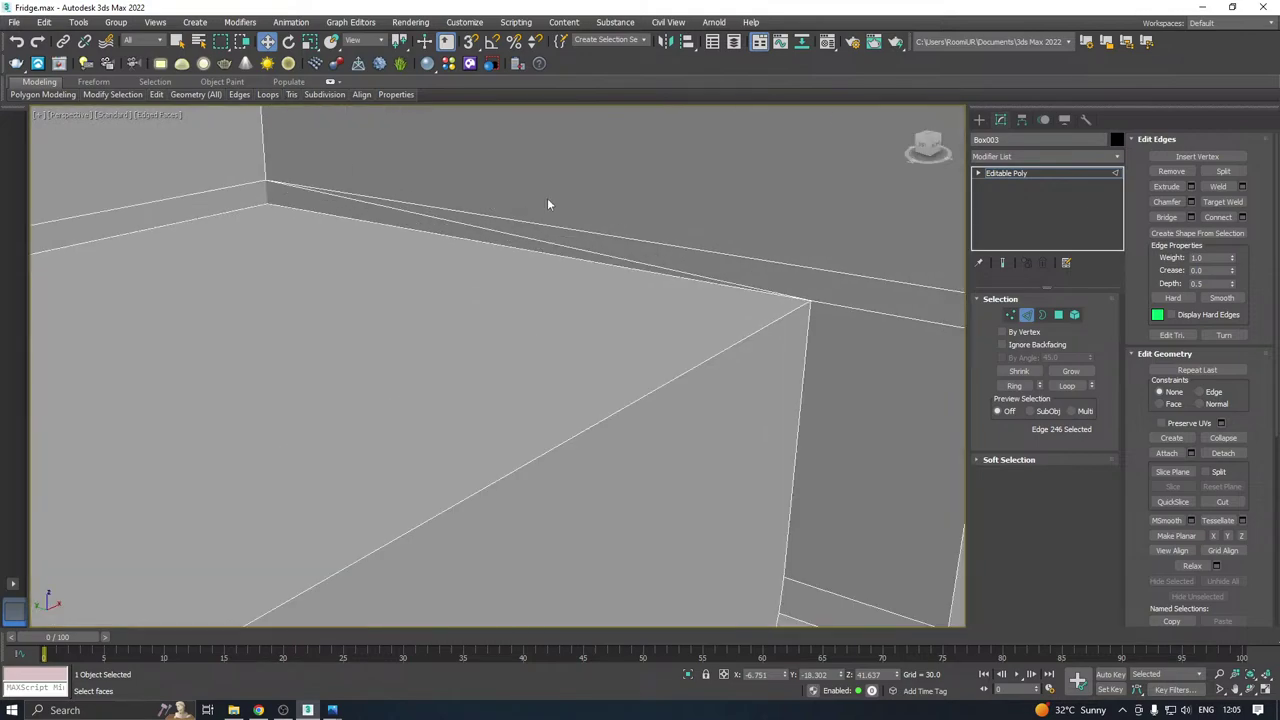
pyautogui.click(1010, 314)
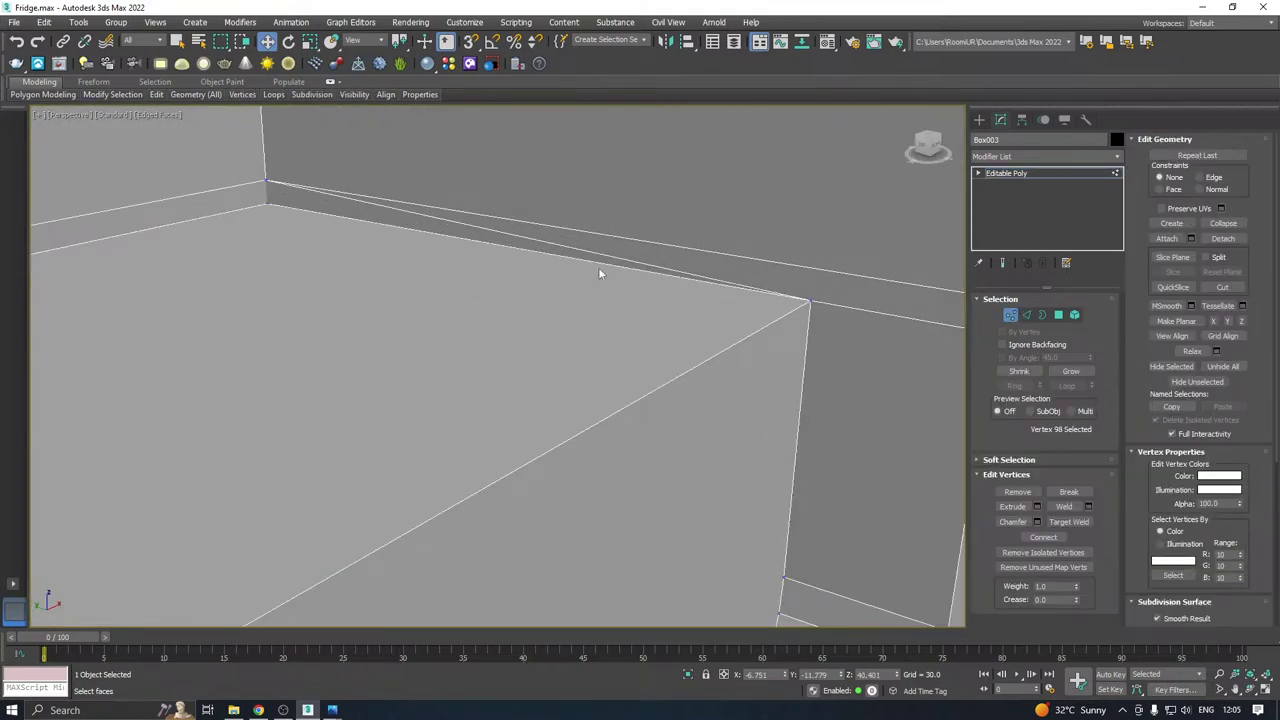
pyautogui.click(818, 299)
pyautogui.moveTo(818, 243); pyautogui.dragTo(818, 269)
pyautogui.hotkey('ctrl', 'z')
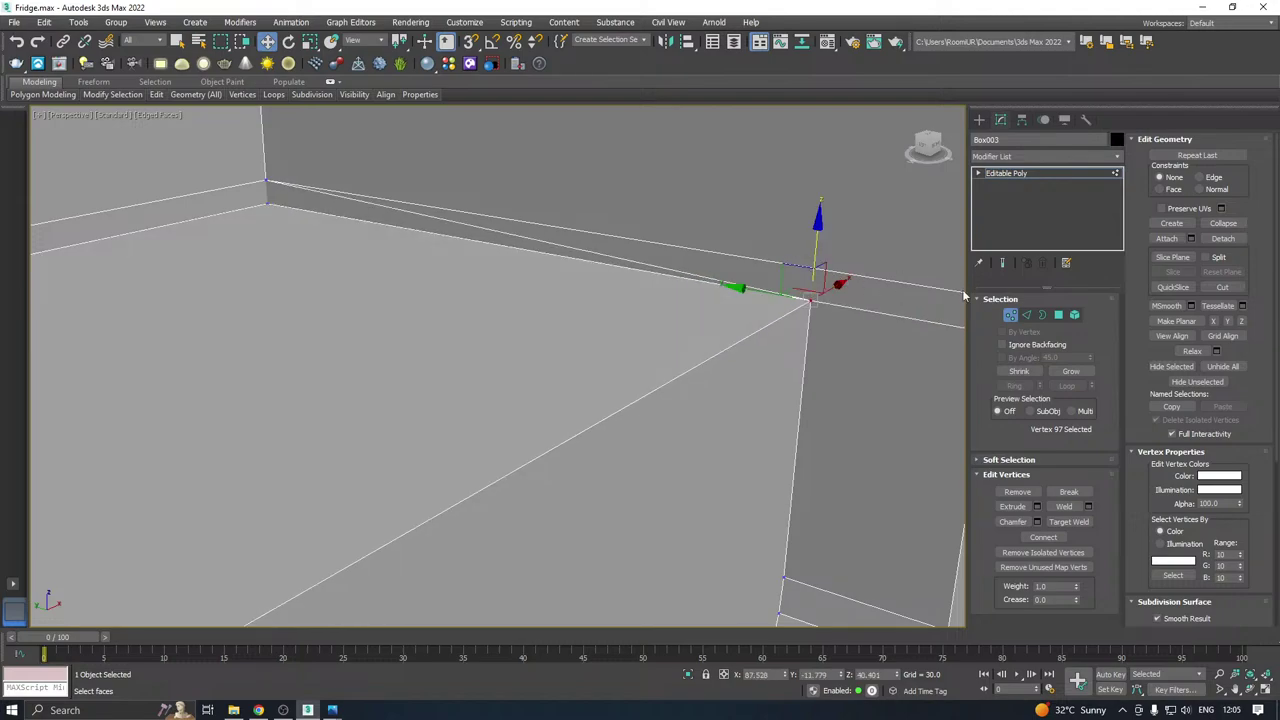
# Remove the long diagonal edge running across the narrow strip on the right side wall above the shelf.
pyautogui.click(1026, 316)
pyautogui.click(641, 266)
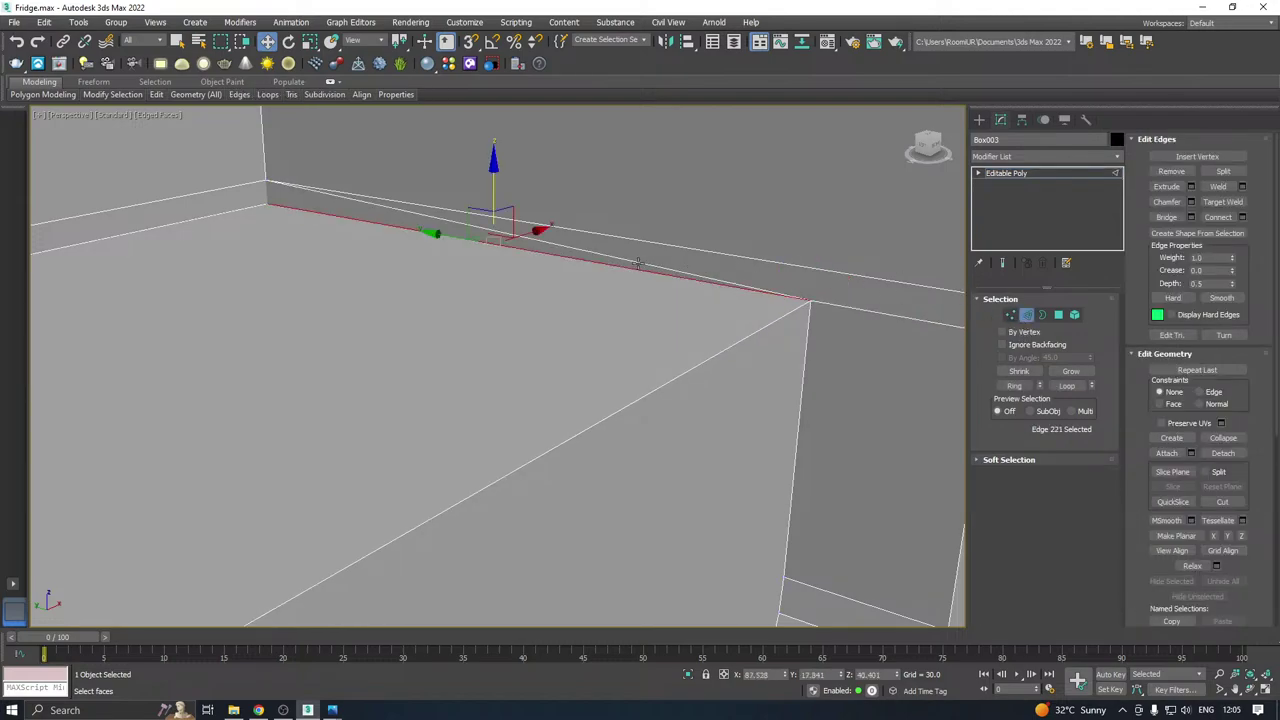
pyautogui.press('BackSpace')
pyautogui.moveTo(641, 266); pyautogui.dragTo(660, 301, button='middle')
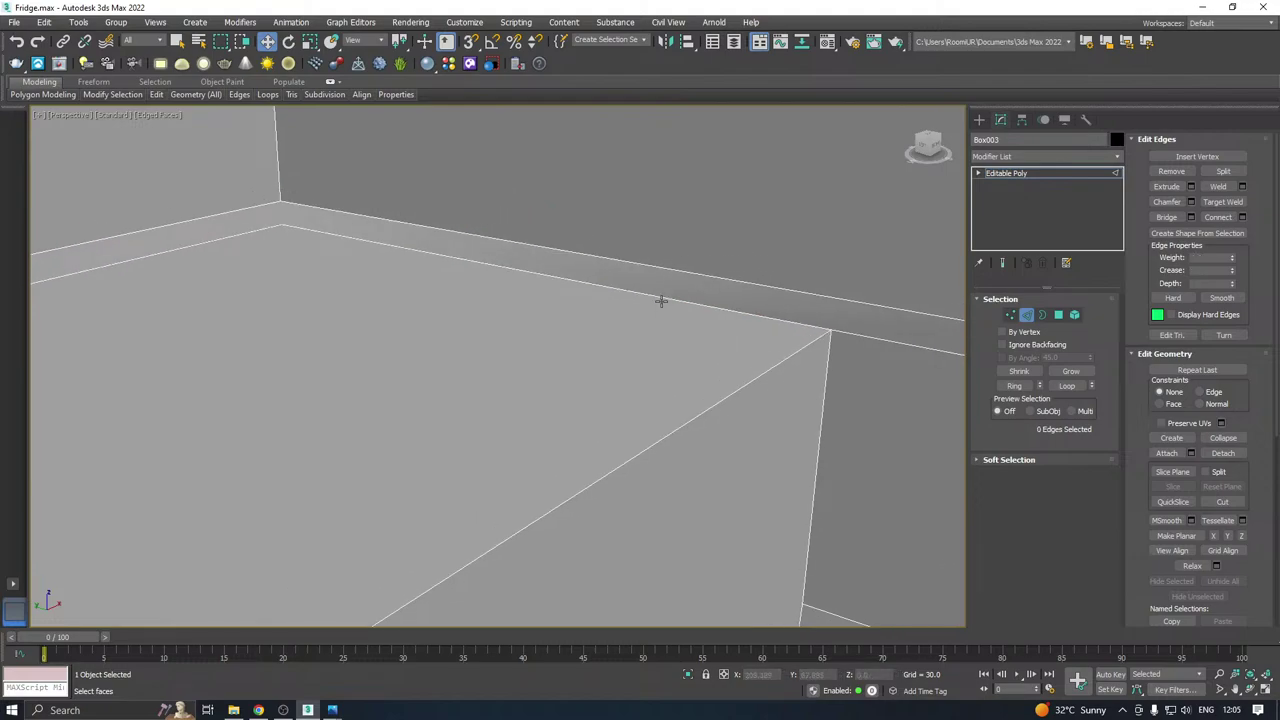
# Target Weld the upper strip vertices onto the shelf's lower vertices at the right and left rear corners.
pyautogui.click(1010, 314)
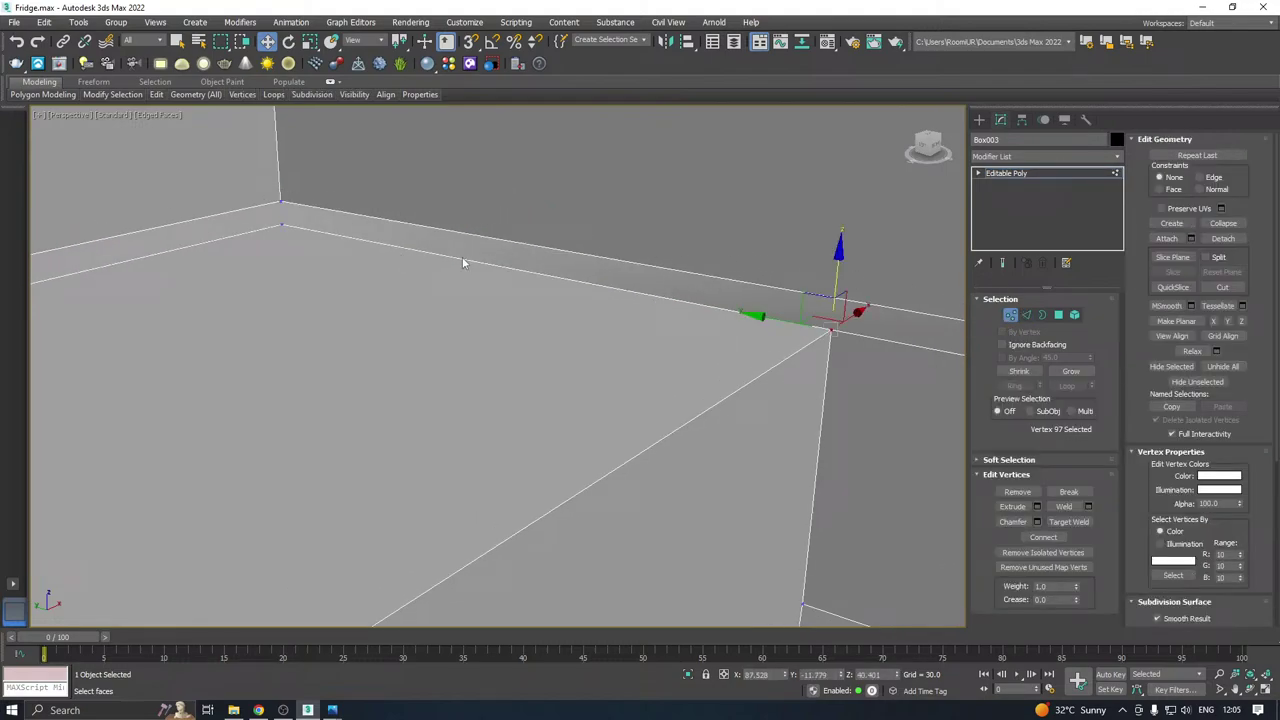
pyautogui.click(281, 225)
pyautogui.keyDown('ctrl'); pyautogui.click(280, 202); pyautogui.keyUp('ctrl')
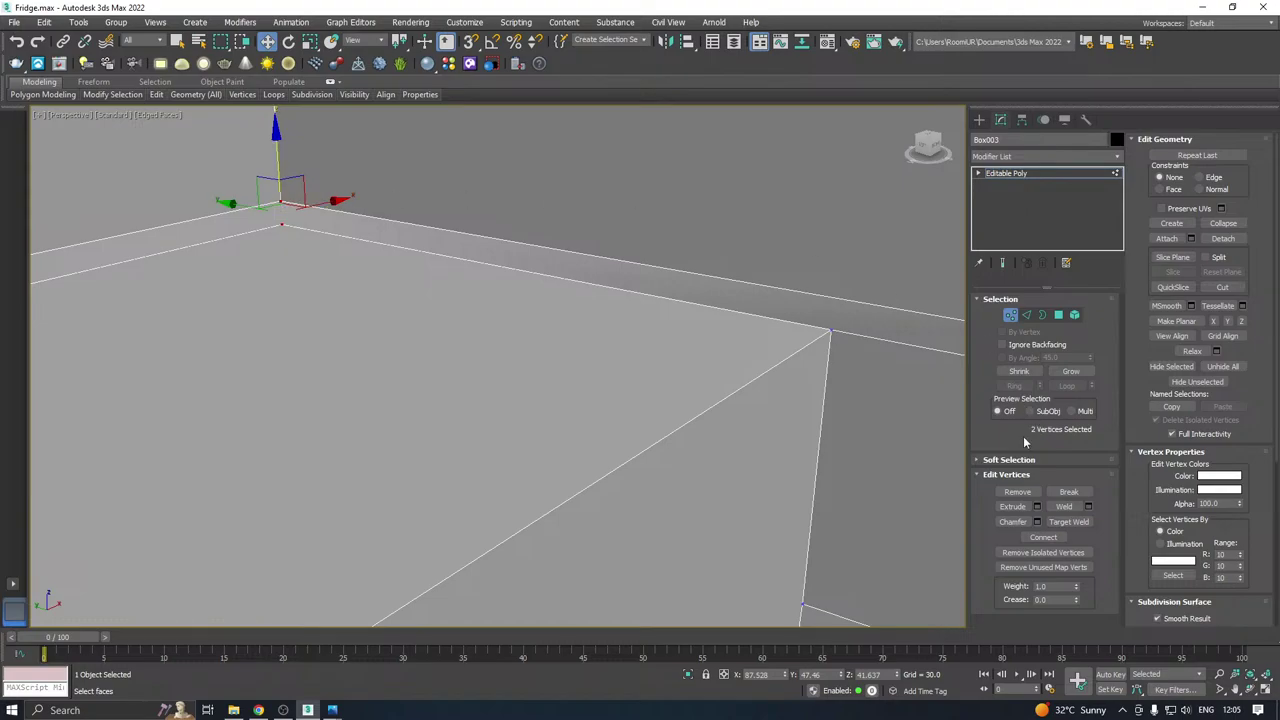
pyautogui.scroll(-3, 711, 382)
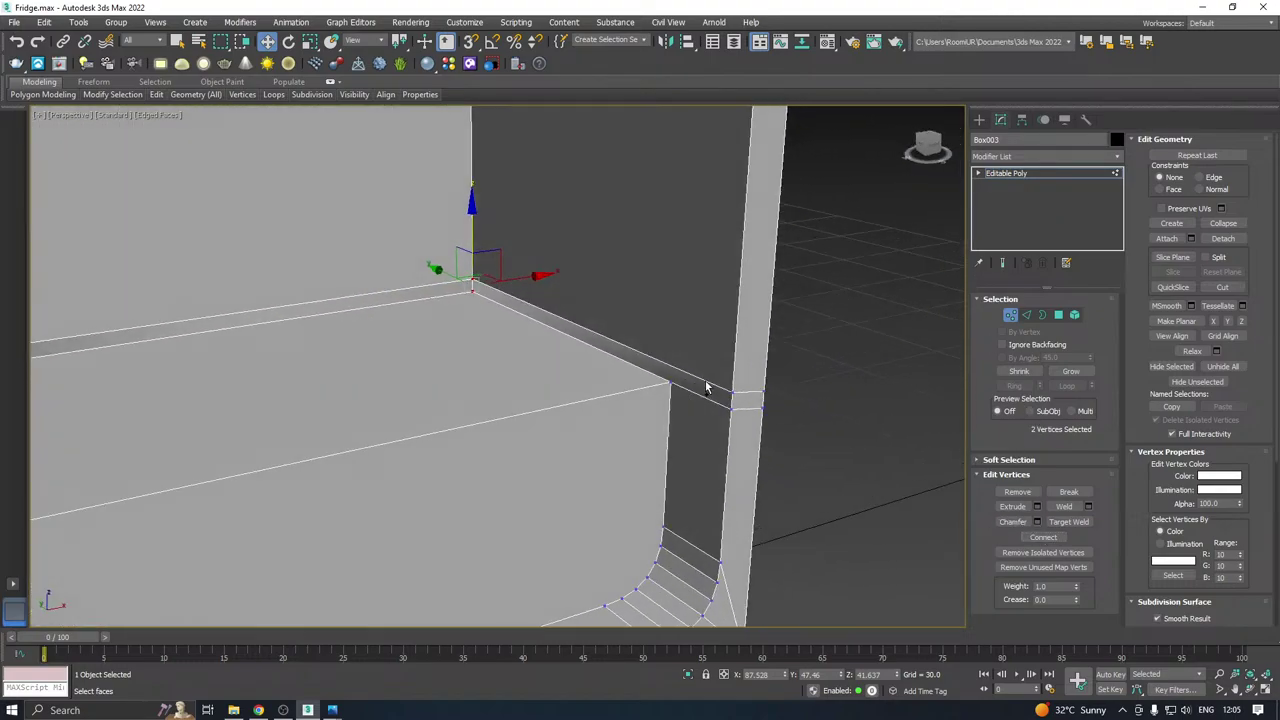
pyautogui.keyDown('alt'); pyautogui.moveTo(705, 387); pyautogui.dragTo(868, 398, button='middle'); pyautogui.keyUp('alt')
pyautogui.moveTo(762, 377)
pyautogui.keyDown('alt'); pyautogui.mouseDown(button='middle')
pyautogui.moveTo(757, 349)
pyautogui.moveTo(773, 359)
pyautogui.moveTo(759, 373)
pyautogui.mouseUp(button='middle'); pyautogui.keyUp('alt')
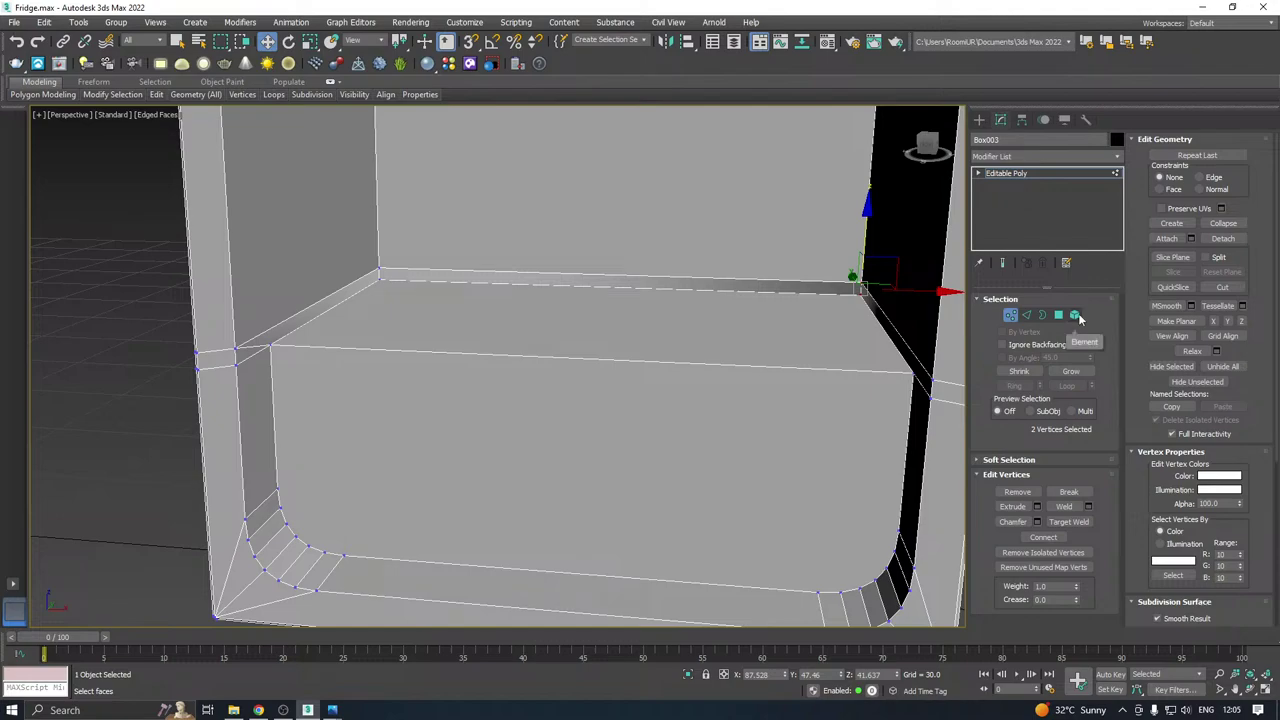
pyautogui.rightClick(828, 285)
pyautogui.click(798, 368)
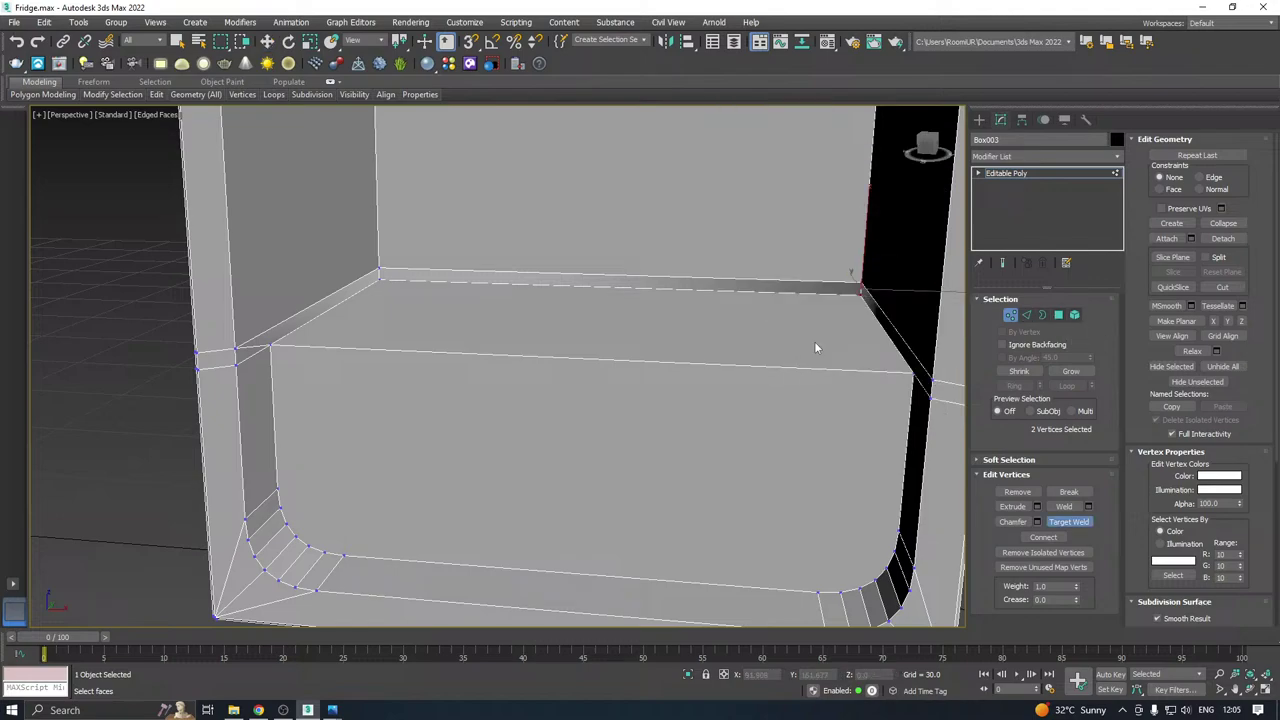
pyautogui.click(862, 291)
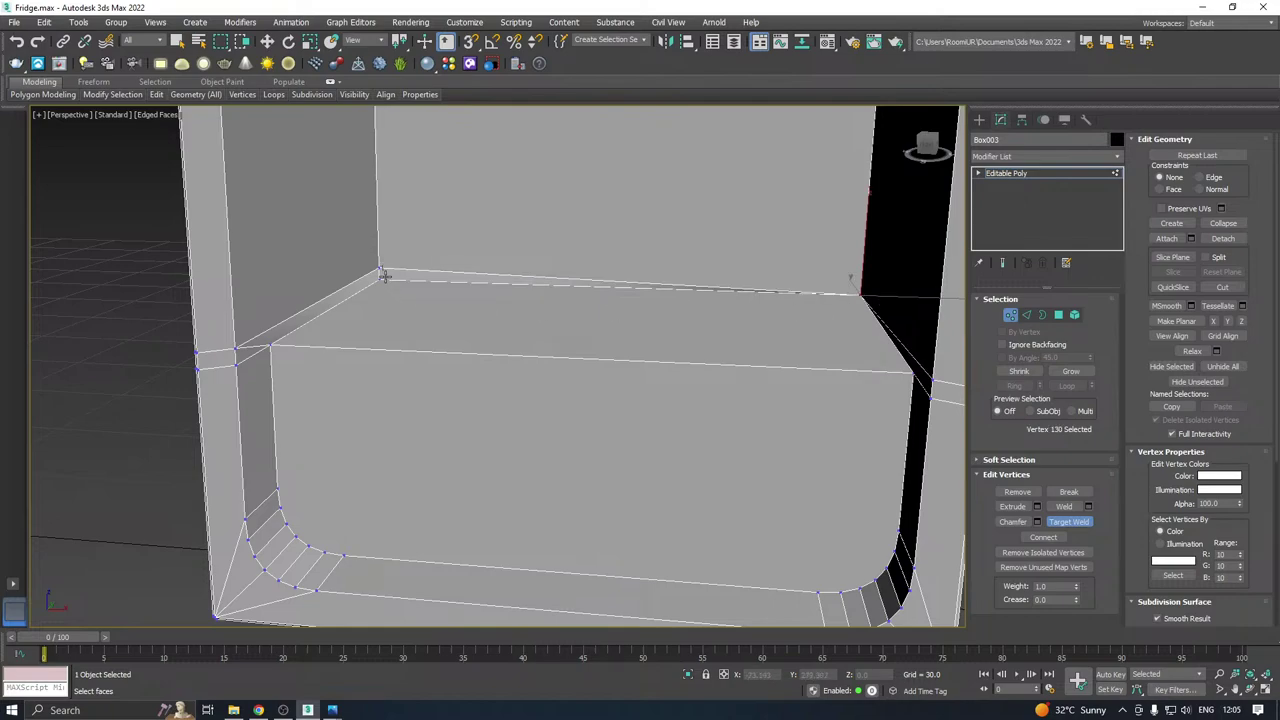
pyautogui.click(384, 276)
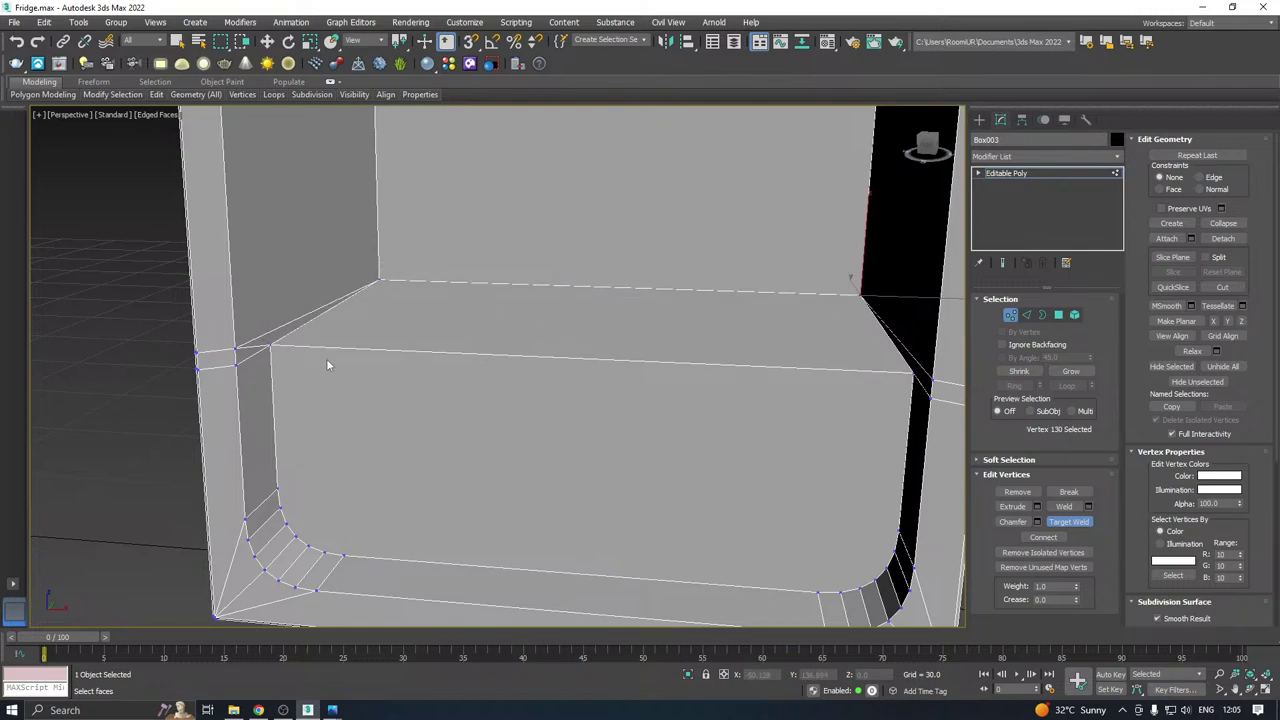
pyautogui.press('w')
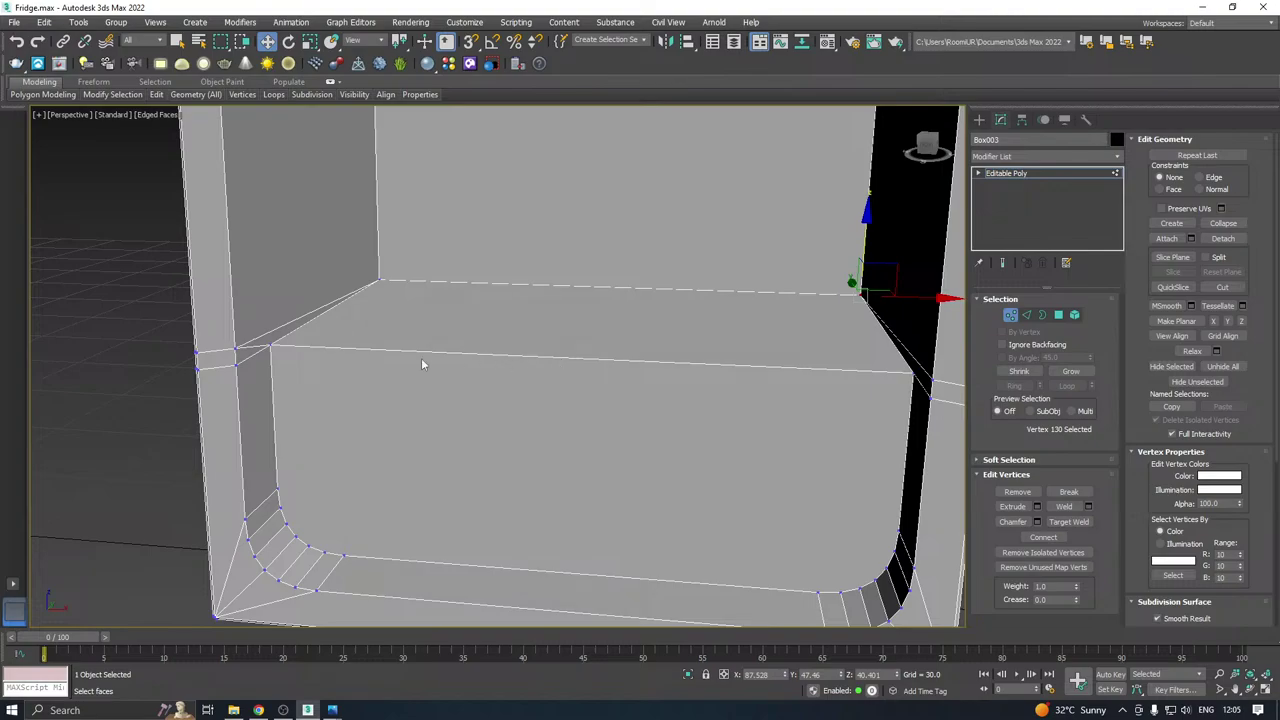
# Target Weld the strip's lower vertices onto the upper ones across the right front frame beside the bottom compartment's shelf.
pyautogui.click(234, 356)
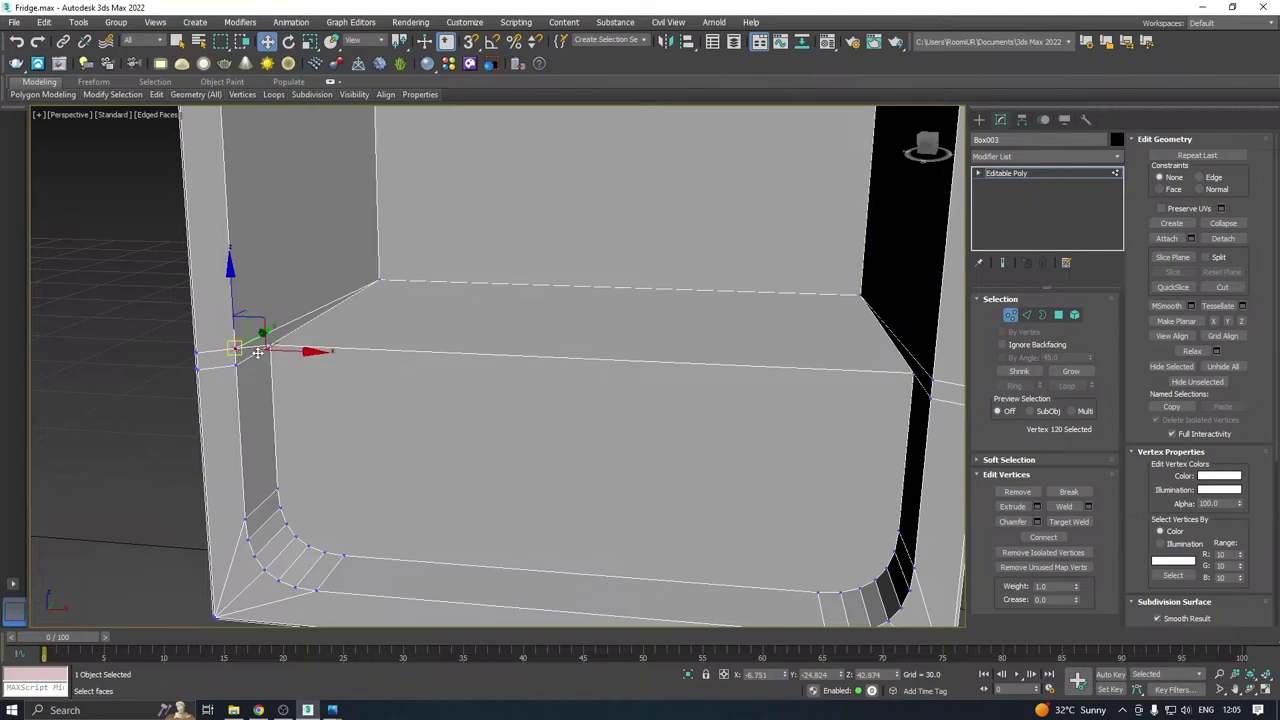
pyautogui.keyDown('alt'); pyautogui.moveTo(234, 356); pyautogui.dragTo(478, 345, button='middle'); pyautogui.keyUp('alt')
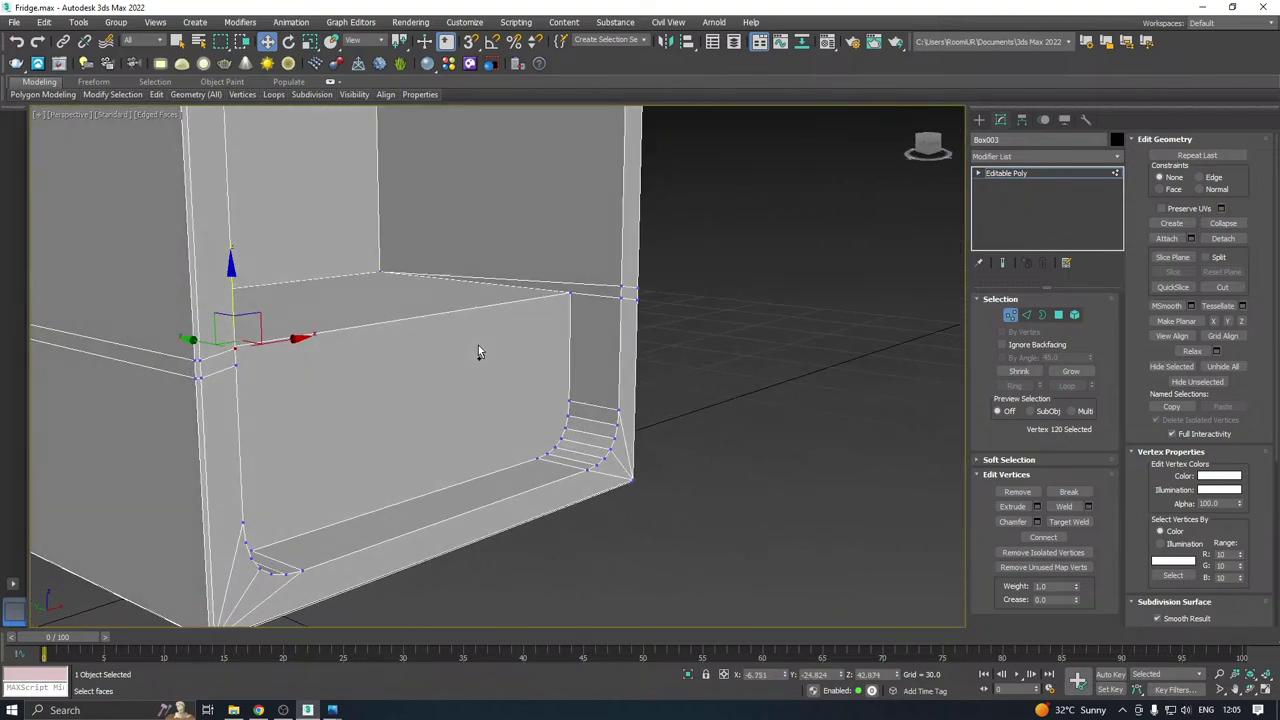
pyautogui.click(621, 289)
pyautogui.moveTo(621, 289)
pyautogui.keyDown('alt'); pyautogui.mouseDown(button='middle')
pyautogui.moveTo(634, 314)
pyautogui.moveTo(625, 288)
pyautogui.mouseUp(button='middle'); pyautogui.keyUp('alt')
pyautogui.scroll(4, 627, 287)
pyautogui.rightClick(625, 283)
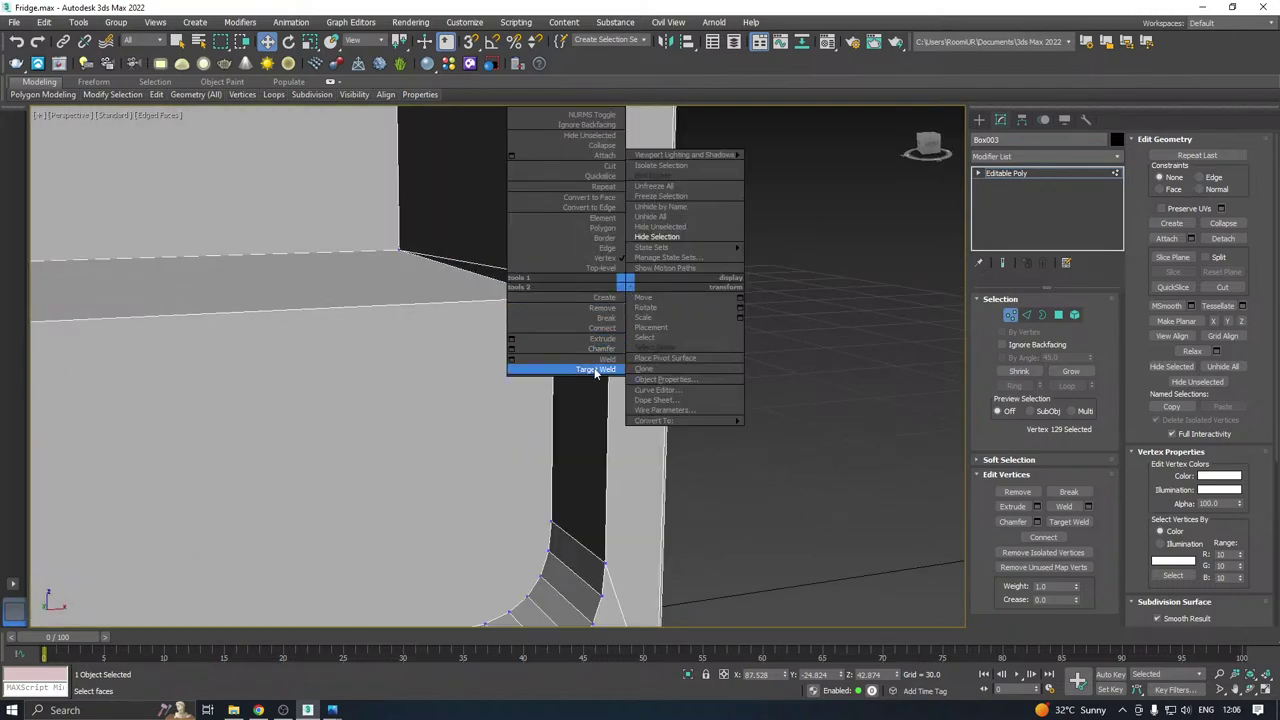
pyautogui.click(596, 370)
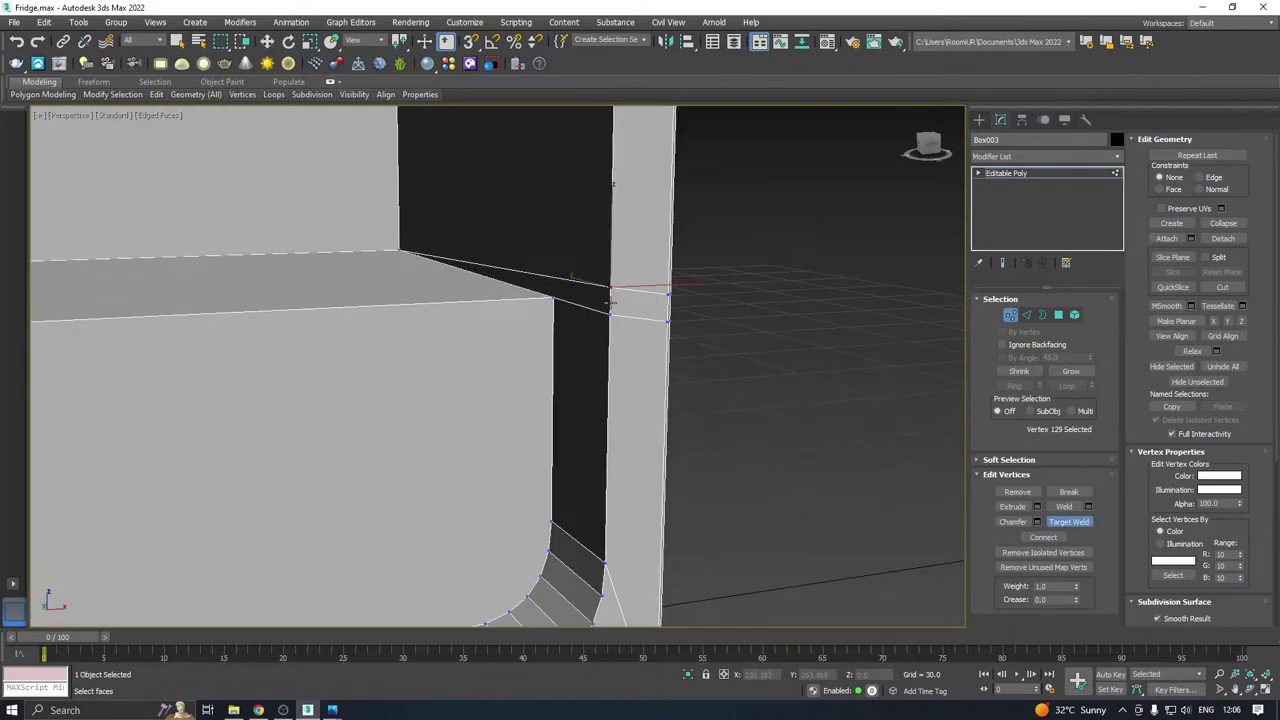
pyautogui.click(613, 288)
pyautogui.scroll(2, 668, 312)
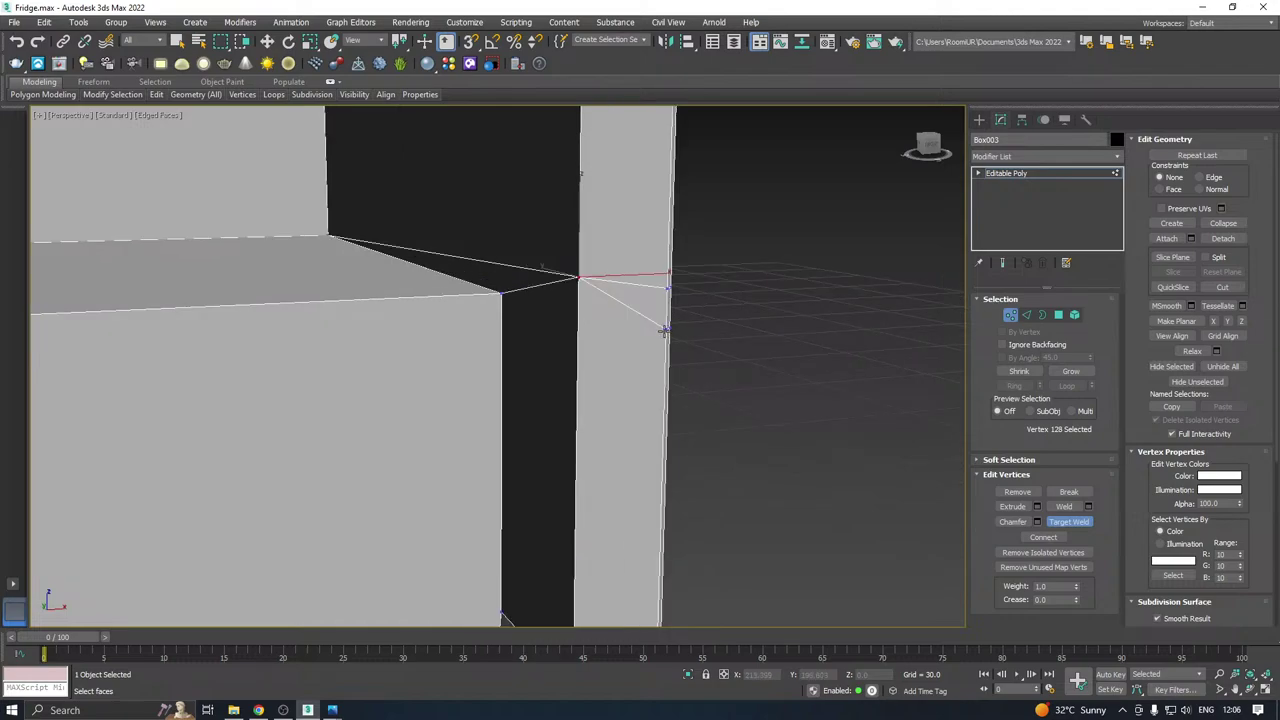
# Target Weld the strip's lower inner vertex onto the upper one on the left front frame edge.
pyautogui.scroll(-5, 668, 300)
pyautogui.keyDown('alt'); pyautogui.moveTo(663, 306); pyautogui.dragTo(431, 329, button='middle'); pyautogui.keyUp('alt')
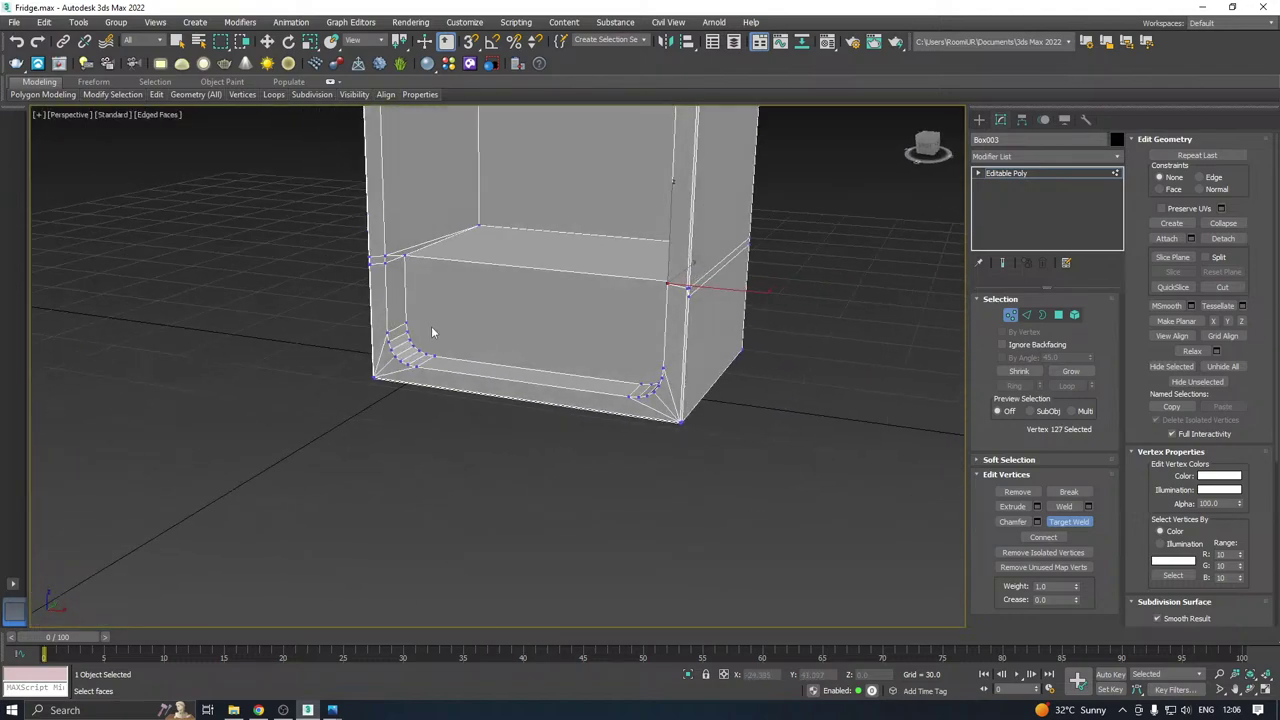
pyautogui.moveTo(409, 280); pyautogui.dragTo(457, 343, button='middle')
pyautogui.scroll(4, 447, 320)
pyautogui.scroll(2, 428, 316)
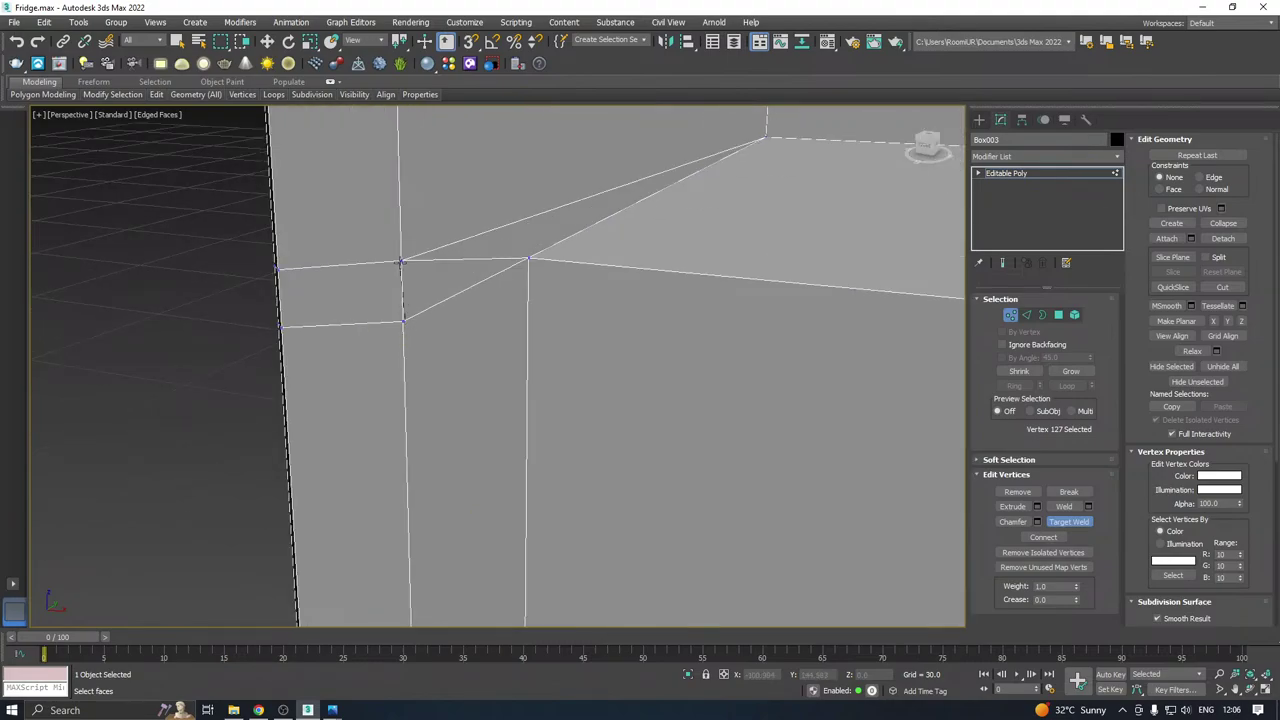
pyautogui.click(401, 261)
# Try to Target Weld the strip's outer vertices on the left front frame edge, then undo the weld.
pyautogui.scroll(-4, 381, 302)
pyautogui.keyDown('alt'); pyautogui.moveTo(437, 315); pyautogui.dragTo(581, 481, button='middle'); pyautogui.keyUp('alt')
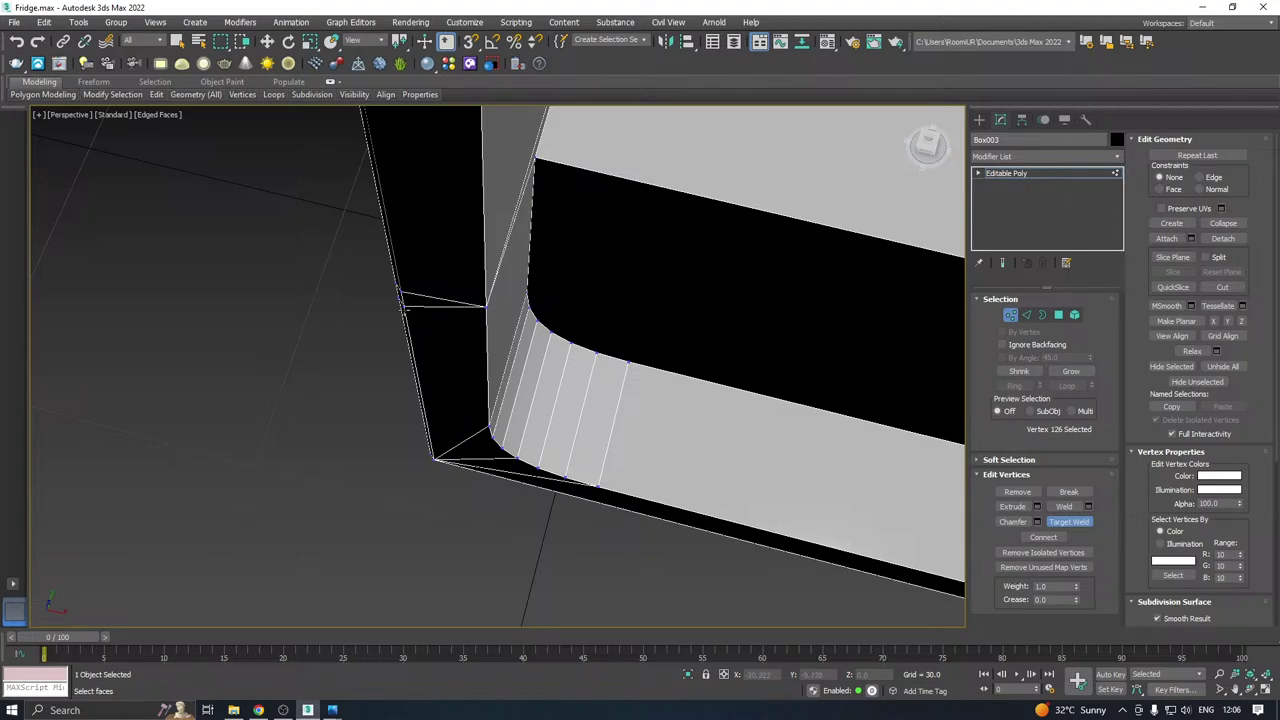
pyautogui.click(398, 293)
pyautogui.rightClick(498, 325)
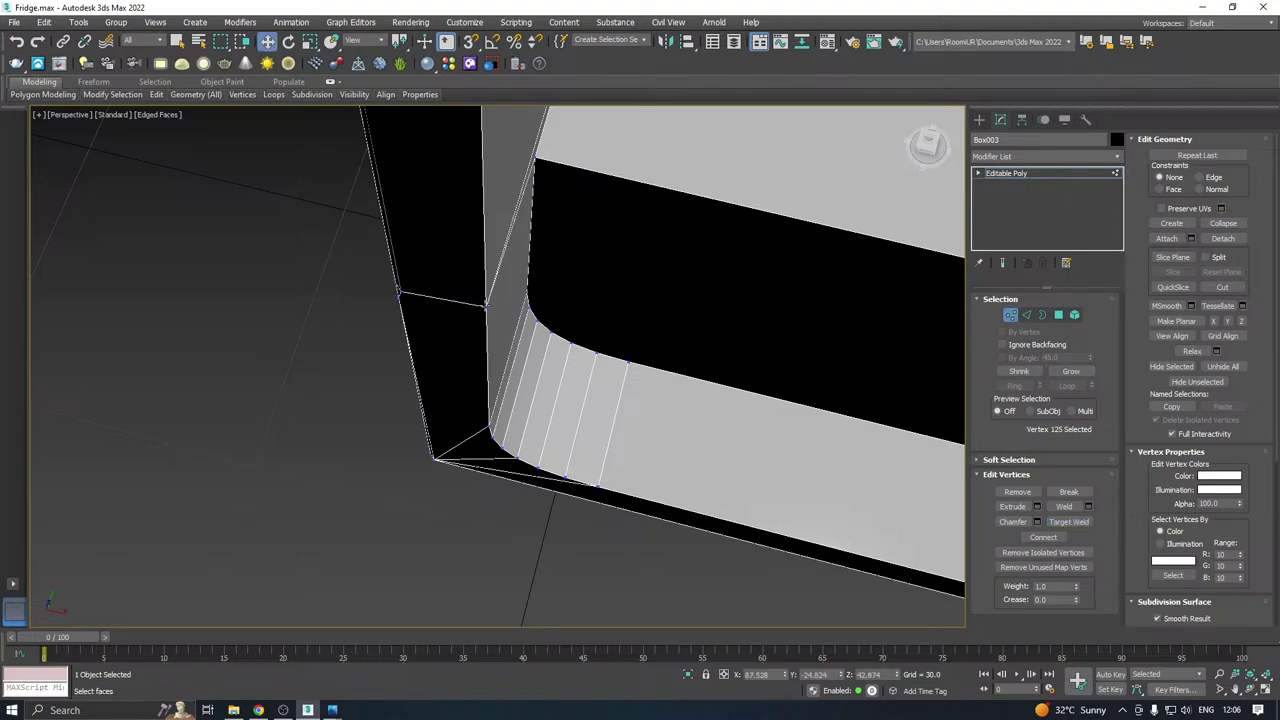
pyautogui.click(485, 305)
pyautogui.scroll(4, 487, 305)
pyautogui.hotkey('ctrl', 'z')
pyautogui.hotkey('ctrl', 'z')
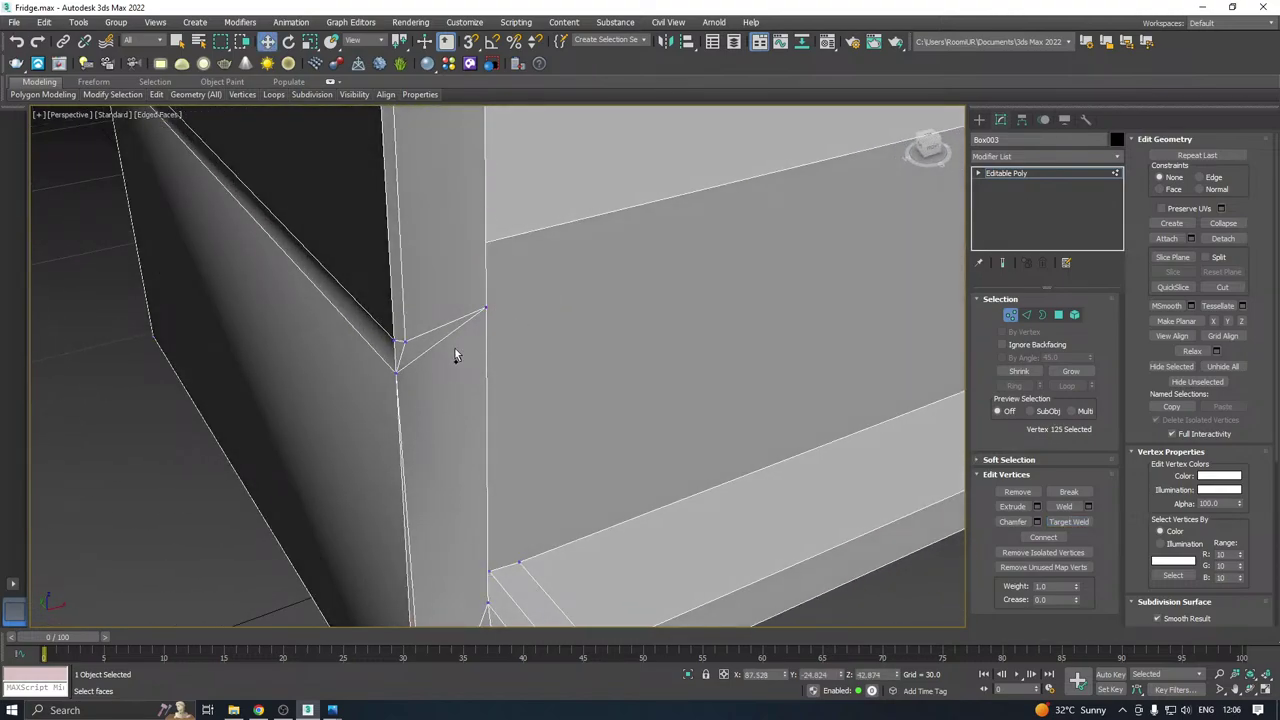
# Target Weld the strip's two lower outer vertices onto the upper ones along the cabinet's left front edge.
pyautogui.rightClick(449, 351)
pyautogui.click(427, 433)
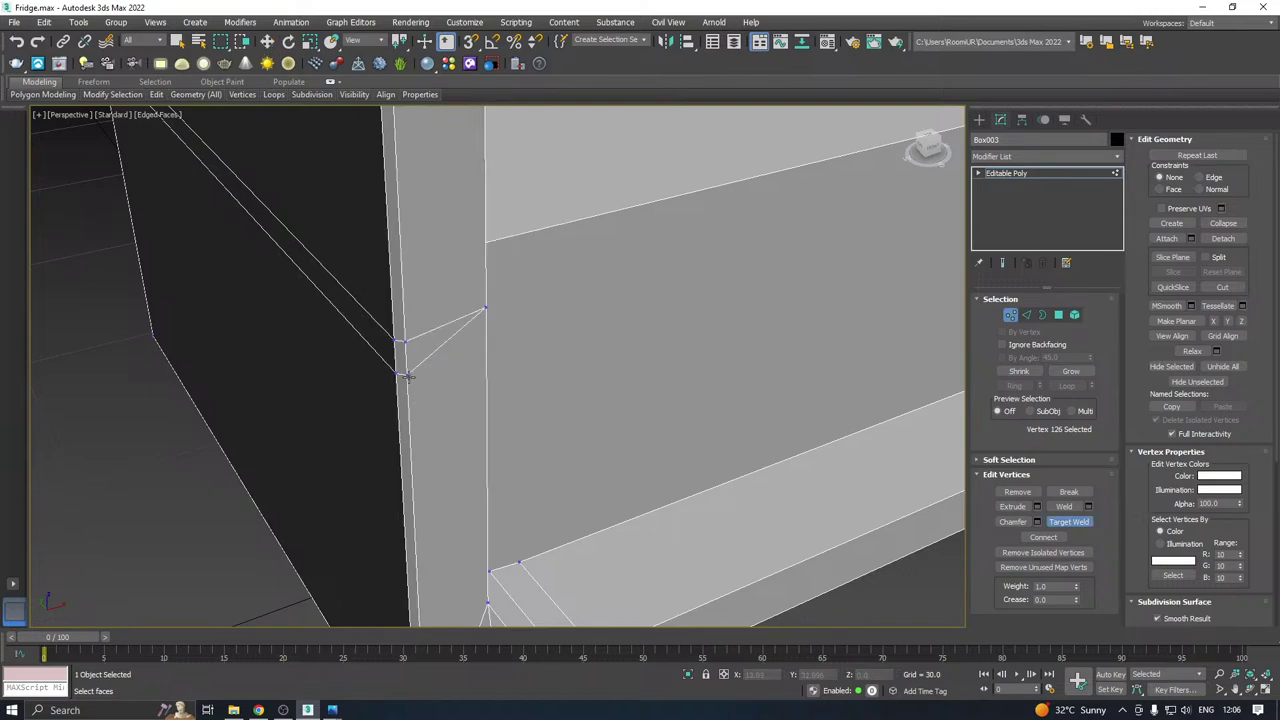
pyautogui.rightClick(466, 373)
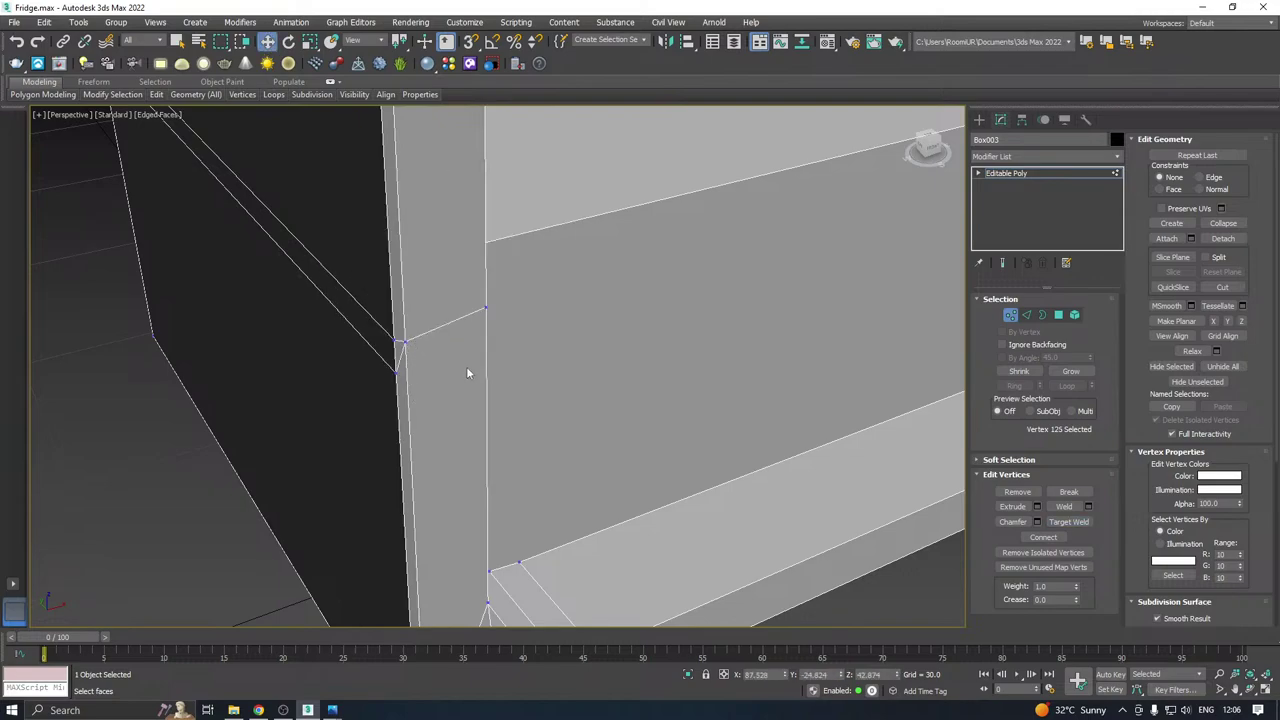
pyautogui.click(485, 308)
pyautogui.keyDown('alt'); pyautogui.moveTo(486, 310); pyautogui.dragTo(528, 337, button='middle'); pyautogui.keyUp('alt')
pyautogui.rightClick(528, 337)
pyautogui.click(446, 402)
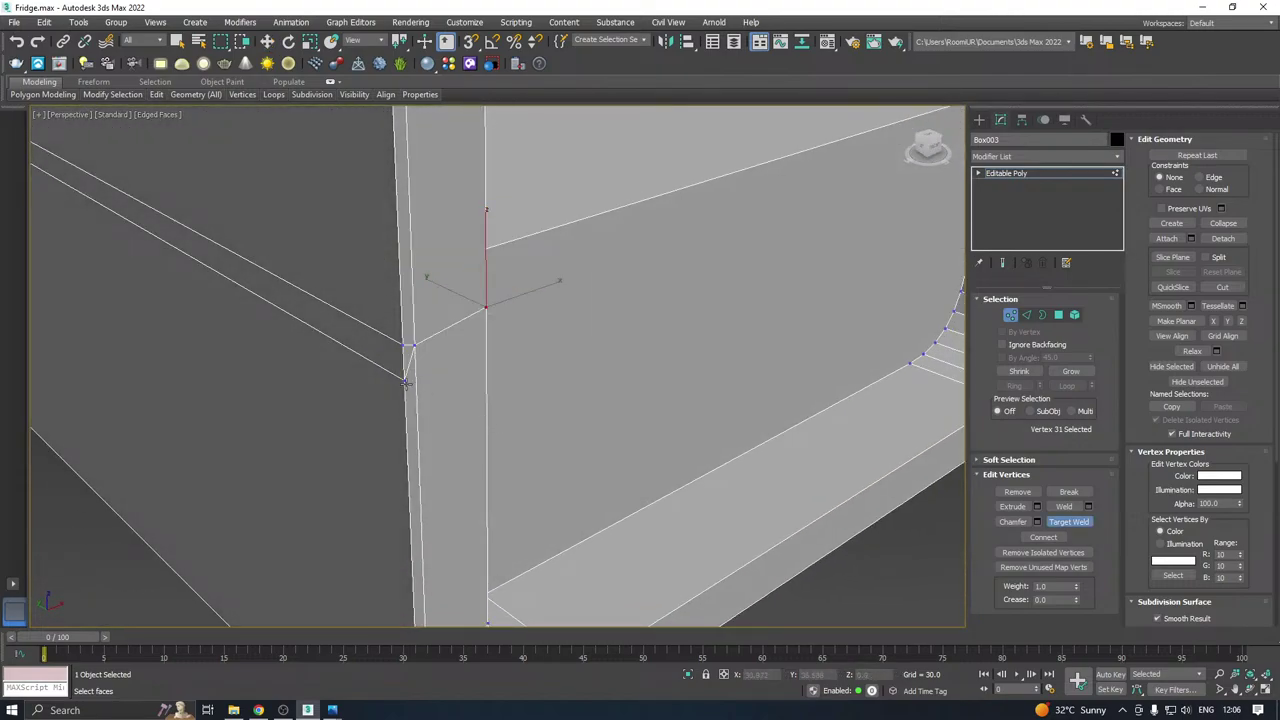
# Target Weld the strip's remaining lower vertex onto the upper one at the cabinet's outer right front edge.
pyautogui.scroll(-4, 336, 368)
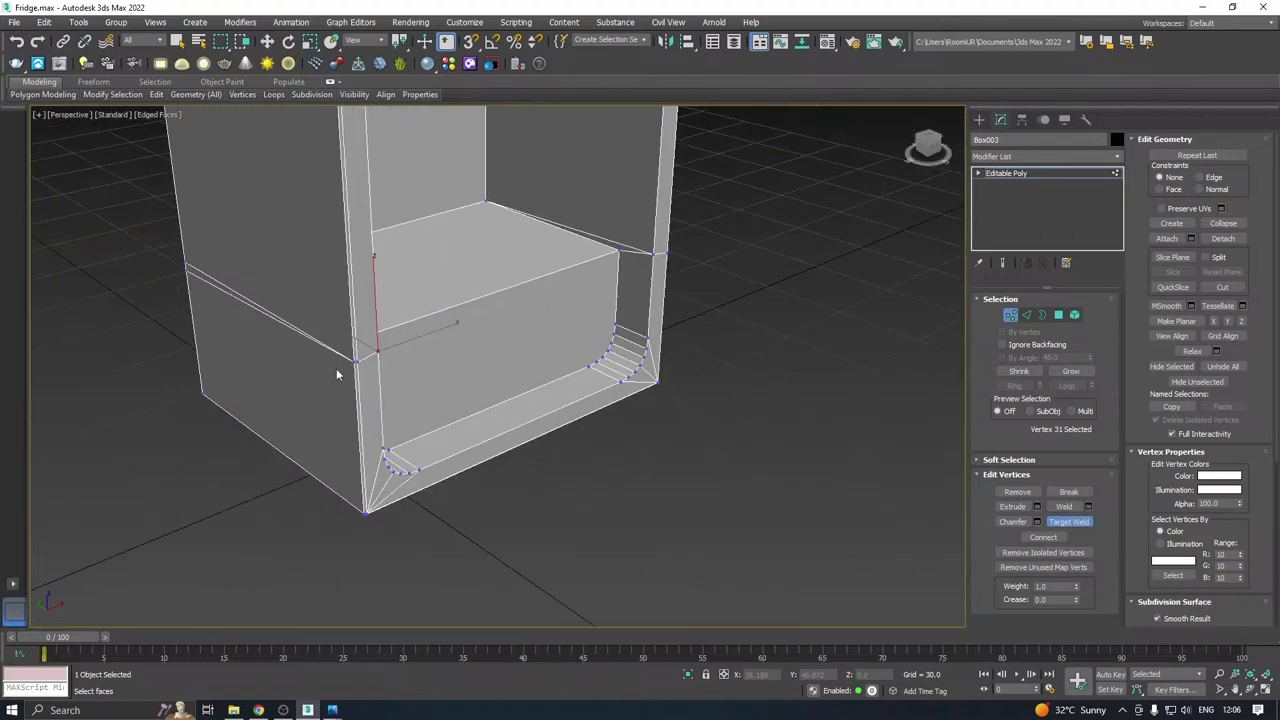
pyautogui.scroll(5, 660, 258)
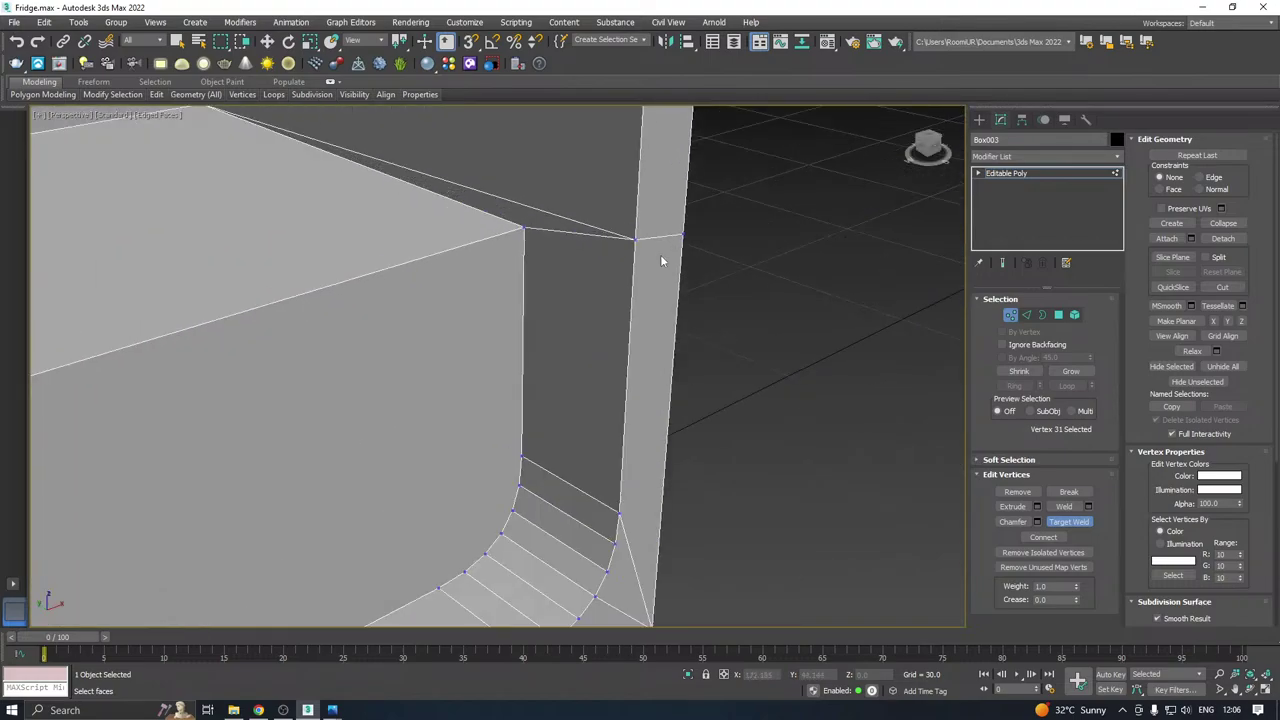
pyautogui.rightClick(661, 258)
pyautogui.click(683, 234)
pyautogui.moveTo(699, 260)
pyautogui.keyDown('alt'); pyautogui.mouseDown(button='middle')
pyautogui.moveTo(586, 254)
pyautogui.moveTo(700, 240)
pyautogui.mouseUp(button='middle'); pyautogui.keyUp('alt')
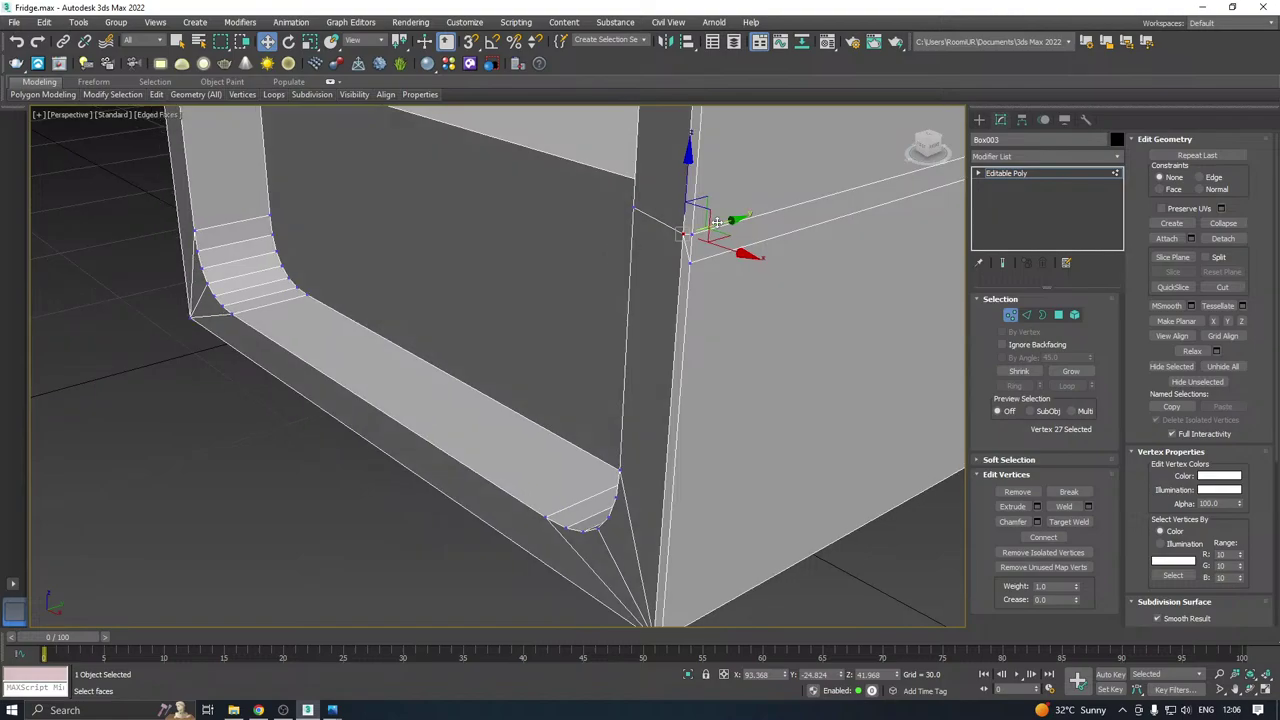
pyautogui.rightClick(700, 240)
pyautogui.click(690, 307)
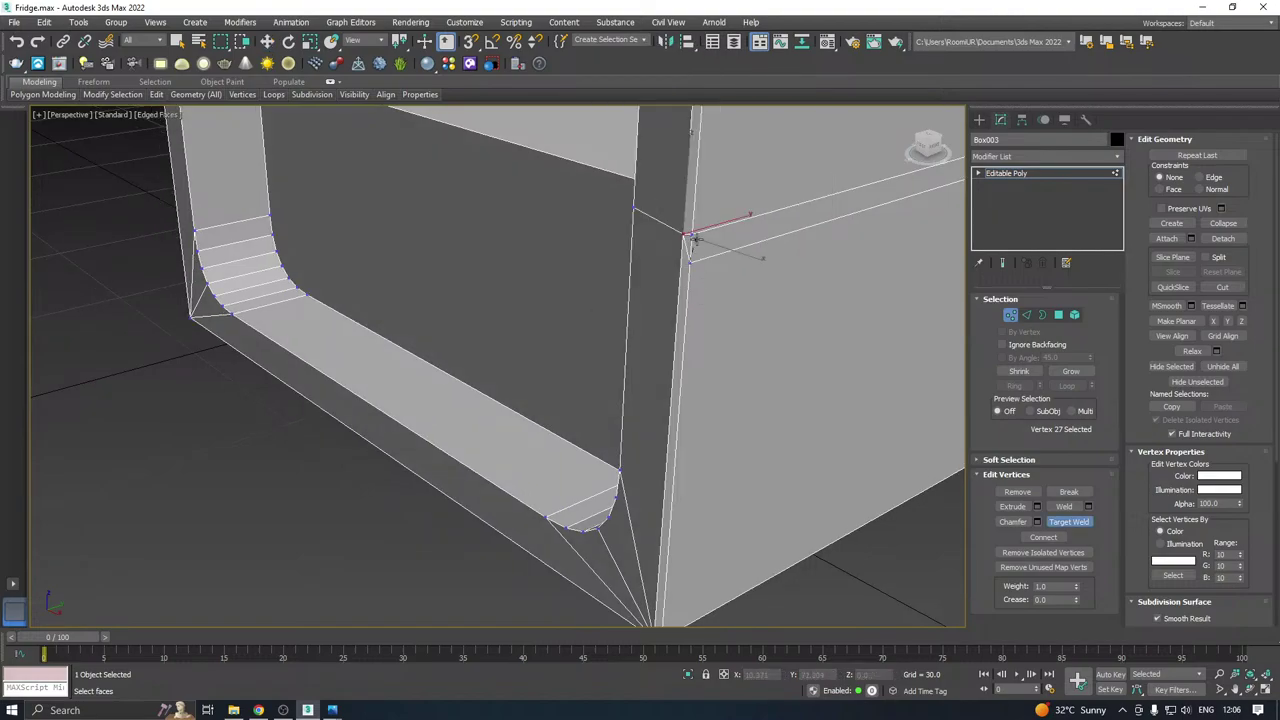
pyautogui.click(695, 237)
pyautogui.rightClick(702, 248)
# Examine the whole cabinet and the polygon on the underside of the top compartment's shelf.
pyautogui.scroll(-4, 571, 354)
pyautogui.keyDown('alt'); pyautogui.moveTo(580, 368); pyautogui.dragTo(622, 408, button='middle'); pyautogui.keyUp('alt')
pyautogui.keyDown('alt'); pyautogui.moveTo(519, 355); pyautogui.dragTo(576, 503, button='middle'); pyautogui.keyUp('alt')
pyautogui.scroll(-3, 509, 377)
pyautogui.scroll(-2, 566, 358)
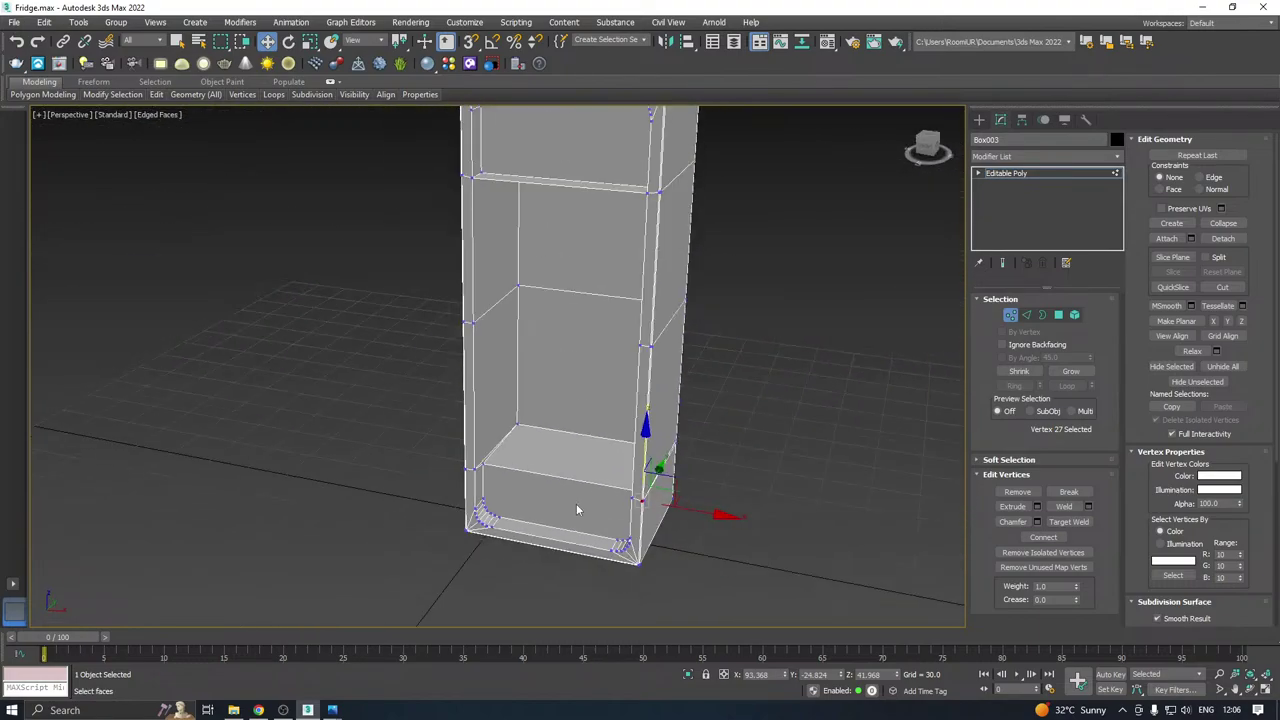
pyautogui.keyDown('alt'); pyautogui.moveTo(607, 422); pyautogui.dragTo(596, 343, button='middle'); pyautogui.keyUp('alt')
pyautogui.scroll(2, 520, 256)
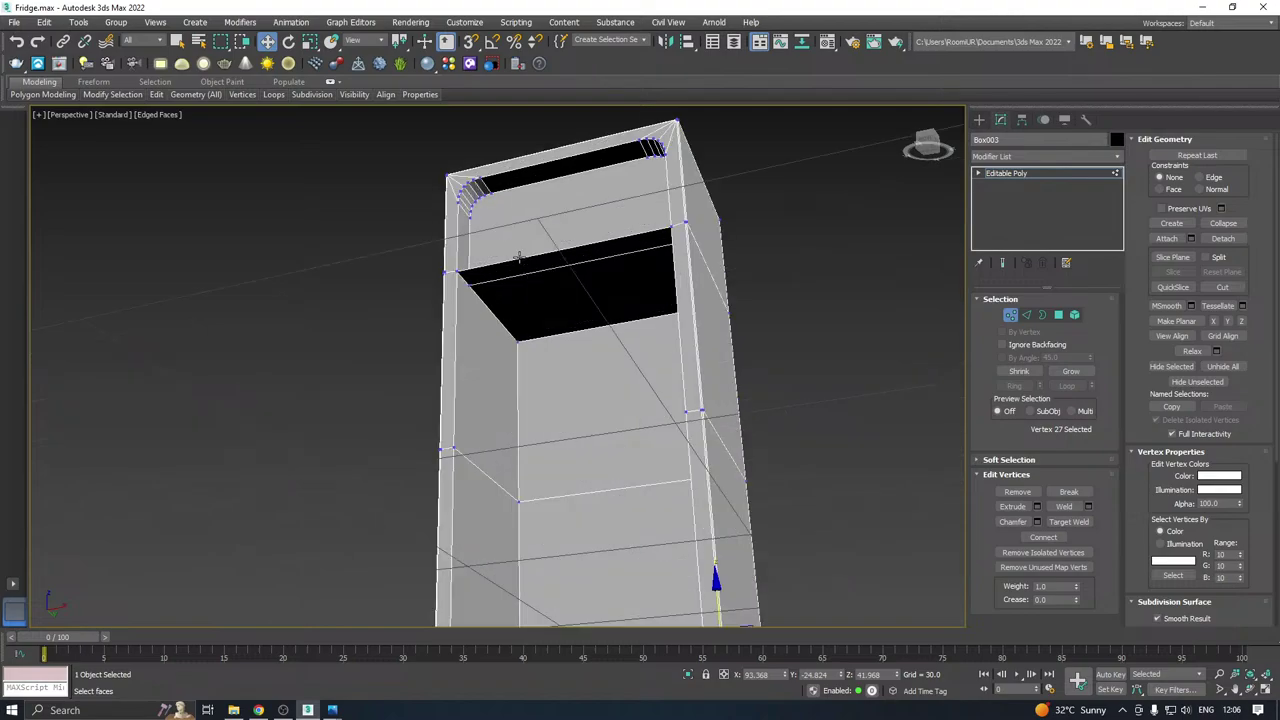
pyautogui.keyDown('alt'); pyautogui.moveTo(503, 279); pyautogui.dragTo(514, 320, button='middle'); pyautogui.keyUp('alt')
pyautogui.moveTo(516, 245); pyautogui.dragTo(505, 275, button='middle')
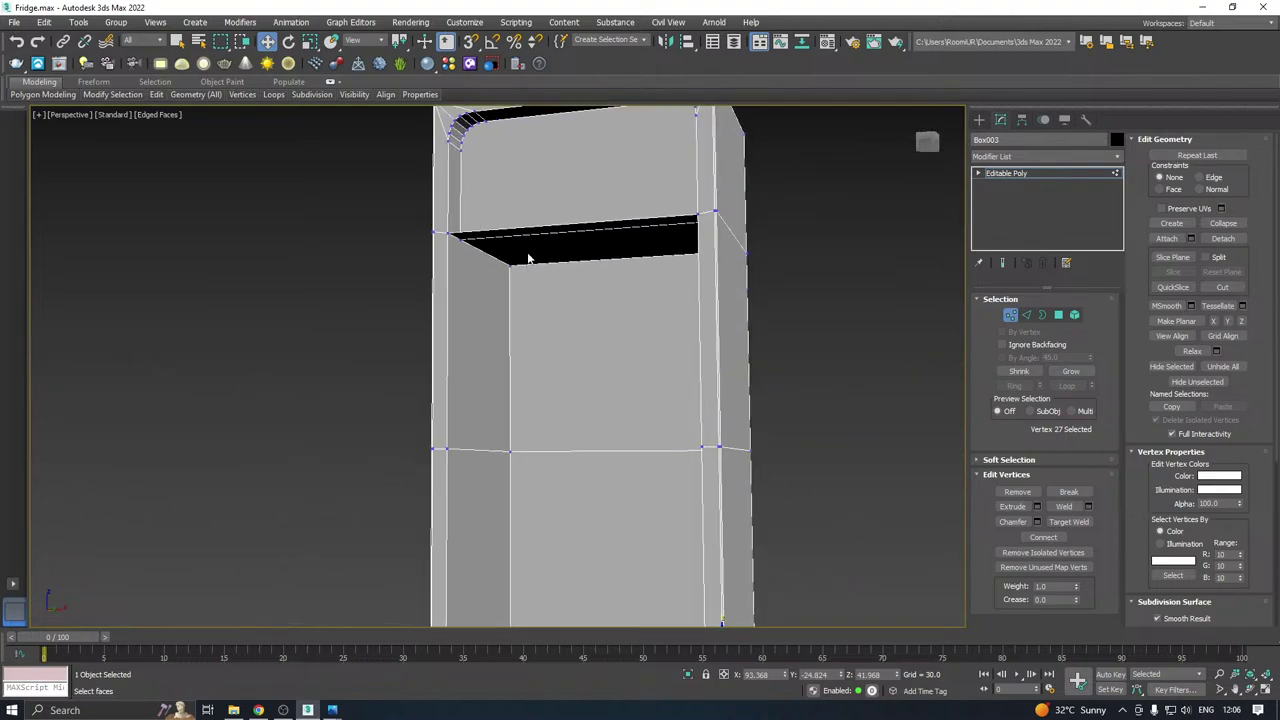
pyautogui.click(1059, 315)
pyautogui.click(573, 253)
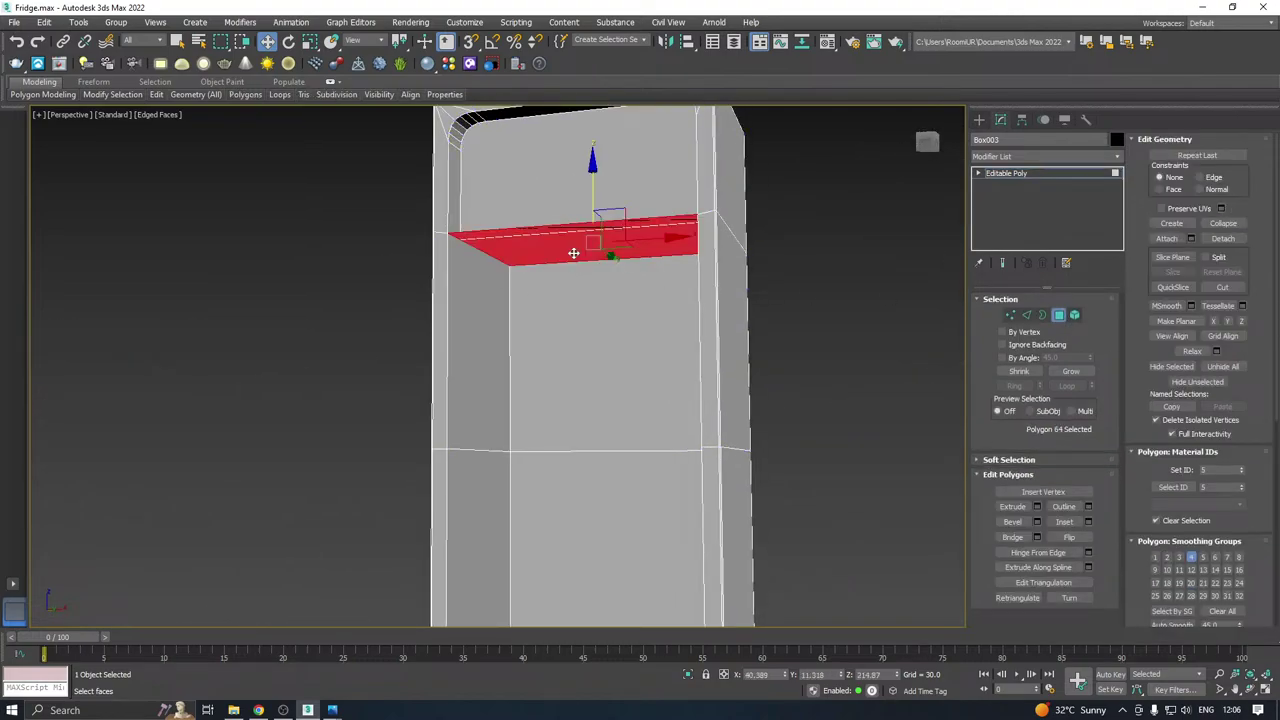
pyautogui.scroll(-5, 586, 251)
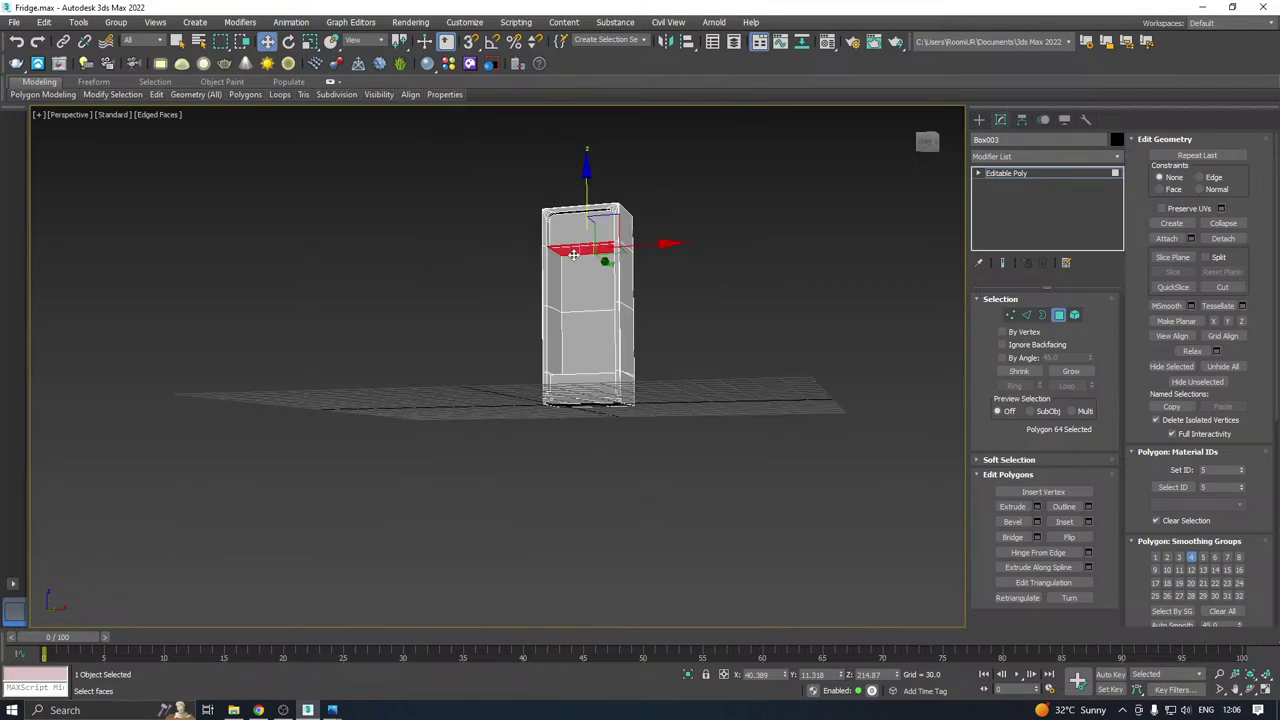
pyautogui.keyDown('alt'); pyautogui.moveTo(573, 253); pyautogui.dragTo(580, 290, button='middle'); pyautogui.keyUp('alt')
# Mirror the cabinet's lower half upward with a Symmetry modifier on the Z axis with Flip enabled, and collapse the stack.
pyautogui.click(1038, 174)
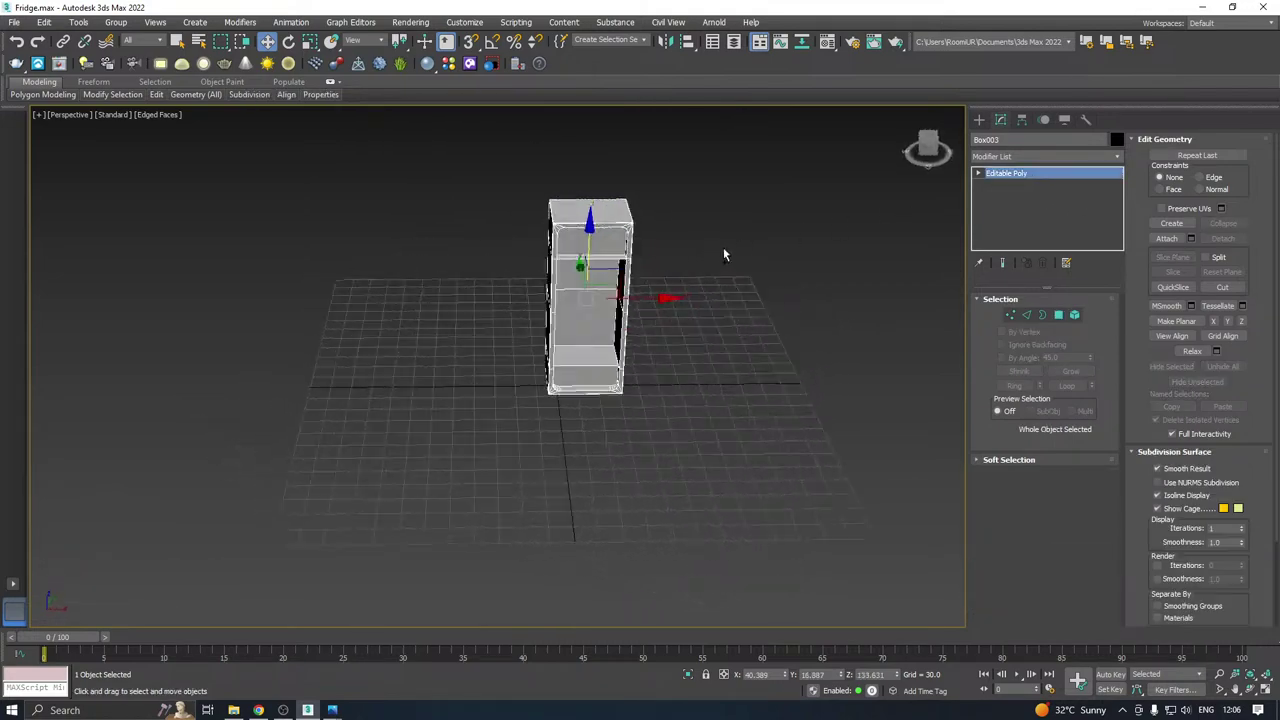
pyautogui.click(1045, 156)
pyautogui.scroll(-10, 1063, 480)
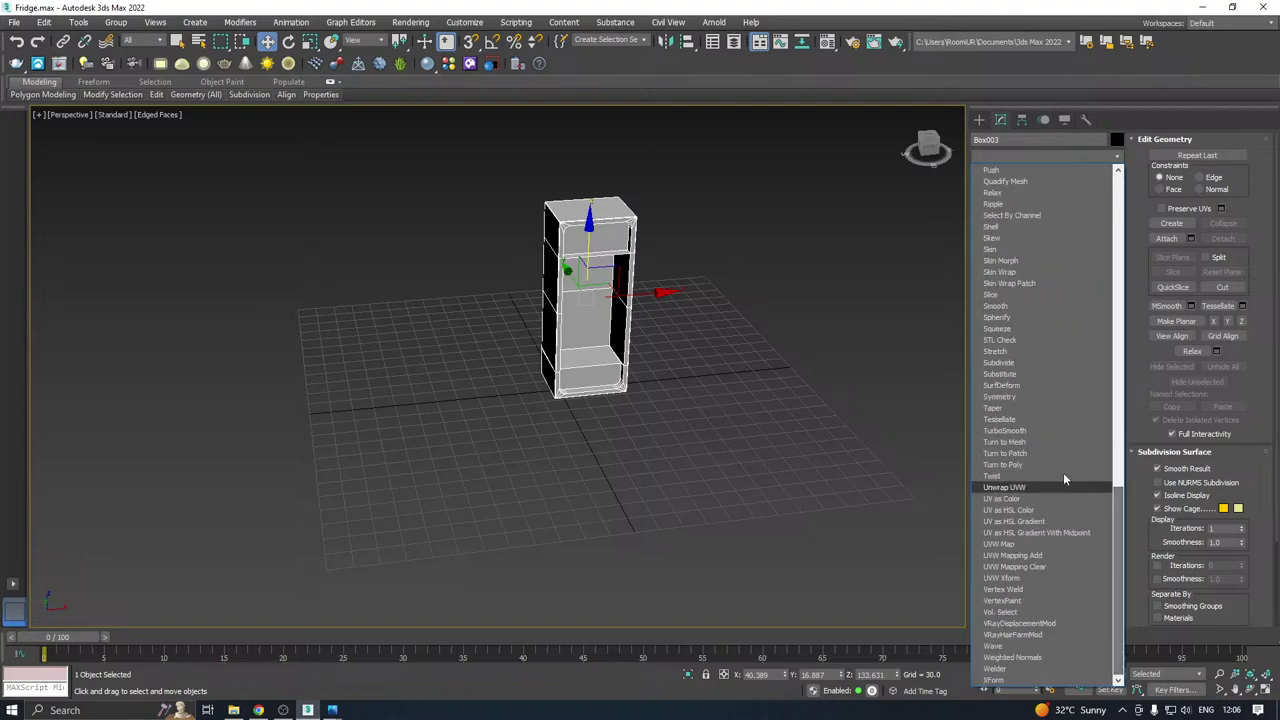
pyautogui.click(1028, 397)
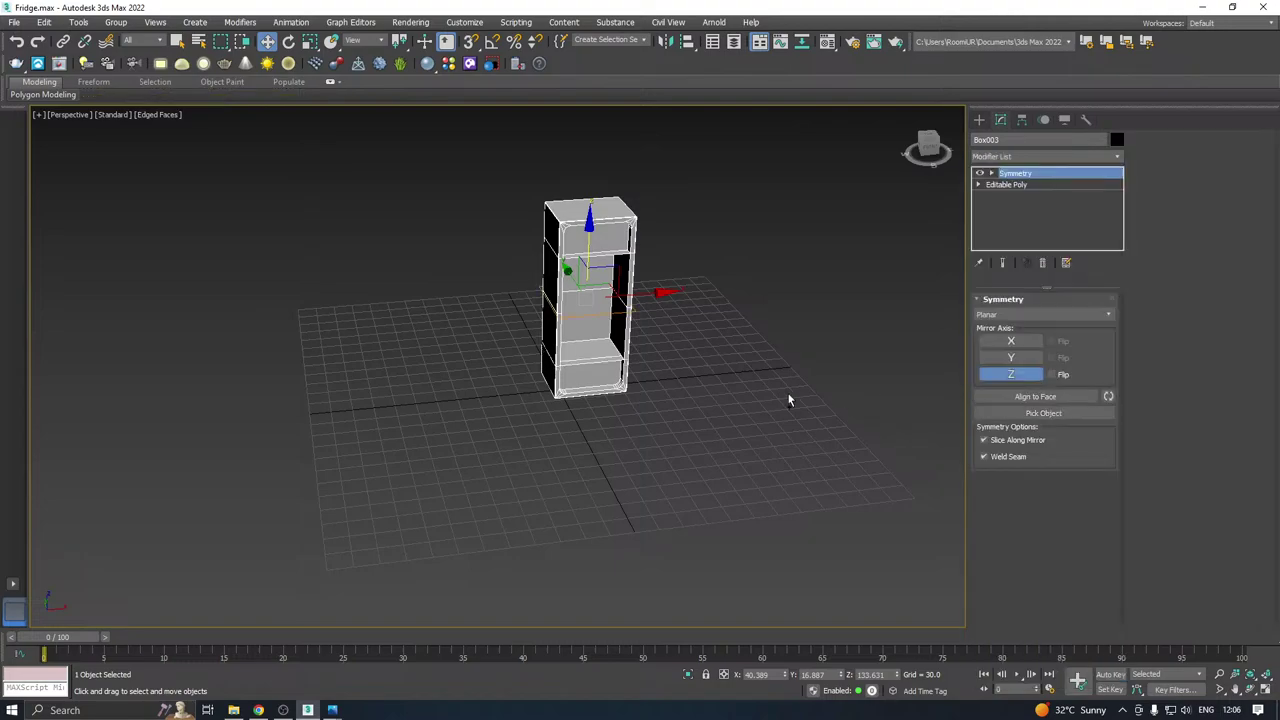
pyautogui.click(1053, 374)
pyautogui.keyDown('alt'); pyautogui.moveTo(676, 339); pyautogui.dragTo(648, 376, button='middle'); pyautogui.keyUp('alt')
pyautogui.scroll(5, 598, 302)
pyautogui.rightClick(1050, 207)
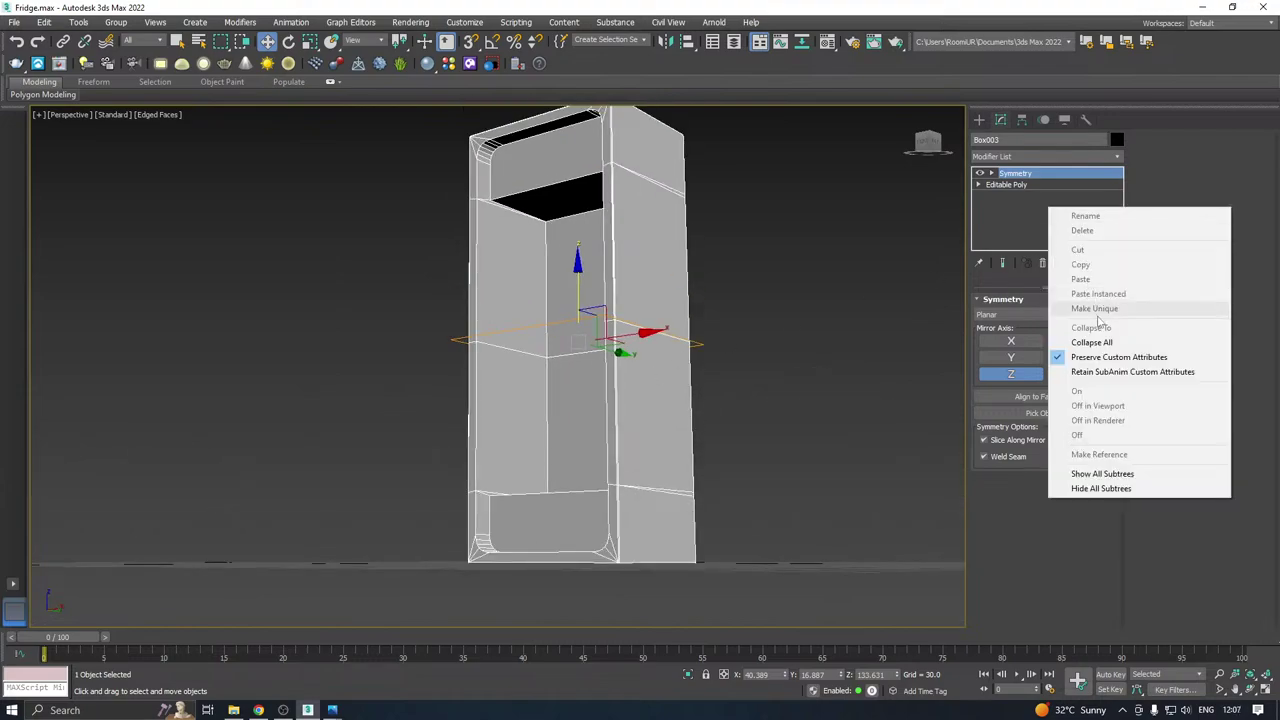
pyautogui.click(1087, 341)
# Save the fridge scene.
pyautogui.keyDown('alt'); pyautogui.moveTo(515, 330); pyautogui.dragTo(648, 366, button='middle'); pyautogui.keyUp('alt')
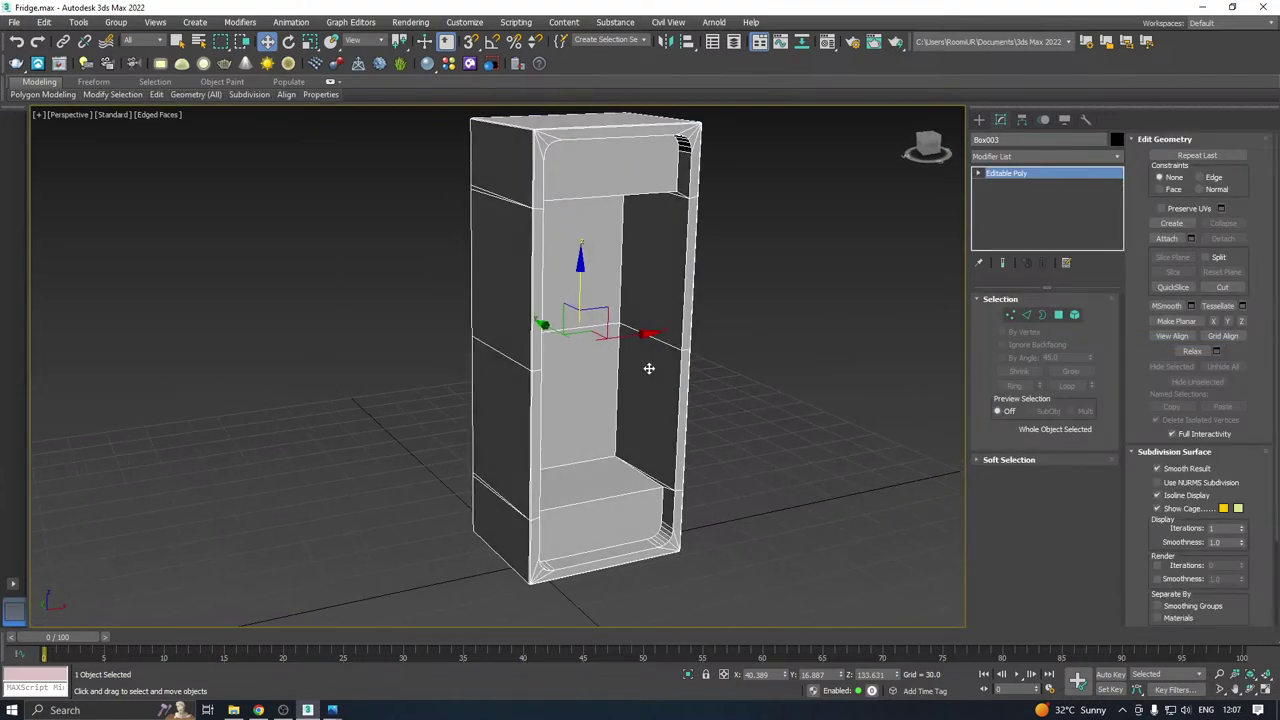
pyautogui.click(14, 22)
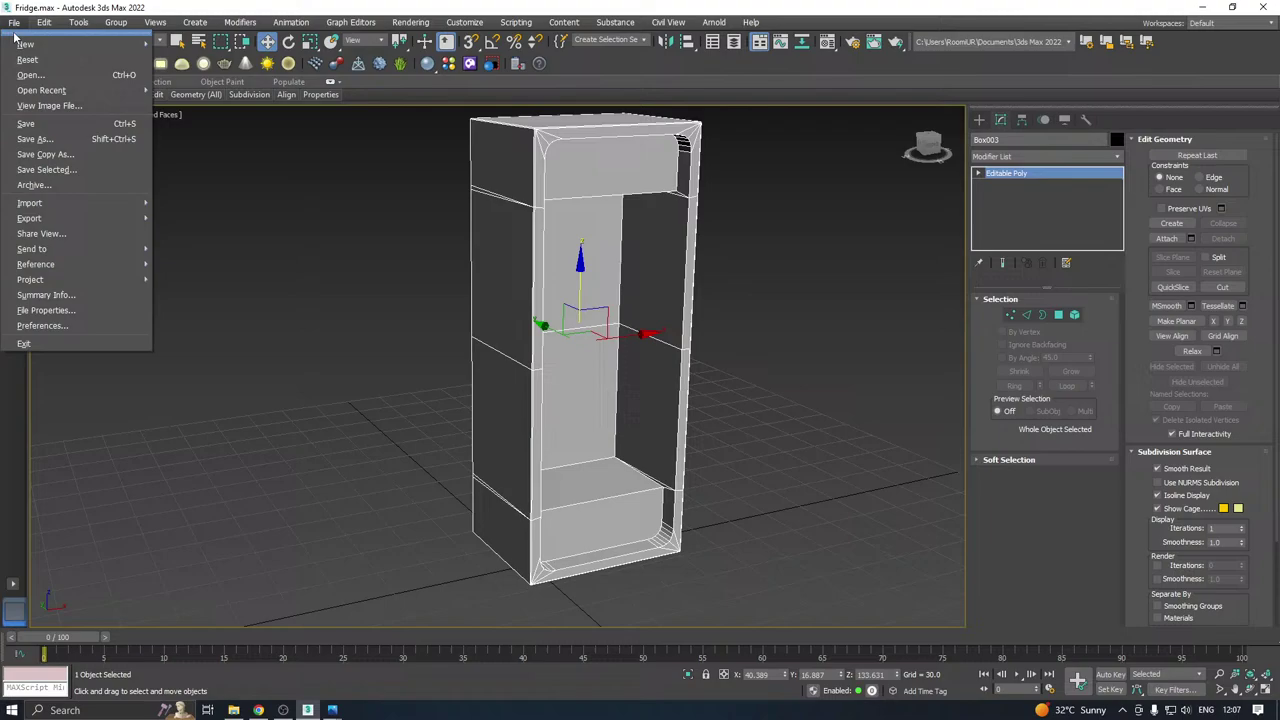
pyautogui.click(60, 166)
pyautogui.click(590, 493)
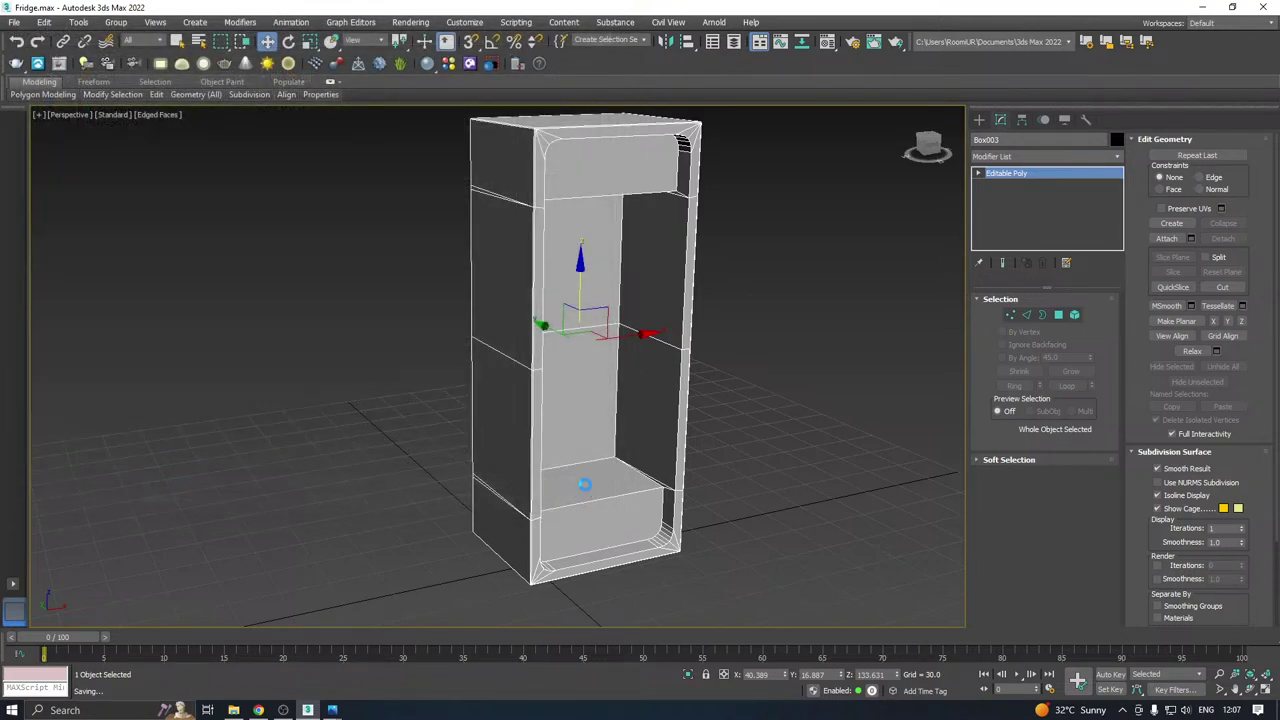
# Select the horizontal ring of vertices around the top compartment's shelf and lower it to about Z 212.7.
pyautogui.keyDown('alt'); pyautogui.moveTo(610, 330); pyautogui.dragTo(549, 326, button='middle'); pyautogui.keyUp('alt')
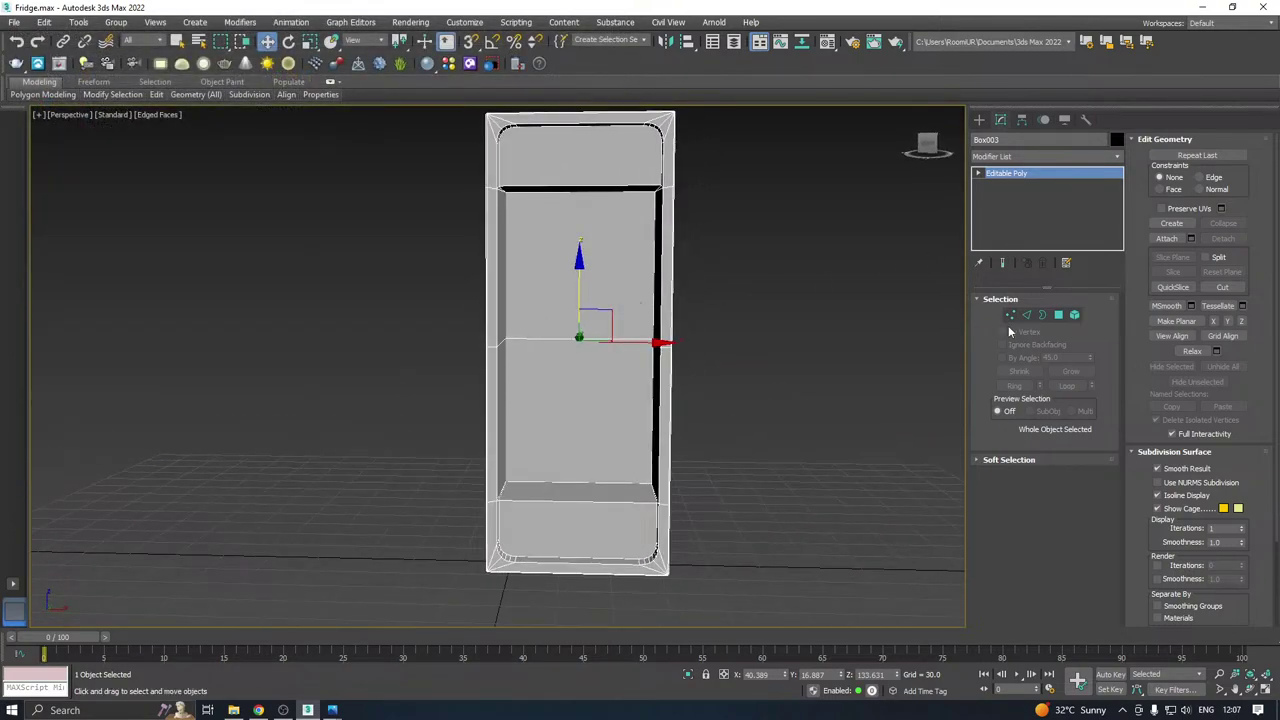
pyautogui.click(1010, 314)
pyautogui.keyDown('alt'); pyautogui.moveTo(660, 360); pyautogui.dragTo(634, 378, button='middle'); pyautogui.keyUp('alt')
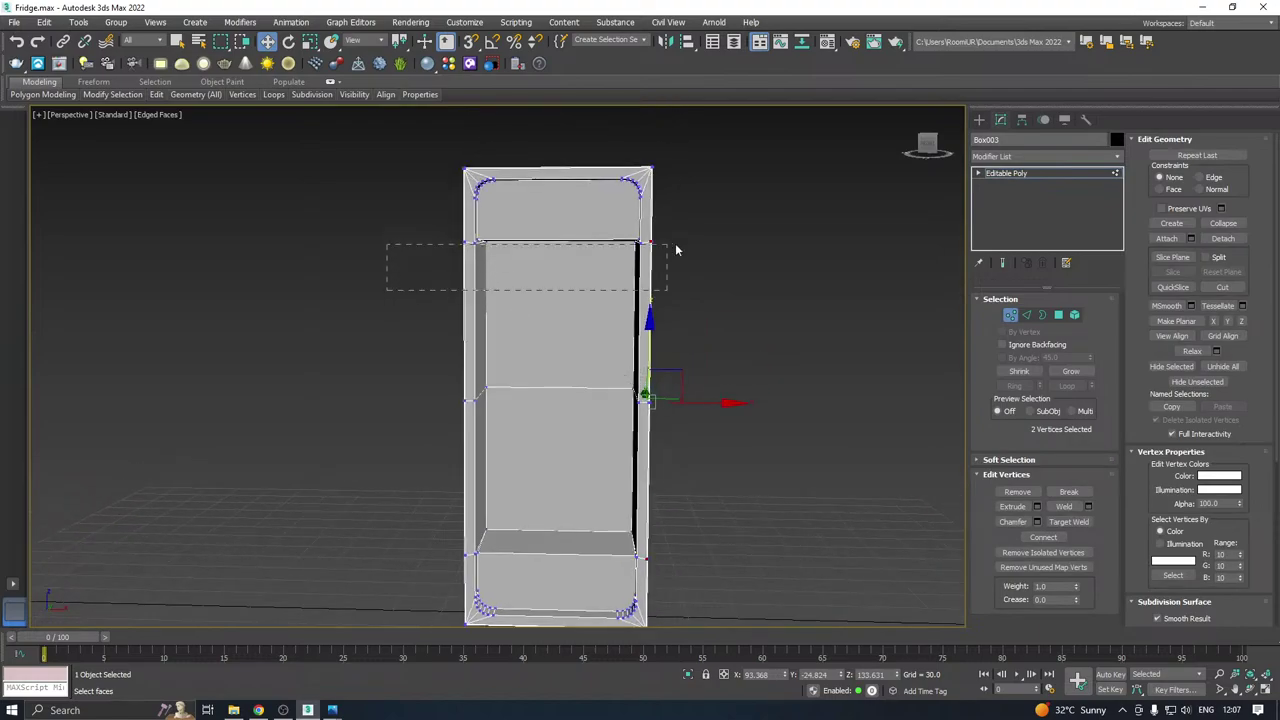
pyautogui.moveTo(727, 224); pyautogui.dragTo(703, 226)
pyautogui.moveTo(703, 226)
pyautogui.keyDown('alt'); pyautogui.mouseDown(button='middle')
pyautogui.moveTo(881, 228)
pyautogui.moveTo(704, 229)
pyautogui.mouseUp(button='middle'); pyautogui.keyUp('alt')
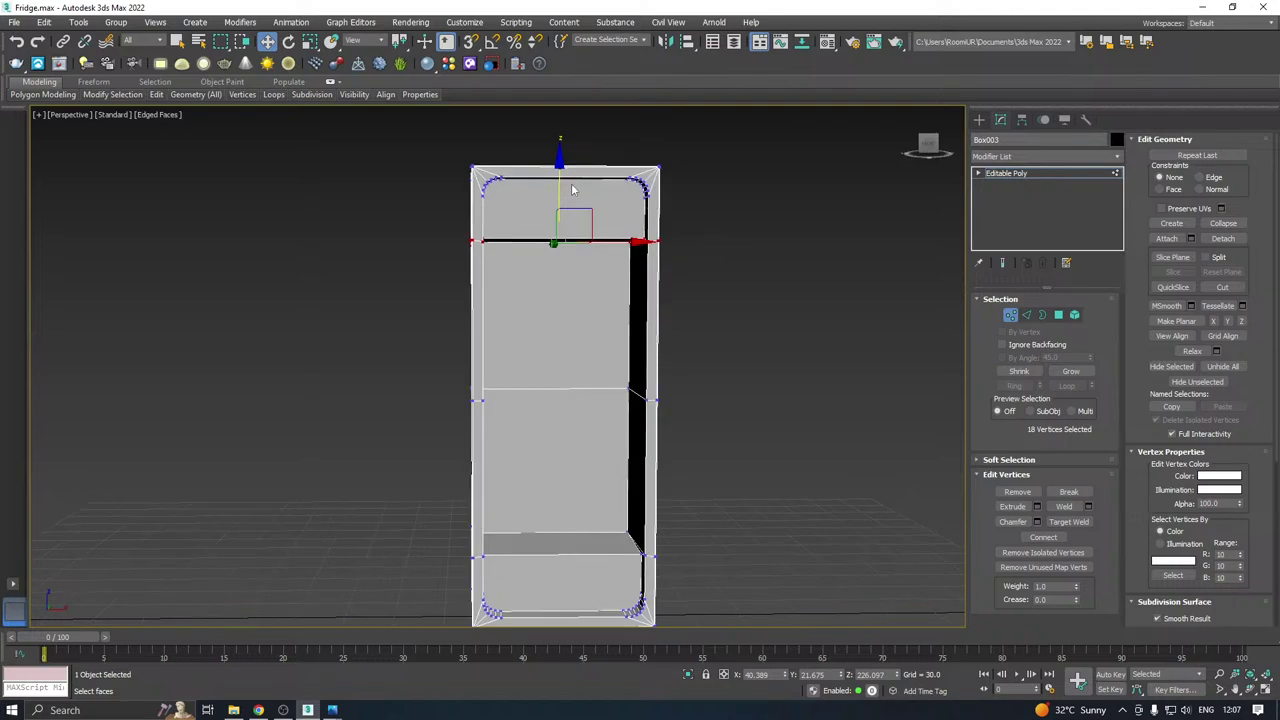
pyautogui.keyDown('alt'); pyautogui.moveTo(580, 214); pyautogui.dragTo(808, 217, button='middle'); pyautogui.keyUp('alt')
# Target Weld the doubled upper strip vertices together at the cabinet's outer rear corner where the back meets the left side wall.
pyautogui.scroll(4, 591, 266)
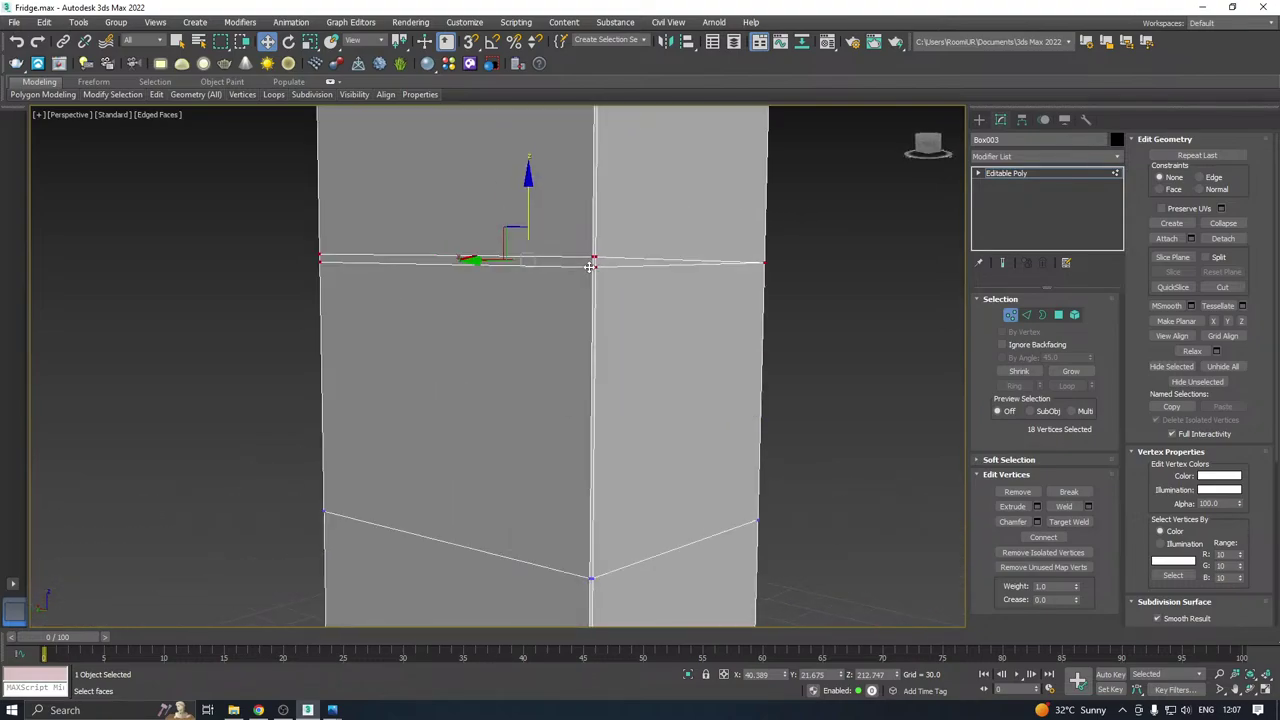
pyautogui.rightClick(610, 255)
pyautogui.click(560, 330)
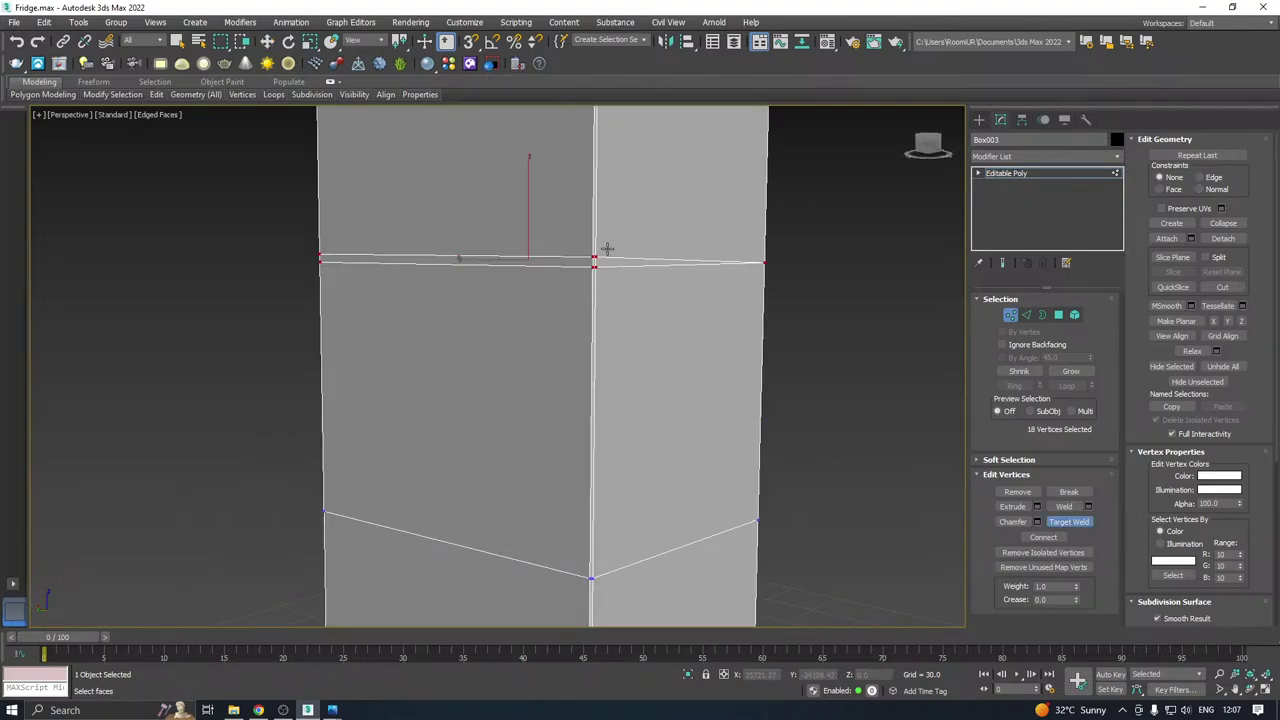
pyautogui.scroll(2, 590, 290)
pyautogui.click(582, 268)
pyautogui.click(574, 291)
pyautogui.click(574, 268)
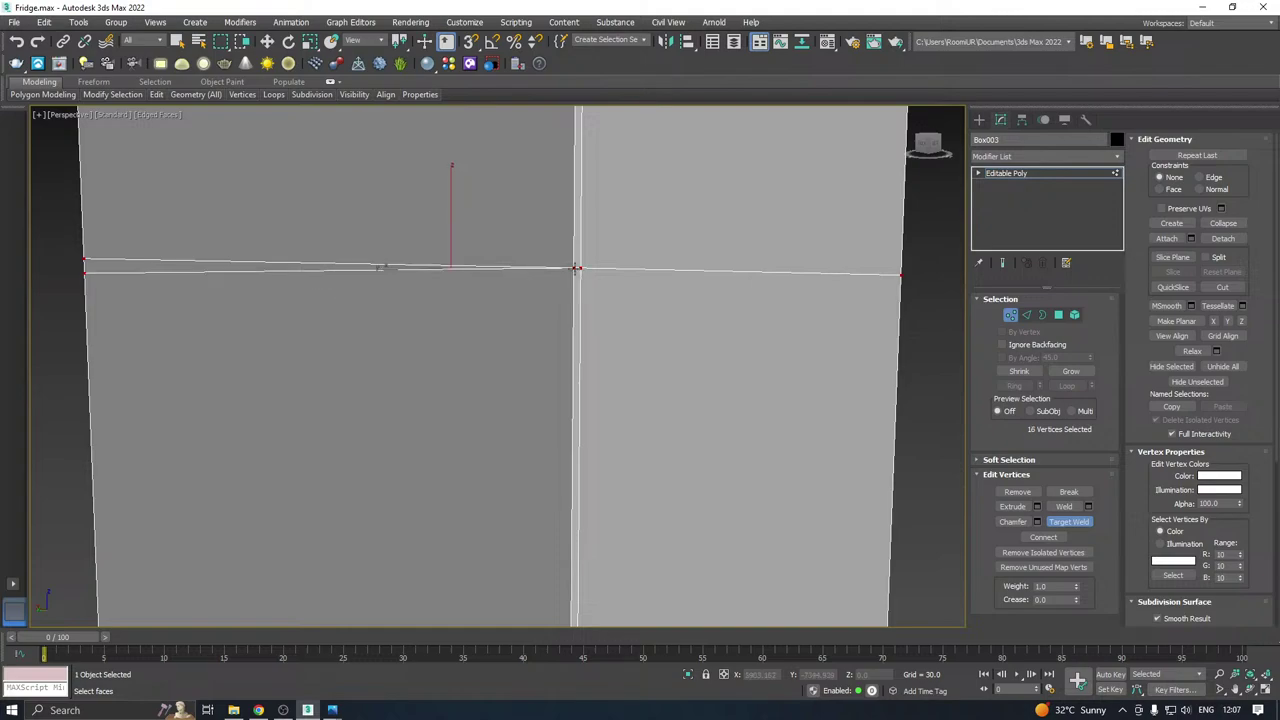
# Target Weld the doubled upper strip vertices onto the lower ones at the opposite outer rear corner of the cabinet.
pyautogui.scroll(-4, 583, 274)
pyautogui.keyDown('alt'); pyautogui.moveTo(583, 275); pyautogui.dragTo(613, 289, button='middle'); pyautogui.keyUp('alt')
pyautogui.scroll(6, 613, 288)
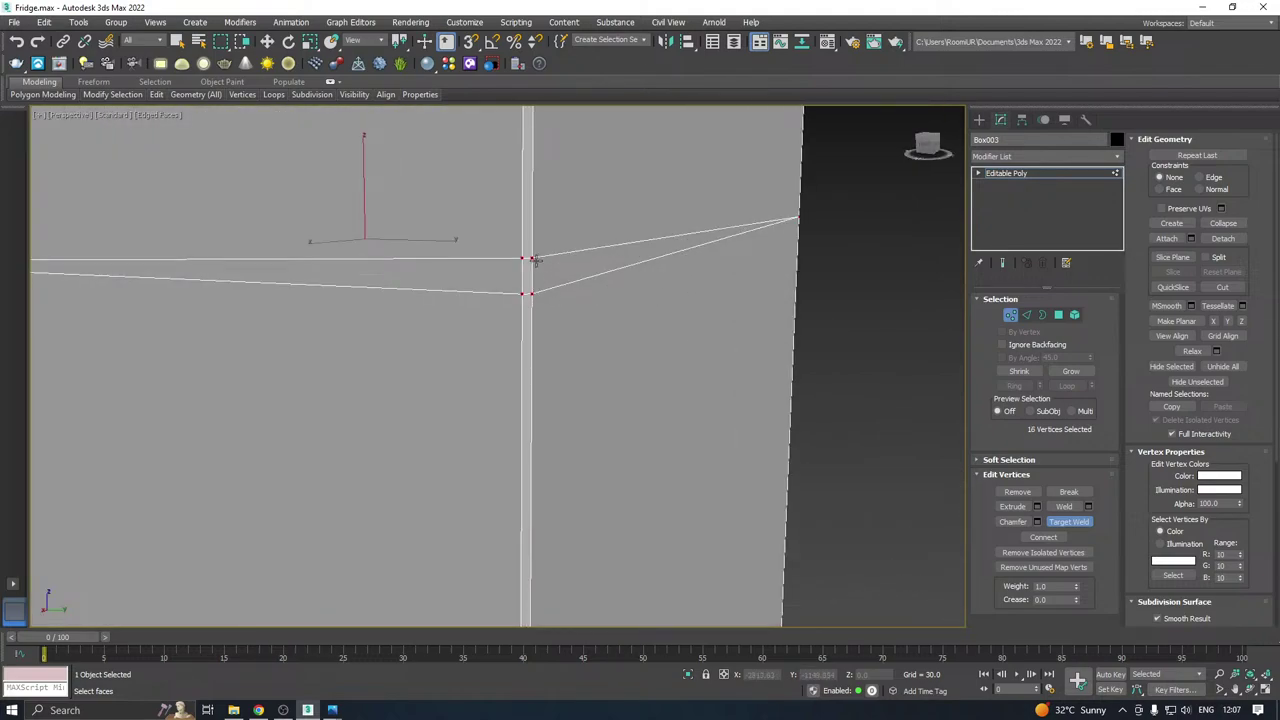
pyautogui.click(533, 294)
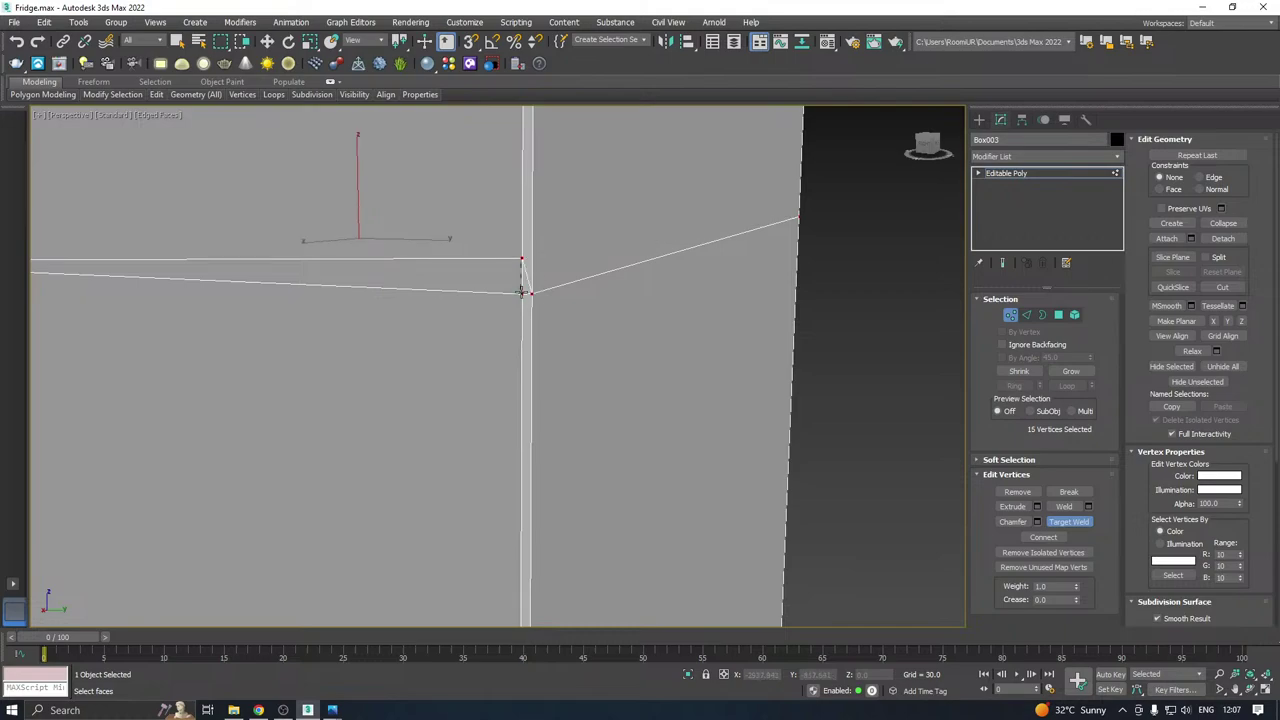
pyautogui.click(521, 293)
pyautogui.scroll(-4, 655, 262)
pyautogui.moveTo(655, 262)
pyautogui.keyDown('alt'); pyautogui.mouseDown(button='middle')
pyautogui.moveTo(655, 296)
pyautogui.moveTo(668, 274)
pyautogui.mouseUp(button='middle'); pyautogui.keyUp('alt')
pyautogui.scroll(5, 582, 275)
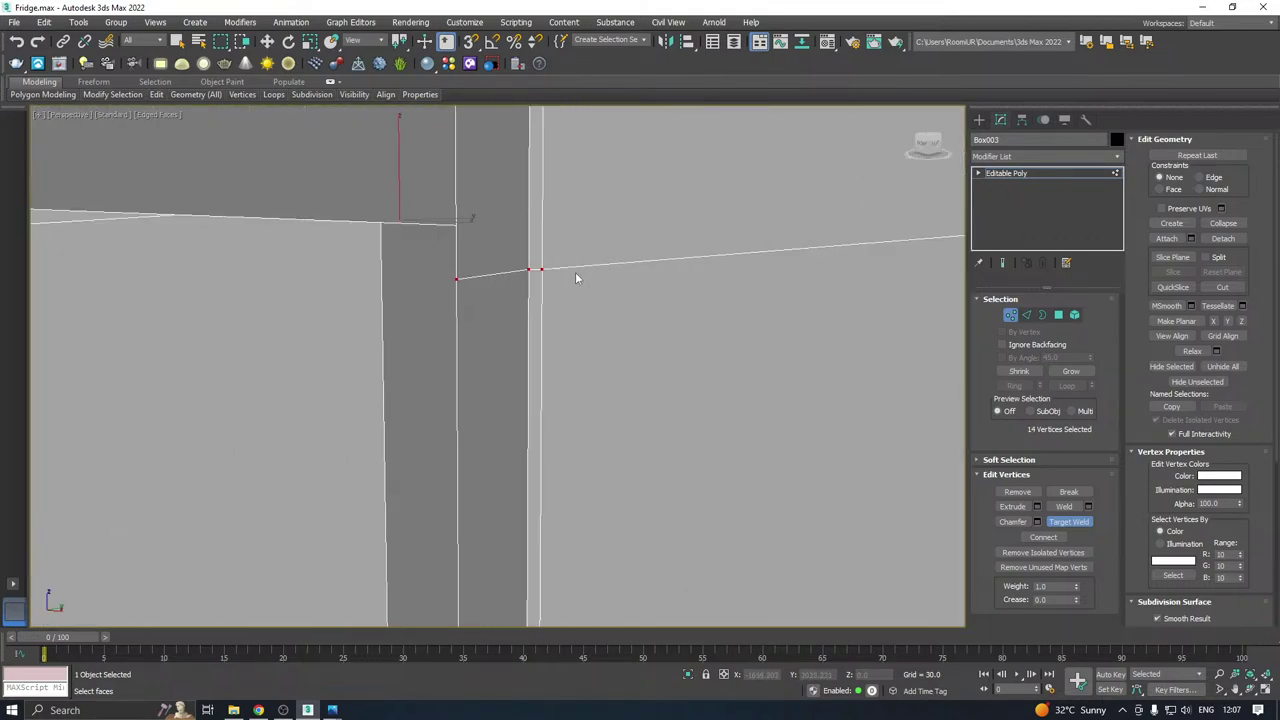
# Target Weld the doubled vertices of the lower horizontal strip at both outer rear corners of the cabinet.
pyautogui.scroll(-6, 575, 272)
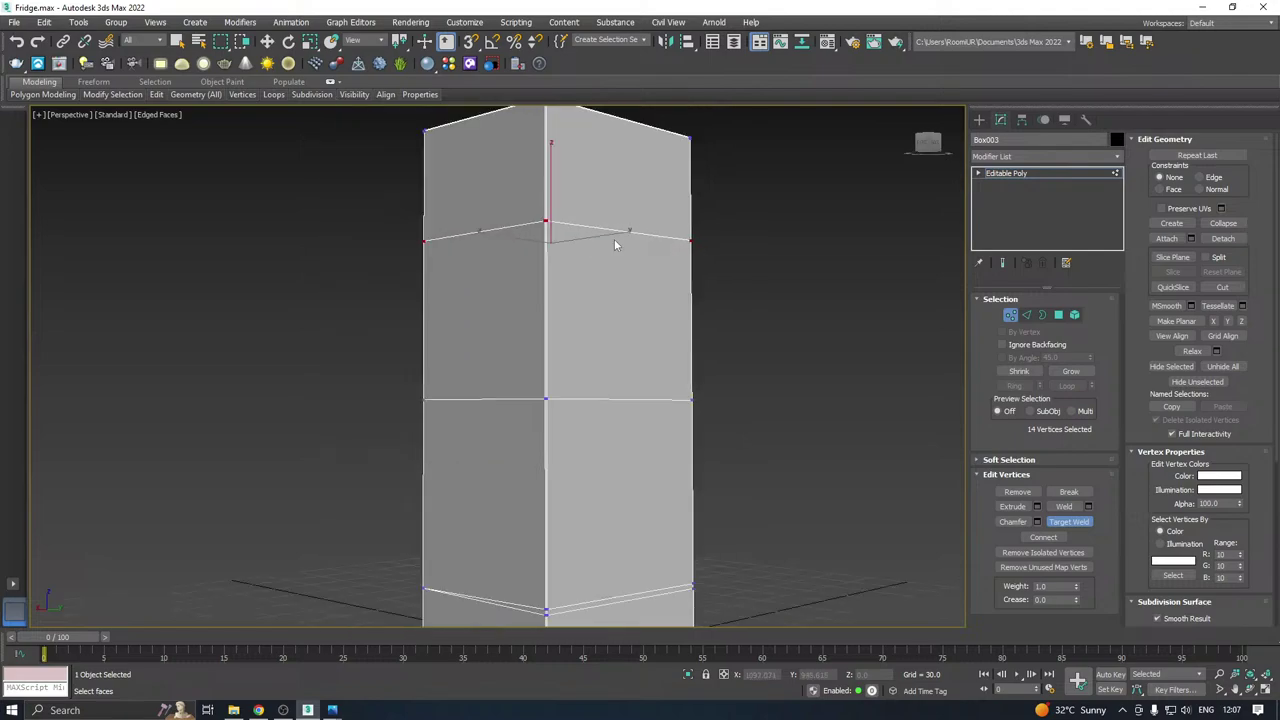
pyautogui.scroll(-3, 614, 242)
pyautogui.scroll(2, 607, 307)
pyautogui.scroll(5, 561, 452)
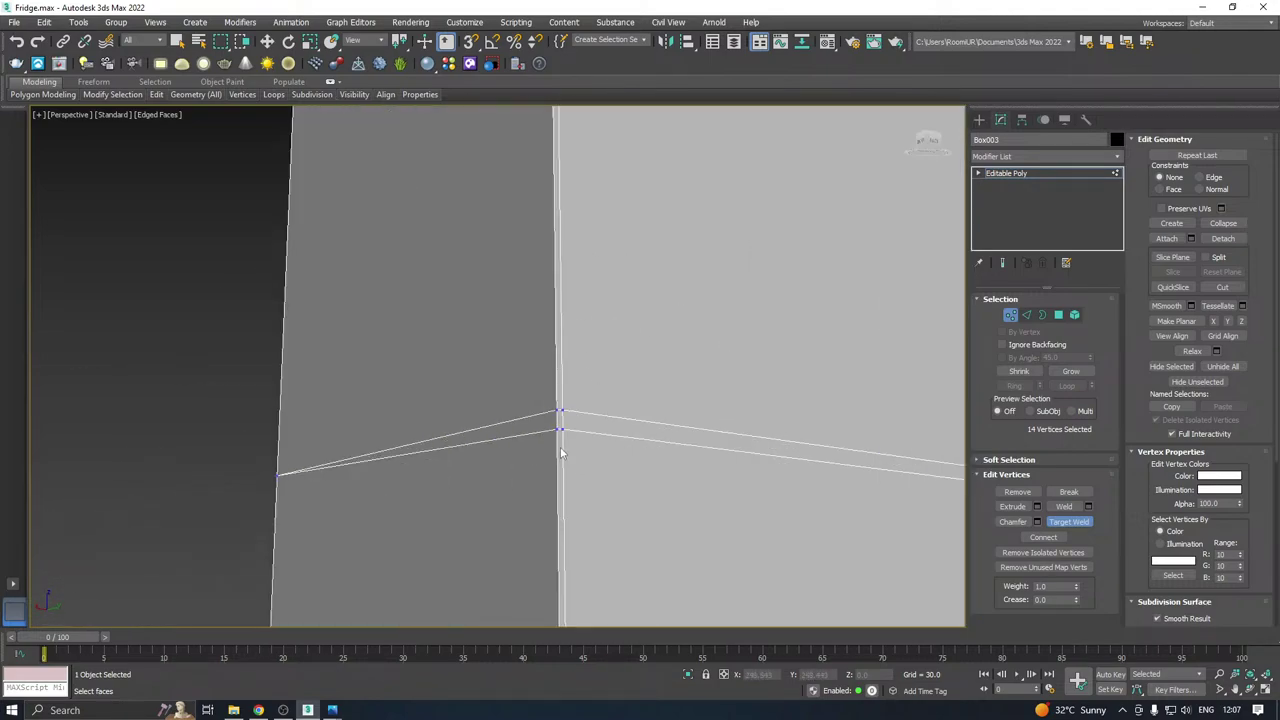
pyautogui.scroll(3, 561, 452)
pyautogui.click(551, 367)
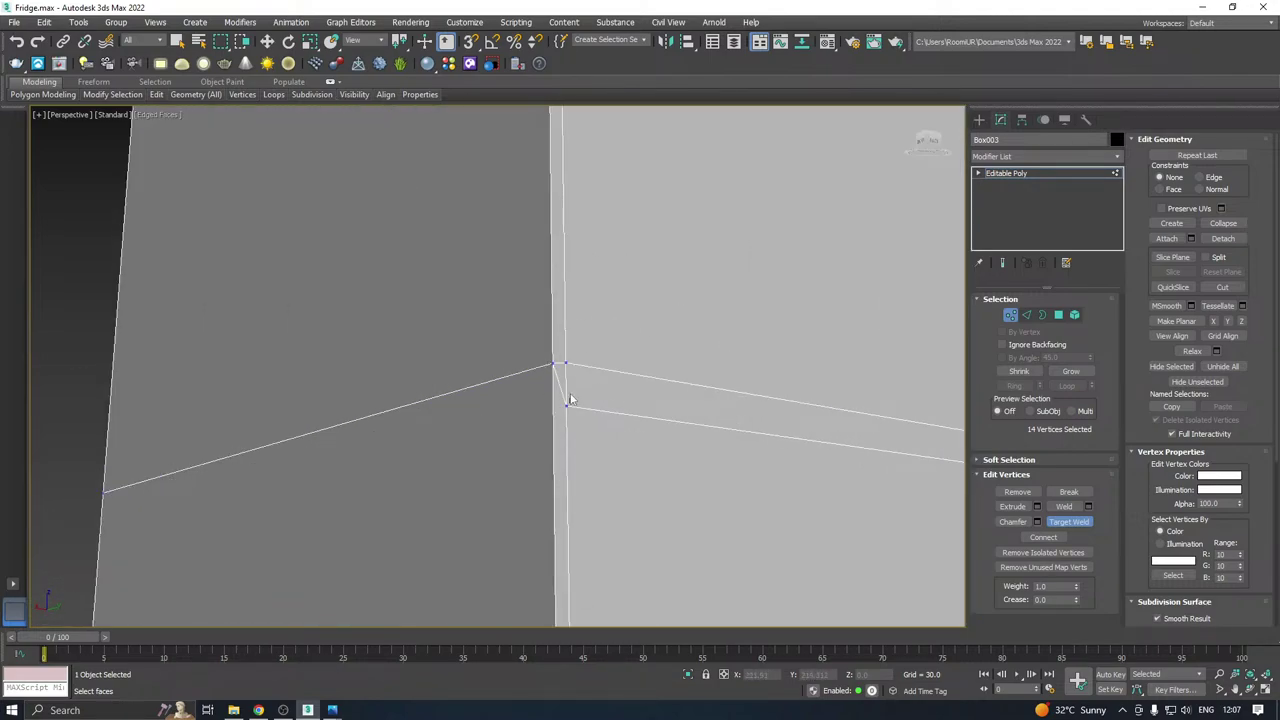
pyautogui.click(566, 362)
pyautogui.scroll(-3, 498, 371)
pyautogui.keyDown('alt'); pyautogui.moveTo(662, 398); pyautogui.dragTo(579, 425, button='middle'); pyautogui.keyUp('alt')
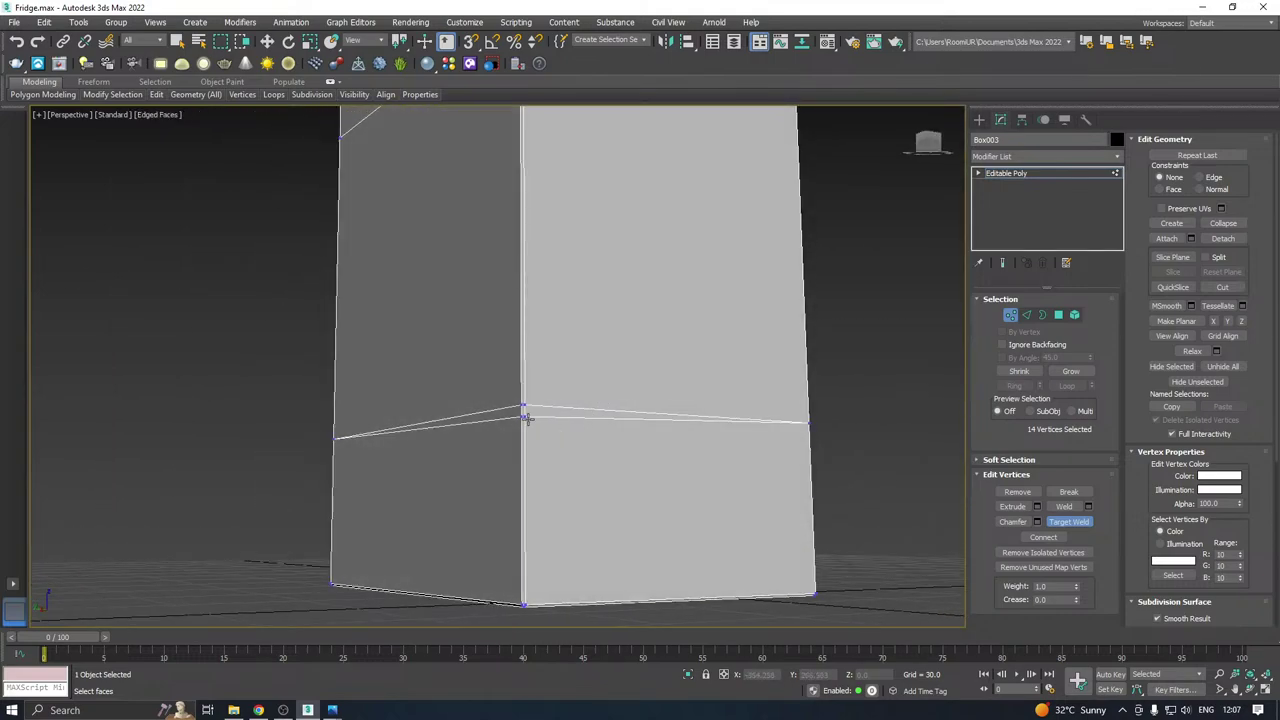
pyautogui.scroll(4, 527, 418)
pyautogui.click(513, 391)
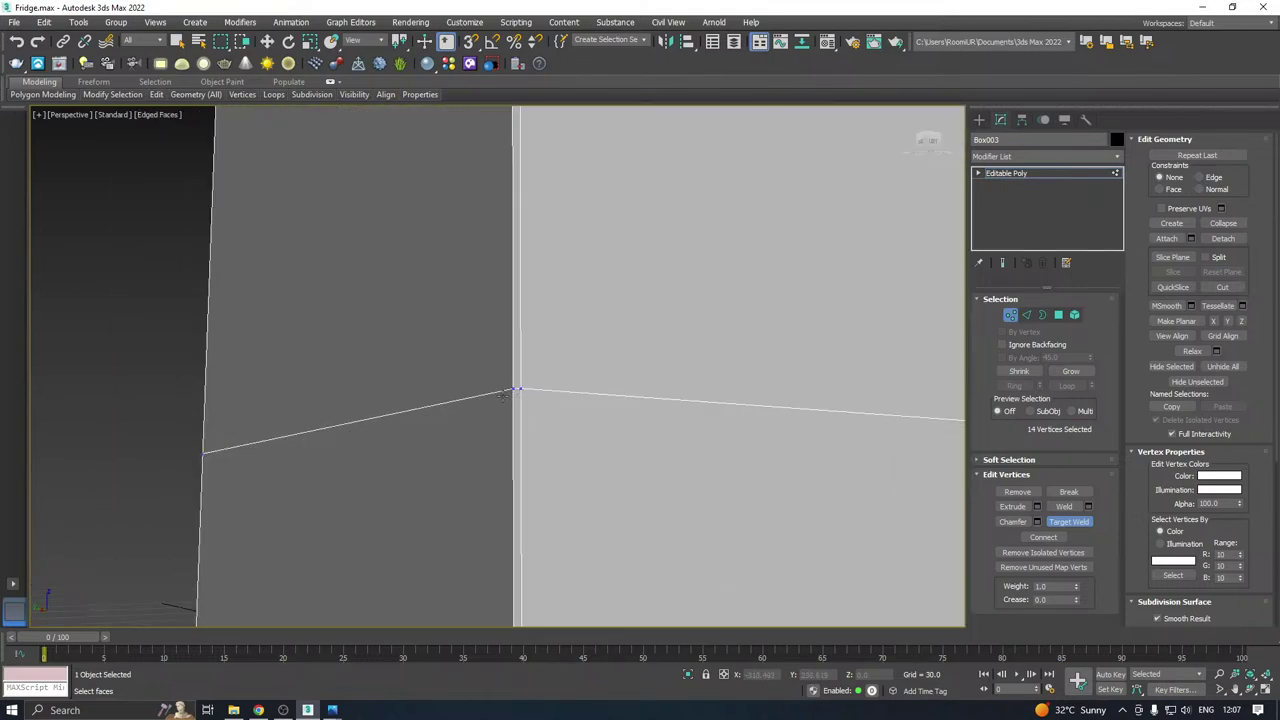
pyautogui.scroll(-5, 525, 405)
pyautogui.scroll(3, 483, 419)
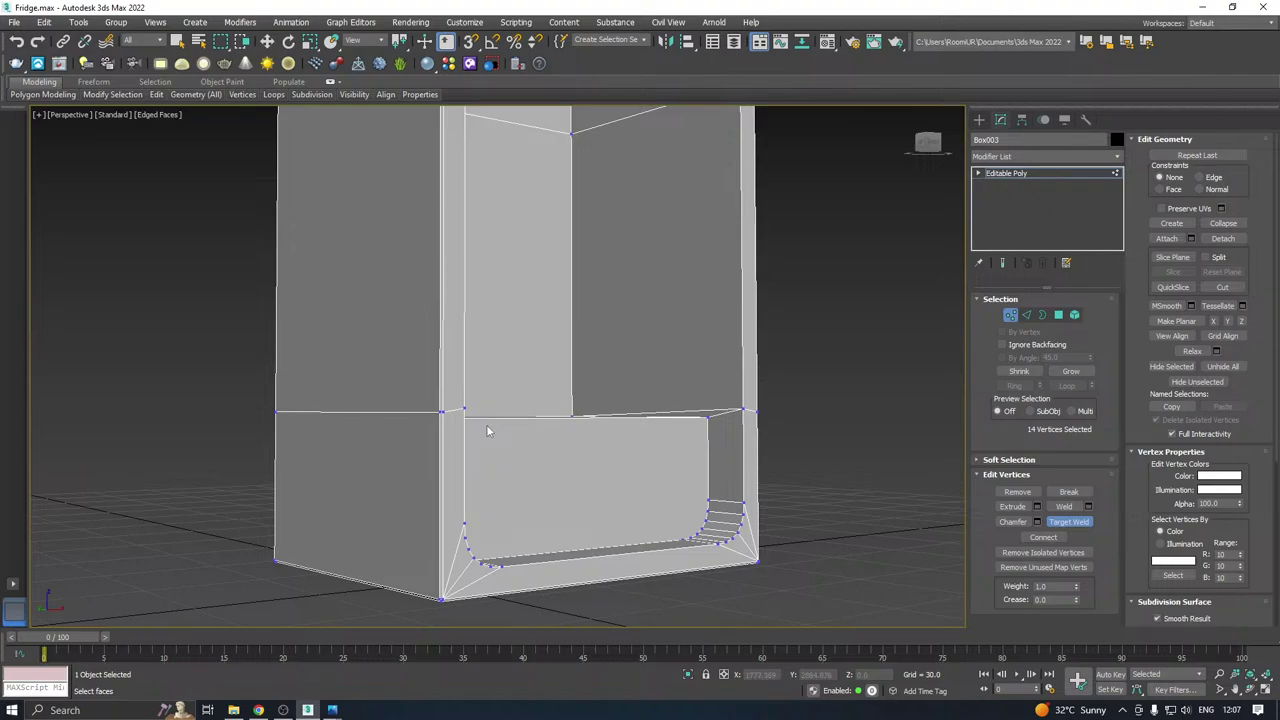
# Select the horizontal edge loop around the bottom compartment's shelf and make it planar on the Z axis.
pyautogui.press('w')
pyautogui.keyDown('alt'); pyautogui.moveTo(609, 423); pyautogui.dragTo(540, 440, button='middle'); pyautogui.keyUp('alt')
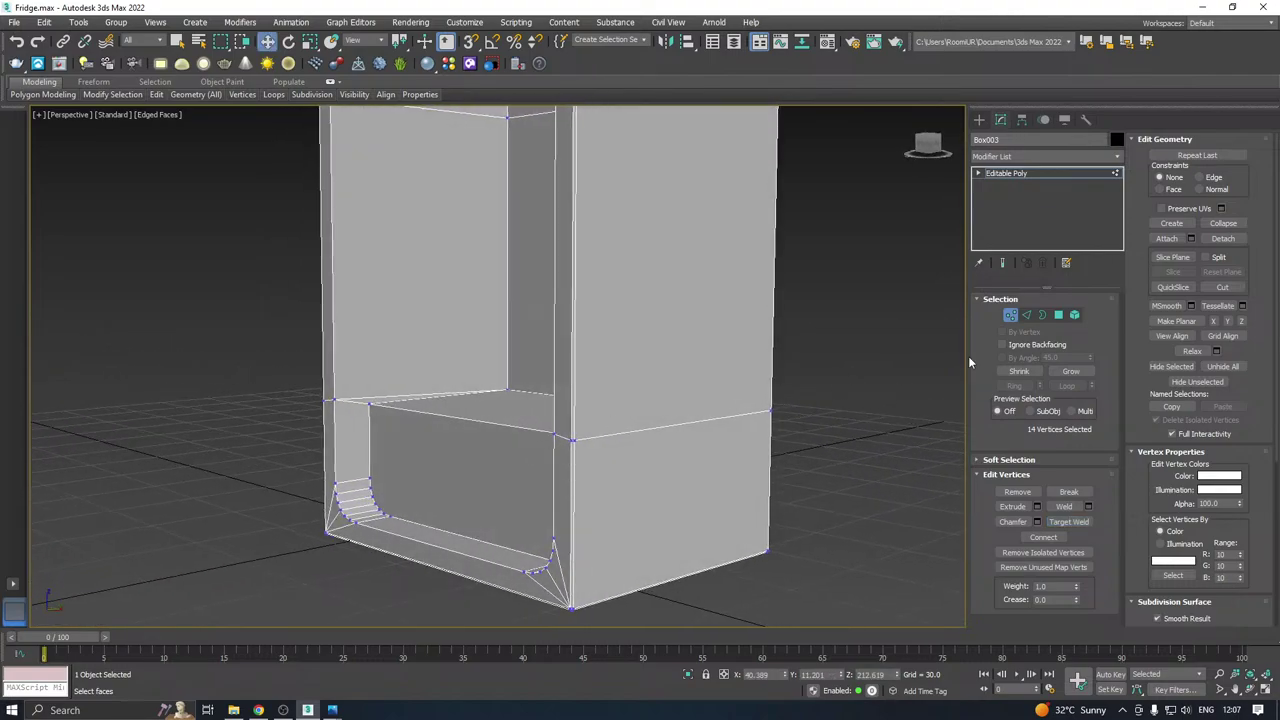
pyautogui.click(1027, 315)
pyautogui.doubleClick(608, 433)
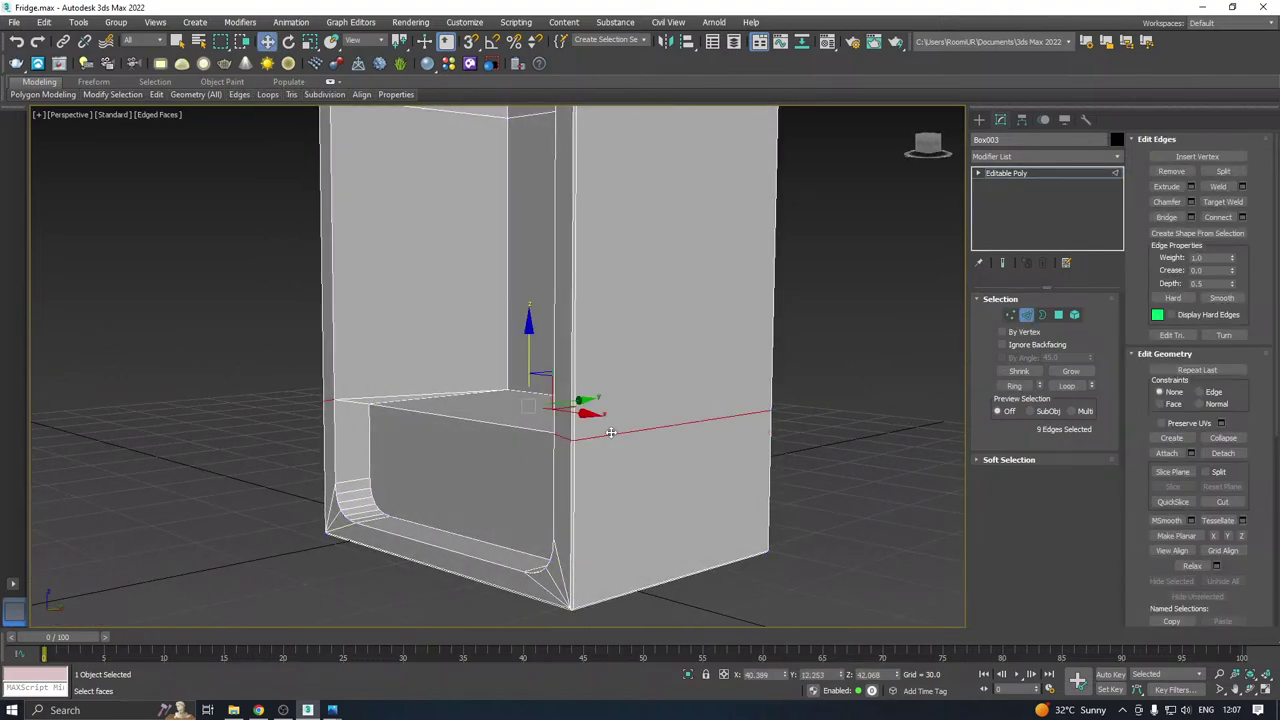
pyautogui.click(1242, 536)
pyautogui.keyDown('alt'); pyautogui.moveTo(737, 466); pyautogui.dragTo(605, 466, button='middle'); pyautogui.keyUp('alt')
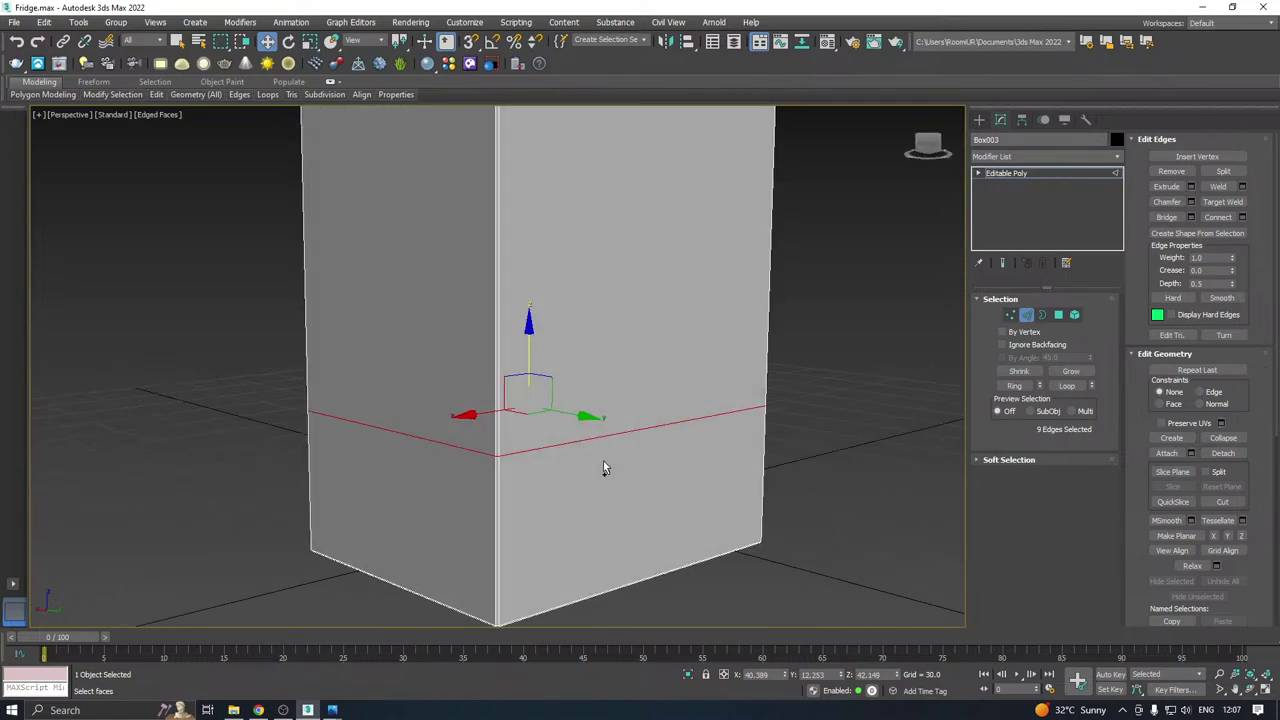
# Select the horizontal edge loop below the top compartment and make it planar on the Z axis.
pyautogui.scroll(-4, 562, 511)
pyautogui.keyDown('alt'); pyautogui.moveTo(562, 511); pyautogui.dragTo(600, 412, button='middle'); pyautogui.keyUp('alt')
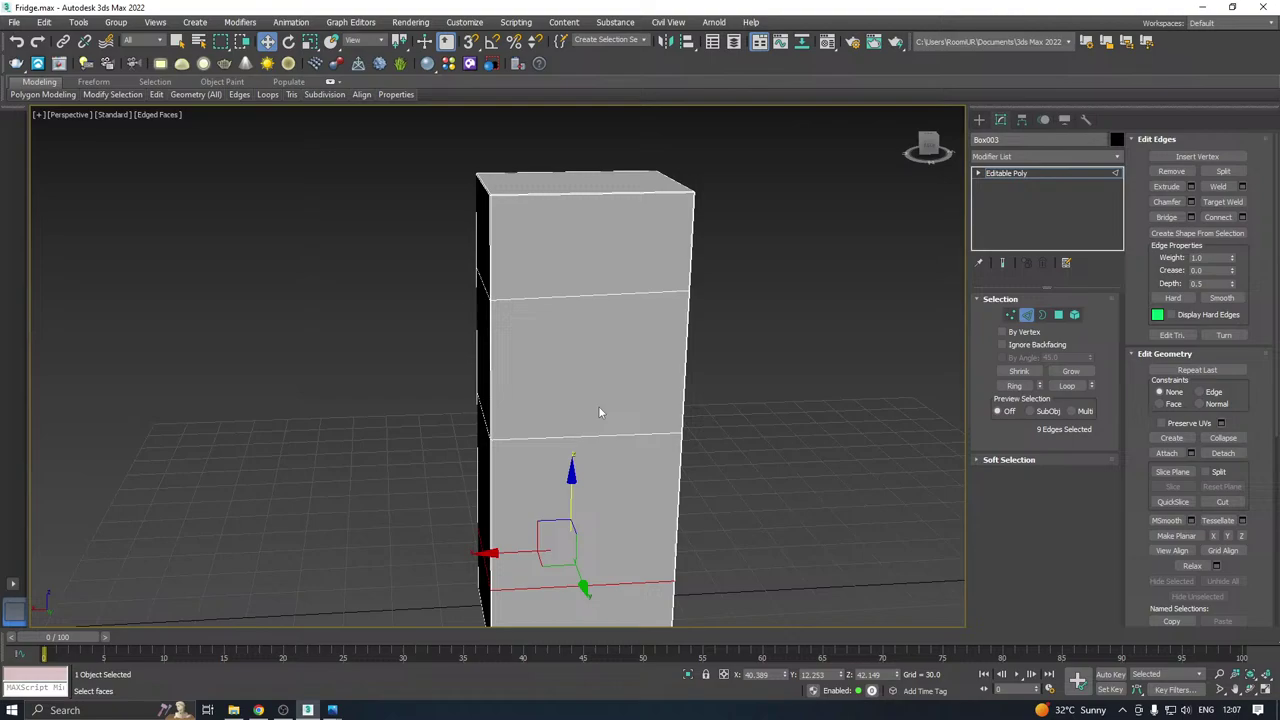
pyautogui.doubleClick(610, 293)
pyautogui.click(1241, 536)
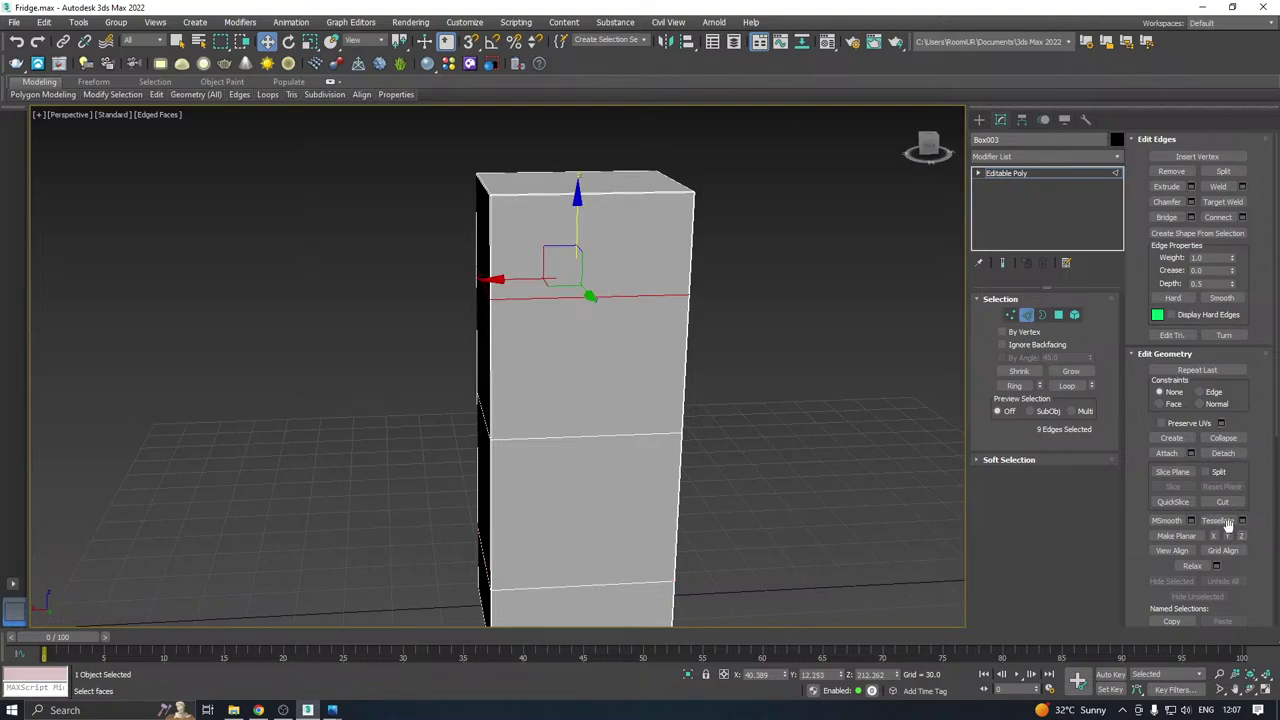
pyautogui.keyDown('alt'); pyautogui.moveTo(662, 402); pyautogui.dragTo(795, 370, button='middle'); pyautogui.keyUp('alt')
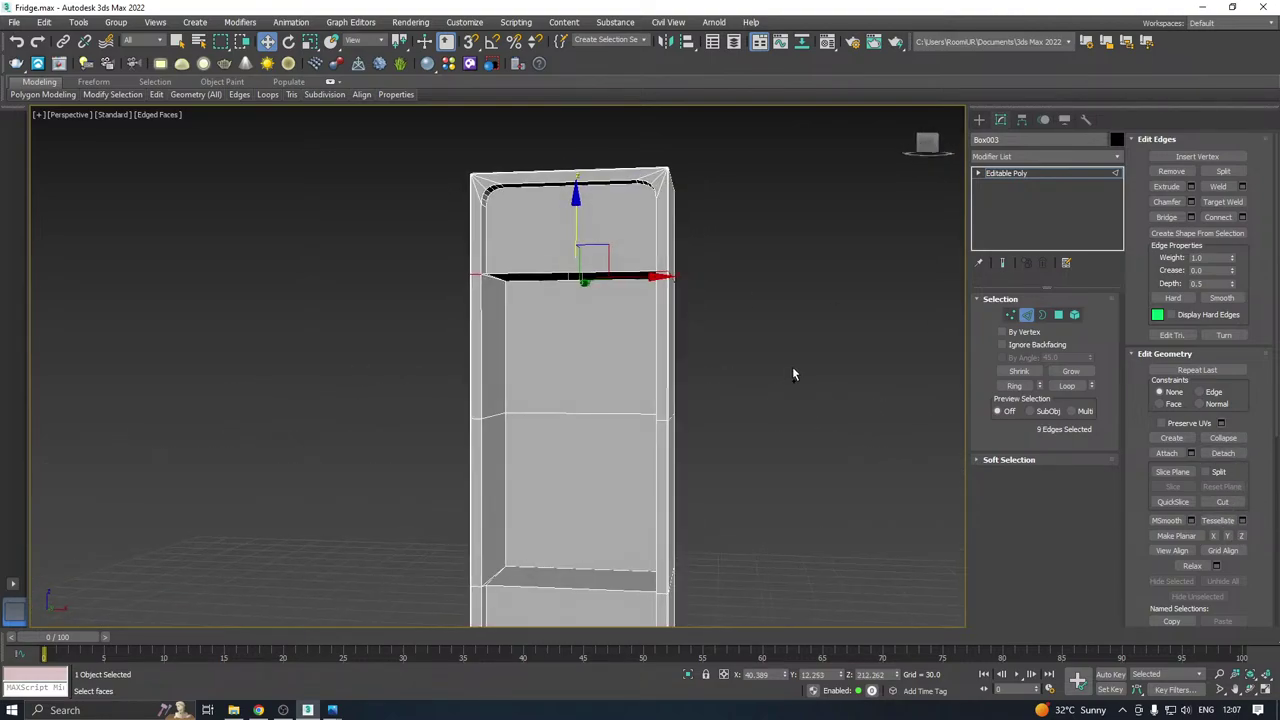
pyautogui.press('f')
pyautogui.scroll(-5, 589, 376)
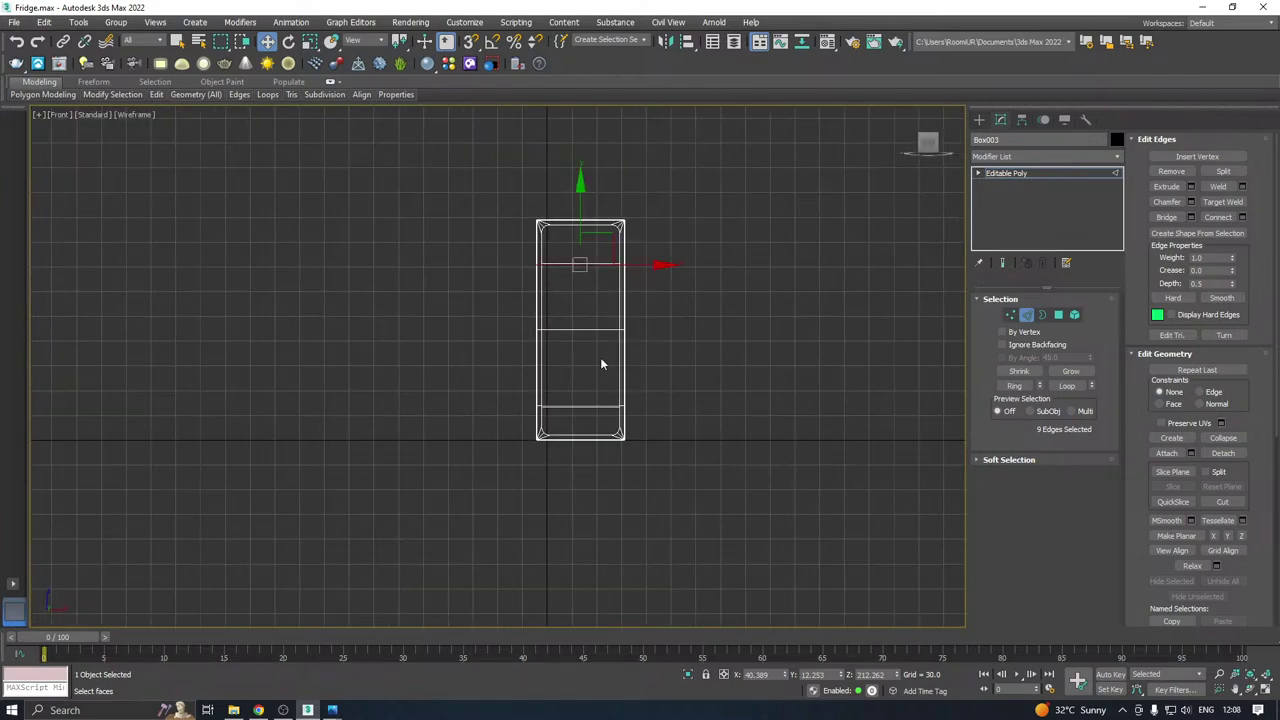
pyautogui.press('p')
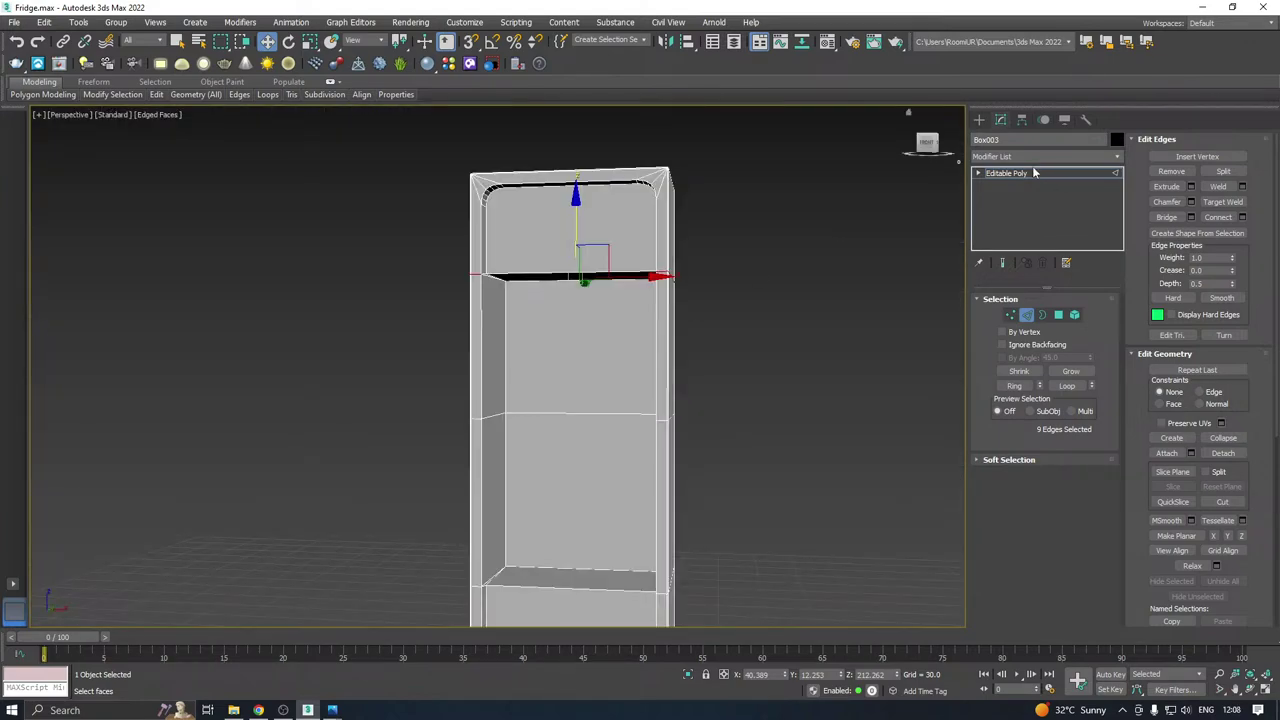
# Leave edge editing, deselect the cabinet and save a copy of the fridge scene.
pyautogui.click(1034, 173)
pyautogui.keyDown('alt'); pyautogui.moveTo(840, 203); pyautogui.dragTo(778, 258, button='middle'); pyautogui.keyUp('alt')
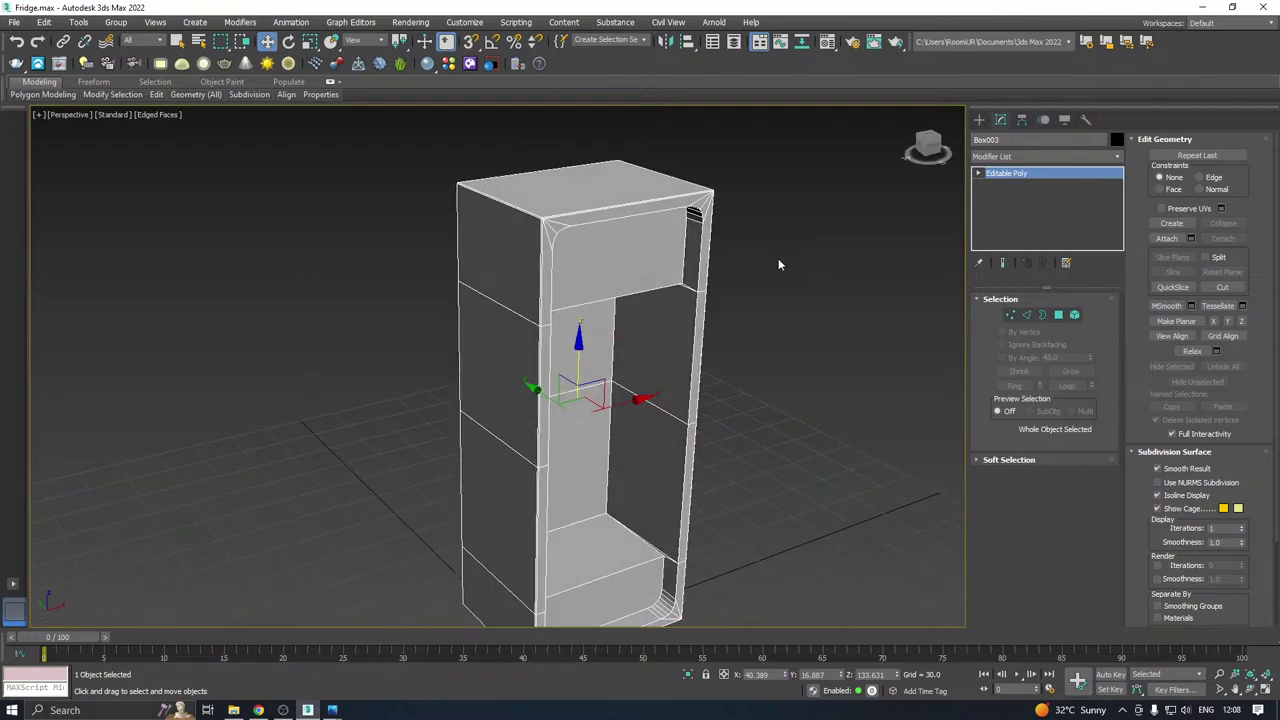
pyautogui.click(778, 258)
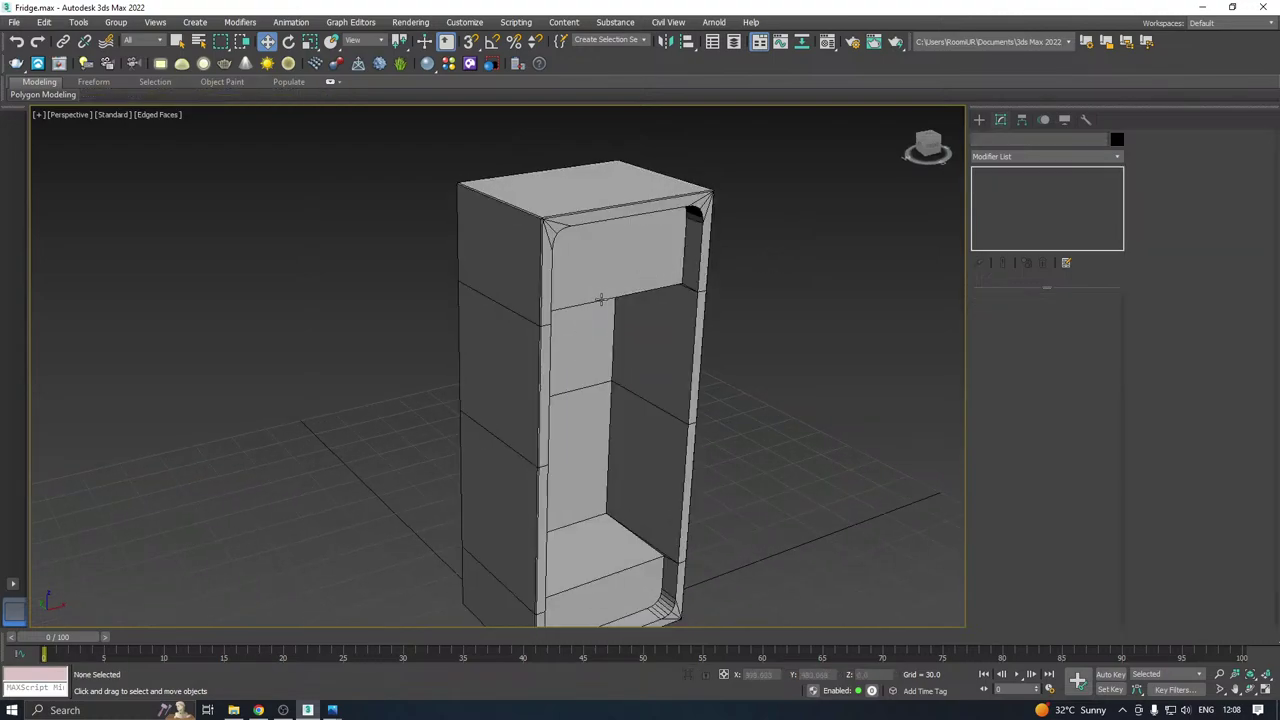
pyautogui.click(14, 22)
pyautogui.click(60, 143)
pyautogui.press('Return')
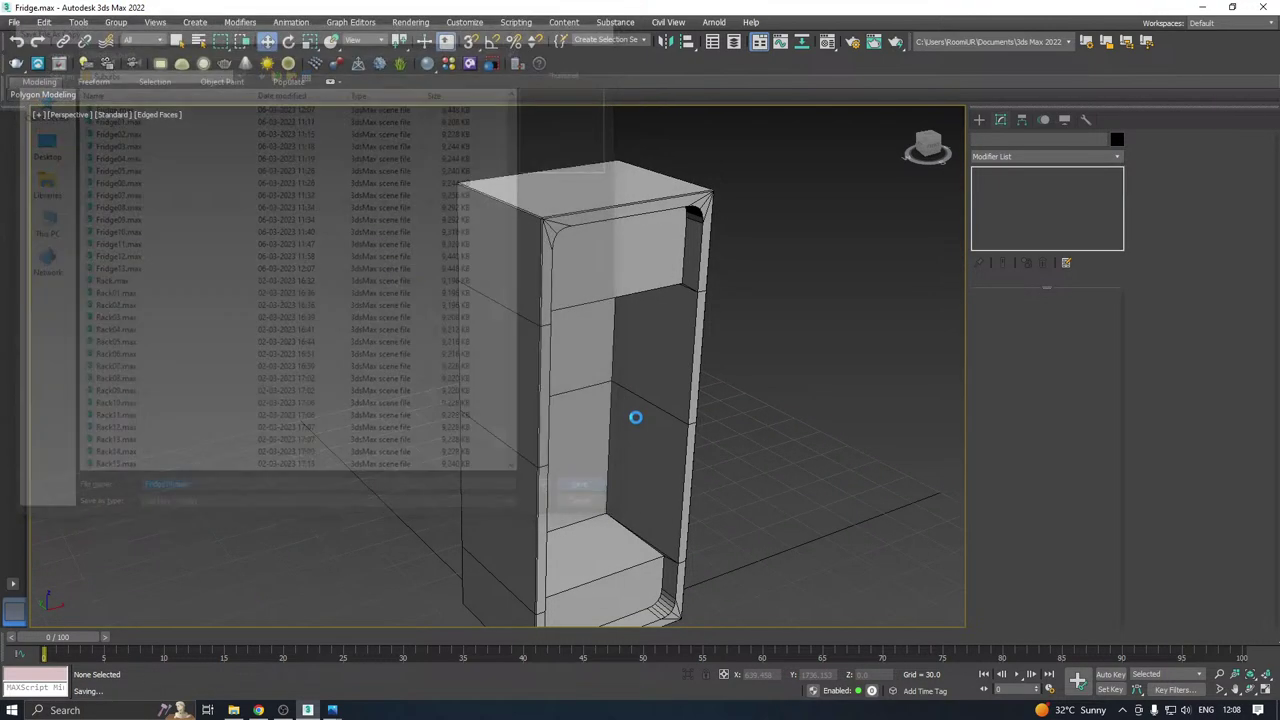
# Draw a thin box across the cabinet's interior in the Front view, about 97.4 wide and 1.4 long.
pyautogui.press('f')
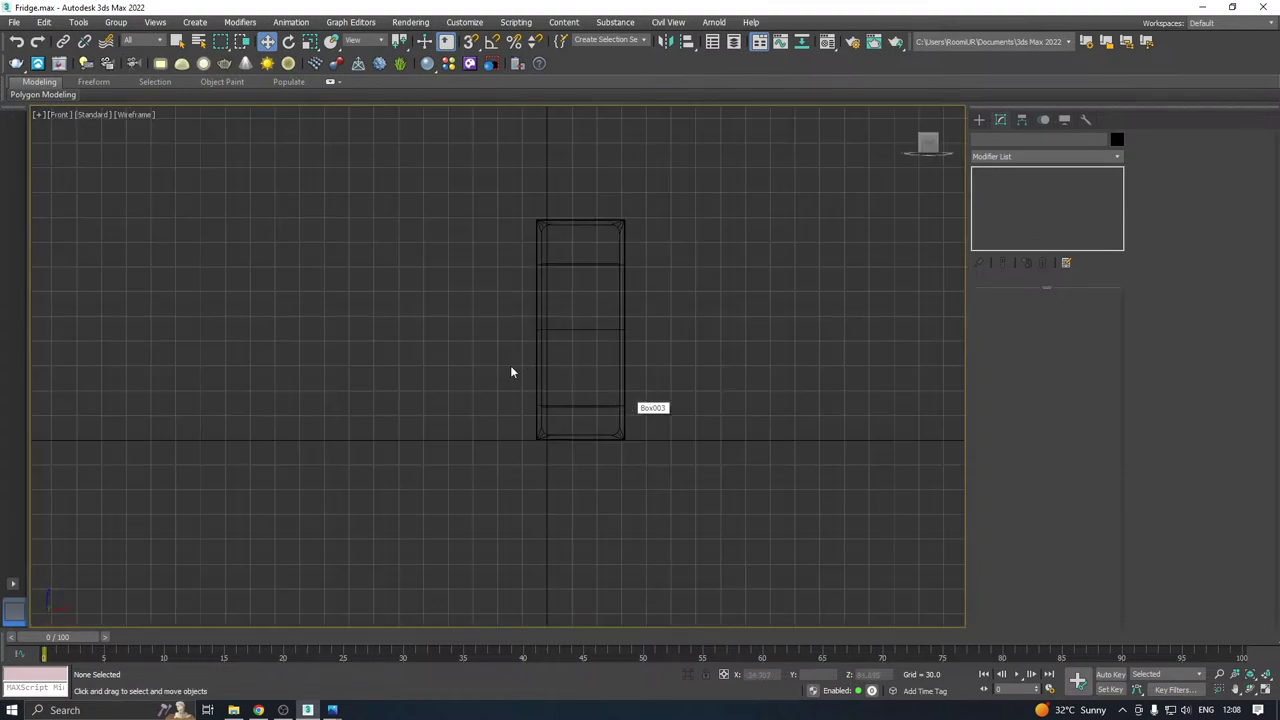
pyautogui.scroll(-6, 556, 309)
pyautogui.scroll(7, 578, 300)
pyautogui.click(980, 120)
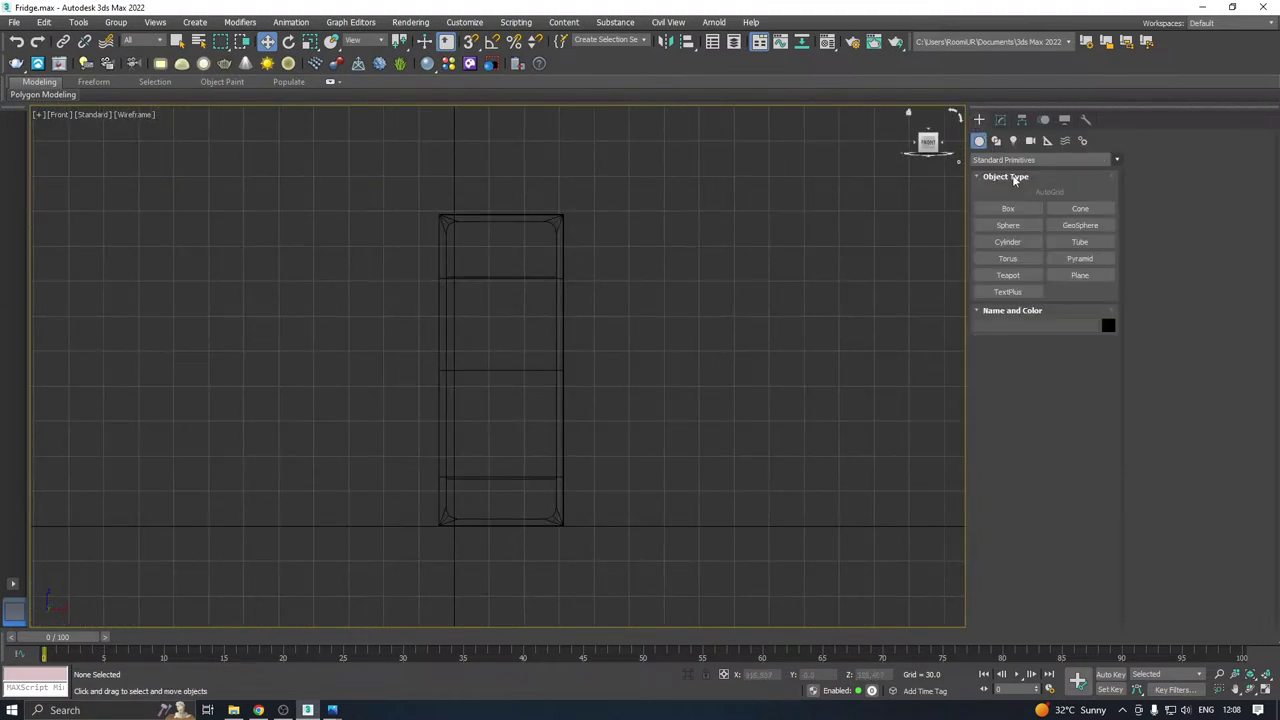
pyautogui.click(992, 210)
pyautogui.scroll(4, 498, 345)
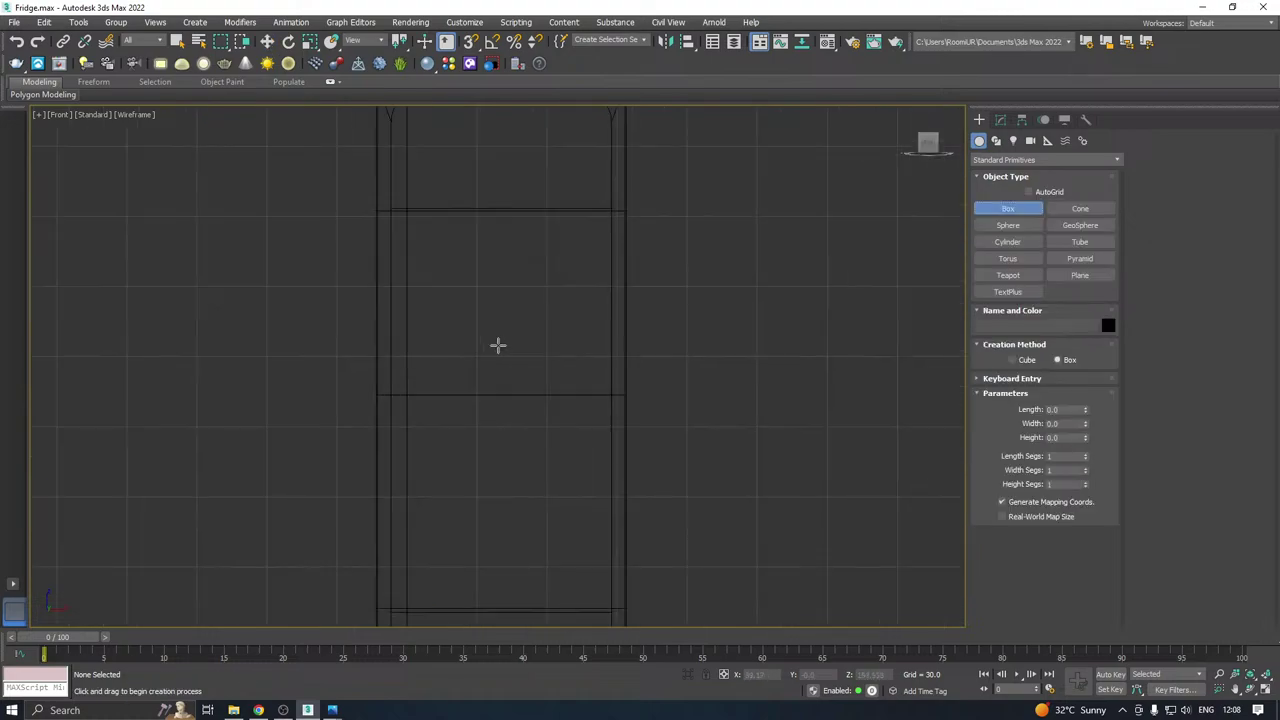
pyautogui.moveTo(396, 335); pyautogui.dragTo(621, 338)
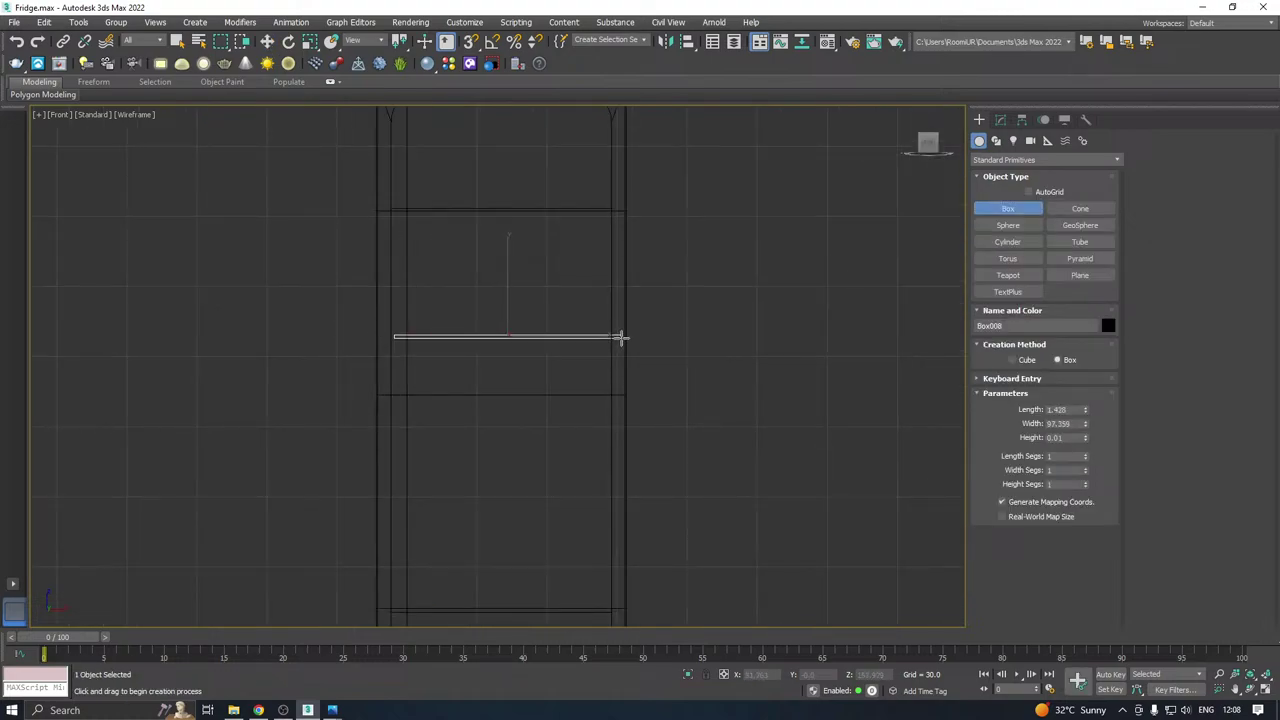
pyautogui.rightClick(612, 324)
pyautogui.press('p')
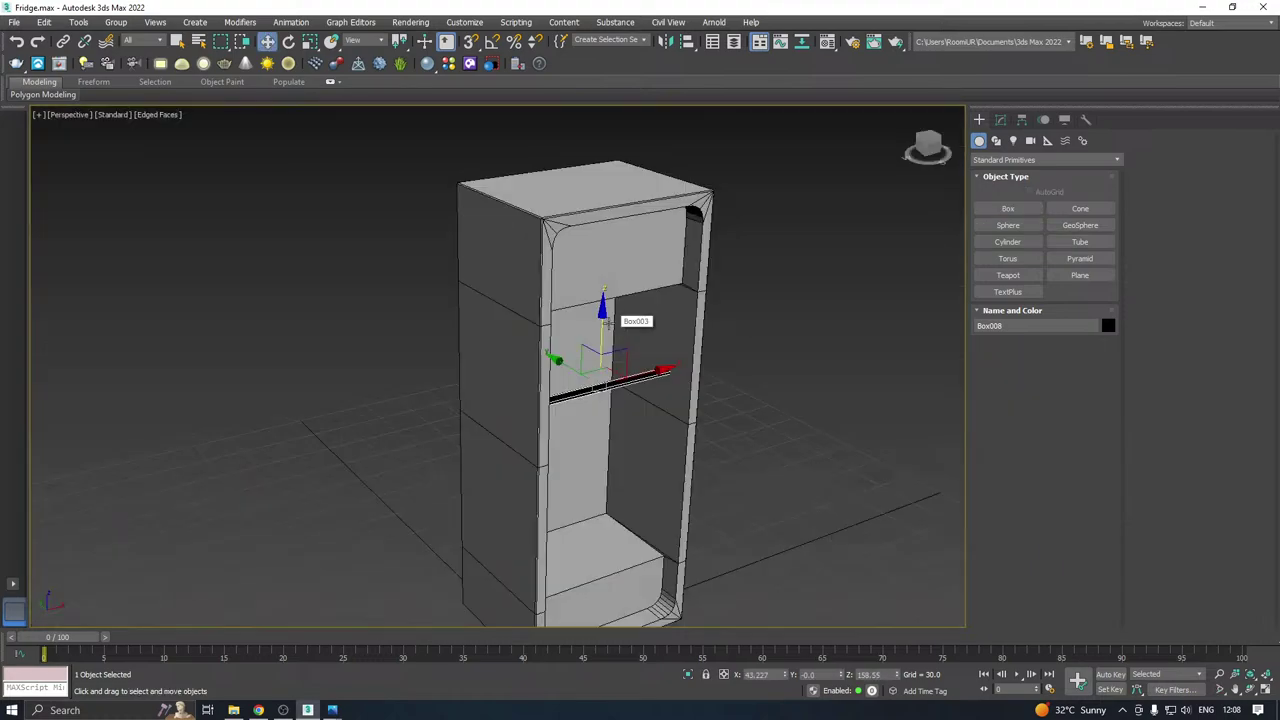
# Increase the thin box's height to about 76.95 to form a shelf panel.
pyautogui.keyDown('alt'); pyautogui.moveTo(608, 324); pyautogui.dragTo(532, 345, button='middle'); pyautogui.keyUp('alt')
pyautogui.press('m')
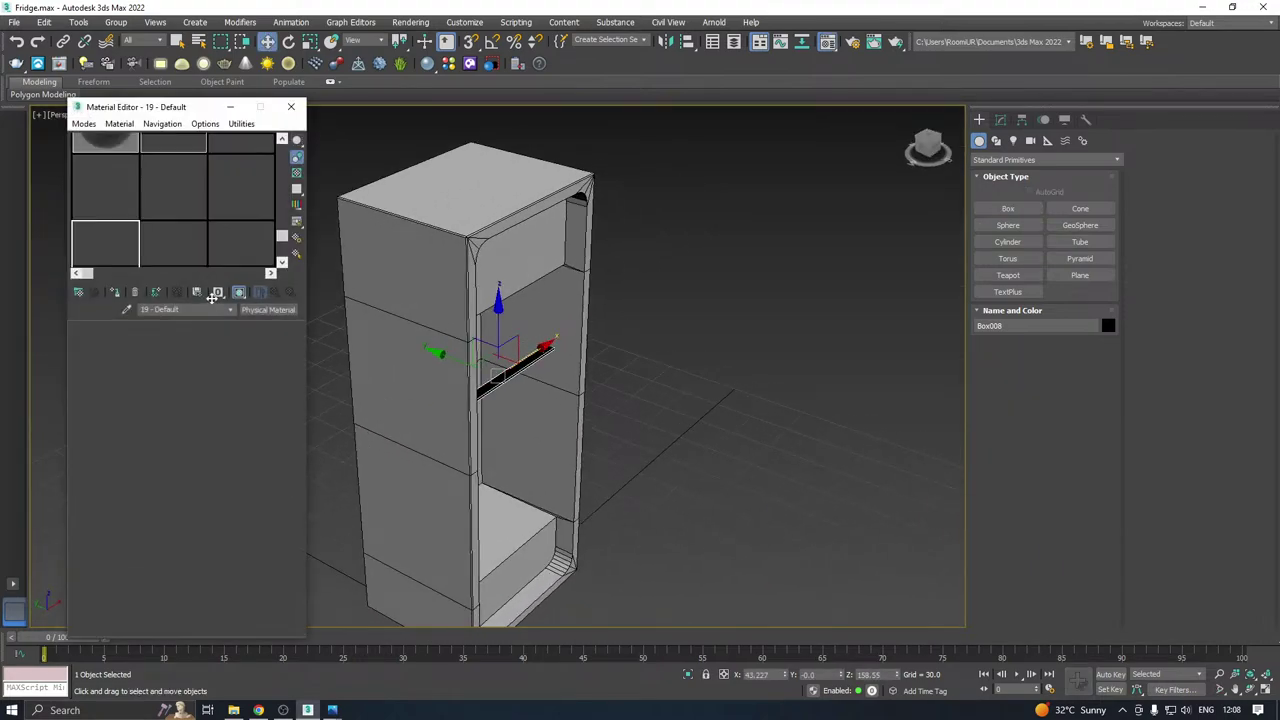
pyautogui.press('m')
pyautogui.scroll(3, 568, 360)
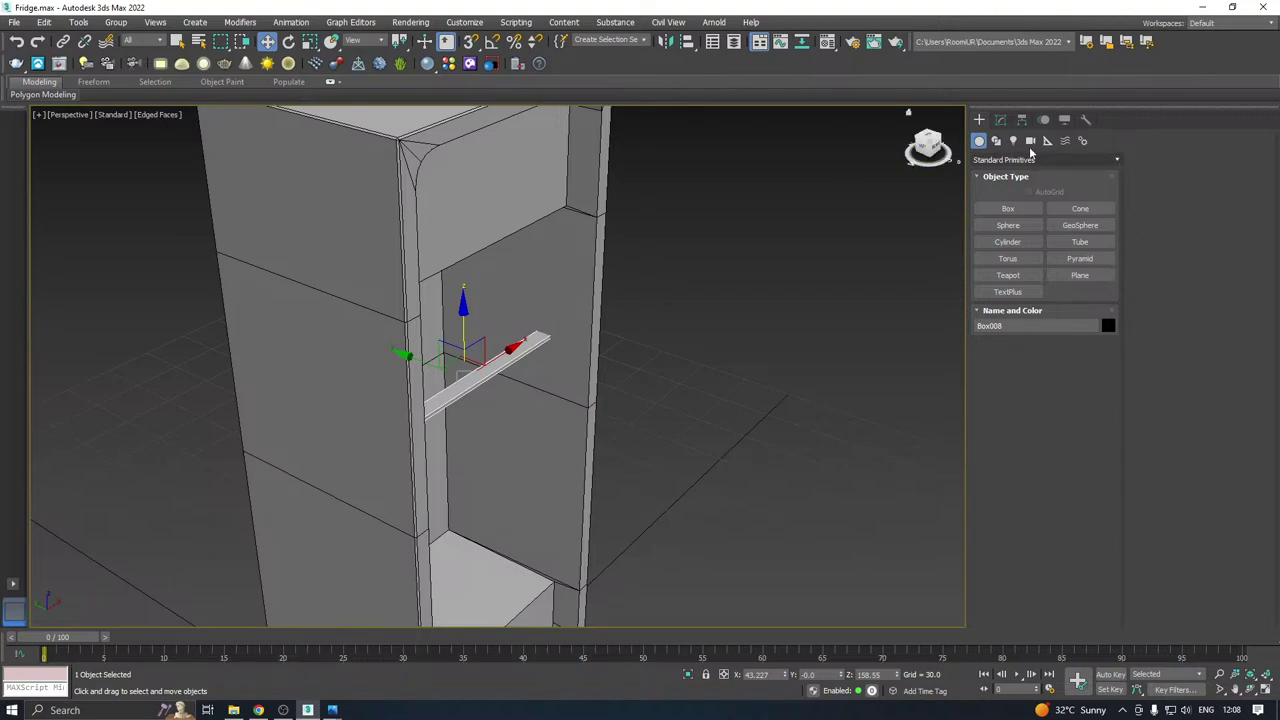
pyautogui.click(1000, 119)
pyautogui.moveTo(1085, 333)
pyautogui.mouseDown()
pyautogui.moveTo(1082, 315)
pyautogui.moveTo(1085, 328)
pyautogui.mouseUp()
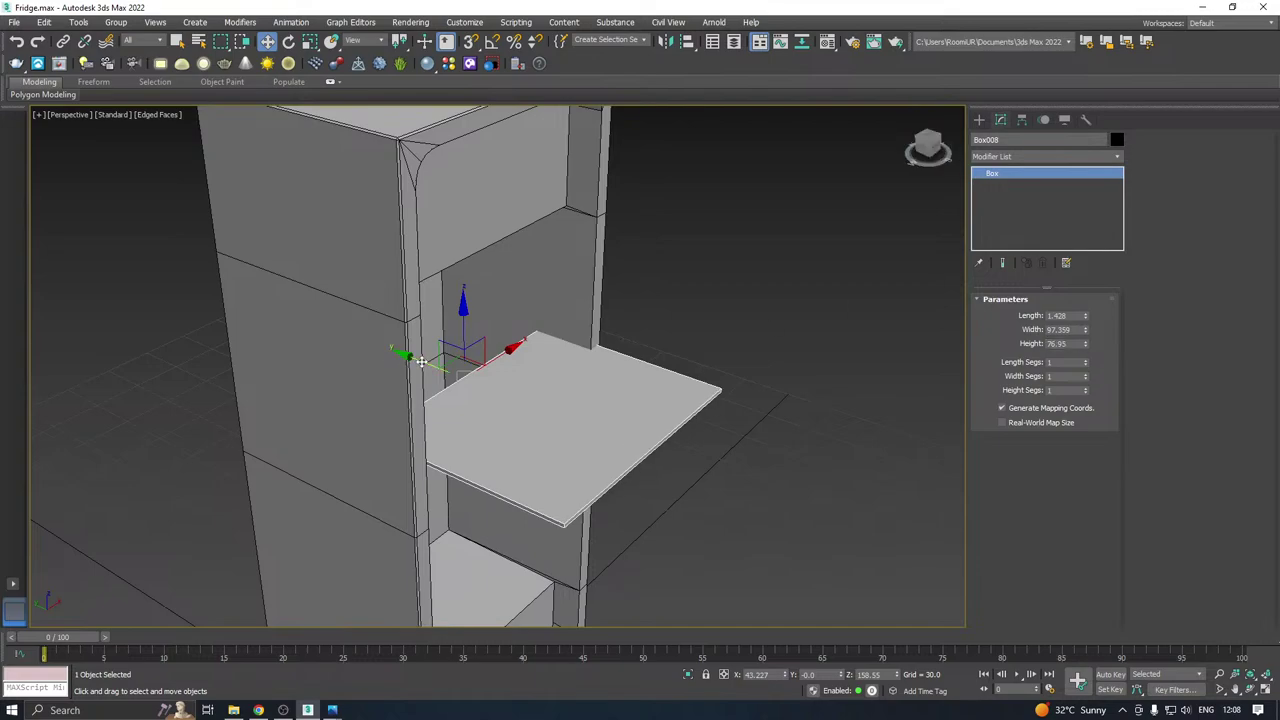
# Move the shelf panel into the cabinet under the top compartment, at about X 41.5, Y 57.8, Z 212.8.
pyautogui.keyDown('alt'); pyautogui.moveTo(421, 362); pyautogui.dragTo(476, 316, button='middle'); pyautogui.keyUp('alt')
pyautogui.moveTo(458, 280); pyautogui.dragTo(468, 187)
pyautogui.keyDown('alt'); pyautogui.moveTo(468, 187); pyautogui.dragTo(511, 300, button='middle'); pyautogui.keyUp('alt')
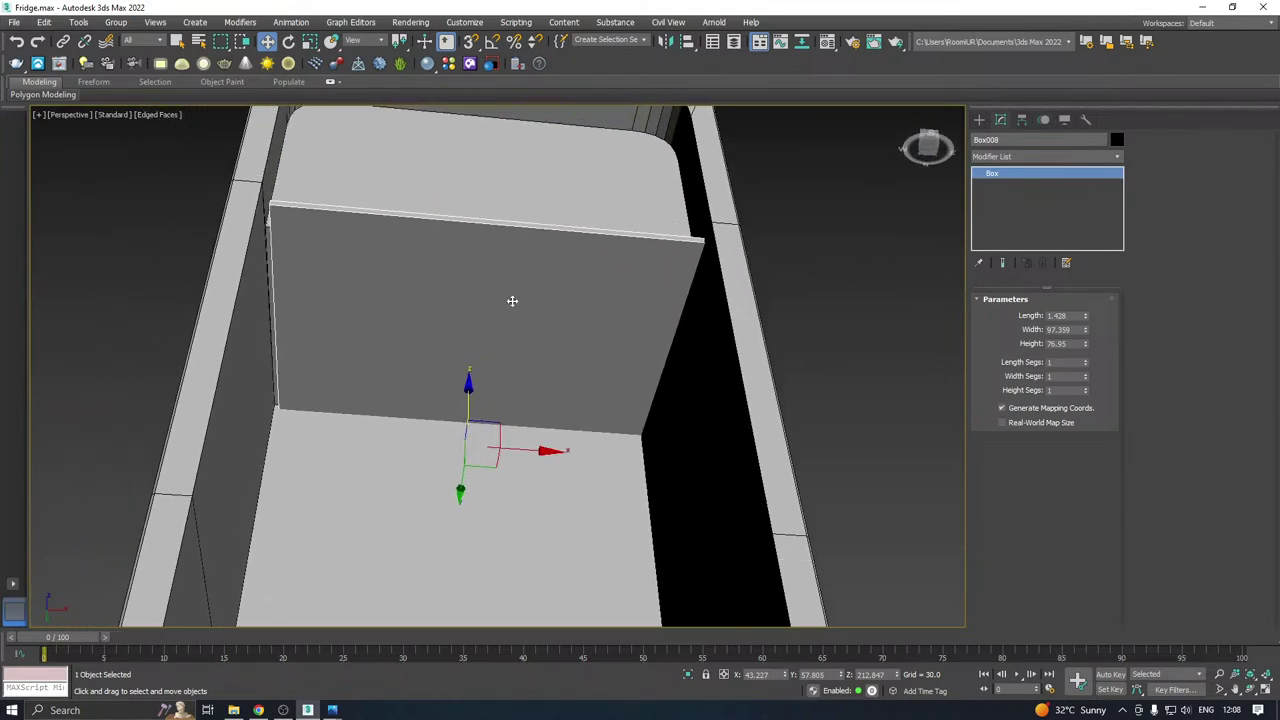
pyautogui.moveTo(523, 447); pyautogui.dragTo(517, 447)
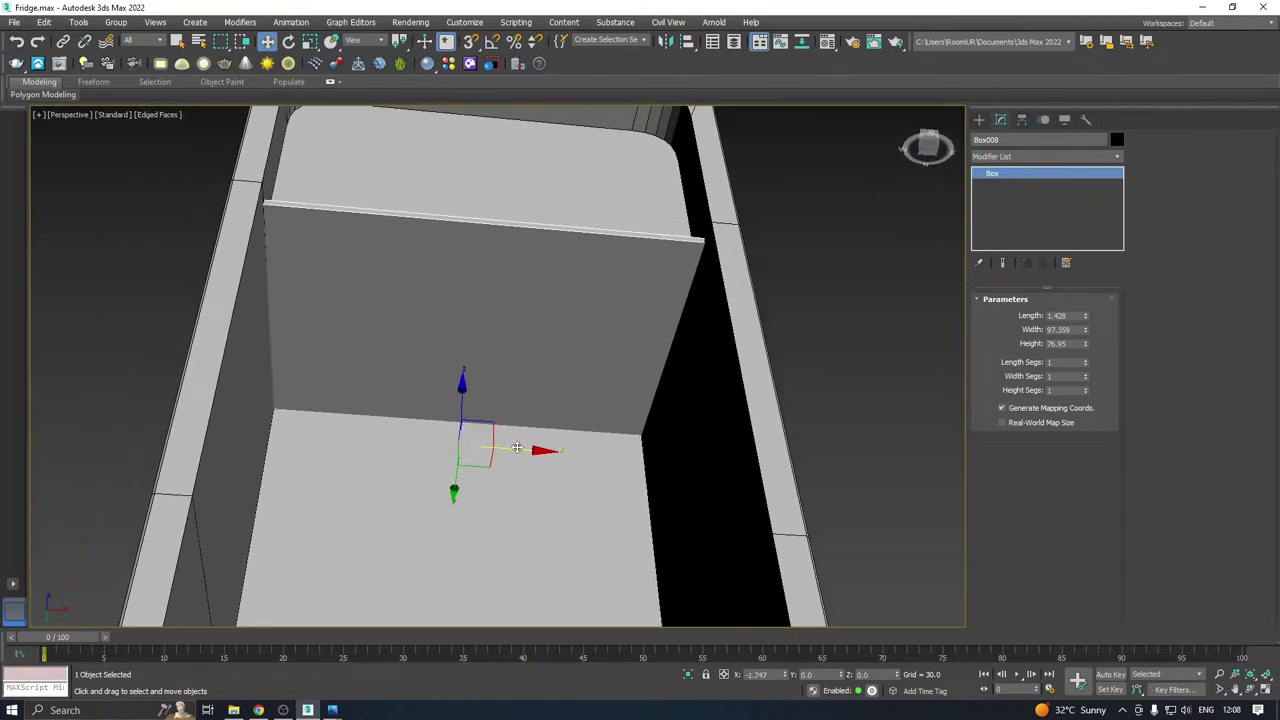
# Reduce the shelf panel's height to about 70.03 to fit the cabinet's depth.
pyautogui.keyDown('alt'); pyautogui.moveTo(710, 277); pyautogui.dragTo(748, 340, button='middle'); pyautogui.keyUp('alt')
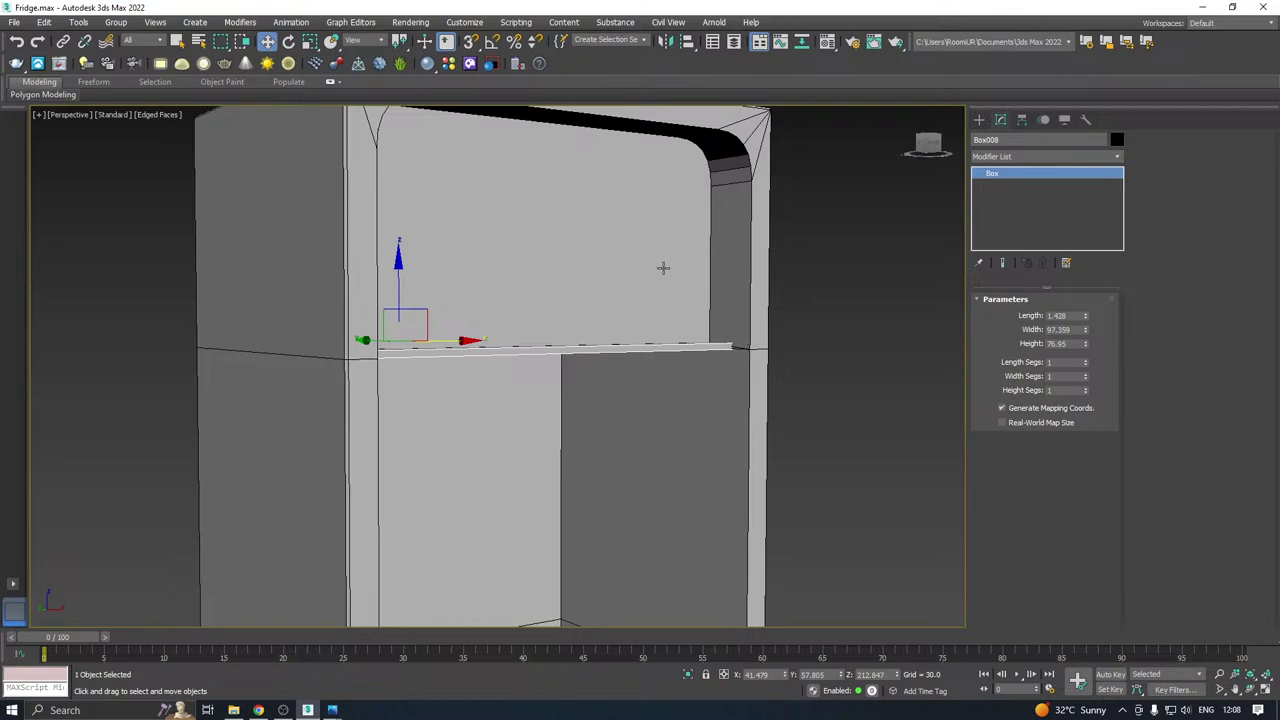
pyautogui.keyDown('alt'); pyautogui.moveTo(698, 210); pyautogui.dragTo(515, 273, button='middle'); pyautogui.keyUp('alt')
pyautogui.keyDown('alt'); pyautogui.moveTo(701, 331); pyautogui.dragTo(608, 326, button='middle'); pyautogui.keyUp('alt')
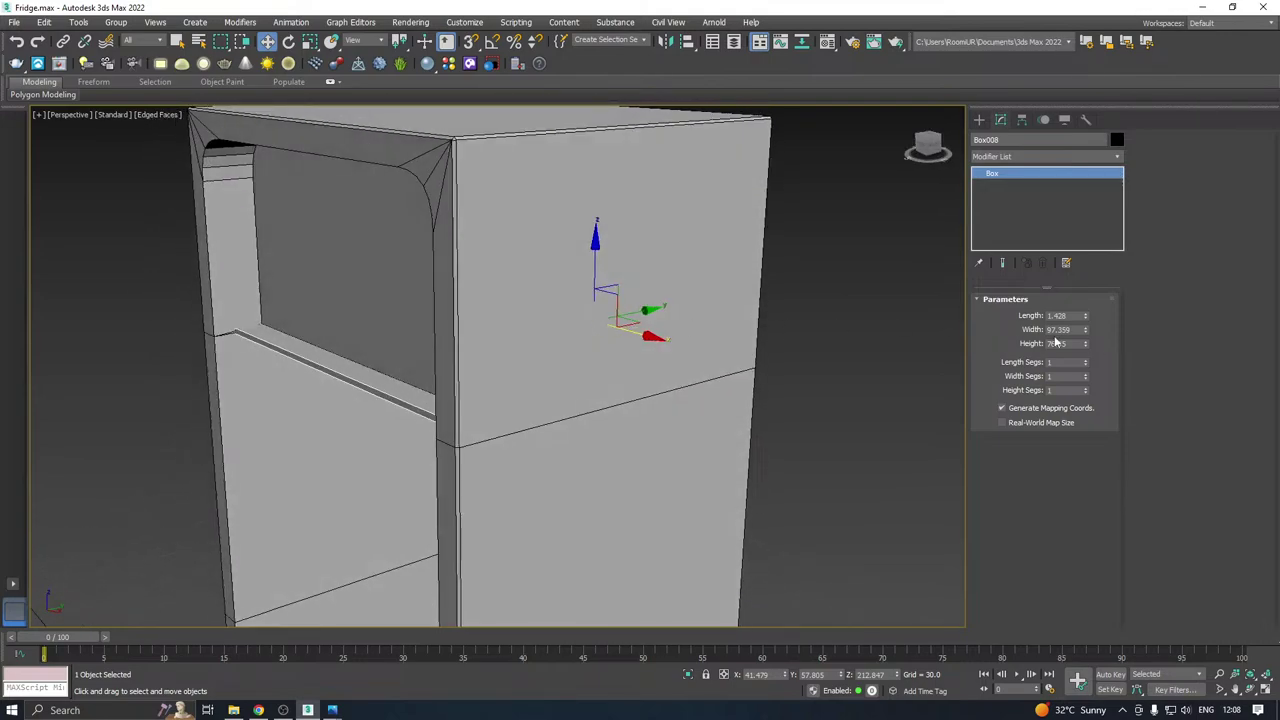
pyautogui.moveTo(1086, 344); pyautogui.dragTo(1093, 350)
# Nudge the shelf panel along the cabinet's depth in the Left view to about Y 57.9.
pyautogui.keyDown('alt'); pyautogui.moveTo(800, 335); pyautogui.dragTo(1110, 290, button='middle'); pyautogui.keyUp('alt')
pyautogui.keyDown('alt'); pyautogui.moveTo(664, 326); pyautogui.dragTo(482, 339, button='middle'); pyautogui.keyUp('alt')
pyautogui.press('l')
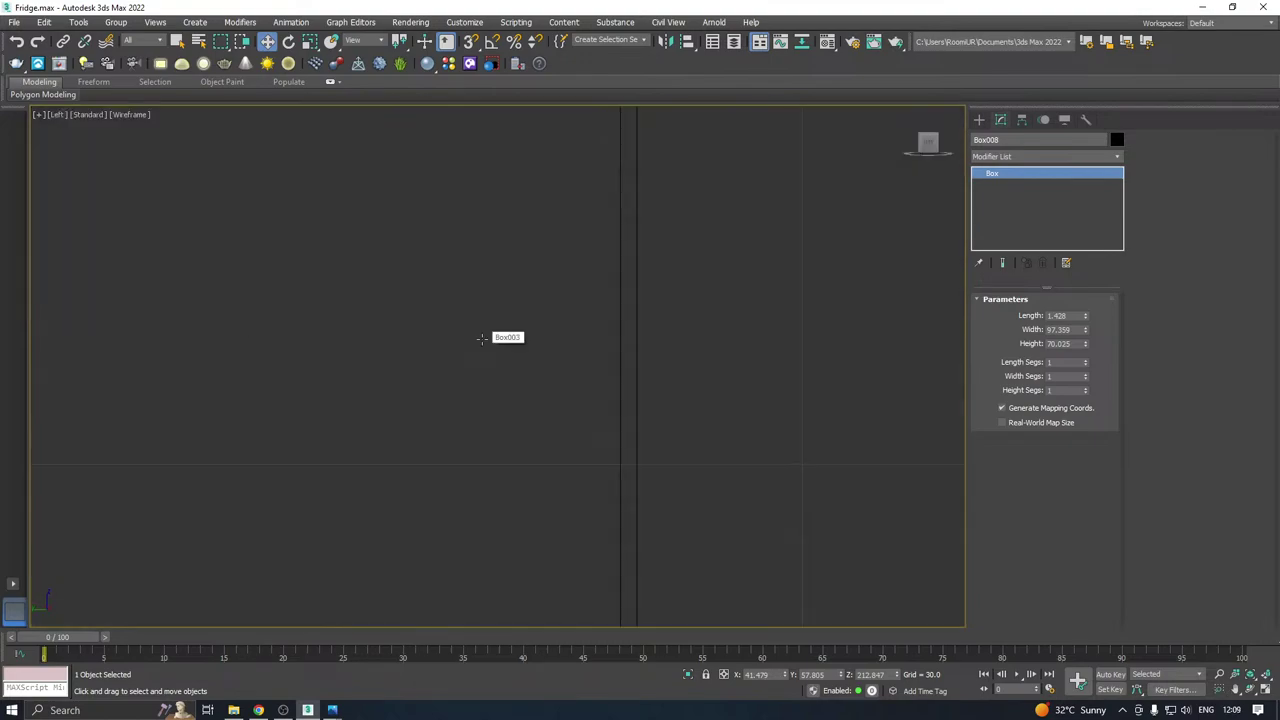
pyautogui.press('z')
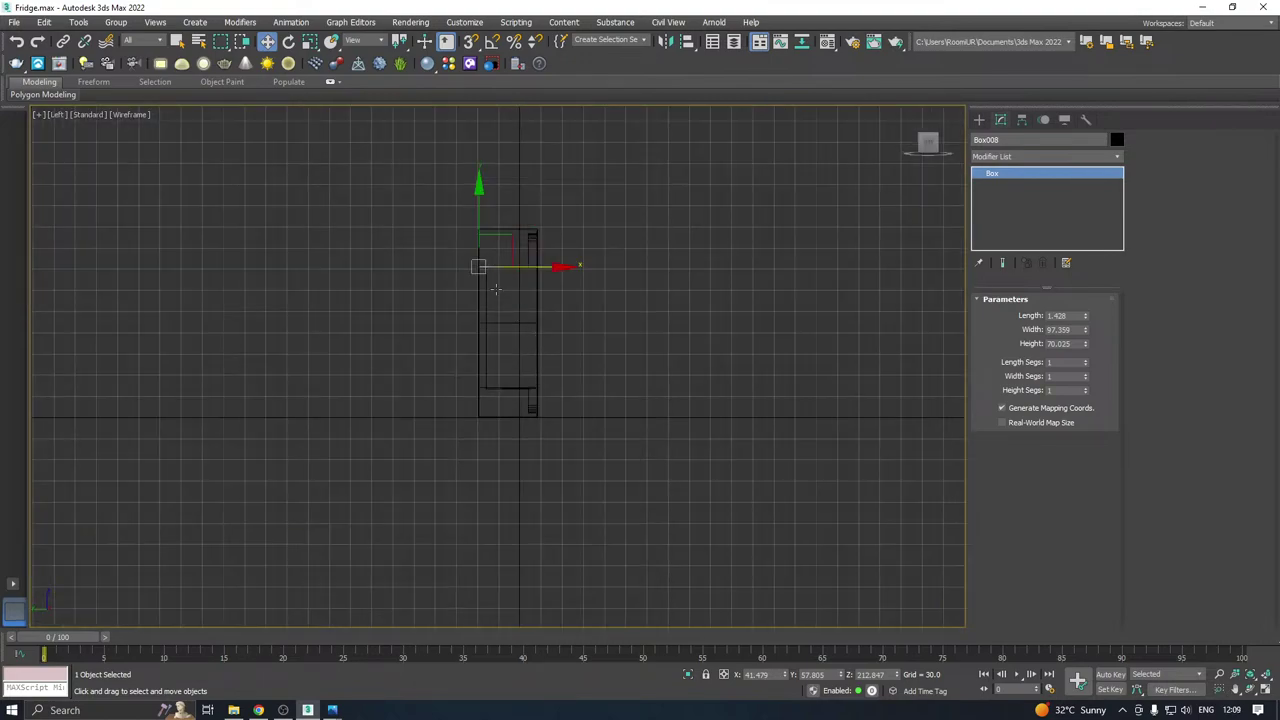
pyautogui.scroll(5, 495, 289)
pyautogui.scroll(3, 426, 263)
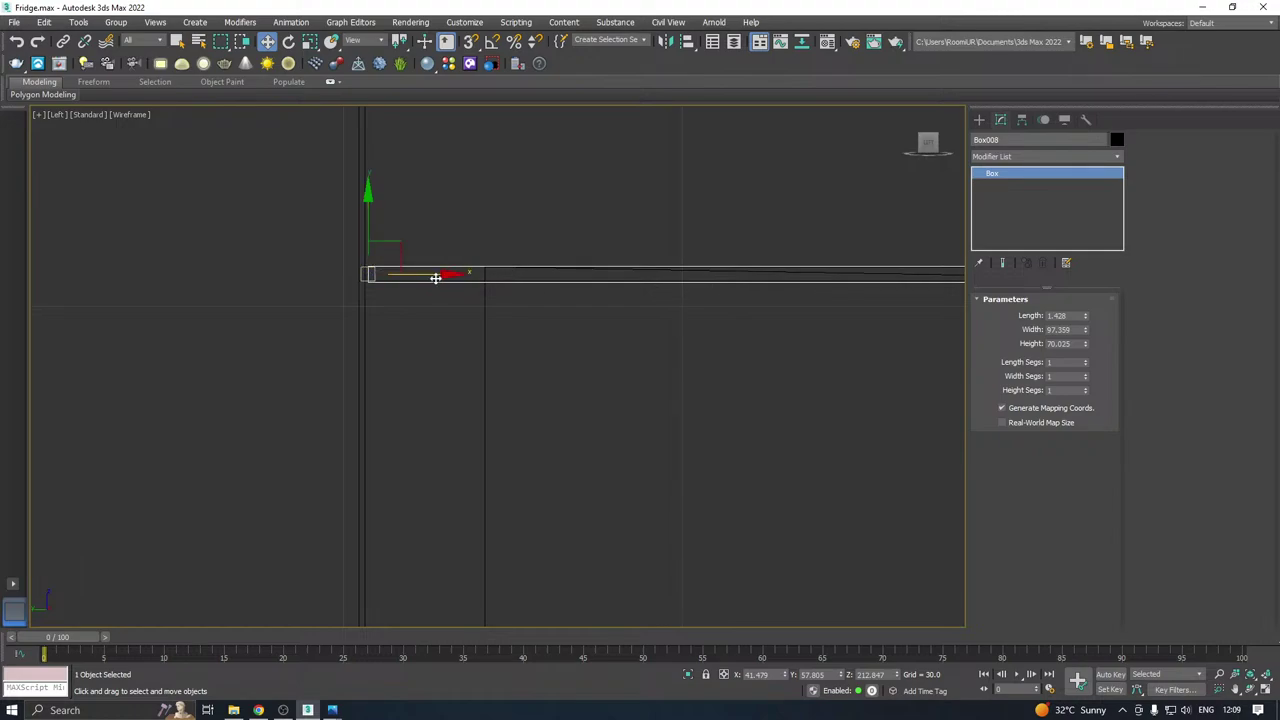
pyautogui.scroll(-3, 436, 278)
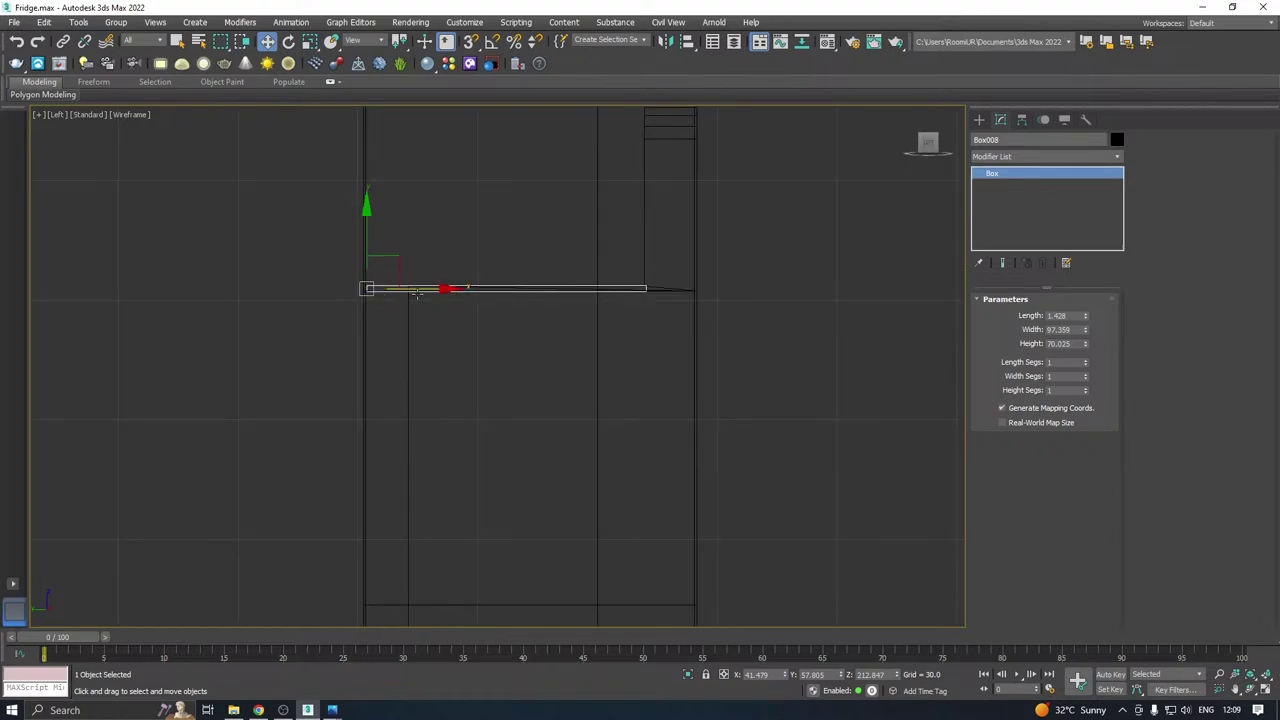
pyautogui.moveTo(427, 288)
pyautogui.mouseDown()
pyautogui.moveTo(541, 286)
pyautogui.moveTo(431, 290)
pyautogui.mouseUp()
pyautogui.scroll(2, 368, 282)
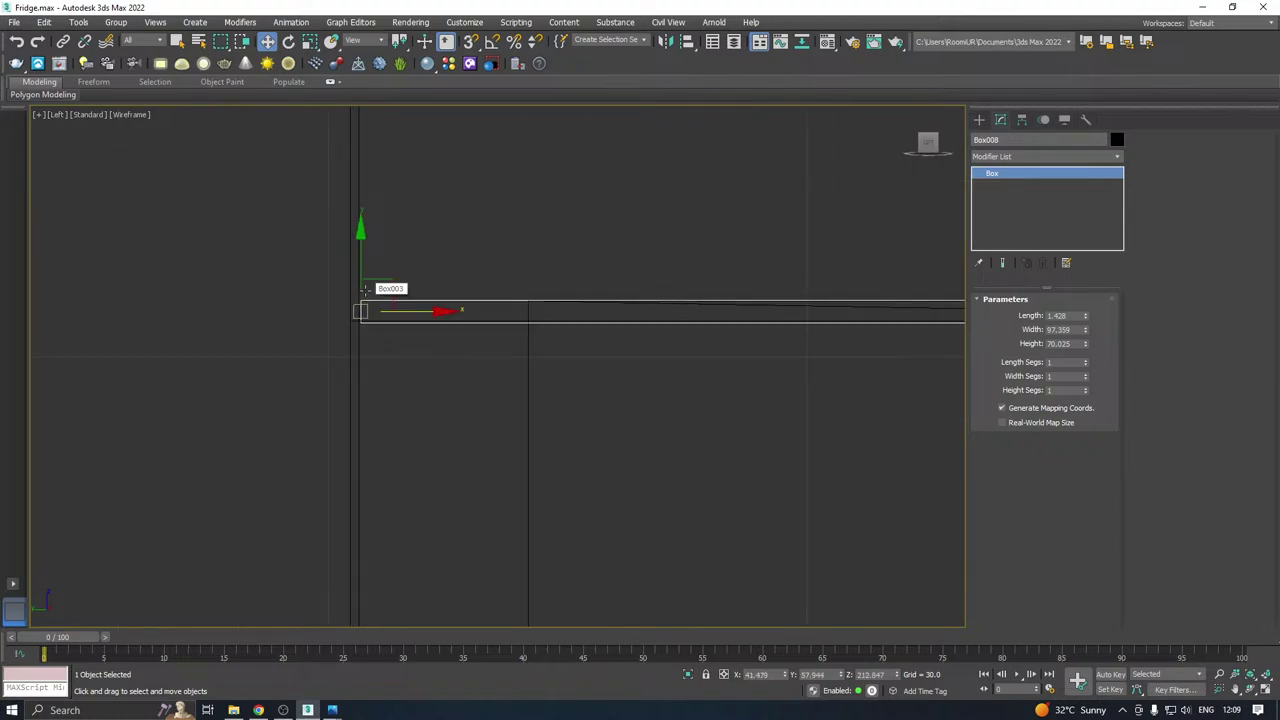
# Move the shelf panel along the cabinet's depth to about Y 46.9 and reduce its height parameter to shorten it.
pyautogui.press('p')
pyautogui.keyDown('alt'); pyautogui.moveTo(366, 289); pyautogui.dragTo(427, 323, button='middle'); pyautogui.keyUp('alt')
pyautogui.scroll(-6, 508, 332)
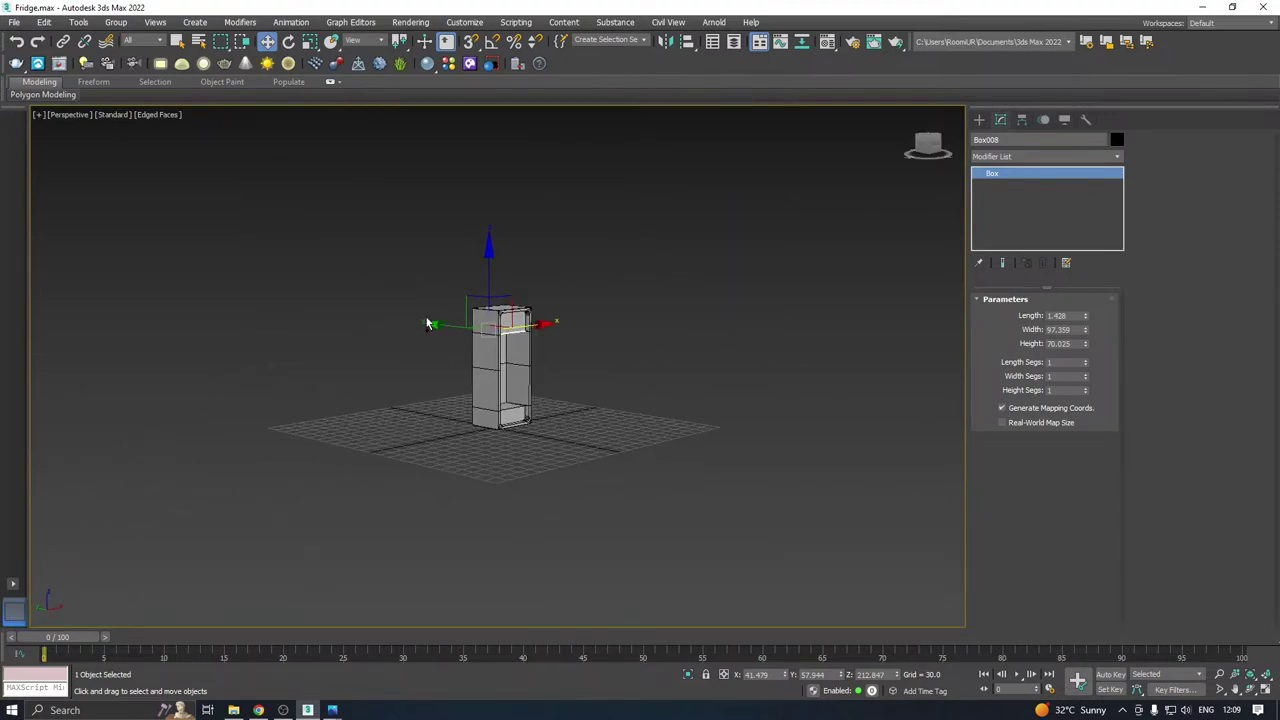
pyautogui.scroll(5, 430, 320)
pyautogui.scroll(3, 460, 305)
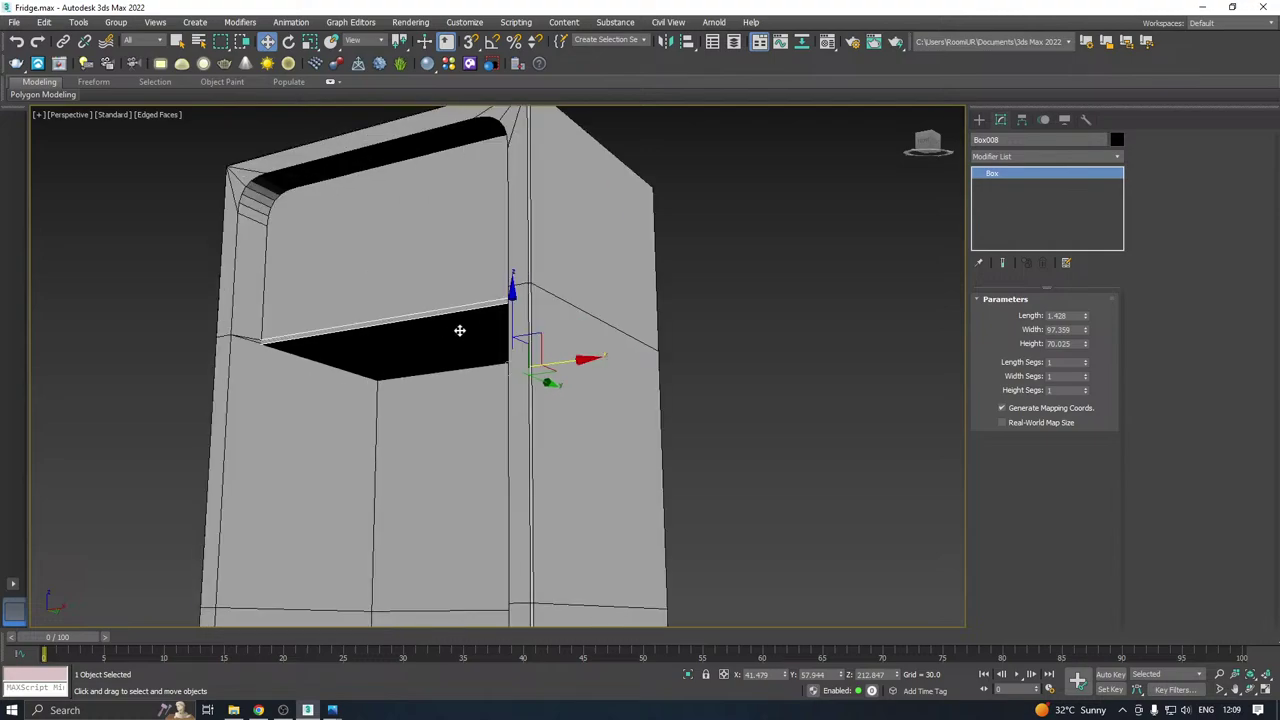
pyautogui.keyDown('alt'); pyautogui.moveTo(460, 331); pyautogui.dragTo(530, 410, button='middle'); pyautogui.keyUp('alt')
pyautogui.moveTo(538, 418)
pyautogui.mouseDown()
pyautogui.moveTo(485, 377)
pyautogui.moveTo(533, 404)
pyautogui.mouseUp()
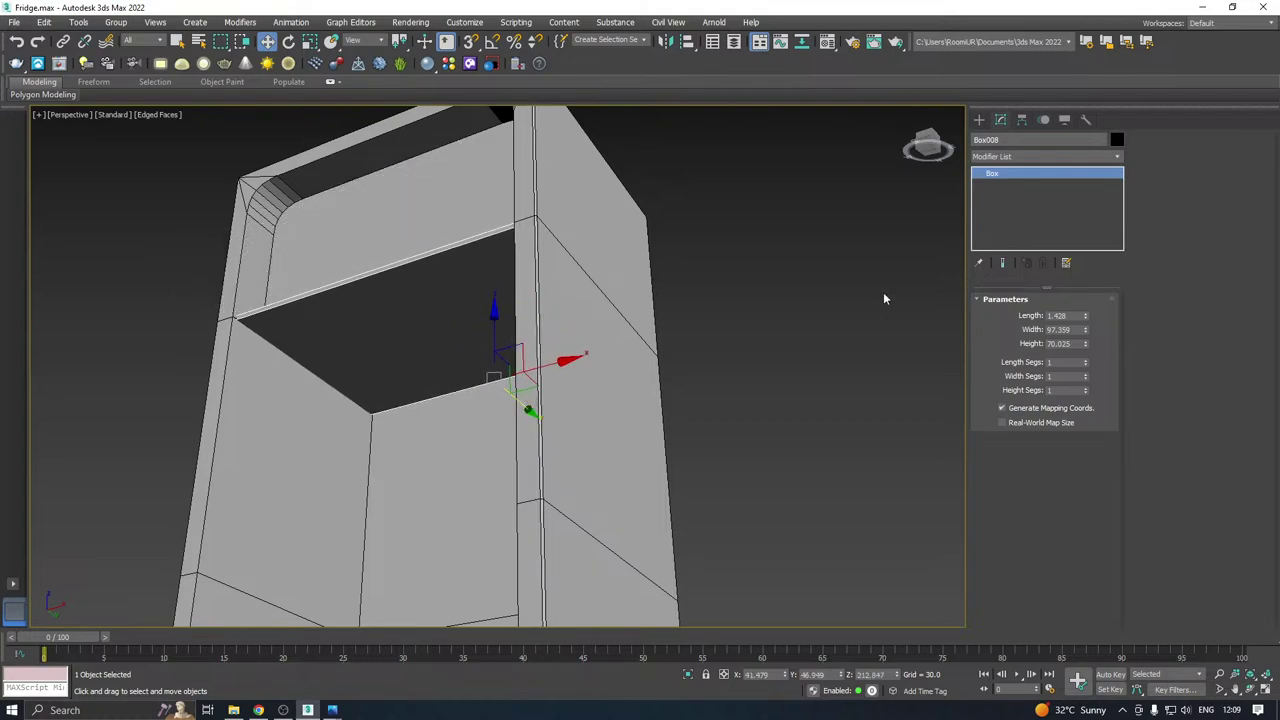
pyautogui.moveTo(1086, 345); pyautogui.dragTo(1084, 357)
# Convert the shelf panel to an Editable Poly and lower it into the main compartment at about Z 140.2.
pyautogui.keyDown('alt'); pyautogui.moveTo(660, 300); pyautogui.dragTo(779, 368, button='middle'); pyautogui.keyUp('alt')
pyautogui.rightClick(1072, 205)
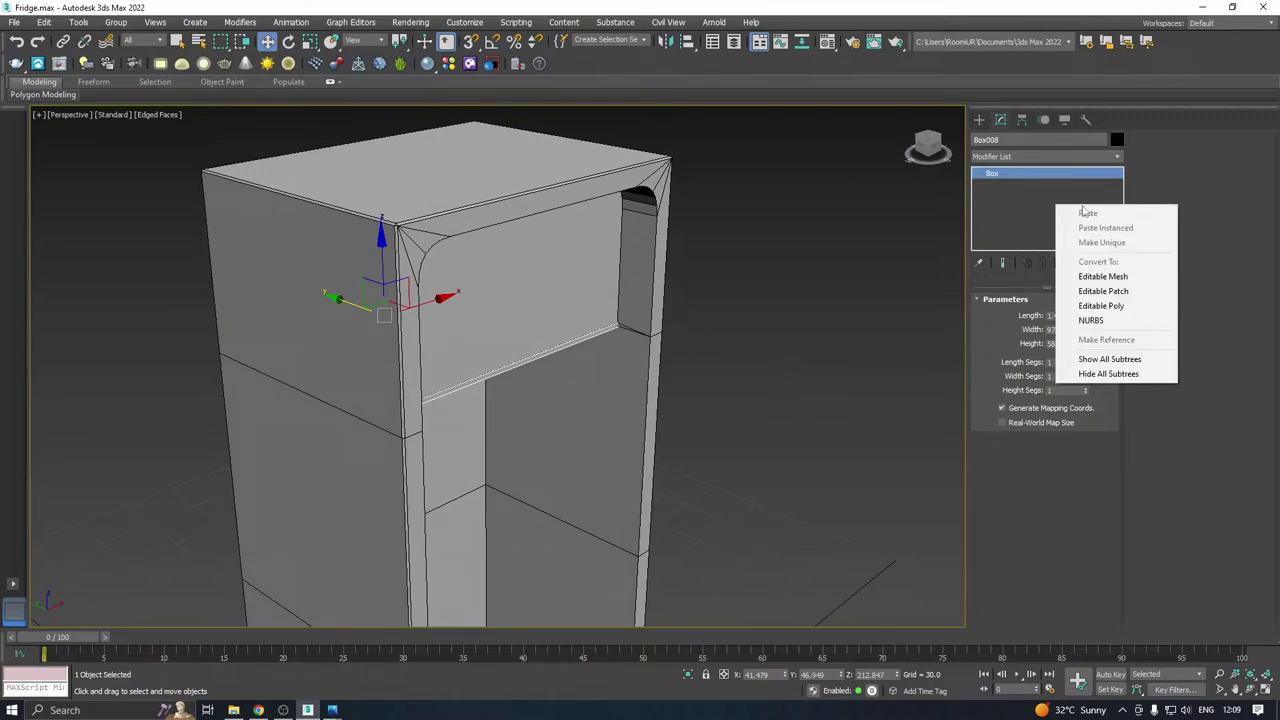
pyautogui.click(1153, 314)
pyautogui.scroll(3, 614, 211)
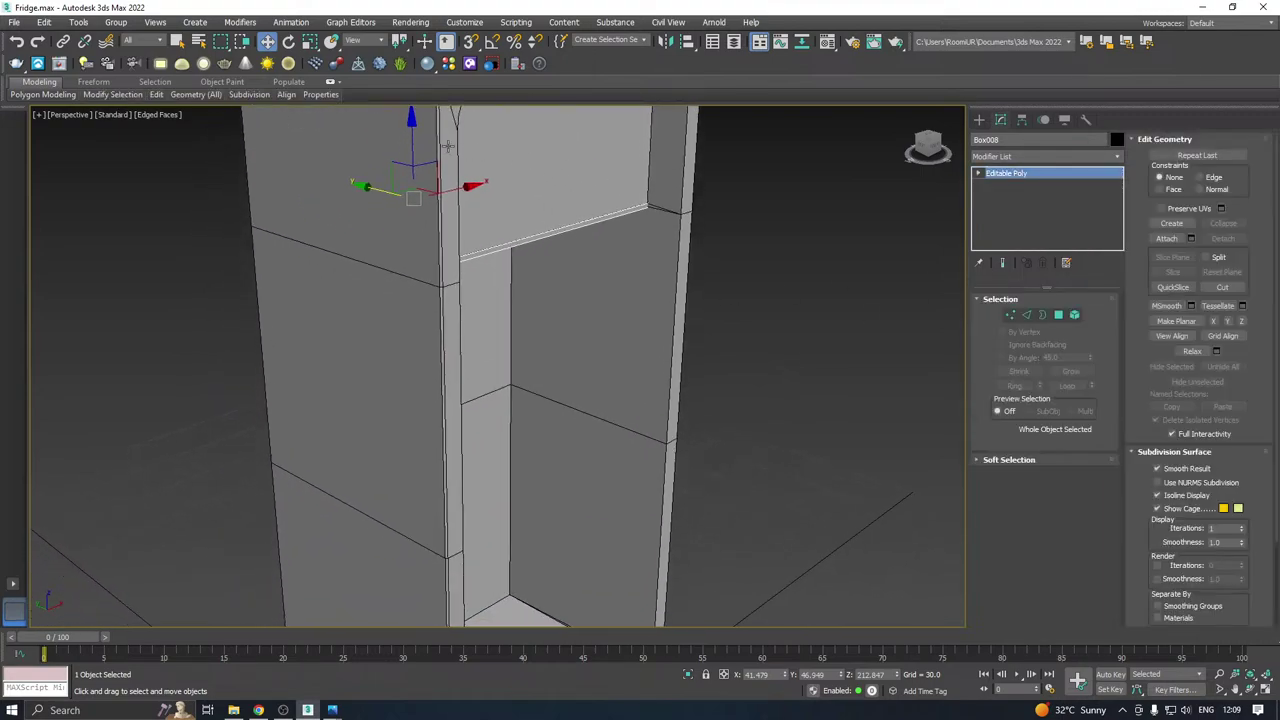
pyautogui.moveTo(413, 135); pyautogui.dragTo(449, 326)
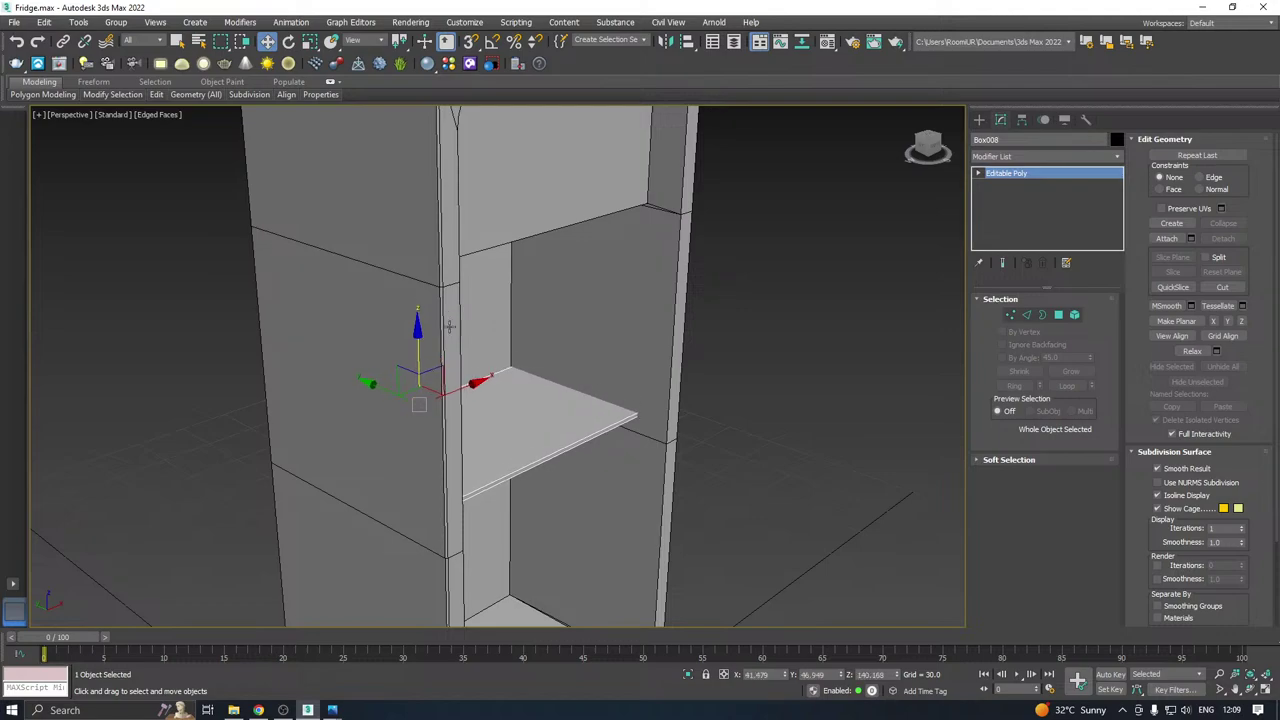
pyautogui.keyDown('alt'); pyautogui.moveTo(640, 325); pyautogui.dragTo(617, 277, button='middle'); pyautogui.keyUp('alt')
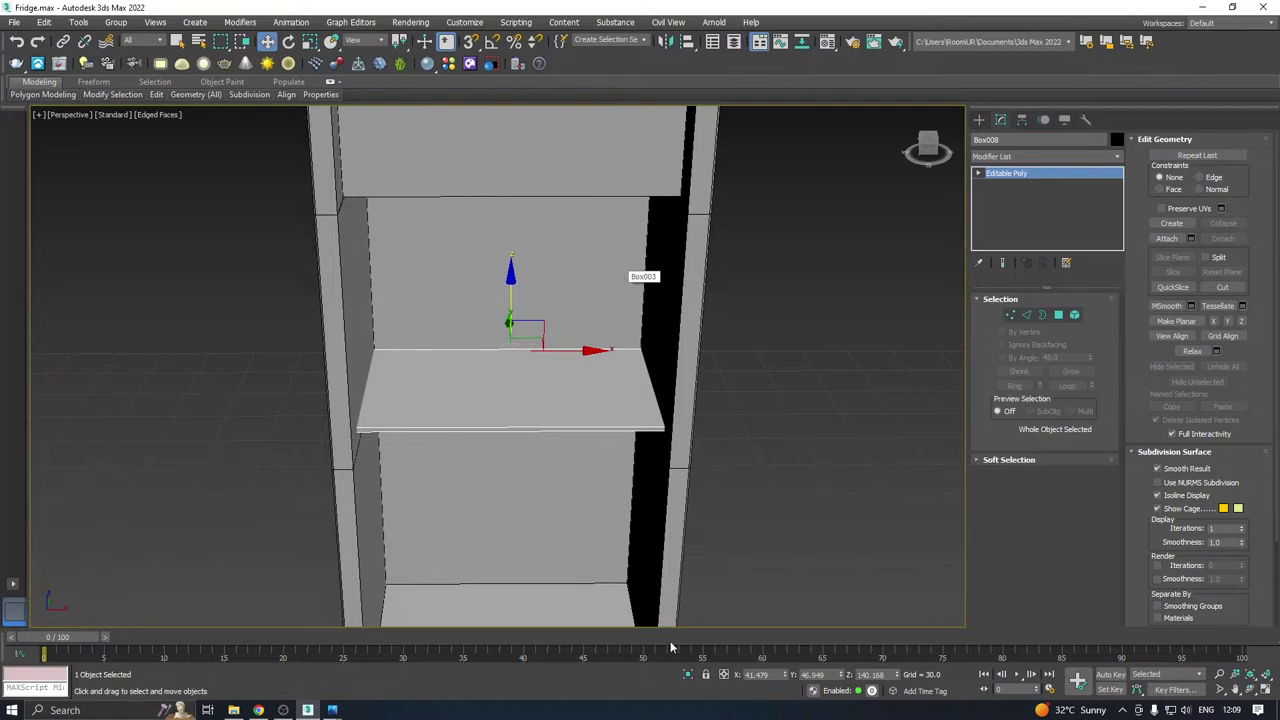
# Isolate the shelf and connect its four lengthwise edges with 2 segments and a pinch of 90.
pyautogui.click(689, 674)
pyautogui.moveTo(600, 588); pyautogui.dragTo(606, 567, button='middle')
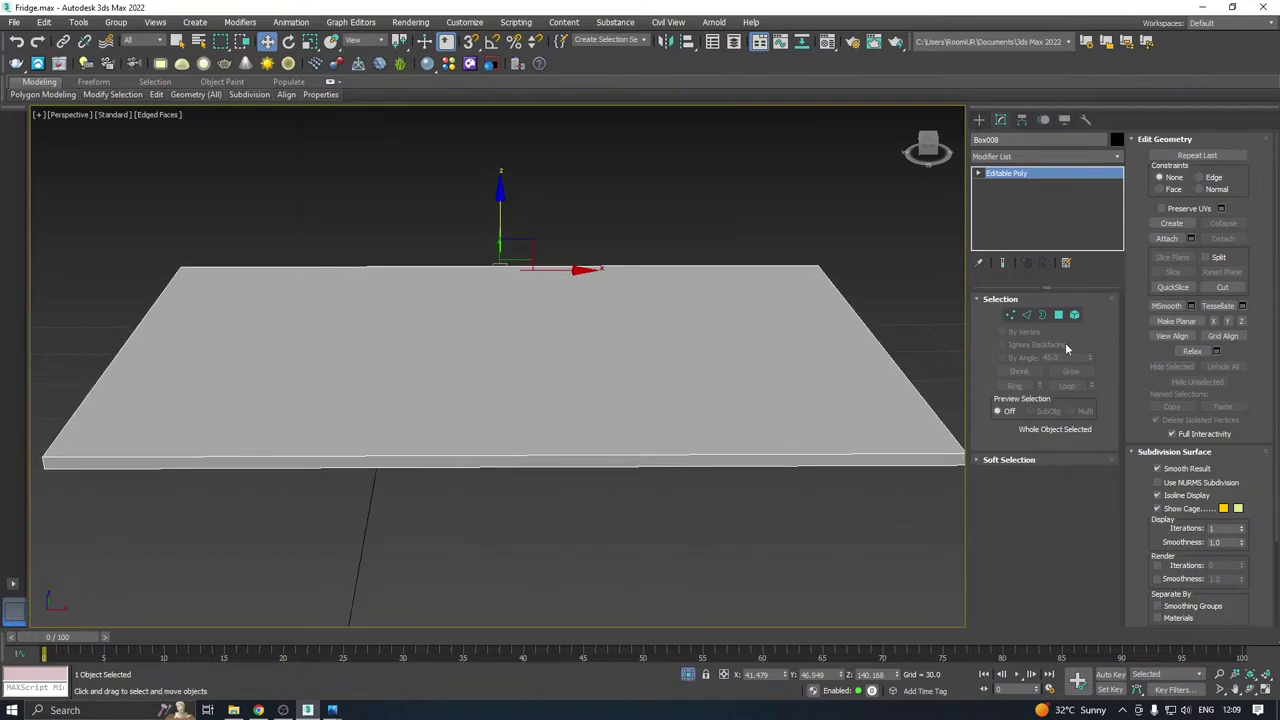
pyautogui.click(1022, 316)
pyautogui.moveTo(629, 183); pyautogui.dragTo(546, 697)
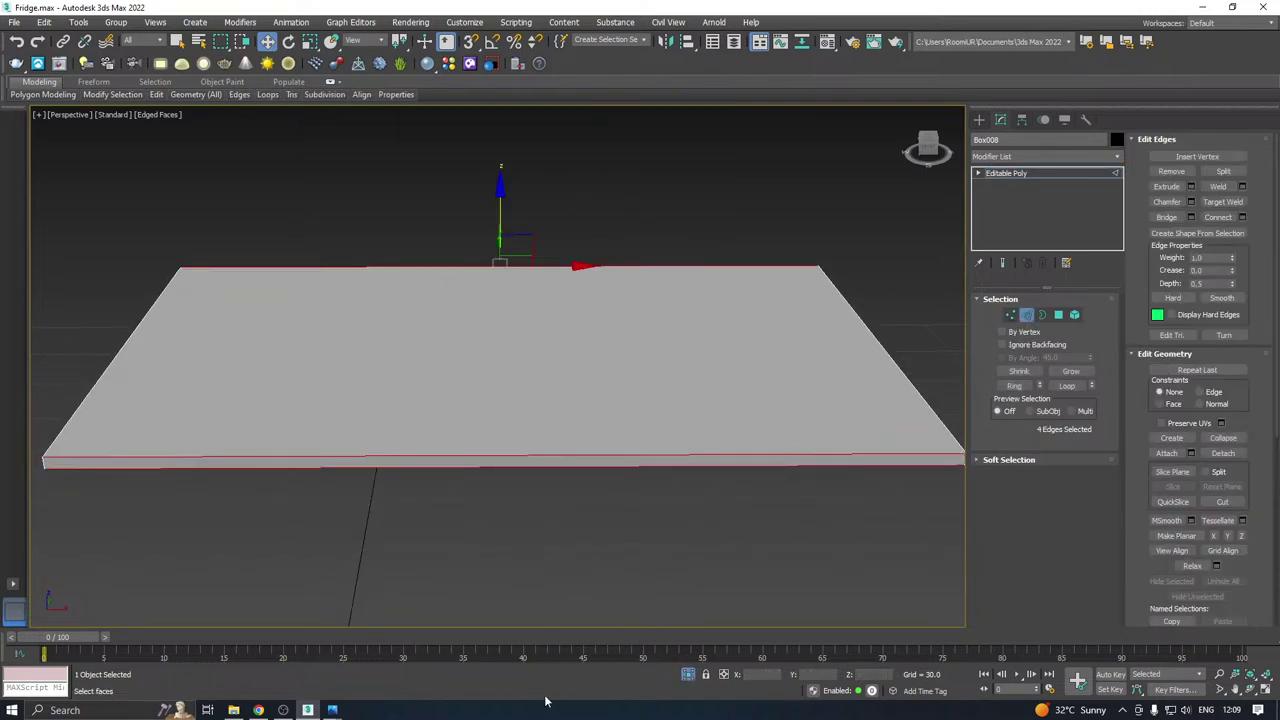
pyautogui.click(1242, 217)
pyautogui.scroll(-2, 554, 344)
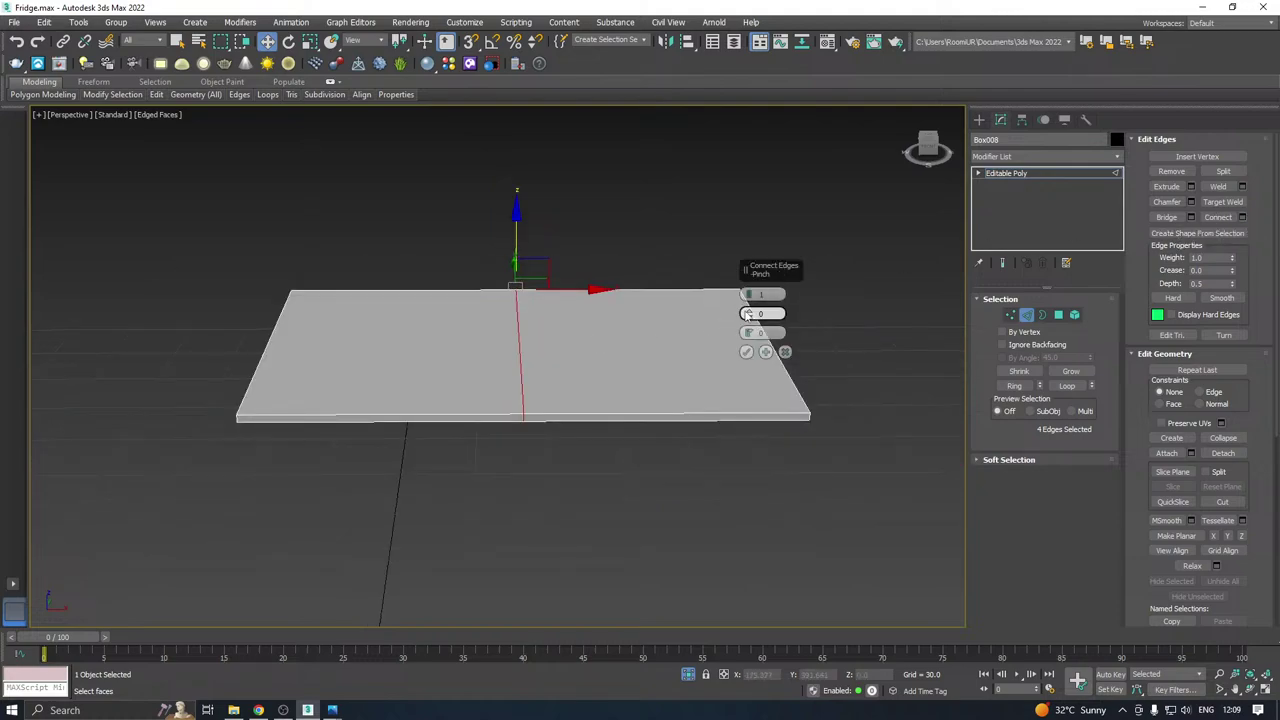
pyautogui.moveTo(749, 313); pyautogui.dragTo(749, 174)
pyautogui.click(749, 292)
pyautogui.moveTo(748, 313); pyautogui.dragTo(742, 222)
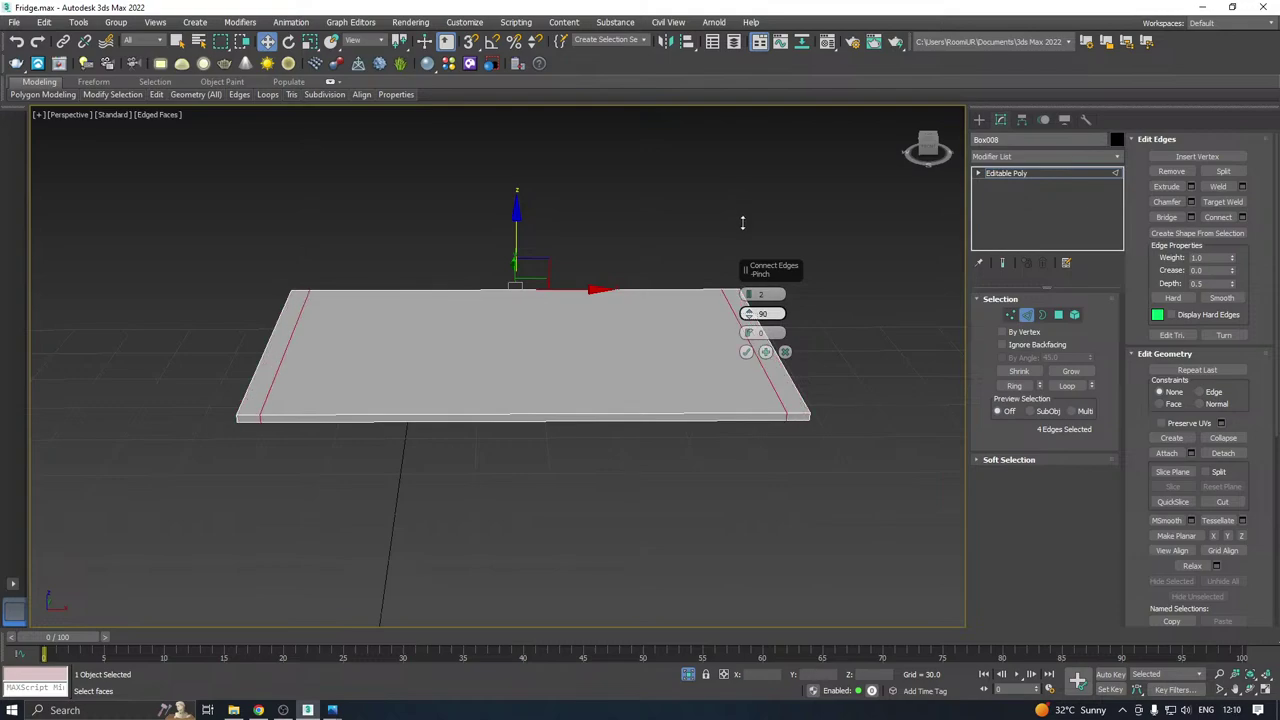
pyautogui.click(746, 351)
# Select the narrow end-strip polygons at both sides of the shelf, save the file and leave isolation.
pyautogui.keyDown('alt'); pyautogui.moveTo(749, 350); pyautogui.dragTo(791, 414, button='middle'); pyautogui.keyUp('alt')
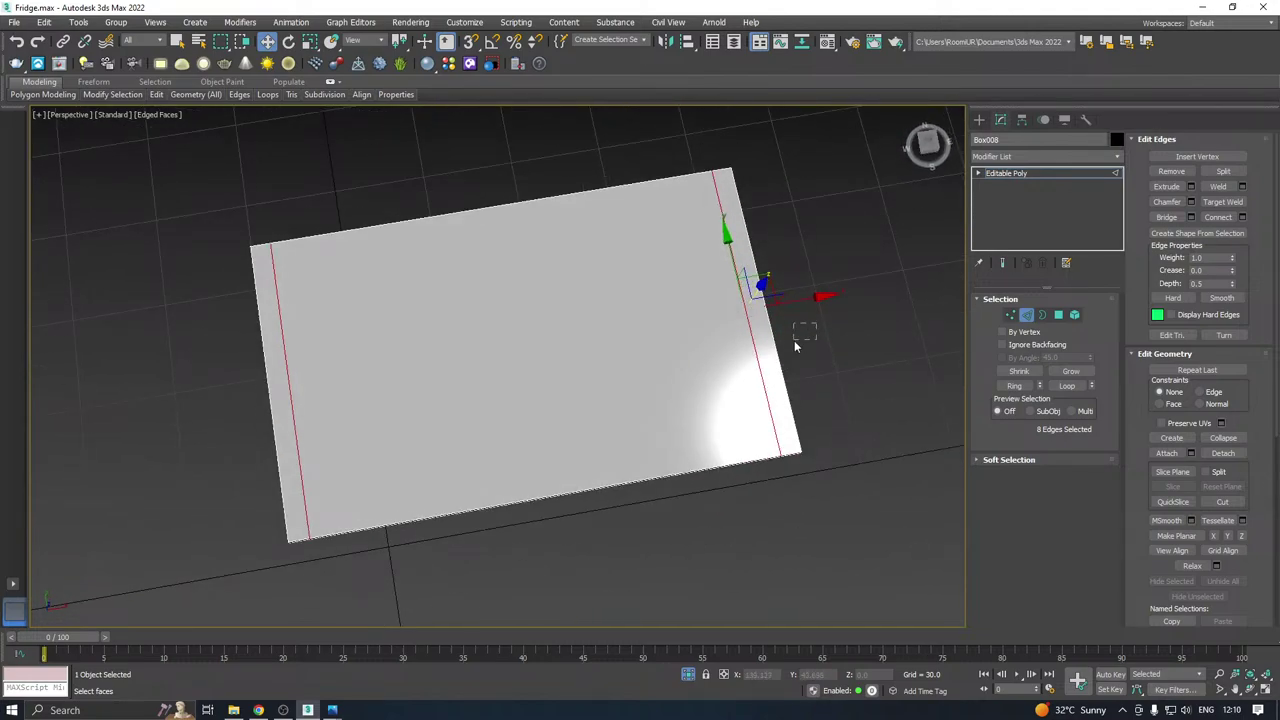
pyautogui.moveTo(782, 349); pyautogui.dragTo(780, 350)
pyautogui.moveTo(220, 383); pyautogui.dragTo(290, 436)
pyautogui.click(1060, 315)
pyautogui.moveTo(808, 305); pyautogui.dragTo(770, 342)
pyautogui.moveTo(232, 383); pyautogui.dragTo(268, 412)
pyautogui.keyDown('alt'); pyautogui.moveTo(423, 397); pyautogui.dragTo(571, 314, button='middle'); pyautogui.keyUp('alt')
pyautogui.hotkey('ctrl', 's')
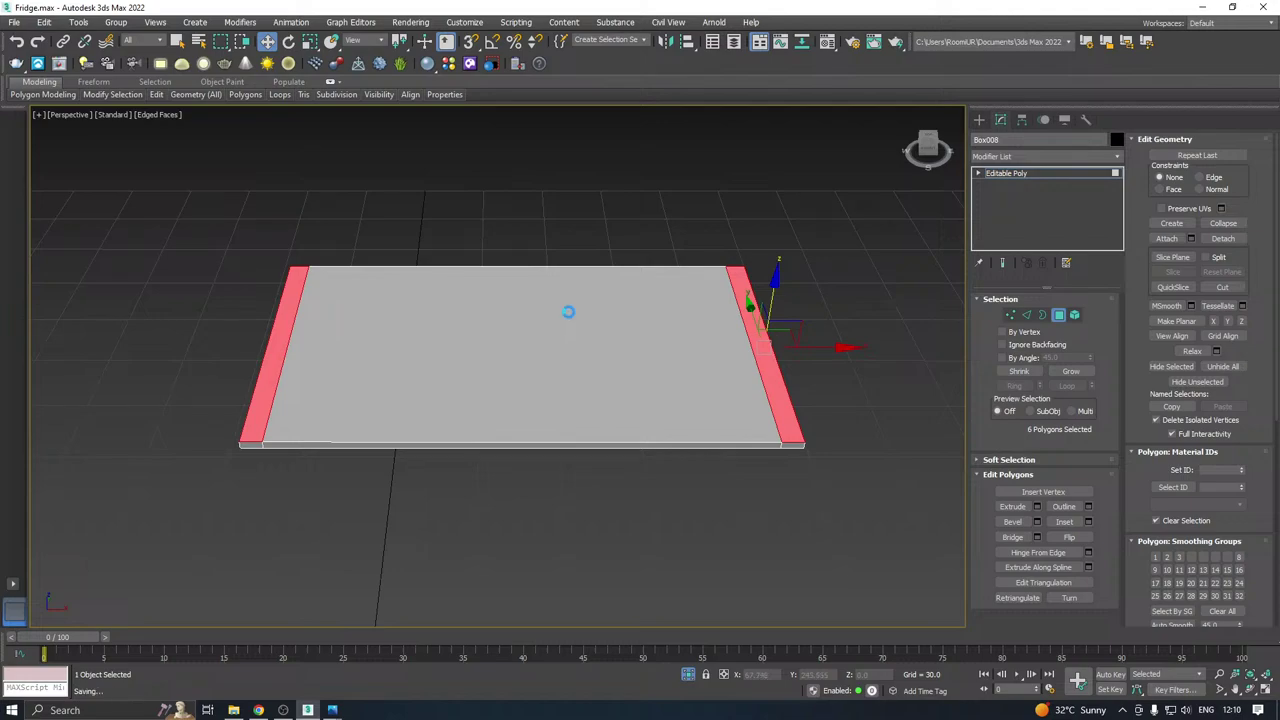
pyautogui.click(688, 674)
pyautogui.moveTo(688, 540)
pyautogui.keyDown('alt'); pyautogui.mouseDown(button='middle')
pyautogui.moveTo(677, 540)
pyautogui.moveTo(690, 516)
pyautogui.mouseUp(button='middle'); pyautogui.keyUp('alt')
pyautogui.hotkey('ctrl', 's')
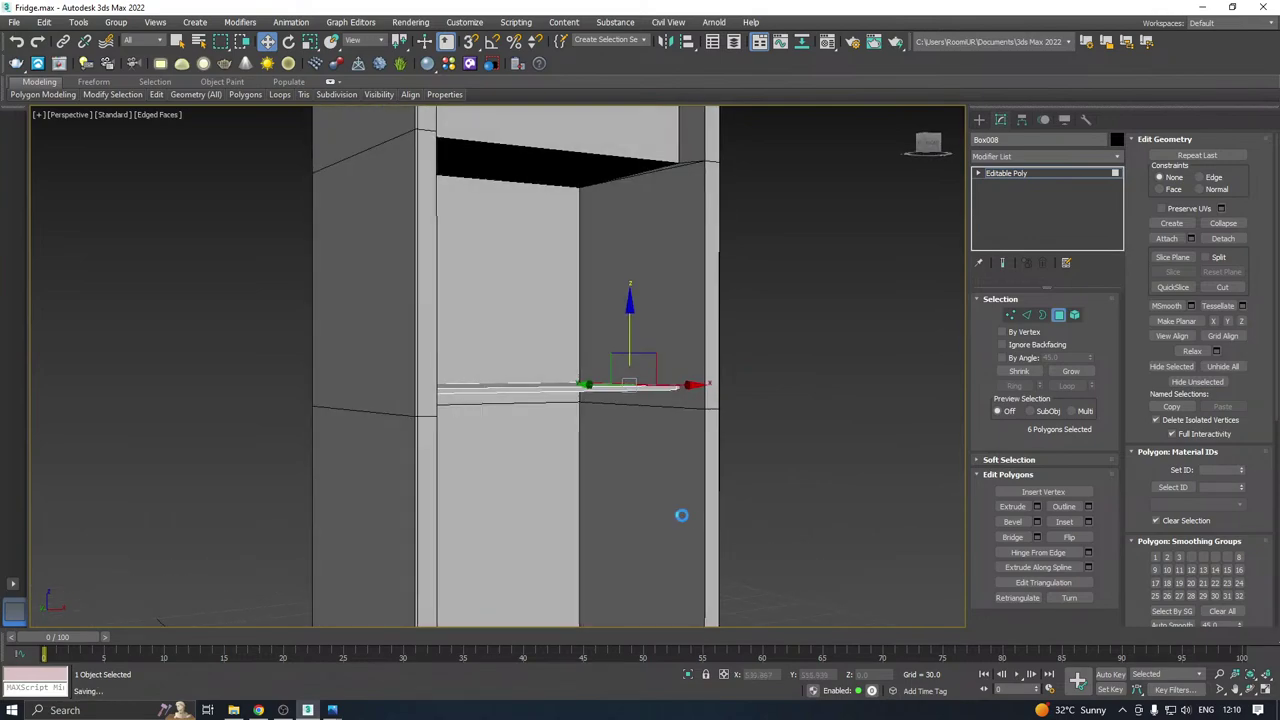
# Isolate the shelf and extrude only the two underside end strips downward by about 2.076.
pyautogui.click(688, 674)
pyautogui.keyDown('alt'); pyautogui.moveTo(682, 476); pyautogui.dragTo(647, 434, button='middle'); pyautogui.keyUp('alt')
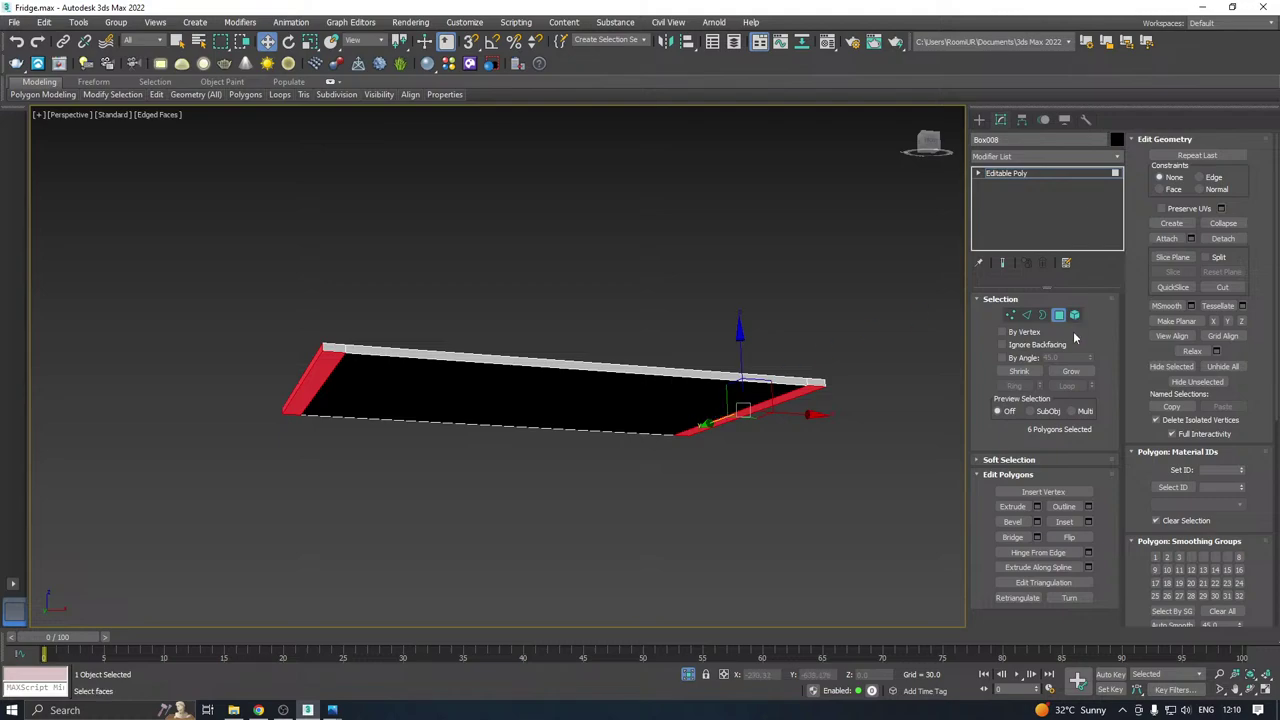
pyautogui.click(627, 432)
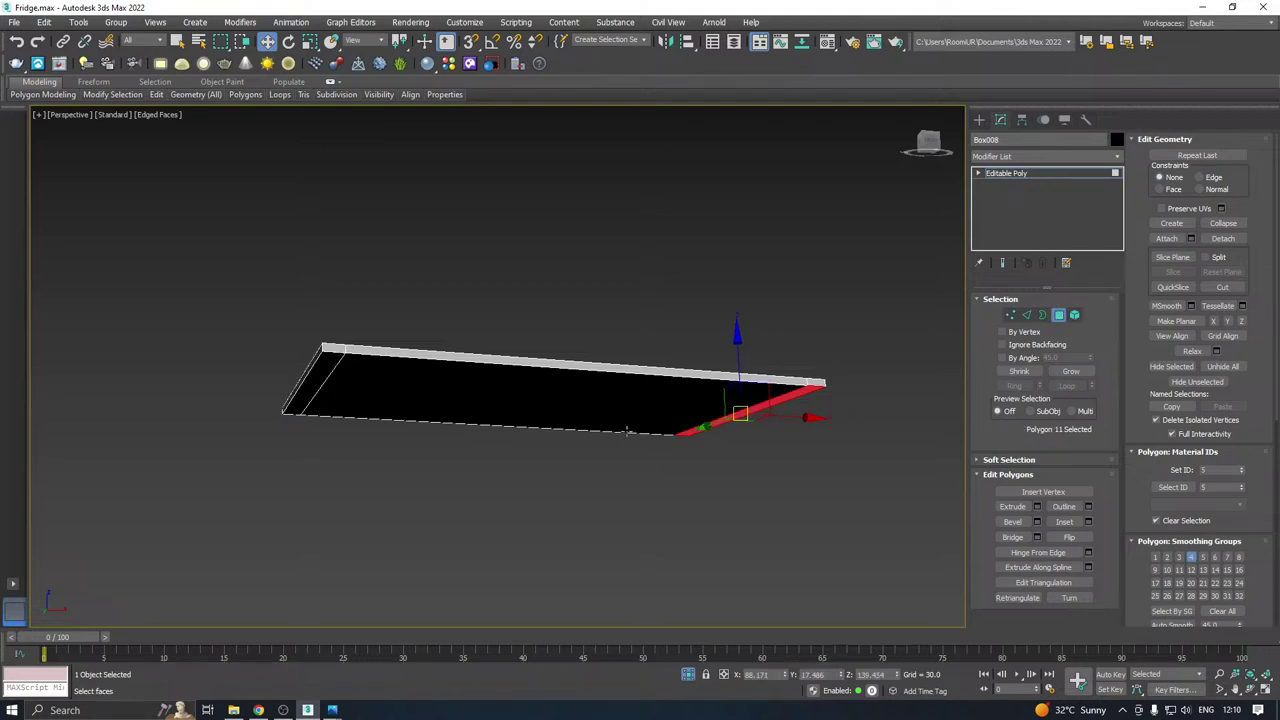
pyautogui.keyDown('ctrl'); pyautogui.click(300, 398); pyautogui.keyUp('ctrl')
pyautogui.scroll(2, 320, 390)
pyautogui.keyDown('alt'); pyautogui.moveTo(563, 432); pyautogui.dragTo(864, 400, button='middle'); pyautogui.keyUp('alt')
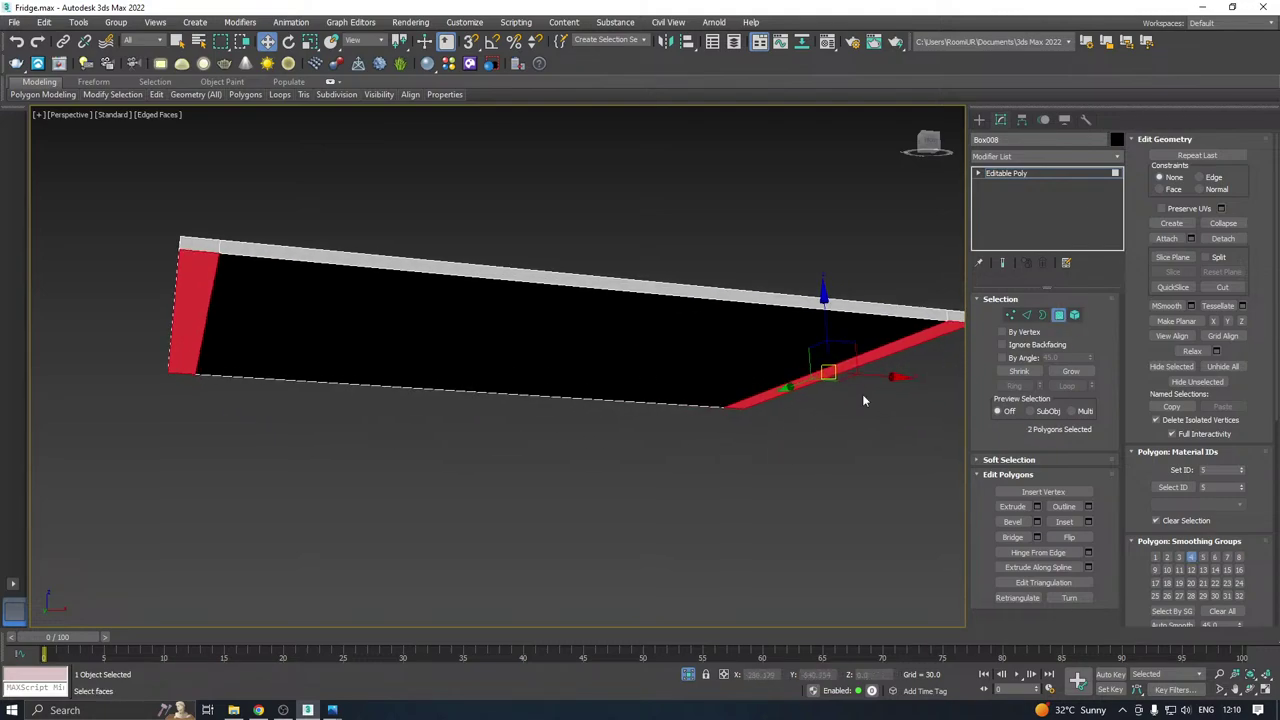
pyautogui.click(1037, 507)
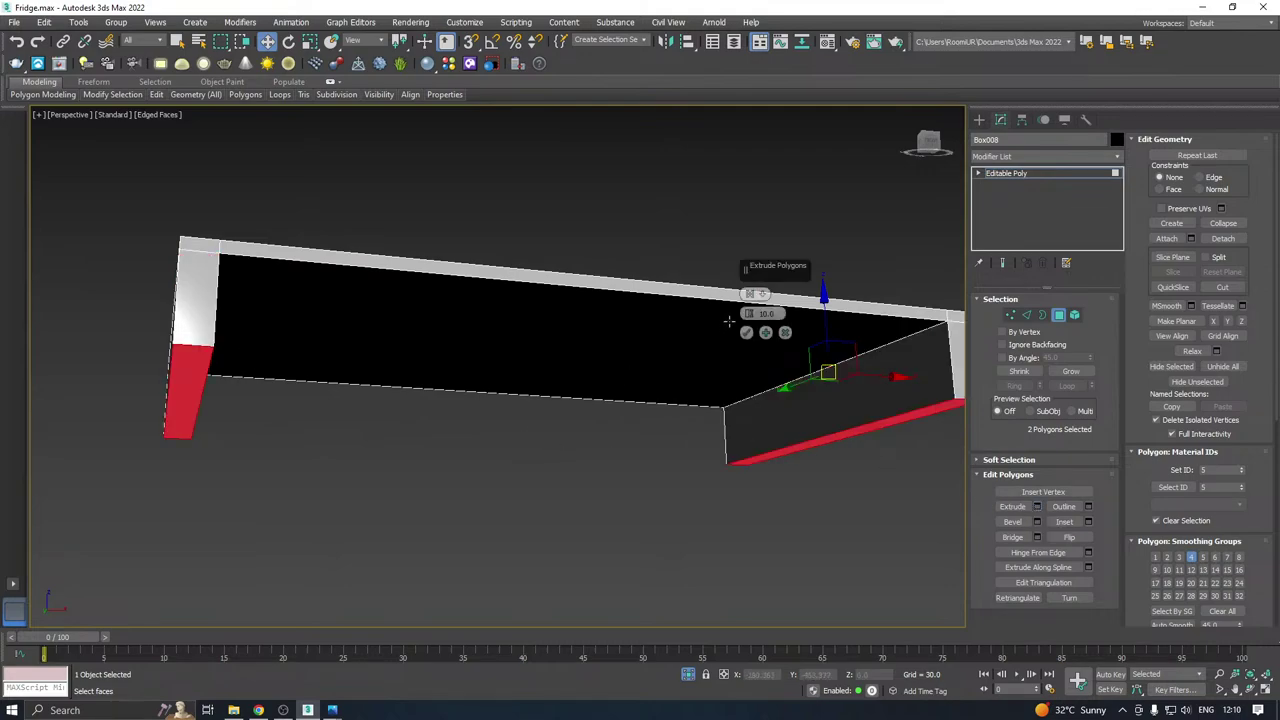
pyautogui.moveTo(749, 313); pyautogui.dragTo(755, 360)
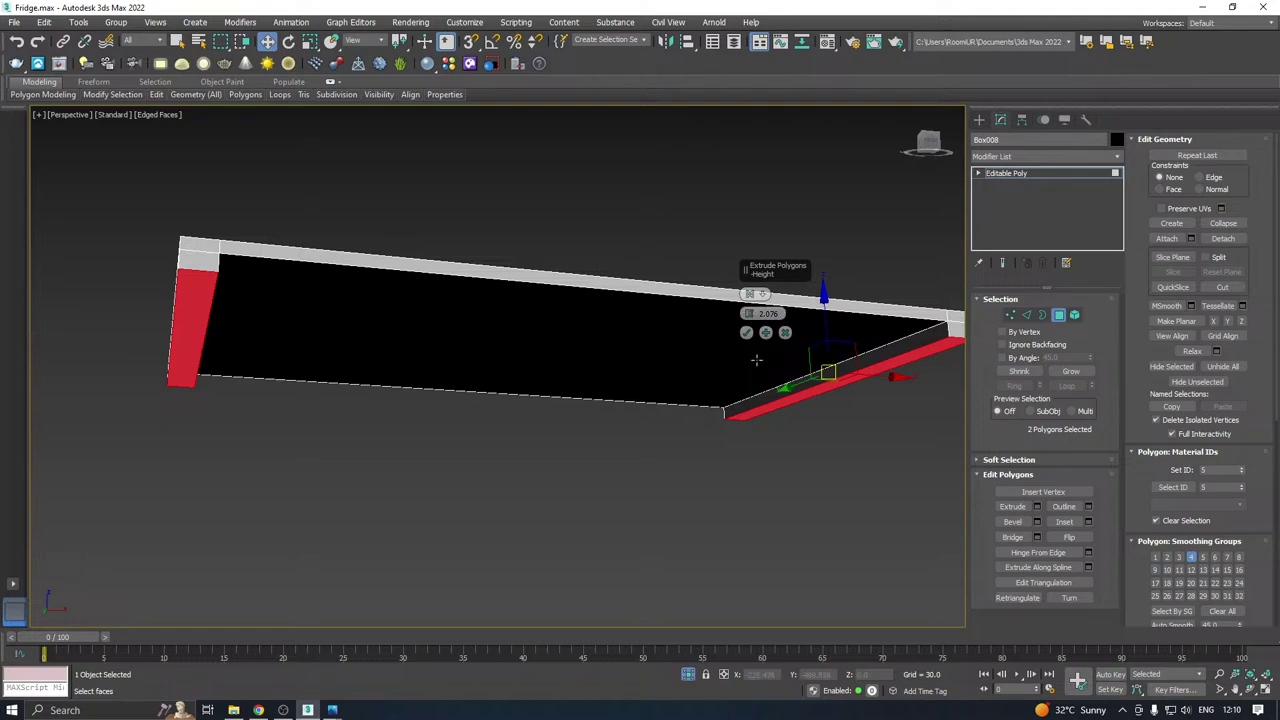
pyautogui.click(747, 333)
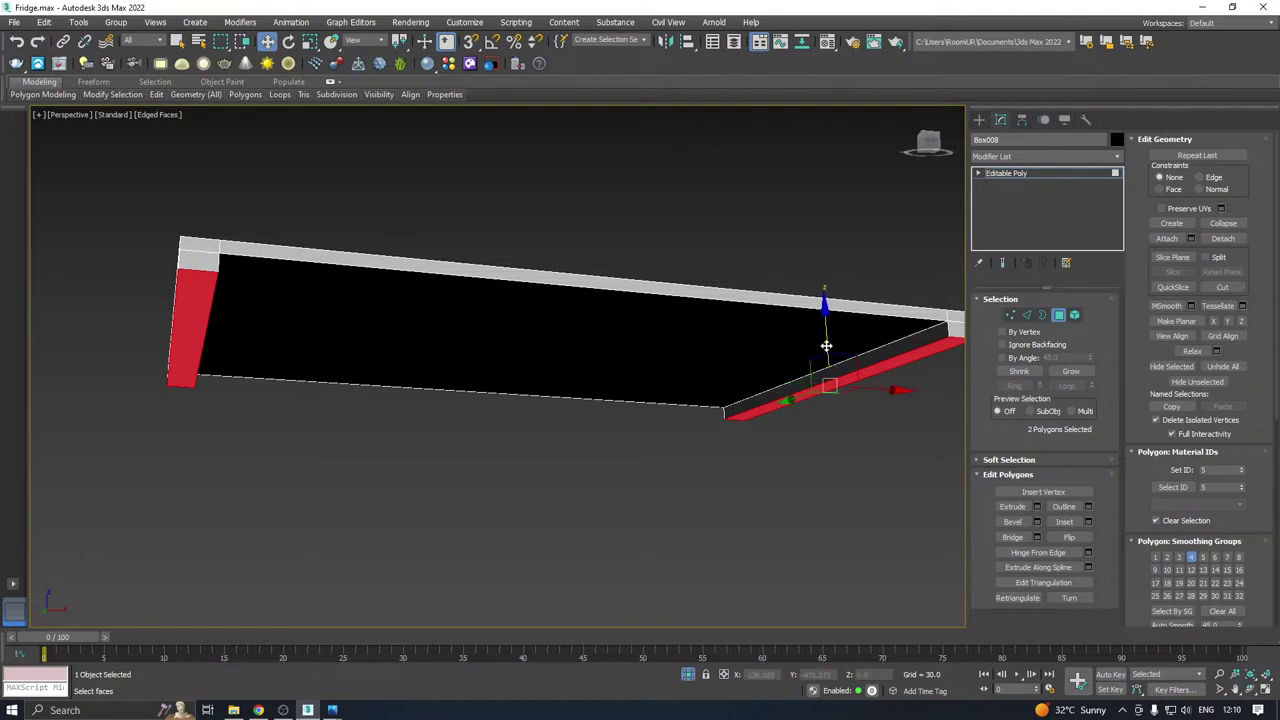
# Raise the bottom faces of the two extruded end strips slightly to make the rails thinner, checking them inside the cabinet.
pyautogui.moveTo(826, 346); pyautogui.dragTo(824, 341)
pyautogui.keyDown('alt'); pyautogui.moveTo(824, 340); pyautogui.dragTo(870, 350, button='middle'); pyautogui.keyUp('alt')
pyautogui.click(688, 674)
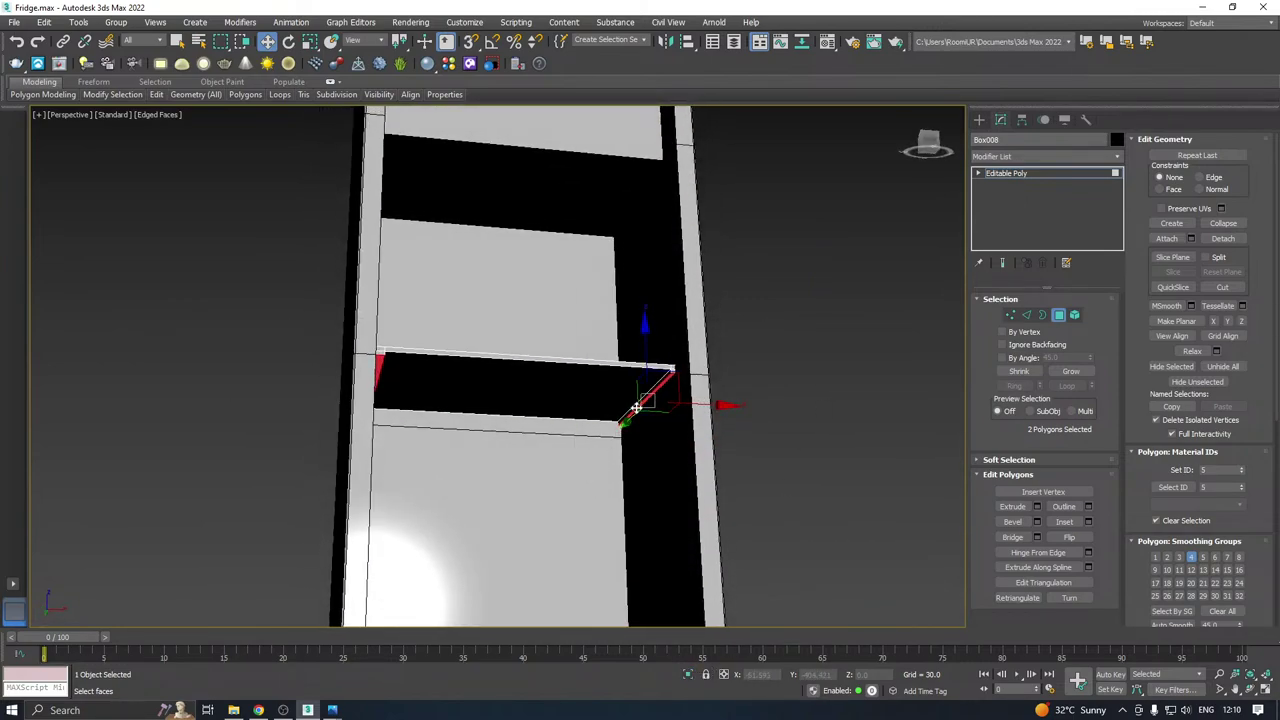
pyautogui.scroll(5, 650, 413)
pyautogui.keyDown('alt'); pyautogui.moveTo(650, 413); pyautogui.dragTo(687, 398, button='middle'); pyautogui.keyUp('alt')
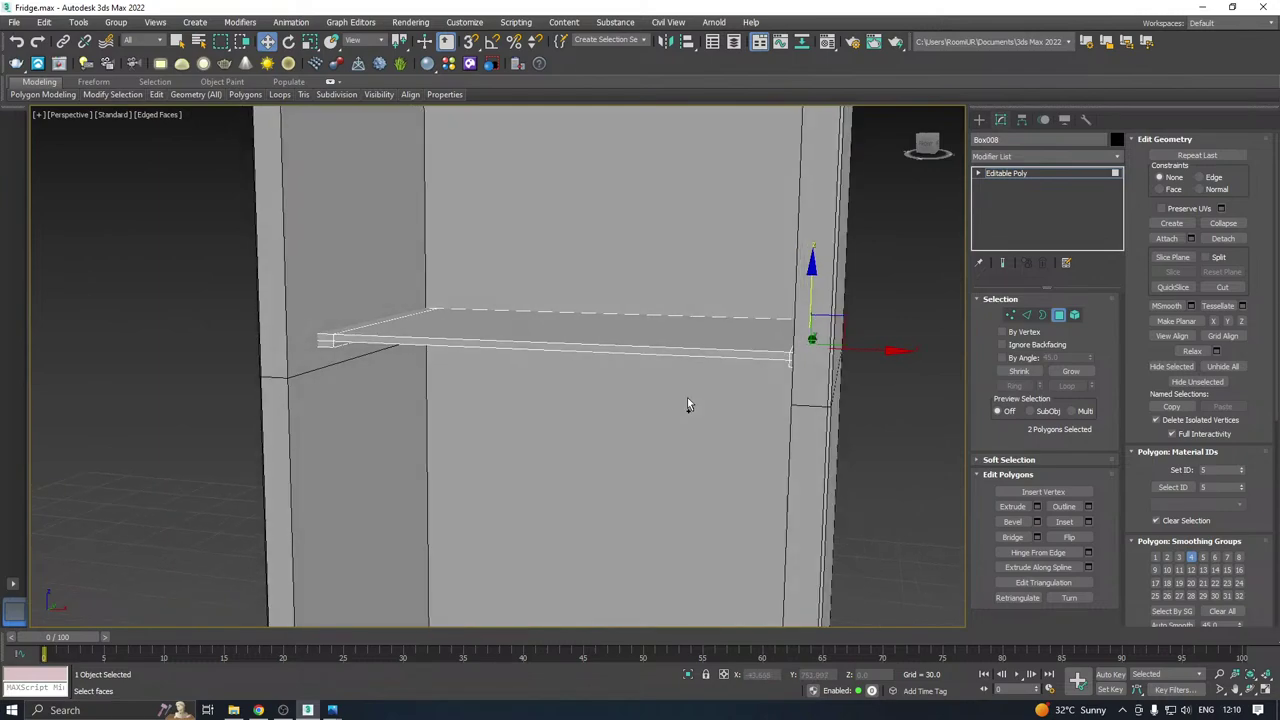
pyautogui.hotkey('alt', 'q')
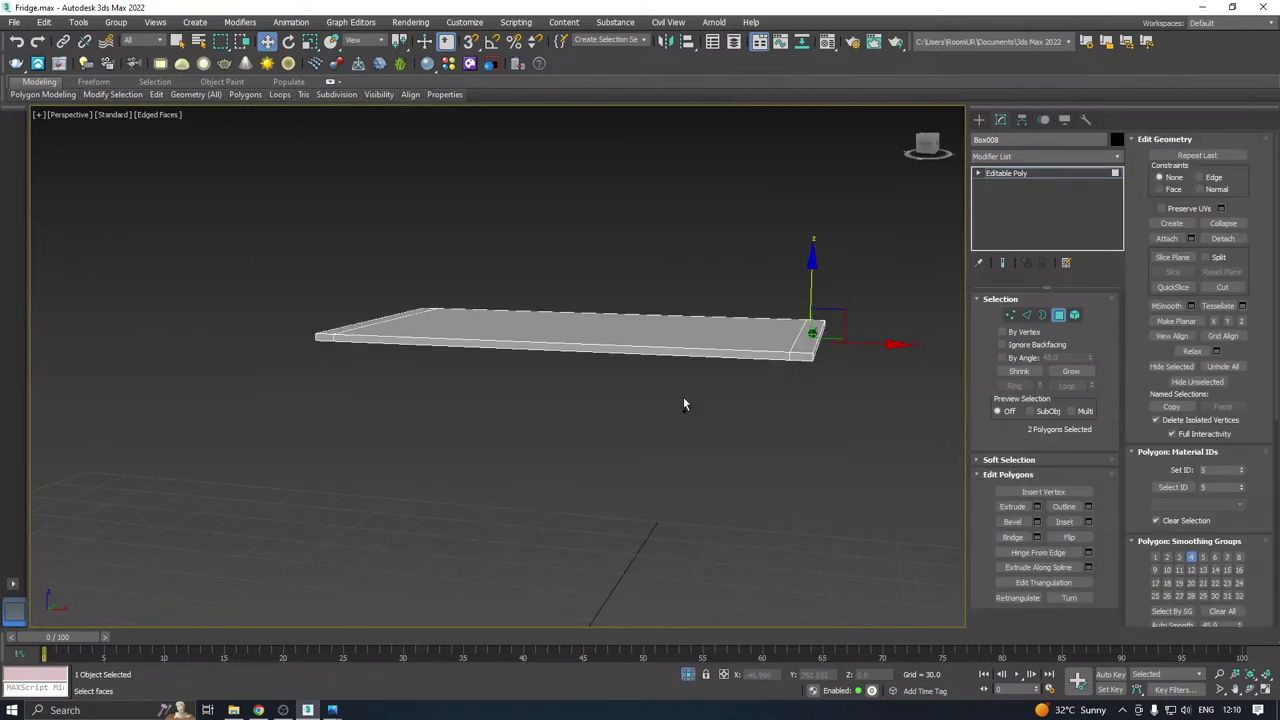
pyautogui.keyDown('alt'); pyautogui.moveTo(683, 397); pyautogui.dragTo(674, 621, button='middle'); pyautogui.keyUp('alt')
pyautogui.click(686, 675)
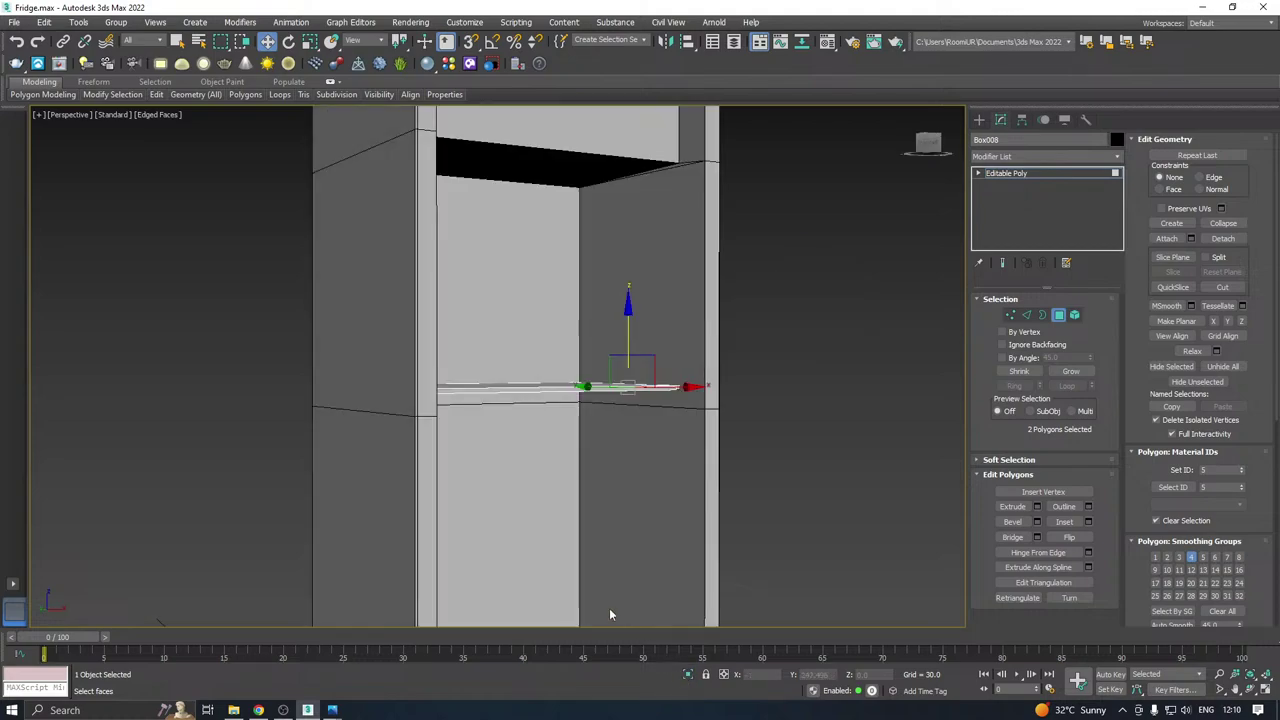
# Return to whole-object selection and lower the shelf to the cabinet's horizontal edge line, at about Z 134.2.
pyautogui.click(1018, 173)
pyautogui.keyDown('alt'); pyautogui.moveTo(754, 268); pyautogui.dragTo(627, 305, button='middle'); pyautogui.keyUp('alt')
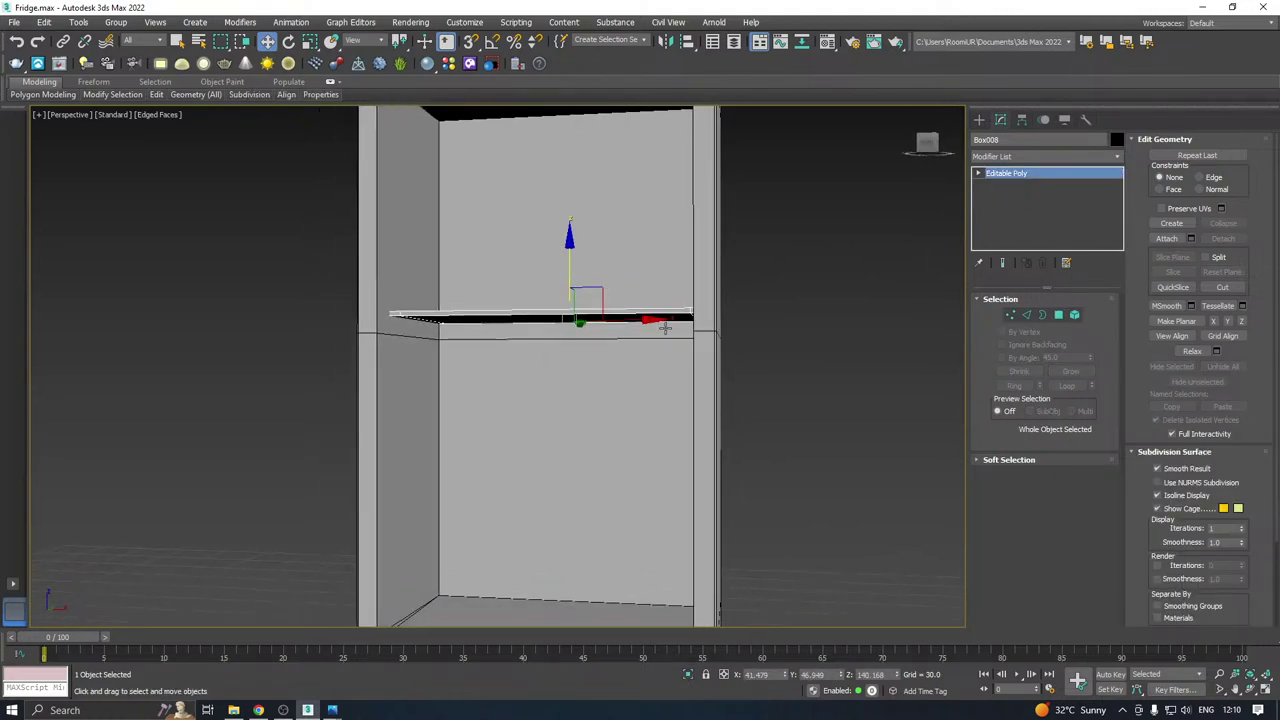
pyautogui.click(438, 369)
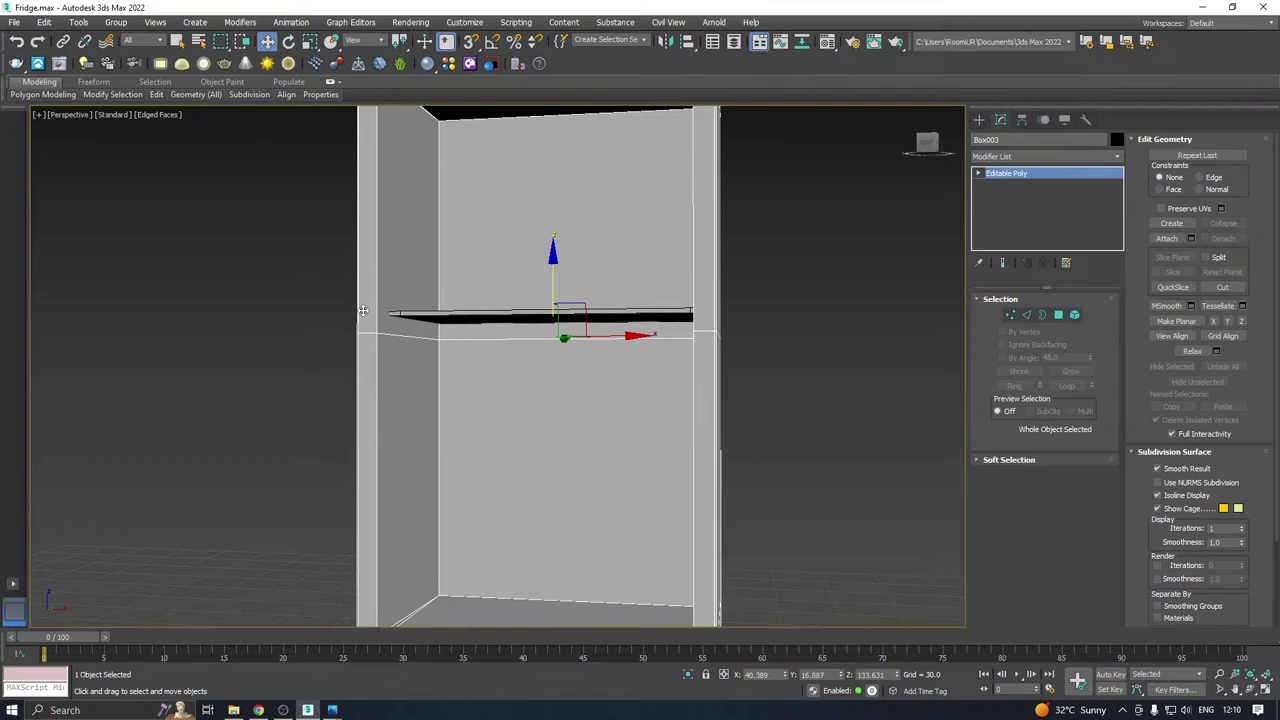
pyautogui.click(531, 311)
pyautogui.moveTo(567, 278); pyautogui.dragTo(567, 295)
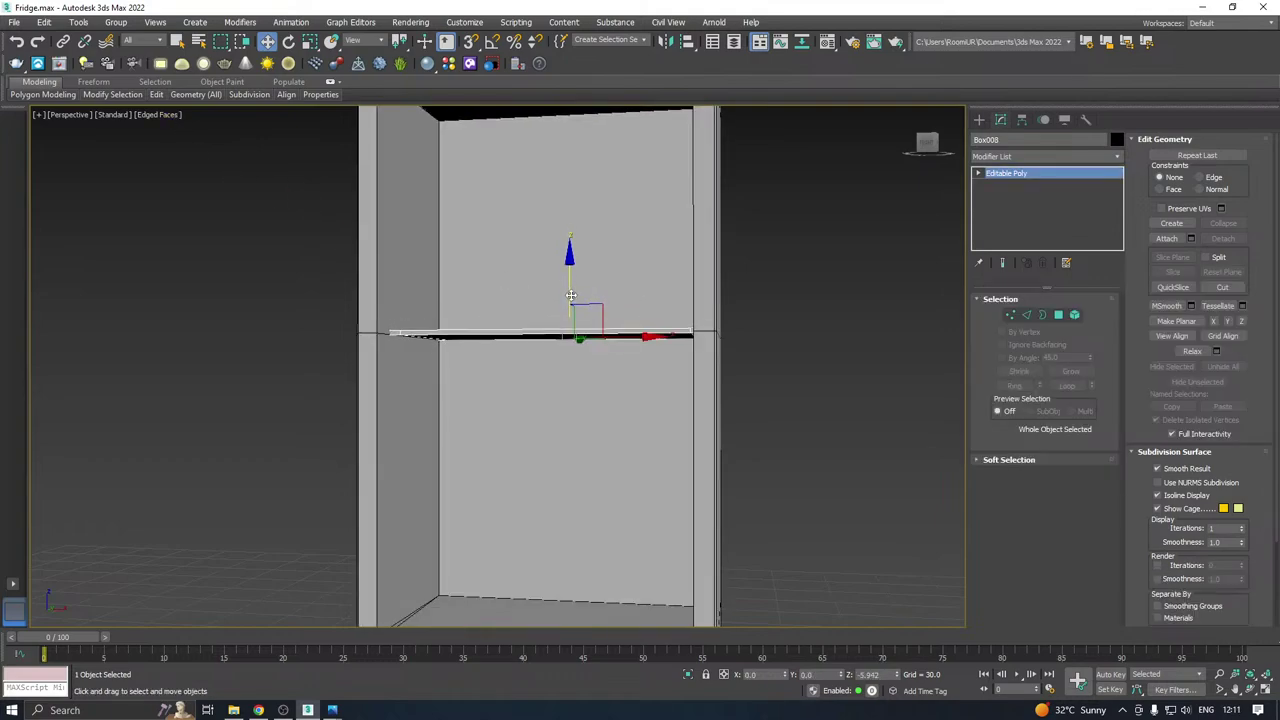
# Add an edge loop around the cabinet with Swift Loop, just below the existing horizontal loop at the shelf.
pyautogui.click(420, 211)
pyautogui.moveTo(156, 94)
pyautogui.click(265, 128)
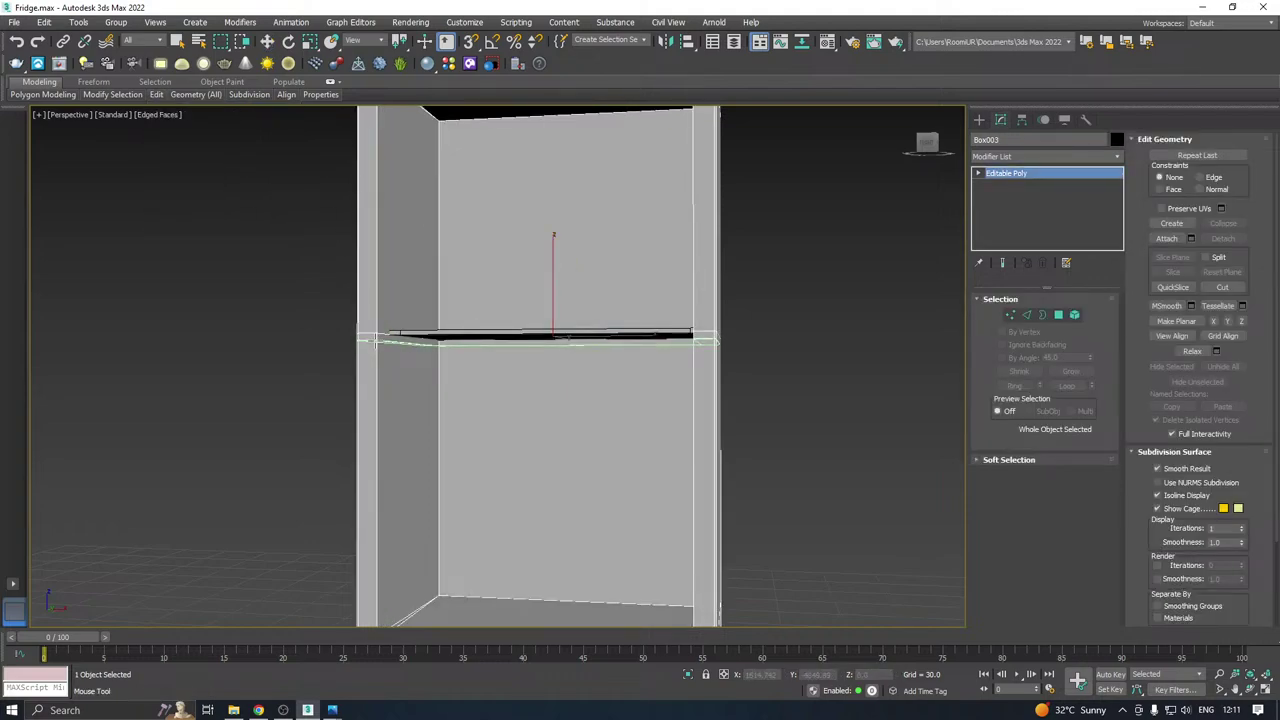
pyautogui.press('w')
pyautogui.scroll(2, 393, 340)
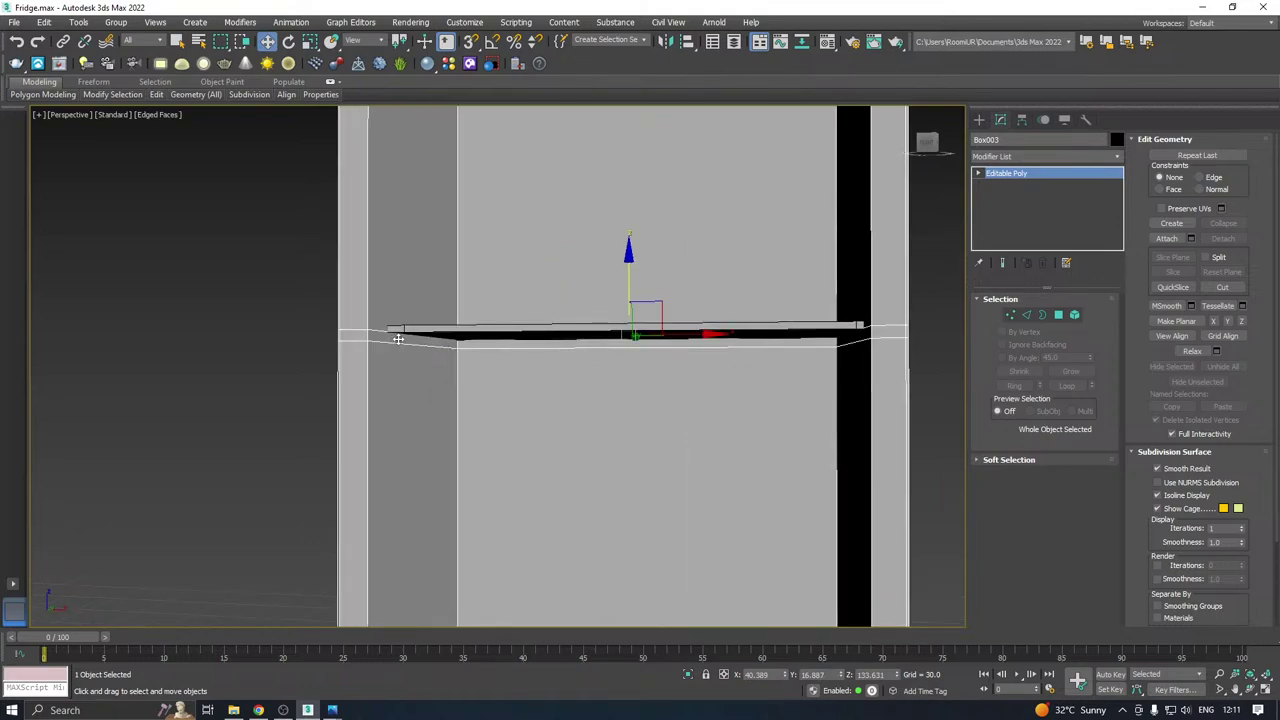
pyautogui.keyDown('alt'); pyautogui.moveTo(569, 347); pyautogui.dragTo(695, 361, button='middle'); pyautogui.keyUp('alt')
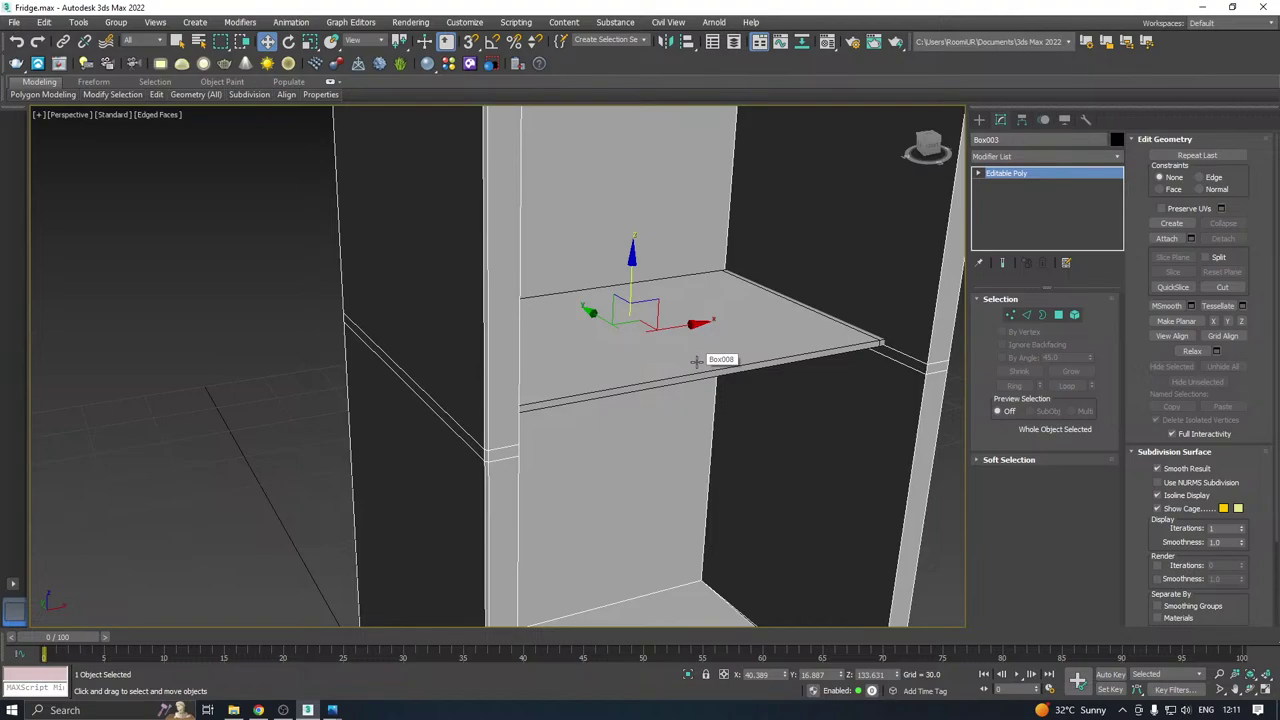
# Select the shelf inside the cabinet and view it from below.
pyautogui.scroll(-3, 696, 361)
pyautogui.keyDown('alt'); pyautogui.moveTo(708, 376); pyautogui.dragTo(674, 352, button='middle'); pyautogui.keyUp('alt')
pyautogui.click(631, 352)
pyautogui.scroll(3, 674, 352)
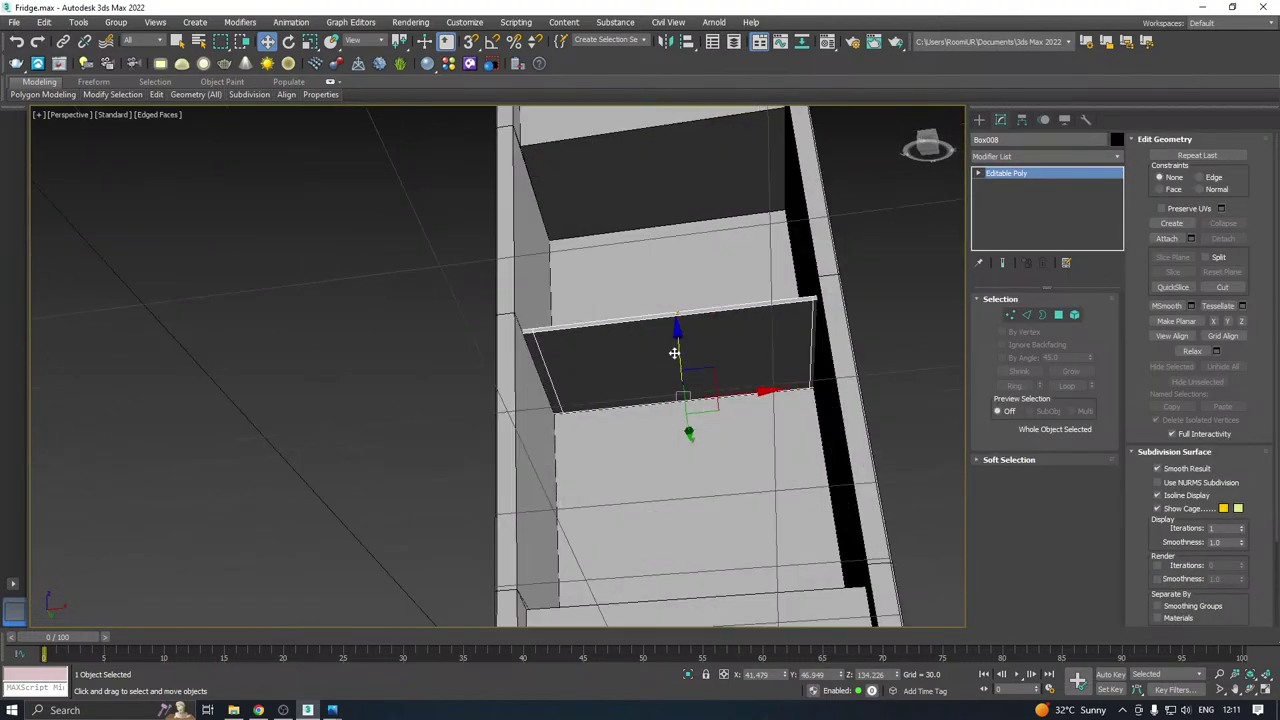
# Extrude the two narrow end strips under the shelf by 2.076 and pull them down about 4.1 further to form side flanges.
pyautogui.click(1058, 315)
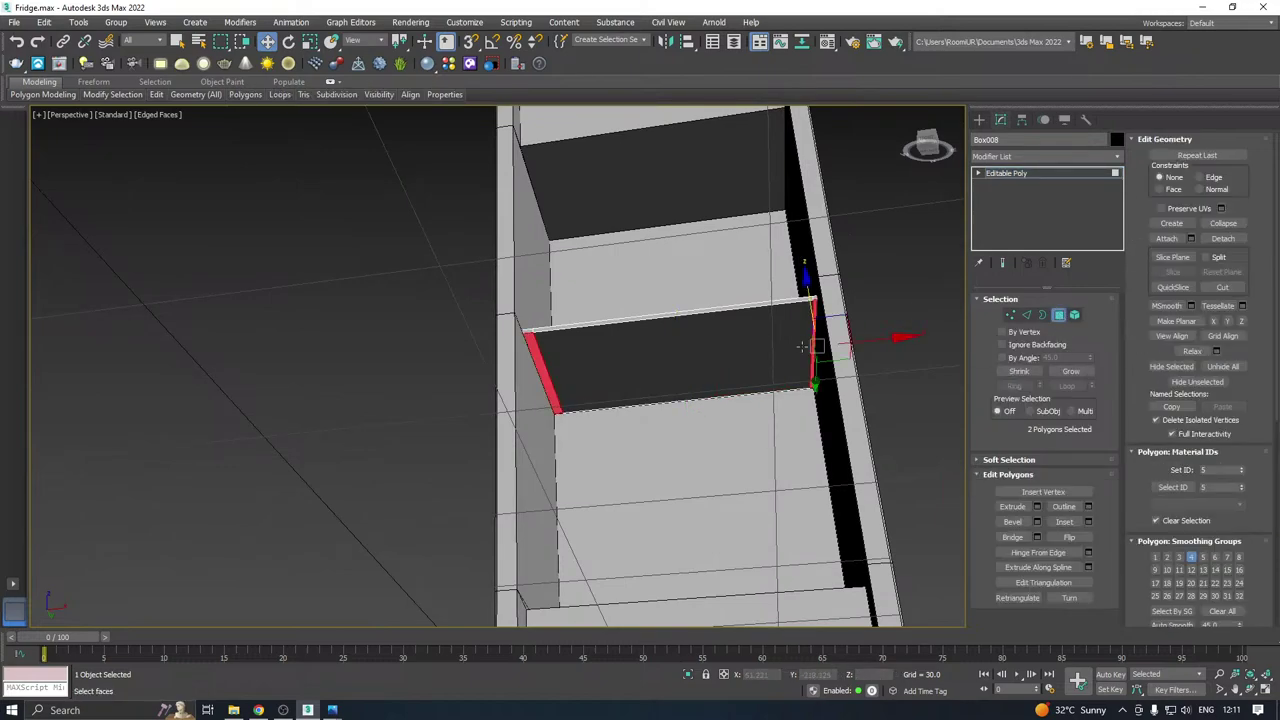
pyautogui.click(1038, 507)
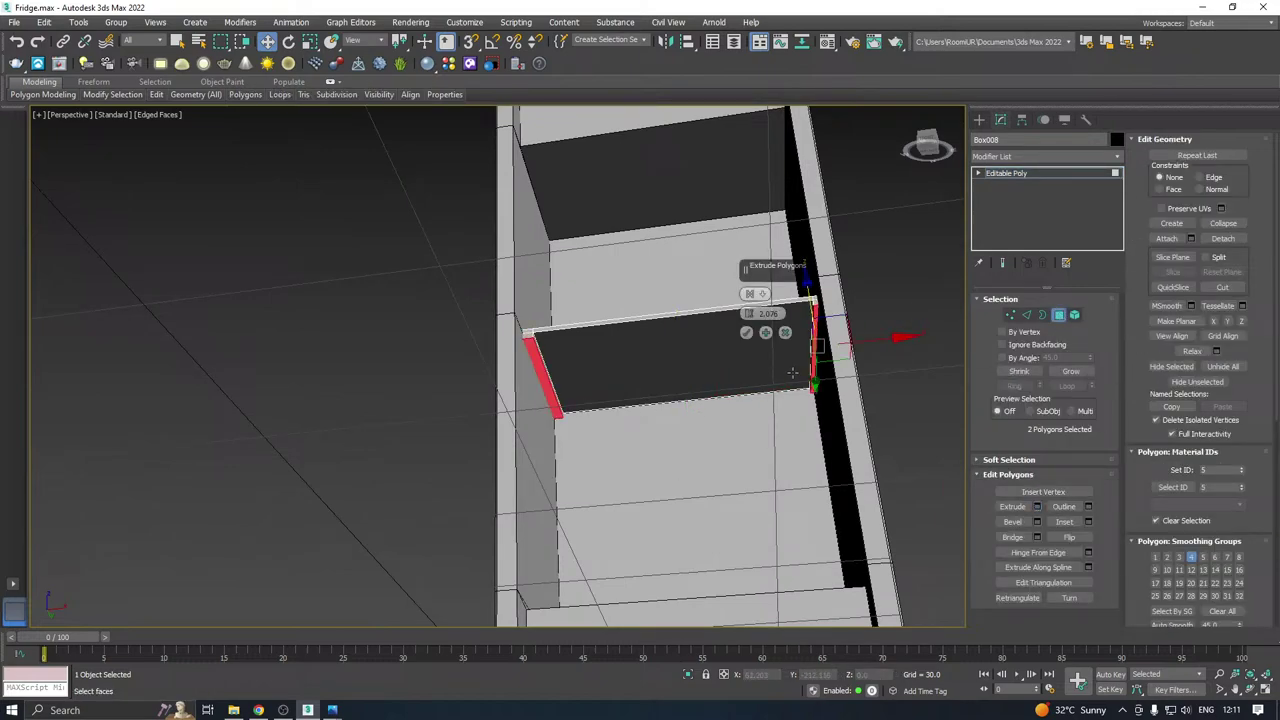
pyautogui.click(747, 331)
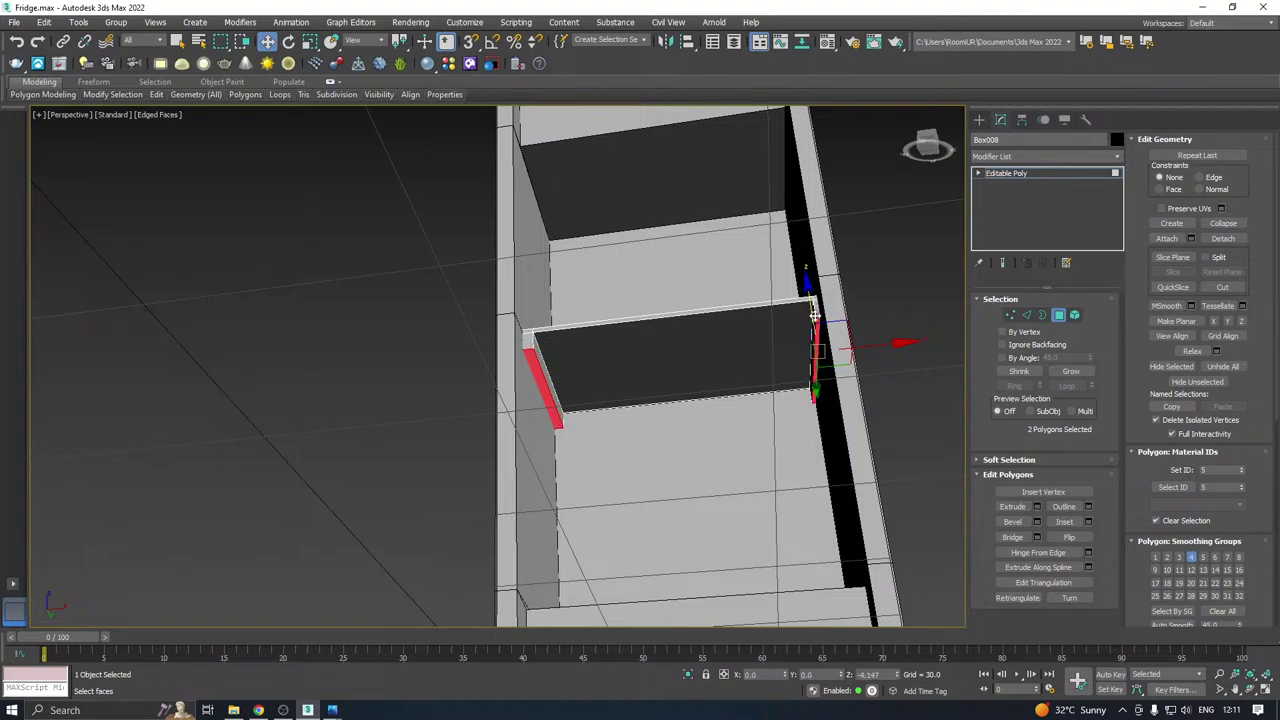
pyautogui.keyDown('alt'); pyautogui.moveTo(812, 330); pyautogui.dragTo(638, 375, button='middle'); pyautogui.keyUp('alt')
pyautogui.scroll(3, 578, 406)
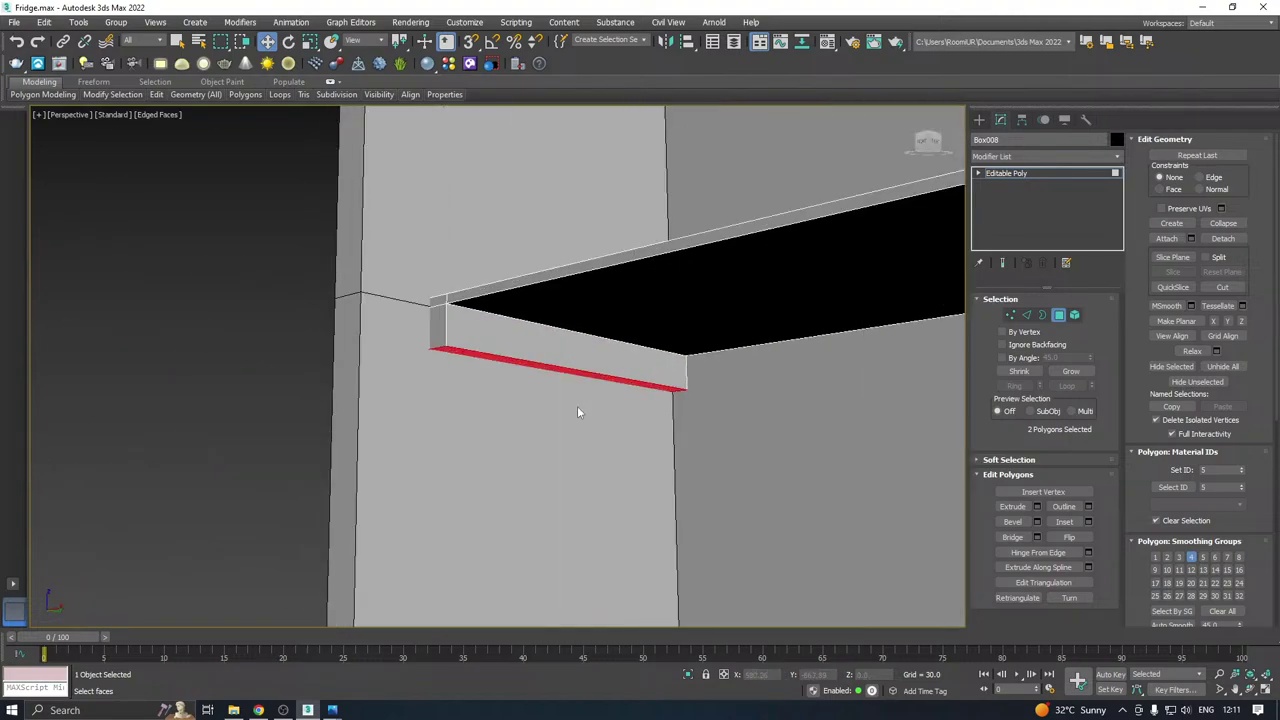
# Try to slope the undersides of both shelf flanges by raising their inner lower edges.
pyautogui.click(1030, 314)
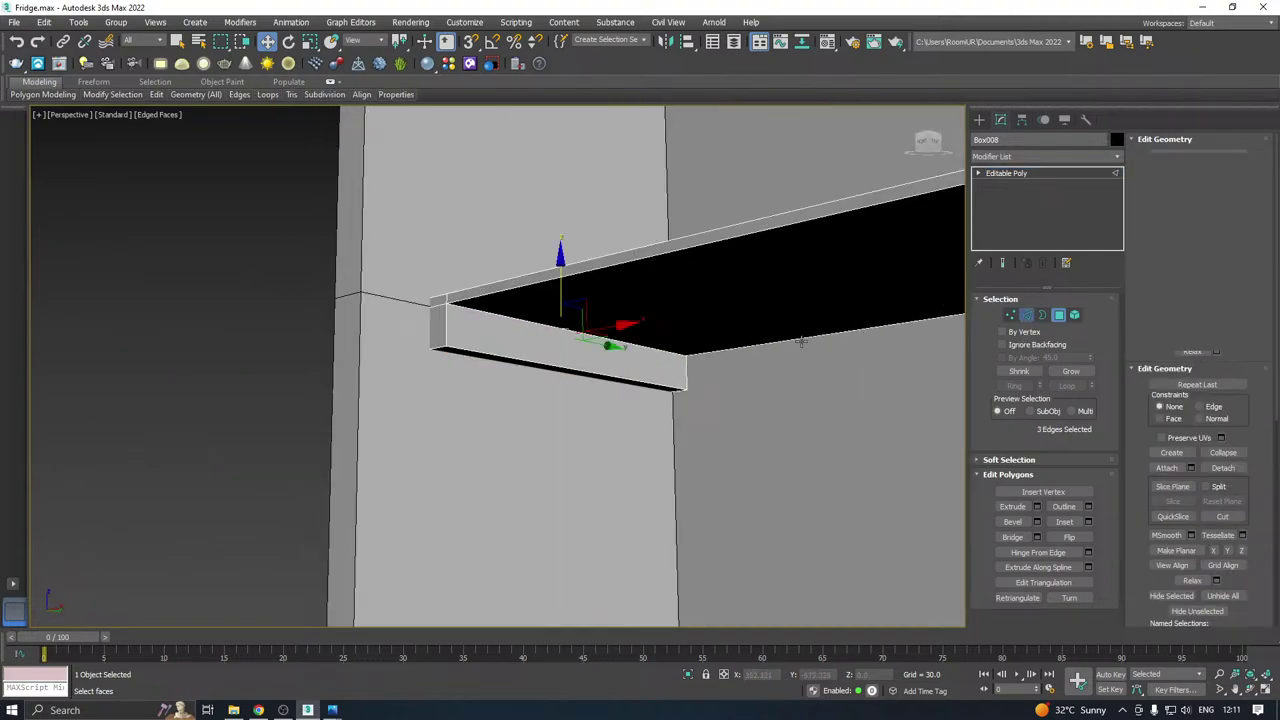
pyautogui.click(535, 363)
pyautogui.keyDown('alt'); pyautogui.moveTo(535, 363); pyautogui.dragTo(627, 344, button='middle'); pyautogui.keyUp('alt')
pyautogui.moveTo(580, 321); pyautogui.dragTo(576, 297)
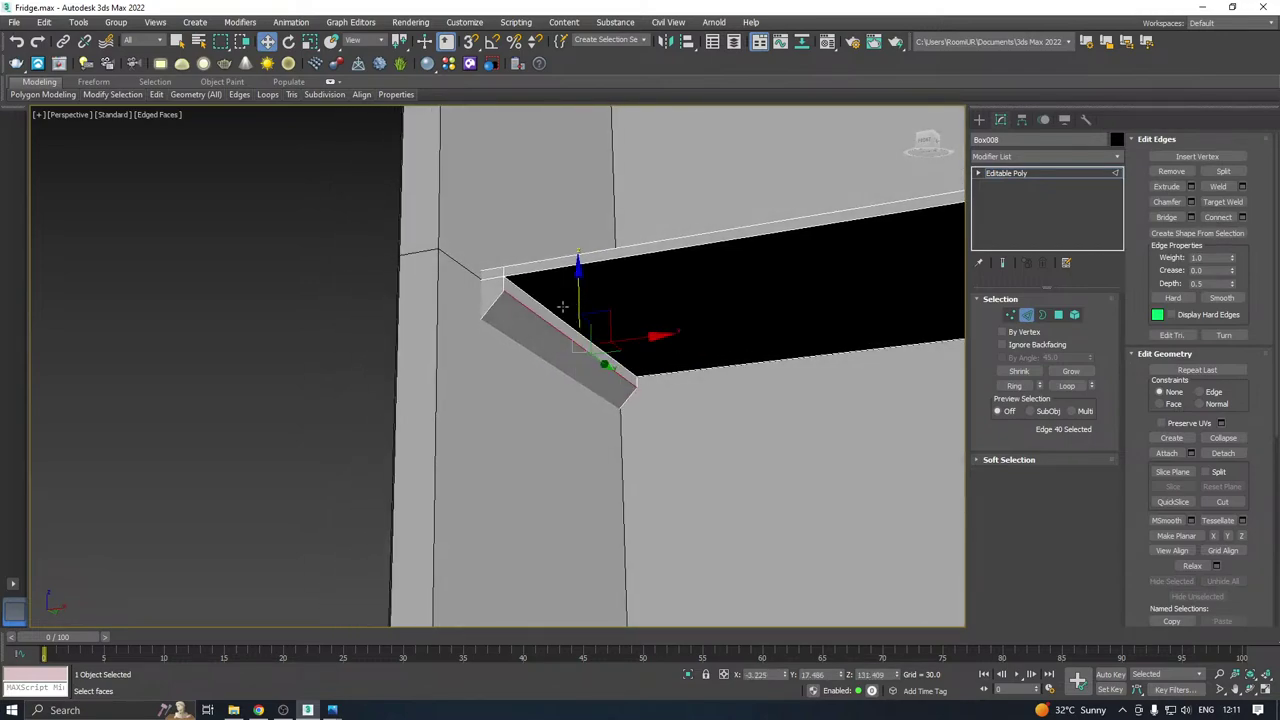
pyautogui.scroll(-2, 489, 338)
pyautogui.keyDown('alt'); pyautogui.moveTo(489, 338); pyautogui.dragTo(584, 343, button='middle'); pyautogui.keyUp('alt')
pyautogui.hotkey('ctrl', 'z')
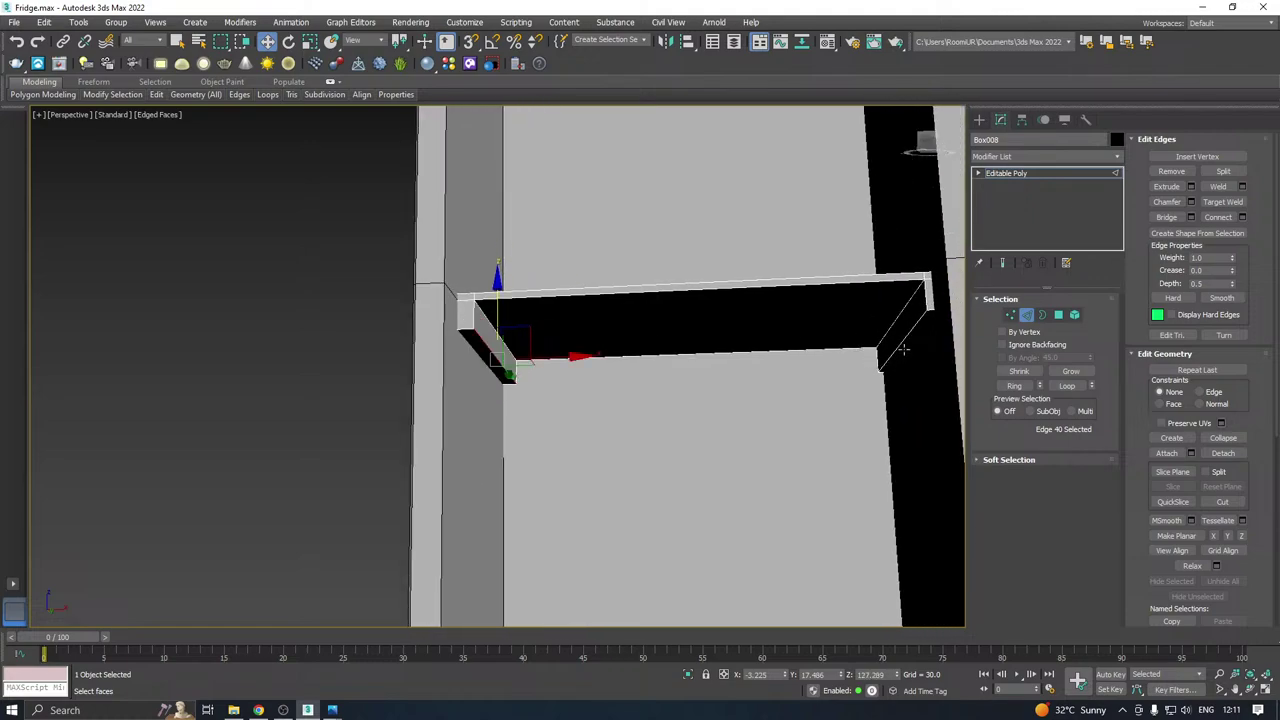
pyautogui.keyDown('ctrl'); pyautogui.click(903, 340); pyautogui.keyUp('ctrl')
pyautogui.moveTo(896, 304); pyautogui.dragTo(888, 284)
pyautogui.keyDown('alt'); pyautogui.moveTo(888, 284); pyautogui.dragTo(841, 329, button='middle'); pyautogui.keyUp('alt')
pyautogui.hotkey('ctrl', 'z')
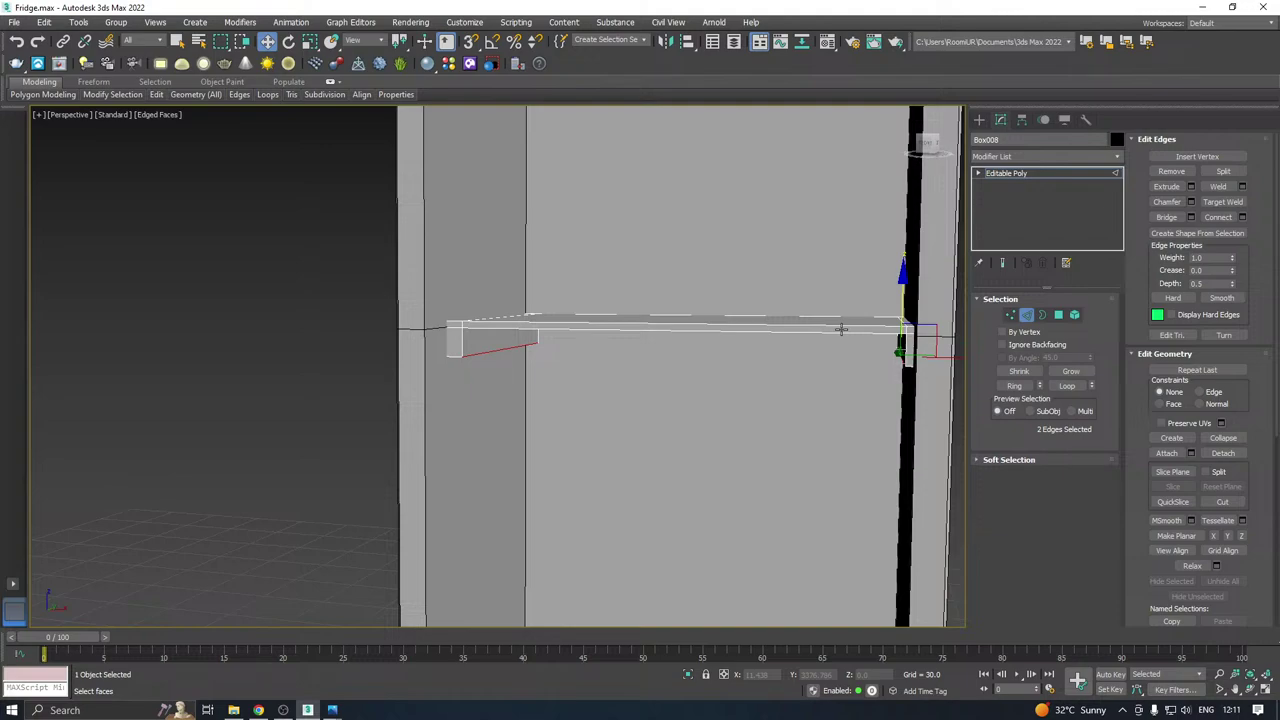
# In the front view, move the left flange's outer vertices flush with the cabinet wall and its inner vertices to about X -4.58.
pyautogui.keyDown('alt'); pyautogui.moveTo(578, 478); pyautogui.dragTo(599, 462, button='middle'); pyautogui.keyUp('alt')
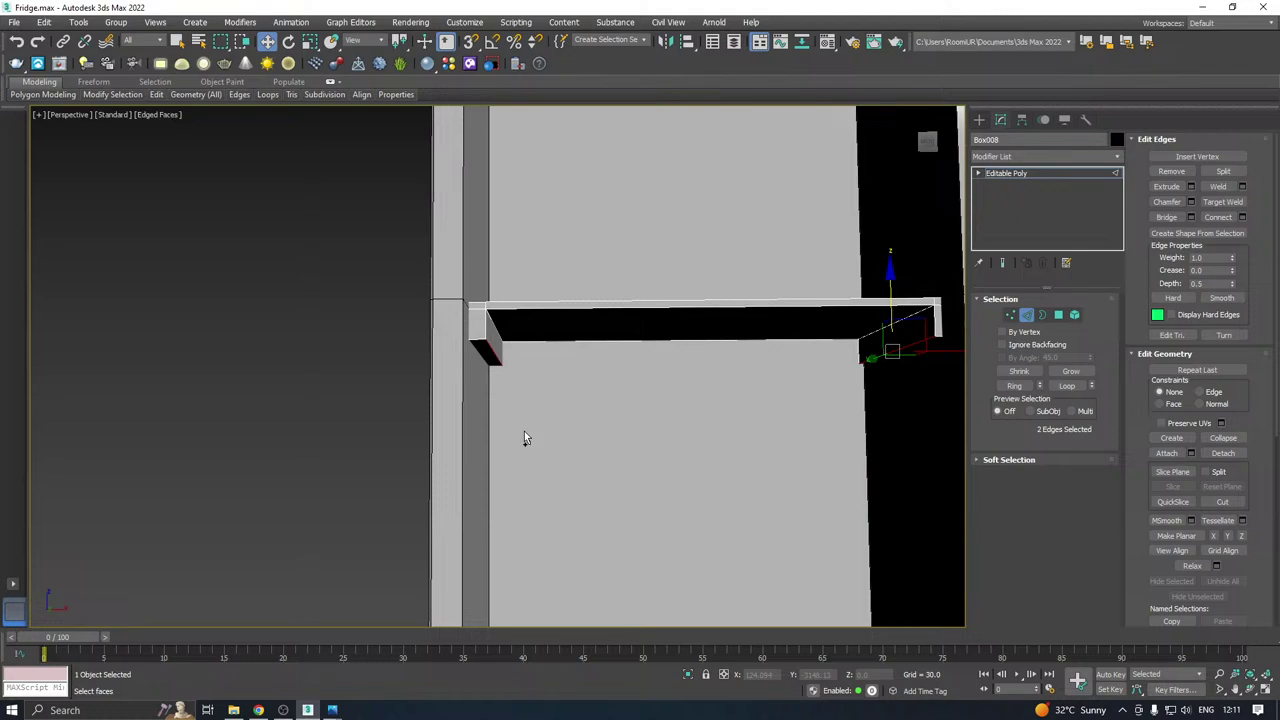
pyautogui.press('f')
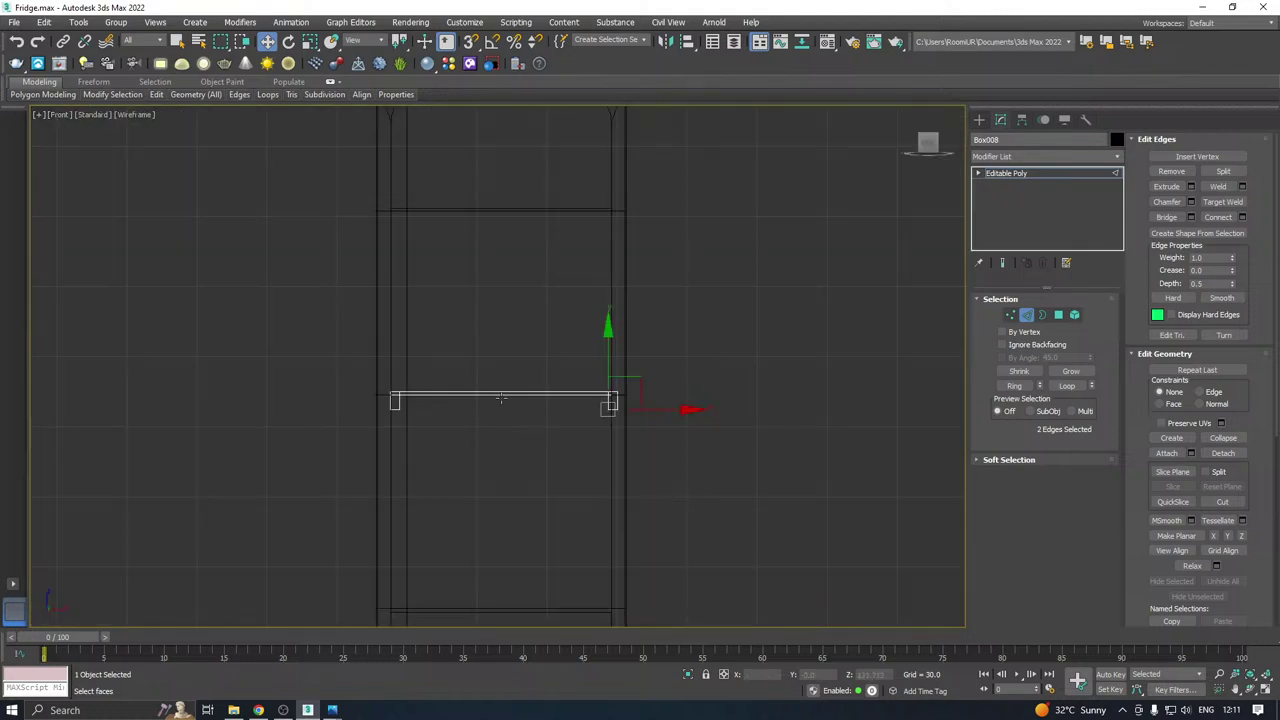
pyautogui.click(1010, 315)
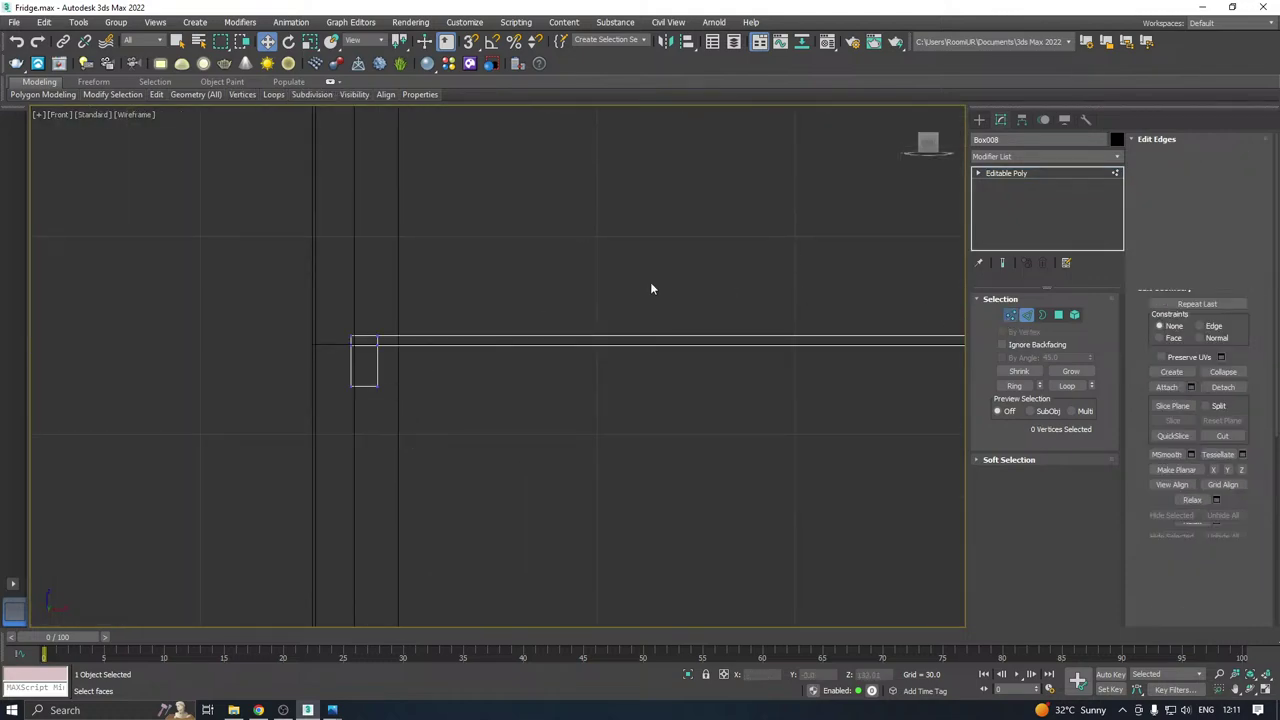
pyautogui.moveTo(467, 282); pyautogui.dragTo(372, 460)
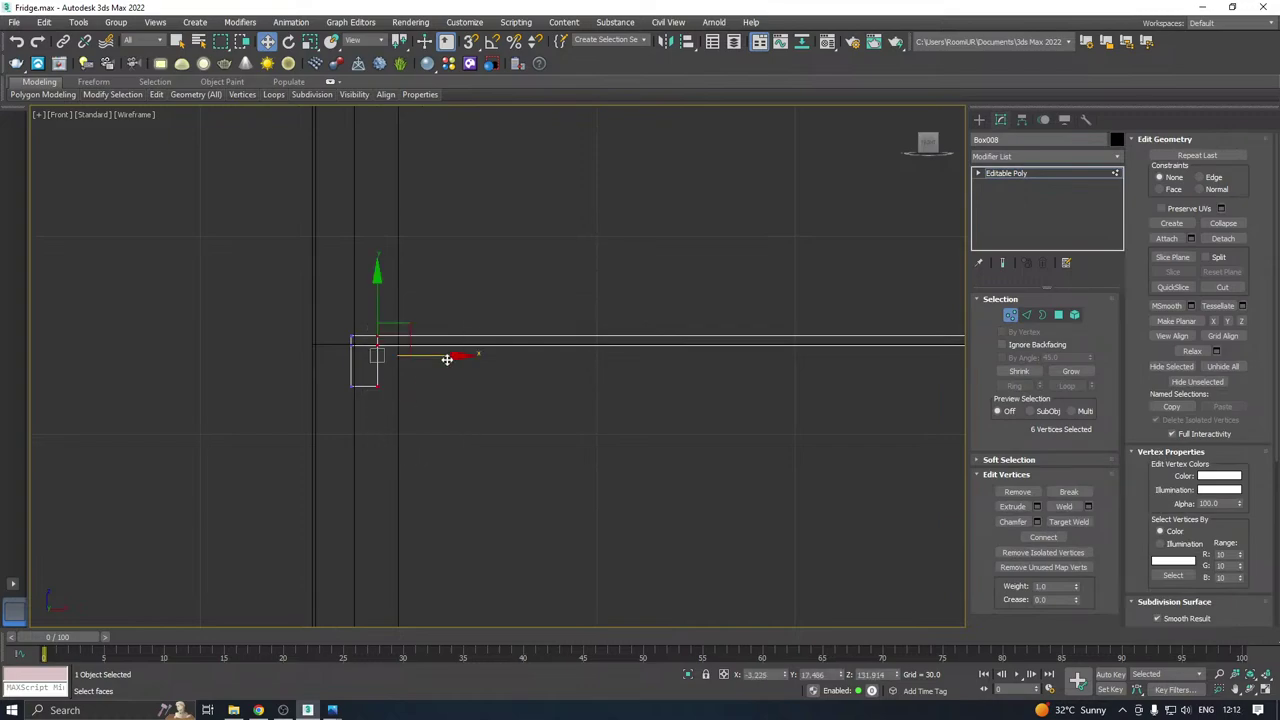
pyautogui.moveTo(356, 416); pyautogui.dragTo(357, 416)
pyautogui.scroll(4, 375, 367)
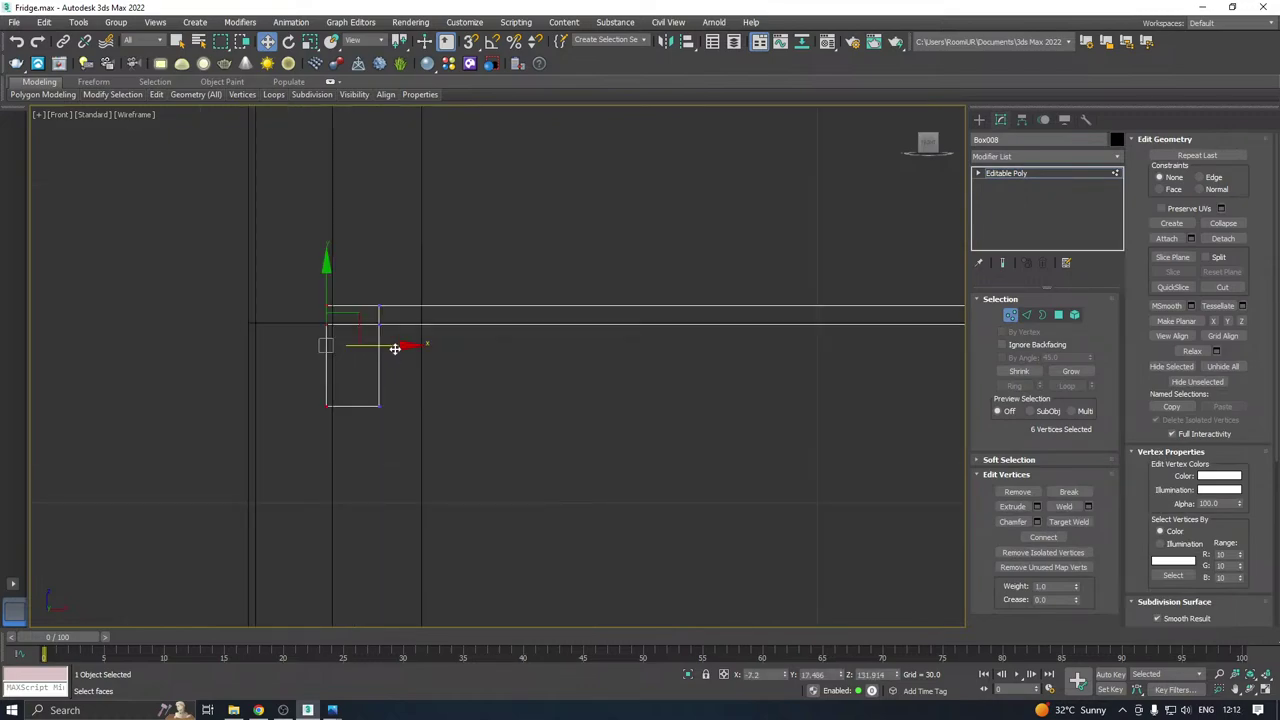
pyautogui.moveTo(402, 346); pyautogui.dragTo(399, 348)
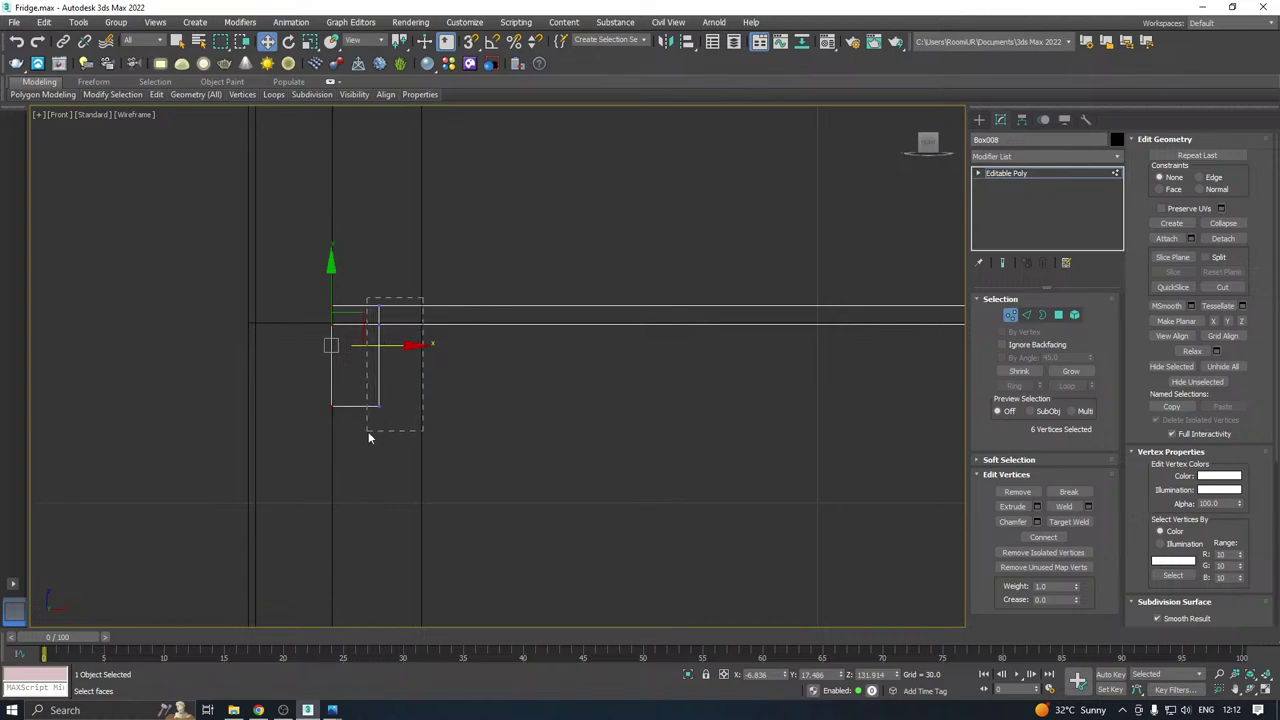
pyautogui.moveTo(369, 437); pyautogui.dragTo(369, 438)
pyautogui.moveTo(432, 346); pyautogui.dragTo(413, 346)
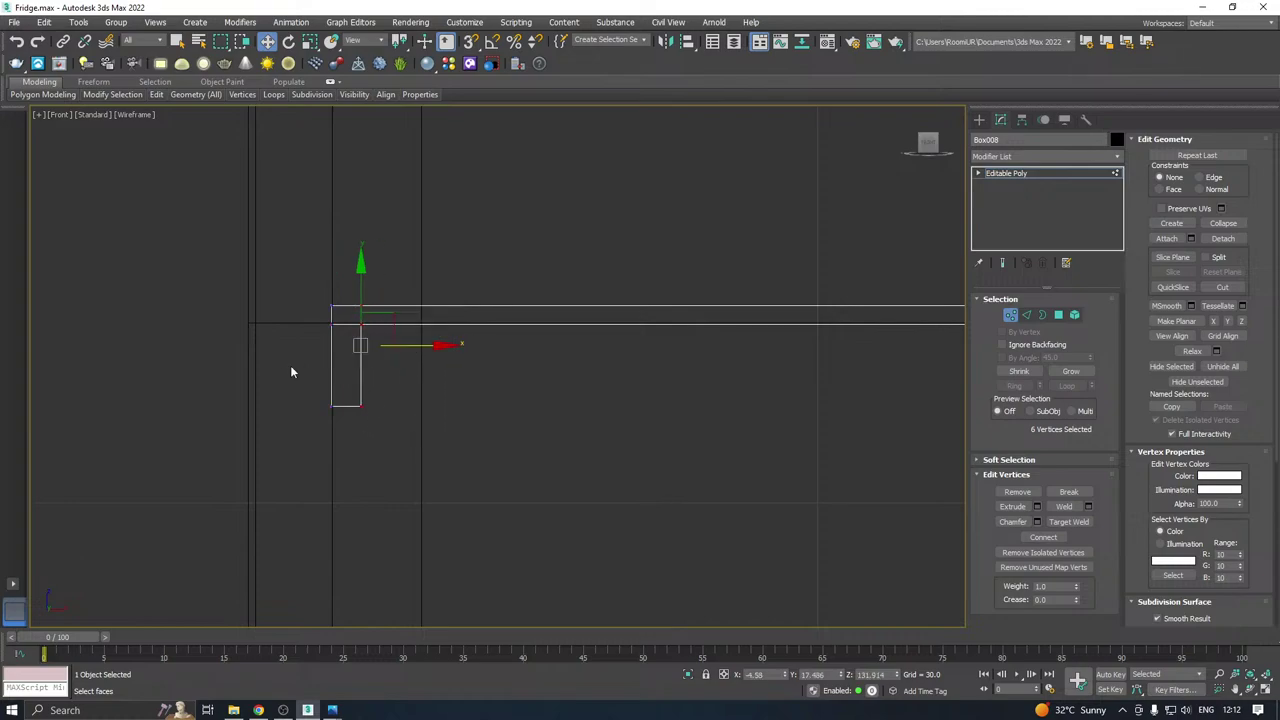
# Shift all vertices of the shelf's right flange inward until its outer side meets the cabinet's inner wall.
pyautogui.scroll(-3, 262, 374)
pyautogui.moveTo(697, 371); pyautogui.dragTo(458, 364, button='middle')
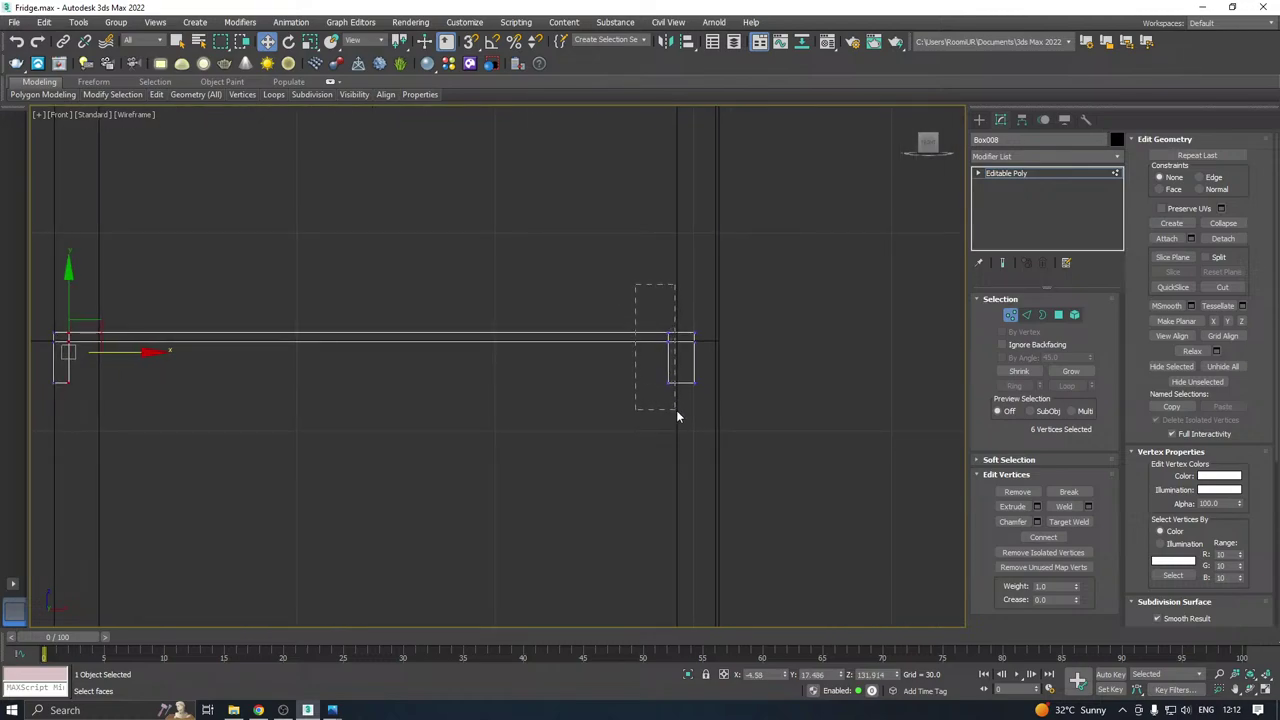
pyautogui.moveTo(677, 411); pyautogui.dragTo(682, 413)
pyautogui.scroll(2, 712, 345)
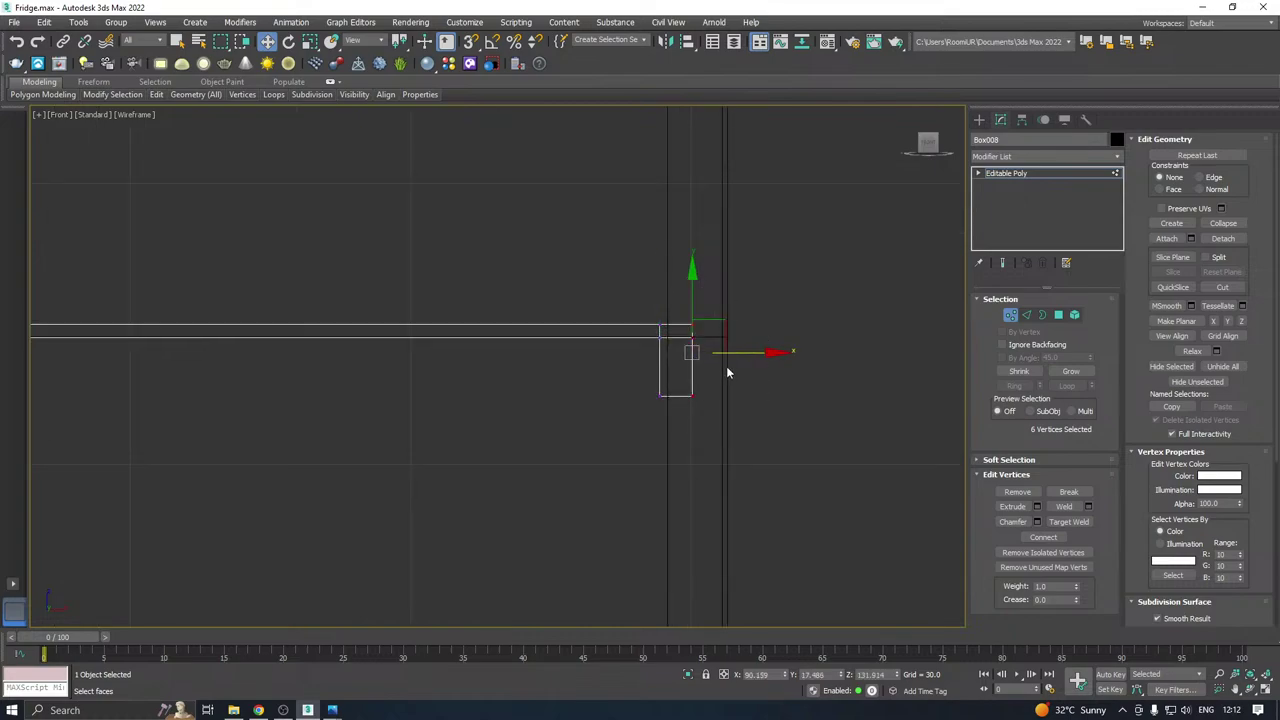
pyautogui.press('p')
pyautogui.moveTo(718, 358); pyautogui.dragTo(515, 388, button='middle')
pyautogui.scroll(3, 596, 372)
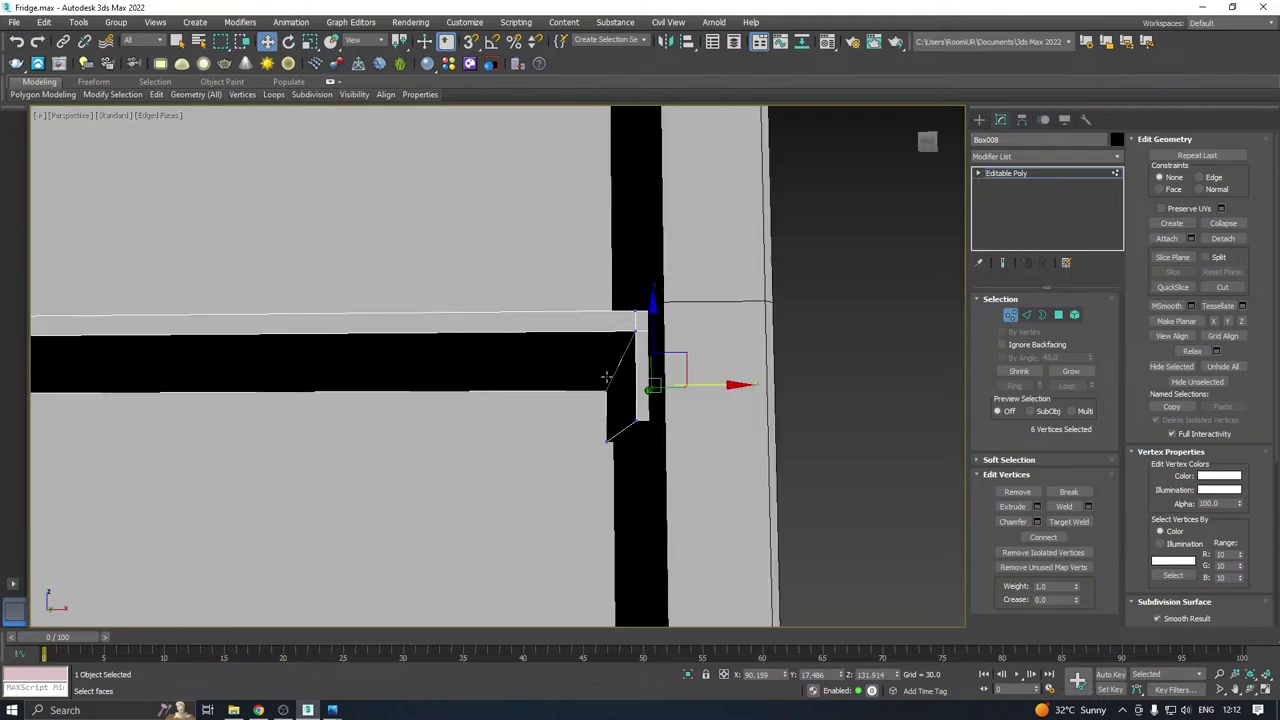
pyautogui.moveTo(810, 590); pyautogui.dragTo(810, 590)
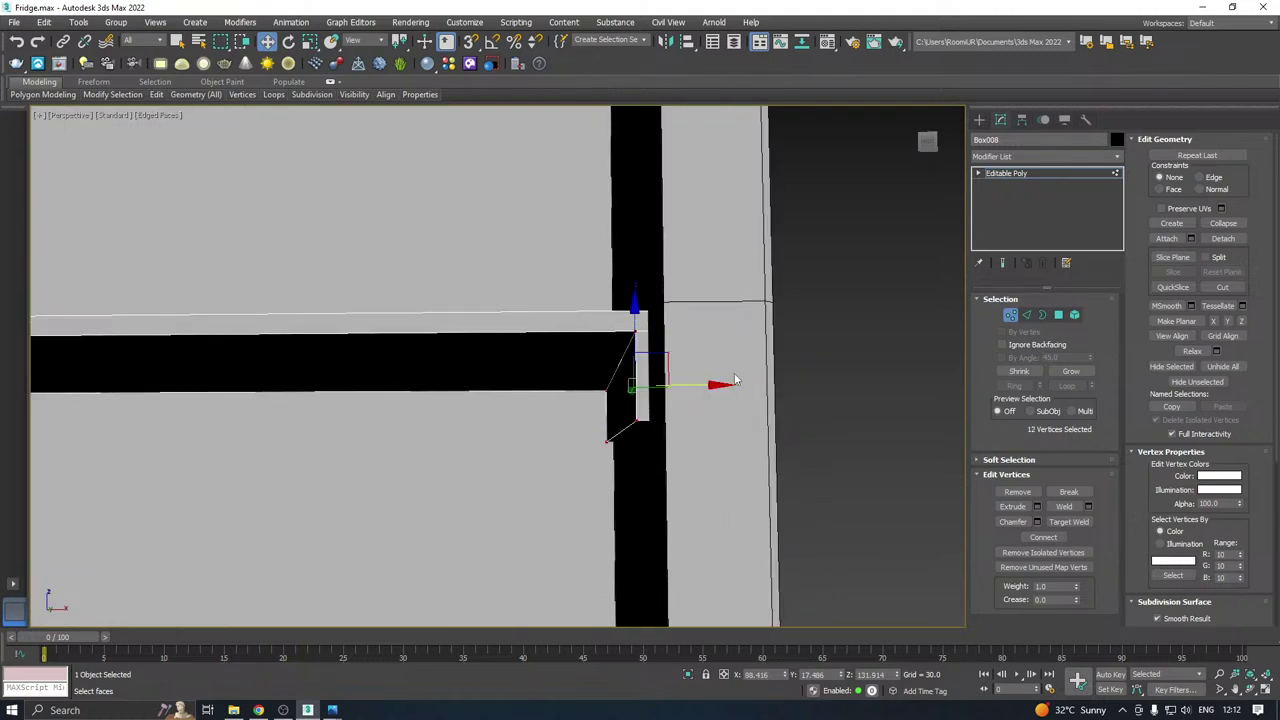
pyautogui.moveTo(713, 384); pyautogui.dragTo(566, 312)
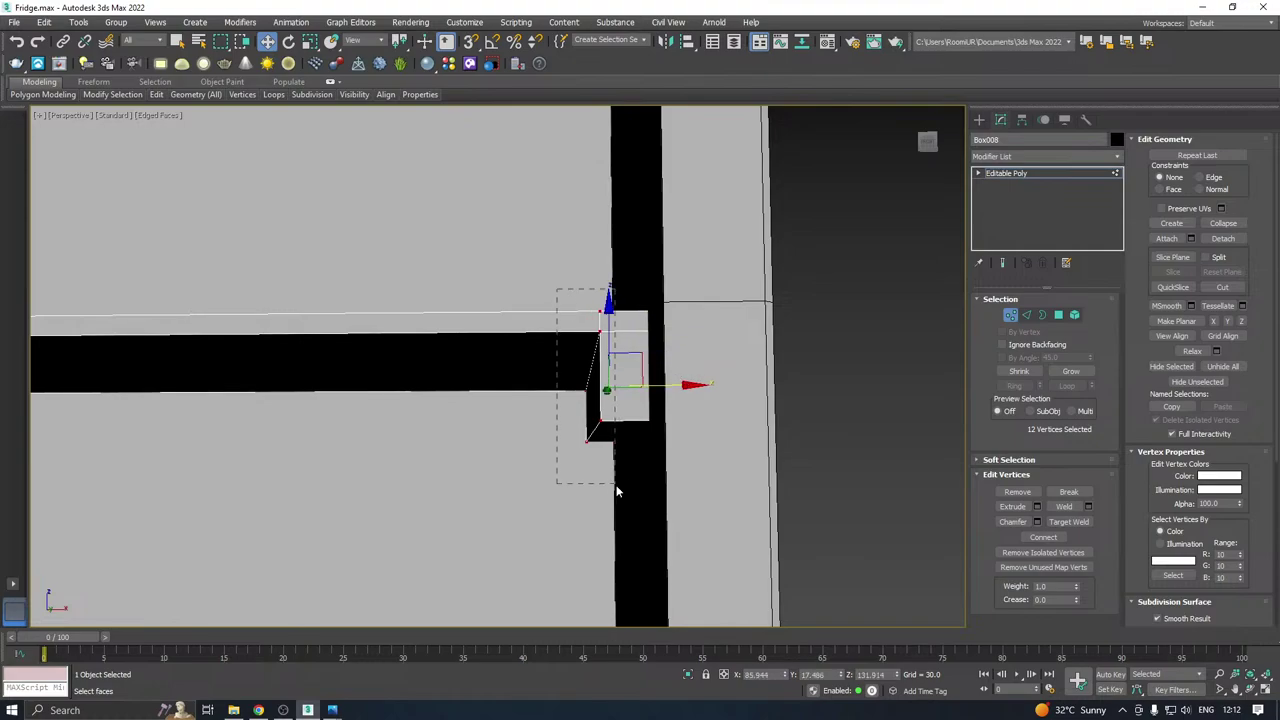
# Narrow the right flange by moving its inner vertices to about X 85.26.
pyautogui.moveTo(617, 491); pyautogui.dragTo(611, 491)
pyautogui.scroll(6, 651, 449)
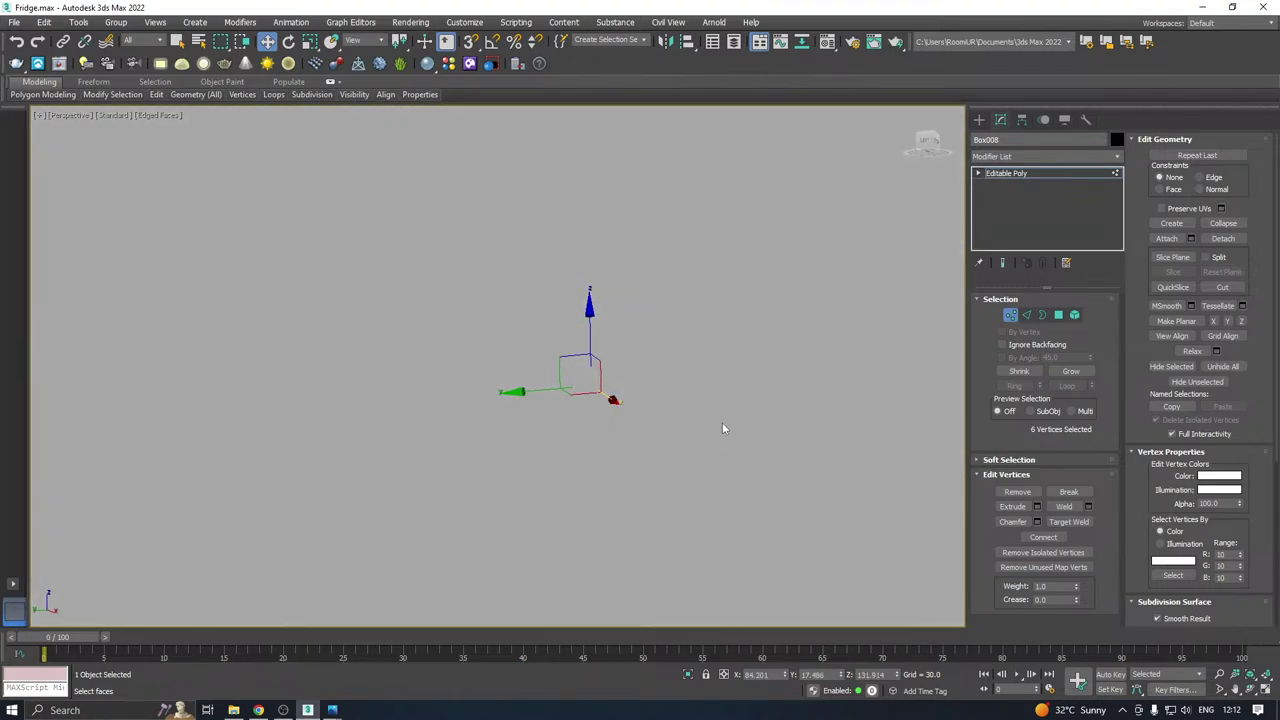
pyautogui.press('f')
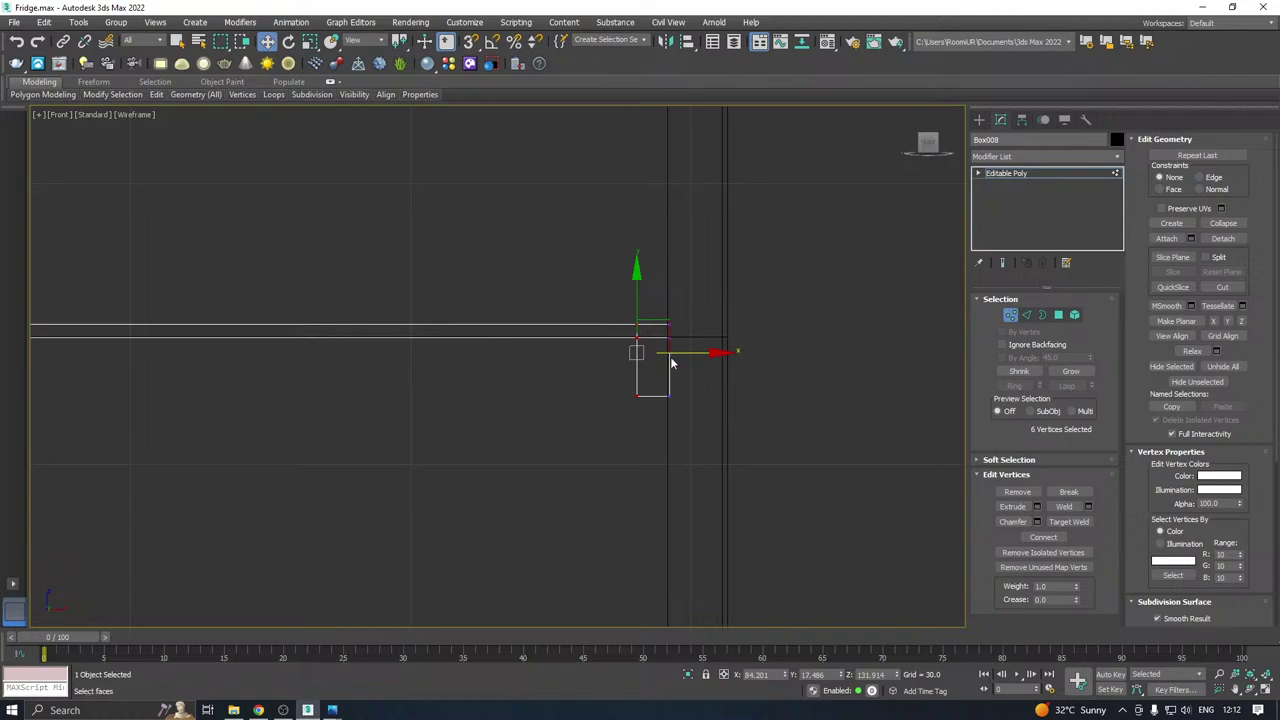
pyautogui.scroll(2, 670, 360)
pyautogui.moveTo(674, 351); pyautogui.dragTo(689, 351)
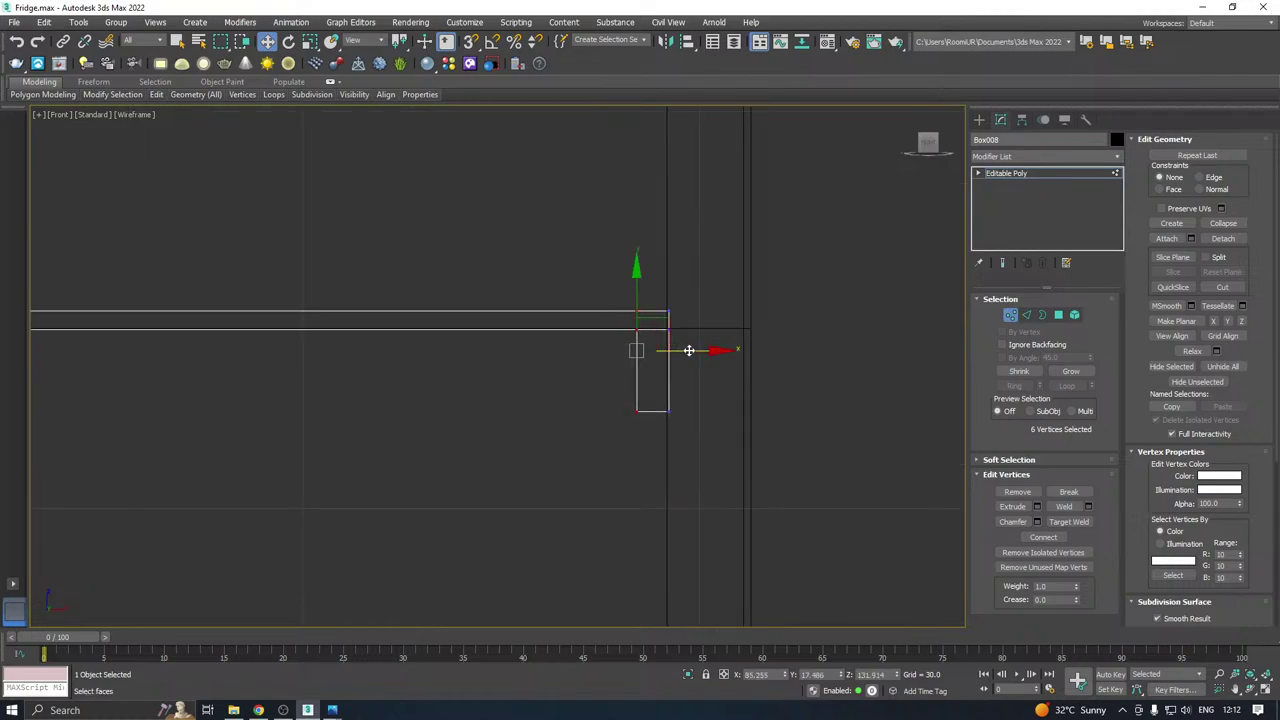
pyautogui.moveTo(480, 417); pyautogui.dragTo(668, 398, button='middle')
pyautogui.scroll(-3, 670, 398)
pyautogui.moveTo(374, 422)
pyautogui.mouseDown(button='middle')
pyautogui.moveTo(458, 400)
pyautogui.moveTo(434, 417)
pyautogui.moveTo(383, 414)
pyautogui.moveTo(507, 406)
pyautogui.moveTo(540, 430)
pyautogui.moveTo(508, 437)
pyautogui.moveTo(577, 366)
pyautogui.moveTo(517, 394)
pyautogui.moveTo(460, 386)
pyautogui.moveTo(606, 350)
pyautogui.moveTo(595, 334)
pyautogui.mouseUp(button='middle')
pyautogui.press('p')
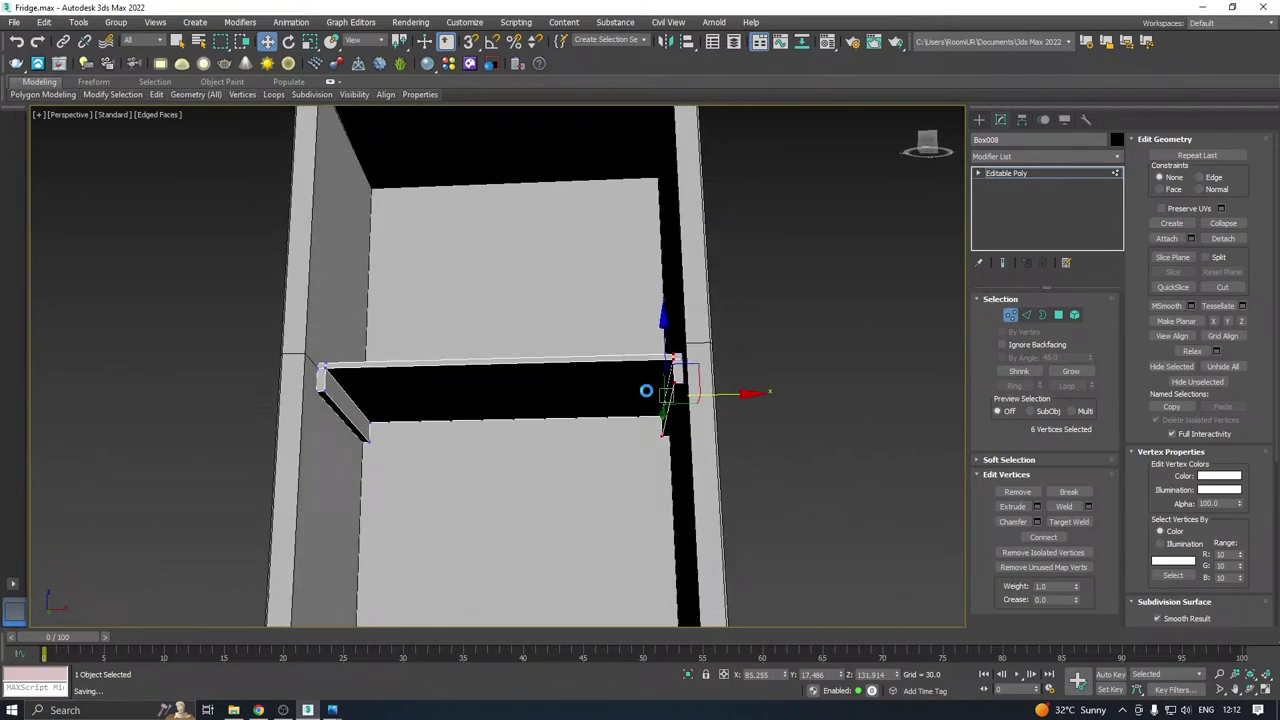
# Chamfer the inner lower edges of both shelf flanges by 3.784 with 2 segments and leave edge editing.
pyautogui.click(1025, 315)
pyautogui.keyDown('alt'); pyautogui.moveTo(330, 400); pyautogui.dragTo(662, 423, button='middle'); pyautogui.keyUp('alt')
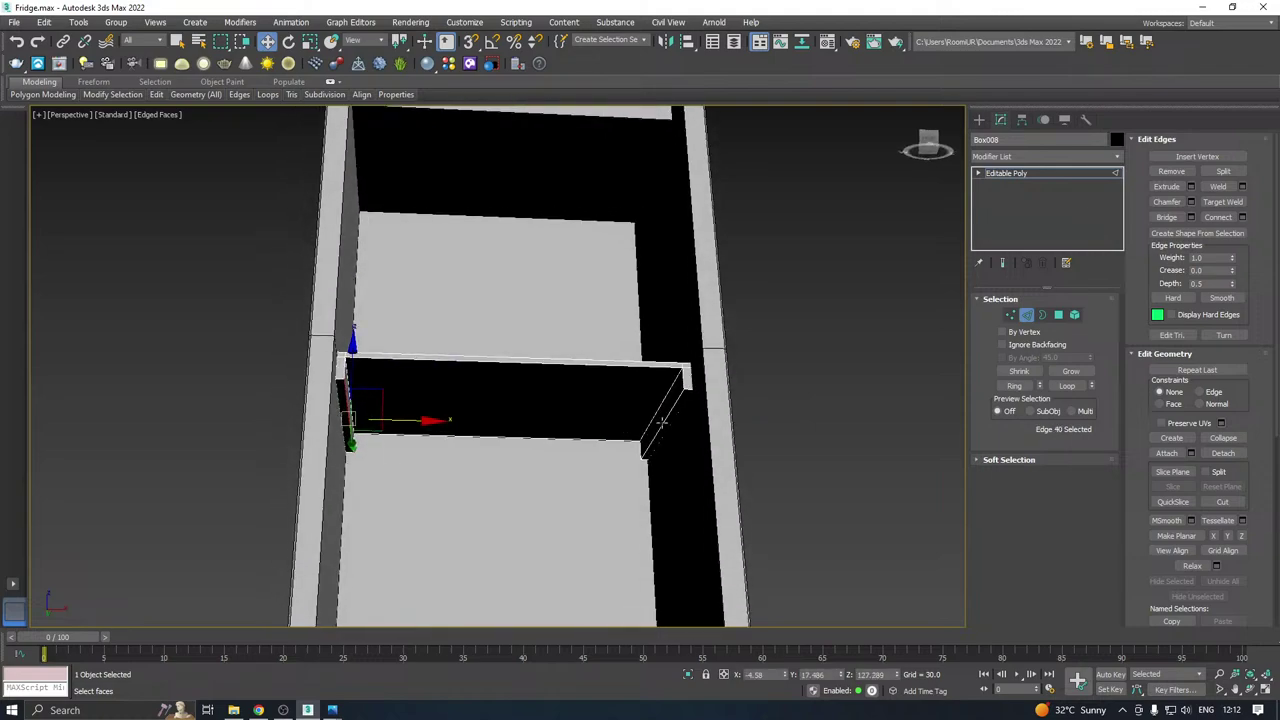
pyautogui.click(1191, 202)
pyautogui.scroll(2, 642, 396)
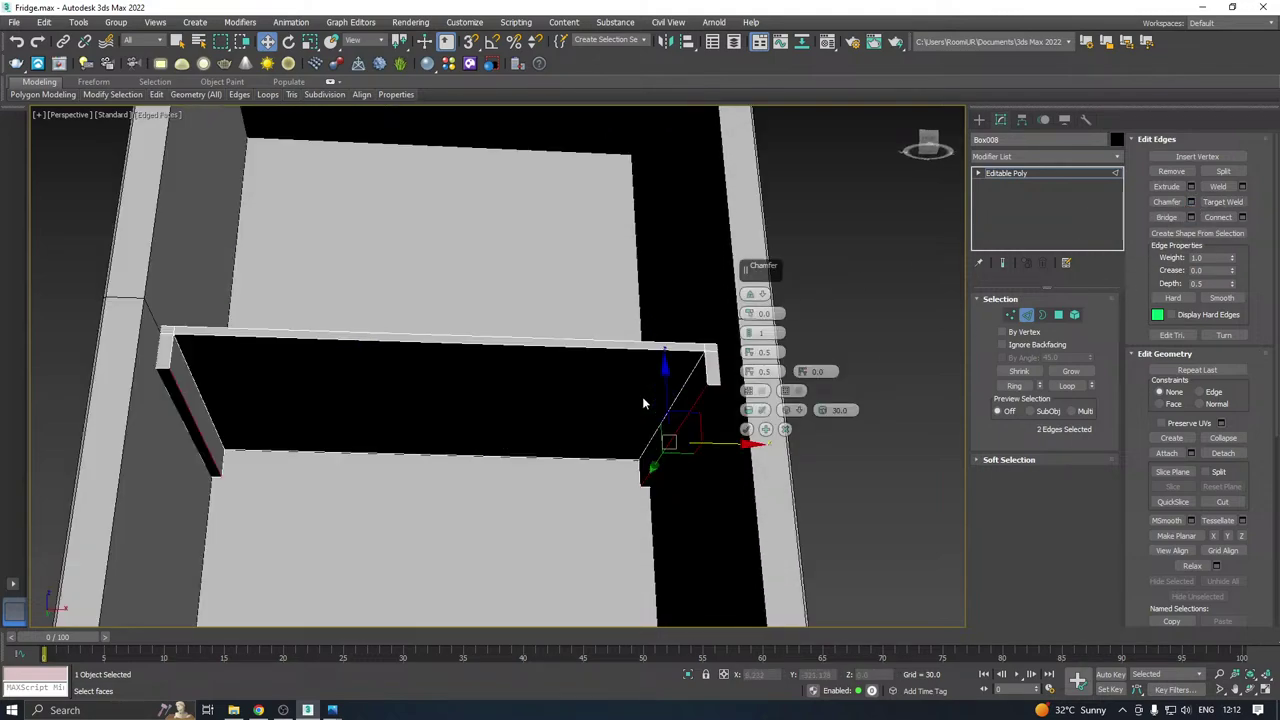
pyautogui.moveTo(750, 313); pyautogui.dragTo(748, 296)
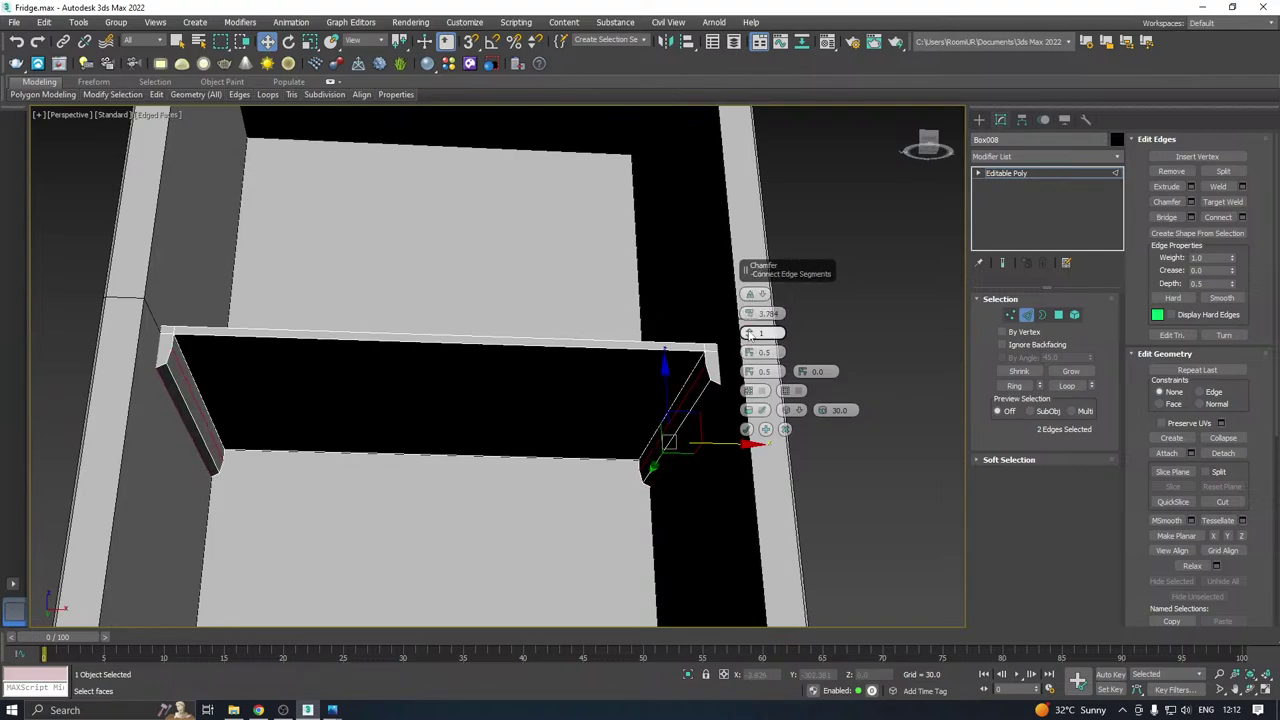
pyautogui.click(749, 331)
pyautogui.keyDown('alt'); pyautogui.moveTo(560, 330); pyautogui.dragTo(554, 399, button='middle'); pyautogui.keyUp('alt')
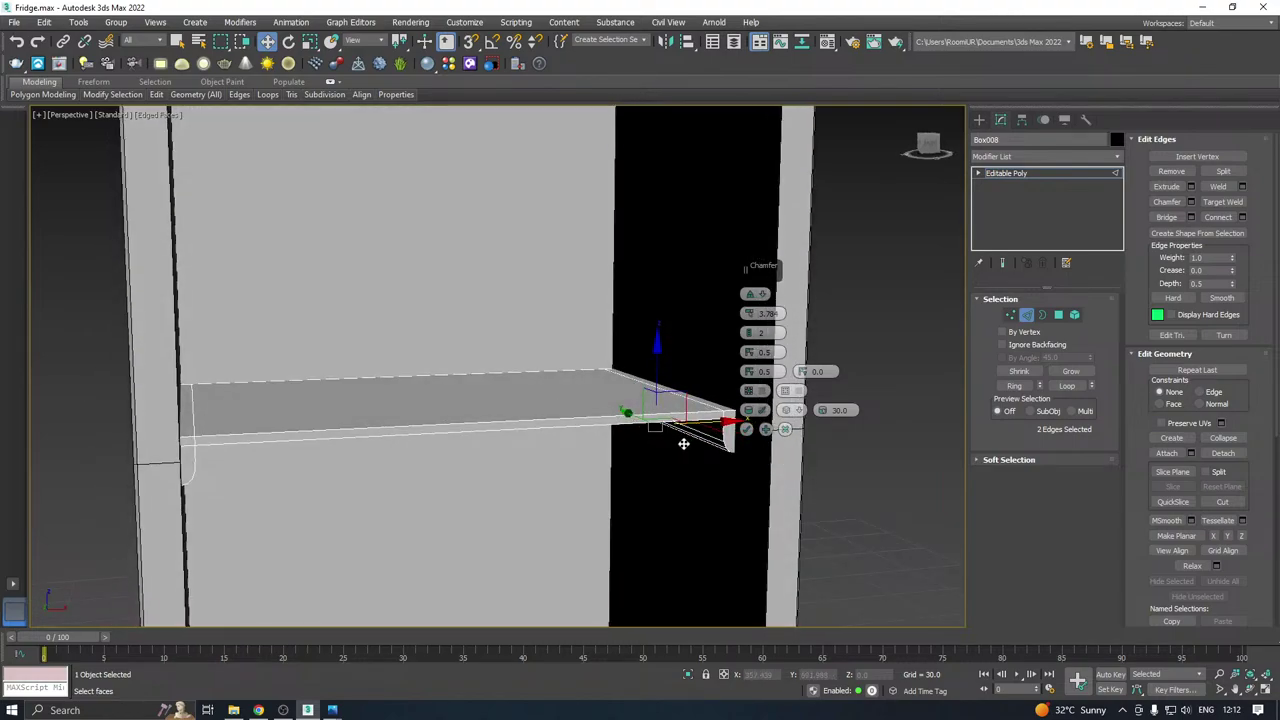
pyautogui.keyDown('alt'); pyautogui.moveTo(751, 433); pyautogui.dragTo(808, 310, button='middle'); pyautogui.keyUp('alt')
pyautogui.click(746, 430)
pyautogui.click(1008, 176)
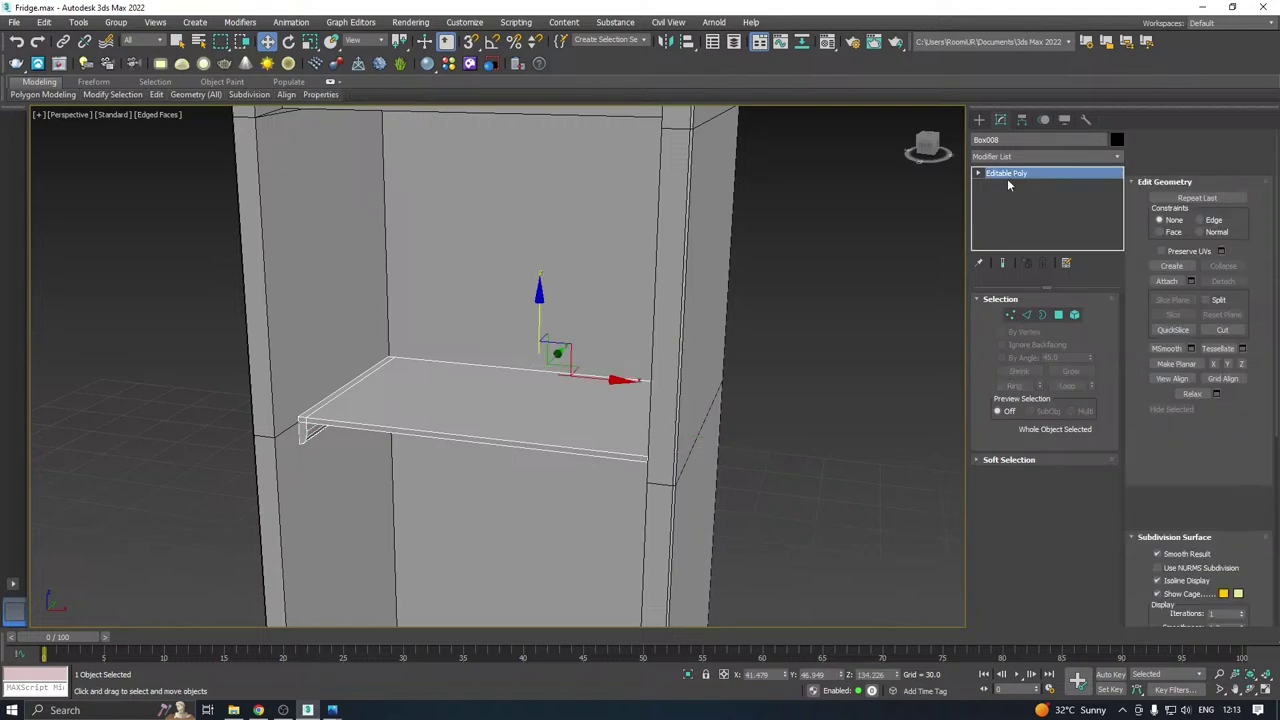
# Isolate the shelf from the rest of the fridge and frame it from above.
pyautogui.scroll(-3, 520, 370)
pyautogui.keyDown('alt'); pyautogui.moveTo(574, 354); pyautogui.dragTo(530, 351, button='middle'); pyautogui.keyUp('alt')
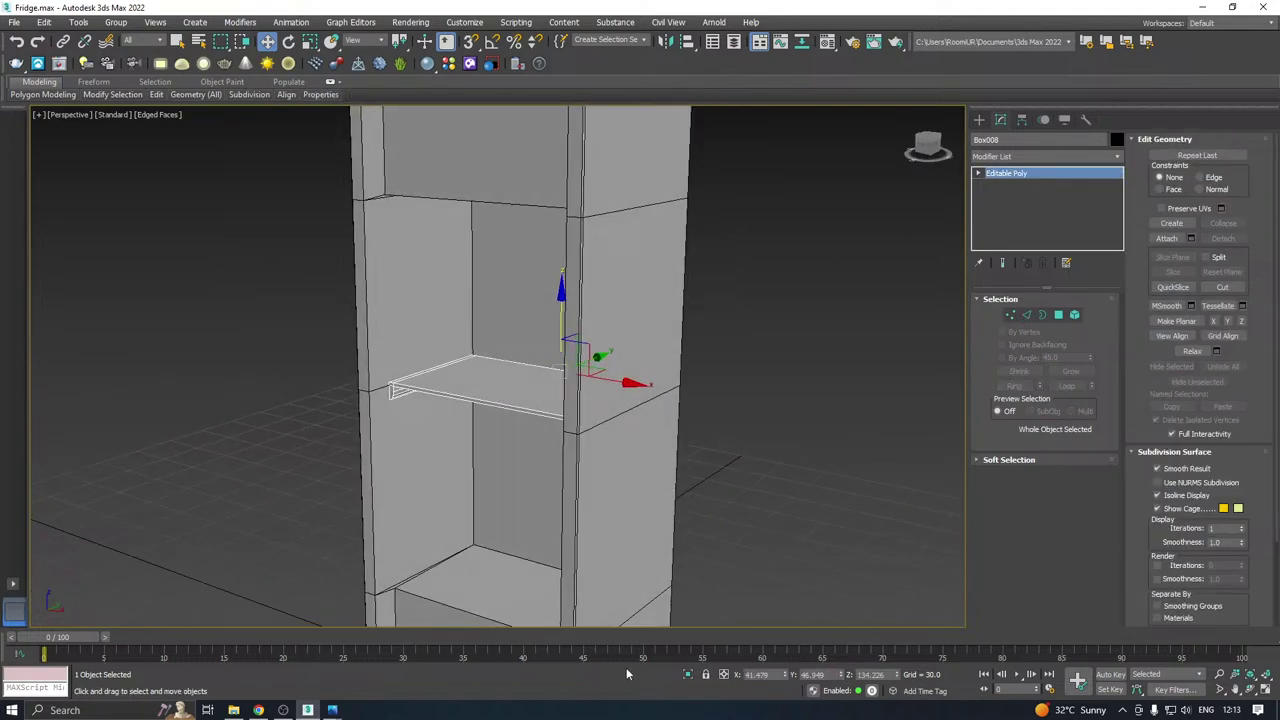
pyautogui.click(689, 677)
pyautogui.keyDown('alt'); pyautogui.moveTo(463, 500); pyautogui.dragTo(600, 399, button='middle'); pyautogui.keyUp('alt')
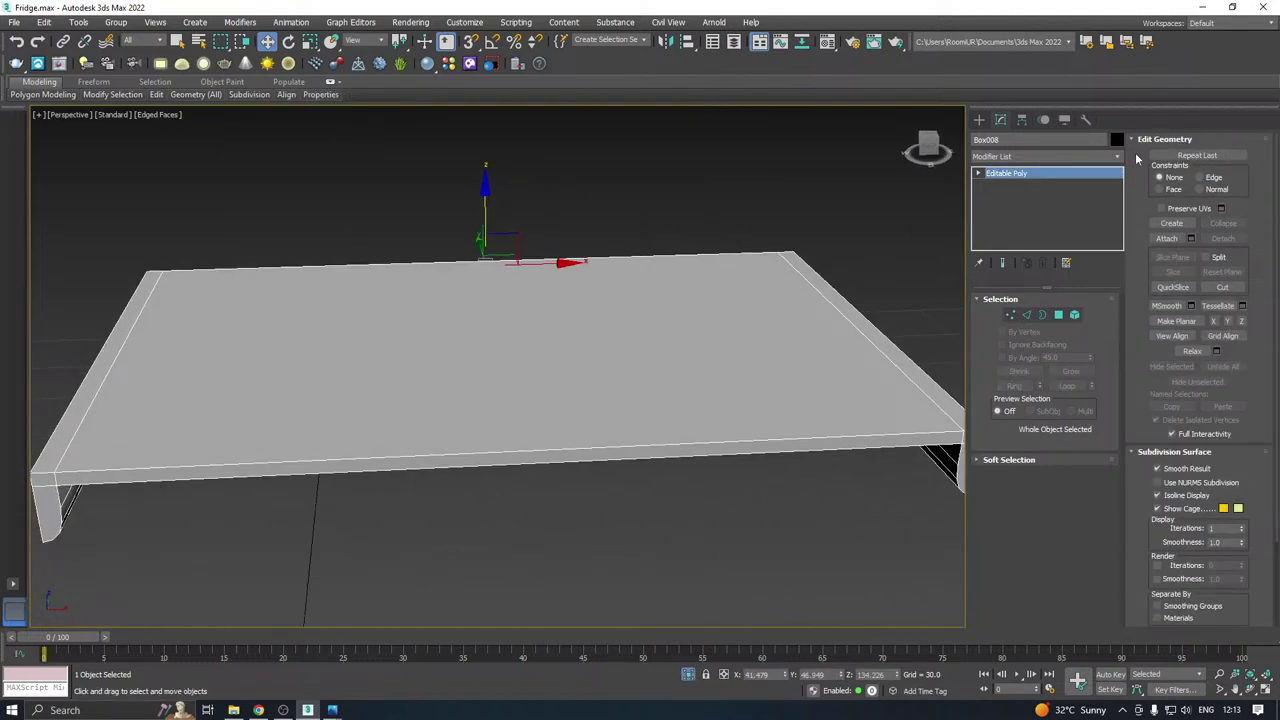
# Apply an Unwrap UVW modifier to the isolated shelf and open its UV editor.
pyautogui.click(1117, 157)
pyautogui.scroll(-15, 1105, 407)
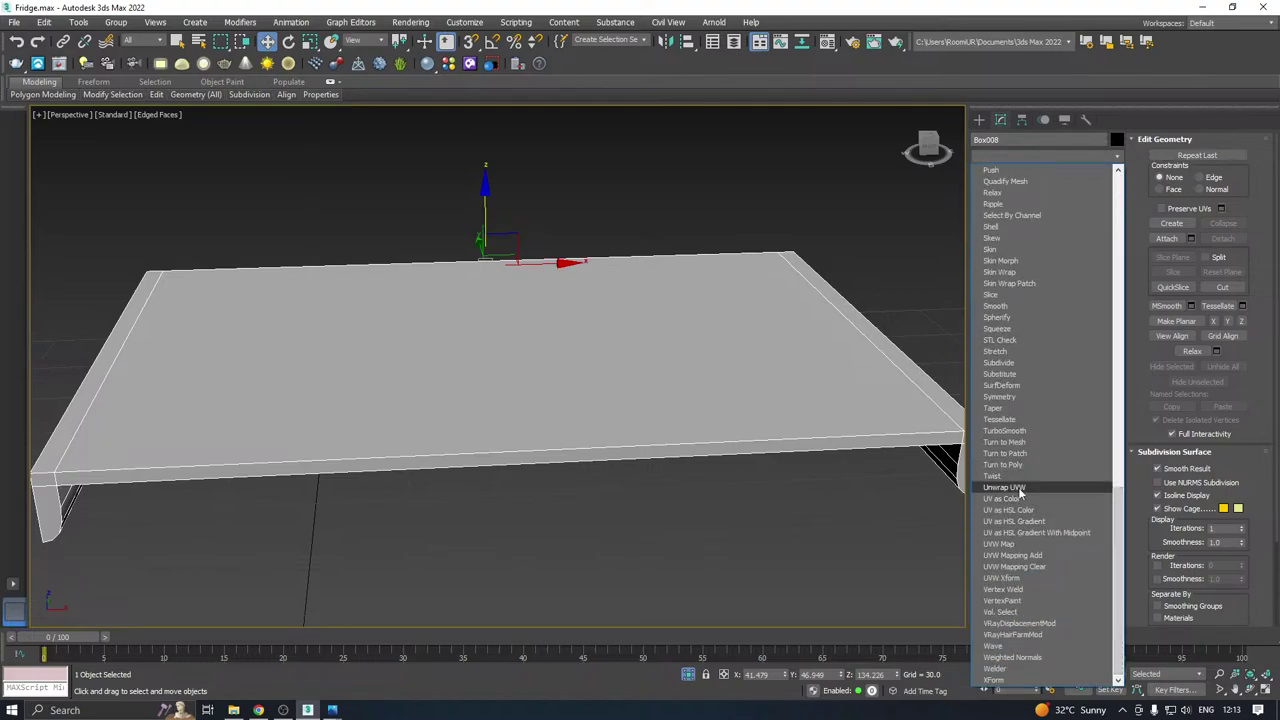
pyautogui.click(1005, 487)
pyautogui.click(1040, 578)
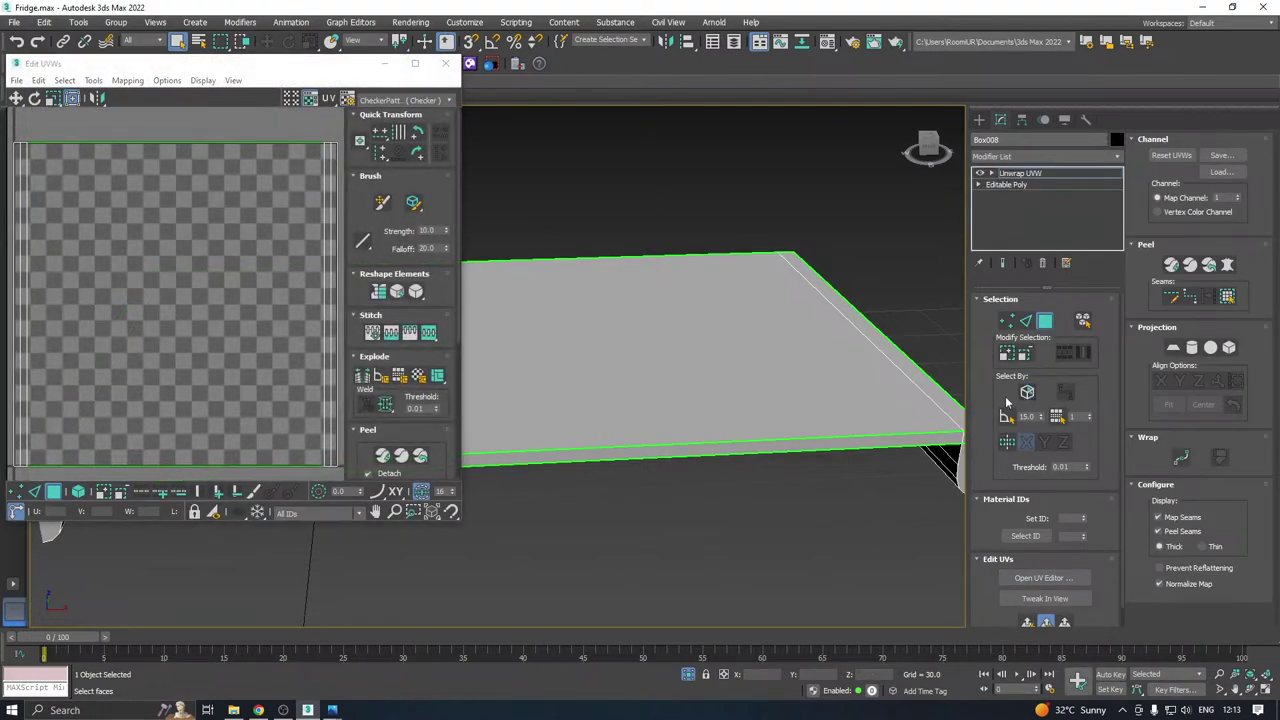
# Select all of the shelf's UV polygons and pack them with the Arrange Elements tools.
pyautogui.hotkey('ctrl', 'a')
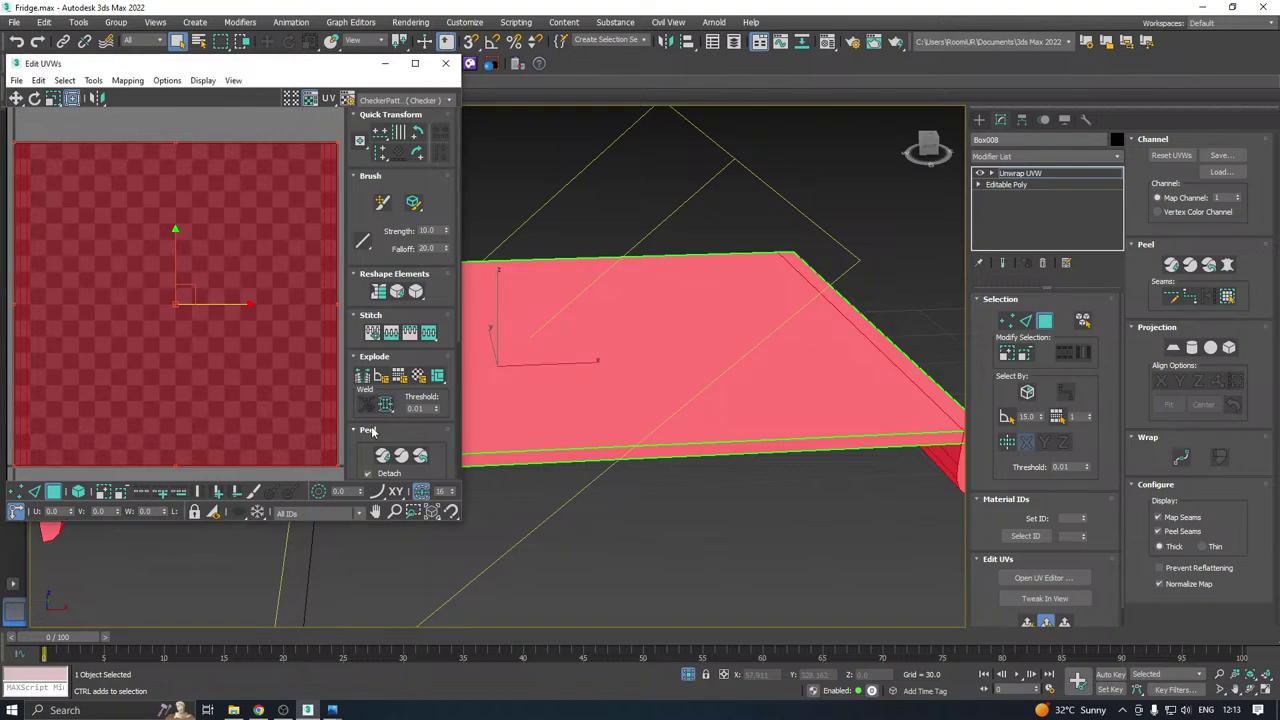
pyautogui.click(388, 431)
pyautogui.click(362, 471)
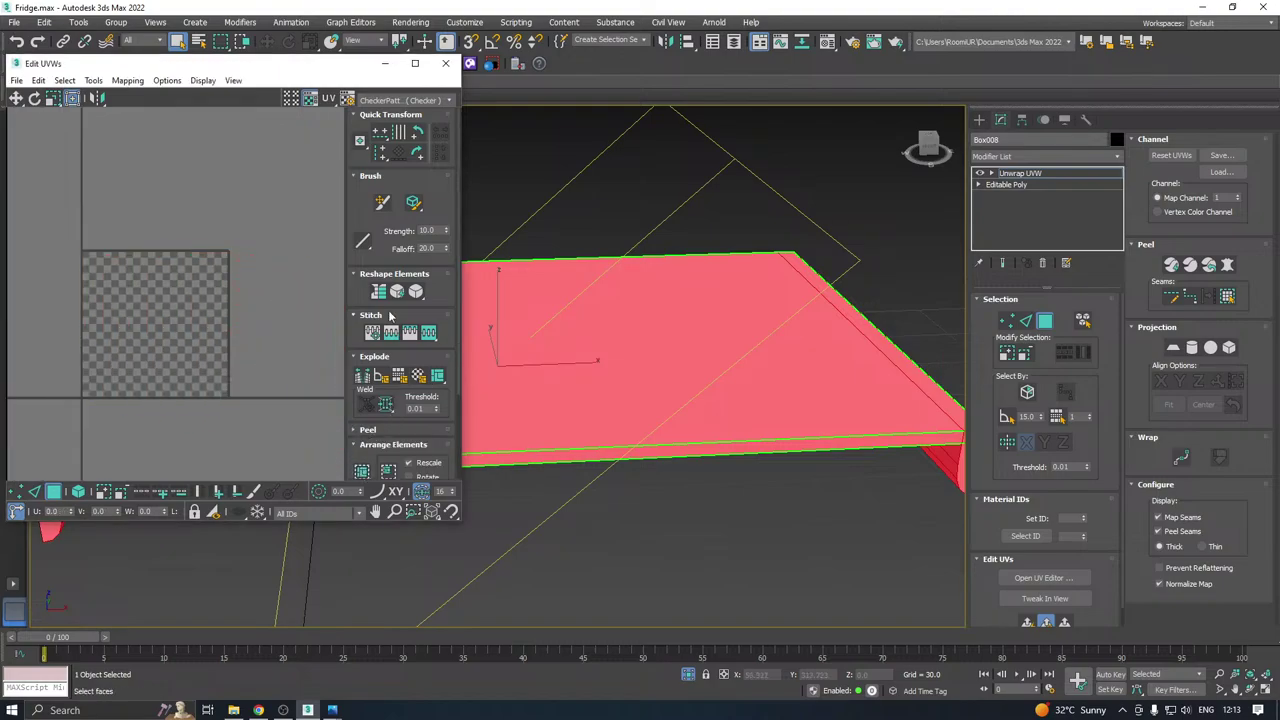
# Display the CheckerPattern texture in the UV editor and on the shelf.
pyautogui.click(425, 100)
pyautogui.click(400, 118)
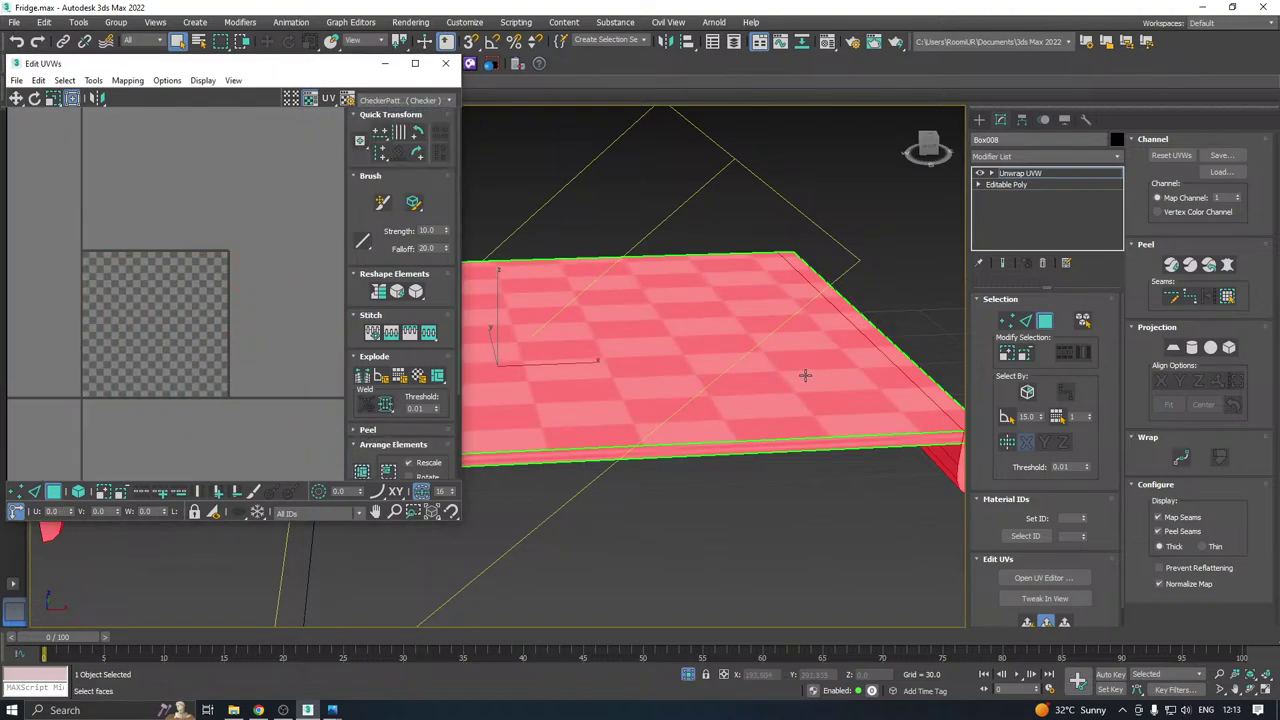
pyautogui.keyDown('alt'); pyautogui.moveTo(805, 375); pyautogui.dragTo(829, 405, button='middle'); pyautogui.keyUp('alt')
# Select the shelf's top and outer flange faces using a 15-degree planar angle and apply a Quick Planar Map.
pyautogui.click(1008, 417)
pyautogui.scroll(-2, 891, 394)
pyautogui.click(811, 375)
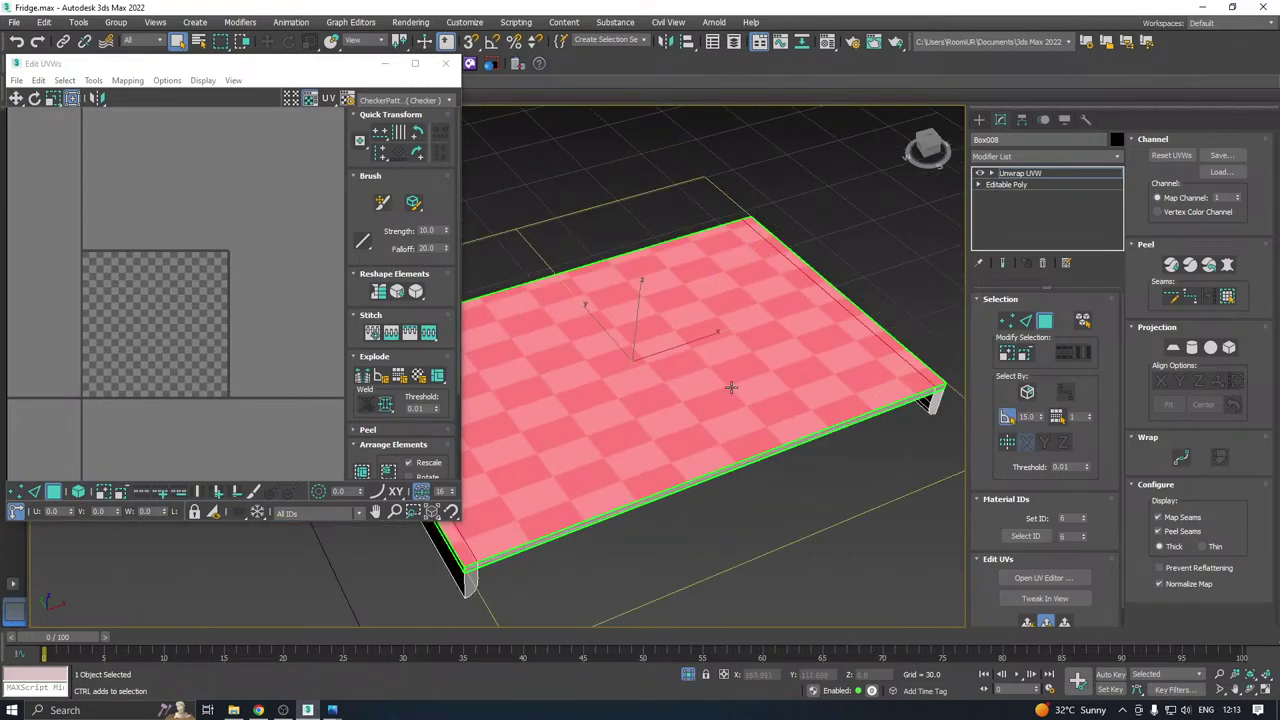
pyautogui.keyDown('alt'); pyautogui.moveTo(731, 387); pyautogui.dragTo(764, 341, button='middle'); pyautogui.keyUp('alt')
pyautogui.keyDown('alt'); pyautogui.moveTo(656, 454); pyautogui.dragTo(935, 416, button='middle'); pyautogui.keyUp('alt')
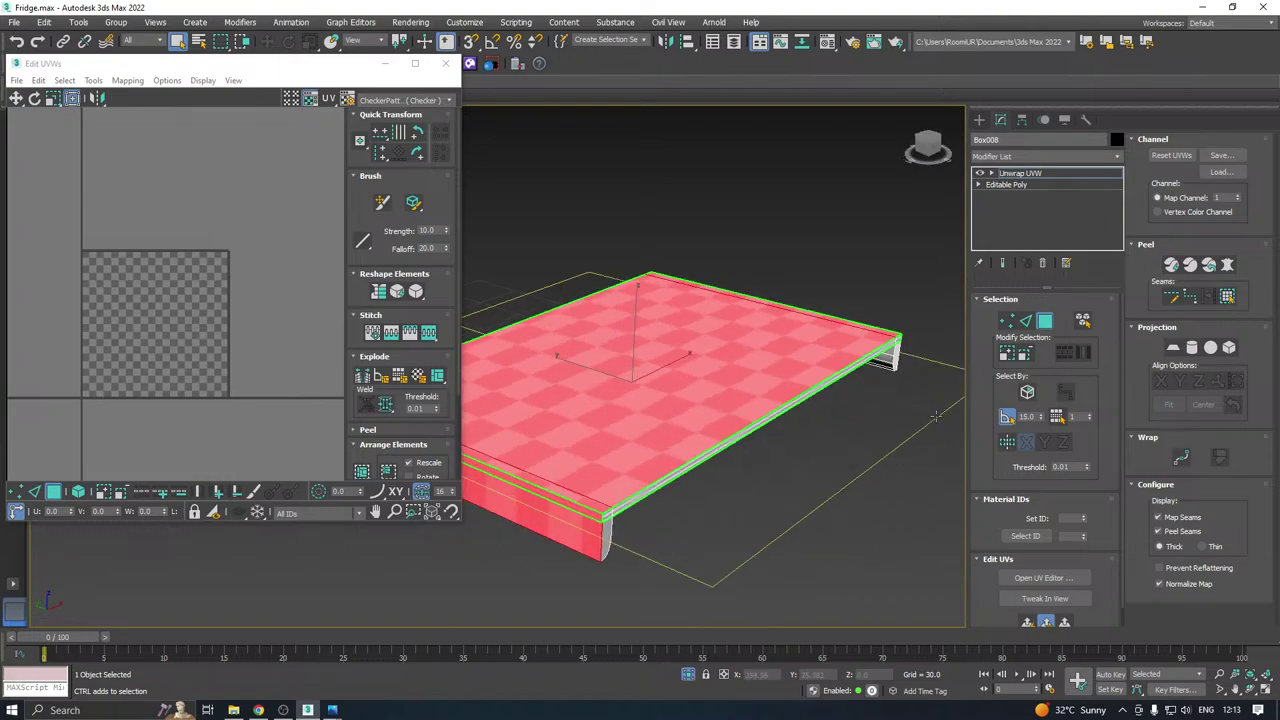
pyautogui.click(1045, 578)
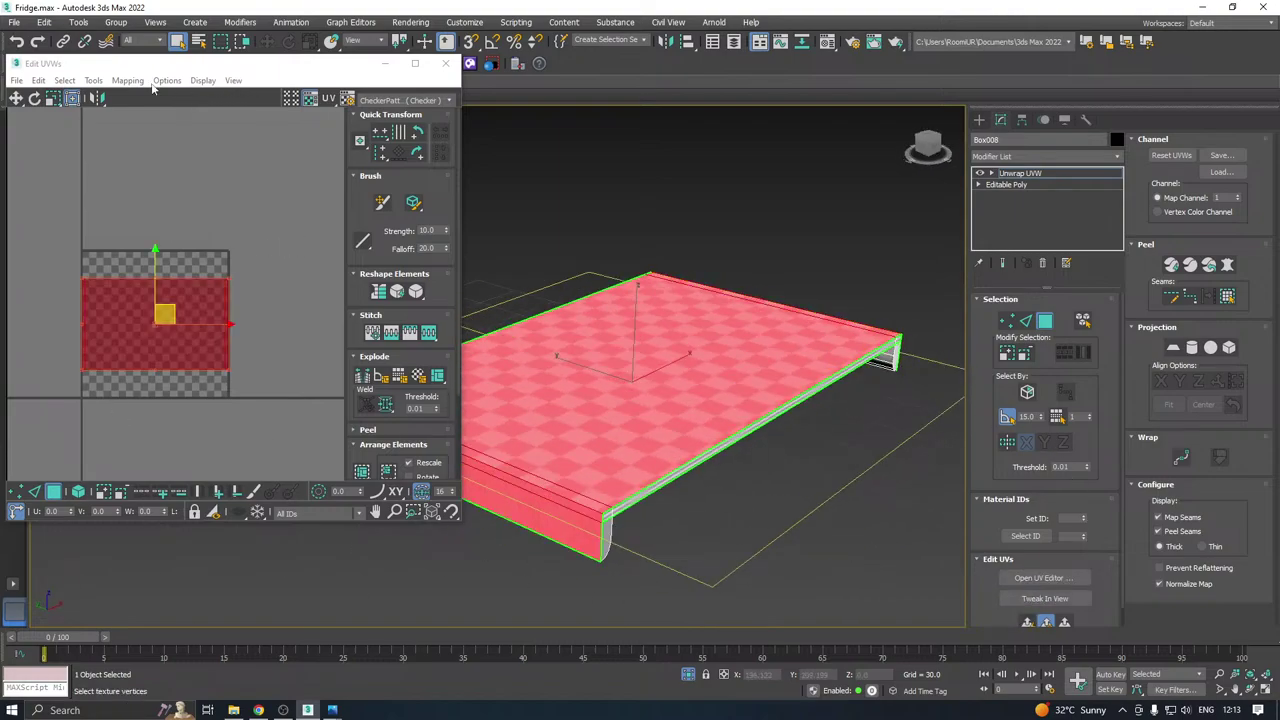
# Relax the top and outer flange UVs with Relax By Polygon Angles, 100 iterations and an amount of 0.1.
pyautogui.click(98, 81)
pyautogui.click(116, 304)
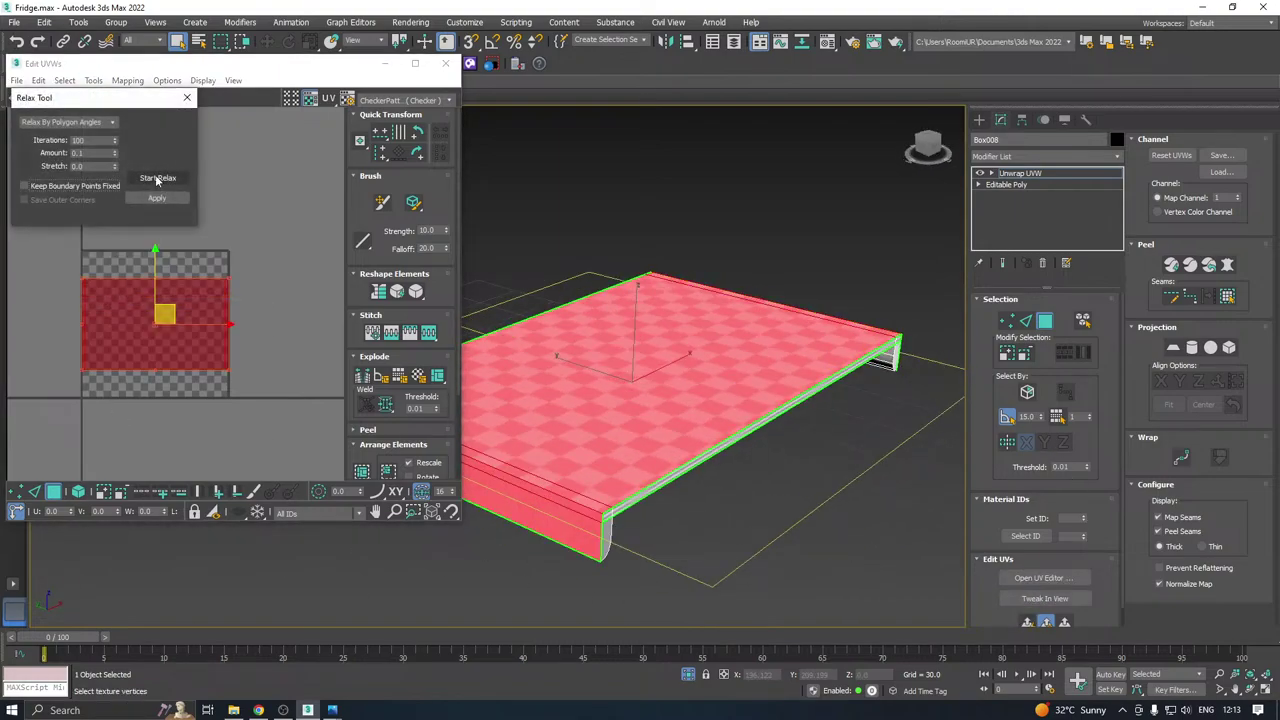
pyautogui.click(157, 178)
pyautogui.click(157, 178)
pyautogui.keyDown('alt'); pyautogui.moveTo(747, 389); pyautogui.dragTo(735, 368, button='middle'); pyautogui.keyUp('alt')
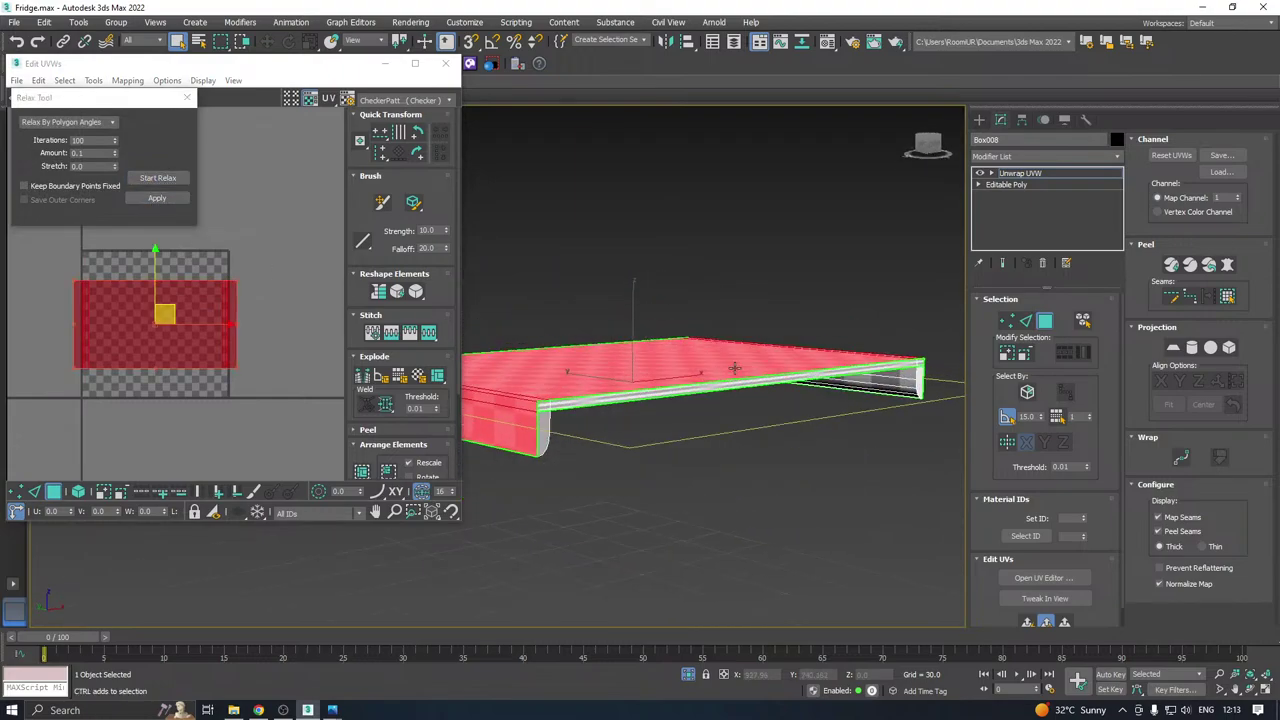
# Apply a Quick Planar Map to the shelf's front edge and flange end faces, and relax their UVs by polygon angles.
pyautogui.click(540, 437)
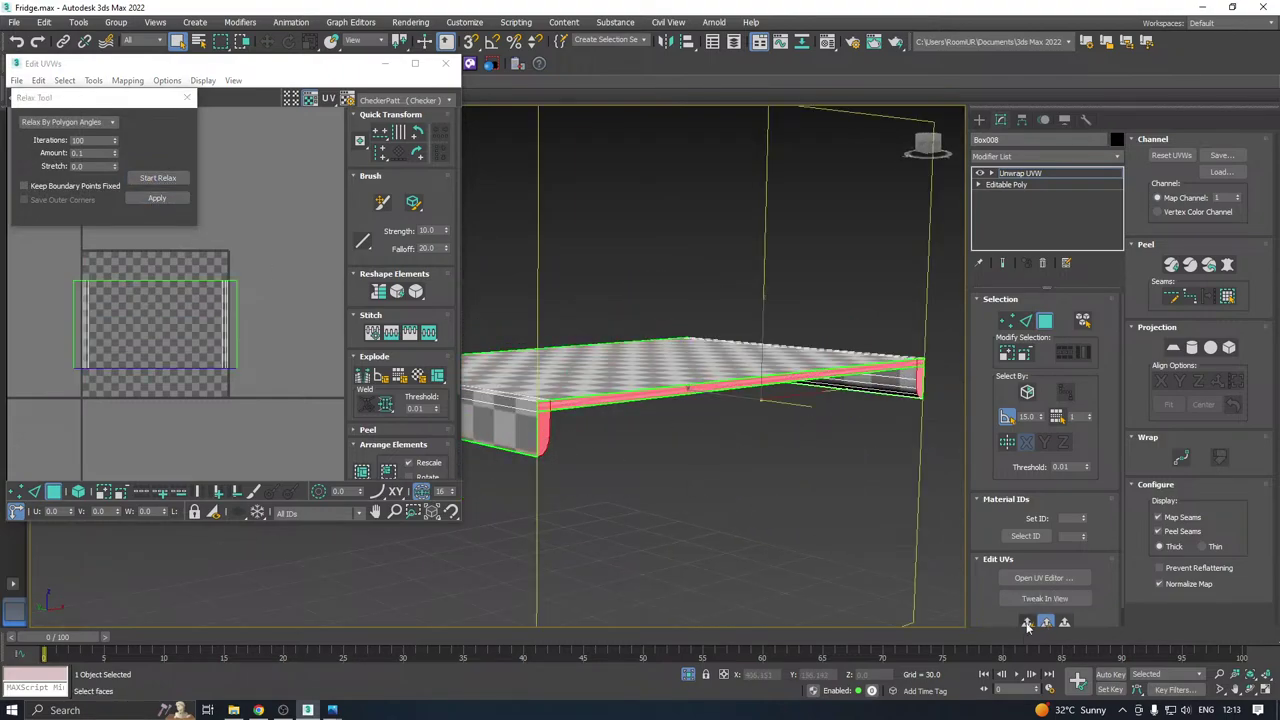
pyautogui.click(160, 178)
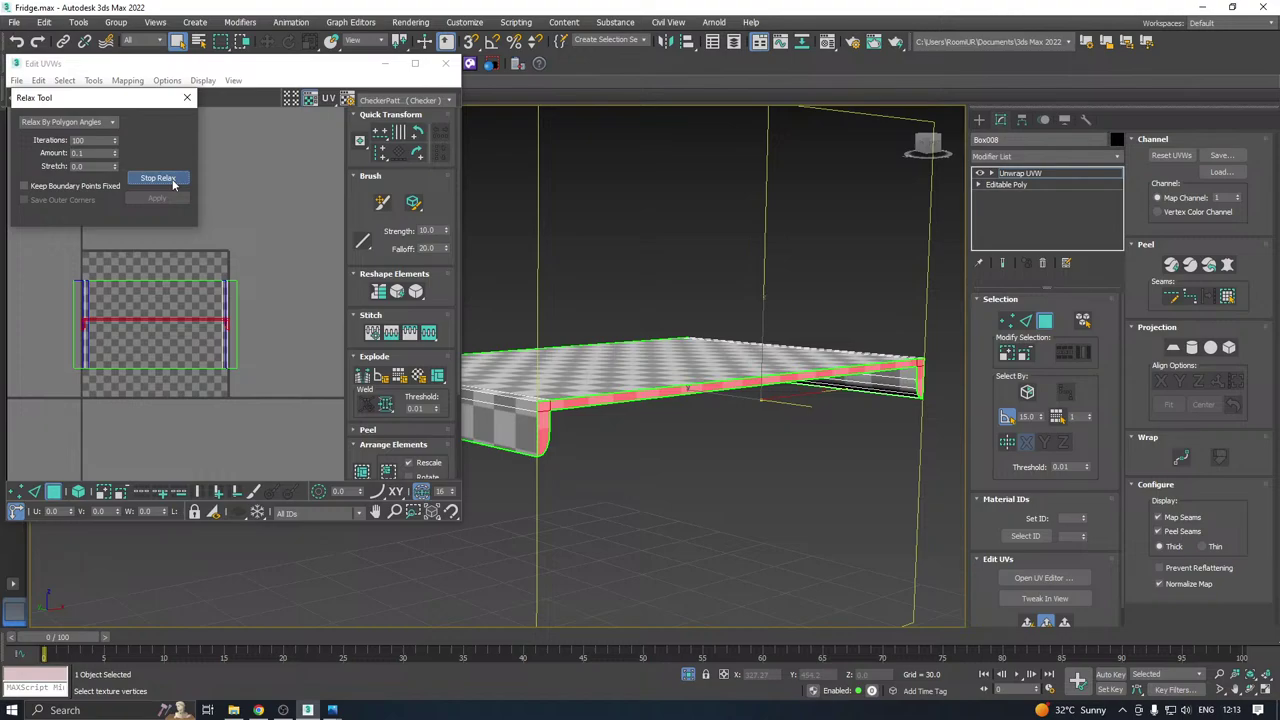
pyautogui.click(165, 178)
# Apply a Quick Planar Map to the shelf's rear edge and flange end faces, and relax their UVs by polygon angles.
pyautogui.keyDown('alt'); pyautogui.moveTo(543, 408); pyautogui.dragTo(650, 396, button='middle'); pyautogui.keyUp('alt')
pyautogui.click(650, 396)
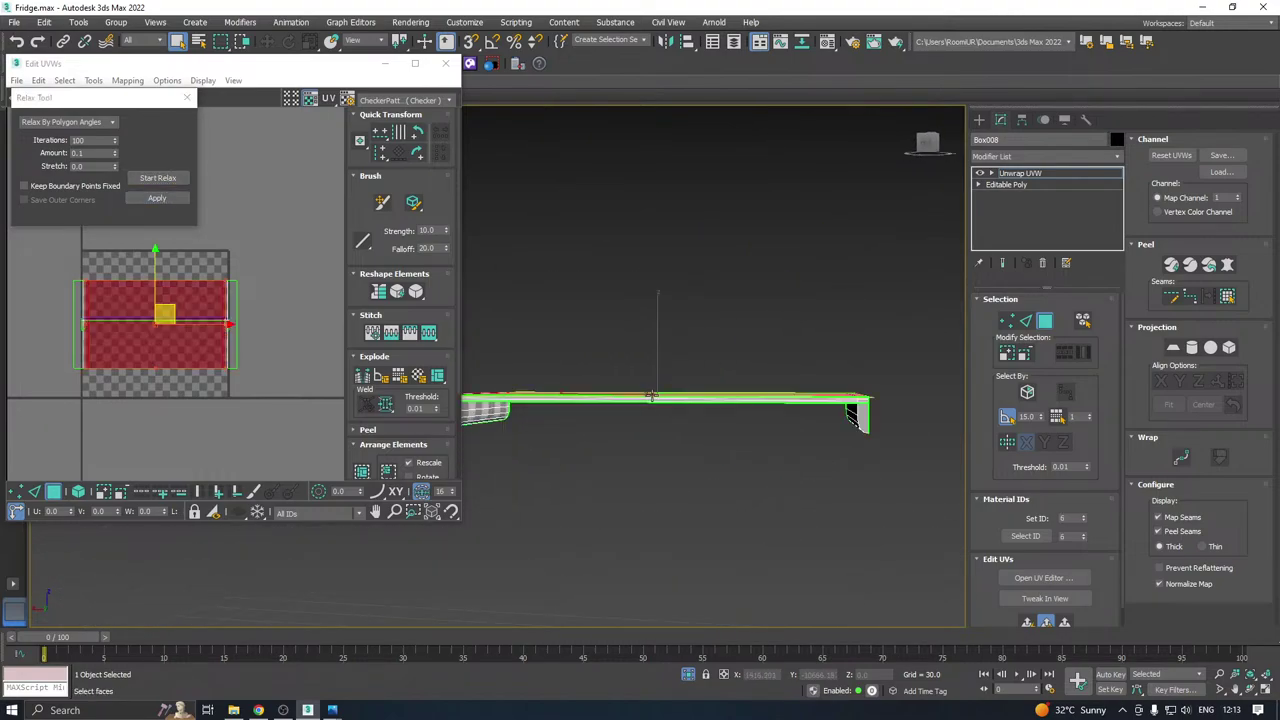
pyautogui.click(855, 415)
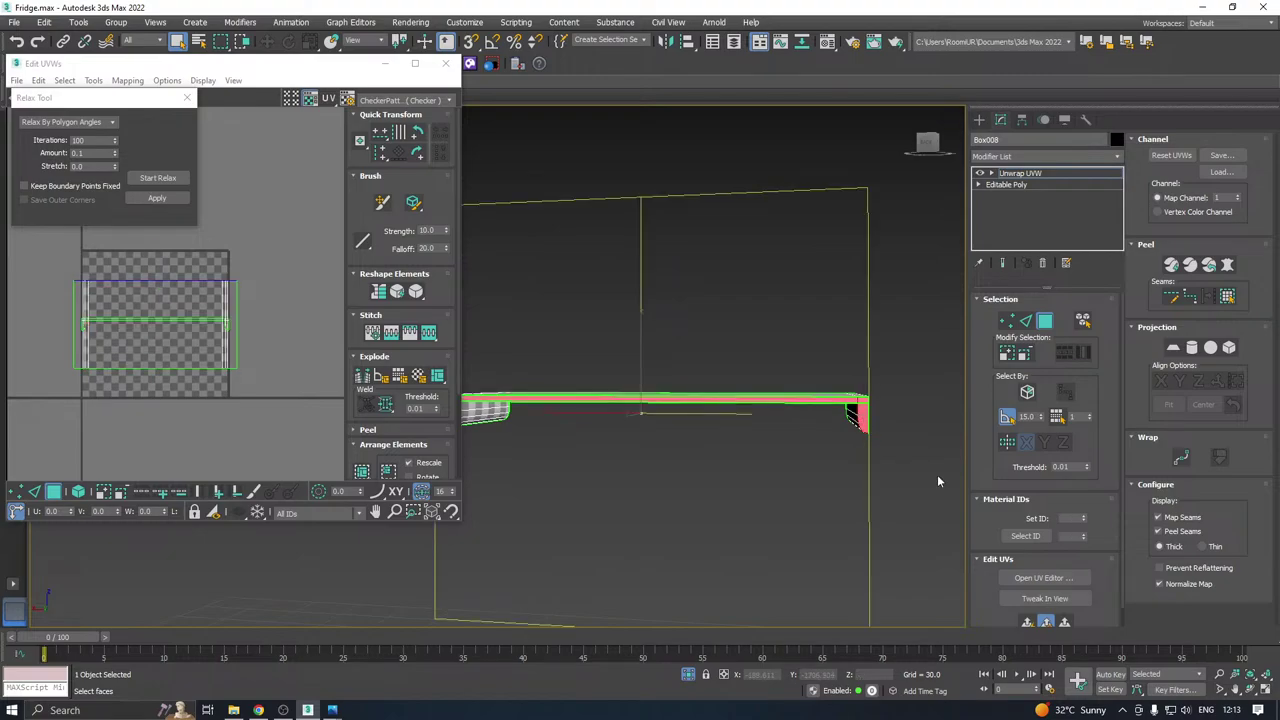
pyautogui.click(1027, 622)
pyautogui.click(158, 178)
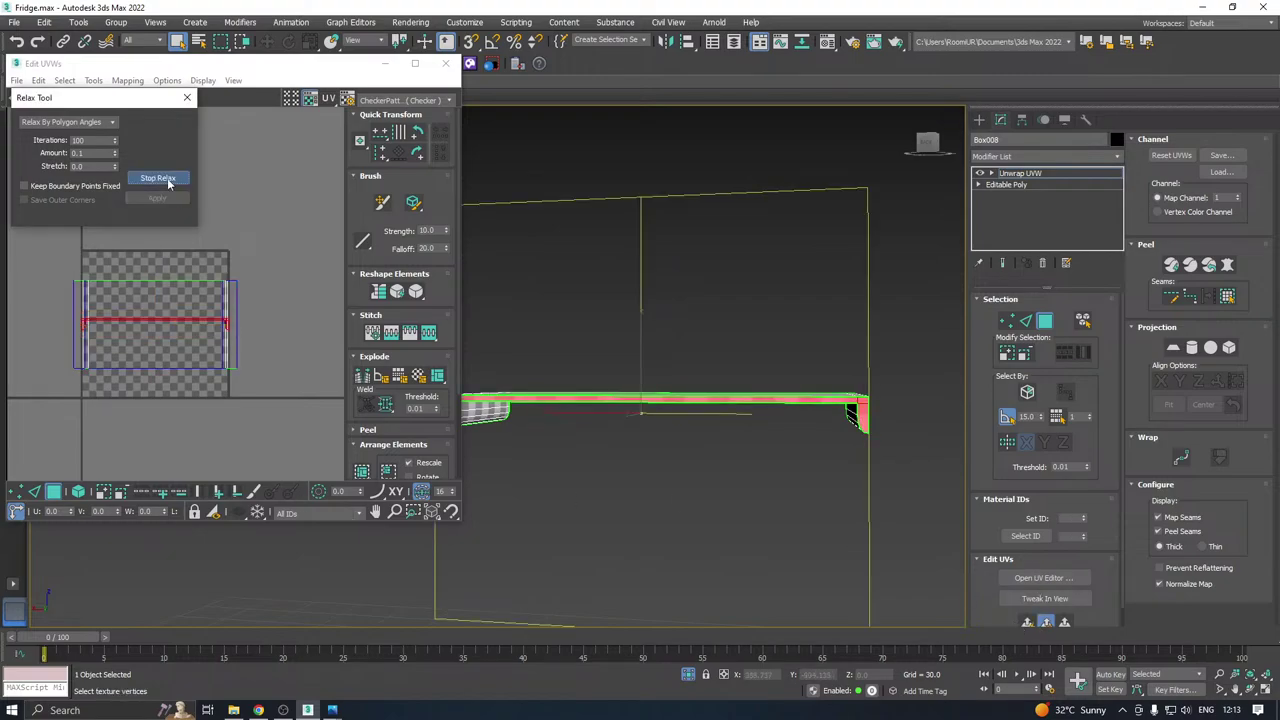
pyautogui.click(158, 178)
# Select the shelf's underside and the inner curved faces of both flanges, planar-map them together, and relax their UVs by polygon angles.
pyautogui.keyDown('alt'); pyautogui.moveTo(560, 320); pyautogui.dragTo(648, 240, button='middle'); pyautogui.keyUp('alt')
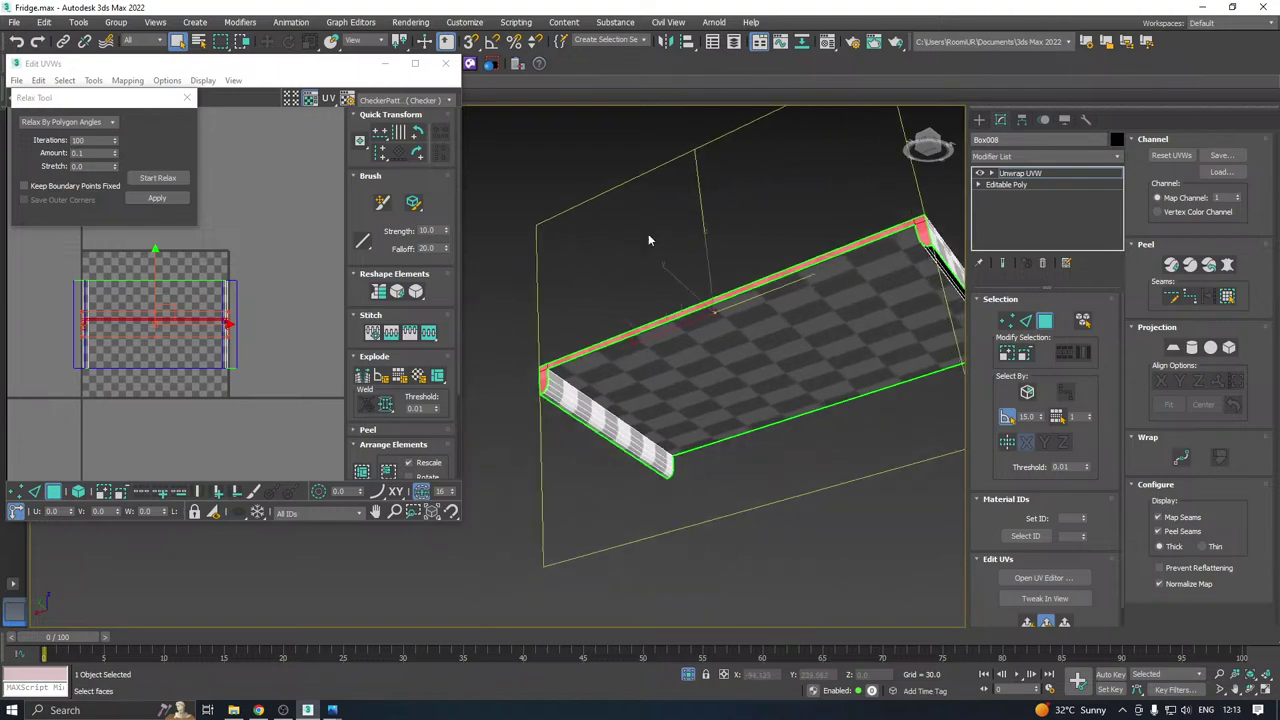
pyautogui.click(669, 404)
pyautogui.scroll(4, 541, 390)
pyautogui.keyDown('ctrl'); pyautogui.click(585, 422); pyautogui.keyUp('ctrl')
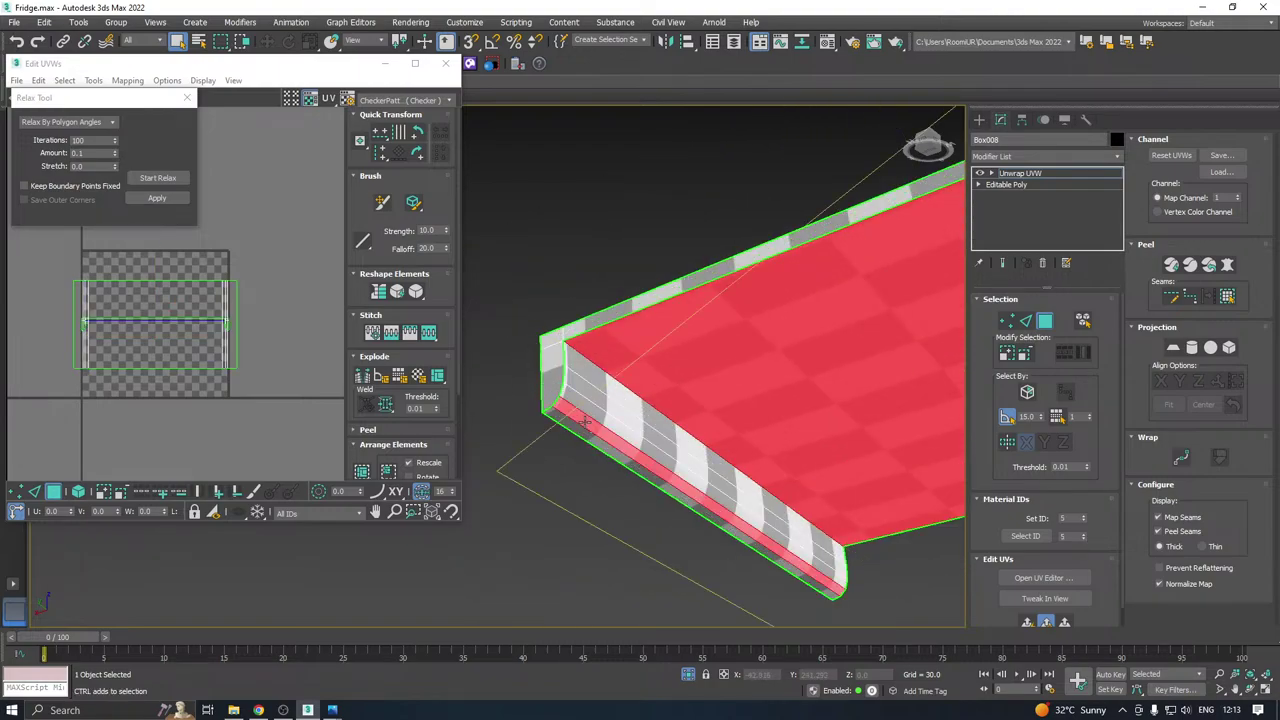
pyautogui.keyDown('ctrl'); pyautogui.click(572, 423); pyautogui.keyUp('ctrl')
pyautogui.keyDown('ctrl'); pyautogui.click(581, 405); pyautogui.keyUp('ctrl')
pyautogui.keyDown('ctrl'); pyautogui.click(588, 386); pyautogui.keyUp('ctrl')
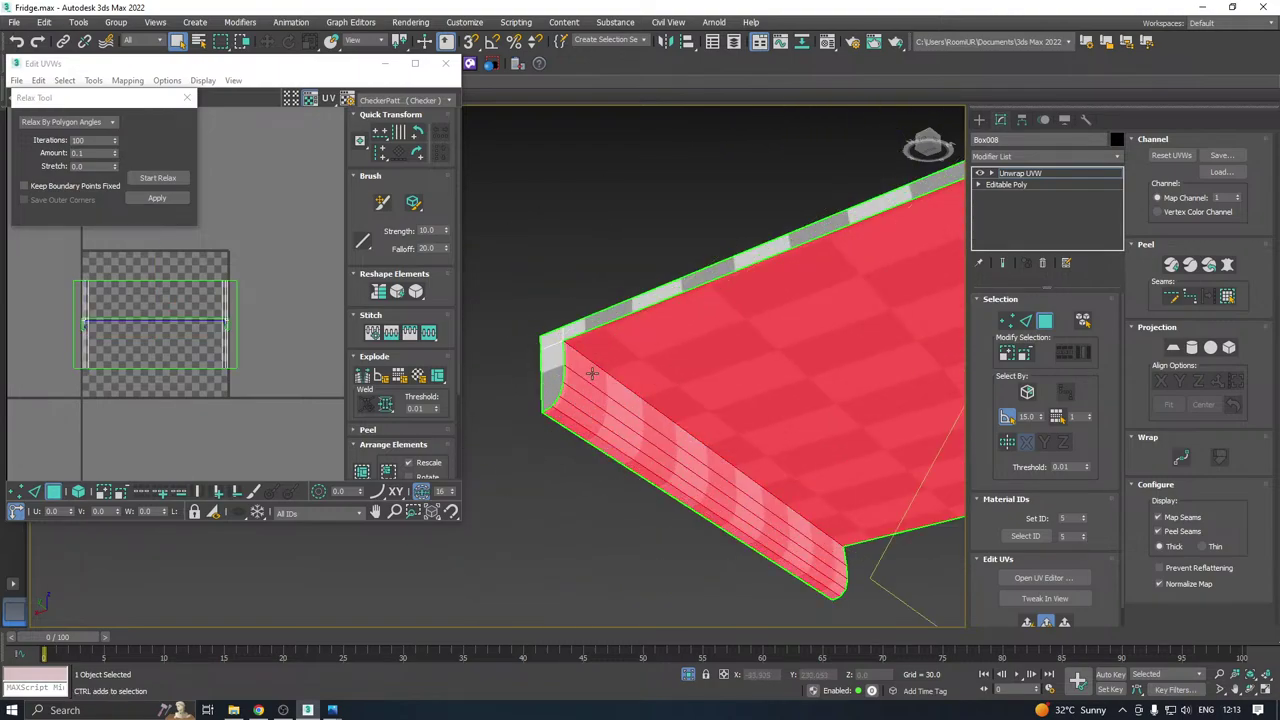
pyautogui.scroll(-3, 575, 373)
pyautogui.keyDown('alt'); pyautogui.moveTo(570, 367); pyautogui.dragTo(791, 362, button='middle'); pyautogui.keyUp('alt')
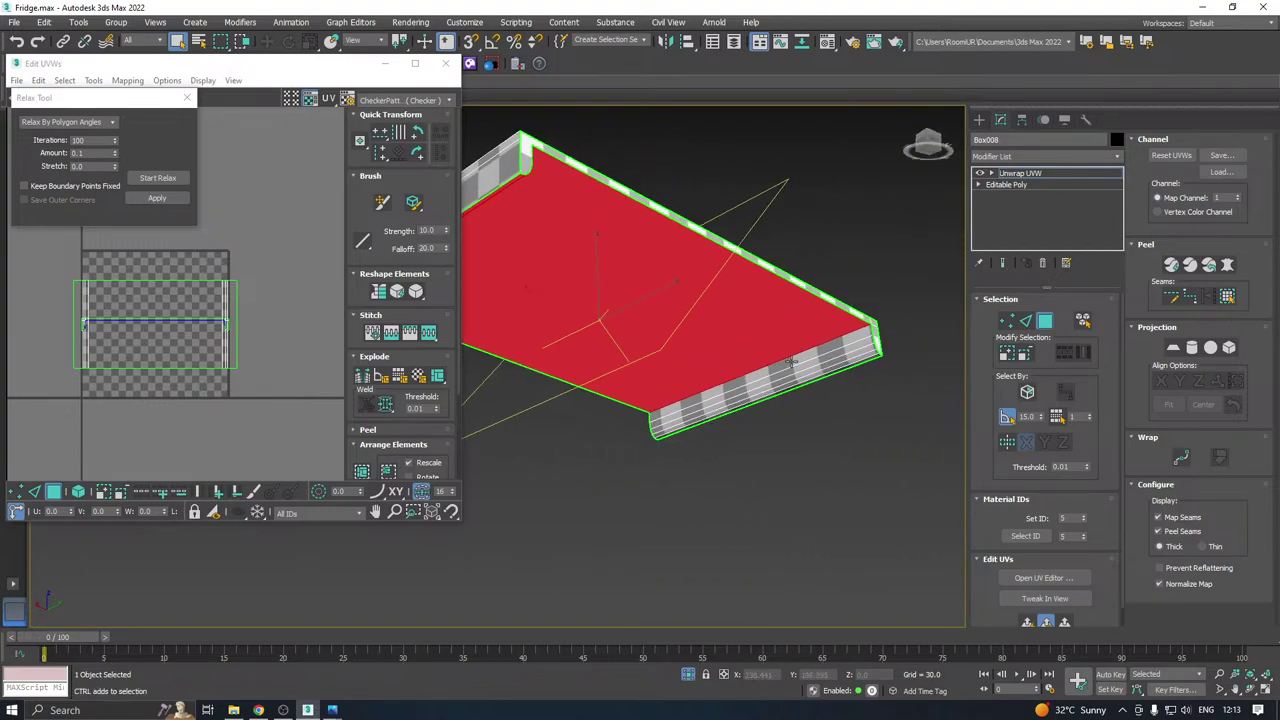
pyautogui.scroll(3, 828, 362)
pyautogui.keyDown('ctrl'); pyautogui.click(827, 385); pyautogui.keyUp('ctrl')
pyautogui.keyDown('ctrl'); pyautogui.click(806, 368); pyautogui.keyUp('ctrl')
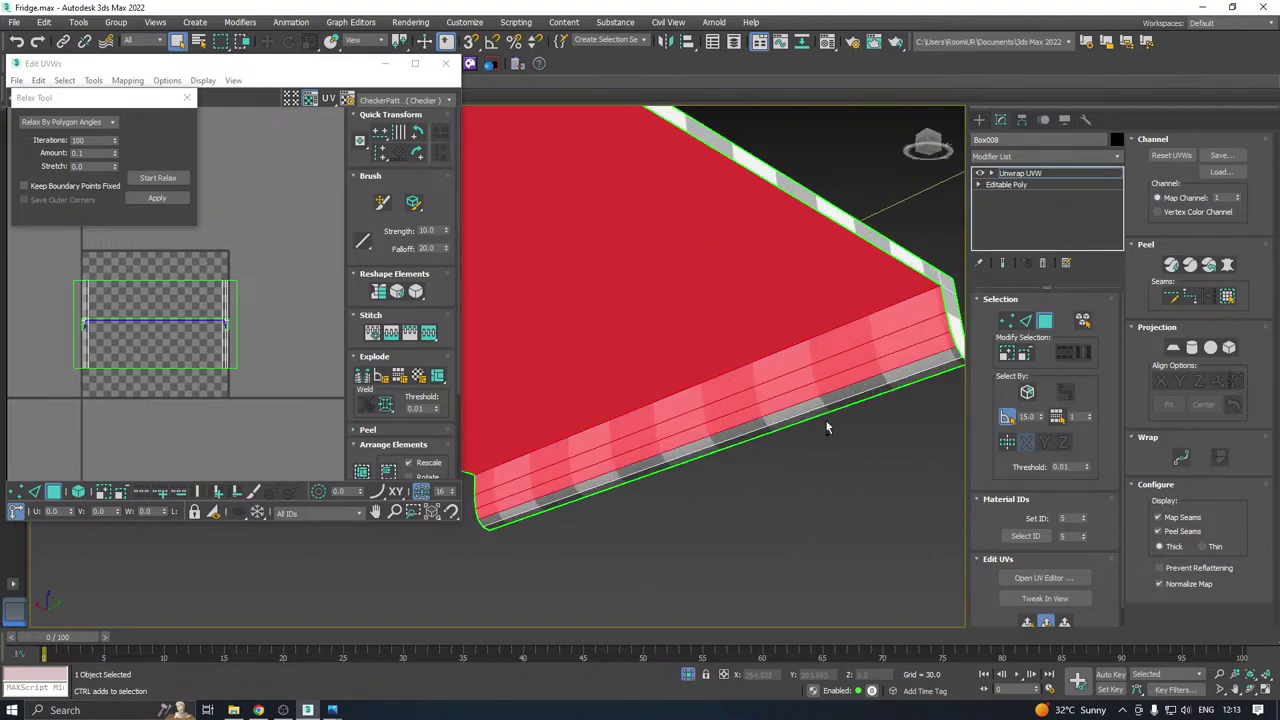
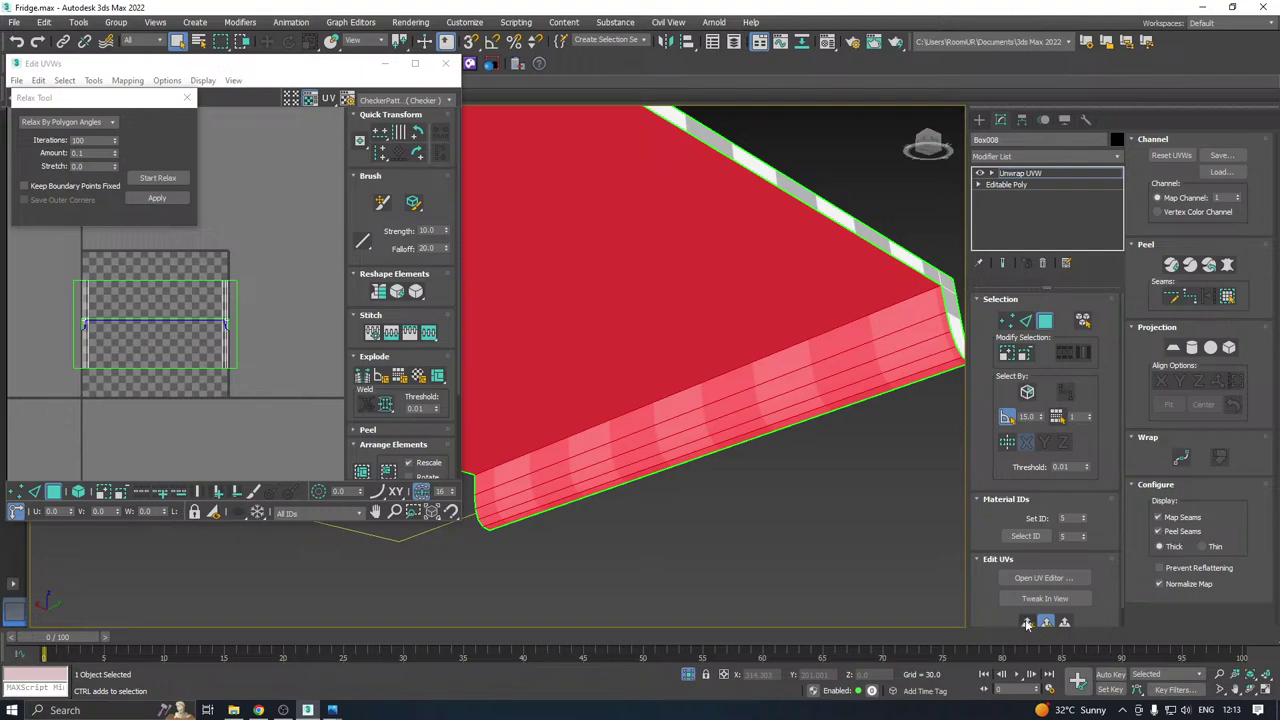
pyautogui.click(160, 178)
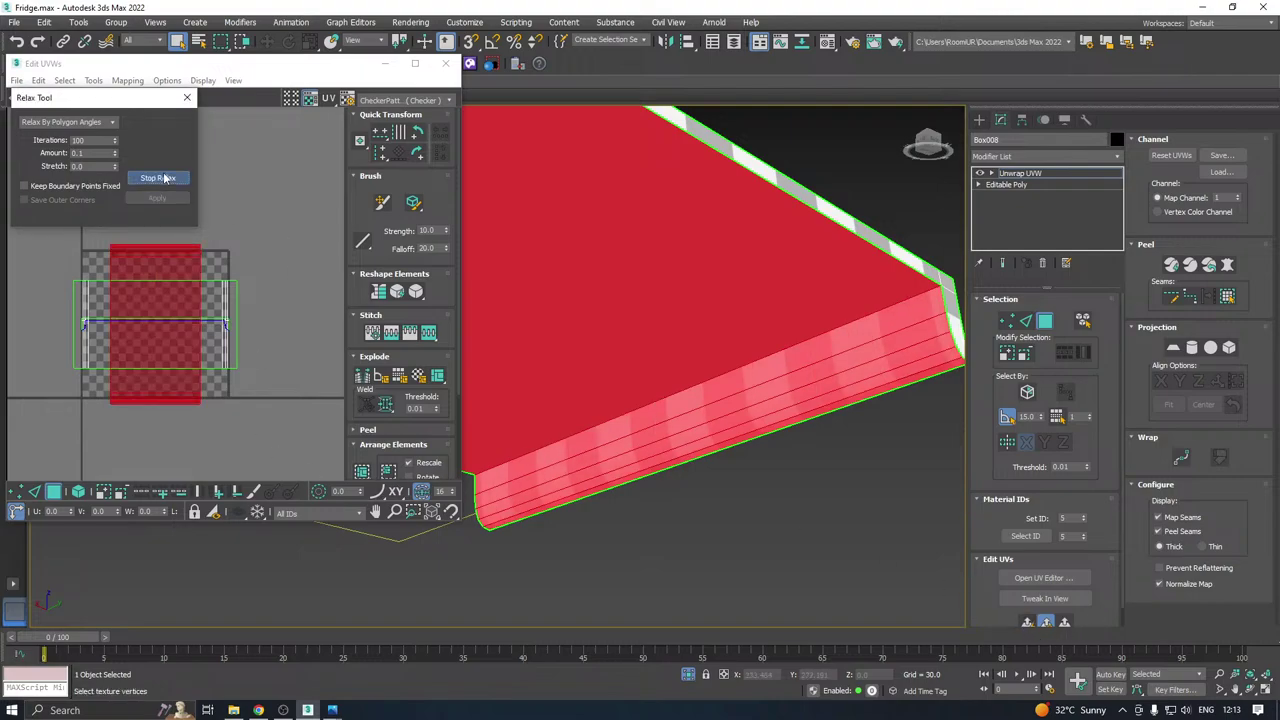
pyautogui.click(165, 178)
pyautogui.click(162, 198)
# Pack all of the shelf's UV islands with Pack Custom and close the UV editor.
pyautogui.scroll(-4, 777, 389)
pyautogui.keyDown('alt'); pyautogui.moveTo(777, 389); pyautogui.dragTo(522, 390, button='middle'); pyautogui.keyUp('alt')
pyautogui.hotkey('ctrl', 'a')
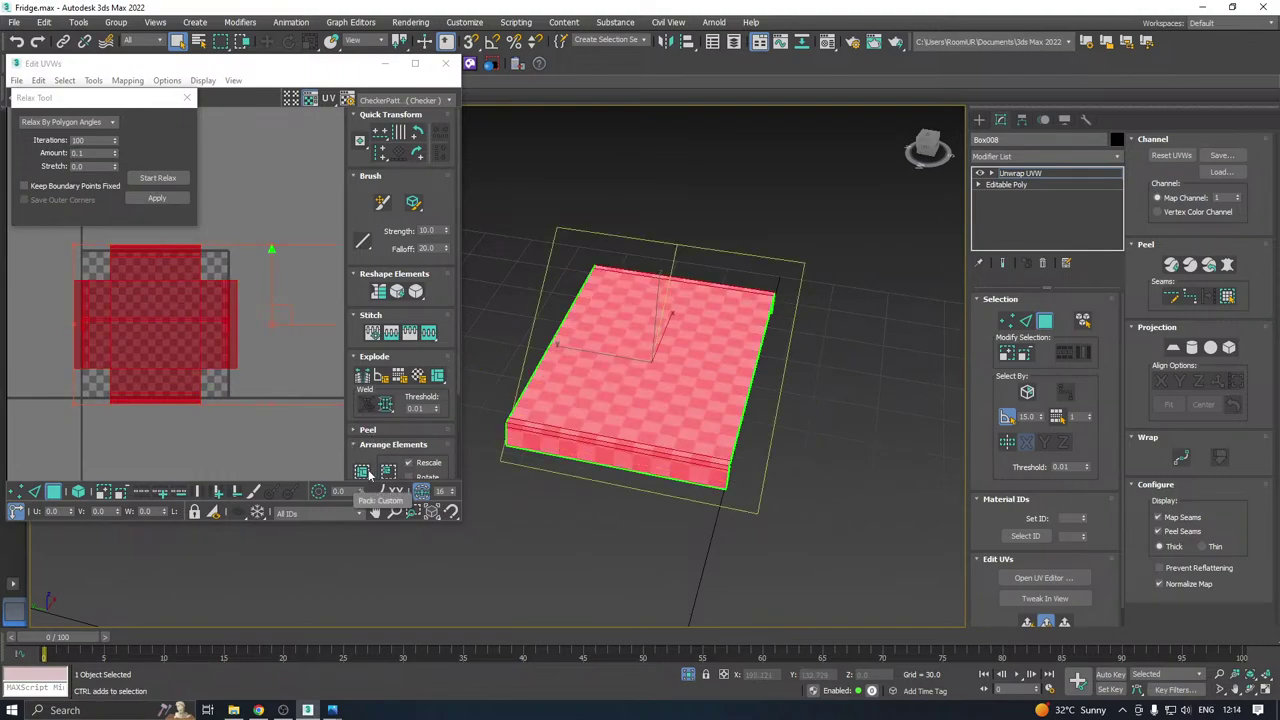
pyautogui.click(365, 472)
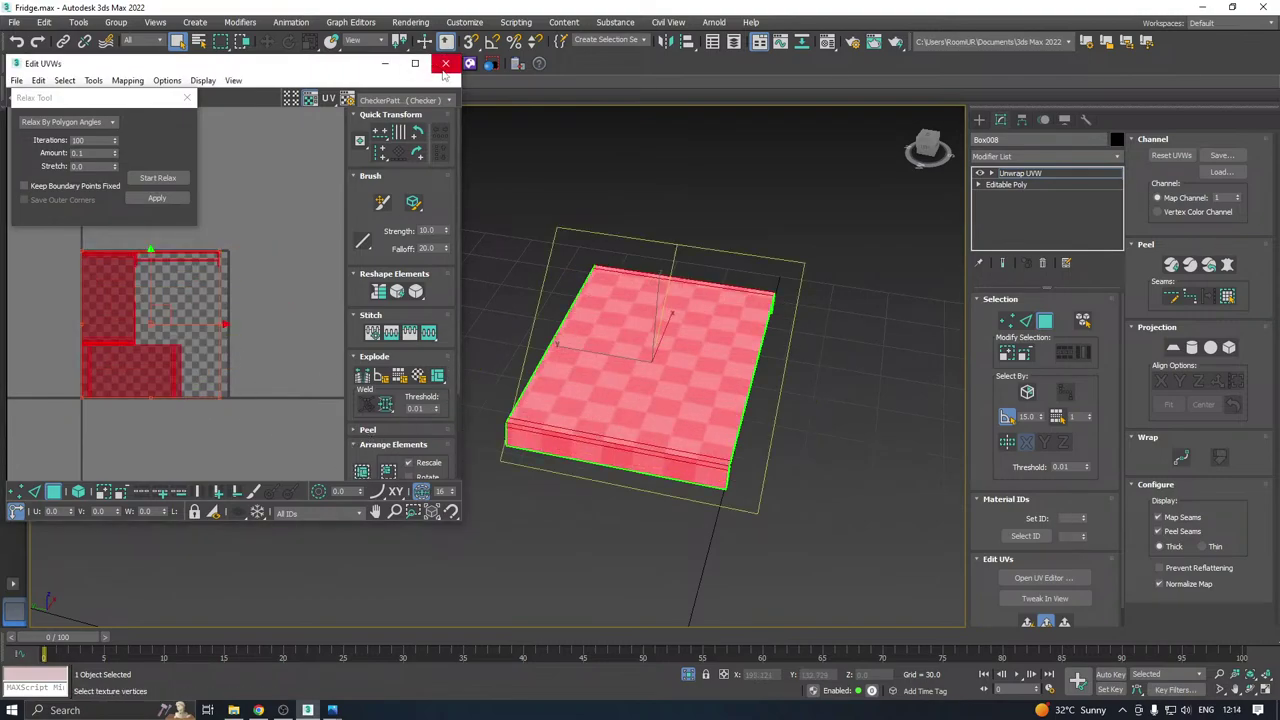
pyautogui.keyDown('alt'); pyautogui.moveTo(800, 285); pyautogui.dragTo(717, 277, button='middle'); pyautogui.keyUp('alt')
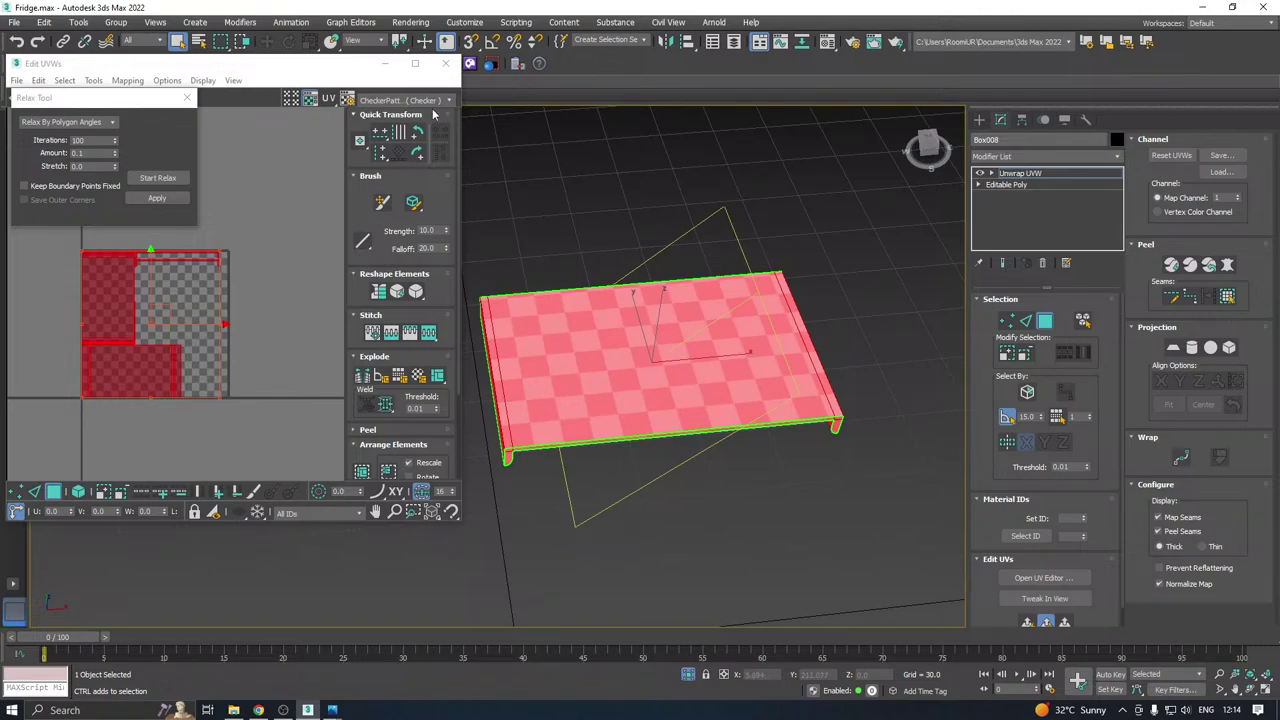
pyautogui.click(445, 63)
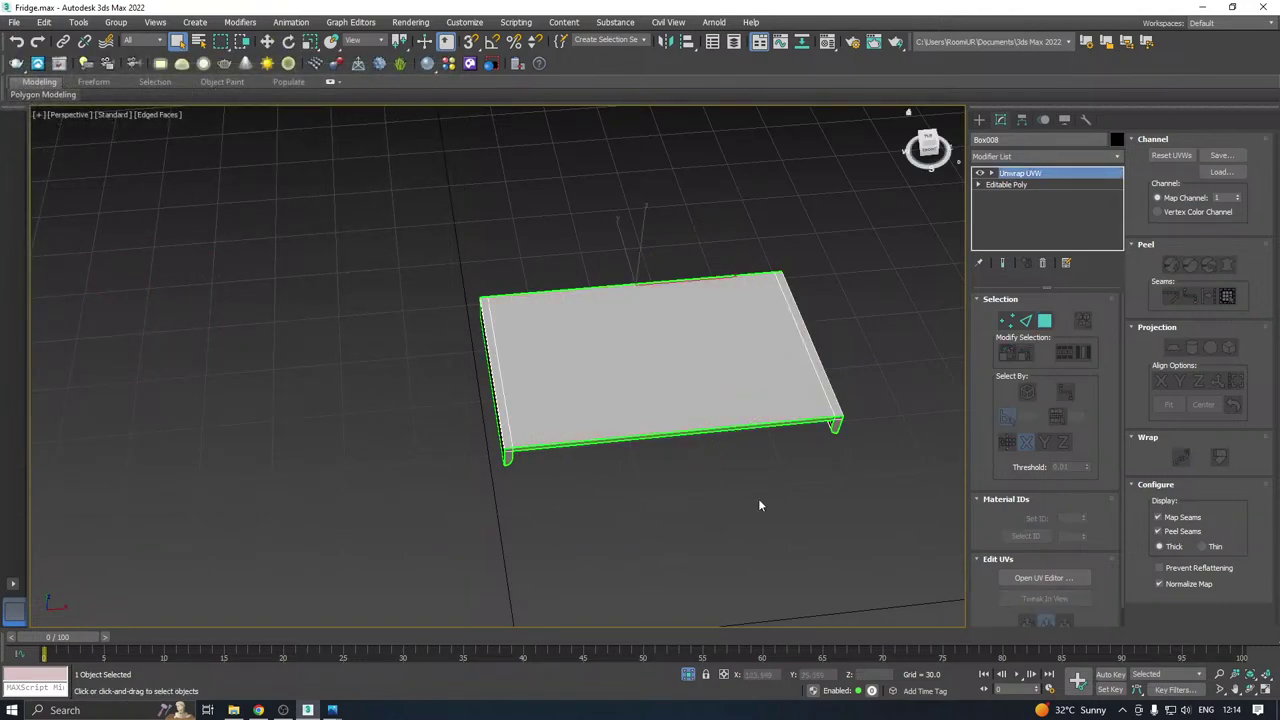
# Exit isolation and clone the shelf as a copy lower in the fridge at about Z 89.
pyautogui.click(688, 676)
pyautogui.press('w')
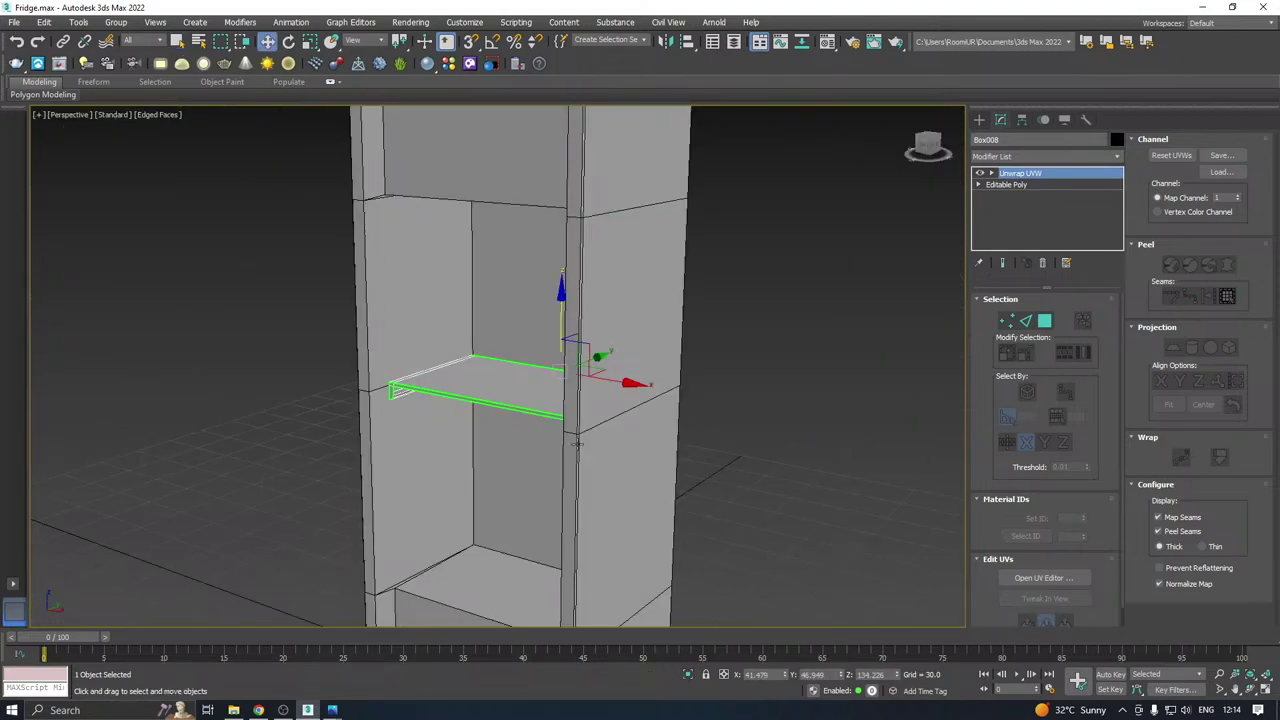
pyautogui.moveTo(606, 385); pyautogui.dragTo(690, 330, button='middle')
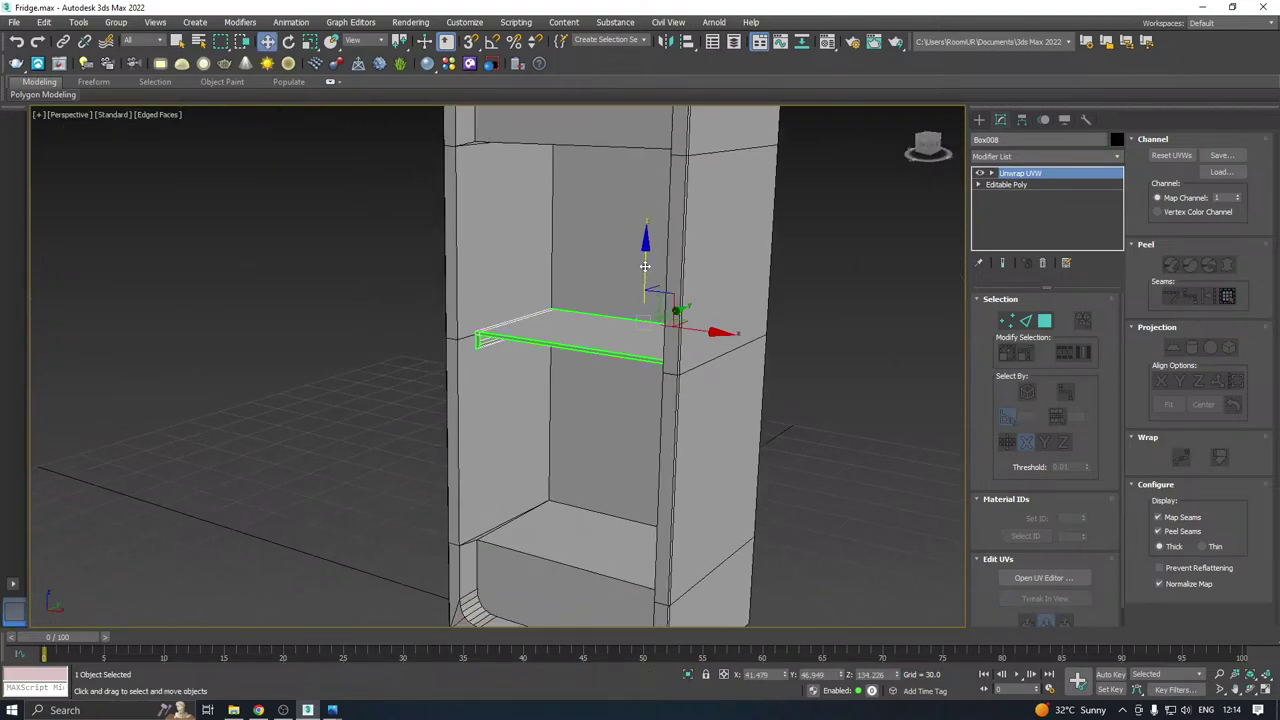
pyautogui.keyDown('shift'); pyautogui.moveTo(645, 267); pyautogui.dragTo(640, 372); pyautogui.keyUp('shift')
pyautogui.click(641, 412)
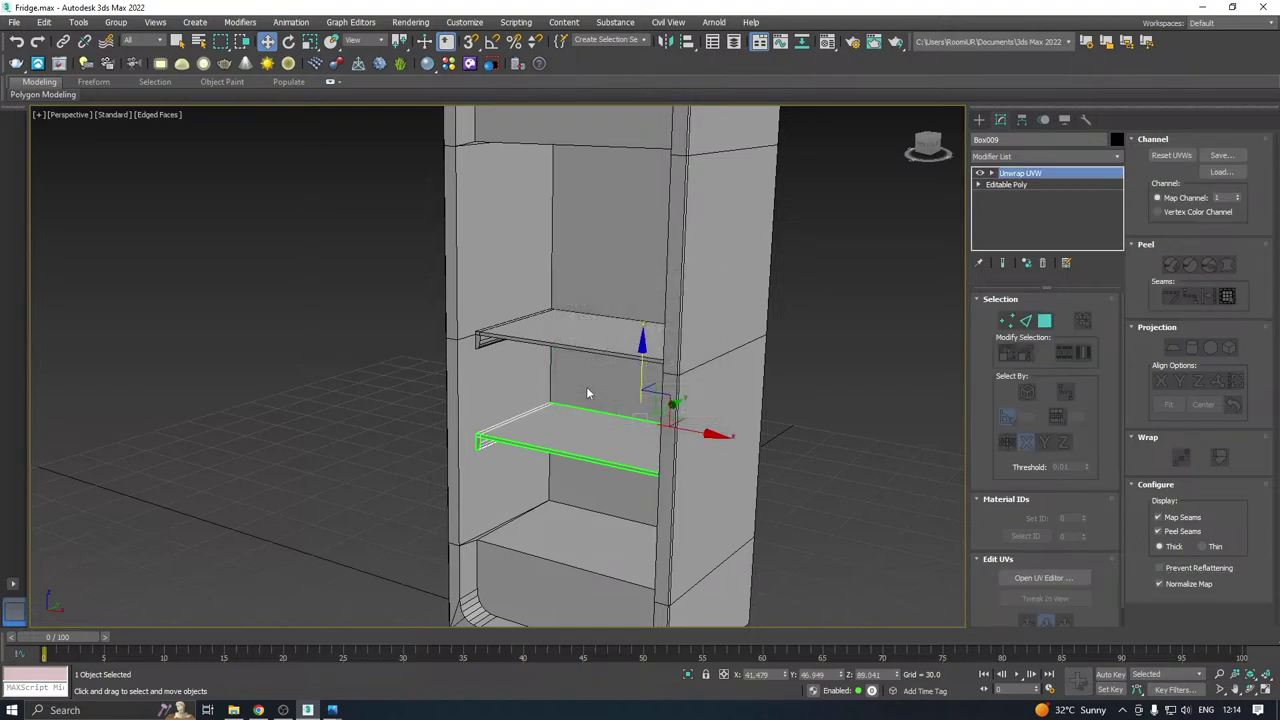
# Clone the original middle shelf as a copy above it, at about Z 163.8.
pyautogui.moveTo(586, 394)
pyautogui.keyDown('alt'); pyautogui.mouseDown(button='middle')
pyautogui.moveTo(674, 386)
pyautogui.moveTo(624, 369)
pyautogui.mouseUp(button='middle'); pyautogui.keyUp('alt')
pyautogui.moveTo(624, 369)
pyautogui.mouseDown()
pyautogui.moveTo(619, 413)
pyautogui.moveTo(633, 198)
pyautogui.mouseUp()
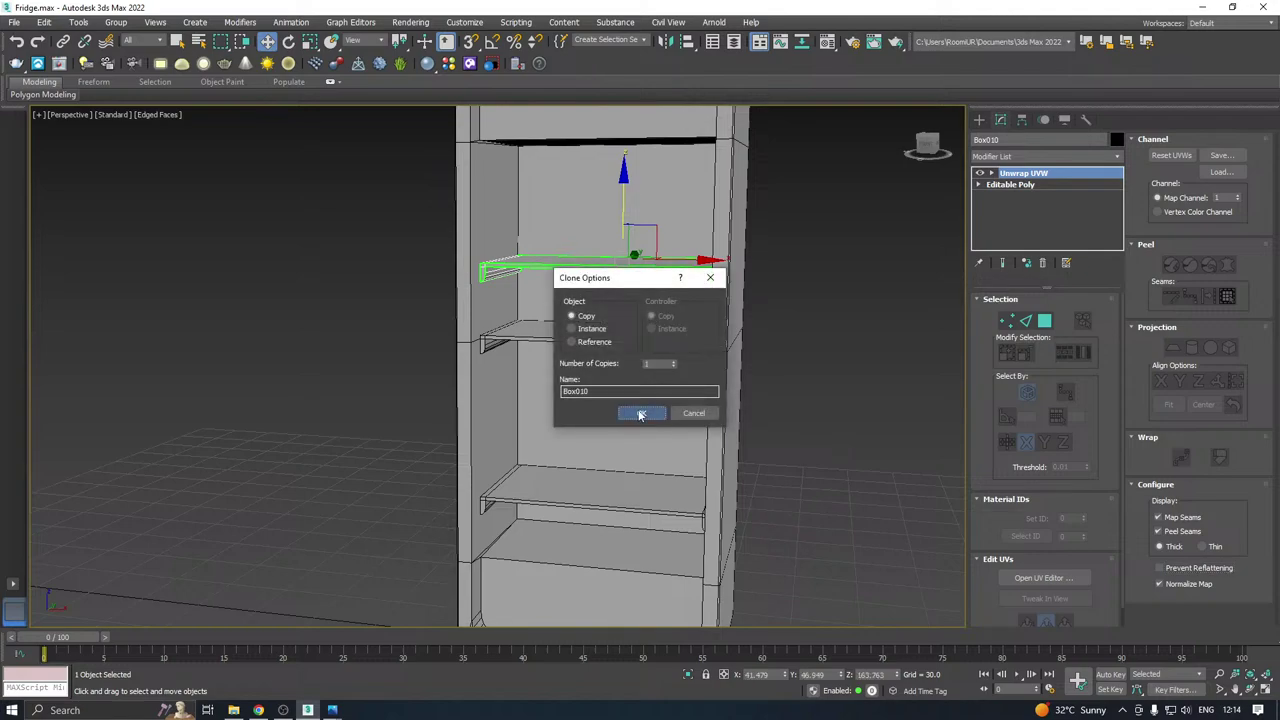
pyautogui.click(643, 410)
pyautogui.moveTo(643, 405)
pyautogui.keyDown('alt'); pyautogui.mouseDown(button='middle')
pyautogui.moveTo(629, 371)
pyautogui.moveTo(649, 354)
pyautogui.moveTo(629, 423)
pyautogui.mouseUp(button='middle'); pyautogui.keyUp('alt')
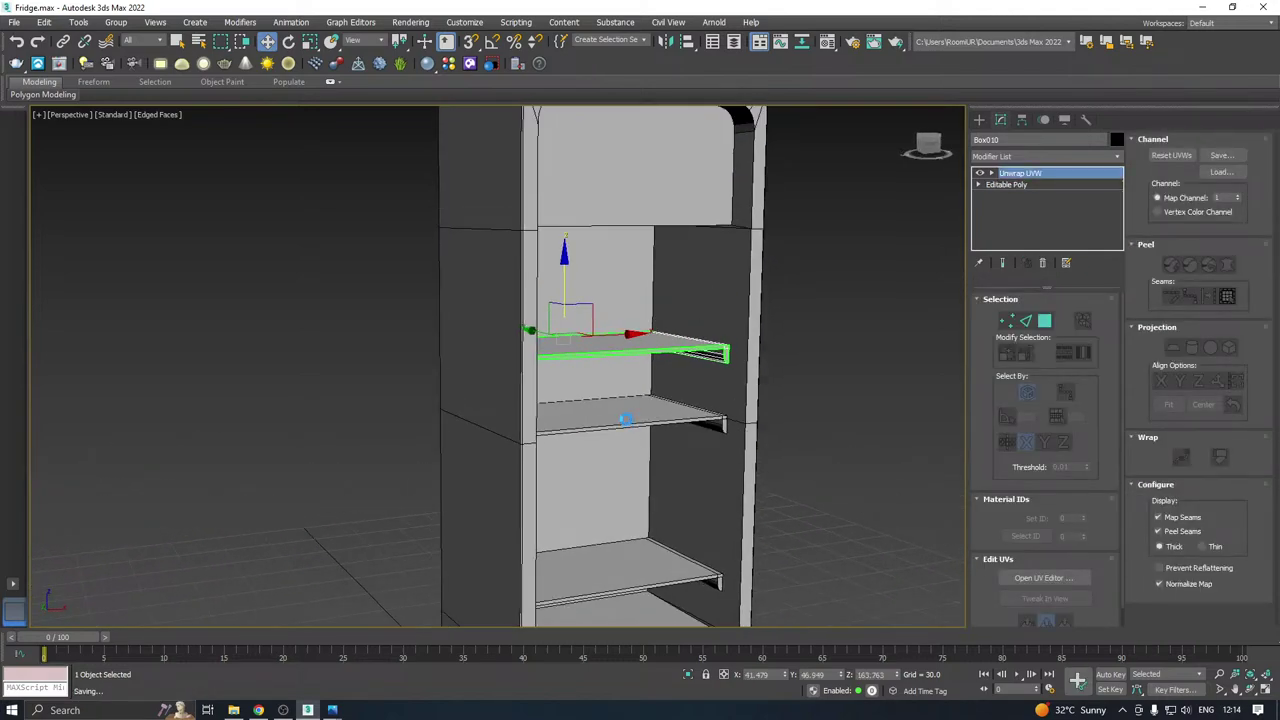
# Save a copy of the scene as Fridge15.max.
pyautogui.click(14, 21)
pyautogui.click(62, 150)
pyautogui.click(590, 492)
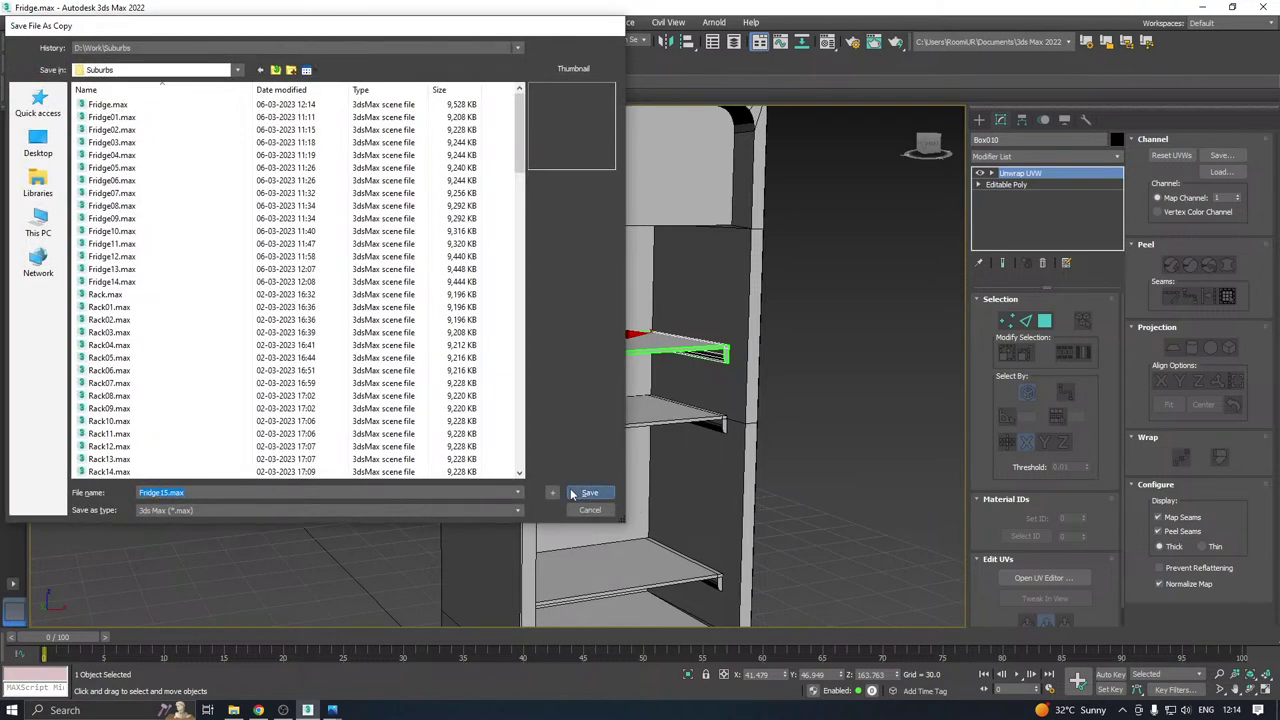
# Save another numbered copy of the fridge scene.
pyautogui.keyDown('alt'); pyautogui.moveTo(544, 473); pyautogui.dragTo(660, 430, button='middle'); pyautogui.keyUp('alt')
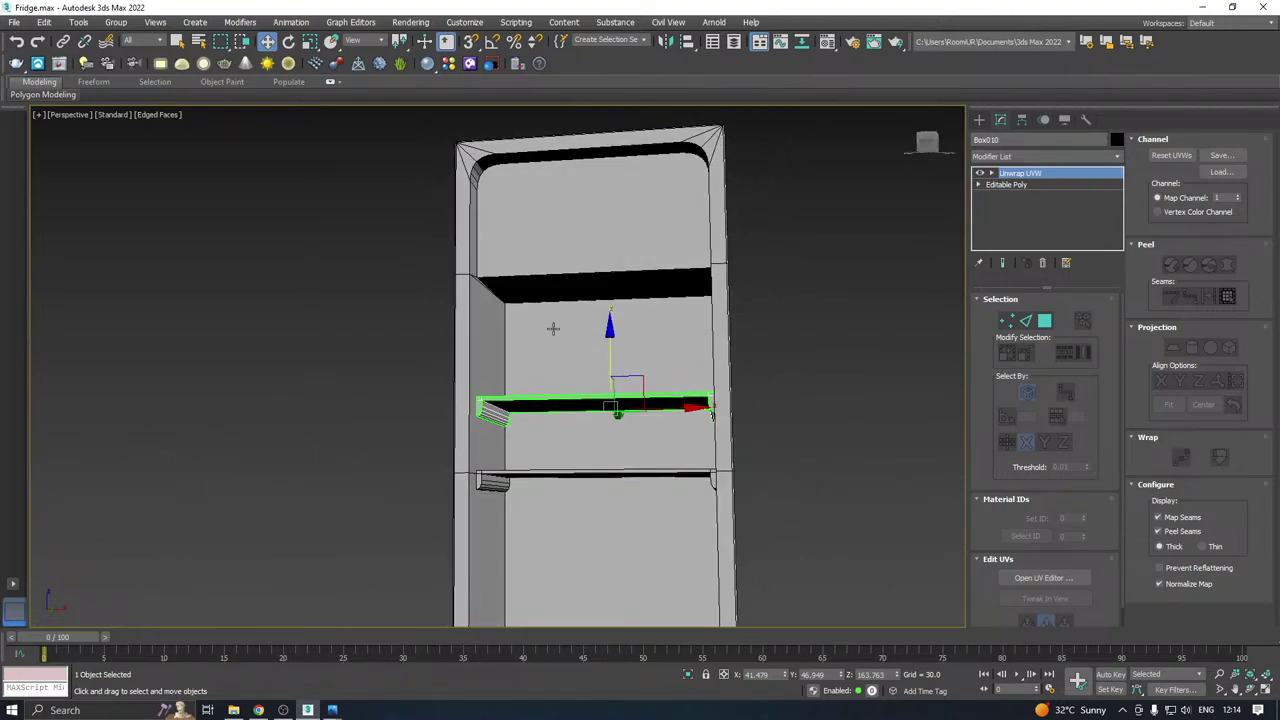
pyautogui.keyDown('alt'); pyautogui.moveTo(622, 328); pyautogui.dragTo(640, 327, button='middle'); pyautogui.keyUp('alt')
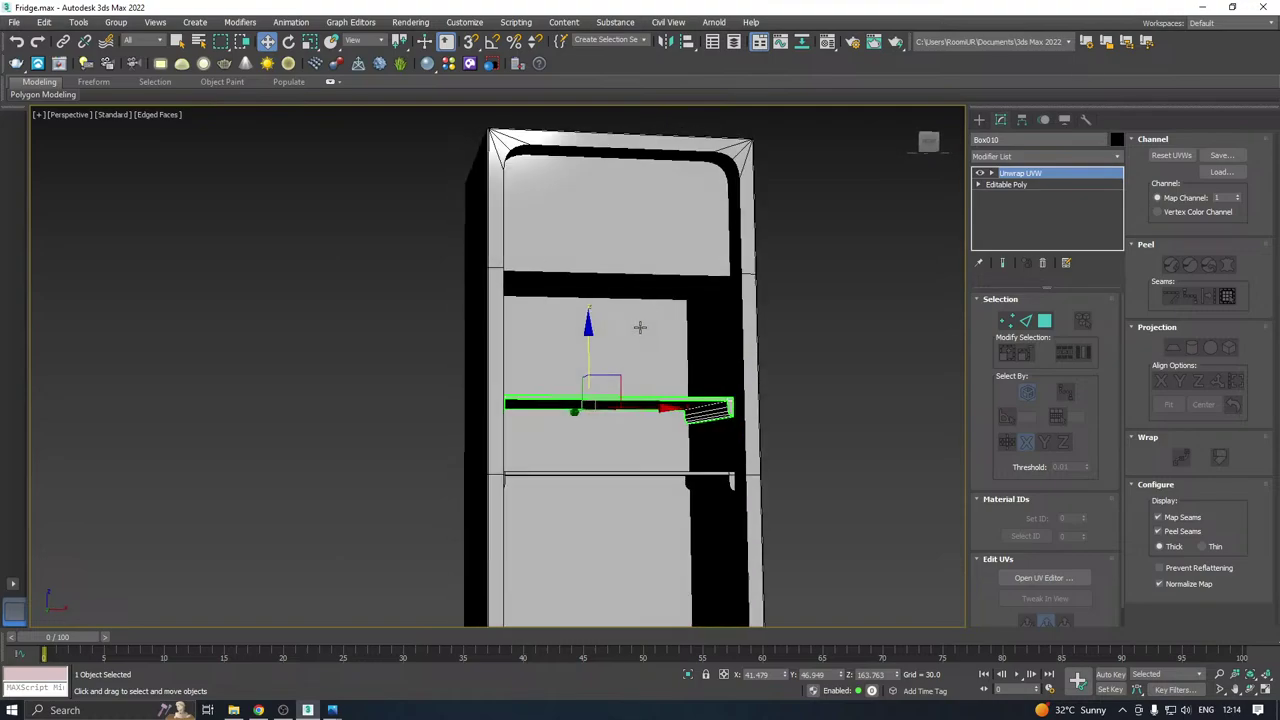
pyautogui.click(14, 24)
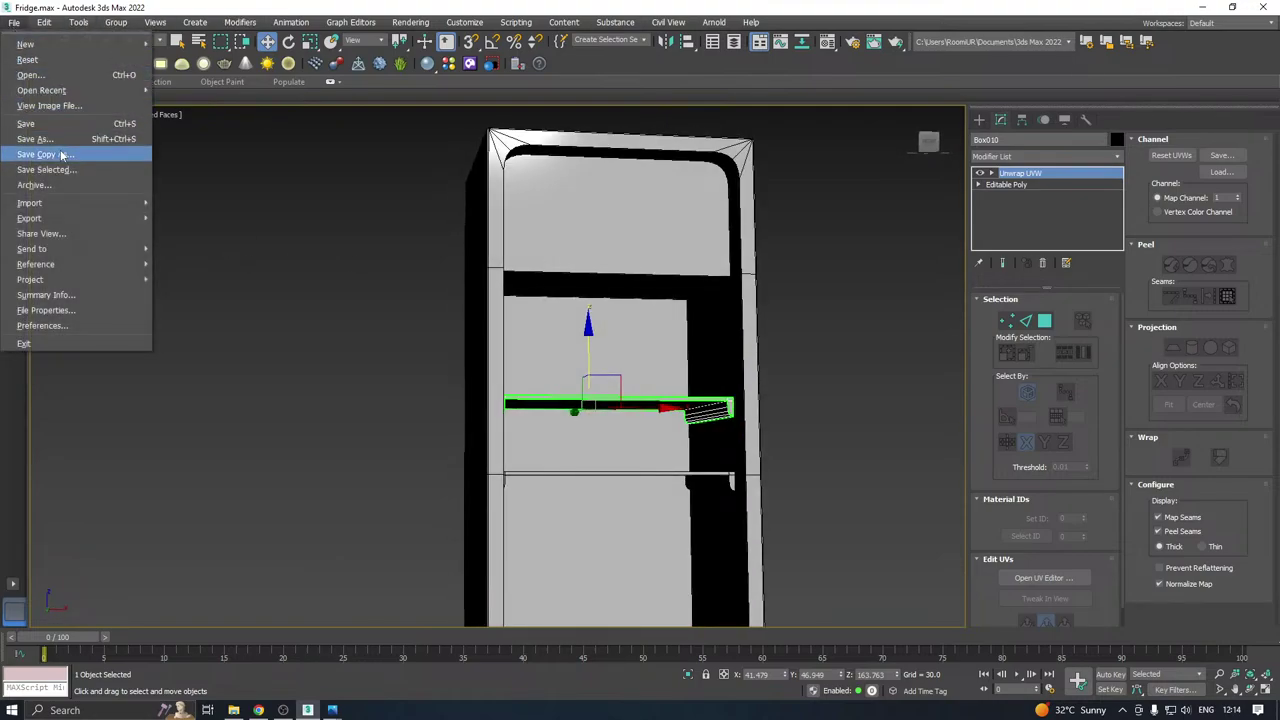
pyautogui.click(61, 154)
pyautogui.click(585, 490)
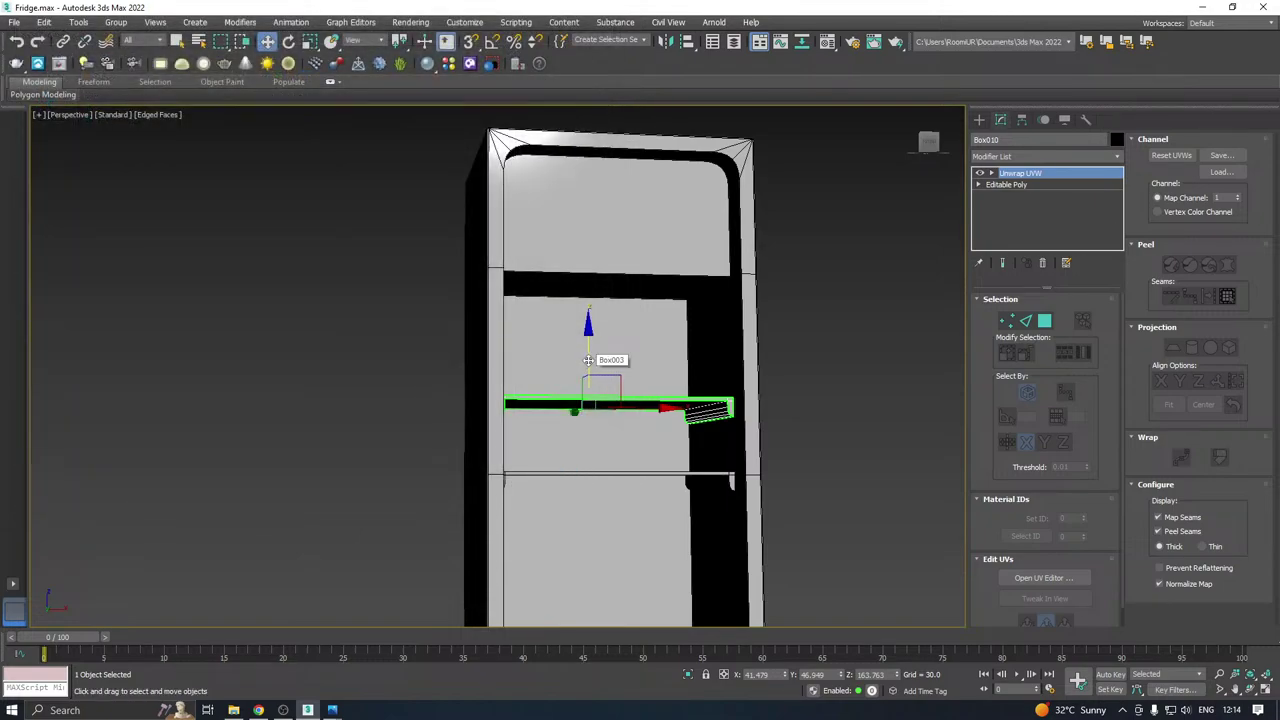
# Try to clone the highest shelf upward to just below the fridge's upper compartment.
pyautogui.keyDown('shift'); pyautogui.moveTo(588, 360); pyautogui.dragTo(591, 273); pyautogui.keyUp('shift')
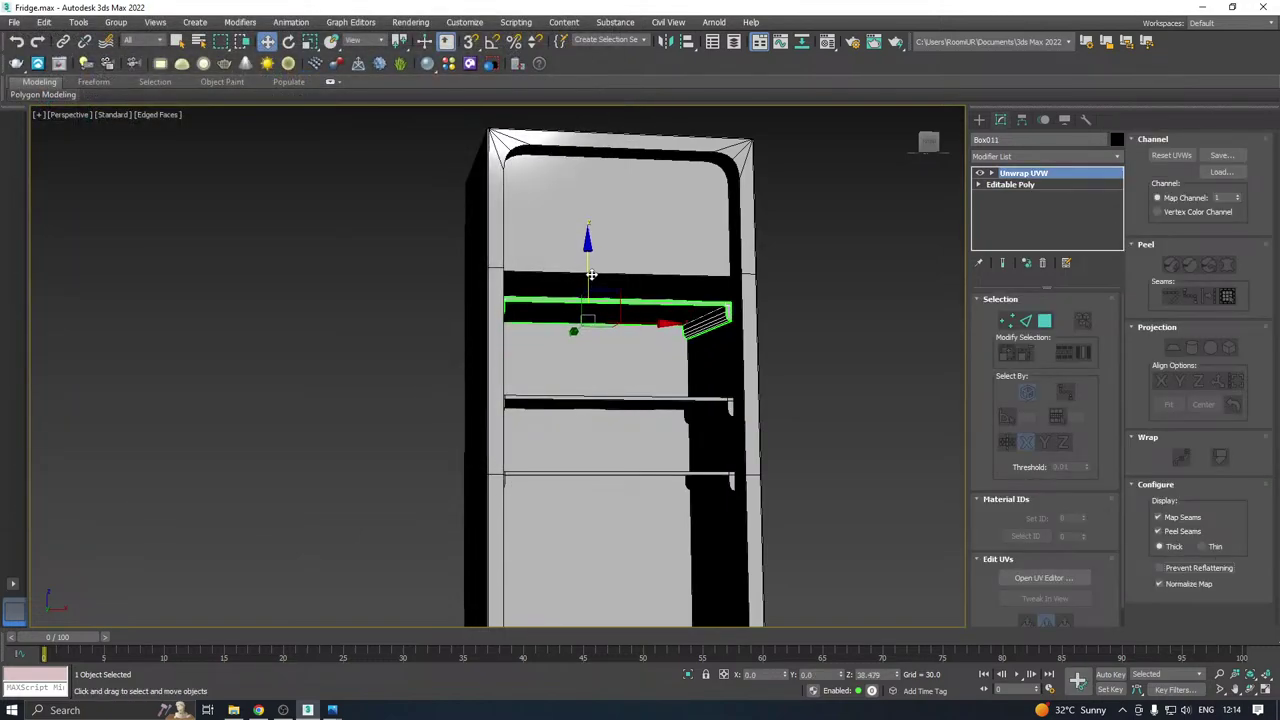
pyautogui.click(700, 414)
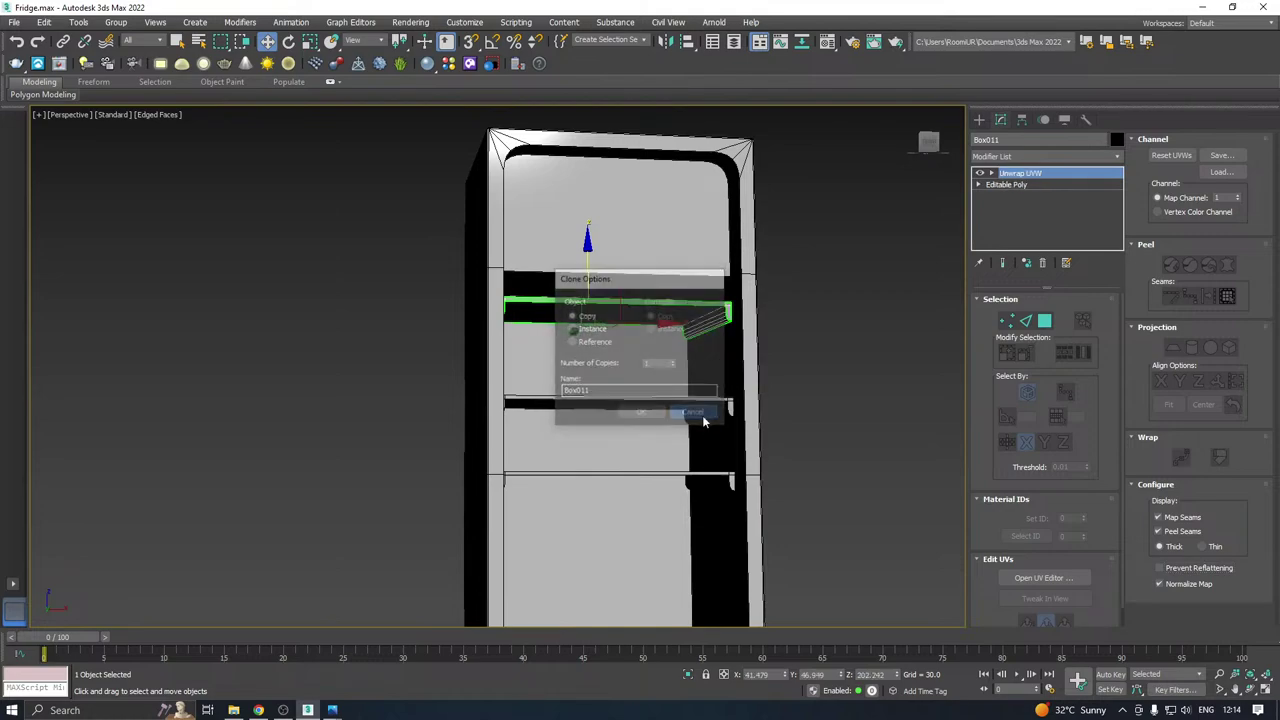
# In the Front view, create a box about 94.1 wide, 4.0 long and 7.1 high across the cabinet just below the upper compartment.
pyautogui.press('f')
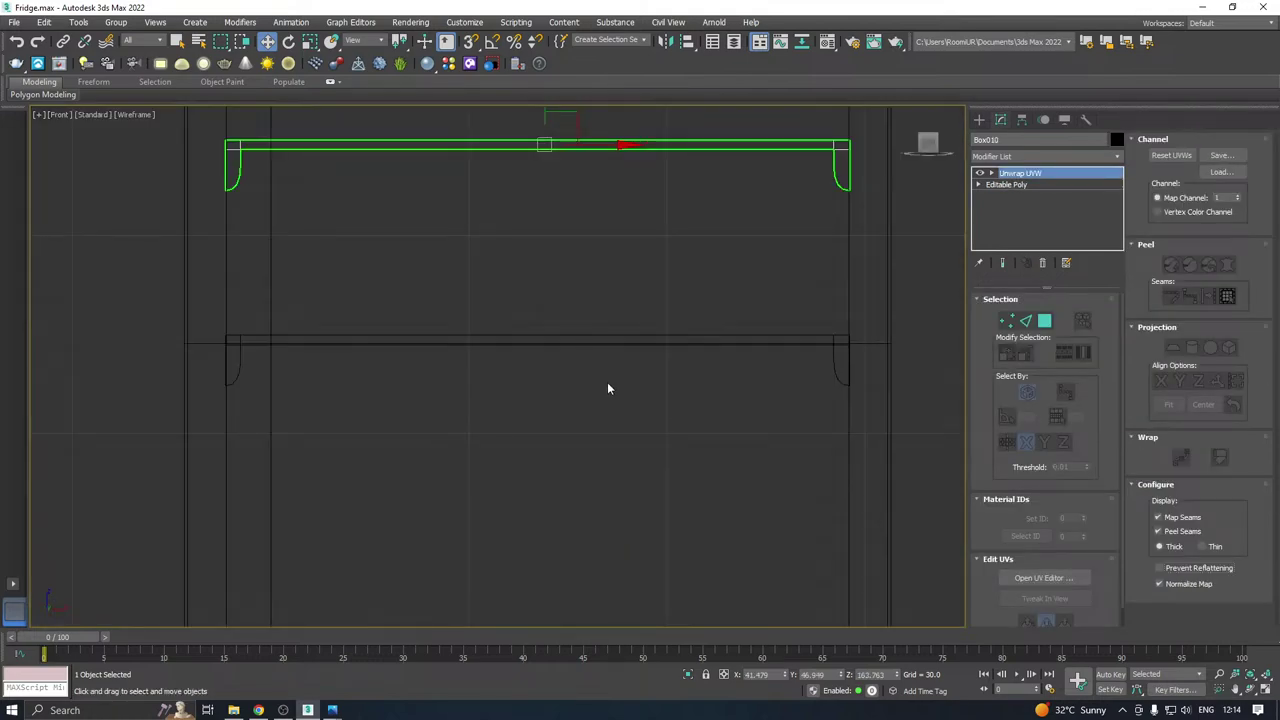
pyautogui.scroll(-5, 585, 384)
pyautogui.moveTo(551, 307); pyautogui.dragTo(539, 441, button='middle')
pyautogui.scroll(3, 575, 250)
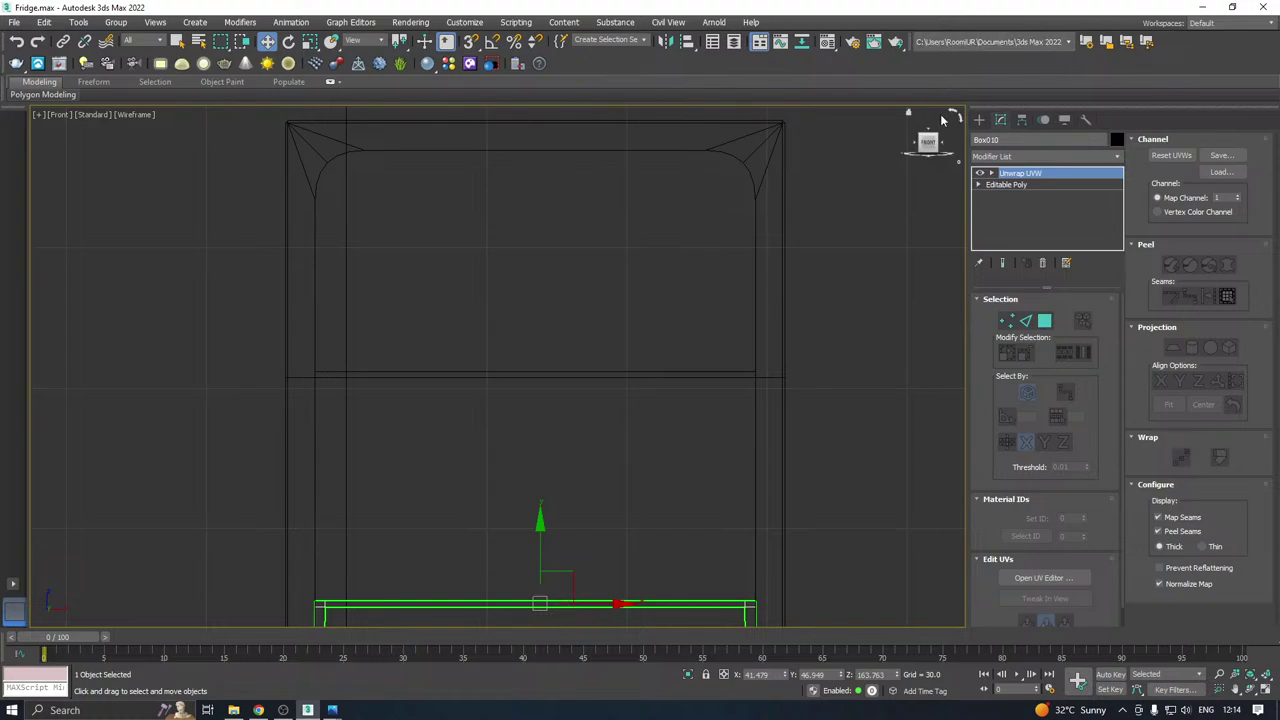
pyautogui.click(979, 119)
pyautogui.click(1008, 208)
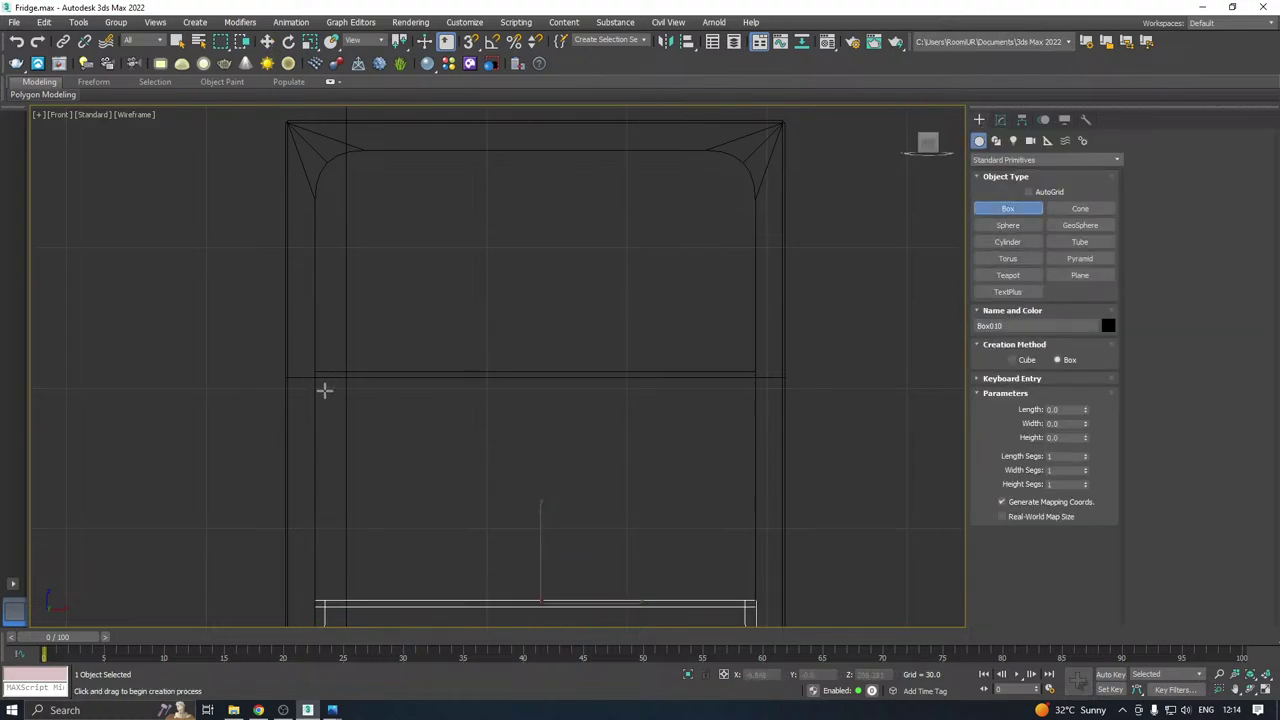
pyautogui.scroll(-2, 329, 377)
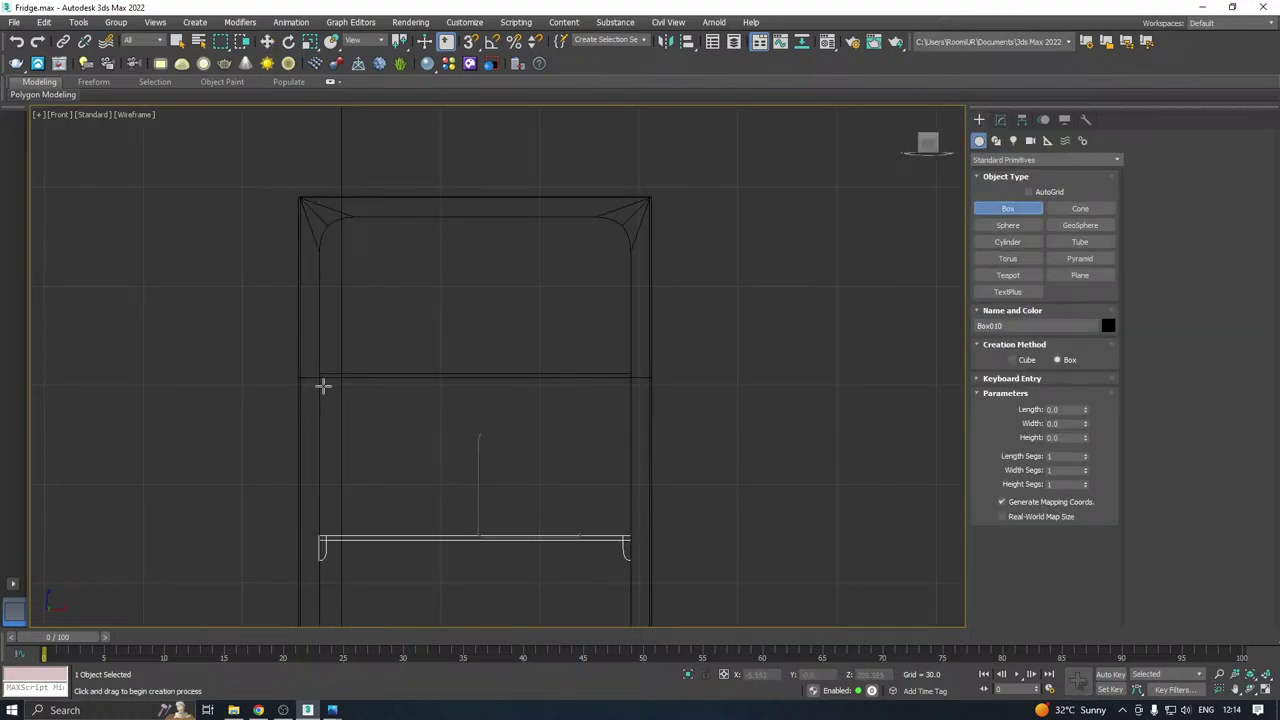
pyautogui.moveTo(320, 381); pyautogui.dragTo(633, 395)
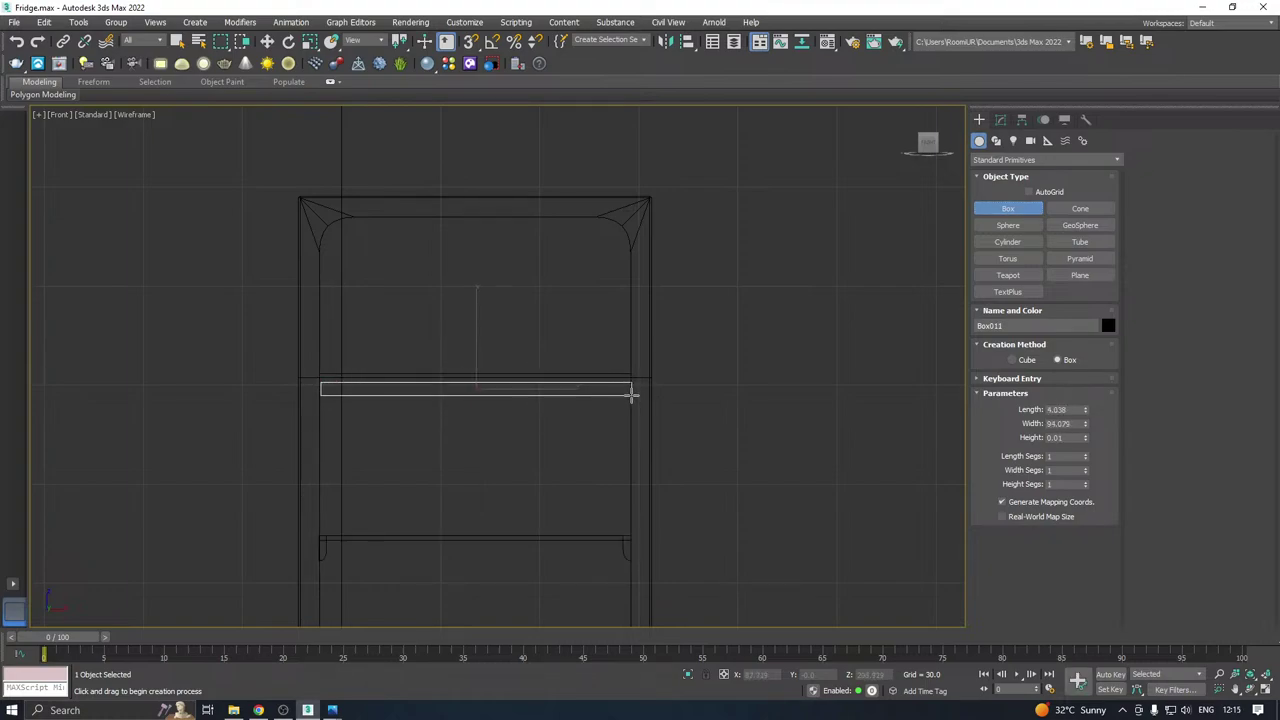
pyautogui.press('w')
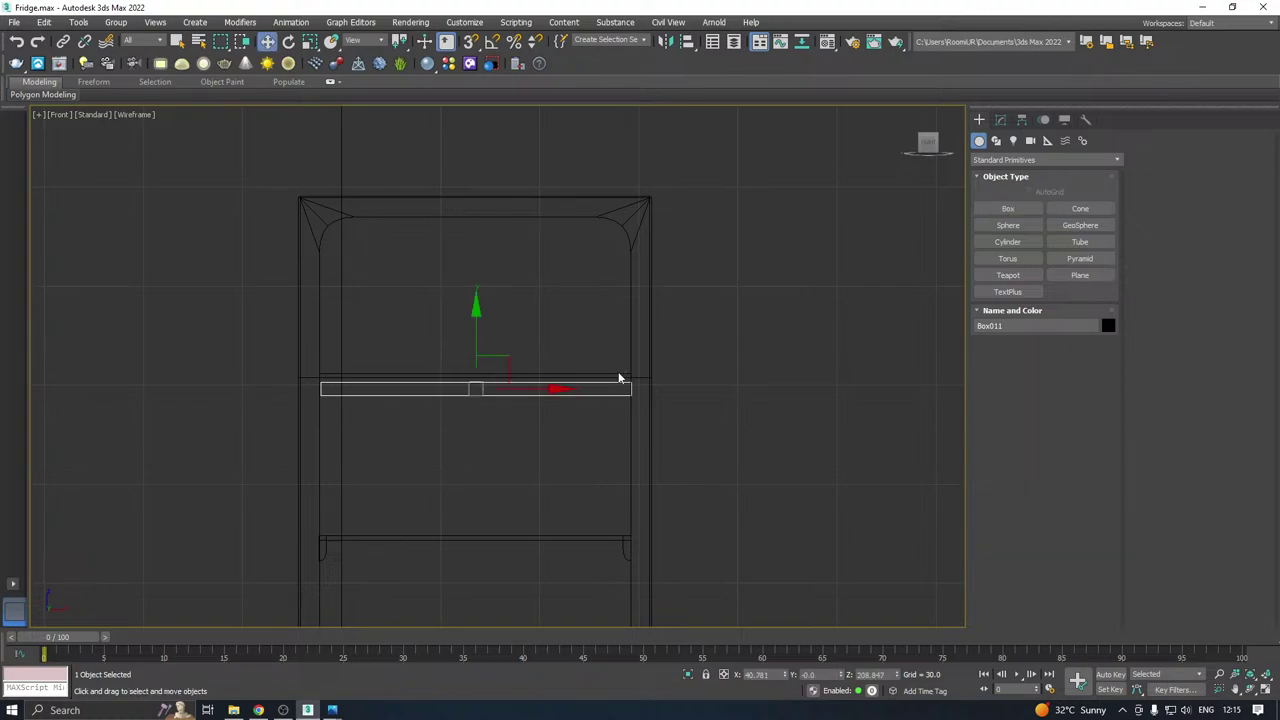
# Assign the 19 - Default material to the new box in the Perspective view.
pyautogui.press('p')
pyautogui.keyDown('alt'); pyautogui.moveTo(606, 337); pyautogui.dragTo(614, 286, button='middle'); pyautogui.keyUp('alt')
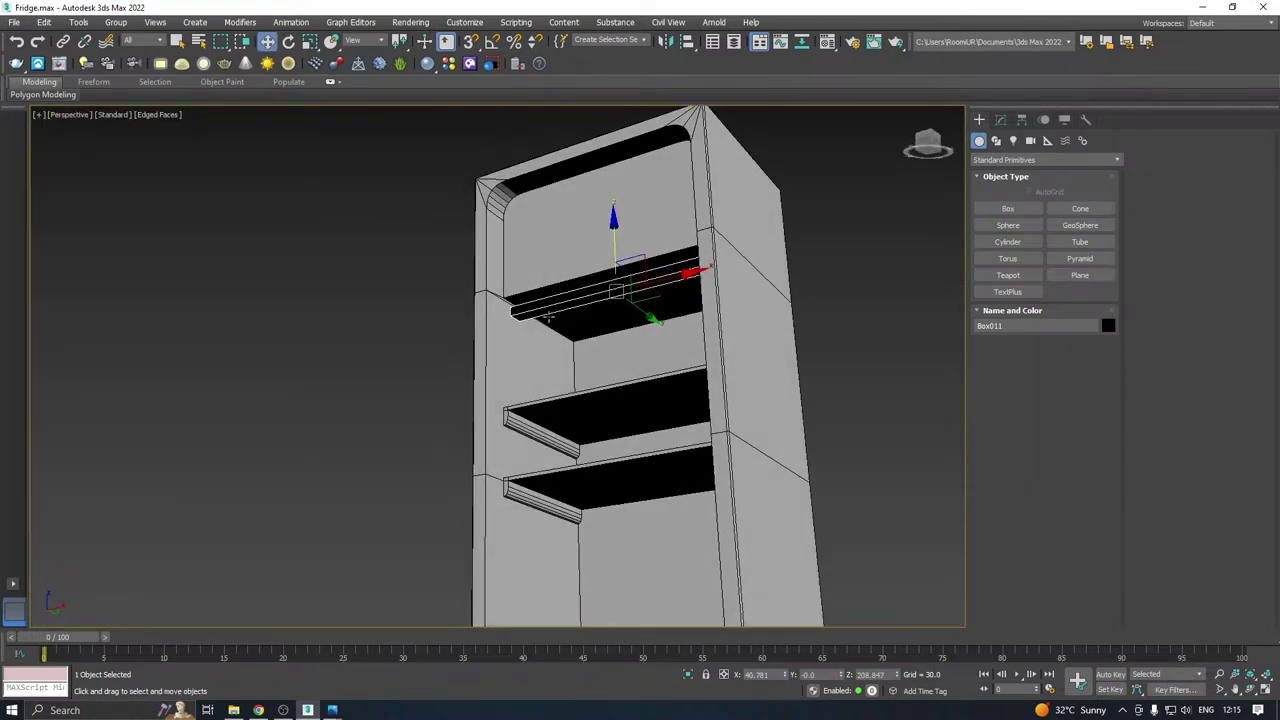
pyautogui.scroll(3, 614, 286)
pyautogui.press('m')
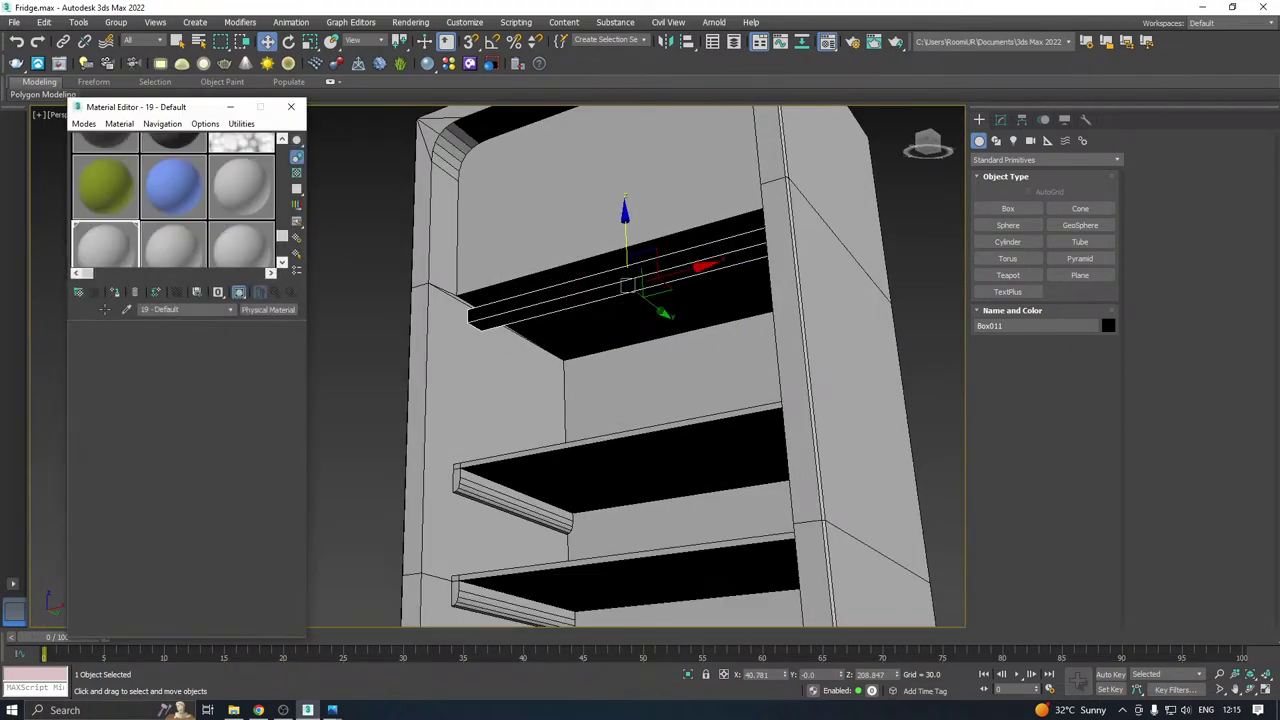
pyautogui.click(115, 293)
pyautogui.press('m')
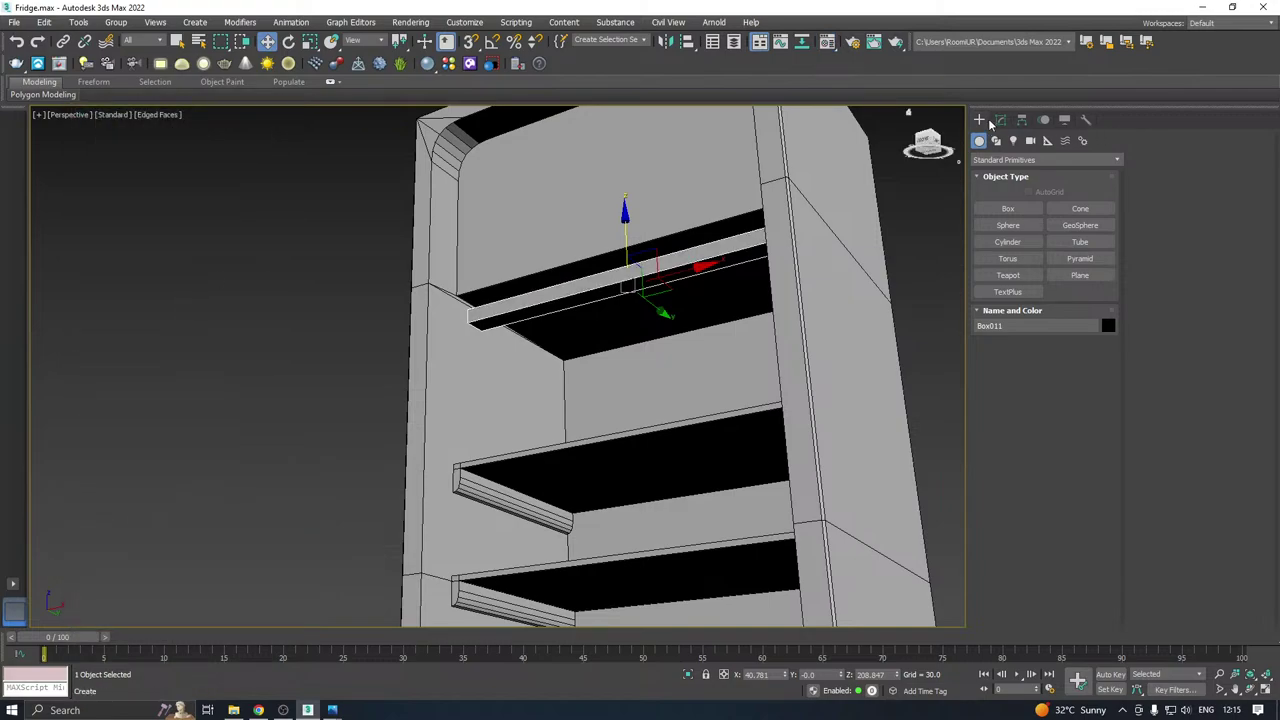
# Move the box back into the cabinet to about Y 46.5 and set its height to about 59.3, reaching the front opening.
pyautogui.moveTo(652, 302); pyautogui.dragTo(792, 347)
pyautogui.click(1000, 119)
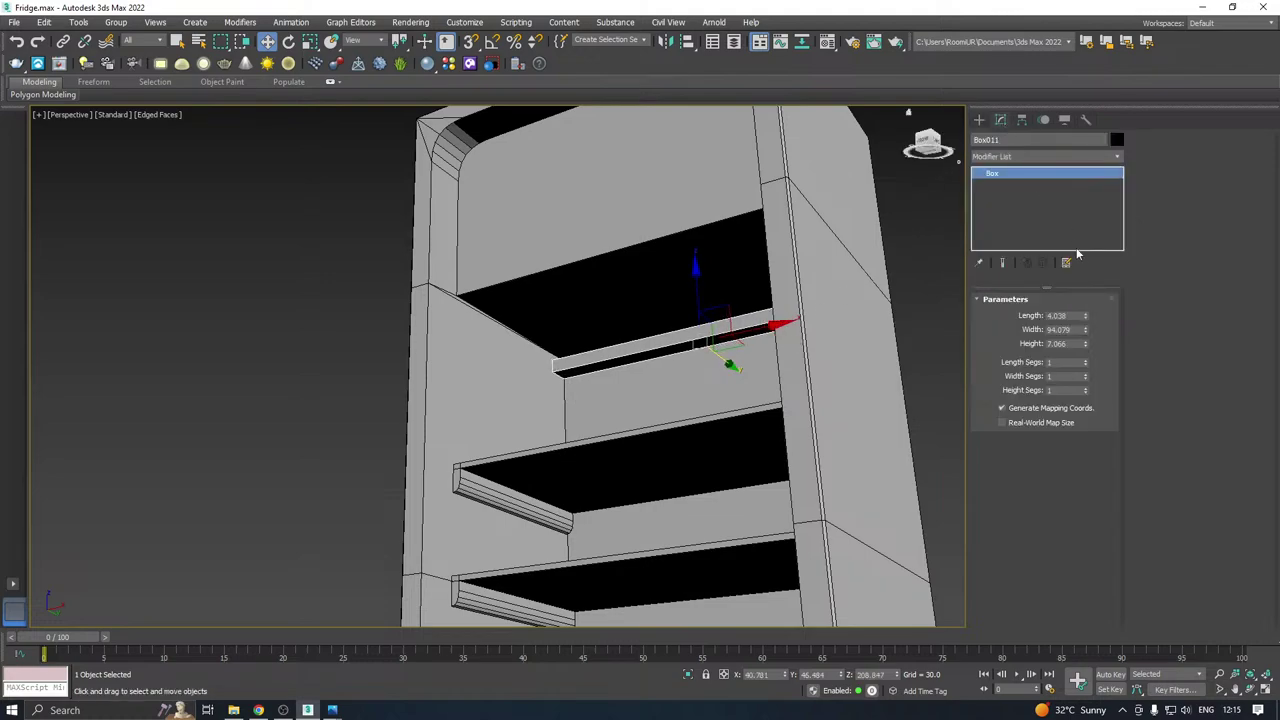
pyautogui.moveTo(1087, 345); pyautogui.dragTo(1071, 287)
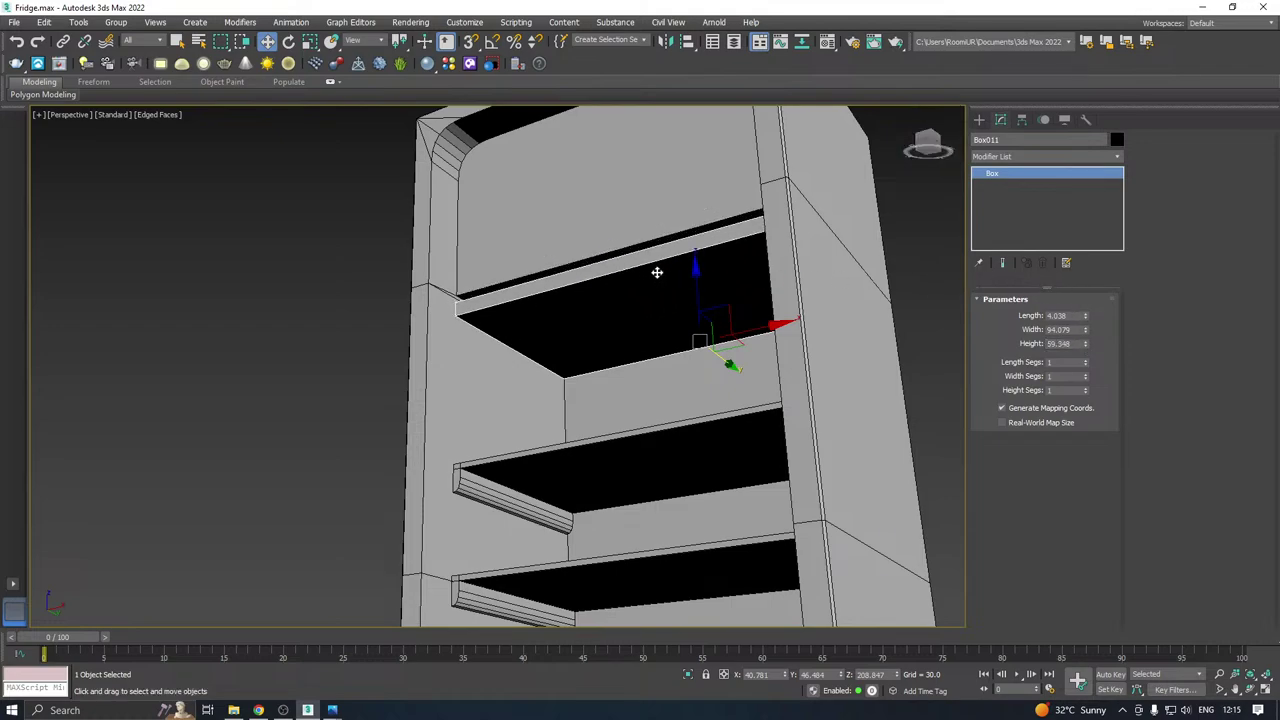
pyautogui.keyDown('alt'); pyautogui.moveTo(656, 272); pyautogui.dragTo(675, 332, button='middle'); pyautogui.keyUp('alt')
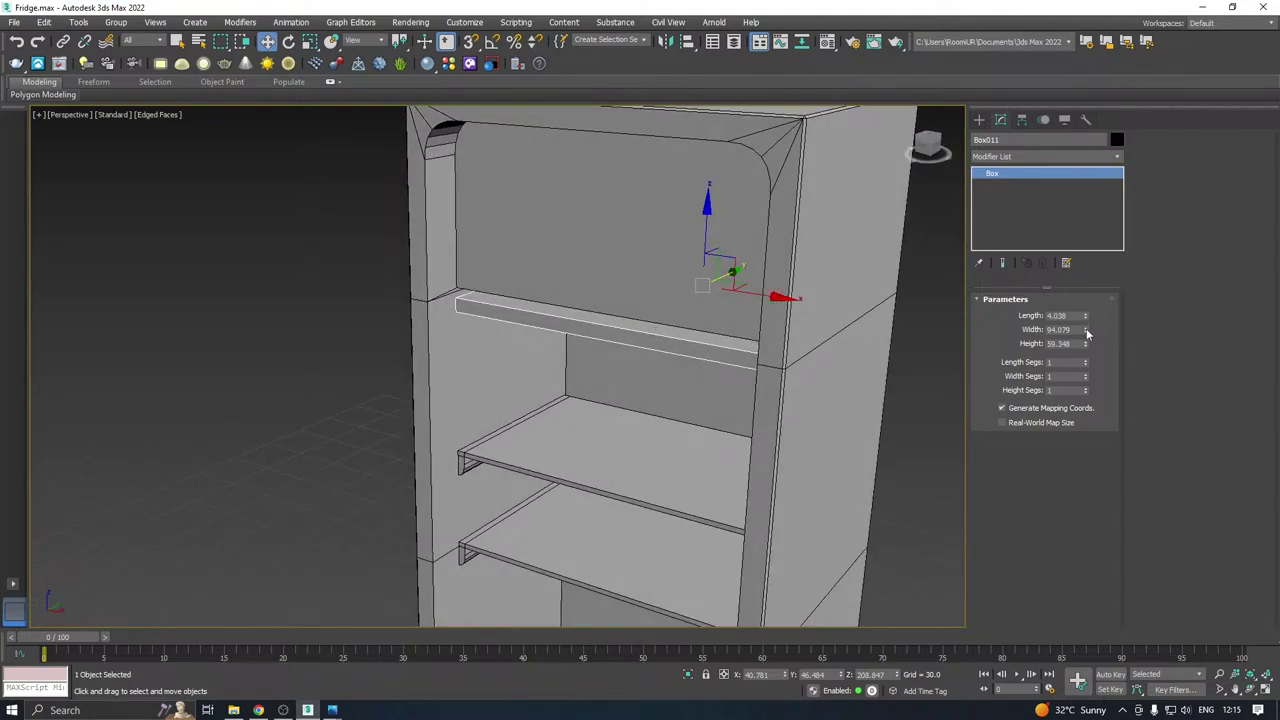
# Convert the box to Editable Poly and isolate it.
pyautogui.moveTo(1087, 333); pyautogui.dragTo(1088, 329)
pyautogui.hotkey('ctrl', 'z')
pyautogui.keyDown('alt'); pyautogui.moveTo(685, 337); pyautogui.dragTo(655, 325, button='middle'); pyautogui.keyUp('alt')
pyautogui.rightClick(1022, 203)
pyautogui.click(1060, 295)
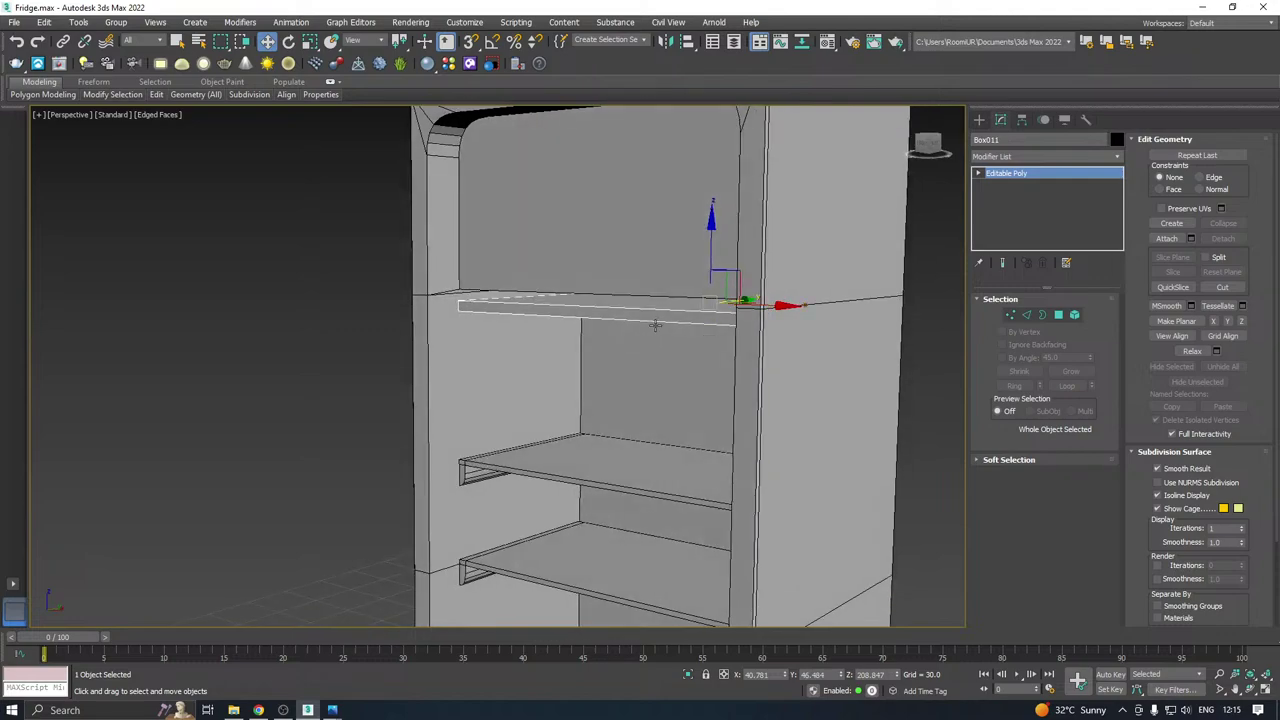
pyautogui.click(688, 675)
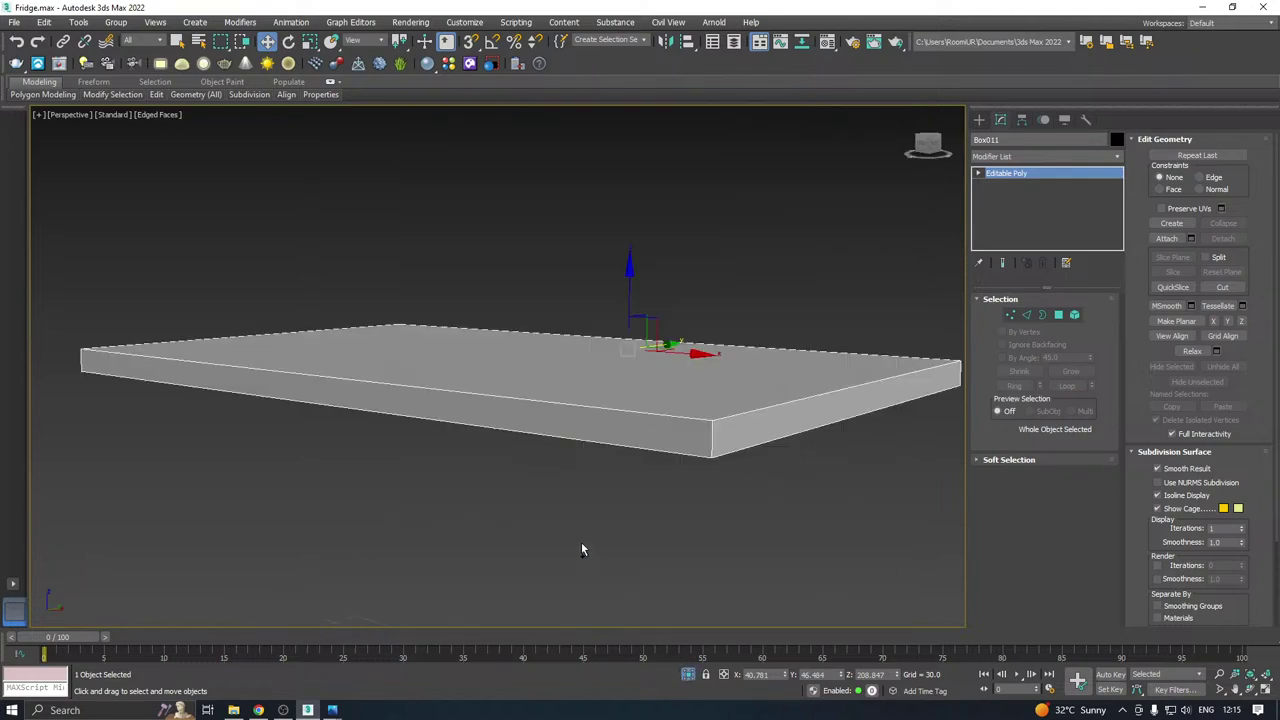
pyautogui.keyDown('alt'); pyautogui.moveTo(583, 549); pyautogui.dragTo(1048, 347, button='middle'); pyautogui.keyUp('alt')
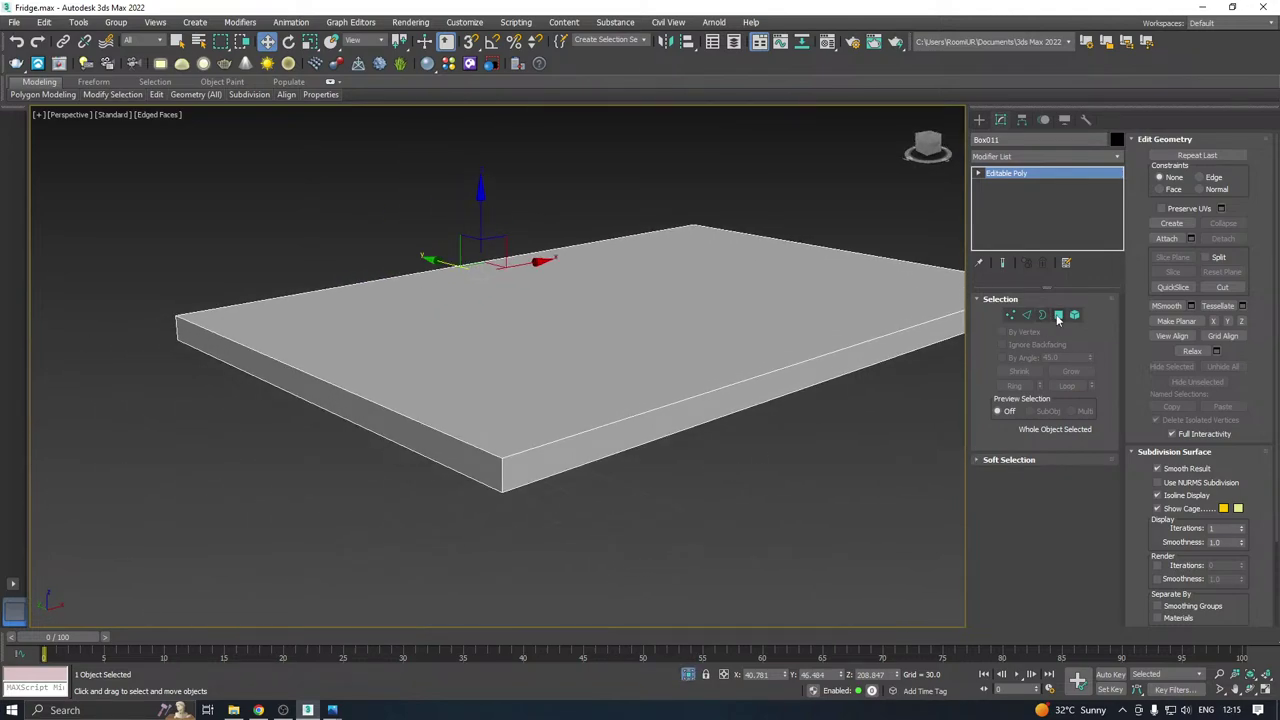
# Inset the box's top polygon slightly to form a narrow rim around it.
pyautogui.click(1058, 315)
pyautogui.click(731, 340)
pyautogui.scroll(1, 728, 355)
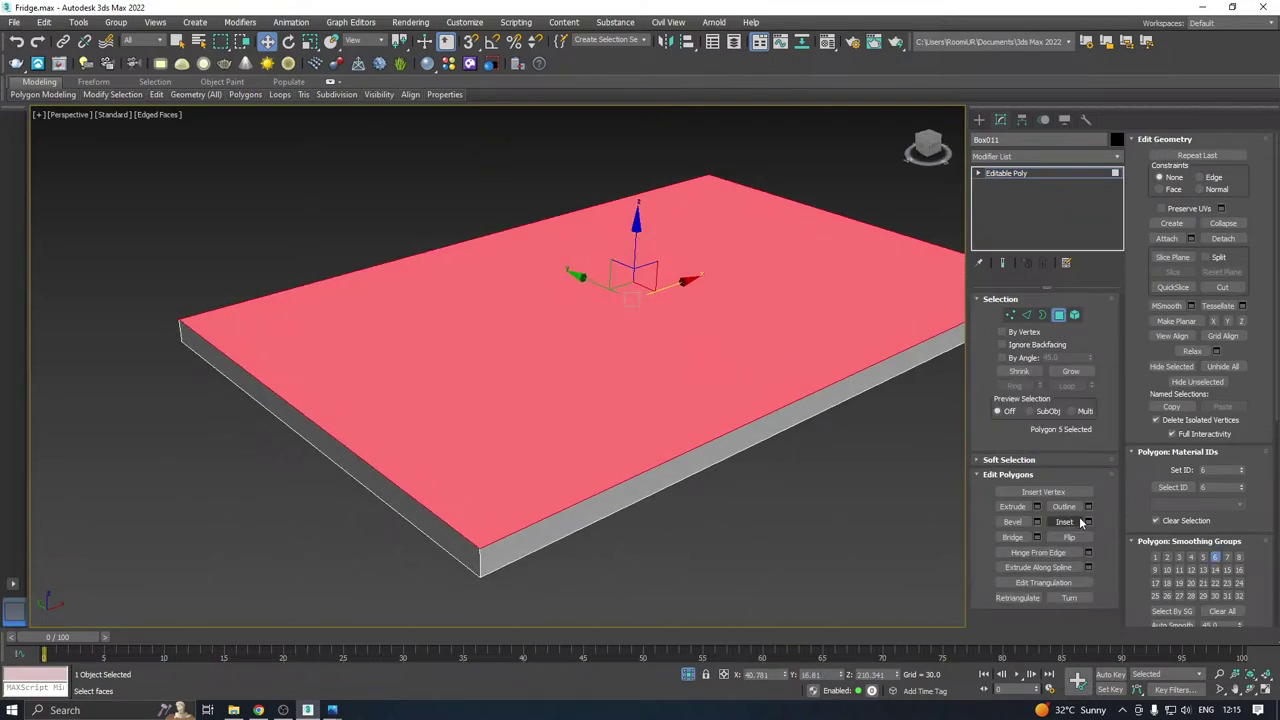
pyautogui.click(1088, 521)
pyautogui.click(758, 340)
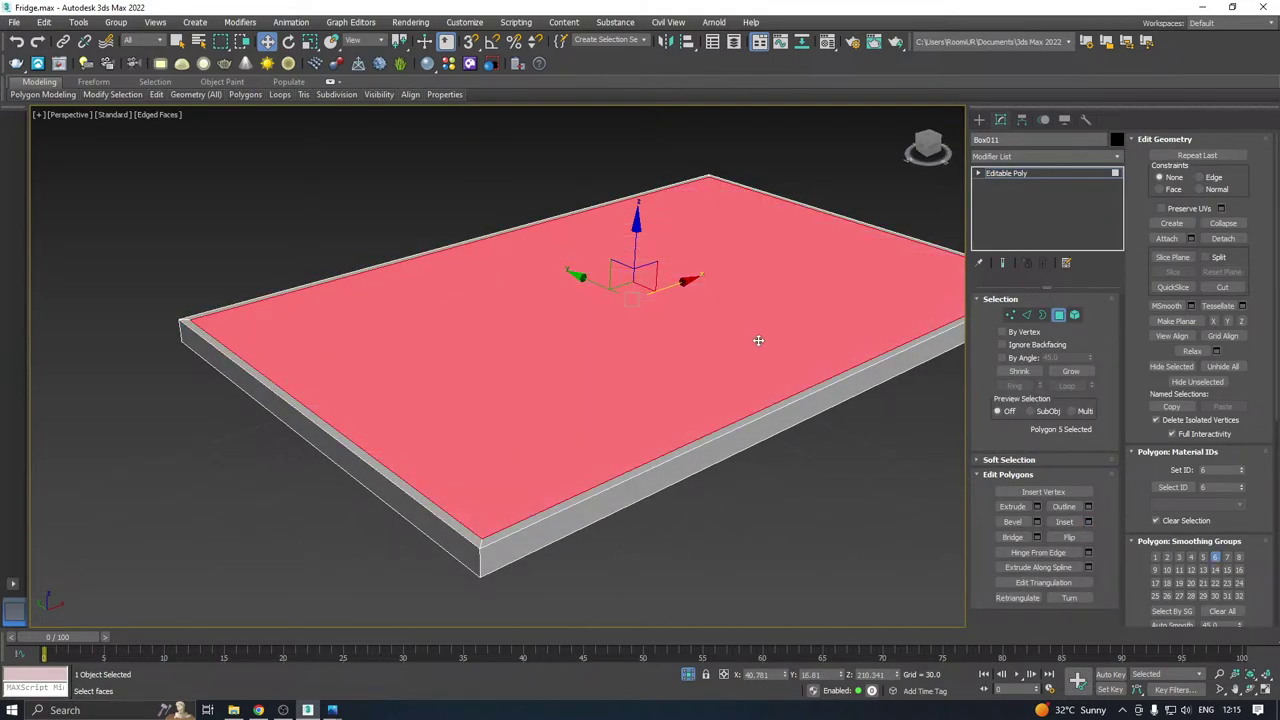
# Extrude the inner top polygon by -0.88 to recess it below the rim.
pyautogui.click(1037, 506)
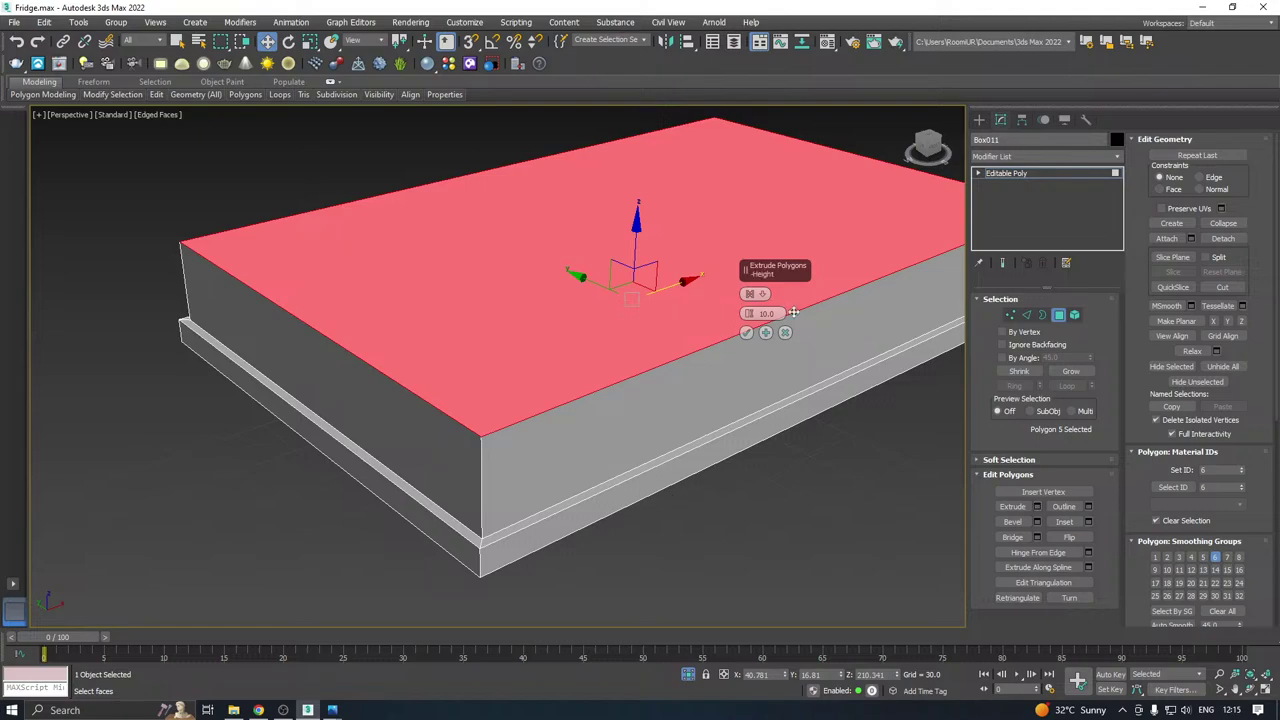
pyautogui.moveTo(748, 313); pyautogui.dragTo(755, 356)
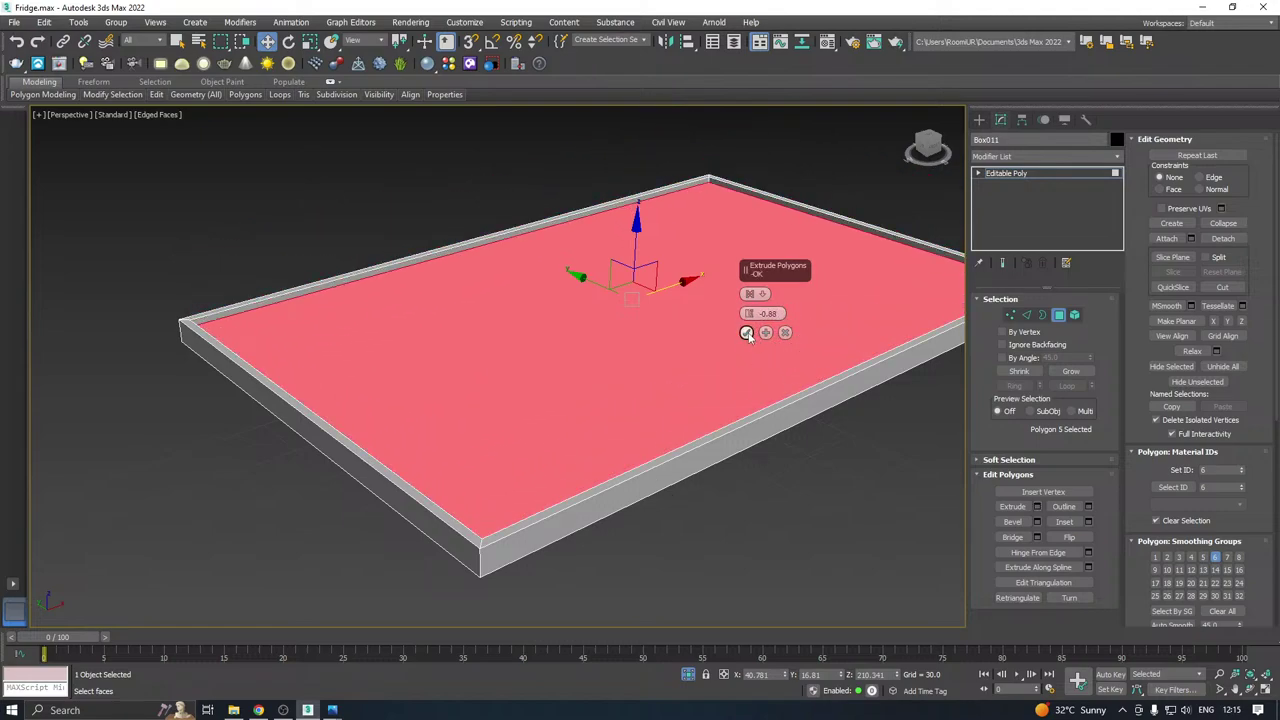
pyautogui.click(746, 333)
# Lower the box's bottom polygon to about Z 206.5 to thicken the panel.
pyautogui.keyDown('alt'); pyautogui.moveTo(749, 332); pyautogui.dragTo(731, 286, button='middle'); pyautogui.keyUp('alt')
pyautogui.click(690, 273)
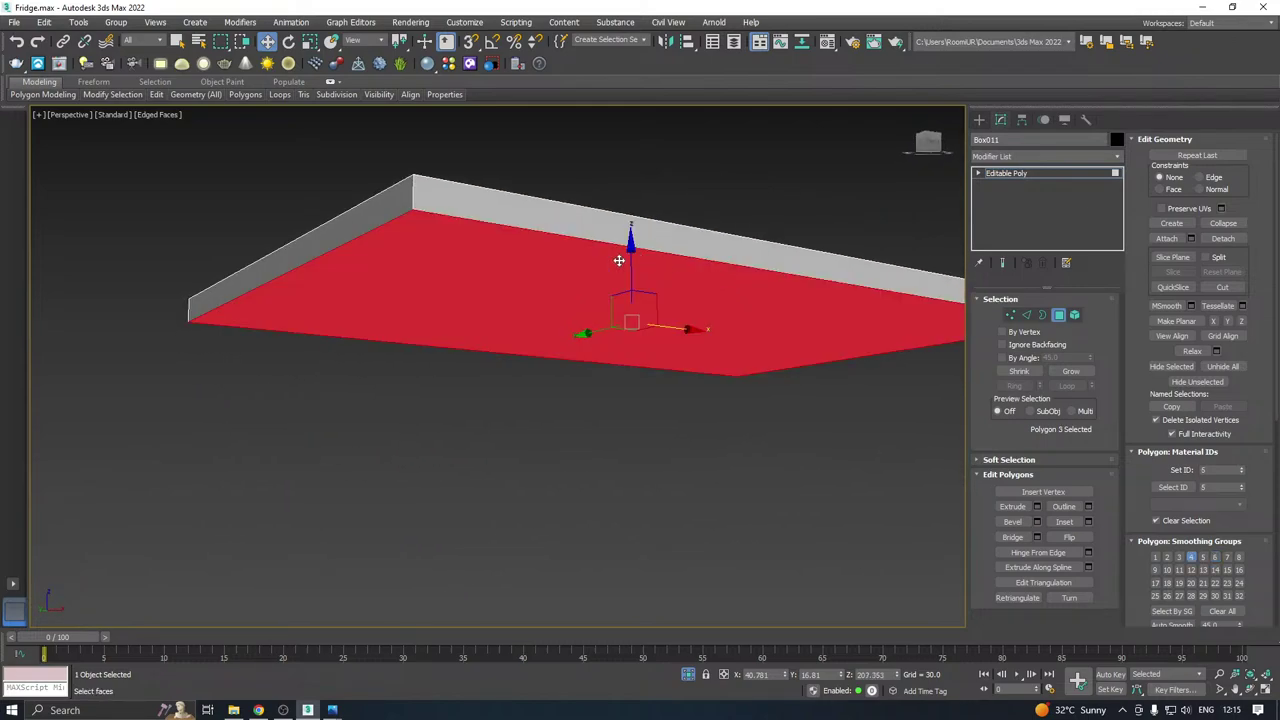
pyautogui.moveTo(629, 261); pyautogui.dragTo(634, 268)
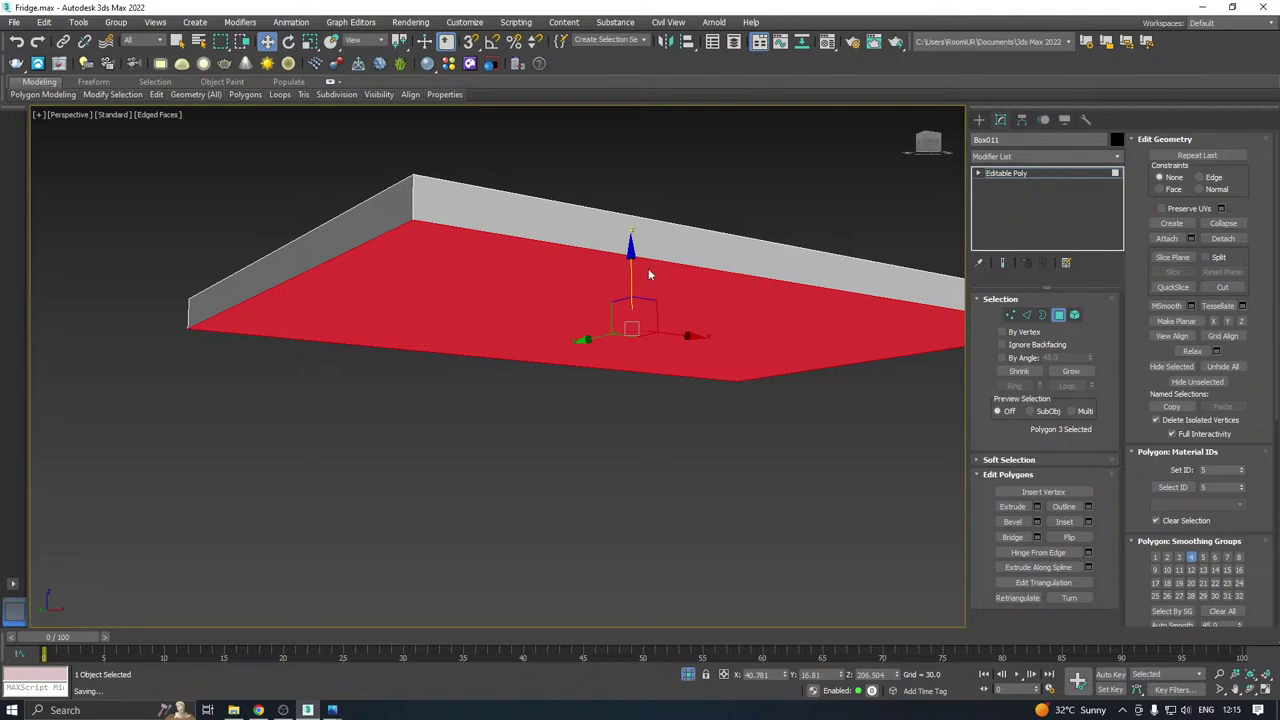
pyautogui.keyDown('alt'); pyautogui.moveTo(718, 285); pyautogui.dragTo(728, 336, button='middle'); pyautogui.keyUp('alt')
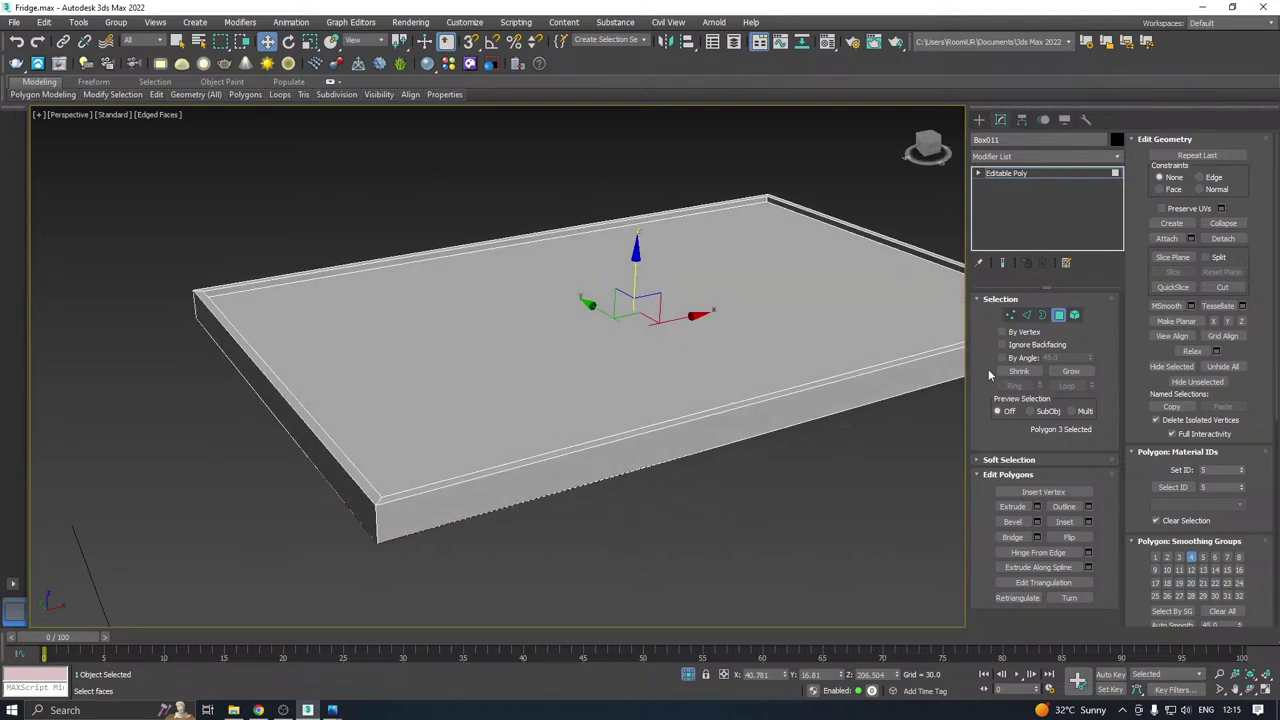
# Deepen the tray by lowering its recessed top polygon to about Z 207.5.
pyautogui.click(1027, 316)
pyautogui.keyDown('alt'); pyautogui.moveTo(829, 340); pyautogui.dragTo(663, 180, button='middle'); pyautogui.keyUp('alt')
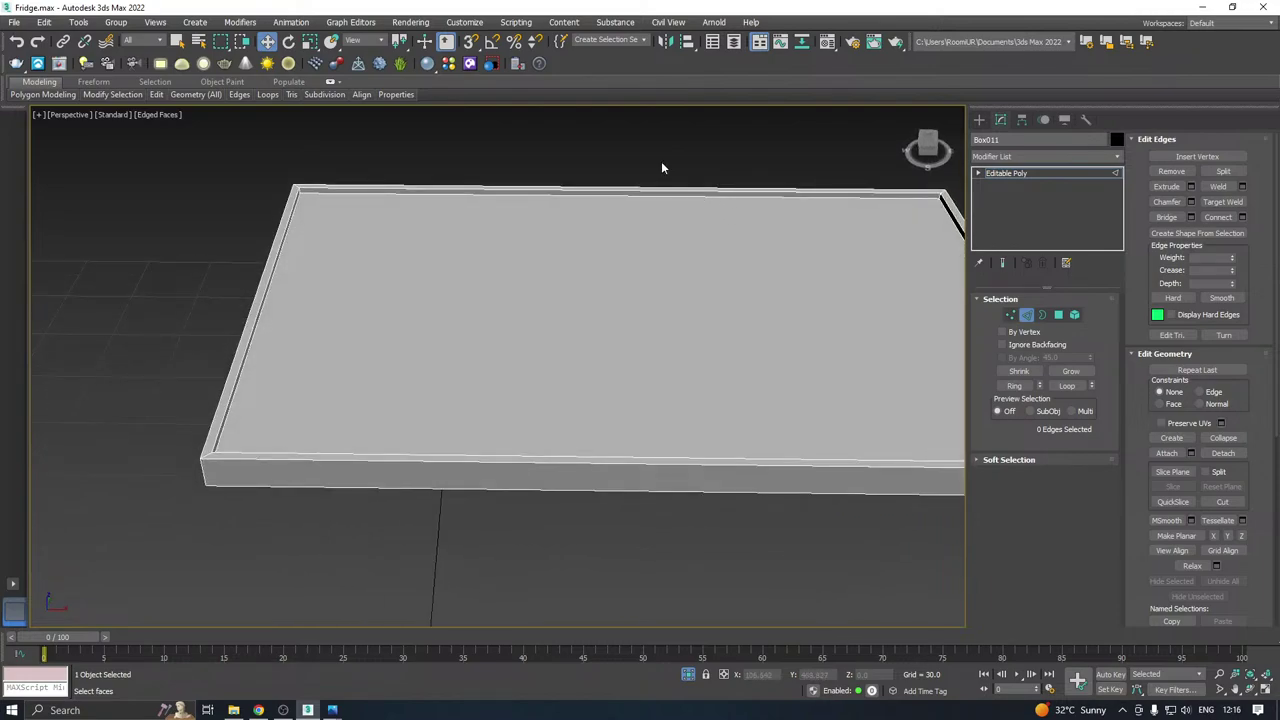
pyautogui.click(1058, 315)
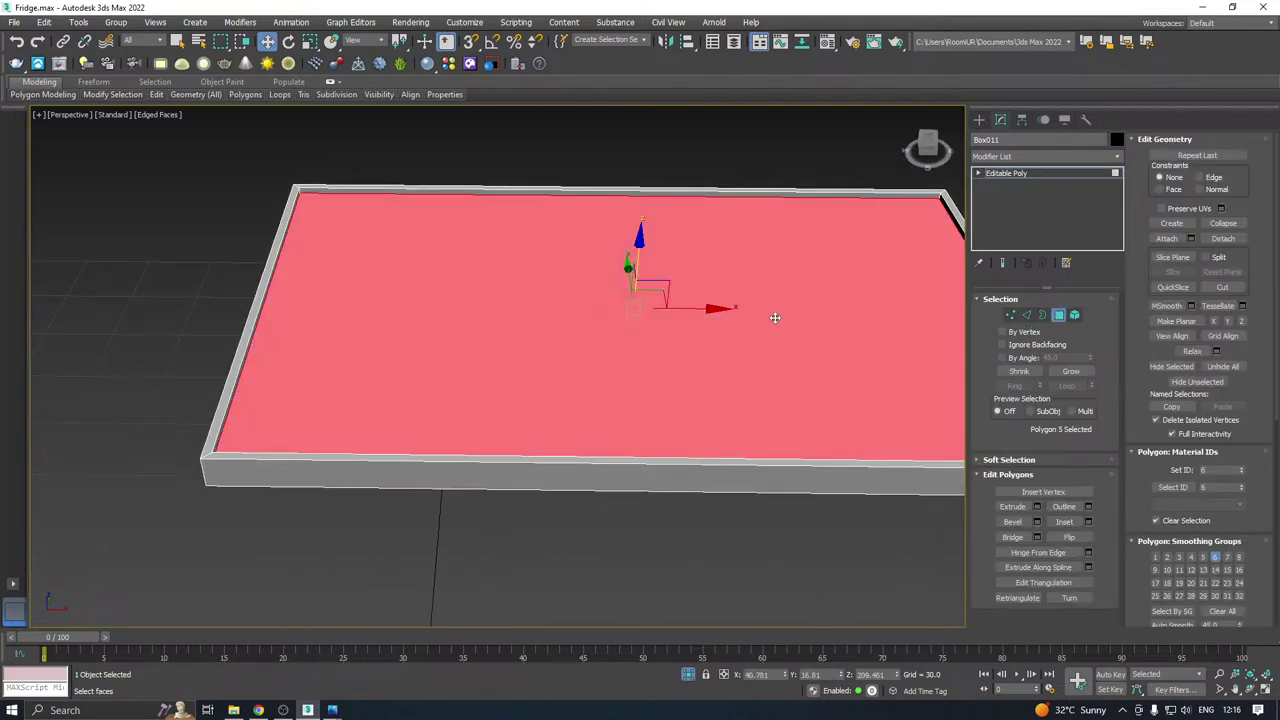
pyautogui.keyDown('alt'); pyautogui.moveTo(771, 317); pyautogui.dragTo(651, 245, button='middle'); pyautogui.keyUp('alt')
pyautogui.moveTo(641, 266); pyautogui.dragTo(642, 261)
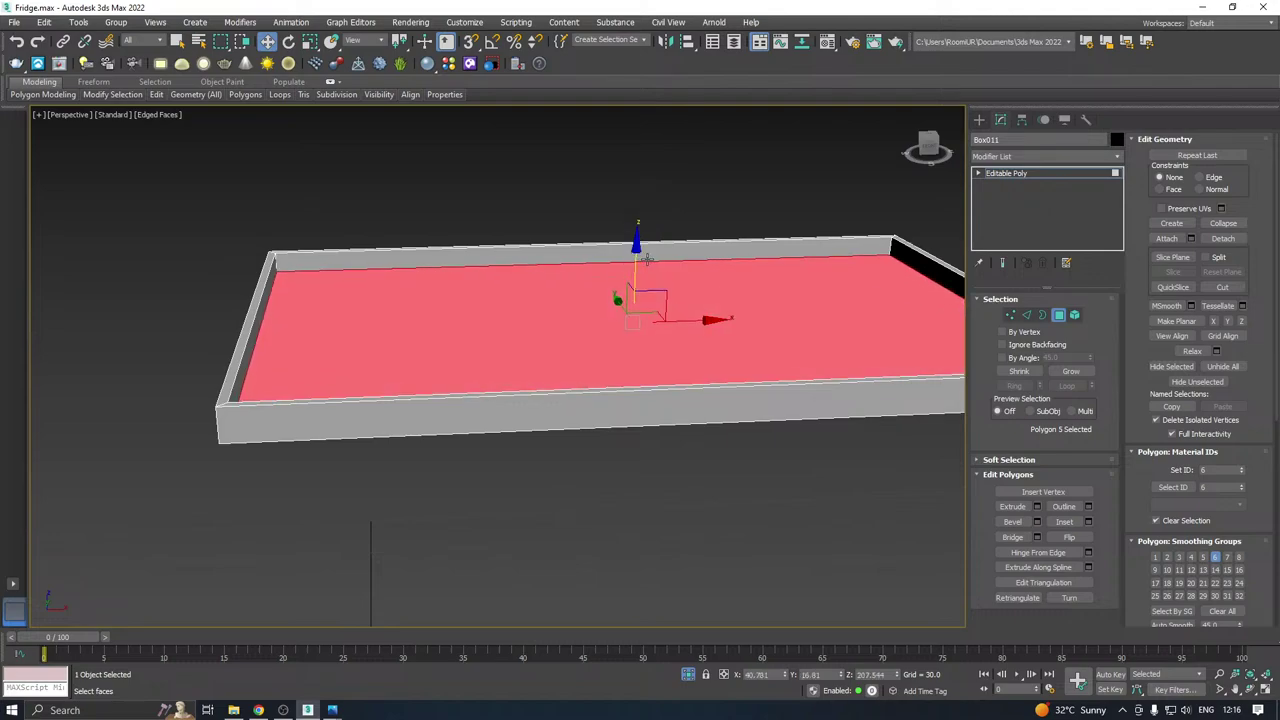
# Connect the tray's eight lengthwise edges with 2 segments at a pinch of about -61.
pyautogui.click(1028, 315)
pyautogui.moveTo(638, 194); pyautogui.dragTo(620, 688)
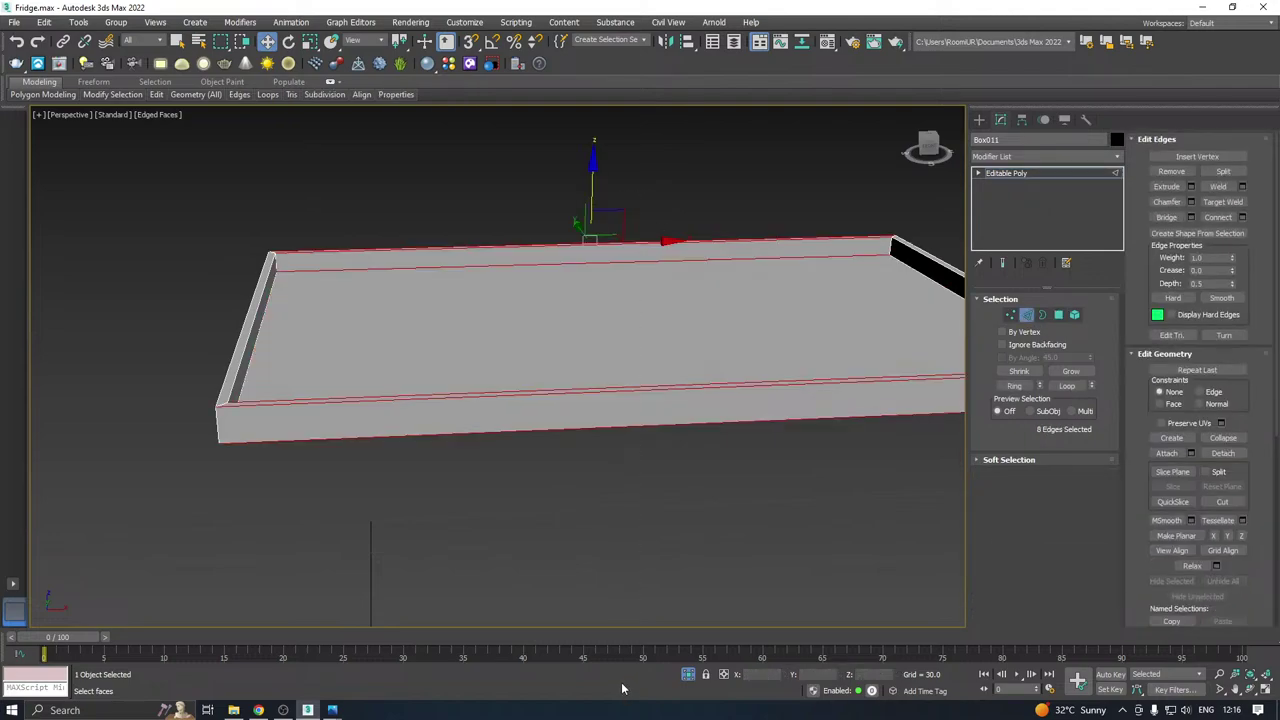
pyautogui.click(1242, 218)
pyautogui.moveTo(748, 294); pyautogui.dragTo(774, 474)
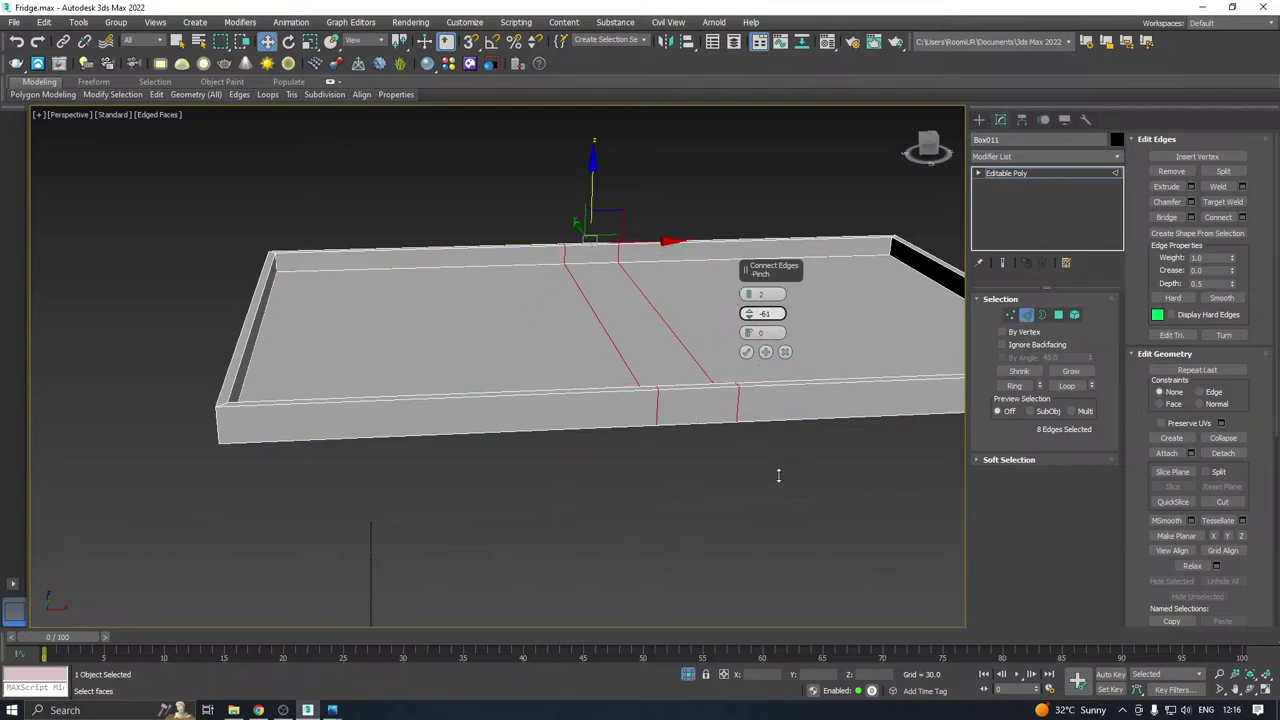
pyautogui.click(747, 351)
# Pull the narrow middle polygon of the tray's front face forward to about Y -16.4 so the front bulges outward.
pyautogui.keyDown('alt'); pyautogui.moveTo(754, 348); pyautogui.dragTo(781, 400, button='middle'); pyautogui.keyUp('alt')
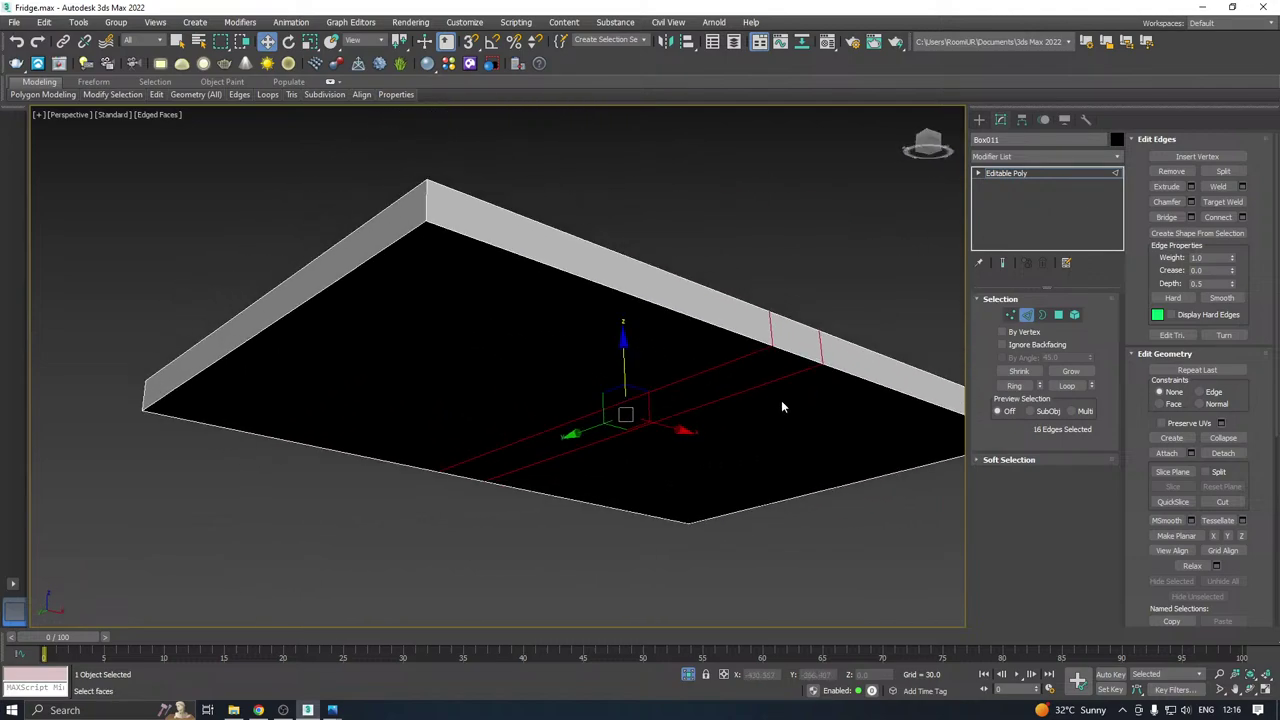
pyautogui.click(1058, 314)
pyautogui.click(810, 342)
pyautogui.moveTo(774, 352); pyautogui.dragTo(797, 340)
pyautogui.keyDown('alt'); pyautogui.moveTo(797, 340); pyautogui.dragTo(787, 294, button='middle'); pyautogui.keyUp('alt')
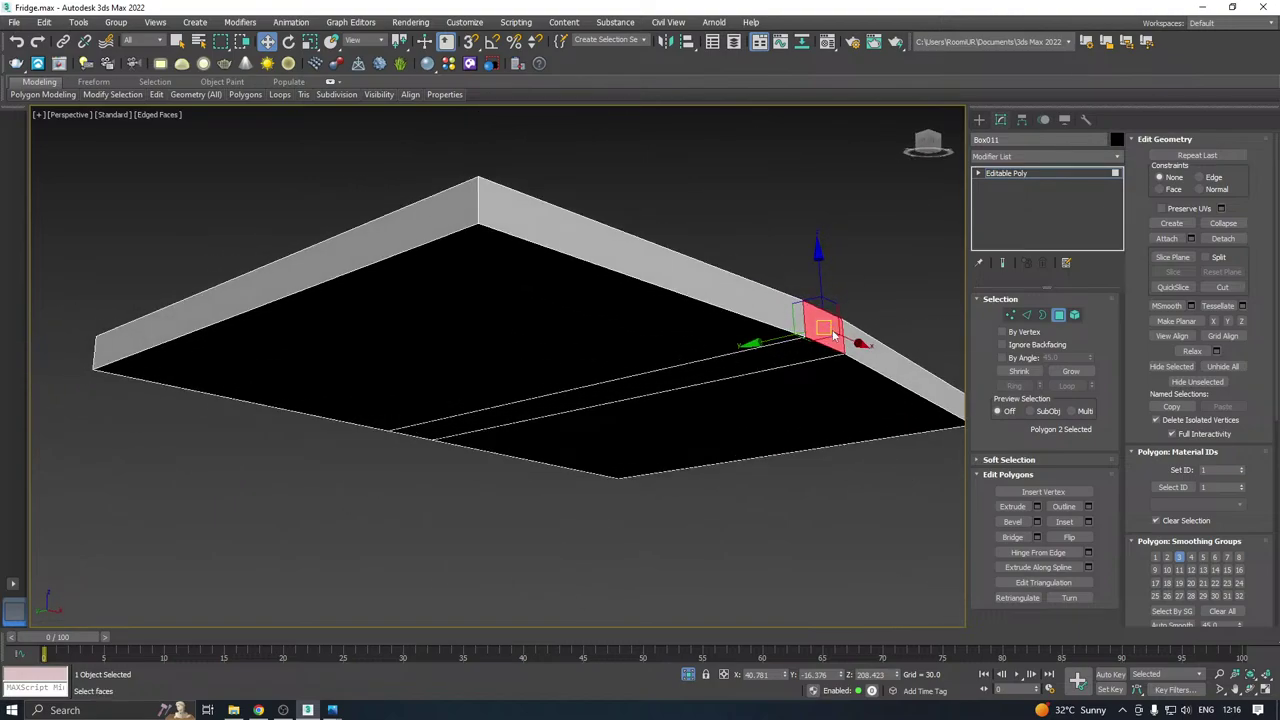
pyautogui.keyDown('alt'); pyautogui.moveTo(745, 420); pyautogui.dragTo(808, 348, button='middle'); pyautogui.keyUp('alt')
pyautogui.click(1027, 316)
pyautogui.click(777, 256)
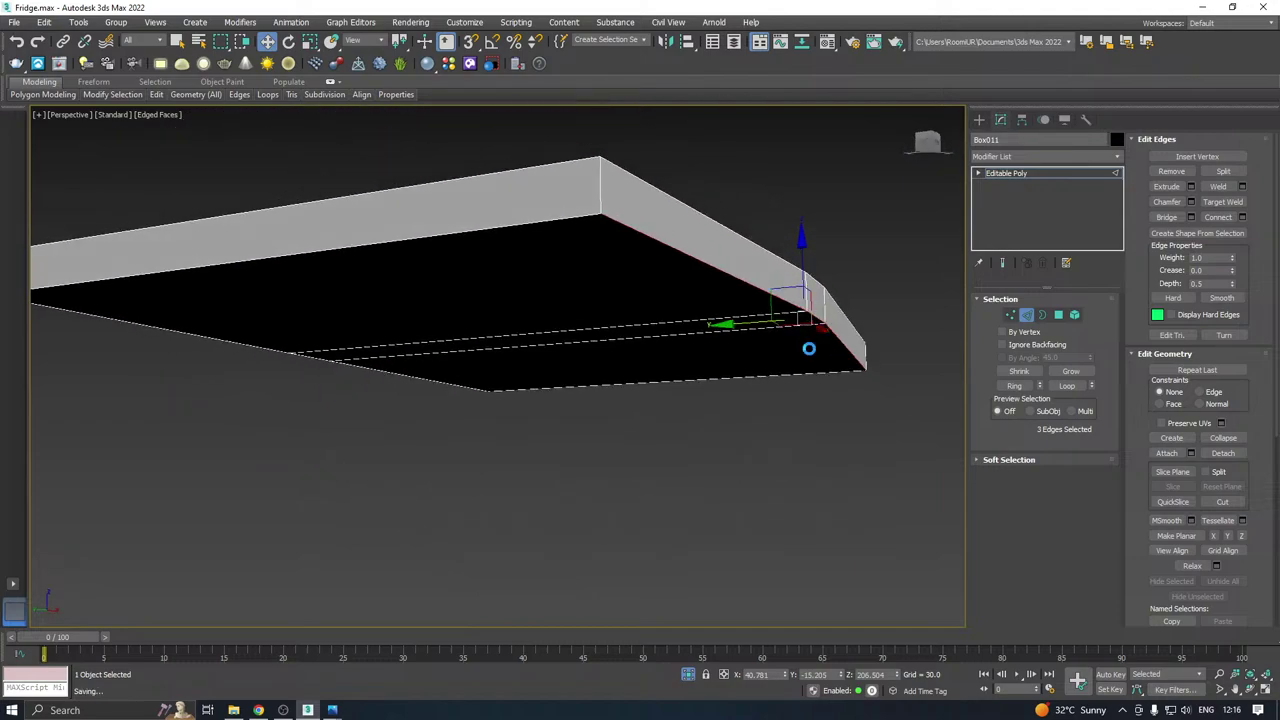
pyautogui.click(1190, 201)
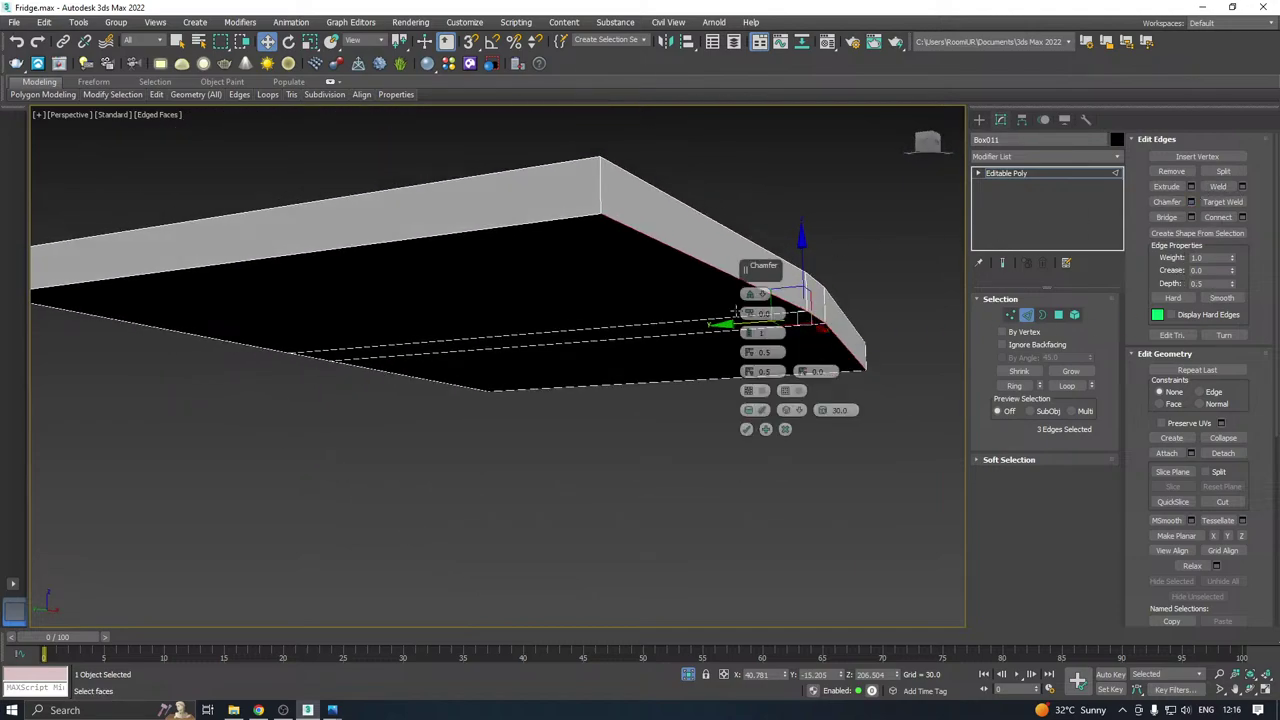
pyautogui.moveTo(748, 314); pyautogui.dragTo(875, 215)
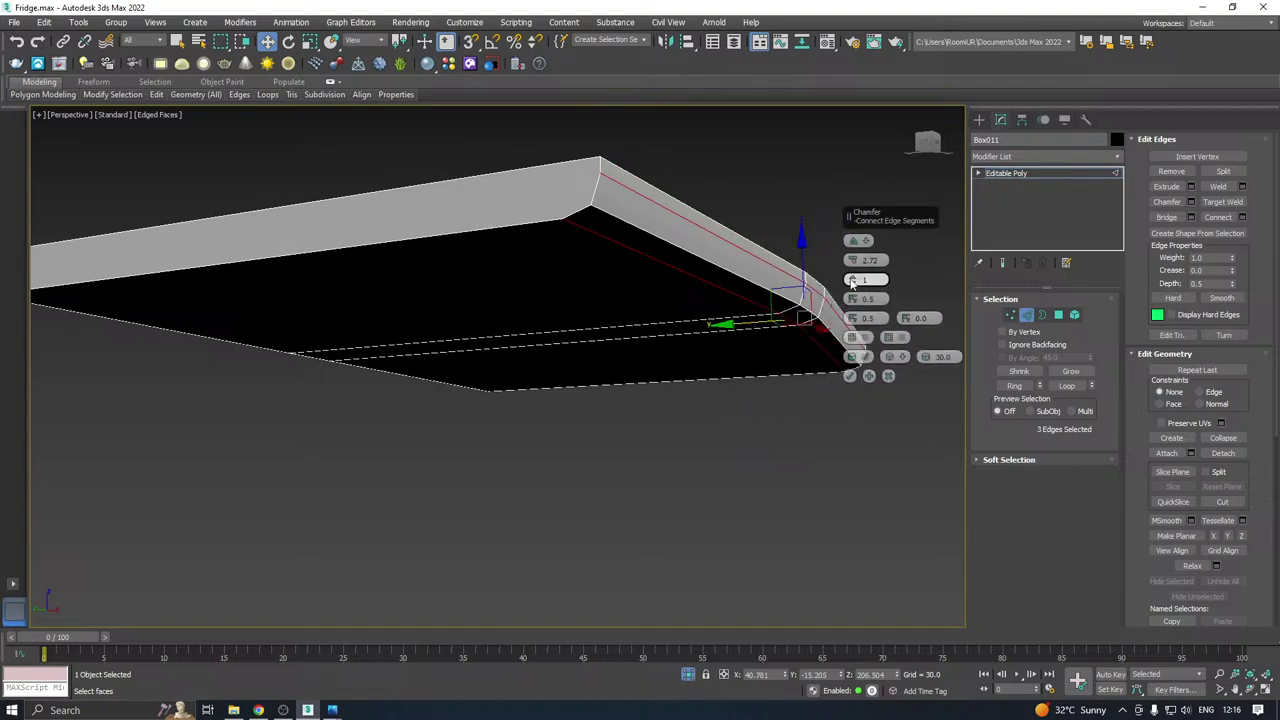
pyautogui.moveTo(852, 283); pyautogui.dragTo(852, 276)
pyautogui.keyDown('alt'); pyautogui.moveTo(700, 280); pyautogui.dragTo(582, 298, button='middle'); pyautogui.keyUp('alt')
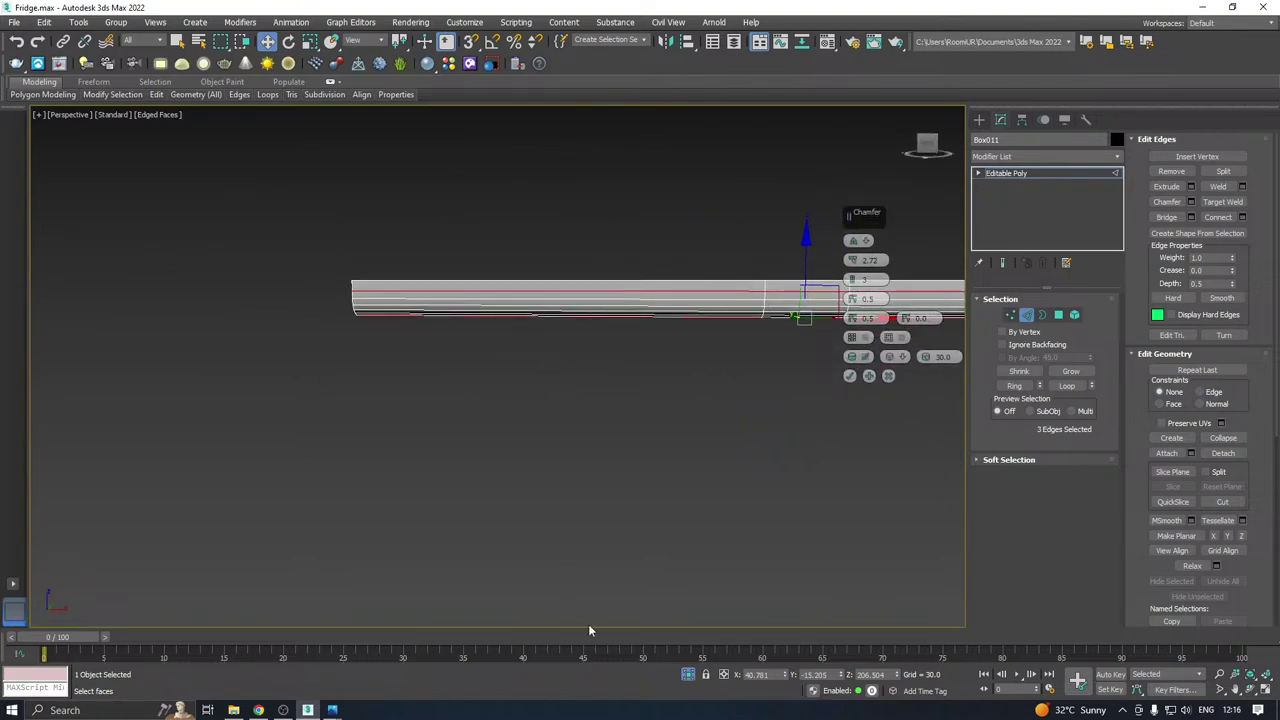
pyautogui.keyDown('alt'); pyautogui.moveTo(686, 682); pyautogui.dragTo(611, 550, button='middle'); pyautogui.keyUp('alt')
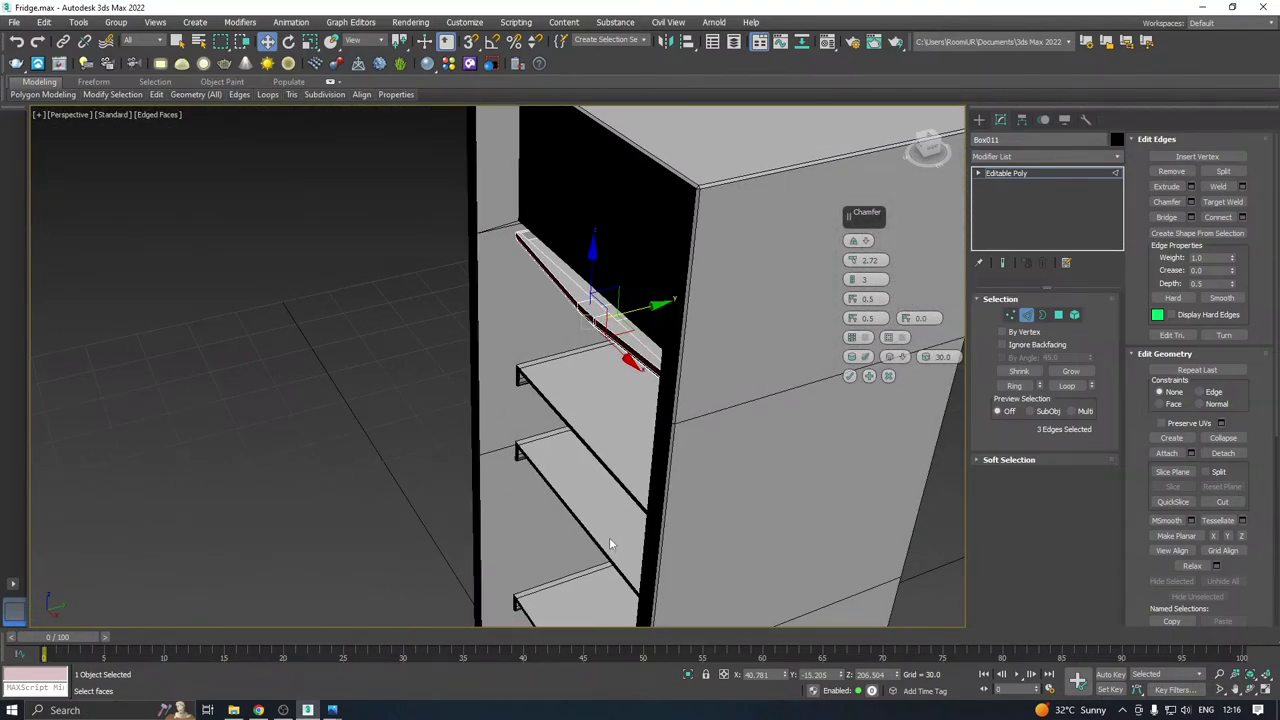
pyautogui.keyDown('alt'); pyautogui.moveTo(716, 389); pyautogui.dragTo(781, 322, button='middle'); pyautogui.keyUp('alt')
pyautogui.scroll(5, 577, 323)
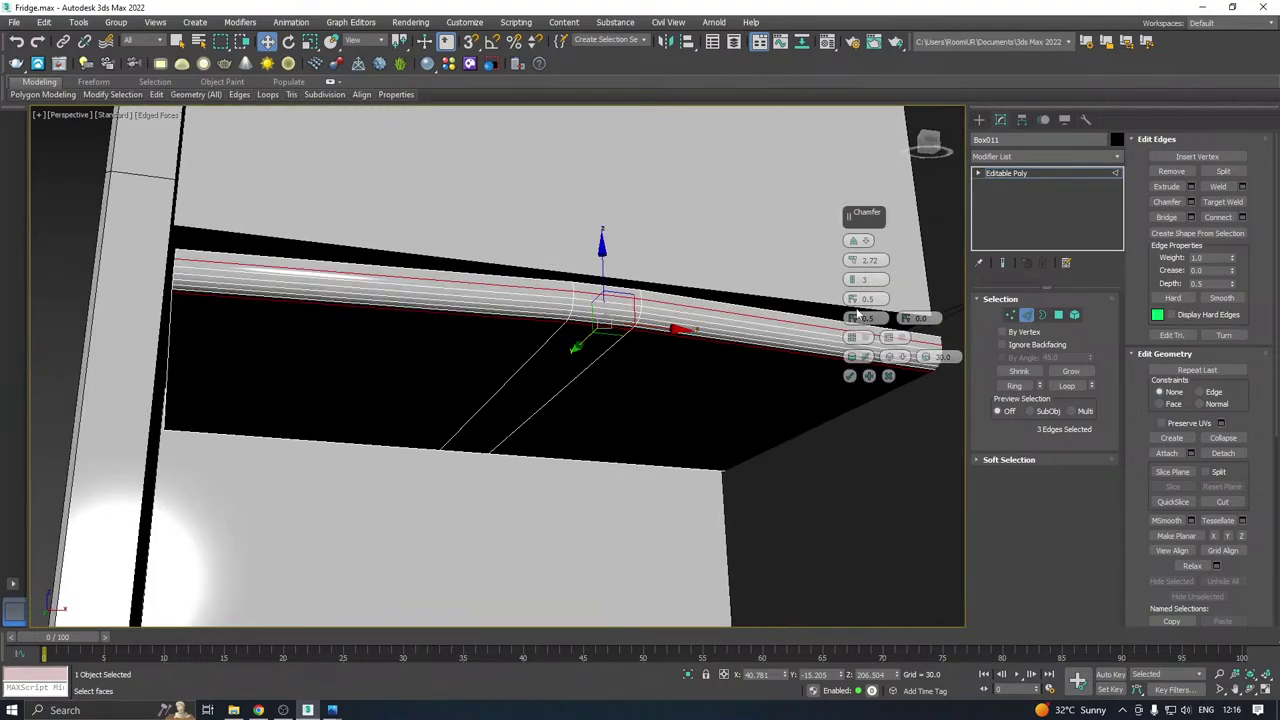
pyautogui.moveTo(852, 262); pyautogui.dragTo(849, 238)
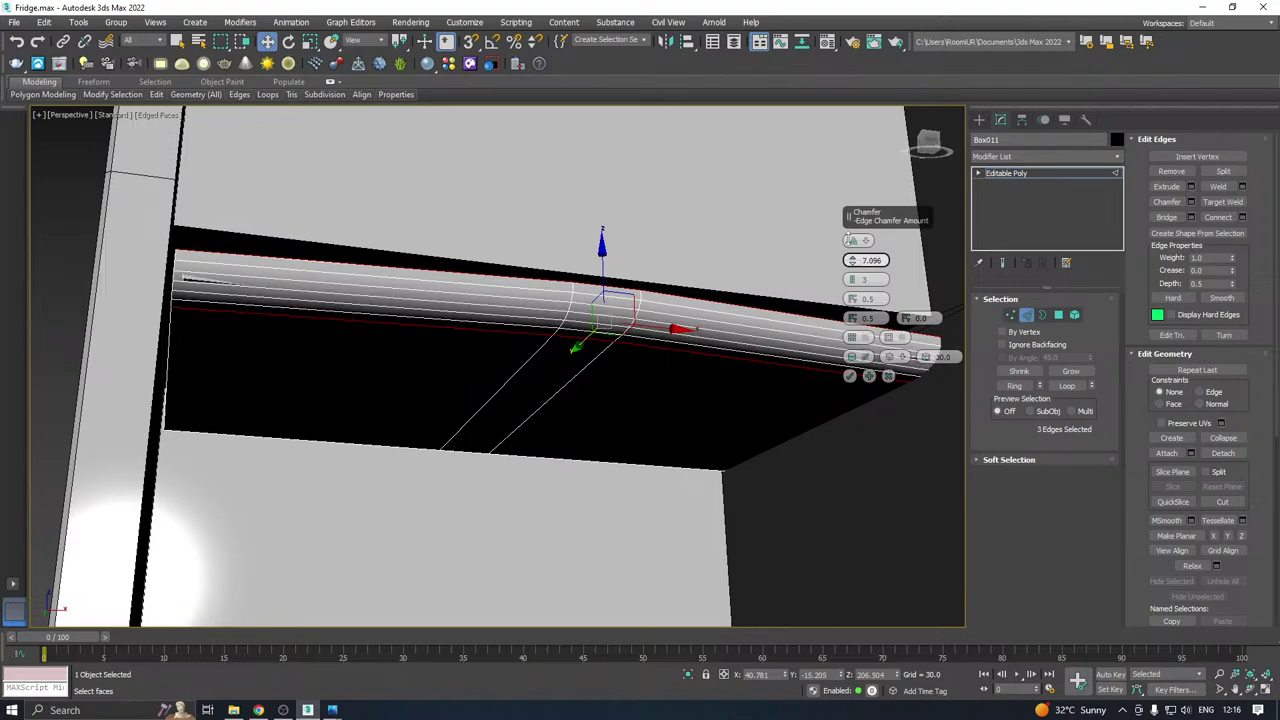
pyautogui.keyDown('alt'); pyautogui.moveTo(793, 277); pyautogui.dragTo(824, 308, button='middle'); pyautogui.keyUp('alt')
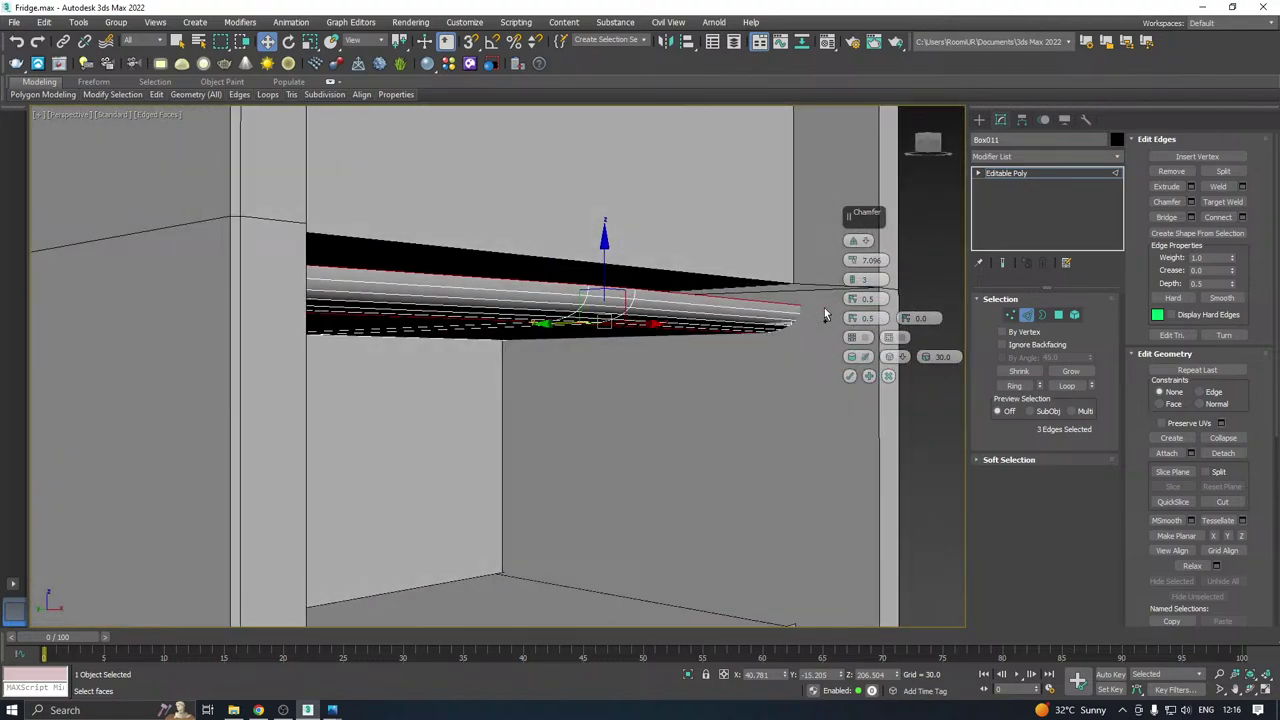
pyautogui.click(888, 376)
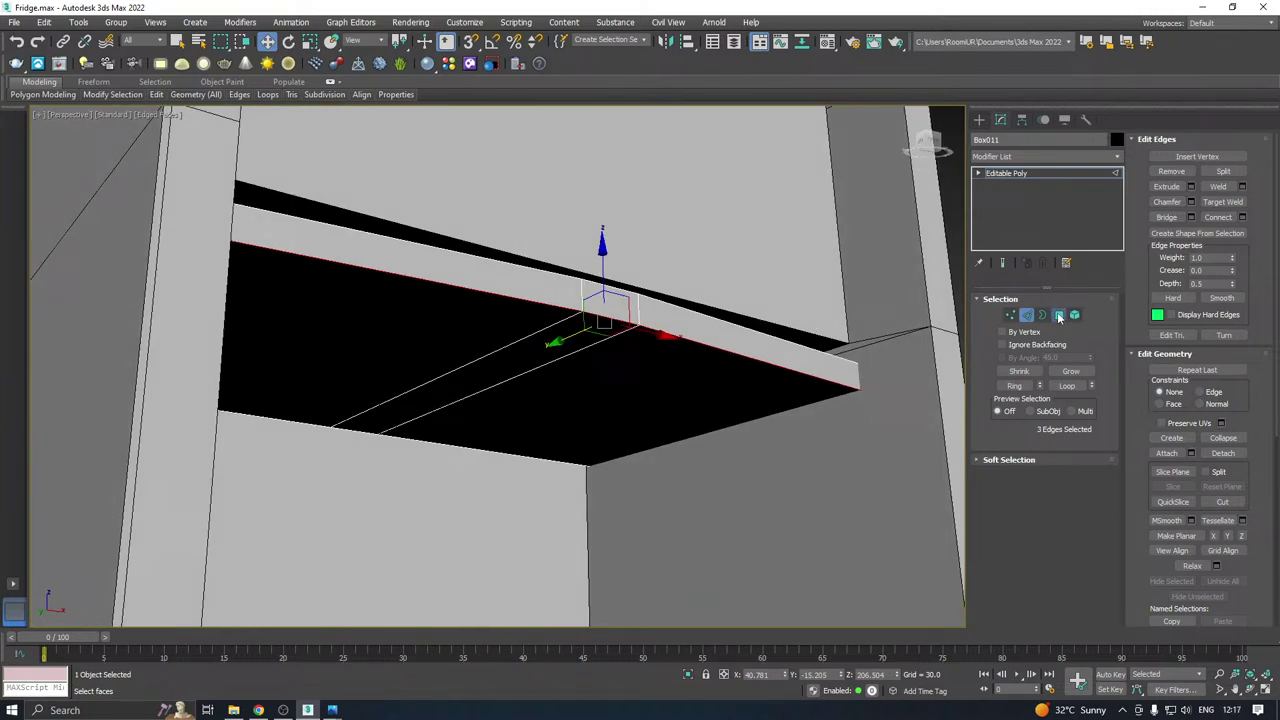
# Lower the three polygons of the tray's underside to make the tray thicker.
pyautogui.click(1059, 317)
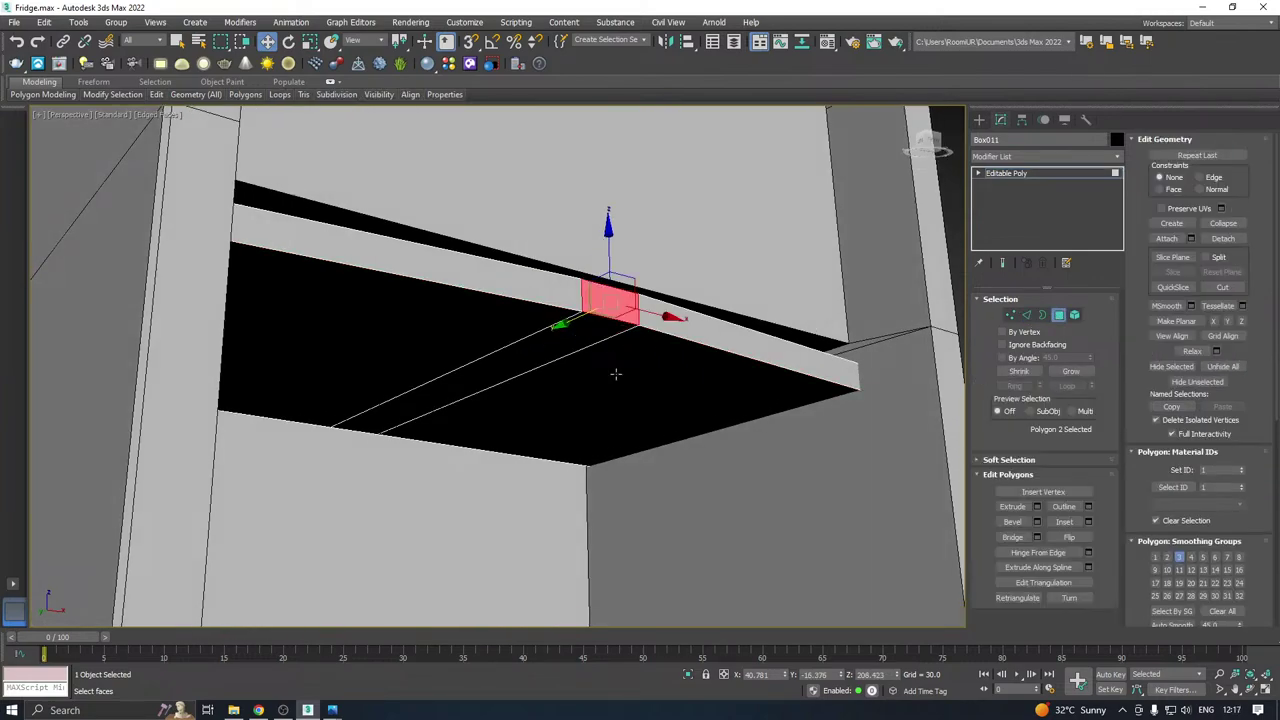
pyautogui.click(616, 375)
pyautogui.keyDown('ctrl'); pyautogui.click(571, 346); pyautogui.keyUp('ctrl')
pyautogui.keyDown('ctrl'); pyautogui.click(517, 329); pyautogui.keyUp('ctrl')
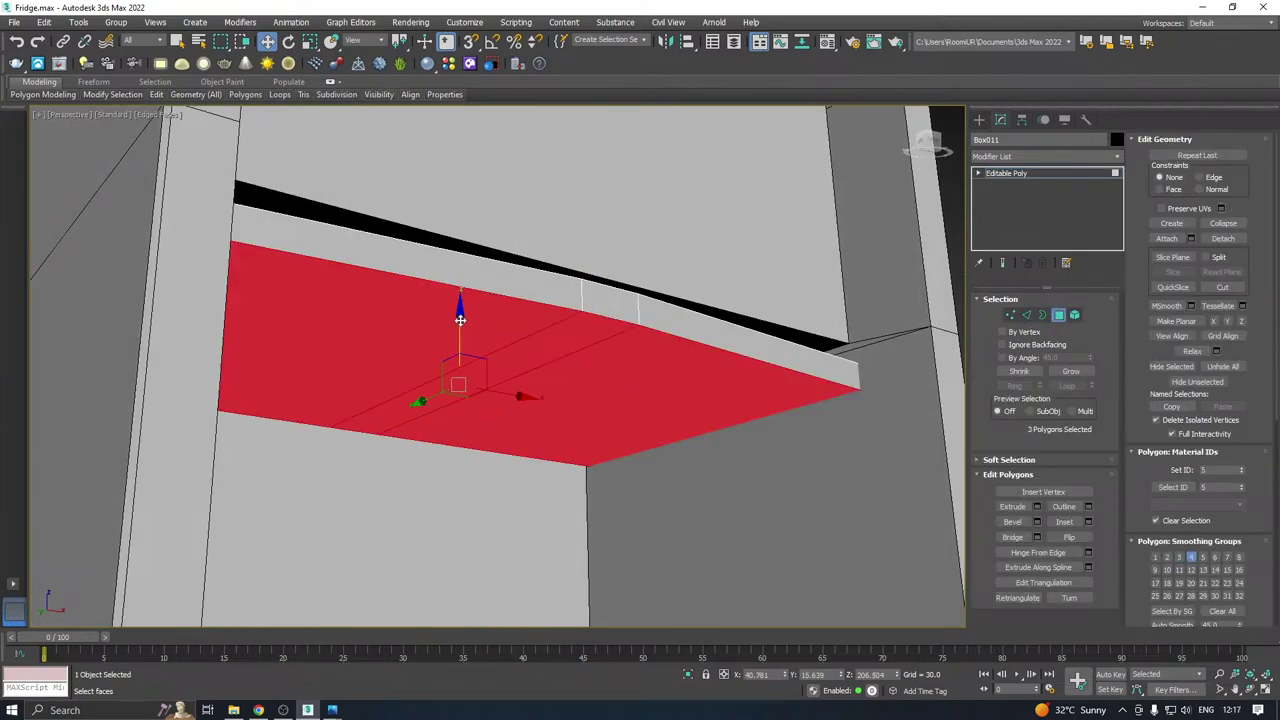
pyautogui.moveTo(460, 319); pyautogui.dragTo(458, 333)
pyautogui.click(1016, 176)
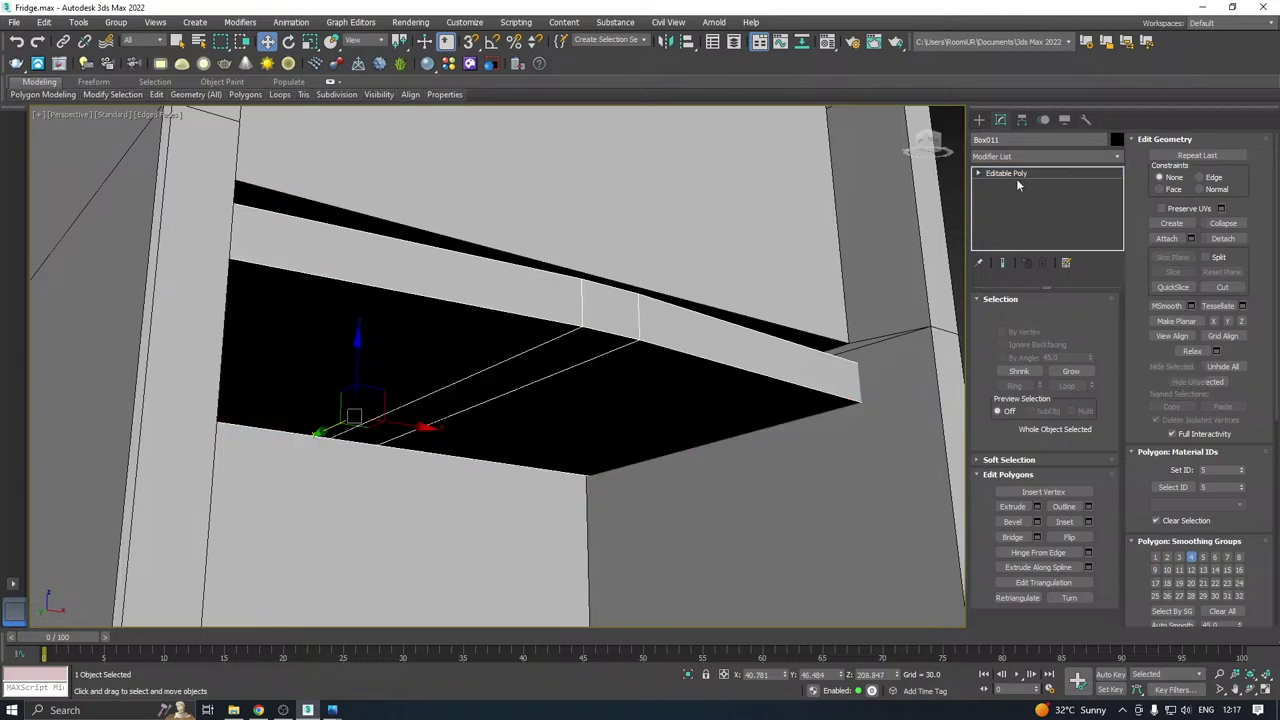
# Raise the whole tray to about Z 211.75 beneath the upper compartment.
pyautogui.keyDown('alt'); pyautogui.moveTo(840, 250); pyautogui.dragTo(801, 300, button='middle'); pyautogui.keyUp('alt')
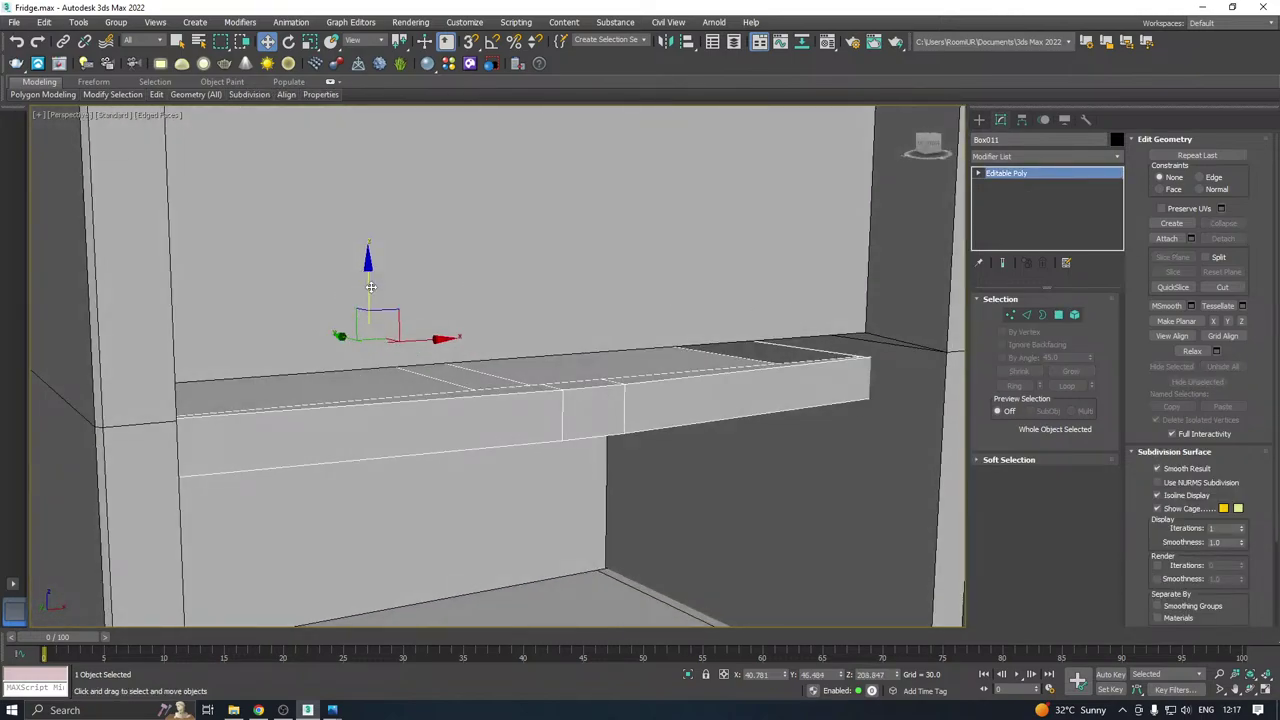
pyautogui.keyDown('alt'); pyautogui.moveTo(370, 287); pyautogui.dragTo(377, 268, button='middle'); pyautogui.keyUp('alt')
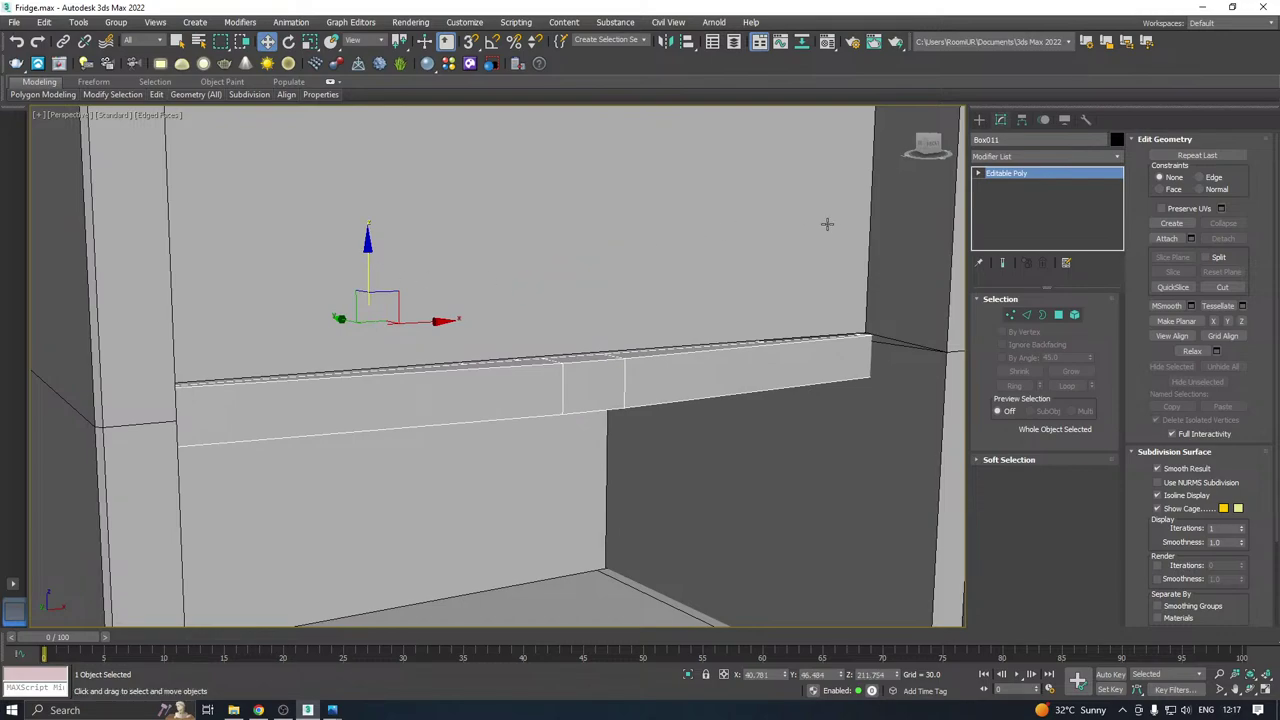
pyautogui.keyDown('alt'); pyautogui.moveTo(777, 269); pyautogui.dragTo(701, 272, button='middle'); pyautogui.keyUp('alt')
pyautogui.scroll(-4, 704, 273)
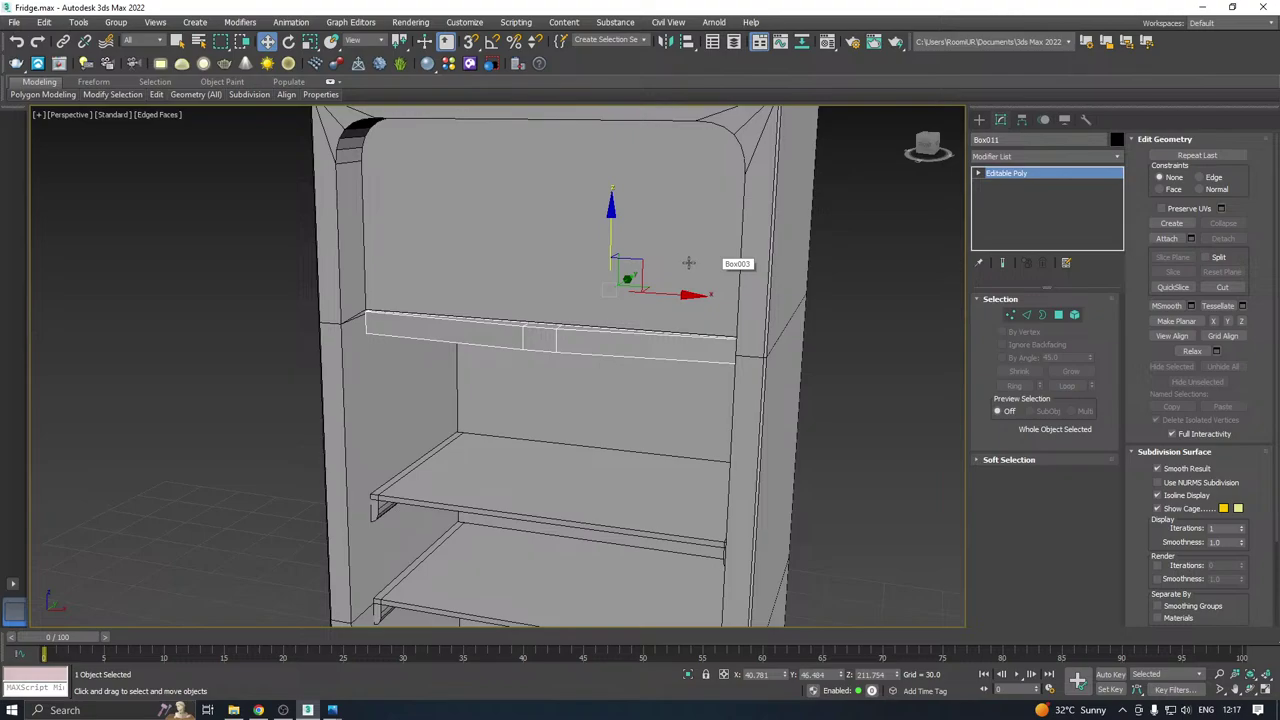
# Pull the narrow middle polygon of the tray's front face further forward to about Y -20.4.
pyautogui.scroll(-3, 662, 300)
pyautogui.keyDown('alt'); pyautogui.moveTo(668, 302); pyautogui.dragTo(622, 331, button='middle'); pyautogui.keyUp('alt')
pyautogui.scroll(3, 529, 345)
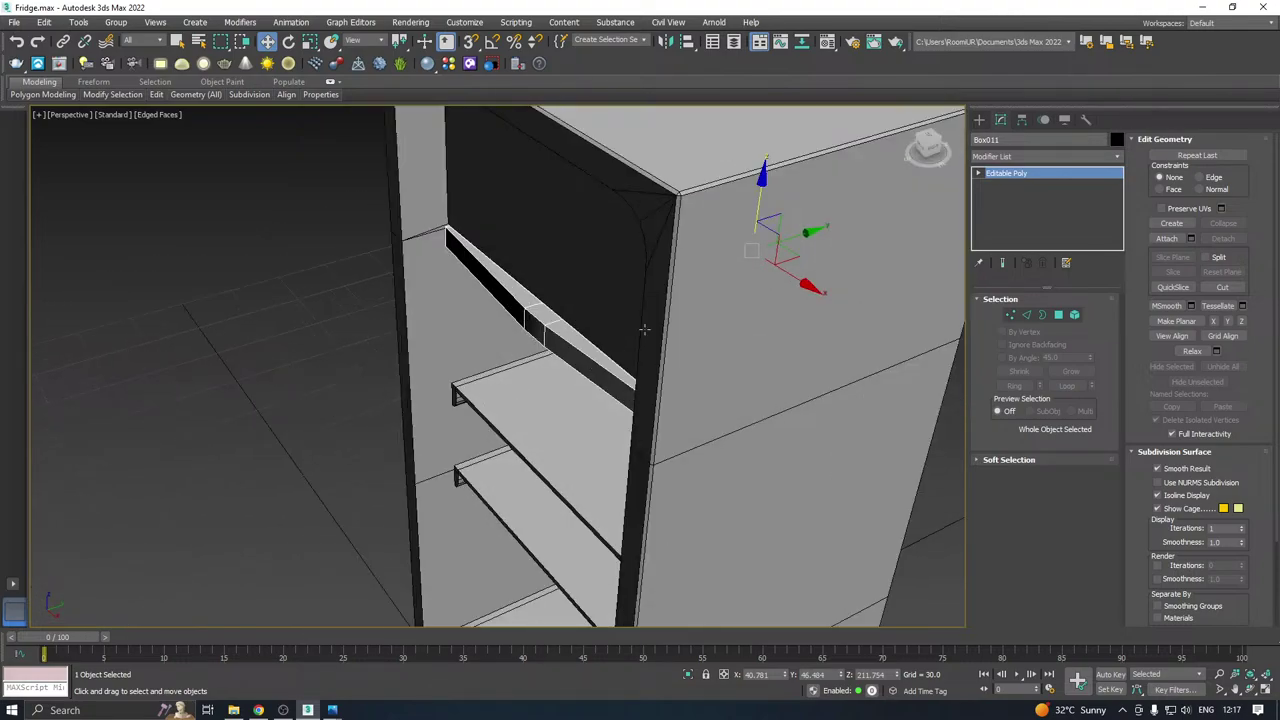
pyautogui.press('4')
pyautogui.click(541, 327)
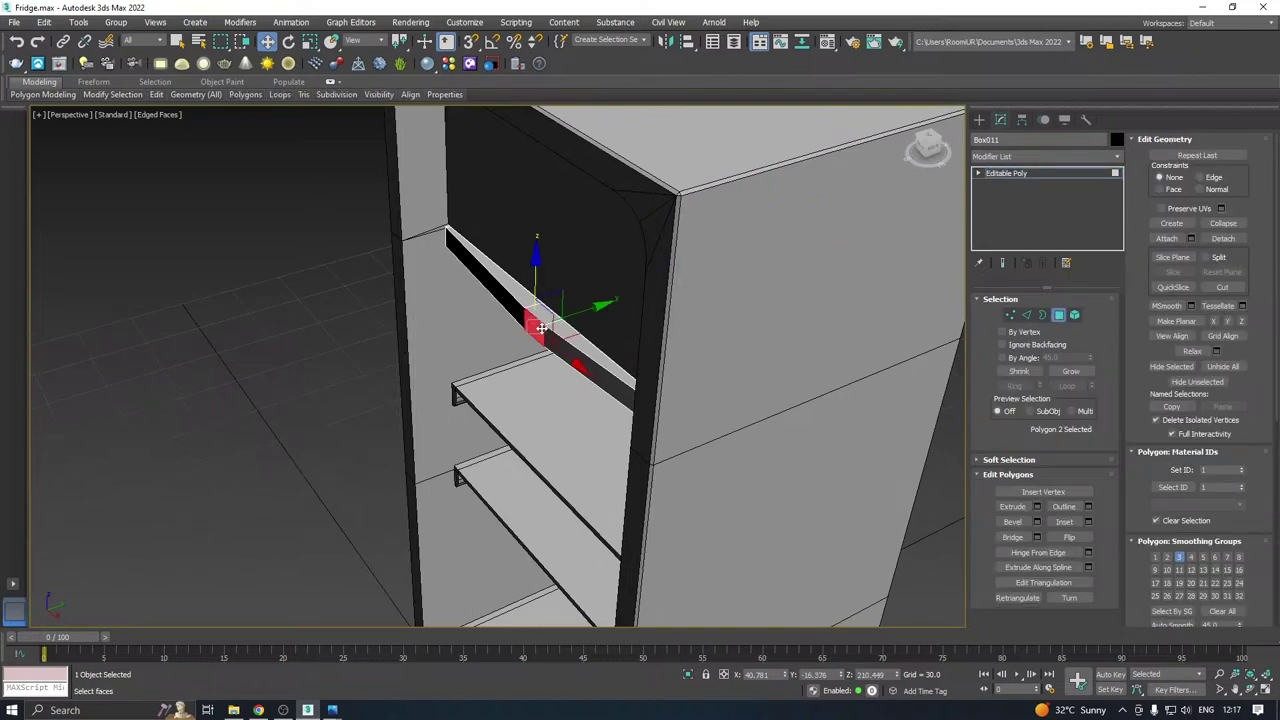
pyautogui.moveTo(577, 313); pyautogui.dragTo(563, 317)
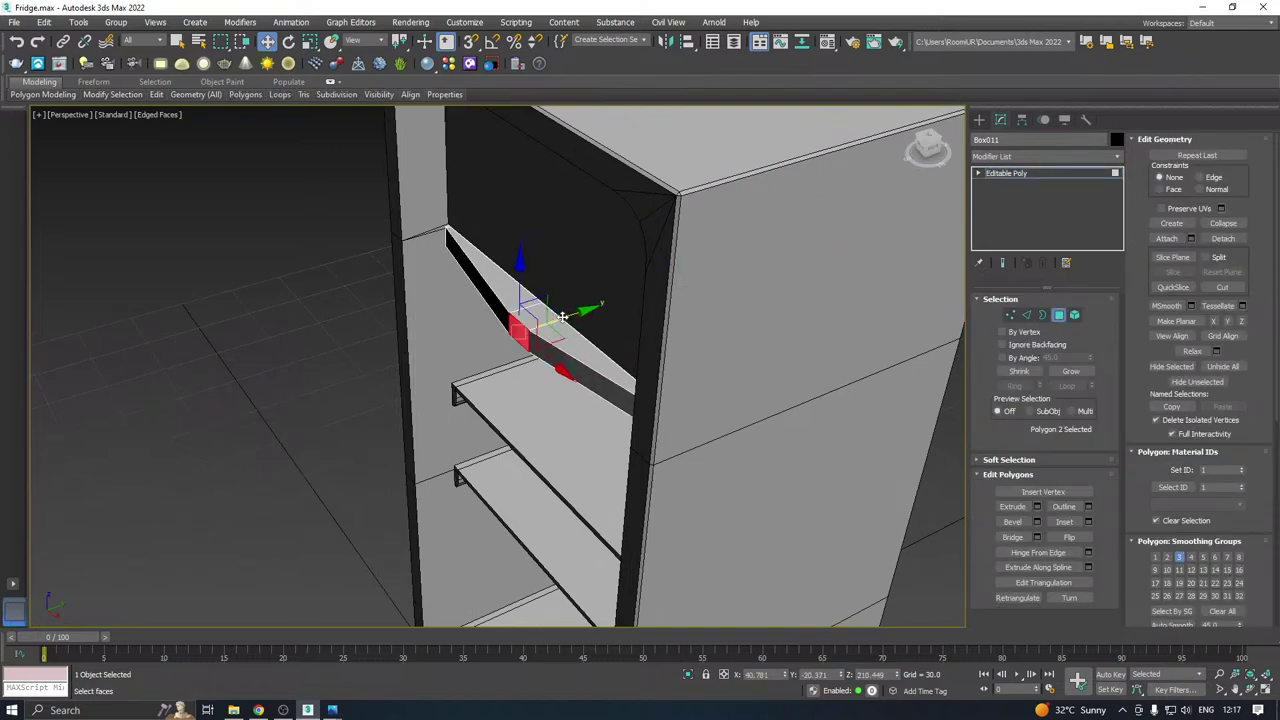
# Chamfer the three lower front edges of the tray with an amount of about 4.73 to round the underside of the bulge.
pyautogui.scroll(-5, 579, 294)
pyautogui.keyDown('alt'); pyautogui.moveTo(579, 294); pyautogui.dragTo(813, 283, button='middle'); pyautogui.keyUp('alt')
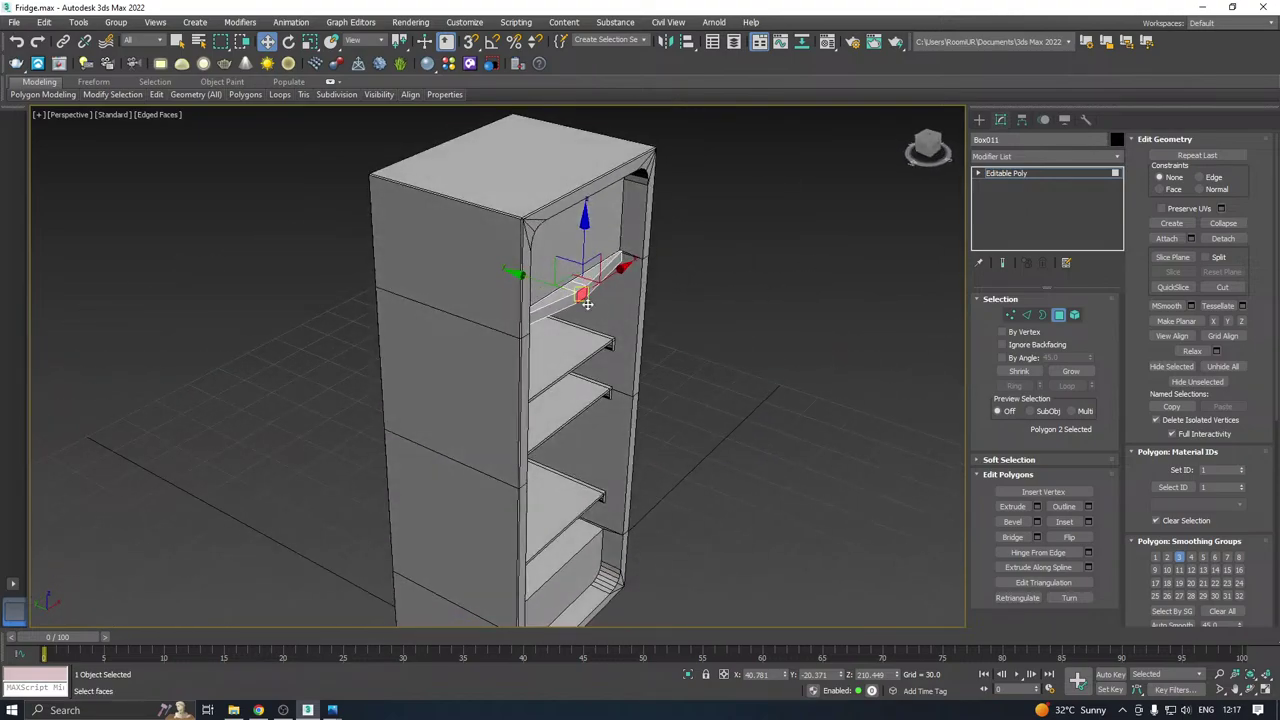
pyautogui.scroll(4, 587, 304)
pyautogui.keyDown('alt'); pyautogui.moveTo(587, 304); pyautogui.dragTo(556, 250, button='middle'); pyautogui.keyUp('alt')
pyautogui.press('2')
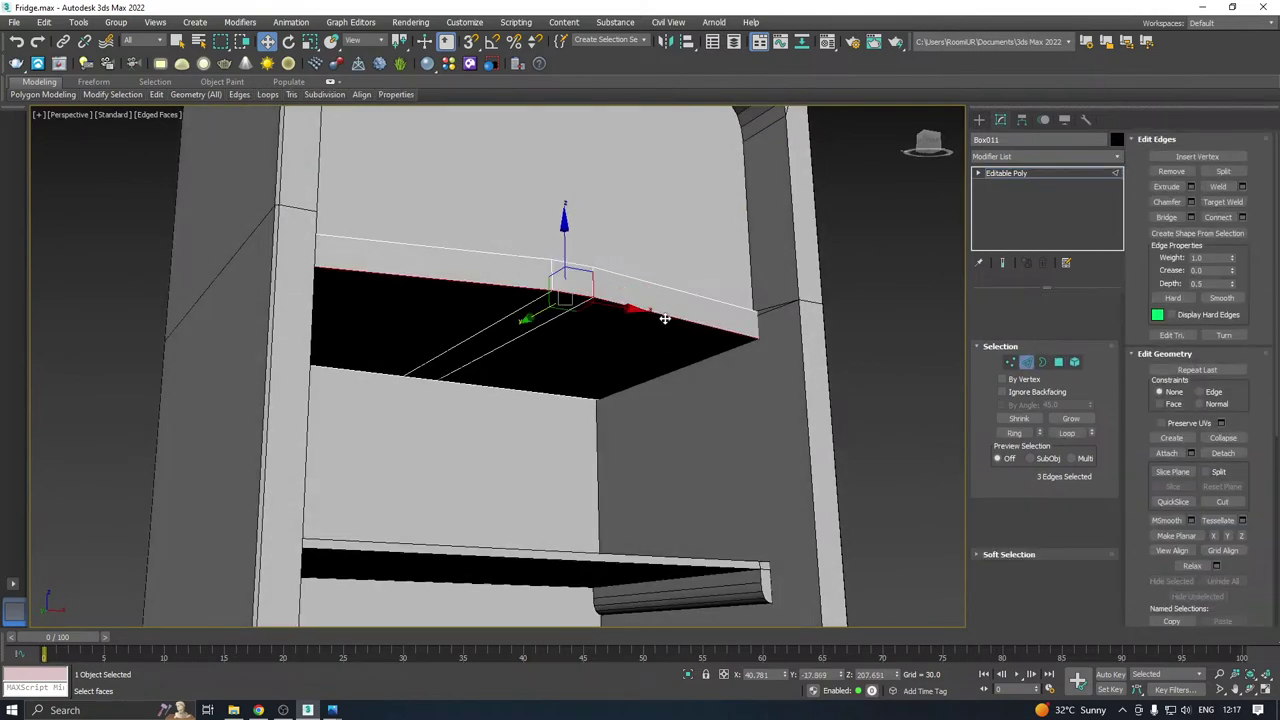
pyautogui.click(609, 305)
pyautogui.doubleClick(609, 305)
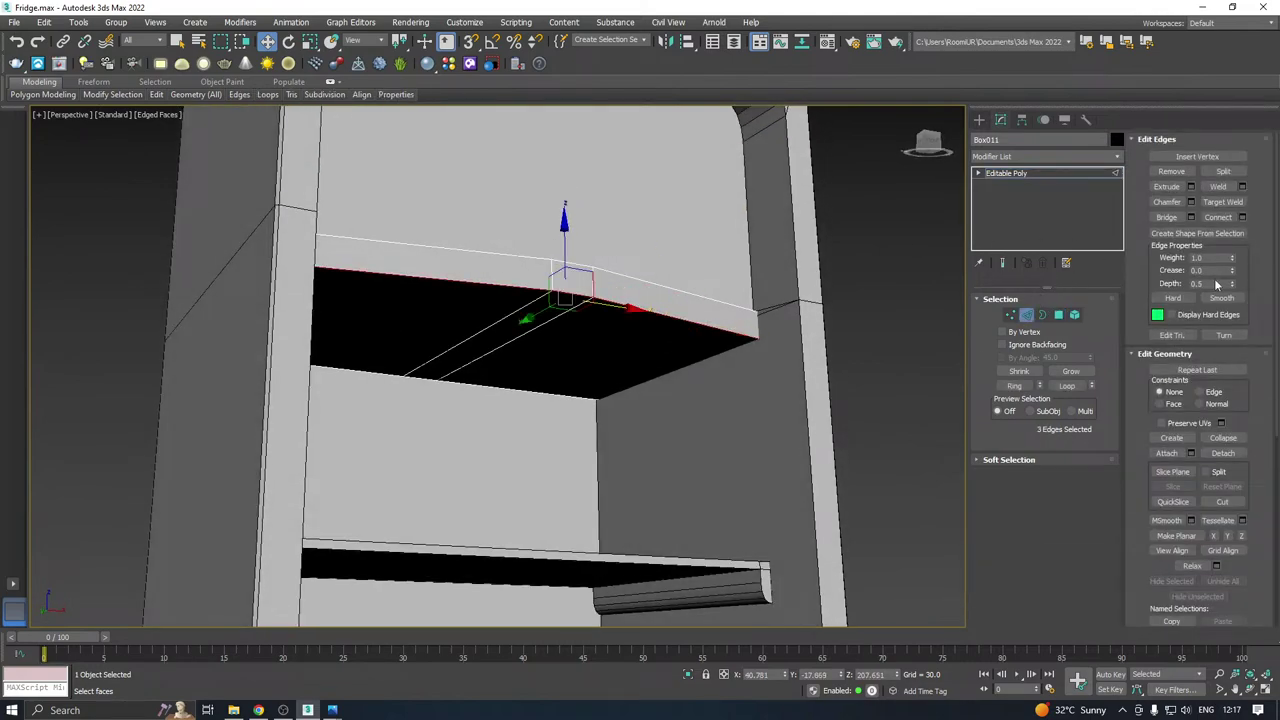
pyautogui.click(1191, 203)
pyautogui.scroll(5, 944, 251)
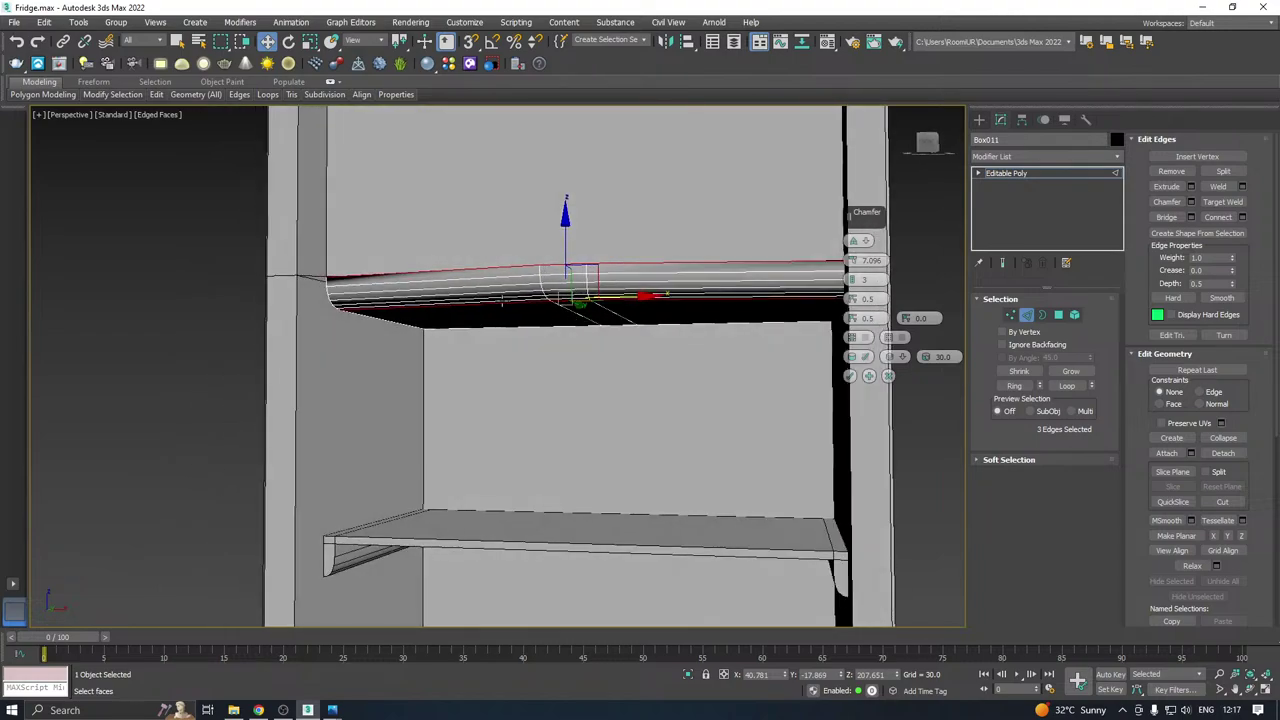
pyautogui.moveTo(860, 271); pyautogui.dragTo(857, 277)
pyautogui.keyDown('alt'); pyautogui.moveTo(585, 277); pyautogui.dragTo(633, 256, button='middle'); pyautogui.keyUp('alt')
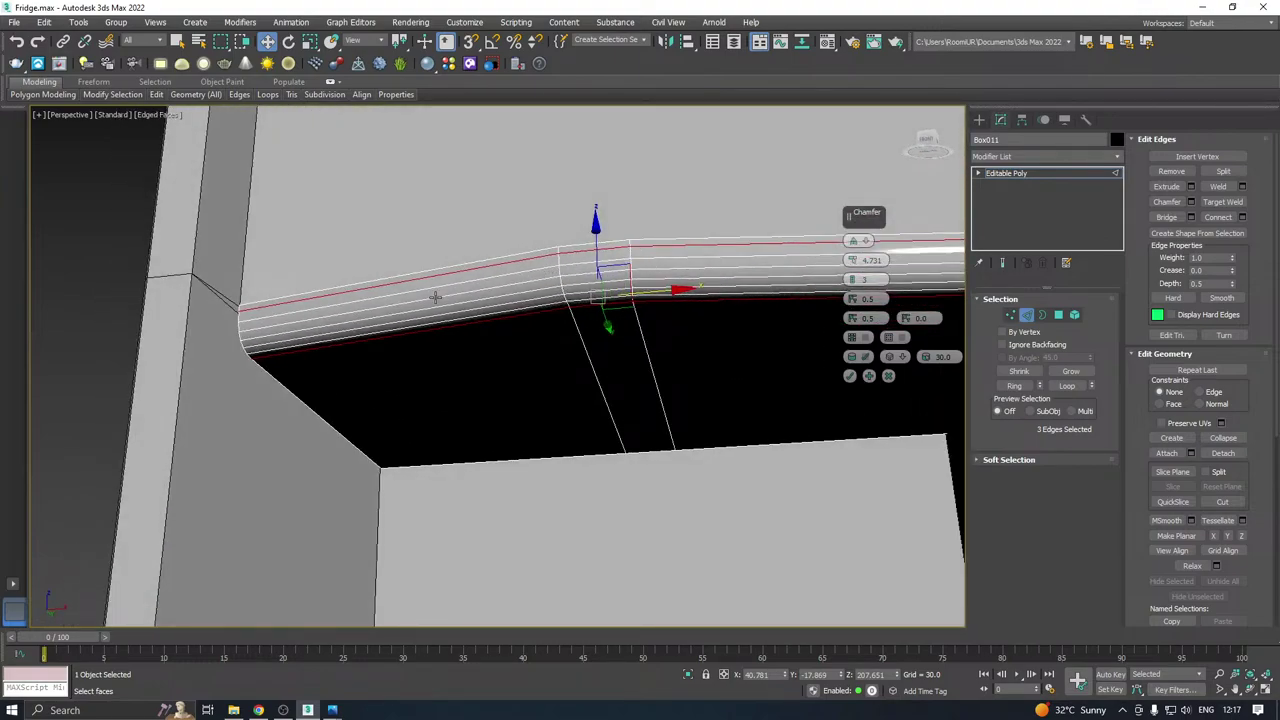
pyautogui.keyDown('alt'); pyautogui.moveTo(567, 300); pyautogui.dragTo(760, 295, button='middle'); pyautogui.keyUp('alt')
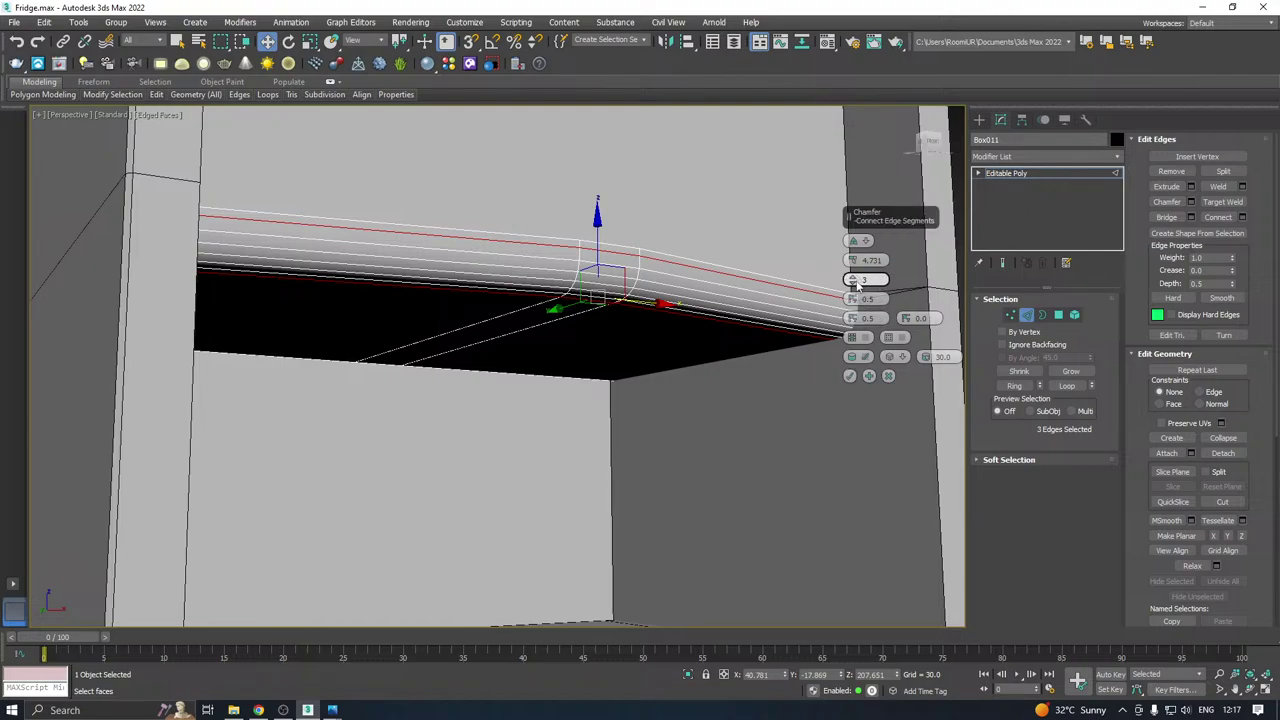
pyautogui.click(855, 284)
pyautogui.moveTo(689, 298)
pyautogui.keyDown('alt'); pyautogui.mouseDown(button='middle')
pyautogui.moveTo(706, 334)
pyautogui.moveTo(705, 285)
pyautogui.mouseUp(button='middle'); pyautogui.keyUp('alt')
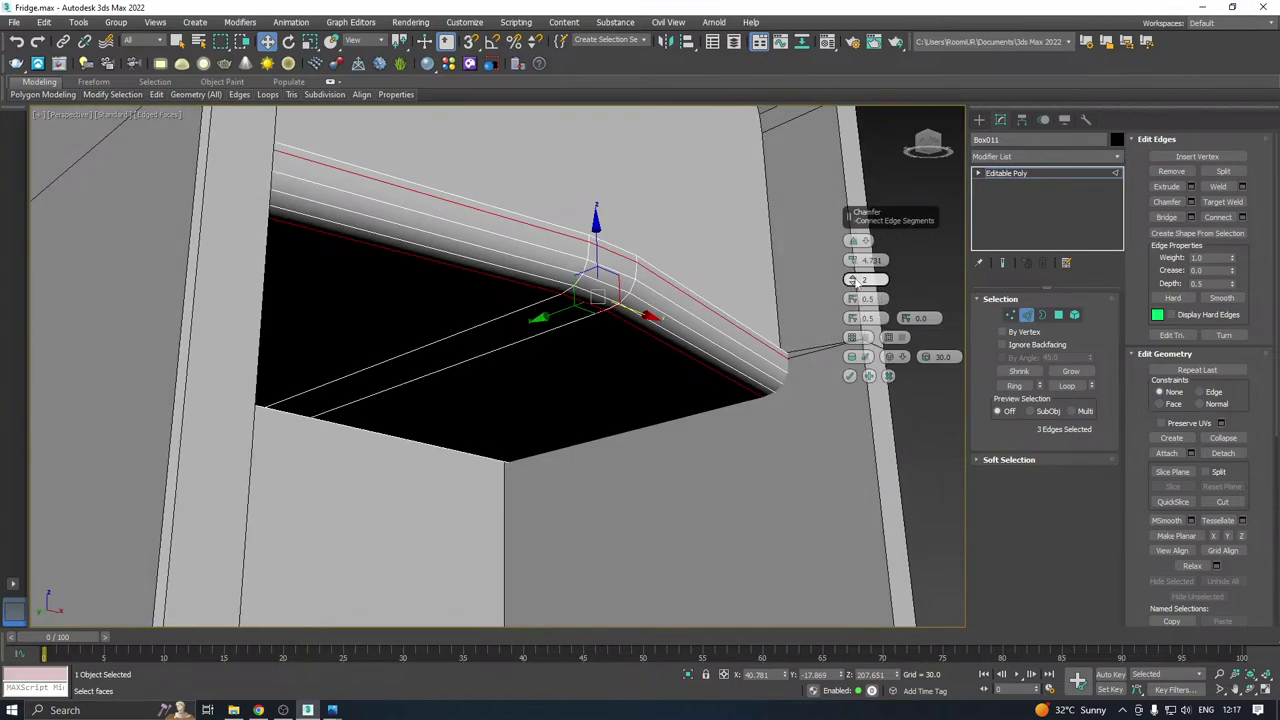
pyautogui.click(851, 376)
pyautogui.keyDown('alt'); pyautogui.moveTo(765, 342); pyautogui.dragTo(810, 281, button='middle'); pyautogui.keyUp('alt')
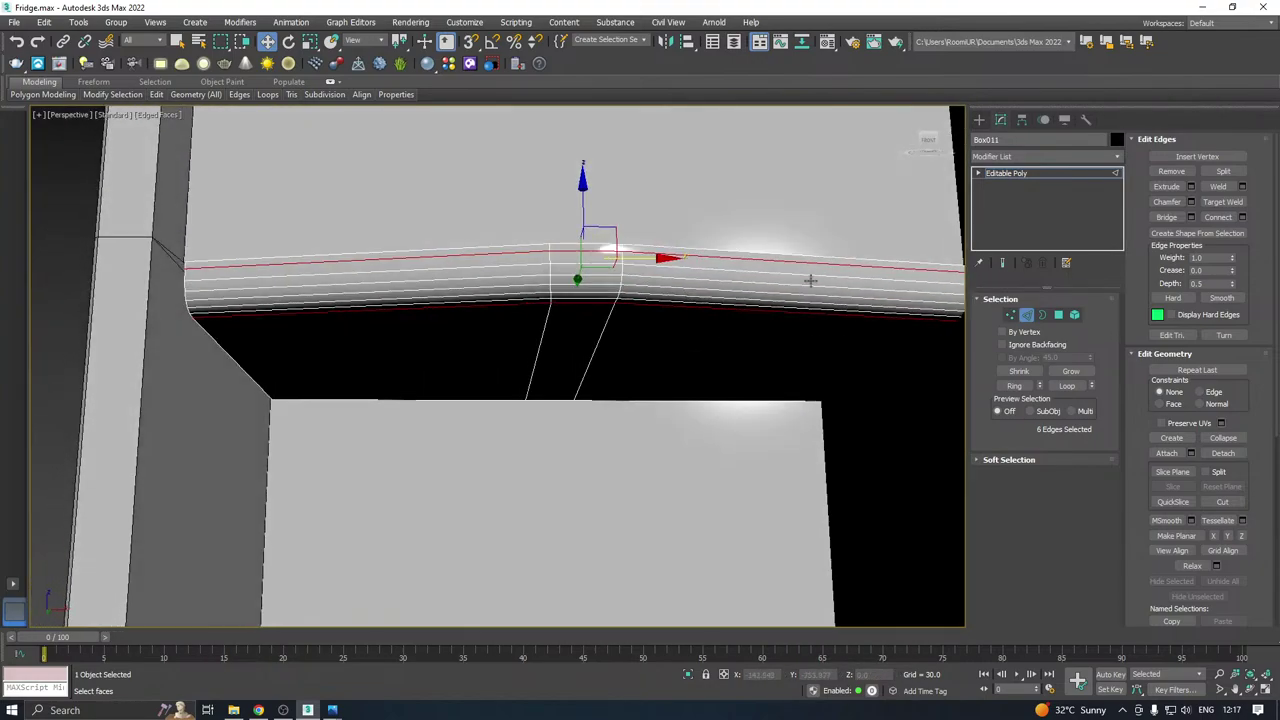
pyautogui.click(1020, 175)
# Examine the rounded tray and the shelves from below, above and the front of the fridge.
pyautogui.scroll(-3, 422, 262)
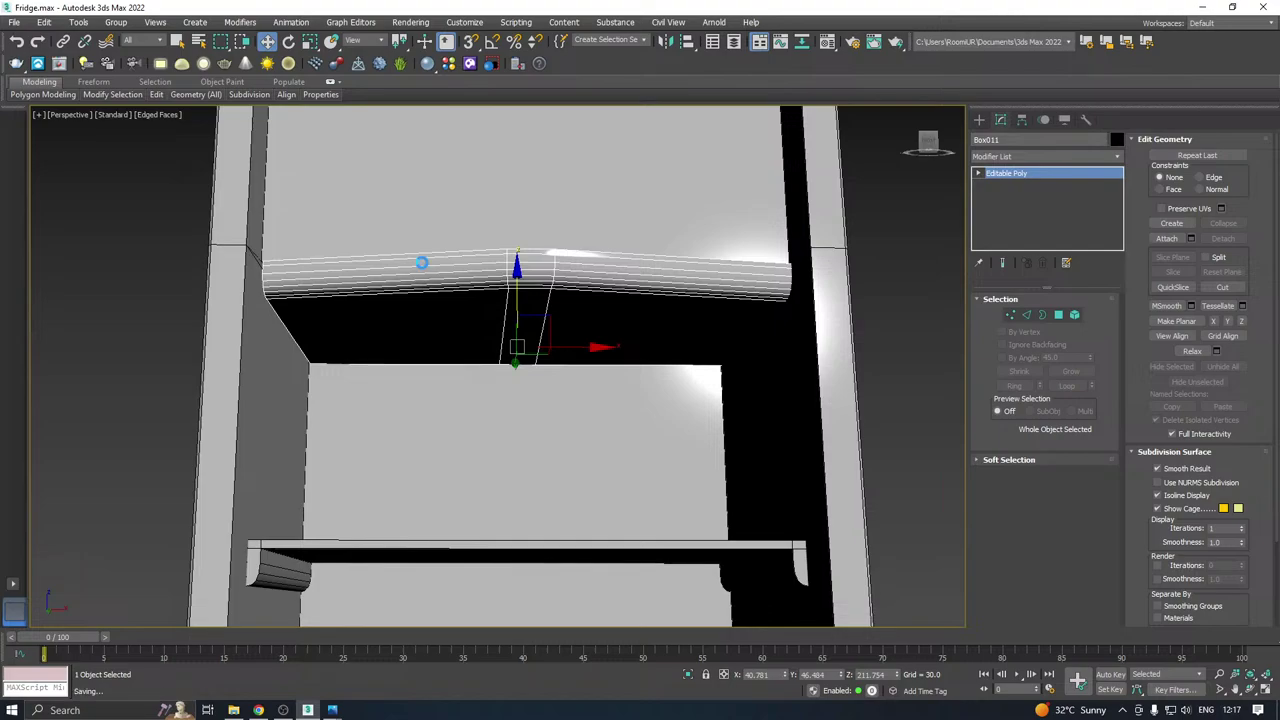
pyautogui.keyDown('alt'); pyautogui.moveTo(422, 268); pyautogui.dragTo(536, 318, button='middle'); pyautogui.keyUp('alt')
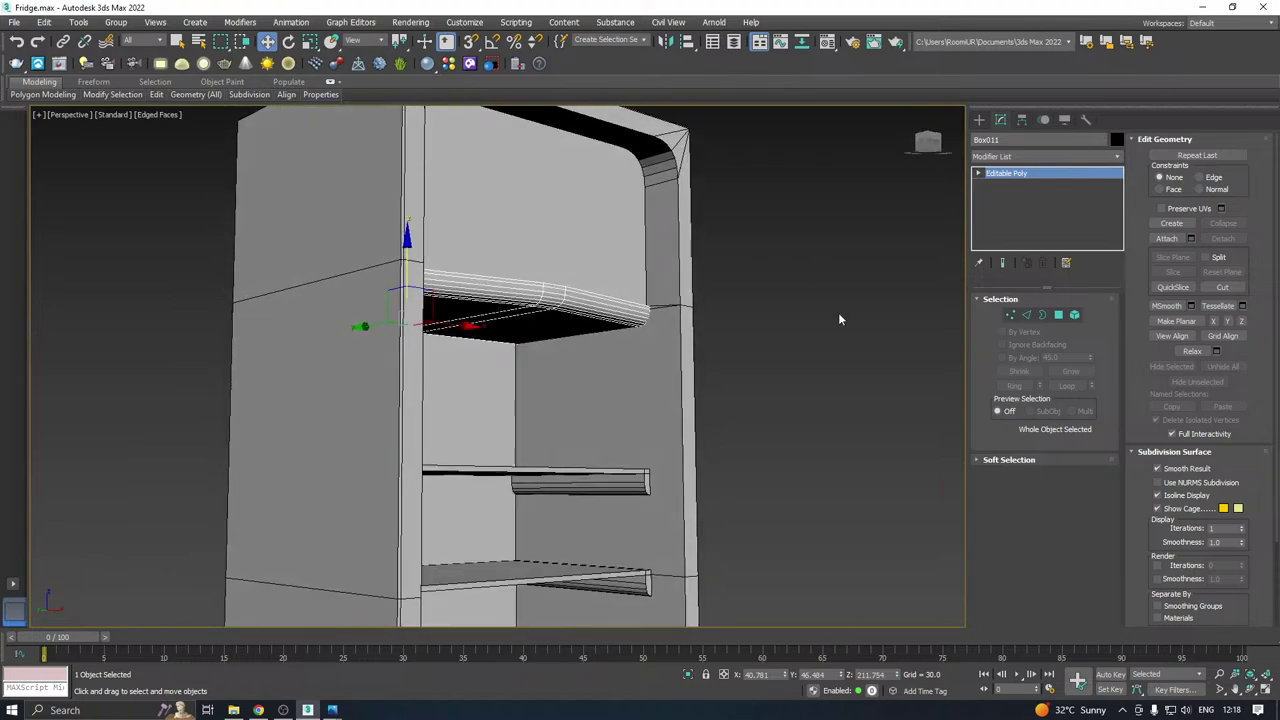
pyautogui.click(838, 314)
pyautogui.keyDown('alt'); pyautogui.moveTo(787, 328); pyautogui.dragTo(491, 324, button='middle'); pyautogui.keyUp('alt')
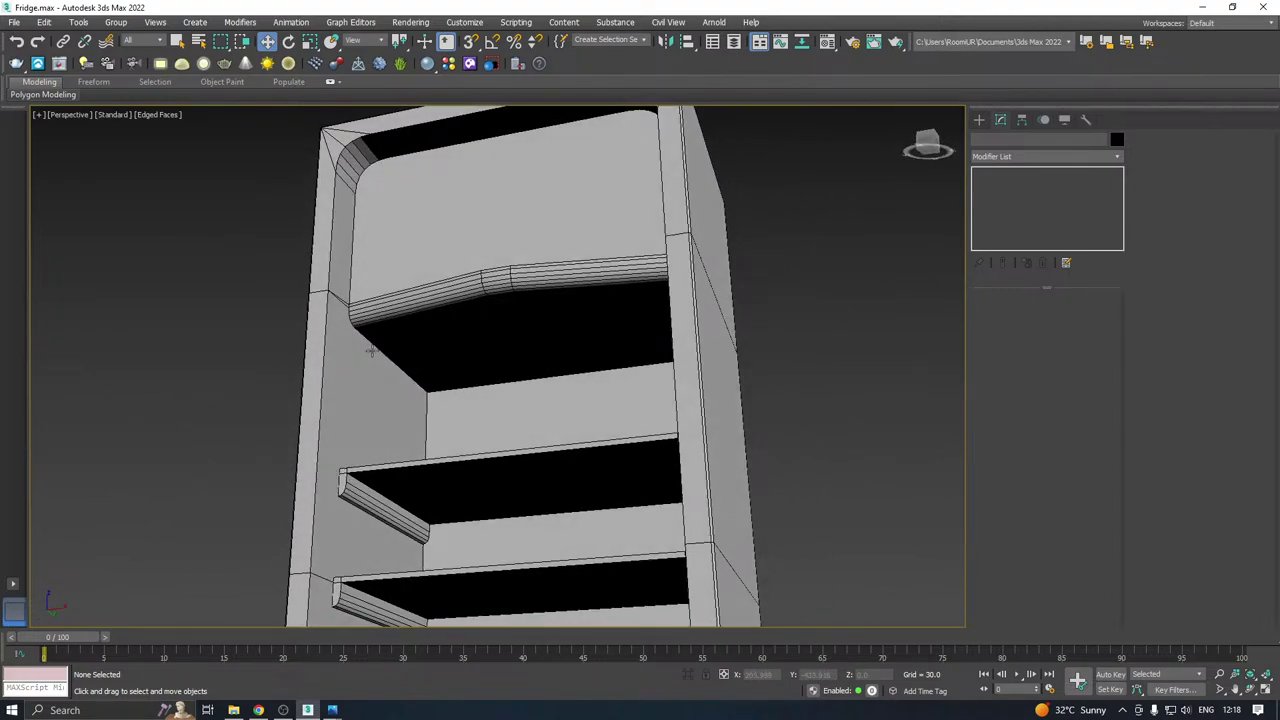
pyautogui.keyDown('alt'); pyautogui.moveTo(369, 350); pyautogui.dragTo(403, 356, button='middle'); pyautogui.keyUp('alt')
pyautogui.keyDown('alt'); pyautogui.moveTo(686, 339); pyautogui.dragTo(707, 349, button='middle'); pyautogui.keyUp('alt')
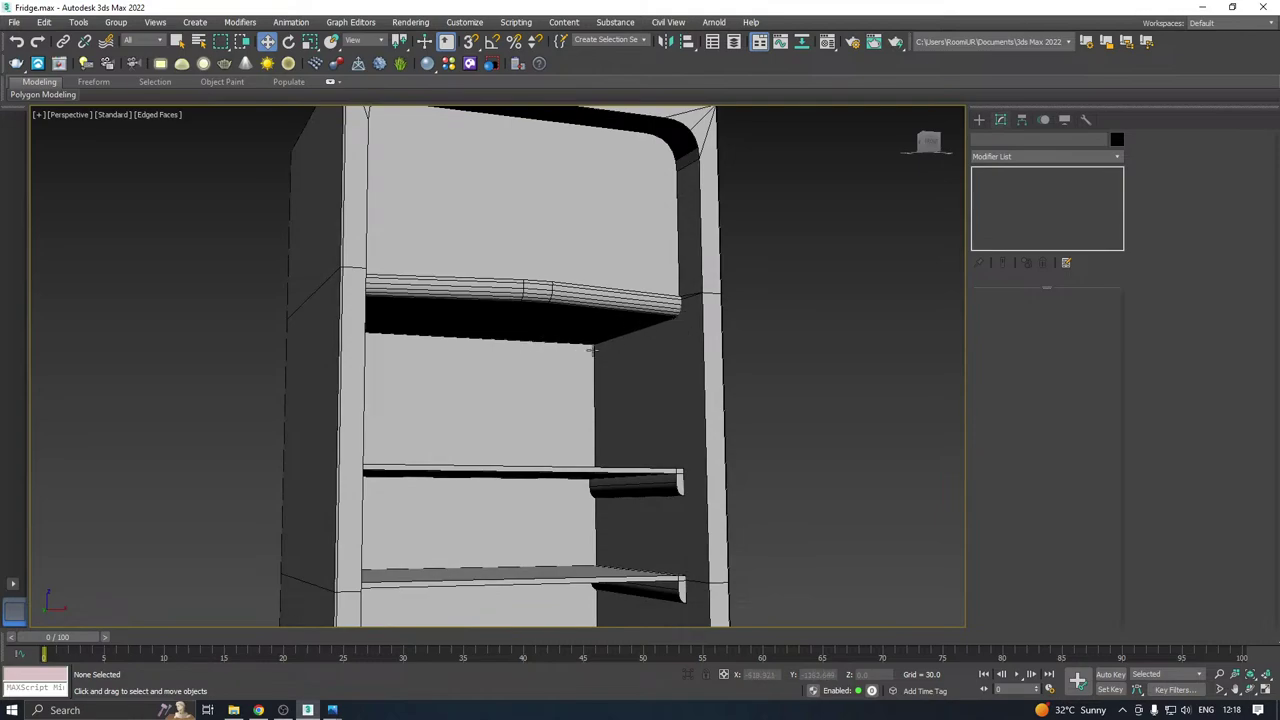
pyautogui.keyDown('alt'); pyautogui.moveTo(620, 341); pyautogui.dragTo(650, 389, button='middle'); pyautogui.keyUp('alt')
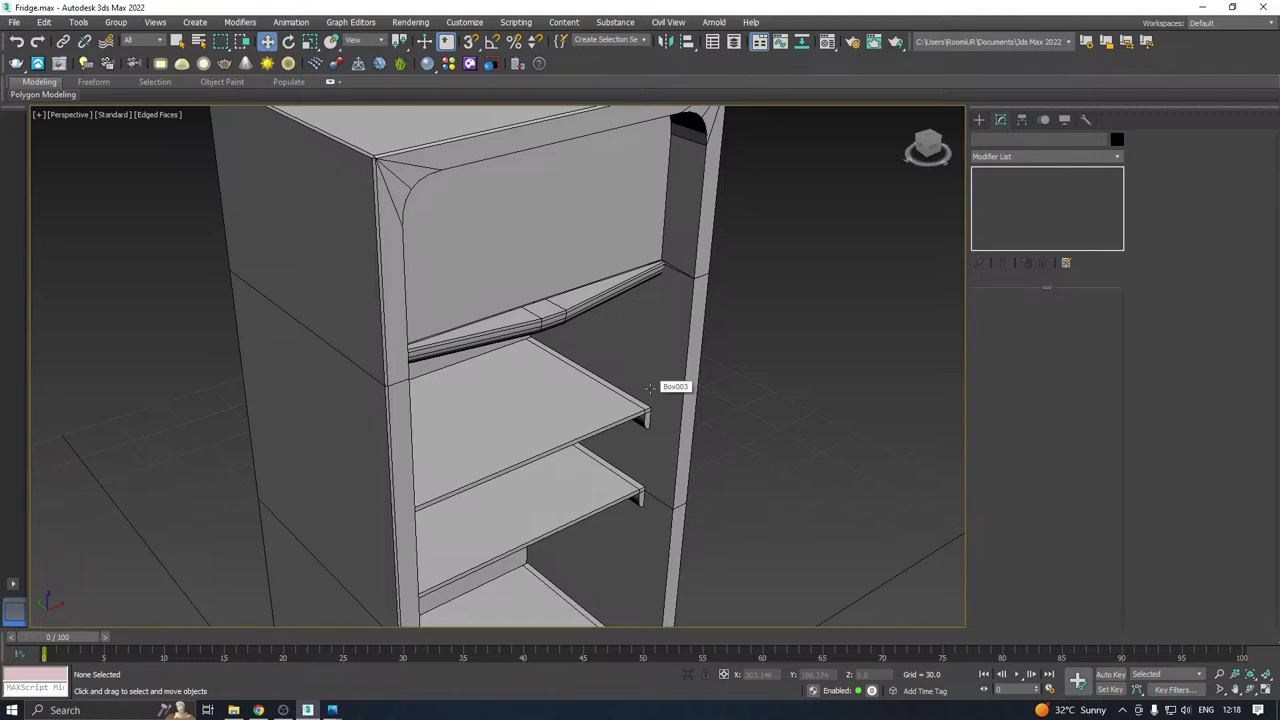
pyautogui.keyDown('alt'); pyautogui.moveTo(658, 296); pyautogui.dragTo(600, 294, button='middle'); pyautogui.keyUp('alt')
pyautogui.scroll(-3, 621, 375)
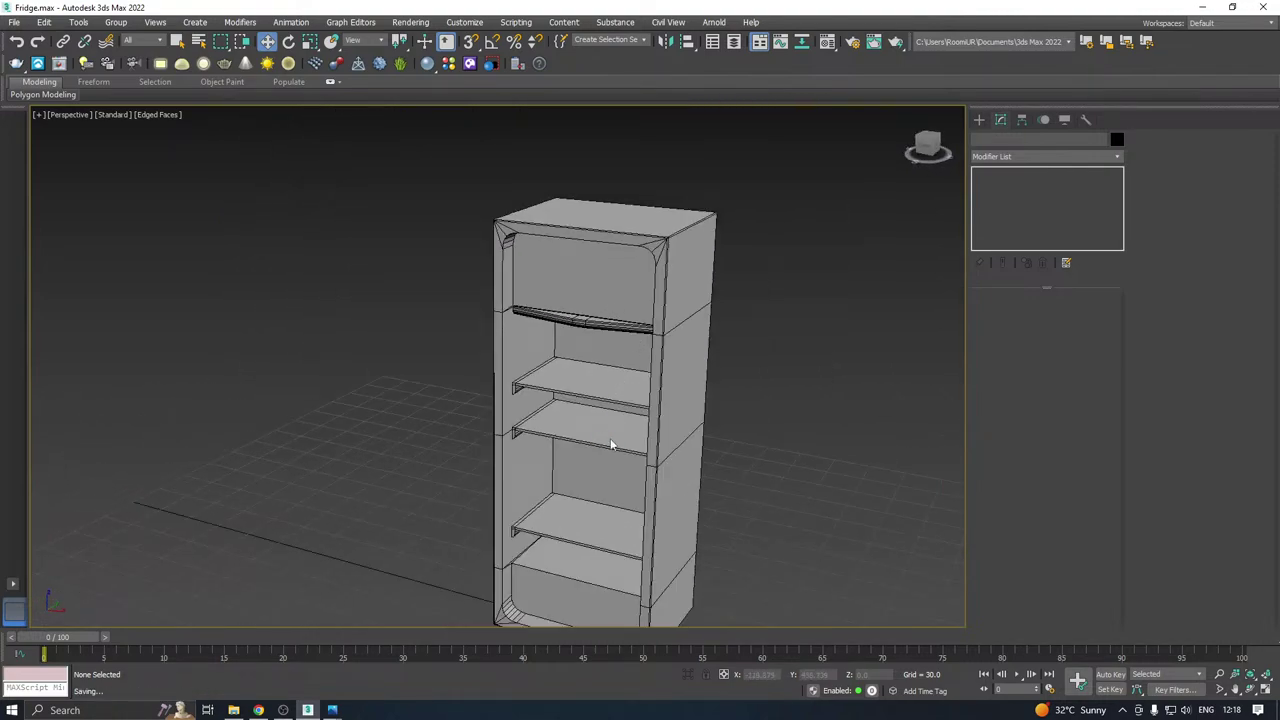
pyautogui.keyDown('alt'); pyautogui.moveTo(611, 446); pyautogui.dragTo(631, 330, button='middle'); pyautogui.keyUp('alt')
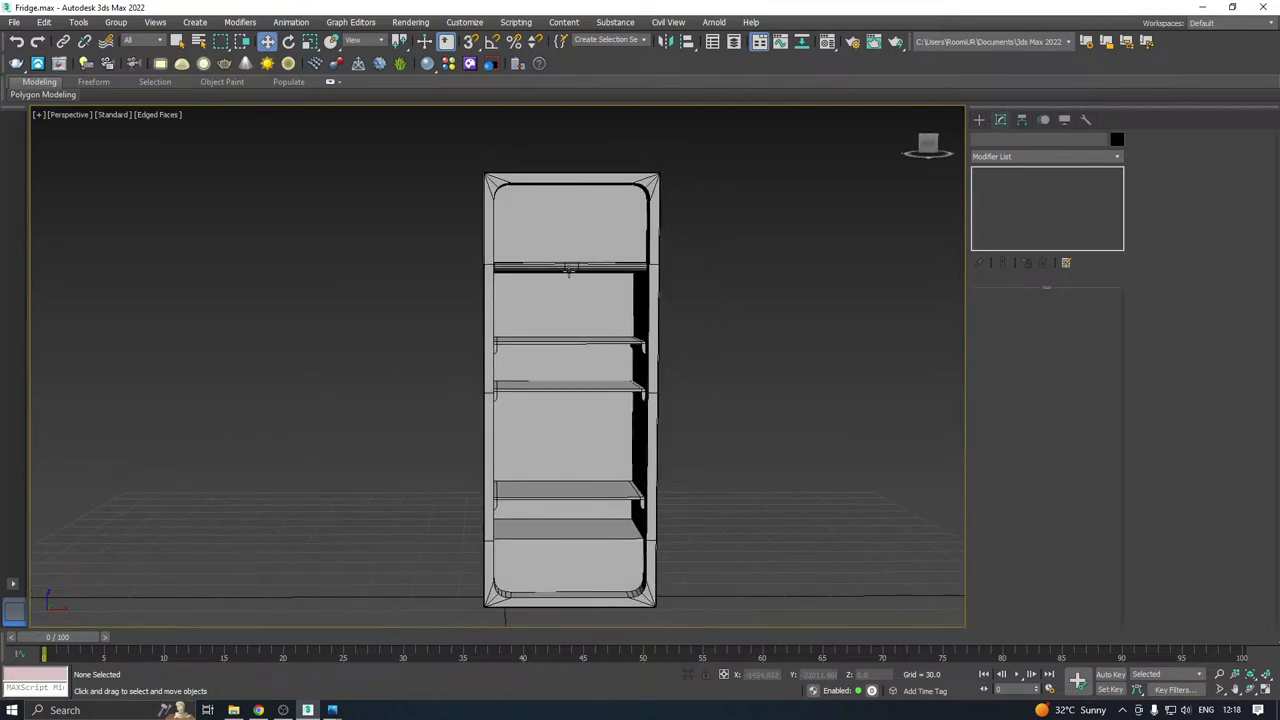
pyautogui.moveTo(568, 268)
pyautogui.keyDown('alt'); pyautogui.mouseDown(button='middle')
pyautogui.moveTo(628, 292)
pyautogui.moveTo(571, 290)
pyautogui.mouseUp(button='middle'); pyautogui.keyUp('alt')
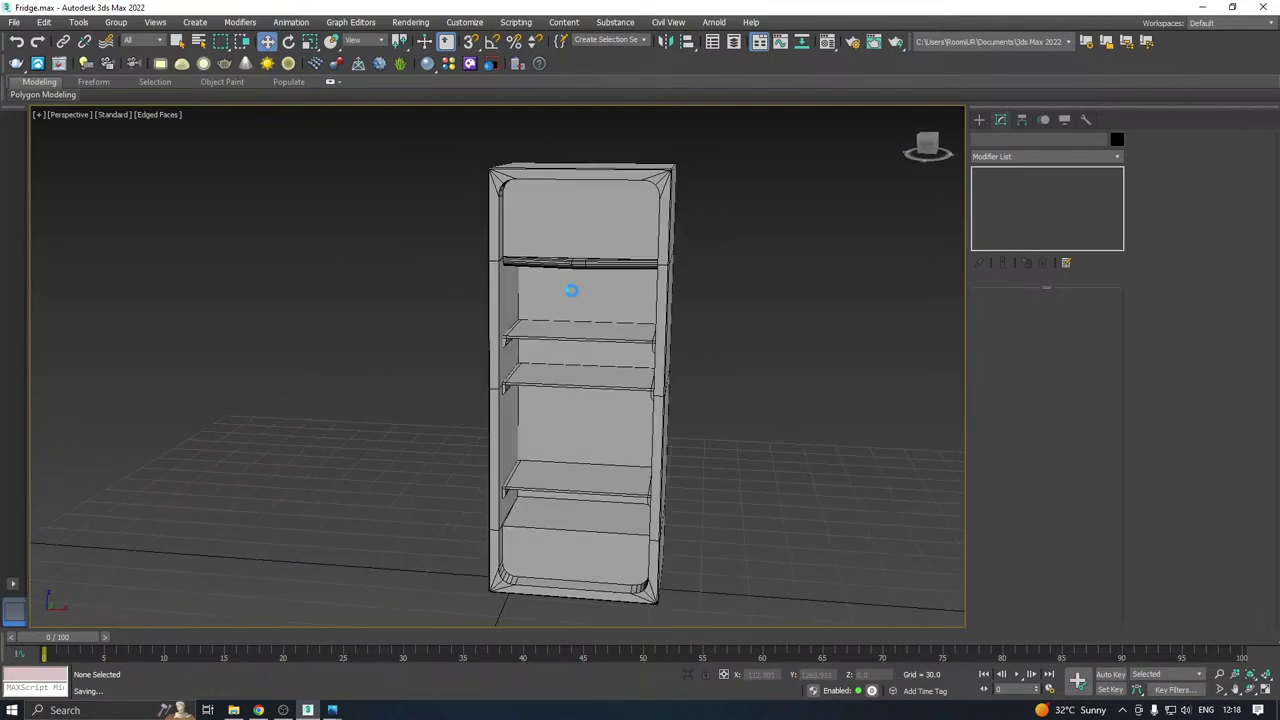
# Inset the front polygons of the fridge body's upper compartment and bottom drawer by about 5.61.
pyautogui.click(571, 289)
pyautogui.scroll(5, 578, 258)
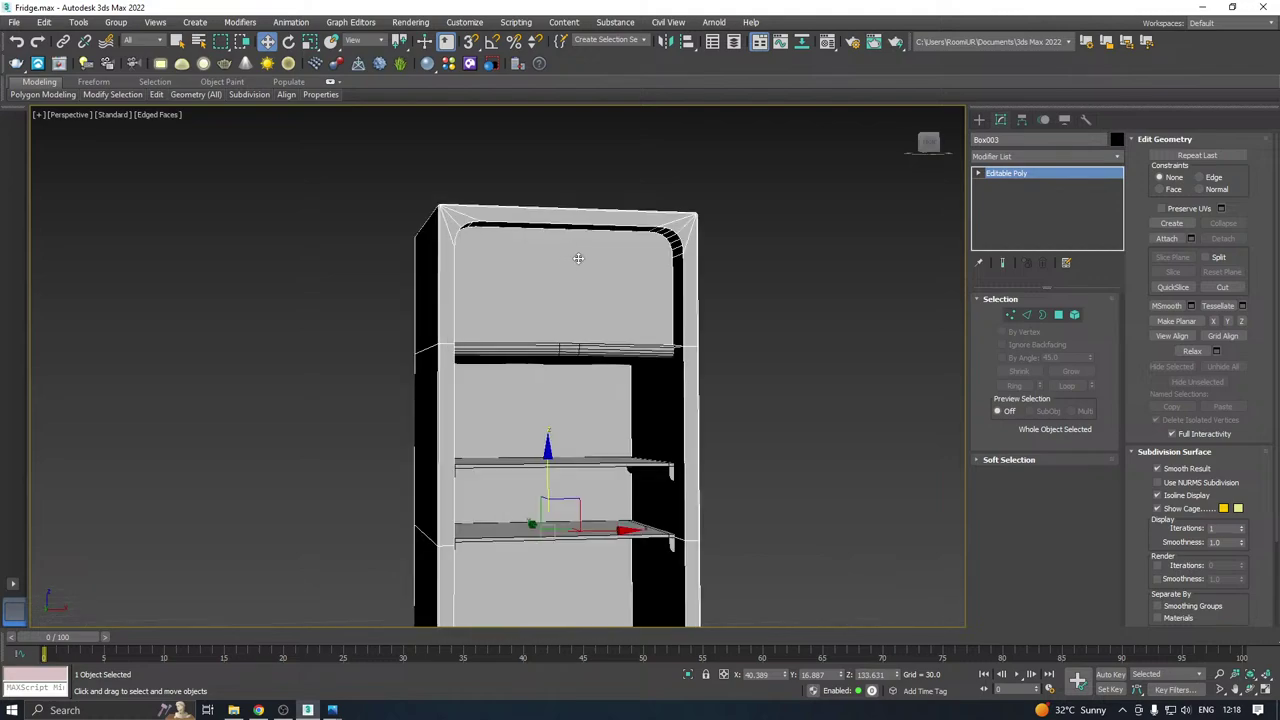
pyautogui.click(1059, 316)
pyautogui.click(603, 265)
pyautogui.keyDown('alt'); pyautogui.moveTo(625, 301); pyautogui.dragTo(571, 294, button='middle'); pyautogui.keyUp('alt')
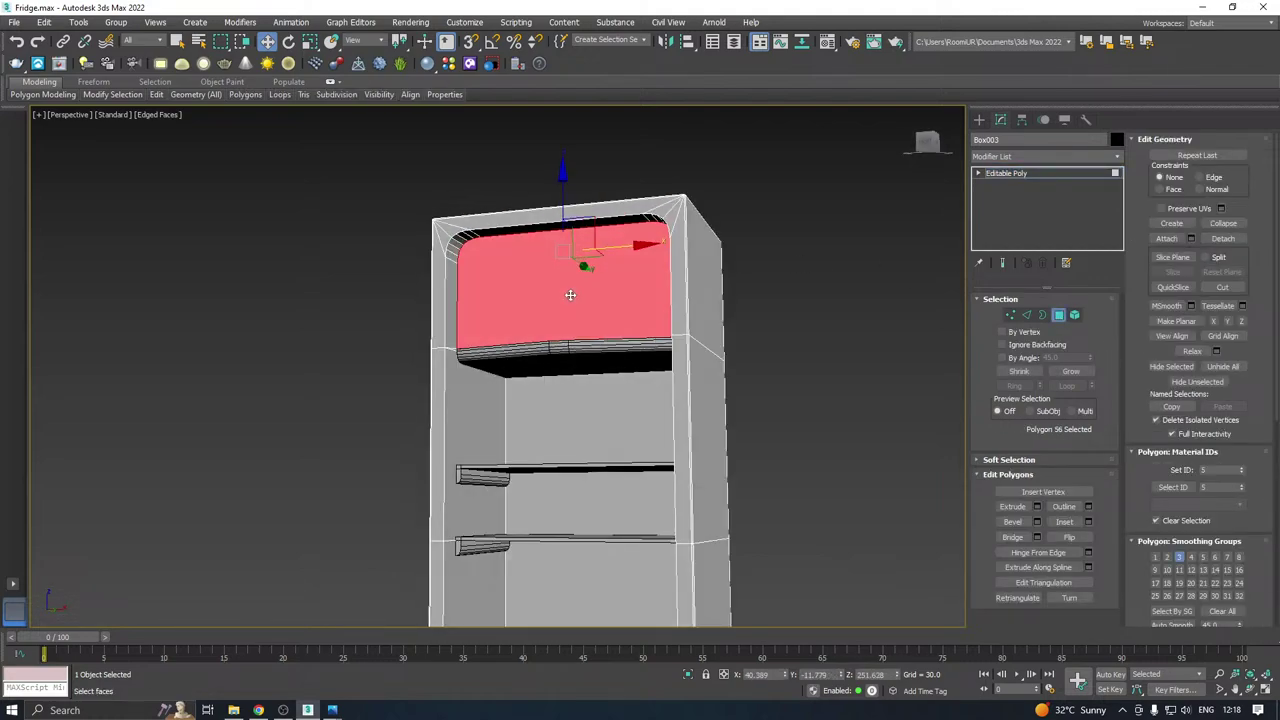
pyautogui.scroll(3, 580, 298)
pyautogui.scroll(-4, 584, 297)
pyautogui.keyDown('ctrl'); pyautogui.click(574, 605); pyautogui.keyUp('ctrl')
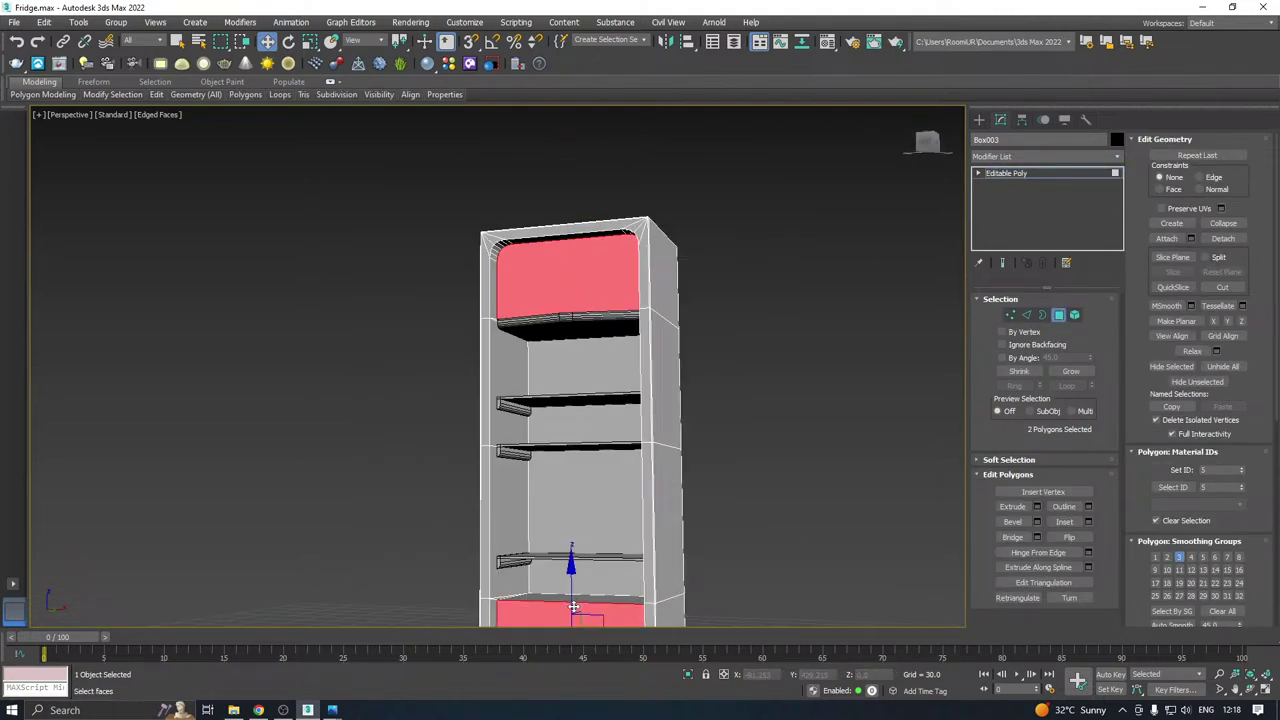
pyautogui.scroll(5, 574, 600)
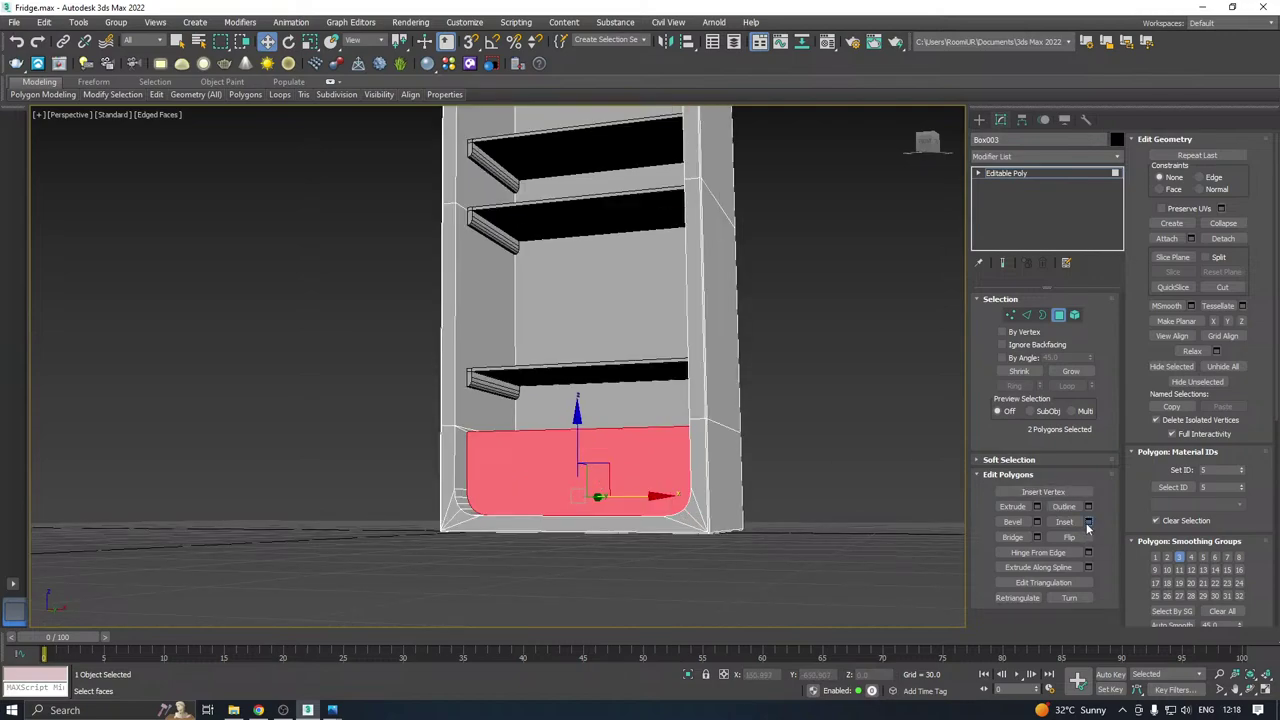
pyautogui.click(1088, 521)
pyautogui.scroll(3, 530, 450)
pyautogui.moveTo(851, 265); pyautogui.dragTo(840, 237)
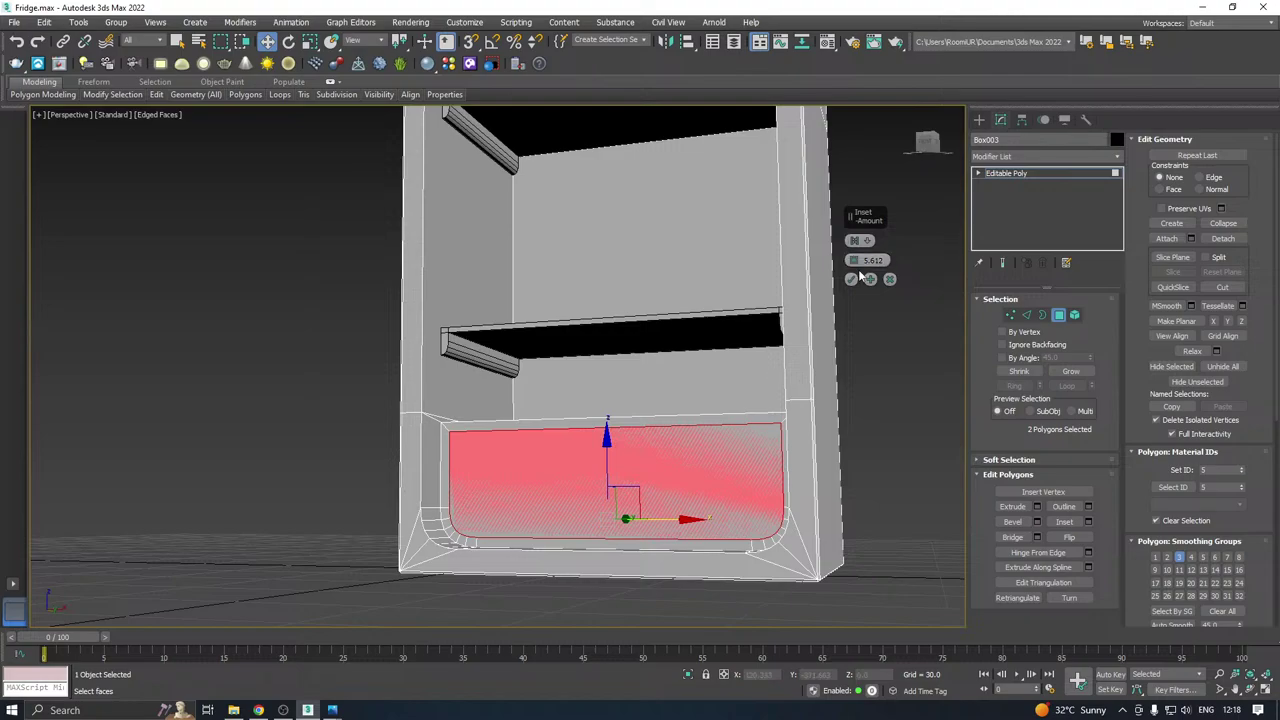
pyautogui.click(852, 279)
# Examine the two inset front panels from several sides, finish polygon editing and clear the selection.
pyautogui.keyDown('alt'); pyautogui.moveTo(749, 286); pyautogui.dragTo(800, 316, button='middle'); pyautogui.keyUp('alt')
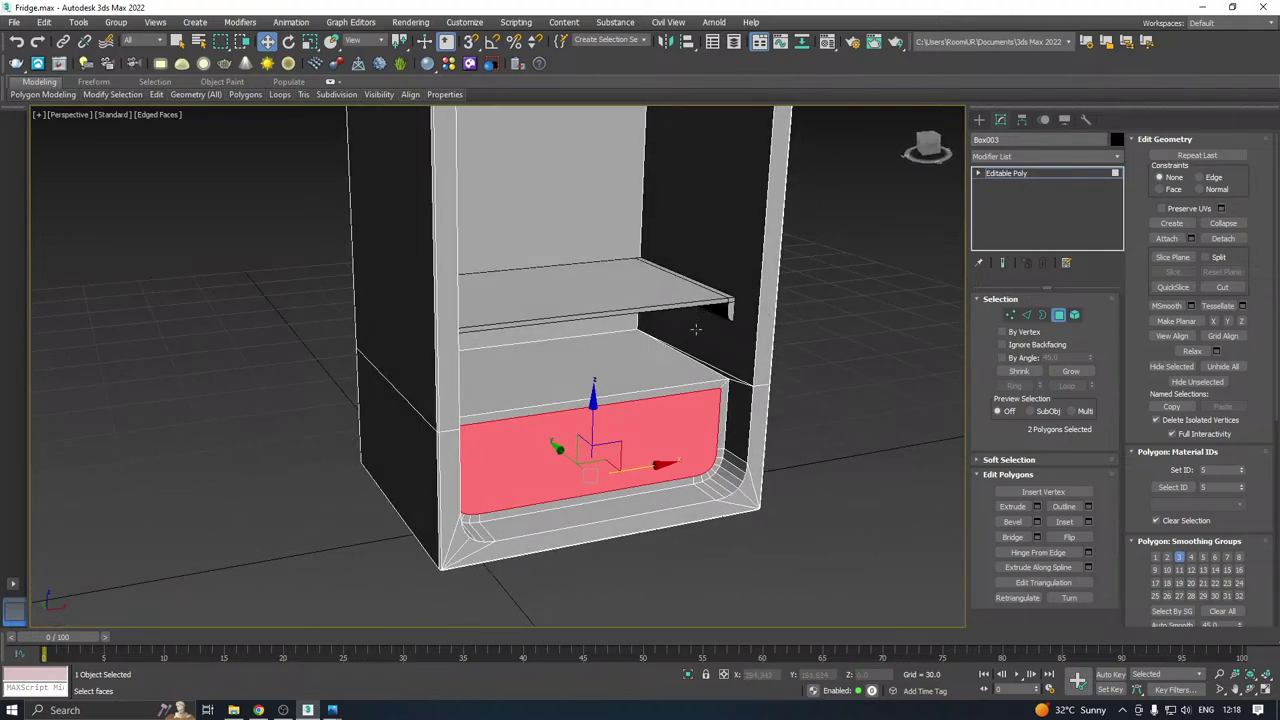
pyautogui.moveTo(695, 328); pyautogui.dragTo(669, 433, button='middle')
pyautogui.scroll(-2, 640, 438)
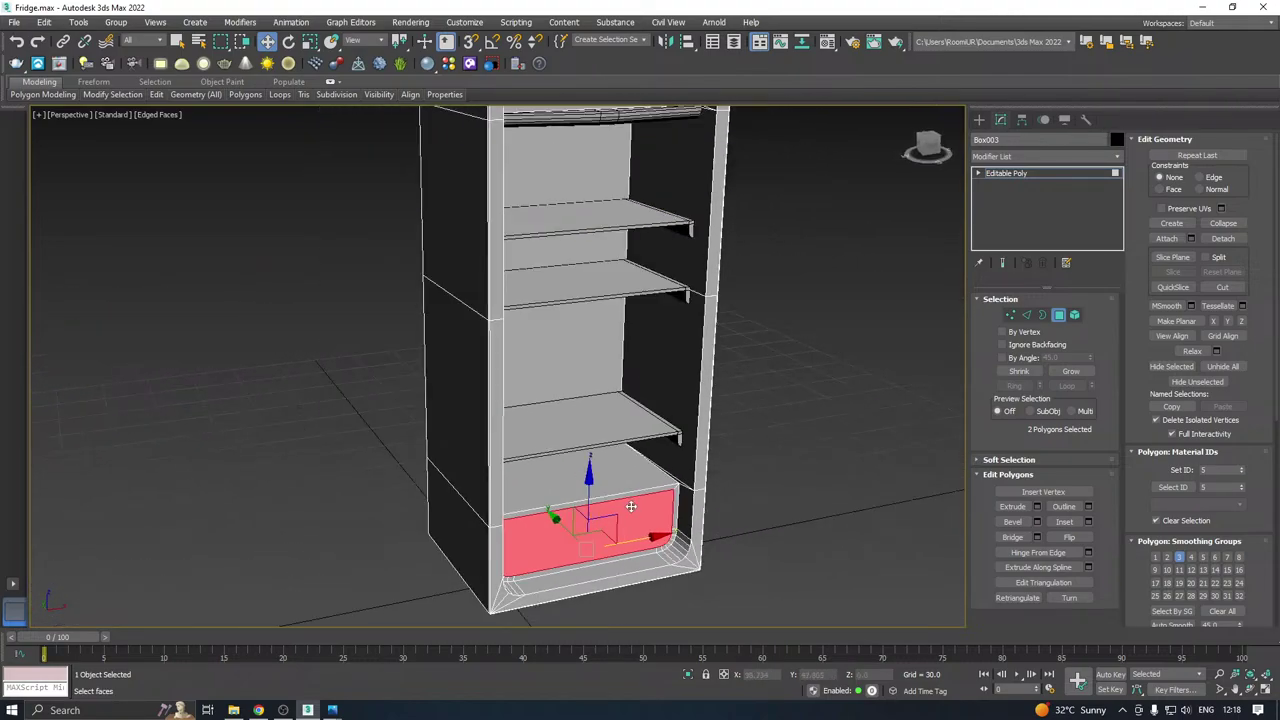
pyautogui.moveTo(648, 349); pyautogui.dragTo(752, 365, button='middle')
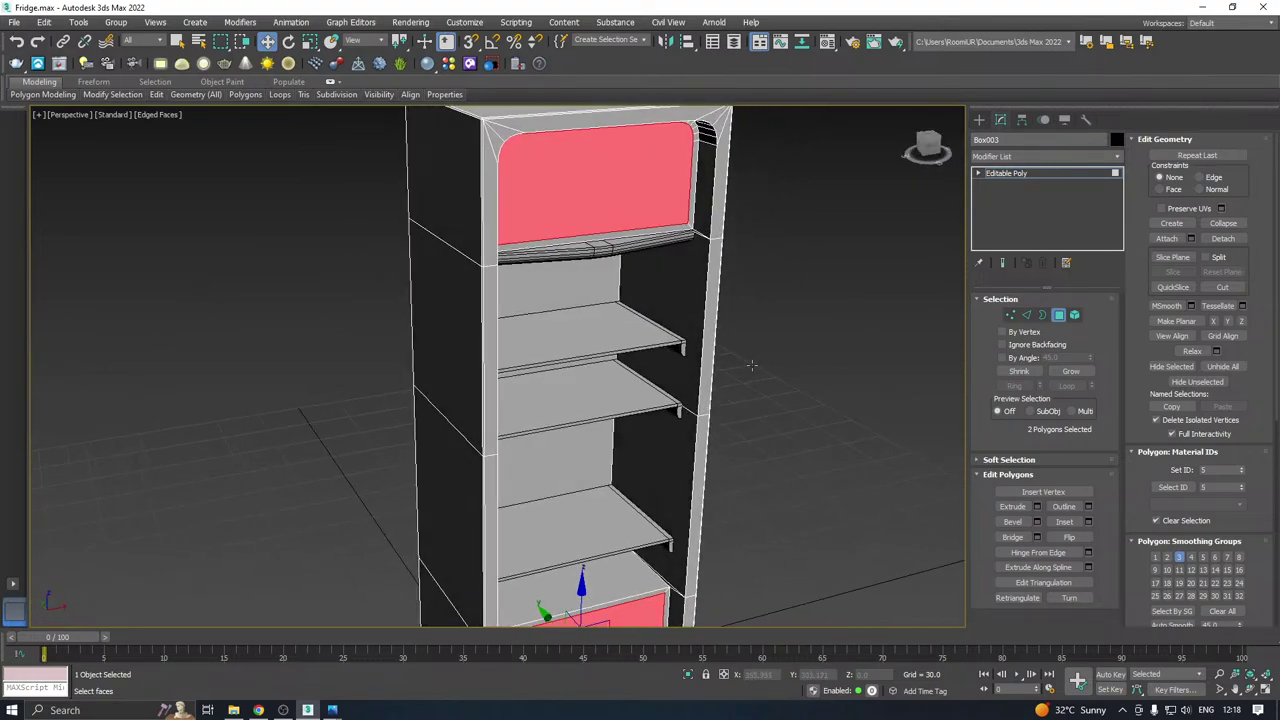
pyautogui.scroll(-4, 682, 314)
pyautogui.keyDown('alt'); pyautogui.moveTo(682, 314); pyautogui.dragTo(596, 279, button='middle'); pyautogui.keyUp('alt')
pyautogui.keyDown('alt'); pyautogui.moveTo(720, 256); pyautogui.dragTo(830, 248, button='middle'); pyautogui.keyUp('alt')
pyautogui.click(1002, 174)
pyautogui.click(830, 248)
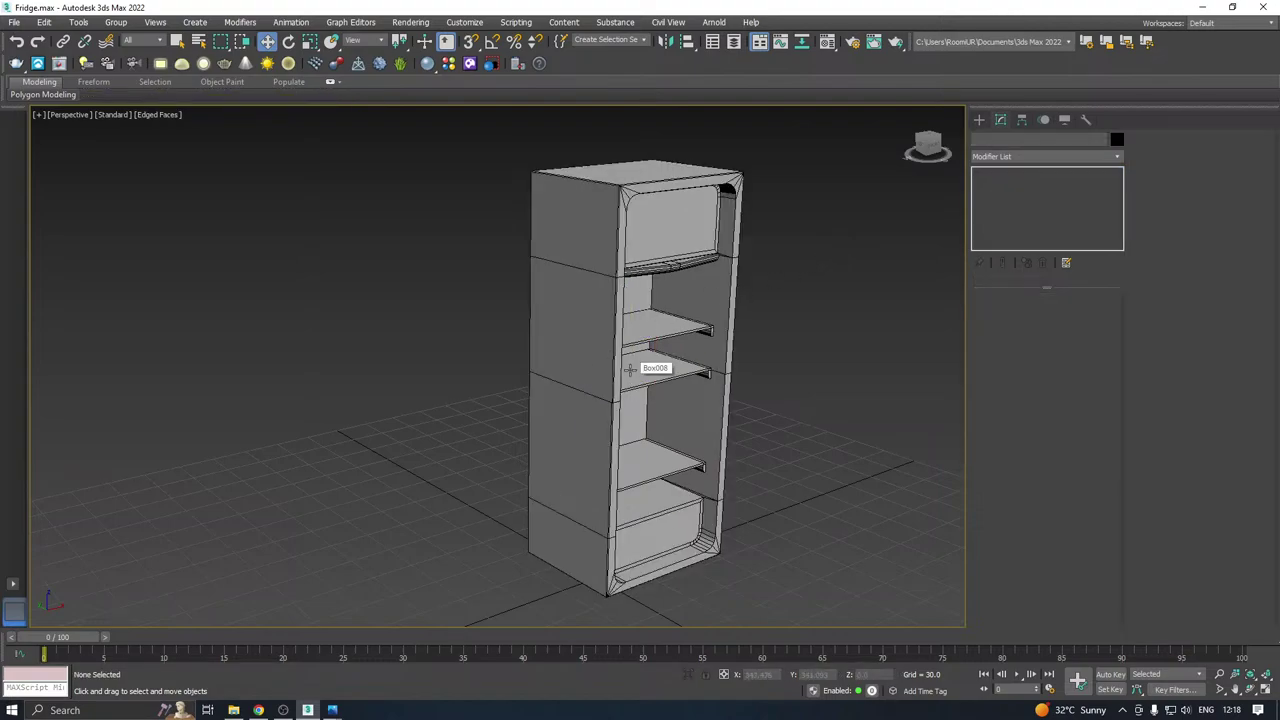
# Unhide all objects in the scene.
pyautogui.keyDown('alt'); pyautogui.moveTo(683, 362); pyautogui.dragTo(686, 597, button='middle'); pyautogui.keyUp('alt')
pyautogui.scroll(-3, 573, 322)
pyautogui.rightClick(578, 538)
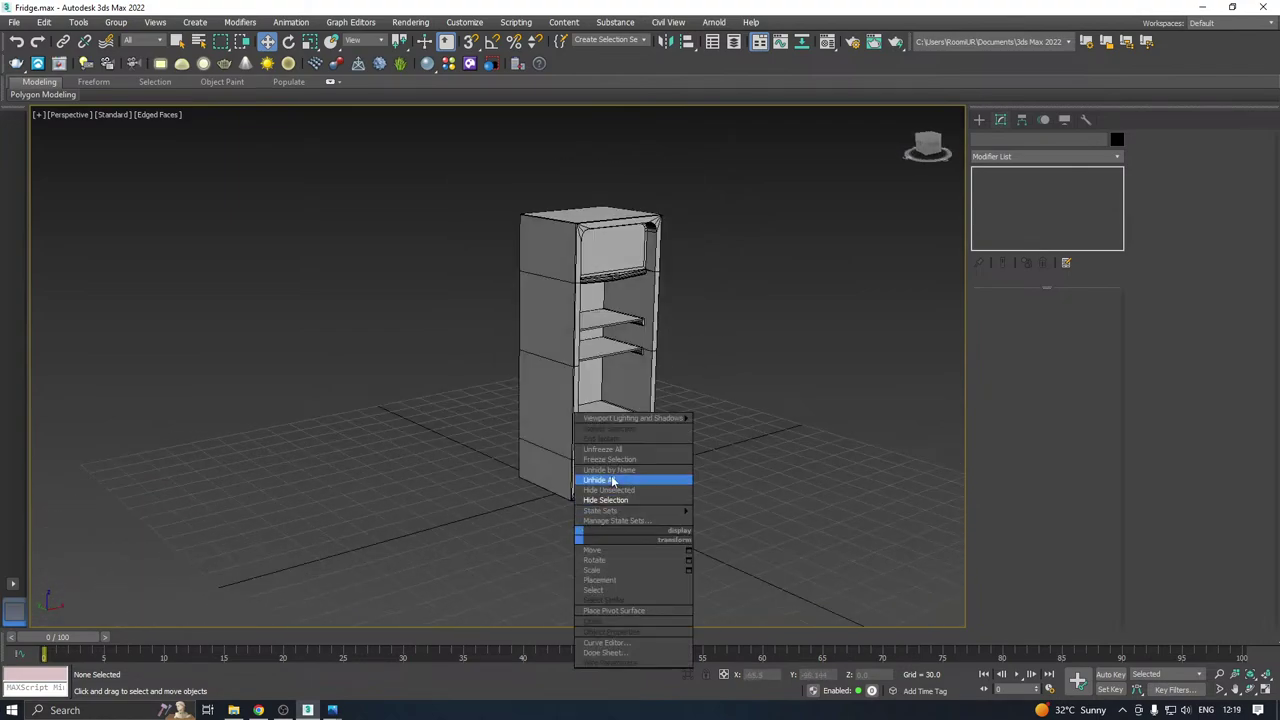
pyautogui.click(613, 481)
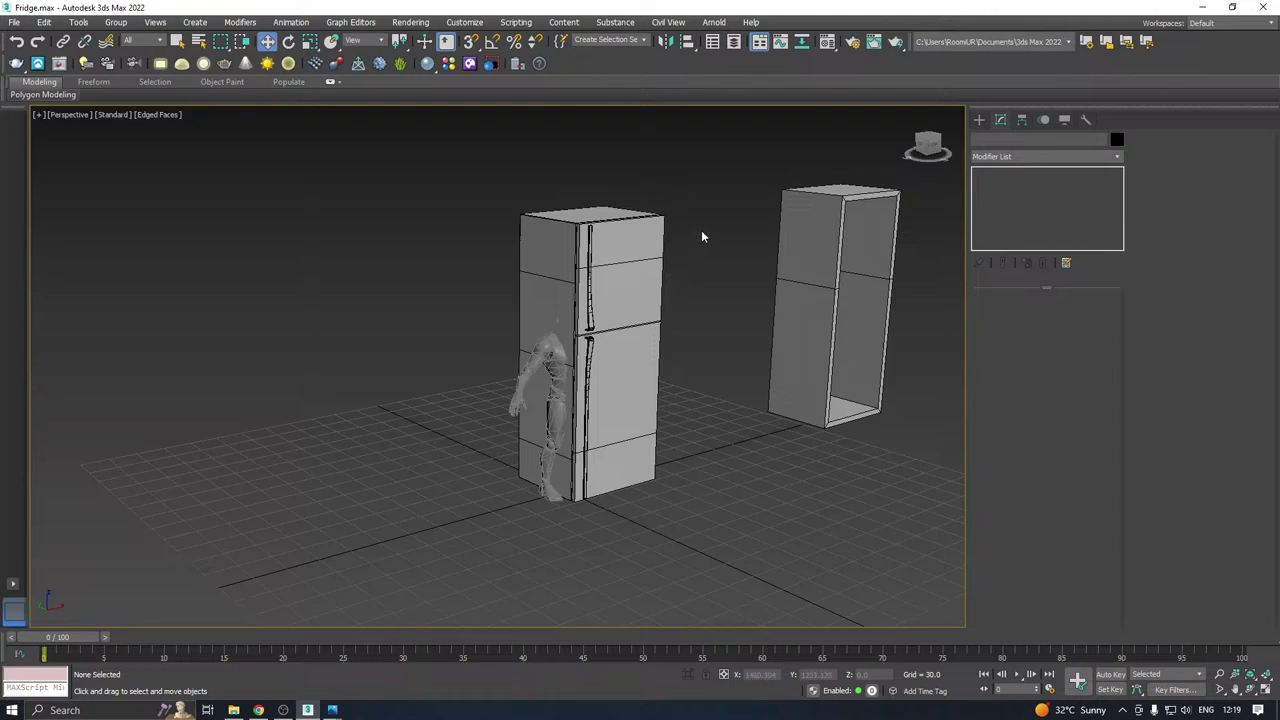
pyautogui.moveTo(624, 376); pyautogui.dragTo(438, 554)
pyautogui.rightClick(577, 401)
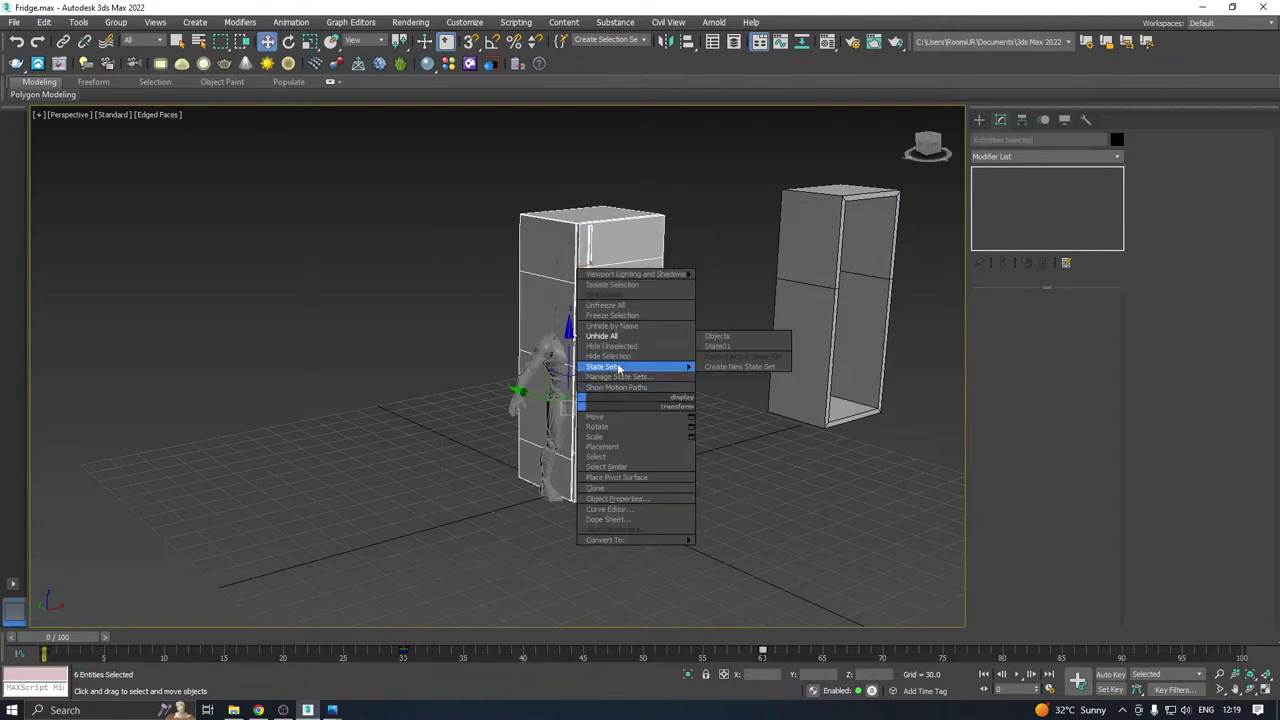
pyautogui.click(452, 267)
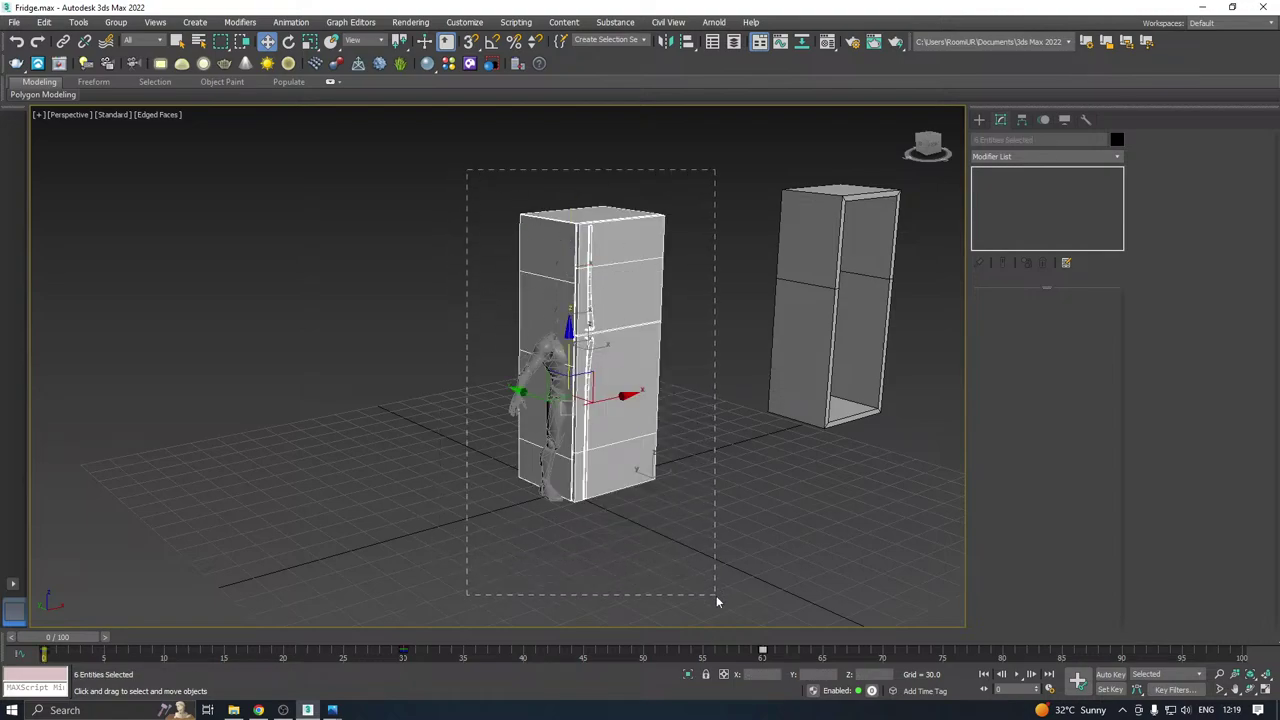
pyautogui.moveTo(716, 600); pyautogui.dragTo(716, 600)
pyautogui.rightClick(613, 433)
pyautogui.click(804, 355)
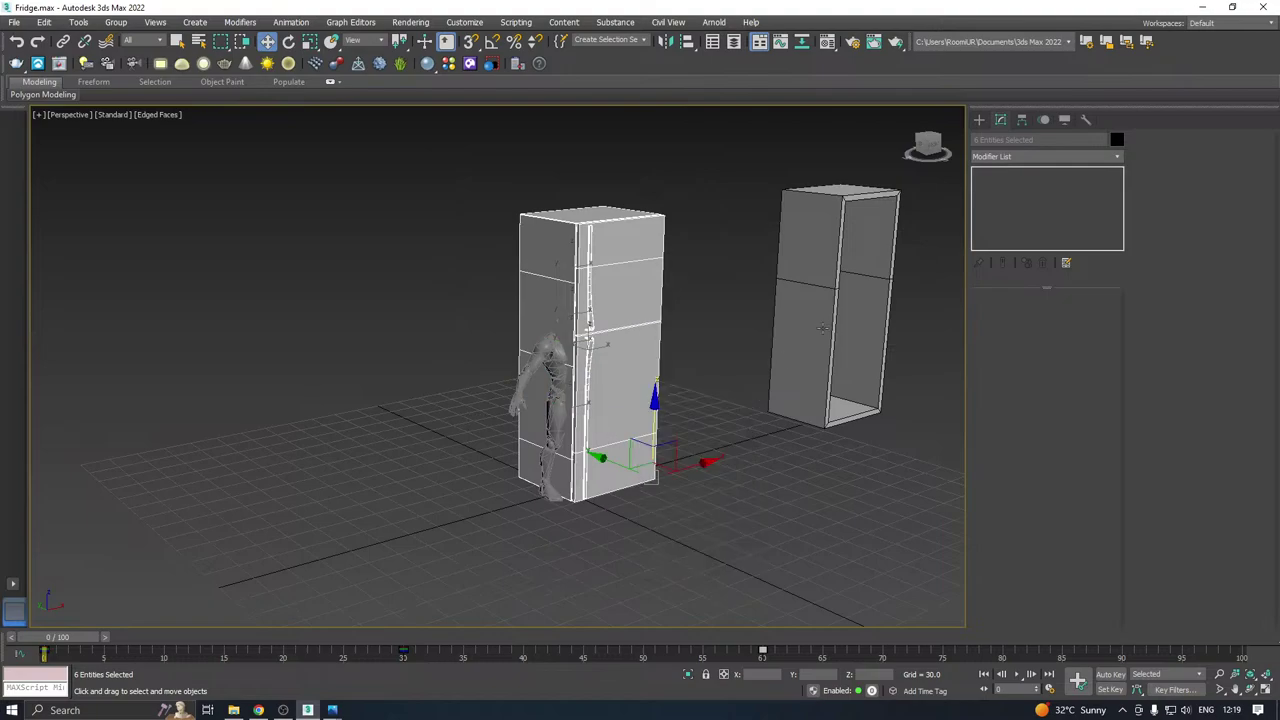
# Remove the spare open cabinet standing behind the fridge.
pyautogui.click(805, 350)
pyautogui.rightClick(819, 326)
pyautogui.click(874, 277)
pyautogui.press('Delete')
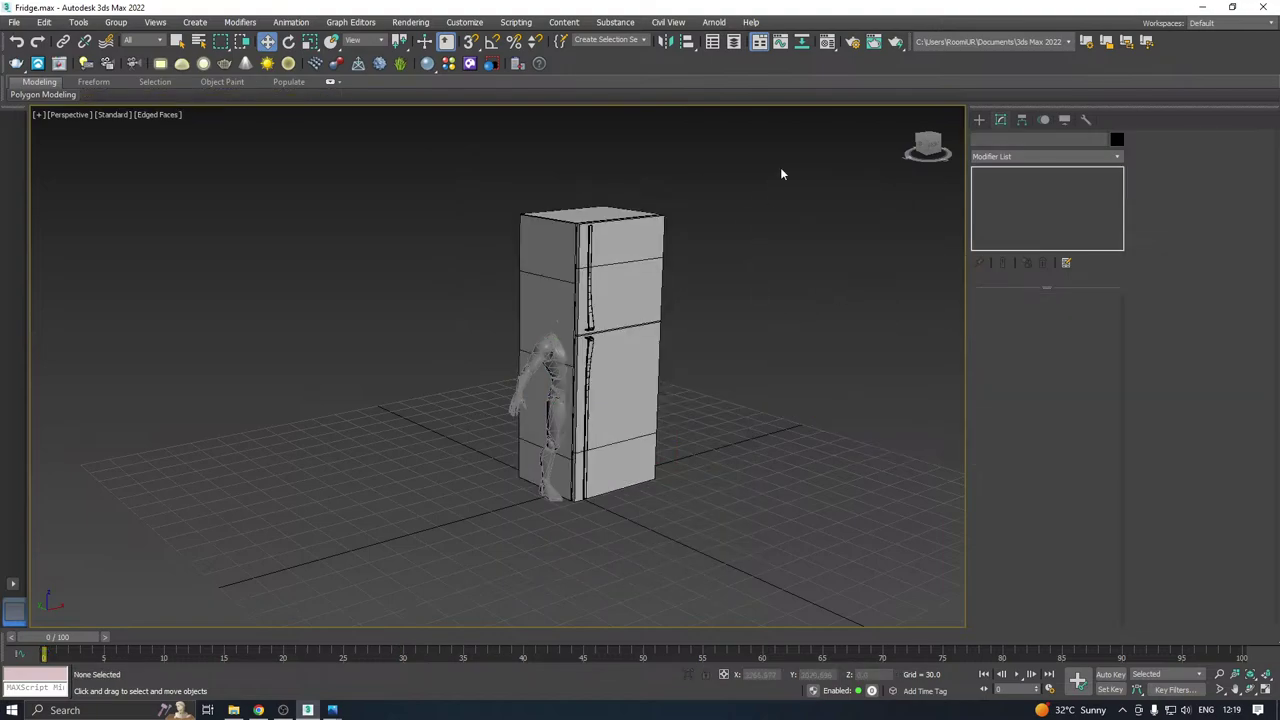
# Select all the fridge parts and hide every other object, including the human figure.
pyautogui.moveTo(536, 556); pyautogui.dragTo(474, 574)
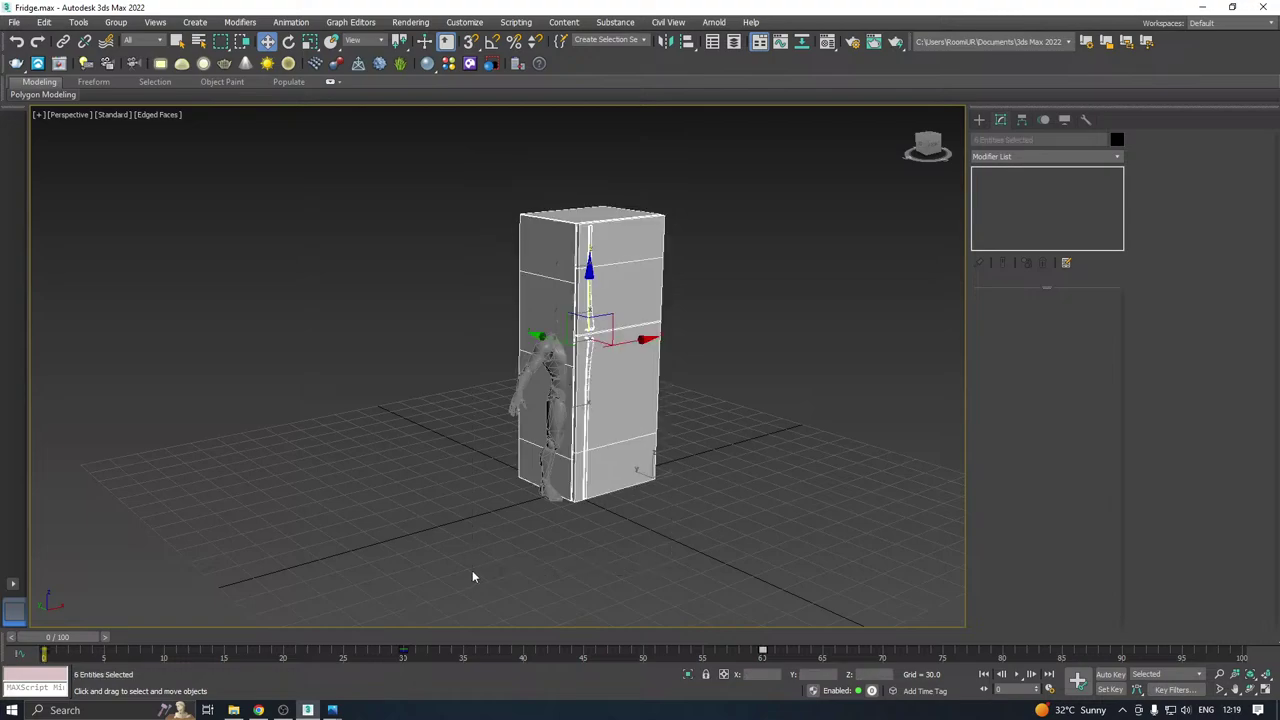
pyautogui.rightClick(604, 413)
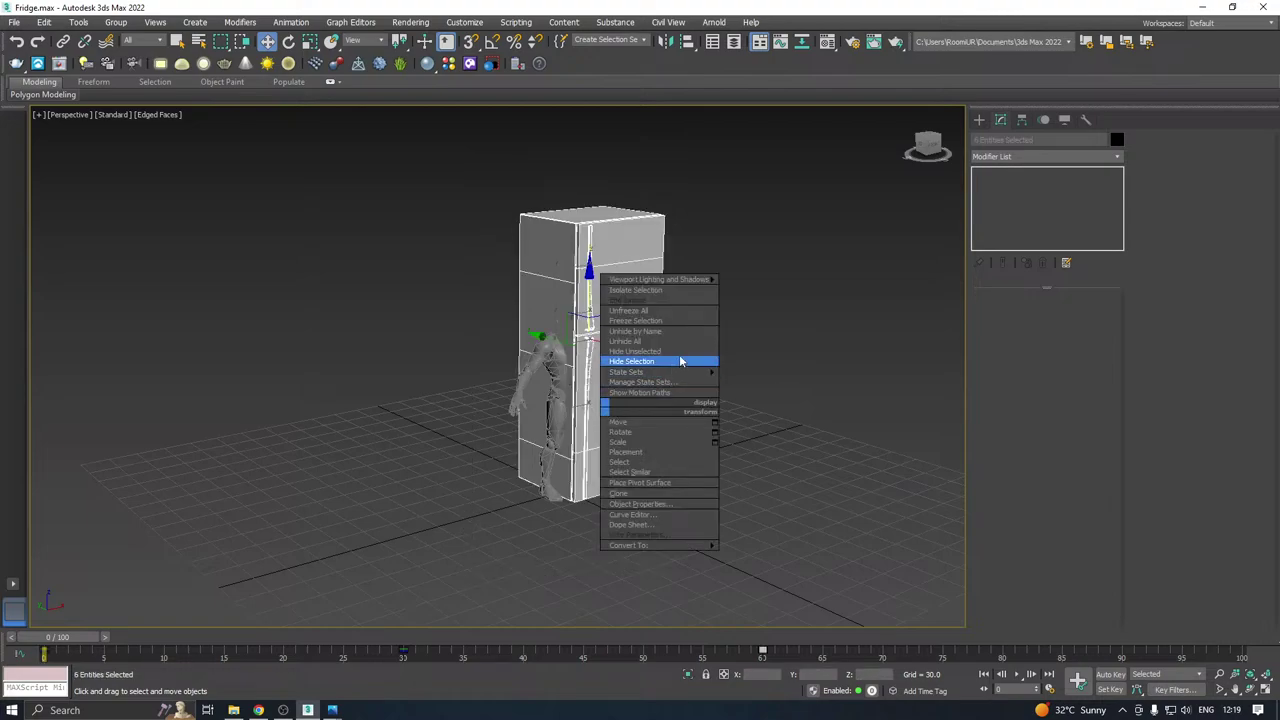
pyautogui.click(680, 351)
# Select the door group and try to rotate it open about its hinge corner.
pyautogui.scroll(2, 588, 343)
pyautogui.click(648, 372)
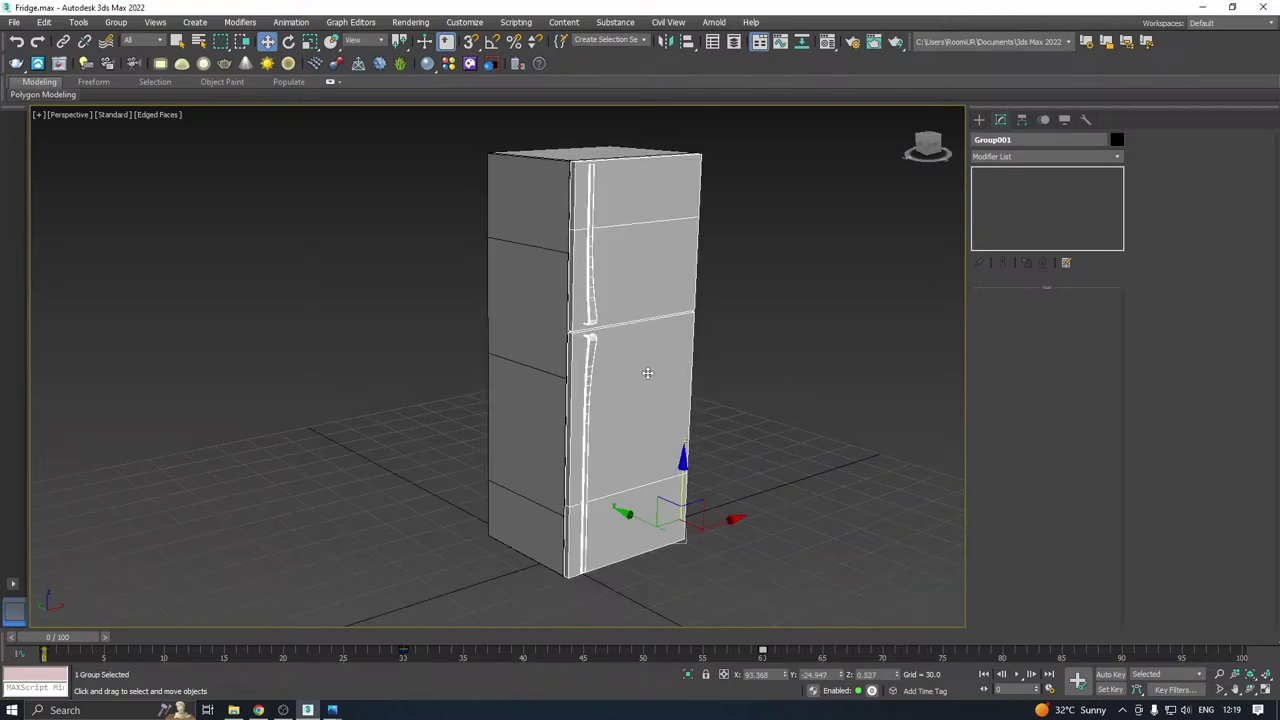
pyautogui.keyDown('alt'); pyautogui.moveTo(690, 400); pyautogui.dragTo(716, 427, button='middle'); pyautogui.keyUp('alt')
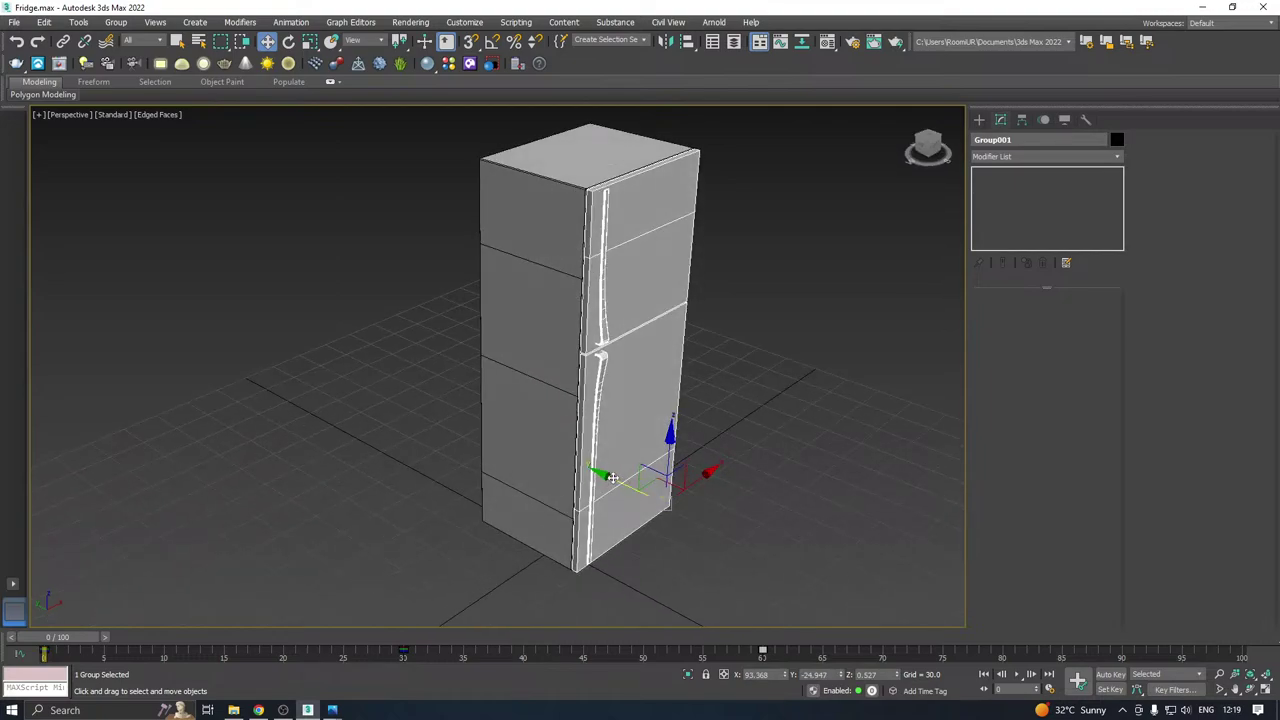
pyautogui.press('e')
pyautogui.moveTo(626, 481); pyautogui.dragTo(746, 517)
pyautogui.moveTo(703, 496)
pyautogui.keyDown('alt'); pyautogui.mouseDown(button='middle')
pyautogui.moveTo(820, 486)
pyautogui.moveTo(695, 492)
pyautogui.mouseUp(button='middle'); pyautogui.keyUp('alt')
pyautogui.hotkey('ctrl', 'z')
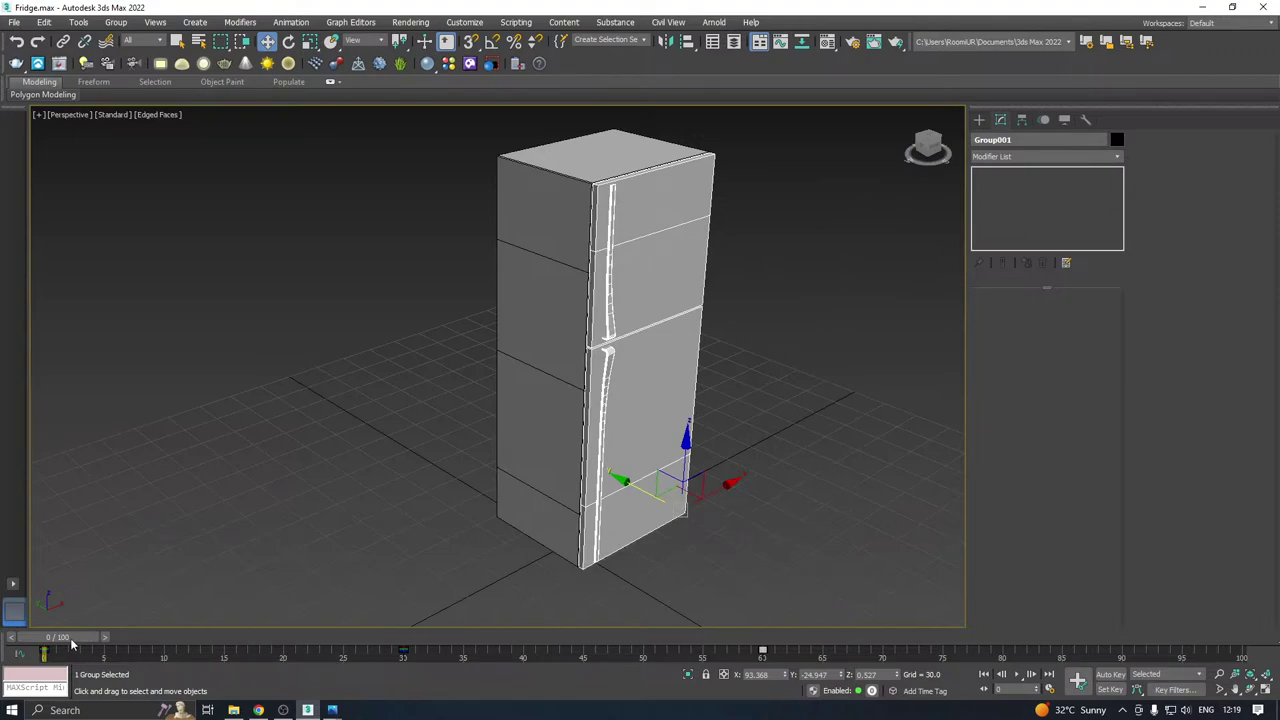
# Scrub the door animation to frame 37, examine the opened doors around their hinge side, and return to frame 0.
pyautogui.moveTo(72, 642); pyautogui.dragTo(507, 621)
pyautogui.press('w')
pyautogui.keyDown('alt'); pyautogui.moveTo(643, 515); pyautogui.dragTo(598, 502, button='middle'); pyautogui.keyUp('alt')
pyautogui.keyDown('alt'); pyautogui.moveTo(721, 467); pyautogui.dragTo(537, 511, button='middle'); pyautogui.keyUp('alt')
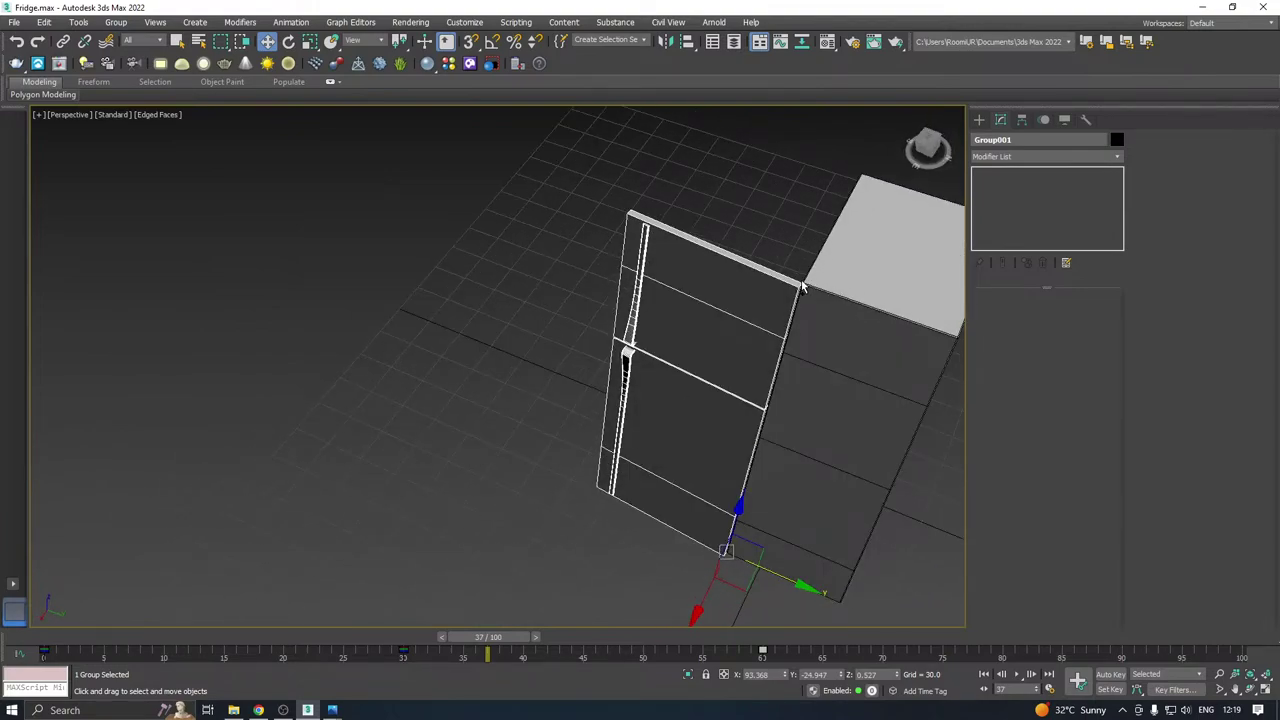
pyautogui.keyDown('alt'); pyautogui.moveTo(779, 282); pyautogui.dragTo(681, 285, button='middle'); pyautogui.keyUp('alt')
pyautogui.keyDown('alt'); pyautogui.moveTo(788, 262); pyautogui.dragTo(934, 226, button='middle'); pyautogui.keyUp('alt')
pyautogui.keyDown('alt'); pyautogui.moveTo(529, 383); pyautogui.dragTo(487, 425, button='middle'); pyautogui.keyUp('alt')
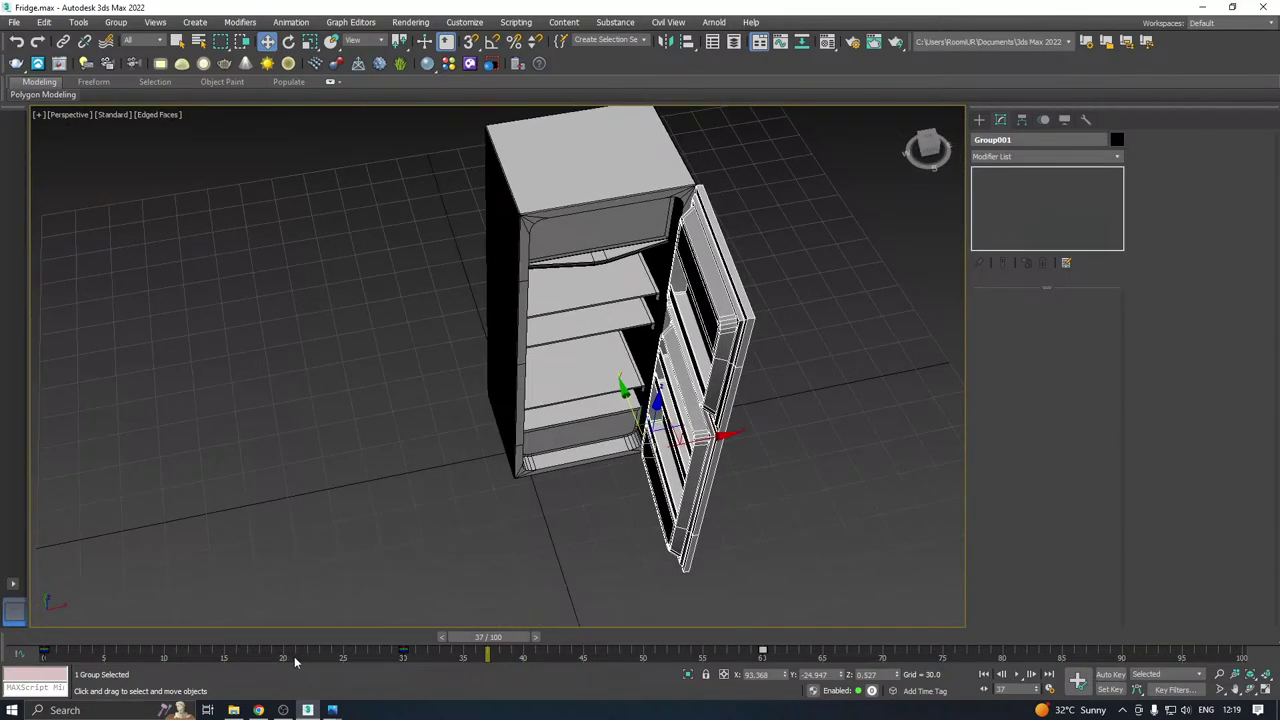
pyautogui.moveTo(505, 641); pyautogui.dragTo(76, 619)
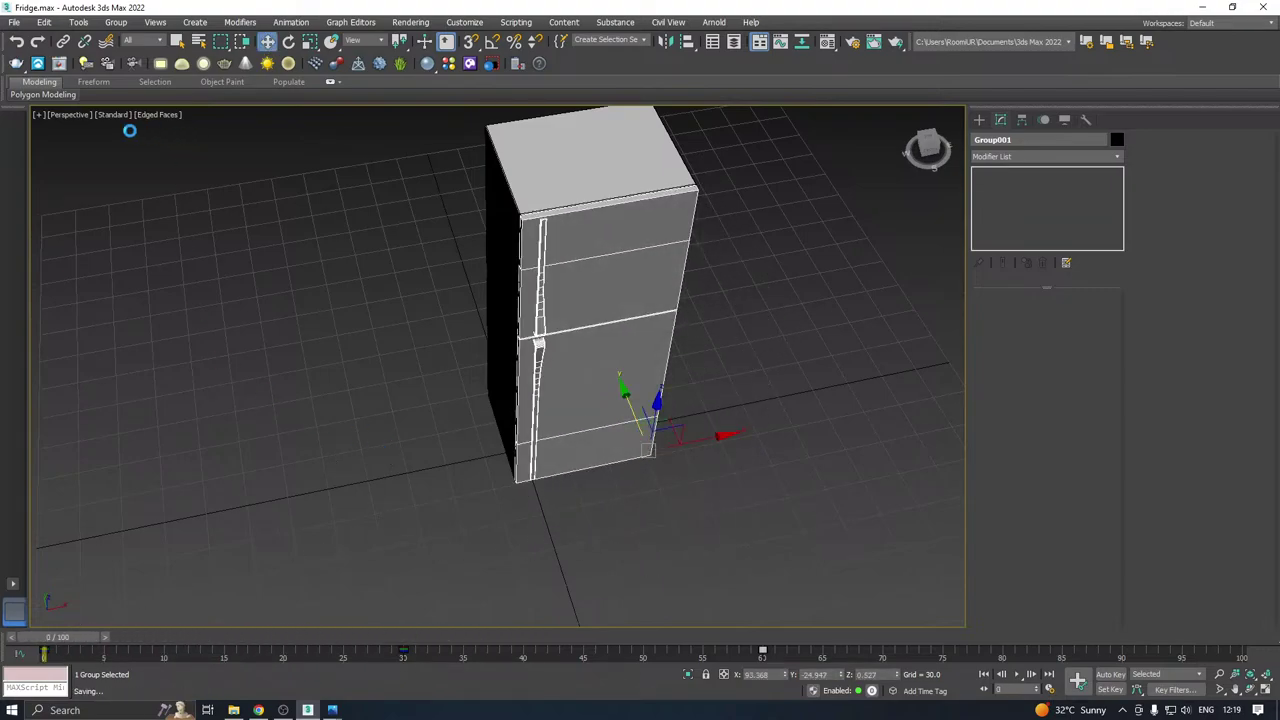
# Save a copy of the scene as Fridge17.max.
pyautogui.click(14, 21)
pyautogui.click(40, 157)
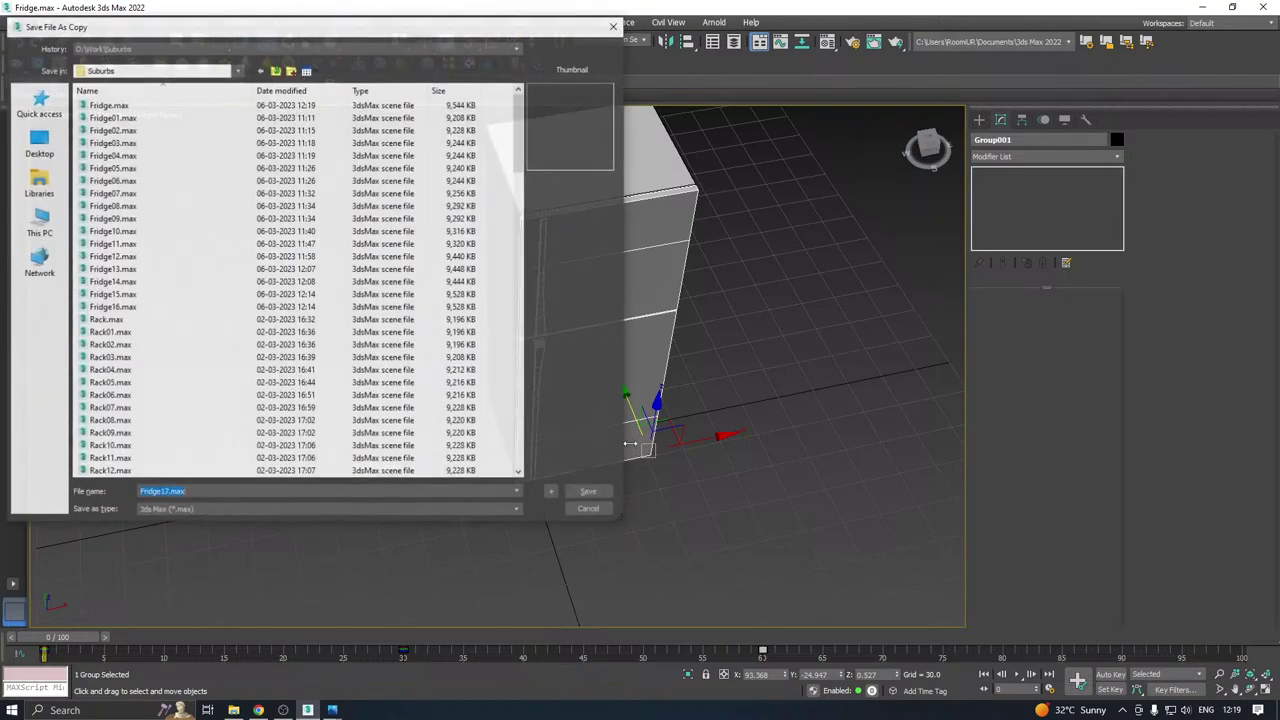
pyautogui.click(590, 491)
# In the top view, create a box about 11.42 long and 5.43 wide across the door and body at the hinge-side front corner.
pyautogui.press('t')
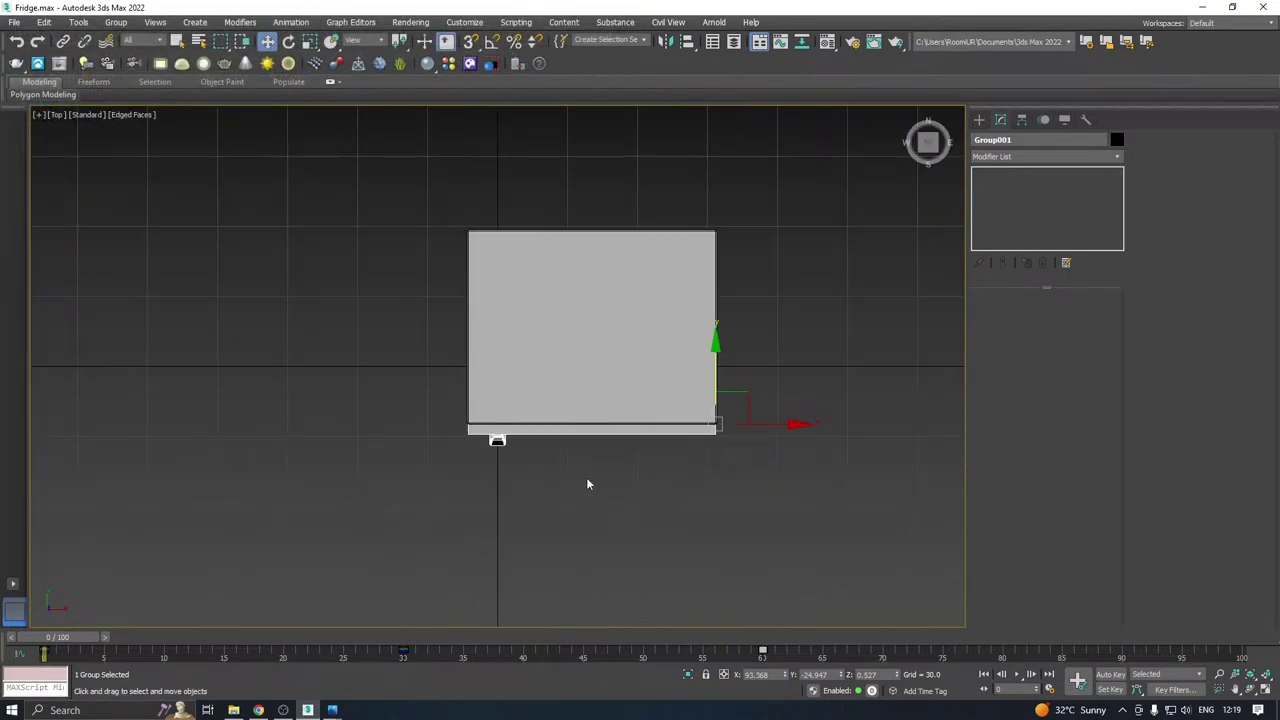
pyautogui.scroll(3, 613, 449)
pyautogui.click(797, 385)
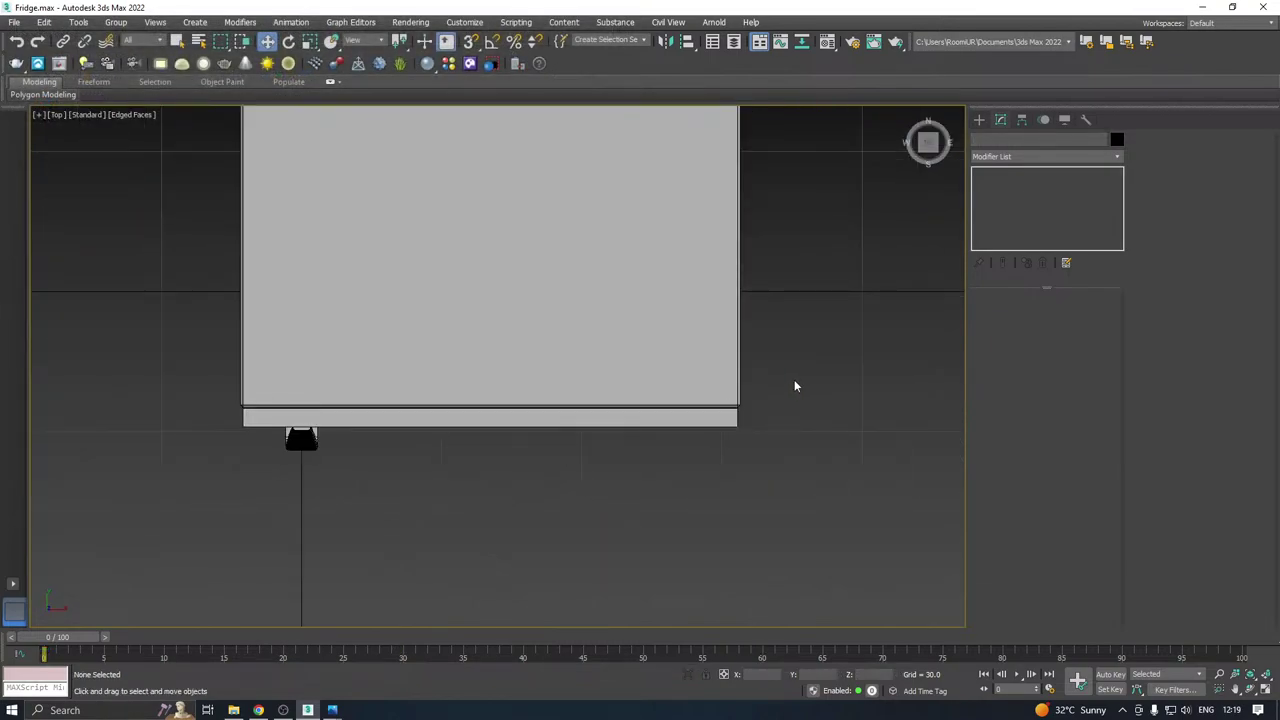
pyautogui.click(979, 120)
pyautogui.click(1007, 208)
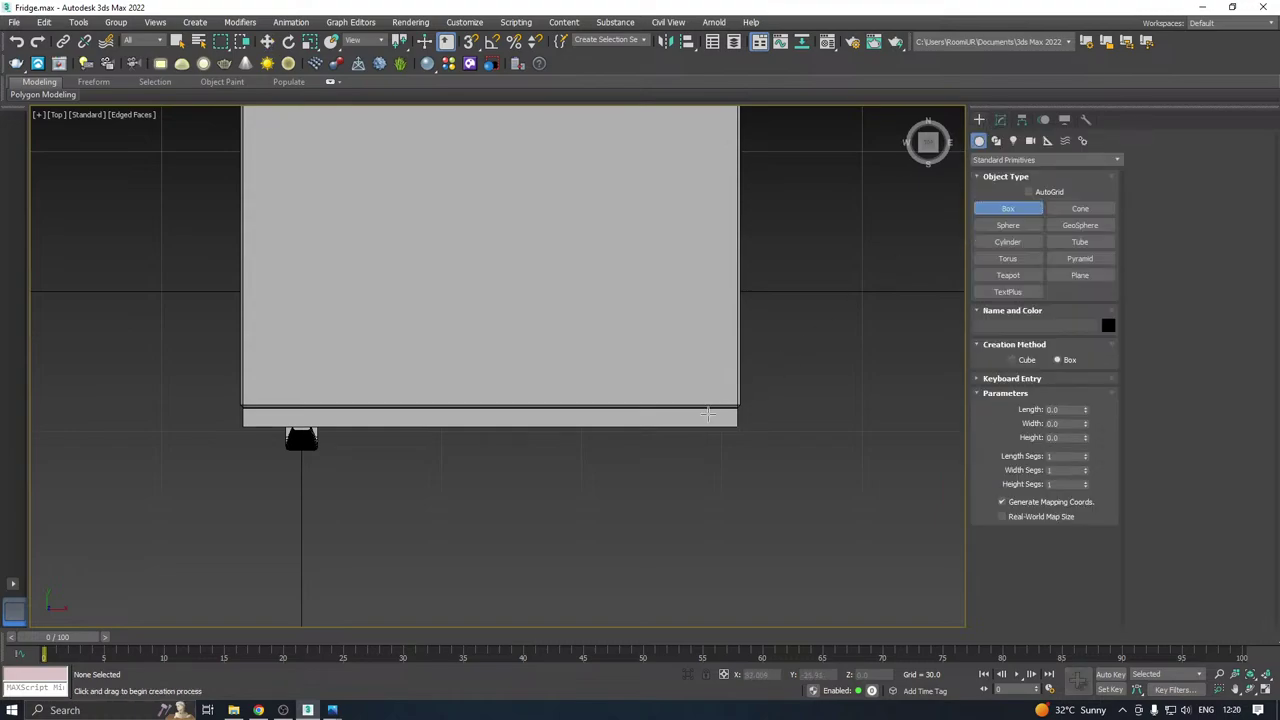
pyautogui.moveTo(703, 417); pyautogui.dragTo(728, 363)
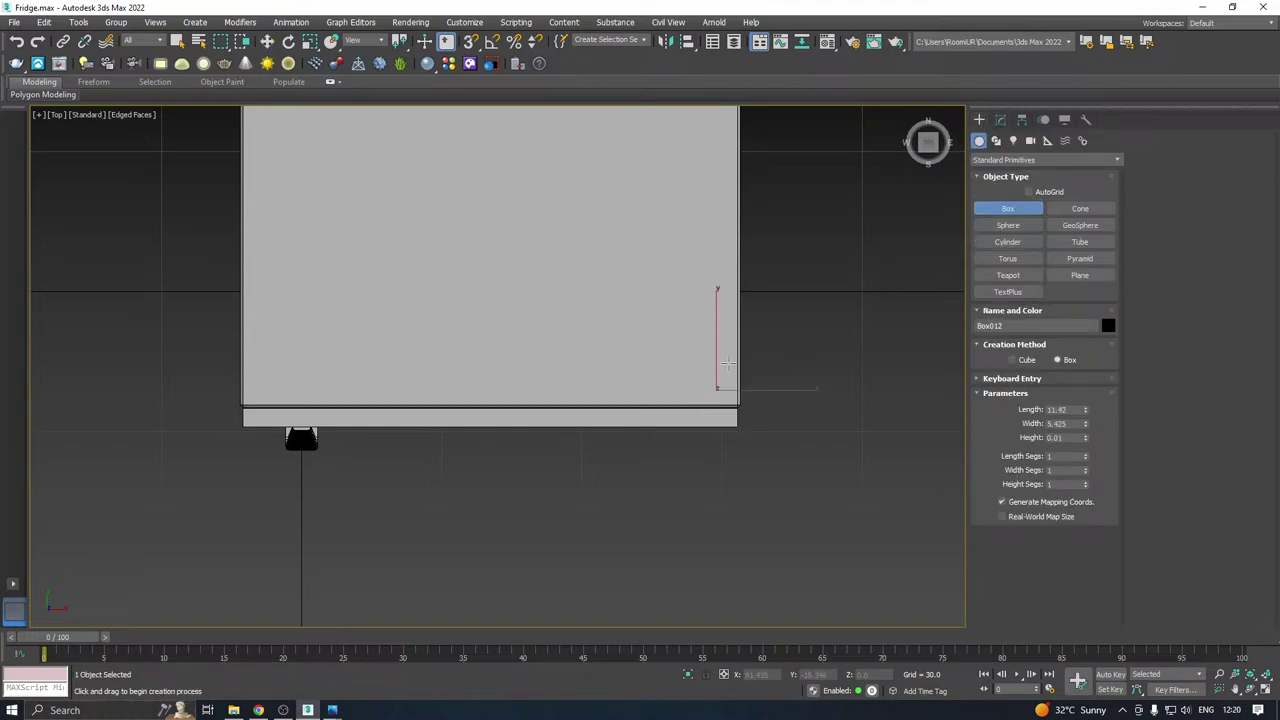
pyautogui.click(730, 377)
pyautogui.press('w')
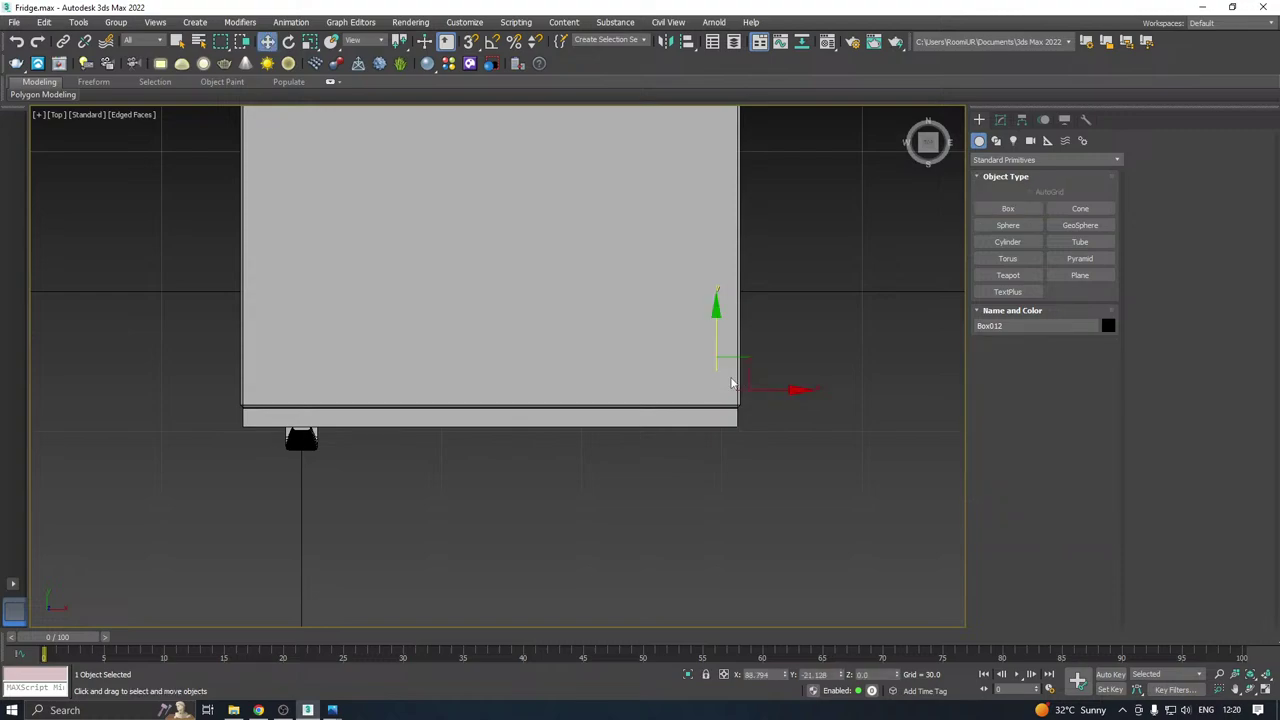
# Raise the new box to about Z 269.65 so it sits on top of the fridge at the hinge corner.
pyautogui.press('p')
pyautogui.scroll(-4, 654, 402)
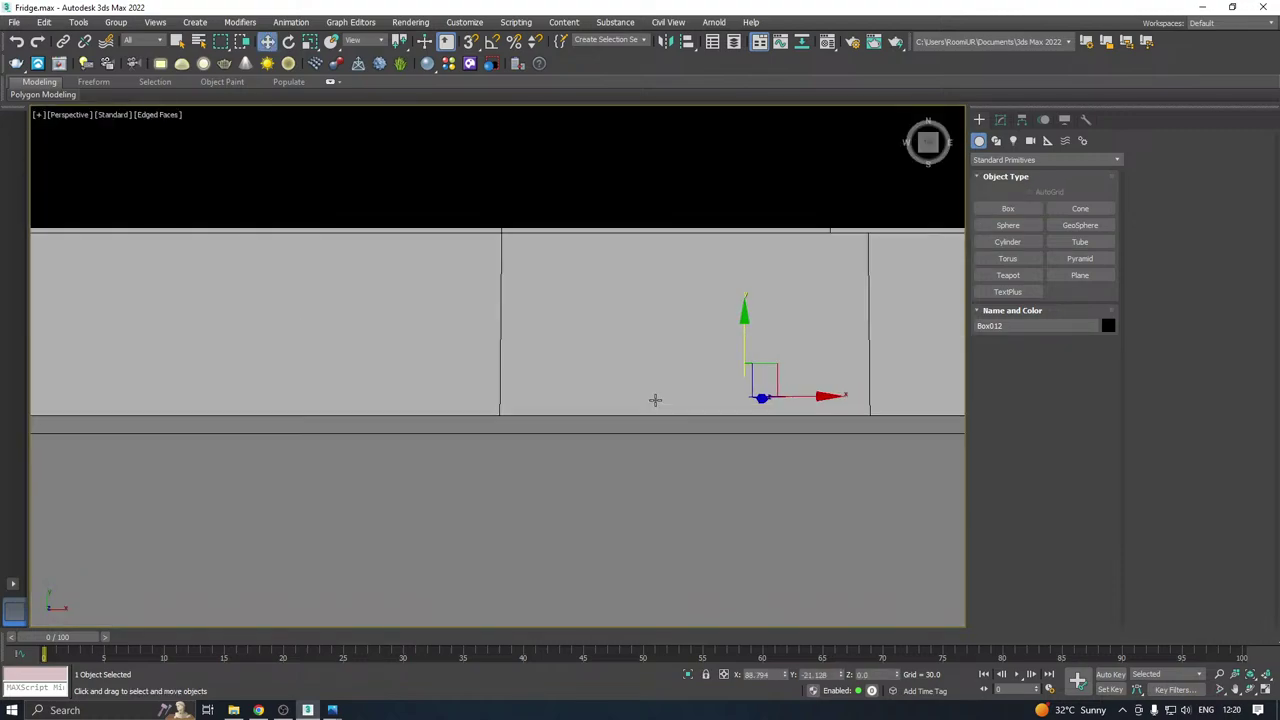
pyautogui.scroll(-6, 704, 389)
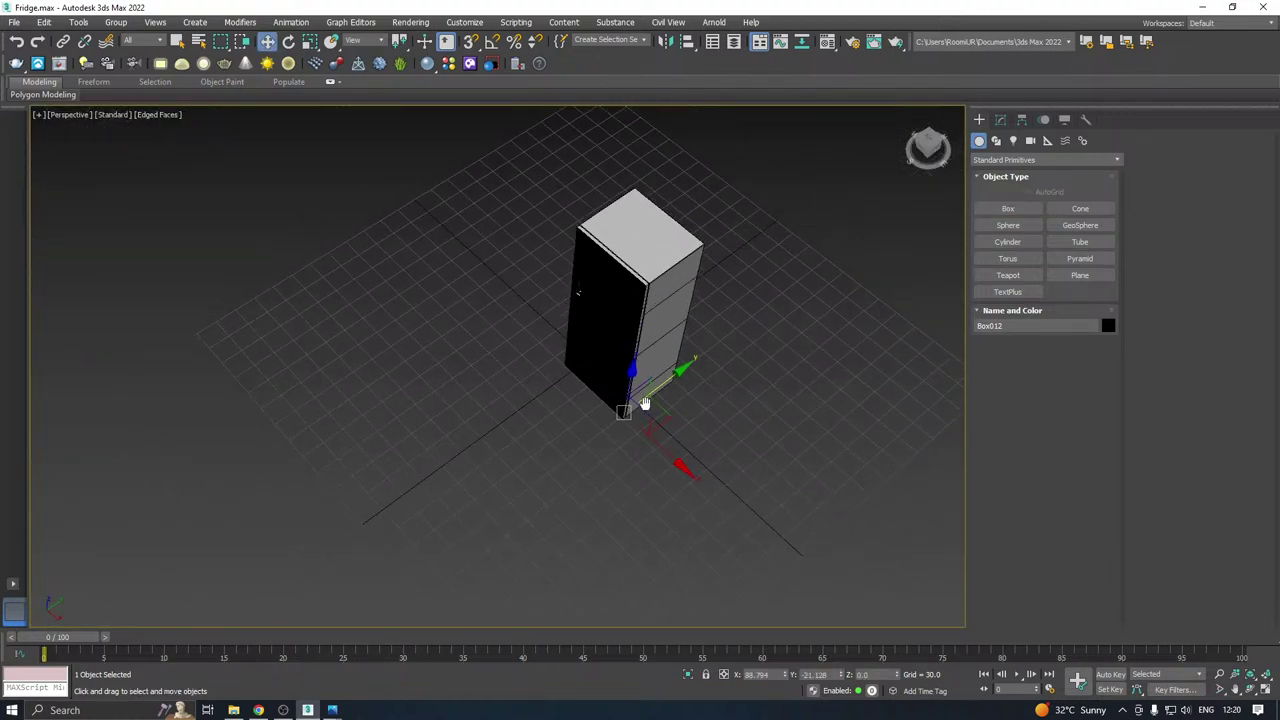
pyautogui.moveTo(632, 378); pyautogui.dragTo(652, 245)
pyautogui.scroll(6, 645, 278)
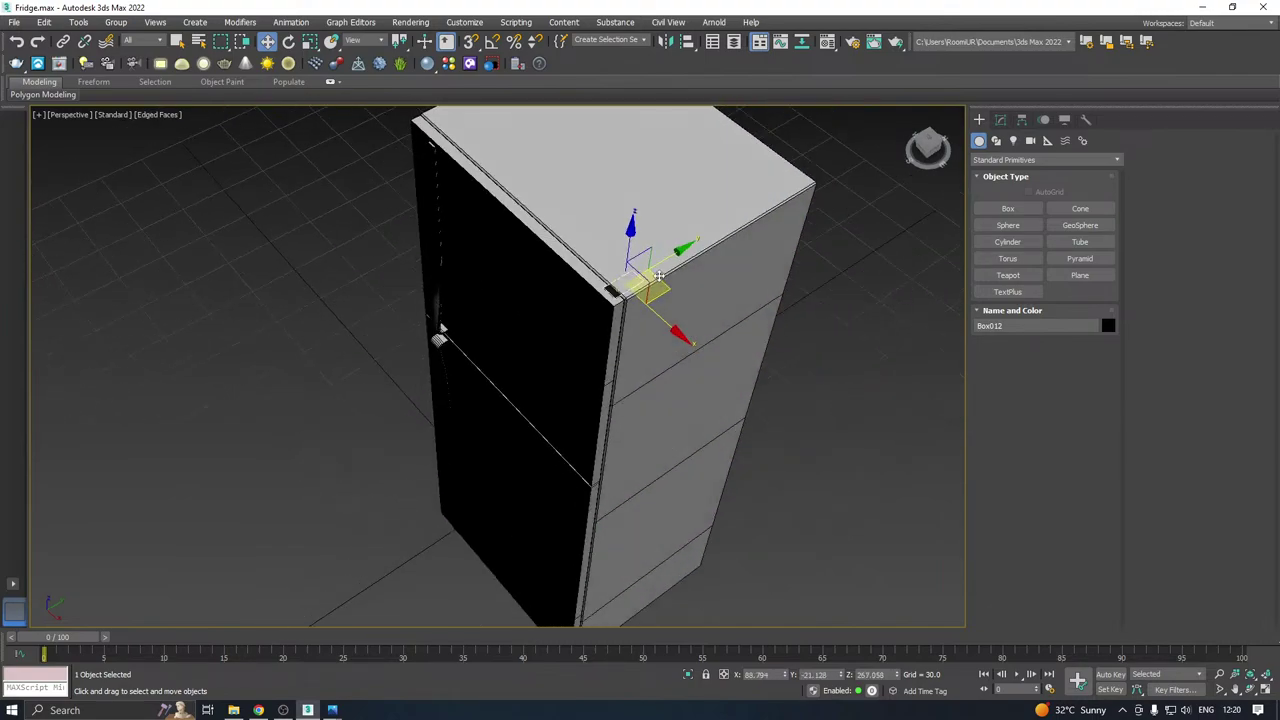
pyautogui.scroll(2, 630, 284)
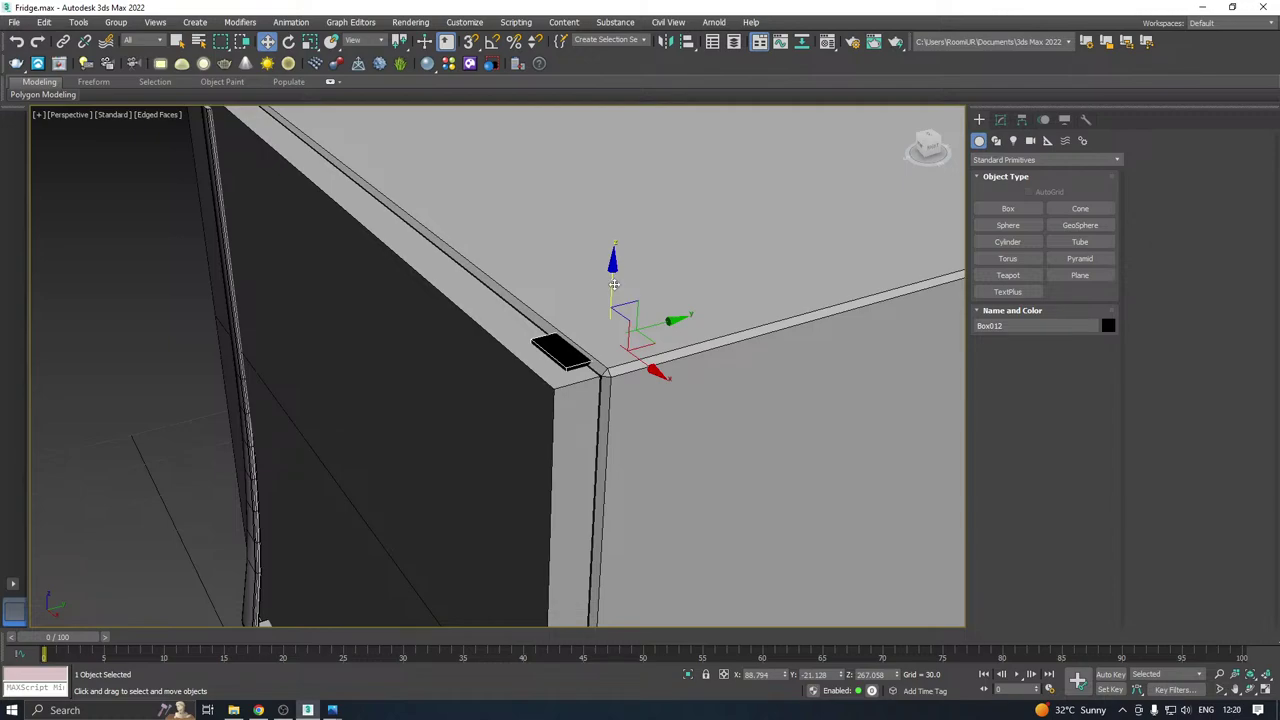
pyautogui.moveTo(614, 284); pyautogui.dragTo(601, 259)
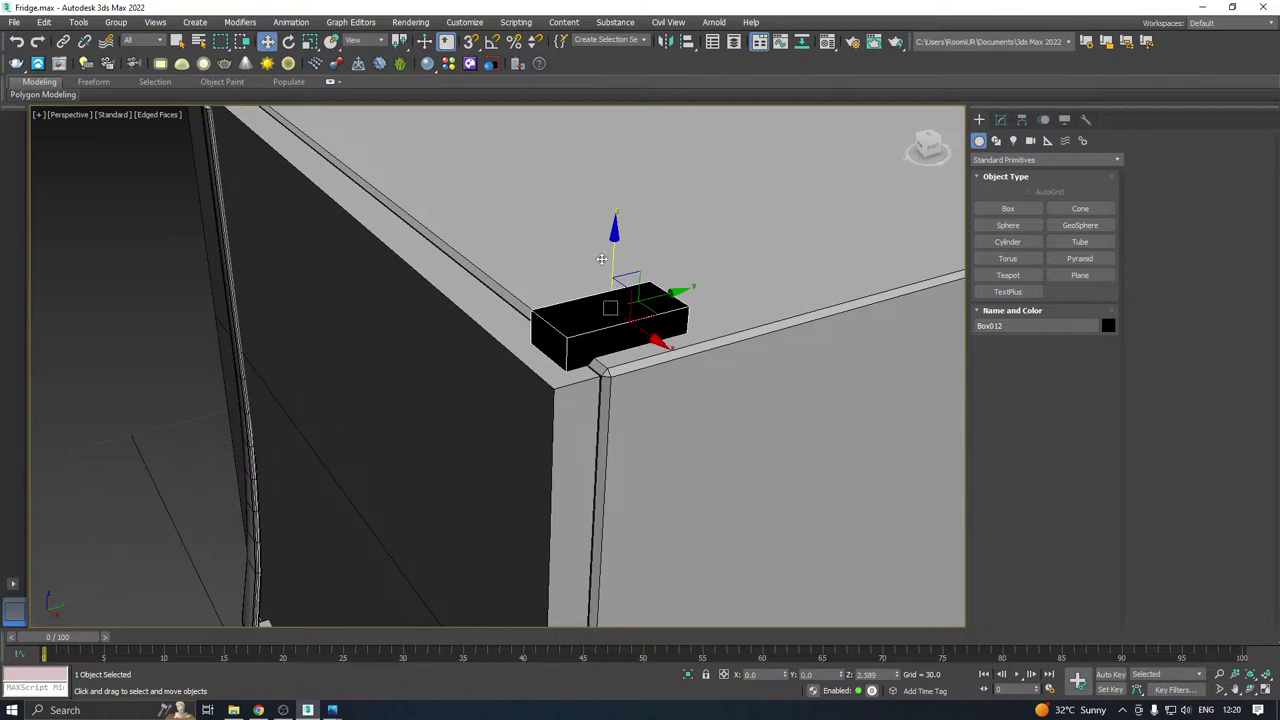
# Assign the 19 - Default material to the hinge block on top of the fridge.
pyautogui.keyDown('alt'); pyautogui.moveTo(601, 259); pyautogui.dragTo(620, 304, button='middle'); pyautogui.keyUp('alt')
pyautogui.click(827, 42)
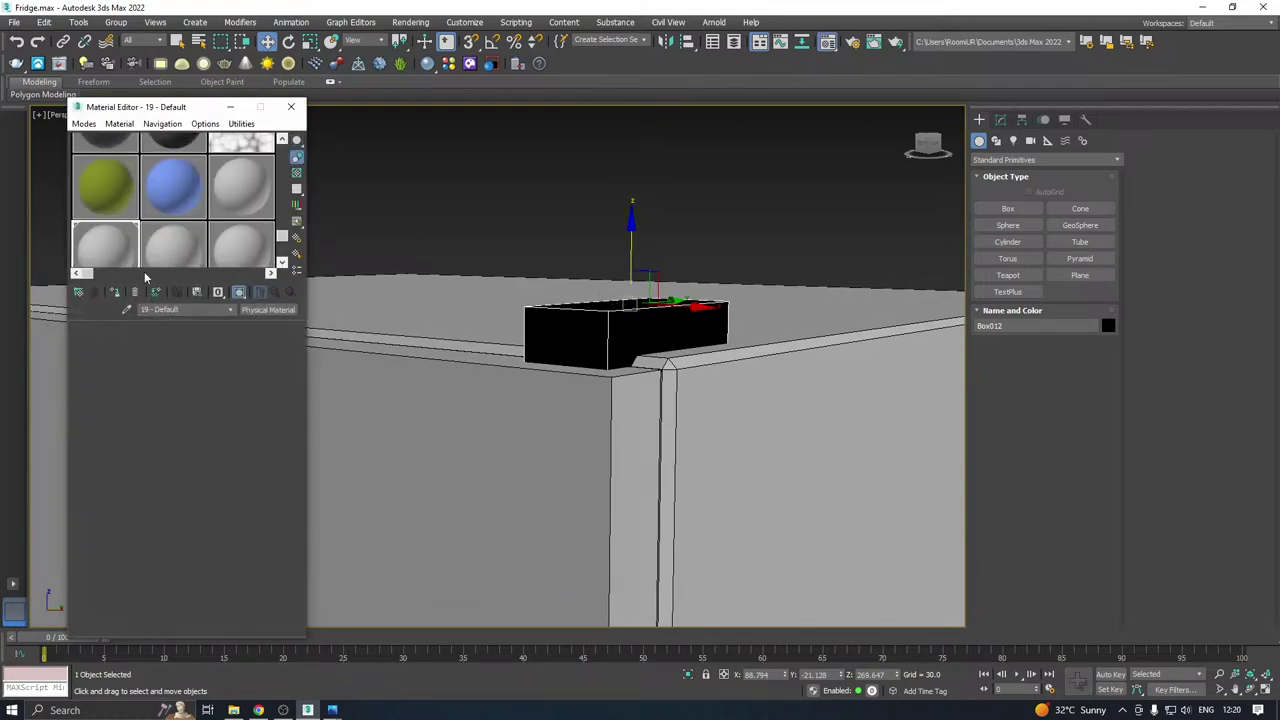
pyautogui.click(114, 289)
pyautogui.click(296, 107)
# Thin the hinge block to a height of about -0.989 and lower it to about Z 268.21, just above the fridge top.
pyautogui.click(1001, 120)
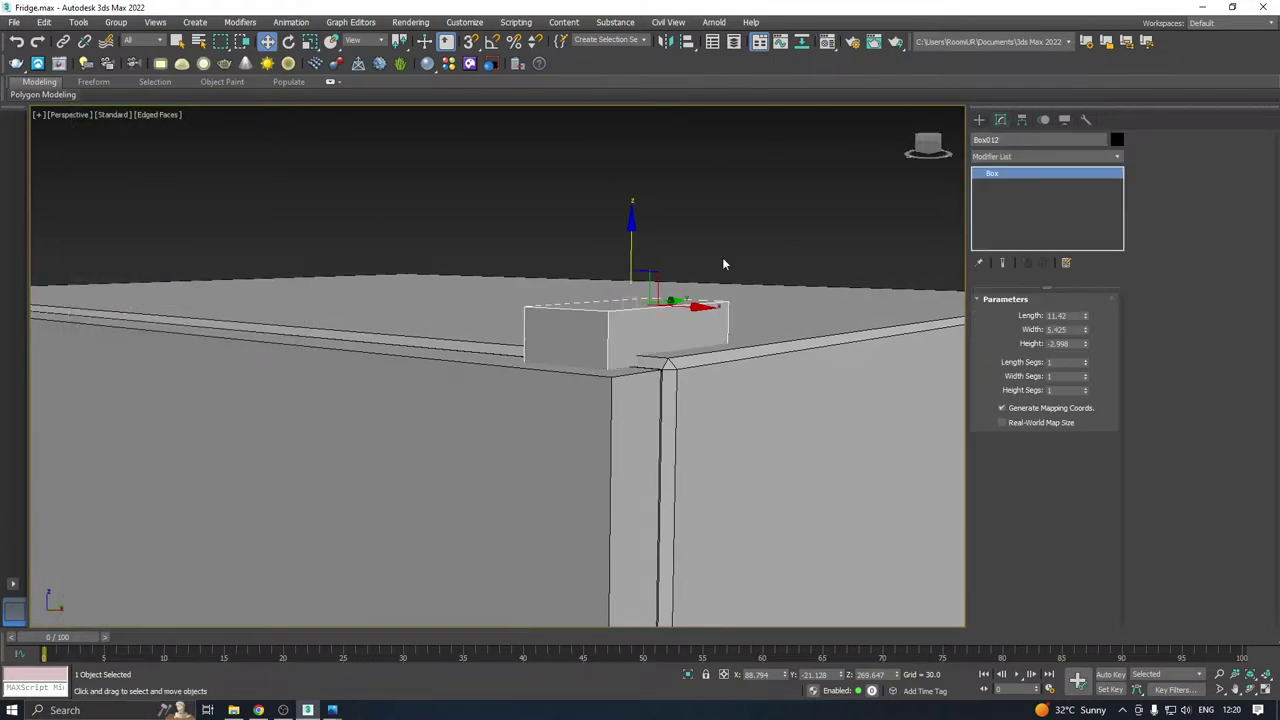
pyautogui.moveTo(628, 262); pyautogui.dragTo(630, 245)
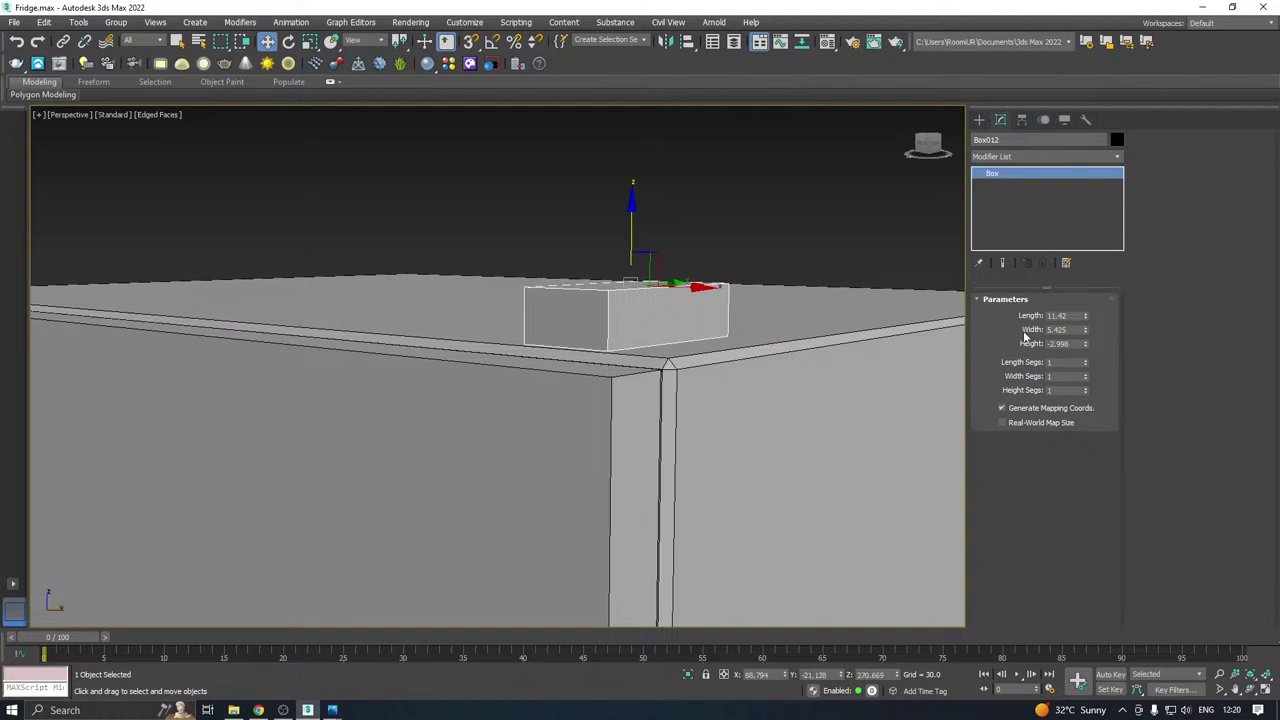
pyautogui.moveTo(1087, 347); pyautogui.dragTo(1079, 298)
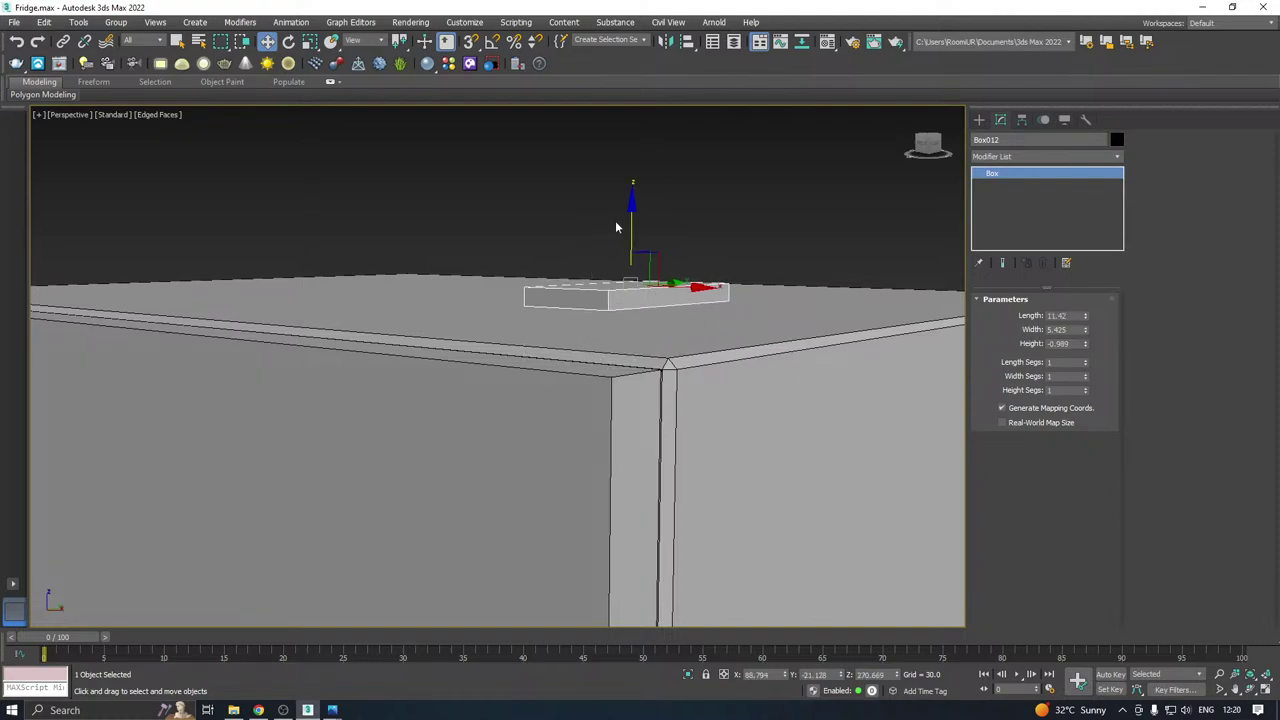
pyautogui.moveTo(628, 226); pyautogui.dragTo(643, 273)
pyautogui.keyDown('alt'); pyautogui.moveTo(643, 284); pyautogui.dragTo(710, 312, button='middle'); pyautogui.keyUp('alt')
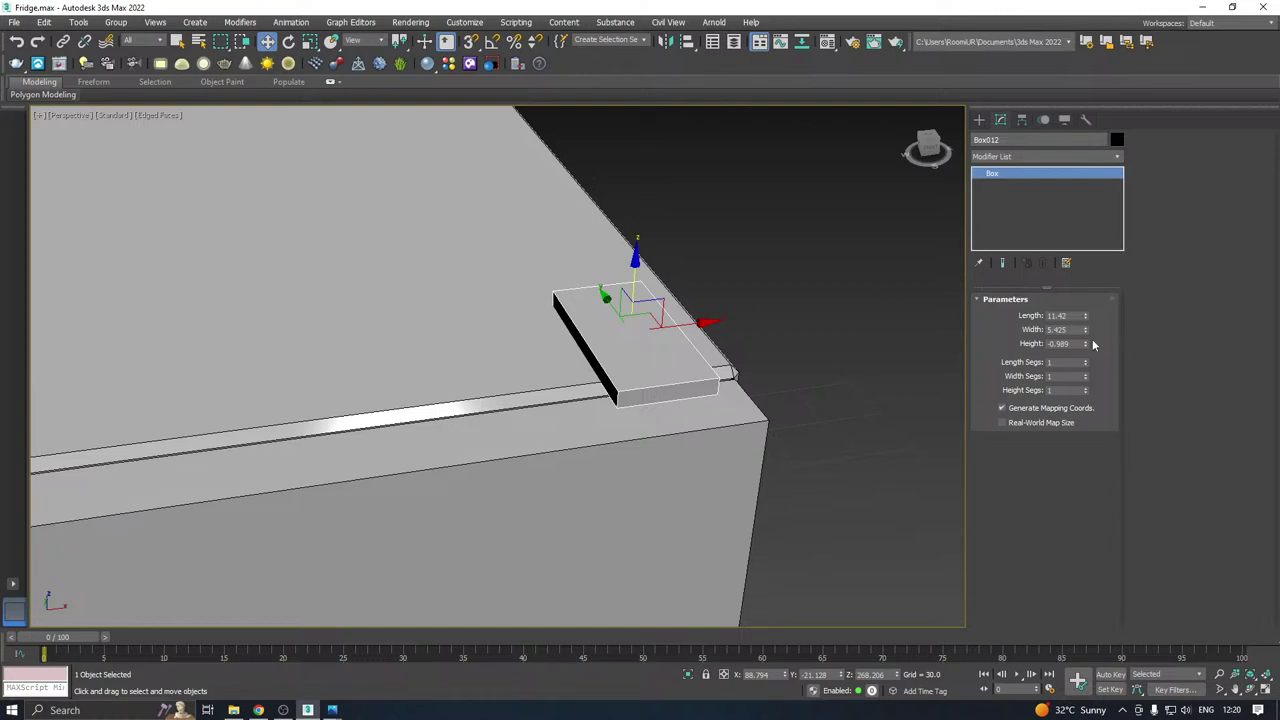
# Narrow the hinge block to a width of about 3.91 and shift it outward to about X 90.57.
pyautogui.moveTo(1087, 333); pyautogui.dragTo(1087, 346)
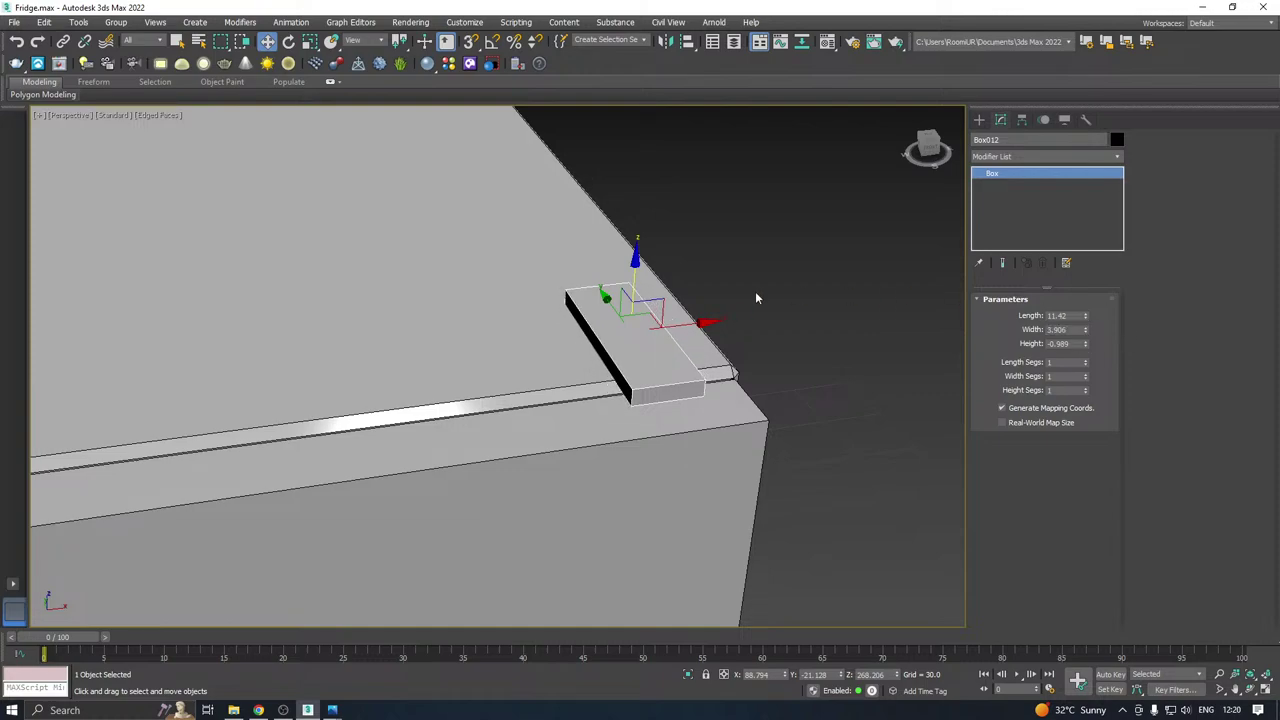
pyautogui.moveTo(692, 328); pyautogui.dragTo(729, 323)
pyautogui.keyDown('alt'); pyautogui.moveTo(729, 323); pyautogui.dragTo(785, 294, button='middle'); pyautogui.keyUp('alt')
pyautogui.moveTo(663, 272); pyautogui.dragTo(663, 271)
pyautogui.keyDown('alt'); pyautogui.moveTo(663, 271); pyautogui.dragTo(599, 304, button='middle'); pyautogui.keyUp('alt')
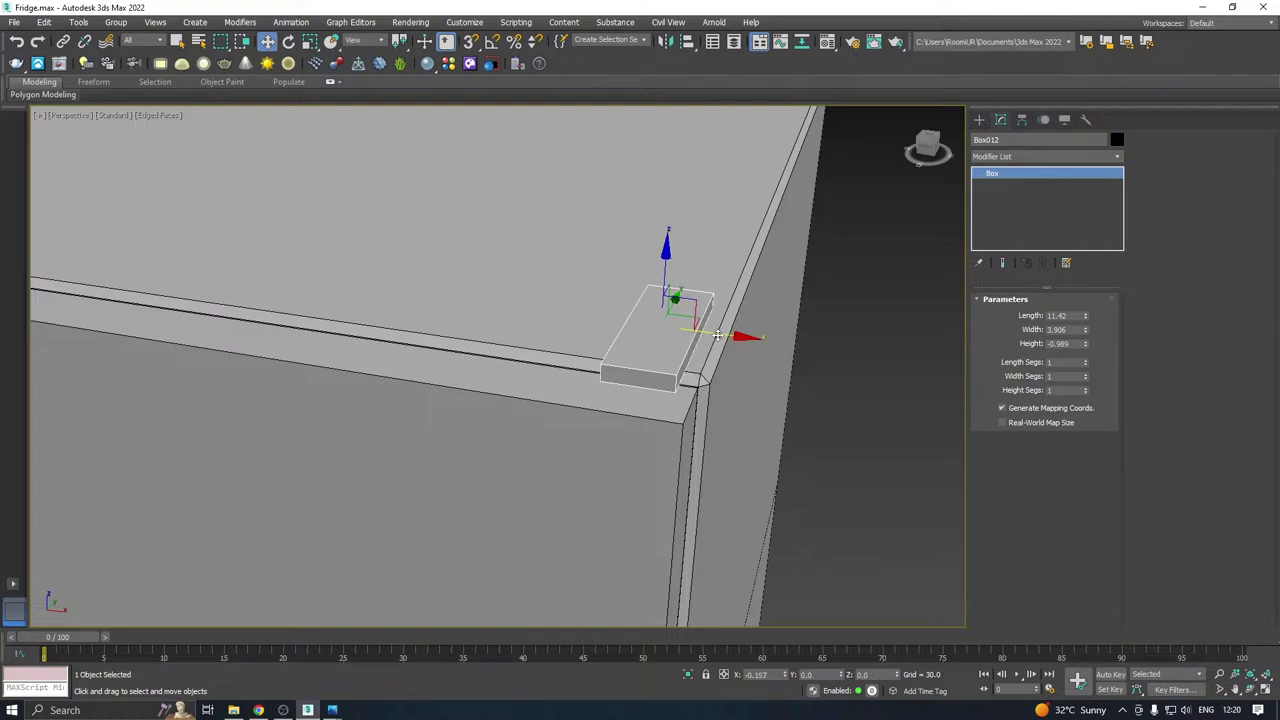
pyautogui.keyDown('alt'); pyautogui.moveTo(718, 336); pyautogui.dragTo(881, 294, button='middle'); pyautogui.keyUp('alt')
# Convert the hinge block to an editable poly and move its four front-end vertices forward to about Y -28.31.
pyautogui.rightClick(1026, 218)
pyautogui.click(1072, 320)
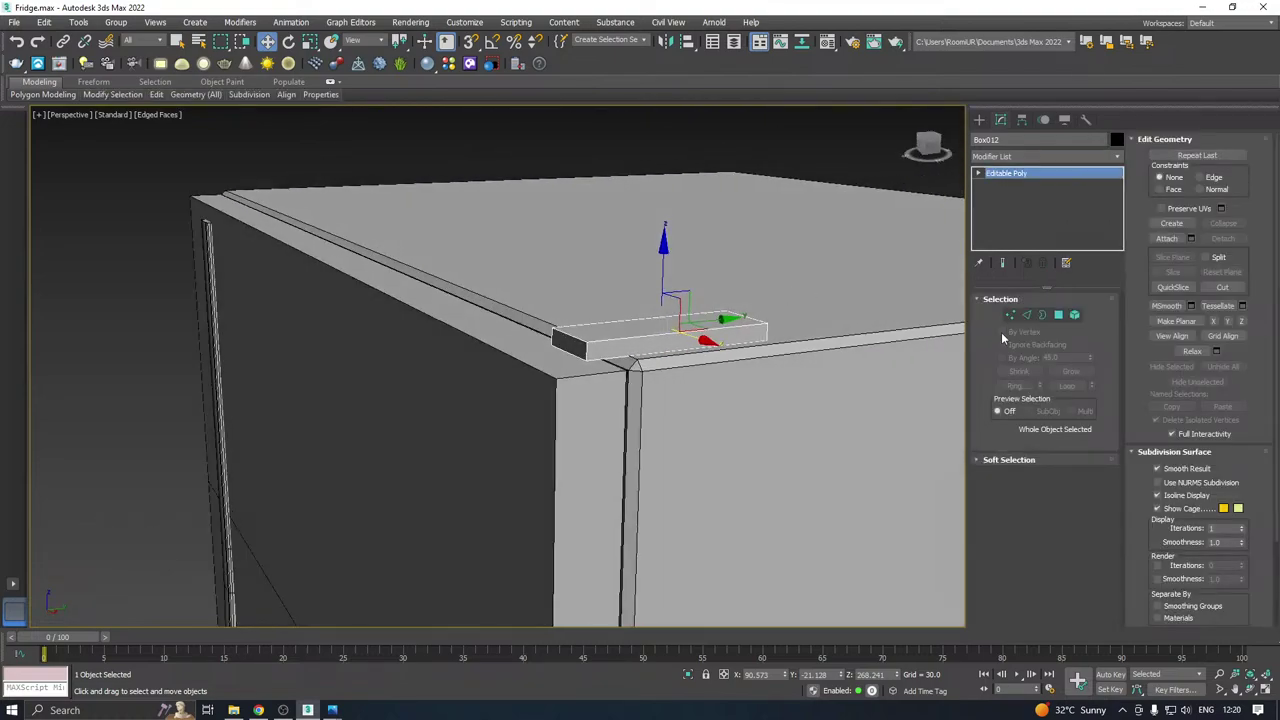
pyautogui.click(1011, 316)
pyautogui.moveTo(623, 406); pyautogui.dragTo(623, 406)
pyautogui.keyDown('alt'); pyautogui.moveTo(623, 404); pyautogui.dragTo(550, 398, button='middle'); pyautogui.keyUp('alt')
pyautogui.moveTo(626, 341); pyautogui.dragTo(598, 341)
pyautogui.keyDown('alt'); pyautogui.moveTo(606, 341); pyautogui.dragTo(680, 343, button='middle'); pyautogui.keyUp('alt')
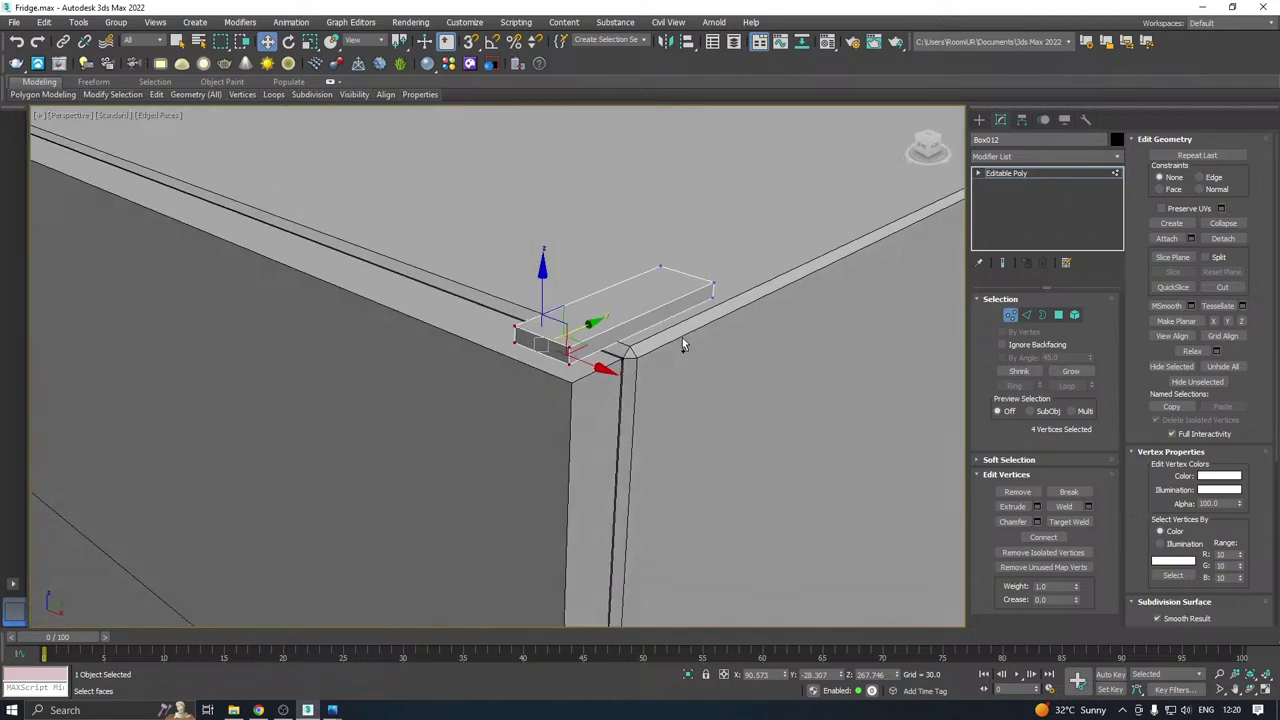
pyautogui.click(1062, 173)
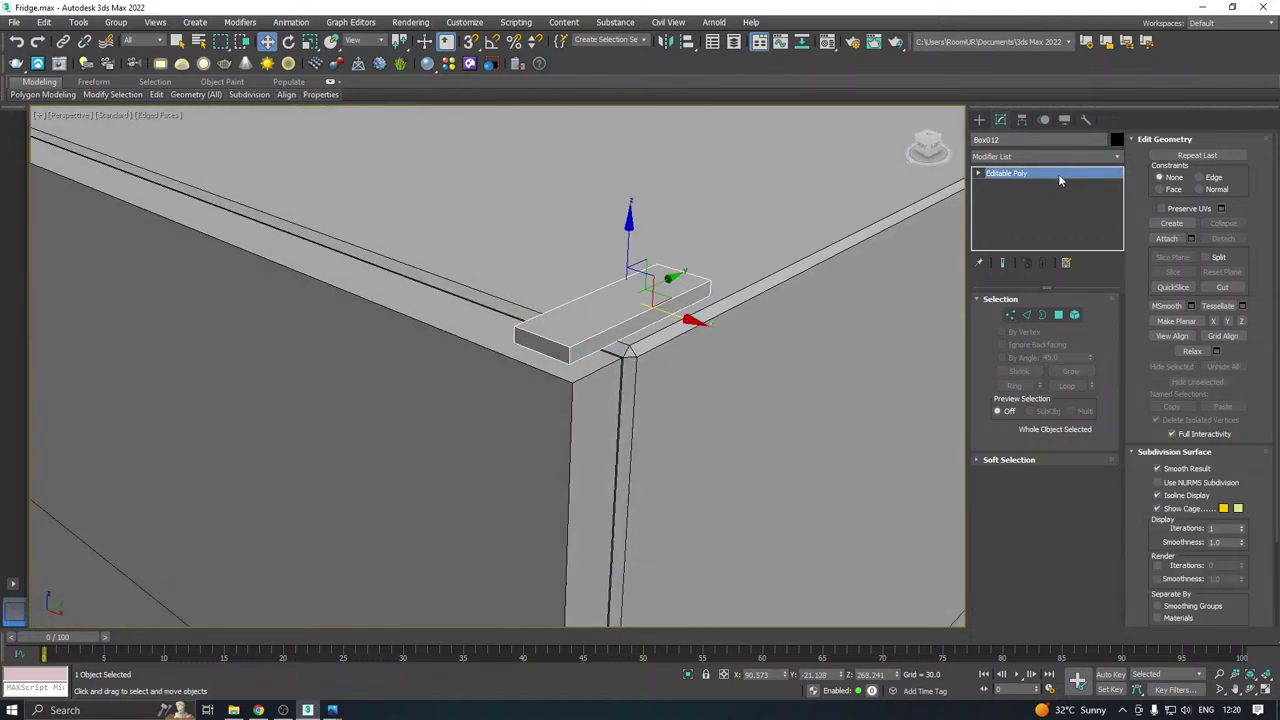
# In the top view, move the hinge block inward from the fridge's side edge to about X 89.56.
pyautogui.press('t')
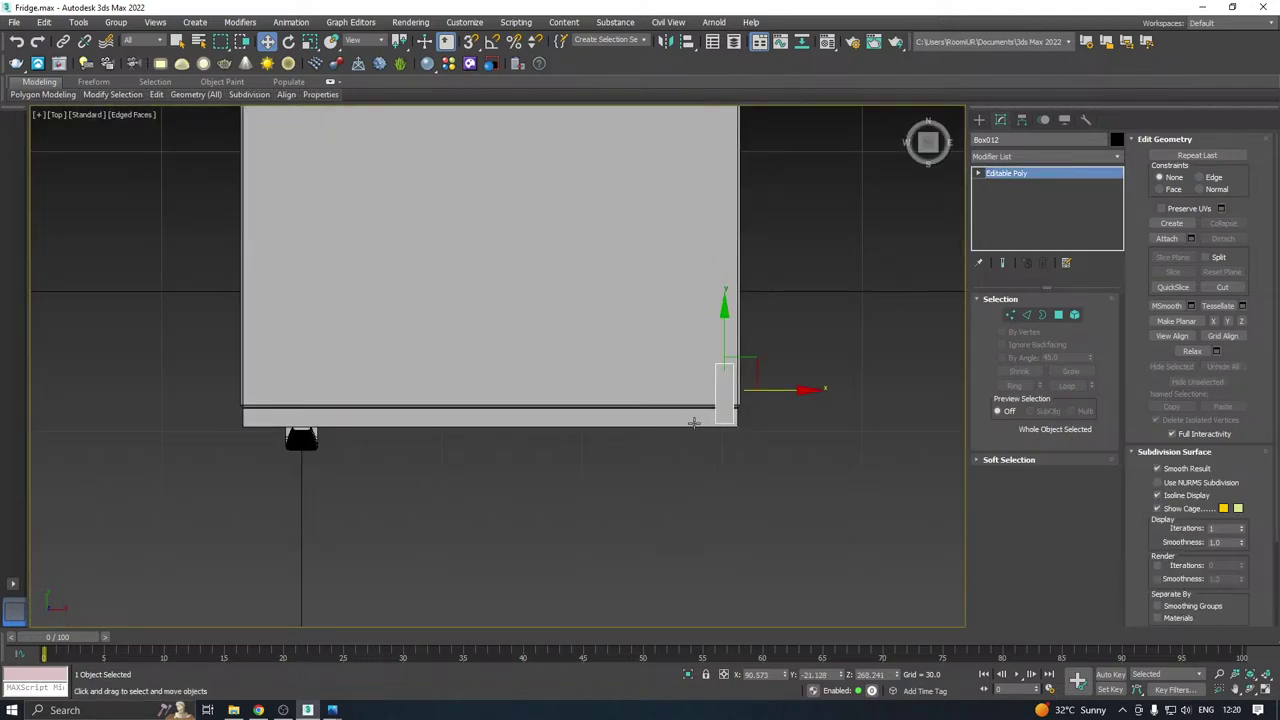
pyautogui.scroll(3, 743, 403)
pyautogui.moveTo(777, 354); pyautogui.dragTo(767, 354)
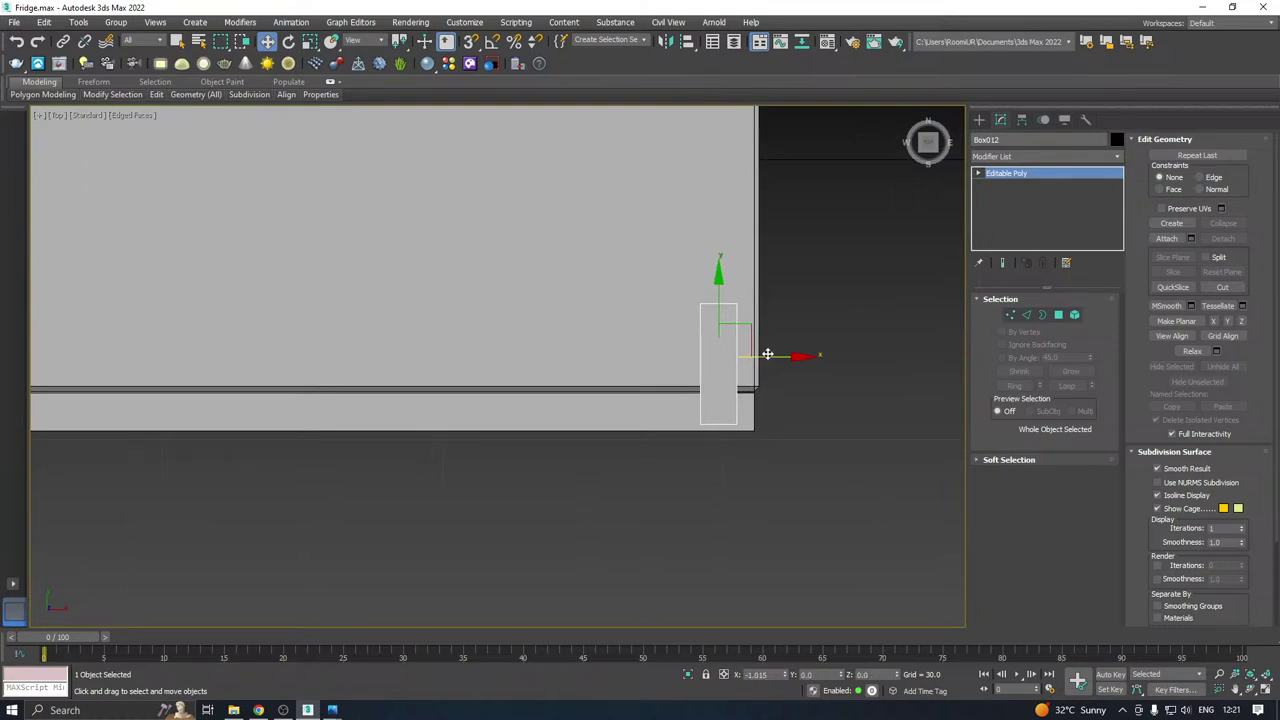
# Create a cylinder of about 1.43 radius and 0.86 height over the front part of the hinge block.
pyautogui.click(979, 119)
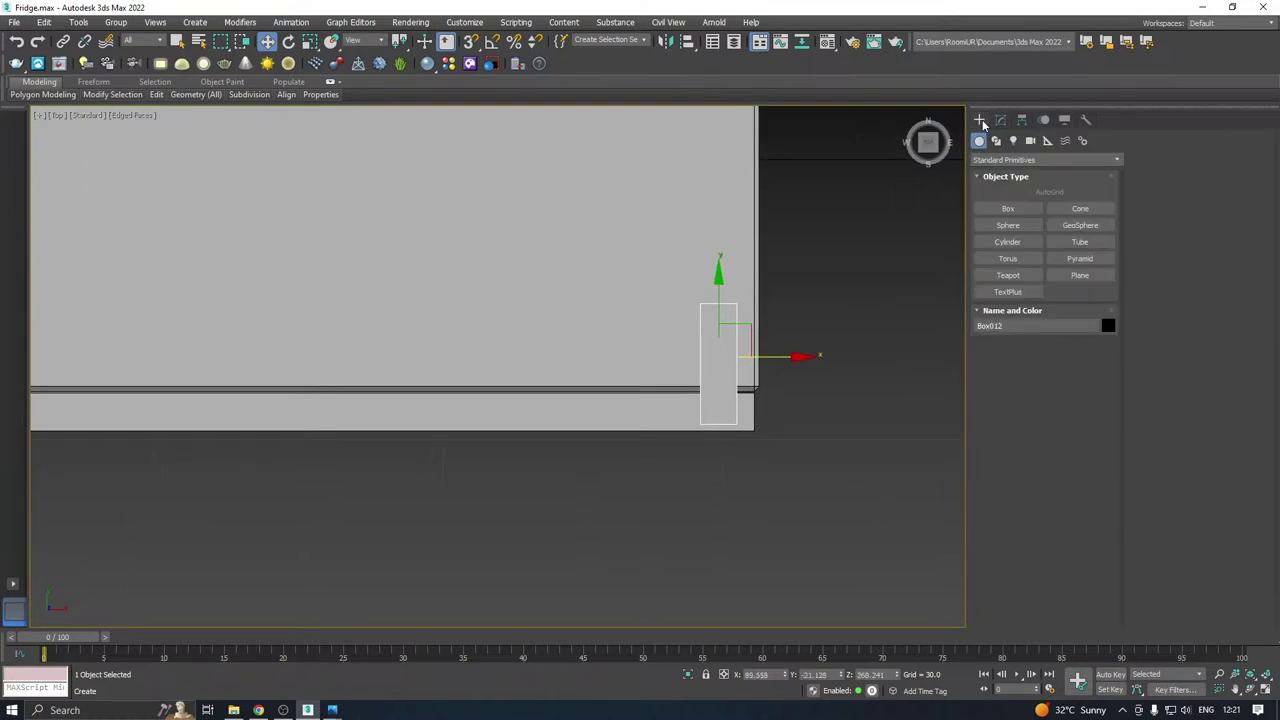
pyautogui.click(1008, 242)
pyautogui.scroll(1, 715, 380)
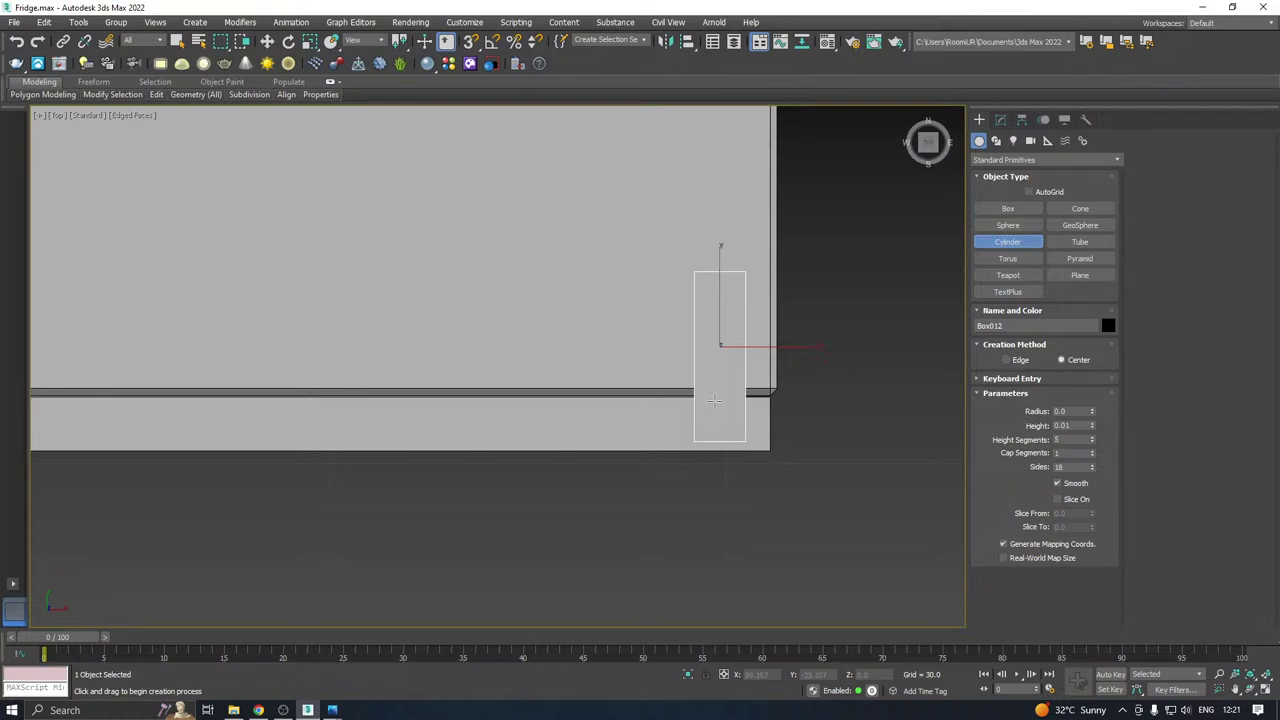
pyautogui.moveTo(720, 403); pyautogui.dragTo(727, 408)
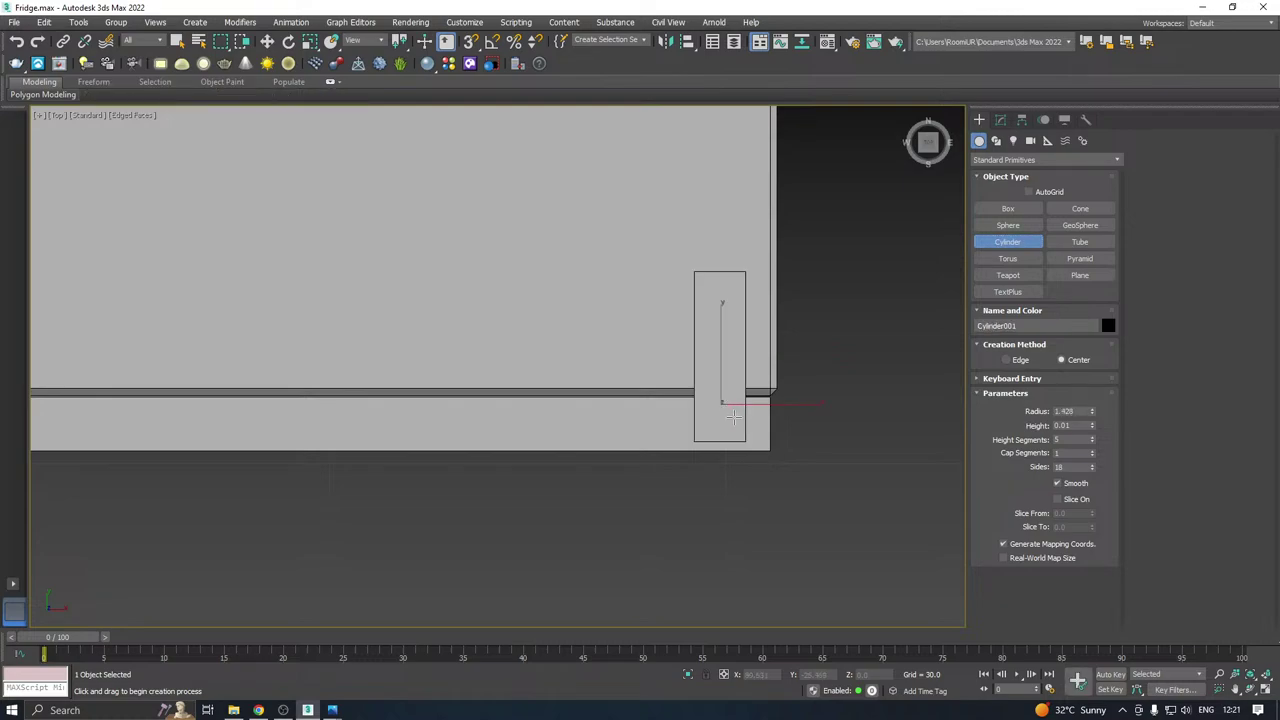
pyautogui.press('w')
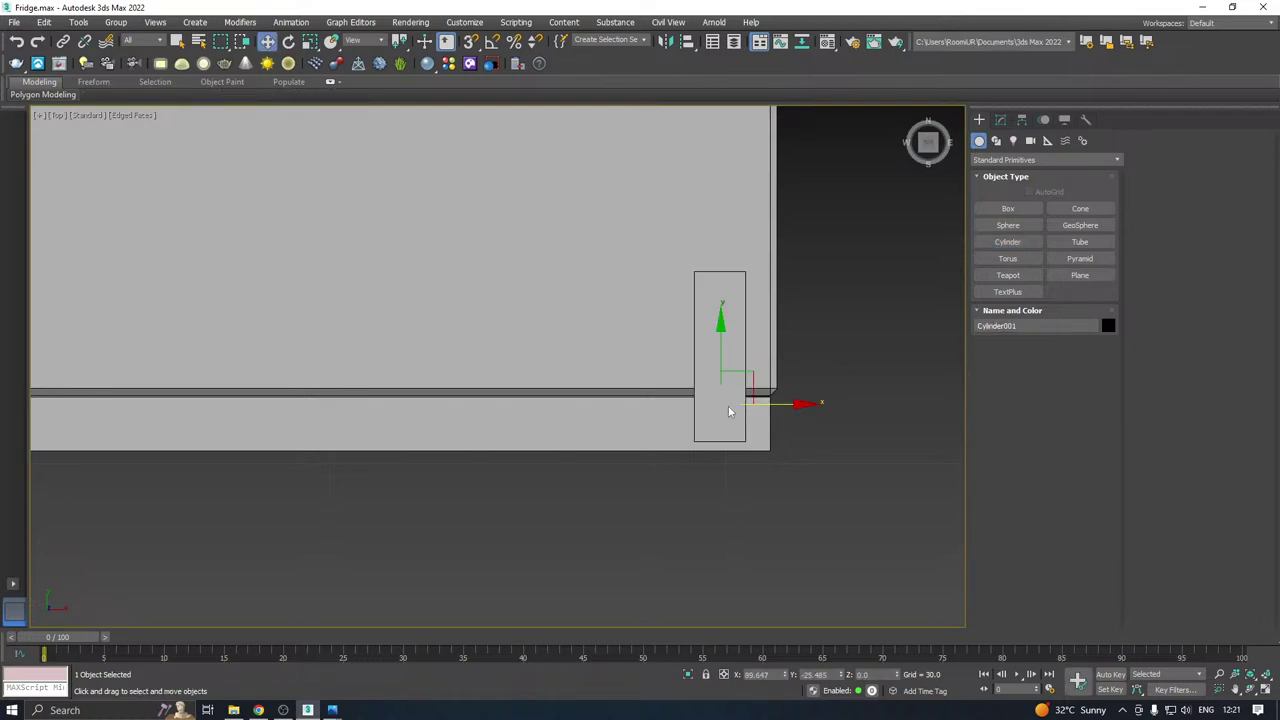
# In the perspective view, raise the cylinder to about Z 267.89 so it sits in the hinge block.
pyautogui.press('p')
pyautogui.scroll(-2, 678, 401)
pyautogui.keyDown('alt'); pyautogui.moveTo(676, 400); pyautogui.dragTo(659, 343, button='middle'); pyautogui.keyUp('alt')
pyautogui.scroll(-4, 663, 365)
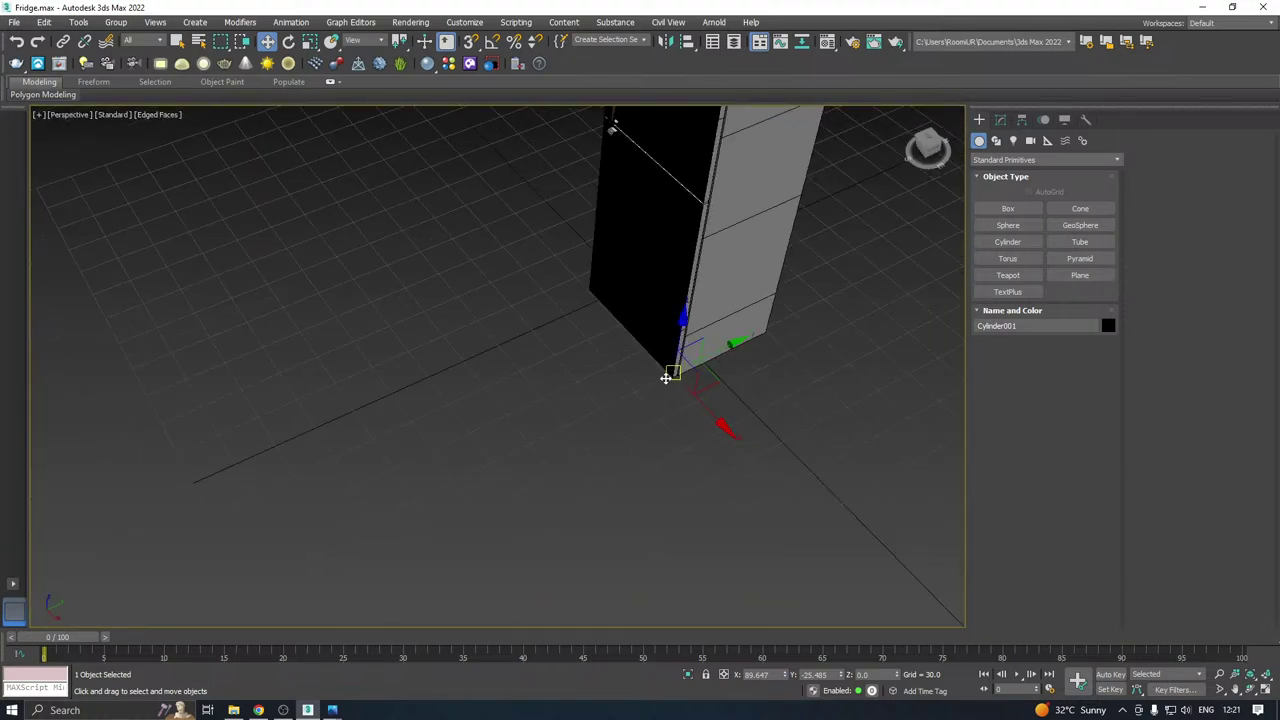
pyautogui.scroll(-6, 666, 378)
pyautogui.moveTo(666, 368); pyautogui.dragTo(680, 262)
pyautogui.scroll(5, 518, 357)
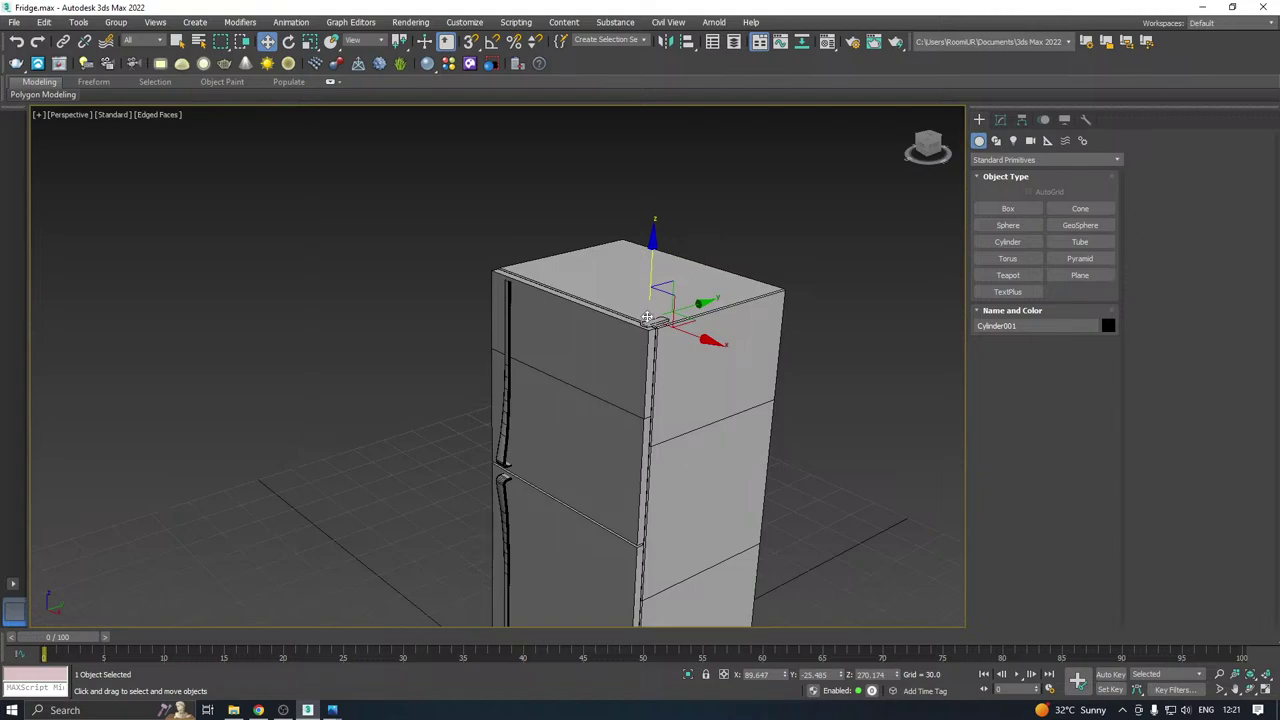
pyautogui.scroll(5, 647, 317)
pyautogui.moveTo(665, 274); pyautogui.dragTo(662, 311)
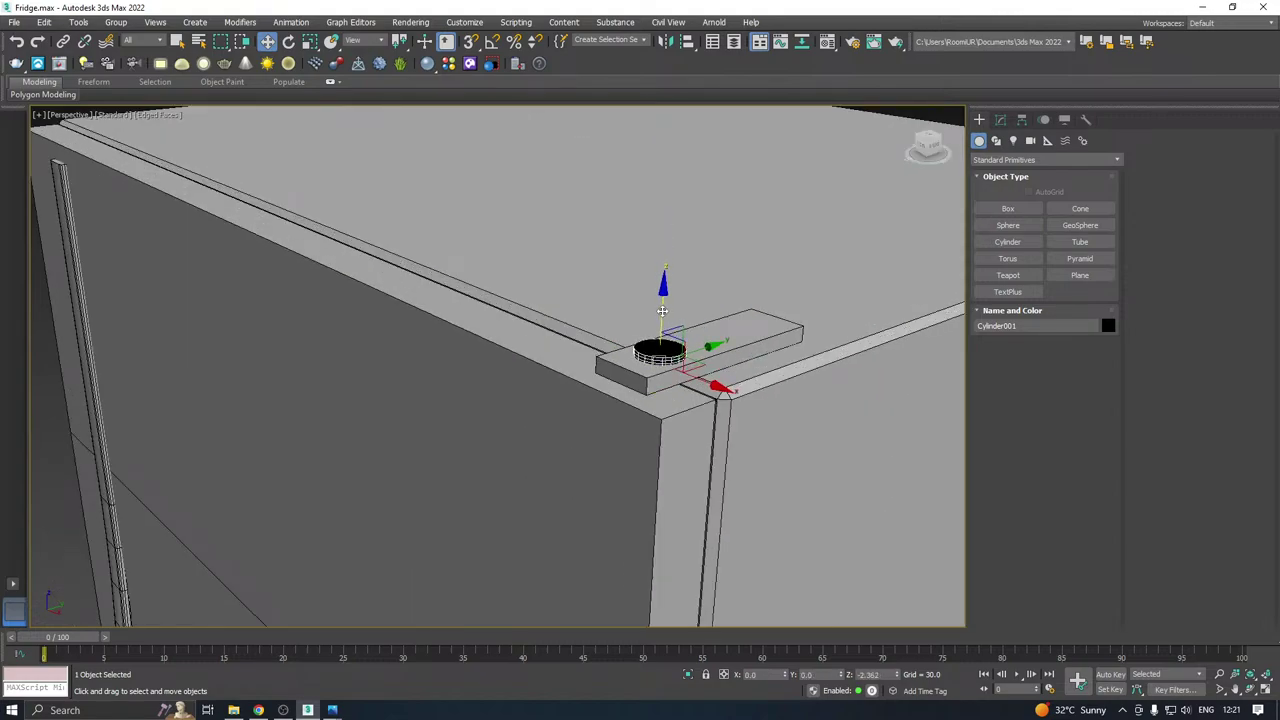
# Assign the 19 - Default material to the hinge cylinder.
pyautogui.press('m')
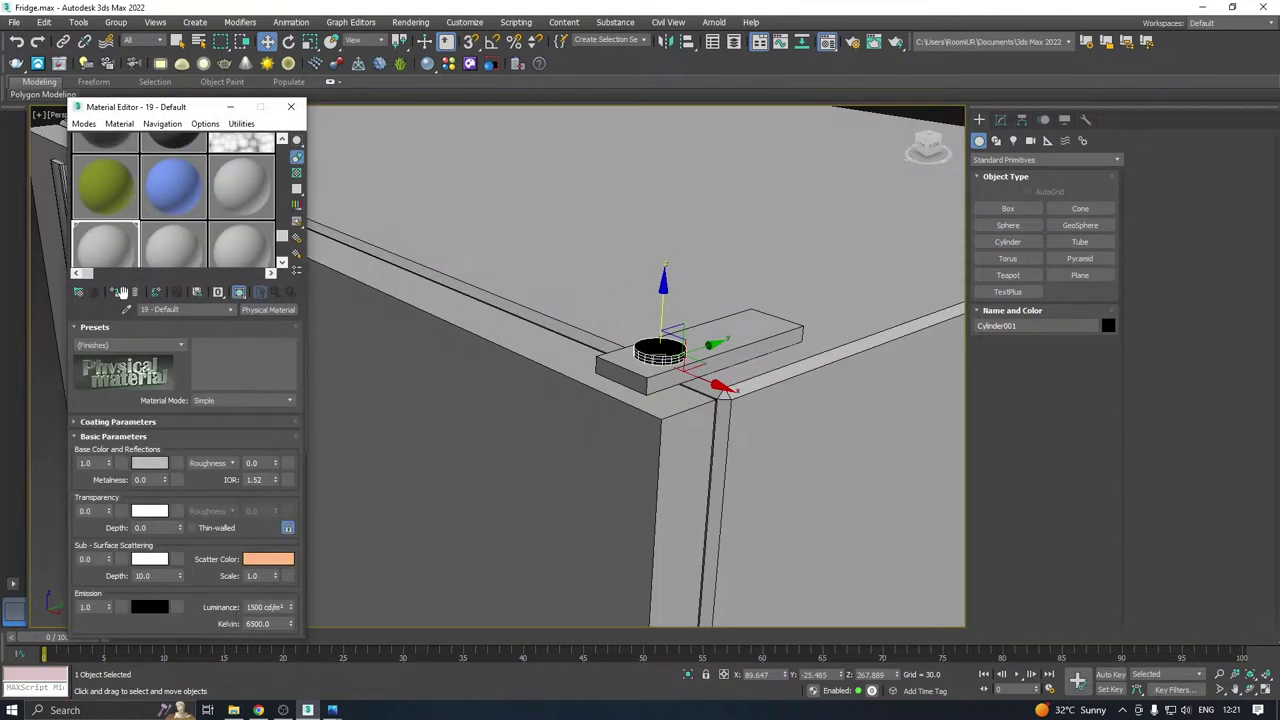
pyautogui.click(117, 296)
pyautogui.click(291, 107)
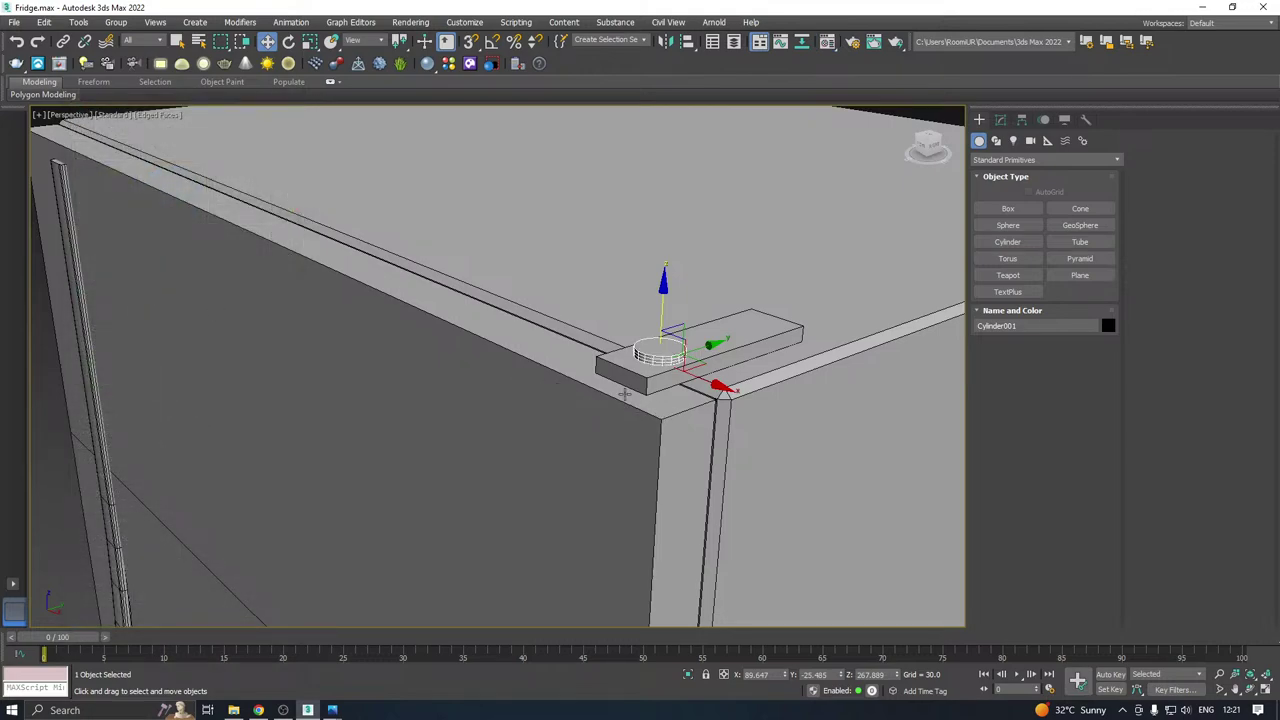
# Give the cylinder 1 height segment, about 0.86 radius and 2.36 height, and move it to about Y -26.54, Z 266.48.
pyautogui.scroll(2, 648, 366)
pyautogui.click(1000, 119)
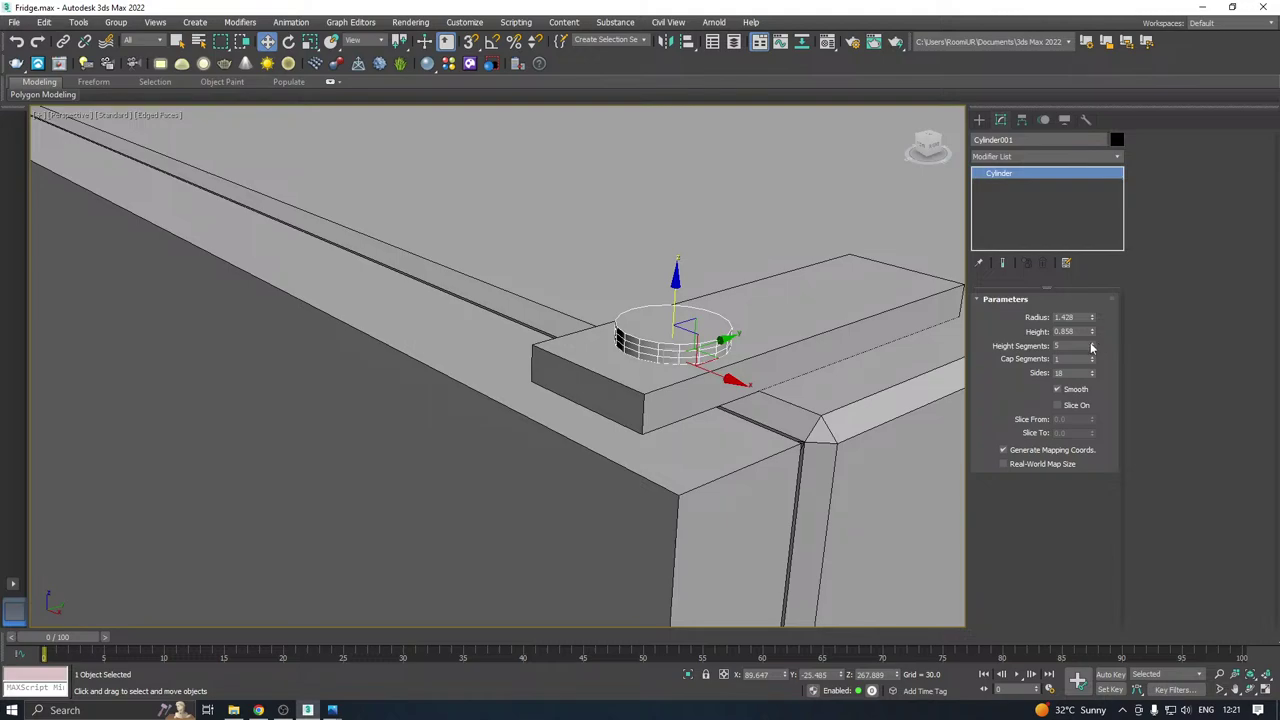
pyautogui.rightClick(1092, 347)
pyautogui.keyDown('alt'); pyautogui.moveTo(781, 300); pyautogui.dragTo(719, 272, button='middle'); pyautogui.keyUp('alt')
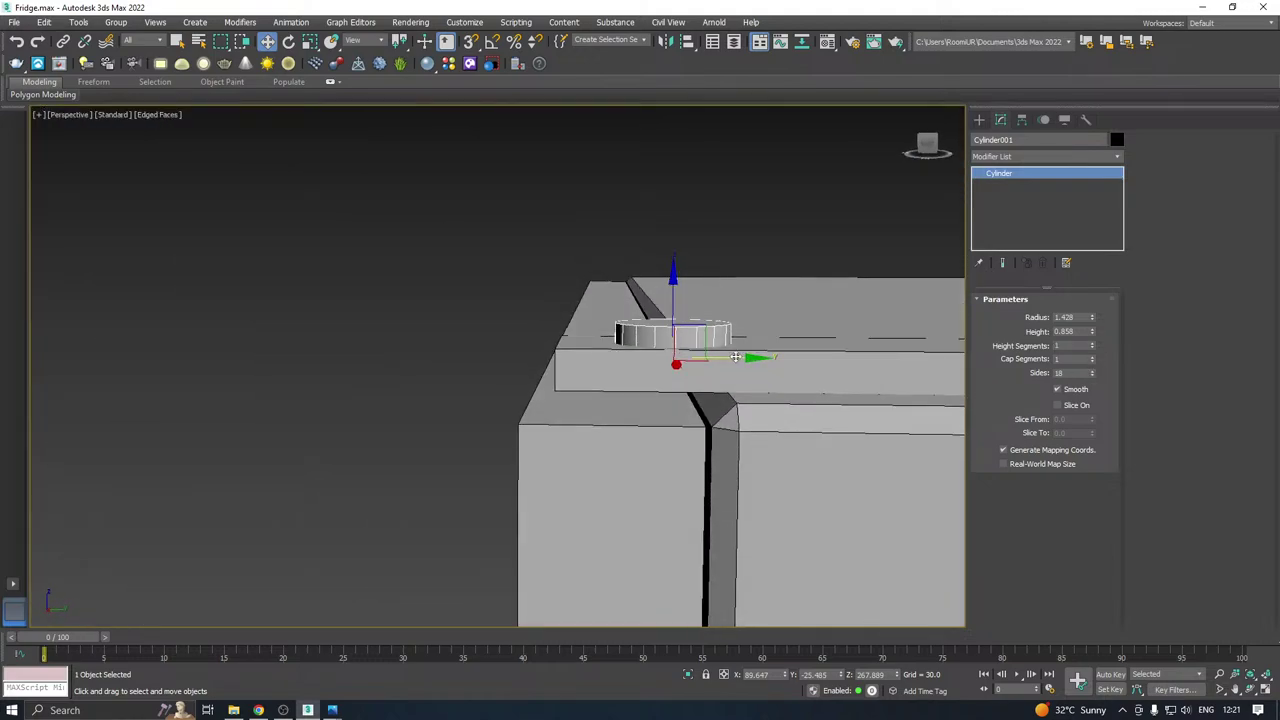
pyautogui.moveTo(737, 357); pyautogui.dragTo(694, 355)
pyautogui.moveTo(1091, 318); pyautogui.dragTo(630, 338)
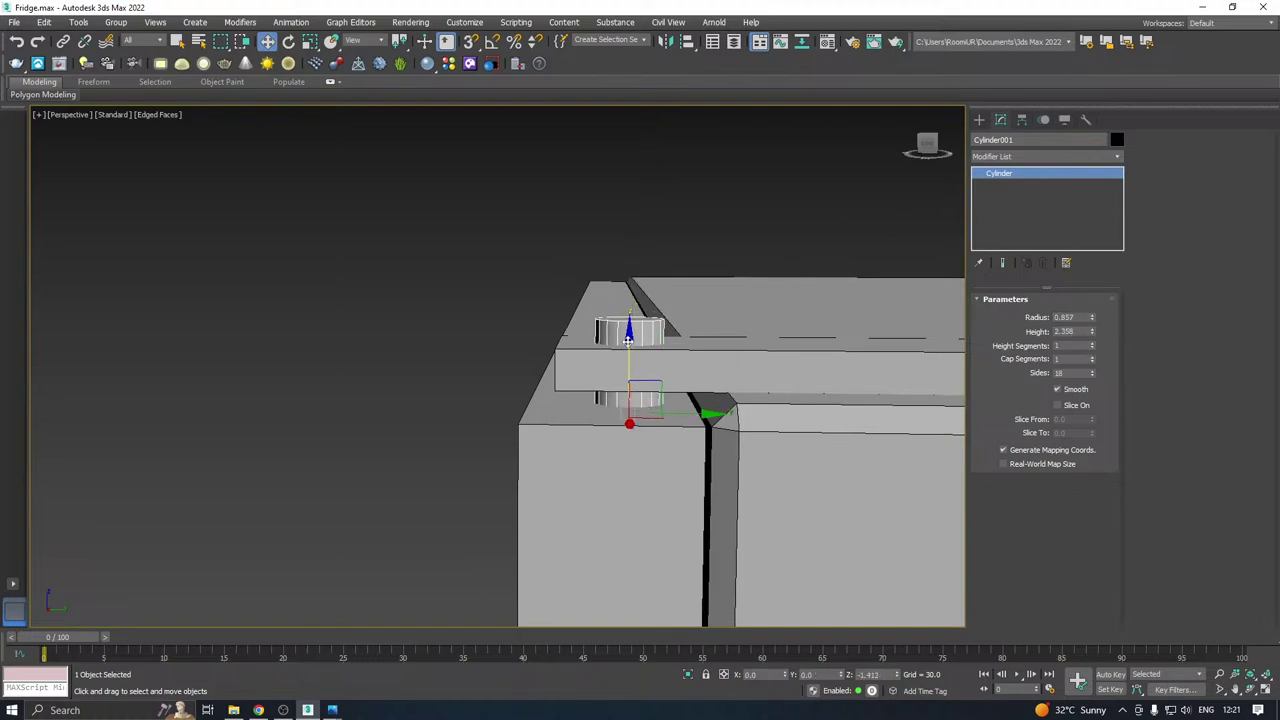
pyautogui.keyDown('alt'); pyautogui.moveTo(630, 338); pyautogui.dragTo(678, 339, button='middle'); pyautogui.keyUp('alt')
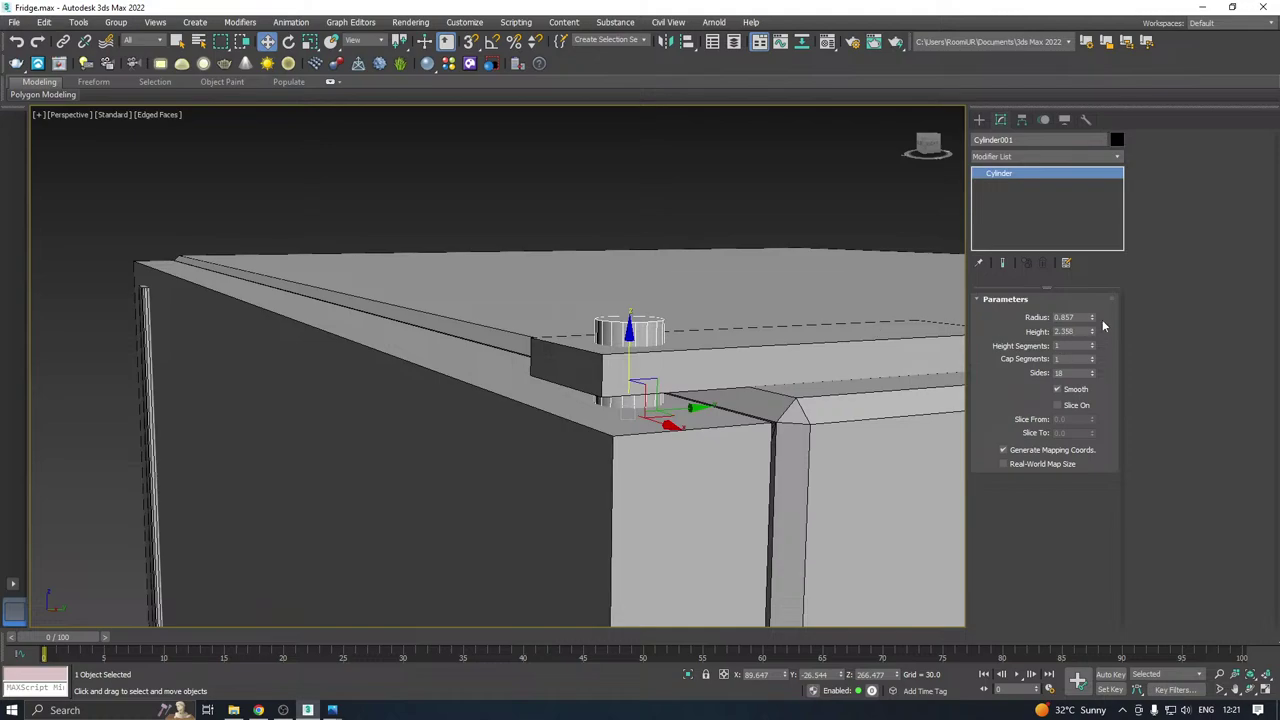
# Reduce the cylinder's radius to about 0.757 and its height to about 1.038 so it stays beneath the hinge block's top.
pyautogui.moveTo(1093, 318); pyautogui.dragTo(1093, 341)
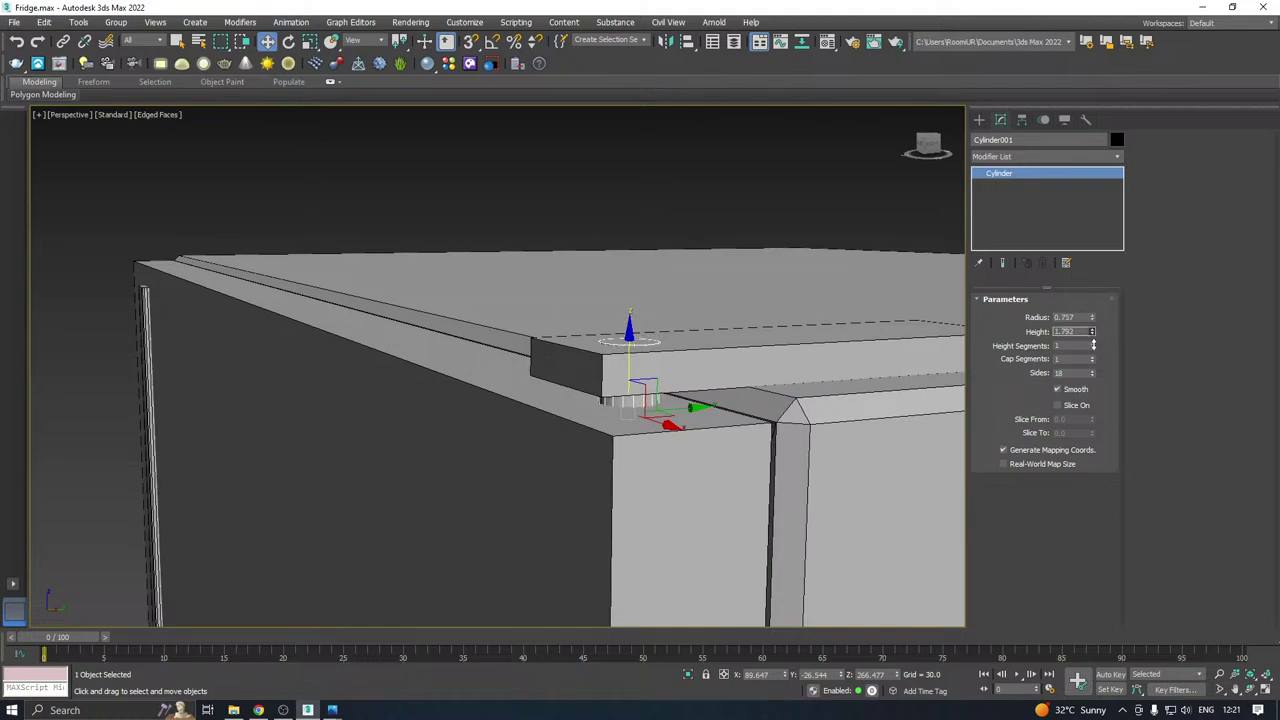
pyautogui.keyDown('alt'); pyautogui.moveTo(514, 390); pyautogui.dragTo(612, 381, button='middle'); pyautogui.keyUp('alt')
pyautogui.scroll(2, 616, 388)
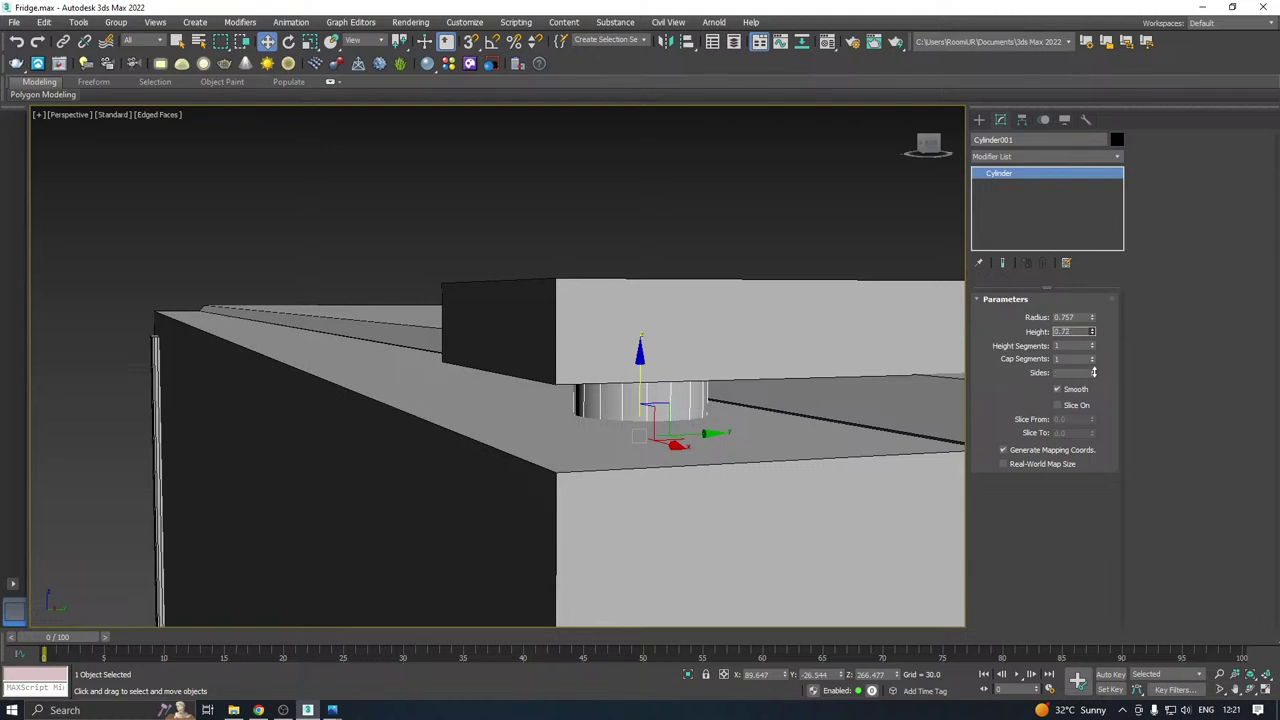
pyautogui.moveTo(1093, 372); pyautogui.dragTo(1090, 365)
pyautogui.moveTo(780, 343)
pyautogui.keyDown('alt'); pyautogui.mouseDown(button='middle')
pyautogui.moveTo(766, 329)
pyautogui.moveTo(793, 335)
pyautogui.mouseUp(button='middle'); pyautogui.keyUp('alt')
pyautogui.scroll(-3, 562, 334)
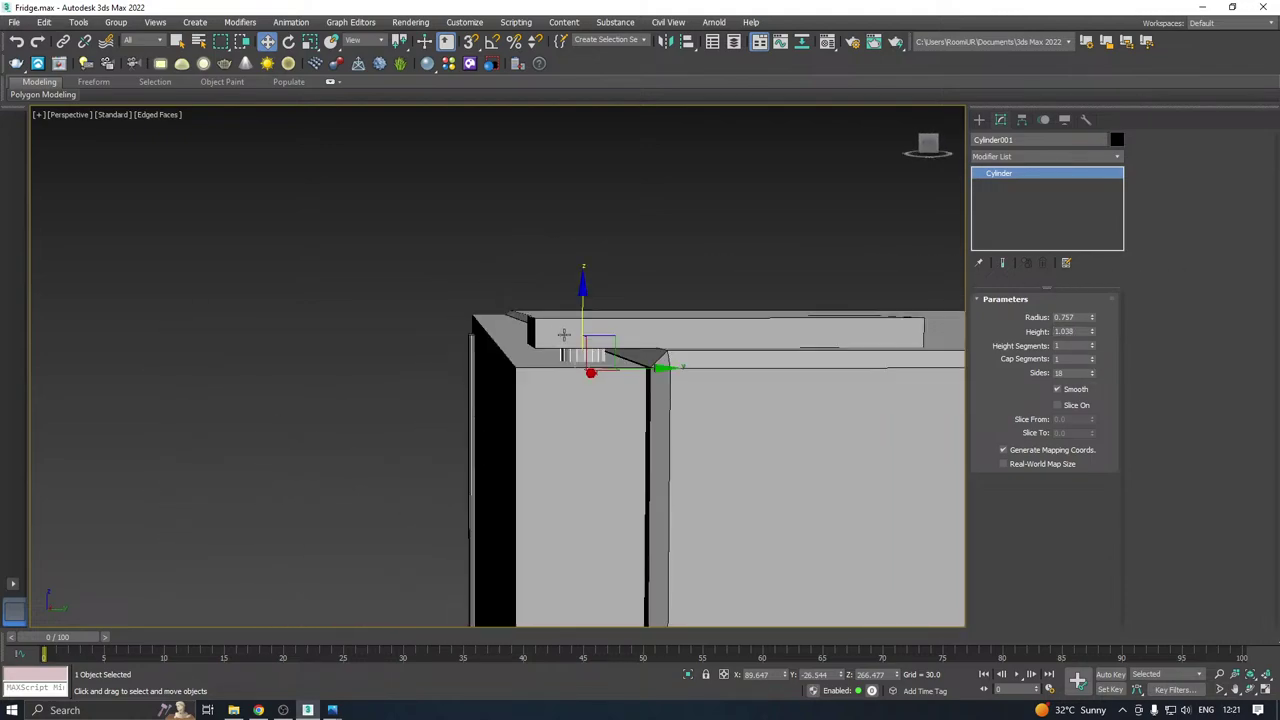
pyautogui.keyDown('alt'); pyautogui.moveTo(563, 334); pyautogui.dragTo(669, 286, button='middle'); pyautogui.keyUp('alt')
pyautogui.rightClick(1024, 215)
pyautogui.click(1087, 317)
pyautogui.hotkey('ctrl', 'z')
# Widen the cylinder beneath the hinge block slightly and convert it to an editable poly.
pyautogui.scroll(2, 610, 323)
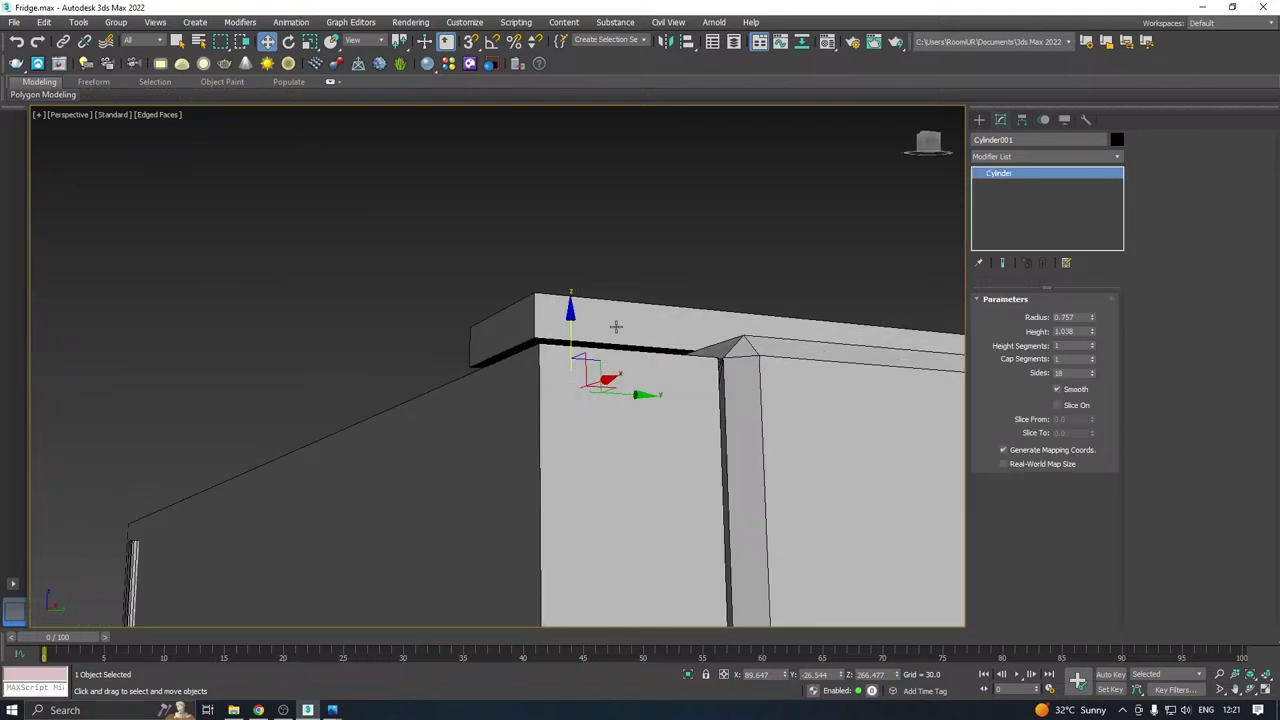
pyautogui.keyDown('alt'); pyautogui.moveTo(614, 326); pyautogui.dragTo(606, 353, button='middle'); pyautogui.keyUp('alt')
pyautogui.scroll(2, 606, 353)
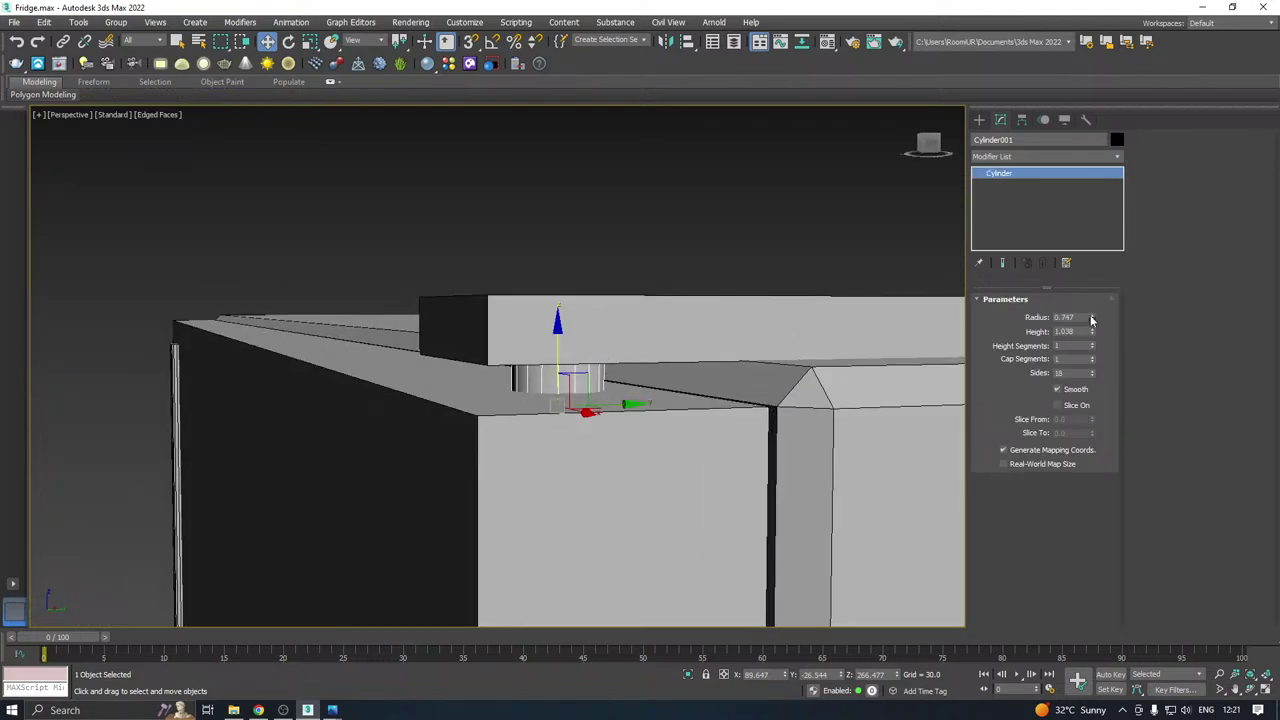
pyautogui.moveTo(1092, 319); pyautogui.dragTo(1088, 303)
pyautogui.rightClick(1070, 226)
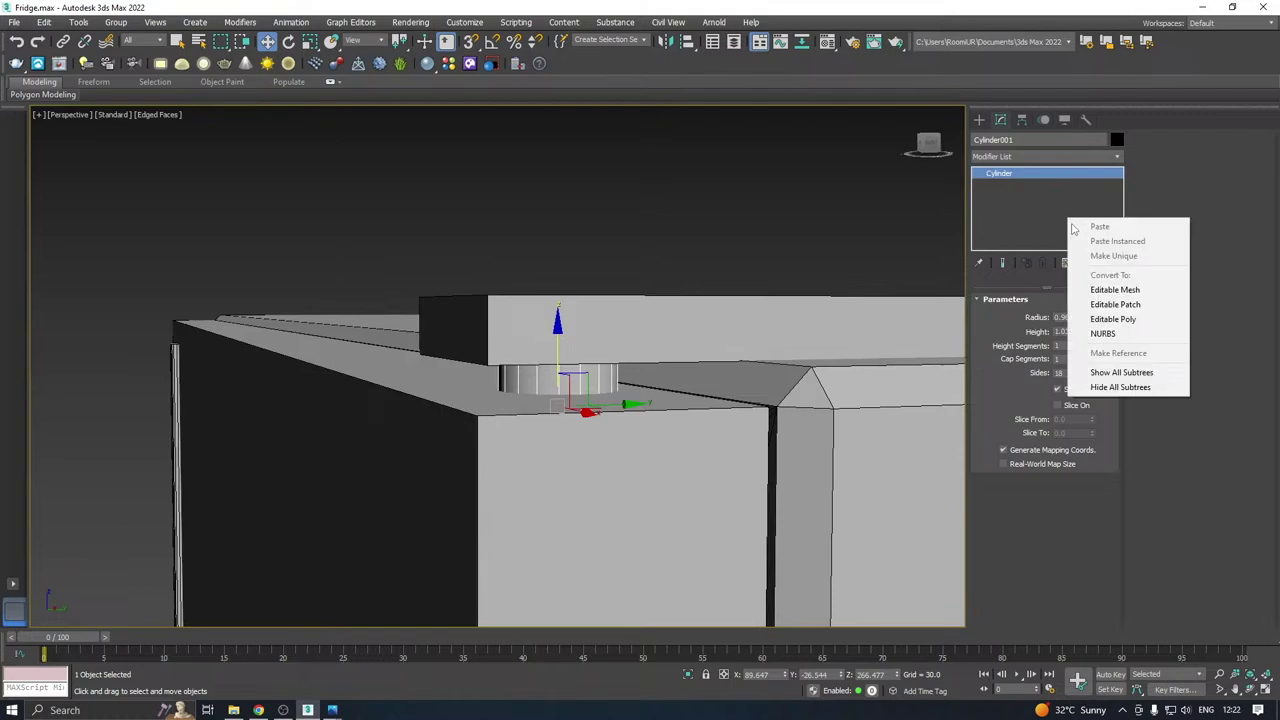
pyautogui.click(1090, 320)
# Isolate the cylinder and delete its top and bottom cap polygons.
pyautogui.keyDown('alt'); pyautogui.moveTo(626, 320); pyautogui.dragTo(586, 405, button='middle'); pyautogui.keyUp('alt')
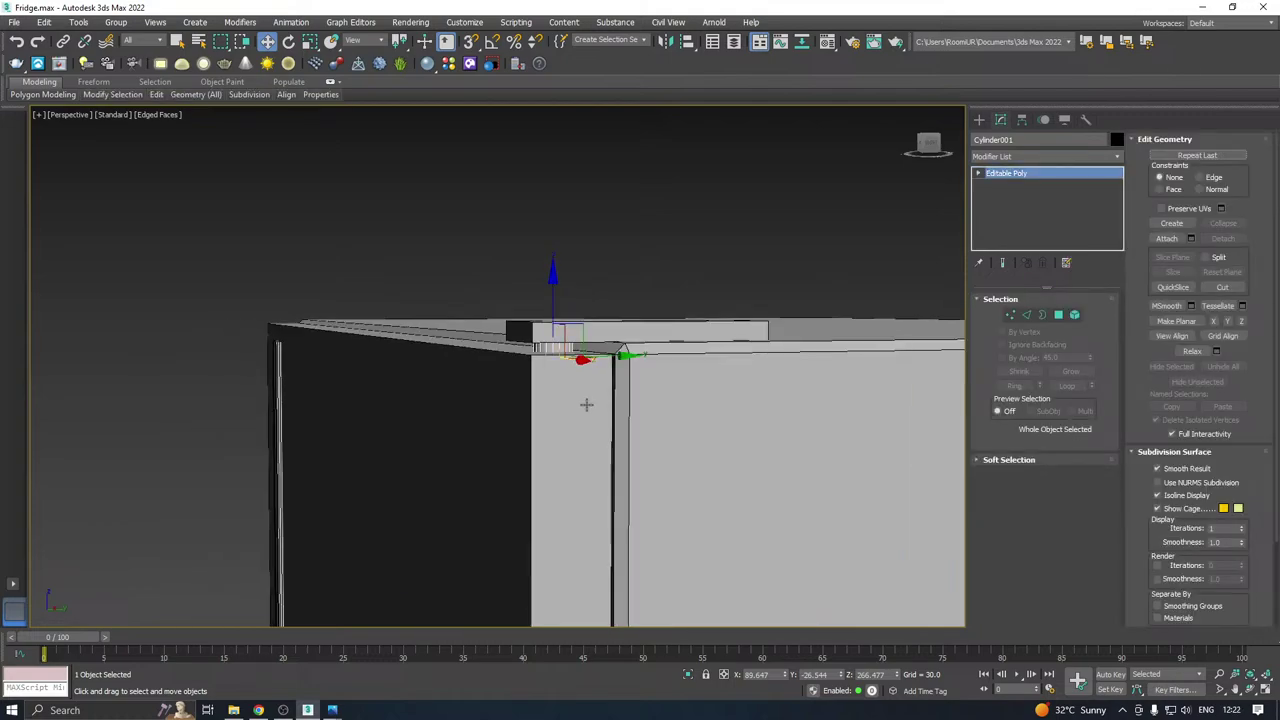
pyautogui.click(688, 675)
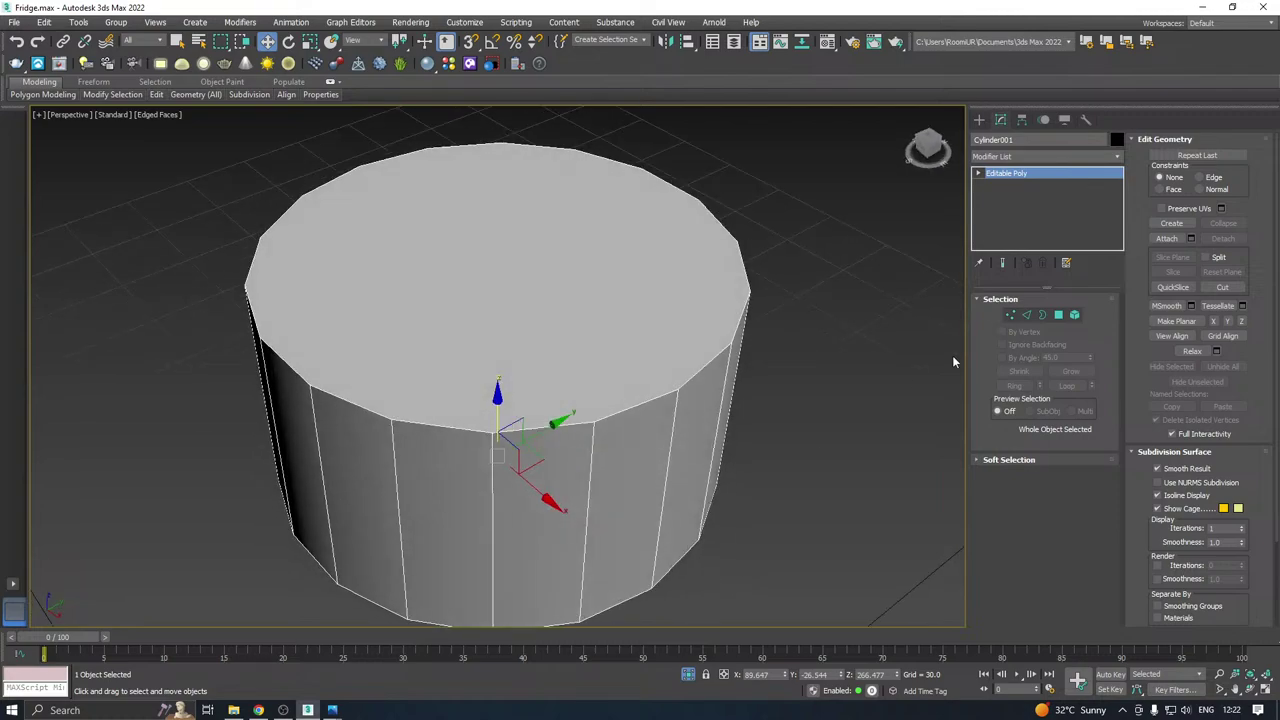
pyautogui.click(1058, 314)
pyautogui.click(518, 310)
pyautogui.scroll(-4, 518, 310)
pyautogui.keyDown('alt'); pyautogui.moveTo(540, 380); pyautogui.dragTo(570, 240, button='middle'); pyautogui.keyUp('alt')
pyautogui.keyDown('ctrl'); pyautogui.click(552, 338); pyautogui.keyUp('ctrl')
pyautogui.press('Delete')
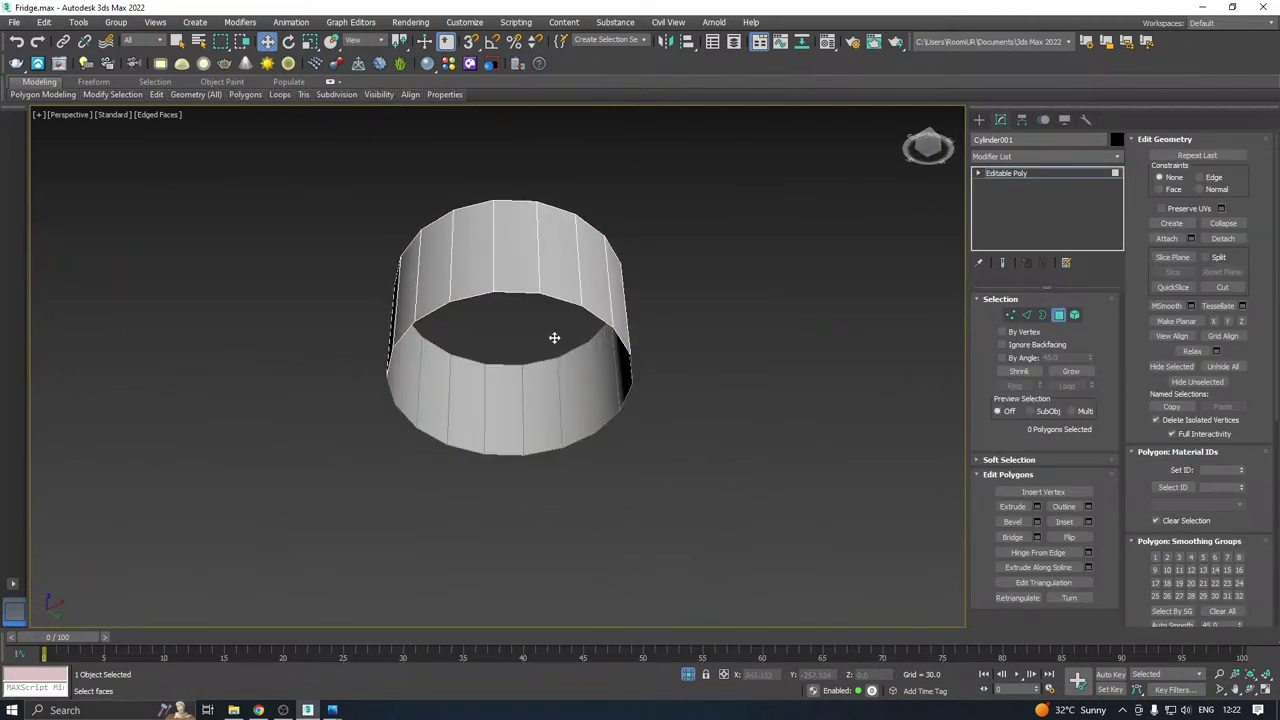
pyautogui.click(1010, 173)
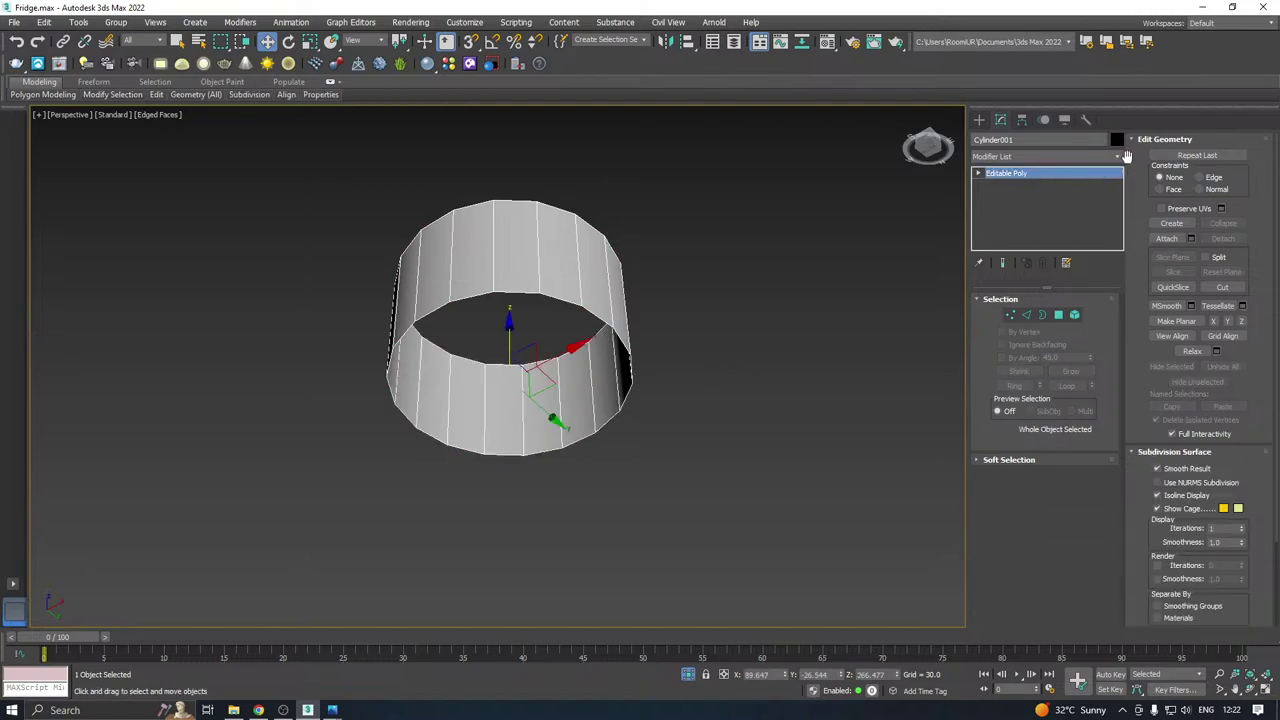
# Add an Unwrap UVW modifier to the cylinder and map all its faces with a cylindrical projection.
pyautogui.click(1117, 157)
pyautogui.scroll(-10, 1036, 497)
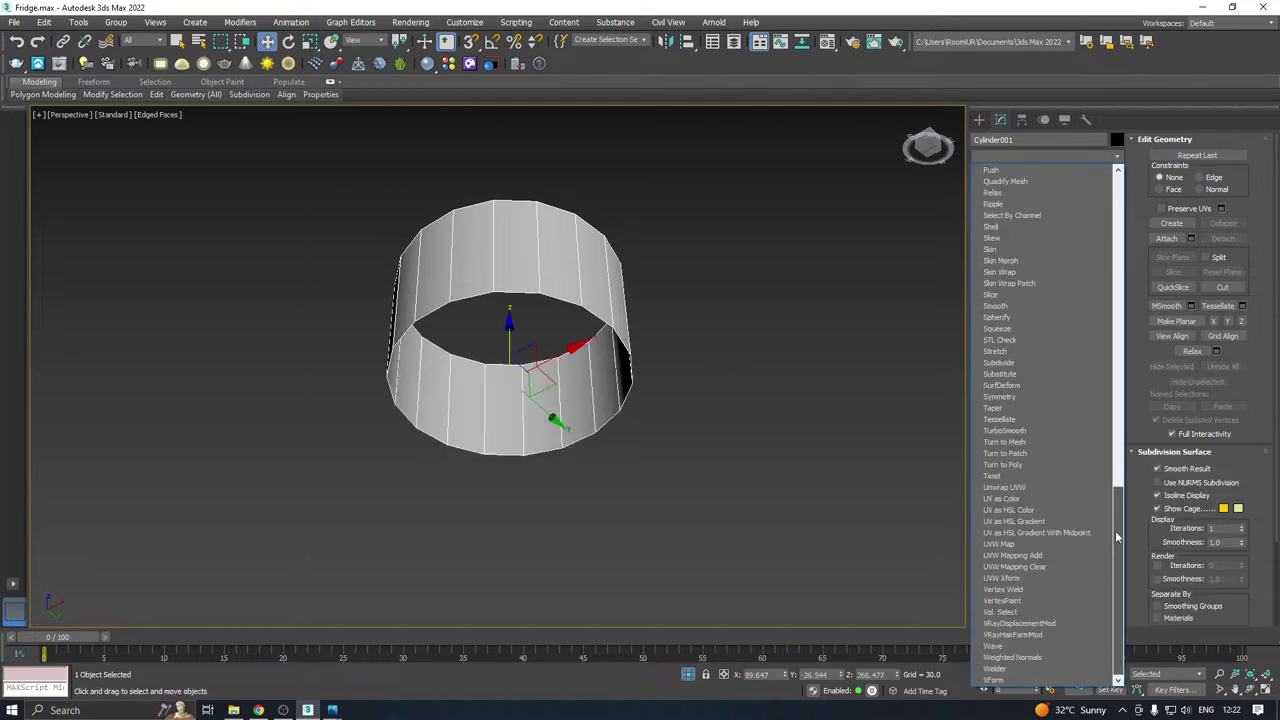
pyautogui.click(1020, 487)
pyautogui.click(1042, 578)
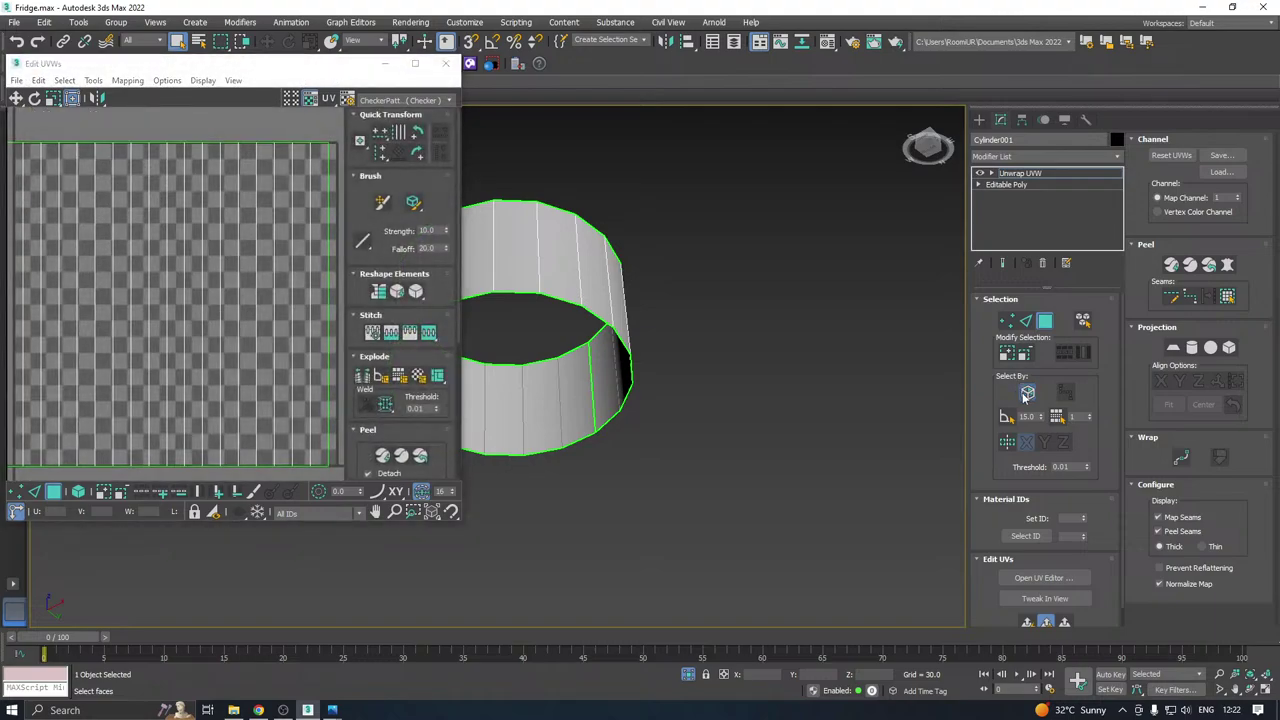
pyautogui.hotkey('ctrl', 'a')
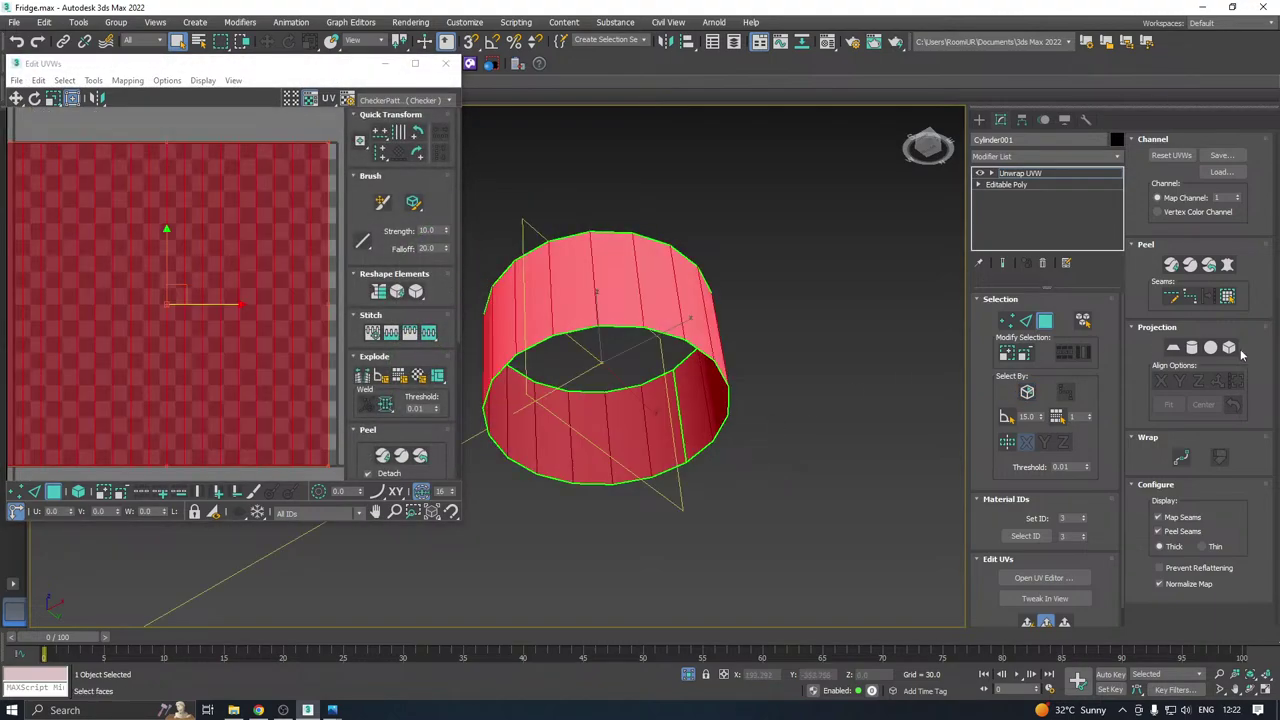
pyautogui.click(1193, 349)
pyautogui.click(1197, 382)
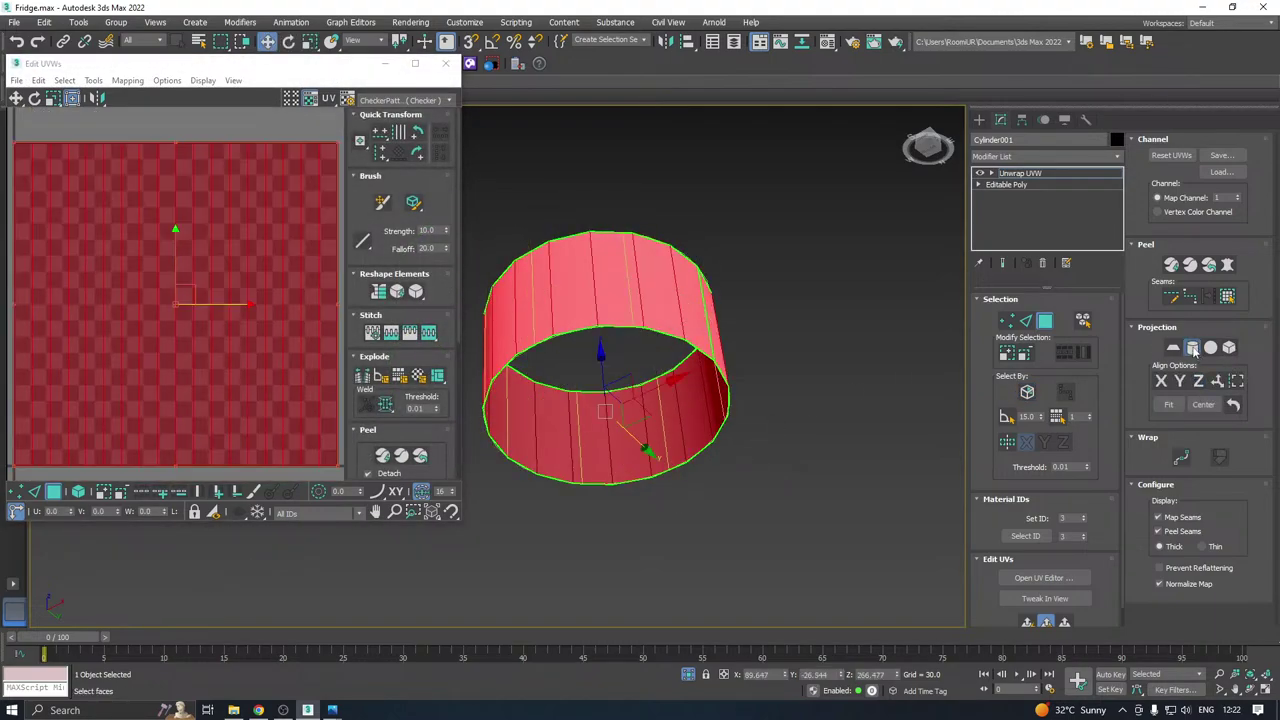
pyautogui.click(1192, 348)
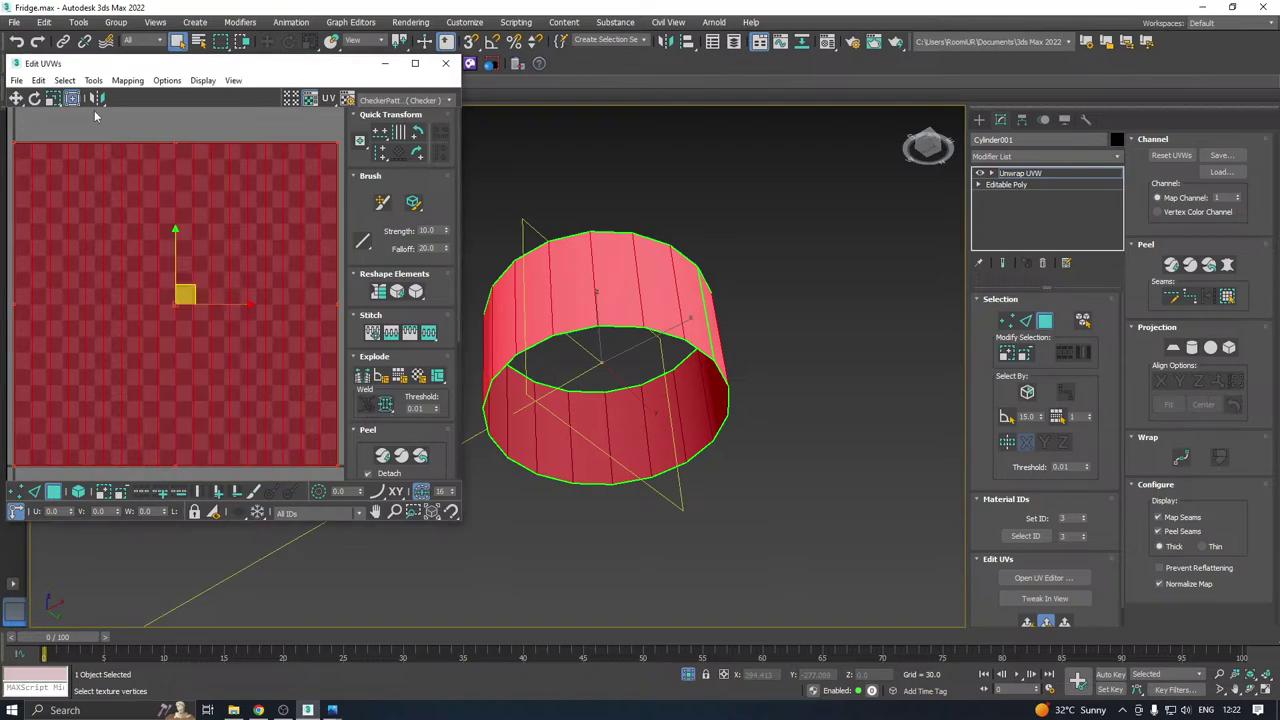
# Relax the cylinder's UVs by polygon angles and pack them inside the UV tile.
pyautogui.click(93, 80)
pyautogui.click(142, 305)
pyautogui.click(174, 179)
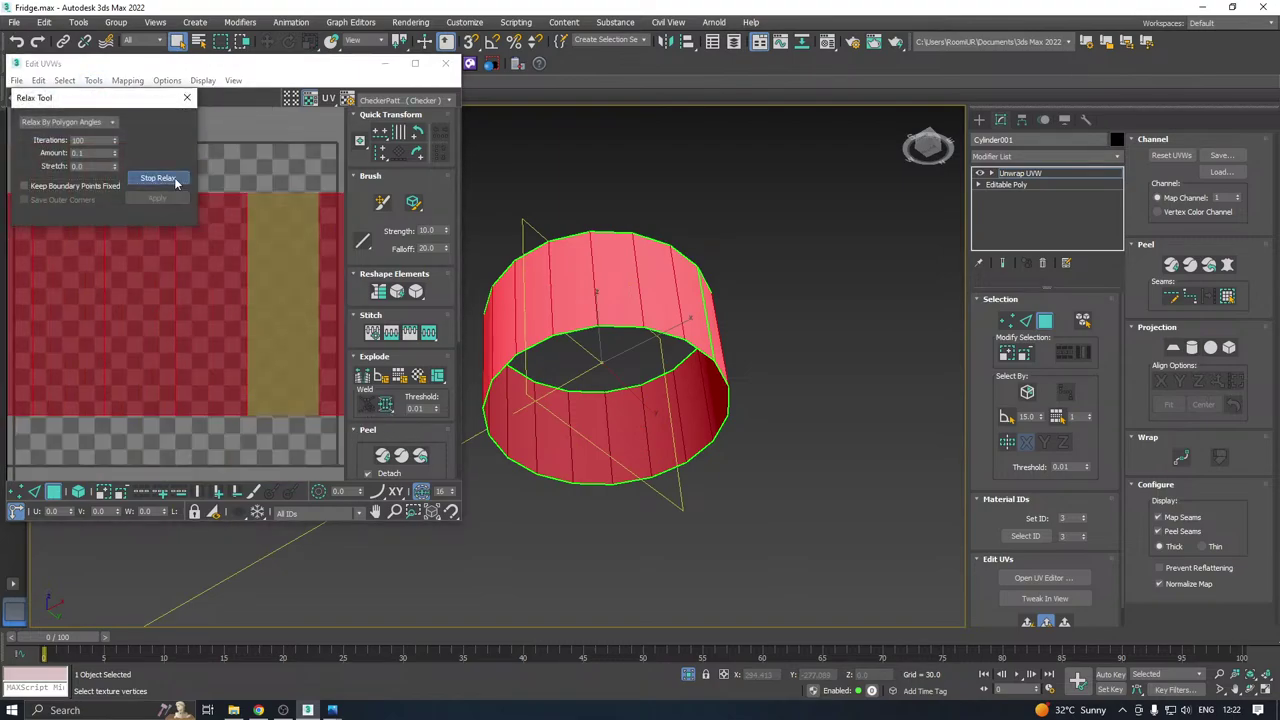
pyautogui.click(158, 178)
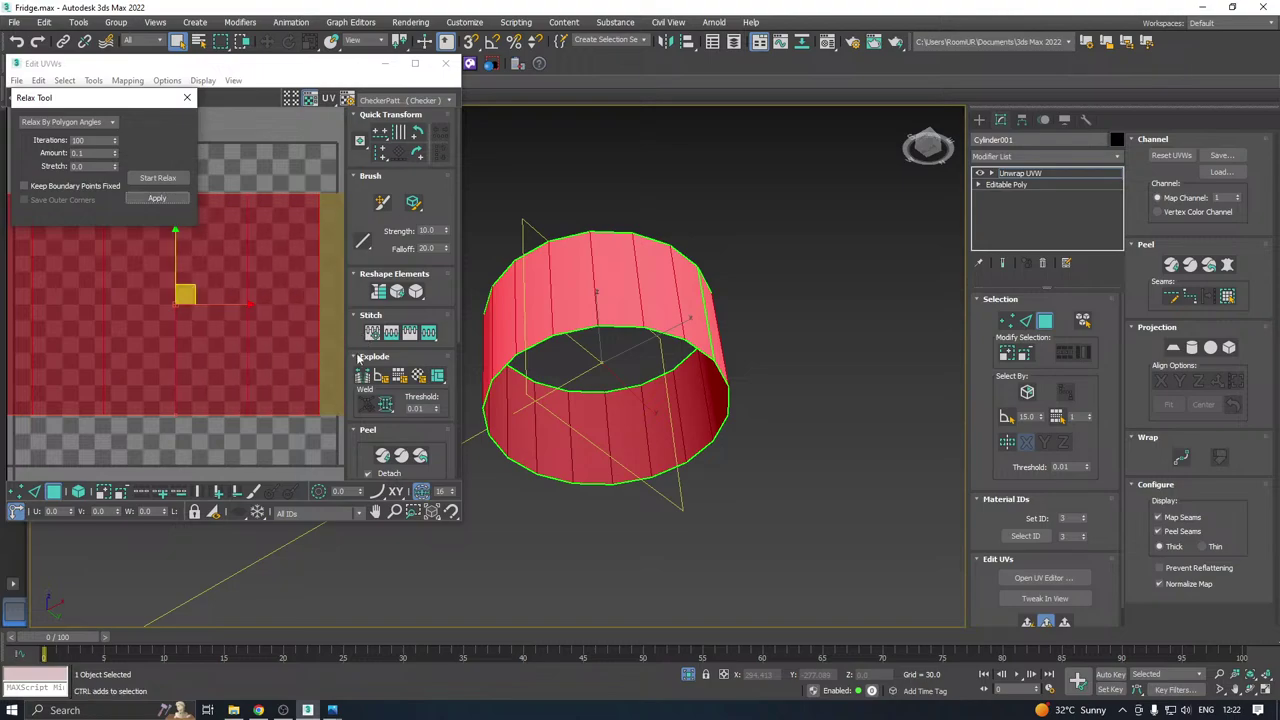
pyautogui.click(367, 431)
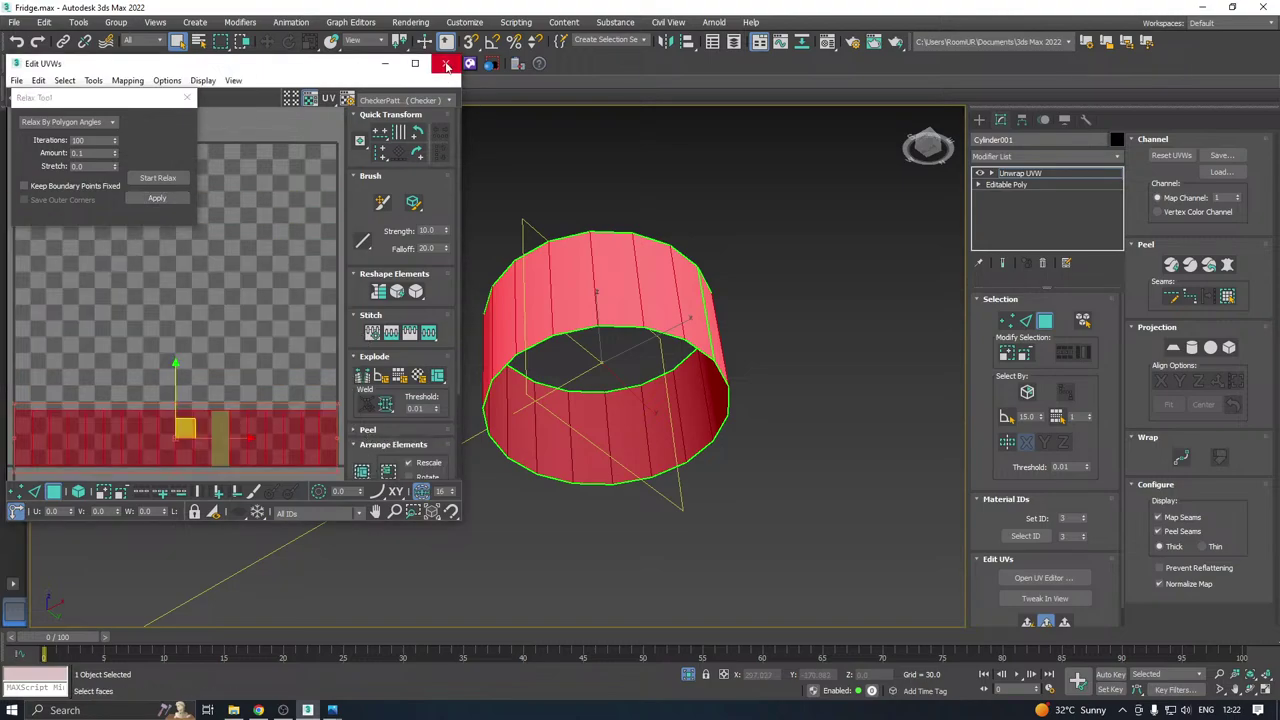
# Exit isolation and collapse the cylinder's Unwrap UVW modifier into the editable poly.
pyautogui.click(447, 64)
pyautogui.click(1015, 174)
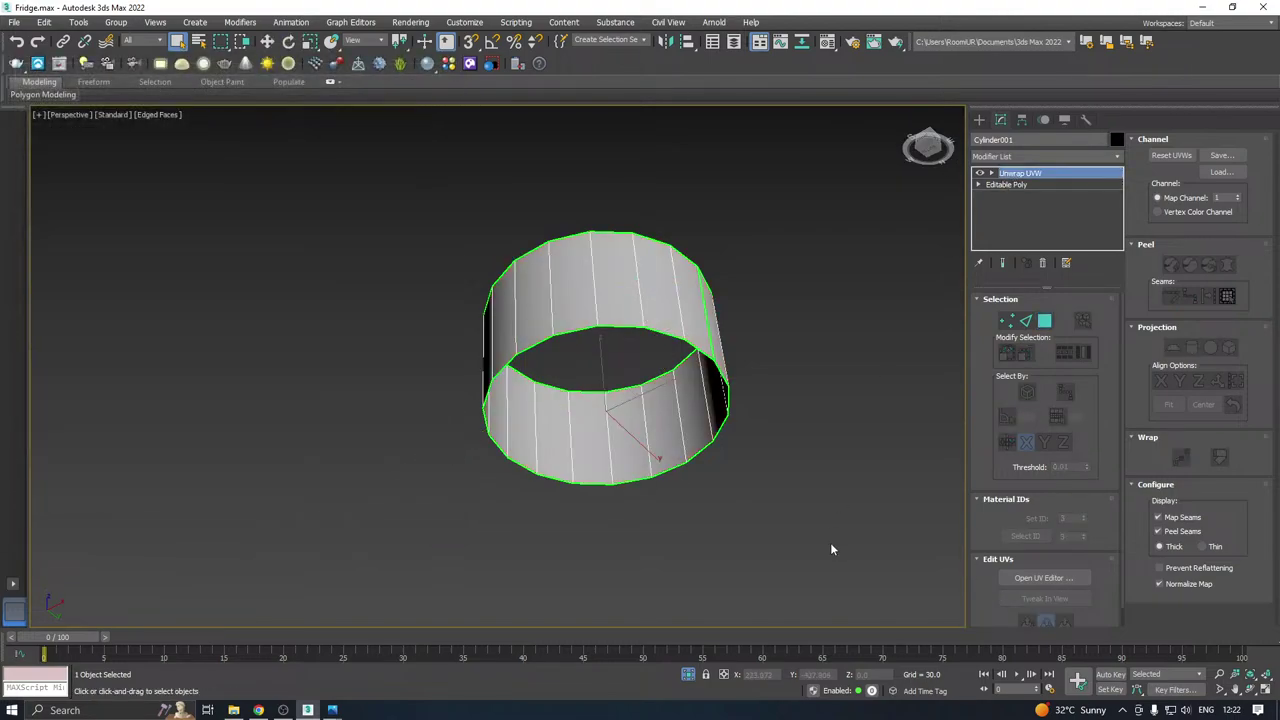
pyautogui.click(688, 675)
pyautogui.rightClick(1001, 198)
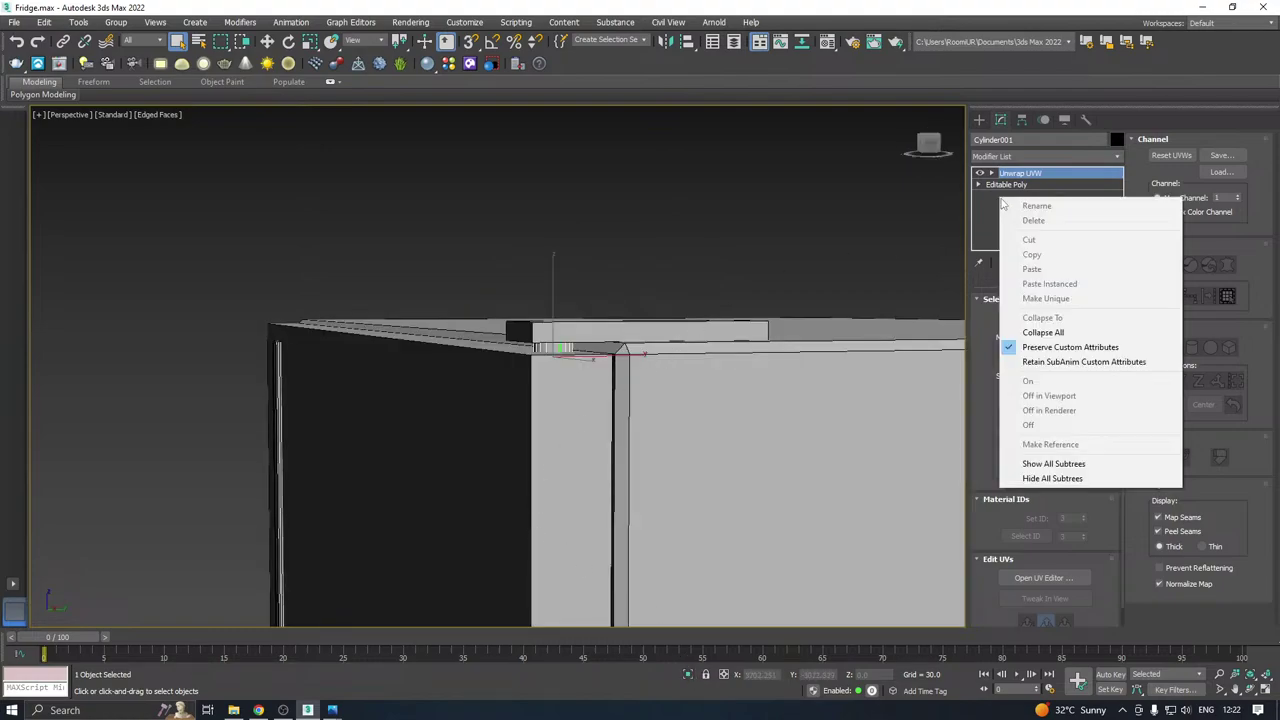
pyautogui.click(1030, 334)
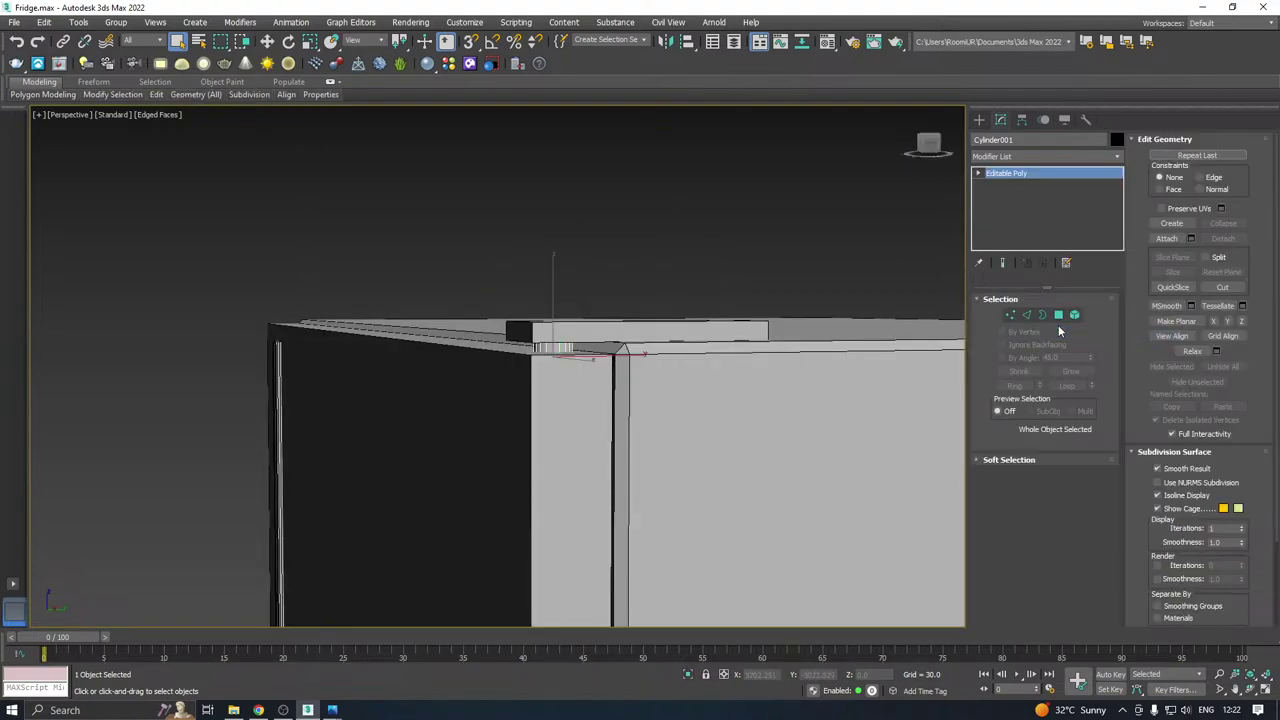
# Add an Unwrap UVW modifier to the hinge block above the cylinder and open its UV editor.
pyautogui.press('w')
pyautogui.click(638, 330)
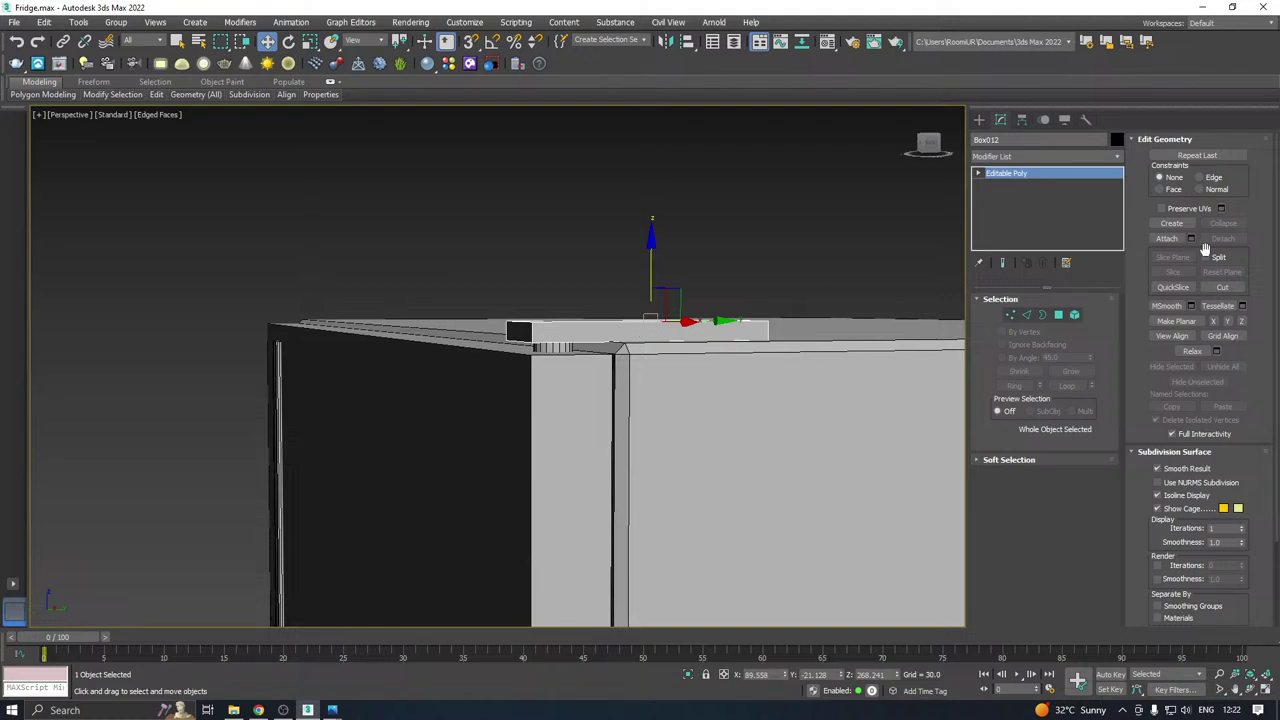
pyautogui.click(1121, 160)
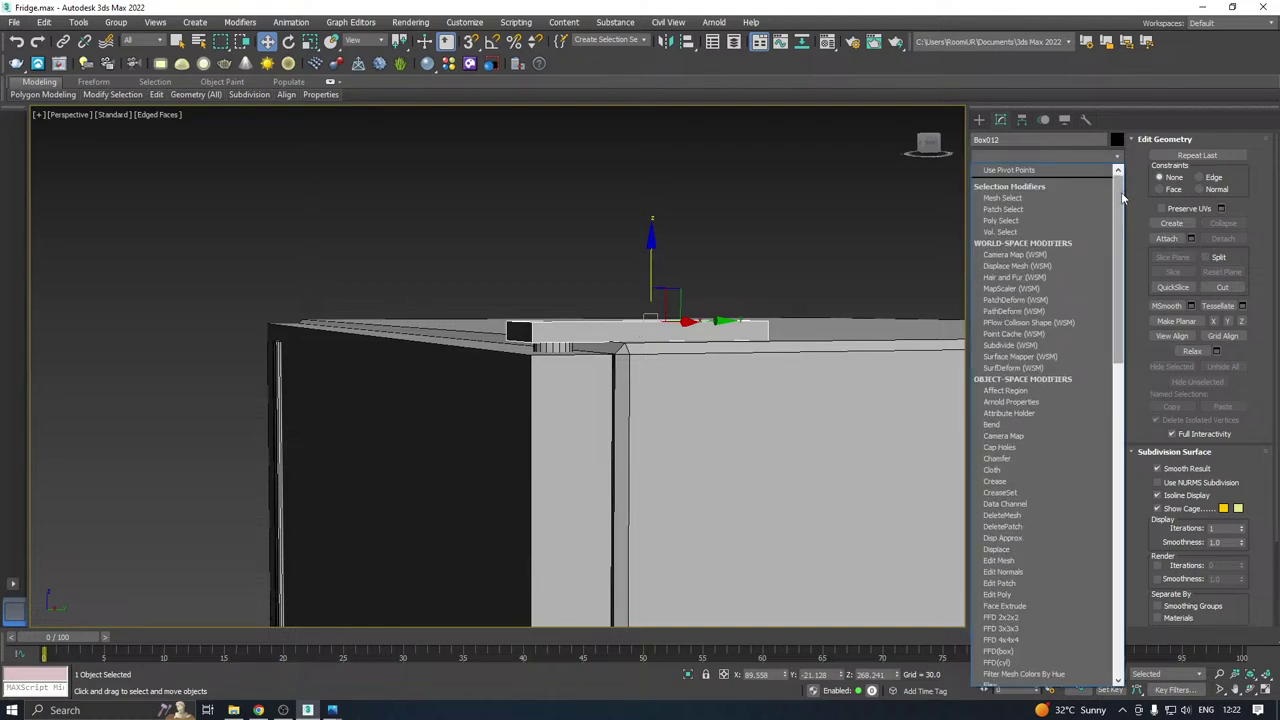
pyautogui.scroll(-15, 1010, 488)
pyautogui.click(1005, 488)
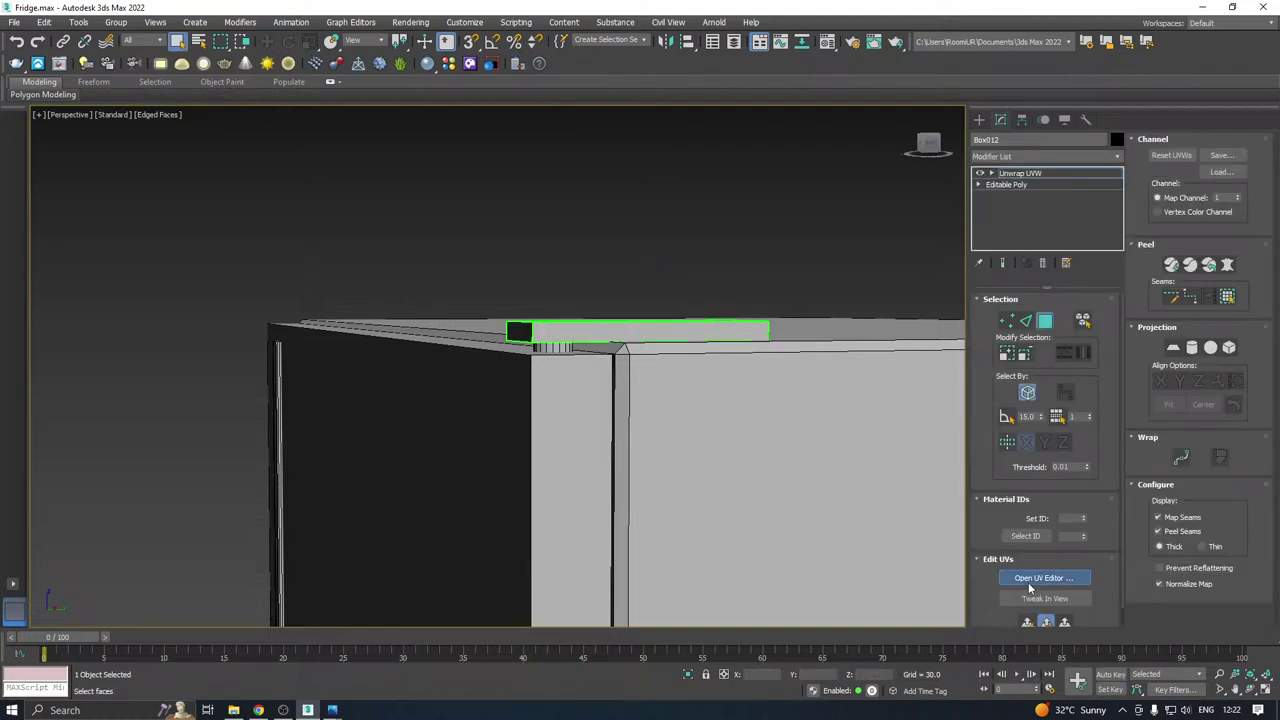
pyautogui.click(1043, 577)
# Apply a quick planar map to the hinge block's top and long side faces and relax their UVs by polygon angles.
pyautogui.moveTo(623, 400); pyautogui.dragTo(719, 411, button='middle')
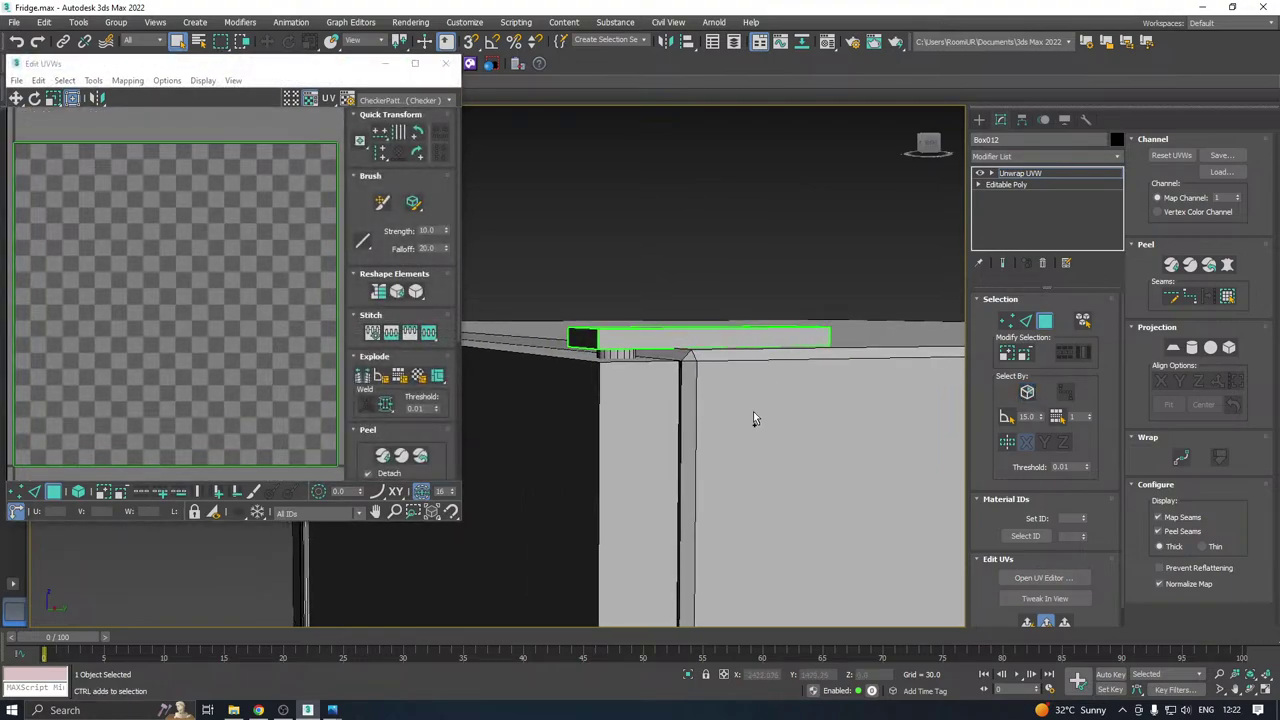
pyautogui.keyDown('alt'); pyautogui.moveTo(790, 353); pyautogui.dragTo(857, 383, button='middle'); pyautogui.keyUp('alt')
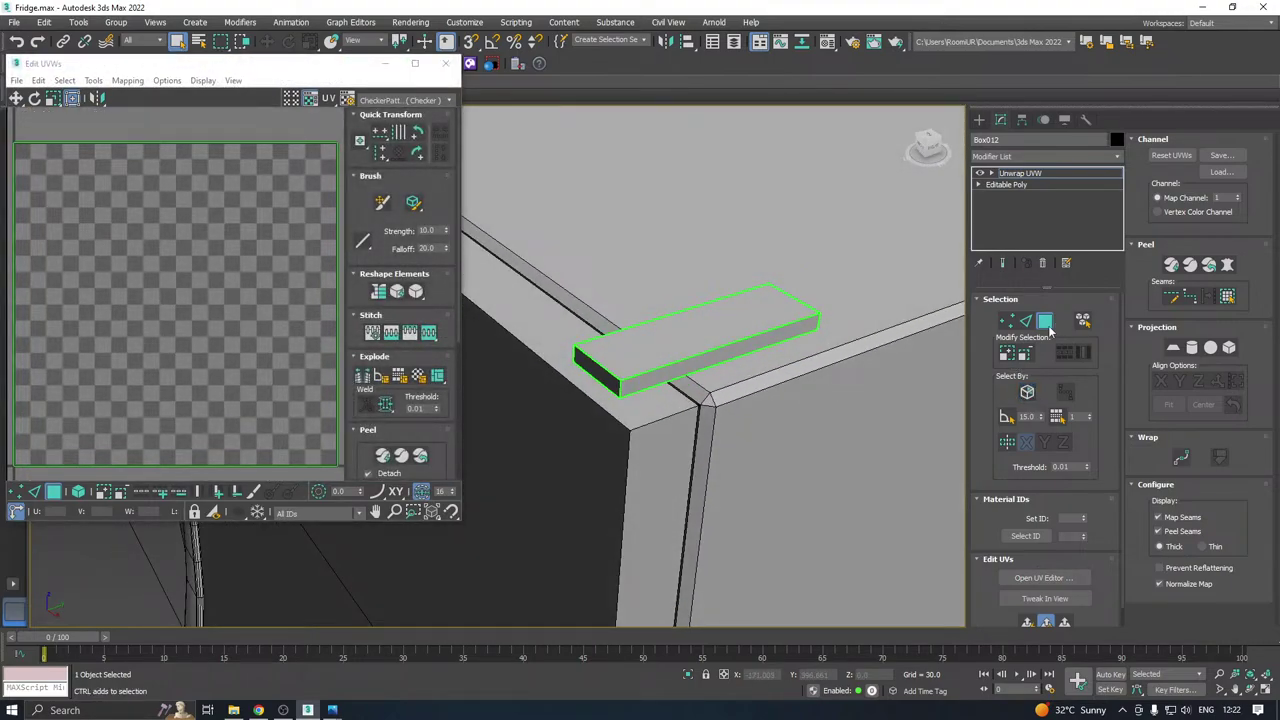
pyautogui.click(704, 334)
pyautogui.keyDown('alt'); pyautogui.moveTo(679, 351); pyautogui.dragTo(706, 380, button='middle'); pyautogui.keyUp('alt')
pyautogui.keyDown('ctrl'); pyautogui.click(714, 373); pyautogui.keyUp('ctrl')
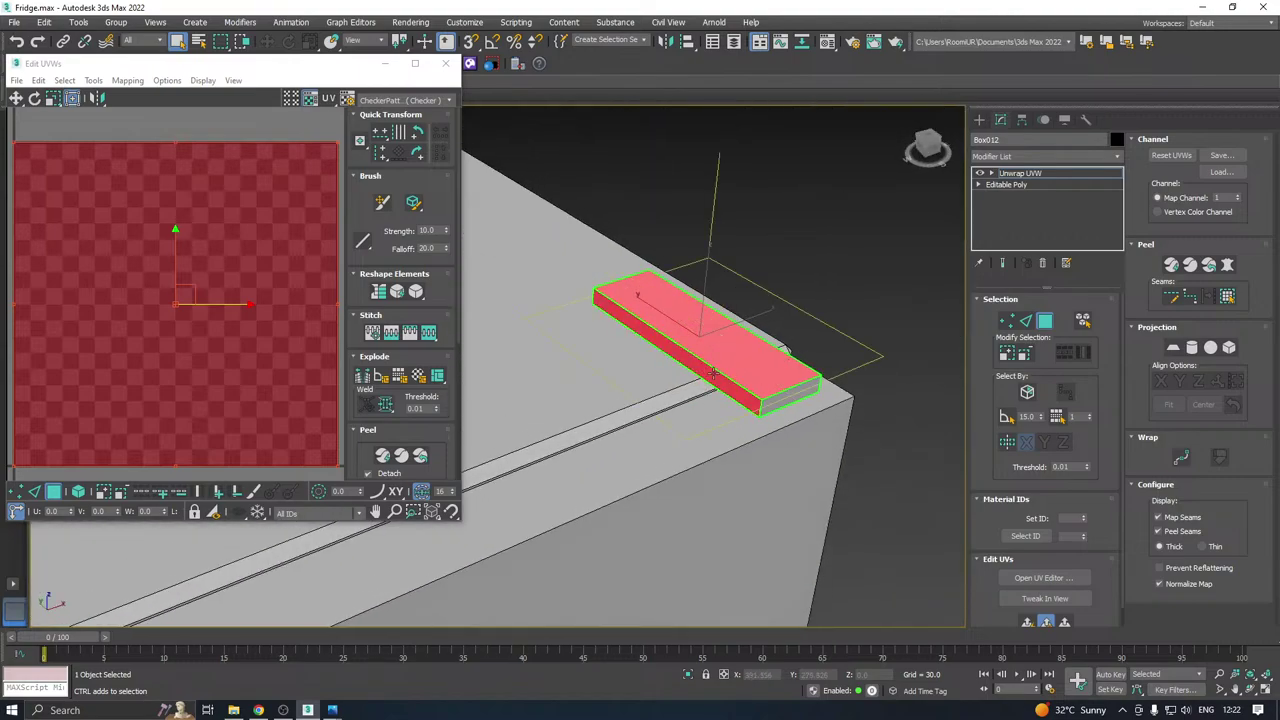
pyautogui.click(1025, 621)
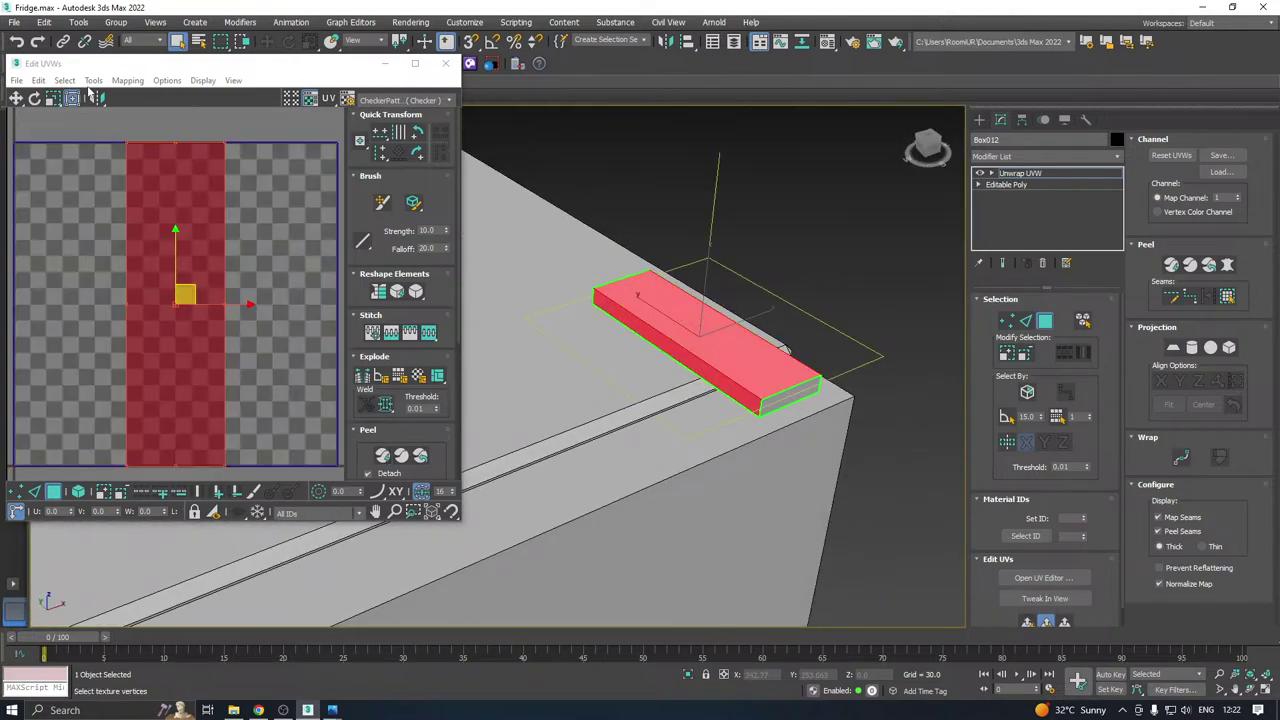
pyautogui.click(93, 80)
pyautogui.click(107, 306)
pyautogui.click(166, 183)
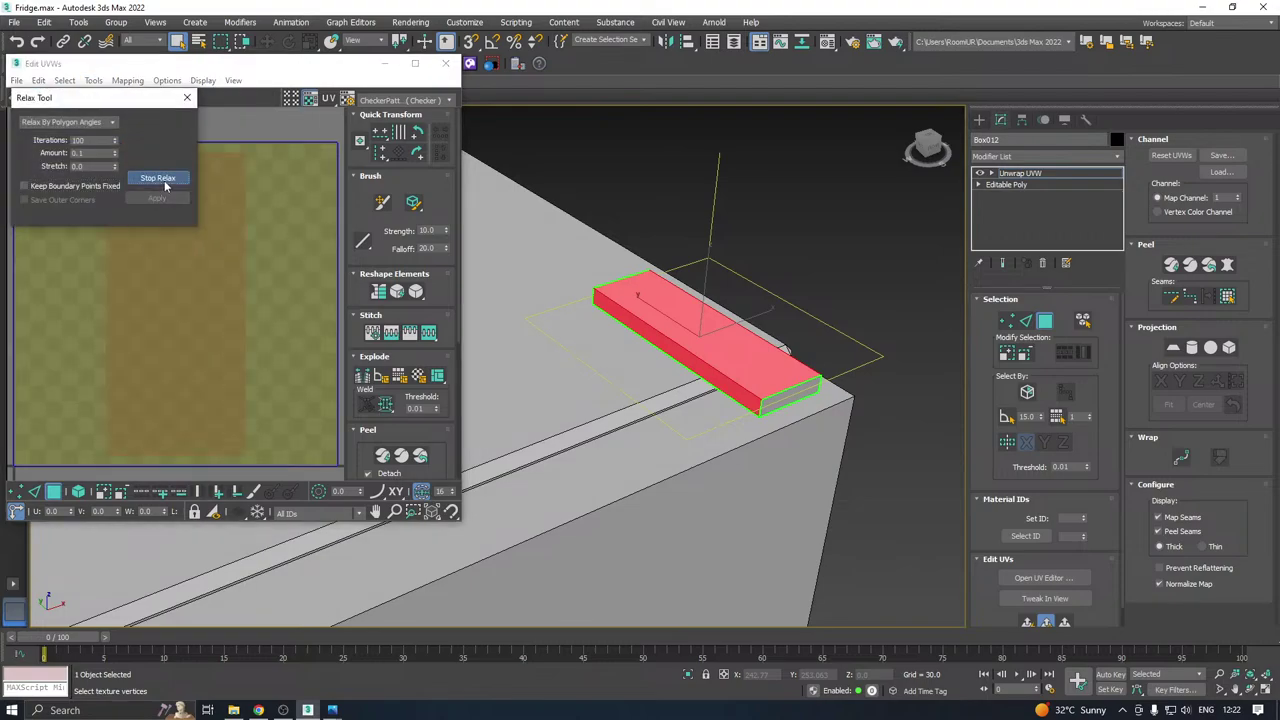
pyautogui.click(163, 182)
pyautogui.click(160, 200)
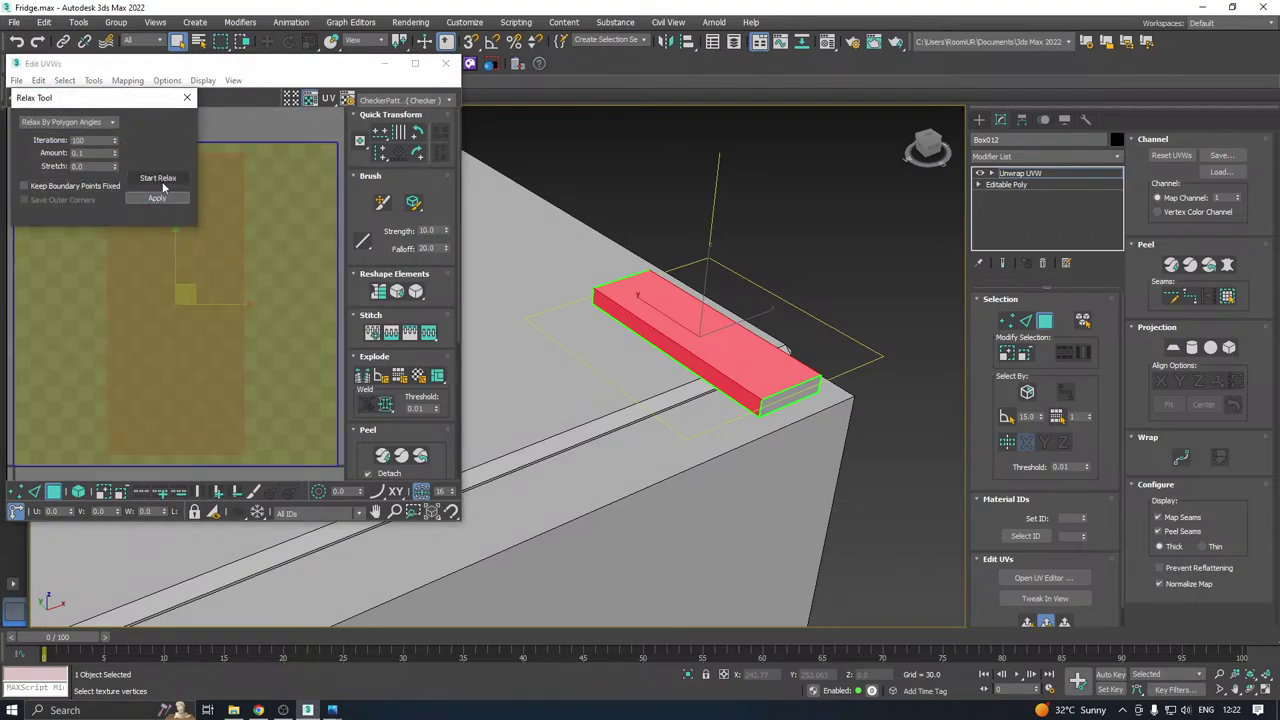
# Invert the face selection, quick planar map the hinge block's remaining faces and relax them by polygon angles.
pyautogui.hotkey('ctrl', 'i')
pyautogui.keyDown('alt'); pyautogui.moveTo(610, 235); pyautogui.dragTo(560, 210, button='middle'); pyautogui.keyUp('alt')
pyautogui.click(170, 179)
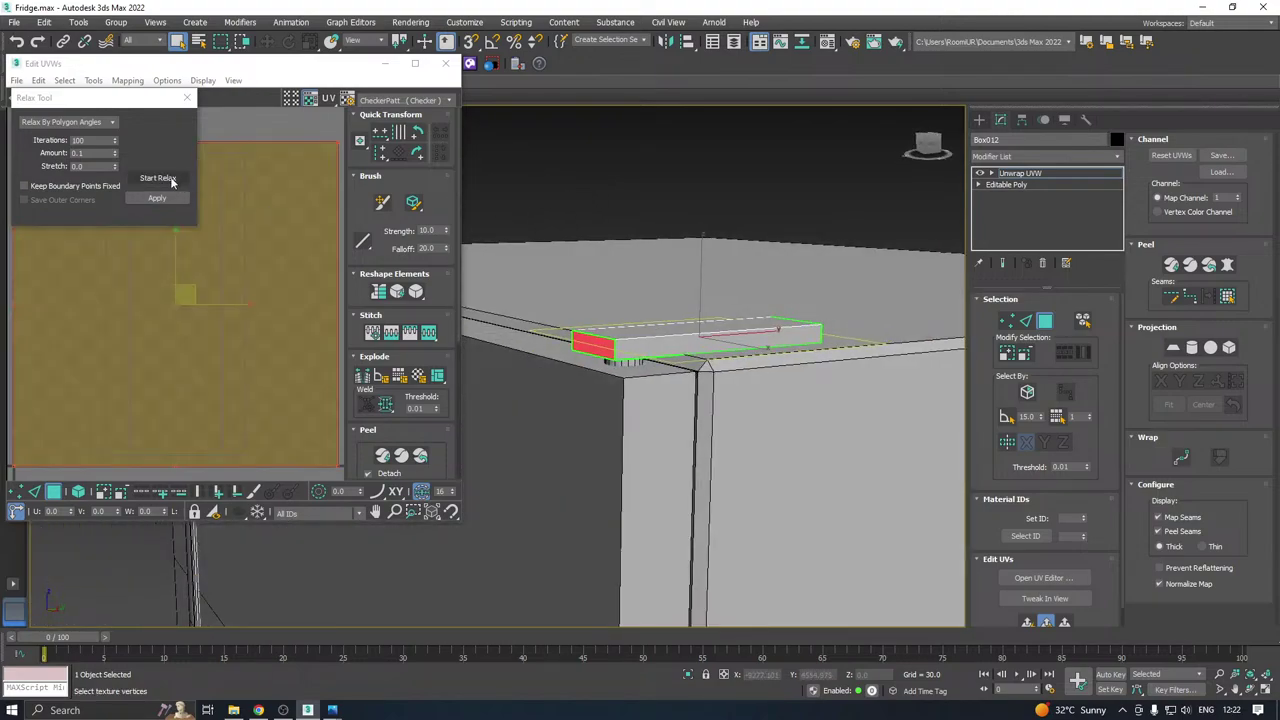
pyautogui.click(187, 180)
pyautogui.click(1029, 626)
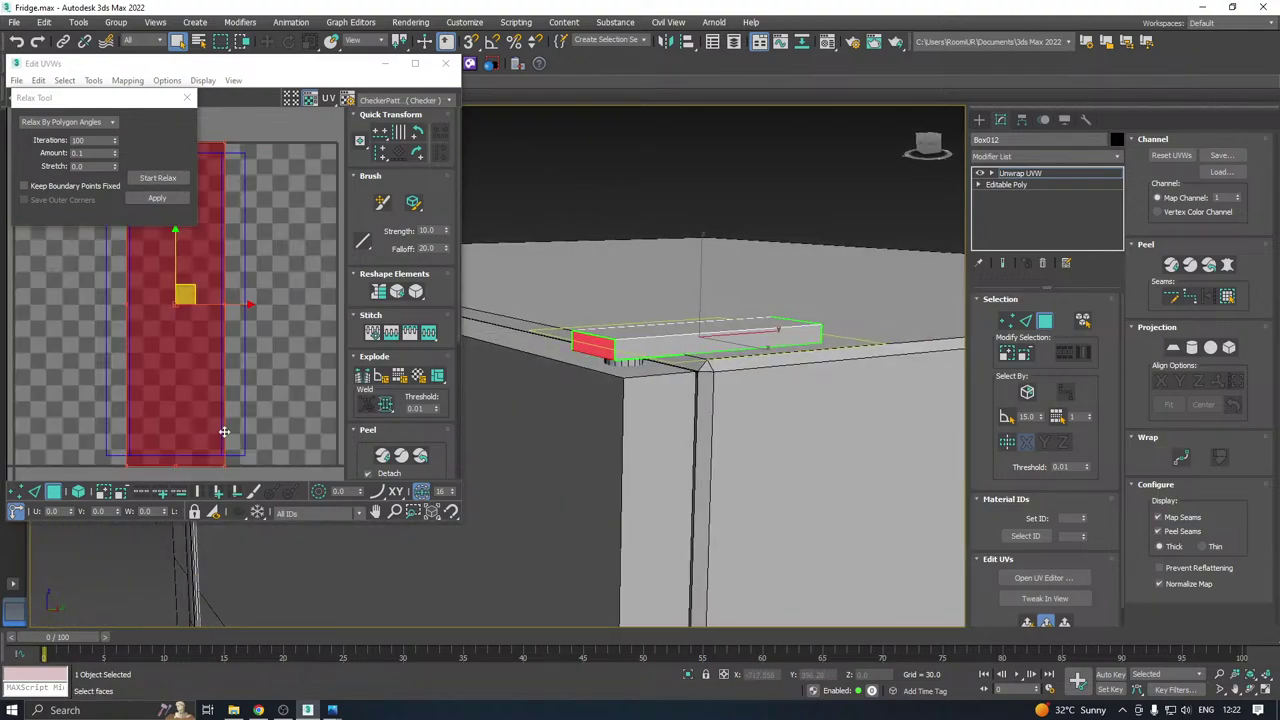
pyautogui.click(160, 180)
pyautogui.click(160, 182)
pyautogui.click(157, 198)
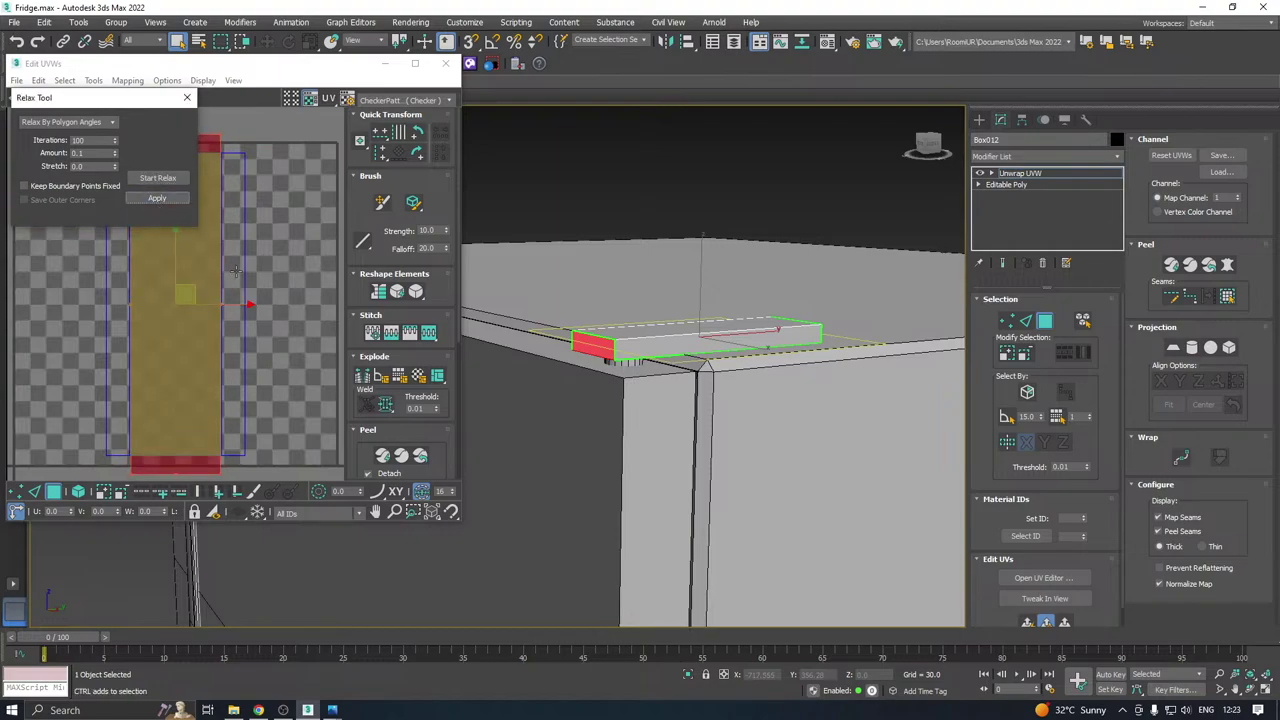
# Pack all the hinge block's UVs and collapse its Unwrap UVW modifier into the editable poly.
pyautogui.click(372, 431)
pyautogui.click(363, 469)
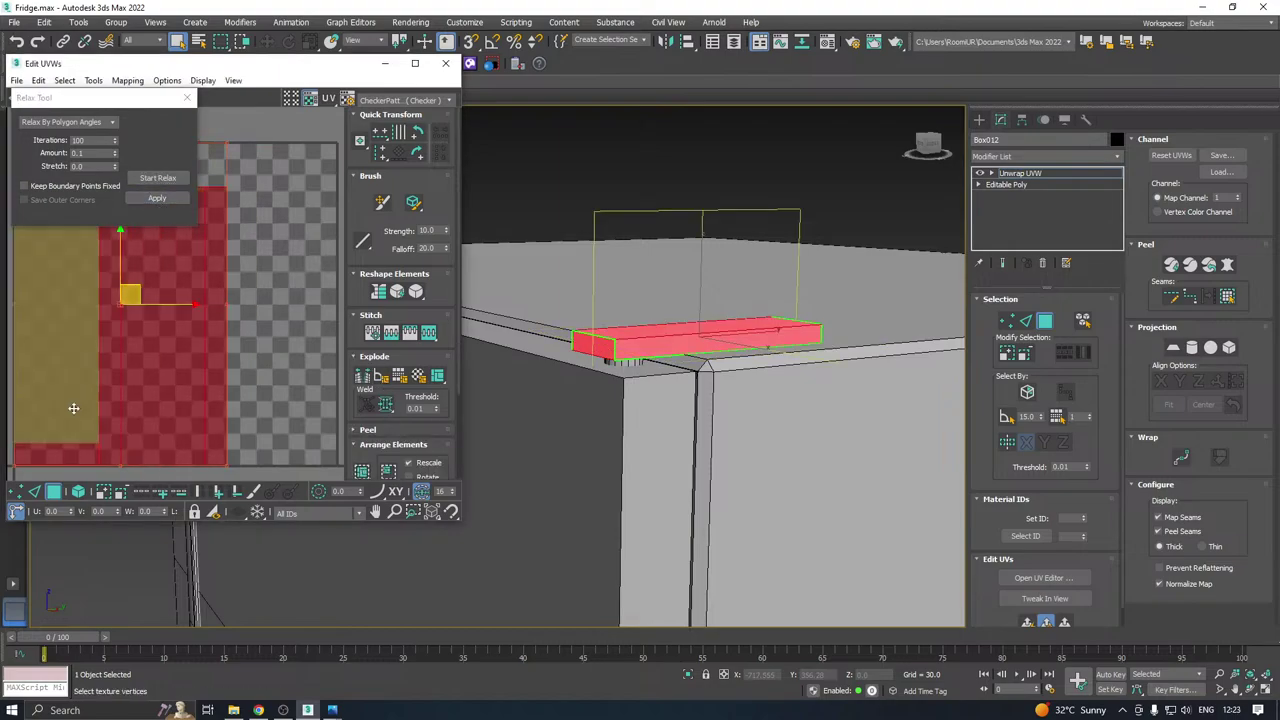
pyautogui.click(445, 63)
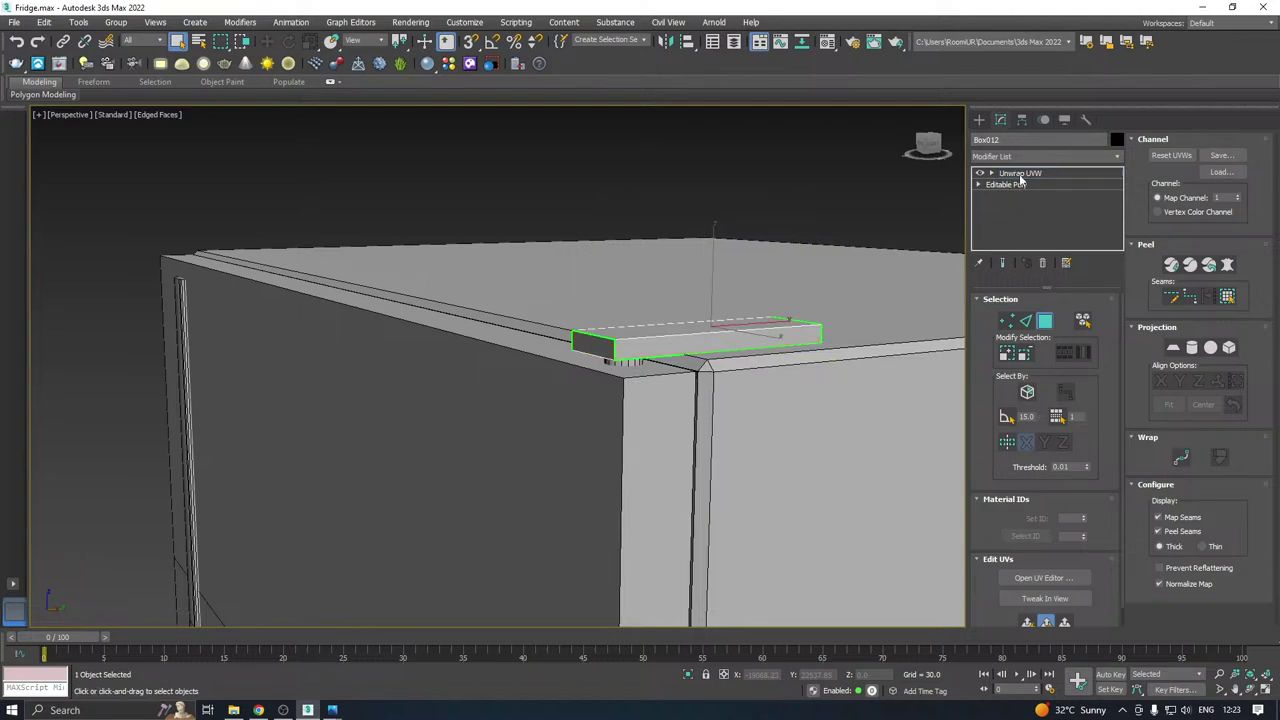
pyautogui.rightClick(1020, 186)
pyautogui.click(1060, 303)
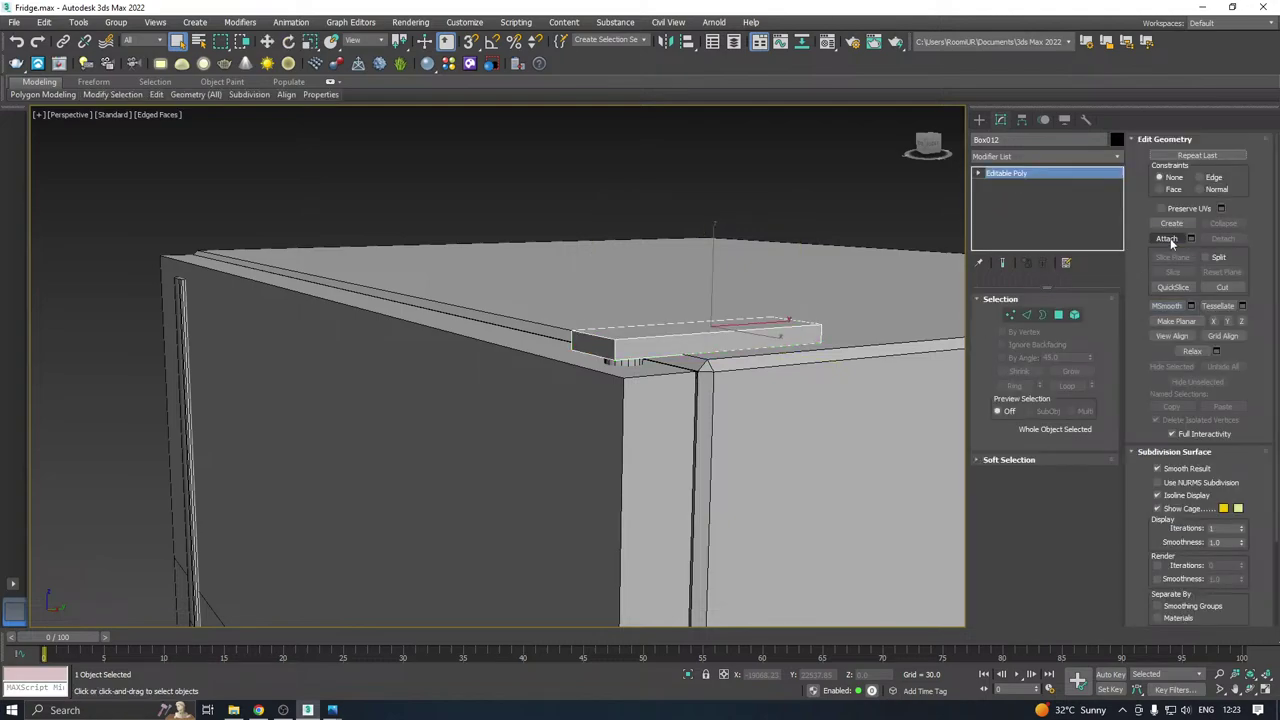
pyautogui.click(1168, 239)
pyautogui.press('w')
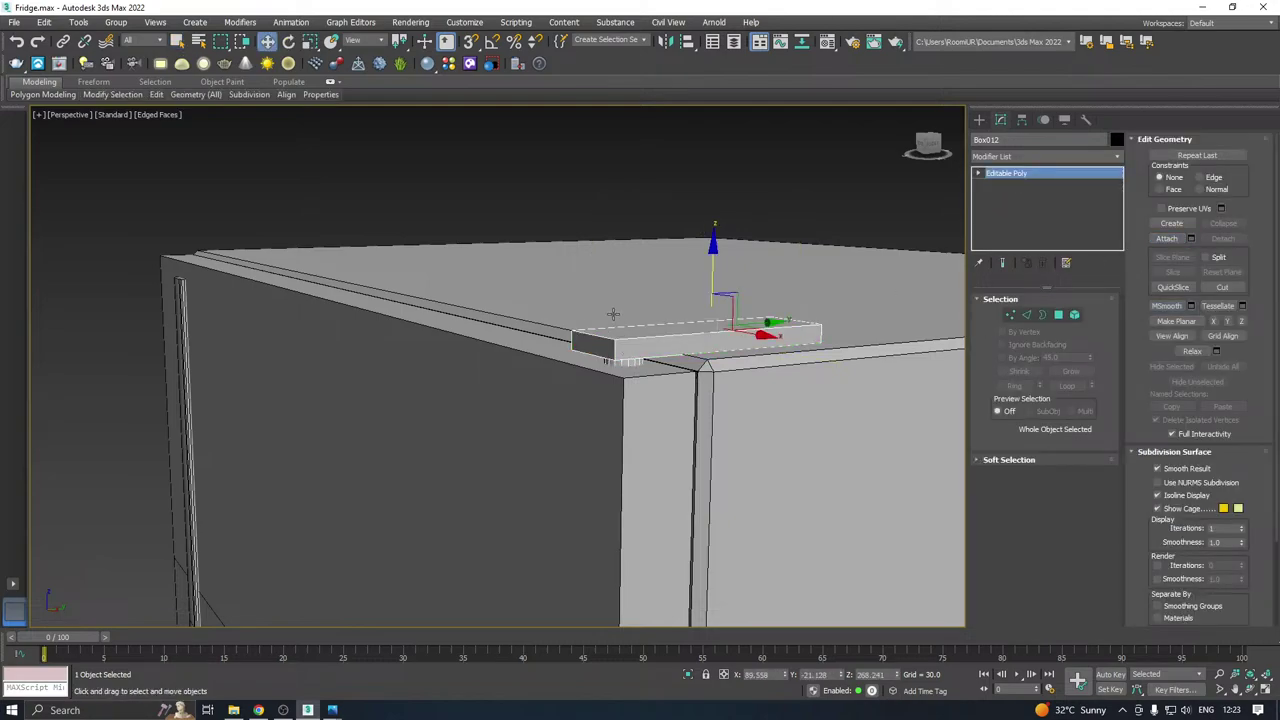
# Save the fridge scene.
pyautogui.keyDown('alt'); pyautogui.moveTo(614, 305); pyautogui.dragTo(643, 147, button='middle'); pyautogui.keyUp('alt')
pyautogui.scroll(-4, 665, 343)
pyautogui.scroll(-5, 607, 280)
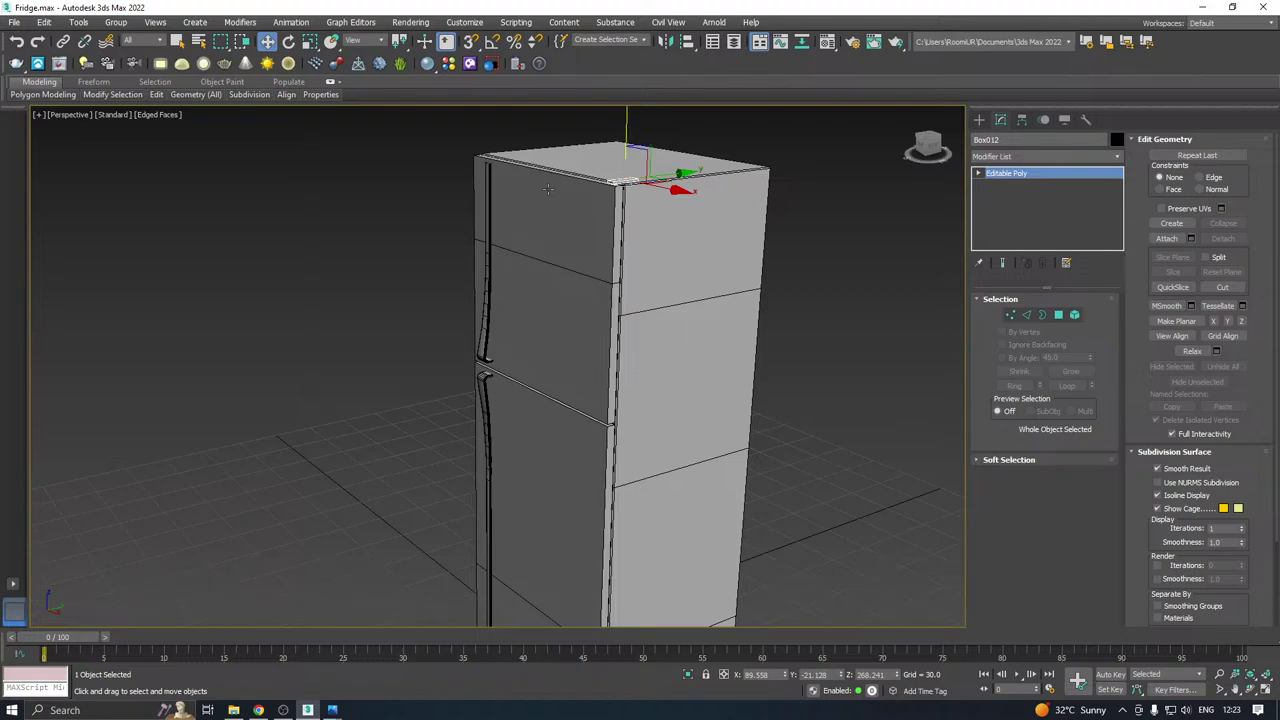
pyautogui.keyDown('alt'); pyautogui.moveTo(548, 188); pyautogui.dragTo(530, 163, button='middle'); pyautogui.keyUp('alt')
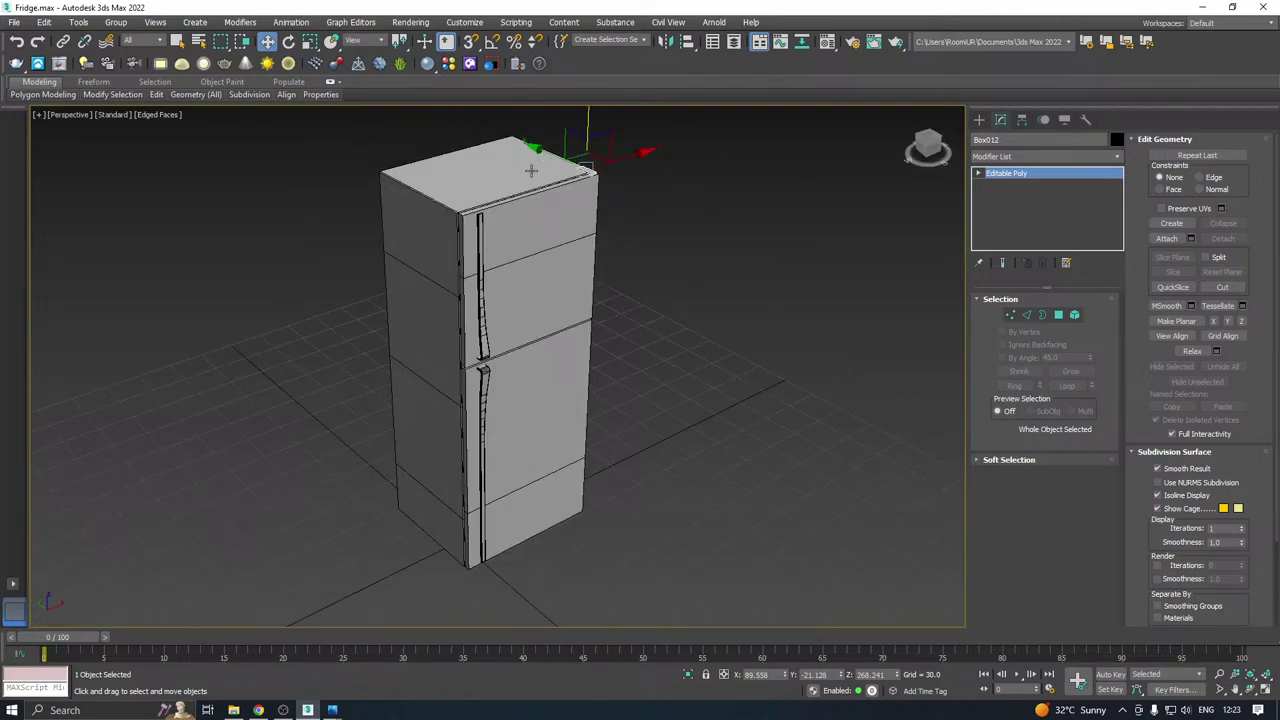
pyautogui.hotkey('ctrl', 's')
# Save a copy of the fridge scene as Fridge18.max.
pyautogui.keyDown('alt'); pyautogui.moveTo(502, 259); pyautogui.dragTo(621, 172, button='middle'); pyautogui.keyUp('alt')
pyautogui.moveTo(643, 417); pyautogui.dragTo(607, 446, button='middle')
pyautogui.keyDown('alt'); pyautogui.moveTo(591, 403); pyautogui.dragTo(455, 267, button='middle'); pyautogui.keyUp('alt')
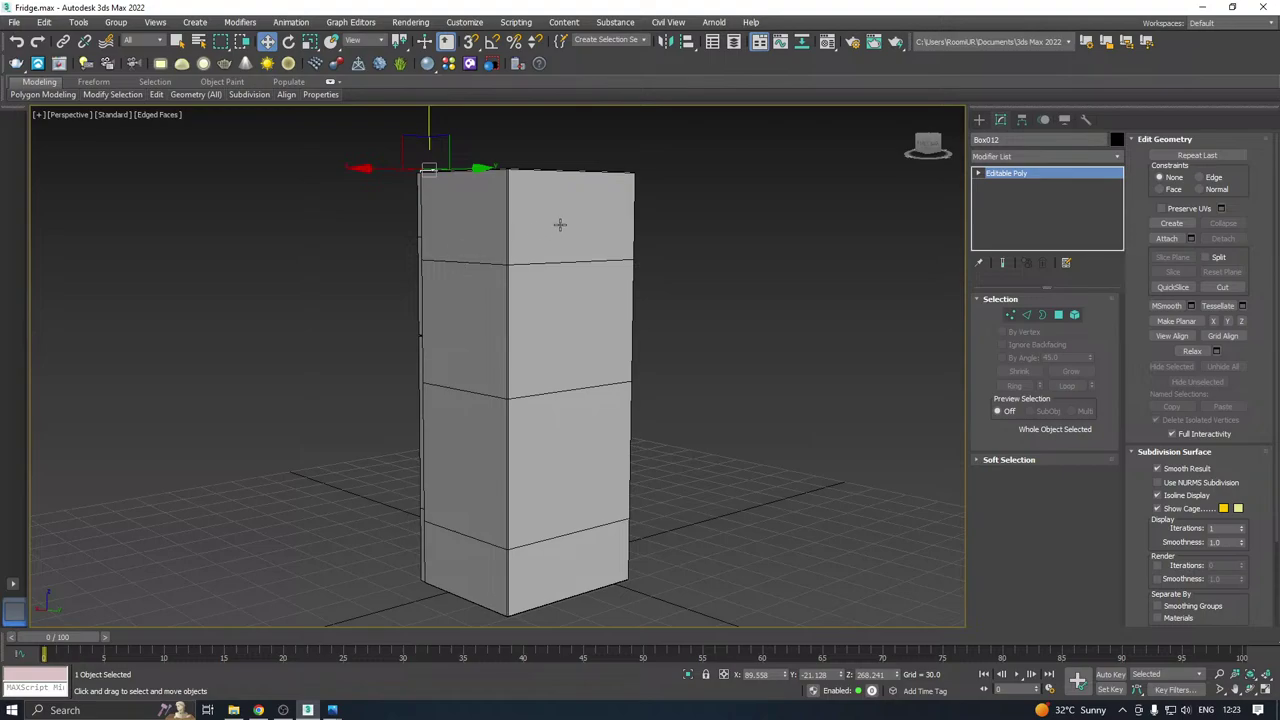
pyautogui.keyDown('alt'); pyautogui.moveTo(609, 259); pyautogui.dragTo(533, 265, button='middle'); pyautogui.keyUp('alt')
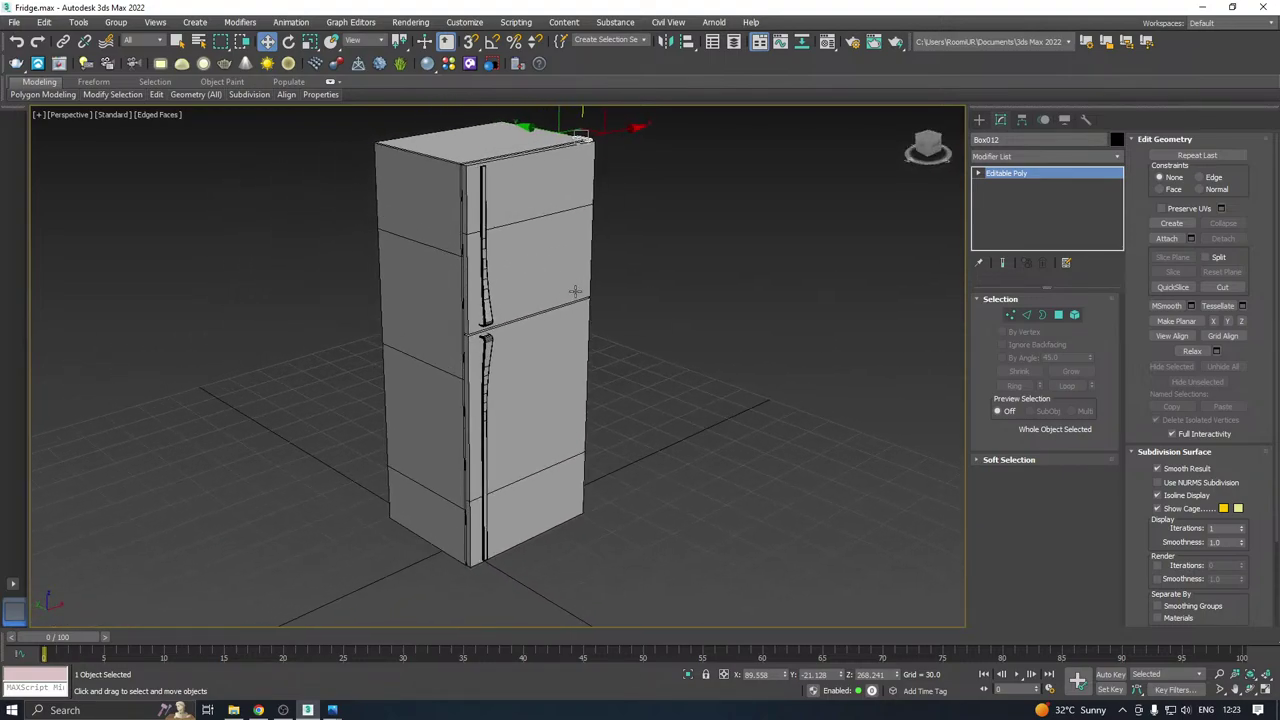
pyautogui.click(14, 22)
pyautogui.click(69, 153)
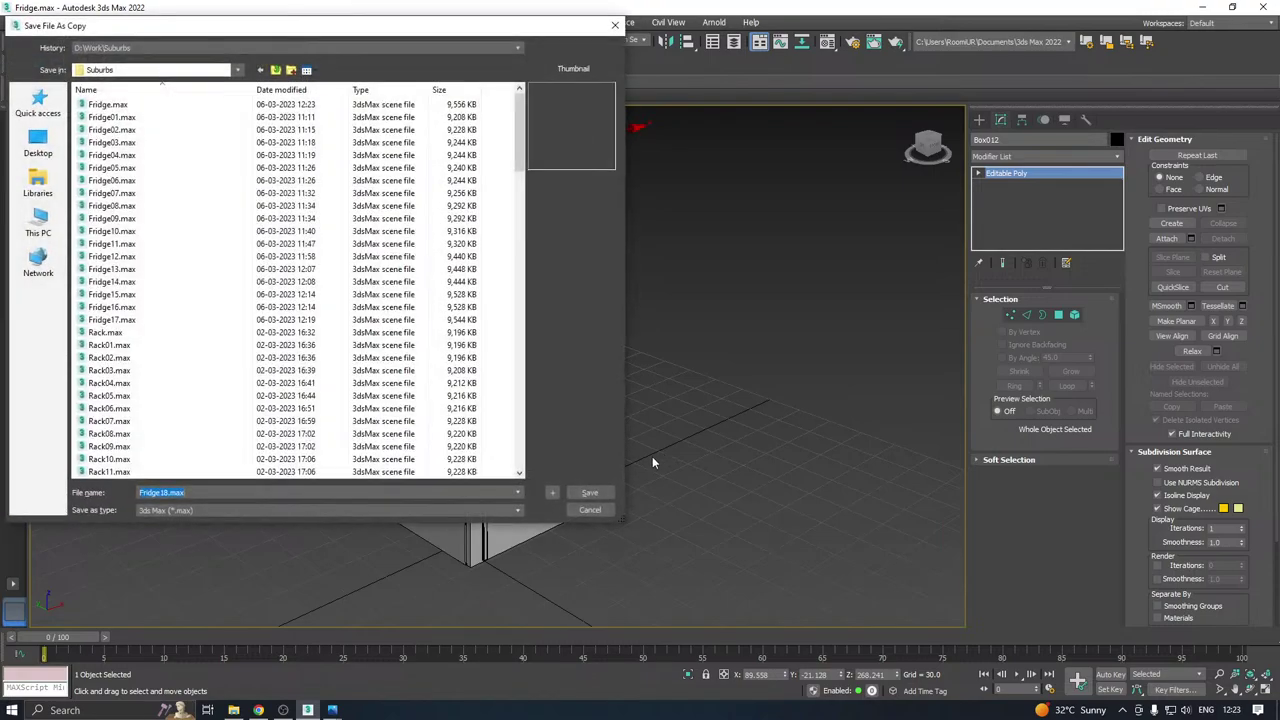
pyautogui.click(586, 491)
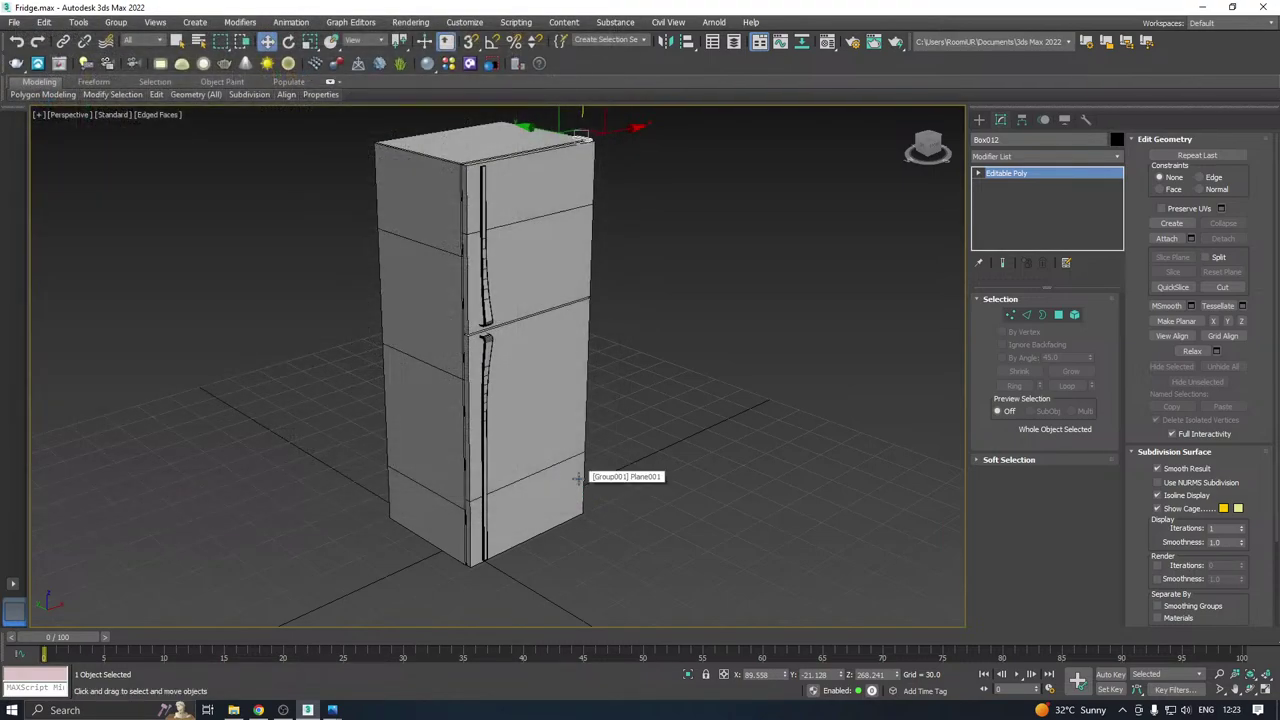
# Examine the gap between the upper and lower fridge doors near the handles.
pyautogui.moveTo(310, 700)
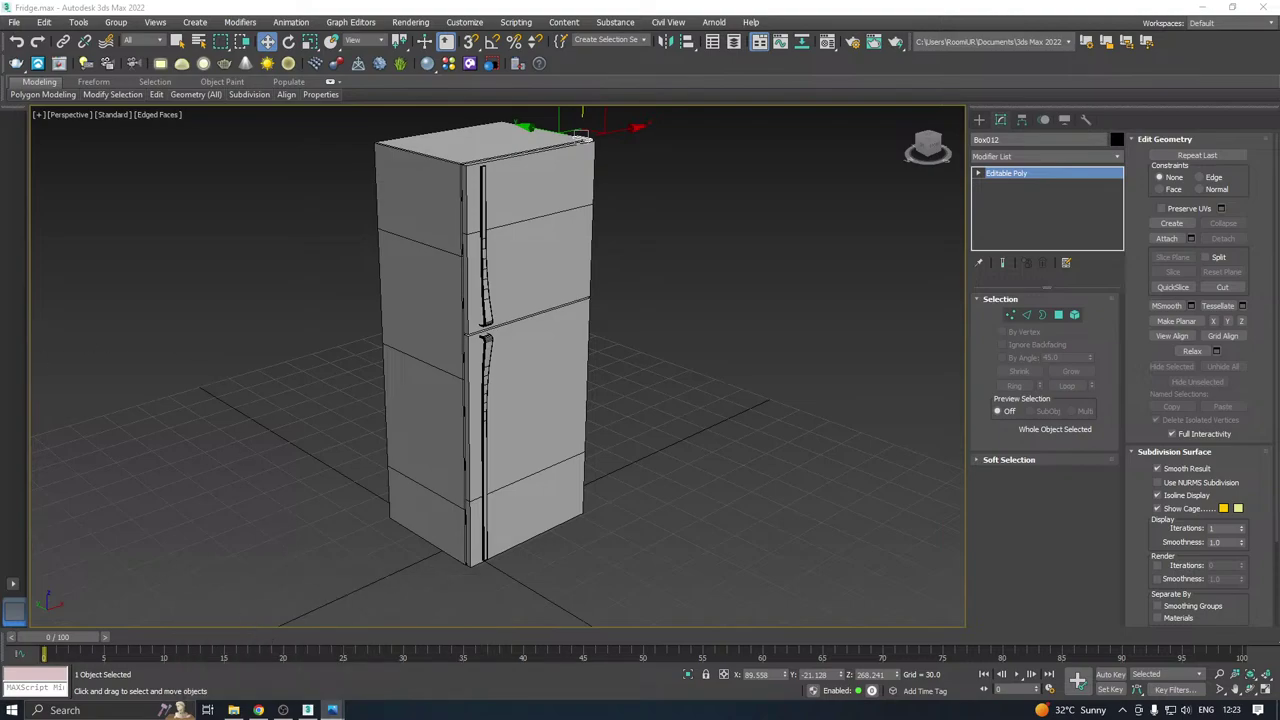
pyautogui.scroll(4, 487, 328)
pyautogui.click(487, 328)
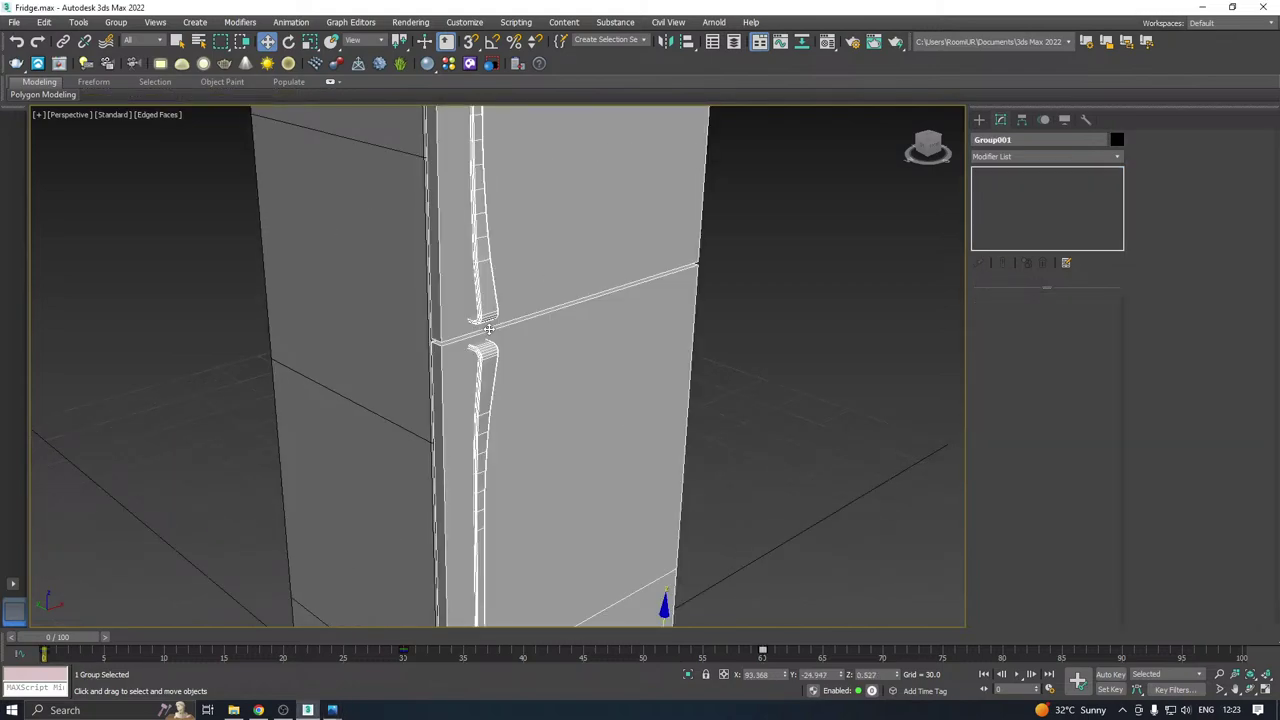
pyautogui.keyDown('alt'); pyautogui.moveTo(598, 322); pyautogui.dragTo(566, 302, button='middle'); pyautogui.keyUp('alt')
pyautogui.scroll(2, 477, 291)
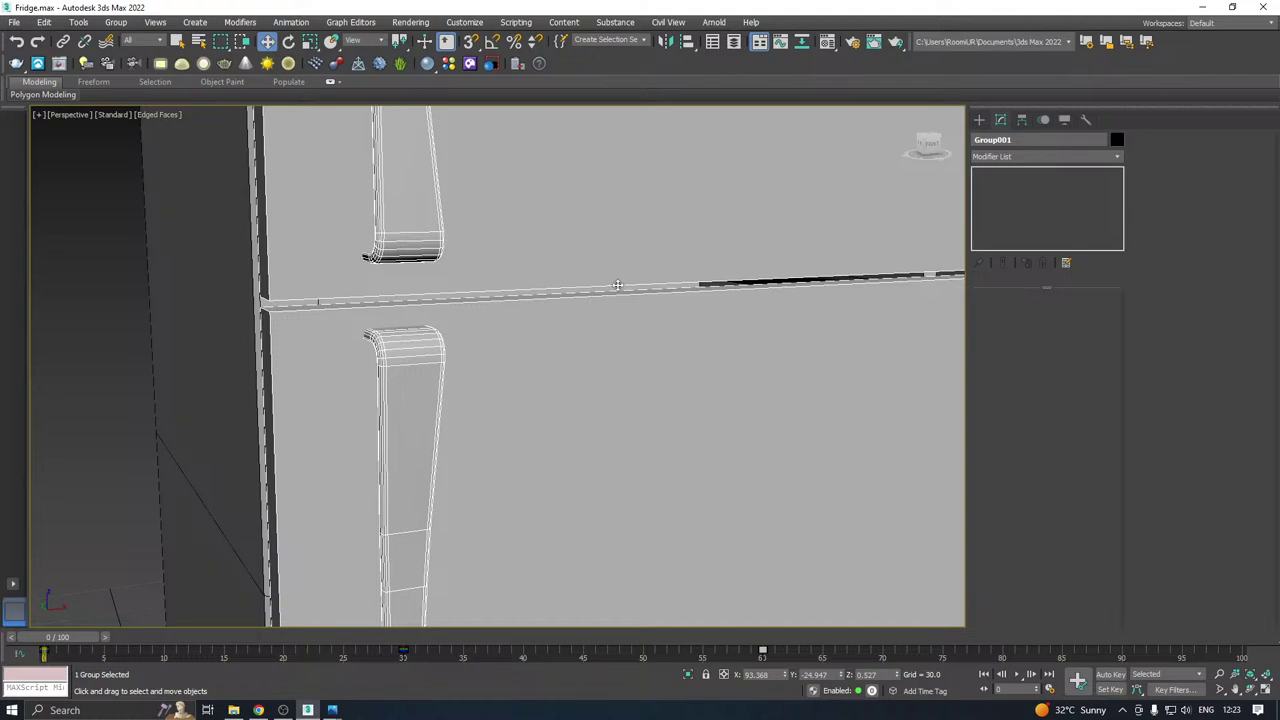
pyautogui.keyDown('alt'); pyautogui.moveTo(617, 285); pyautogui.dragTo(651, 279, button='middle'); pyautogui.keyUp('alt')
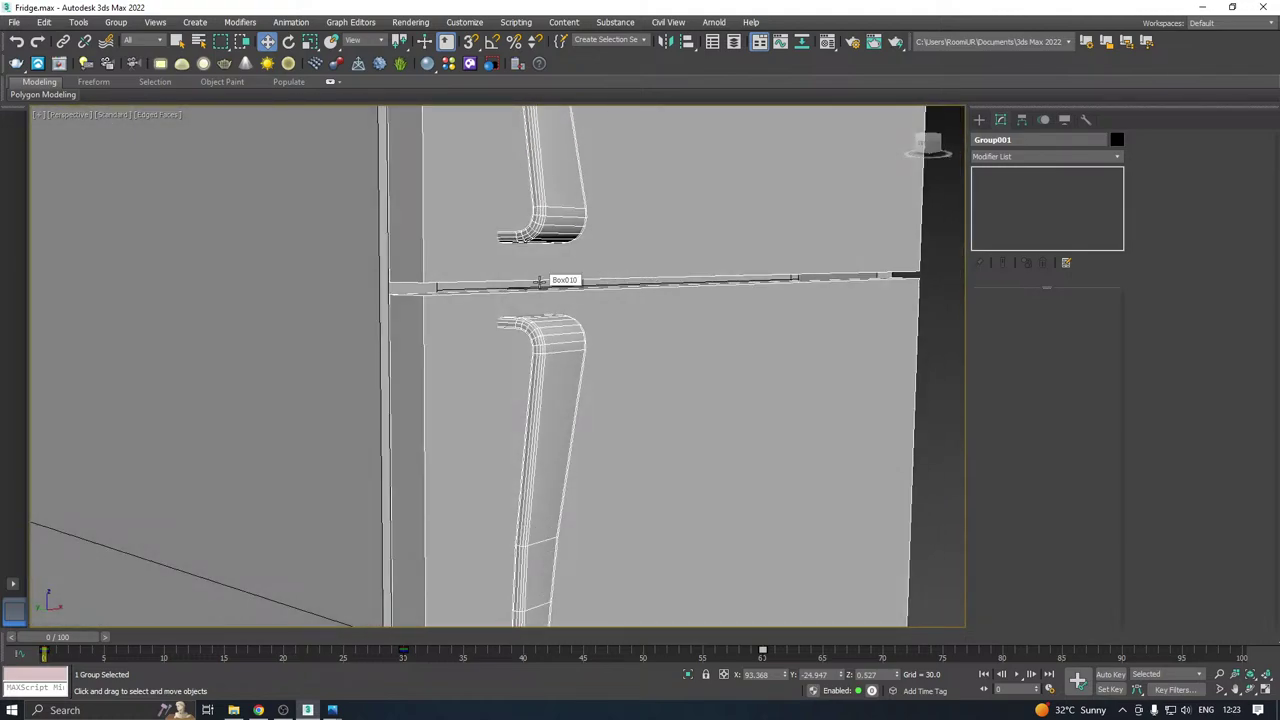
pyautogui.scroll(1, 539, 282)
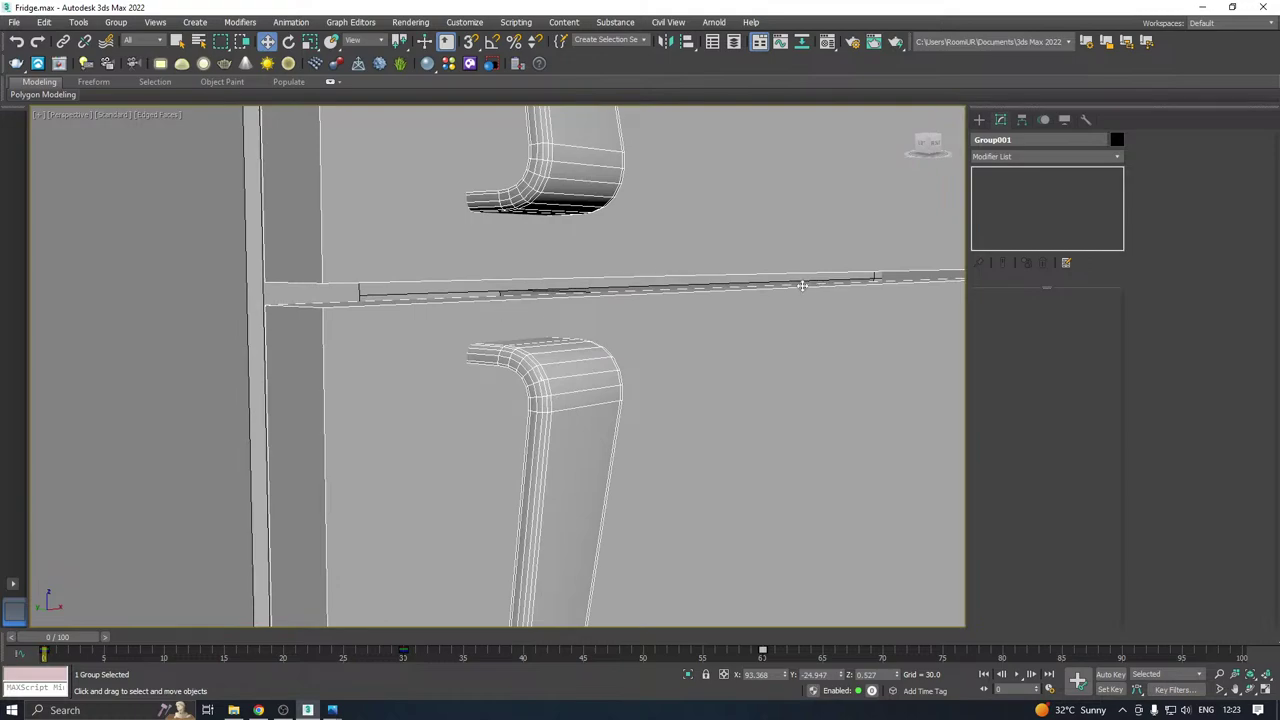
pyautogui.scroll(-3, 538, 312)
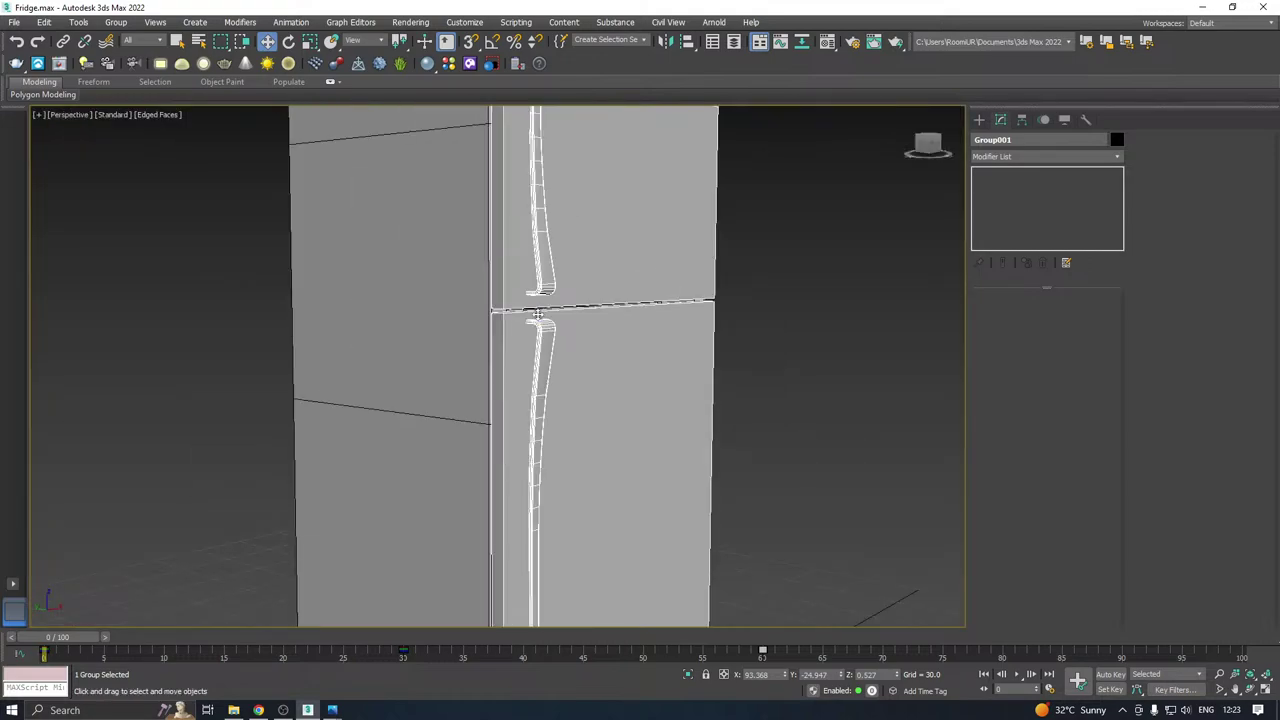
pyautogui.scroll(3, 537, 313)
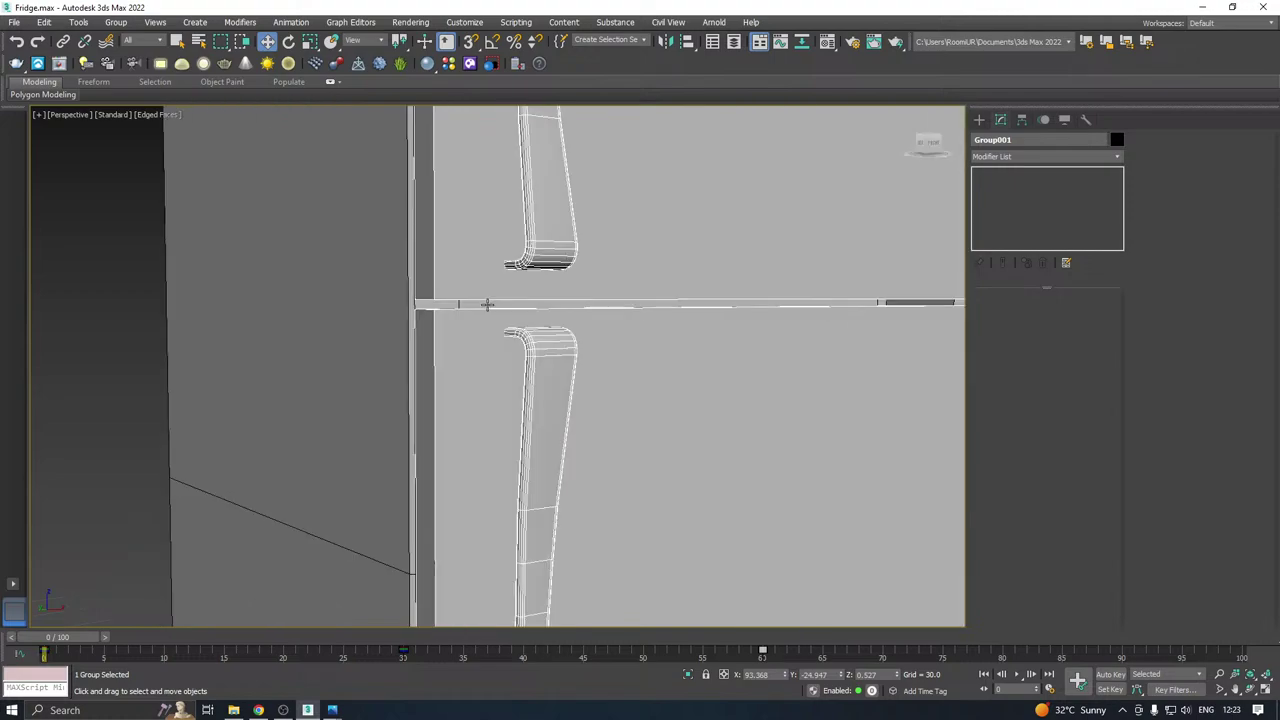
pyautogui.scroll(1, 469, 304)
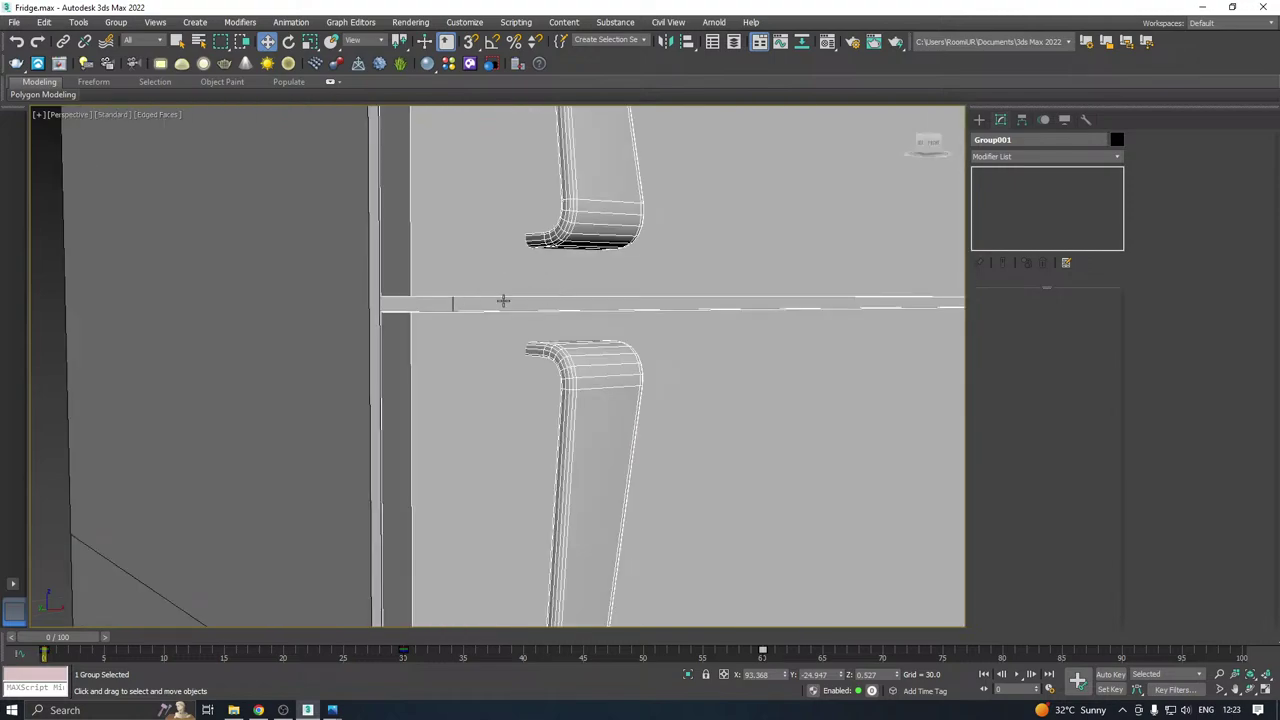
pyautogui.scroll(-2, 406, 308)
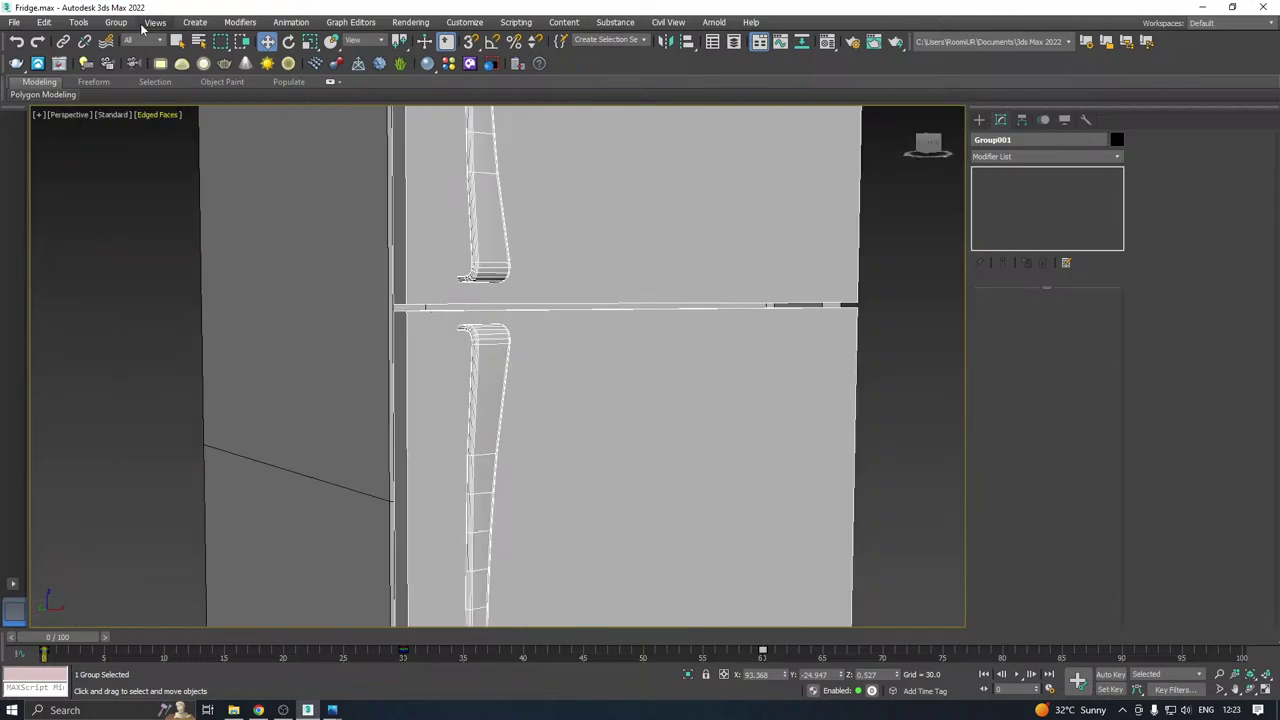
# Inspect the fridge's top front corner, sides and back panel.
pyautogui.scroll(-6, 746, 278)
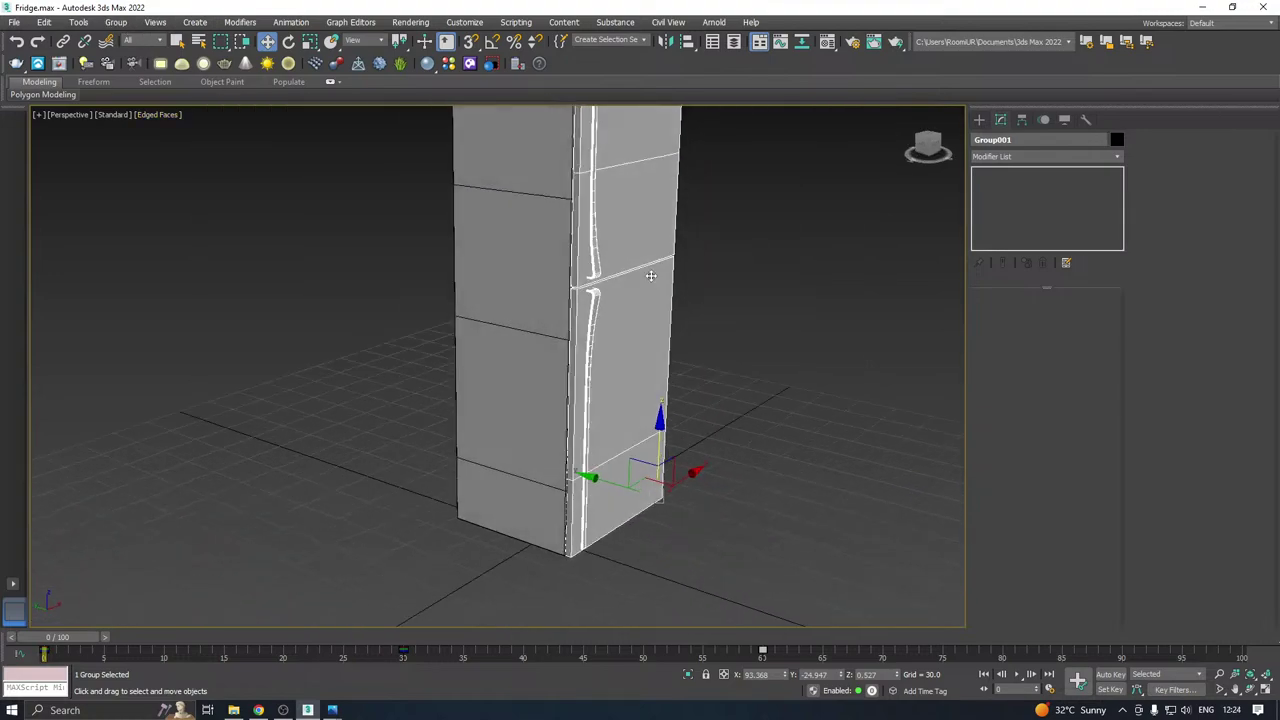
pyautogui.keyDown('alt'); pyautogui.moveTo(746, 278); pyautogui.dragTo(546, 261, button='middle'); pyautogui.keyUp('alt')
pyautogui.scroll(6, 550, 233)
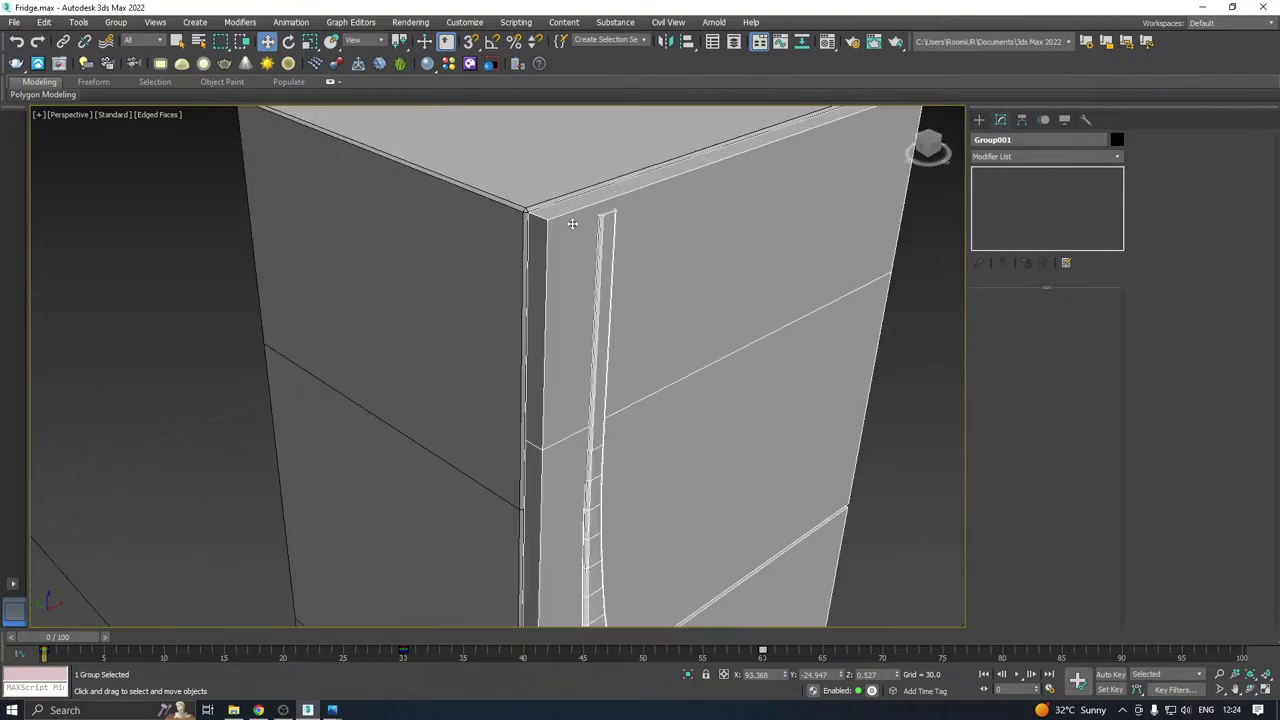
pyautogui.scroll(-5, 632, 275)
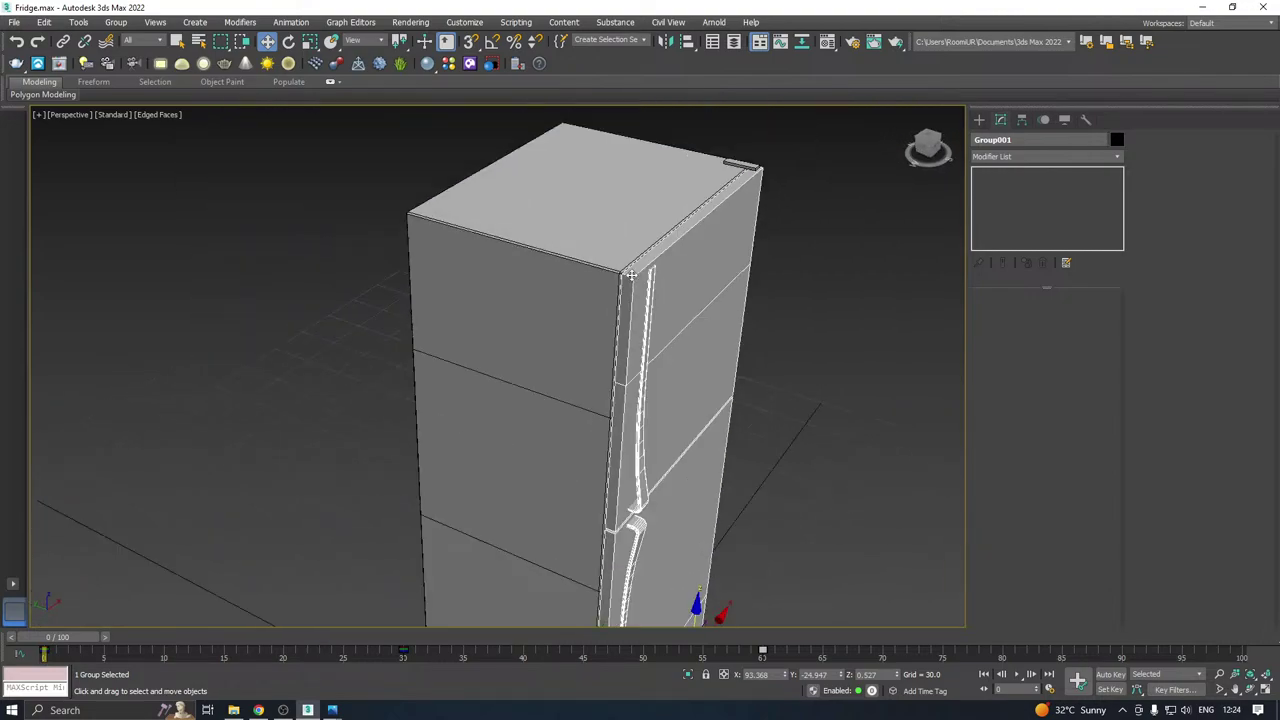
pyautogui.keyDown('alt'); pyautogui.moveTo(713, 281); pyautogui.dragTo(648, 228, button='middle'); pyautogui.keyUp('alt')
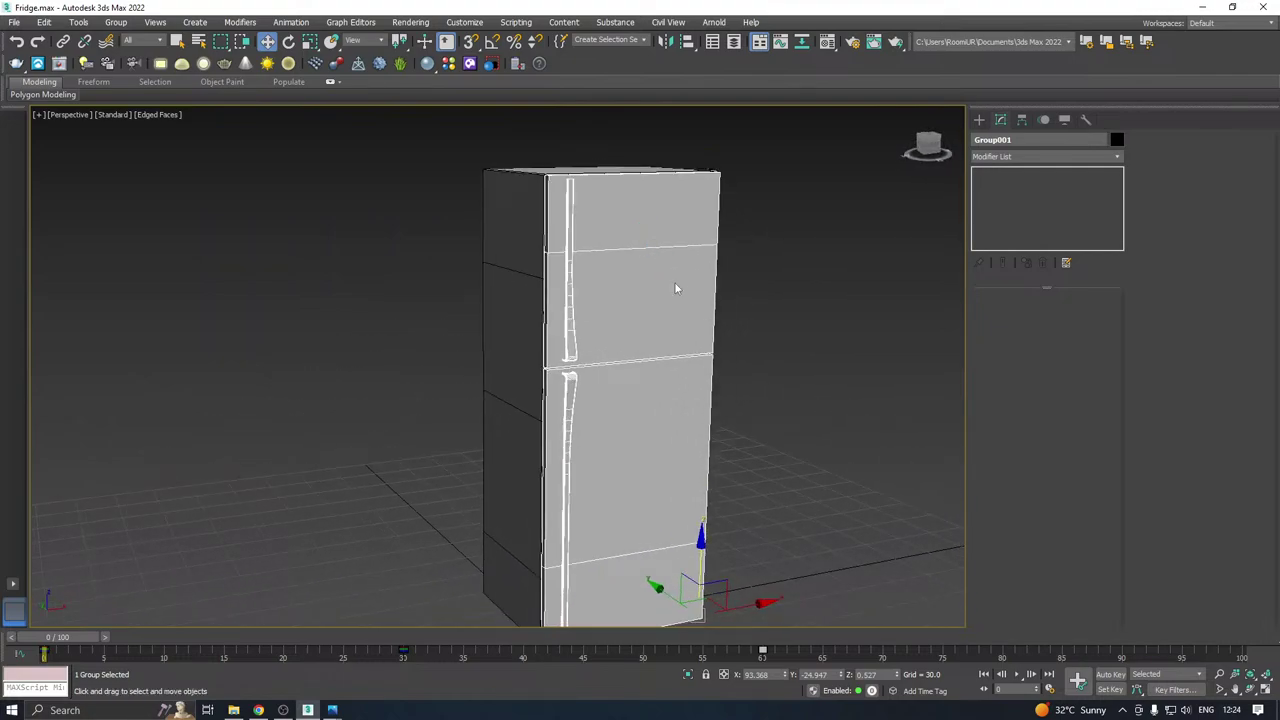
pyautogui.moveTo(674, 286); pyautogui.dragTo(799, 240, button='middle')
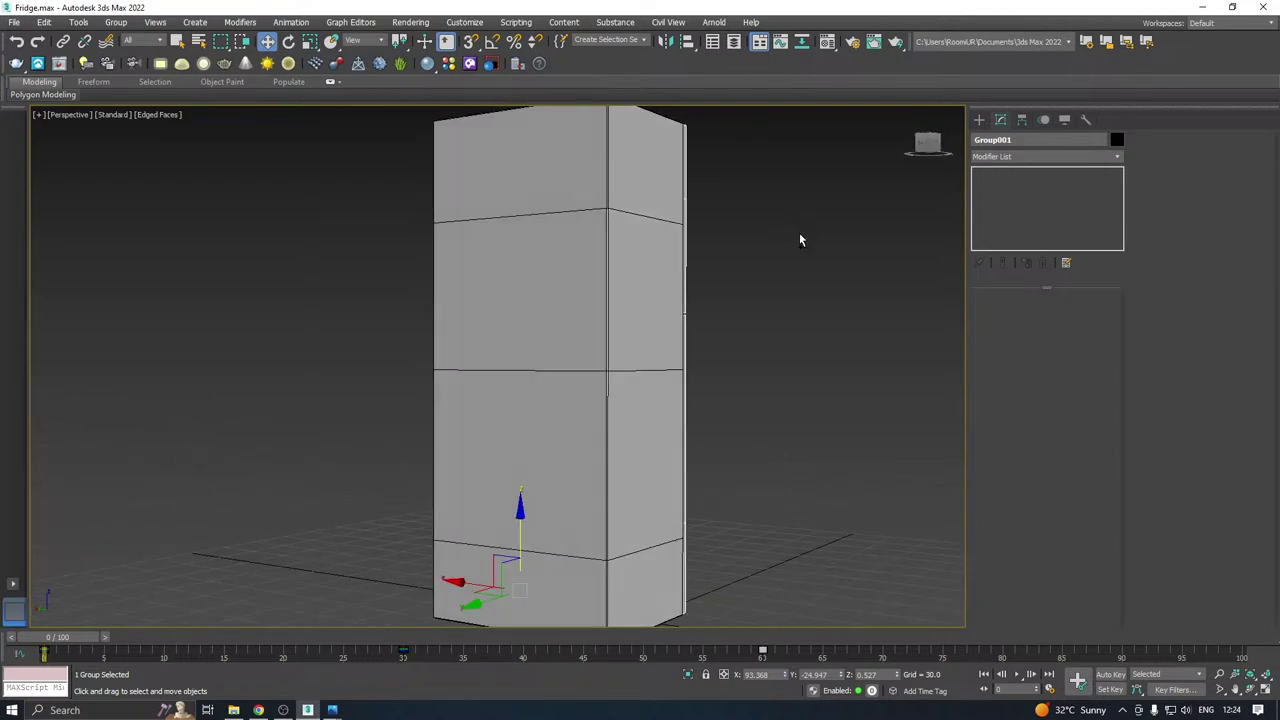
pyautogui.moveTo(520, 272); pyautogui.dragTo(547, 244, button='middle')
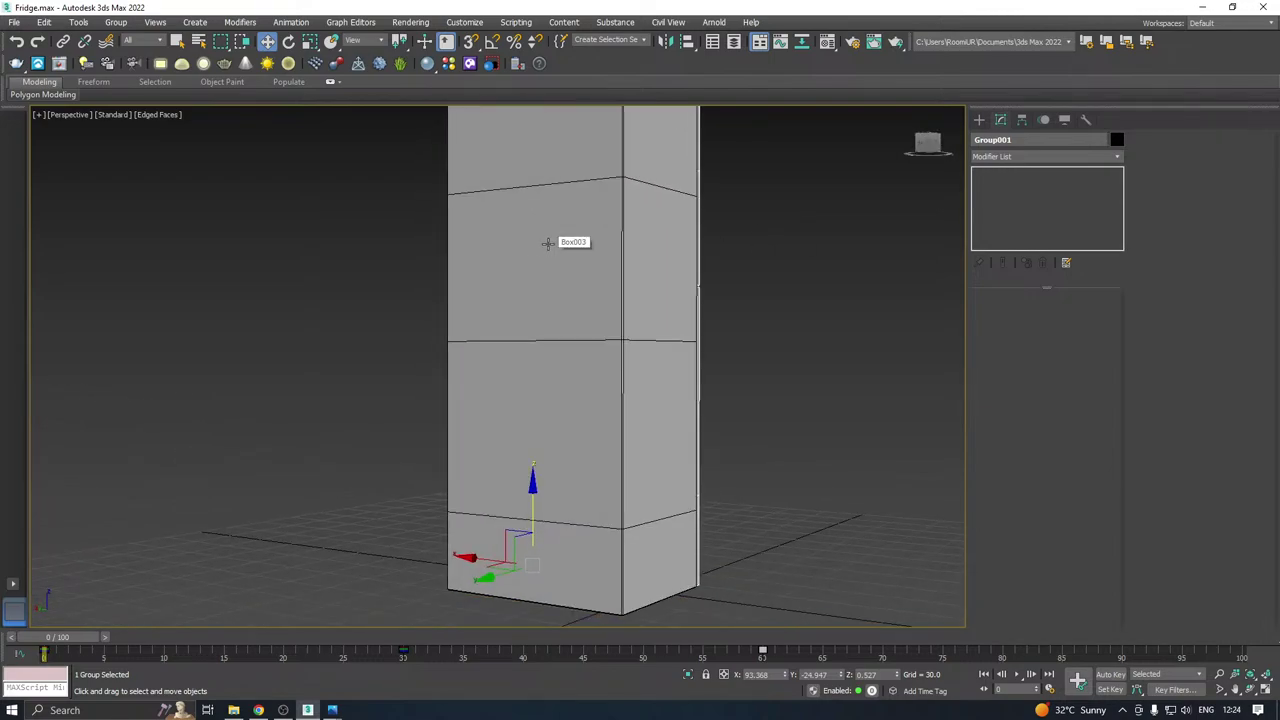
# Clear the selection in the front view and save a copy of the scene as Fridge19.max.
pyautogui.press('f')
pyautogui.scroll(-5, 537, 241)
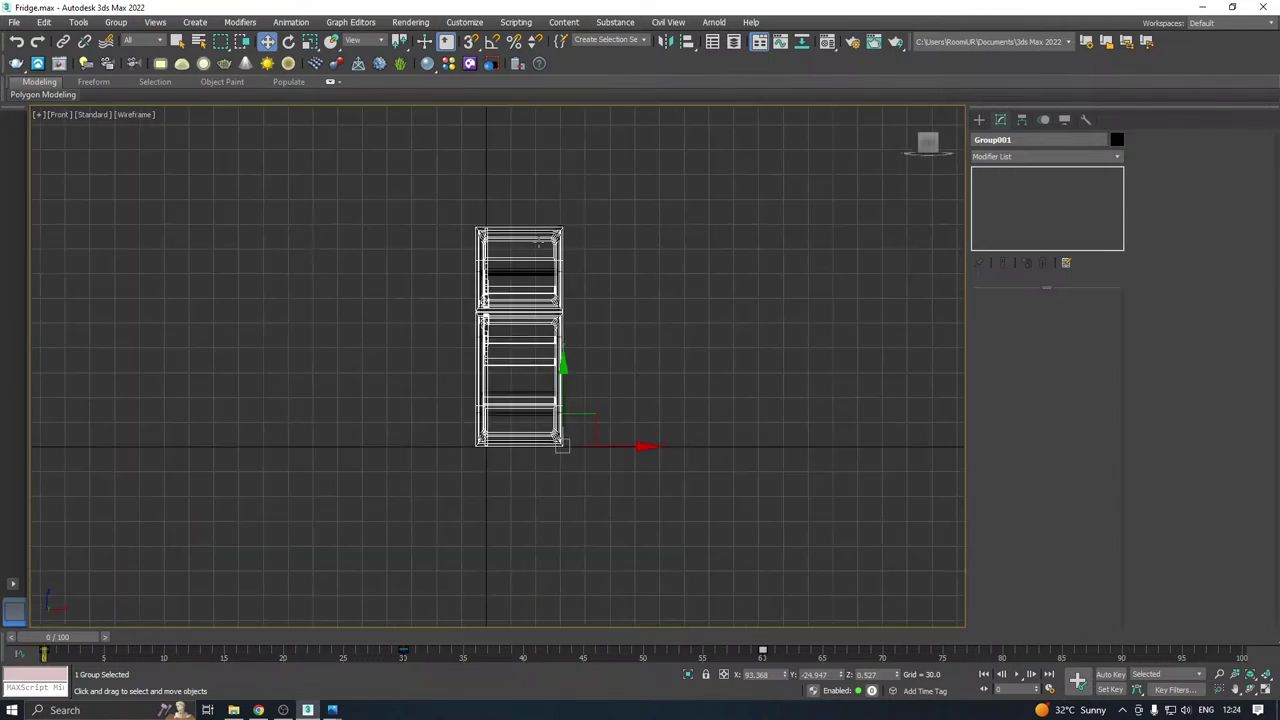
pyautogui.hotkey('ctrl', 'a')
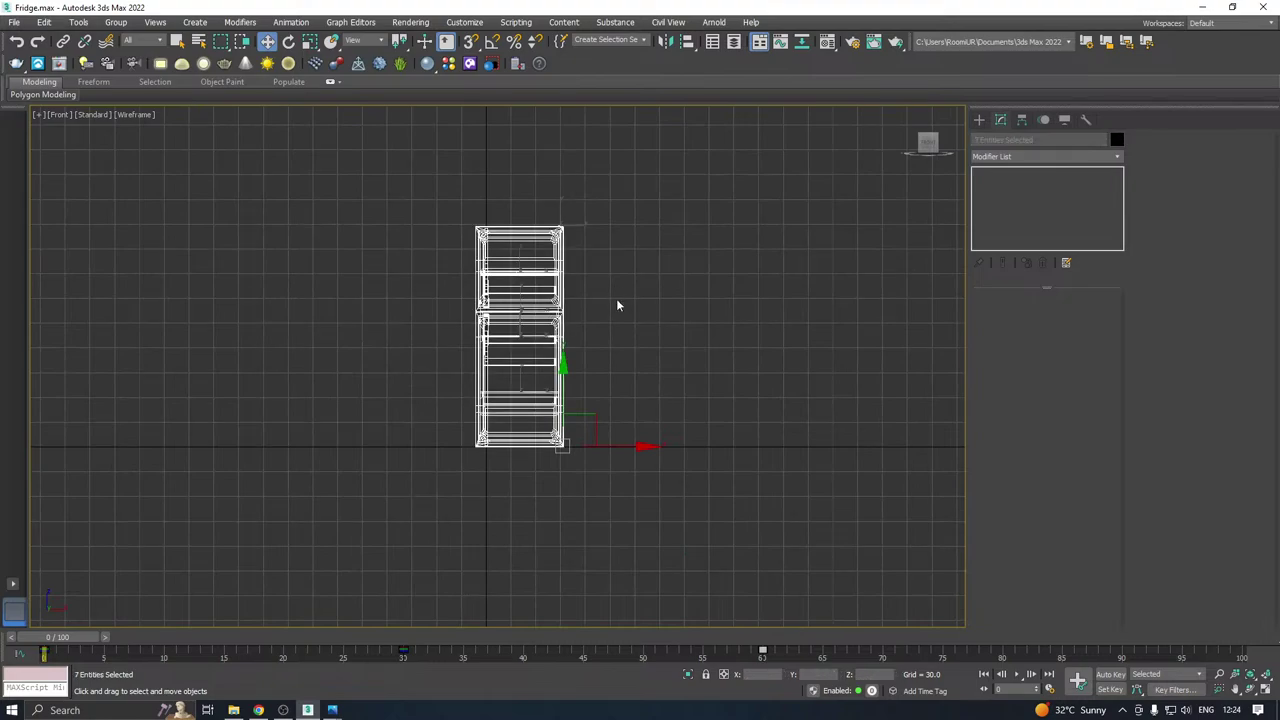
pyautogui.click(617, 305)
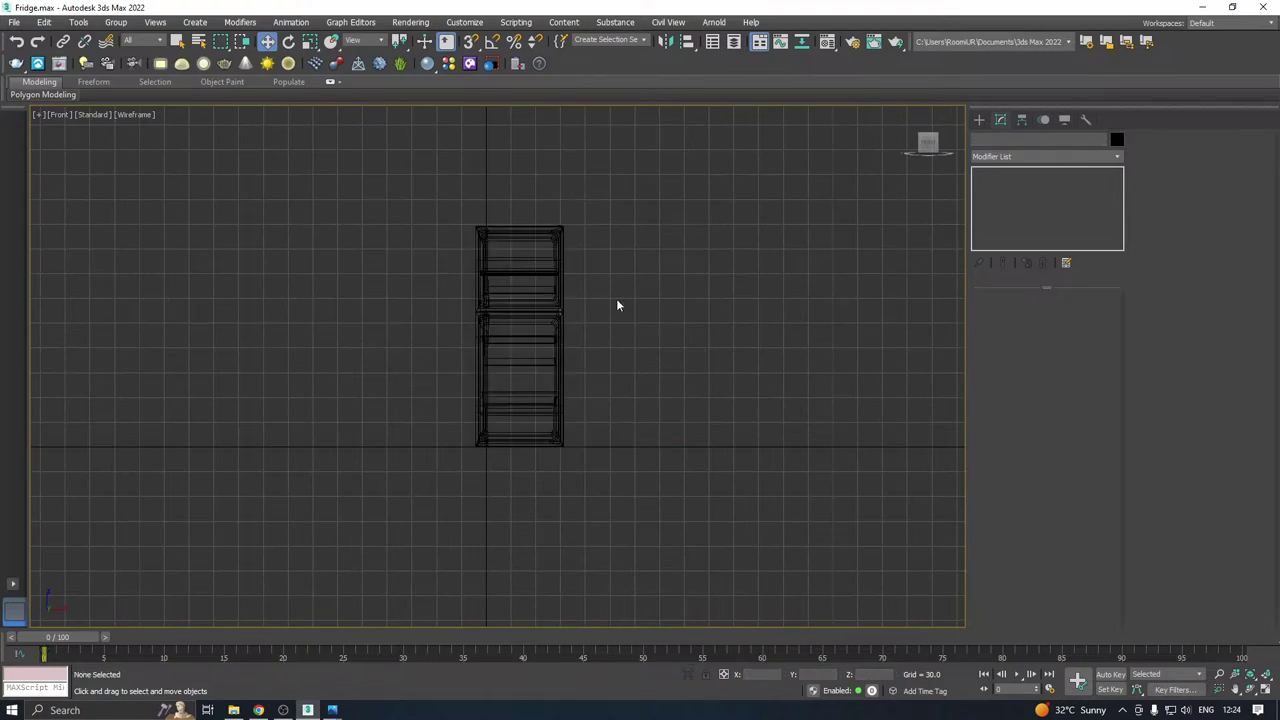
pyautogui.click(15, 22)
pyautogui.click(50, 152)
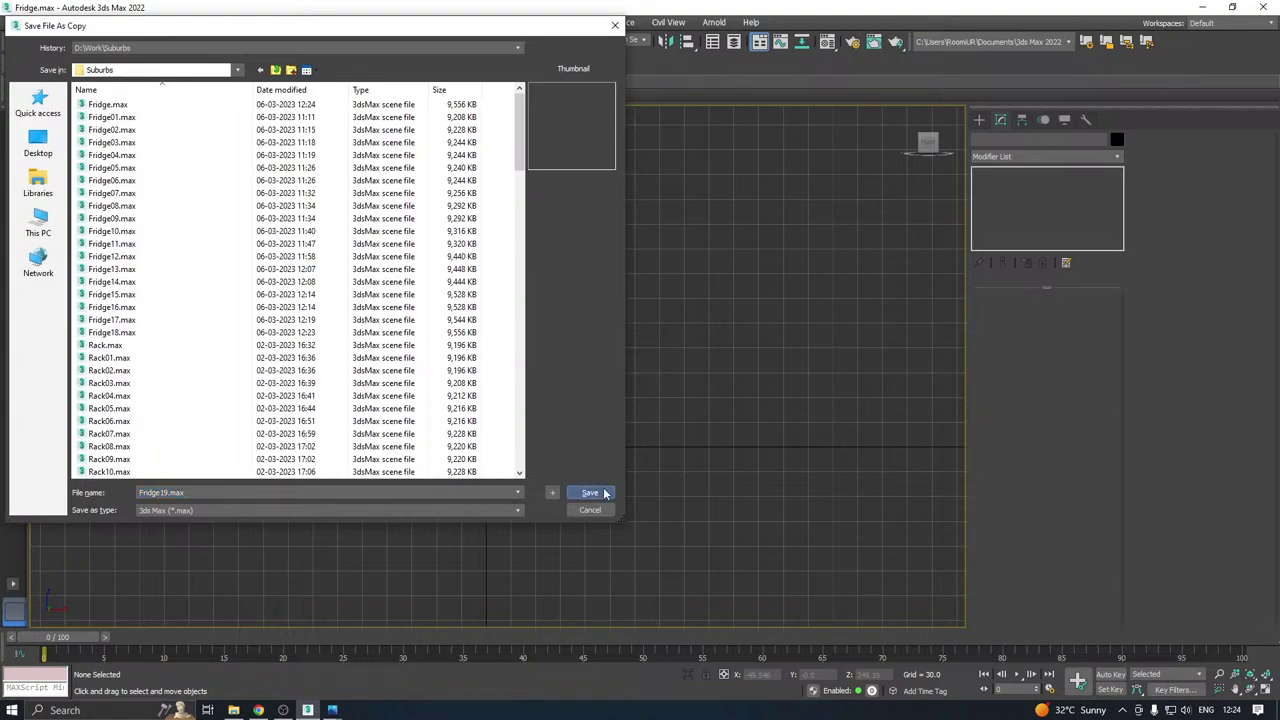
pyautogui.click(603, 493)
# Draw a rectangle spline about 196 long and 93 wide beside the fridge in the front view.
pyautogui.scroll(2, 624, 329)
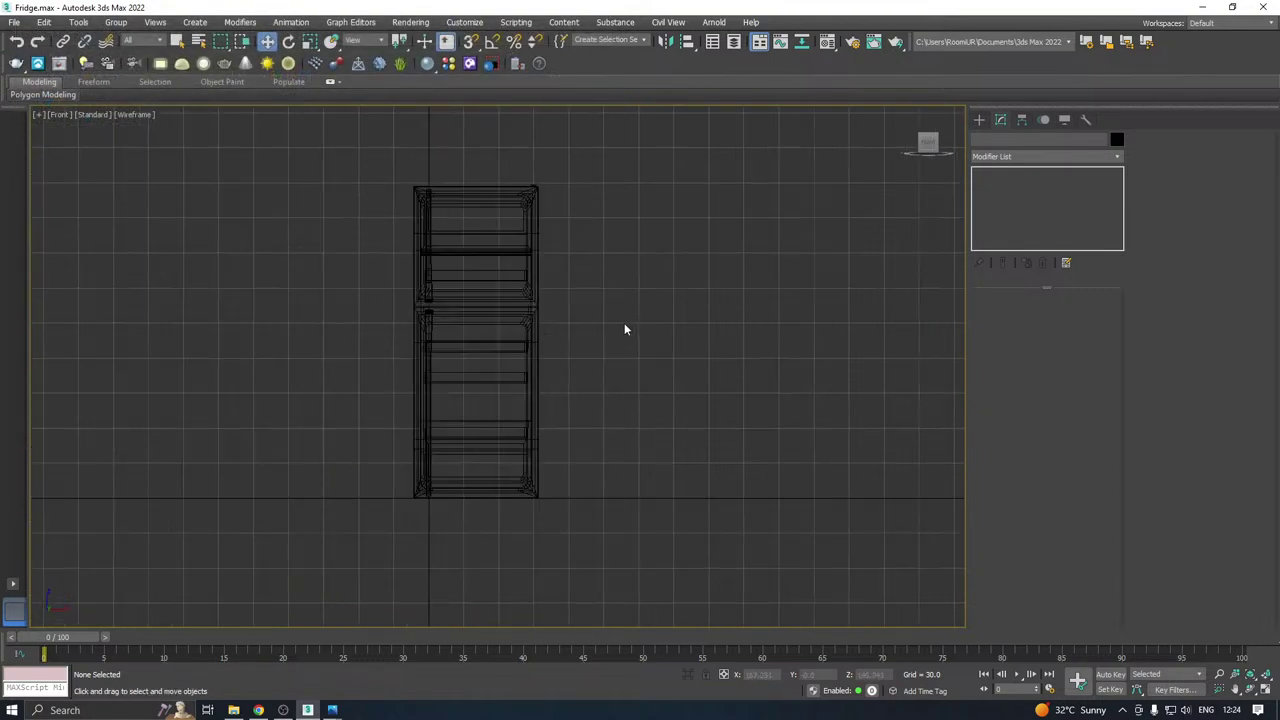
pyautogui.scroll(1, 624, 329)
pyautogui.click(979, 119)
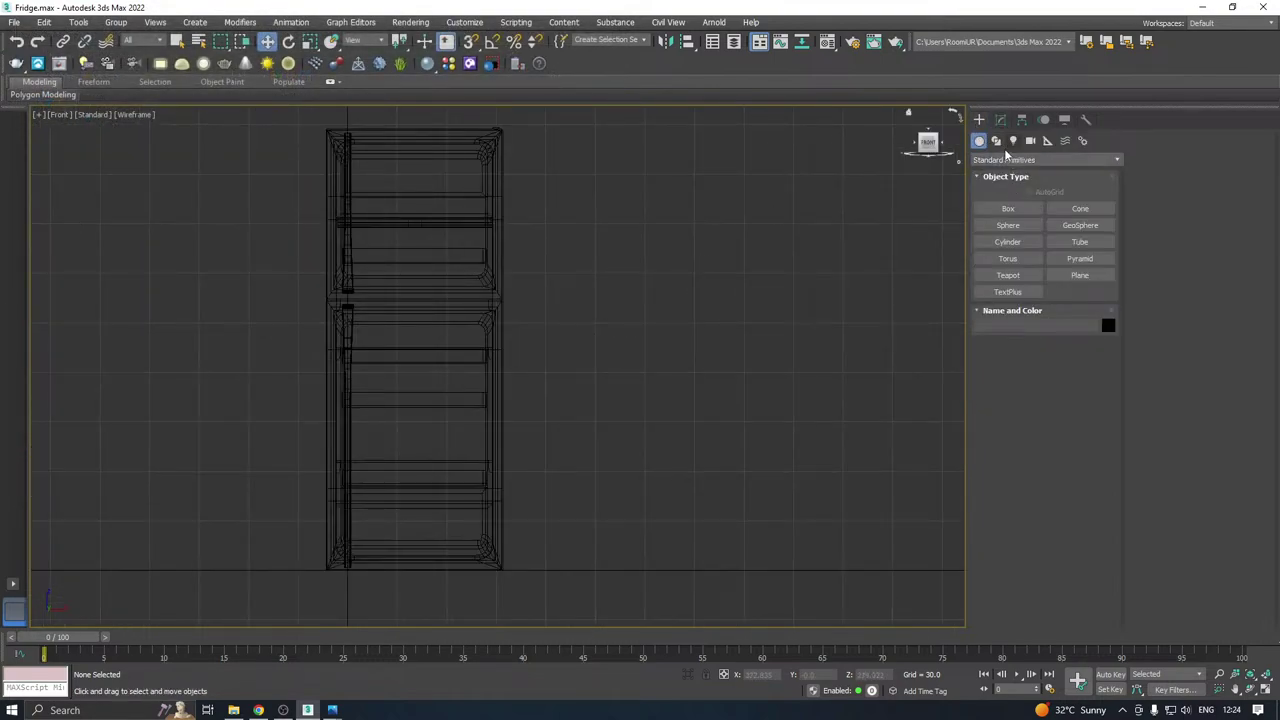
pyautogui.click(996, 141)
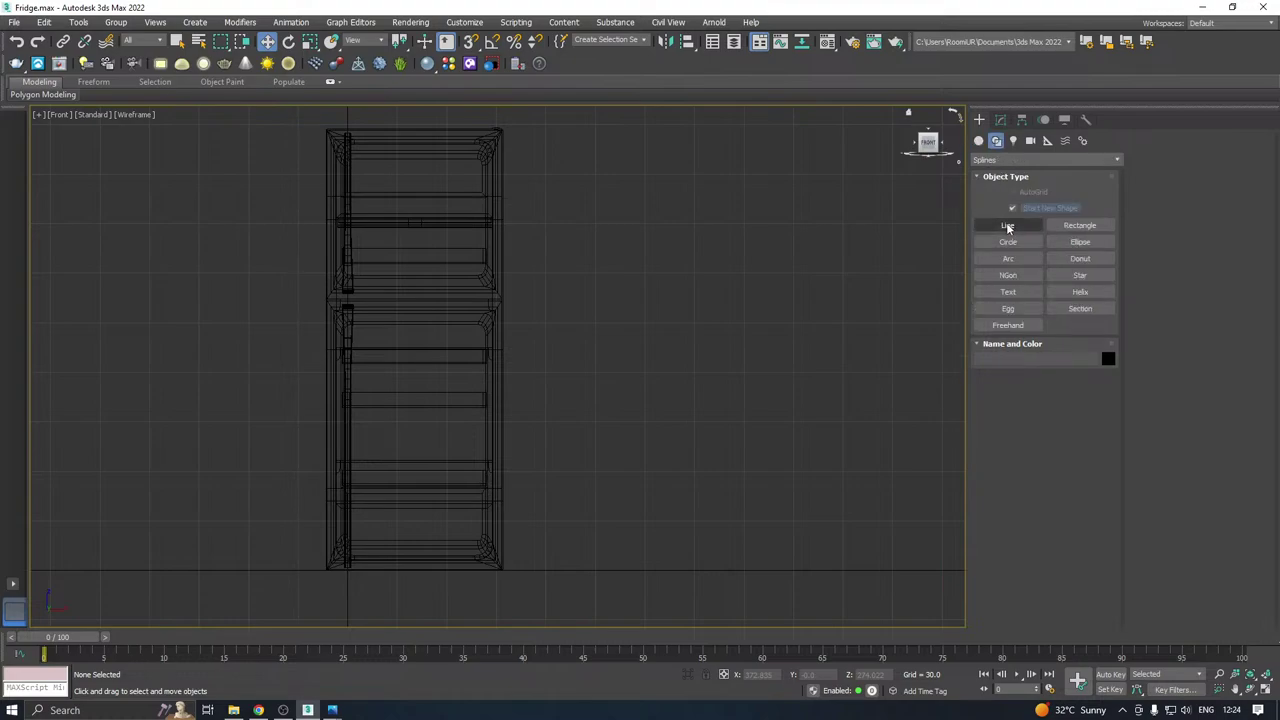
pyautogui.click(1074, 229)
pyautogui.moveTo(616, 292); pyautogui.dragTo(567, 253, button='middle')
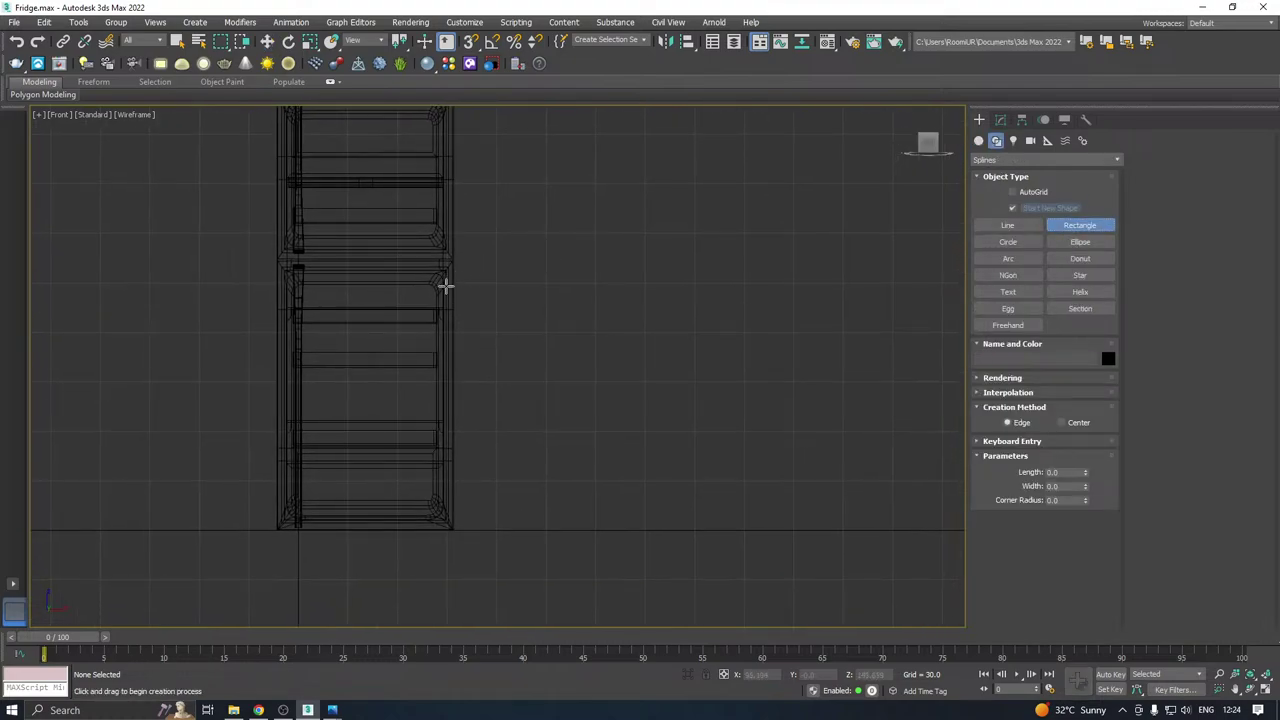
pyautogui.moveTo(494, 441); pyautogui.dragTo(482, 512, button='middle')
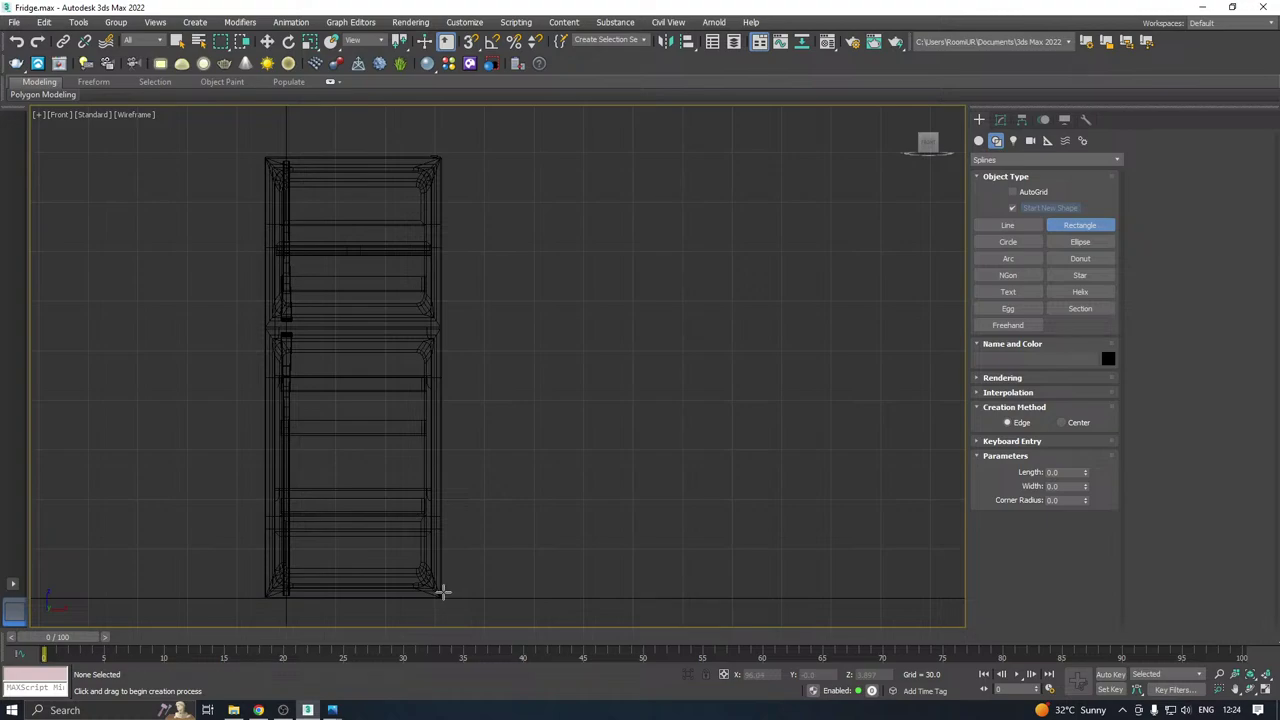
pyautogui.moveTo(443, 592); pyautogui.dragTo(597, 267)
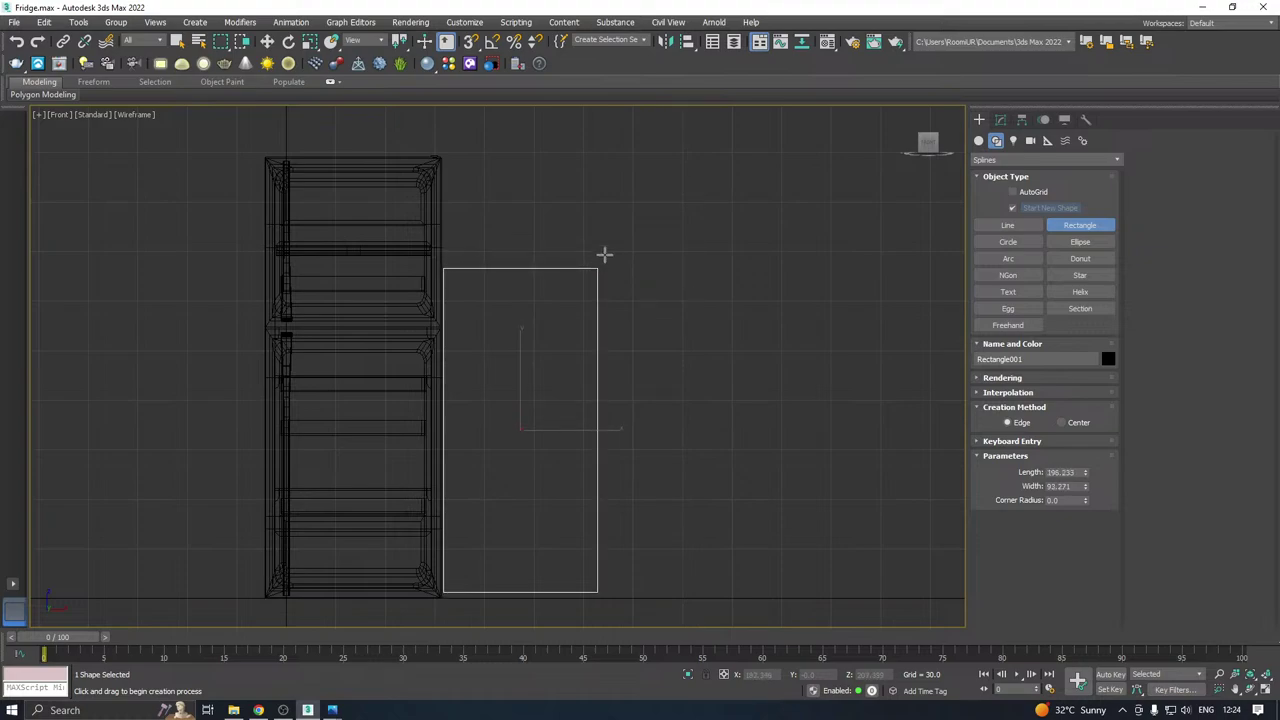
# Centre the rectangle across the fridge's width, place it just outside the back face and raise it about 42 units.
pyautogui.press('w')
pyautogui.moveTo(588, 430); pyautogui.dragTo(421, 427)
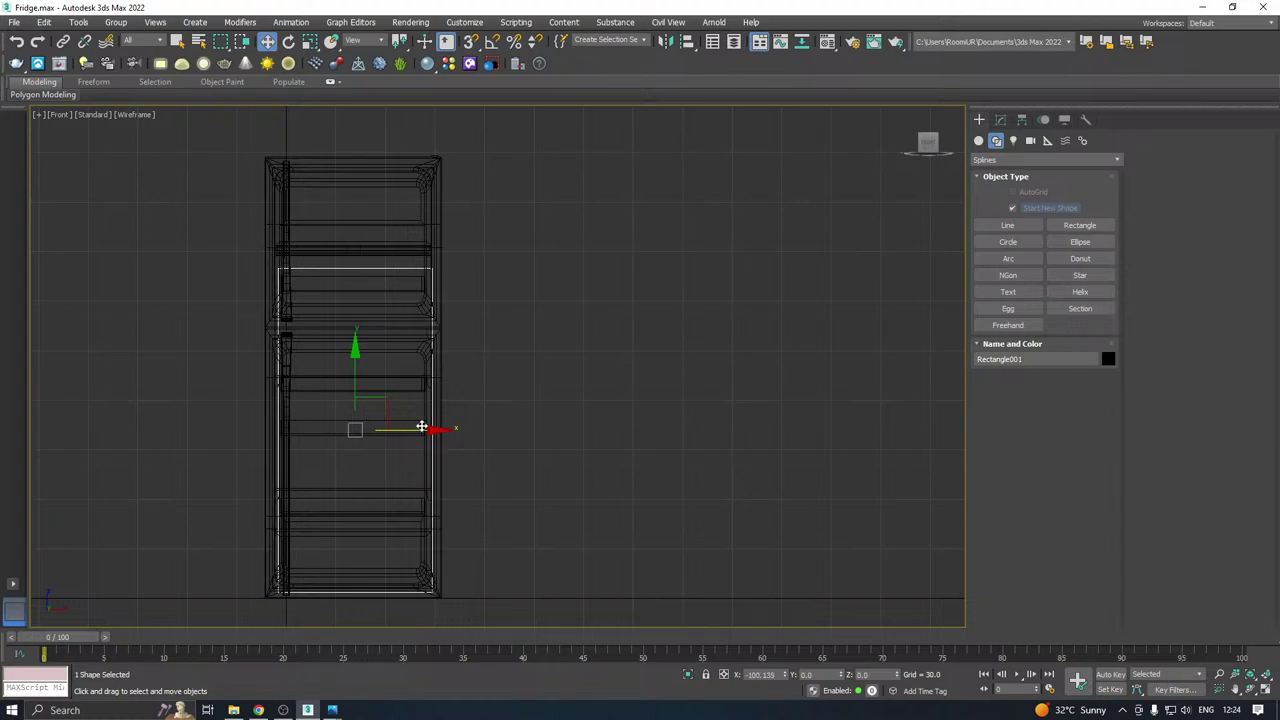
pyautogui.press('p')
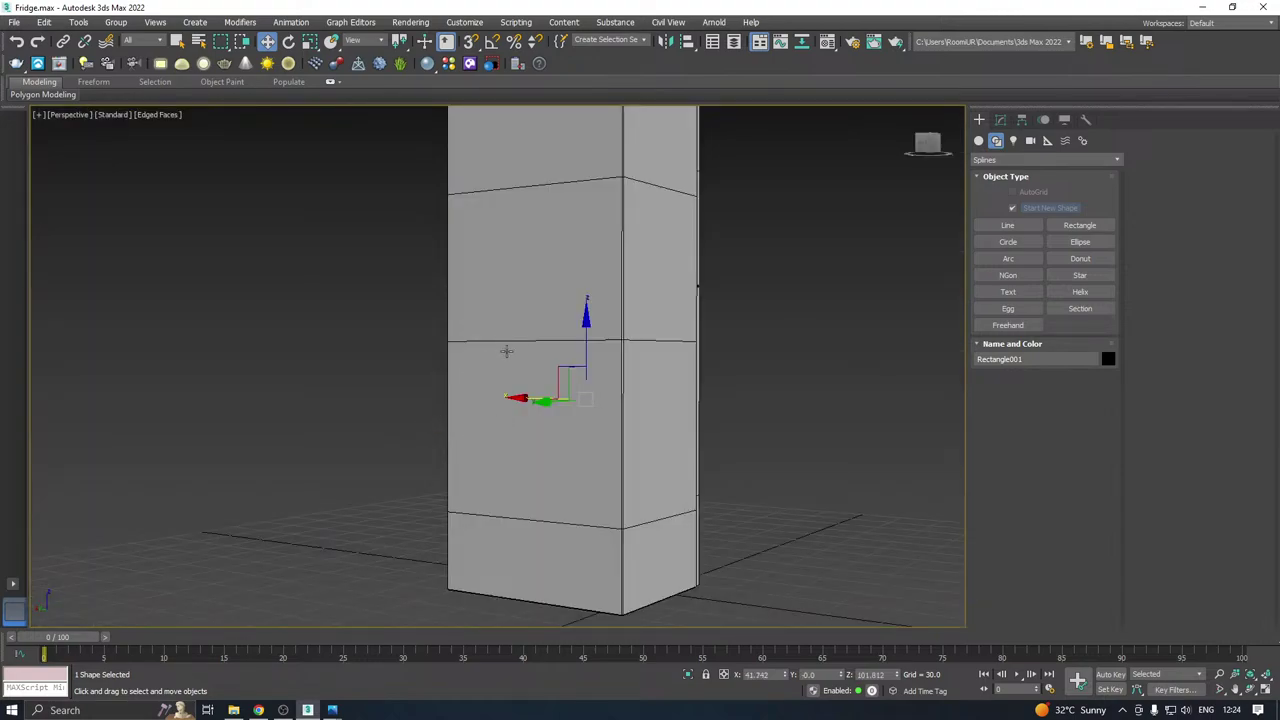
pyautogui.moveTo(538, 417); pyautogui.dragTo(497, 432)
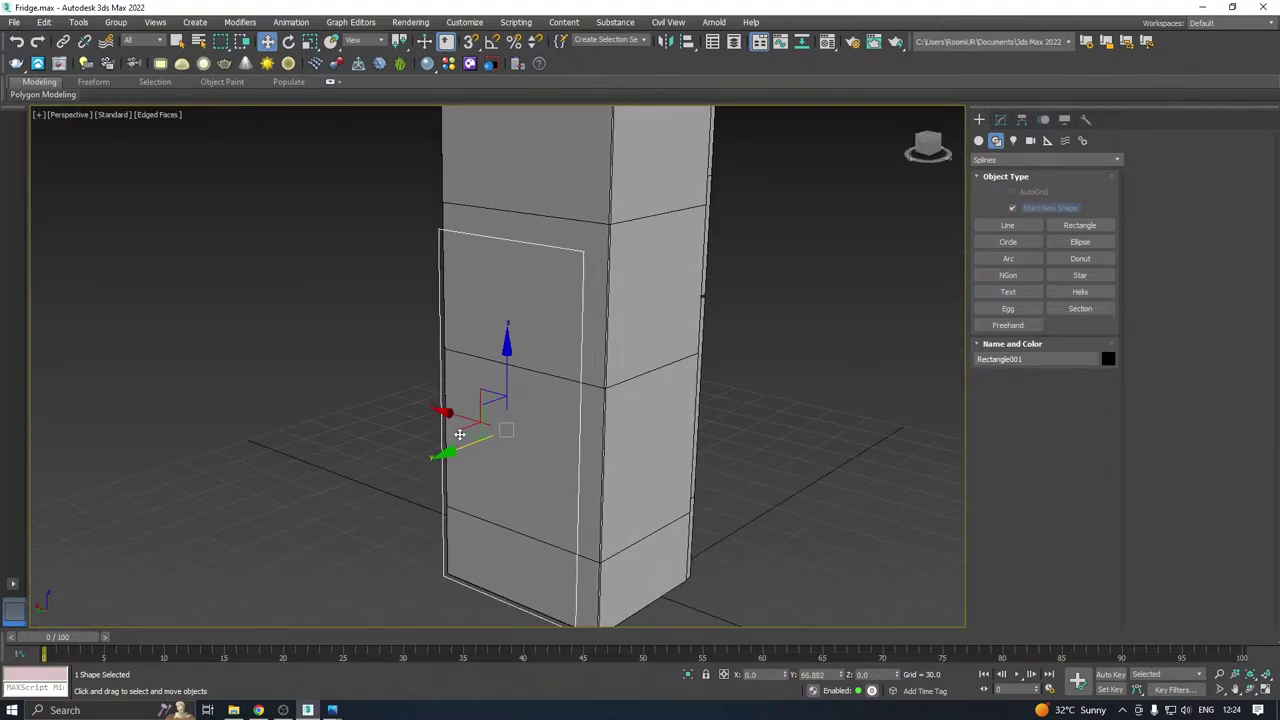
pyautogui.keyDown('alt'); pyautogui.moveTo(495, 406); pyautogui.dragTo(541, 378, button='middle'); pyautogui.keyUp('alt')
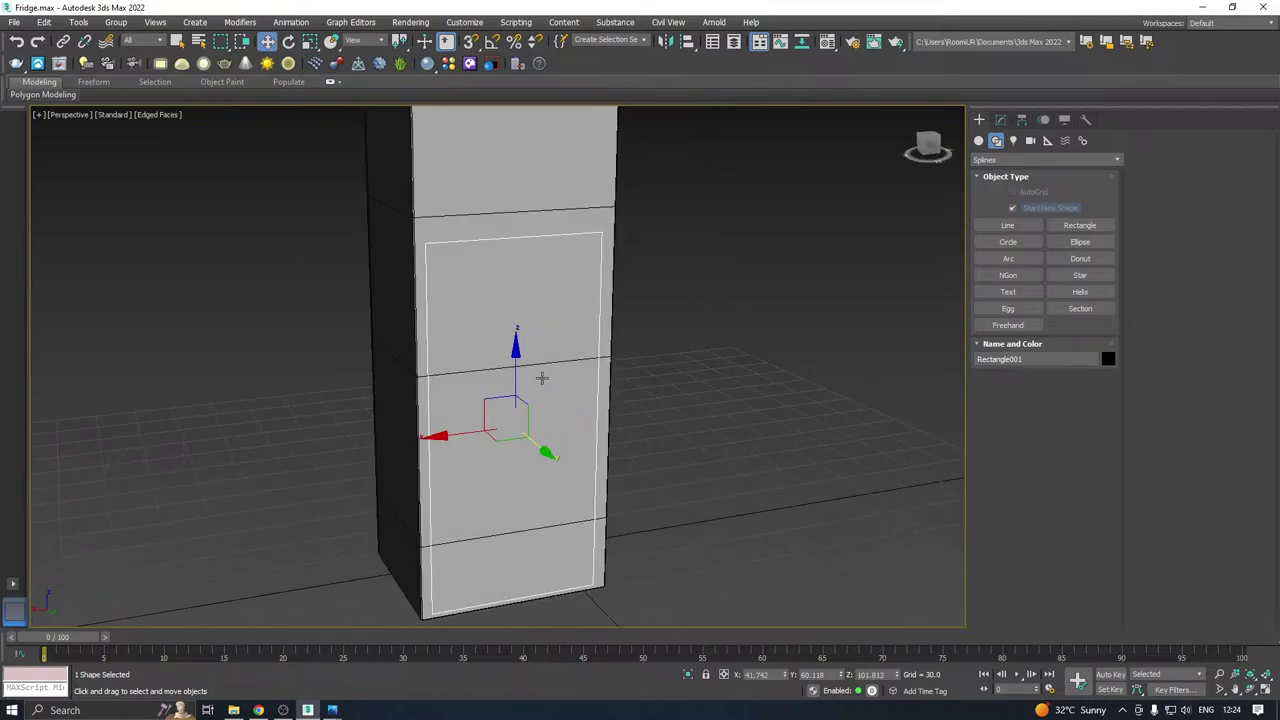
pyautogui.moveTo(514, 377); pyautogui.dragTo(520, 306)
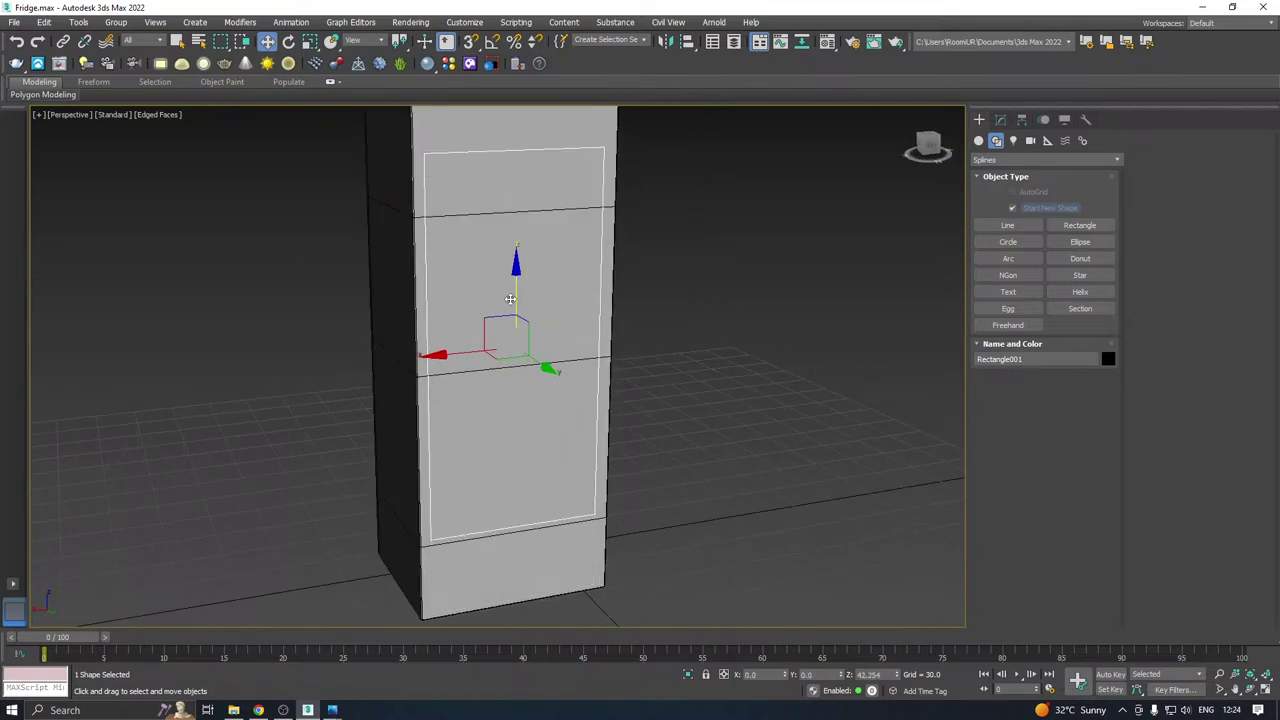
pyautogui.keyDown('alt'); pyautogui.moveTo(571, 297); pyautogui.dragTo(614, 218, button='middle'); pyautogui.keyUp('alt')
# Convert the rectangle on the fridge's back to an editable spline.
pyautogui.click(1000, 119)
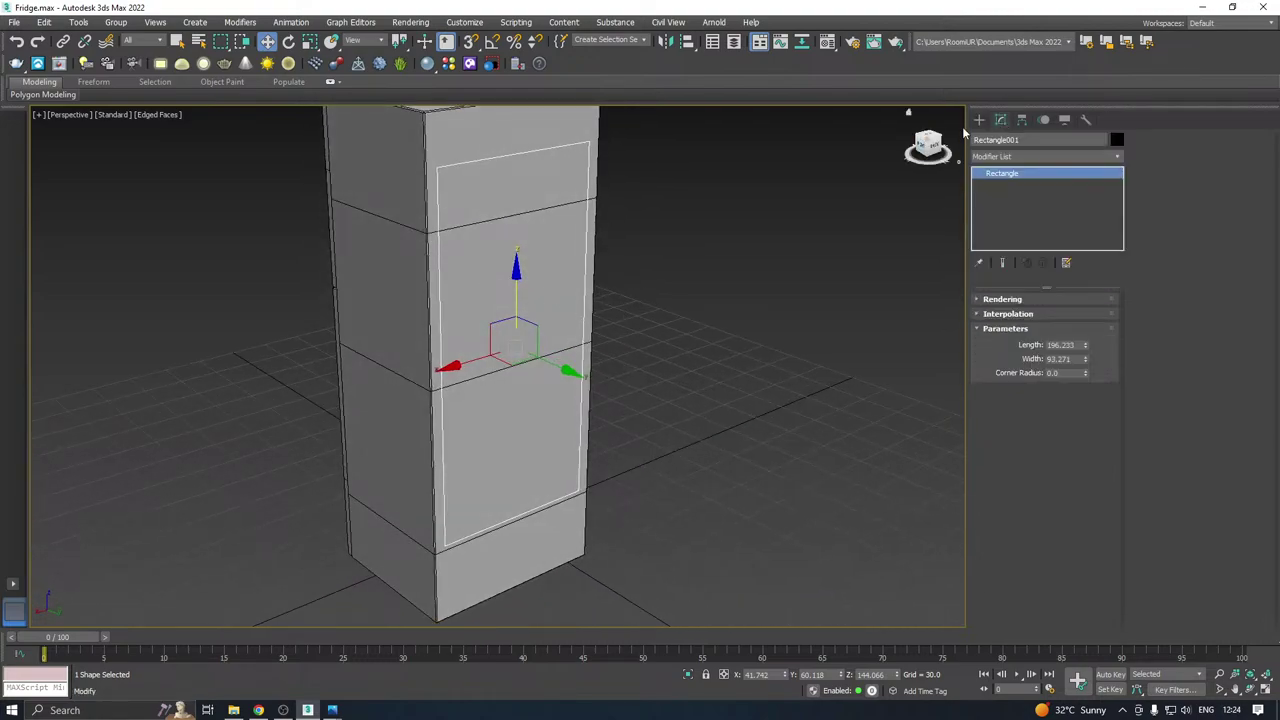
pyautogui.rightClick(1023, 214)
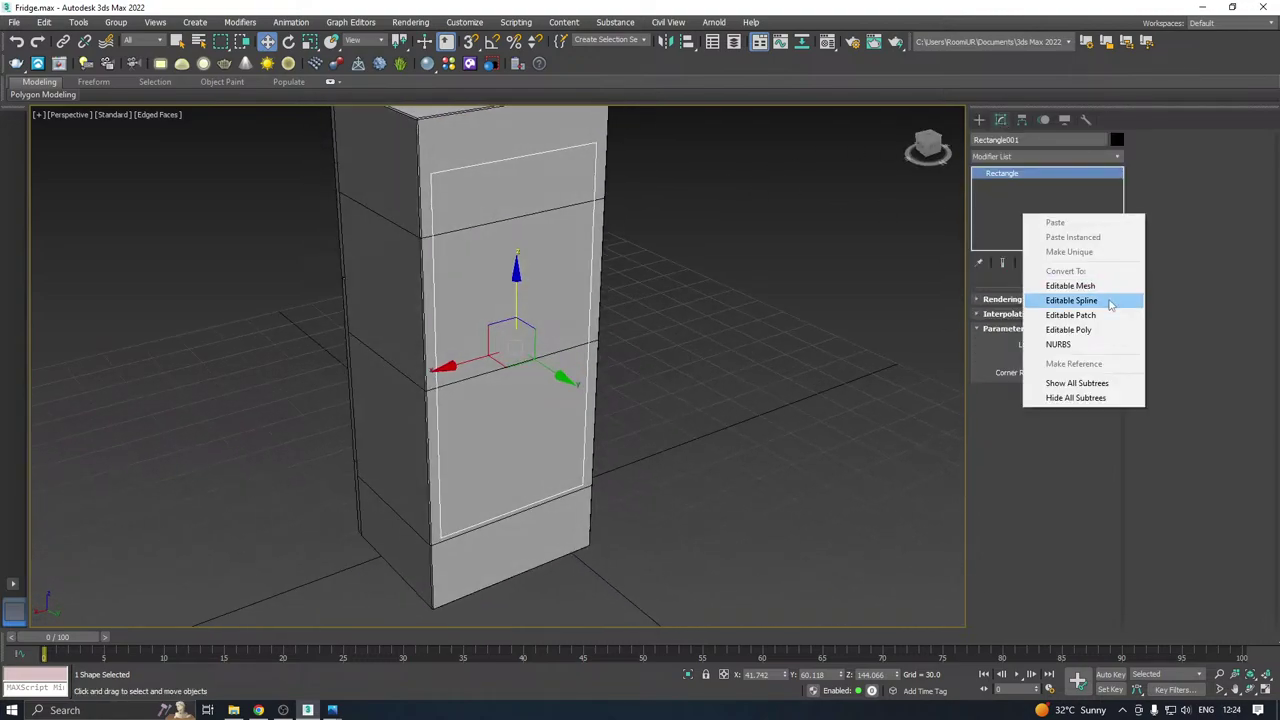
pyautogui.click(1070, 300)
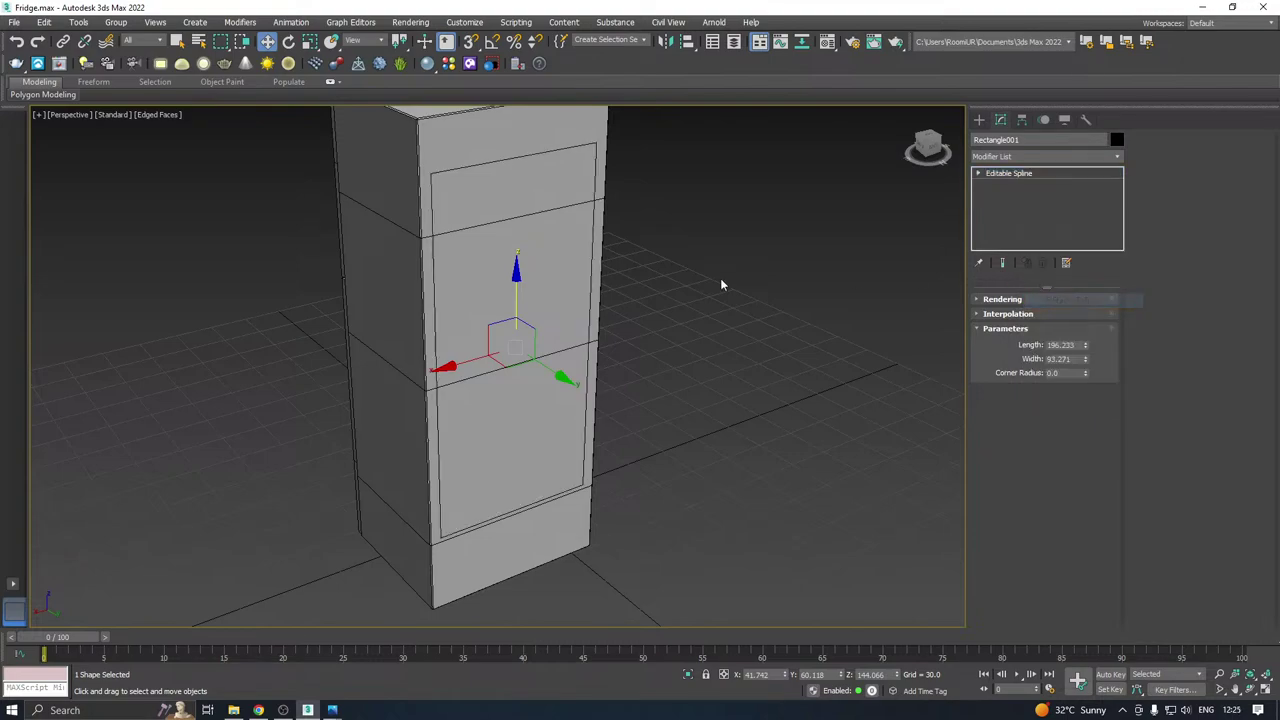
pyautogui.keyDown('alt'); pyautogui.moveTo(720, 278); pyautogui.dragTo(912, 197, button='middle'); pyautogui.keyUp('alt')
# Fillet all four corner vertices of the rectangle spline into large rounded corners.
pyautogui.click(980, 174)
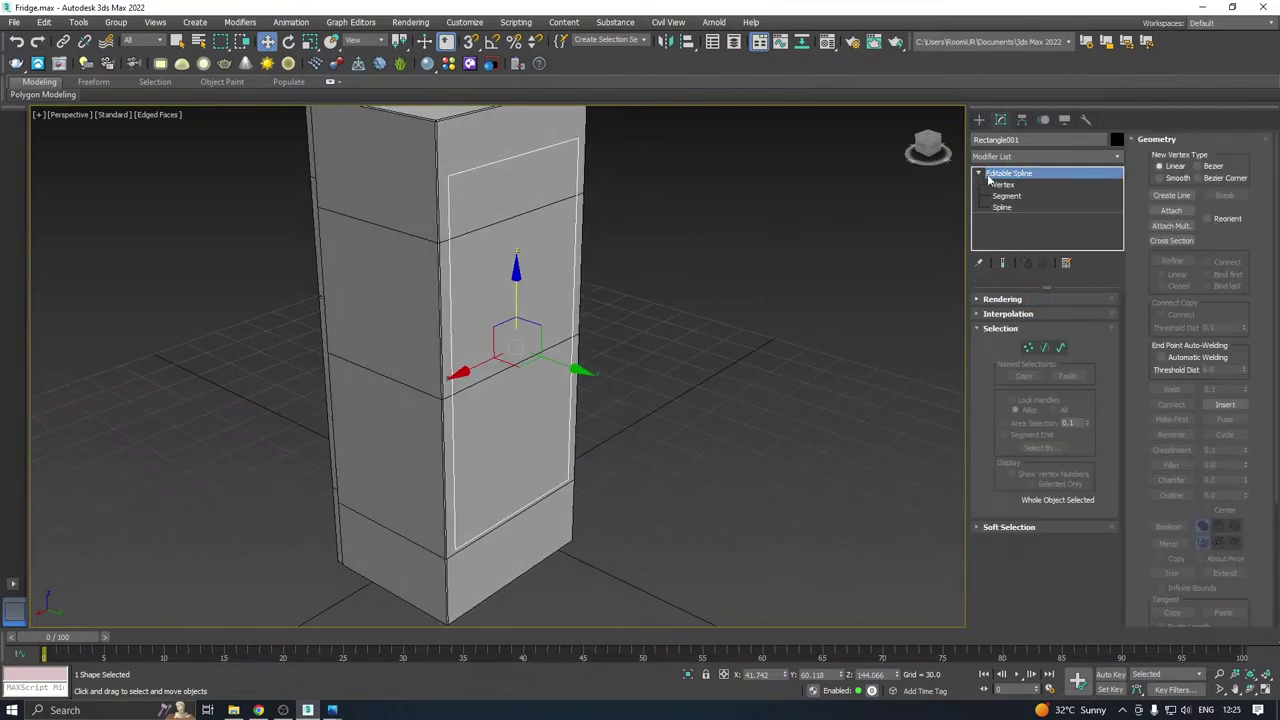
pyautogui.click(1004, 185)
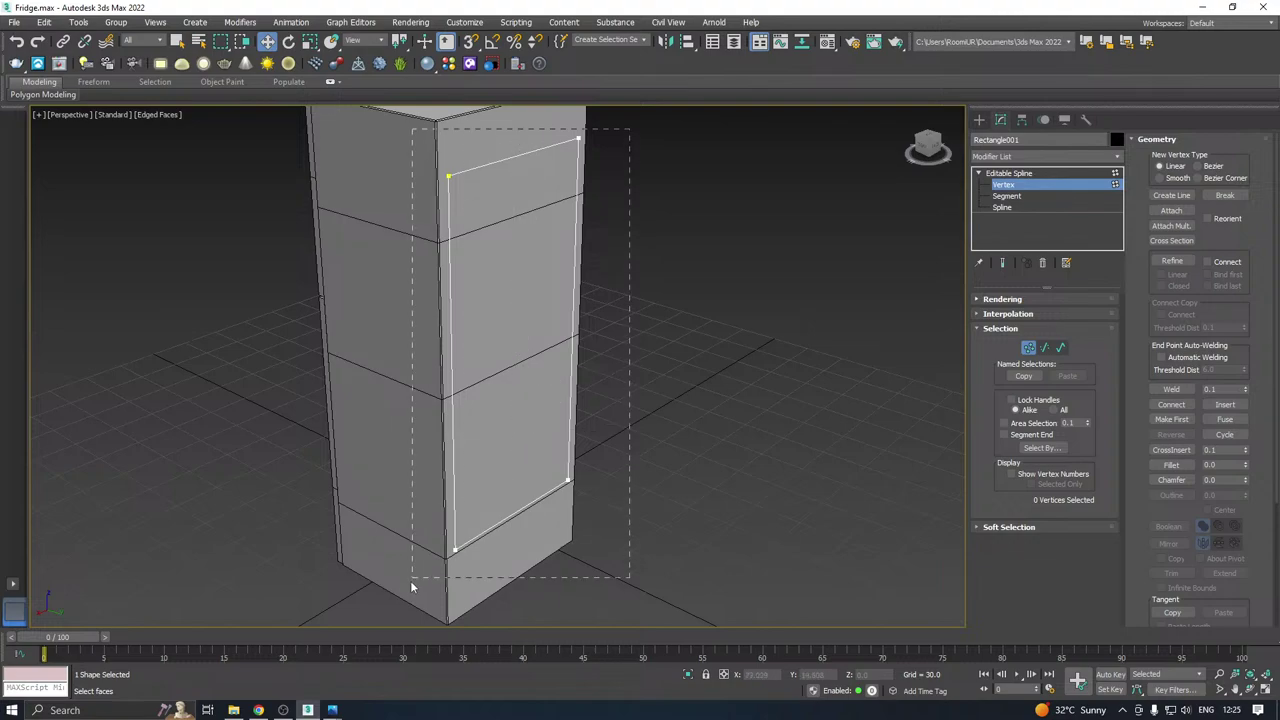
pyautogui.moveTo(411, 585); pyautogui.dragTo(400, 590)
pyautogui.keyDown('alt'); pyautogui.moveTo(391, 594); pyautogui.dragTo(492, 436, button='middle'); pyautogui.keyUp('alt')
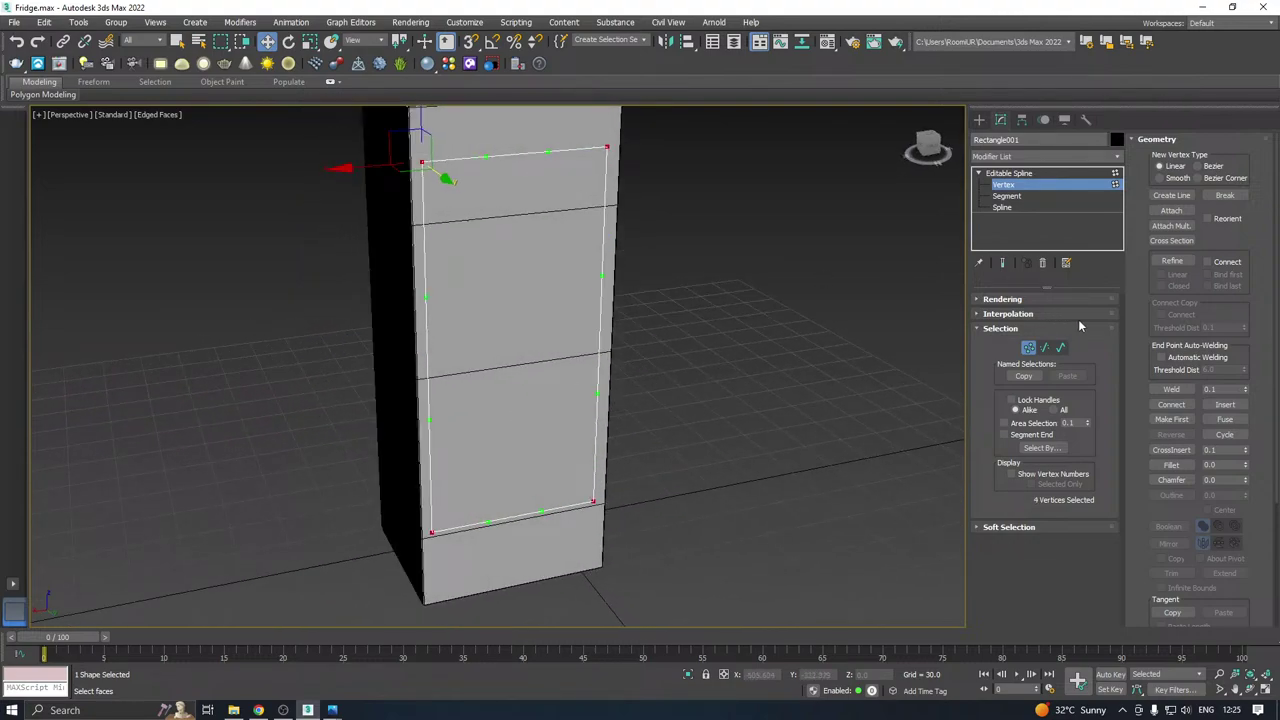
pyautogui.moveTo(1245, 467); pyautogui.dragTo(1246, 458)
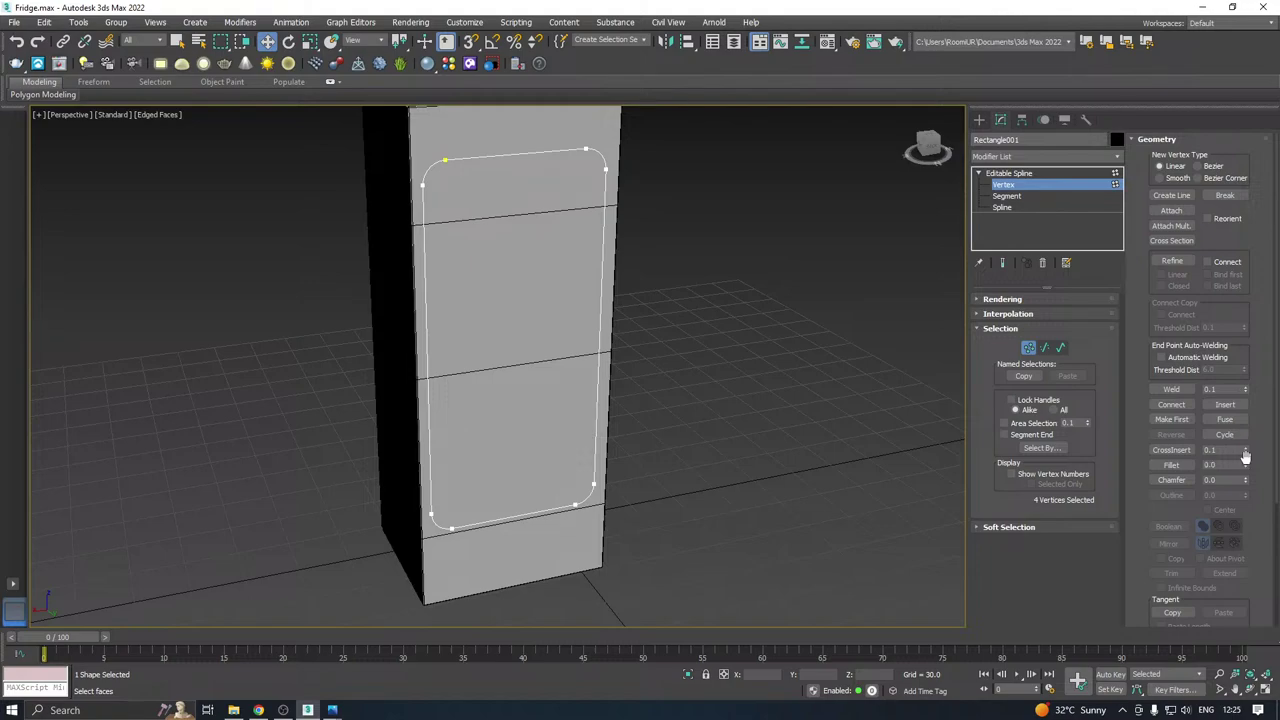
# Show the rounded spline as solid geometry in the viewport with a rectangular cross-section.
pyautogui.click(990, 300)
pyautogui.click(999, 323)
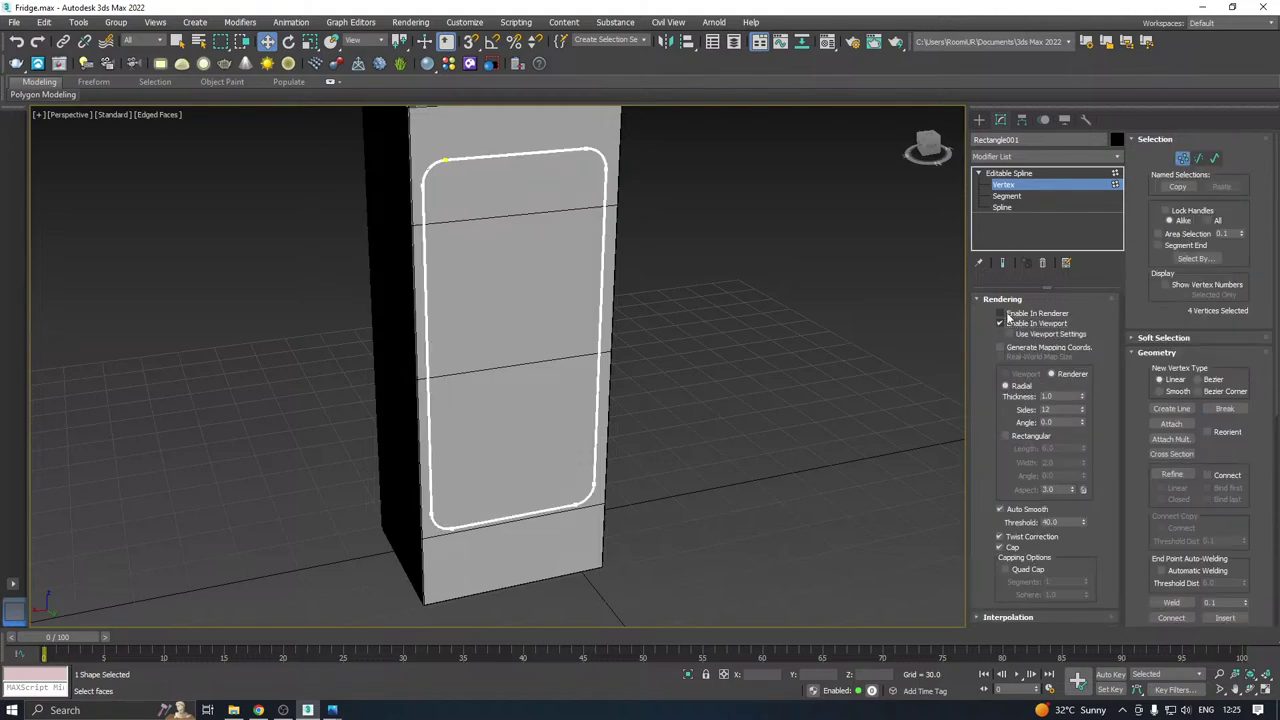
pyautogui.click(1036, 436)
pyautogui.scroll(6, 454, 168)
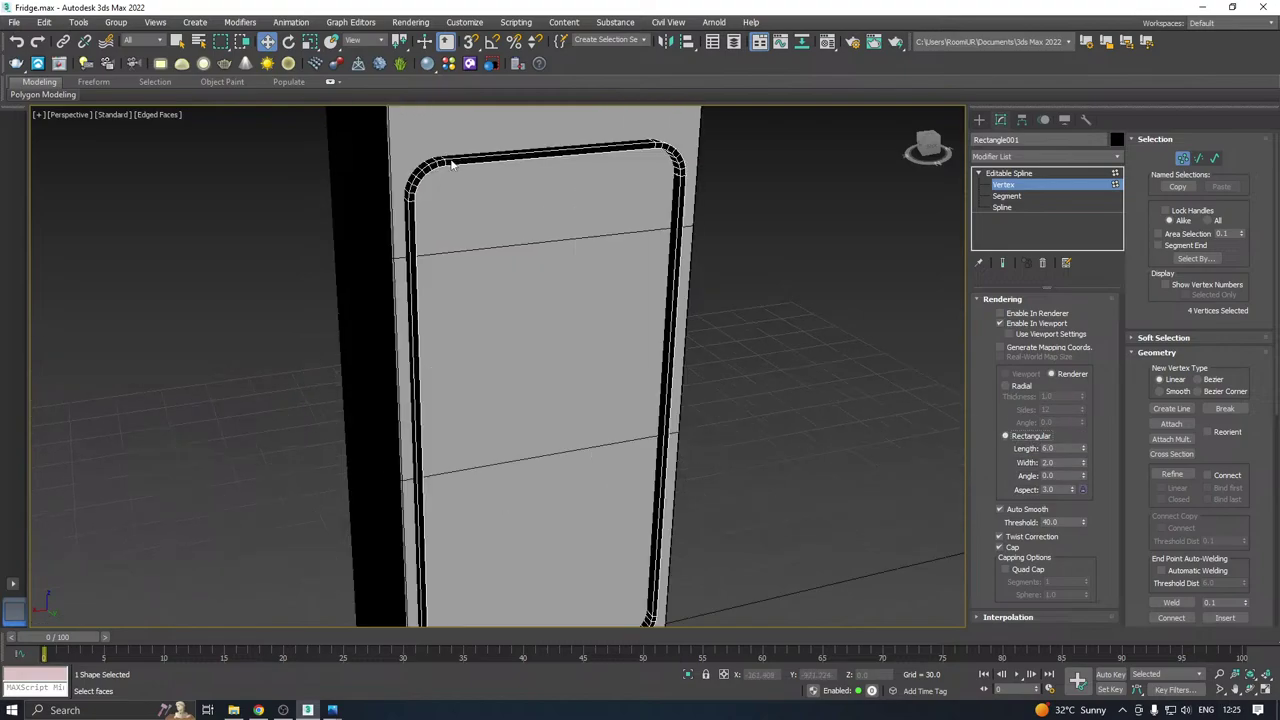
# Assign the grey 19 - Default physical material to the rounded frame.
pyautogui.press('m')
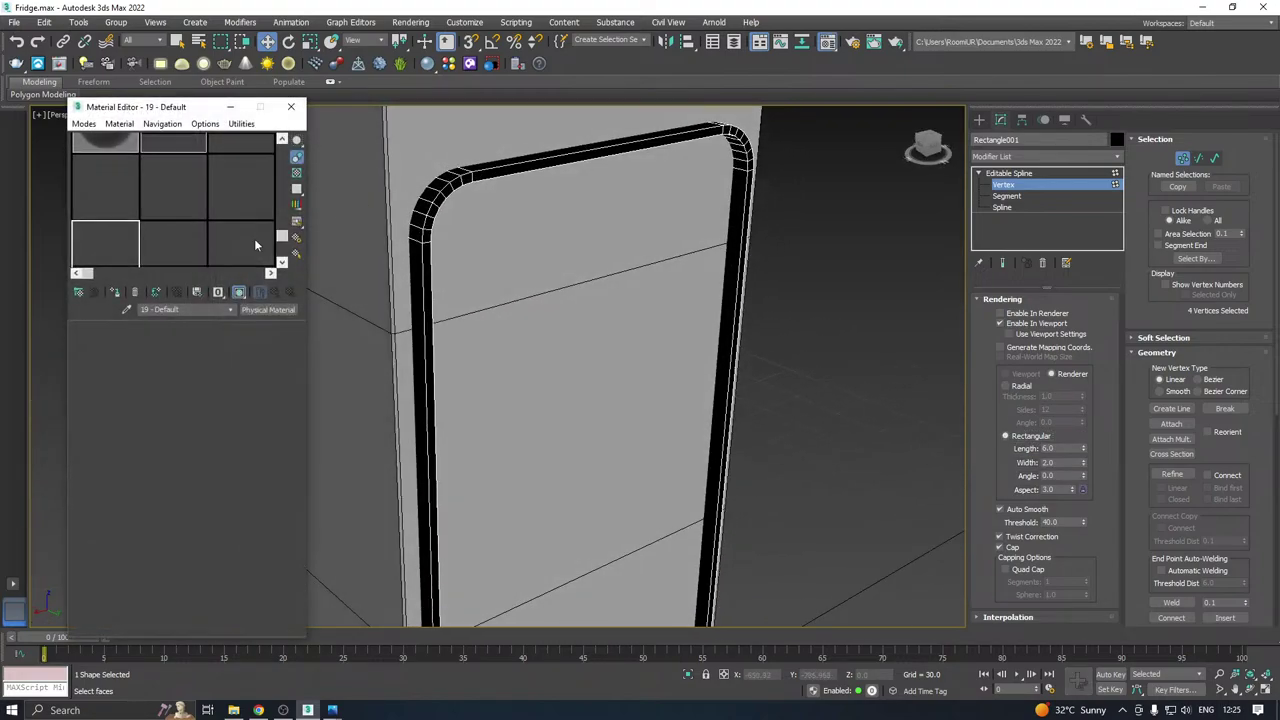
pyautogui.click(112, 296)
pyautogui.press('m')
pyautogui.scroll(2, 506, 160)
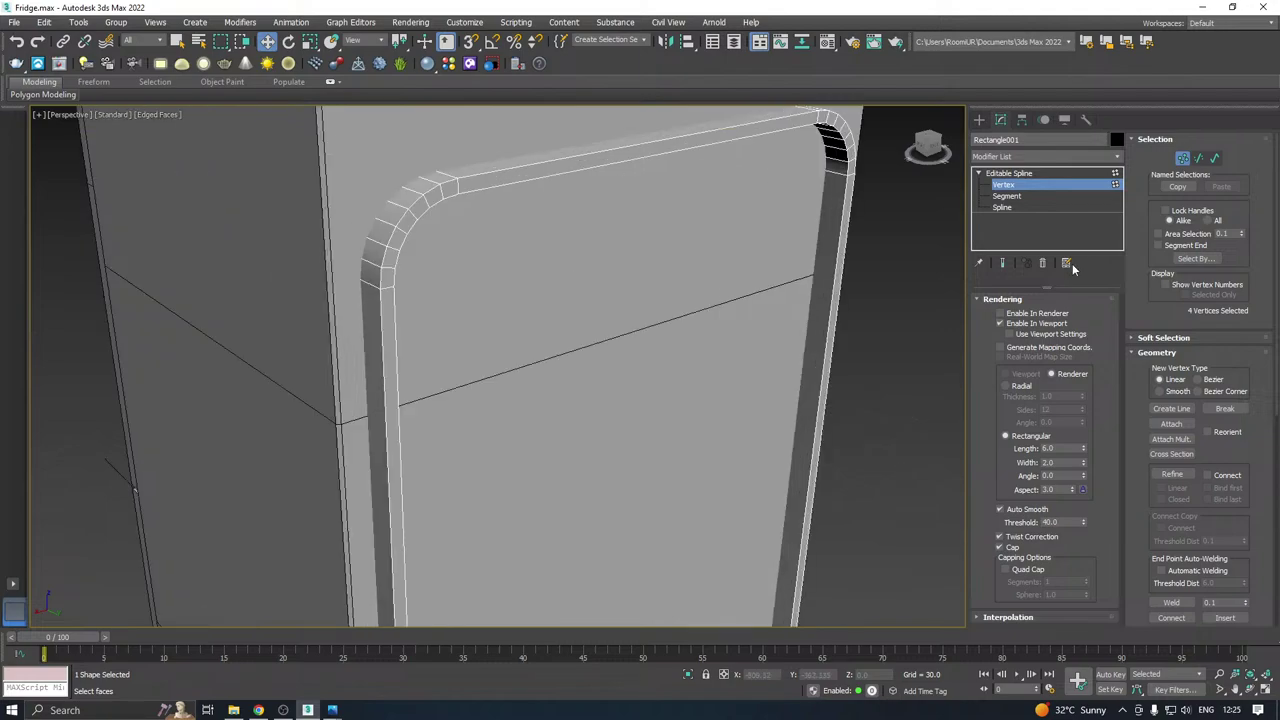
# Reduce the rounded frame's rectangular cross-section to a length of 1.86 and a width of 1.14.
pyautogui.moveTo(1080, 468)
pyautogui.mouseDown()
pyautogui.moveTo(1085, 489)
pyautogui.moveTo(1085, 454)
pyautogui.moveTo(1091, 491)
pyautogui.mouseUp()
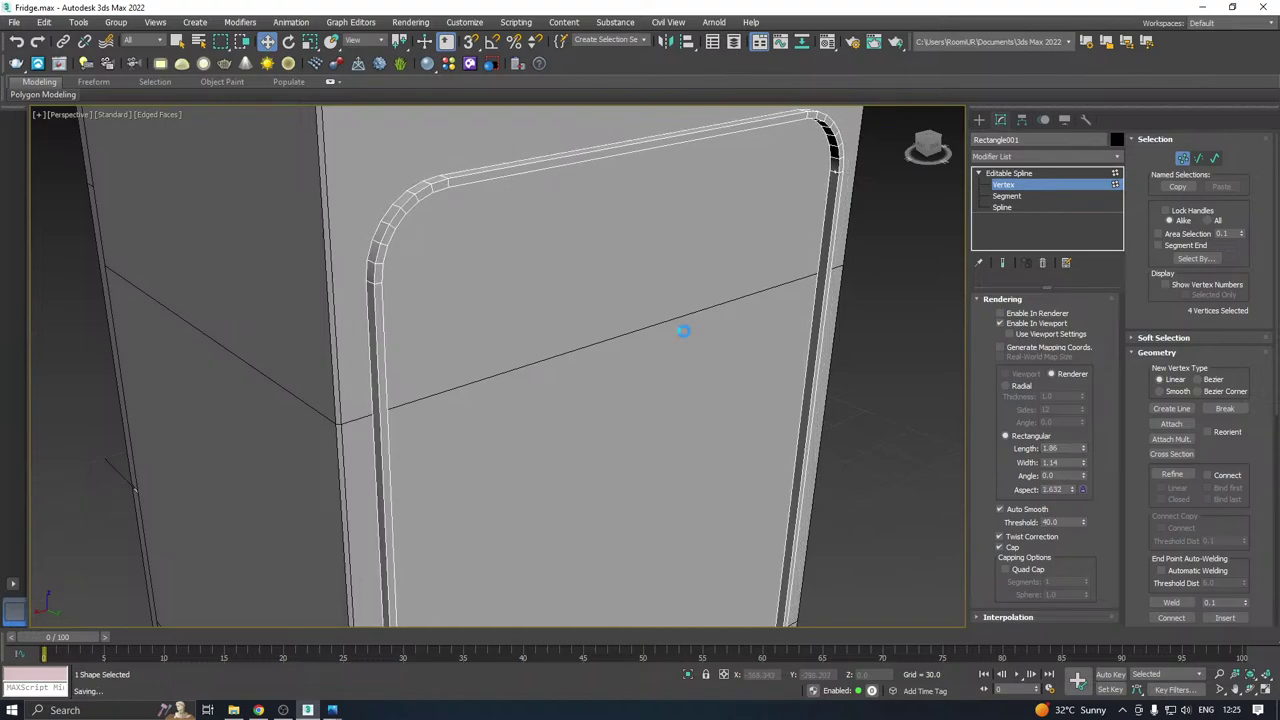
pyautogui.moveTo(683, 331)
pyautogui.keyDown('alt'); pyautogui.mouseDown(button='middle')
pyautogui.moveTo(556, 328)
pyautogui.moveTo(692, 327)
pyautogui.mouseUp(button='middle'); pyautogui.keyUp('alt')
pyautogui.scroll(-4, 538, 237)
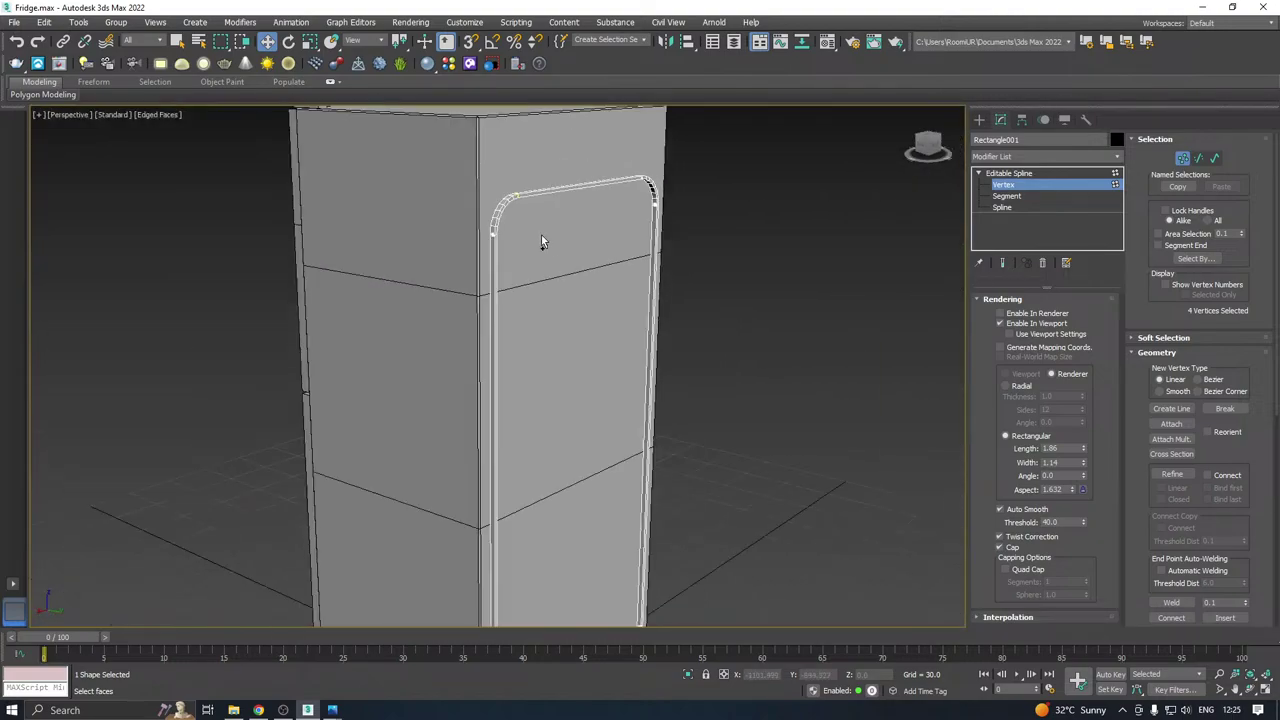
pyautogui.moveTo(580, 258); pyautogui.dragTo(580, 231, button='middle')
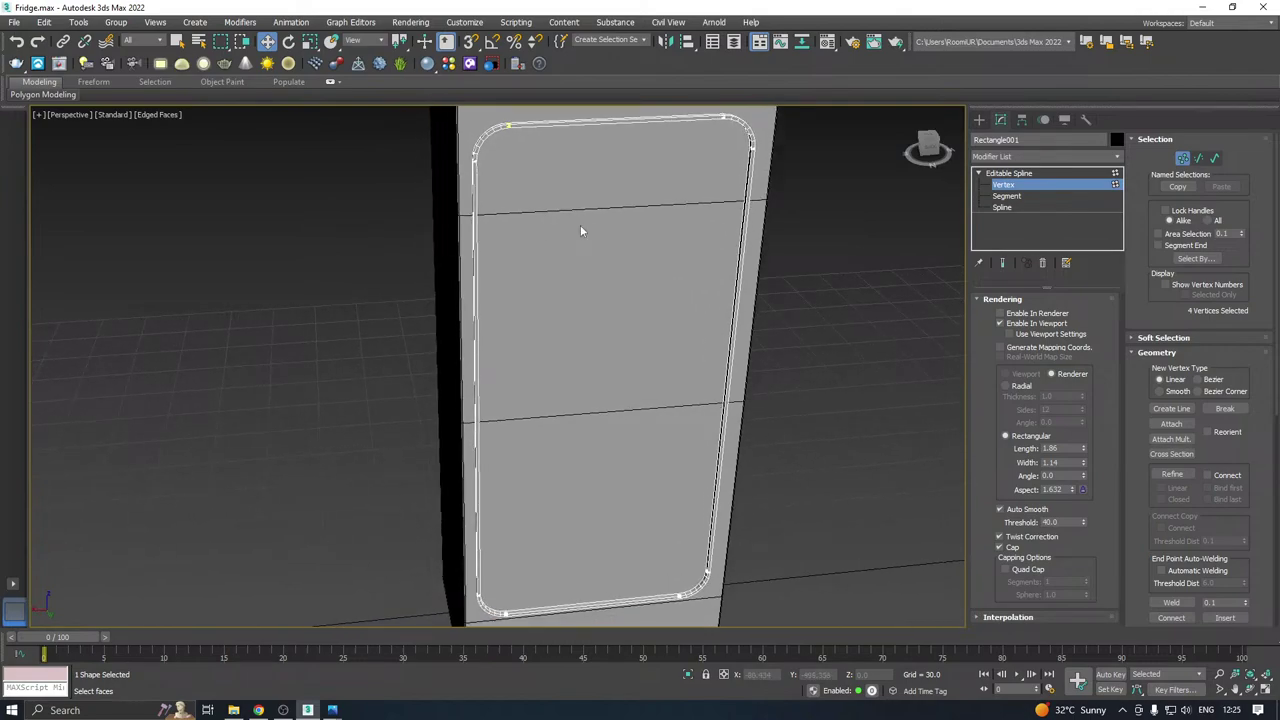
# Draw a straight horizontal line across the upper part of the rounded frame in the front view, at a height of about 221.
pyautogui.press('f')
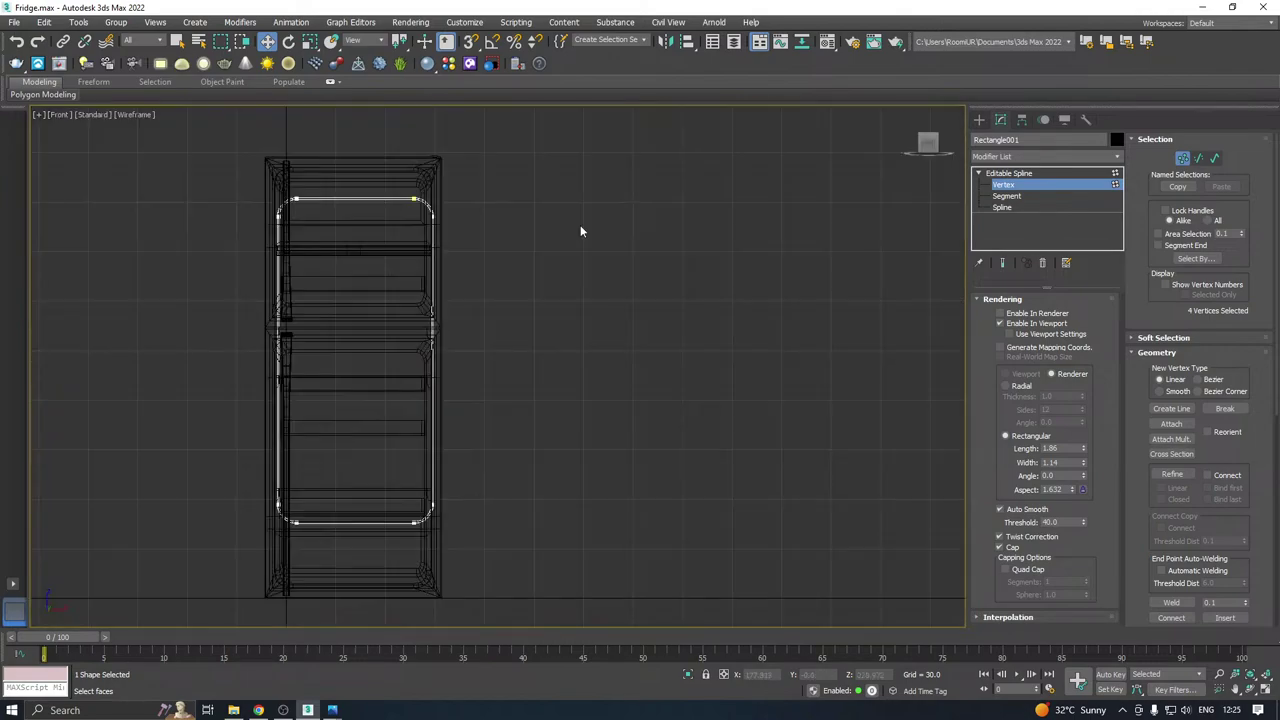
pyautogui.click(979, 119)
pyautogui.click(1008, 226)
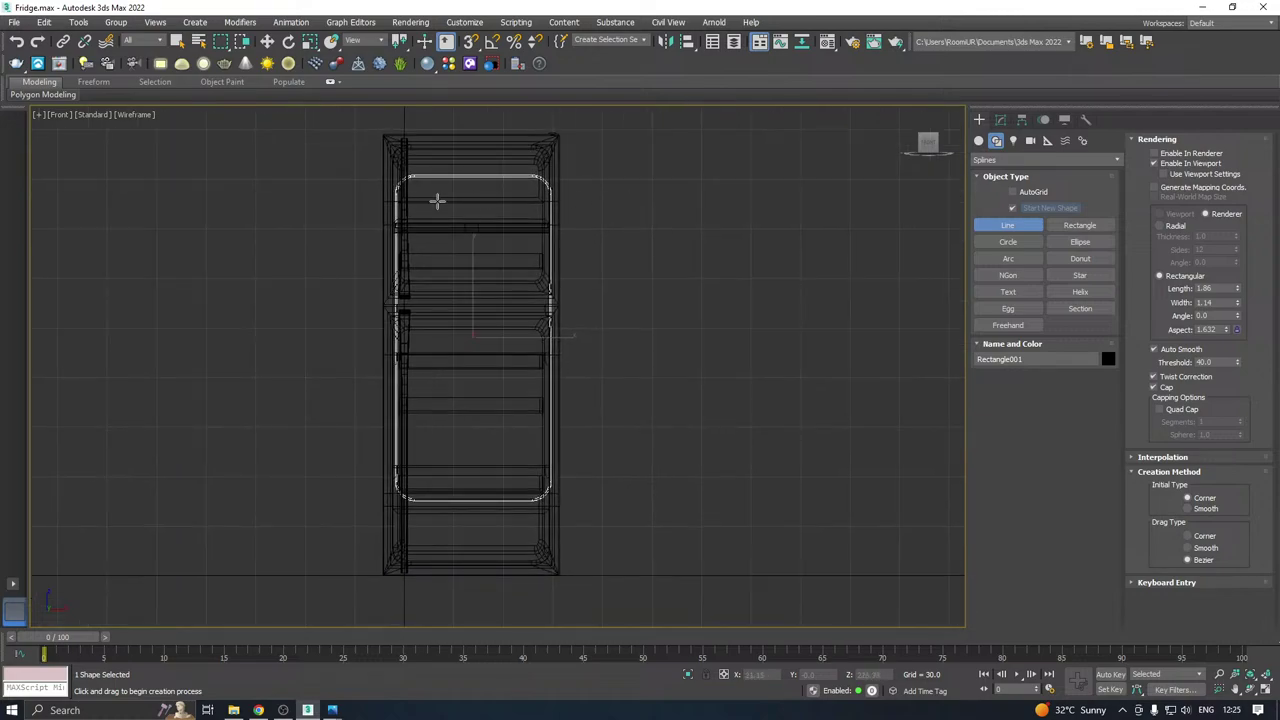
pyautogui.scroll(2, 437, 201)
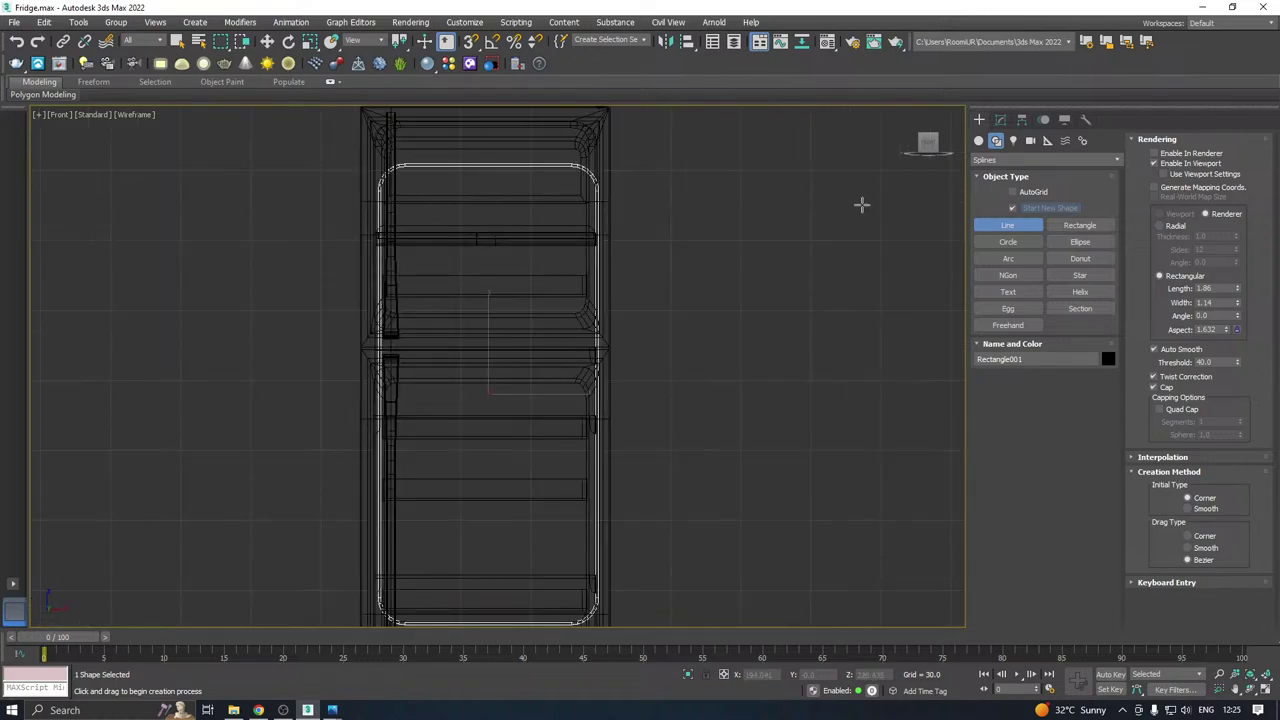
pyautogui.click(381, 215)
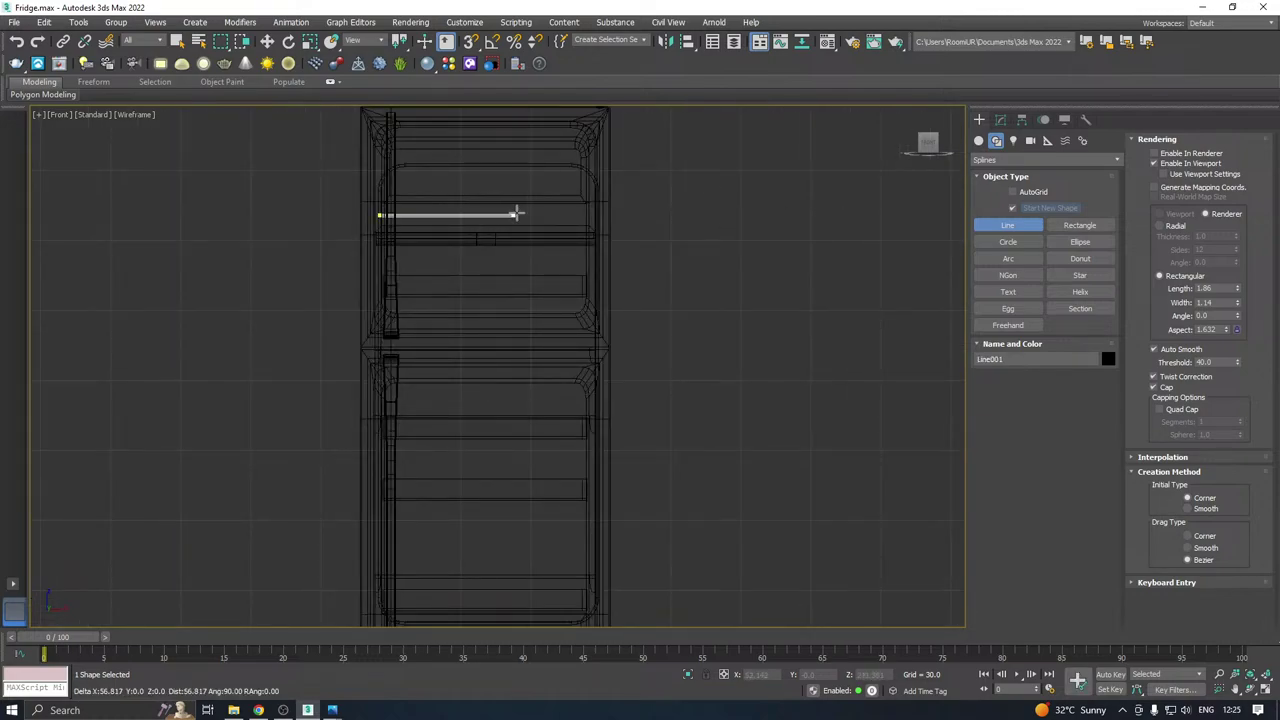
pyautogui.rightClick(597, 219)
pyautogui.rightClick(692, 160)
# Move the horizontal line in depth out to the fridge's back face, at Y about 61.
pyautogui.press('p')
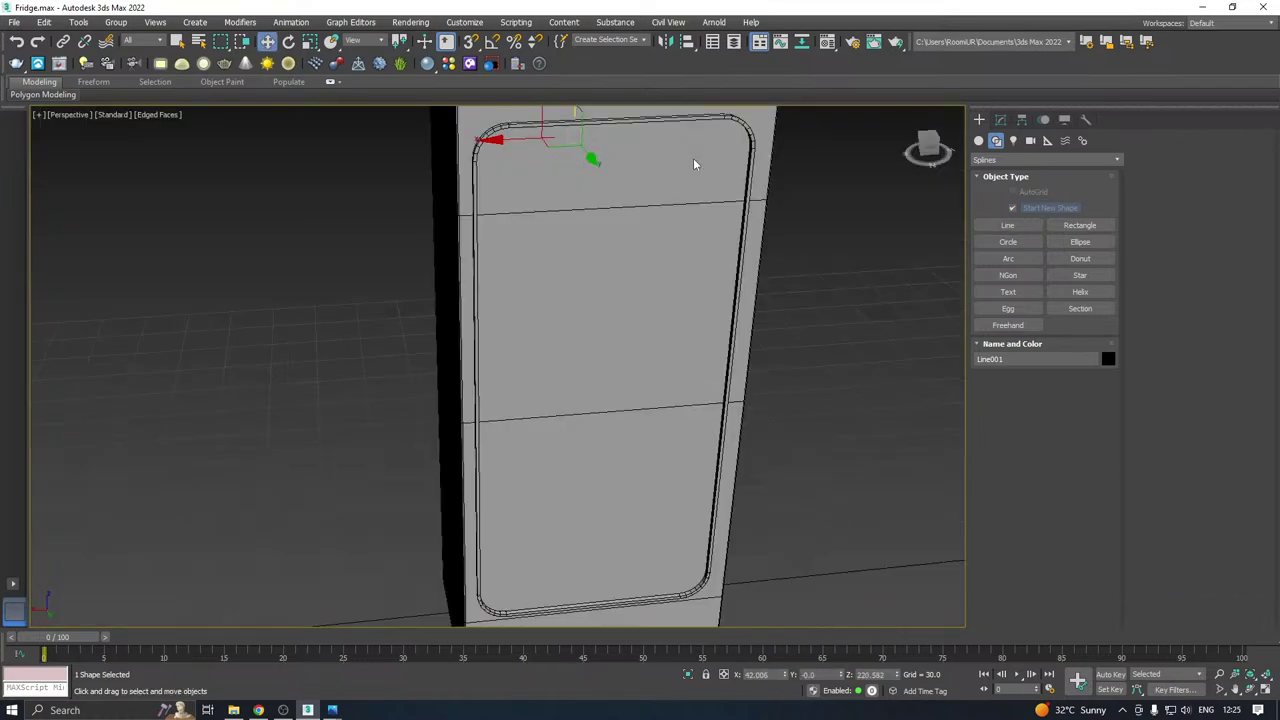
pyautogui.keyDown('alt'); pyautogui.moveTo(693, 158); pyautogui.dragTo(638, 152, button='middle'); pyautogui.keyUp('alt')
pyautogui.moveTo(626, 155); pyautogui.dragTo(756, 176)
pyautogui.moveTo(756, 176); pyautogui.dragTo(687, 217, button='middle')
pyautogui.scroll(8, 660, 215)
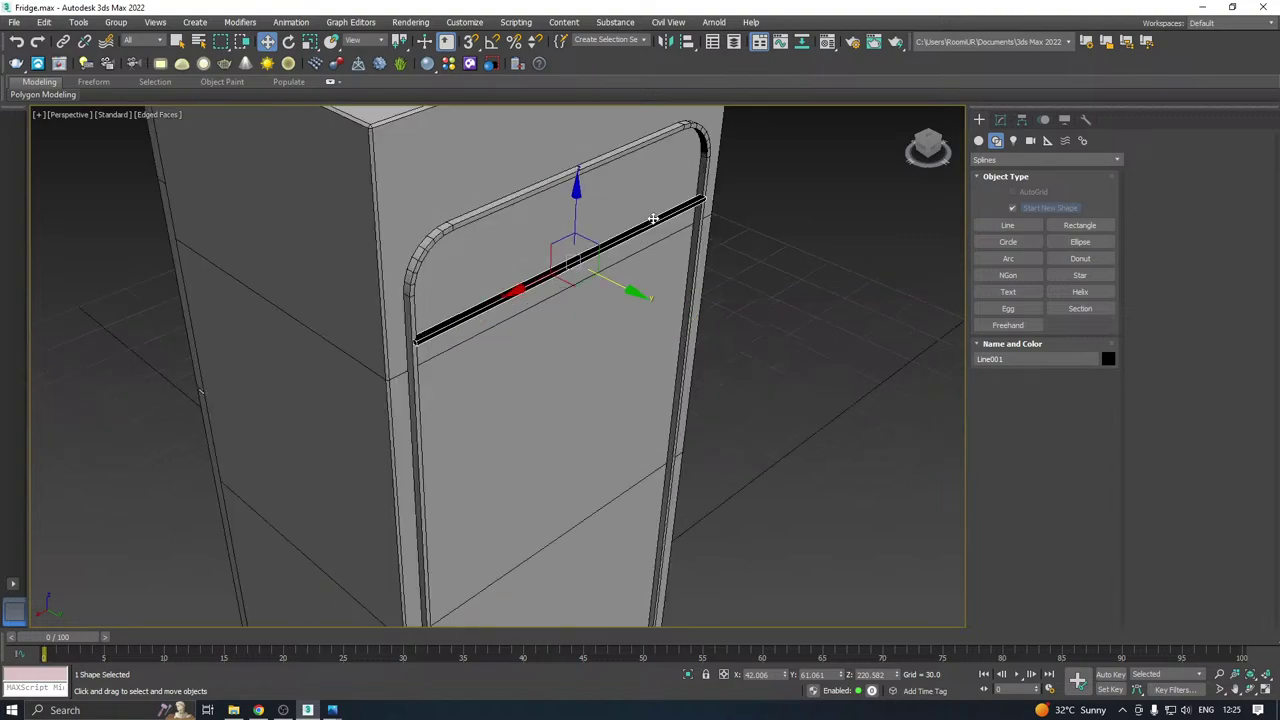
# Assign the grey 19 - Default physical material to the horizontal bar.
pyautogui.press('m')
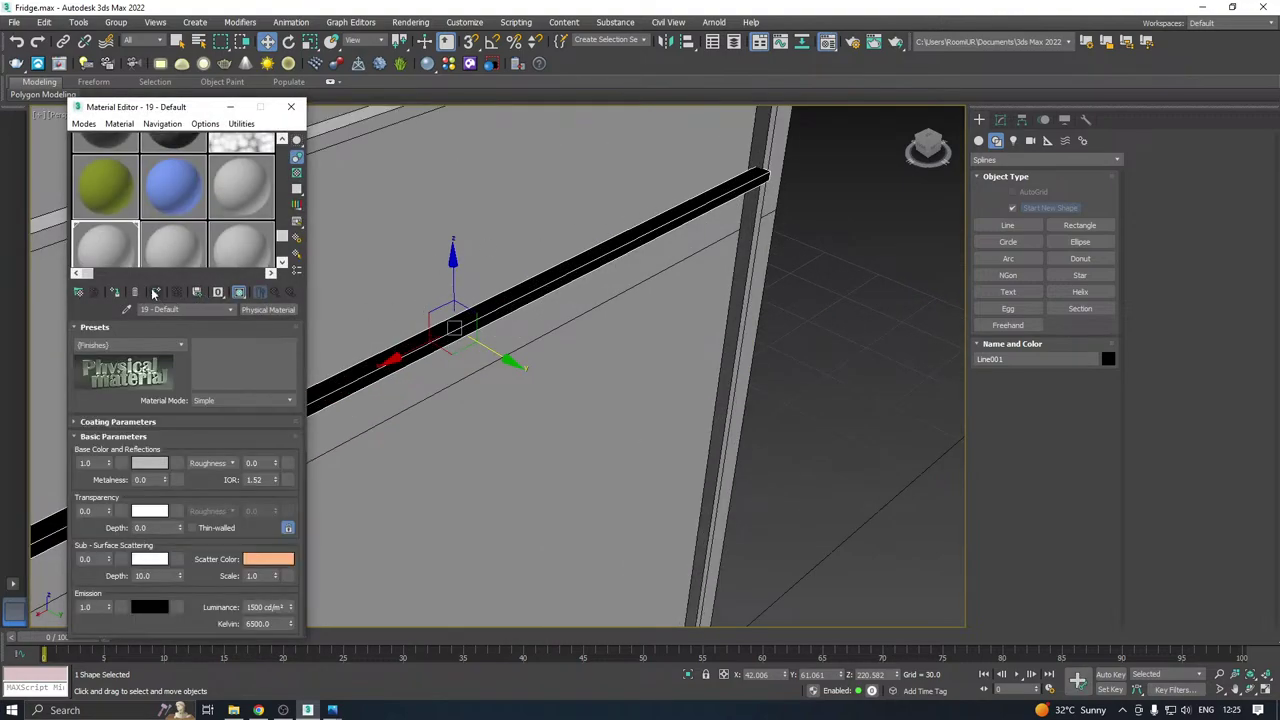
pyautogui.click(114, 292)
pyautogui.click(291, 106)
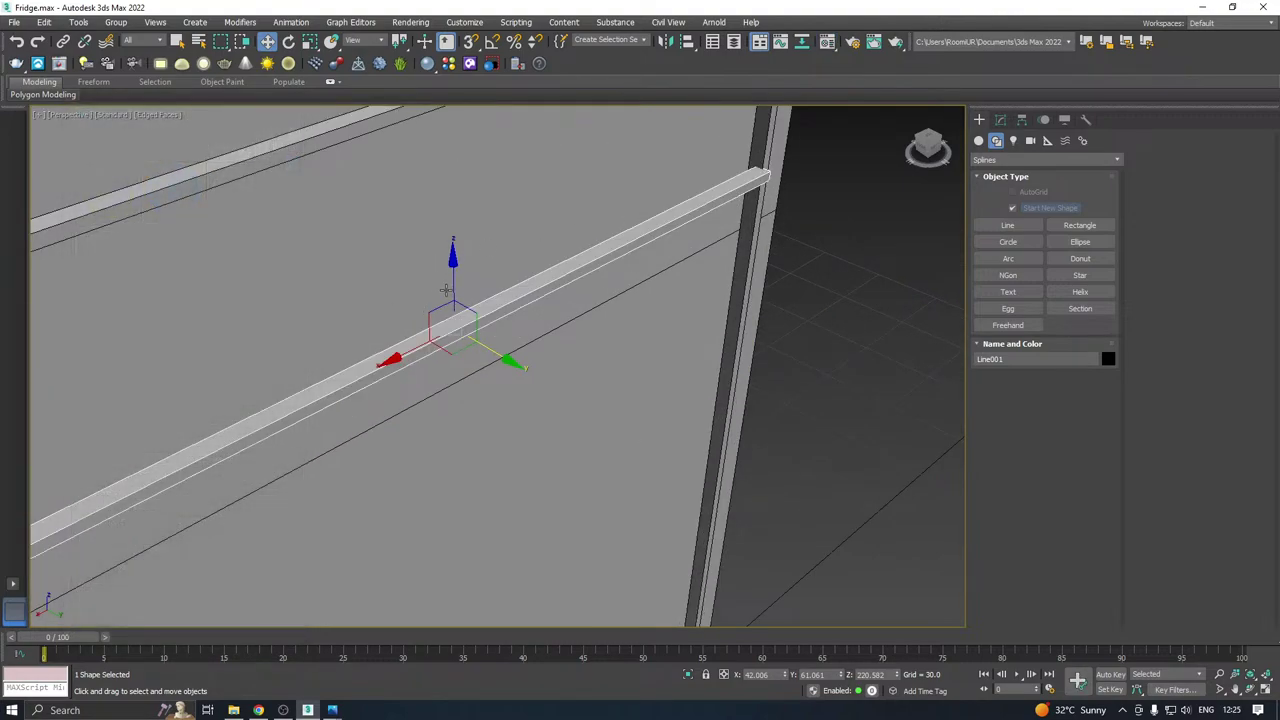
pyautogui.scroll(-5, 522, 296)
# Push the horizontal bar closer to the back panel, to Y about 60.1, so it sits within the frame's depth.
pyautogui.keyDown('alt'); pyautogui.moveTo(547, 297); pyautogui.dragTo(565, 269, button='middle'); pyautogui.keyUp('alt')
pyautogui.scroll(3, 525, 287)
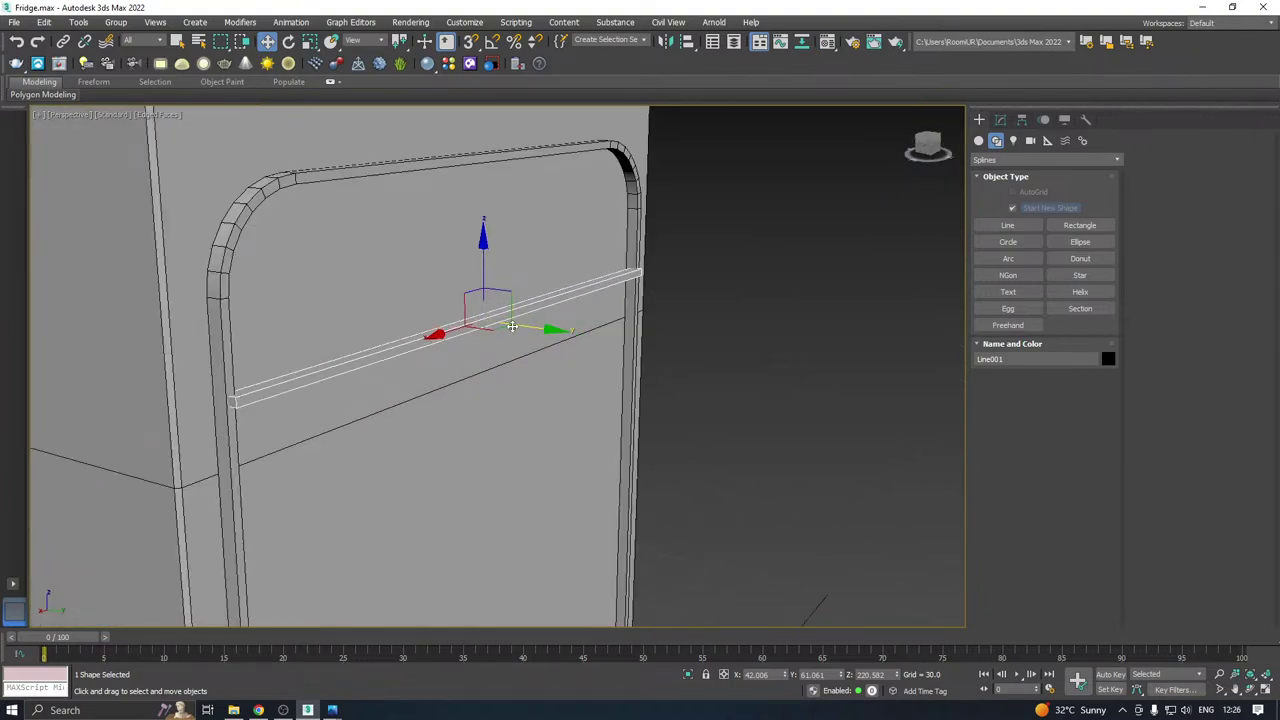
pyautogui.moveTo(511, 326); pyautogui.dragTo(507, 326)
pyautogui.scroll(4, 636, 260)
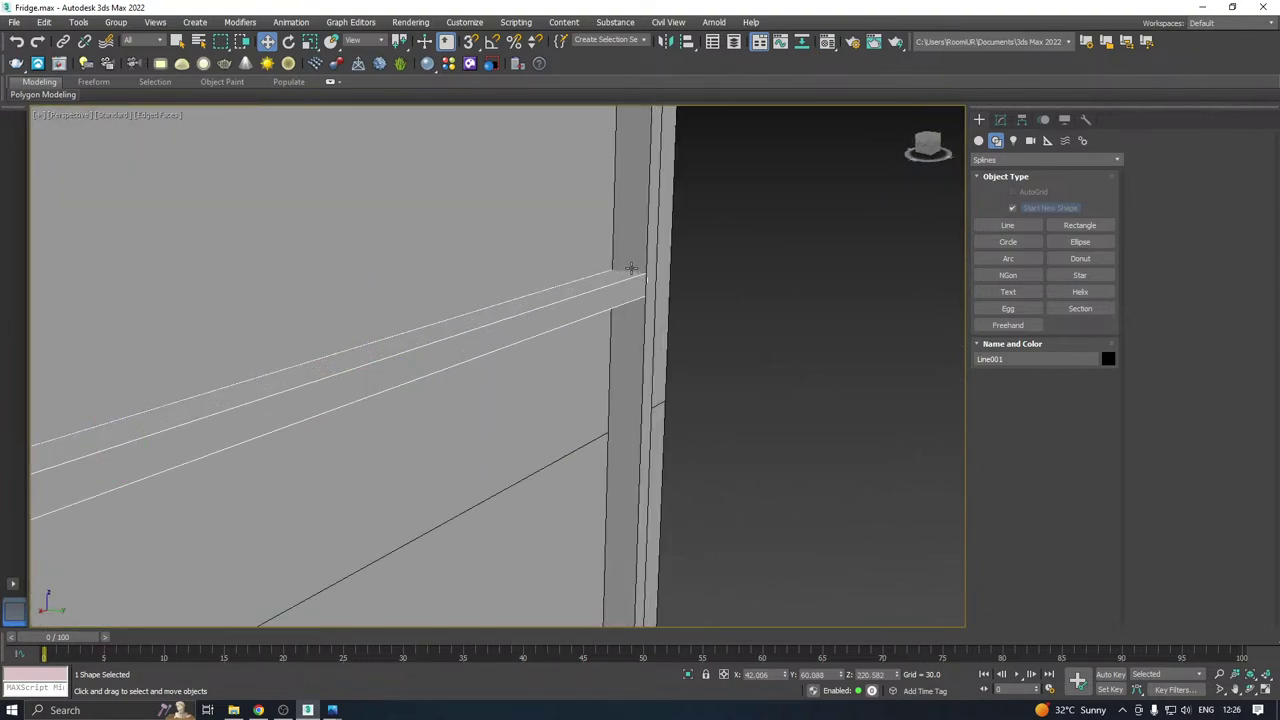
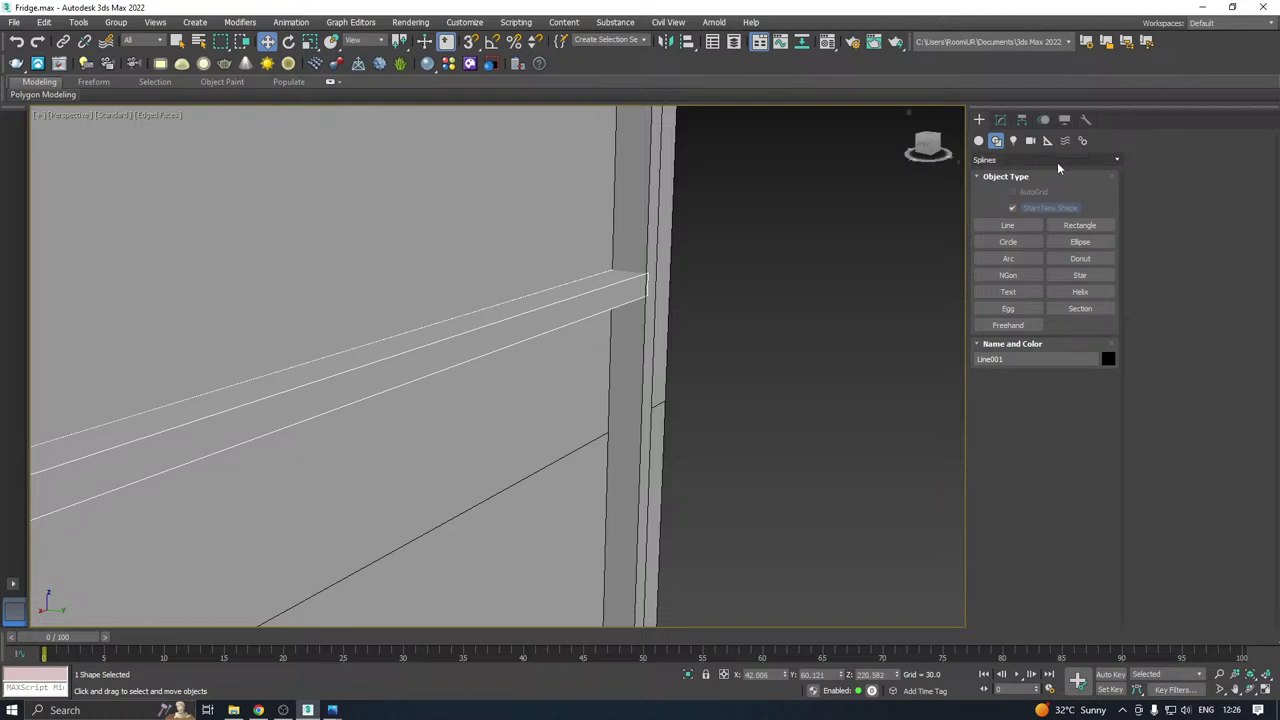
# Thin the horizontal bar's rectangular cross-section to a length of 1.321 and a width of 0.969.
pyautogui.click(1000, 119)
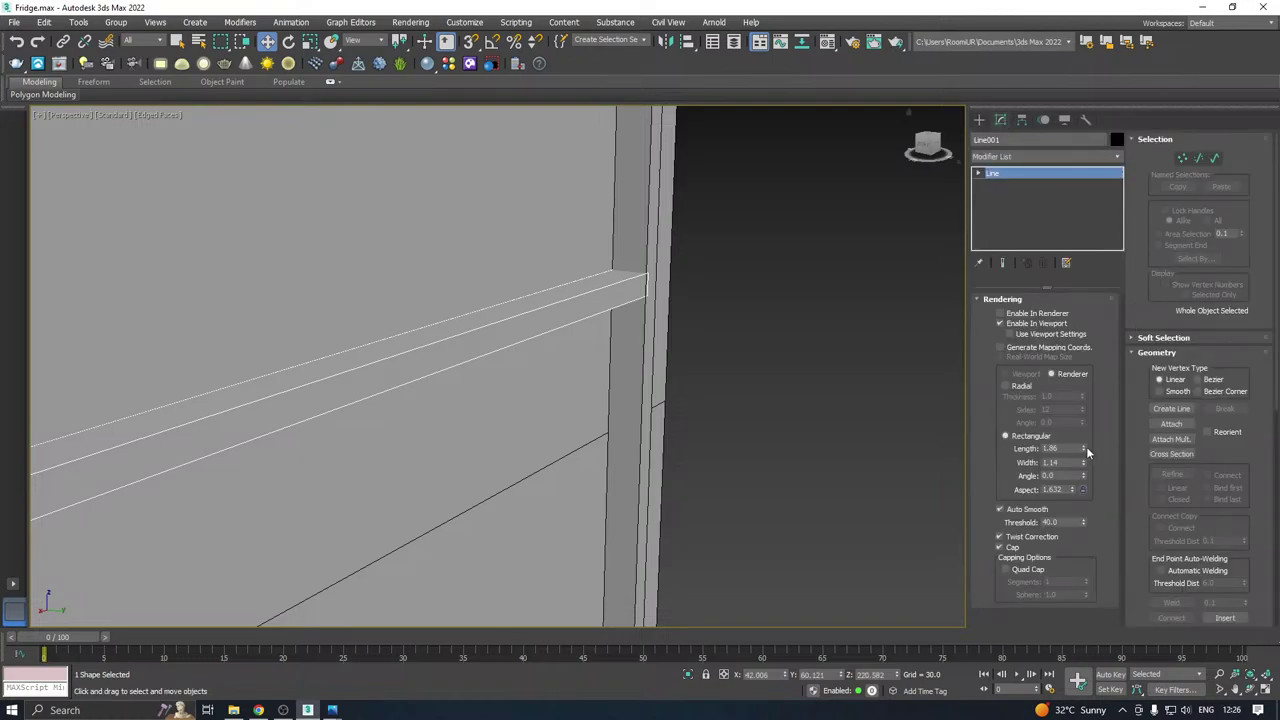
pyautogui.moveTo(1084, 449); pyautogui.dragTo(1084, 473)
pyautogui.scroll(-5, 748, 271)
pyautogui.keyDown('alt'); pyautogui.moveTo(748, 271); pyautogui.dragTo(806, 254, button='middle'); pyautogui.keyUp('alt')
pyautogui.scroll(-2, 683, 296)
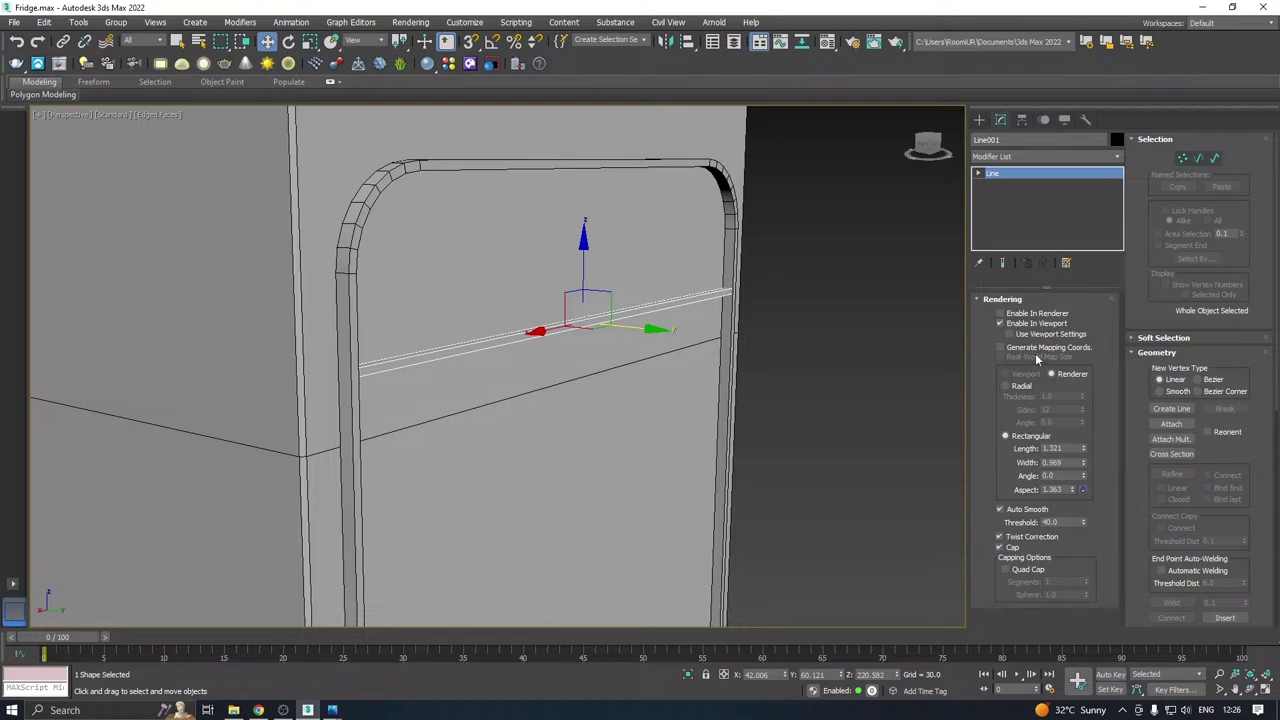
# Convert the horizontal bar to an editable poly.
pyautogui.rightClick(1009, 204)
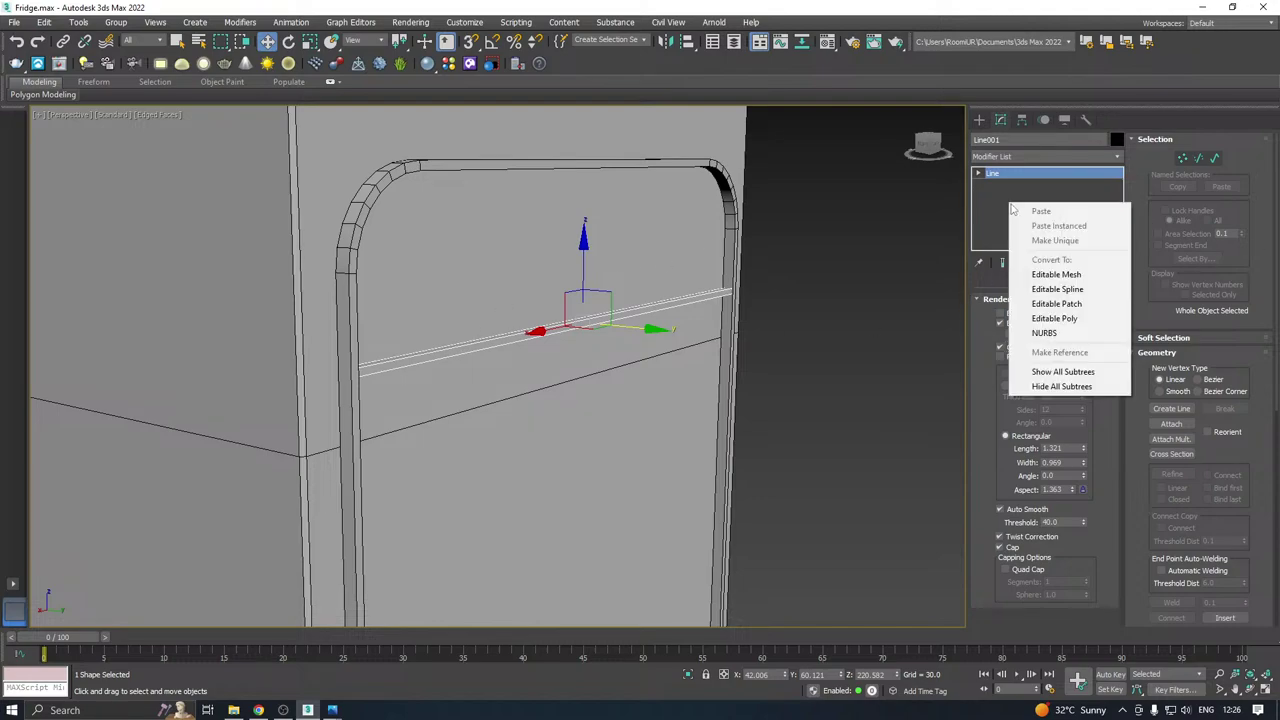
pyautogui.click(1050, 320)
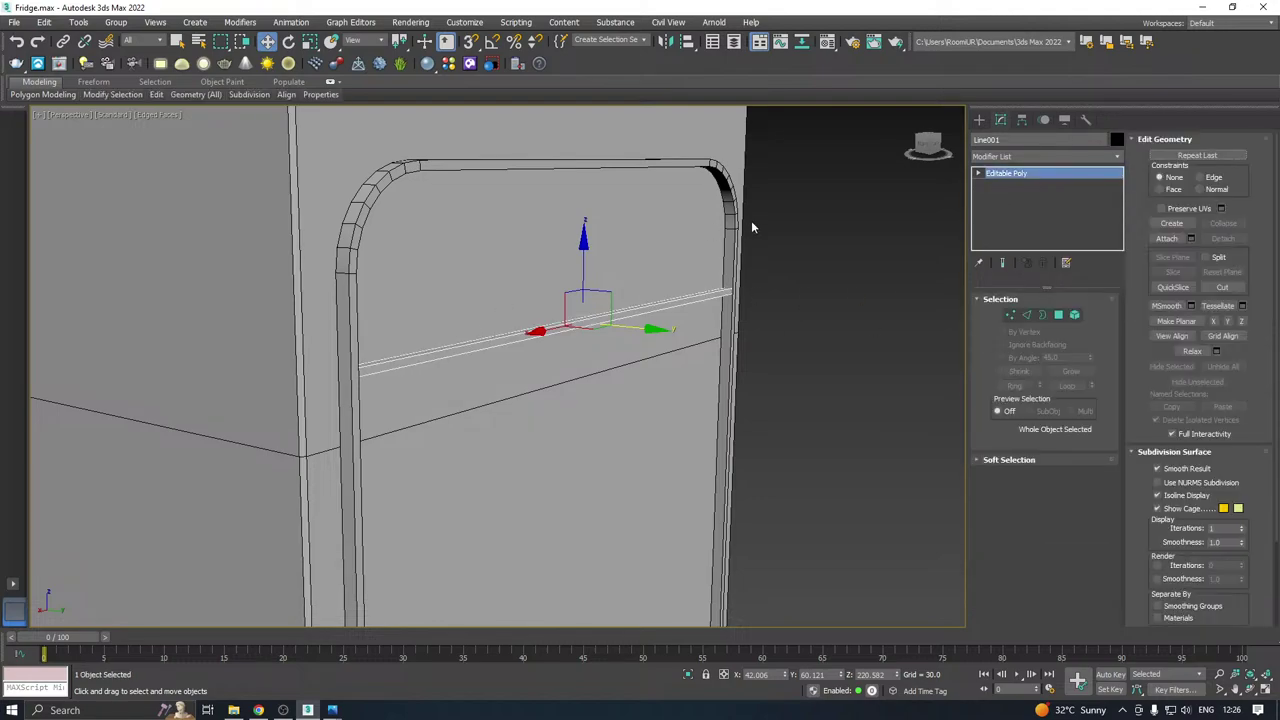
pyautogui.click(834, 242)
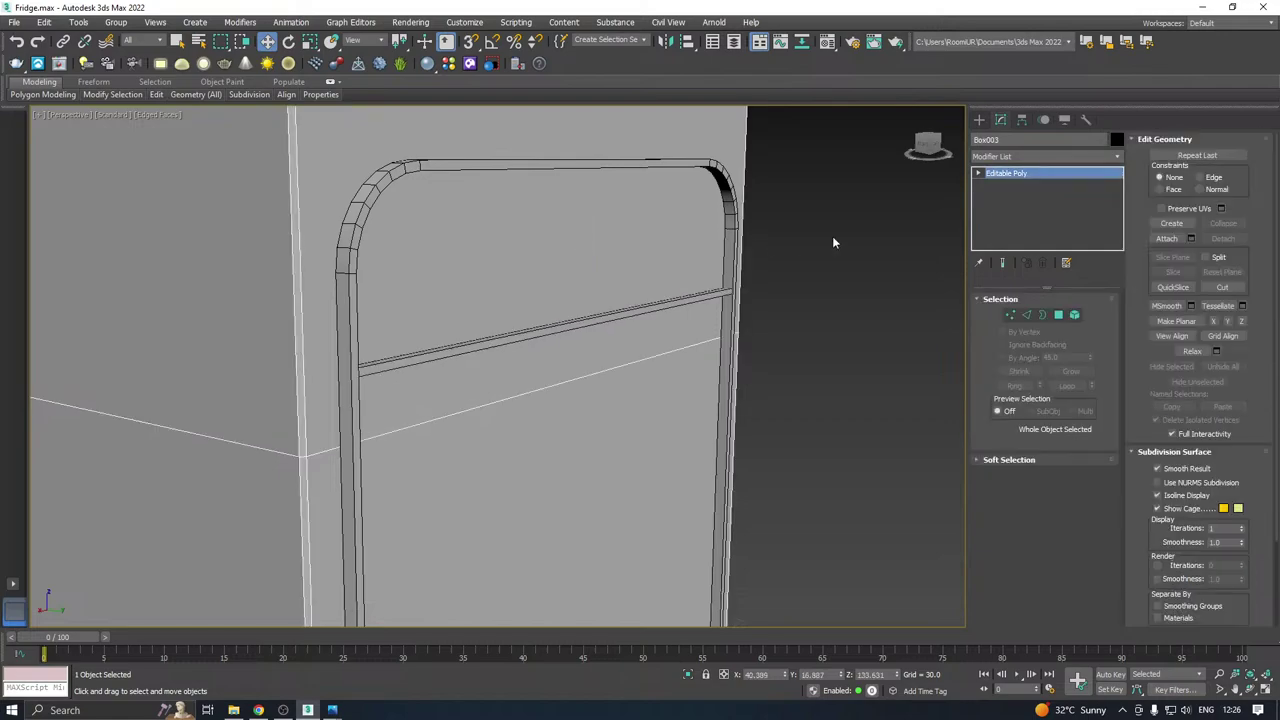
# Convert the rounded frame on the back panel to an editable poly.
pyautogui.click(729, 196)
pyautogui.rightClick(1009, 206)
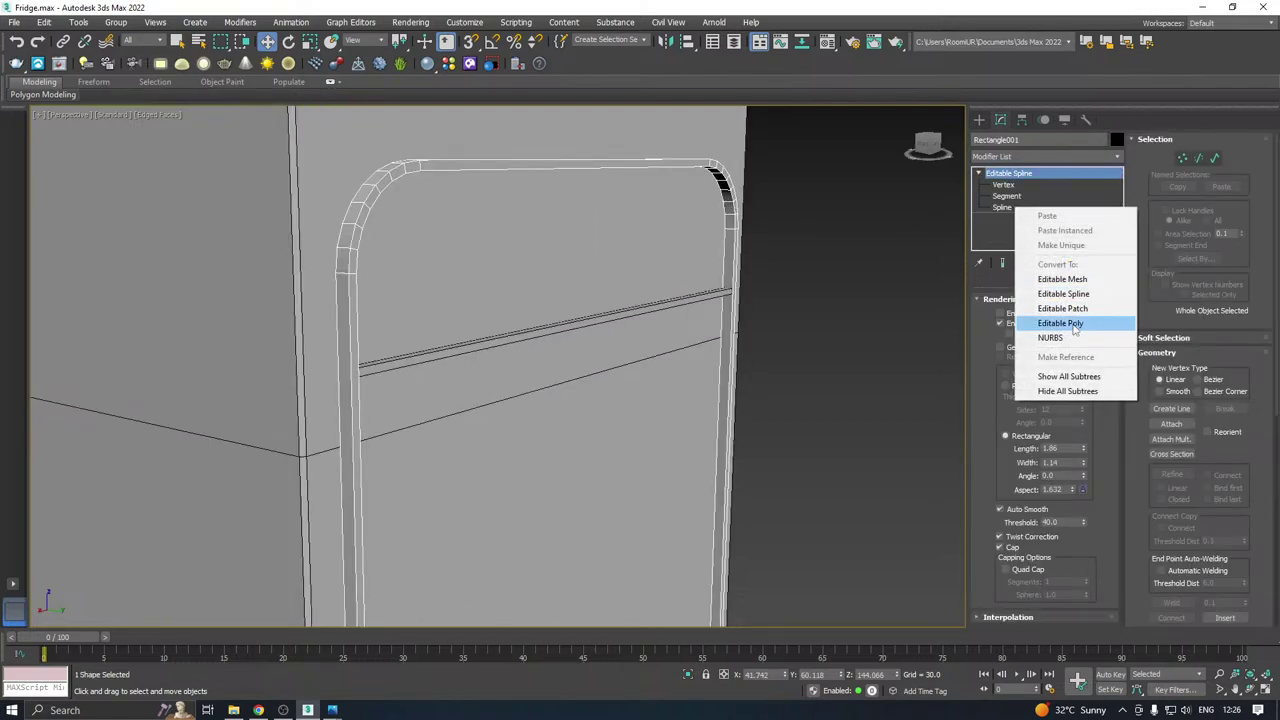
pyautogui.click(1074, 328)
pyautogui.hotkey('ctrl', 'z')
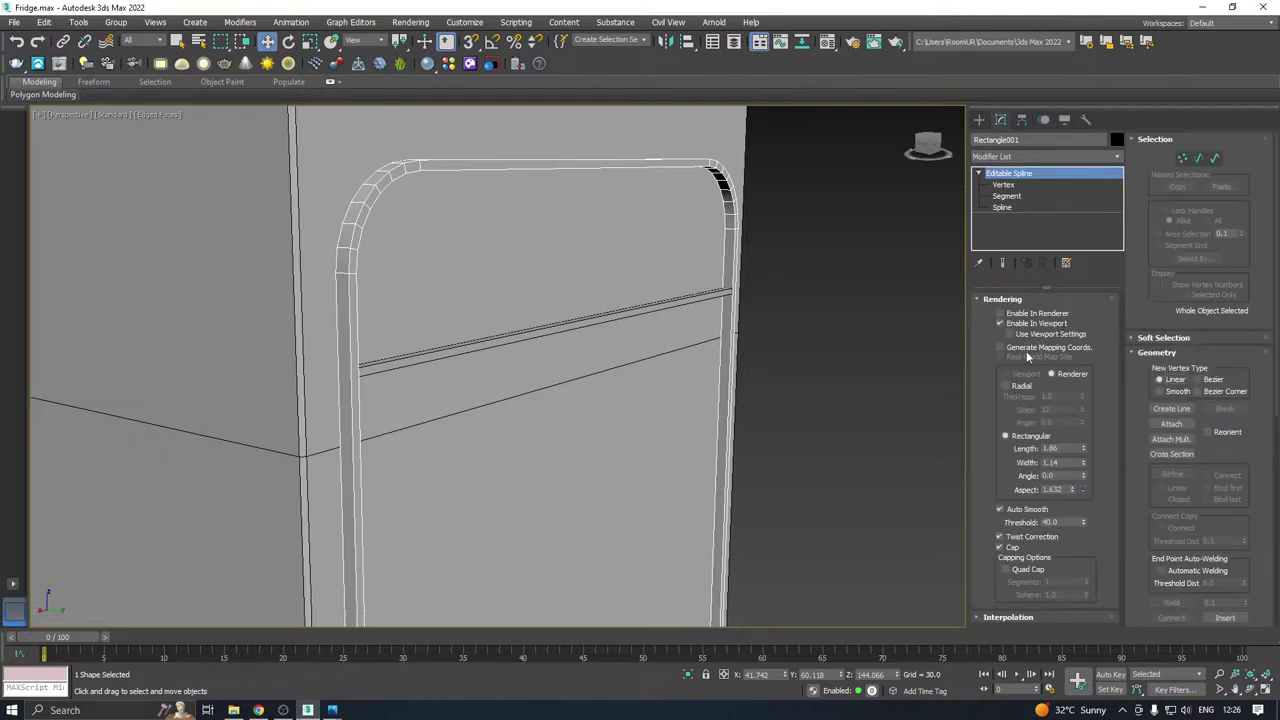
pyautogui.rightClick(1009, 206)
pyautogui.click(1074, 334)
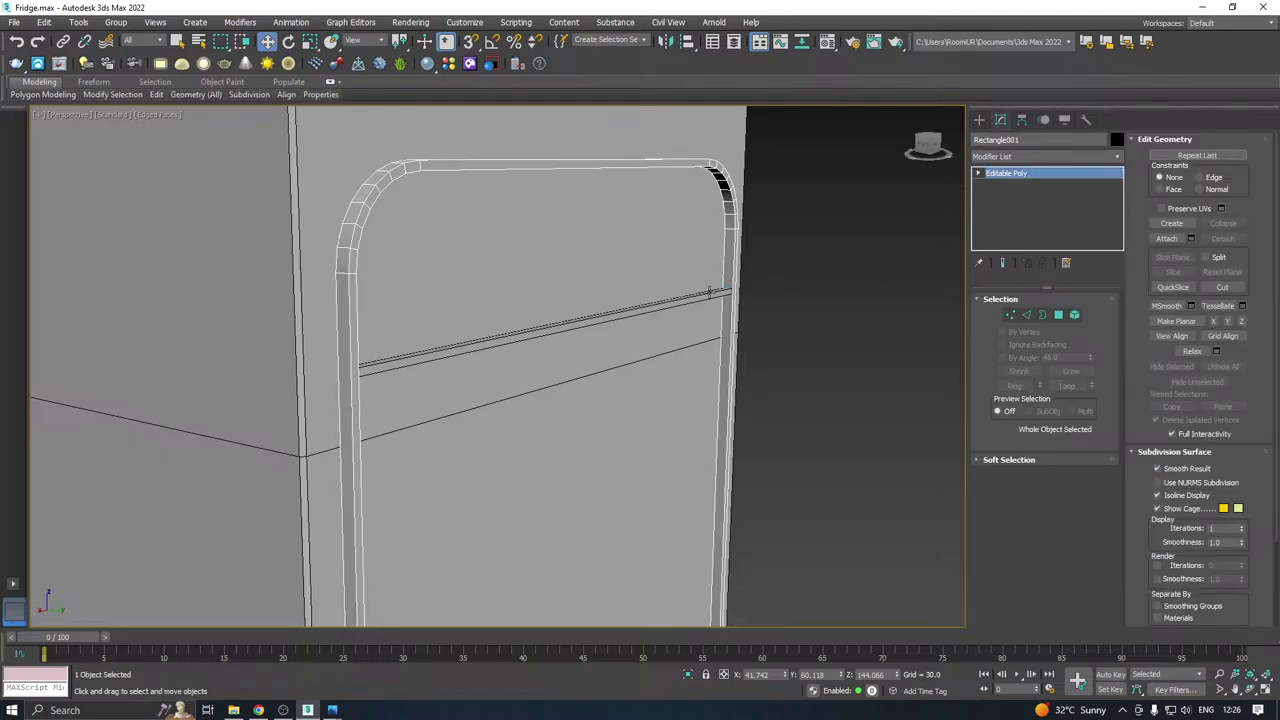
# Copy the upper horizontal bar twice within the back frame, one near the bottom and one midway at Z about 148.
pyautogui.click(704, 294)
pyautogui.scroll(-4, 650, 287)
pyautogui.keyDown('alt'); pyautogui.moveTo(700, 297); pyautogui.dragTo(596, 170, button='middle'); pyautogui.keyUp('alt')
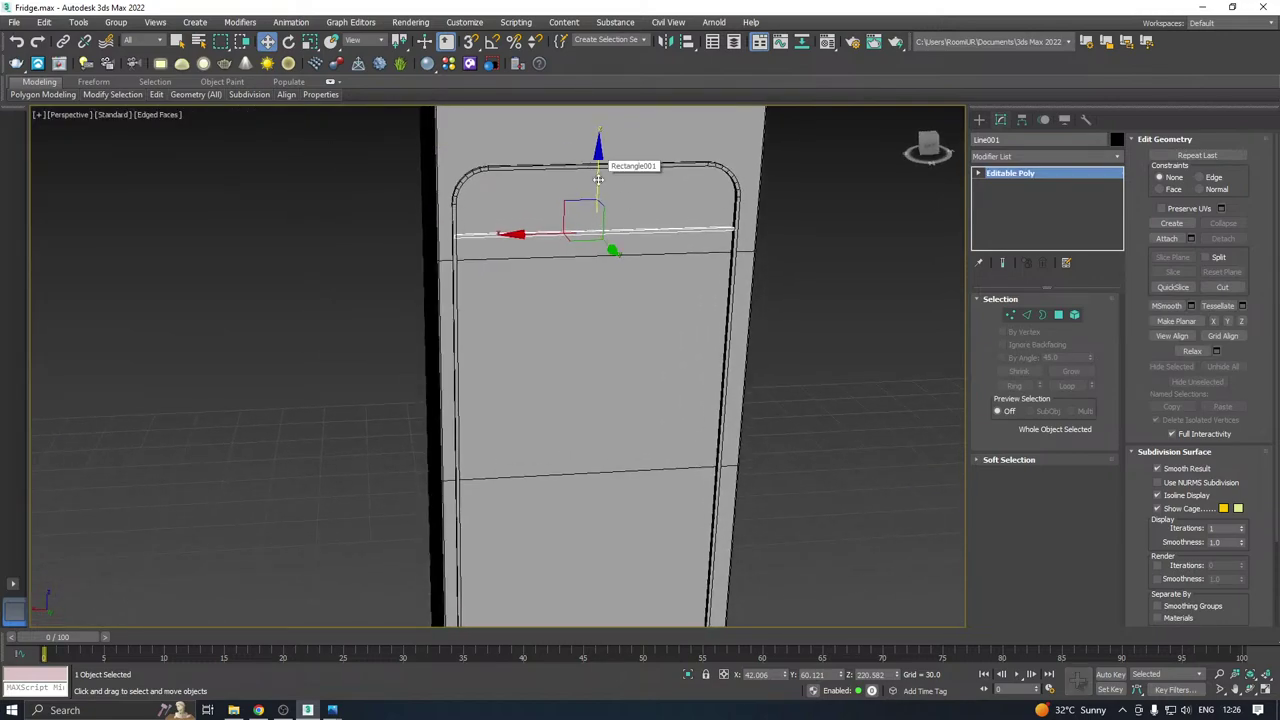
pyautogui.keyDown('shift'); pyautogui.moveTo(598, 168); pyautogui.dragTo(577, 473); pyautogui.keyUp('shift')
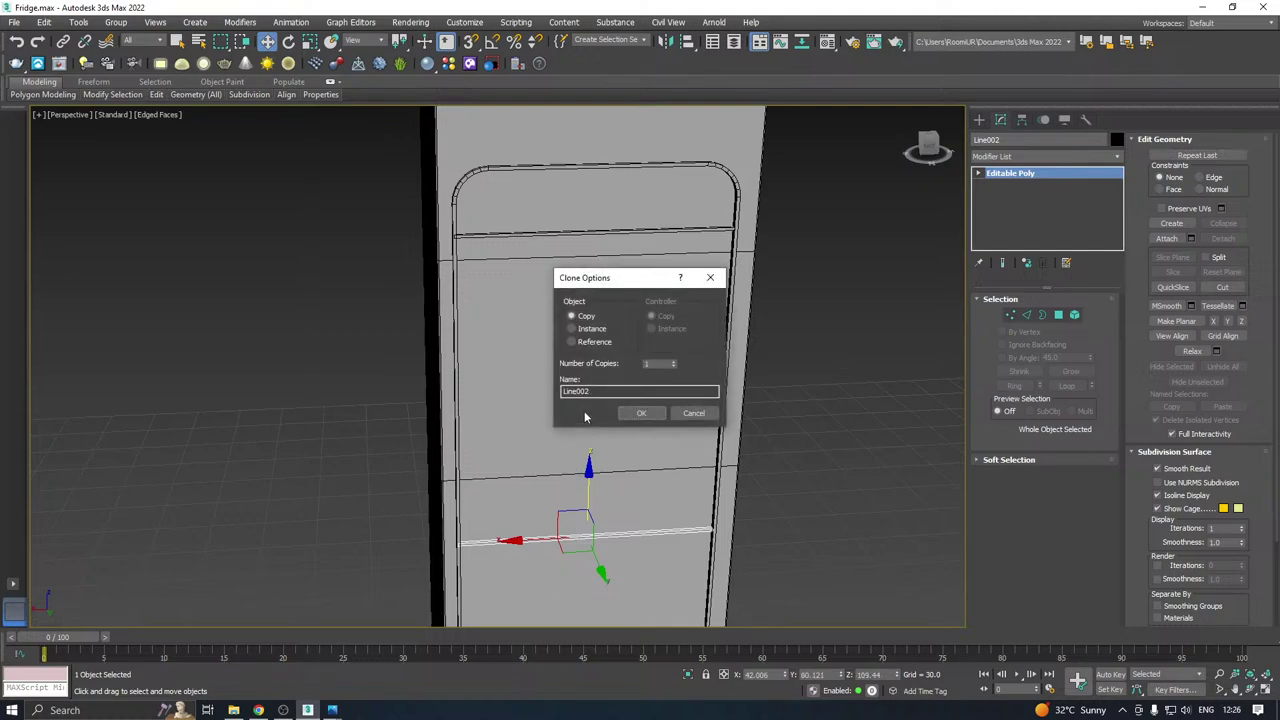
pyautogui.click(640, 413)
pyautogui.moveTo(531, 294)
pyautogui.keyDown('alt'); pyautogui.mouseDown(button='middle')
pyautogui.moveTo(574, 289)
pyautogui.moveTo(551, 251)
pyautogui.moveTo(552, 282)
pyautogui.mouseUp(button='middle'); pyautogui.keyUp('alt')
pyautogui.moveTo(547, 290)
pyautogui.mouseDown()
pyautogui.moveTo(562, 352)
pyautogui.moveTo(548, 234)
pyautogui.mouseUp()
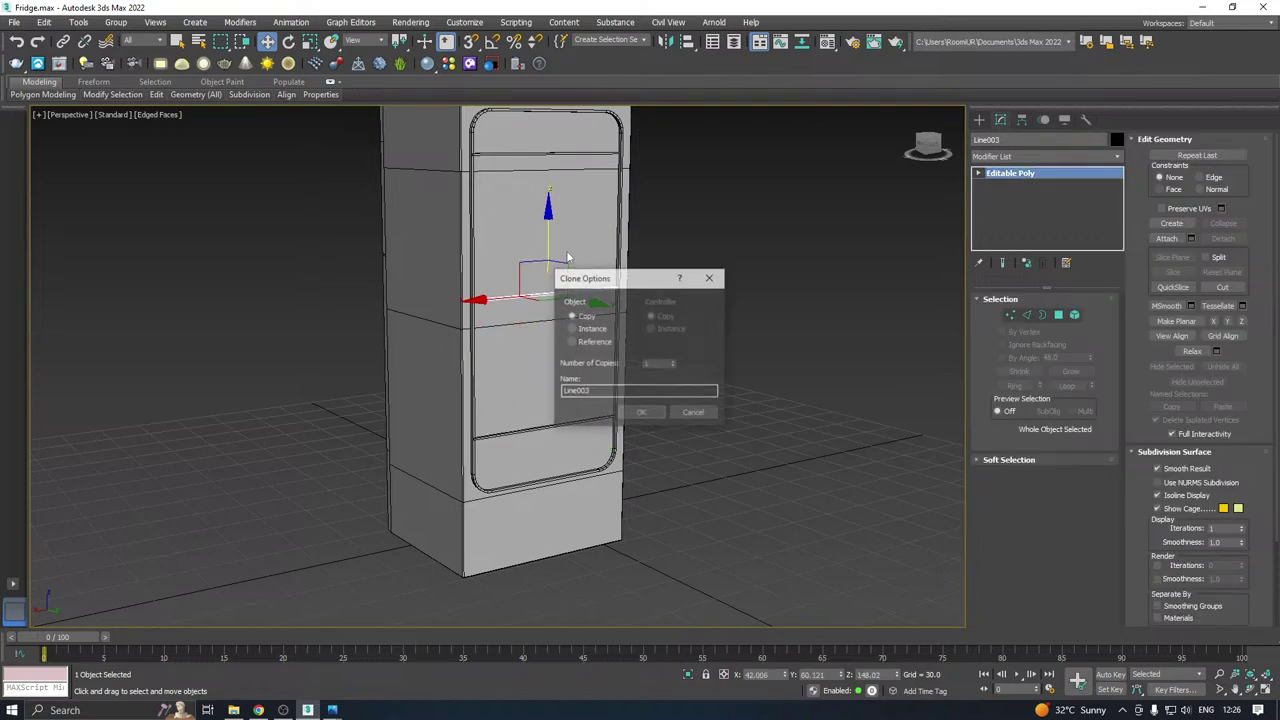
pyautogui.click(640, 412)
# Make a copy of the middle horizontal bar rotated upright by 90 degrees, using 45-degree angle snapping.
pyautogui.press('e')
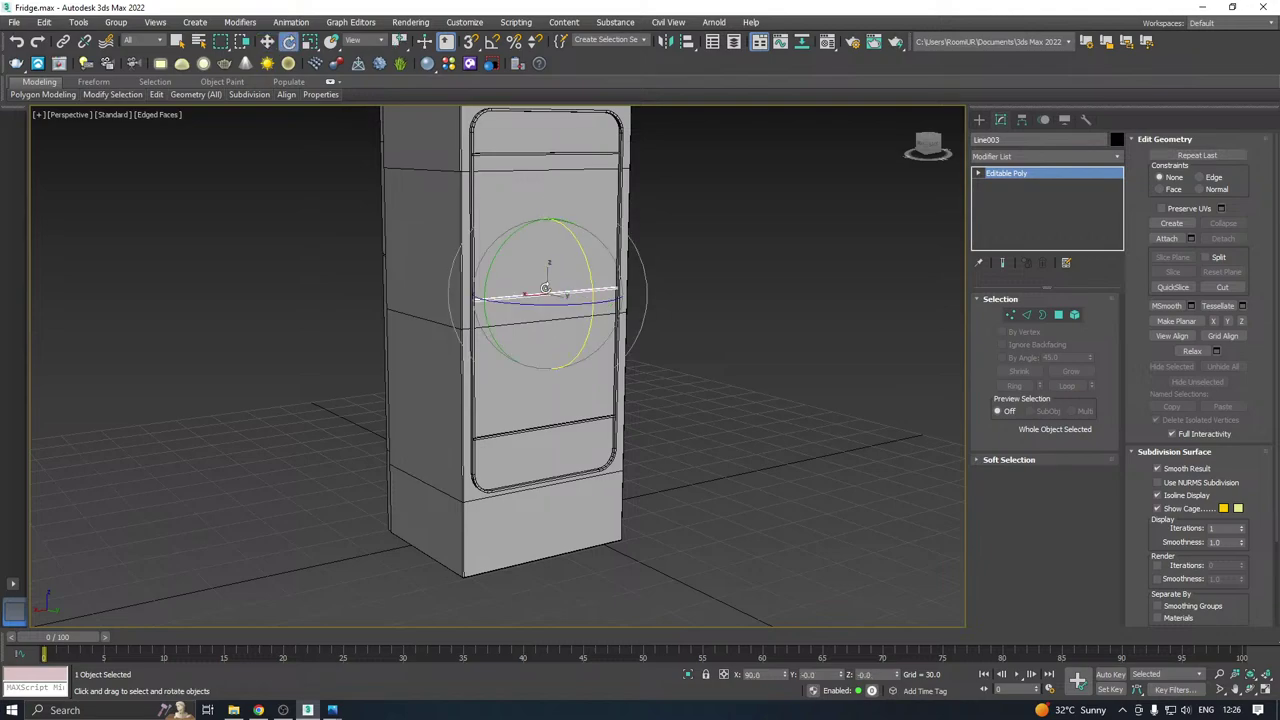
pyautogui.keyDown('shift'); pyautogui.moveTo(503, 246); pyautogui.dragTo(520, 230); pyautogui.keyUp('shift')
pyautogui.click(694, 412)
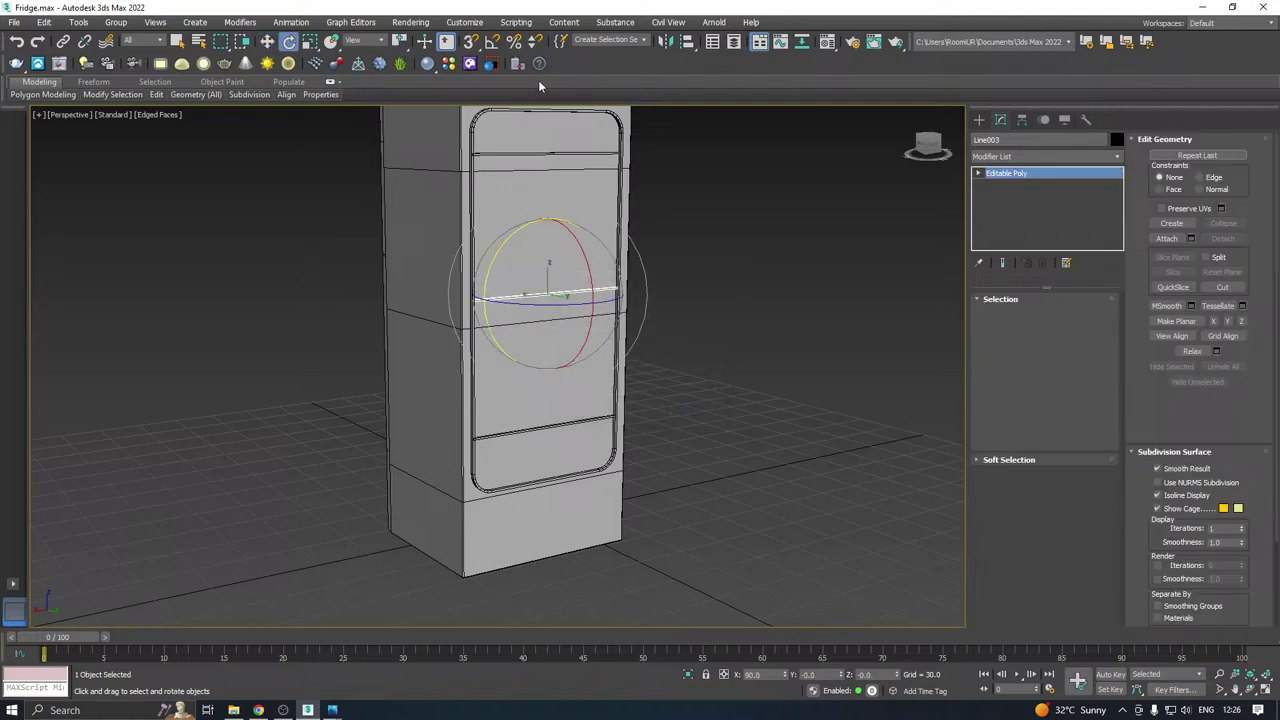
pyautogui.rightClick(491, 42)
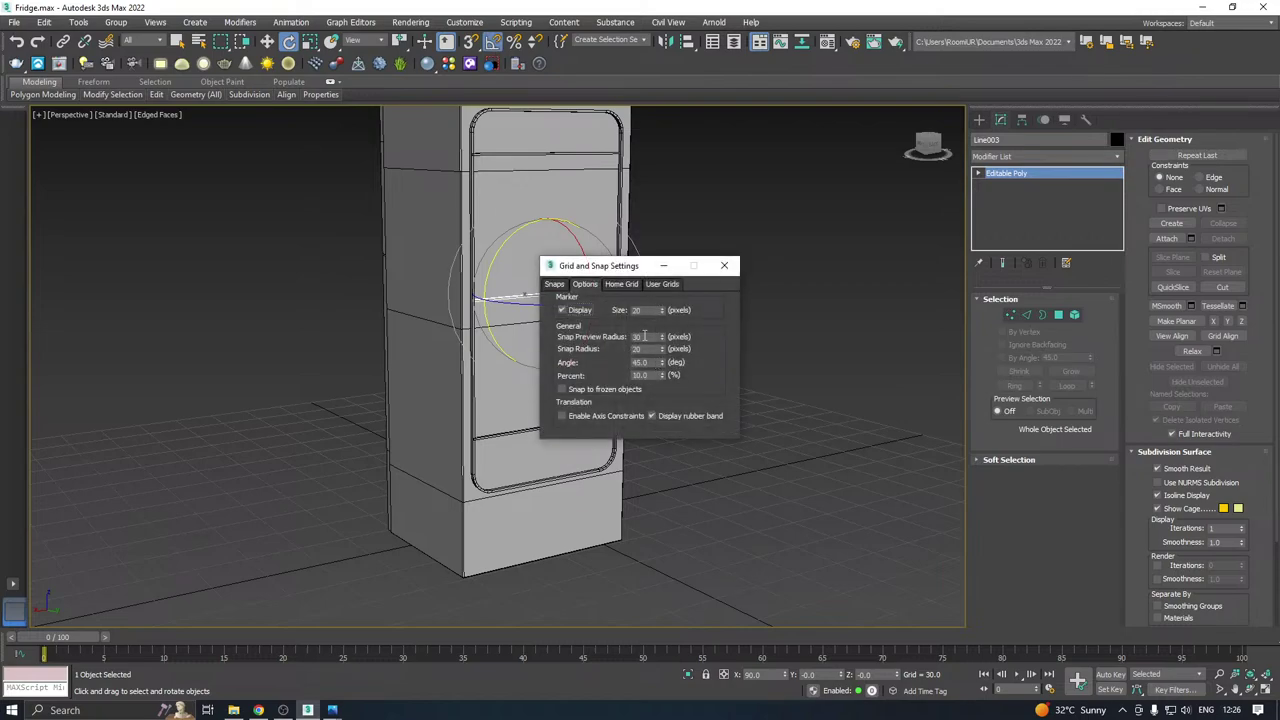
pyautogui.click(724, 265)
pyautogui.moveTo(493, 260)
pyautogui.keyDown('shift'); pyautogui.mouseDown()
pyautogui.moveTo(505, 236)
pyautogui.moveTo(497, 254)
pyautogui.moveTo(549, 250)
pyautogui.moveTo(549, 366)
pyautogui.mouseUp(); pyautogui.keyUp('shift')
pyautogui.click(635, 408)
# Extend the vertical bar by raising its upper end vertices so it passes slightly beyond the frame's top edge.
pyautogui.press('w')
pyautogui.click(1010, 316)
pyautogui.keyDown('alt'); pyautogui.moveTo(651, 271); pyautogui.dragTo(540, 404, button='middle'); pyautogui.keyUp('alt')
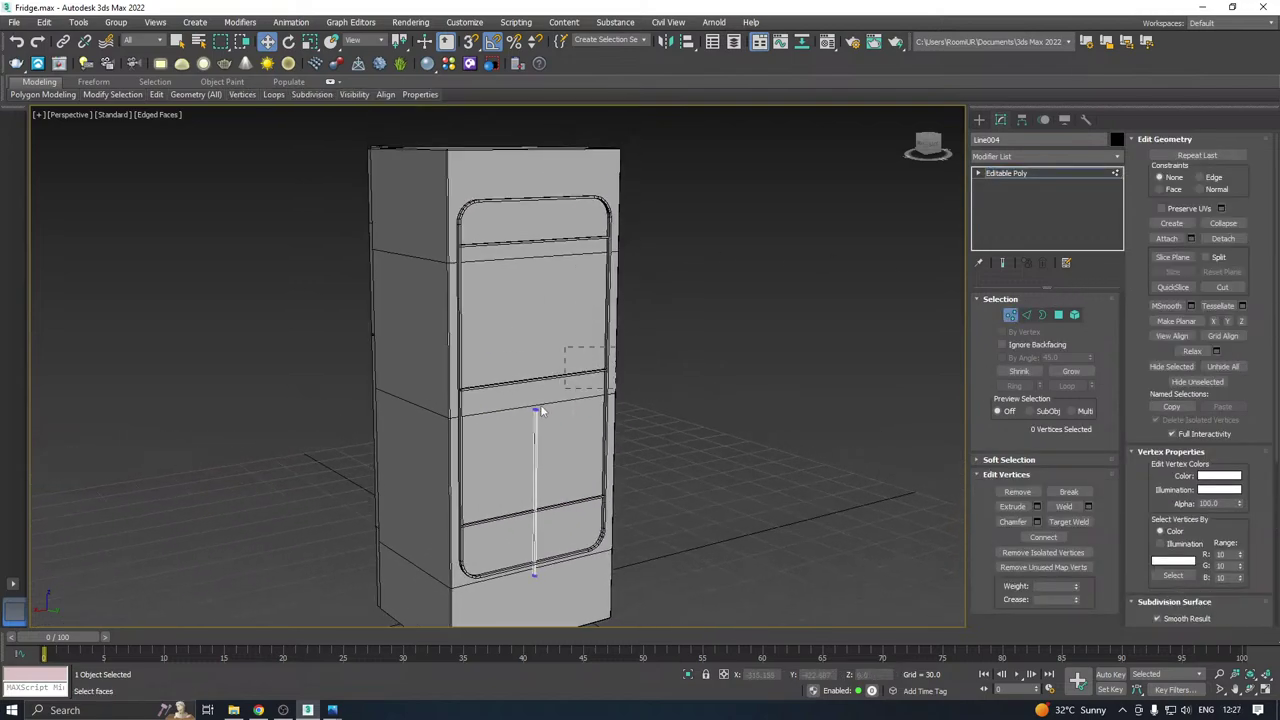
pyautogui.moveTo(537, 349); pyautogui.dragTo(564, 169)
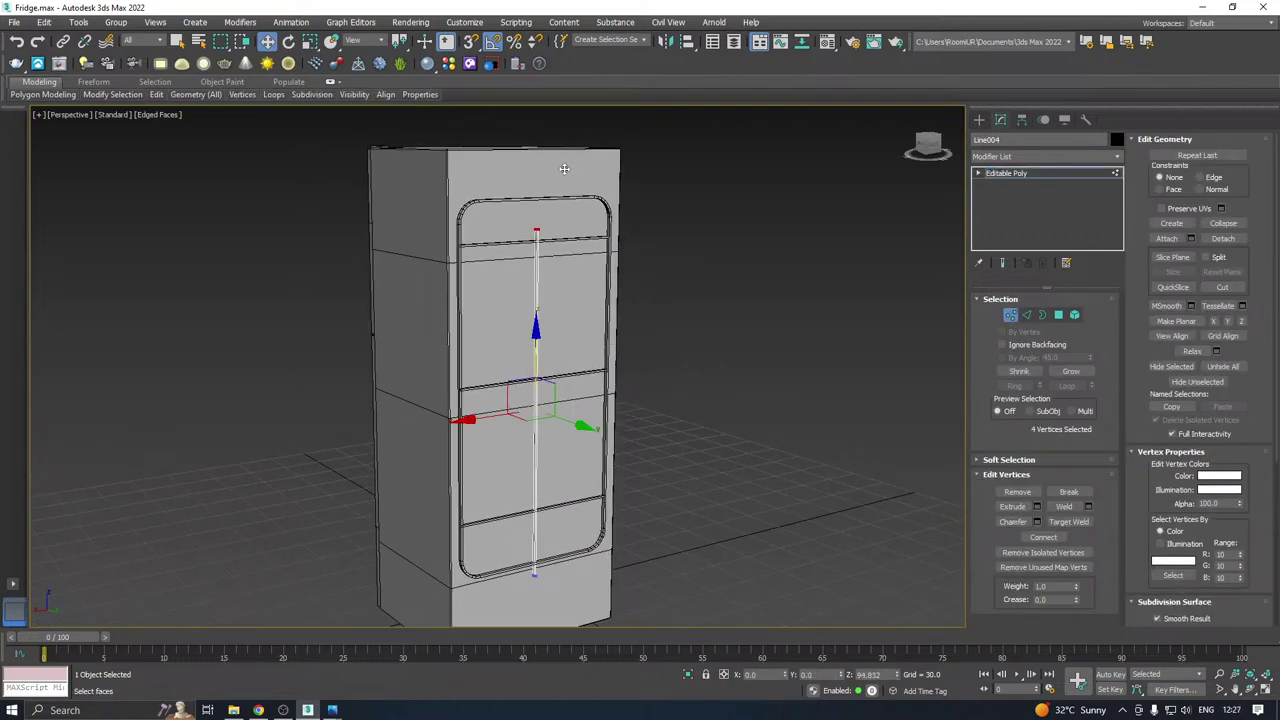
pyautogui.keyDown('alt'); pyautogui.moveTo(550, 128); pyautogui.dragTo(602, 222, button='middle'); pyautogui.keyUp('alt')
pyautogui.click(1006, 173)
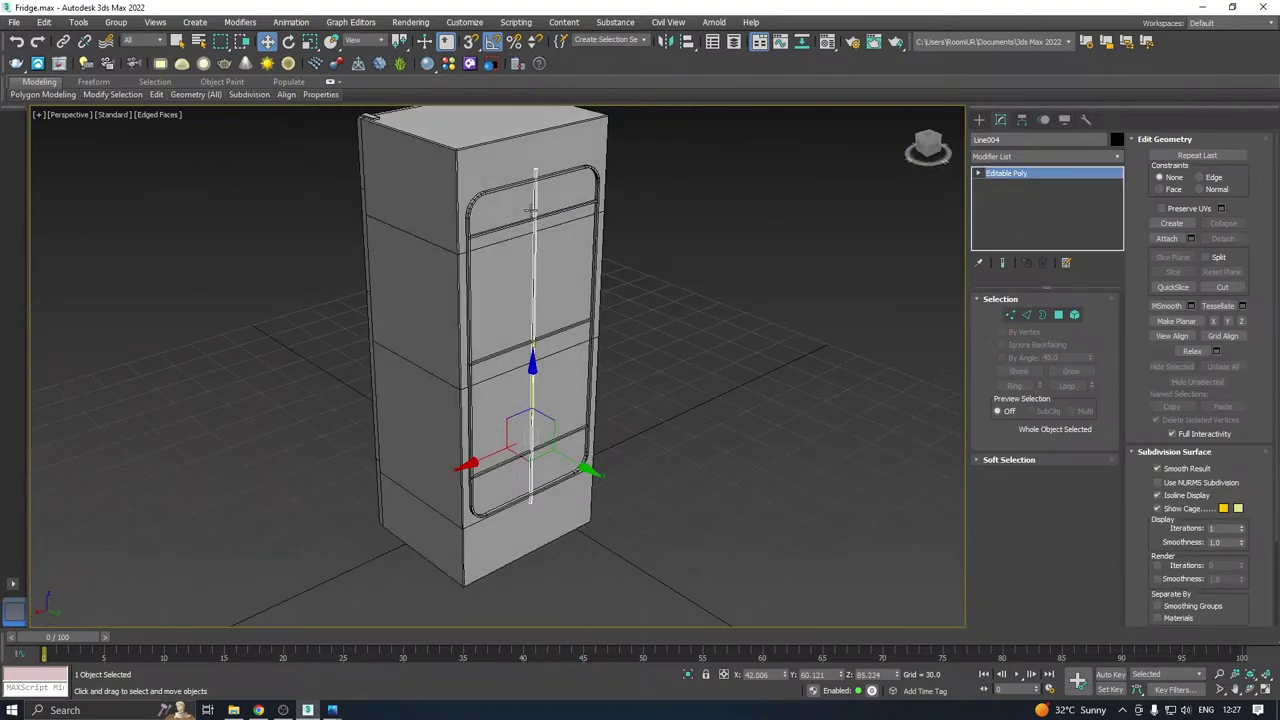
# Copy the central vertical bar toward both sides of the frame, at X about 78.9 and X about 2.8.
pyautogui.scroll(10, 532, 210)
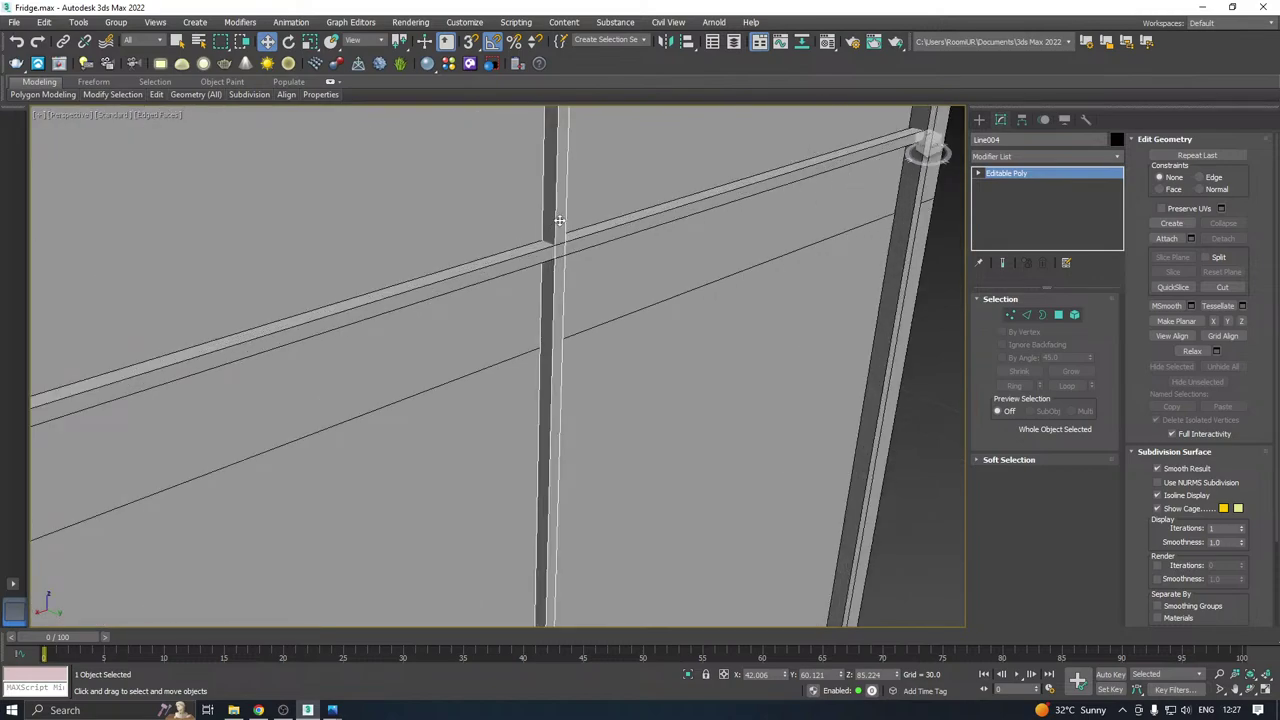
pyautogui.scroll(-10, 559, 220)
pyautogui.scroll(-4, 569, 216)
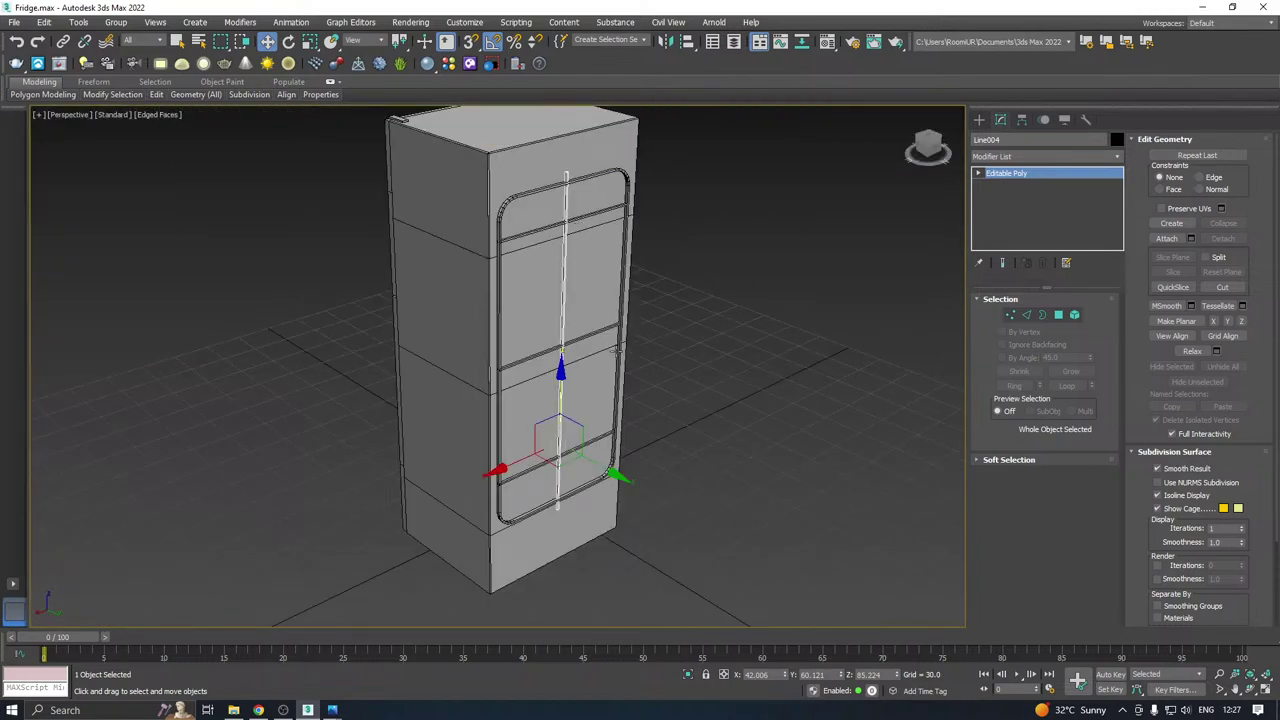
pyautogui.keyDown('alt'); pyautogui.moveTo(540, 445); pyautogui.dragTo(606, 420, button='middle'); pyautogui.keyUp('alt')
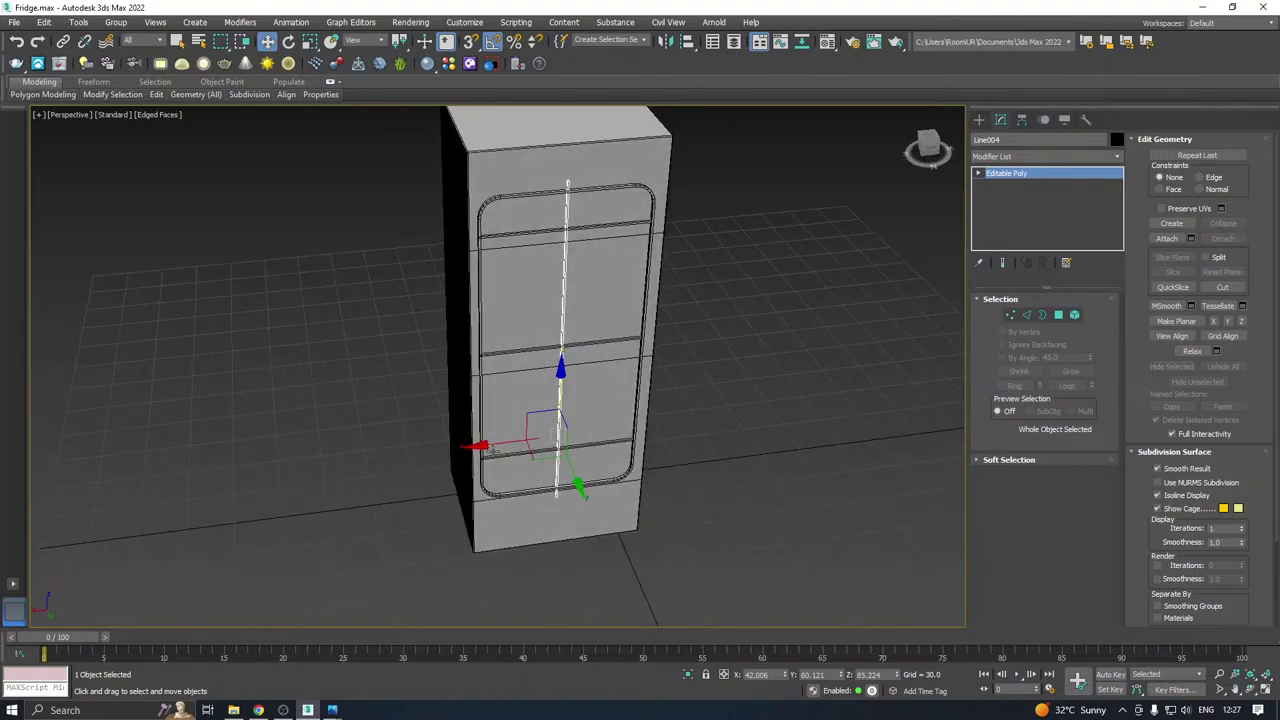
pyautogui.keyDown('shift'); pyautogui.moveTo(499, 445); pyautogui.dragTo(437, 443); pyautogui.keyUp('shift')
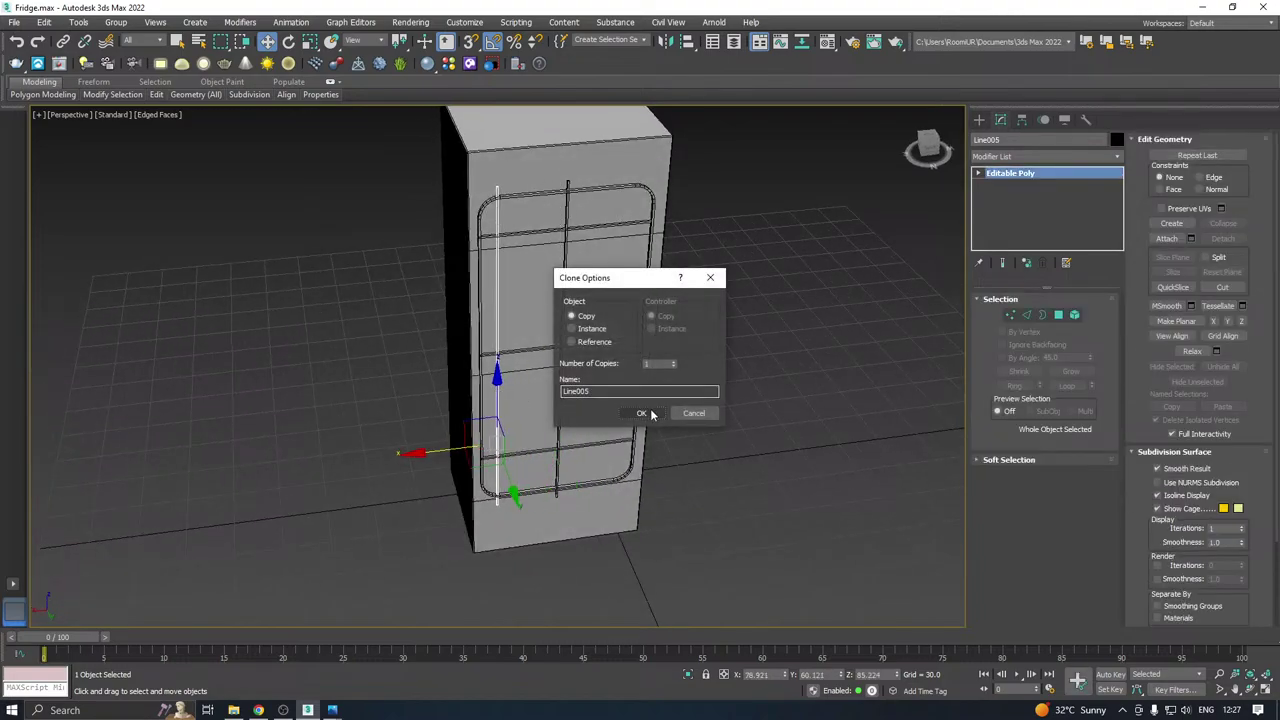
pyautogui.click(645, 414)
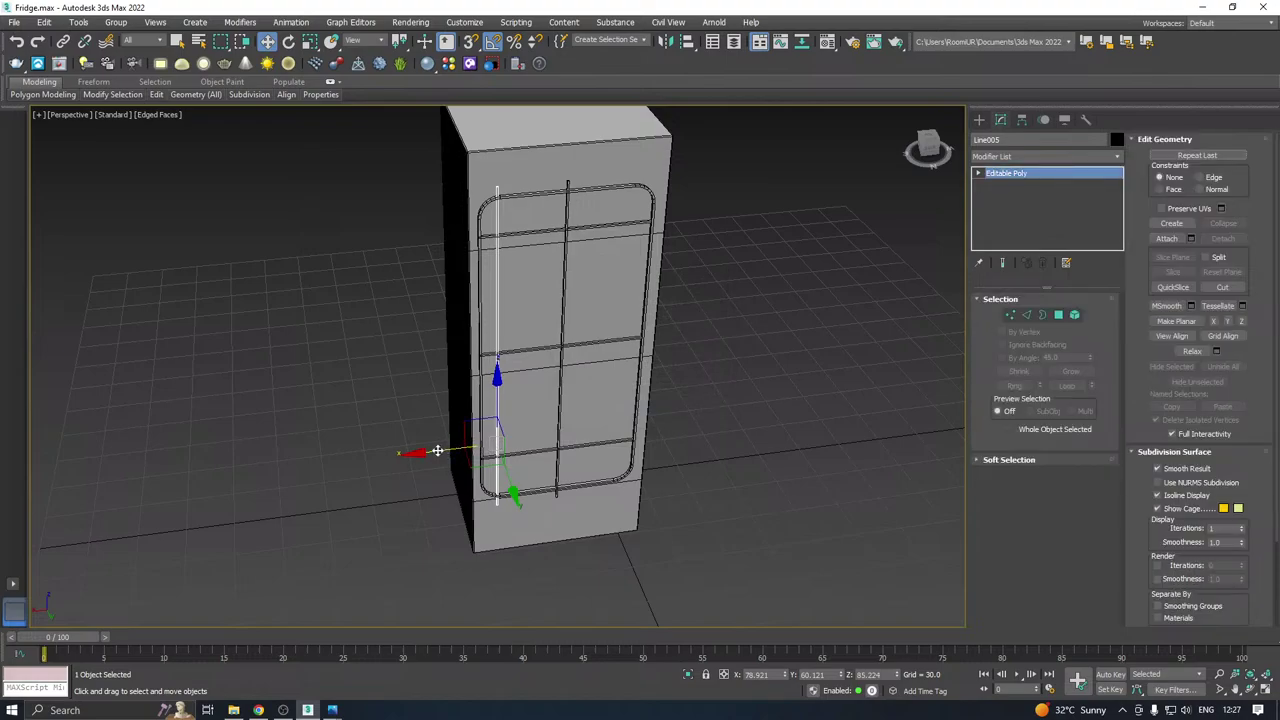
pyautogui.moveTo(437, 451); pyautogui.dragTo(567, 438)
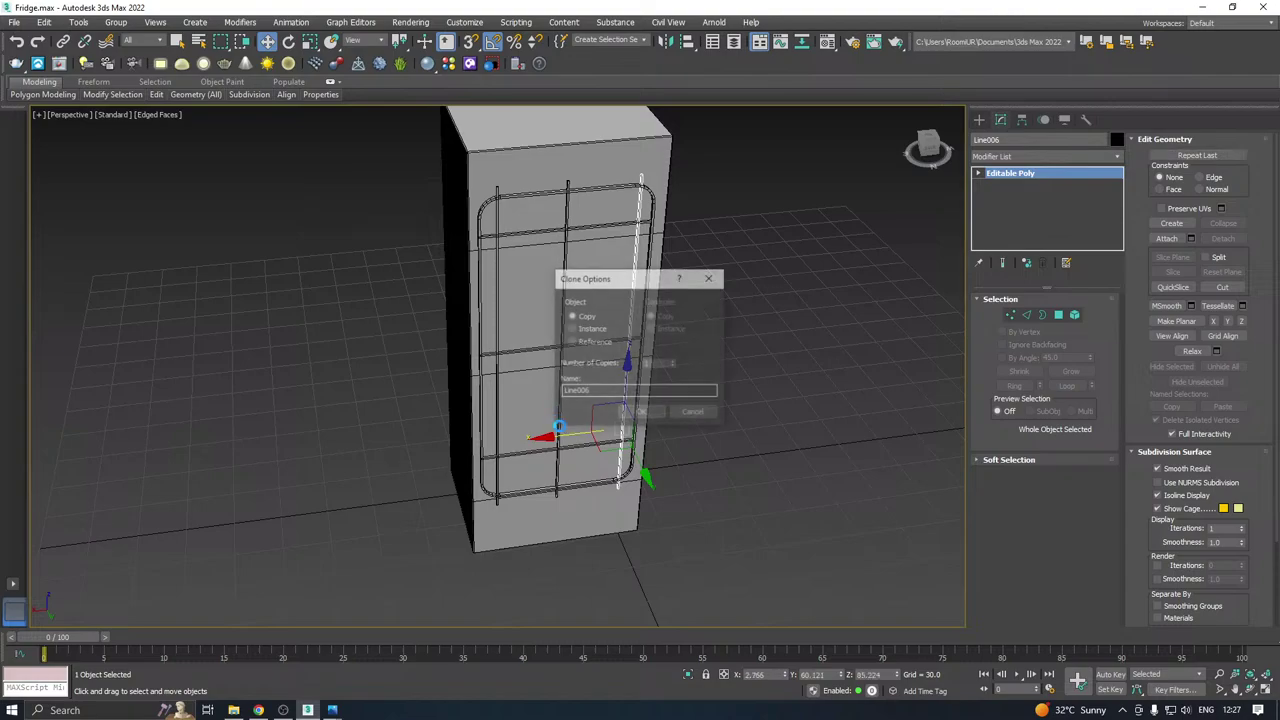
pyautogui.click(640, 413)
# Add a vertical bar copy between the centre bar and each outer bar, at X about 22.9 and X about 60.7.
pyautogui.moveTo(640, 413)
pyautogui.keyDown('alt'); pyautogui.mouseDown(button='middle')
pyautogui.moveTo(657, 383)
pyautogui.moveTo(625, 367)
pyautogui.mouseUp(button='middle'); pyautogui.keyUp('alt')
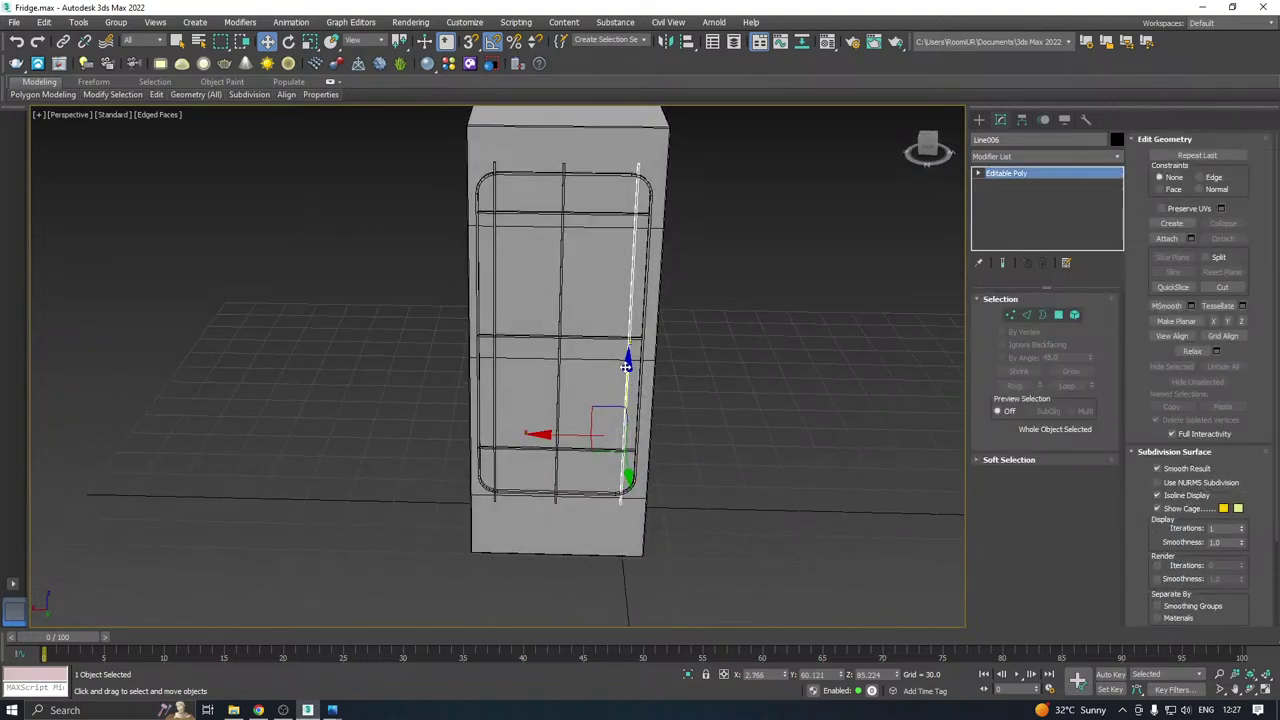
pyautogui.keyDown('shift'); pyautogui.moveTo(563, 433); pyautogui.dragTo(528, 429); pyautogui.keyUp('shift')
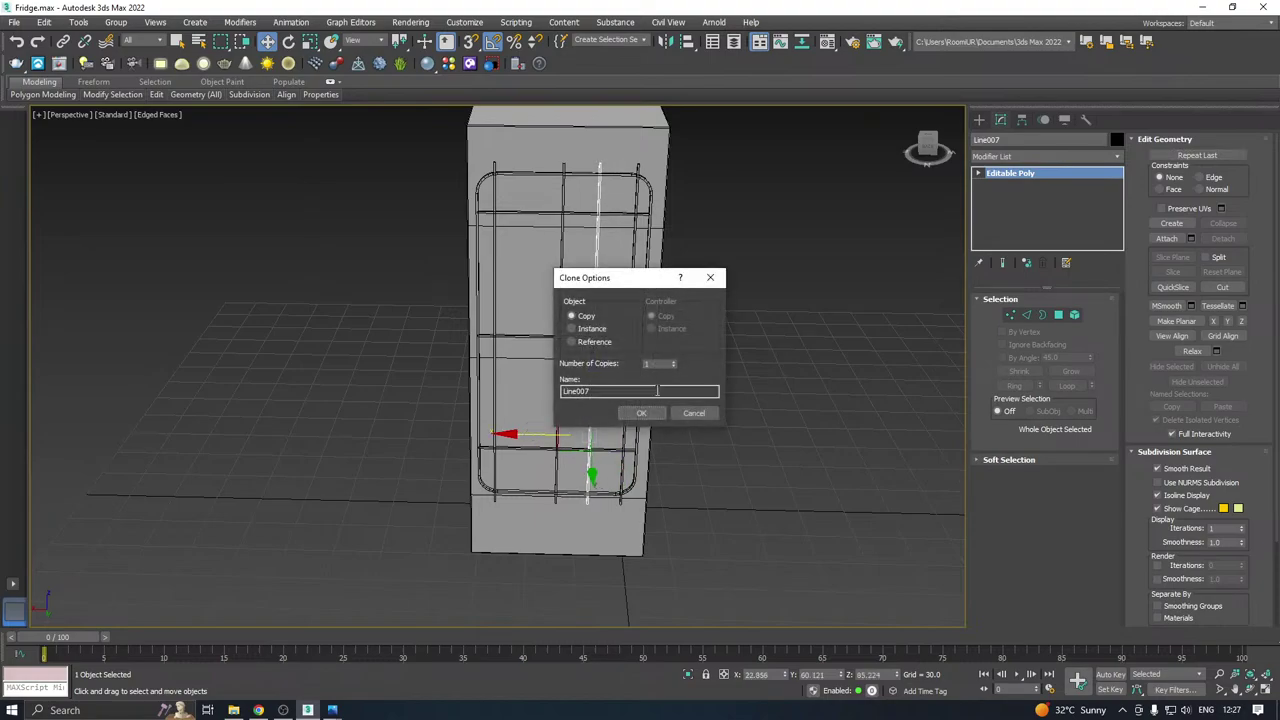
pyautogui.click(651, 412)
pyautogui.press('f')
pyautogui.scroll(-8, 491, 325)
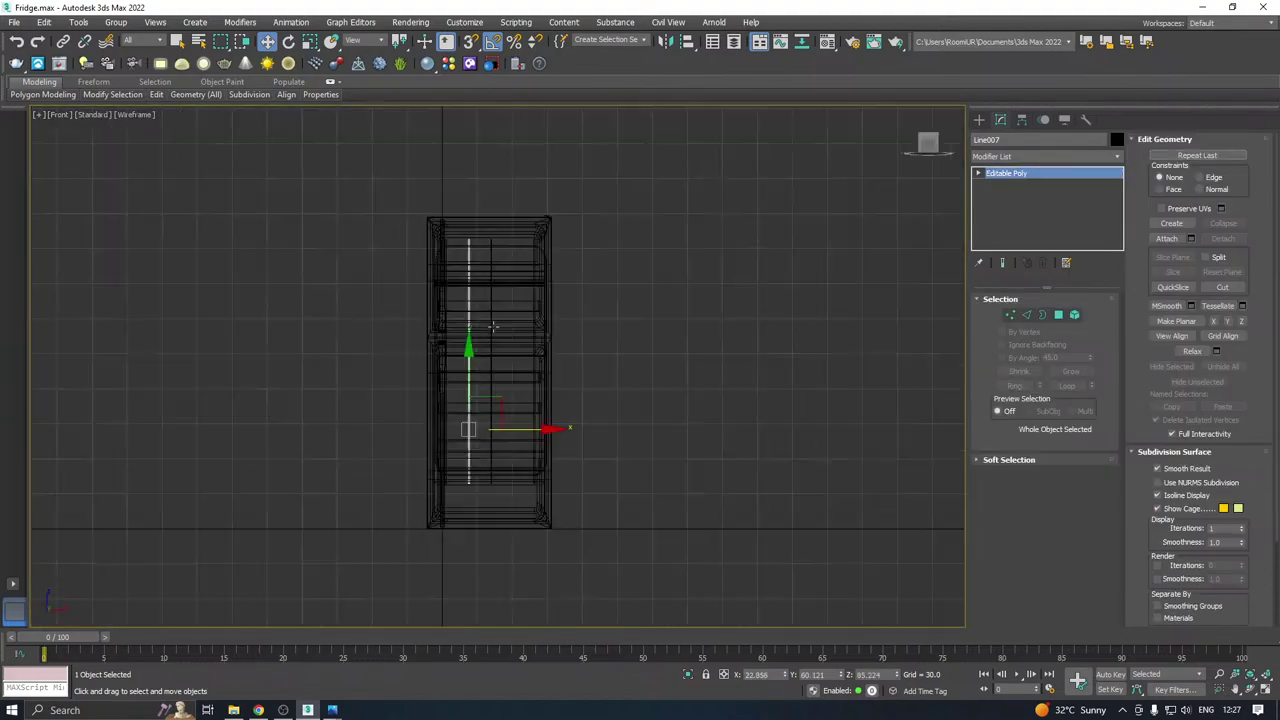
pyautogui.press('l')
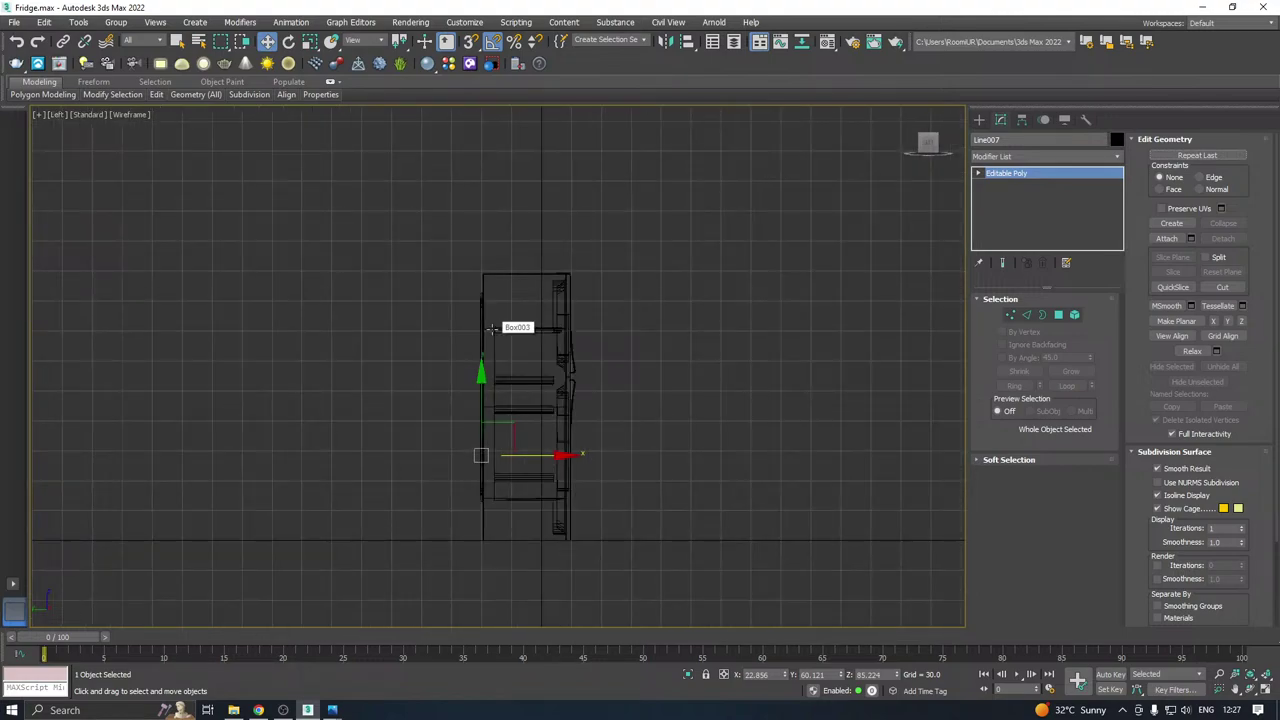
pyautogui.press('f')
pyautogui.scroll(12, 480, 400)
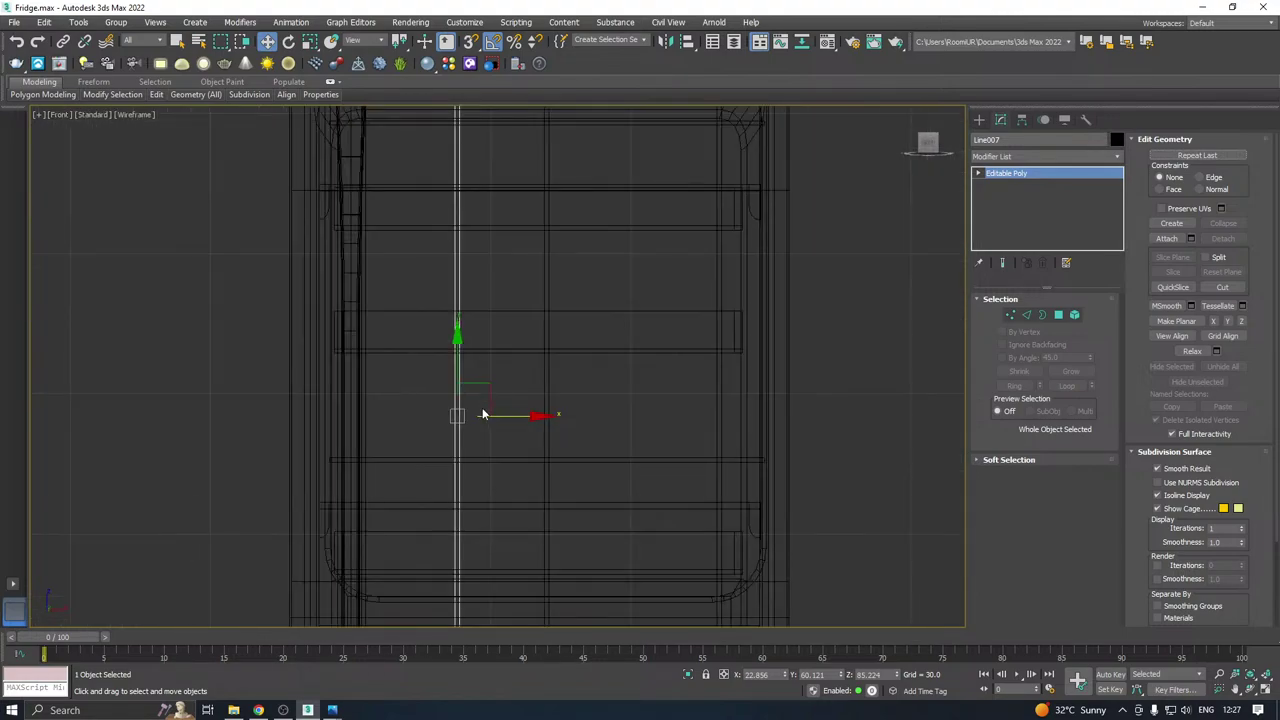
pyautogui.press('p')
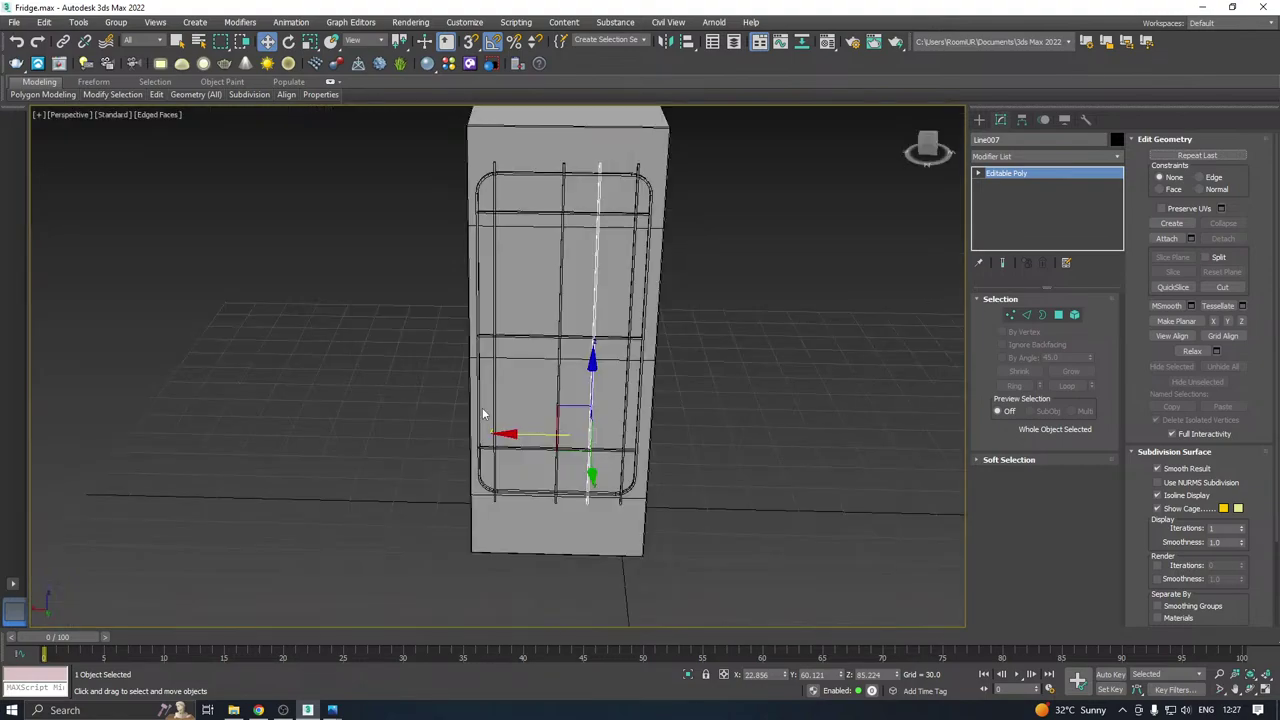
pyautogui.scroll(3, 548, 416)
pyautogui.moveTo(552, 444); pyautogui.dragTo(455, 431)
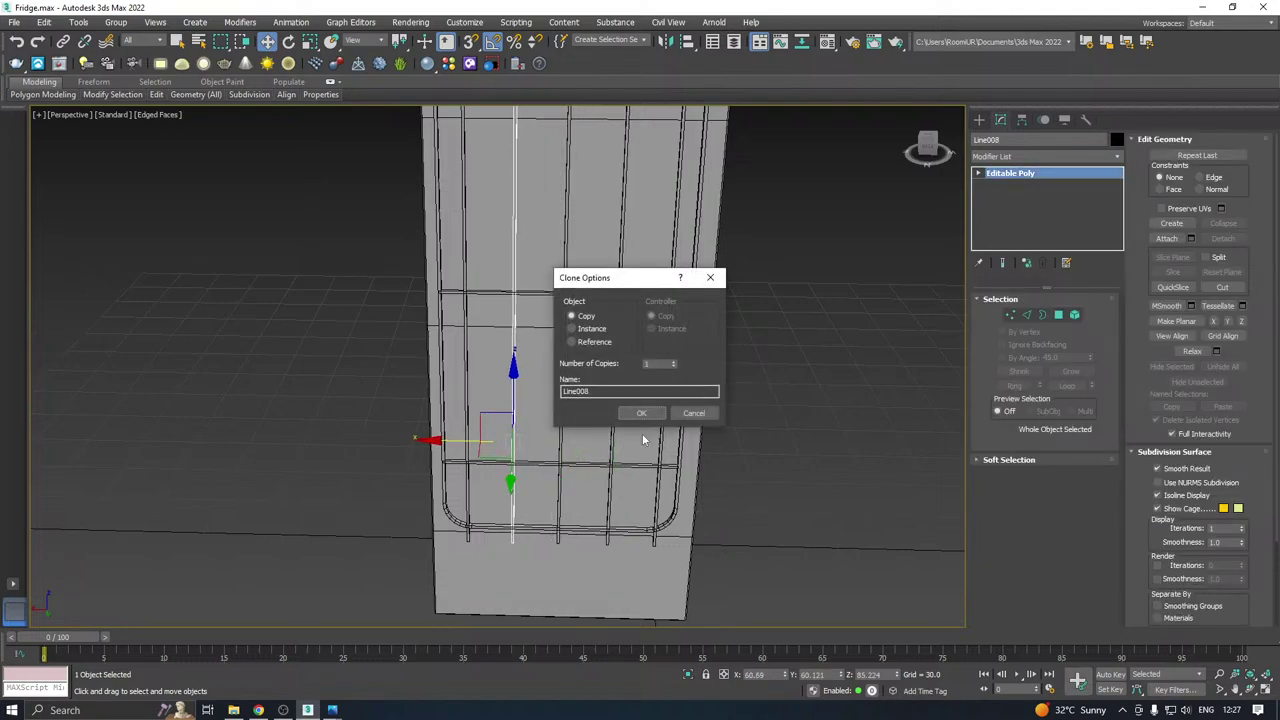
pyautogui.click(644, 414)
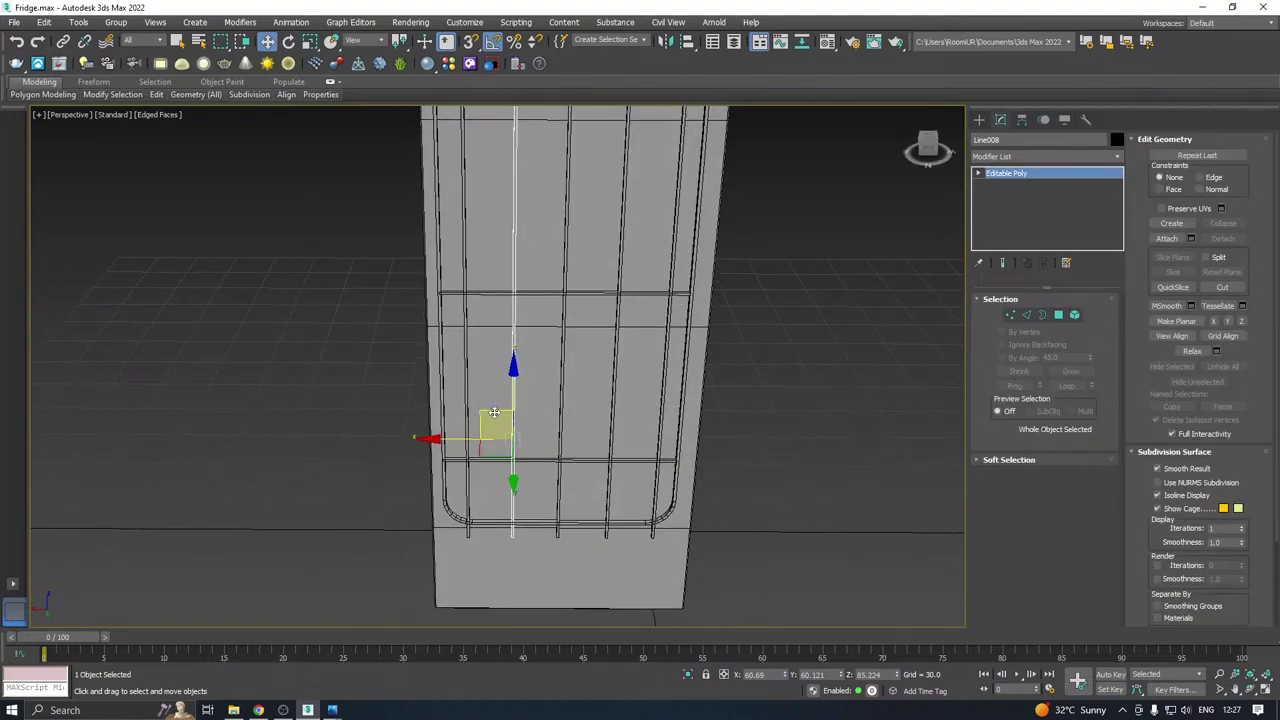
# Copy the vertical bar four more times into the remaining gaps, including at X about 31.3 and X about 51.5.
pyautogui.keyDown('shift'); pyautogui.moveTo(458, 438); pyautogui.dragTo(534, 437); pyautogui.keyUp('shift')
pyautogui.click(640, 414)
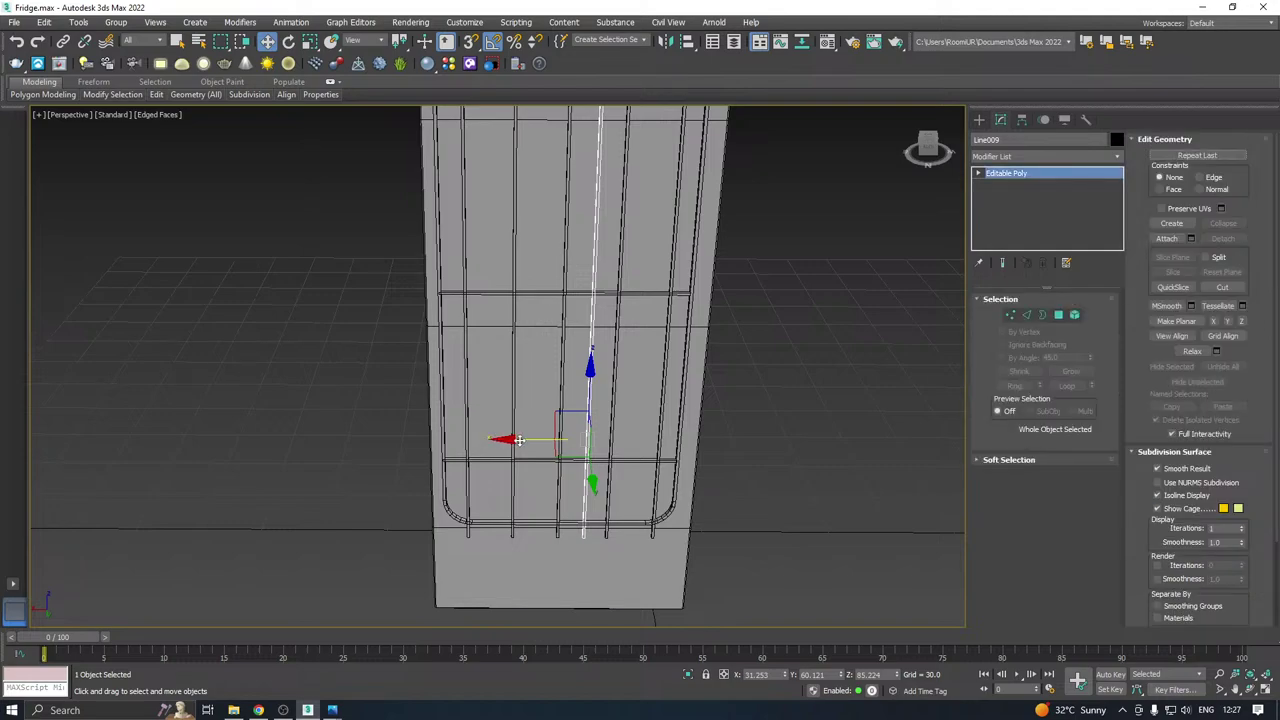
pyautogui.moveTo(522, 440)
pyautogui.keyDown('shift'); pyautogui.mouseDown()
pyautogui.moveTo(432, 437)
pyautogui.moveTo(426, 418)
pyautogui.moveTo(582, 431)
pyautogui.moveTo(459, 441)
pyautogui.mouseUp(); pyautogui.keyUp('shift')
pyautogui.click(640, 414)
pyautogui.click(641, 413)
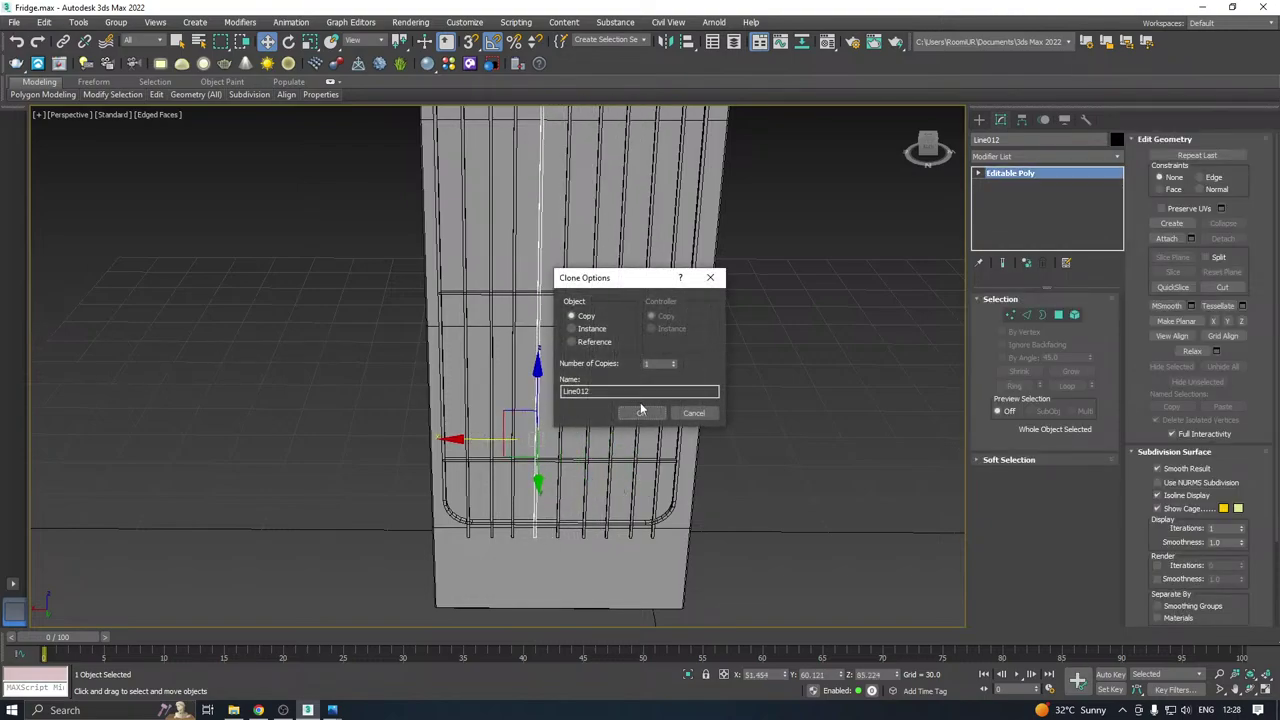
pyautogui.click(641, 413)
# Examine the spacing and depth of the back grille's bars from several sides of the fridge.
pyautogui.moveTo(641, 413)
pyautogui.keyDown('alt'); pyautogui.mouseDown(button='middle')
pyautogui.moveTo(719, 236)
pyautogui.moveTo(659, 343)
pyautogui.moveTo(566, 327)
pyautogui.moveTo(666, 314)
pyautogui.moveTo(677, 343)
pyautogui.mouseUp(button='middle'); pyautogui.keyUp('alt')
pyautogui.scroll(-4, 659, 343)
pyautogui.click(732, 261)
pyautogui.keyDown('alt'); pyautogui.moveTo(484, 397); pyautogui.dragTo(530, 341, button='middle'); pyautogui.keyUp('alt')
pyautogui.keyDown('alt'); pyautogui.moveTo(505, 283); pyautogui.dragTo(687, 263, button='middle'); pyautogui.keyUp('alt')
pyautogui.scroll(3, 490, 350)
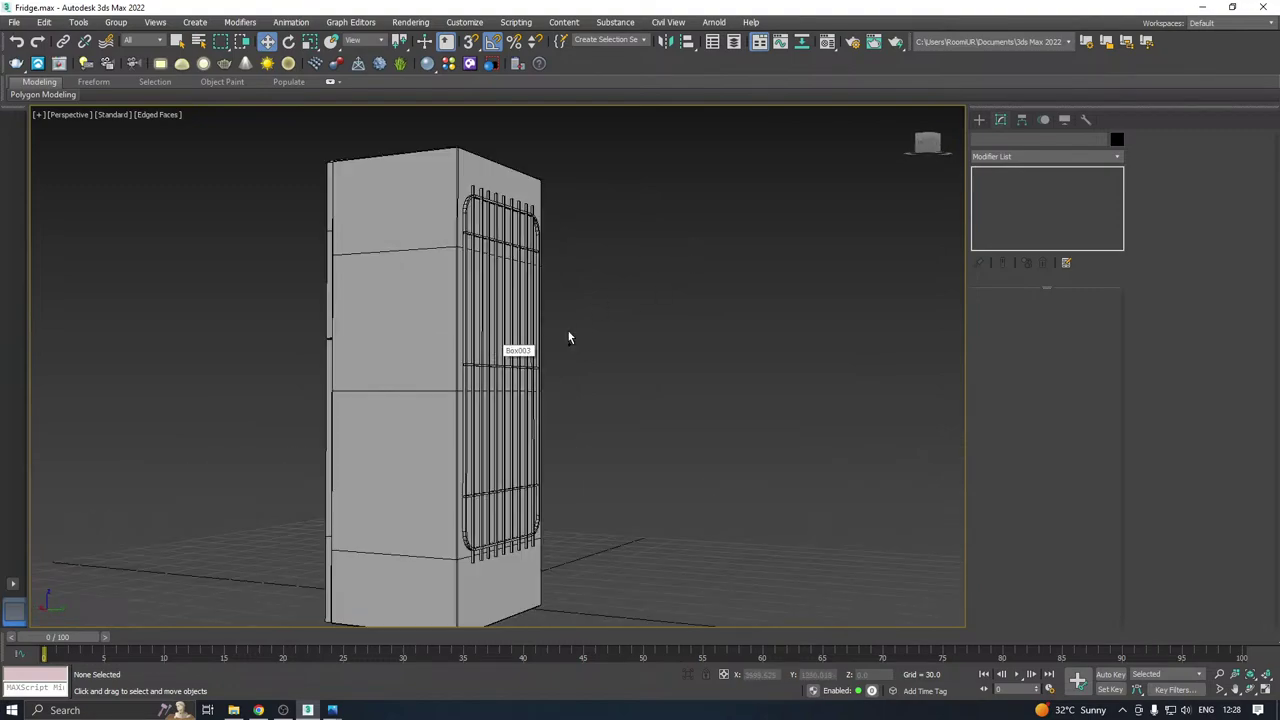
pyautogui.keyDown('alt'); pyautogui.moveTo(563, 331); pyautogui.dragTo(372, 374, button='middle'); pyautogui.keyUp('alt')
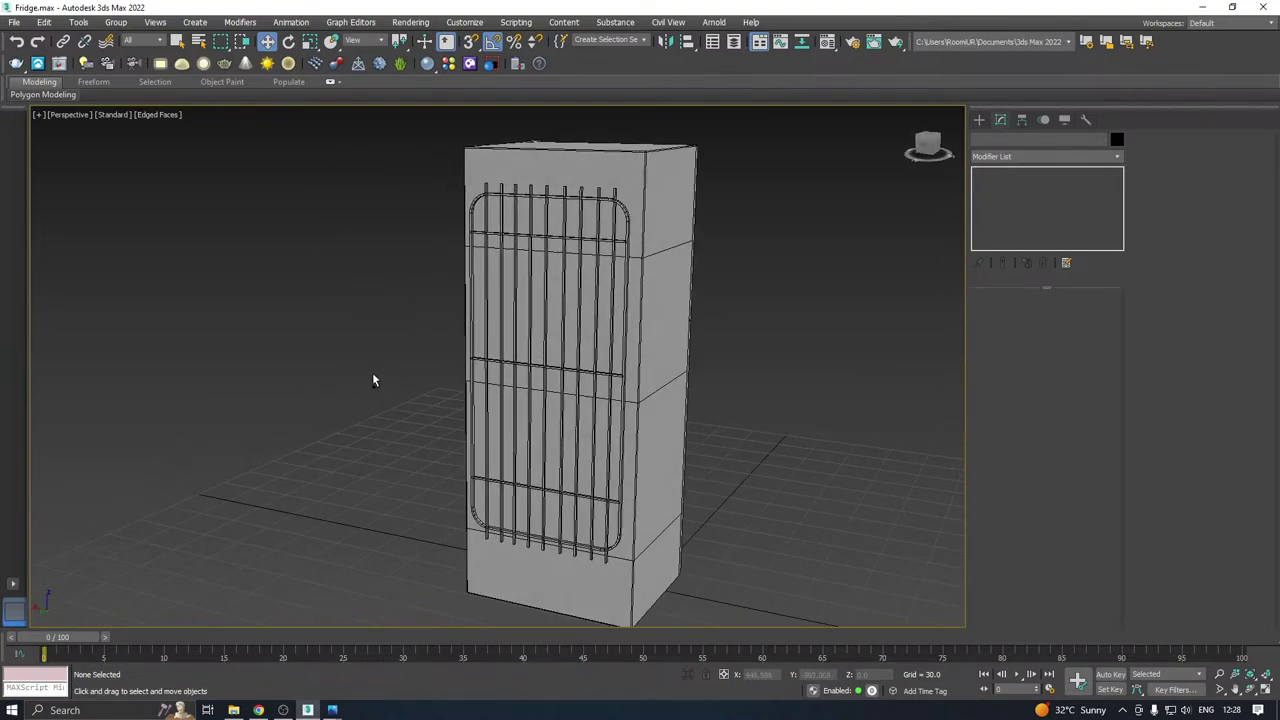
# Delete the centre vertical bar and the second vertical bar from each side of the grille.
pyautogui.scroll(5, 548, 266)
pyautogui.click(547, 266)
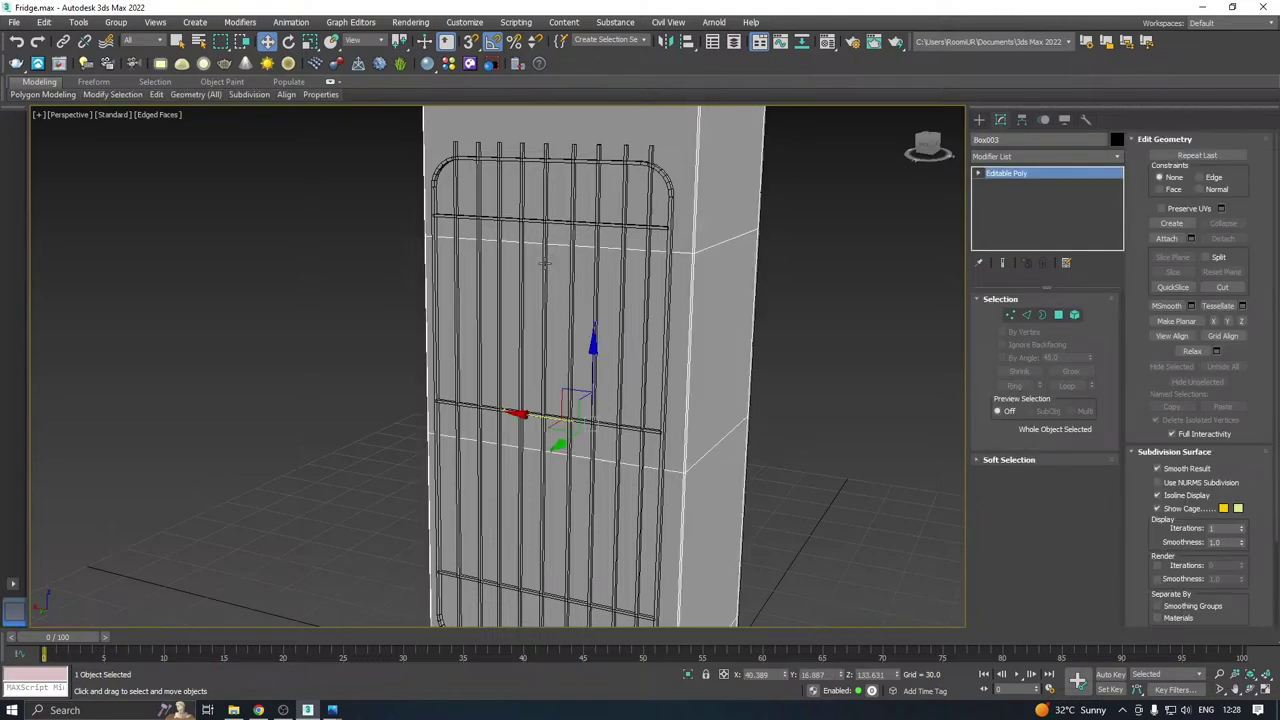
pyautogui.click(561, 261)
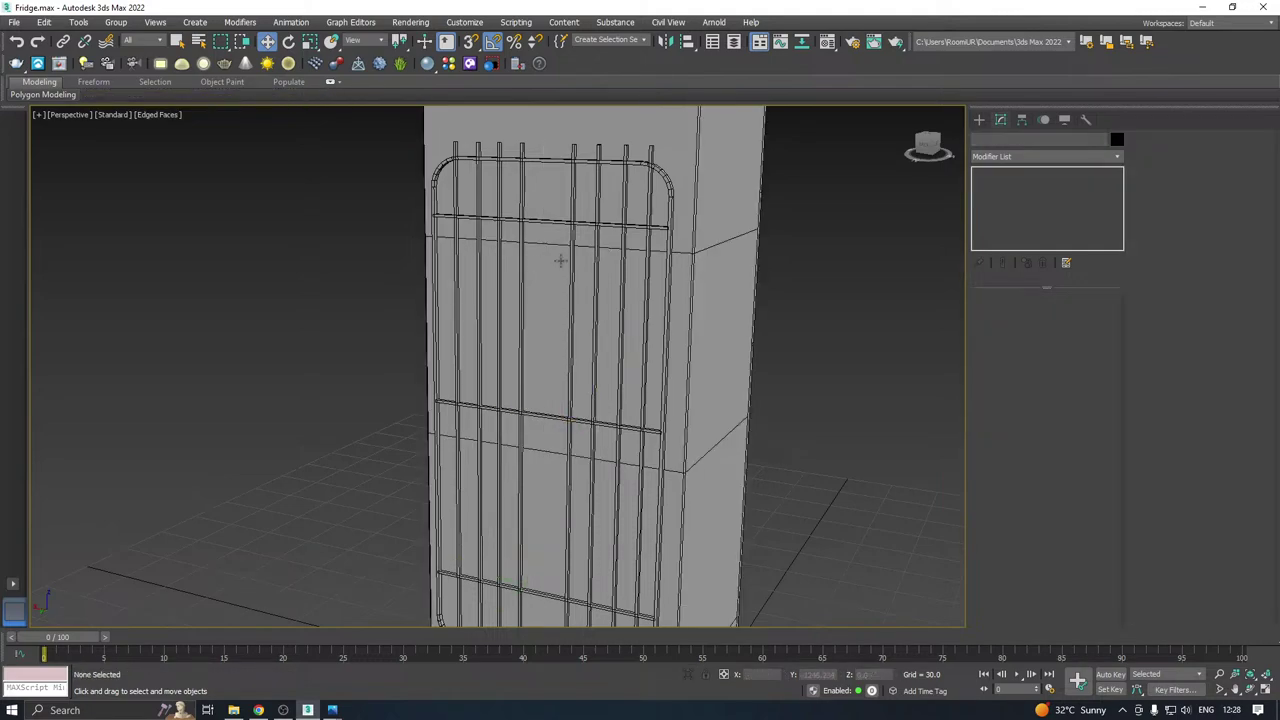
pyautogui.click(479, 321)
pyautogui.click(620, 340)
pyautogui.click(621, 352)
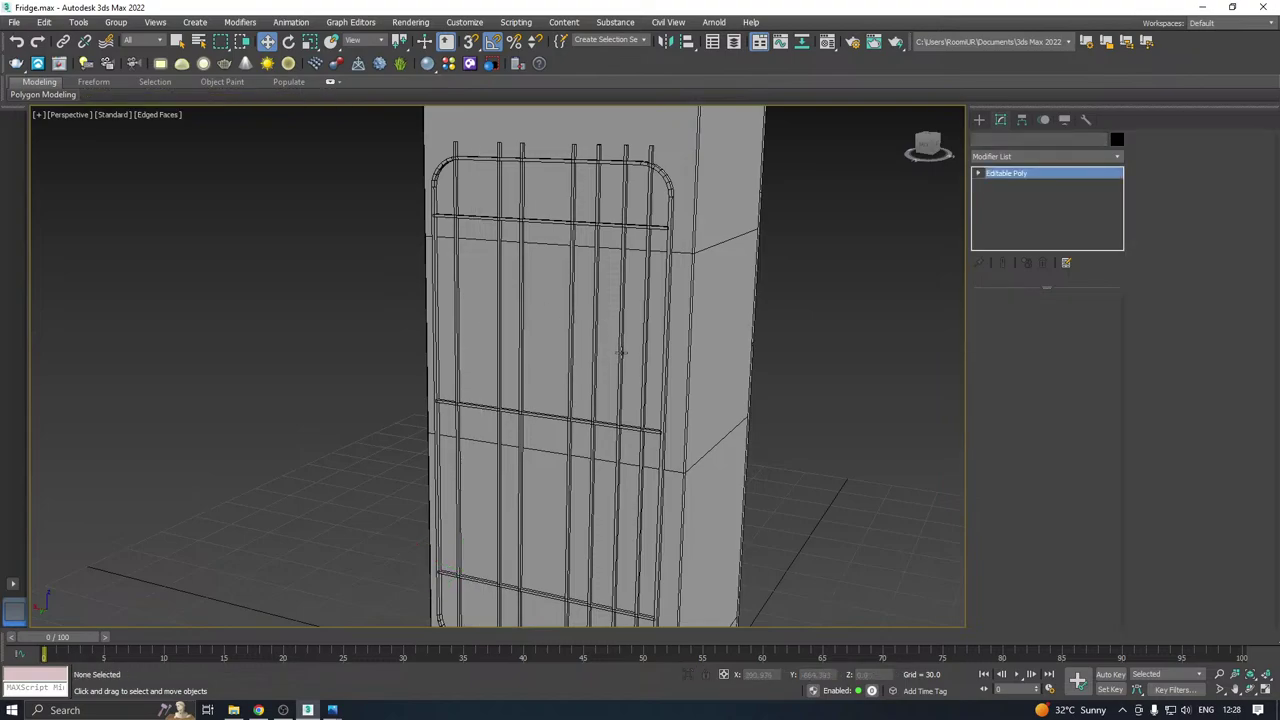
pyautogui.press('Delete')
# Attach the middle horizontal bar, most of the other vertical bars and the rounded frame to one vertical bar of the back grille.
pyautogui.scroll(-3, 571, 309)
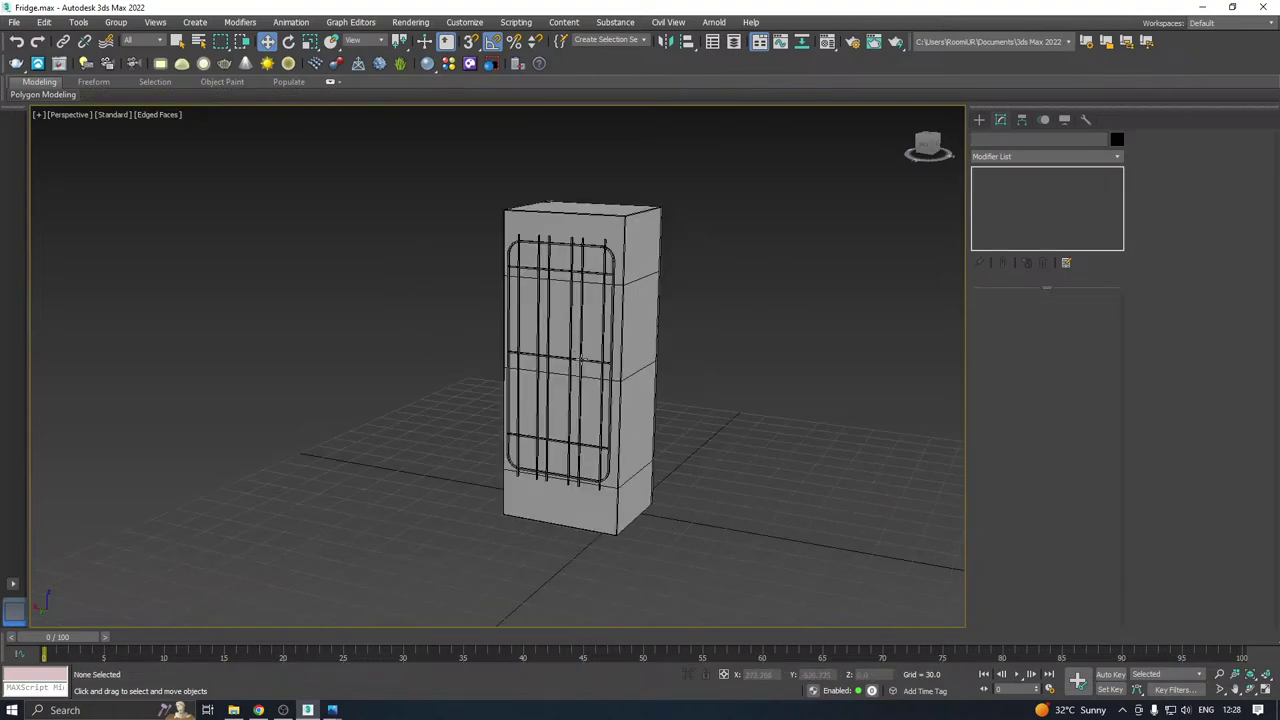
pyautogui.click(581, 358)
pyautogui.keyDown('alt'); pyautogui.moveTo(581, 358); pyautogui.dragTo(575, 366, button='middle'); pyautogui.keyUp('alt')
pyautogui.scroll(3, 570, 372)
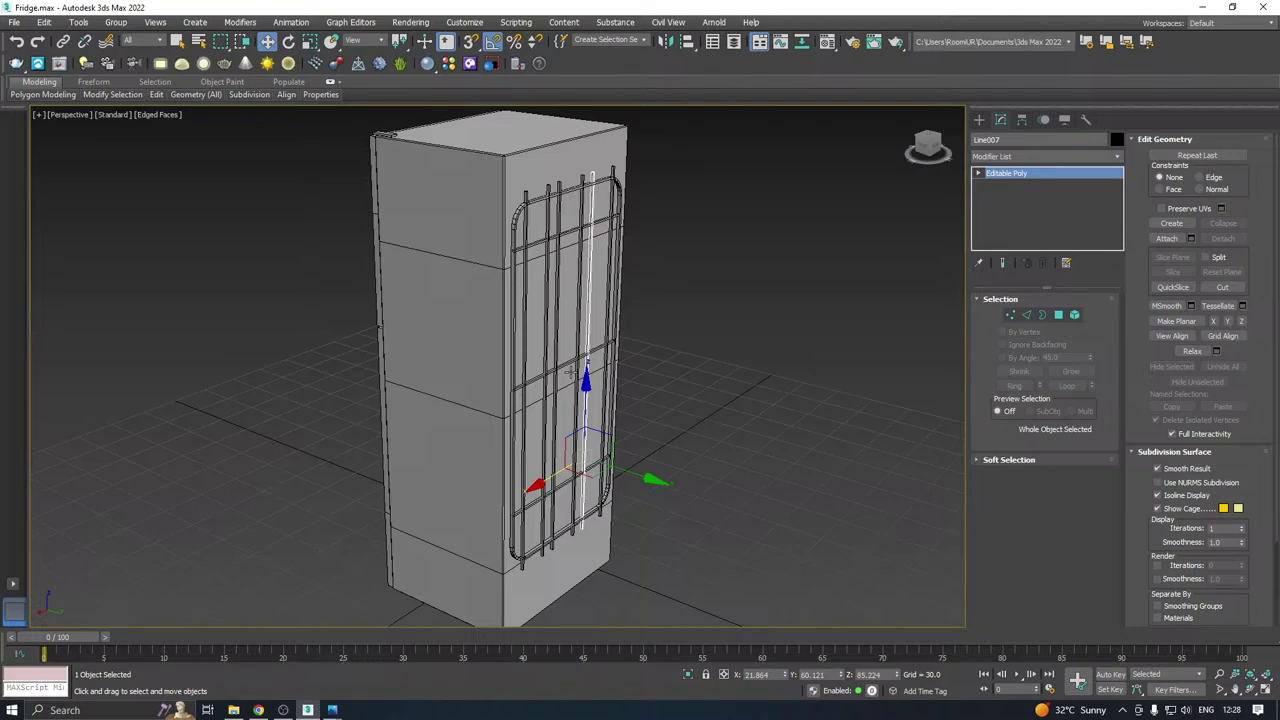
pyautogui.click(1166, 238)
pyautogui.click(577, 380)
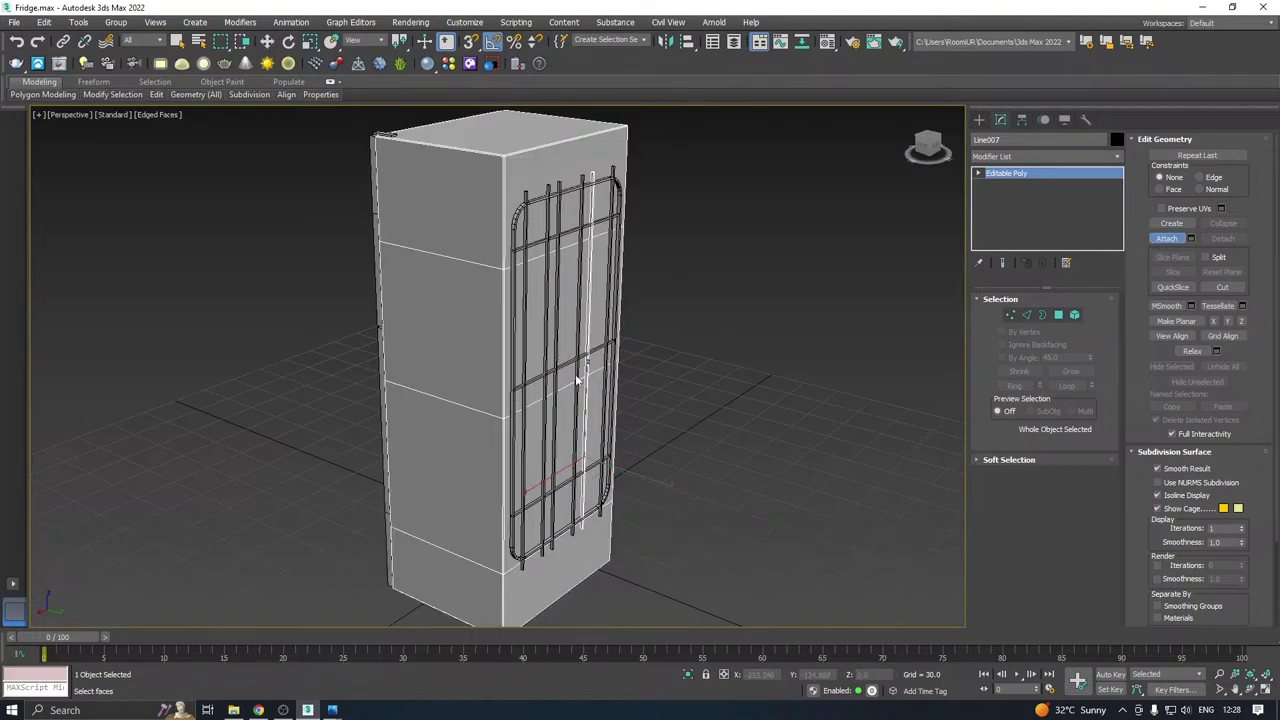
pyautogui.hotkey('ctrl', 'z')
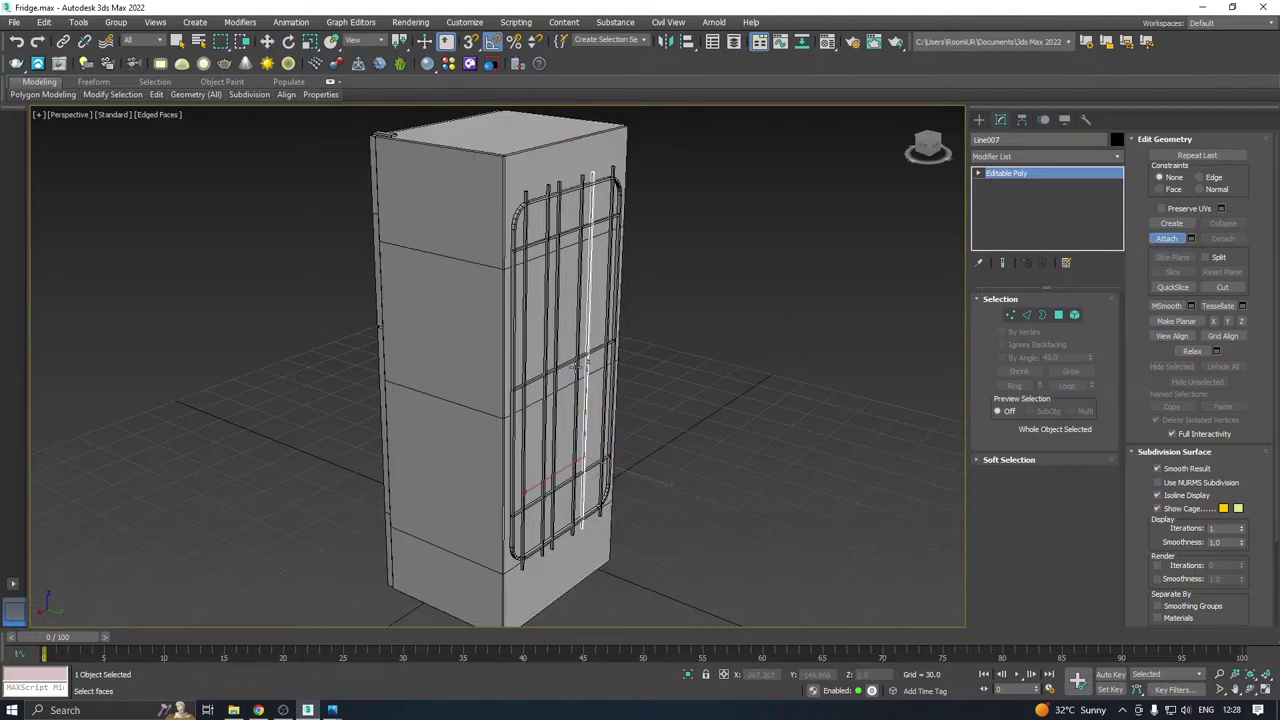
pyautogui.scroll(3, 576, 369)
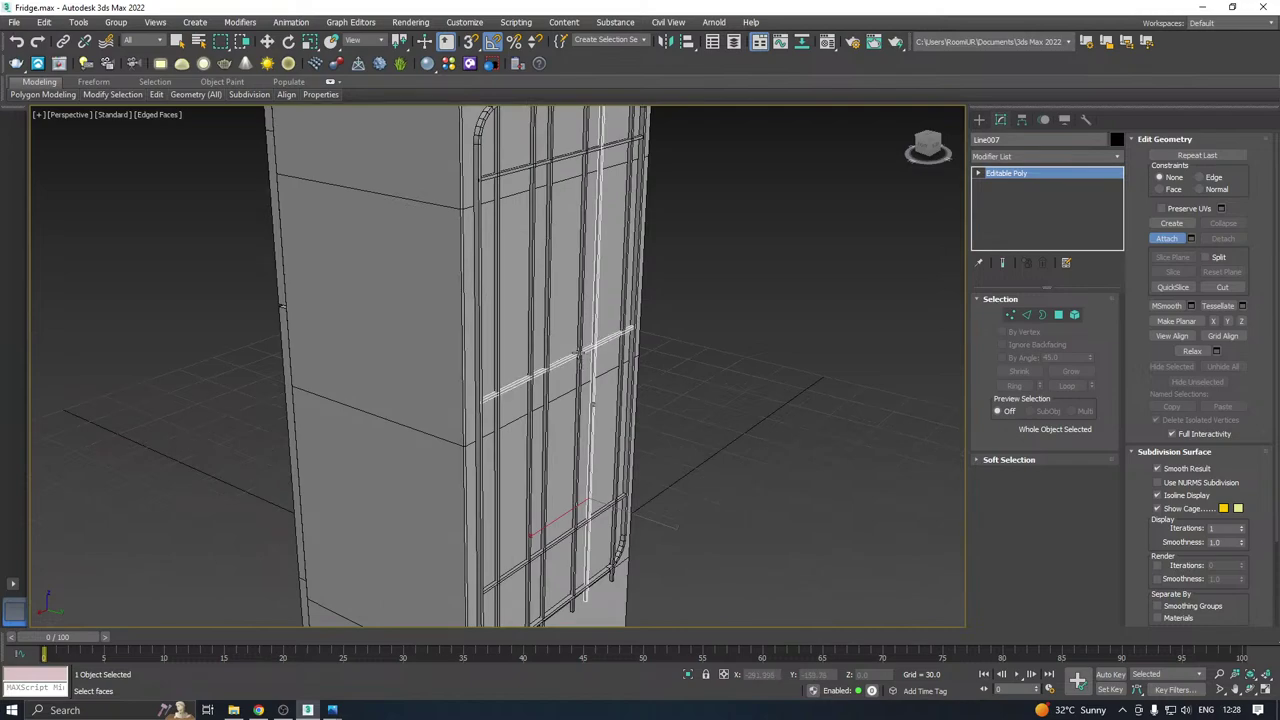
pyautogui.scroll(3, 578, 356)
pyautogui.click(581, 363)
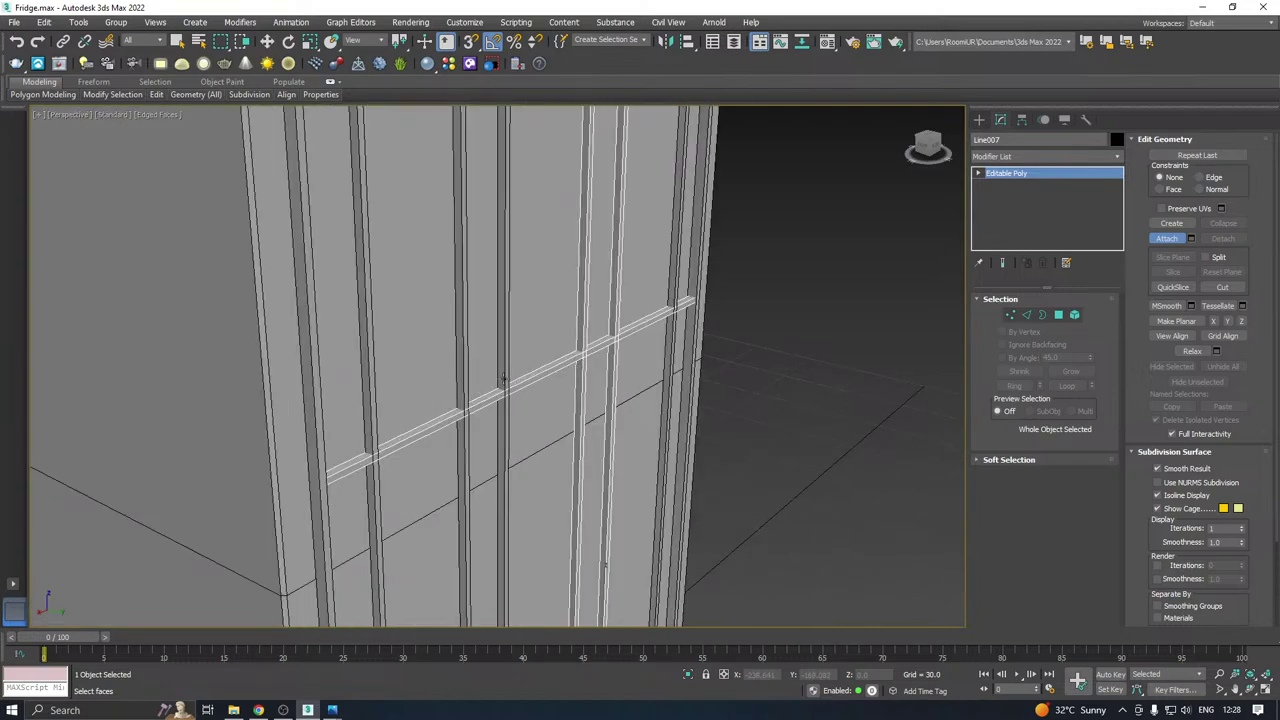
pyautogui.click(502, 380)
pyautogui.click(463, 383)
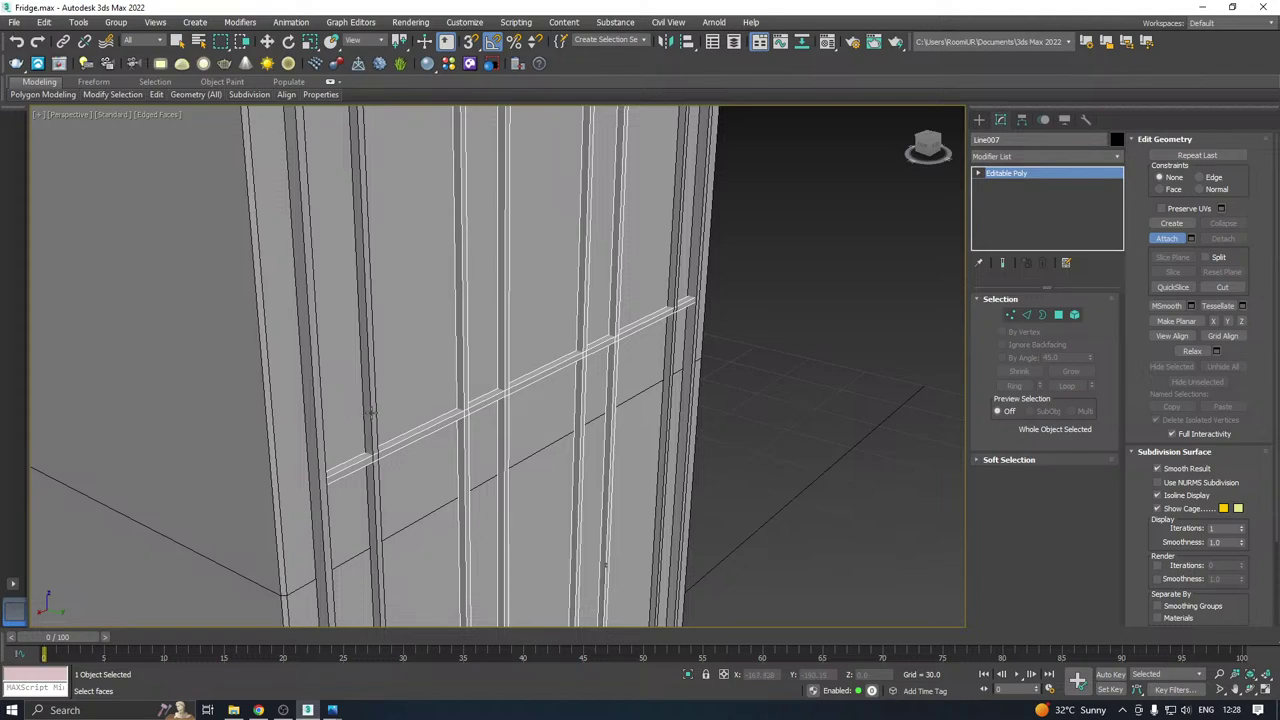
pyautogui.click(370, 412)
pyautogui.click(316, 430)
# Attach the remaining outer vertical bar and the upper and lower horizontal bars to the grille object, then end attaching.
pyautogui.scroll(-3, 336, 430)
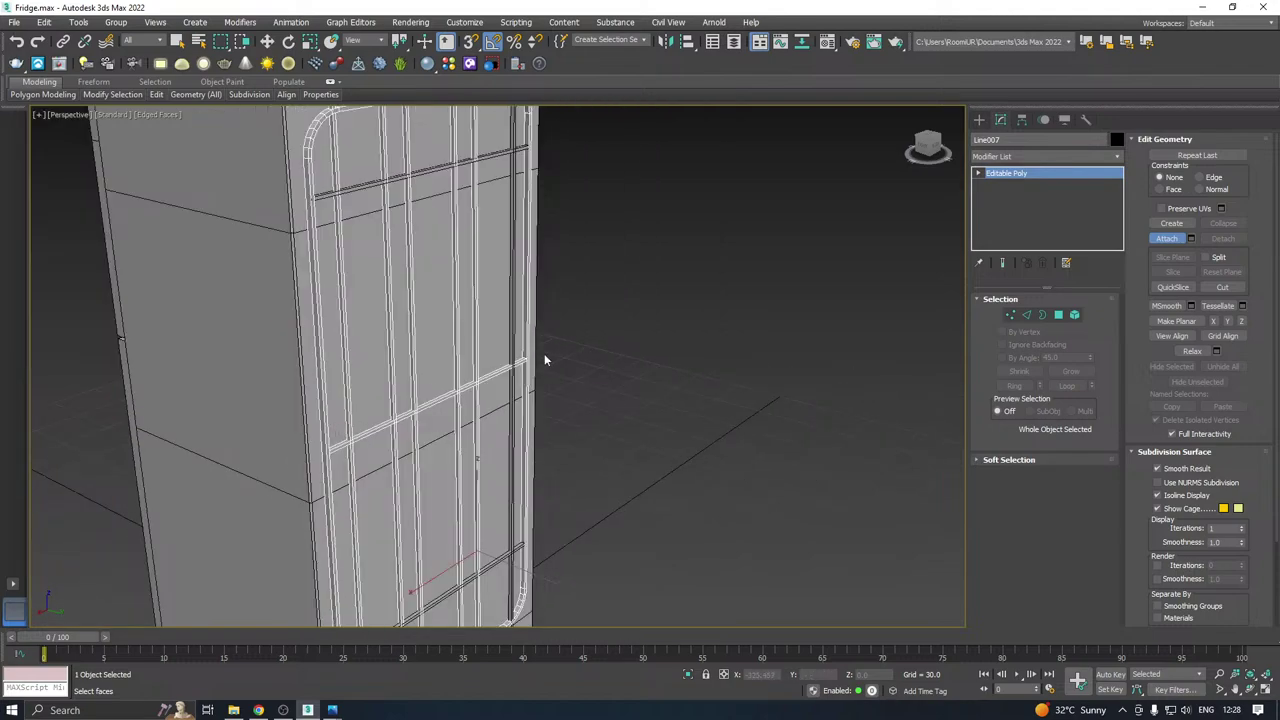
pyautogui.scroll(-5, 512, 350)
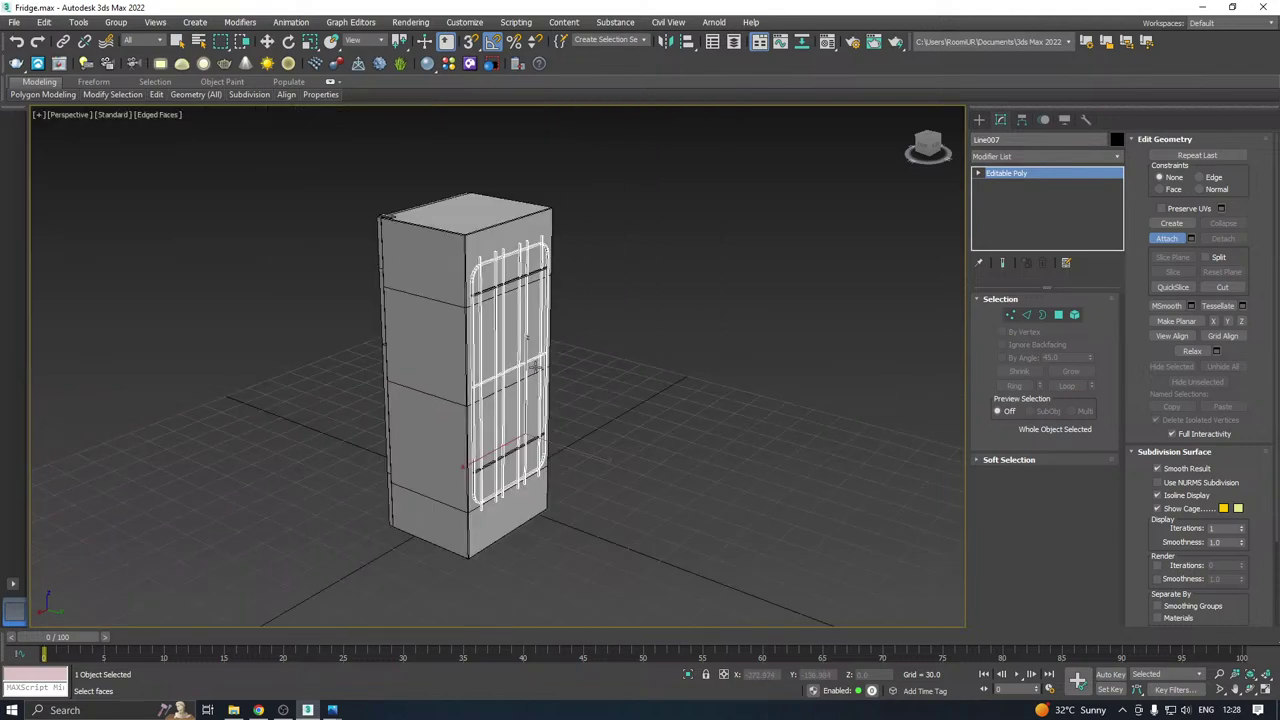
pyautogui.scroll(4, 505, 287)
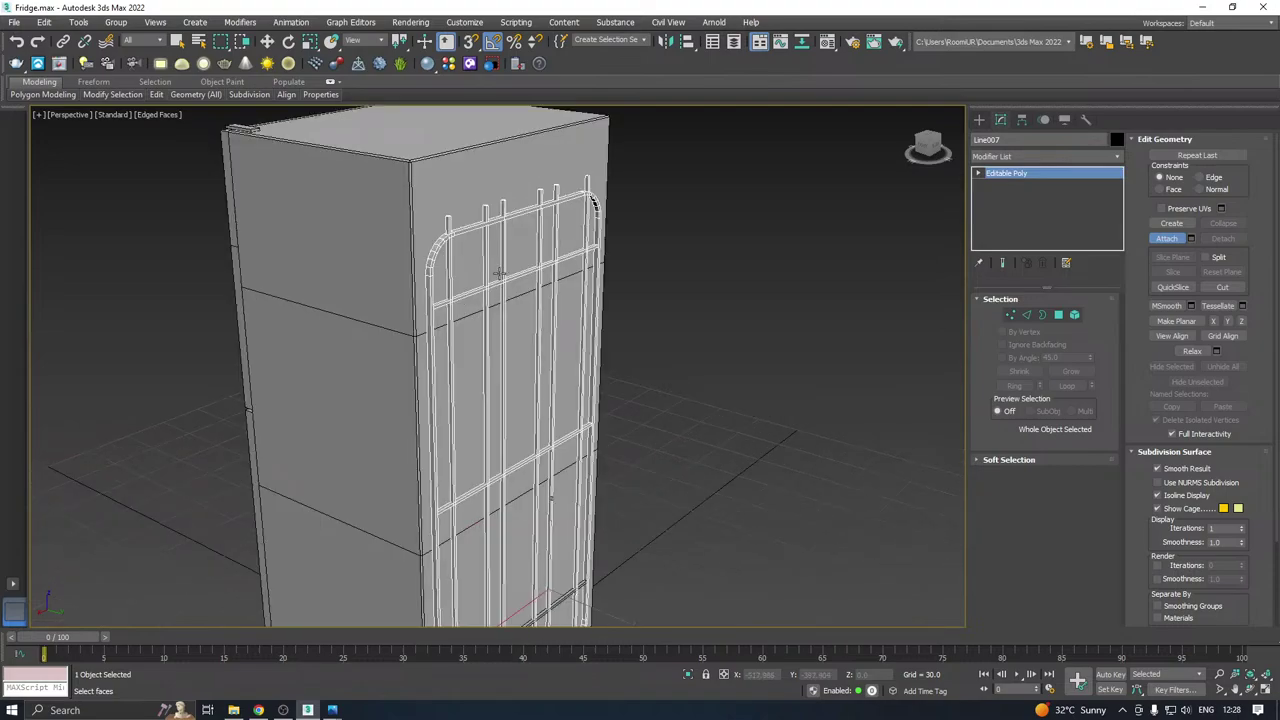
pyautogui.scroll(-4, 515, 352)
pyautogui.scroll(5, 510, 440)
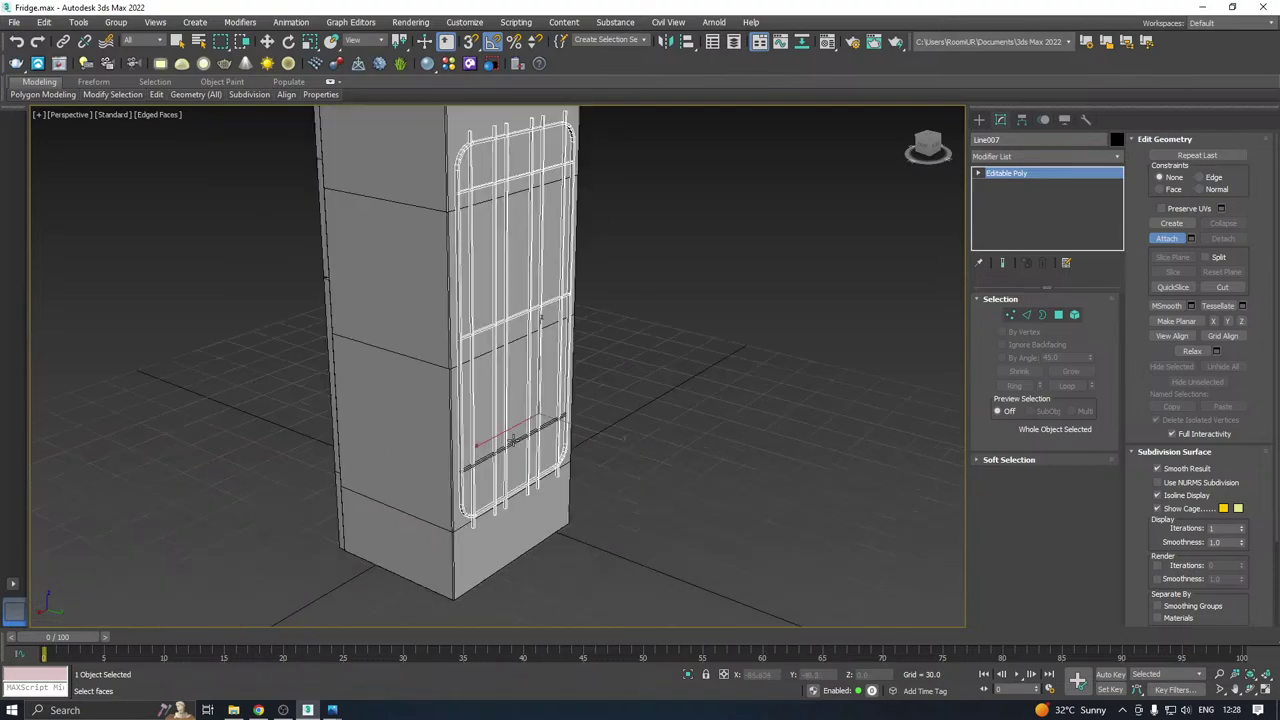
pyautogui.press('w')
pyautogui.scroll(-5, 590, 395)
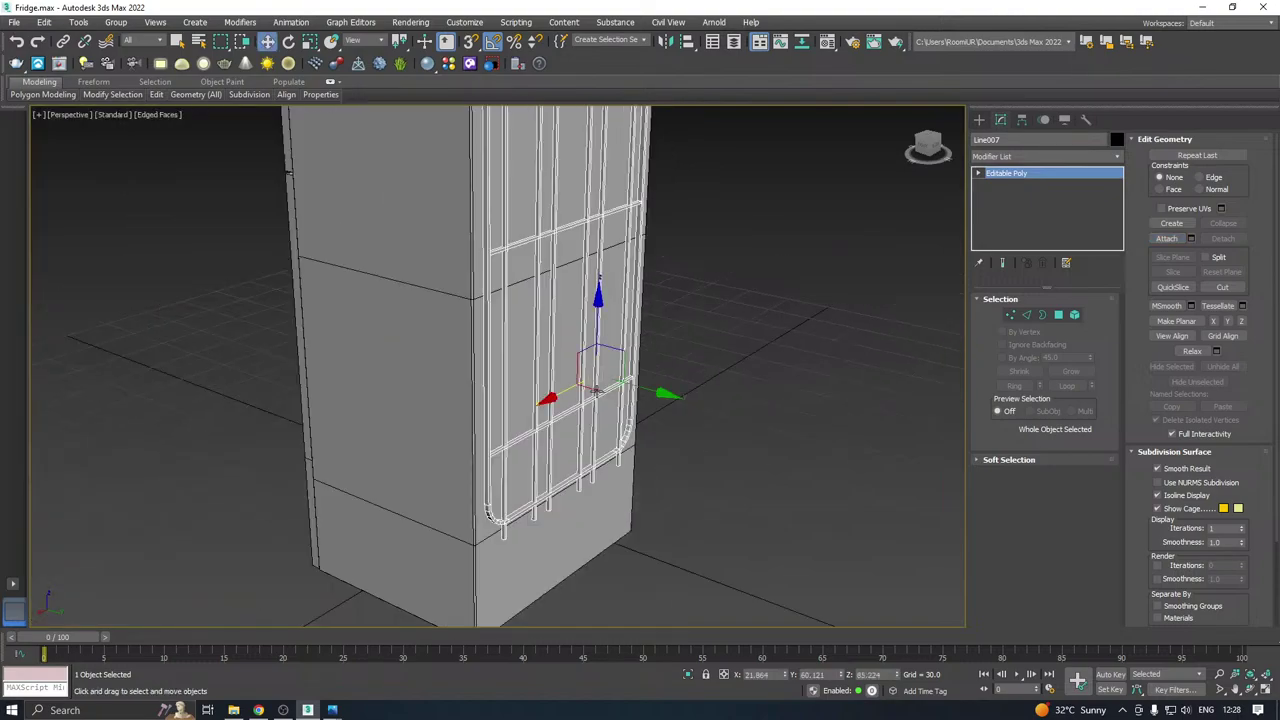
# Examine the combined grille and the fridge body from below, behind and the front.
pyautogui.keyDown('alt'); pyautogui.moveTo(716, 414); pyautogui.dragTo(563, 418, button='middle'); pyautogui.keyUp('alt')
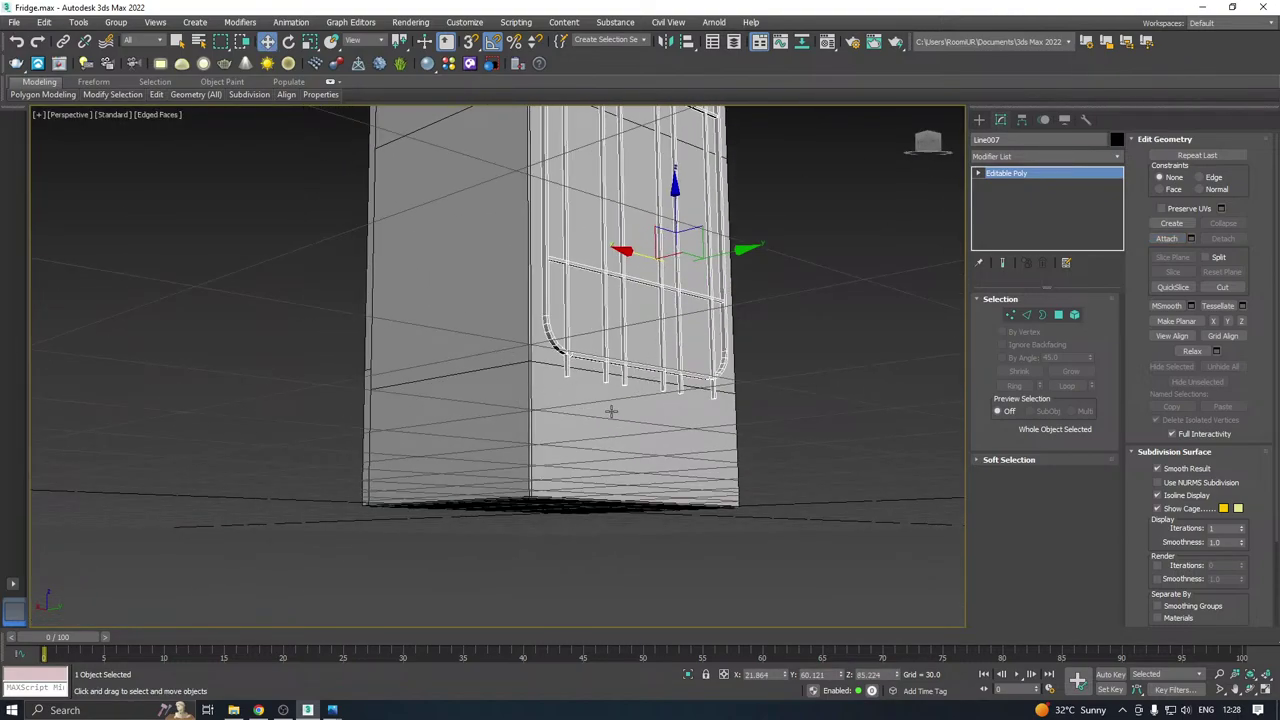
pyautogui.click(586, 423)
pyautogui.keyDown('alt'); pyautogui.moveTo(661, 395); pyautogui.dragTo(588, 401, button='middle'); pyautogui.keyUp('alt')
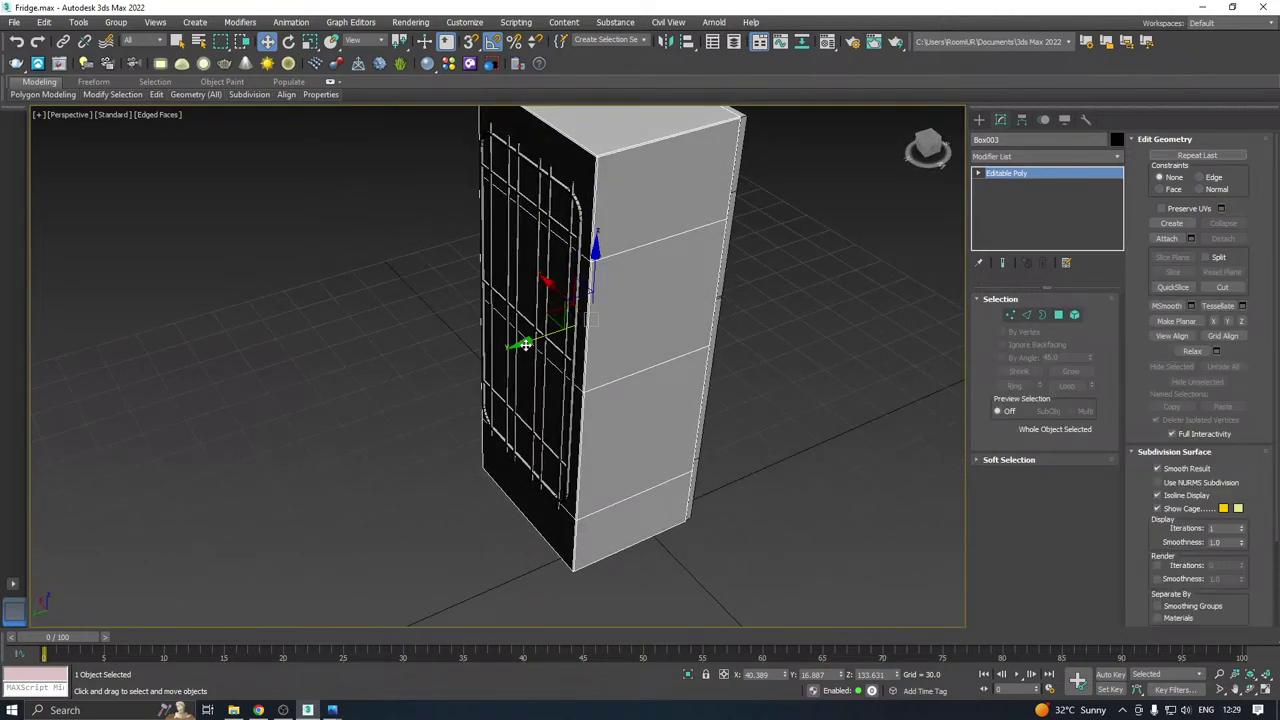
pyautogui.keyDown('alt'); pyautogui.moveTo(513, 344); pyautogui.dragTo(921, 292, button='middle'); pyautogui.keyUp('alt')
pyautogui.click(921, 292)
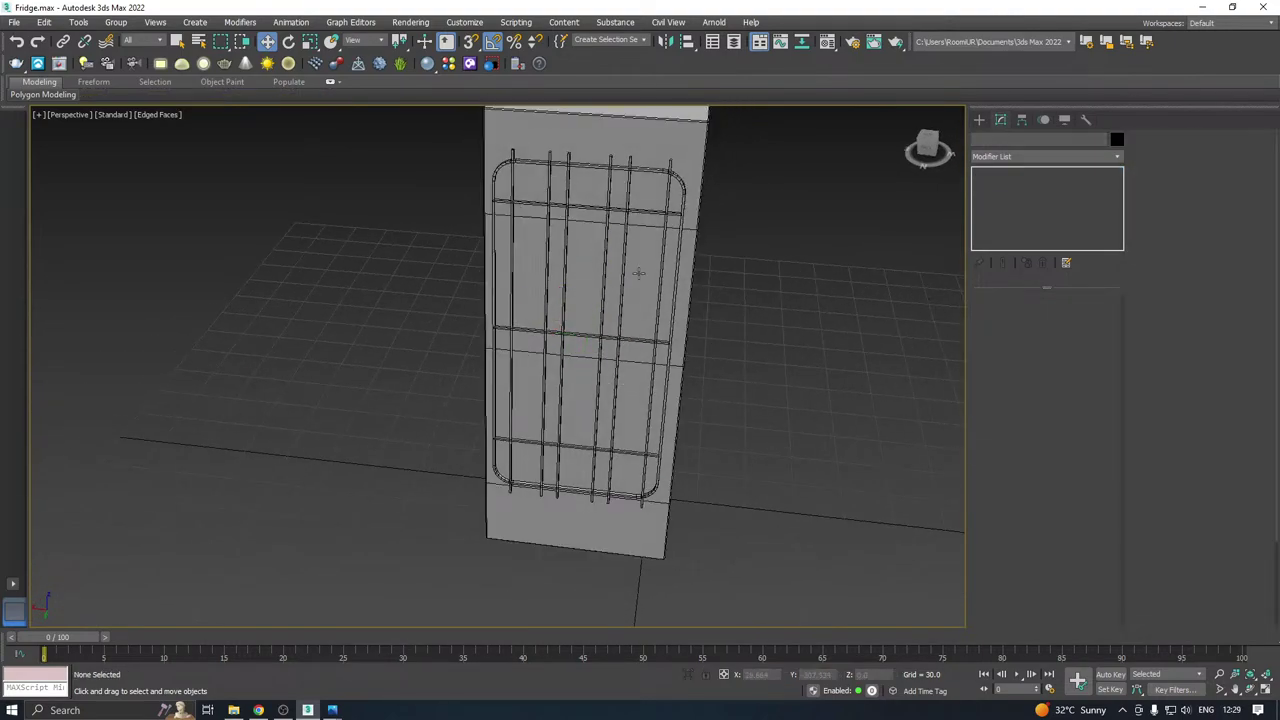
pyautogui.click(625, 226)
pyautogui.click(627, 228)
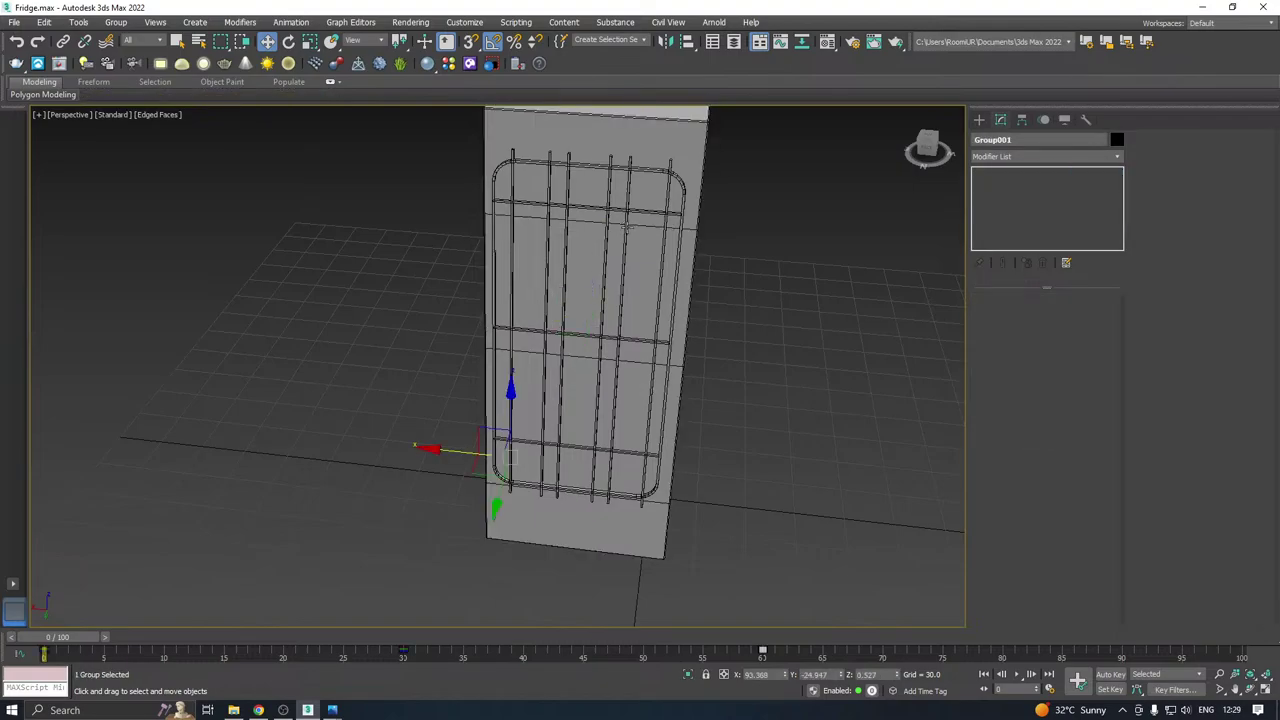
pyautogui.click(628, 228)
pyautogui.keyDown('alt'); pyautogui.moveTo(627, 228); pyautogui.dragTo(626, 280, button='middle'); pyautogui.keyUp('alt')
pyautogui.click(560, 274)
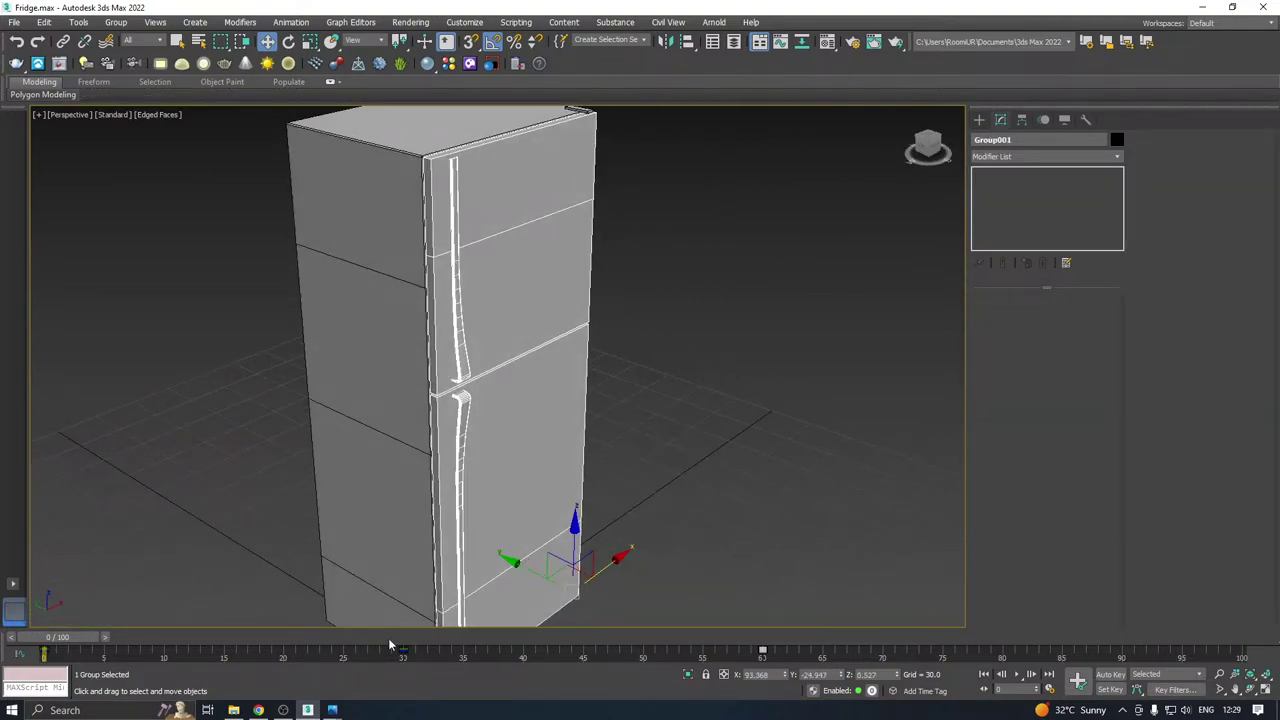
# Move the animation to frame 35 to open the doors and inspect the hinge block at the fridge's top corner.
pyautogui.moveTo(389, 640); pyautogui.dragTo(468, 644)
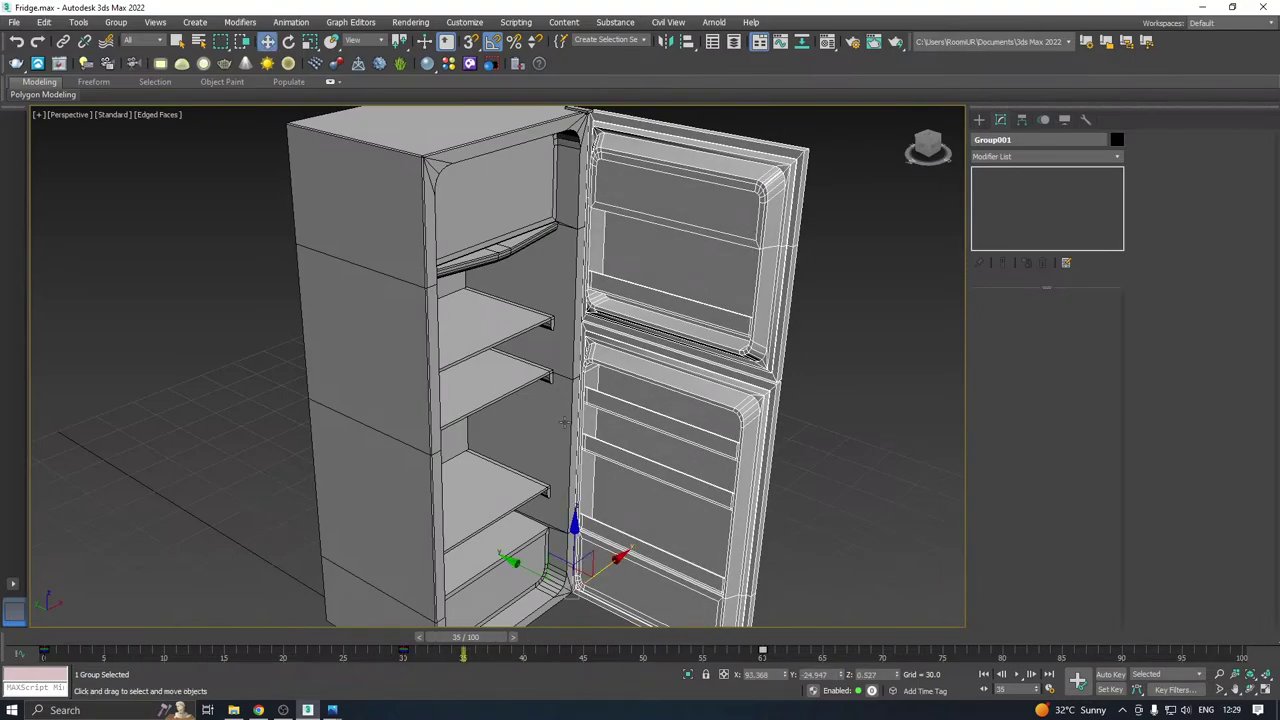
pyautogui.keyDown('alt'); pyautogui.moveTo(565, 422); pyautogui.dragTo(653, 263, button='middle'); pyautogui.keyUp('alt')
pyautogui.keyDown('alt'); pyautogui.moveTo(593, 304); pyautogui.dragTo(660, 245, button='middle'); pyautogui.keyUp('alt')
pyautogui.scroll(4, 649, 180)
pyautogui.scroll(3, 632, 234)
pyautogui.click(640, 214)
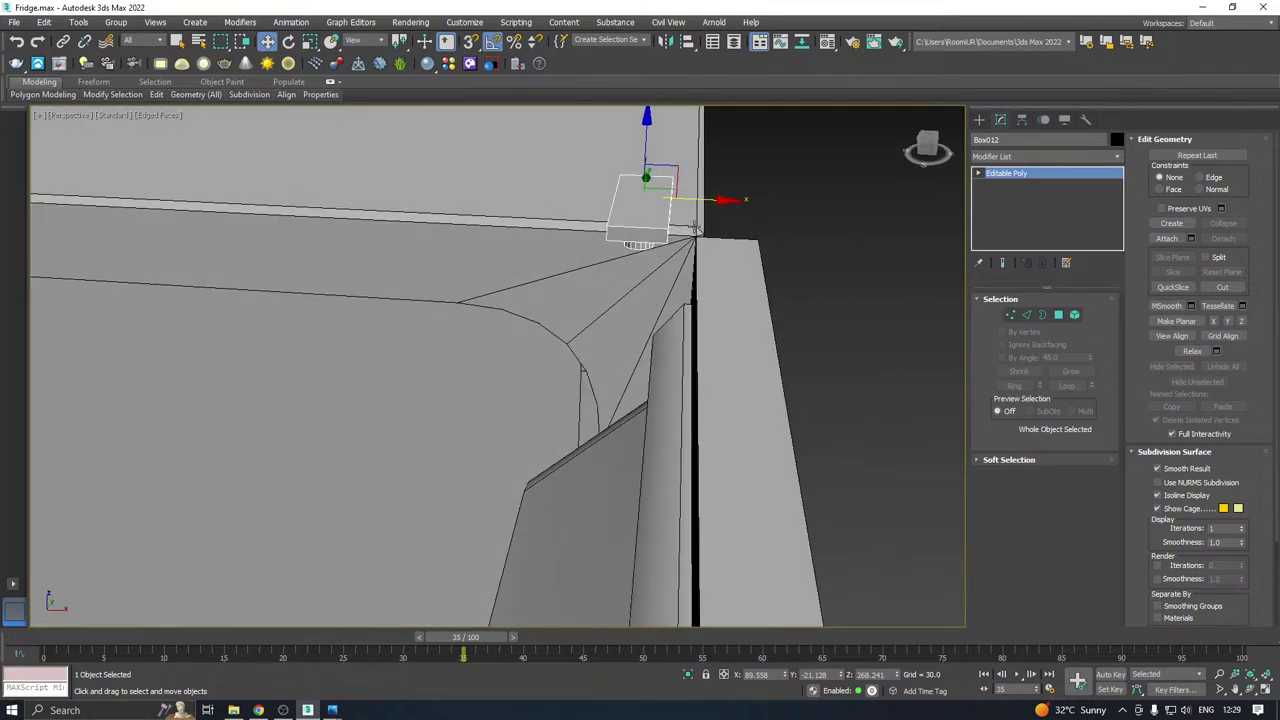
# Return the animation to frame 1 and examine the top hinge block together with the door group and their rotation axis.
pyautogui.moveTo(250, 636); pyautogui.dragTo(82, 646)
pyautogui.moveTo(673, 203)
pyautogui.keyDown('alt'); pyautogui.mouseDown(button='middle')
pyautogui.moveTo(660, 196)
pyautogui.moveTo(690, 202)
pyautogui.mouseUp(button='middle'); pyautogui.keyUp('alt')
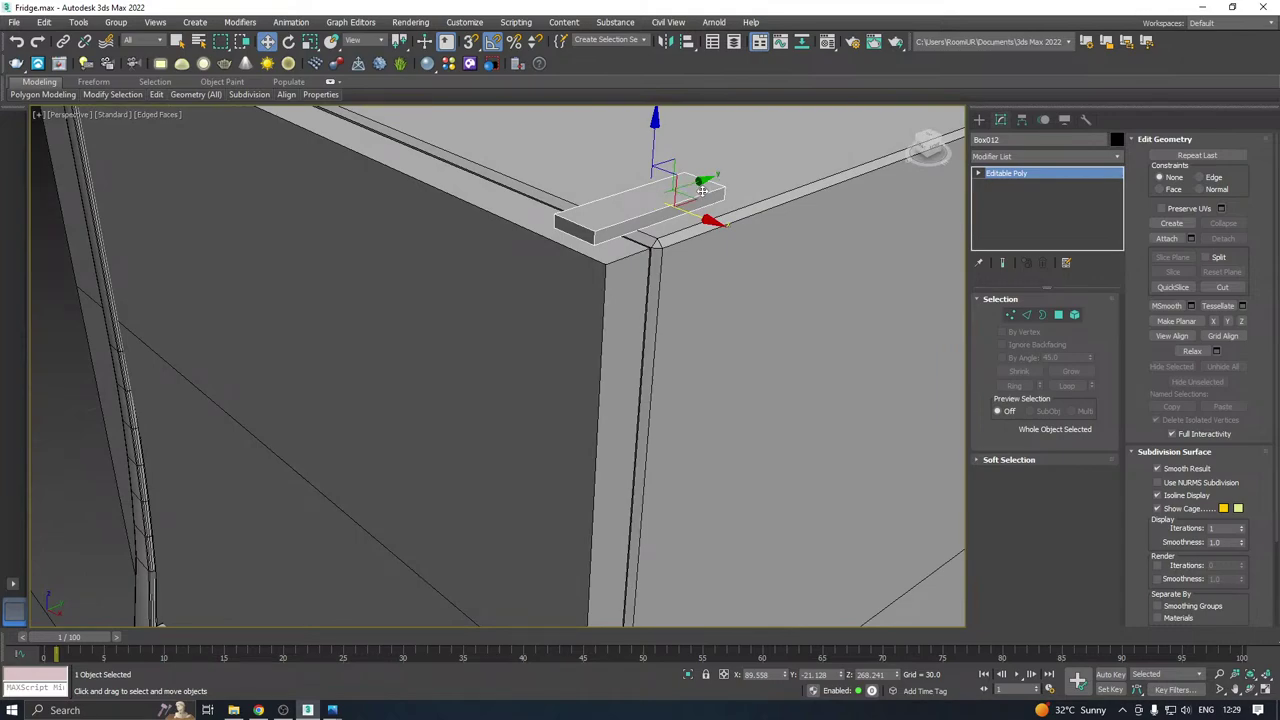
pyautogui.keyDown('ctrl'); pyautogui.click(595, 271); pyautogui.keyUp('ctrl')
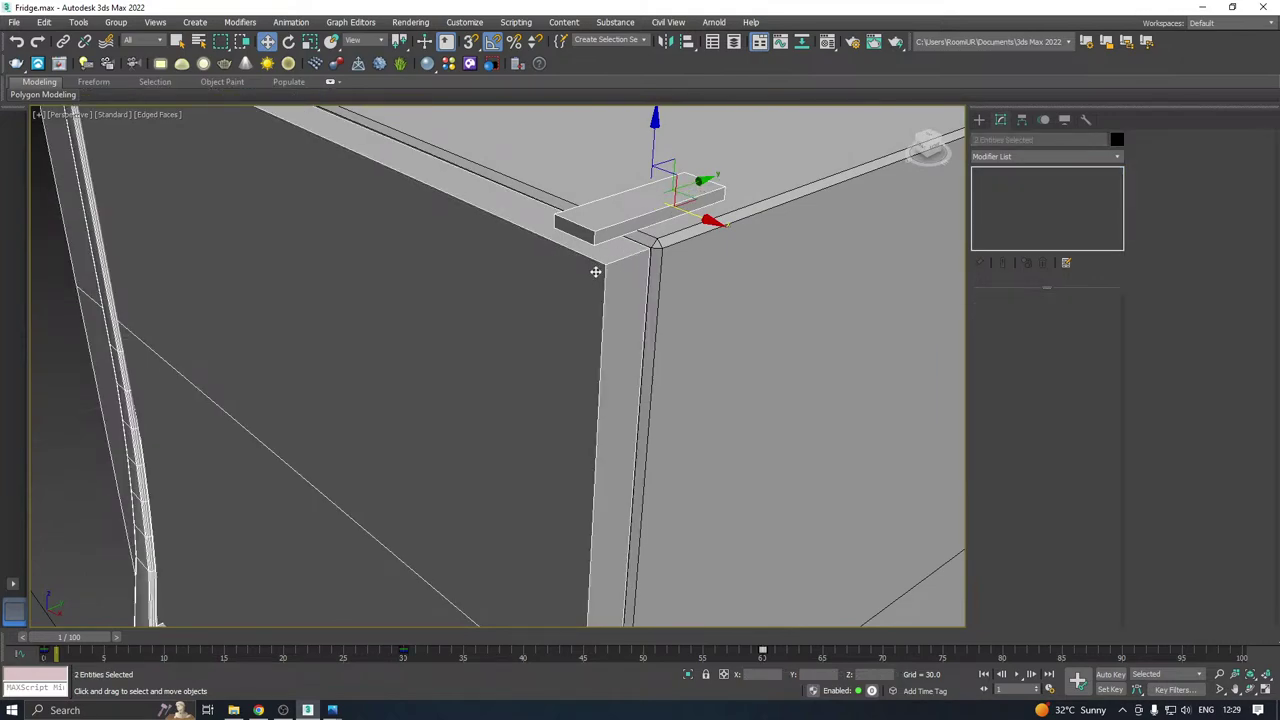
pyautogui.press('e')
pyautogui.moveTo(648, 227); pyautogui.dragTo(690, 130)
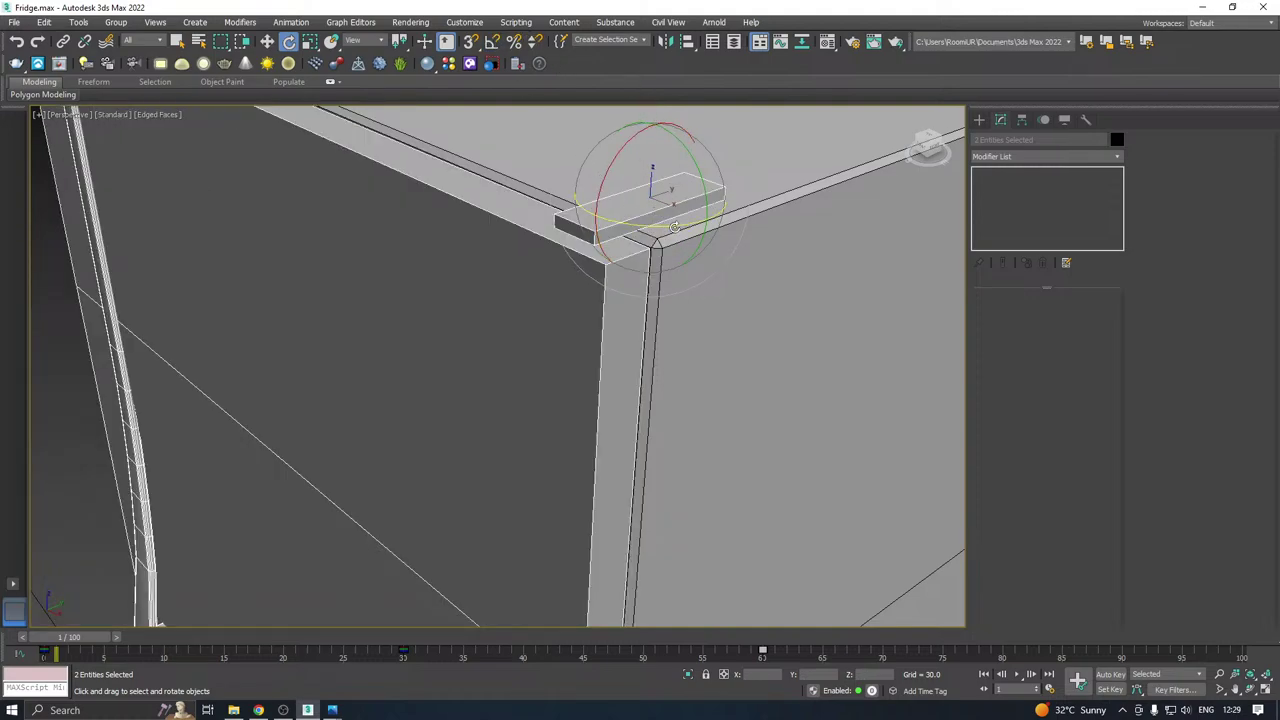
pyautogui.keyDown('alt'); pyautogui.moveTo(687, 225); pyautogui.dragTo(620, 228, button='middle'); pyautogui.keyUp('alt')
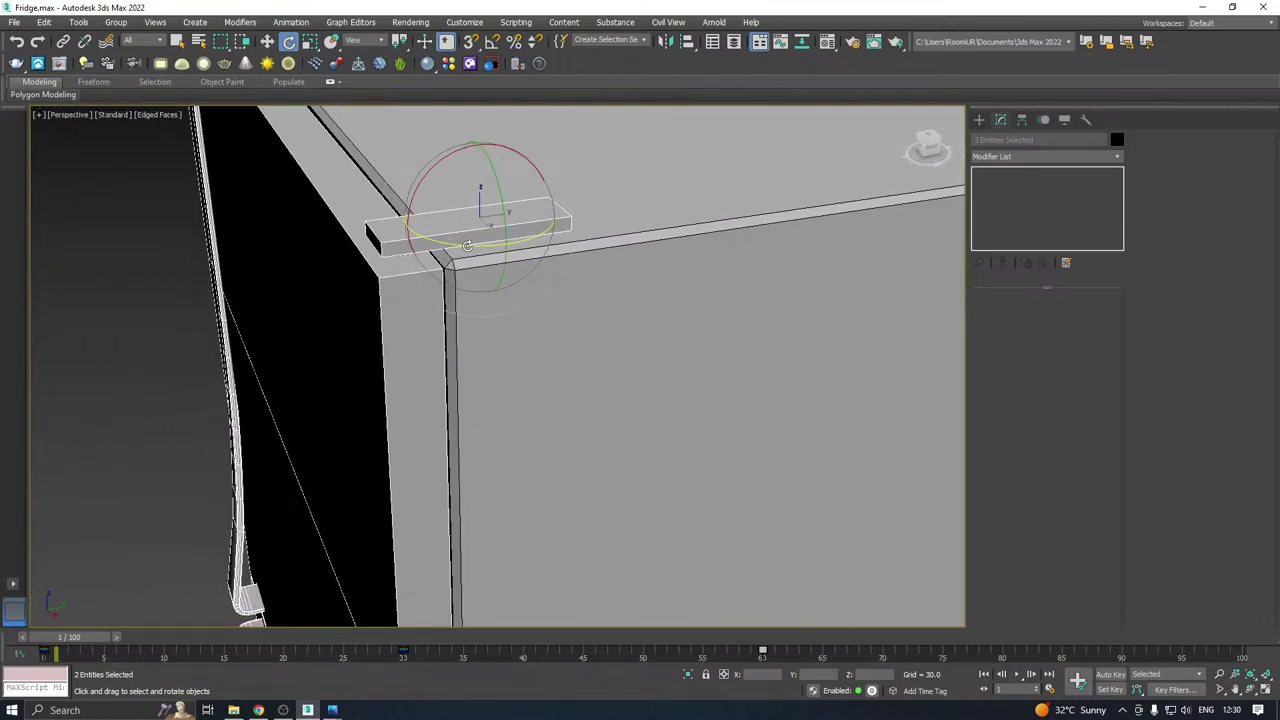
pyautogui.keyDown('alt'); pyautogui.moveTo(467, 245); pyautogui.dragTo(506, 243, button='middle'); pyautogui.keyUp('alt')
pyautogui.scroll(-3, 654, 174)
pyautogui.keyDown('alt'); pyautogui.moveTo(654, 179); pyautogui.dragTo(746, 200, button='middle'); pyautogui.keyUp('alt')
pyautogui.click(267, 41)
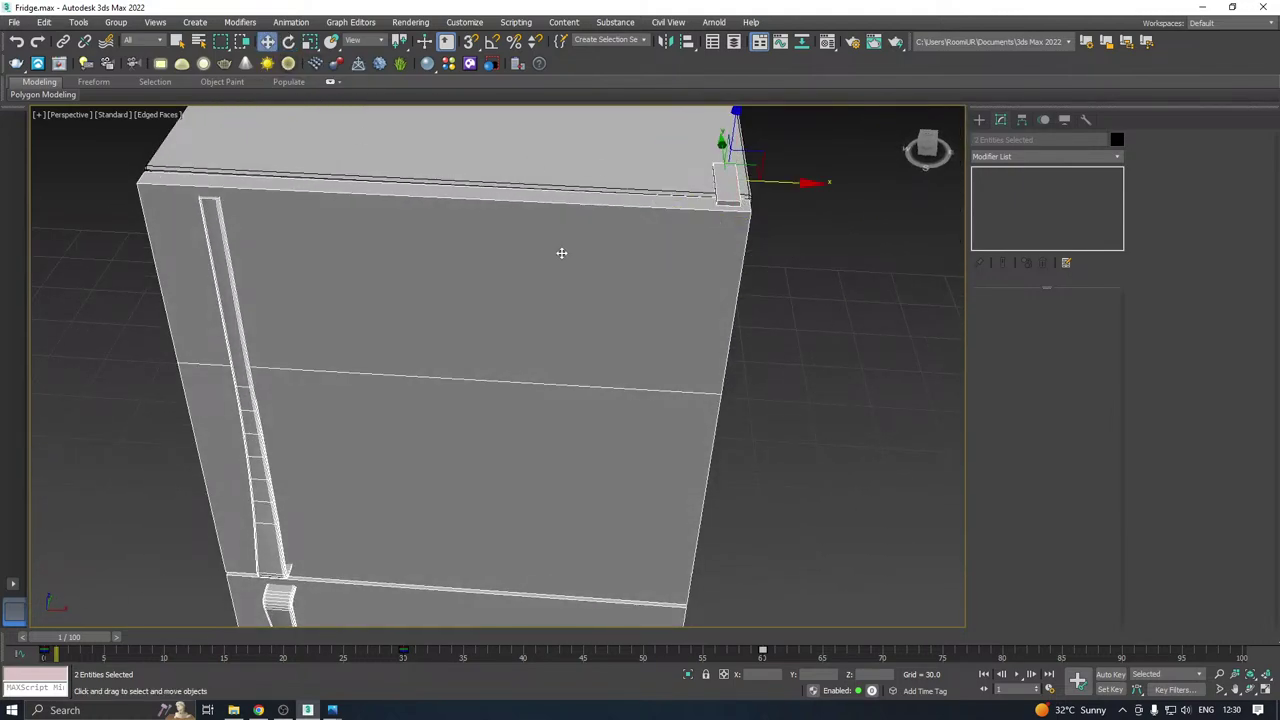
# Draw a small upright plane over the lower door in the front view, centred at about X 24.4 and Z 126.1.
pyautogui.scroll(-3, 611, 286)
pyautogui.keyDown('alt'); pyautogui.moveTo(611, 286); pyautogui.dragTo(692, 287, button='middle'); pyautogui.keyUp('alt')
pyautogui.moveTo(586, 362); pyautogui.dragTo(602, 272, button='middle')
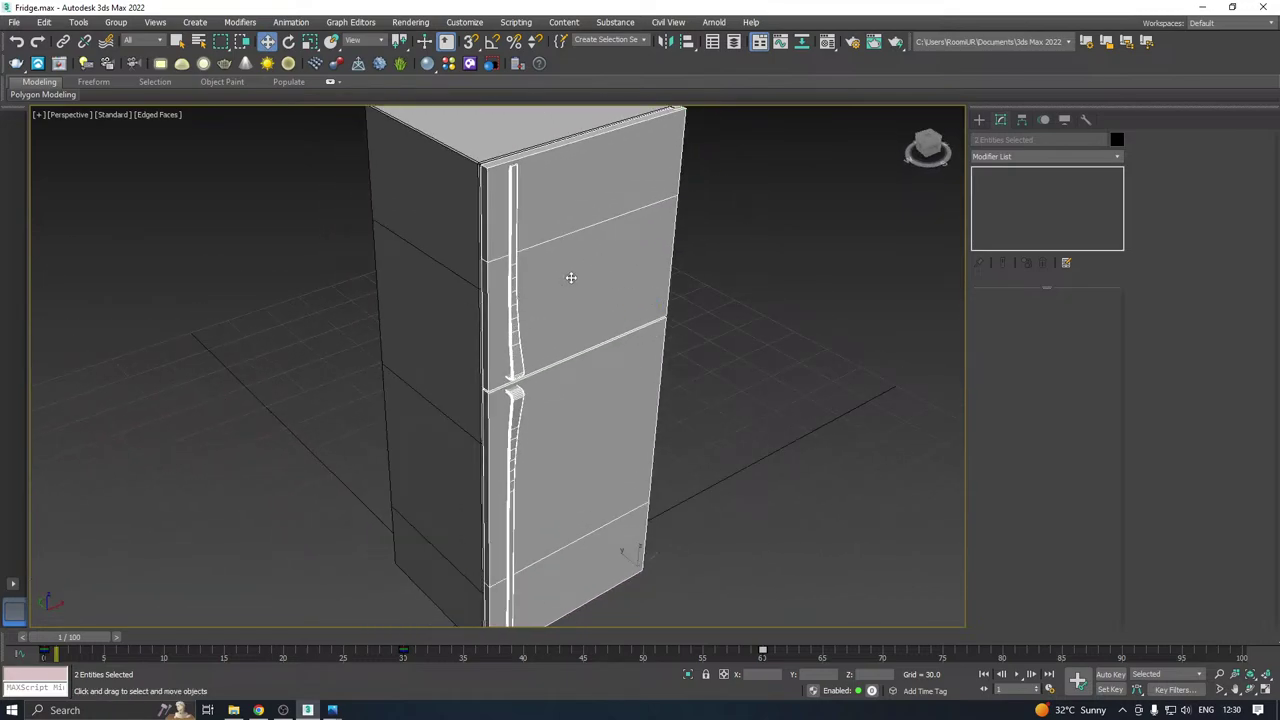
pyautogui.keyDown('alt'); pyautogui.moveTo(570, 286); pyautogui.dragTo(566, 337, button='middle'); pyautogui.keyUp('alt')
pyautogui.press('f')
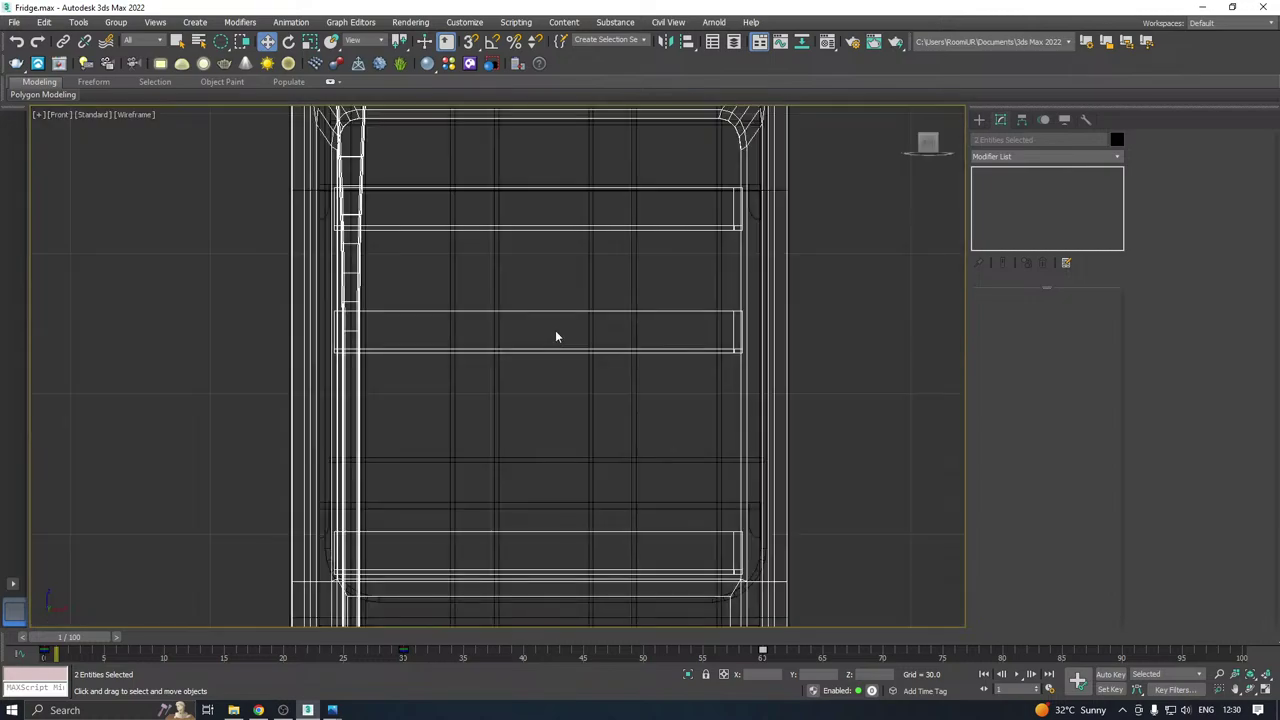
pyautogui.scroll(-2, 551, 333)
pyautogui.click(979, 119)
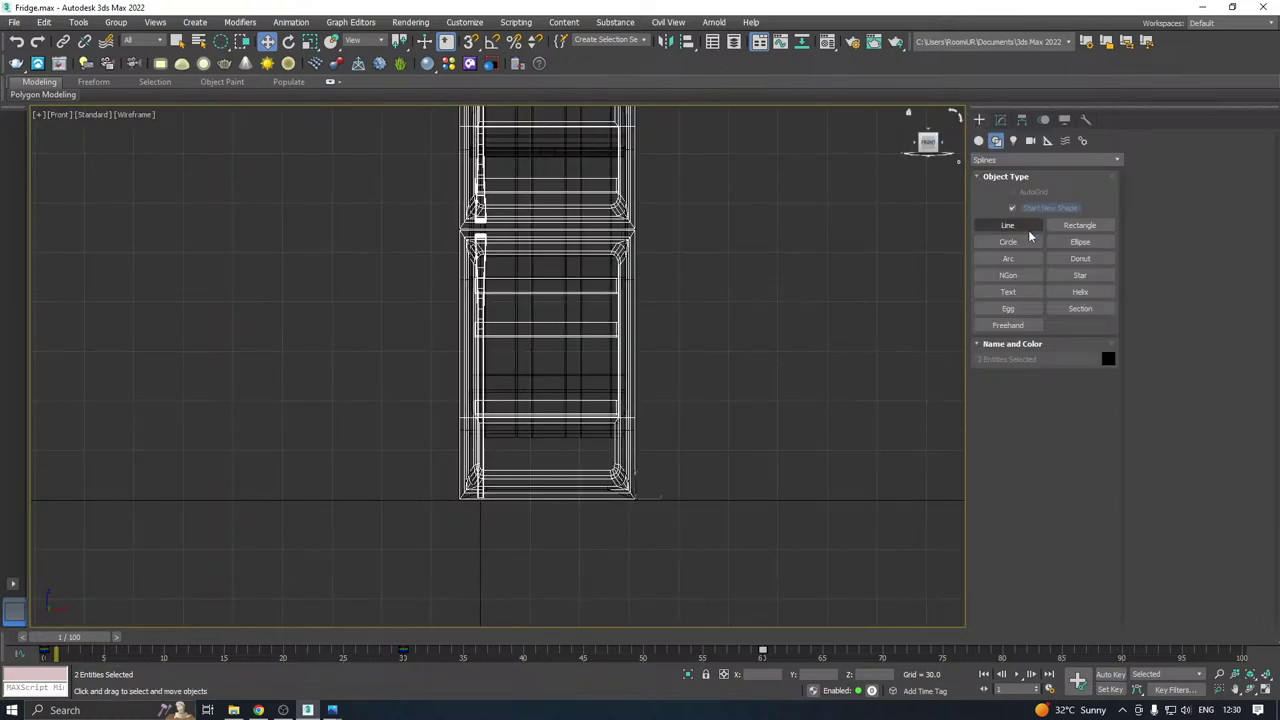
pyautogui.click(996, 141)
pyautogui.click(980, 141)
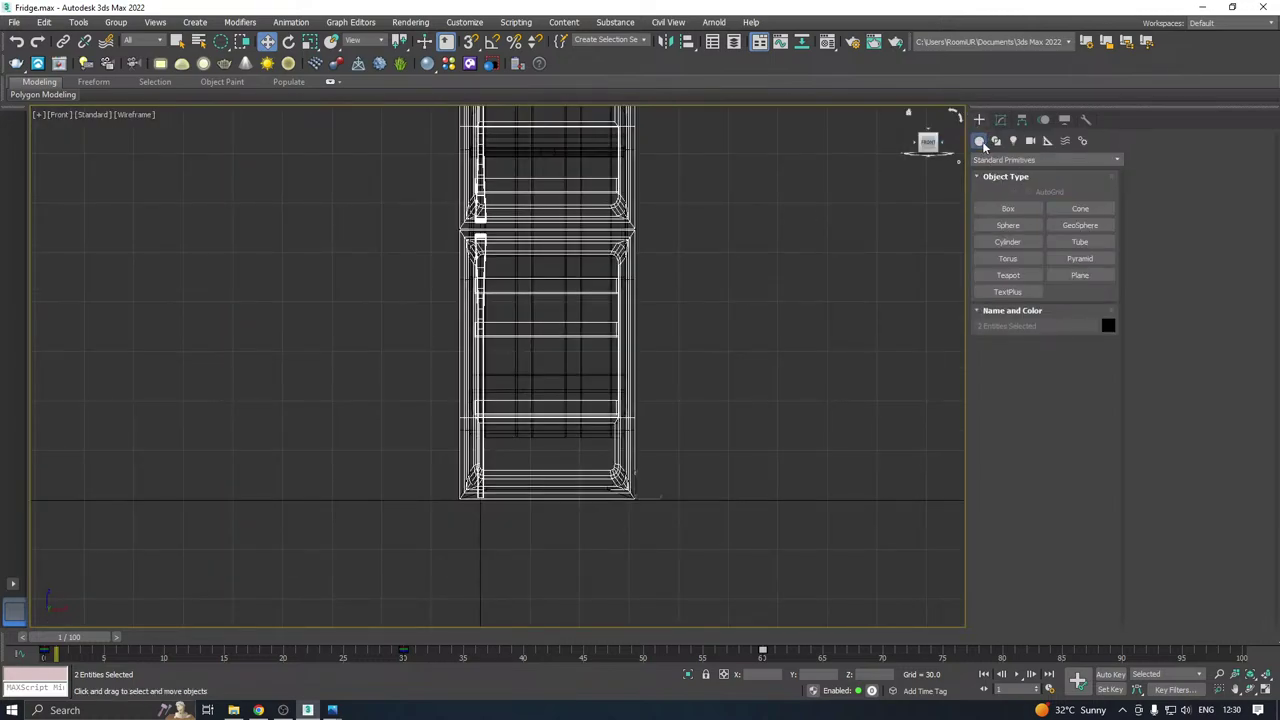
pyautogui.click(1077, 275)
pyautogui.scroll(3, 552, 240)
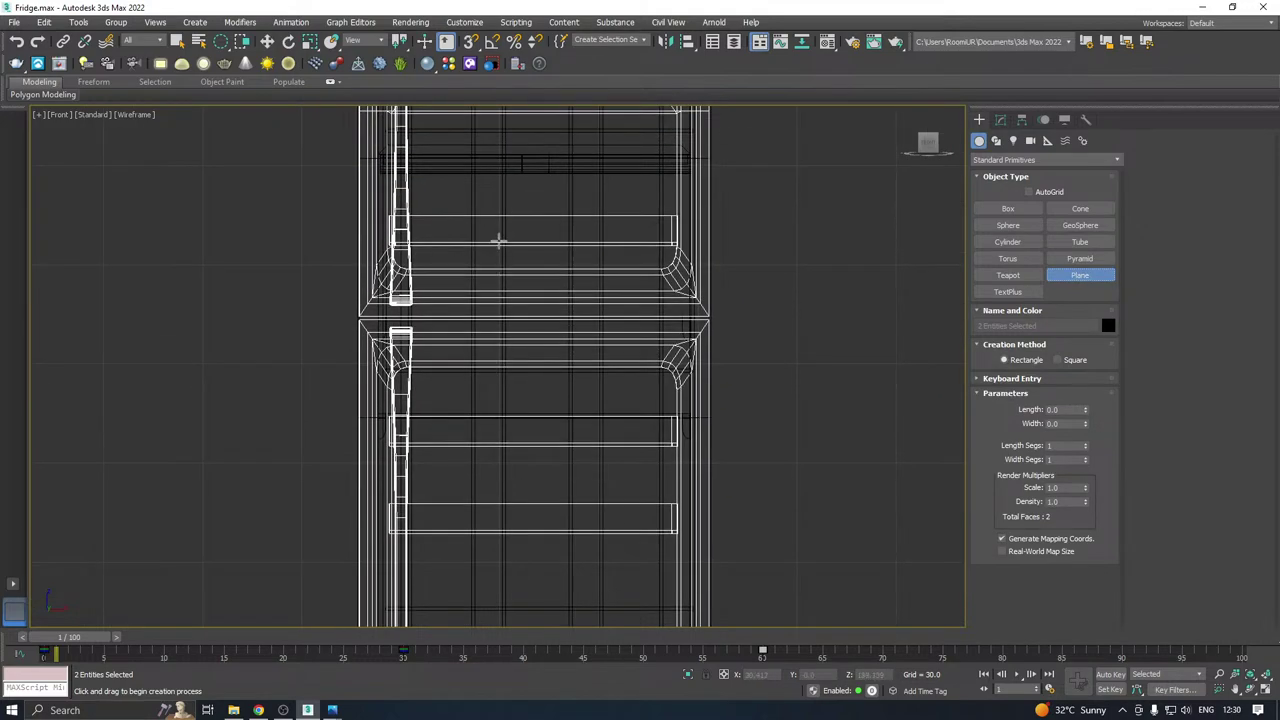
pyautogui.moveTo(443, 393); pyautogui.dragTo(521, 490)
pyautogui.press('w')
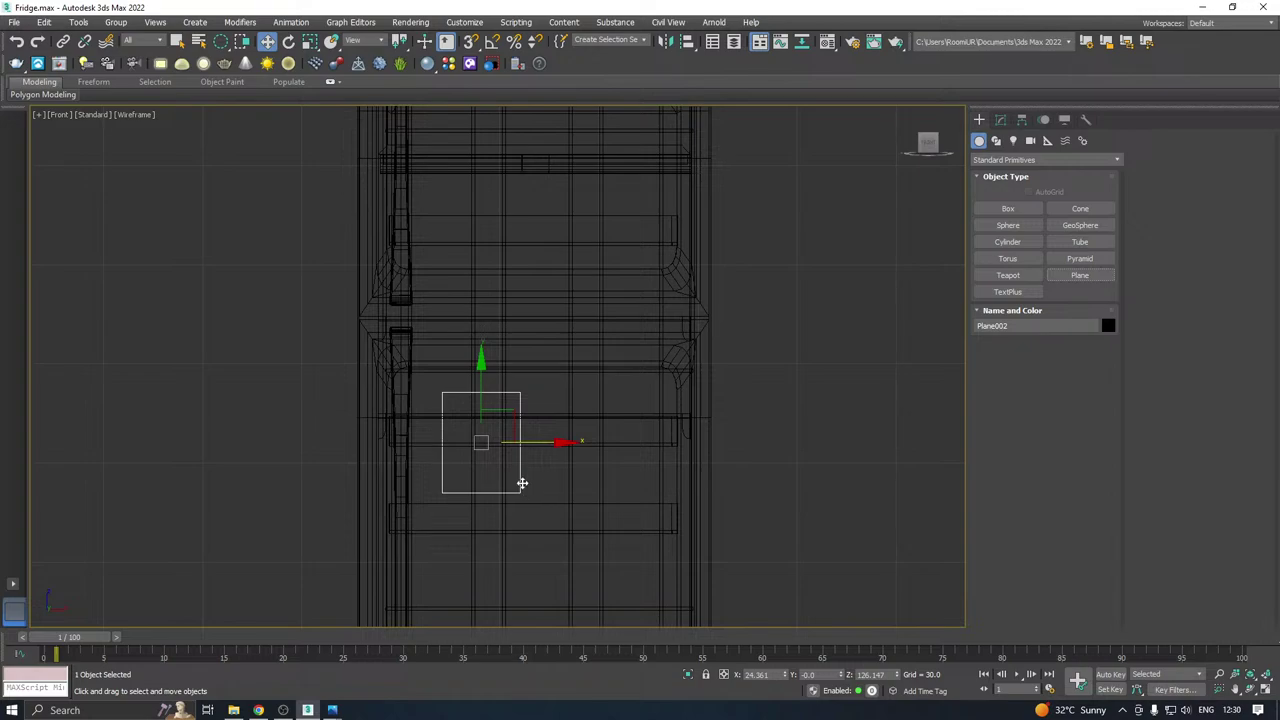
# Move the plane forward out of the fridge to about Y -30.3, in front of the lower door beside the handle.
pyautogui.press('p')
pyautogui.moveTo(506, 416)
pyautogui.keyDown('alt'); pyautogui.mouseDown(button='middle')
pyautogui.moveTo(531, 418)
pyautogui.moveTo(526, 398)
pyautogui.moveTo(458, 366)
pyautogui.mouseUp(button='middle'); pyautogui.keyUp('alt')
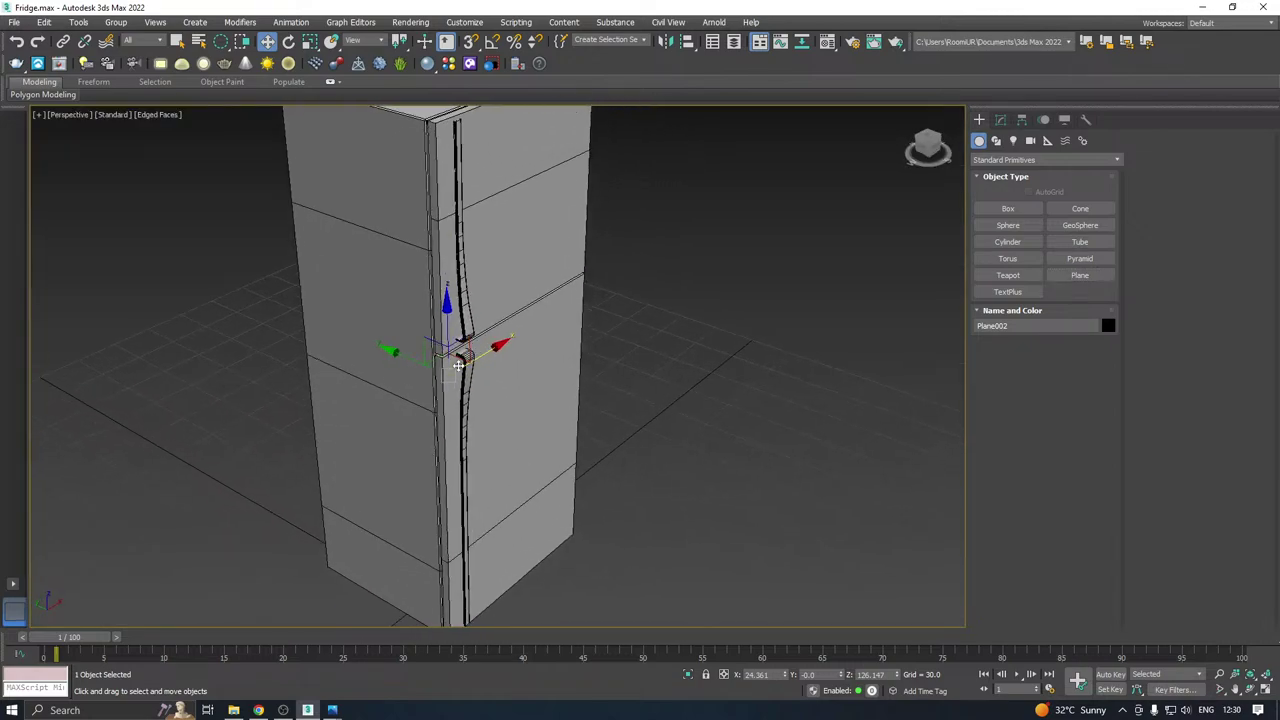
pyautogui.scroll(4, 457, 365)
pyautogui.moveTo(390, 363); pyautogui.dragTo(496, 374)
pyautogui.keyDown('alt'); pyautogui.moveTo(596, 360); pyautogui.dragTo(562, 335, button='middle'); pyautogui.keyUp('alt')
pyautogui.scroll(5, 554, 413)
# Assign the 19 - Default material to the plane.
pyautogui.press('m')
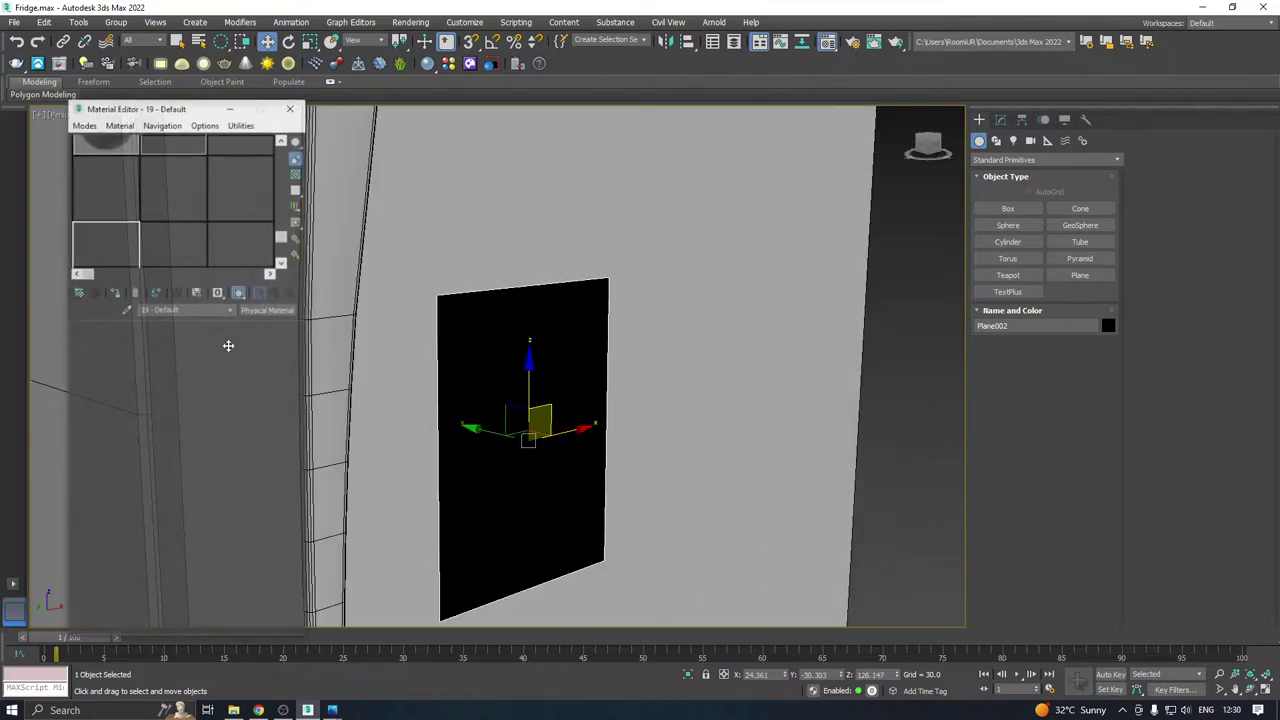
pyautogui.click(117, 292)
pyautogui.press('m')
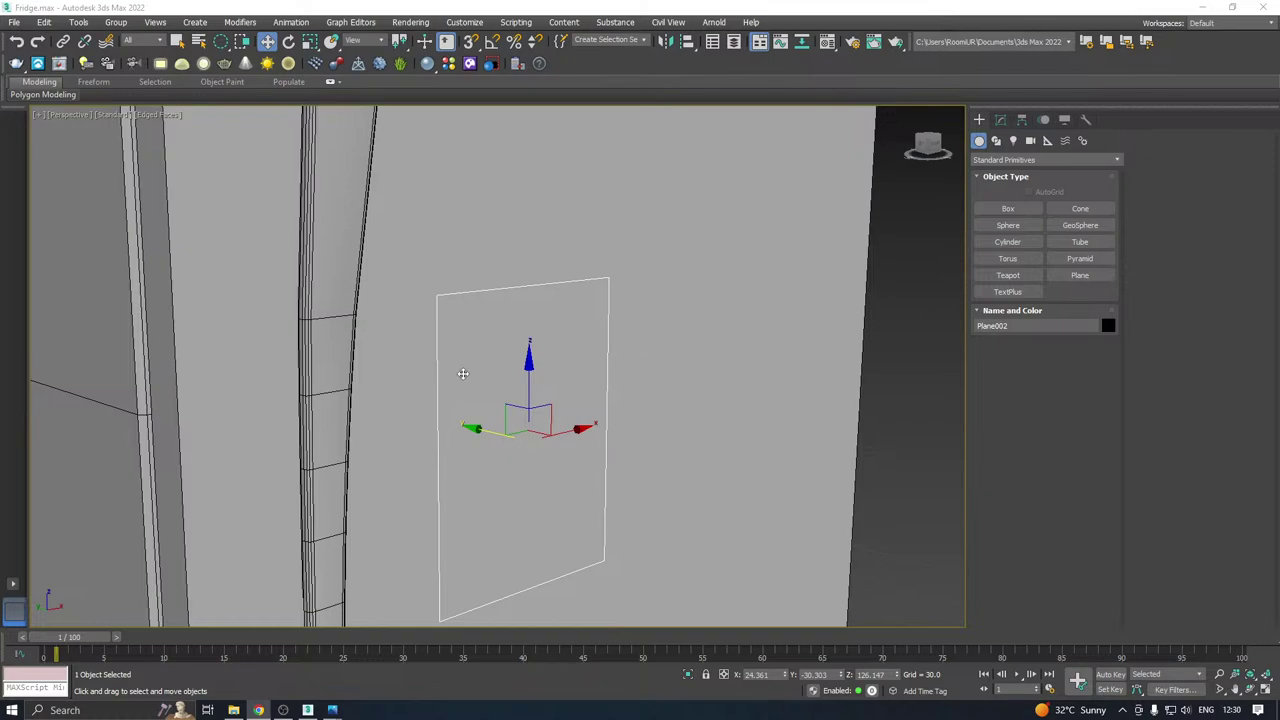
# Move the plane back toward the lower door's surface to about Y -29.7.
pyautogui.scroll(-3, 463, 373)
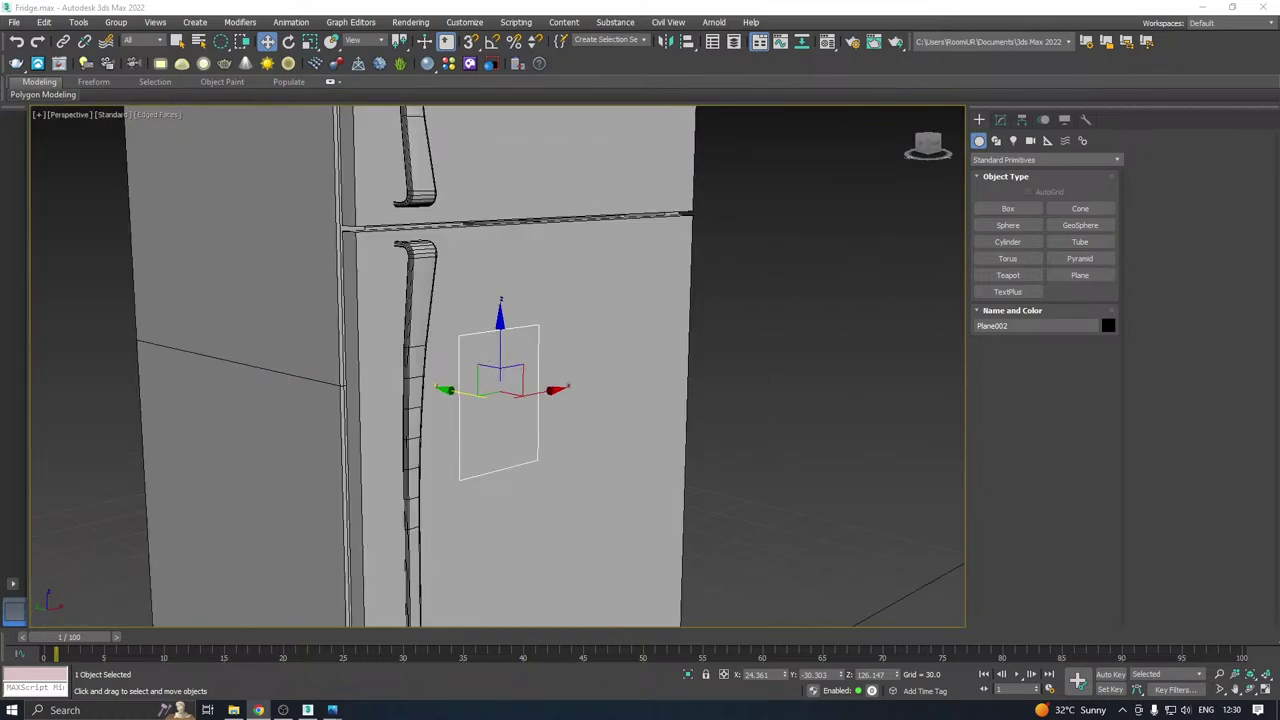
pyautogui.moveTo(566, 387); pyautogui.dragTo(484, 392, button='middle')
pyautogui.moveTo(537, 403); pyautogui.dragTo(544, 401)
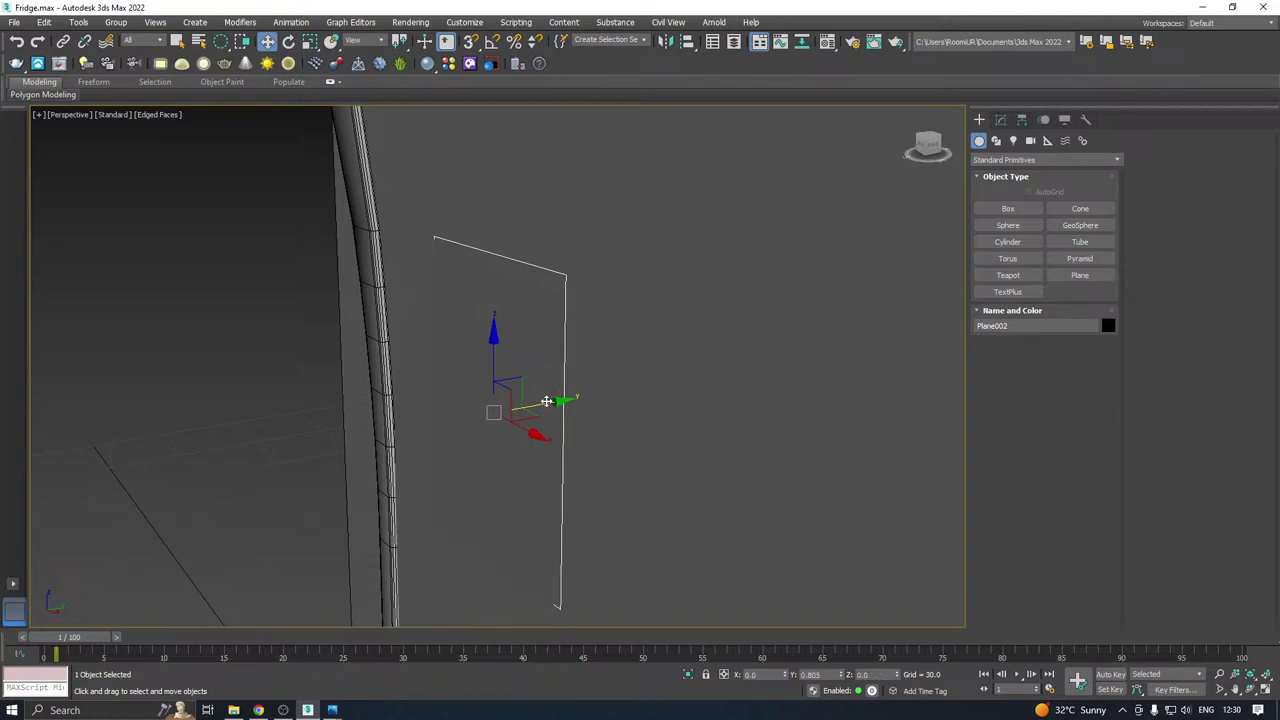
pyautogui.keyDown('alt'); pyautogui.moveTo(549, 380); pyautogui.dragTo(590, 351, button='middle'); pyautogui.keyUp('alt')
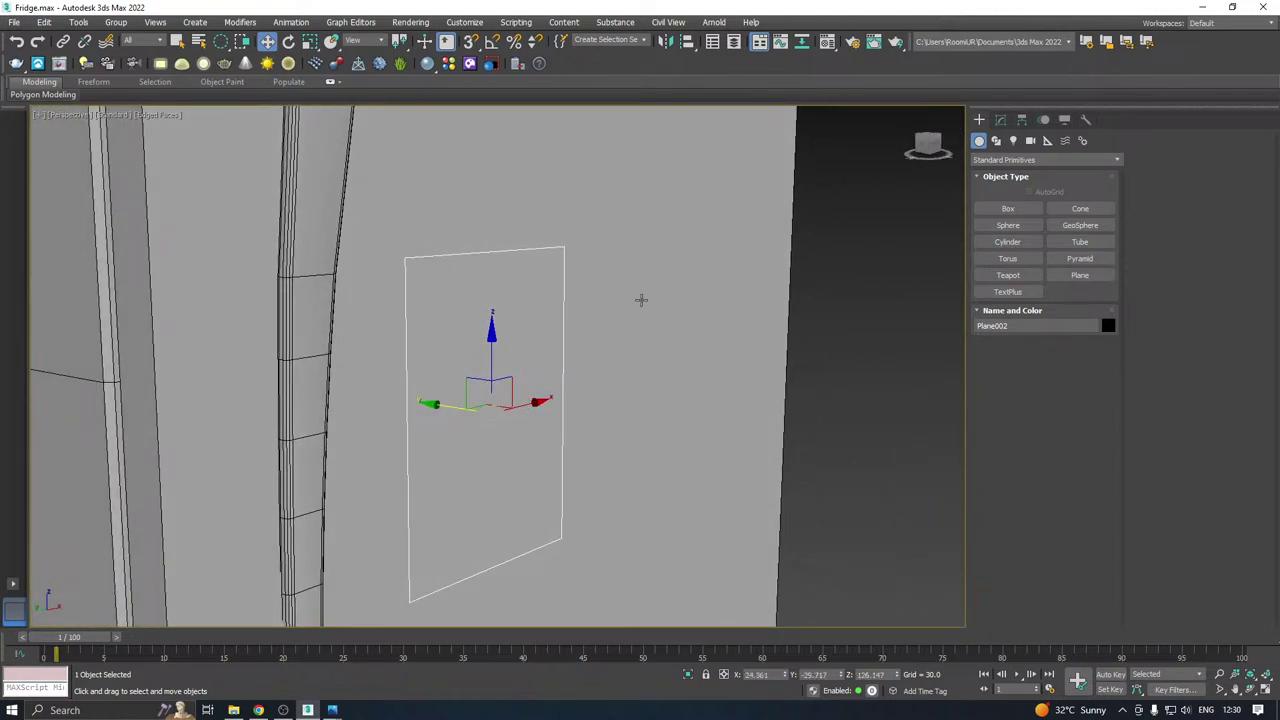
# Copy the plane sideways along X to about X 65.2 and raise the copy above the original's level.
pyautogui.keyDown('shift'); pyautogui.moveTo(533, 403); pyautogui.dragTo(729, 353); pyautogui.keyUp('shift')
pyautogui.click(642, 414)
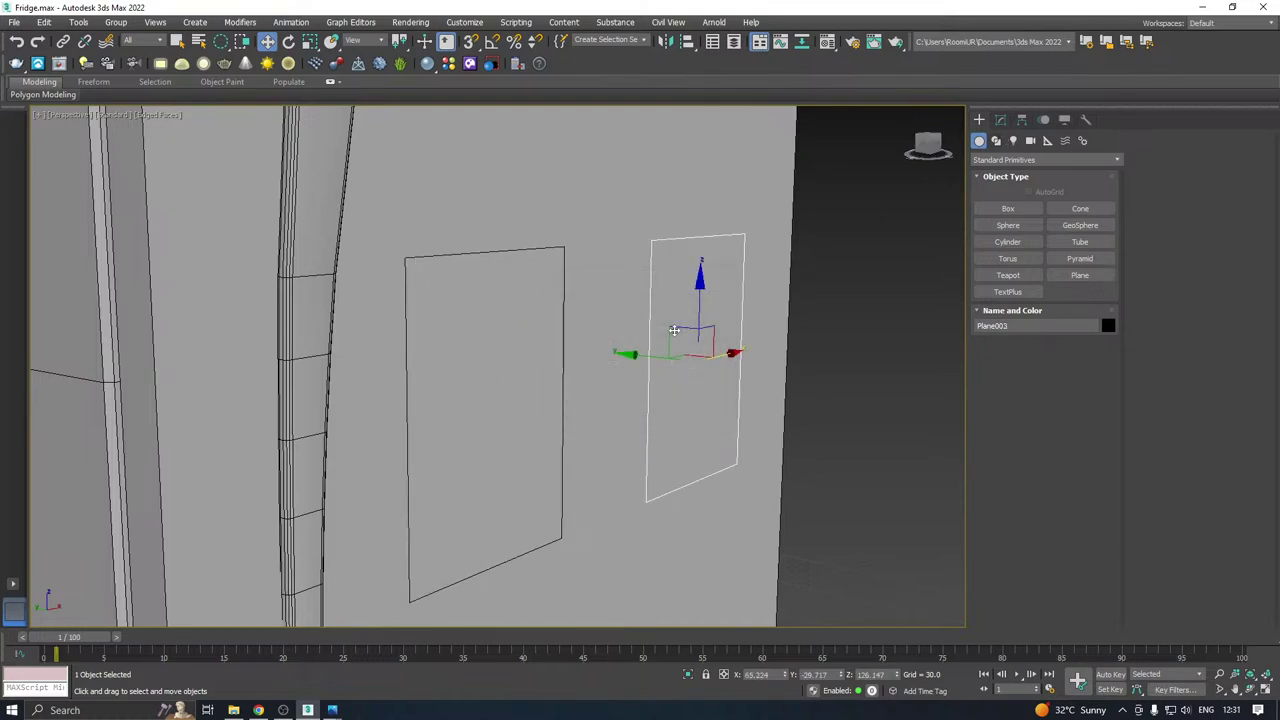
pyautogui.moveTo(702, 308); pyautogui.dragTo(702, 175)
# Set the original plane beside the handle to 2 length segments and convert it to an editable poly.
pyautogui.click(485, 345)
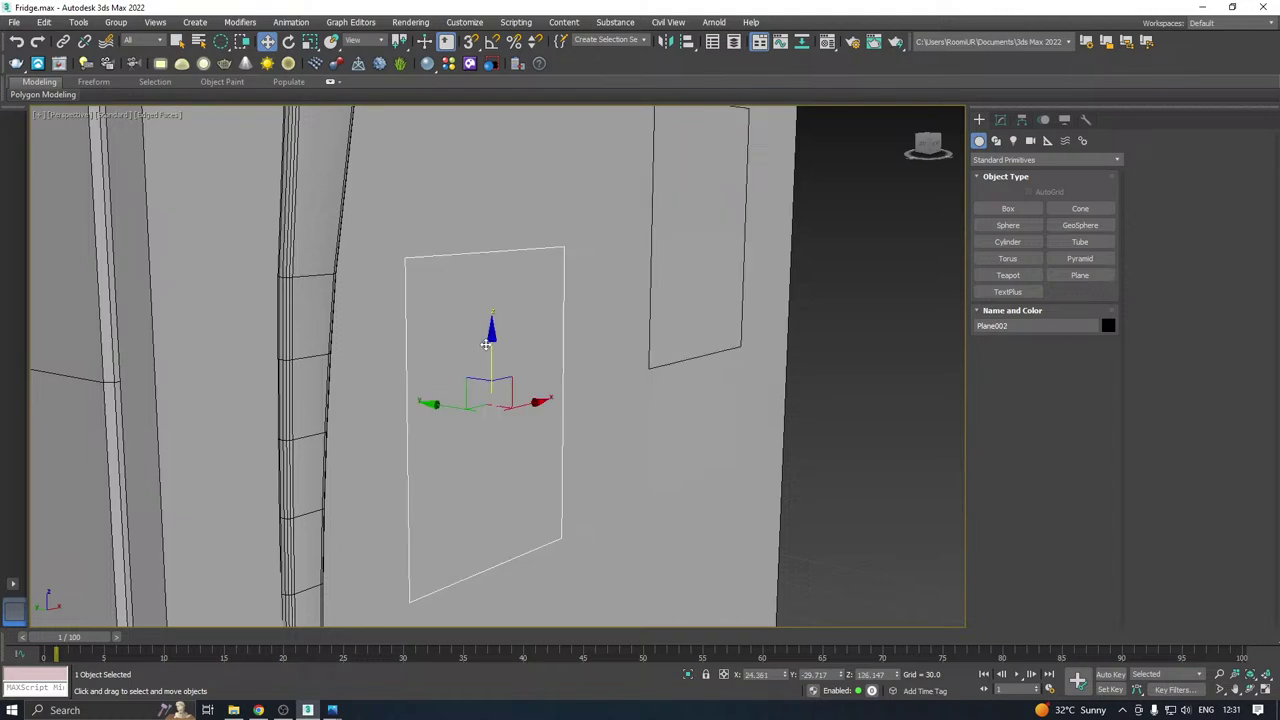
pyautogui.moveTo(485, 345); pyautogui.dragTo(515, 287, button='middle')
pyautogui.click(1000, 119)
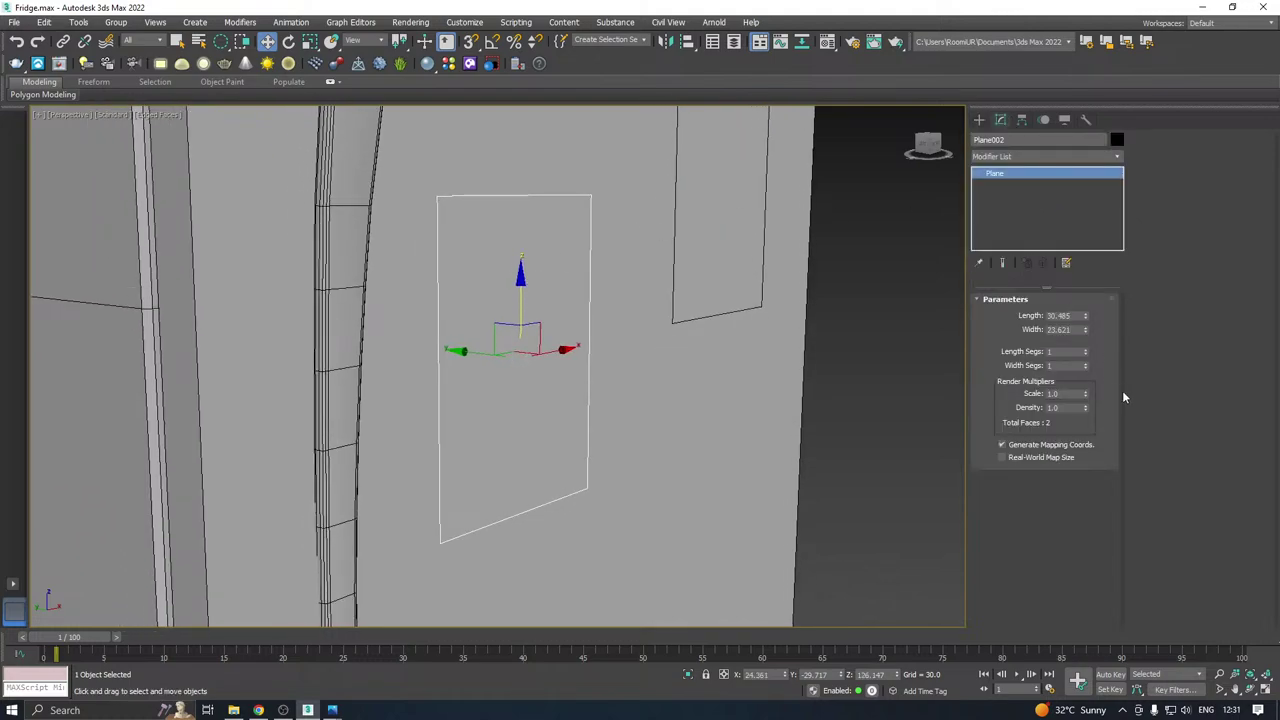
pyautogui.click(1087, 348)
pyautogui.rightClick(1052, 214)
pyautogui.click(1092, 312)
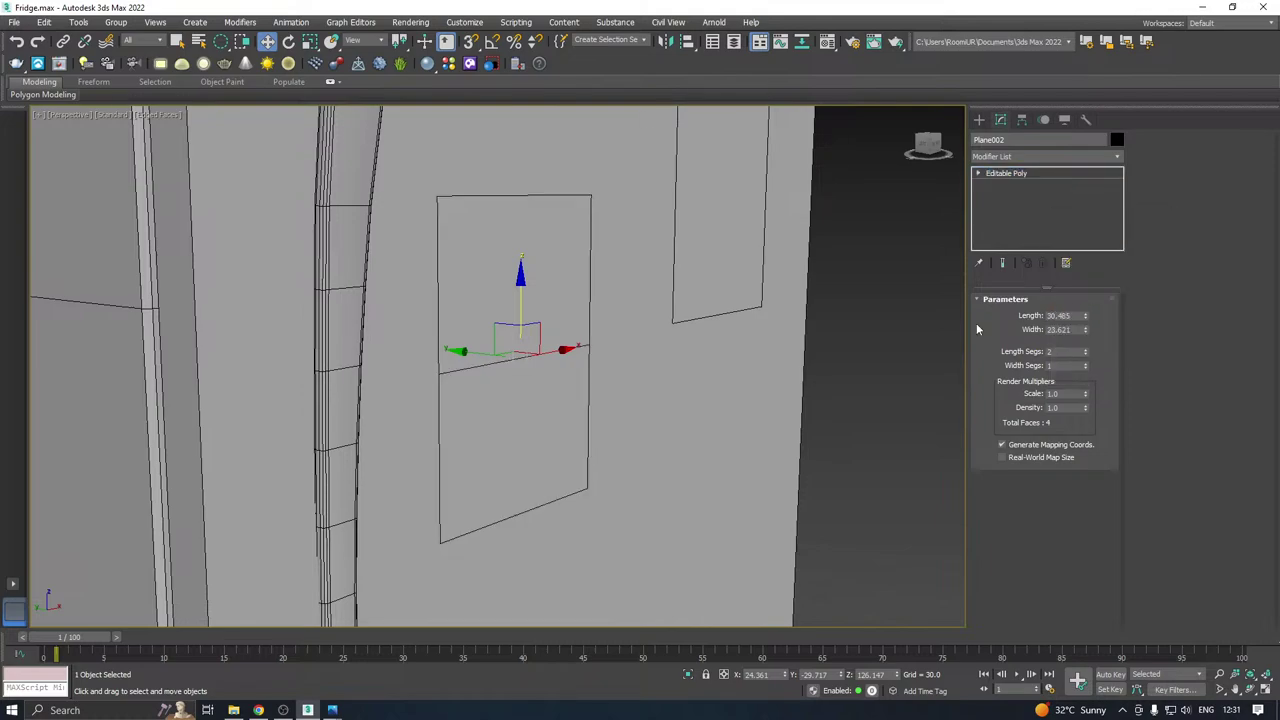
# Move the plane's bottom edge outward to about Y -32.2 and nudge its top edge slightly toward the door.
pyautogui.click(1026, 315)
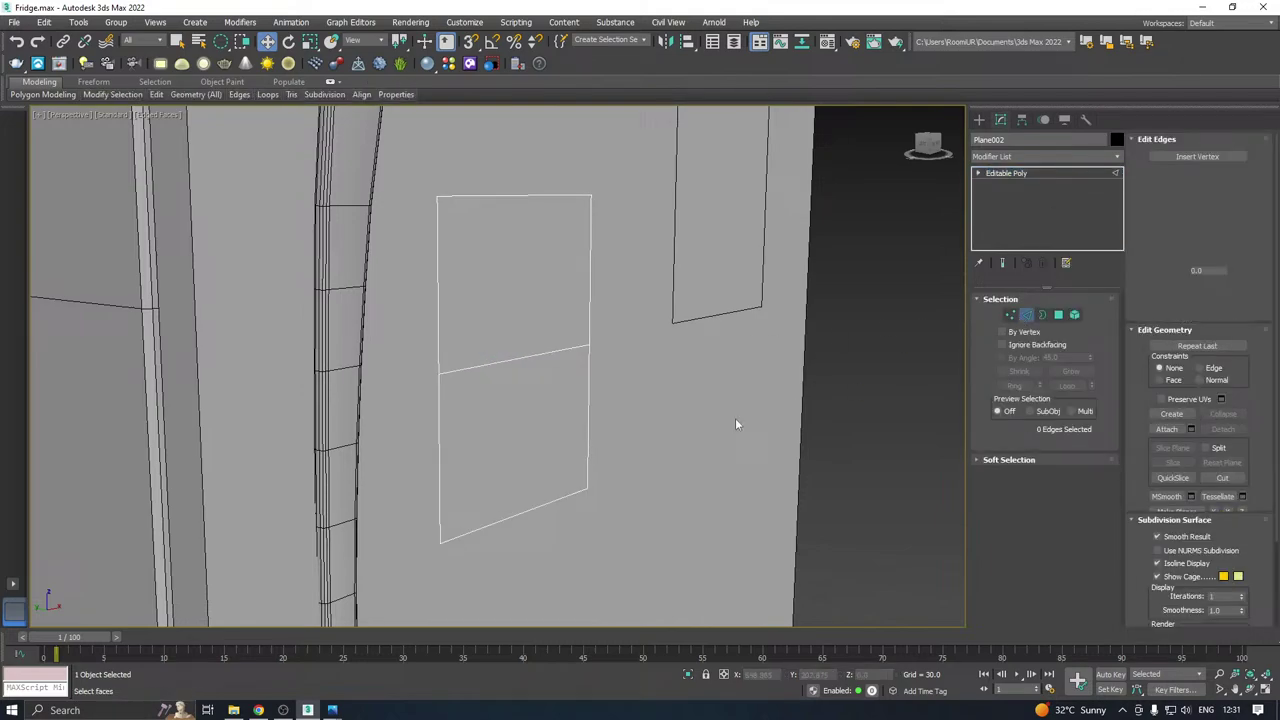
pyautogui.click(534, 507)
pyautogui.moveTo(484, 500); pyautogui.dragTo(500, 462)
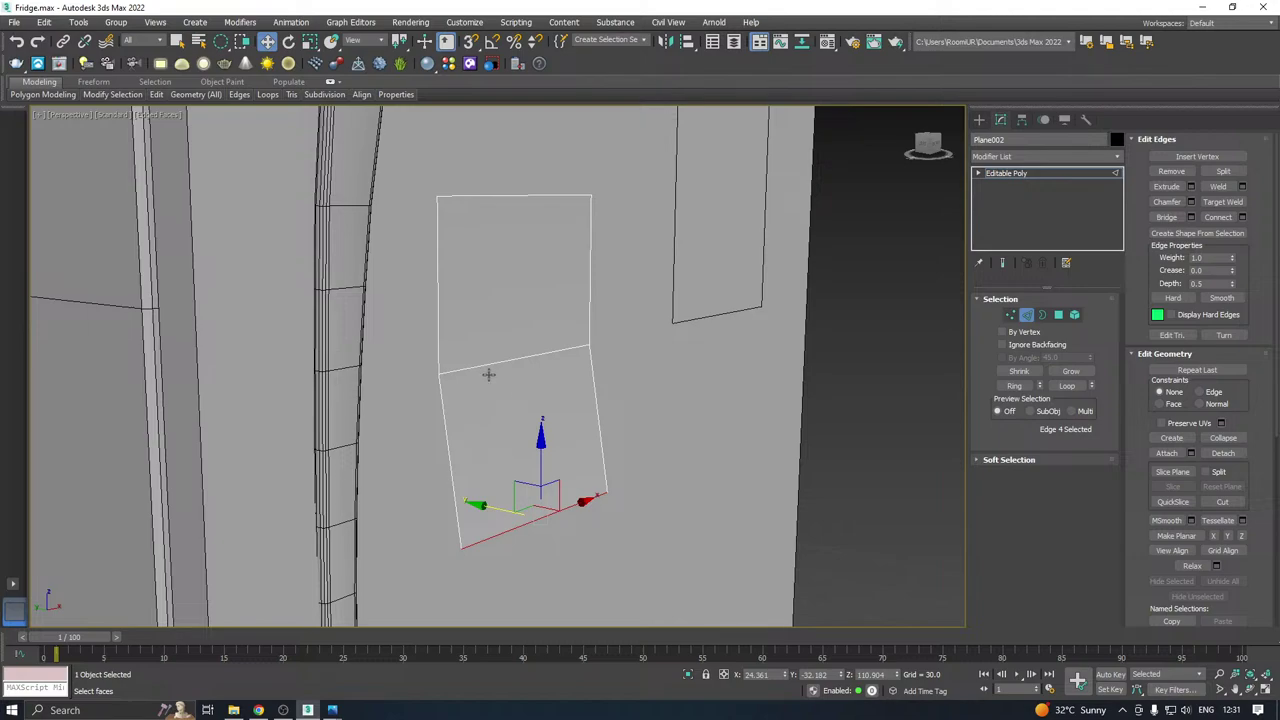
pyautogui.click(513, 198)
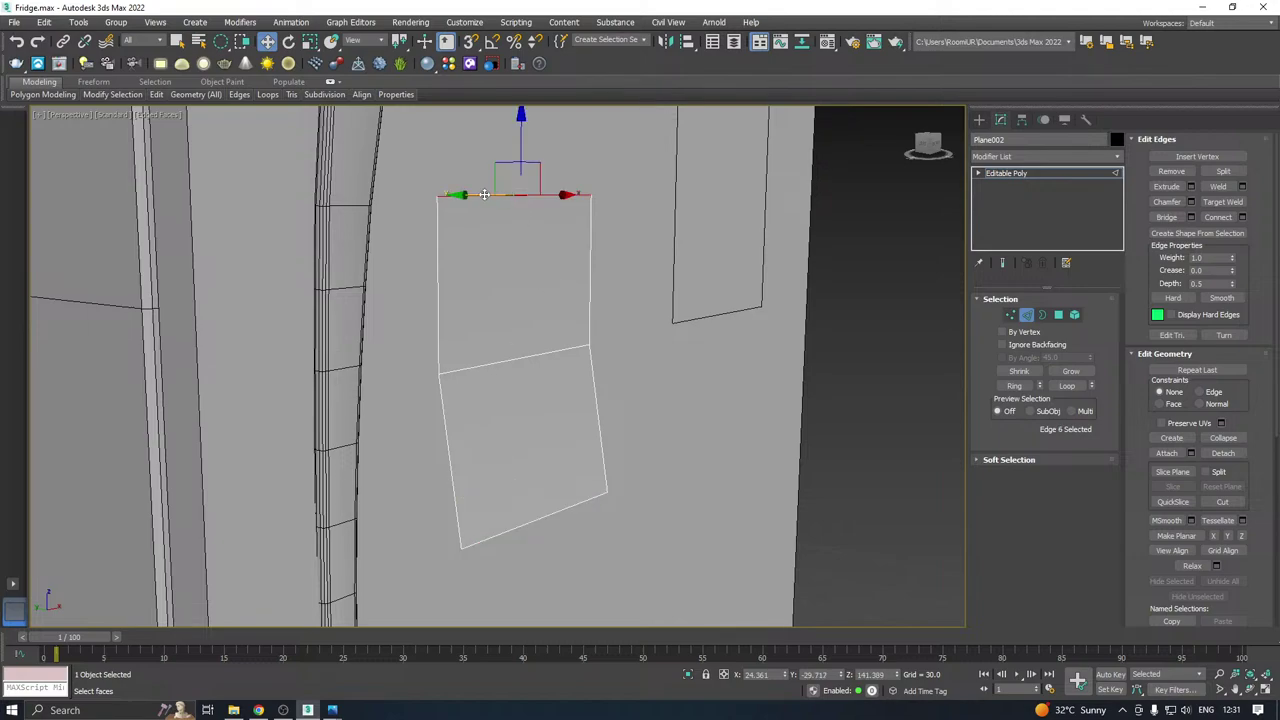
pyautogui.moveTo(484, 194); pyautogui.dragTo(479, 194)
pyautogui.click(478, 367)
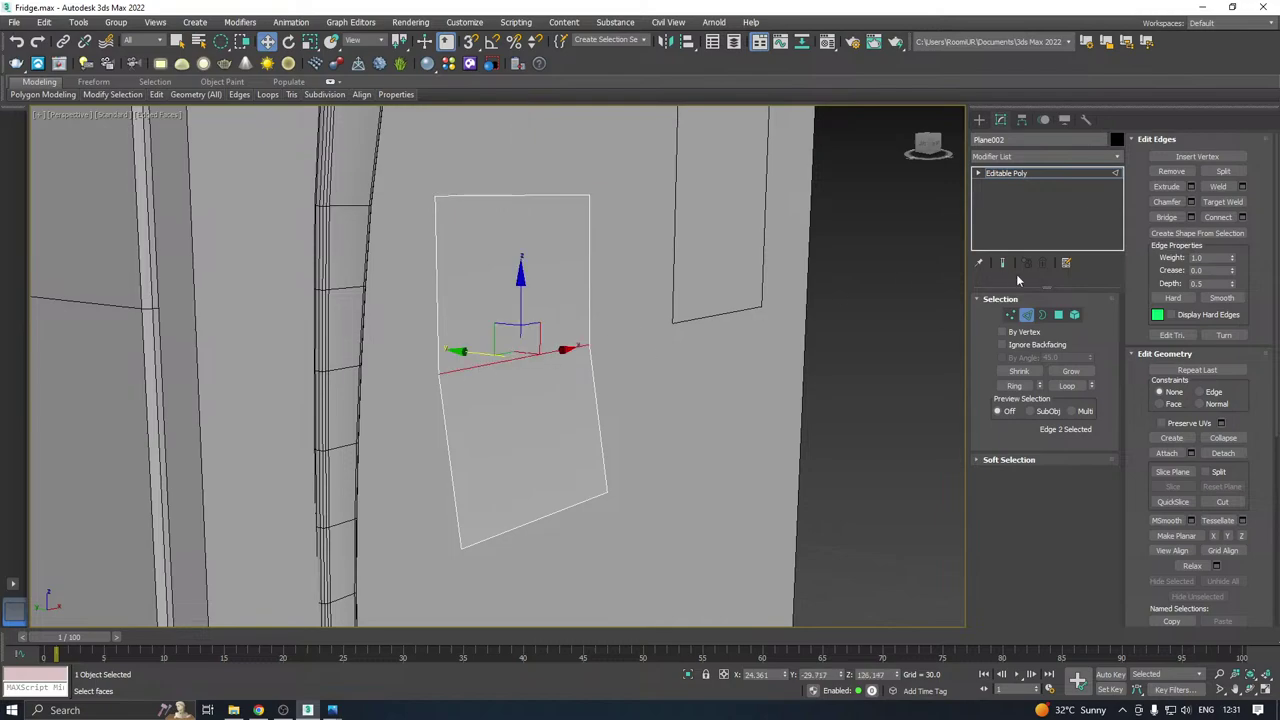
pyautogui.click(1190, 202)
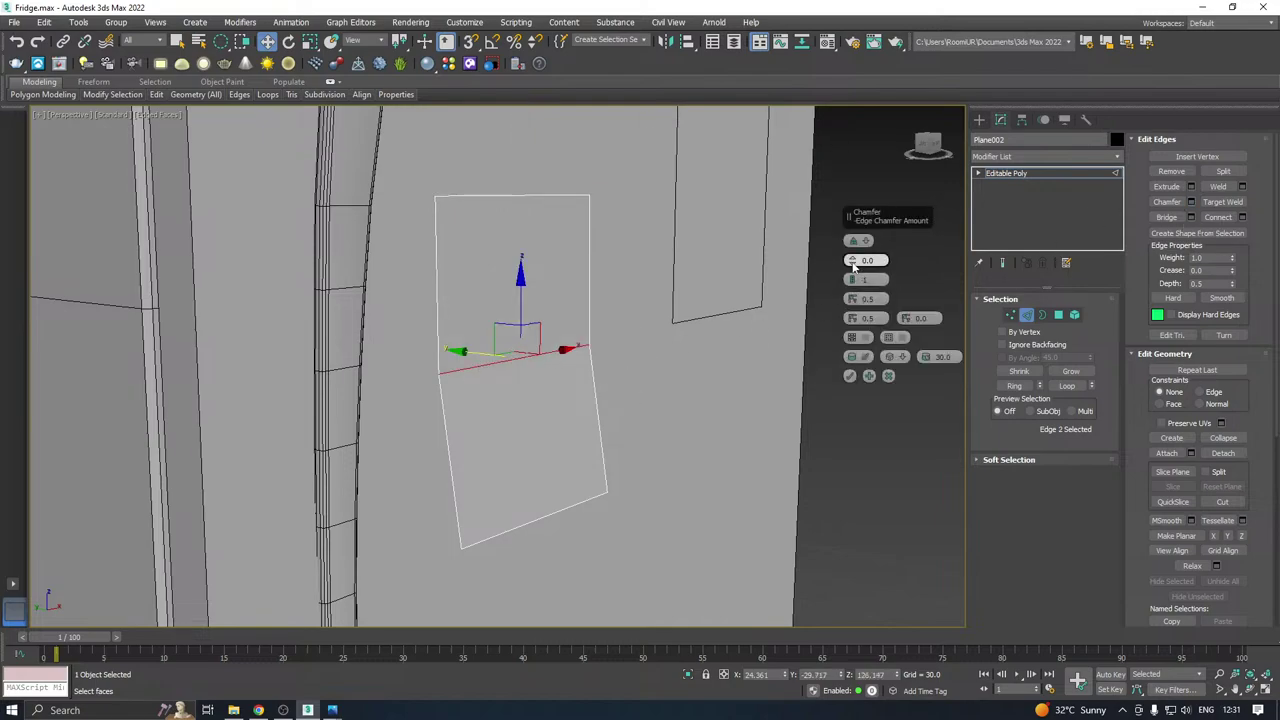
pyautogui.moveTo(852, 246); pyautogui.dragTo(845, 210)
pyautogui.keyDown('alt'); pyautogui.moveTo(578, 283); pyautogui.dragTo(617, 263, button='middle'); pyautogui.keyUp('alt')
pyautogui.click(889, 376)
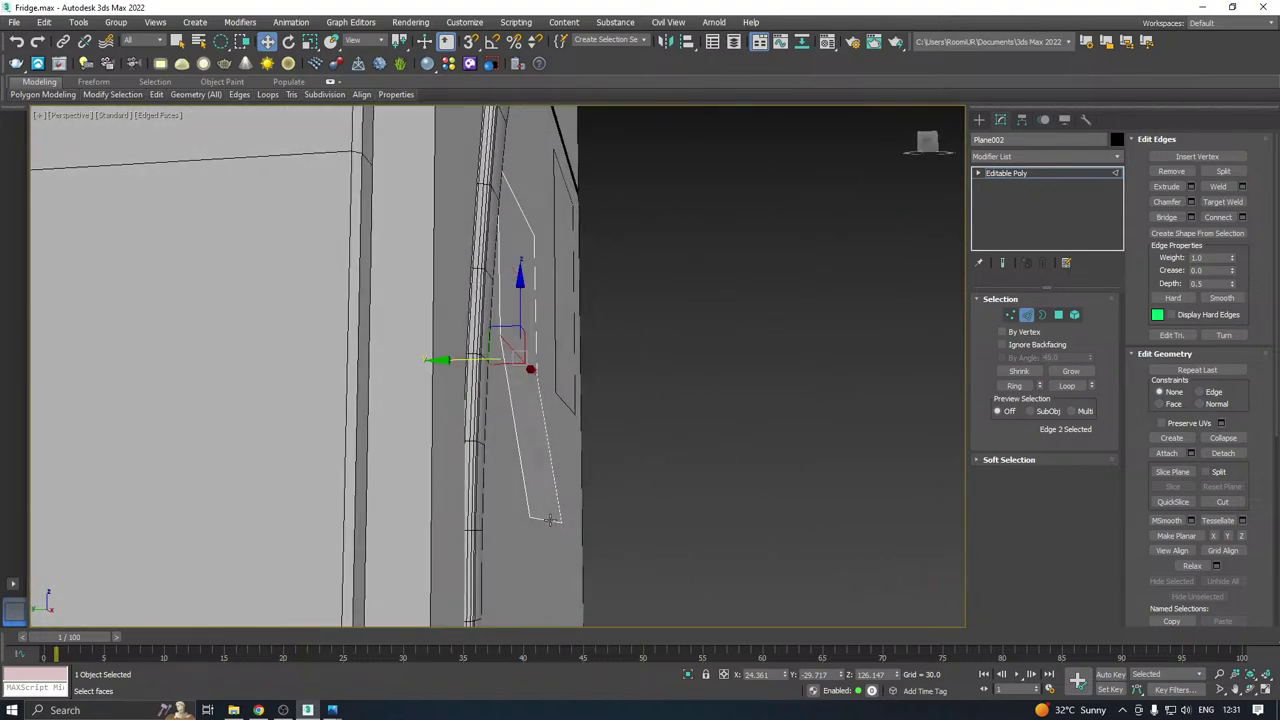
# Move the plane's bottom edge back toward the door to reduce the bend.
pyautogui.click(551, 521)
pyautogui.moveTo(486, 520)
pyautogui.mouseDown()
pyautogui.moveTo(452, 518)
pyautogui.moveTo(468, 518)
pyautogui.mouseUp()
# Try a chamfer of 6.741 with 2 segments on the plane's middle edge without applying it.
pyautogui.click(521, 354)
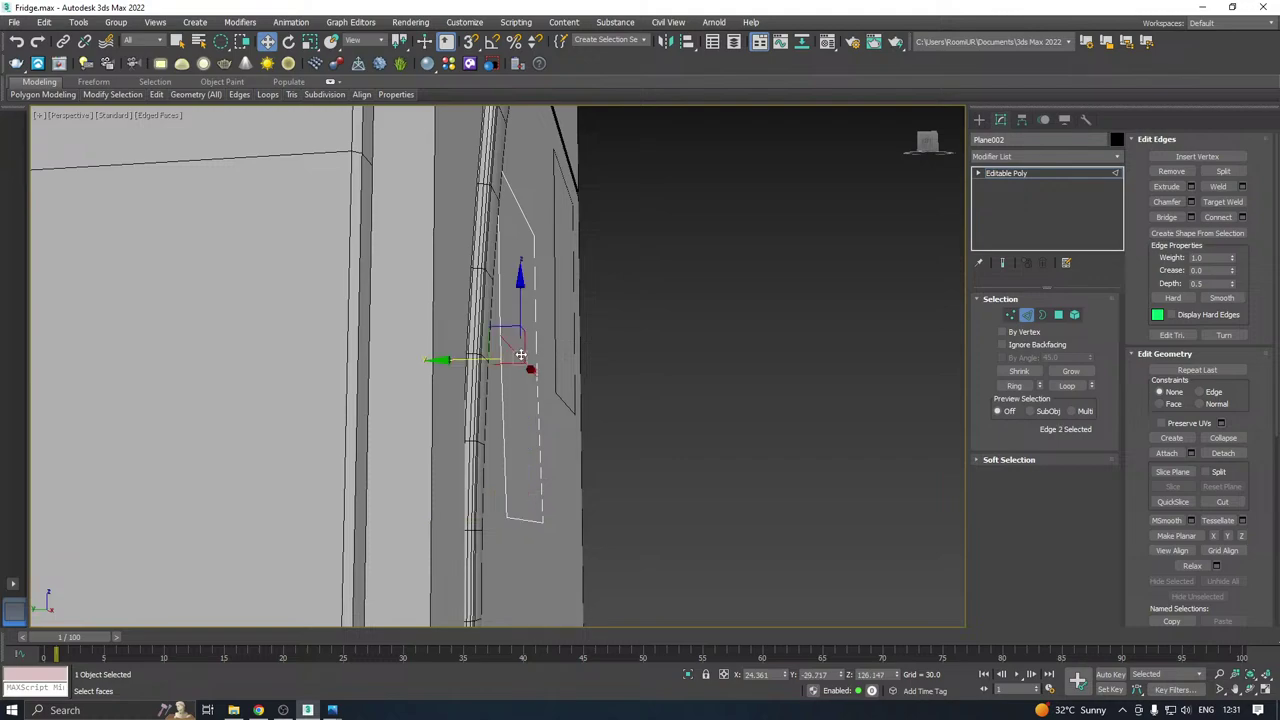
pyautogui.click(1191, 201)
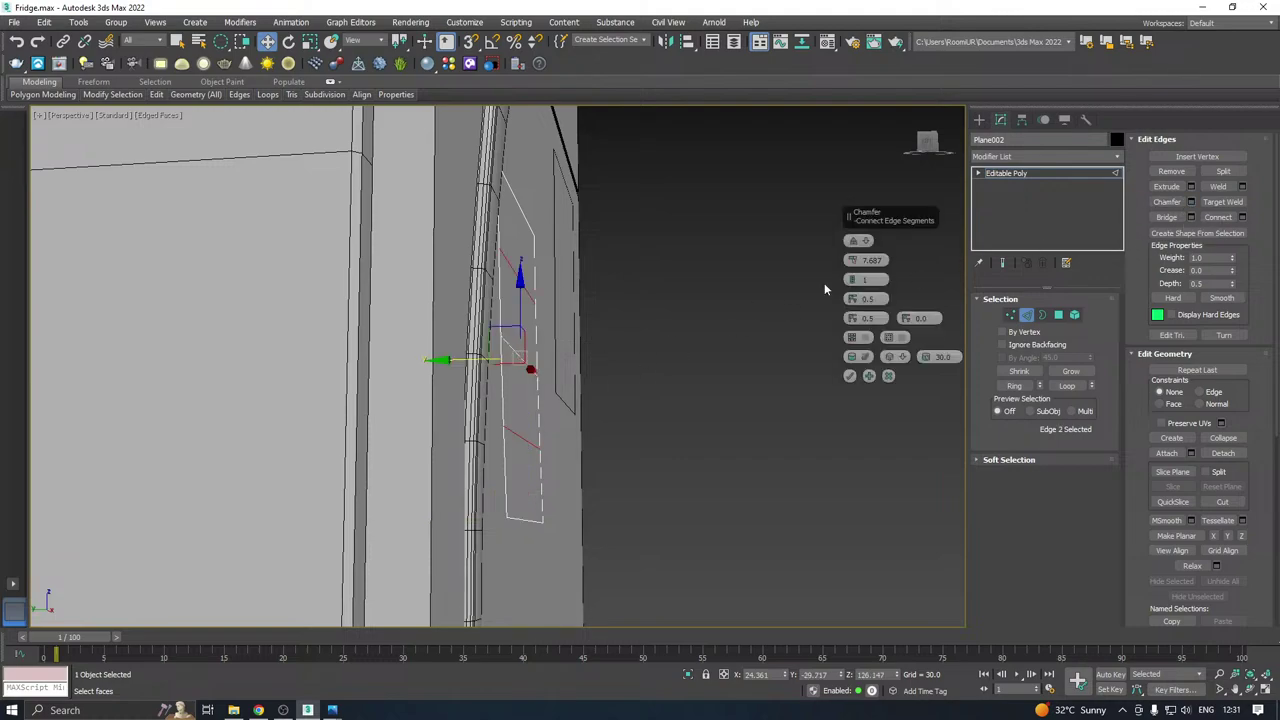
pyautogui.press('z')
pyautogui.click(852, 278)
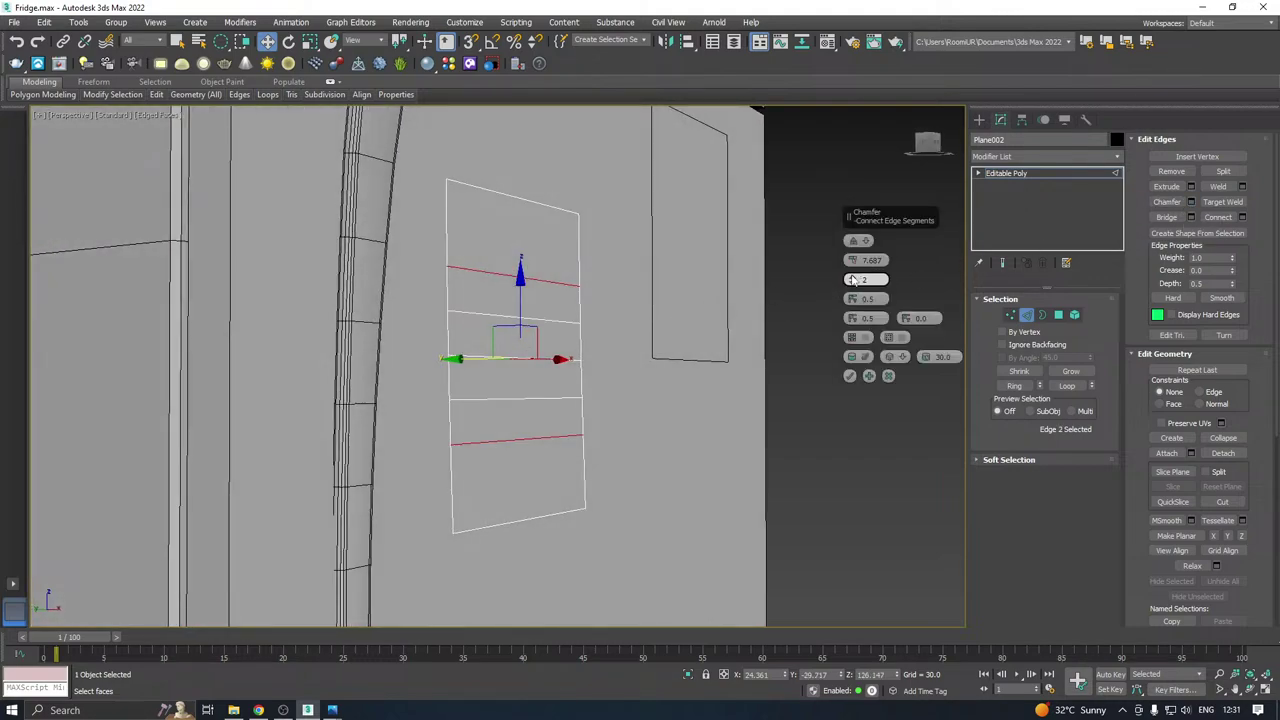
pyautogui.moveTo(851, 261); pyautogui.dragTo(852, 284)
pyautogui.keyDown('alt'); pyautogui.moveTo(700, 298); pyautogui.dragTo(734, 276, button='middle'); pyautogui.keyUp('alt')
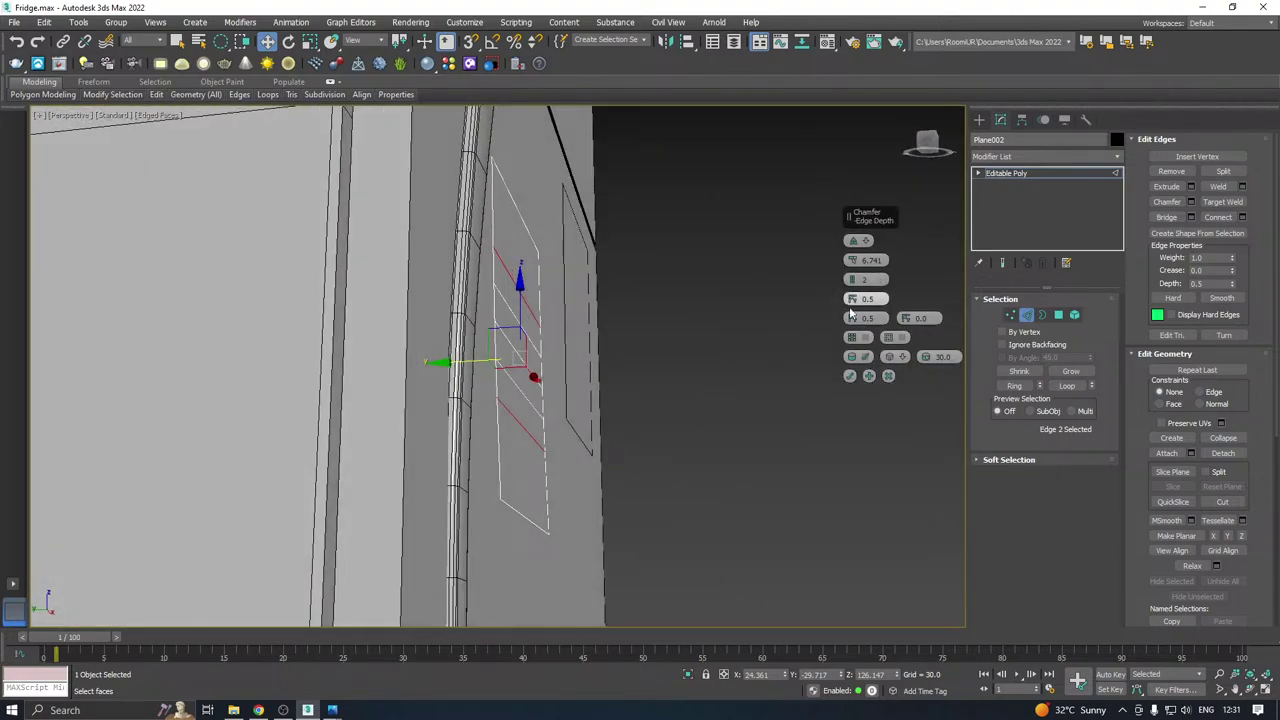
pyautogui.click(888, 375)
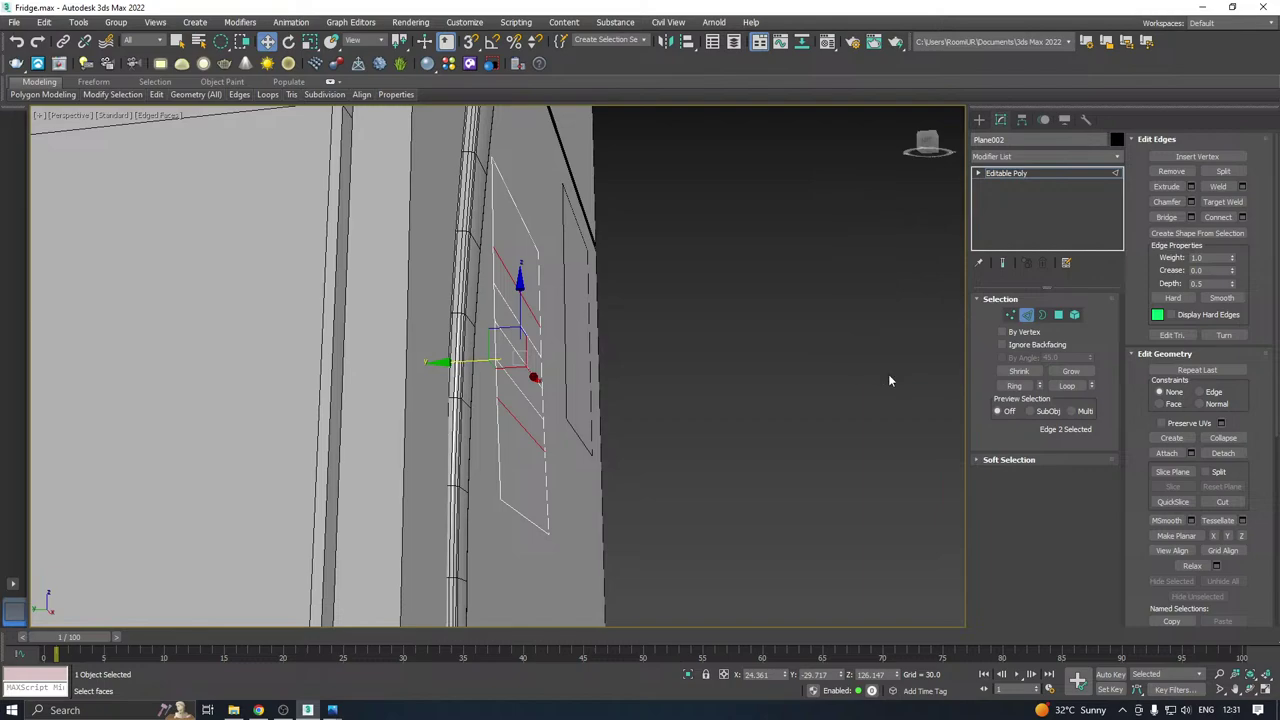
# Nudge the plane's bottom edge slightly outward and move its middle edge toward the door to about Y -29.5.
pyautogui.click(519, 506)
pyautogui.moveTo(479, 521); pyautogui.dragTo(482, 520)
pyautogui.click(519, 356)
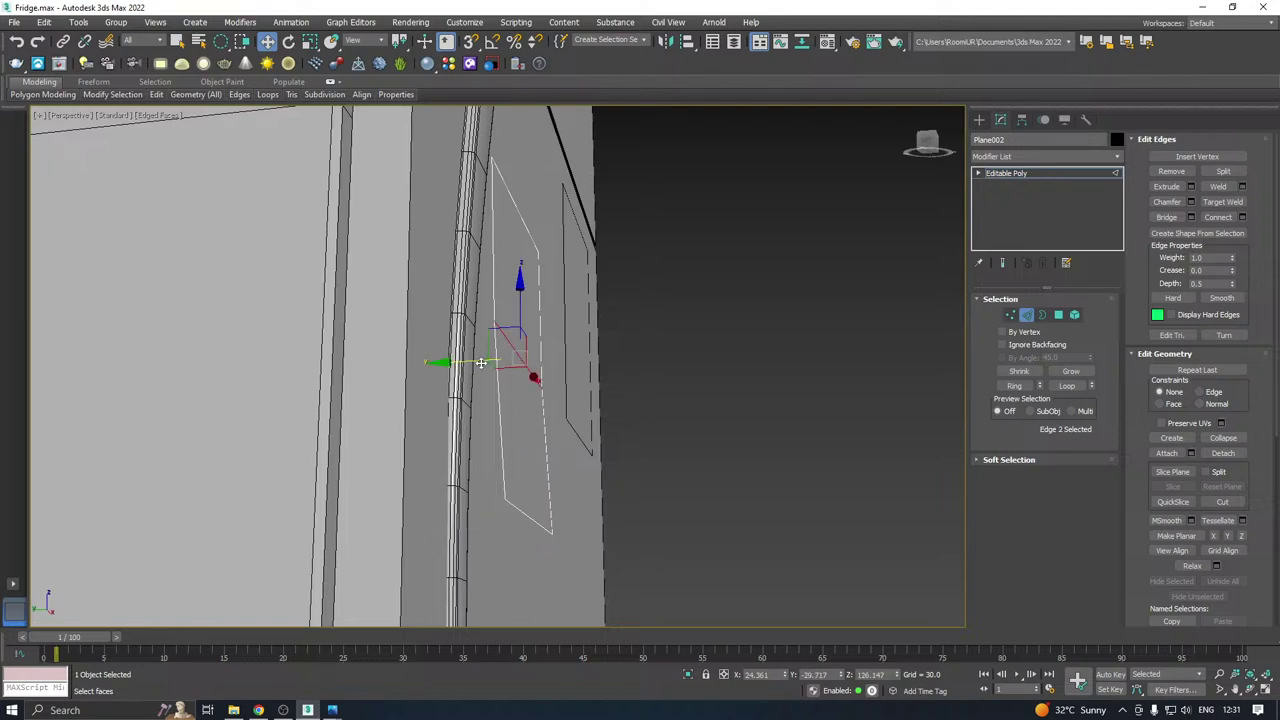
pyautogui.moveTo(477, 361); pyautogui.dragTo(478, 360)
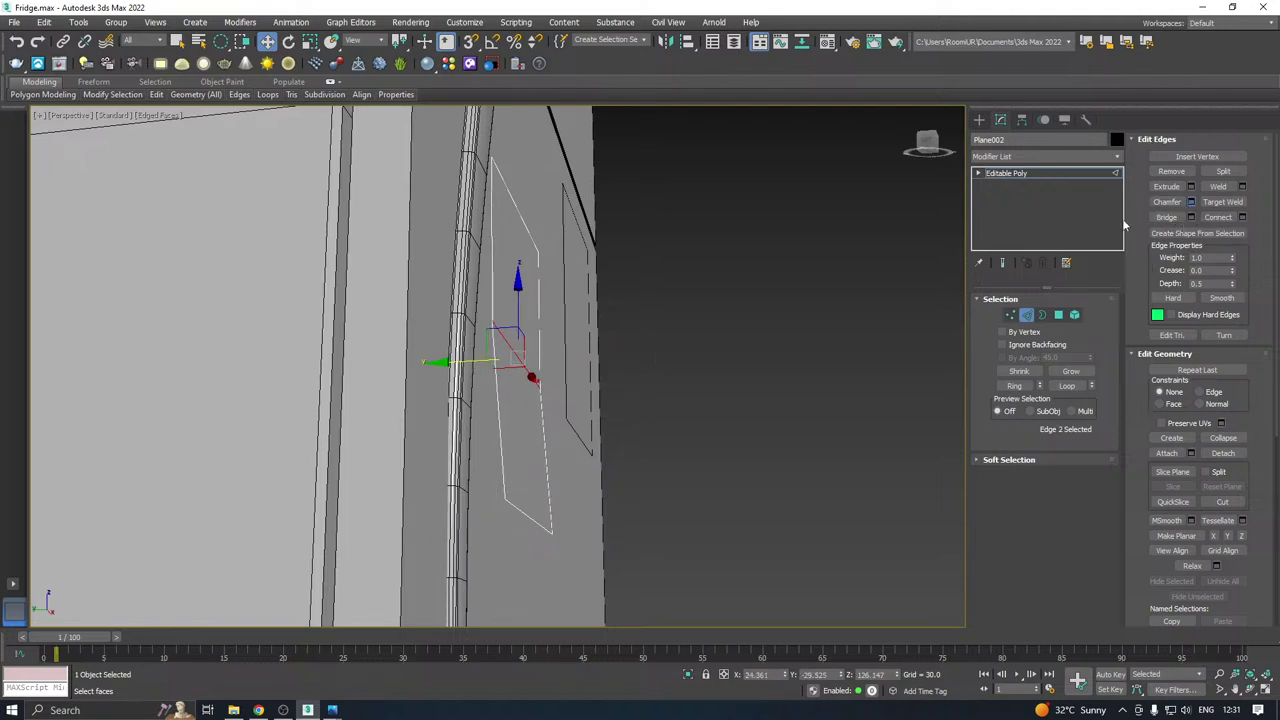
# Chamfer the plane's middle edge with the retained 2-segment settings and leave edge editing.
pyautogui.click(1190, 201)
pyautogui.click(849, 375)
pyautogui.keyDown('alt'); pyautogui.moveTo(814, 356); pyautogui.dragTo(683, 383, button='middle'); pyautogui.keyUp('alt')
pyautogui.scroll(-3, 574, 402)
pyautogui.click(1007, 176)
pyautogui.scroll(-2, 614, 349)
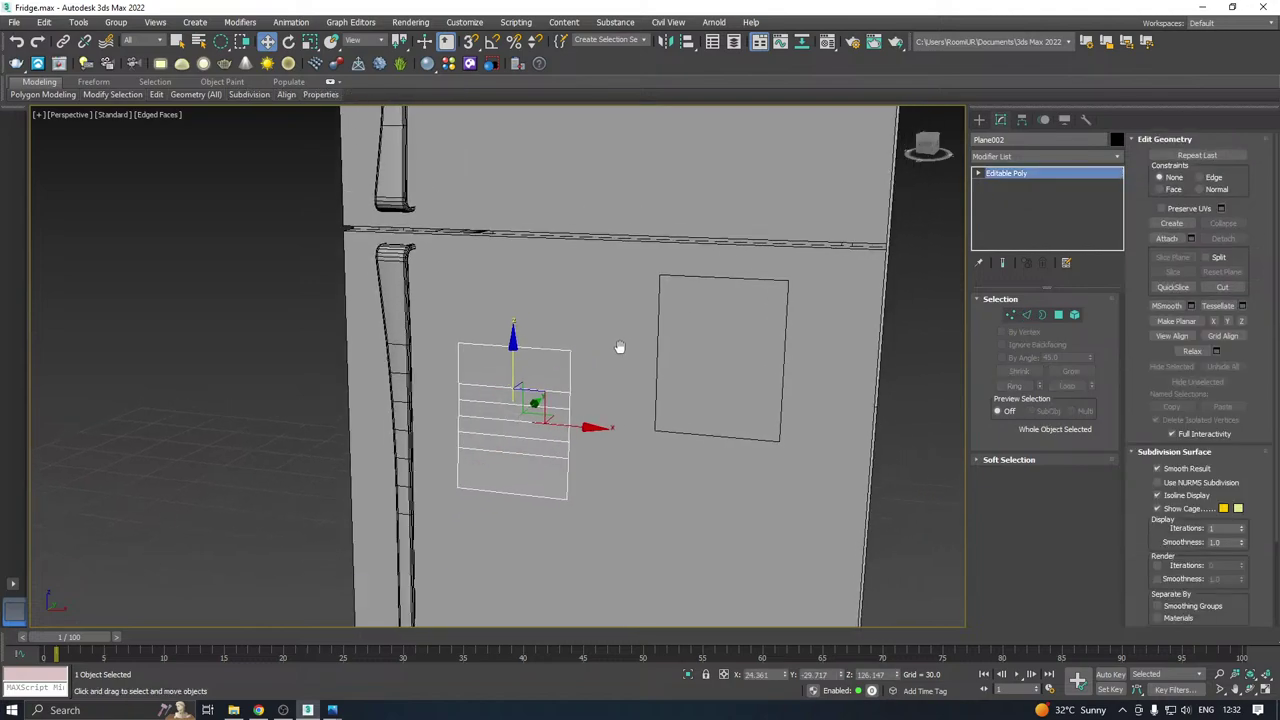
# Scale the striped plane on the lower fridge door down uniformly to about 58 percent.
pyautogui.press('r')
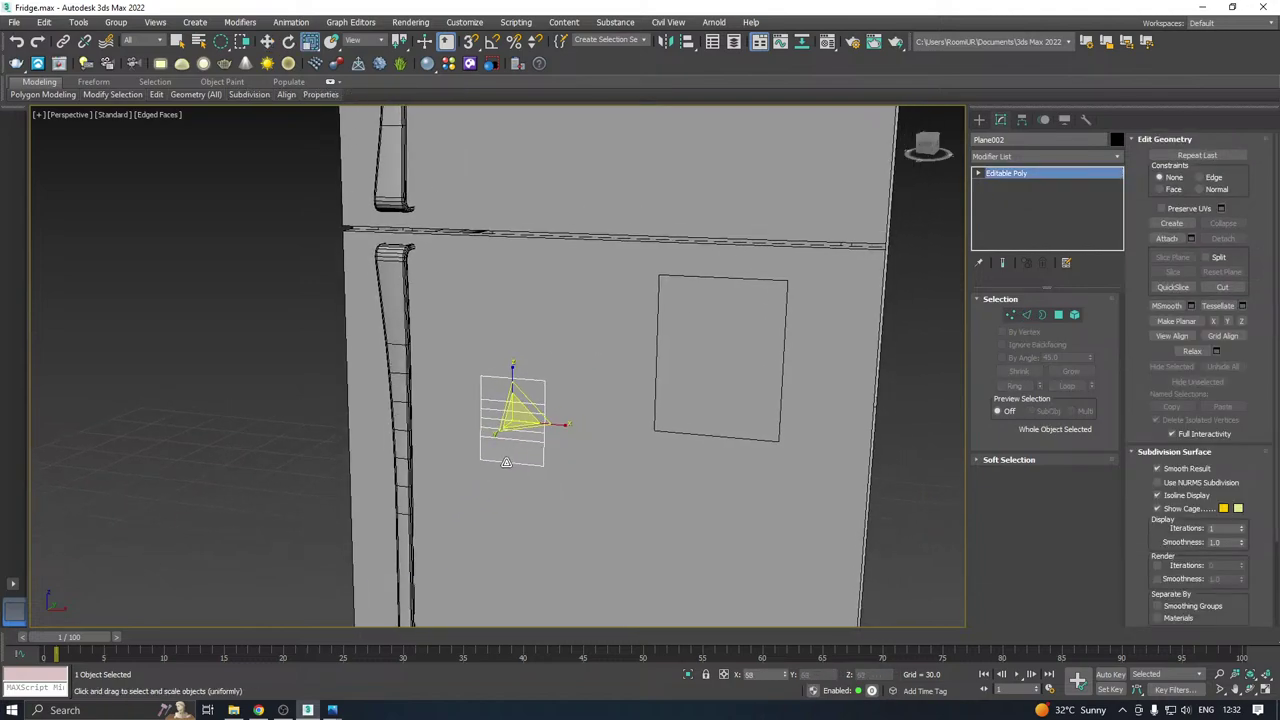
pyautogui.press('w')
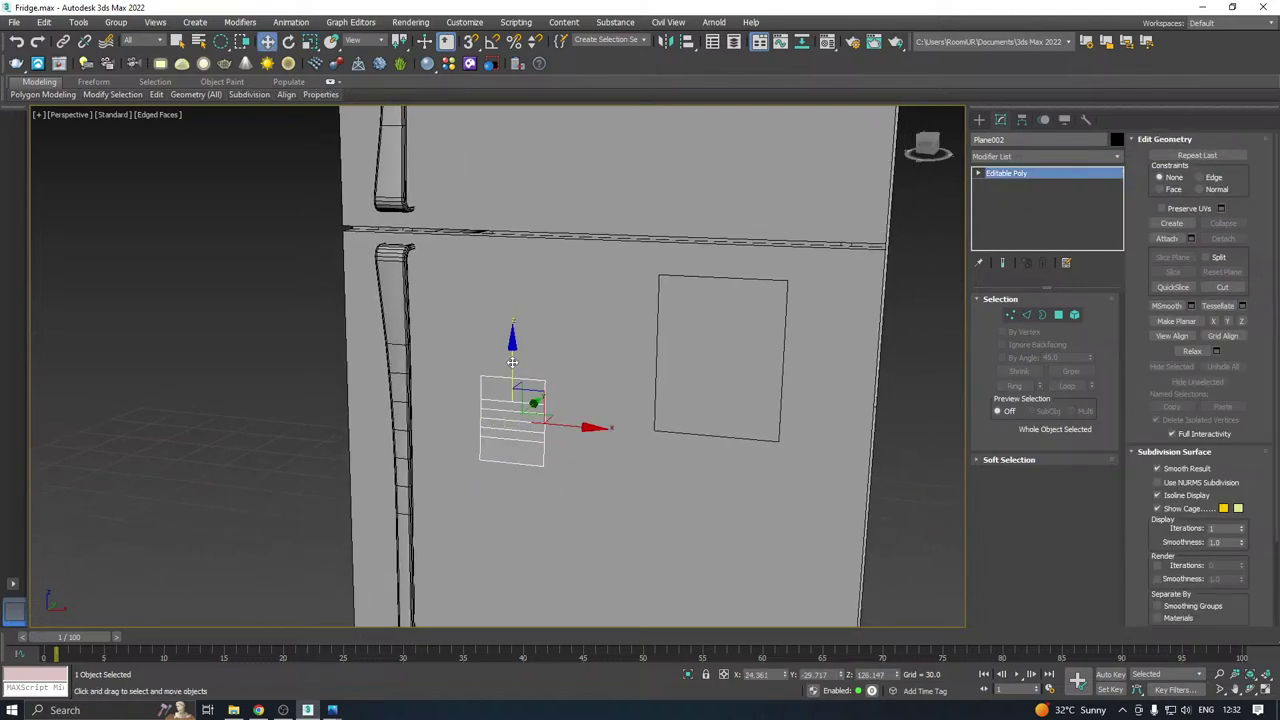
# Shift the larger plane on the lower door along Y to about -29.92 and convert it to an editable poly.
pyautogui.click(721, 328)
pyautogui.moveTo(721, 328)
pyautogui.keyDown('alt'); pyautogui.mouseDown(button='middle')
pyautogui.moveTo(823, 300)
pyautogui.moveTo(733, 348)
pyautogui.mouseUp(button='middle'); pyautogui.keyUp('alt')
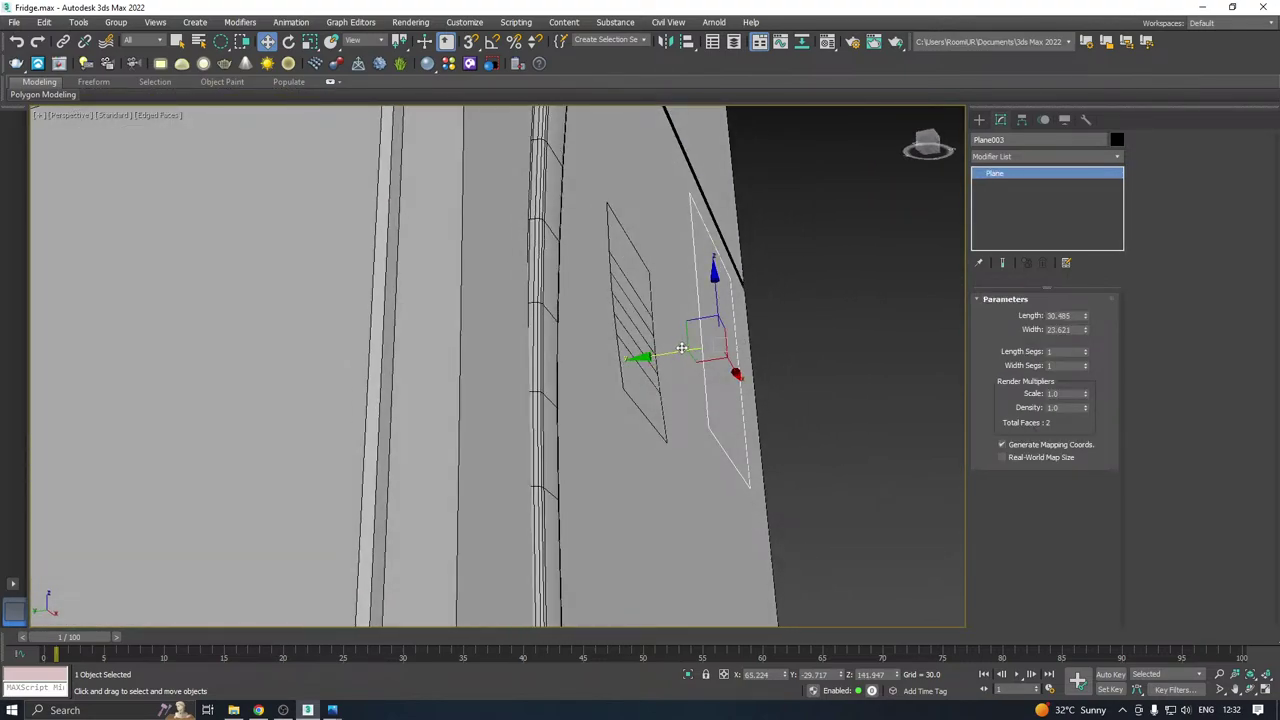
pyautogui.moveTo(681, 347); pyautogui.dragTo(680, 344)
pyautogui.keyDown('alt'); pyautogui.moveTo(680, 344); pyautogui.dragTo(609, 390, button='middle'); pyautogui.keyUp('alt')
pyautogui.rightClick(1025, 229)
pyautogui.click(1050, 306)
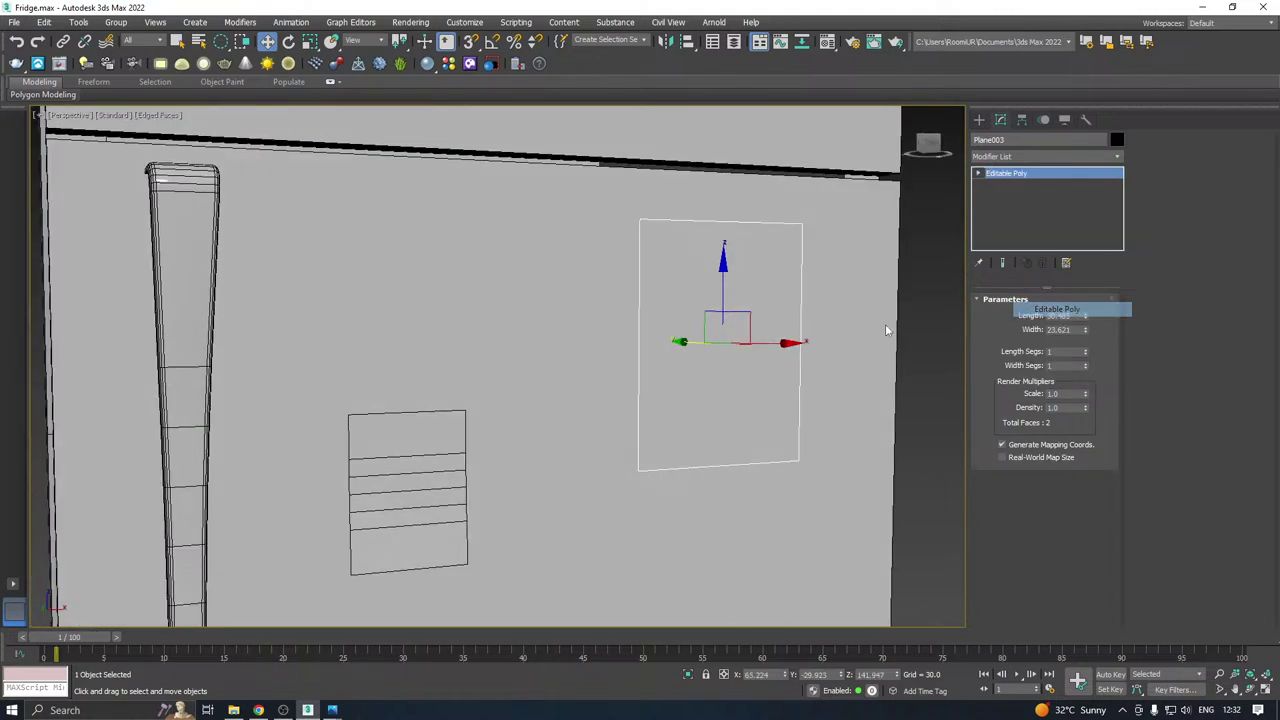
# Clone the larger plane and place the copy on the upper door beside the handle, at about X 18.3 and Z 200.8.
pyautogui.keyDown('alt'); pyautogui.moveTo(600, 328); pyautogui.dragTo(664, 353, button='middle'); pyautogui.keyUp('alt')
pyautogui.scroll(-5, 666, 339)
pyautogui.keyDown('shift'); pyautogui.moveTo(712, 366); pyautogui.dragTo(617, 334); pyautogui.keyUp('shift')
pyautogui.click(648, 414)
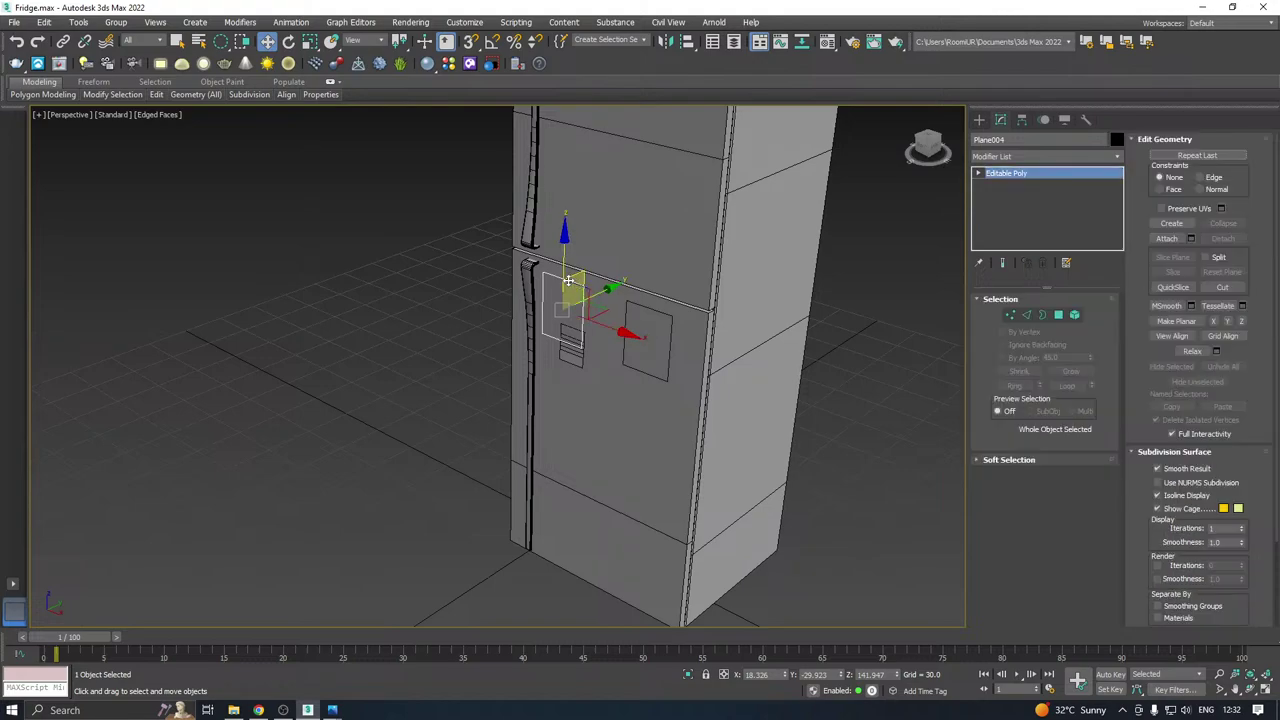
pyautogui.moveTo(564, 267); pyautogui.dragTo(570, 137)
pyautogui.moveTo(619, 176); pyautogui.dragTo(623, 225, button='middle')
pyautogui.scroll(6, 622, 226)
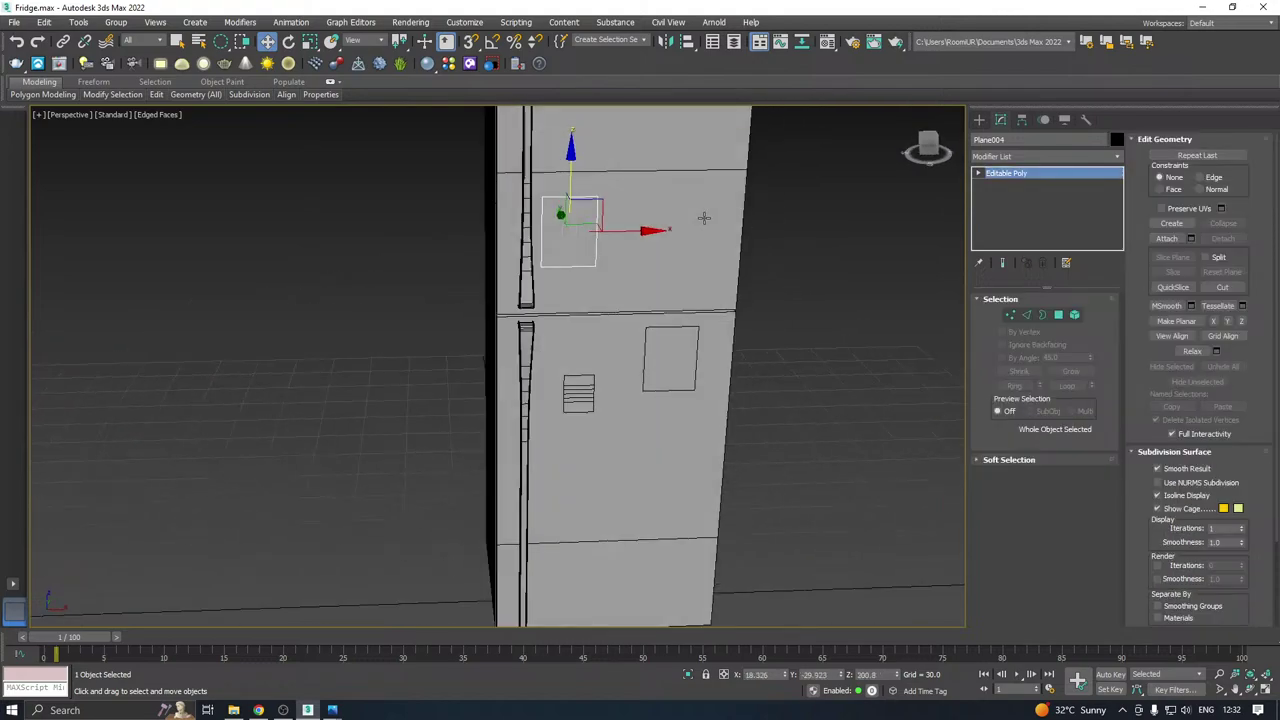
# Scale down the plane on the upper door and tilt it about 6.7 degrees around Y.
pyautogui.press('e')
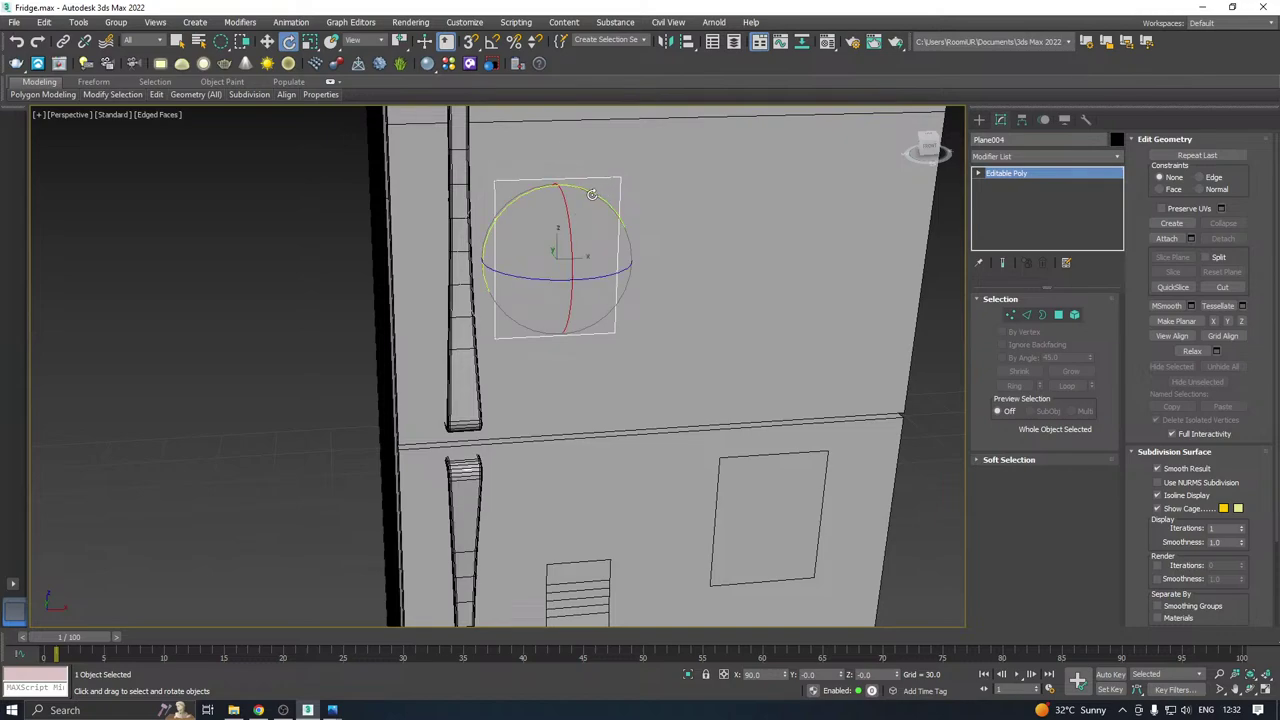
pyautogui.moveTo(607, 191); pyautogui.dragTo(593, 203)
pyautogui.press('r')
pyautogui.moveTo(552, 252); pyautogui.dragTo(550, 262)
pyautogui.press('w')
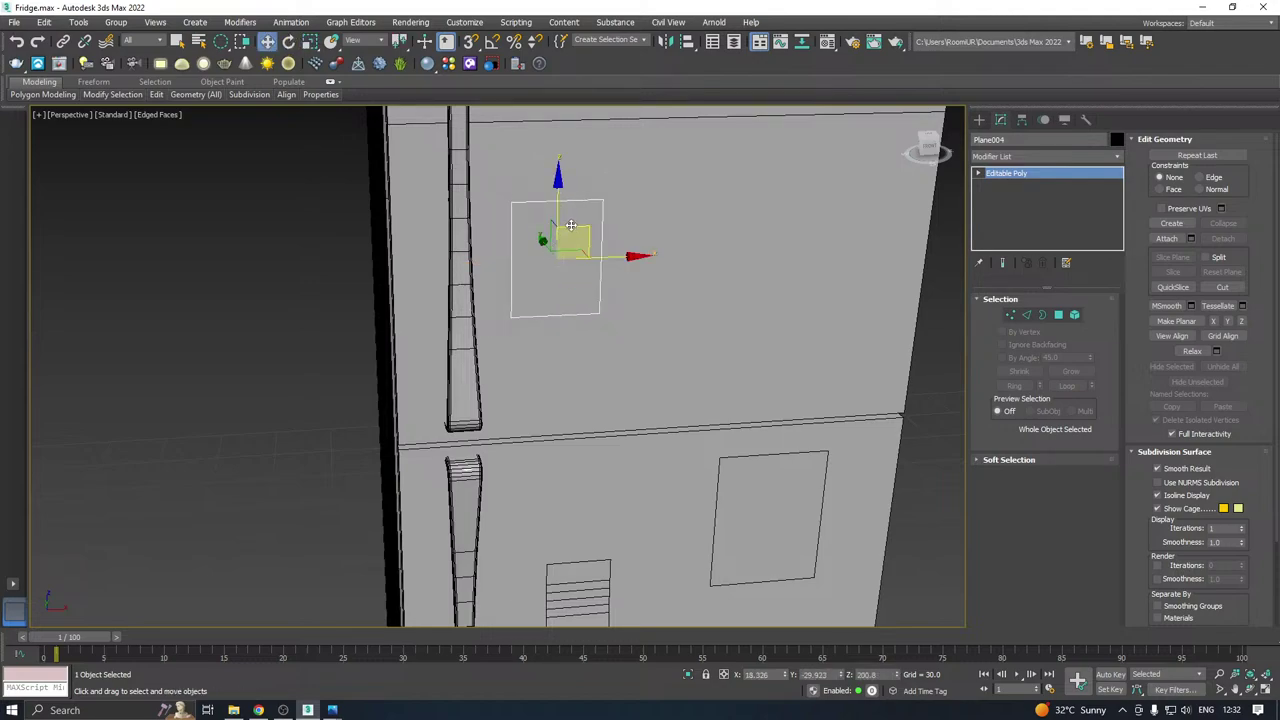
pyautogui.press('e')
pyautogui.moveTo(588, 190); pyautogui.dragTo(596, 194)
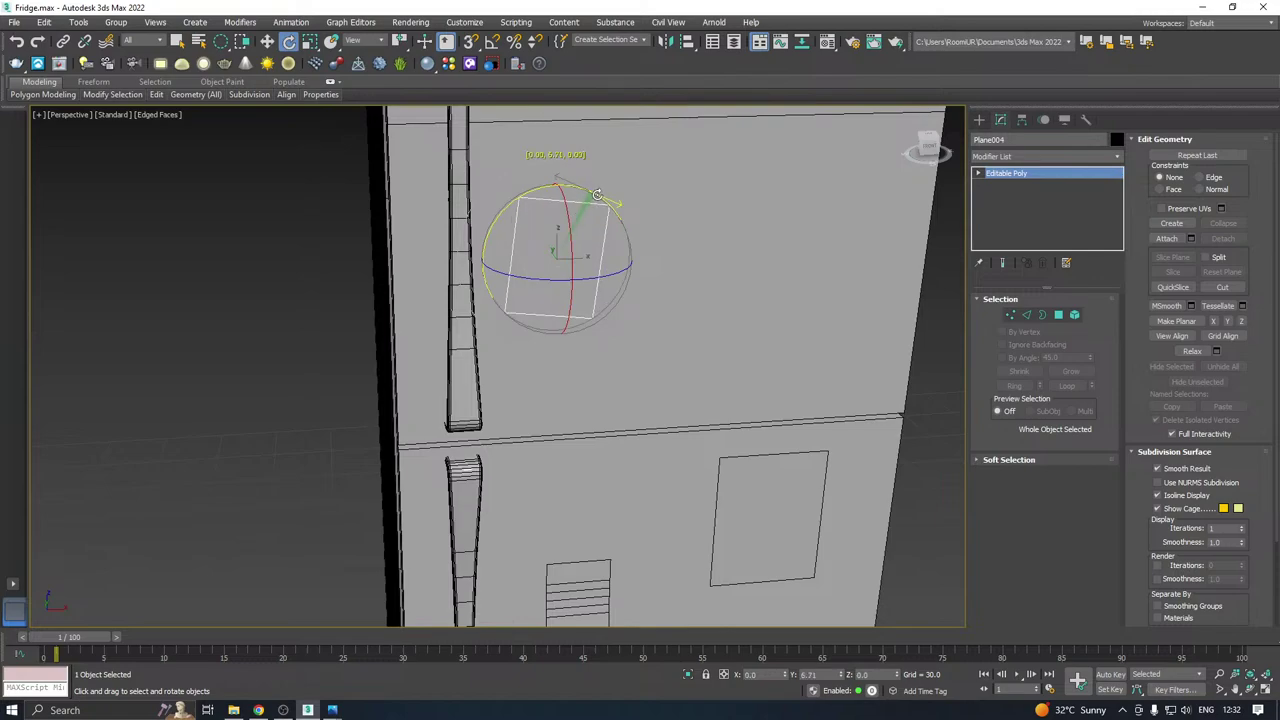
pyautogui.keyDown('alt'); pyautogui.moveTo(645, 285); pyautogui.dragTo(542, 494, button='middle'); pyautogui.keyUp('alt')
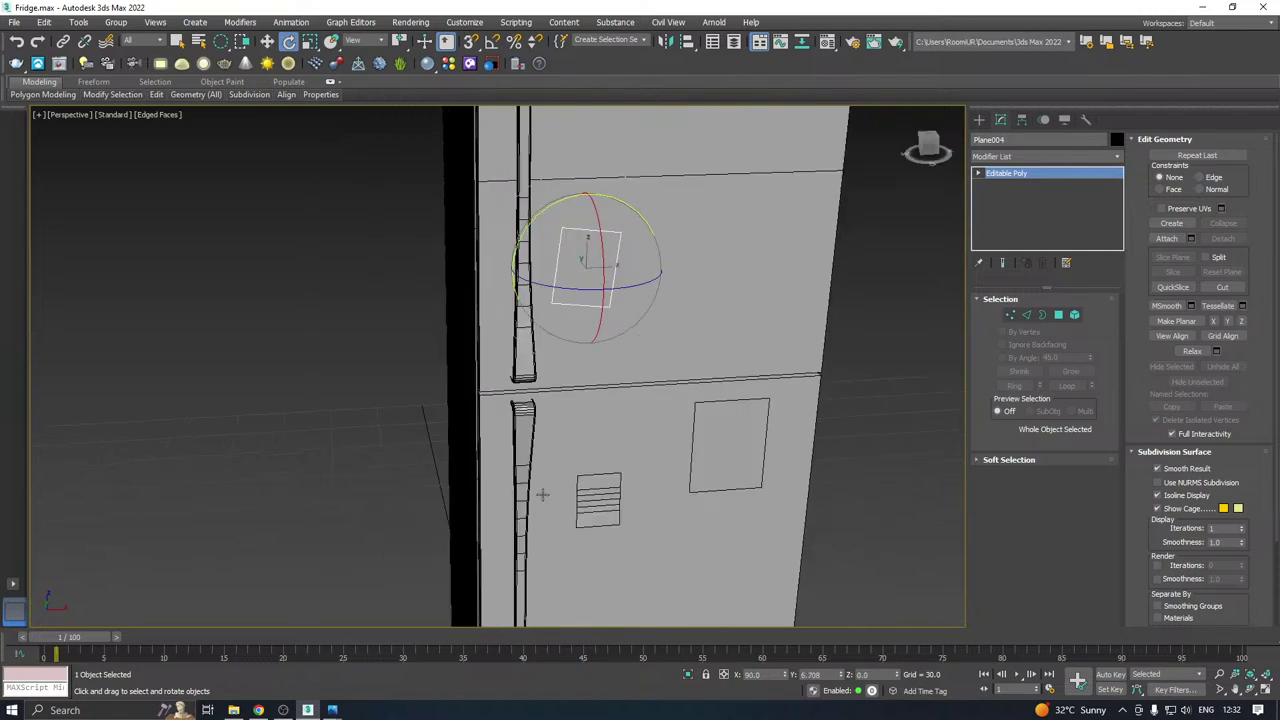
# Tilt the striped plane on the lower door about -4 degrees around Y.
pyautogui.moveTo(592, 497); pyautogui.dragTo(588, 372, button='middle')
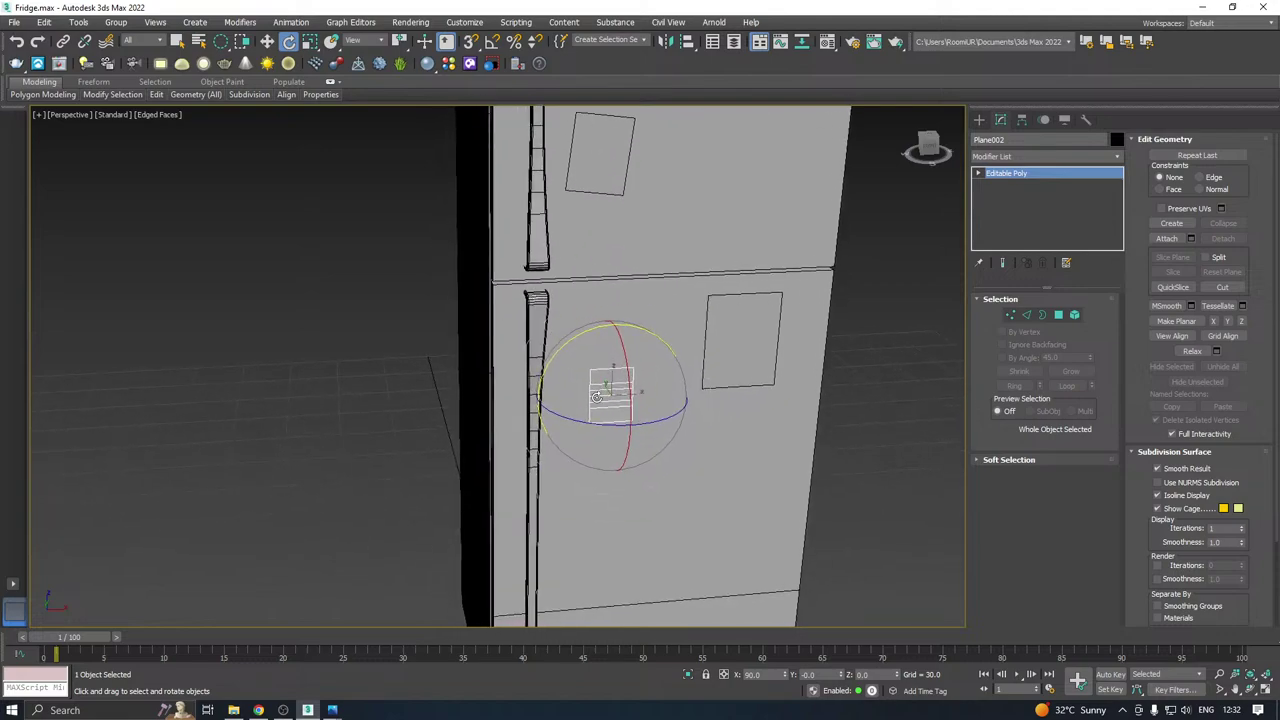
pyautogui.scroll(3, 586, 356)
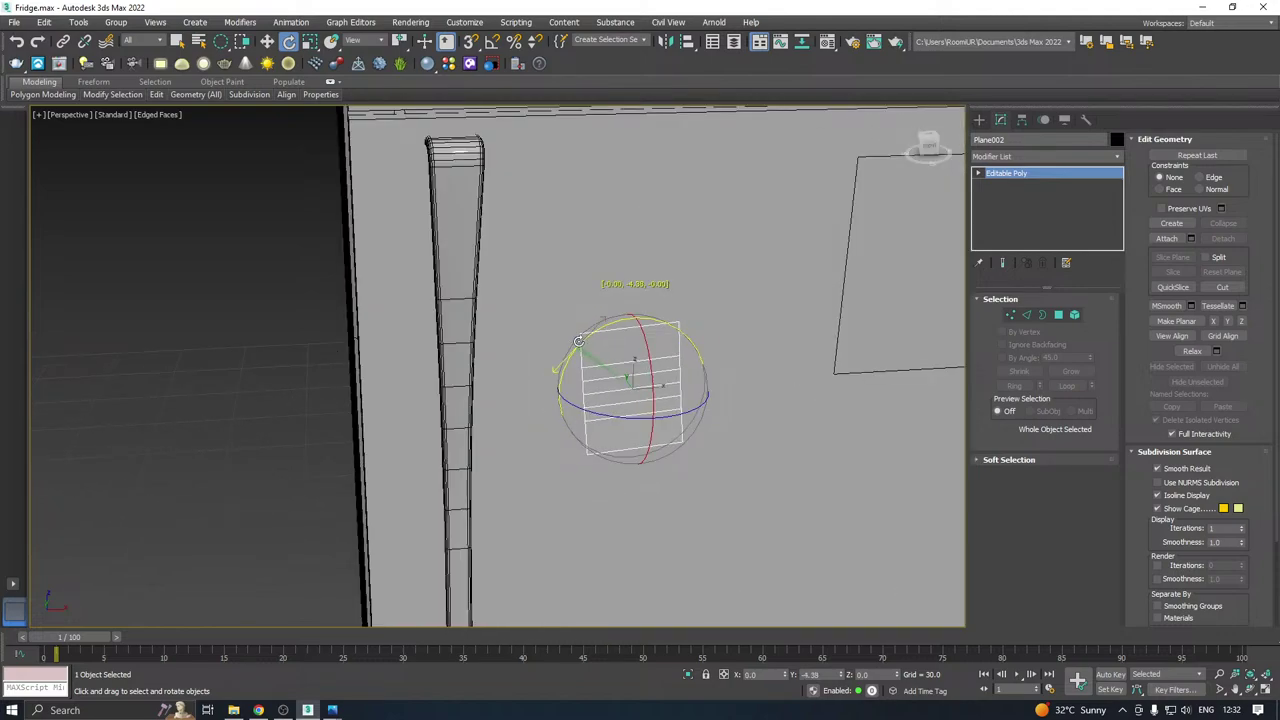
pyautogui.keyDown('alt'); pyautogui.moveTo(585, 345); pyautogui.dragTo(613, 277, button='middle'); pyautogui.keyUp('alt')
# Tilt the larger plane on the lower door to a Y rotation of about -2 degrees.
pyautogui.click(752, 290)
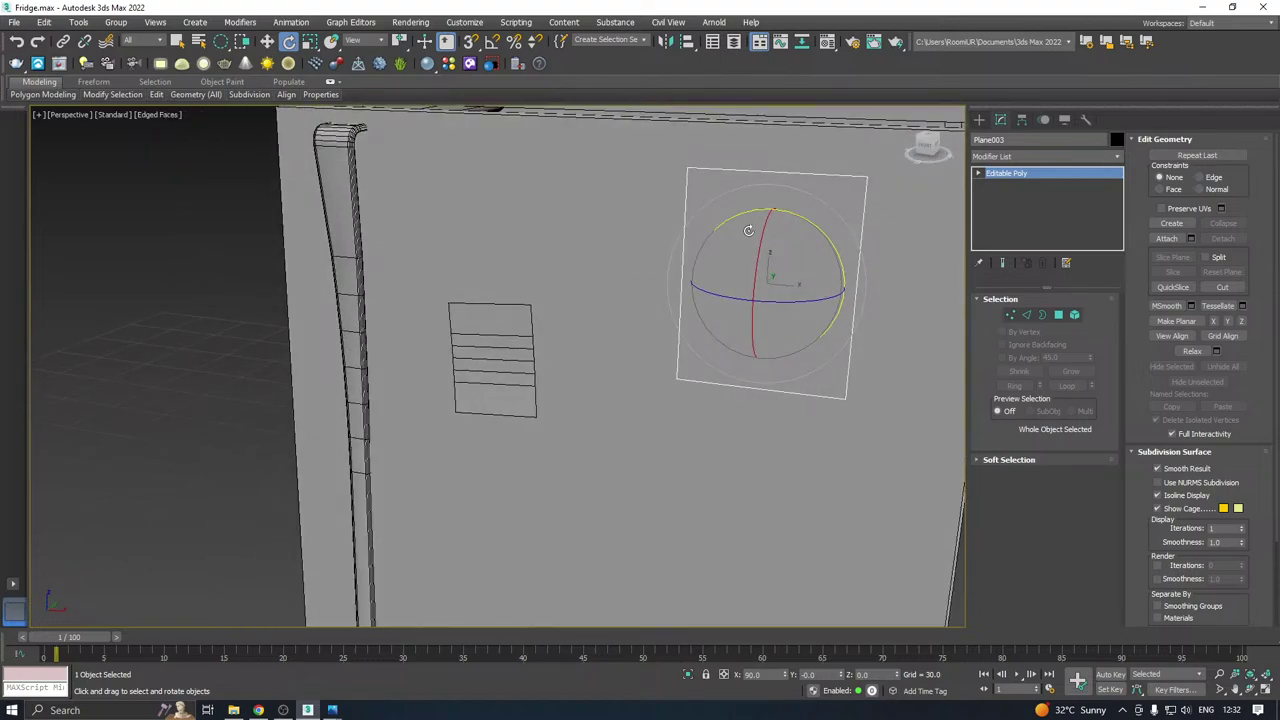
pyautogui.moveTo(742, 215); pyautogui.dragTo(746, 215)
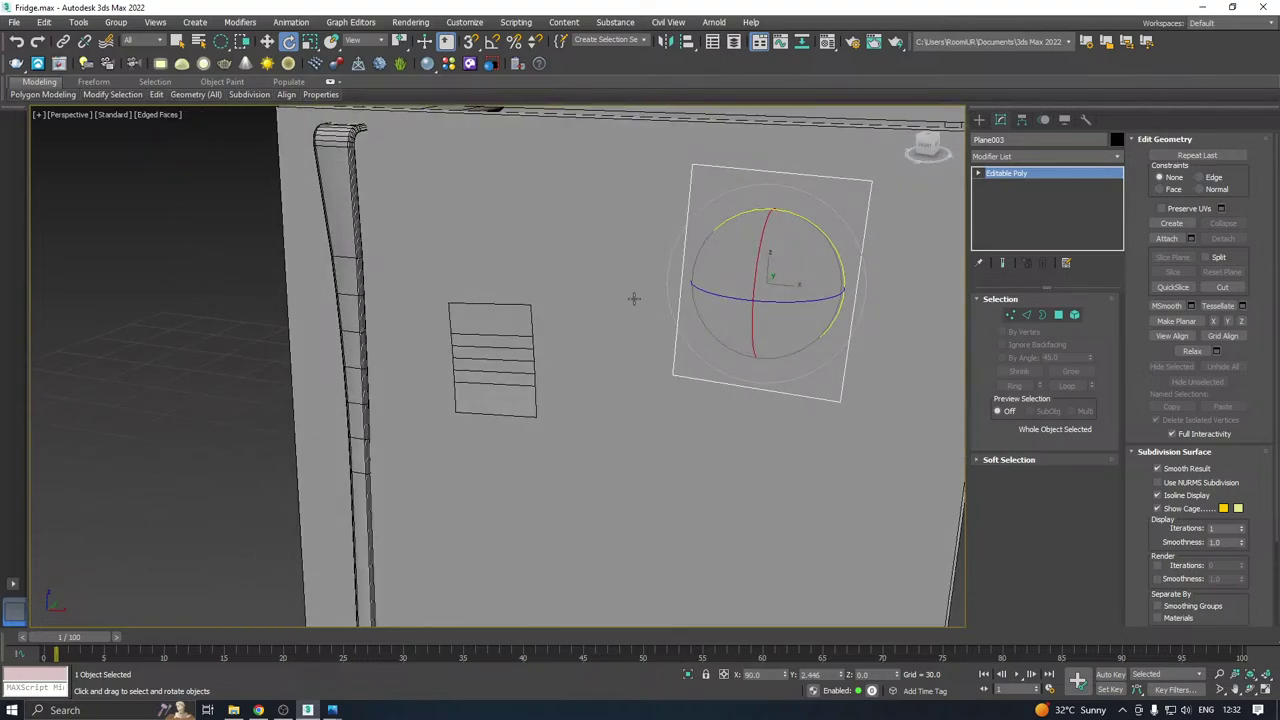
pyautogui.keyDown('alt'); pyautogui.moveTo(634, 298); pyautogui.dragTo(595, 359, button='middle'); pyautogui.keyUp('alt')
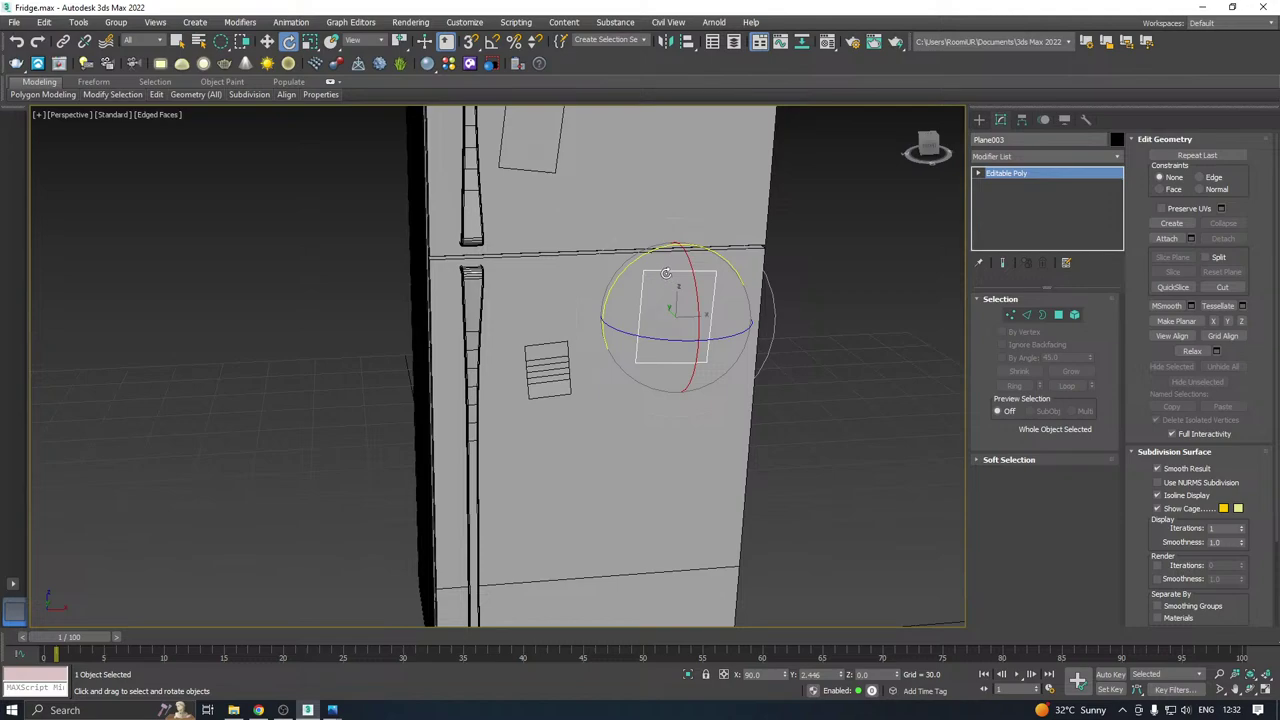
pyautogui.moveTo(637, 261); pyautogui.dragTo(634, 262)
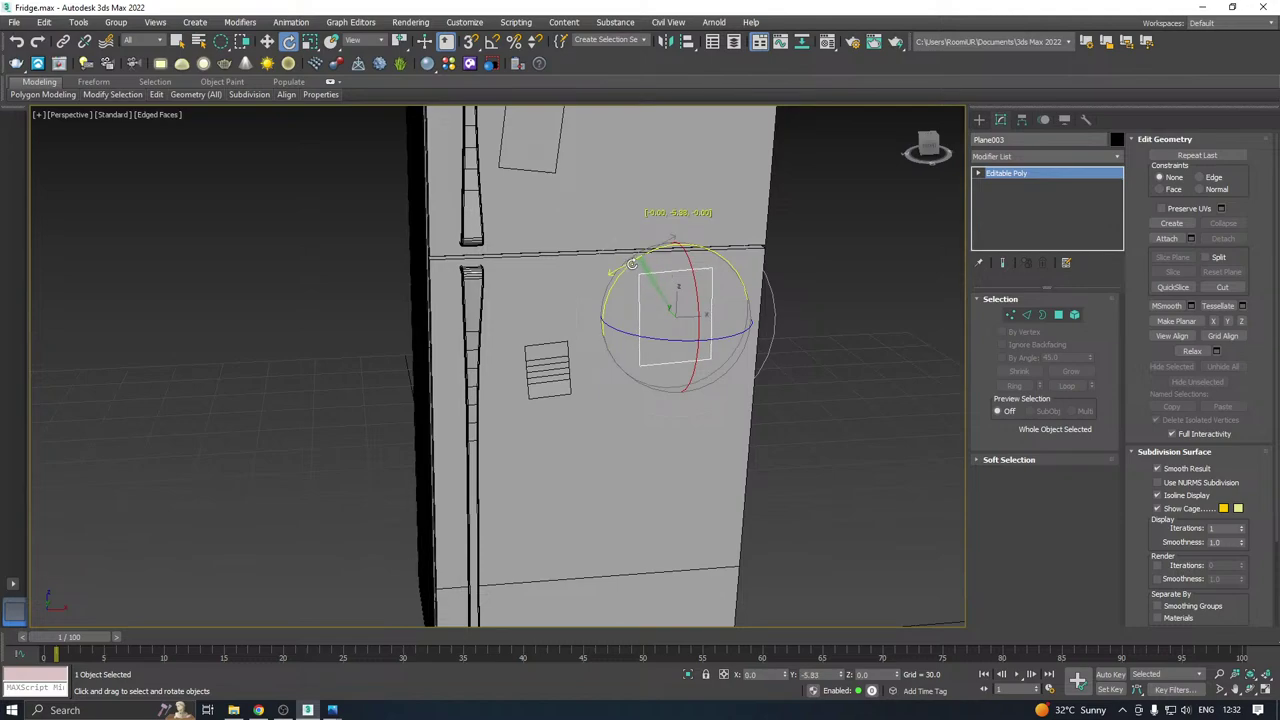
pyautogui.moveTo(632, 263); pyautogui.dragTo(632, 263)
pyautogui.scroll(-2, 516, 362)
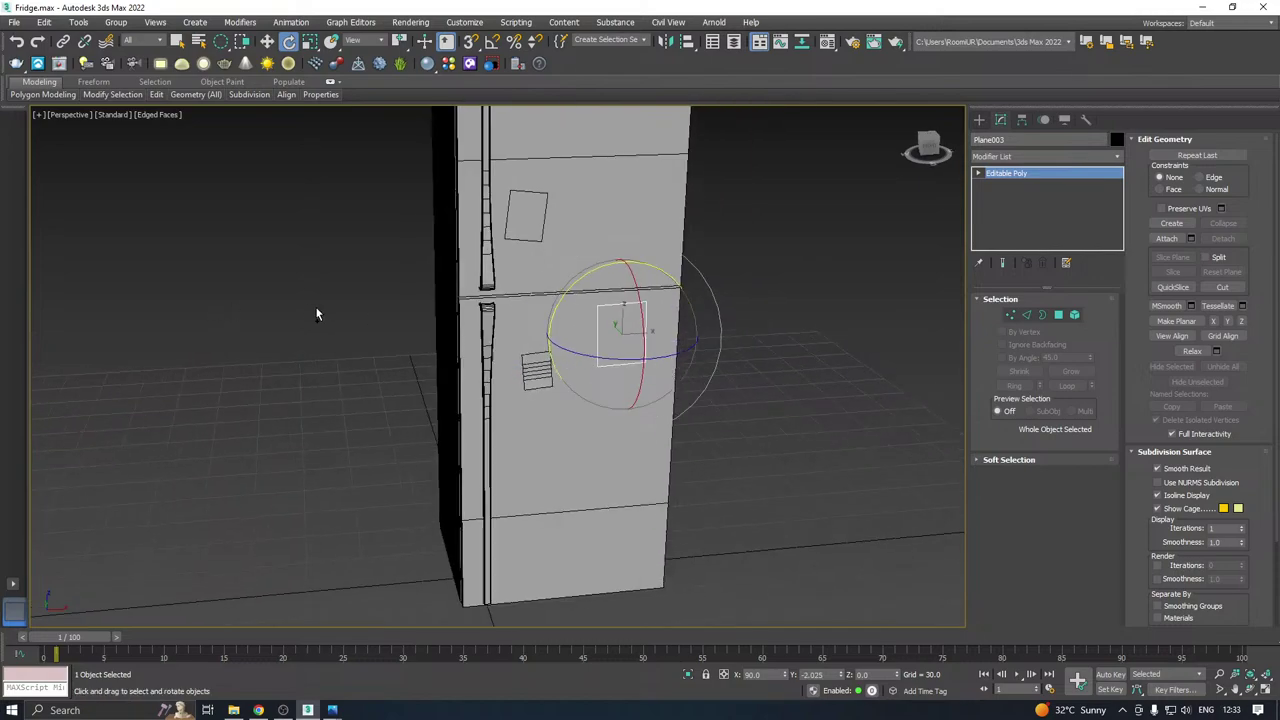
# Check the door-opening animation at frame 30 against the planes and return to frame 1.
pyautogui.keyDown('alt'); pyautogui.moveTo(314, 314); pyautogui.dragTo(431, 347, button='middle'); pyautogui.keyUp('alt')
pyautogui.press('w')
pyautogui.scroll(-3, 360, 319)
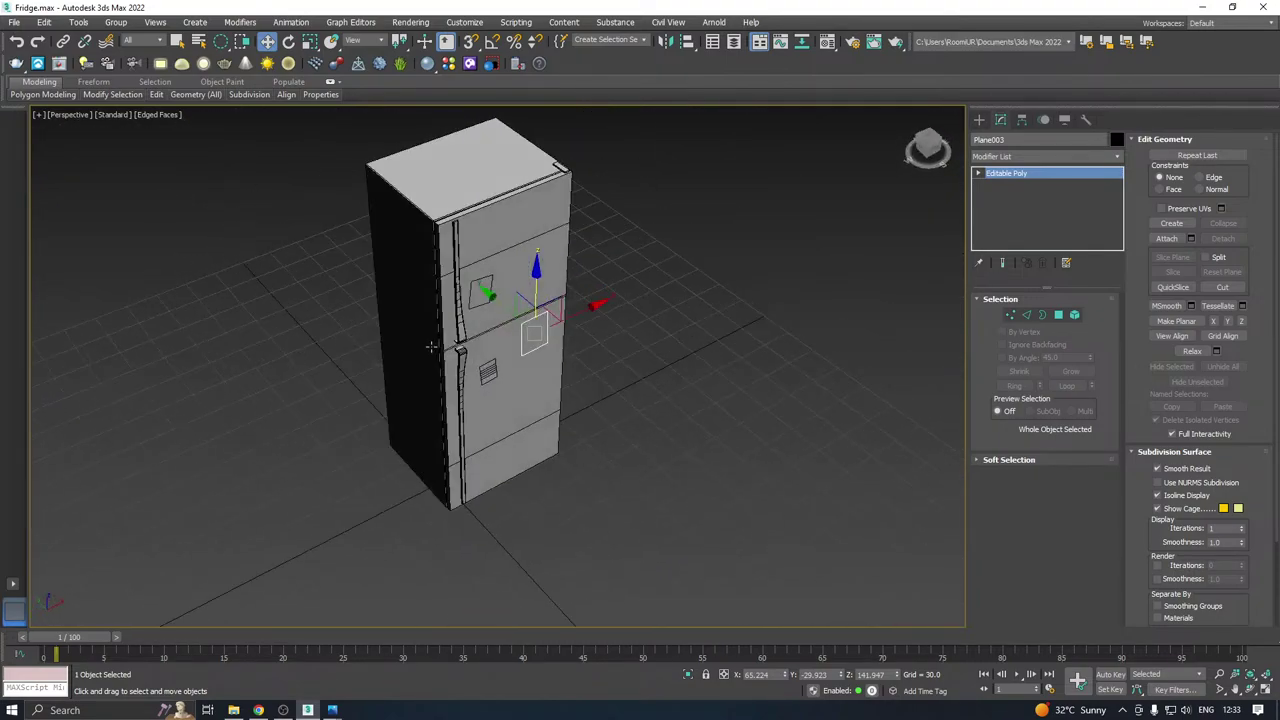
pyautogui.click(412, 640)
pyautogui.keyDown('alt'); pyautogui.moveTo(380, 470); pyautogui.dragTo(234, 444, button='middle'); pyautogui.keyUp('alt')
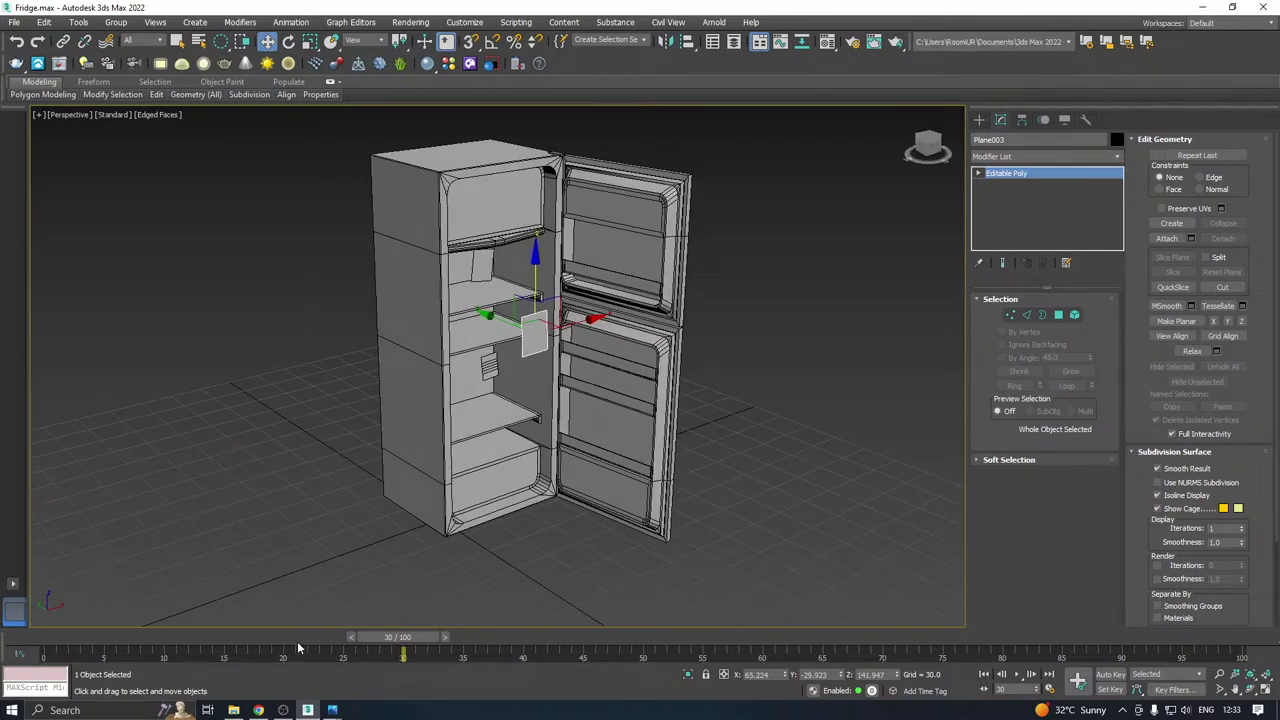
pyautogui.moveTo(297, 641); pyautogui.dragTo(63, 639)
# Isolate the fridge body and open its UVs in the UV editor through an Unwrap UVW modifier.
pyautogui.click(435, 429)
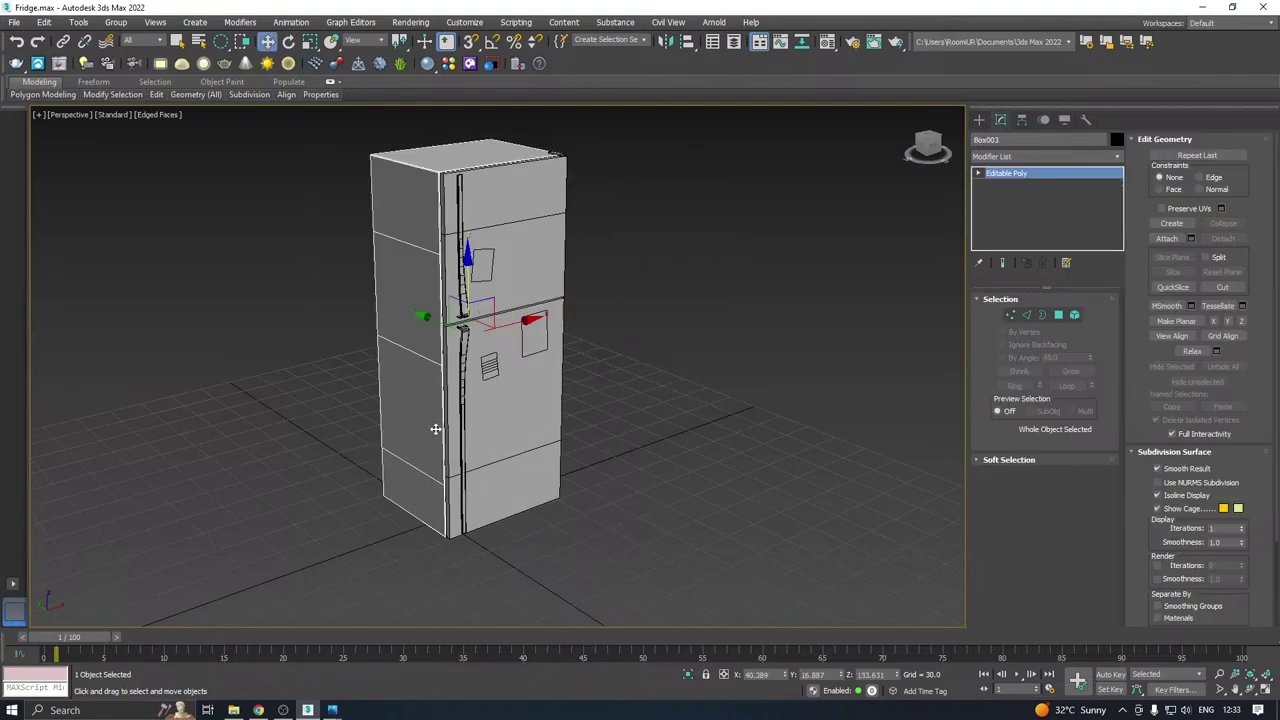
pyautogui.click(688, 675)
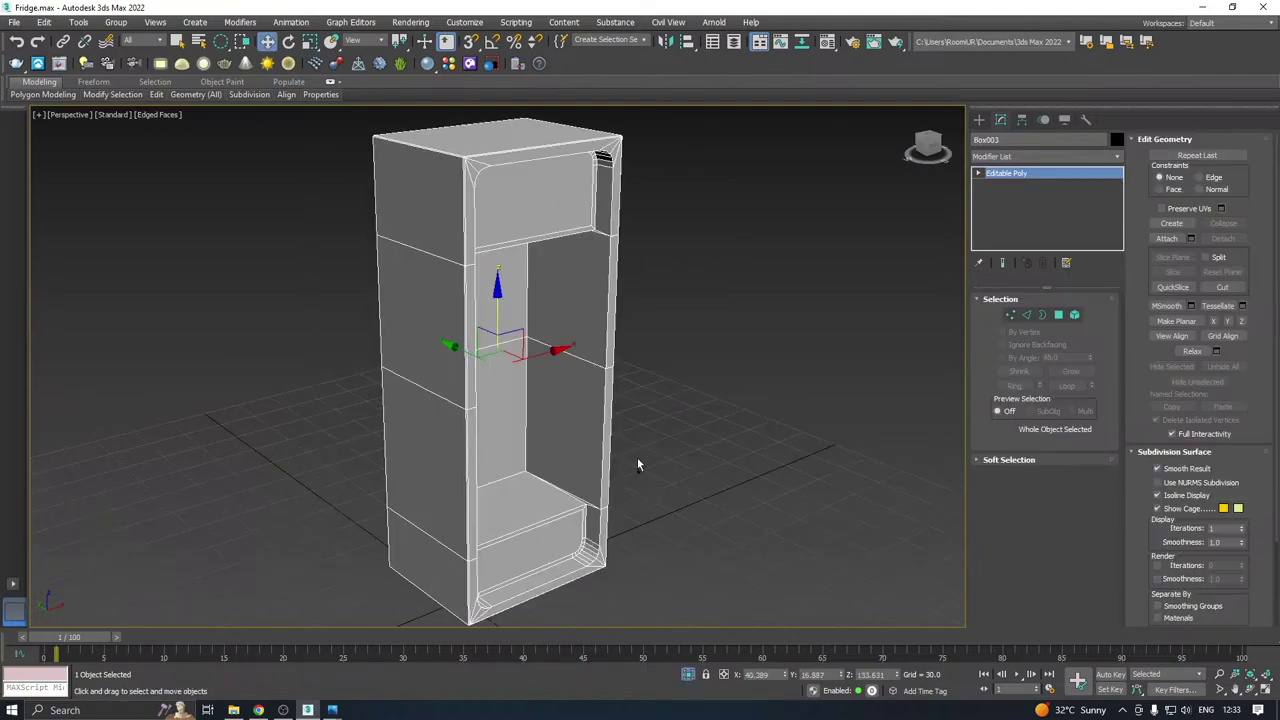
pyautogui.click(1117, 161)
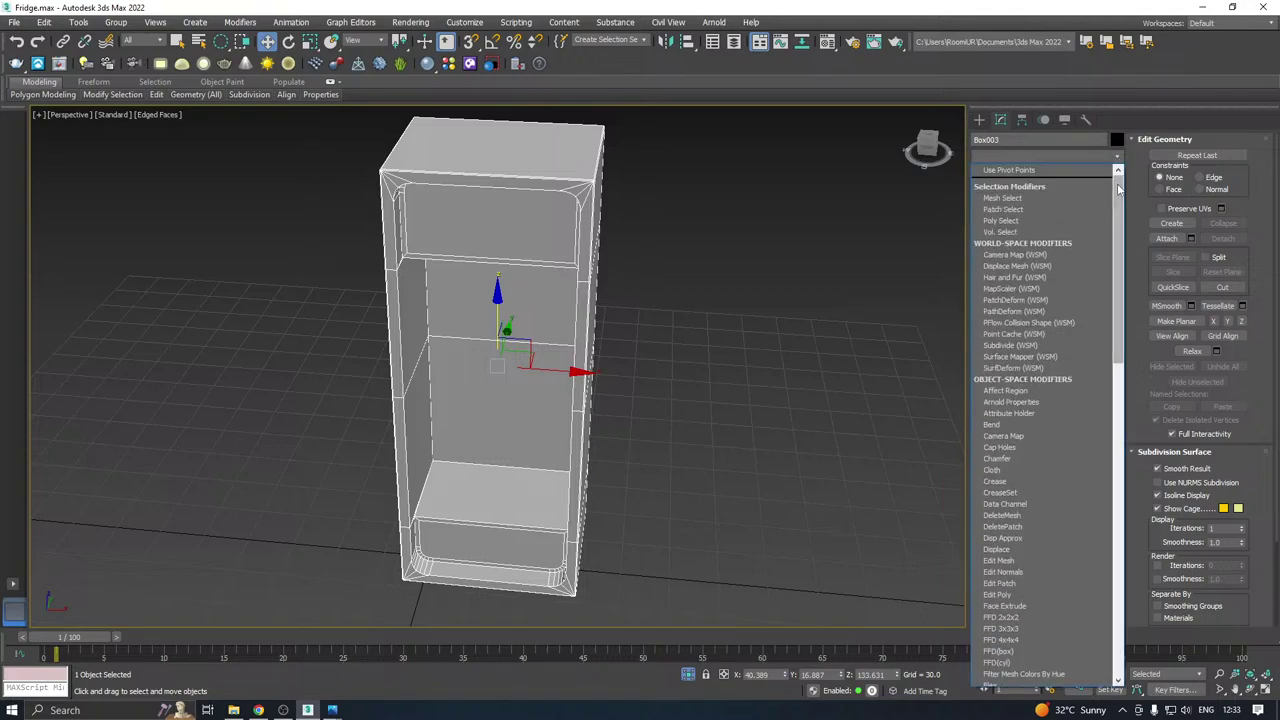
pyautogui.scroll(-15, 1111, 501)
pyautogui.click(1010, 488)
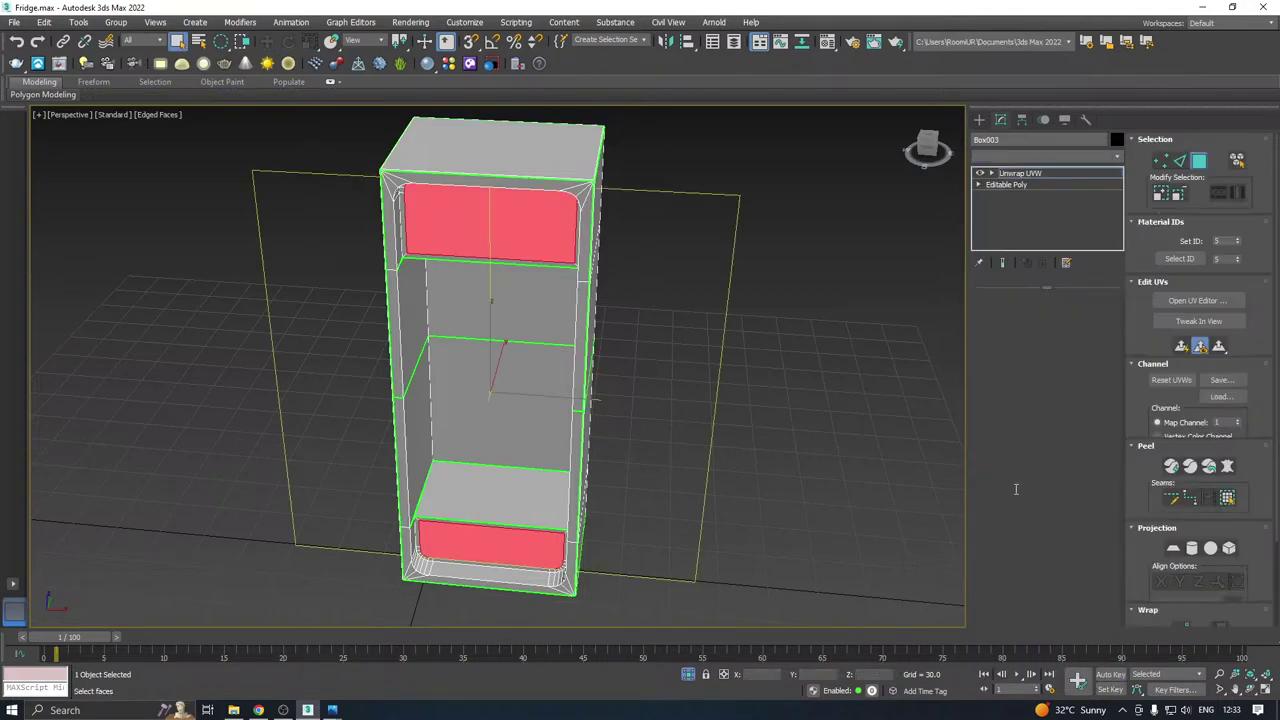
pyautogui.click(1030, 578)
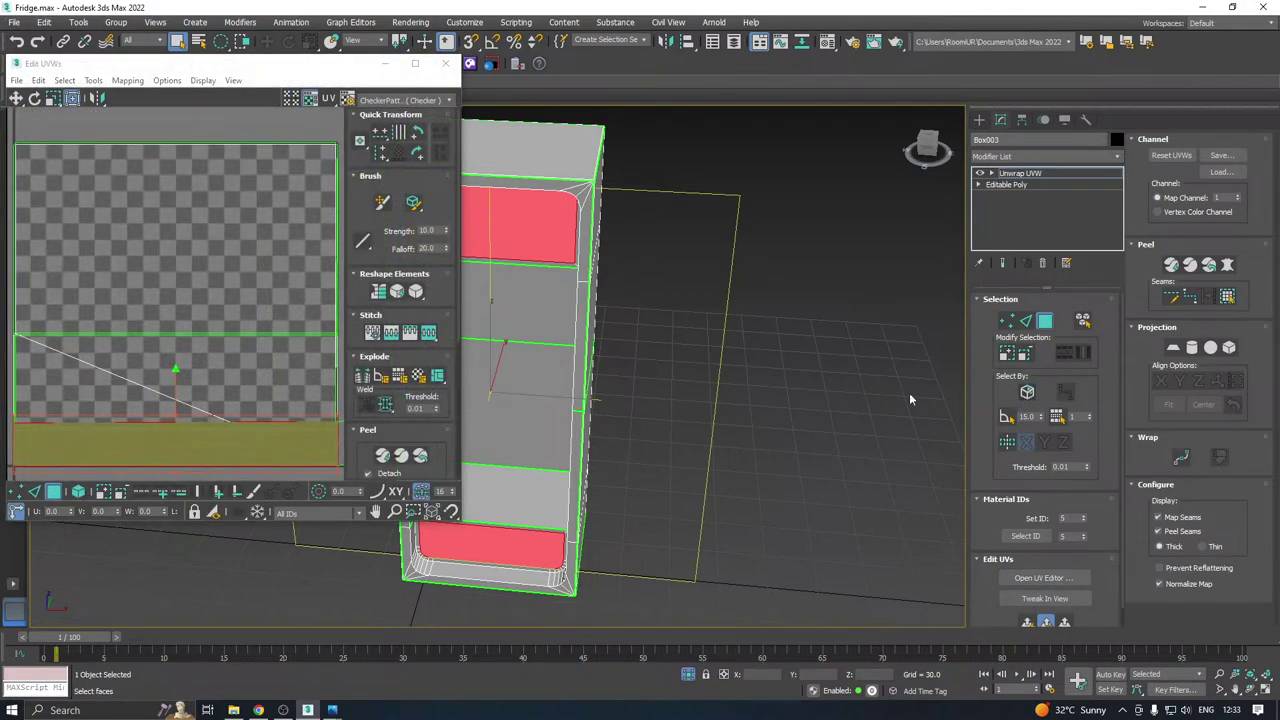
# Pack the UVs of all fridge body faces and move them outside the UV tile.
pyautogui.moveTo(642, 422); pyautogui.dragTo(857, 400, button='middle')
pyautogui.scroll(-3, 236, 372)
pyautogui.hotkey('ctrl', 'a')
pyautogui.click(368, 429)
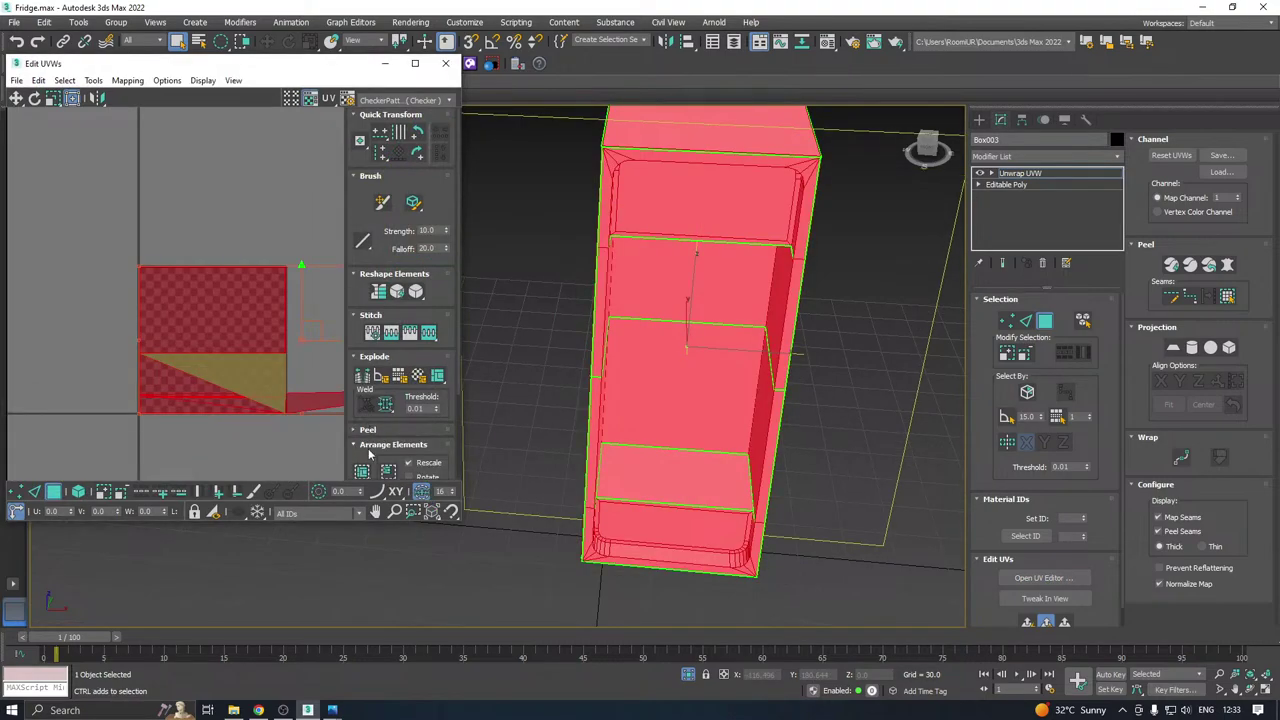
pyautogui.click(362, 471)
pyautogui.click(220, 331)
pyautogui.moveTo(220, 331); pyautogui.dragTo(521, 391)
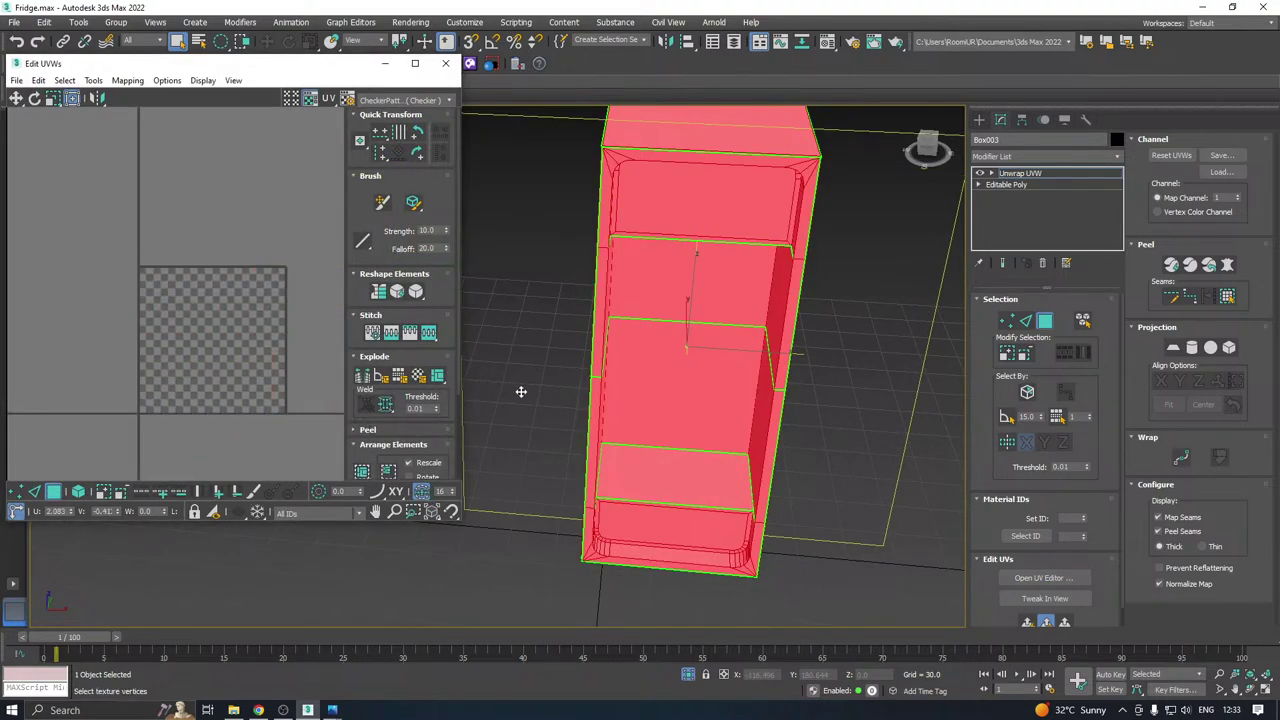
# Display the checker pattern on the fridge body in the viewport.
pyautogui.click(407, 100)
pyautogui.click(390, 123)
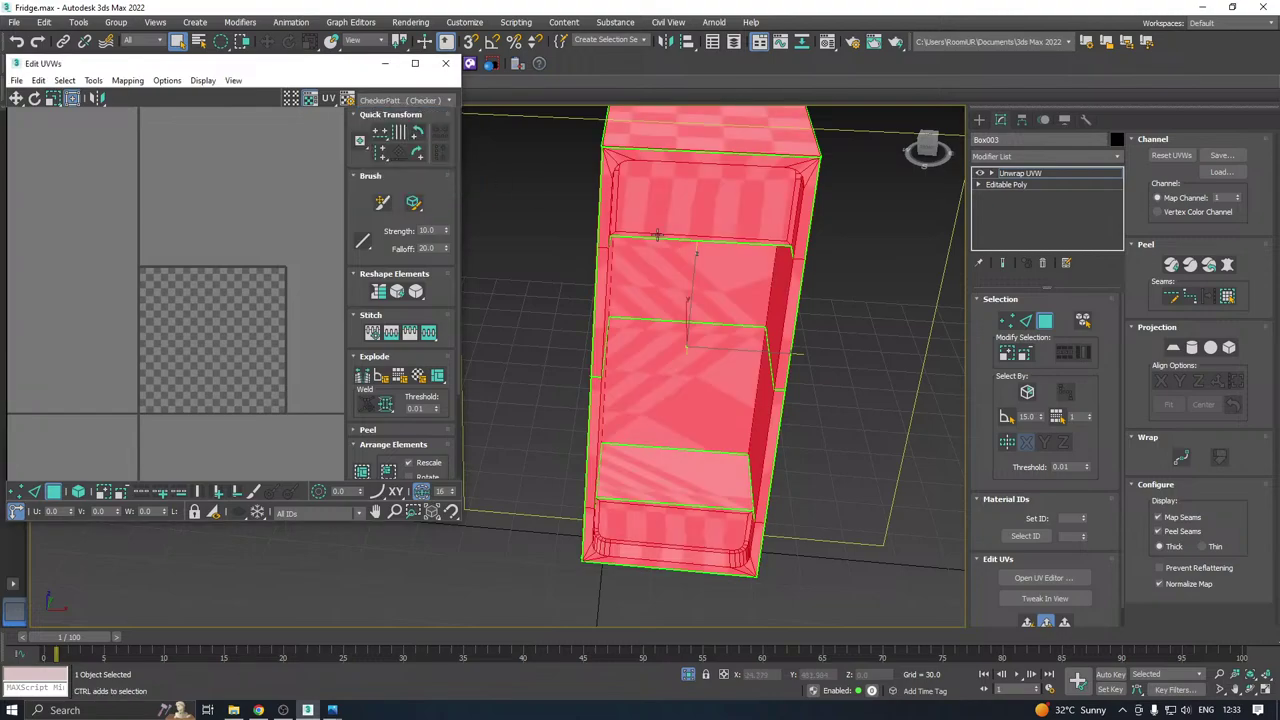
pyautogui.keyDown('alt'); pyautogui.moveTo(690, 220); pyautogui.dragTo(745, 216, button='middle'); pyautogui.keyUp('alt')
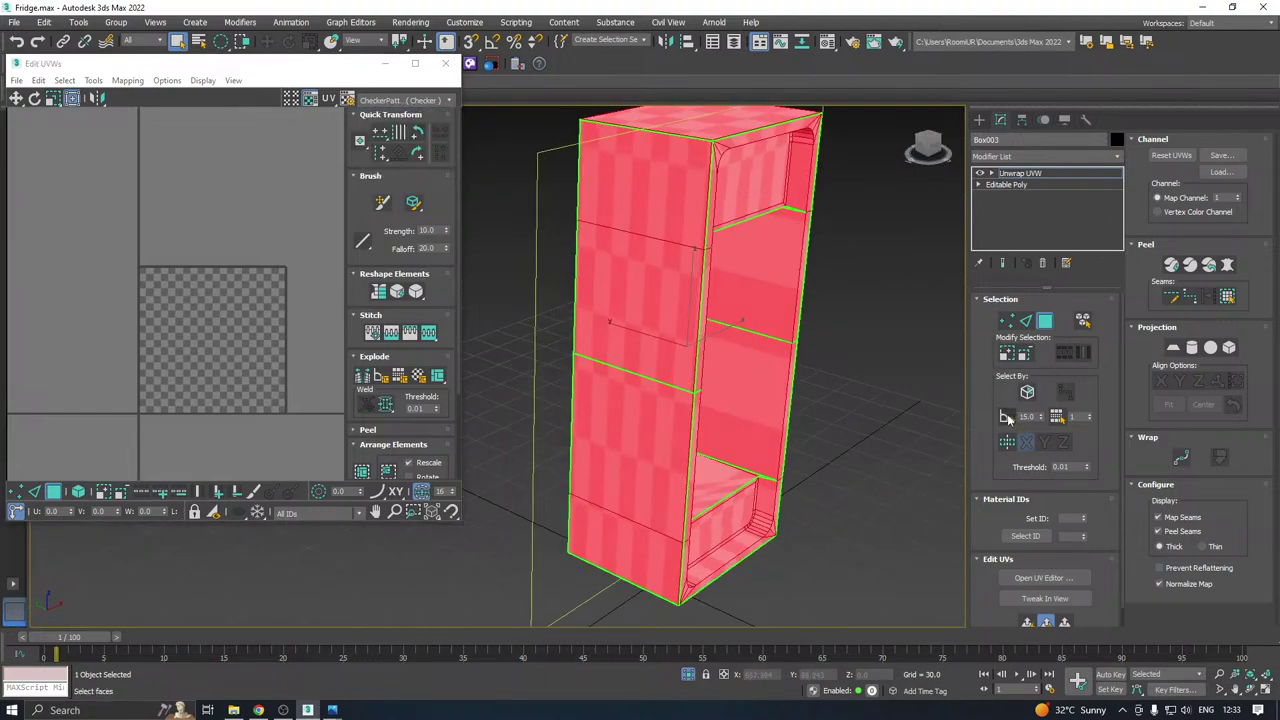
# Select the main compartment's inner back and side walls using planar angle selection at 15 degrees.
pyautogui.click(623, 389)
pyautogui.keyDown('alt'); pyautogui.moveTo(623, 389); pyautogui.dragTo(788, 346, button='middle'); pyautogui.keyUp('alt')
pyautogui.click(736, 369)
pyautogui.keyDown('ctrl'); pyautogui.click(823, 352); pyautogui.keyUp('ctrl')
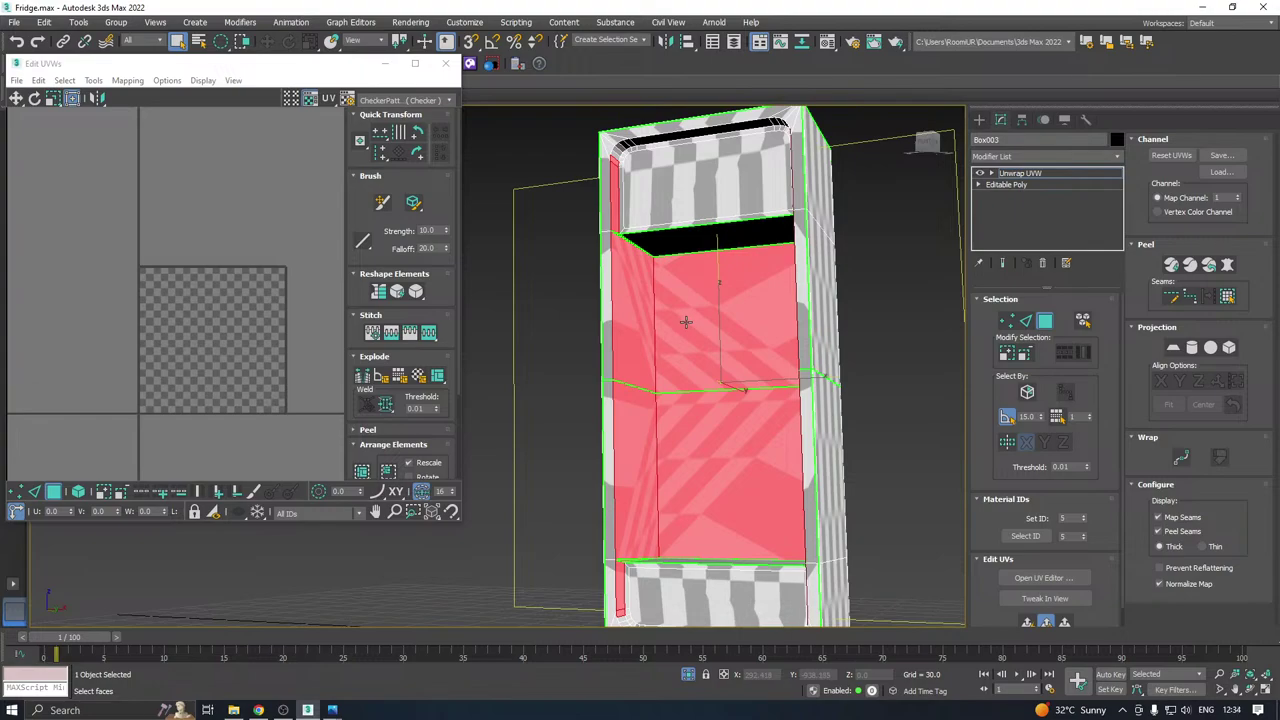
# Try growing the face selection outward from the main compartment's back wall.
pyautogui.click(685, 321)
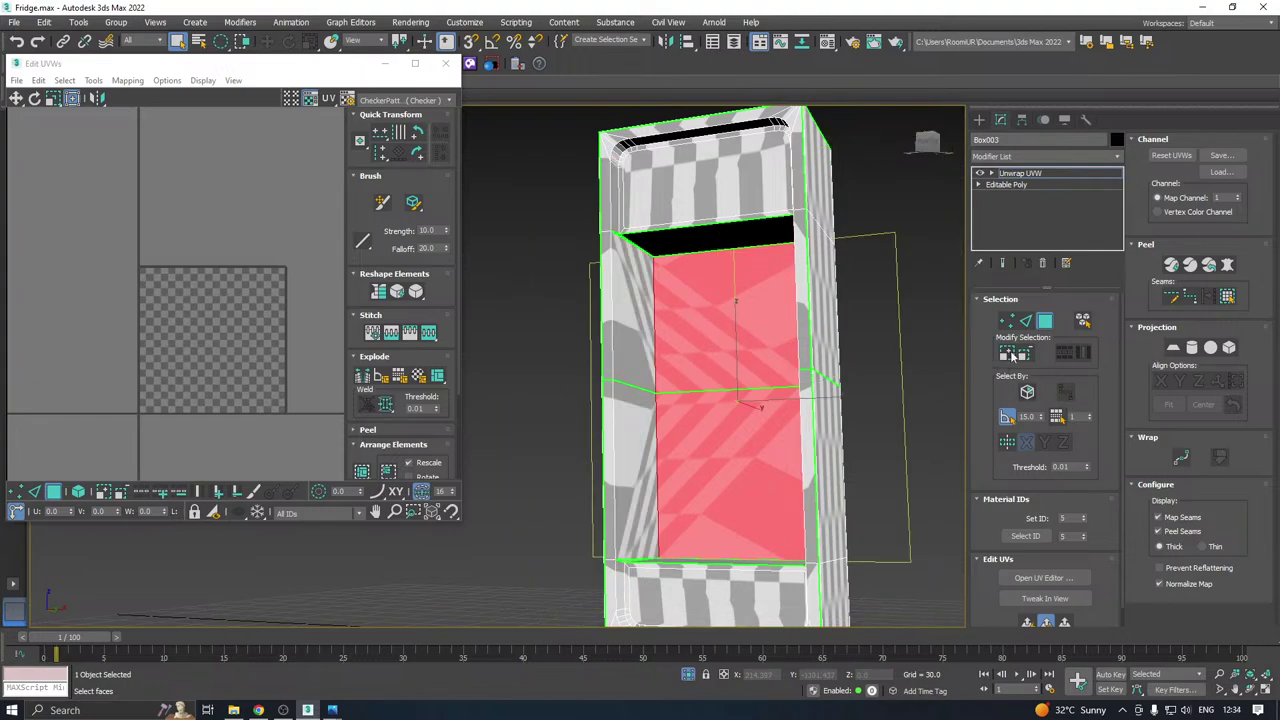
pyautogui.click(1012, 355)
pyautogui.click(1012, 355)
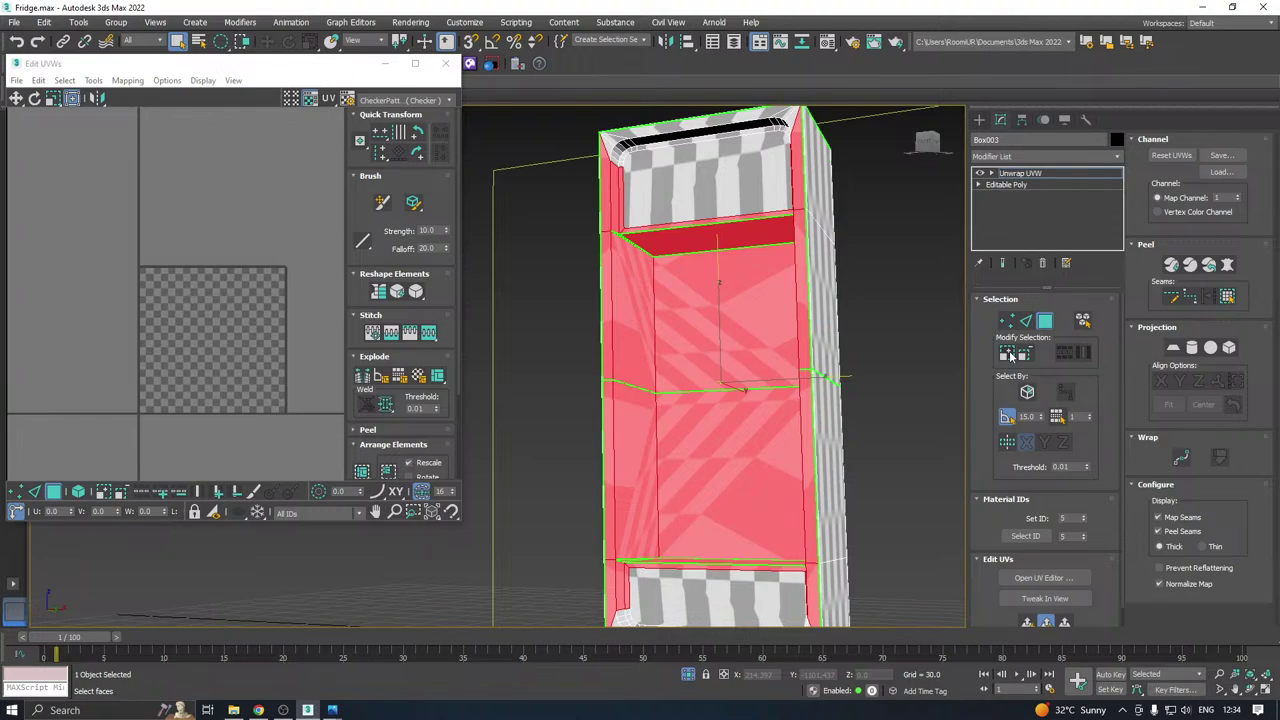
# Reselect the main compartment's inner back and side walls and add the upper inner rim faces with both rounded corners.
pyautogui.click(711, 328)
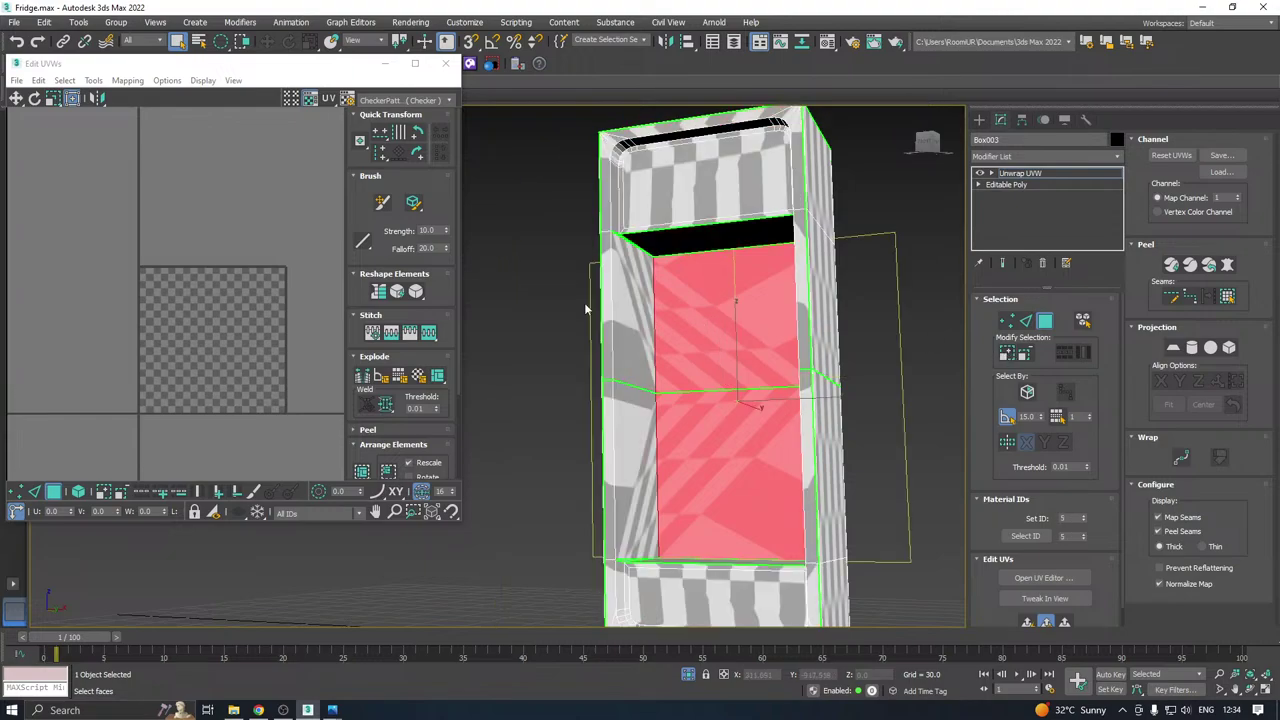
pyautogui.scroll(4, 634, 163)
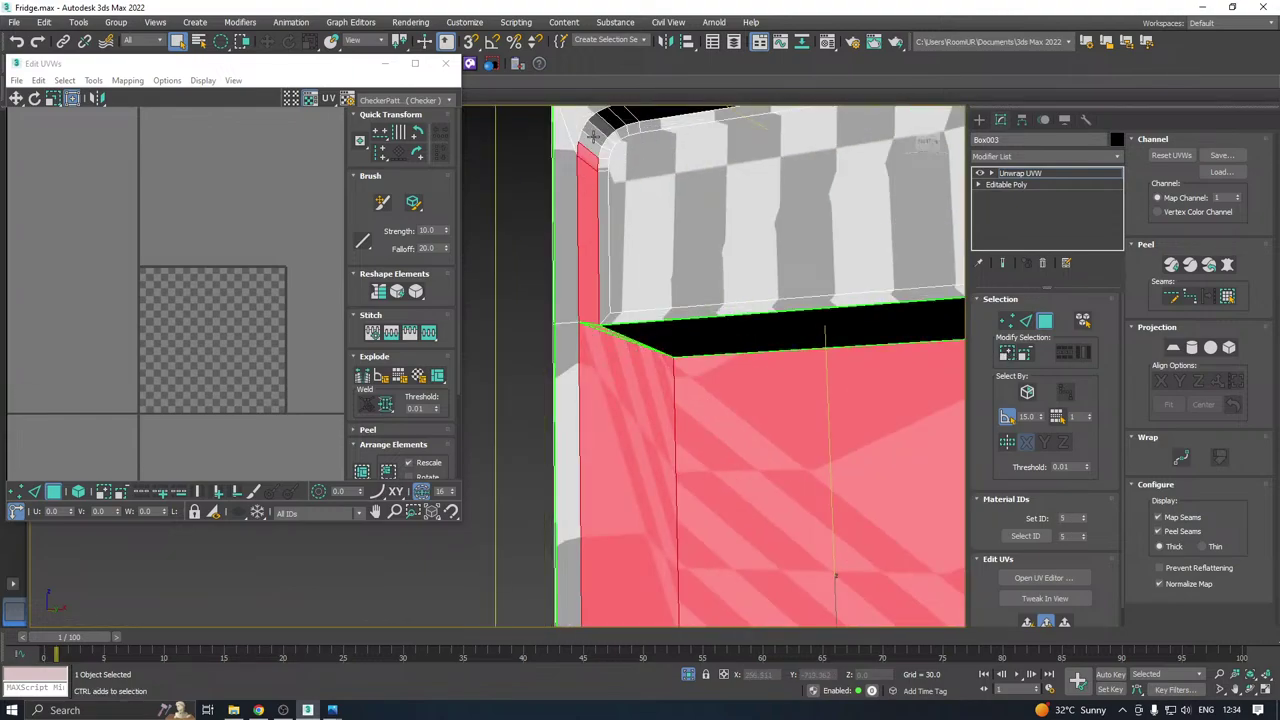
pyautogui.keyDown('ctrl'); pyautogui.click(594, 133); pyautogui.keyUp('ctrl')
pyautogui.keyDown('ctrl'); pyautogui.click(592, 140); pyautogui.keyUp('ctrl')
pyautogui.keyDown('ctrl'); pyautogui.click(601, 127); pyautogui.keyUp('ctrl')
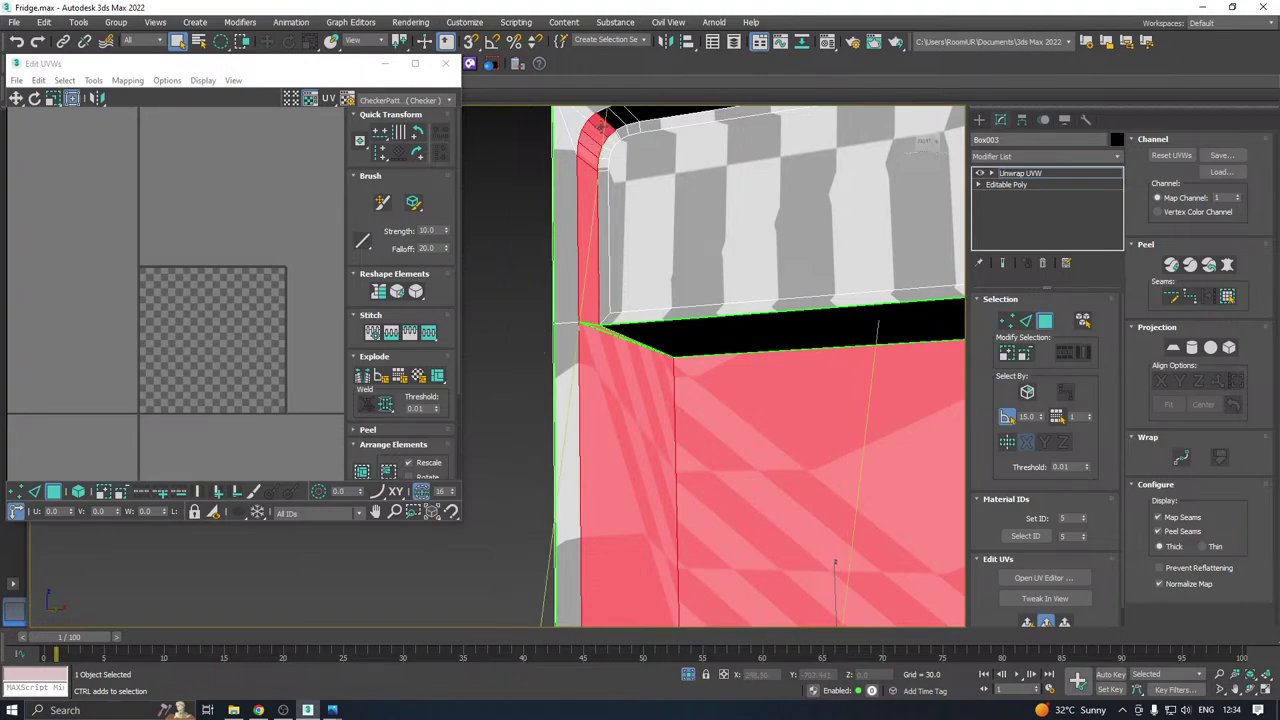
pyautogui.keyDown('ctrl'); pyautogui.click(619, 119); pyautogui.keyUp('ctrl')
pyautogui.keyDown('ctrl'); pyautogui.click(637, 114); pyautogui.keyUp('ctrl')
pyautogui.scroll(-4, 603, 177)
pyautogui.keyDown('alt'); pyautogui.moveTo(659, 187); pyautogui.dragTo(747, 171, button='middle'); pyautogui.keyUp('alt')
pyautogui.keyDown('ctrl'); pyautogui.click(792, 178); pyautogui.keyUp('ctrl')
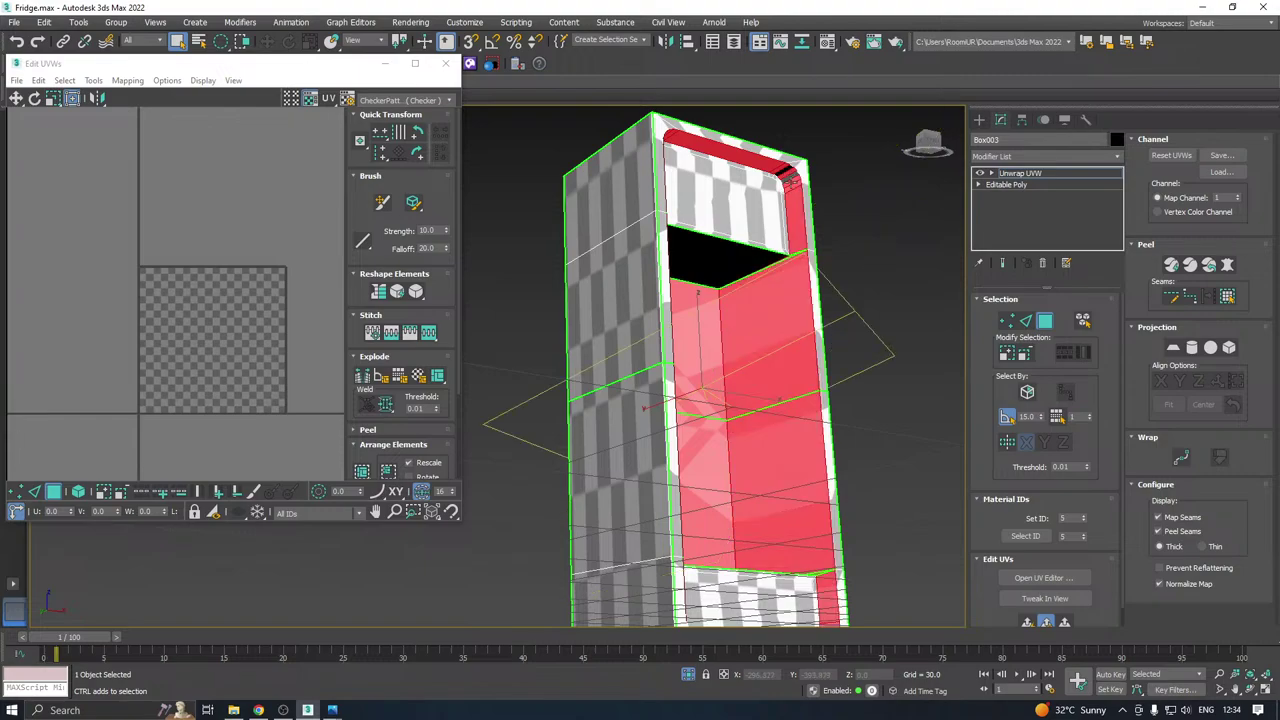
pyautogui.scroll(4, 787, 170)
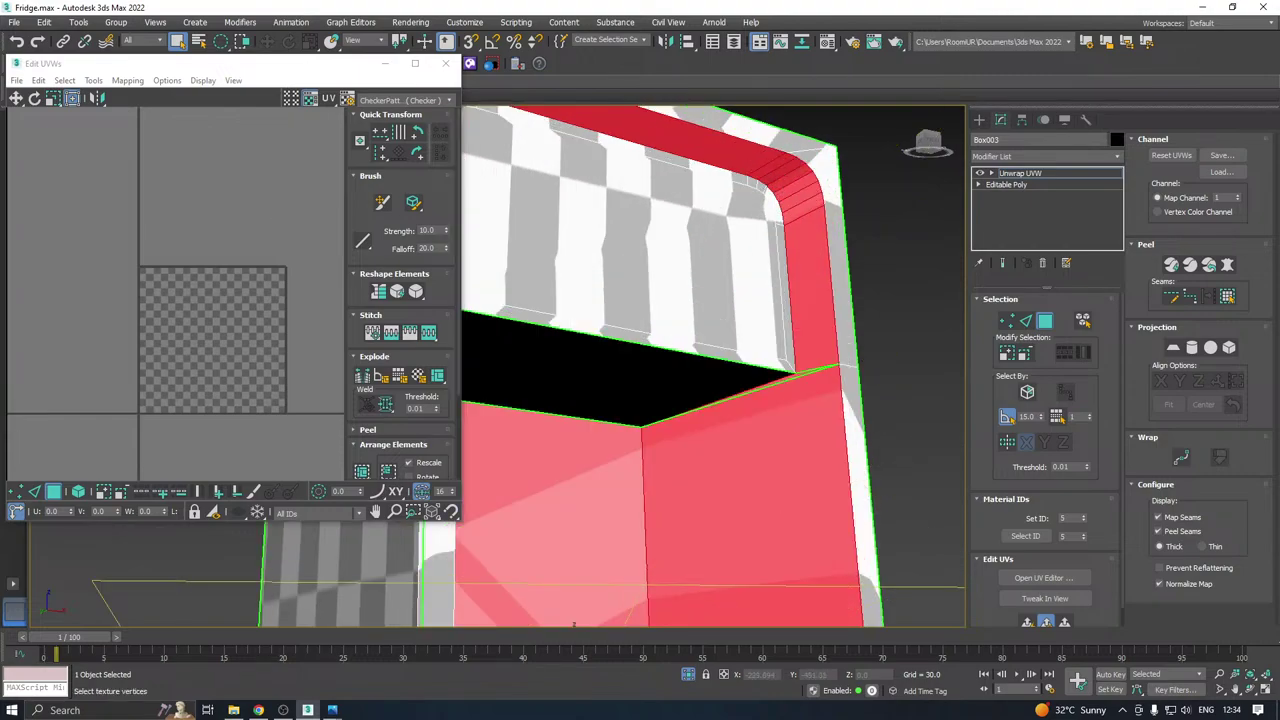
# Add the lower inner rim faces, including both rounded corners, to the face selection.
pyautogui.scroll(-5, 826, 246)
pyautogui.keyDown('alt'); pyautogui.moveTo(826, 246); pyautogui.dragTo(657, 515, button='middle'); pyautogui.keyUp('alt')
pyautogui.scroll(5, 686, 494)
pyautogui.keyDown('ctrl'); pyautogui.click(677, 496); pyautogui.keyUp('ctrl')
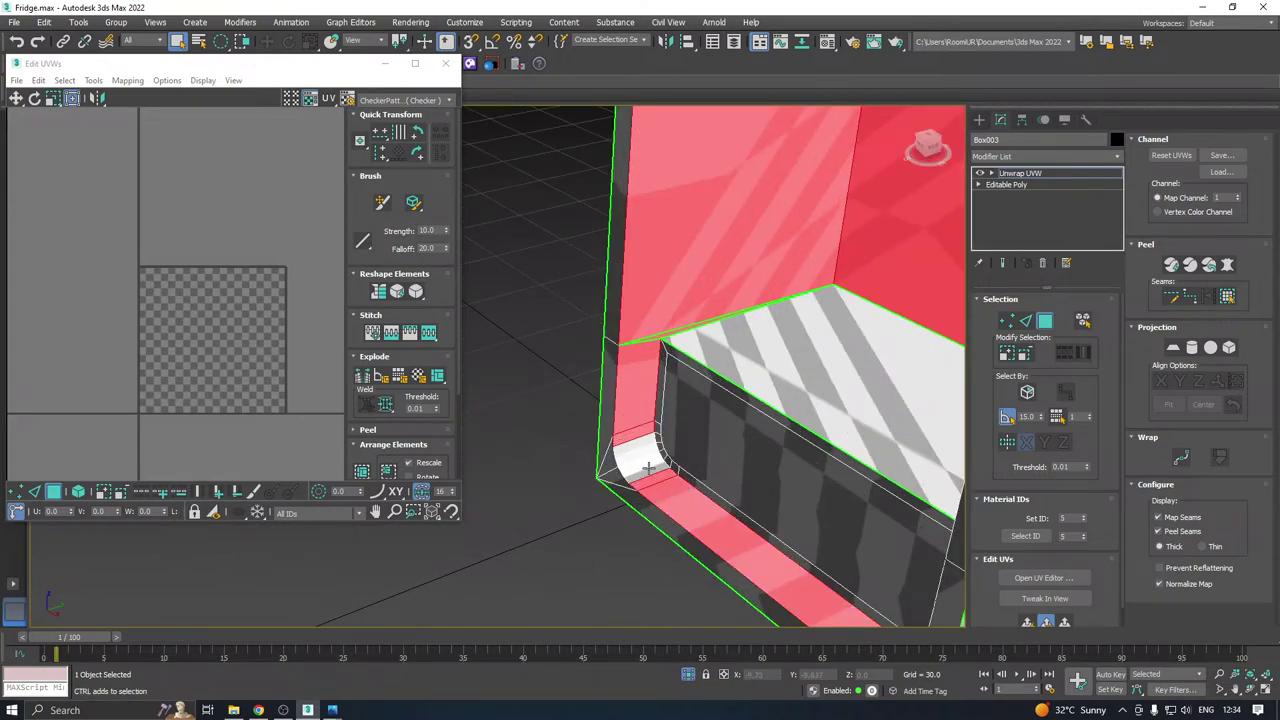
pyautogui.keyDown('ctrl'); pyautogui.click(632, 444); pyautogui.keyUp('ctrl')
pyautogui.keyDown('ctrl'); pyautogui.click(637, 463); pyautogui.keyUp('ctrl')
pyautogui.scroll(-5, 639, 445)
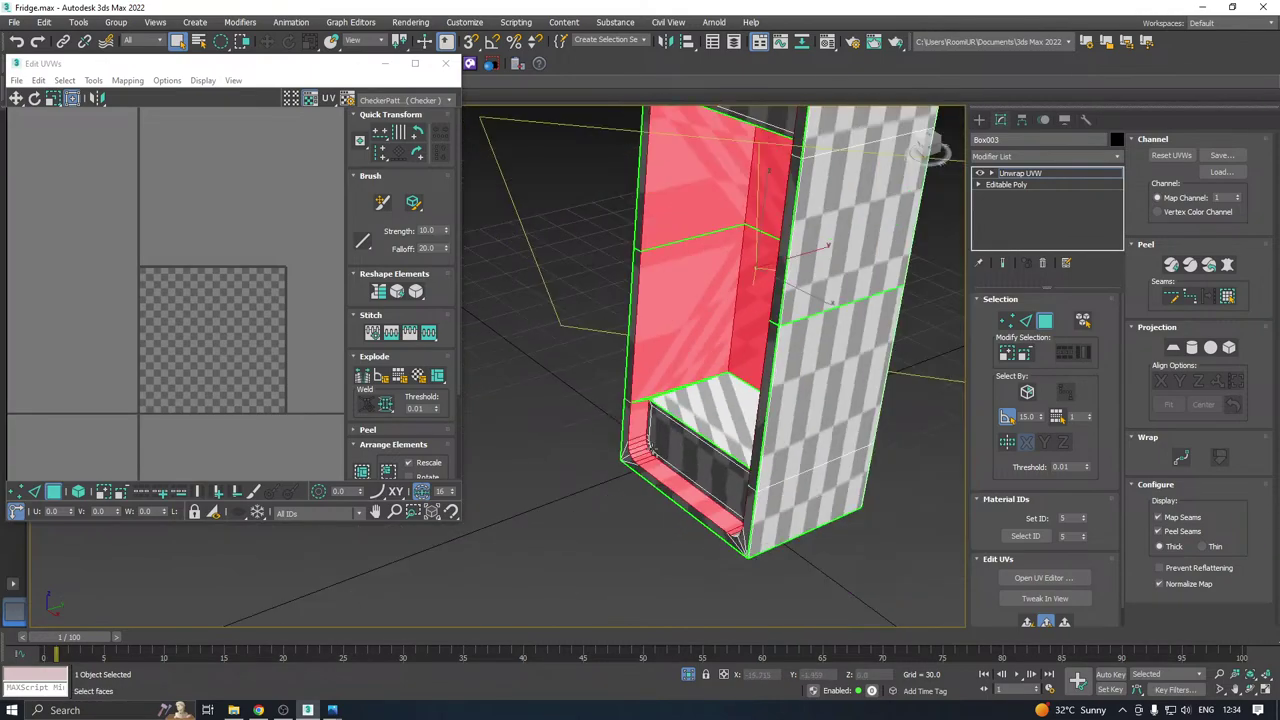
pyautogui.keyDown('alt'); pyautogui.moveTo(639, 445); pyautogui.dragTo(833, 486, button='middle'); pyautogui.keyUp('alt')
pyautogui.scroll(5, 831, 486)
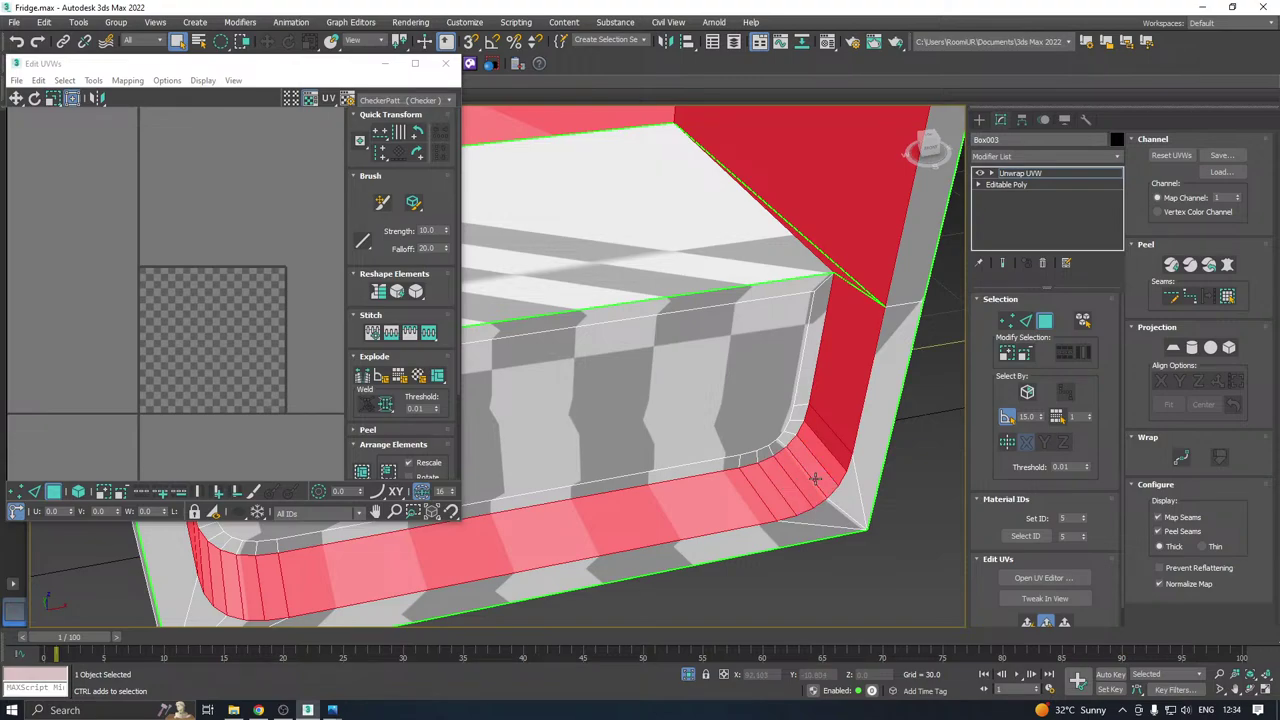
pyautogui.scroll(-5, 830, 488)
pyautogui.keyDown('alt'); pyautogui.moveTo(831, 490); pyautogui.dragTo(778, 449, button='middle'); pyautogui.keyUp('alt')
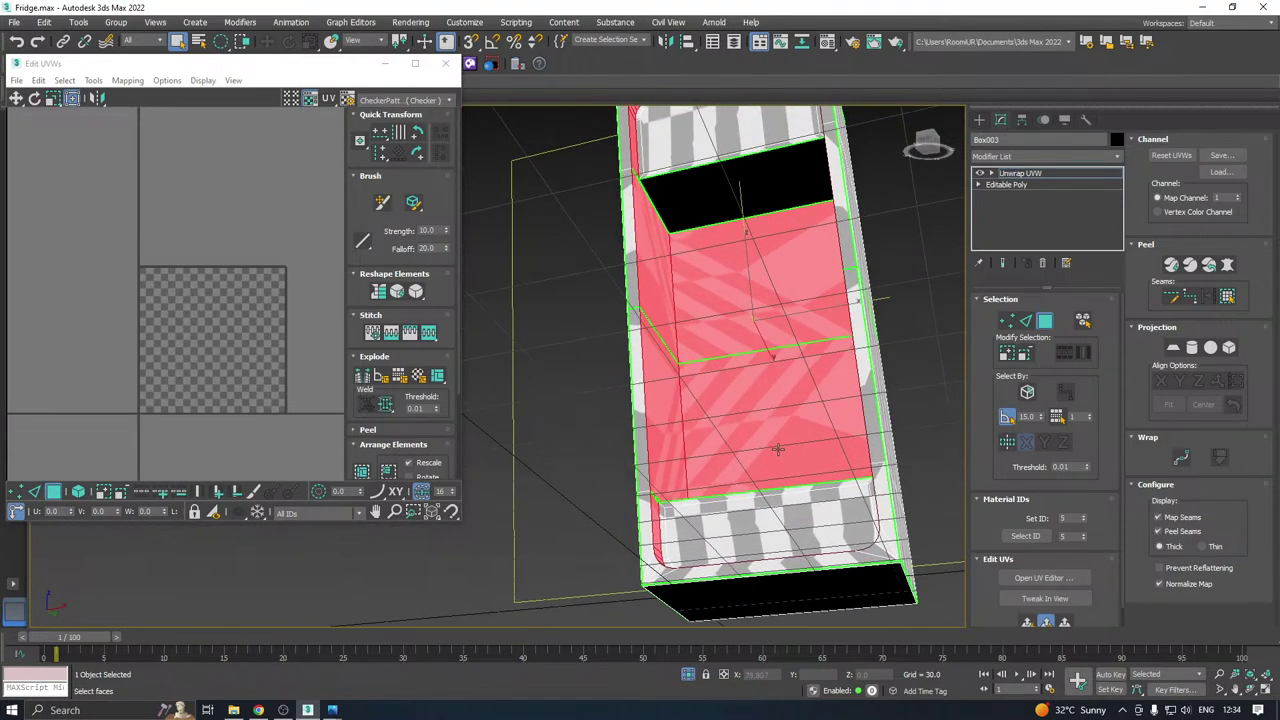
# Remove the main compartment's inner back wall from the face selection, keeping only the surrounding inner perimeter.
pyautogui.keyDown('alt'); pyautogui.click(757, 393); pyautogui.keyUp('alt')
pyautogui.moveTo(791, 297)
pyautogui.keyDown('alt'); pyautogui.mouseDown(button='middle')
pyautogui.moveTo(808, 360)
pyautogui.moveTo(830, 352)
pyautogui.moveTo(820, 371)
pyautogui.moveTo(757, 347)
pyautogui.moveTo(794, 337)
pyautogui.moveTo(777, 282)
pyautogui.mouseUp(button='middle'); pyautogui.keyUp('alt')
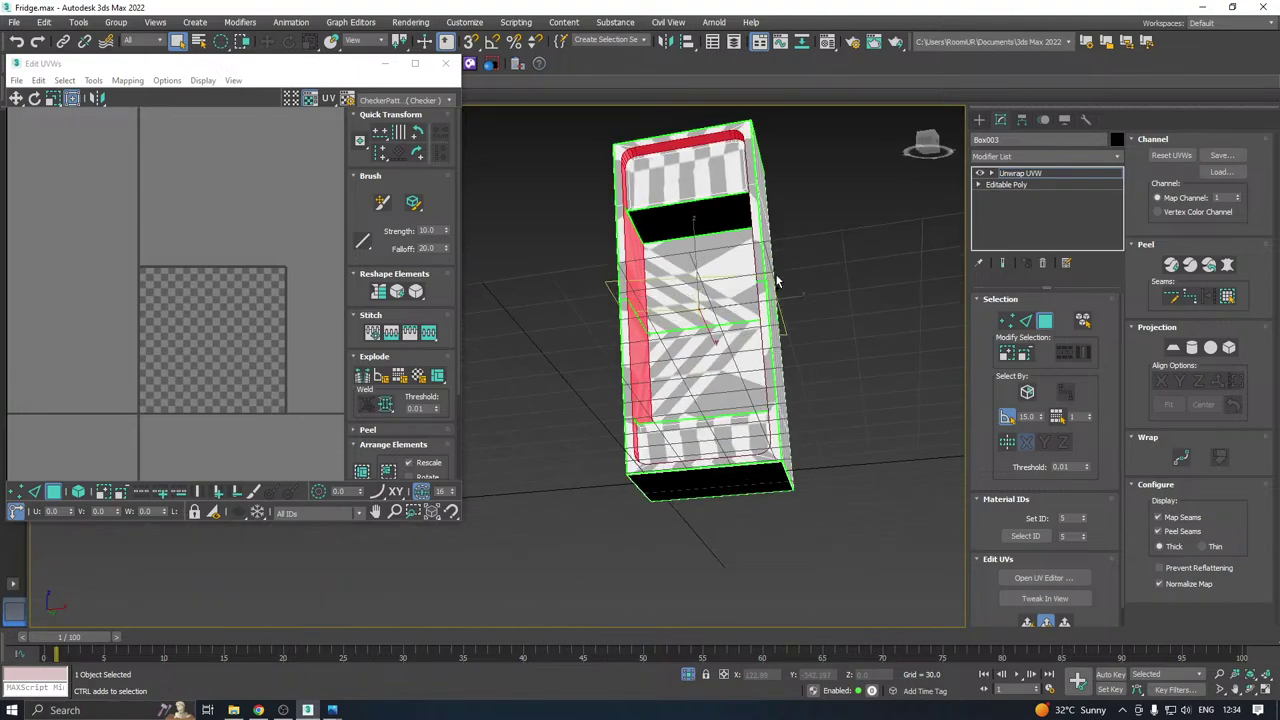
pyautogui.scroll(3, 722, 183)
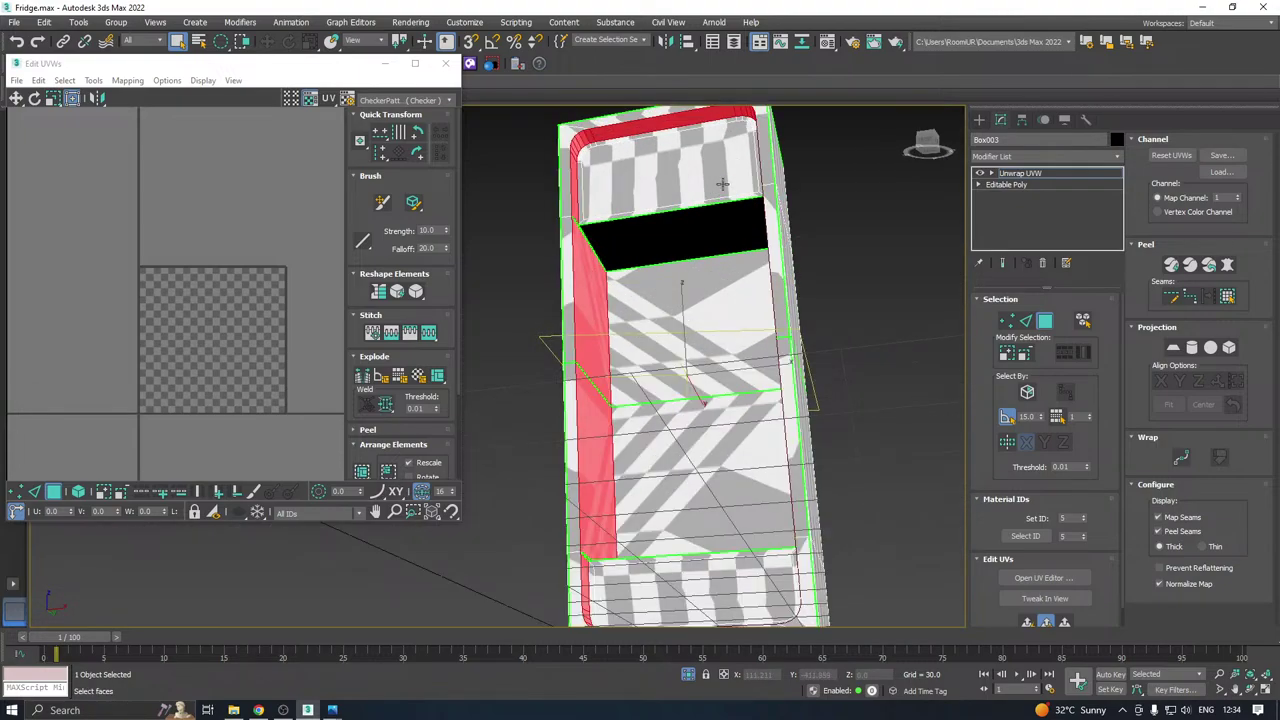
pyautogui.keyDown('alt'); pyautogui.moveTo(722, 183); pyautogui.dragTo(795, 173, button='middle'); pyautogui.keyUp('alt')
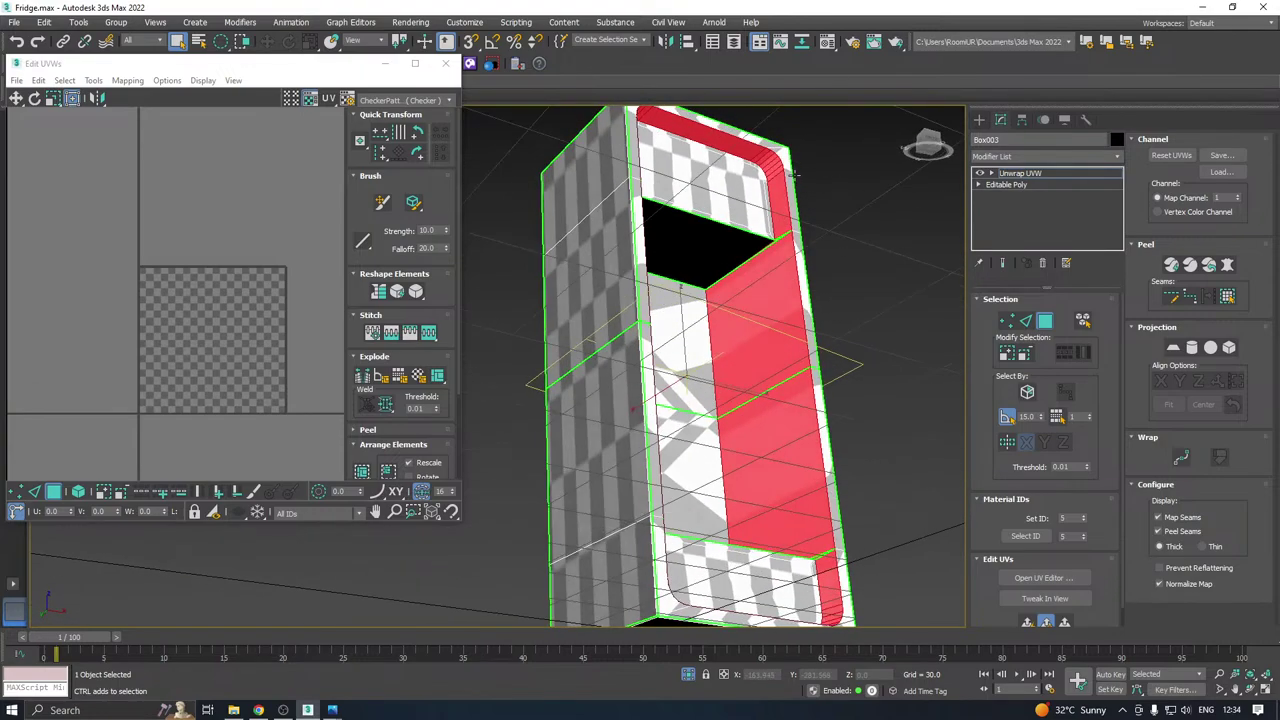
# Apply cylindrical projection to the selected inner perimeter faces, trying the Y and X axis alignments, and finish the projection.
pyautogui.click(1192, 348)
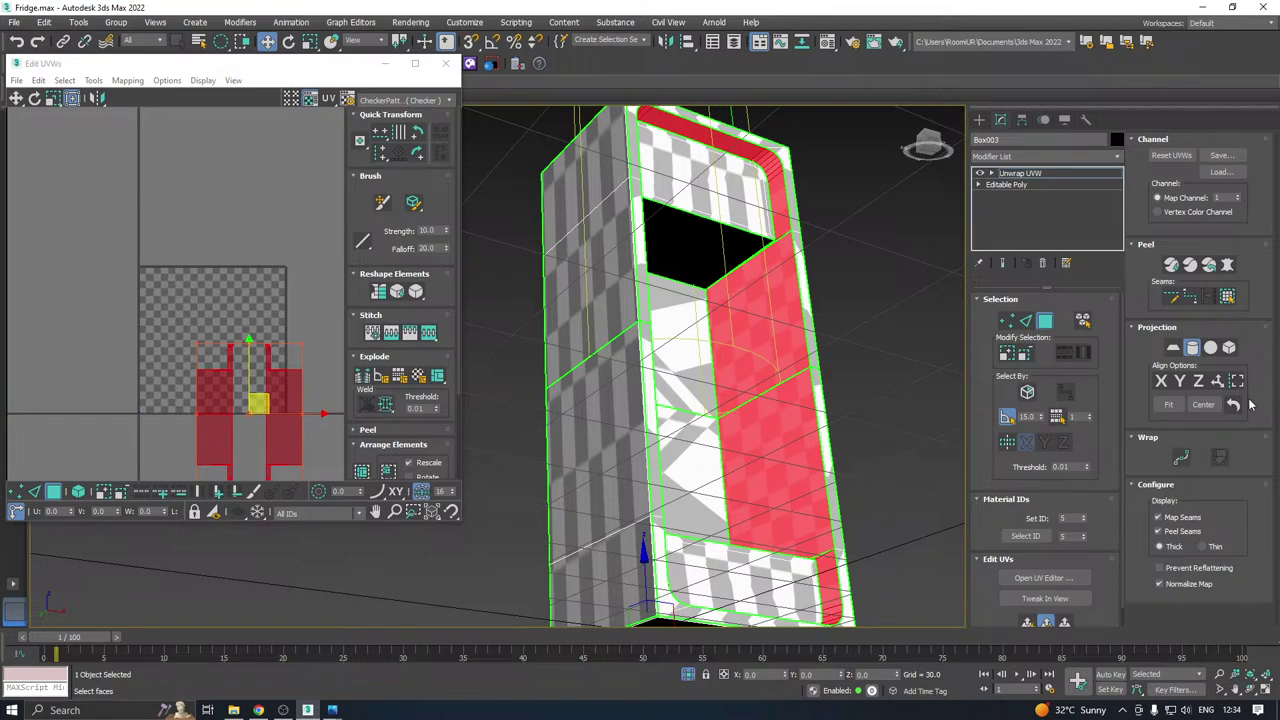
pyautogui.click(1180, 382)
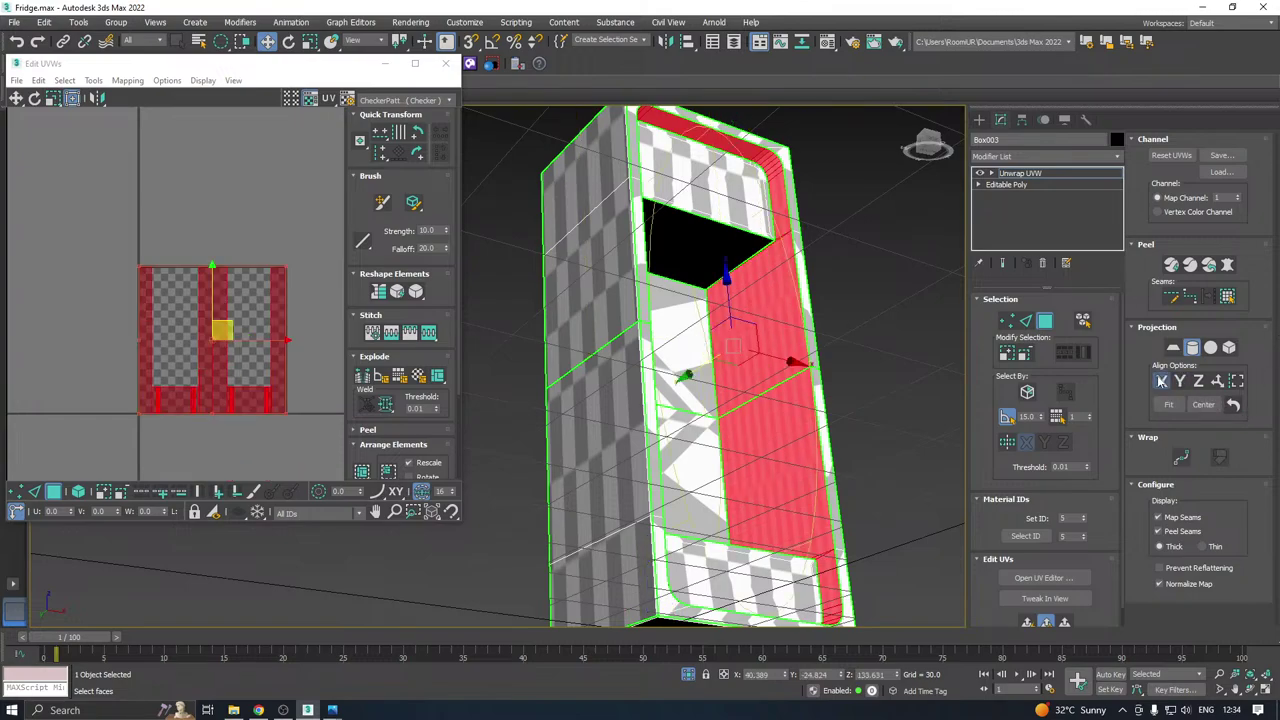
pyautogui.click(1161, 381)
pyautogui.keyDown('alt'); pyautogui.moveTo(930, 392); pyautogui.dragTo(731, 429, button='middle'); pyautogui.keyUp('alt')
pyautogui.scroll(-4, 716, 431)
pyautogui.click(1180, 383)
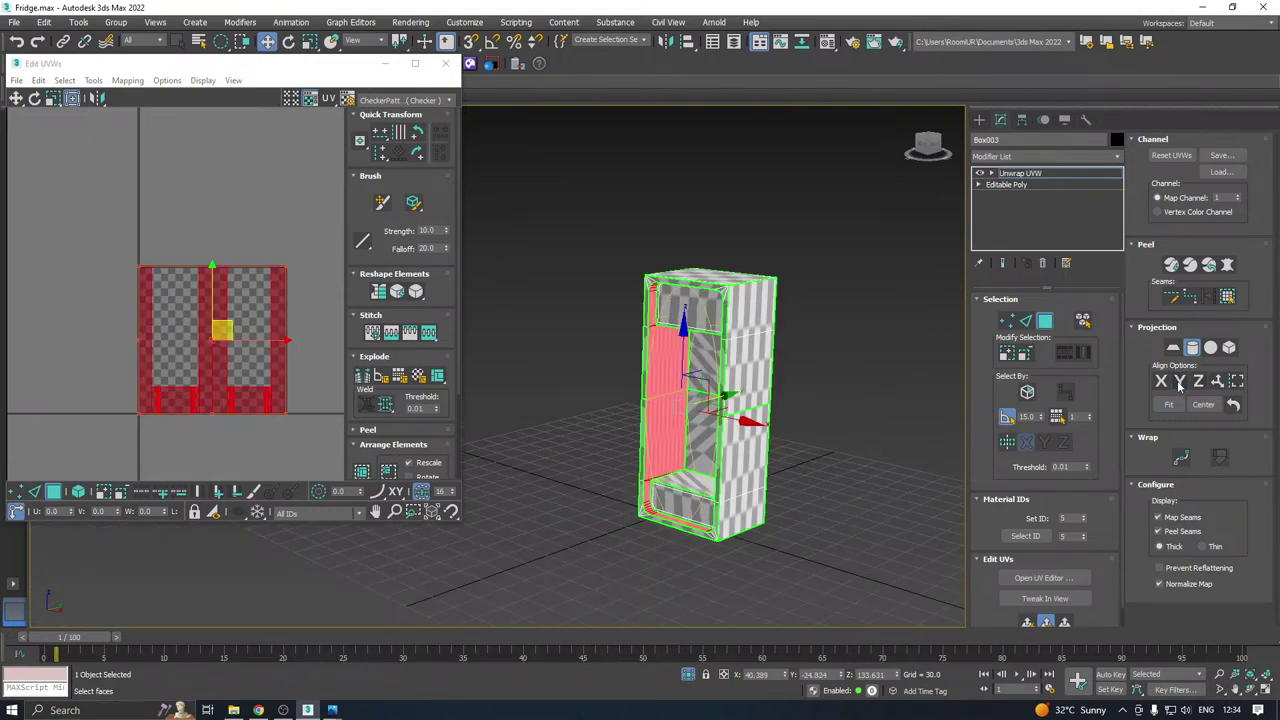
pyautogui.keyDown('alt'); pyautogui.moveTo(950, 385); pyautogui.dragTo(837, 354, button='middle'); pyautogui.keyUp('alt')
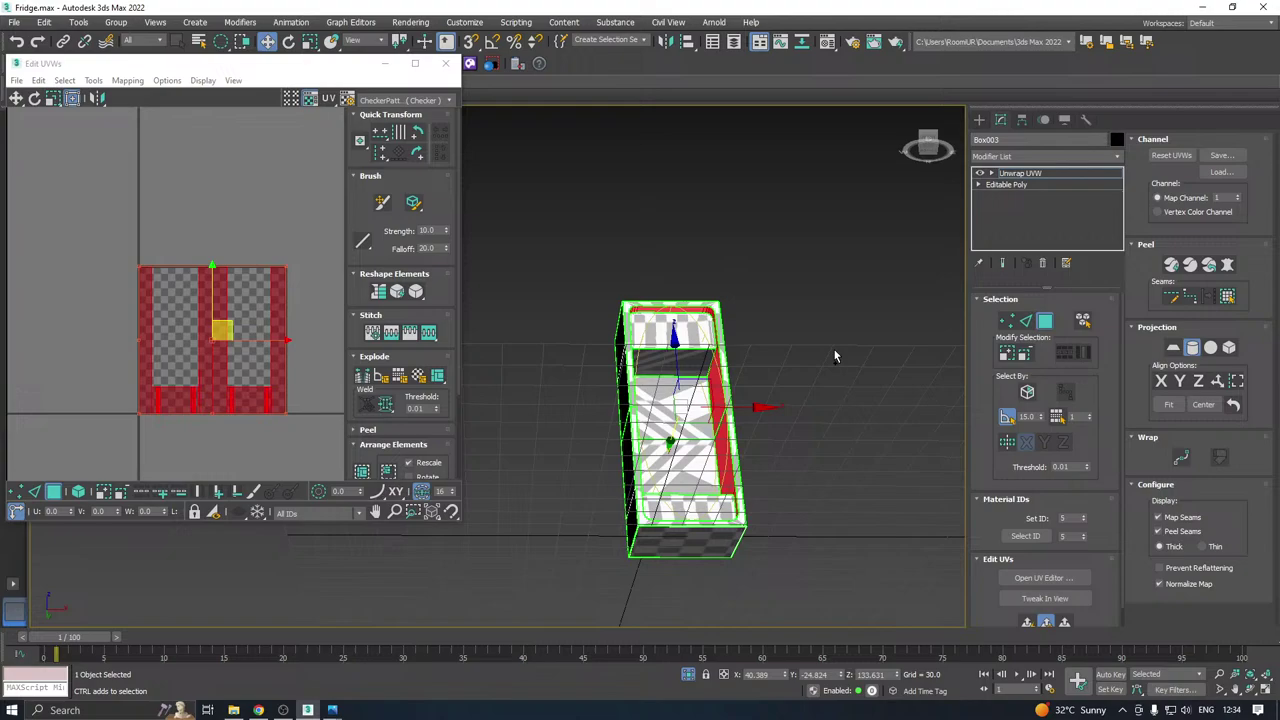
pyautogui.click(1190, 347)
# Switch to a rectangular selection region and deselect the middle strips of the upper and lower inner rims.
pyautogui.keyDown('alt'); pyautogui.moveTo(934, 388); pyautogui.dragTo(851, 395, button='middle'); pyautogui.keyUp('alt')
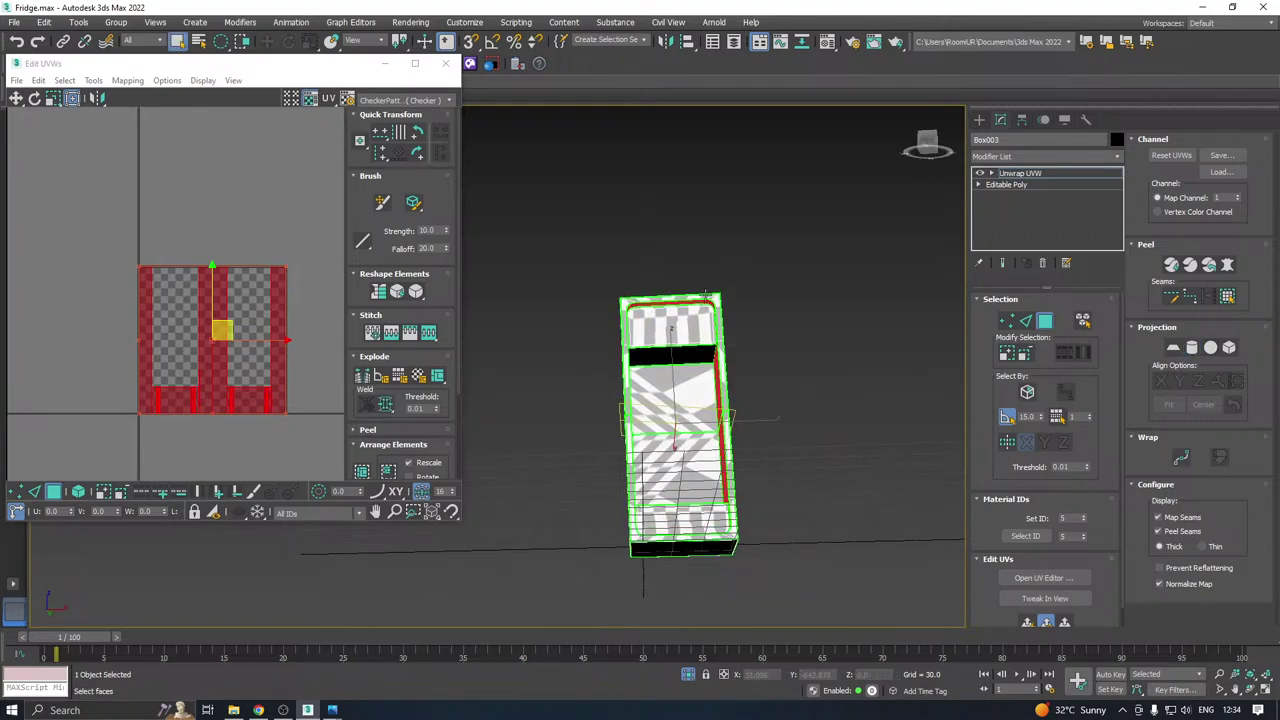
pyautogui.scroll(2, 692, 300)
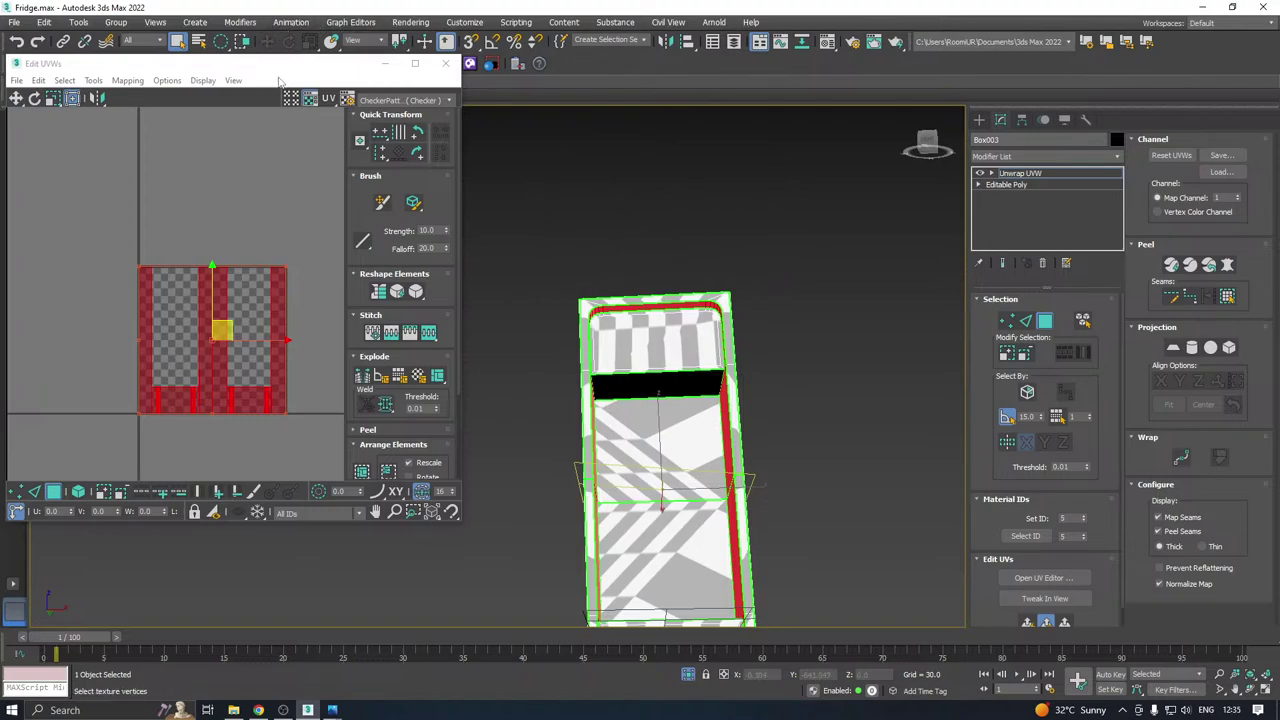
pyautogui.click(222, 42)
pyautogui.click(222, 62)
pyautogui.click(641, 456)
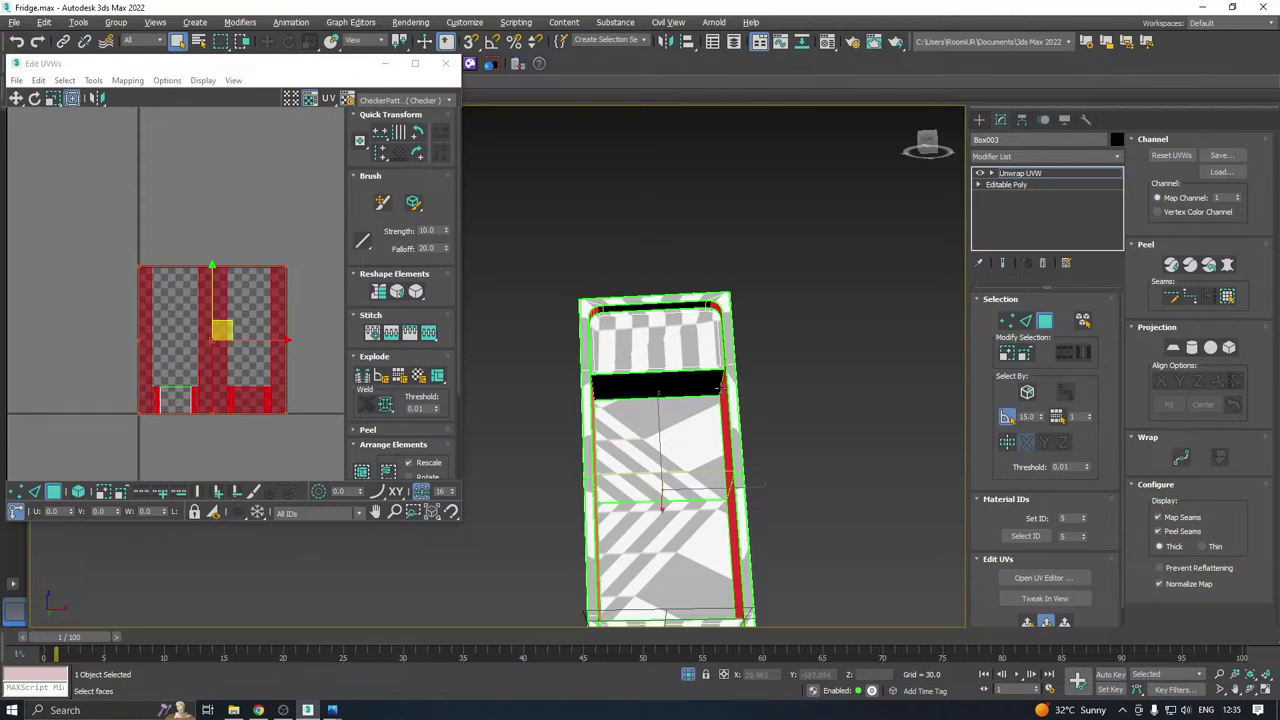
# Apply a quick planar map to the two inner side walls and relax their UVs by polygon angles.
pyautogui.click(1020, 622)
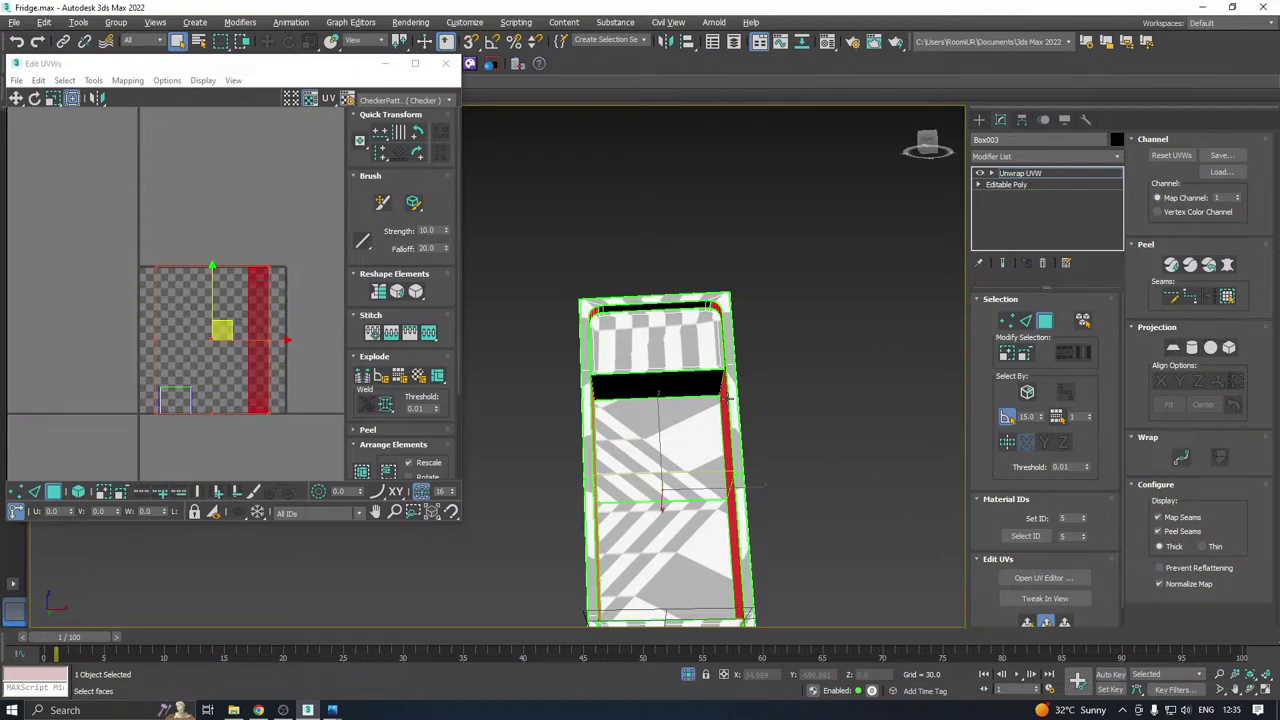
pyautogui.keyDown('alt'); pyautogui.moveTo(728, 398); pyautogui.dragTo(708, 381, button='middle'); pyautogui.keyUp('alt')
pyautogui.scroll(5, 708, 381)
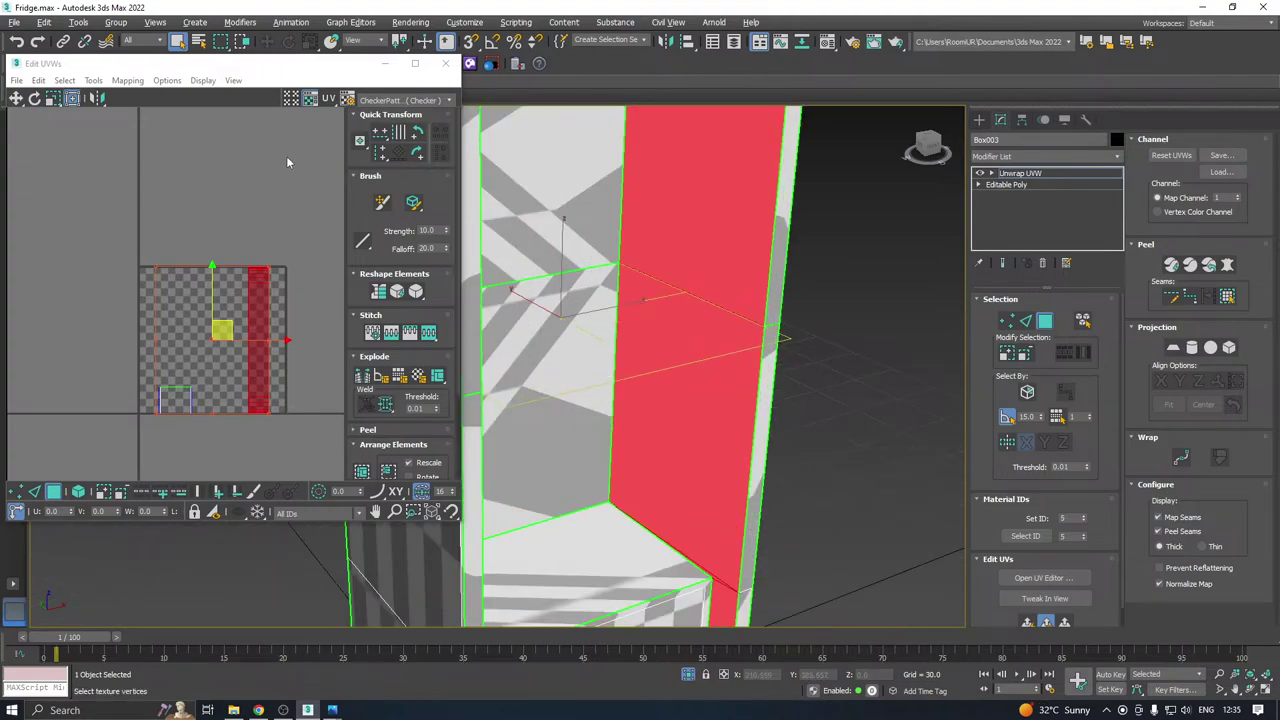
pyautogui.click(93, 80)
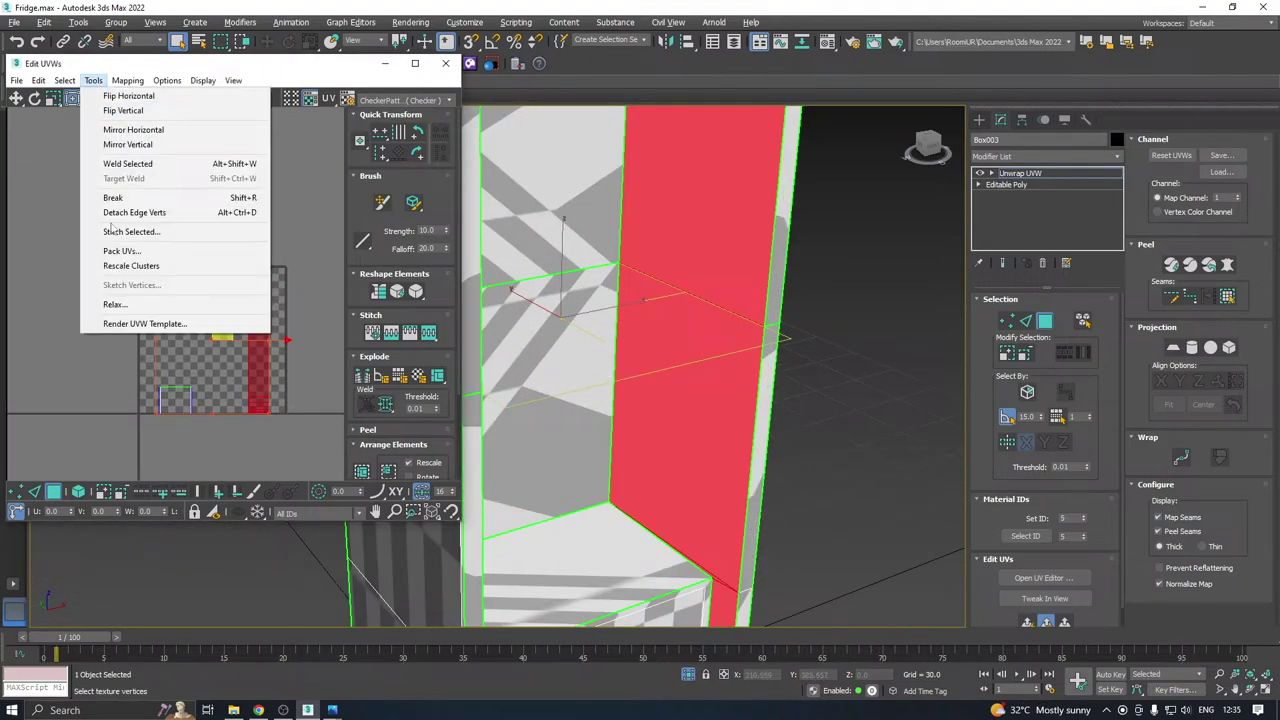
pyautogui.click(115, 306)
pyautogui.click(157, 178)
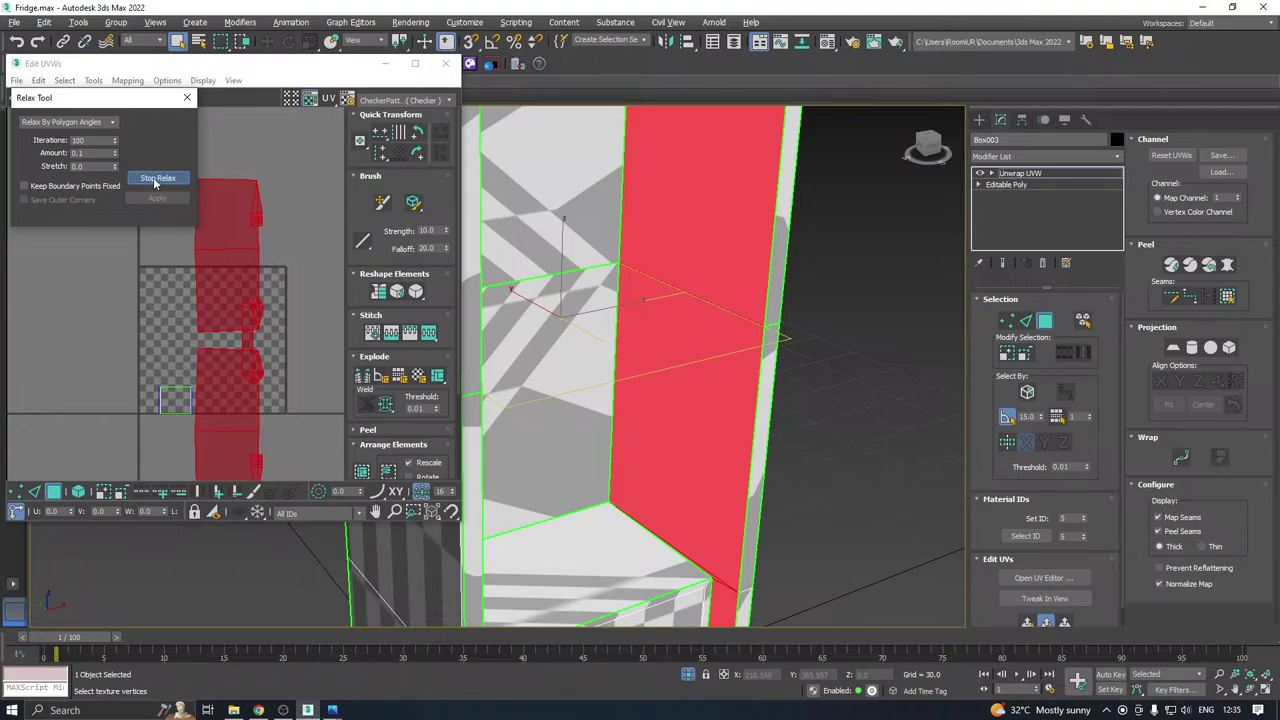
pyautogui.click(157, 178)
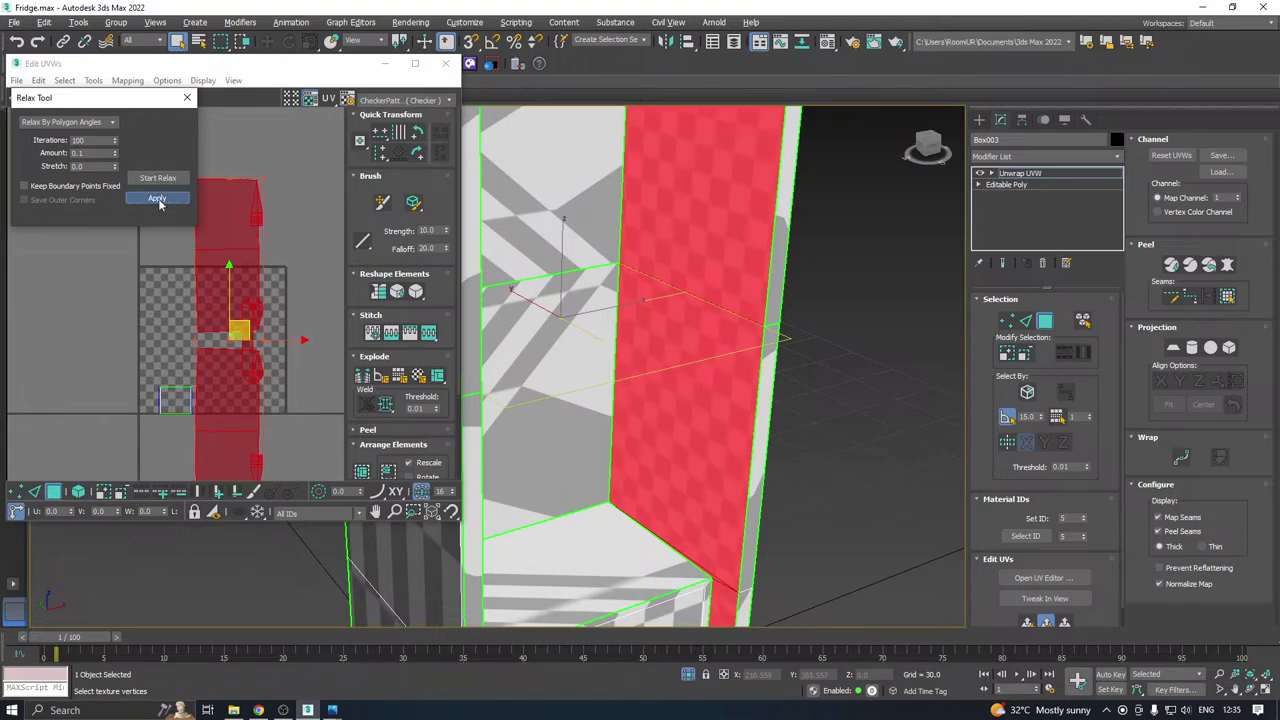
# Move the relaxed side wall UVs over the right edge of the UV tile.
pyautogui.keyDown('alt'); pyautogui.moveTo(660, 200); pyautogui.dragTo(571, 260, button='middle'); pyautogui.keyUp('alt')
pyautogui.scroll(-5, 829, 153)
pyautogui.scroll(3, 226, 316)
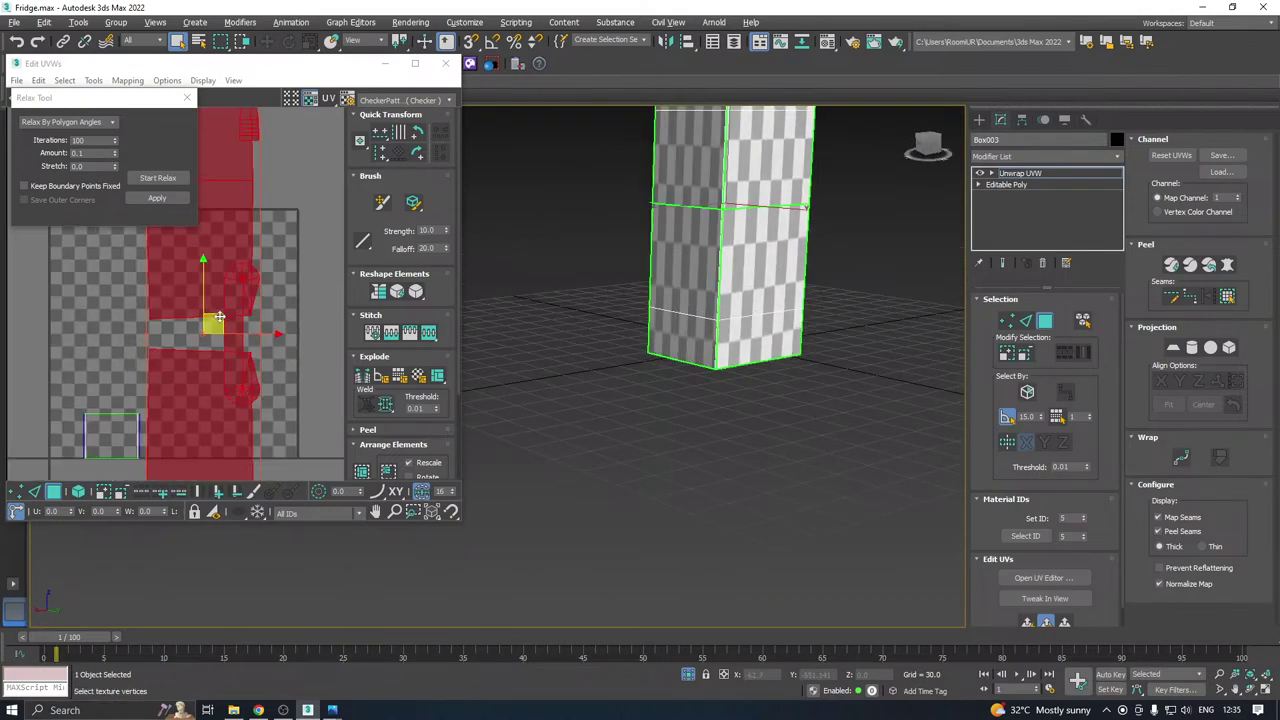
pyautogui.scroll(-4, 226, 316)
pyautogui.moveTo(226, 316); pyautogui.dragTo(288, 286)
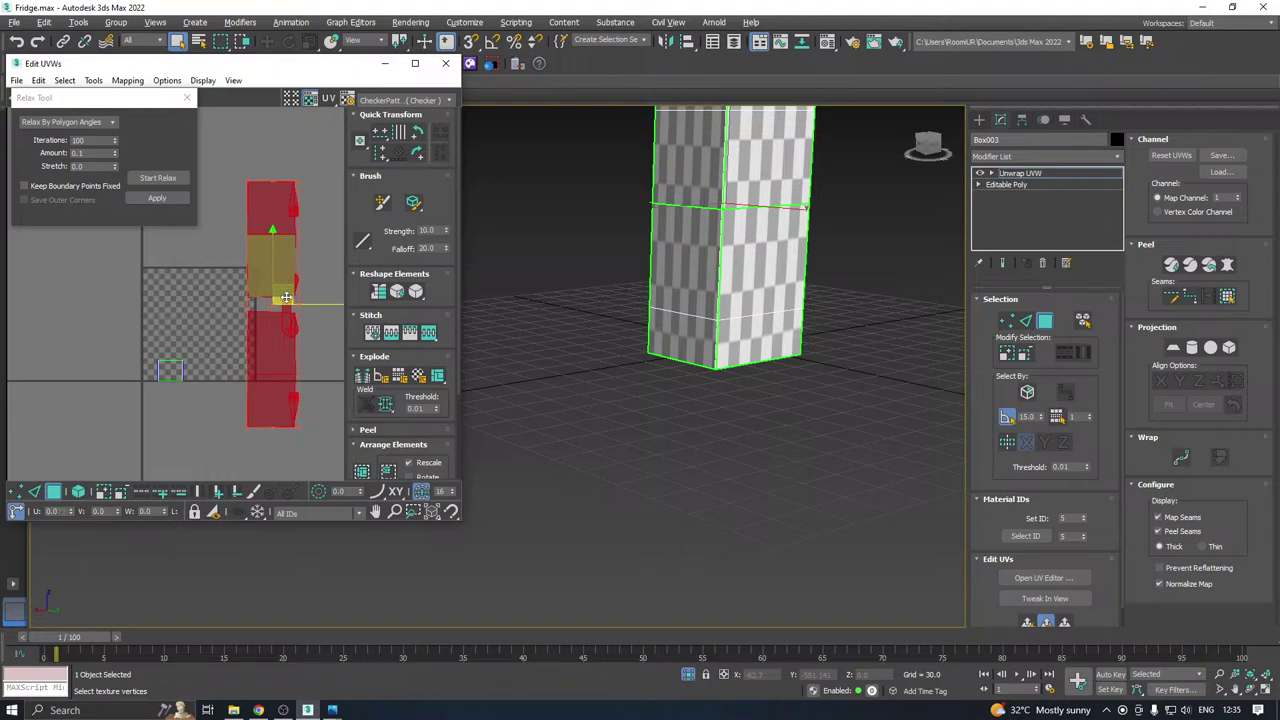
# Enable element selection in the UV editor and select the relaxed side wall shells.
pyautogui.click(78, 492)
pyautogui.click(304, 408)
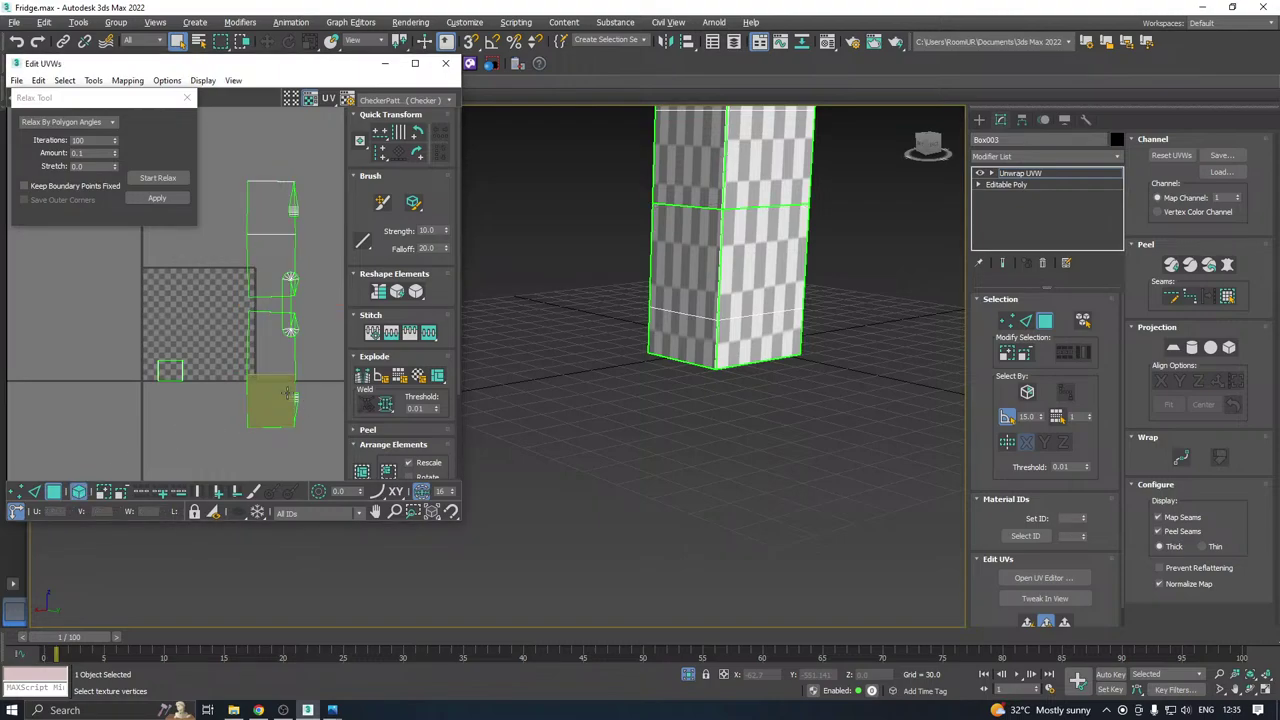
pyautogui.click(284, 400)
pyautogui.click(213, 380)
pyautogui.click(262, 368)
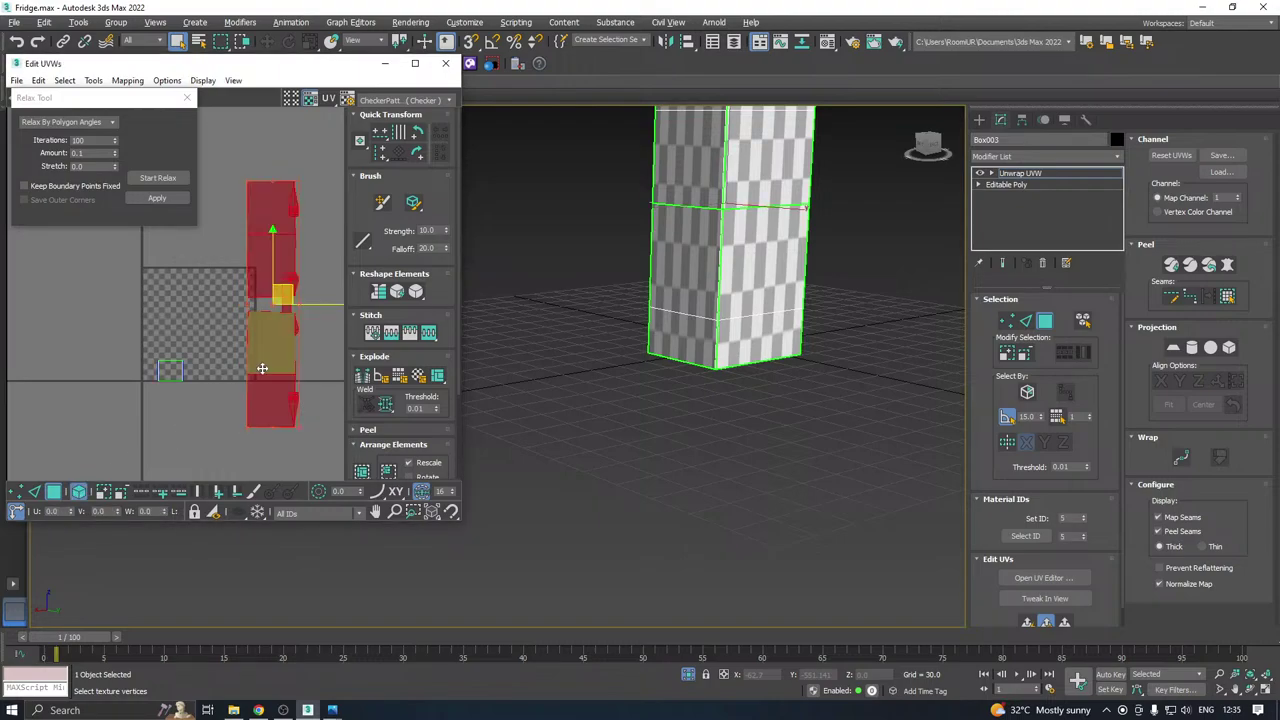
# Subtract the fridge's left inner side wall from the selection, leaving only the right inner side wall selected.
pyautogui.keyDown('alt'); pyautogui.moveTo(626, 294); pyautogui.dragTo(930, 312, button='middle'); pyautogui.keyUp('alt')
pyautogui.keyDown('alt'); pyautogui.moveTo(725, 317); pyautogui.dragTo(708, 293, button='middle'); pyautogui.keyUp('alt')
pyautogui.keyDown('alt'); pyautogui.moveTo(701, 382); pyautogui.dragTo(734, 266); pyautogui.keyUp('alt')
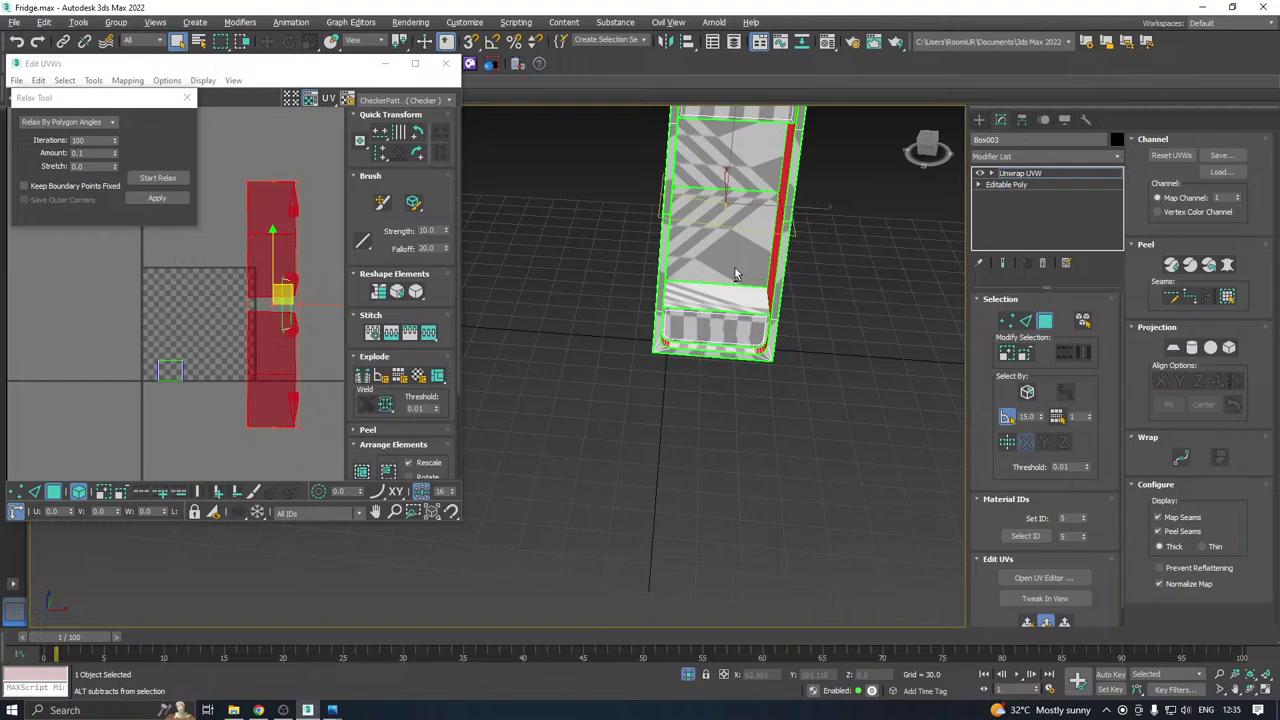
pyautogui.scroll(3, 734, 266)
pyautogui.scroll(-3, 595, 374)
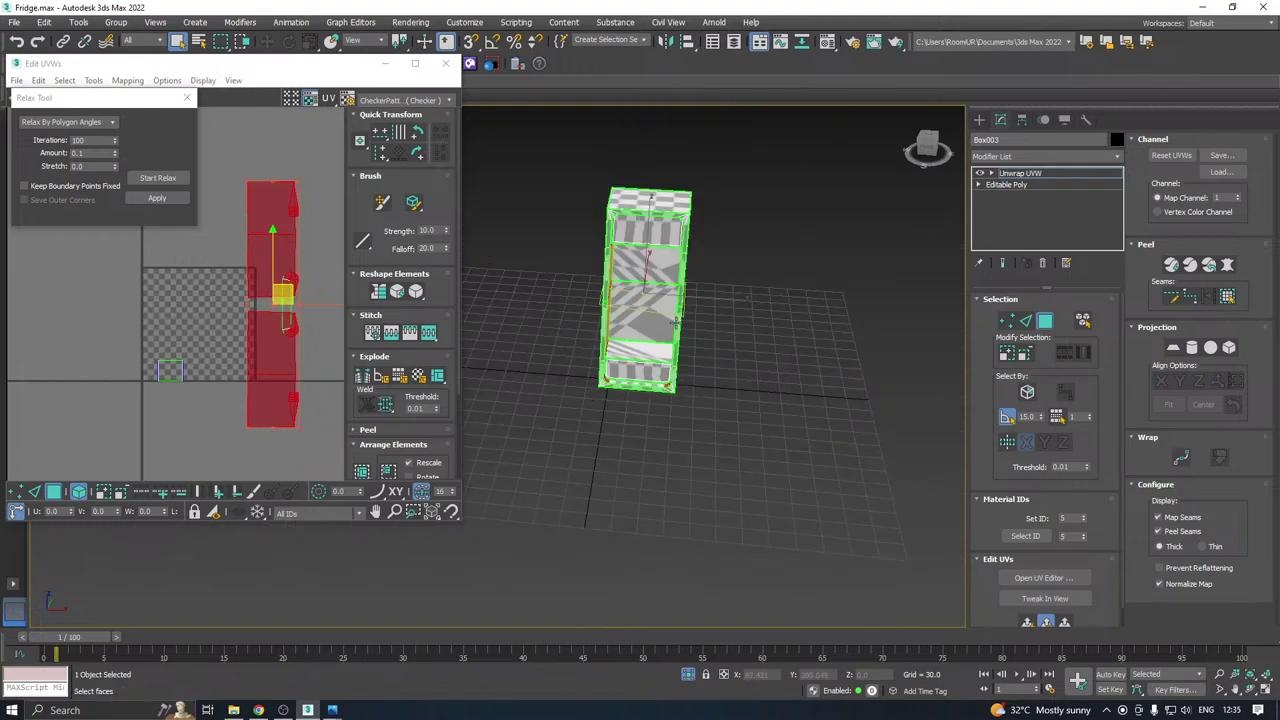
pyautogui.keyDown('alt'); pyautogui.moveTo(652, 302); pyautogui.dragTo(648, 244, button='middle'); pyautogui.keyUp('alt')
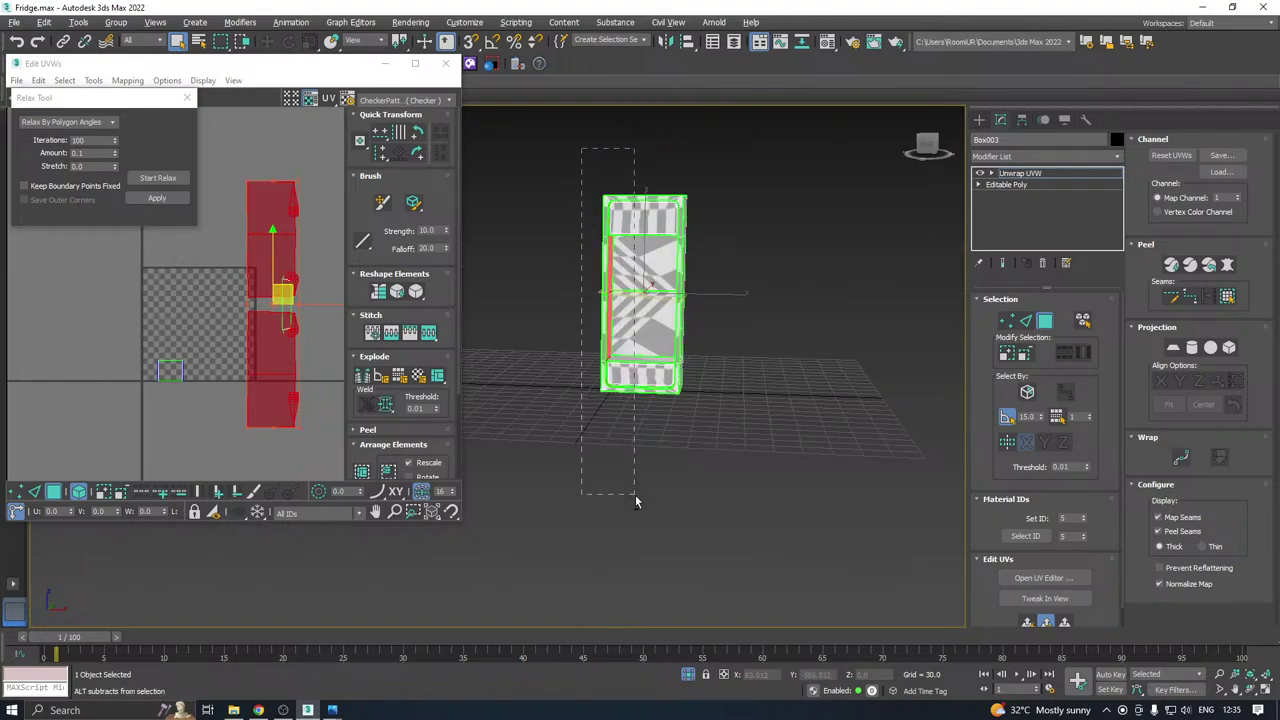
pyautogui.keyDown('alt'); pyautogui.moveTo(635, 500); pyautogui.dragTo(634, 495); pyautogui.keyUp('alt')
pyautogui.keyDown('alt'); pyautogui.moveTo(695, 329); pyautogui.dragTo(795, 342, button='middle'); pyautogui.keyUp('alt')
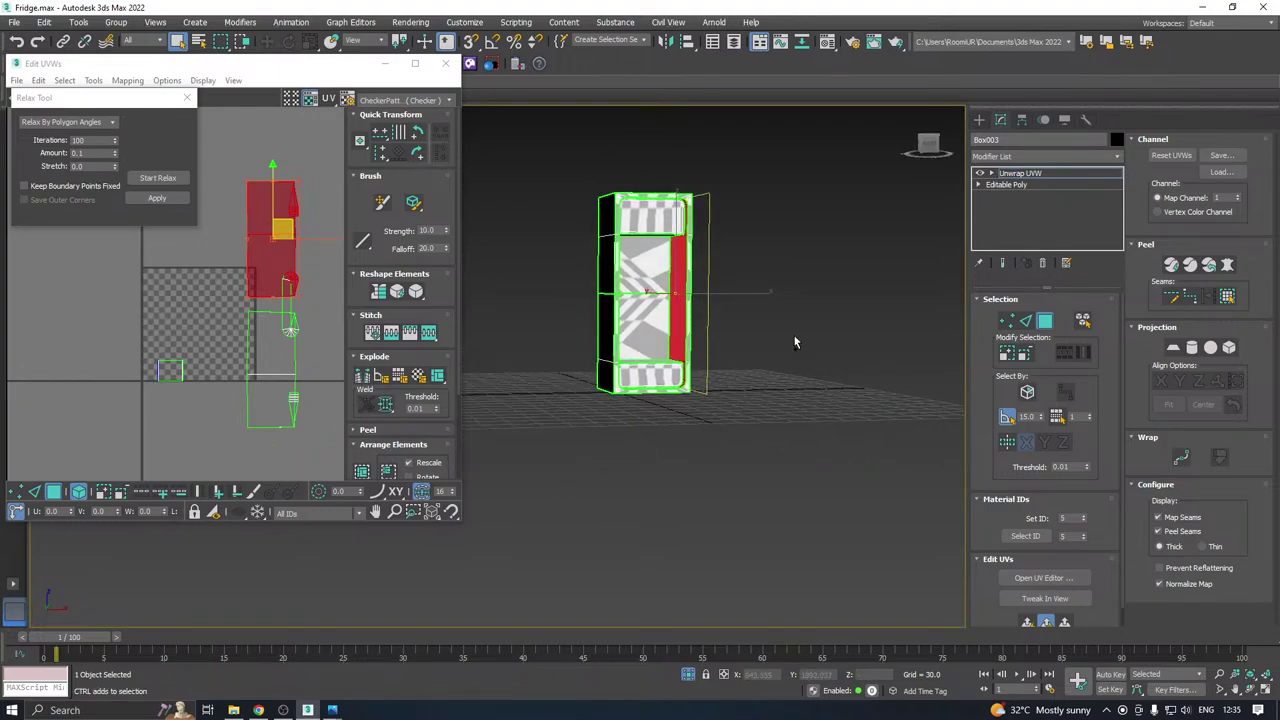
# Apply a quick planar map to the right inner side wall, relax it by polygon angles and place it left of the UV tile.
pyautogui.click(1026, 622)
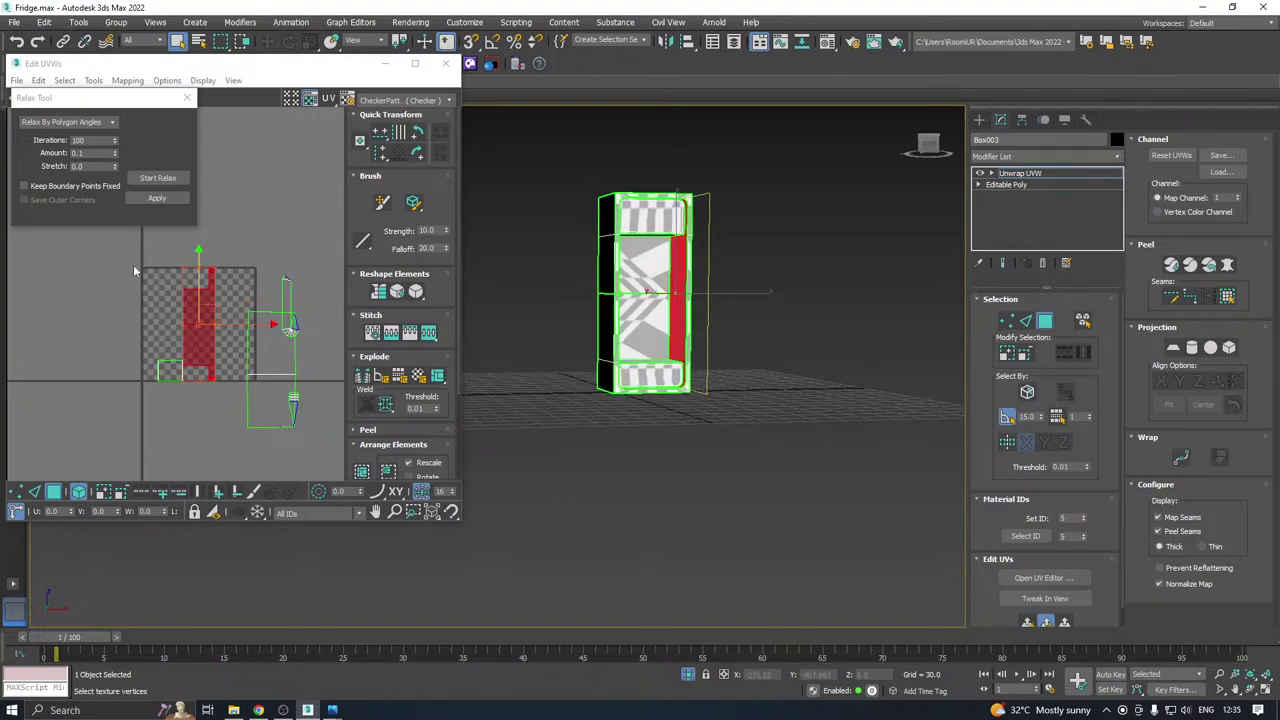
pyautogui.click(155, 177)
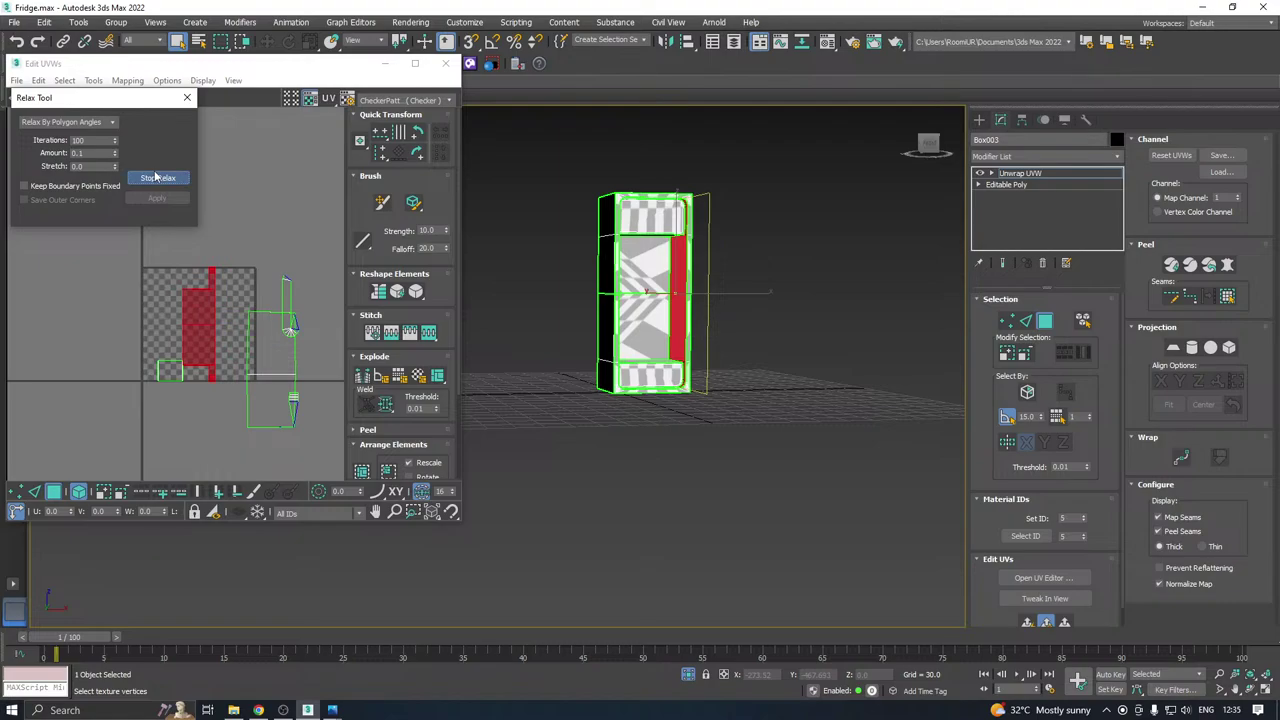
pyautogui.click(155, 177)
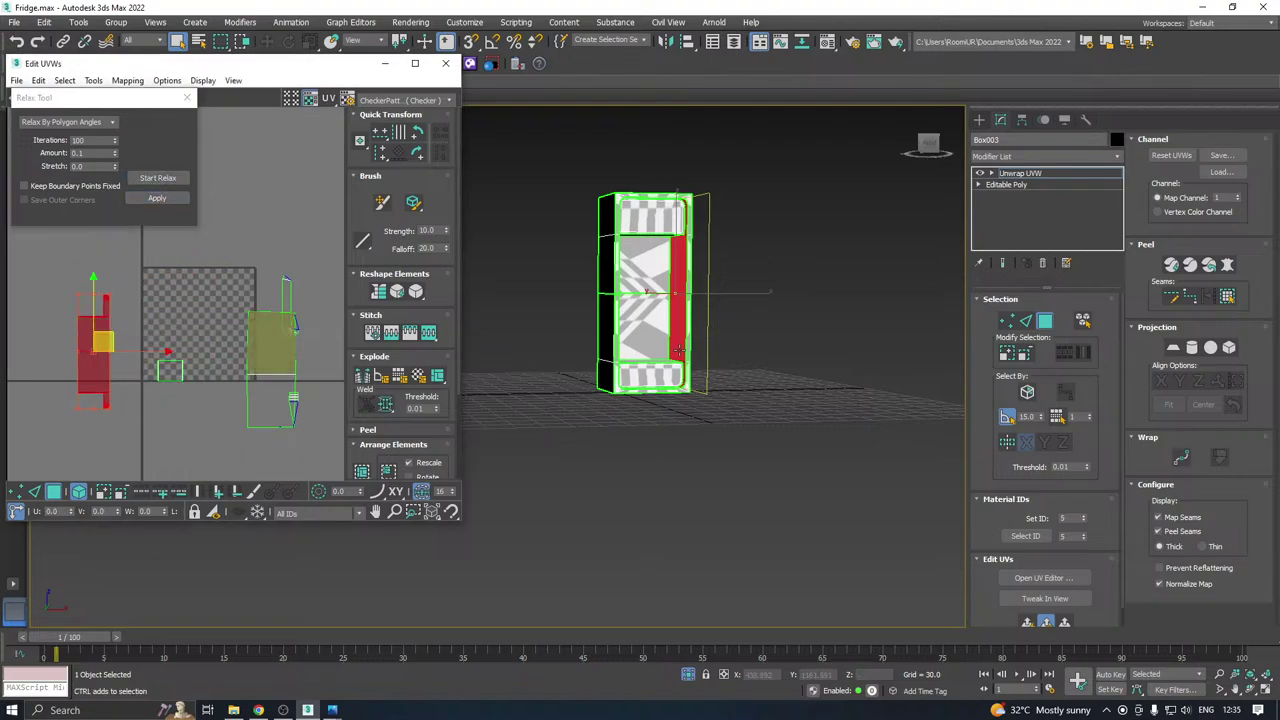
# Select the fridge's left inner side wall UVs, apply a quick planar map and relax them by polygon angles.
pyautogui.keyDown('alt'); pyautogui.moveTo(679, 350); pyautogui.dragTo(710, 368, button='middle'); pyautogui.keyUp('alt')
pyautogui.scroll(4, 737, 314)
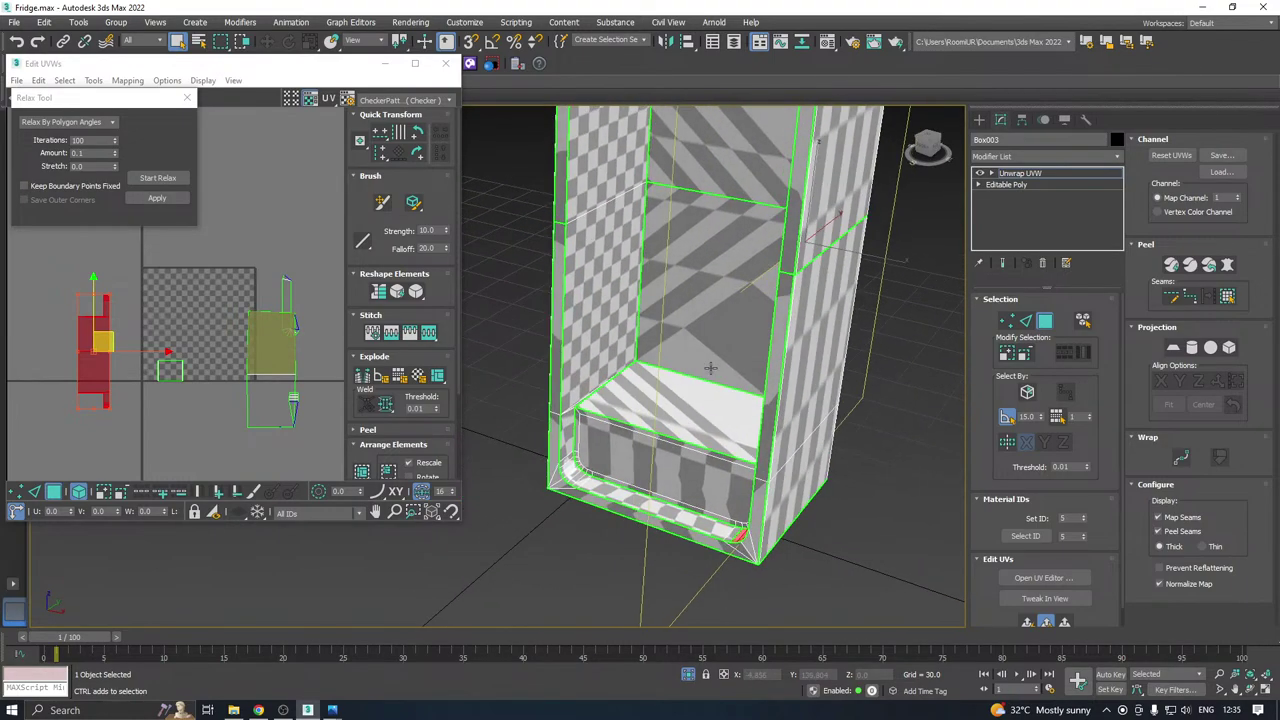
pyautogui.click(270, 402)
pyautogui.click(265, 402)
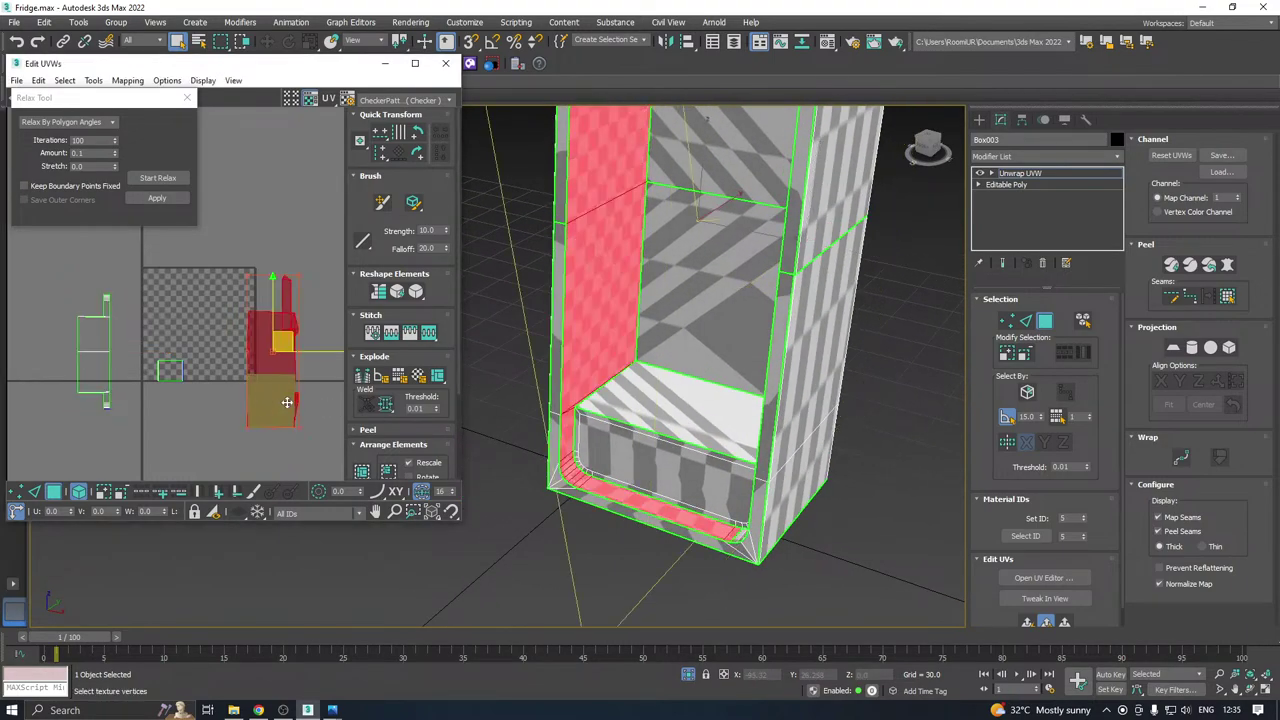
pyautogui.keyDown('alt'); pyautogui.moveTo(780, 360); pyautogui.dragTo(830, 335, button='middle'); pyautogui.keyUp('alt')
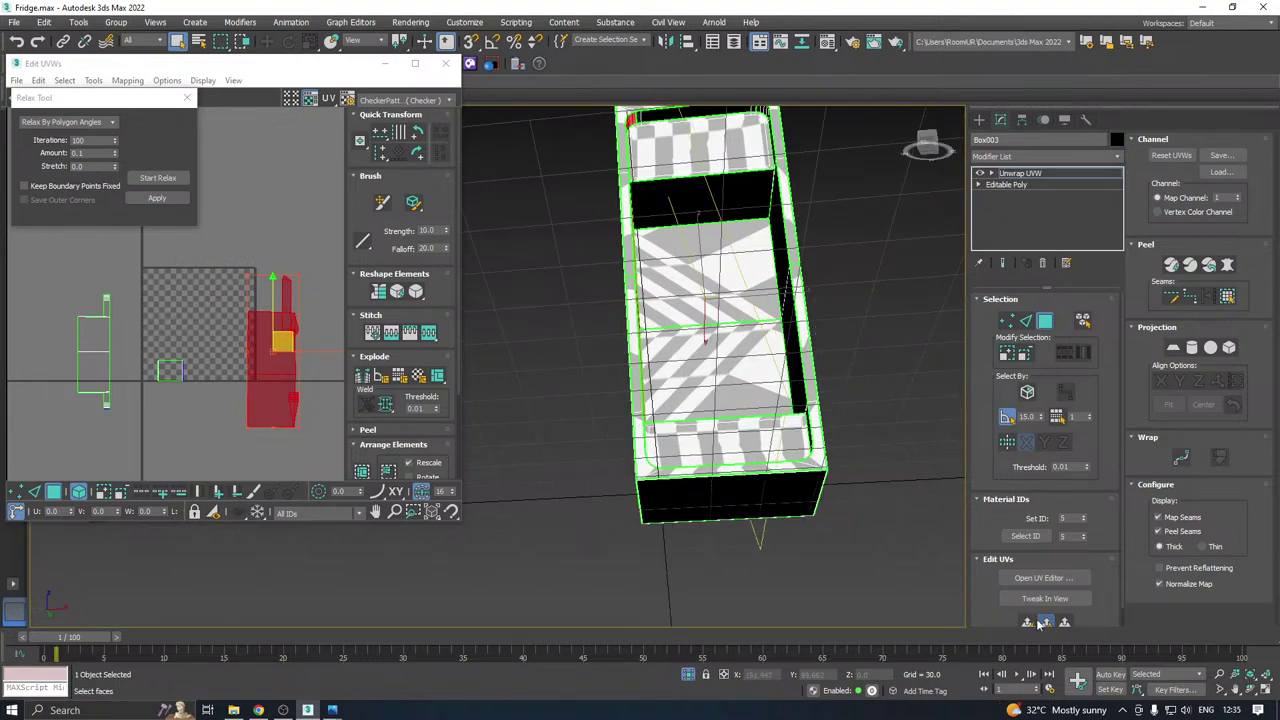
pyautogui.click(1028, 622)
pyautogui.click(158, 177)
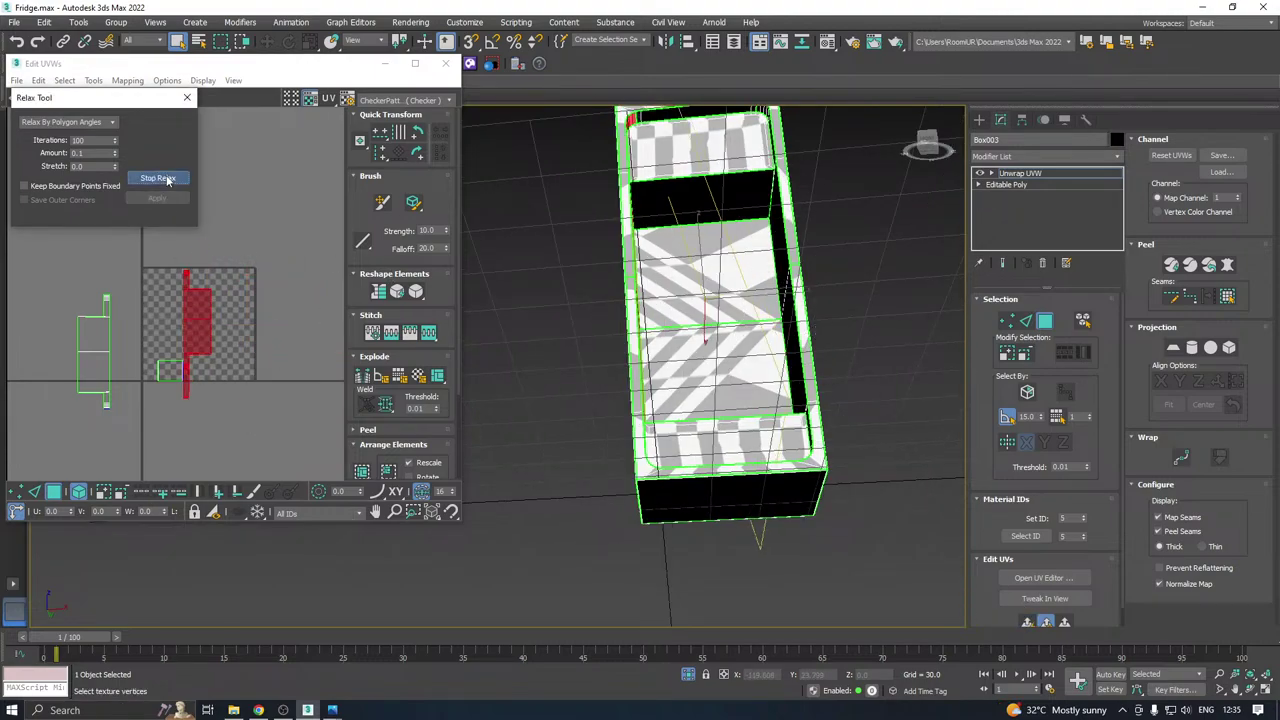
pyautogui.click(160, 178)
# Place the relaxed left inner wall shell outside the tile, just left of the right inner wall's shell.
pyautogui.keyDown('alt'); pyautogui.moveTo(700, 430); pyautogui.dragTo(735, 460, button='middle'); pyautogui.keyUp('alt')
pyautogui.scroll(10, 655, 463)
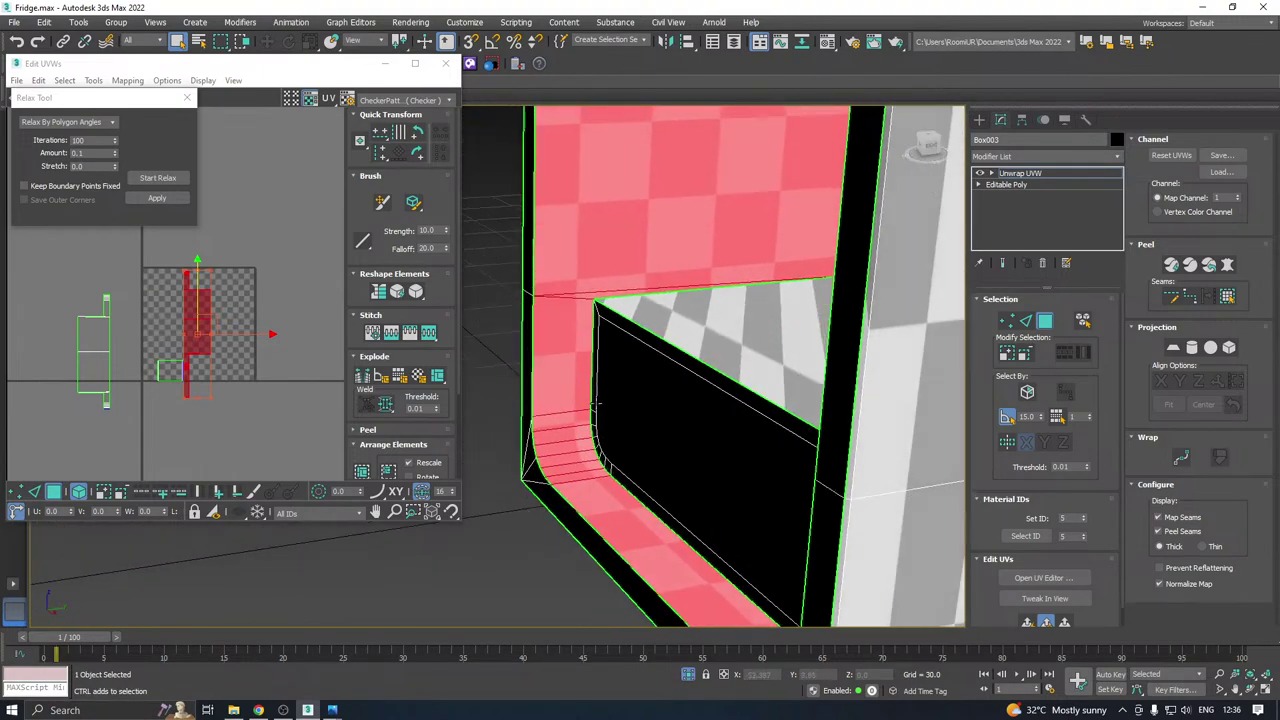
pyautogui.scroll(4, 204, 330)
pyautogui.scroll(-4, 203, 330)
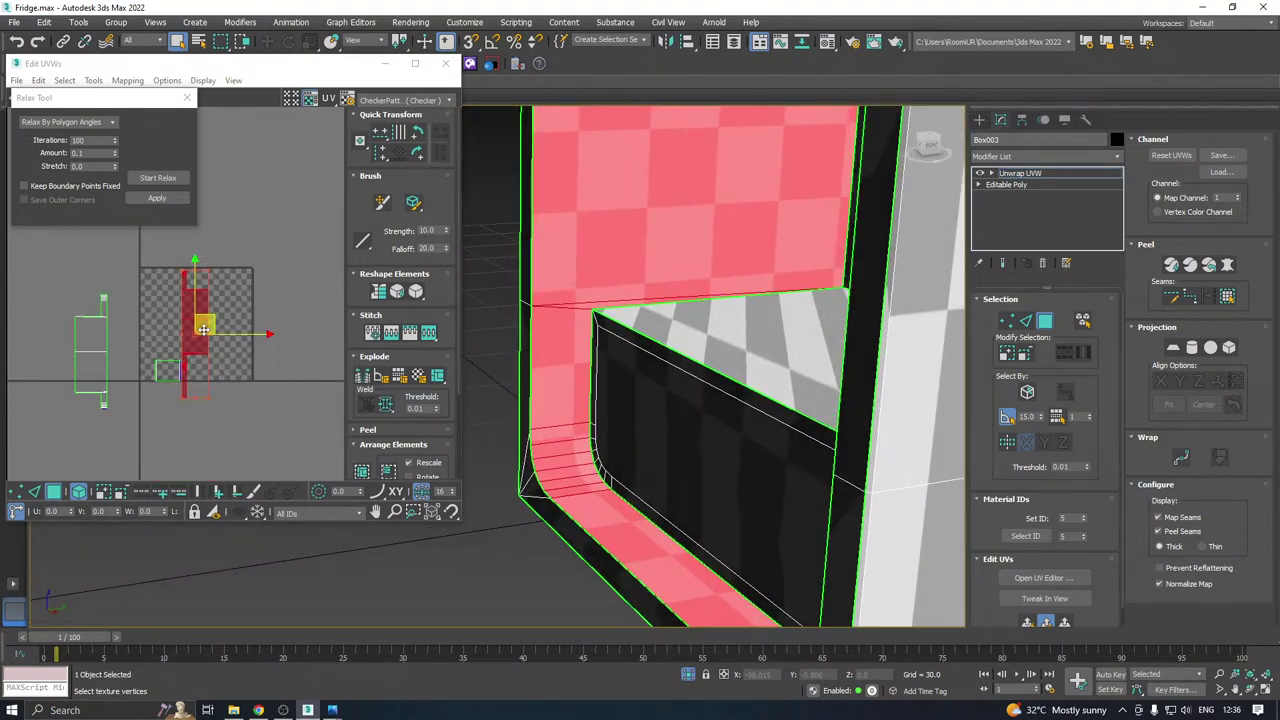
pyautogui.moveTo(203, 330); pyautogui.dragTo(63, 352)
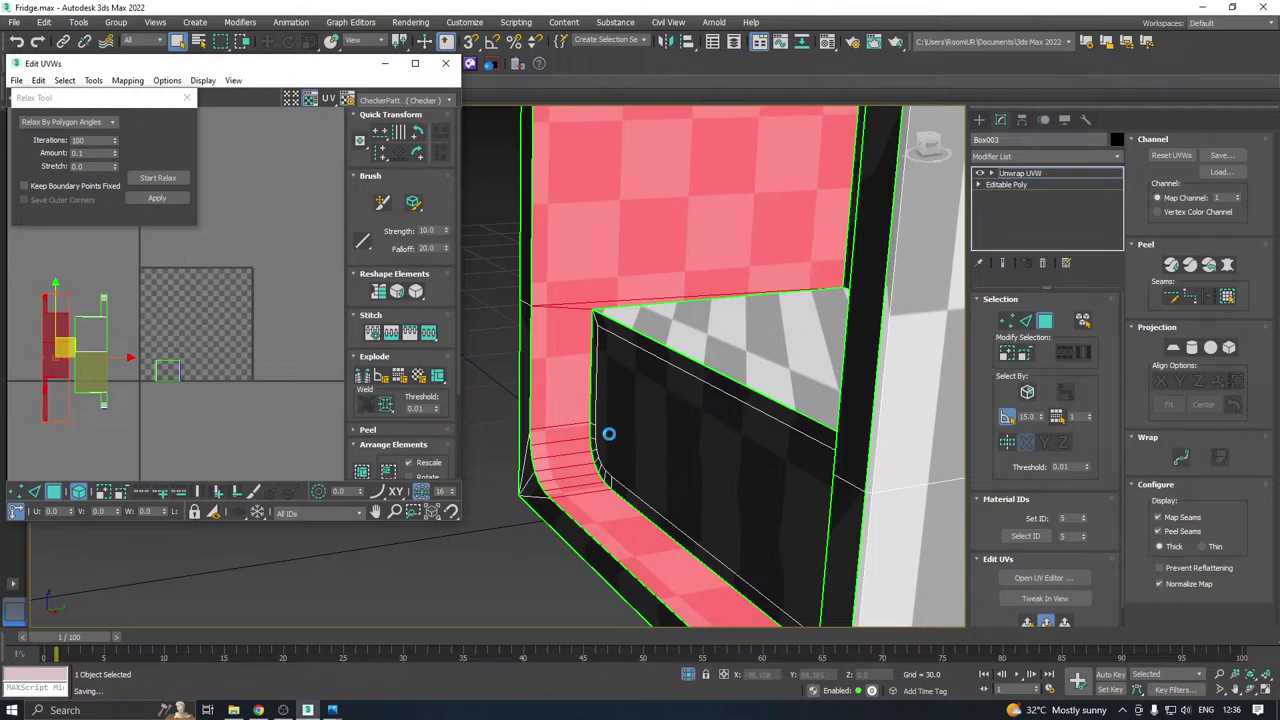
# Select the front and top faces of the fridge's lower inner block, quick planar map them and relax by polygon angles.
pyautogui.scroll(-2, 609, 434)
pyautogui.keyDown('alt'); pyautogui.moveTo(609, 434); pyautogui.dragTo(731, 383, button='middle'); pyautogui.keyUp('alt')
pyautogui.click(723, 387)
pyautogui.keyDown('ctrl'); pyautogui.click(715, 457); pyautogui.keyUp('ctrl')
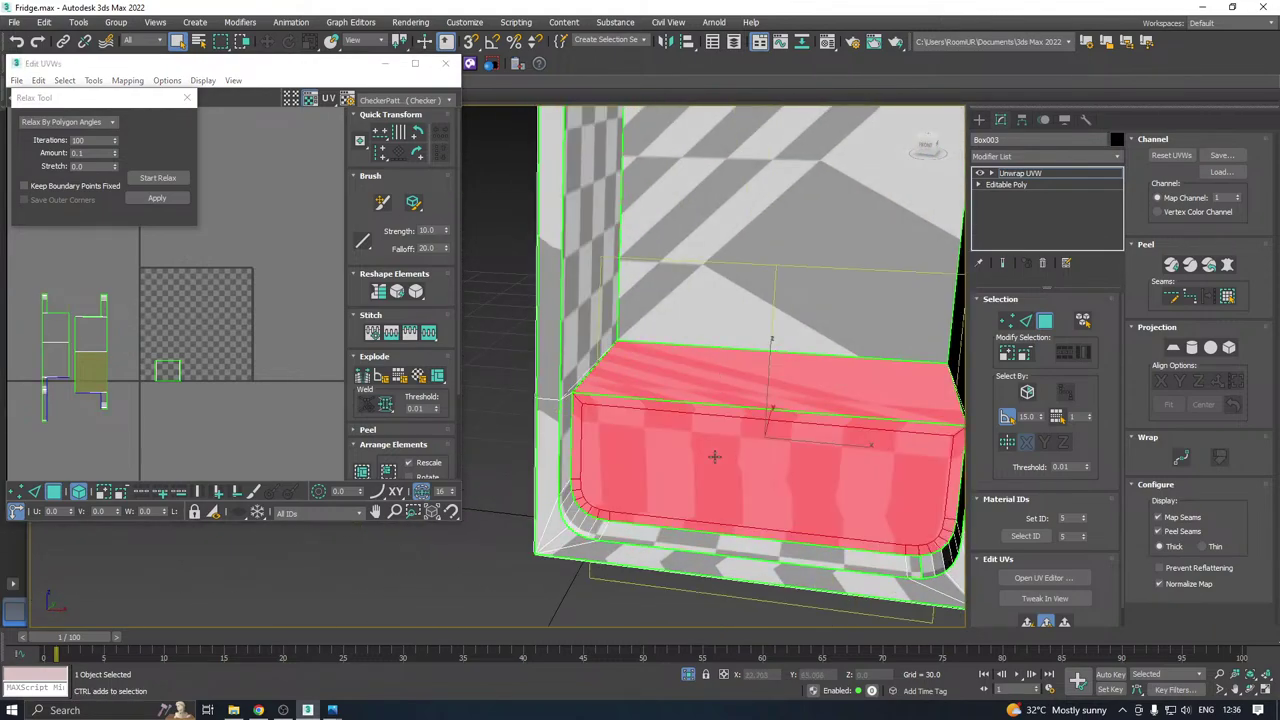
pyautogui.keyDown('alt'); pyautogui.moveTo(791, 427); pyautogui.dragTo(820, 425, button='middle'); pyautogui.keyUp('alt')
pyautogui.click(1063, 622)
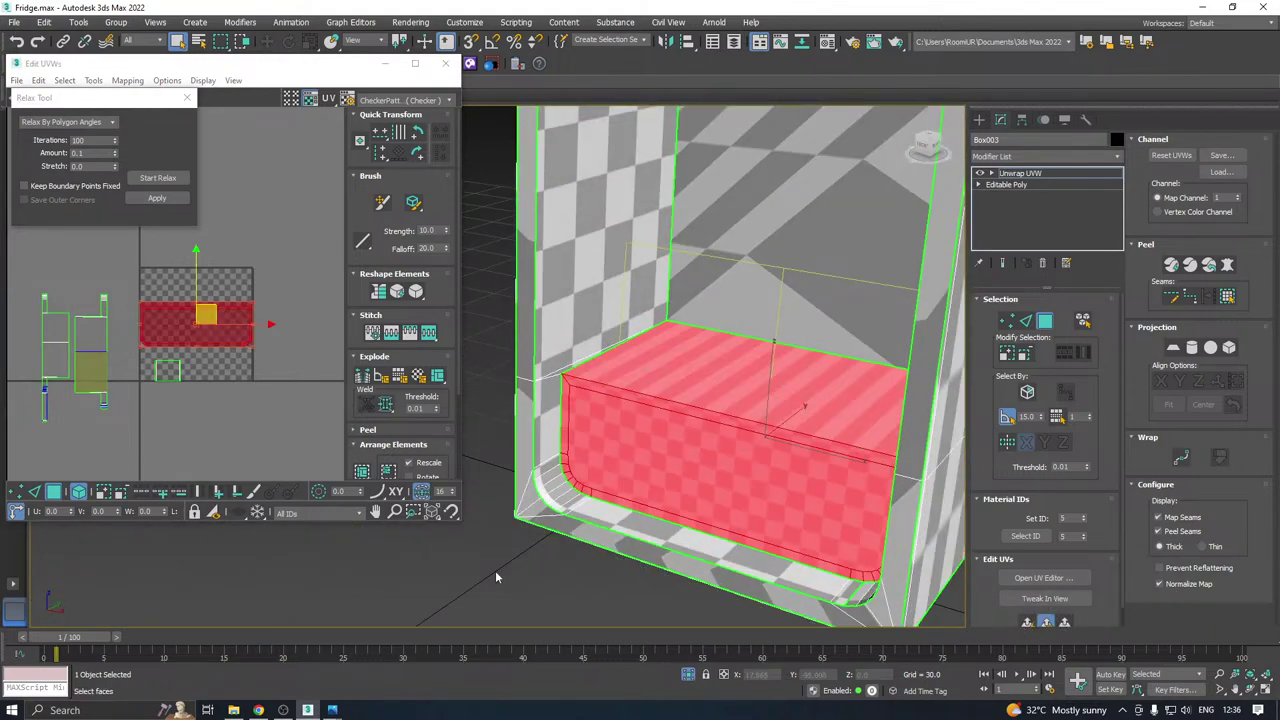
pyautogui.click(150, 178)
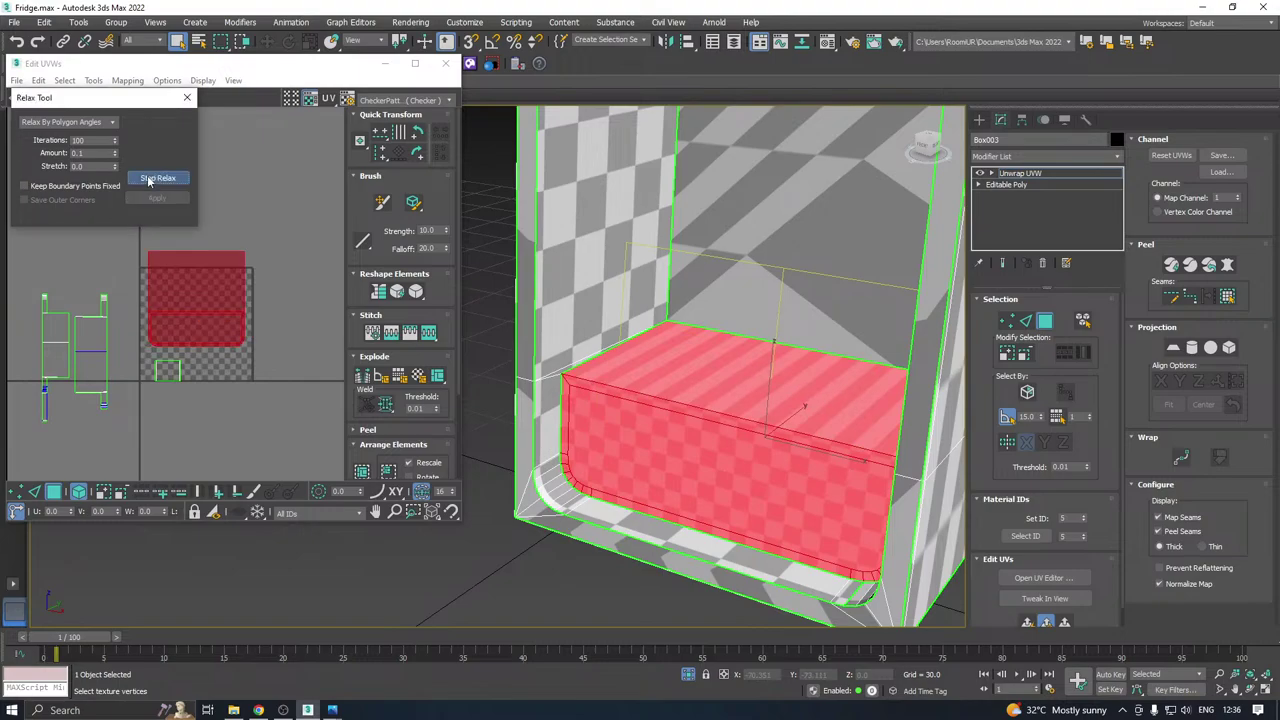
pyautogui.click(148, 180)
pyautogui.scroll(-3, 634, 542)
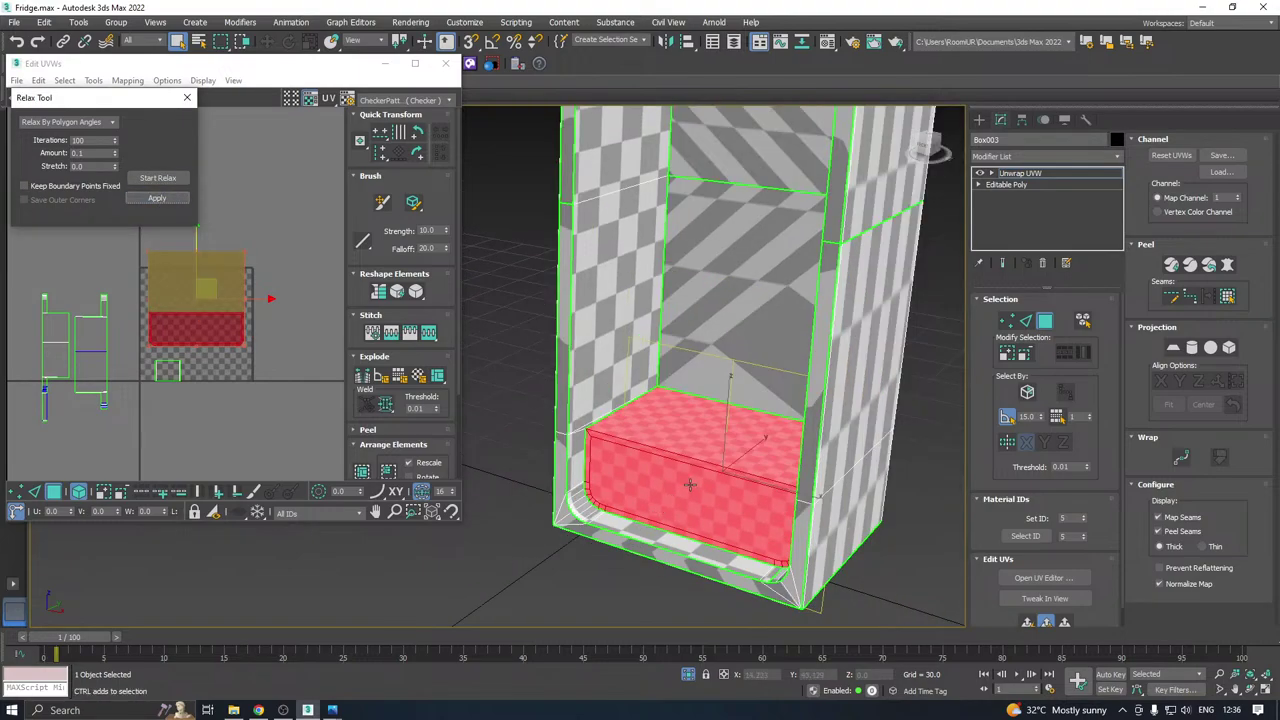
# Quick planar map the upper inner block's front and underside, relax them by polygon angles and move the shell below the tile.
pyautogui.scroll(-5, 690, 485)
pyautogui.keyDown('alt'); pyautogui.moveTo(709, 447); pyautogui.dragTo(697, 335, button='middle'); pyautogui.keyUp('alt')
pyautogui.scroll(4, 697, 326)
pyautogui.click(681, 277)
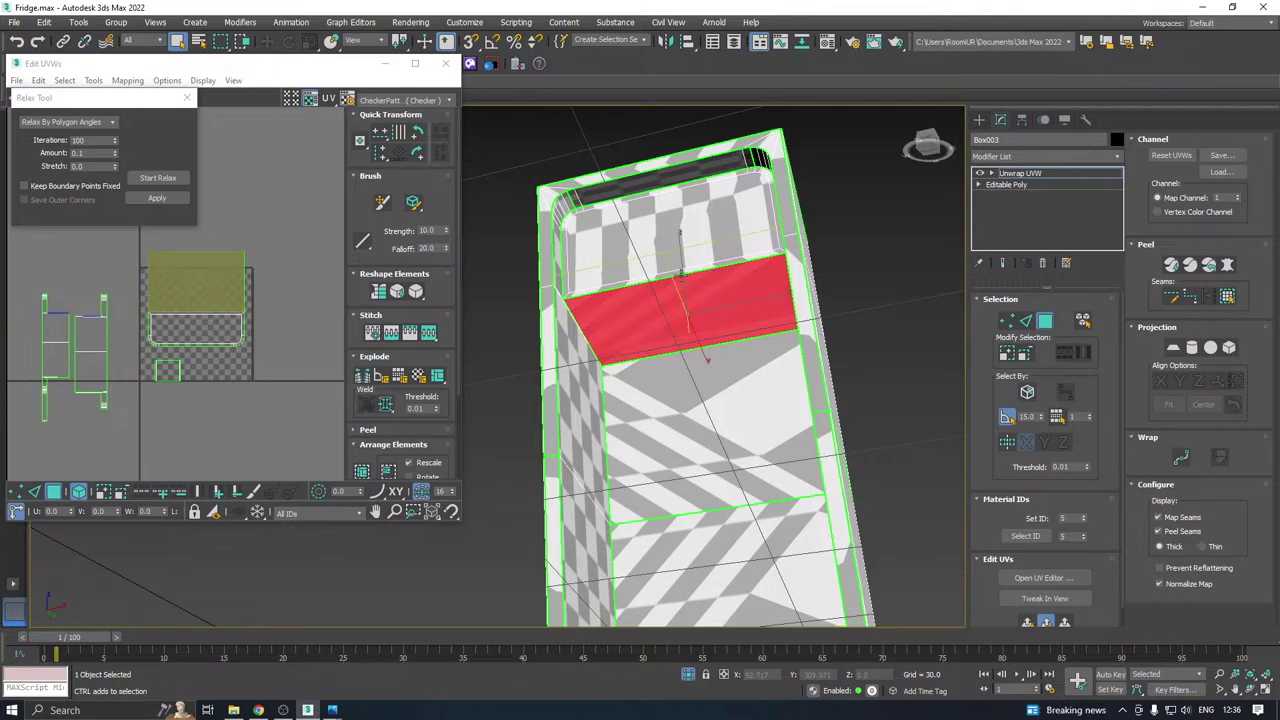
pyautogui.keyDown('ctrl'); pyautogui.click(679, 250); pyautogui.keyUp('ctrl')
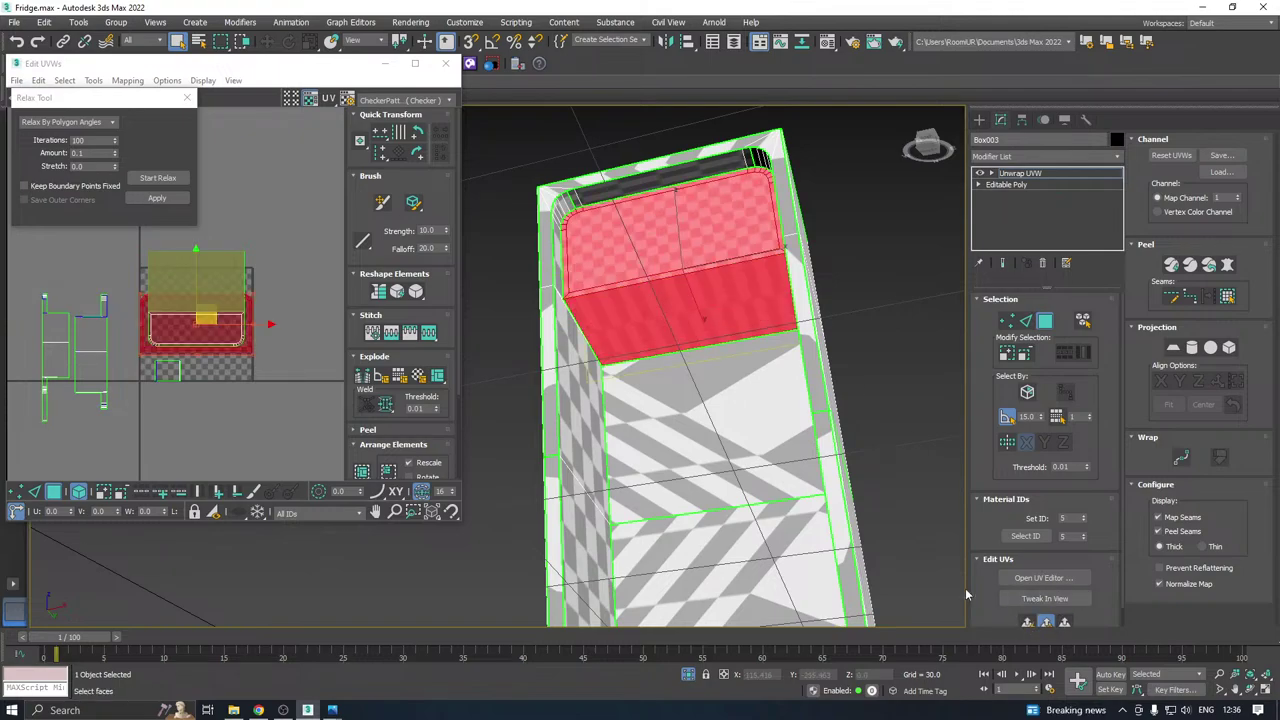
pyautogui.click(157, 198)
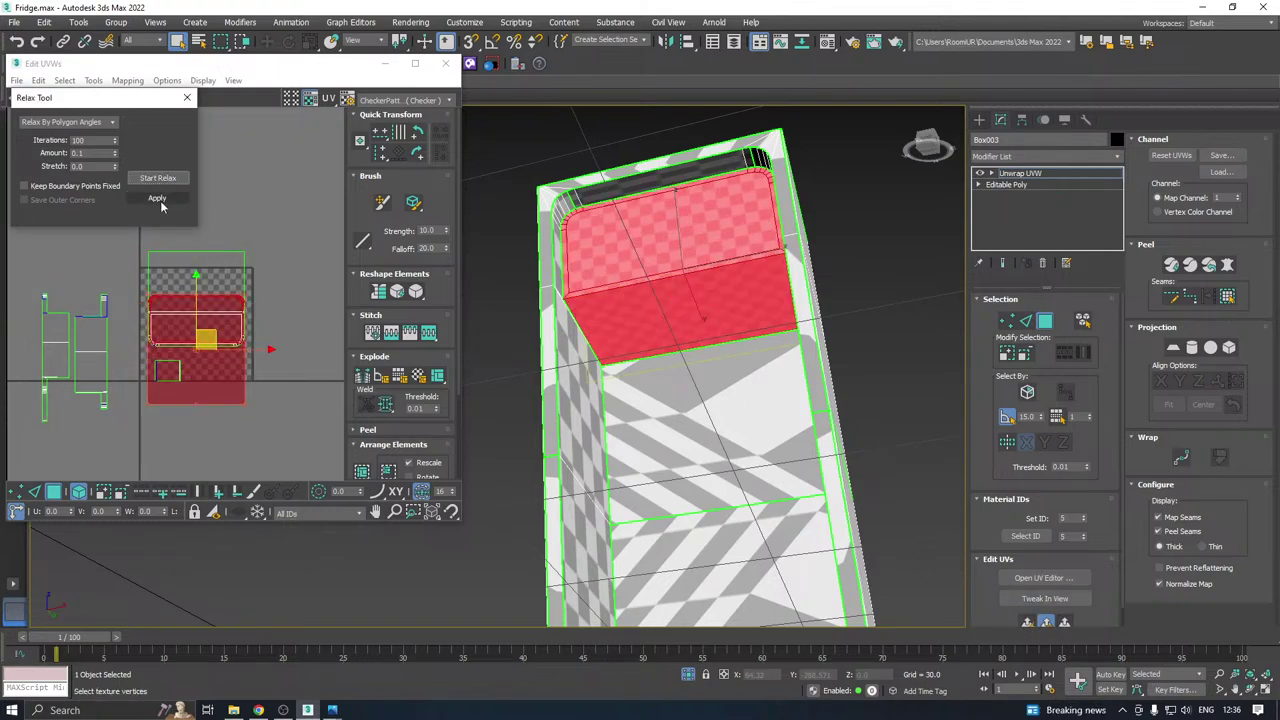
pyautogui.scroll(-3, 302, 294)
pyautogui.moveTo(244, 309); pyautogui.dragTo(205, 402)
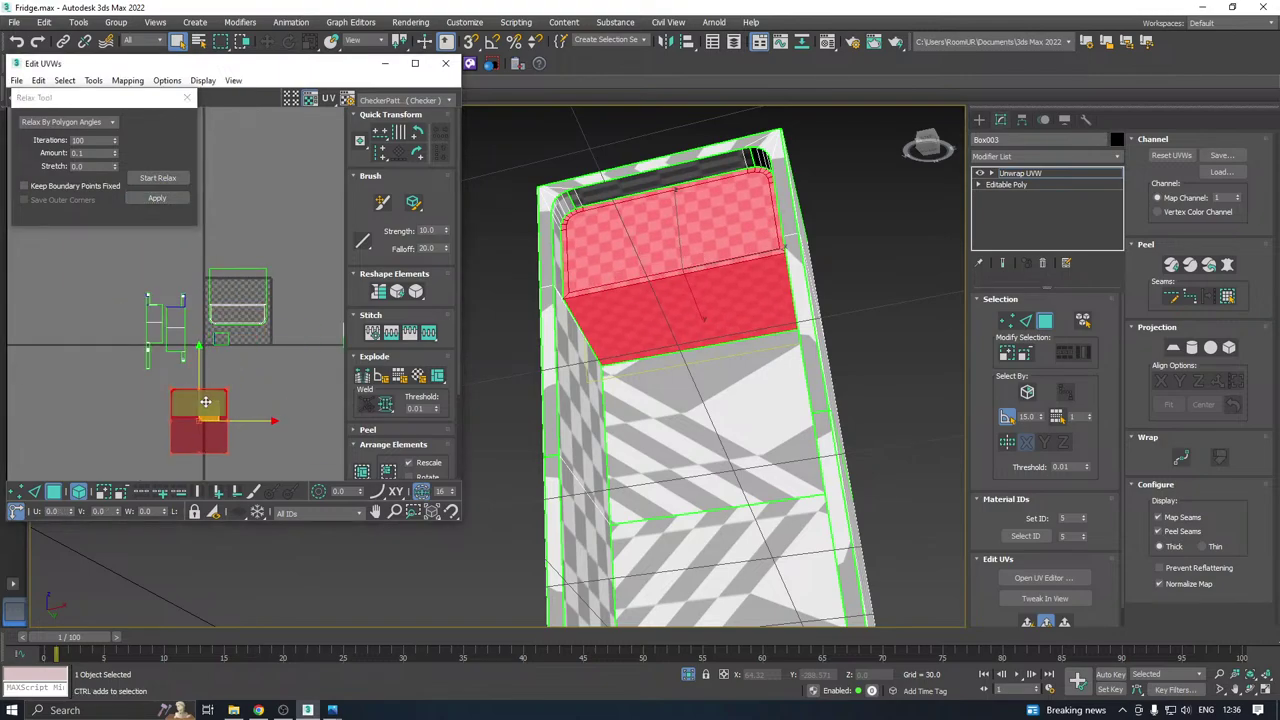
# Move the upper and lower inner block shells to the left of the inner side wall shells.
pyautogui.keyDown('alt'); pyautogui.moveTo(755, 311); pyautogui.dragTo(620, 345, button='middle'); pyautogui.keyUp('alt')
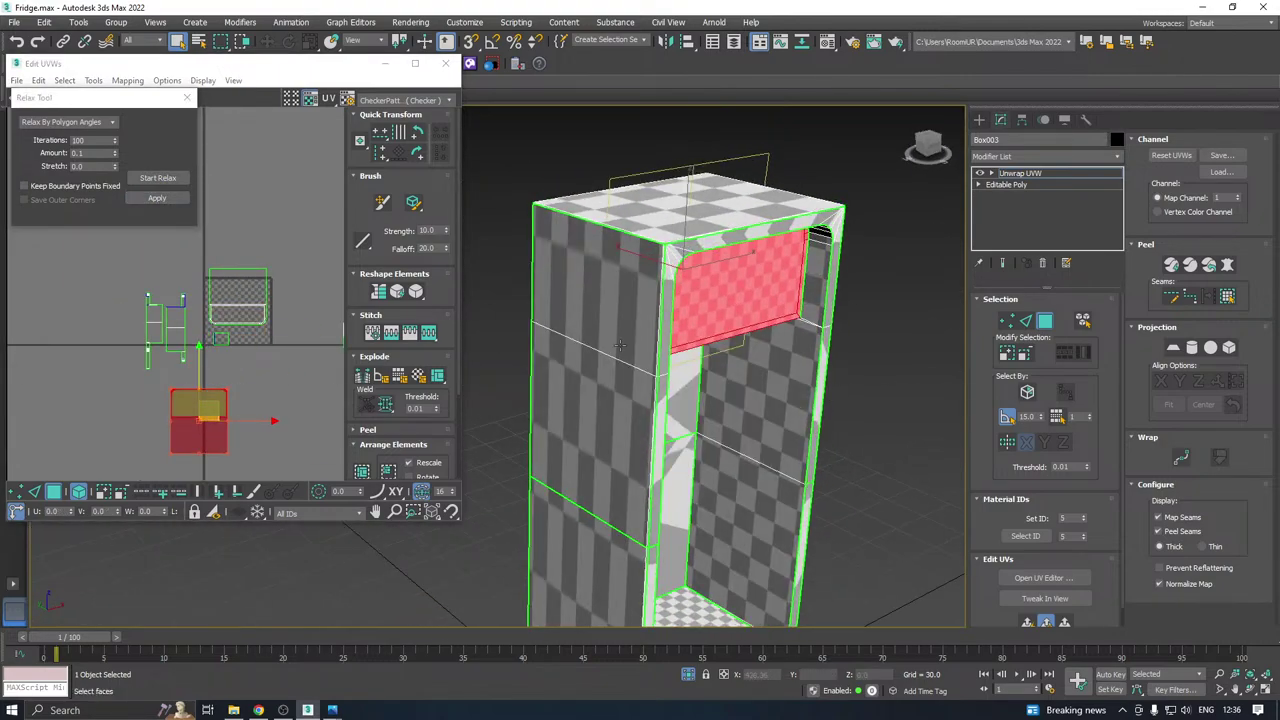
pyautogui.keyDown('alt'); pyautogui.moveTo(710, 316); pyautogui.dragTo(693, 314, button='middle'); pyautogui.keyUp('alt')
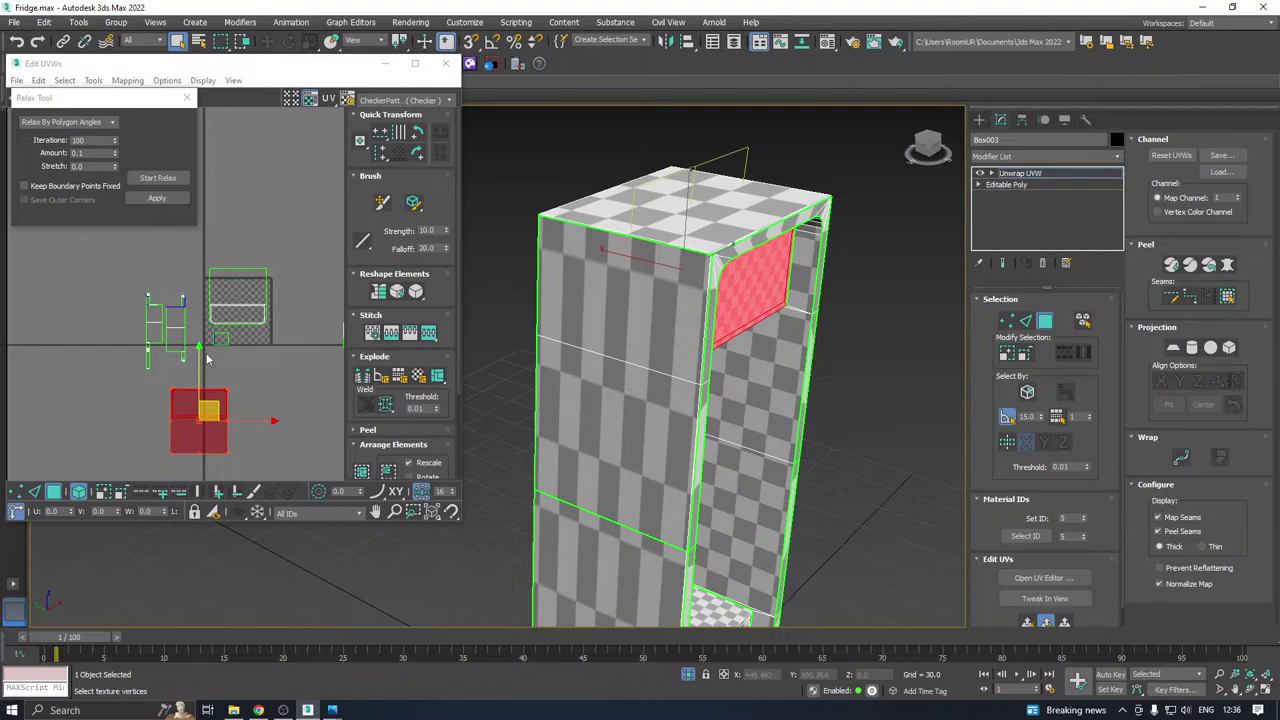
pyautogui.moveTo(203, 408); pyautogui.dragTo(98, 333)
pyautogui.click(229, 282)
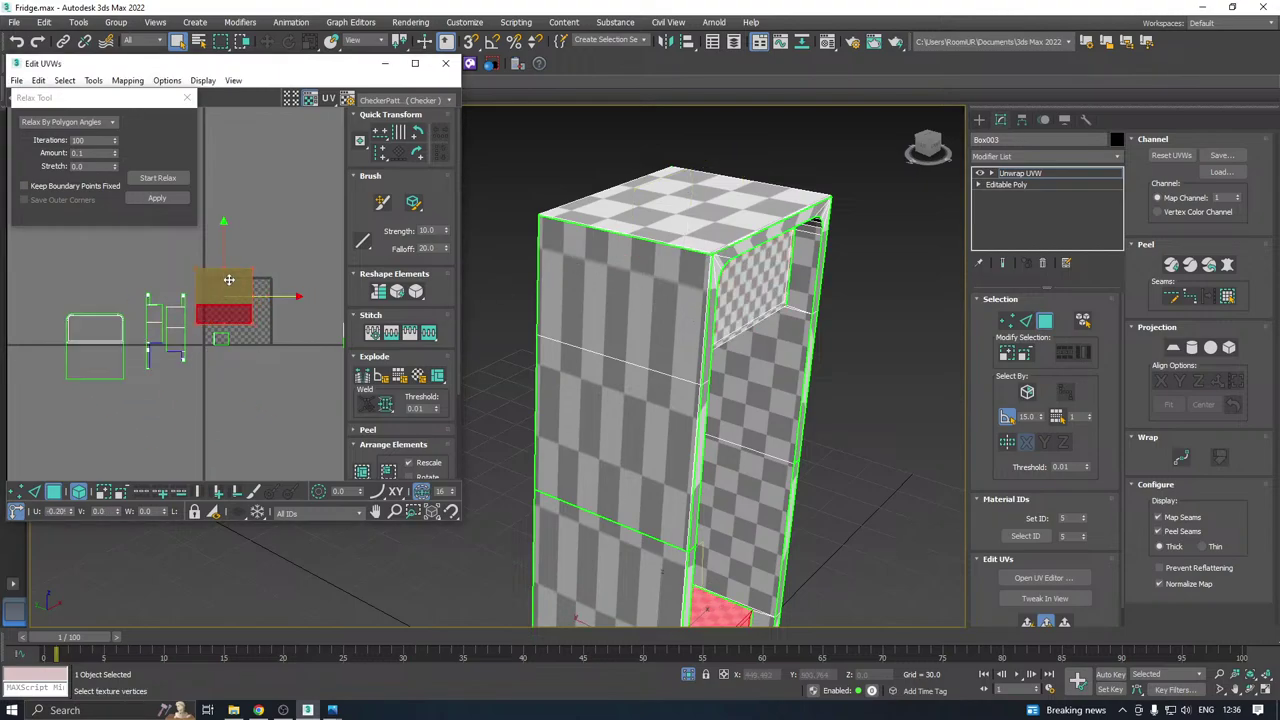
pyautogui.moveTo(229, 280); pyautogui.dragTo(106, 270)
# Move the remaining small UVs out of the tile to its right.
pyautogui.click(222, 341)
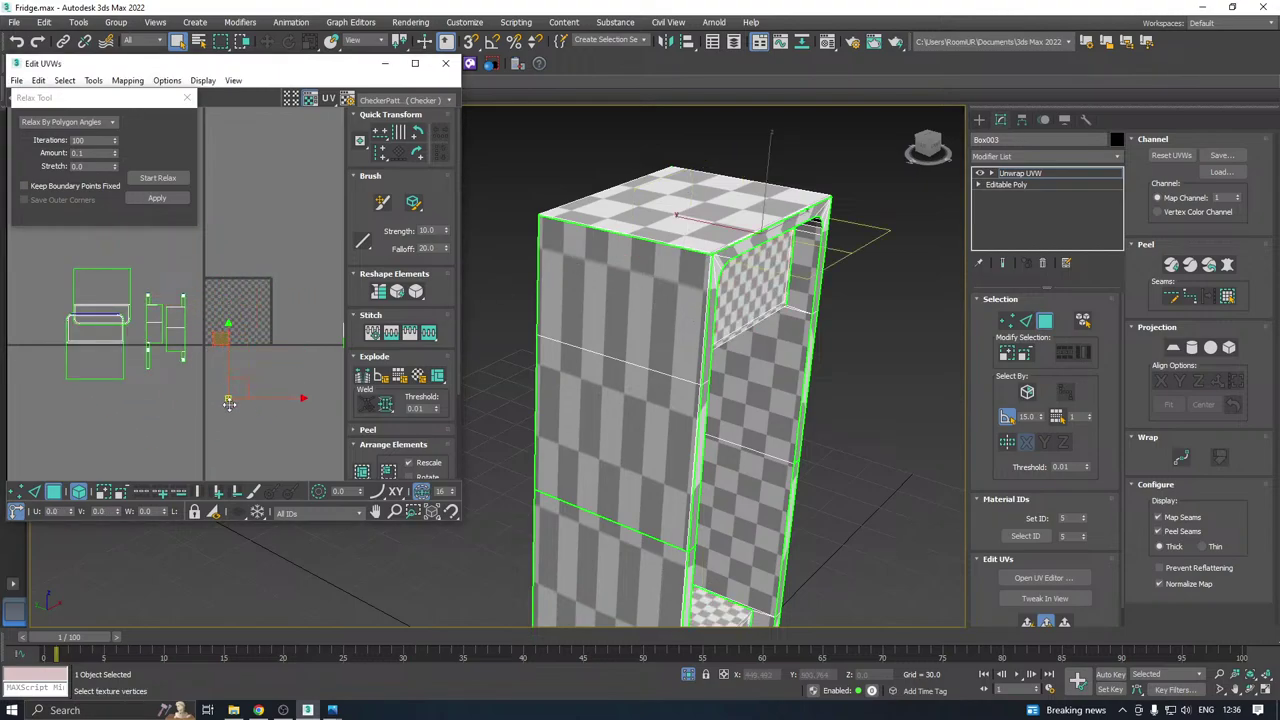
pyautogui.click(229, 342)
pyautogui.moveTo(231, 348); pyautogui.dragTo(366, 407)
# Select the fridge's left outer side and grow the selection to include its narrow border faces.
pyautogui.click(611, 338)
pyautogui.keyDown('alt'); pyautogui.moveTo(611, 338); pyautogui.dragTo(596, 282, button='middle'); pyautogui.keyUp('alt')
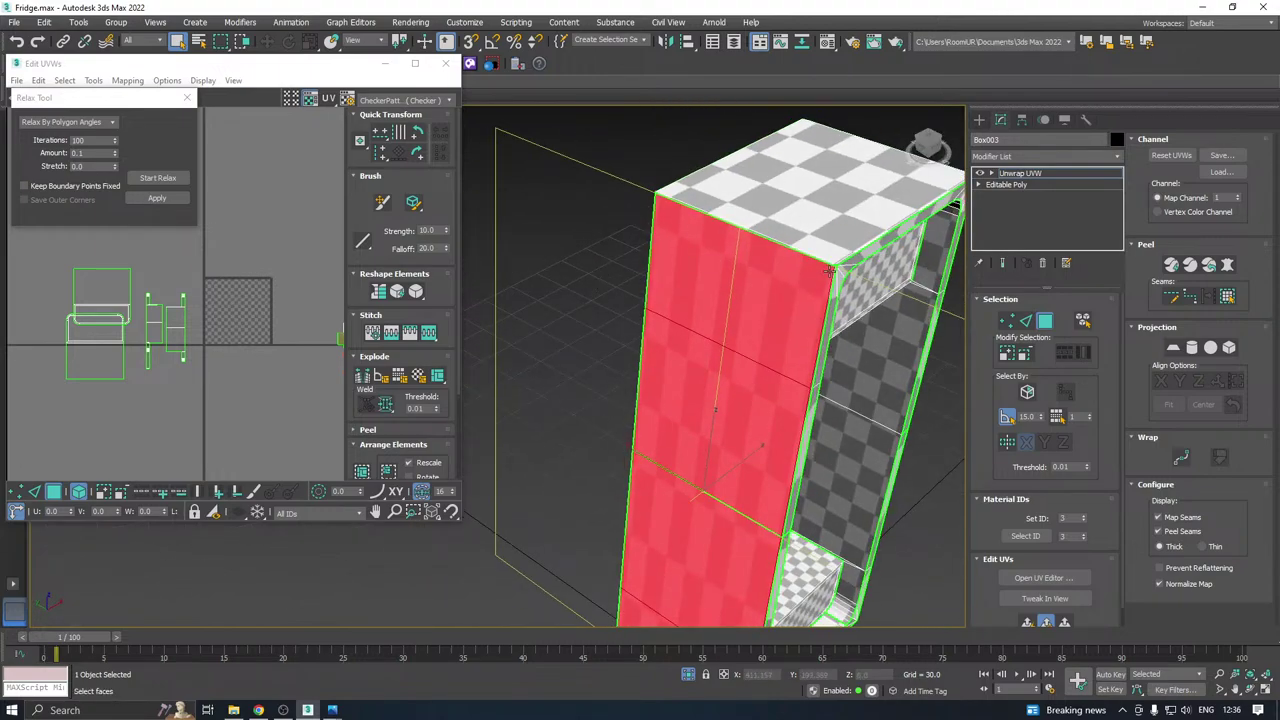
pyautogui.scroll(3, 829, 270)
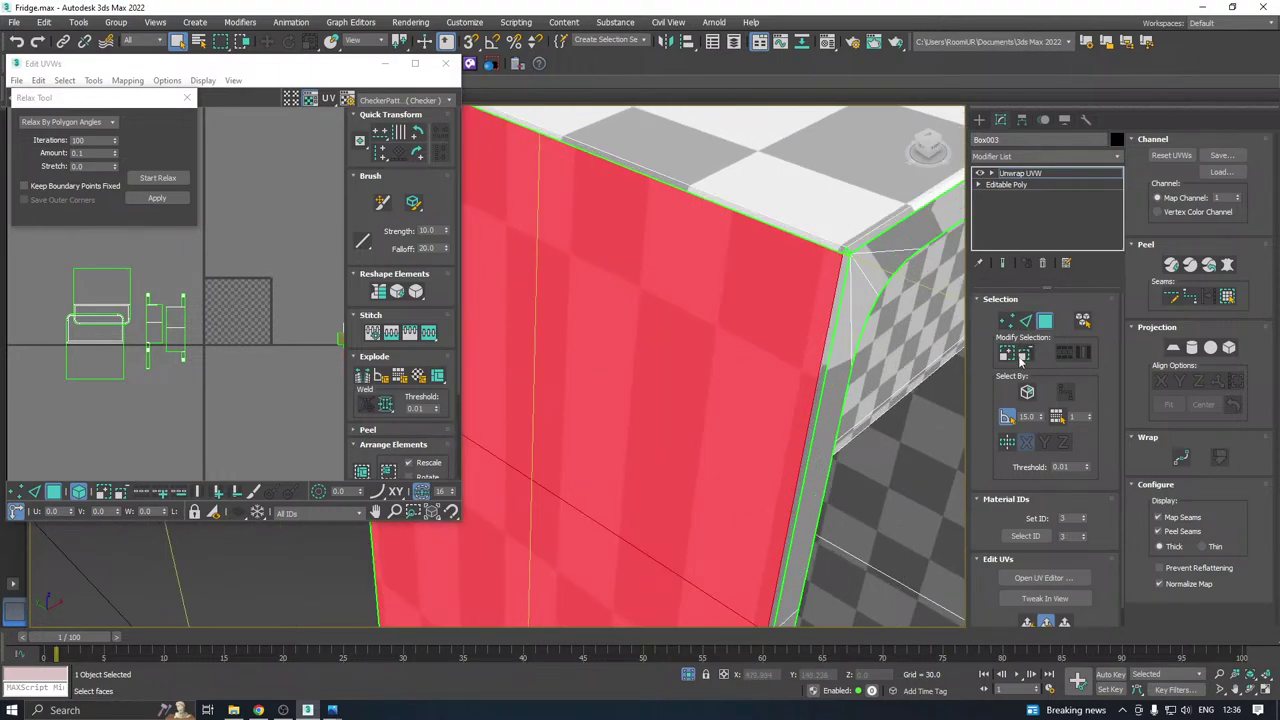
pyautogui.scroll(-5, 727, 200)
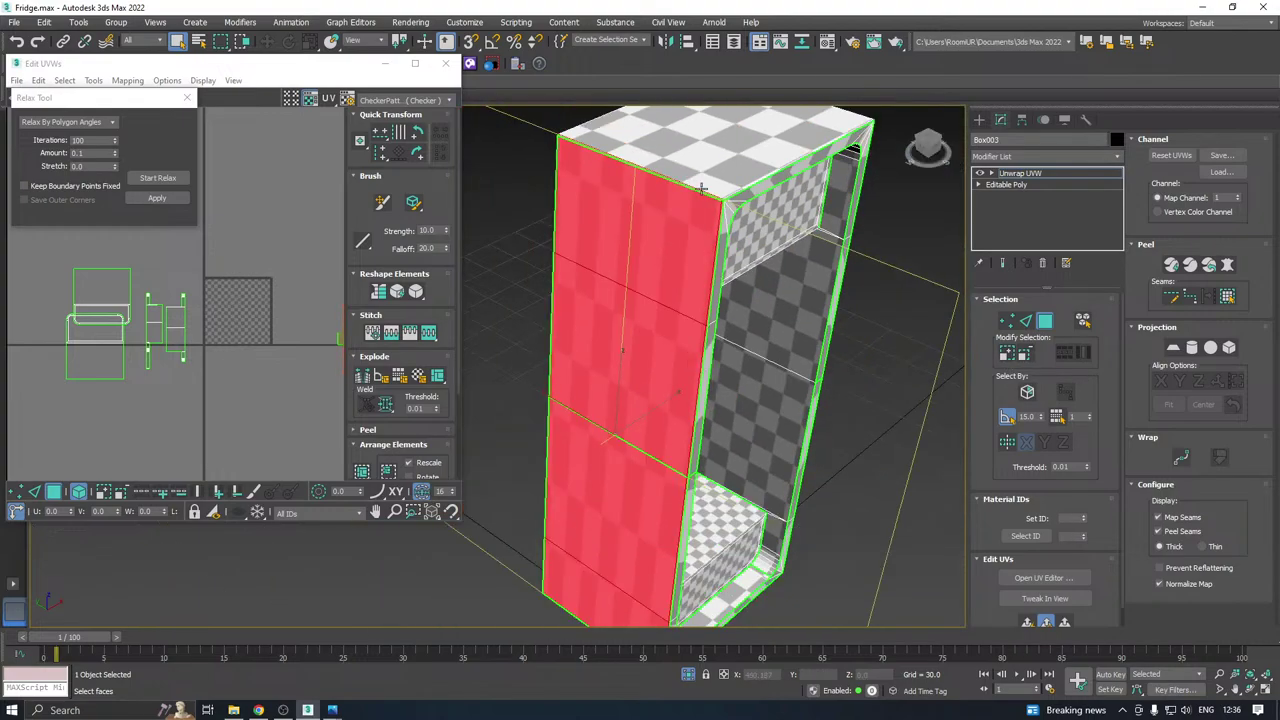
pyautogui.keyDown('alt'); pyautogui.moveTo(727, 200); pyautogui.dragTo(733, 253, button='middle'); pyautogui.keyUp('alt')
pyautogui.scroll(3, 731, 567)
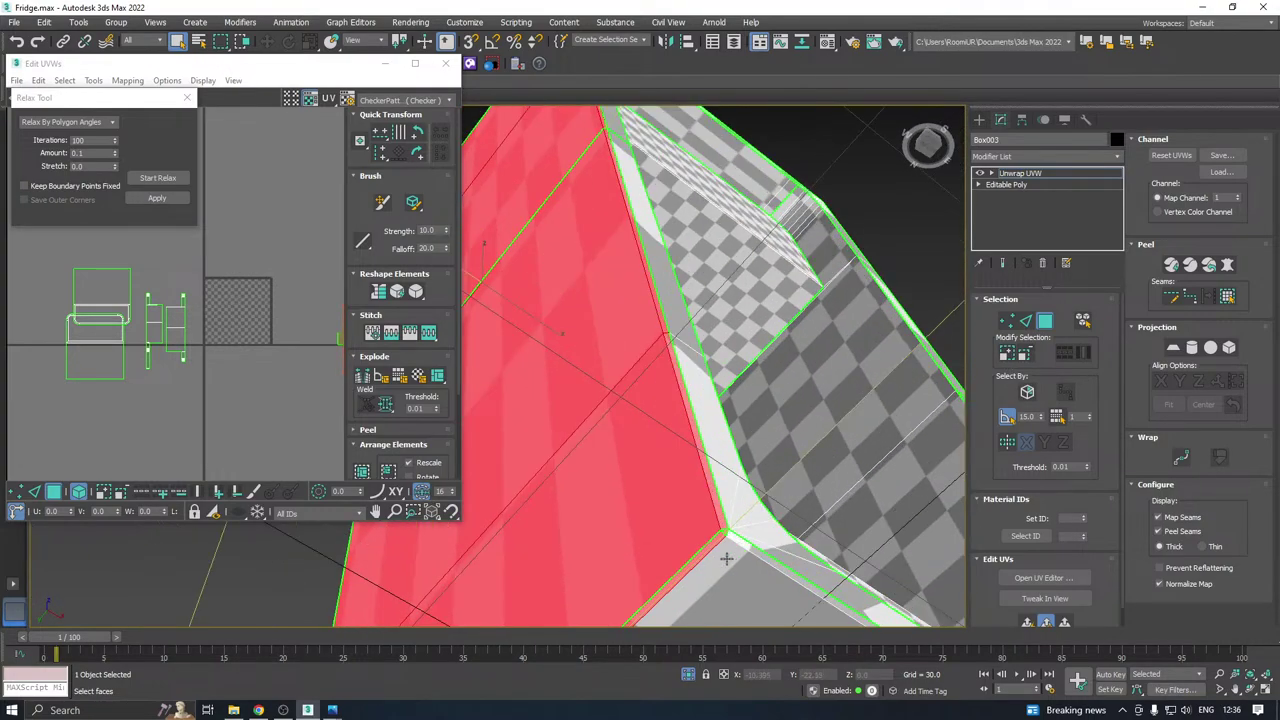
pyautogui.scroll(3, 725, 535)
pyautogui.scroll(-5, 751, 503)
pyautogui.keyDown('alt'); pyautogui.moveTo(667, 499); pyautogui.dragTo(791, 489, button='middle'); pyautogui.keyUp('alt')
pyautogui.scroll(2, 518, 445)
pyautogui.scroll(2, 518, 438)
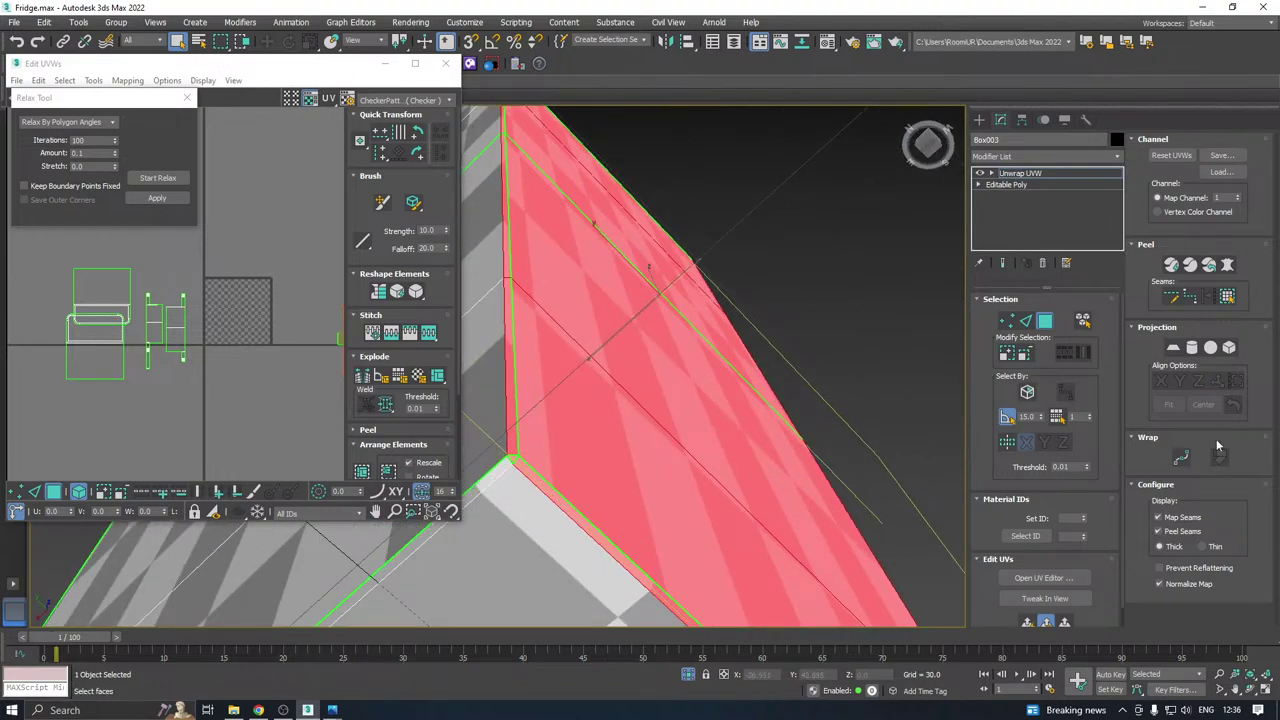
# Quick planar map the left outer side, relax it by polygon angles and place its shell below the tile.
pyautogui.click(1026, 623)
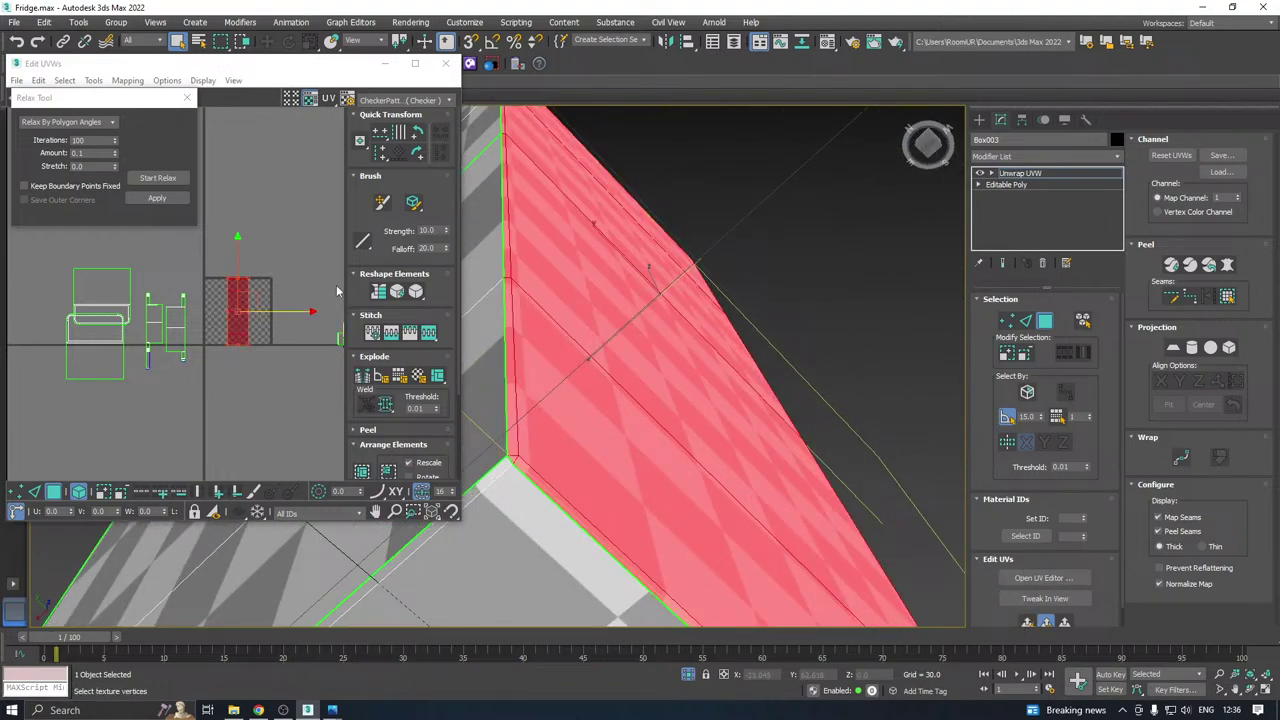
pyautogui.click(145, 180)
pyautogui.click(145, 180)
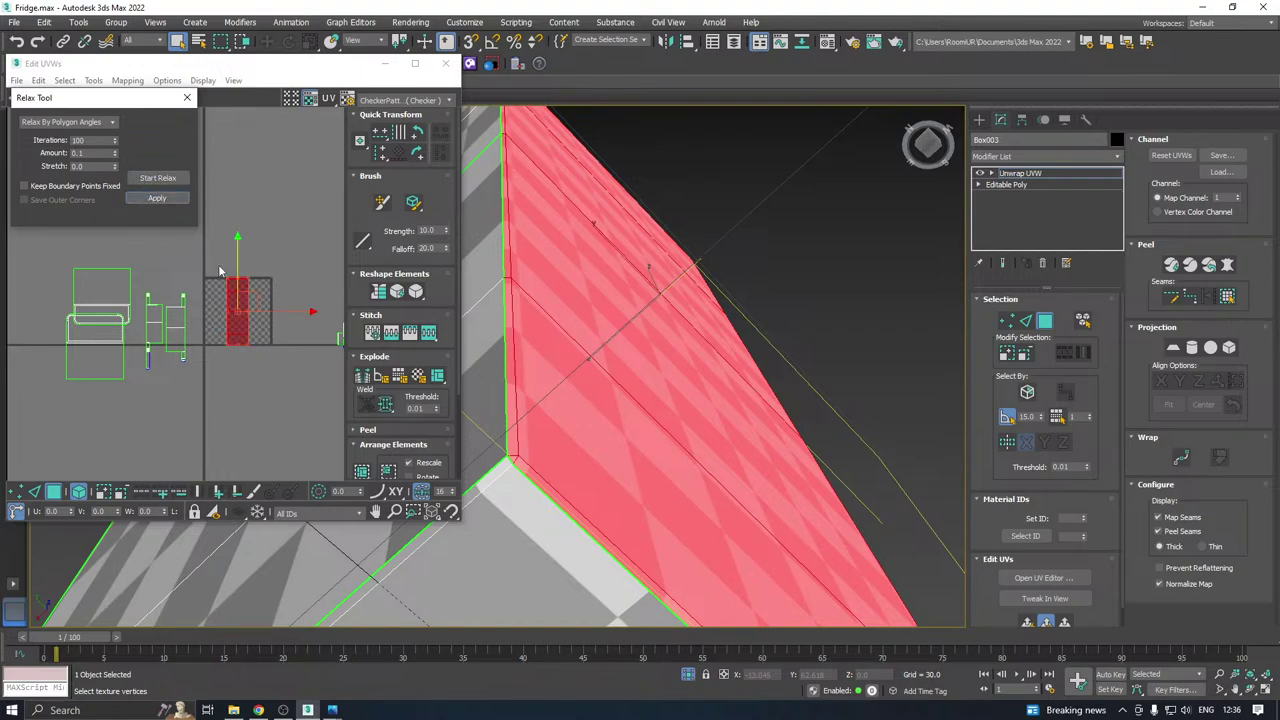
pyautogui.moveTo(244, 297); pyautogui.dragTo(228, 437)
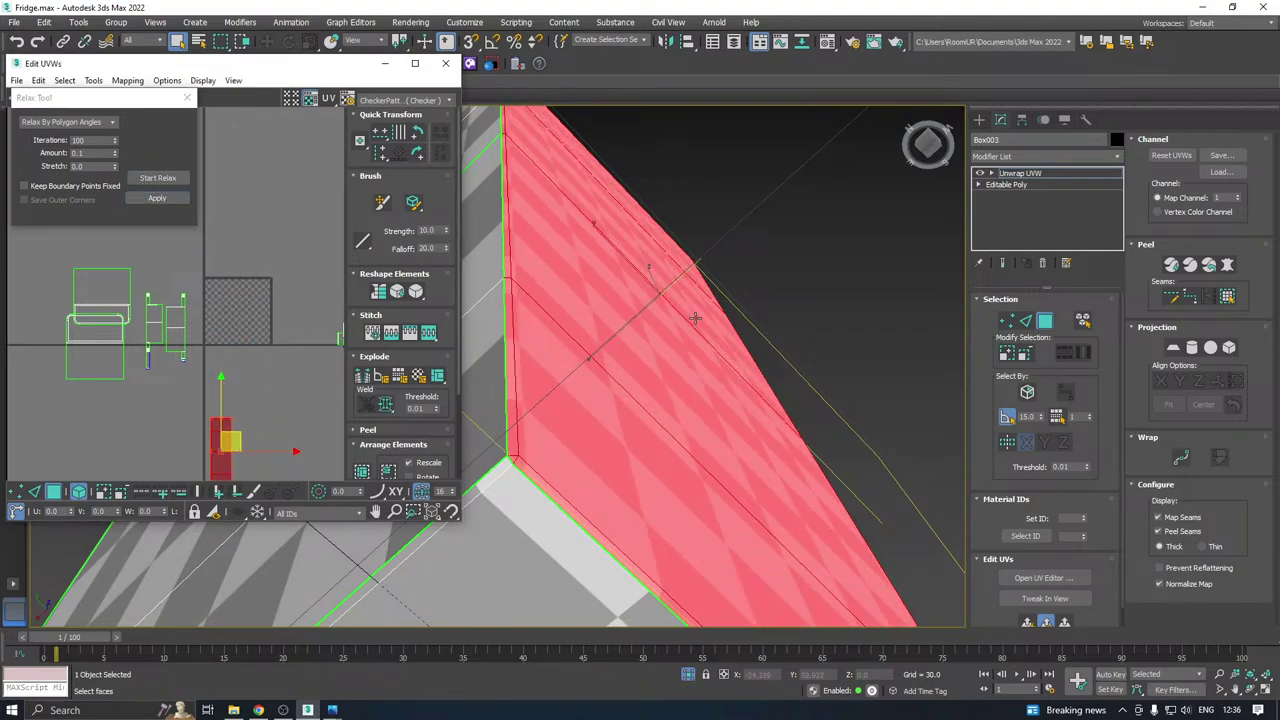
# Select the fridge's back panel and grow the selection to include its narrow border faces.
pyautogui.scroll(-4, 789, 297)
pyautogui.keyDown('alt'); pyautogui.moveTo(789, 296); pyautogui.dragTo(832, 300, button='middle'); pyautogui.keyUp('alt')
pyautogui.scroll(2, 708, 158)
pyautogui.click(751, 138)
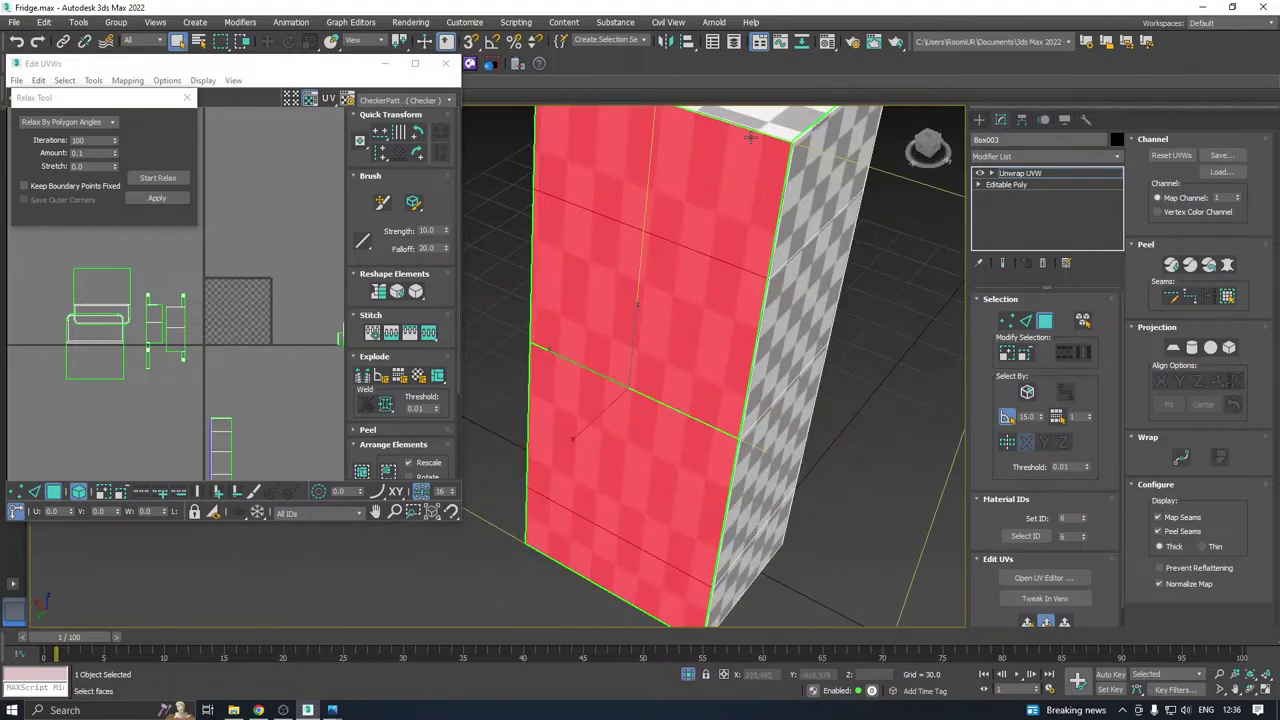
pyautogui.scroll(3, 790, 140)
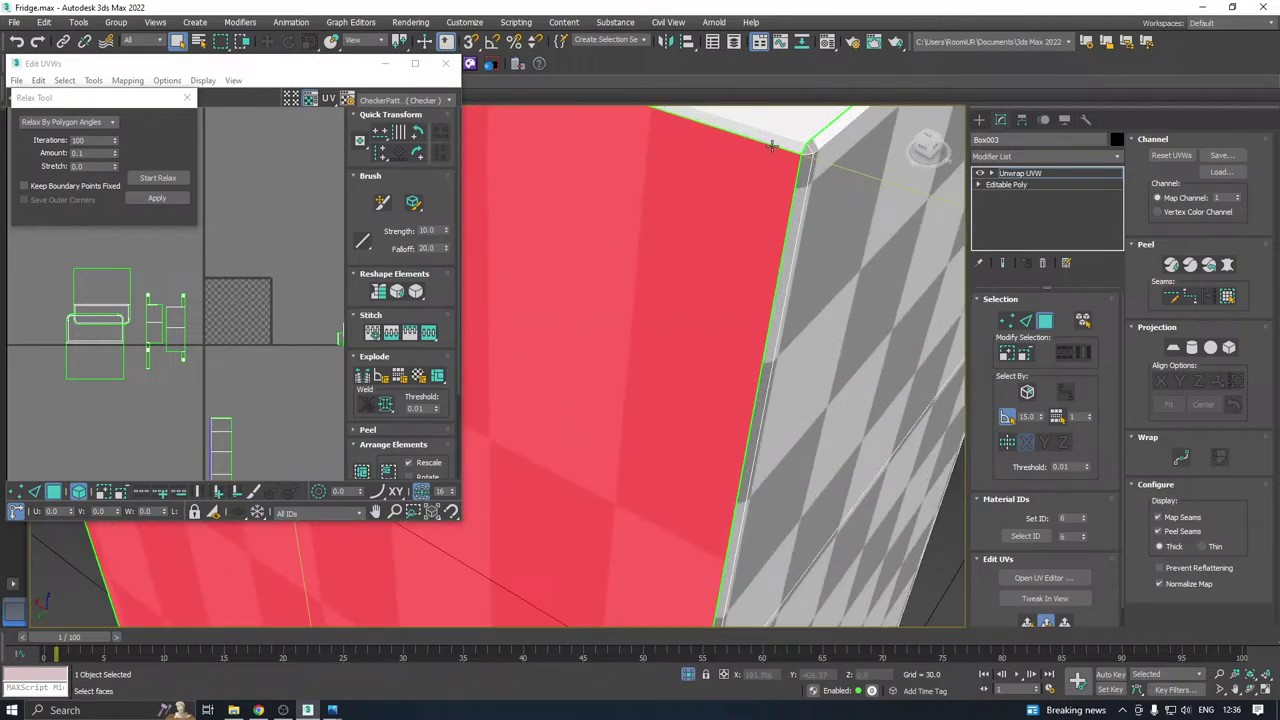
pyautogui.keyDown('alt'); pyautogui.moveTo(785, 214); pyautogui.dragTo(764, 280, button='middle'); pyautogui.keyUp('alt')
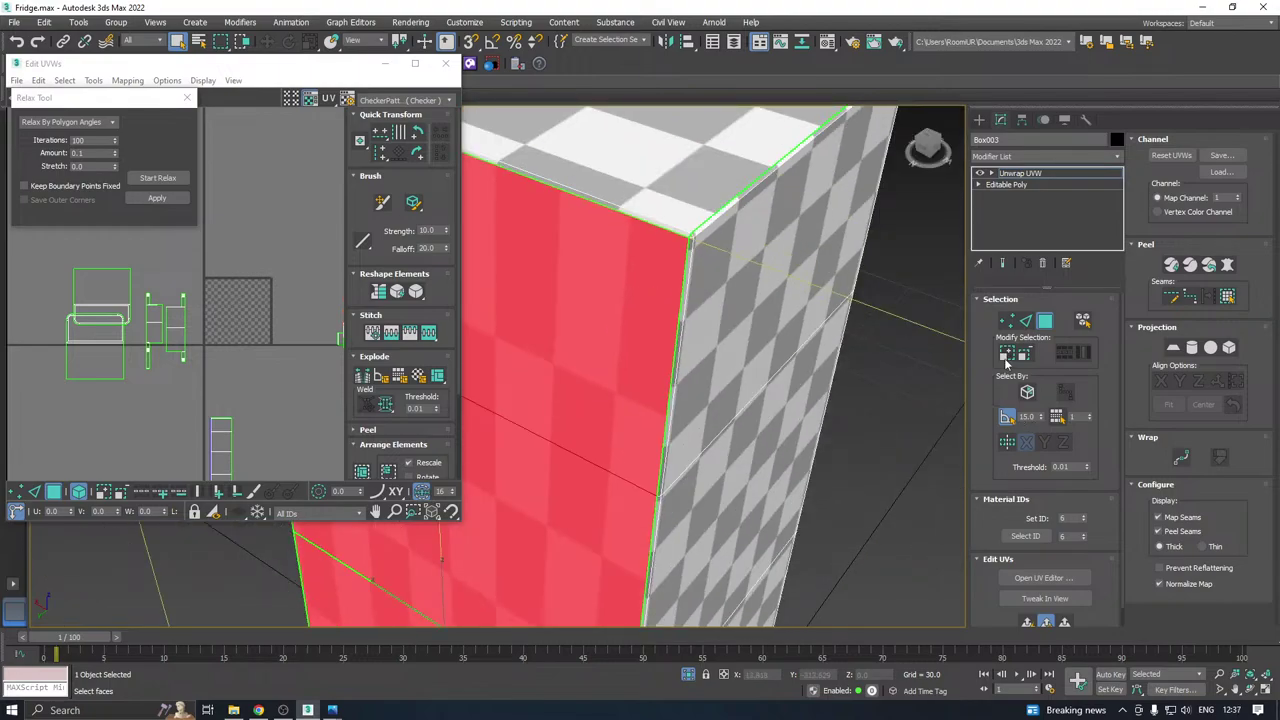
pyautogui.click(1005, 360)
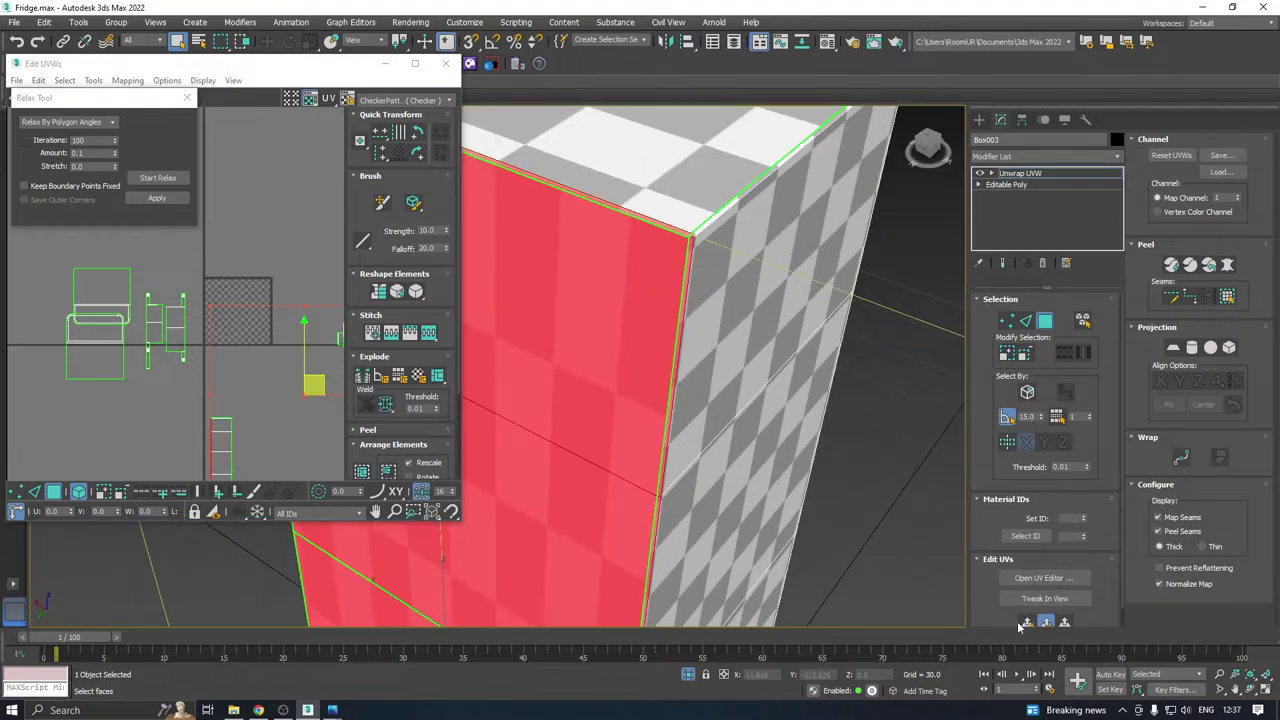
# Quick planar map the back panel, relax it by polygon angles and place its shell below the inner block shells.
pyautogui.click(511, 416)
pyautogui.click(157, 180)
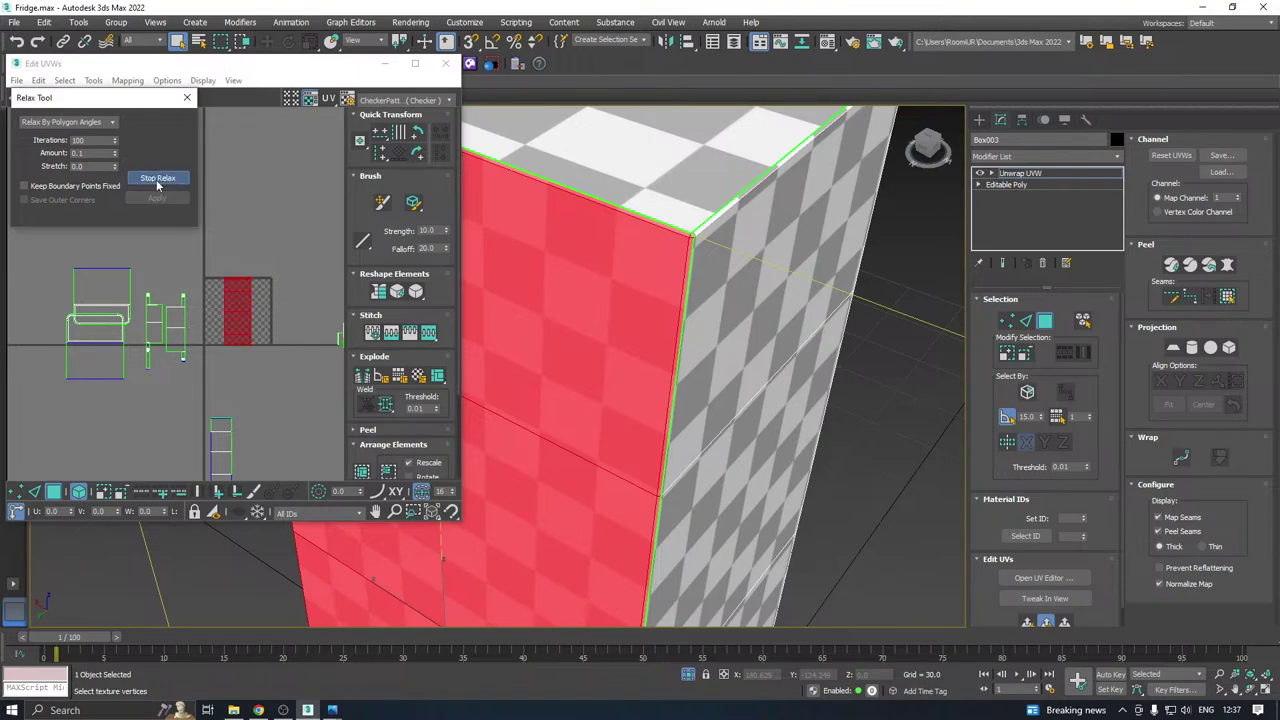
pyautogui.click(157, 180)
pyautogui.click(157, 198)
pyautogui.scroll(-2, 210, 264)
pyautogui.moveTo(242, 287); pyautogui.dragTo(140, 386)
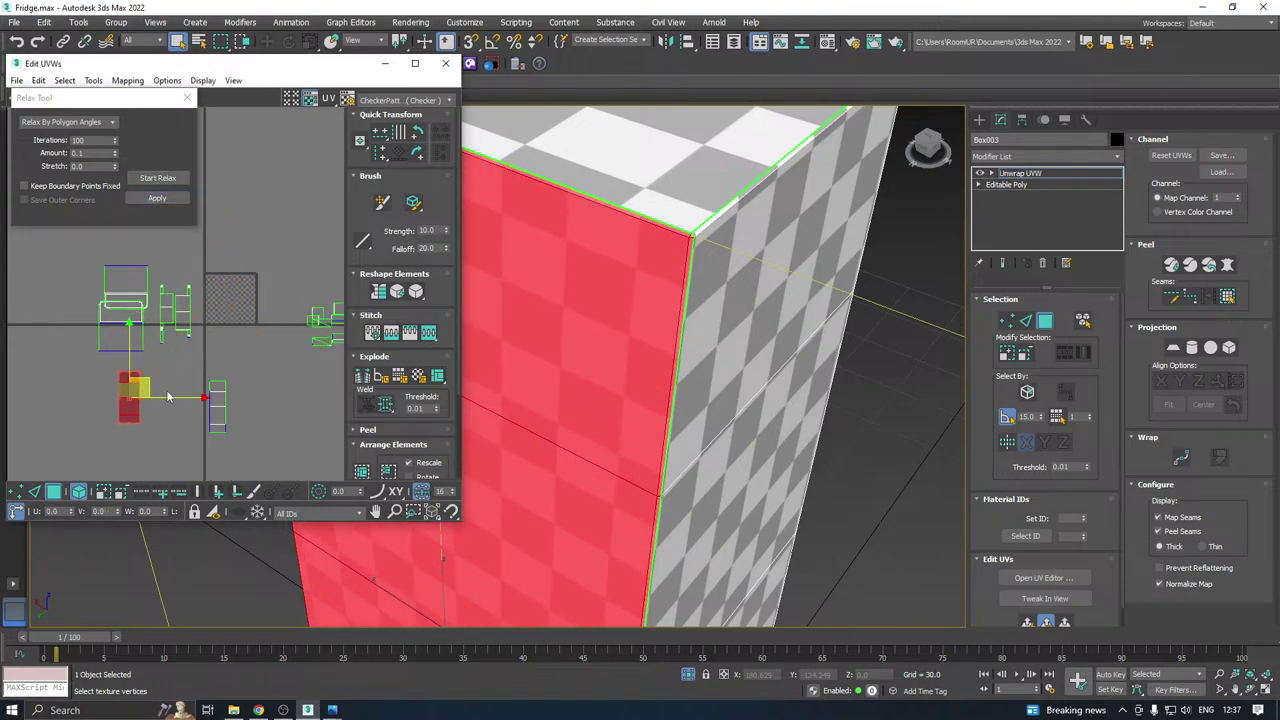
# Select the fridge's right outer side and grow the selection to include its narrow border faces.
pyautogui.scroll(-4, 602, 298)
pyautogui.keyDown('alt'); pyautogui.moveTo(610, 296); pyautogui.dragTo(910, 253, button='middle'); pyautogui.keyUp('alt')
pyautogui.click(712, 245)
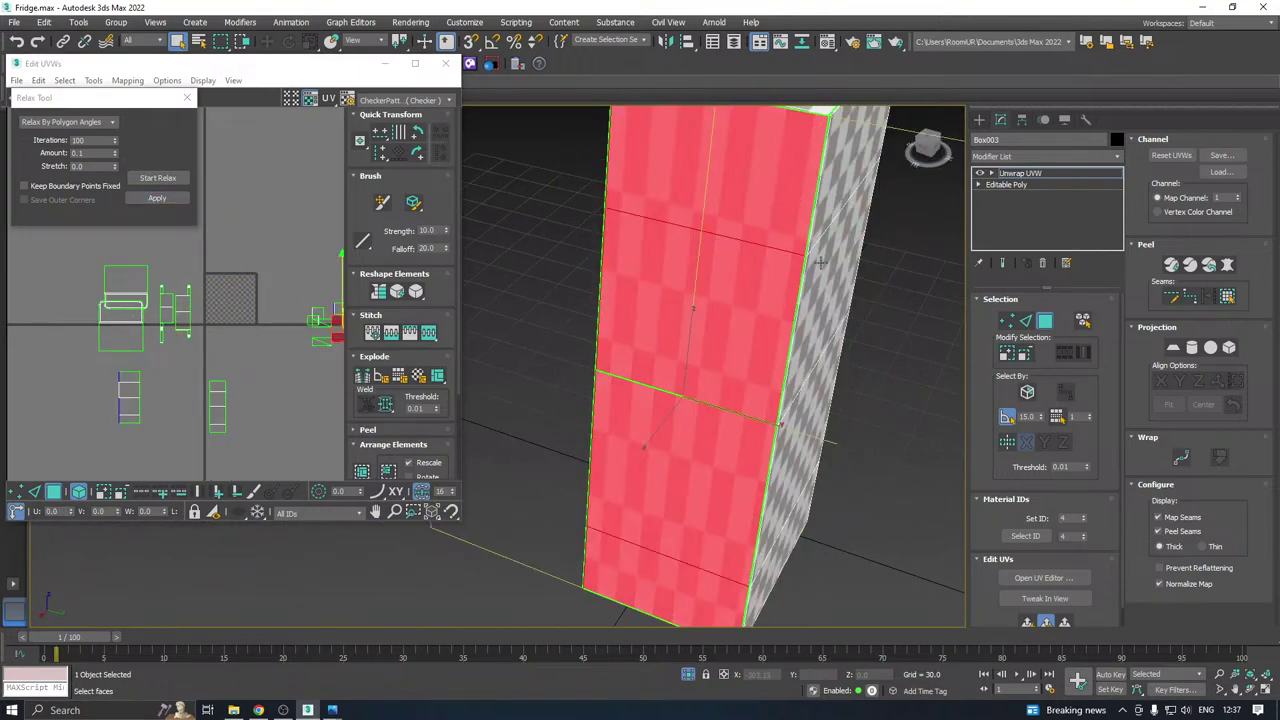
pyautogui.click(1009, 356)
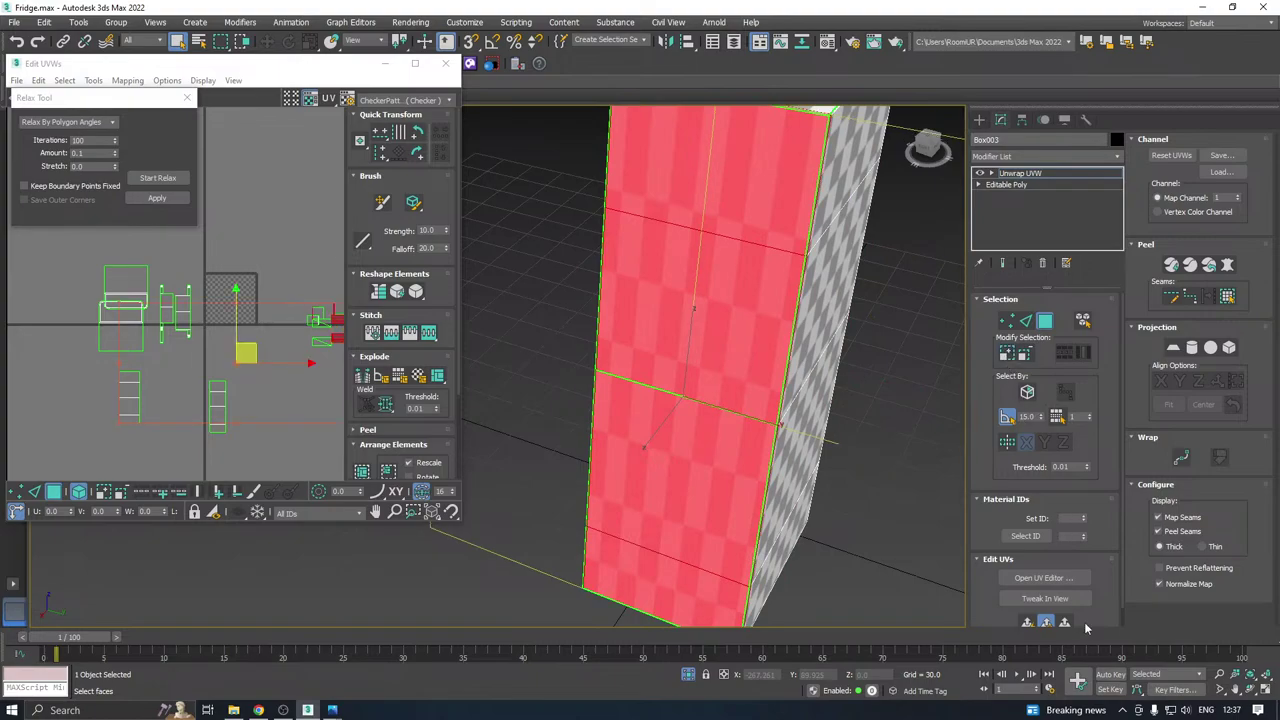
# Quick planar map the right outer side, relax it by polygon angles and place its shell between the two other tall outer shells.
pyautogui.click(1029, 625)
pyautogui.click(147, 178)
pyautogui.click(147, 178)
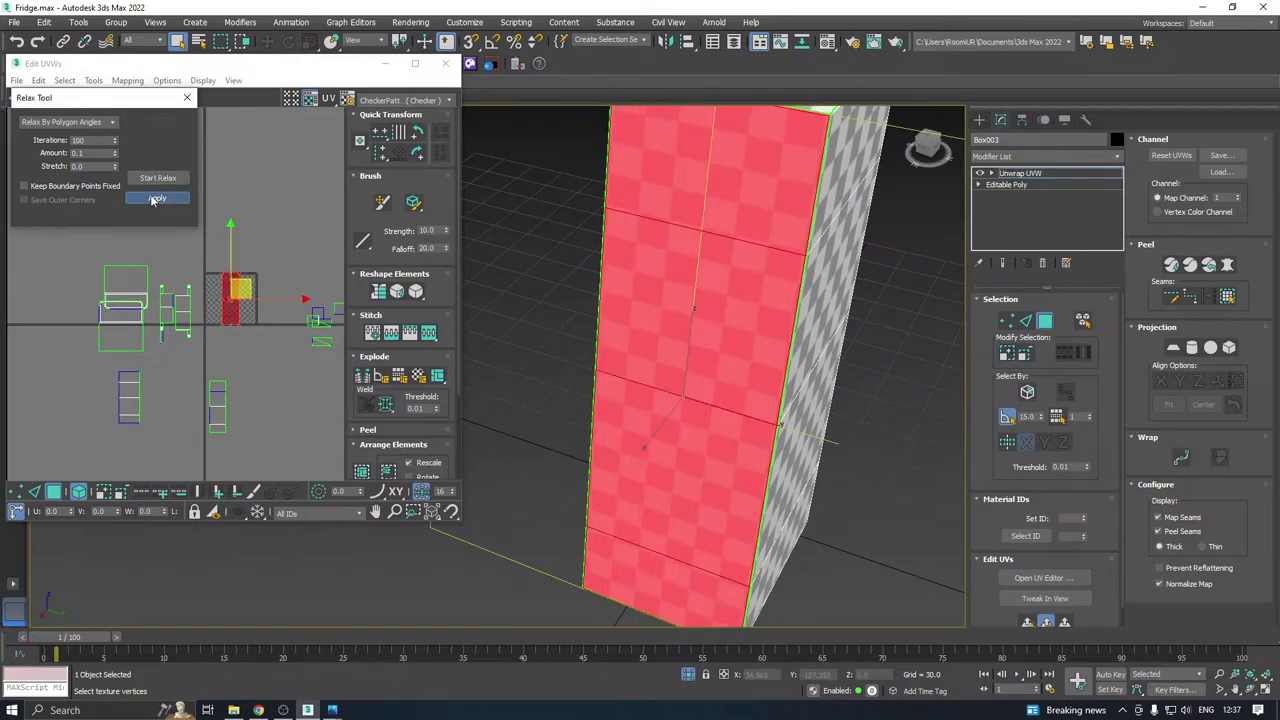
pyautogui.moveTo(246, 293); pyautogui.dragTo(176, 388)
# Unwrap the fridge's top panel with its border faces by quick planar map, relax it by polygon angles and place its shell directly below the tile.
pyautogui.scroll(-3, 675, 389)
pyautogui.keyDown('alt'); pyautogui.moveTo(675, 389); pyautogui.dragTo(726, 212, button='middle'); pyautogui.keyUp('alt')
pyautogui.click(726, 212)
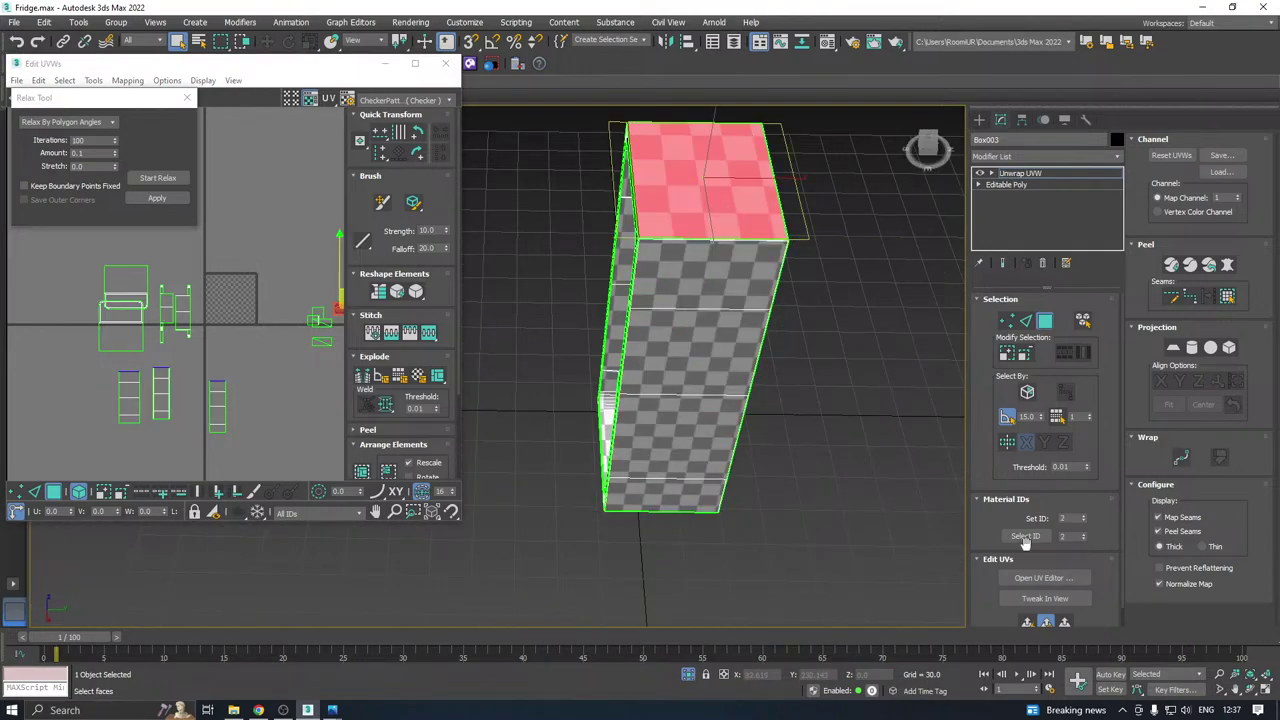
pyautogui.click(1005, 353)
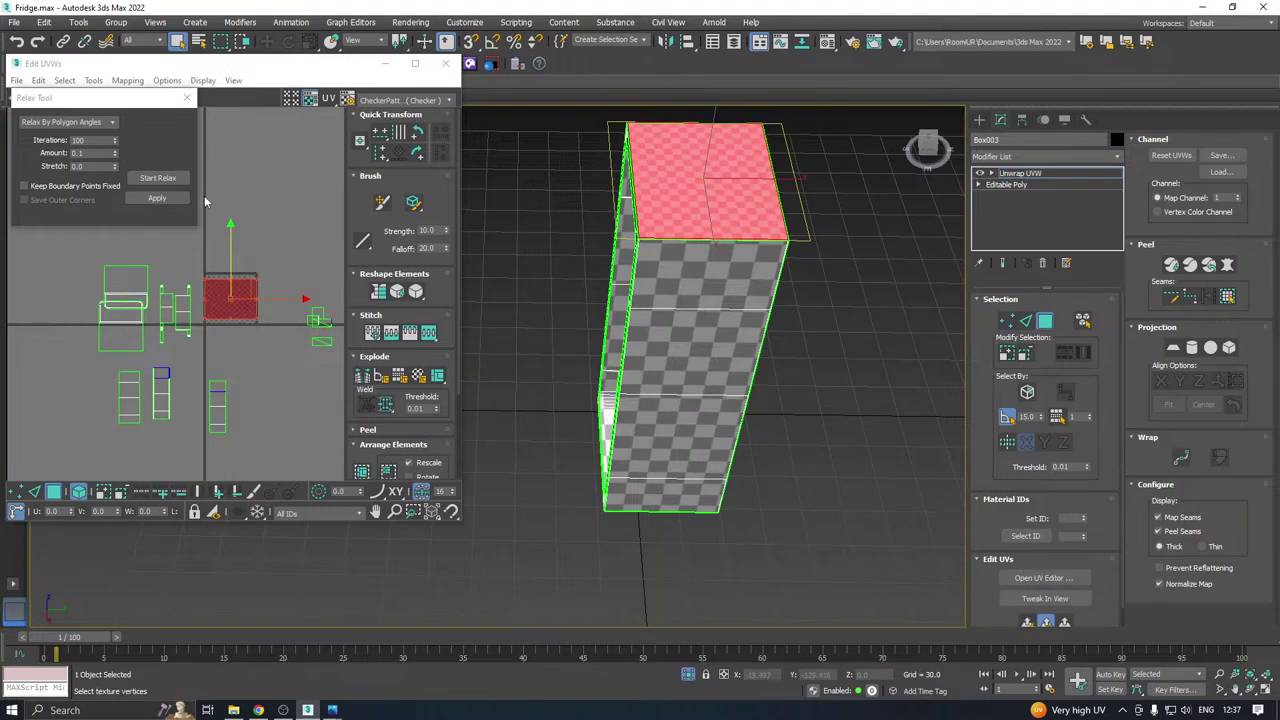
pyautogui.click(158, 178)
pyautogui.click(167, 184)
pyautogui.click(168, 202)
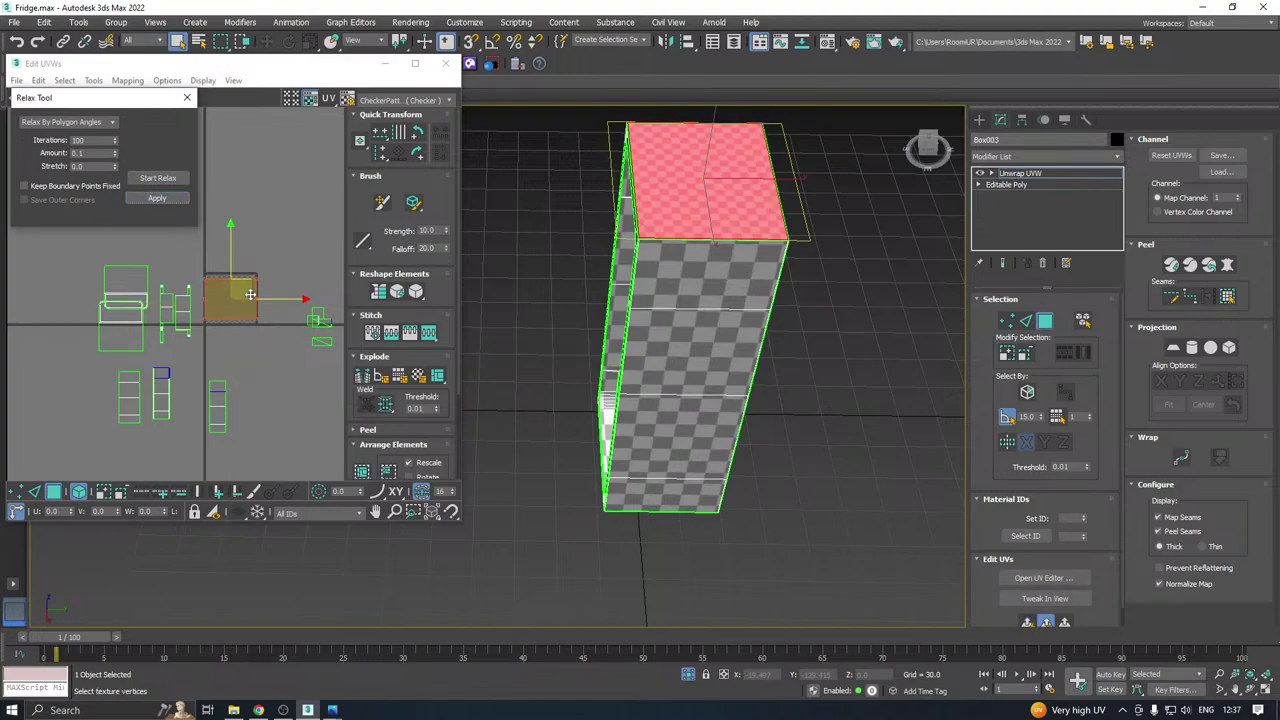
pyautogui.moveTo(249, 294); pyautogui.dragTo(250, 354)
# Unwrap the fridge's underside with its border faces by quick planar map, relax it by polygon angles and place its shell among the outer side shells.
pyautogui.keyDown('alt'); pyautogui.moveTo(660, 320); pyautogui.dragTo(582, 192, button='middle'); pyautogui.keyUp('alt')
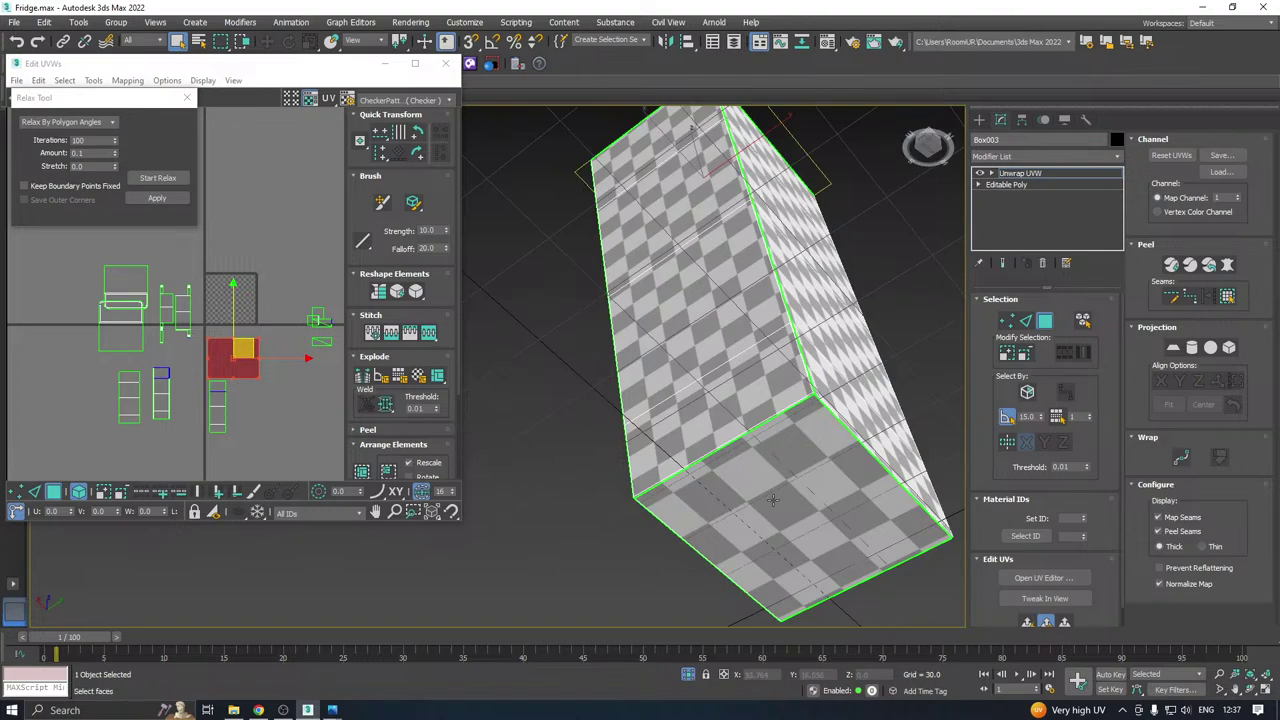
pyautogui.click(773, 498)
pyautogui.click(1006, 356)
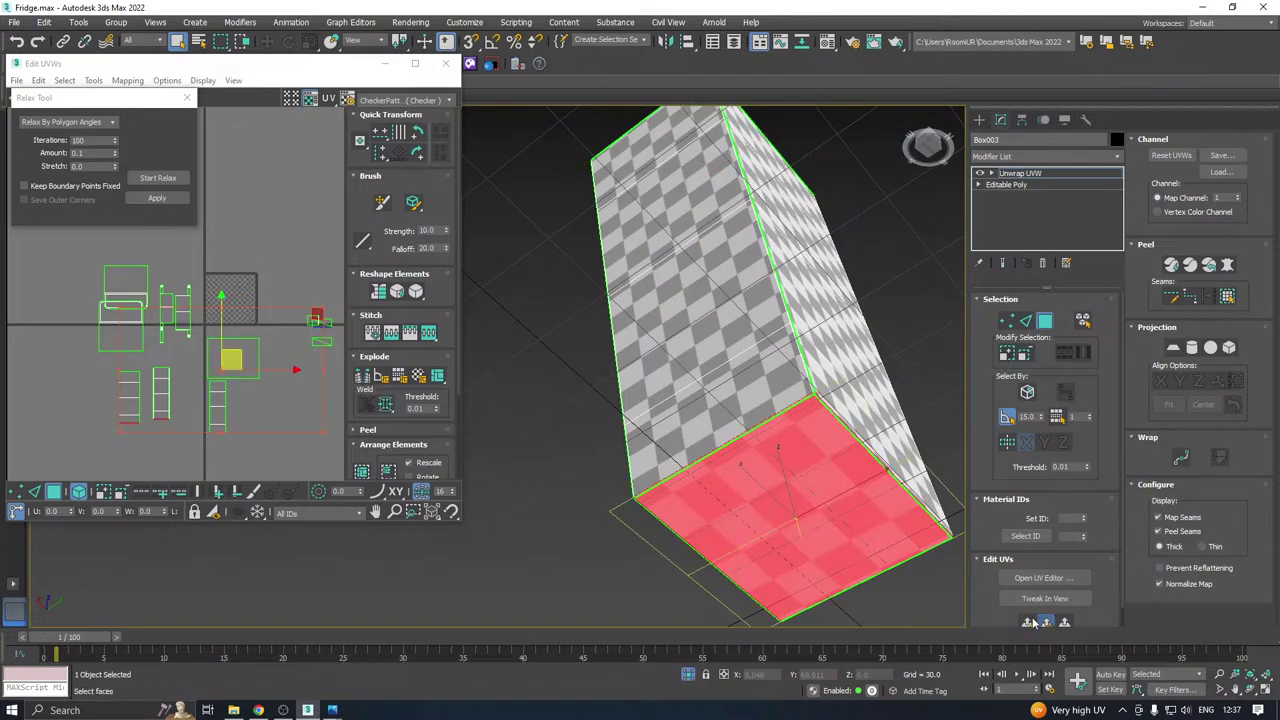
pyautogui.click(1029, 620)
pyautogui.click(158, 178)
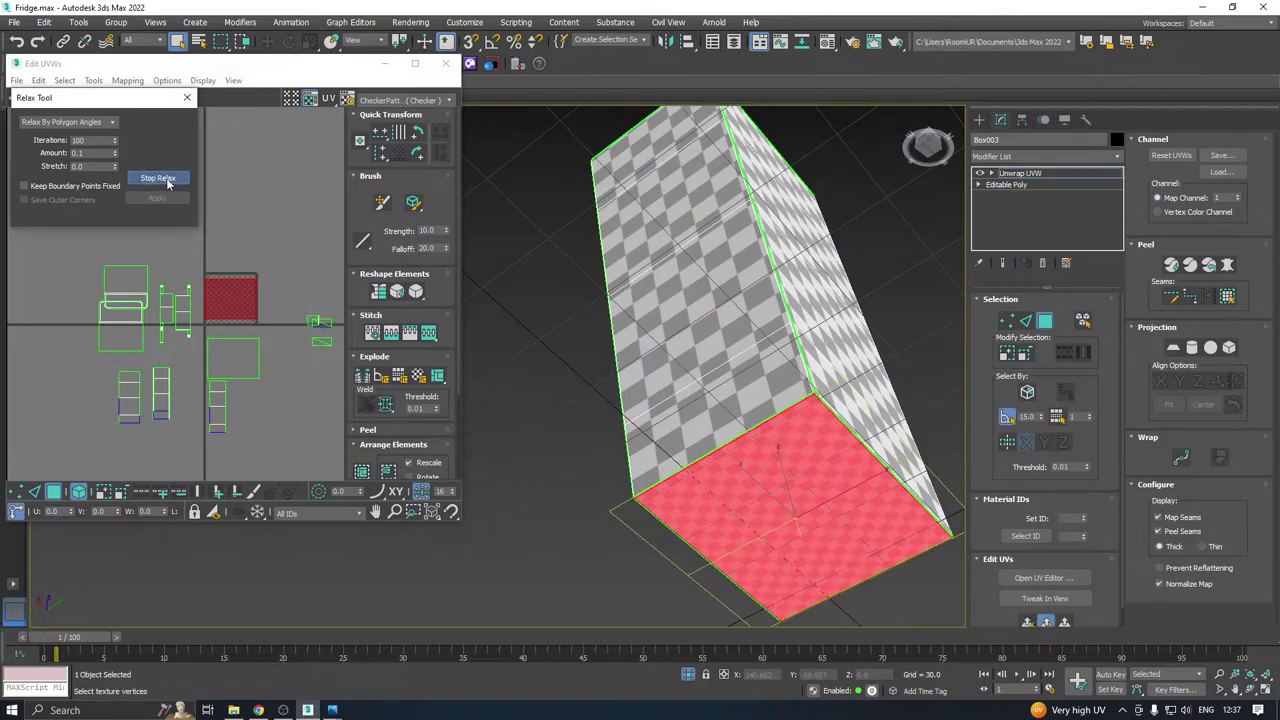
pyautogui.click(158, 178)
pyautogui.moveTo(246, 286); pyautogui.dragTo(199, 391)
# Quick planar map the inner back wall, relax it by polygon angles and place its shell below all the others.
pyautogui.keyDown('alt'); pyautogui.moveTo(640, 300); pyautogui.dragTo(751, 422, button='middle'); pyautogui.keyUp('alt')
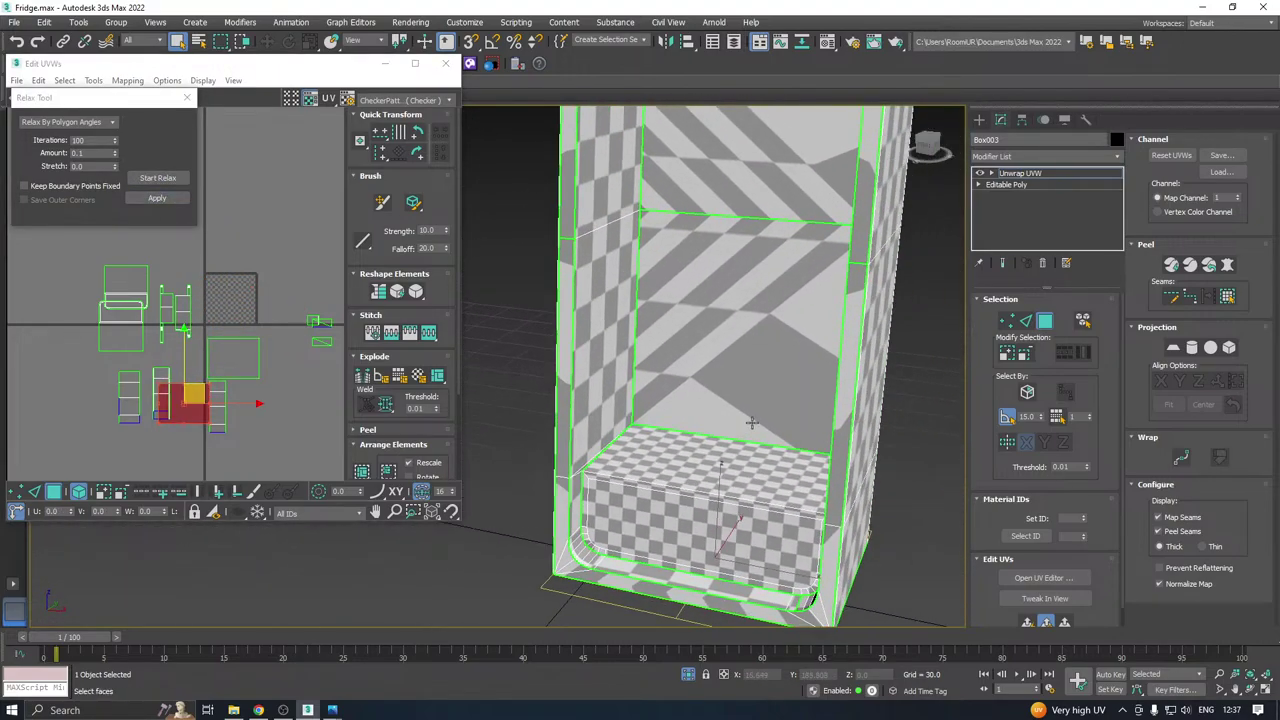
pyautogui.scroll(-3, 681, 336)
pyautogui.click(691, 342)
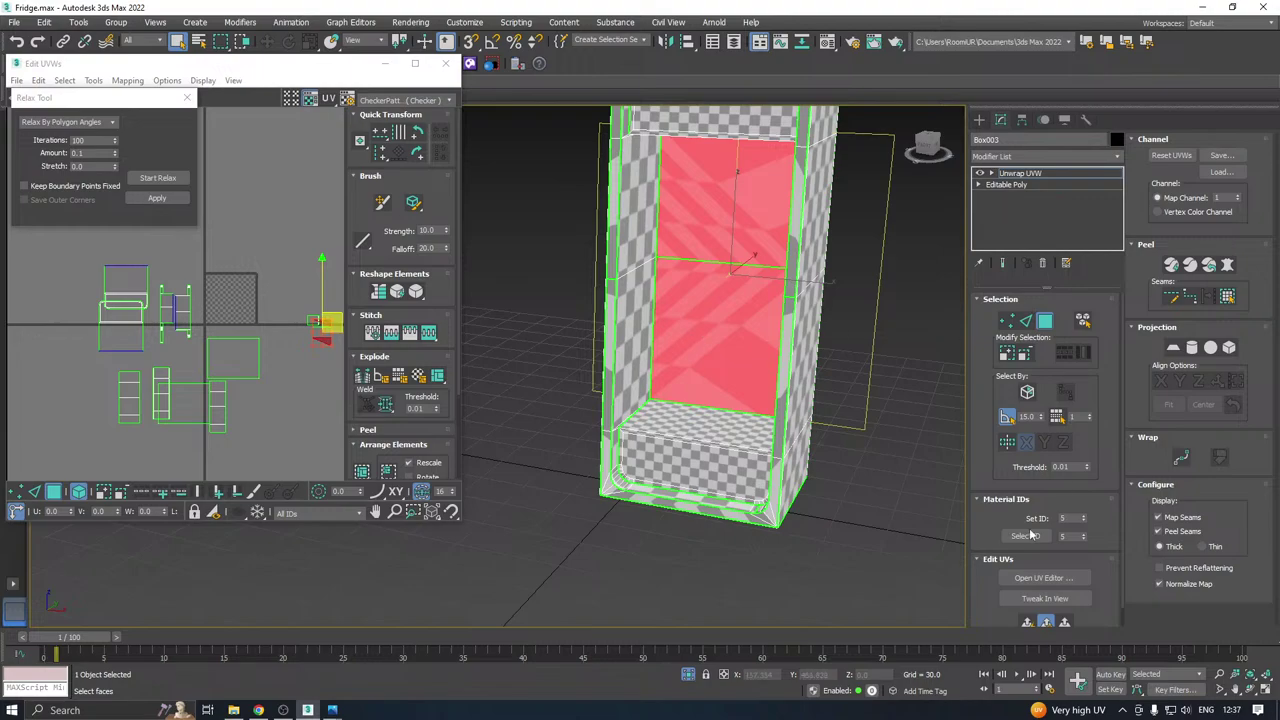
pyautogui.keyDown('alt'); pyautogui.moveTo(619, 335); pyautogui.dragTo(659, 247, button='middle'); pyautogui.keyUp('alt')
pyautogui.click(1024, 624)
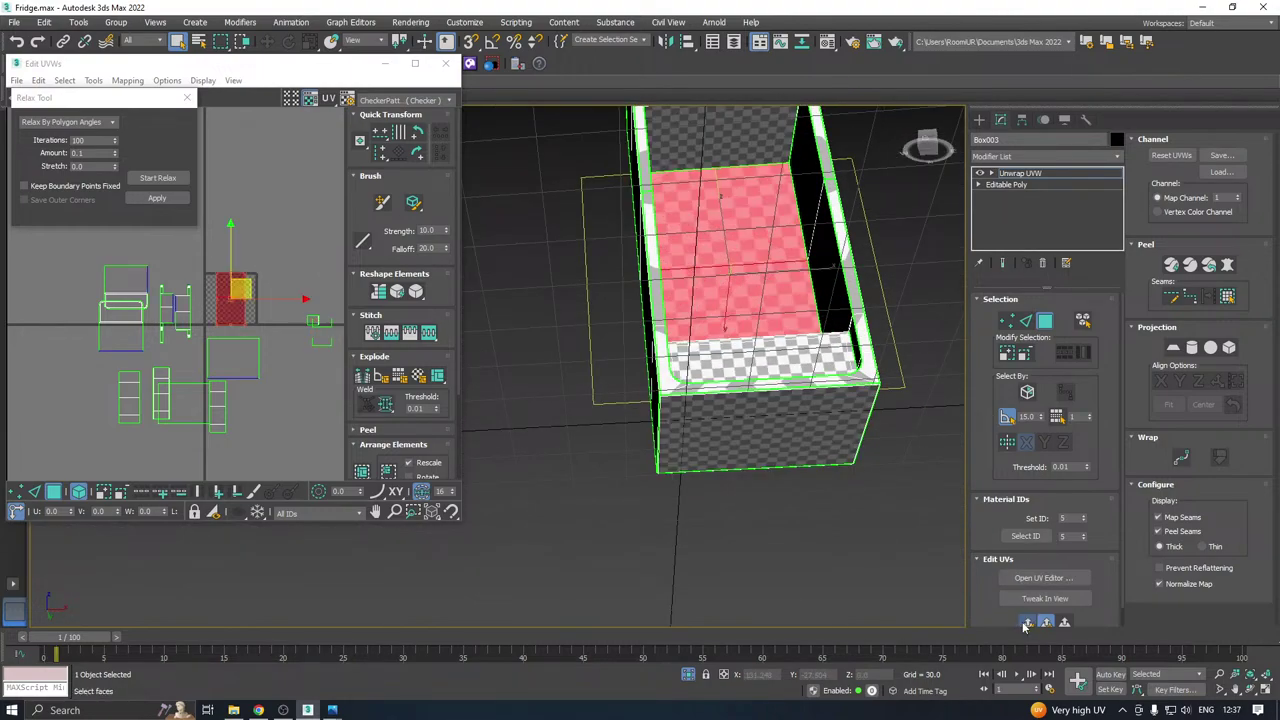
pyautogui.scroll(2, 231, 295)
pyautogui.click(158, 177)
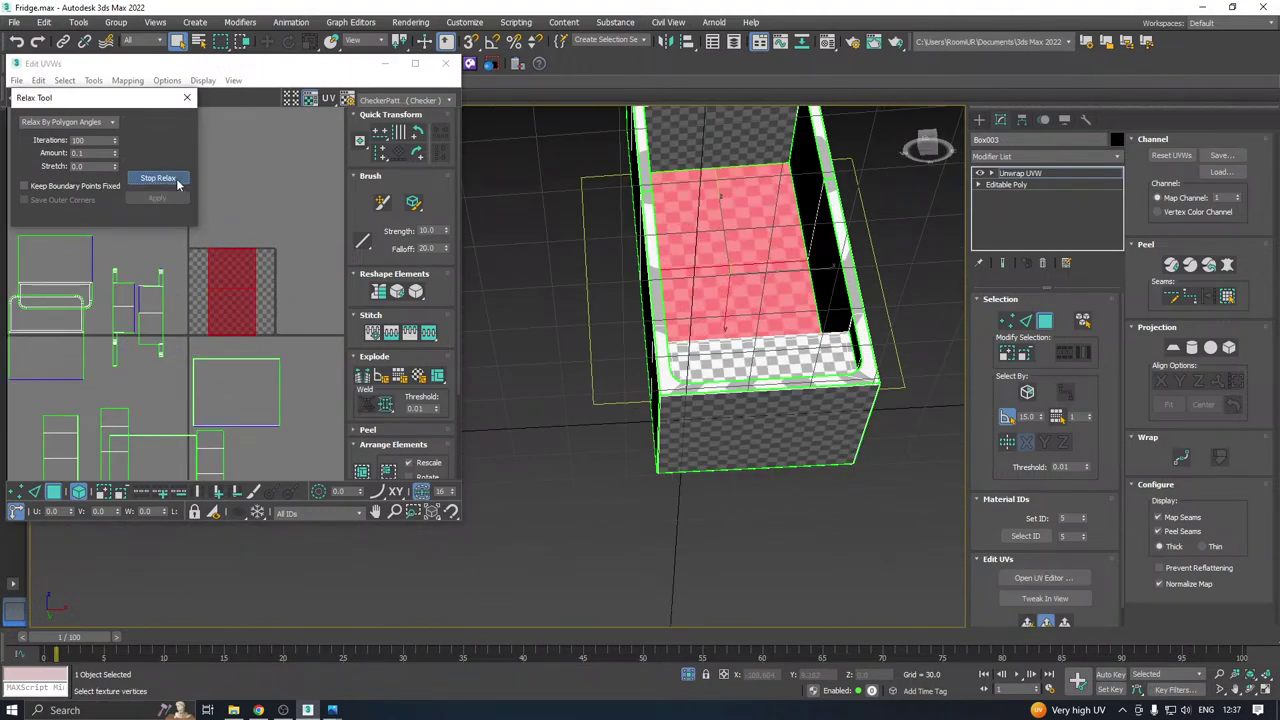
pyautogui.click(175, 179)
pyautogui.scroll(-3, 293, 306)
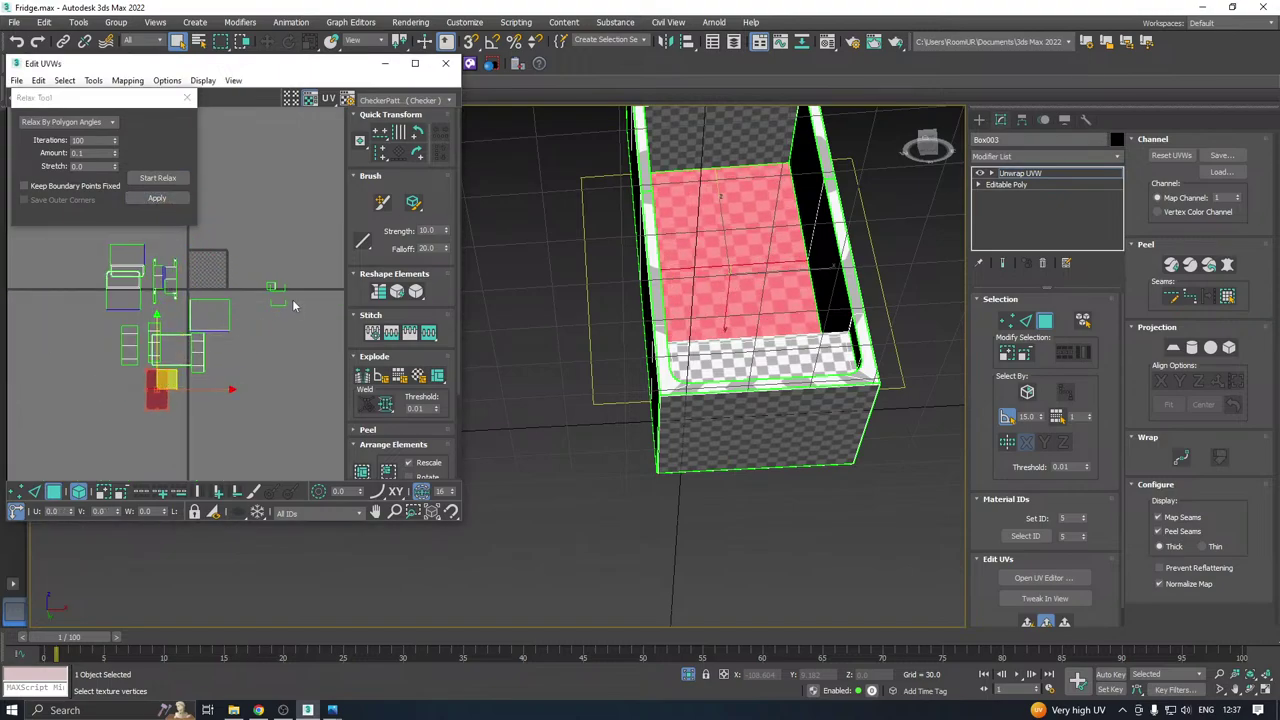
# Quick planar map the front frame faces, relax them by polygon angles and place the shell beside the top panel's shell.
pyautogui.scroll(5, 293, 306)
pyautogui.moveTo(262, 332); pyautogui.dragTo(259, 331)
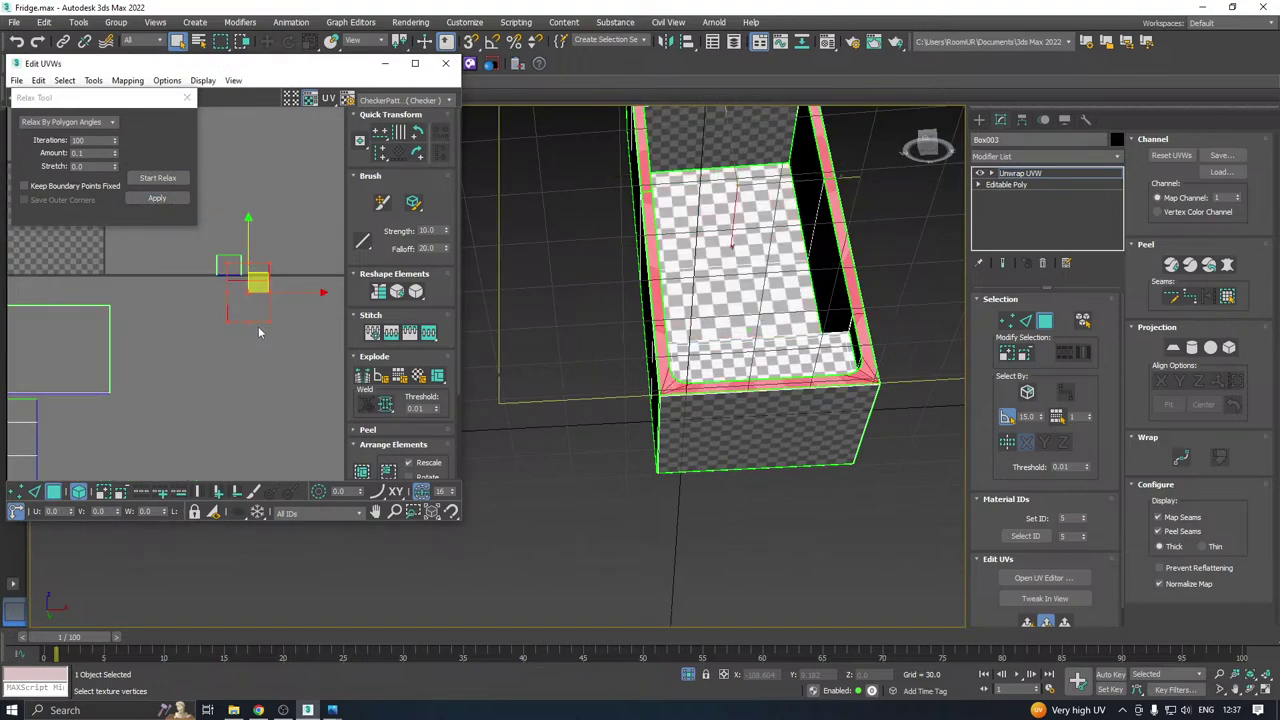
pyautogui.keyDown('alt'); pyautogui.moveTo(744, 384); pyautogui.dragTo(685, 409, button='middle'); pyautogui.keyUp('alt')
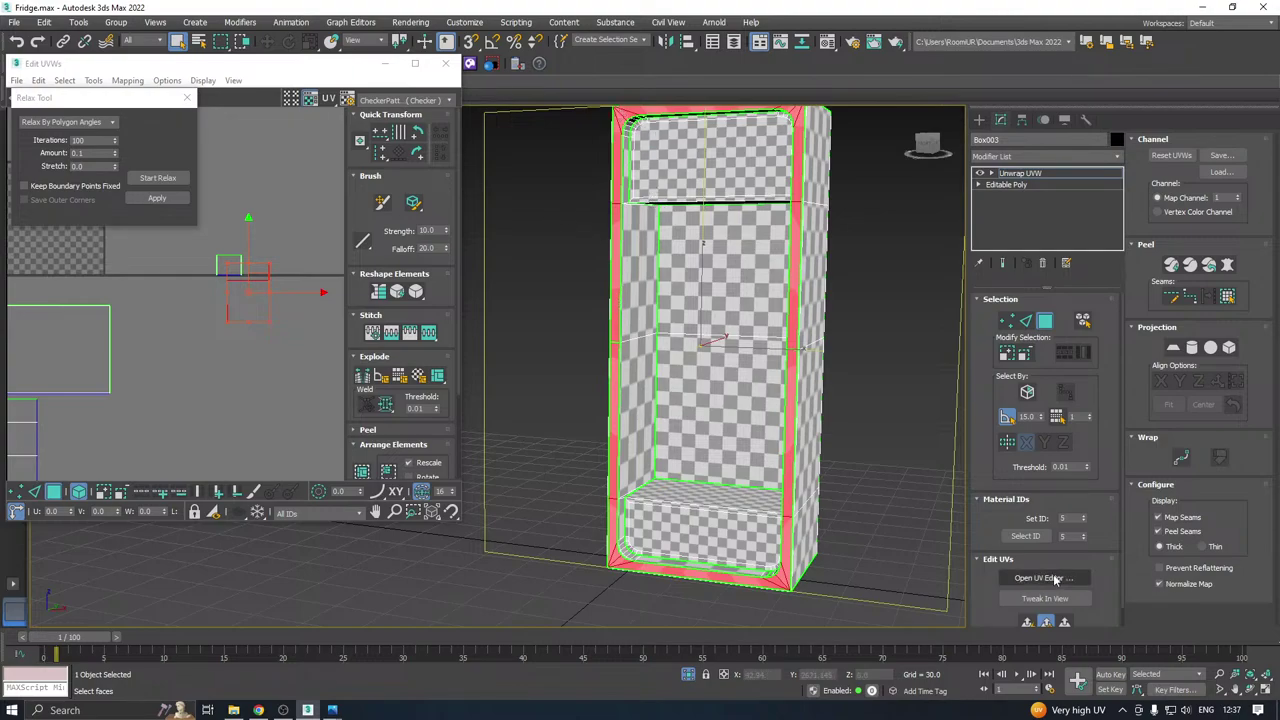
pyautogui.click(1027, 622)
pyautogui.moveTo(306, 365); pyautogui.dragTo(390, 452, button='middle')
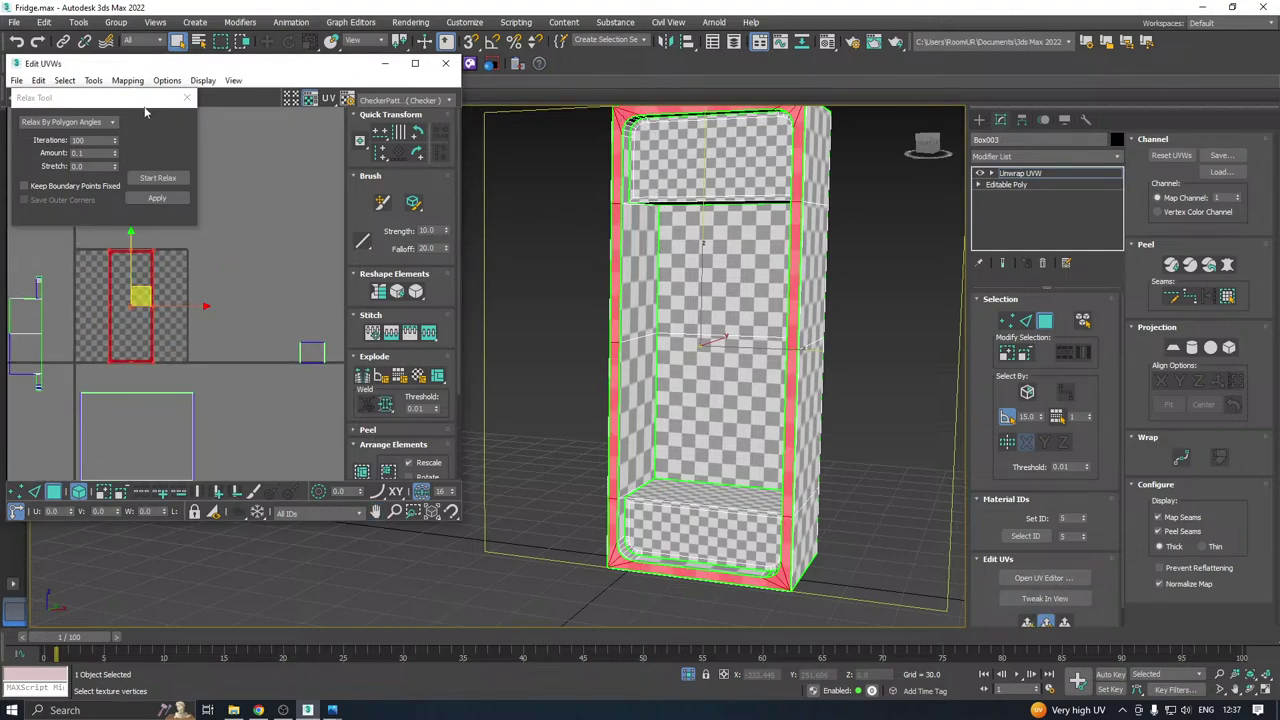
pyautogui.click(157, 198)
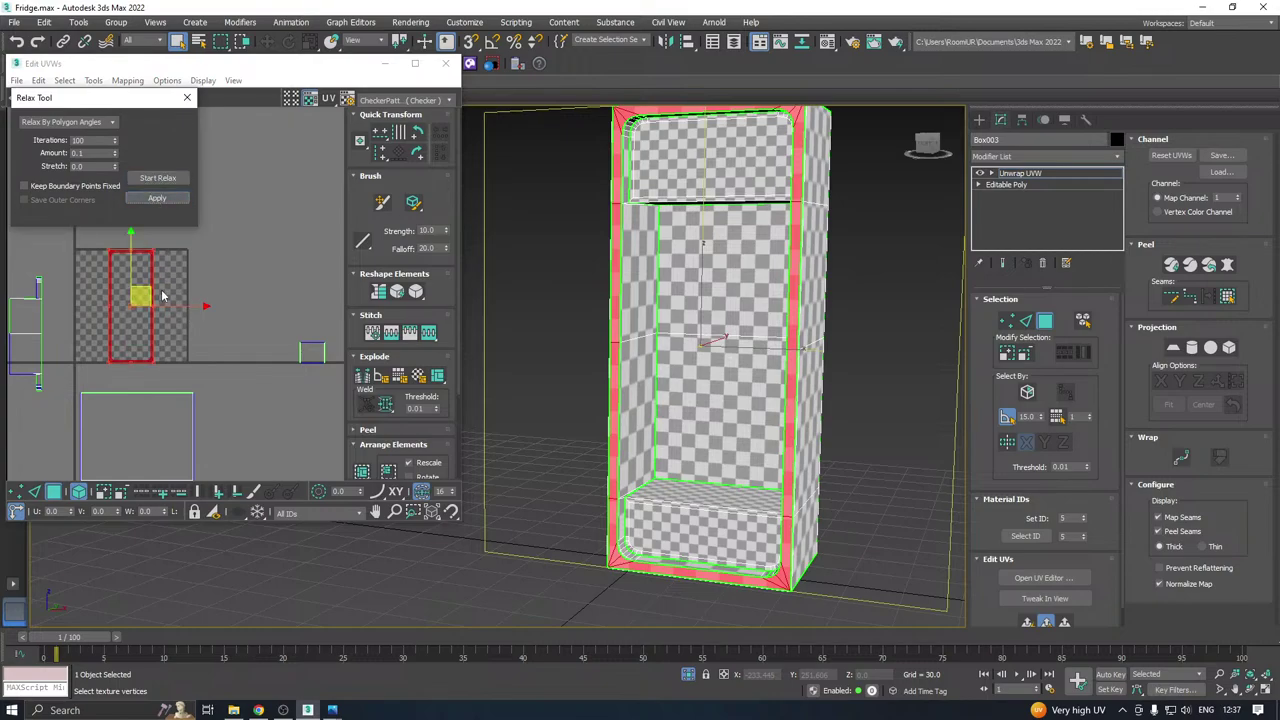
pyautogui.moveTo(174, 260); pyautogui.dragTo(256, 384)
# Select the leftover inner ceiling strip's shell together with the shell of the adjoining inner right wall.
pyautogui.click(322, 360)
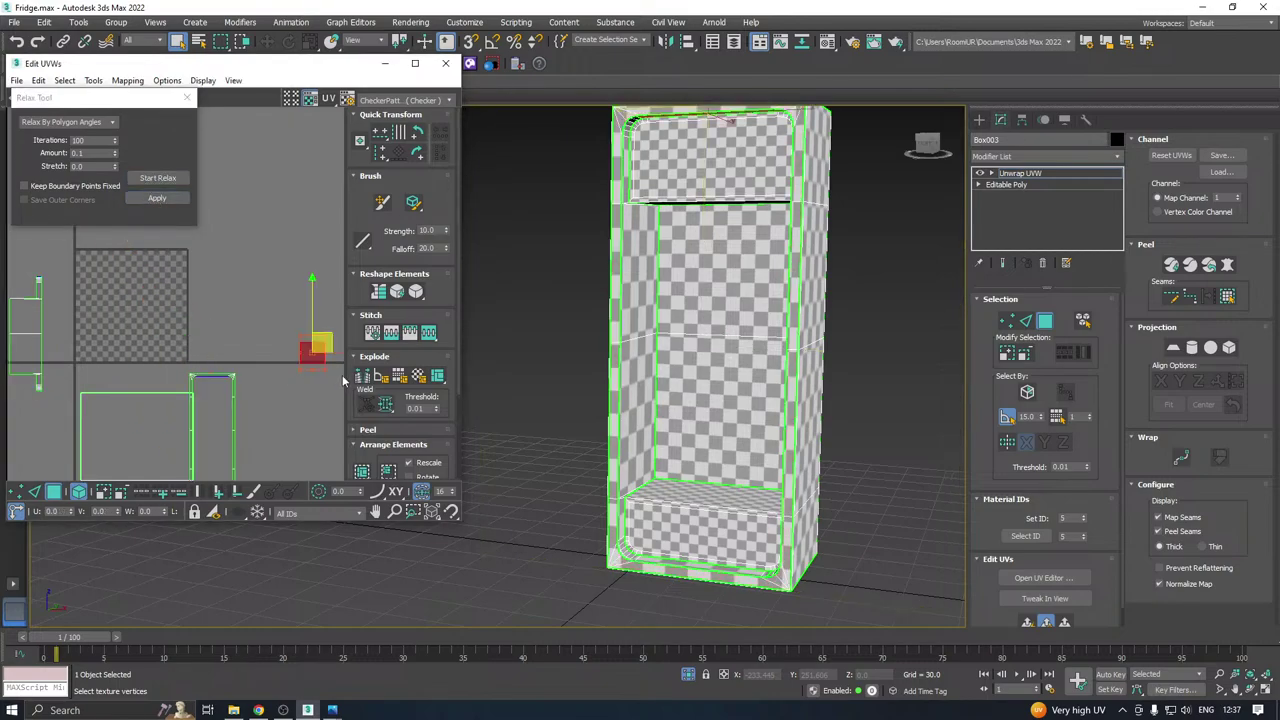
pyautogui.scroll(-2, 829, 346)
pyautogui.keyDown('alt'); pyautogui.moveTo(815, 337); pyautogui.dragTo(820, 272, button='middle'); pyautogui.keyUp('alt')
pyautogui.scroll(5, 785, 205)
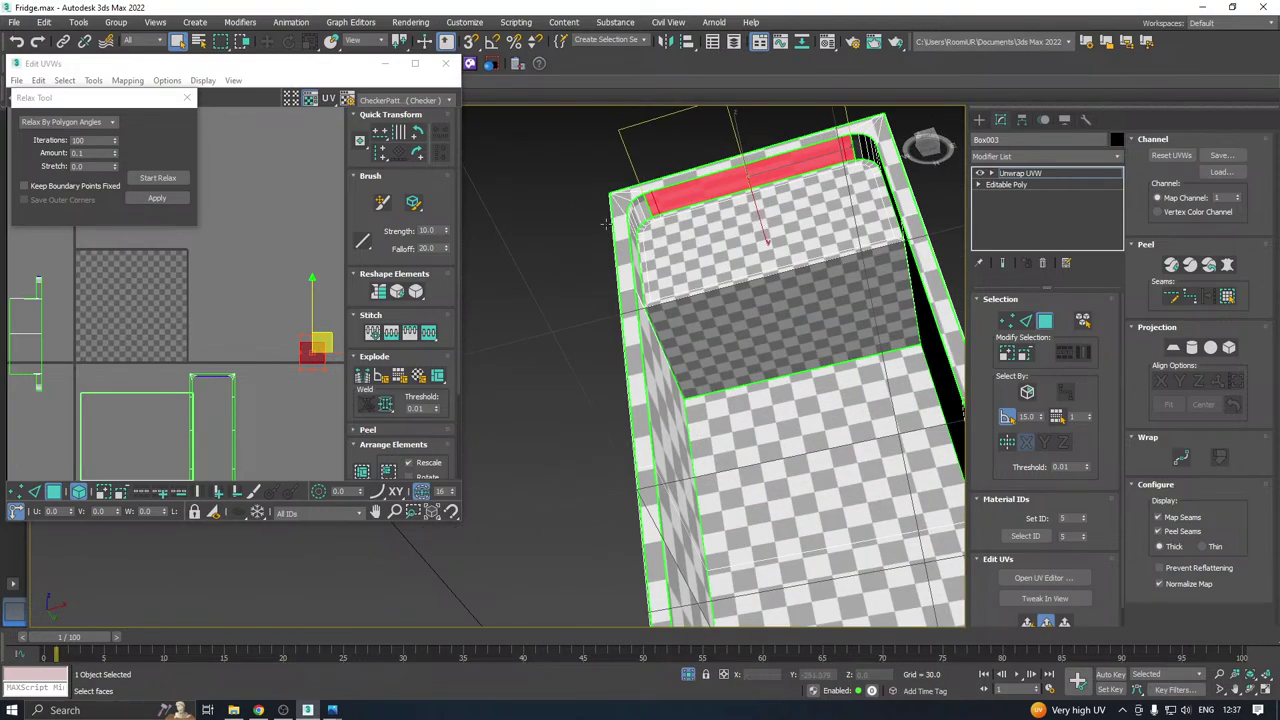
pyautogui.scroll(-5, 798, 238)
pyautogui.keyDown('alt'); pyautogui.moveTo(798, 238); pyautogui.dragTo(828, 295, button='middle'); pyautogui.keyUp('alt')
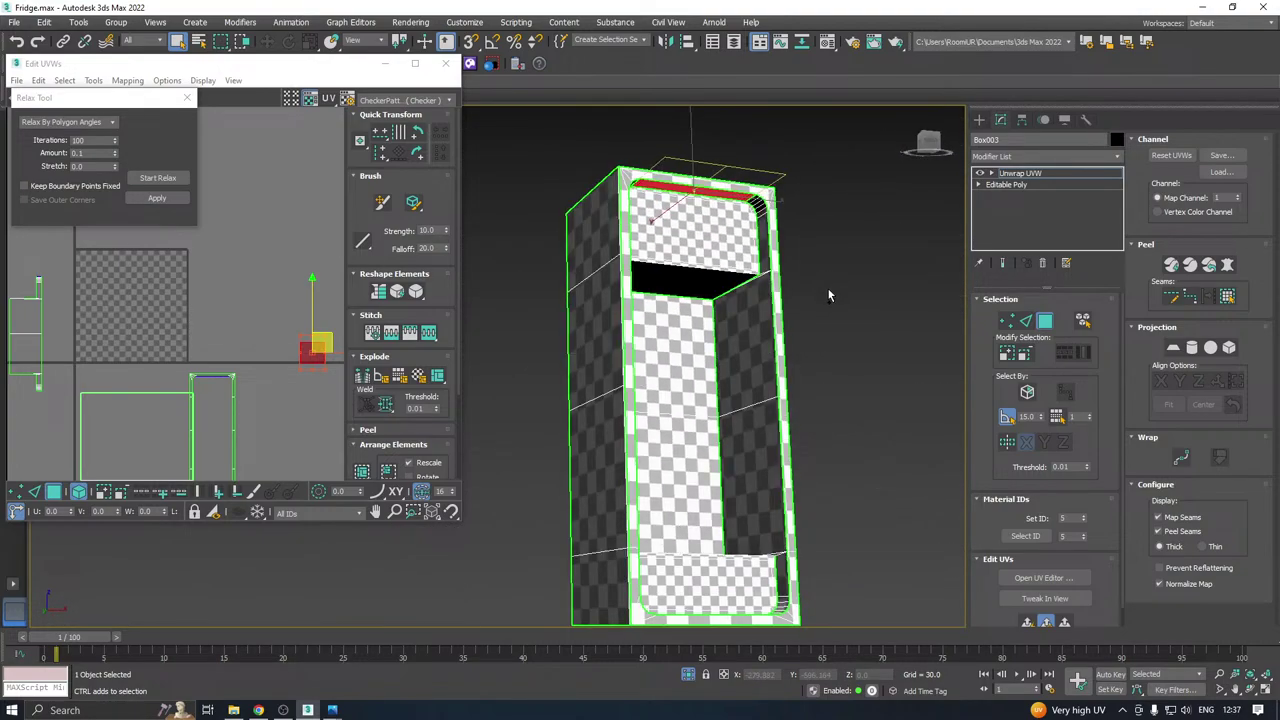
pyautogui.click(746, 344)
pyautogui.scroll(-2, 238, 277)
pyautogui.click(77, 391)
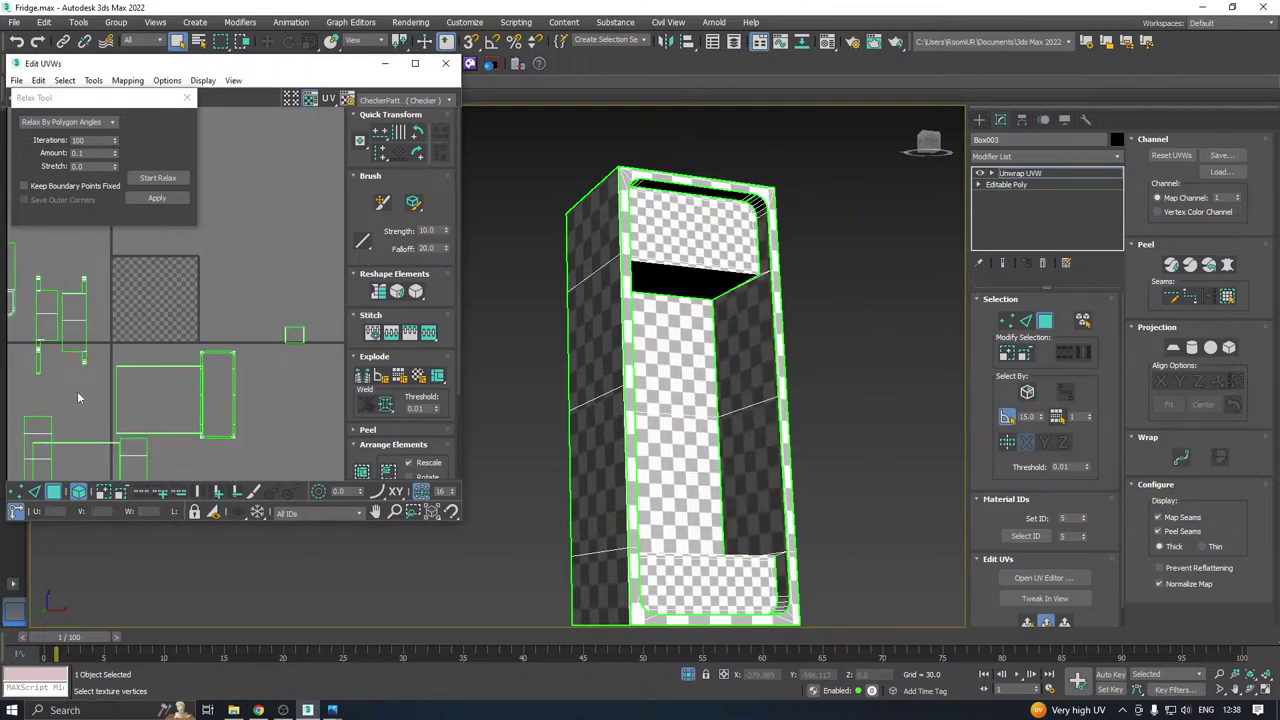
pyautogui.click(75, 336)
pyautogui.keyDown('ctrl'); pyautogui.moveTo(316, 303); pyautogui.dragTo(274, 376); pyautogui.keyUp('ctrl')
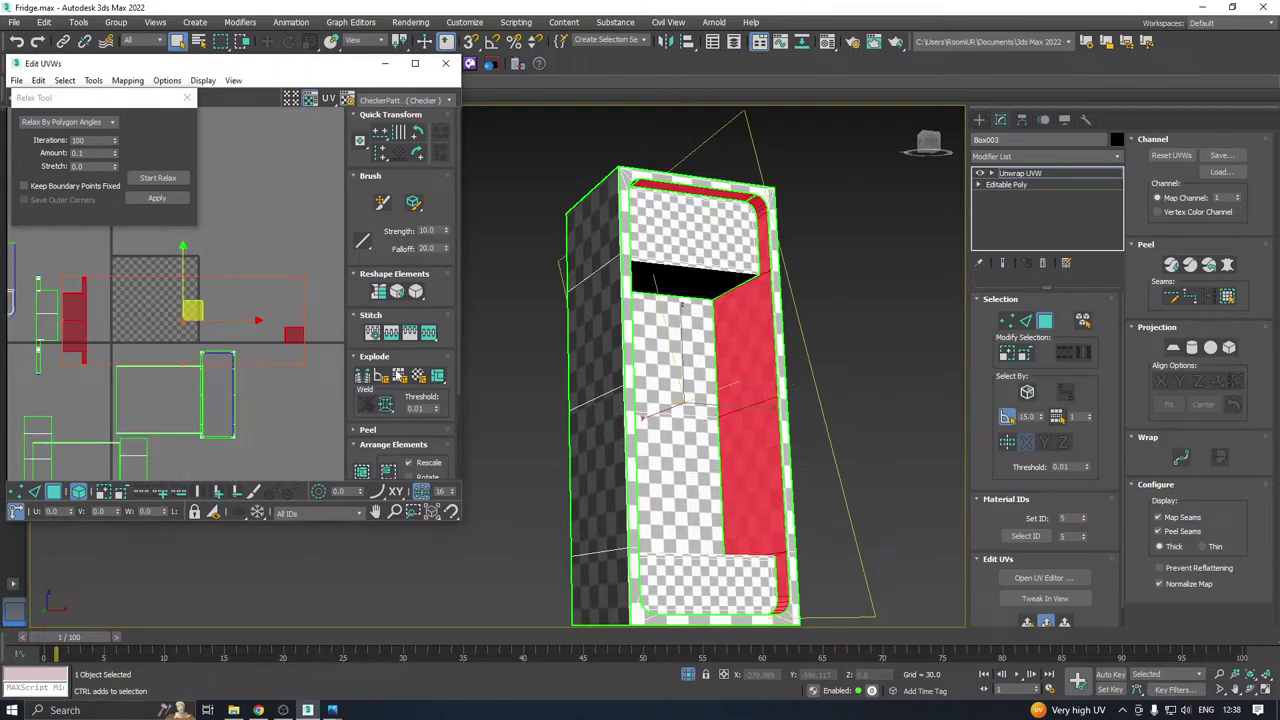
# Quick planar map the inner right wall and ceiling strip as one shell and relax it by polygon angles.
pyautogui.click(1026, 621)
pyautogui.click(160, 178)
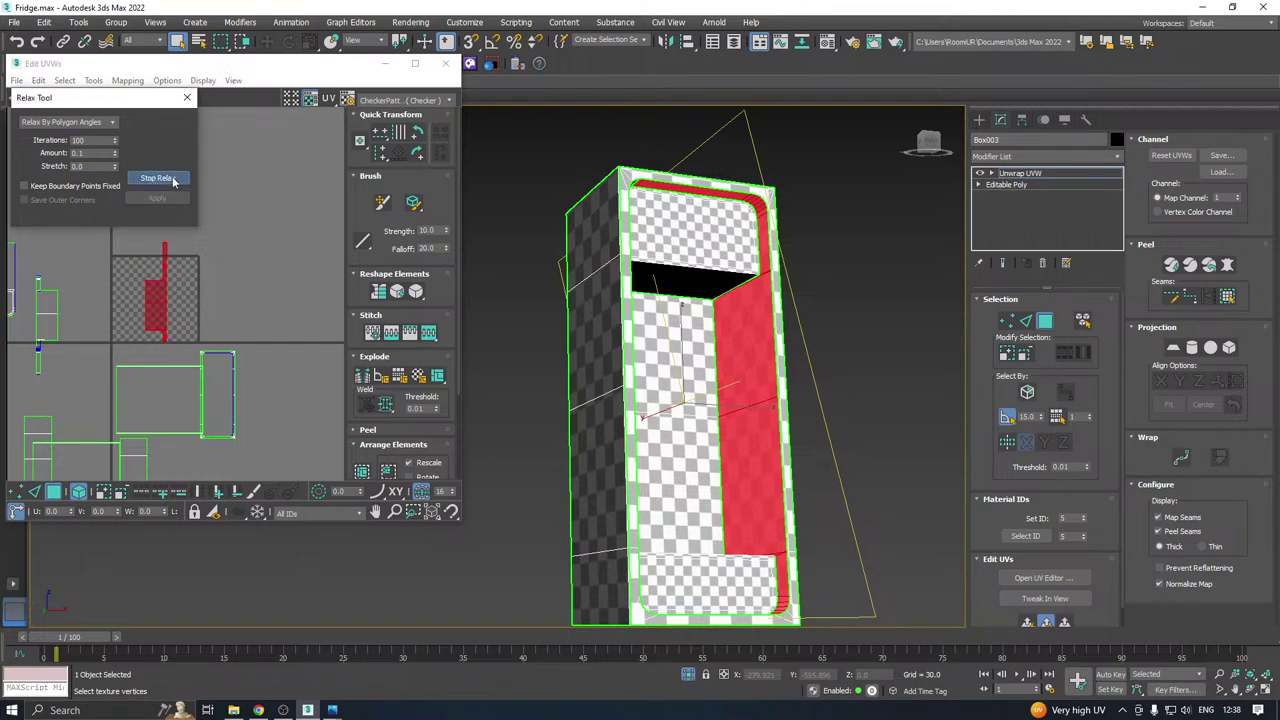
pyautogui.click(160, 178)
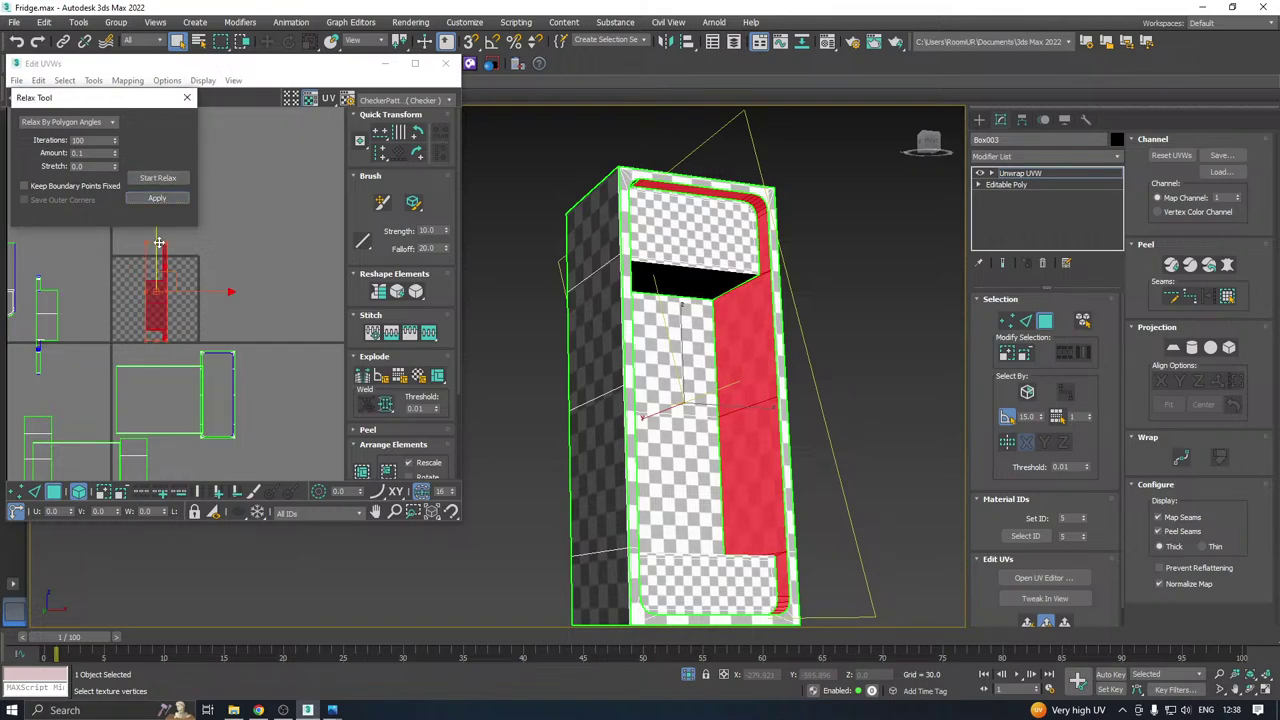
pyautogui.scroll(5, 172, 280)
pyautogui.keyDown('alt'); pyautogui.moveTo(652, 278); pyautogui.dragTo(601, 277, button='middle'); pyautogui.keyUp('alt')
pyautogui.scroll(-4, 165, 287)
pyautogui.scroll(-3, 165, 287)
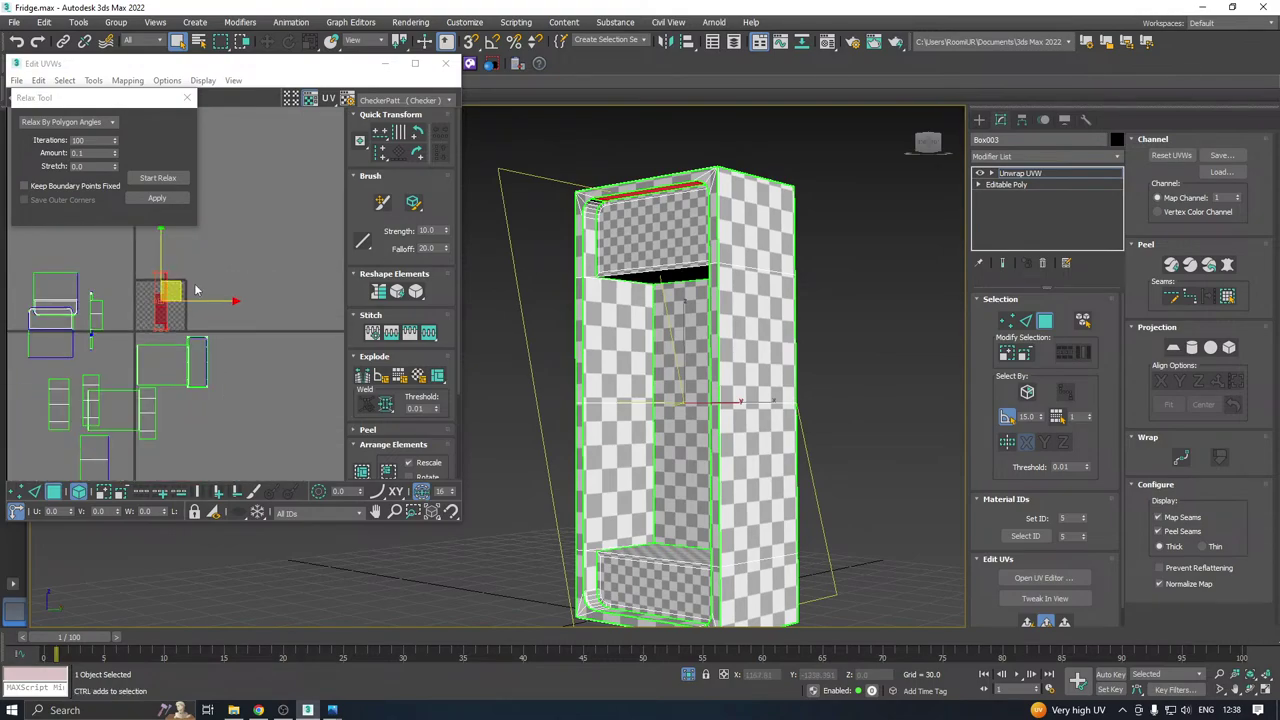
# Select all UV shells of the fridge body and pack them into the tile.
pyautogui.hotkey('ctrl', 'a')
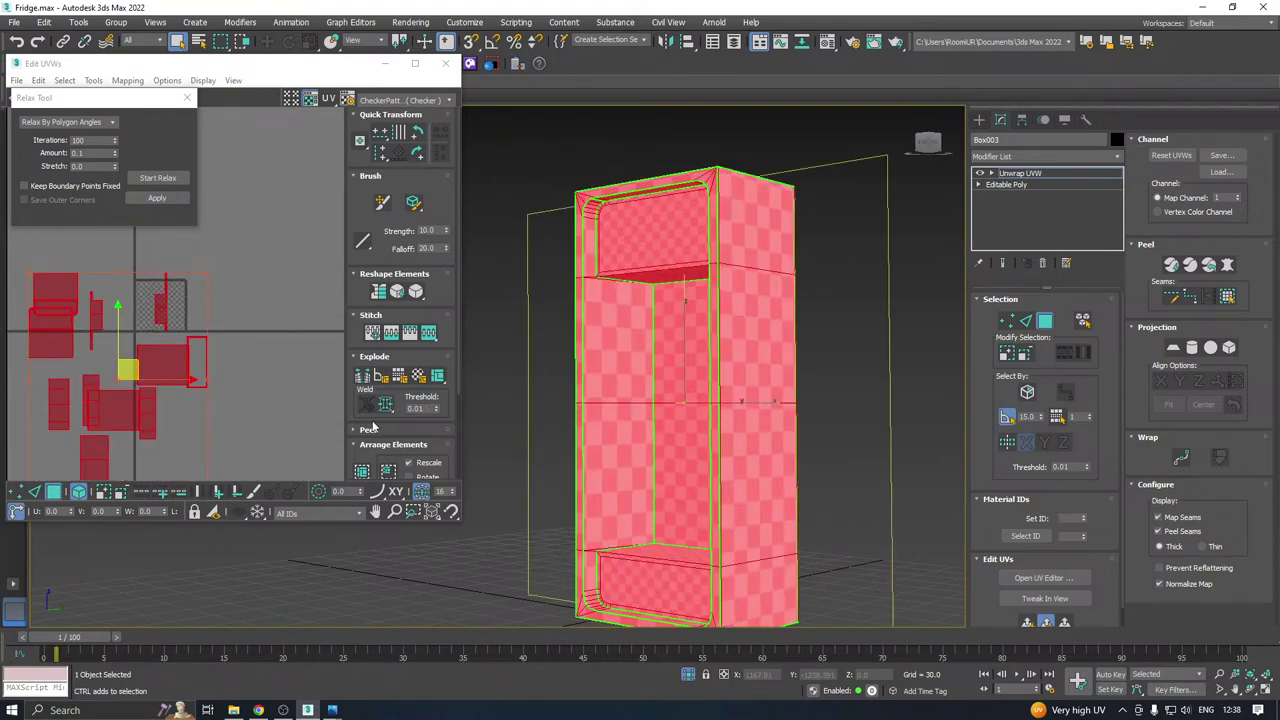
pyautogui.click(362, 469)
pyautogui.scroll(6, 177, 318)
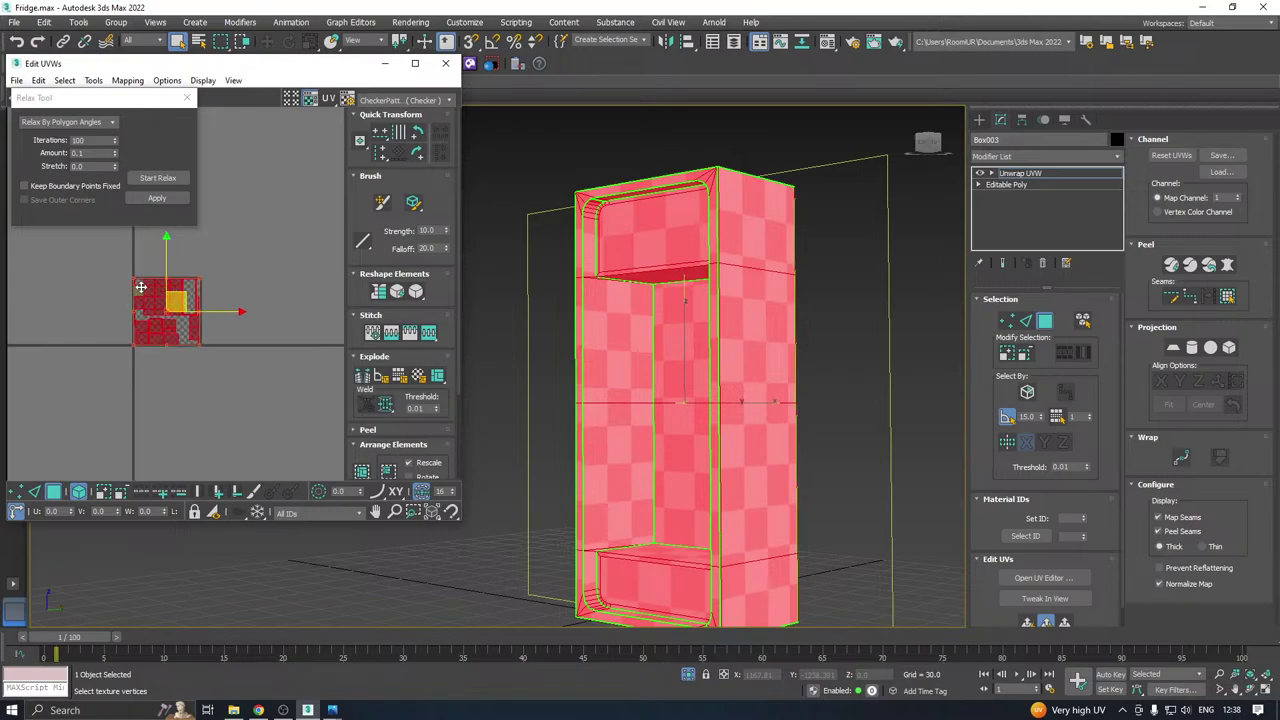
pyautogui.moveTo(640, 280)
pyautogui.keyDown('alt'); pyautogui.mouseDown(button='middle')
pyautogui.moveTo(686, 177)
pyautogui.moveTo(744, 289)
pyautogui.moveTo(692, 286)
pyautogui.mouseUp(button='middle'); pyautogui.keyUp('alt')
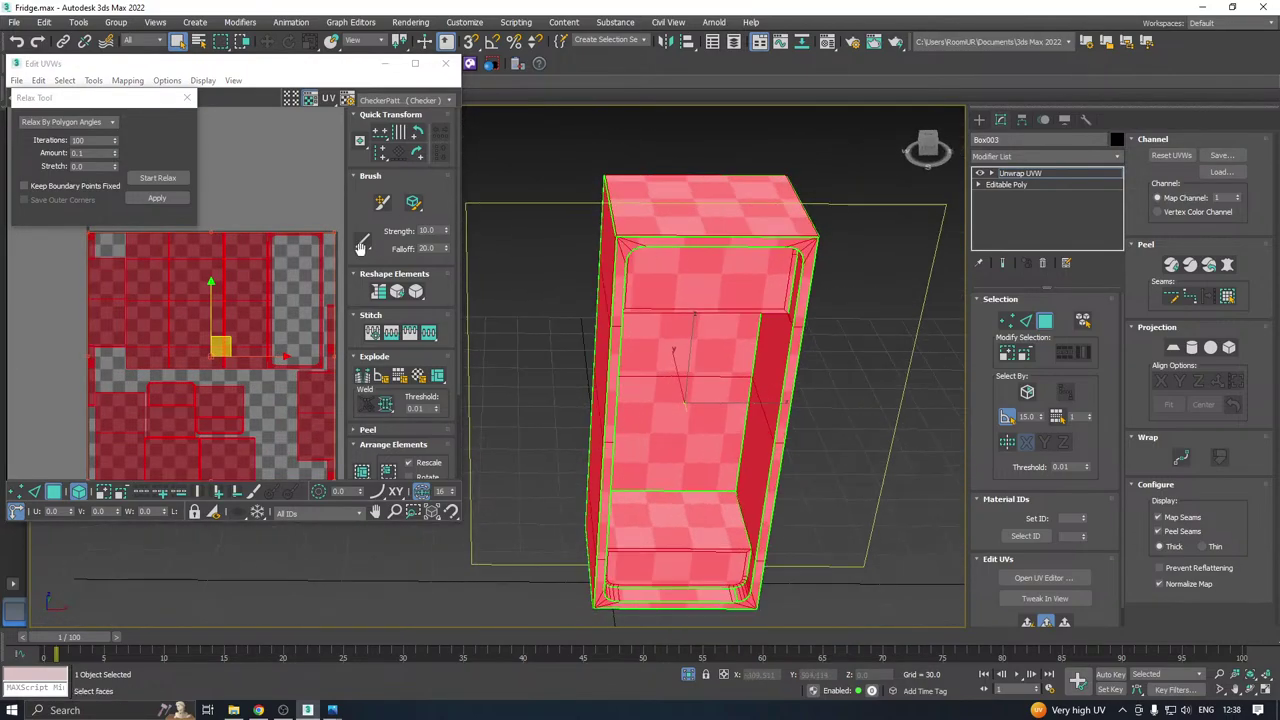
# Close the UV editor, leave face selection and end isolation so the whole fridge is shown, with the Move tool active.
pyautogui.click(445, 63)
pyautogui.click(1057, 172)
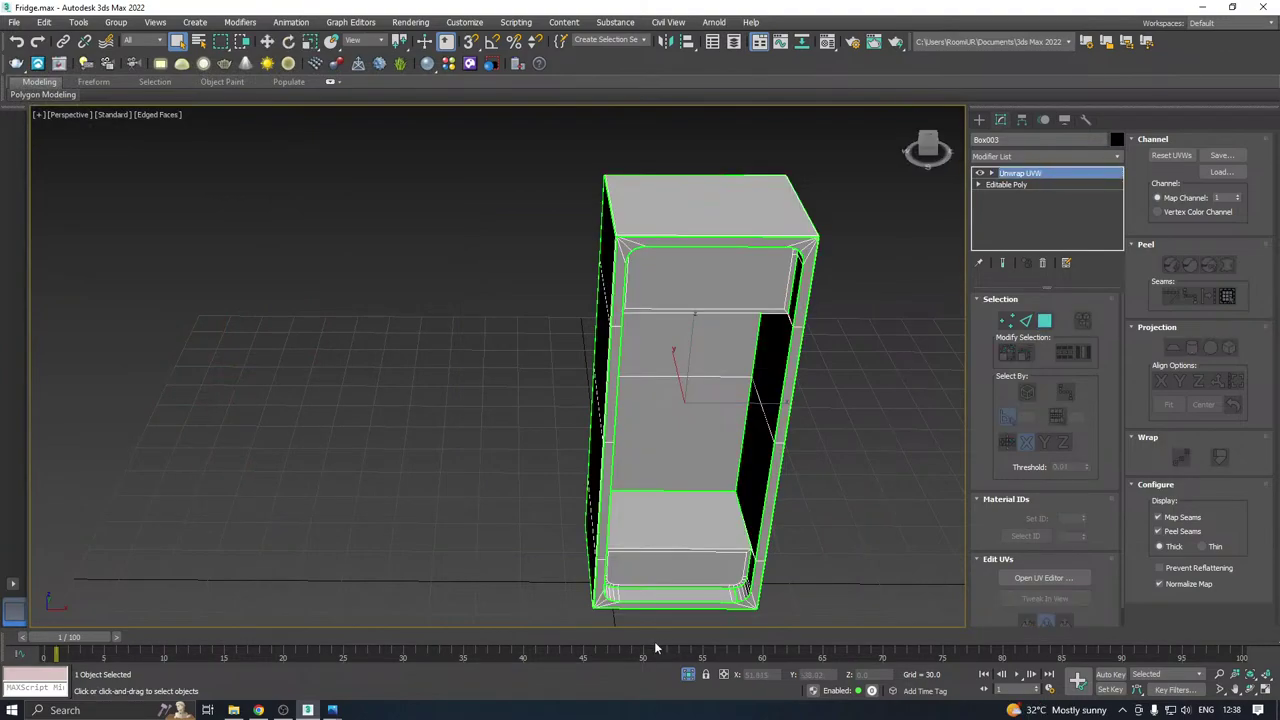
pyautogui.click(688, 676)
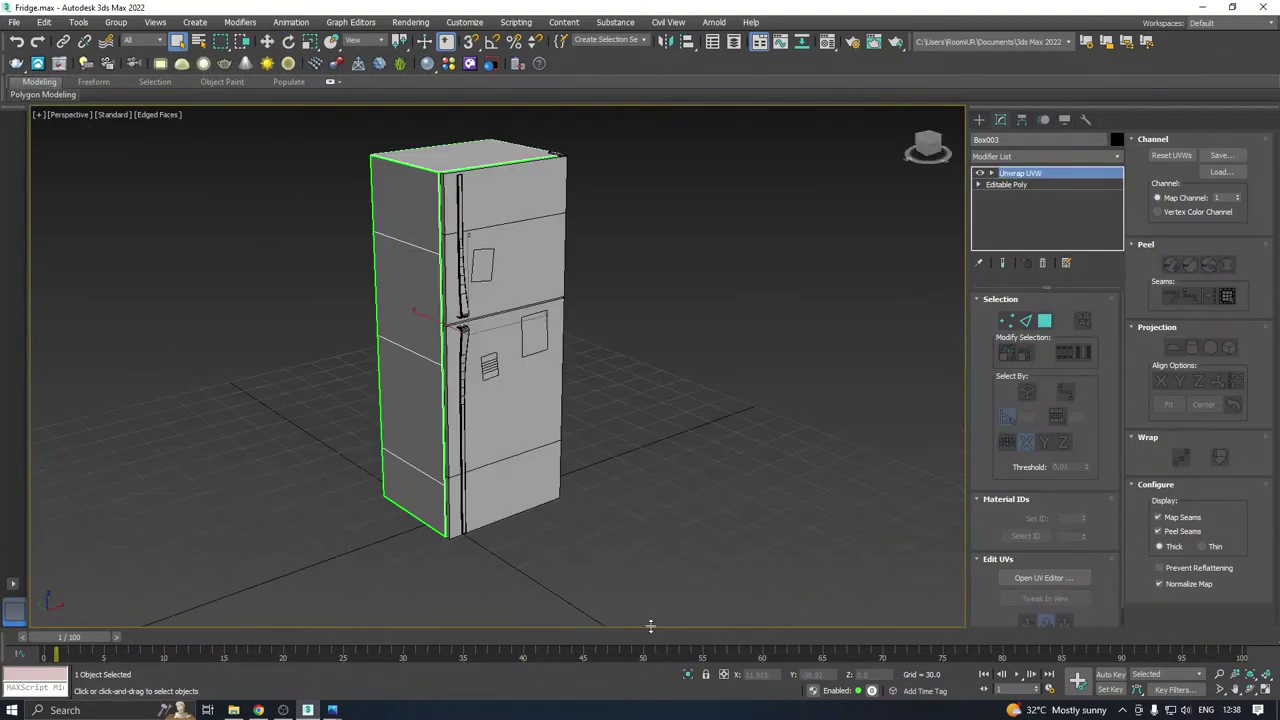
pyautogui.press('w')
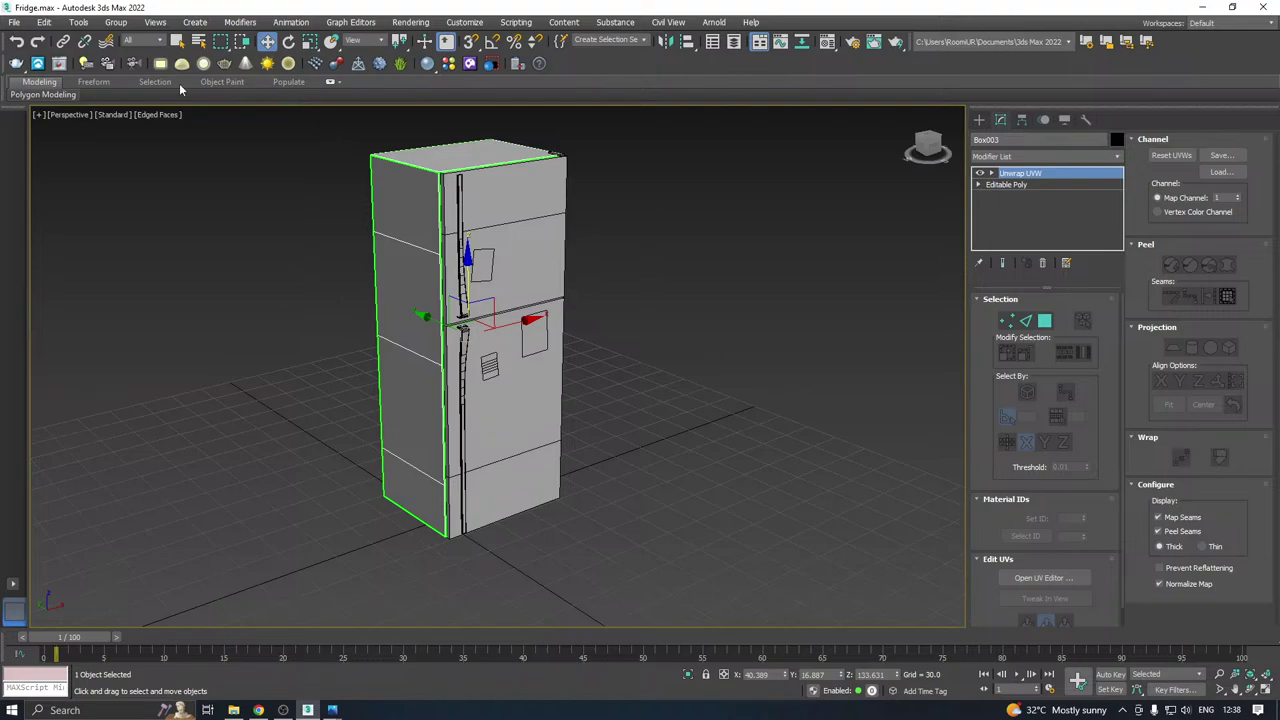
# Save a copy of the scene as Fridge20.max.
pyautogui.click(15, 22)
pyautogui.click(57, 157)
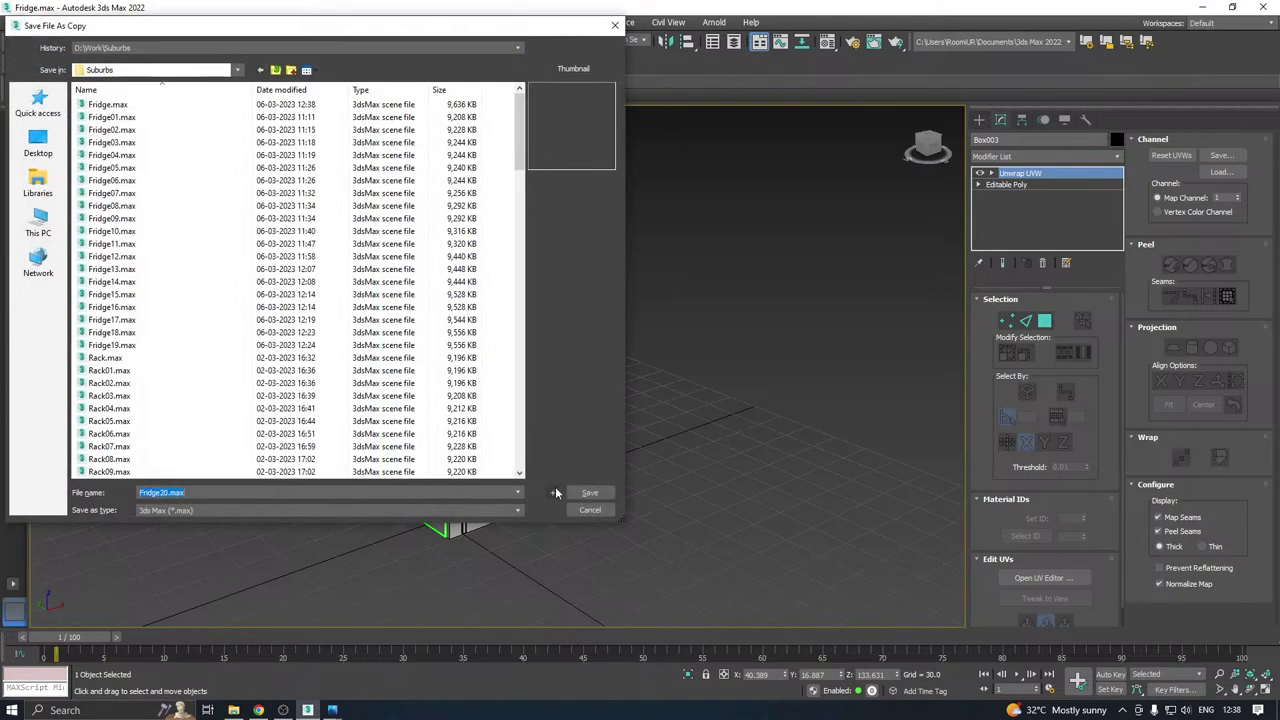
pyautogui.click(580, 488)
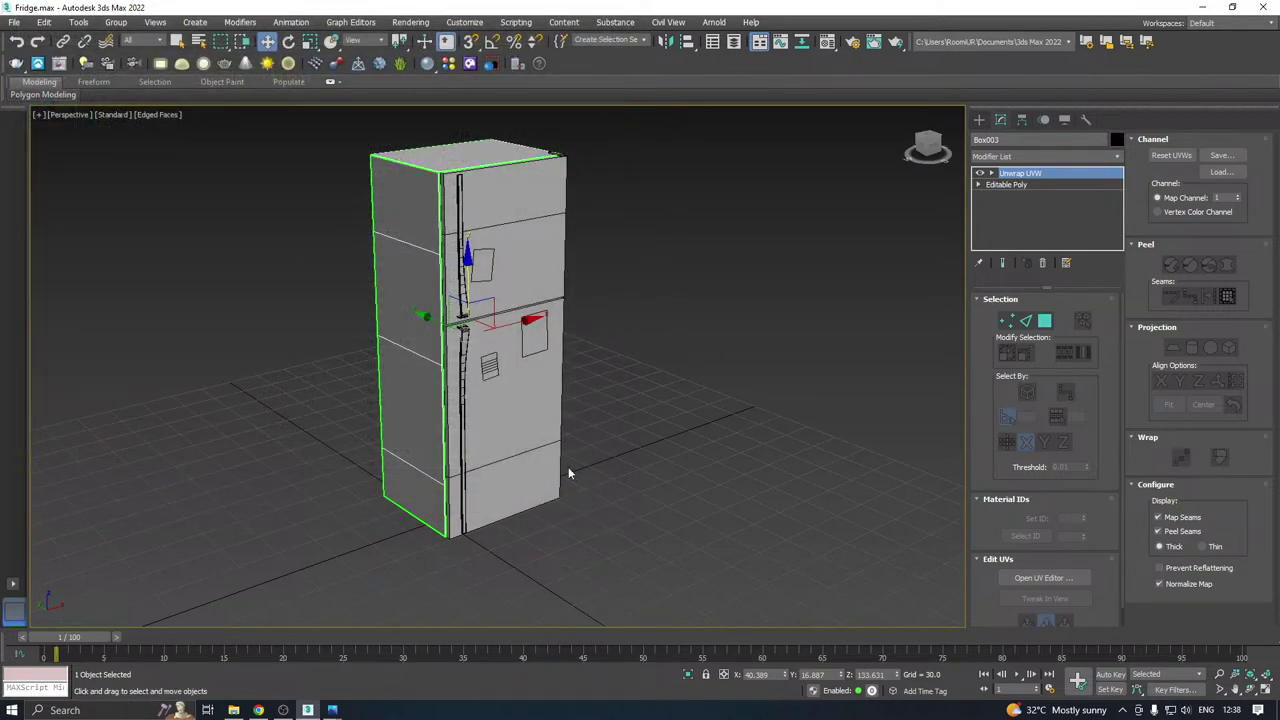
# Select the fridge's door group and scrub its animation back to frame 0.
pyautogui.click(540, 412)
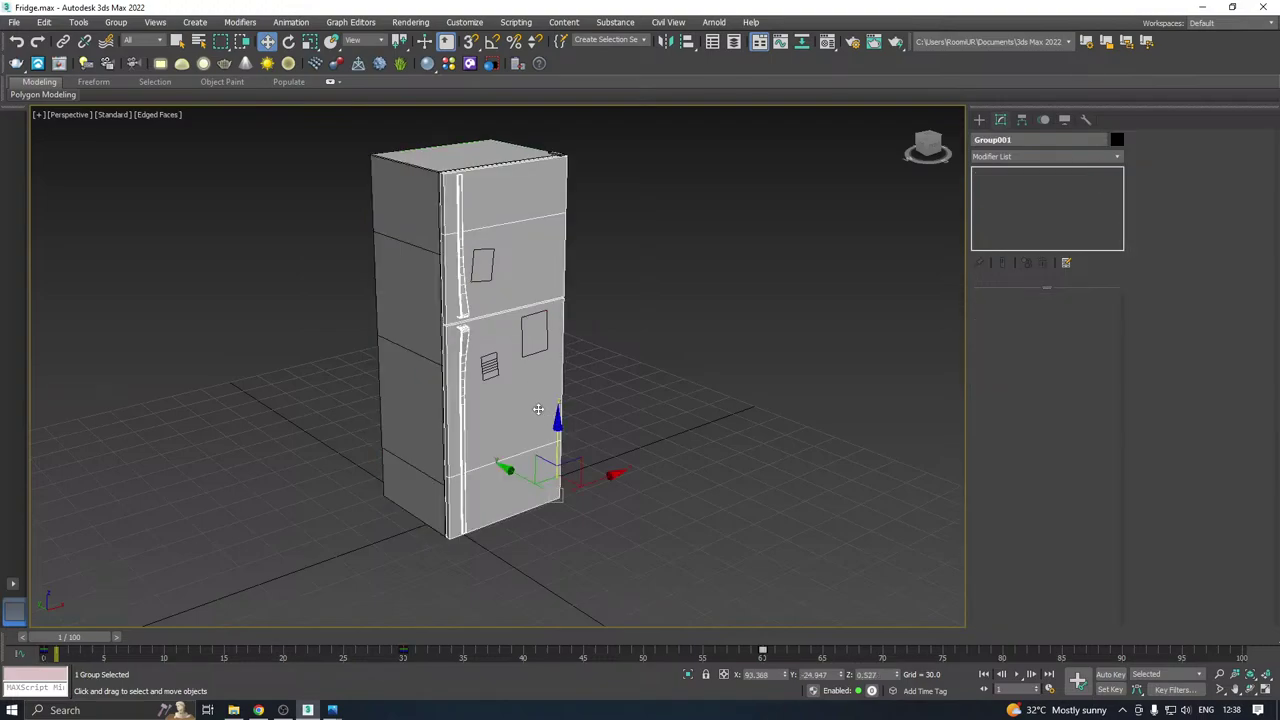
pyautogui.moveTo(447, 636); pyautogui.dragTo(40, 633)
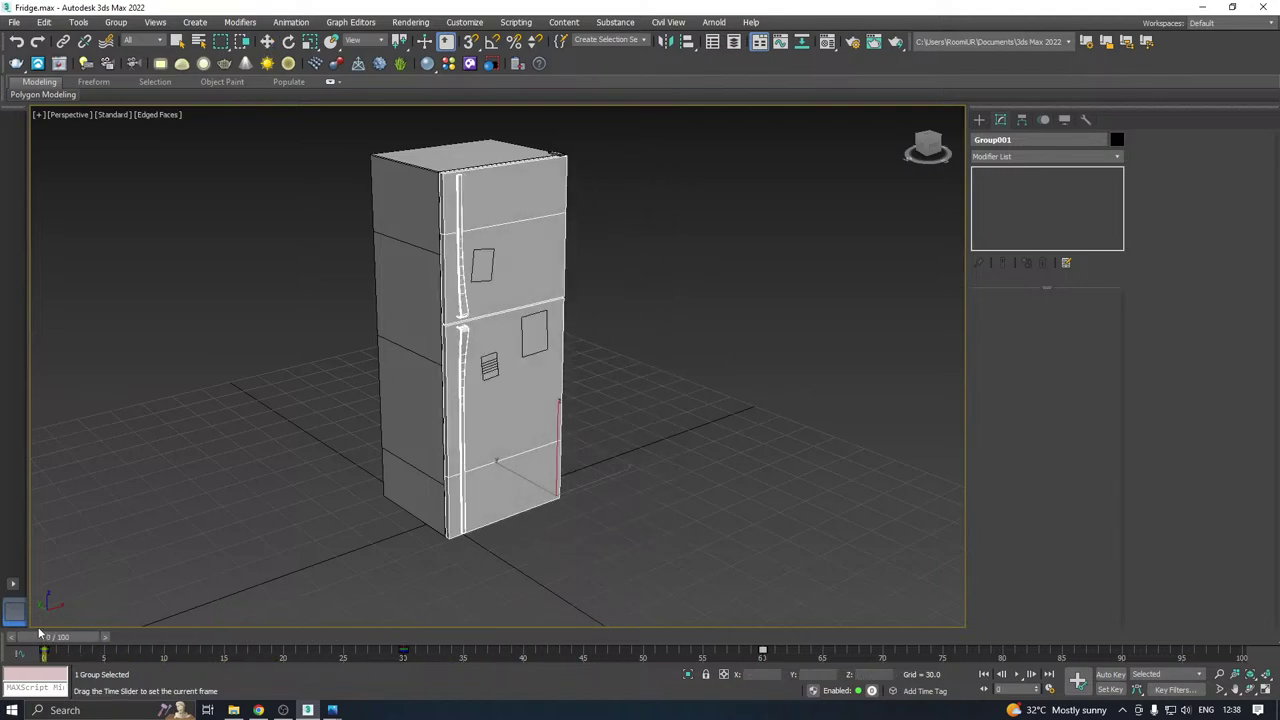
pyautogui.press('w')
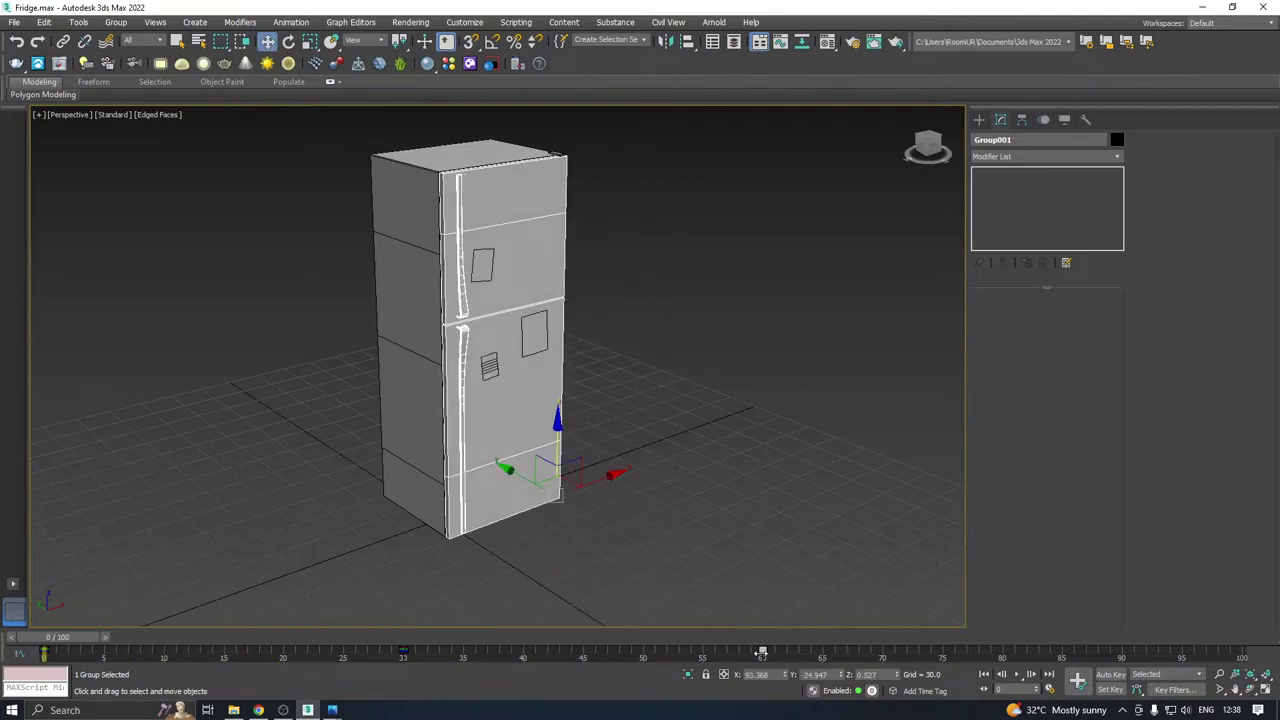
# Hide every object except the door group, ungroup it and clear the selection.
pyautogui.rightClick(460, 384)
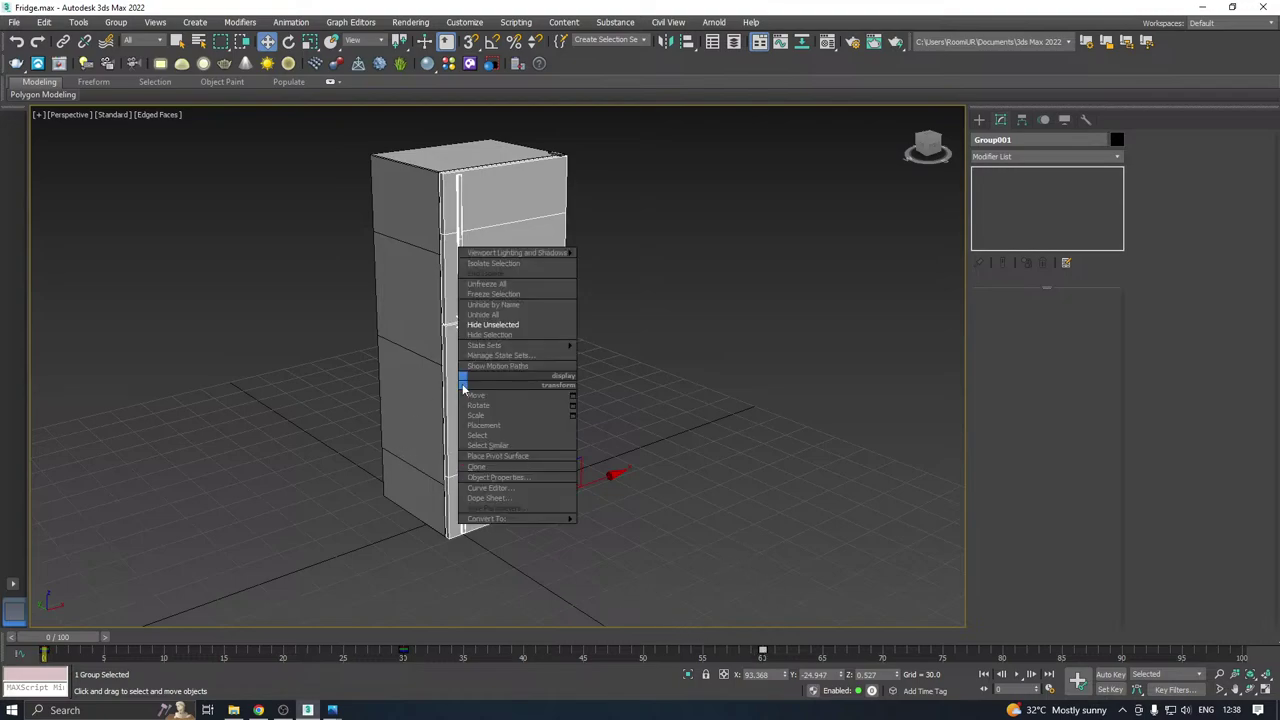
pyautogui.click(485, 323)
pyautogui.rightClick(500, 333)
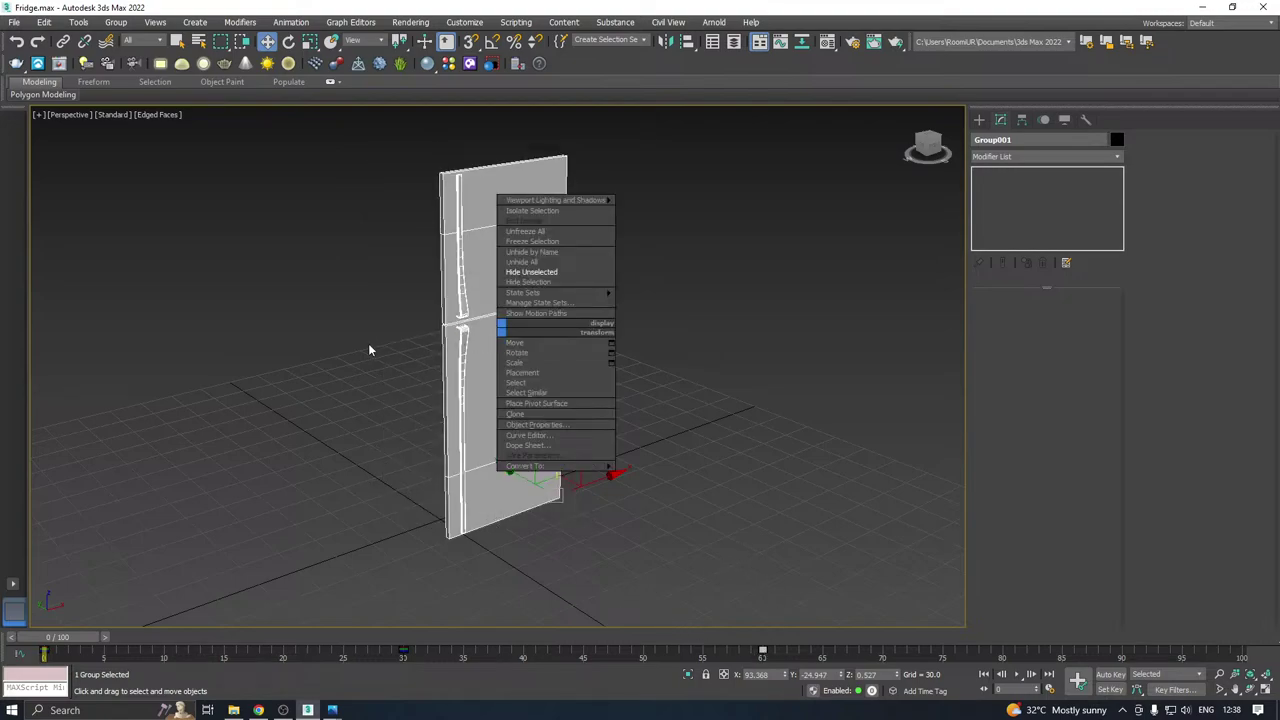
pyautogui.keyDown('alt'); pyautogui.moveTo(368, 343); pyautogui.dragTo(548, 342, button='middle'); pyautogui.keyUp('alt')
pyautogui.click(116, 22)
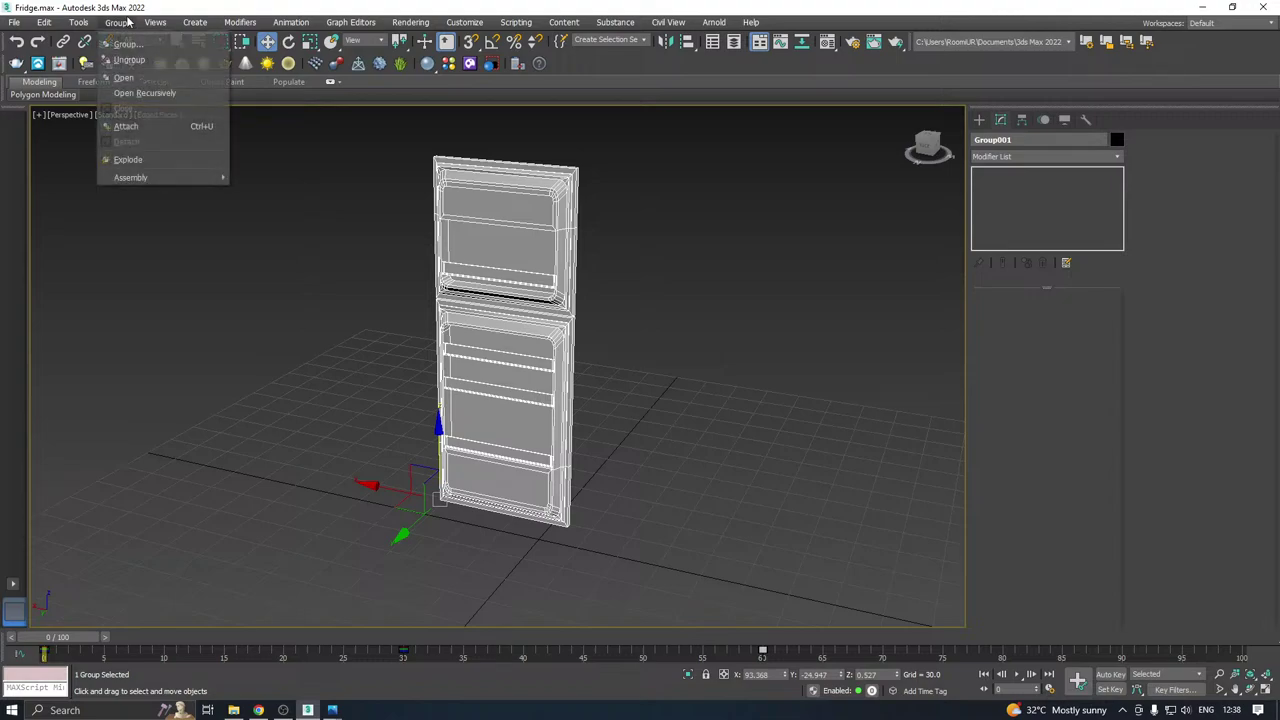
pyautogui.click(134, 57)
pyautogui.click(629, 359)
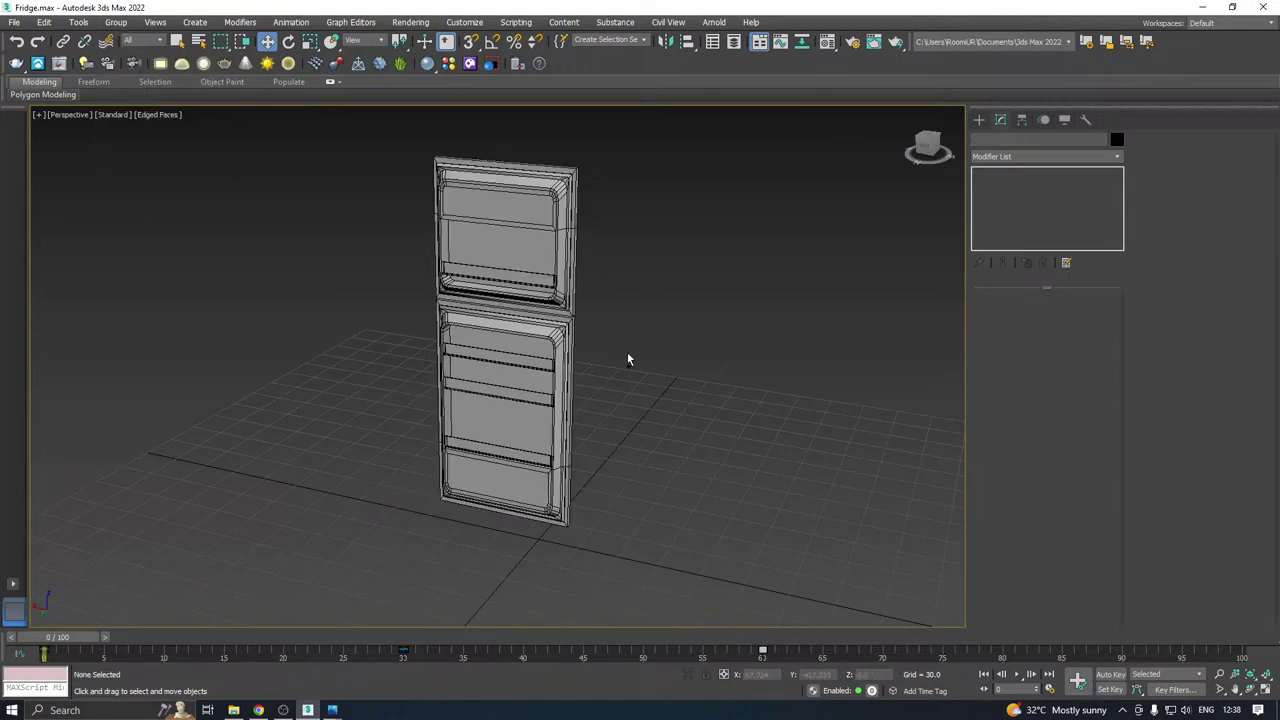
pyautogui.keyDown('alt'); pyautogui.moveTo(623, 354); pyautogui.dragTo(495, 360, button='middle'); pyautogui.keyUp('alt')
# Select the main door object, add an Unwrap UVW modifier and open its UV editor.
pyautogui.click(477, 453)
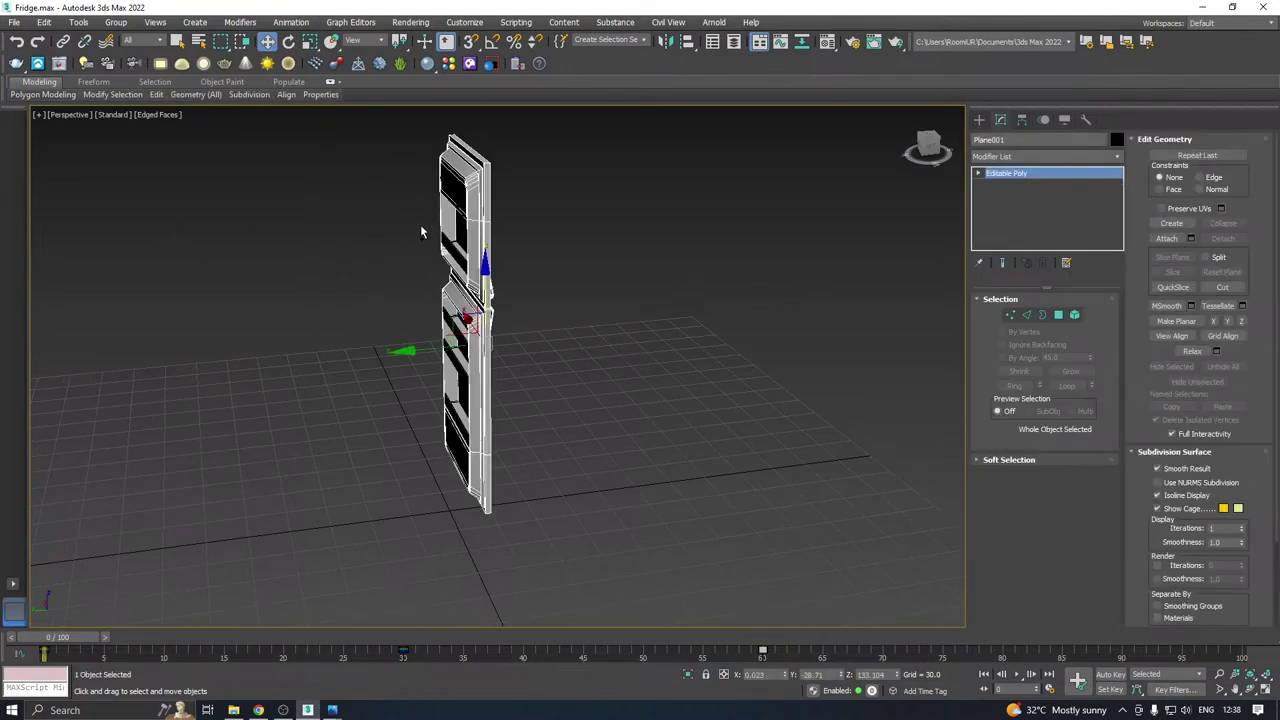
pyautogui.click(116, 22)
pyautogui.keyDown('alt'); pyautogui.moveTo(563, 214); pyautogui.dragTo(580, 250, button='middle'); pyautogui.keyUp('alt')
pyautogui.click(604, 257)
pyautogui.click(494, 262)
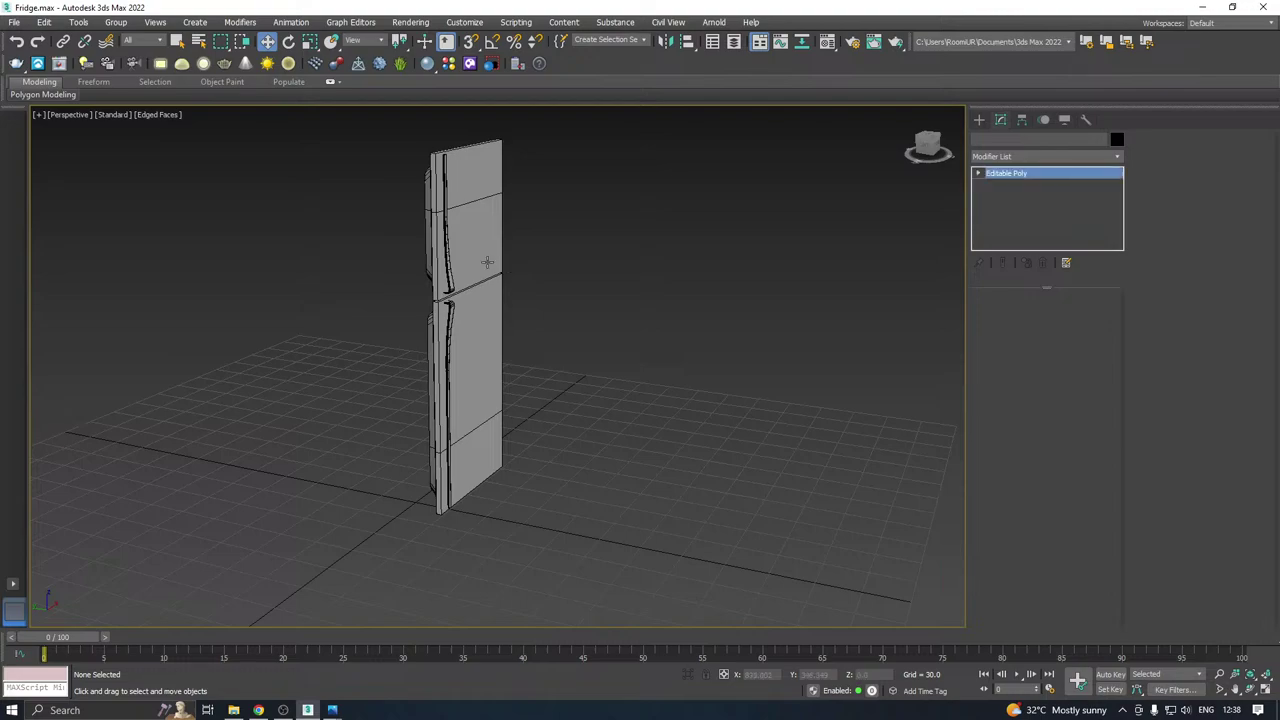
pyautogui.click(1117, 156)
pyautogui.moveTo(1113, 214); pyautogui.dragTo(1084, 509)
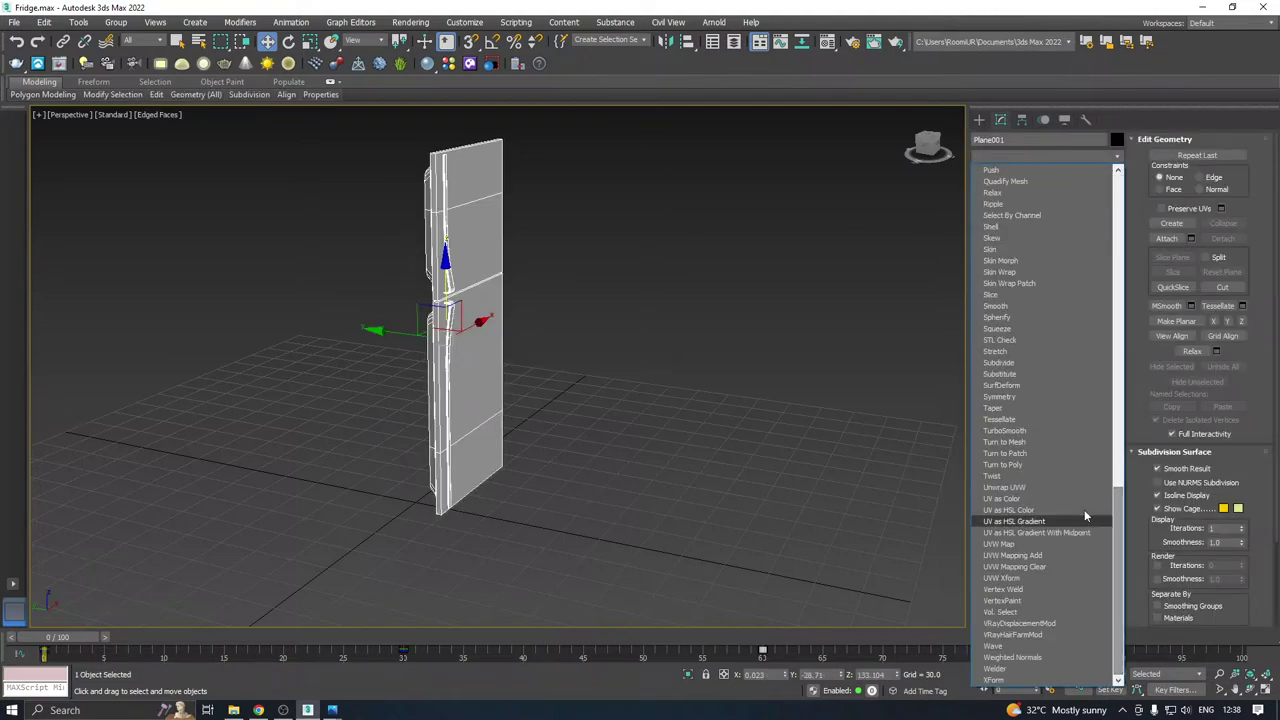
pyautogui.click(1026, 484)
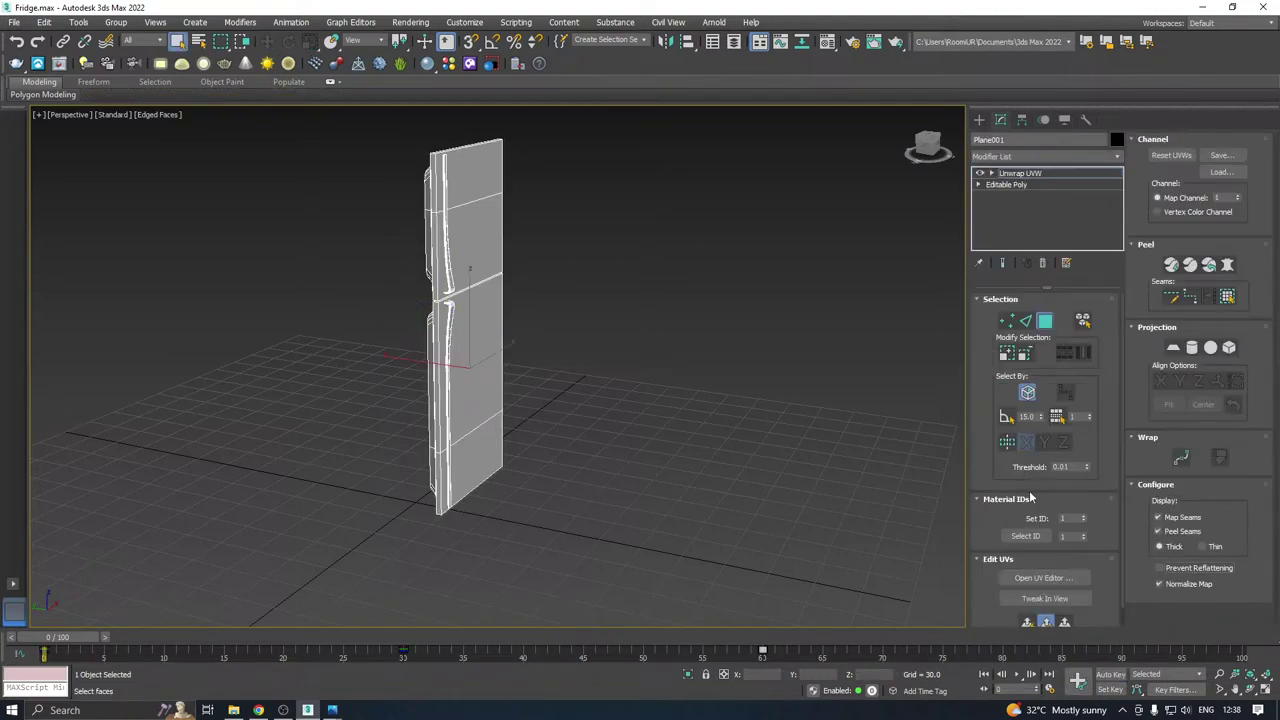
pyautogui.click(1043, 578)
# Select all faces of the door object, isolate it and pack its UVs into the tile.
pyautogui.click(1022, 396)
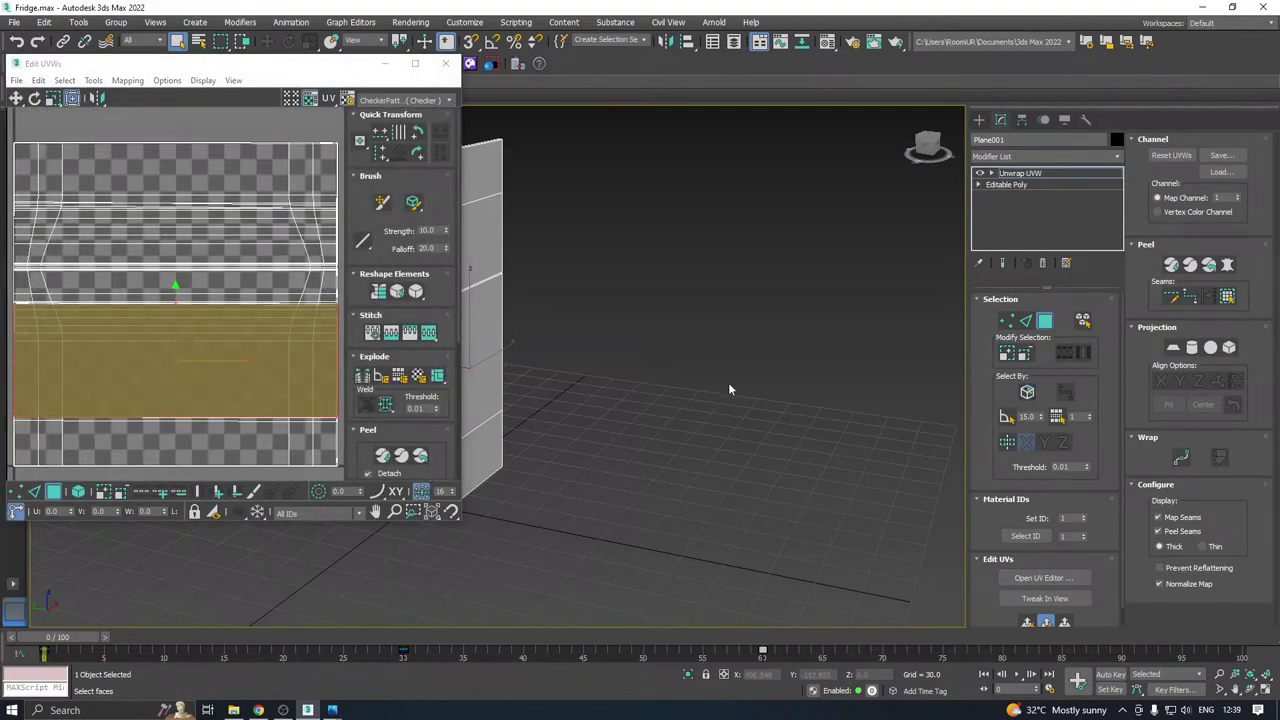
pyautogui.keyDown('alt'); pyautogui.moveTo(728, 384); pyautogui.dragTo(871, 364, button='middle'); pyautogui.keyUp('alt')
pyautogui.hotkey('ctrl', 'a')
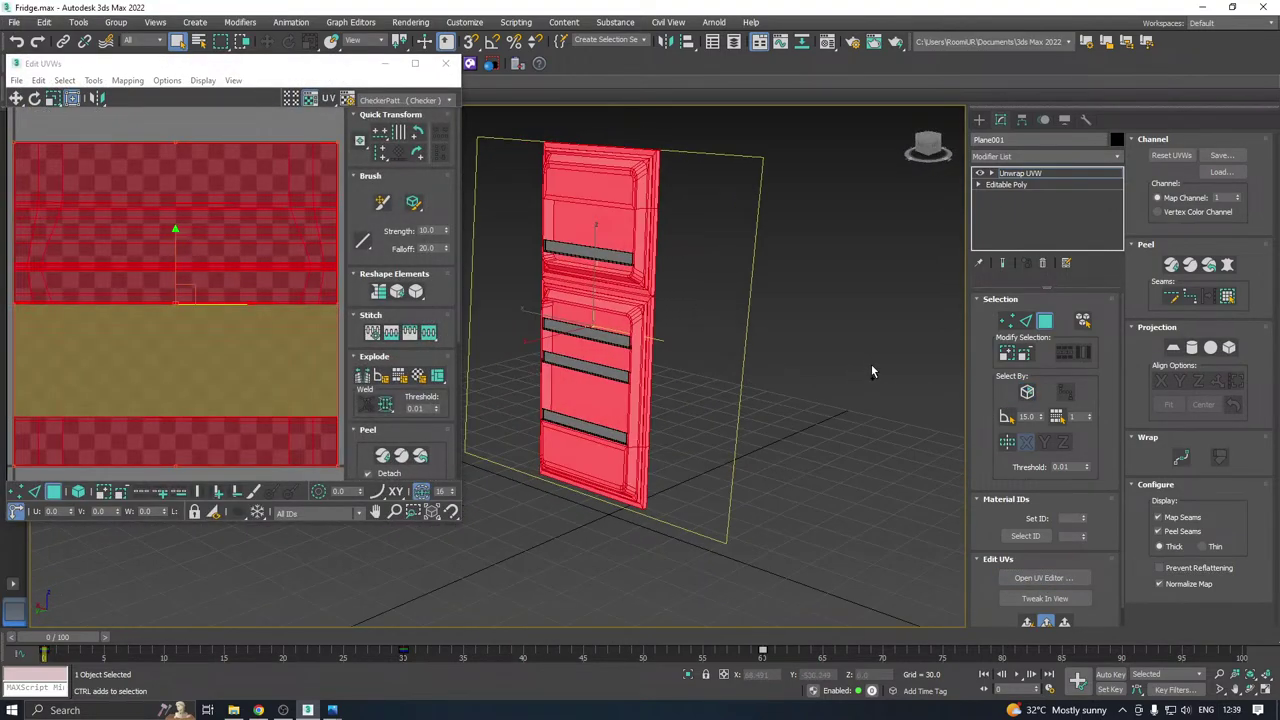
pyautogui.scroll(-3, 232, 314)
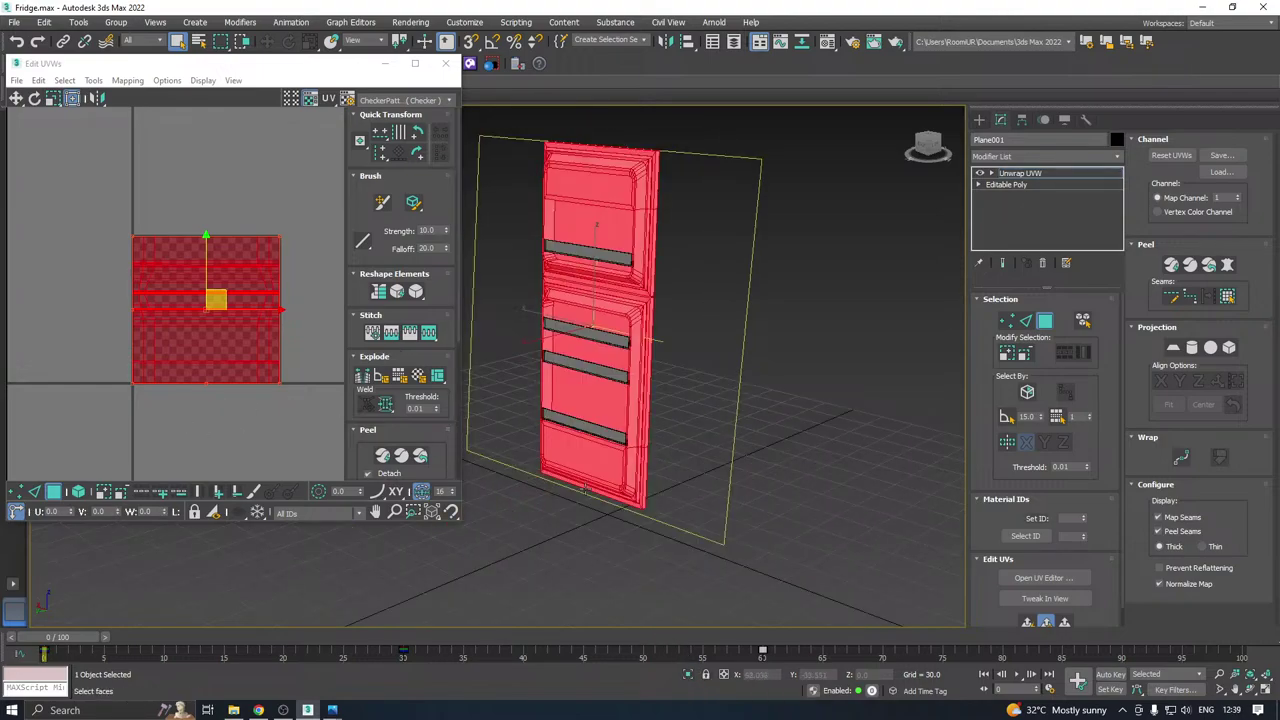
pyautogui.click(688, 675)
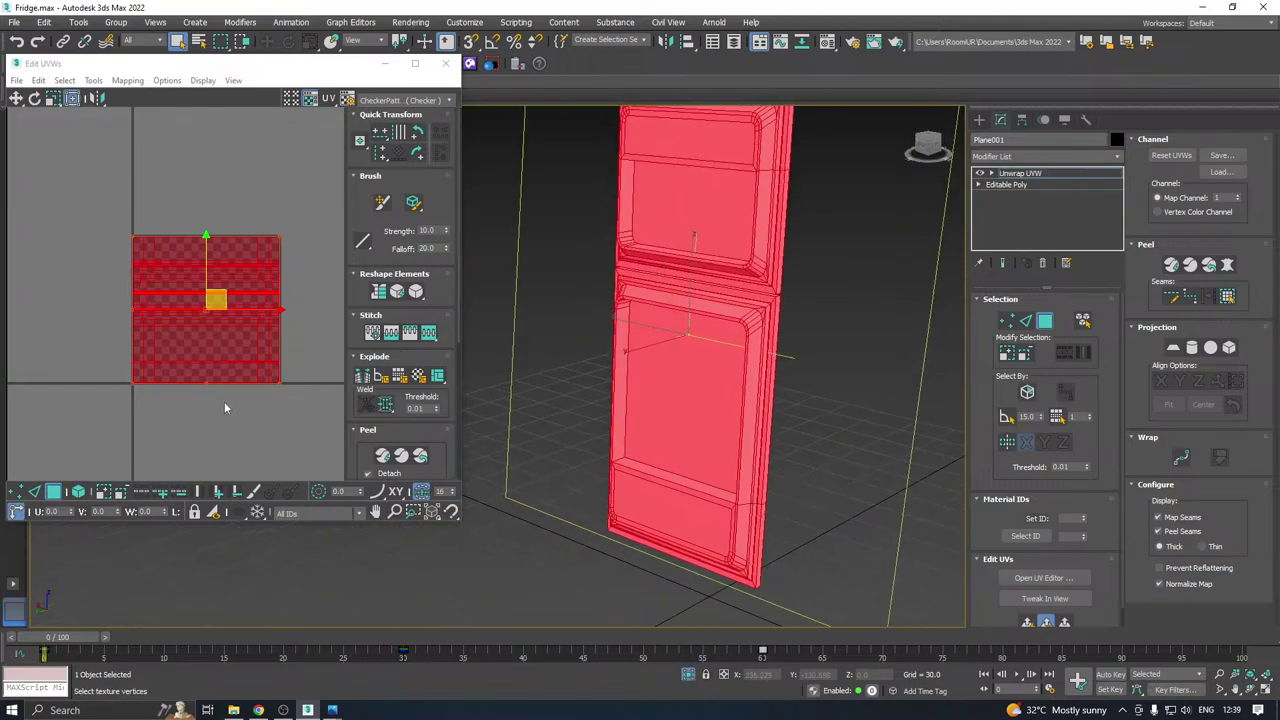
pyautogui.click(368, 431)
pyautogui.click(362, 471)
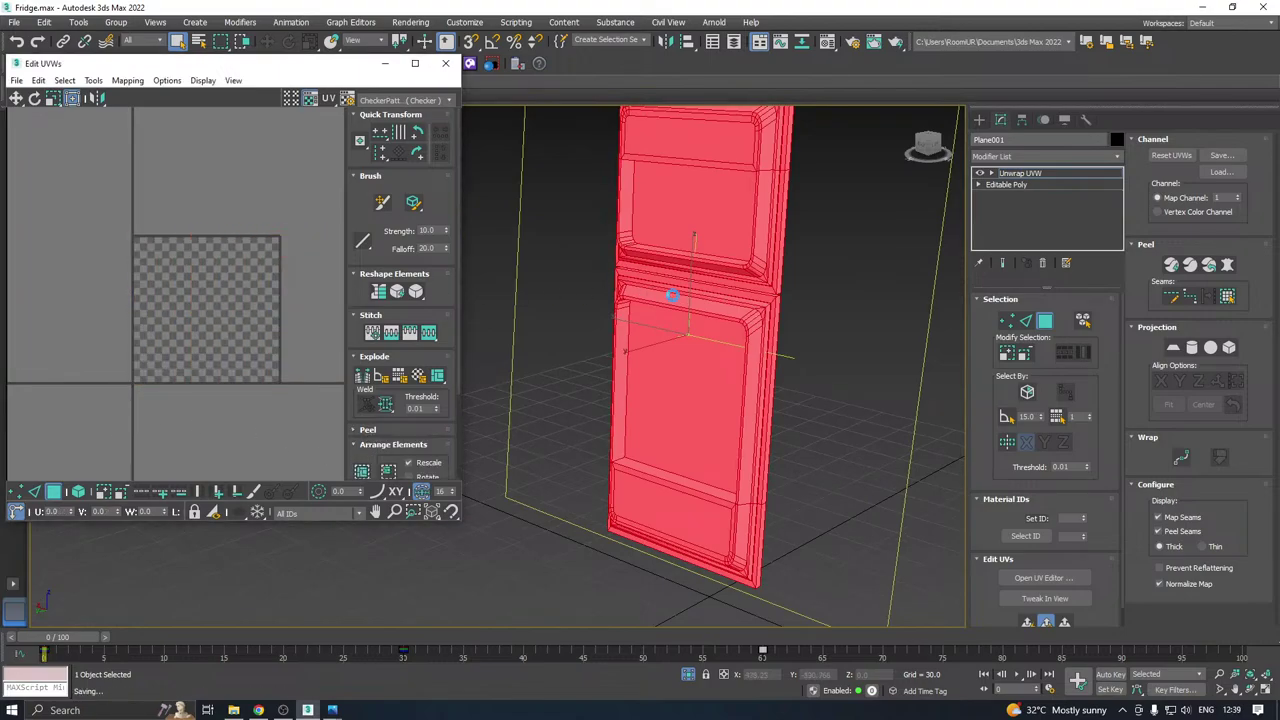
# Close the UV editor, collapse the Unwrap UVW into the door object and bring back all isolated and hidden objects.
pyautogui.keyDown('alt'); pyautogui.moveTo(777, 352); pyautogui.dragTo(655, 340, button='middle'); pyautogui.keyUp('alt')
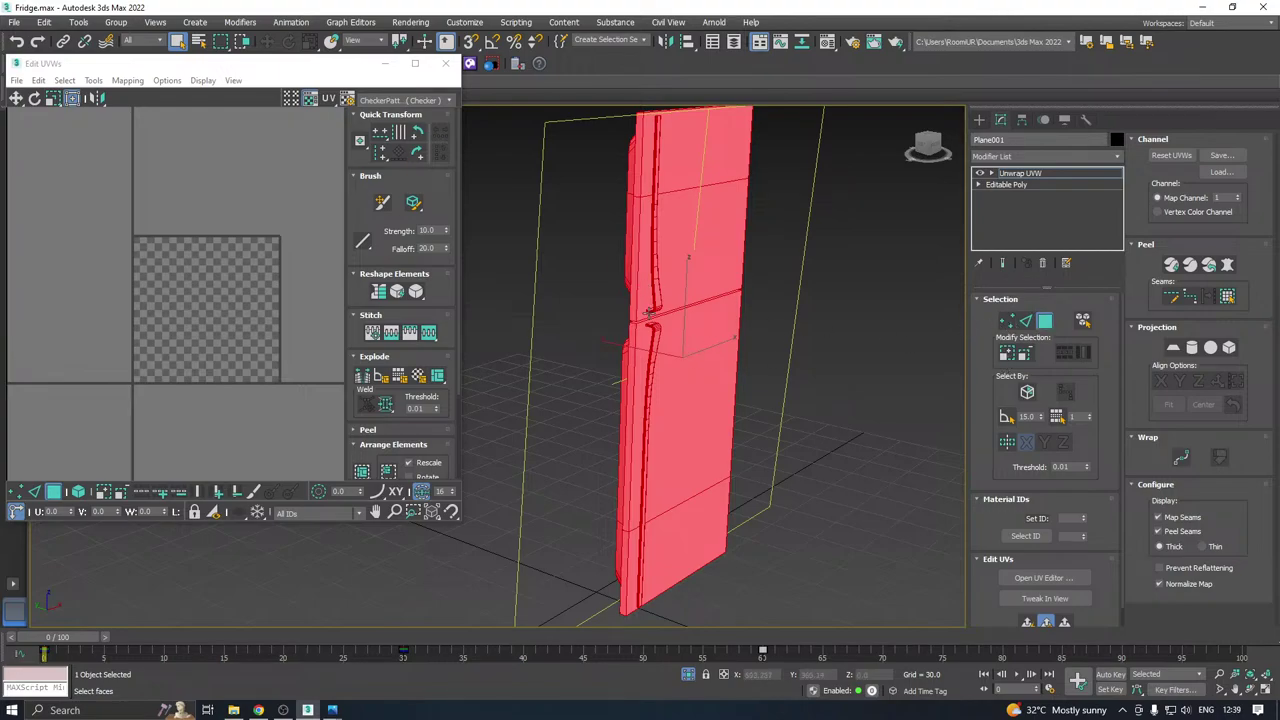
pyautogui.scroll(4, 648, 313)
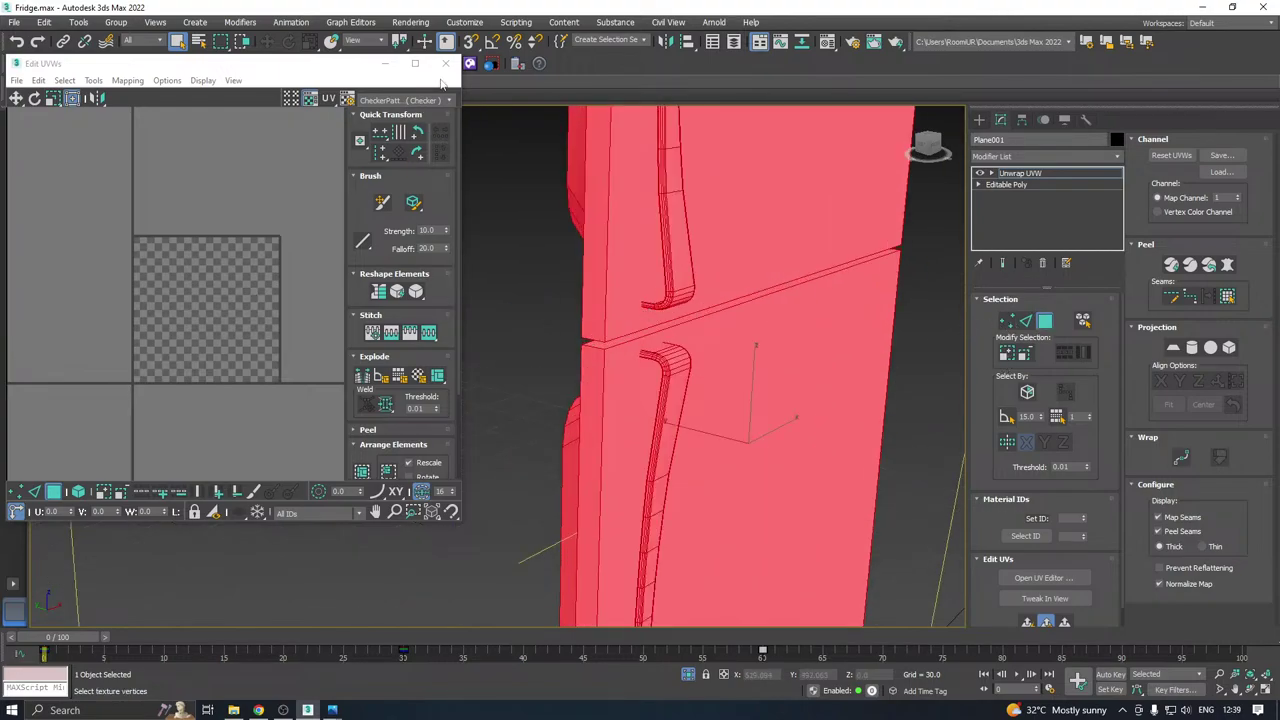
pyautogui.click(445, 63)
pyautogui.rightClick(1034, 174)
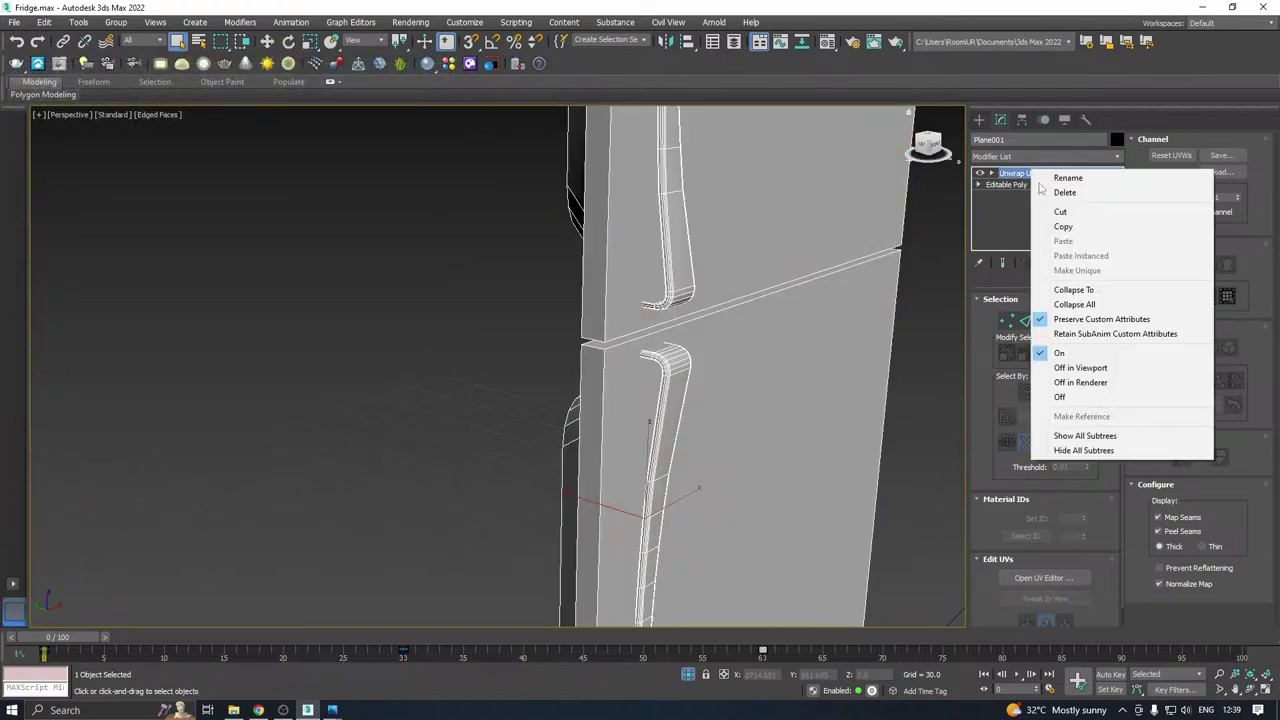
pyautogui.click(1060, 304)
pyautogui.click(688, 675)
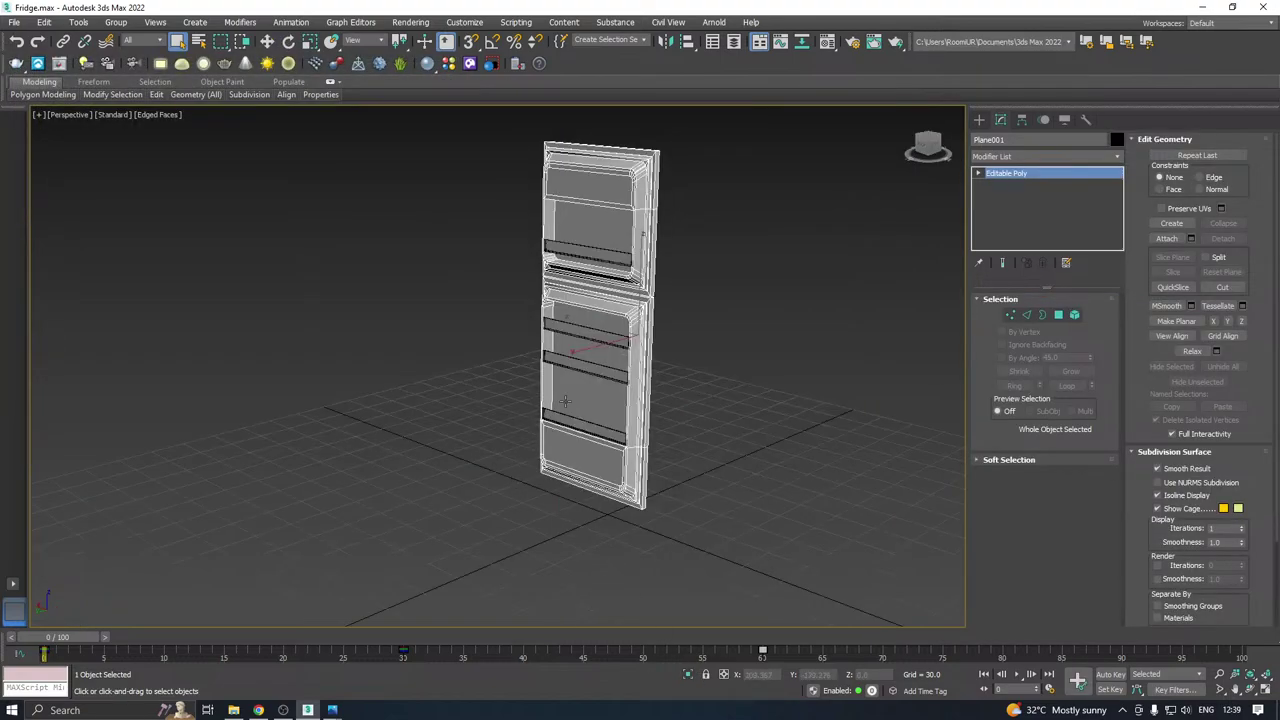
pyautogui.rightClick(561, 398)
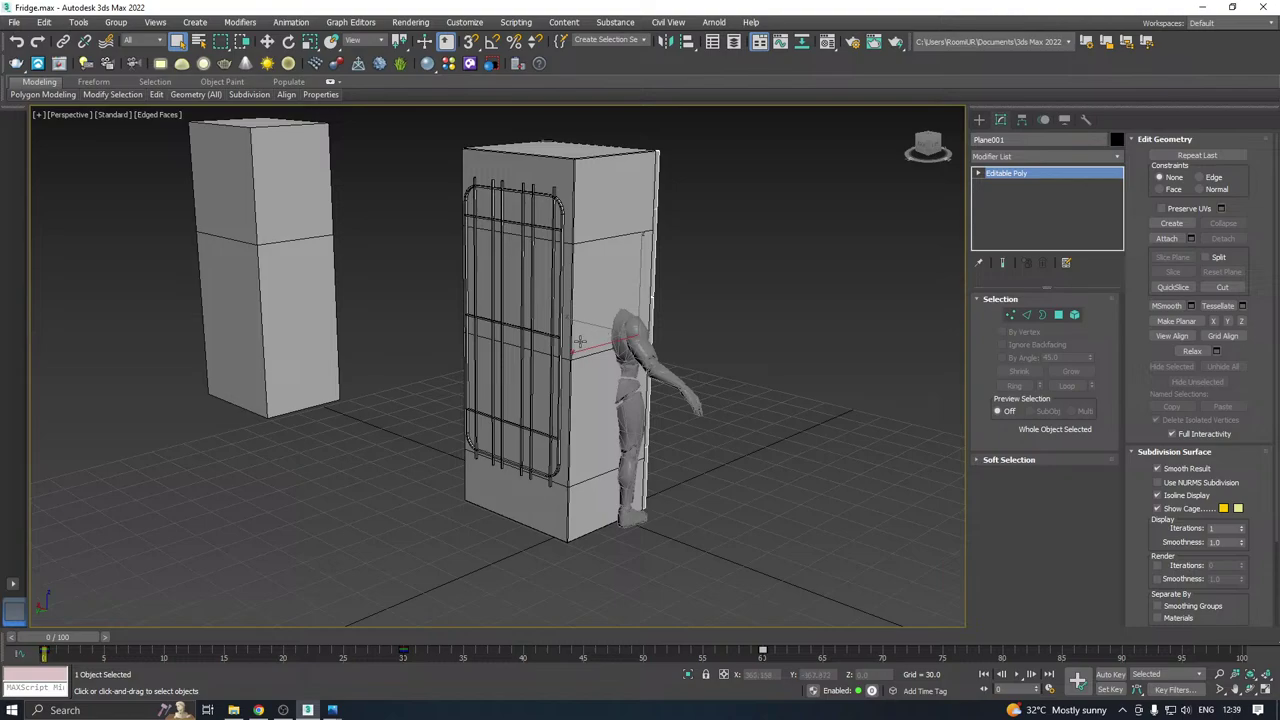
# Raise the lower door's top face about 0.88 units to close the gap beneath the upper door.
pyautogui.click(579, 341)
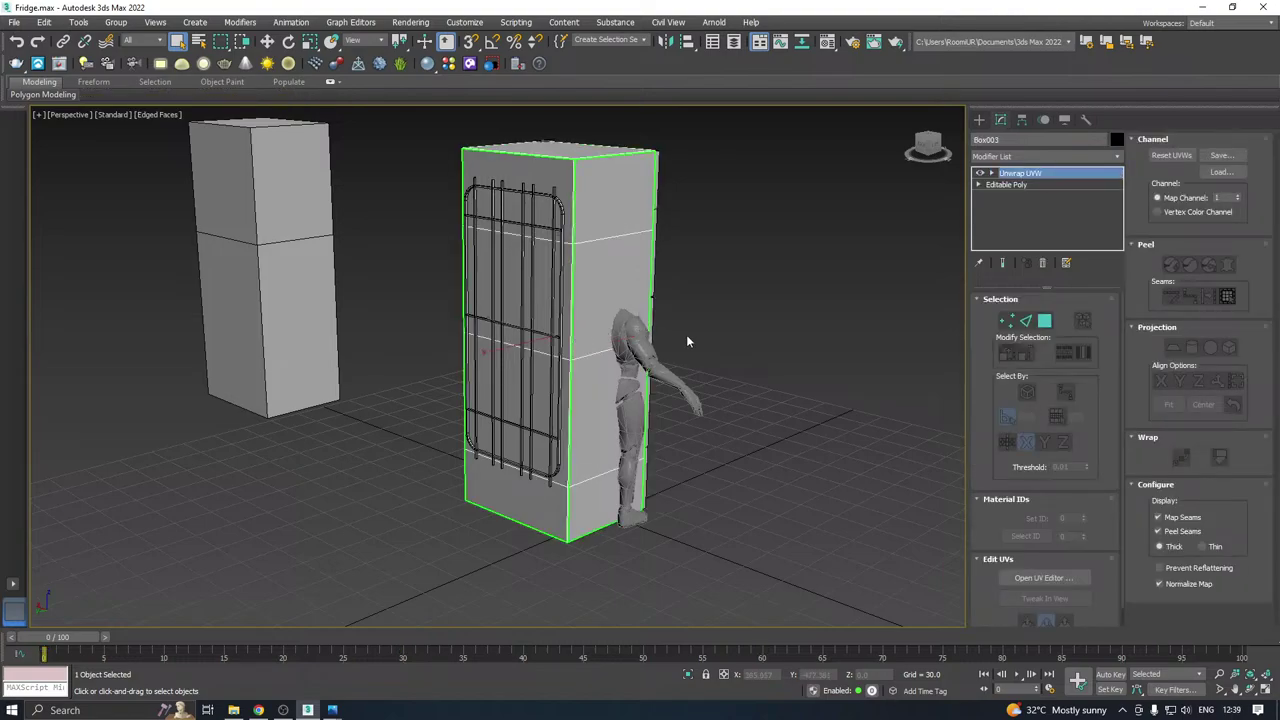
pyautogui.keyDown('alt'); pyautogui.moveTo(687, 341); pyautogui.dragTo(516, 301, button='middle'); pyautogui.keyUp('alt')
pyautogui.scroll(7, 516, 301)
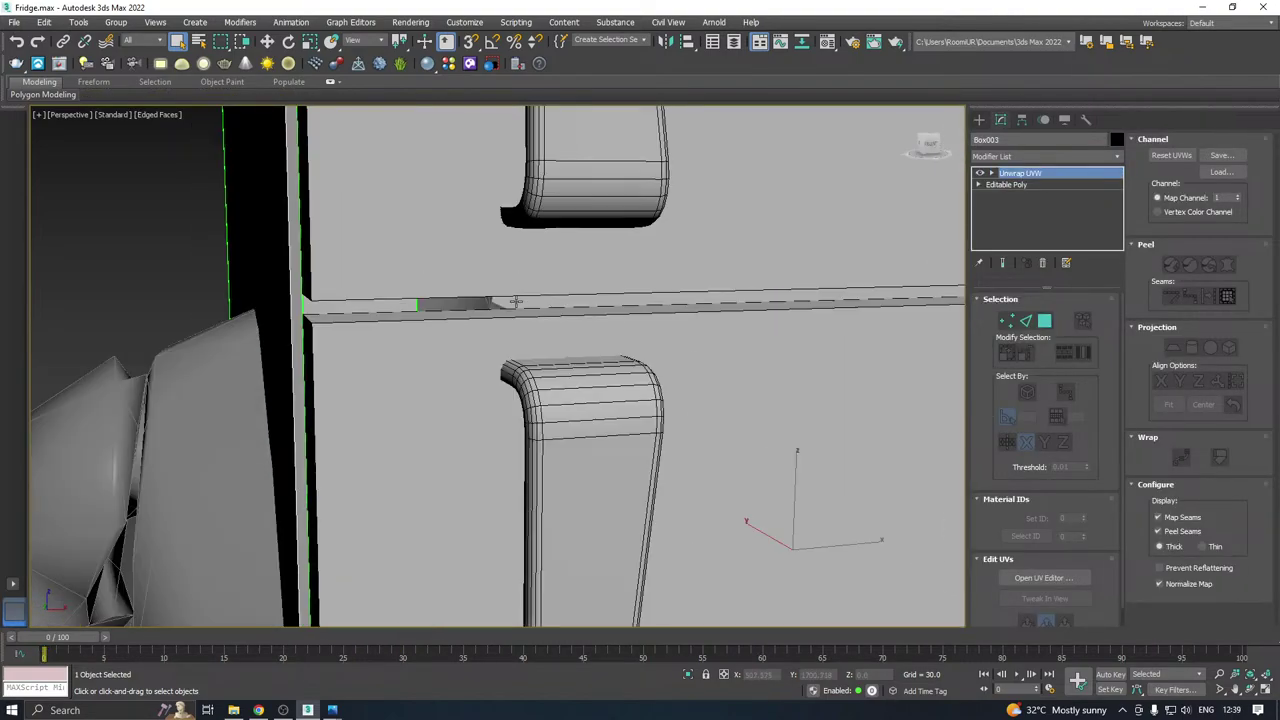
pyautogui.click(510, 309)
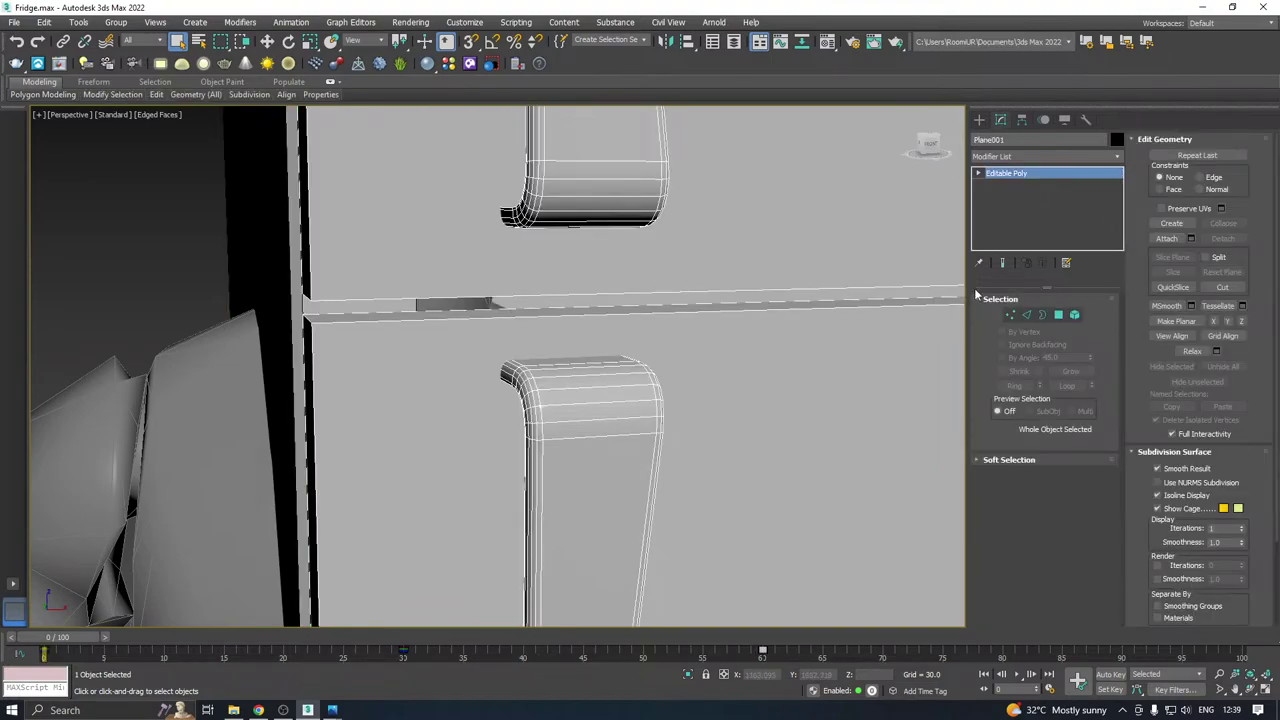
pyautogui.click(1059, 315)
pyautogui.click(647, 315)
pyautogui.keyDown('alt'); pyautogui.moveTo(646, 314); pyautogui.dragTo(449, 426, button='middle'); pyautogui.keyUp('alt')
pyautogui.press('w')
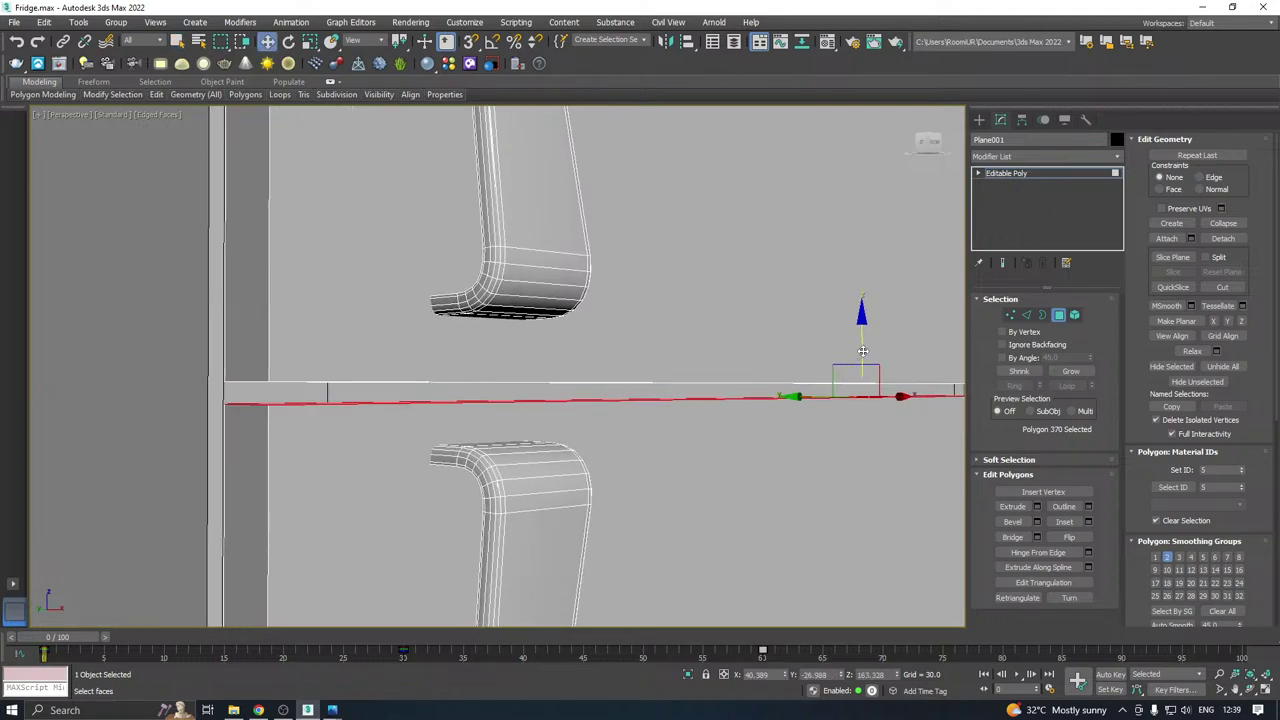
pyautogui.moveTo(862, 348); pyautogui.dragTo(862, 339)
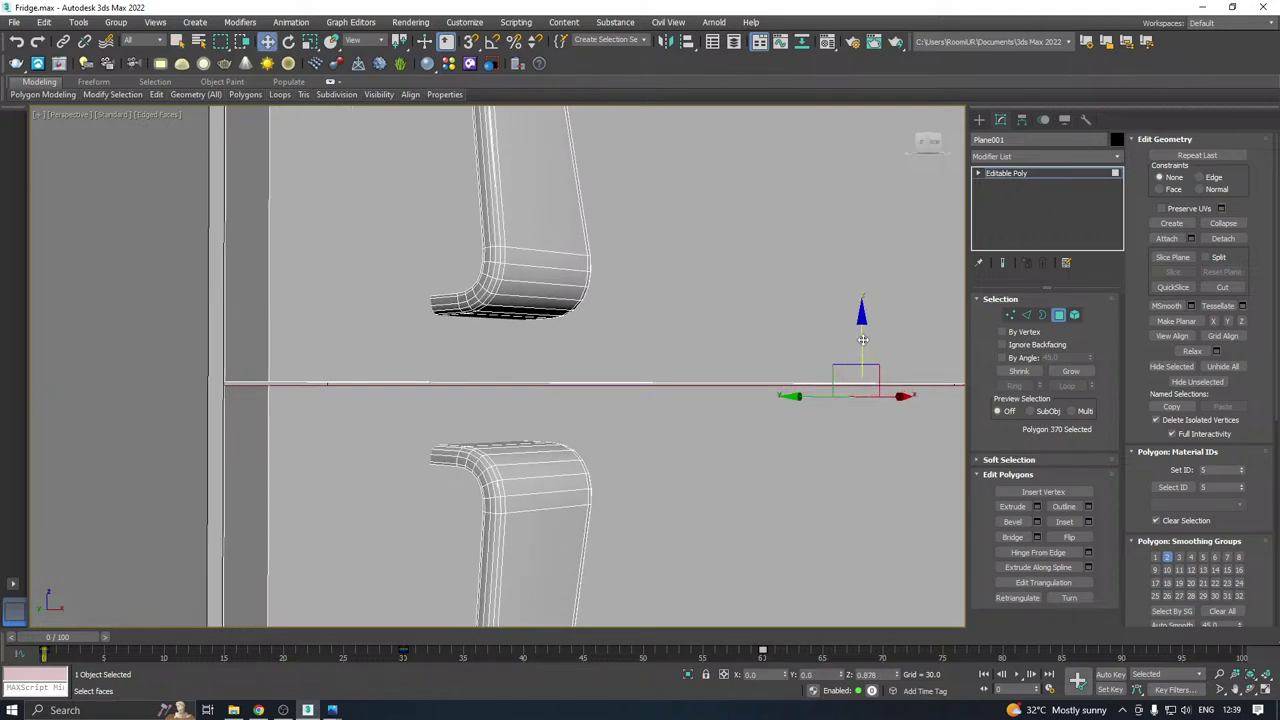
pyautogui.scroll(-2, 541, 343)
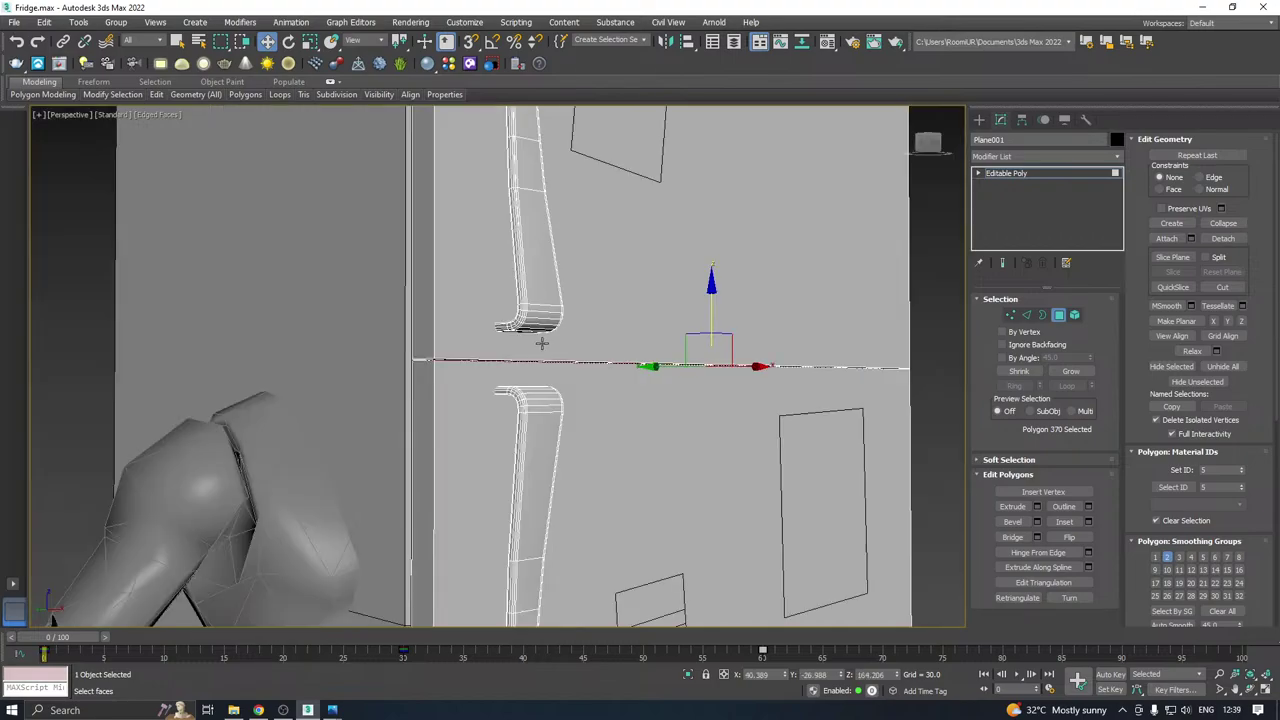
# Isolate the door object and inspect the seam between the two doors from the side and front.
pyautogui.click(688, 676)
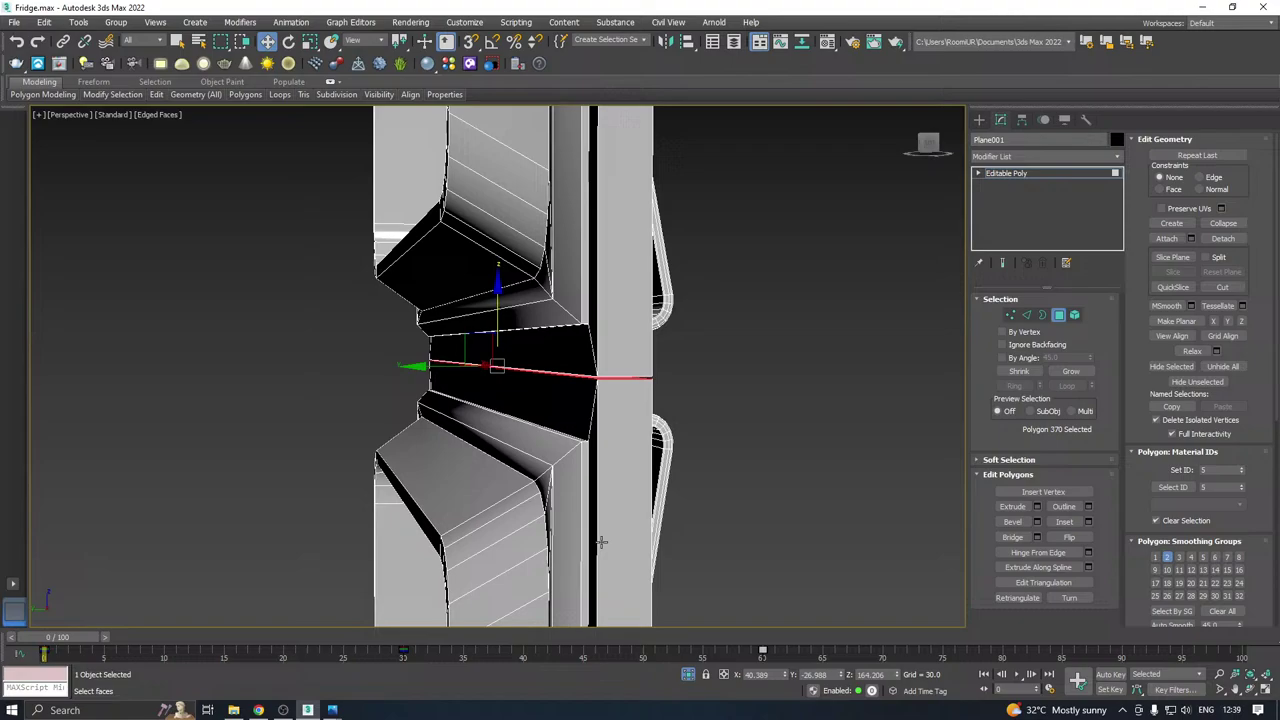
pyautogui.keyDown('alt'); pyautogui.moveTo(601, 542); pyautogui.dragTo(535, 539, button='middle'); pyautogui.keyUp('alt')
pyautogui.moveTo(489, 490); pyautogui.dragTo(588, 471, button='middle')
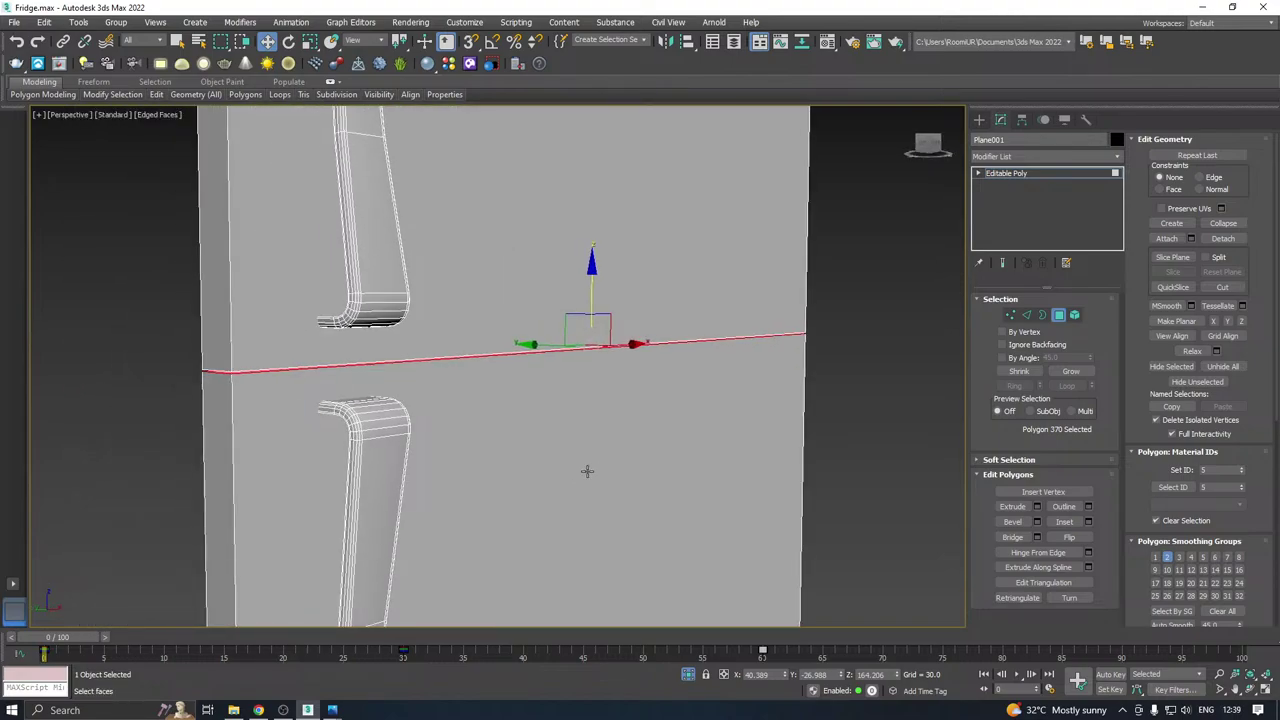
pyautogui.moveTo(480, 440); pyautogui.dragTo(575, 407, button='middle')
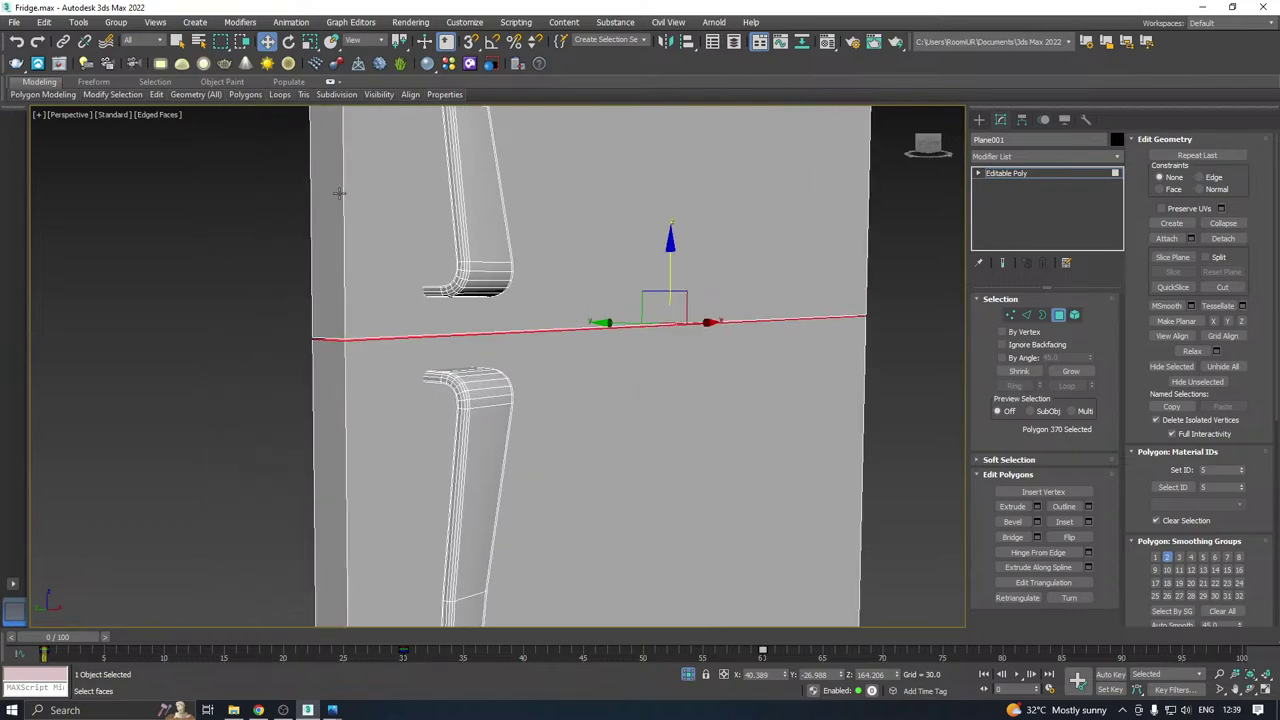
pyautogui.moveTo(157, 98)
pyautogui.click(265, 149)
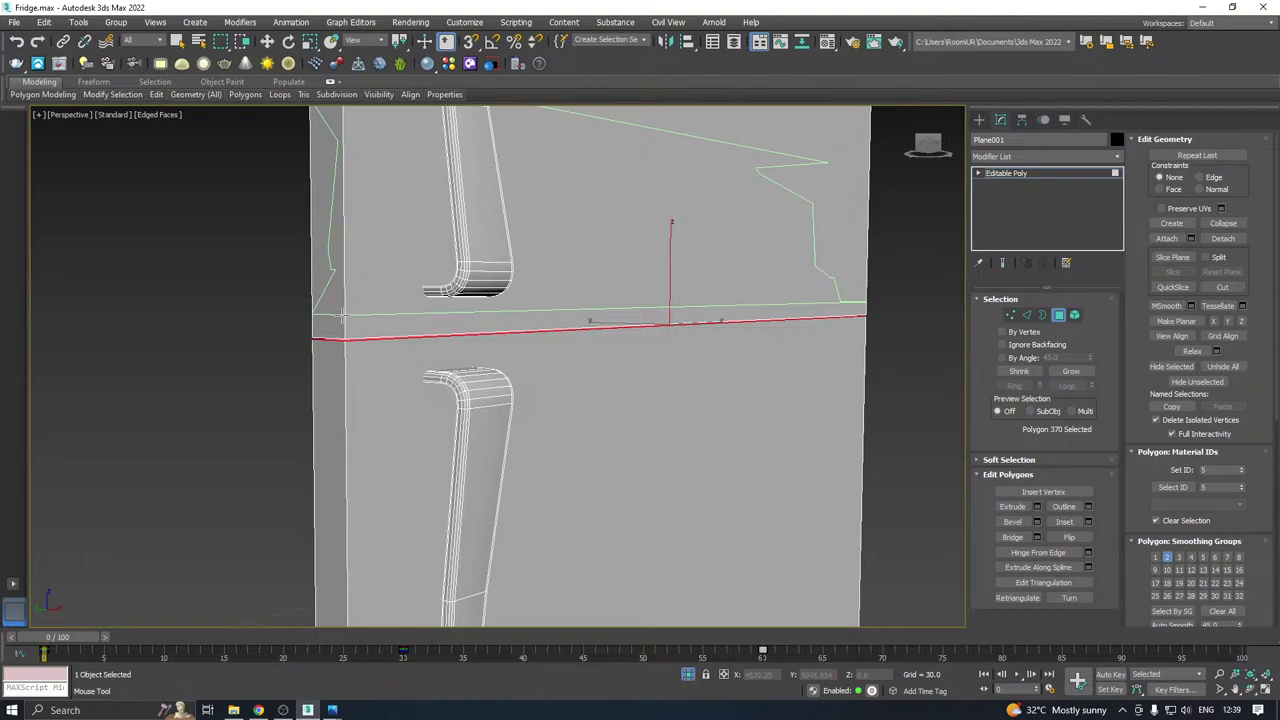
pyautogui.keyDown('alt'); pyautogui.moveTo(342, 316); pyautogui.dragTo(400, 330, button='middle'); pyautogui.keyUp('alt')
pyautogui.keyDown('alt'); pyautogui.moveTo(527, 349); pyautogui.dragTo(586, 344, button='middle'); pyautogui.keyUp('alt')
pyautogui.moveTo(688, 344); pyautogui.dragTo(582, 336, button='middle')
pyautogui.rightClick(633, 340)
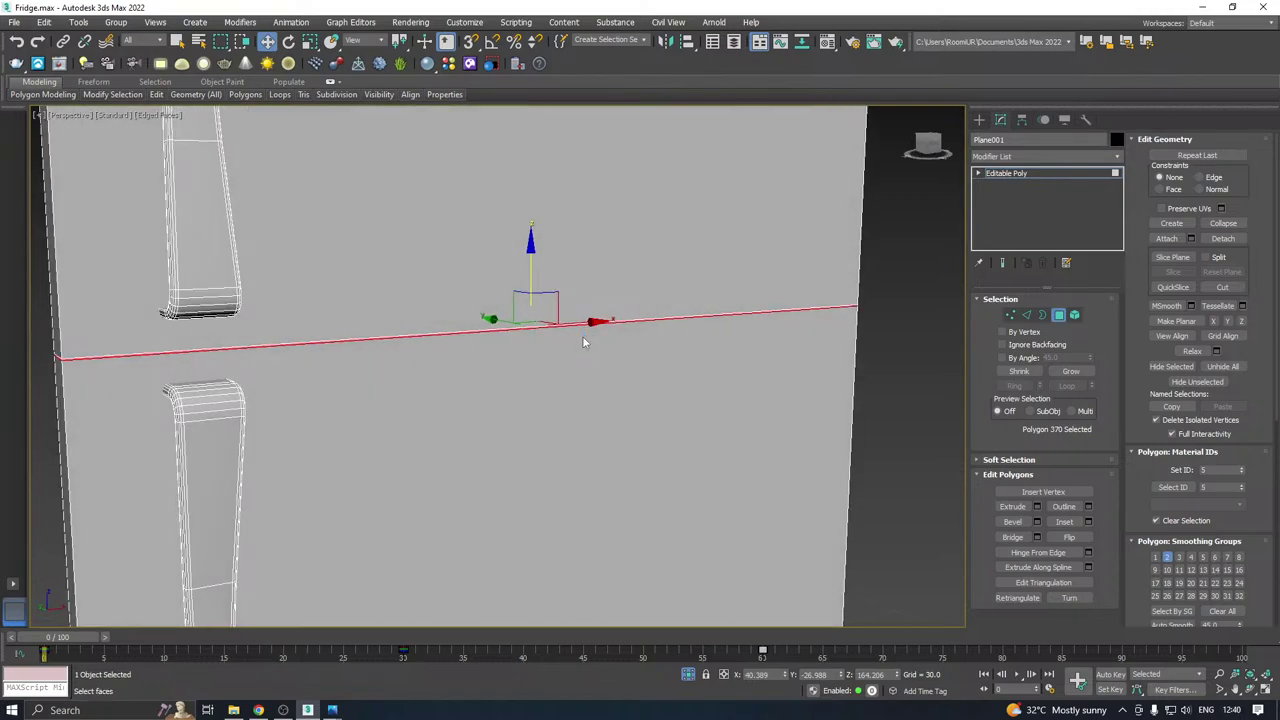
# Leave polygon selection, add a new Unwrap UVW modifier to the door object and open its UV editor.
pyautogui.scroll(-4, 584, 339)
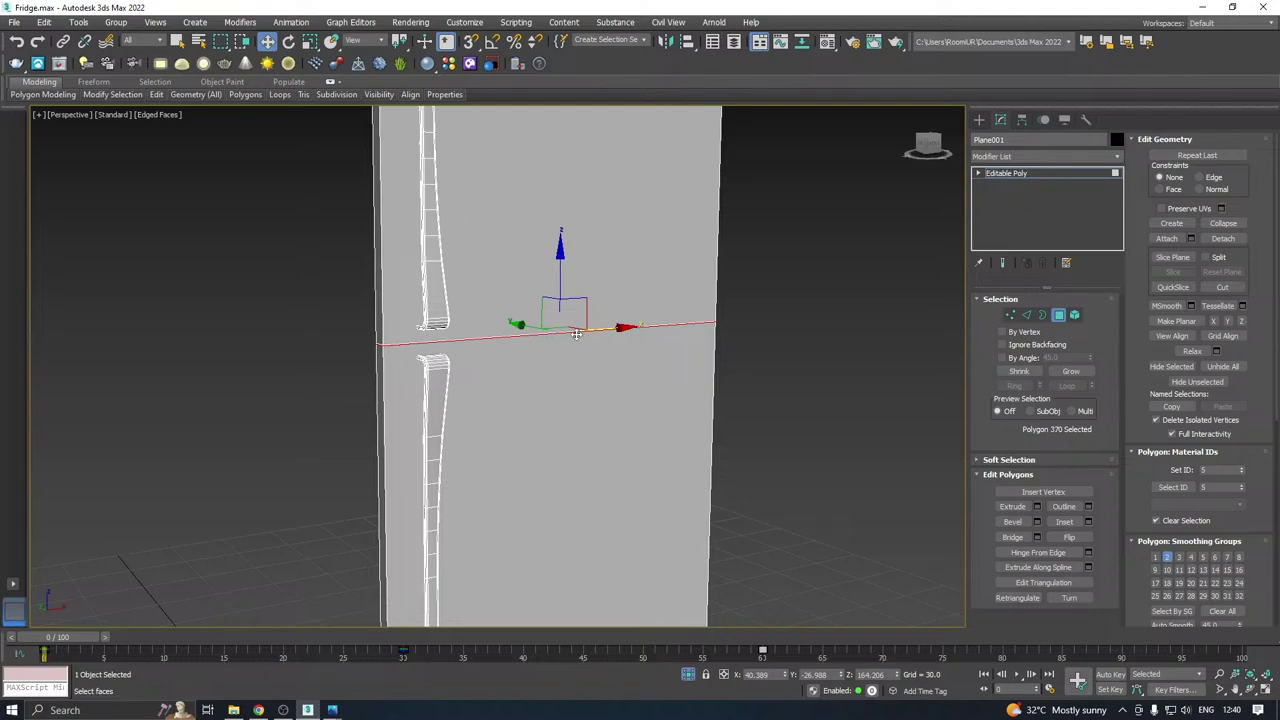
pyautogui.click(1024, 175)
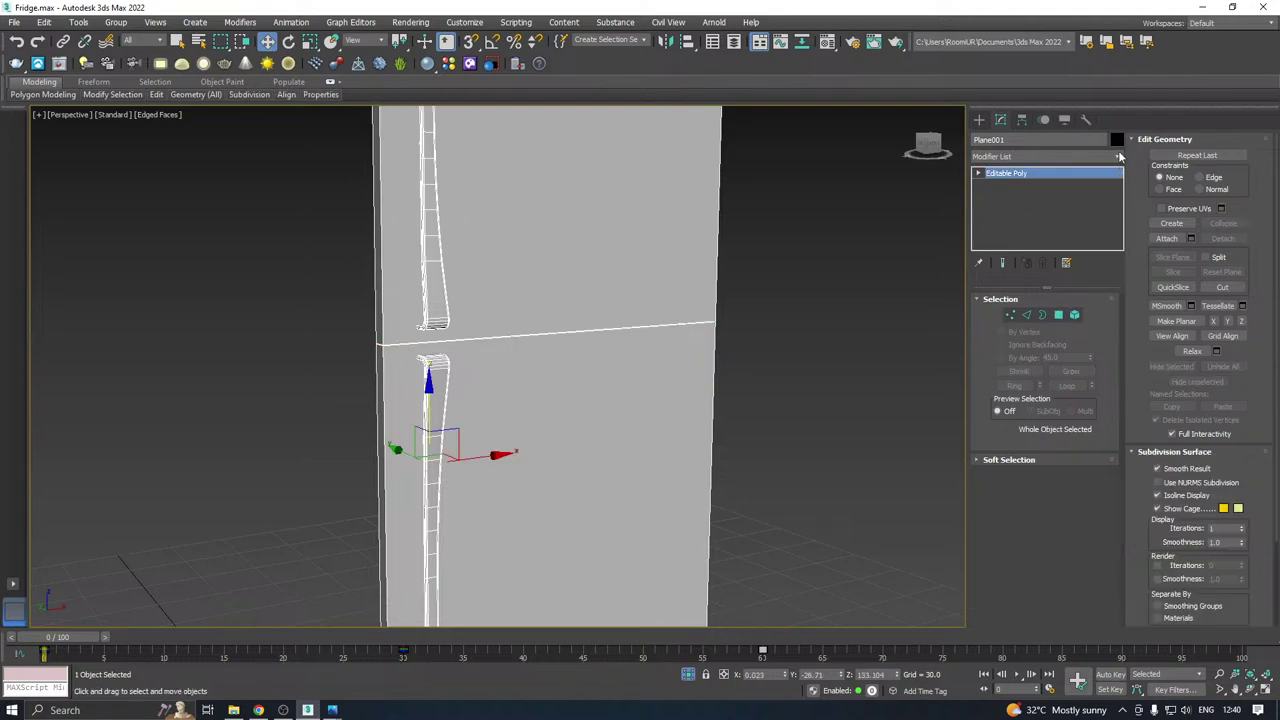
pyautogui.click(1045, 156)
pyautogui.scroll(-15, 1022, 500)
pyautogui.click(1013, 487)
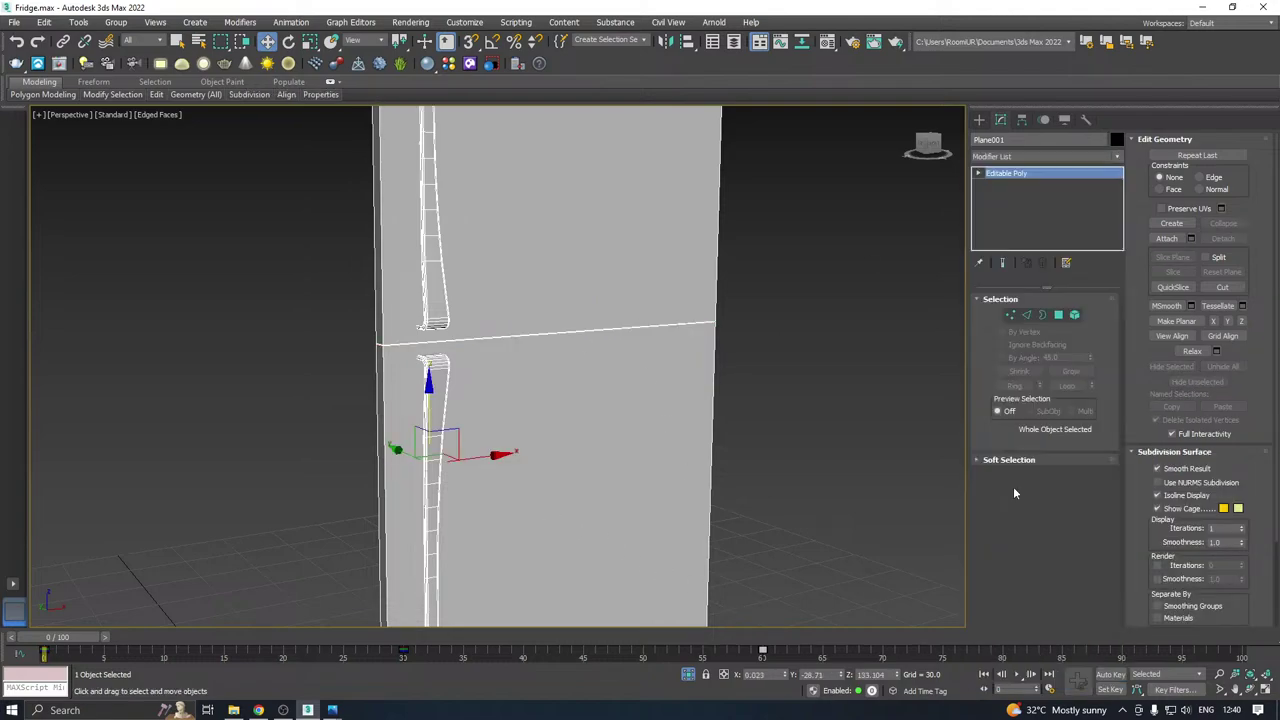
pyautogui.click(1023, 579)
# Select the lower door's front and side faces using planar-angle selection at 15.0, with element selection off.
pyautogui.keyDown('alt'); pyautogui.moveTo(686, 443); pyautogui.dragTo(830, 385, button='middle'); pyautogui.keyUp('alt')
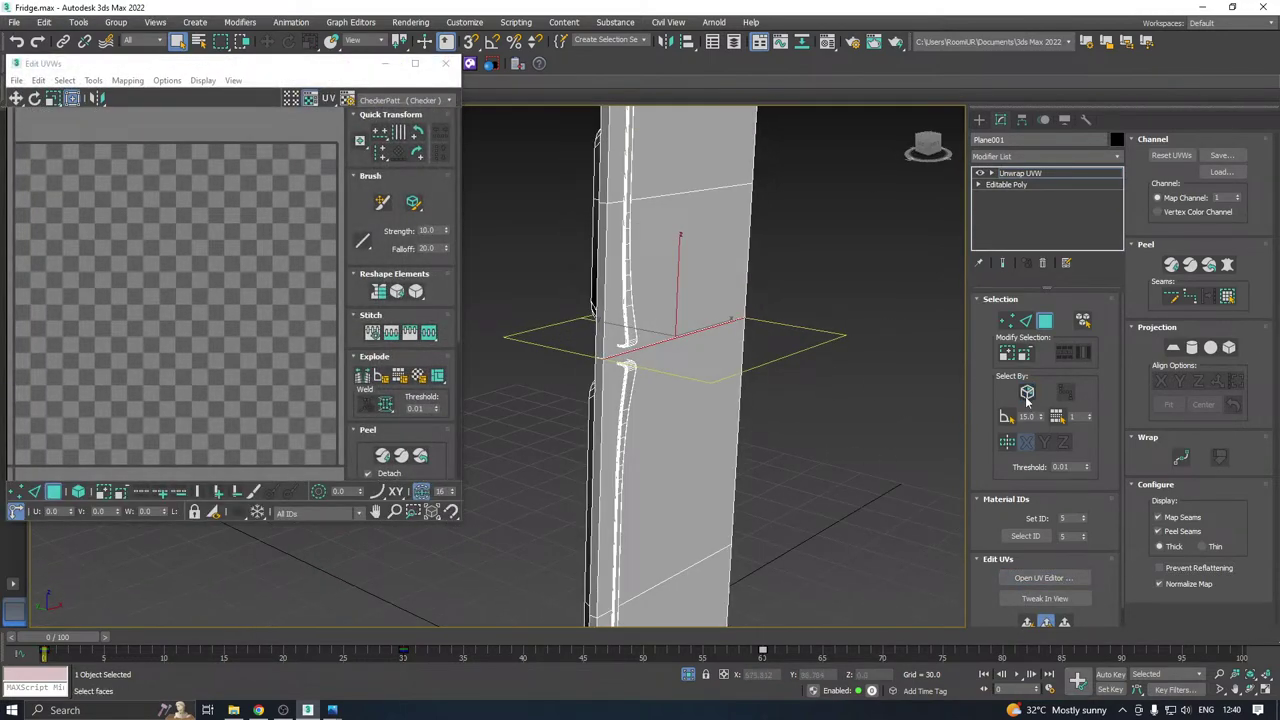
pyautogui.click(654, 411)
pyautogui.moveTo(654, 411)
pyautogui.keyDown('alt'); pyautogui.mouseDown(button='middle')
pyautogui.moveTo(722, 415)
pyautogui.moveTo(650, 410)
pyautogui.mouseUp(button='middle'); pyautogui.keyUp('alt')
pyautogui.keyDown('ctrl'); pyautogui.click(704, 407); pyautogui.keyUp('ctrl')
pyautogui.moveTo(720, 449); pyautogui.dragTo(697, 349, button='middle')
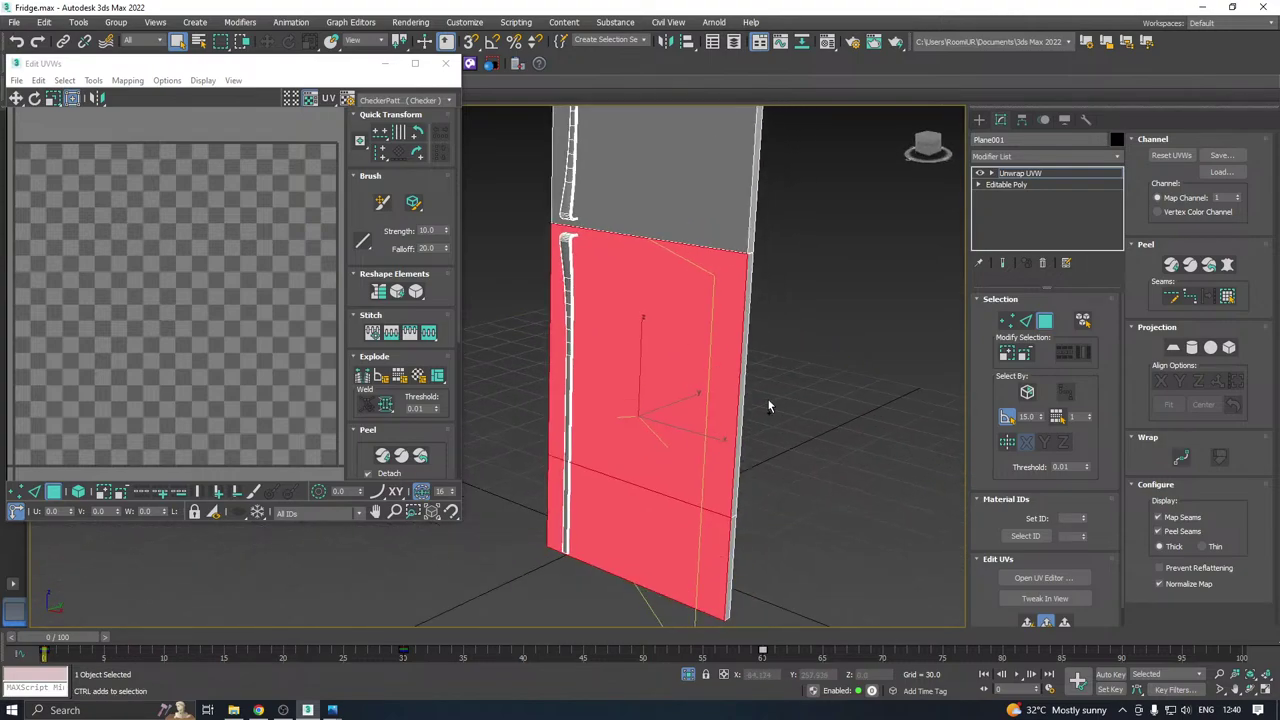
pyautogui.keyDown('alt'); pyautogui.moveTo(767, 402); pyautogui.dragTo(727, 398, button='middle'); pyautogui.keyUp('alt')
pyautogui.keyDown('ctrl'); pyautogui.click(685, 391); pyautogui.keyUp('ctrl')
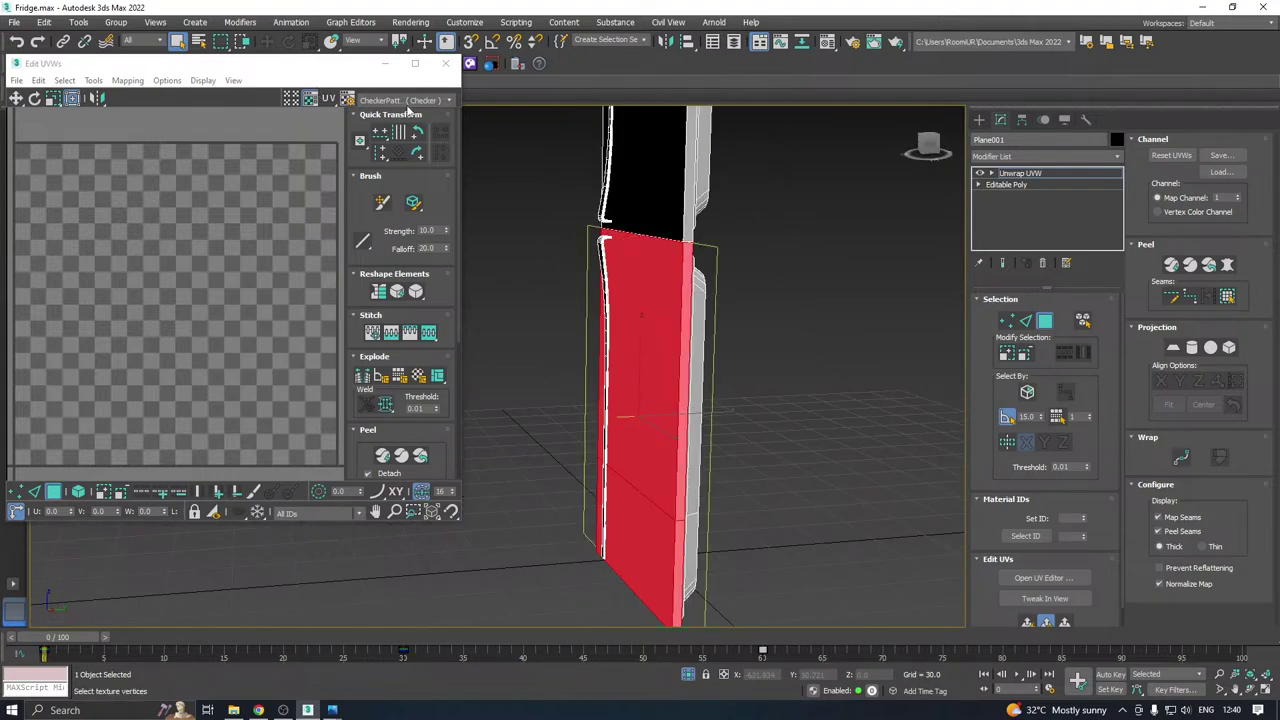
# Display the checker pattern on the door and apply a quick planar map to the lower door's selected front and side faces.
pyautogui.click(406, 101)
pyautogui.click(400, 124)
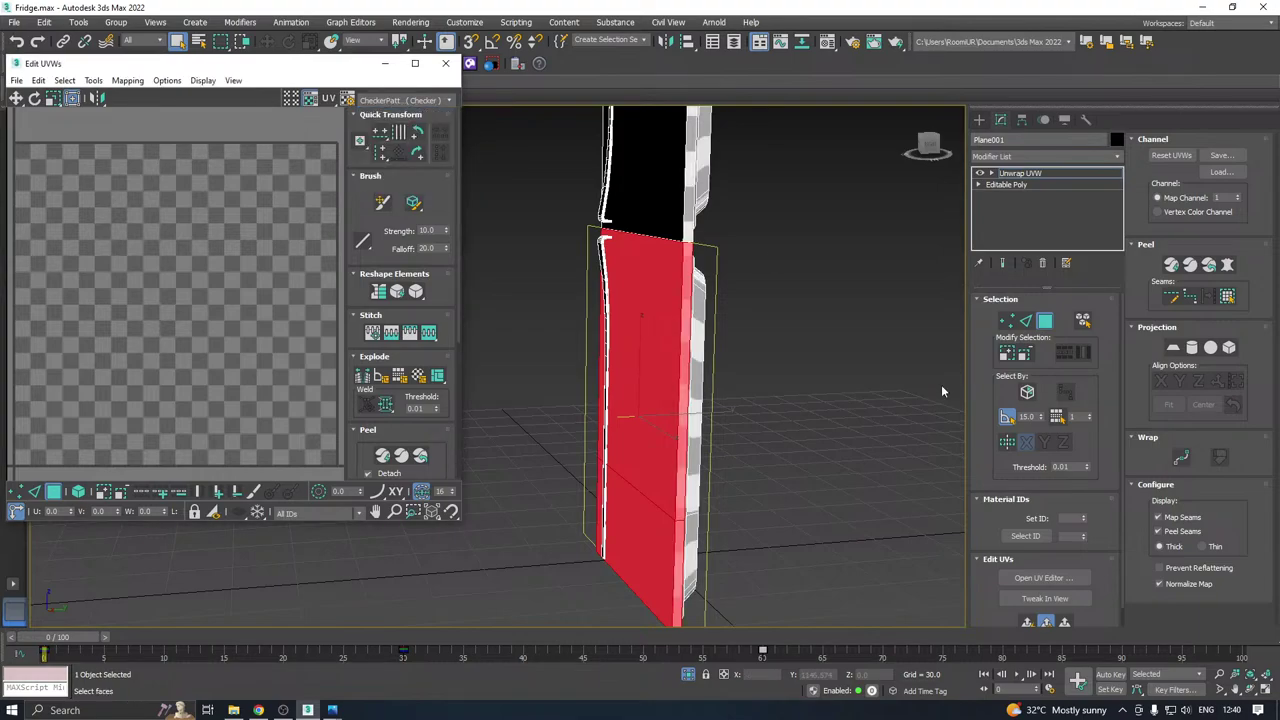
pyautogui.click(1027, 622)
pyautogui.scroll(-2, 322, 276)
# Relax the lower door's front shell by polygon angles and move it below and beside the UV tile.
pyautogui.click(93, 80)
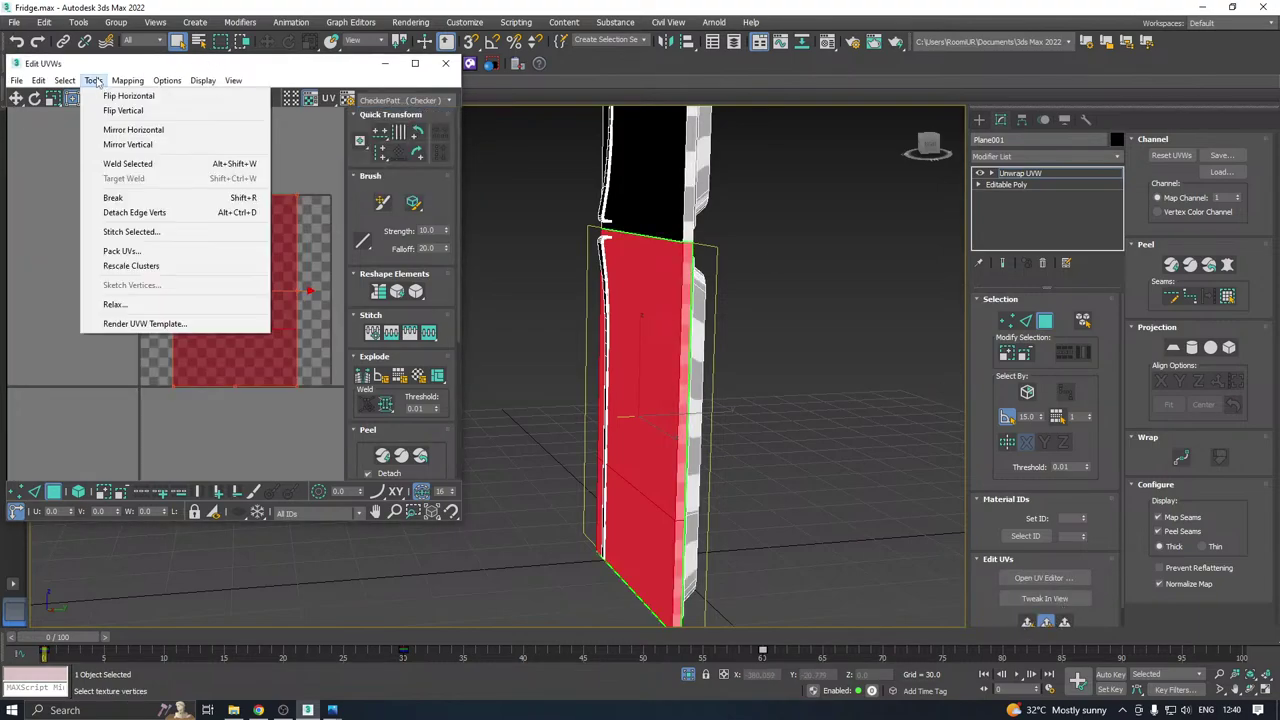
pyautogui.click(120, 302)
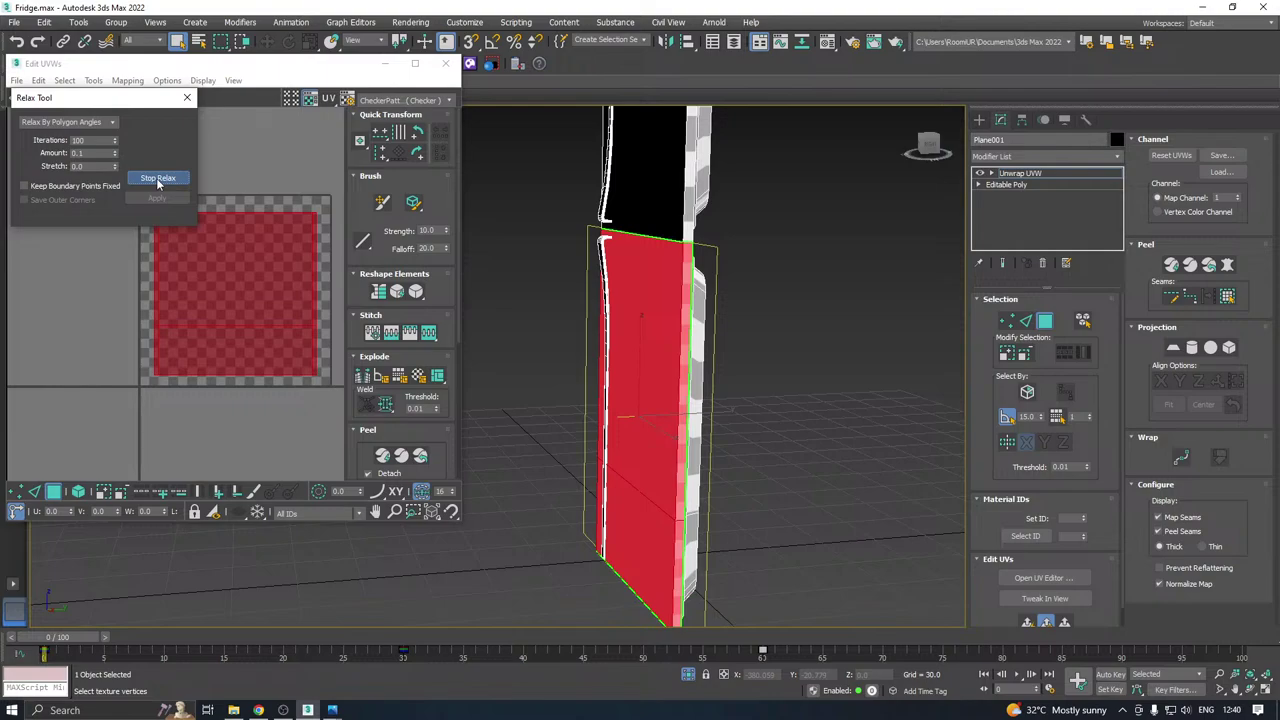
pyautogui.click(156, 178)
pyautogui.scroll(-2, 194, 291)
pyautogui.moveTo(194, 291); pyautogui.dragTo(57, 403)
# Map the upper door's front and side faces as a relaxed shell and place it below the UV tile.
pyautogui.keyDown('alt'); pyautogui.moveTo(869, 343); pyautogui.dragTo(699, 383, button='middle'); pyautogui.keyUp('alt')
pyautogui.click(743, 277)
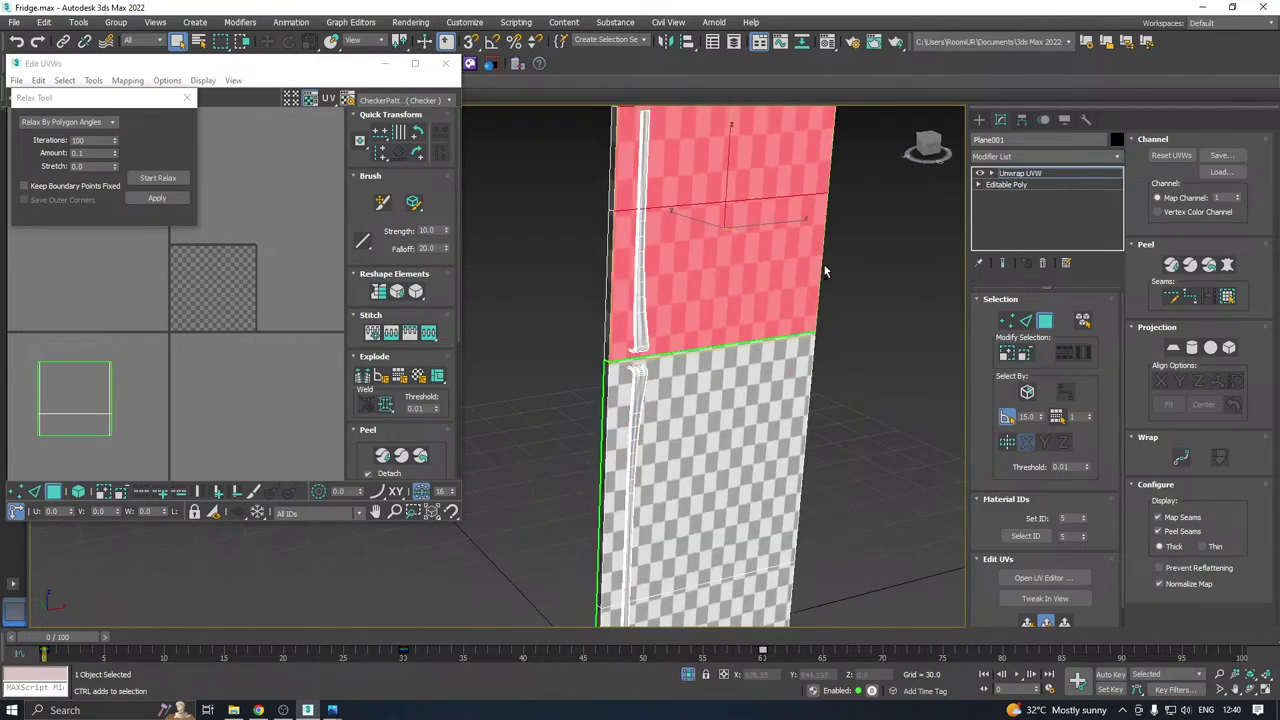
pyautogui.keyDown('alt'); pyautogui.moveTo(823, 264); pyautogui.dragTo(727, 282, button='middle'); pyautogui.keyUp('alt')
pyautogui.keyDown('alt'); pyautogui.moveTo(820, 338); pyautogui.dragTo(761, 315, button='middle'); pyautogui.keyUp('alt')
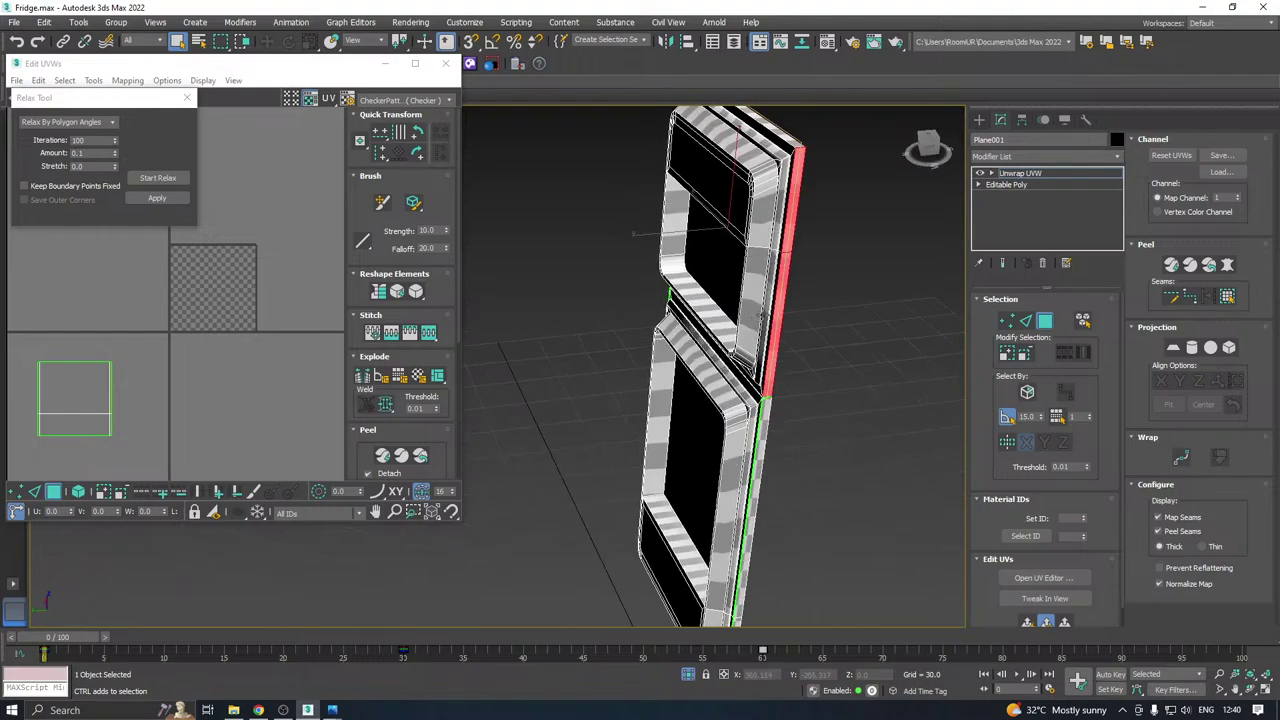
pyautogui.click(240, 300)
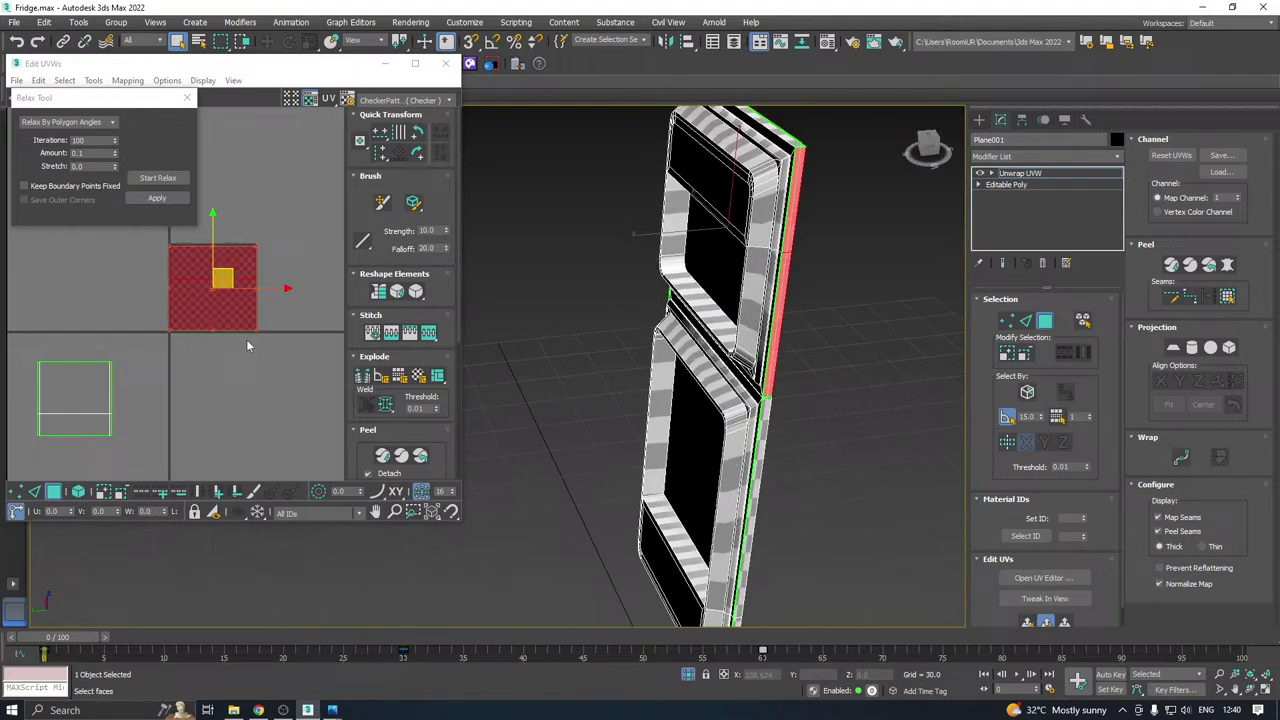
pyautogui.click(158, 198)
pyautogui.moveTo(212, 276); pyautogui.dragTo(179, 434)
# Planar-map and relax the lower door's large recessed inner panel, moving its shell above and right of the UV tile.
pyautogui.keyDown('alt'); pyautogui.moveTo(745, 330); pyautogui.dragTo(659, 369, button='middle'); pyautogui.keyUp('alt')
pyautogui.click(755, 318)
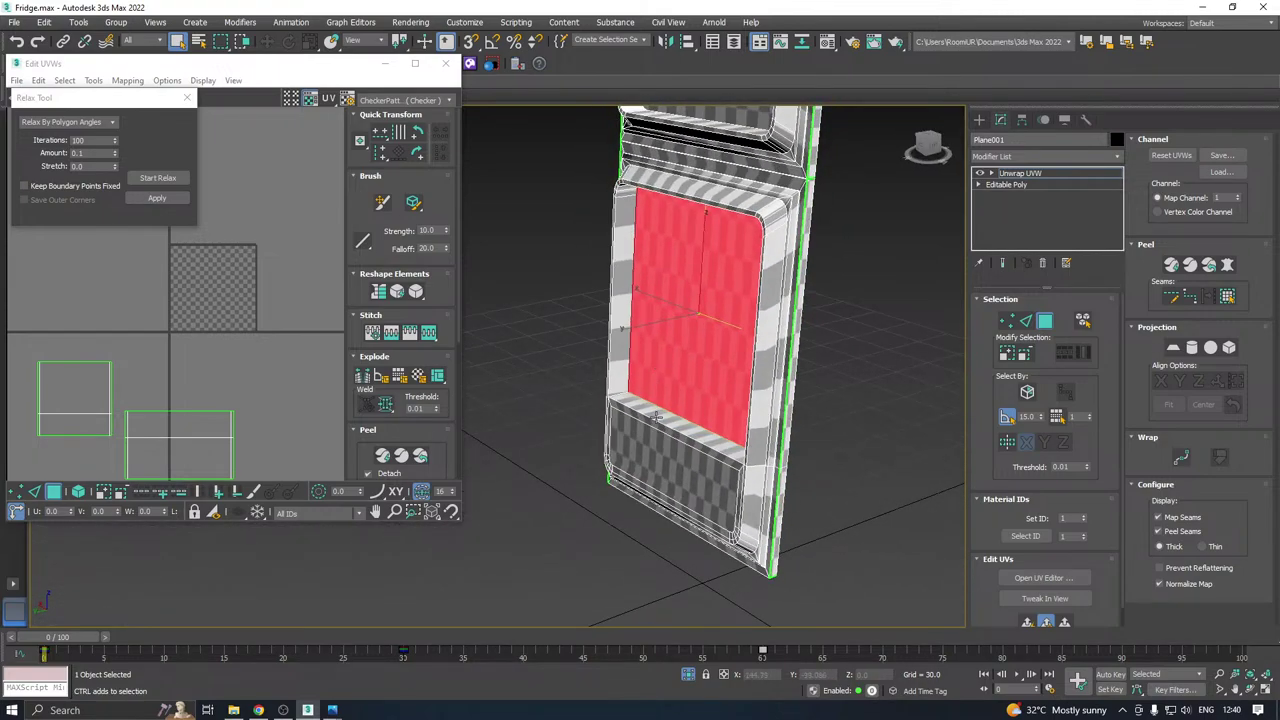
pyautogui.scroll(-5, 634, 375)
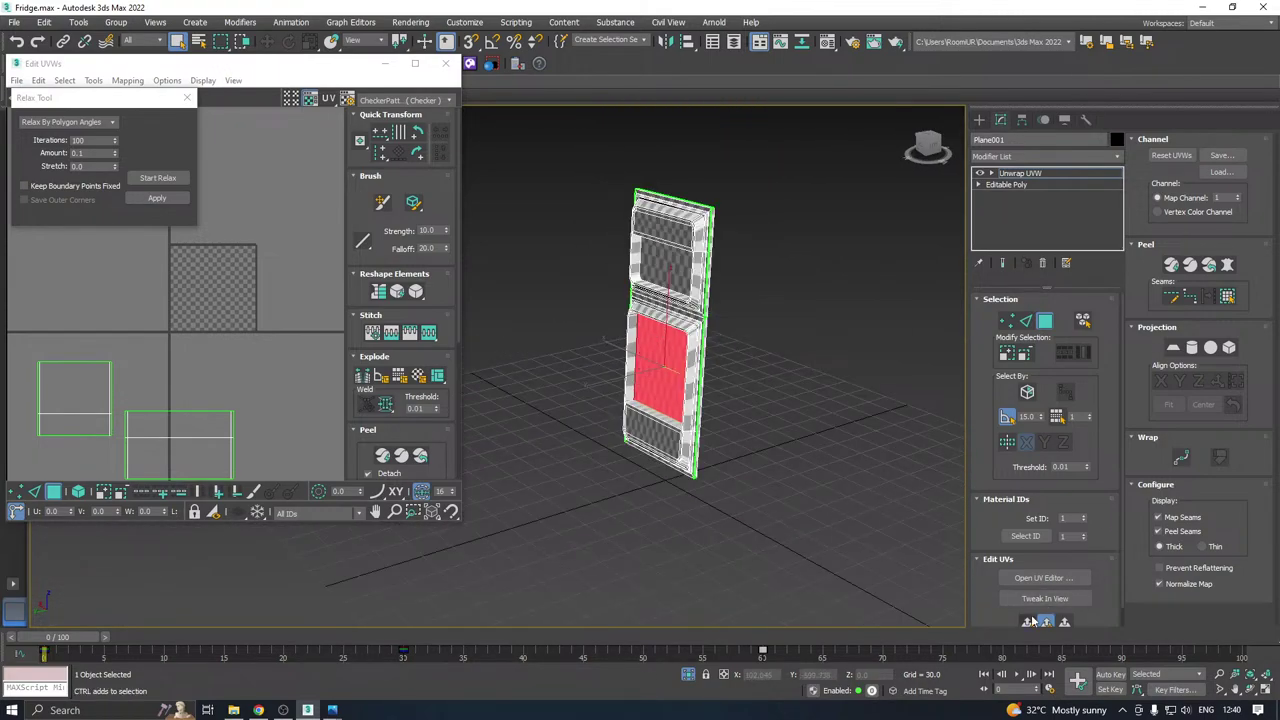
pyautogui.click(1033, 621)
pyautogui.click(157, 177)
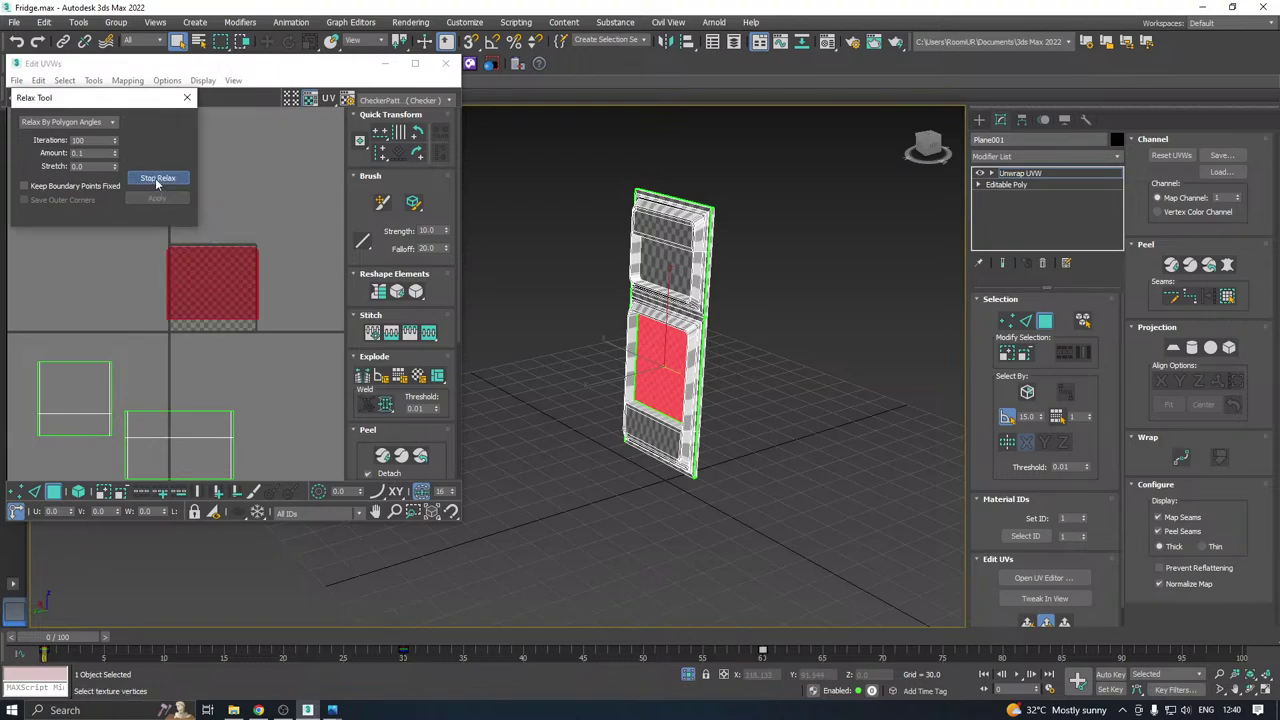
pyautogui.click(157, 178)
pyautogui.click(246, 236)
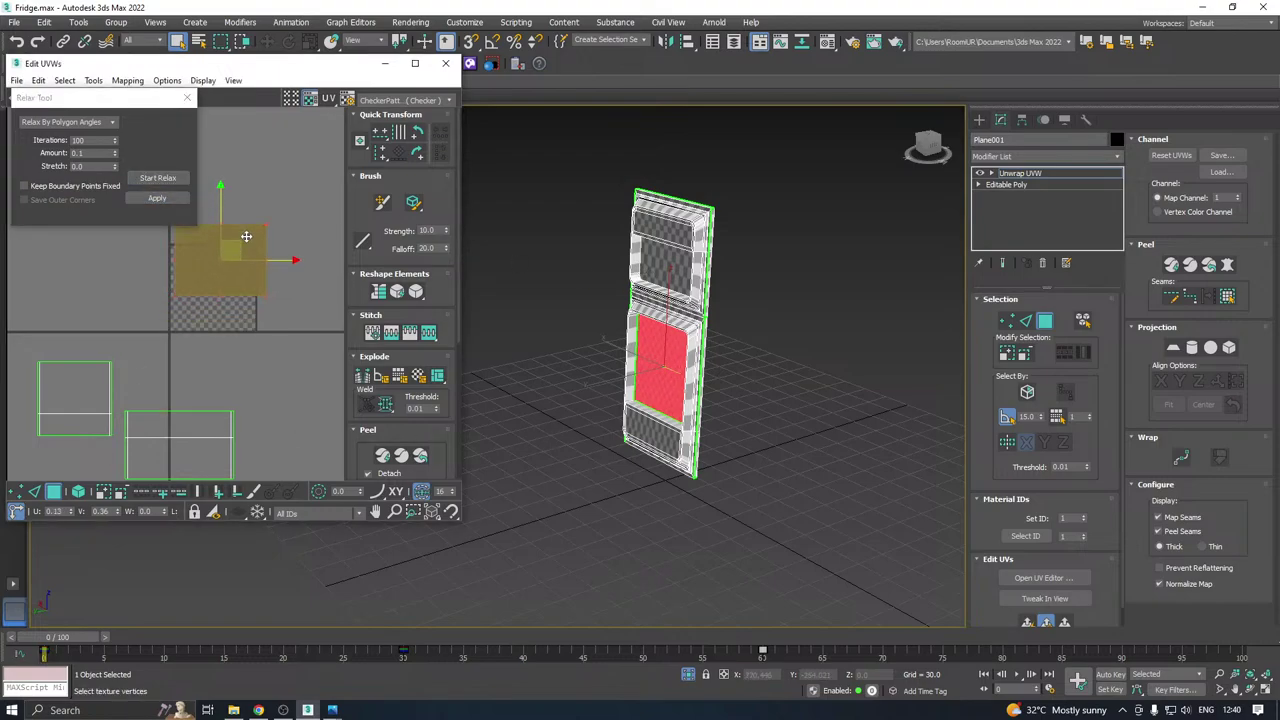
pyautogui.moveTo(246, 236); pyautogui.dragTo(317, 150)
# Planar-map and relax the upper door's recessed inner panel, move its shell just below the UV tile and save the scene.
pyautogui.click(652, 263)
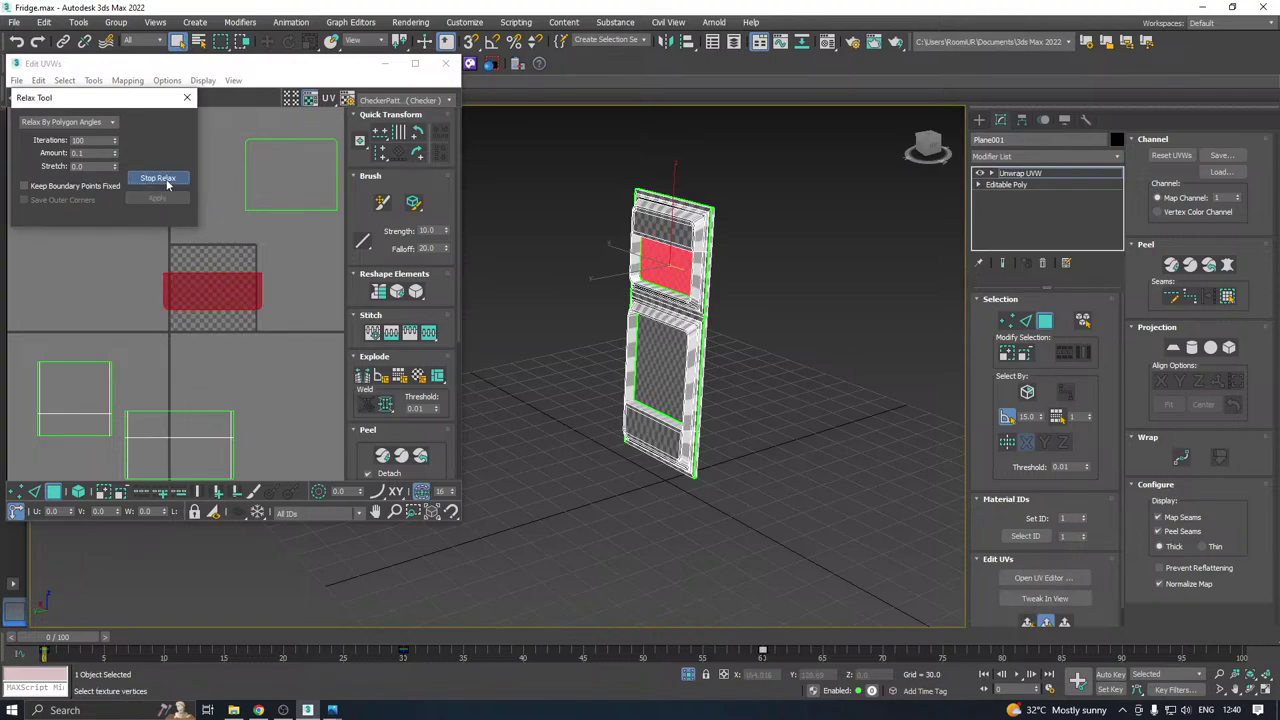
pyautogui.moveTo(229, 285); pyautogui.dragTo(231, 377)
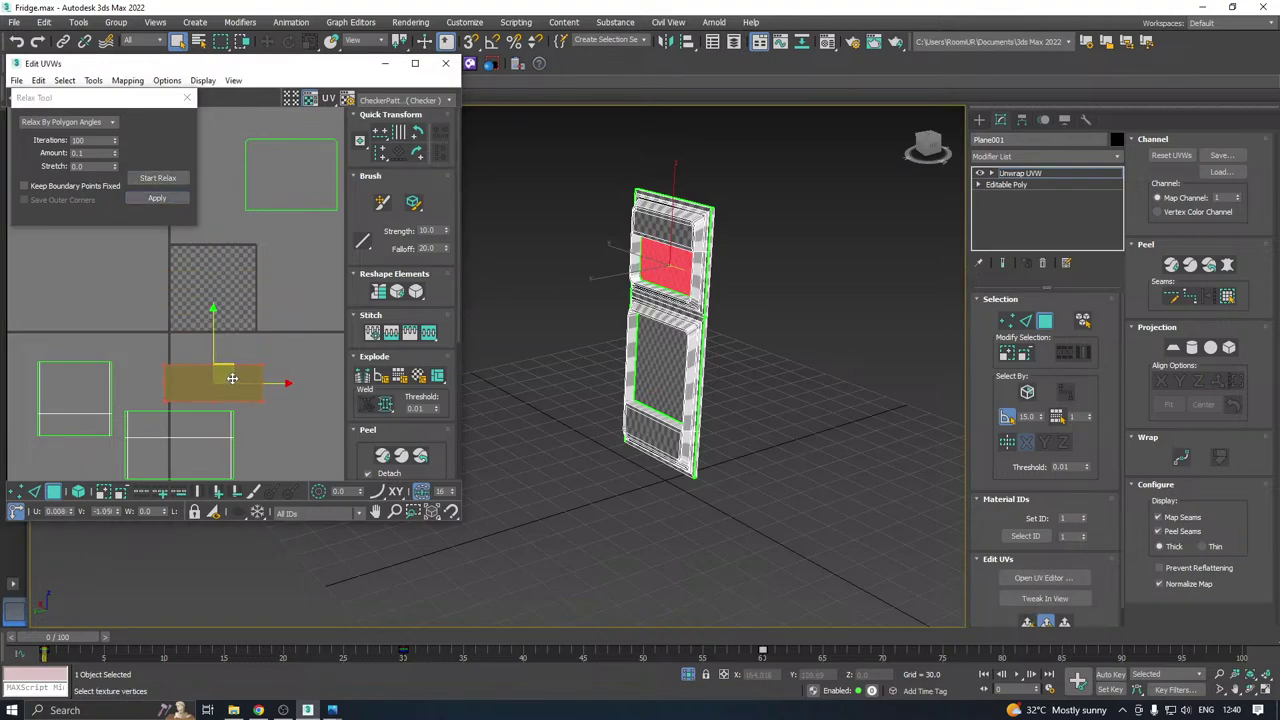
pyautogui.hotkey('ctrl', 's')
# Select the flat outer rim around the lower door's inner side.
pyautogui.scroll(10, 656, 342)
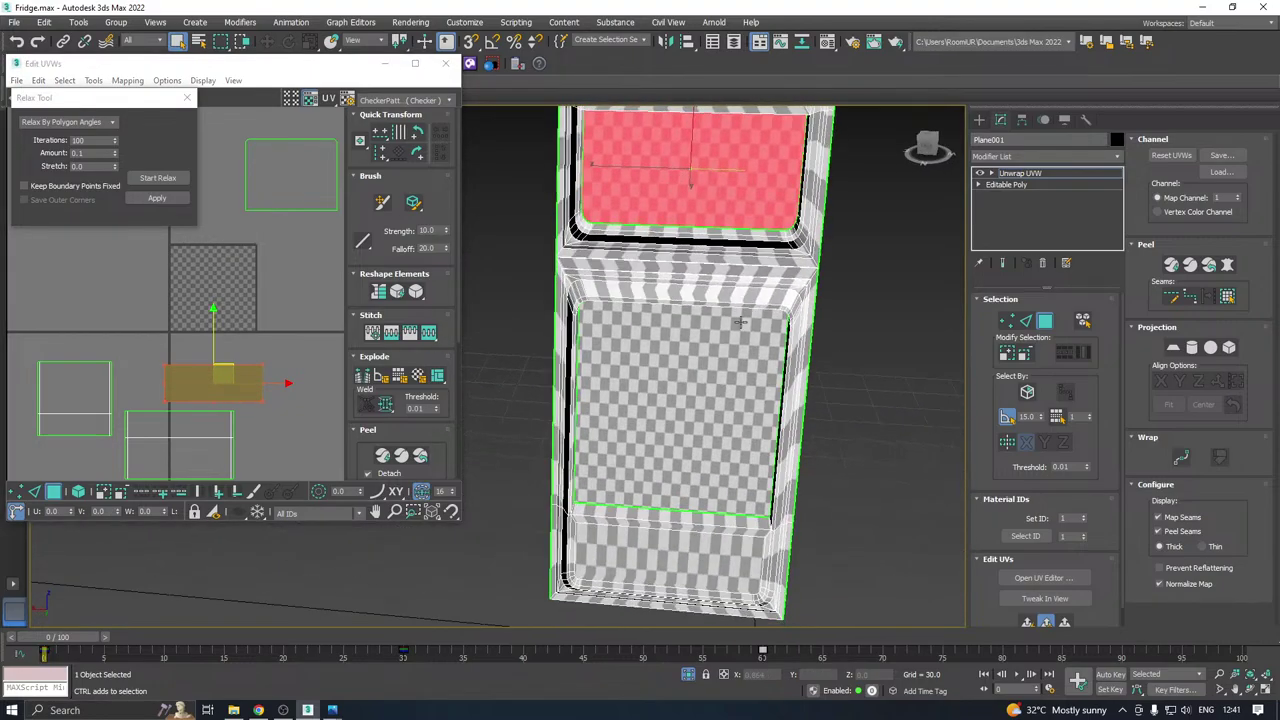
pyautogui.keyDown('alt'); pyautogui.moveTo(758, 309); pyautogui.dragTo(685, 318, button='middle'); pyautogui.keyUp('alt')
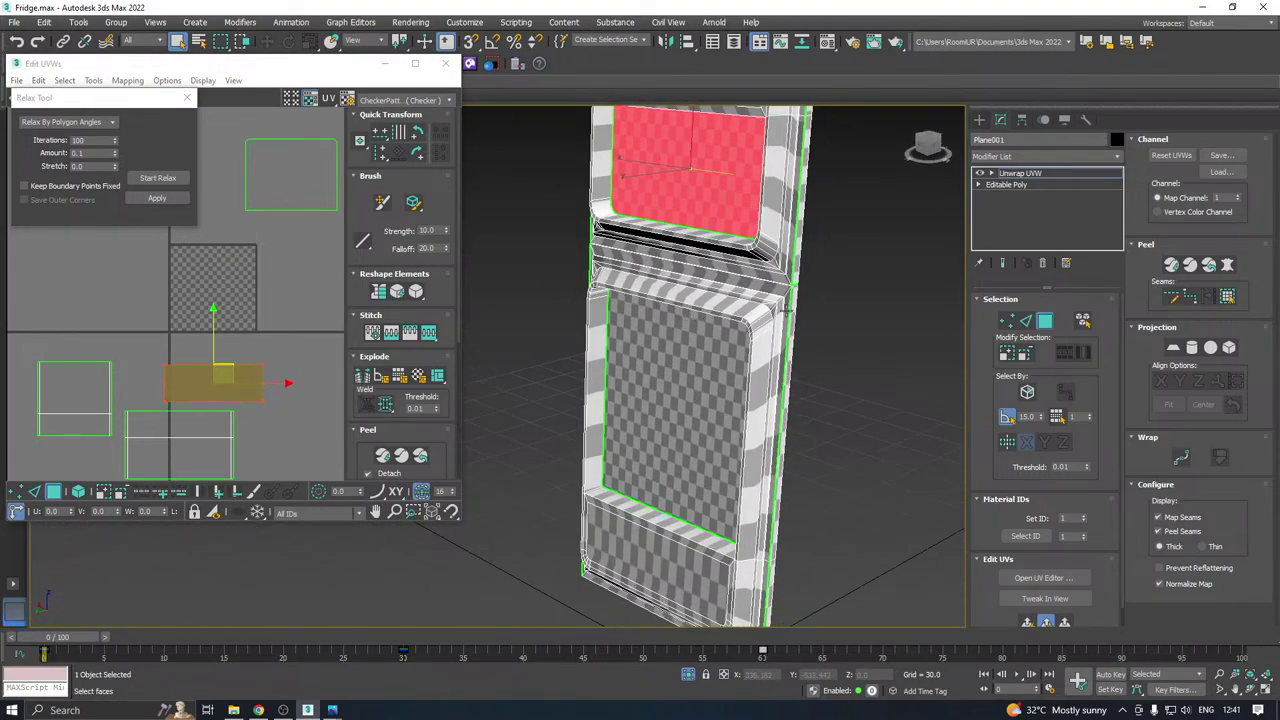
pyautogui.scroll(5, 783, 311)
pyautogui.click(797, 285)
pyautogui.scroll(-4, 817, 243)
pyautogui.keyDown('alt'); pyautogui.moveTo(771, 249); pyautogui.dragTo(877, 236, button='middle'); pyautogui.keyUp('alt')
pyautogui.keyDown('alt'); pyautogui.moveTo(544, 231); pyautogui.dragTo(603, 246, button='middle'); pyautogui.keyUp('alt')
pyautogui.scroll(4, 558, 243)
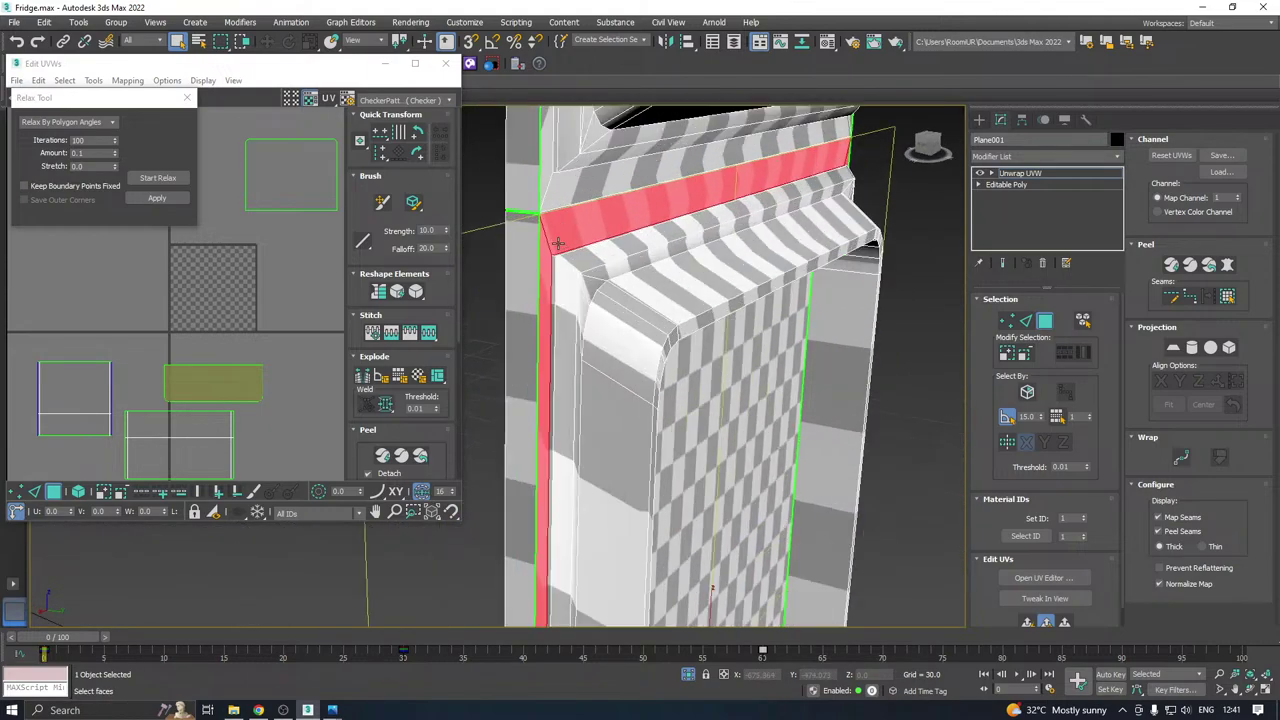
pyautogui.scroll(3, 554, 272)
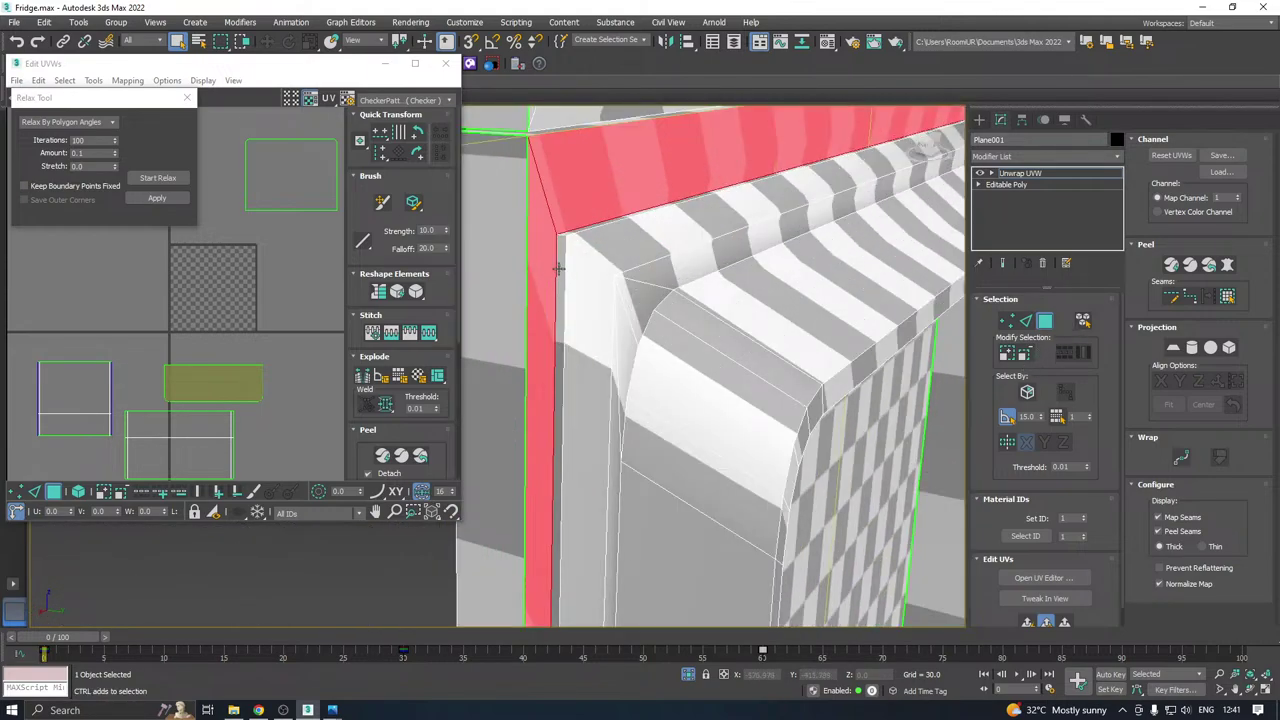
pyautogui.keyDown('ctrl'); pyautogui.click(563, 268); pyautogui.keyUp('ctrl')
pyautogui.keyDown('ctrl'); pyautogui.click(573, 268); pyautogui.keyUp('ctrl')
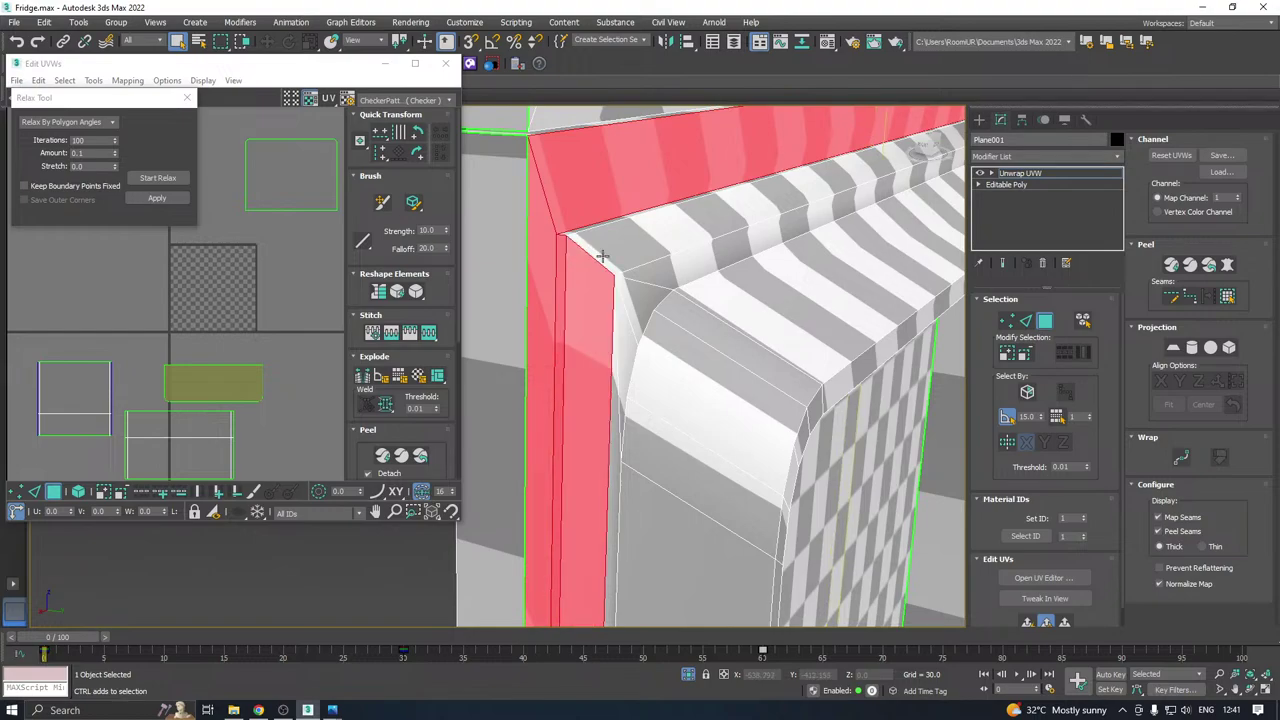
pyautogui.hotkey('ctrl', 'z')
# Select the lower door's inner-side rim together with the narrow faces along its top and bottom edges.
pyautogui.scroll(-5, 577, 249)
pyautogui.click(595, 209)
pyautogui.click(597, 226)
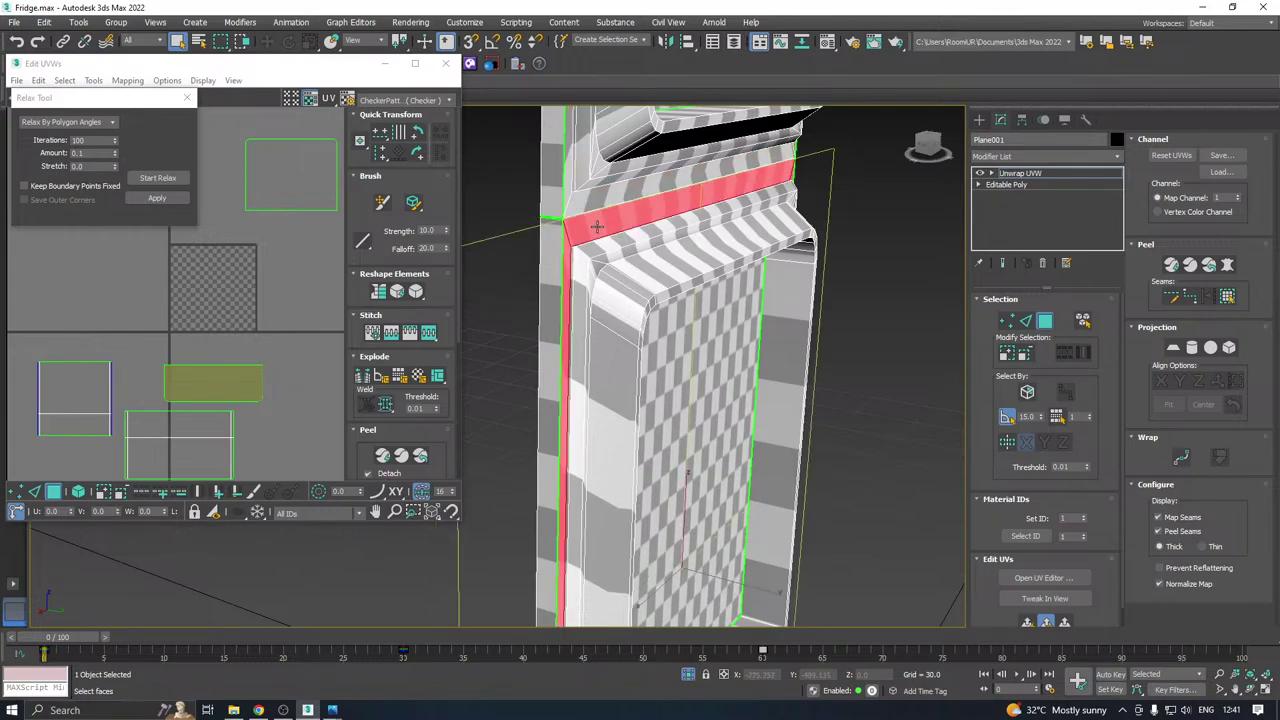
pyautogui.keyDown('alt'); pyautogui.moveTo(606, 227); pyautogui.dragTo(542, 239, button='middle'); pyautogui.keyUp('alt')
pyautogui.scroll(-6, 606, 257)
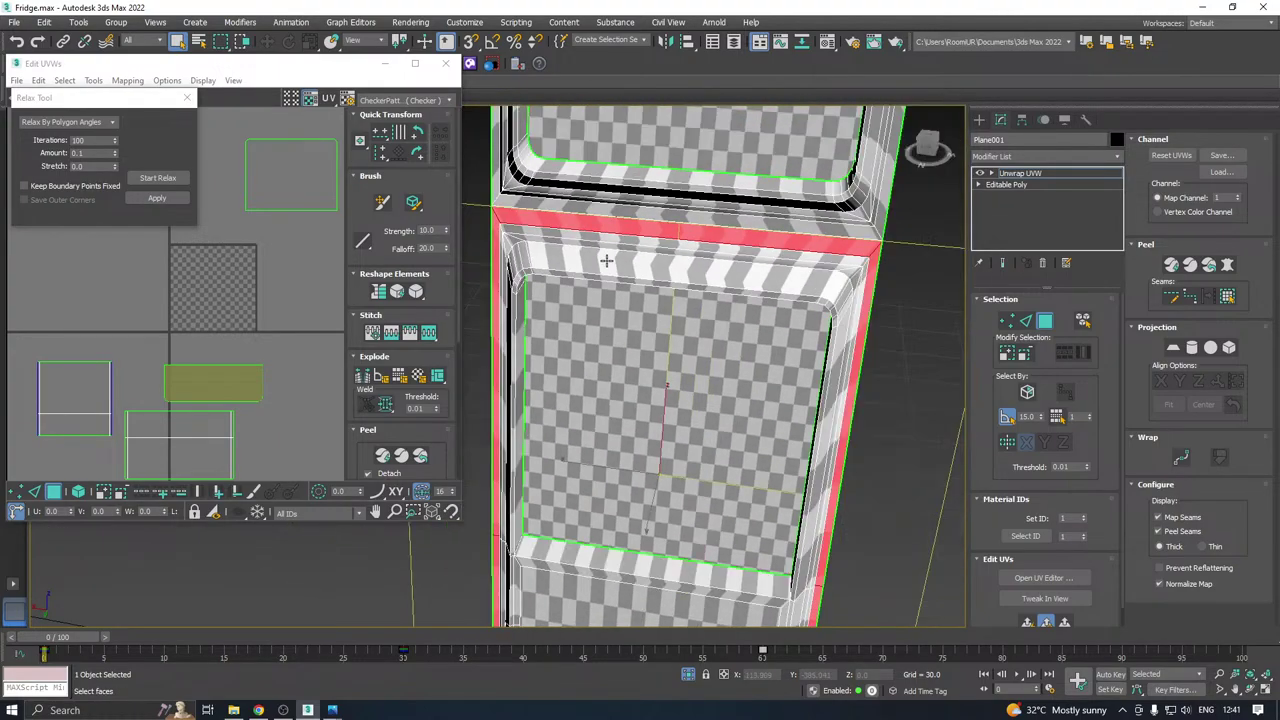
pyautogui.keyDown('alt'); pyautogui.moveTo(721, 267); pyautogui.dragTo(626, 258, button='middle'); pyautogui.keyUp('alt')
pyautogui.scroll(6, 660, 260)
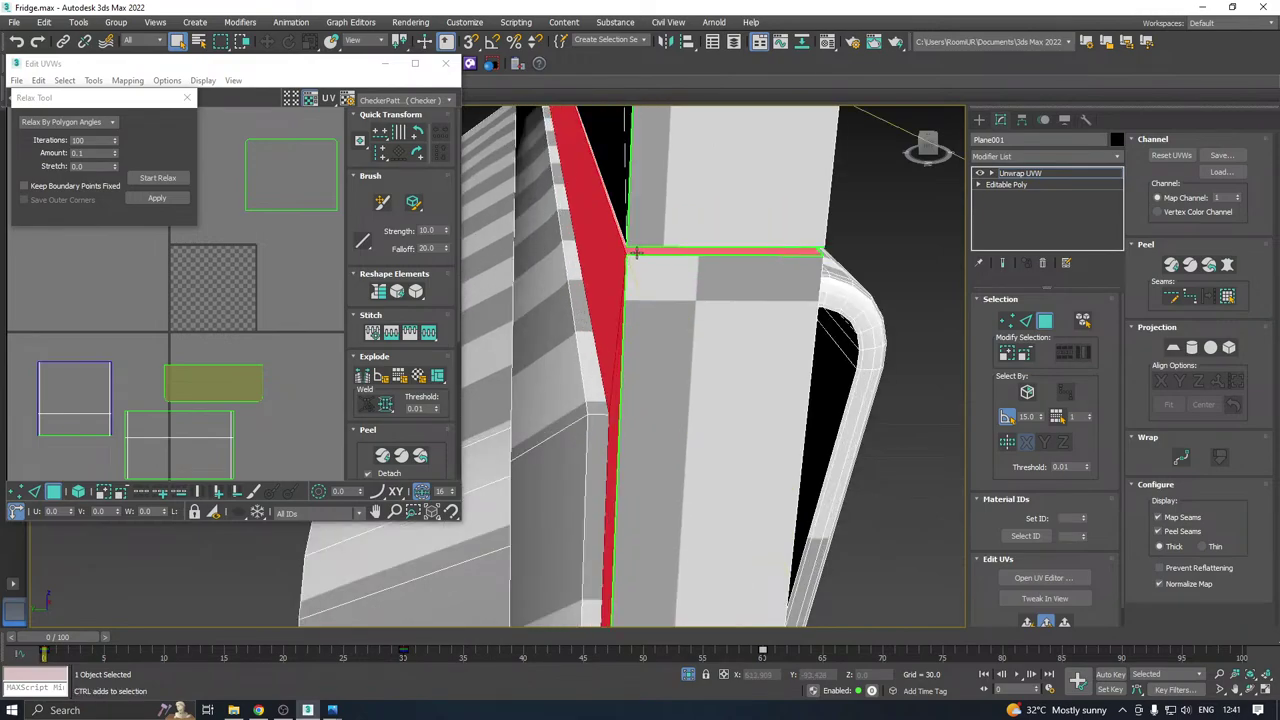
pyautogui.scroll(-8, 636, 253)
pyautogui.keyDown('alt'); pyautogui.moveTo(689, 241); pyautogui.dragTo(650, 333, button='middle'); pyautogui.keyUp('alt')
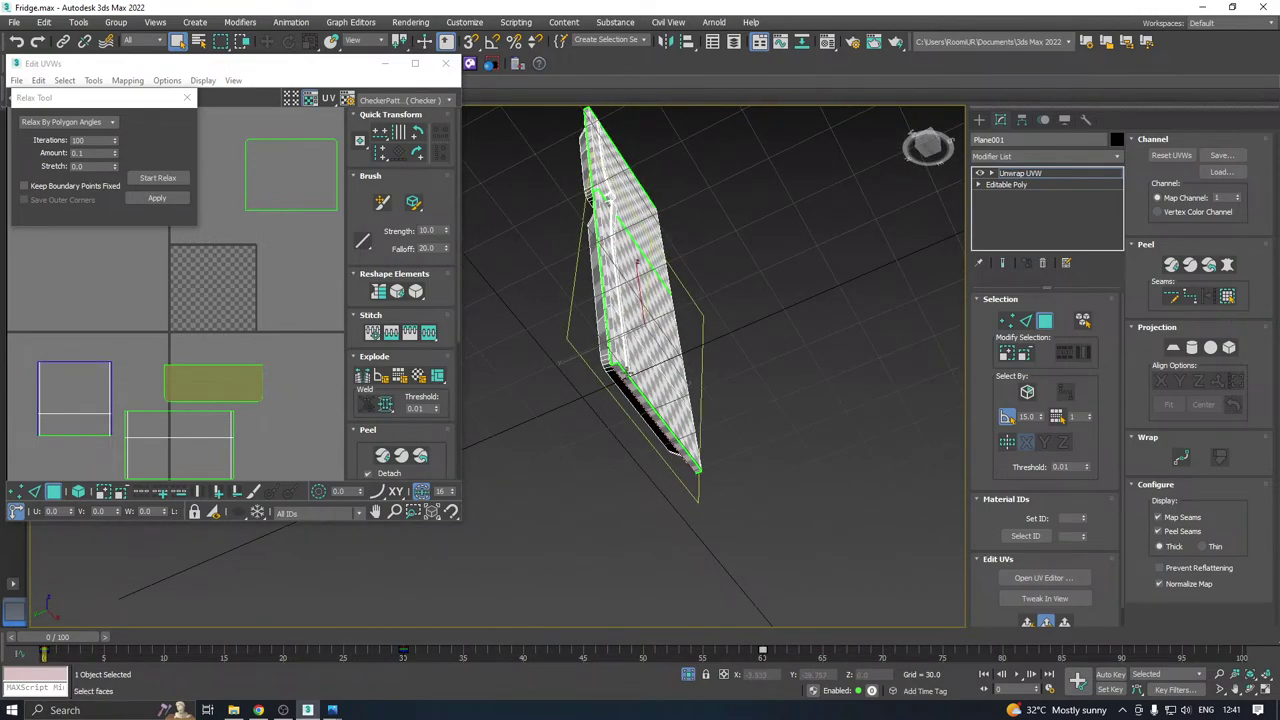
pyautogui.scroll(5, 628, 373)
pyautogui.keyDown('ctrl'); pyautogui.click(612, 374); pyautogui.keyUp('ctrl')
pyautogui.keyDown('alt'); pyautogui.moveTo(612, 374); pyautogui.dragTo(1018, 397, button='middle'); pyautogui.keyUp('alt')
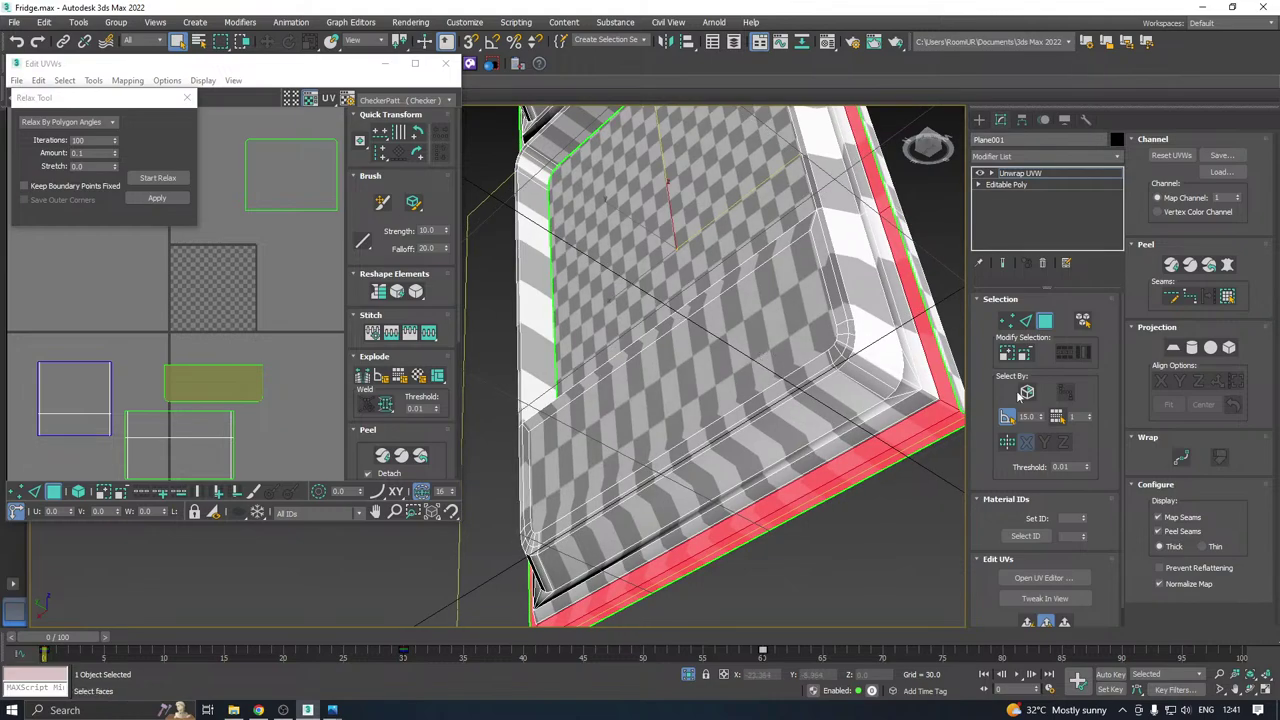
# Planar-map the lower door's rim selection, relax it by polygon angles and move the shell left of the UV tile.
pyautogui.click(1033, 600)
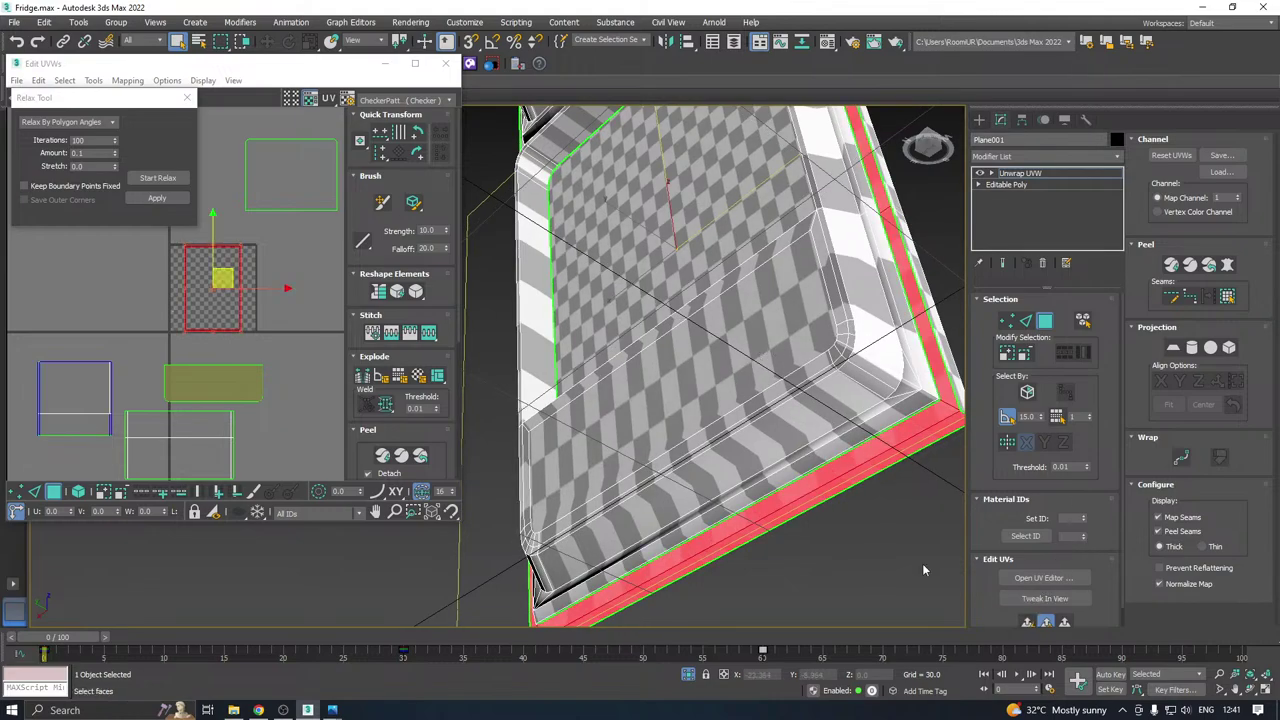
pyautogui.click(157, 178)
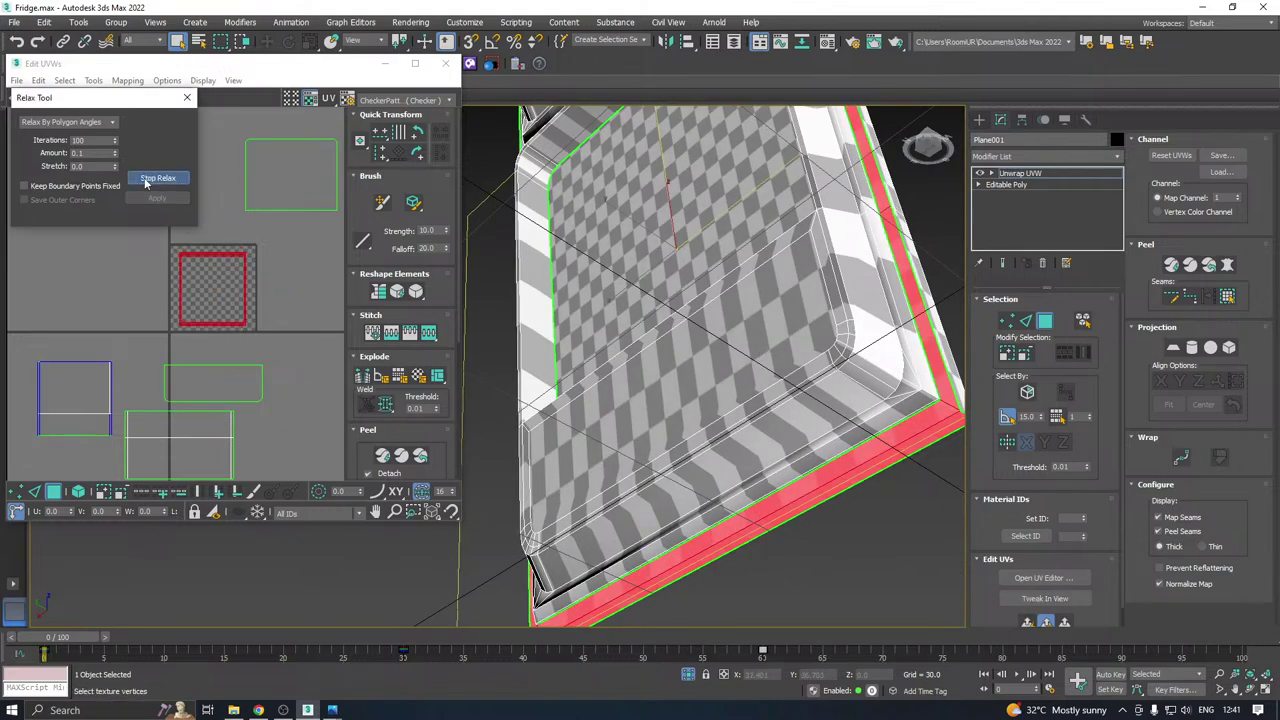
pyautogui.click(145, 181)
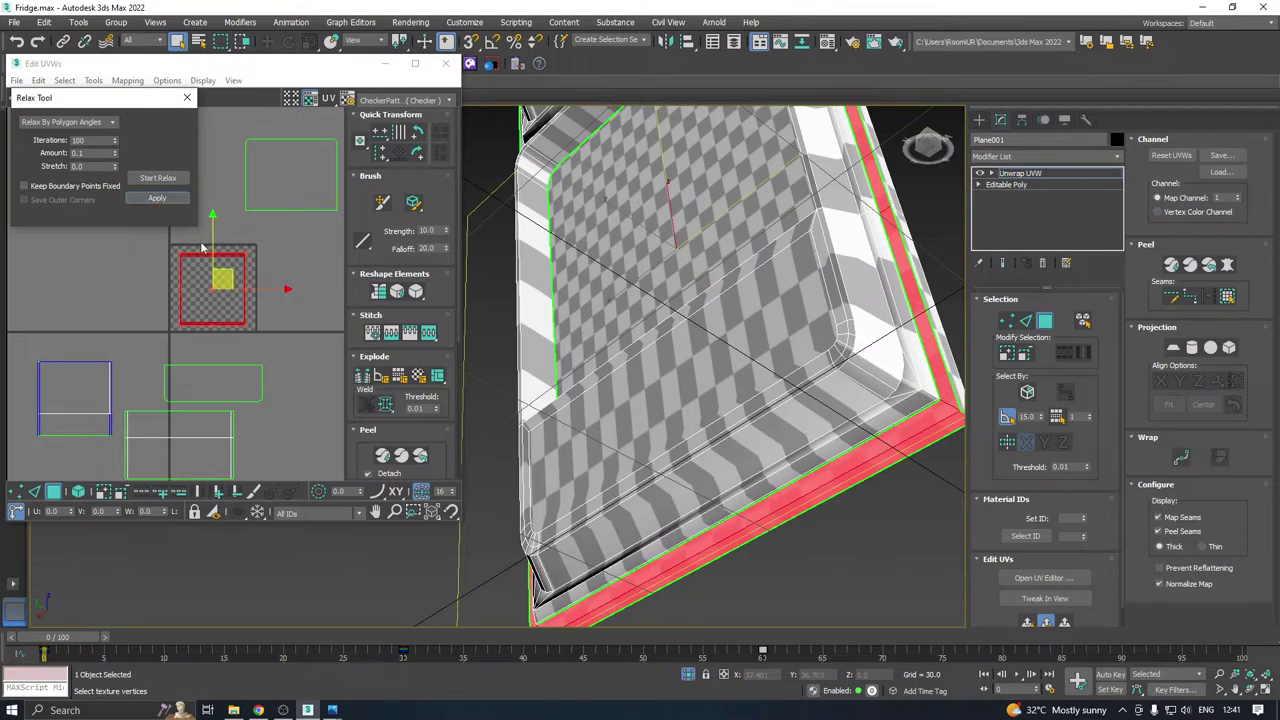
pyautogui.scroll(4, 223, 259)
pyautogui.scroll(-3, 223, 262)
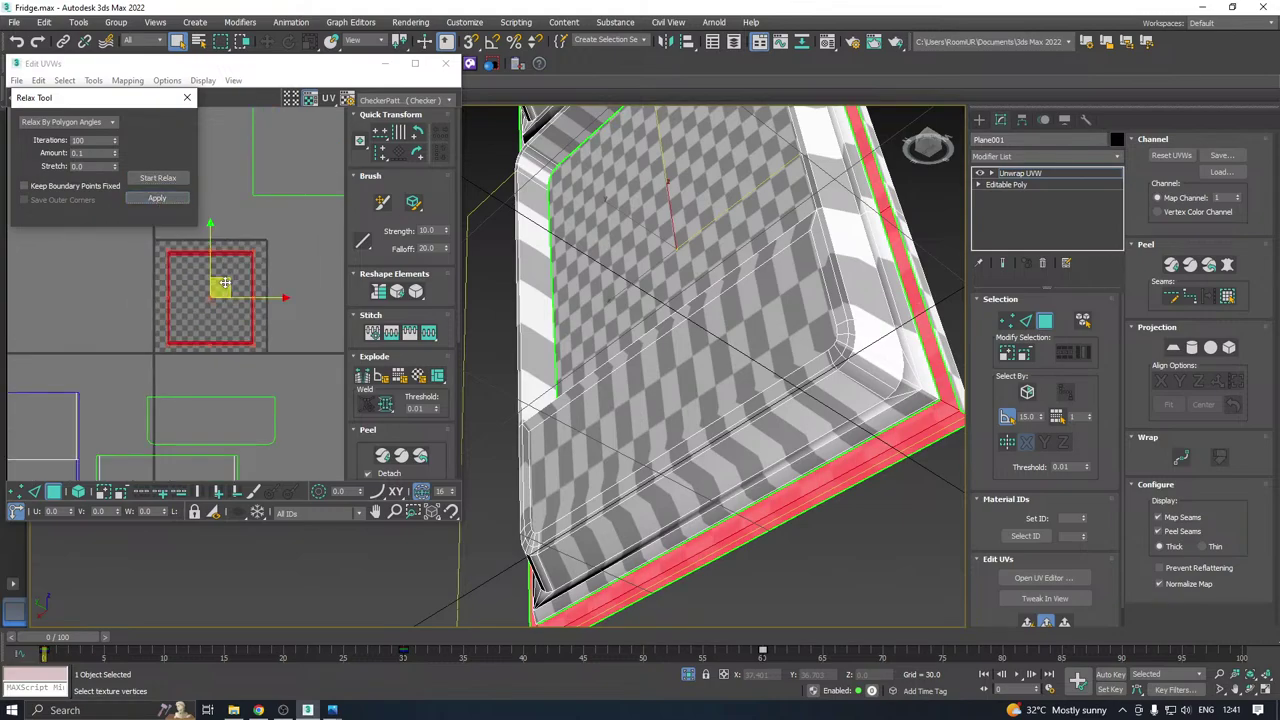
pyautogui.scroll(-3, 225, 282)
pyautogui.moveTo(225, 282); pyautogui.dragTo(91, 286, button='middle')
pyautogui.scroll(-7, 770, 458)
# Select the upper door's inner-side rim and add its narrow underside face at the gap between the doors.
pyautogui.keyDown('alt'); pyautogui.moveTo(722, 452); pyautogui.dragTo(753, 385, button='middle'); pyautogui.keyUp('alt')
pyautogui.scroll(5, 798, 287)
pyautogui.scroll(4, 792, 308)
pyautogui.click(847, 417)
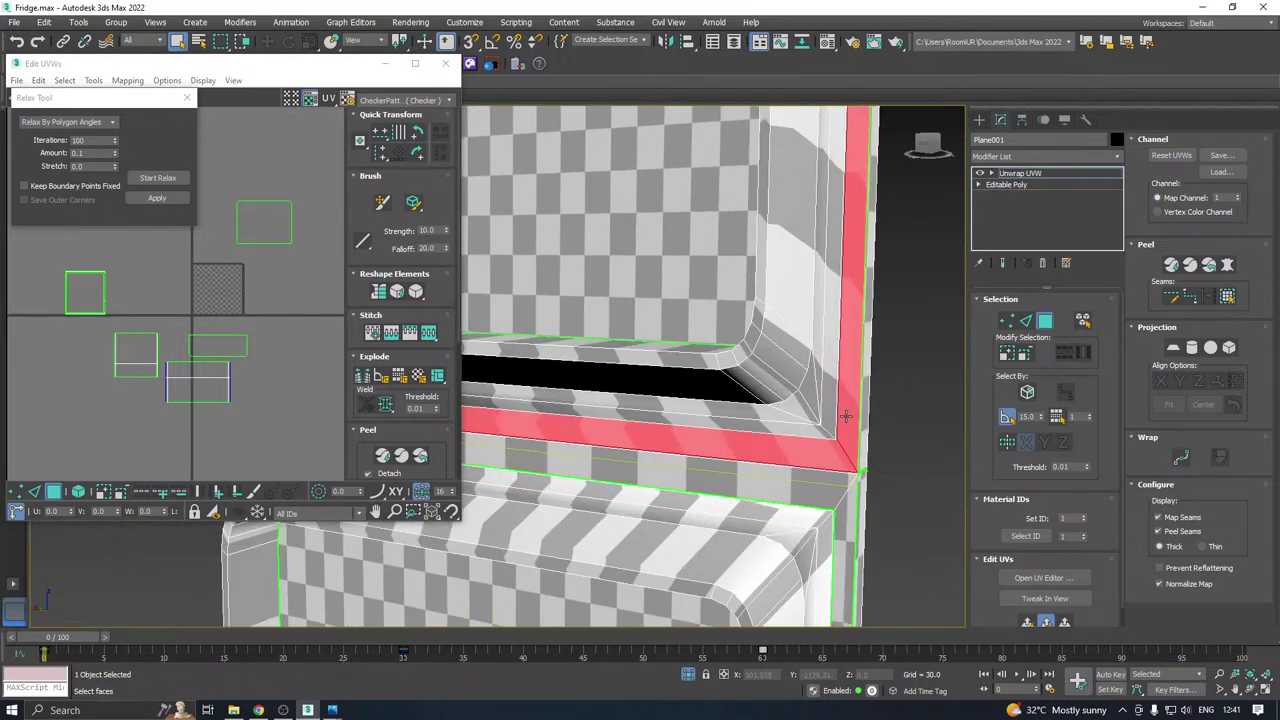
pyautogui.scroll(-6, 847, 417)
pyautogui.keyDown('alt'); pyautogui.moveTo(847, 417); pyautogui.dragTo(765, 237, button='middle'); pyautogui.keyUp('alt')
pyautogui.scroll(8, 703, 398)
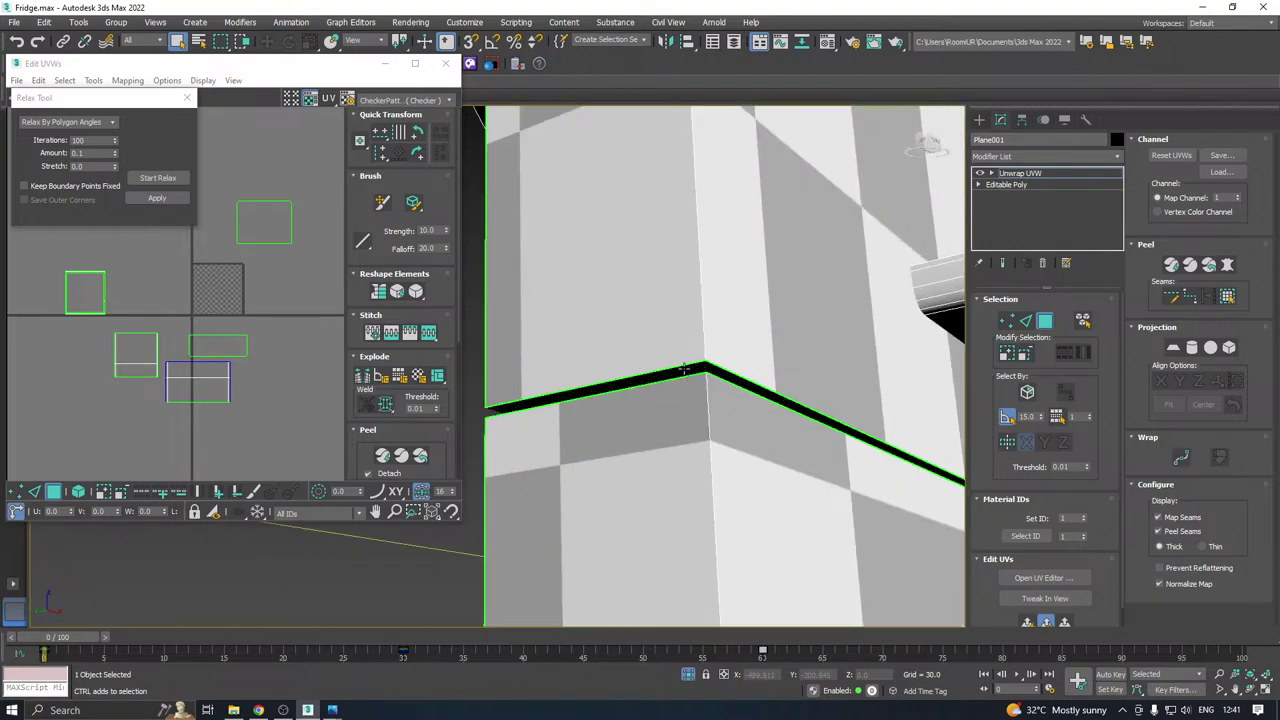
pyautogui.keyDown('ctrl'); pyautogui.click(684, 372); pyautogui.keyUp('ctrl')
# Planar-map the upper door's rim selection, relax it by polygon angles and move the shell to the lower left of the UV tile.
pyautogui.click(1028, 624)
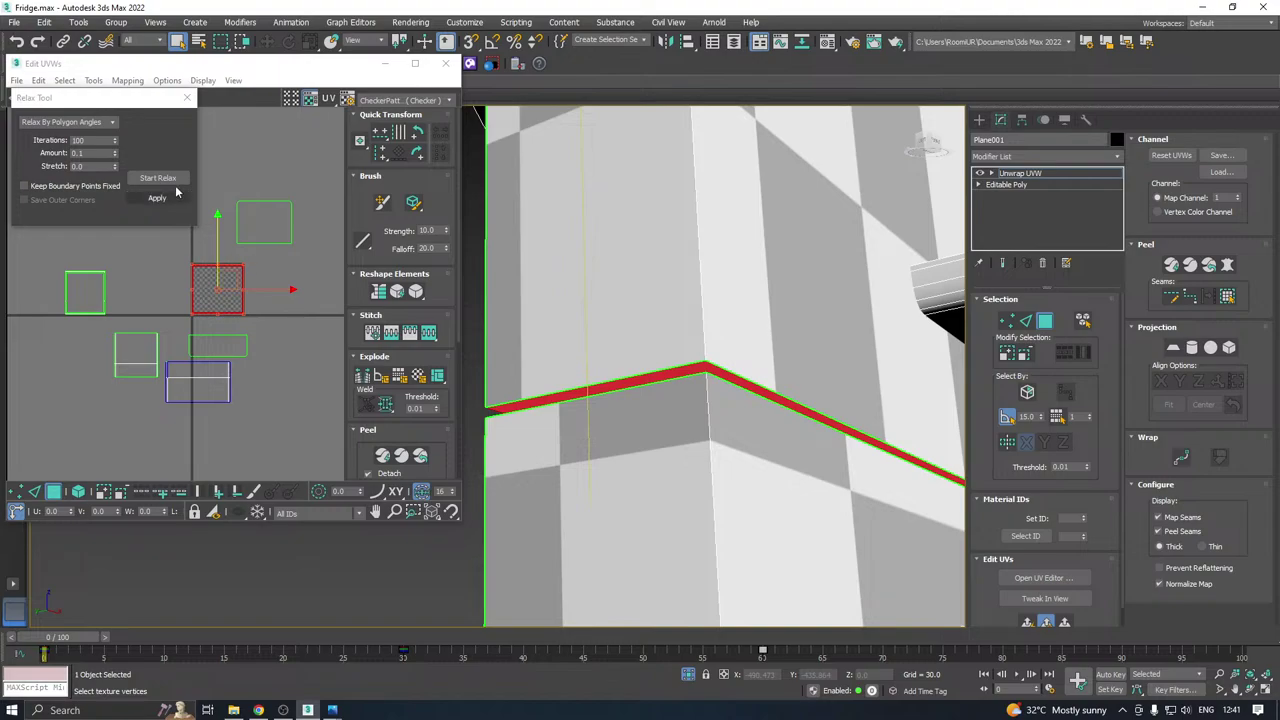
pyautogui.click(153, 180)
pyautogui.click(152, 180)
pyautogui.click(153, 179)
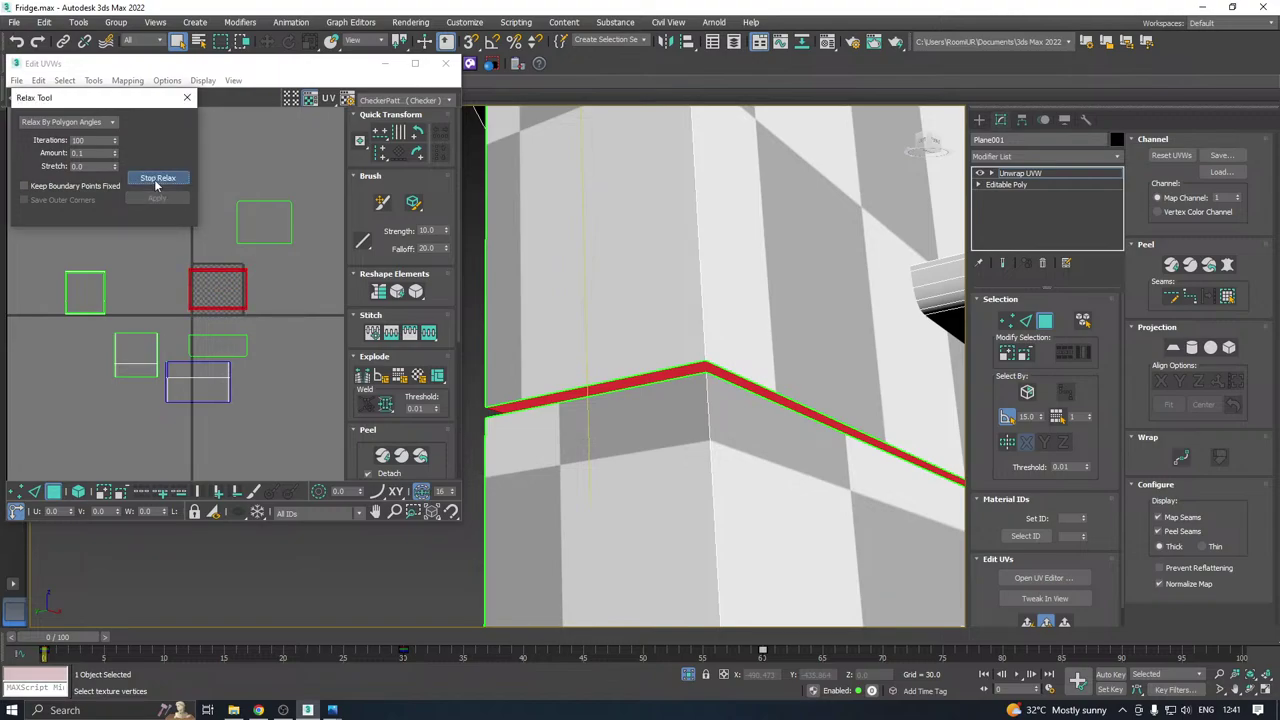
pyautogui.click(155, 181)
pyautogui.moveTo(233, 283); pyautogui.dragTo(72, 380)
# Select the top and side faces of the border around the upper door's inner panel, including the narrow outer edges and corner faces.
pyautogui.scroll(-6, 703, 308)
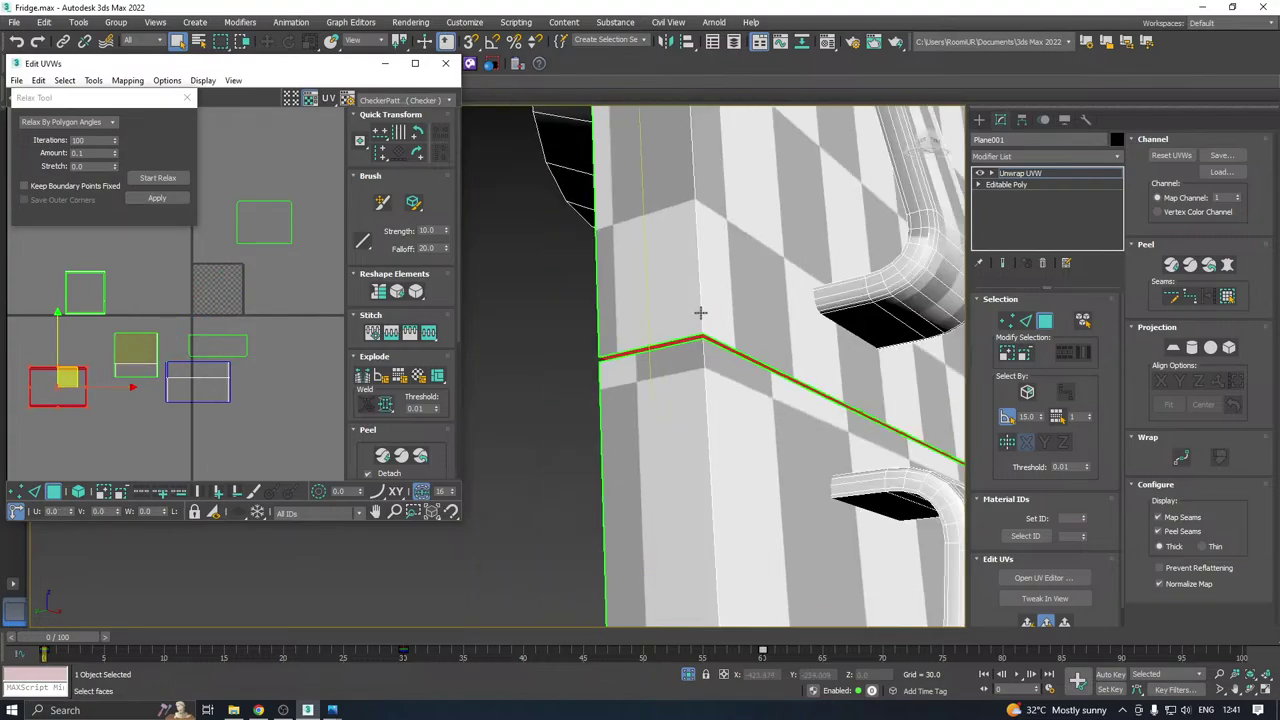
pyautogui.keyDown('alt'); pyautogui.moveTo(700, 312); pyautogui.dragTo(652, 269, button='middle'); pyautogui.keyUp('alt')
pyautogui.scroll(-6, 563, 331)
pyautogui.scroll(6, 575, 206)
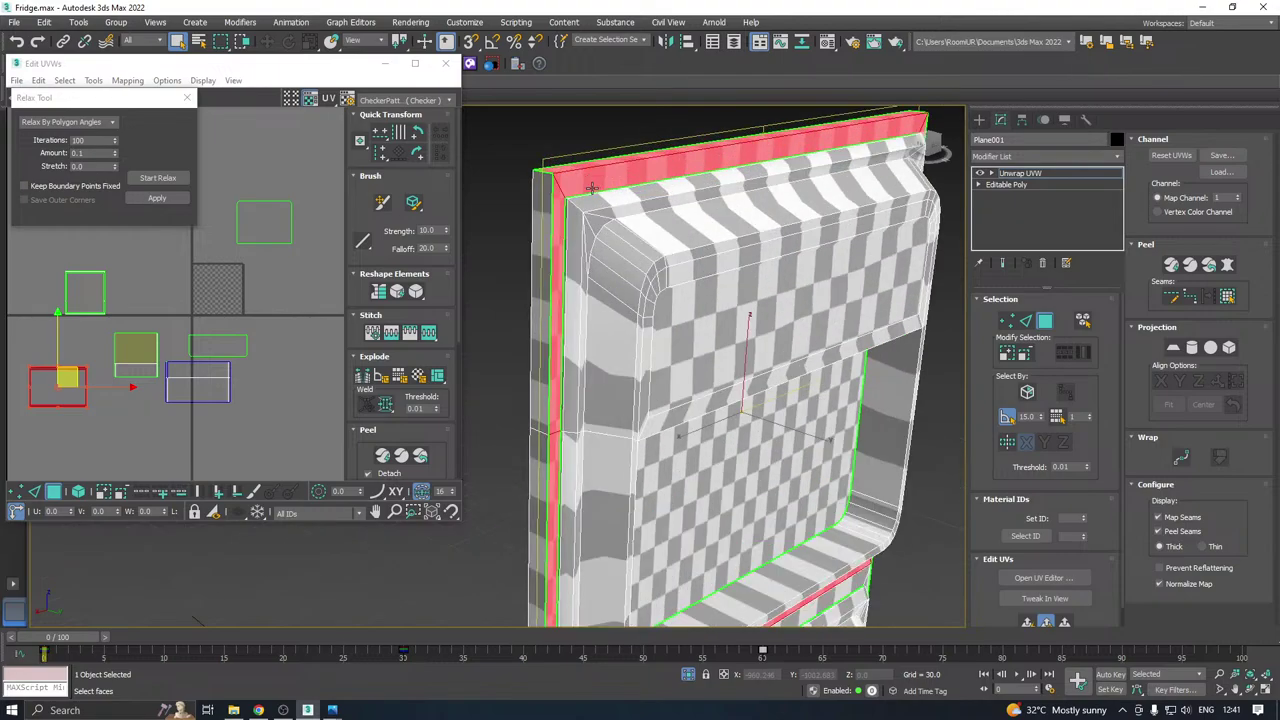
pyautogui.click(555, 232)
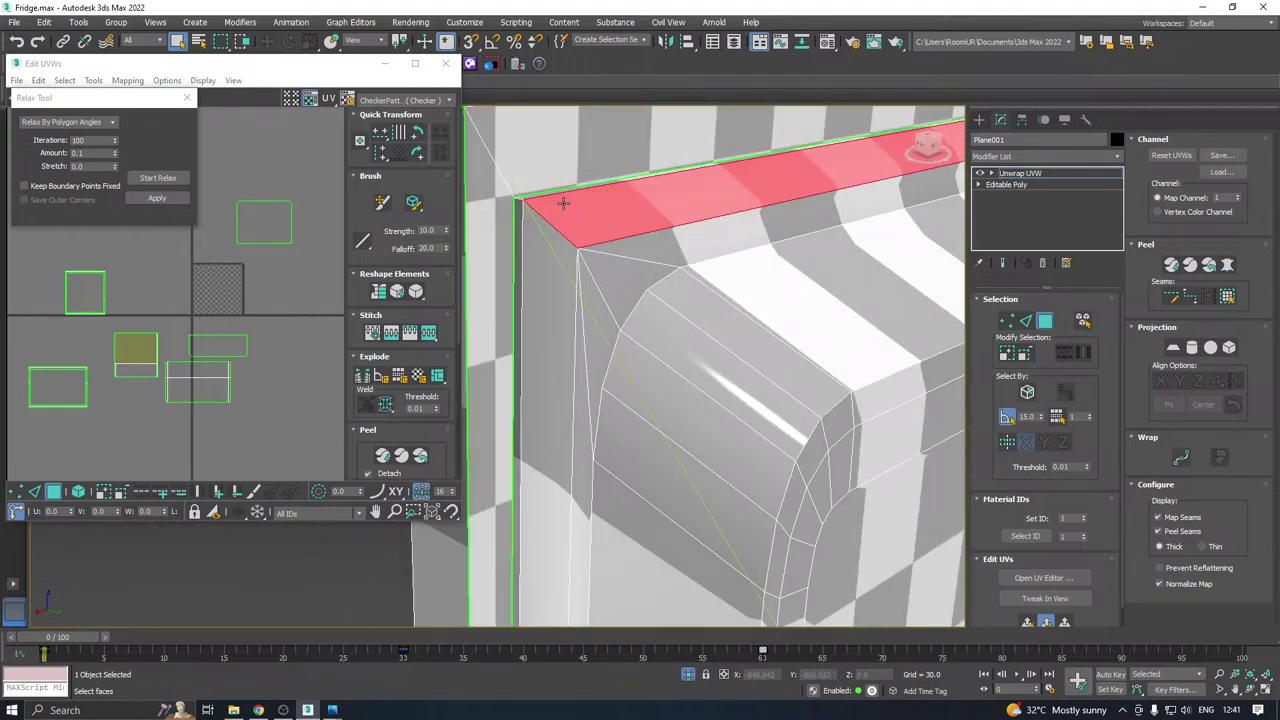
pyautogui.keyDown('ctrl'); pyautogui.click(549, 246); pyautogui.keyUp('ctrl')
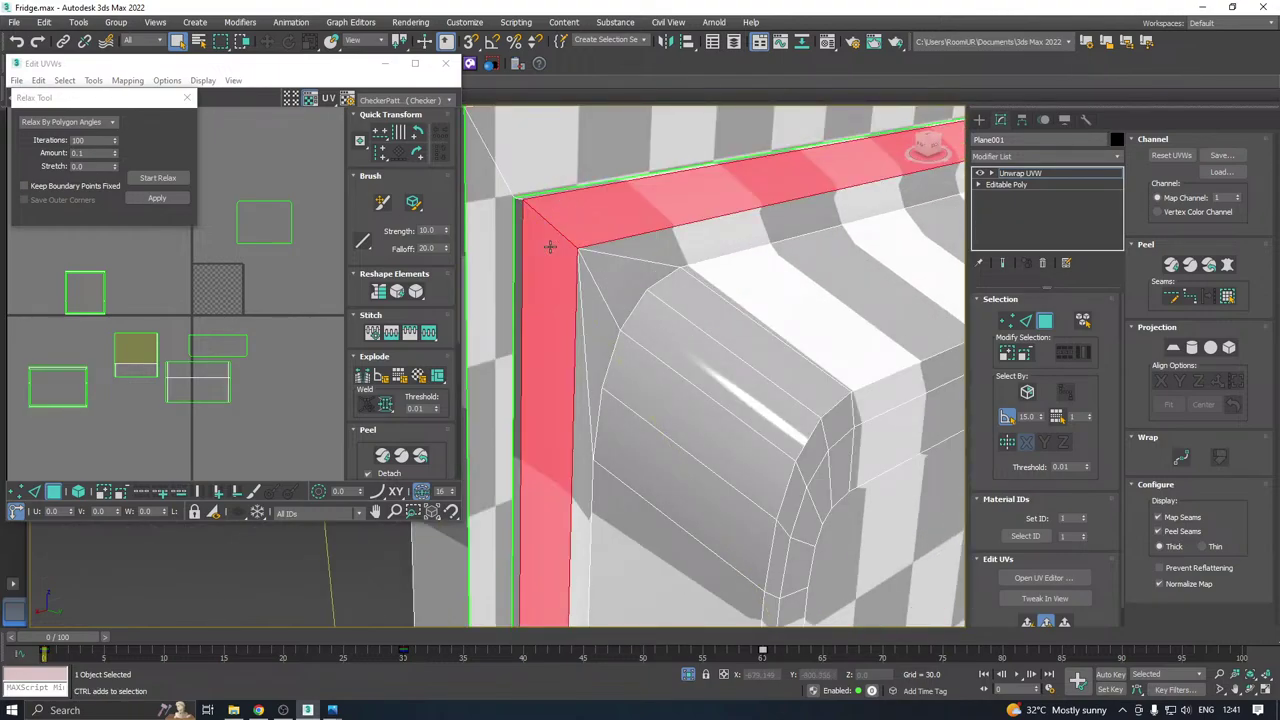
pyautogui.keyDown('alt'); pyautogui.moveTo(568, 222); pyautogui.dragTo(657, 280, button='middle'); pyautogui.keyUp('alt')
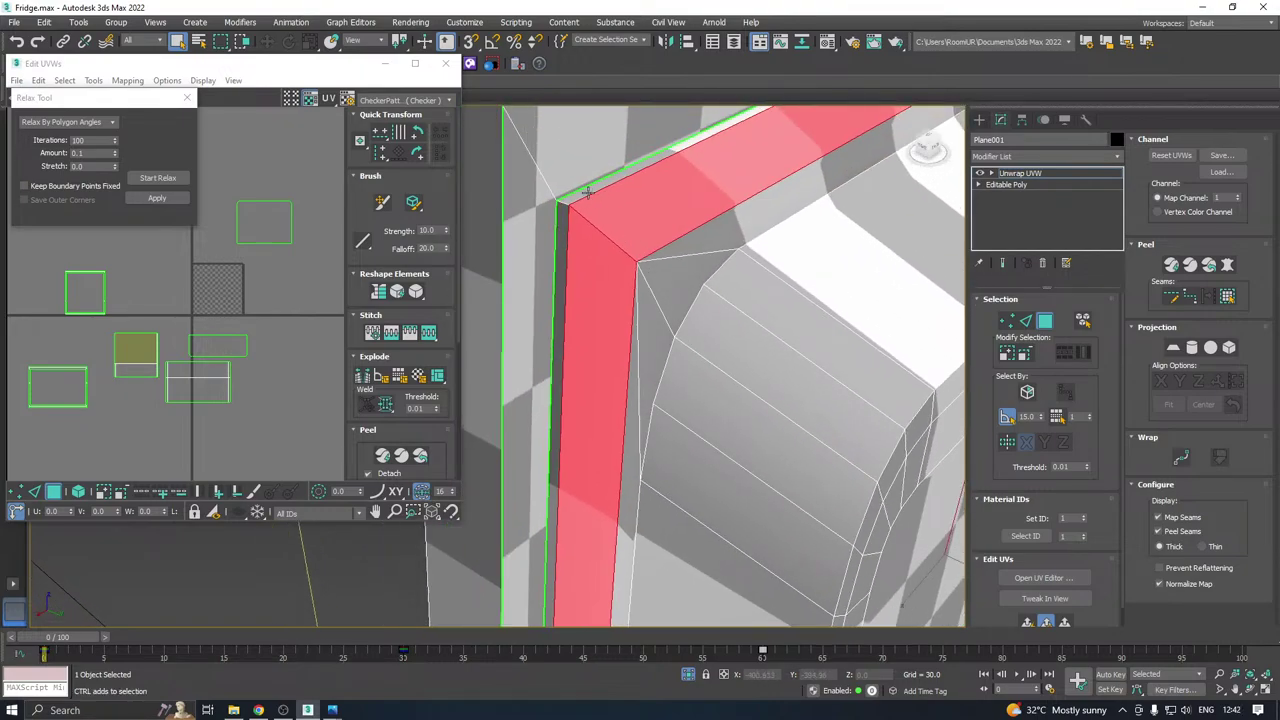
pyautogui.keyDown('ctrl'); pyautogui.click(566, 215); pyautogui.keyUp('ctrl')
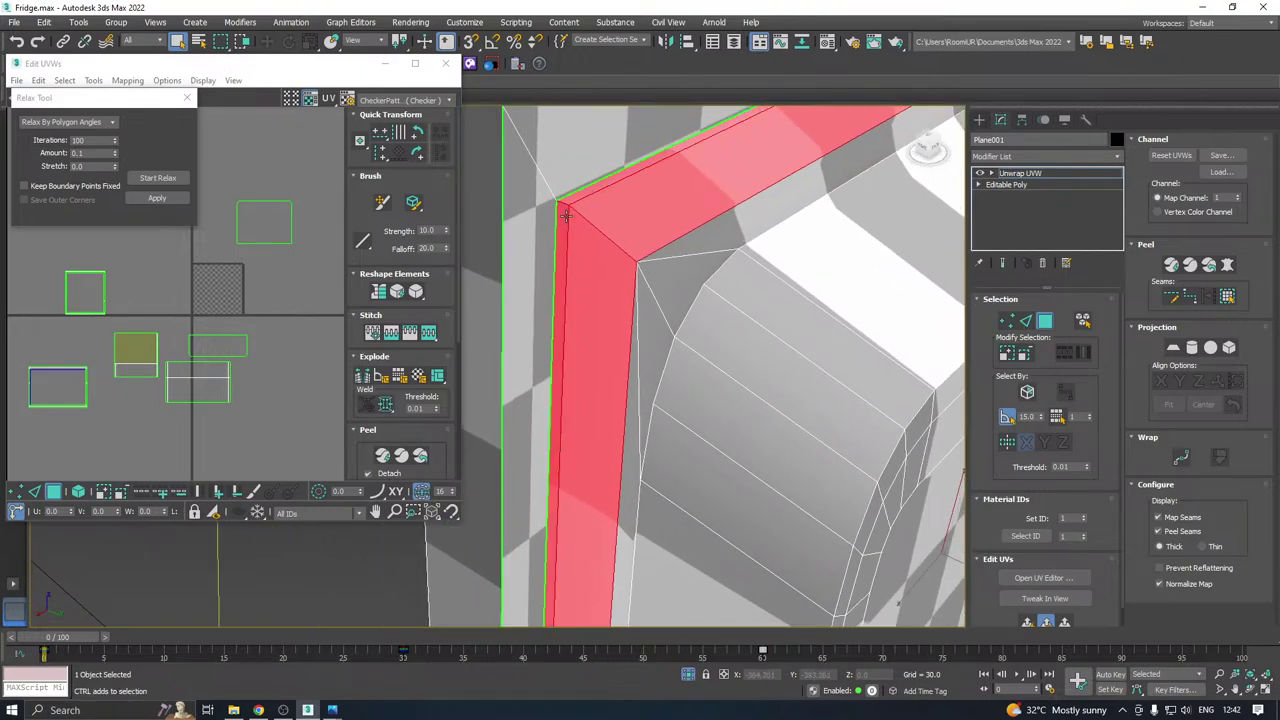
pyautogui.keyDown('ctrl'); pyautogui.click(665, 269); pyautogui.keyUp('ctrl')
# Refine the border selection around the upper door's inner panel to the full flat loop plus its narrow top and bottom edge faces.
pyautogui.scroll(-5, 635, 237)
pyautogui.keyDown('alt'); pyautogui.moveTo(777, 235); pyautogui.dragTo(588, 209, button='middle'); pyautogui.keyUp('alt')
pyautogui.scroll(4, 826, 122)
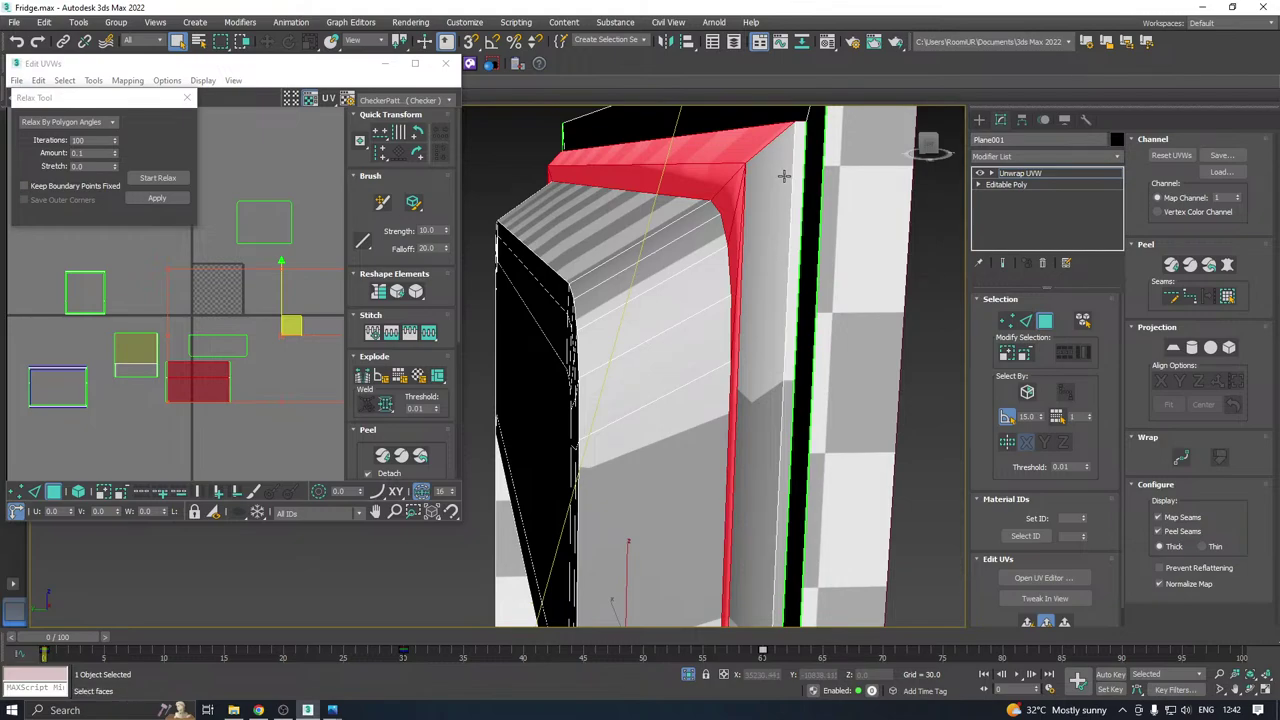
pyautogui.keyDown('alt'); pyautogui.moveTo(750, 146); pyautogui.dragTo(758, 172, button='middle'); pyautogui.keyUp('alt')
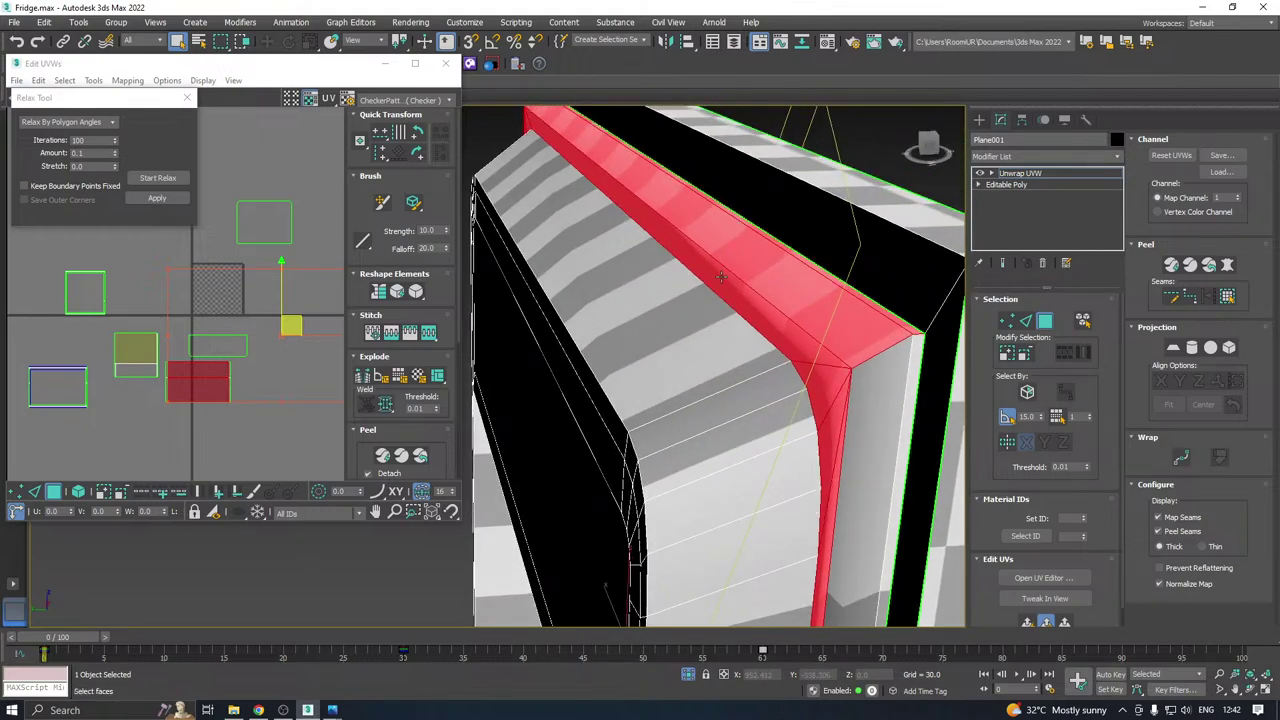
pyautogui.click(751, 276)
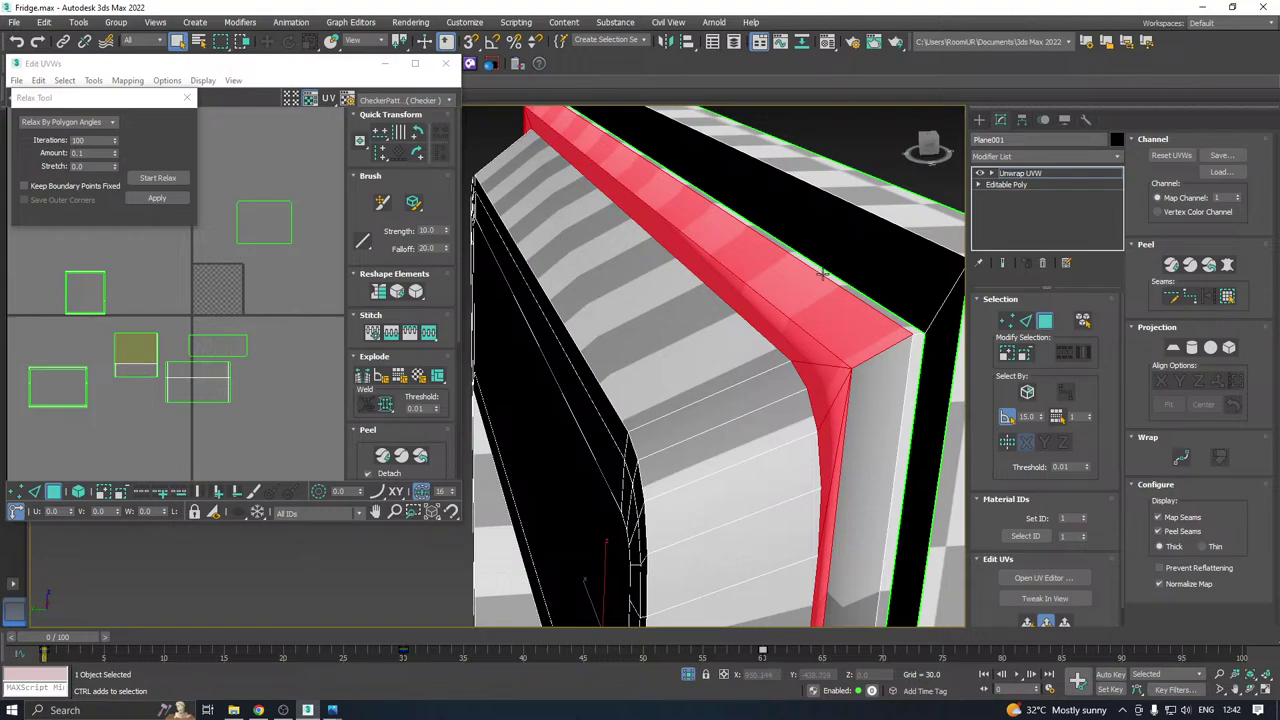
pyautogui.keyDown('ctrl'); pyautogui.click(822, 274); pyautogui.keyUp('ctrl')
pyautogui.scroll(-6, 826, 229)
pyautogui.keyDown('alt'); pyautogui.moveTo(737, 383); pyautogui.dragTo(940, 204, button='middle'); pyautogui.keyUp('alt')
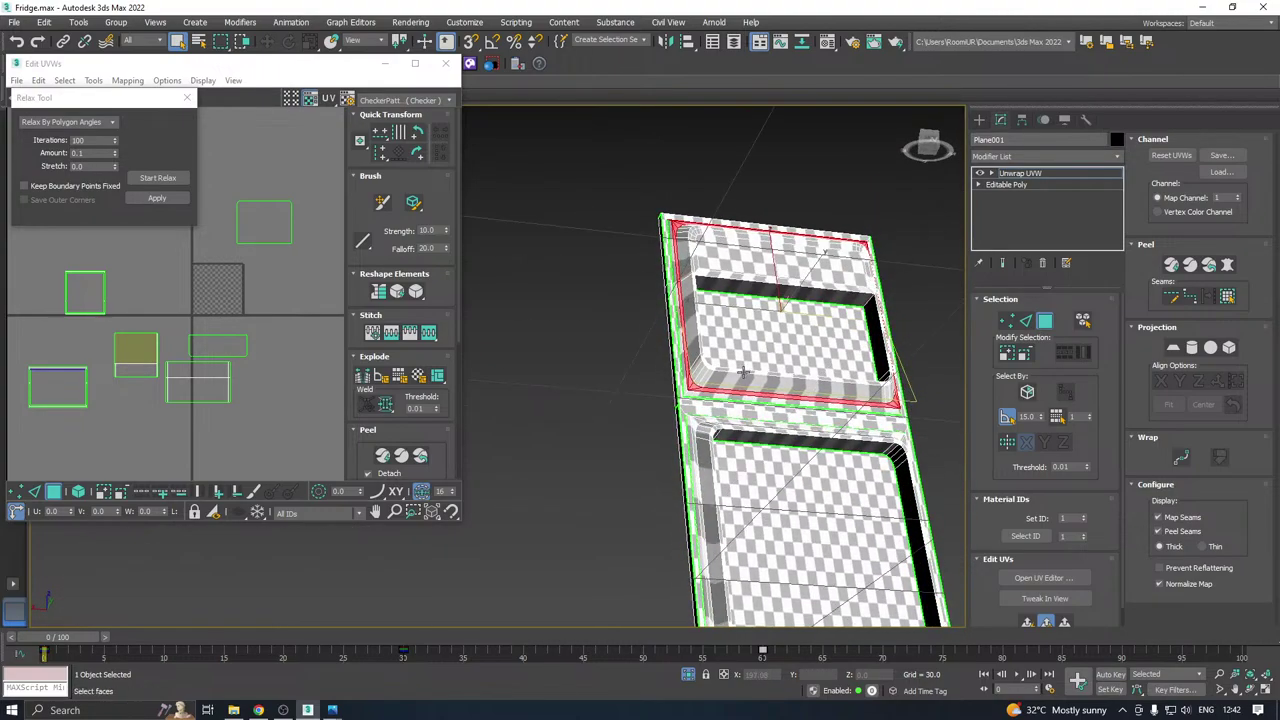
pyautogui.scroll(6, 711, 401)
pyautogui.keyDown('ctrl'); pyautogui.click(639, 393); pyautogui.keyUp('ctrl')
pyautogui.keyDown('alt'); pyautogui.moveTo(639, 393); pyautogui.dragTo(706, 366, button='middle'); pyautogui.keyUp('alt')
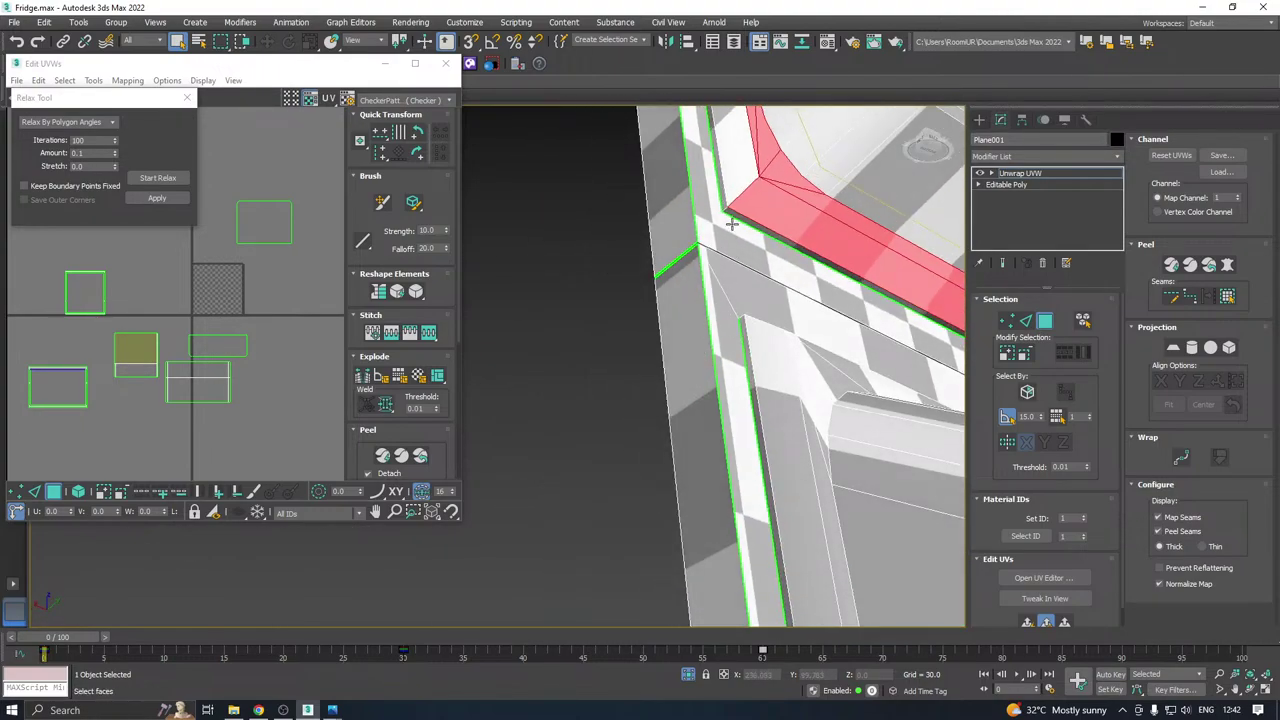
pyautogui.scroll(2, 731, 224)
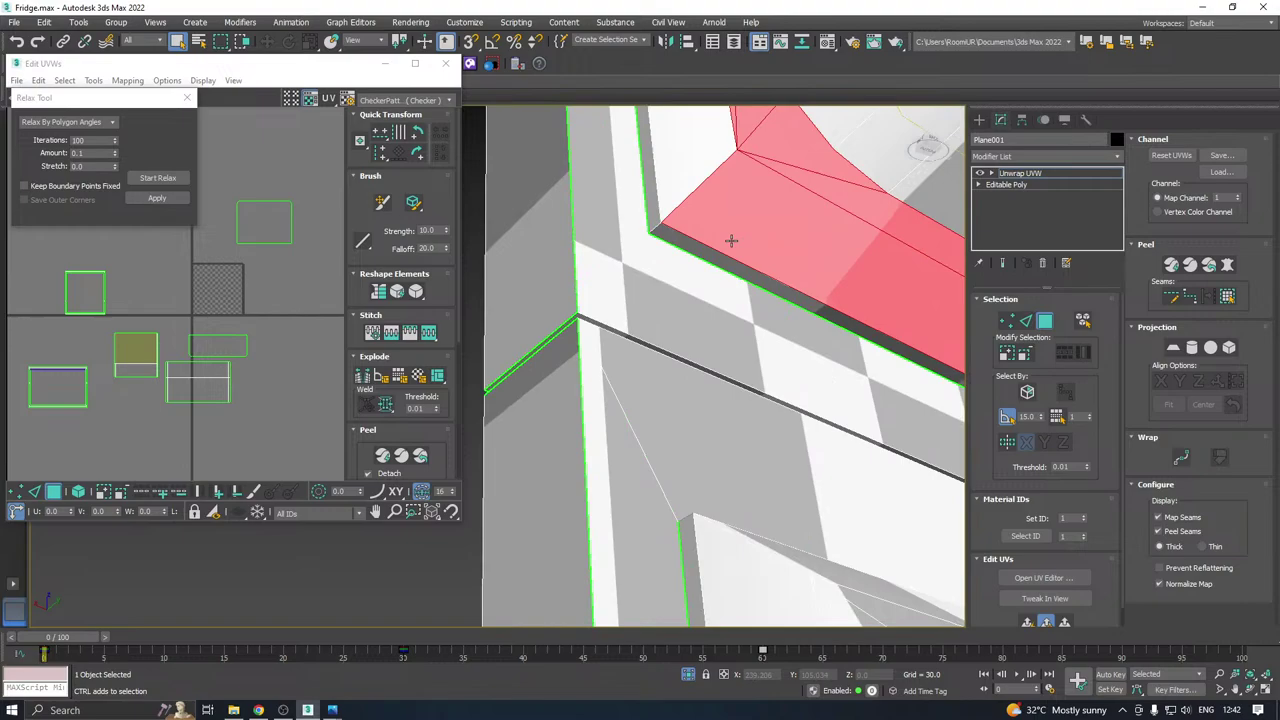
# Planar-map the upper door's border selection, relax it by polygon angles and move the shell to the right of the UV tile.
pyautogui.click(1027, 622)
pyautogui.scroll(3, 250, 301)
pyautogui.click(141, 178)
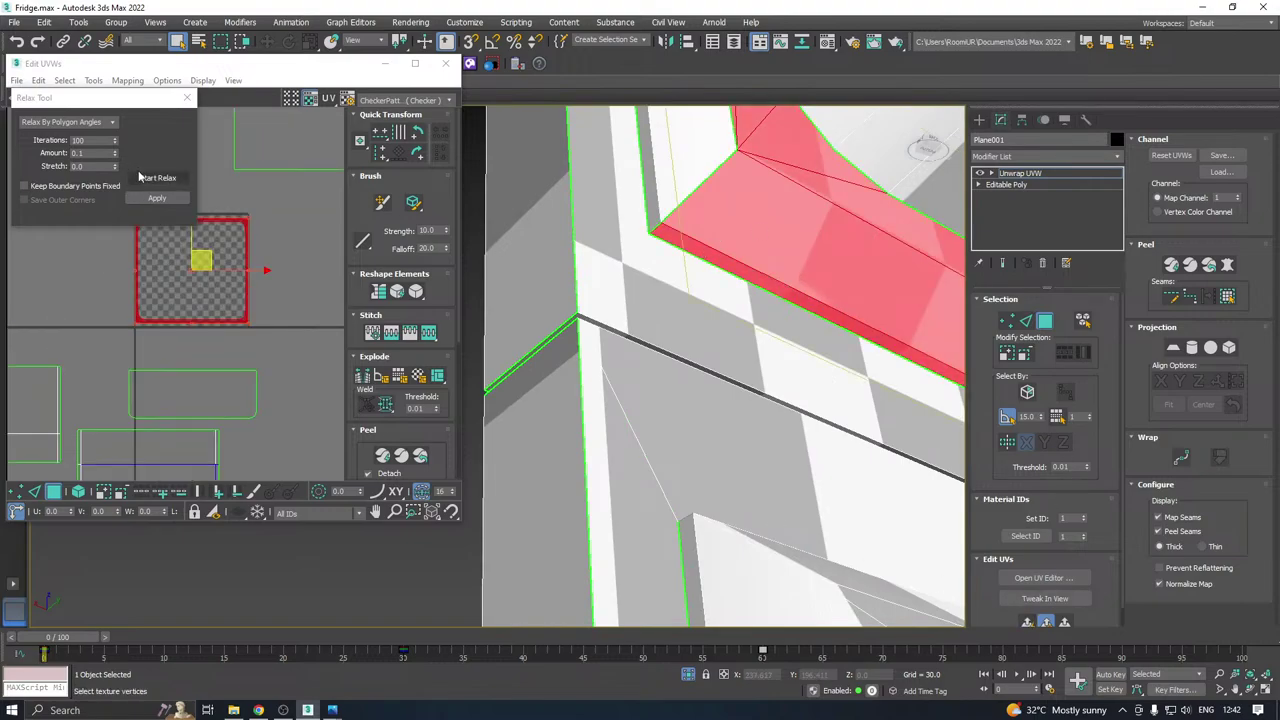
pyautogui.click(141, 178)
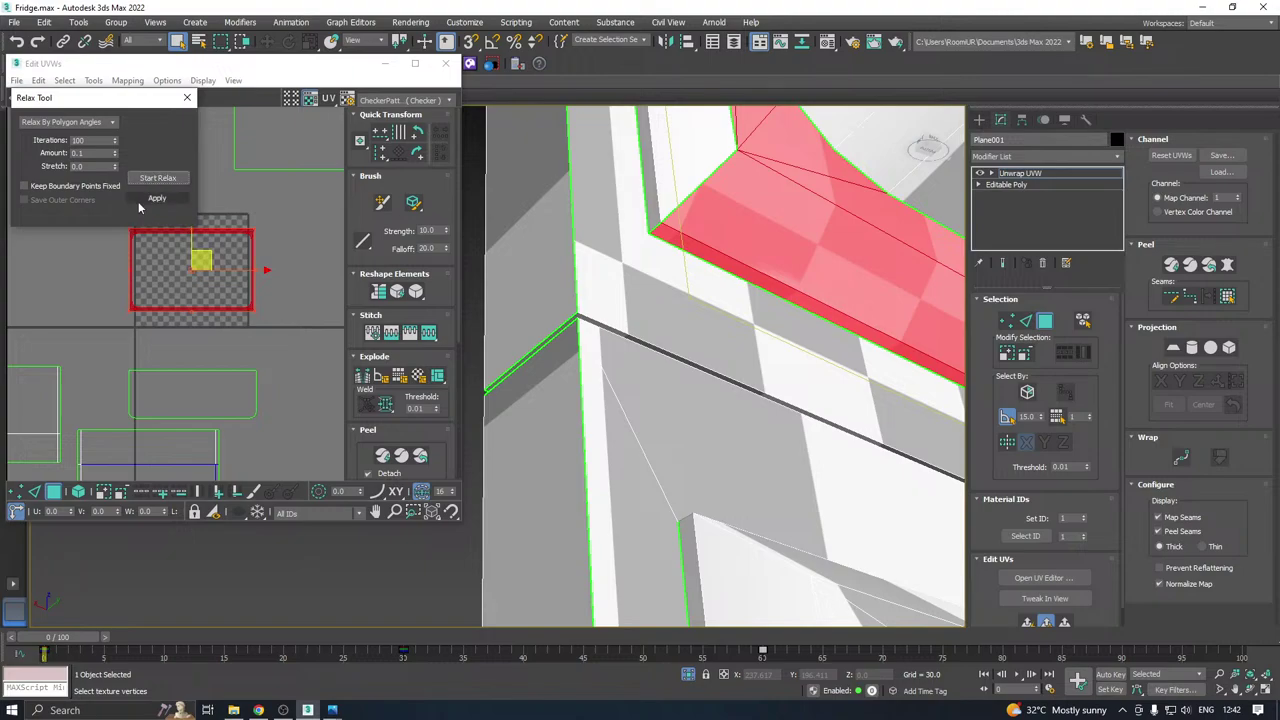
pyautogui.scroll(3, 150, 263)
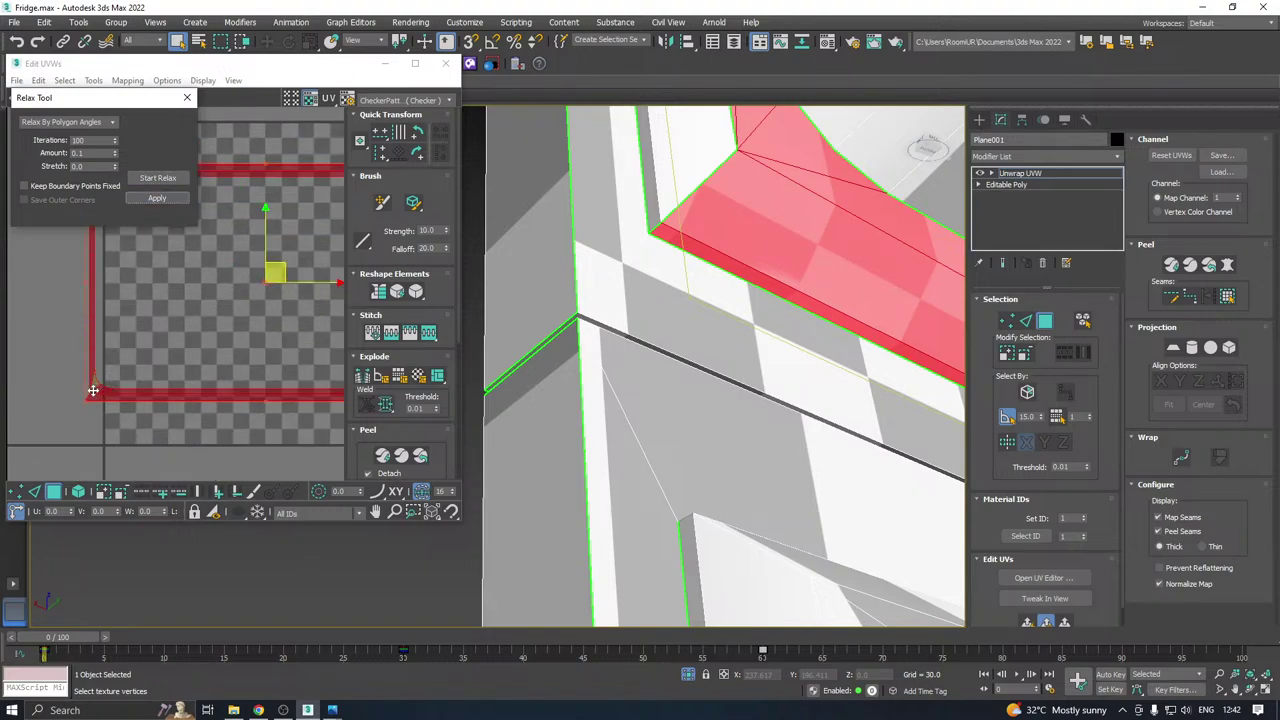
pyautogui.scroll(2, 92, 391)
pyautogui.scroll(-6, 90, 391)
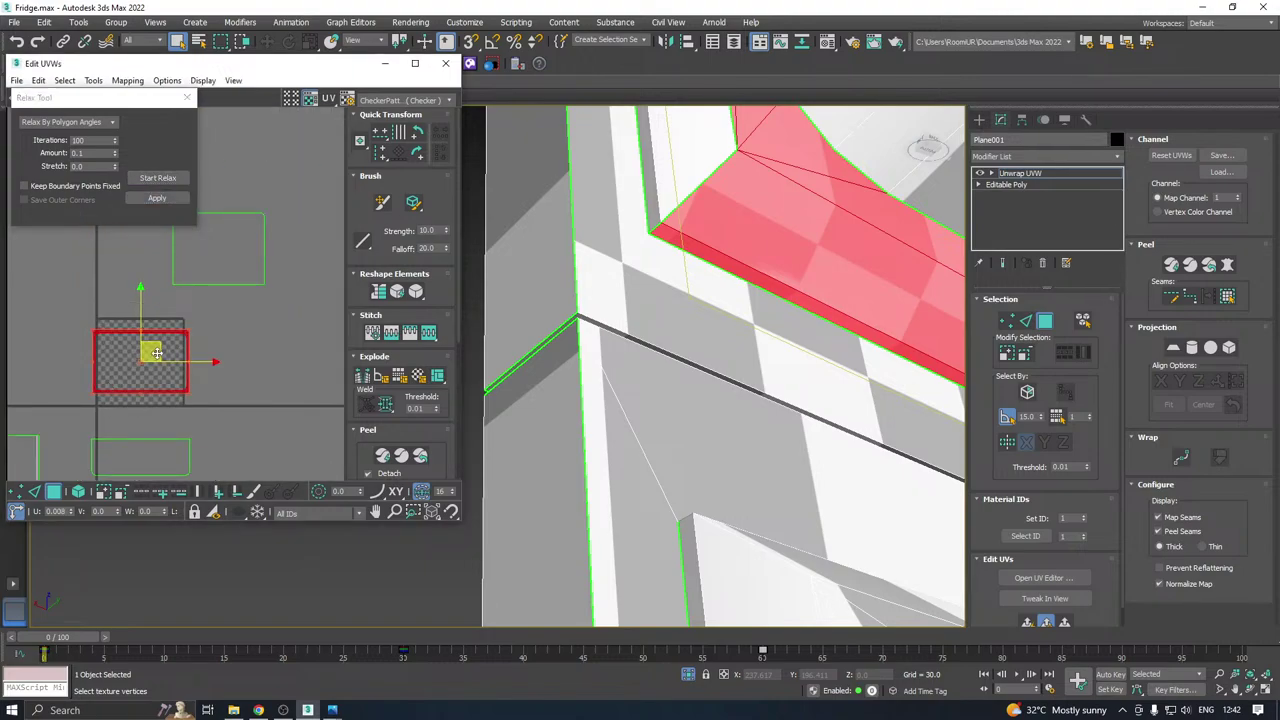
pyautogui.moveTo(155, 352); pyautogui.dragTo(313, 352)
# Select the narrow vertical strip along one side of the upper door's inner border, planar-map it and relax it by polygon angles.
pyautogui.scroll(-3, 692, 322)
pyautogui.keyDown('alt'); pyautogui.moveTo(743, 233); pyautogui.dragTo(708, 249, button='middle'); pyautogui.keyUp('alt')
pyautogui.click(731, 277)
pyautogui.scroll(3, 731, 277)
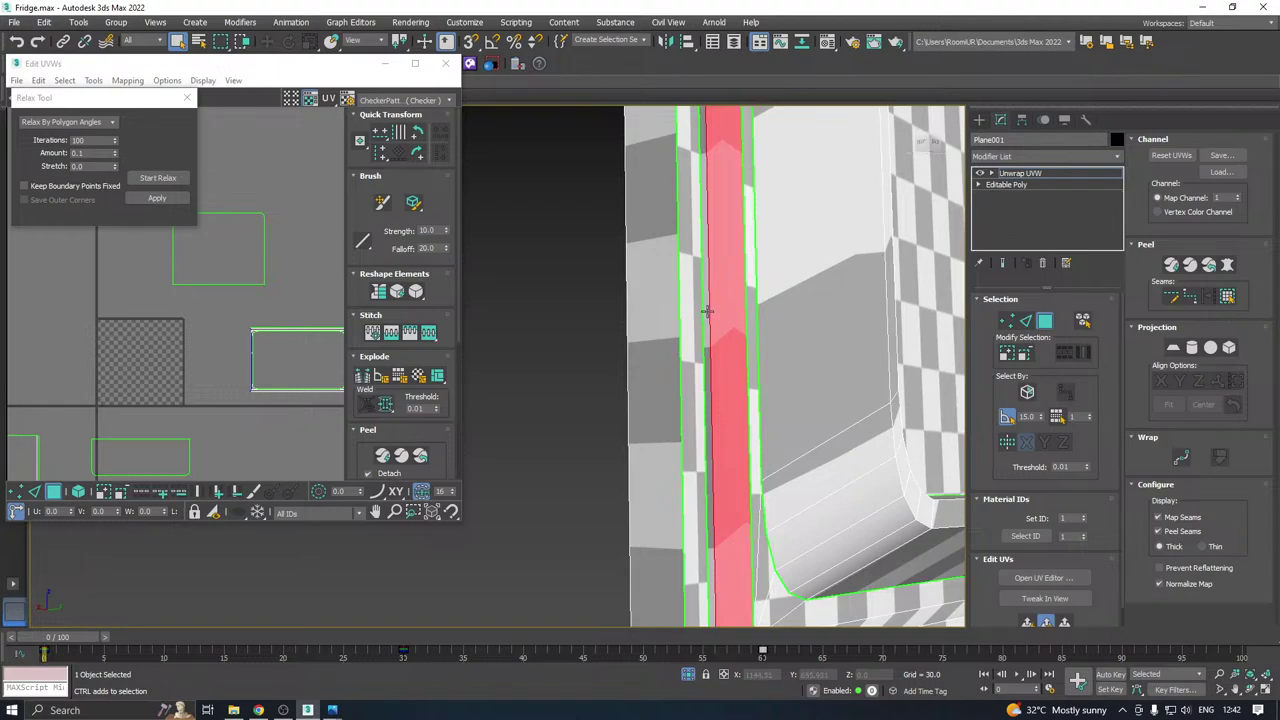
pyautogui.keyDown('alt'); pyautogui.moveTo(707, 311); pyautogui.dragTo(709, 276, button='middle'); pyautogui.keyUp('alt')
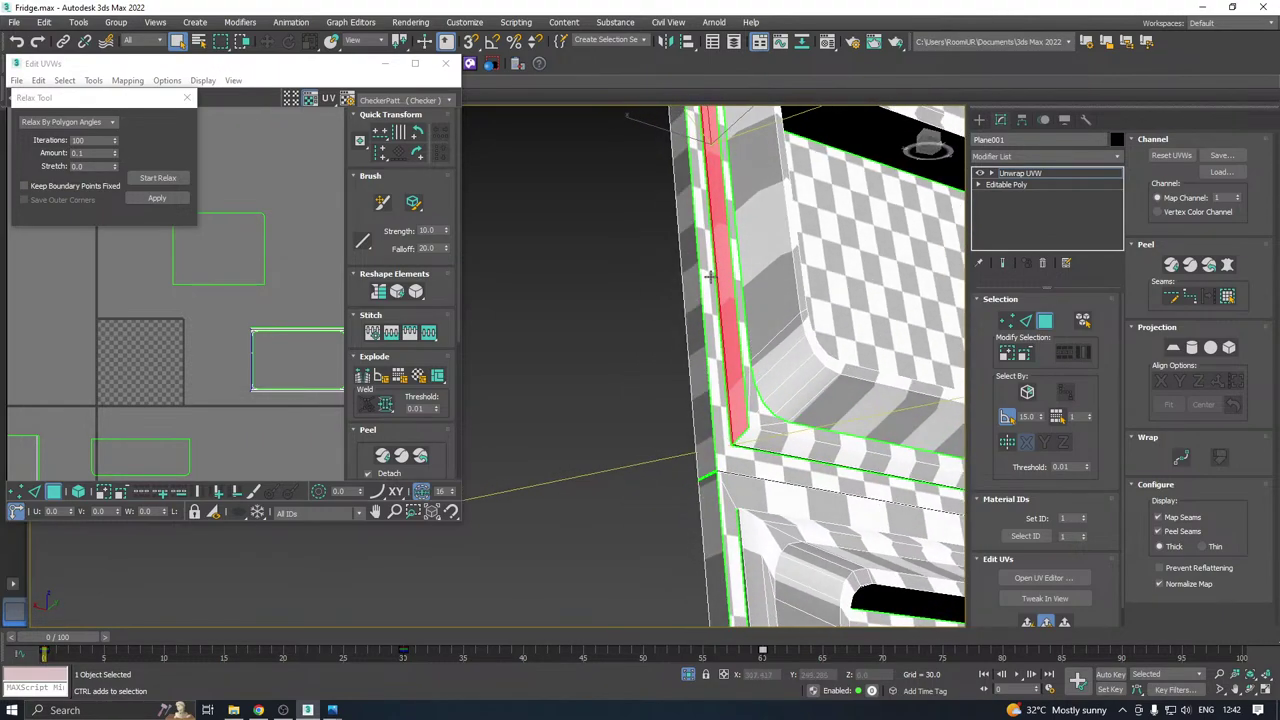
pyautogui.click(1028, 625)
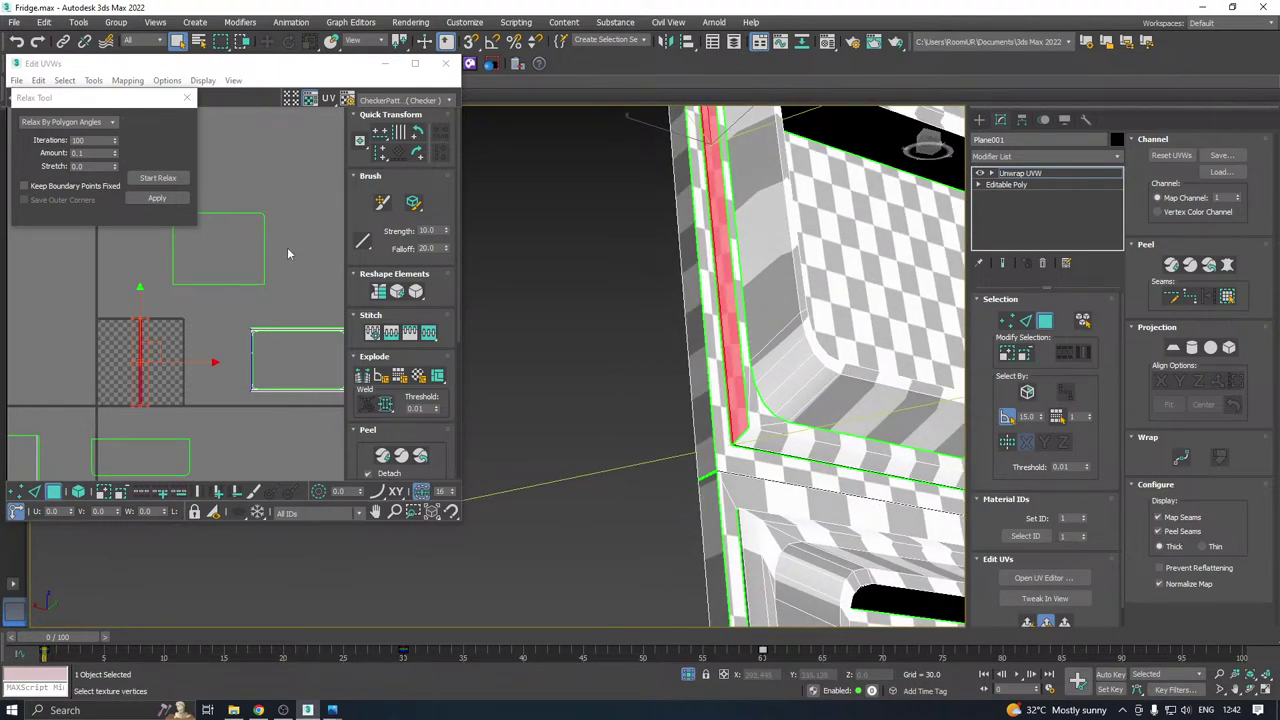
pyautogui.click(157, 180)
pyautogui.click(157, 178)
pyautogui.click(153, 199)
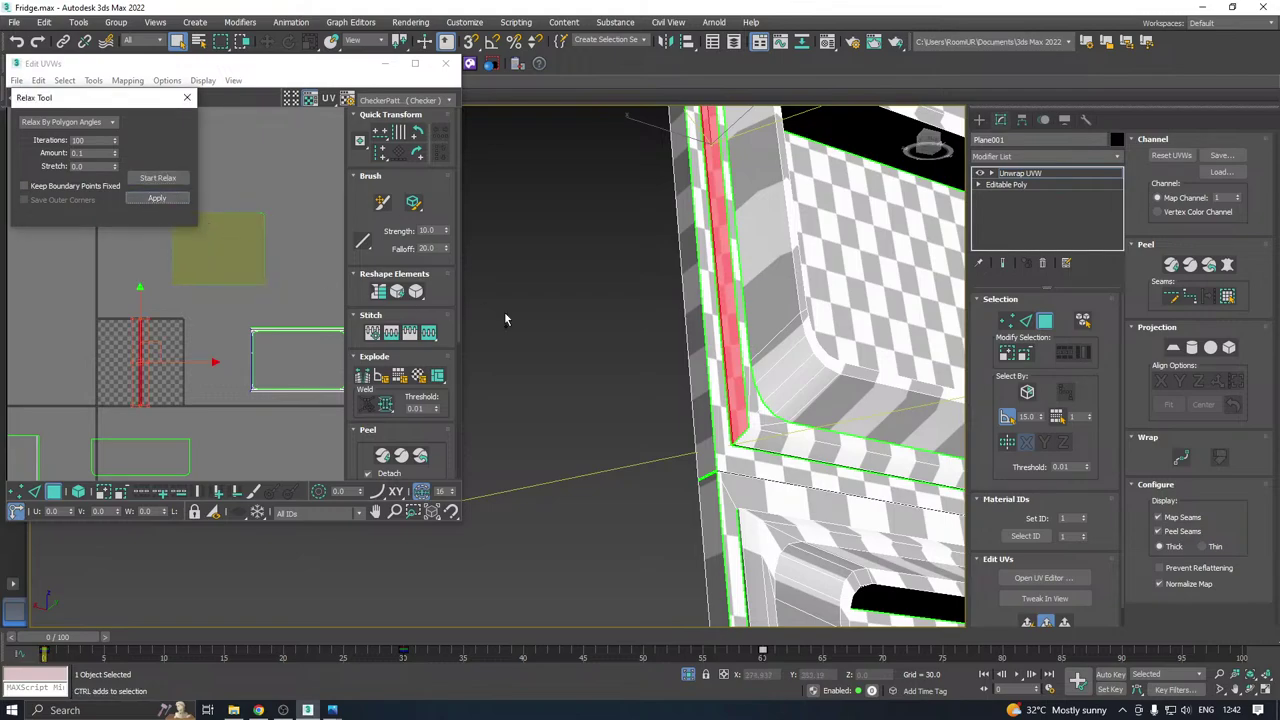
# Planar-map the matching strip on the opposite side of the upper door's border, relax it and move the shell just right of the UV tile.
pyautogui.scroll(-5, 616, 336)
pyautogui.keyDown('alt'); pyautogui.moveTo(760, 303); pyautogui.dragTo(675, 313, button='middle'); pyautogui.keyUp('alt')
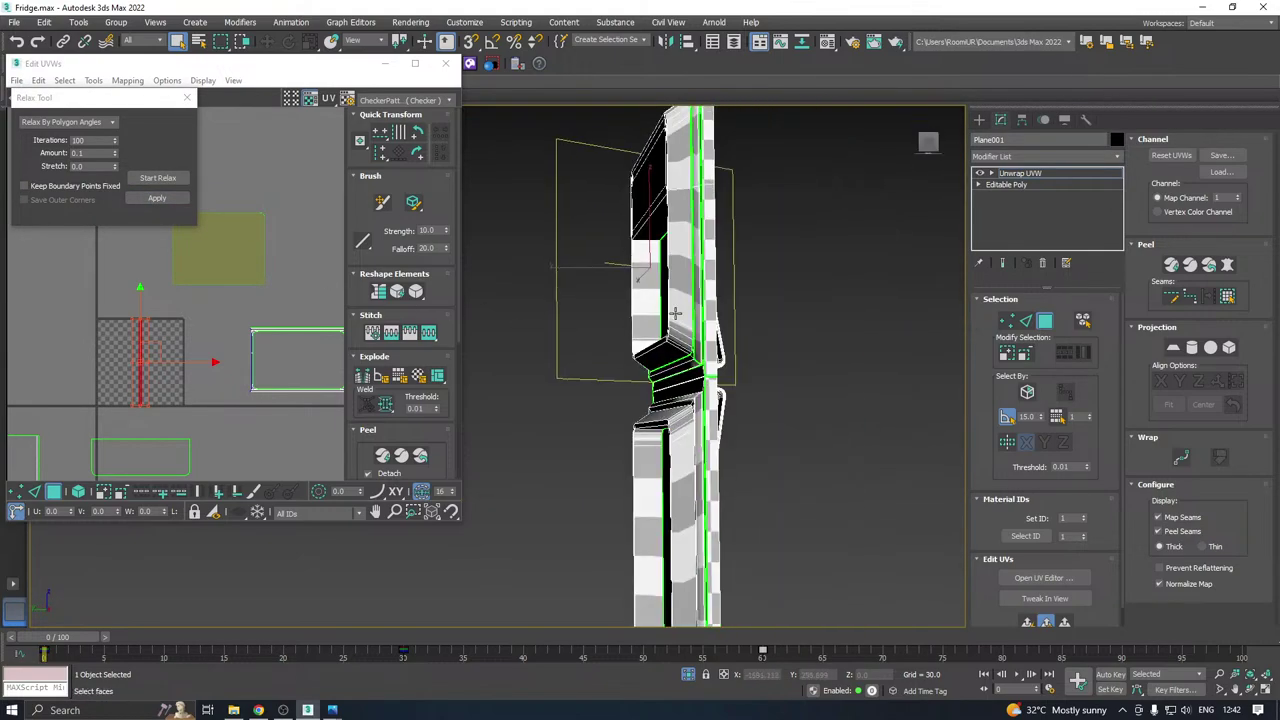
pyautogui.scroll(4, 704, 356)
pyautogui.click(737, 375)
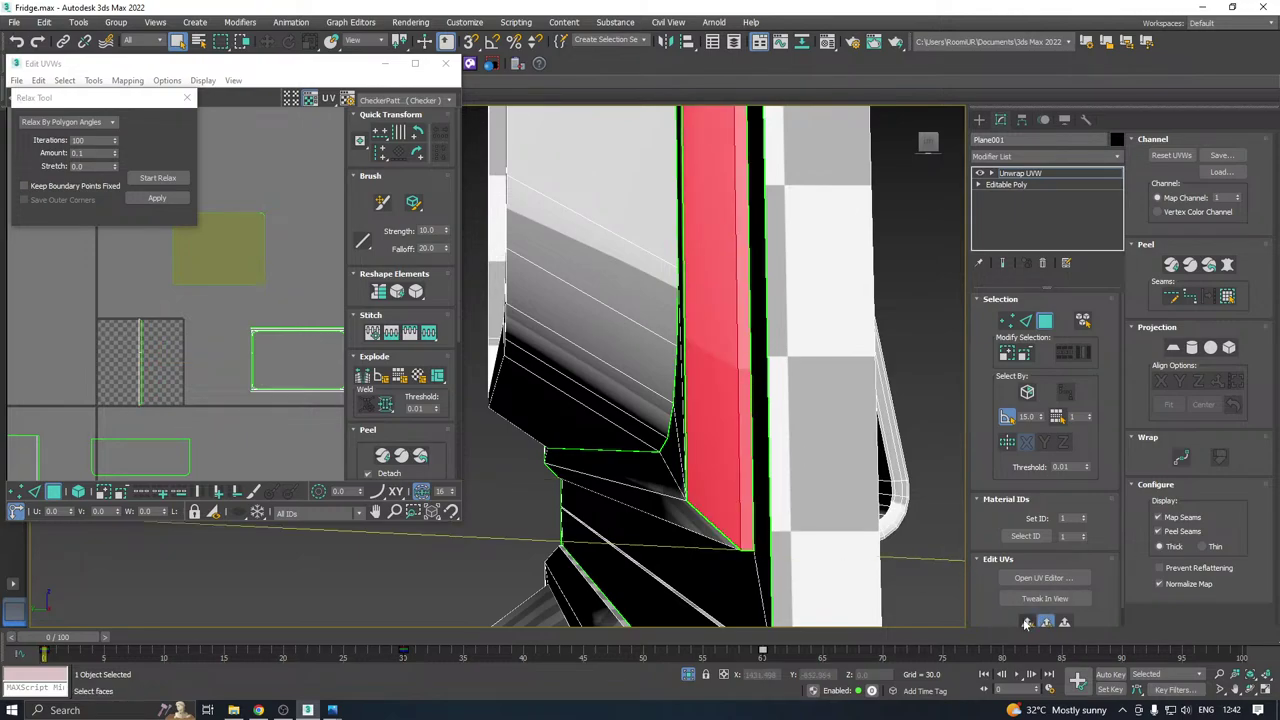
pyautogui.click(160, 179)
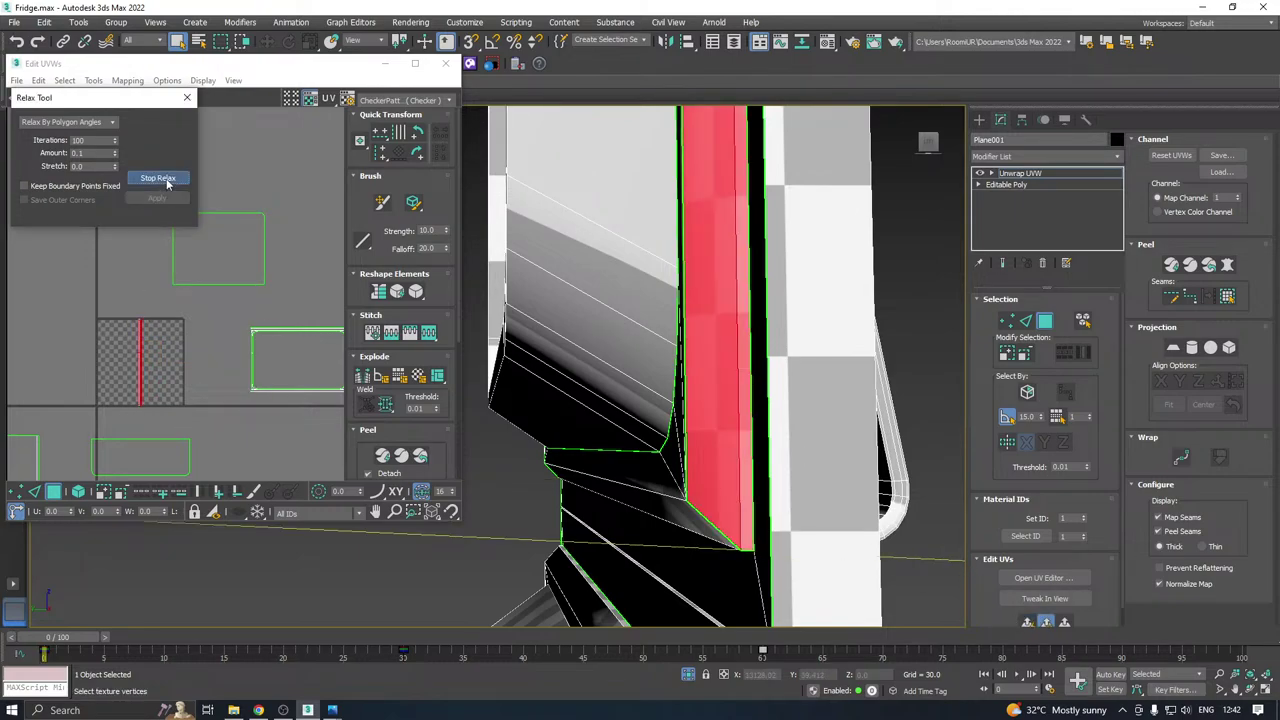
pyautogui.click(166, 180)
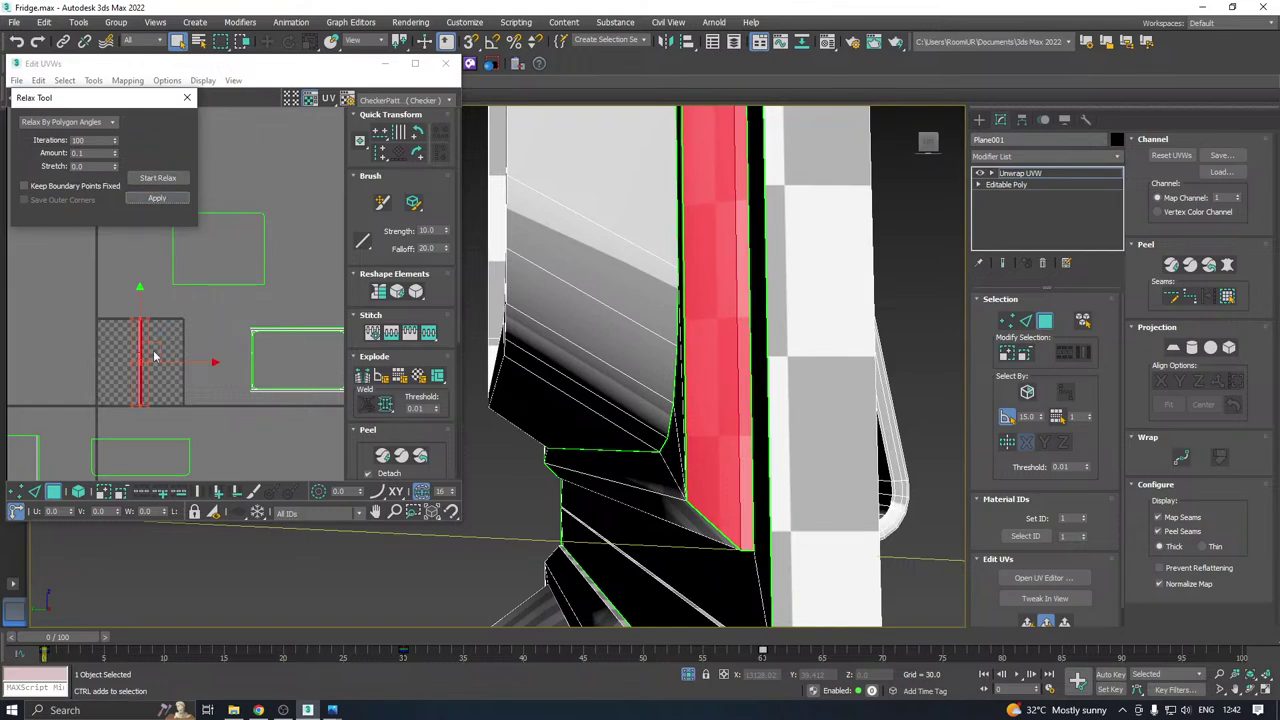
pyautogui.moveTo(154, 355); pyautogui.dragTo(236, 352)
# Select the upper and one vertical outer side wall of the upper door's raised inner panel, including the rounded corner between them.
pyautogui.scroll(-3, 676, 202)
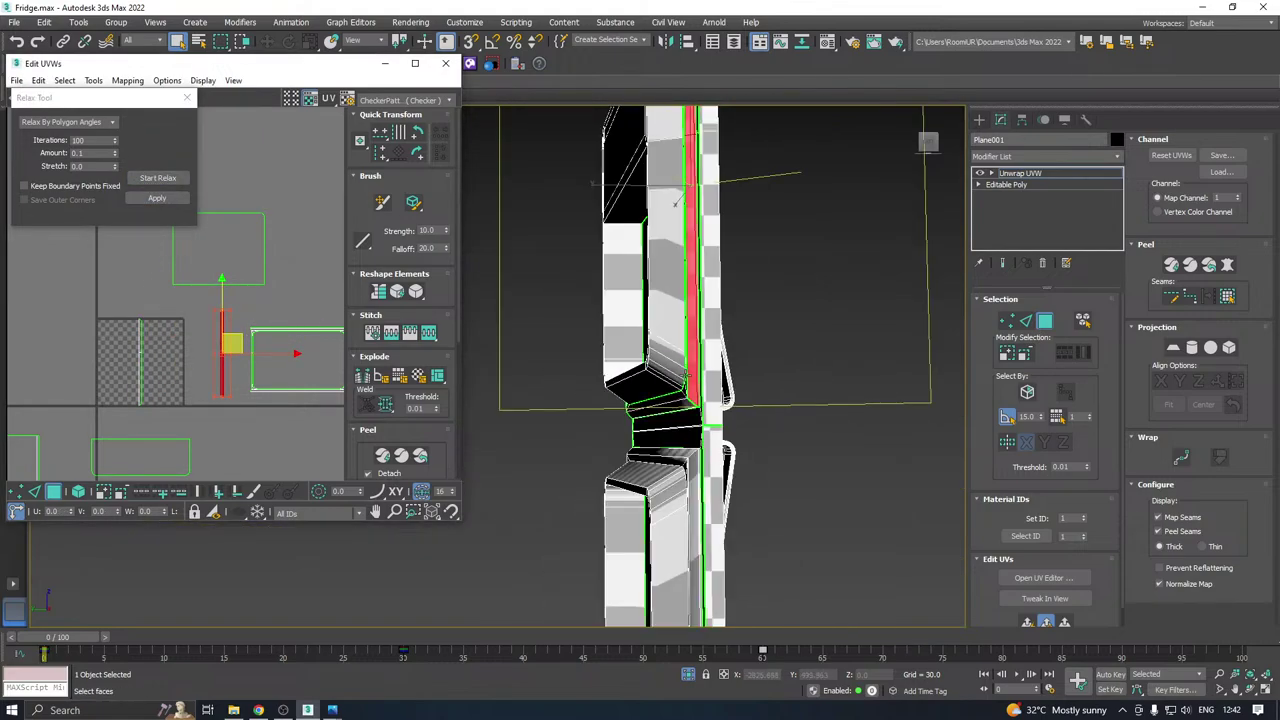
pyautogui.keyDown('alt'); pyautogui.moveTo(651, 309); pyautogui.dragTo(785, 330, button='middle'); pyautogui.keyUp('alt')
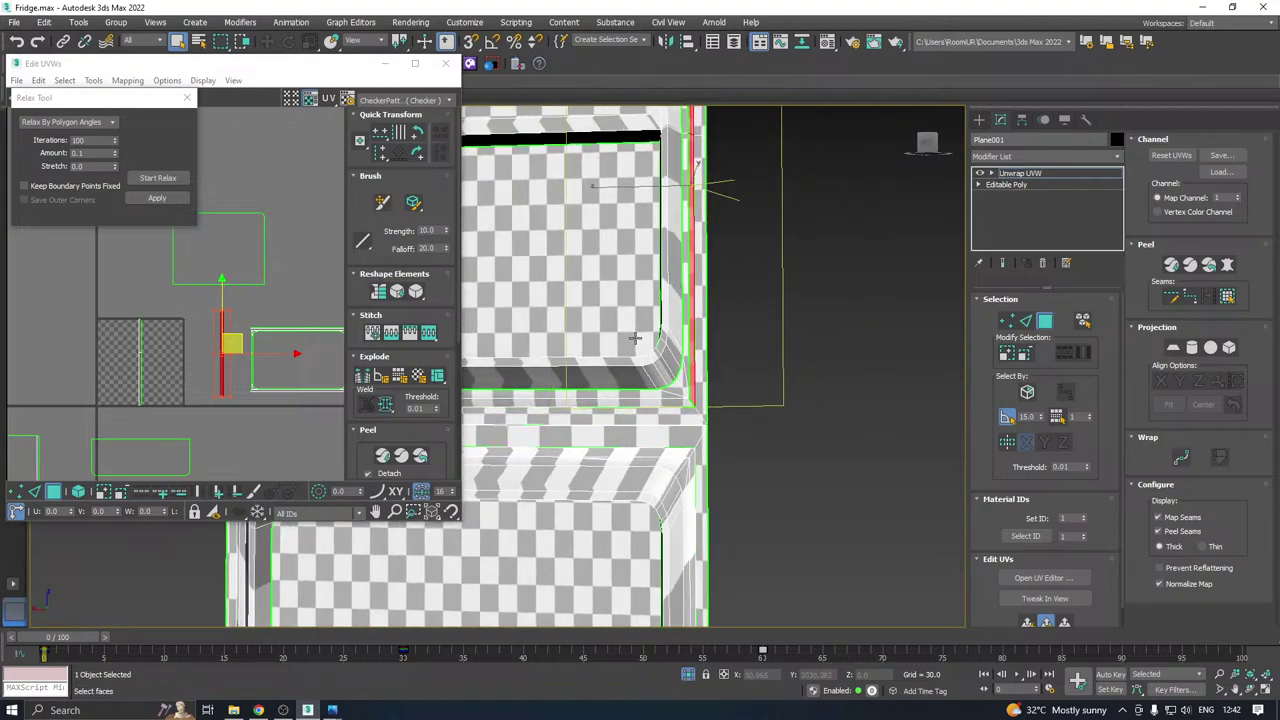
pyautogui.moveTo(634, 336); pyautogui.dragTo(771, 352, button='middle')
pyautogui.scroll(-4, 769, 350)
pyautogui.moveTo(763, 309)
pyautogui.keyDown('alt'); pyautogui.mouseDown(button='middle')
pyautogui.moveTo(880, 315)
pyautogui.moveTo(786, 315)
pyautogui.mouseUp(button='middle'); pyautogui.keyUp('alt')
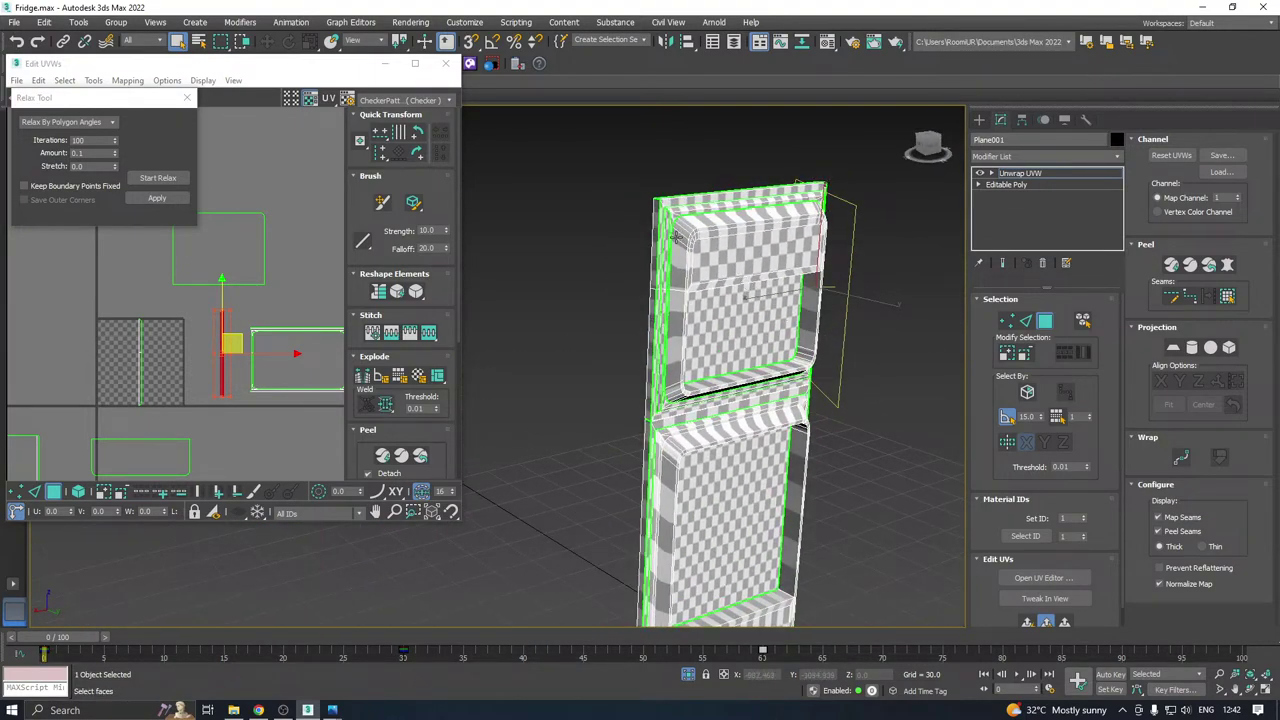
pyautogui.scroll(5, 676, 232)
pyautogui.click(690, 237)
pyautogui.keyDown('ctrl'); pyautogui.click(720, 207); pyautogui.keyUp('ctrl')
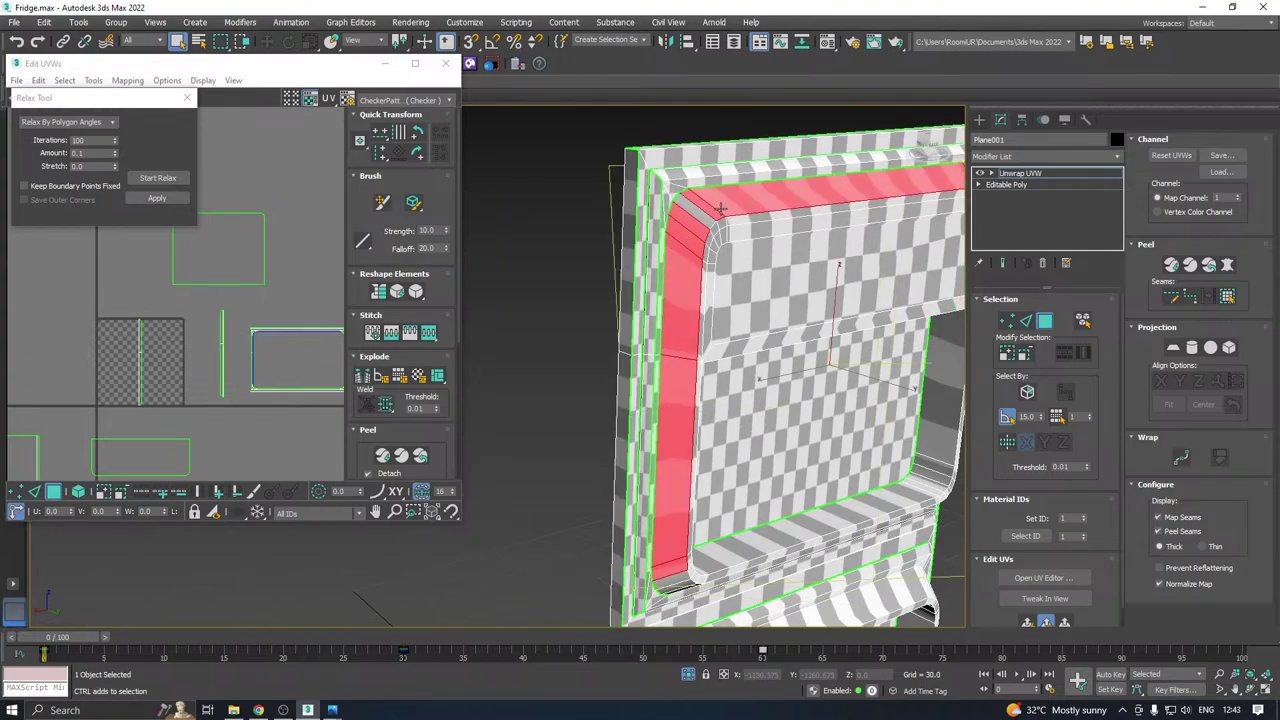
pyautogui.keyDown('ctrl'); pyautogui.click(703, 215); pyautogui.keyUp('ctrl')
# Add the opposite side wall, underside and remaining rounded corners to complete the wall loop around the upper door's raised panel.
pyautogui.keyDown('alt'); pyautogui.moveTo(674, 223); pyautogui.dragTo(640, 234, button='middle'); pyautogui.keyUp('alt')
pyautogui.moveTo(784, 237); pyautogui.dragTo(650, 207, button='middle')
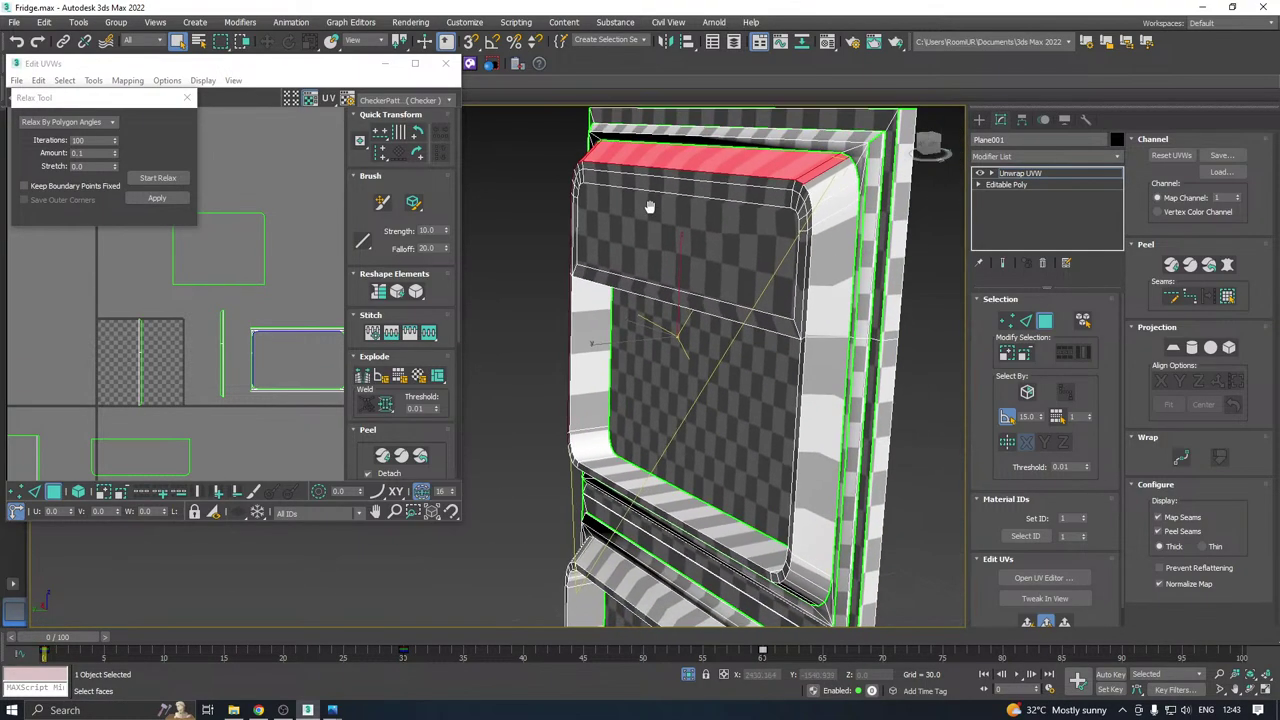
pyautogui.keyDown('ctrl'); pyautogui.click(827, 243); pyautogui.keyUp('ctrl')
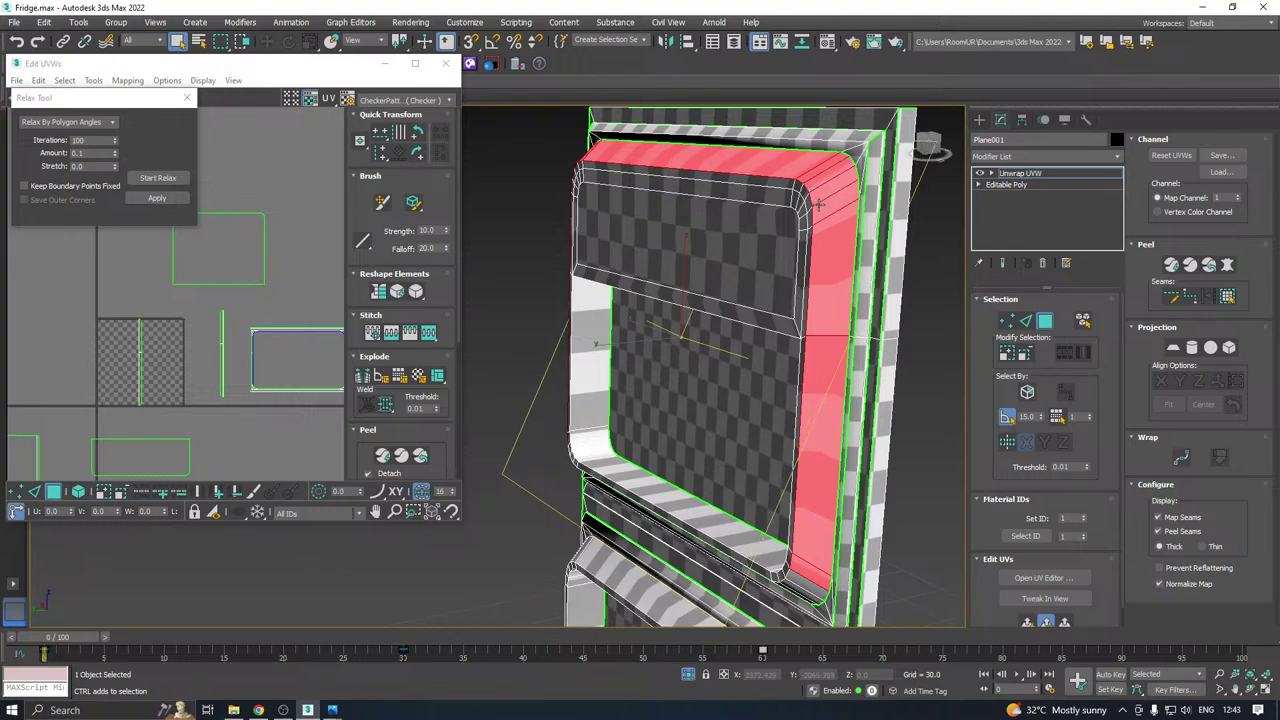
pyautogui.keyDown('alt'); pyautogui.moveTo(818, 205); pyautogui.dragTo(546, 485, button='middle'); pyautogui.keyUp('alt')
pyautogui.keyDown('ctrl'); pyautogui.click(822, 415); pyautogui.keyUp('ctrl')
pyautogui.keyDown('ctrl'); pyautogui.click(535, 449); pyautogui.keyUp('ctrl')
pyautogui.keyDown('ctrl'); pyautogui.click(527, 439); pyautogui.keyUp('ctrl')
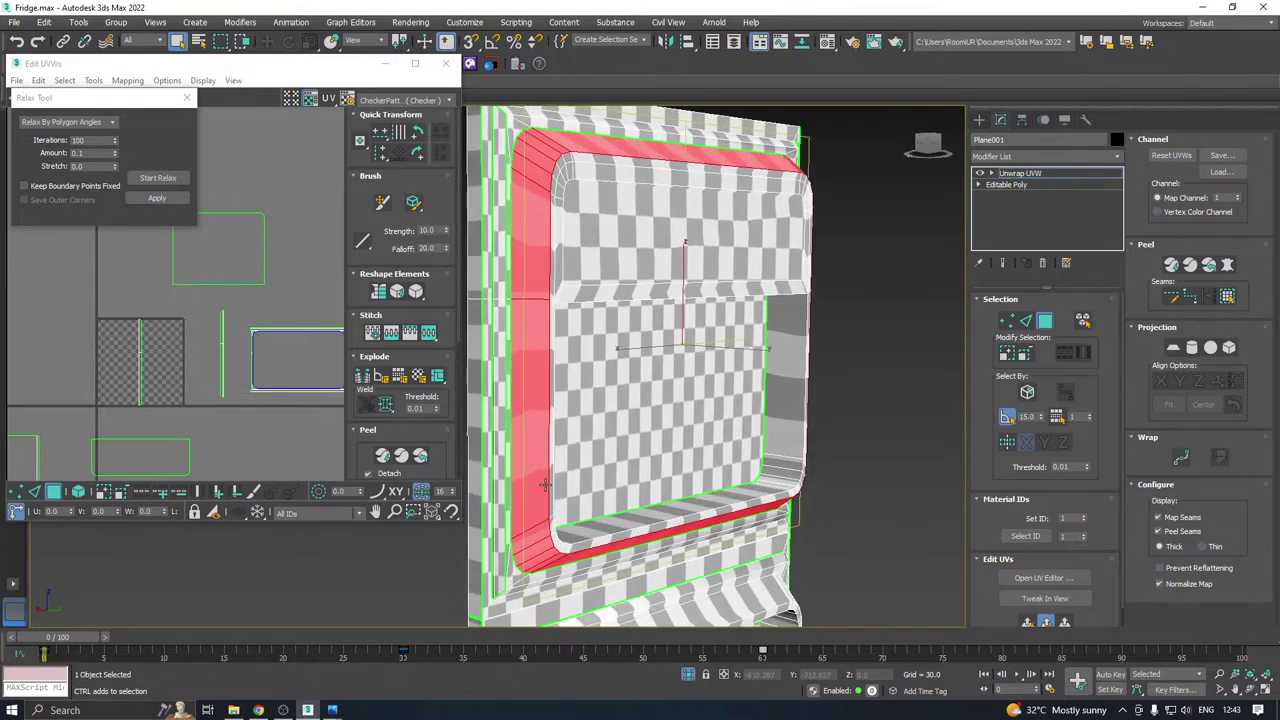
# Planar-map the raised panel's wall loop, relax it by polygon angles and move the shell to the upper left of the UV tile.
pyautogui.click(1027, 623)
pyautogui.click(157, 178)
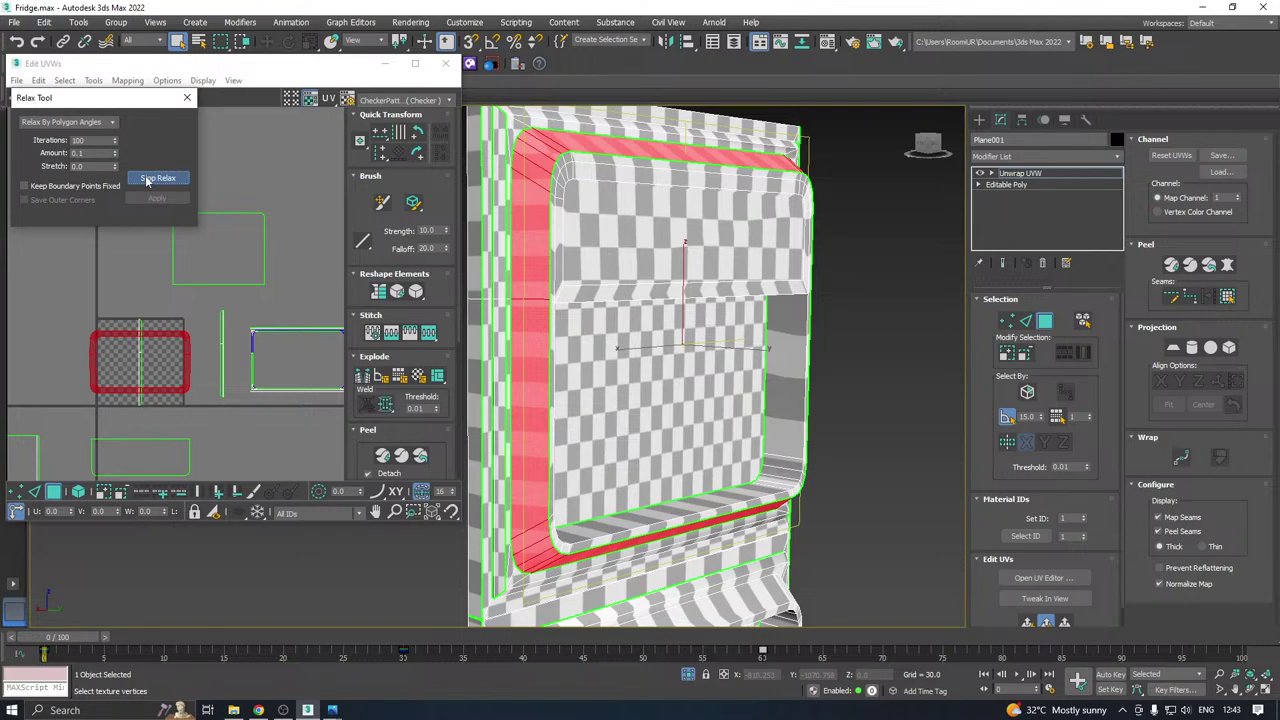
pyautogui.click(150, 178)
pyautogui.click(157, 198)
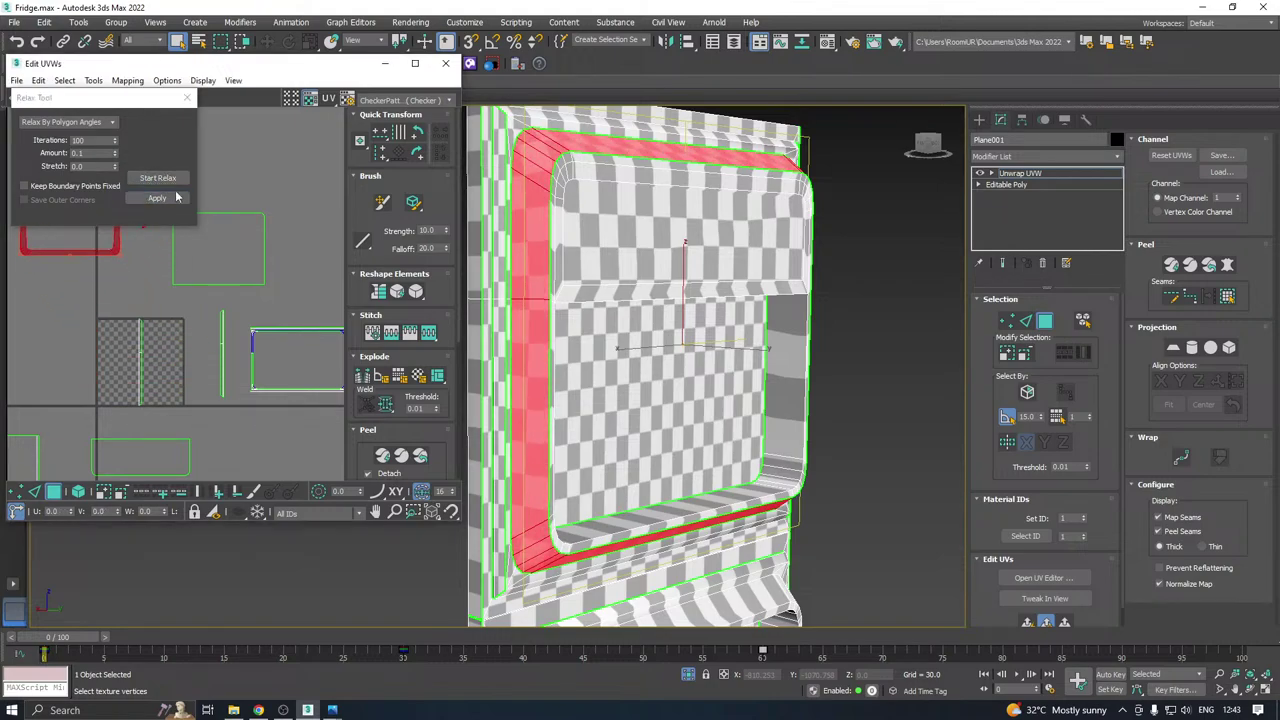
# Planar-map the front faces of the upper door's raised panel, relax them by polygon angles and move the shell to the upper right of the UV tile.
pyautogui.keyDown('alt'); pyautogui.moveTo(648, 179); pyautogui.dragTo(629, 199, button='middle'); pyautogui.keyUp('alt')
pyautogui.click(581, 200)
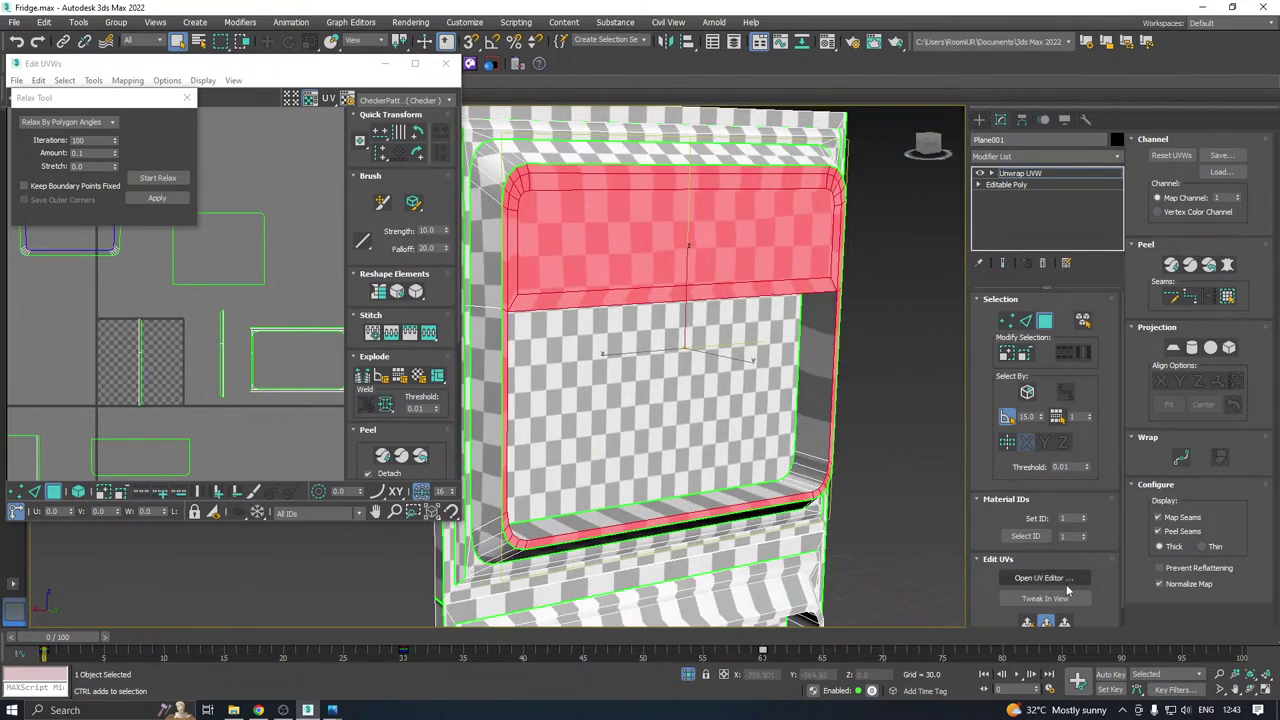
pyautogui.click(1026, 622)
pyautogui.click(173, 180)
pyautogui.click(157, 178)
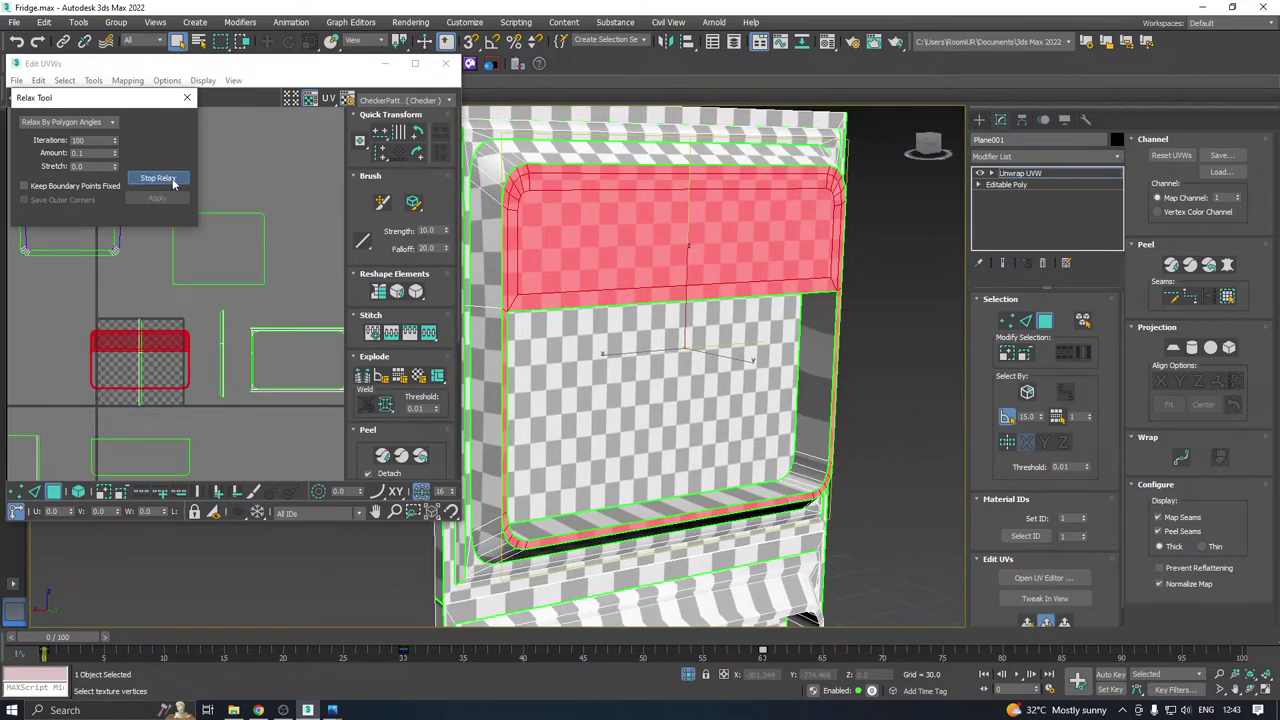
pyautogui.click(173, 180)
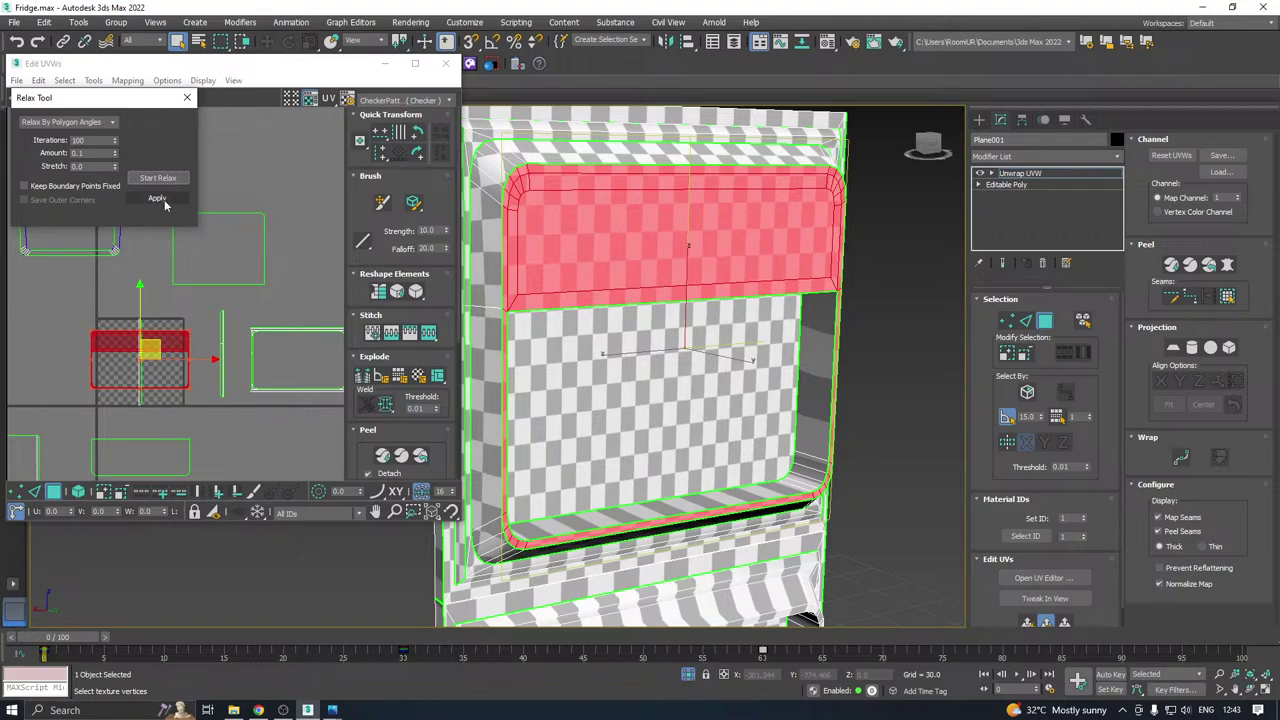
pyautogui.moveTo(155, 344); pyautogui.dragTo(290, 196)
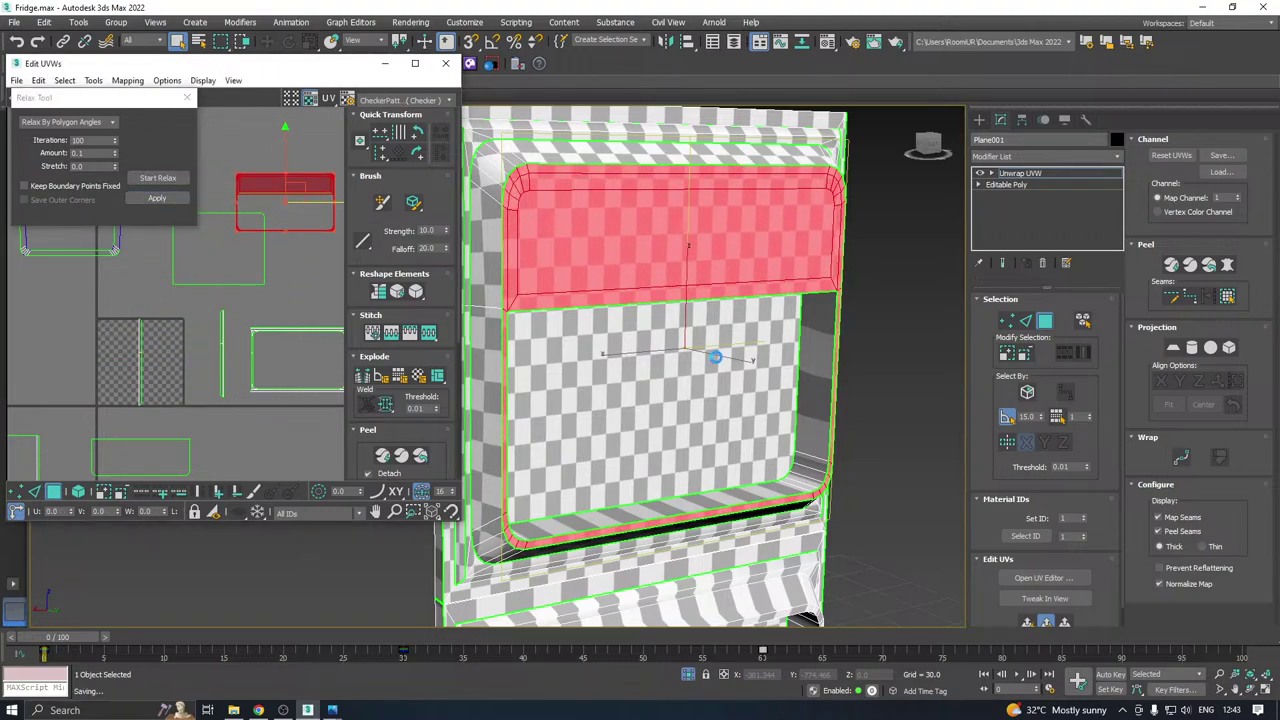
# Select the upper door recess's inner walls: the bottom wall and the side wall, including the rounded corner between them.
pyautogui.keyDown('alt'); pyautogui.moveTo(717, 357); pyautogui.dragTo(670, 275, button='middle'); pyautogui.keyUp('alt')
pyautogui.click(584, 357)
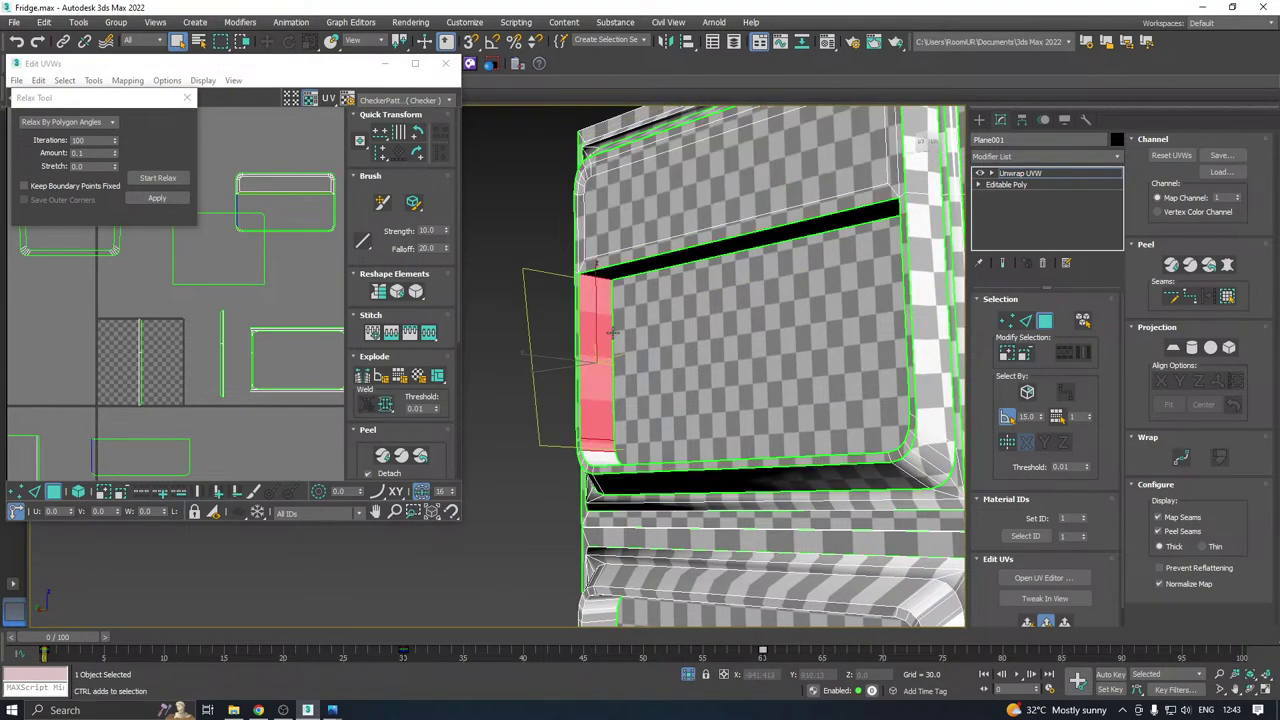
pyautogui.keyDown('alt'); pyautogui.moveTo(585, 357); pyautogui.dragTo(667, 409, button='middle'); pyautogui.keyUp('alt')
pyautogui.click(650, 440)
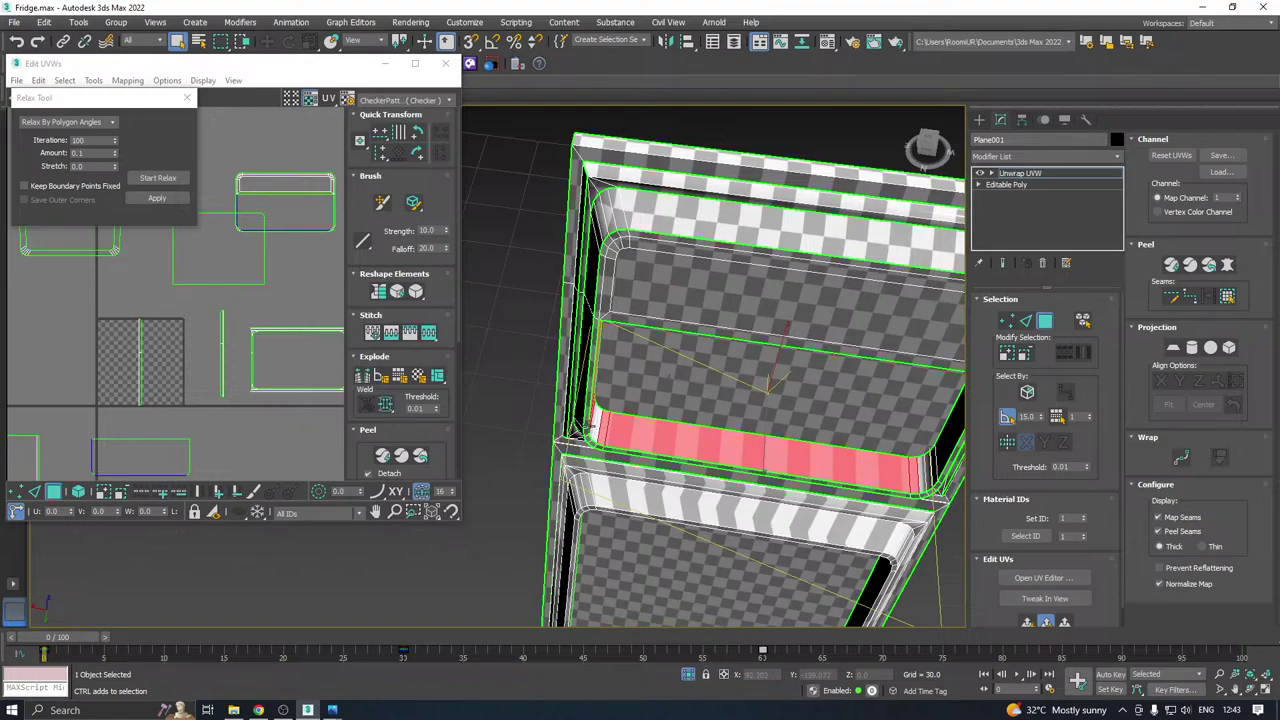
pyautogui.keyDown('alt'); pyautogui.moveTo(597, 425); pyautogui.dragTo(922, 388, button='middle'); pyautogui.keyUp('alt')
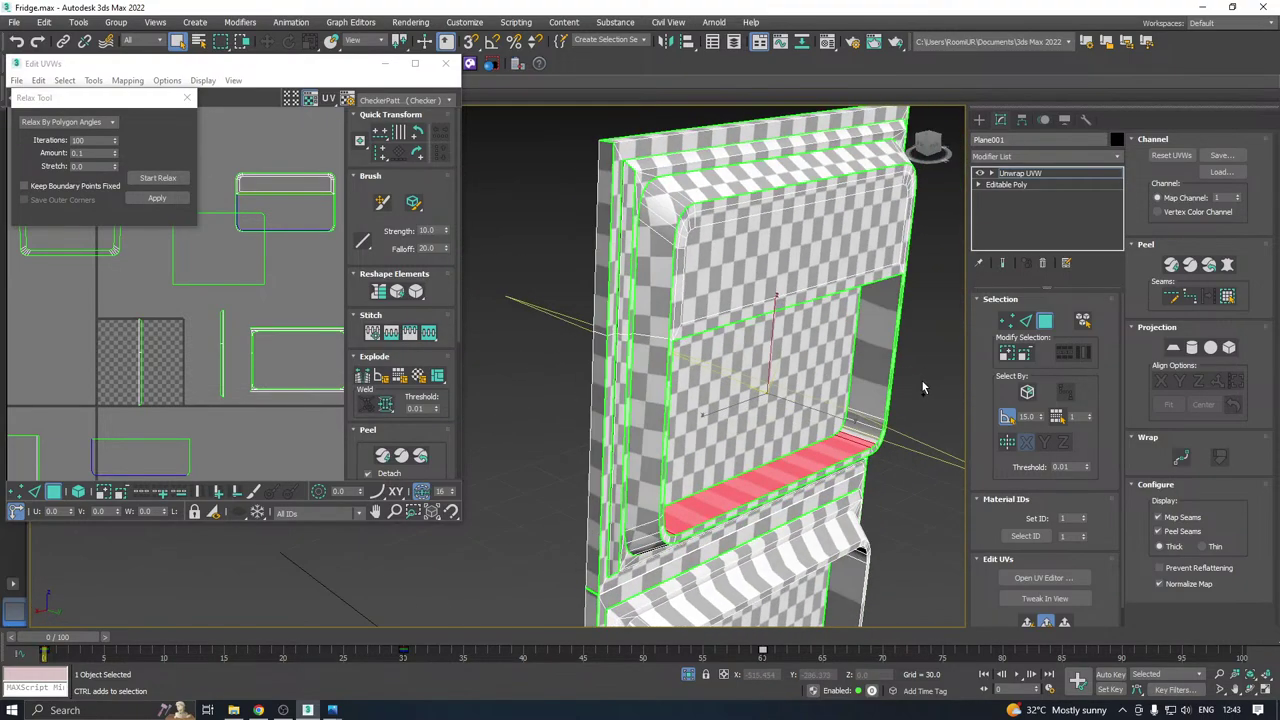
pyautogui.keyDown('ctrl'); pyautogui.click(866, 418); pyautogui.keyUp('ctrl')
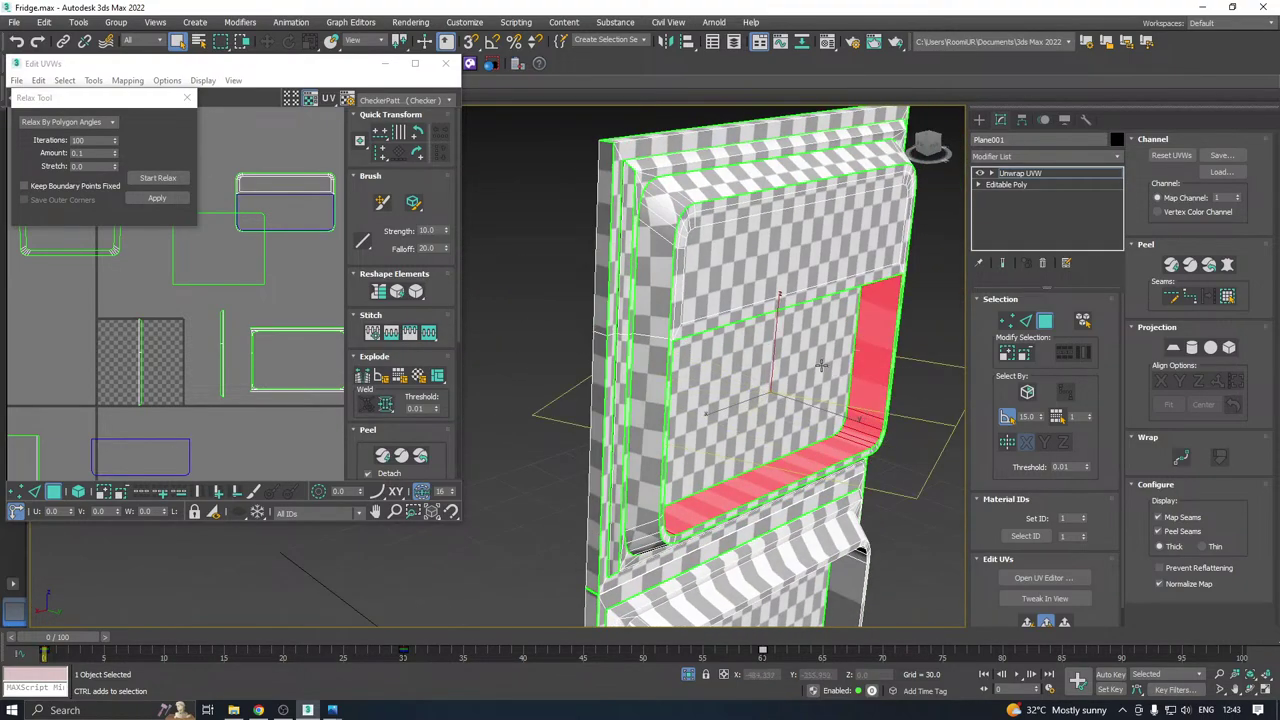
pyautogui.keyDown('alt'); pyautogui.moveTo(820, 366); pyautogui.dragTo(880, 420, button='middle'); pyautogui.keyUp('alt')
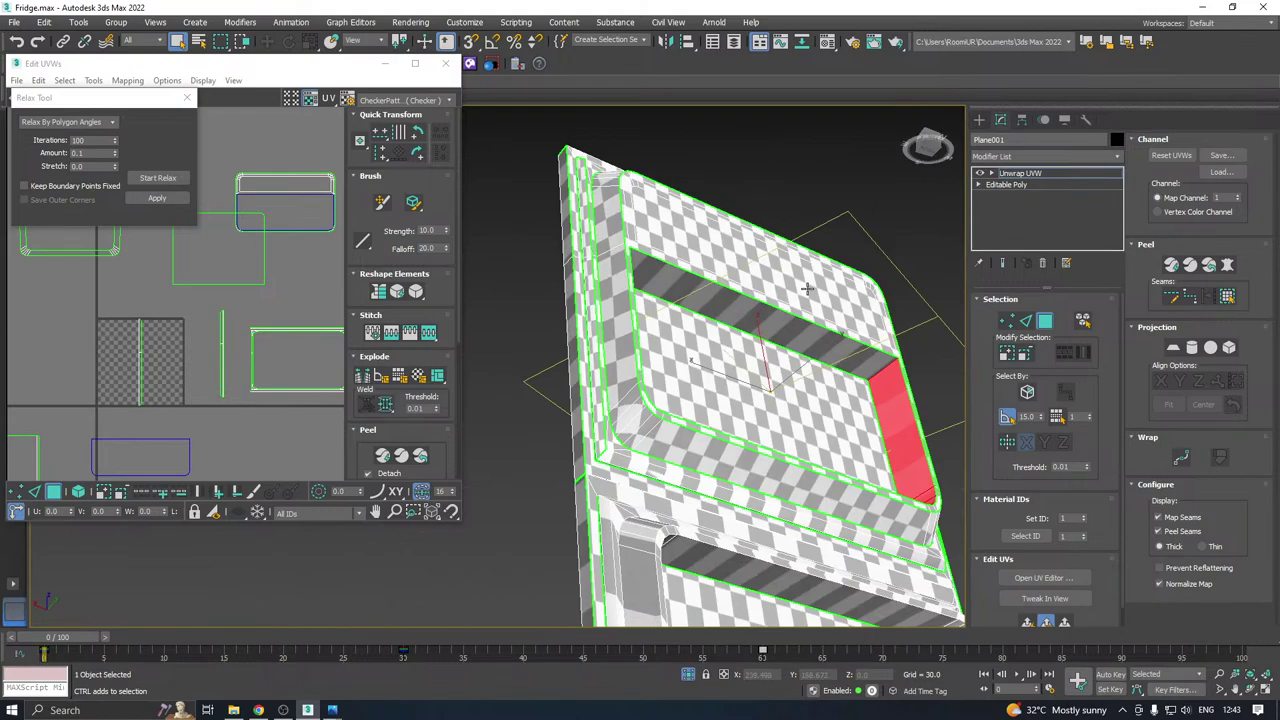
# Planar-map the selected recess walls with the projection aligned to Z, and relax them by polygon angles into a strip.
pyautogui.click(1027, 623)
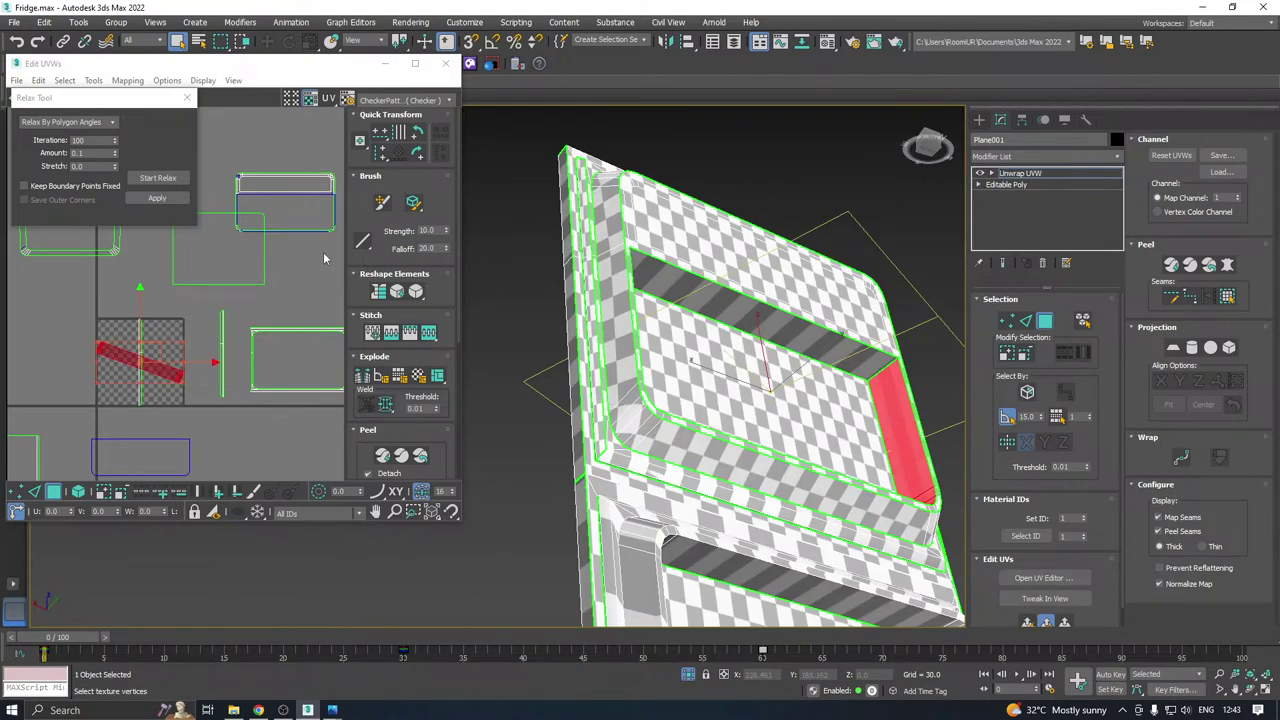
pyautogui.click(1174, 348)
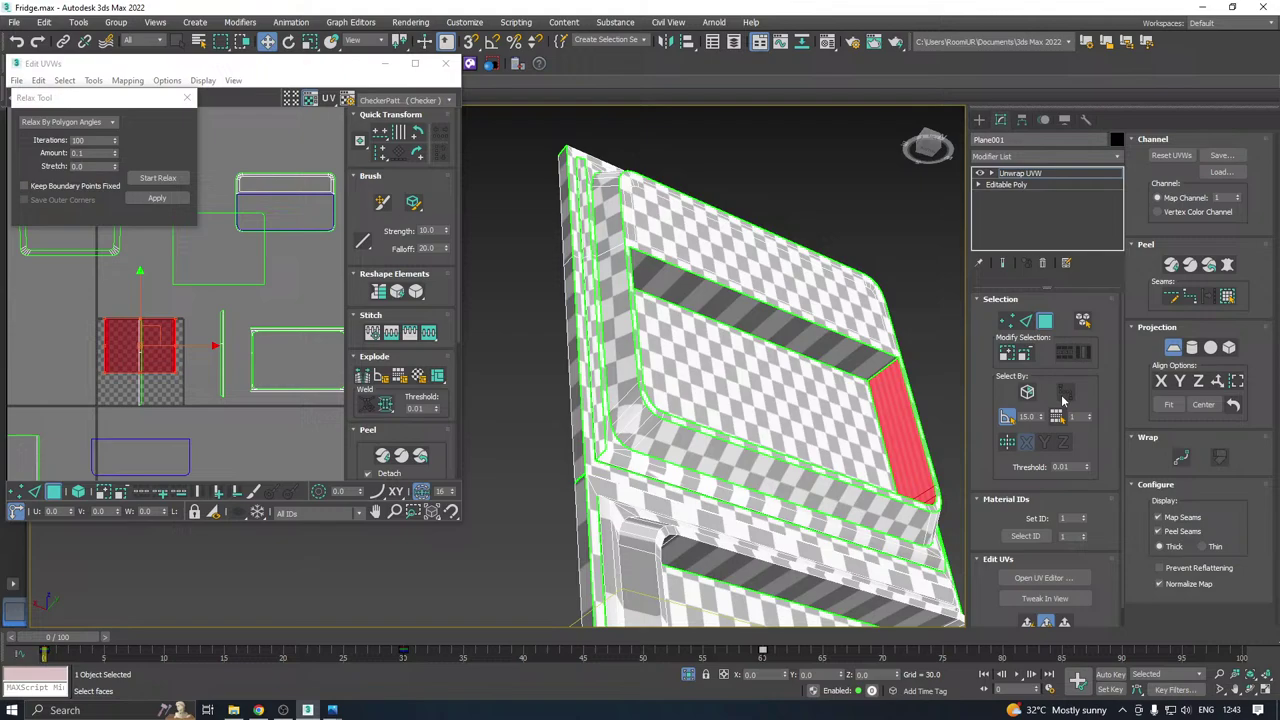
pyautogui.click(1195, 381)
pyautogui.click(1173, 347)
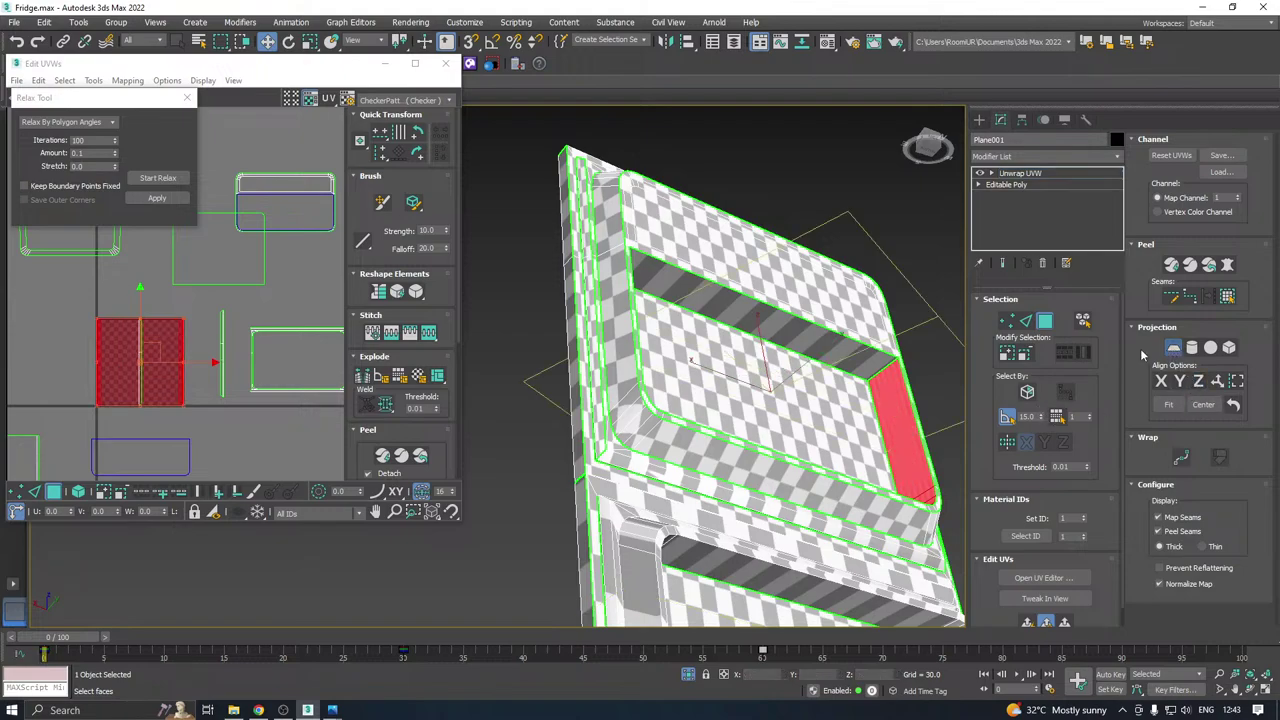
pyautogui.click(157, 197)
pyautogui.click(367, 431)
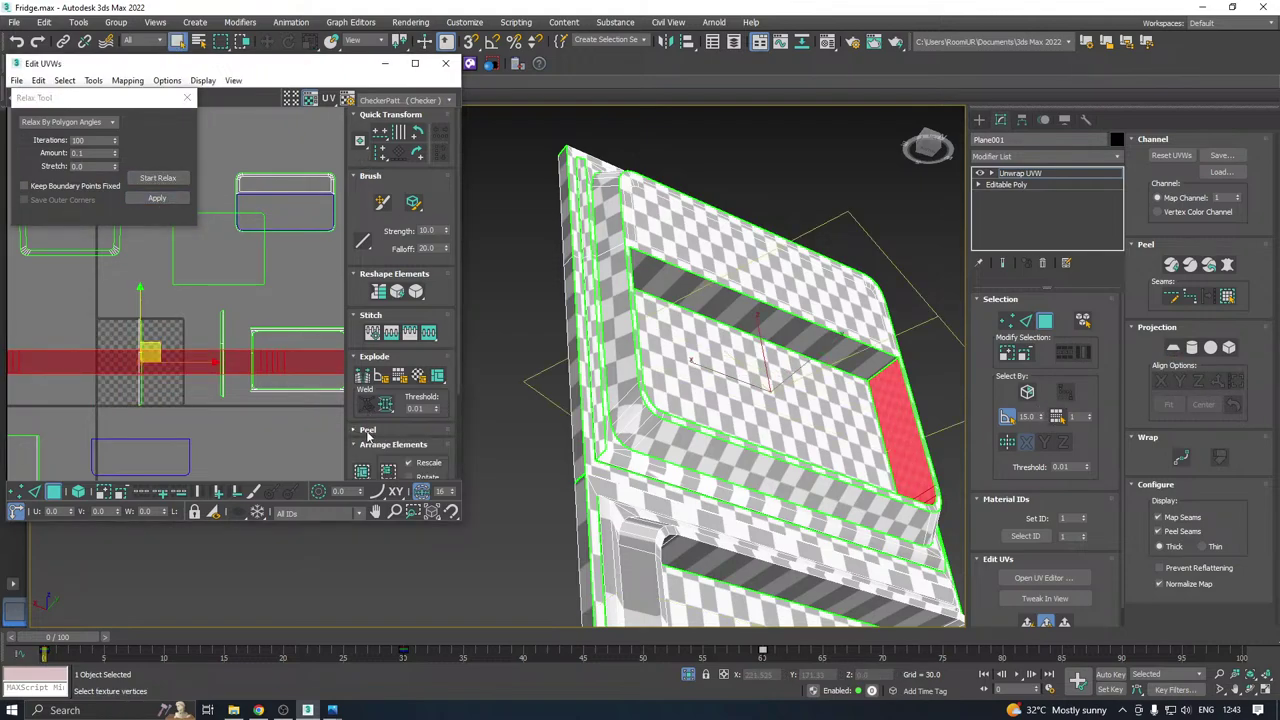
# Planar-map the upper inner wall of the upper door's recess, relax it and move the shell to the lower right of the UV tile.
pyautogui.click(861, 353)
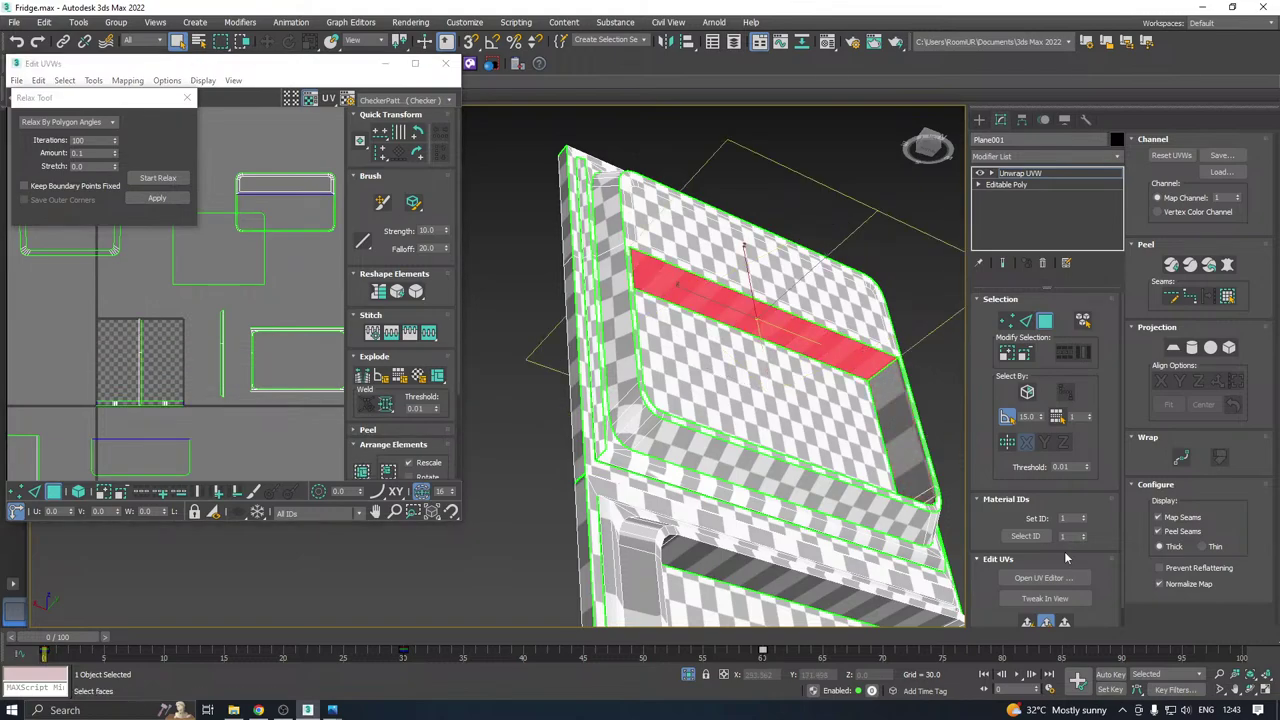
pyautogui.click(1026, 622)
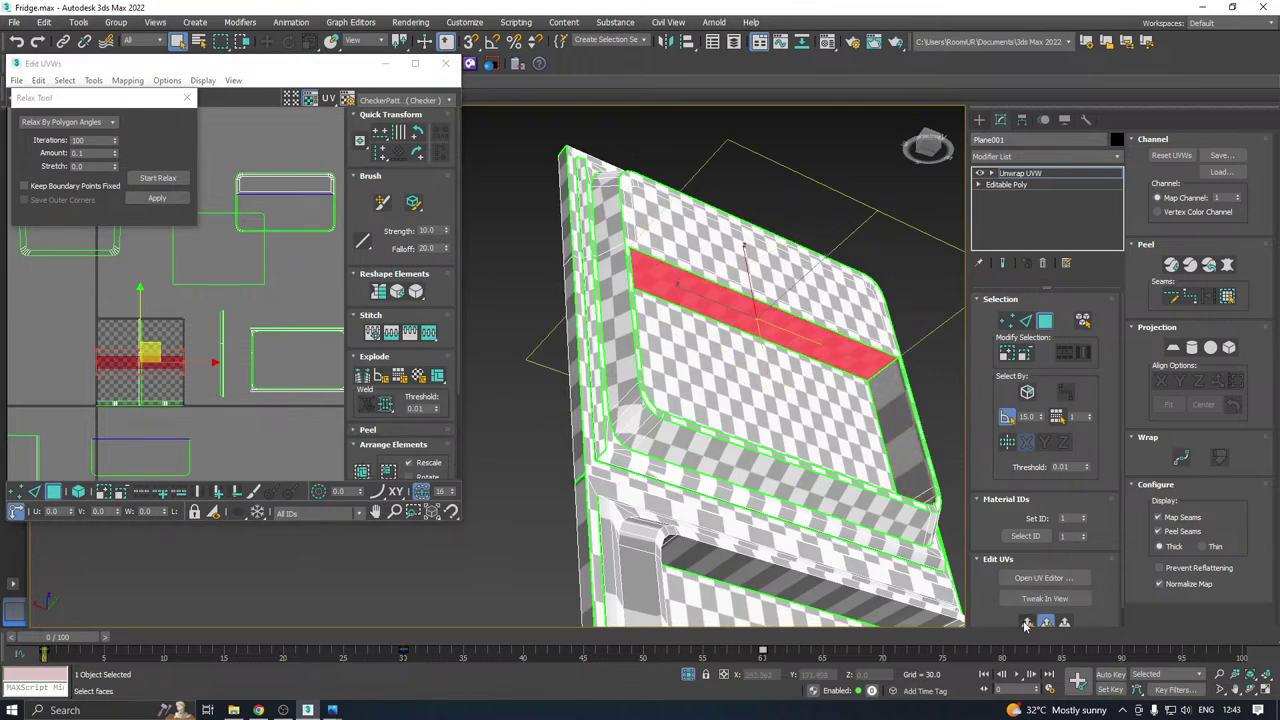
pyautogui.click(157, 177)
pyautogui.click(157, 199)
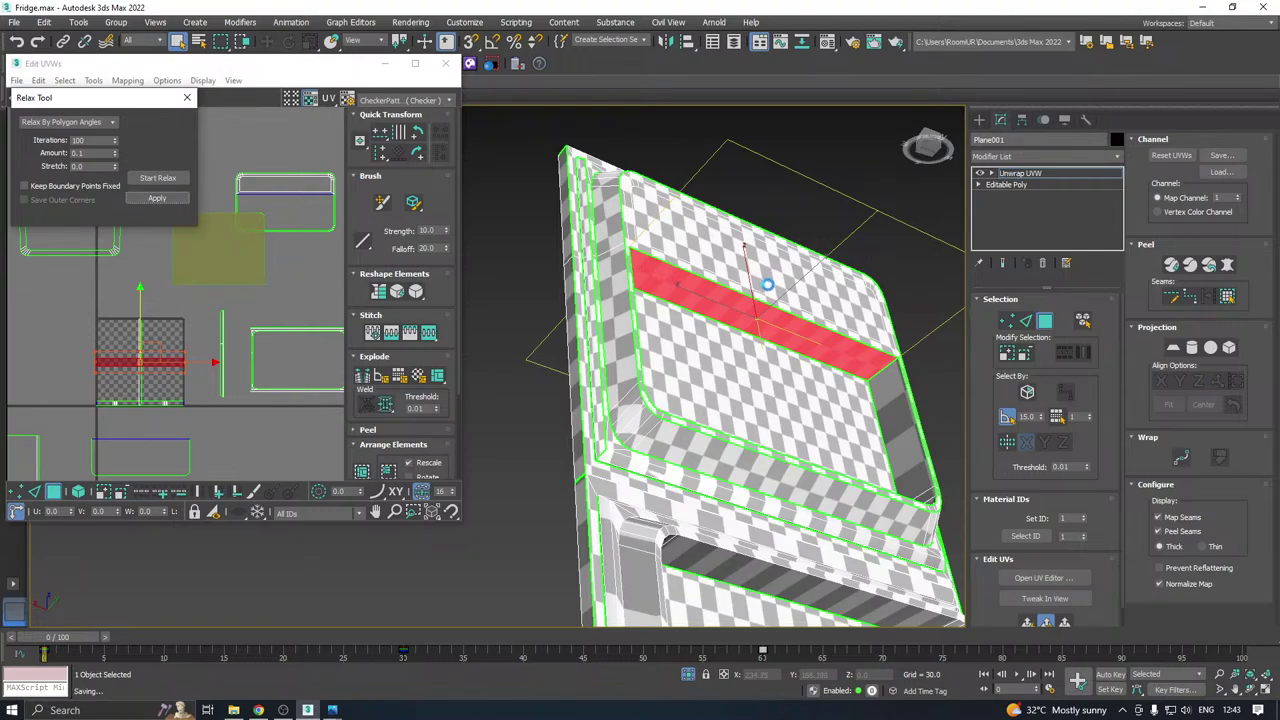
pyautogui.keyDown('alt'); pyautogui.moveTo(789, 270); pyautogui.dragTo(813, 292, button='middle'); pyautogui.keyUp('alt')
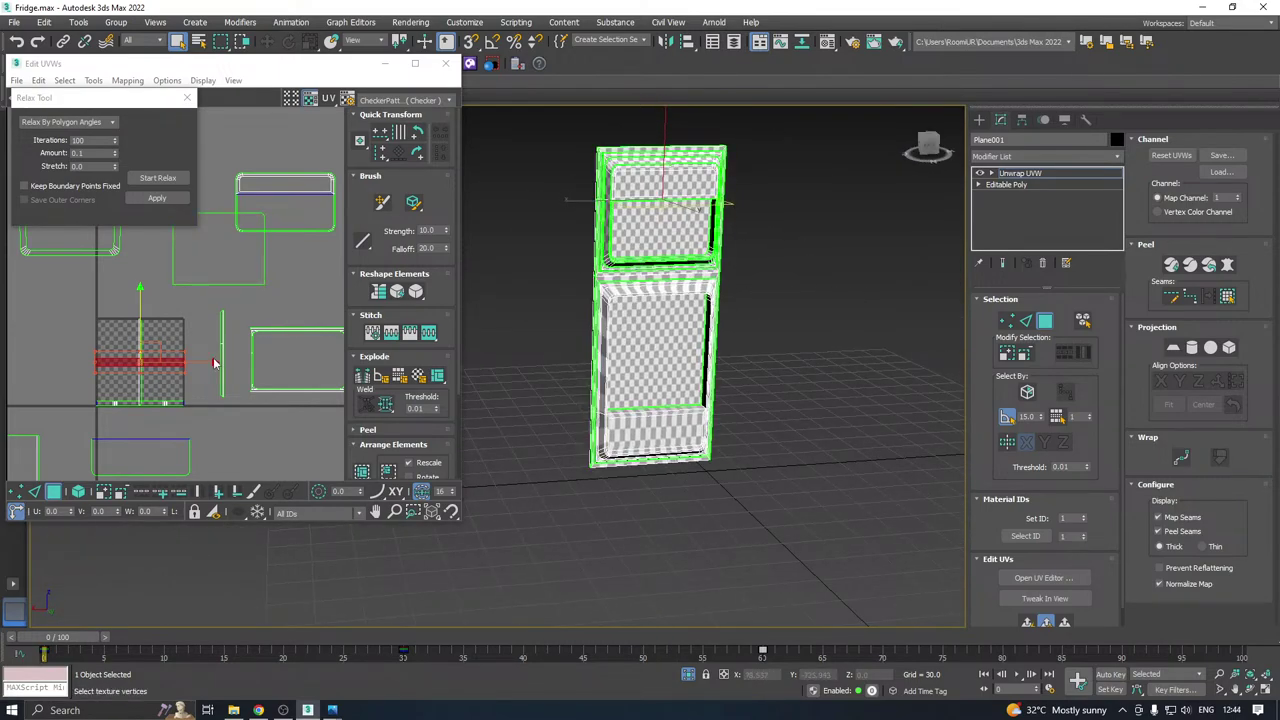
pyautogui.click(307, 414)
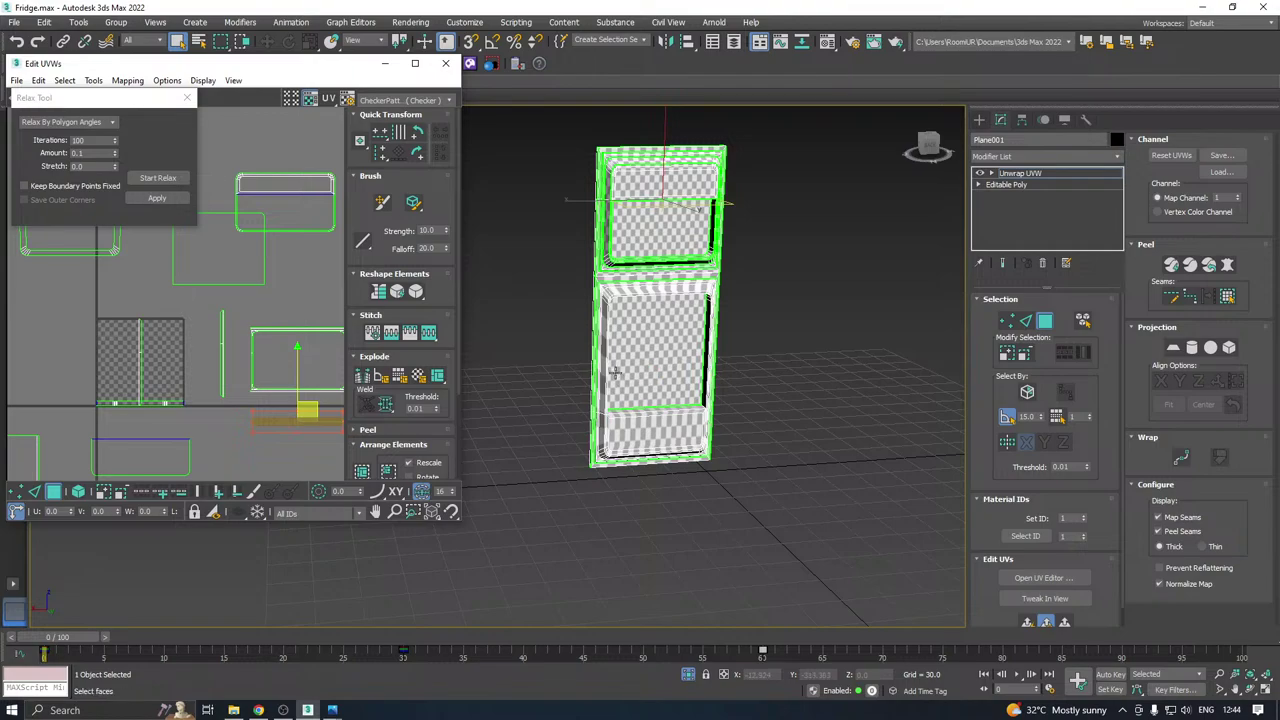
# Select the flat border loop around the lower door's raised panel, including the strip along its bottom edge.
pyautogui.scroll(6, 600, 290)
pyautogui.scroll(3, 667, 291)
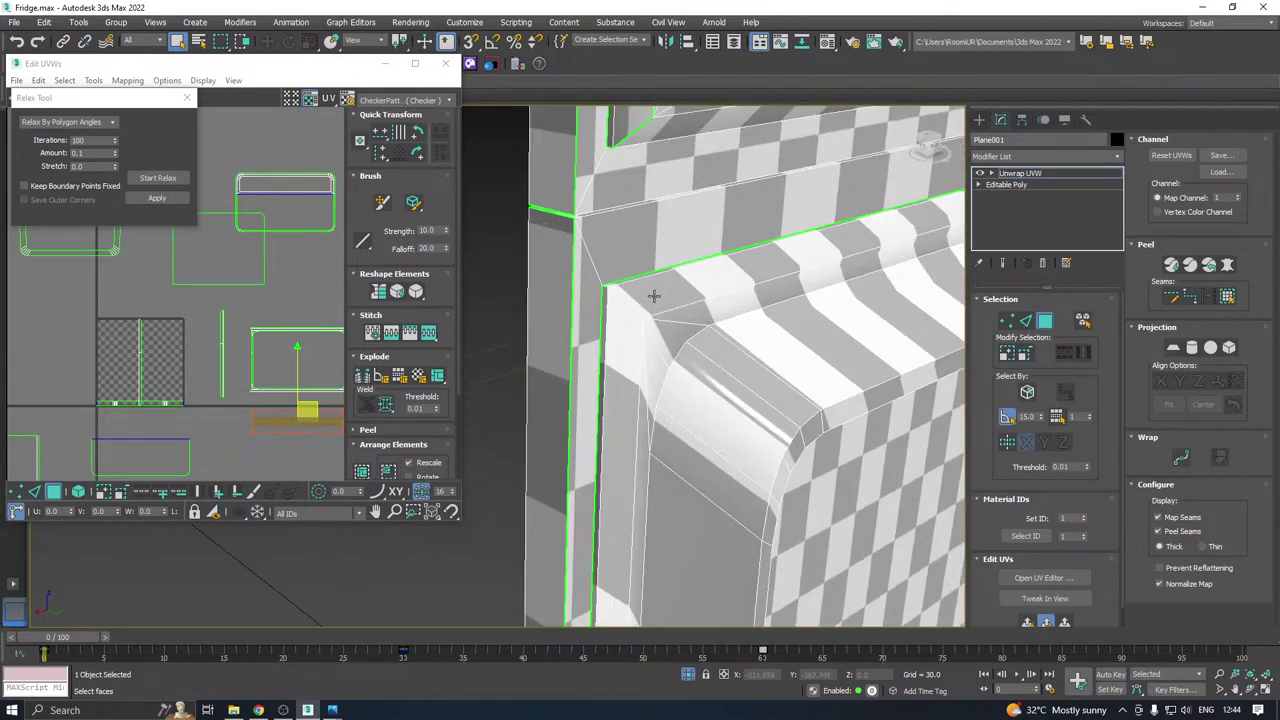
pyautogui.click(693, 304)
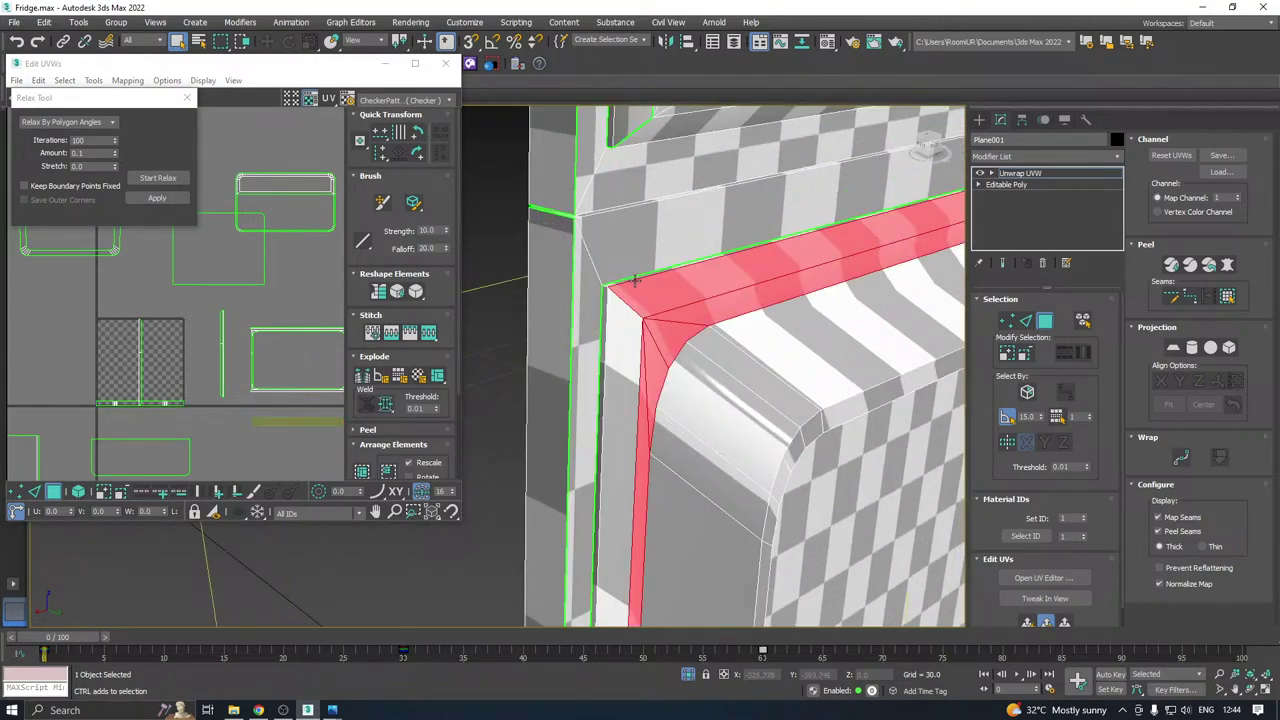
pyautogui.scroll(3, 630, 280)
pyautogui.scroll(-6, 608, 266)
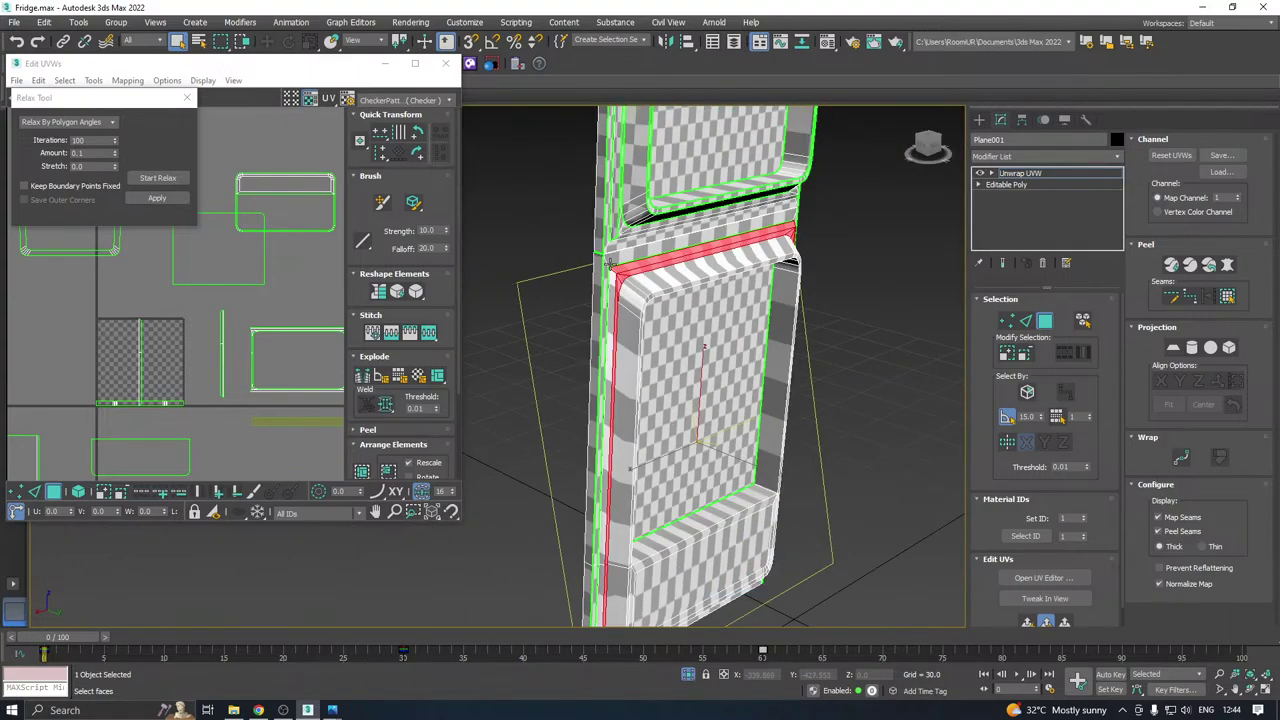
pyautogui.keyDown('alt'); pyautogui.moveTo(608, 266); pyautogui.dragTo(684, 368, button='middle'); pyautogui.keyUp('alt')
pyautogui.scroll(4, 616, 462)
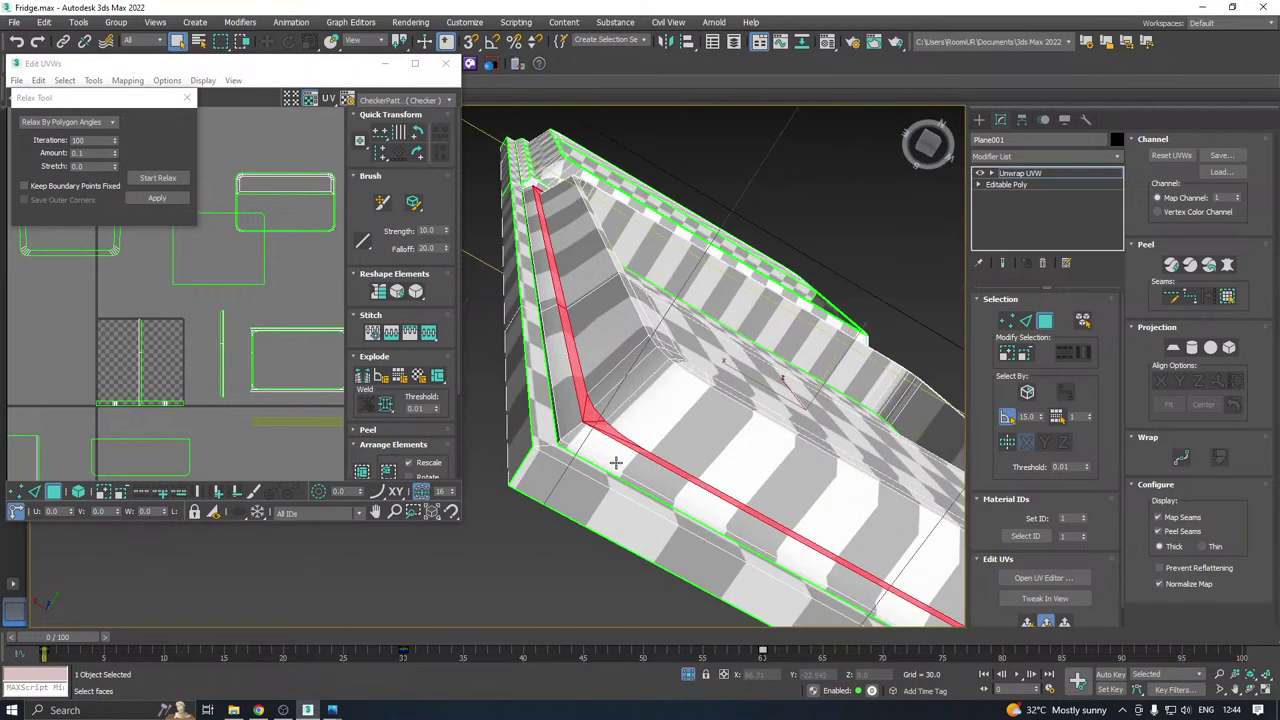
pyautogui.keyDown('ctrl'); pyautogui.click(615, 450); pyautogui.keyUp('ctrl')
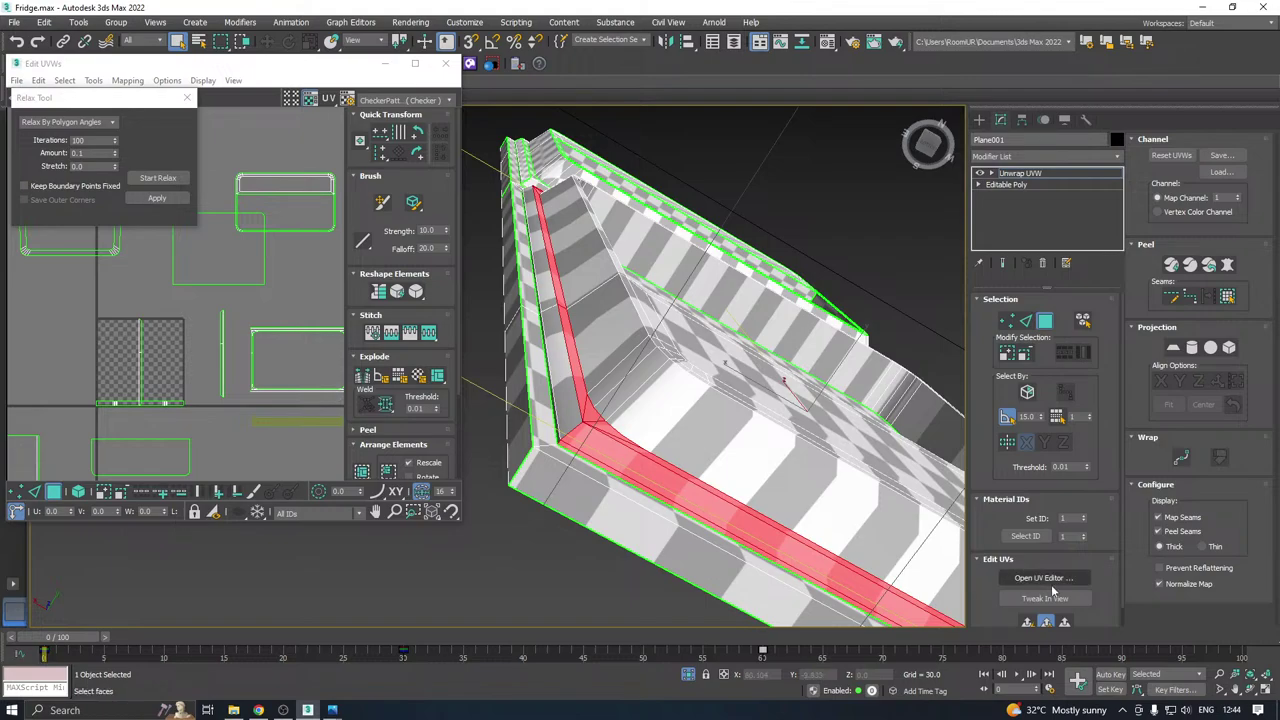
# Planar-map the lower door's border loop, relax it by polygon angles and check the resulting shell.
pyautogui.click(1027, 622)
pyautogui.click(156, 179)
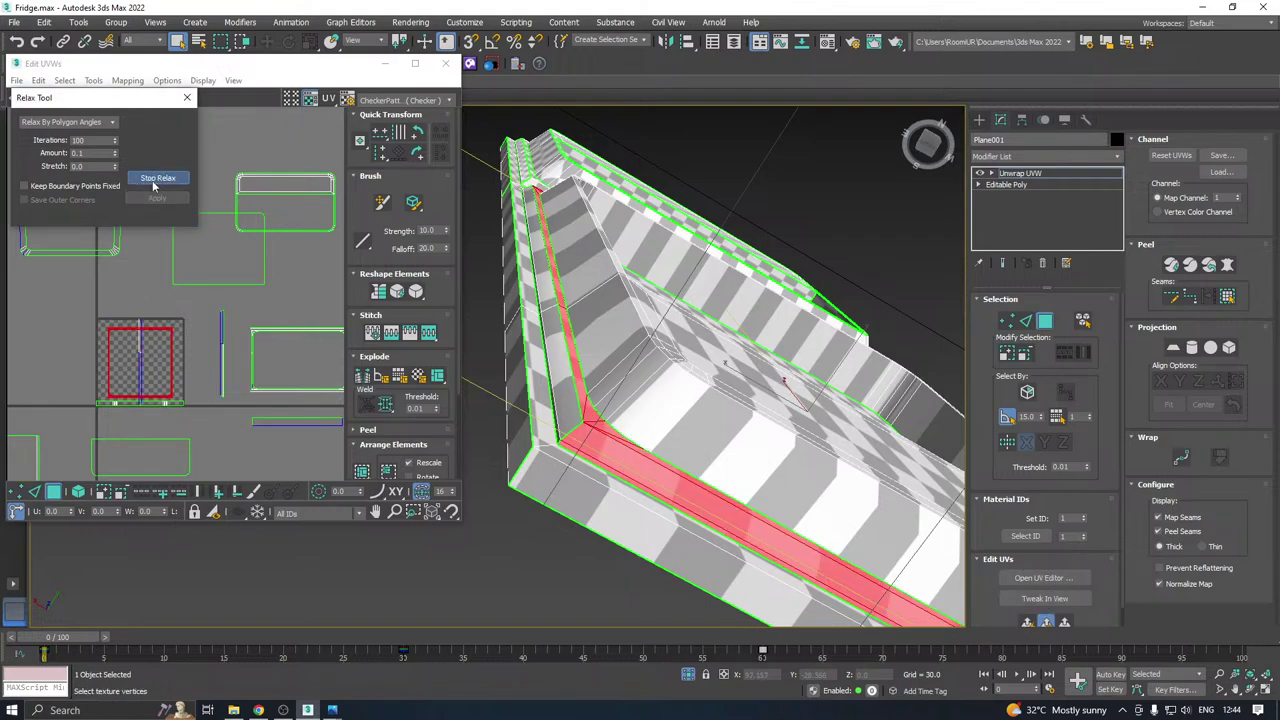
pyautogui.click(156, 179)
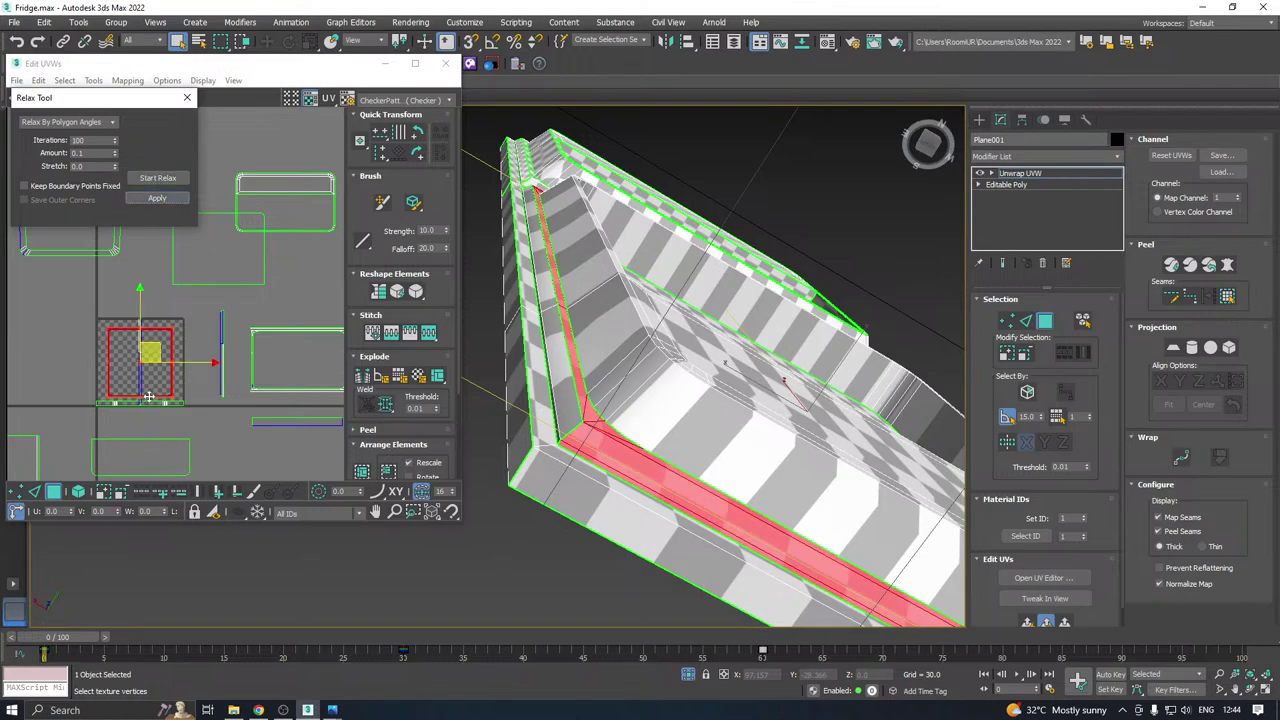
pyautogui.scroll(5, 97, 396)
pyautogui.scroll(1, 97, 396)
pyautogui.scroll(-4, 90, 389)
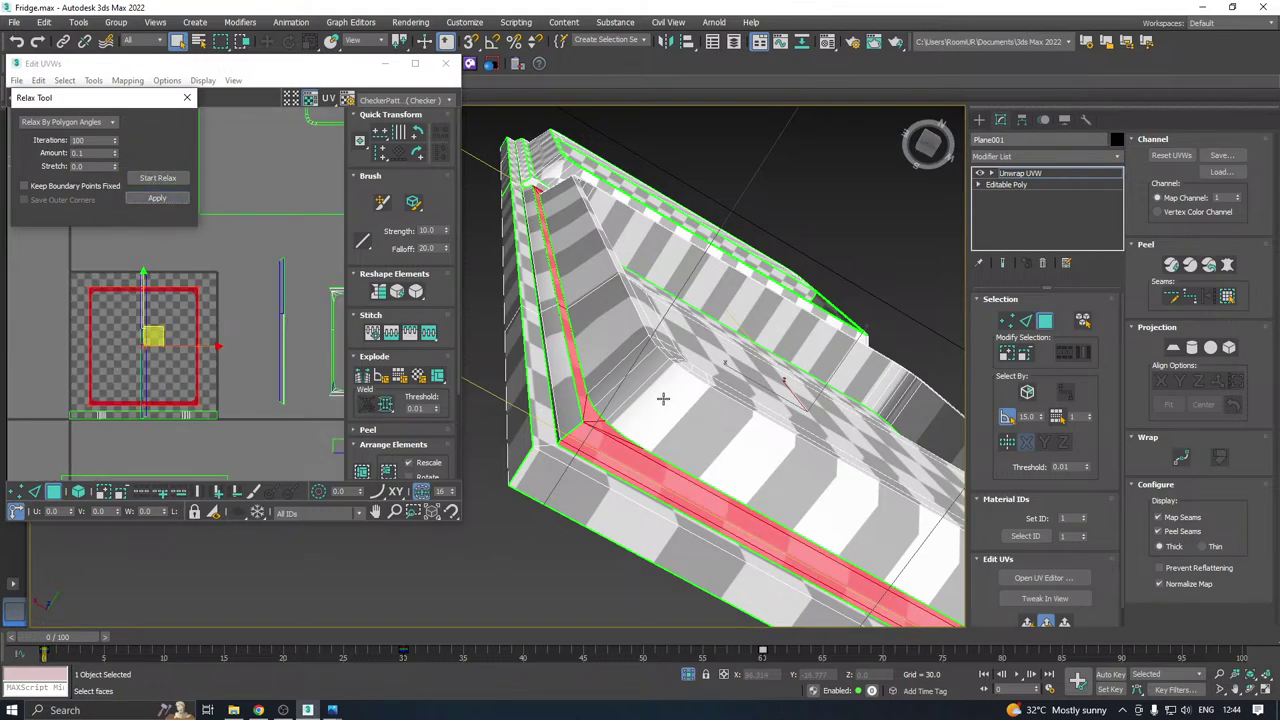
# Select the narrow vertical strip along one side of the lower door's border, planar-map it and relax it by polygon angles.
pyautogui.scroll(-3, 628, 386)
pyautogui.keyDown('alt'); pyautogui.moveTo(644, 351); pyautogui.dragTo(618, 383, button='middle'); pyautogui.keyUp('alt')
pyautogui.scroll(4, 600, 379)
pyautogui.click(591, 379)
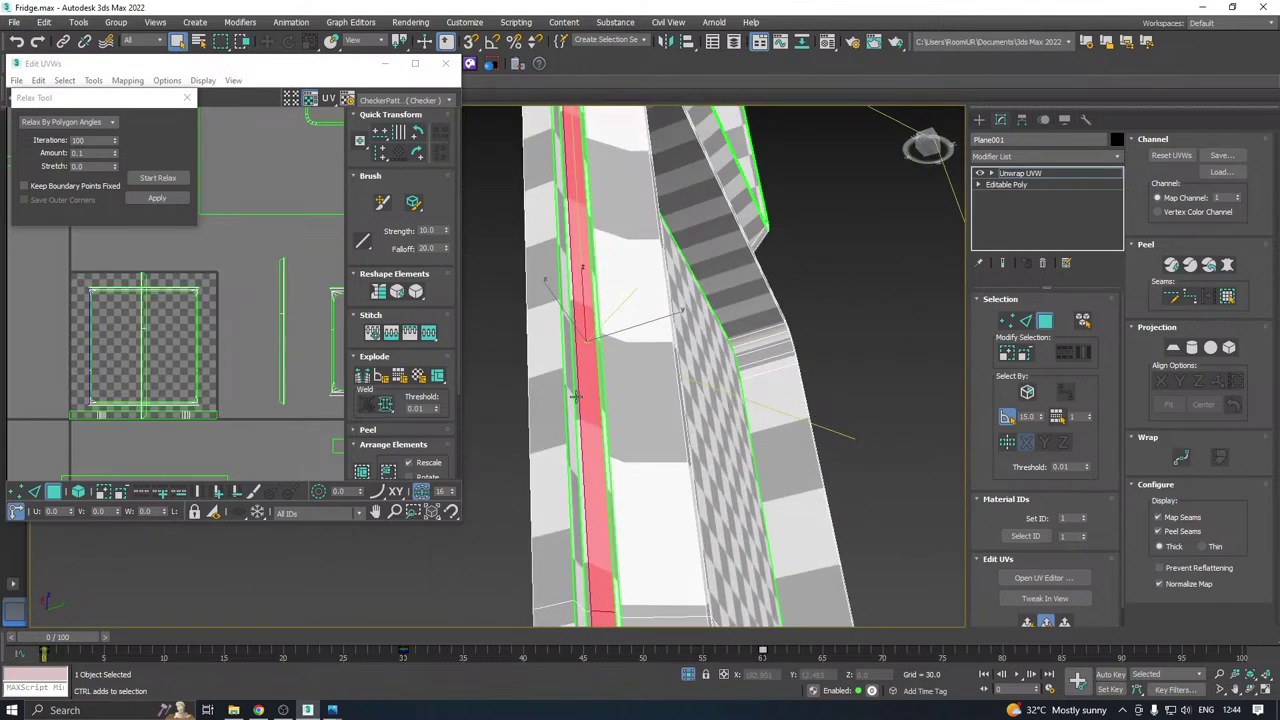
pyautogui.keyDown('ctrl'); pyautogui.click(575, 397); pyautogui.keyUp('ctrl')
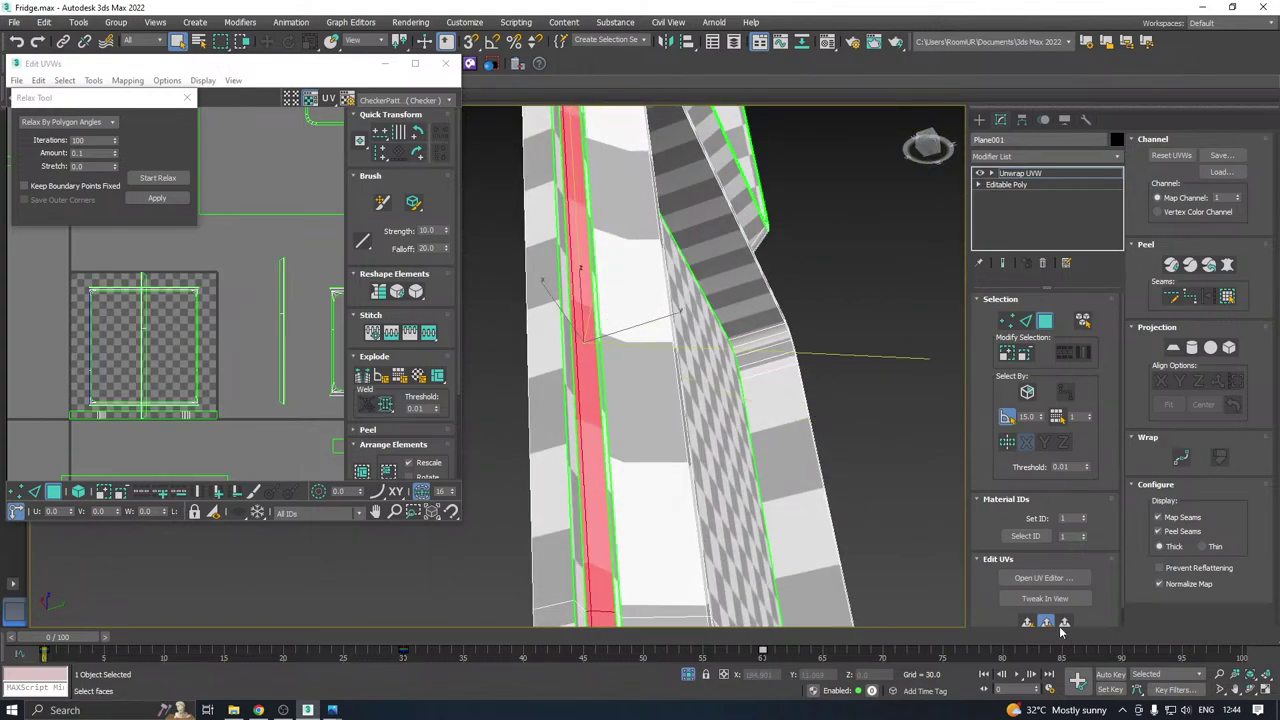
pyautogui.click(159, 179)
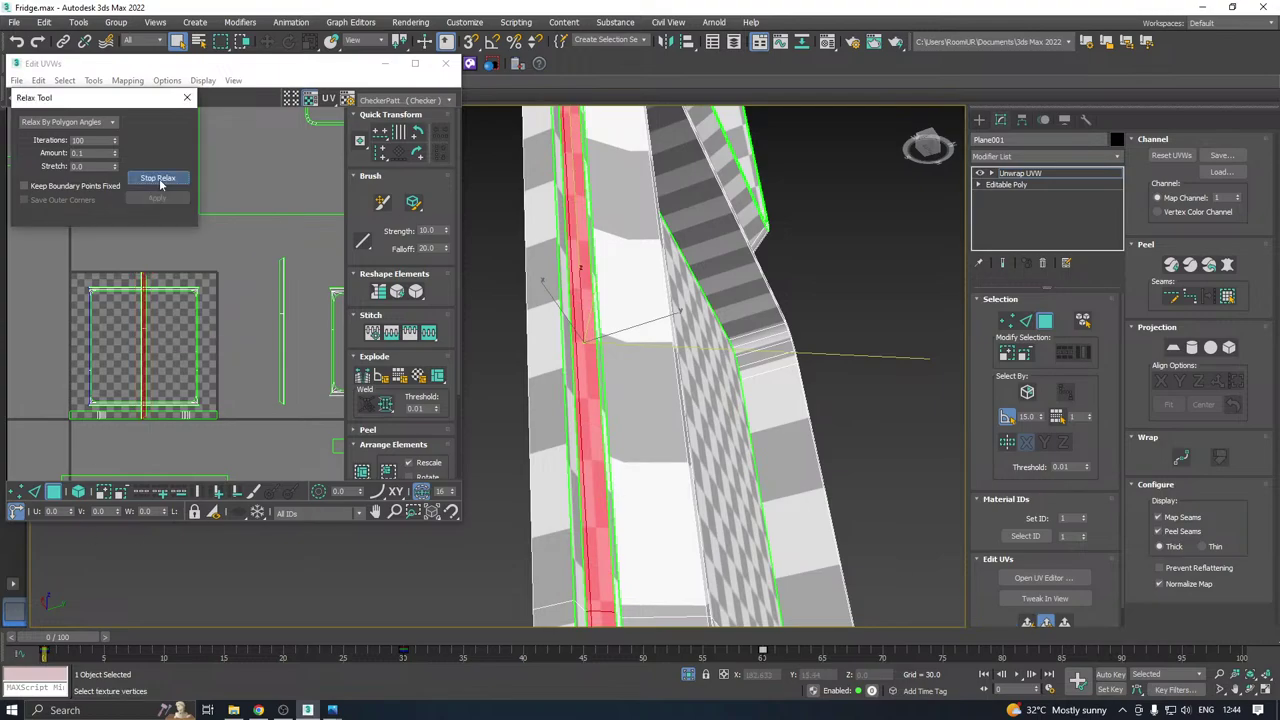
pyautogui.click(160, 180)
# Planar-map the matching vertical strip on the opposite side of the lower door's border and relax it by polygon angles.
pyautogui.scroll(-5, 649, 335)
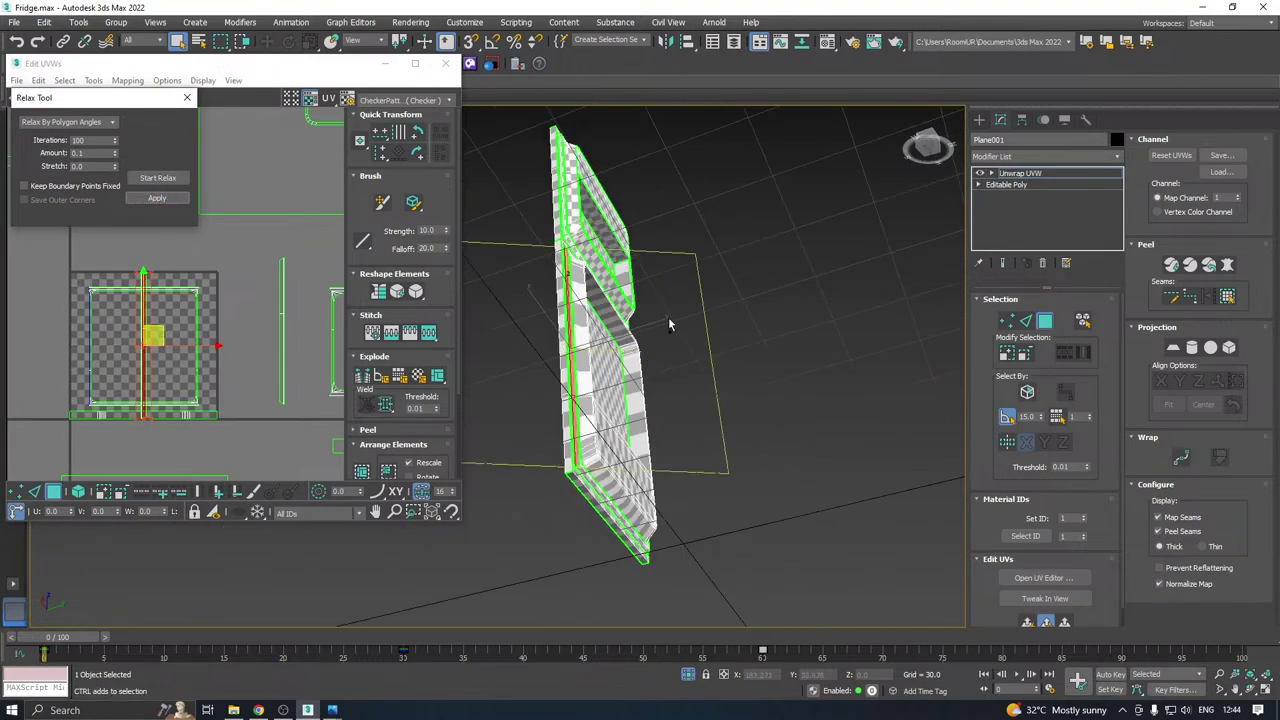
pyautogui.keyDown('alt'); pyautogui.moveTo(669, 323); pyautogui.dragTo(754, 353, button='middle'); pyautogui.keyUp('alt')
pyautogui.scroll(4, 590, 308)
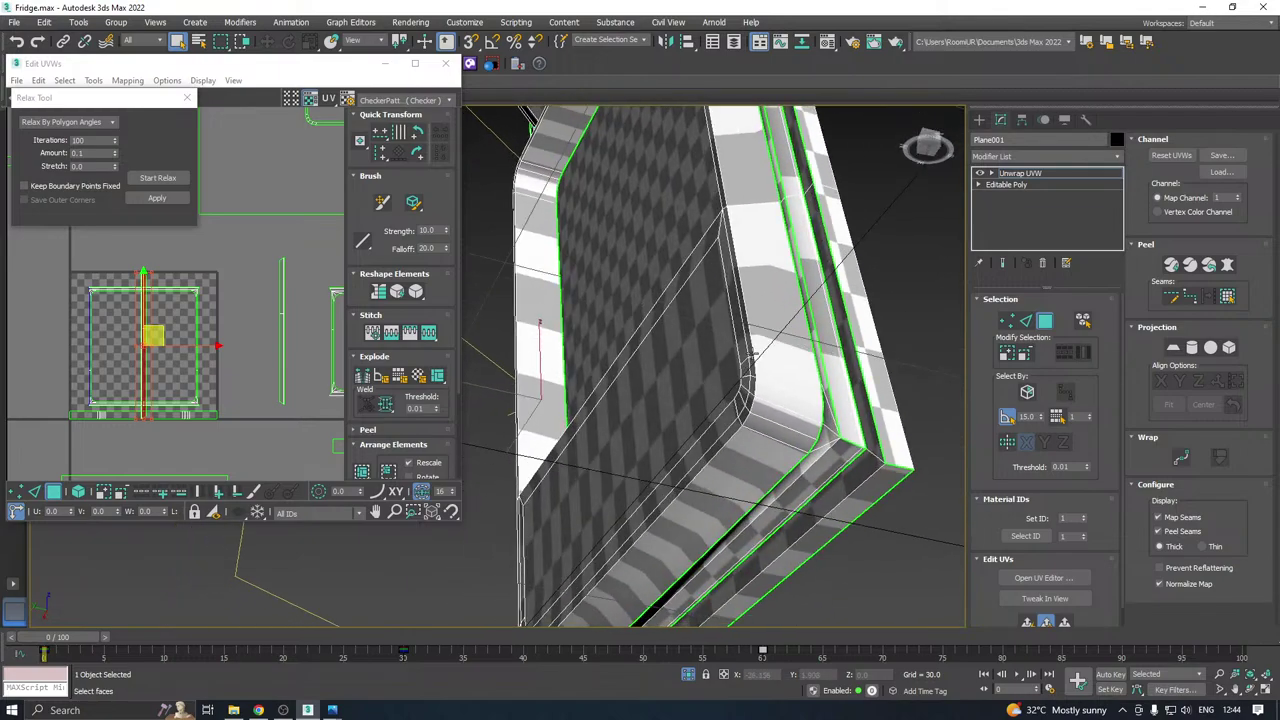
pyautogui.scroll(2, 843, 399)
pyautogui.click(847, 399)
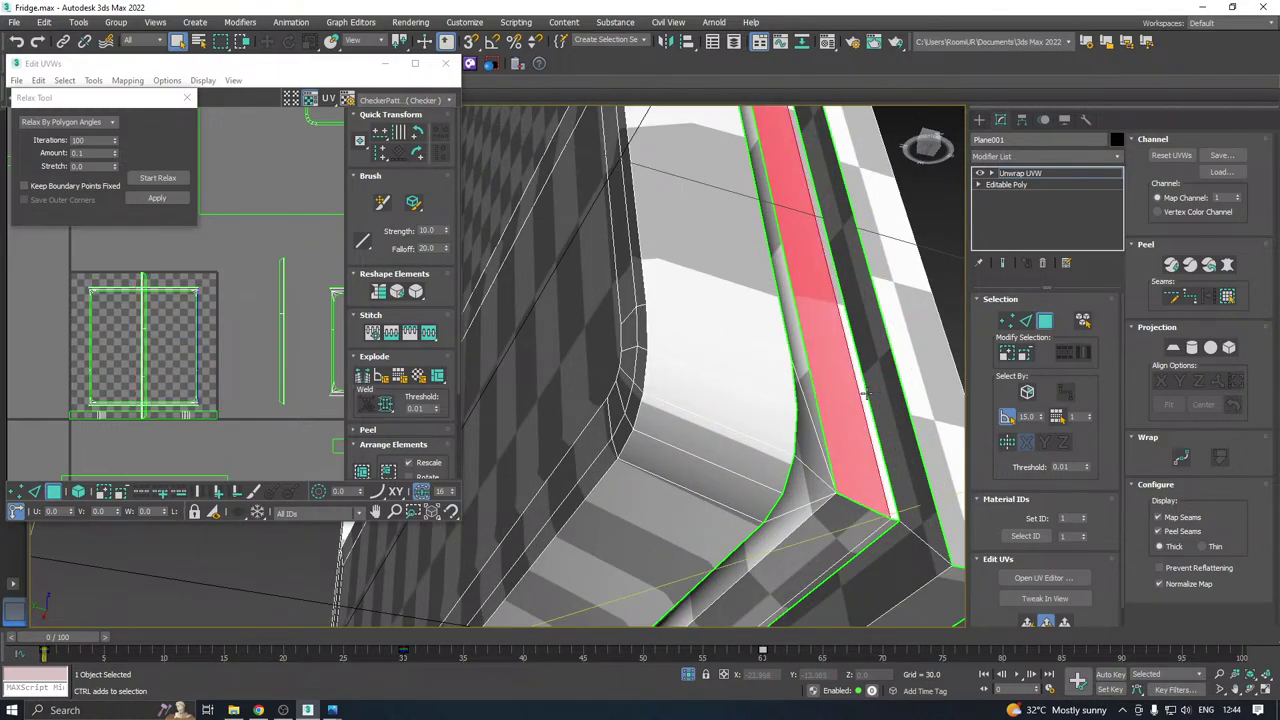
pyautogui.click(1025, 621)
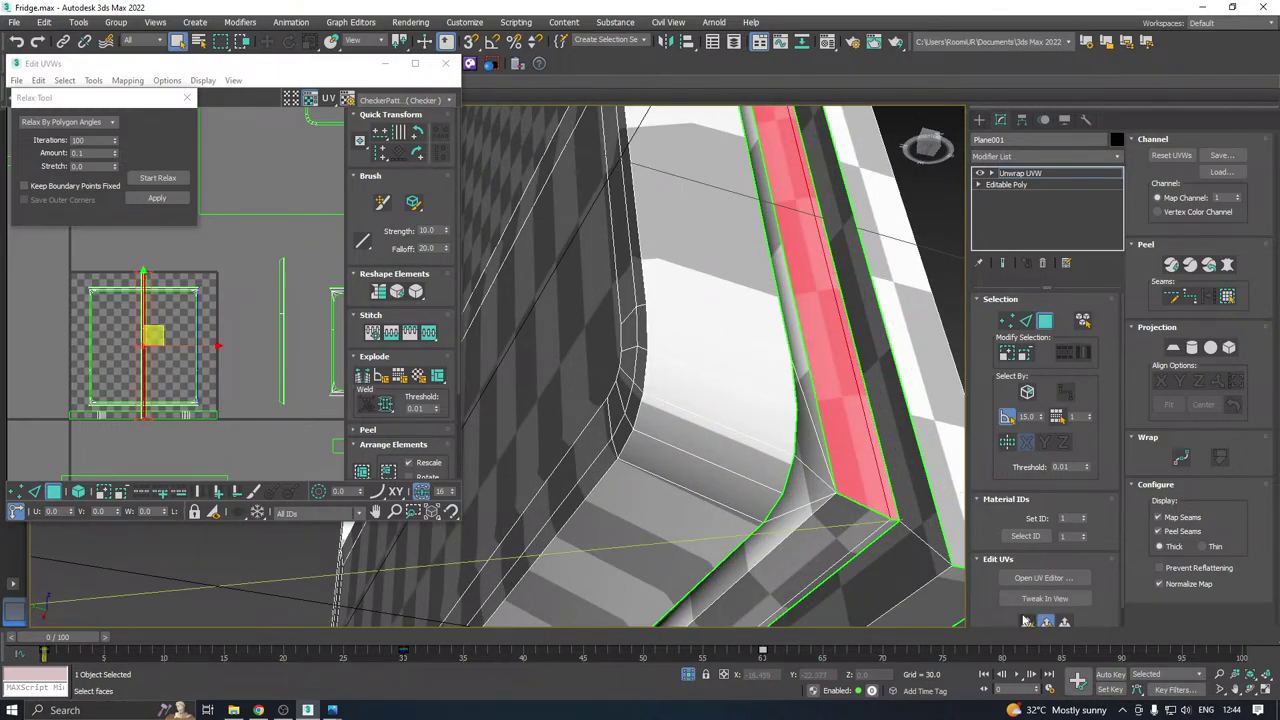
pyautogui.click(151, 182)
pyautogui.click(151, 182)
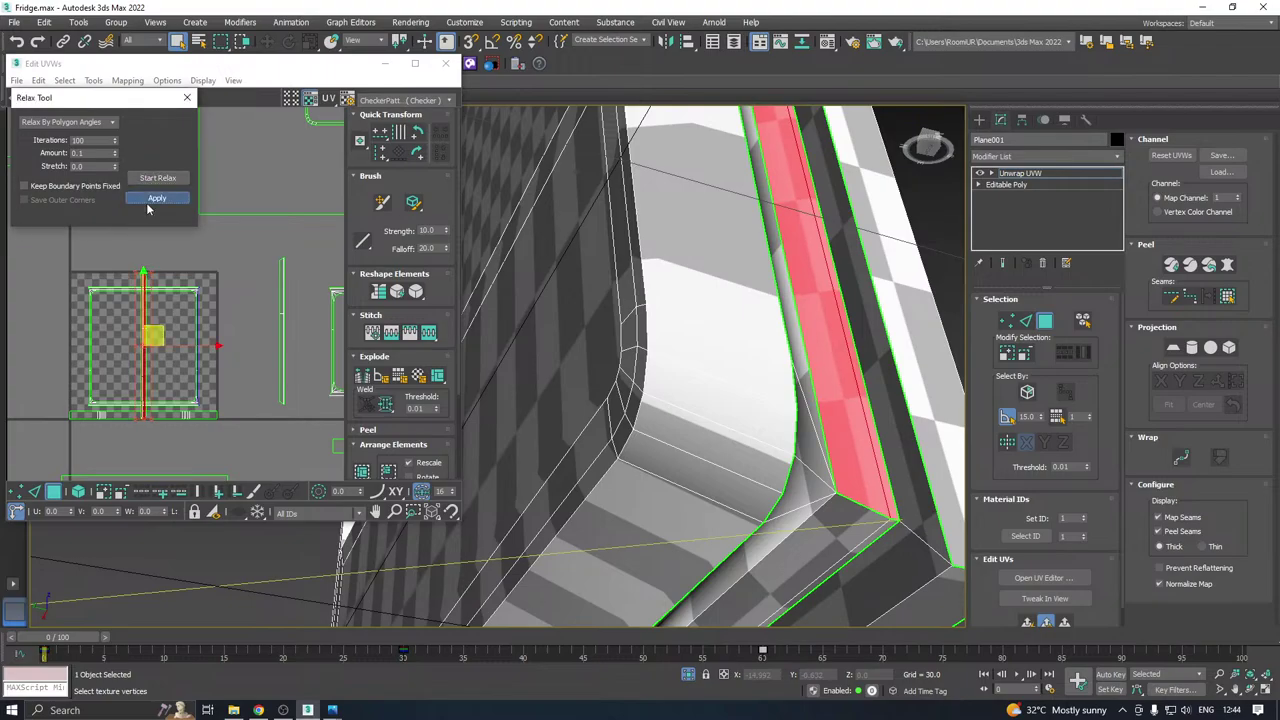
pyautogui.click(149, 201)
# Select the wall faces and lower front faces of the lower door's raised panel surrounding the recessed centre.
pyautogui.keyDown('alt'); pyautogui.moveTo(766, 406); pyautogui.dragTo(653, 295, button='middle'); pyautogui.keyUp('alt')
pyautogui.click(662, 321)
pyautogui.doubleClick(642, 264)
pyautogui.keyDown('alt'); pyautogui.moveTo(817, 290); pyautogui.dragTo(758, 270, button='middle'); pyautogui.keyUp('alt')
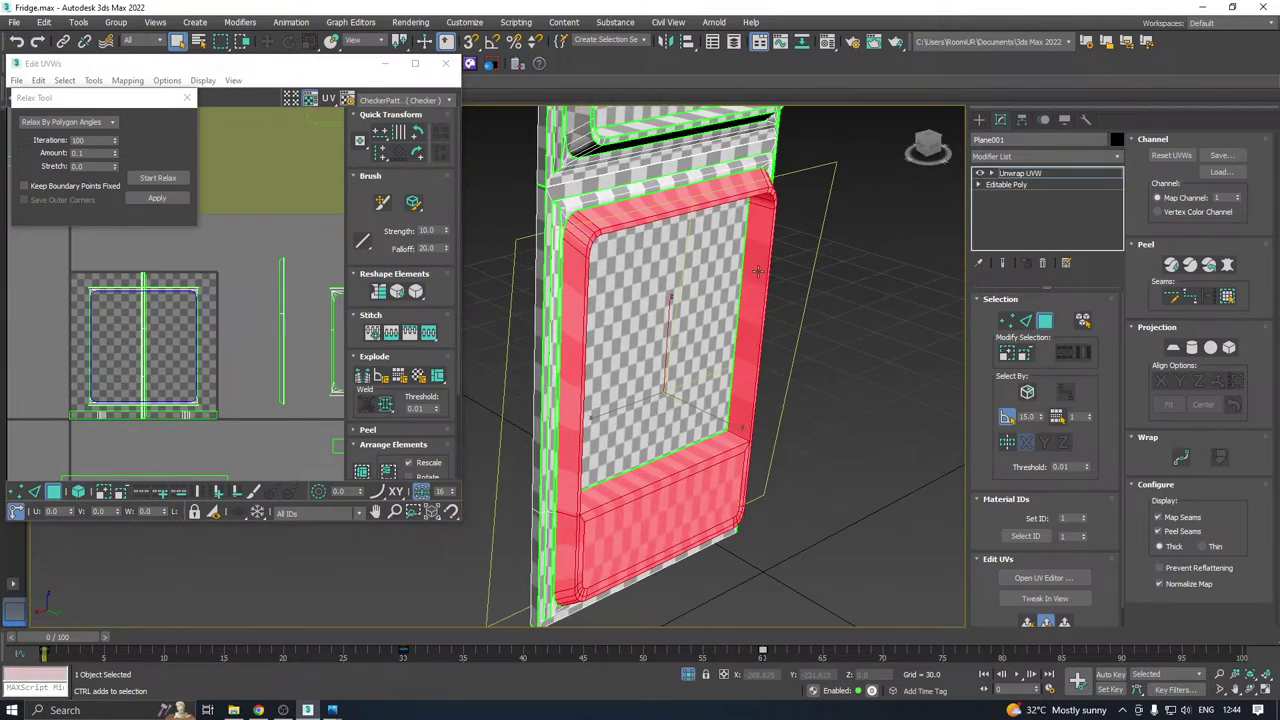
# Select the outer wall faces along one side, the rounded upper corner and the top of the lower door's raised panel.
pyautogui.scroll(5, 581, 232)
pyautogui.click(568, 271)
pyautogui.keyDown('ctrl'); pyautogui.click(598, 229); pyautogui.keyUp('ctrl')
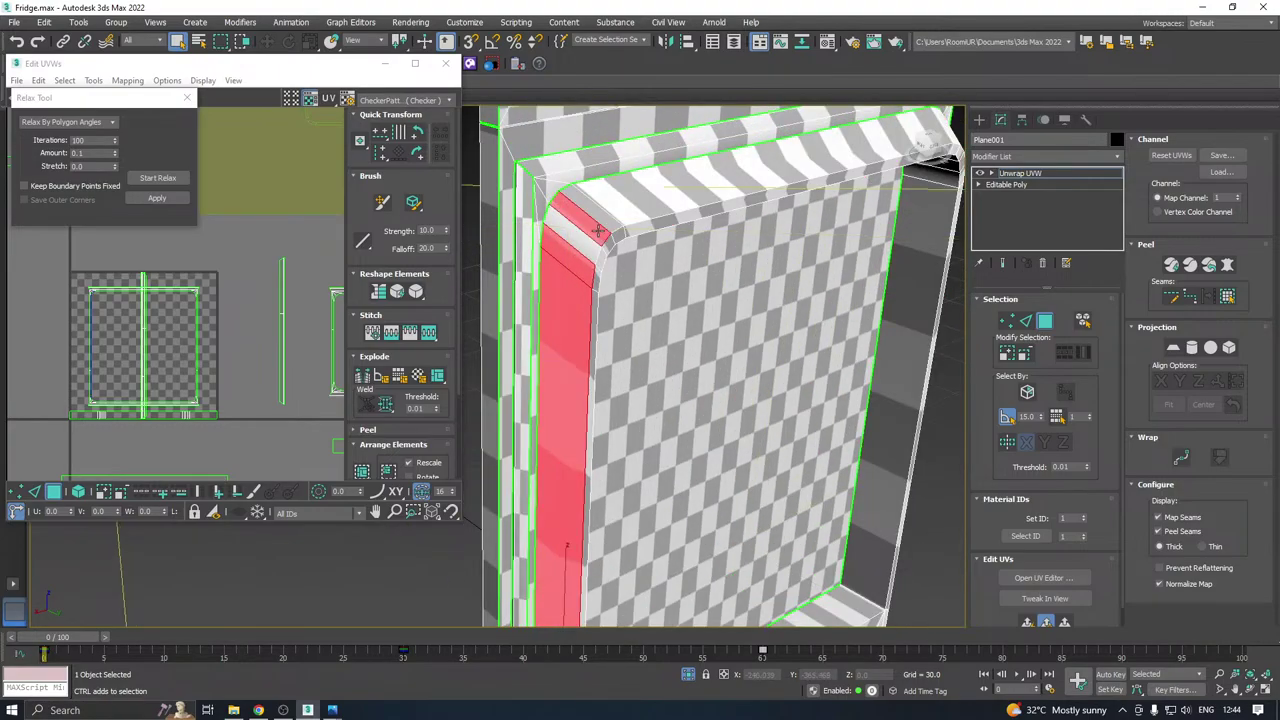
pyautogui.keyDown('ctrl'); pyautogui.click(587, 241); pyautogui.keyUp('ctrl')
pyautogui.keyDown('ctrl'); pyautogui.click(628, 209); pyautogui.keyUp('ctrl')
# Add the opposite side, the underside and the remaining rounded corner faces to complete the raised panel's outer wall loop selection.
pyautogui.keyDown('alt'); pyautogui.moveTo(734, 222); pyautogui.dragTo(705, 230, button='middle'); pyautogui.keyUp('alt')
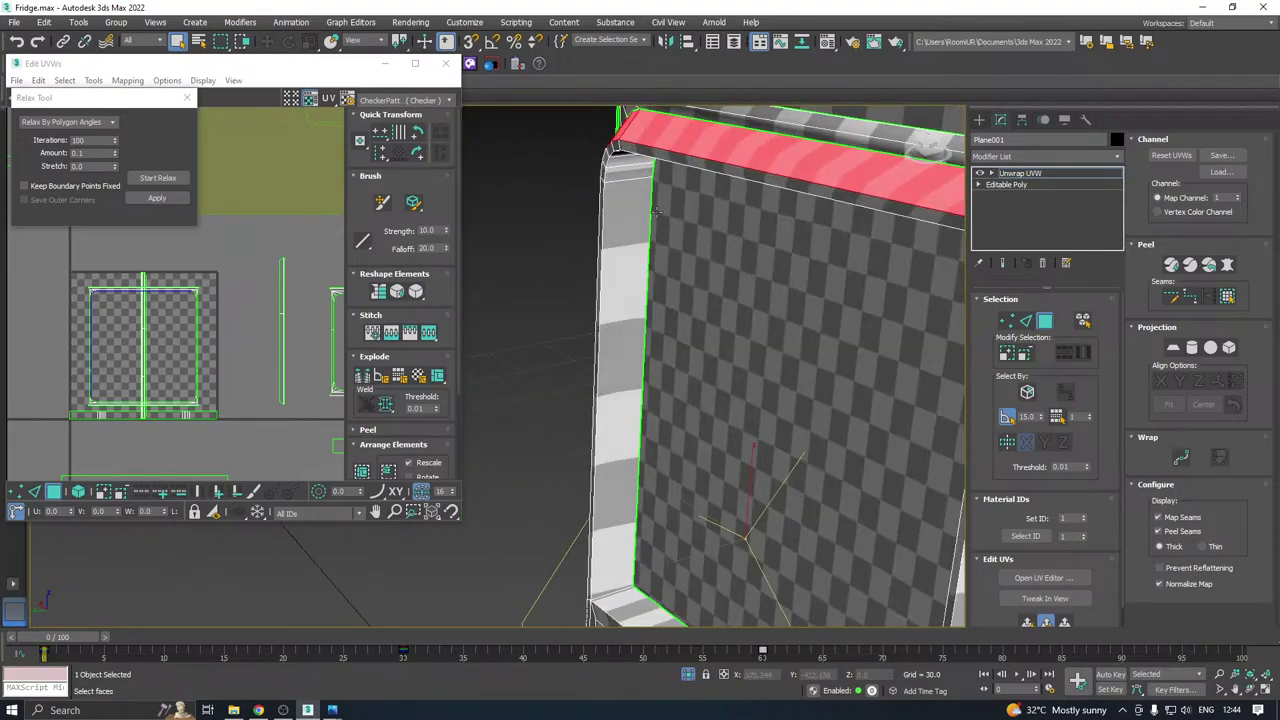
pyautogui.scroll(-3, 705, 230)
pyautogui.keyDown('ctrl'); pyautogui.click(865, 263); pyautogui.keyUp('ctrl')
pyautogui.keyDown('ctrl'); pyautogui.click(855, 225); pyautogui.keyUp('ctrl')
pyautogui.keyDown('ctrl'); pyautogui.click(857, 229); pyautogui.keyUp('ctrl')
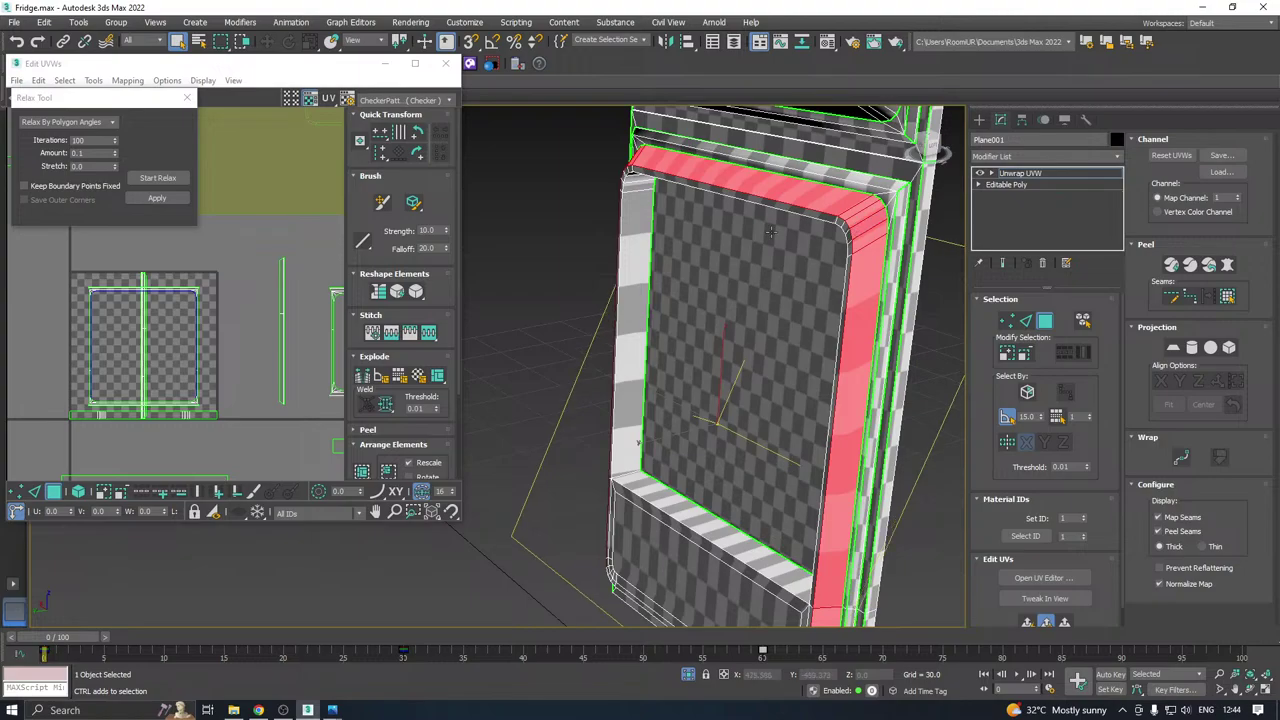
pyautogui.keyDown('alt'); pyautogui.moveTo(858, 231); pyautogui.dragTo(803, 205, button='middle'); pyautogui.keyUp('alt')
pyautogui.keyDown('ctrl'); pyautogui.click(903, 458); pyautogui.keyUp('ctrl')
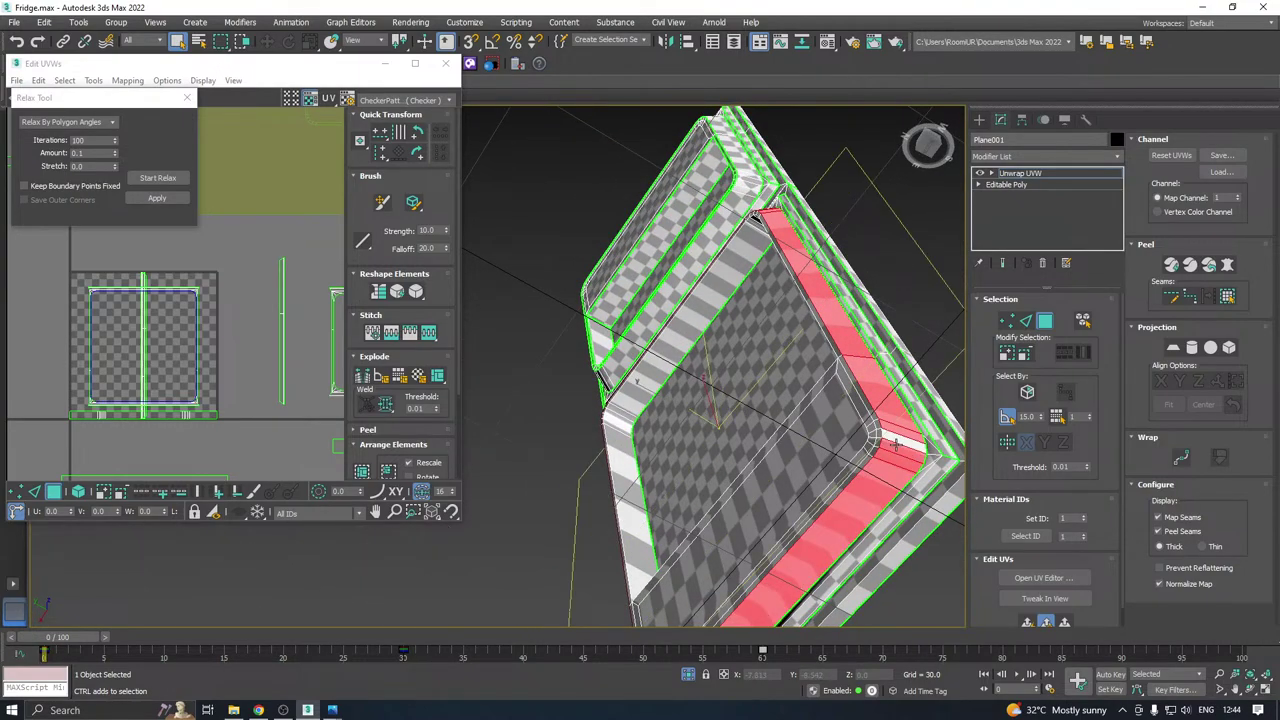
pyautogui.keyDown('alt'); pyautogui.moveTo(900, 442); pyautogui.dragTo(777, 453, button='middle'); pyautogui.keyUp('alt')
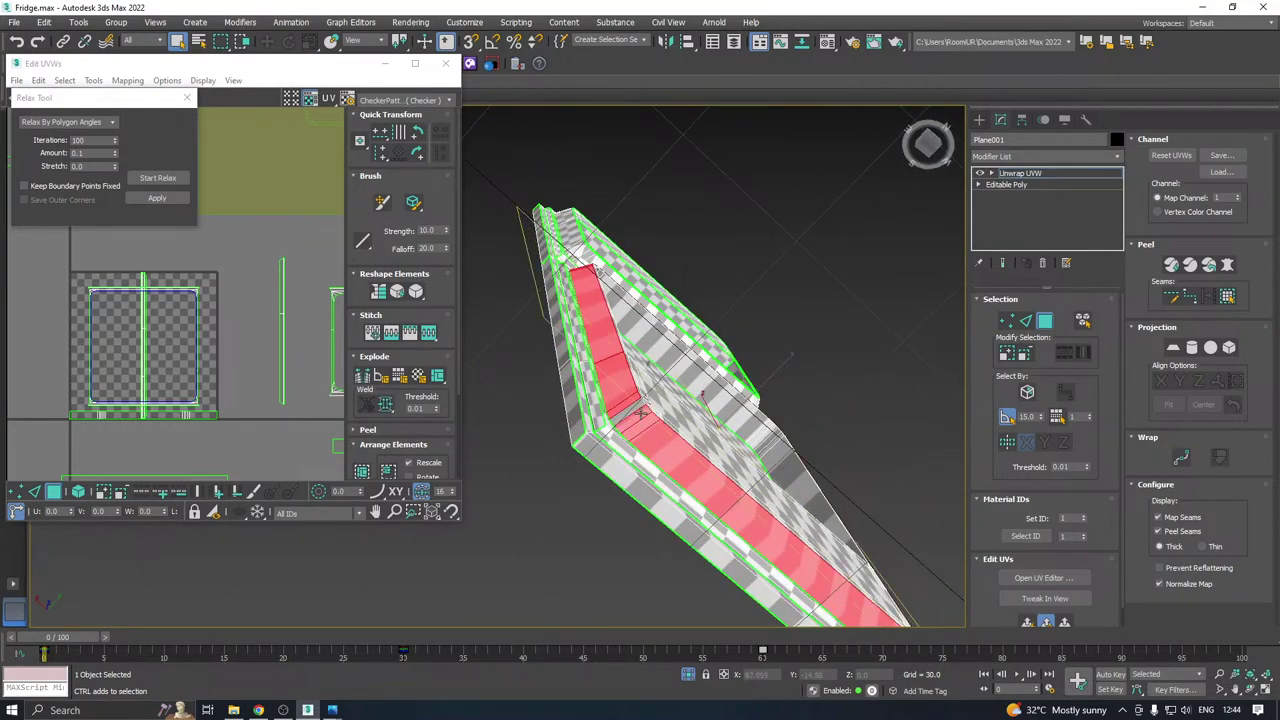
pyautogui.keyDown('ctrl'); pyautogui.click(631, 413); pyautogui.keyUp('ctrl')
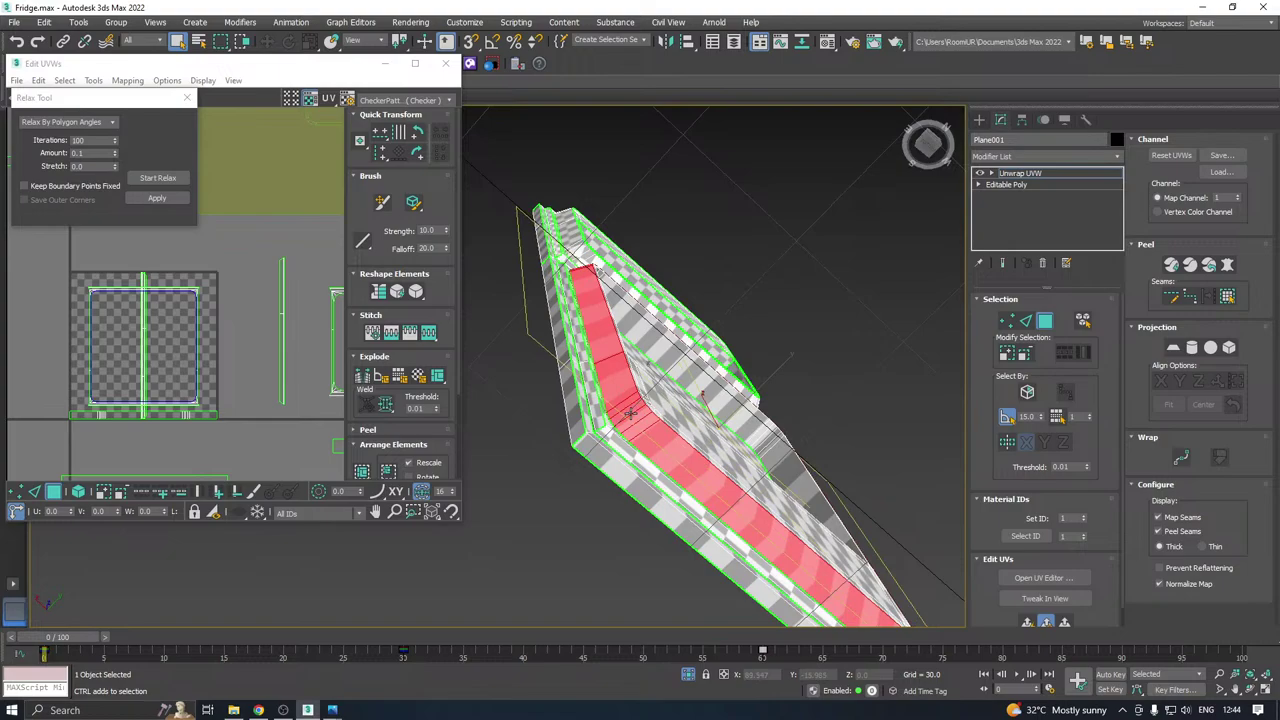
# Planar-map the outer wall loop and relax it by polygon angles, moving its shell clear of the texture tile.
pyautogui.click(1030, 627)
pyautogui.click(175, 178)
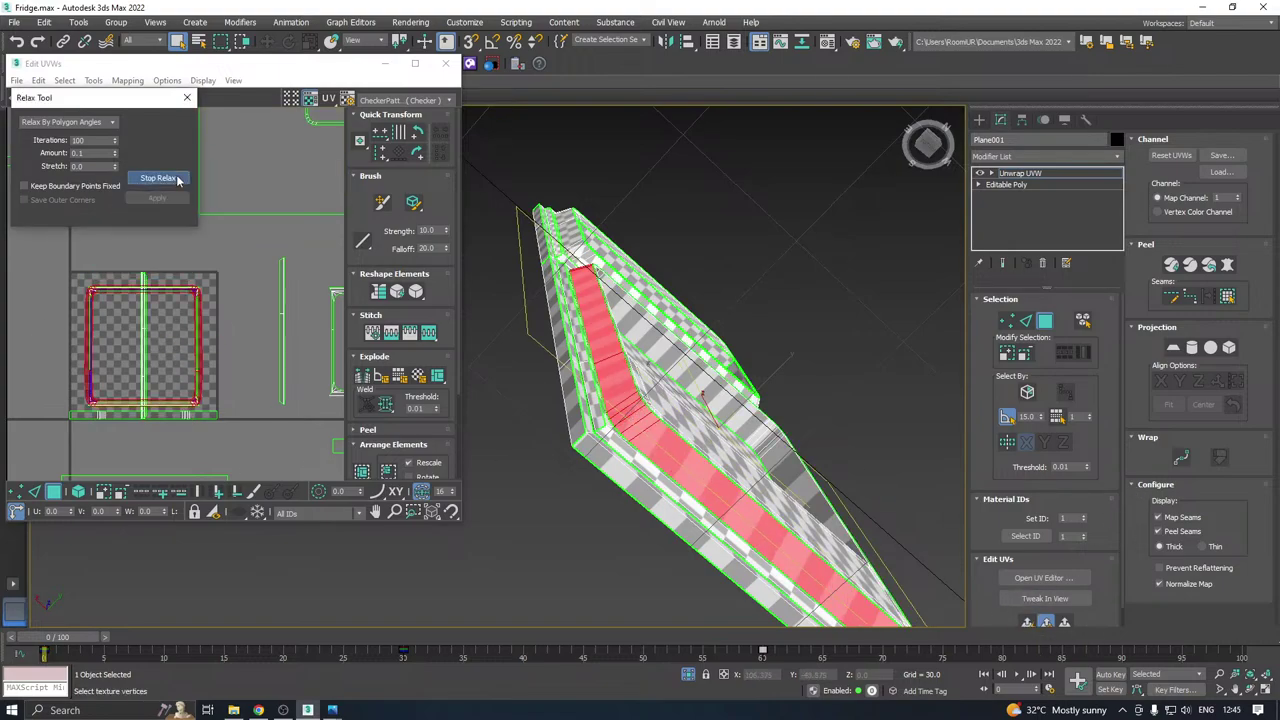
pyautogui.click(177, 180)
pyautogui.scroll(-2, 159, 243)
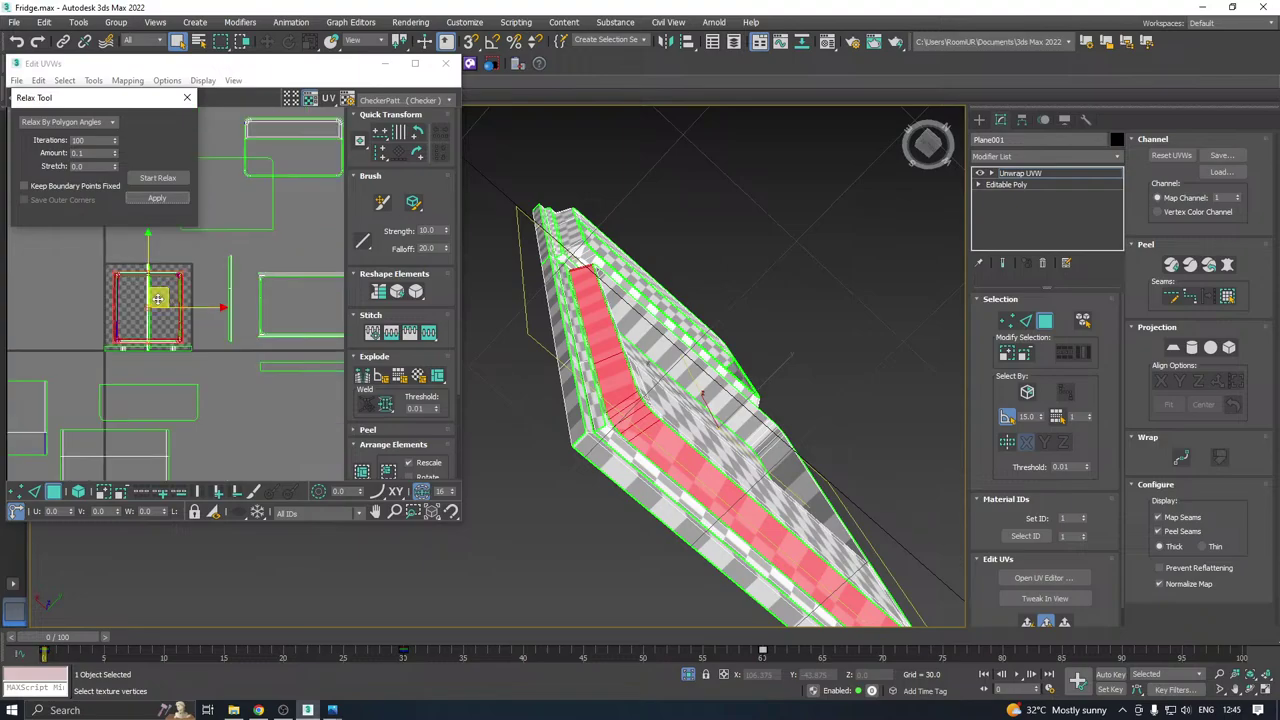
pyautogui.moveTo(159, 297); pyautogui.dragTo(265, 407)
# Planar-map and relax the lower door panel's front rim and lower front faces, moving their shell outside the texture tile.
pyautogui.keyDown('alt'); pyautogui.moveTo(789, 360); pyautogui.dragTo(768, 476, button='middle'); pyautogui.keyUp('alt')
pyautogui.click(680, 553)
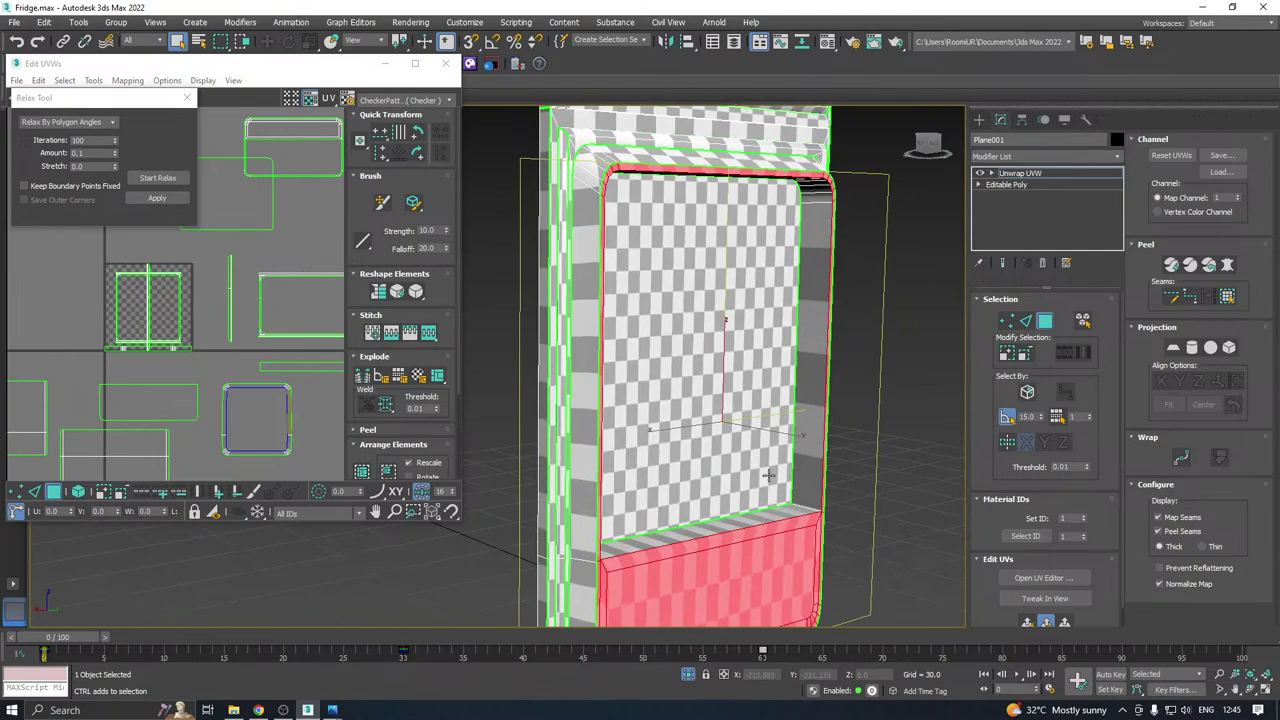
pyautogui.click(1025, 623)
pyautogui.click(168, 179)
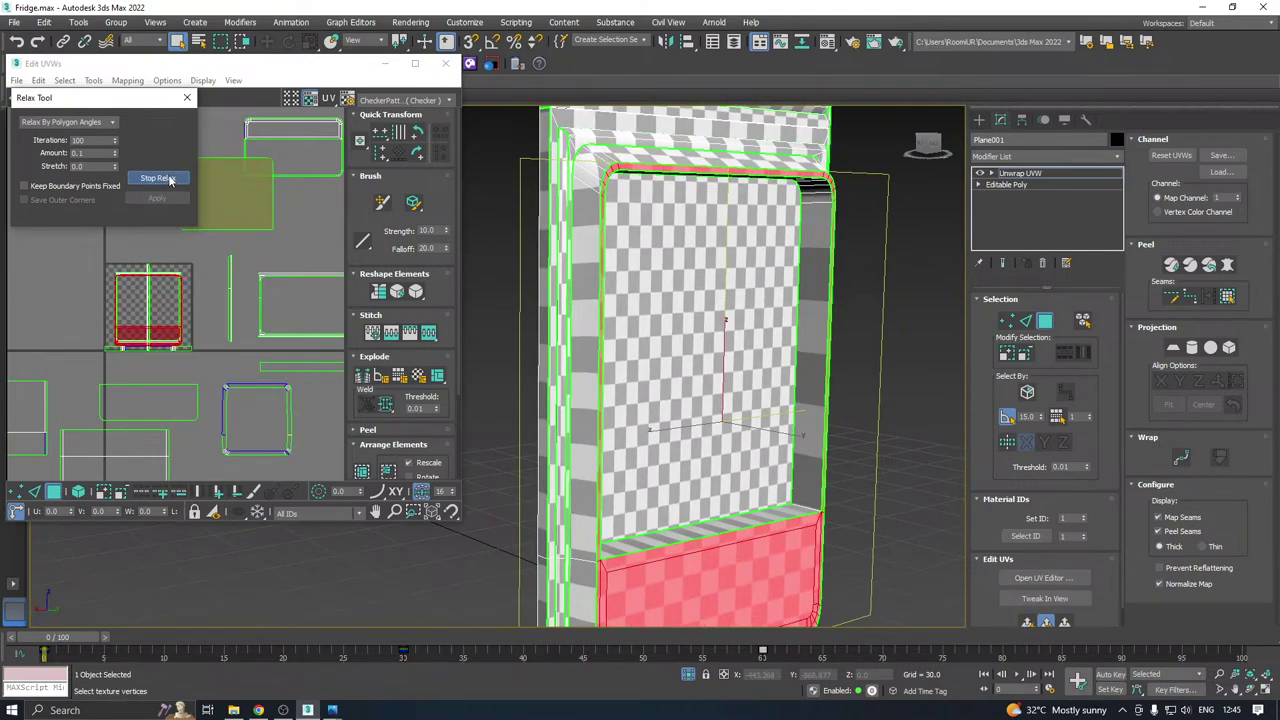
pyautogui.click(160, 178)
pyautogui.moveTo(166, 296); pyautogui.dragTo(322, 400)
# Planar-map the ledge below the lower door's recessed centre and relax it by polygon angles.
pyautogui.keyDown('alt'); pyautogui.moveTo(640, 362); pyautogui.dragTo(672, 413, button='middle'); pyautogui.keyUp('alt')
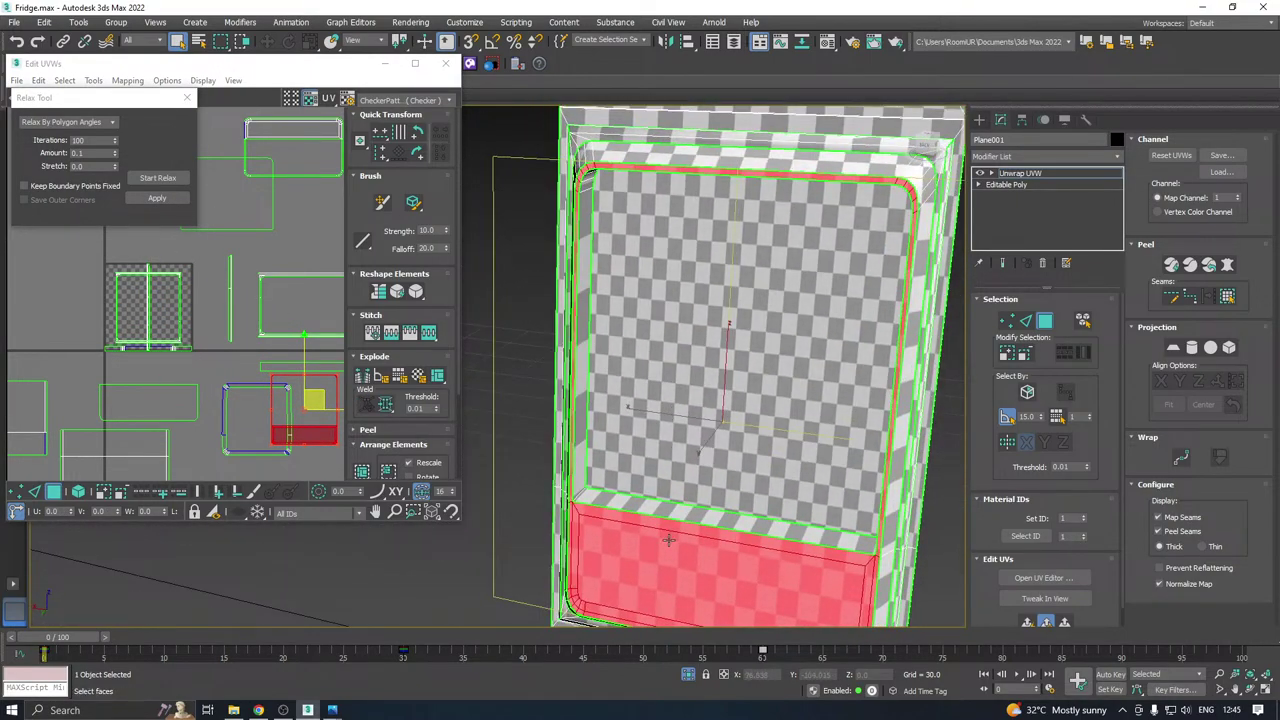
pyautogui.click(647, 510)
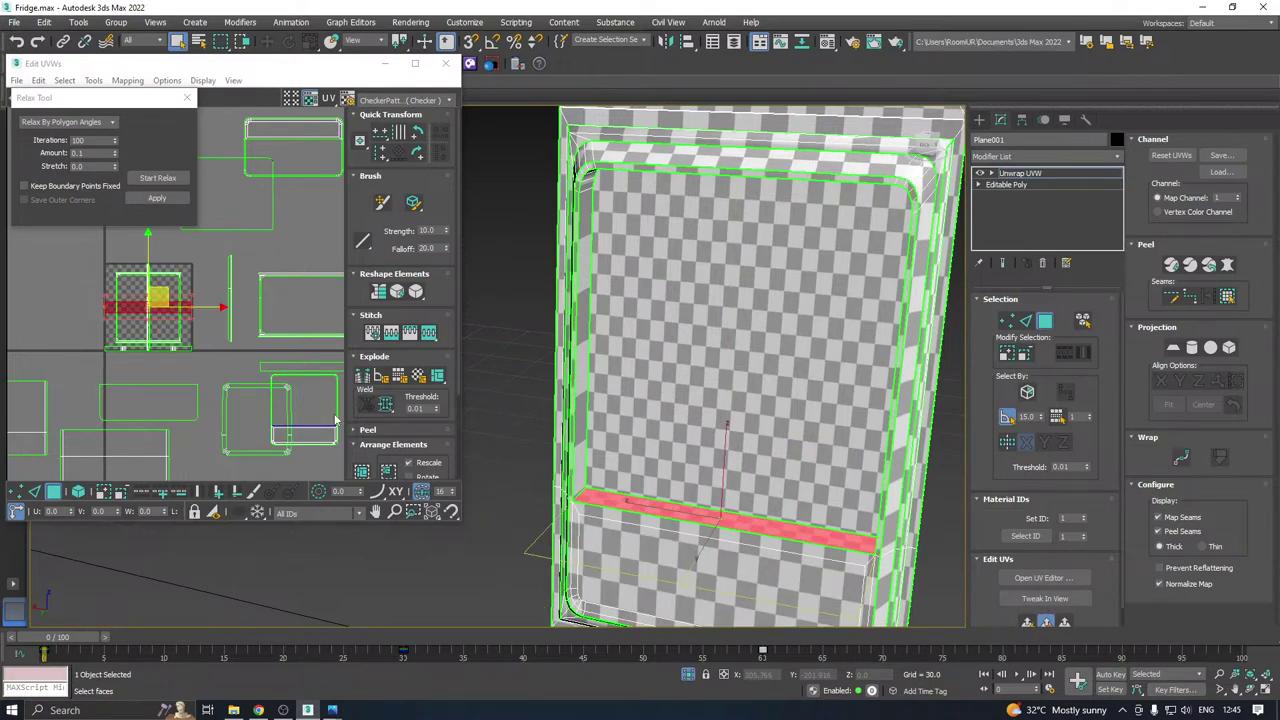
pyautogui.click(160, 198)
# Select the side walls, rounded corners and upper wall of the lower door's recess.
pyautogui.keyDown('alt'); pyautogui.moveTo(640, 430); pyautogui.dragTo(620, 298, button='middle'); pyautogui.keyUp('alt')
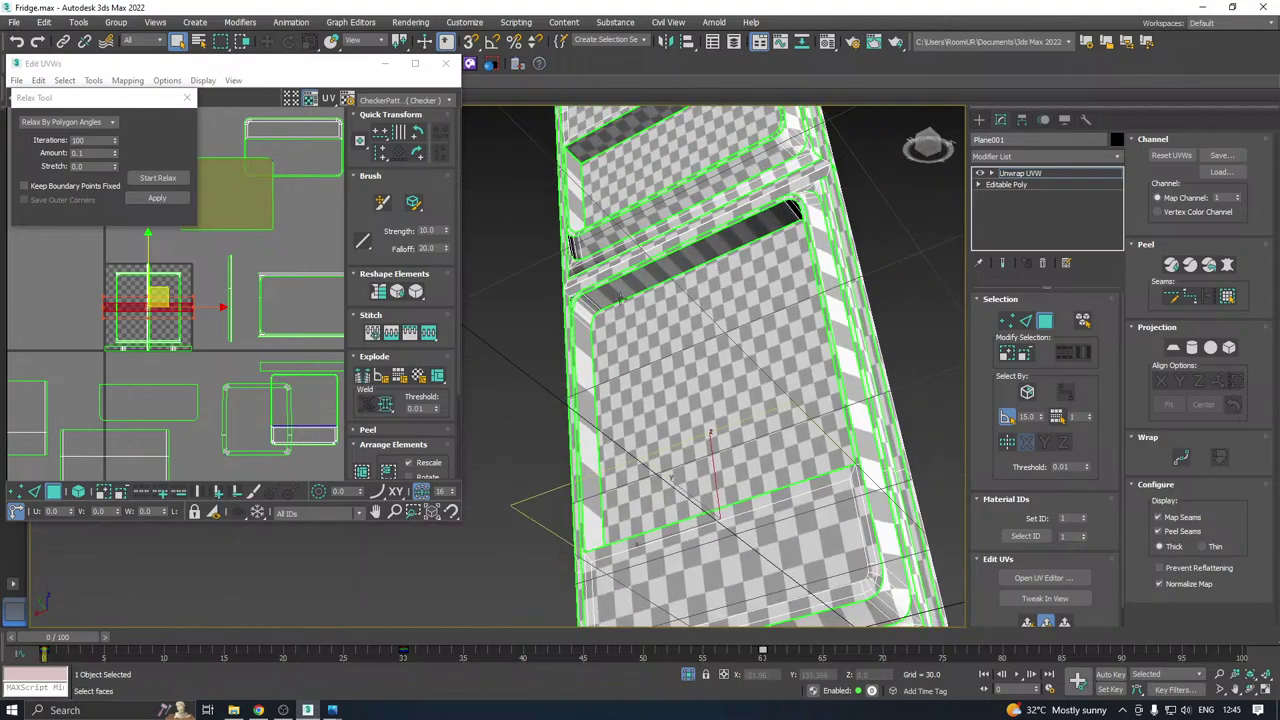
pyautogui.click(590, 332)
pyautogui.keyDown('ctrl'); pyautogui.click(589, 308); pyautogui.keyUp('ctrl')
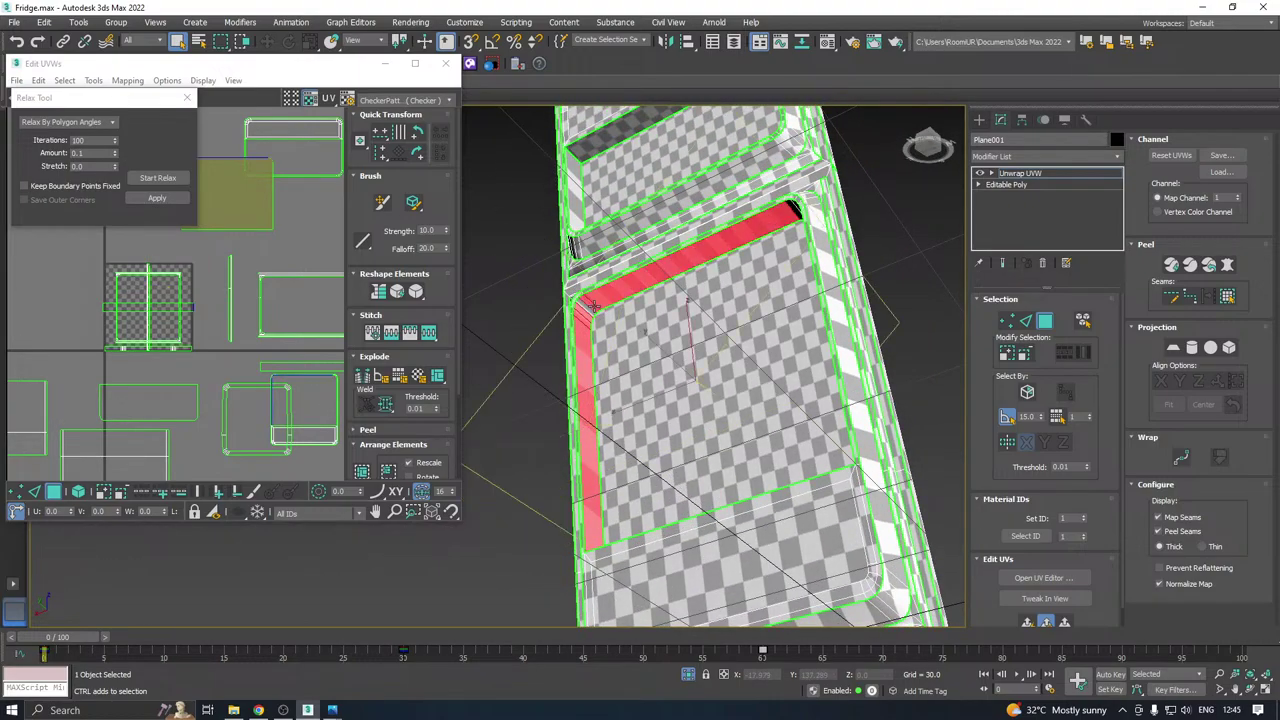
pyautogui.keyDown('alt'); pyautogui.moveTo(635, 302); pyautogui.dragTo(845, 347, button='middle'); pyautogui.keyUp('alt')
pyautogui.keyDown('ctrl'); pyautogui.click(791, 346); pyautogui.keyUp('ctrl')
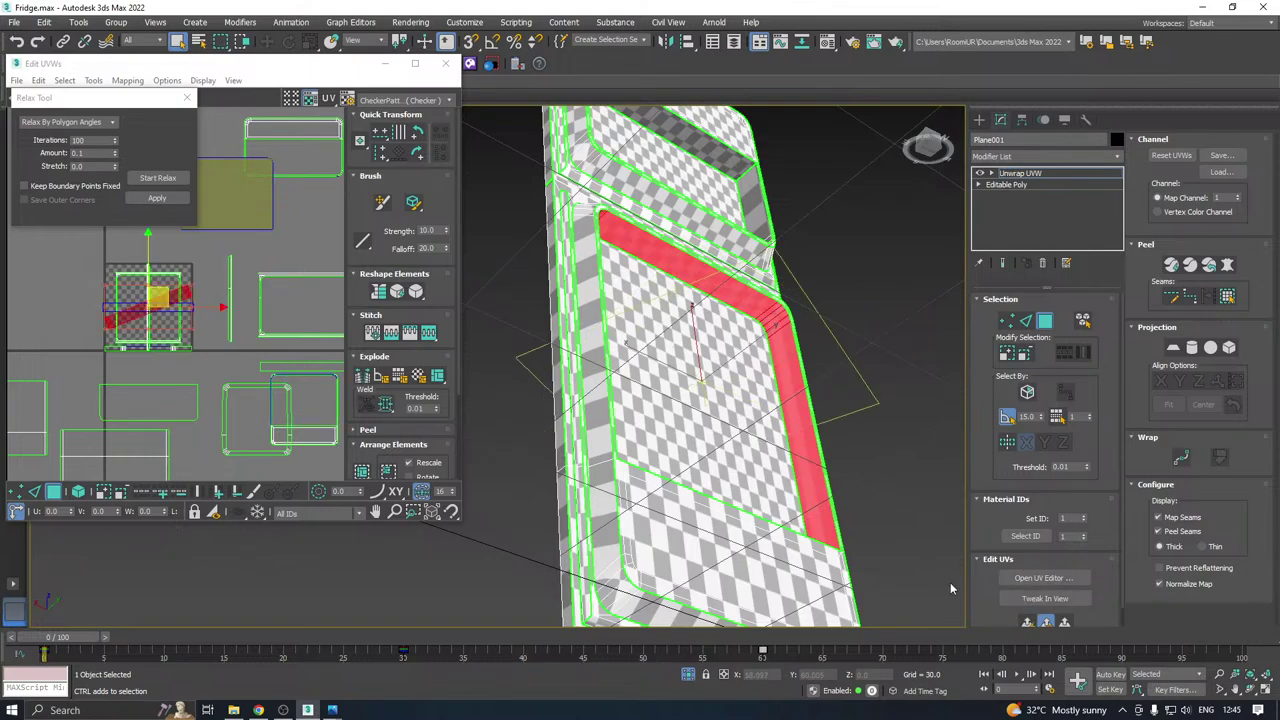
# Planar-map the selected recess walls aligned to Y and relax them by polygon angles into a straight strip.
pyautogui.click(1173, 347)
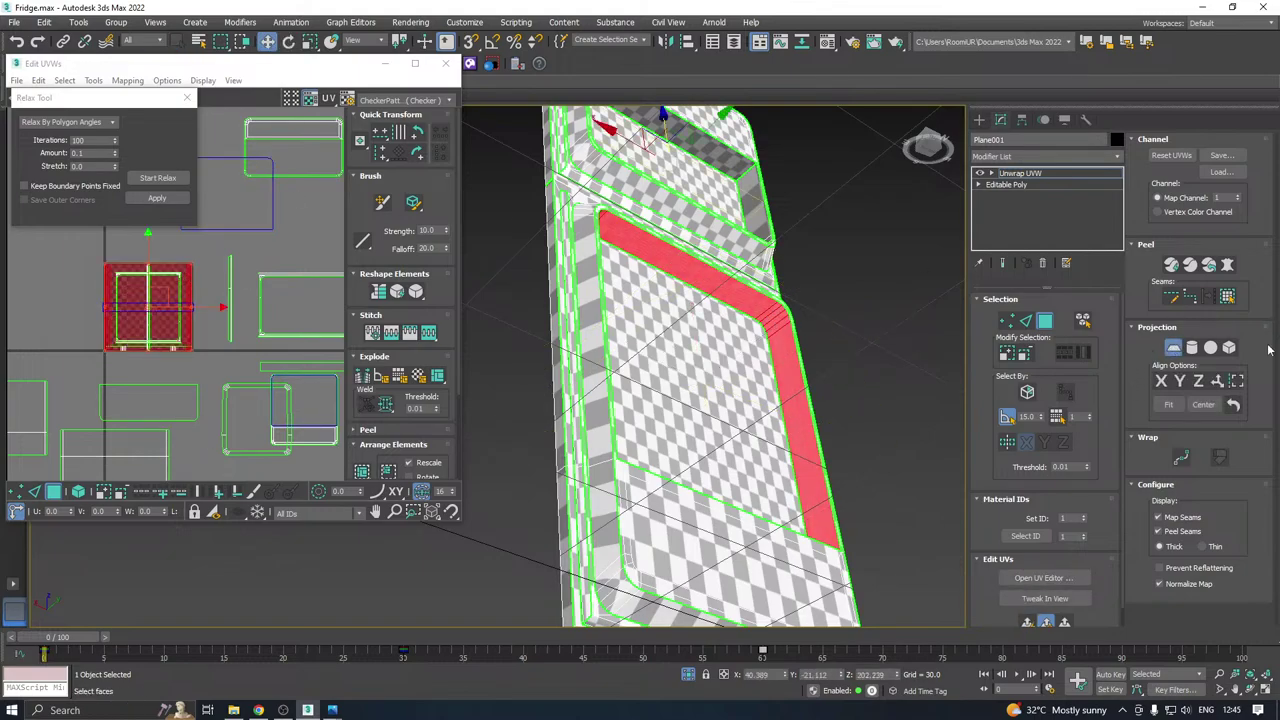
pyautogui.click(1182, 380)
pyautogui.click(1174, 348)
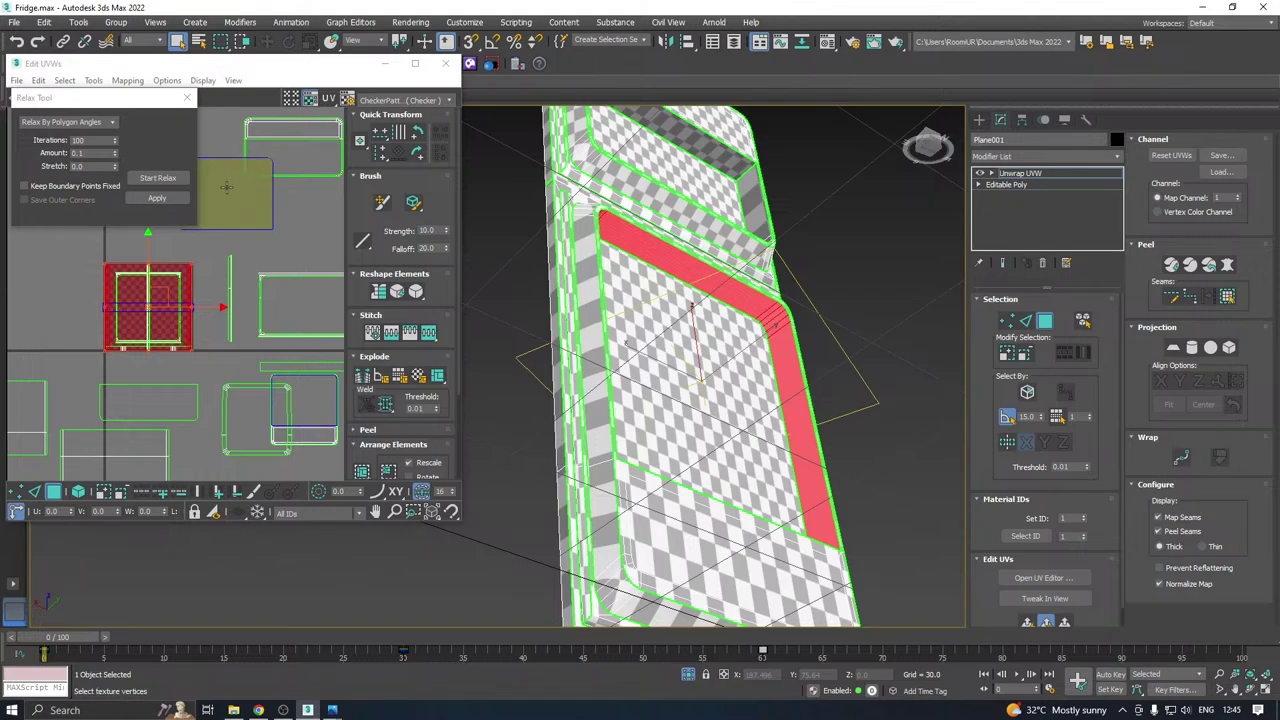
pyautogui.click(153, 180)
pyautogui.click(155, 180)
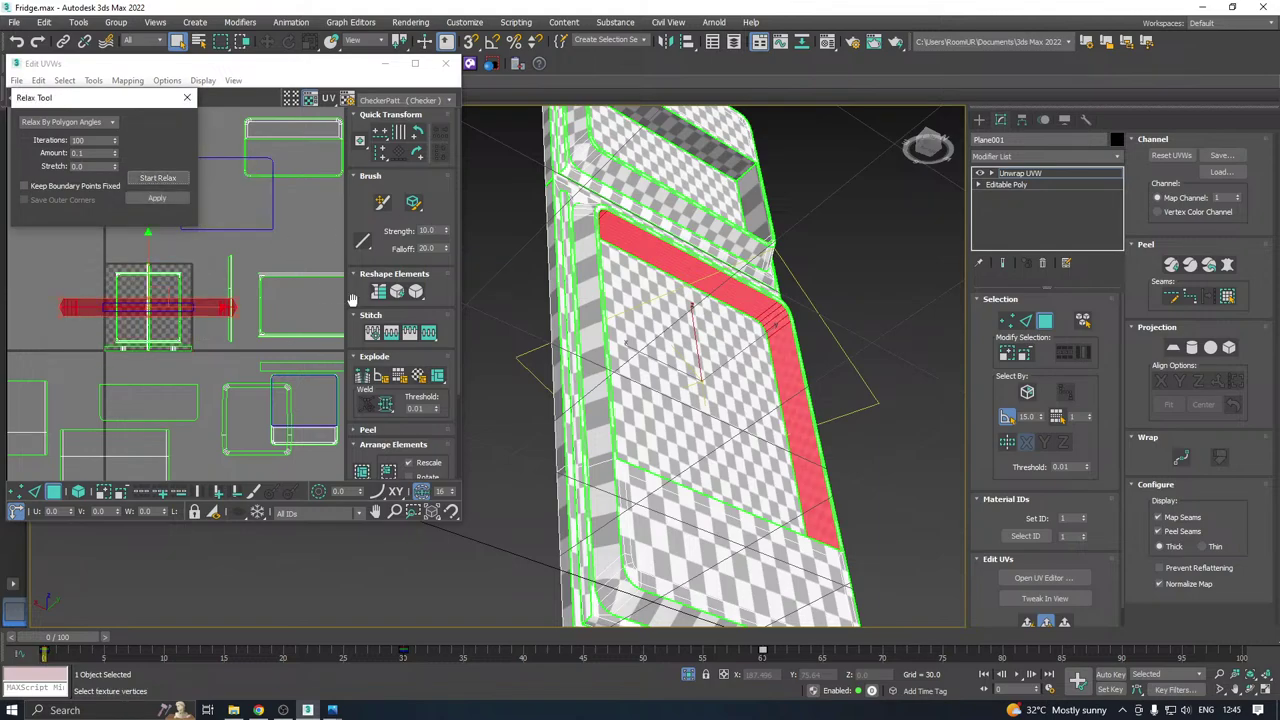
pyautogui.click(160, 182)
pyautogui.click(158, 180)
pyautogui.scroll(-3, 224, 292)
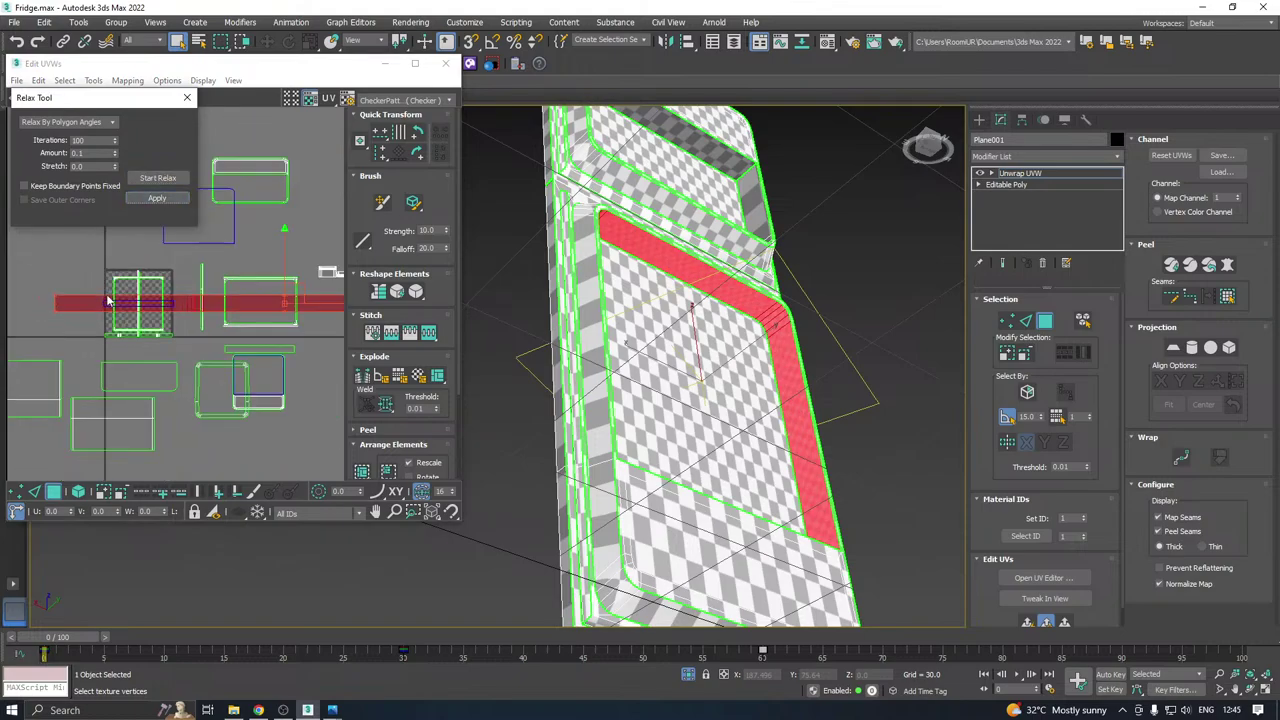
# Select the complete UV shell of the outer wall loop around the lower door's raised panel.
pyautogui.keyDown('alt'); pyautogui.moveTo(529, 291); pyautogui.dragTo(617, 337, button='middle'); pyautogui.keyUp('alt')
pyautogui.click(655, 298)
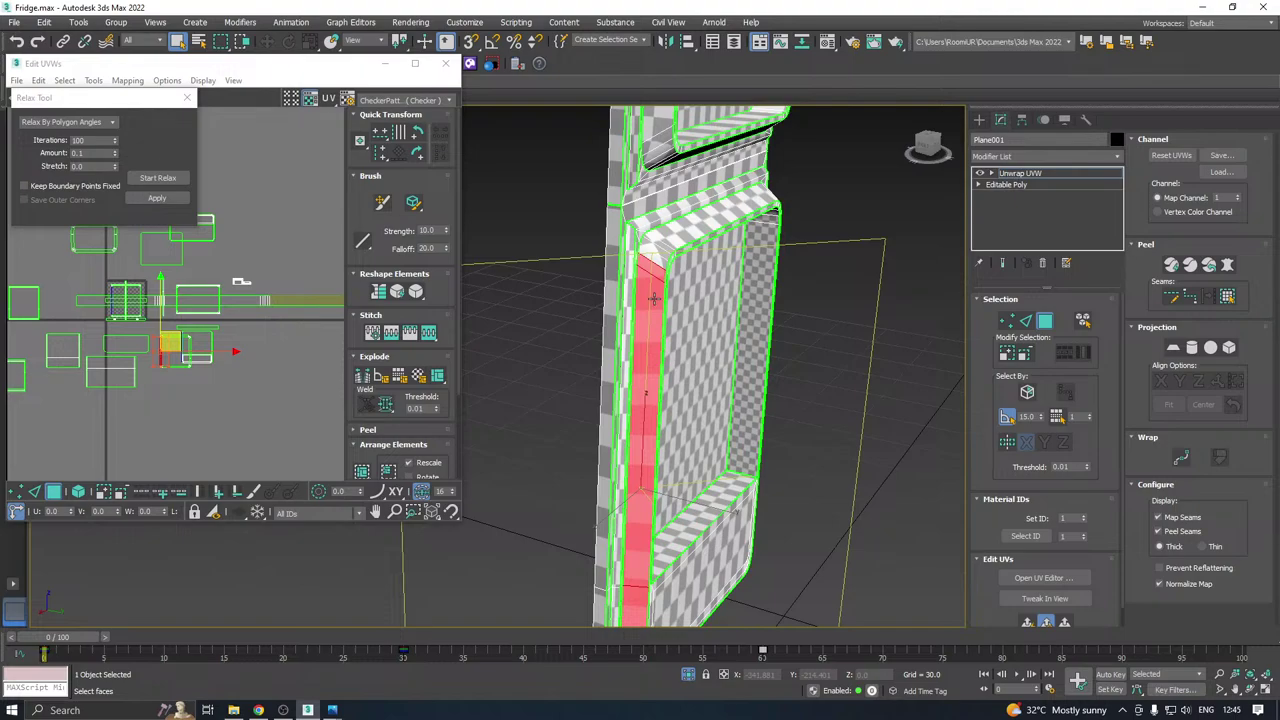
pyautogui.scroll(3, 152, 377)
pyautogui.click(200, 348)
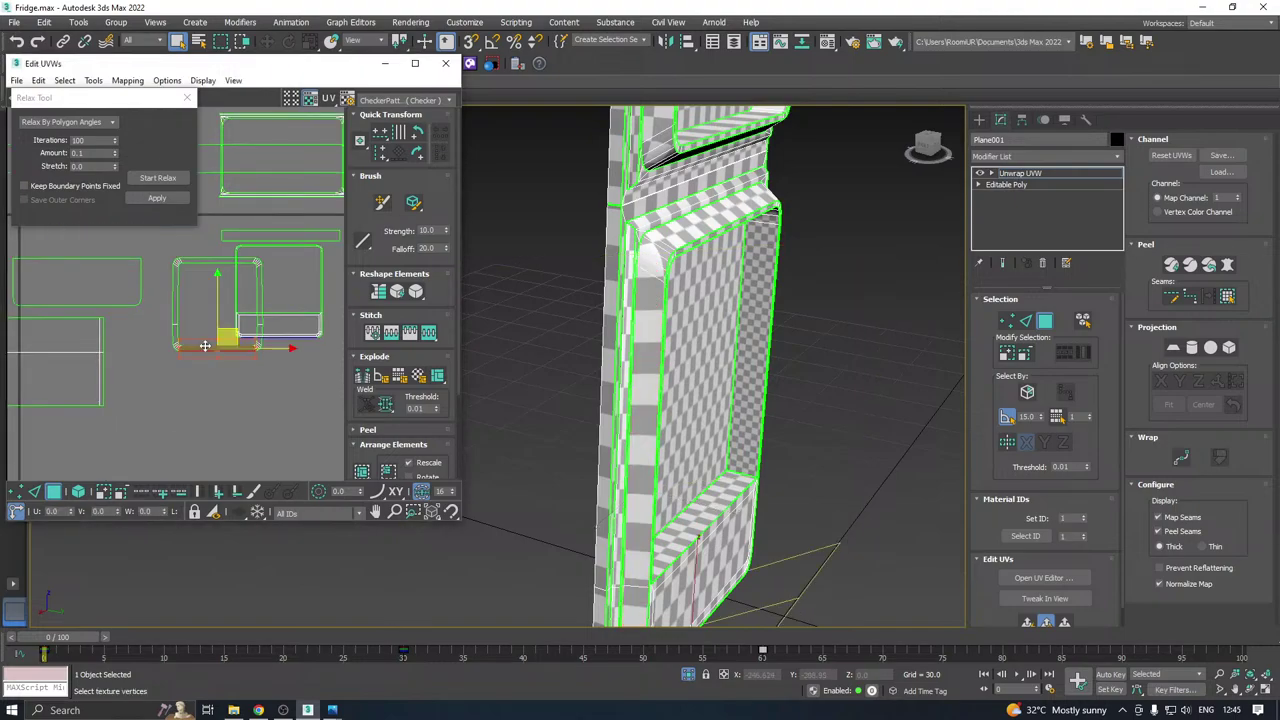
pyautogui.click(79, 491)
pyautogui.click(194, 331)
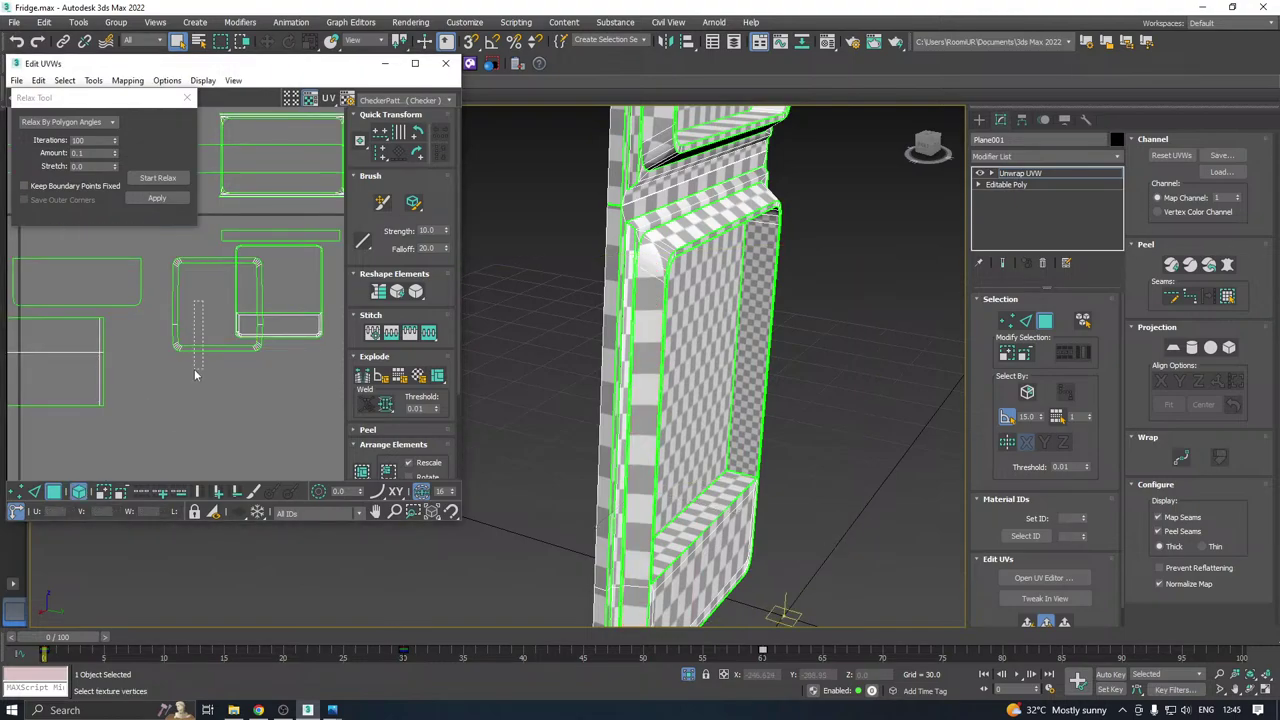
pyautogui.click(196, 372)
# Redo the outer wall loop's planar mapping with Best Align and relax the shell by polygon angles.
pyautogui.click(1173, 348)
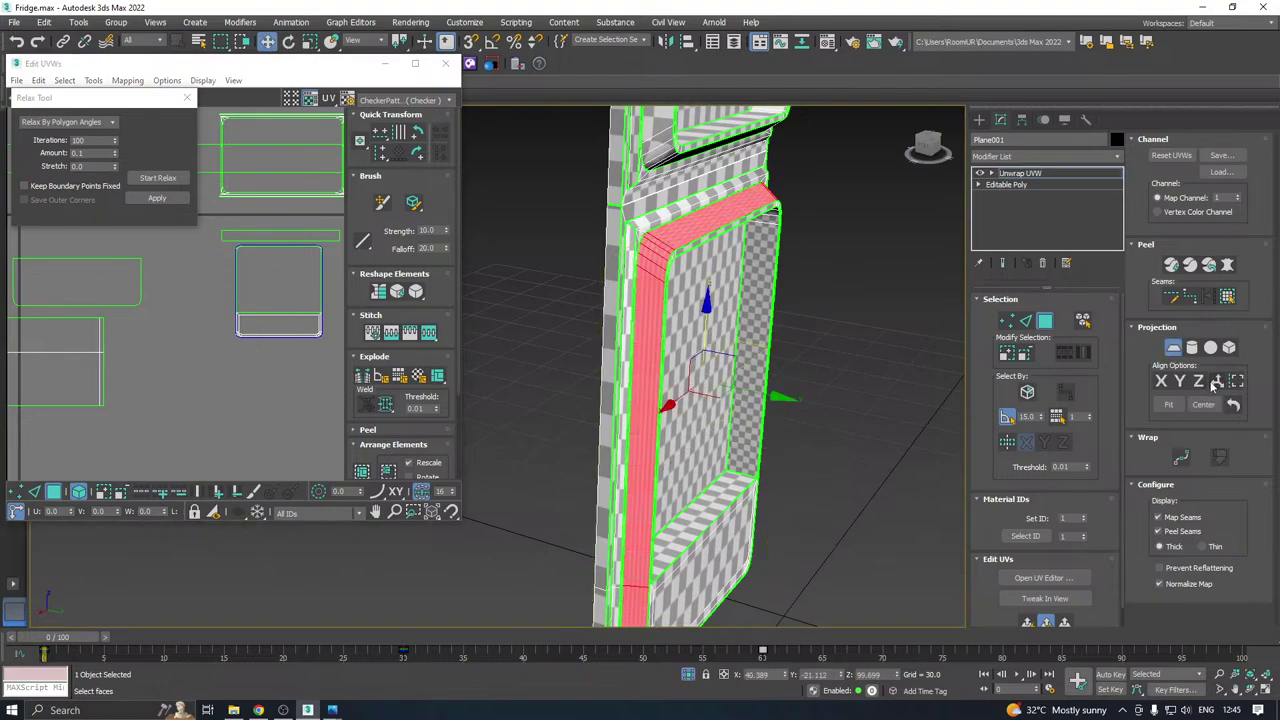
pyautogui.click(1216, 381)
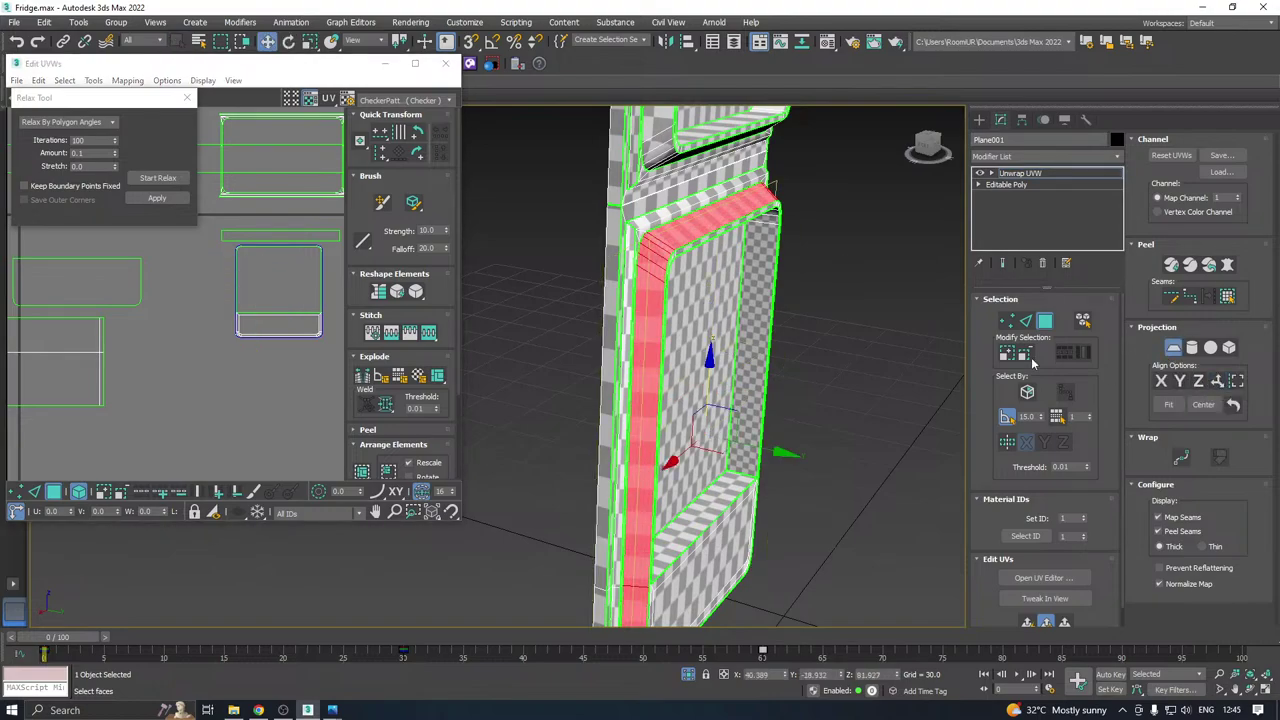
pyautogui.scroll(-4, 366, 360)
pyautogui.scroll(-3, 265, 385)
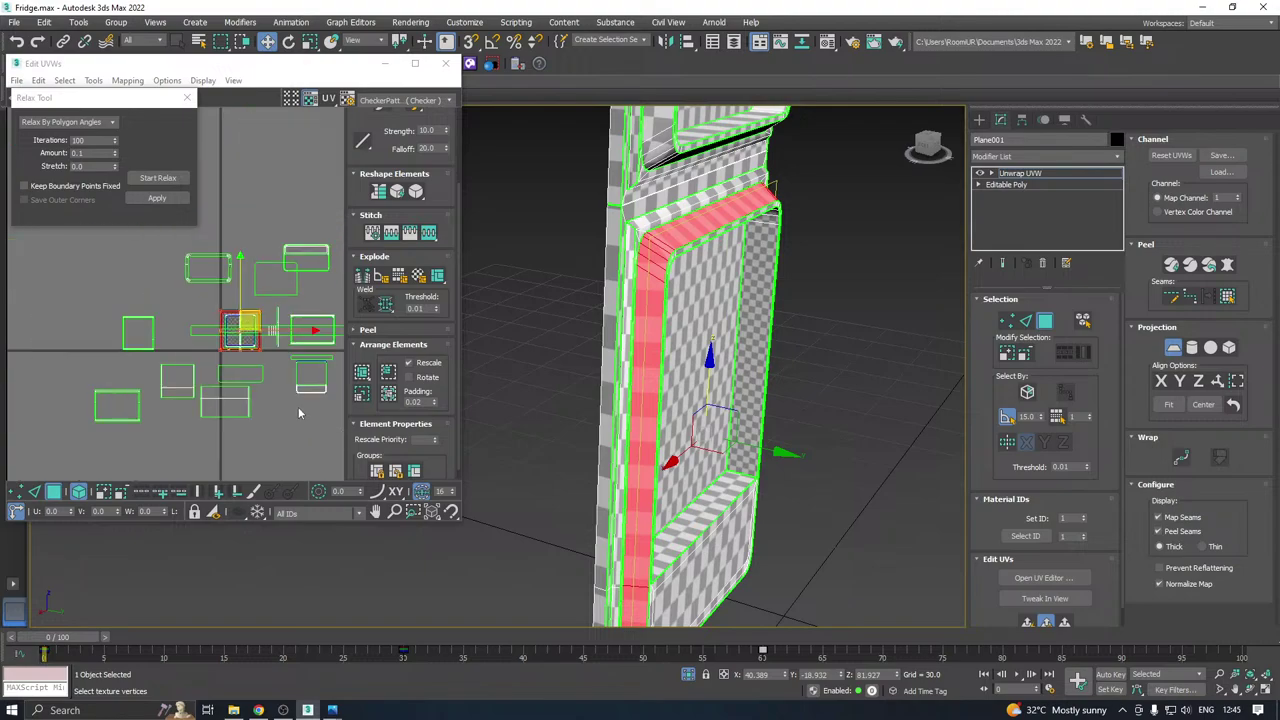
pyautogui.scroll(3, 267, 317)
pyautogui.click(1167, 352)
pyautogui.scroll(3, 240, 340)
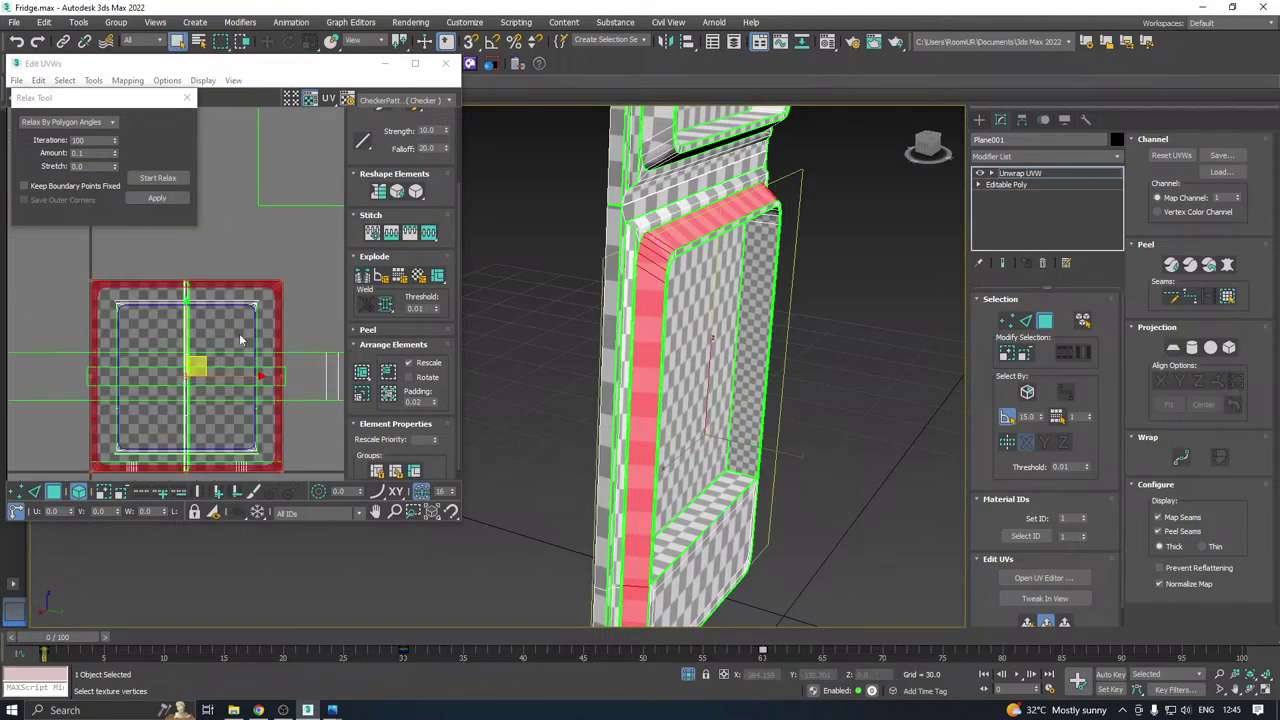
pyautogui.click(155, 178)
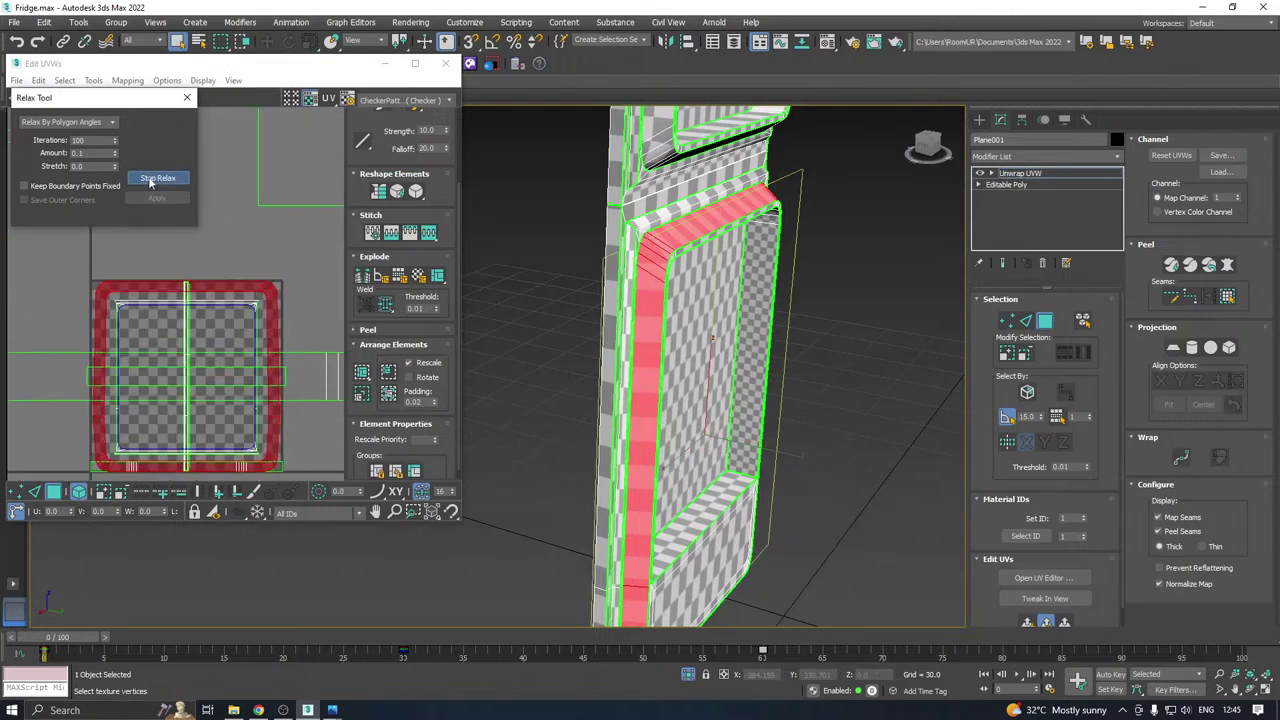
pyautogui.click(152, 179)
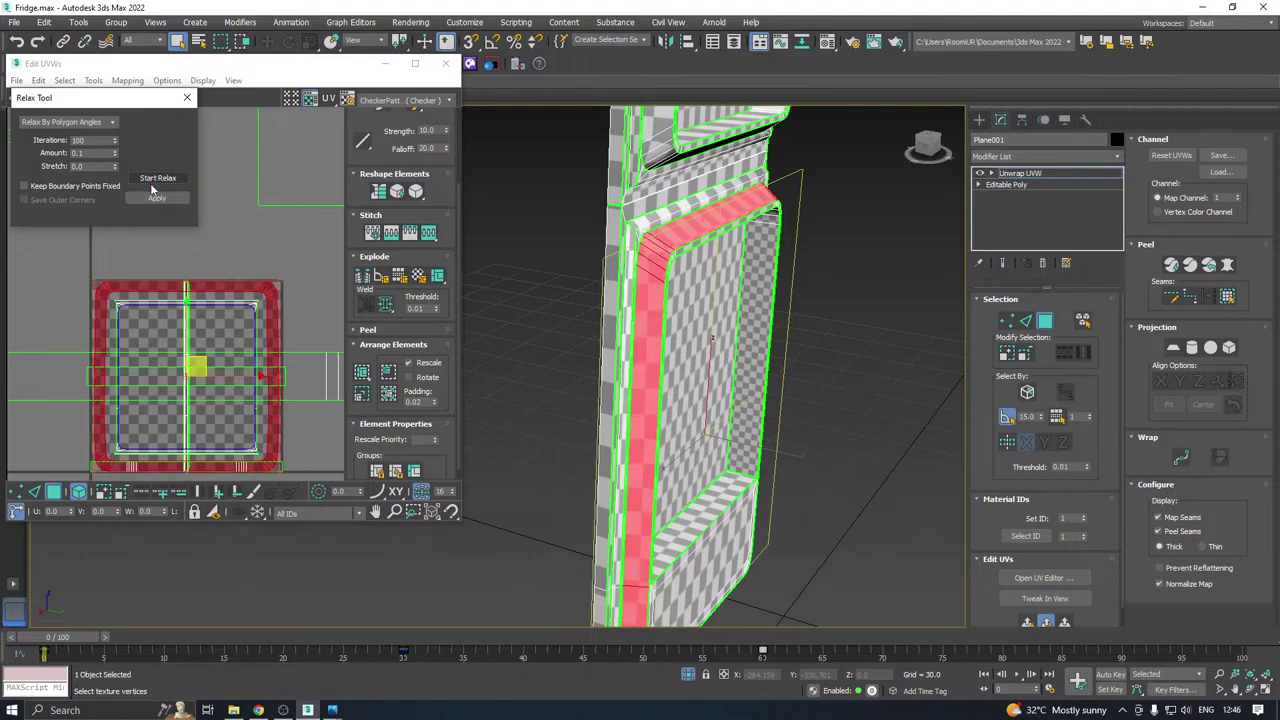
pyautogui.click(157, 198)
# Select the bottom, rounded corner and side wall faces of the upper door's recess.
pyautogui.scroll(-3, 214, 319)
pyautogui.scroll(-2, 676, 292)
pyautogui.moveTo(678, 294); pyautogui.dragTo(680, 388, button='middle')
pyautogui.keyDown('alt'); pyautogui.moveTo(676, 410); pyautogui.dragTo(684, 332, button='middle'); pyautogui.keyUp('alt')
pyautogui.click(680, 338)
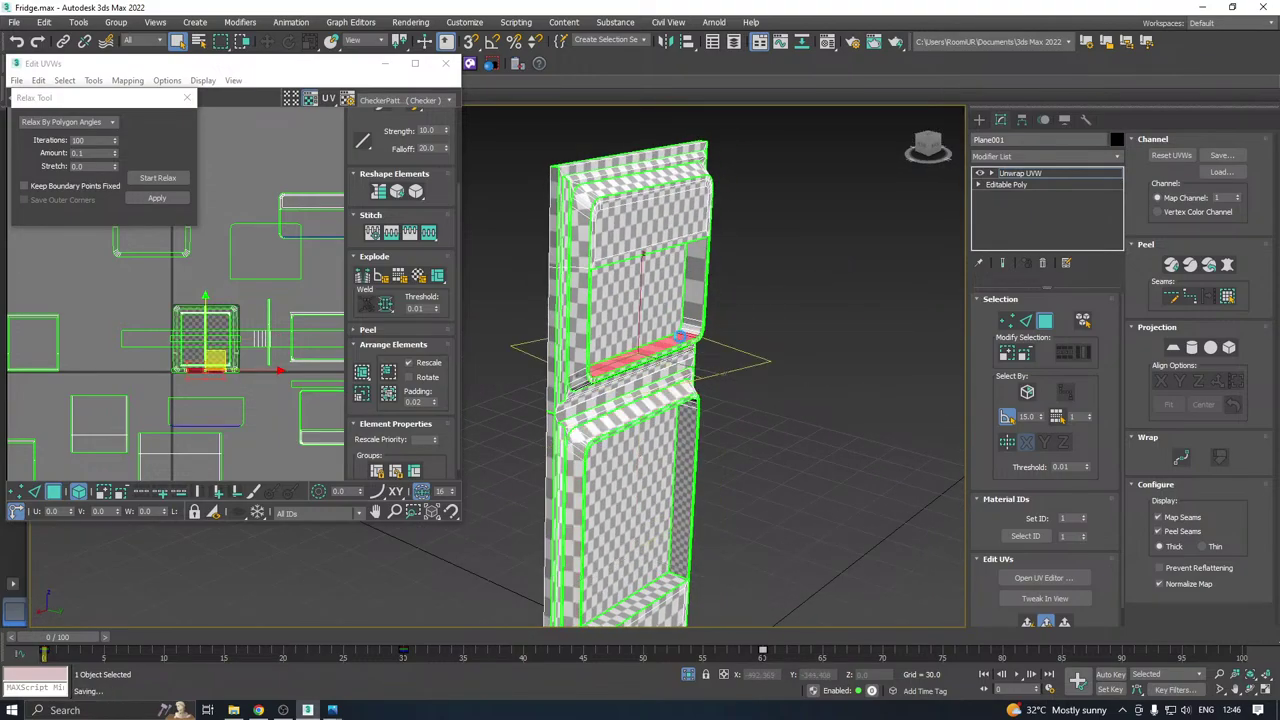
pyautogui.scroll(3, 681, 341)
pyautogui.keyDown('alt'); pyautogui.moveTo(681, 341); pyautogui.dragTo(569, 314, button='middle'); pyautogui.keyUp('alt')
pyautogui.scroll(3, 222, 386)
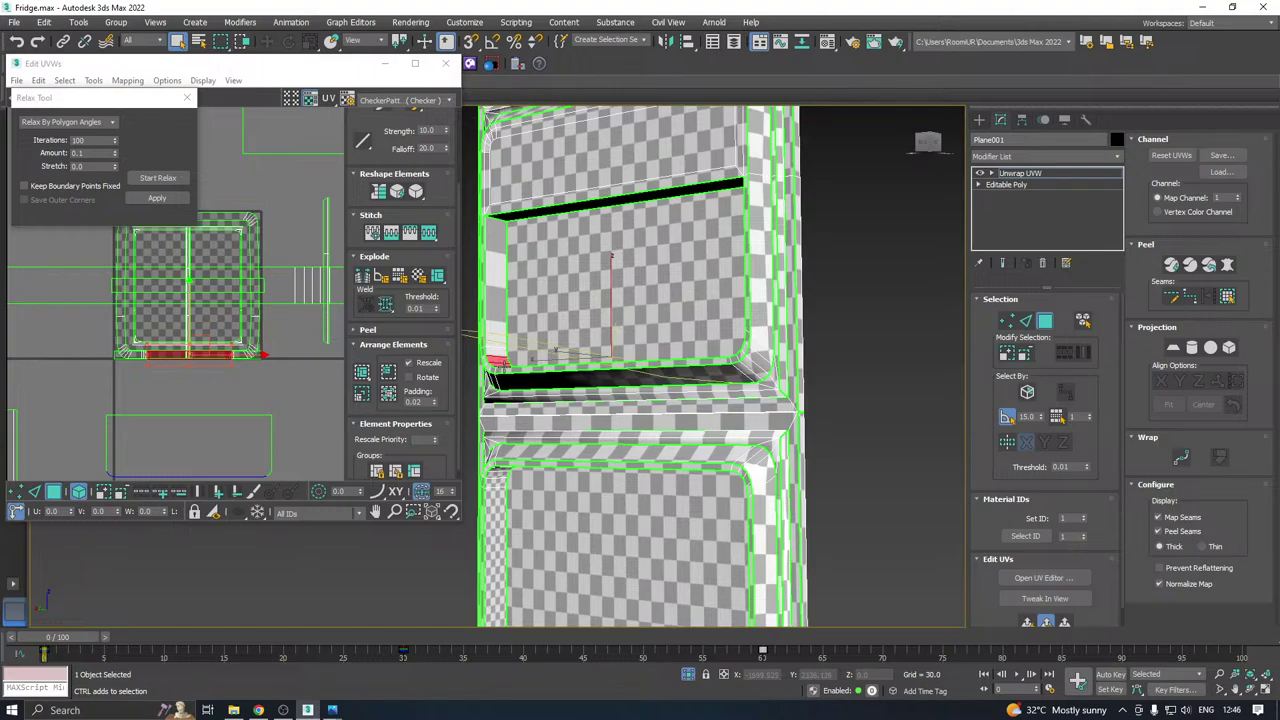
pyautogui.keyDown('alt'); pyautogui.moveTo(503, 358); pyautogui.dragTo(696, 259, button='middle'); pyautogui.keyUp('alt')
pyautogui.keyDown('ctrl'); pyautogui.click(662, 272); pyautogui.keyUp('ctrl')
pyautogui.keyDown('ctrl'); pyautogui.click(654, 296); pyautogui.keyUp('ctrl')
pyautogui.scroll(-3, 654, 296)
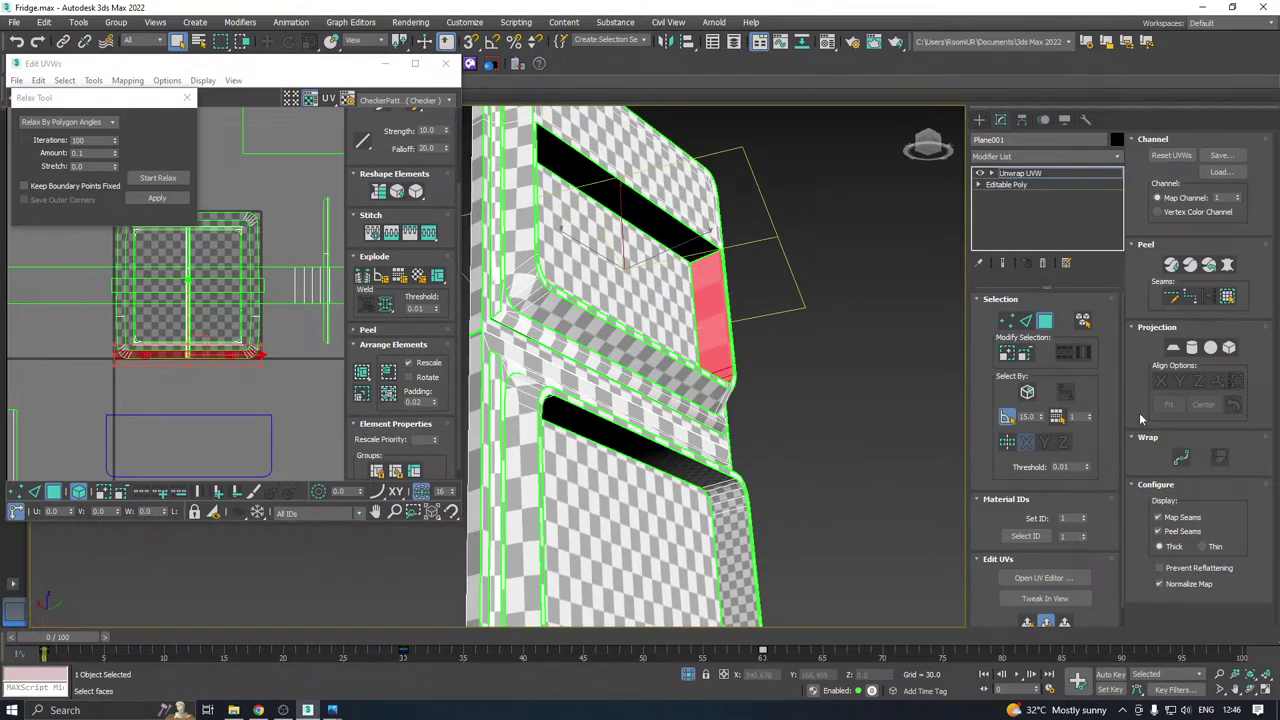
# Try to planar-map the upper door's recess walls aligned to Z and relax them by polygon angles.
pyautogui.click(1174, 348)
pyautogui.click(1200, 380)
pyautogui.click(1174, 348)
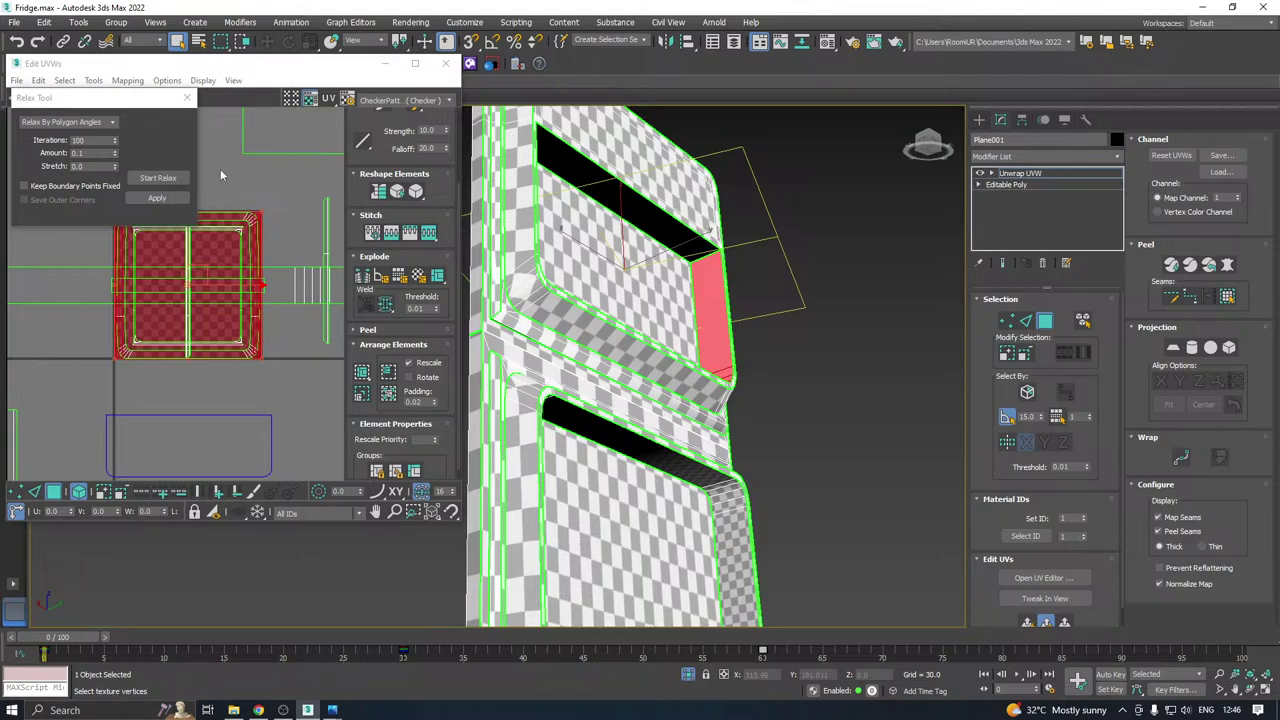
pyautogui.click(160, 178)
pyautogui.click(175, 179)
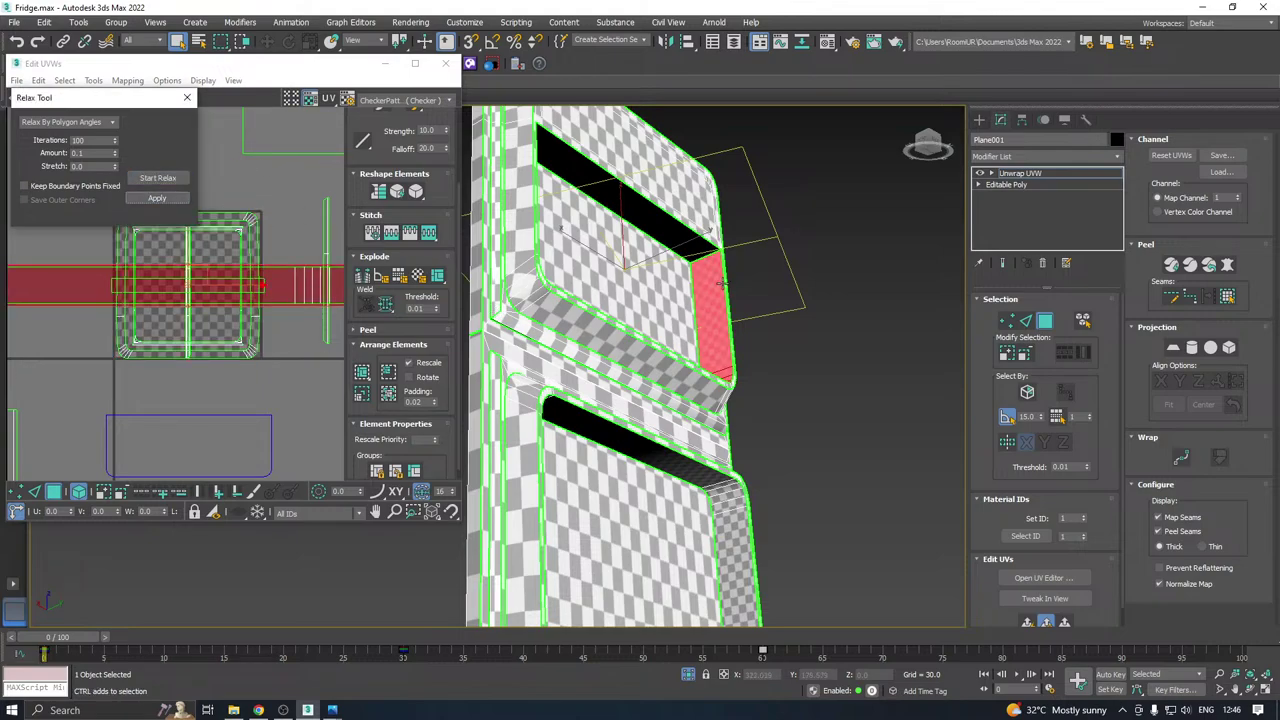
pyautogui.click(363, 374)
pyautogui.keyDown('alt'); pyautogui.moveTo(770, 330); pyautogui.dragTo(717, 382, button='middle'); pyautogui.keyUp('alt')
pyautogui.scroll(-3, 581, 285)
pyautogui.keyDown('alt'); pyautogui.moveTo(580, 285); pyautogui.dragTo(809, 273, button='middle'); pyautogui.keyUp('alt')
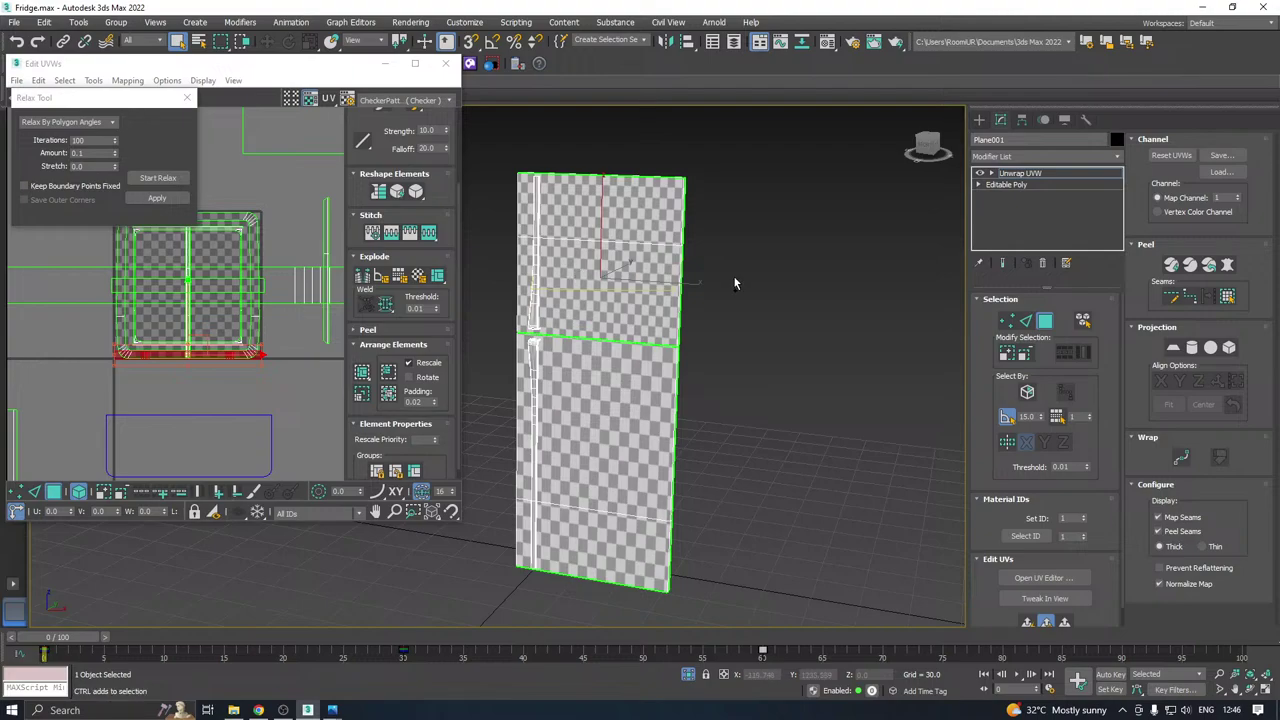
pyautogui.keyDown('alt'); pyautogui.moveTo(630, 281); pyautogui.dragTo(795, 284, button='middle'); pyautogui.keyUp('alt')
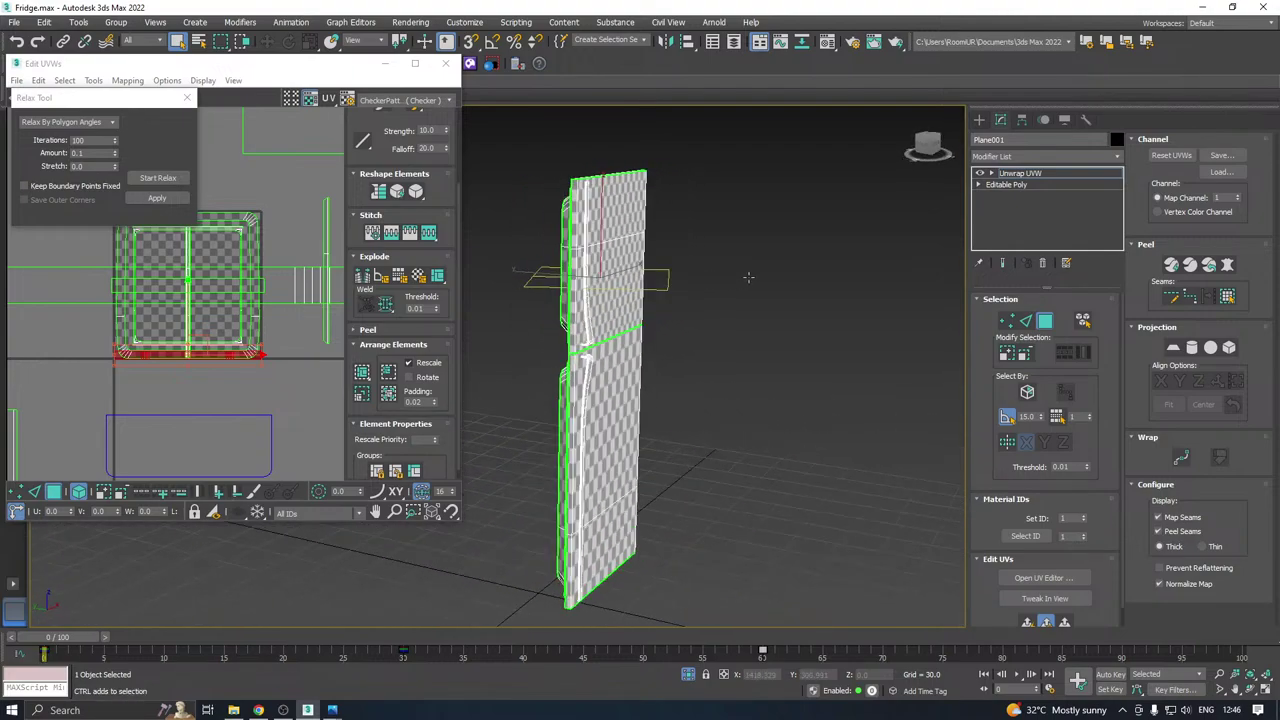
# Move the finished door UV shells outside the checker tile and save a copy of the scene as Fridge21.max.
pyautogui.scroll(-5, 210, 294)
pyautogui.moveTo(157, 254); pyautogui.dragTo(239, 334)
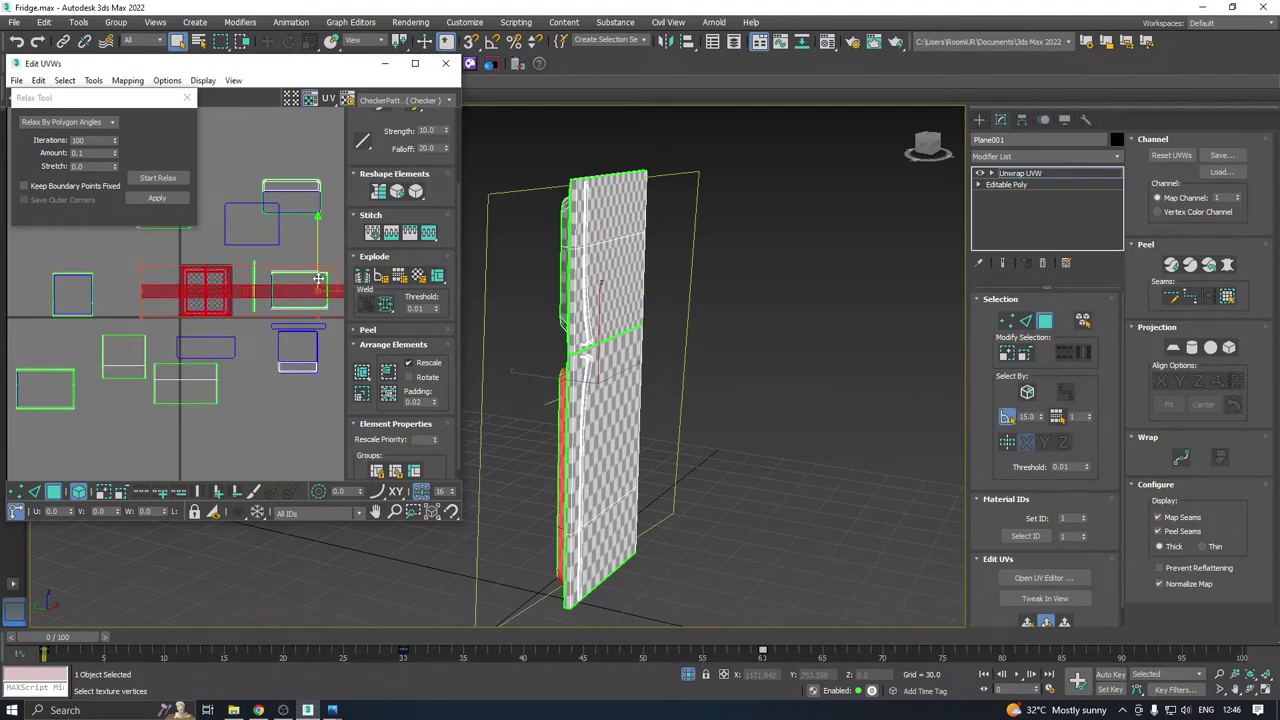
pyautogui.moveTo(317, 288); pyautogui.dragTo(220, 420)
pyautogui.click(14, 22)
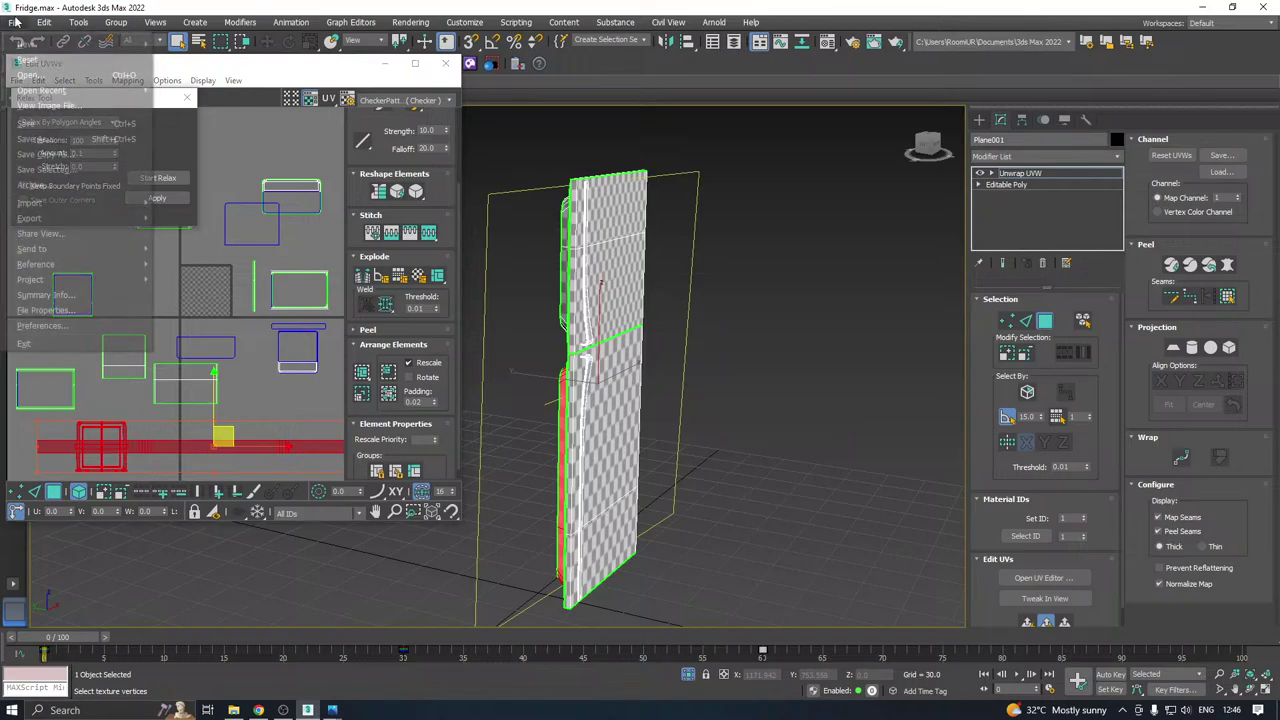
pyautogui.click(78, 154)
pyautogui.click(590, 493)
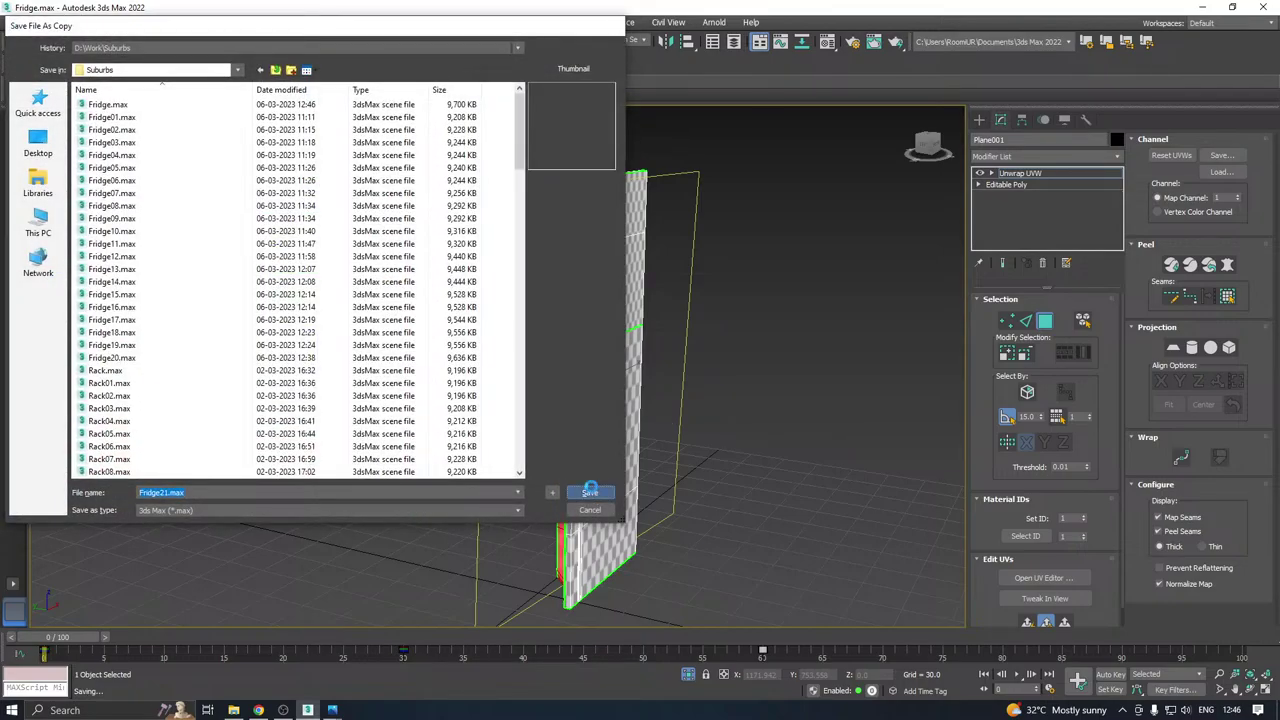
# Try to select the outer and bend faces of the upper door's handle, undoing the latest additions to the selection.
pyautogui.scroll(5, 579, 334)
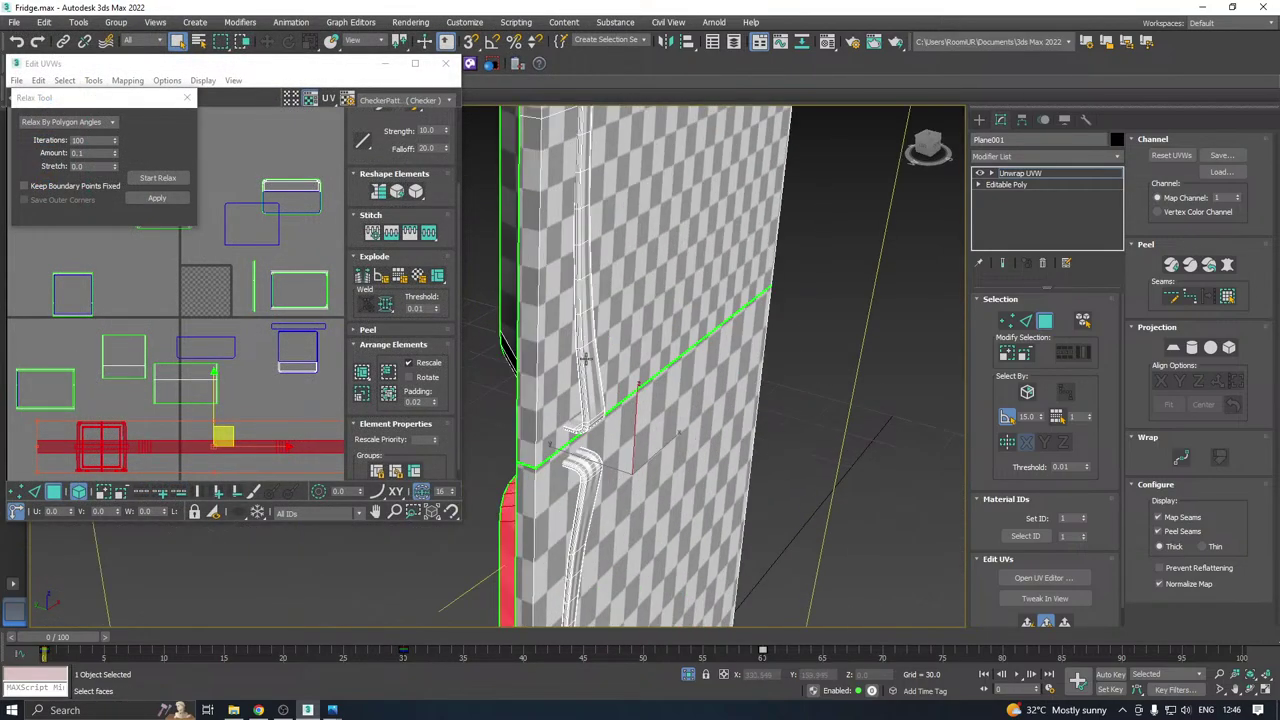
pyautogui.click(586, 366)
pyautogui.keyDown('alt'); pyautogui.moveTo(598, 370); pyautogui.dragTo(592, 290, button='middle'); pyautogui.keyUp('alt')
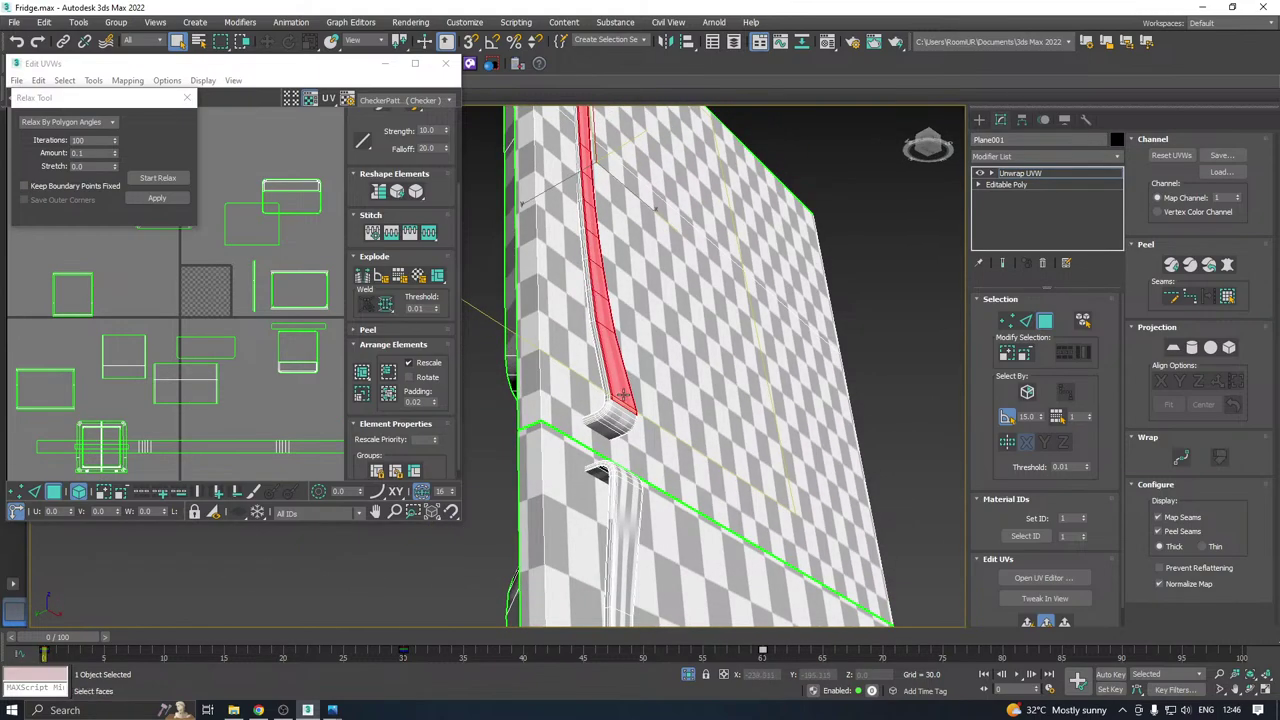
pyautogui.scroll(4, 618, 398)
pyautogui.keyDown('ctrl'); pyautogui.click(607, 442); pyautogui.keyUp('ctrl')
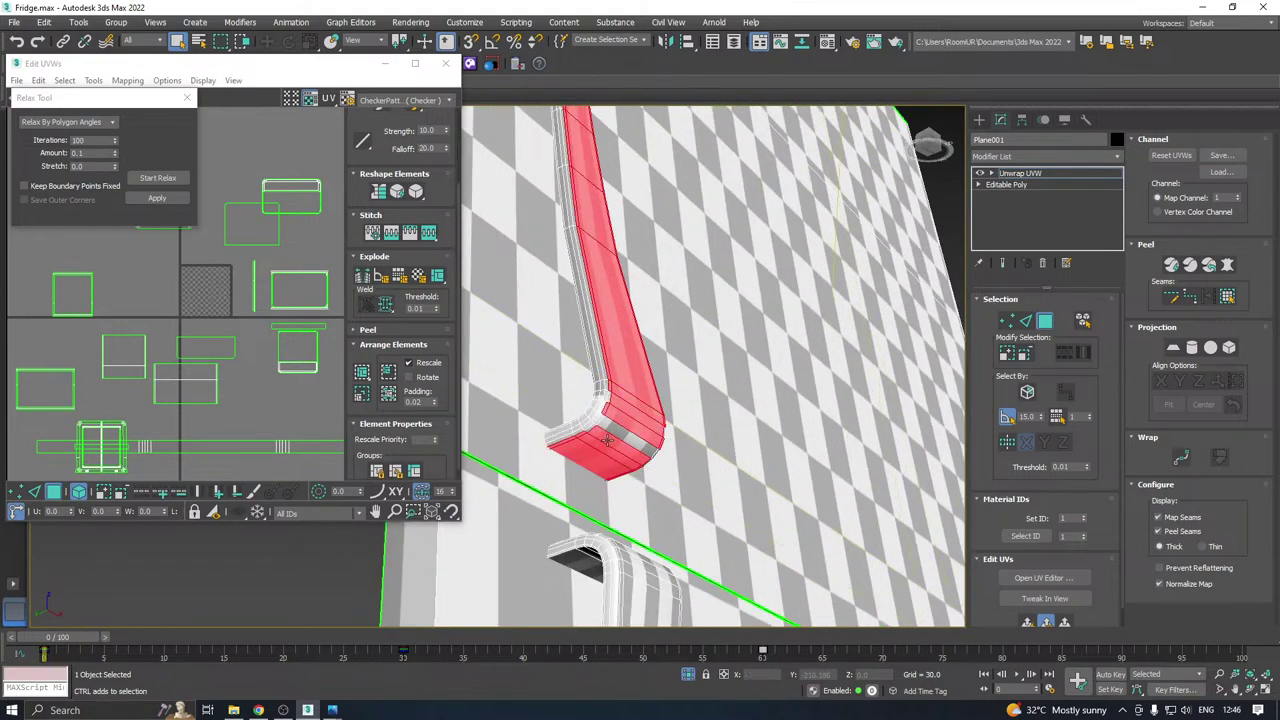
pyautogui.scroll(2, 603, 404)
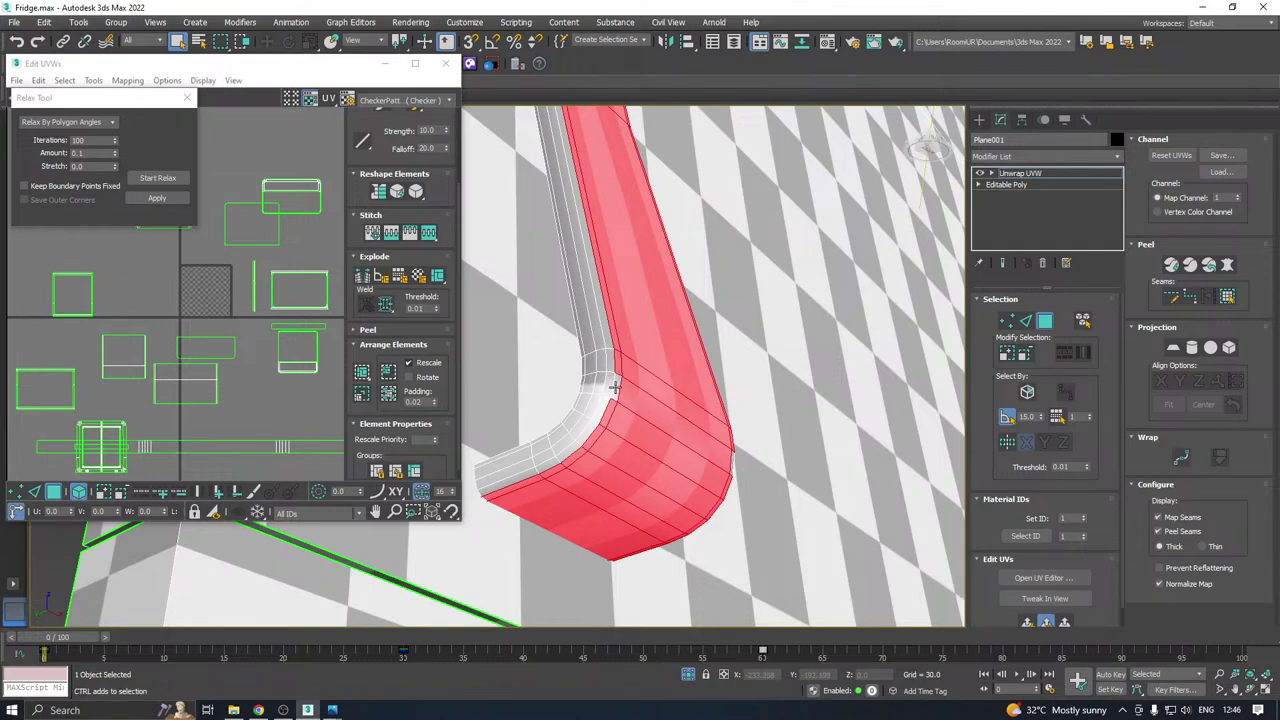
pyautogui.keyDown('alt'); pyautogui.moveTo(614, 388); pyautogui.dragTo(580, 393, button='middle'); pyautogui.keyUp('alt')
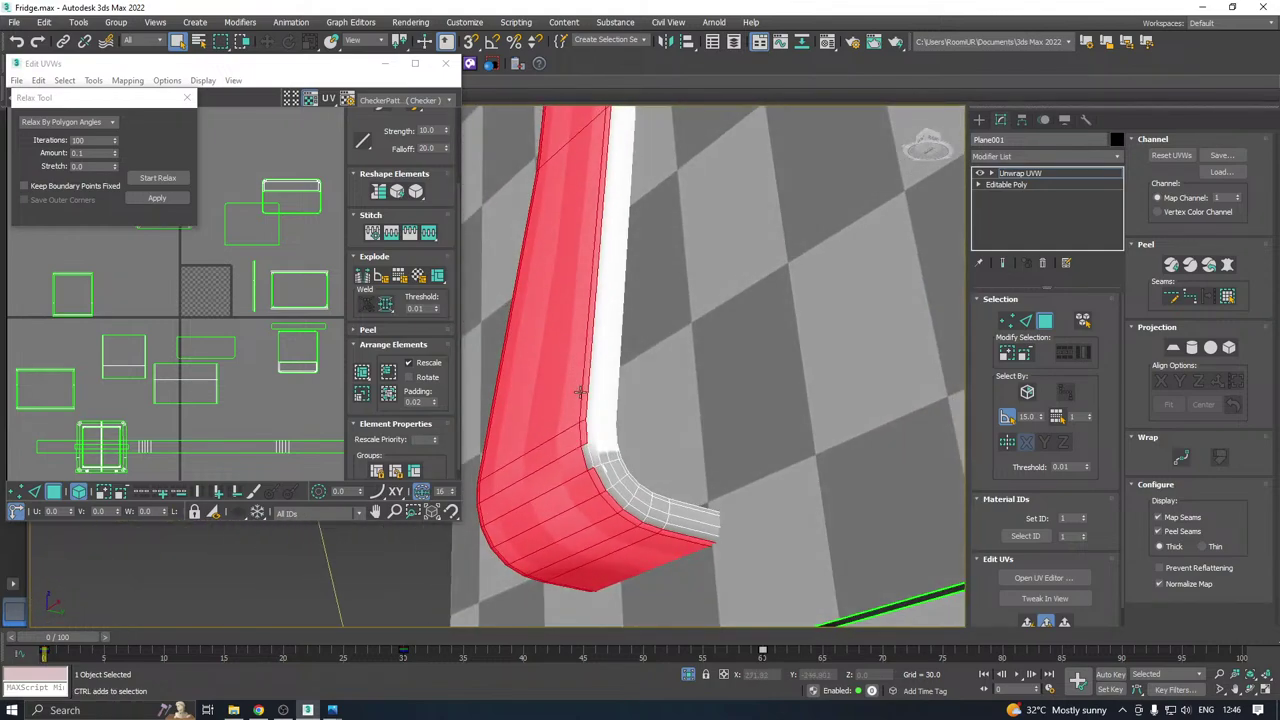
pyautogui.keyDown('ctrl'); pyautogui.click(591, 459); pyautogui.keyUp('ctrl')
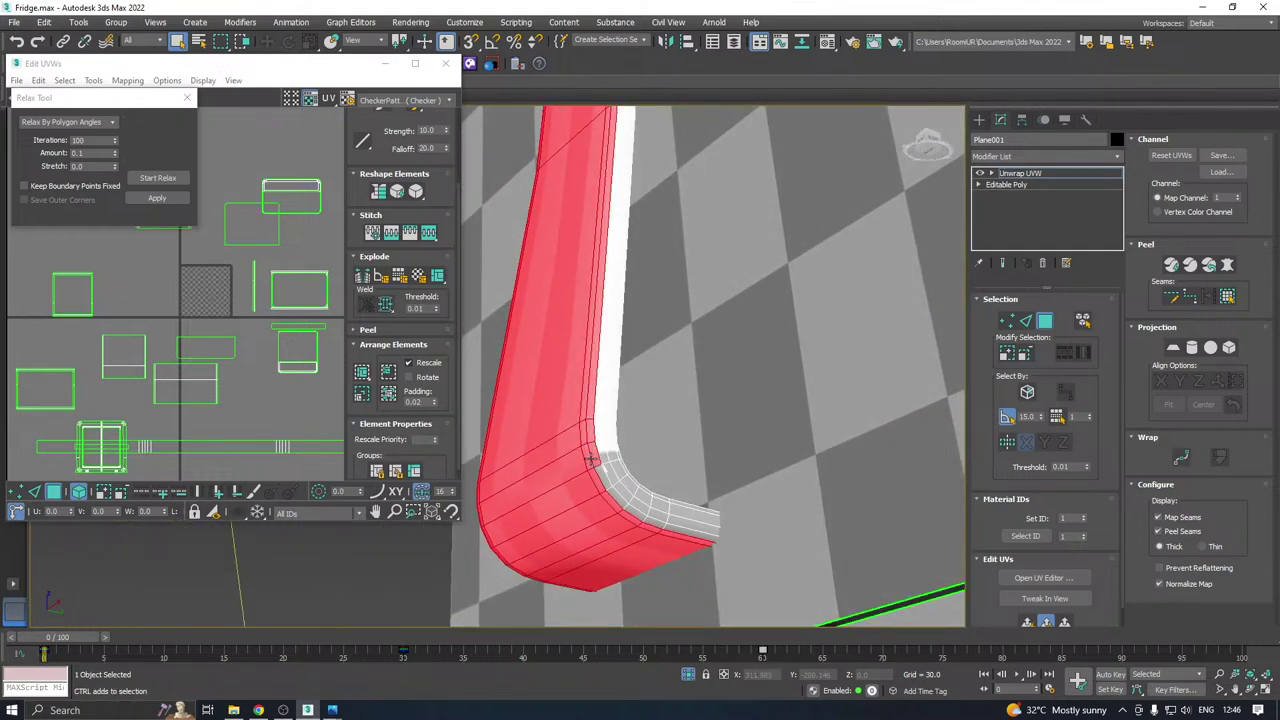
pyautogui.hotkey('ctrl', 'z')
pyautogui.hotkey('ctrl', 'z')
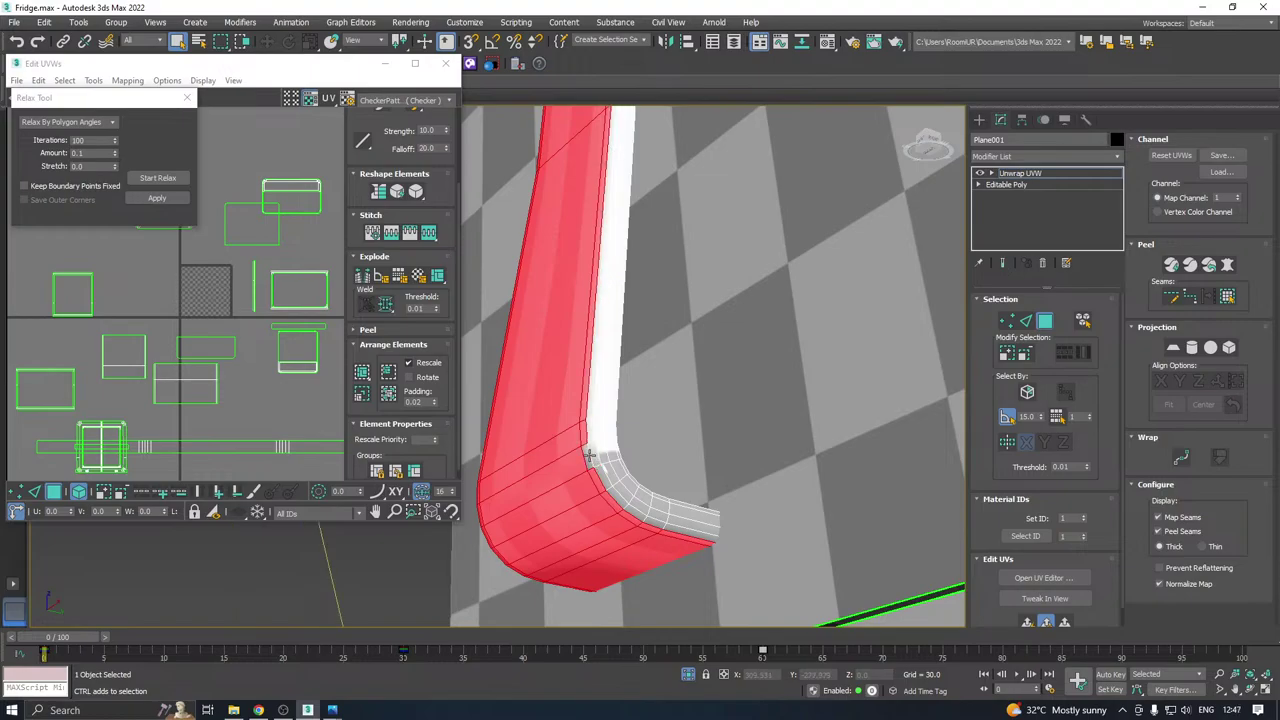
pyautogui.scroll(-5, 590, 458)
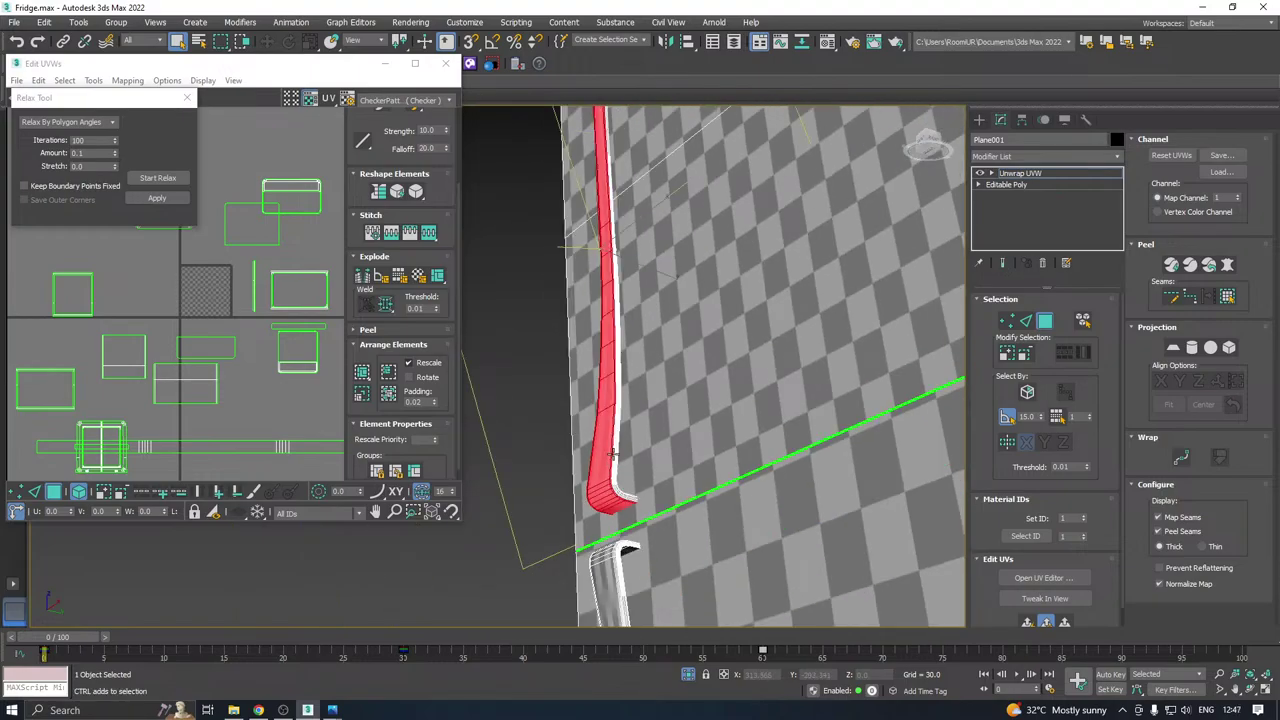
pyautogui.keyDown('alt'); pyautogui.moveTo(613, 454); pyautogui.dragTo(628, 491, button='middle'); pyautogui.keyUp('alt')
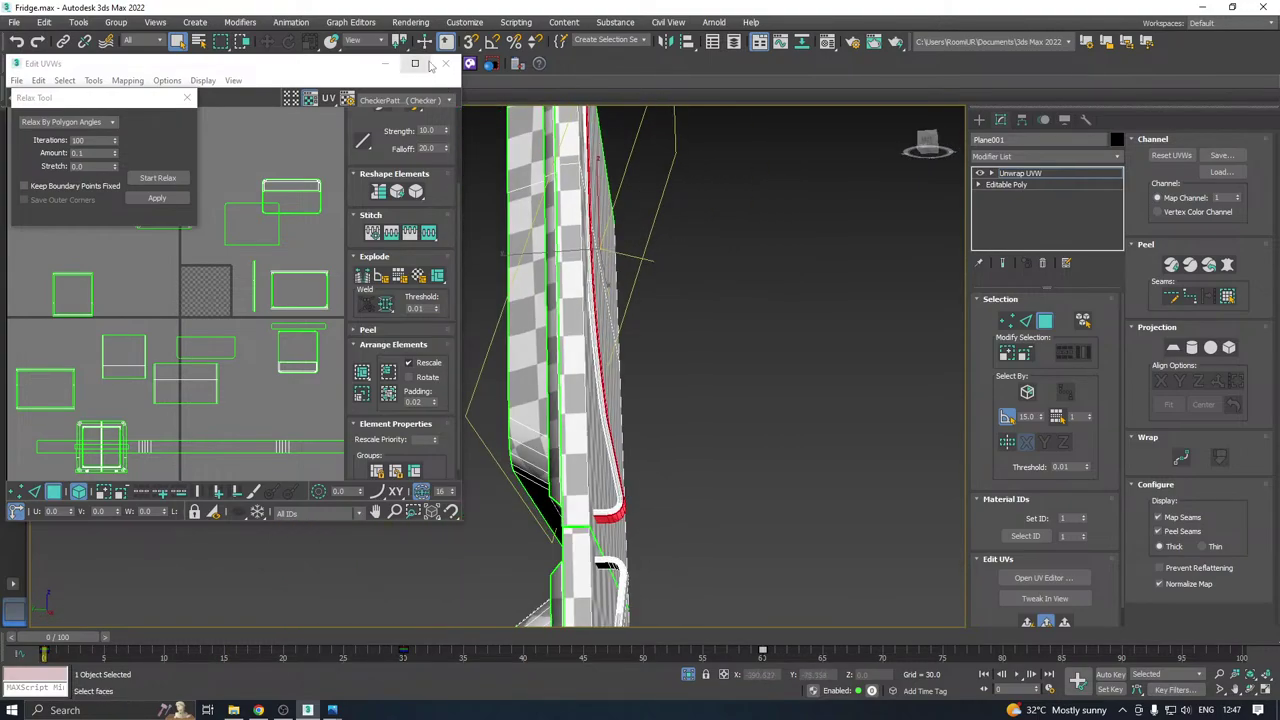
# Close the UV editor and collapse the fridge door object's whole modifier stack into an Editable Poly.
pyautogui.click(445, 63)
pyautogui.rightClick(1008, 176)
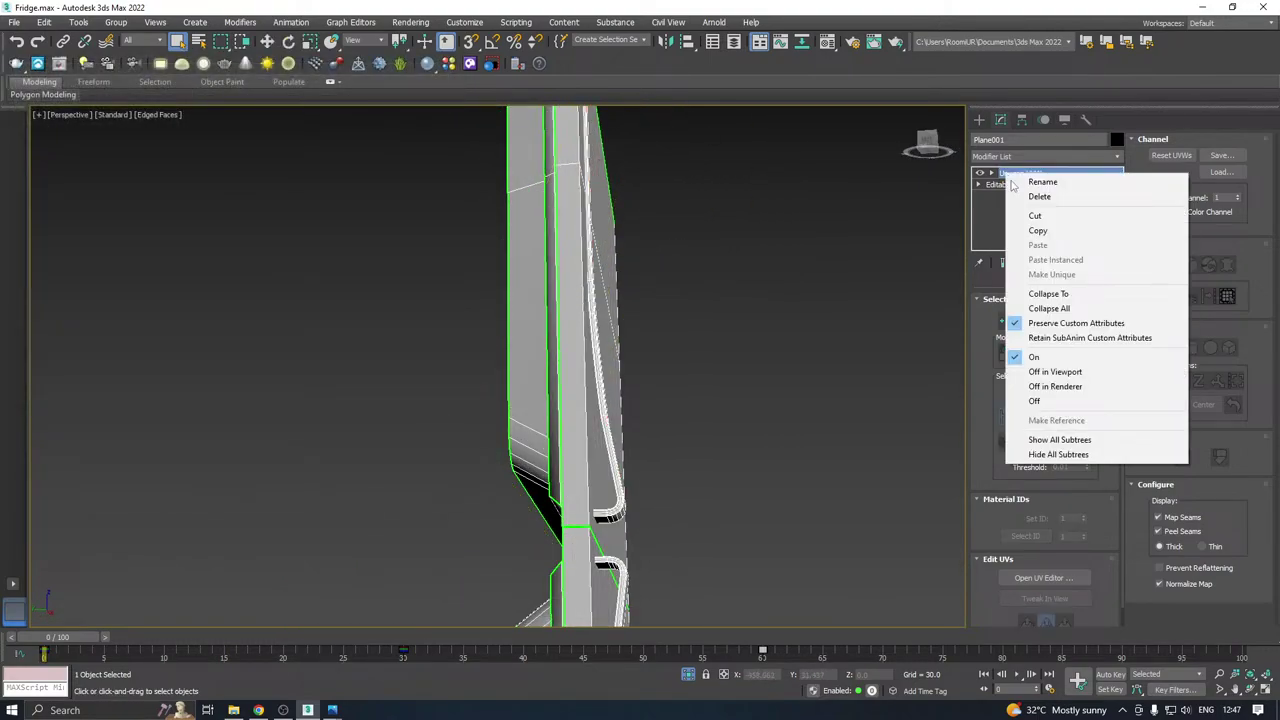
pyautogui.click(1062, 309)
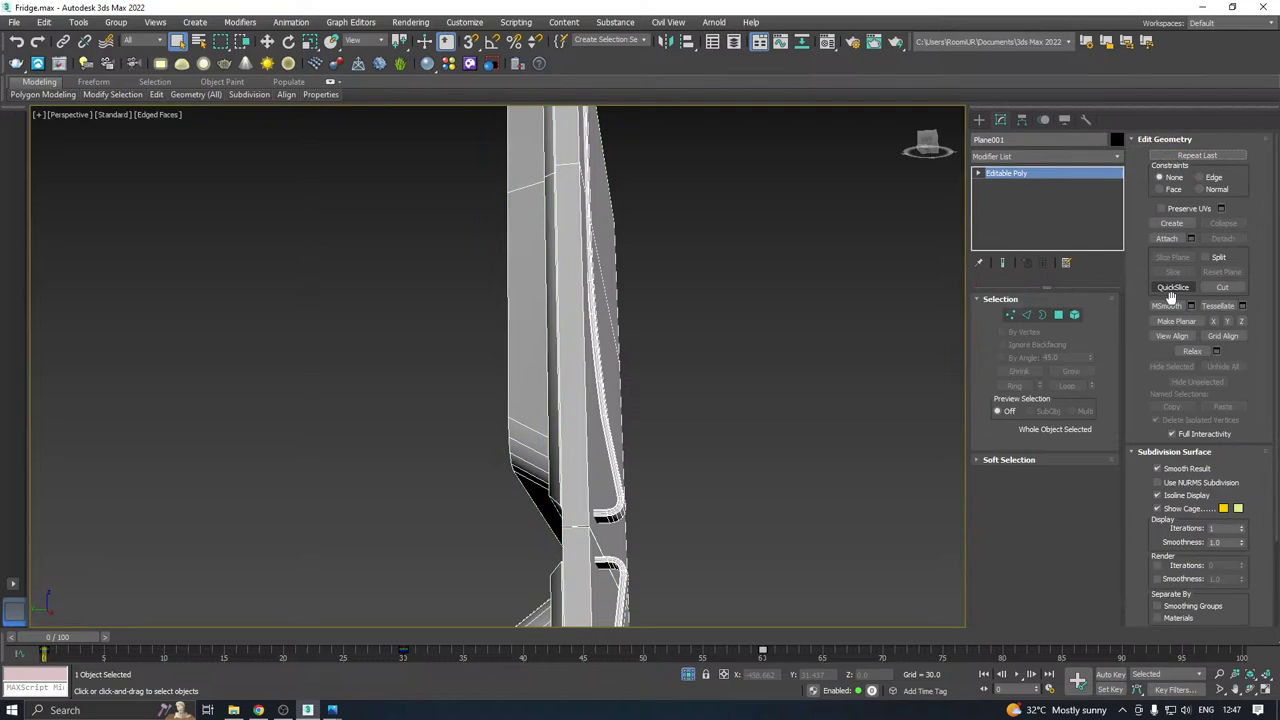
# Detach the upper and lower door handle elements together as one separate object.
pyautogui.click(1075, 315)
pyautogui.click(614, 578)
pyautogui.keyDown('ctrl'); pyautogui.click(614, 512); pyautogui.keyUp('ctrl')
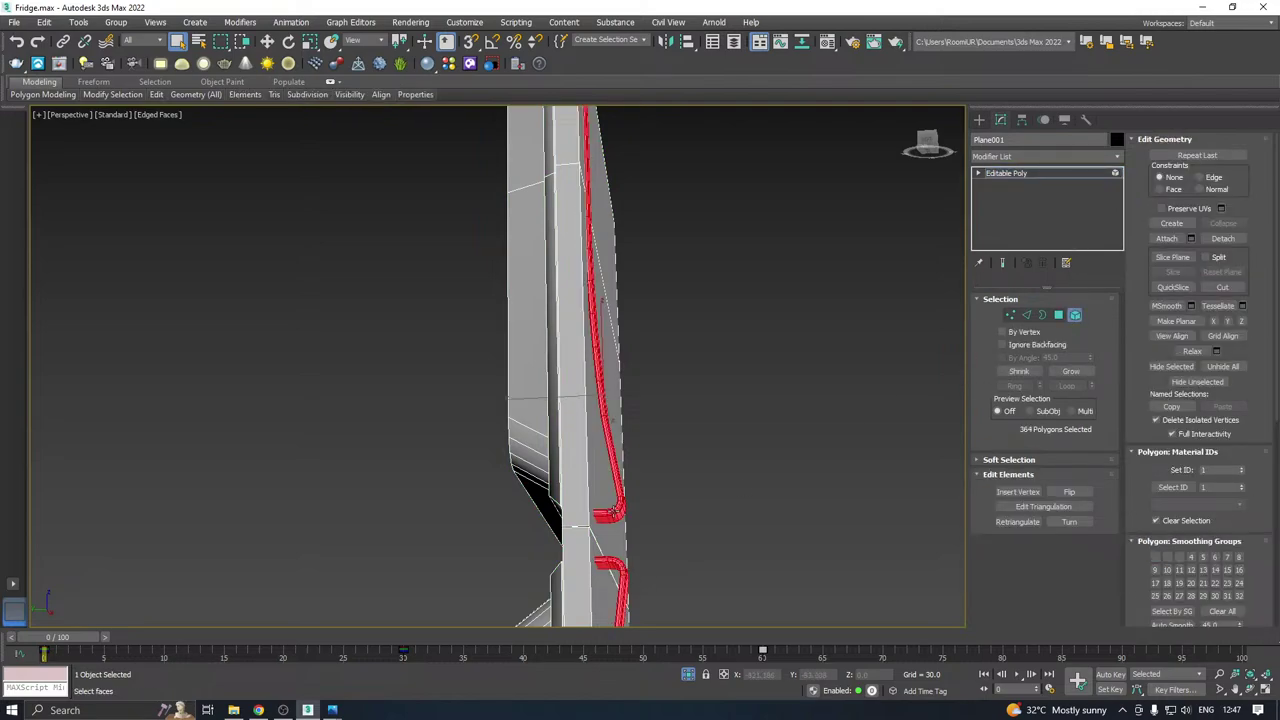
pyautogui.click(1222, 238)
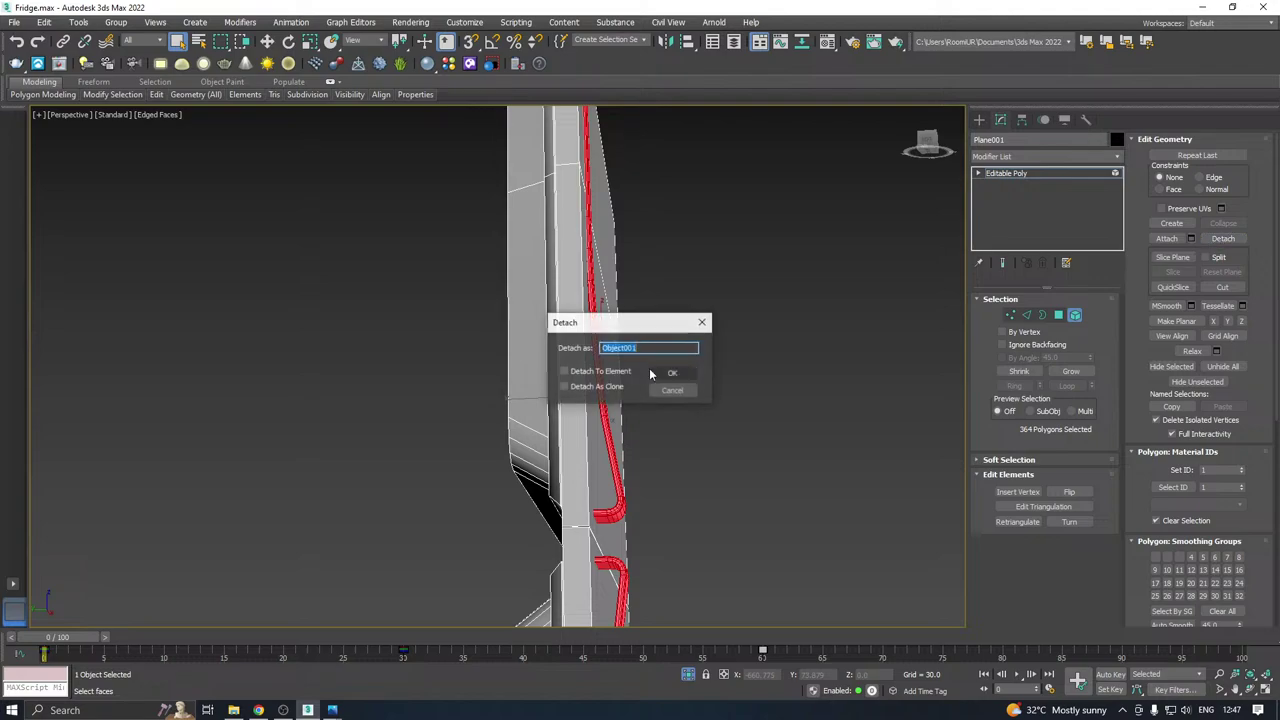
pyautogui.click(668, 373)
pyautogui.click(1020, 173)
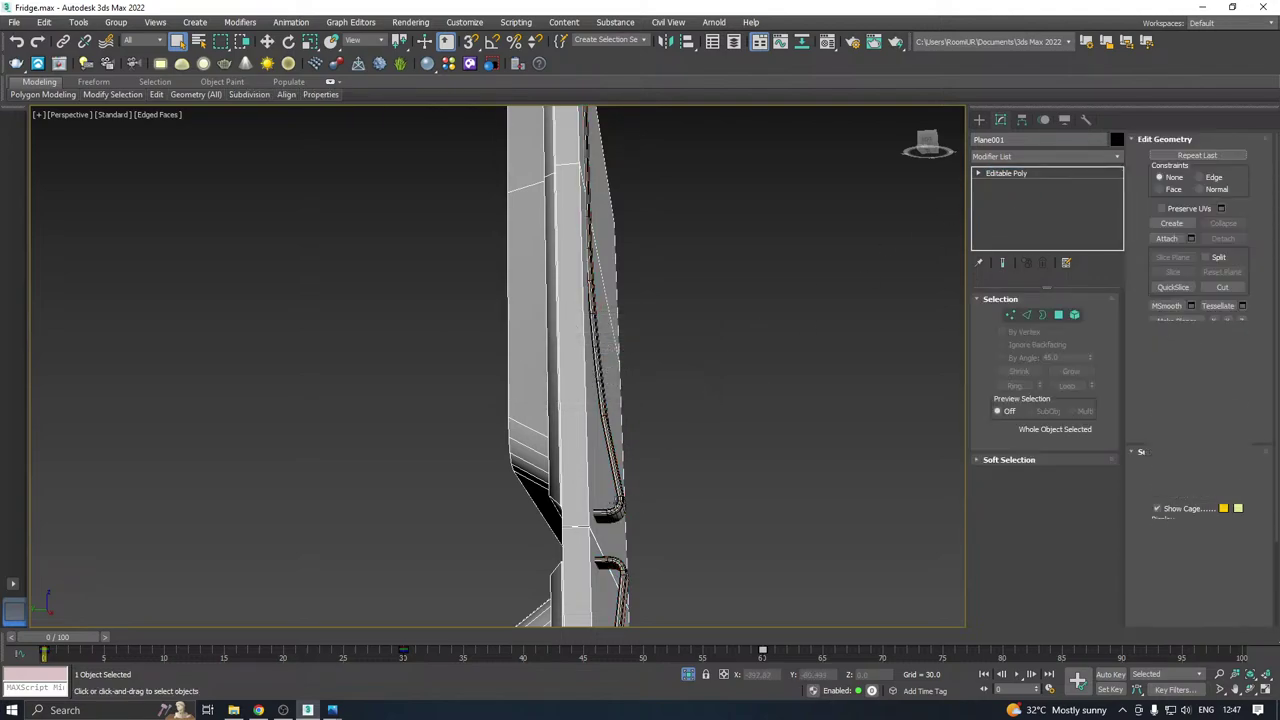
# Select the detached handles object and isolate it from the rest of the fridge.
pyautogui.keyDown('alt'); pyautogui.moveTo(654, 488); pyautogui.dragTo(617, 520, button='middle'); pyautogui.keyUp('alt')
pyautogui.click(498, 512)
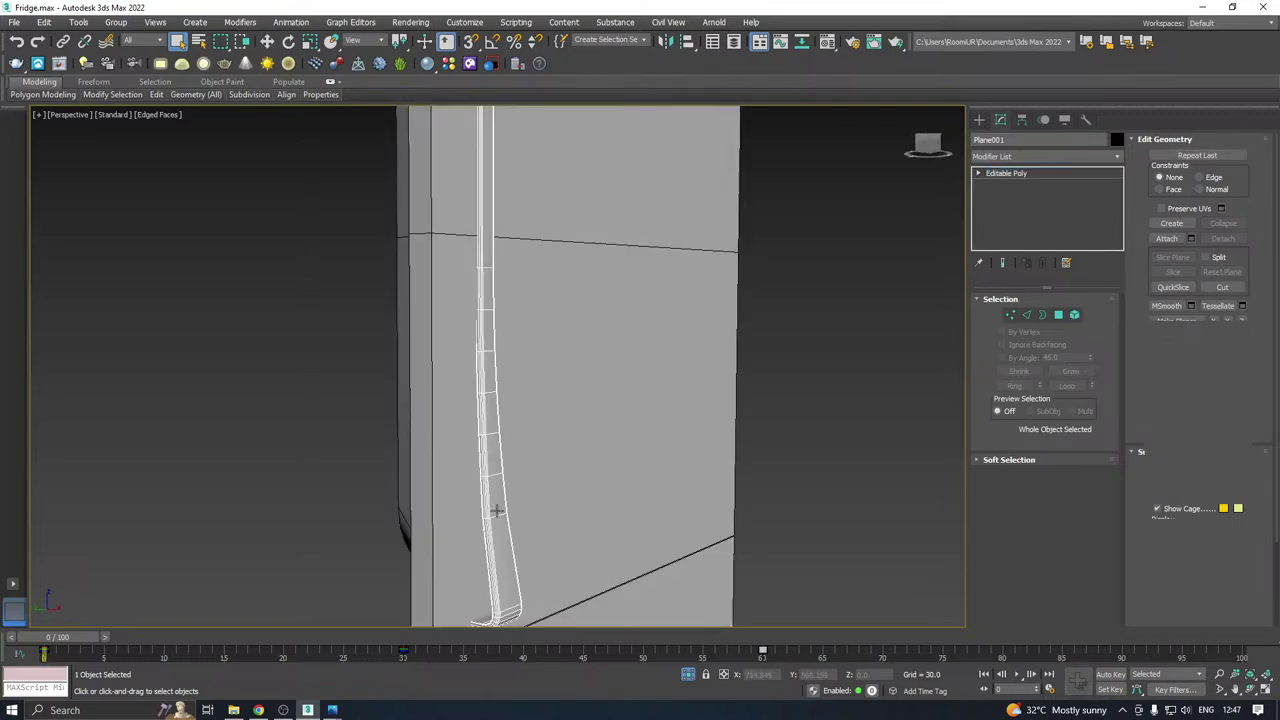
pyautogui.click(690, 676)
pyautogui.click(689, 676)
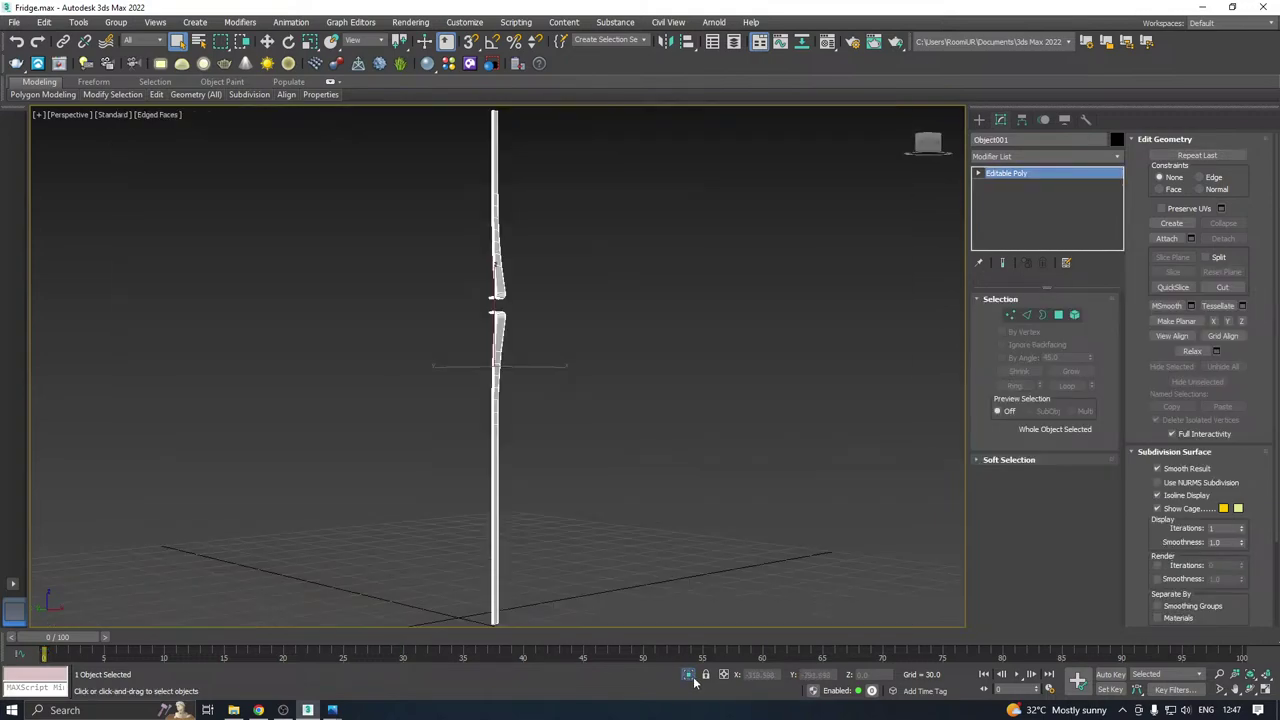
# Delete the end-cap polygon at the hooked end of both the upper and lower handles.
pyautogui.keyDown('alt'); pyautogui.moveTo(622, 522); pyautogui.dragTo(486, 344, button='middle'); pyautogui.keyUp('alt')
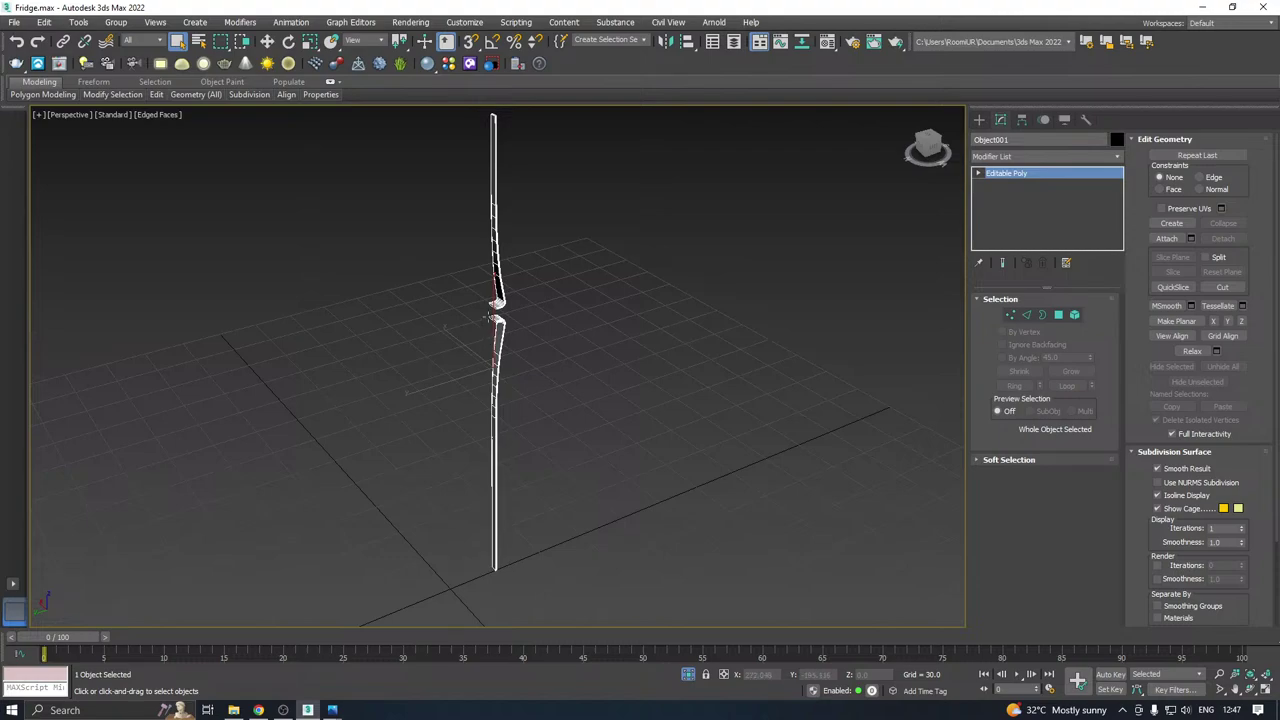
pyautogui.scroll(4, 490, 318)
pyautogui.click(1059, 314)
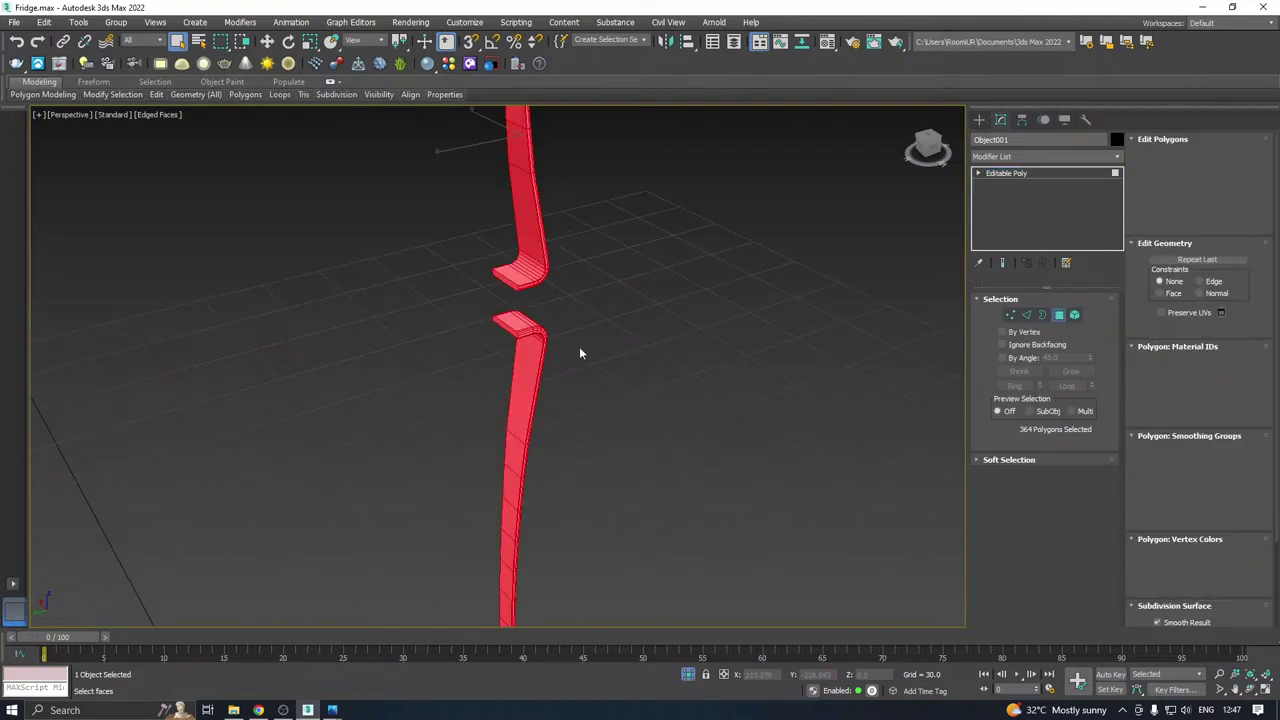
pyautogui.click(510, 324)
pyautogui.keyDown('ctrl'); pyautogui.click(506, 280); pyautogui.keyUp('ctrl')
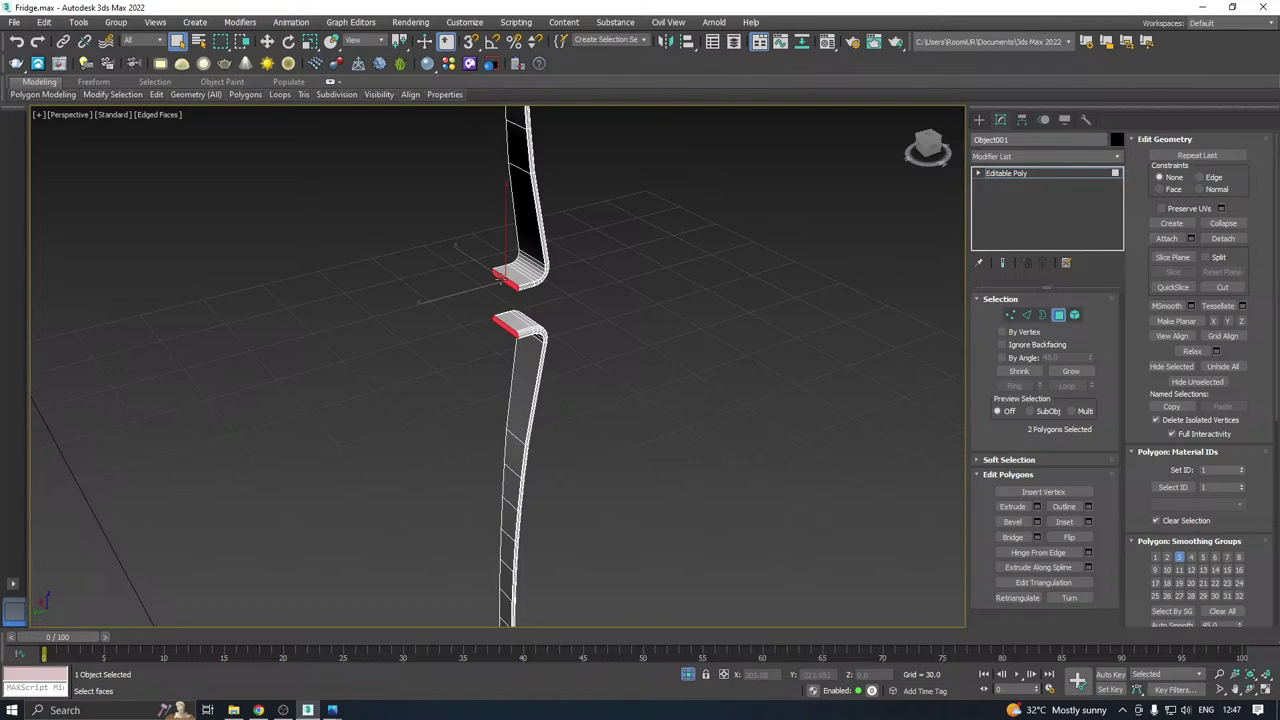
pyautogui.press('Delete')
pyautogui.scroll(-4, 566, 265)
pyautogui.keyDown('alt'); pyautogui.moveTo(593, 308); pyautogui.dragTo(517, 217, button='middle'); pyautogui.keyUp('alt')
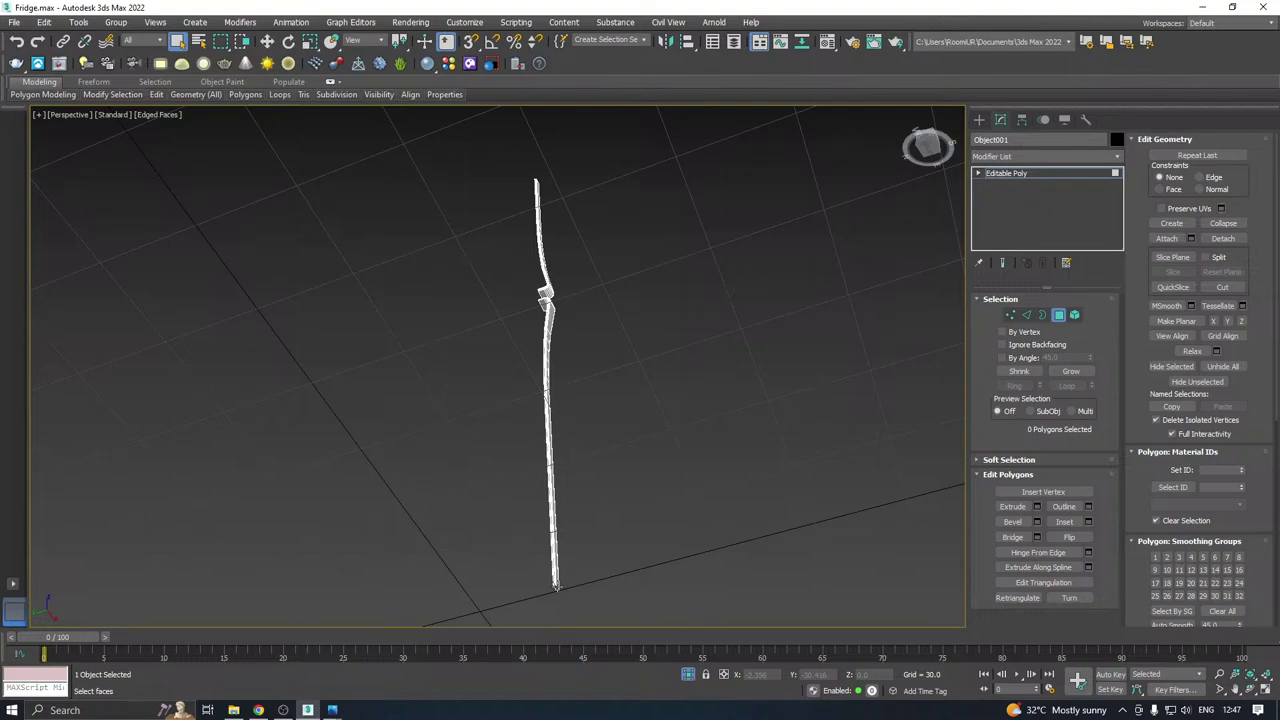
pyautogui.keyDown('alt'); pyautogui.moveTo(575, 537); pyautogui.dragTo(590, 430, button='middle'); pyautogui.keyUp('alt')
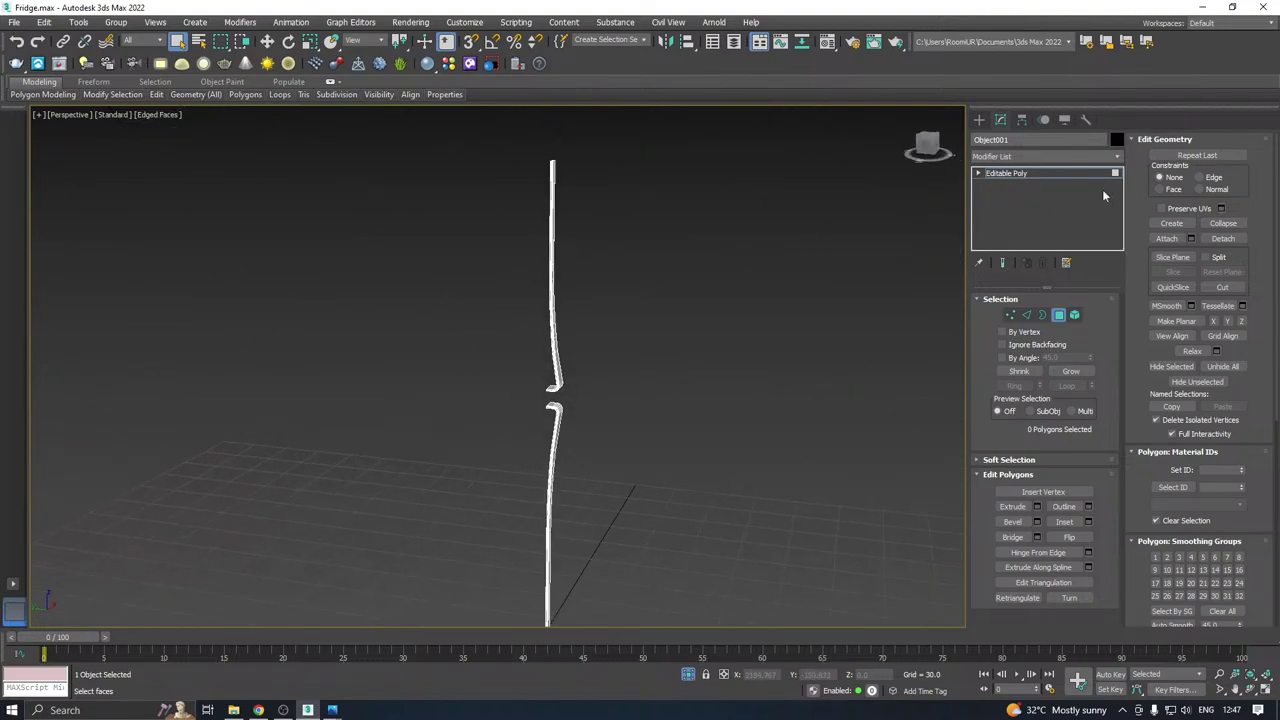
# Add an Unwrap UVW modifier to the handles object and open its UV editor.
pyautogui.click(1044, 174)
pyautogui.click(1118, 156)
pyautogui.moveTo(1120, 192); pyautogui.dragTo(1126, 494)
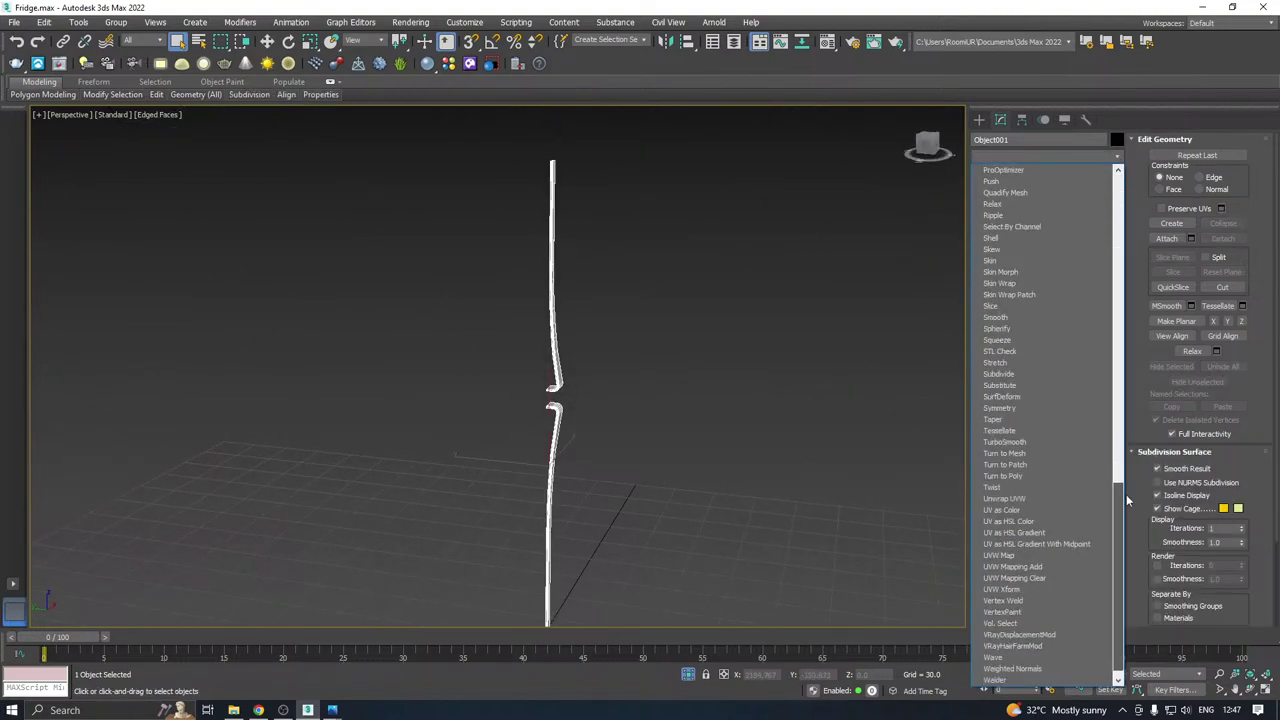
pyautogui.click(1028, 498)
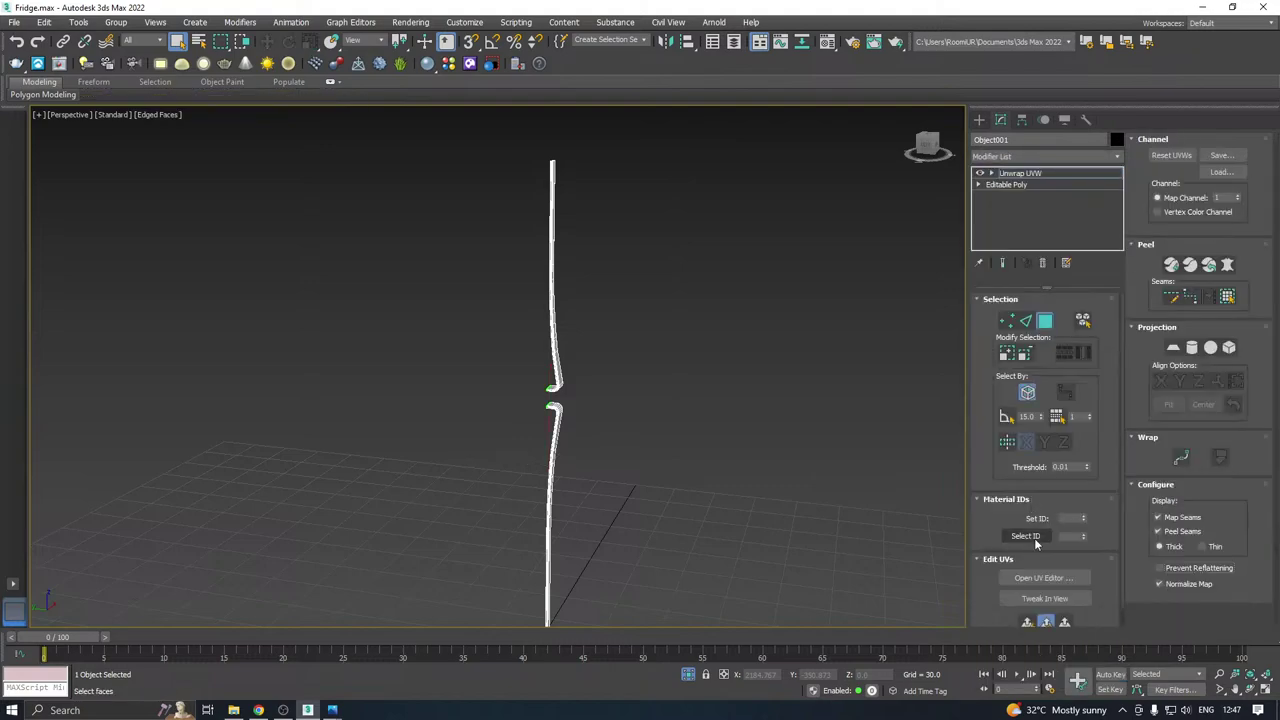
pyautogui.click(1037, 579)
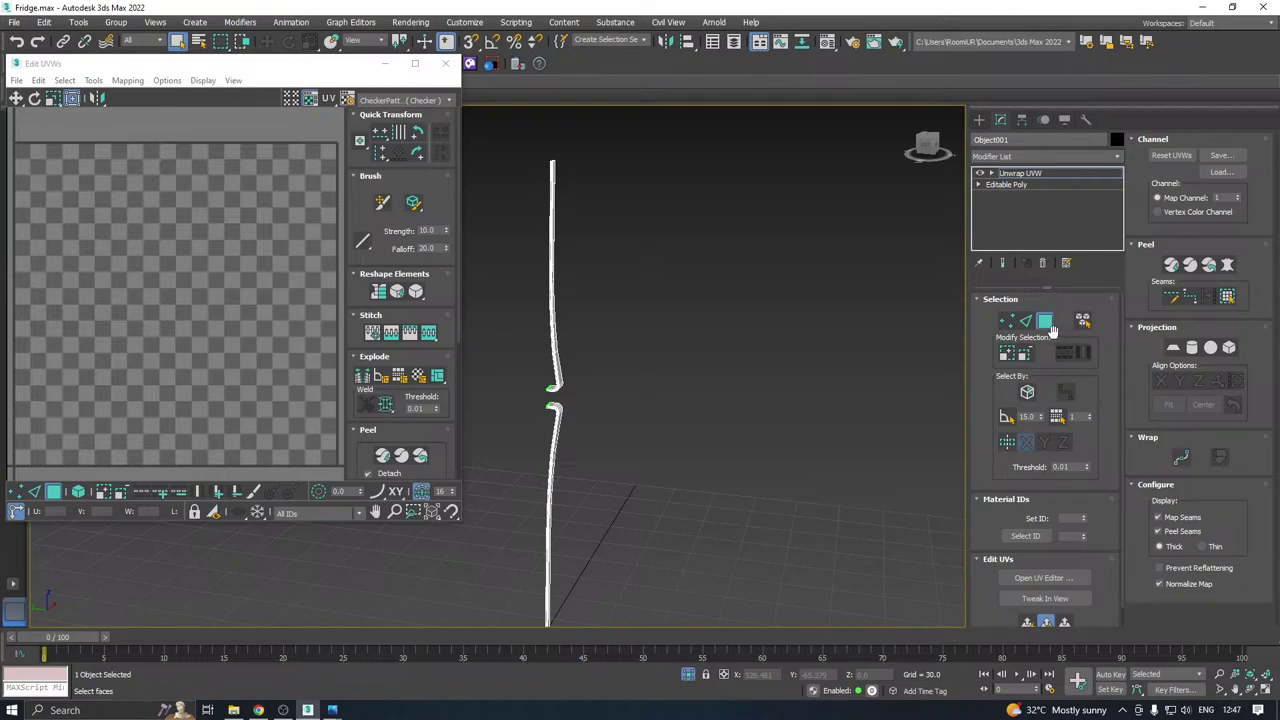
# Select the lower handle's long front faces and the curved bend faces at its hooked end, using planar angle selection at 15.
pyautogui.keyDown('alt'); pyautogui.moveTo(749, 401); pyautogui.dragTo(571, 407, button='middle'); pyautogui.keyUp('alt')
pyautogui.scroll(4, 551, 414)
pyautogui.click(556, 415)
pyautogui.doubleClick(557, 408)
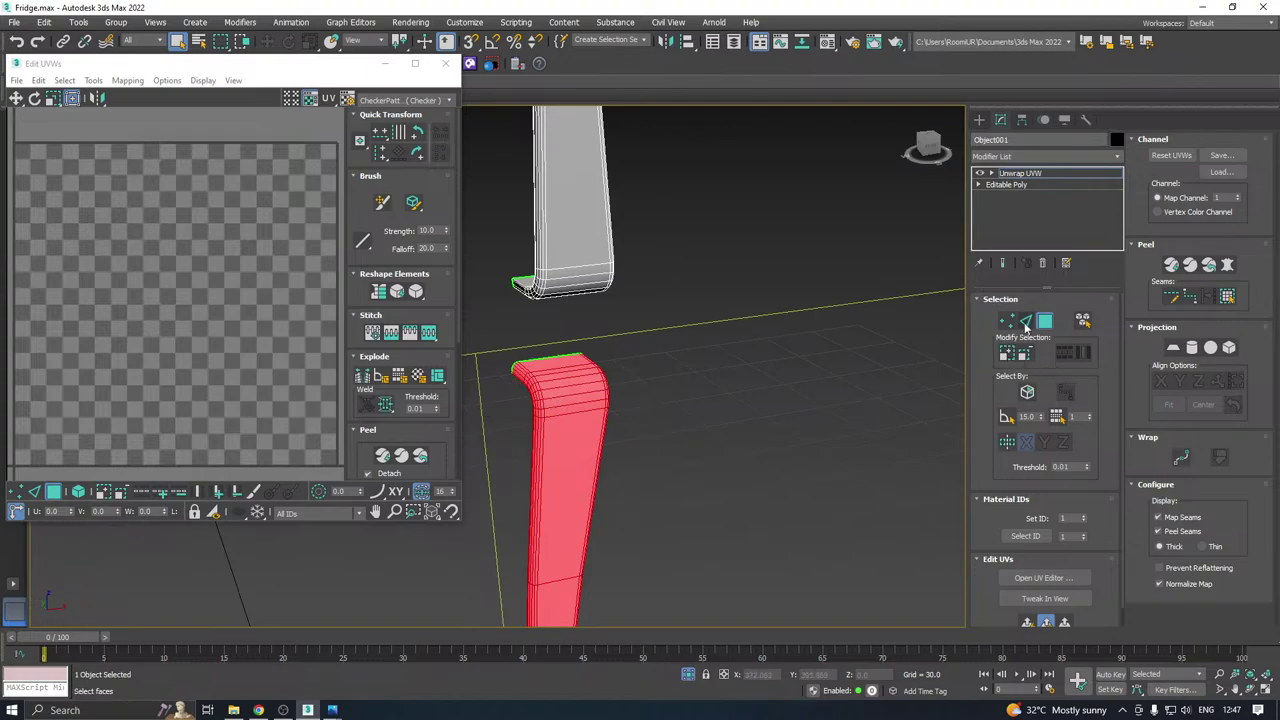
pyautogui.click(557, 409)
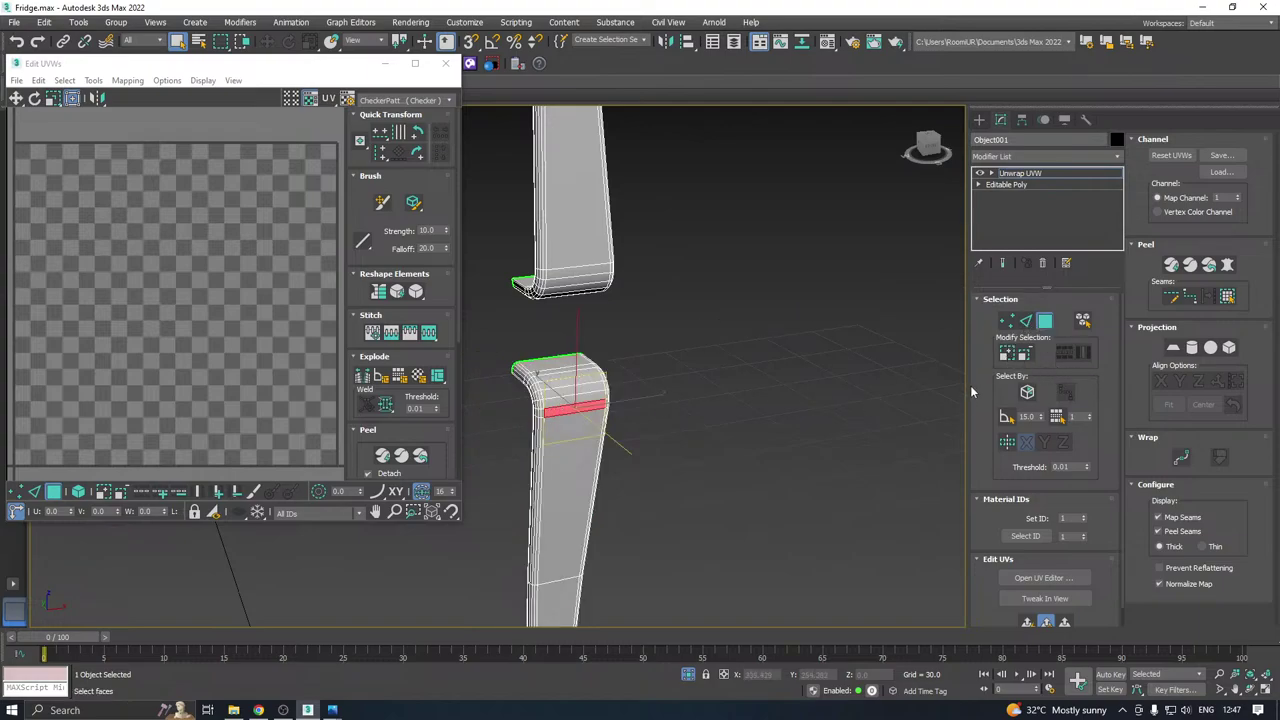
pyautogui.click(1007, 416)
pyautogui.click(556, 400)
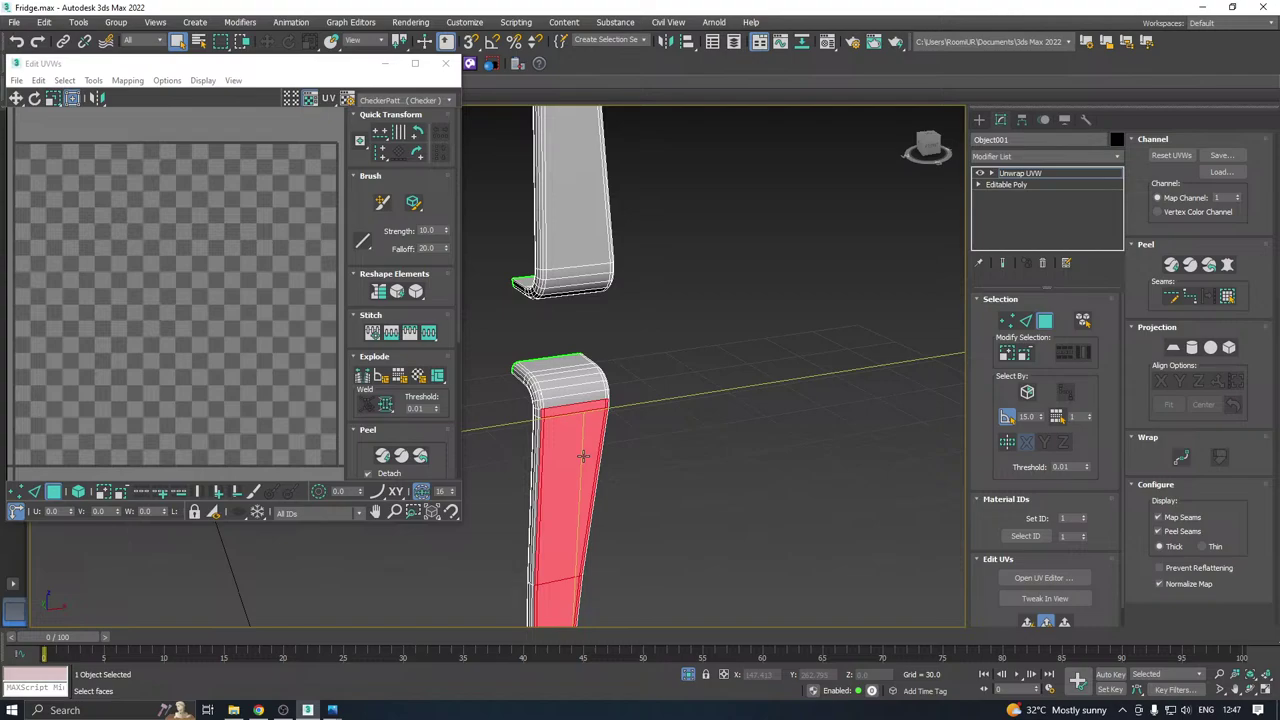
pyautogui.keyDown('ctrl'); pyautogui.click(553, 391); pyautogui.keyUp('ctrl')
pyautogui.keyDown('ctrl'); pyautogui.click(551, 384); pyautogui.keyUp('ctrl')
pyautogui.keyDown('ctrl'); pyautogui.click(547, 377); pyautogui.keyUp('ctrl')
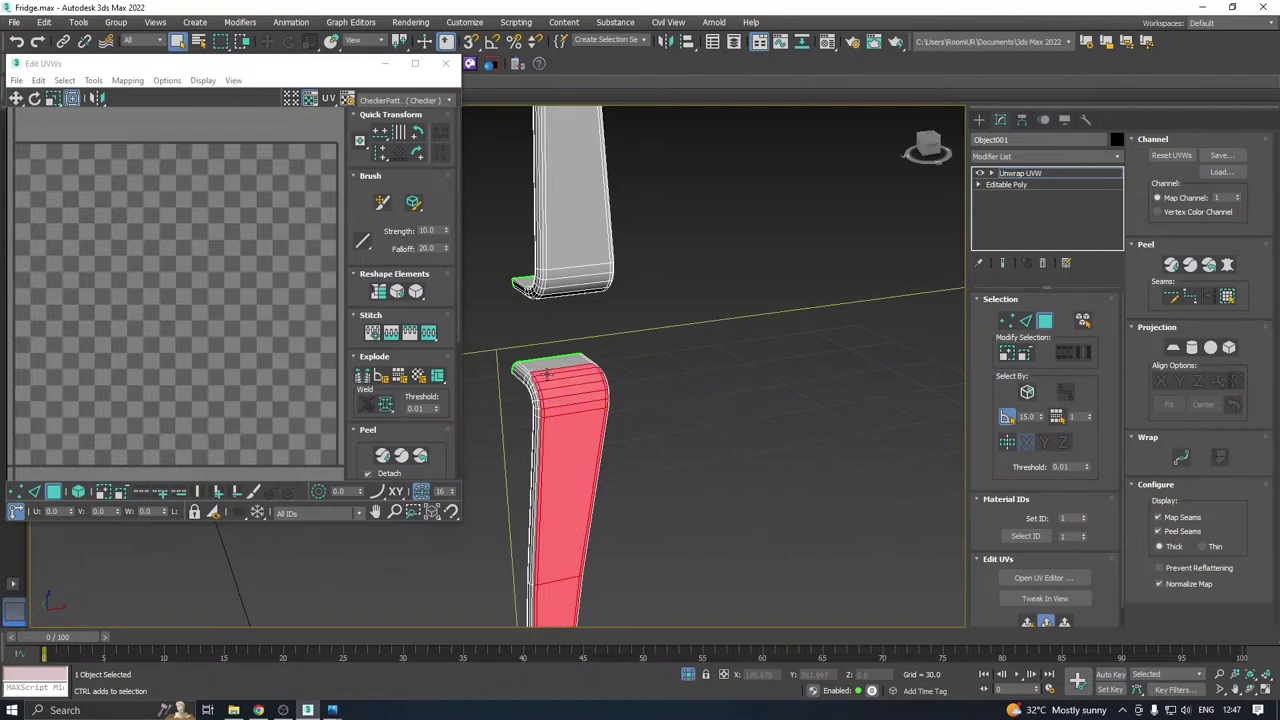
pyautogui.keyDown('ctrl'); pyautogui.click(544, 369); pyautogui.keyUp('ctrl')
# Grow the lower handle's face selection twice to take in the bordering edge faces and bottom end.
pyautogui.scroll(-5, 544, 370)
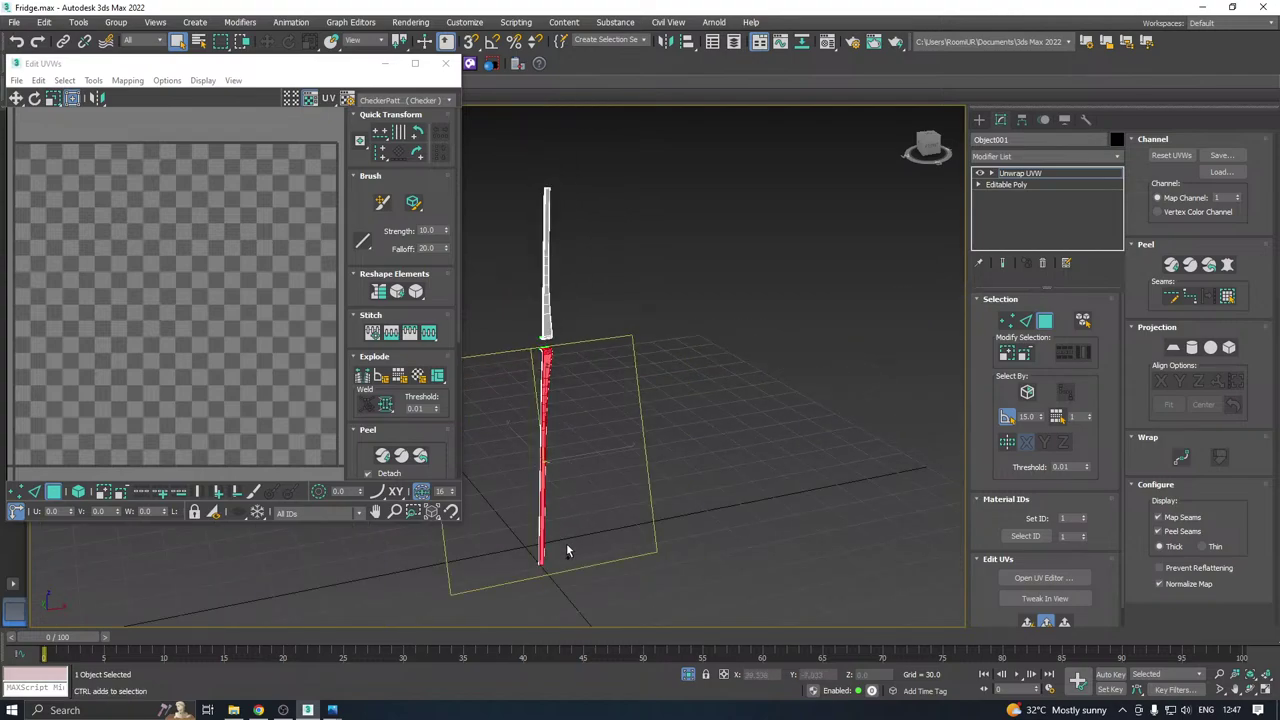
pyautogui.keyDown('alt'); pyautogui.moveTo(566, 543); pyautogui.dragTo(589, 452, button='middle'); pyautogui.keyUp('alt')
pyautogui.press('z')
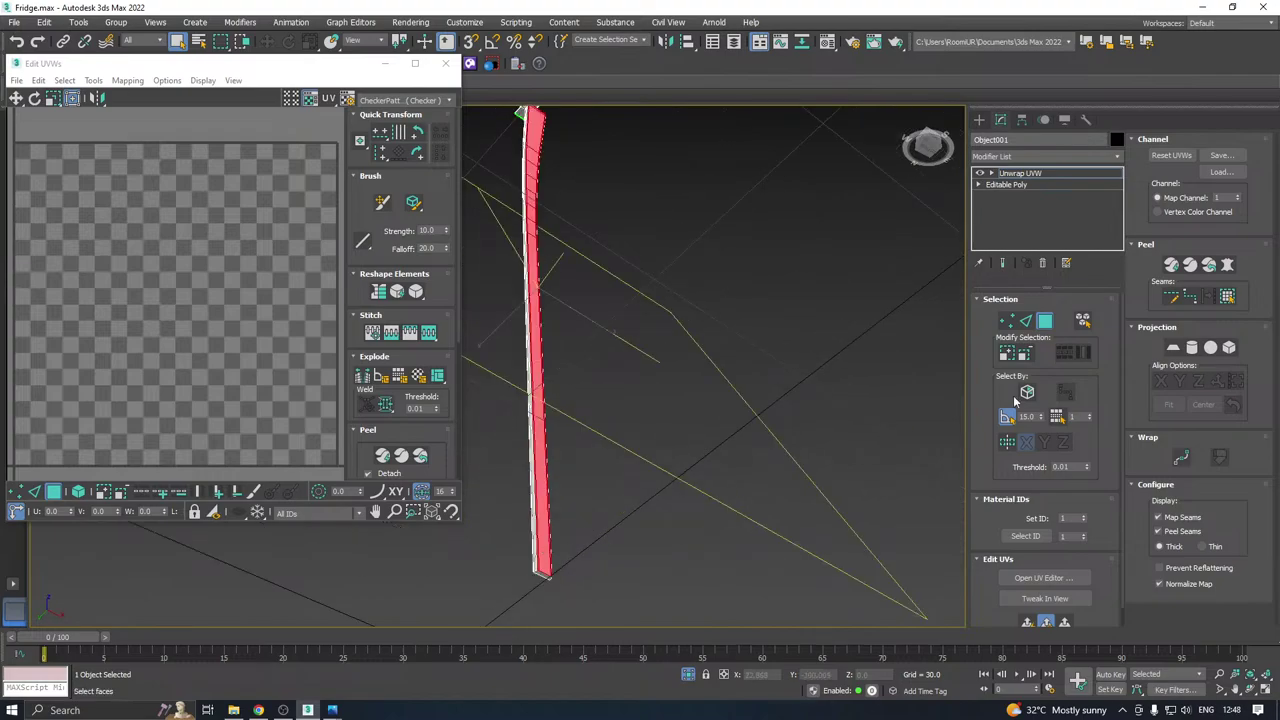
pyautogui.click(1005, 354)
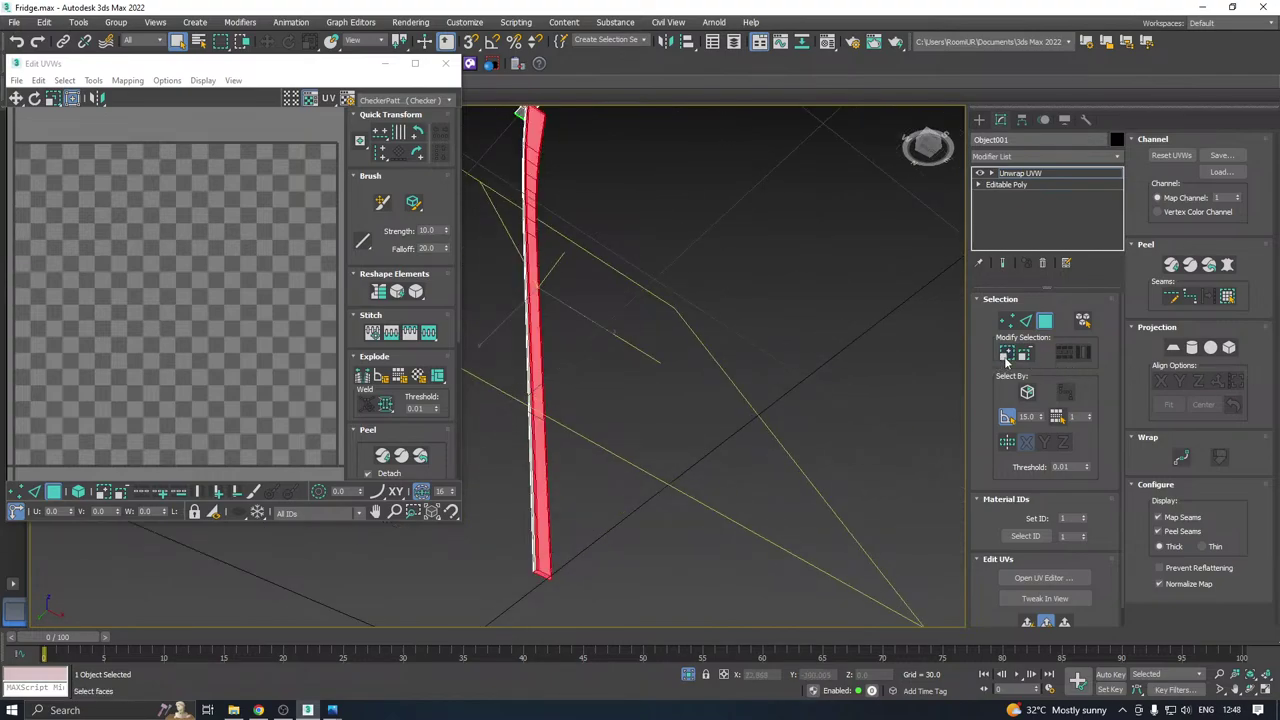
pyautogui.click(1006, 357)
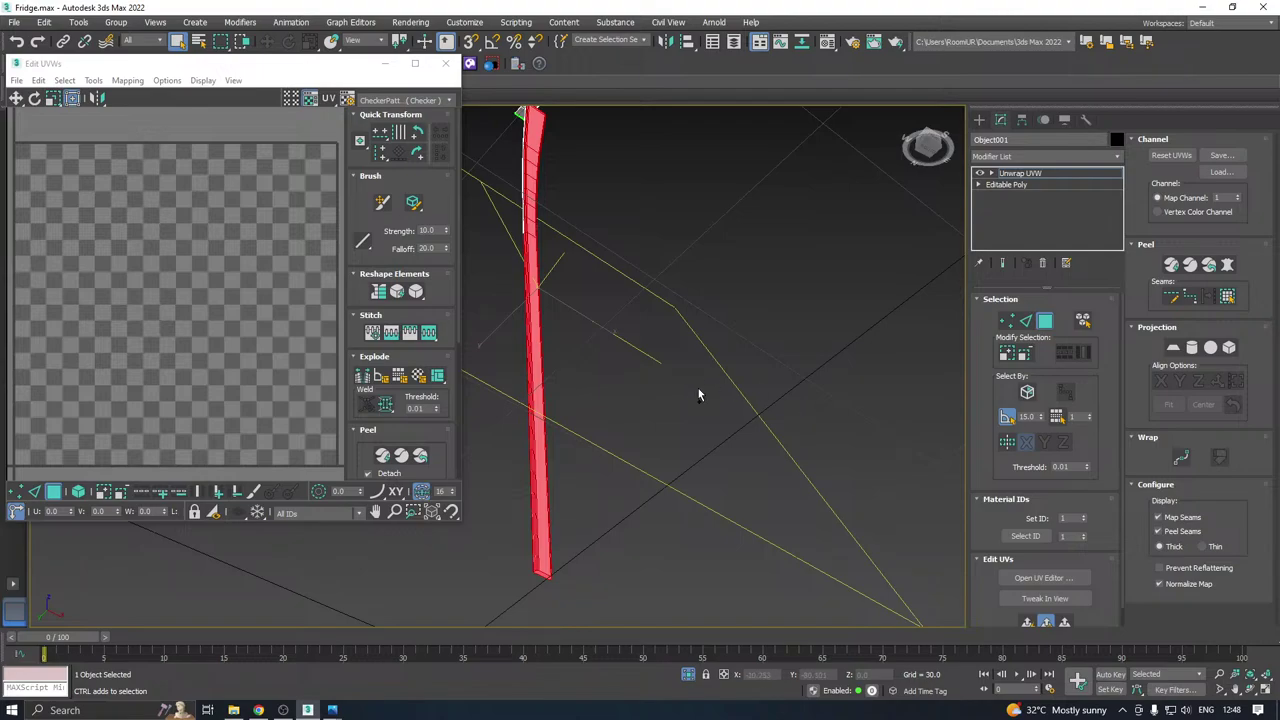
# Remove the stray strip of back-side edge faces along the lower handle's shaft from the front face selection.
pyautogui.keyDown('alt'); pyautogui.moveTo(580, 531); pyautogui.dragTo(668, 601, button='middle'); pyautogui.keyUp('alt')
pyautogui.keyDown('alt'); pyautogui.moveTo(651, 270); pyautogui.dragTo(626, 266, button='middle'); pyautogui.keyUp('alt')
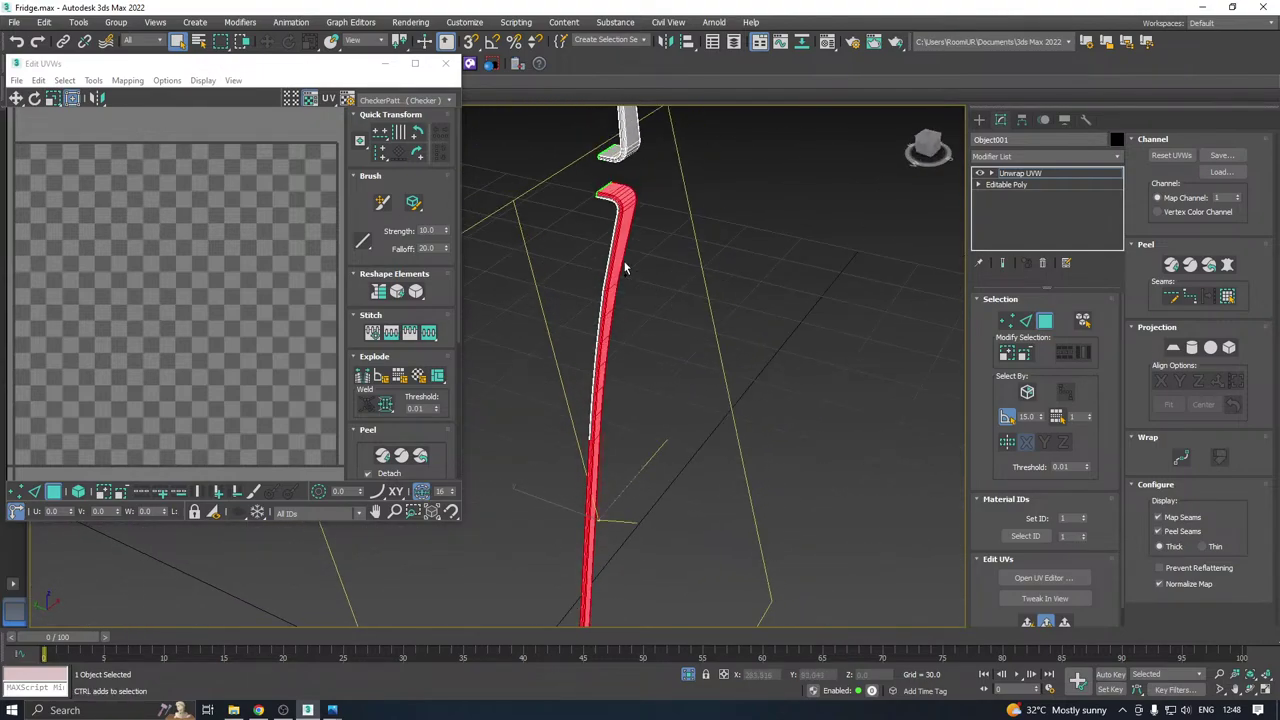
pyautogui.scroll(3, 606, 190)
pyautogui.scroll(-1, 609, 184)
pyautogui.scroll(-2, 609, 184)
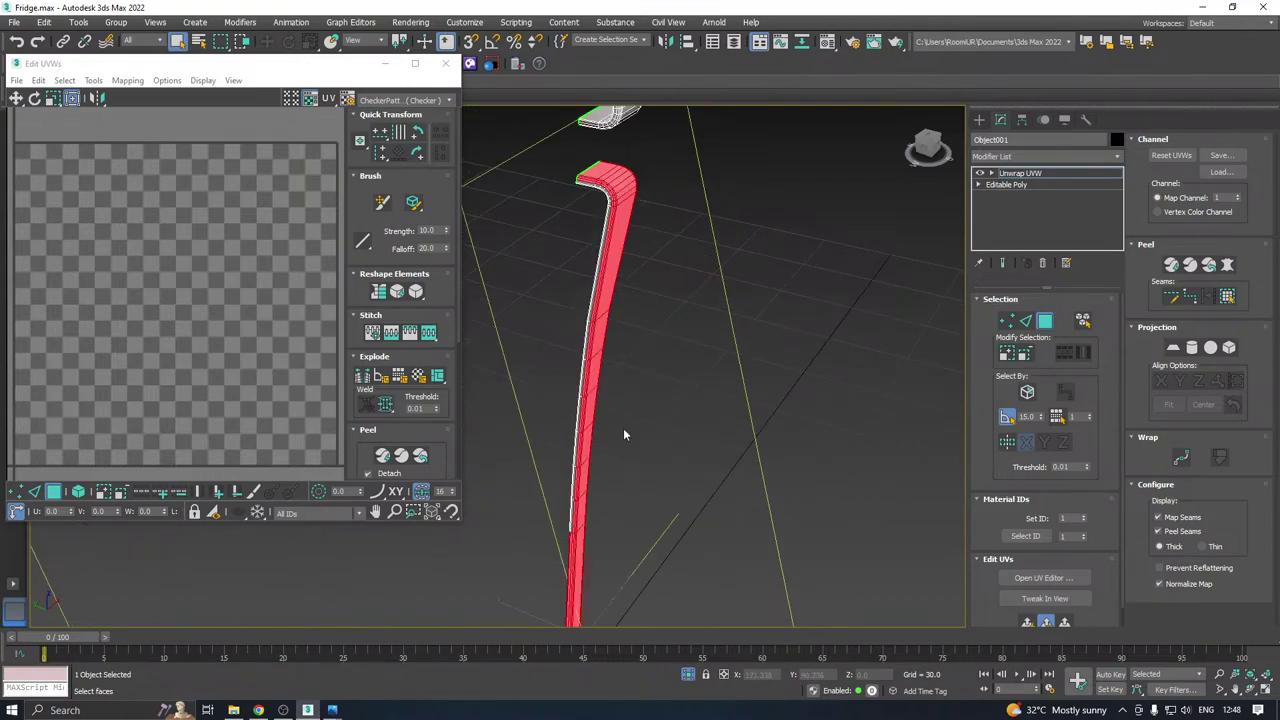
pyautogui.moveTo(620, 556); pyautogui.dragTo(602, 371, button='middle')
pyautogui.scroll(5, 562, 341)
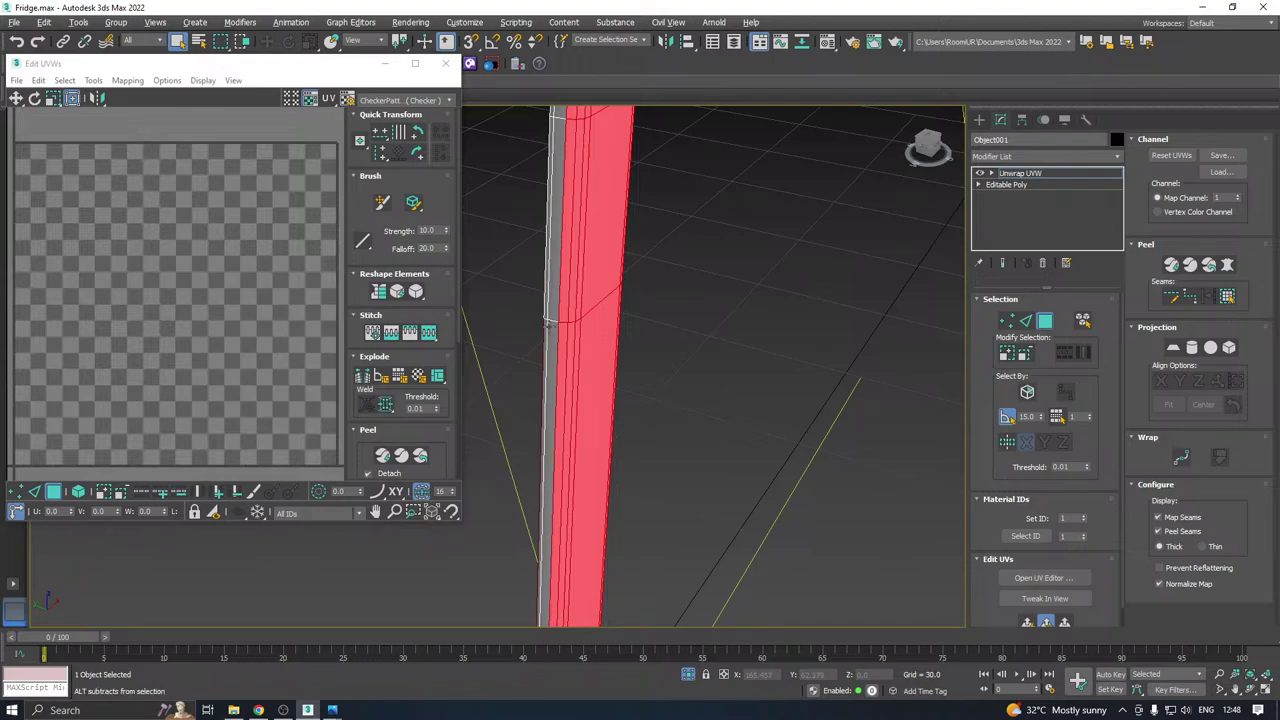
pyautogui.scroll(-4, 543, 326)
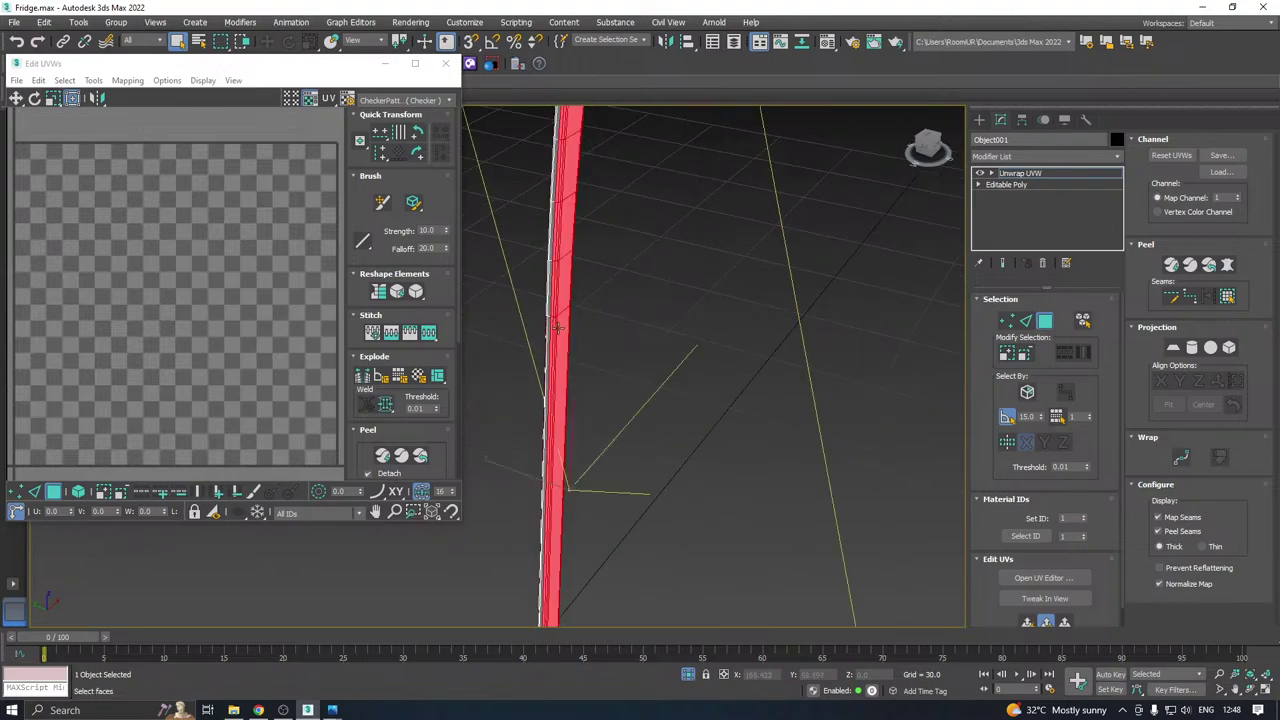
pyautogui.keyDown('alt'); pyautogui.moveTo(583, 349); pyautogui.dragTo(606, 371, button='middle'); pyautogui.keyUp('alt')
pyautogui.scroll(5, 586, 294)
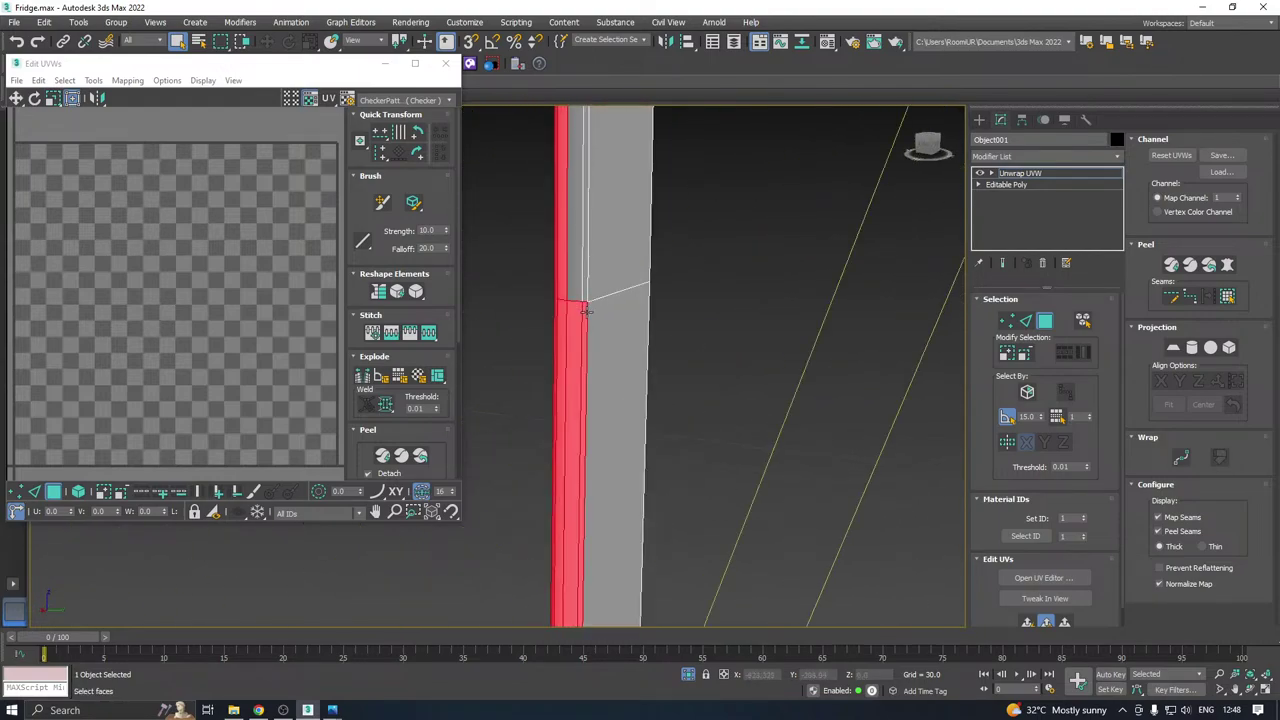
pyautogui.keyDown('alt'); pyautogui.click(583, 313); pyautogui.keyUp('alt')
pyautogui.scroll(-5, 579, 243)
pyautogui.keyDown('alt'); pyautogui.moveTo(578, 243); pyautogui.dragTo(727, 484, button='middle'); pyautogui.keyUp('alt')
pyautogui.scroll(6, 660, 214)
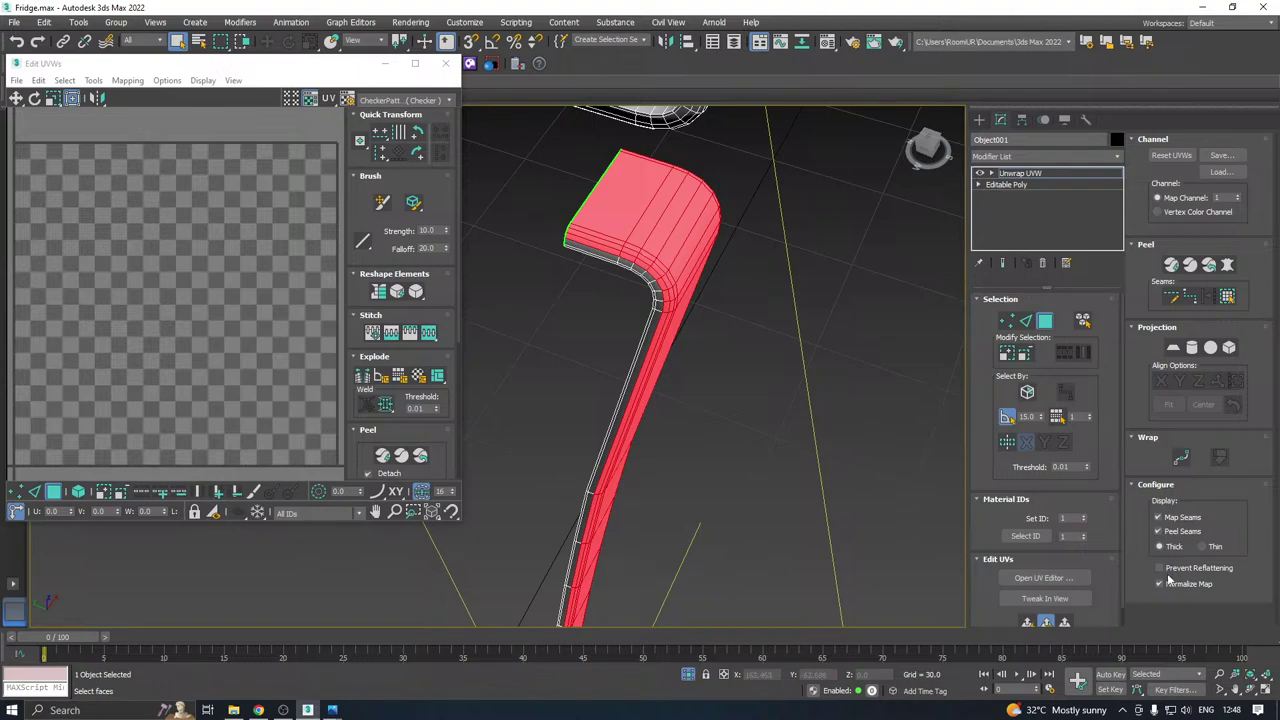
# Apply a quick planar map to the lower handle's selected front faces and relax the shell by polygon angles.
pyautogui.click(1028, 623)
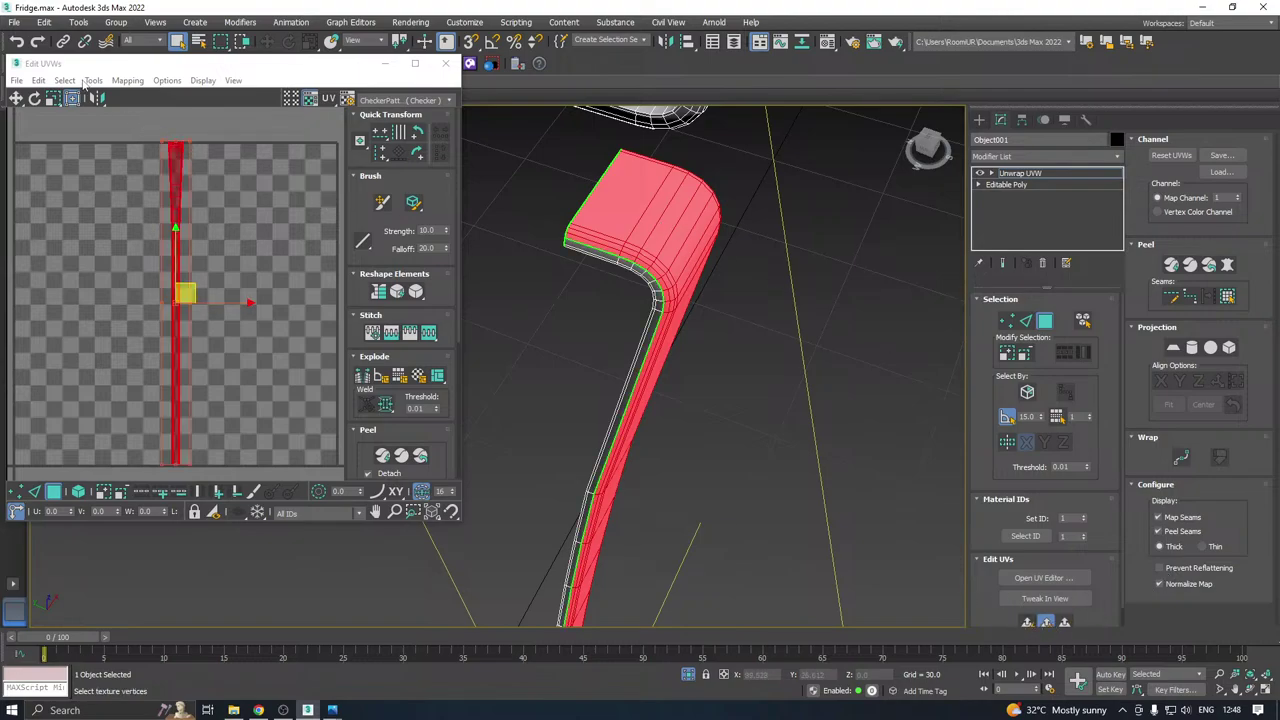
pyautogui.click(92, 80)
pyautogui.click(115, 304)
pyautogui.click(160, 178)
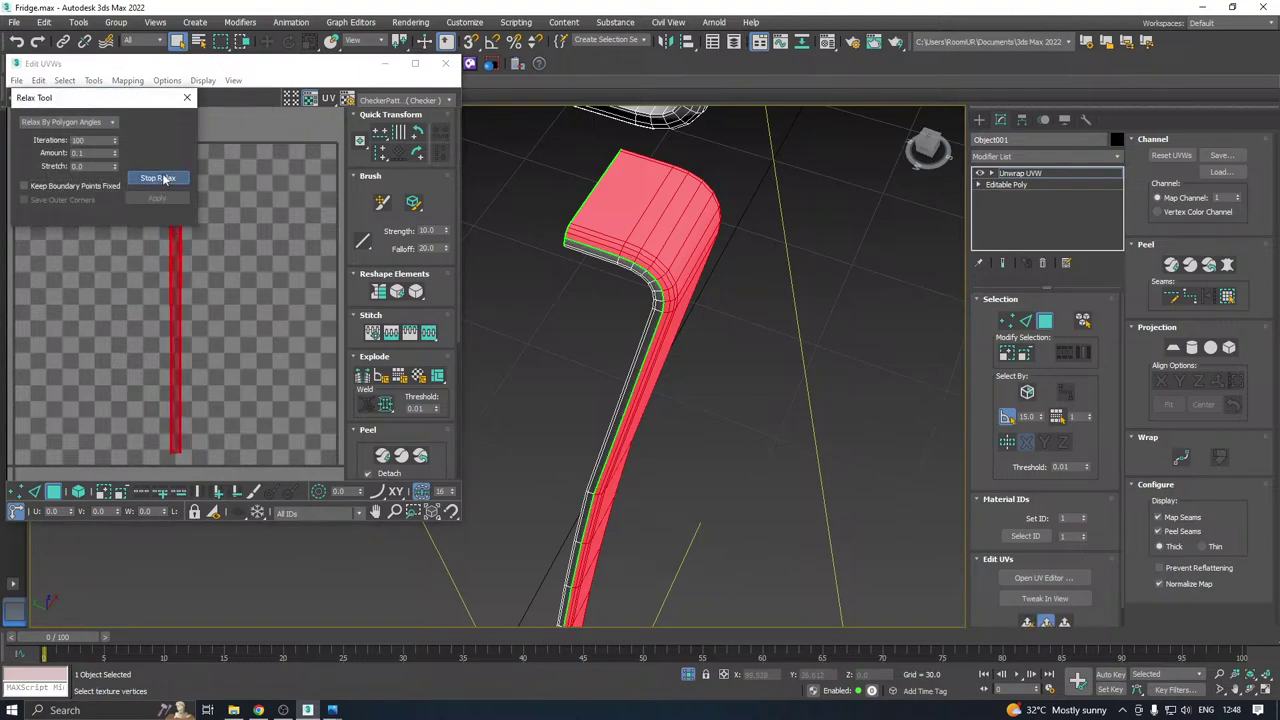
pyautogui.click(160, 178)
# Move the relaxed front-face shell aside so that it lies partly below the UV tile.
pyautogui.scroll(-4, 211, 342)
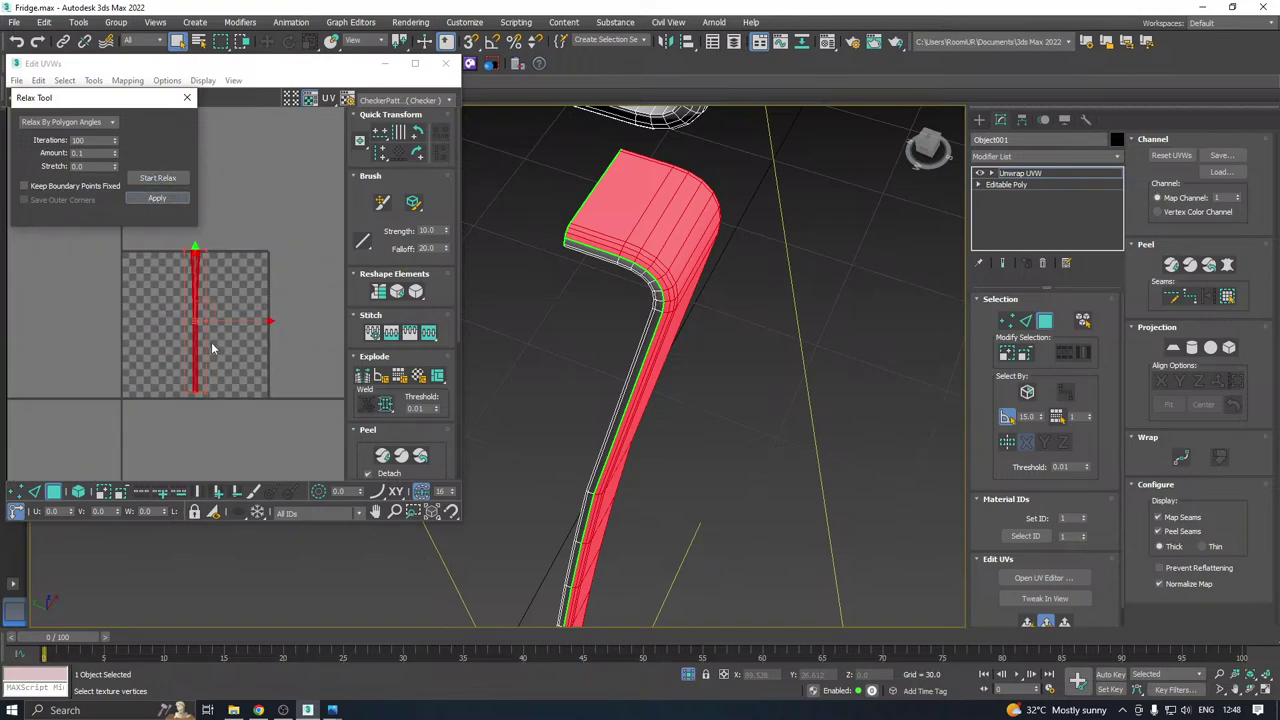
pyautogui.moveTo(205, 316); pyautogui.dragTo(236, 391)
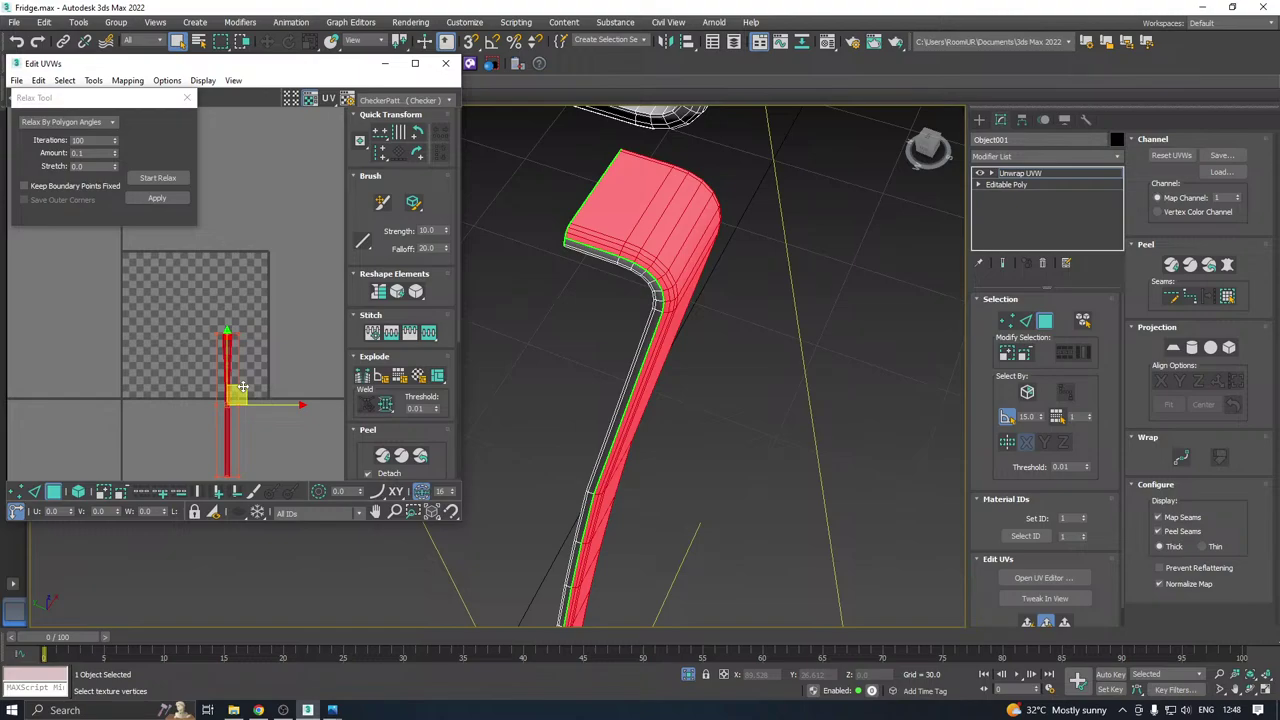
pyautogui.click(242, 386)
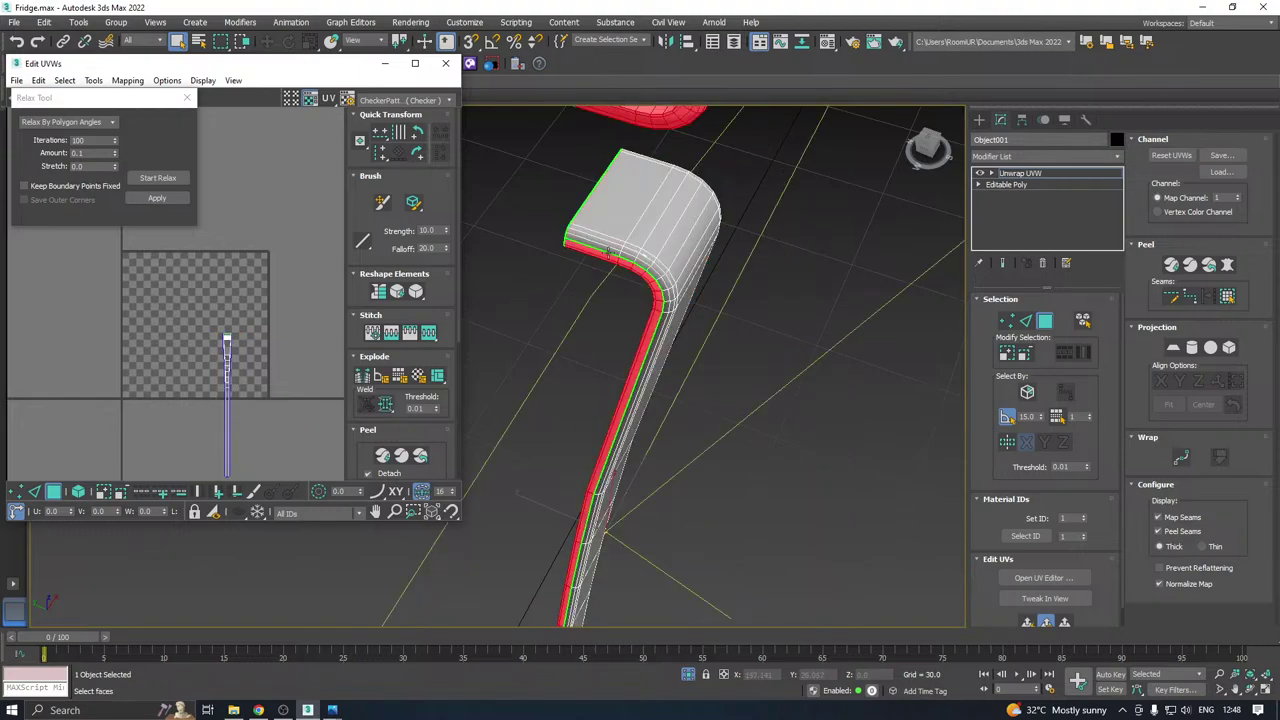
# Reduce the inverted face selection to the lower handle's back faces, excluding the whole upper handle and the bottom end cap.
pyautogui.scroll(-5, 620, 310)
pyautogui.click(1082, 320)
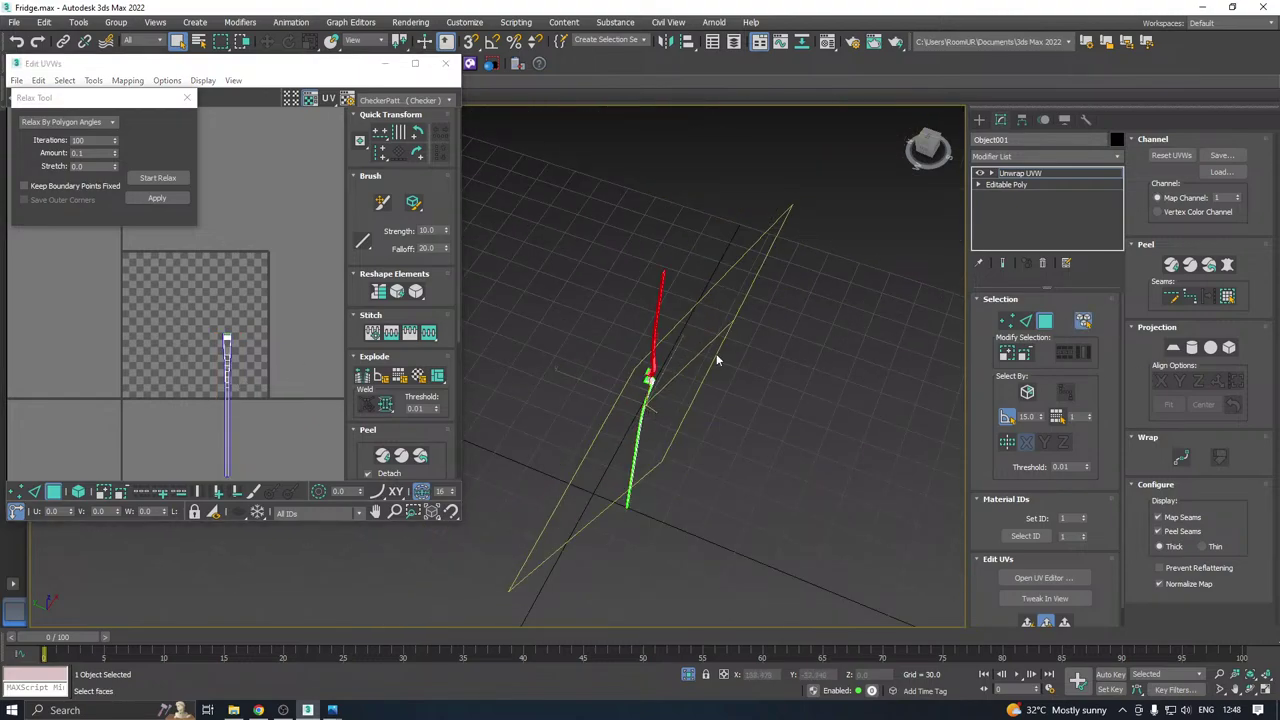
pyautogui.click(660, 352)
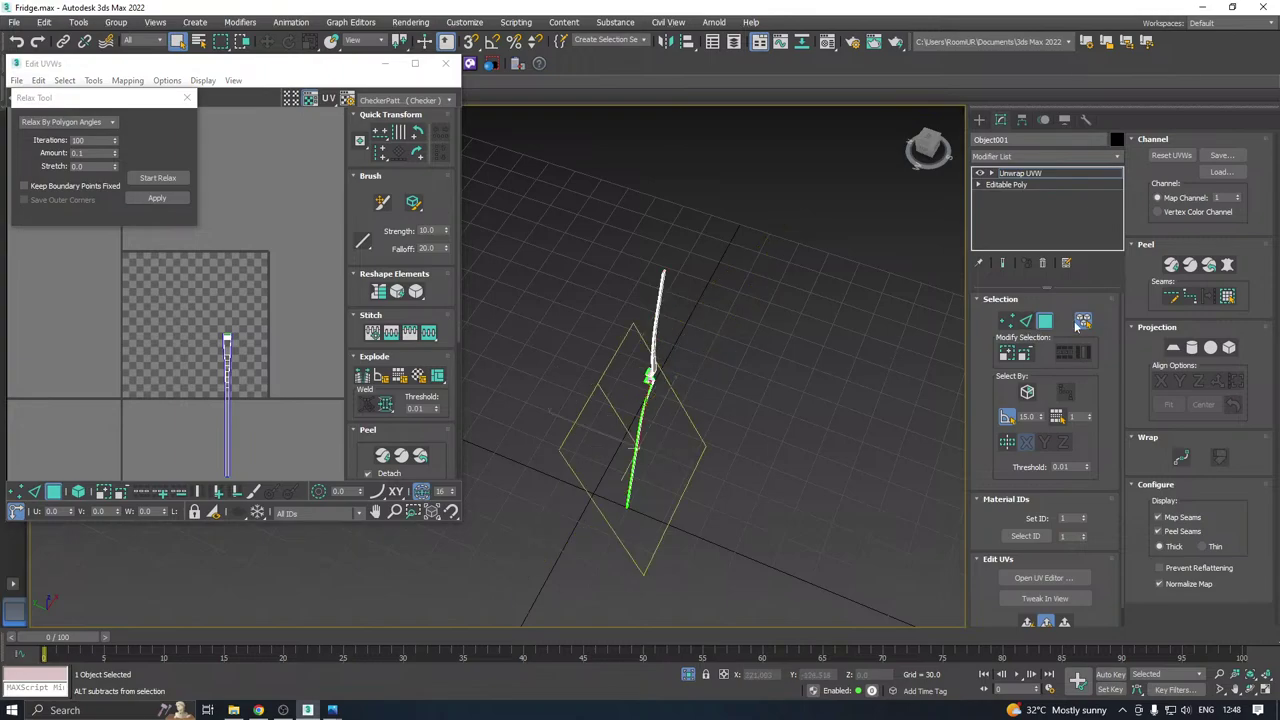
pyautogui.keyDown('alt'); pyautogui.moveTo(730, 320); pyautogui.dragTo(680, 543, button='middle'); pyautogui.keyUp('alt')
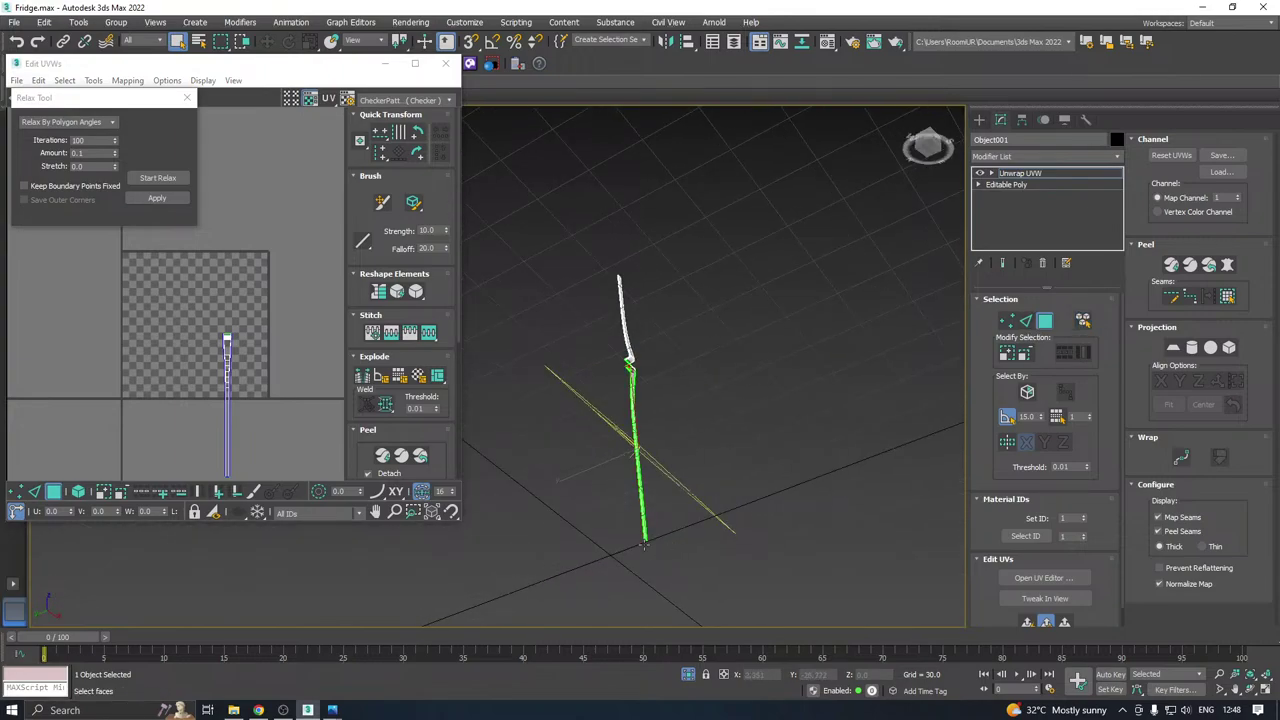
pyautogui.scroll(7, 643, 545)
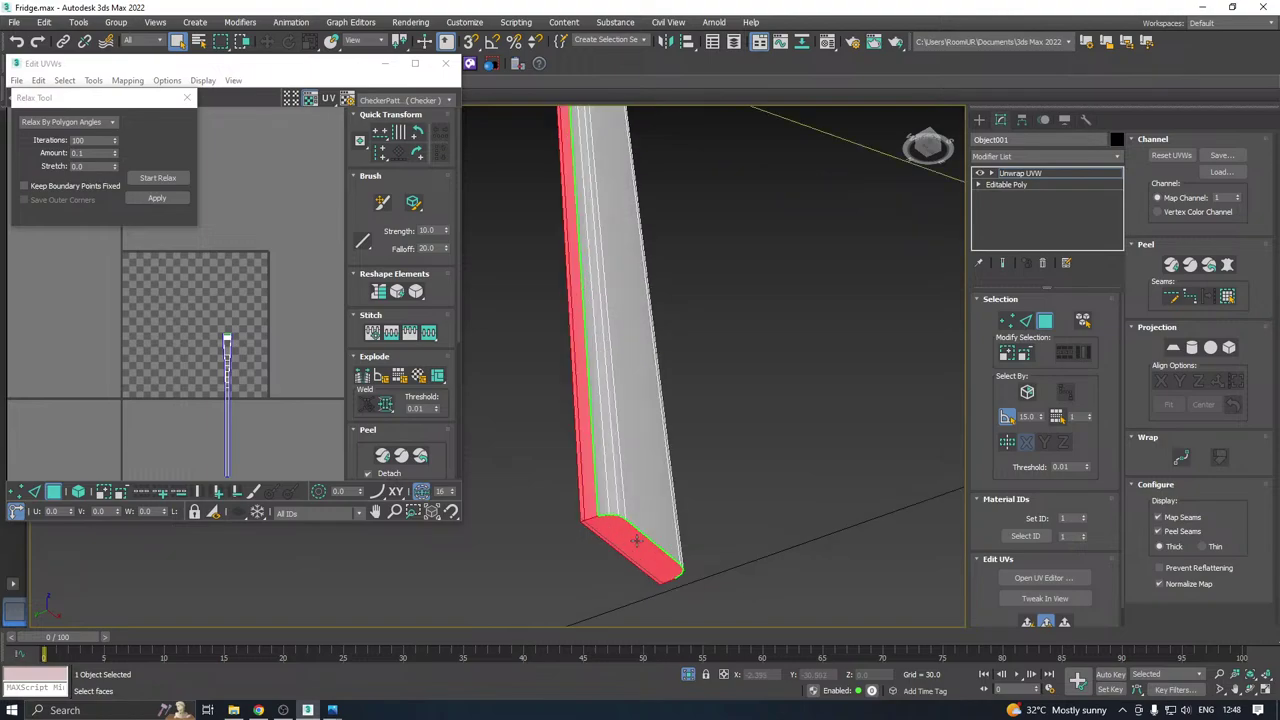
pyautogui.keyDown('alt'); pyautogui.click(636, 541); pyautogui.keyUp('alt')
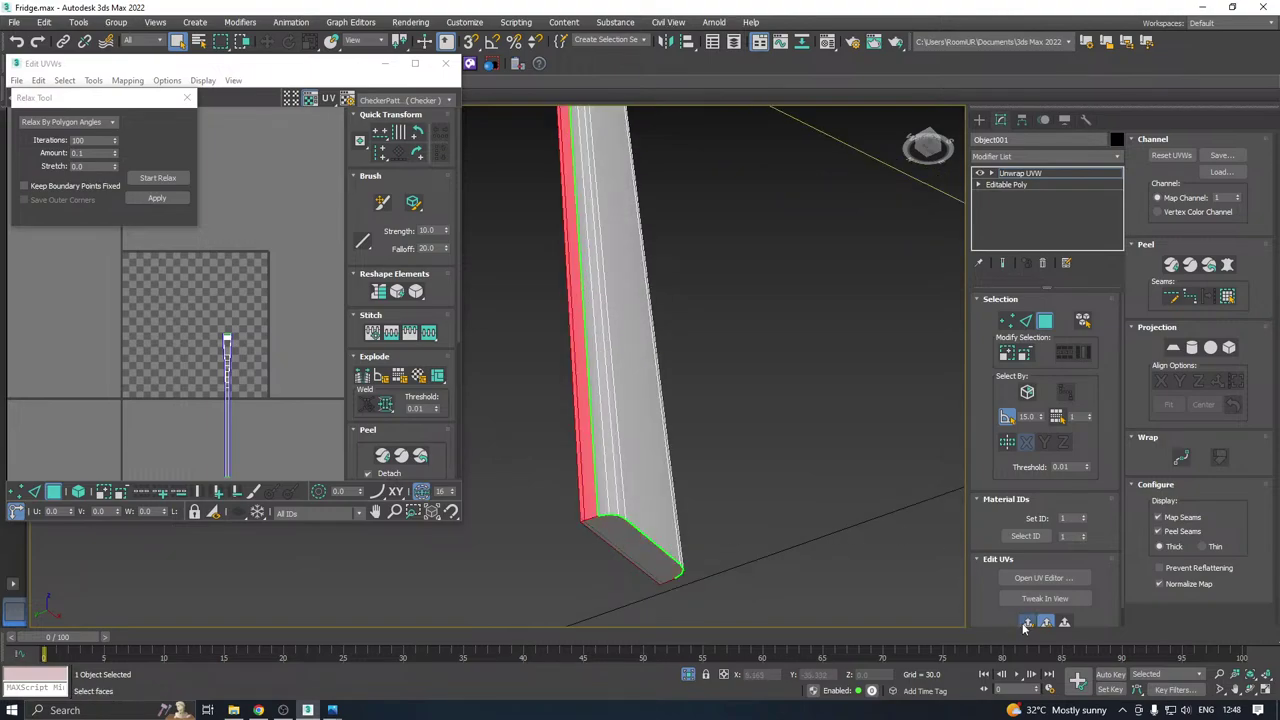
# Planar map and relax by polygon angles the lower handle's back faces and its bottom end cap as separate shells.
pyautogui.click(160, 178)
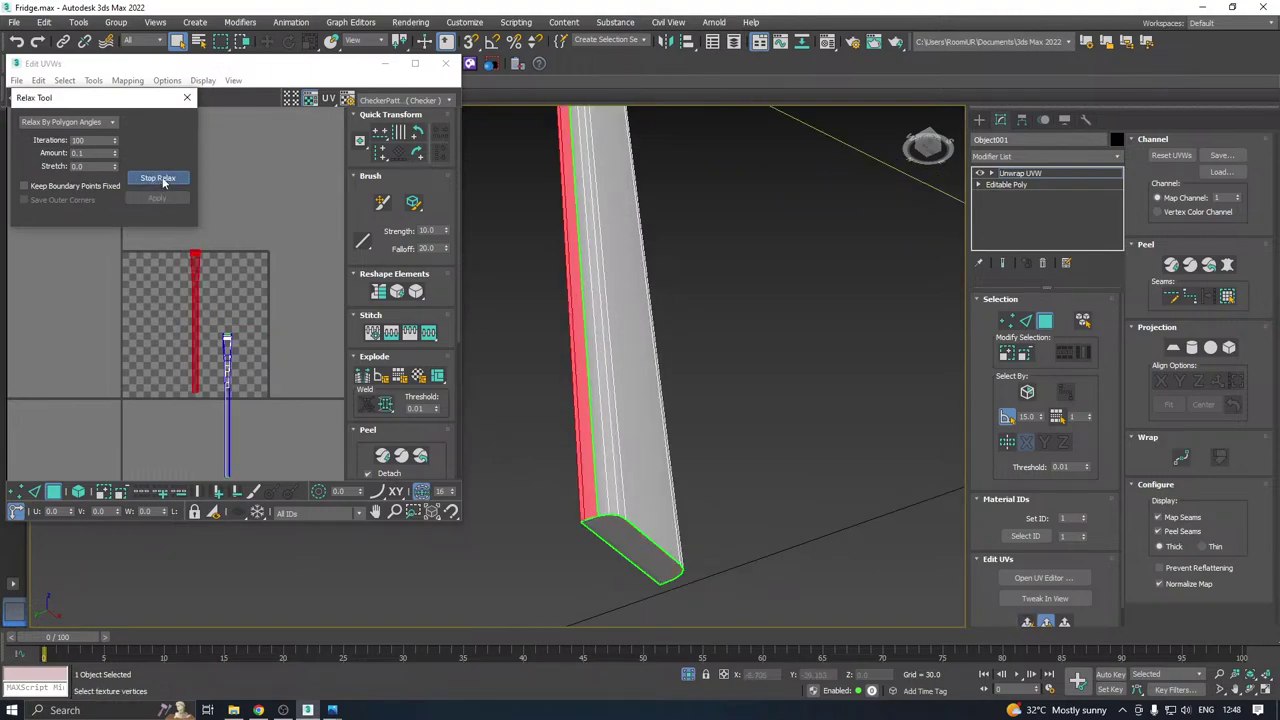
pyautogui.click(160, 178)
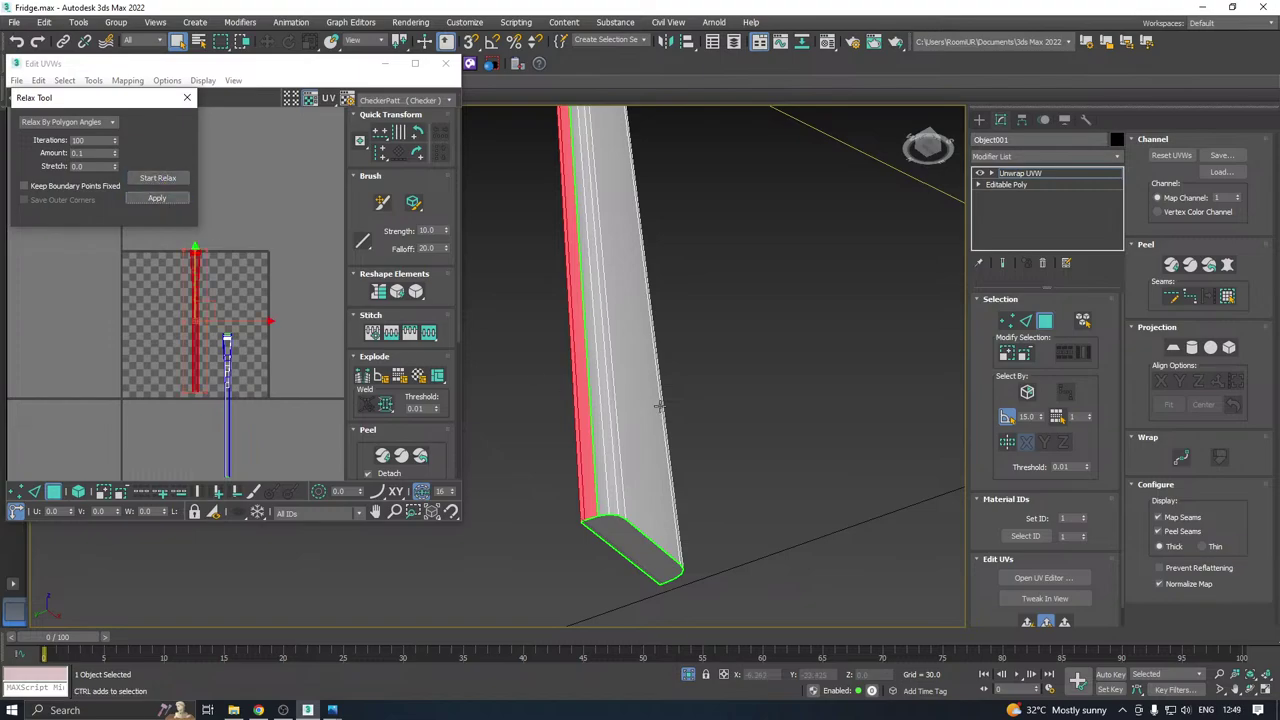
pyautogui.click(643, 549)
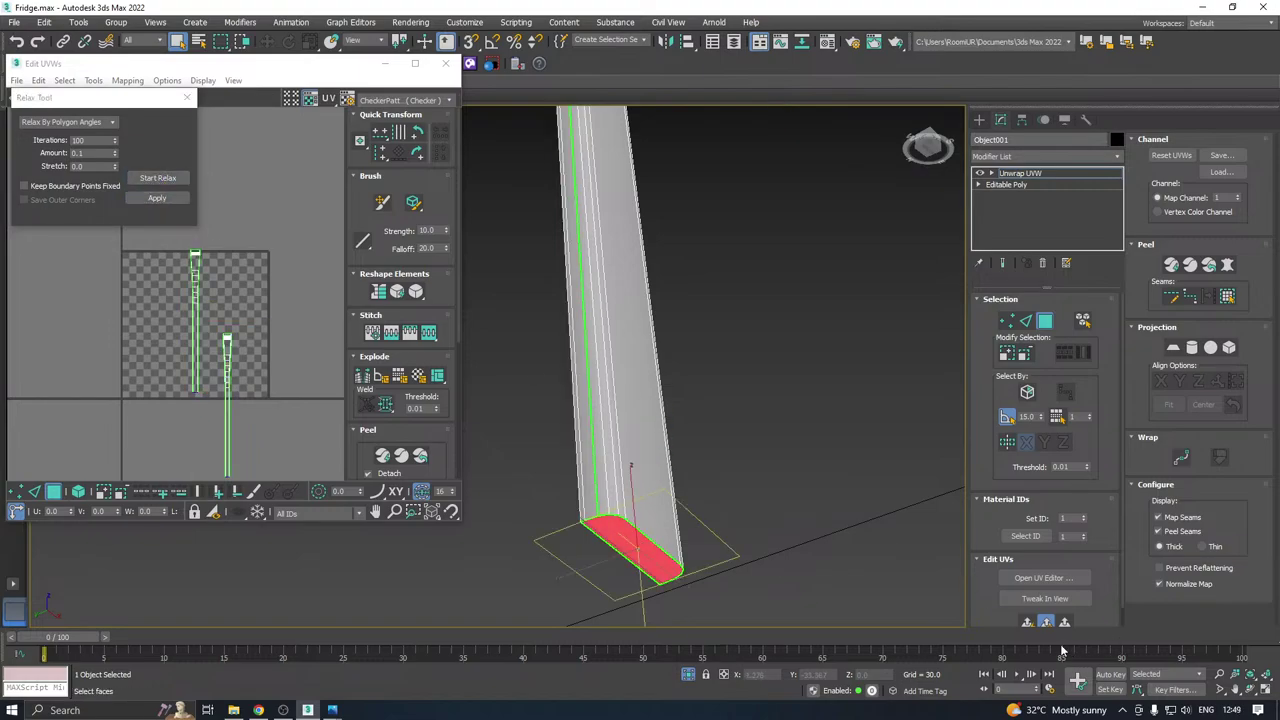
pyautogui.click(1026, 623)
pyautogui.click(157, 178)
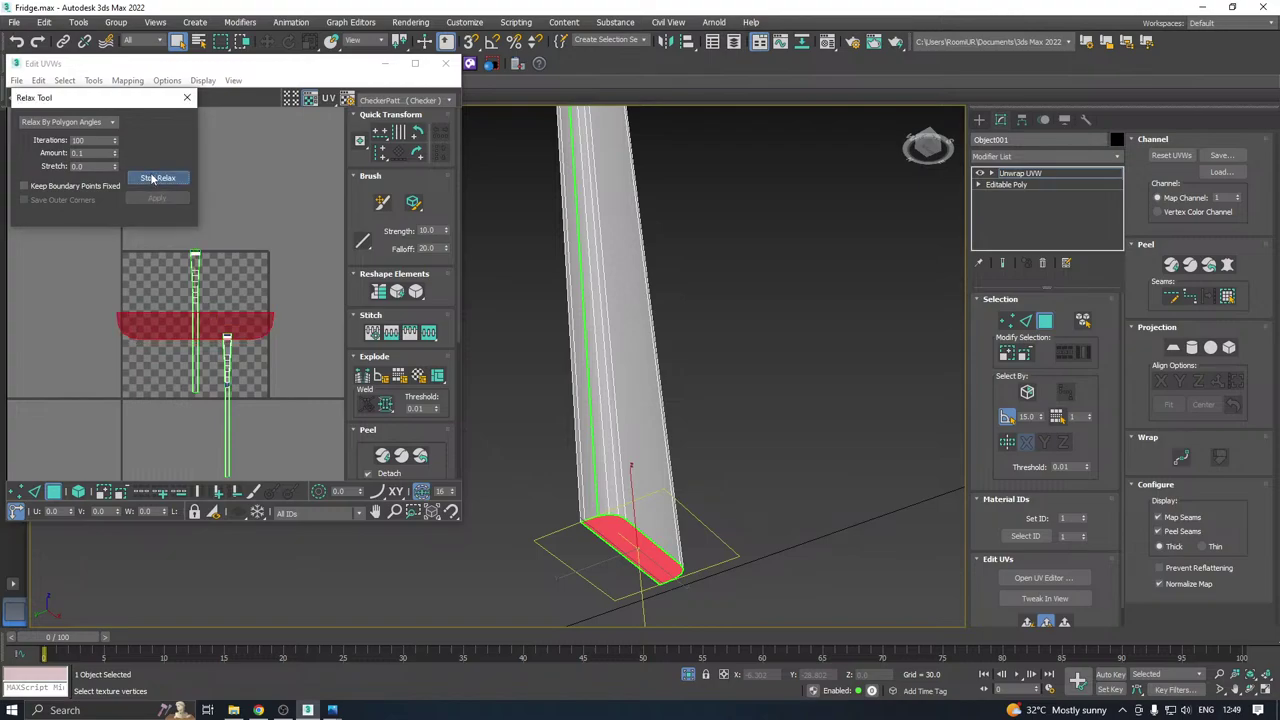
pyautogui.click(157, 178)
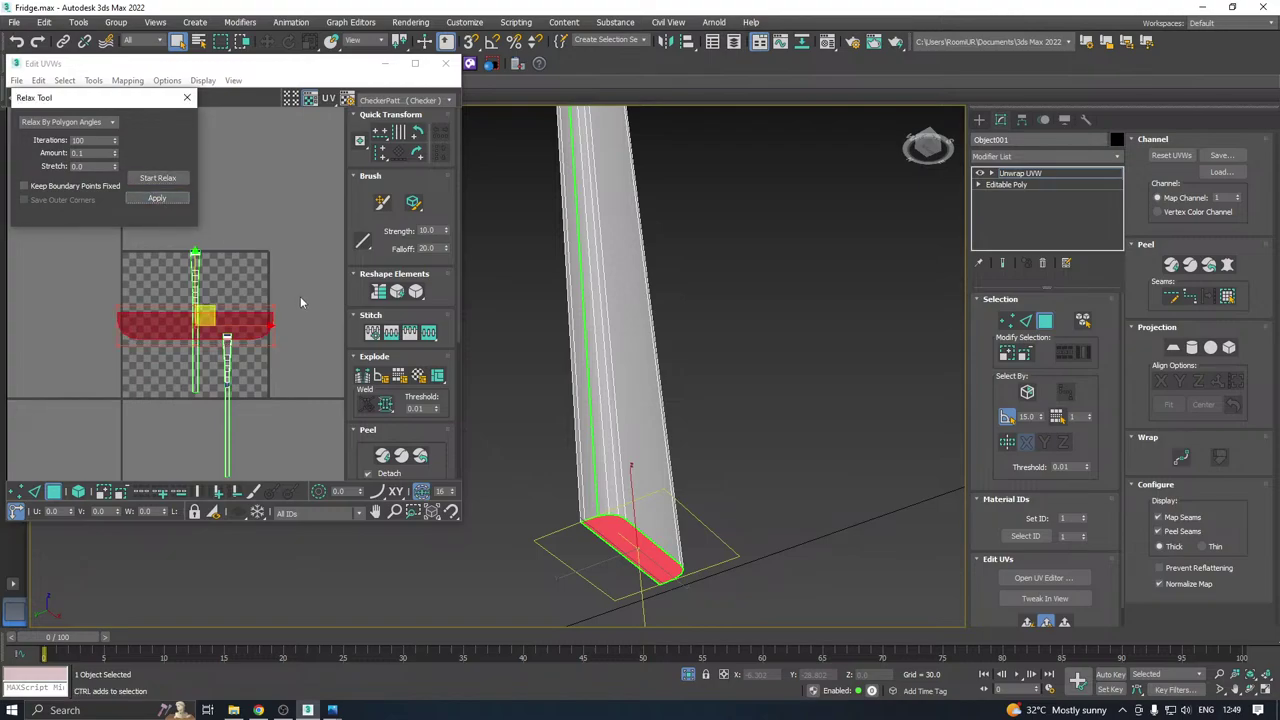
# Select all of the handles' UV shells and arrange them in the UV tile with Pack Custom.
pyautogui.scroll(-10, 563, 470)
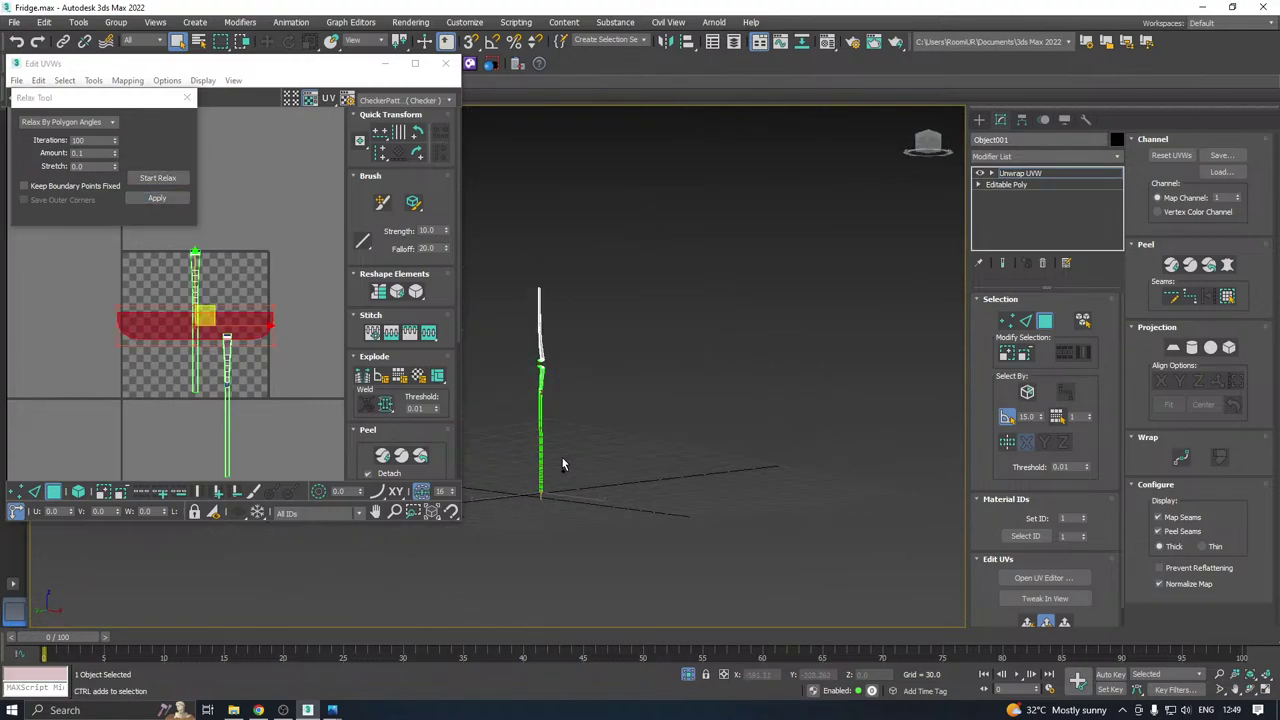
pyautogui.keyDown('alt'); pyautogui.moveTo(563, 463); pyautogui.dragTo(553, 450, button='middle'); pyautogui.keyUp('alt')
pyautogui.scroll(3, 540, 360)
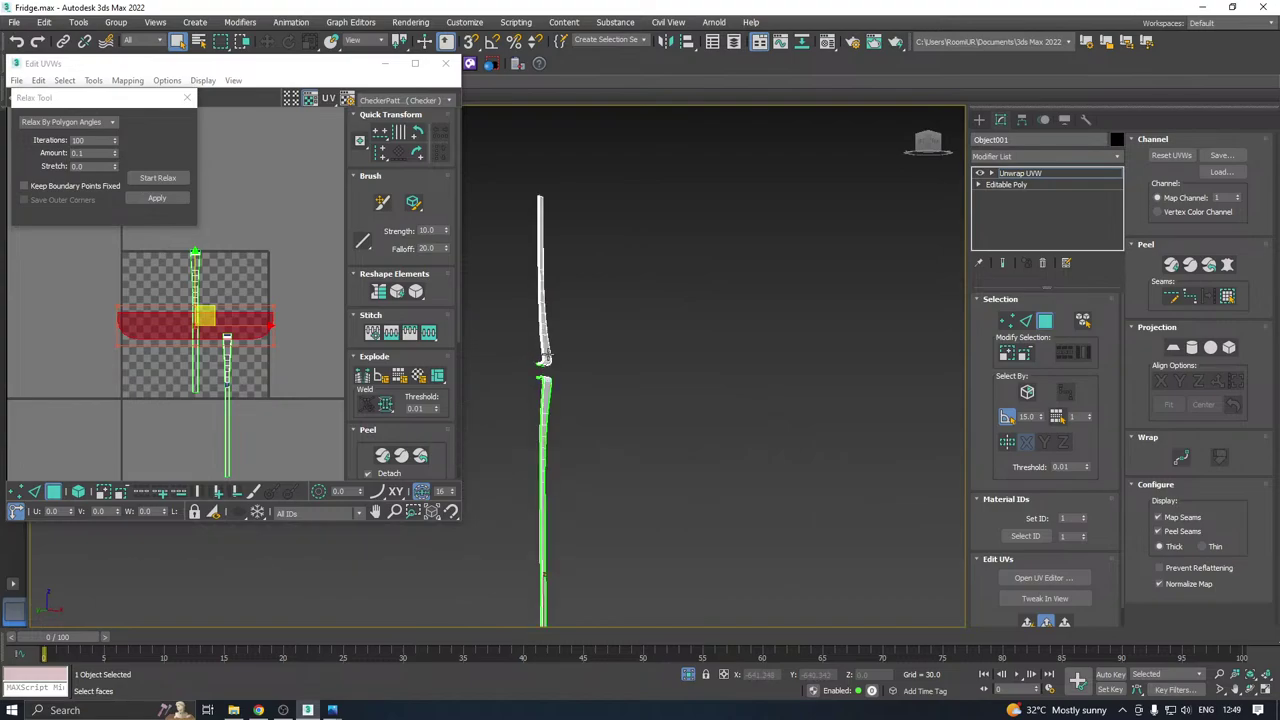
pyautogui.scroll(3, 540, 356)
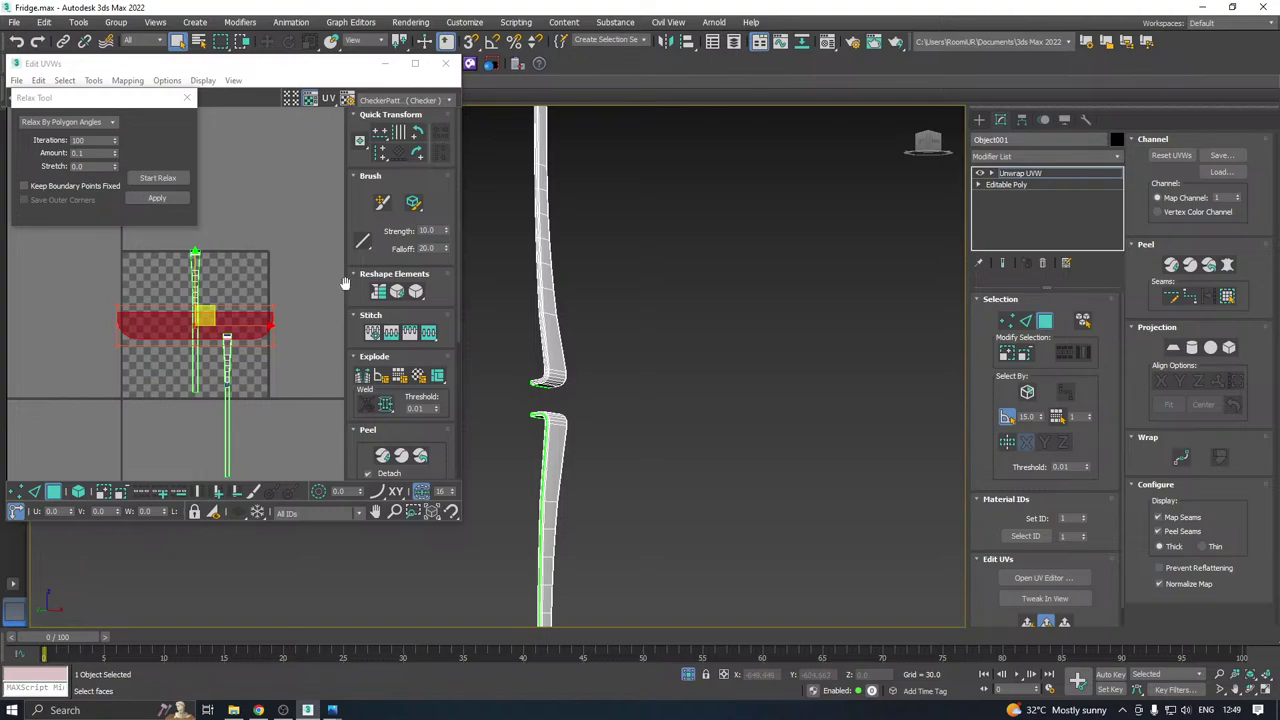
pyautogui.click(159, 318)
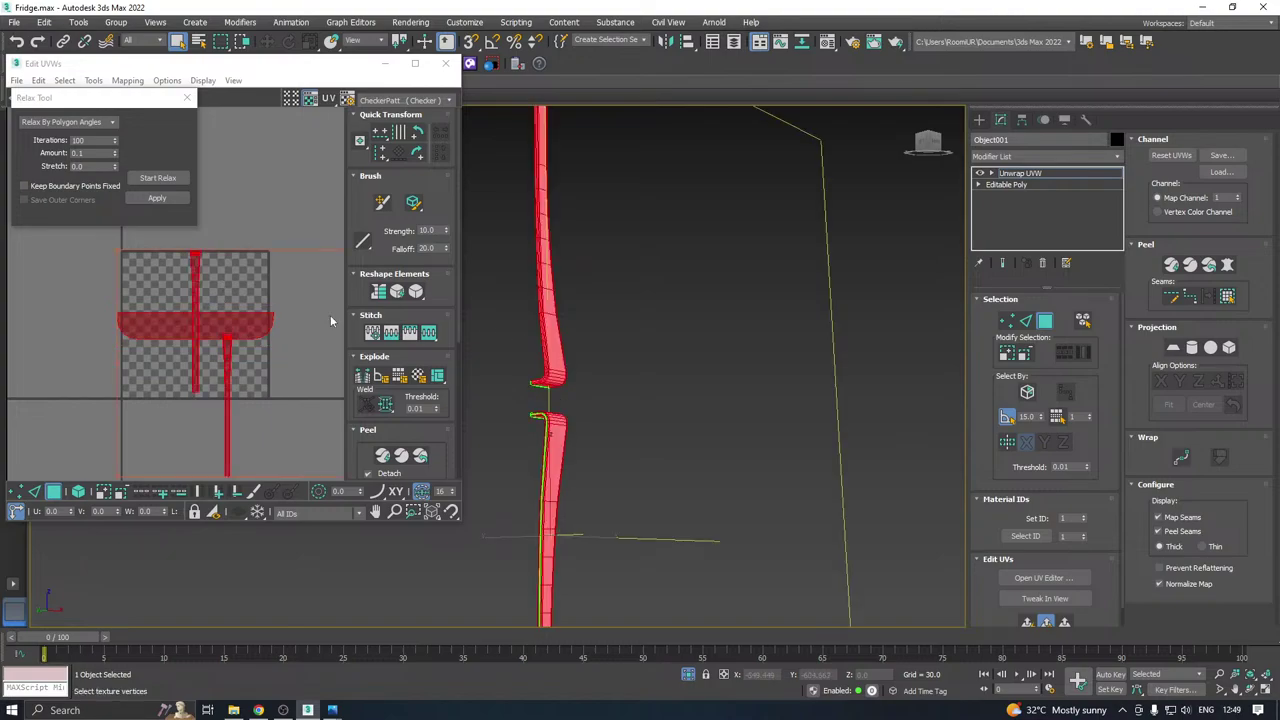
pyautogui.click(371, 431)
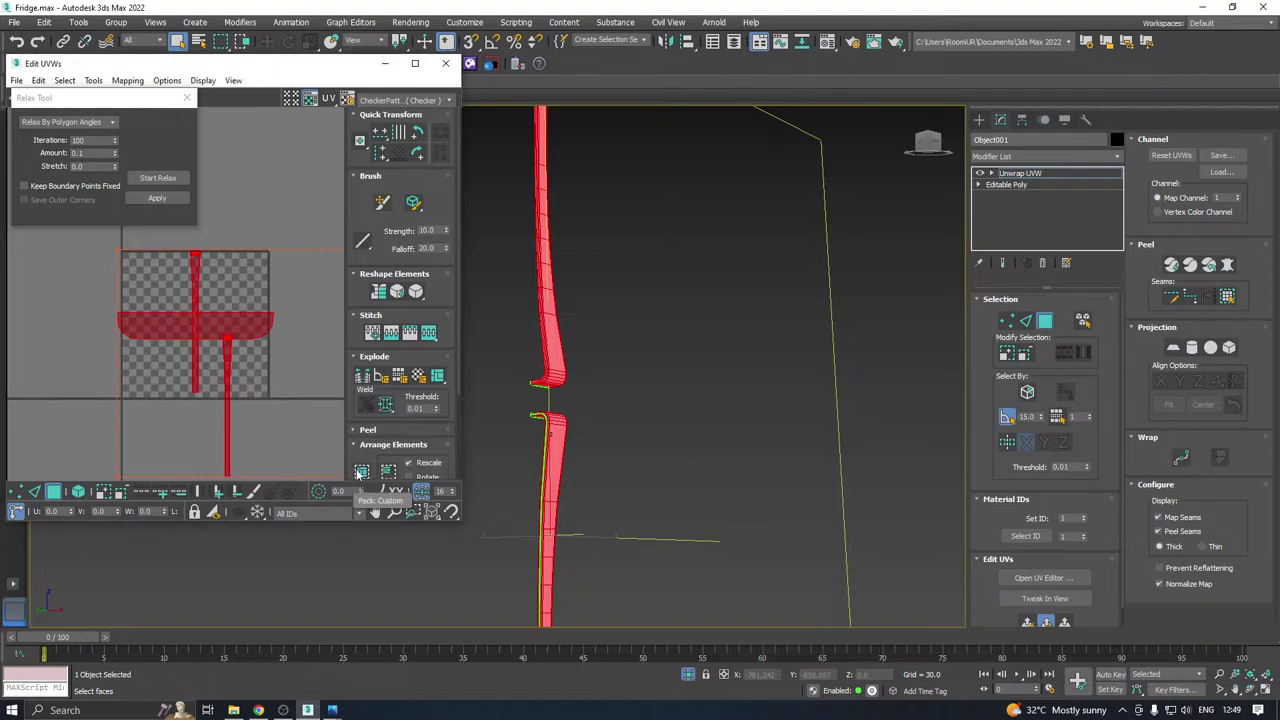
pyautogui.click(362, 471)
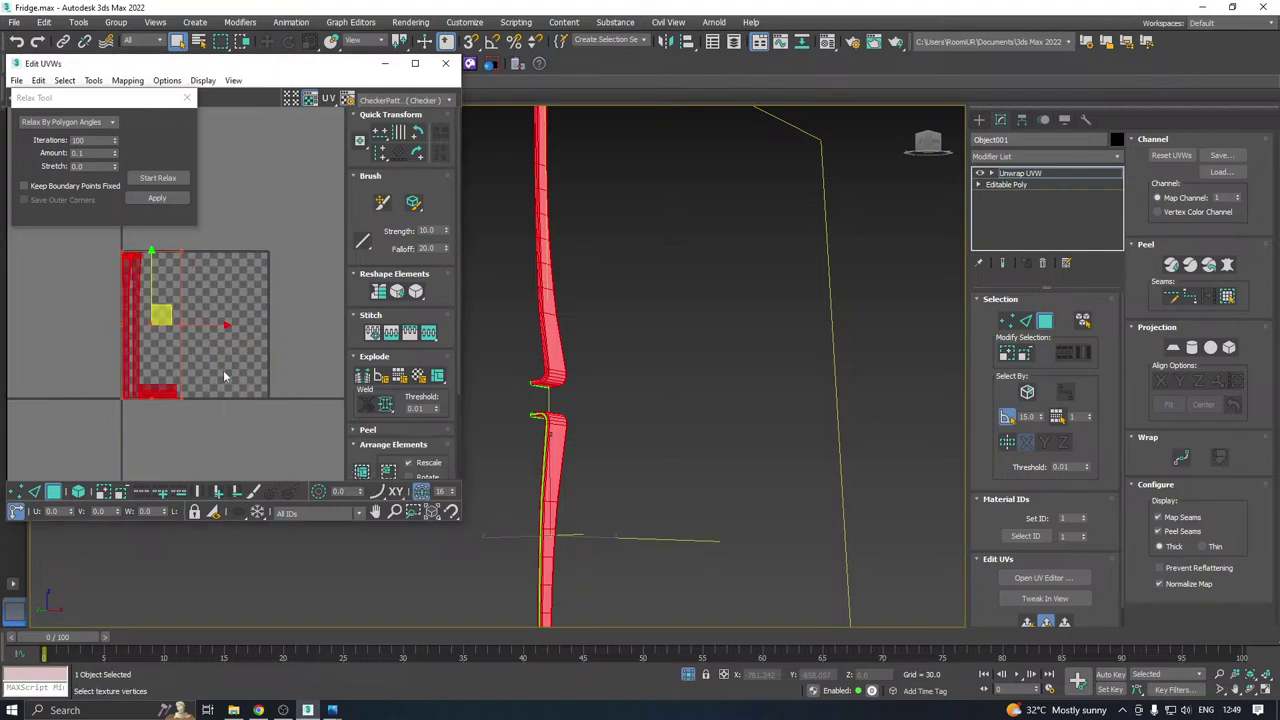
# Collapse the handles object's modifier stack to Editable Poly and delete the upper handle element.
pyautogui.click(446, 63)
pyautogui.click(1099, 319)
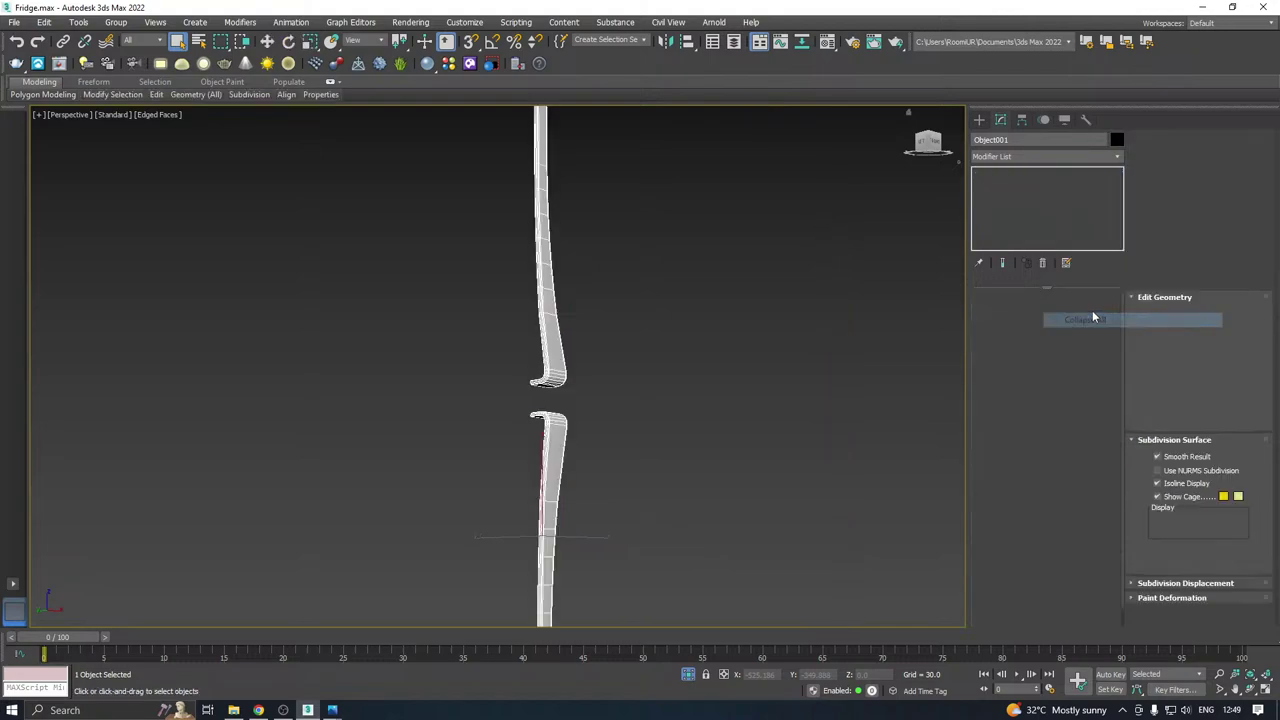
pyautogui.click(1075, 315)
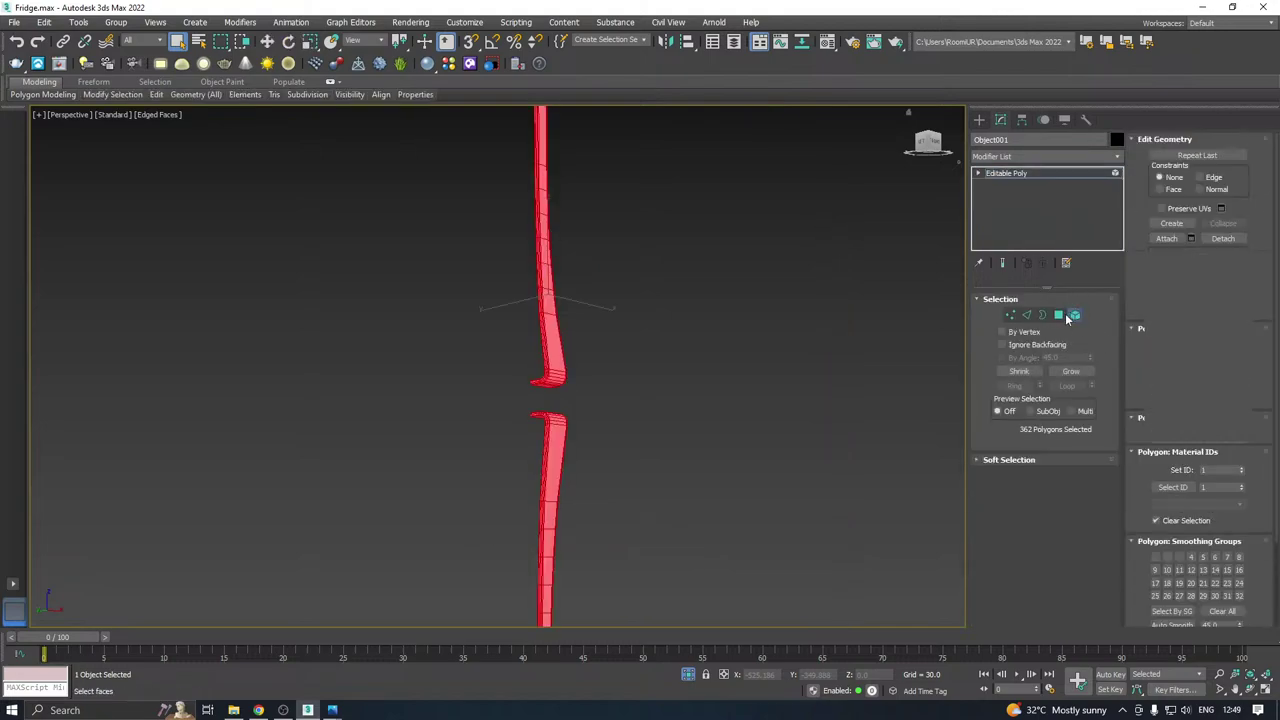
pyautogui.click(556, 331)
pyautogui.press('Delete')
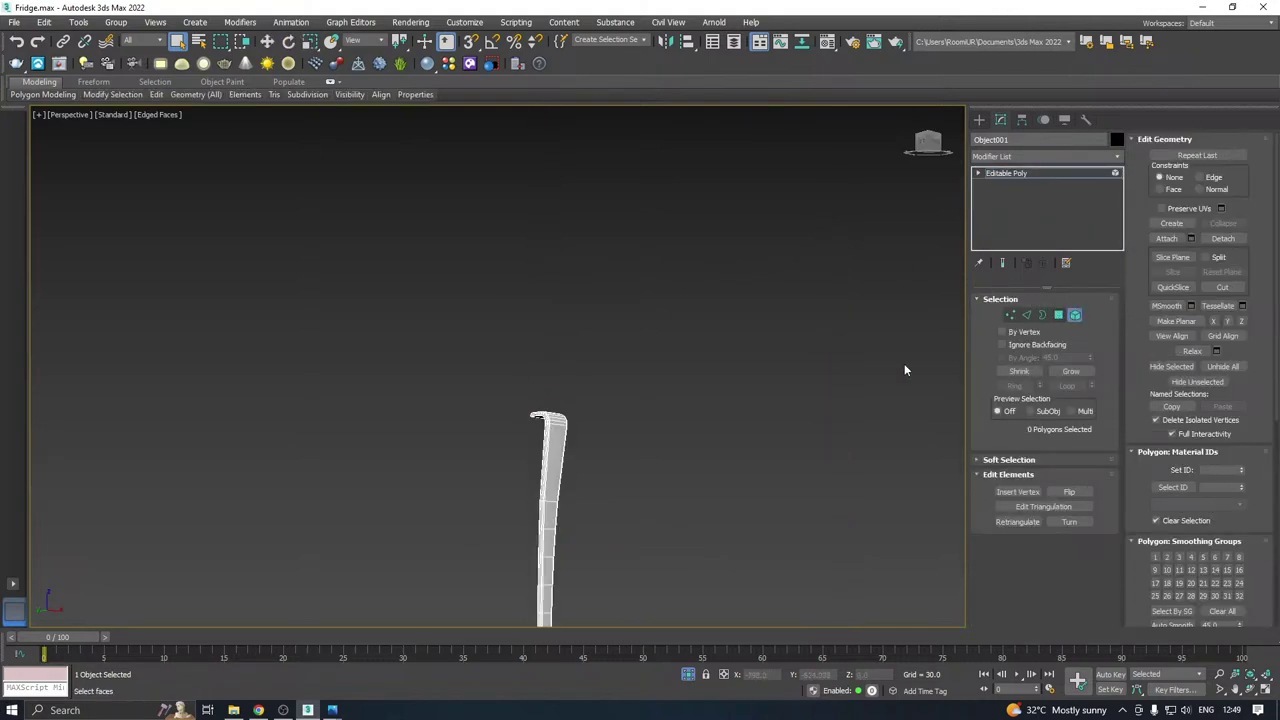
pyautogui.click(1036, 172)
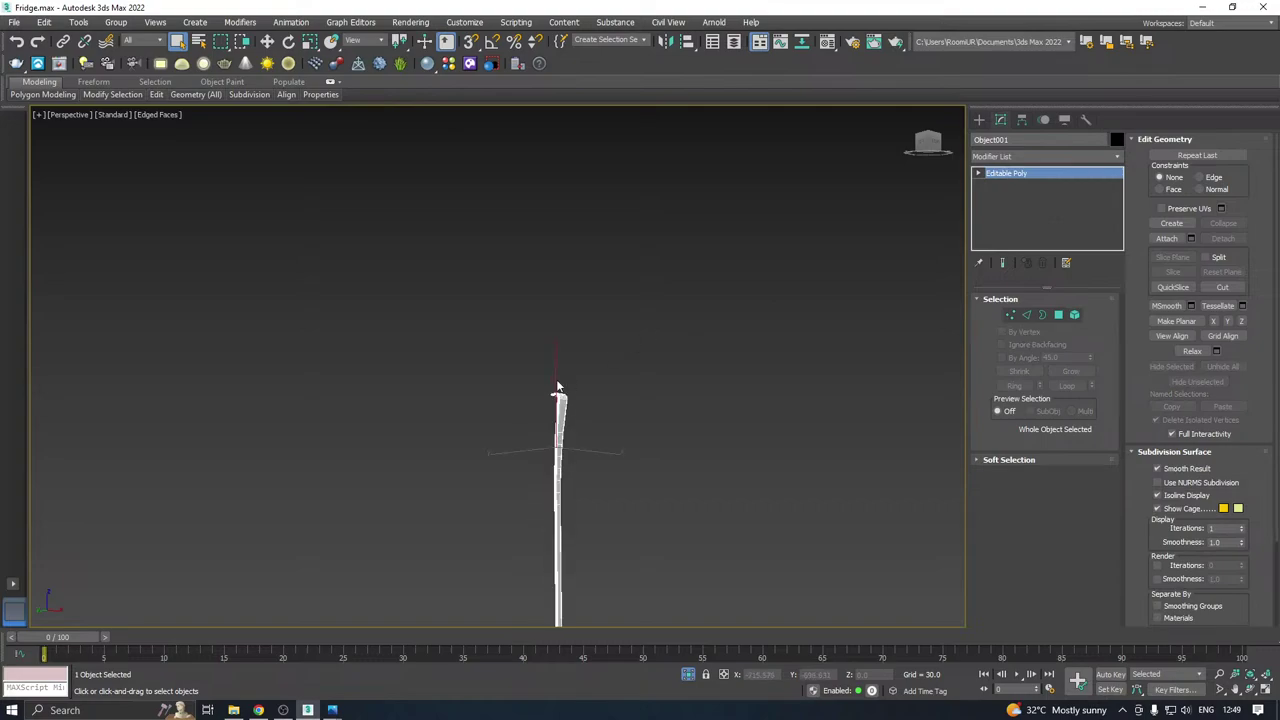
# Clone the unwrapped lower handle straight up along Z as a separate object for the upper door.
pyautogui.press('w')
pyautogui.moveTo(555, 389)
pyautogui.keyDown('shift'); pyautogui.mouseDown()
pyautogui.moveTo(557, 222)
pyautogui.moveTo(570, 194)
pyautogui.mouseUp(); pyautogui.keyUp('shift')
pyautogui.click(659, 415)
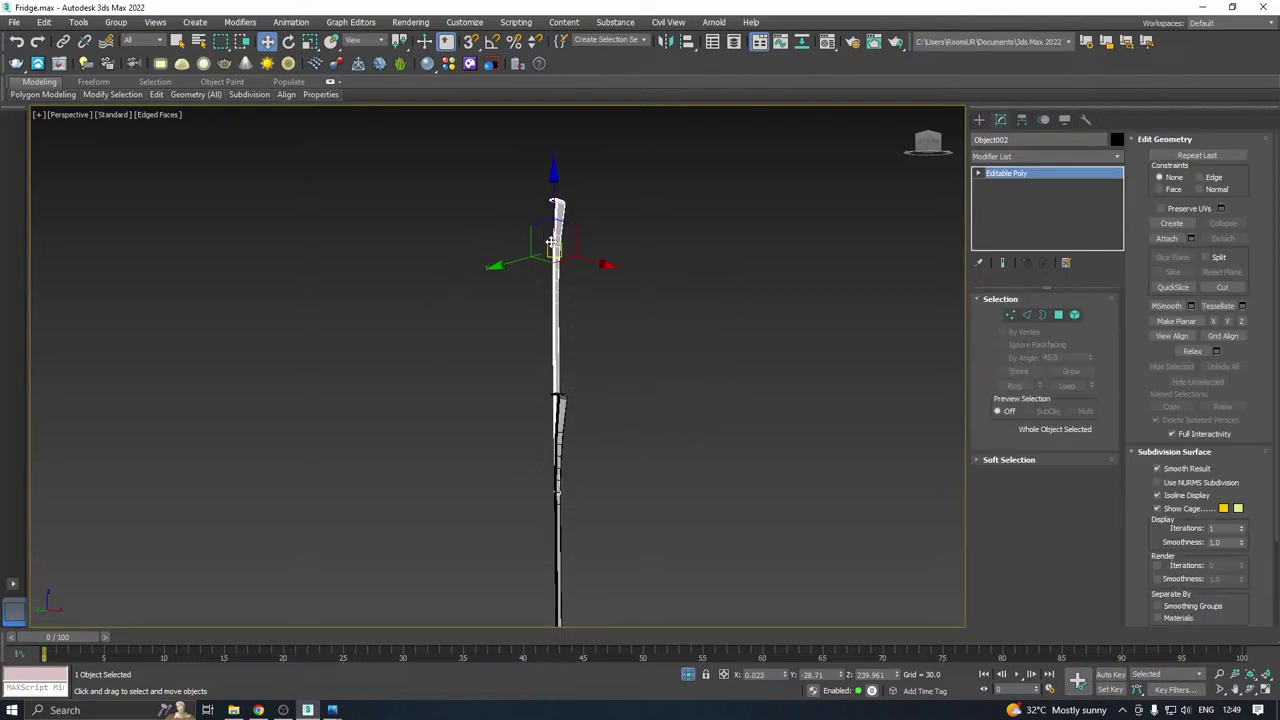
# Rotate the cloned handle upside down with angle snap, position it above the lower handle with hooked ends facing, and leave isolation mode.
pyautogui.press('e')
pyautogui.click(491, 42)
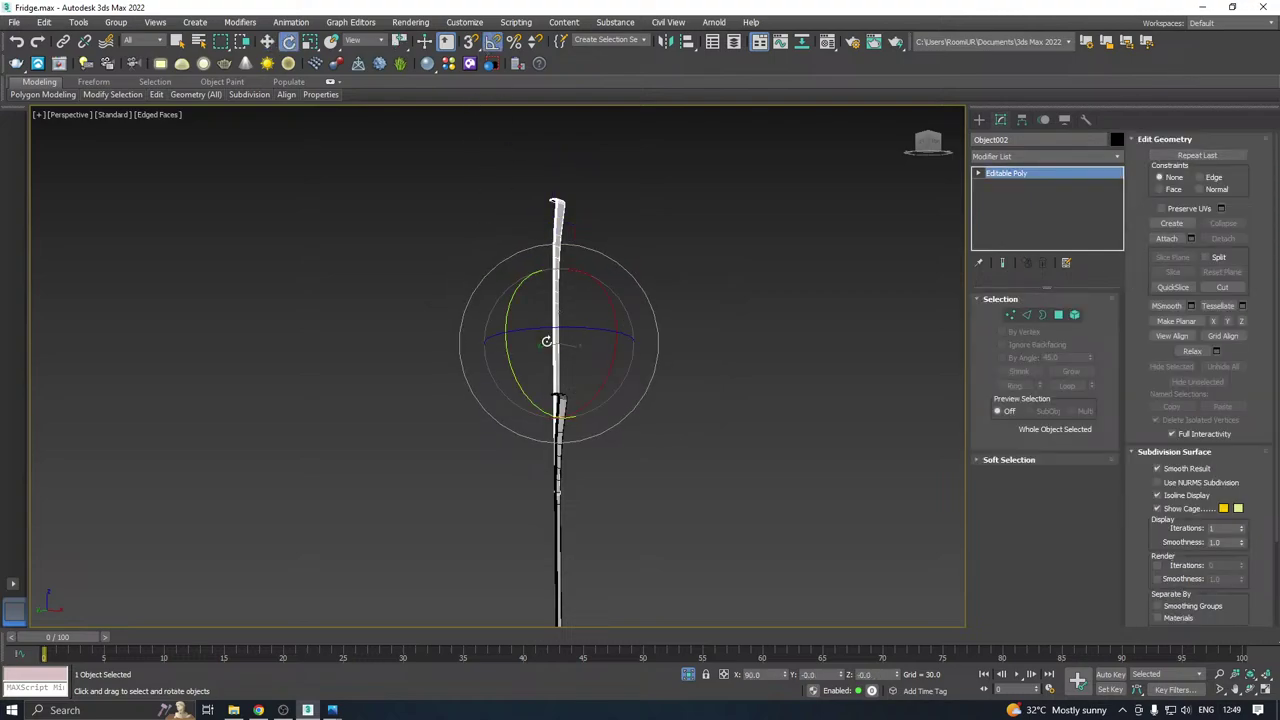
pyautogui.moveTo(514, 356)
pyautogui.mouseDown()
pyautogui.moveTo(494, 329)
pyautogui.moveTo(503, 335)
pyautogui.mouseUp()
pyautogui.press('w')
pyautogui.moveTo(557, 377); pyautogui.dragTo(557, 272)
pyautogui.click(688, 675)
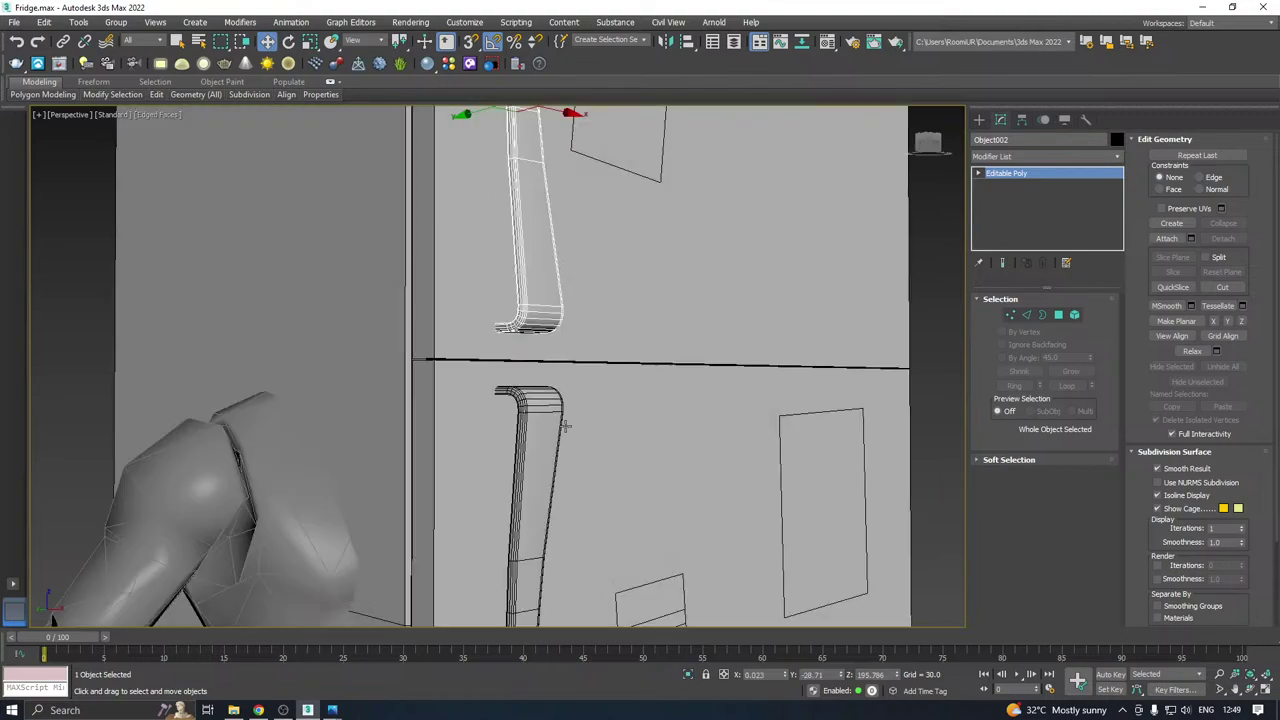
pyautogui.scroll(-3, 669, 313)
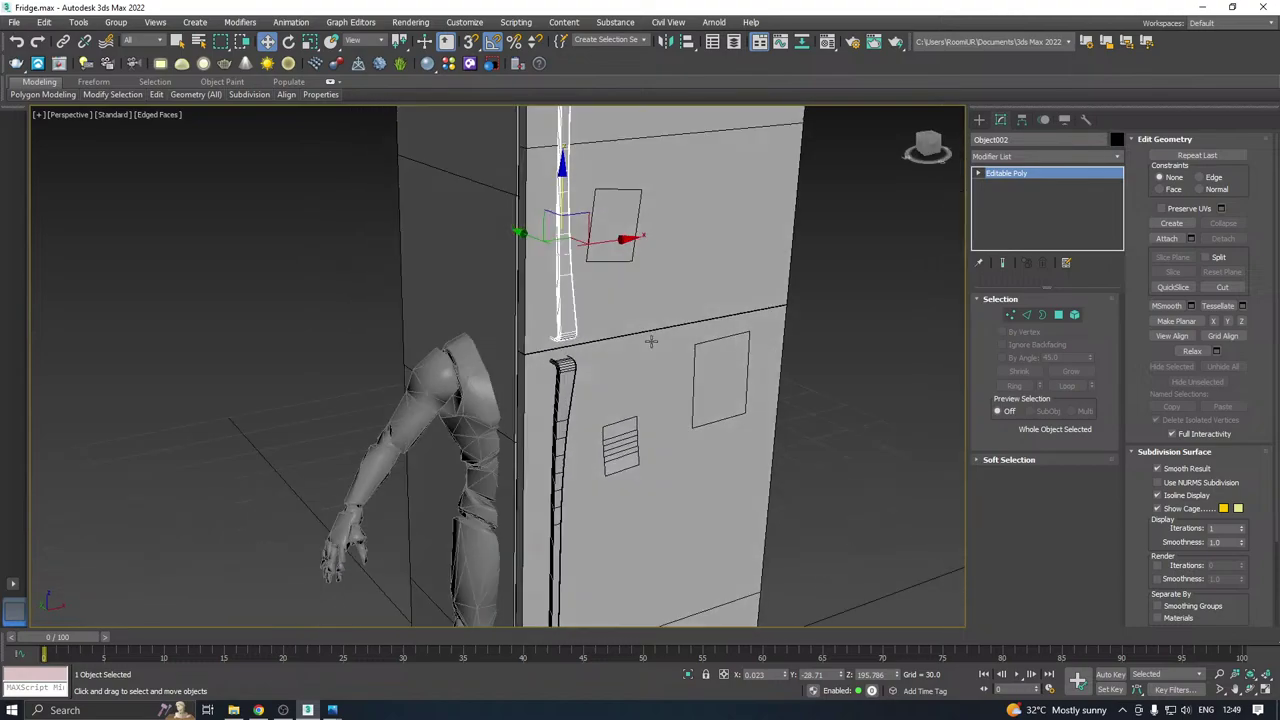
# Shorten the upper handle by moving its top-end vertices down about 62 units along Z, just below the fridge's top, with Preserve UVs enabled.
pyautogui.scroll(-3, 620, 471)
pyautogui.click(1010, 315)
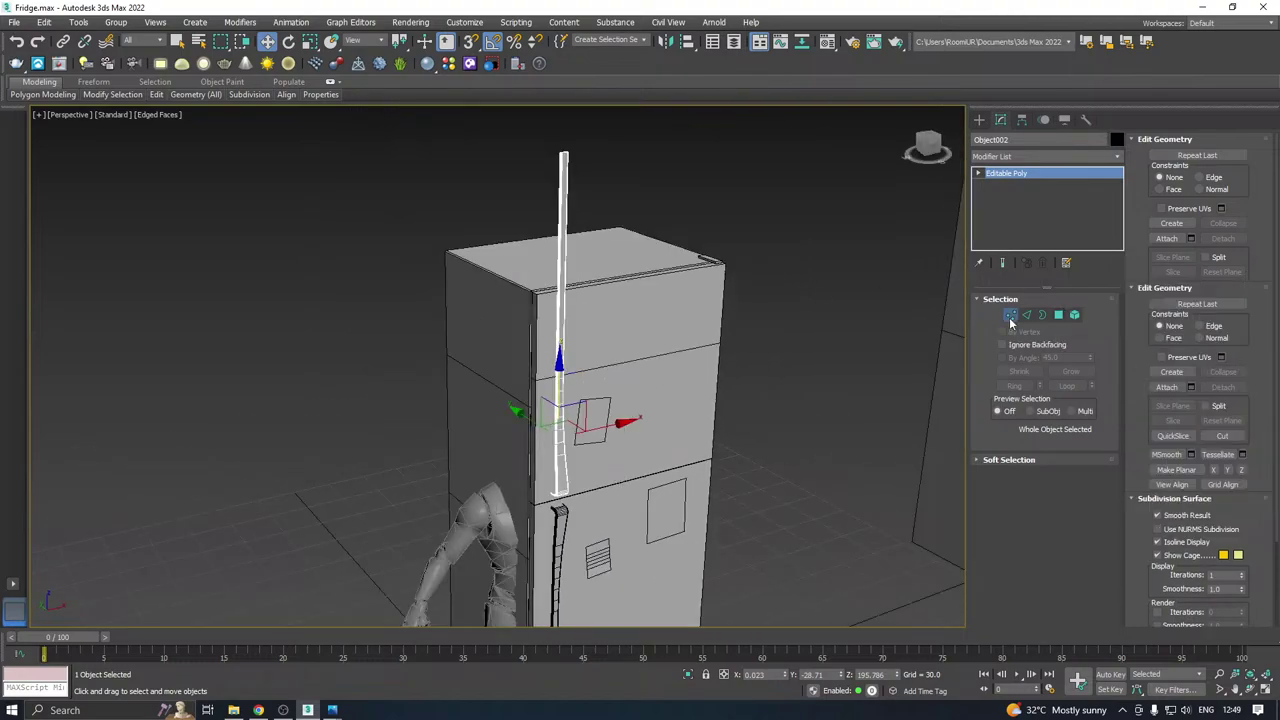
pyautogui.keyDown('alt'); pyautogui.moveTo(800, 312); pyautogui.dragTo(572, 267, button='middle'); pyautogui.keyUp('alt')
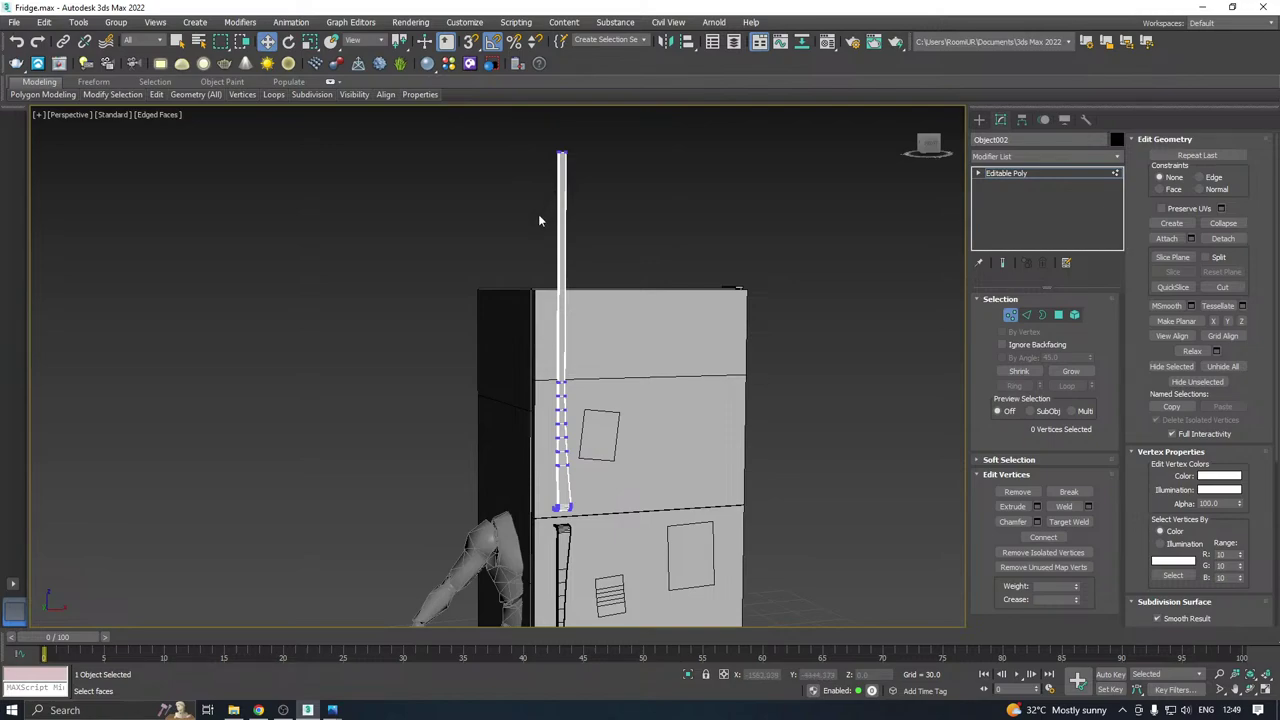
pyautogui.moveTo(506, 143); pyautogui.dragTo(624, 205)
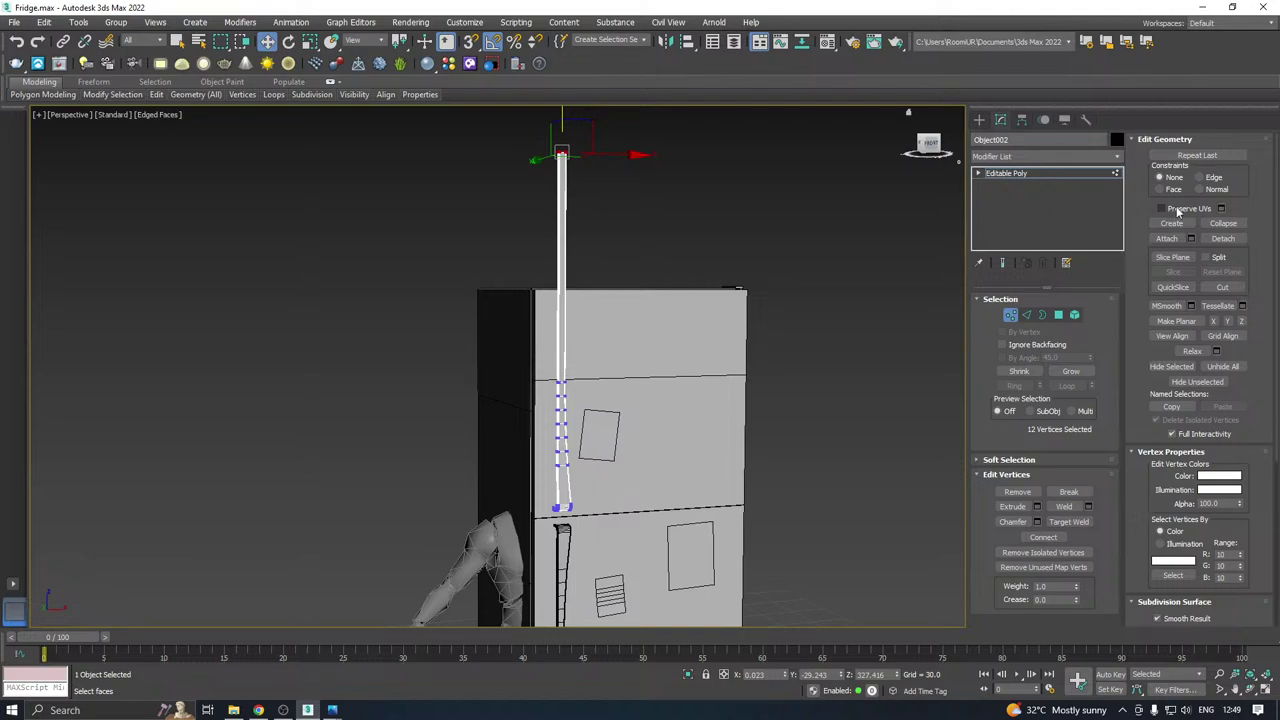
pyautogui.moveTo(772, 288); pyautogui.dragTo(770, 317, button='middle')
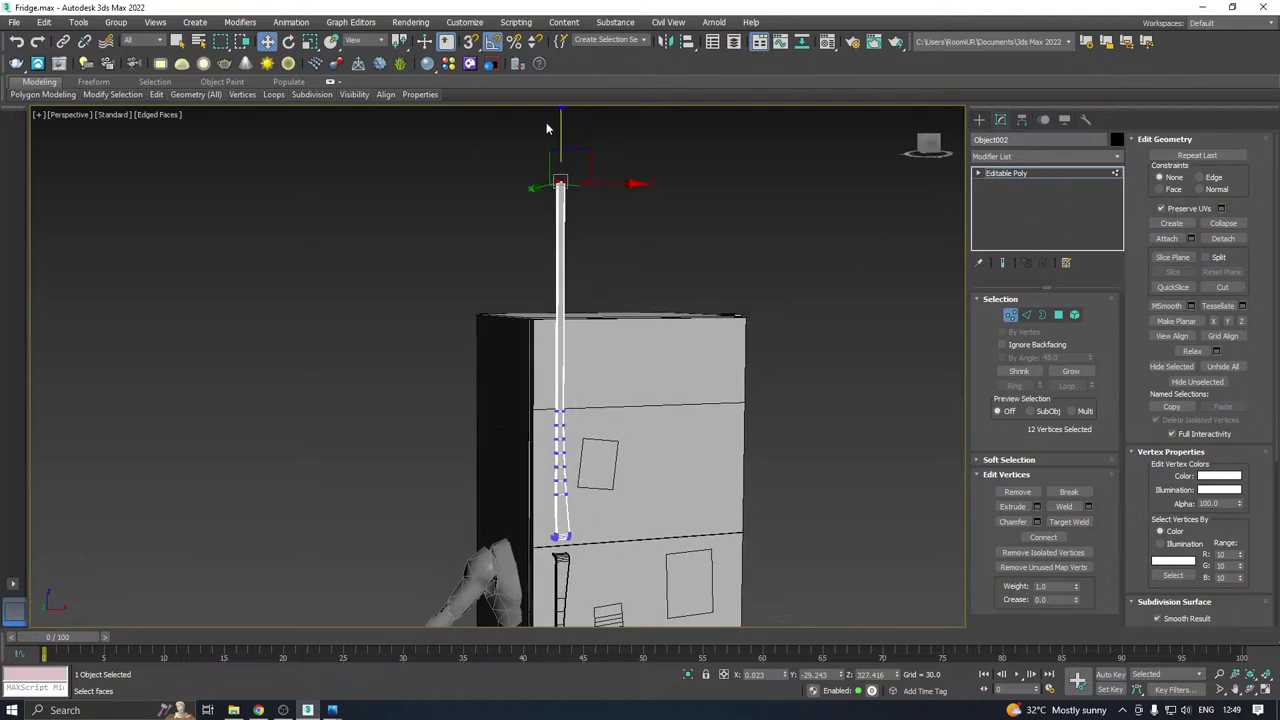
pyautogui.moveTo(560, 121); pyautogui.dragTo(527, 264)
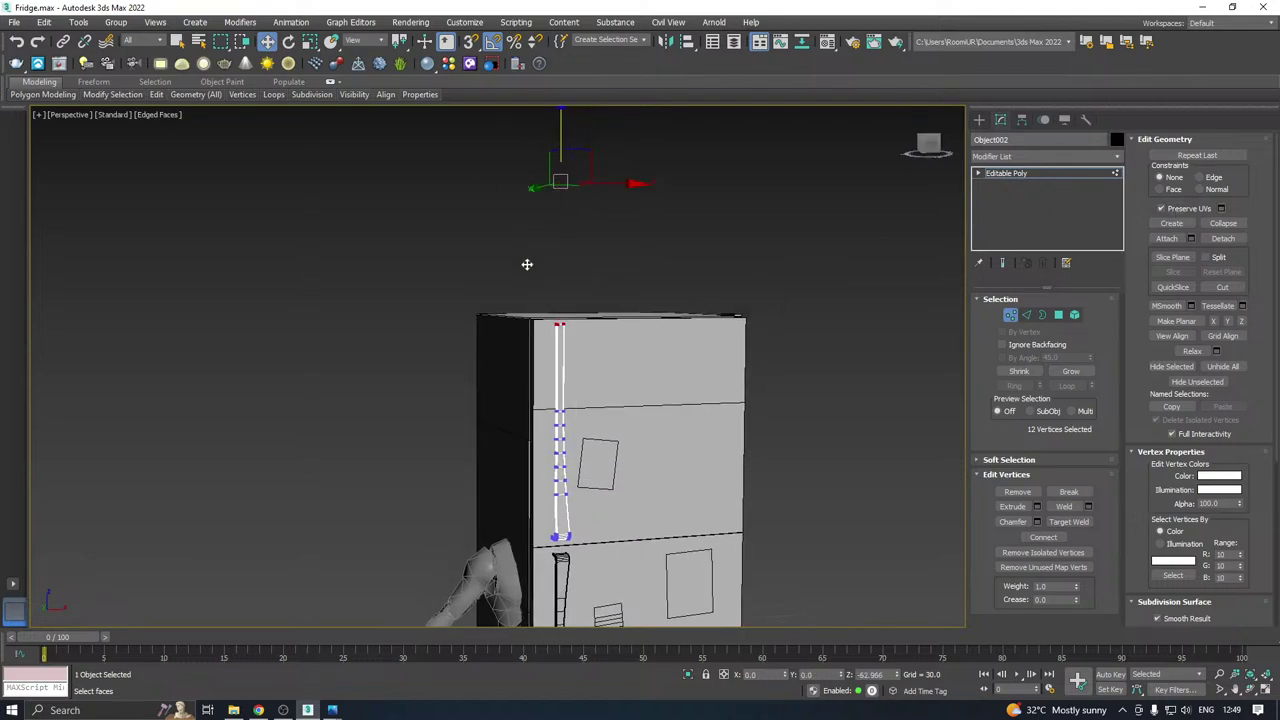
pyautogui.keyDown('alt'); pyautogui.moveTo(523, 263); pyautogui.dragTo(618, 297, button='middle'); pyautogui.keyUp('alt')
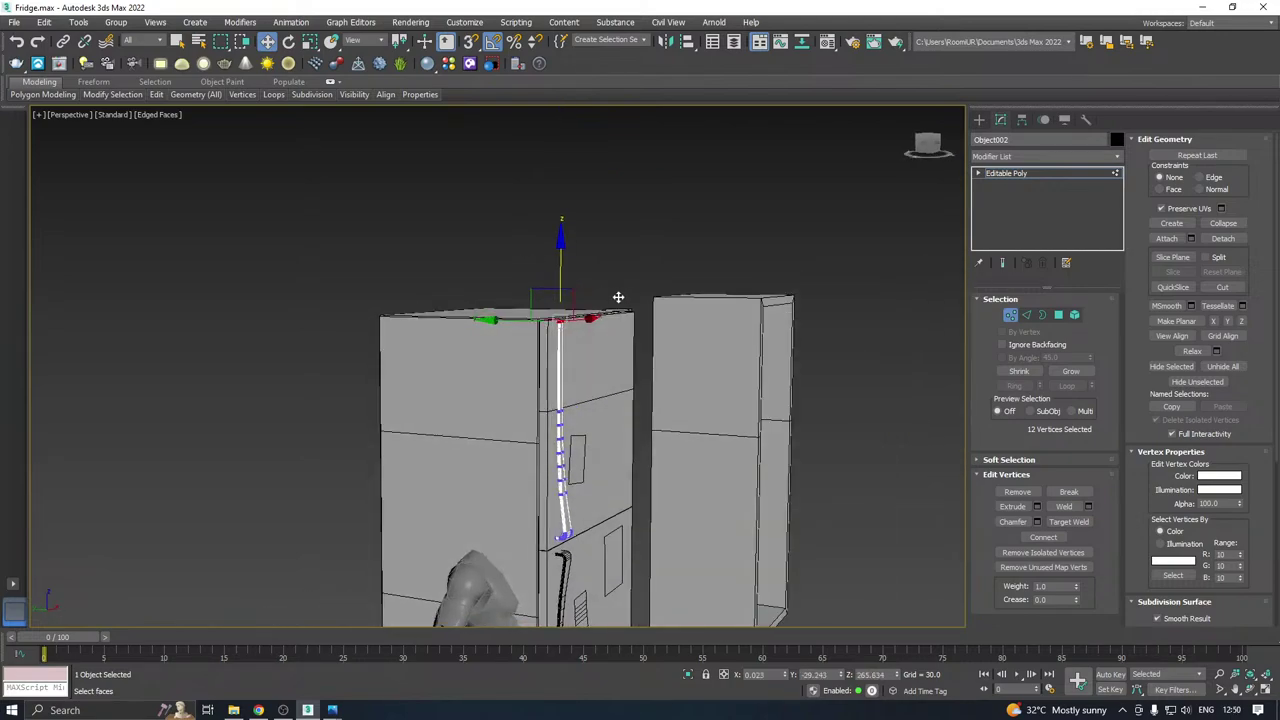
# Leave vertex editing on the upper door handle and attach the lower door handle to it.
pyautogui.click(1021, 175)
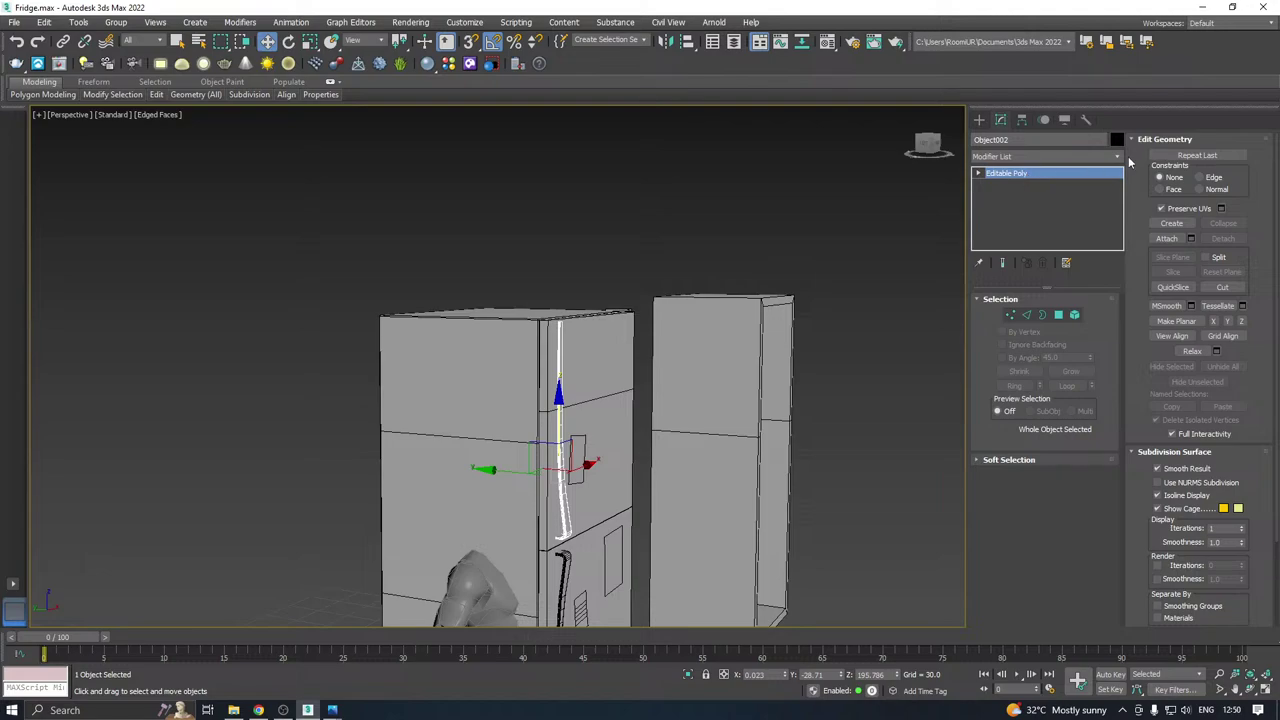
pyautogui.click(1117, 157)
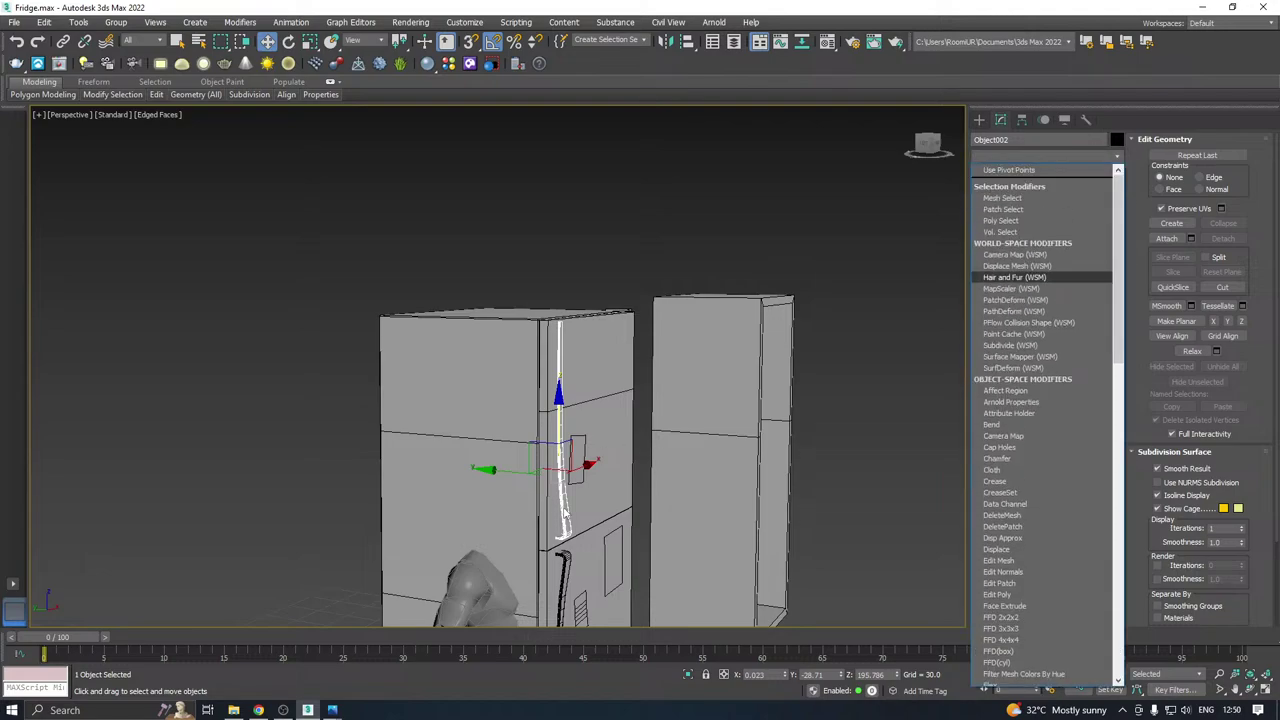
pyautogui.click(563, 512)
pyautogui.click(1167, 238)
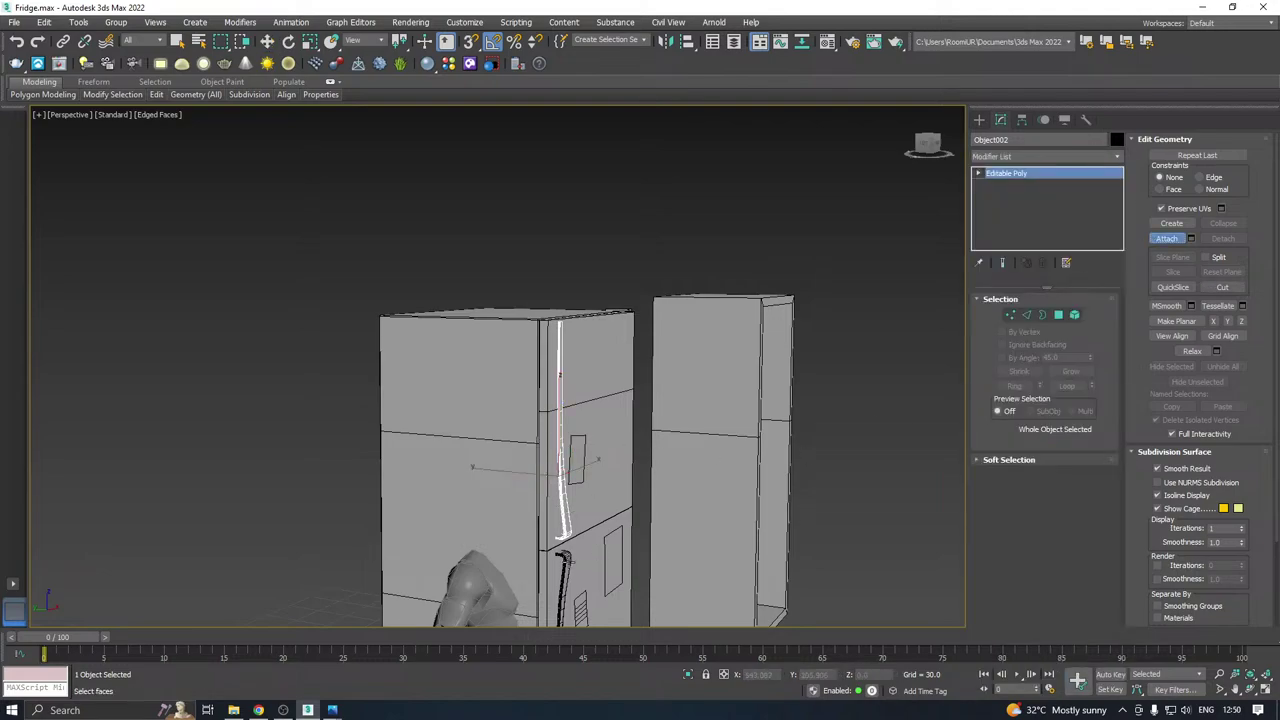
pyautogui.click(565, 565)
# Add an Unwrap UVW modifier to the combined door handles and open their UV editor.
pyautogui.click(1118, 157)
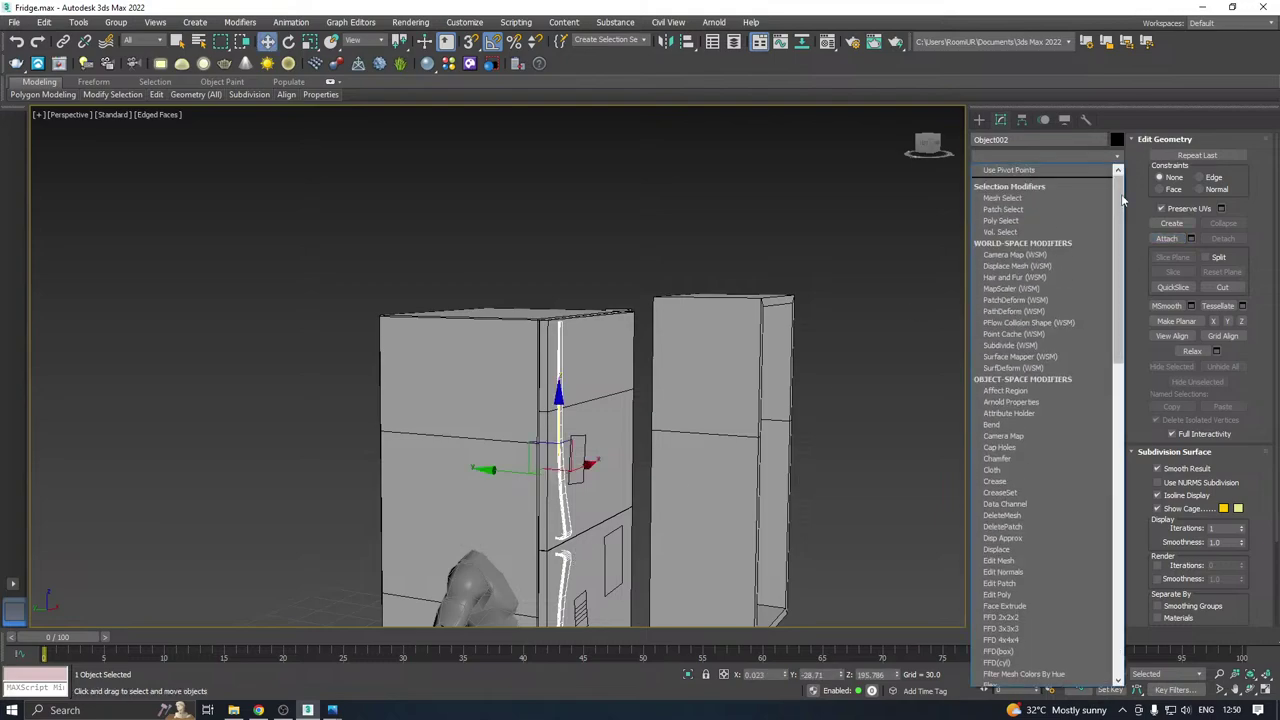
pyautogui.scroll(-15, 1098, 495)
pyautogui.click(1005, 487)
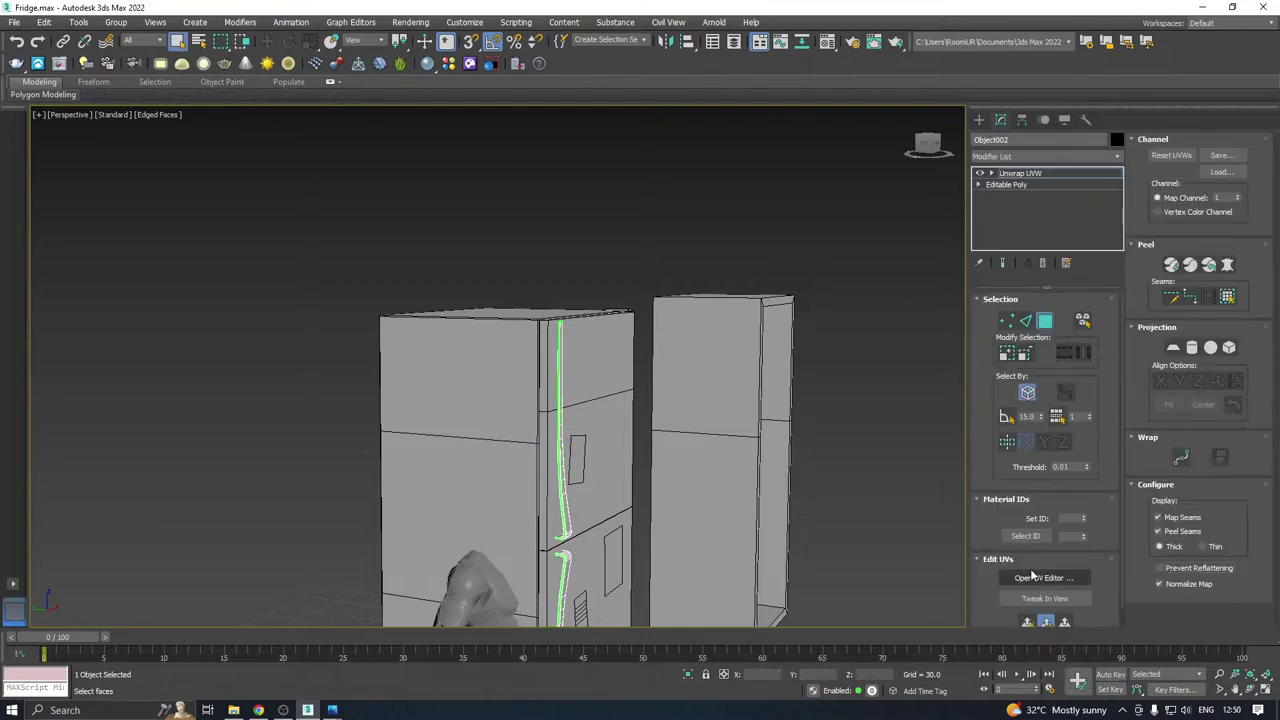
pyautogui.click(1043, 577)
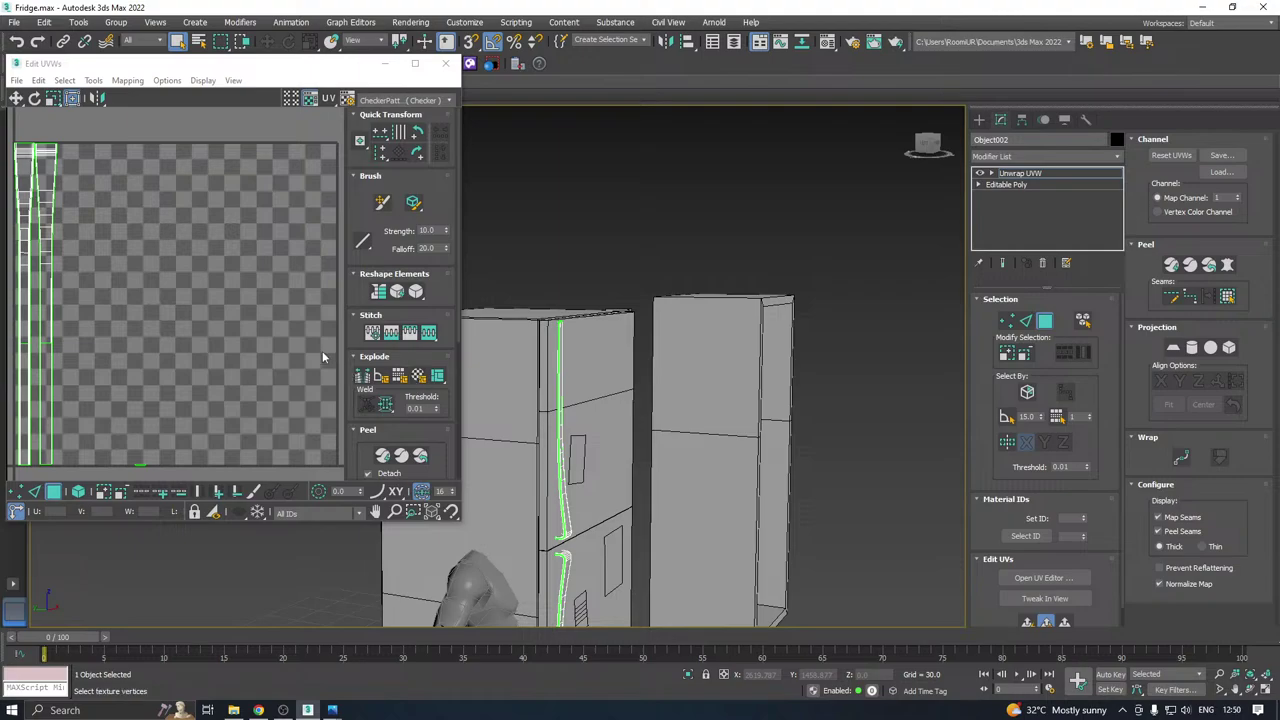
# Isolate the door handles and show the checker pattern on them.
pyautogui.click(688, 676)
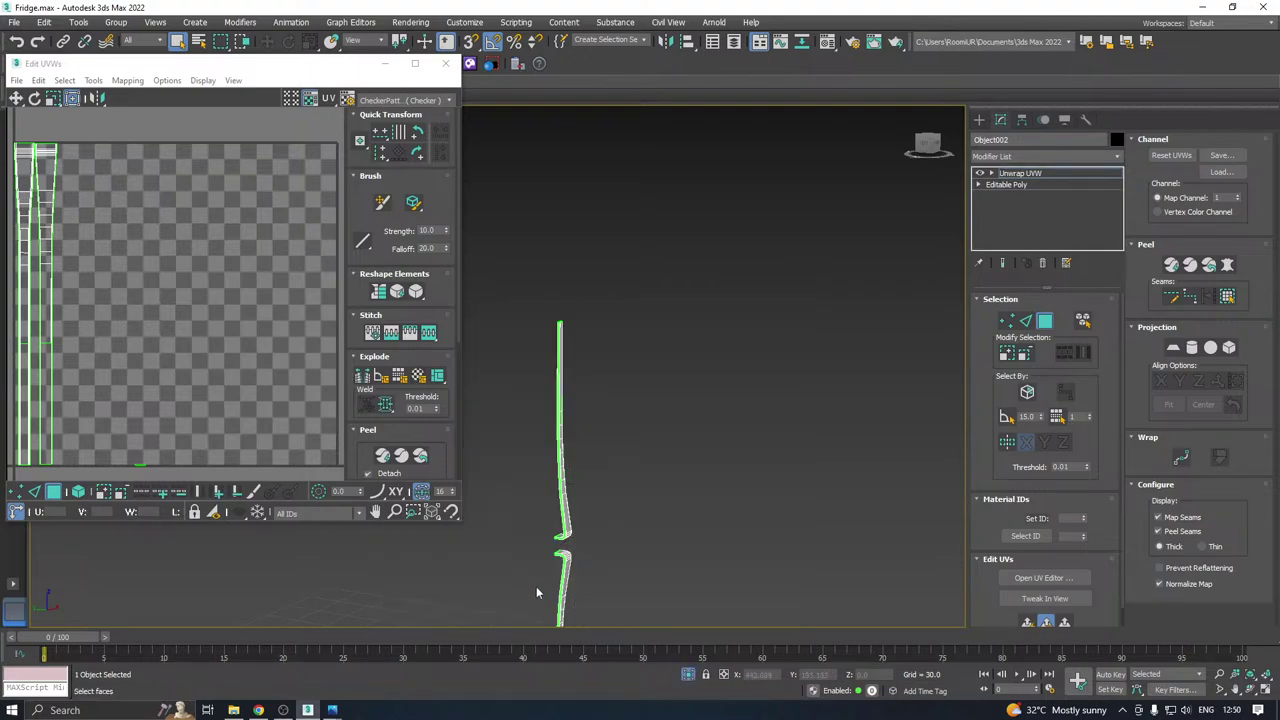
pyautogui.click(405, 100)
pyautogui.click(400, 131)
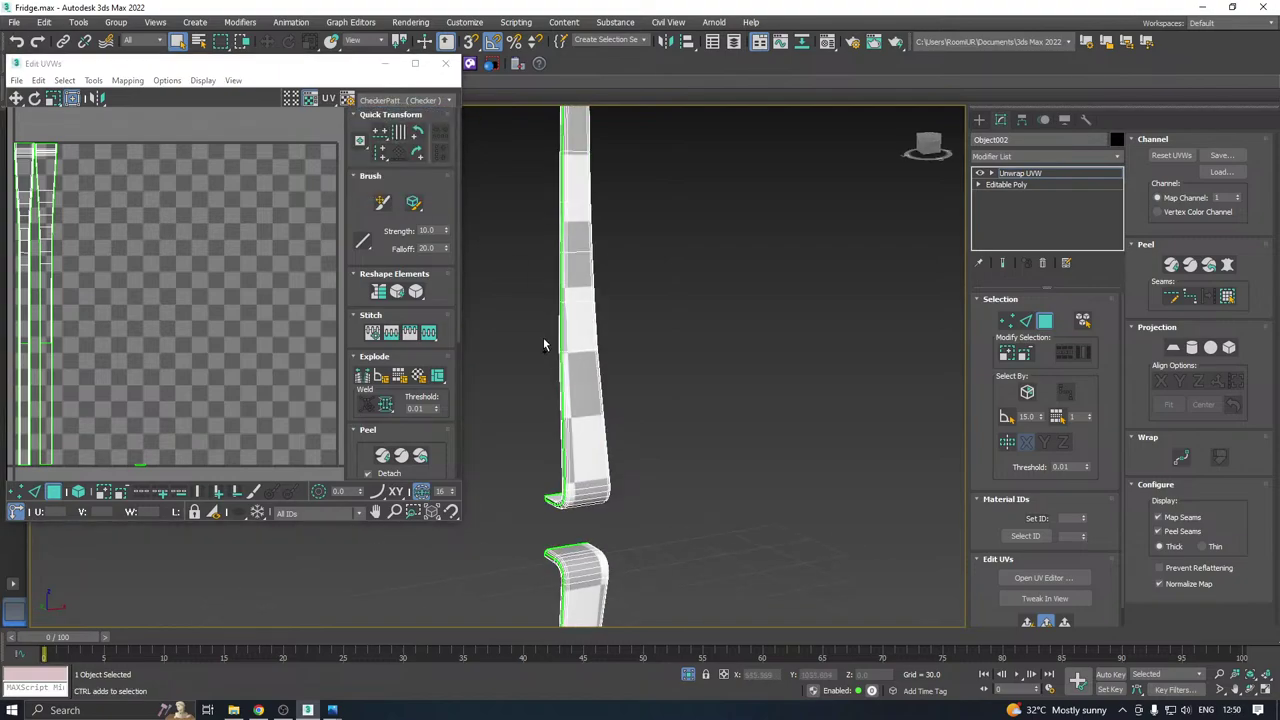
# Select all UV faces of the door handles and pack their UV shells with rescaling.
pyautogui.hotkey('ctrl', 'a')
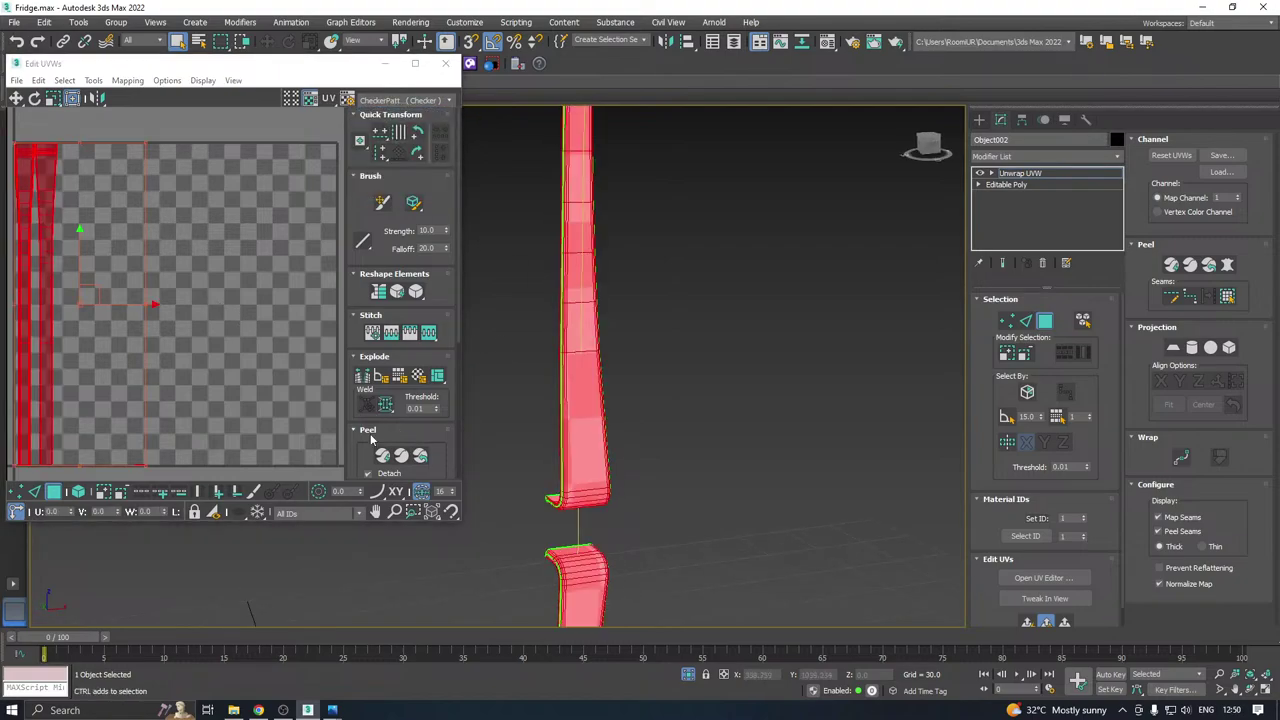
pyautogui.click(370, 432)
pyautogui.click(363, 469)
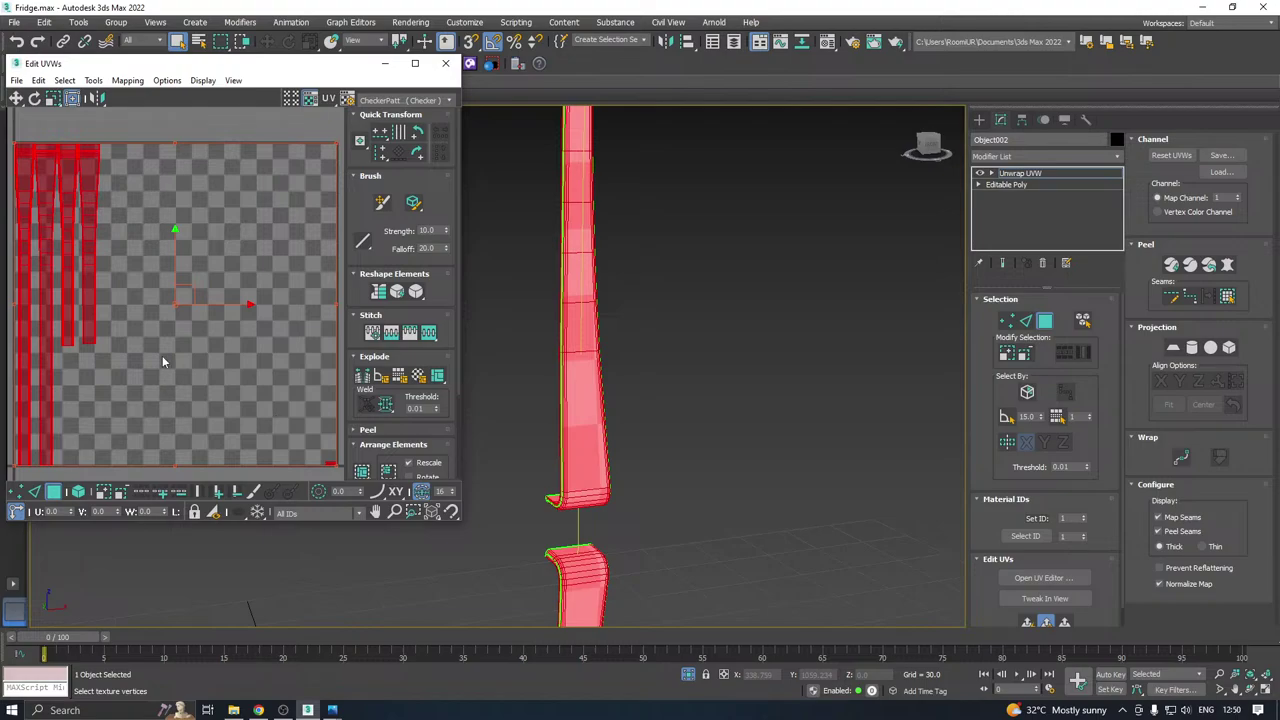
# Select the upper handle's UV element and relax it by polygon angles with 100 iterations and an amount of 0.1.
pyautogui.moveTo(176, 372); pyautogui.dragTo(271, 402, button='middle')
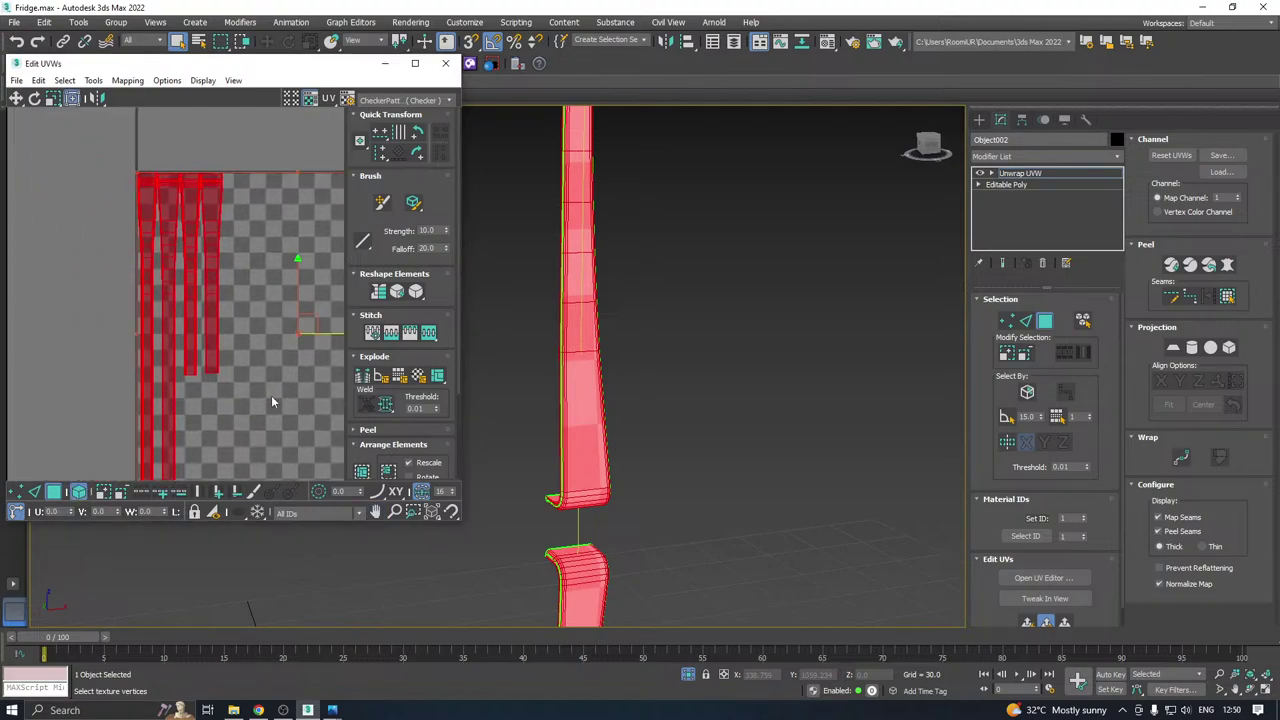
pyautogui.click(212, 358)
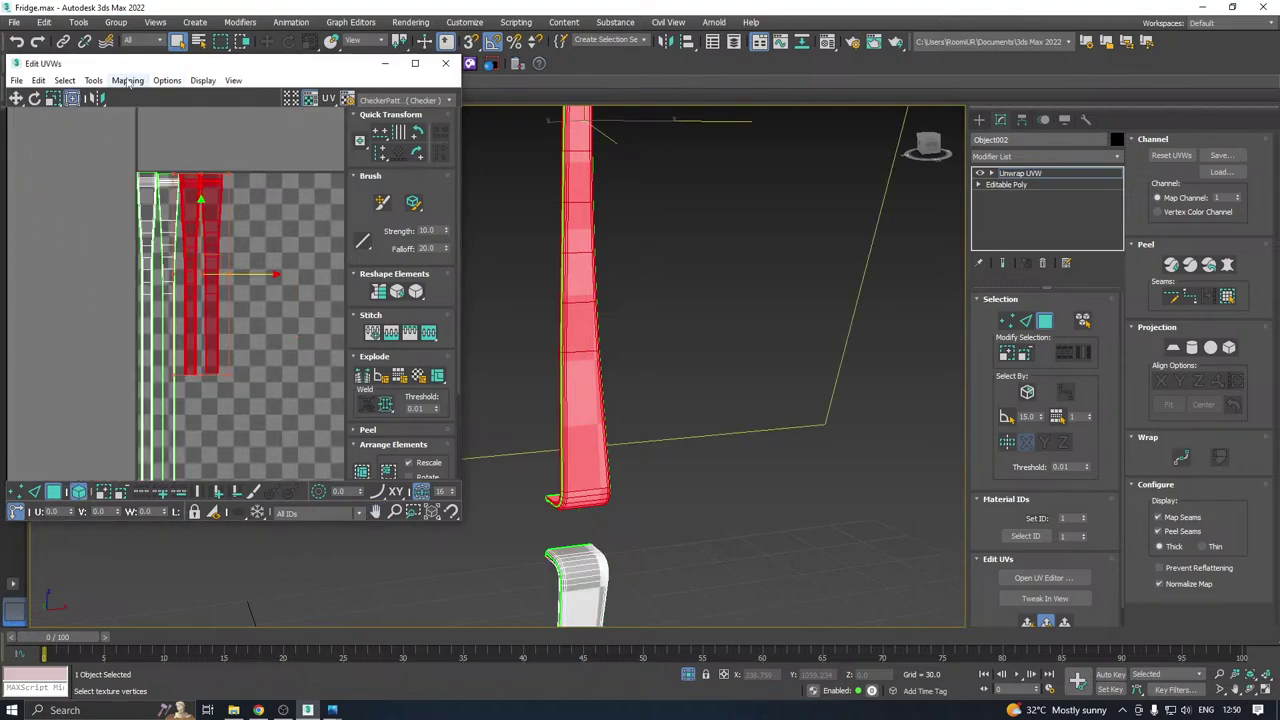
pyautogui.click(93, 80)
pyautogui.click(115, 304)
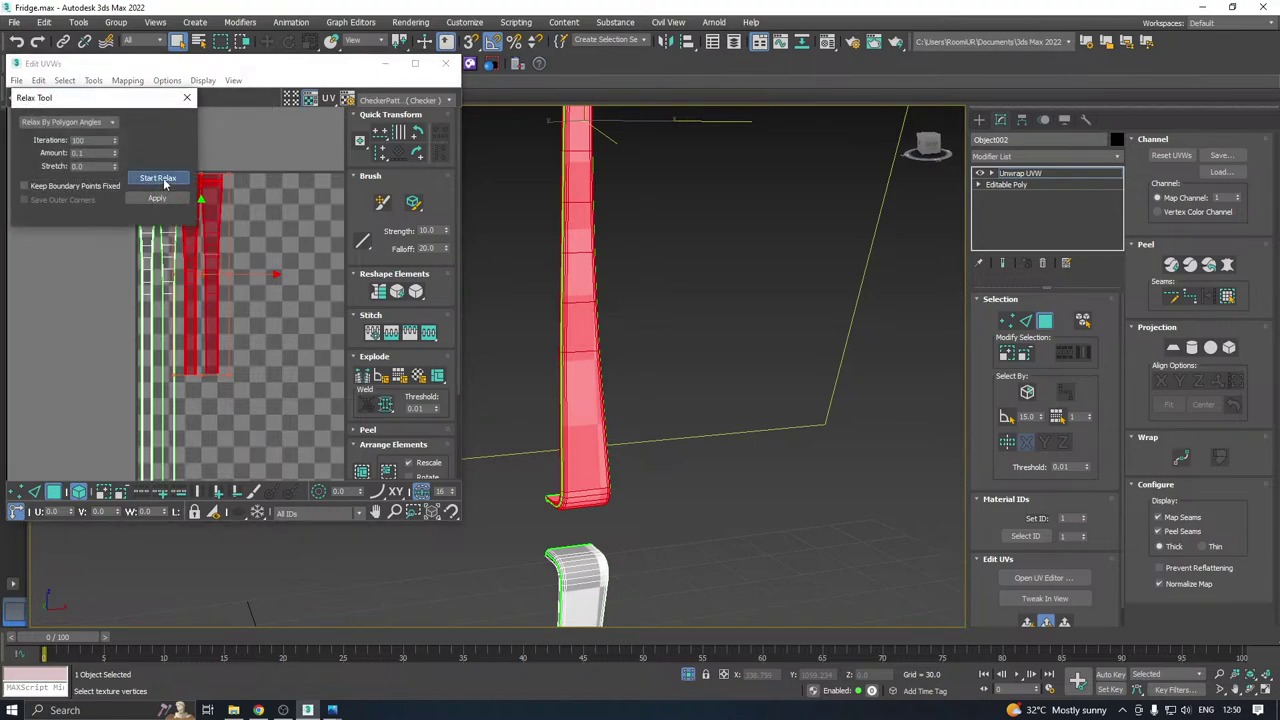
pyautogui.click(160, 178)
pyautogui.click(163, 179)
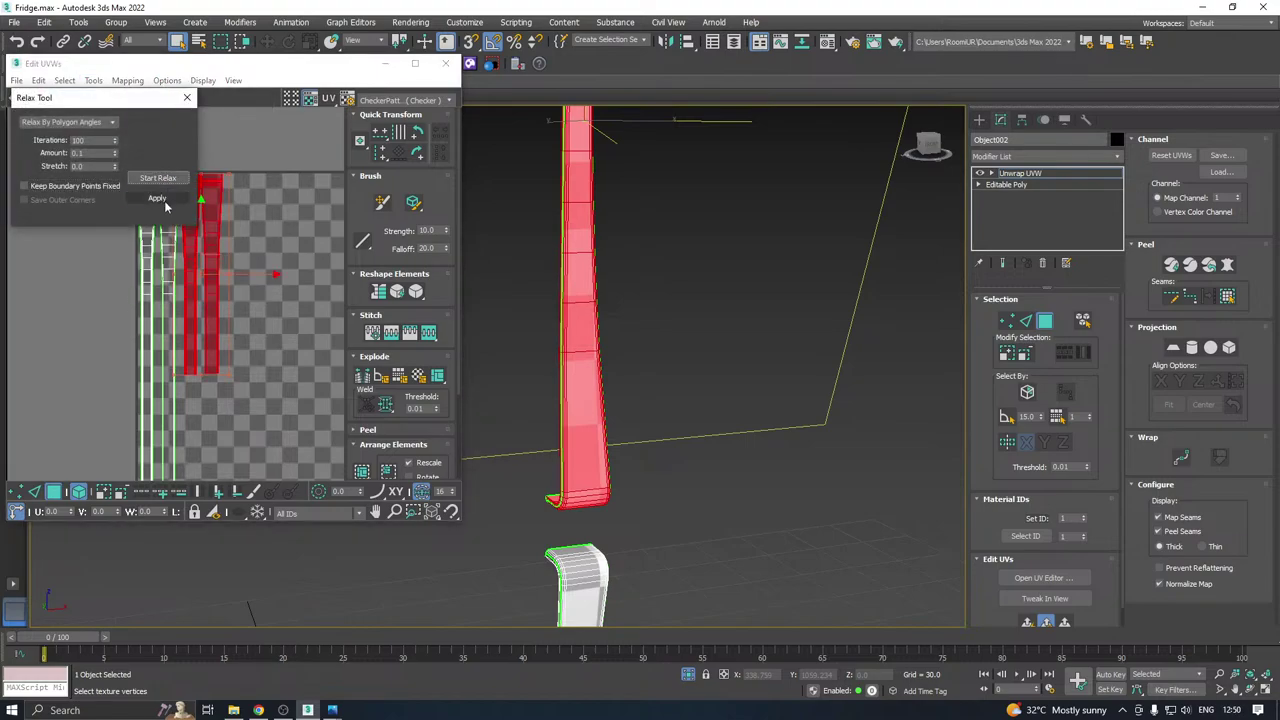
pyautogui.click(165, 201)
# Pack all UV shells of the door handles again, close the UV editor and leave face selection.
pyautogui.hotkey('ctrl', 'a')
pyautogui.click(361, 472)
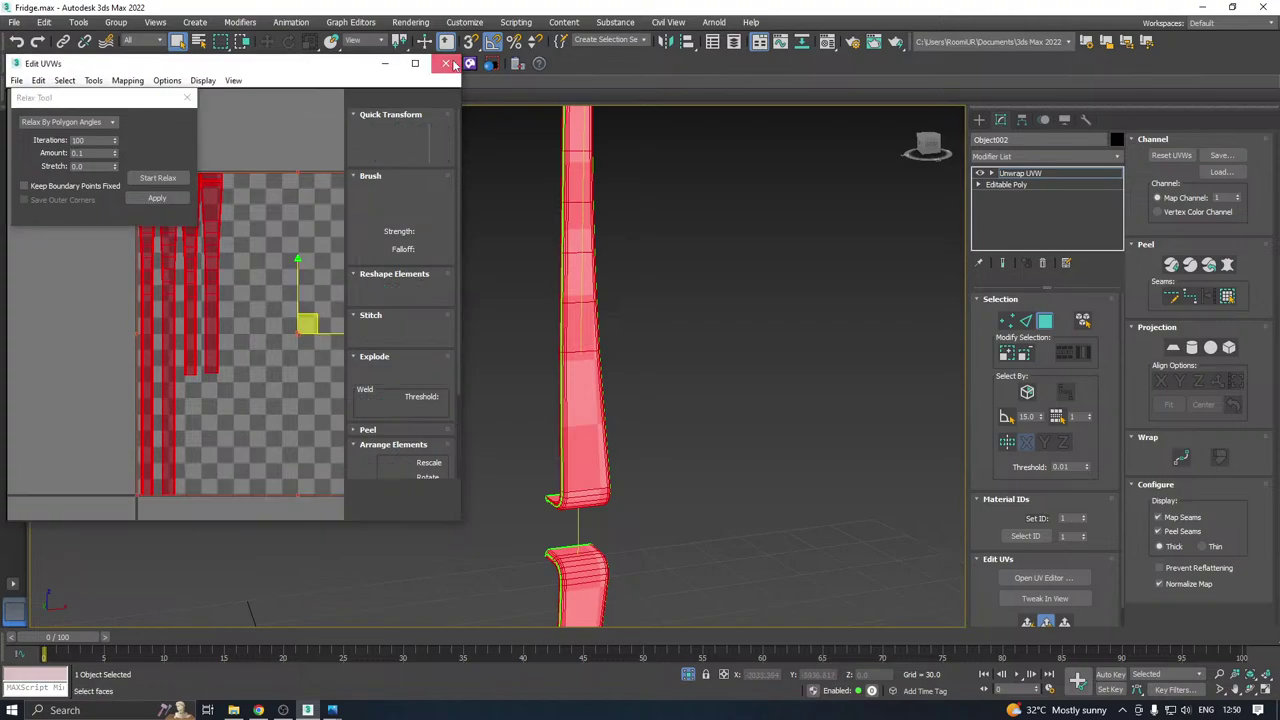
pyautogui.click(449, 64)
pyautogui.click(1015, 174)
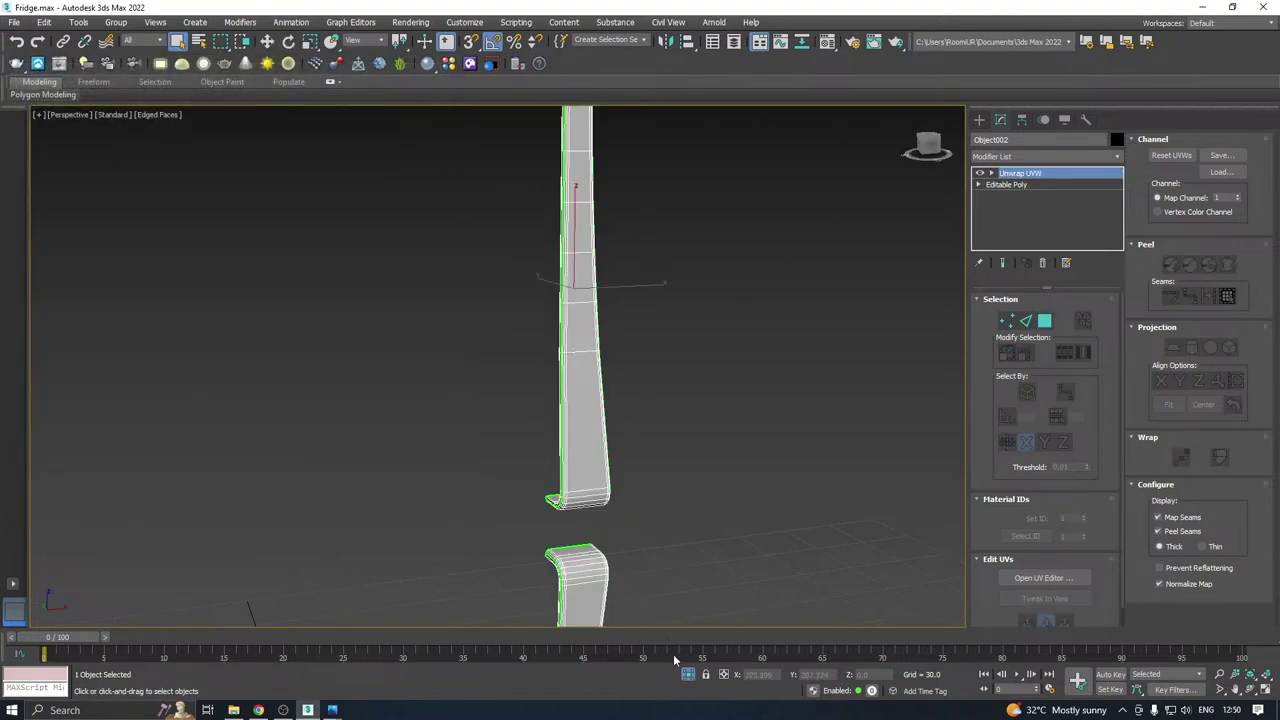
# End the isolation of the door handles and hide the open box standing beside the fridge.
pyautogui.click(687, 675)
pyautogui.press('w')
pyautogui.moveTo(629, 385); pyautogui.dragTo(621, 283, button='middle')
pyautogui.click(746, 352)
pyautogui.rightClick(743, 348)
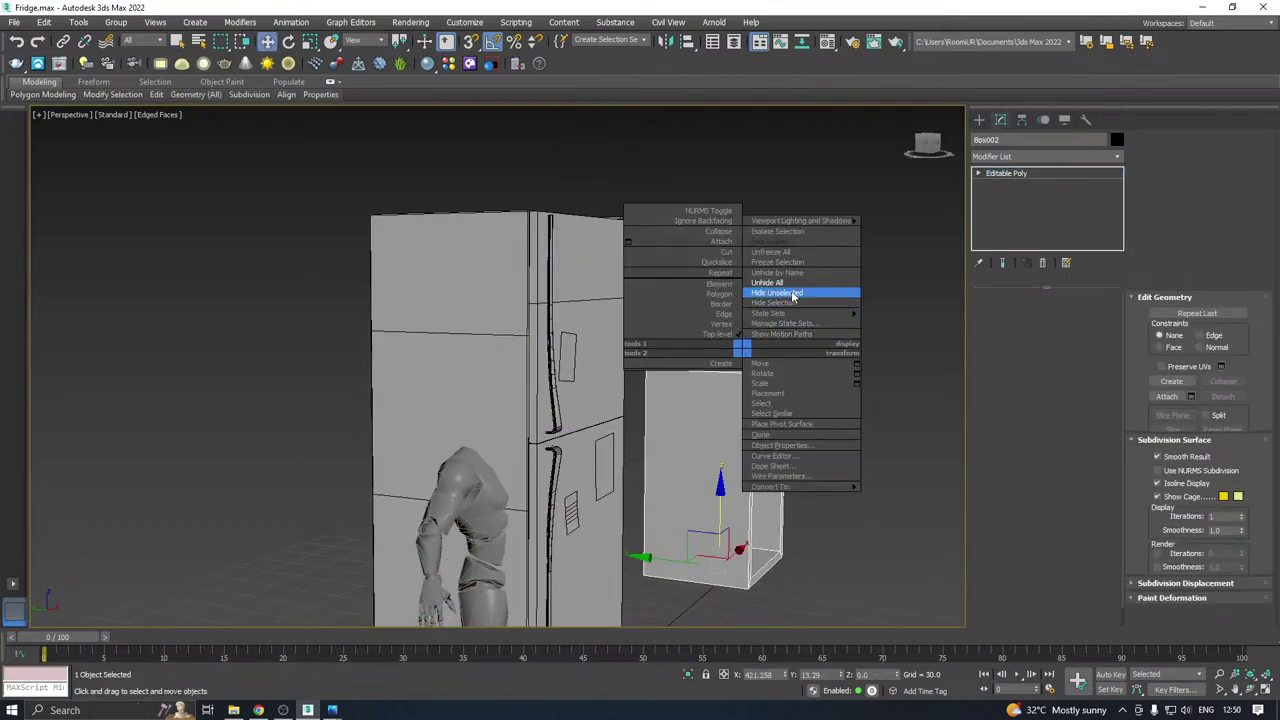
pyautogui.click(796, 302)
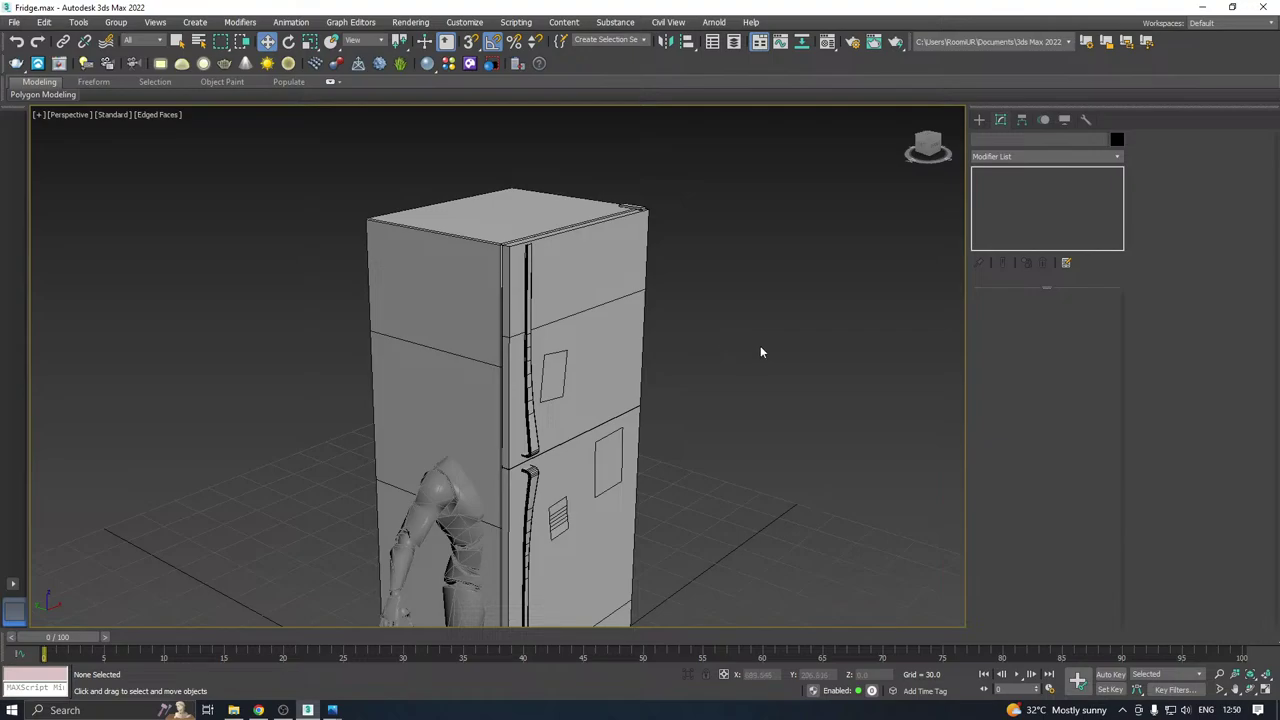
# Save a copy of the fridge scene.
pyautogui.click(14, 22)
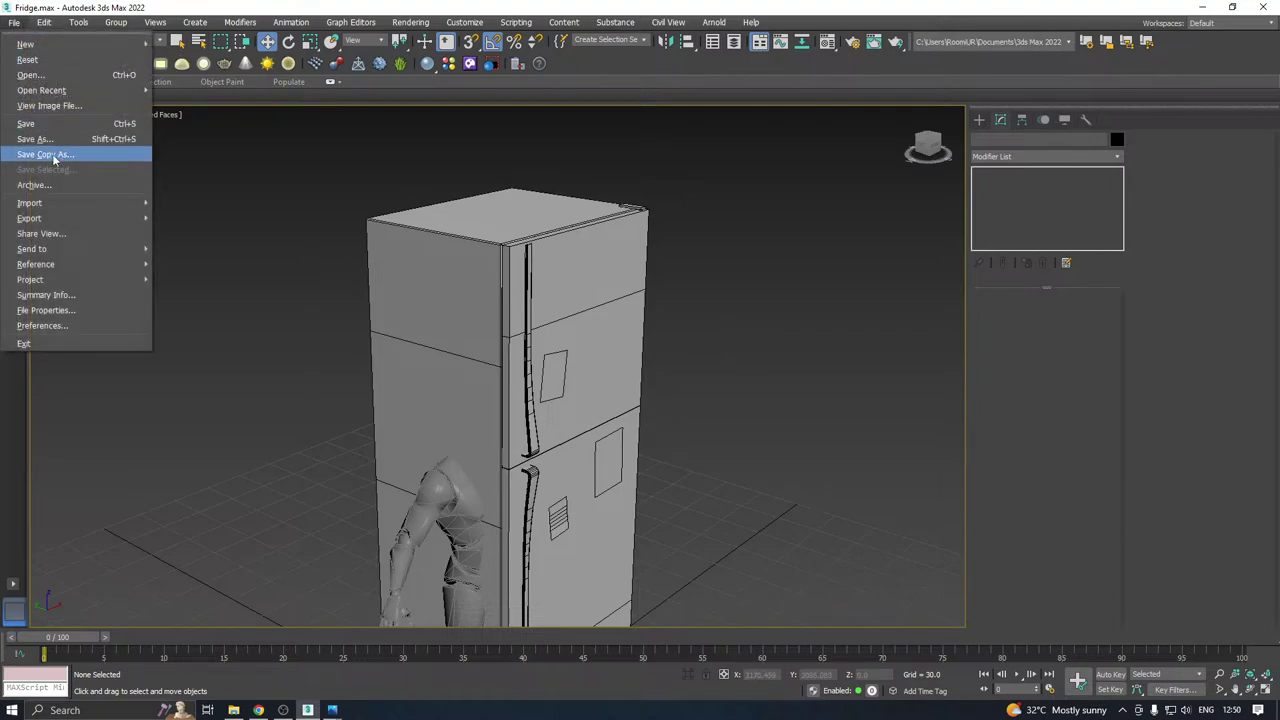
pyautogui.click(56, 158)
pyautogui.click(589, 493)
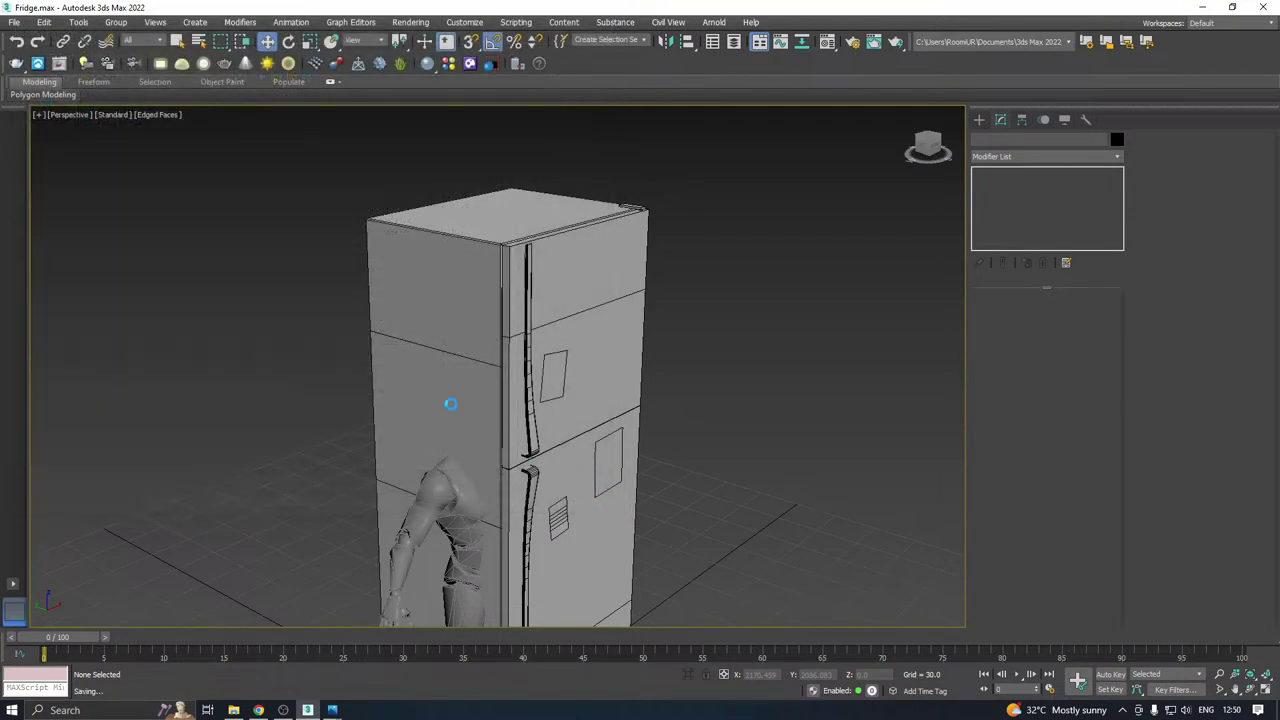
# Add an Unwrap UVW modifier to the wire grille on the fridge's back and open its UV editor.
pyautogui.keyDown('alt'); pyautogui.moveTo(480, 406); pyautogui.dragTo(494, 340, button='middle'); pyautogui.keyUp('alt')
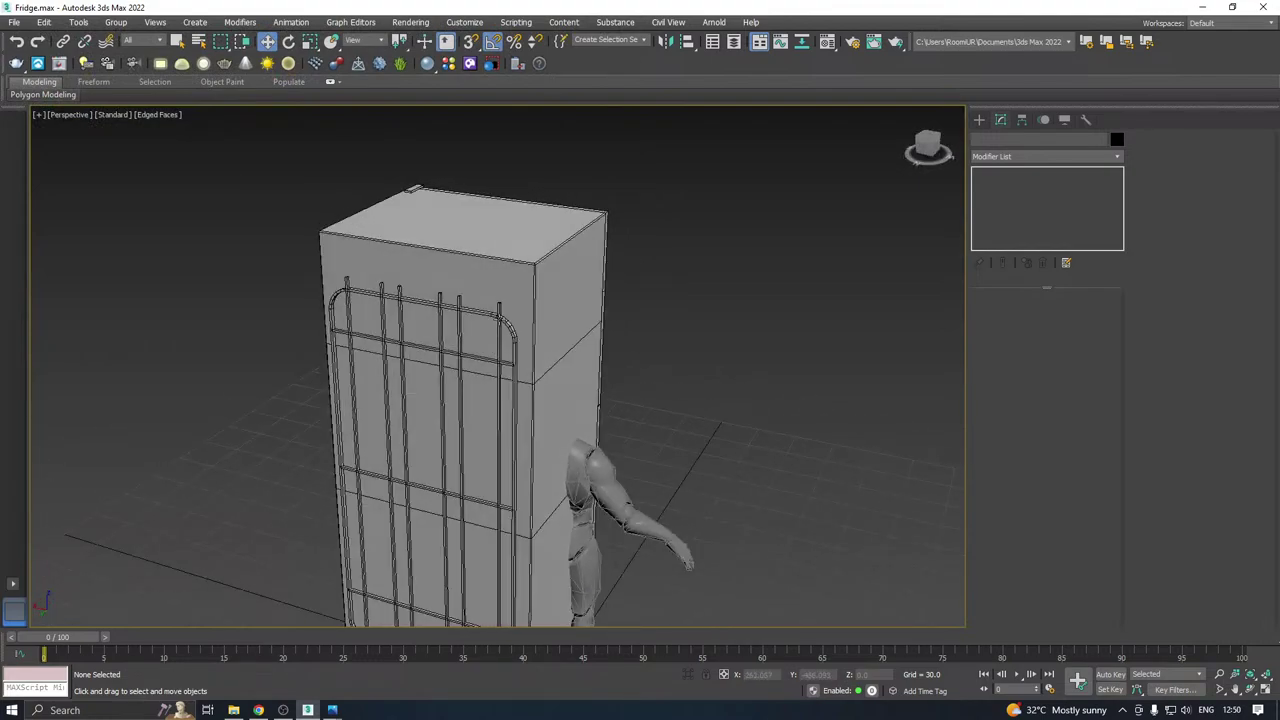
pyautogui.click(500, 305)
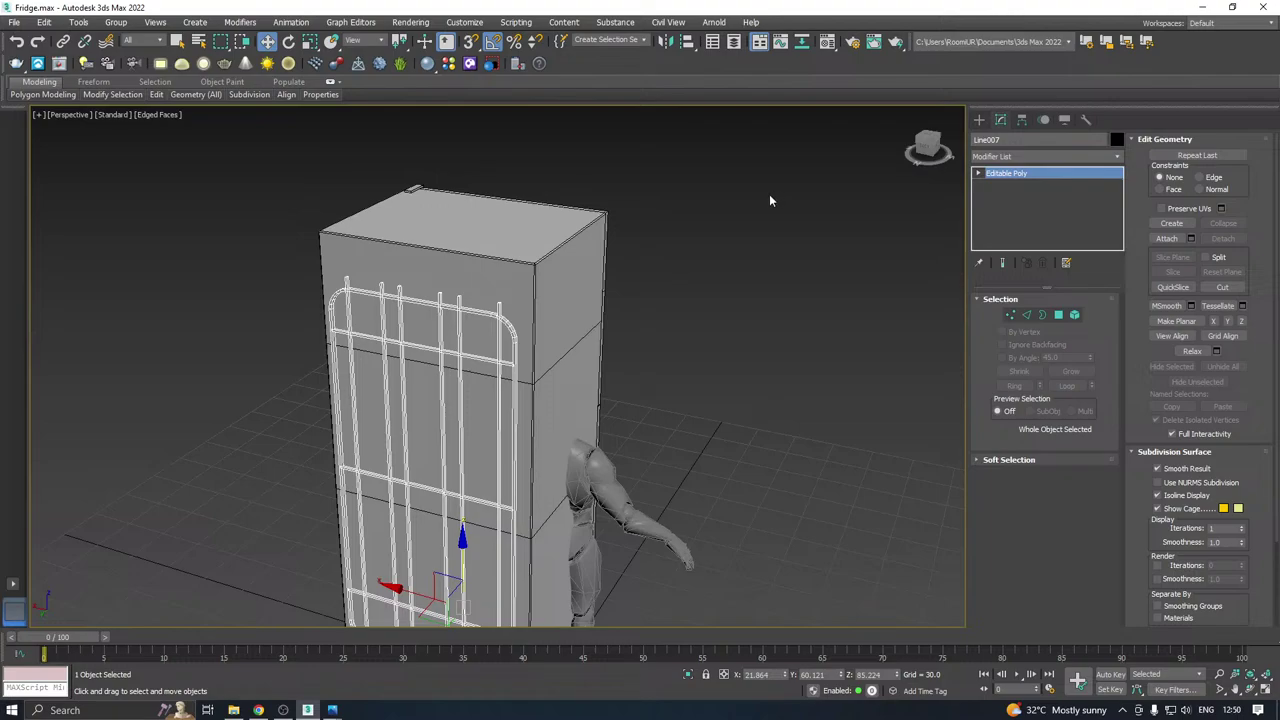
pyautogui.keyDown('alt'); pyautogui.moveTo(770, 200); pyautogui.dragTo(626, 195, button='middle'); pyautogui.keyUp('alt')
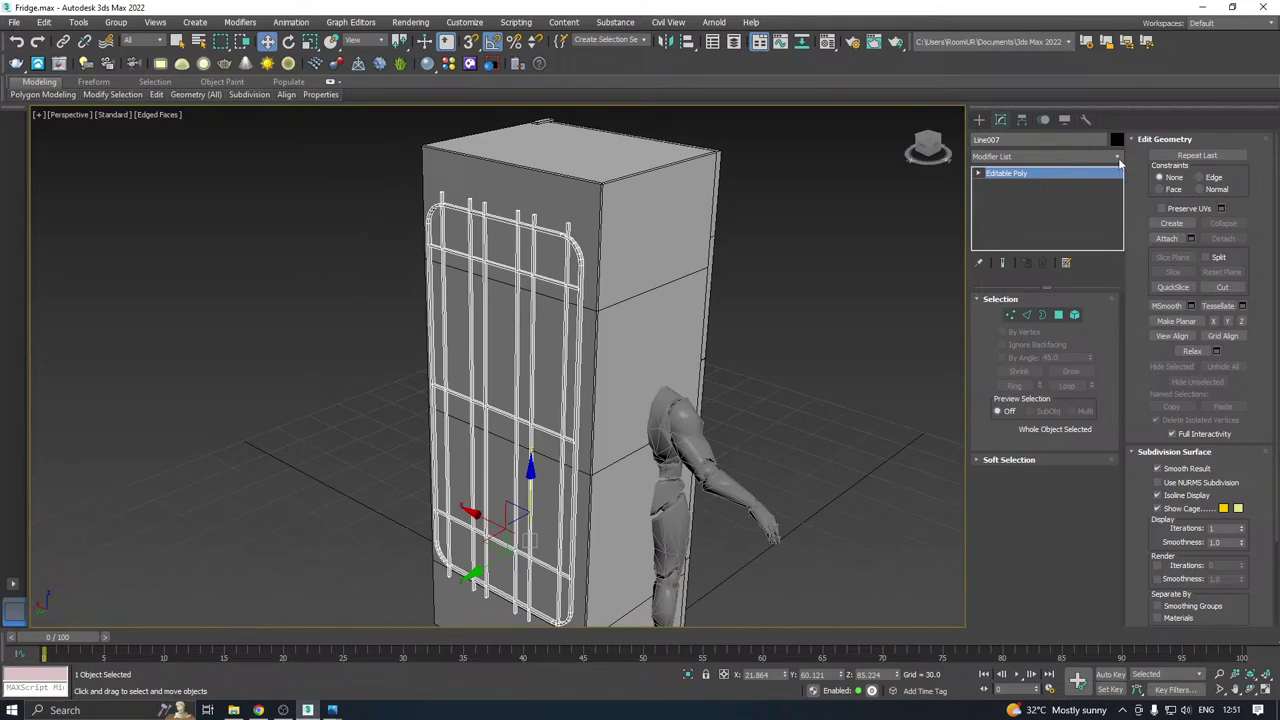
pyautogui.click(1118, 157)
pyautogui.scroll(-15, 1100, 540)
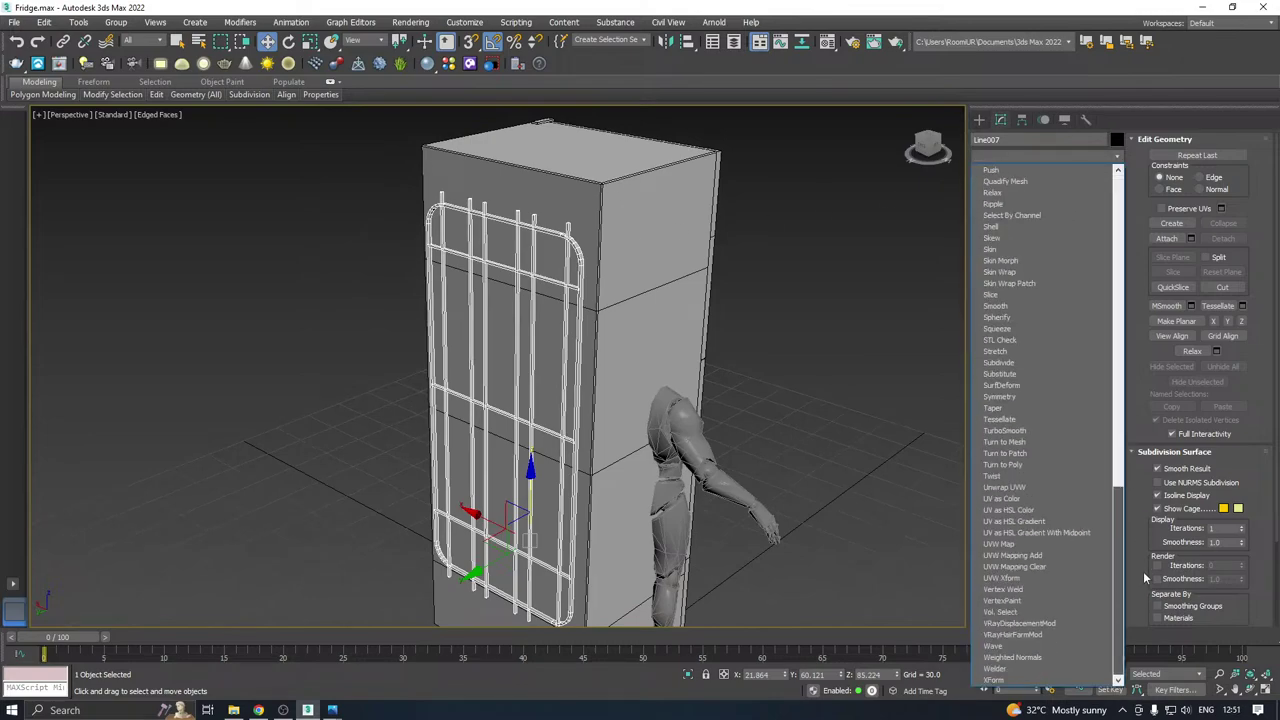
pyautogui.click(1045, 487)
pyautogui.click(1044, 577)
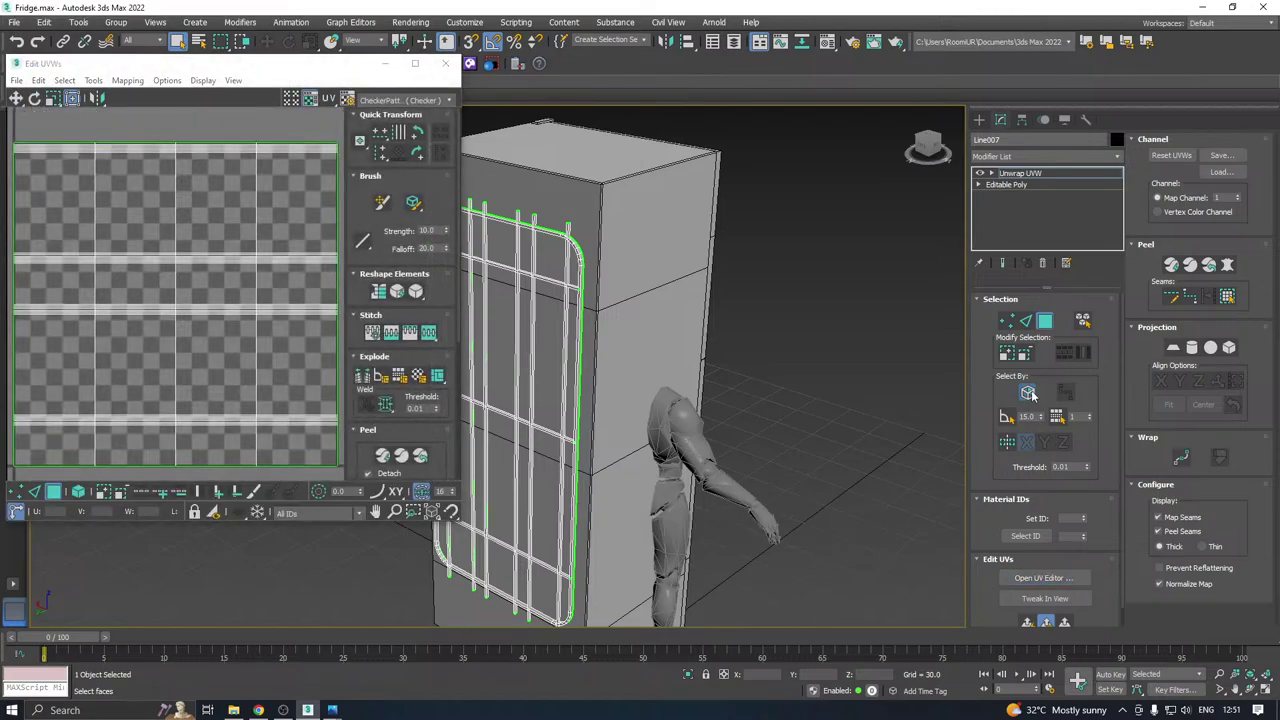
# Select all UV faces of the back grille, pack them with rescaling and clear the selection.
pyautogui.moveTo(576, 428); pyautogui.dragTo(654, 426, button='middle')
pyautogui.hotkey('ctrl', 'a')
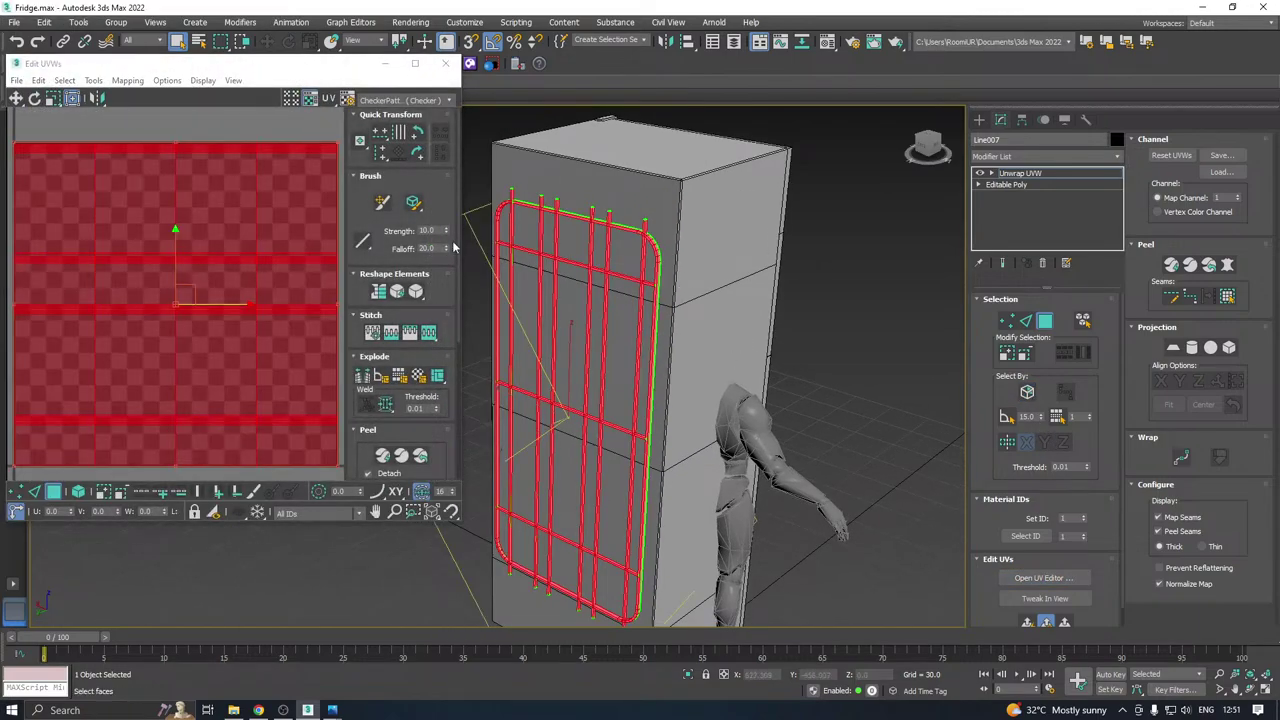
pyautogui.scroll(-2, 452, 250)
pyautogui.click(368, 389)
pyautogui.click(362, 436)
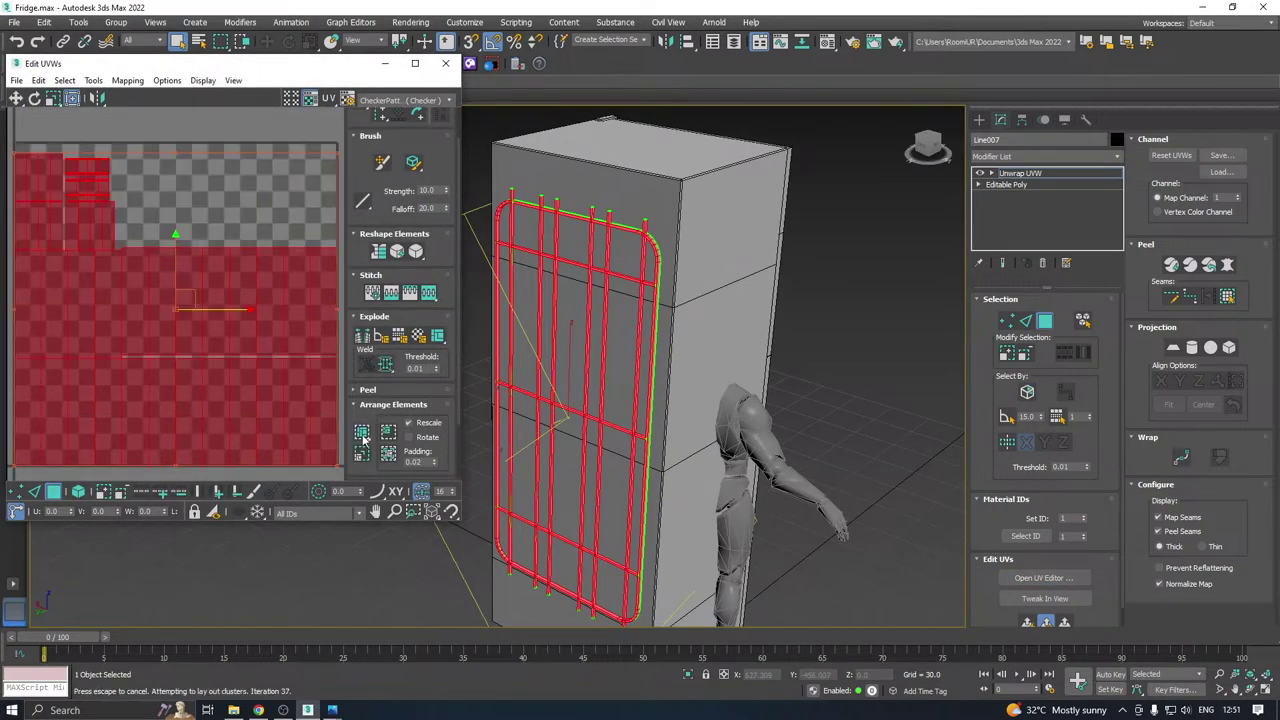
pyautogui.click(132, 166)
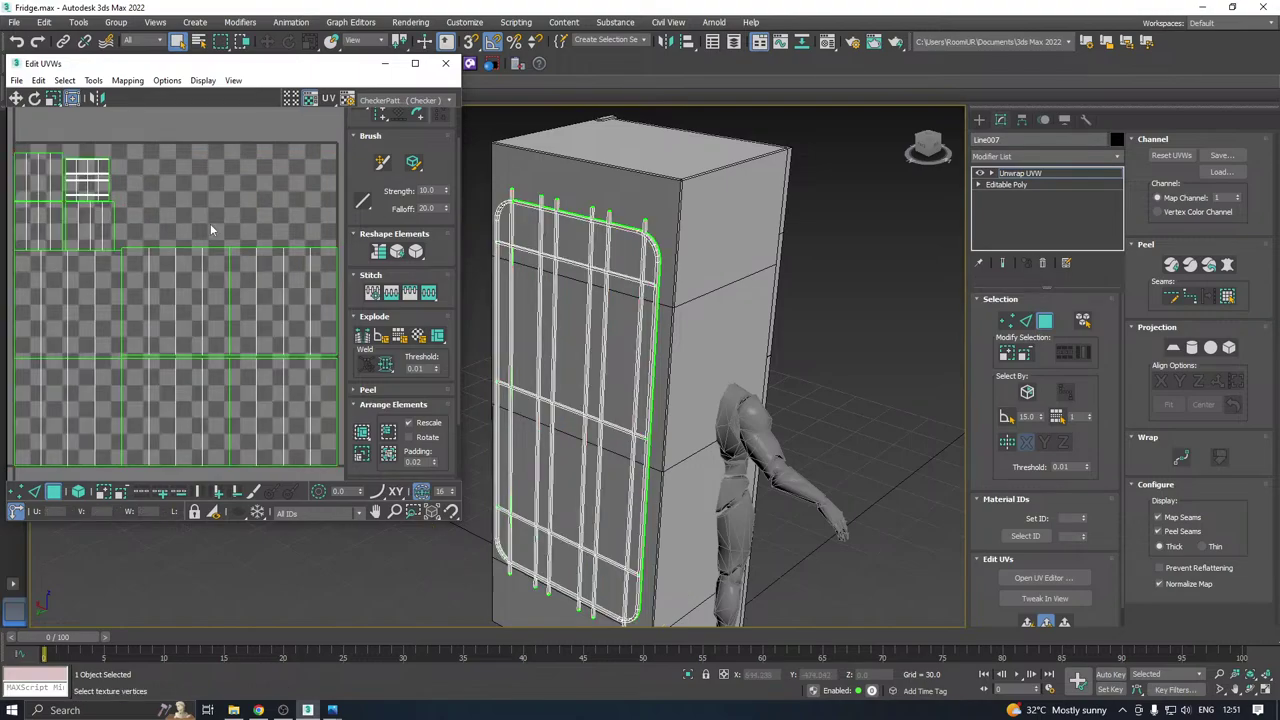
# Close the UV editor and collapse all of the back grille's modifiers into the Editable Poly.
pyautogui.click(445, 63)
pyautogui.rightClick(1006, 173)
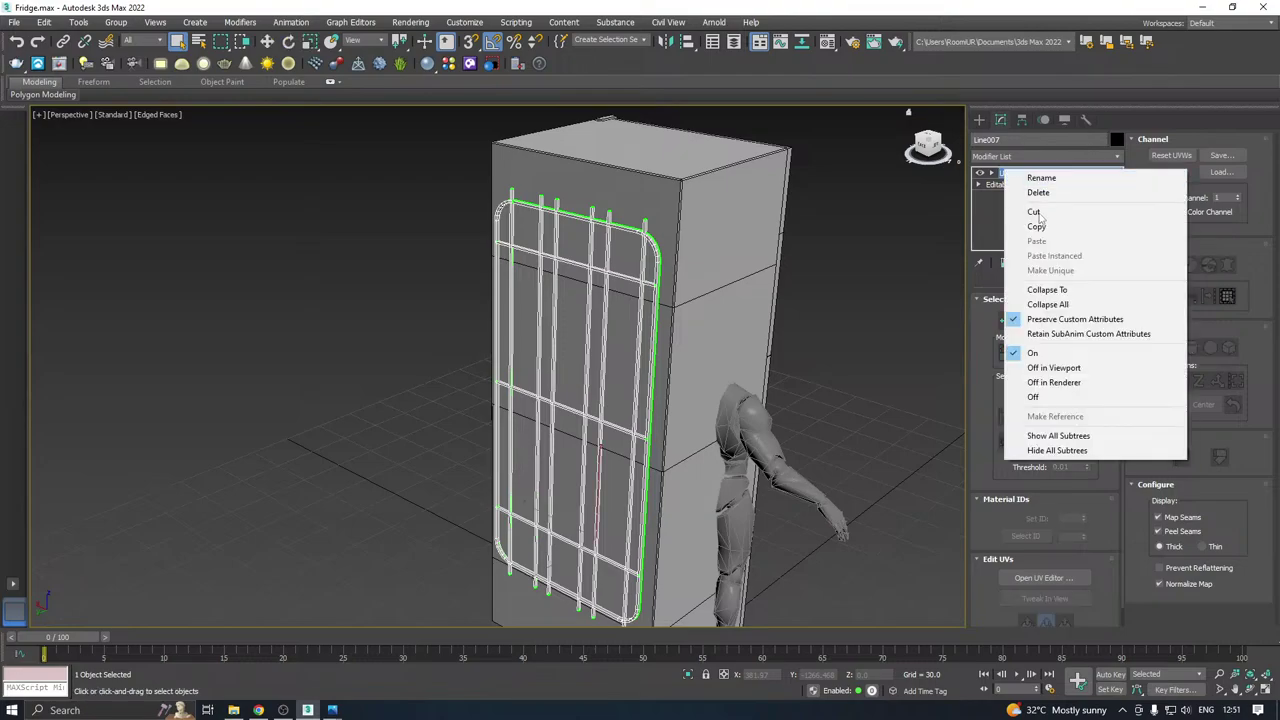
pyautogui.click(1050, 303)
pyautogui.click(267, 42)
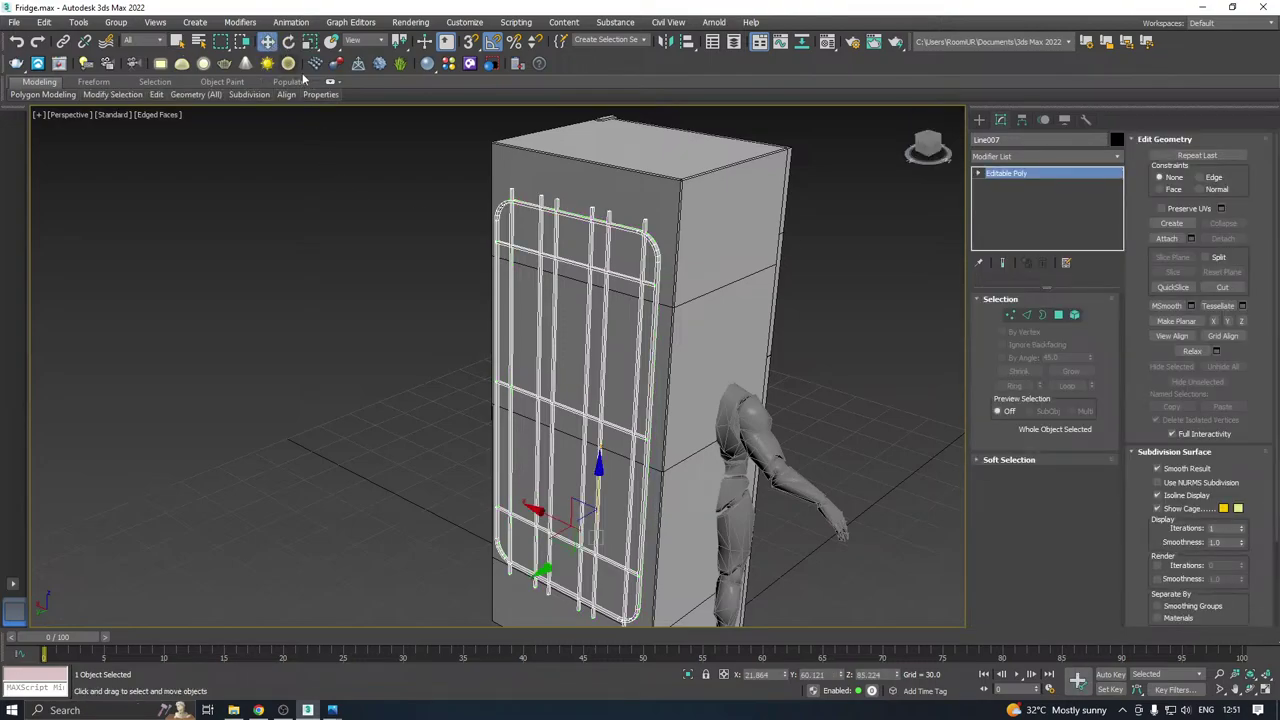
# Attach the striped plane and the upper door's plane to the large plane on the lower door, and isolate the combined object.
pyautogui.keyDown('alt'); pyautogui.moveTo(645, 163); pyautogui.dragTo(475, 190, button='middle'); pyautogui.keyUp('alt')
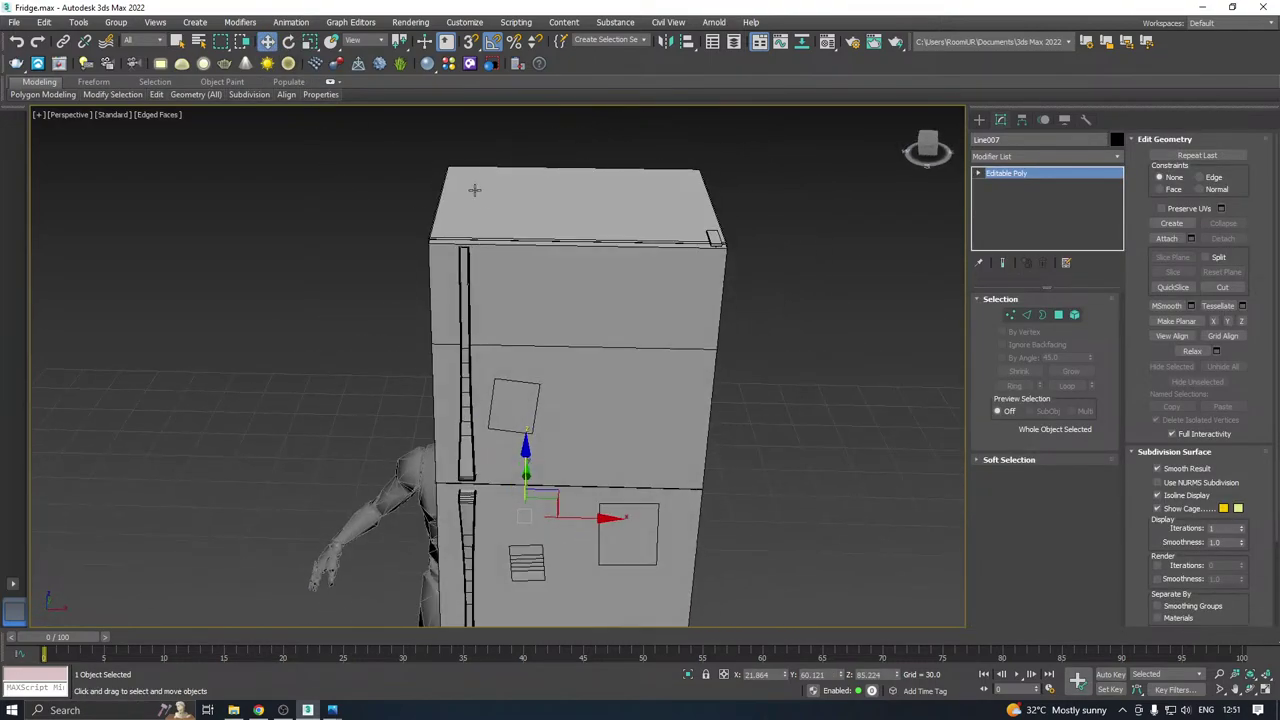
pyautogui.click(497, 257)
pyautogui.keyDown('alt'); pyautogui.moveTo(497, 257); pyautogui.dragTo(603, 251, button='middle'); pyautogui.keyUp('alt')
pyautogui.scroll(3, 603, 251)
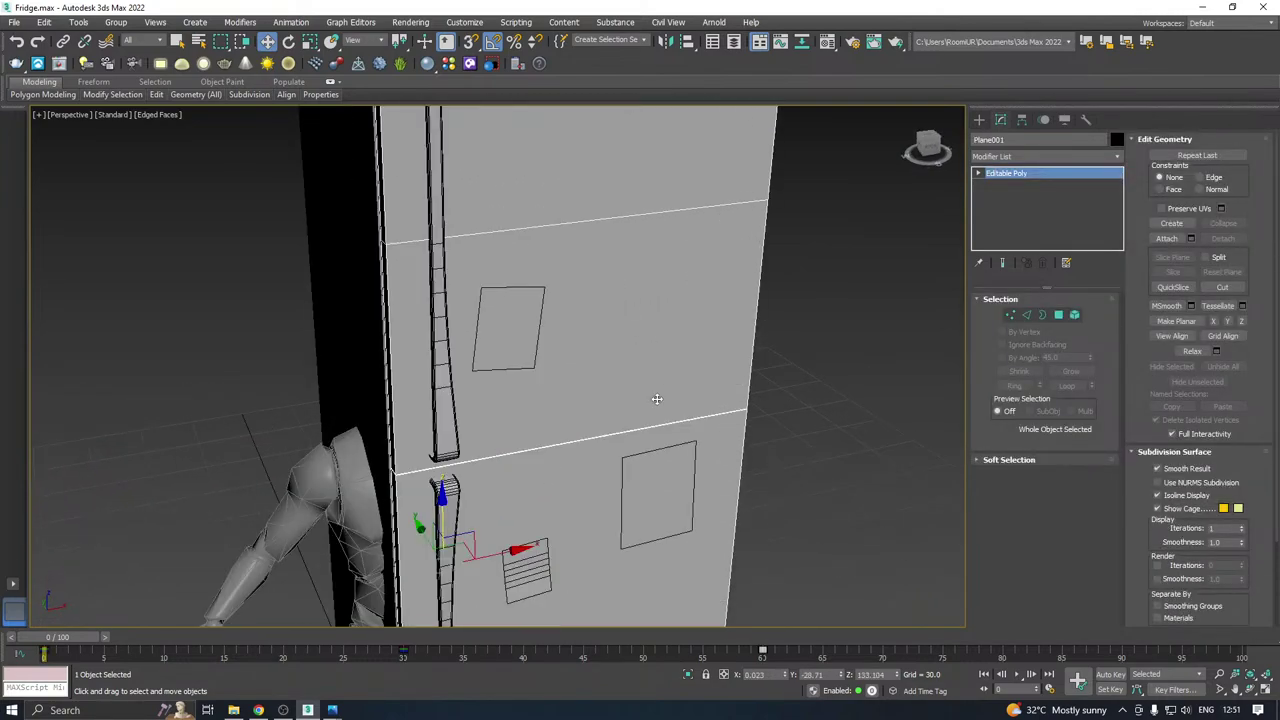
pyautogui.click(657, 469)
pyautogui.click(1166, 238)
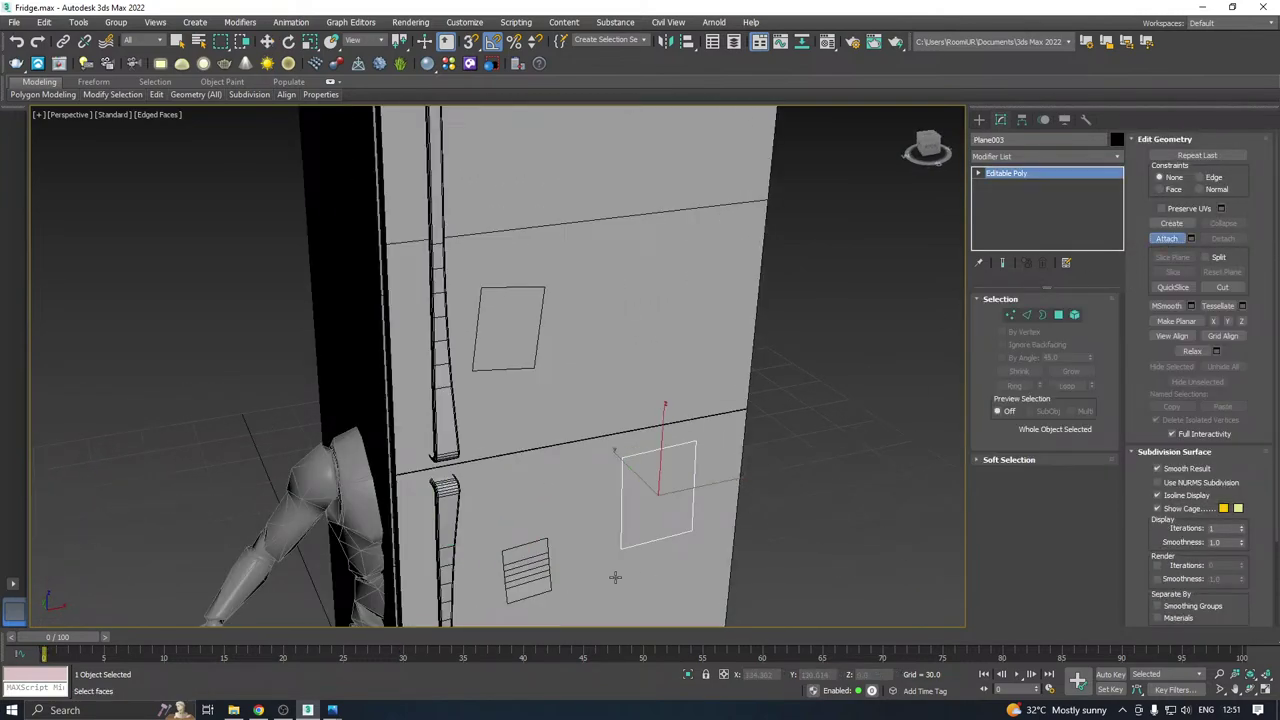
pyautogui.click(547, 574)
pyautogui.click(500, 334)
pyautogui.press('w')
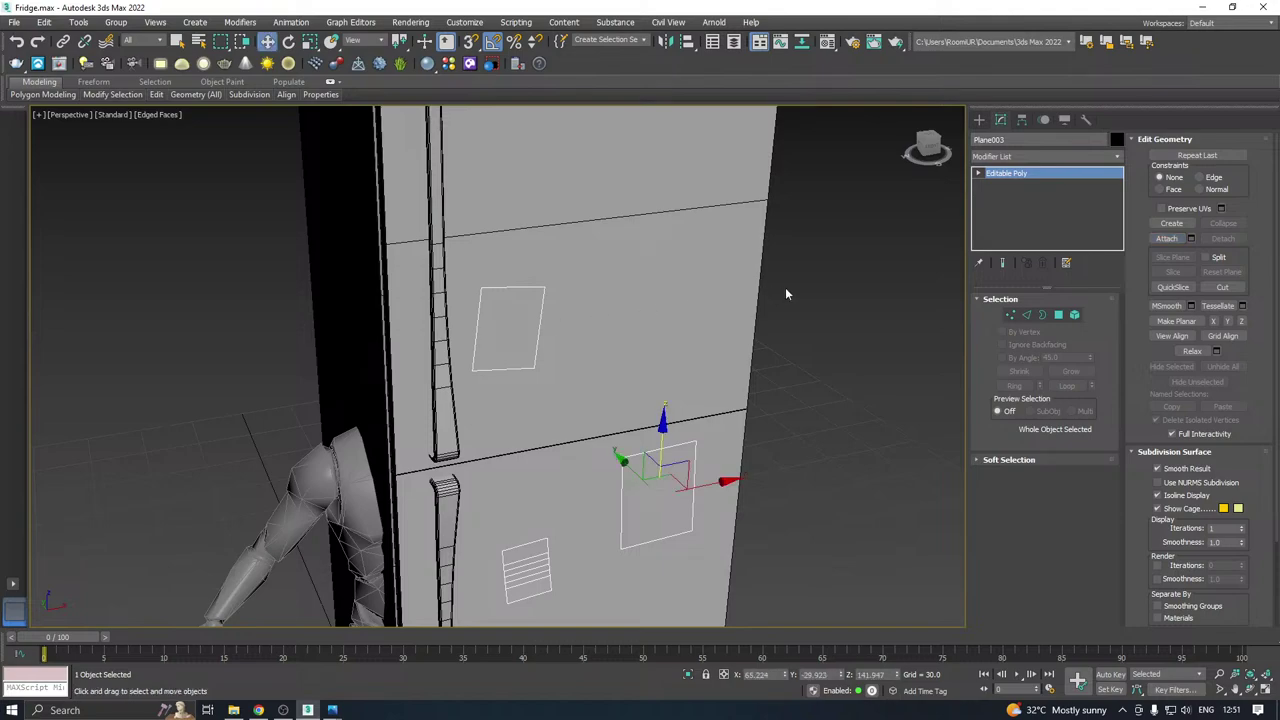
pyautogui.click(687, 676)
pyautogui.keyDown('alt'); pyautogui.moveTo(448, 537); pyautogui.dragTo(506, 523, button='middle'); pyautogui.keyUp('alt')
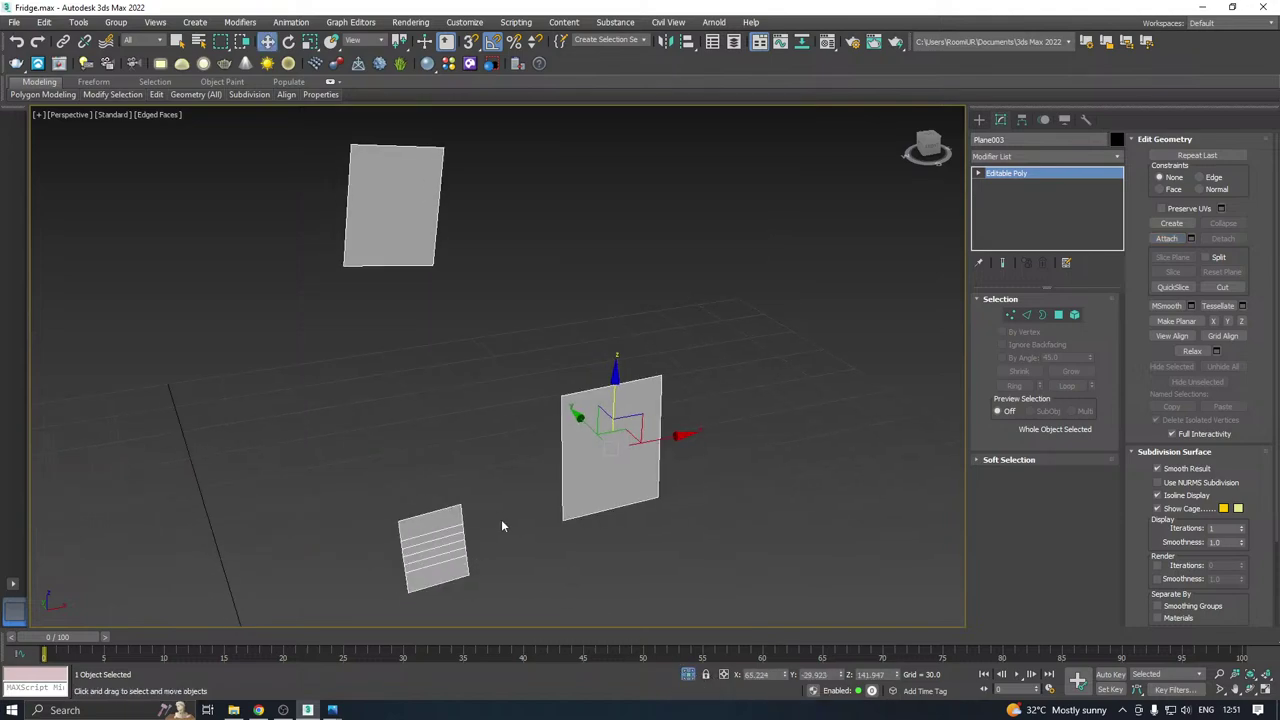
# Add an Unwrap UVW modifier to the combined planes, open the UV editor and select all their faces.
pyautogui.click(1116, 156)
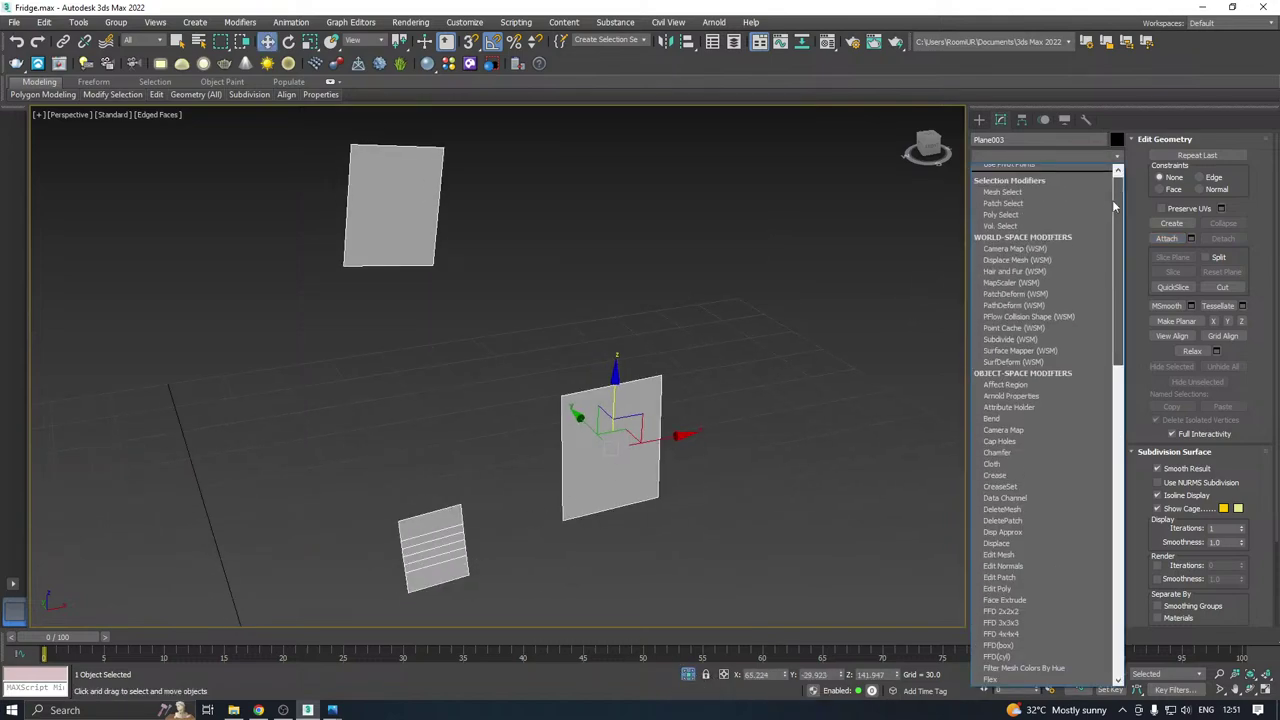
pyautogui.scroll(-15, 1050, 516)
pyautogui.click(1005, 487)
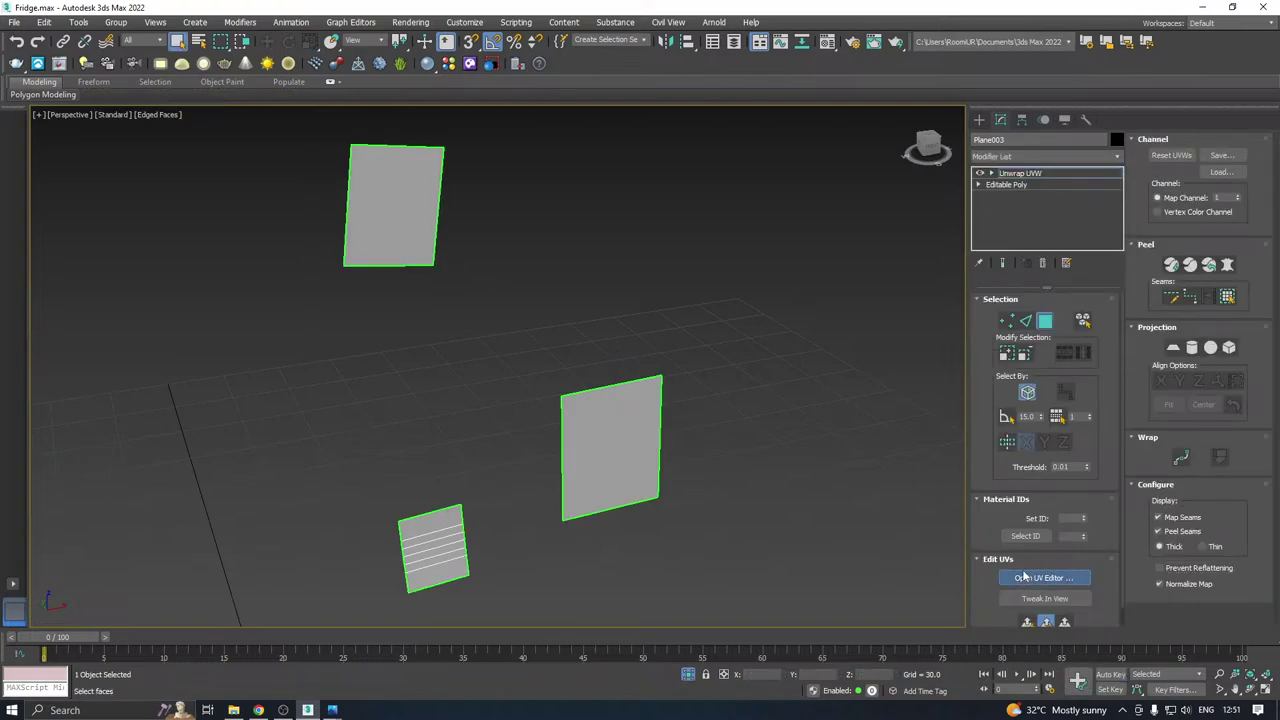
pyautogui.click(1062, 578)
pyautogui.moveTo(716, 416); pyautogui.dragTo(761, 407, button='middle')
pyautogui.hotkey('ctrl', 'a')
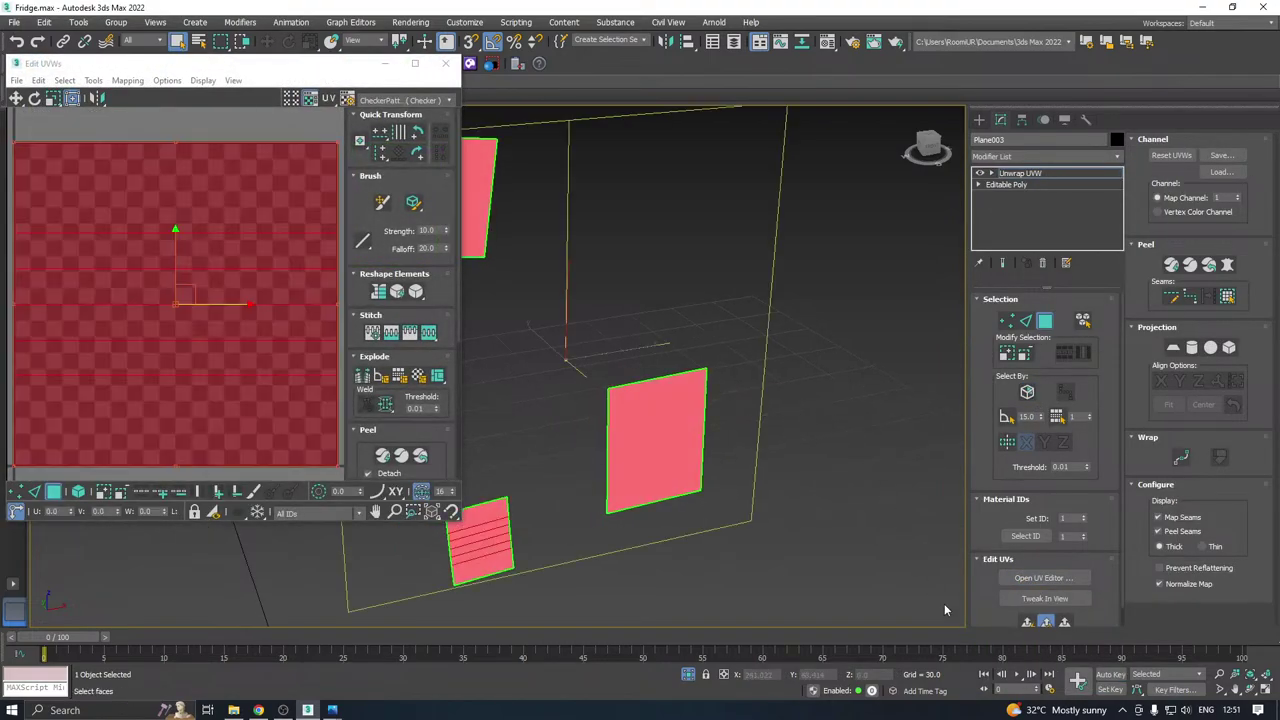
# Apply a quick planar map to the selected faces and run Relax By Polygon Angles on them.
pyautogui.click(1027, 622)
pyautogui.scroll(-2, 303, 298)
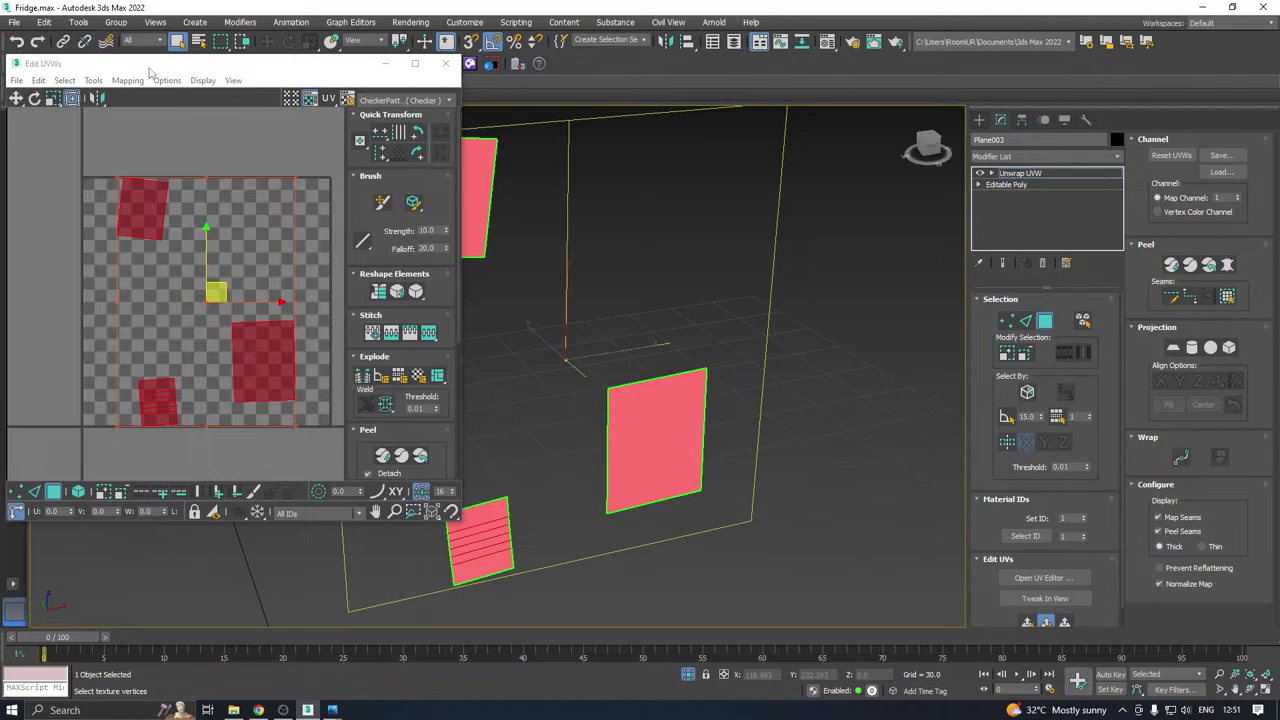
pyautogui.click(93, 80)
pyautogui.click(120, 304)
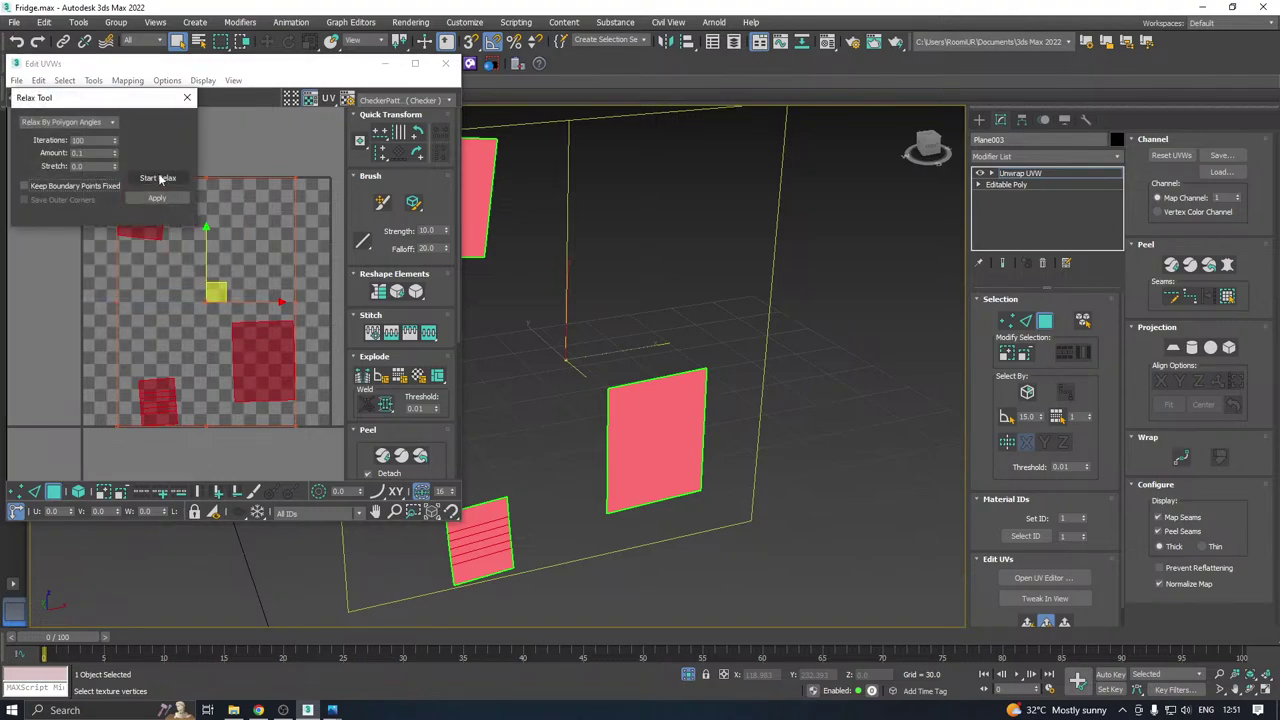
pyautogui.click(157, 178)
pyautogui.click(157, 178)
# Pack the planes' UVs with rescaling, clear the selection and show the checker pattern on the planes.
pyautogui.click(366, 429)
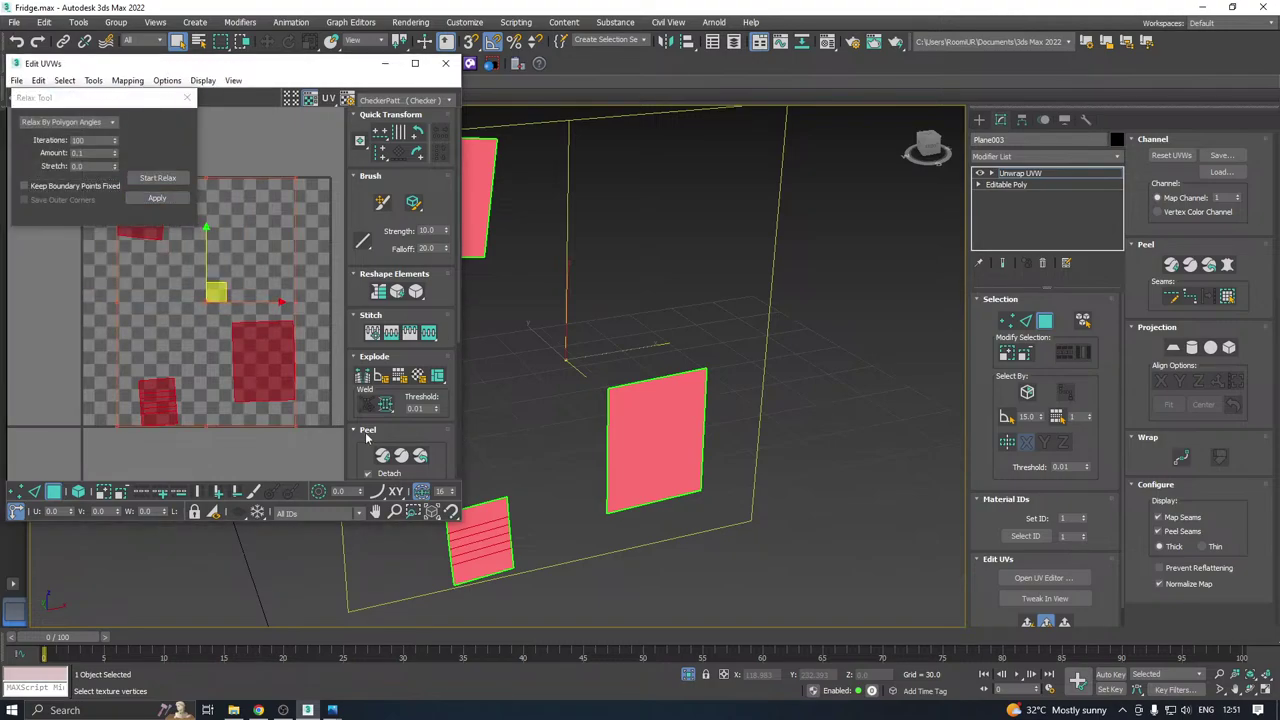
pyautogui.click(362, 471)
pyautogui.click(265, 155)
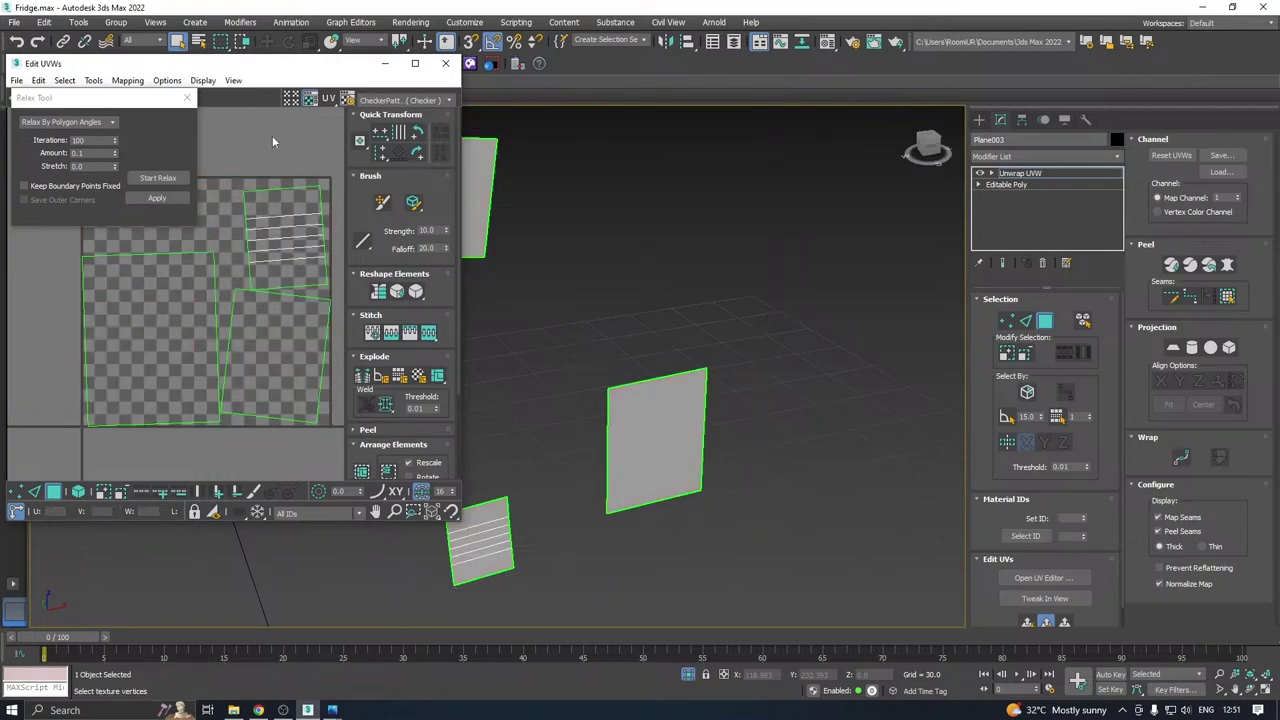
pyautogui.click(392, 101)
pyautogui.click(397, 130)
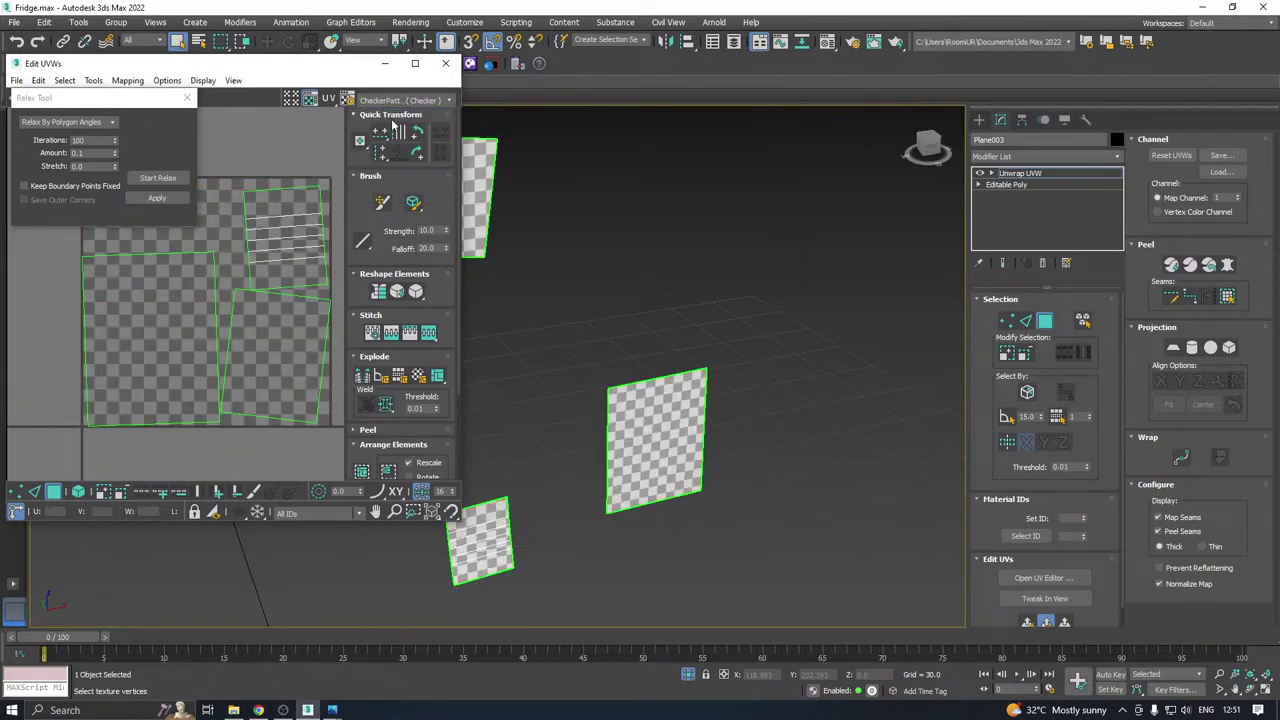
# Close the UV editor, end the isolation and collapse the combined planes' modifier into the Editable Poly.
pyautogui.click(445, 63)
pyautogui.click(1042, 174)
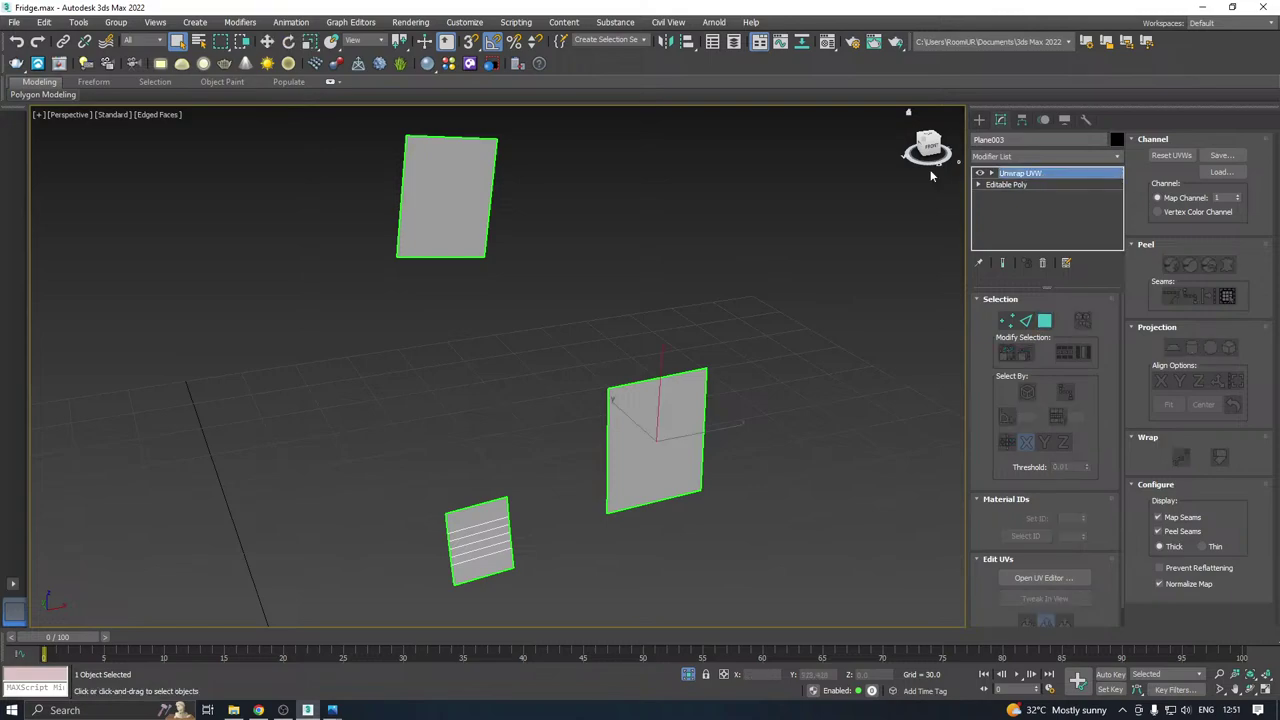
pyautogui.press('w')
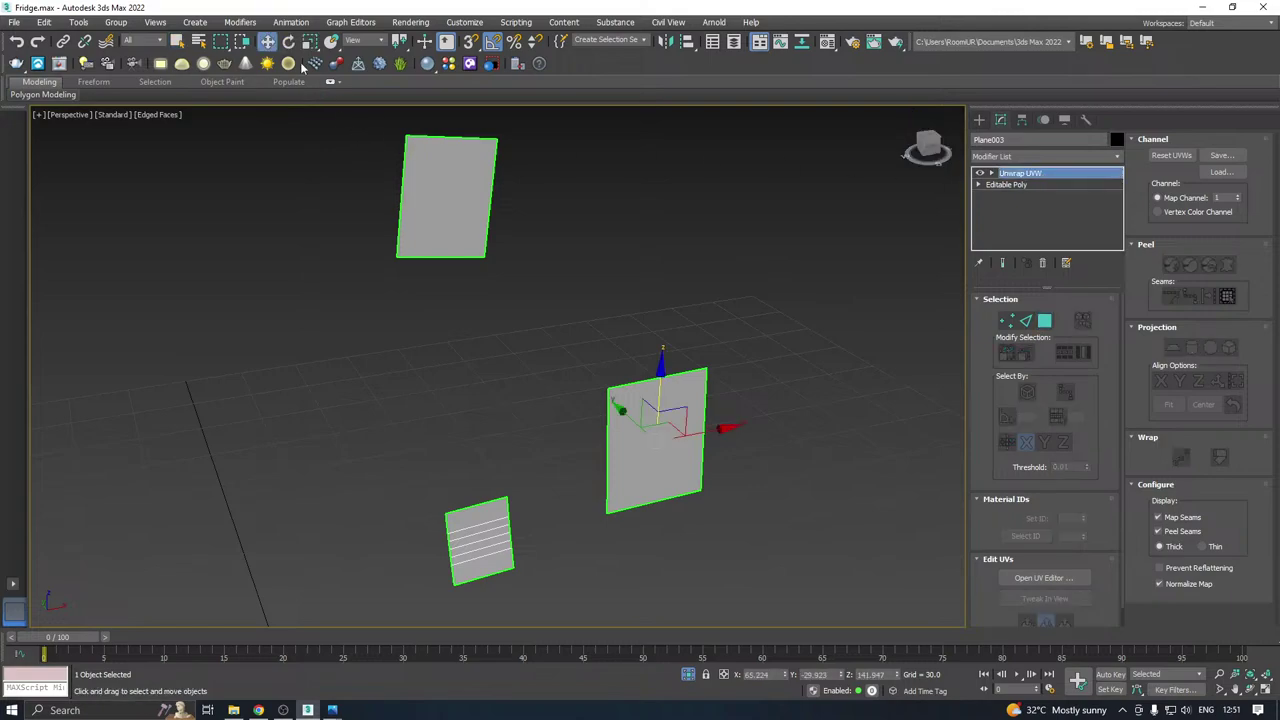
pyautogui.click(688, 675)
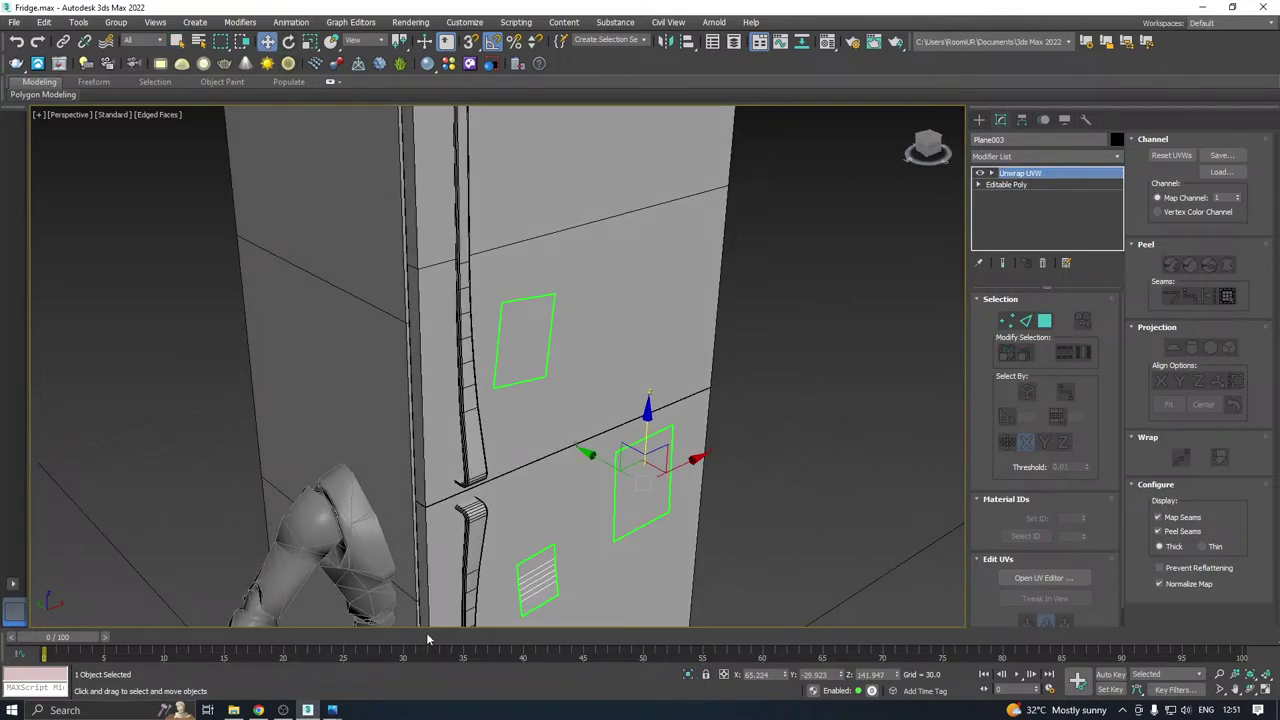
pyautogui.rightClick(1061, 234)
pyautogui.click(1100, 353)
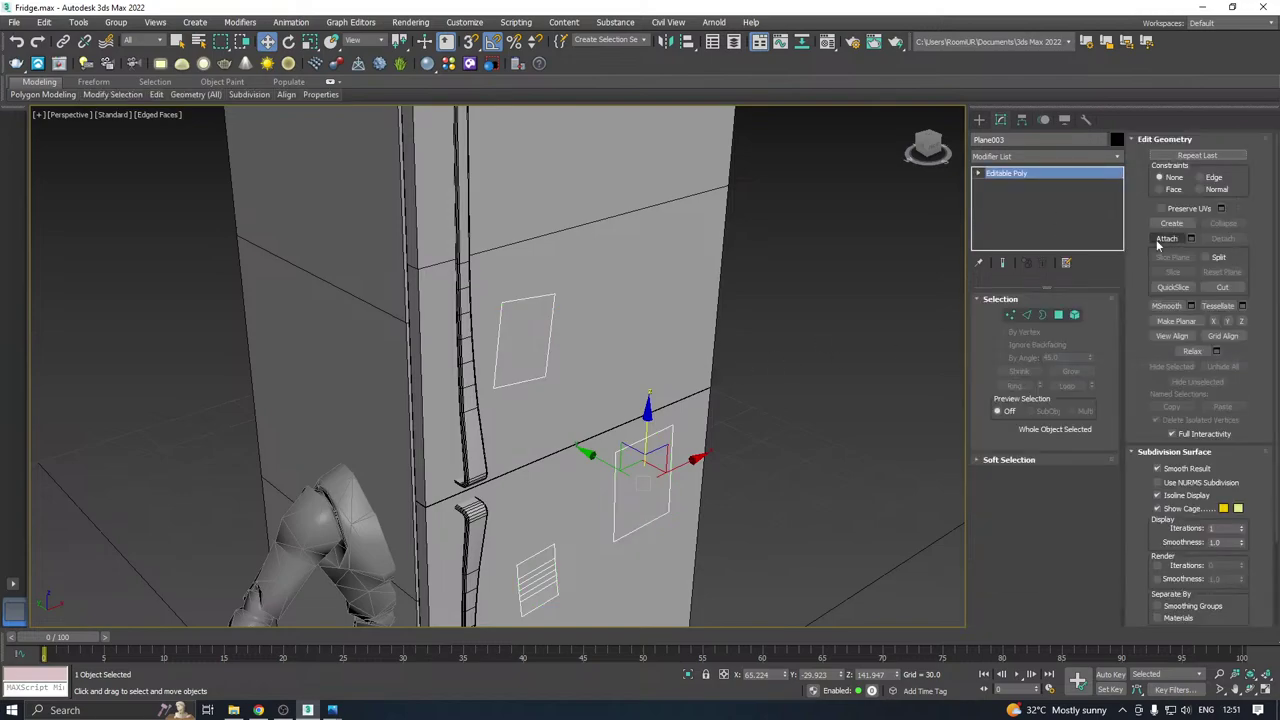
# Attach the combined planes, the door handles and the top hinge bracket to the fridge's door object.
pyautogui.click(537, 575)
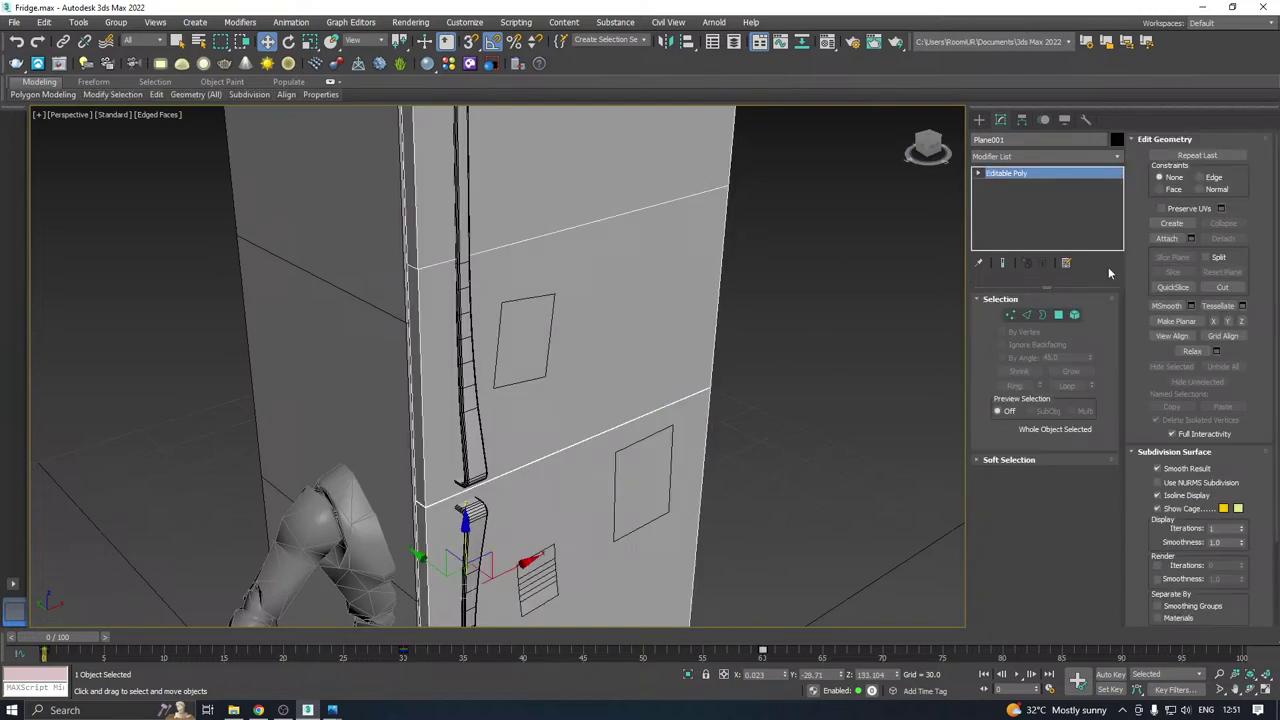
pyautogui.click(1167, 239)
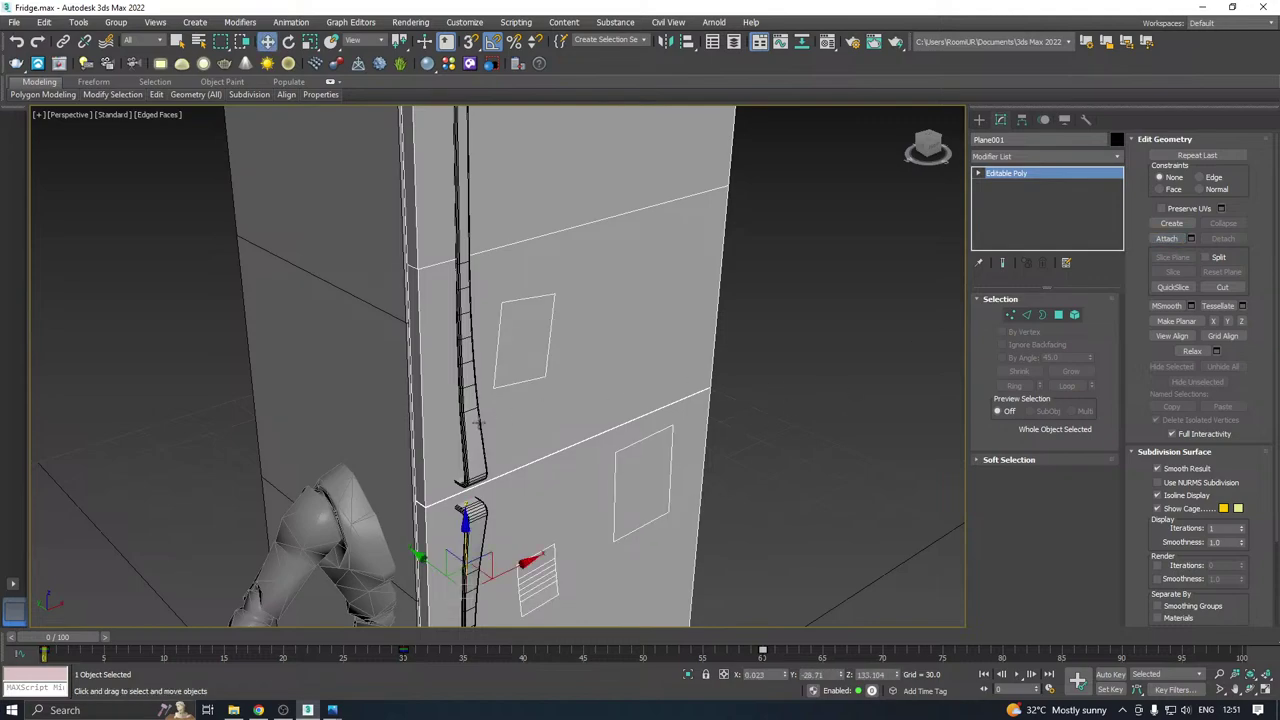
pyautogui.scroll(-3, 497, 373)
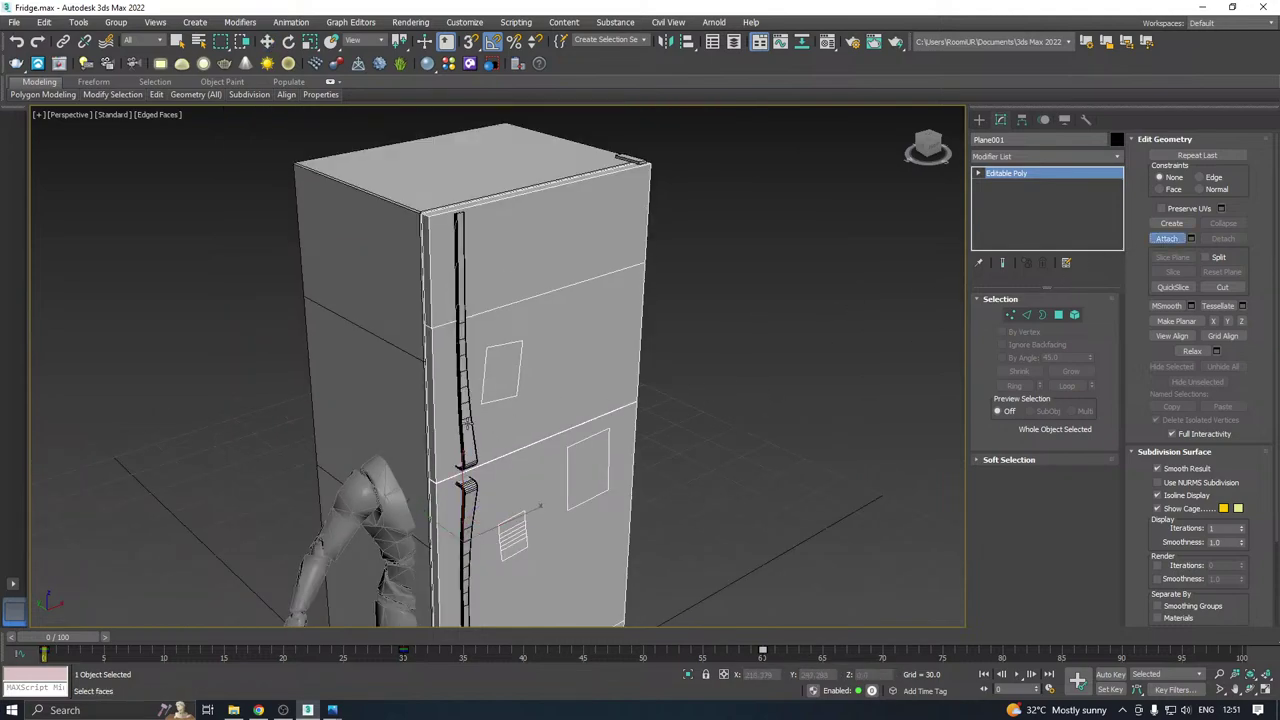
pyautogui.click(466, 424)
pyautogui.press('w')
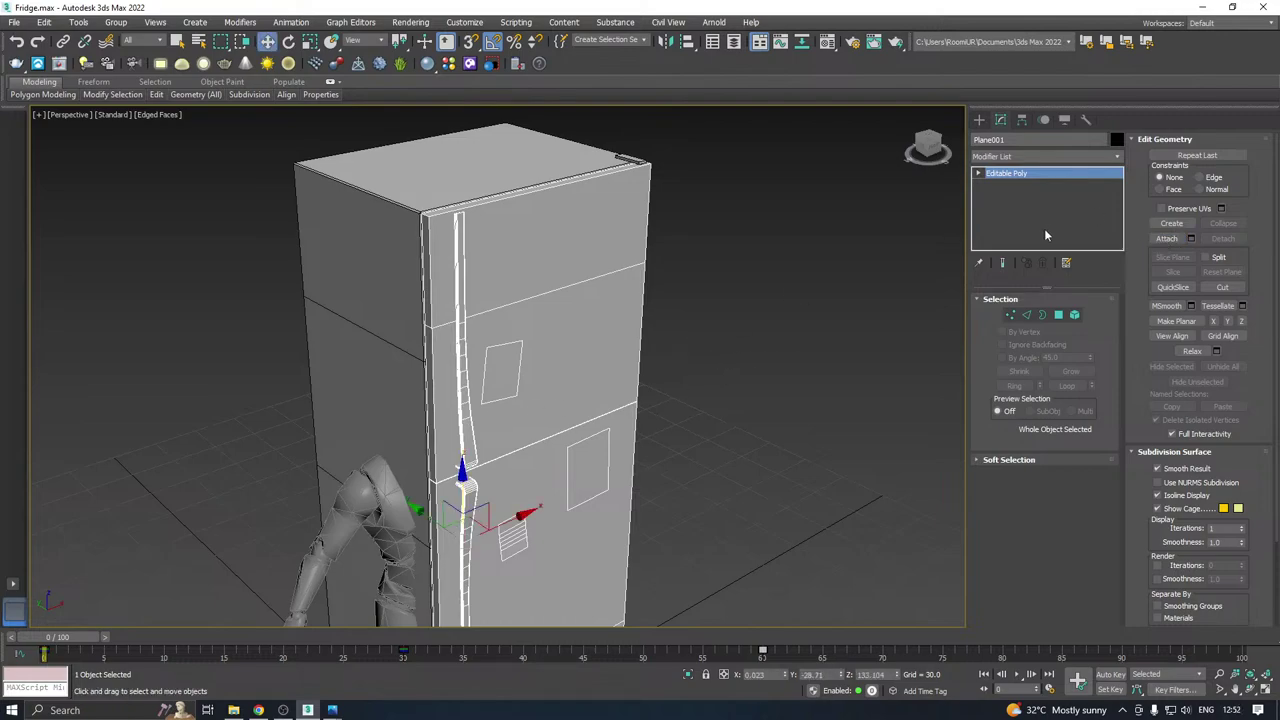
pyautogui.click(1167, 238)
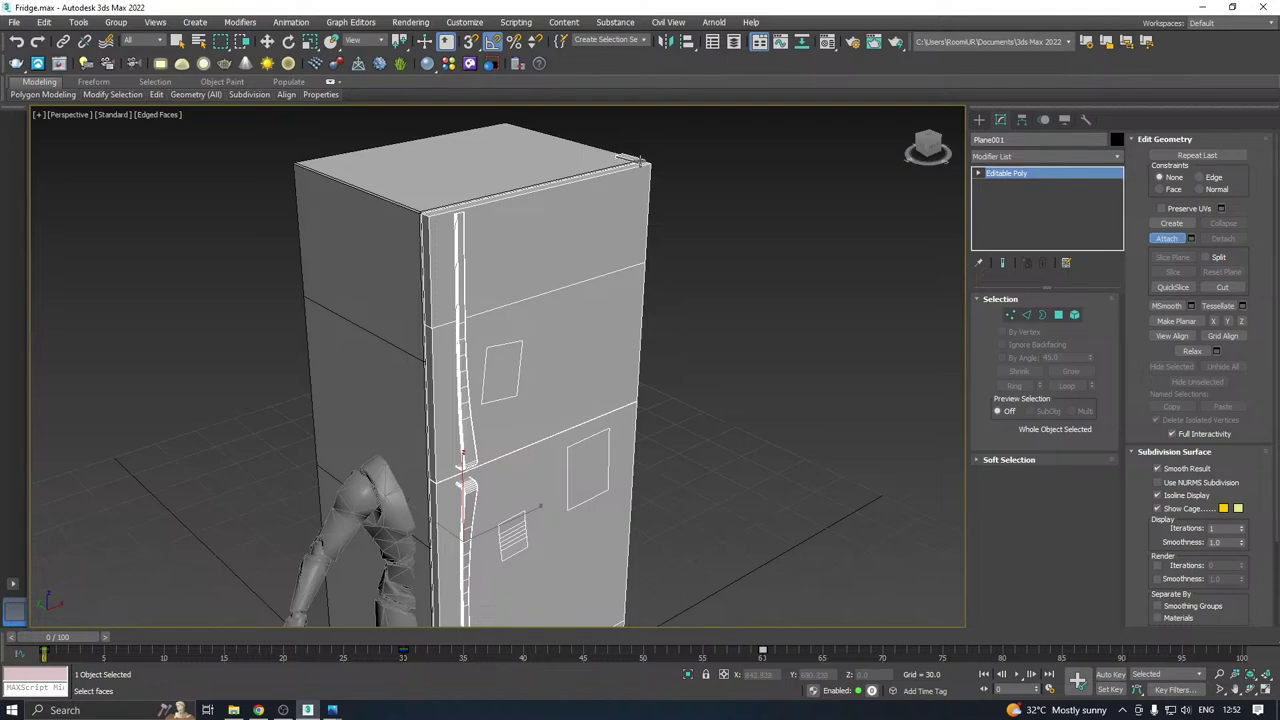
pyautogui.rightClick(706, 200)
# Delete the door object's animation keyframes and save the scene with the timeline back at frame 0.
pyautogui.moveTo(82, 640); pyautogui.dragTo(327, 622)
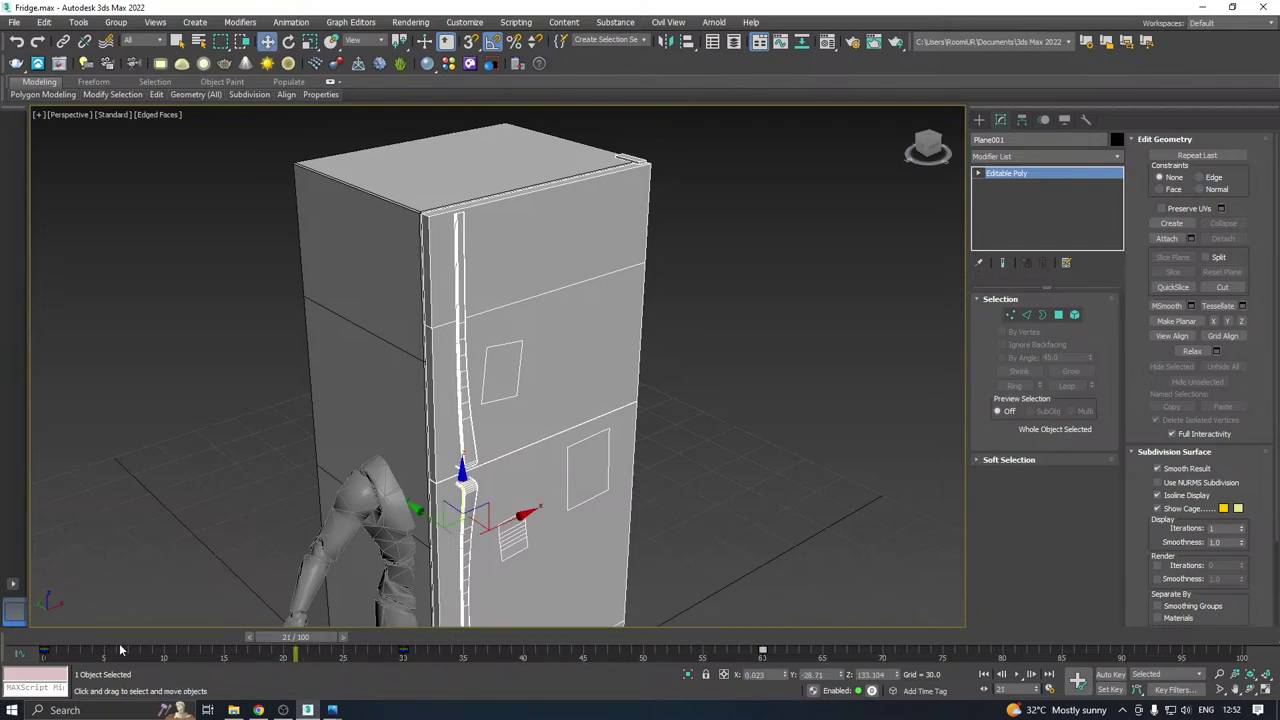
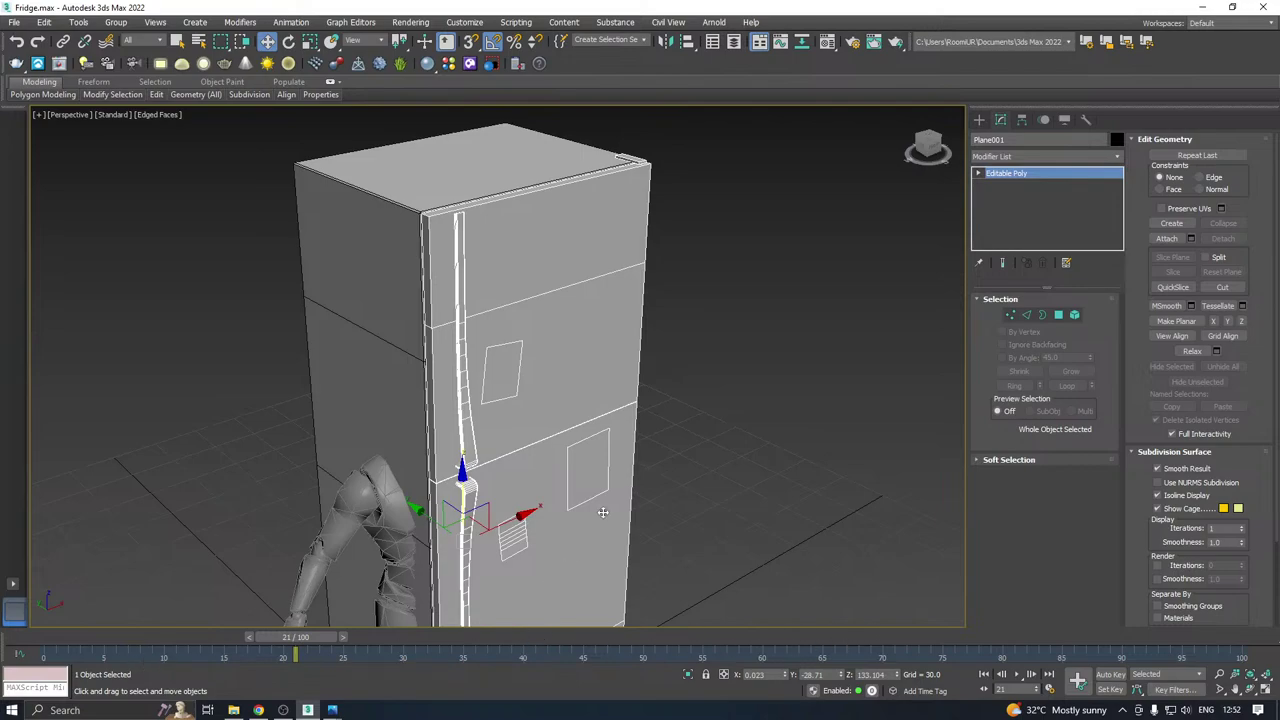
pyautogui.moveTo(589, 499); pyautogui.dragTo(591, 447, button='middle')
pyautogui.moveTo(303, 645); pyautogui.dragTo(43, 652)
pyautogui.hotkey('ctrl', 's')
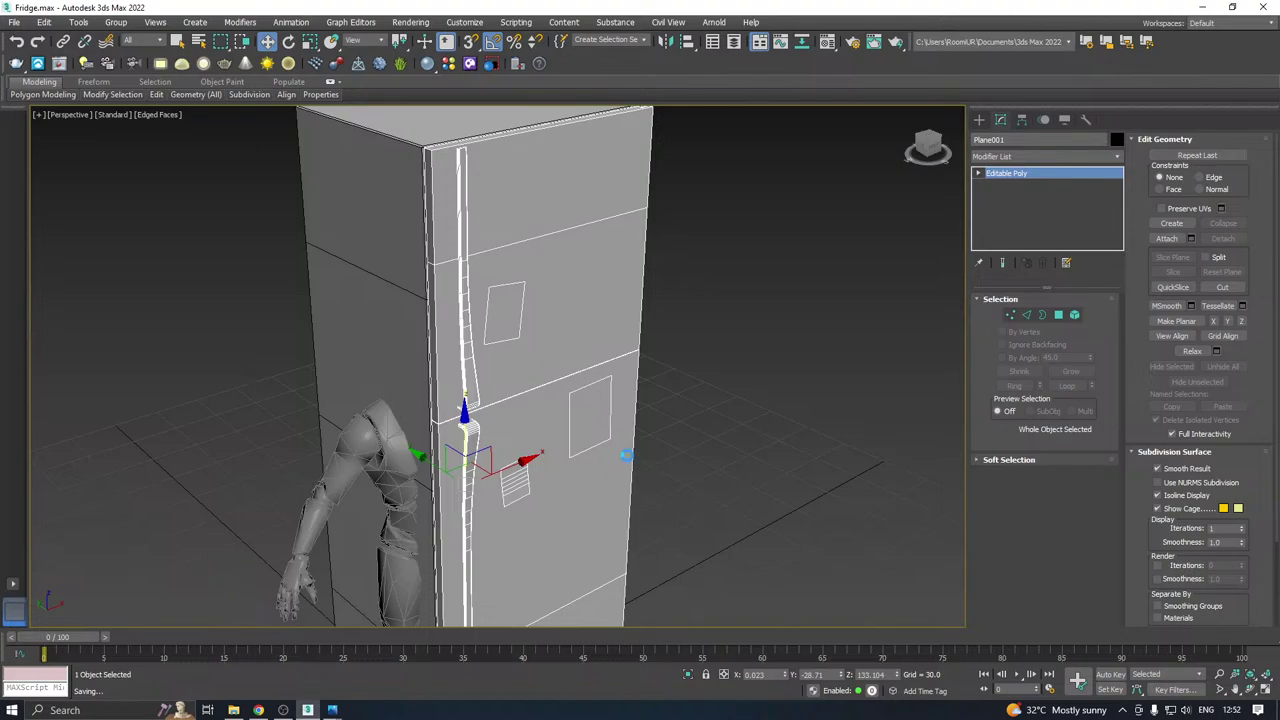
# Isolate the combined door object to hide the fridge body and the figure.
pyautogui.keyDown('alt'); pyautogui.moveTo(626, 455); pyautogui.dragTo(462, 522, button='middle'); pyautogui.keyUp('alt')
pyautogui.scroll(2, 599, 338)
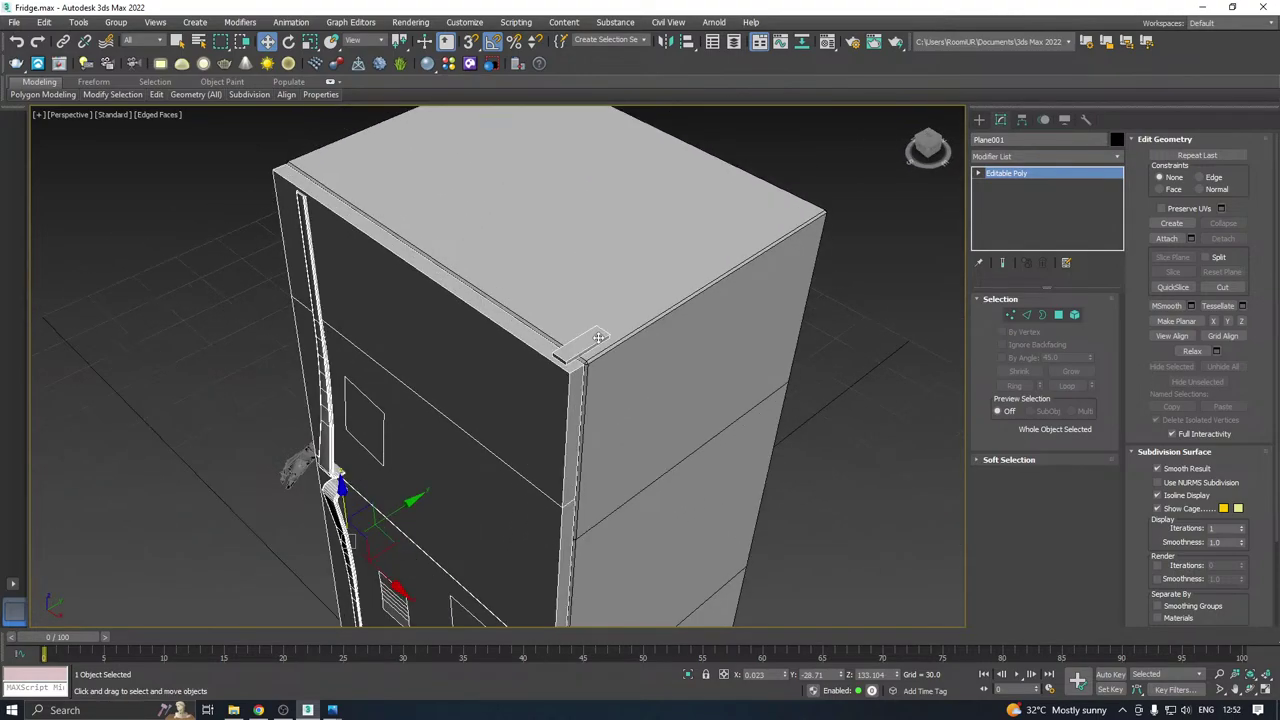
pyautogui.scroll(3, 598, 337)
pyautogui.click(688, 676)
pyautogui.rightClick(646, 418)
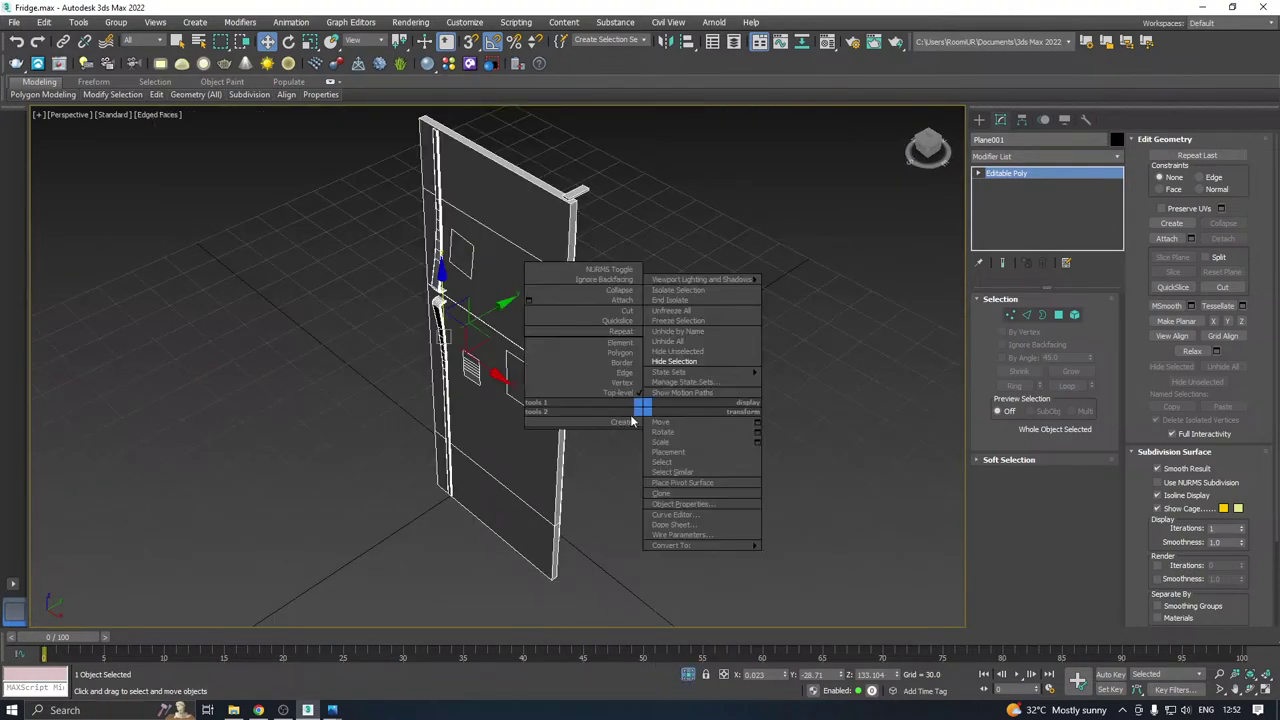
# Move only the door object's pivot, with vertex snapping, to the rear corner of the top hinge bracket.
pyautogui.keyDown('alt'); pyautogui.moveTo(630, 424); pyautogui.dragTo(585, 470, button='middle'); pyautogui.keyUp('alt')
pyautogui.scroll(4, 579, 310)
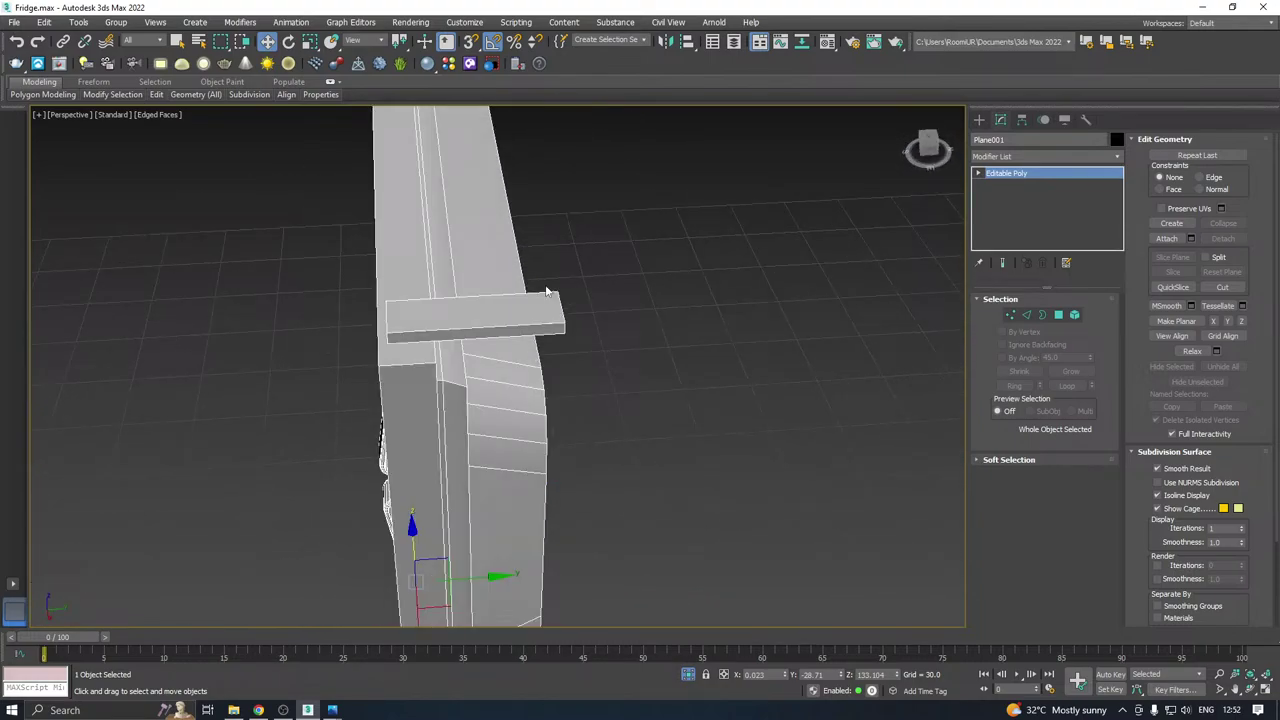
pyautogui.click(1022, 119)
pyautogui.click(1025, 213)
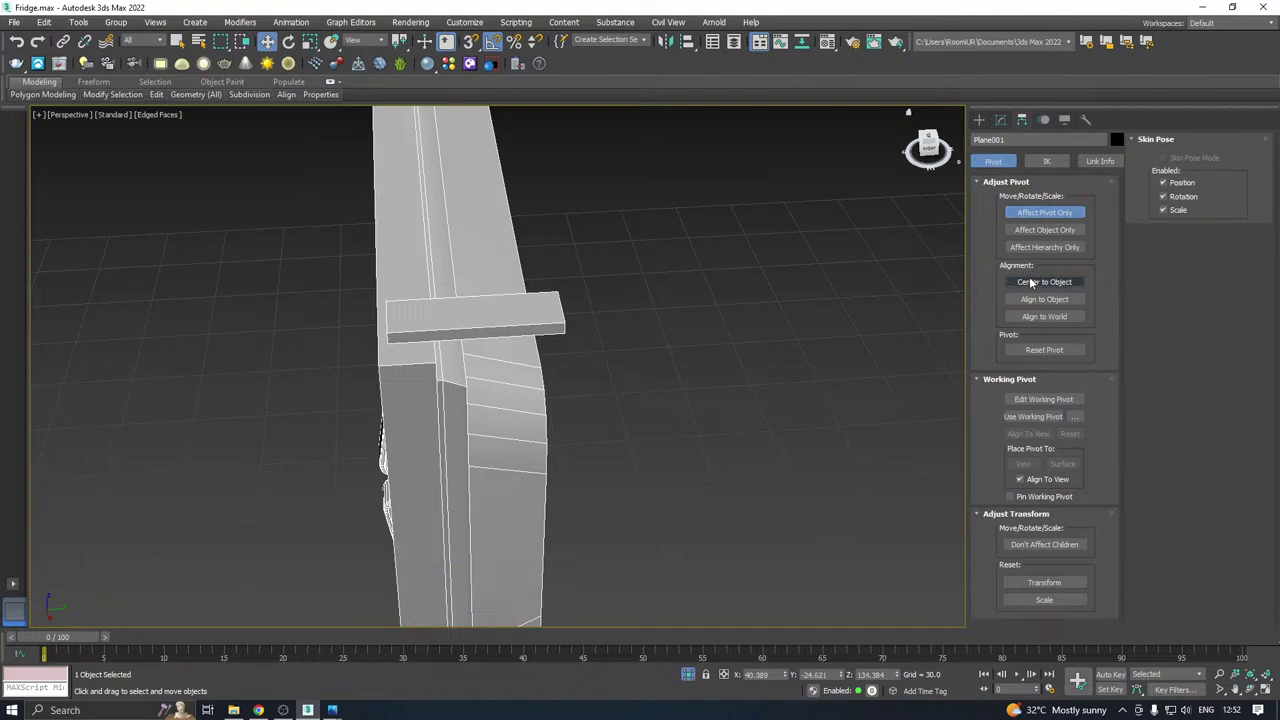
pyautogui.press('s')
pyautogui.moveTo(492, 382); pyautogui.dragTo(480, 300, button='middle')
pyautogui.scroll(-5, 480, 300)
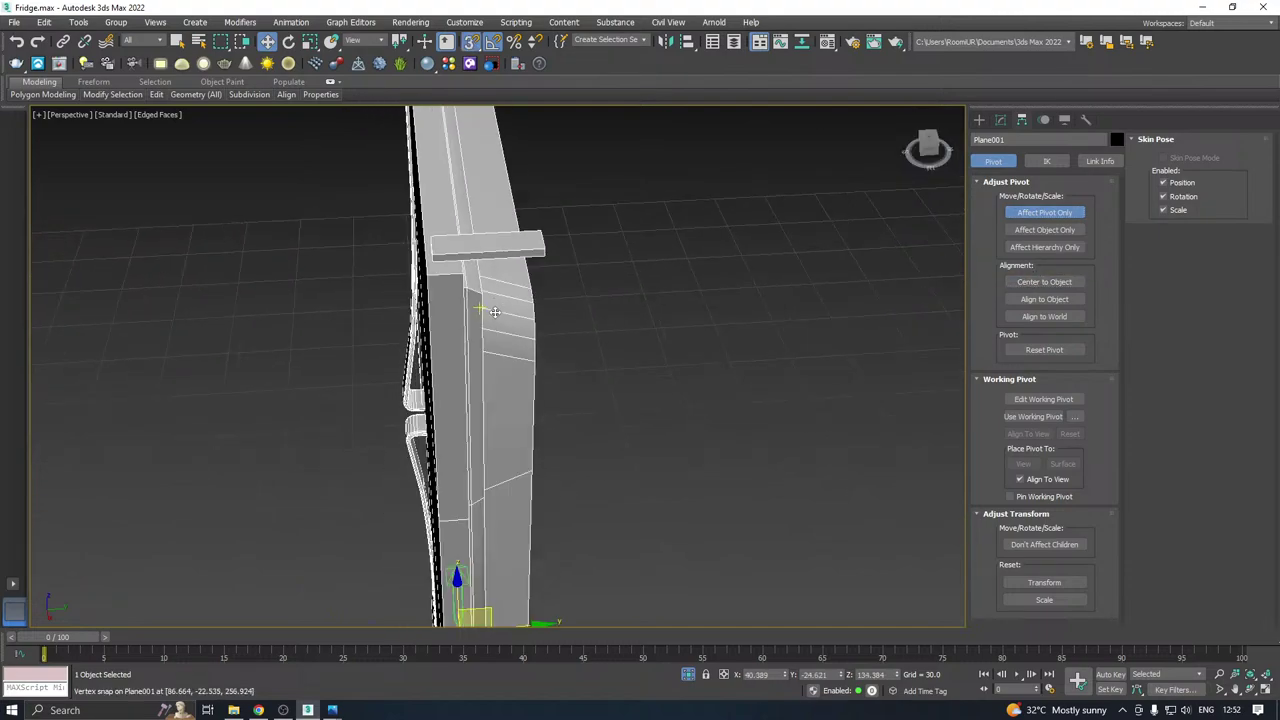
pyautogui.moveTo(493, 590); pyautogui.dragTo(525, 279)
pyautogui.scroll(3, 525, 279)
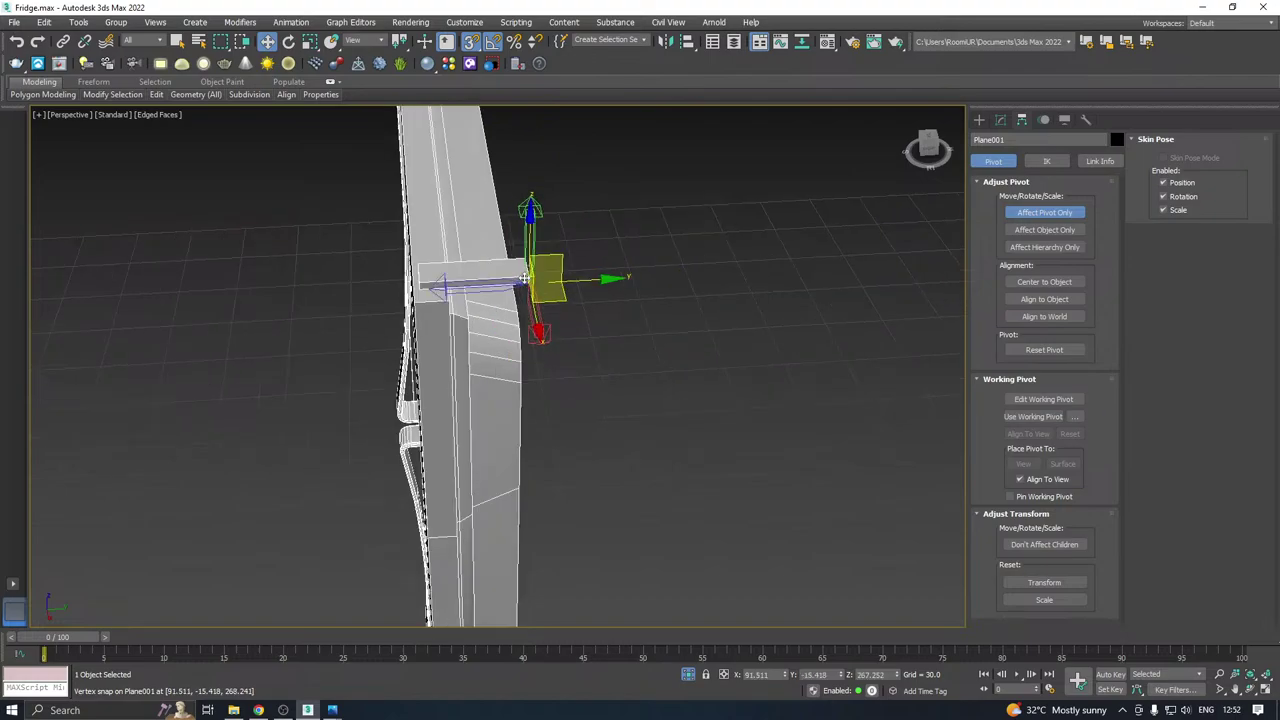
pyautogui.keyDown('alt'); pyautogui.moveTo(525, 279); pyautogui.dragTo(559, 274, button='middle'); pyautogui.keyUp('alt')
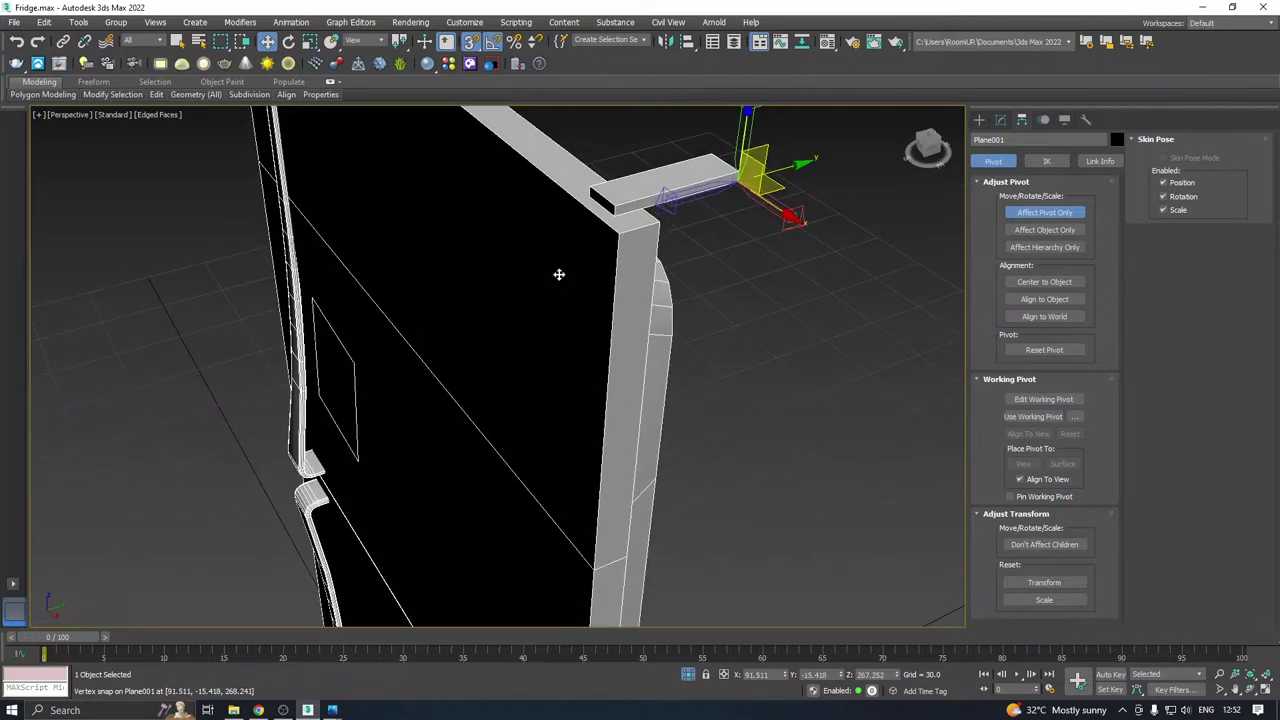
pyautogui.keyDown('alt'); pyautogui.moveTo(578, 254); pyautogui.dragTo(648, 369, button='middle'); pyautogui.keyUp('alt')
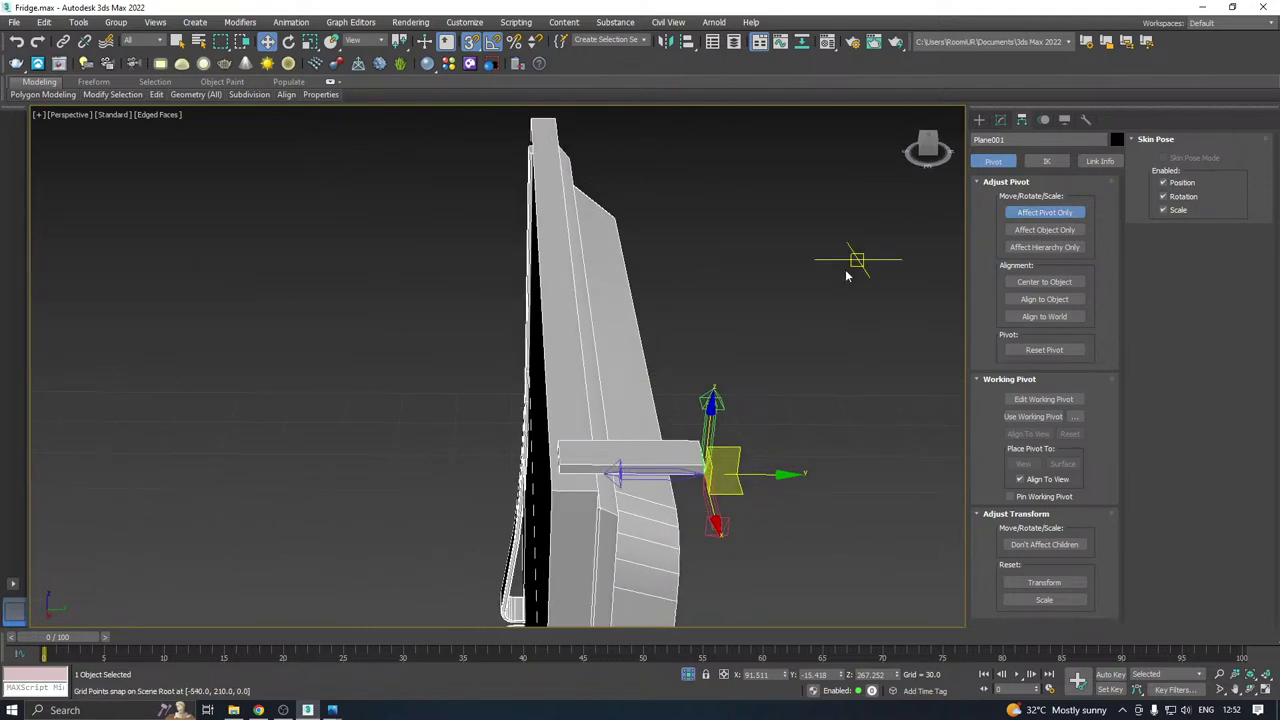
pyautogui.click(1000, 120)
# Try rotating the door object around its hinge pivot and undo the rotation.
pyautogui.keyDown('alt'); pyautogui.moveTo(871, 223); pyautogui.dragTo(622, 354, button='middle'); pyautogui.keyUp('alt')
pyautogui.press('e')
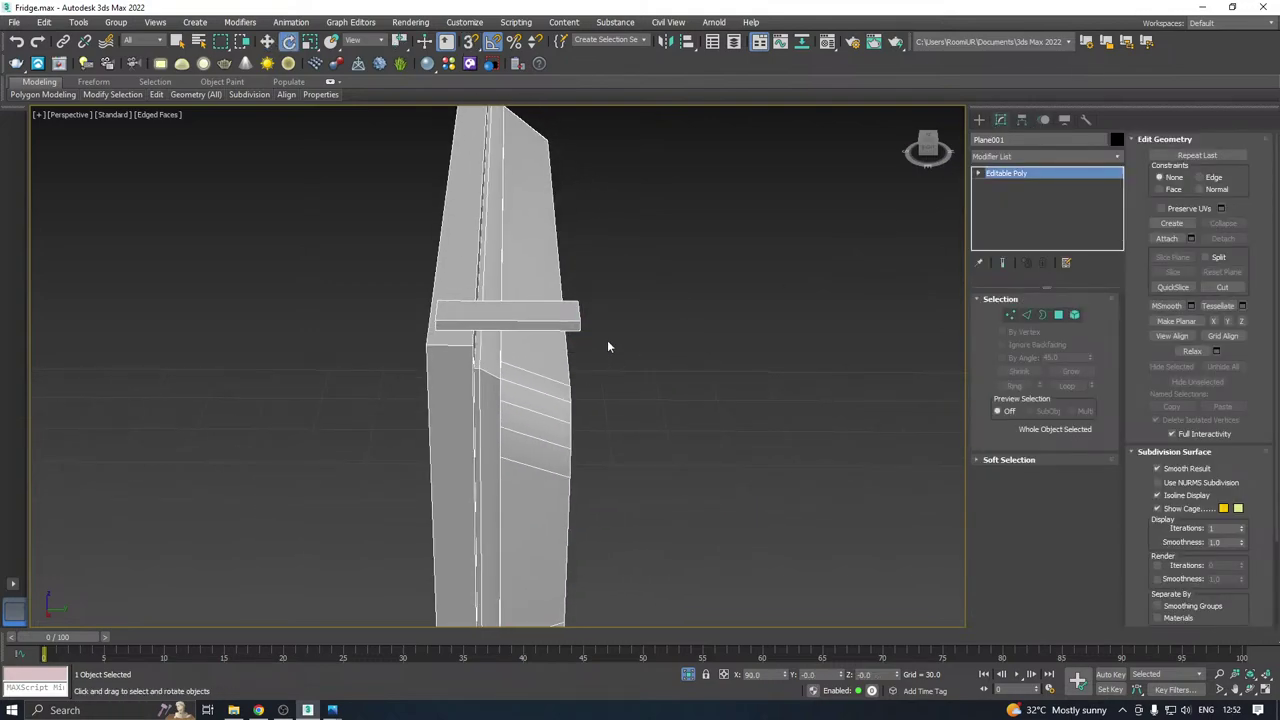
pyautogui.keyDown('alt'); pyautogui.moveTo(697, 237); pyautogui.dragTo(740, 237, button='middle'); pyautogui.keyUp('alt')
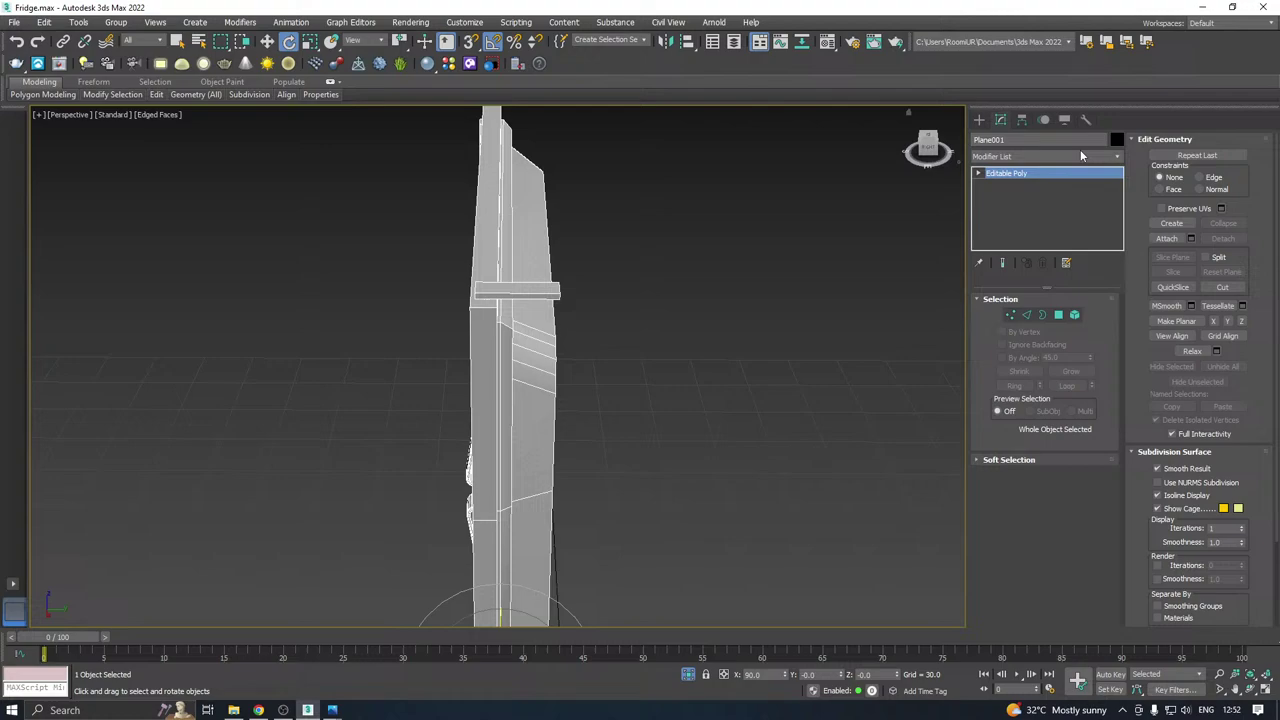
pyautogui.click(1000, 120)
pyautogui.click(1038, 213)
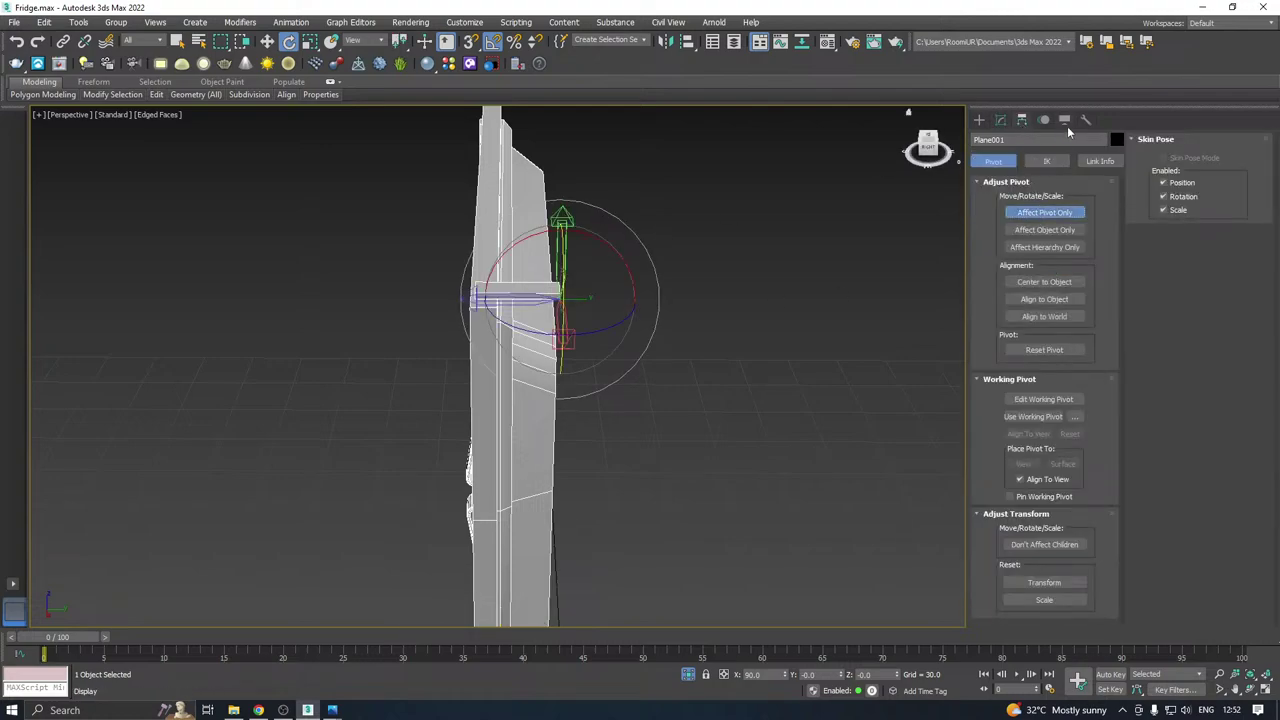
pyautogui.click(1000, 120)
pyautogui.moveTo(611, 325); pyautogui.dragTo(618, 326)
pyautogui.hotkey('ctrl', 'z')
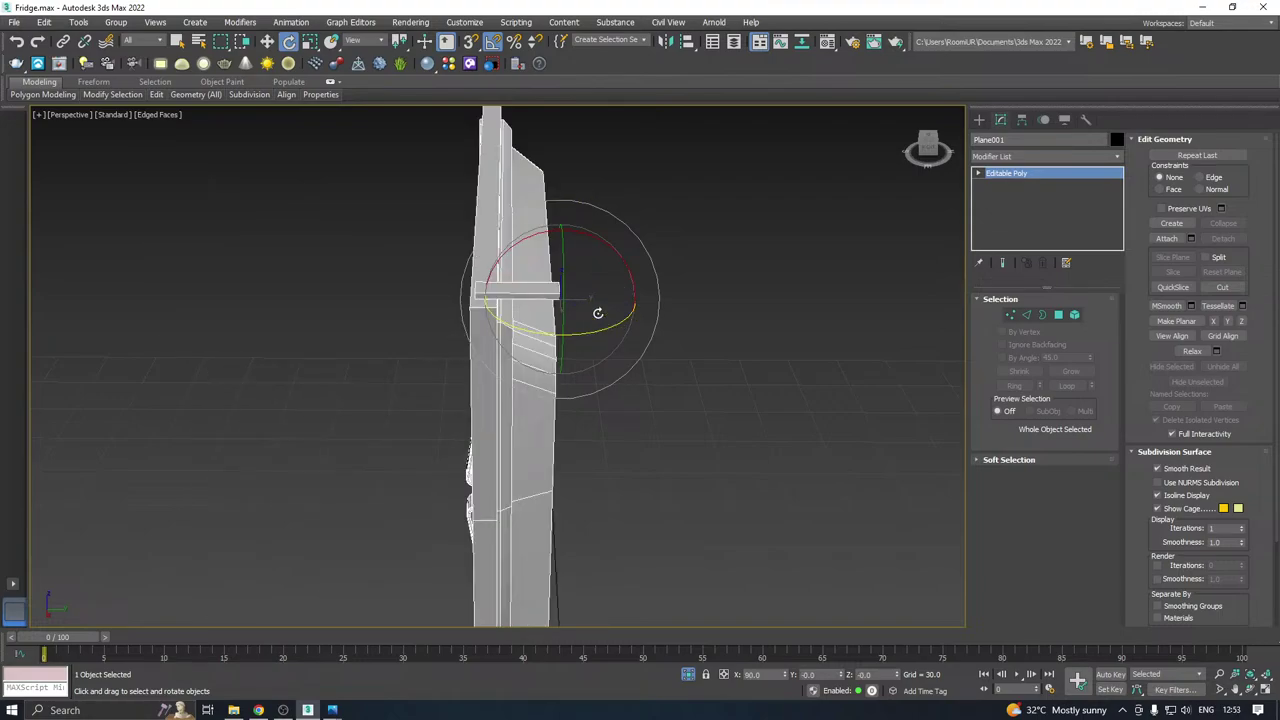
pyautogui.keyDown('alt'); pyautogui.moveTo(598, 313); pyautogui.dragTo(474, 353, button='middle'); pyautogui.keyUp('alt')
pyautogui.scroll(2, 315, 452)
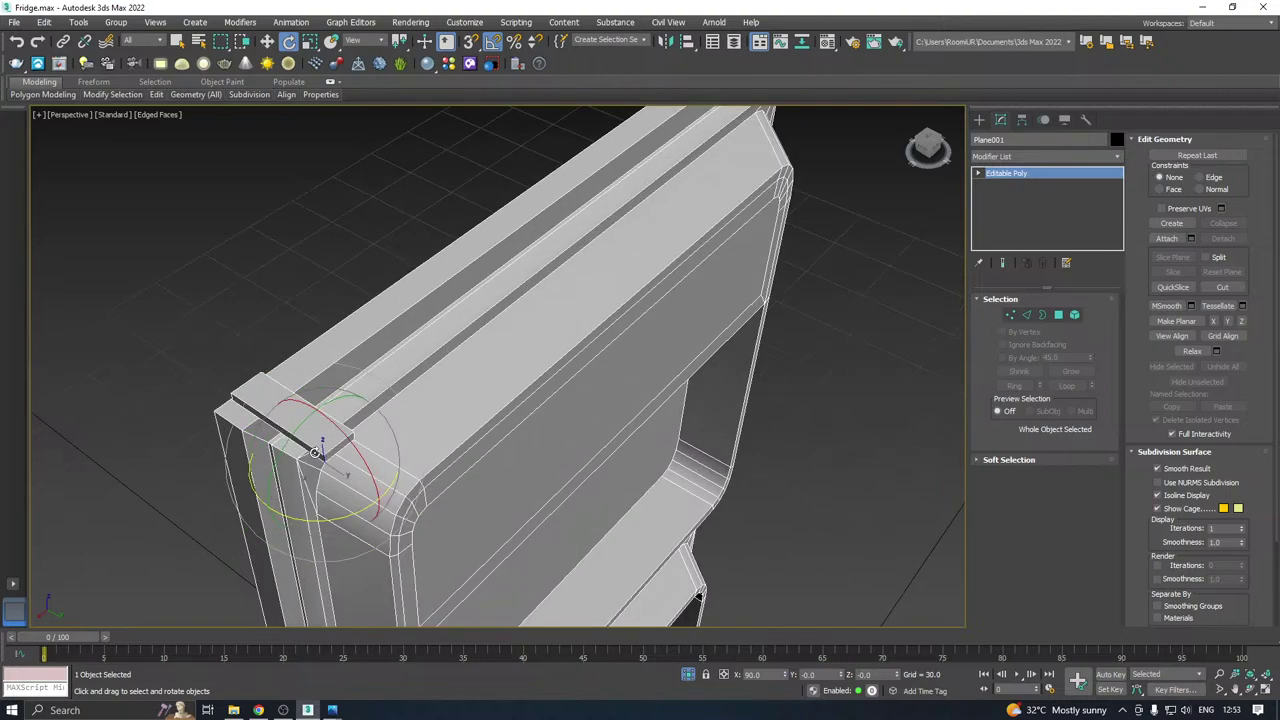
pyautogui.scroll(2, 315, 452)
pyautogui.press('w')
pyautogui.moveTo(156, 94)
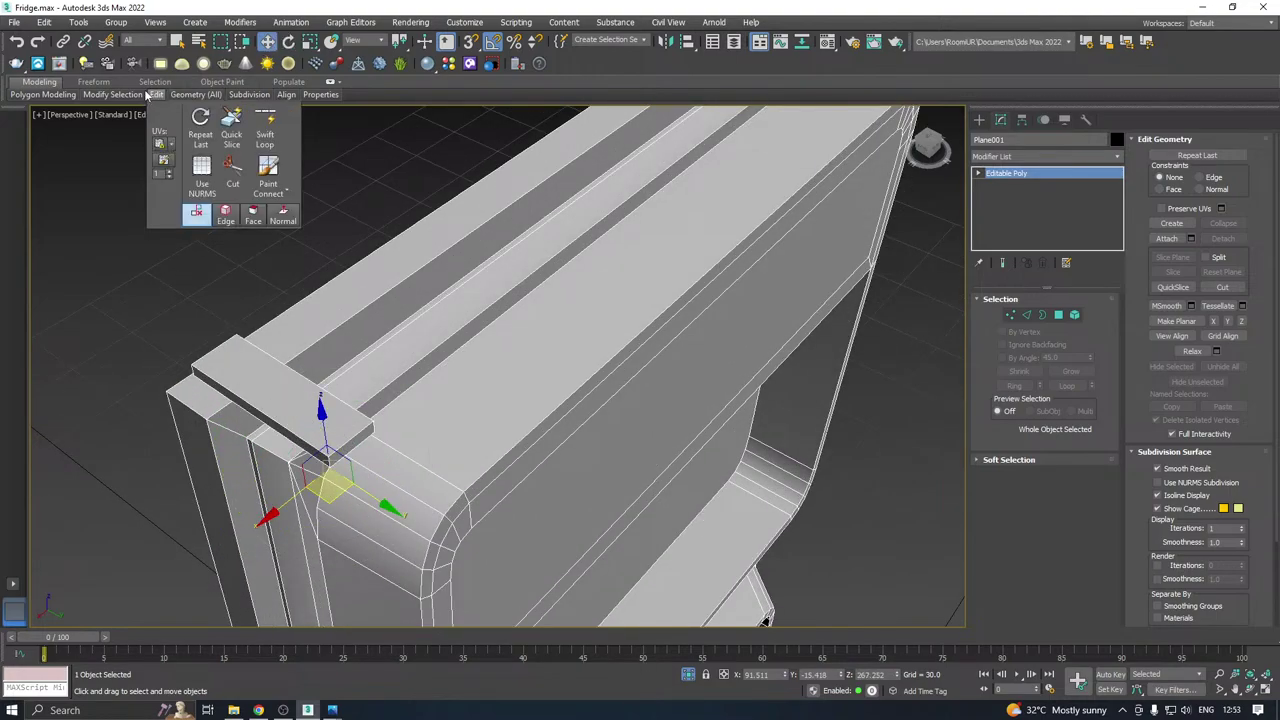
pyautogui.click(265, 128)
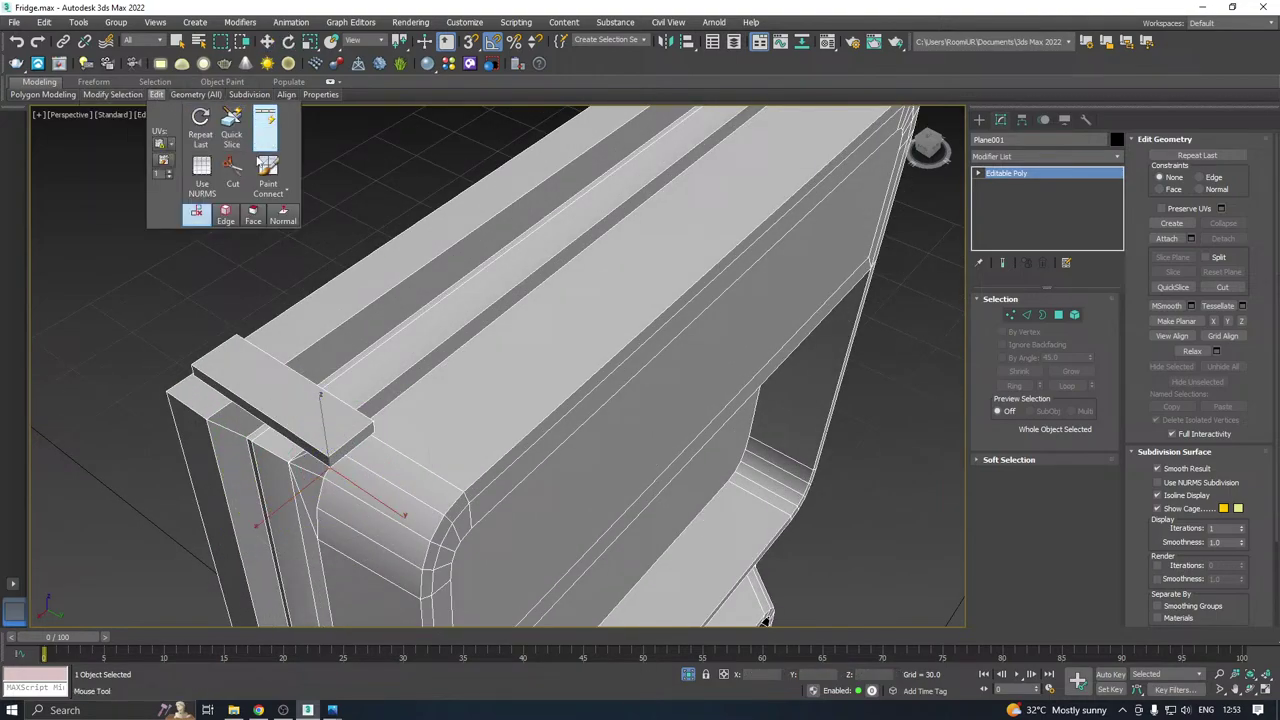
pyautogui.rightClick(347, 445)
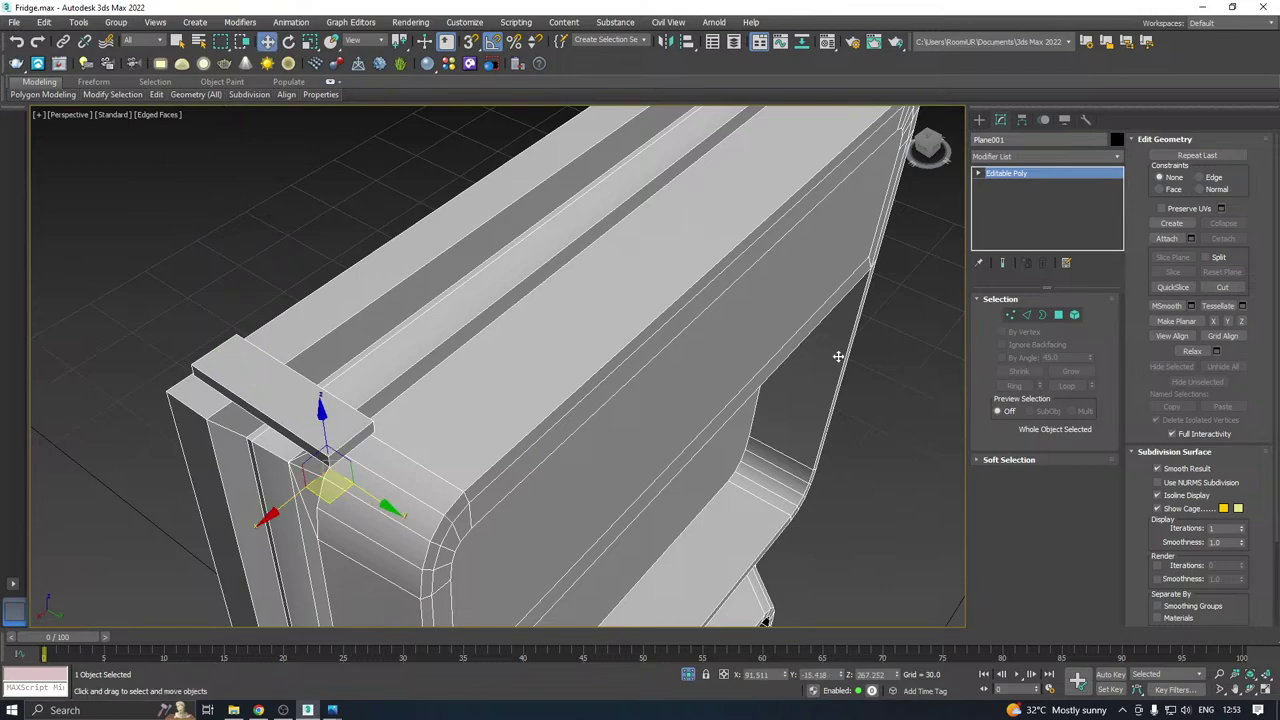
# Add an edge loop lengthwise through the middle of the top hinge bracket by connecting its ring of long-side cross edges.
pyautogui.click(1025, 315)
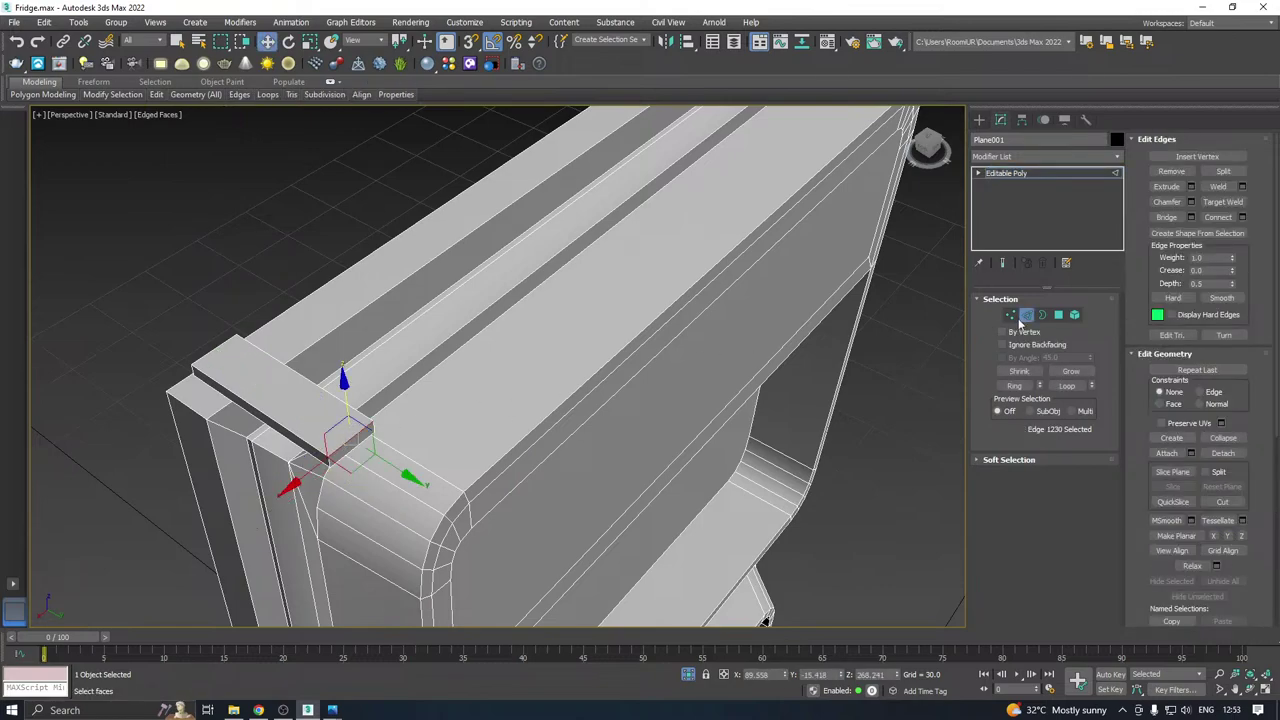
pyautogui.click(1013, 386)
pyautogui.click(1220, 217)
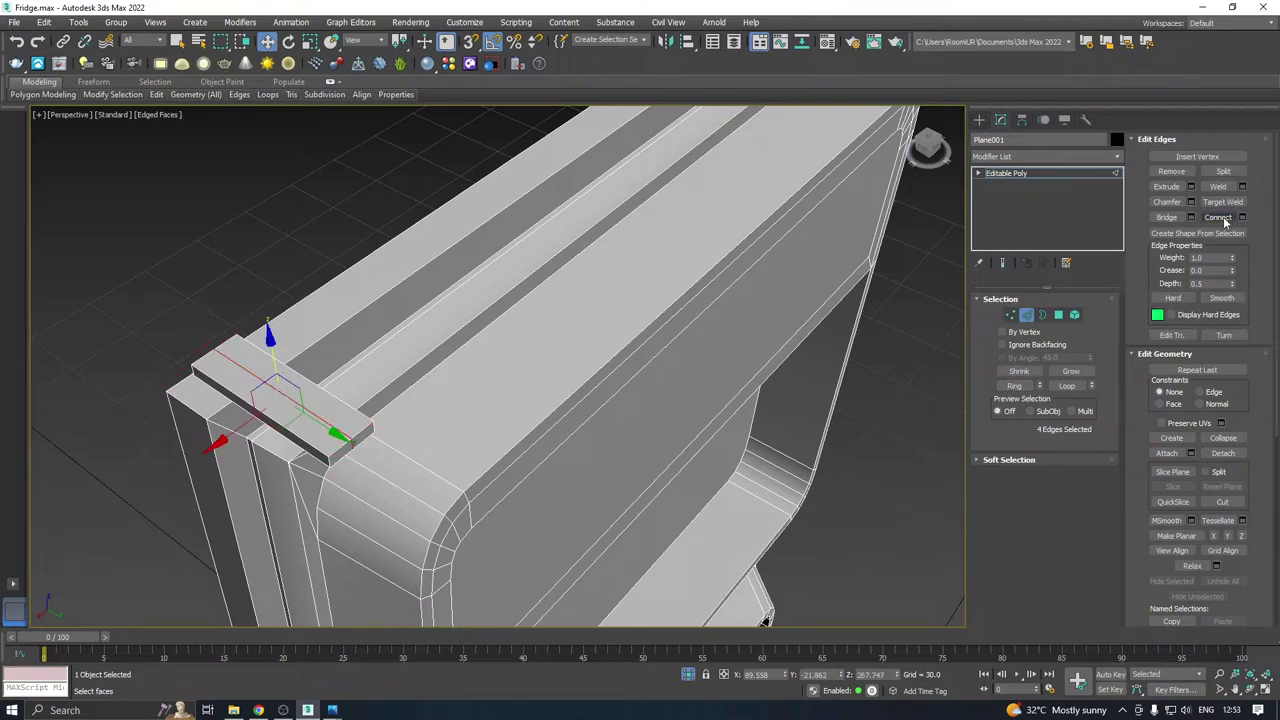
pyautogui.click(1040, 173)
# Move only the door object's pivot, with vertex snapping, to the new middle vertex at the hinge bracket's rear end.
pyautogui.click(1022, 119)
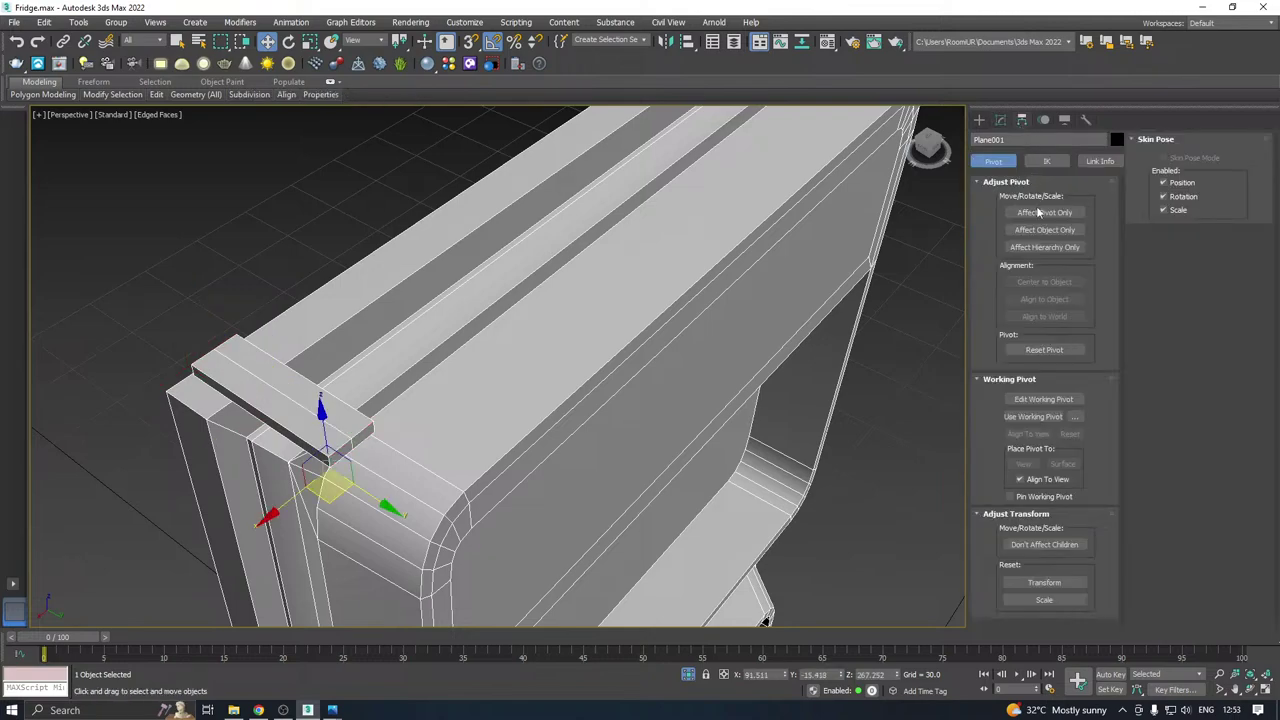
pyautogui.click(1044, 212)
pyautogui.moveTo(475, 349); pyautogui.dragTo(536, 319, button='middle')
pyautogui.press('s')
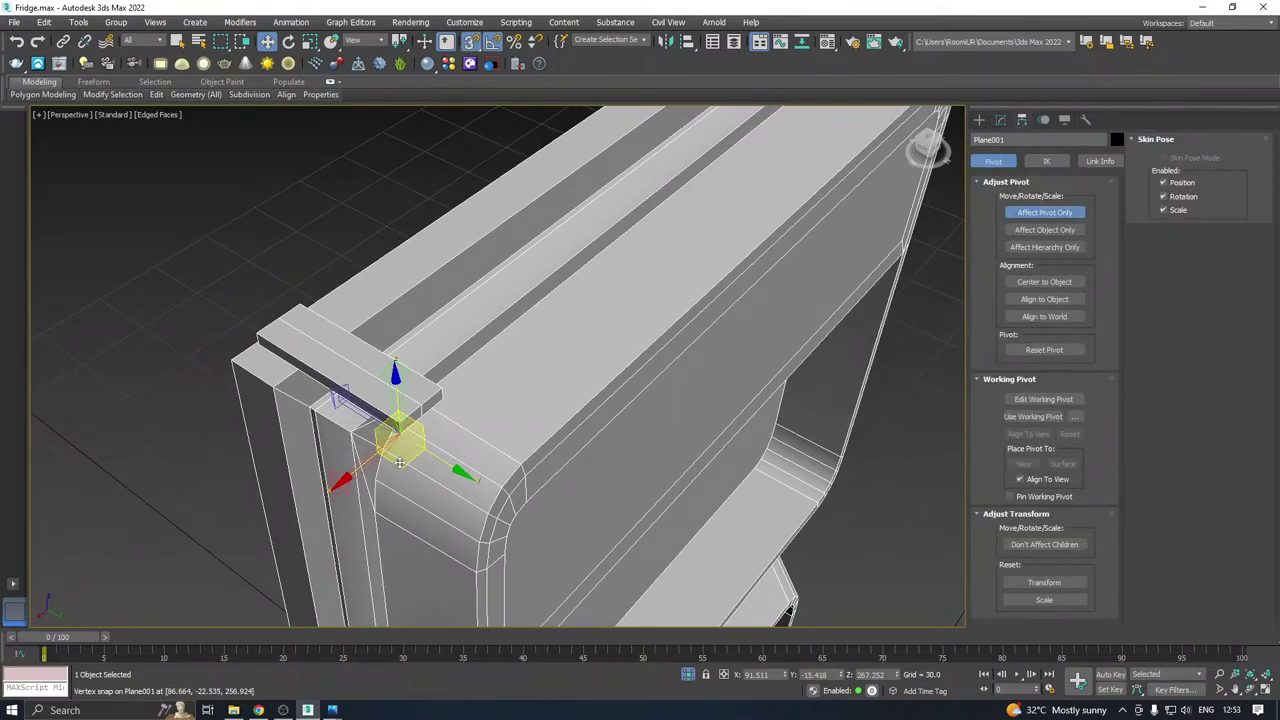
pyautogui.moveTo(399, 462); pyautogui.dragTo(420, 442)
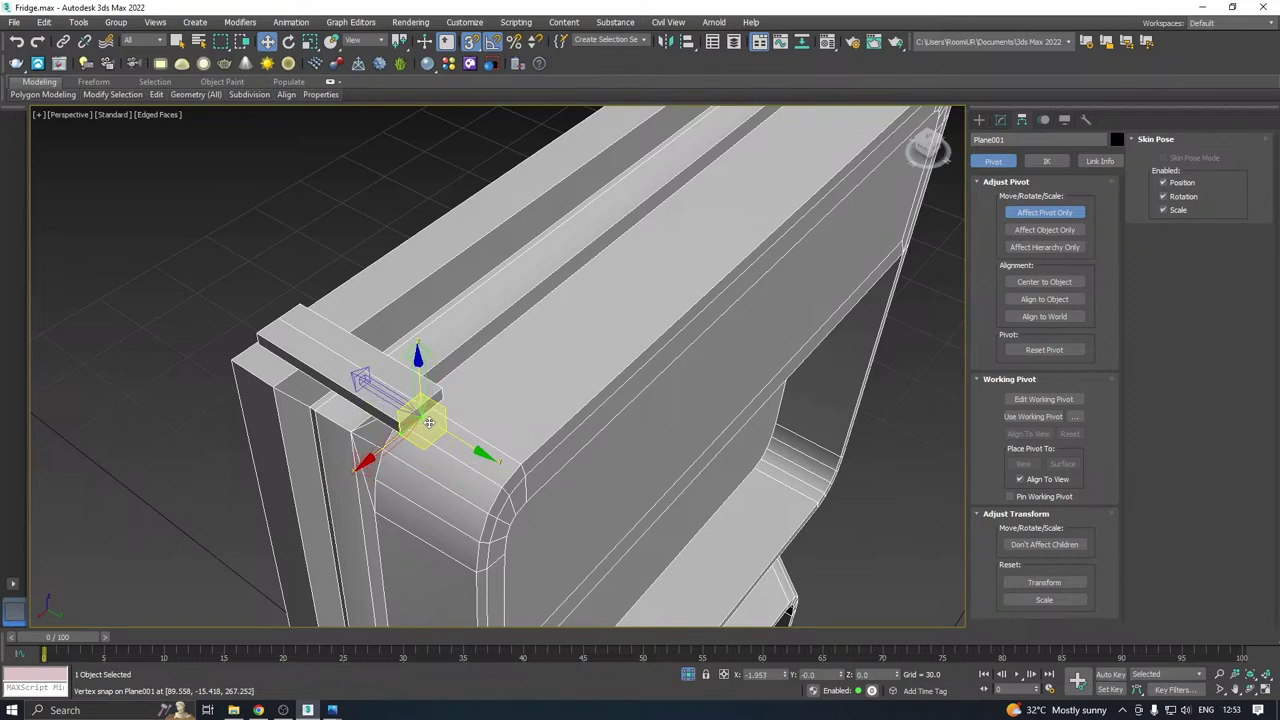
pyautogui.click(1000, 119)
# End the door's isolation to show the fridge body again and turn off angle snapping for rotation.
pyautogui.keyDown('alt'); pyautogui.moveTo(800, 480); pyautogui.dragTo(749, 486, button='middle'); pyautogui.keyUp('alt')
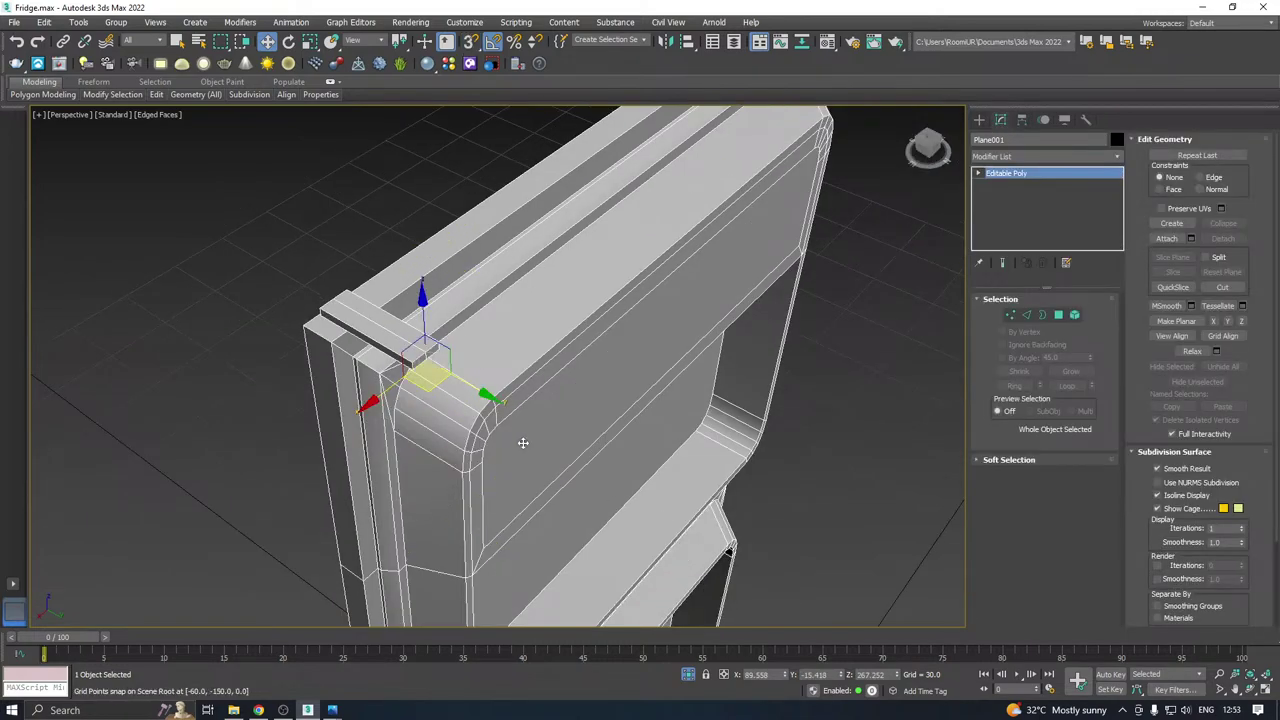
pyautogui.click(687, 675)
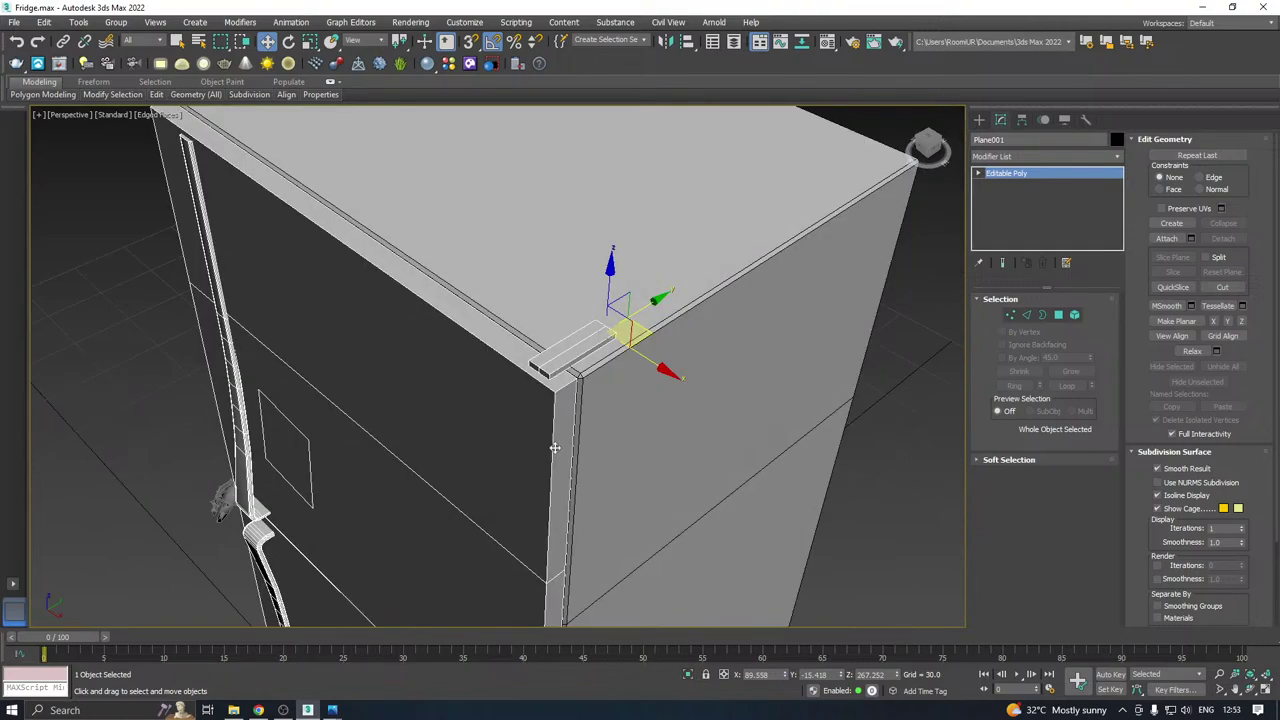
pyautogui.keyDown('alt'); pyautogui.moveTo(584, 437); pyautogui.dragTo(667, 419, button='middle'); pyautogui.keyUp('alt')
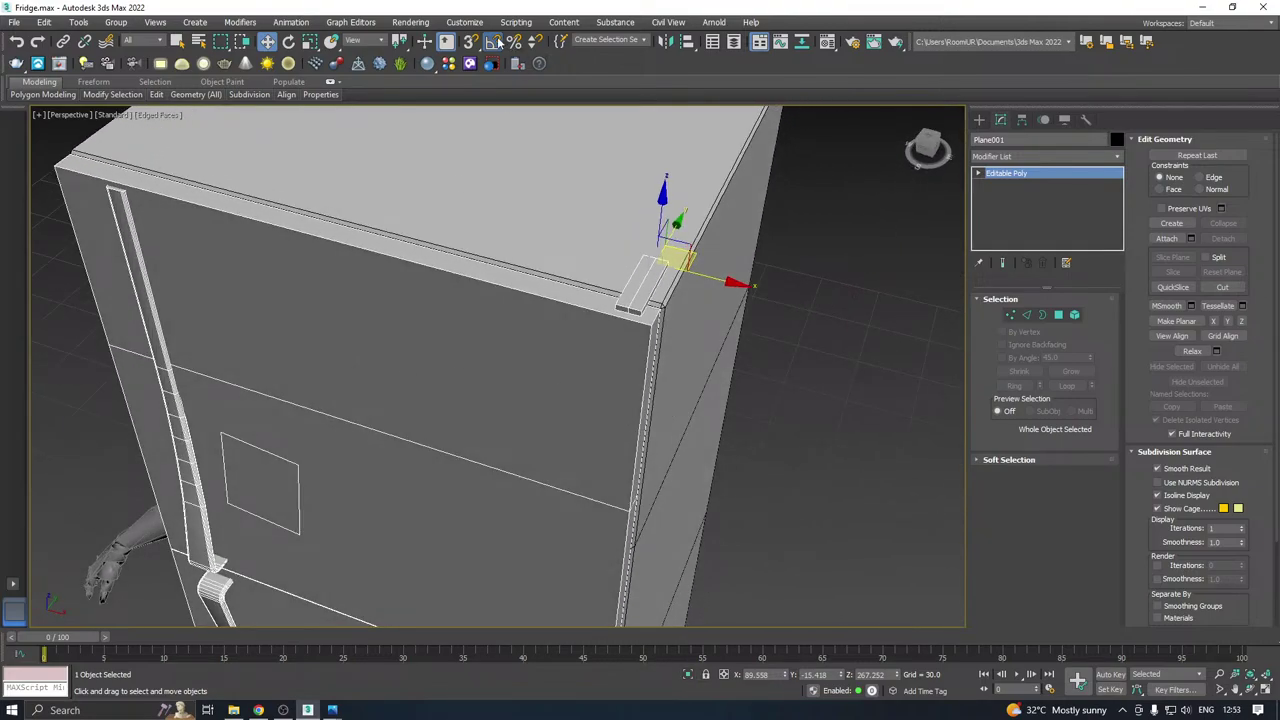
pyautogui.press('e')
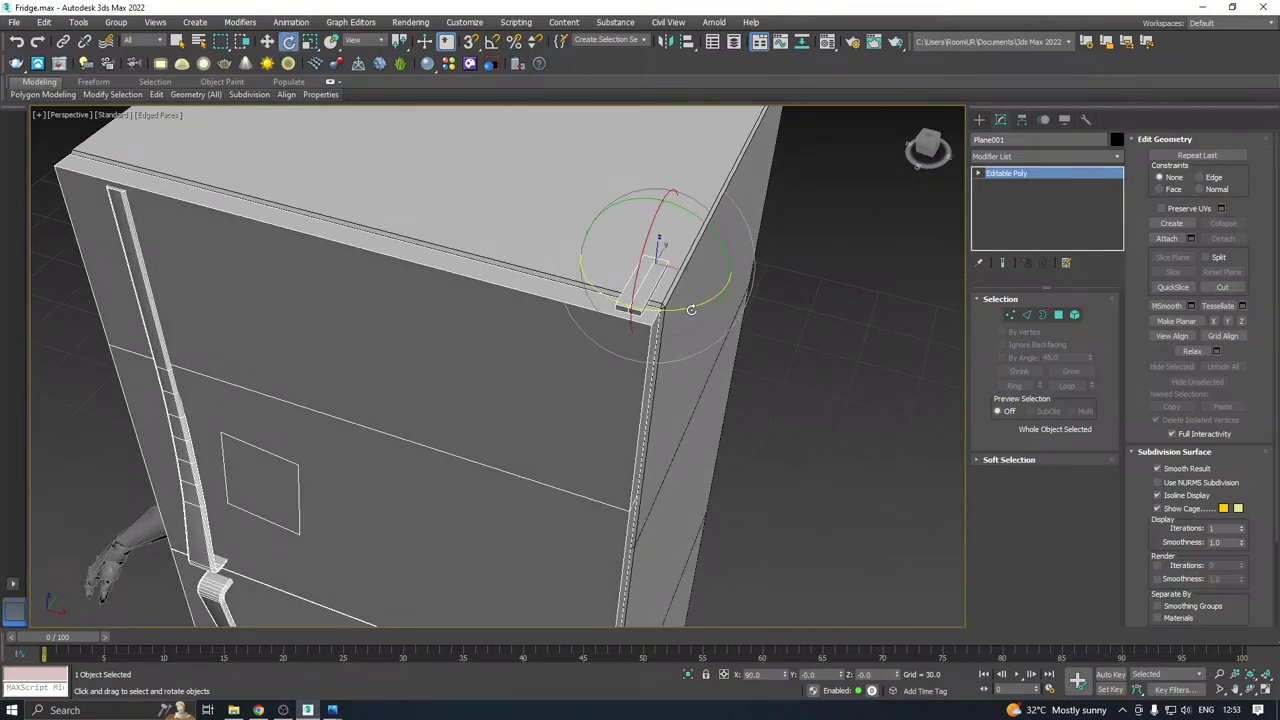
# Examine where the door's pivot sits on the top hinge bracket relative to the fridge body's corner.
pyautogui.keyDown('alt'); pyautogui.moveTo(820, 341); pyautogui.dragTo(743, 331, button='middle'); pyautogui.keyUp('alt')
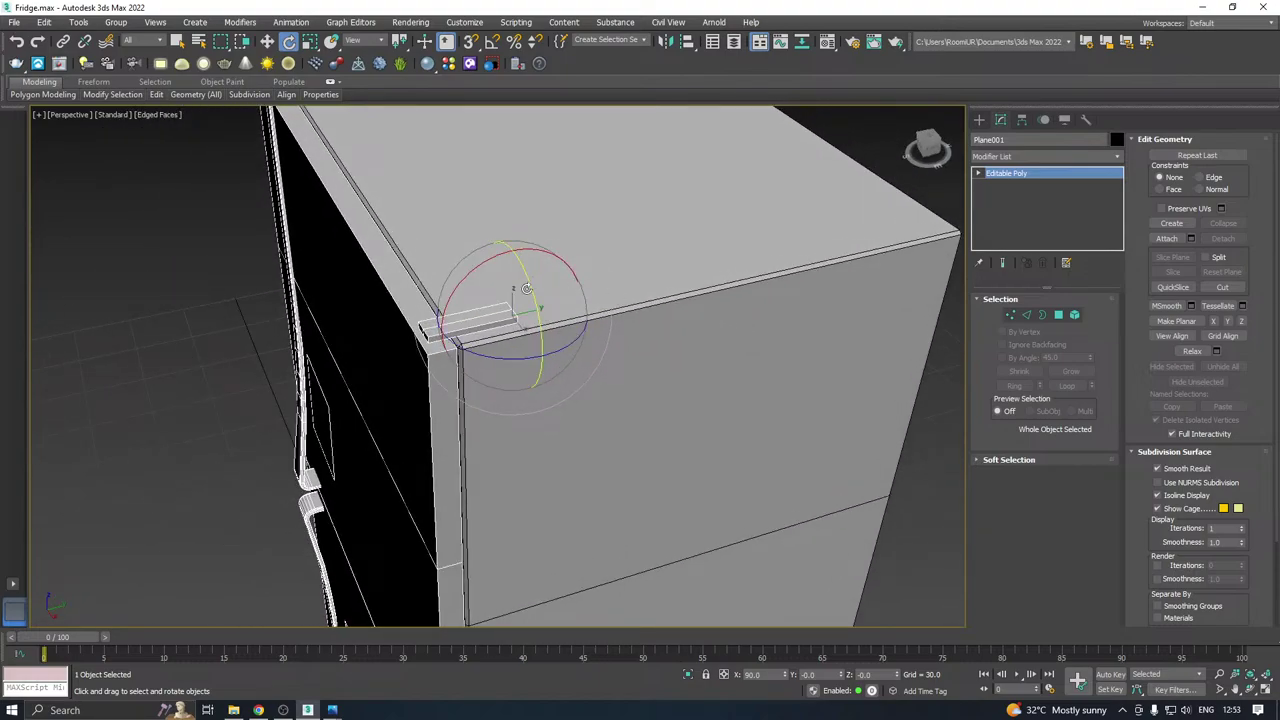
pyautogui.scroll(3, 505, 312)
pyautogui.scroll(5, 505, 312)
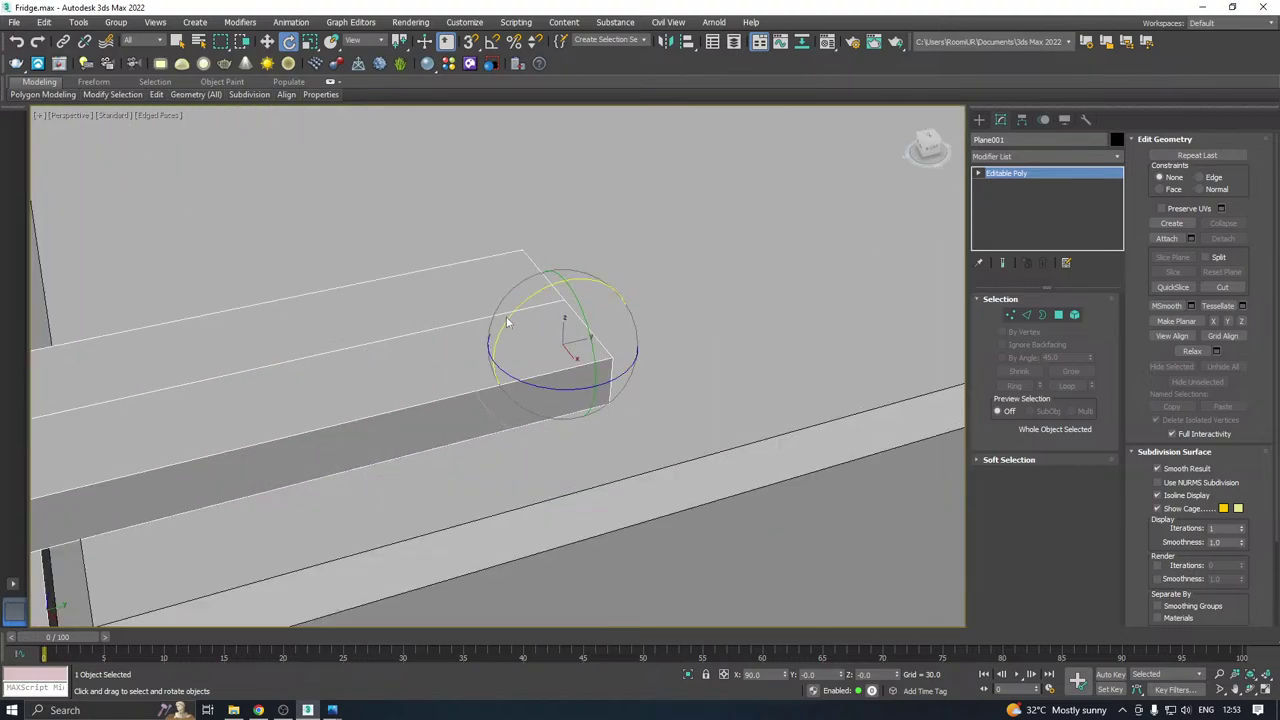
pyautogui.rightClick(502, 316)
pyautogui.click(391, 375)
pyautogui.moveTo(391, 375)
pyautogui.keyDown('alt'); pyautogui.mouseDown(button='middle')
pyautogui.moveTo(349, 374)
pyautogui.moveTo(469, 351)
pyautogui.moveTo(375, 365)
pyautogui.mouseUp(button='middle'); pyautogui.keyUp('alt')
pyautogui.scroll(-4, 471, 354)
pyautogui.scroll(-4, 490, 352)
pyautogui.scroll(4, 155, 392)
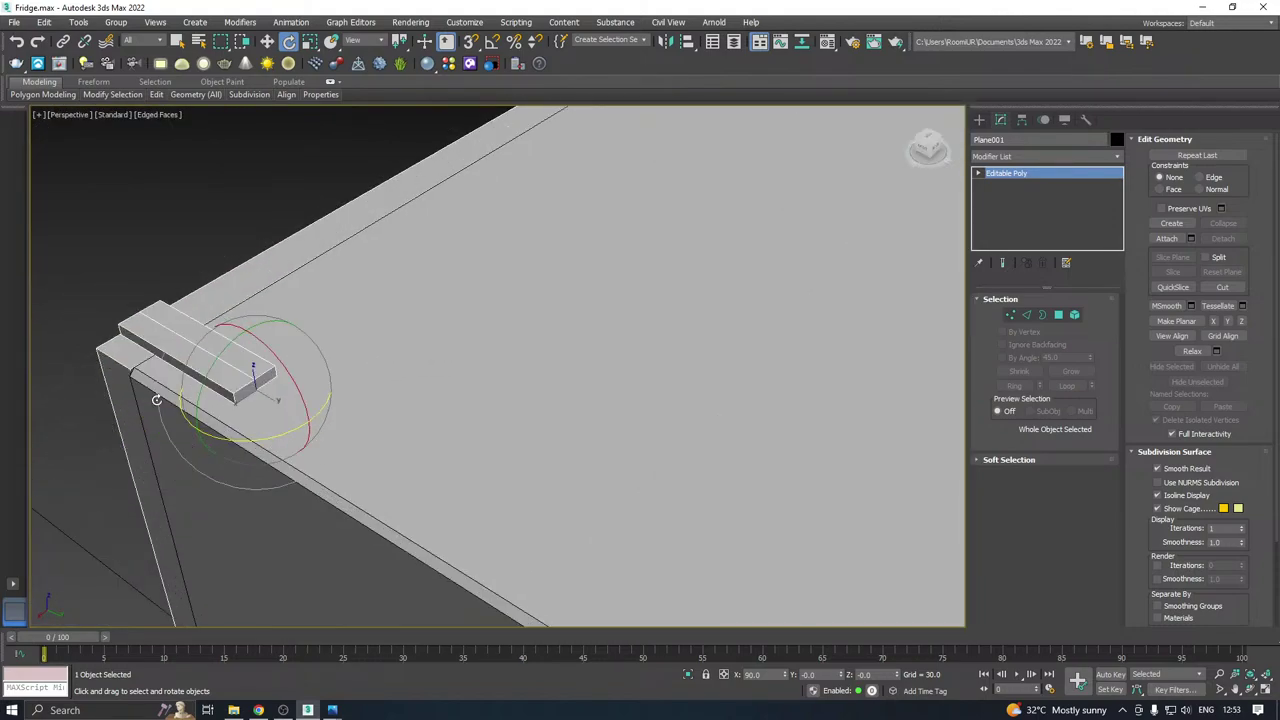
# Try rotating the door object around the vertical axis at its bracket pivot and undo the rotations.
pyautogui.moveTo(312, 432); pyautogui.dragTo(374, 380)
pyautogui.scroll(-5, 588, 280)
pyautogui.keyDown('alt'); pyautogui.moveTo(606, 291); pyautogui.dragTo(850, 288, button='middle'); pyautogui.keyUp('alt')
pyautogui.moveTo(409, 142); pyautogui.dragTo(453, 155)
pyautogui.hotkey('ctrl', 'z')
pyautogui.moveTo(462, 160); pyautogui.dragTo(580, 268, button='middle')
pyautogui.moveTo(504, 221); pyautogui.dragTo(453, 247)
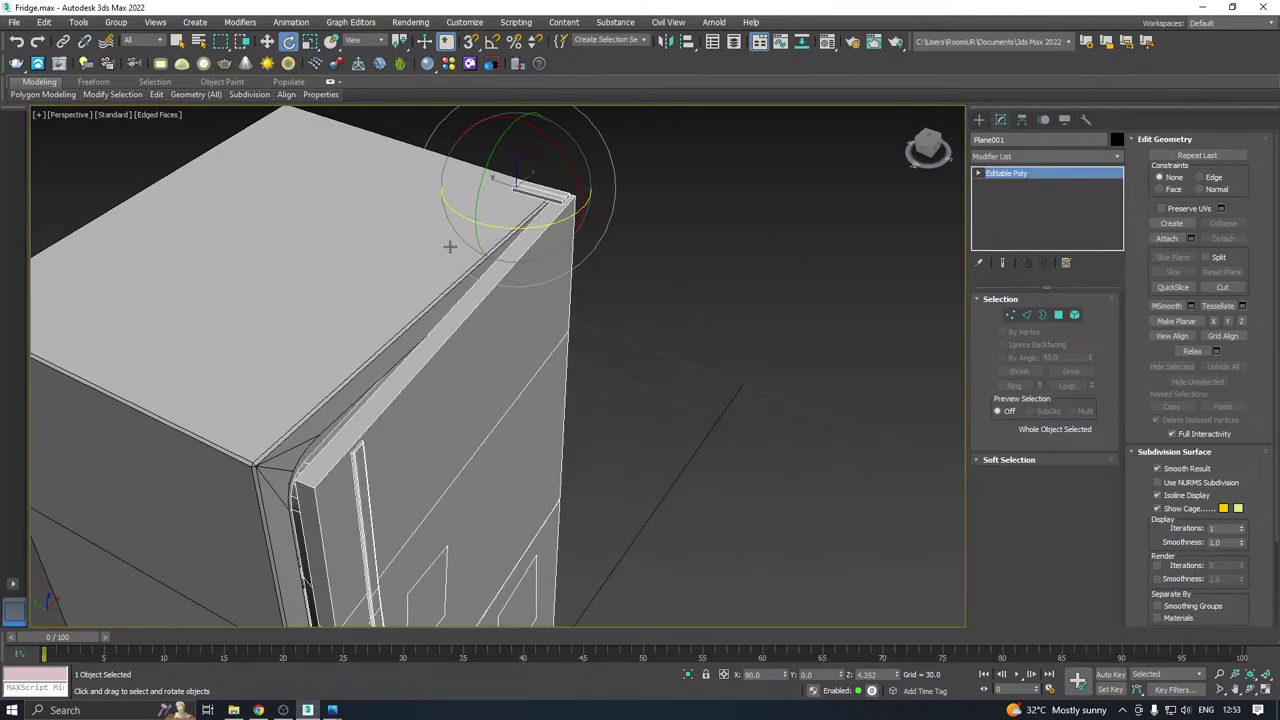
pyautogui.hotkey('ctrl', 'z')
pyautogui.hotkey('ctrl', 'z')
# Shift the door object by about -0.14 along the Y axis.
pyautogui.keyDown('alt'); pyautogui.moveTo(608, 270); pyautogui.dragTo(583, 208, button='middle'); pyautogui.keyUp('alt')
pyautogui.press('w')
pyautogui.moveTo(583, 208); pyautogui.dragTo(582, 209)
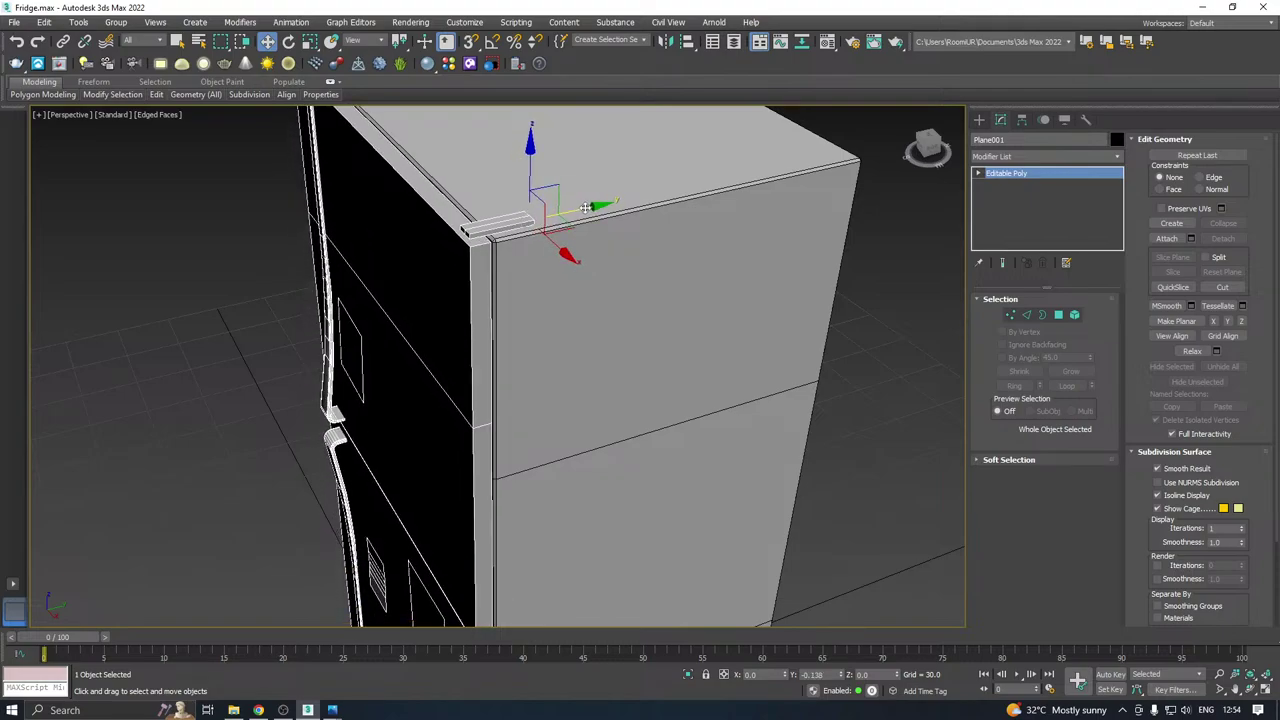
# Examine the closed door's fit against the fridge body, briefly isolating the door object and ending the isolation.
pyautogui.keyDown('alt'); pyautogui.moveTo(520, 232); pyautogui.dragTo(577, 217, button='middle'); pyautogui.keyUp('alt')
pyautogui.scroll(-5, 577, 217)
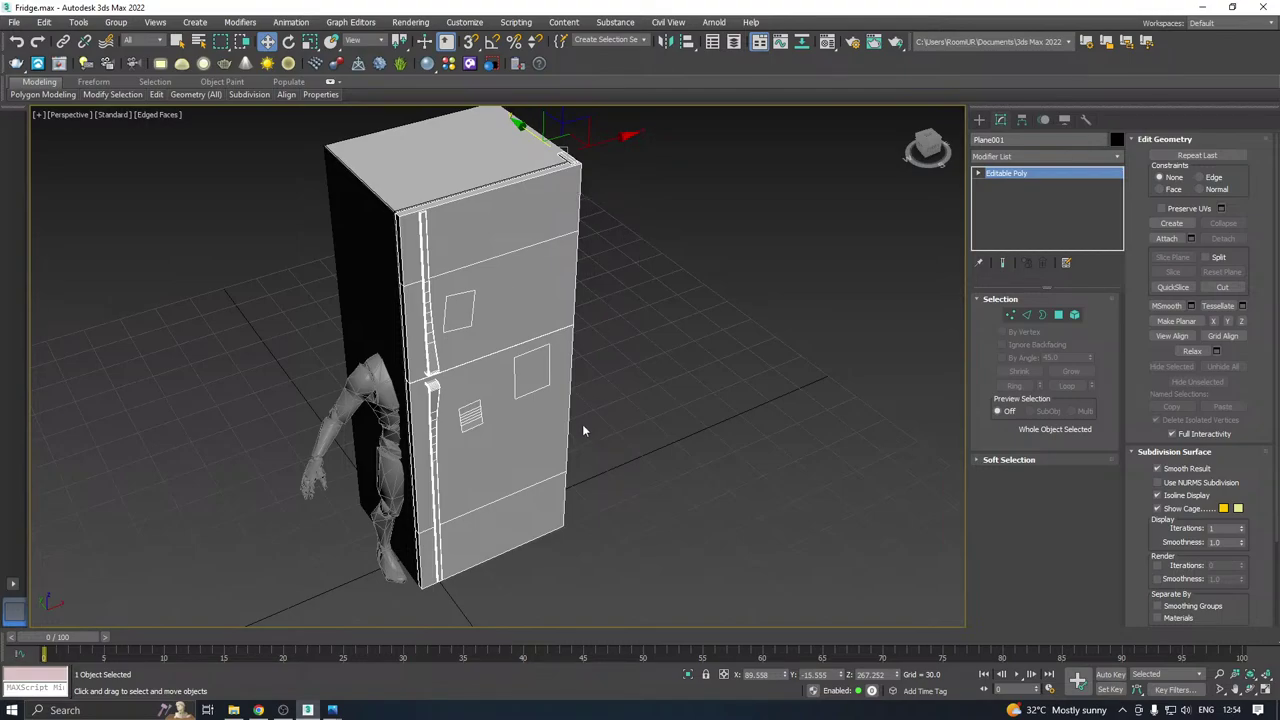
pyautogui.keyDown('alt'); pyautogui.moveTo(694, 426); pyautogui.dragTo(531, 340, button='middle'); pyautogui.keyUp('alt')
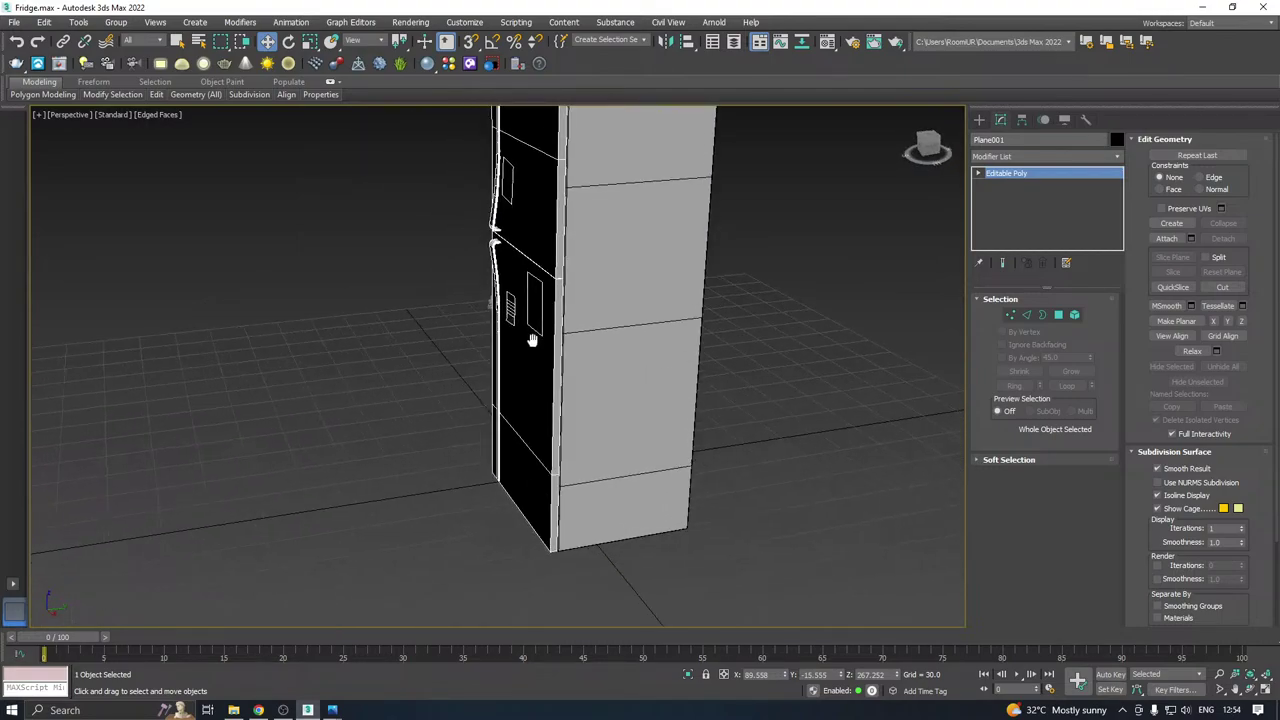
pyautogui.keyDown('alt'); pyautogui.moveTo(590, 407); pyautogui.dragTo(730, 492, button='middle'); pyautogui.keyUp('alt')
pyautogui.click(688, 675)
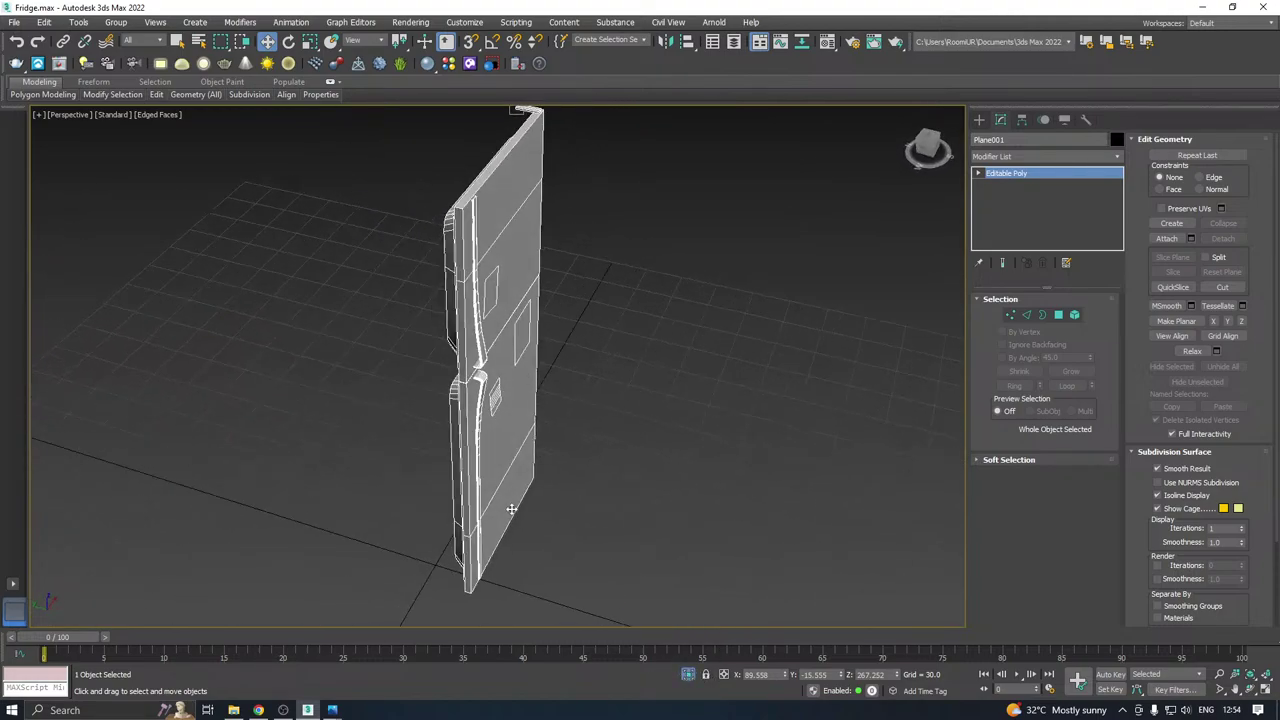
pyautogui.click(688, 675)
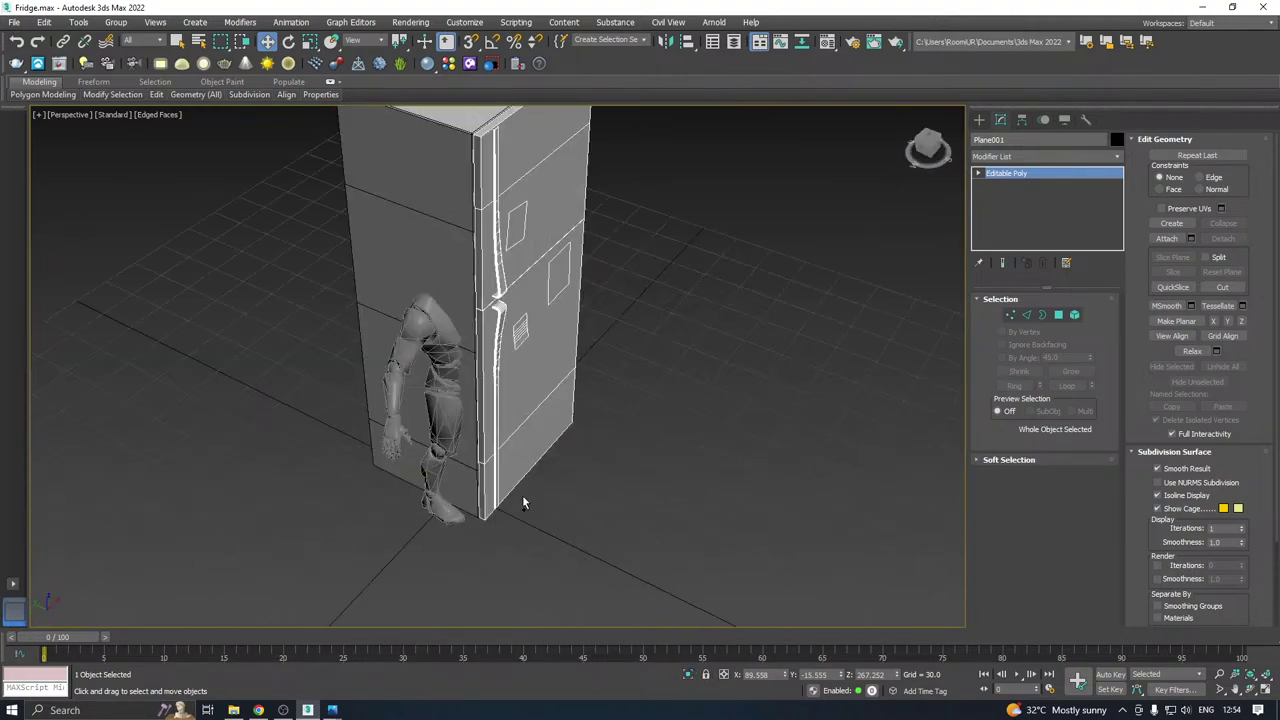
# Center the door object's pivot and snap only the pivot to the door's bottom hinge-side corner beside the fridge body.
pyautogui.keyDown('alt'); pyautogui.moveTo(523, 506); pyautogui.dragTo(440, 455, button='middle'); pyautogui.keyUp('alt')
pyautogui.scroll(2, 548, 494)
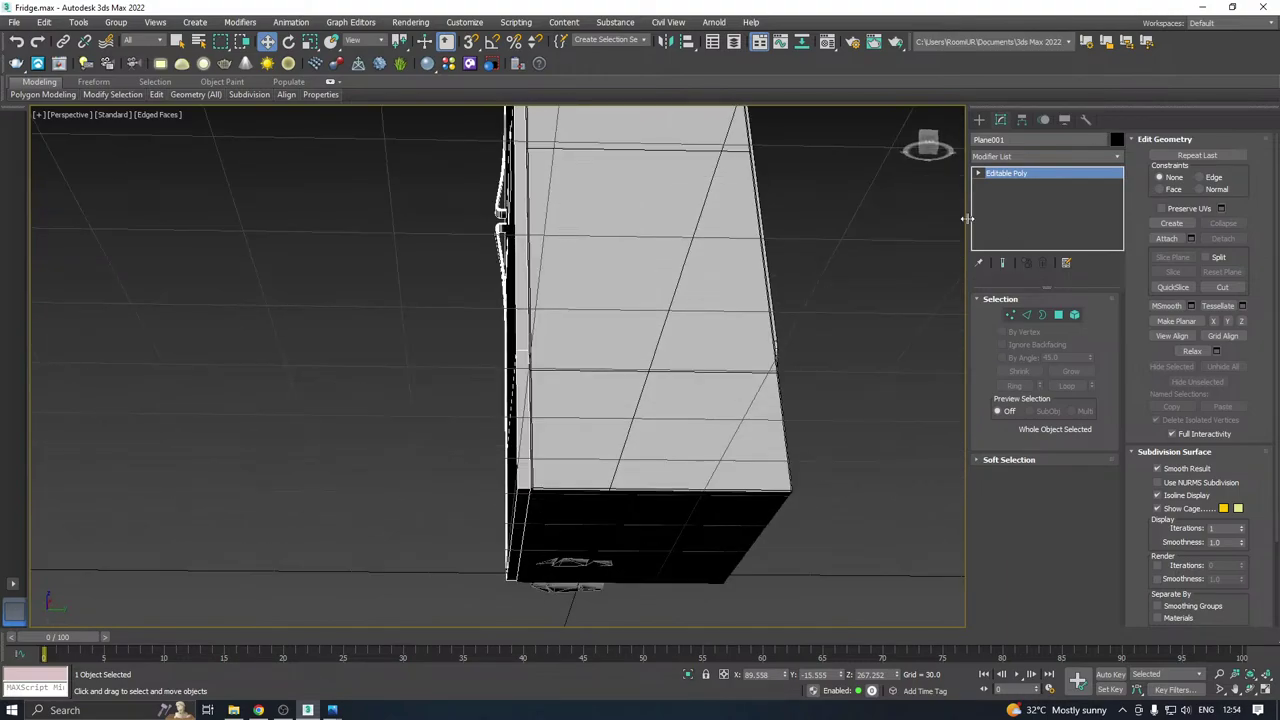
pyautogui.click(1021, 119)
pyautogui.click(1044, 212)
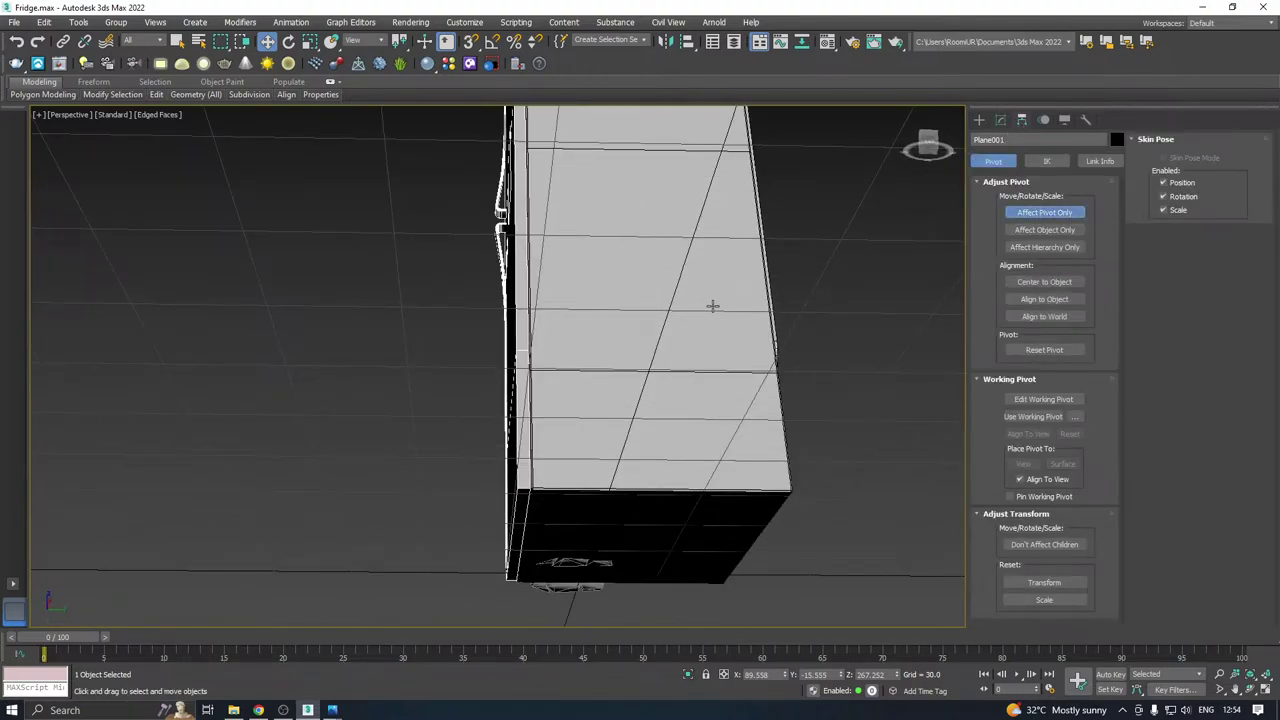
pyautogui.keyDown('alt'); pyautogui.moveTo(711, 306); pyautogui.dragTo(690, 280, button='middle'); pyautogui.keyUp('alt')
pyautogui.press('s')
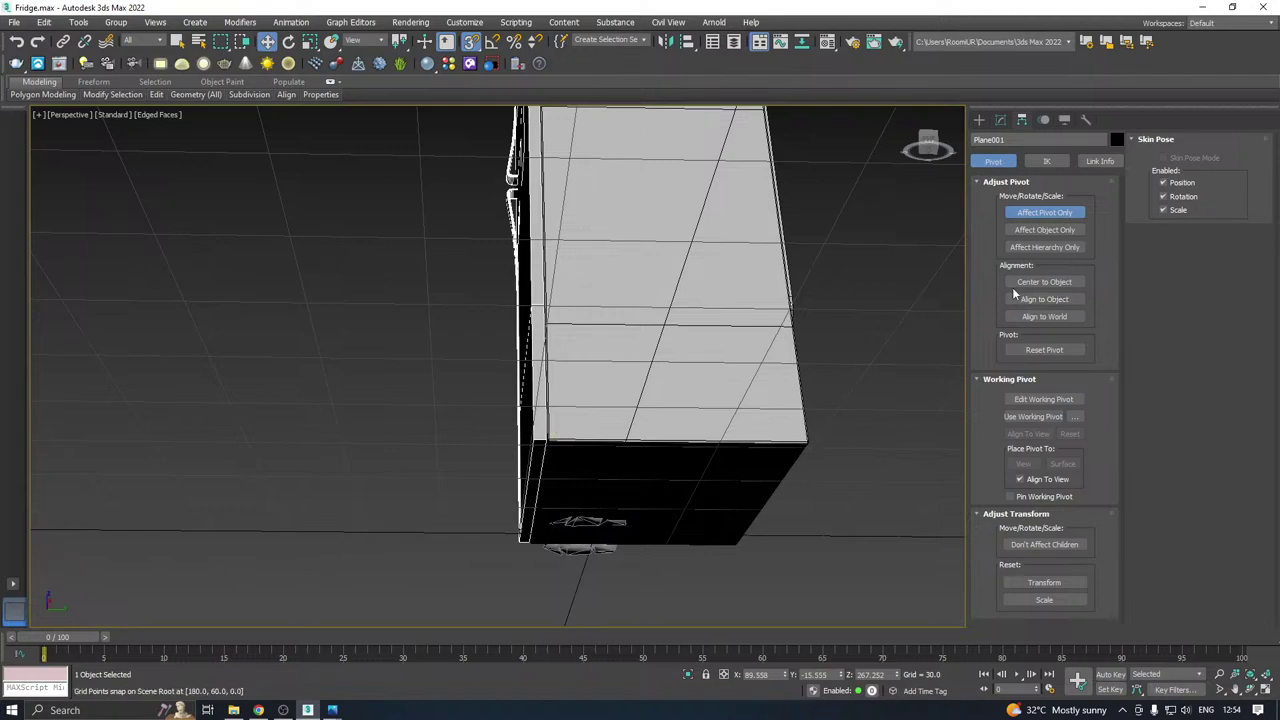
pyautogui.click(1044, 281)
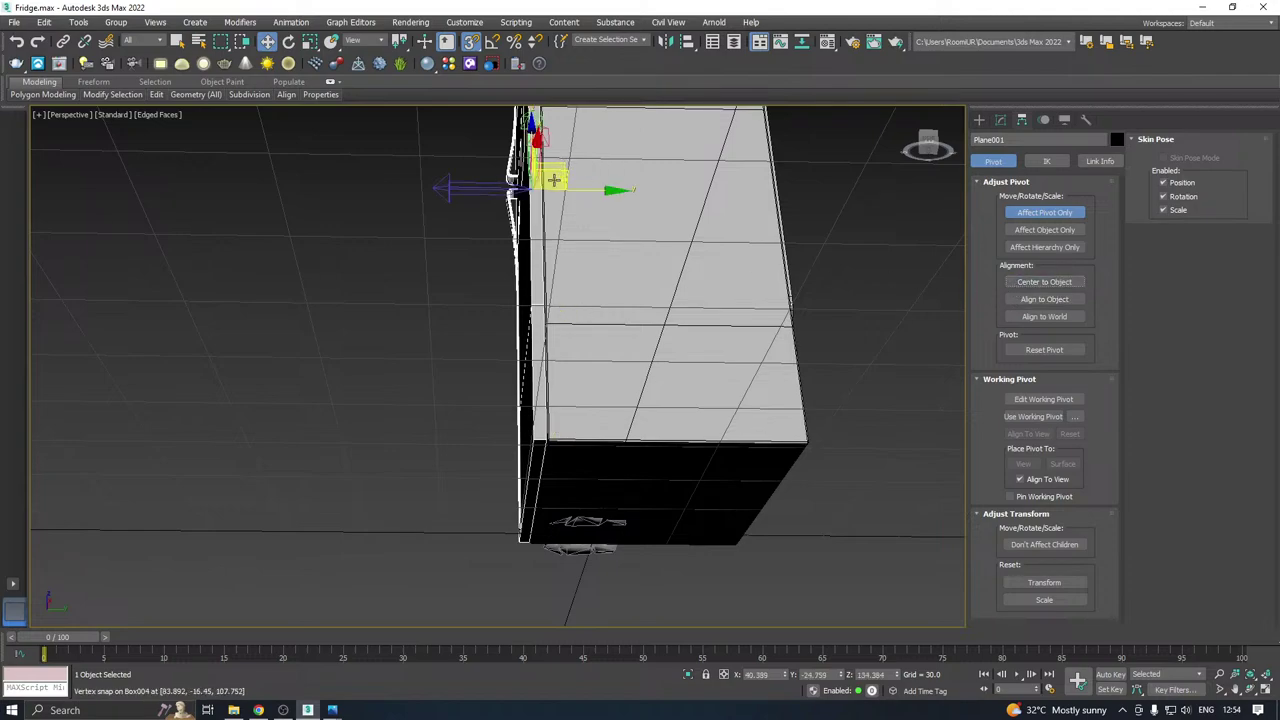
pyautogui.moveTo(553, 180); pyautogui.dragTo(552, 412)
pyautogui.scroll(3, 545, 452)
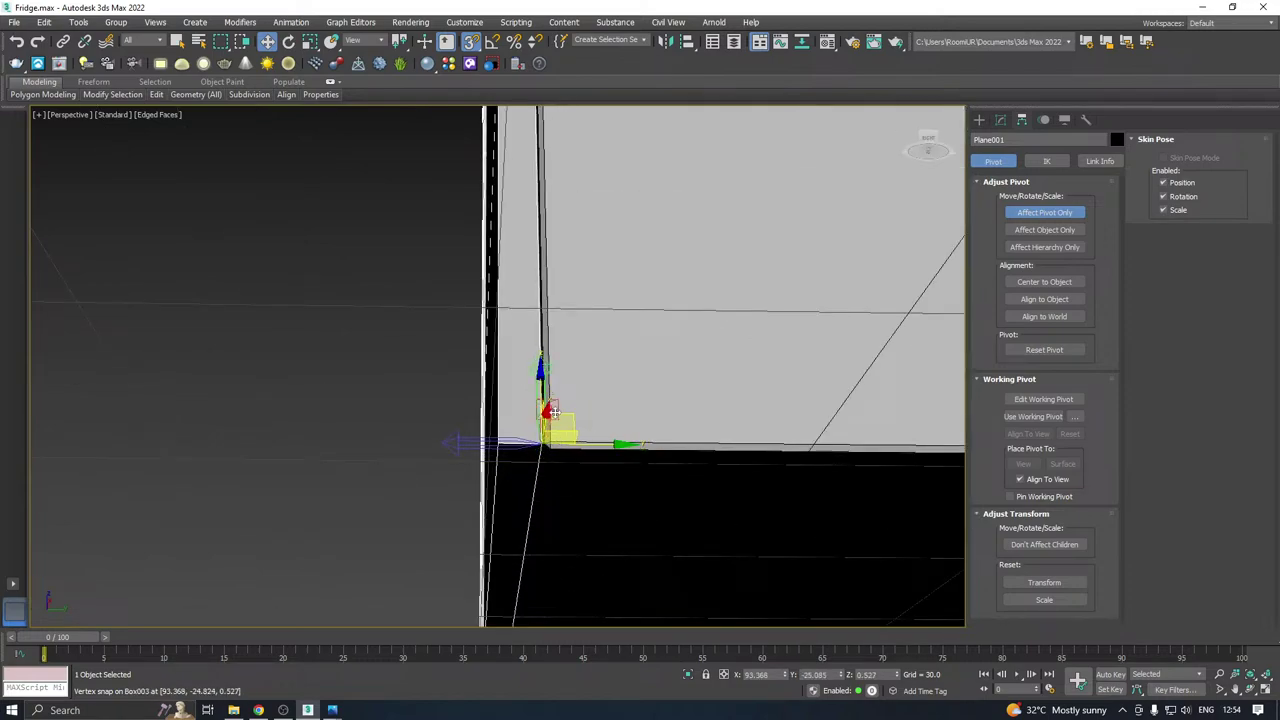
pyautogui.click(1000, 119)
# Try swinging the door open about 75° around its bottom-corner pivot, view the interior, and undo the rotation.
pyautogui.keyDown('alt'); pyautogui.moveTo(854, 206); pyautogui.dragTo(600, 402, button='middle'); pyautogui.keyUp('alt')
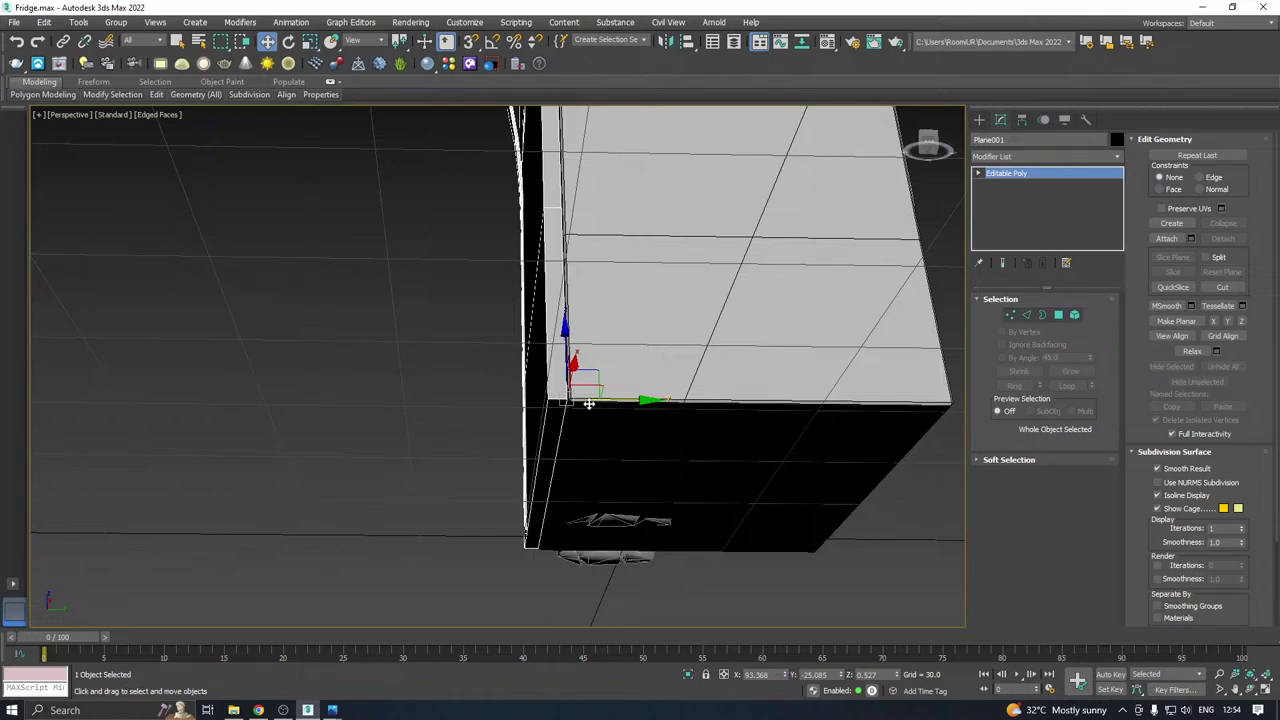
pyautogui.press('e')
pyautogui.moveTo(585, 372); pyautogui.dragTo(700, 372)
pyautogui.scroll(-2, 620, 443)
pyautogui.keyDown('alt'); pyautogui.moveTo(639, 353); pyautogui.dragTo(857, 400, button='middle'); pyautogui.keyUp('alt')
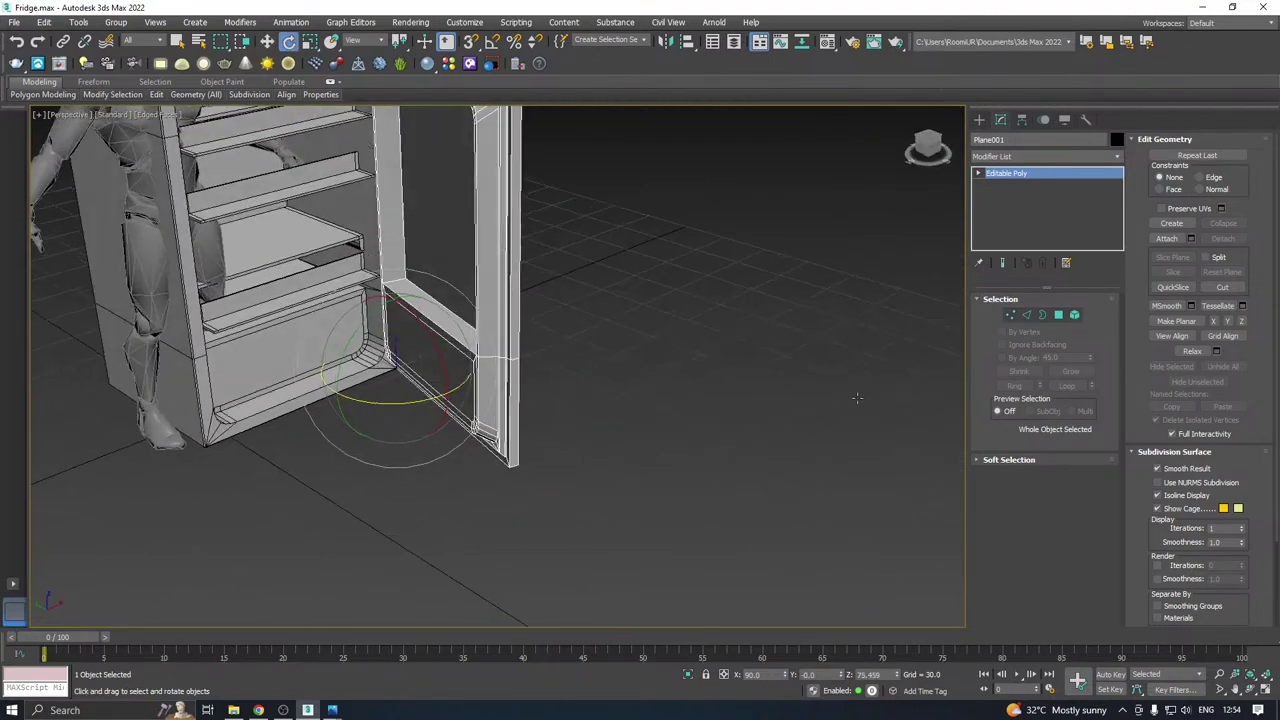
pyautogui.keyDown('alt'); pyautogui.moveTo(618, 326); pyautogui.dragTo(750, 437, button='middle'); pyautogui.keyUp('alt')
pyautogui.keyDown('alt'); pyautogui.moveTo(616, 318); pyautogui.dragTo(660, 298, button='middle'); pyautogui.keyUp('alt')
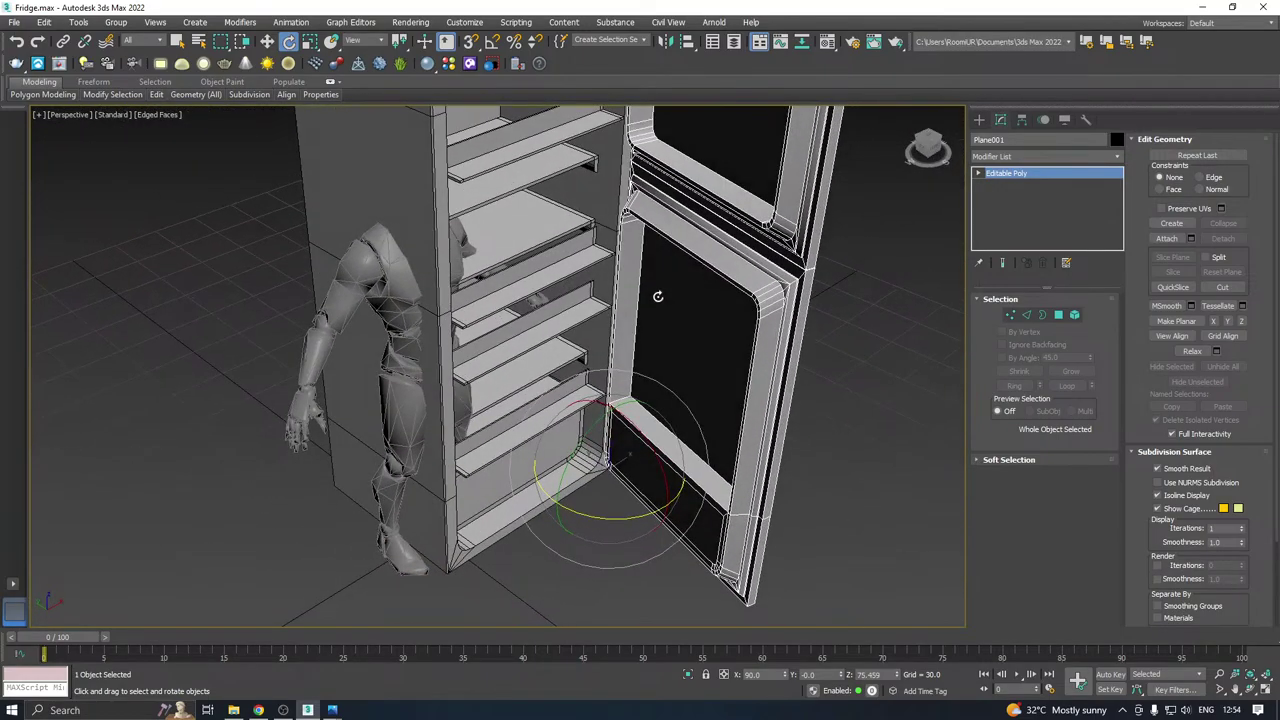
pyautogui.hotkey('ctrl', 'z')
# Select the fridge body object and hide it to expose the shelves and the door's inner side.
pyautogui.click(400, 269)
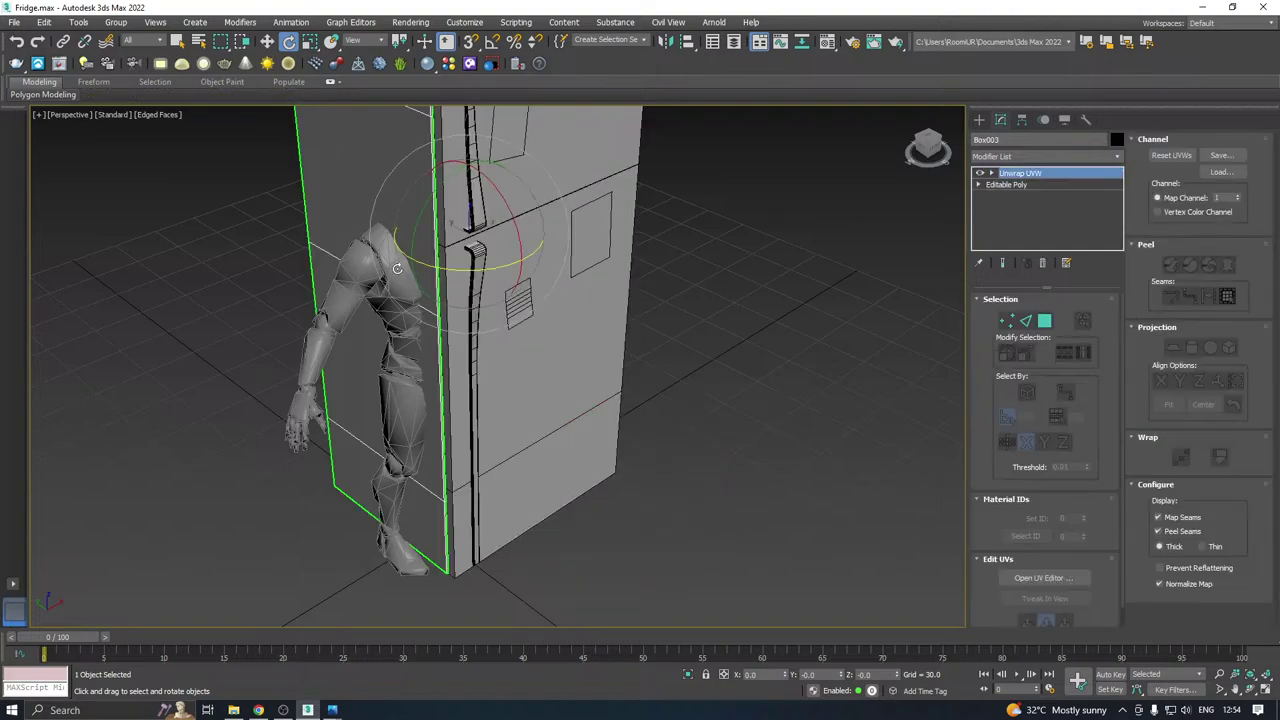
pyautogui.moveTo(424, 269); pyautogui.dragTo(576, 347, button='middle')
pyautogui.click(268, 41)
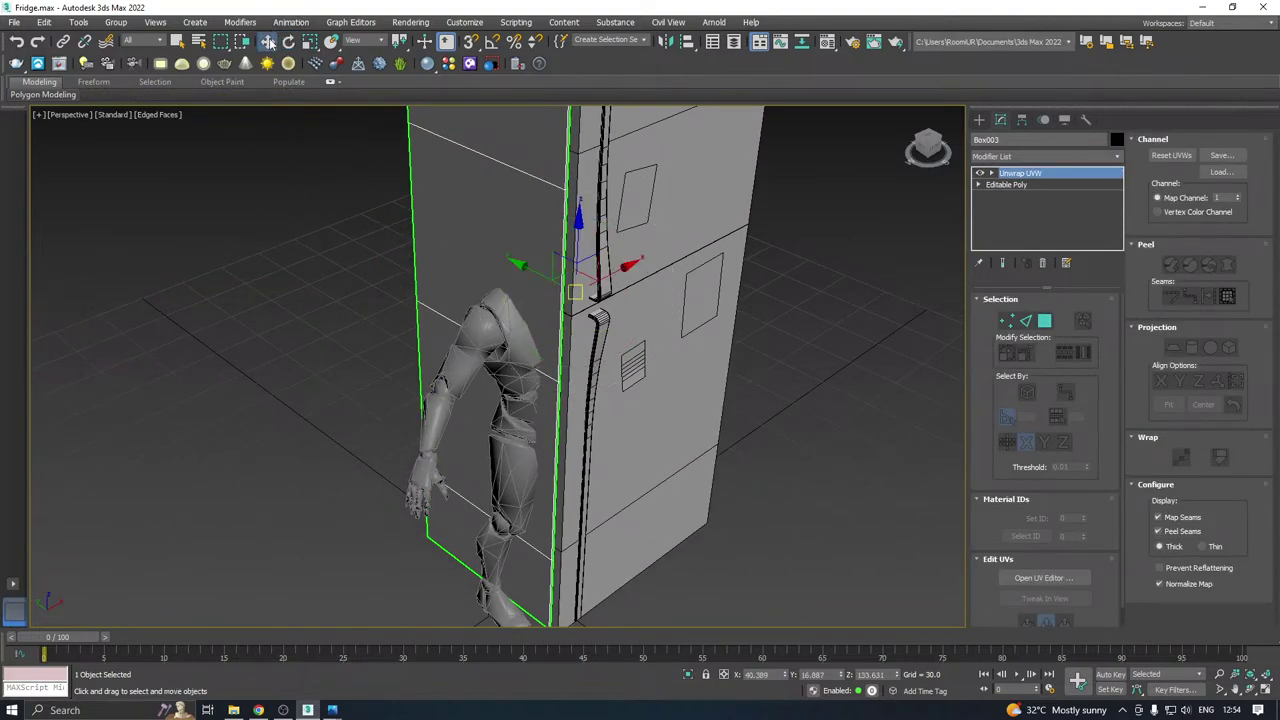
pyautogui.keyDown('alt'); pyautogui.moveTo(622, 204); pyautogui.dragTo(661, 211, button='middle'); pyautogui.keyUp('alt')
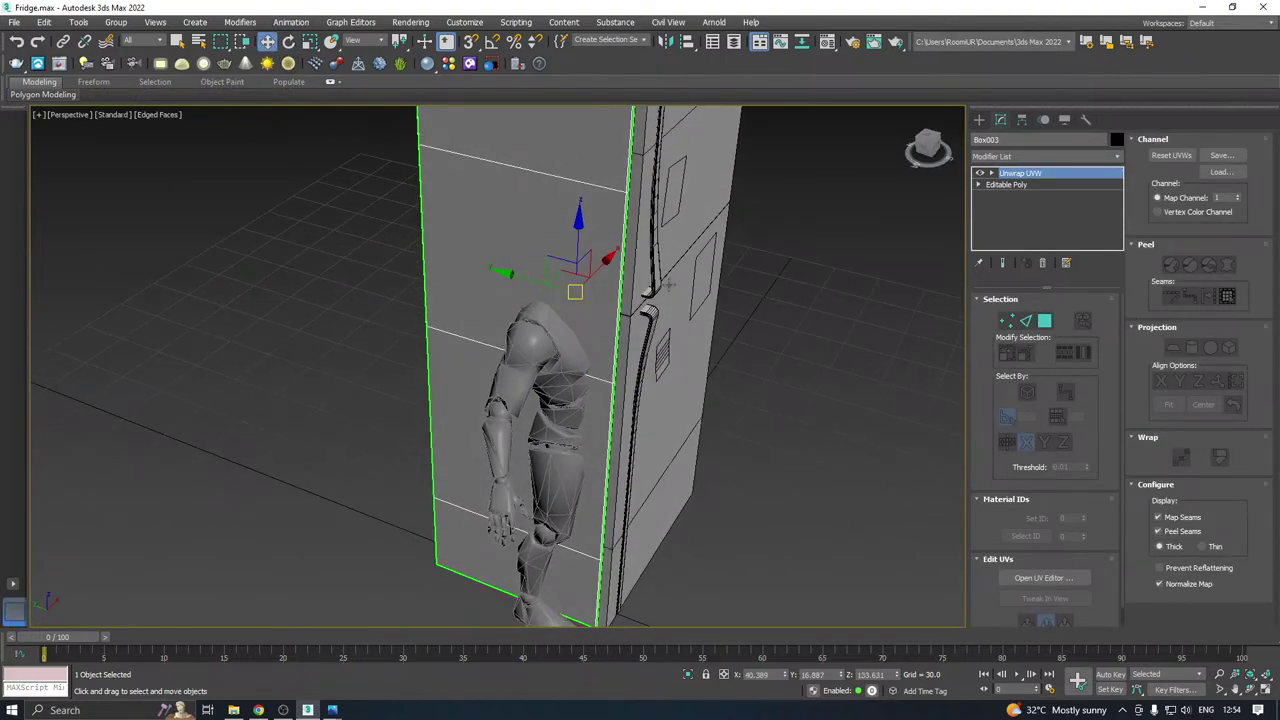
pyautogui.rightClick(525, 298)
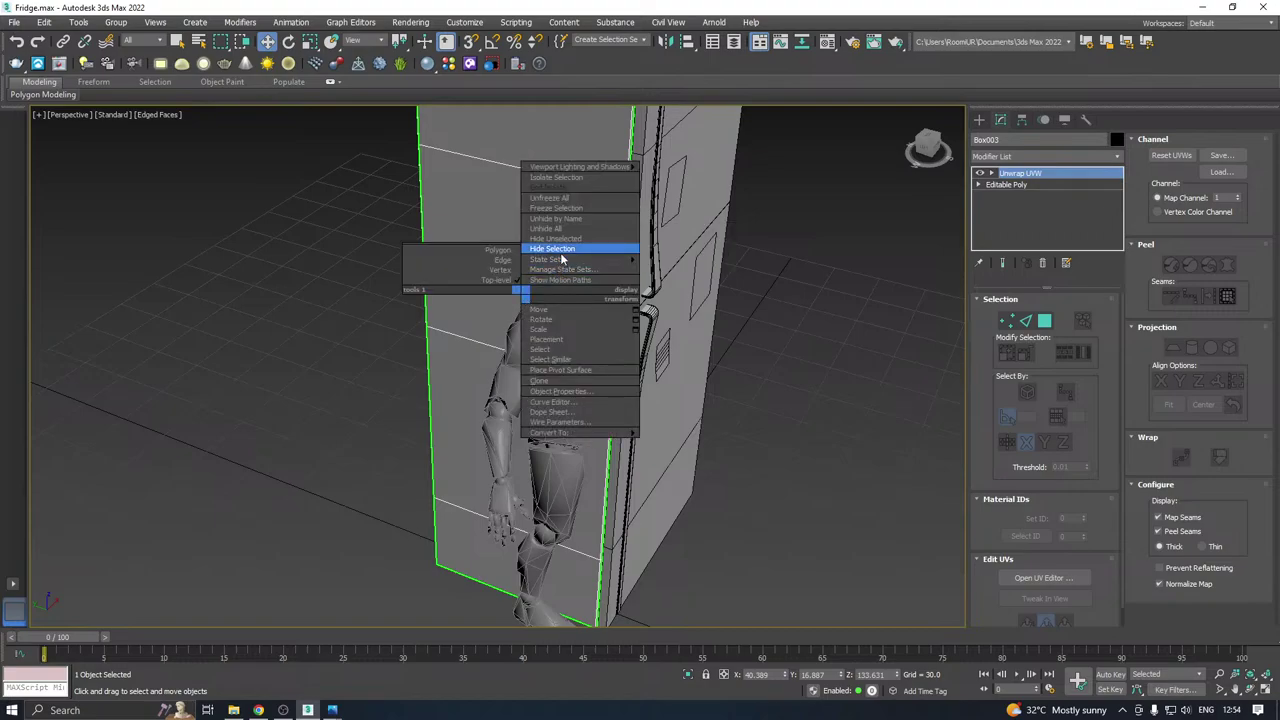
pyautogui.click(556, 248)
pyautogui.keyDown('alt'); pyautogui.moveTo(562, 255); pyautogui.dragTo(640, 232, button='middle'); pyautogui.keyUp('alt')
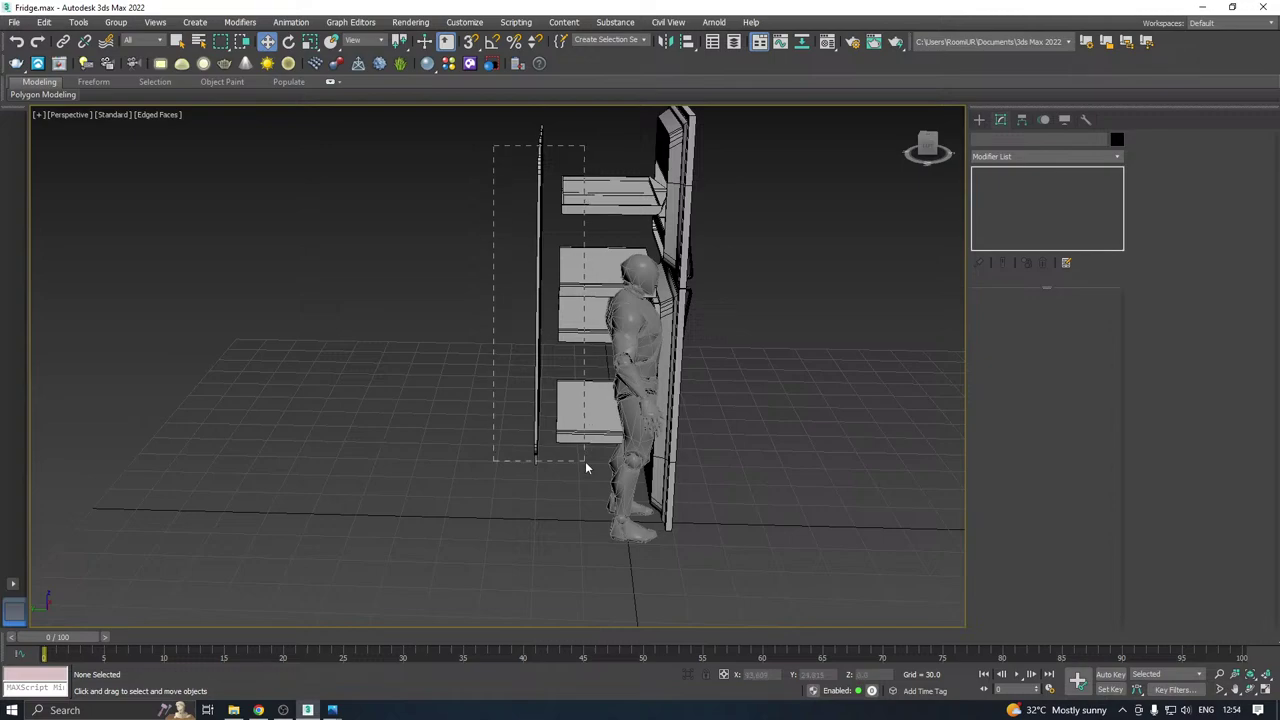
# Hide the fridge's rear grille together with the interior shelves, leaving the door and its racks in view.
pyautogui.moveTo(493, 146); pyautogui.dragTo(586, 463)
pyautogui.rightClick(580, 410)
pyautogui.click(600, 360)
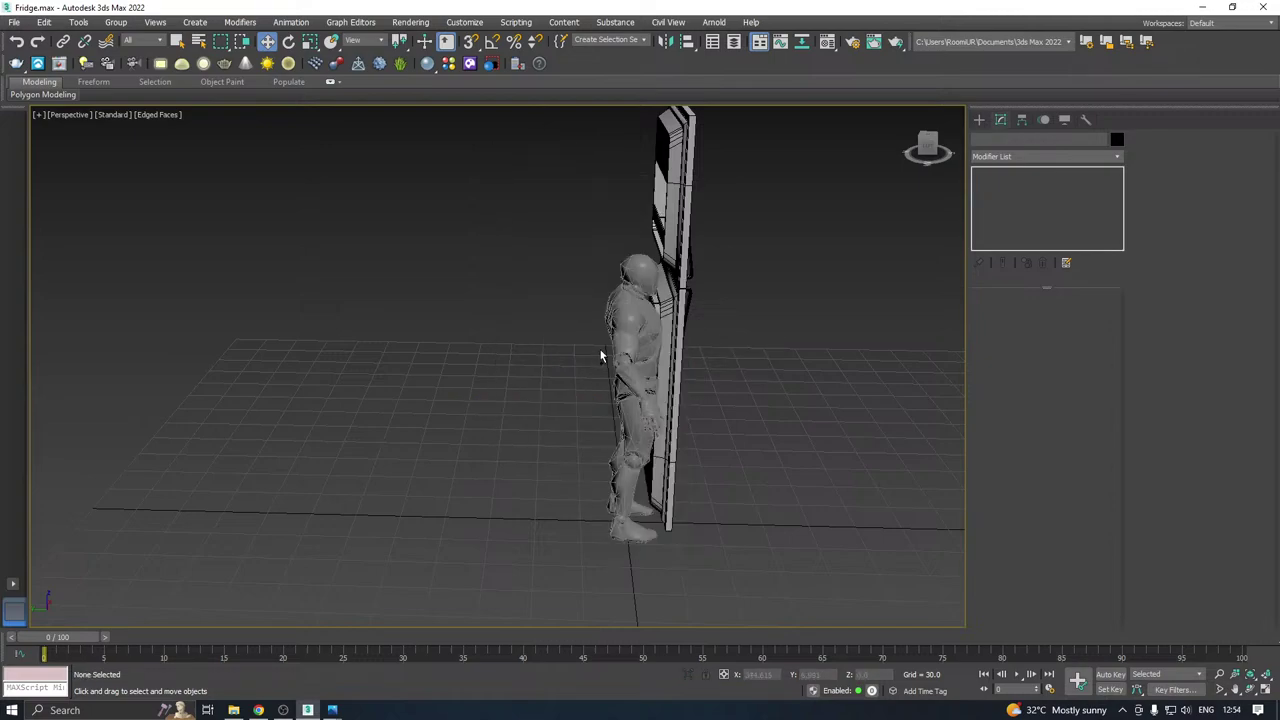
pyautogui.keyDown('alt'); pyautogui.moveTo(600, 355); pyautogui.dragTo(633, 427, button='middle'); pyautogui.keyUp('alt')
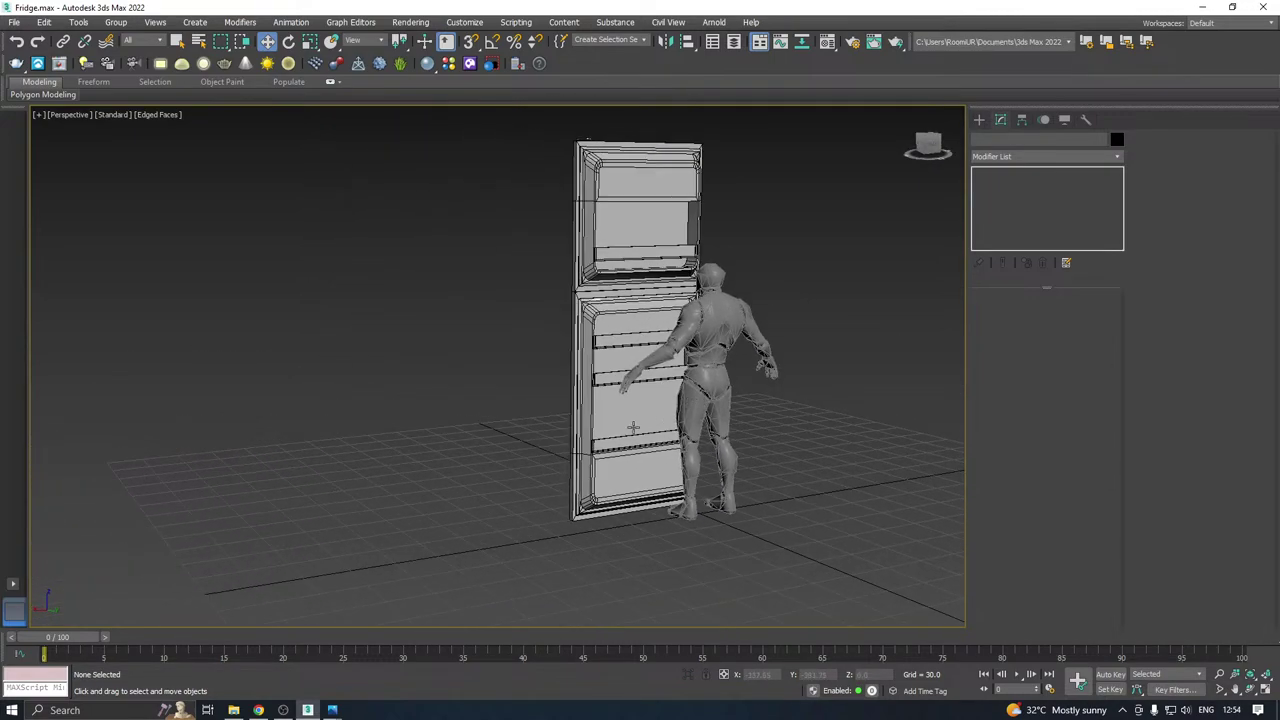
# Select the fridge door together with its four inner racks and isolate them.
pyautogui.click(597, 475)
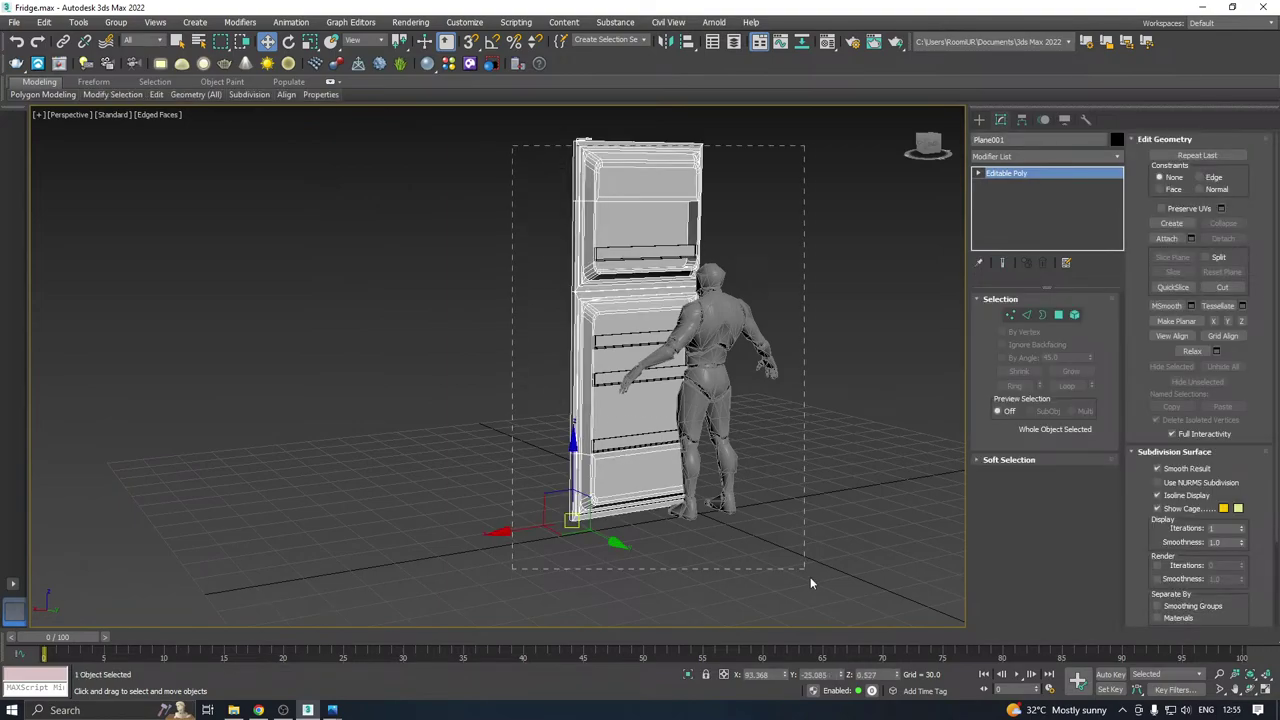
pyautogui.moveTo(810, 577); pyautogui.dragTo(814, 618)
pyautogui.click(688, 676)
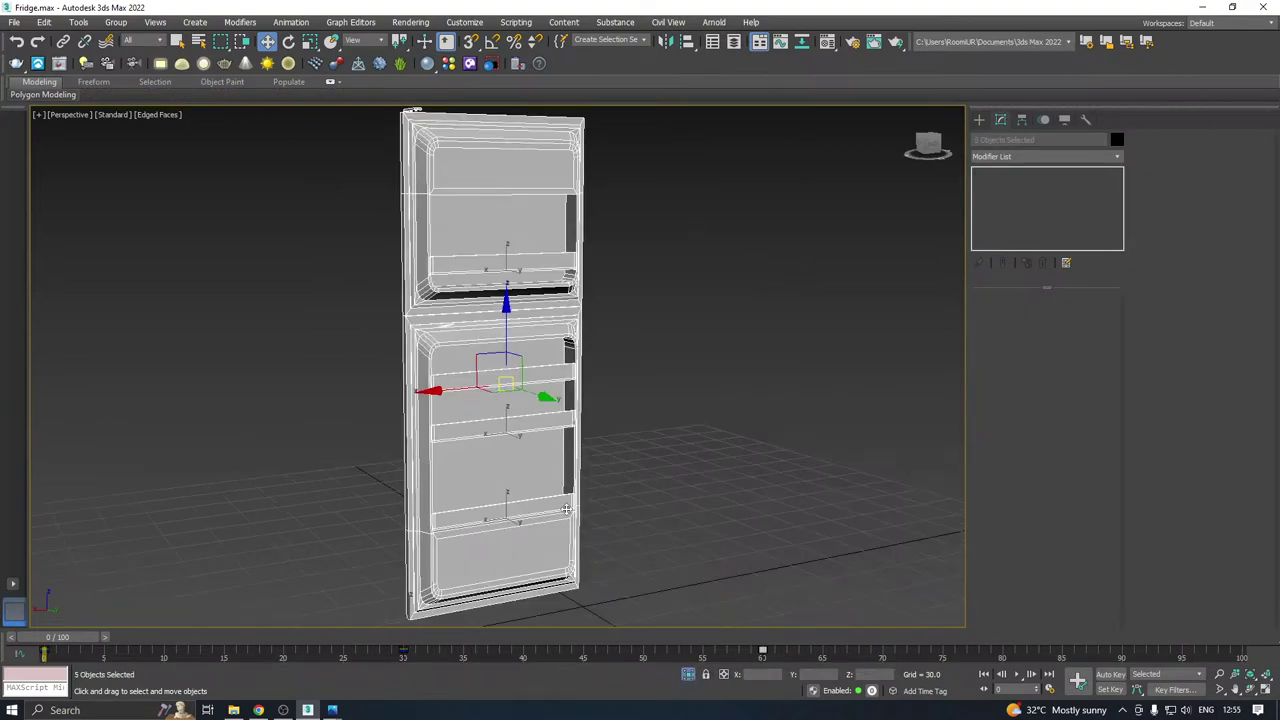
pyautogui.keyDown('alt'); pyautogui.moveTo(567, 509); pyautogui.dragTo(576, 440, button='middle'); pyautogui.keyUp('alt')
# Attach the lowest inner rack to the fridge door object.
pyautogui.click(522, 511)
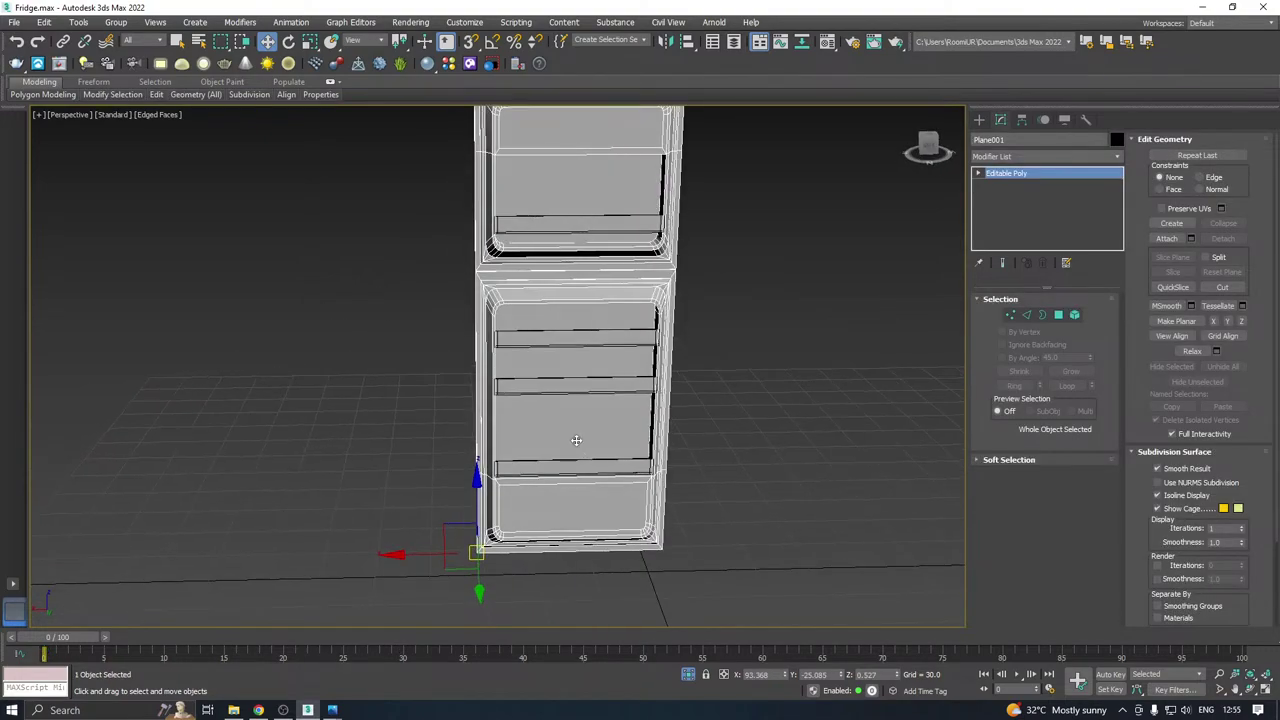
pyautogui.click(1166, 238)
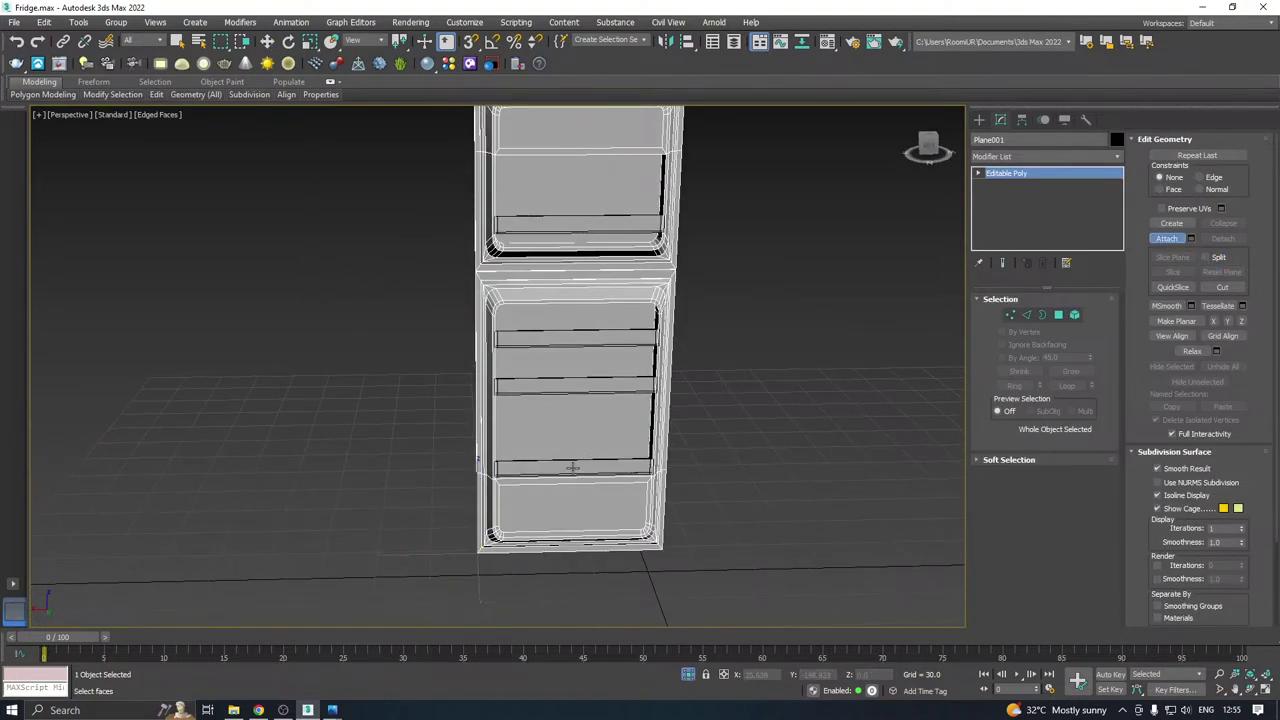
pyautogui.click(617, 467)
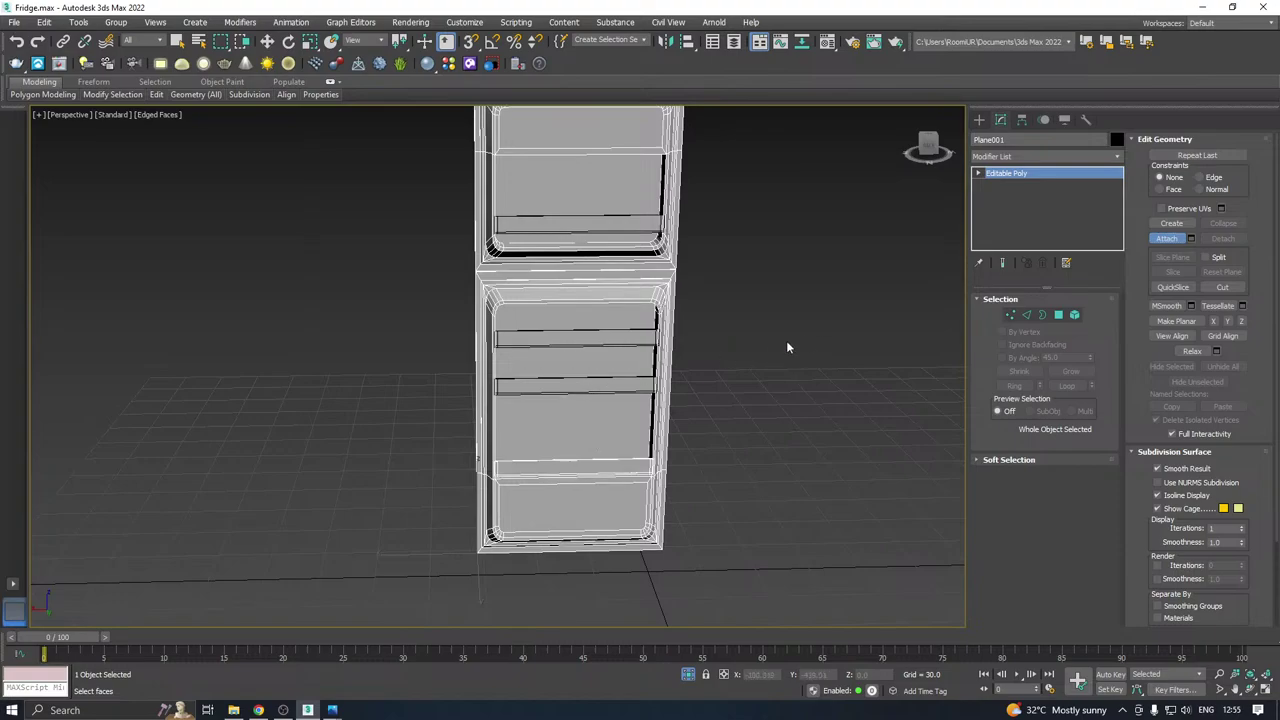
pyautogui.rightClick(637, 318)
pyautogui.keyDown('alt'); pyautogui.moveTo(637, 318); pyautogui.dragTo(703, 407, button='middle'); pyautogui.keyUp('alt')
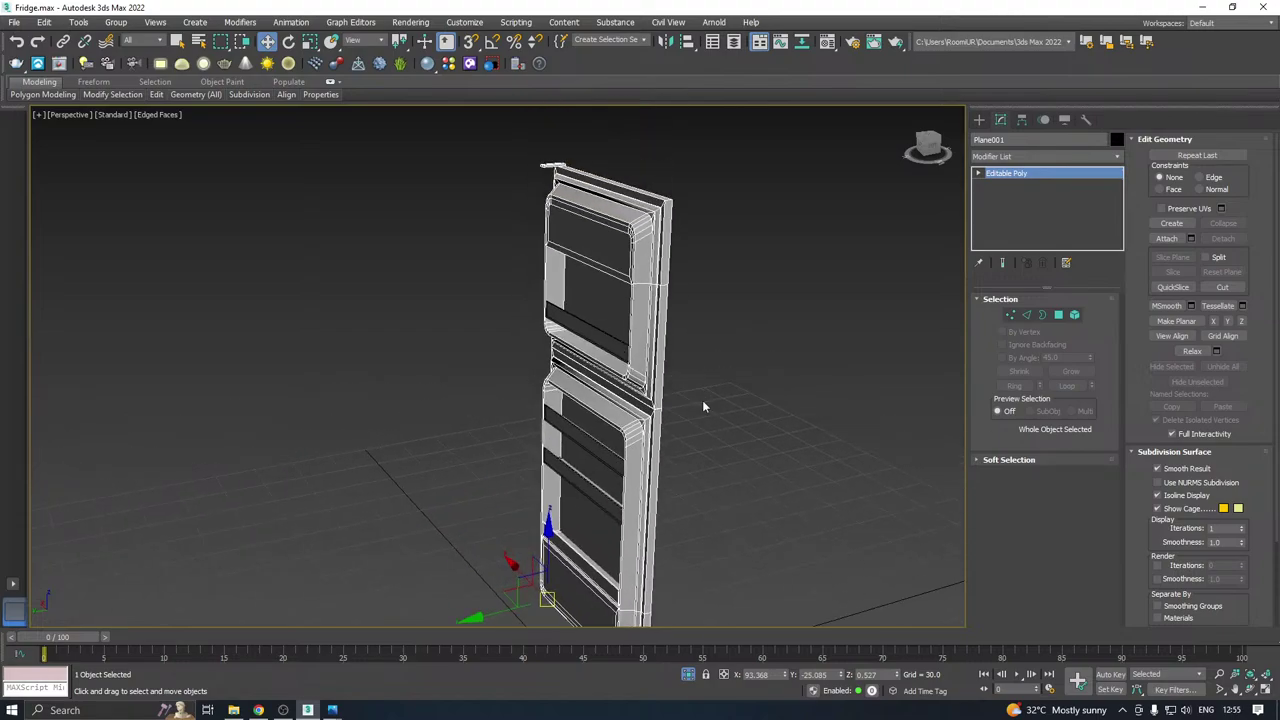
# Check the door's attached rack as an element, and delete the three other duplicate racks from the door's inner side.
pyautogui.click(1075, 316)
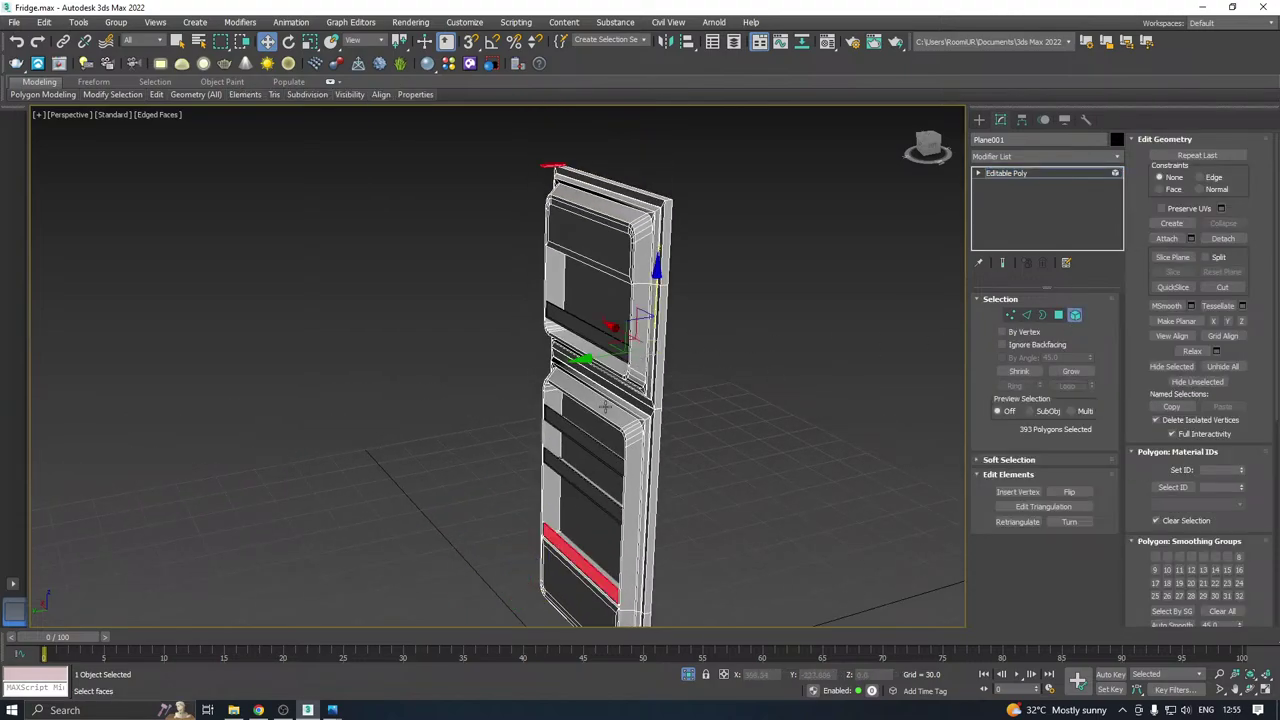
pyautogui.click(1042, 177)
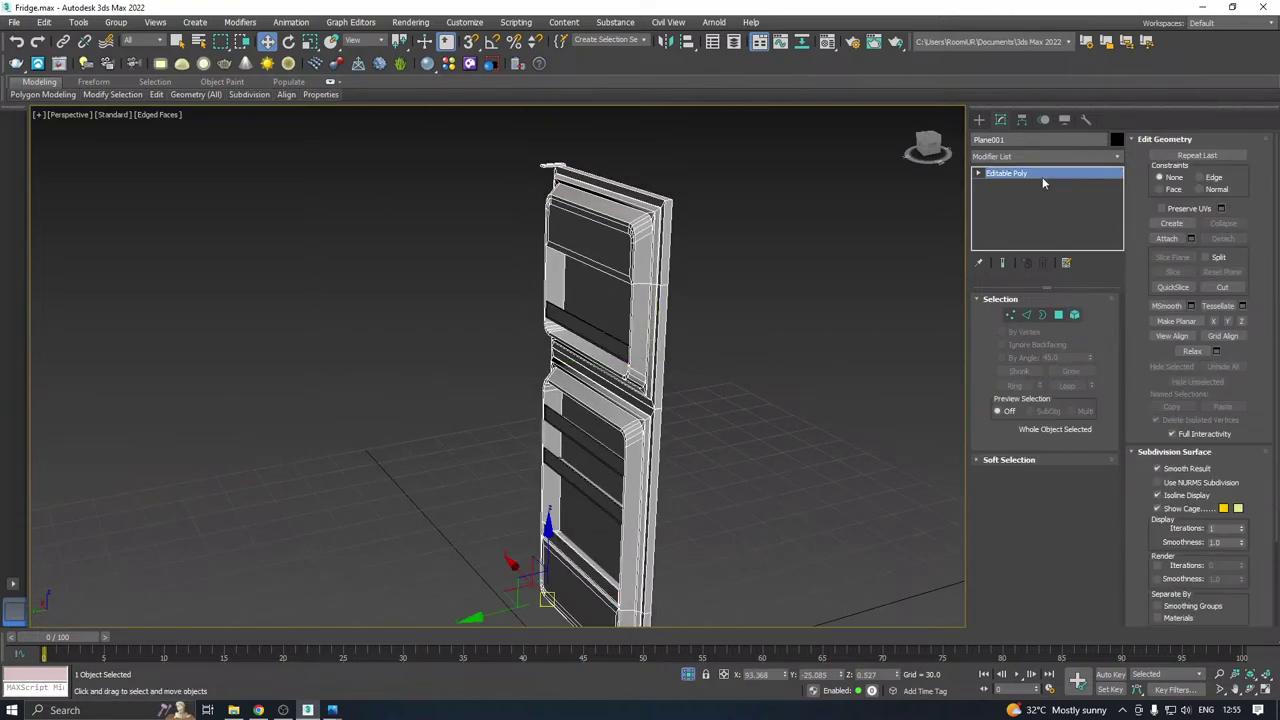
pyautogui.click(583, 482)
pyautogui.press('Delete')
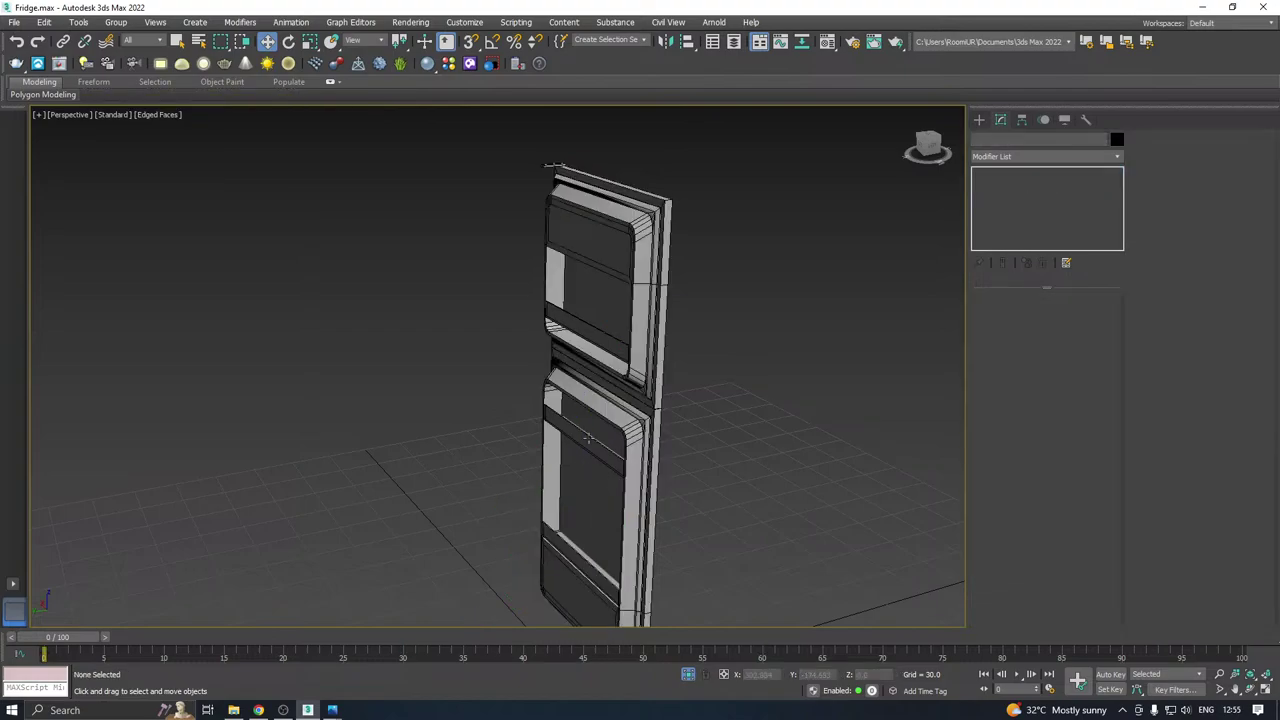
pyautogui.click(584, 443)
pyautogui.press('Delete')
pyautogui.click(588, 327)
pyautogui.press('Delete')
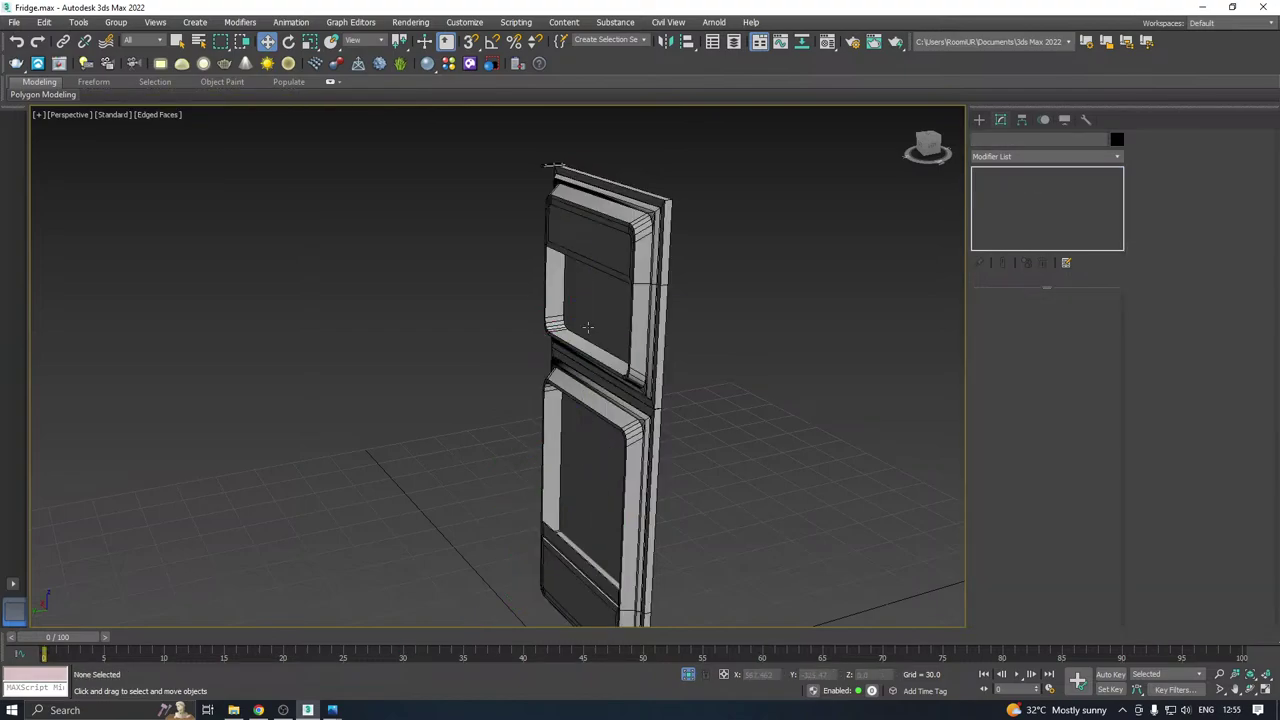
# Select the door and save a copy of the scene as Fridge23.max.
pyautogui.moveTo(604, 392); pyautogui.dragTo(650, 335, button='middle')
pyautogui.click(631, 374)
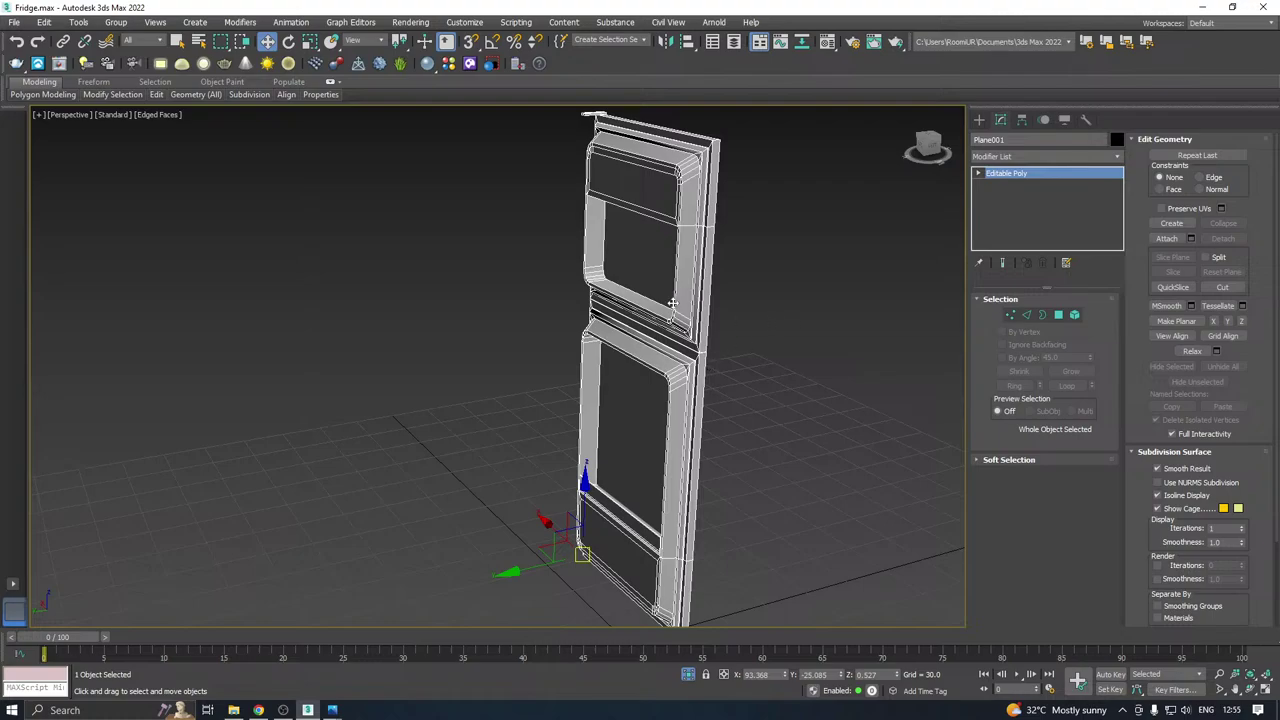
pyautogui.keyDown('alt'); pyautogui.moveTo(644, 279); pyautogui.dragTo(780, 320, button='middle'); pyautogui.keyUp('alt')
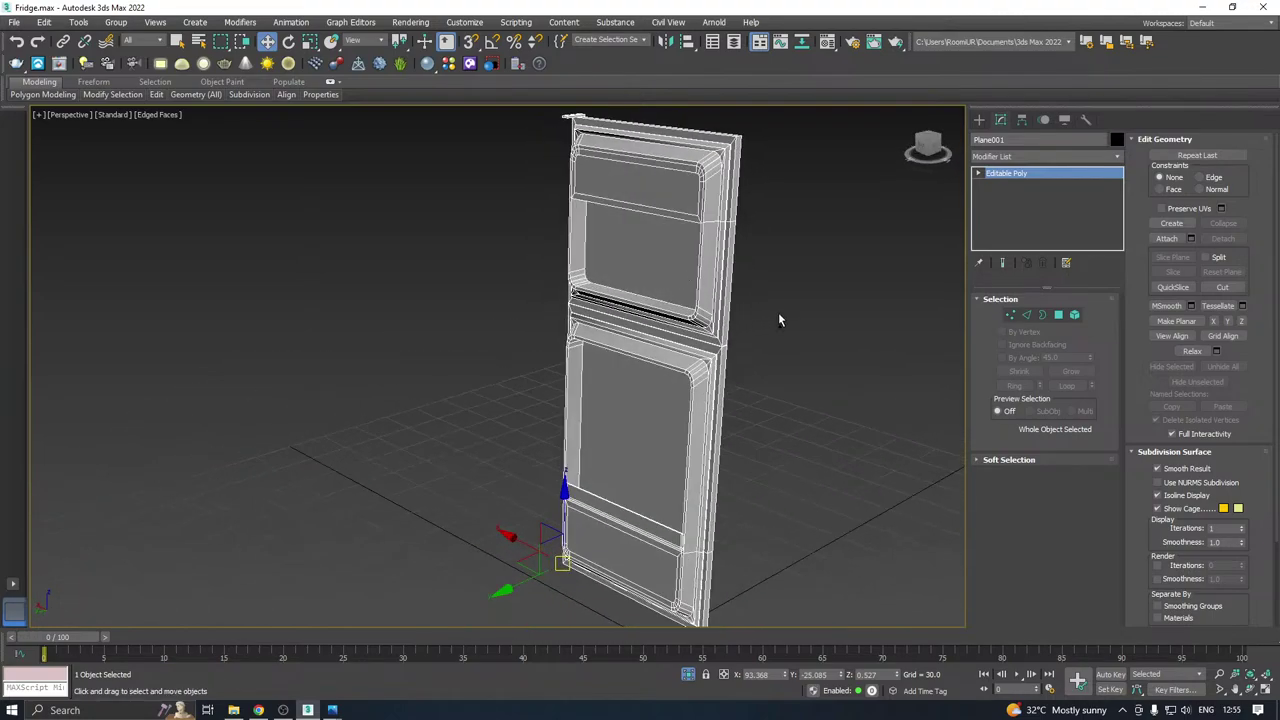
pyautogui.click(14, 22)
pyautogui.click(74, 153)
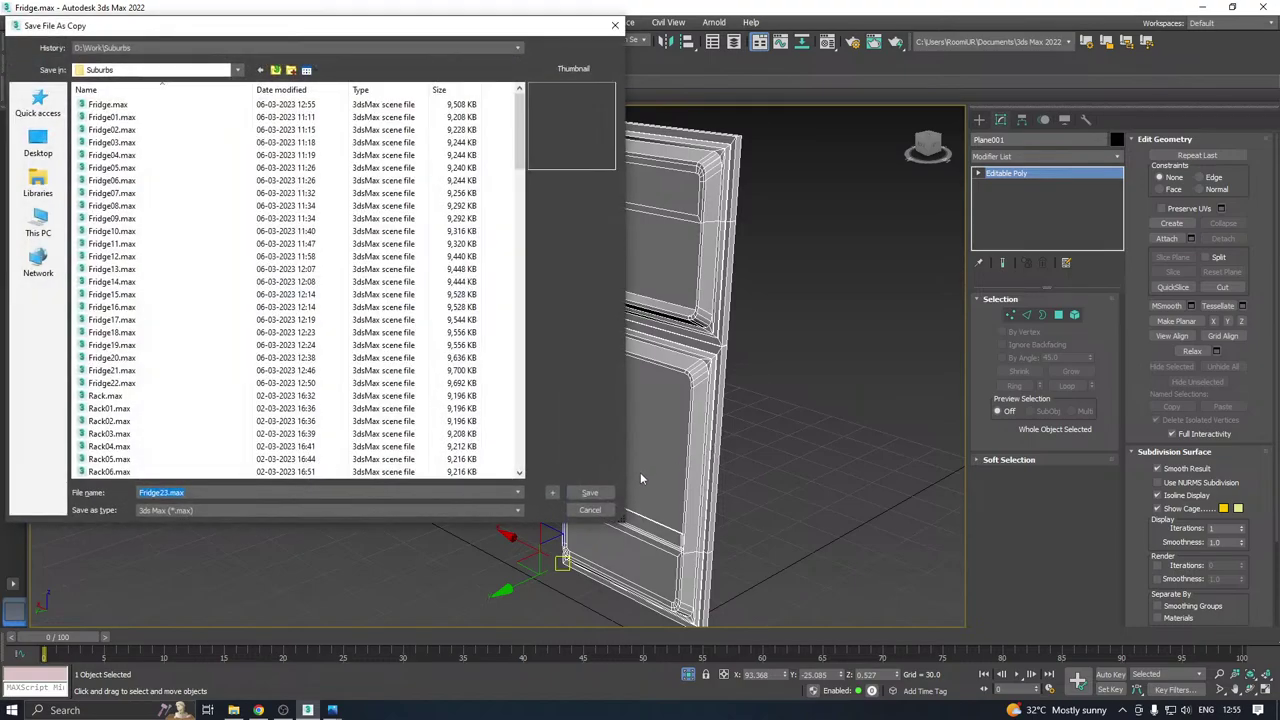
pyautogui.click(589, 492)
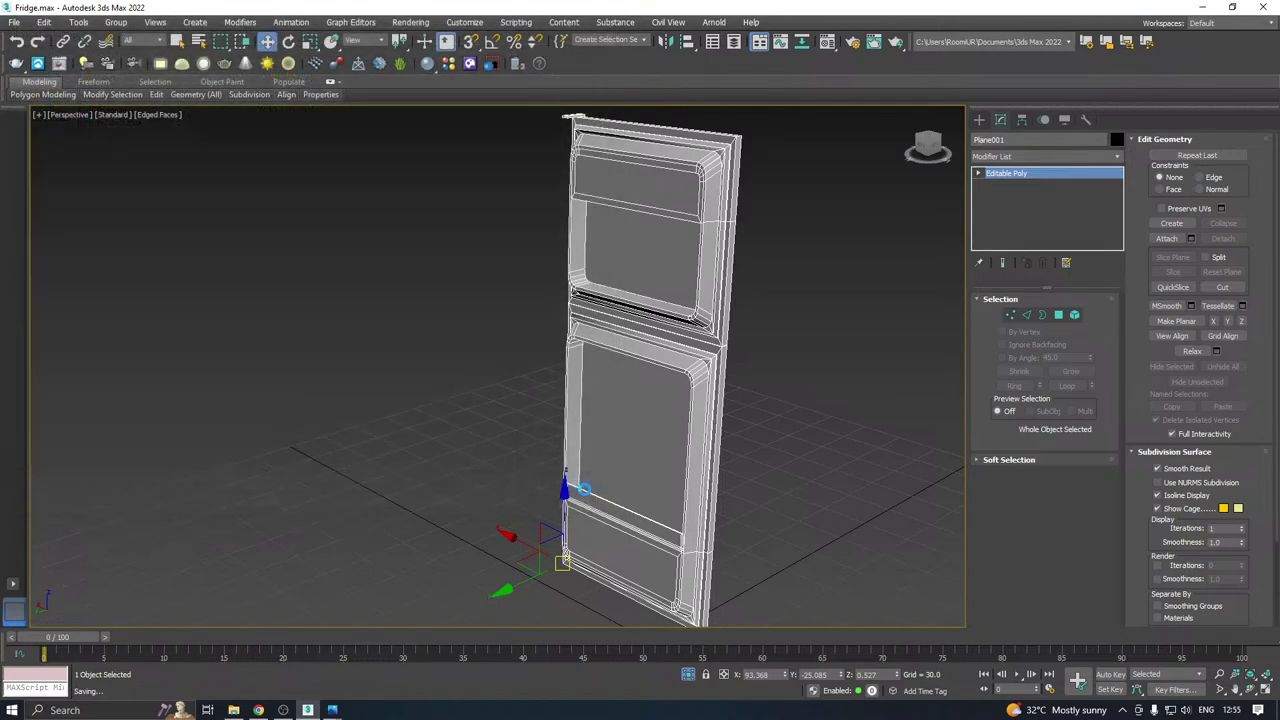
# Unhide all objects and delete the spare tall box standing beside the fridge.
pyautogui.rightClick(507, 395)
pyautogui.moveTo(519, 357)
pyautogui.click(532, 324)
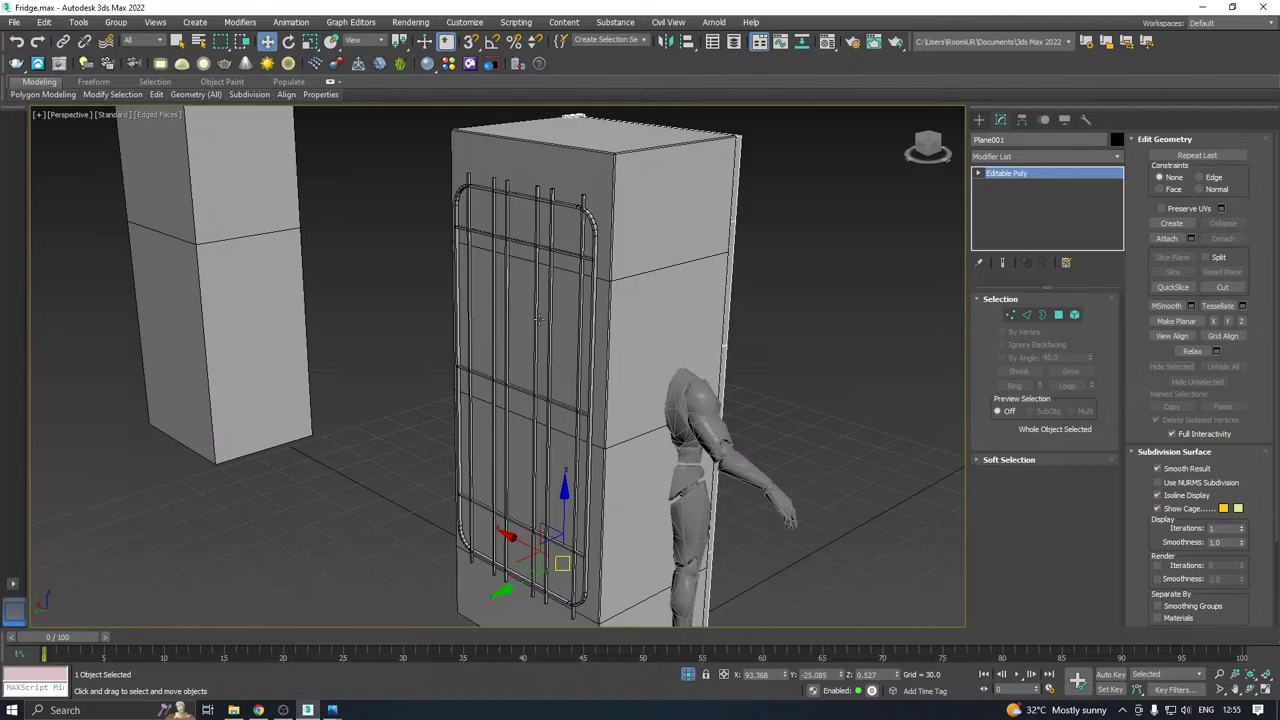
pyautogui.click(258, 323)
pyautogui.press('Delete')
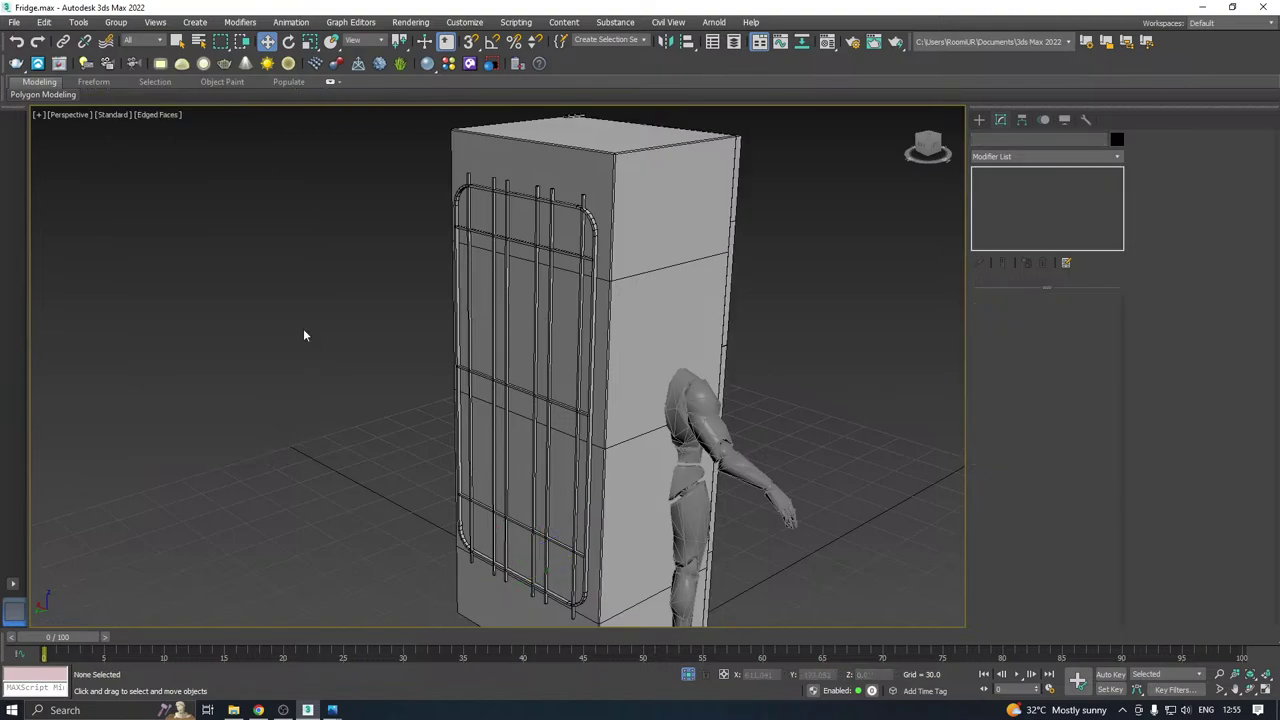
# Select the fridge door and swing it open around its bottom hinge-side pivot to expose the interior.
pyautogui.keyDown('alt'); pyautogui.moveTo(707, 339); pyautogui.dragTo(523, 360, button='middle'); pyautogui.keyUp('alt')
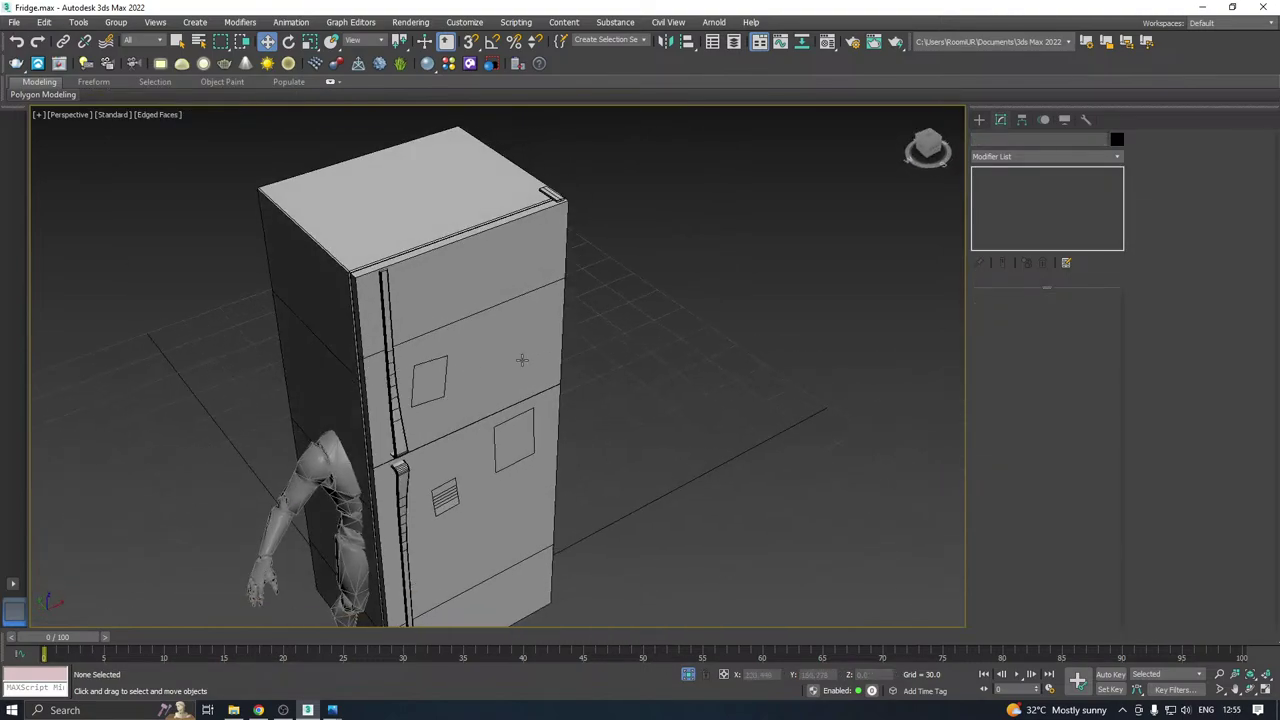
pyautogui.click(462, 374)
pyautogui.moveTo(490, 430); pyautogui.dragTo(514, 374, button='middle')
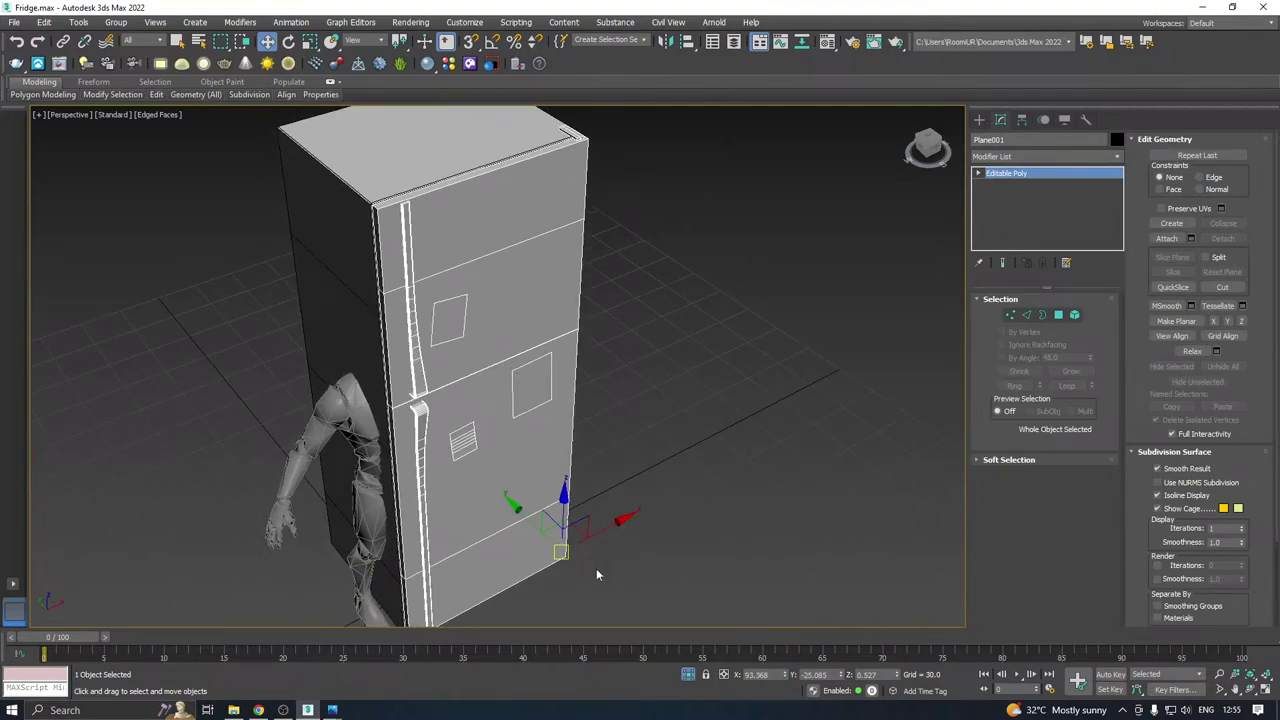
pyautogui.keyDown('alt'); pyautogui.moveTo(596, 568); pyautogui.dragTo(601, 531, button='middle'); pyautogui.keyUp('alt')
pyautogui.press('e')
pyautogui.moveTo(557, 573); pyautogui.dragTo(669, 503)
pyautogui.moveTo(669, 503)
pyautogui.keyDown('alt'); pyautogui.mouseDown(button='middle')
pyautogui.moveTo(663, 526)
pyautogui.moveTo(658, 486)
pyautogui.moveTo(677, 480)
pyautogui.mouseUp(button='middle'); pyautogui.keyUp('alt')
pyautogui.press('w')
# Delete the two upper duplicate shelves inside the fridge compartment, keeping the lowest one.
pyautogui.click(519, 548)
pyautogui.click(585, 447)
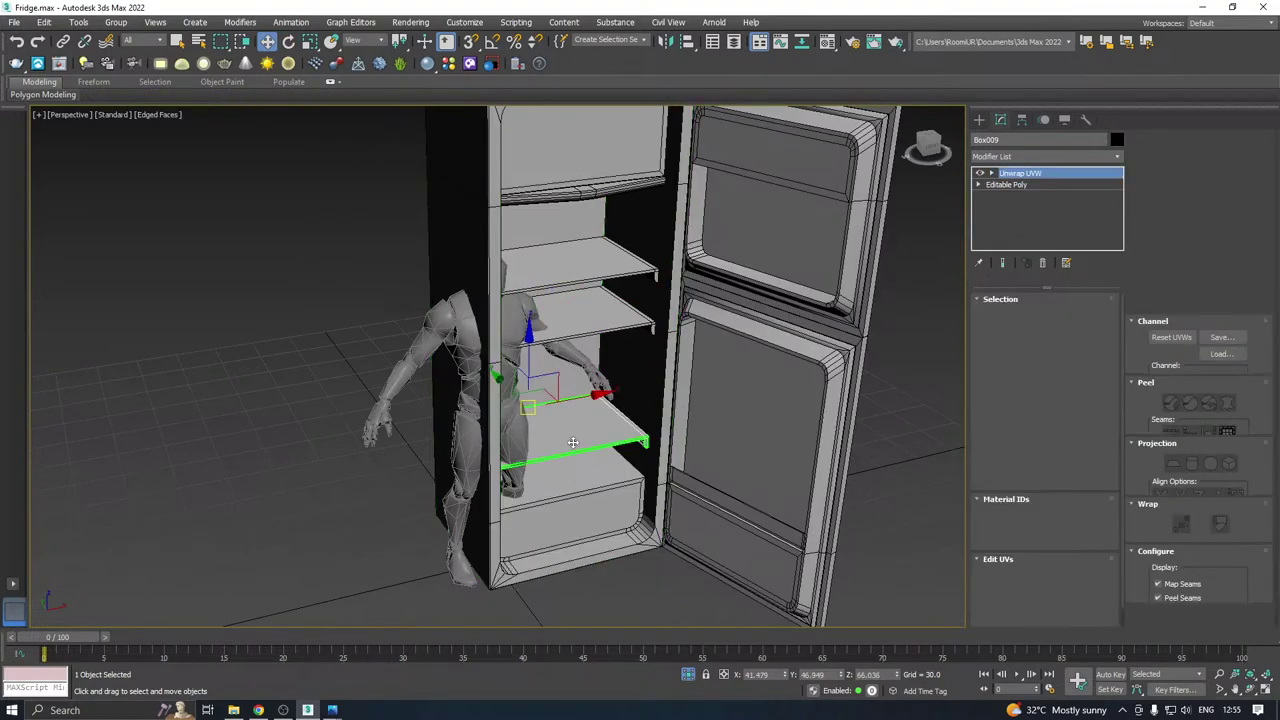
pyautogui.click(602, 321)
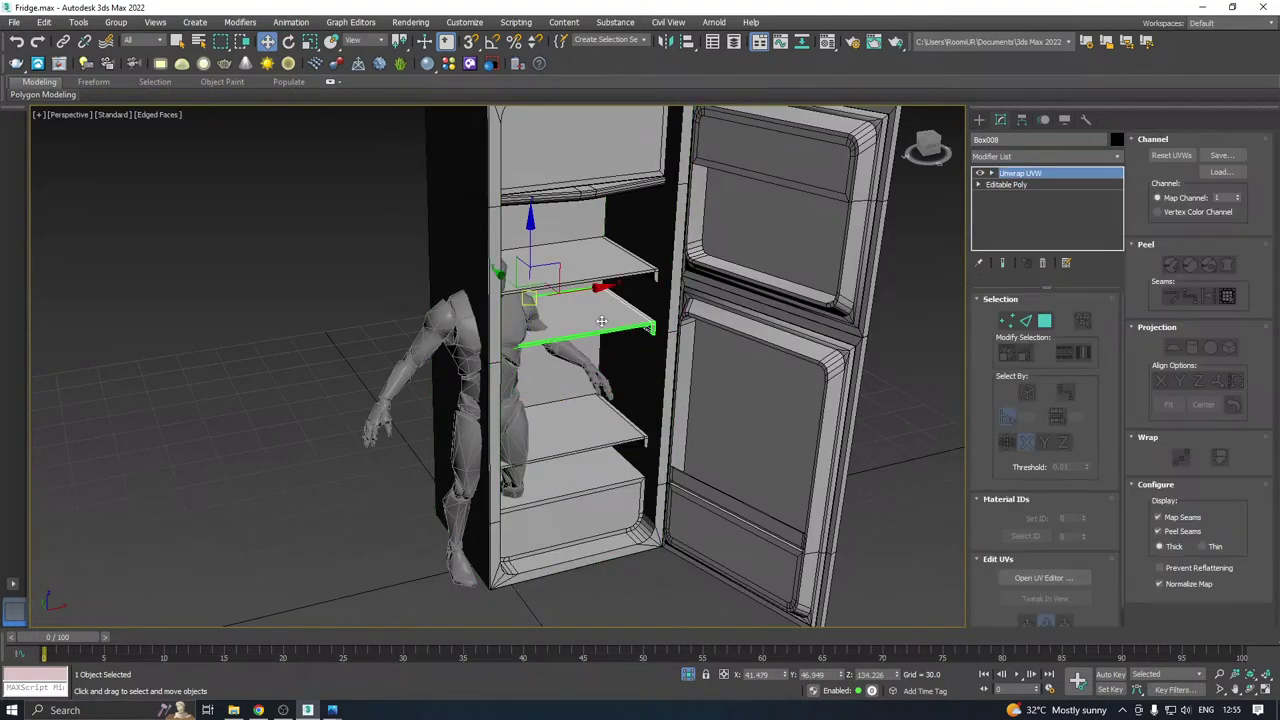
pyautogui.keyDown('alt'); pyautogui.moveTo(602, 321); pyautogui.dragTo(587, 365, button='middle'); pyautogui.keyUp('alt')
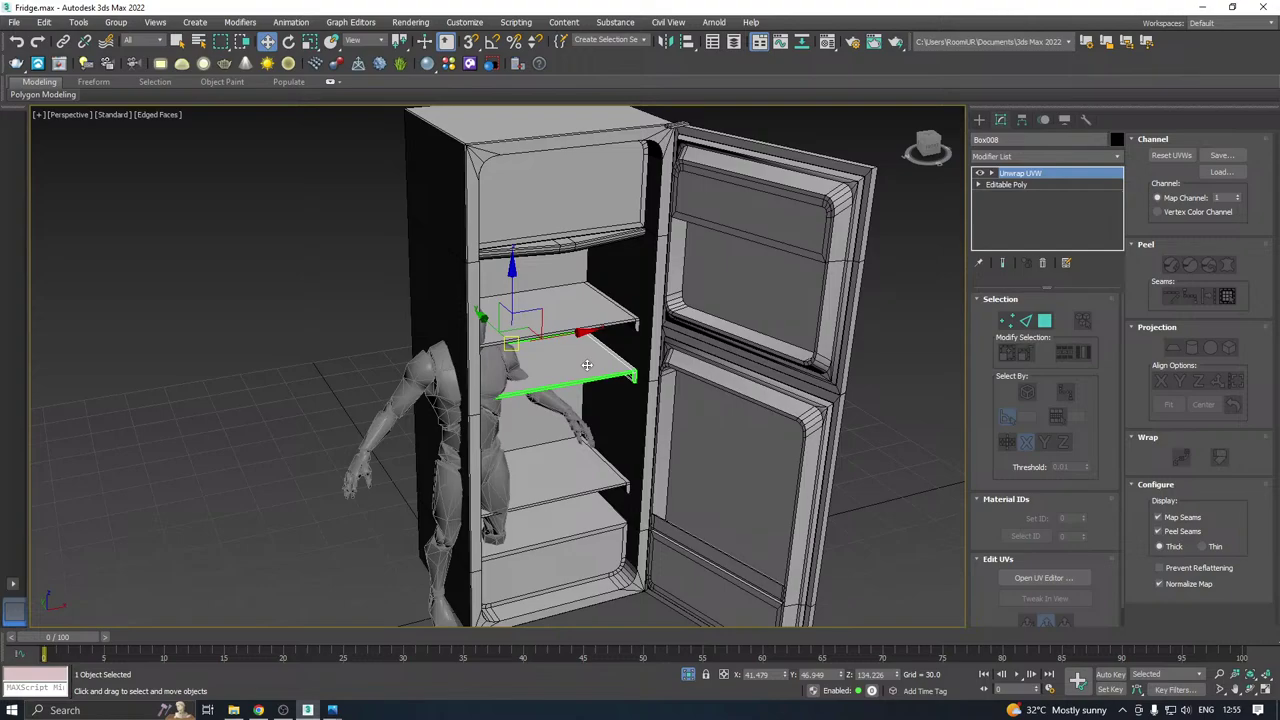
pyautogui.click(587, 365)
pyautogui.click(599, 318)
pyautogui.click(589, 365)
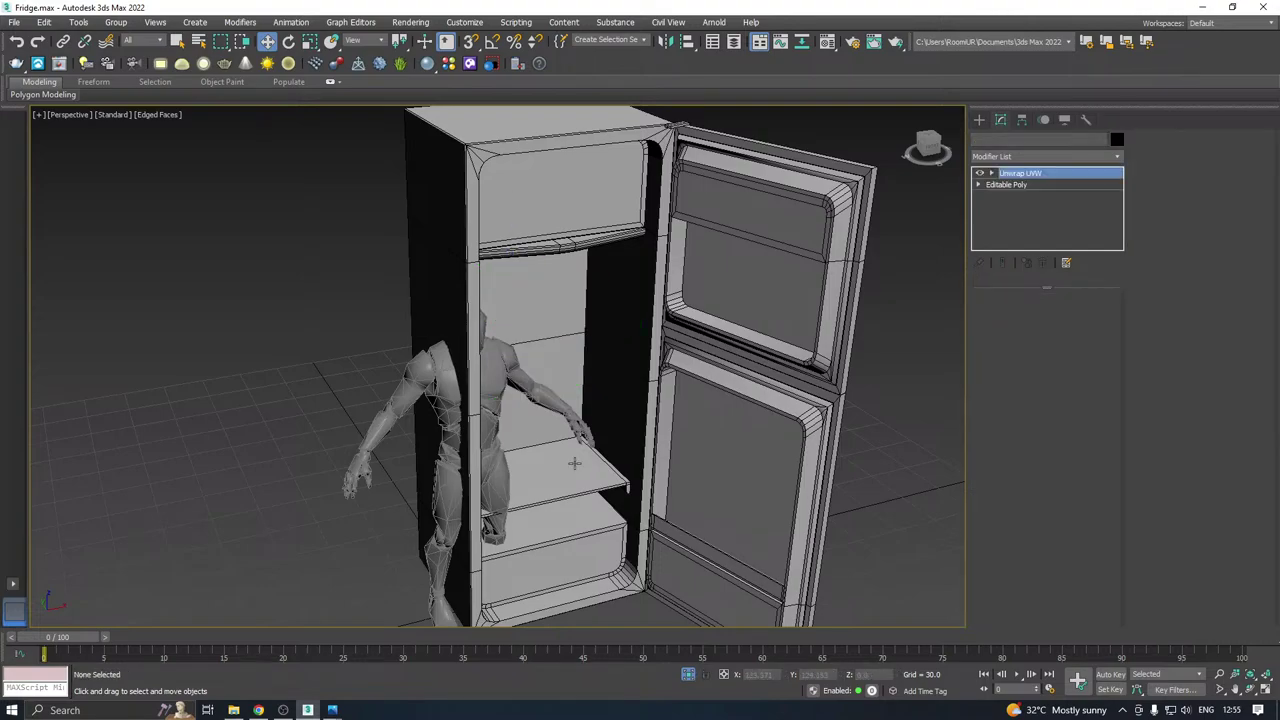
# Collapse the fridge body's Unwrap UVW modifier into its Editable Poly and activate Attach for joining interior parts to it.
pyautogui.click(574, 463)
pyautogui.click(548, 553)
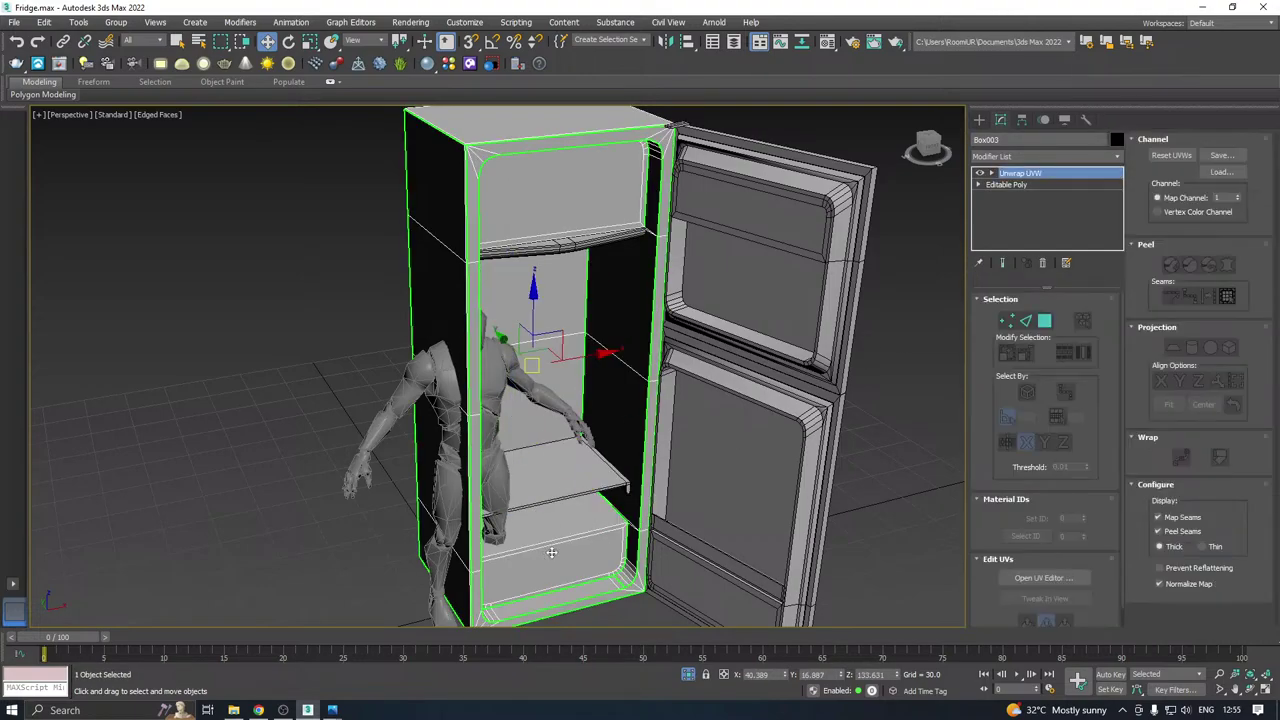
pyautogui.rightClick(1023, 204)
pyautogui.click(1066, 338)
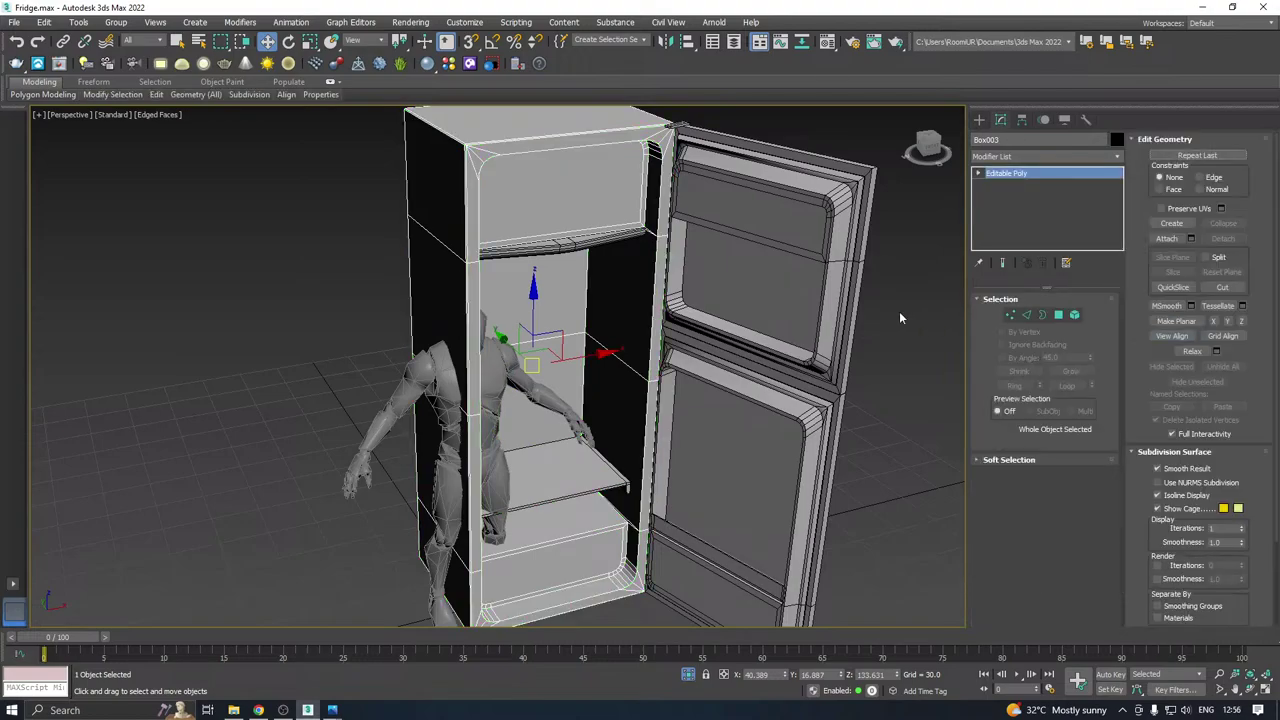
pyautogui.click(1166, 238)
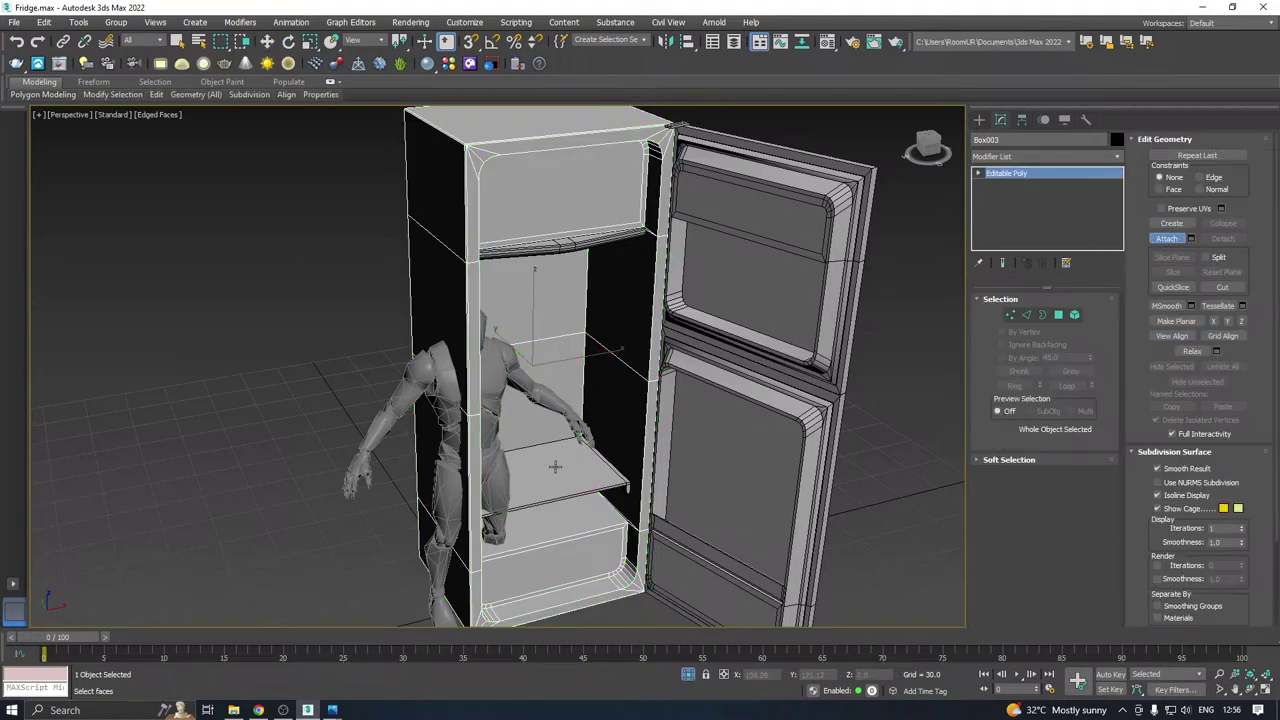
# Isolate the freezer compartment's curved-front tray for editing and save the scene.
pyautogui.click(557, 247)
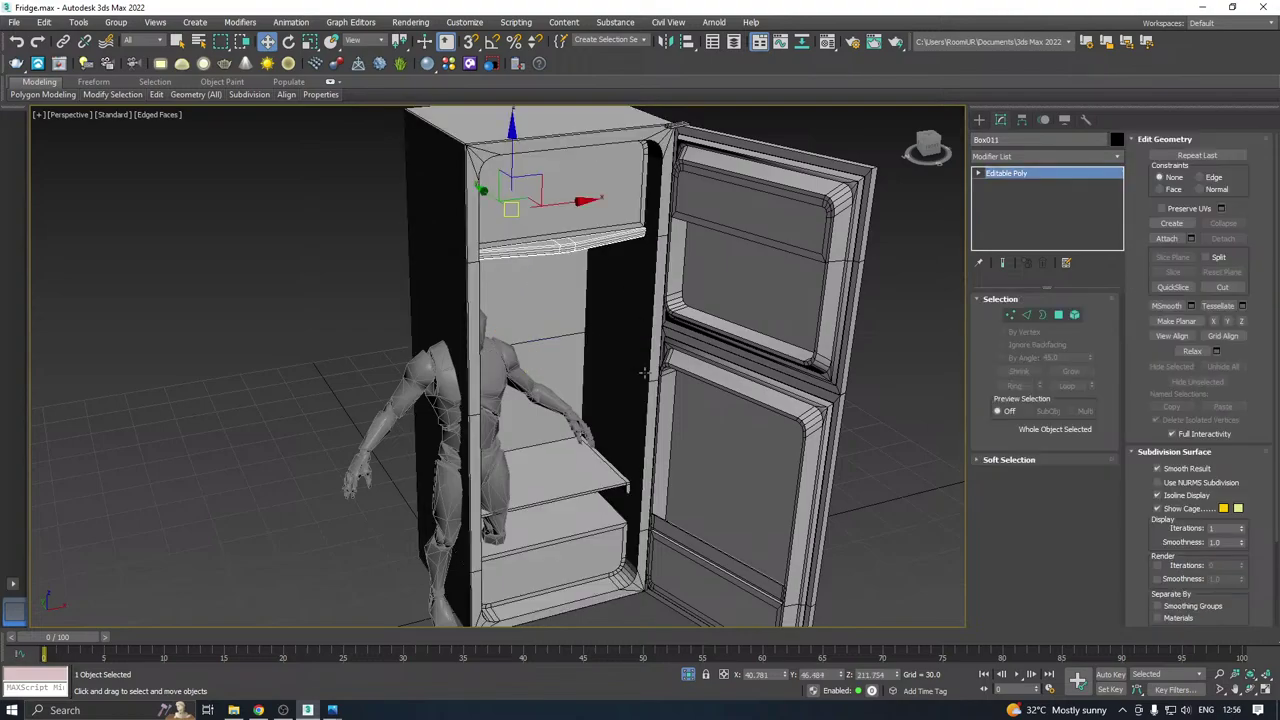
pyautogui.click(687, 675)
pyautogui.click(686, 676)
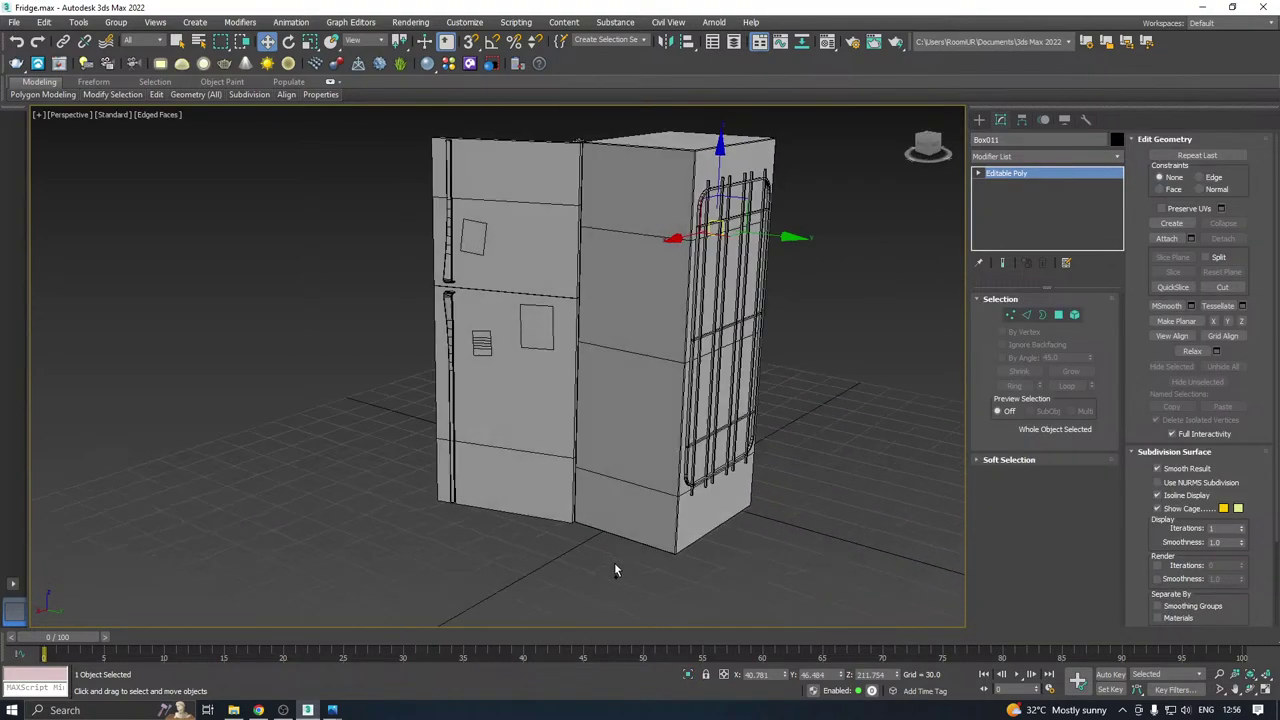
pyautogui.click(687, 676)
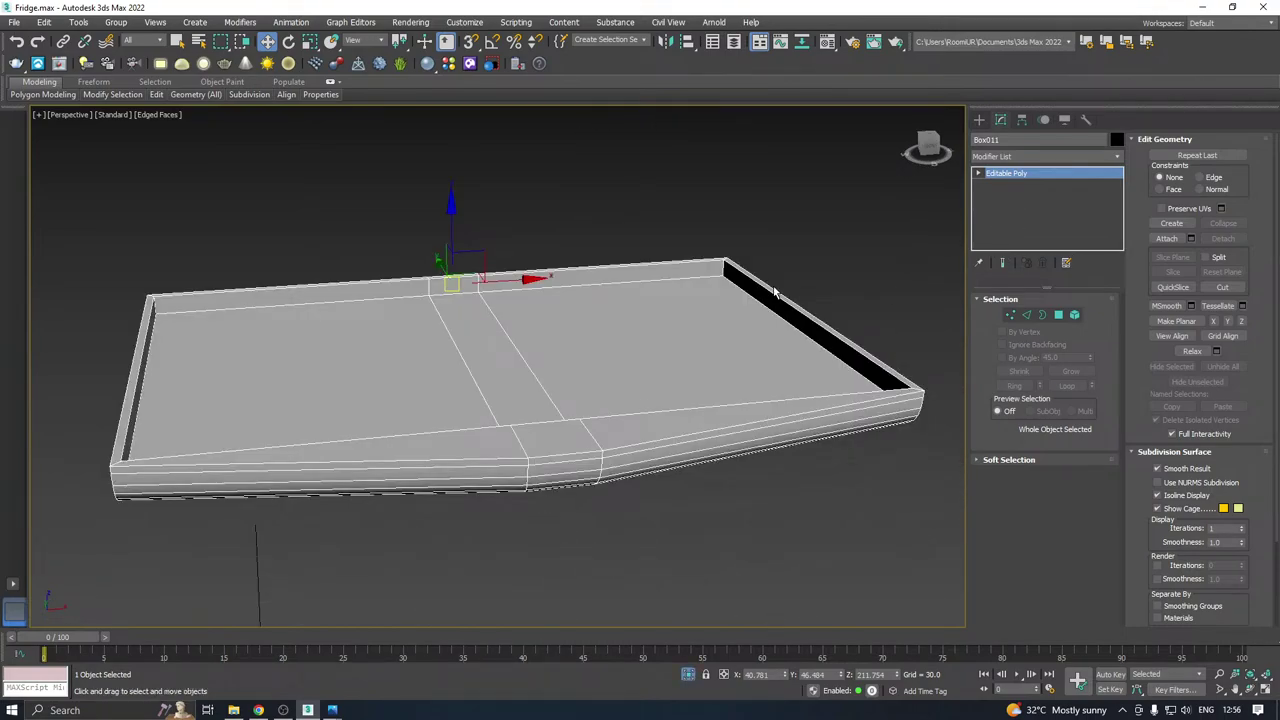
pyautogui.hotkey('ctrl', 's')
# Add an Unwrap UVW modifier to the freezer tray and open its UV editor.
pyautogui.click(1117, 157)
pyautogui.scroll(-15, 1053, 476)
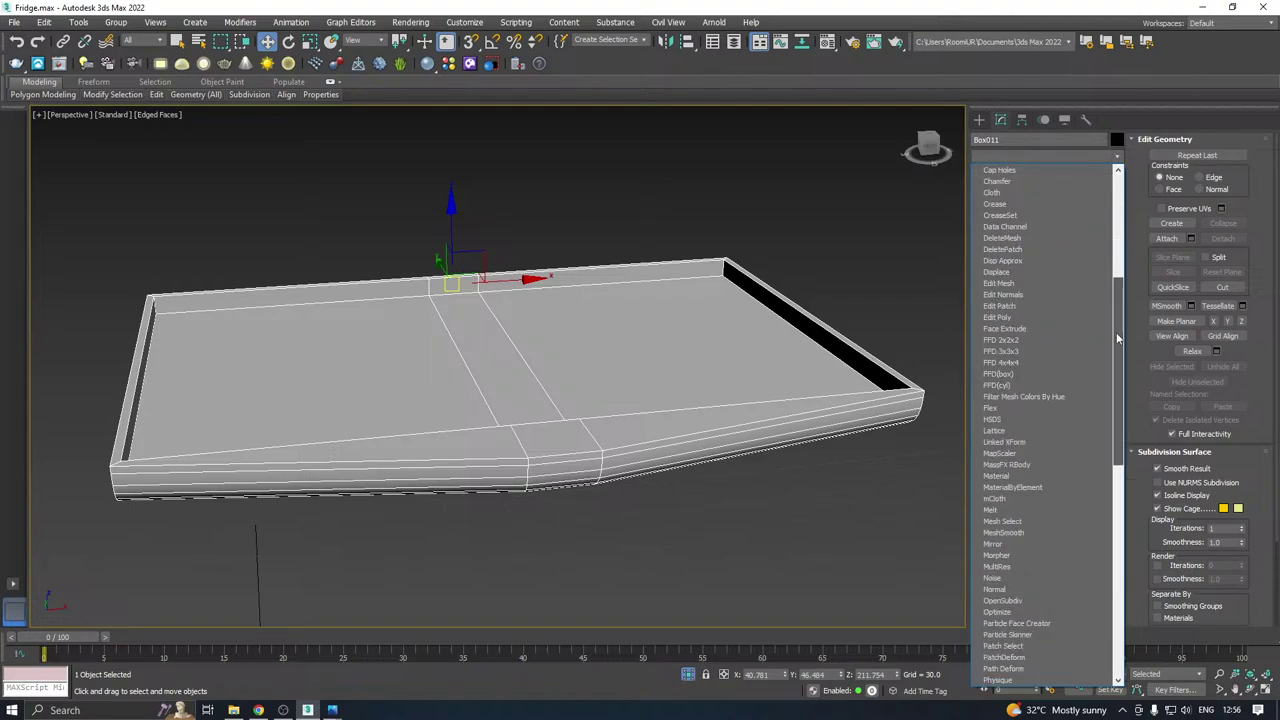
pyautogui.click(1028, 487)
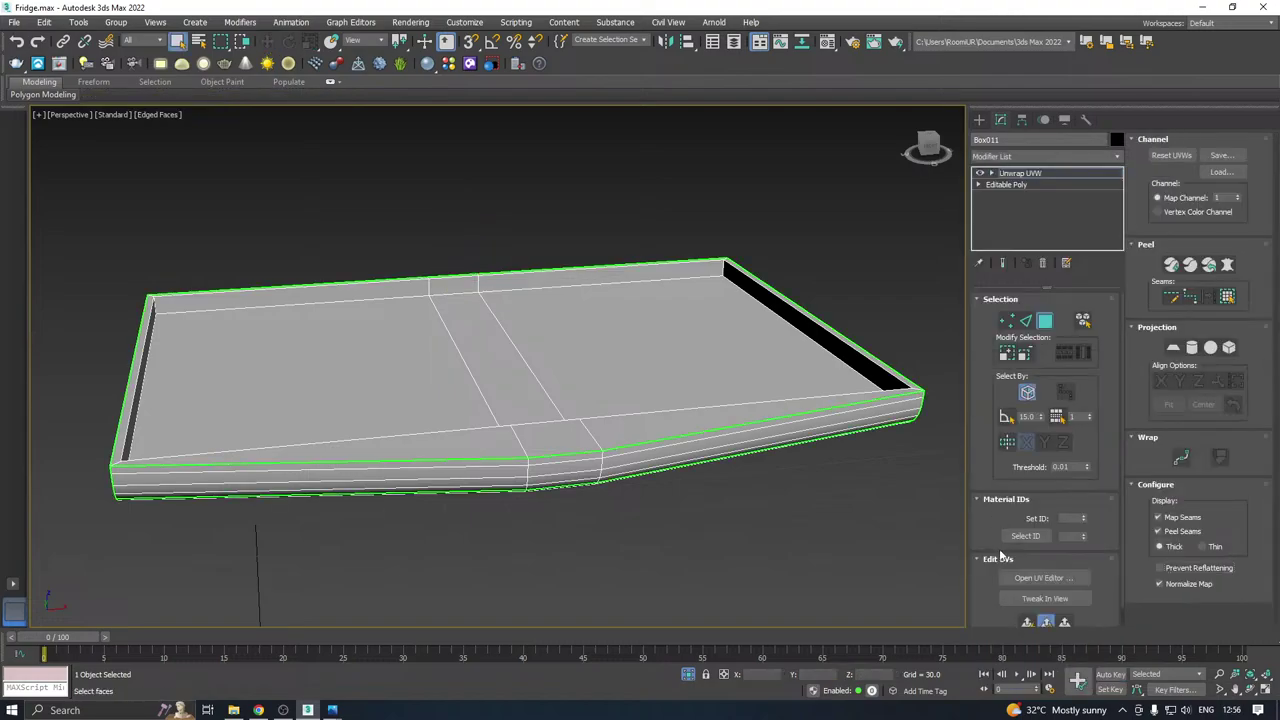
pyautogui.click(1044, 578)
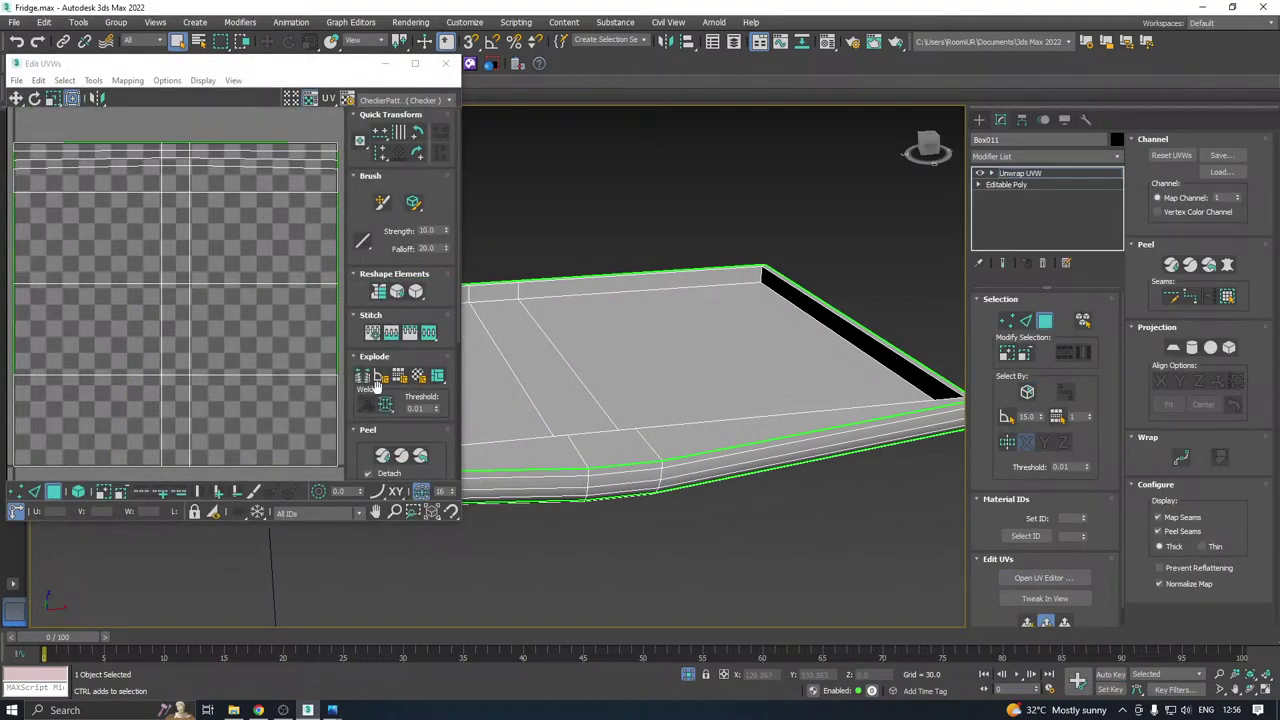
# Arrange all of the tray's UV elements and move them outside the UV square, about 1.32 in U and -0.34 in V.
pyautogui.hotkey('ctrl', 'a')
pyautogui.click(377, 430)
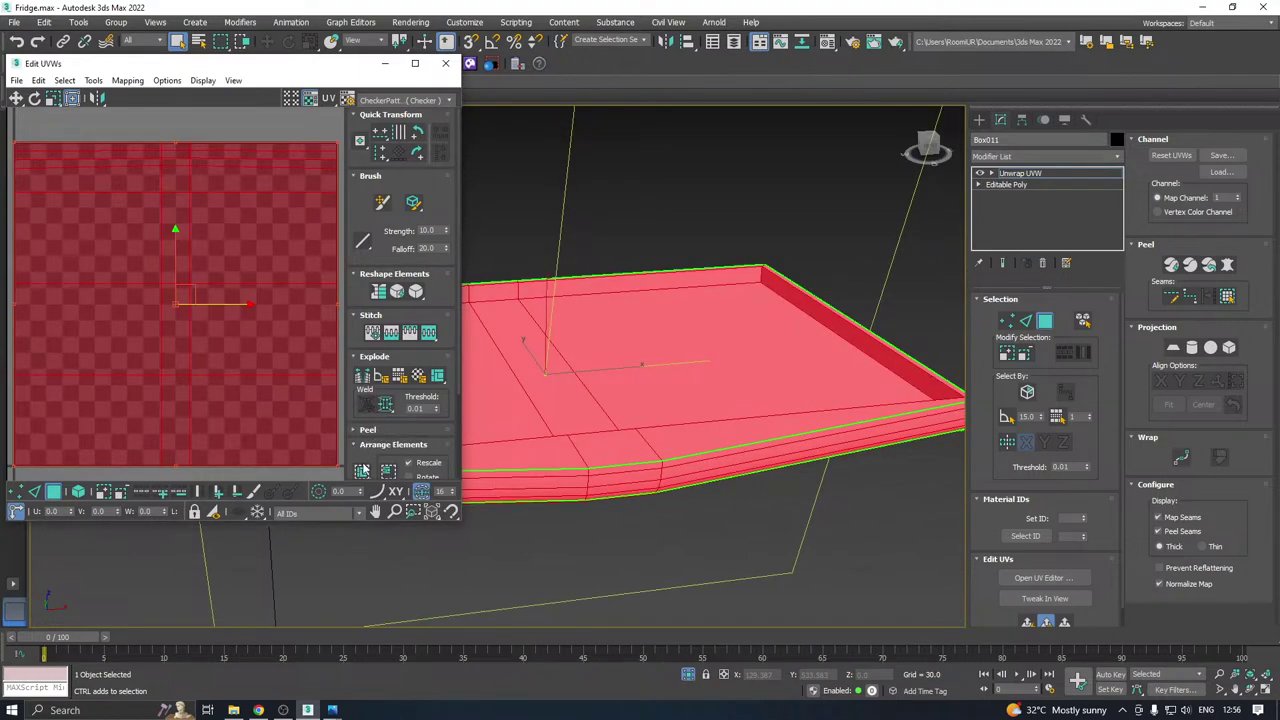
pyautogui.click(363, 469)
pyautogui.scroll(-3, 188, 383)
pyautogui.moveTo(191, 349); pyautogui.dragTo(381, 400)
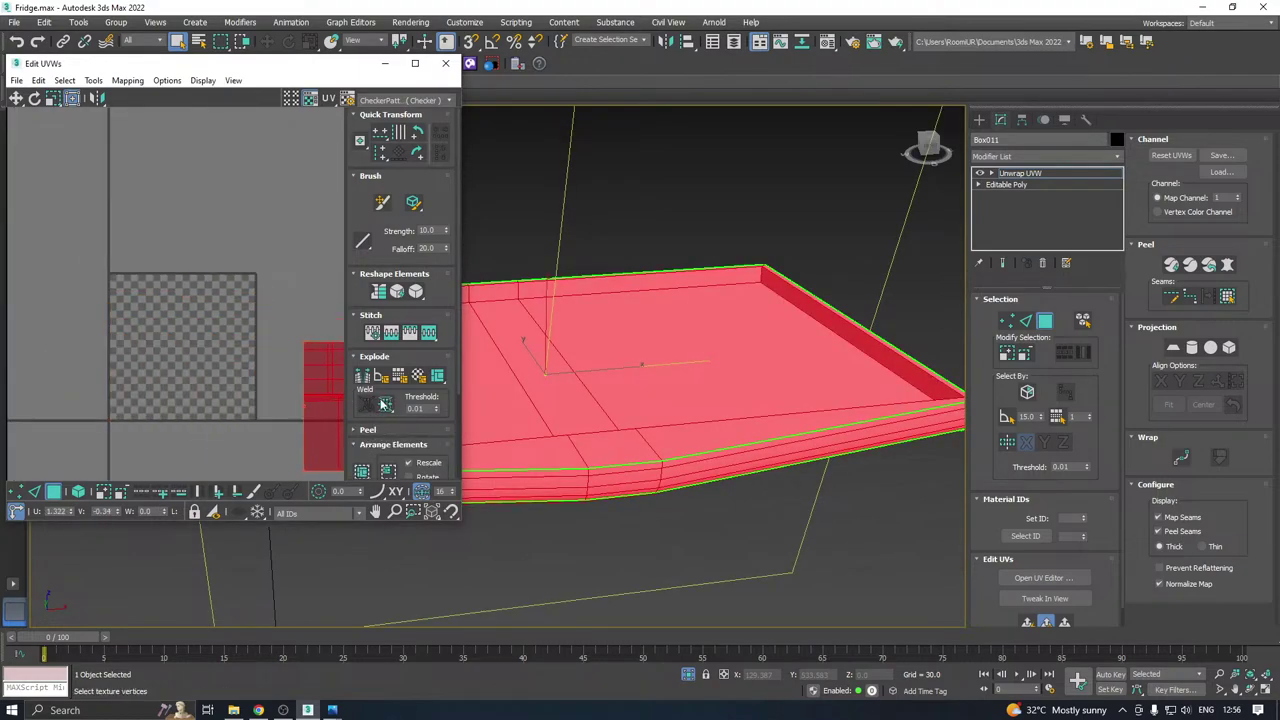
# Display the checker pattern on the tray and select its underside faces by a planar angle of 15.
pyautogui.click(384, 100)
pyautogui.click(381, 124)
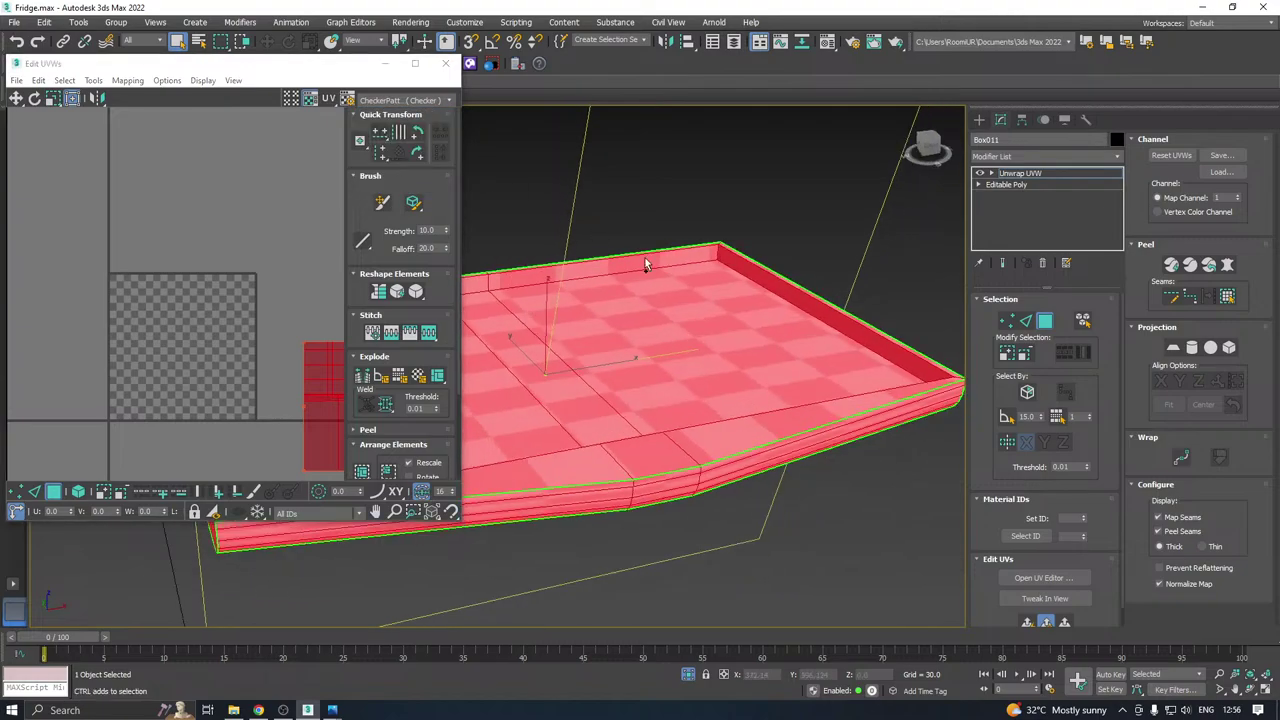
pyautogui.keyDown('alt'); pyautogui.moveTo(645, 258); pyautogui.dragTo(764, 231, button='middle'); pyautogui.keyUp('alt')
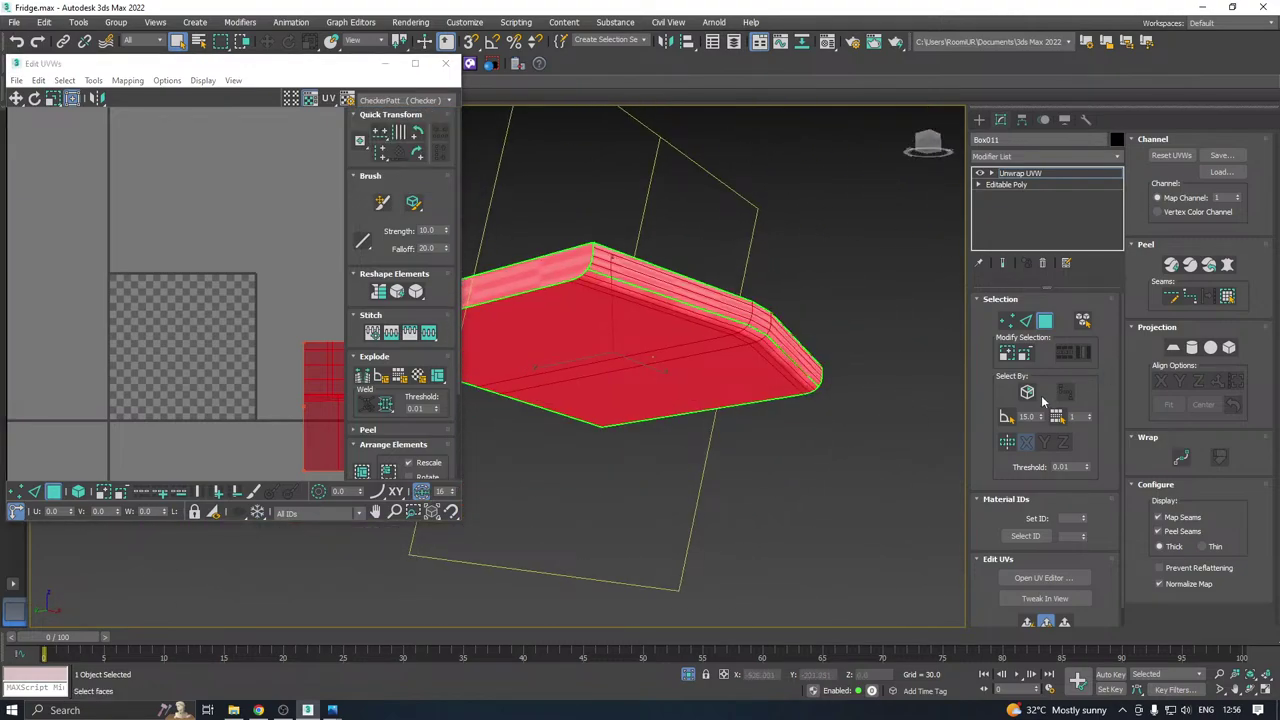
pyautogui.click(1003, 416)
pyautogui.click(657, 383)
pyautogui.keyDown('alt'); pyautogui.moveTo(664, 304); pyautogui.dragTo(646, 286, button='middle'); pyautogui.keyUp('alt')
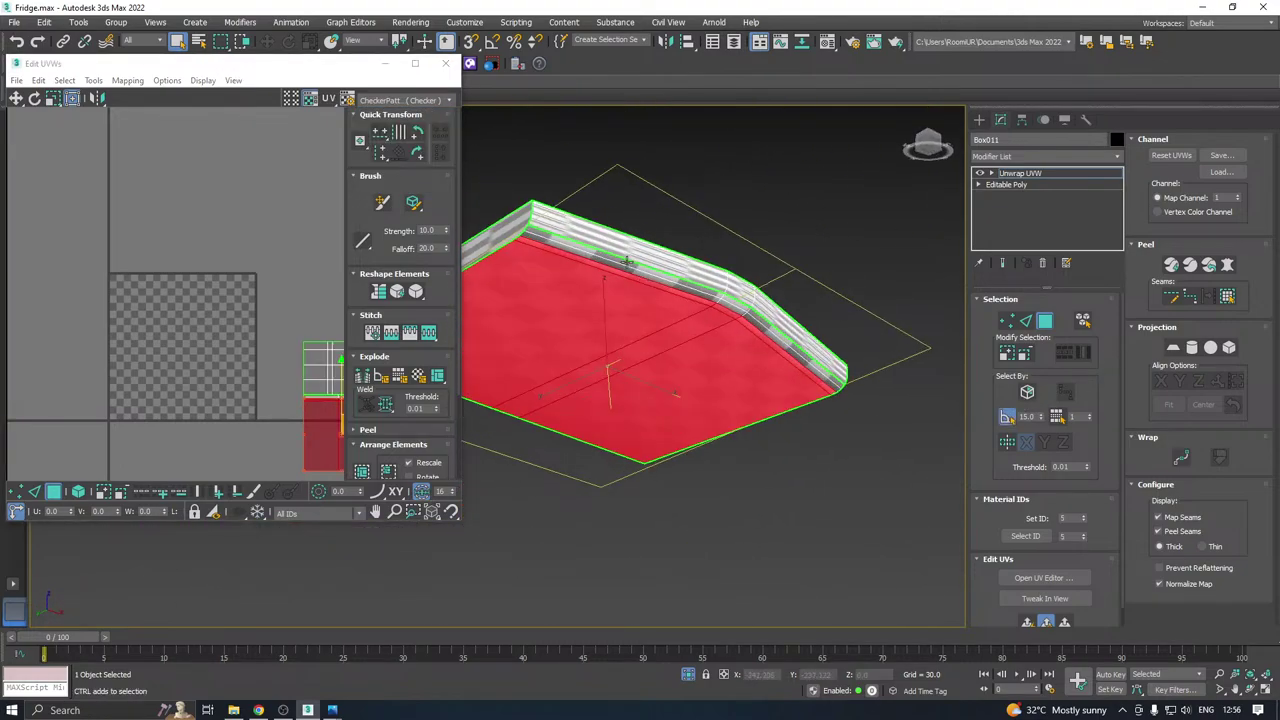
# Add the tray's curved front strips and its outer back wall to the underside face selection.
pyautogui.keyDown('ctrl'); pyautogui.click(627, 261); pyautogui.keyUp('ctrl')
pyautogui.keyDown('ctrl'); pyautogui.click(641, 274); pyautogui.keyUp('ctrl')
pyautogui.keyDown('ctrl'); pyautogui.click(651, 264); pyautogui.keyUp('ctrl')
pyautogui.keyDown('ctrl'); pyautogui.click(651, 262); pyautogui.keyUp('ctrl')
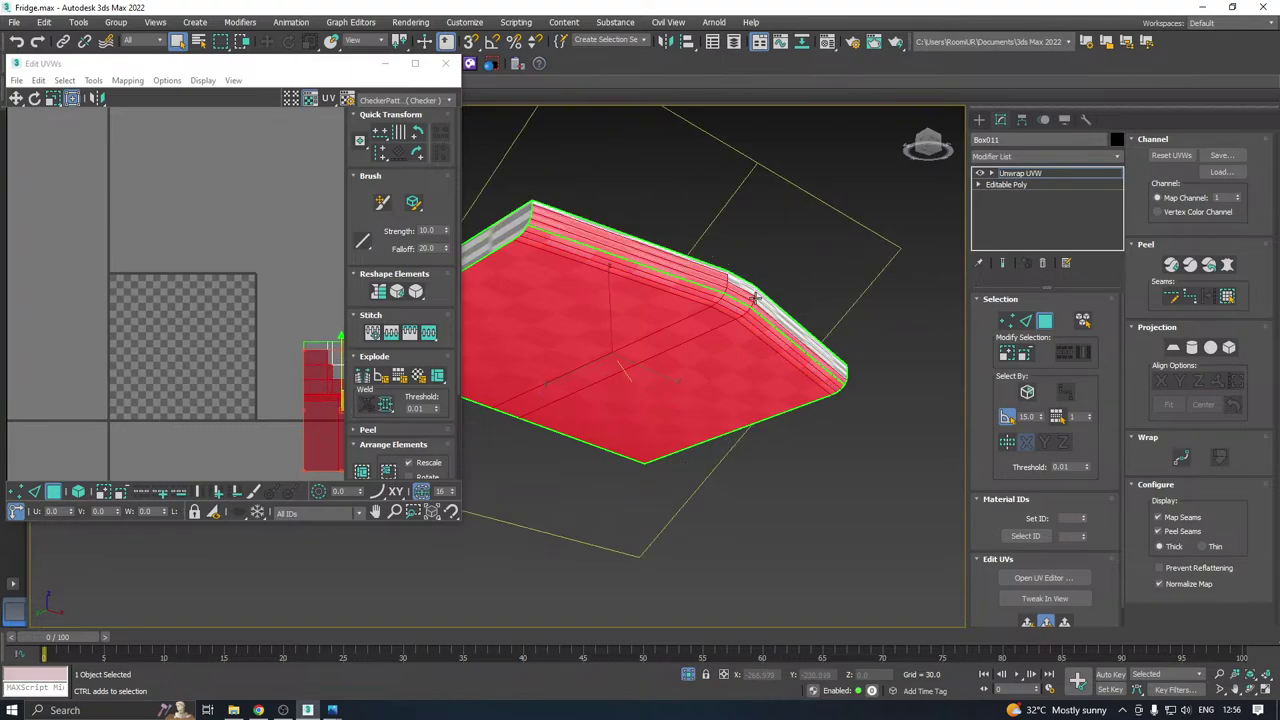
pyautogui.keyDown('ctrl'); pyautogui.click(771, 309); pyautogui.keyUp('ctrl')
pyautogui.keyDown('ctrl'); pyautogui.click(767, 305); pyautogui.keyUp('ctrl')
pyautogui.keyDown('alt'); pyautogui.moveTo(767, 305); pyautogui.dragTo(838, 375, button='middle'); pyautogui.keyUp('alt')
pyautogui.keyDown('alt'); pyautogui.moveTo(686, 441); pyautogui.dragTo(834, 320, button='middle'); pyautogui.keyUp('alt')
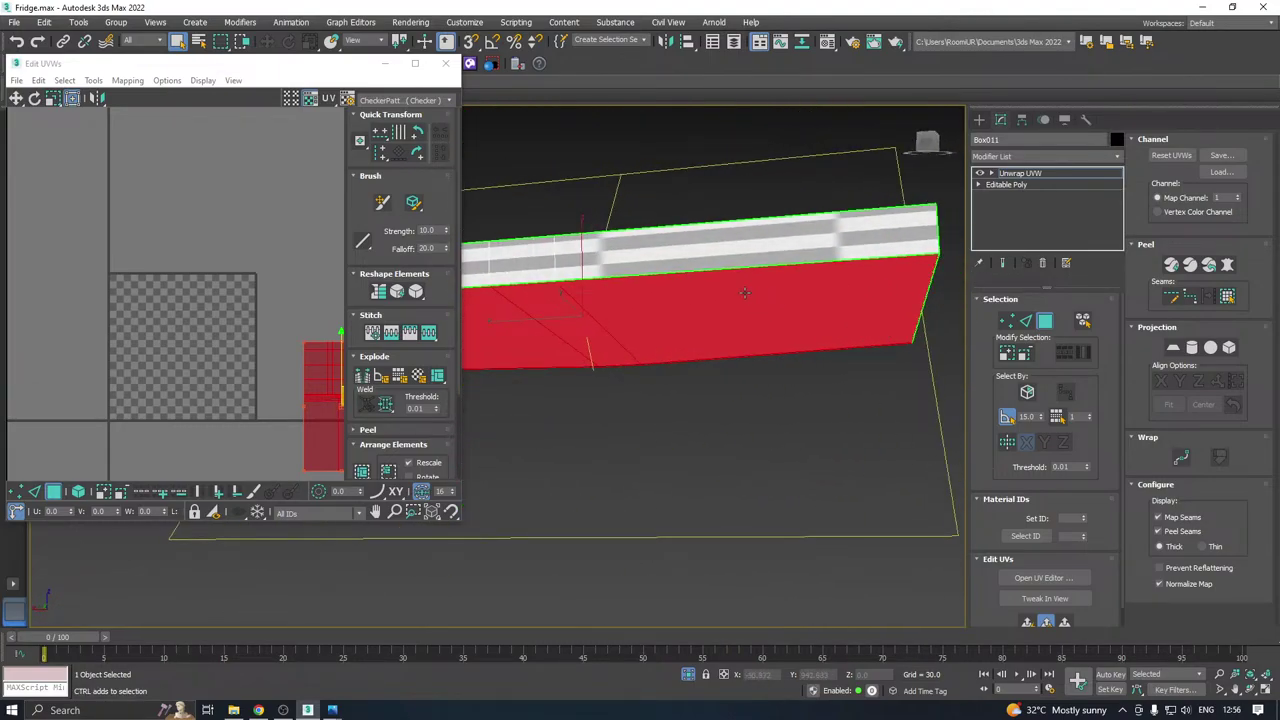
pyautogui.keyDown('ctrl'); pyautogui.click(717, 253); pyautogui.keyUp('ctrl')
pyautogui.scroll(-2, 793, 260)
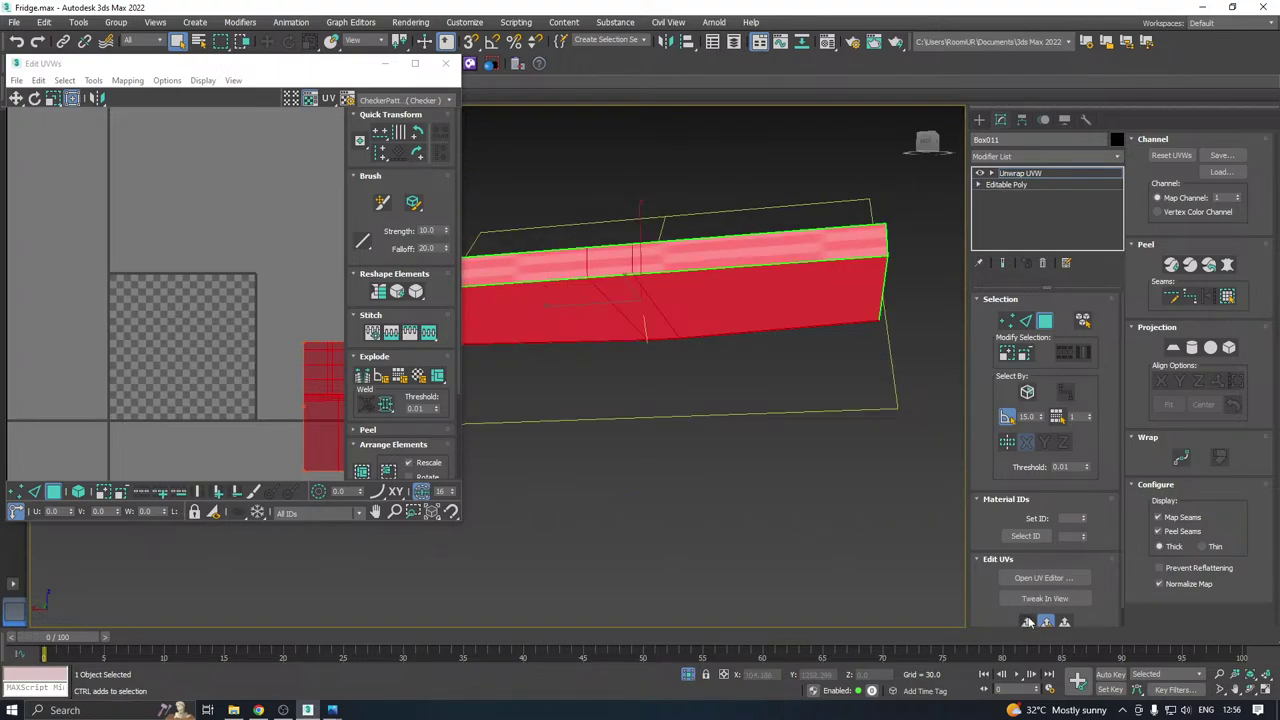
# Apply a quick planar map to the selected outer faces and relax them by polygon angles.
pyautogui.click(1028, 622)
pyautogui.click(92, 80)
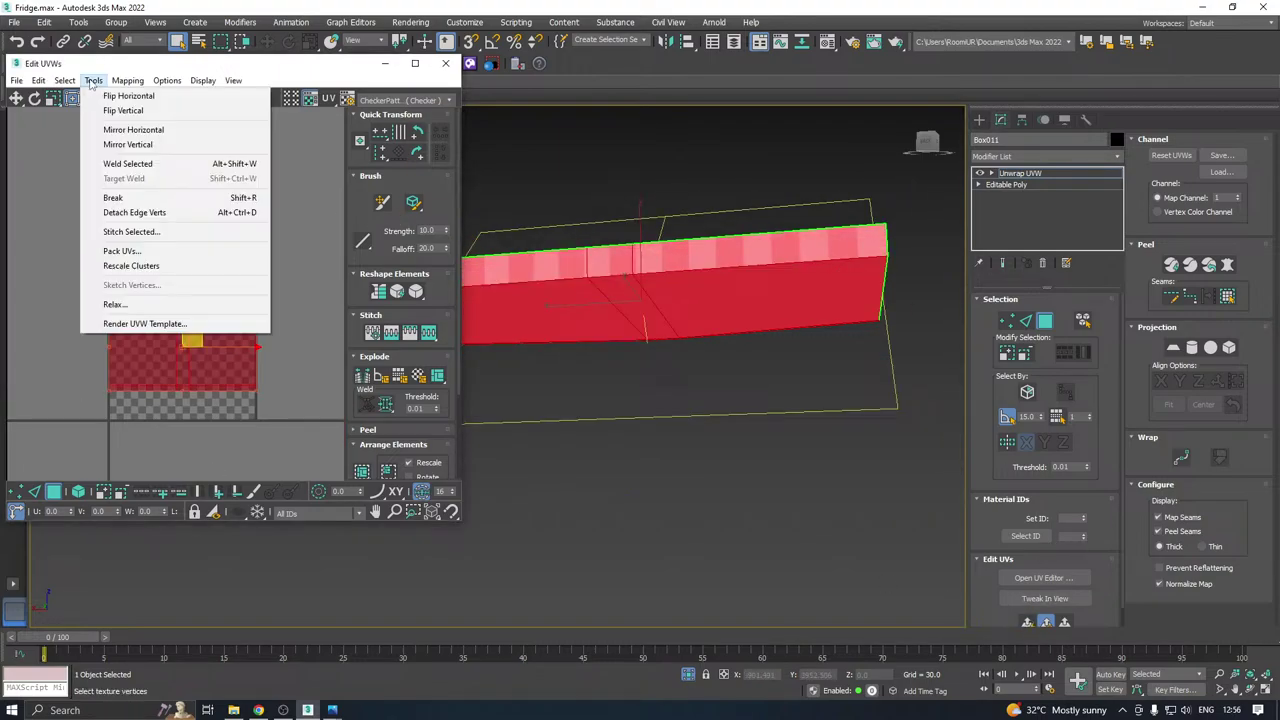
pyautogui.click(115, 304)
pyautogui.click(152, 177)
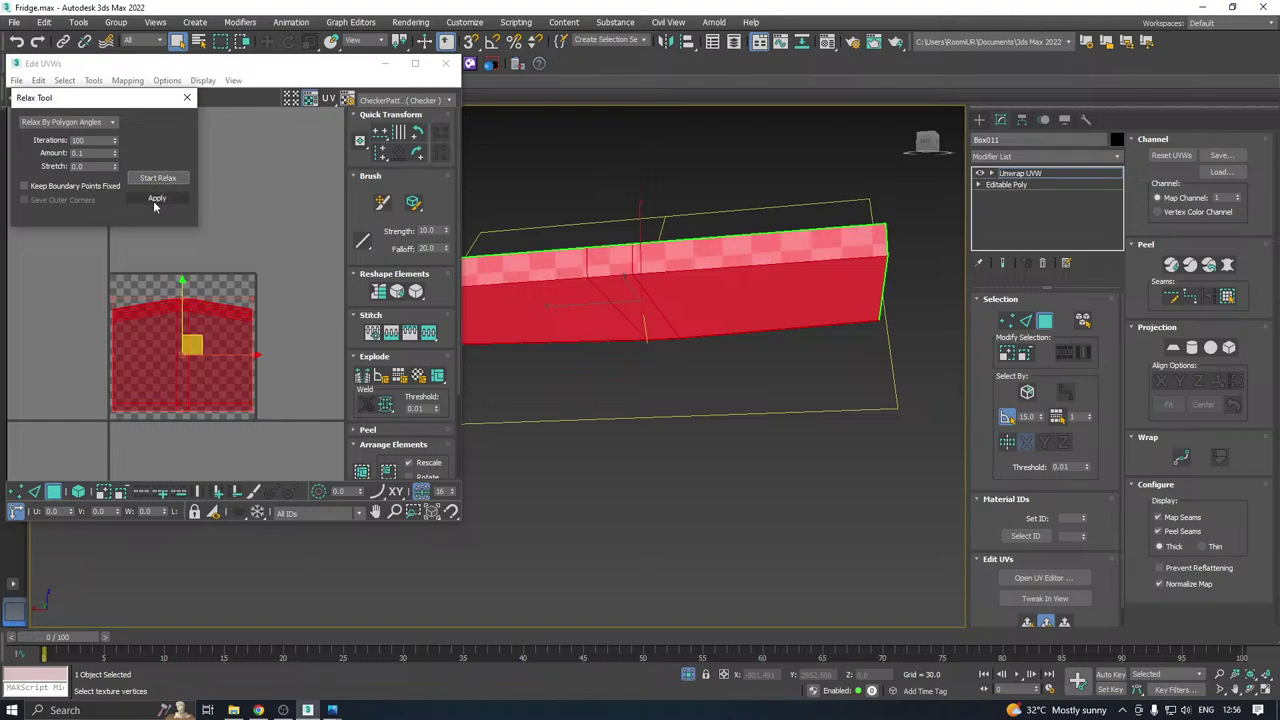
# Select the tray's inner floor and inner front wall, planar-map them together and relax them by polygon angles.
pyautogui.keyDown('alt'); pyautogui.moveTo(714, 224); pyautogui.dragTo(678, 322, button='middle'); pyautogui.keyUp('alt')
pyautogui.click(657, 313)
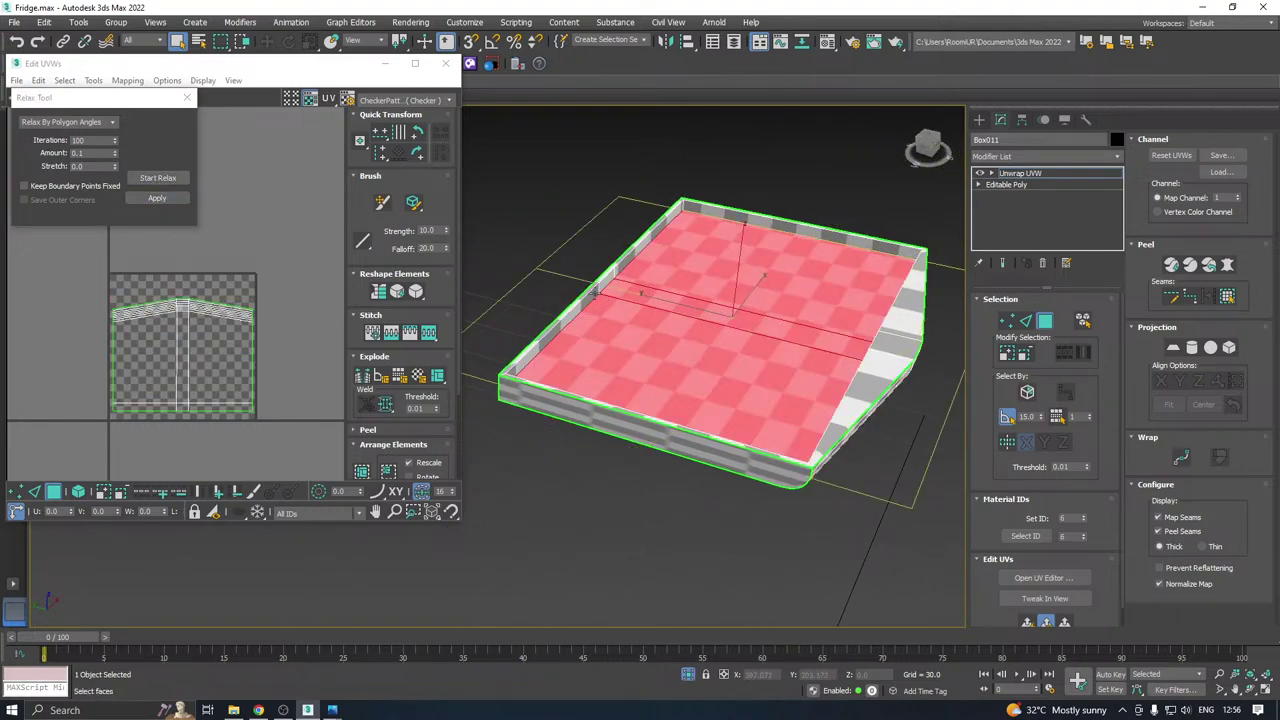
pyautogui.keyDown('alt'); pyautogui.moveTo(593, 293); pyautogui.dragTo(727, 246, button='middle'); pyautogui.keyUp('alt')
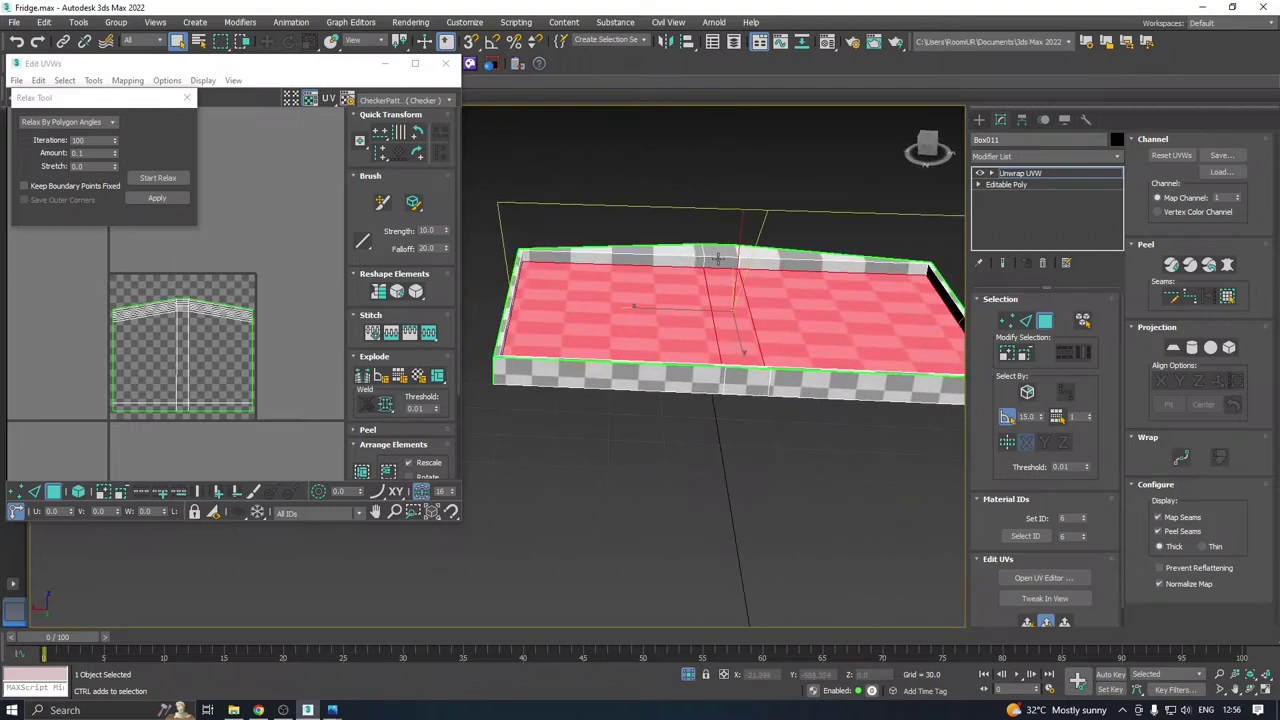
pyautogui.keyDown('ctrl'); pyautogui.click(718, 259); pyautogui.keyUp('ctrl')
pyautogui.click(1017, 577)
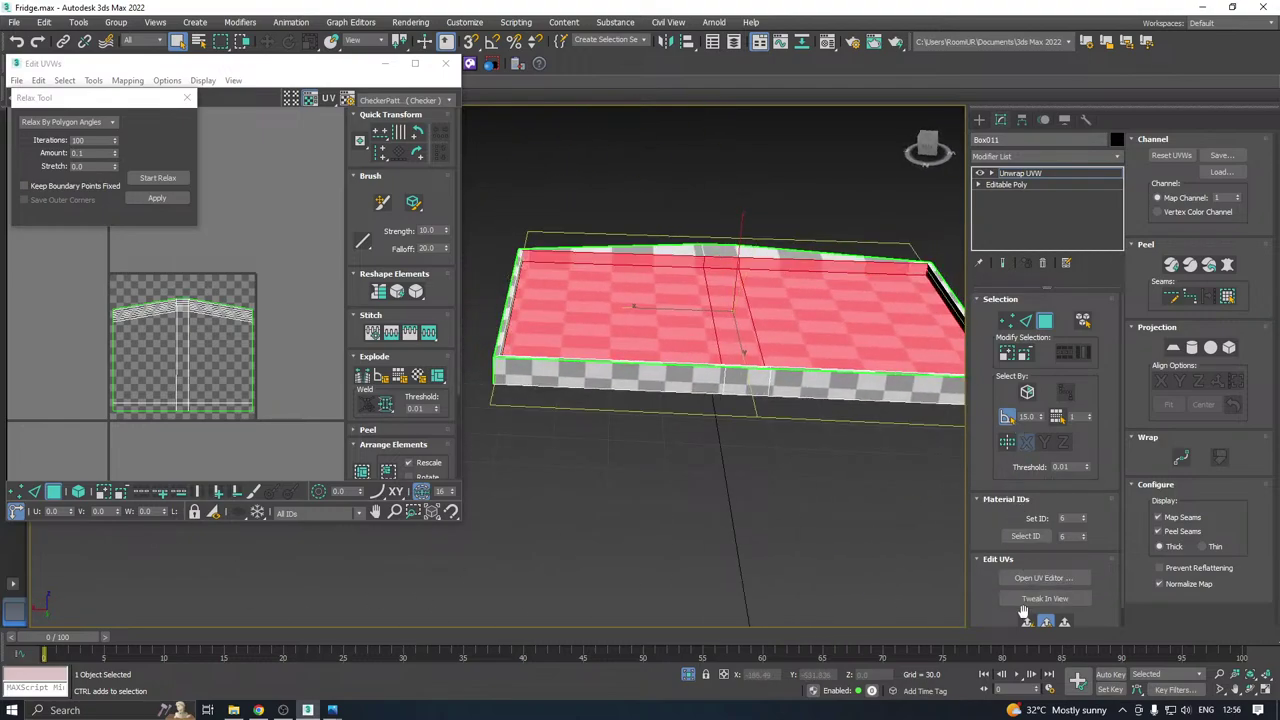
pyautogui.click(1027, 622)
pyautogui.click(158, 178)
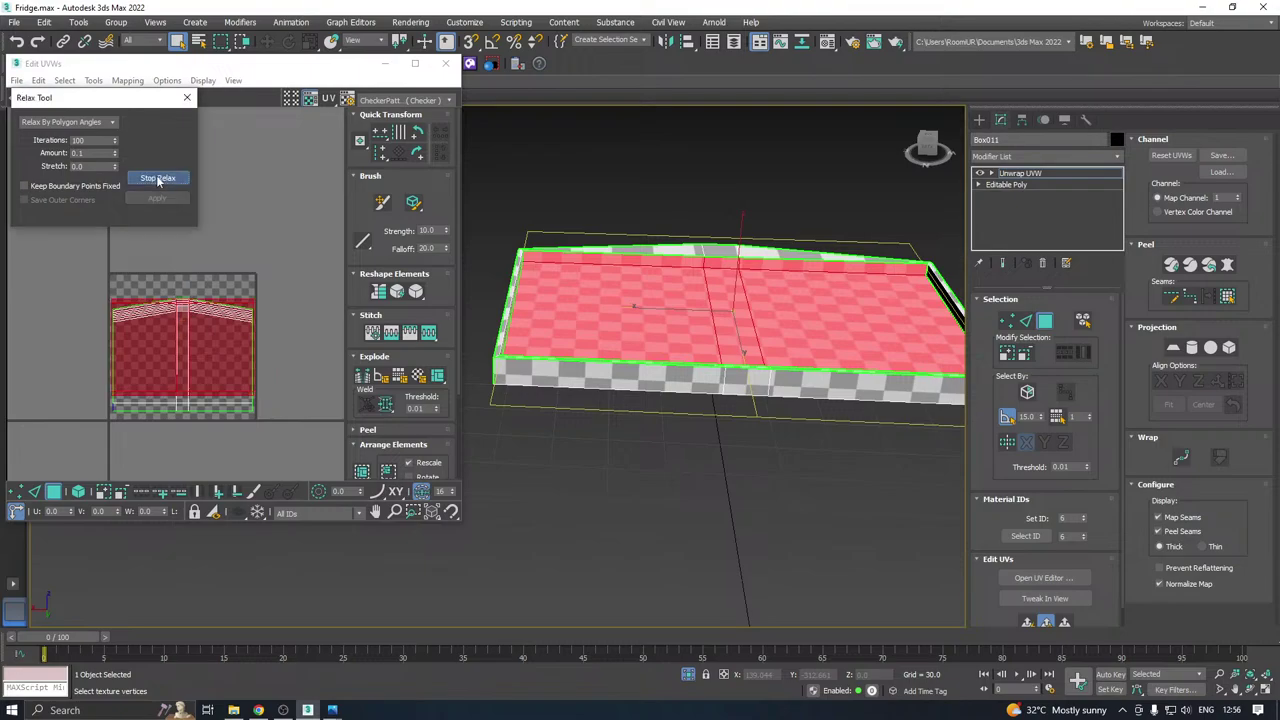
pyautogui.click(158, 178)
# Try to flatten the faces of the tray's top rim with a quick planar map, and undo it.
pyautogui.keyDown('alt'); pyautogui.moveTo(711, 247); pyautogui.dragTo(518, 256, button='middle'); pyautogui.keyUp('alt')
pyautogui.click(777, 218)
pyautogui.keyDown('alt'); pyautogui.moveTo(777, 218); pyautogui.dragTo(707, 220, button='middle'); pyautogui.keyUp('alt')
pyautogui.keyDown('alt'); pyautogui.moveTo(495, 165); pyautogui.dragTo(830, 125, button='middle'); pyautogui.keyUp('alt')
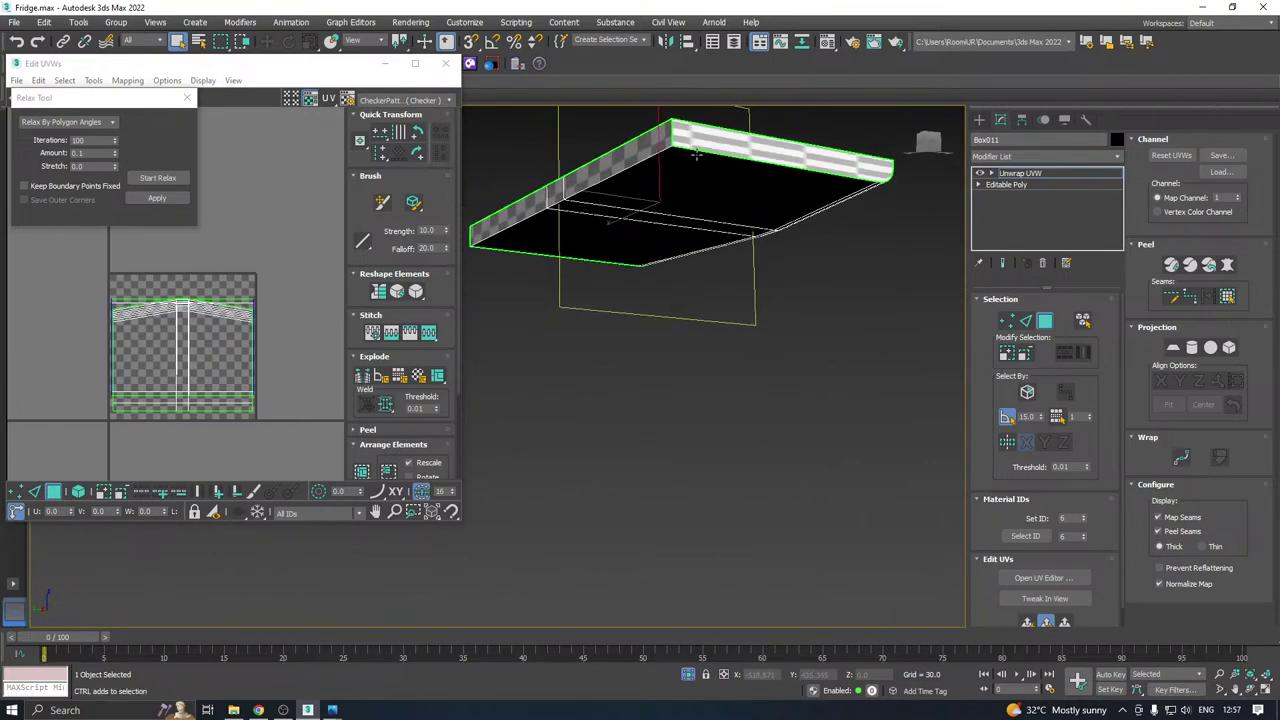
pyautogui.keyDown('alt'); pyautogui.moveTo(696, 155); pyautogui.dragTo(813, 250, button='middle'); pyautogui.keyUp('alt')
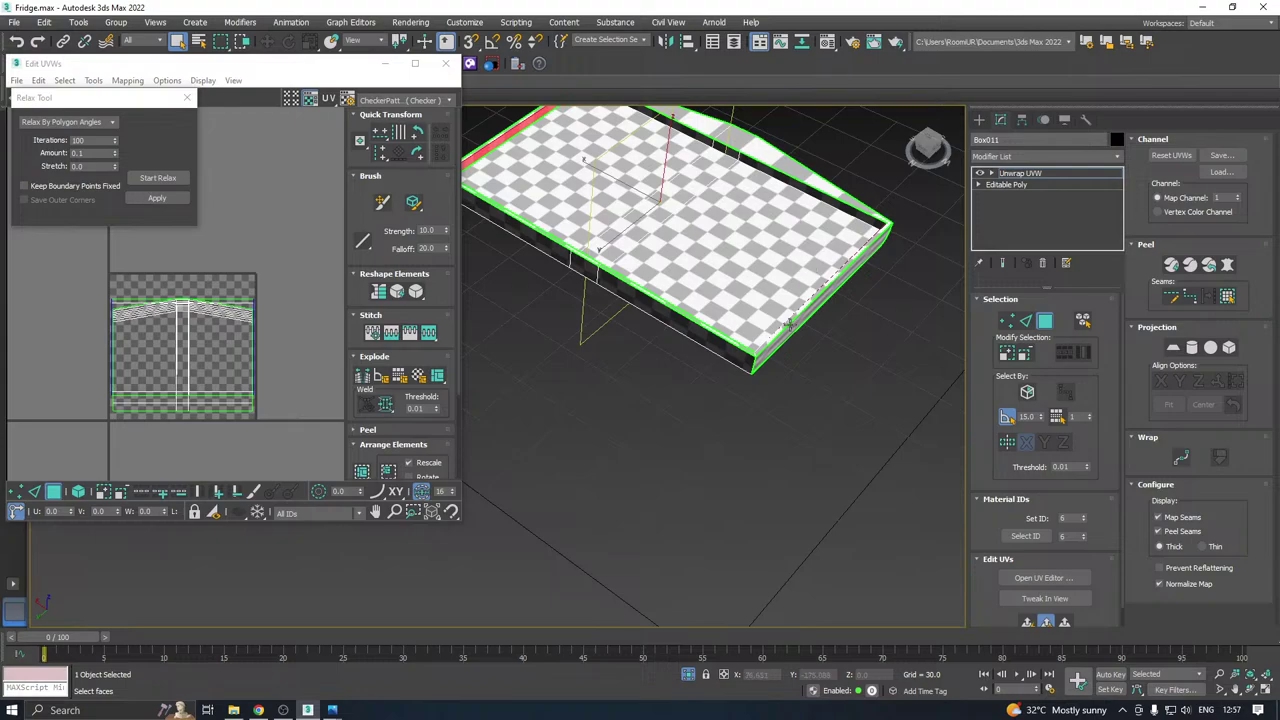
pyautogui.keyDown('alt'); pyautogui.moveTo(790, 326); pyautogui.dragTo(845, 274, button='middle'); pyautogui.keyUp('alt')
pyautogui.scroll(5, 823, 290)
pyautogui.click(824, 290)
pyautogui.keyDown('ctrl'); pyautogui.click(837, 287); pyautogui.keyUp('ctrl')
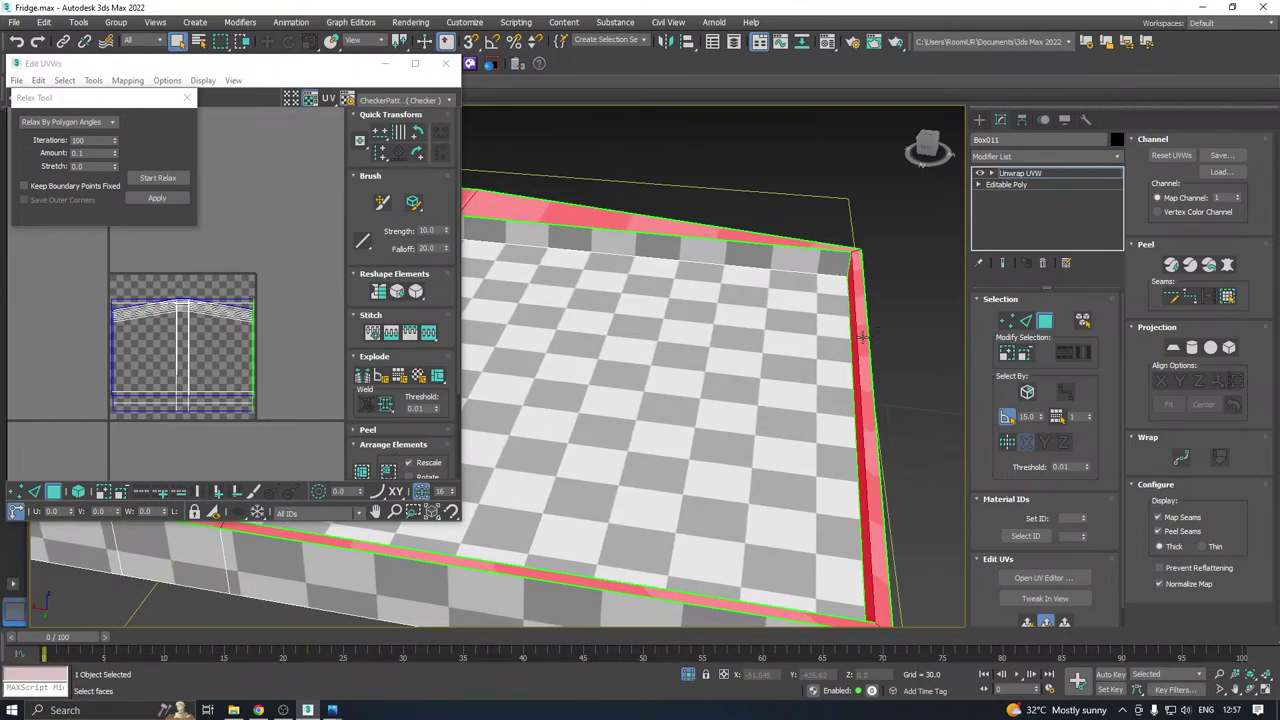
pyautogui.scroll(-4, 871, 320)
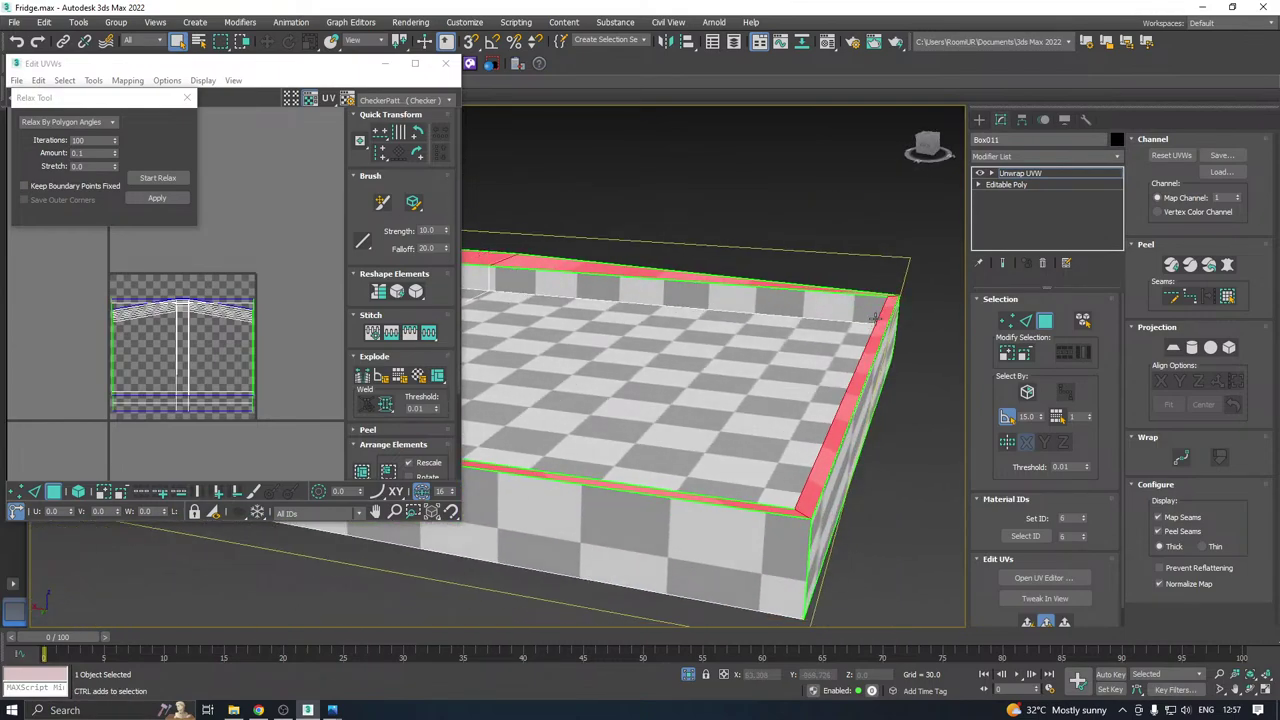
pyautogui.keyDown('alt'); pyautogui.moveTo(875, 400); pyautogui.dragTo(925, 355, button='middle'); pyautogui.keyUp('alt')
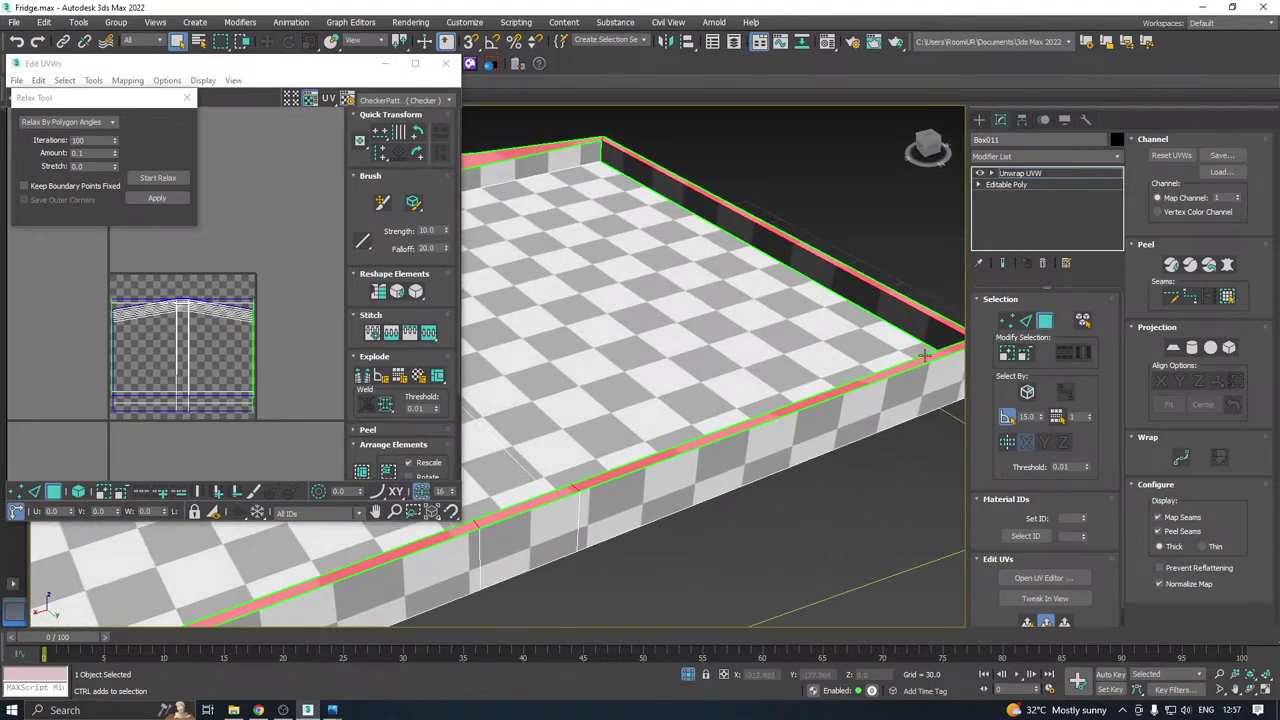
pyautogui.click(1019, 615)
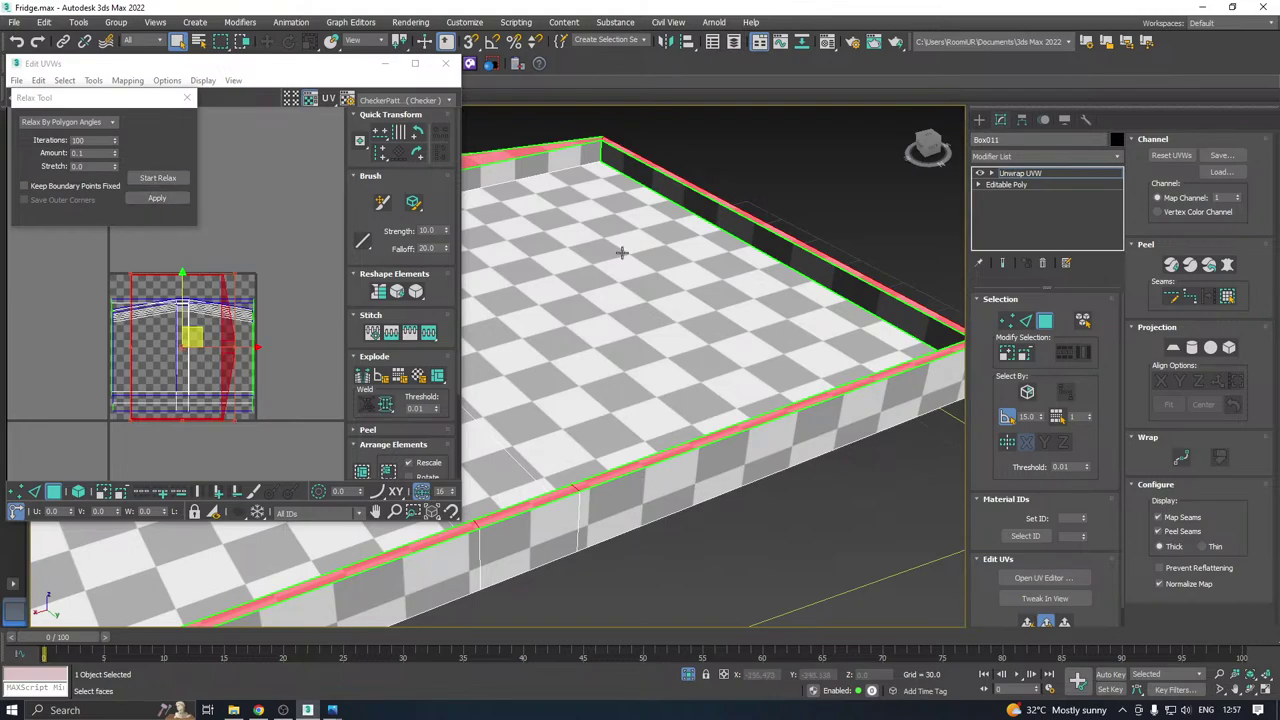
pyautogui.hotkey('ctrl', 'z')
# Reselect only the tray's top rim, planar-map and relax it, and move its UV shell above the UV square.
pyautogui.keyDown('alt'); pyautogui.moveTo(717, 249); pyautogui.dragTo(814, 377, button='middle'); pyautogui.keyUp('alt')
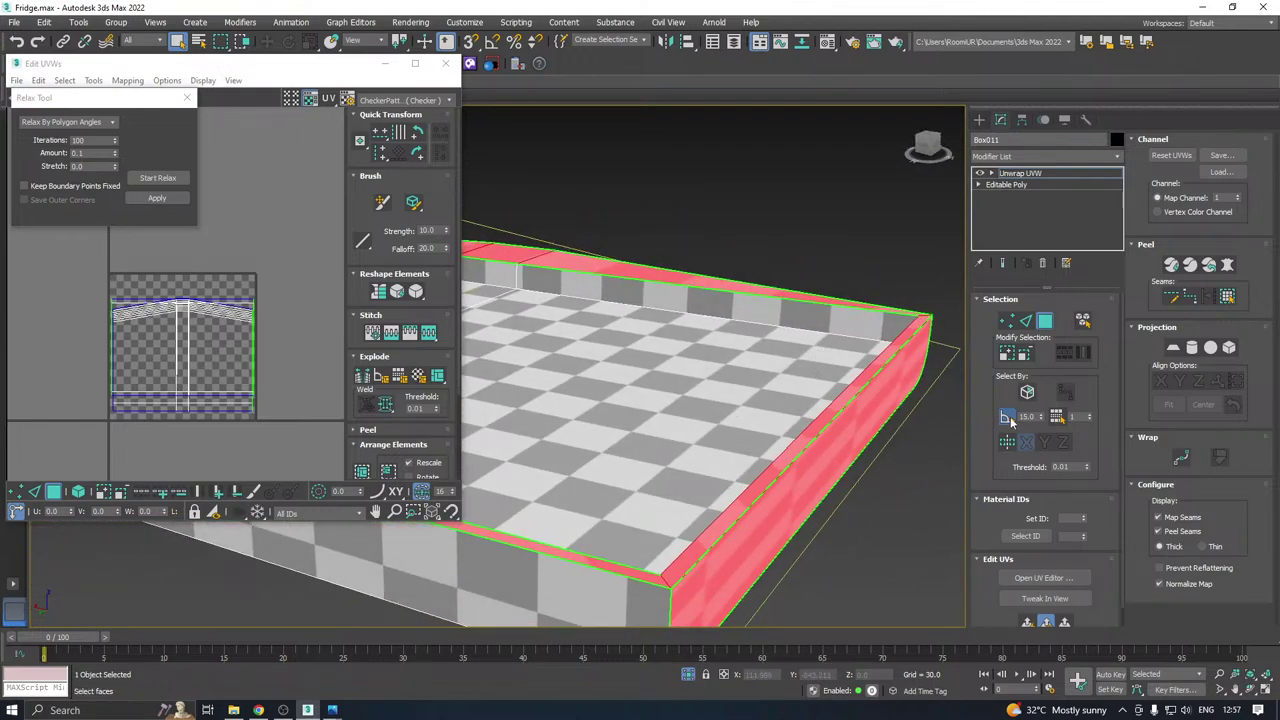
pyautogui.scroll(-5, 905, 370)
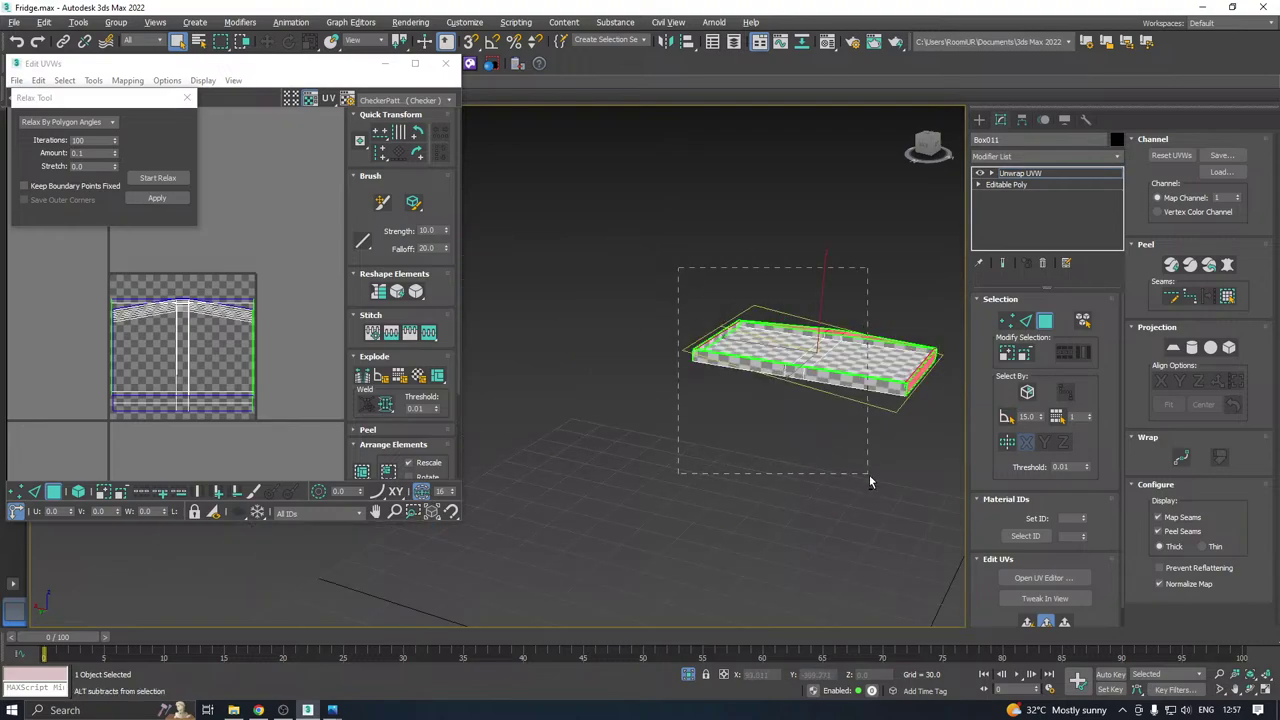
pyautogui.keyDown('alt'); pyautogui.moveTo(869, 476); pyautogui.dragTo(869, 476); pyautogui.keyUp('alt')
pyautogui.keyDown('alt'); pyautogui.moveTo(830, 389); pyautogui.dragTo(943, 408, button='middle'); pyautogui.keyUp('alt')
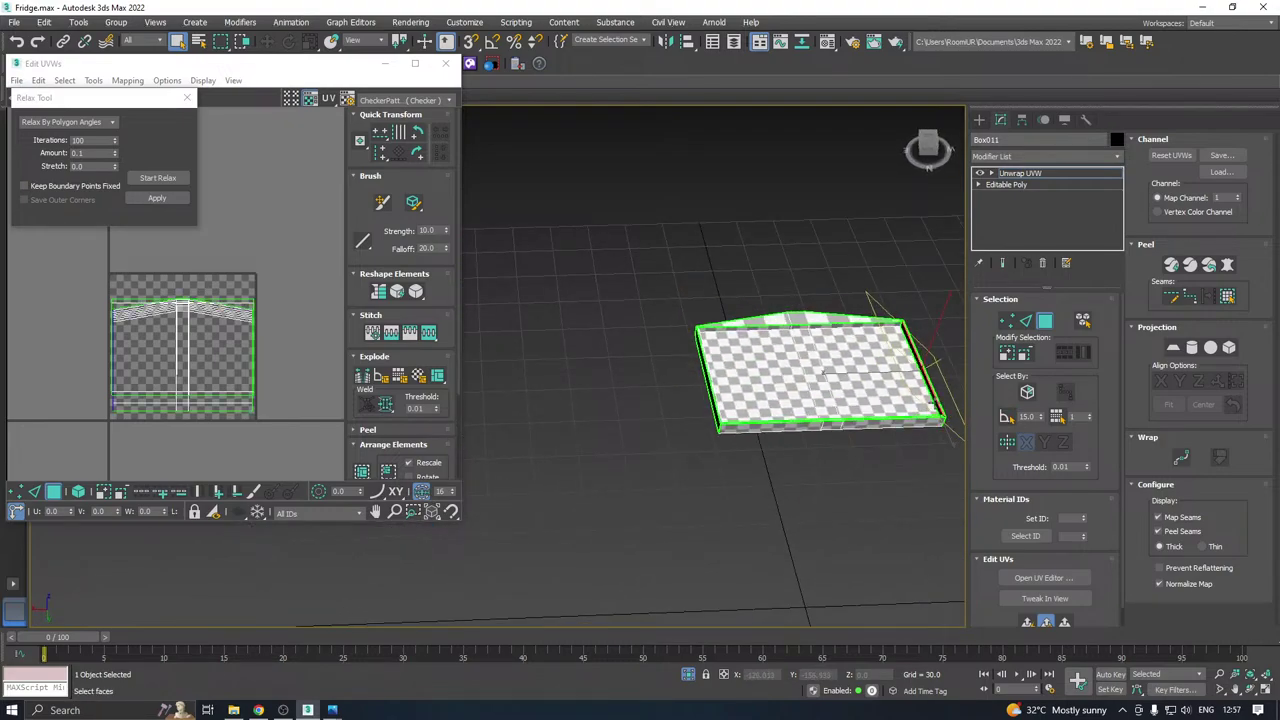
pyautogui.scroll(5, 935, 404)
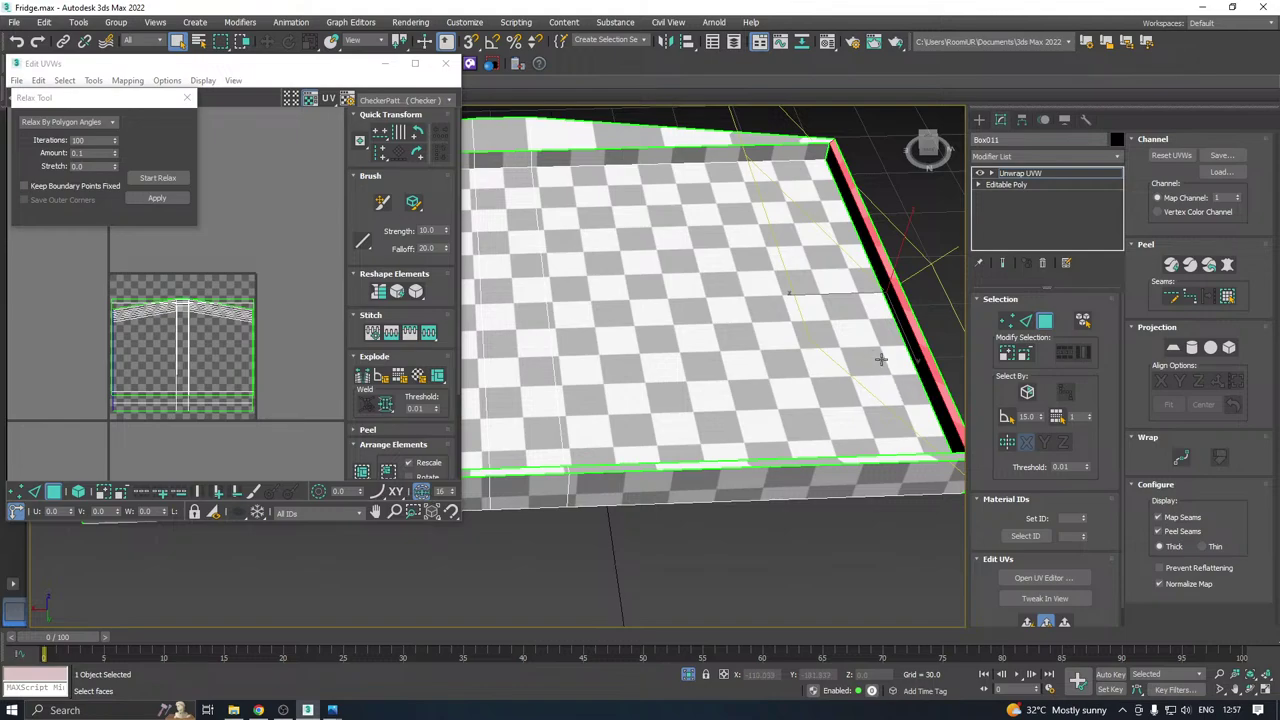
pyautogui.click(647, 151)
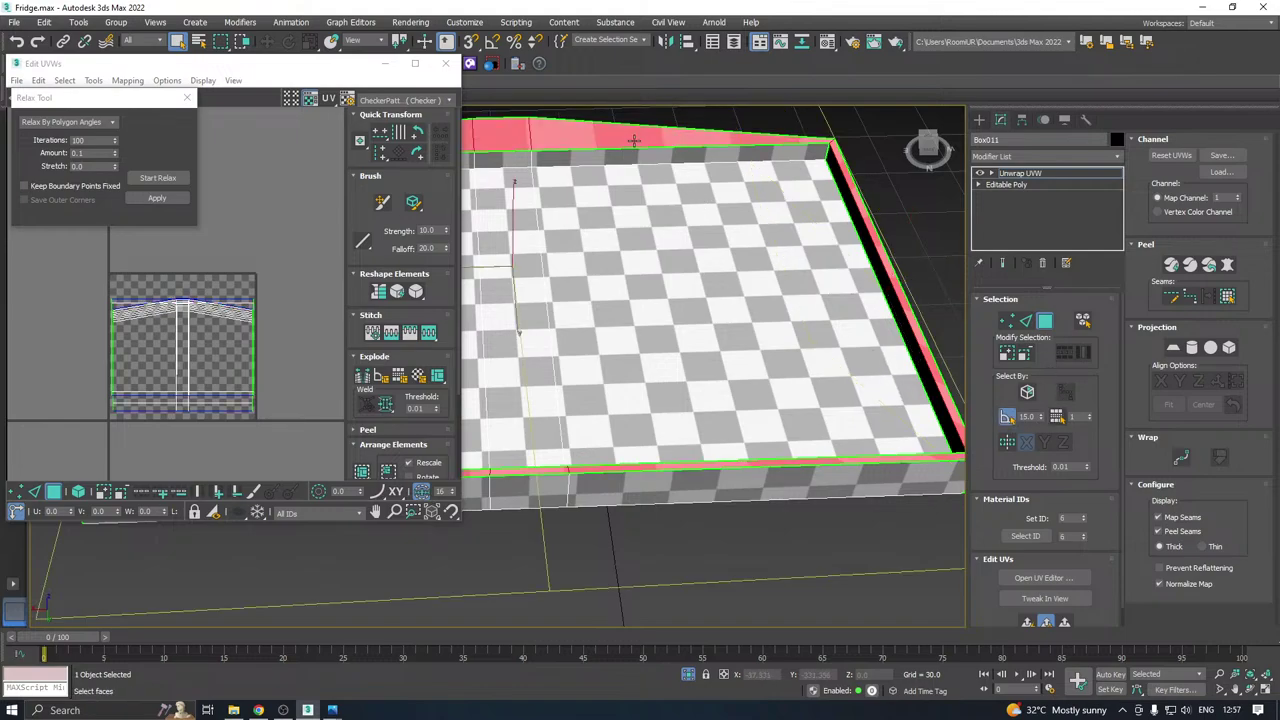
pyautogui.click(158, 181)
pyautogui.click(158, 180)
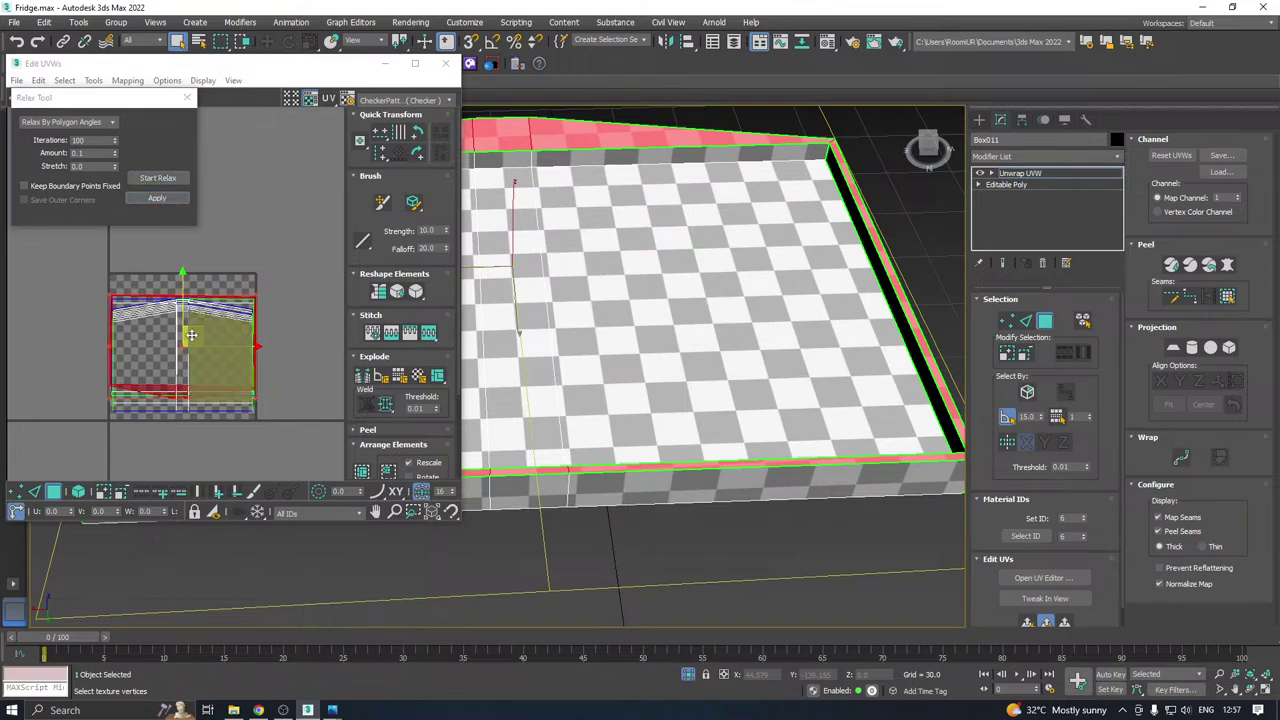
pyautogui.moveTo(192, 338); pyautogui.dragTo(237, 177)
# Planar-map the tray's two outer side walls separately and relax each by polygon angles.
pyautogui.scroll(-2, 810, 314)
pyautogui.keyDown('alt'); pyautogui.moveTo(810, 314); pyautogui.dragTo(823, 299, button='middle'); pyautogui.keyUp('alt')
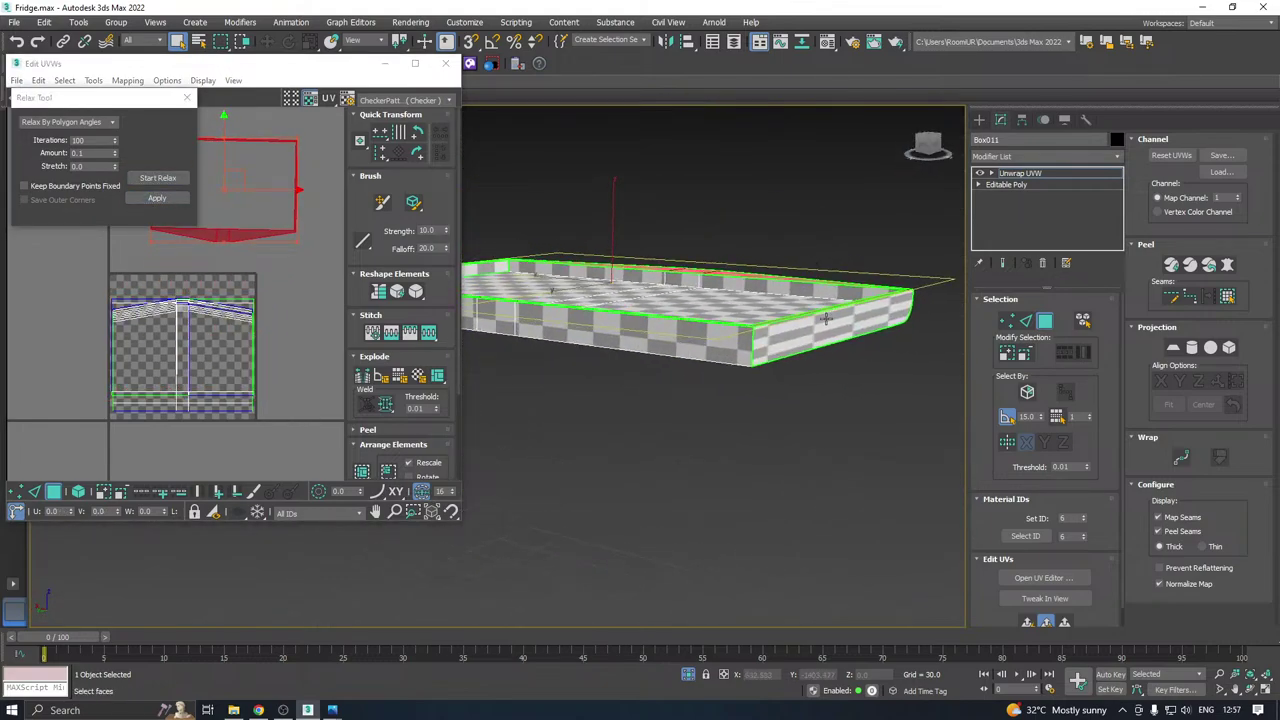
pyautogui.click(828, 320)
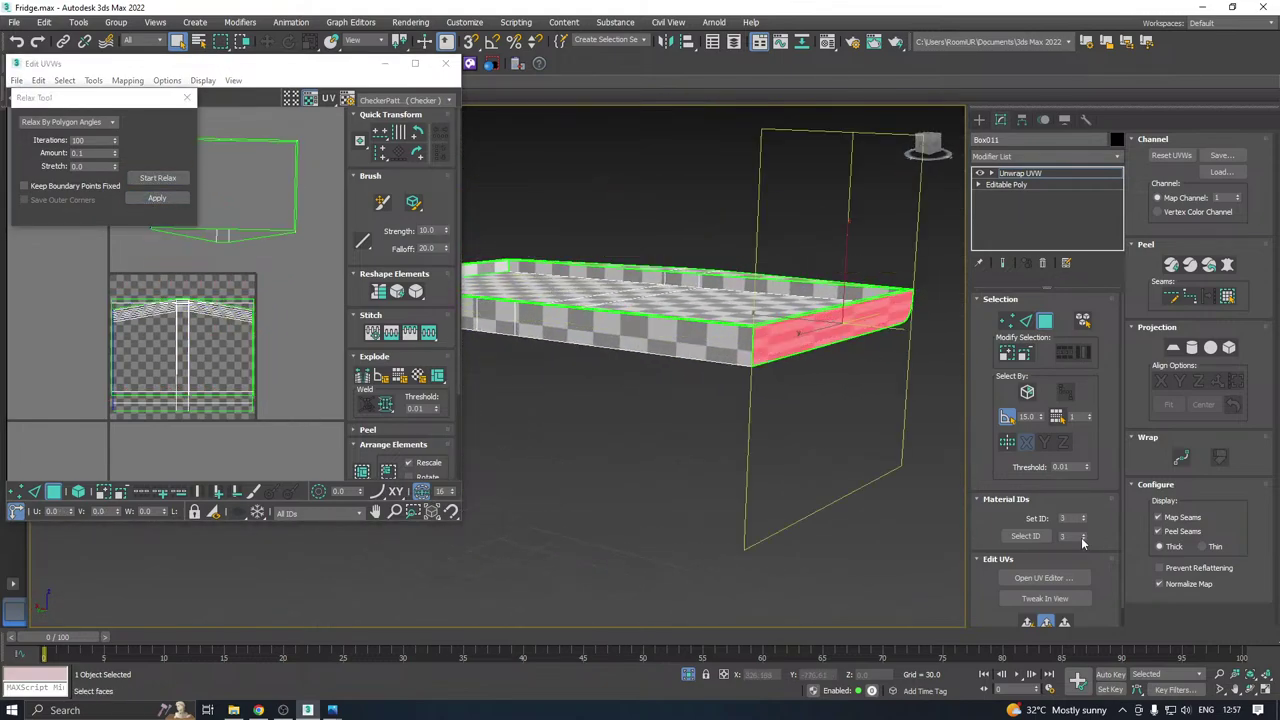
pyautogui.click(156, 199)
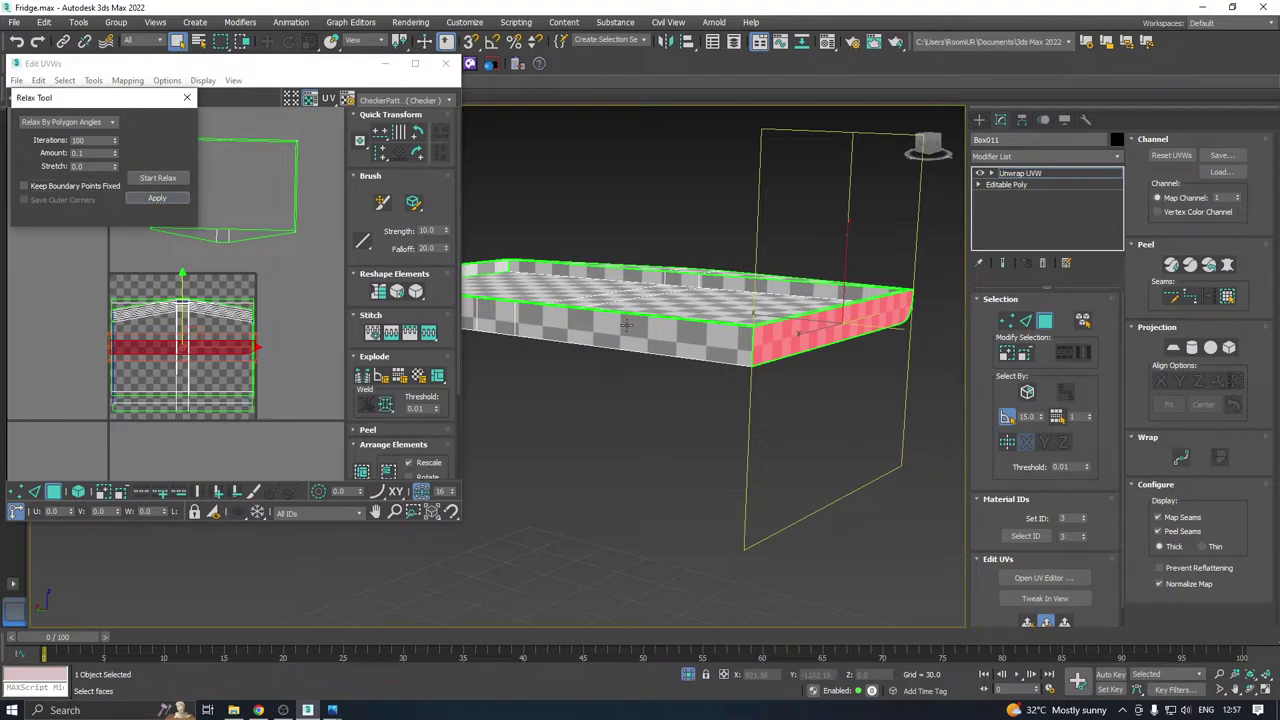
pyautogui.keyDown('alt'); pyautogui.moveTo(626, 325); pyautogui.dragTo(716, 342, button='middle'); pyautogui.keyUp('alt')
pyautogui.click(719, 343)
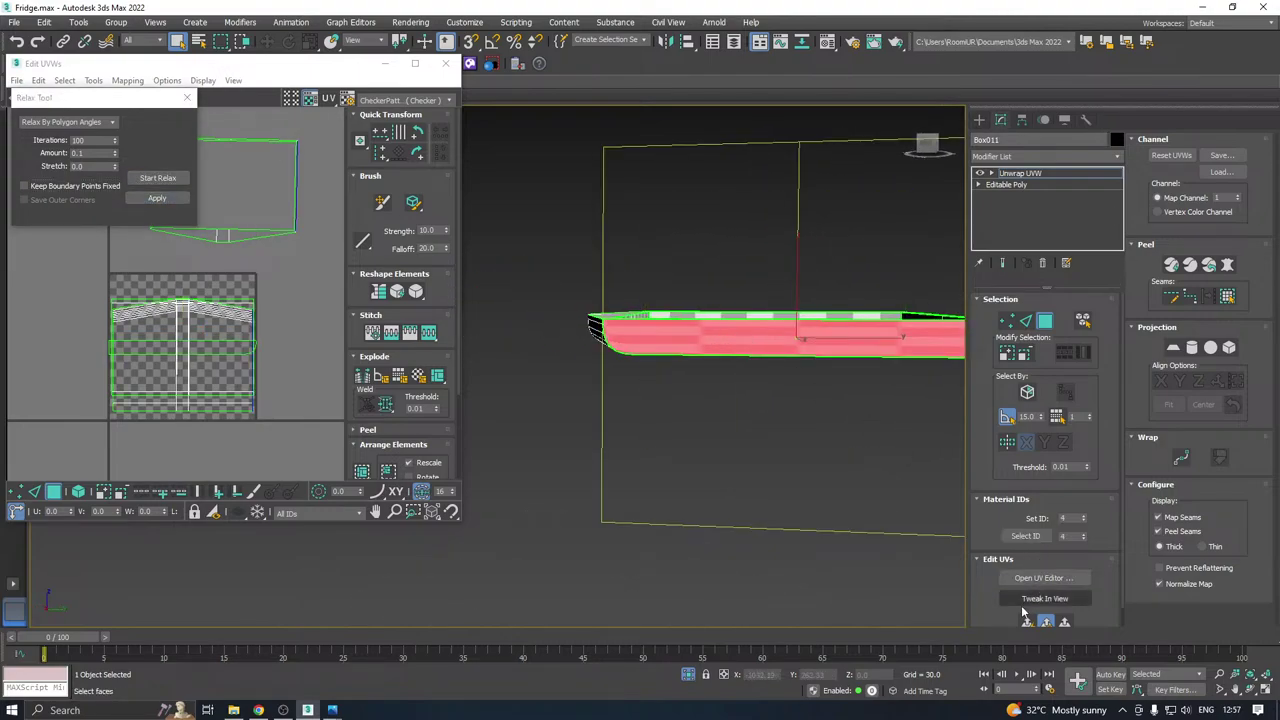
pyautogui.click(140, 179)
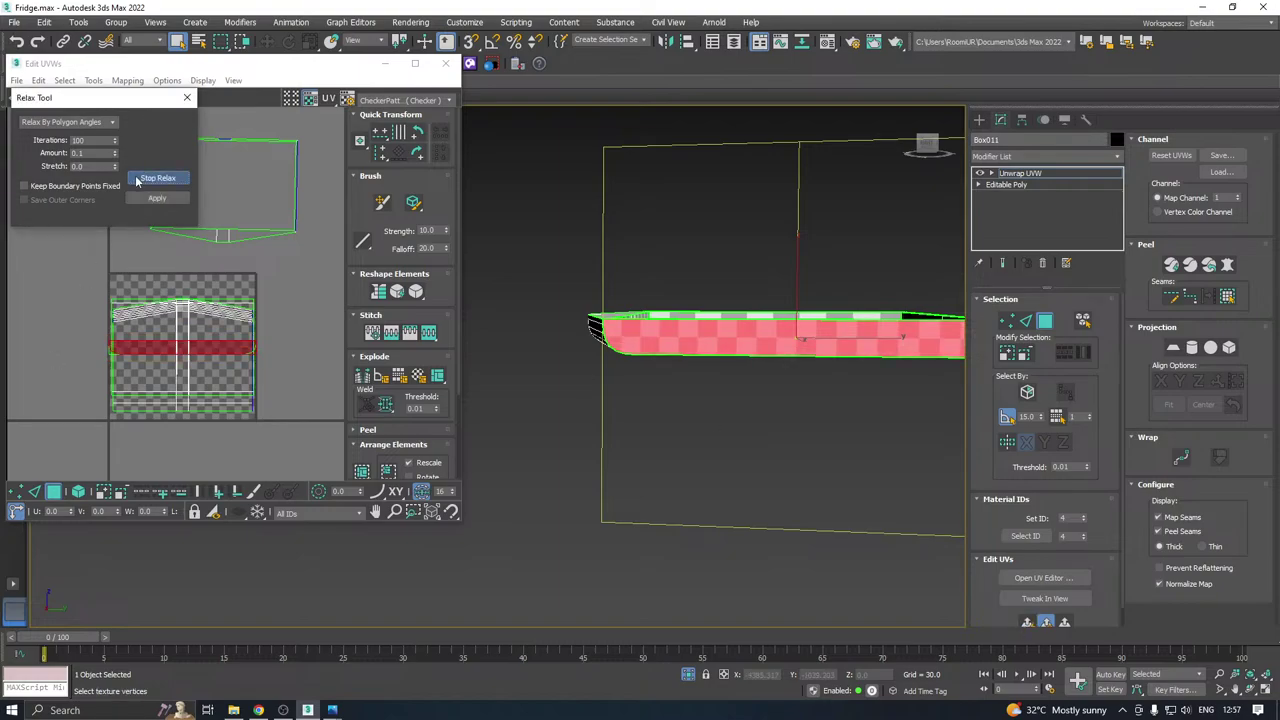
pyautogui.click(140, 179)
# Pack all of the tray's UV elements into the UV square with rescaling and close the UV editor.
pyautogui.moveTo(600, 345)
pyautogui.keyDown('alt'); pyautogui.mouseDown(button='middle')
pyautogui.moveTo(614, 354)
pyautogui.moveTo(583, 340)
pyautogui.moveTo(754, 293)
pyautogui.moveTo(627, 320)
pyautogui.moveTo(674, 329)
pyautogui.moveTo(614, 320)
pyautogui.moveTo(570, 250)
pyautogui.moveTo(575, 331)
pyautogui.moveTo(523, 274)
pyautogui.moveTo(555, 300)
pyautogui.moveTo(593, 370)
pyautogui.moveTo(590, 340)
pyautogui.mouseUp(button='middle'); pyautogui.keyUp('alt')
pyautogui.click(675, 341)
pyautogui.hotkey('ctrl', 'a')
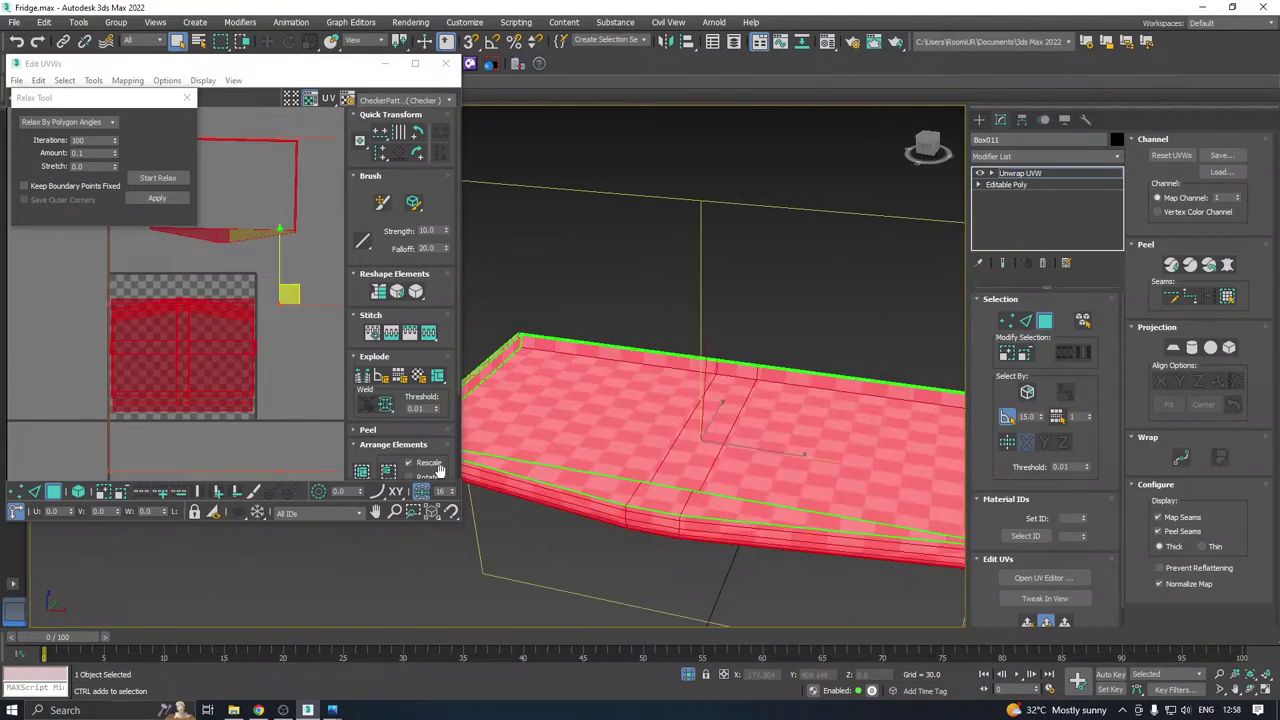
pyautogui.click(363, 468)
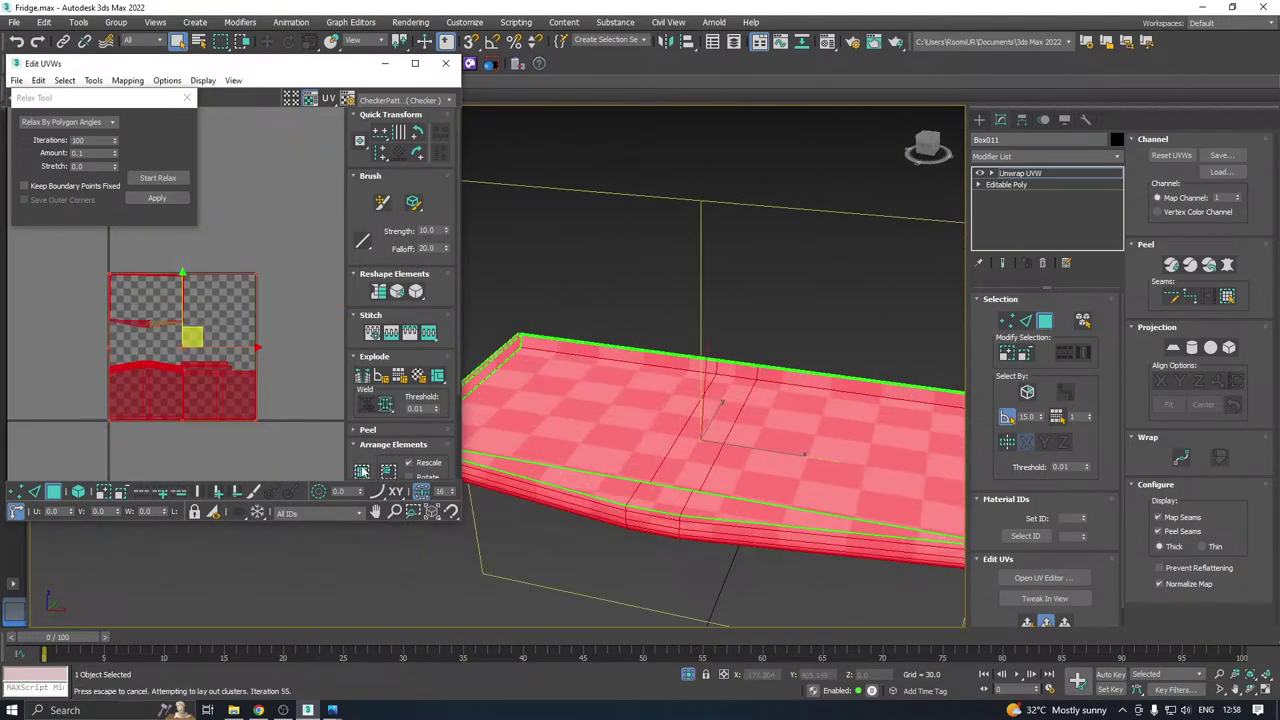
pyautogui.click(277, 391)
pyautogui.keyDown('alt'); pyautogui.moveTo(564, 362); pyautogui.dragTo(605, 362, button='middle'); pyautogui.keyUp('alt')
pyautogui.click(452, 65)
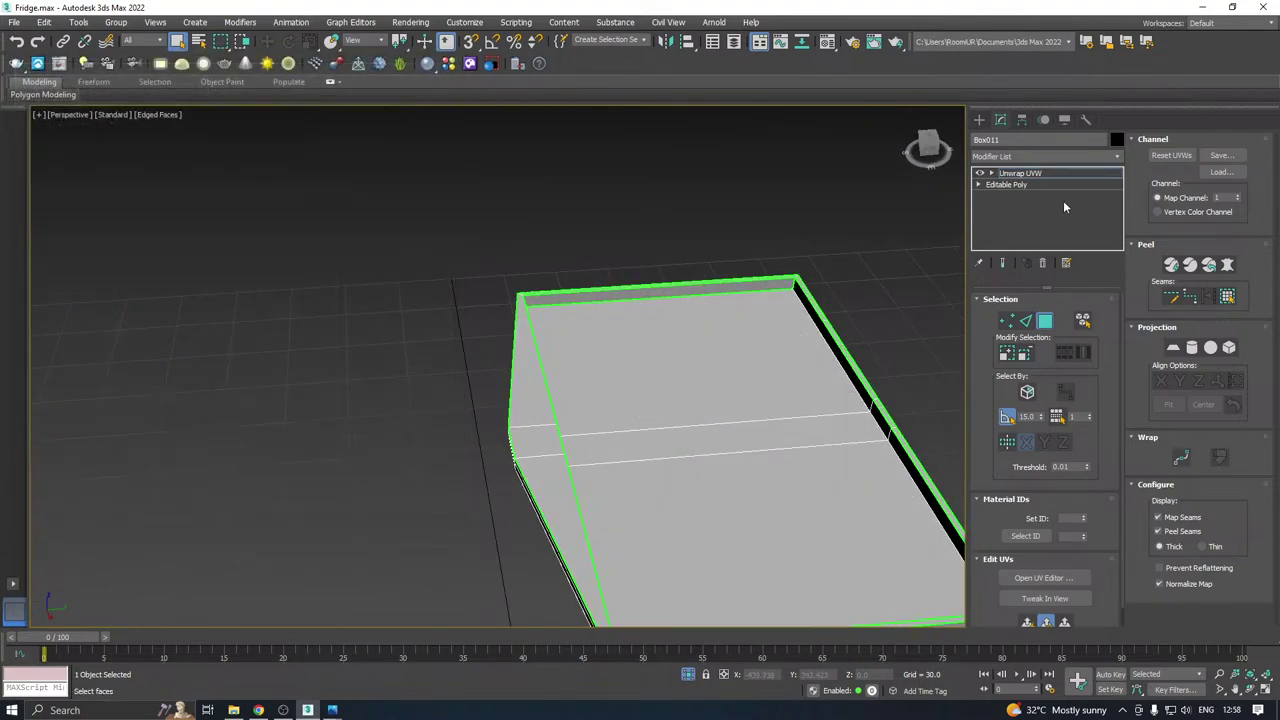
# Leave face editing on the tray, end its isolation, and select the fridge body with the Move tool.
pyautogui.click(1031, 175)
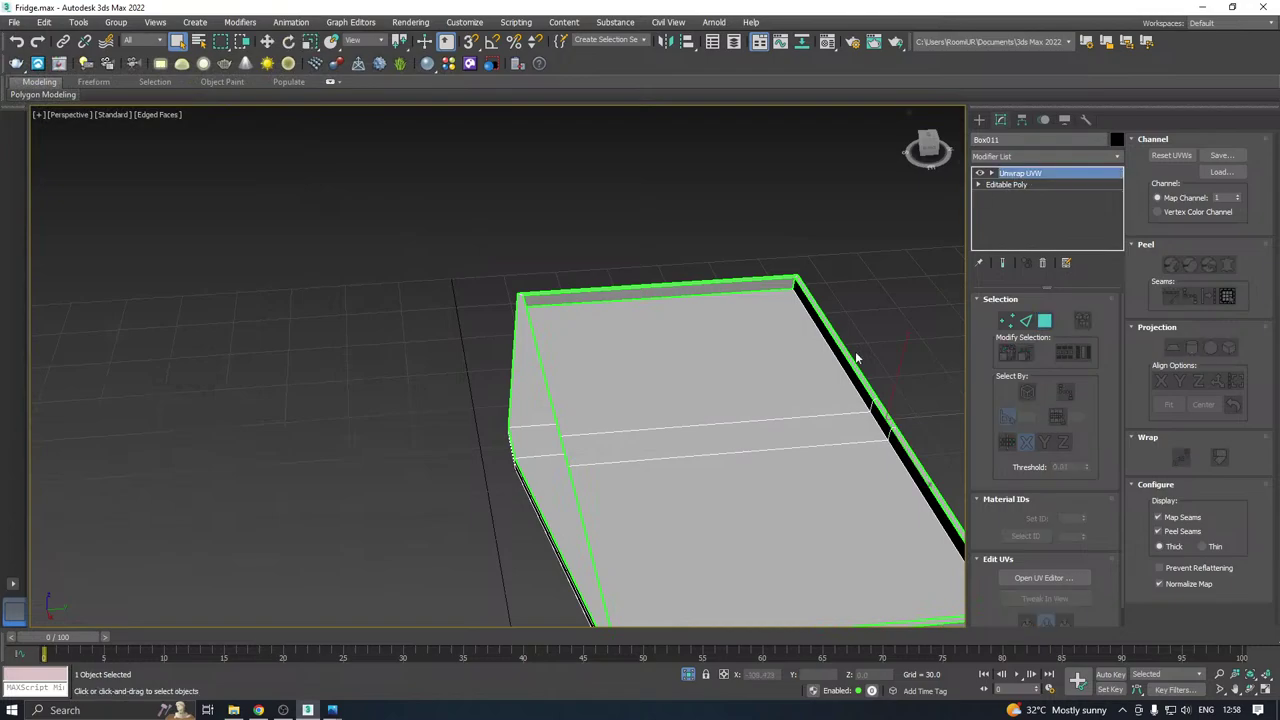
pyautogui.click(688, 676)
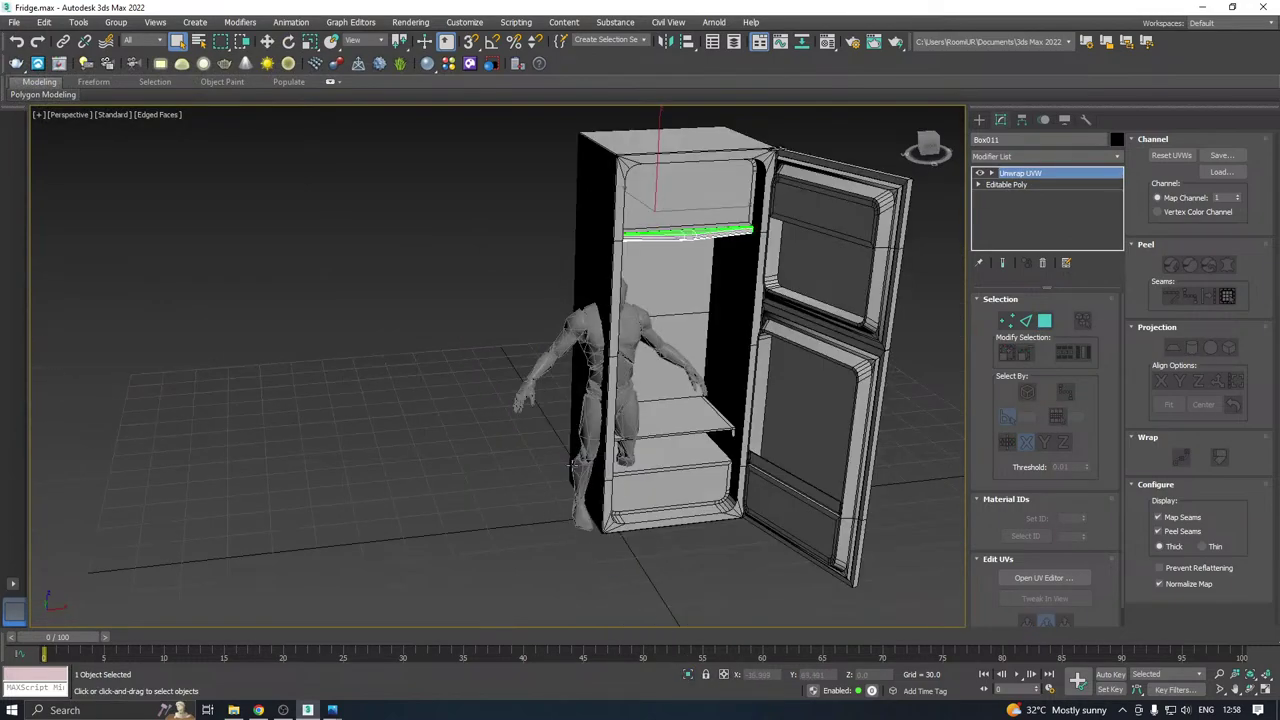
pyautogui.click(268, 42)
pyautogui.keyDown('alt'); pyautogui.moveTo(440, 440); pyautogui.dragTo(560, 467, button='middle'); pyautogui.keyUp('alt')
pyautogui.click(571, 501)
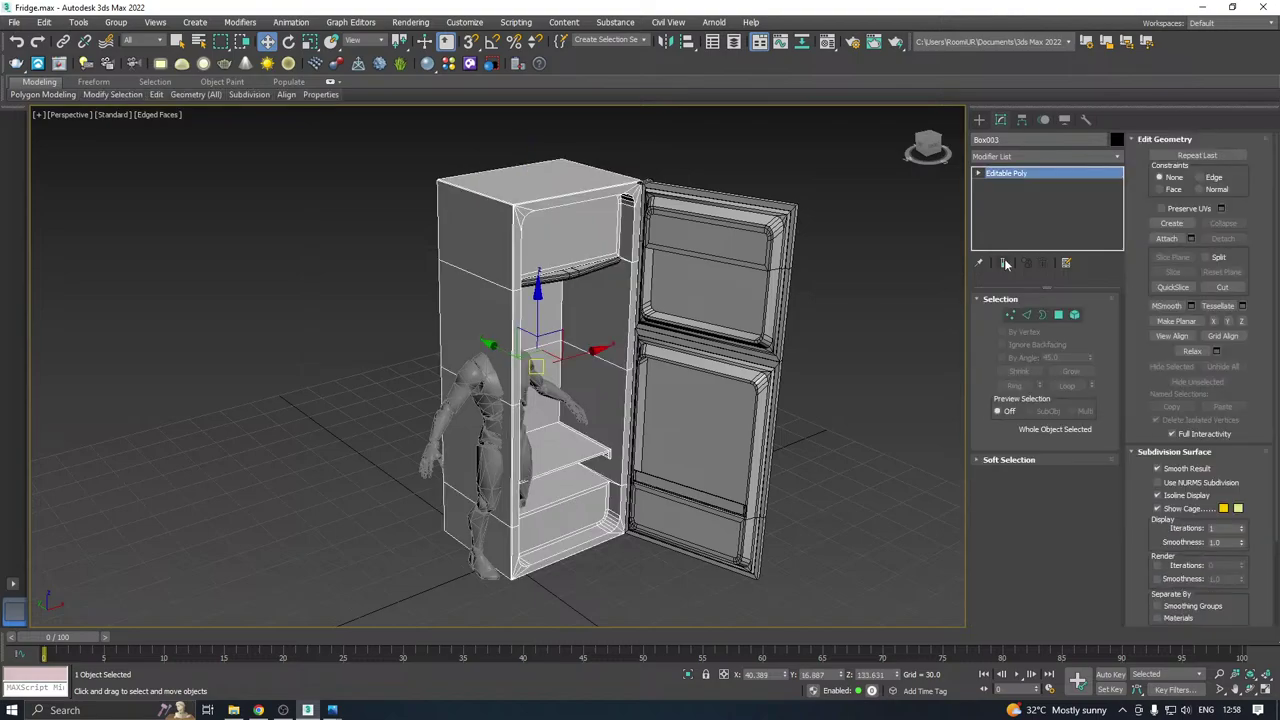
# Attach the freezer tray to the fridge body and end the Attach command.
pyautogui.click(1166, 238)
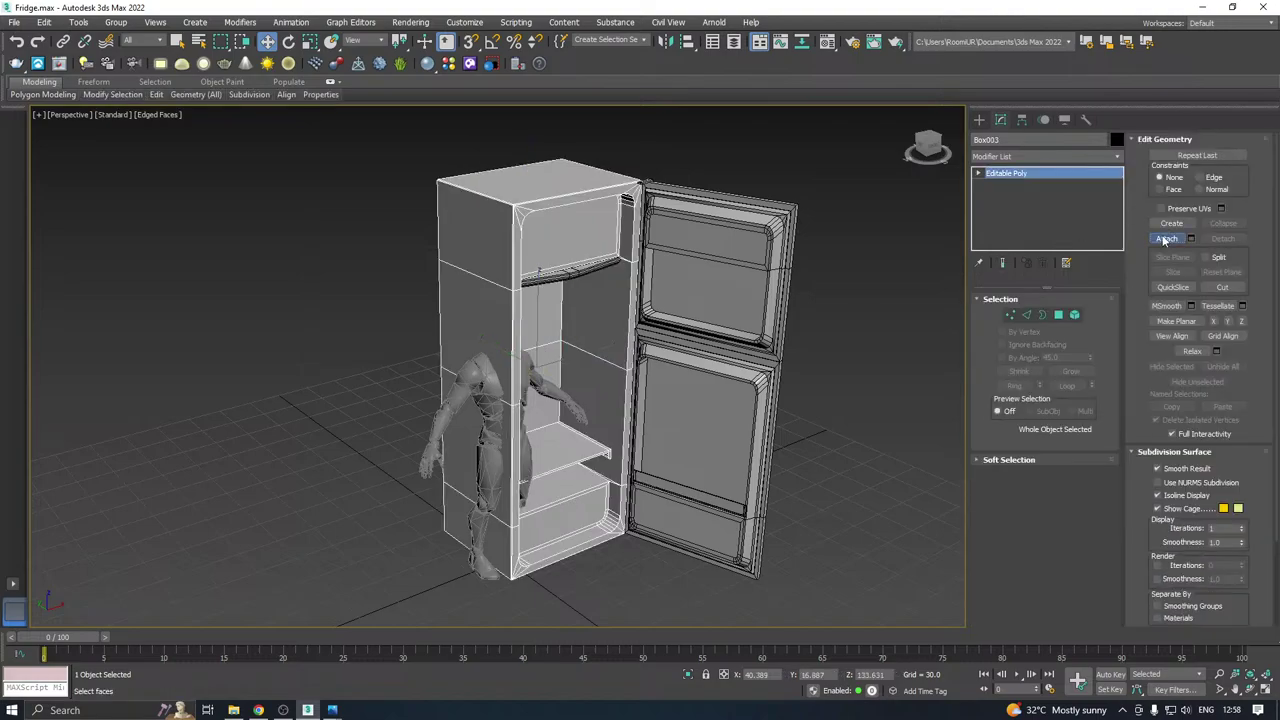
pyautogui.click(571, 283)
pyautogui.rightClick(826, 274)
pyautogui.keyDown('alt'); pyautogui.moveTo(826, 274); pyautogui.dragTo(752, 258, button='middle'); pyautogui.keyUp('alt')
# Save two incremental copies of the scene, the second one as Fridge25.max.
pyautogui.click(14, 22)
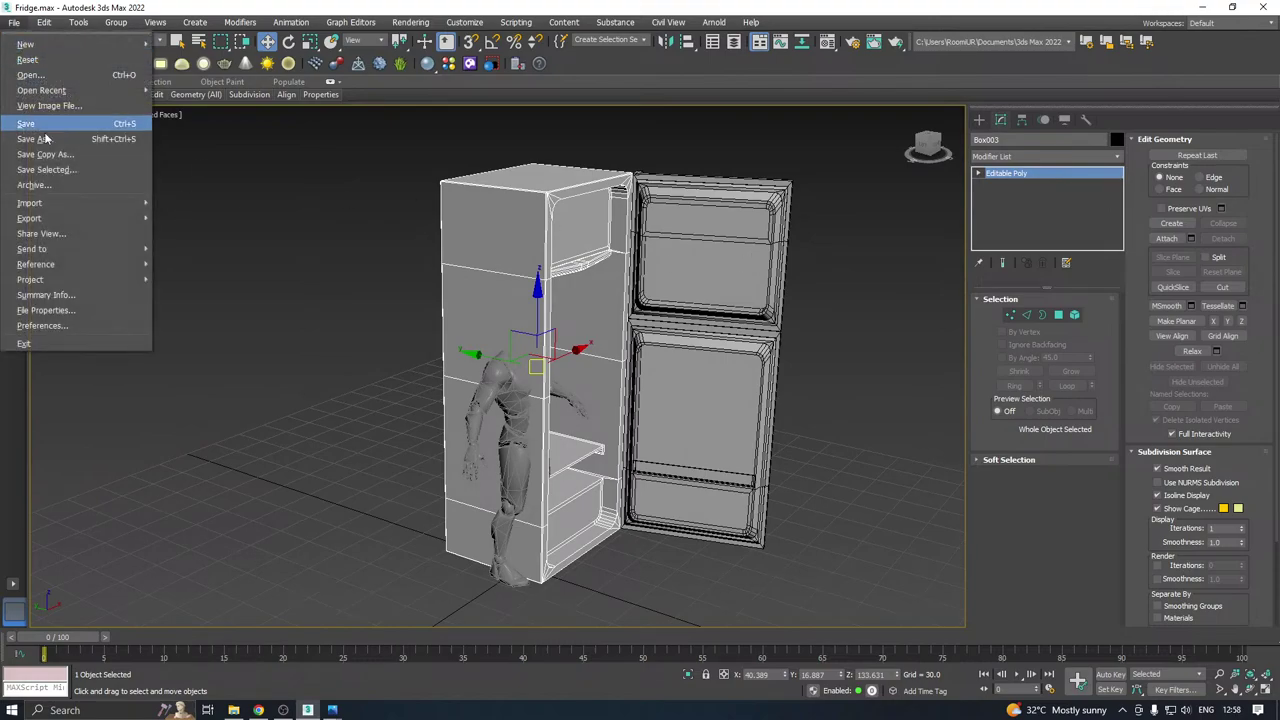
pyautogui.click(60, 151)
pyautogui.click(591, 492)
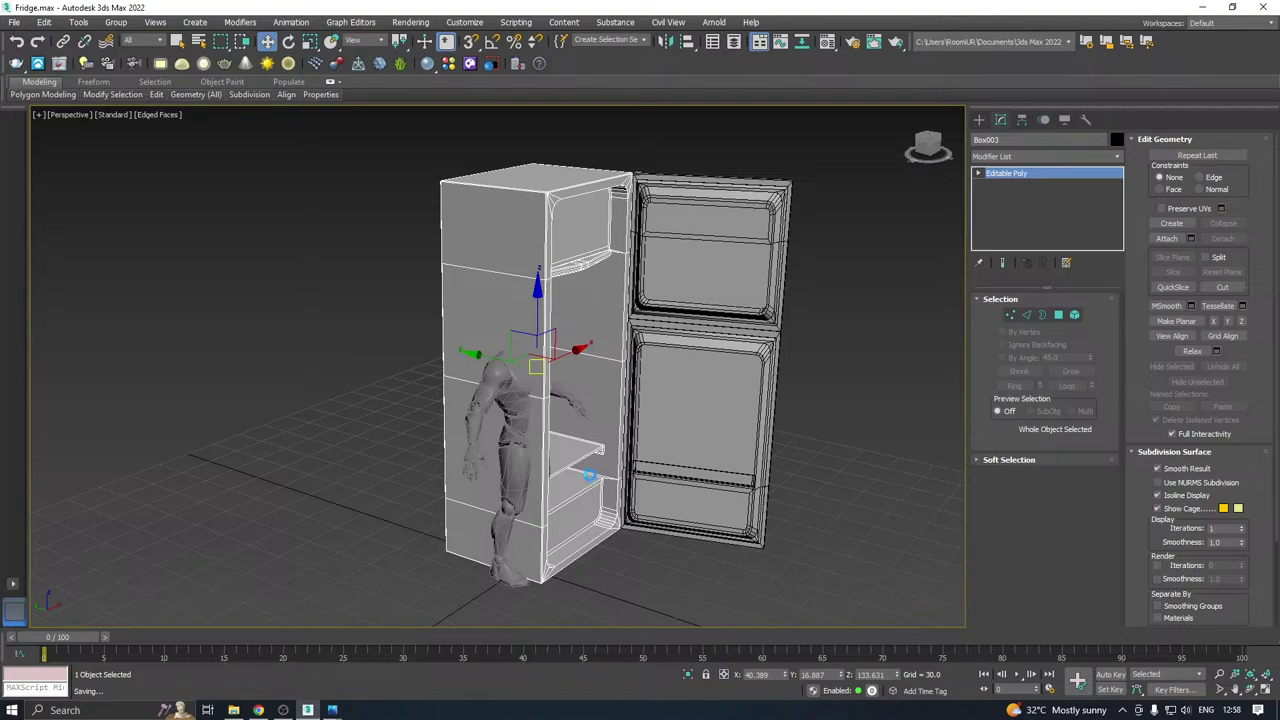
pyautogui.click(14, 22)
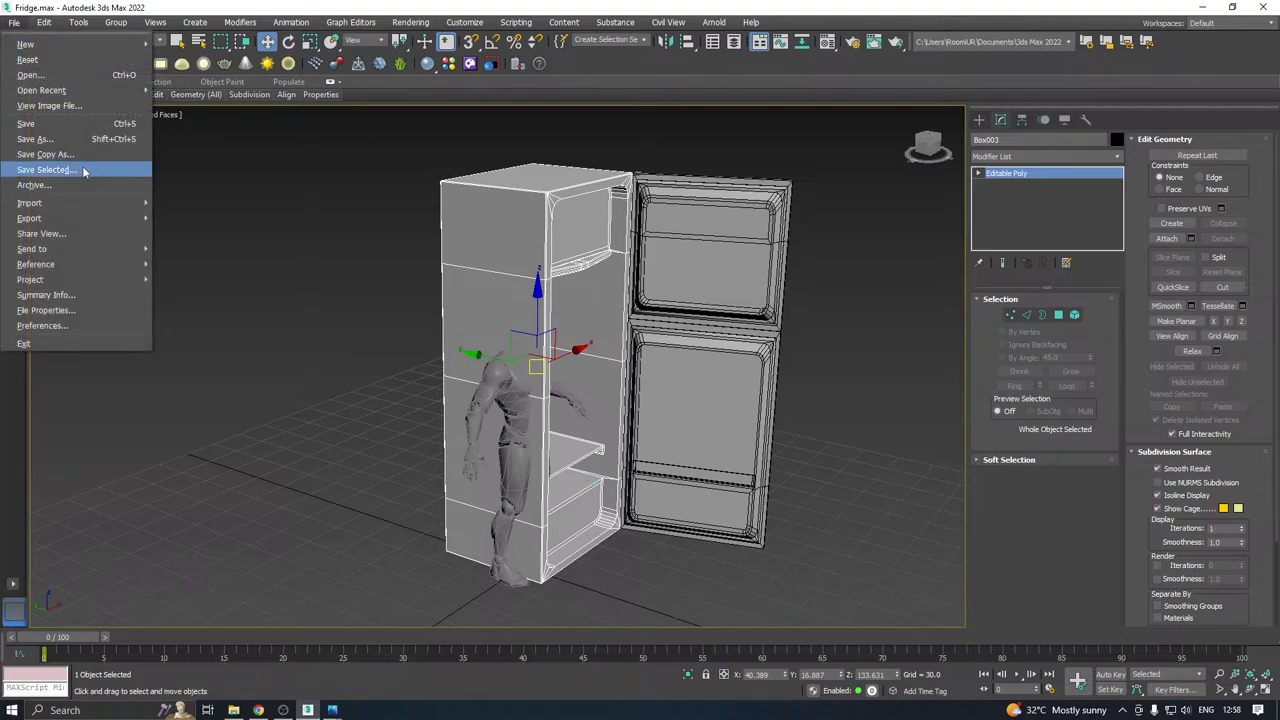
pyautogui.click(60, 154)
pyautogui.click(586, 489)
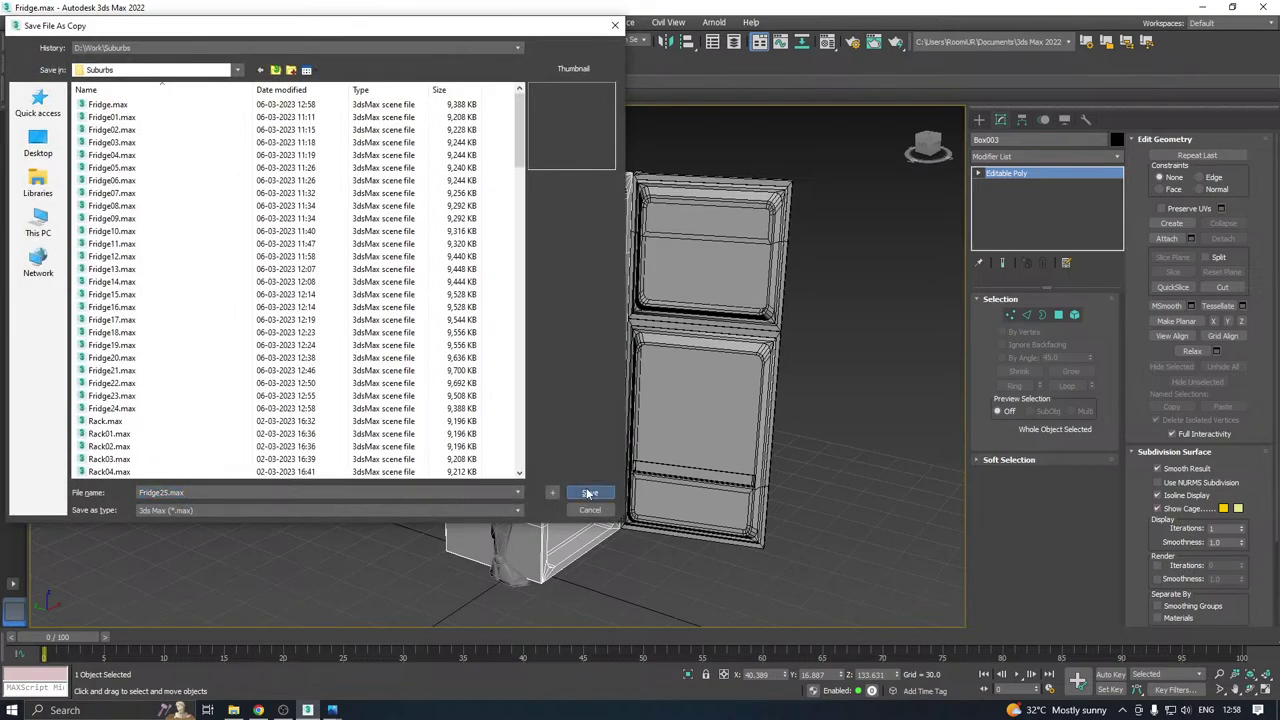
pyautogui.keyDown('alt'); pyautogui.moveTo(581, 479); pyautogui.dragTo(605, 445, button='middle'); pyautogui.keyUp('alt')
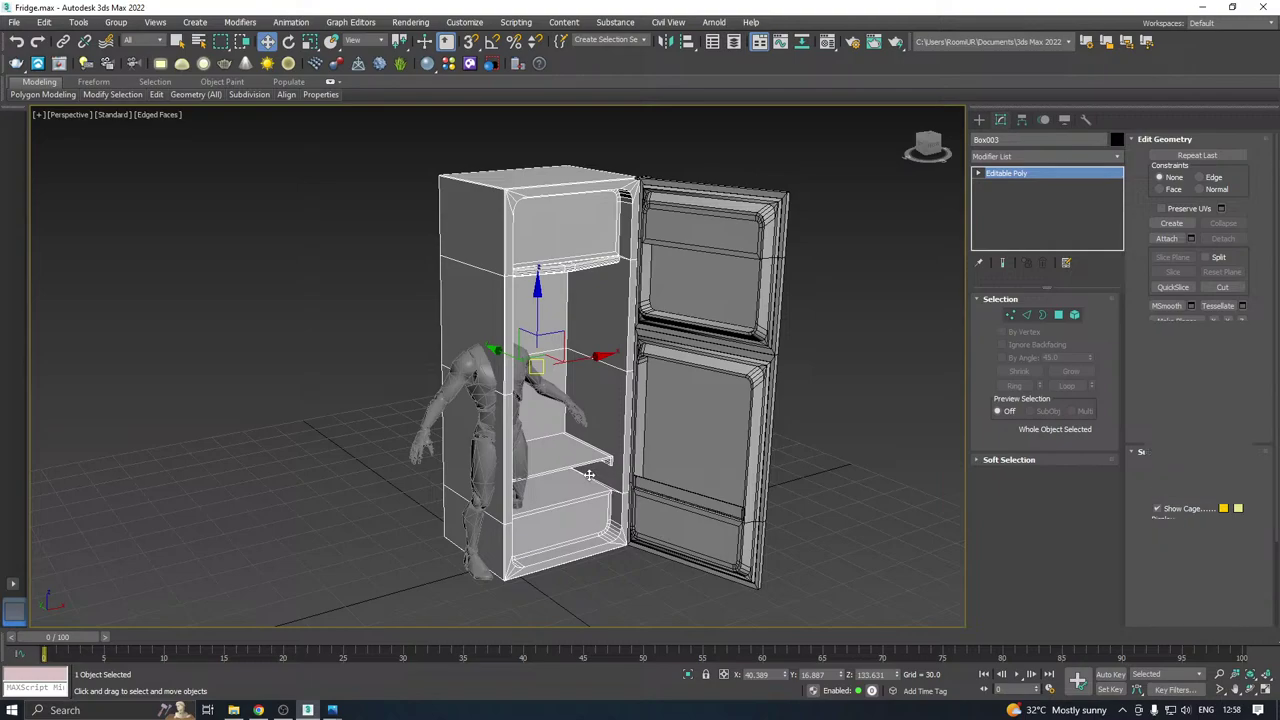
# Select the fridge door, inspect its elements around the top hinge bracket, and leave element editing.
pyautogui.keyDown('alt'); pyautogui.moveTo(929, 385); pyautogui.dragTo(820, 380, button='middle'); pyautogui.keyUp('alt')
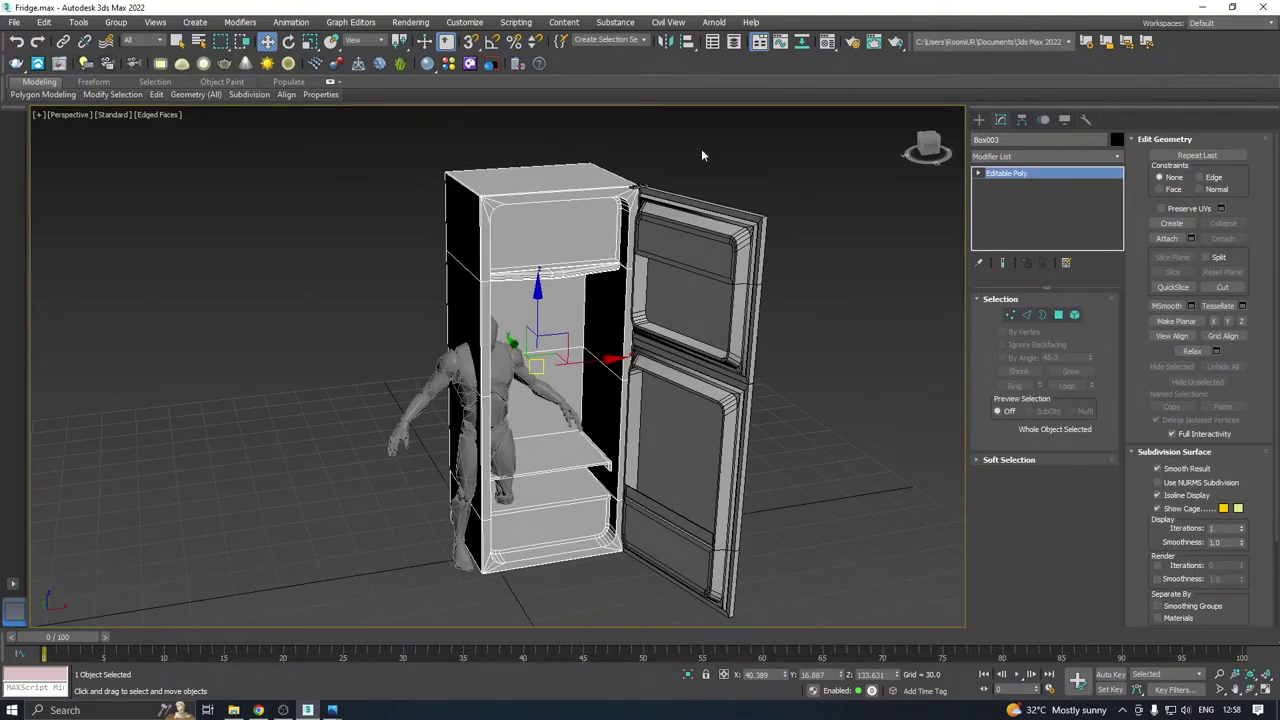
pyautogui.keyDown('alt'); pyautogui.moveTo(728, 240); pyautogui.dragTo(726, 269, button='middle'); pyautogui.keyUp('alt')
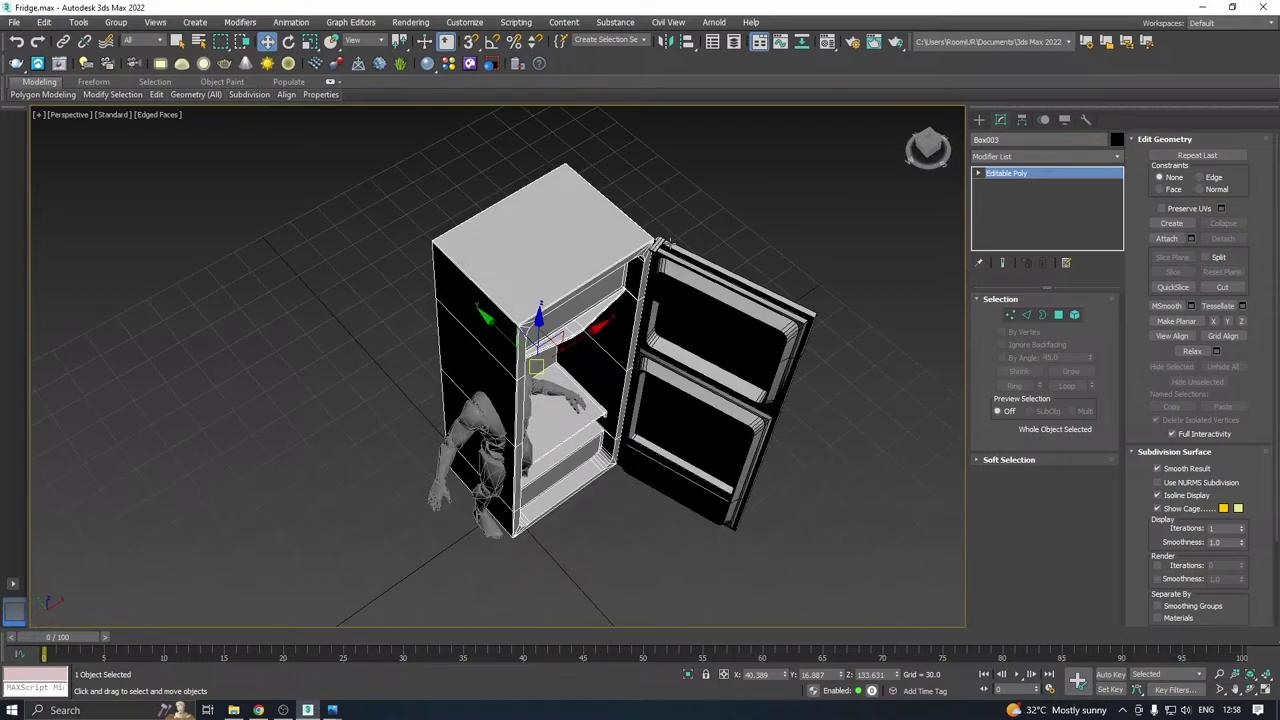
pyautogui.scroll(5, 668, 243)
pyautogui.click(637, 234)
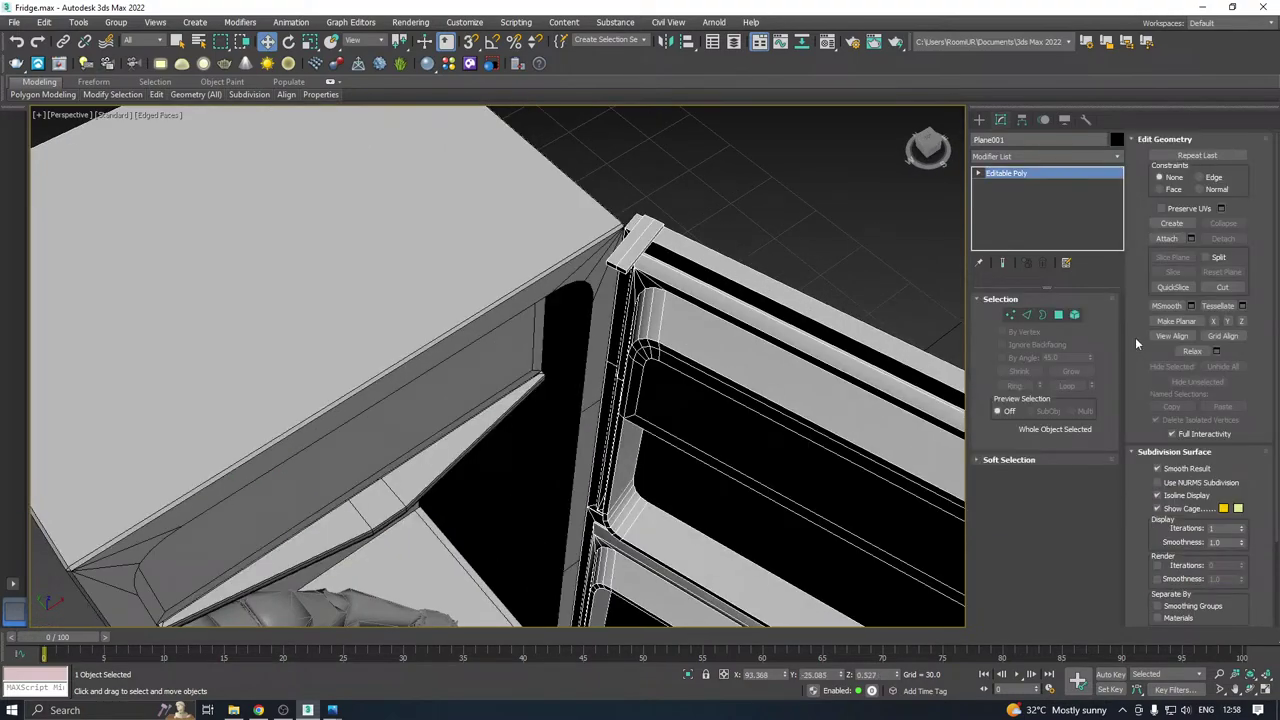
pyautogui.click(1074, 314)
pyautogui.click(648, 256)
pyautogui.scroll(-2, 573, 281)
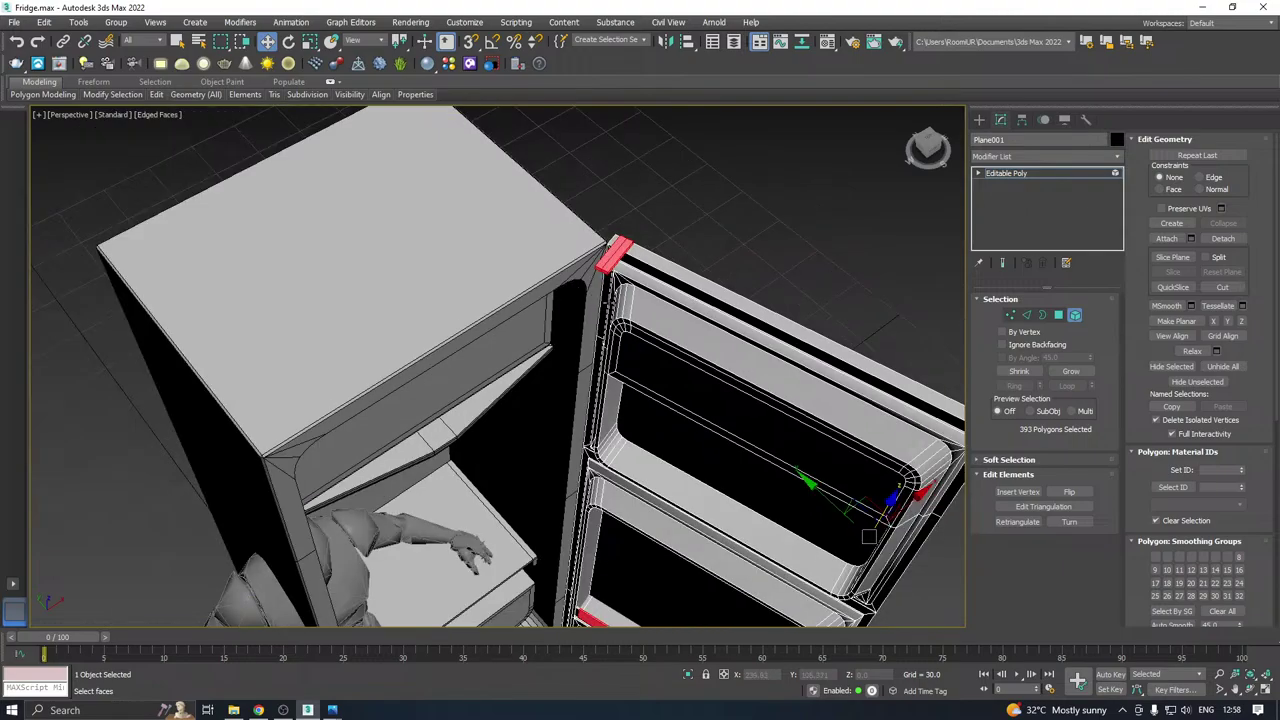
pyautogui.keyDown('alt'); pyautogui.moveTo(606, 300); pyautogui.dragTo(545, 234, button='middle'); pyautogui.keyUp('alt')
pyautogui.scroll(-3, 535, 234)
pyautogui.scroll(-2, 525, 234)
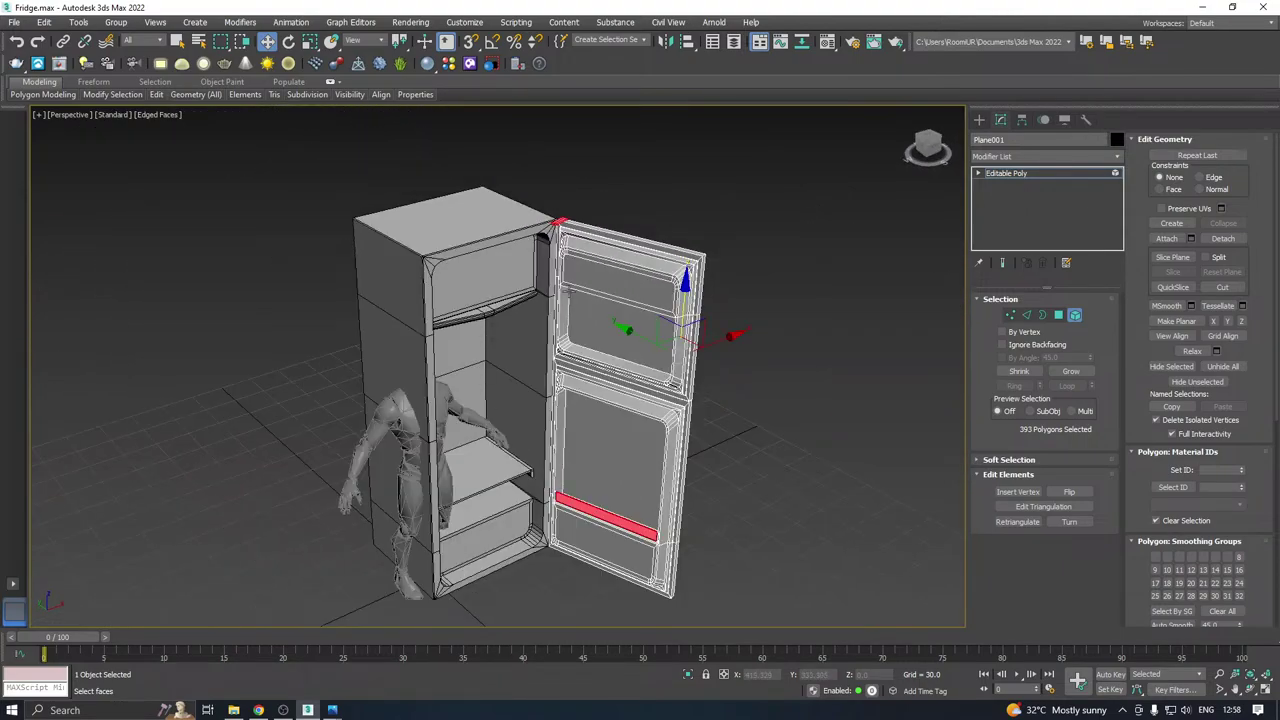
pyautogui.keyDown('alt'); pyautogui.moveTo(566, 290); pyautogui.dragTo(642, 347, button='middle'); pyautogui.keyUp('alt')
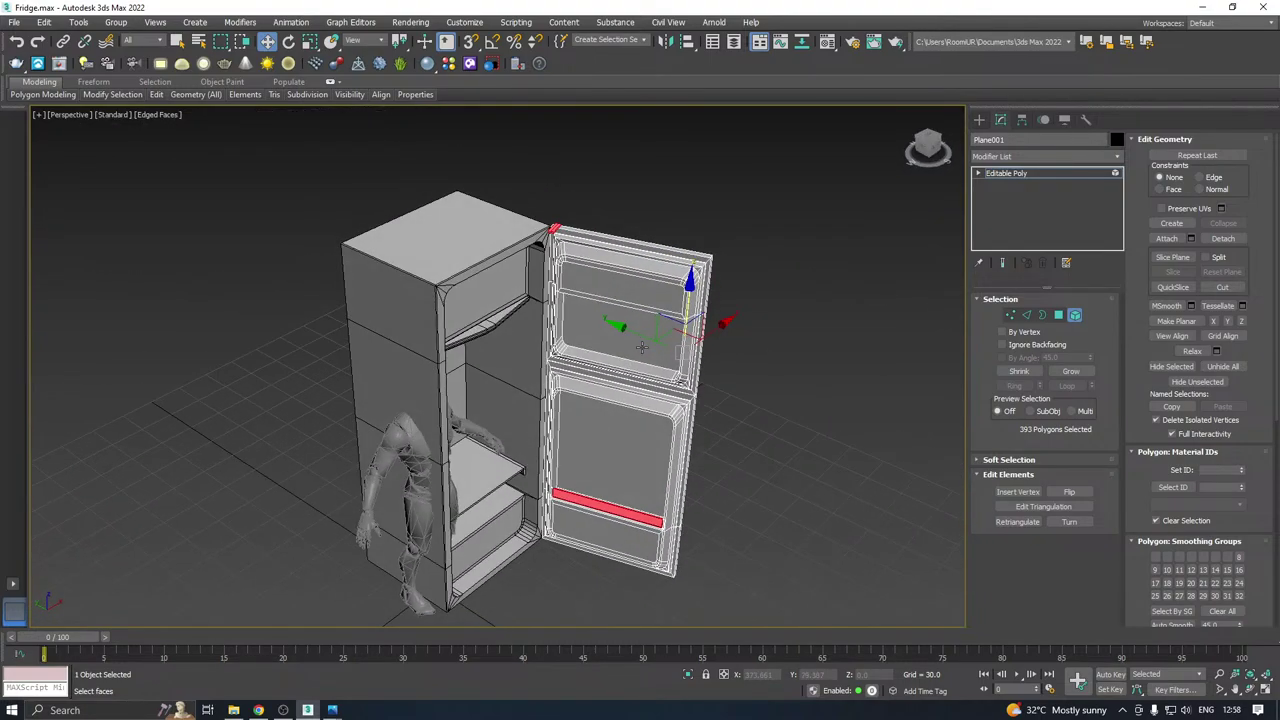
pyautogui.click(1020, 175)
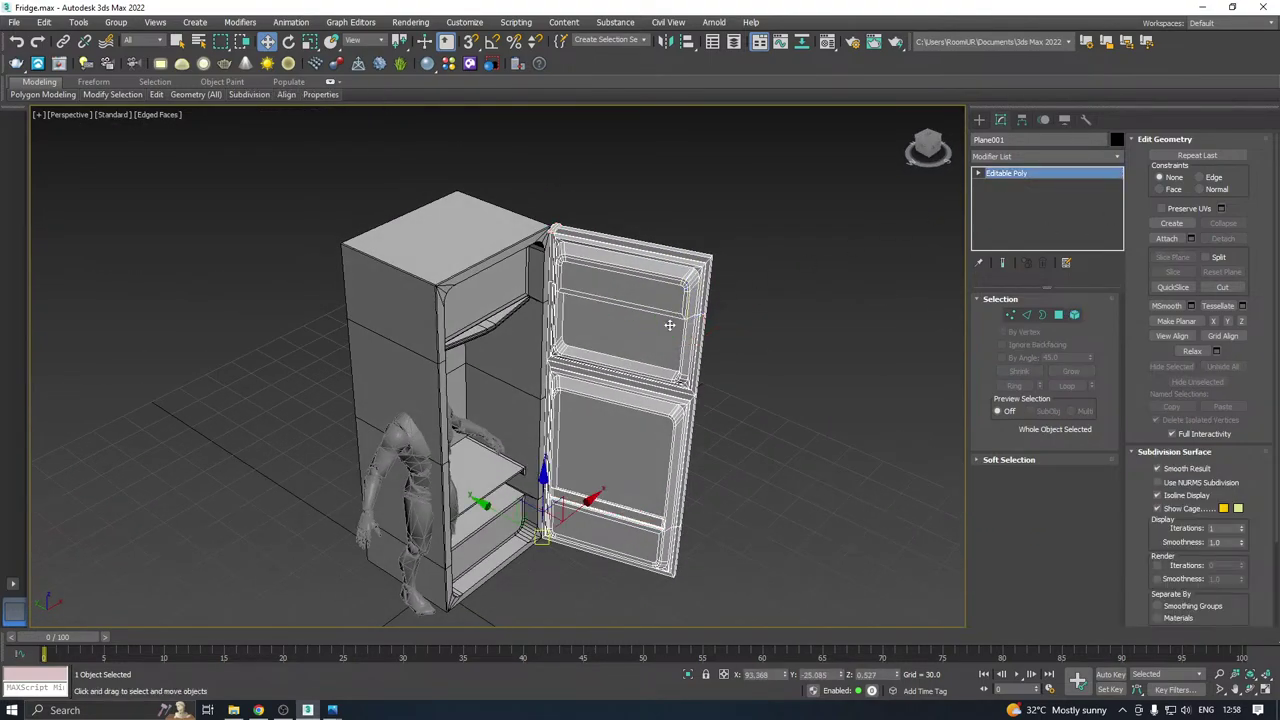
# Try to swing the whole door shut by rotating it about its vertical axis towards the fridge front.
pyautogui.keyDown('alt'); pyautogui.moveTo(620, 515); pyautogui.dragTo(576, 572, button='middle'); pyautogui.keyUp('alt')
pyautogui.press('e')
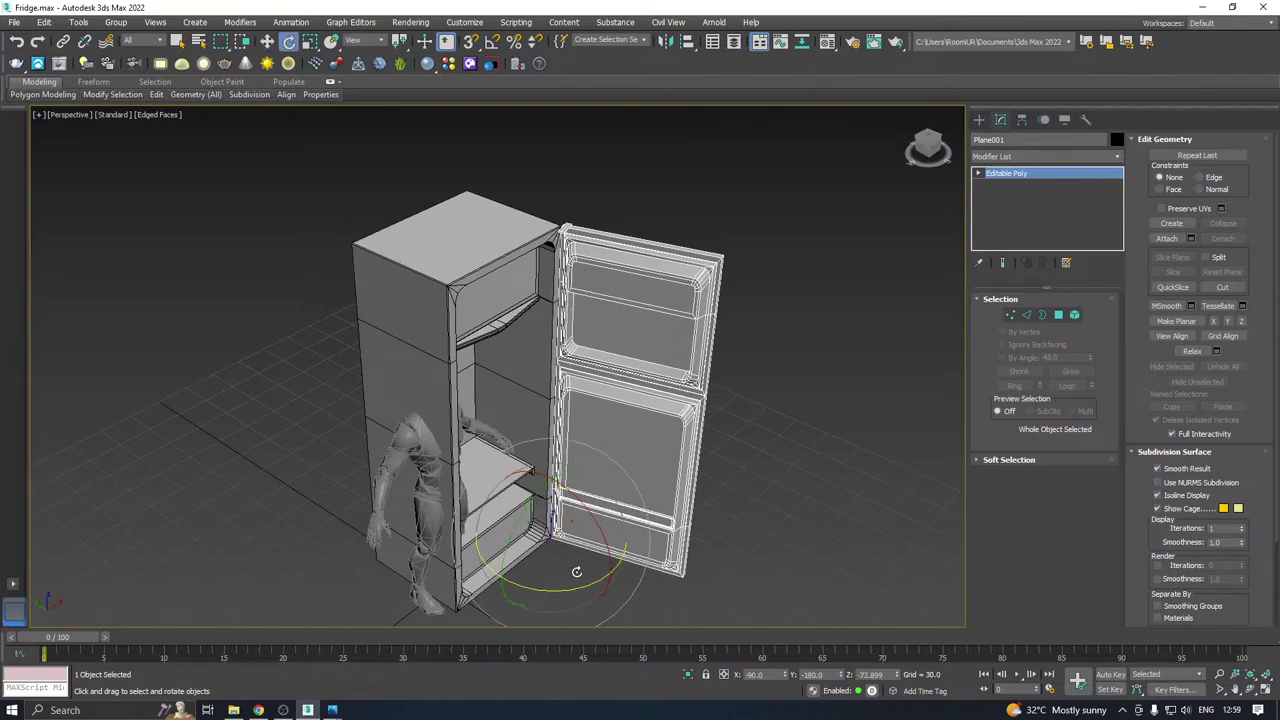
pyautogui.moveTo(562, 588); pyautogui.dragTo(439, 592)
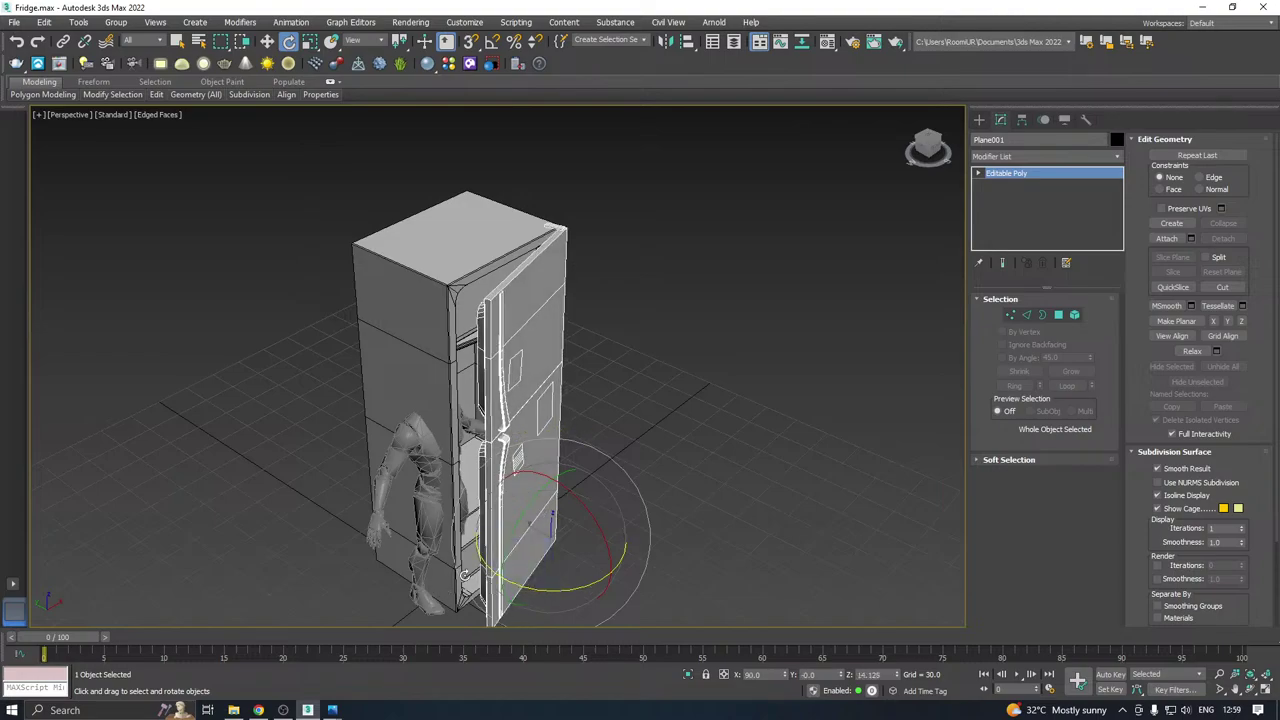
pyautogui.keyDown('alt'); pyautogui.moveTo(439, 592); pyautogui.dragTo(559, 436, button='middle'); pyautogui.keyUp('alt')
pyautogui.keyDown('alt'); pyautogui.moveTo(537, 492); pyautogui.dragTo(470, 492, button='middle'); pyautogui.keyUp('alt')
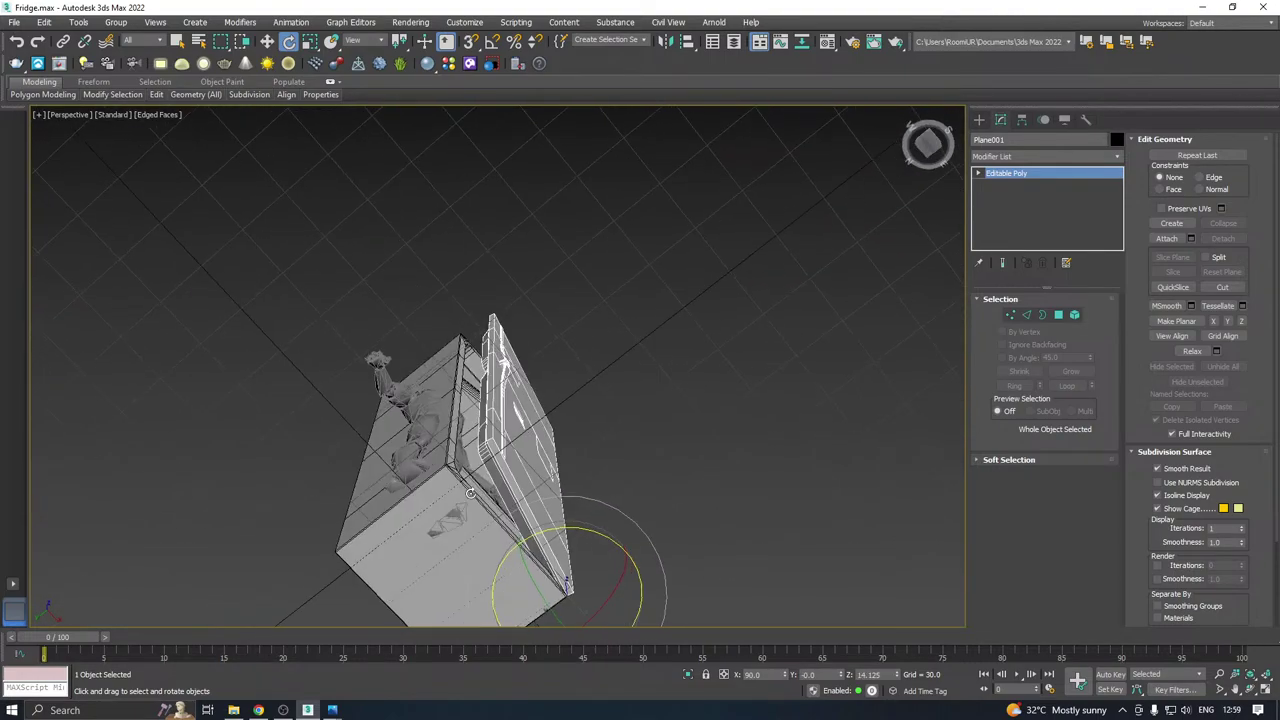
pyautogui.moveTo(572, 529); pyautogui.dragTo(552, 529)
pyautogui.keyDown('alt'); pyautogui.moveTo(552, 529); pyautogui.dragTo(548, 497, button='middle'); pyautogui.keyUp('alt')
# Try moving the swung door along Y to seat it against the front of the fridge body.
pyautogui.press('w')
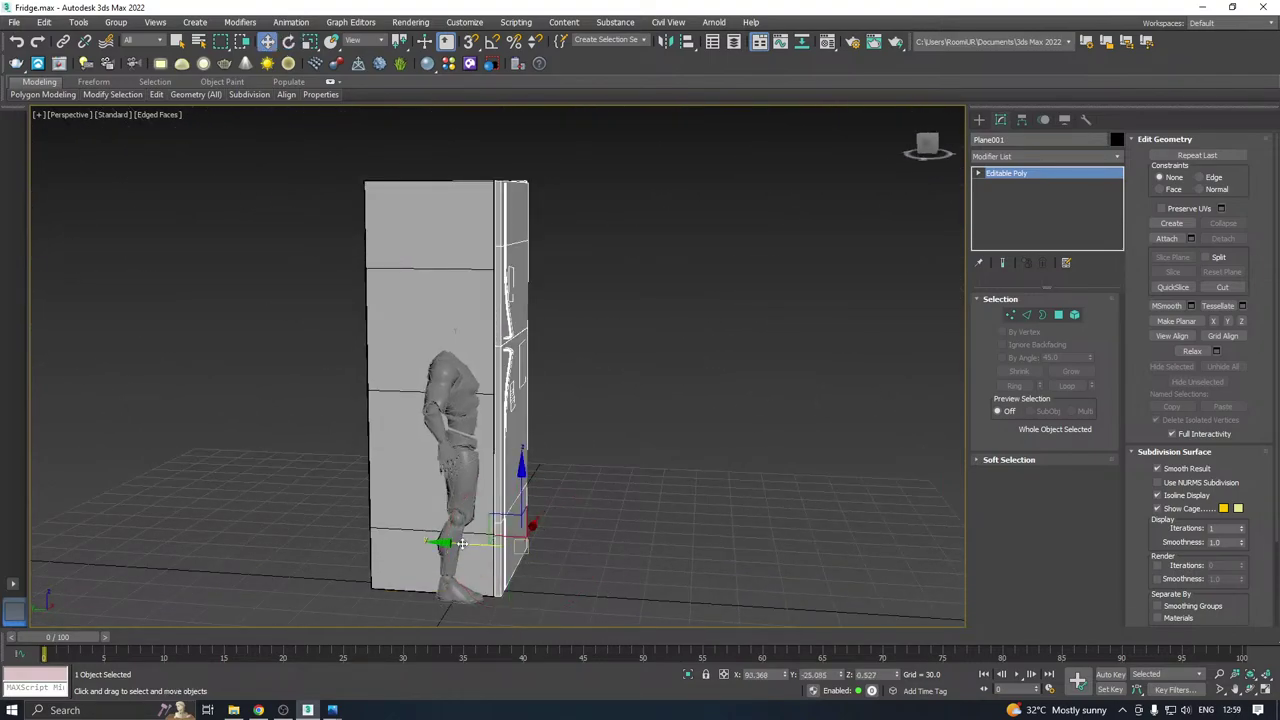
pyautogui.moveTo(462, 543); pyautogui.dragTo(489, 543)
pyautogui.keyDown('alt'); pyautogui.moveTo(525, 520); pyautogui.dragTo(586, 530, button='middle'); pyautogui.keyUp('alt')
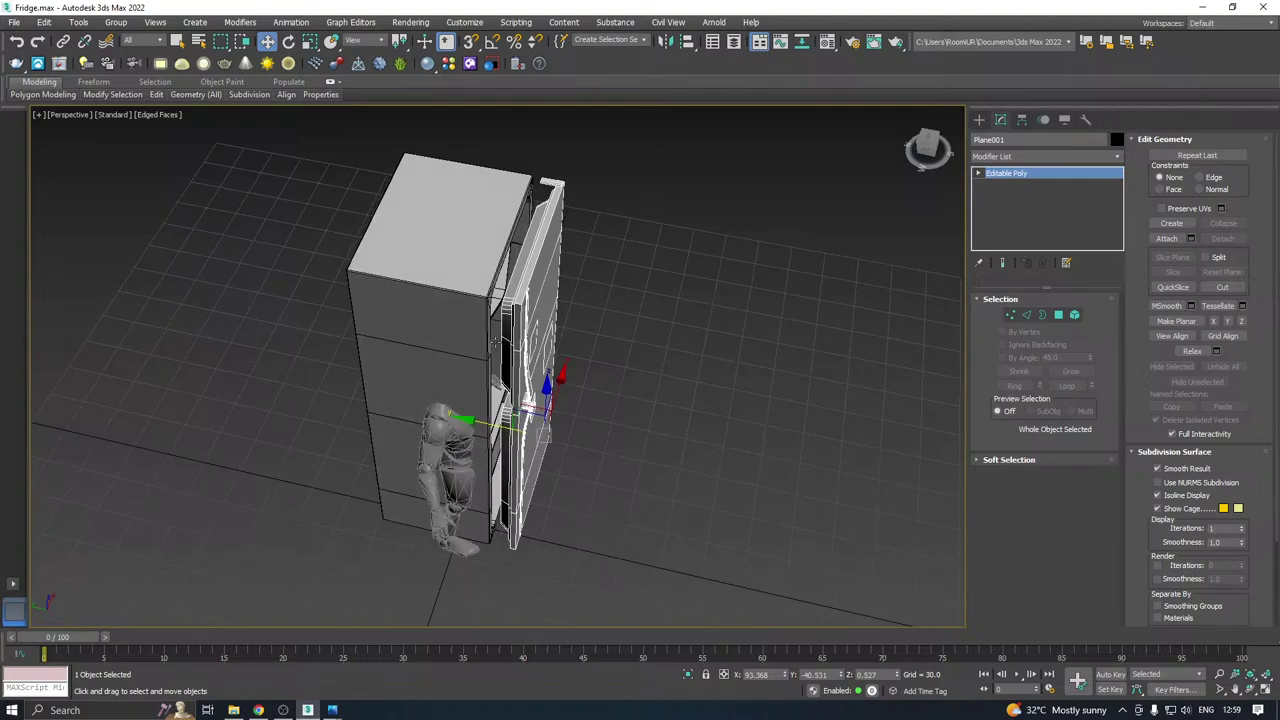
pyautogui.scroll(8, 497, 340)
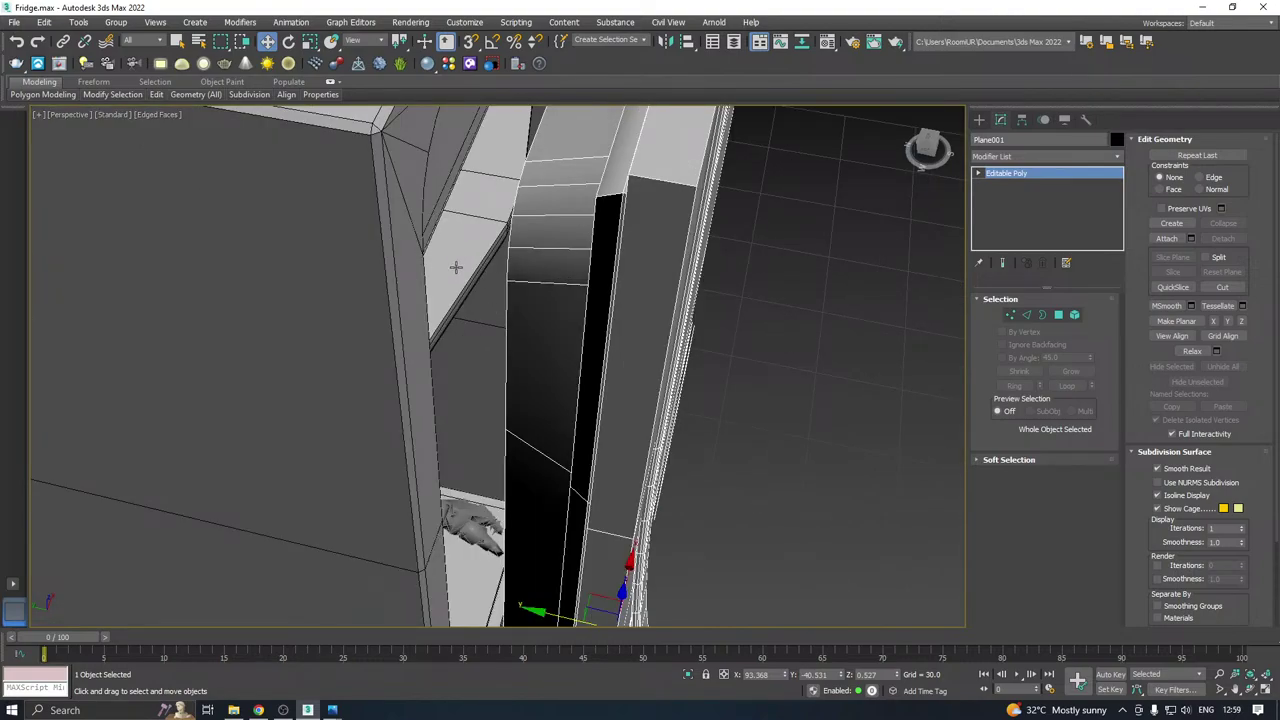
pyautogui.keyDown('alt'); pyautogui.moveTo(455, 267); pyautogui.dragTo(557, 347, button='middle'); pyautogui.keyUp('alt')
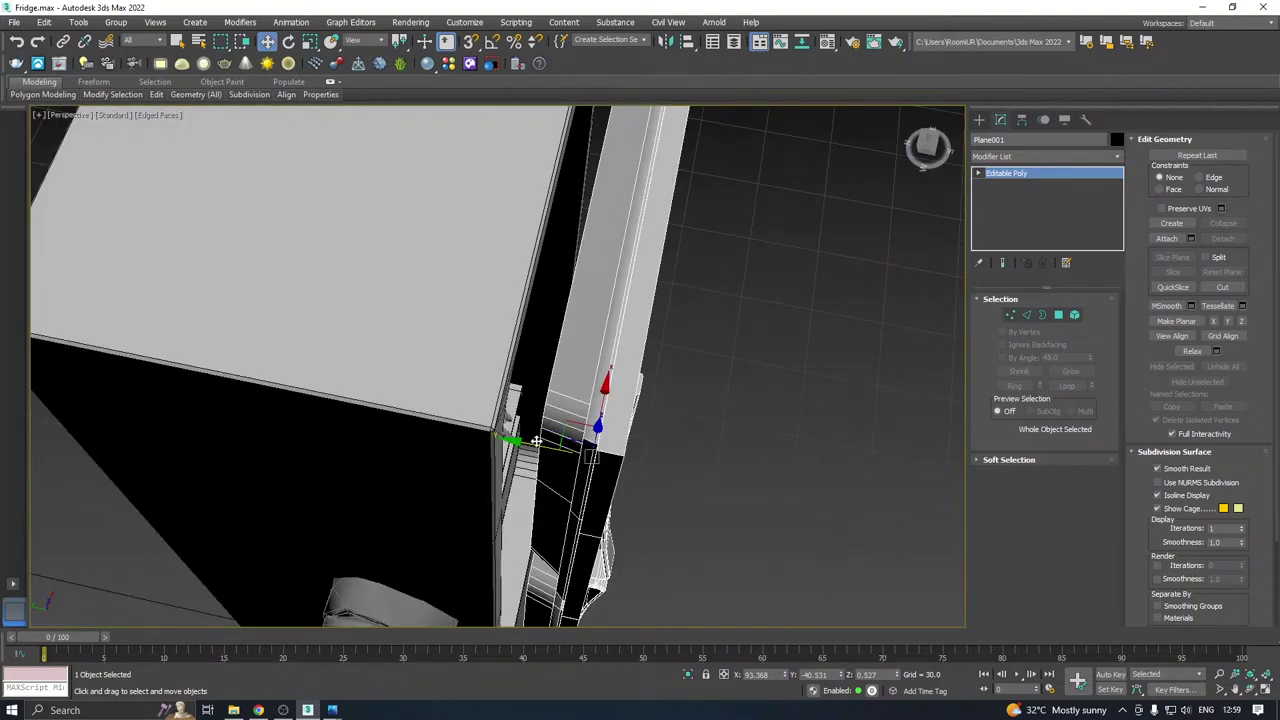
pyautogui.moveTo(531, 443); pyautogui.dragTo(545, 417)
pyautogui.scroll(-3, 435, 398)
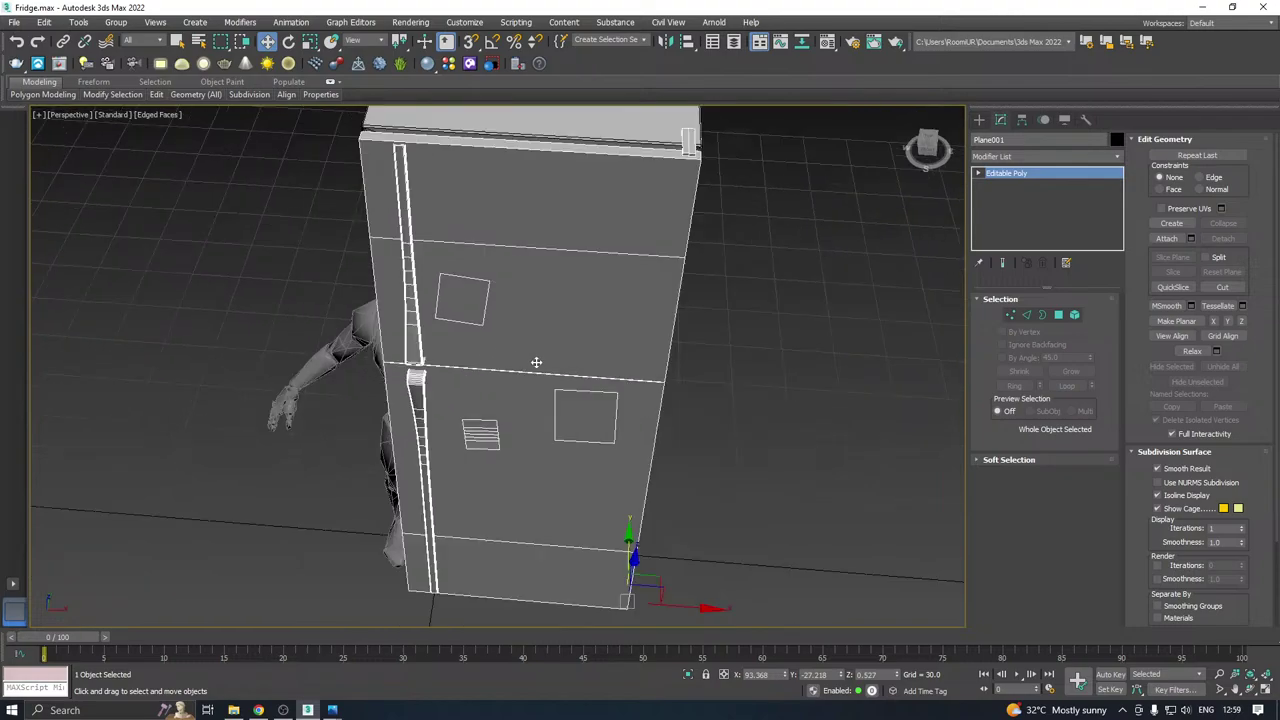
pyautogui.keyDown('alt'); pyautogui.moveTo(537, 363); pyautogui.dragTo(619, 331, button='middle'); pyautogui.keyUp('alt')
# Undo the door's moves and rotations.
pyautogui.hotkey('ctrl', 'z')
pyautogui.hotkey('ctrl', 'z')
pyautogui.hotkey('ctrl', 'z')
pyautogui.hotkey('ctrl', 'z')
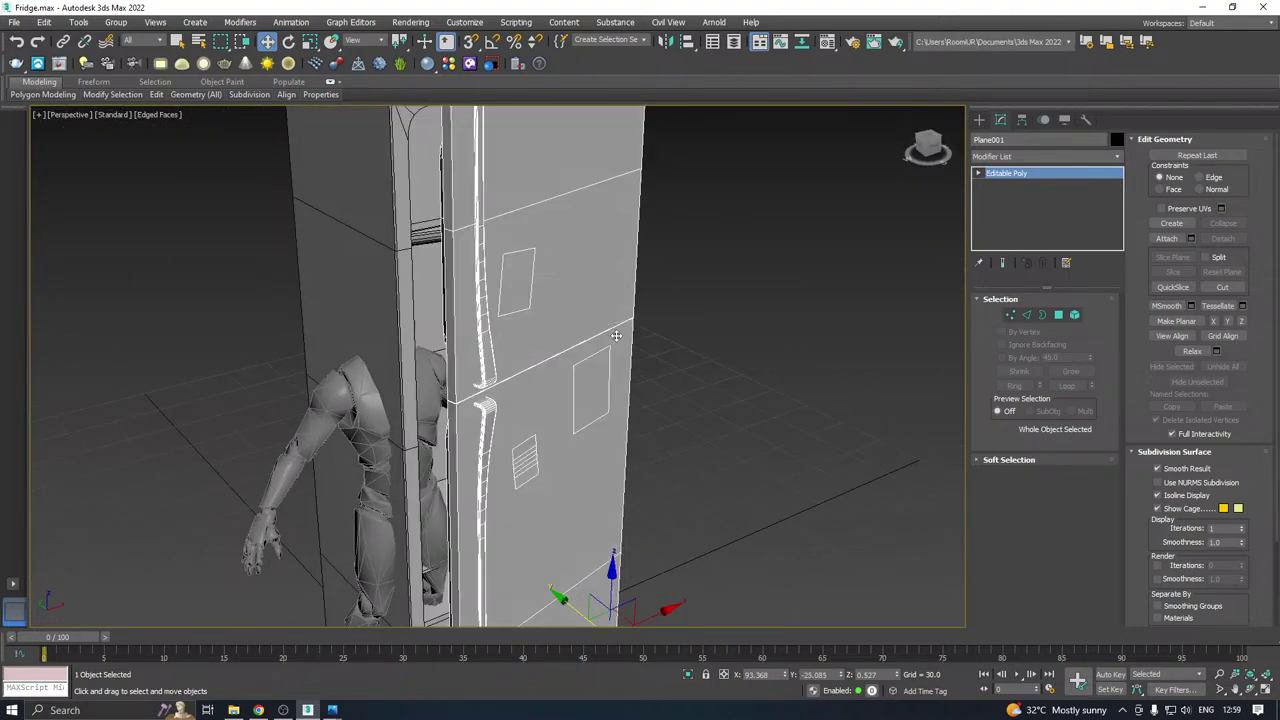
# Select the hinge bracket at the door's top corner as an element.
pyautogui.keyDown('alt'); pyautogui.moveTo(655, 314); pyautogui.dragTo(598, 469, button='middle'); pyautogui.keyUp('alt')
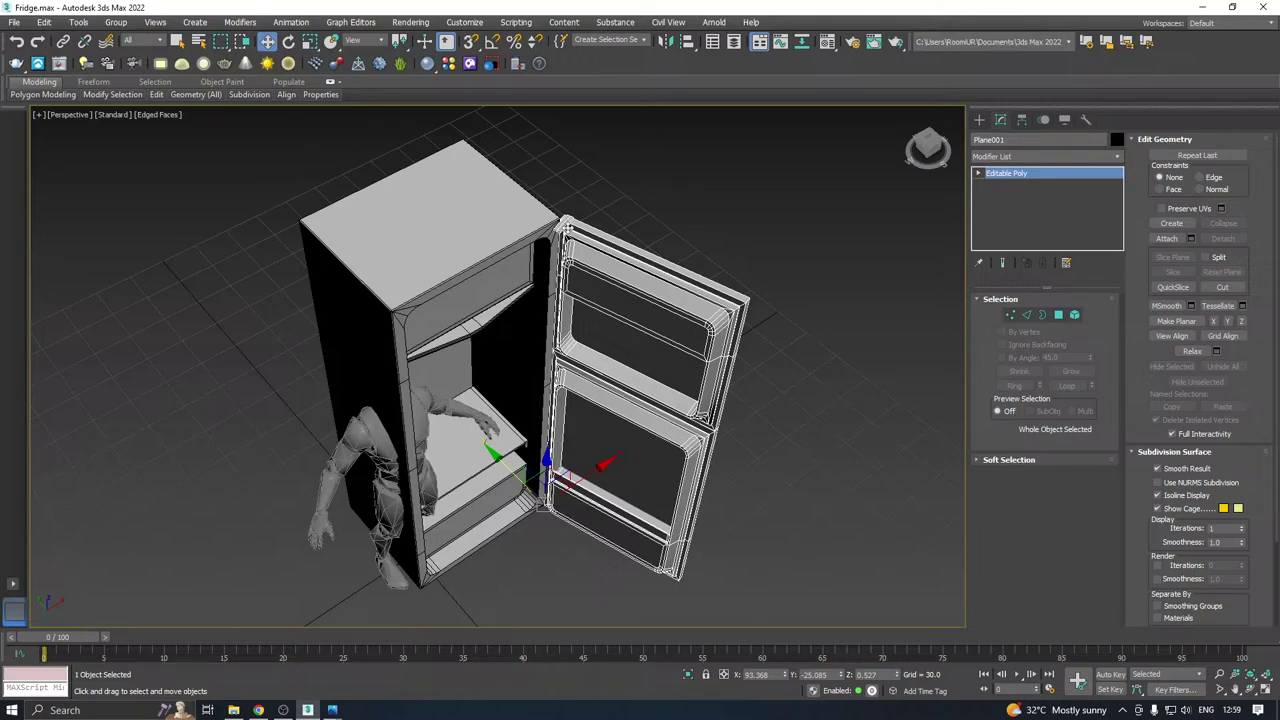
pyautogui.scroll(5, 567, 228)
pyautogui.click(1074, 314)
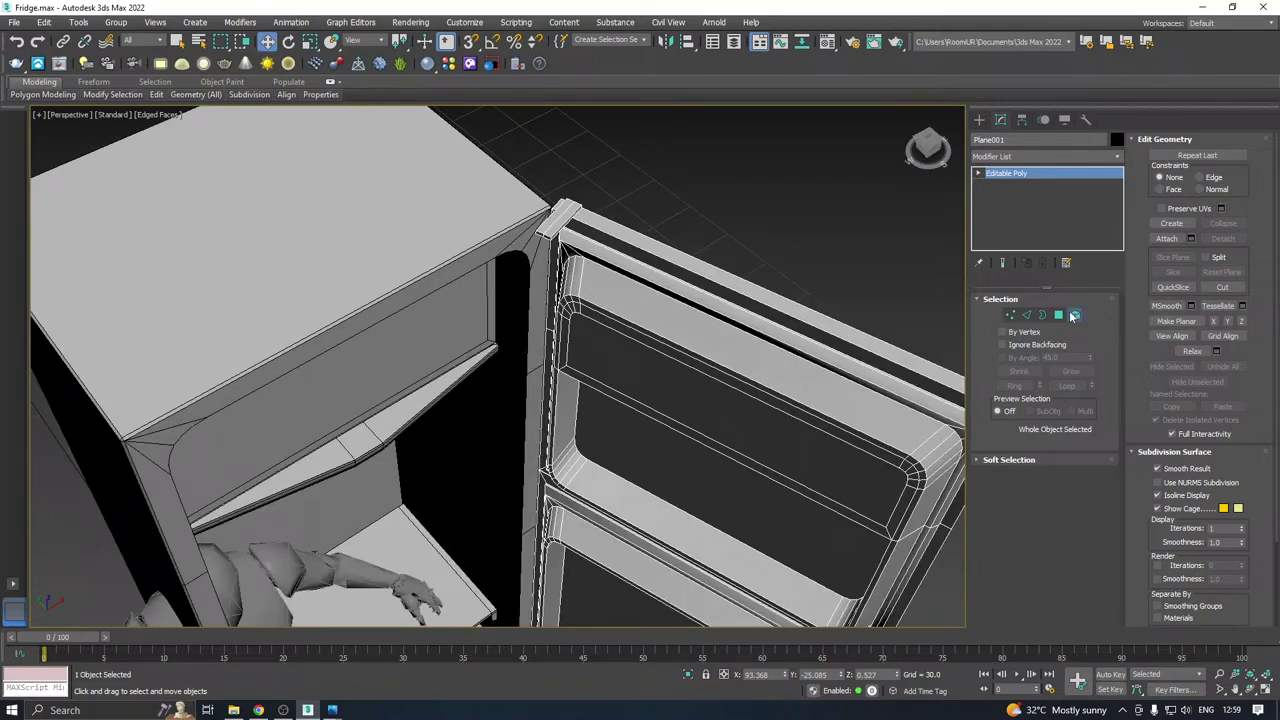
pyautogui.click(572, 215)
pyautogui.scroll(2, 569, 214)
pyautogui.keyDown('alt'); pyautogui.moveTo(569, 214); pyautogui.dragTo(486, 163, button='middle'); pyautogui.keyUp('alt')
pyautogui.scroll(4, 580, 229)
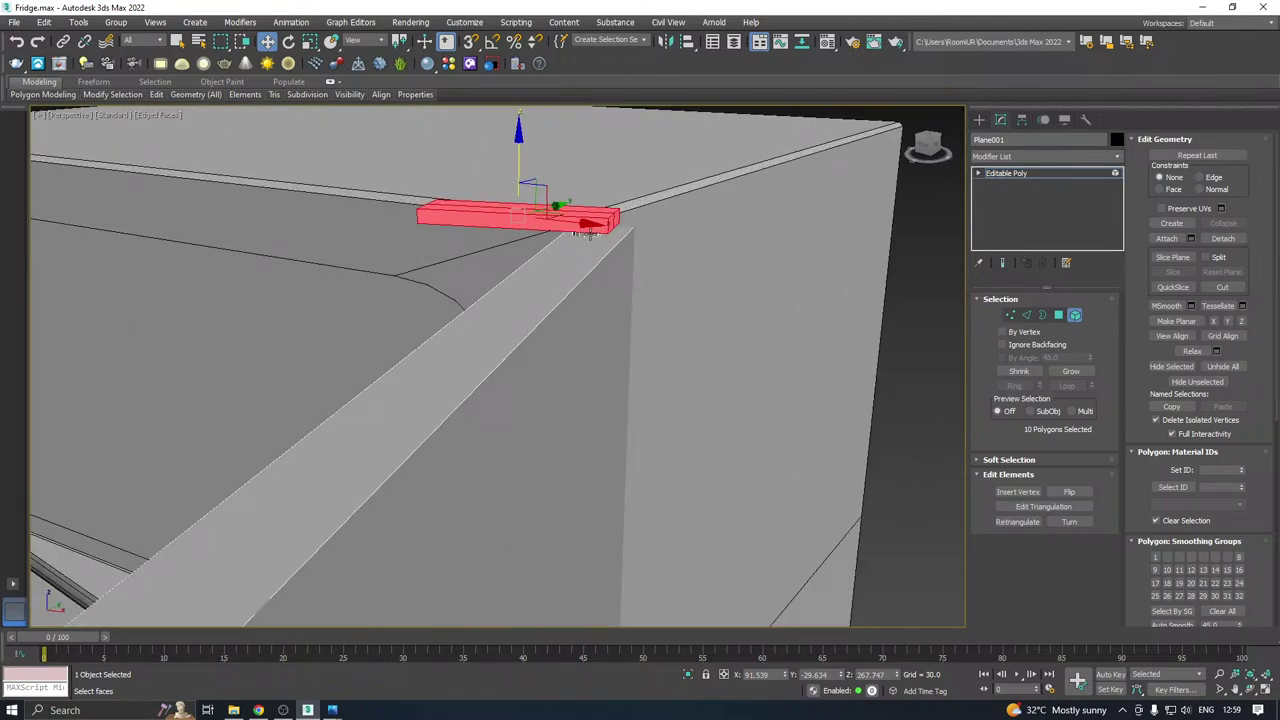
# Try adding the hinge pin to the selection and rotating it together with the bracket.
pyautogui.keyDown('ctrl'); pyautogui.click(590, 234); pyautogui.keyUp('ctrl')
pyautogui.keyDown('alt'); pyautogui.moveTo(590, 234); pyautogui.dragTo(653, 244, button='middle'); pyautogui.keyUp('alt')
pyautogui.press('e')
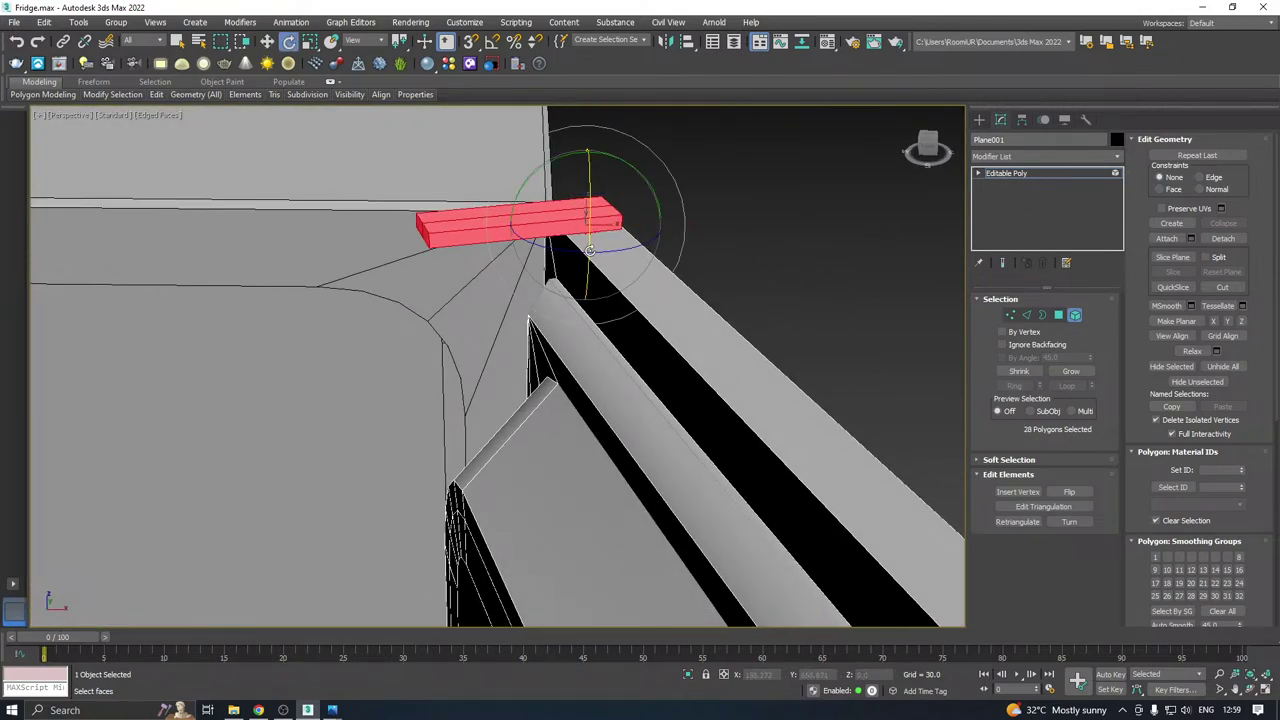
pyautogui.moveTo(604, 247); pyautogui.dragTo(485, 248)
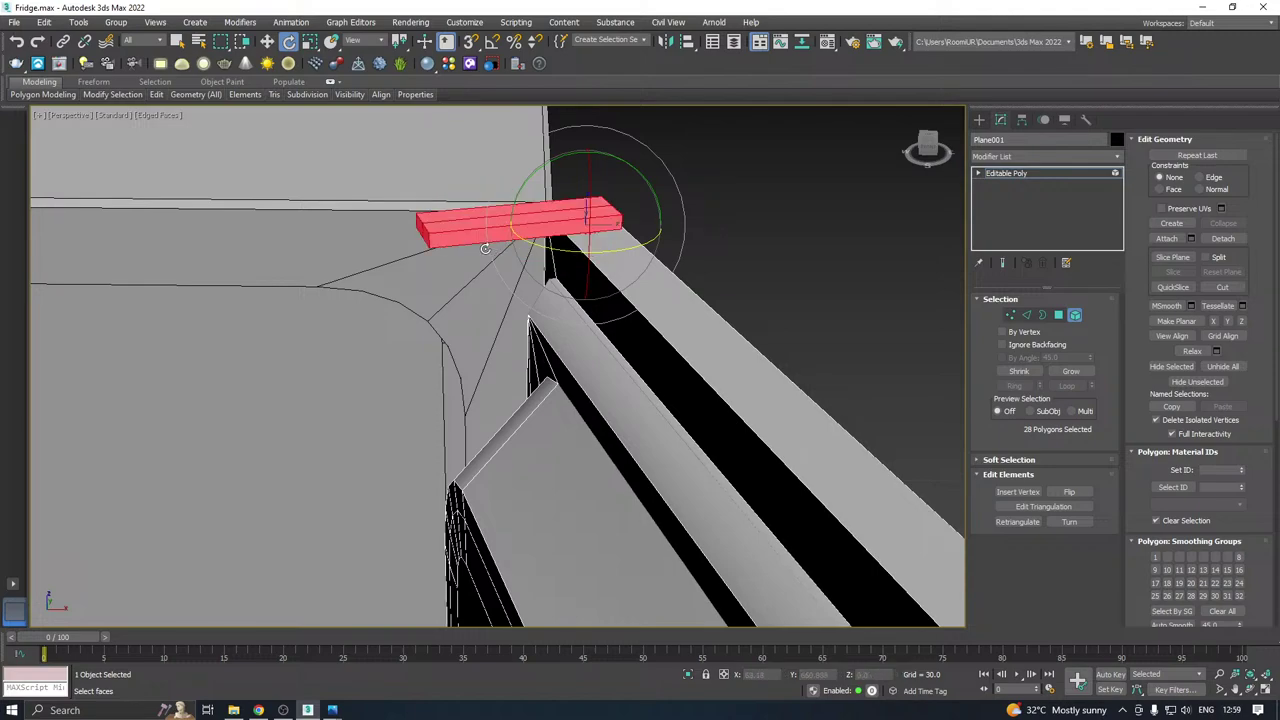
# Rotate only the hinge bracket about its vertical axis, turning it across the door's corner towards the fridge body.
pyautogui.press('w')
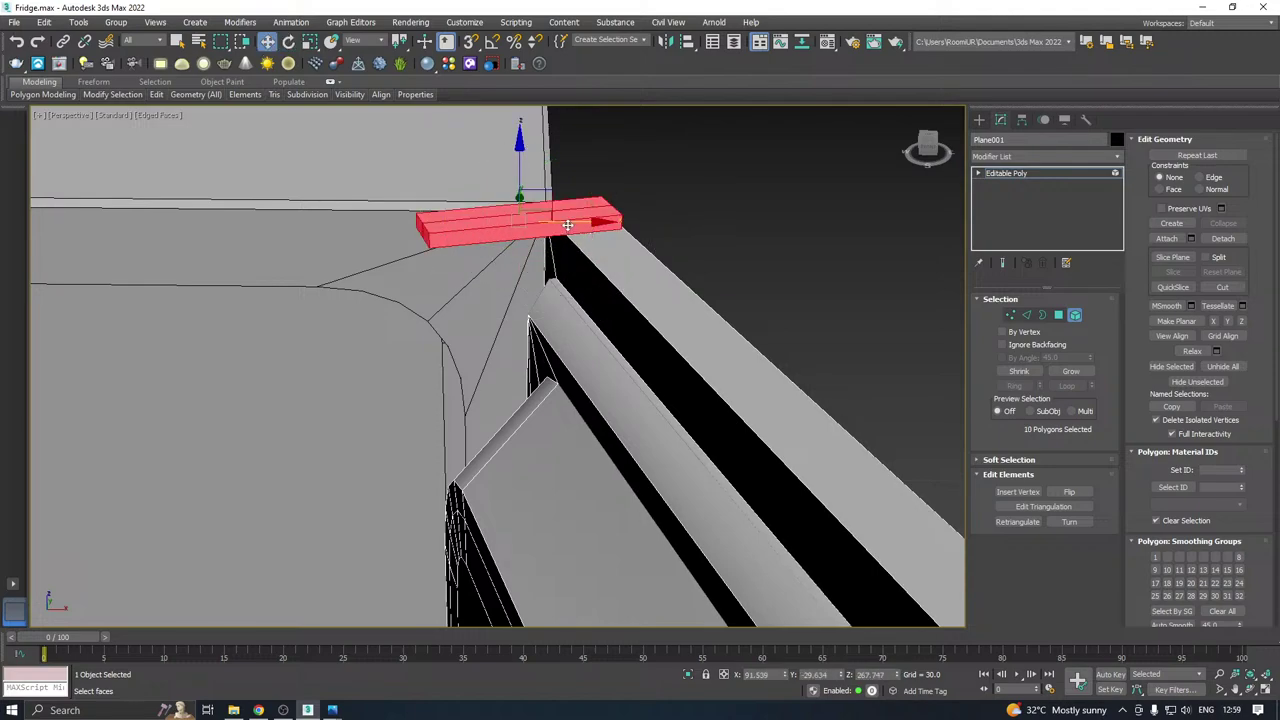
pyautogui.press('e')
pyautogui.moveTo(544, 246); pyautogui.dragTo(484, 250)
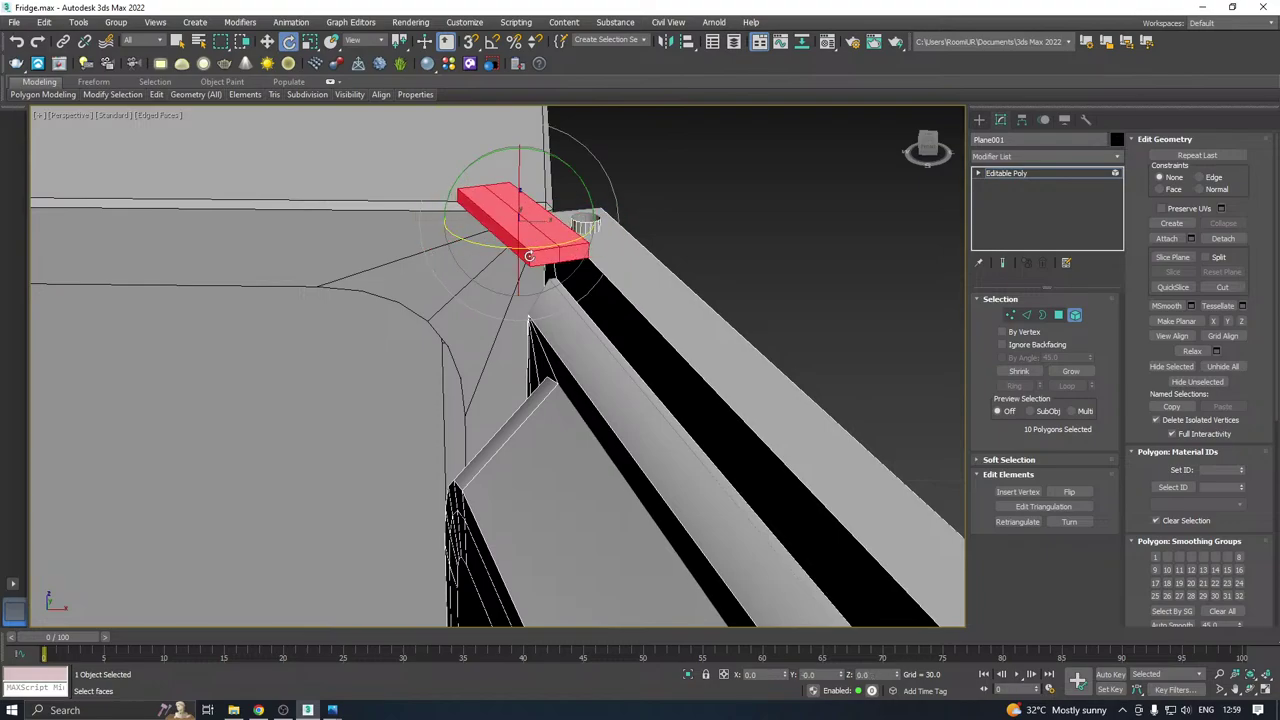
pyautogui.keyDown('alt'); pyautogui.moveTo(586, 240); pyautogui.dragTo(478, 272, button='middle'); pyautogui.keyUp('alt')
# Slightly rotate and move the hinge bracket to about X 92.9, Y -24.7, bridging the hinge pin and the fridge body.
pyautogui.press('w')
pyautogui.moveTo(545, 232); pyautogui.dragTo(652, 232)
pyautogui.keyDown('alt'); pyautogui.moveTo(652, 232); pyautogui.dragTo(646, 258, button='middle'); pyautogui.keyUp('alt')
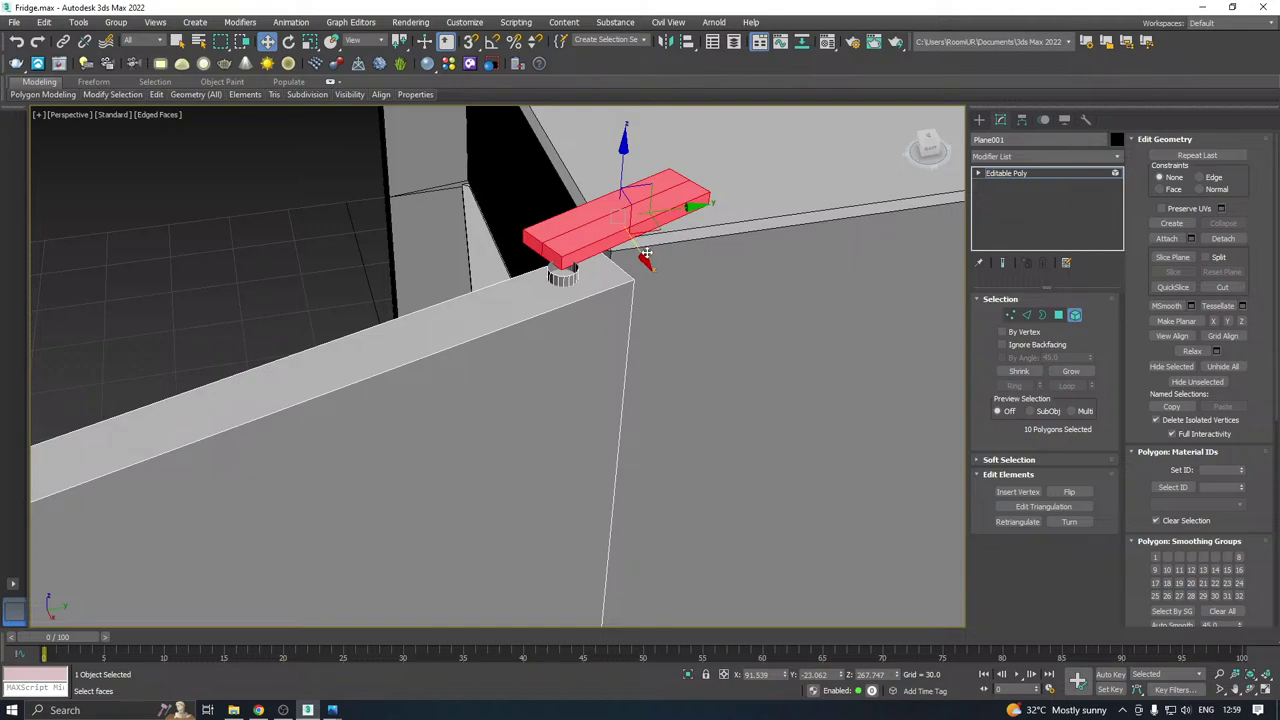
pyautogui.moveTo(646, 258); pyautogui.dragTo(642, 255)
pyautogui.press('e')
pyautogui.press('w')
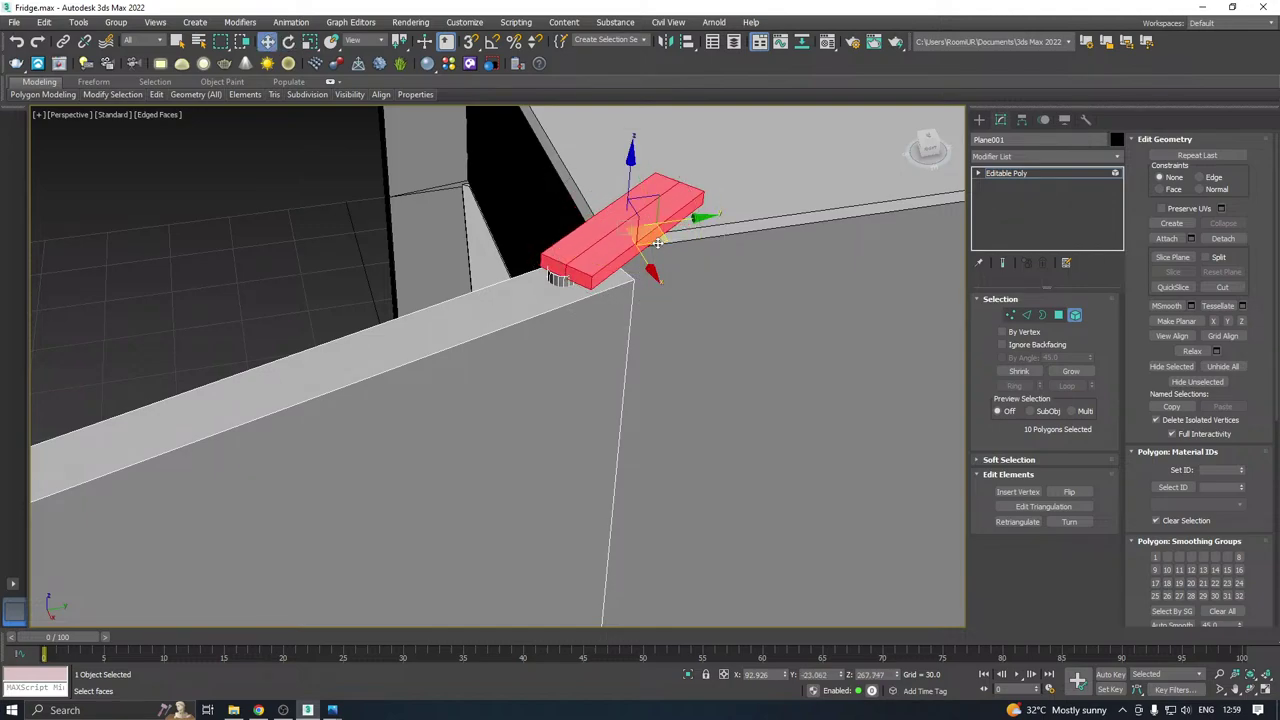
pyautogui.moveTo(674, 214); pyautogui.dragTo(648, 222)
pyautogui.keyDown('alt'); pyautogui.moveTo(650, 256); pyautogui.dragTo(778, 239, button='middle'); pyautogui.keyUp('alt')
pyautogui.scroll(-10, 785, 232)
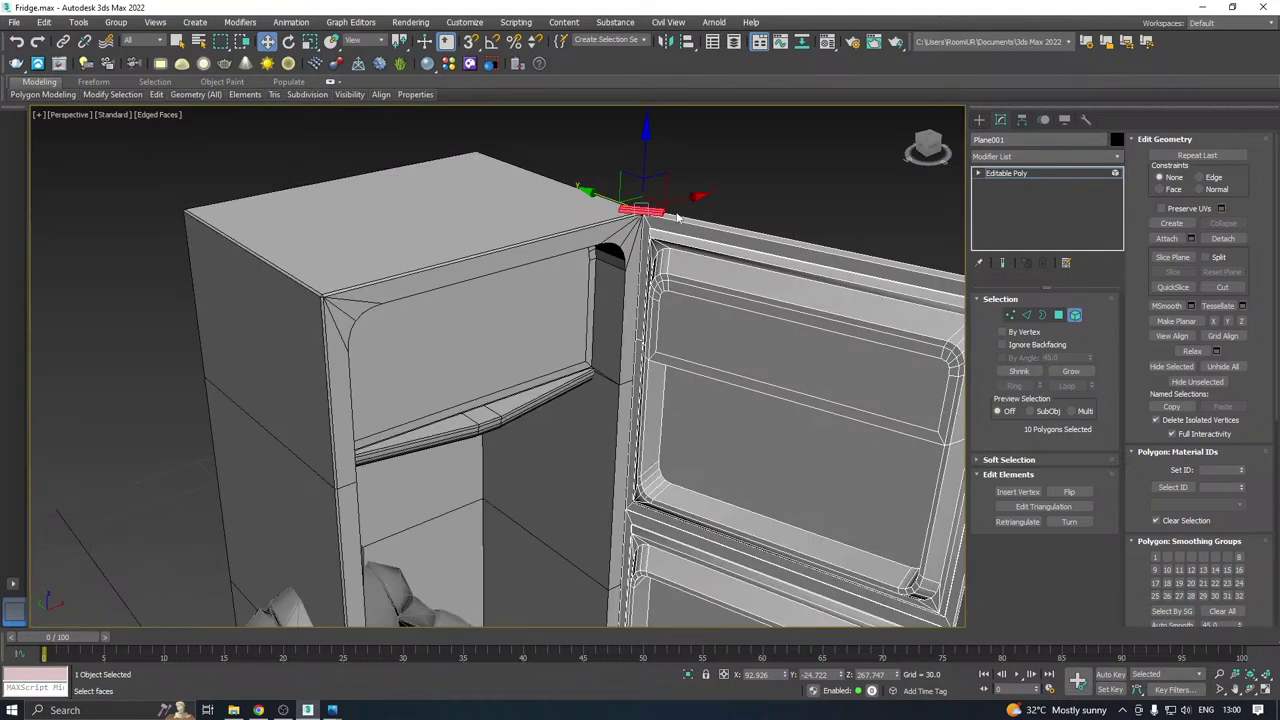
# Leave element editing on the door and deselect it.
pyautogui.click(1000, 173)
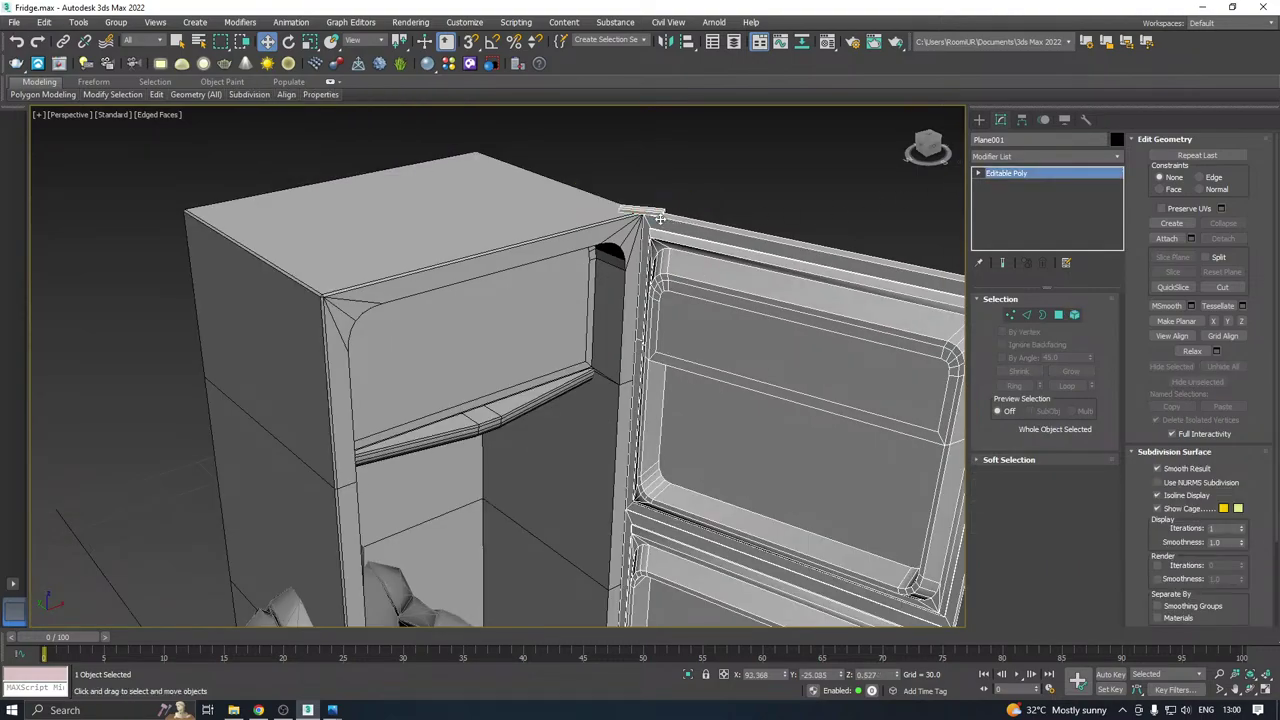
pyautogui.scroll(2, 660, 218)
pyautogui.scroll(-12, 665, 218)
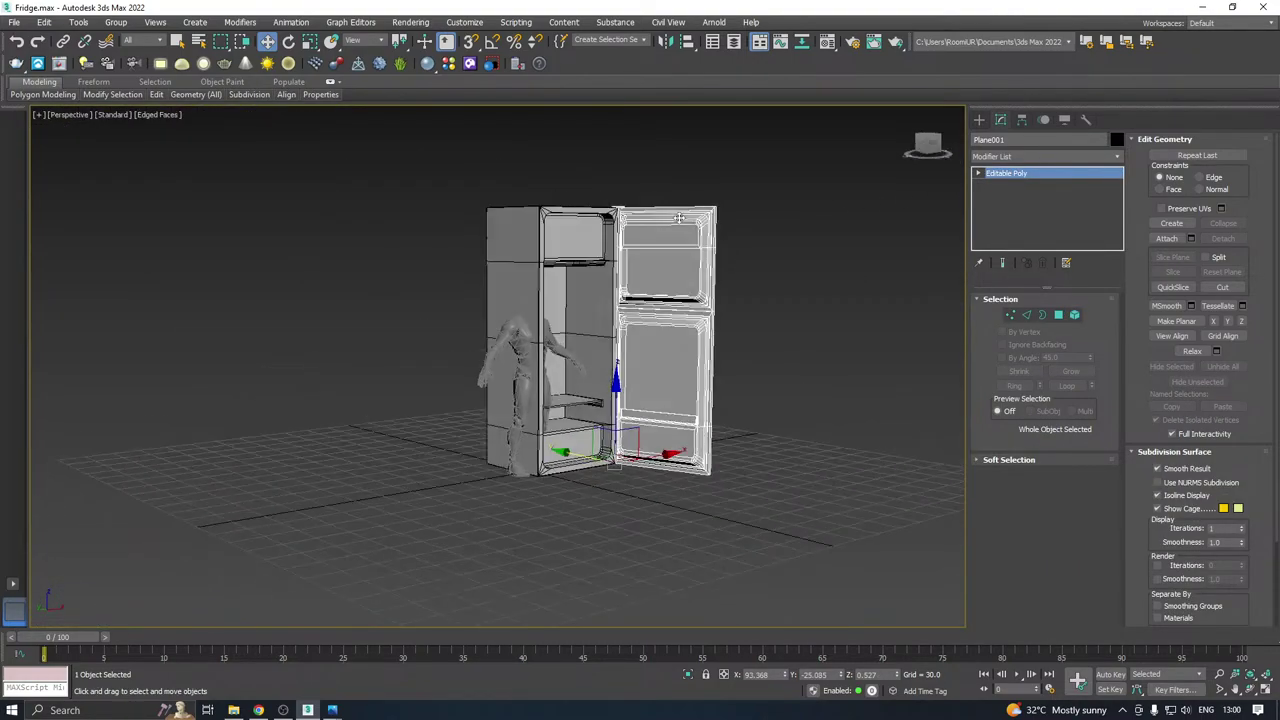
pyautogui.keyDown('alt'); pyautogui.moveTo(679, 218); pyautogui.dragTo(710, 257, button='middle'); pyautogui.keyUp('alt')
pyautogui.click(803, 287)
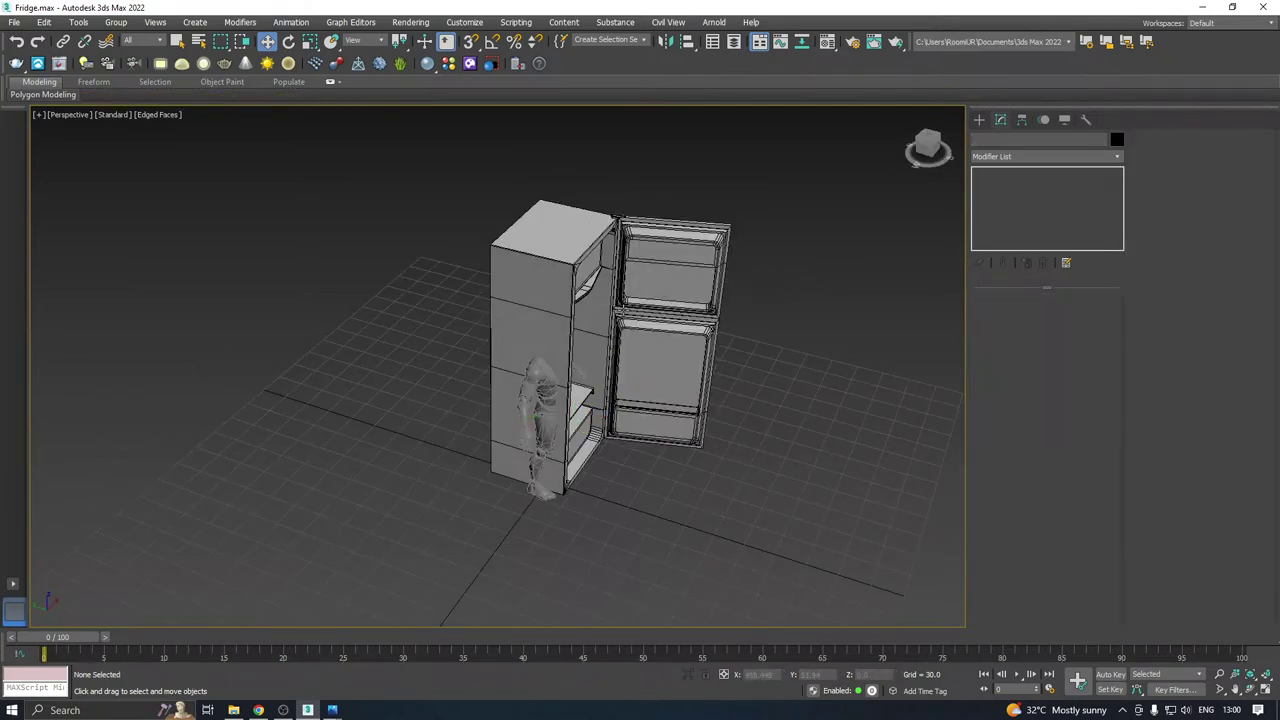
# Check how the door meets the fridge body, nudge the door very slightly along Y, and deselect it.
pyautogui.scroll(8, 622, 312)
pyautogui.click(632, 313)
pyautogui.scroll(-8, 632, 315)
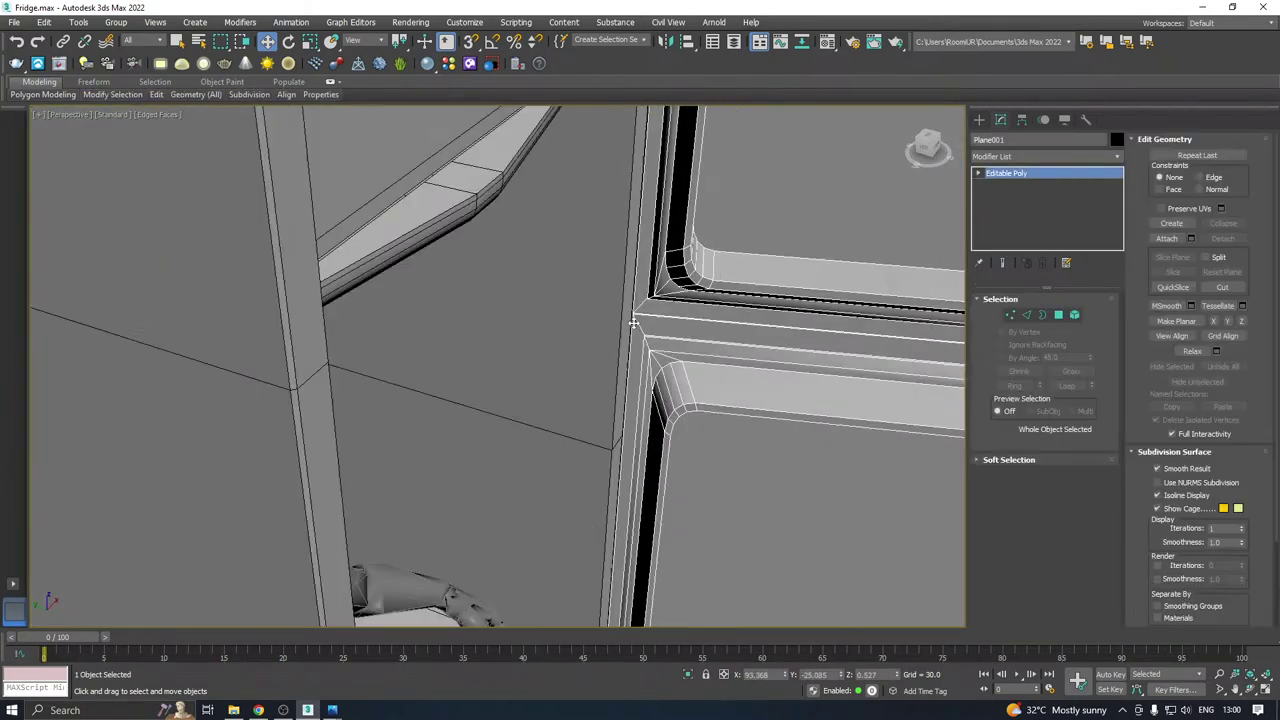
pyautogui.keyDown('alt'); pyautogui.moveTo(622, 365); pyautogui.dragTo(595, 374, button='middle'); pyautogui.keyUp('alt')
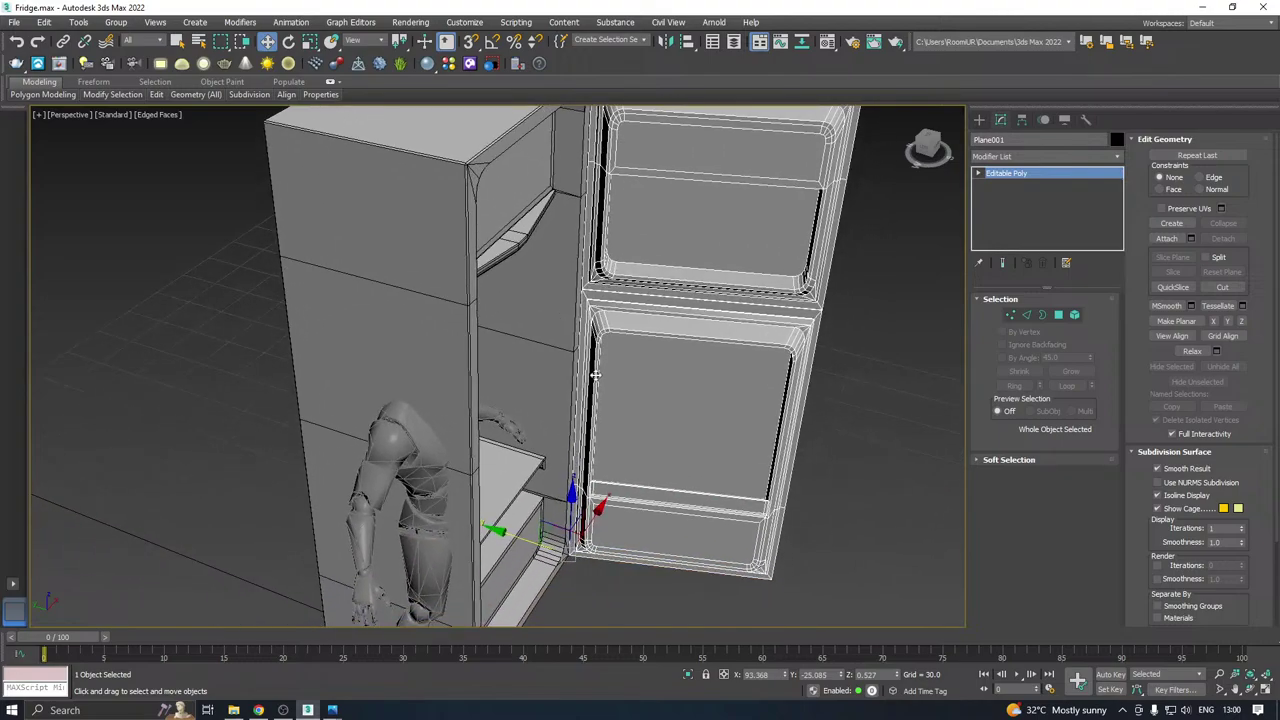
pyautogui.scroll(4, 567, 552)
pyautogui.moveTo(537, 551); pyautogui.dragTo(537, 550)
pyautogui.scroll(-6, 536, 549)
pyautogui.keyDown('alt'); pyautogui.moveTo(524, 543); pyautogui.dragTo(531, 507, button='middle'); pyautogui.keyUp('alt')
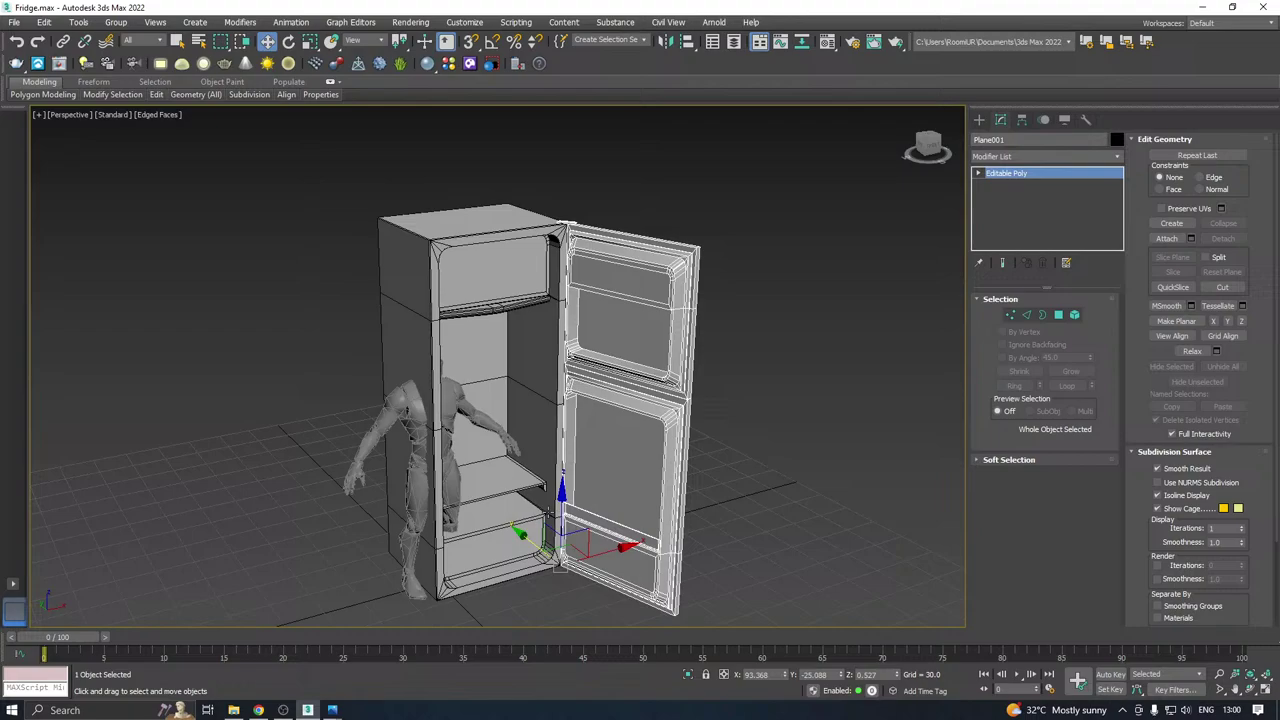
pyautogui.click(759, 466)
# Save a copy of the scene as Fridge26.max.
pyautogui.click(14, 22)
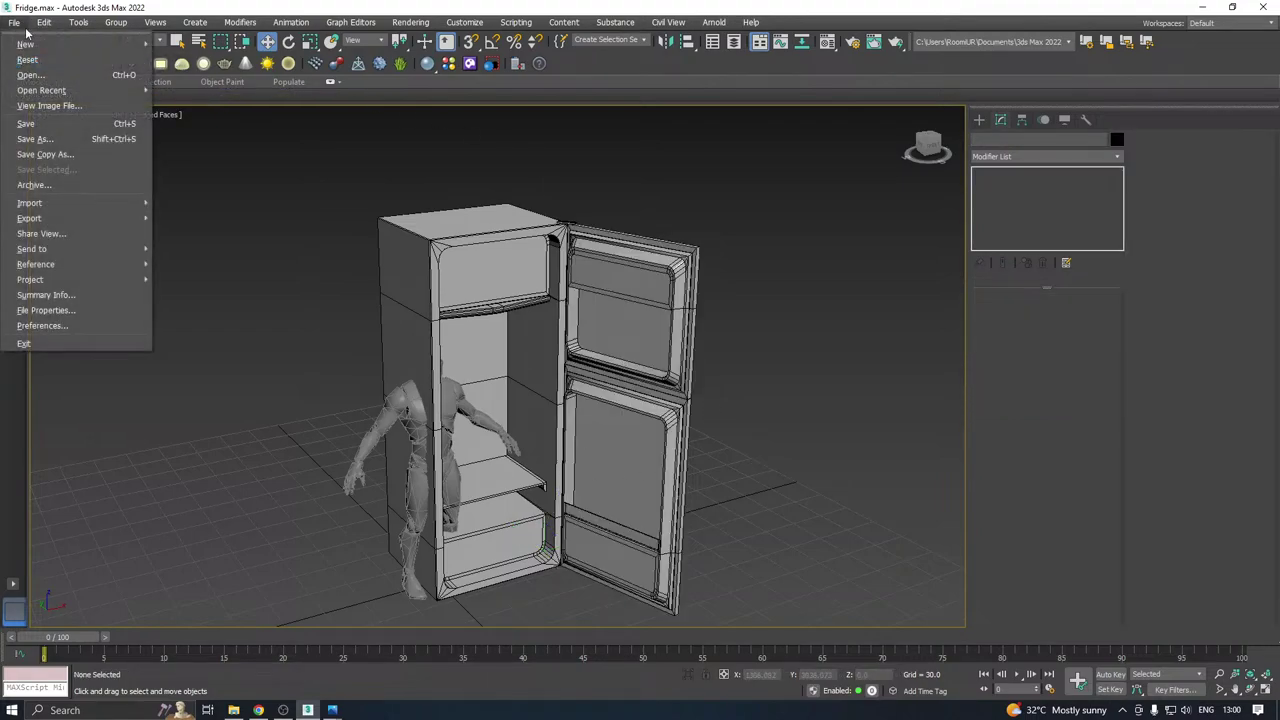
pyautogui.click(92, 156)
pyautogui.click(589, 493)
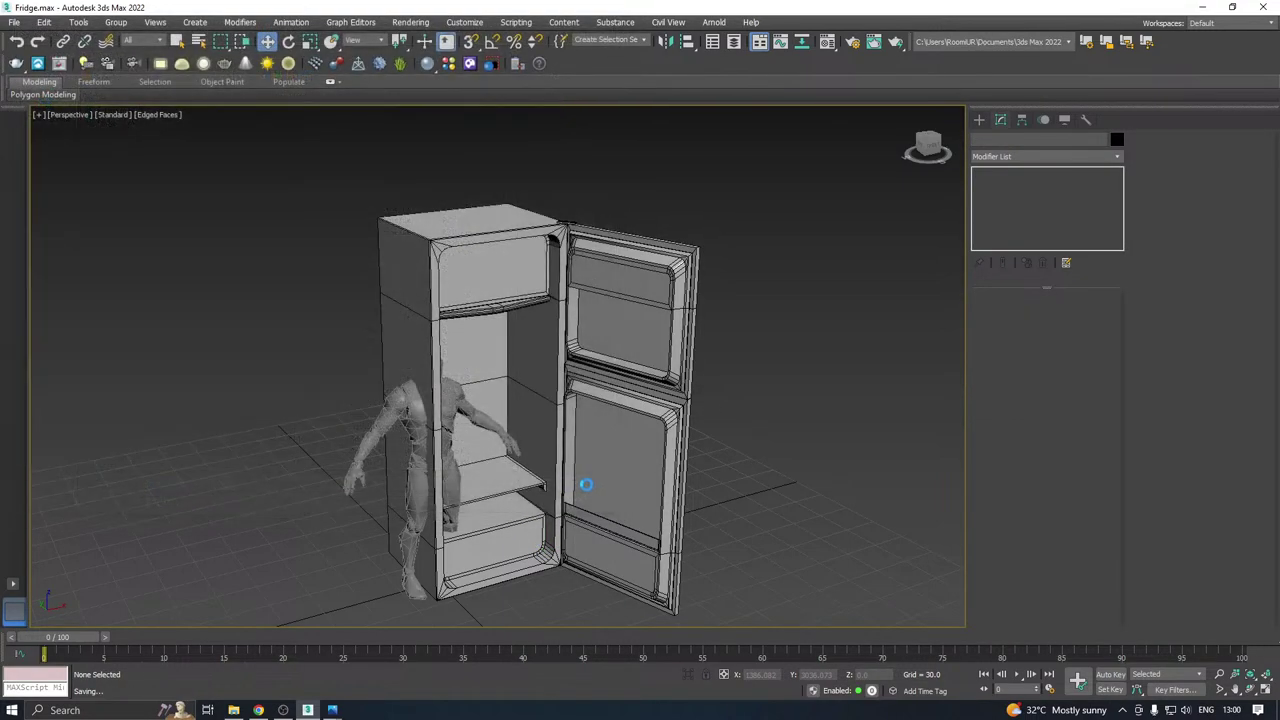
# Attach the open door to the fridge body and check the hinge at the top corner.
pyautogui.click(557, 450)
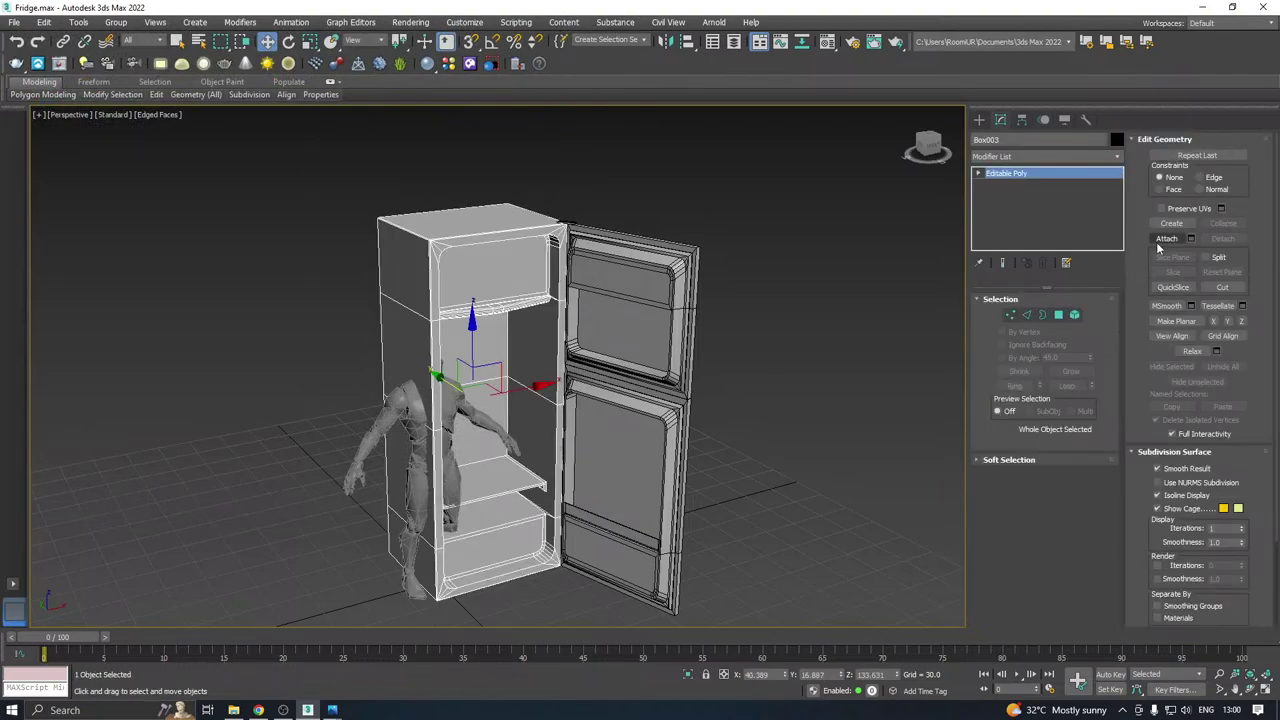
pyautogui.click(612, 423)
pyautogui.press('w')
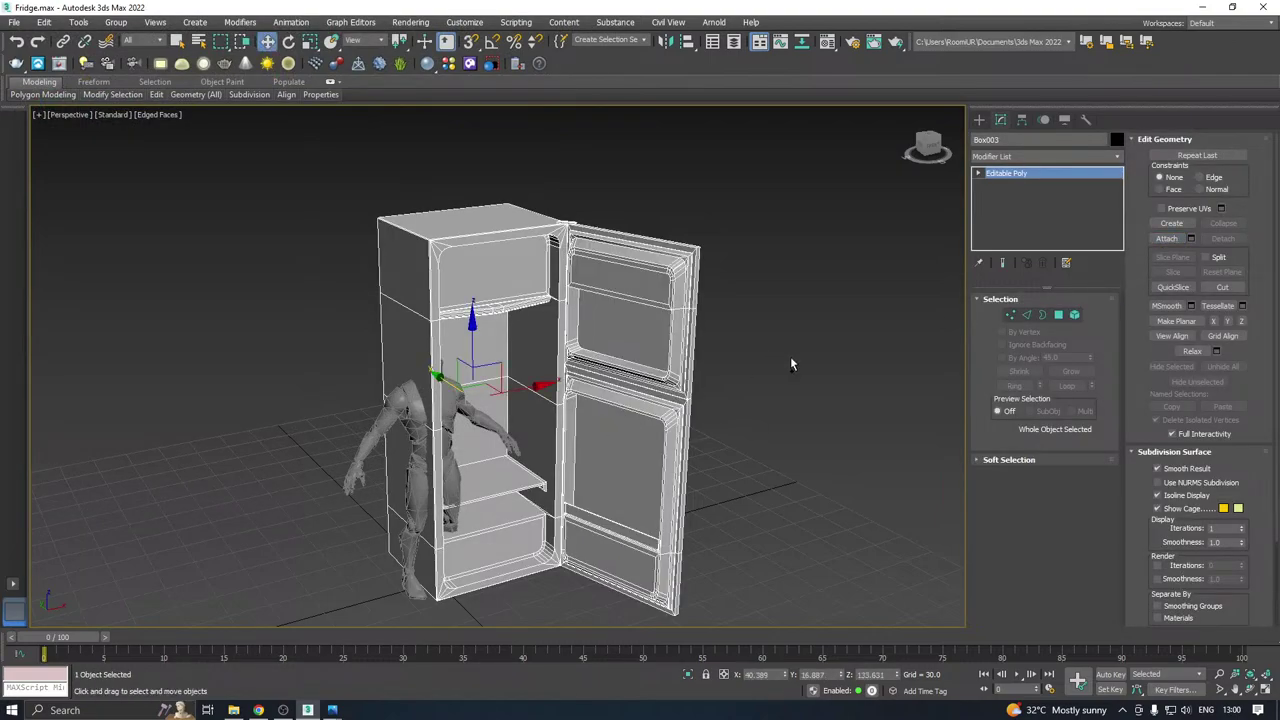
pyautogui.keyDown('alt'); pyautogui.moveTo(791, 360); pyautogui.dragTo(578, 368, button='middle'); pyautogui.keyUp('alt')
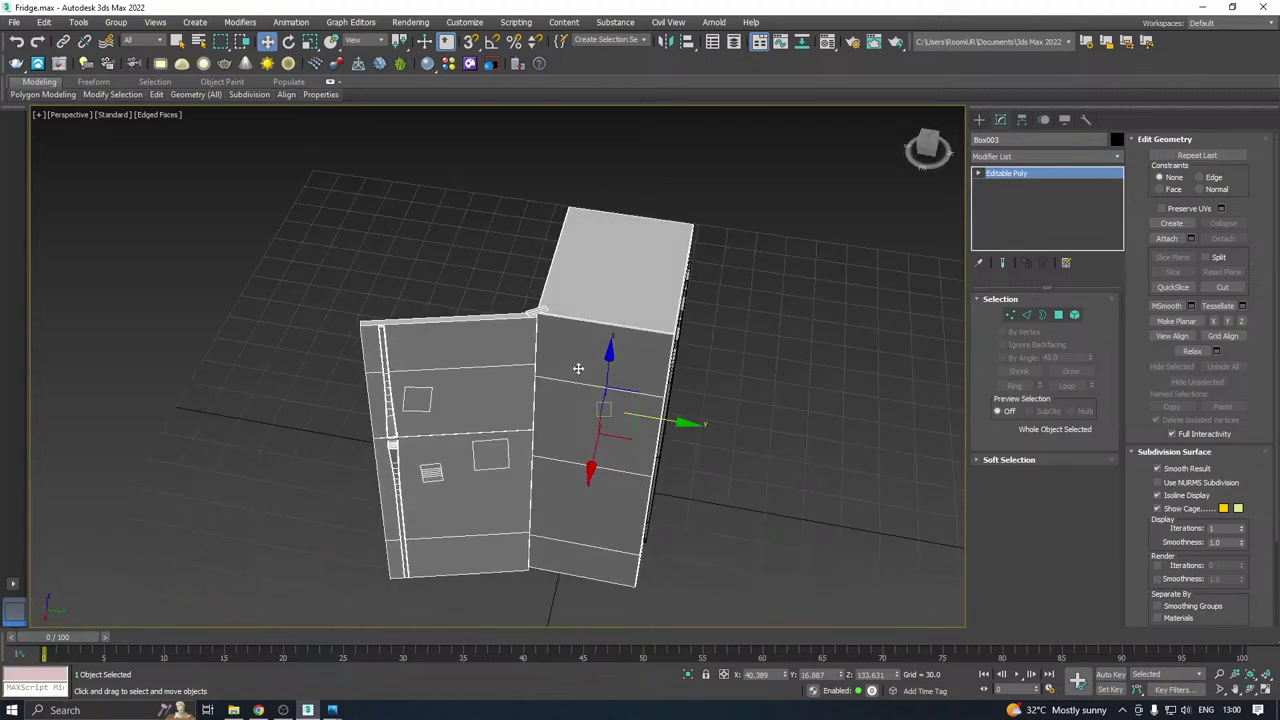
pyautogui.scroll(6, 533, 316)
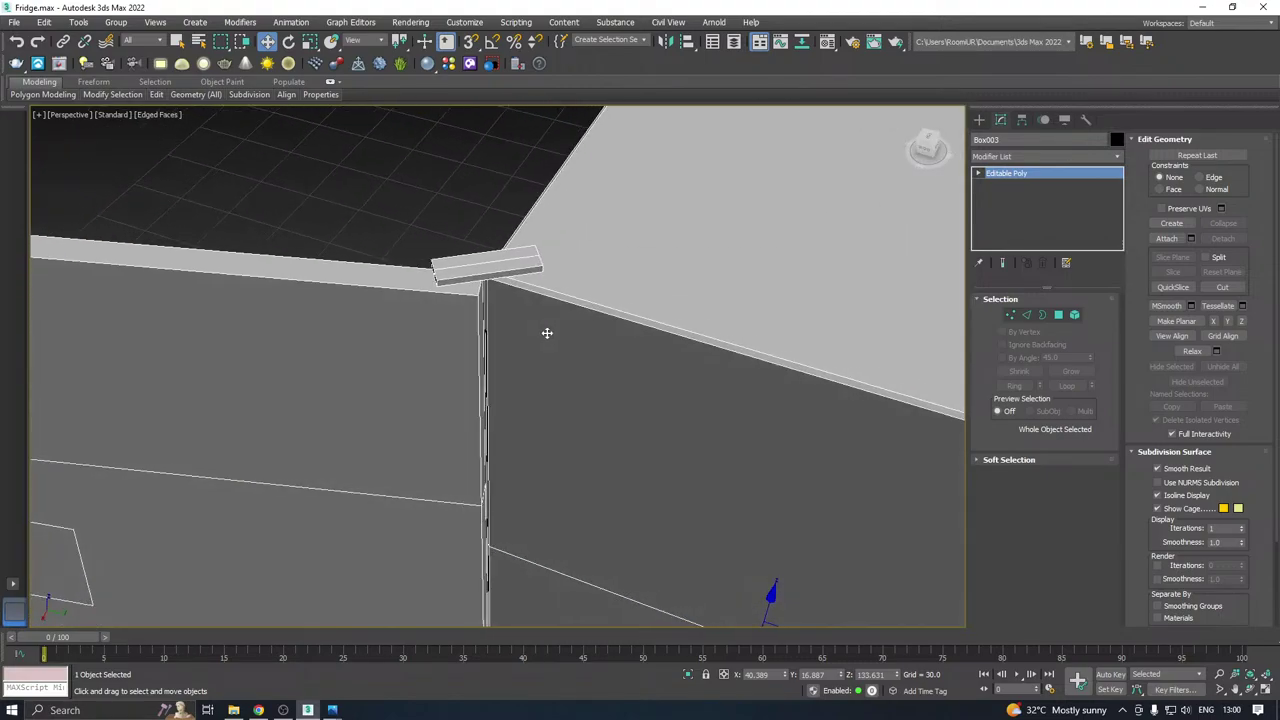
pyautogui.scroll(-6, 545, 333)
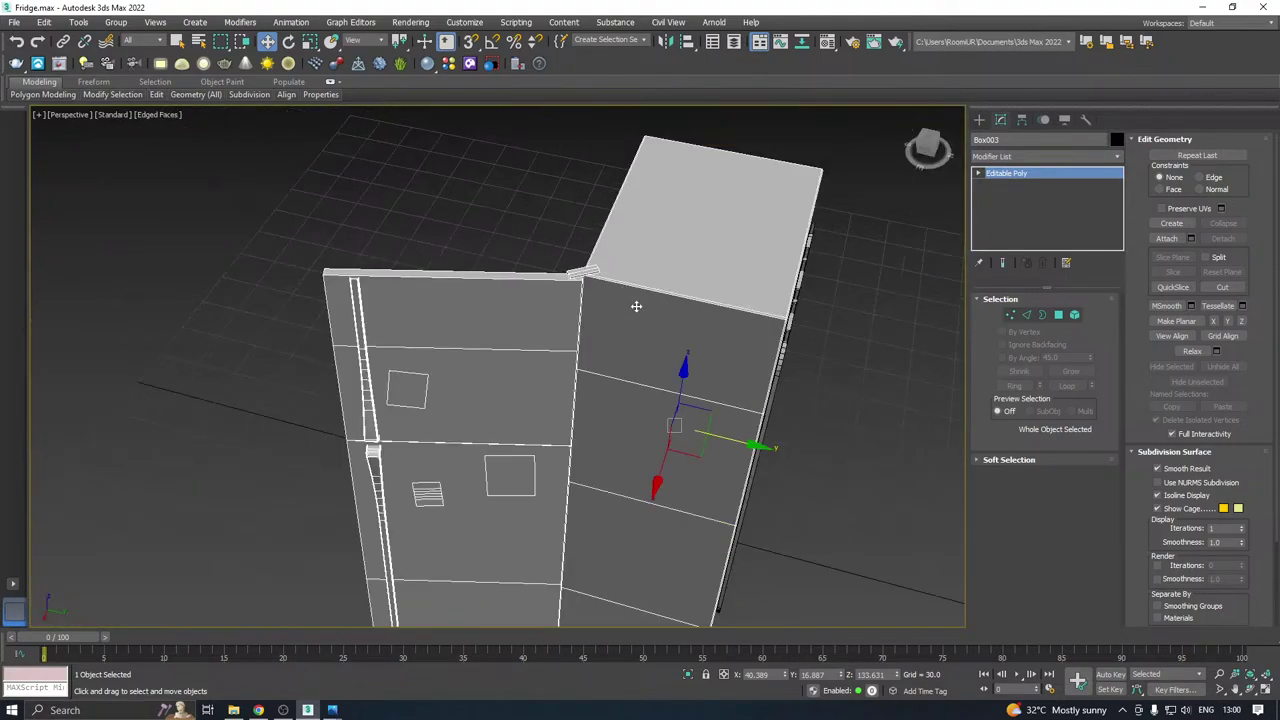
pyautogui.keyDown('alt'); pyautogui.moveTo(637, 297); pyautogui.dragTo(792, 312, button='middle'); pyautogui.keyUp('alt')
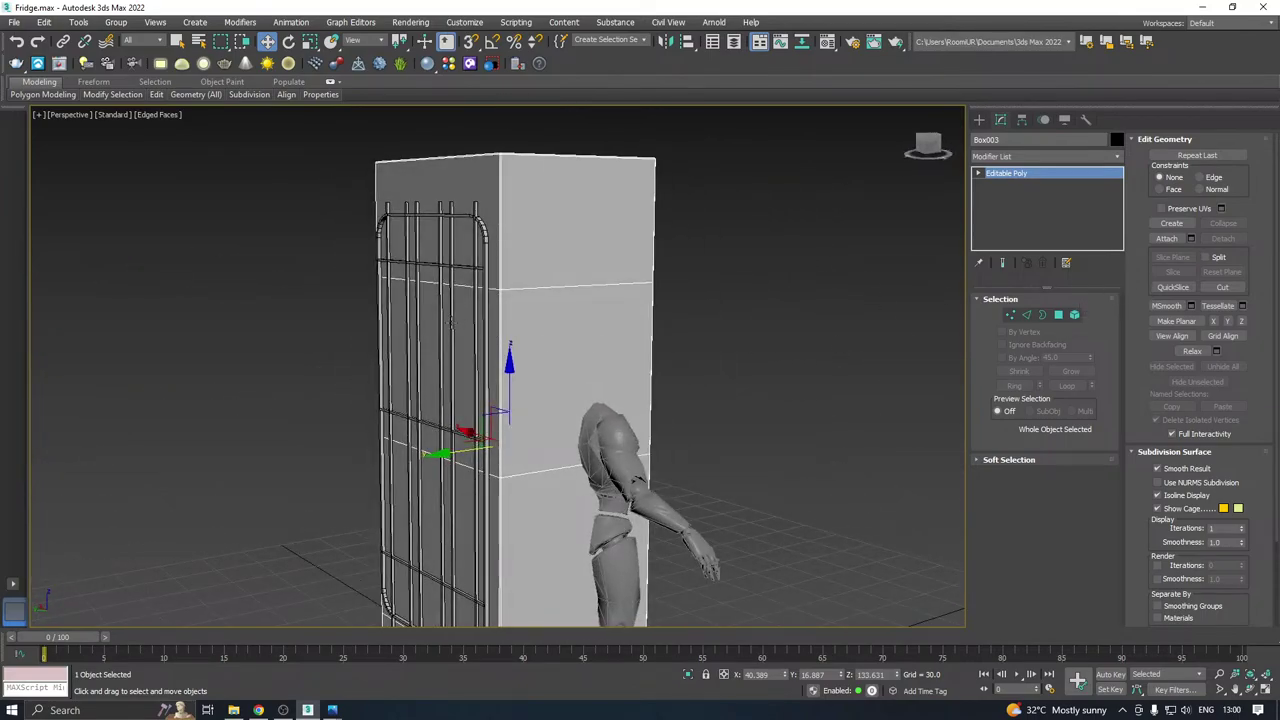
# Attach the rear pipe grille to the fridge body and leave attach mode.
pyautogui.click(449, 322)
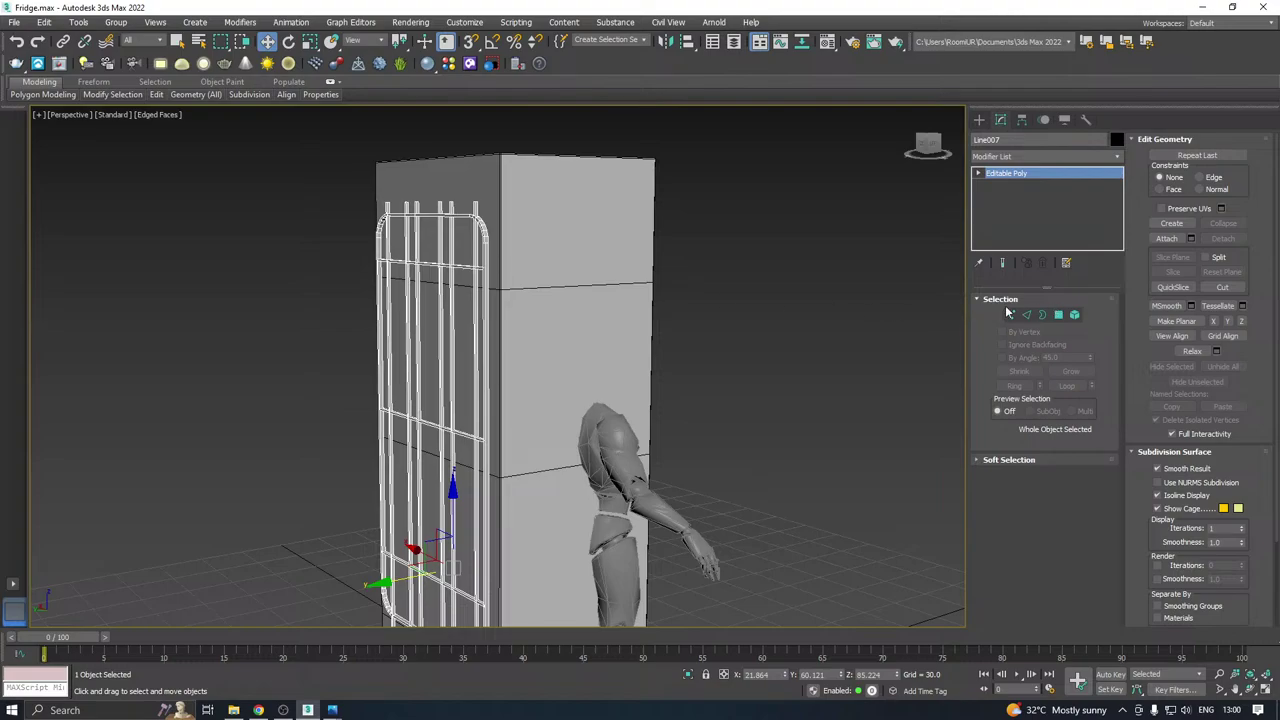
pyautogui.click(659, 320)
pyautogui.click(650, 318)
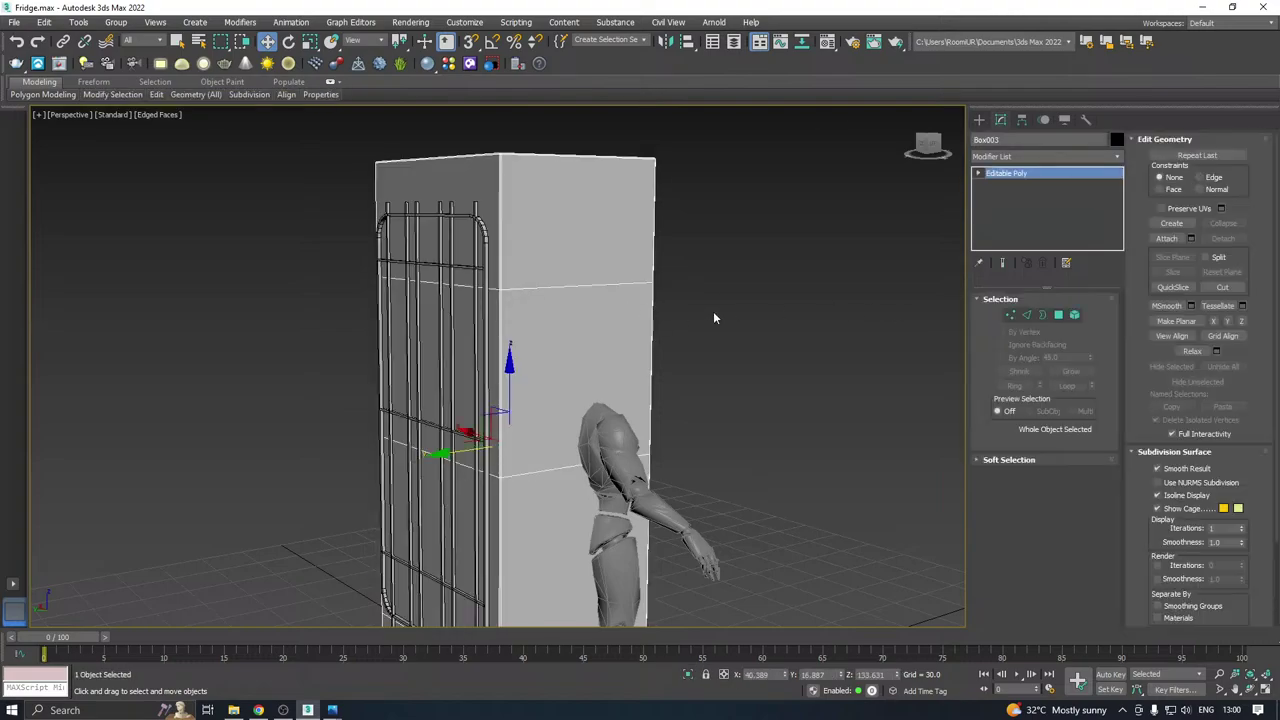
pyautogui.click(1166, 239)
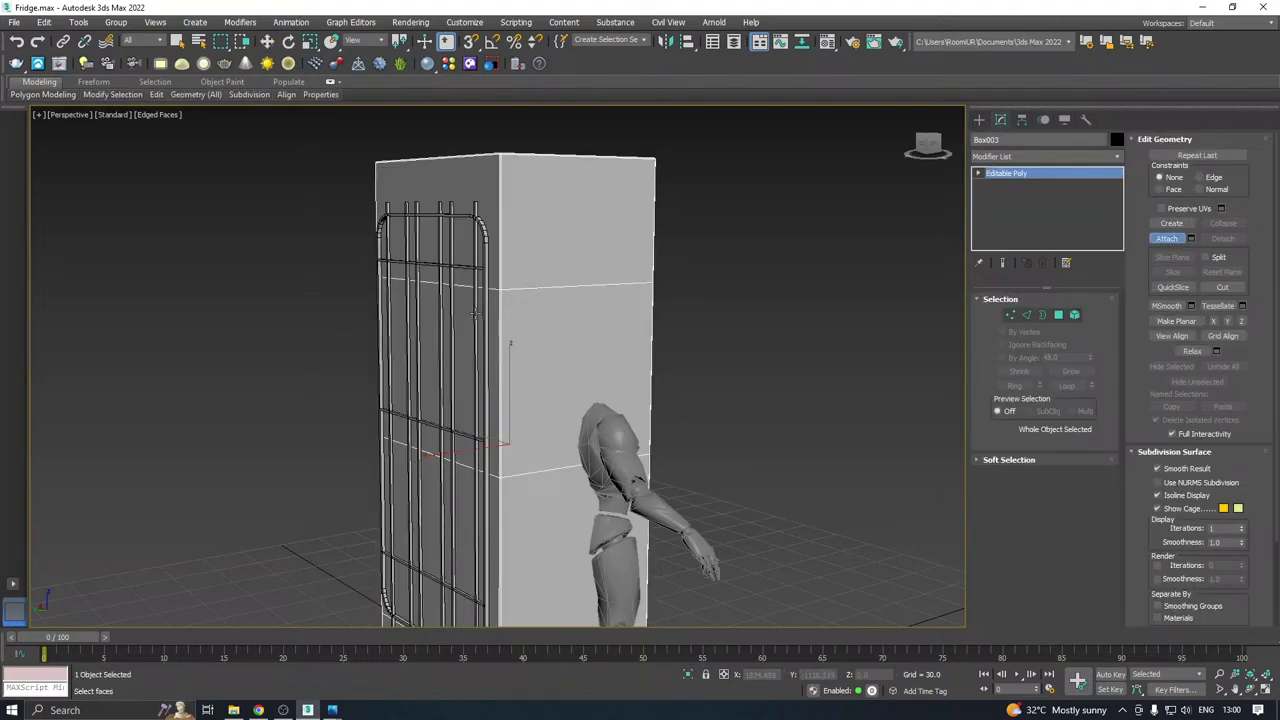
pyautogui.click(475, 314)
pyautogui.rightClick(692, 284)
pyautogui.keyDown('alt'); pyautogui.moveTo(745, 274); pyautogui.dragTo(612, 314, button='middle'); pyautogui.keyUp('alt')
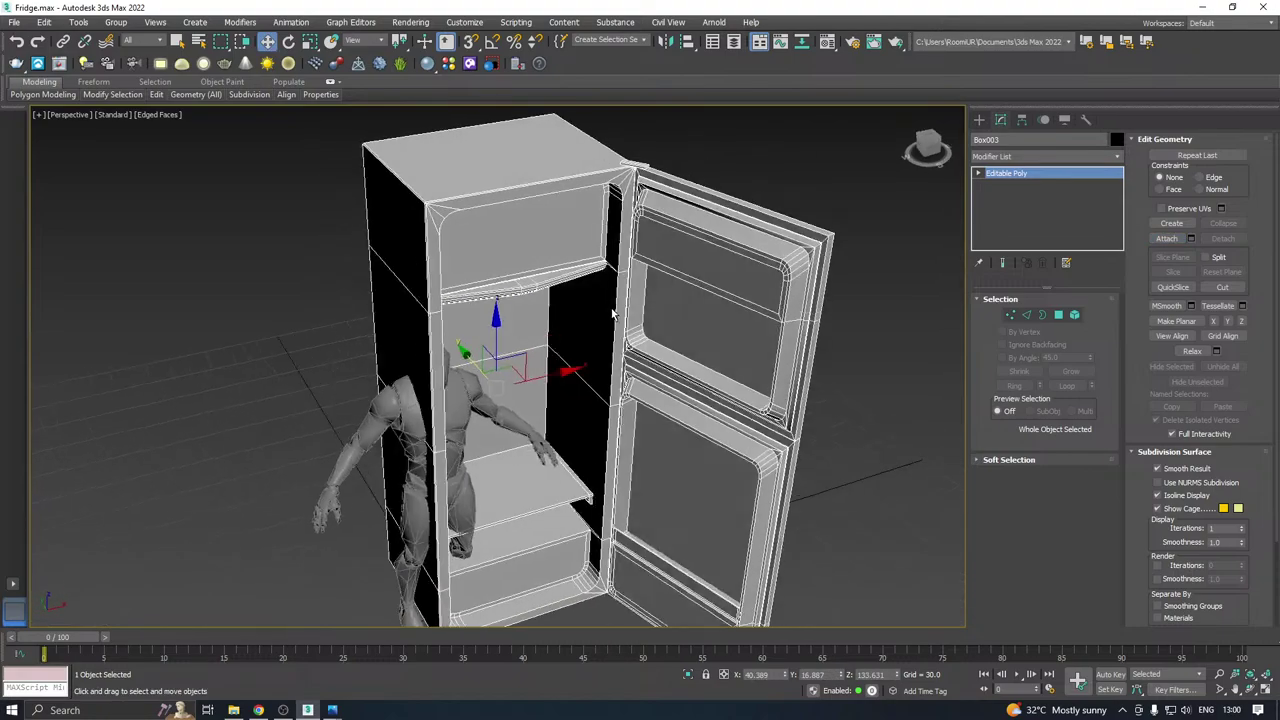
# Add an Unwrap UVW modifier to the combined fridge and open the UV editor.
pyautogui.scroll(-3, 612, 315)
pyautogui.click(1117, 157)
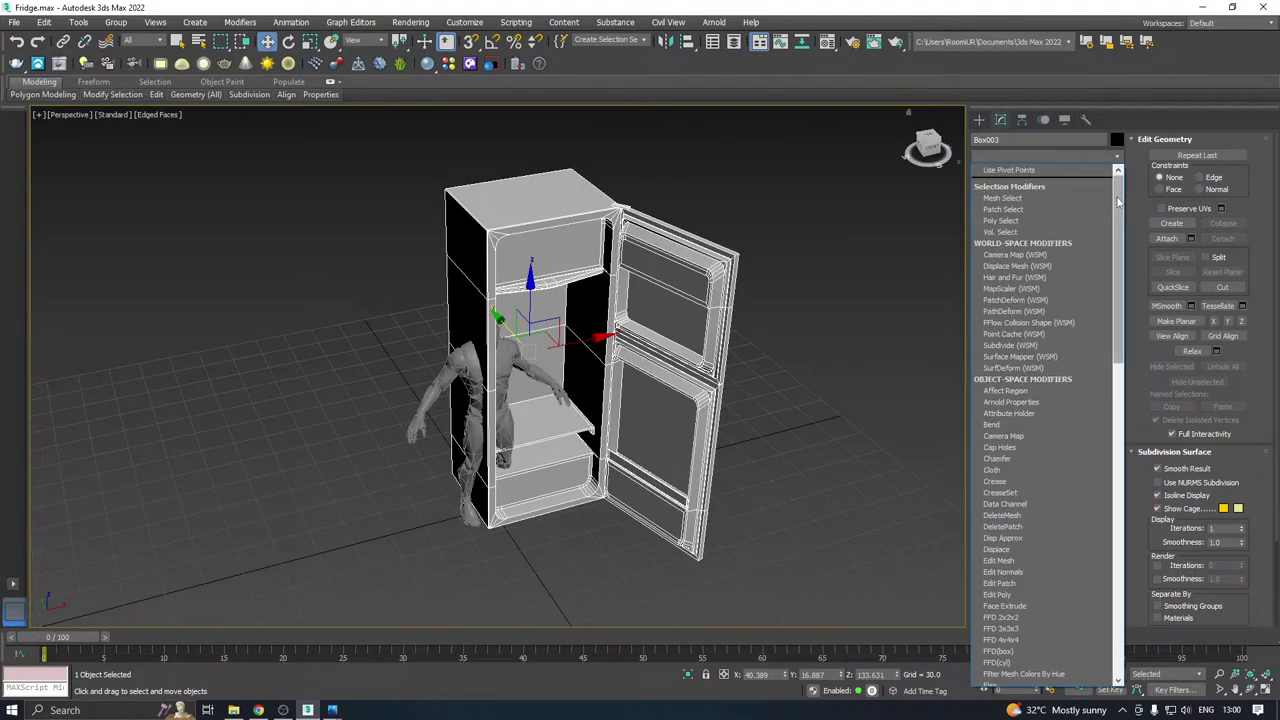
pyautogui.scroll(-15, 1040, 420)
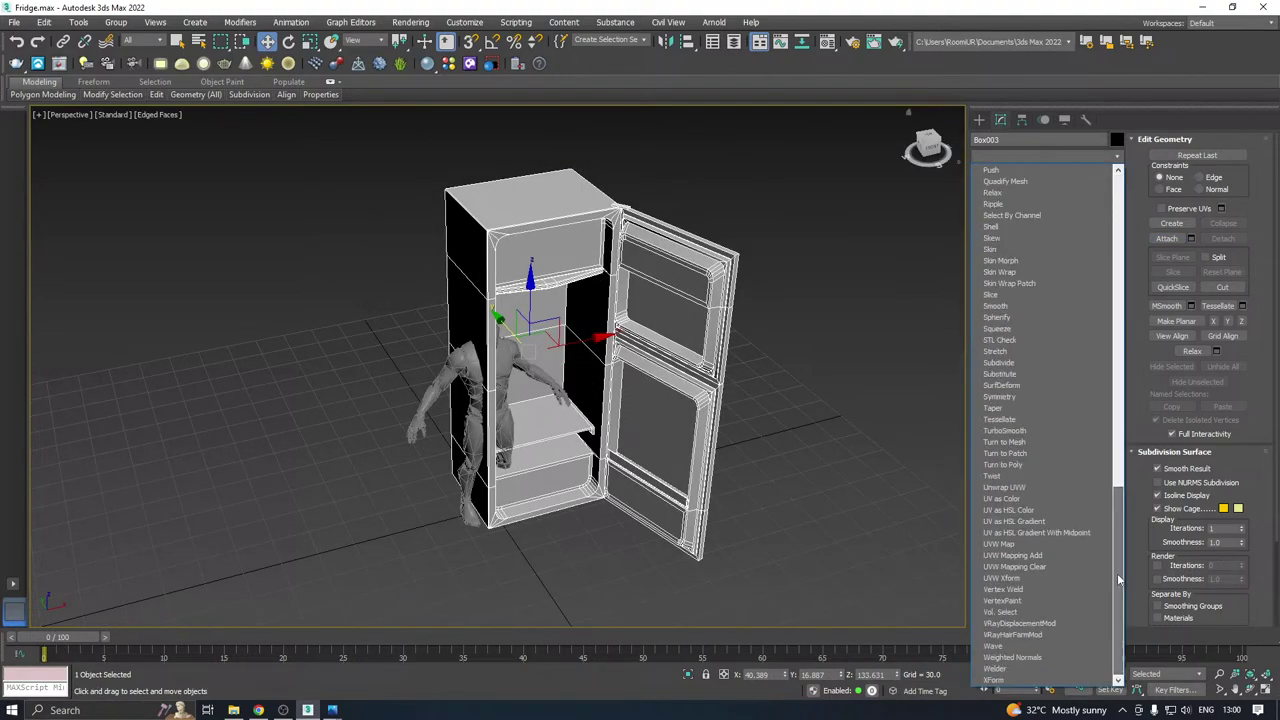
pyautogui.click(1004, 487)
pyautogui.click(1043, 578)
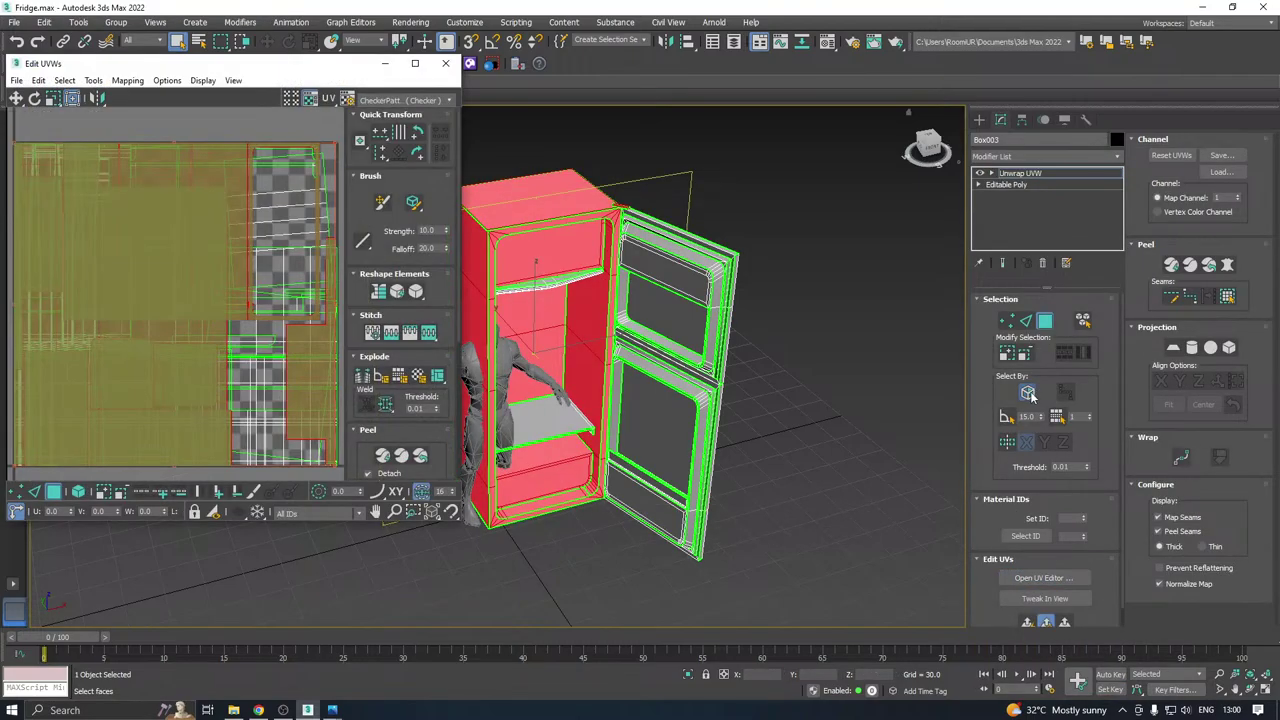
# Select only the rear grille's UV faces, excluding the fridge body, and examine the UV layout around the tile.
pyautogui.keyDown('alt'); pyautogui.moveTo(762, 378); pyautogui.dragTo(587, 160, button='middle'); pyautogui.keyUp('alt')
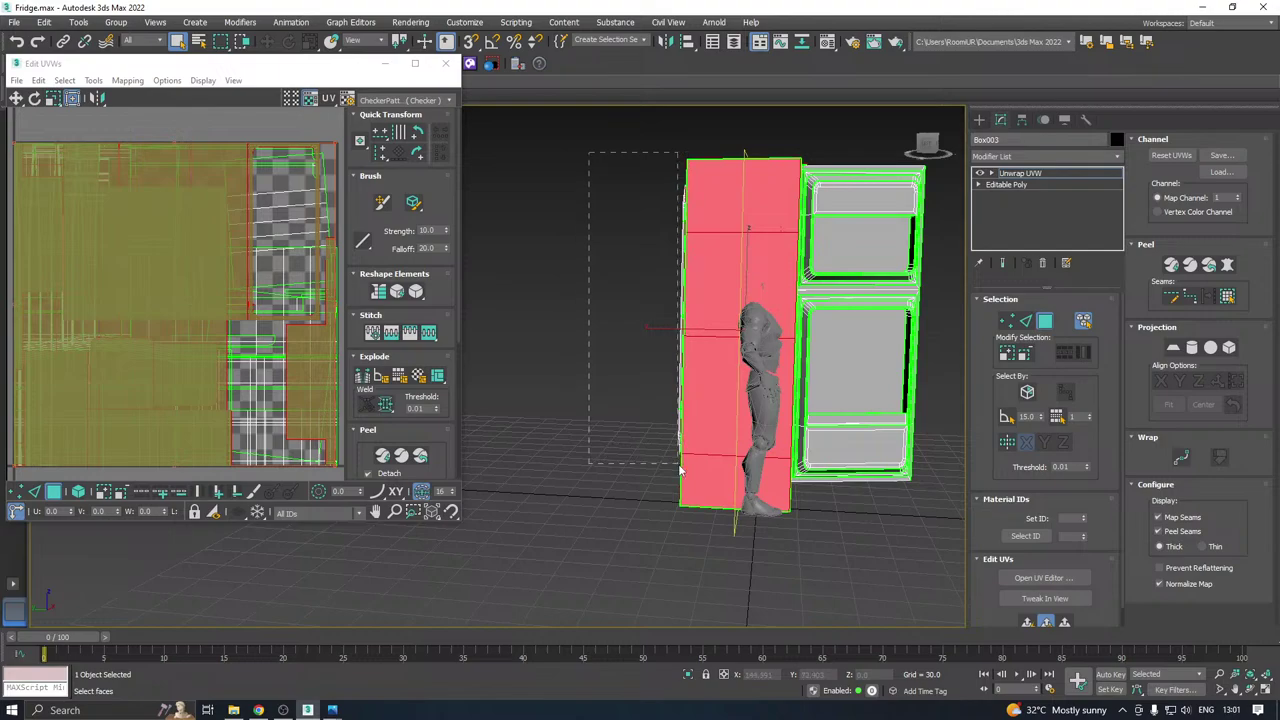
pyautogui.keyDown('alt'); pyautogui.moveTo(680, 470); pyautogui.dragTo(908, 470, button='middle'); pyautogui.keyUp('alt')
pyautogui.keyDown('alt'); pyautogui.moveTo(743, 288); pyautogui.dragTo(767, 221, button='middle'); pyautogui.keyUp('alt')
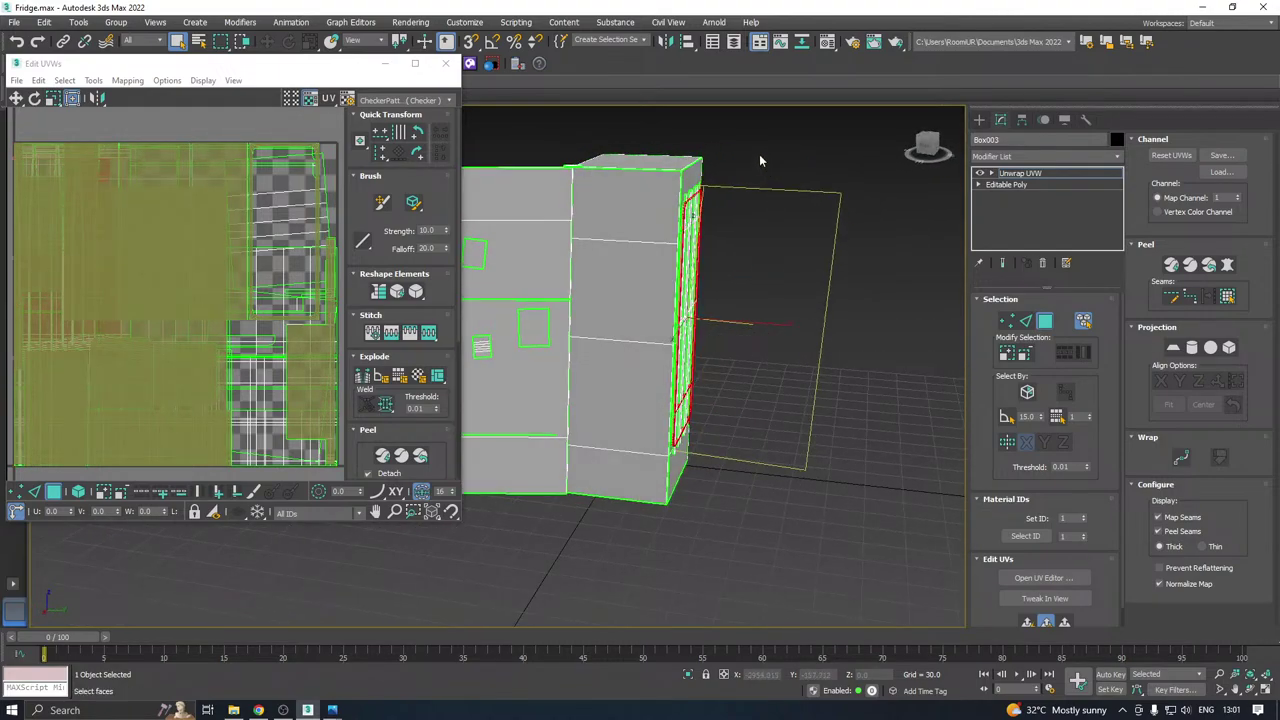
pyautogui.moveTo(759, 157); pyautogui.dragTo(670, 482)
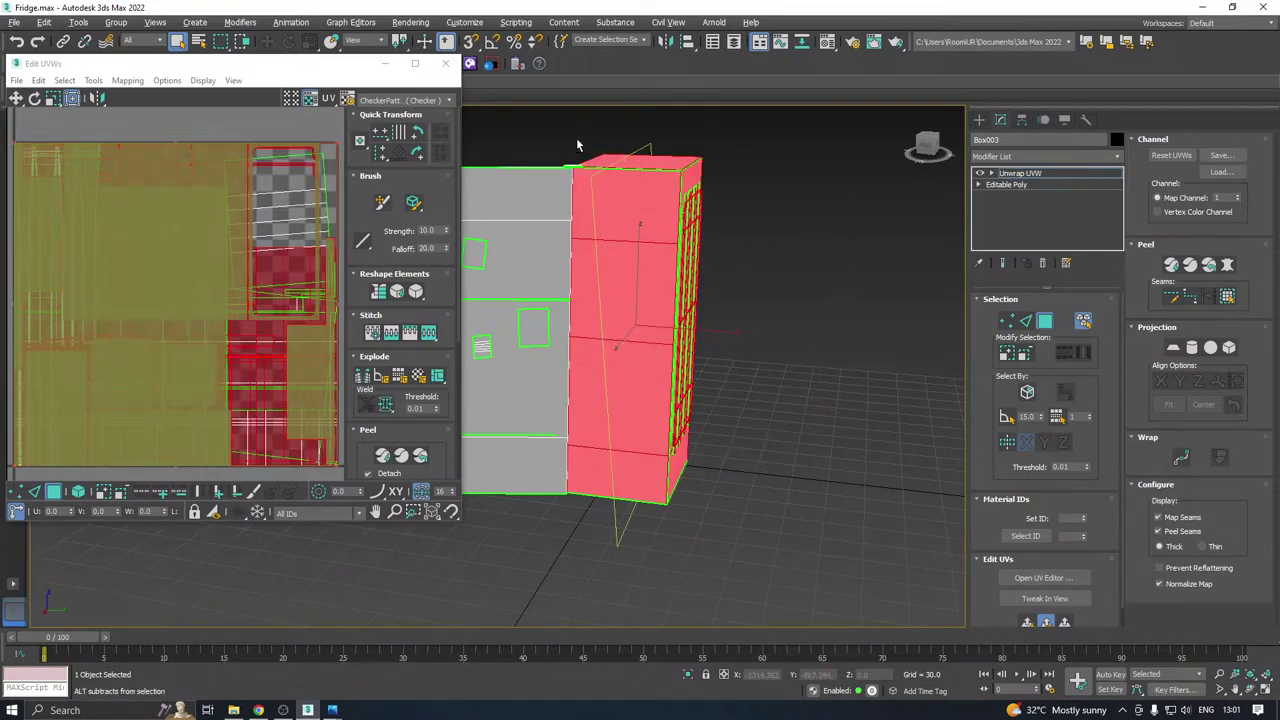
pyautogui.keyDown('alt'); pyautogui.moveTo(663, 573); pyautogui.dragTo(663, 573); pyautogui.keyUp('alt')
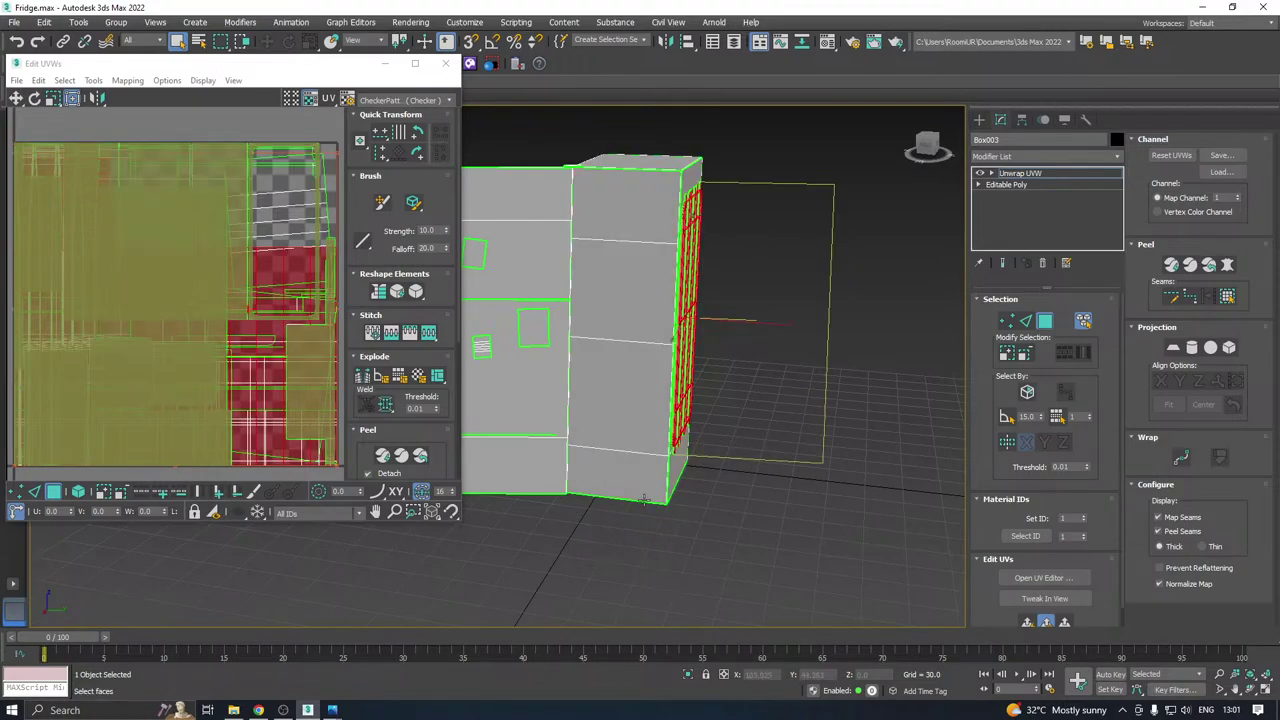
pyautogui.keyDown('alt'); pyautogui.moveTo(691, 415); pyautogui.dragTo(522, 375, button='middle'); pyautogui.keyUp('alt')
pyautogui.scroll(-4, 180, 336)
pyautogui.scroll(-5, 219, 327)
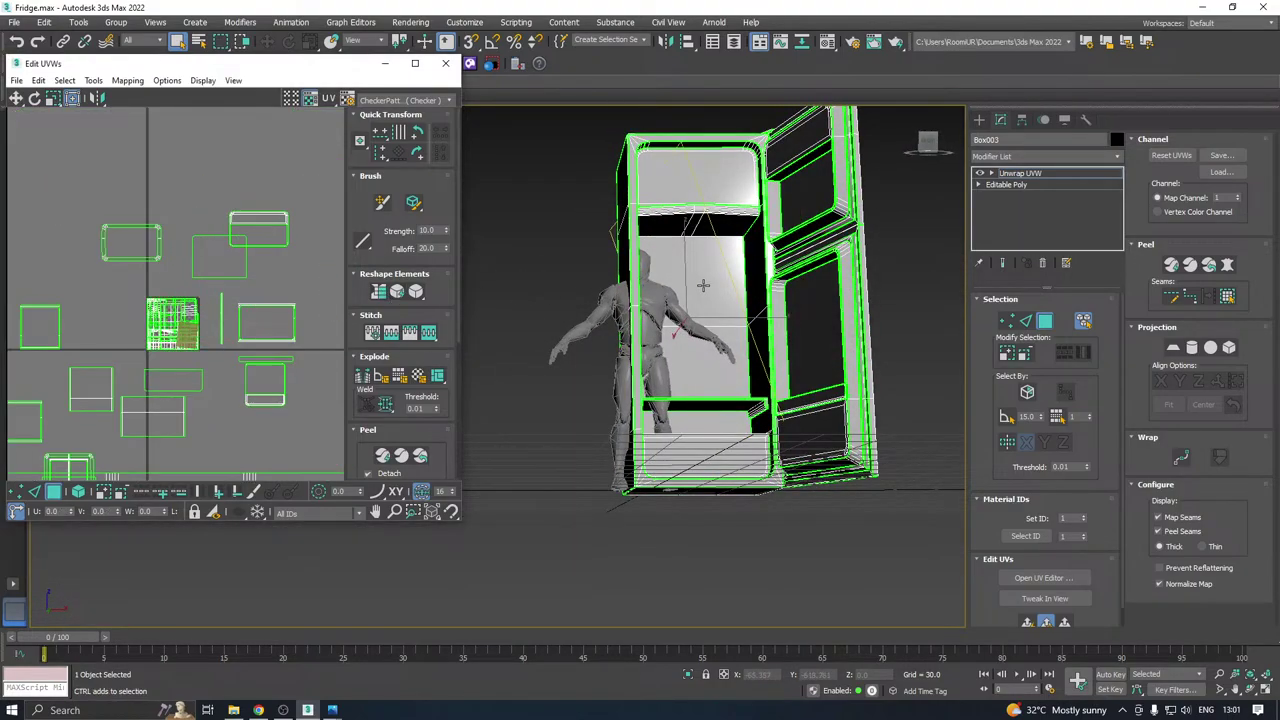
pyautogui.keyDown('alt'); pyautogui.moveTo(703, 285); pyautogui.dragTo(687, 324, button='middle'); pyautogui.keyUp('alt')
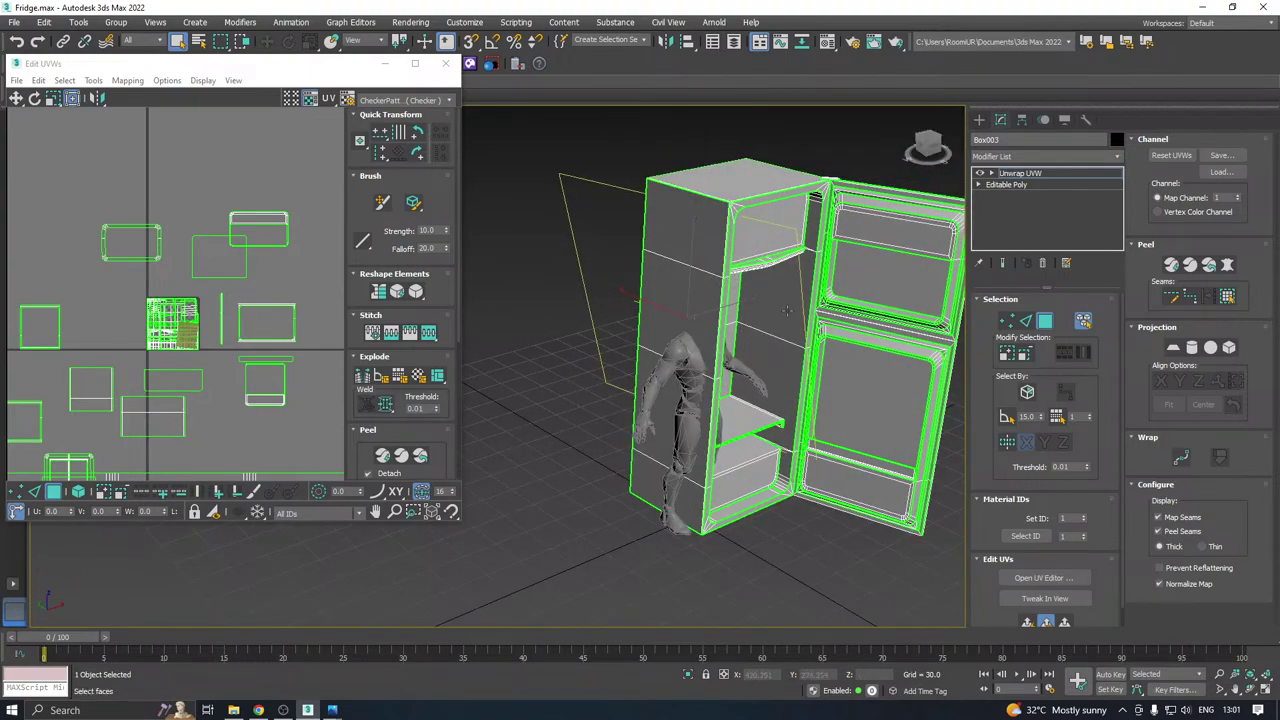
pyautogui.keyDown('alt'); pyautogui.moveTo(786, 311); pyautogui.dragTo(754, 302, button='middle'); pyautogui.keyUp('alt')
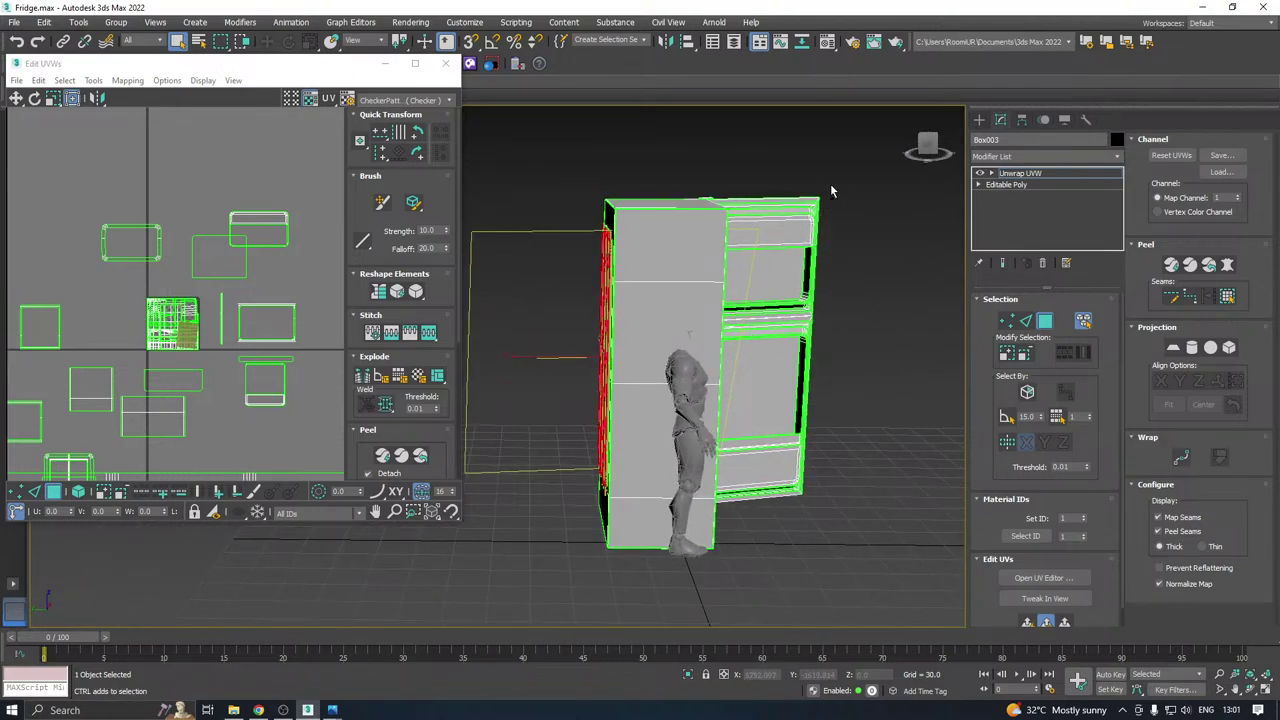
# Select all of the fridge's UV faces and save a copy of the scene as Fridge27.max.
pyautogui.hotkey('ctrl', 'a')
pyautogui.keyDown('alt'); pyautogui.moveTo(759, 279); pyautogui.dragTo(676, 288, button='middle'); pyautogui.keyUp('alt')
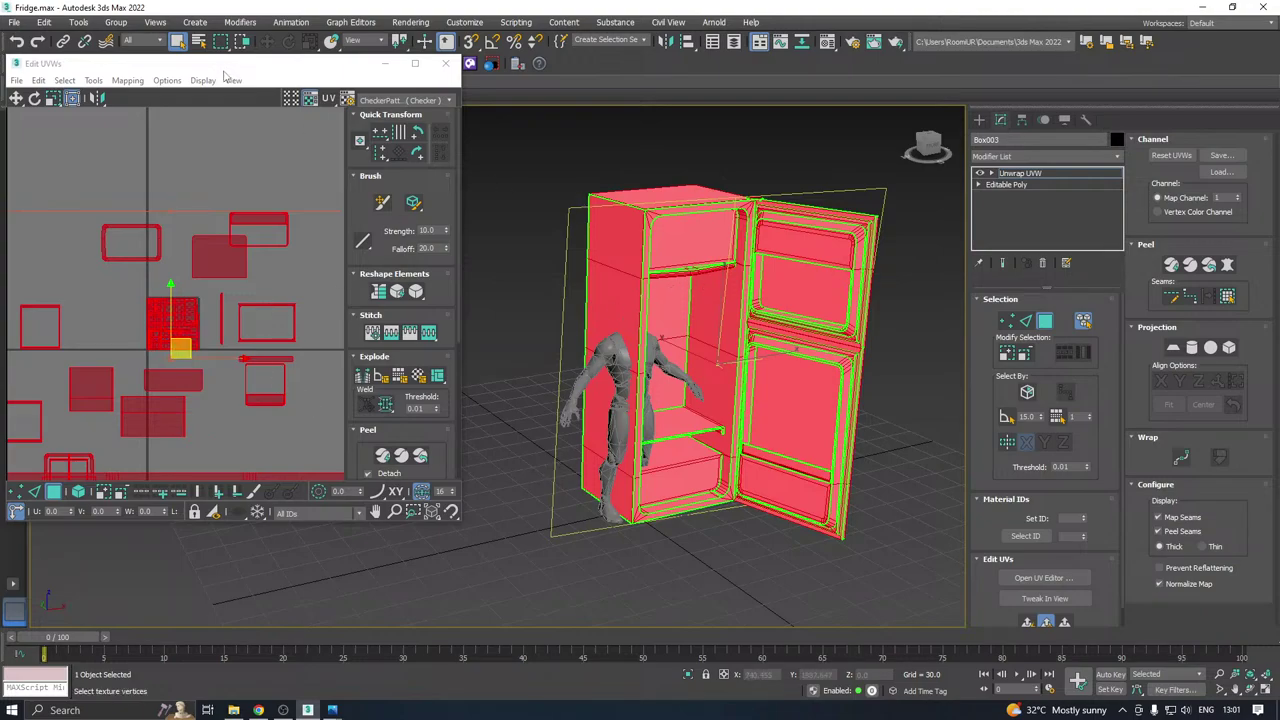
pyautogui.click(14, 22)
pyautogui.moveTo(40, 134)
pyautogui.click(110, 148)
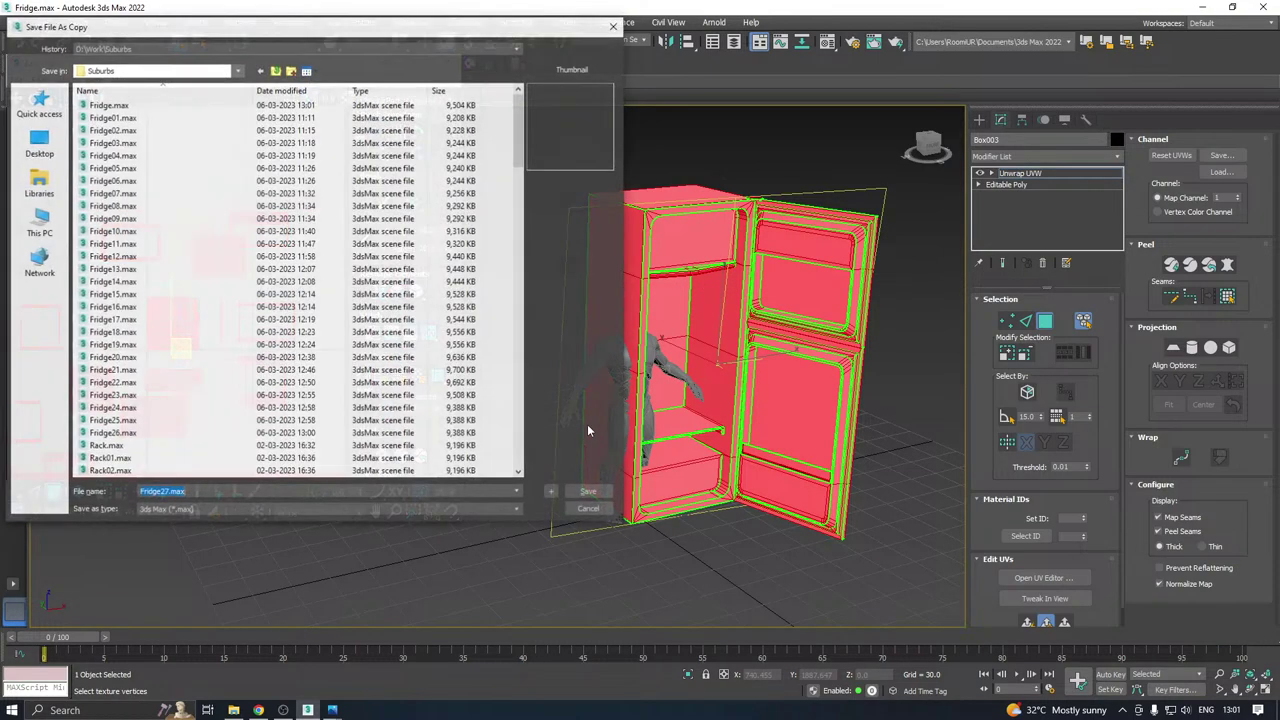
pyautogui.click(589, 493)
# Pack all UV islands into the UV tile with Rescale on, apply the checker pattern, and clear the face selection.
pyautogui.click(376, 434)
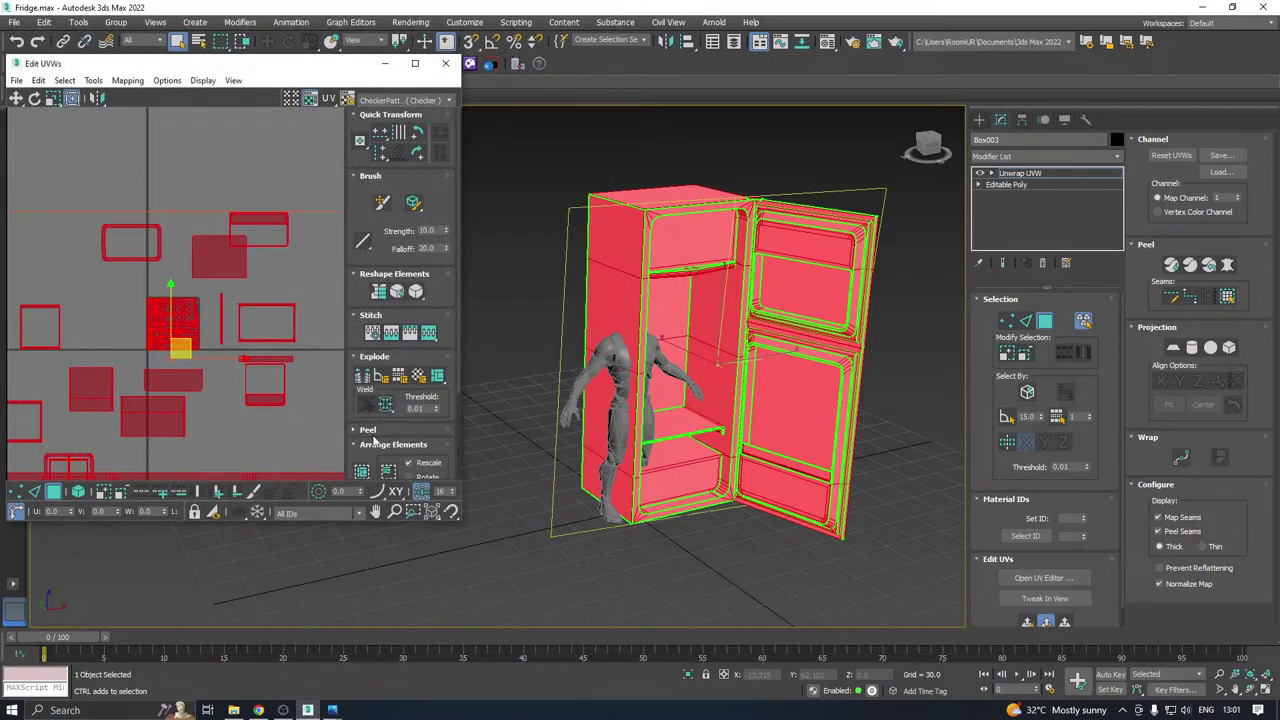
pyautogui.click(363, 469)
pyautogui.scroll(6, 157, 338)
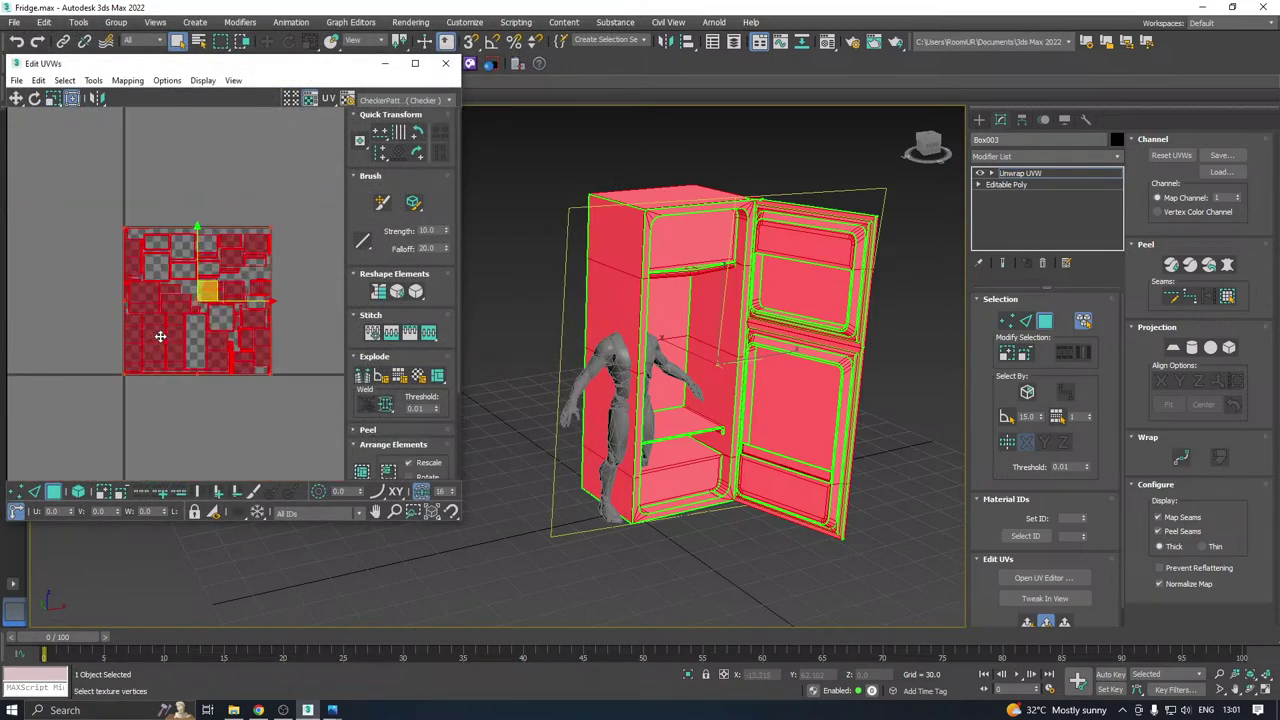
pyautogui.click(400, 100)
pyautogui.click(385, 122)
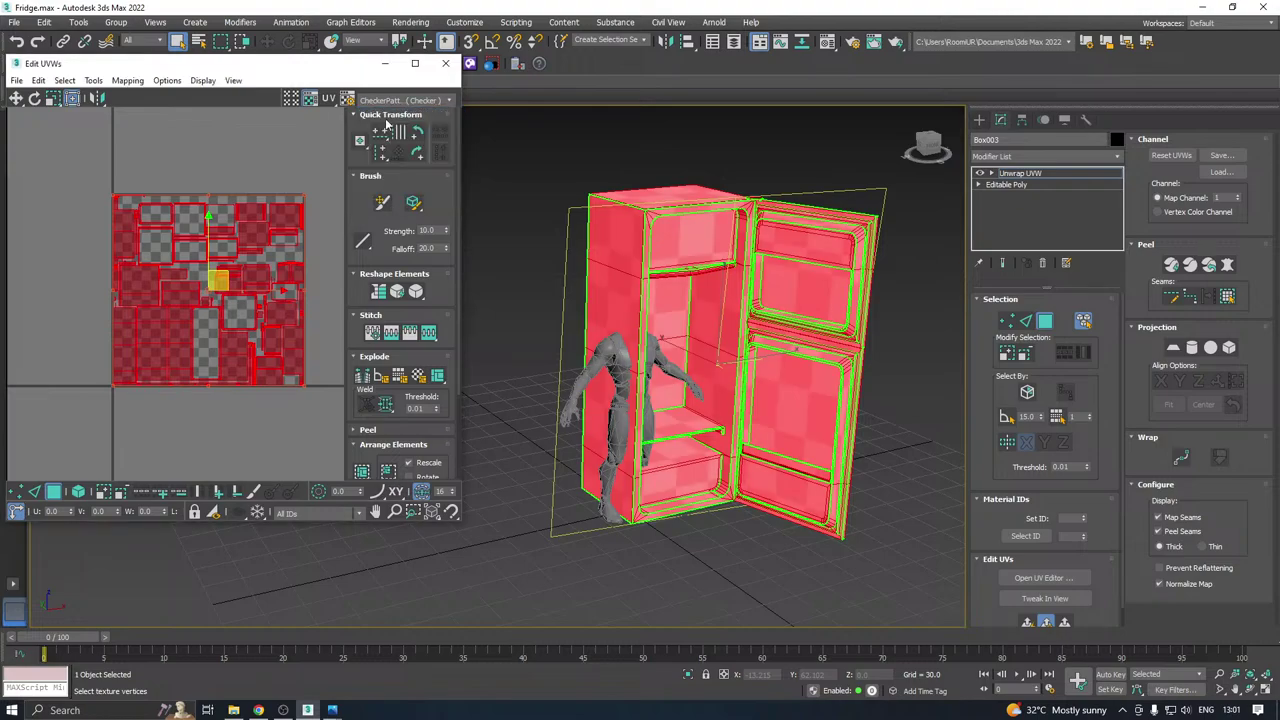
pyautogui.click(298, 160)
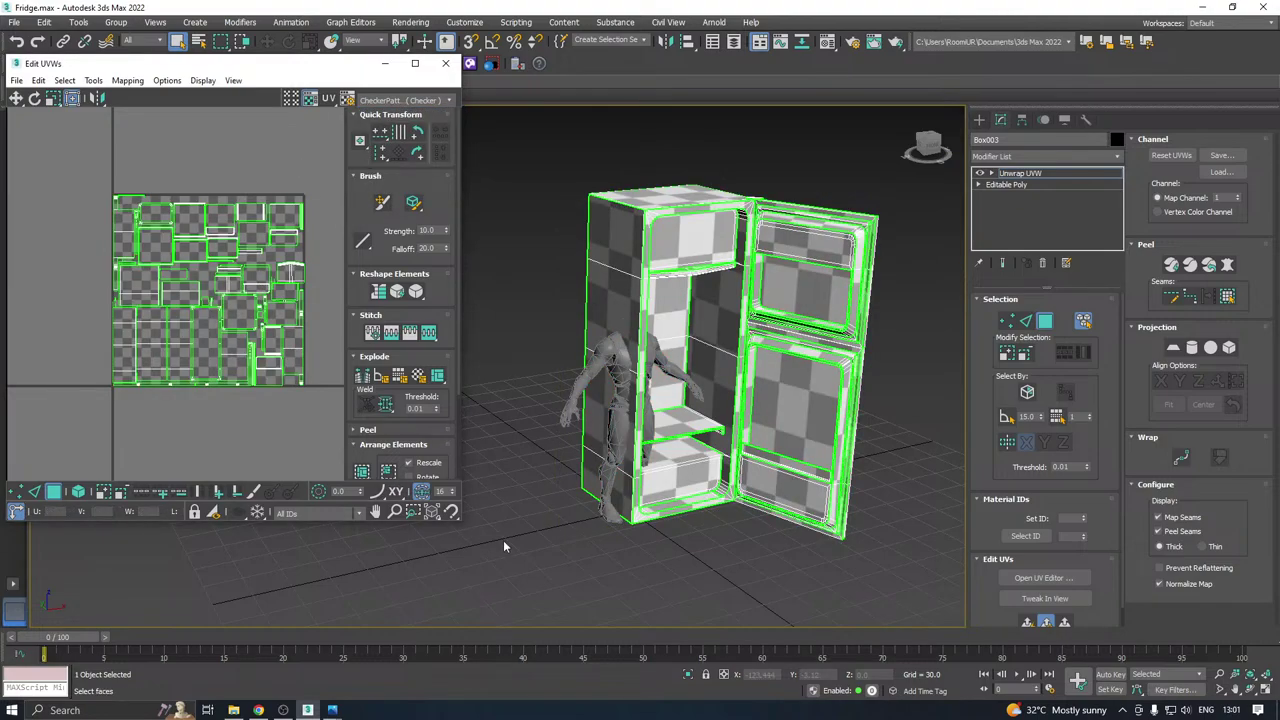
# Enlarge the UV editor window, reselect all of the packed UV faces, and save the scene.
pyautogui.moveTo(452, 517); pyautogui.dragTo(525, 608)
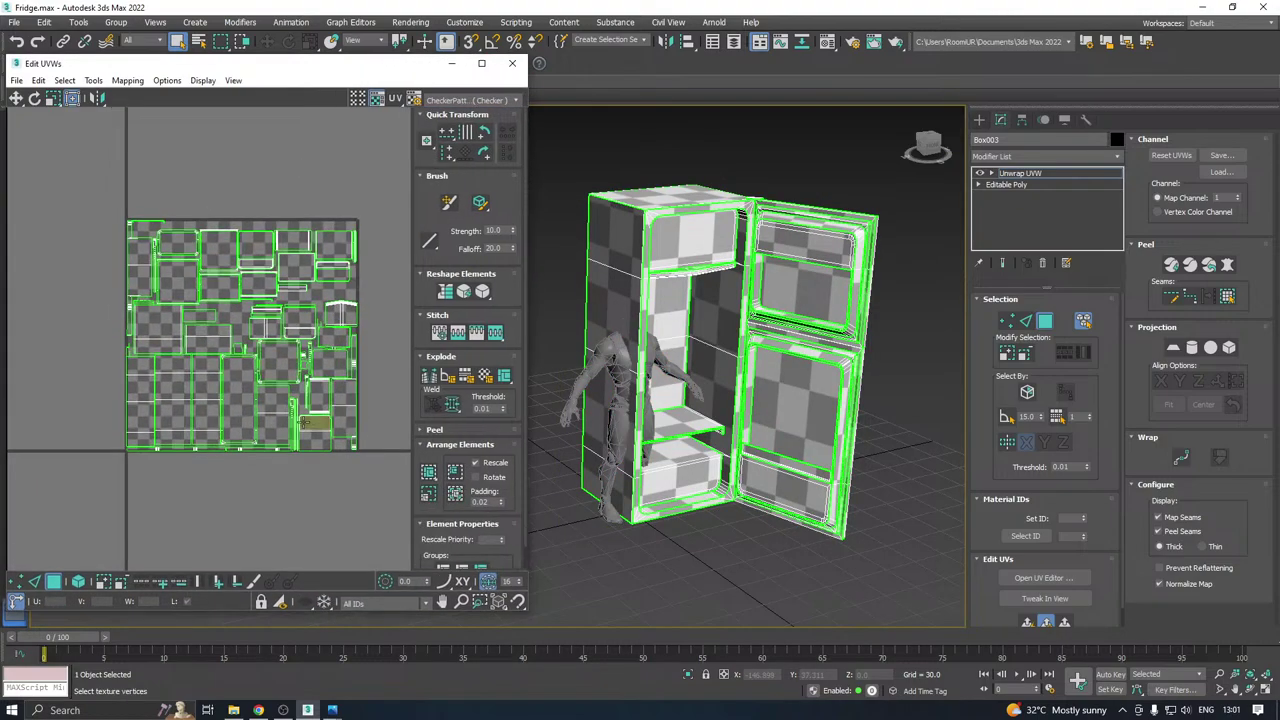
pyautogui.scroll(3, 305, 383)
pyautogui.scroll(-4, 305, 383)
pyautogui.hotkey('ctrl', 'a')
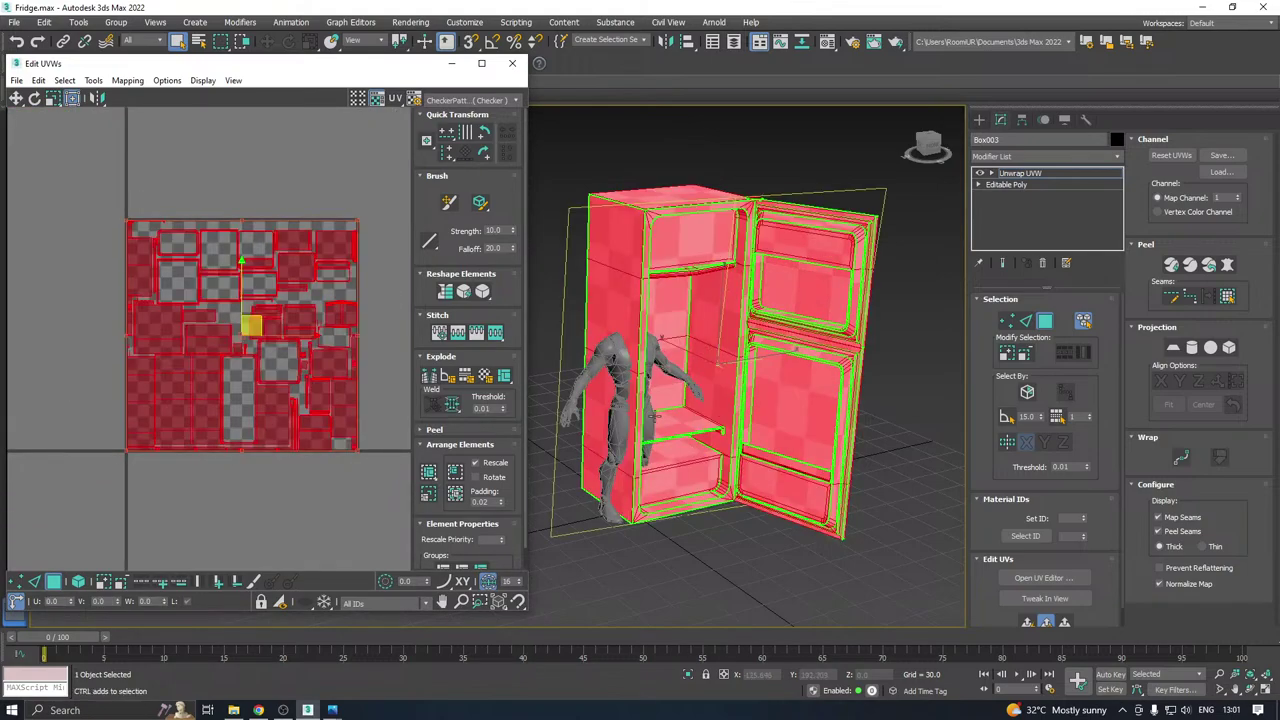
pyautogui.keyDown('alt'); pyautogui.moveTo(735, 408); pyautogui.dragTo(767, 410, button='middle'); pyautogui.keyUp('alt')
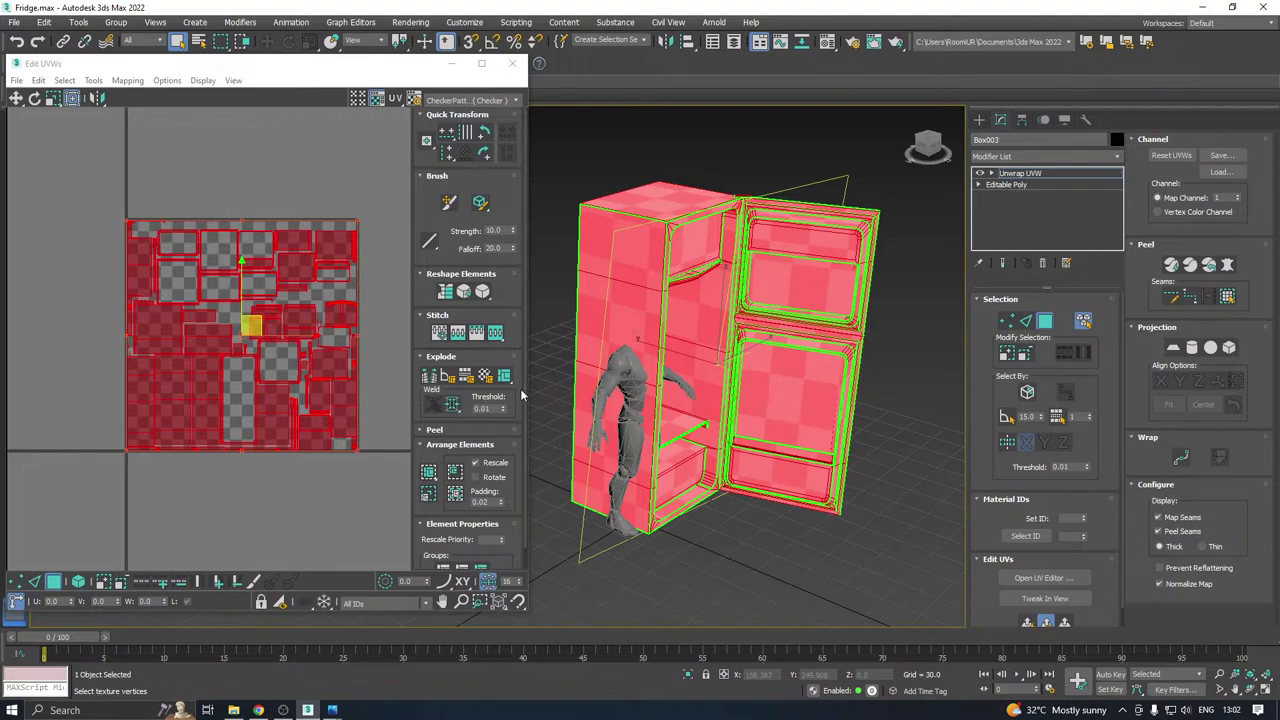
pyautogui.hotkey('ctrl', 's')
pyautogui.scroll(5, 277, 246)
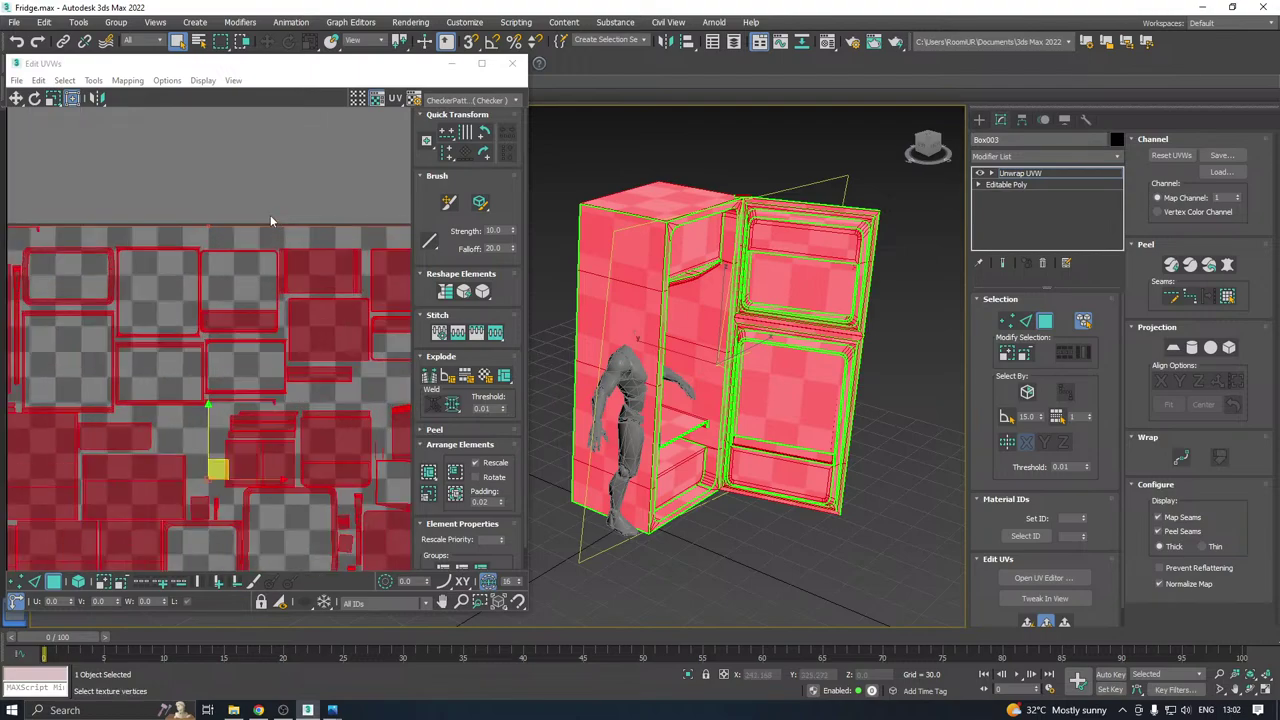
# Select the rear grille's UV islands lying outside the UV tile and move them just below the tile.
pyautogui.click(262, 295)
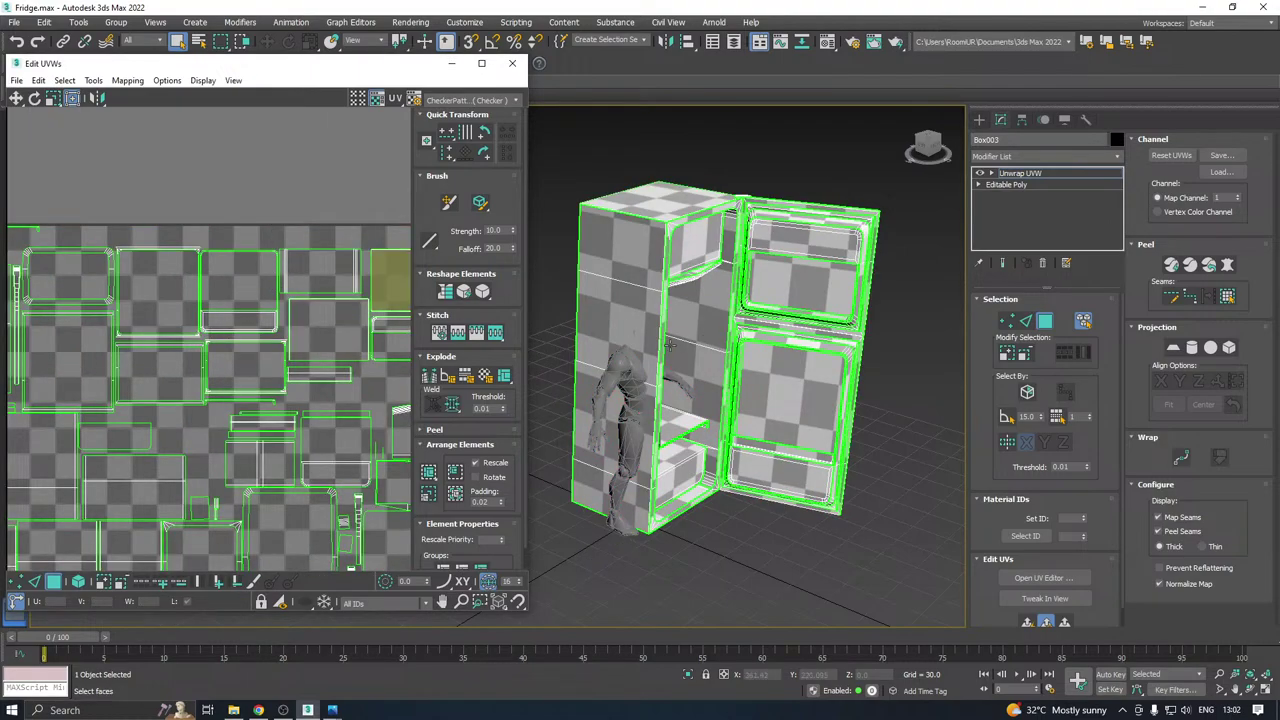
pyautogui.keyDown('alt'); pyautogui.moveTo(745, 200); pyautogui.dragTo(753, 216, button='middle'); pyautogui.keyUp('alt')
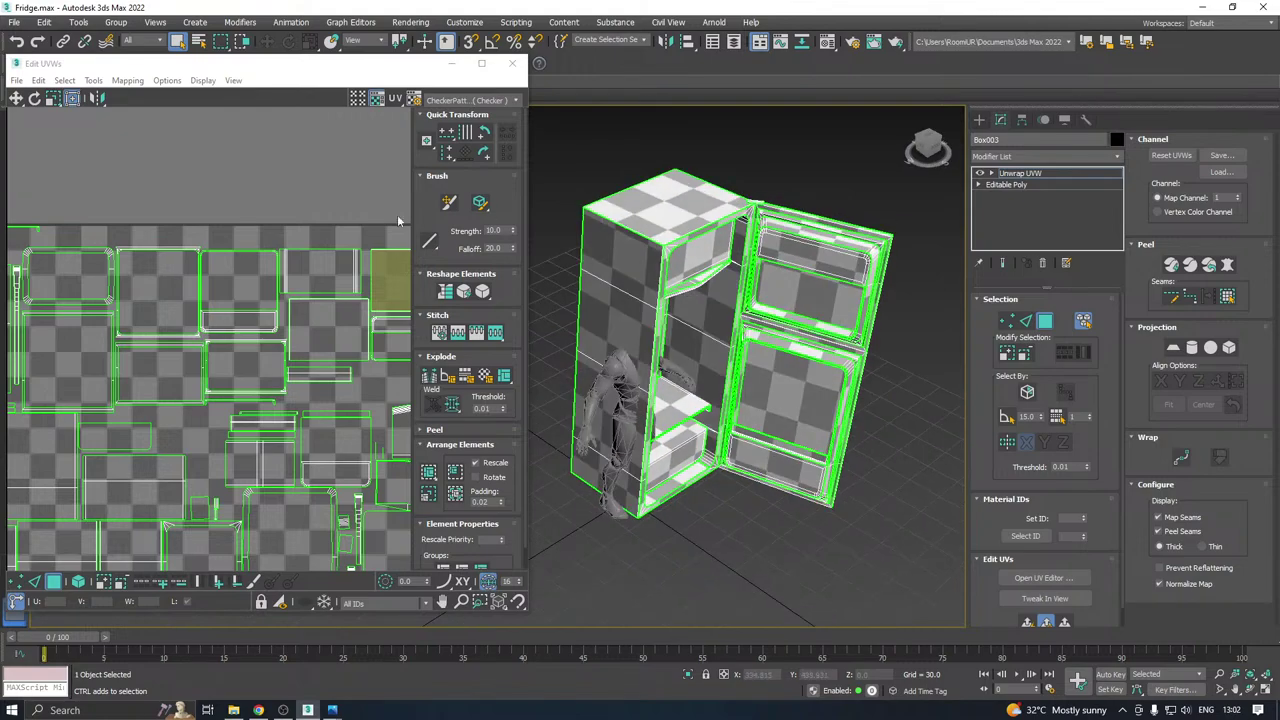
pyautogui.scroll(-10, 183, 262)
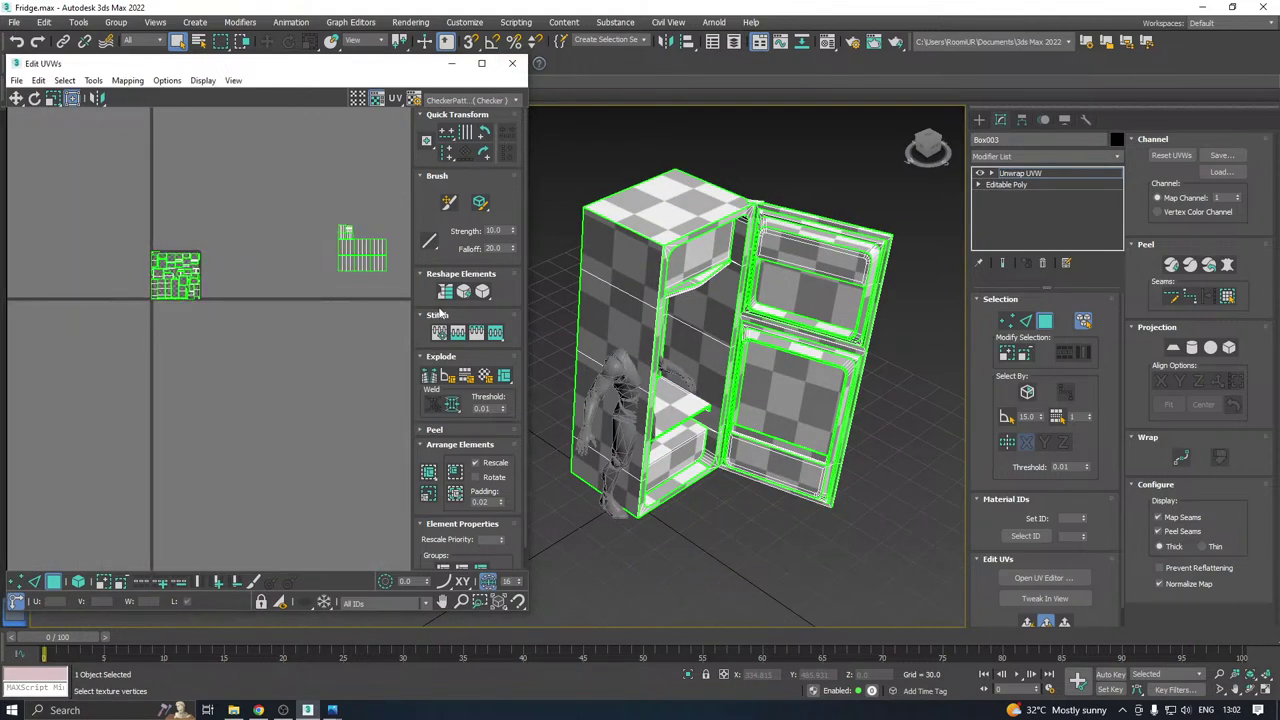
pyautogui.moveTo(314, 214); pyautogui.dragTo(410, 306)
pyautogui.moveTo(360, 245); pyautogui.dragTo(186, 342)
pyautogui.scroll(3, 165, 345)
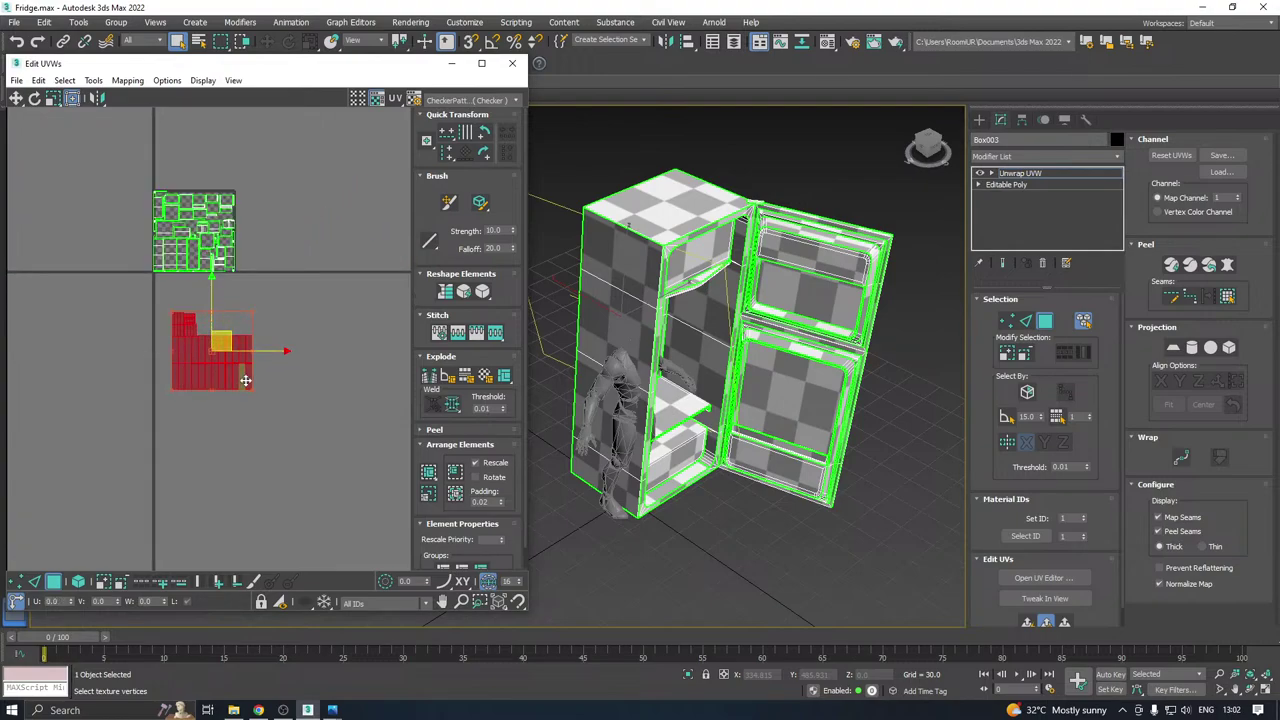
# Scale the rear grille's UV islands down proportionally and move them inside the UV tile.
pyautogui.moveTo(250, 393); pyautogui.dragTo(162, 320)
pyautogui.scroll(2, 179, 322)
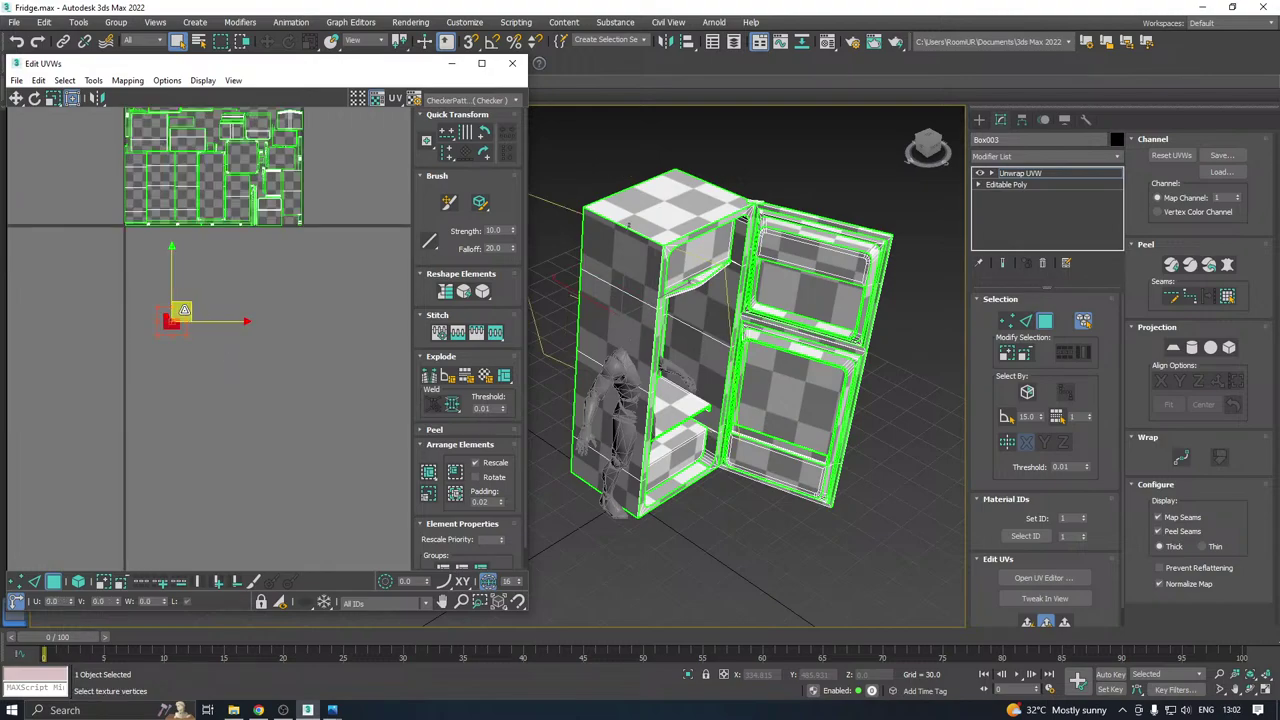
pyautogui.keyDown('alt'); pyautogui.moveTo(640, 265); pyautogui.dragTo(556, 231, button='middle'); pyautogui.keyUp('alt')
pyautogui.moveTo(367, 317); pyautogui.dragTo(361, 423, button='middle')
pyautogui.moveTo(174, 418); pyautogui.dragTo(268, 200)
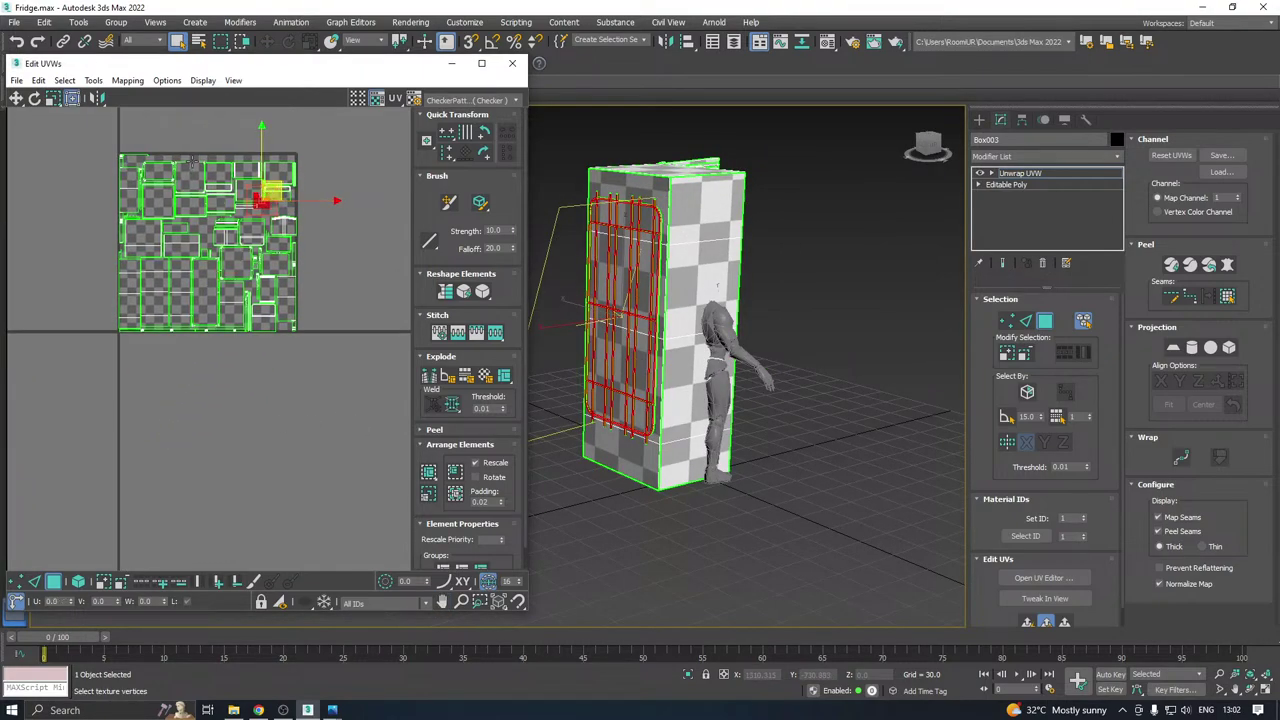
# Position the grille's UV islands in the empty strip along the tile's upper edge, above the packed islands.
pyautogui.scroll(3, 255, 210)
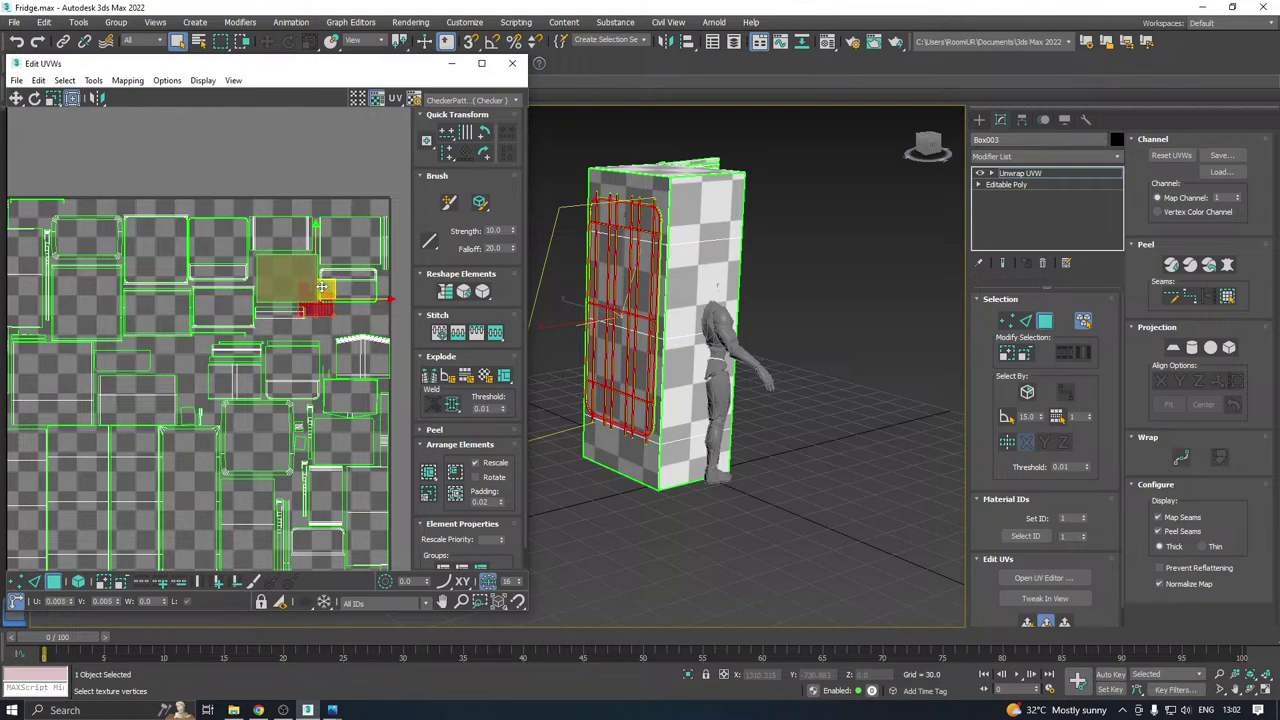
pyautogui.moveTo(321, 292); pyautogui.dragTo(194, 202)
pyautogui.scroll(3, 210, 187)
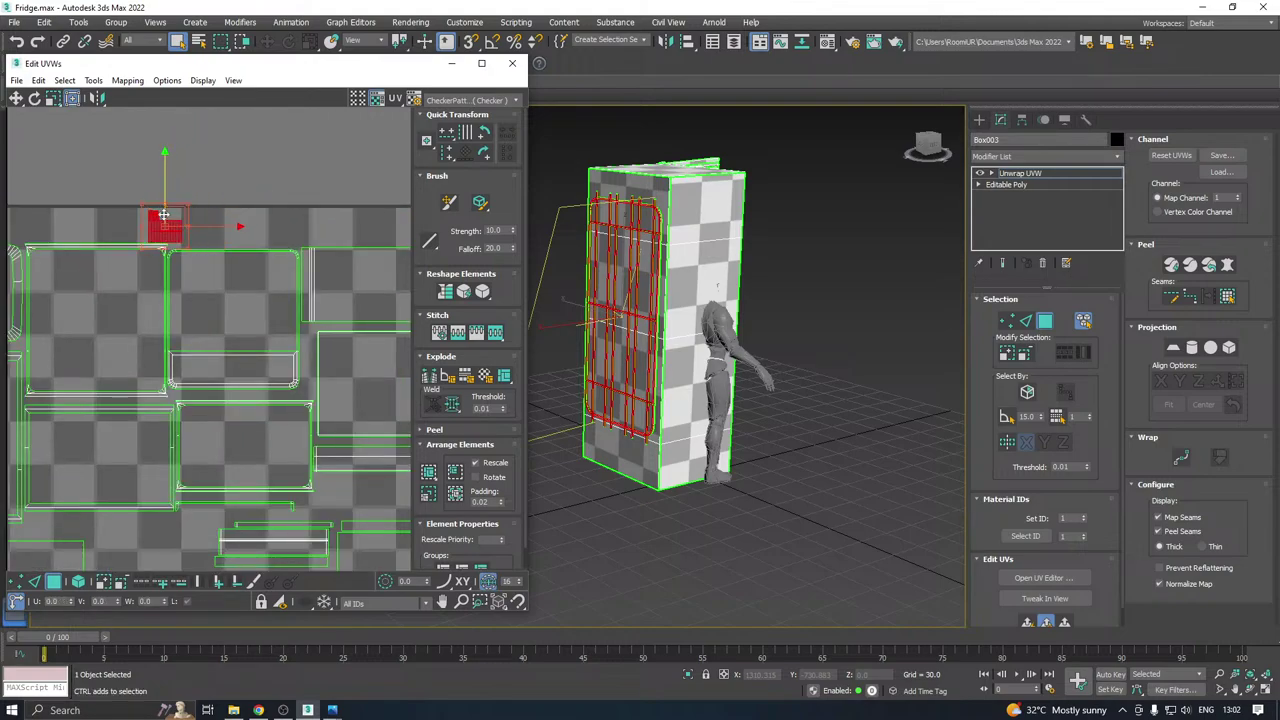
pyautogui.scroll(3, 181, 226)
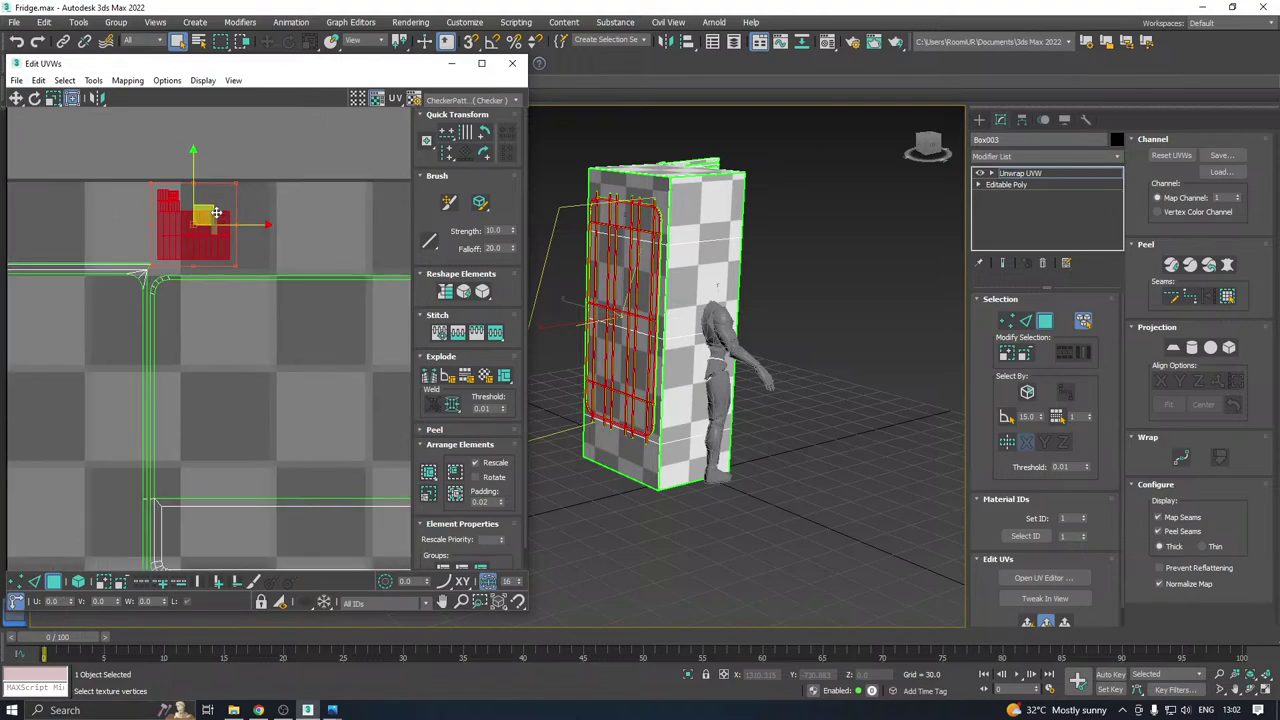
pyautogui.moveTo(216, 212); pyautogui.dragTo(233, 205)
# Reselect the grille's UV islands, shrink them further to fit within the empty strip, and clear the selection.
pyautogui.click(278, 178)
pyautogui.scroll(1, 189, 191)
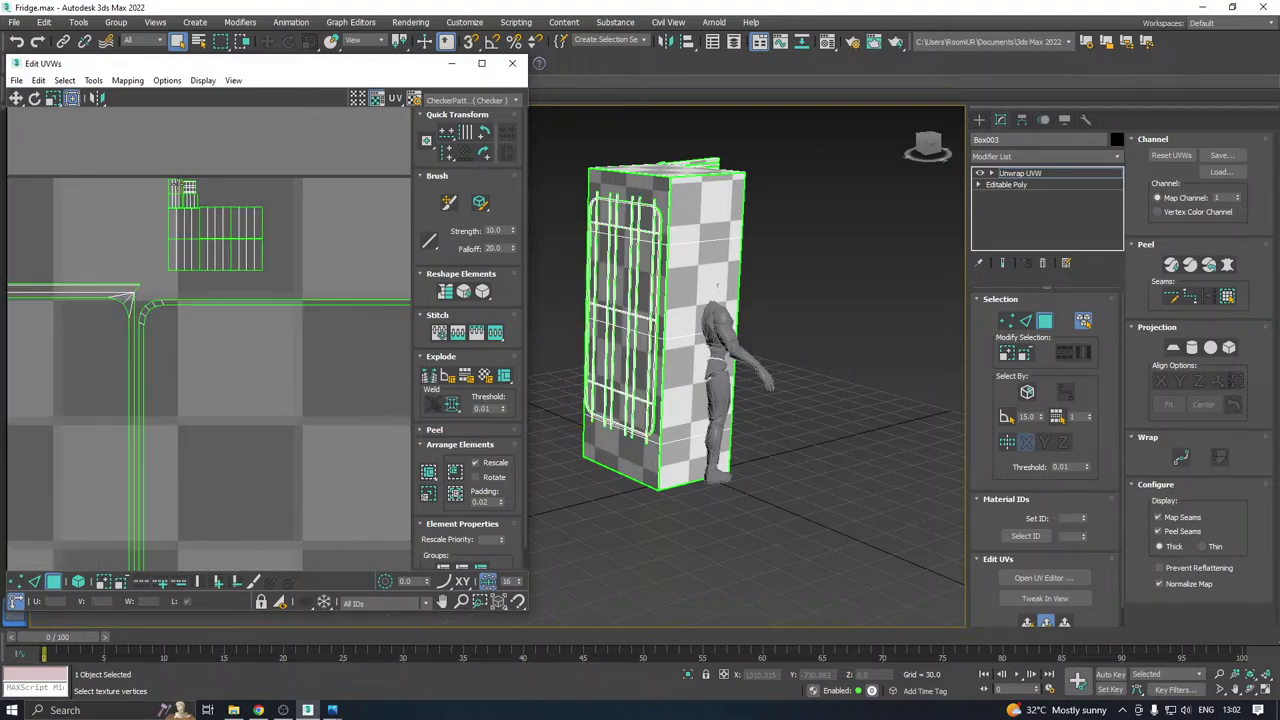
pyautogui.moveTo(153, 157); pyautogui.dragTo(288, 274)
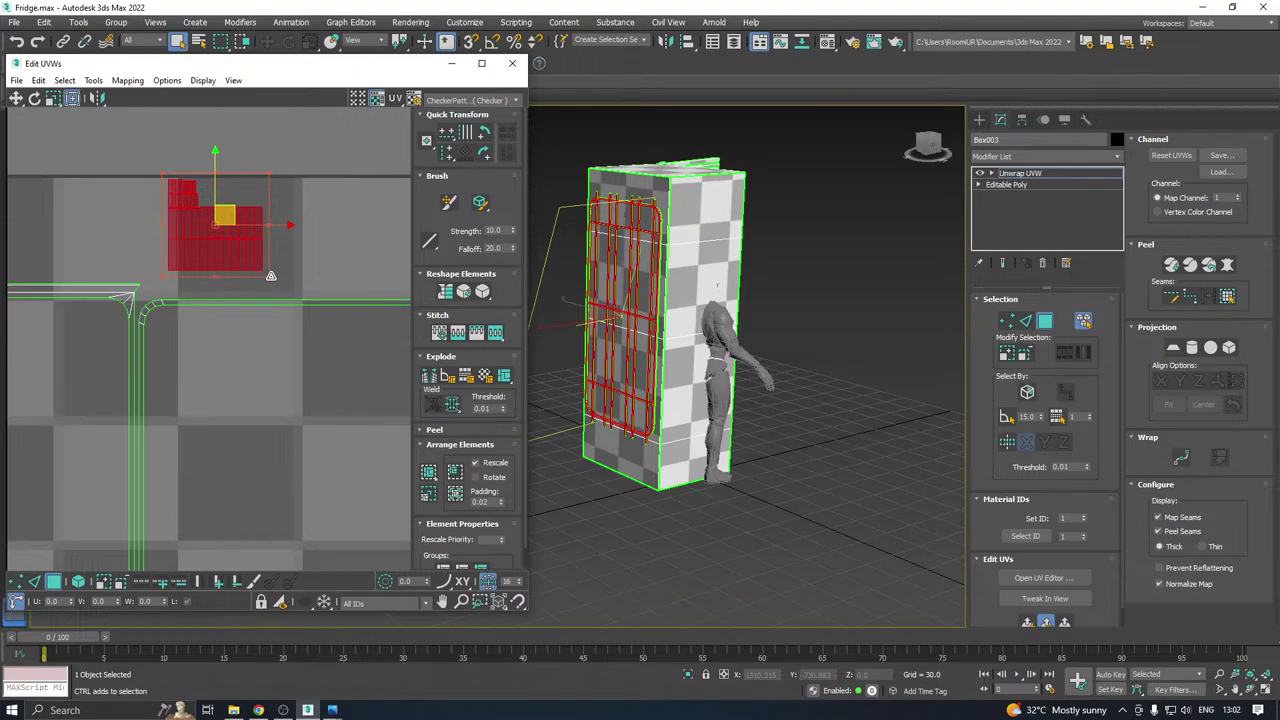
pyautogui.moveTo(268, 272); pyautogui.dragTo(230, 238)
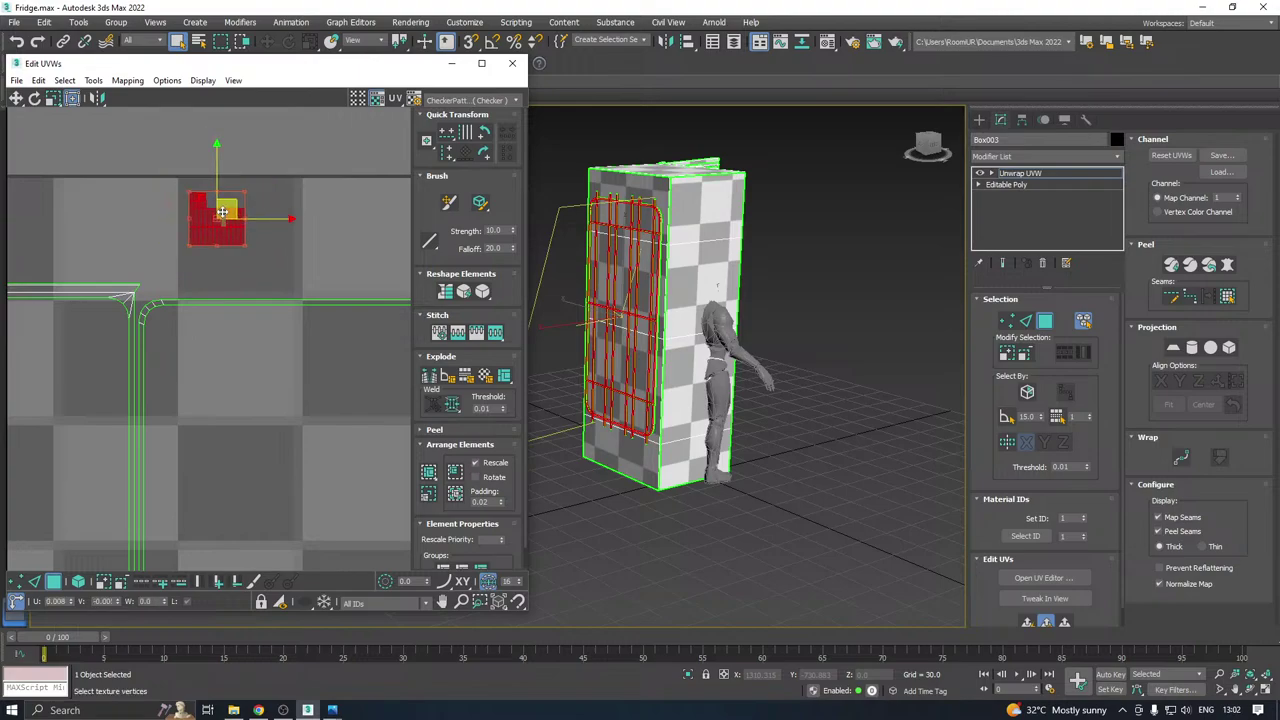
pyautogui.click(240, 150)
pyautogui.scroll(-5, 260, 205)
pyautogui.scroll(-4, 263, 205)
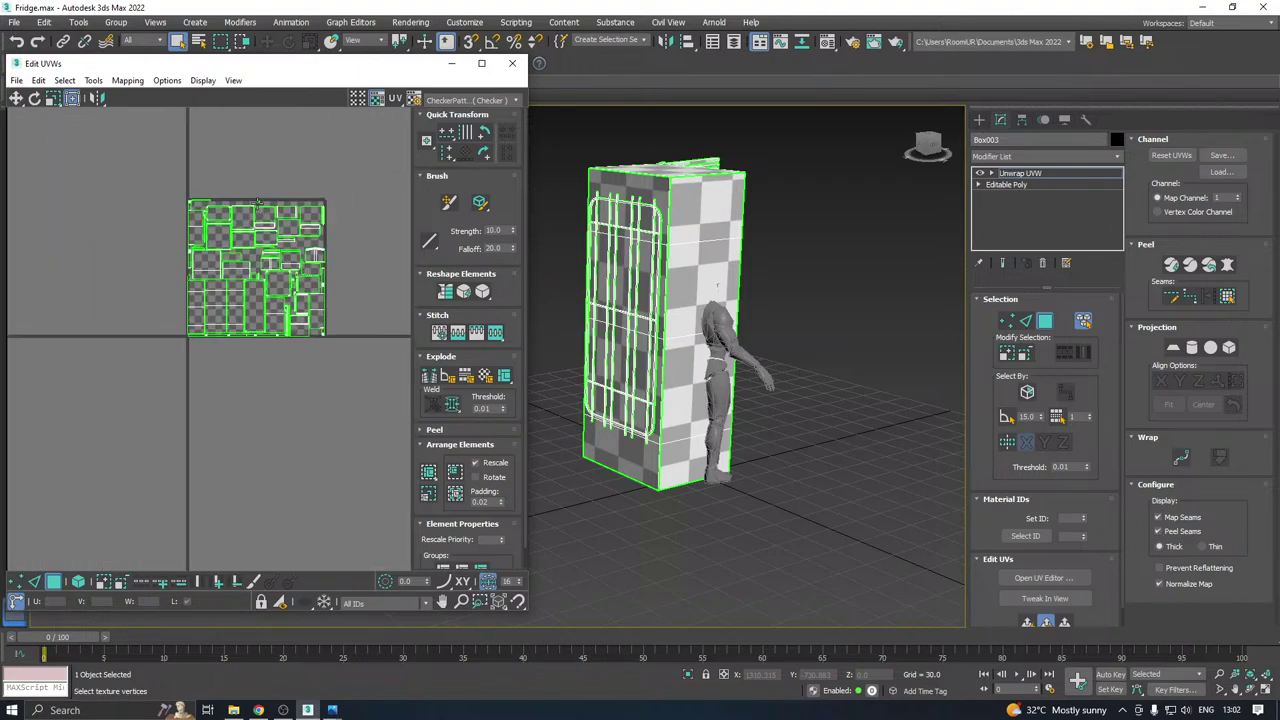
# Close the UV editor and collapse the fridge's whole modifier stack into the Editable Poly.
pyautogui.click(512, 63)
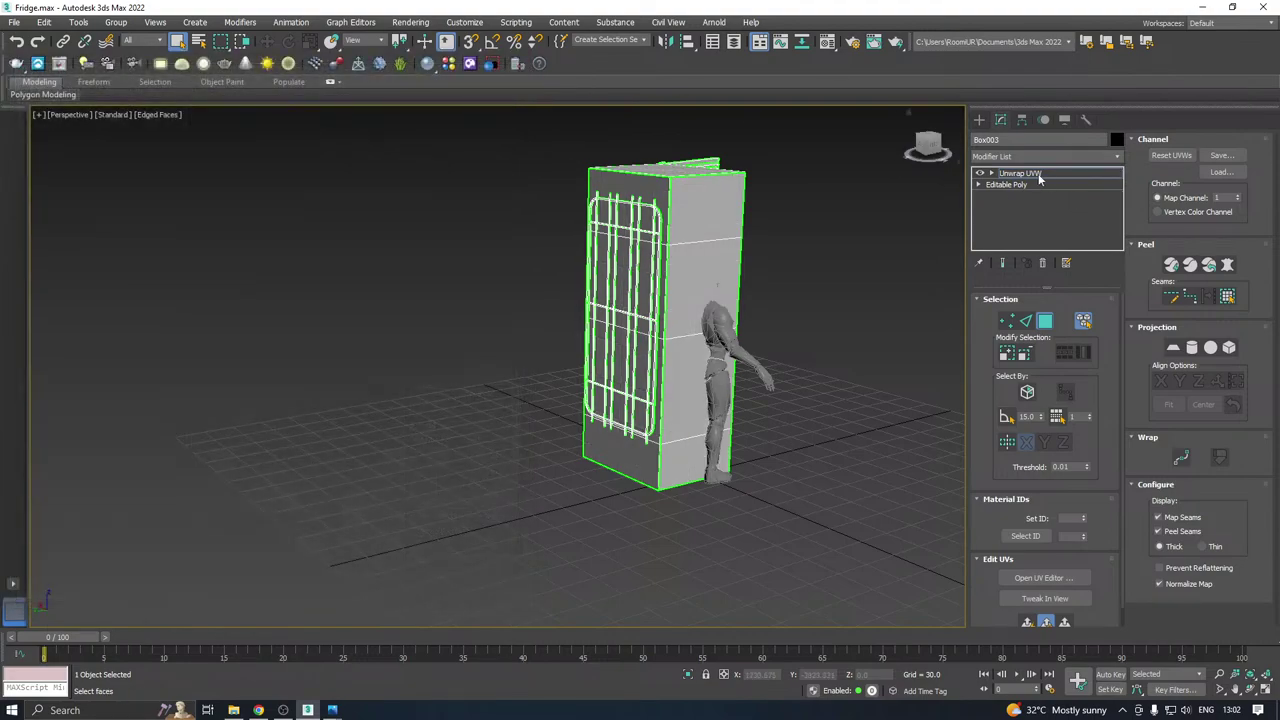
pyautogui.click(1038, 174)
pyautogui.rightClick(1038, 175)
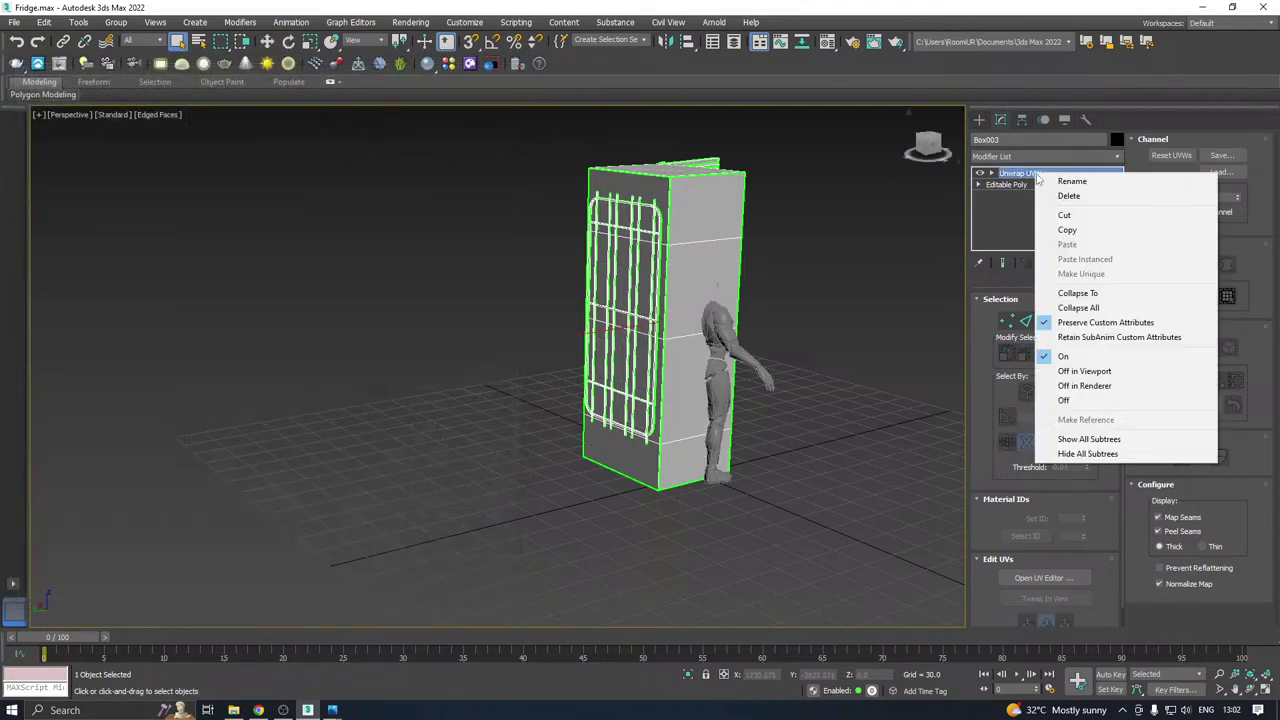
pyautogui.click(1078, 307)
# Select the fridge's interior shelf element and clone it upward as an element to make a second shelf.
pyautogui.moveTo(658, 312); pyautogui.dragTo(567, 357, button='middle')
pyautogui.press('w')
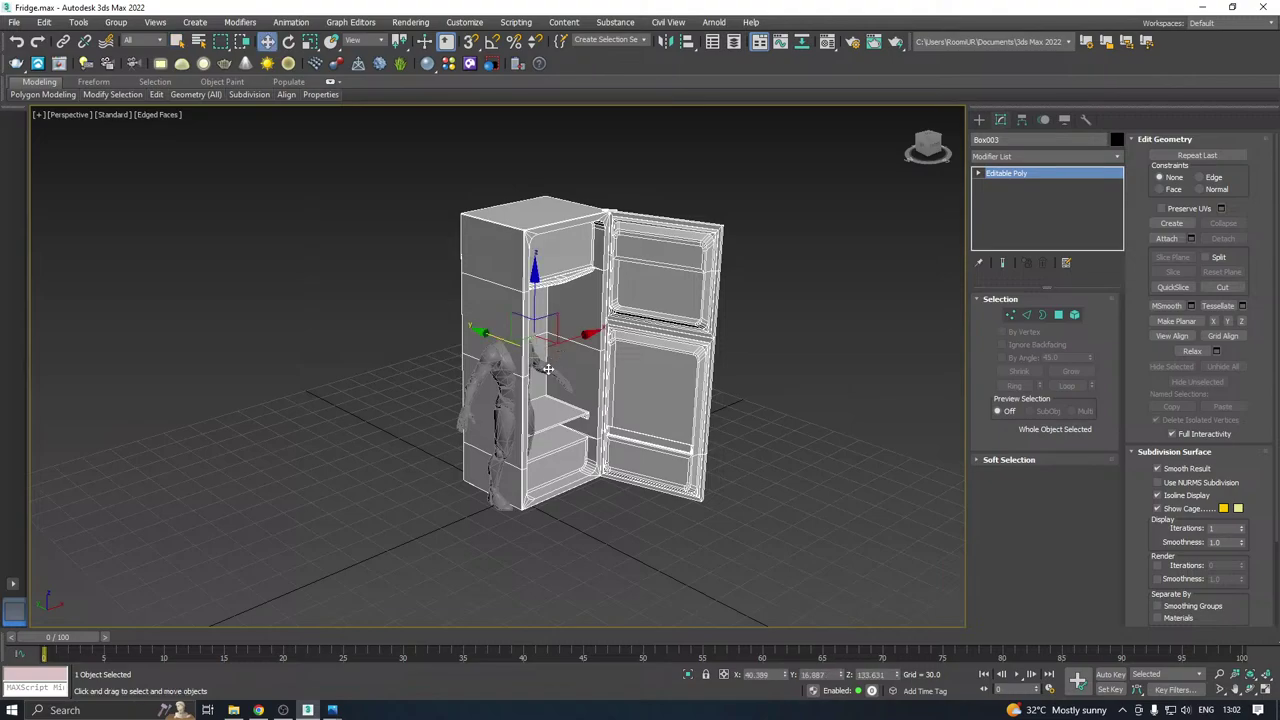
pyautogui.moveTo(533, 418); pyautogui.dragTo(459, 393, button='middle')
pyautogui.click(1075, 315)
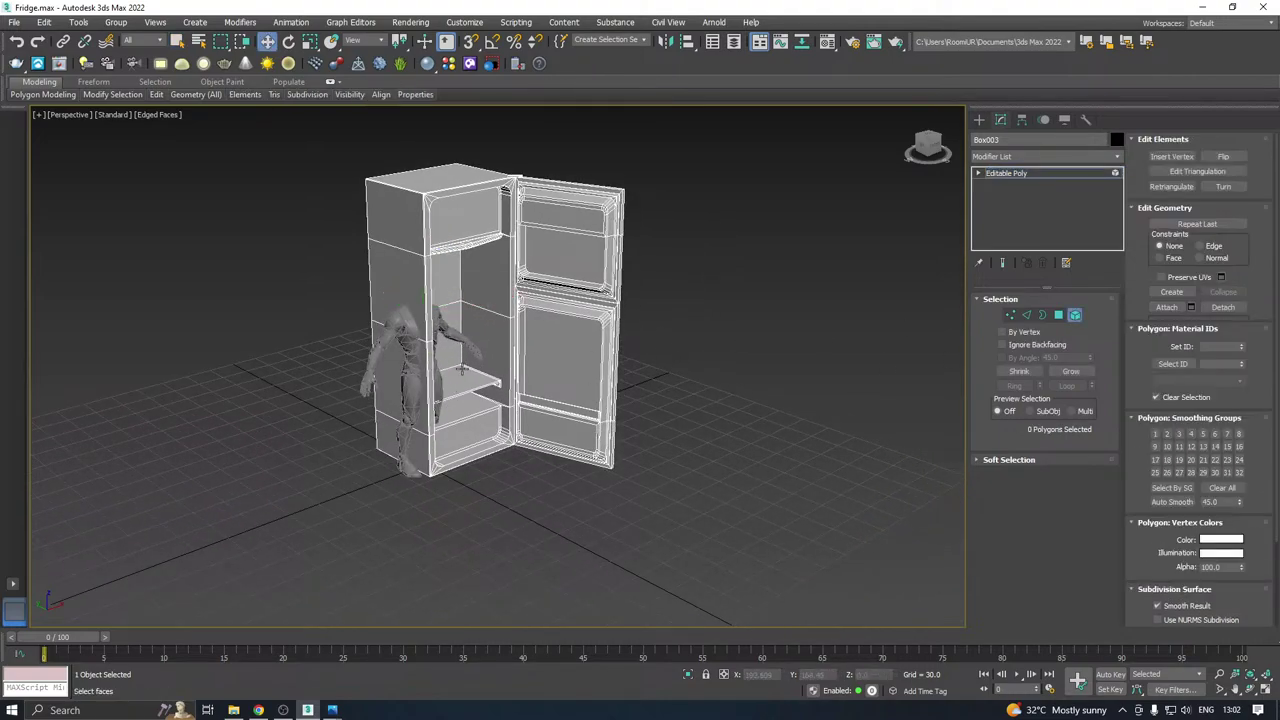
pyautogui.scroll(4, 463, 378)
pyautogui.click(466, 382)
pyautogui.keyDown('alt'); pyautogui.moveTo(477, 387); pyautogui.dragTo(535, 444, button='middle'); pyautogui.keyUp('alt')
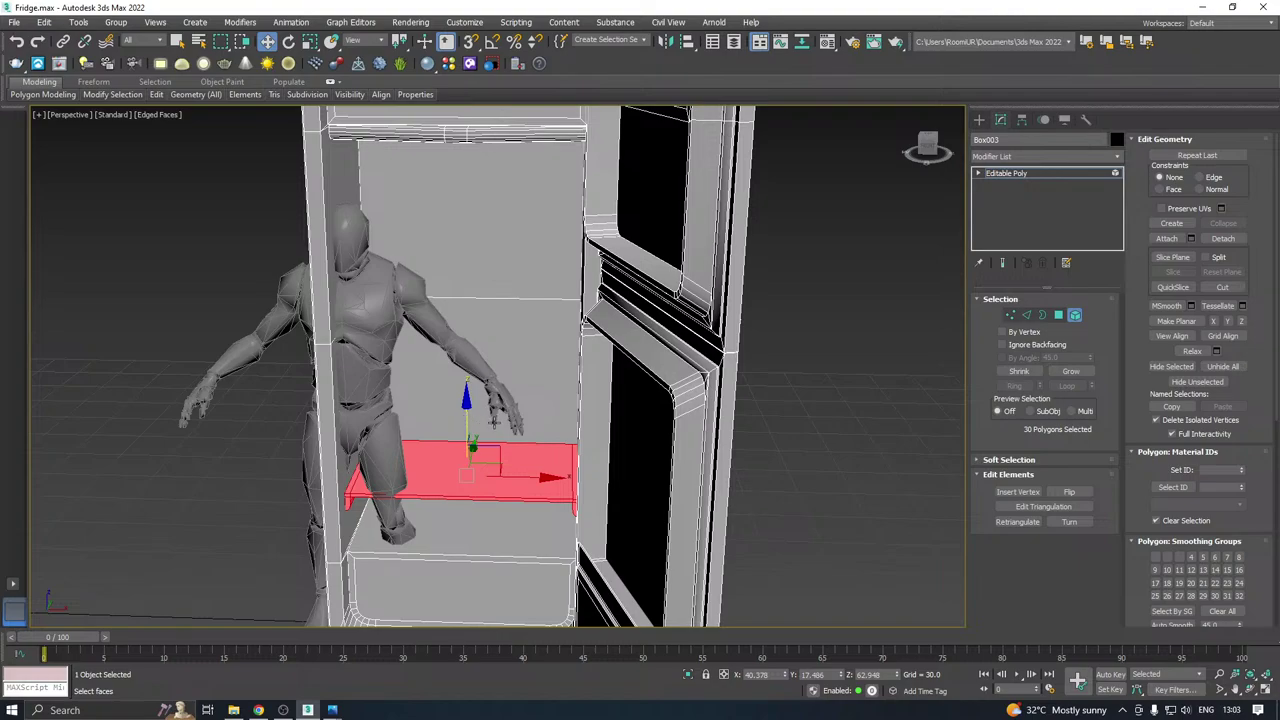
pyautogui.moveTo(469, 417); pyautogui.dragTo(478, 267)
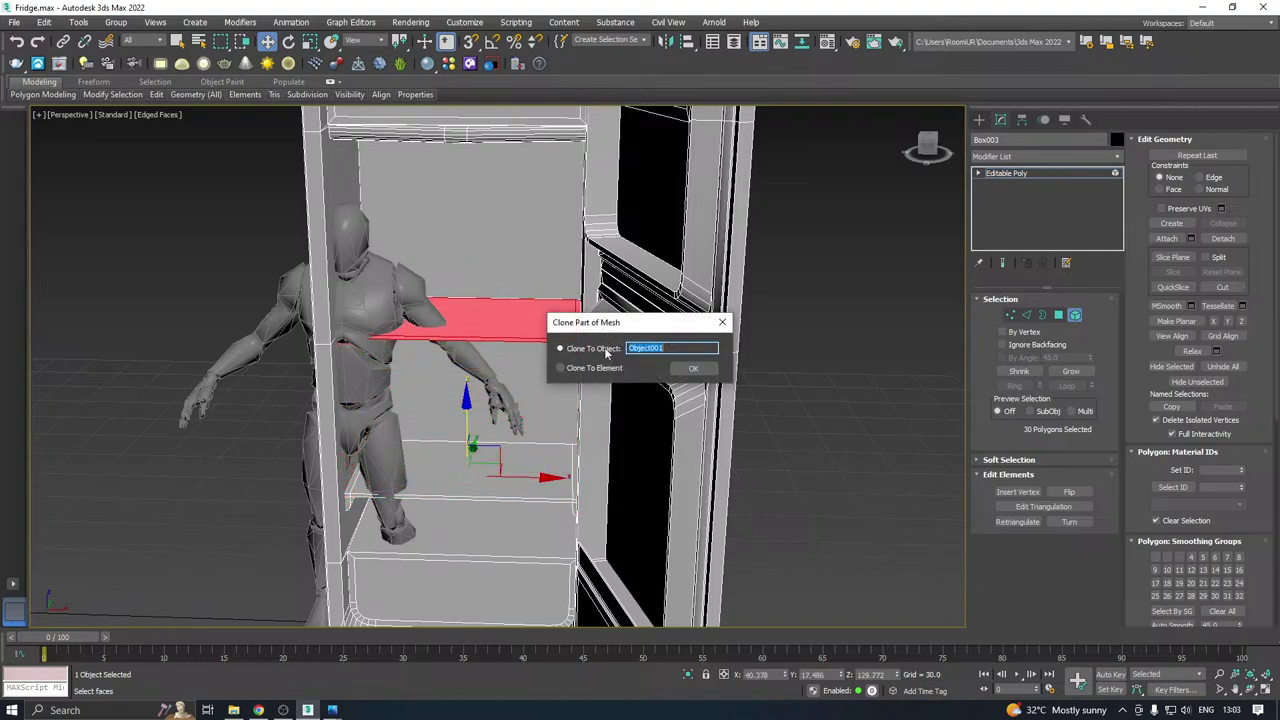
pyautogui.click(606, 369)
pyautogui.click(694, 369)
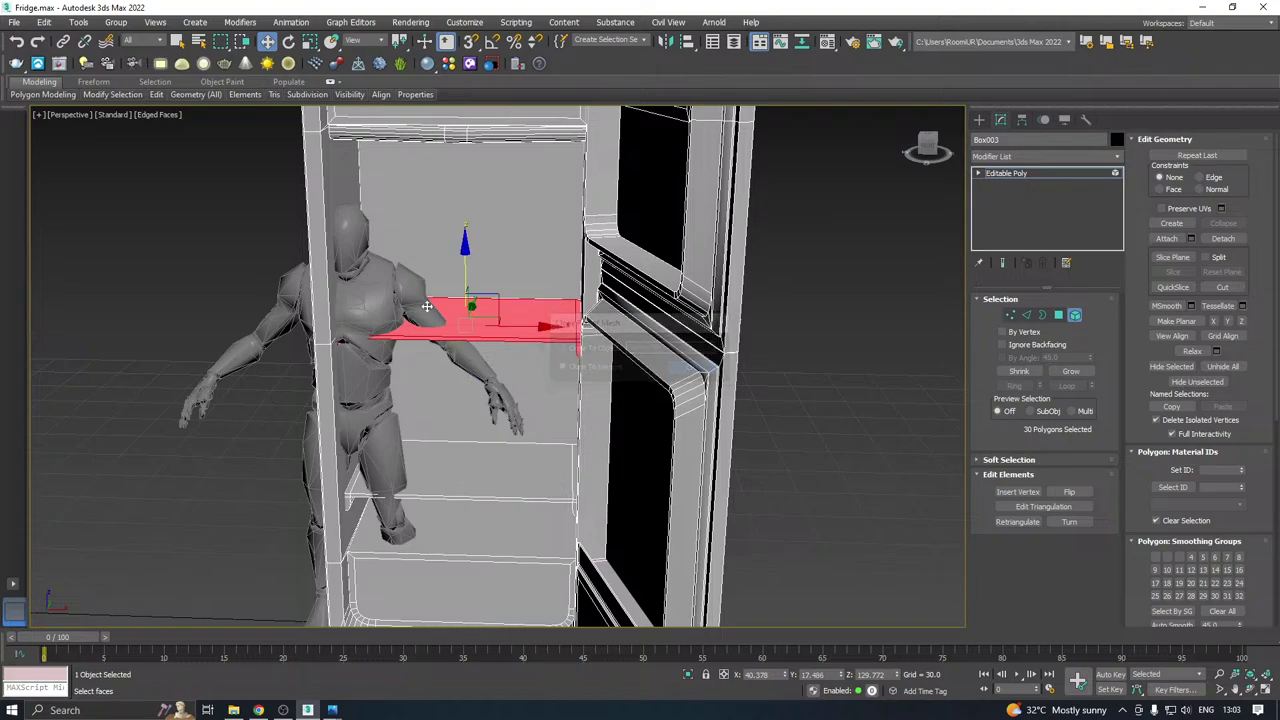
# Clone the upper interior shelf upward as an element to add a third shelf below the freezer compartment.
pyautogui.moveTo(595, 373); pyautogui.dragTo(608, 391, button='middle')
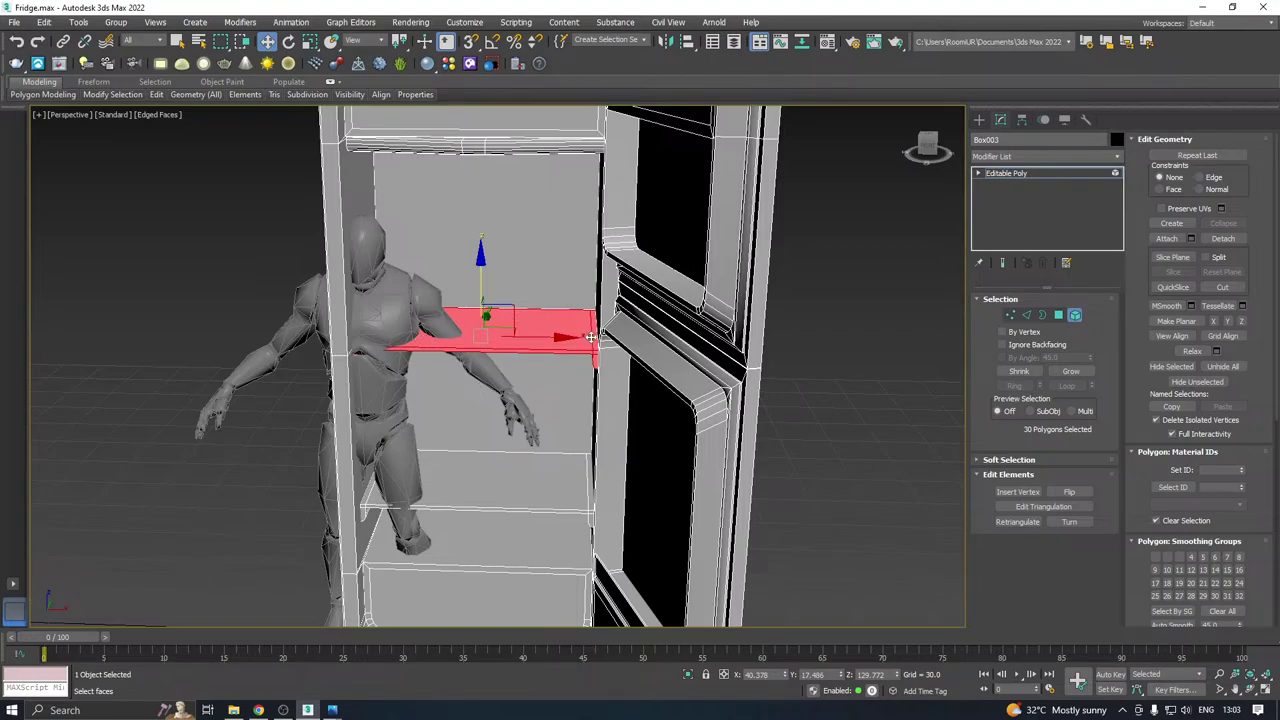
pyautogui.keyDown('alt'); pyautogui.moveTo(783, 332); pyautogui.dragTo(822, 285, button='middle'); pyautogui.keyUp('alt')
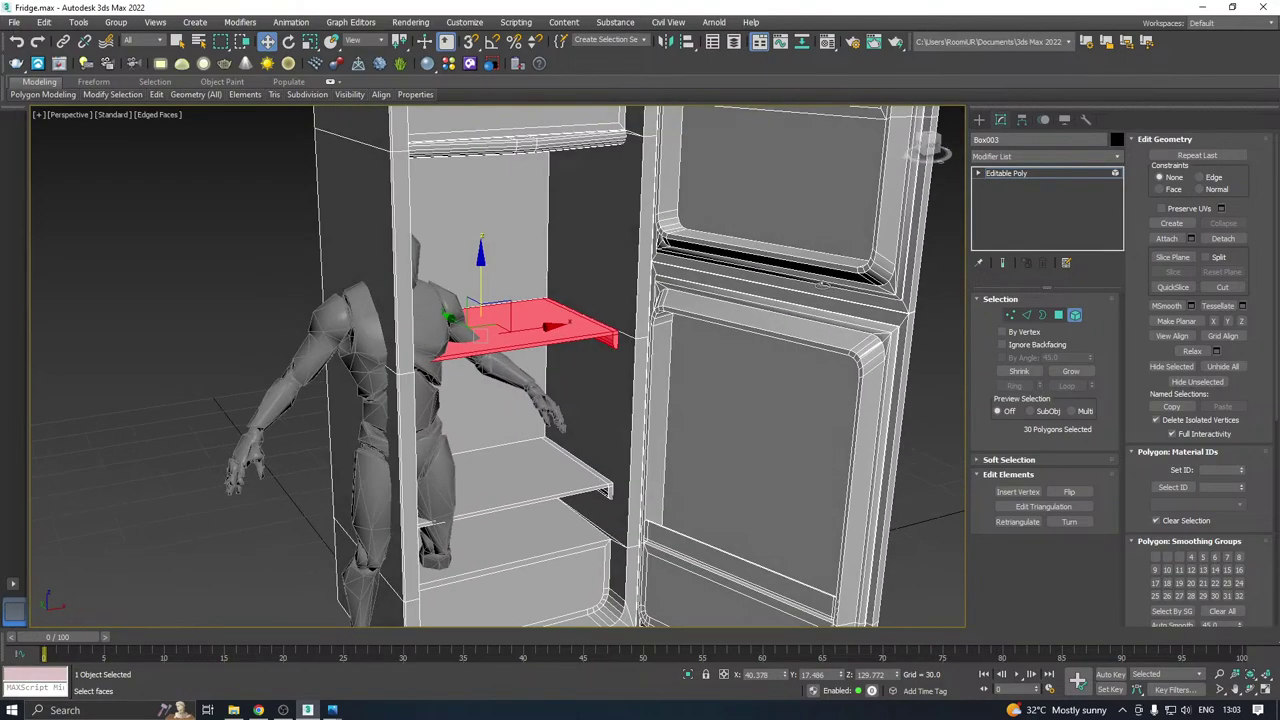
pyautogui.keyDown('alt'); pyautogui.moveTo(708, 317); pyautogui.dragTo(652, 307, button='middle'); pyautogui.keyUp('alt')
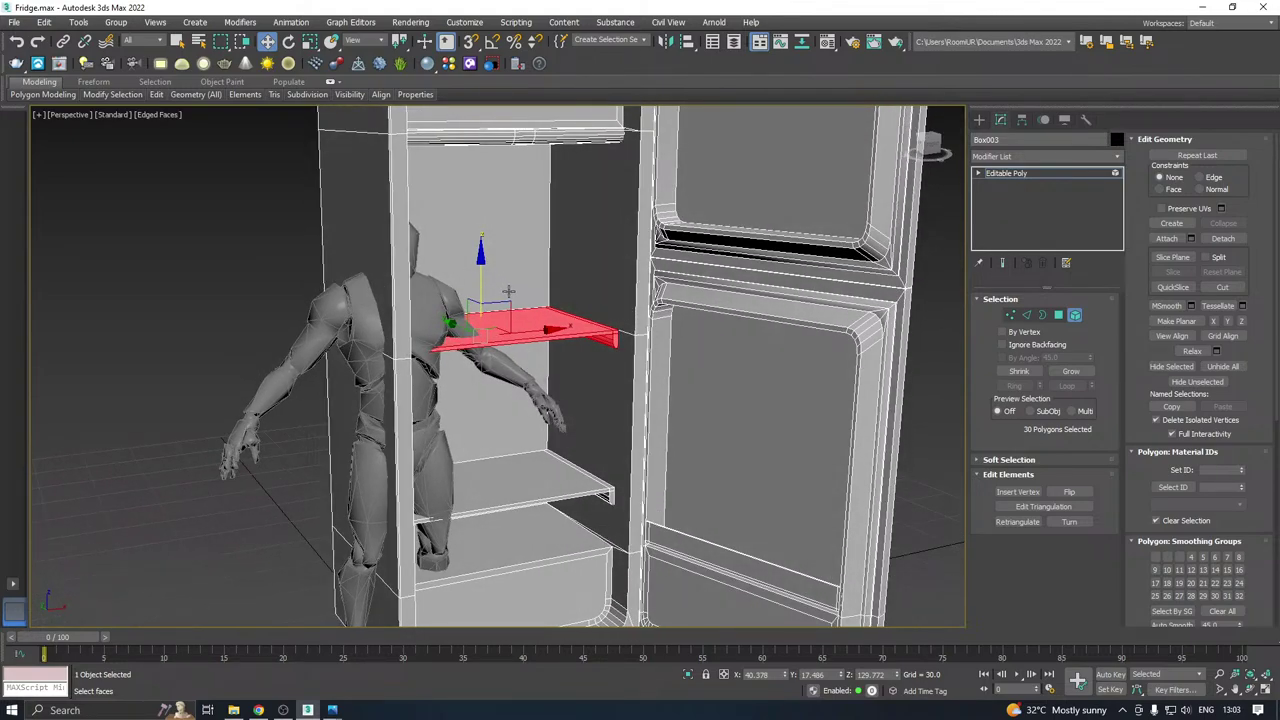
pyautogui.keyDown('shift'); pyautogui.moveTo(481, 288); pyautogui.dragTo(483, 182); pyautogui.keyUp('shift')
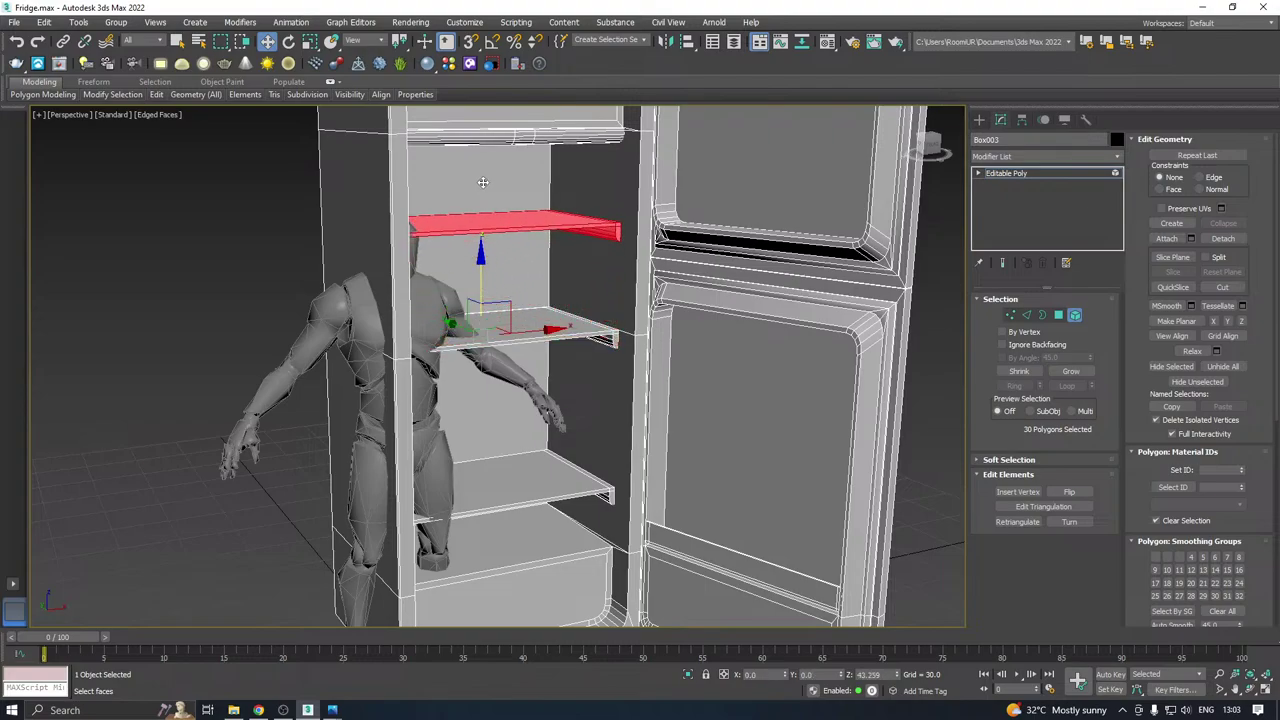
pyautogui.click(686, 369)
# Clone the lower door's rack bar as elements to add two more racks higher on the lower door.
pyautogui.moveTo(622, 343); pyautogui.dragTo(548, 355, button='middle')
pyautogui.moveTo(621, 525); pyautogui.dragTo(579, 413, button='middle')
pyautogui.click(581, 445)
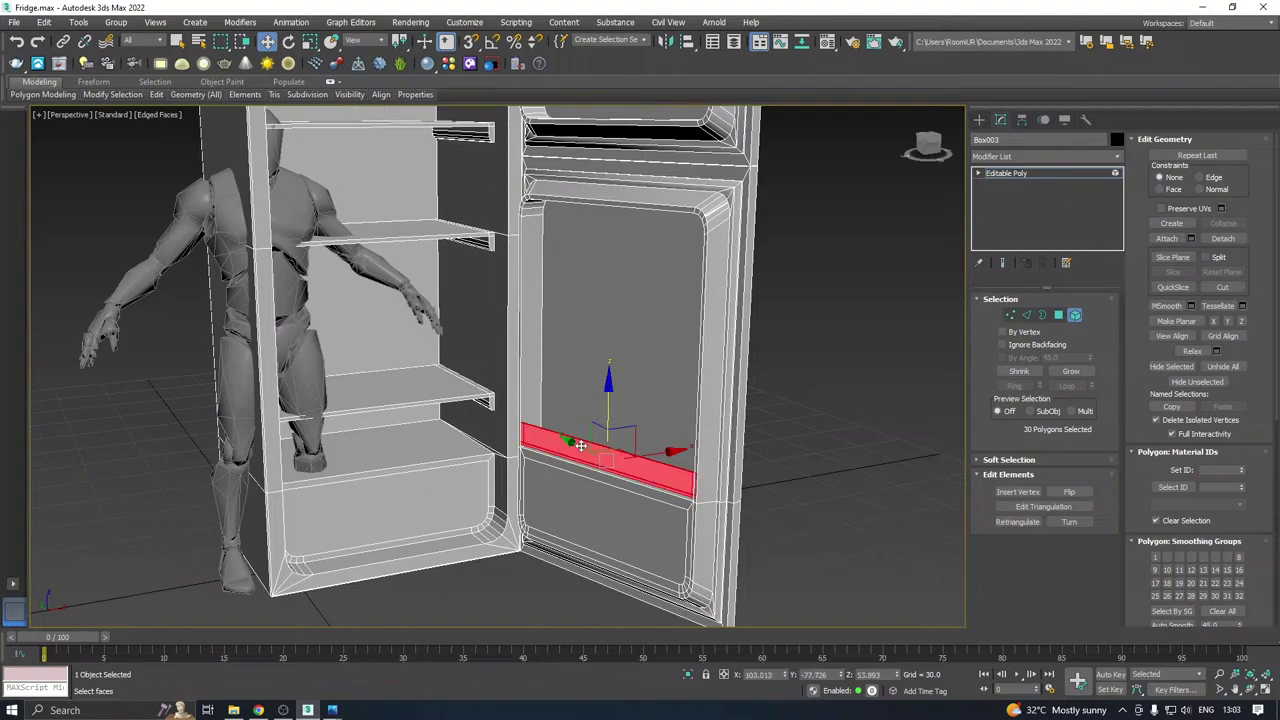
pyautogui.moveTo(607, 416)
pyautogui.keyDown('shift'); pyautogui.mouseDown()
pyautogui.moveTo(608, 228)
pyautogui.moveTo(608, 290)
pyautogui.mouseUp(); pyautogui.keyUp('shift')
pyautogui.click(694, 369)
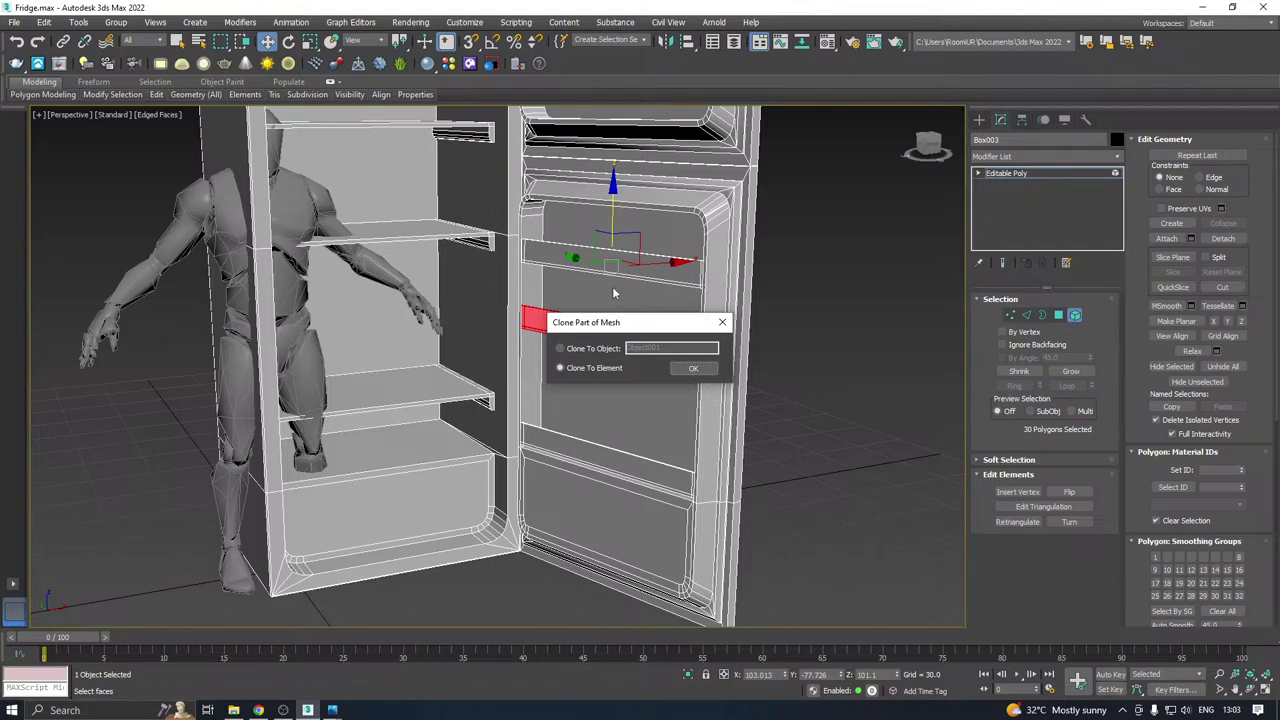
pyautogui.click(693, 368)
# Clone a door rack bar upward as an element onto the lower part of the freezer door.
pyautogui.scroll(2, 677, 432)
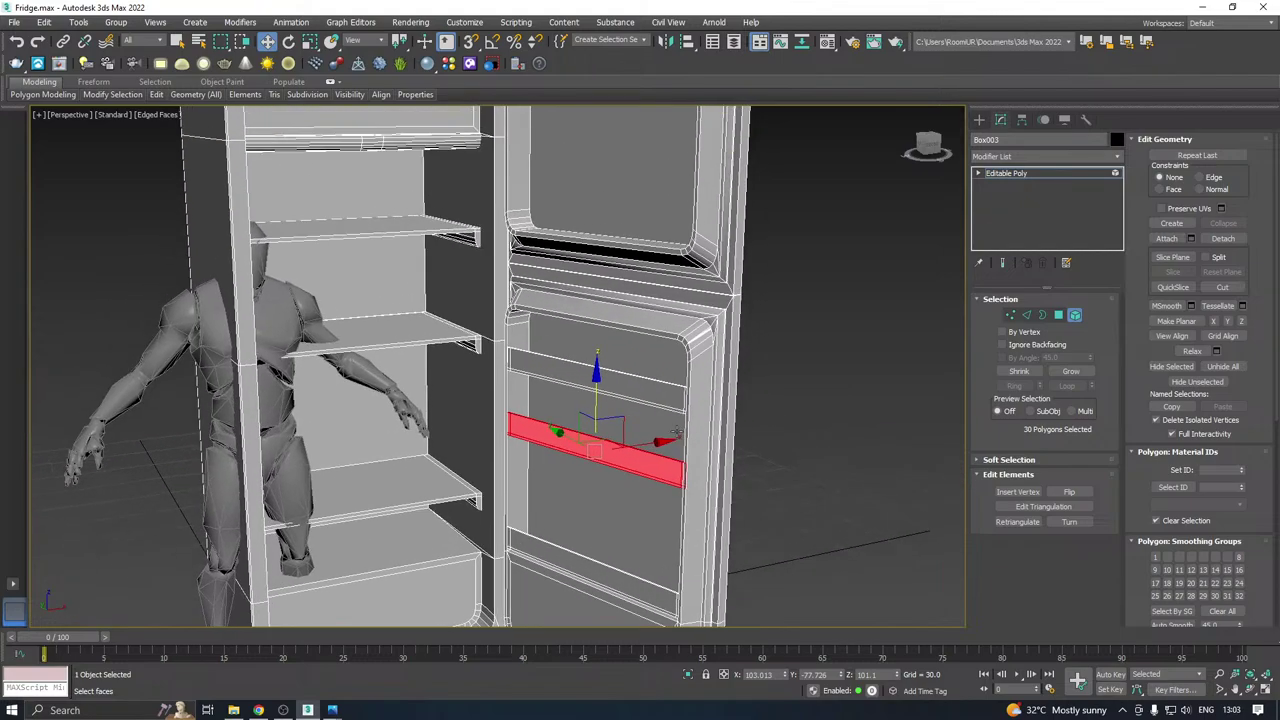
pyautogui.moveTo(595, 393); pyautogui.dragTo(603, 149)
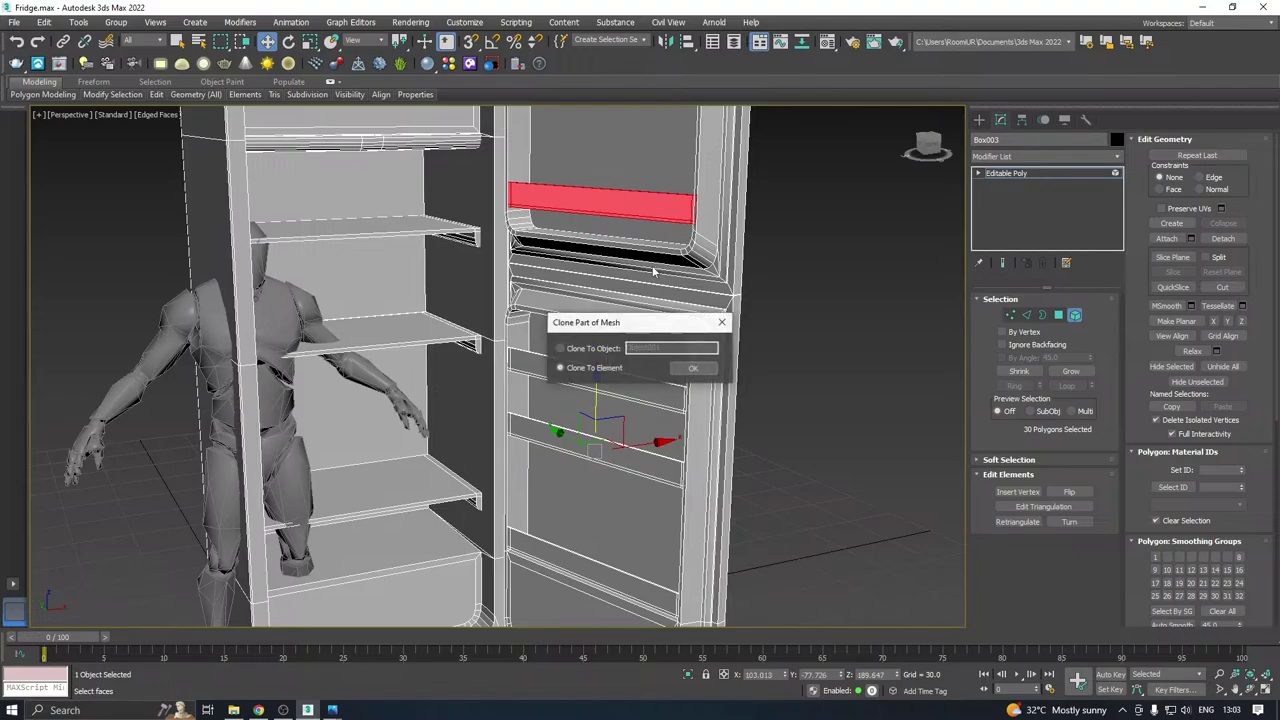
pyautogui.click(692, 370)
pyautogui.moveTo(617, 328); pyautogui.dragTo(642, 446, button='middle')
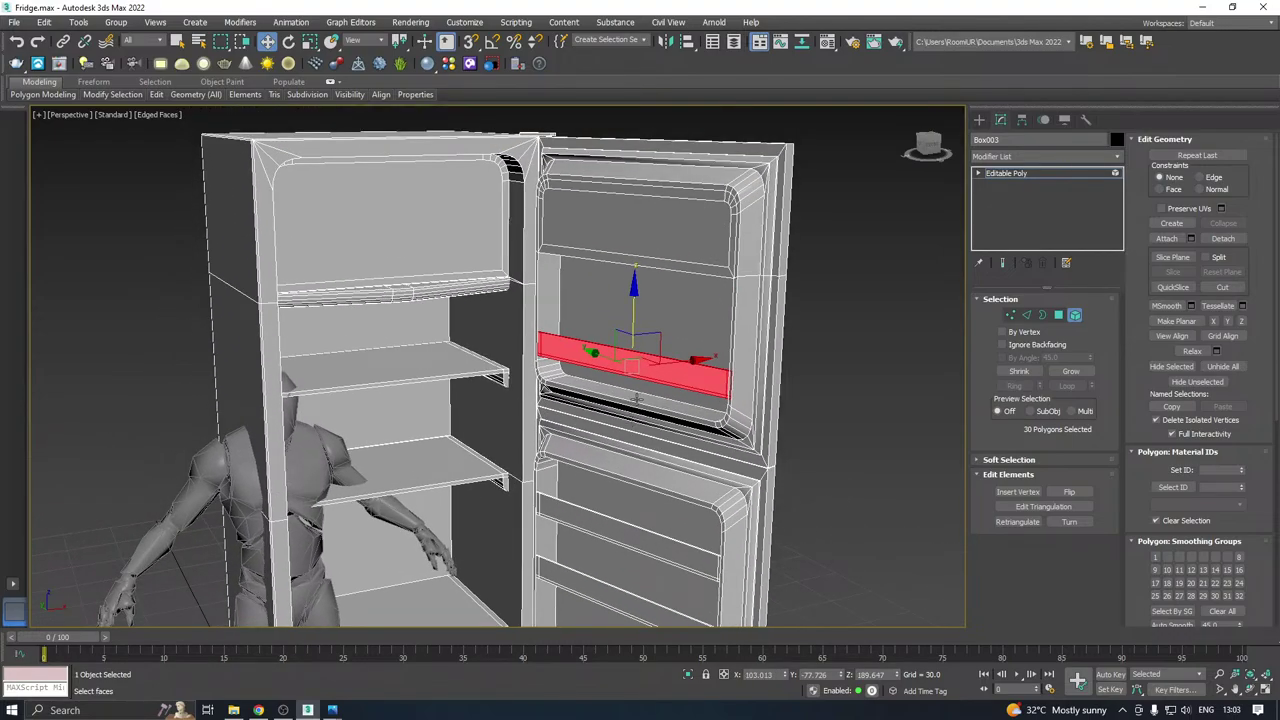
pyautogui.keyDown('alt'); pyautogui.moveTo(636, 397); pyautogui.dragTo(664, 406, button='middle'); pyautogui.keyUp('alt')
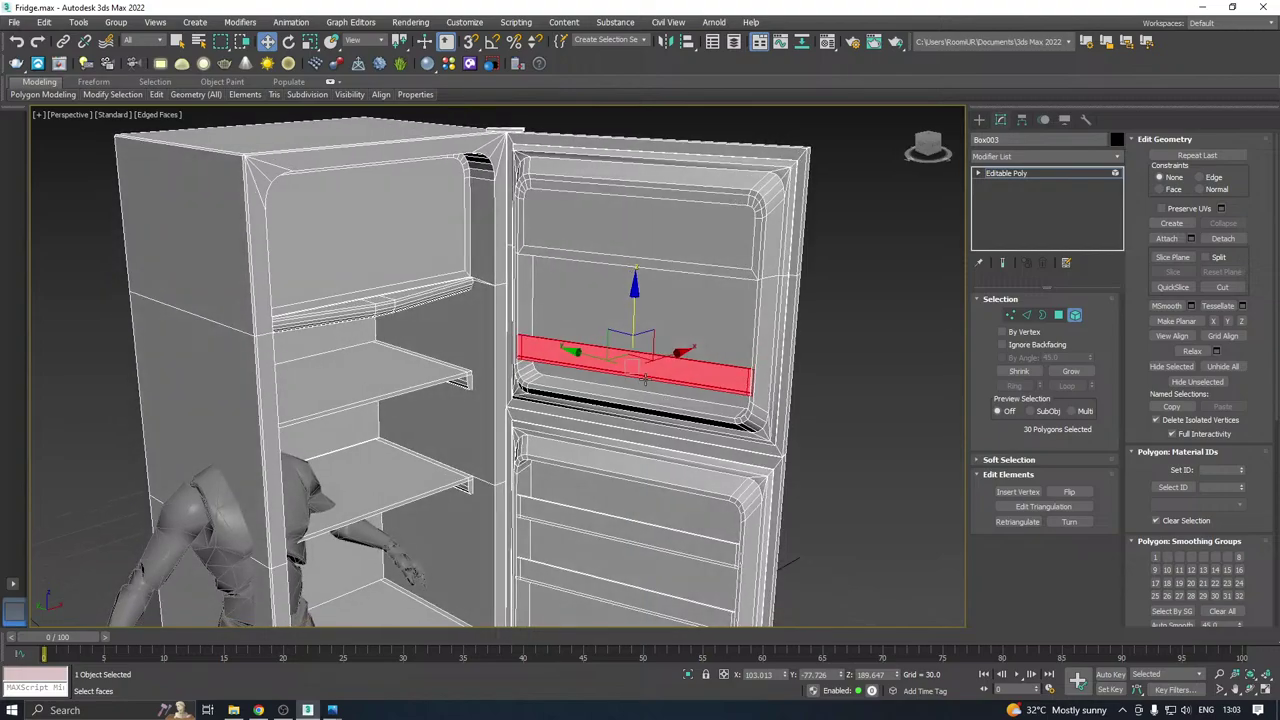
# Leave element editing and save a copy of the scene as Fridge28.max.
pyautogui.click(1008, 174)
pyautogui.scroll(-5, 460, 209)
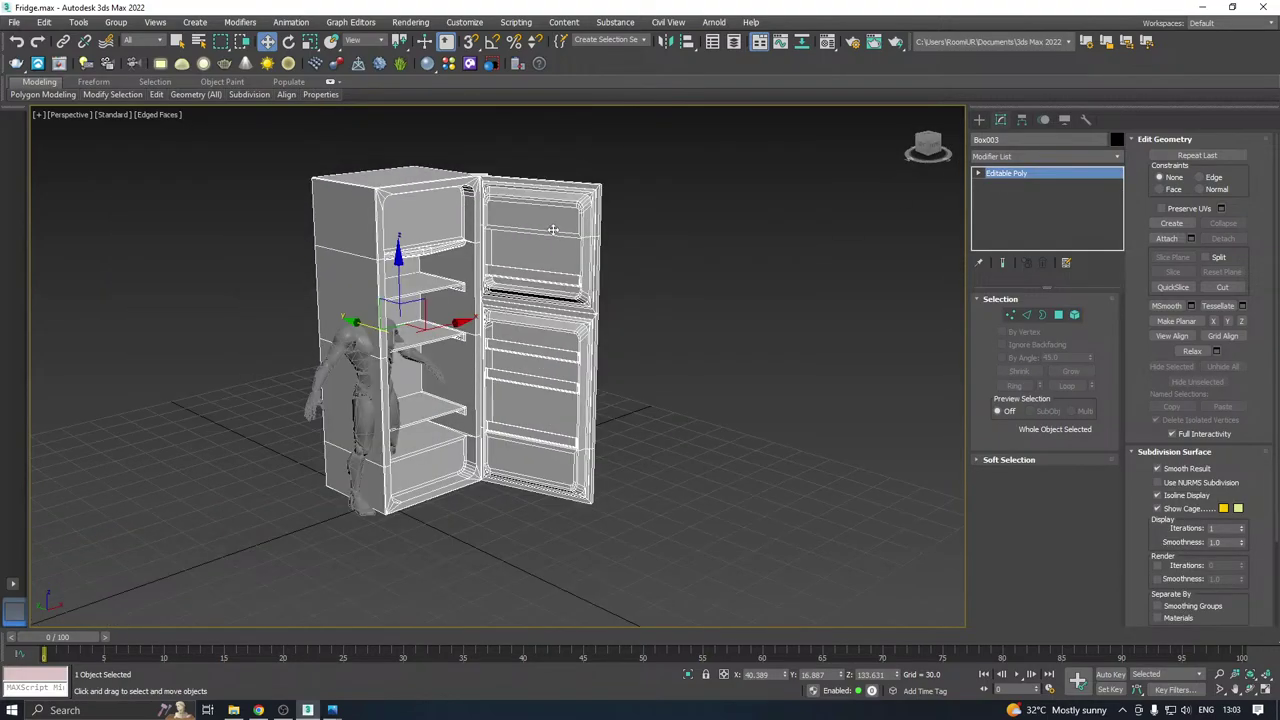
pyautogui.keyDown('alt'); pyautogui.moveTo(460, 209); pyautogui.dragTo(522, 353, button='middle'); pyautogui.keyUp('alt')
pyautogui.click(14, 22)
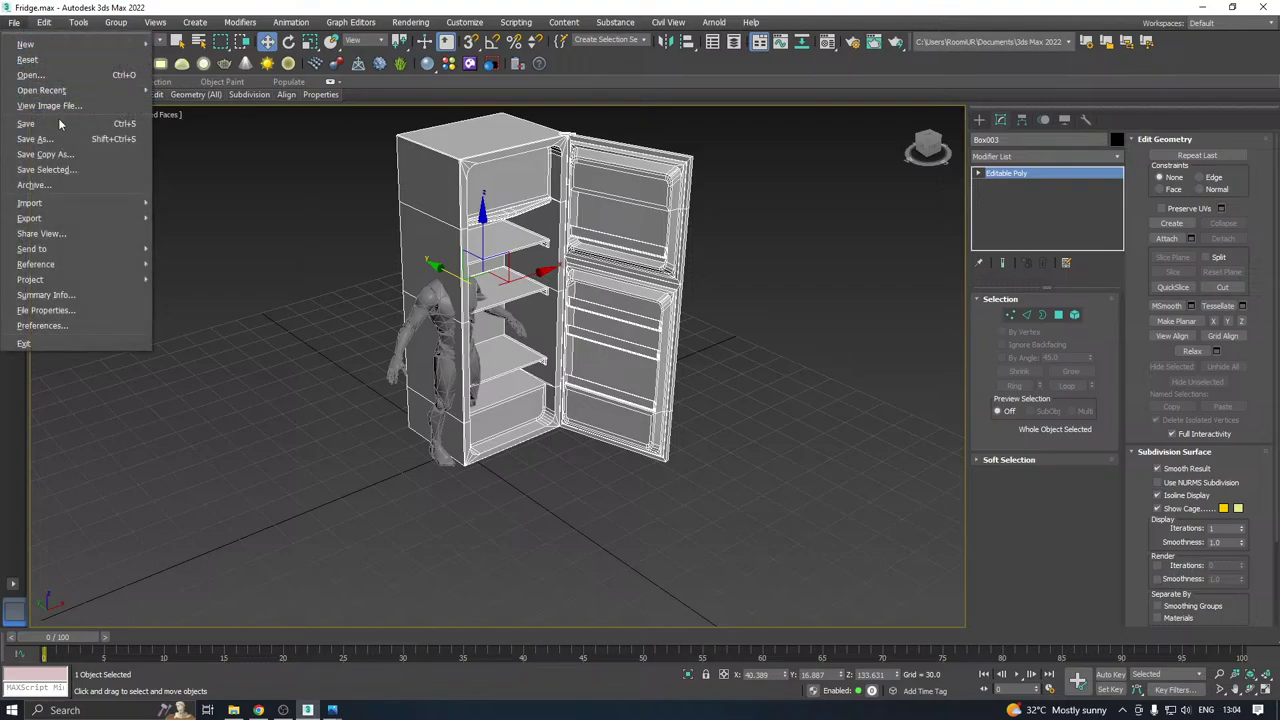
pyautogui.click(282, 254)
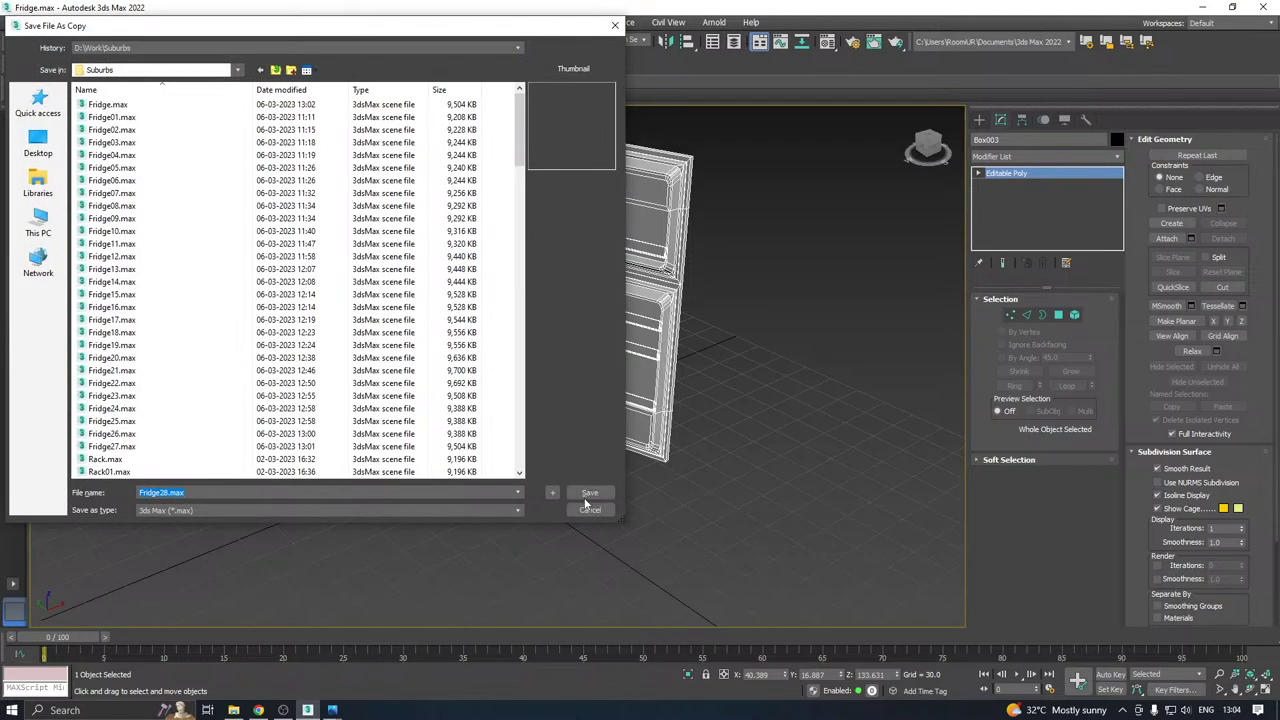
pyautogui.click(589, 494)
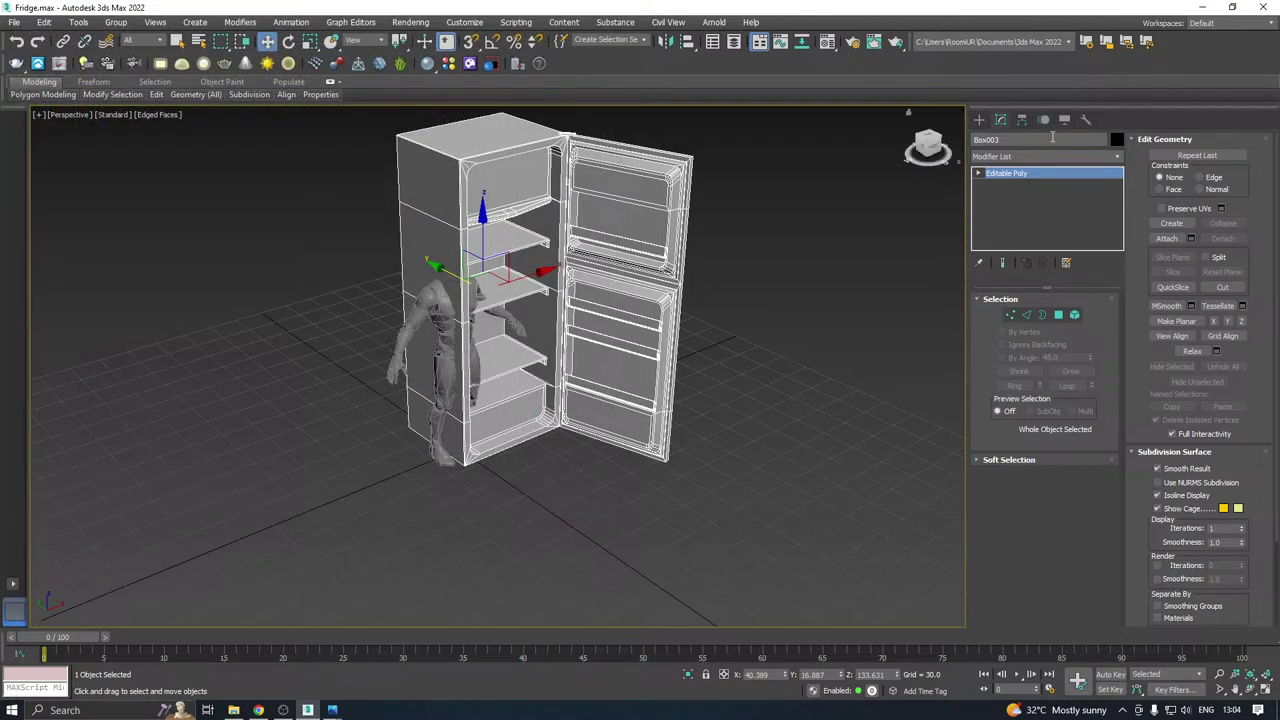
# Move only the fridge's pivot, snapping it to the vertex at the cabinet's lower front corner.
pyautogui.click(1022, 119)
pyautogui.click(1044, 212)
pyautogui.moveTo(524, 270); pyautogui.dragTo(545, 272, button='middle')
pyautogui.moveTo(545, 272); pyautogui.dragTo(525, 442)
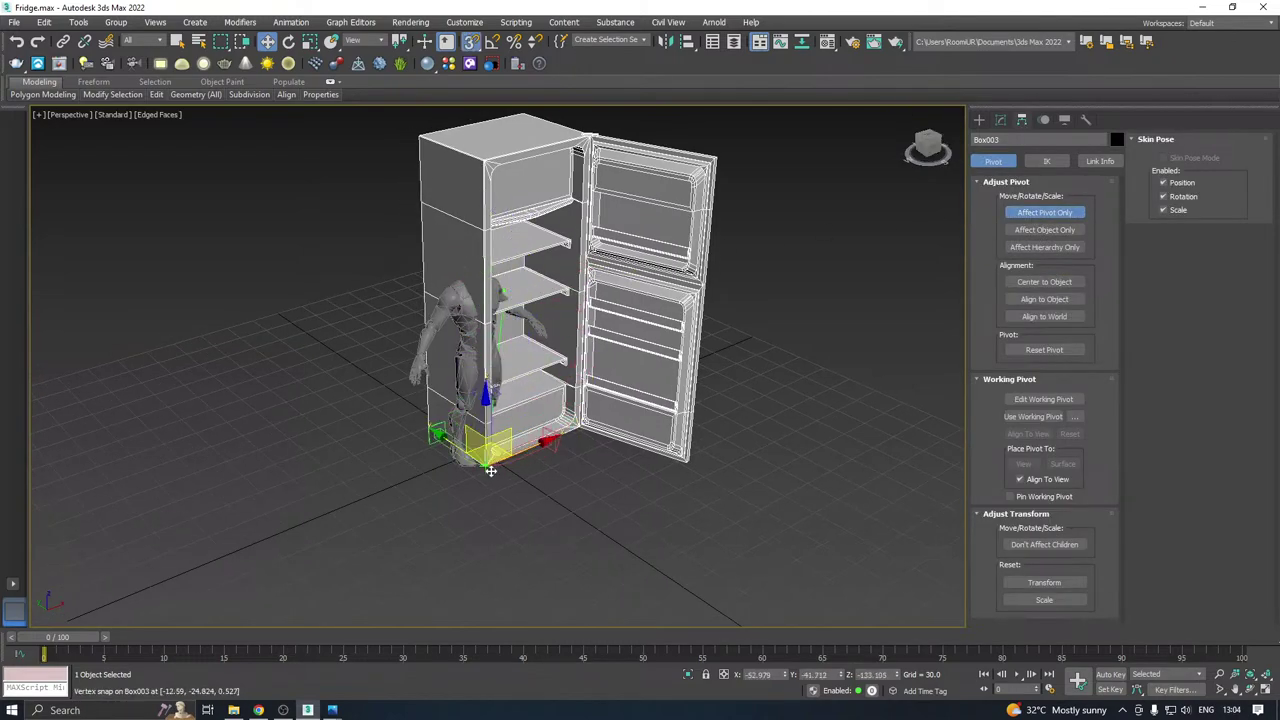
# Place the fridge's pivot corner at the world origin and hide all unselected objects, with snapping turned off at the end.
pyautogui.click(979, 119)
pyautogui.moveTo(501, 447)
pyautogui.mouseDown()
pyautogui.moveTo(702, 200)
pyautogui.moveTo(716, 204)
pyautogui.moveTo(486, 447)
pyautogui.mouseUp()
pyautogui.moveTo(501, 350); pyautogui.dragTo(525, 402, button='middle')
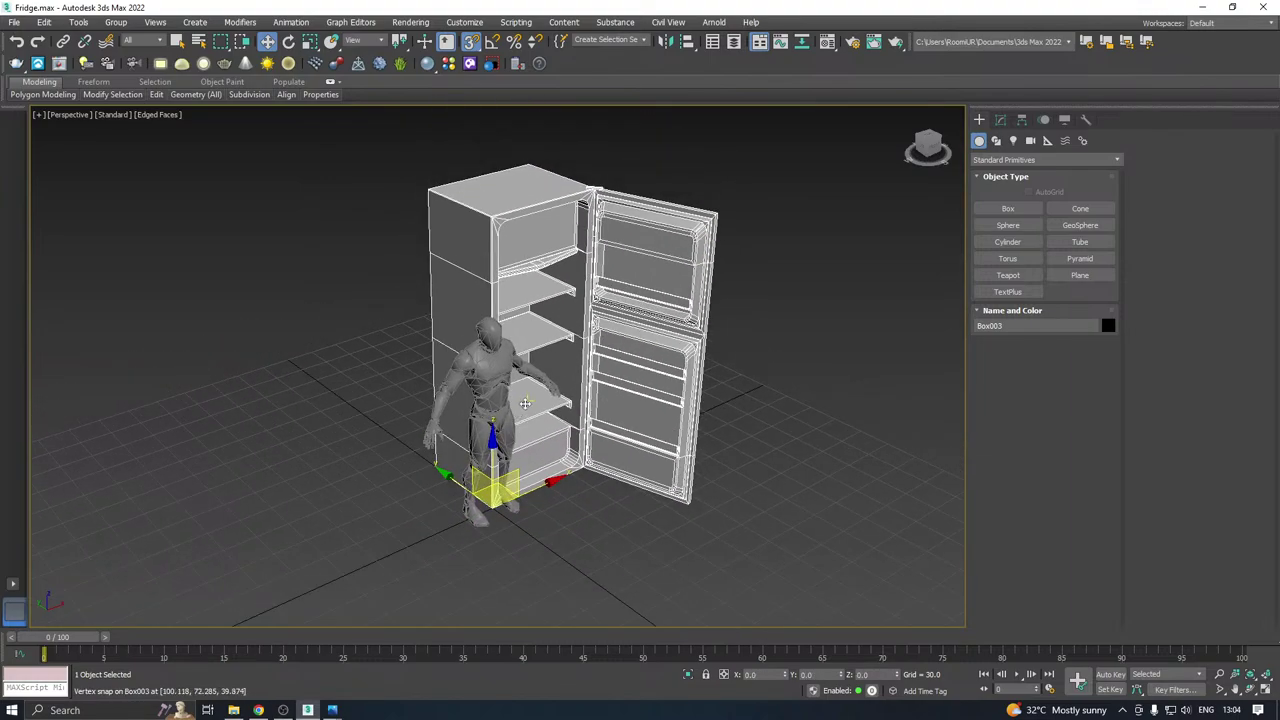
pyautogui.rightClick(531, 374)
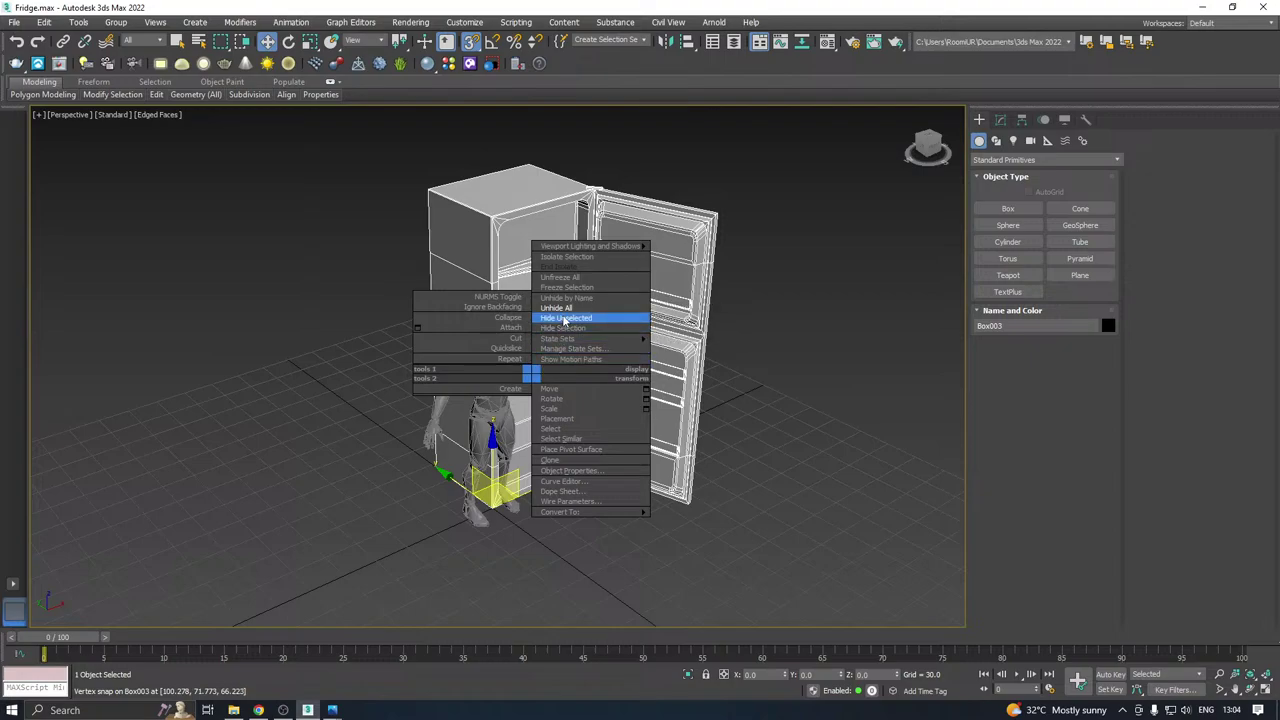
pyautogui.click(565, 318)
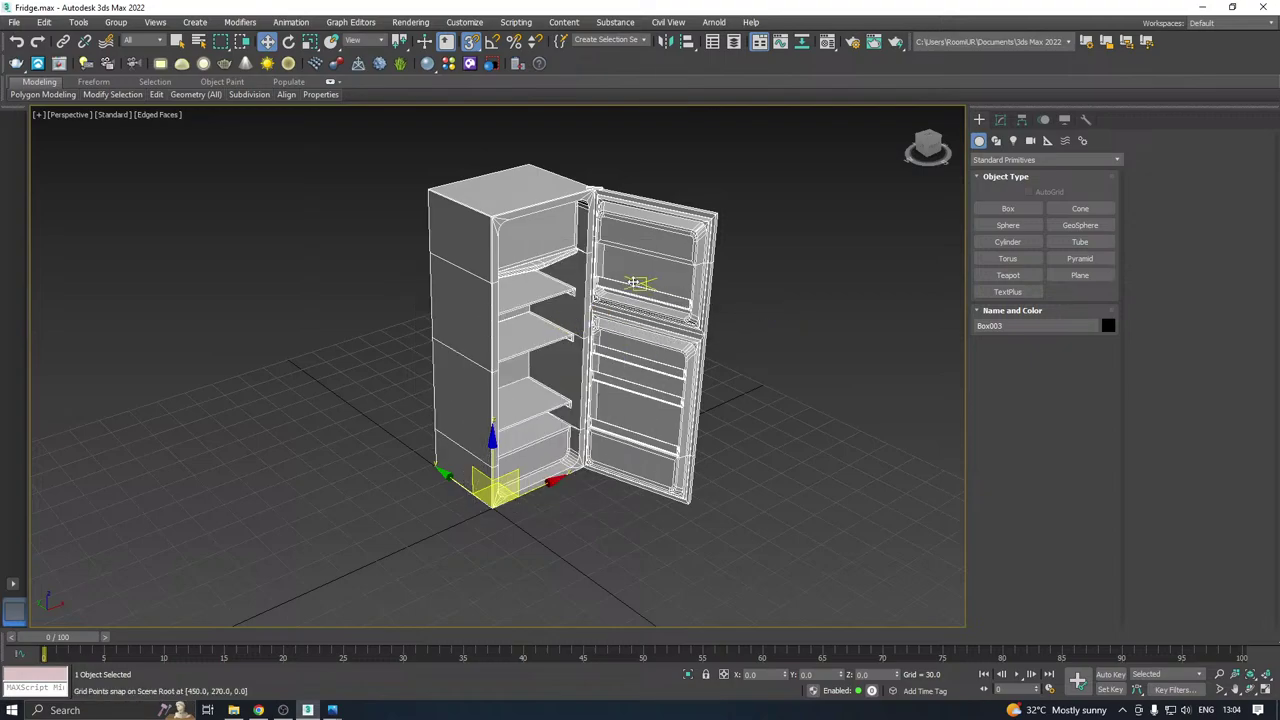
pyautogui.press('s')
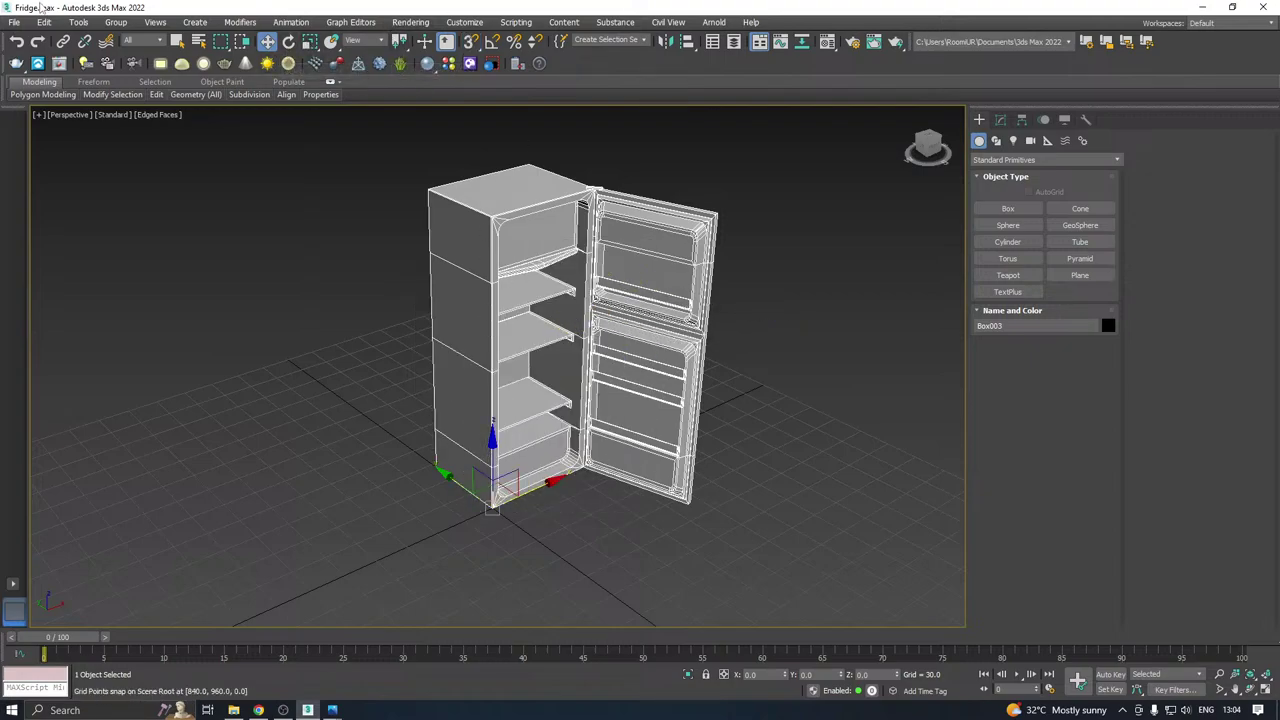
# Clone the fridge in place as an independent copy named High.
pyautogui.click(44, 22)
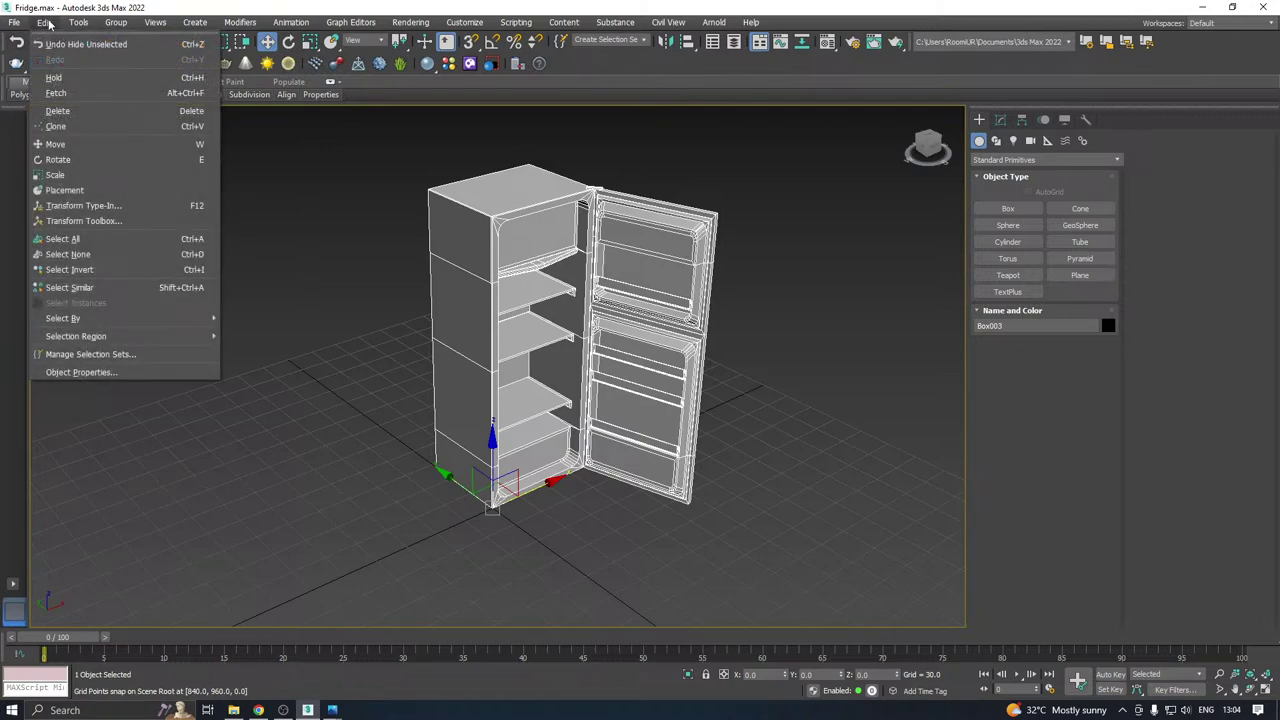
pyautogui.click(90, 127)
pyautogui.click(603, 323)
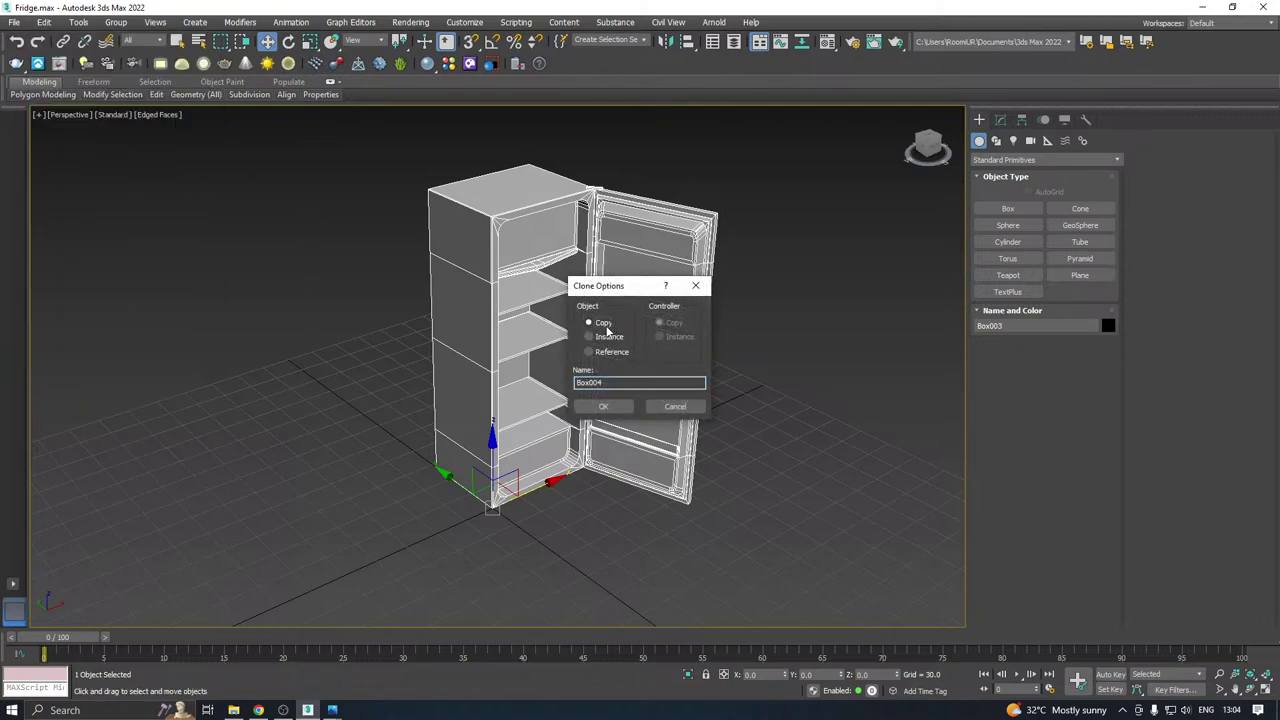
pyautogui.doubleClick(611, 382)
pyautogui.write('High')
pyautogui.click(603, 406)
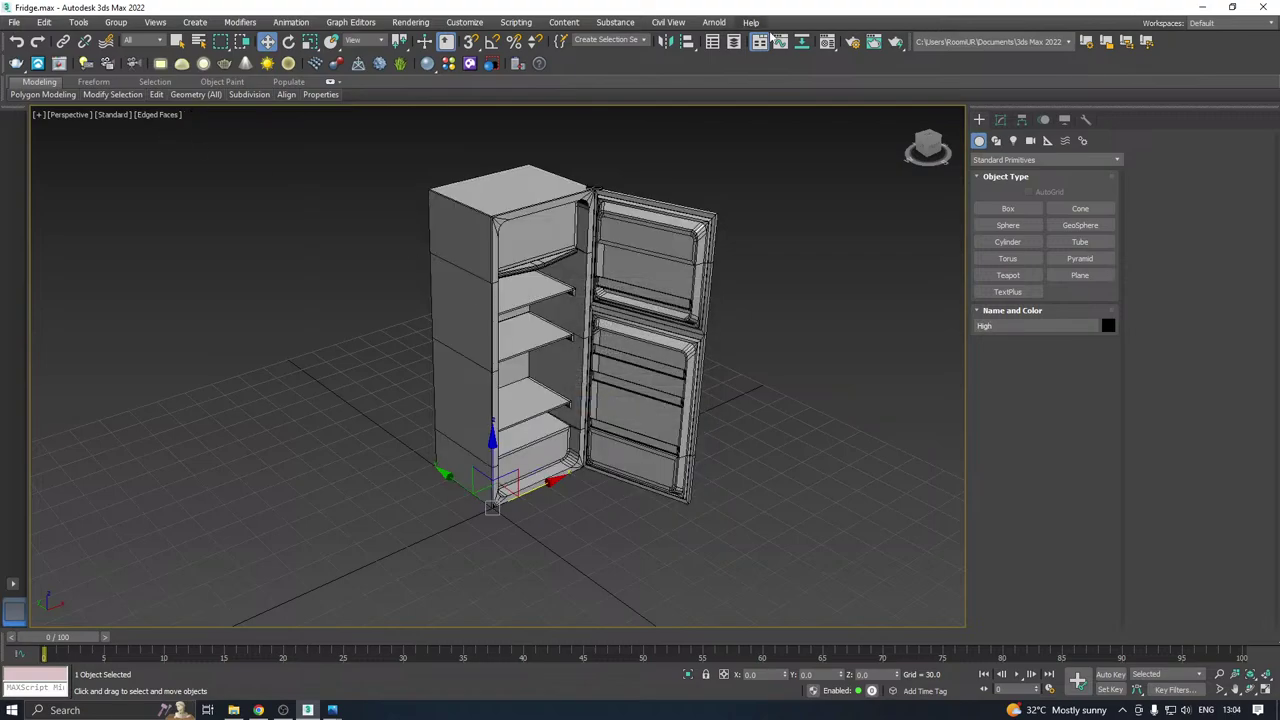
# Hide the original Box003 using the scene explorer, leaving High selected and the explorer closed.
pyautogui.click(732, 45)
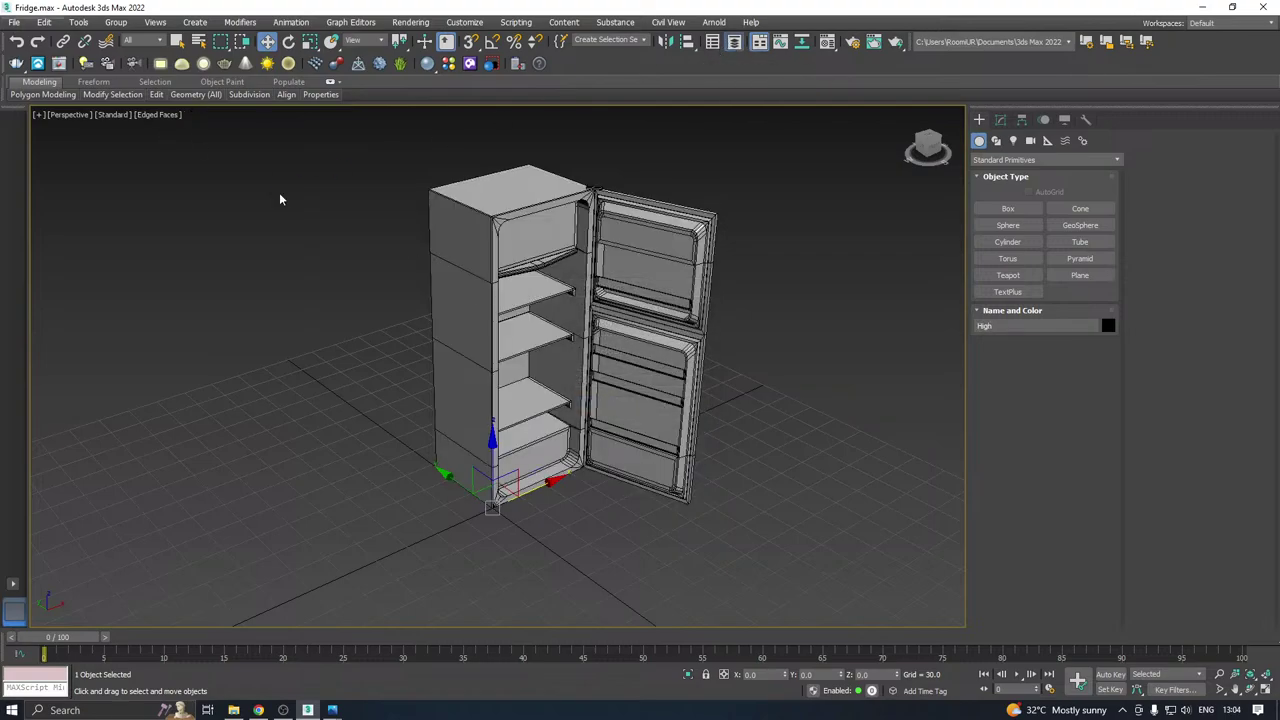
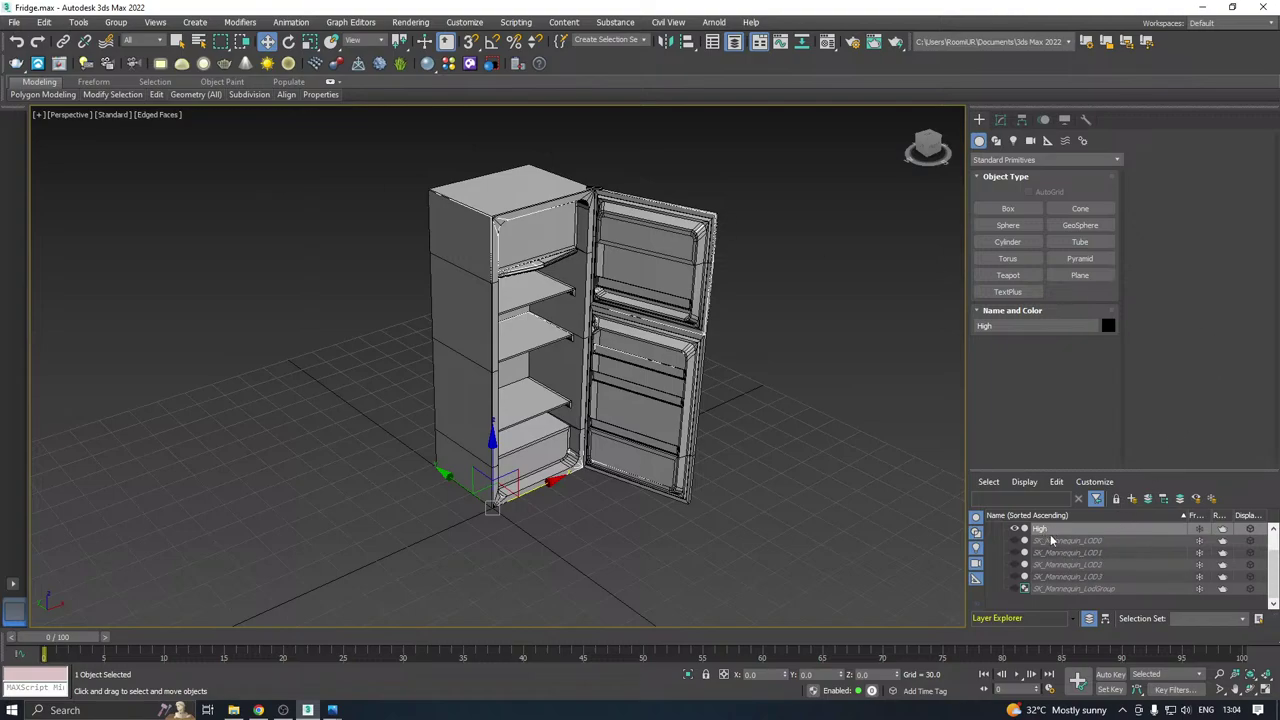
pyautogui.moveTo(1031, 478); pyautogui.dragTo(264, 464)
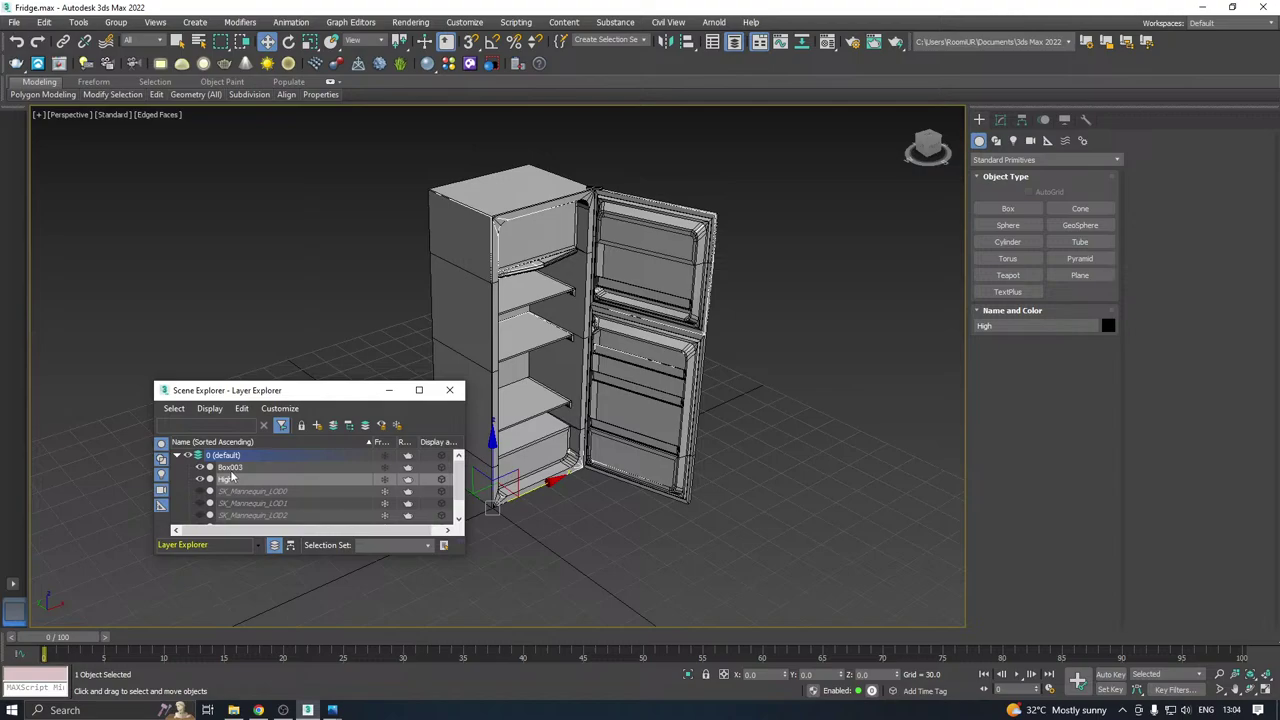
pyautogui.click(230, 467)
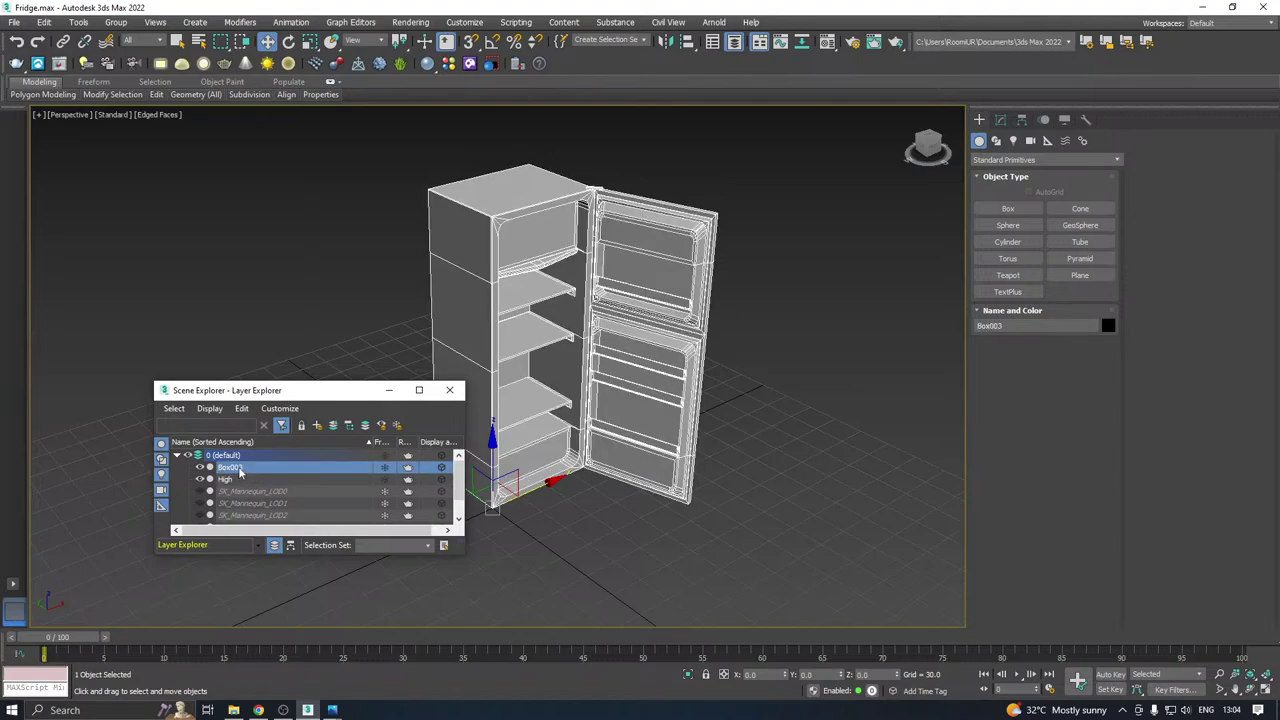
pyautogui.rightClick(240, 470)
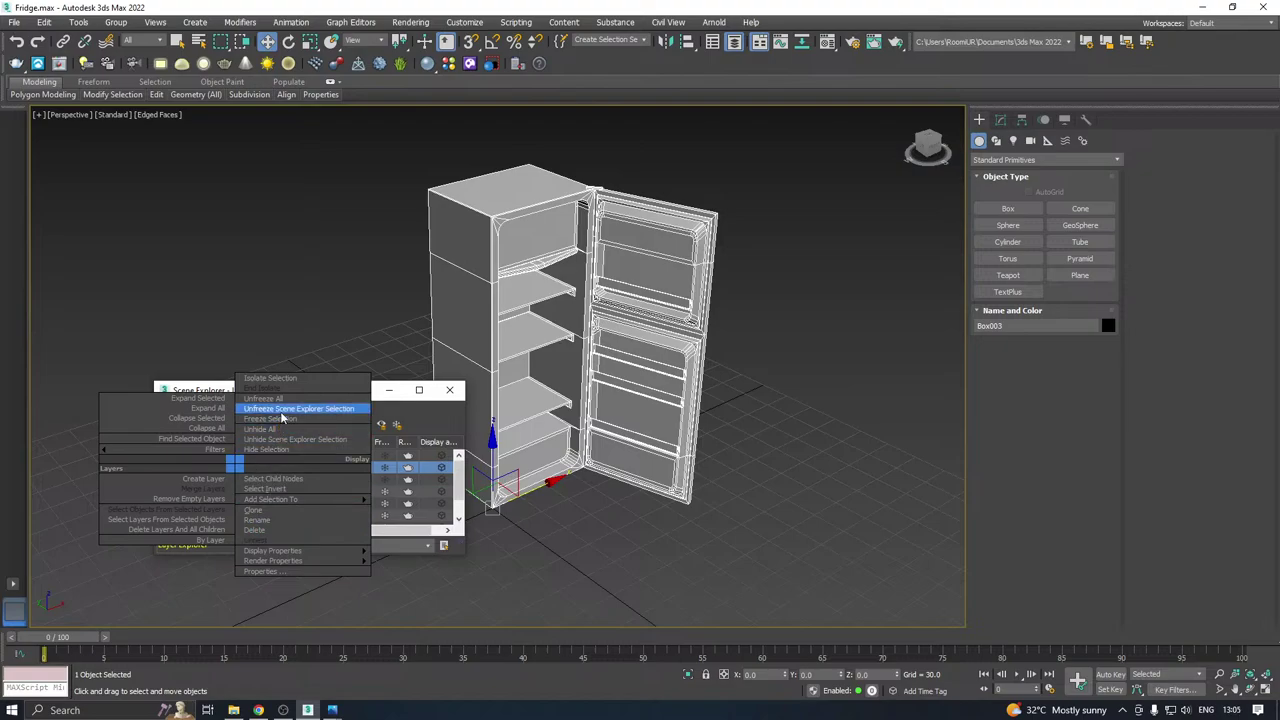
pyautogui.moveTo(611, 332); pyautogui.dragTo(651, 352, button='middle')
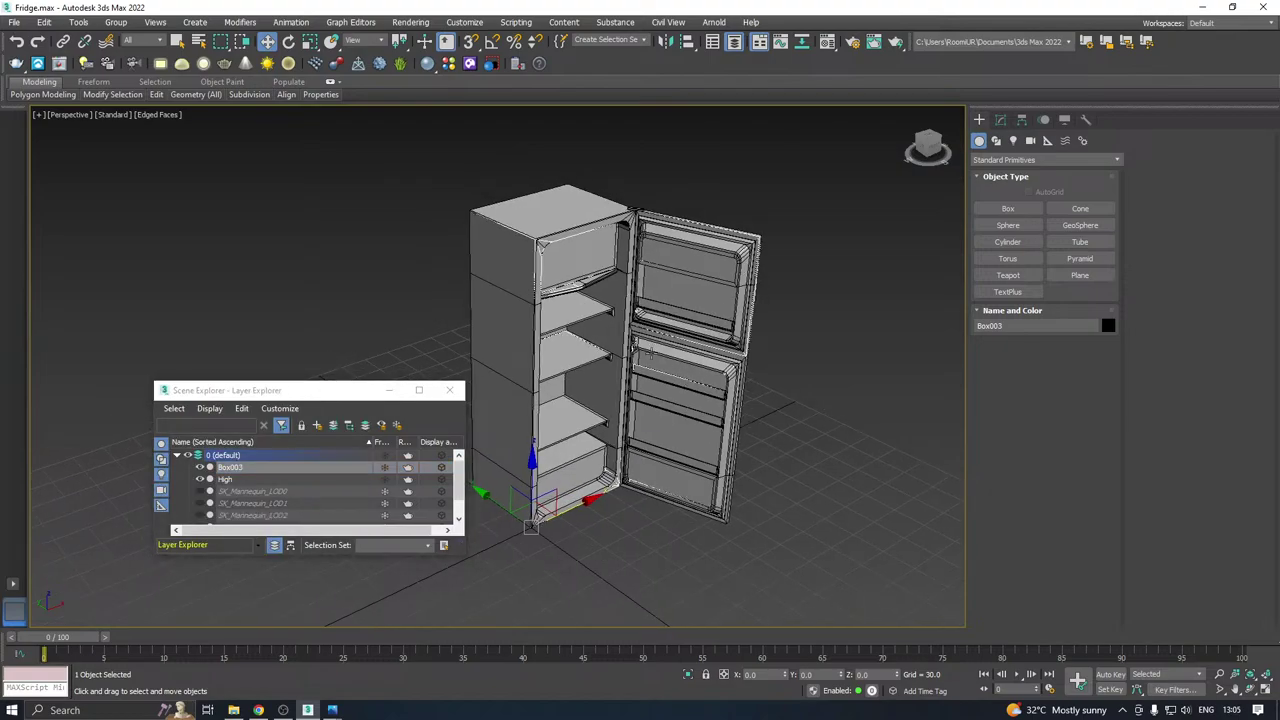
pyautogui.rightClick(526, 330)
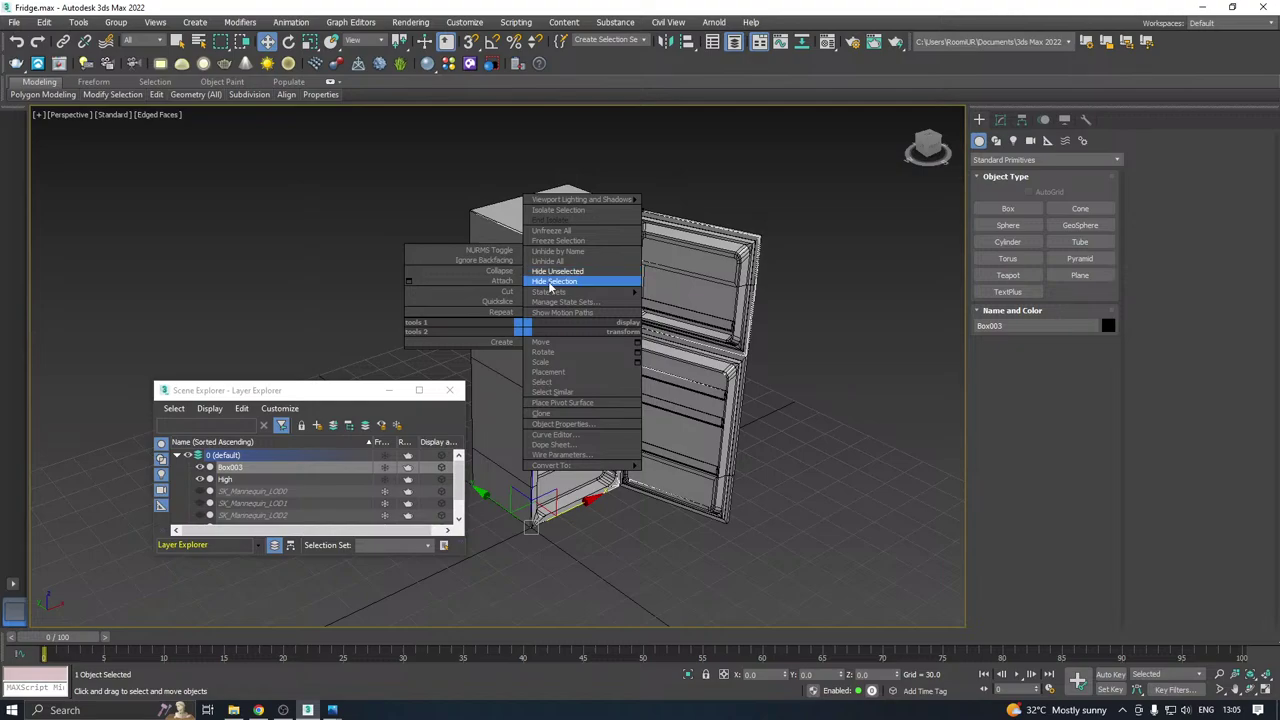
pyautogui.click(553, 281)
pyautogui.click(177, 456)
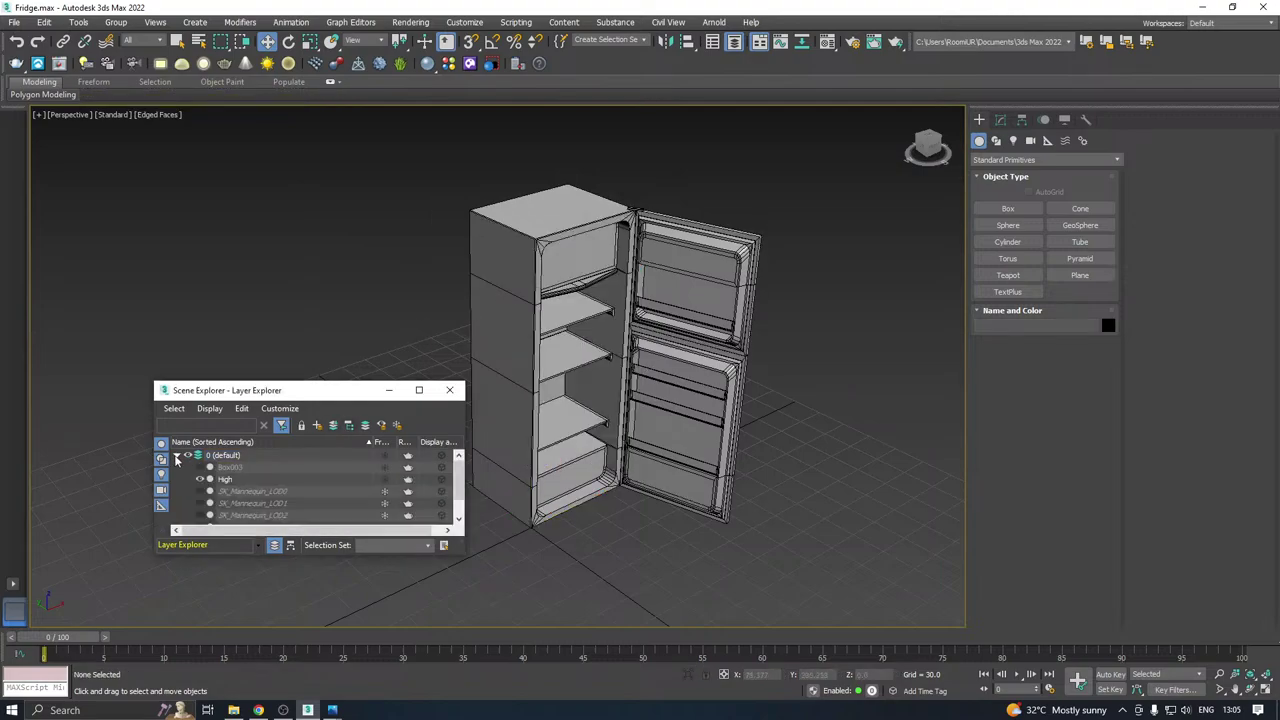
pyautogui.click(236, 481)
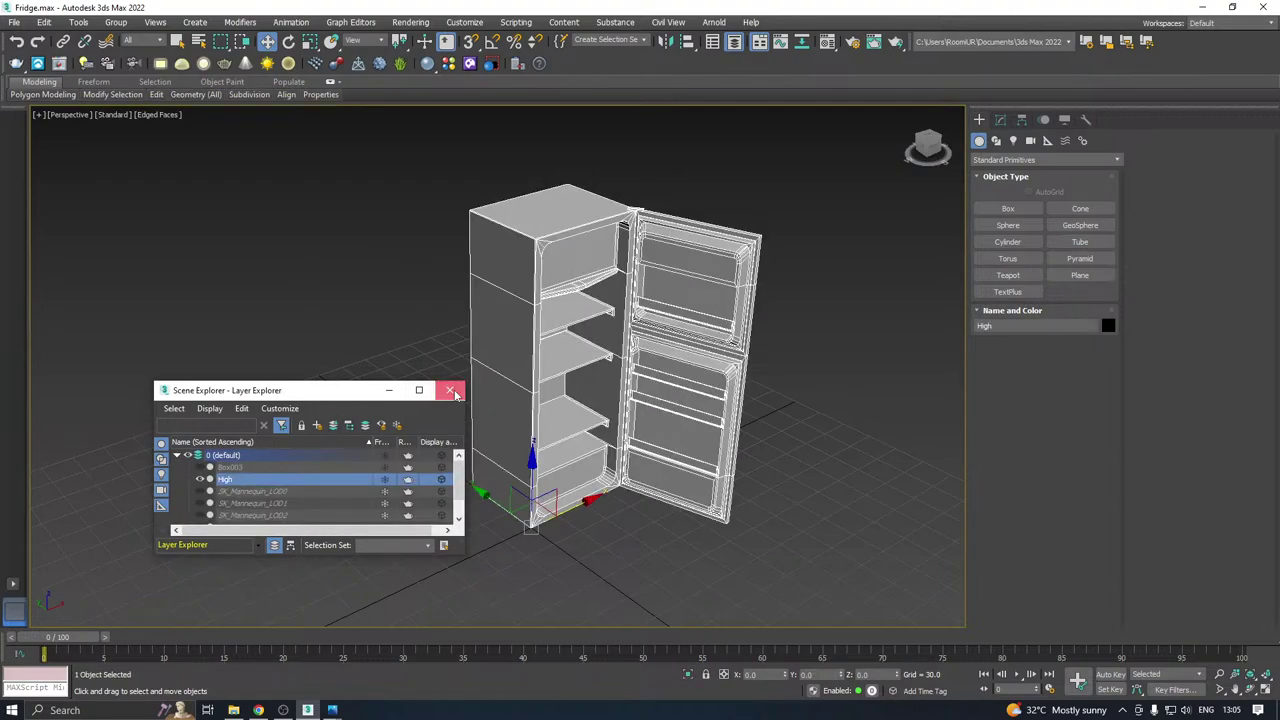
pyautogui.click(449, 390)
# Delete the rear grille of High by selecting its rounded frame, six vertical bars and three horizontal bars as elements.
pyautogui.keyDown('alt'); pyautogui.moveTo(594, 410); pyautogui.dragTo(840, 320, button='middle'); pyautogui.keyUp('alt')
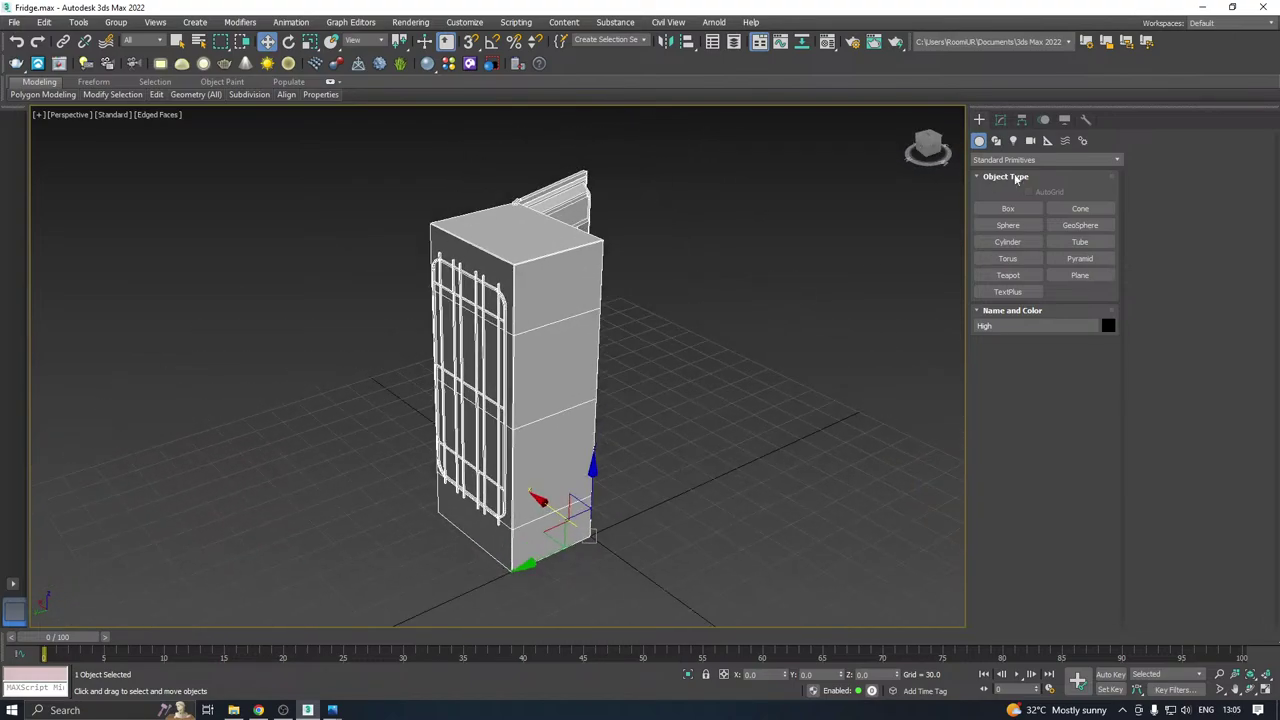
pyautogui.click(1001, 120)
pyautogui.scroll(6, 475, 329)
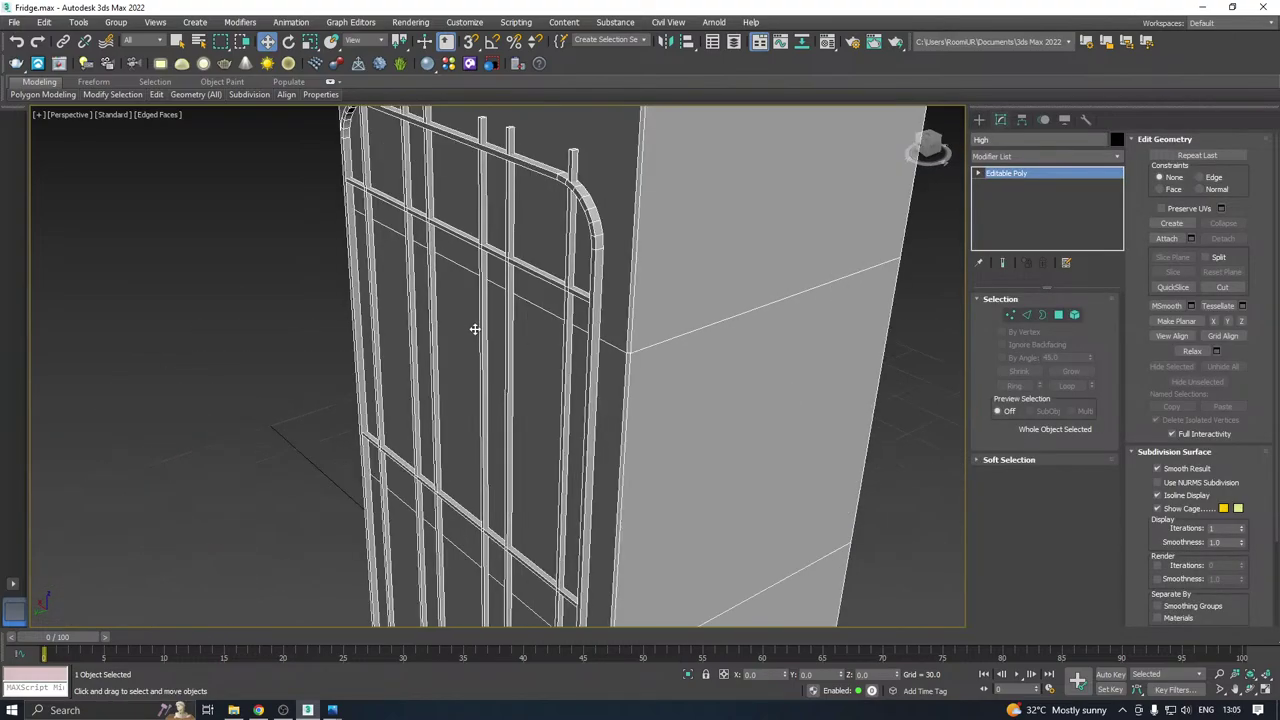
pyautogui.click(1075, 315)
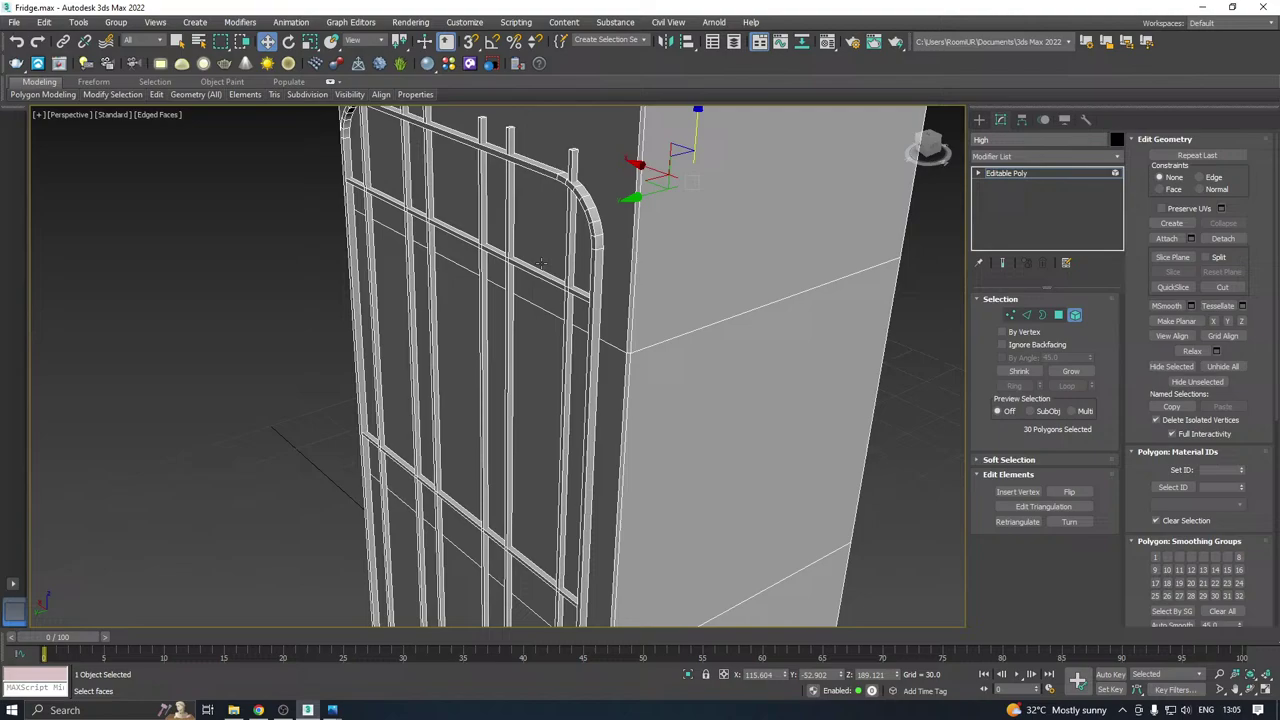
pyautogui.click(597, 252)
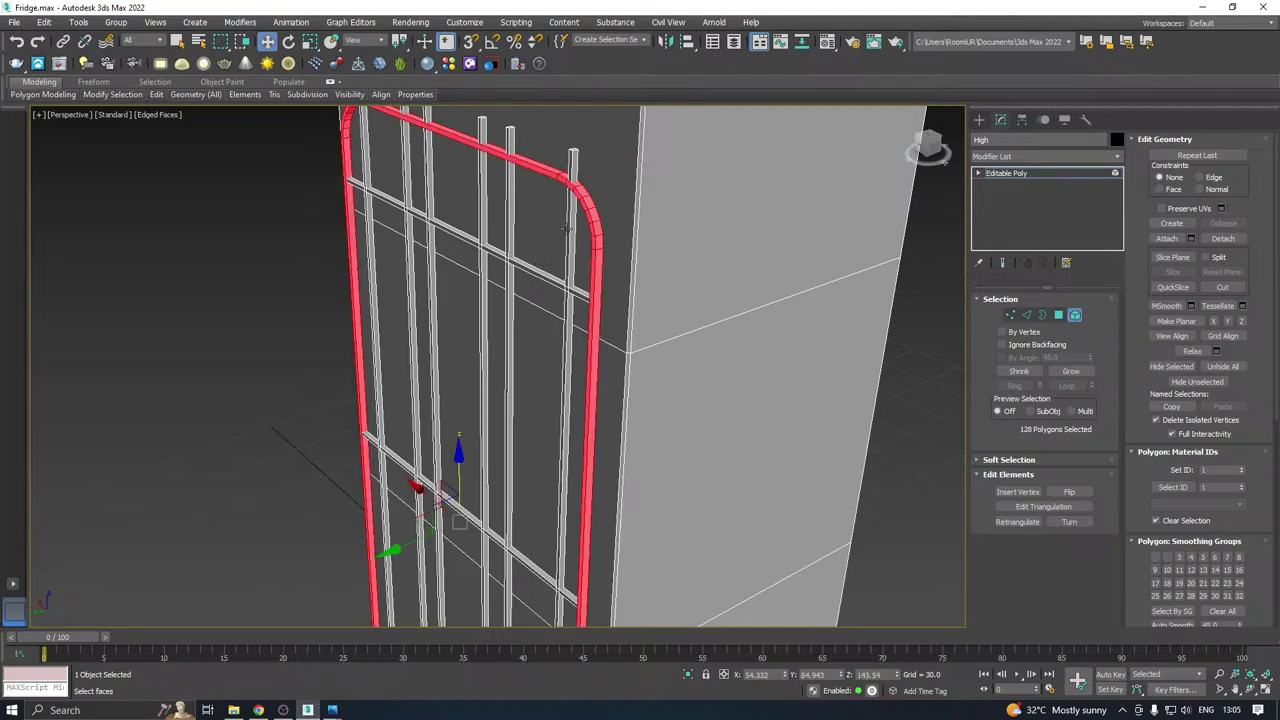
pyautogui.scroll(-5, 566, 228)
pyautogui.moveTo(603, 226)
pyautogui.keyDown('alt'); pyautogui.mouseDown(button='middle')
pyautogui.moveTo(571, 217)
pyautogui.moveTo(621, 225)
pyautogui.mouseUp(button='middle'); pyautogui.keyUp('alt')
pyautogui.scroll(6, 463, 187)
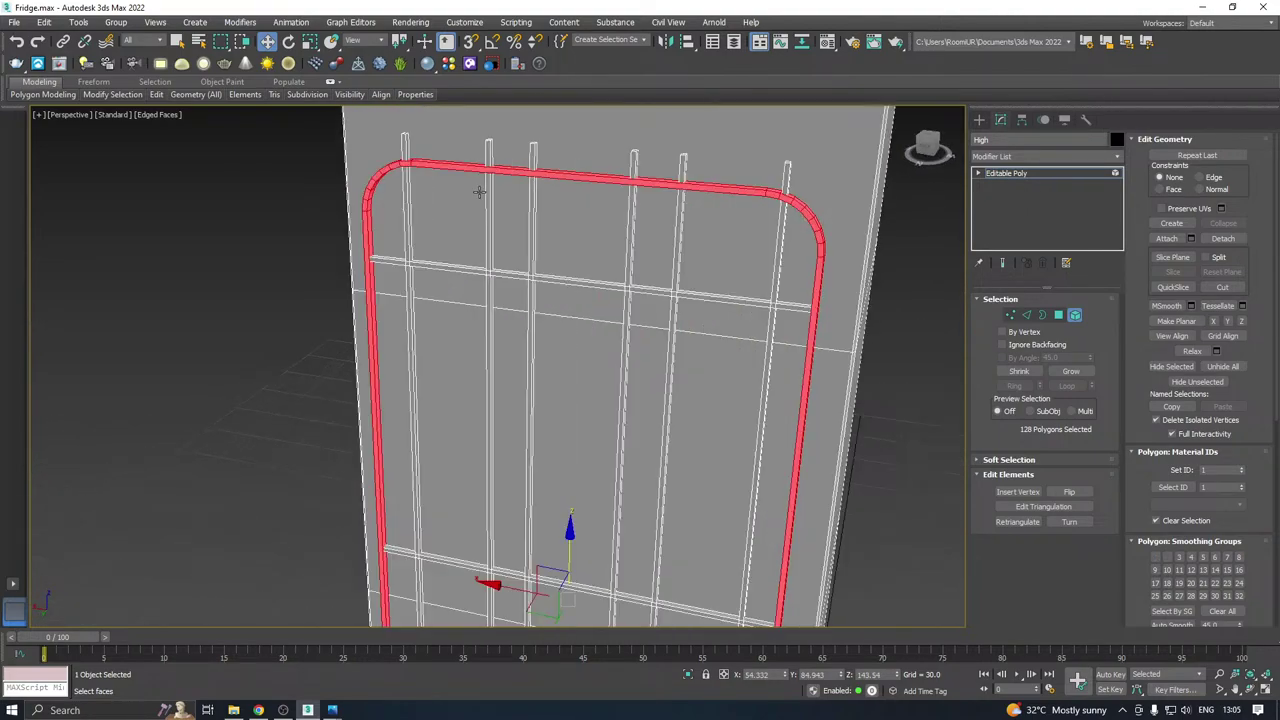
pyautogui.keyDown('ctrl'); pyautogui.click(531, 294); pyautogui.keyUp('ctrl')
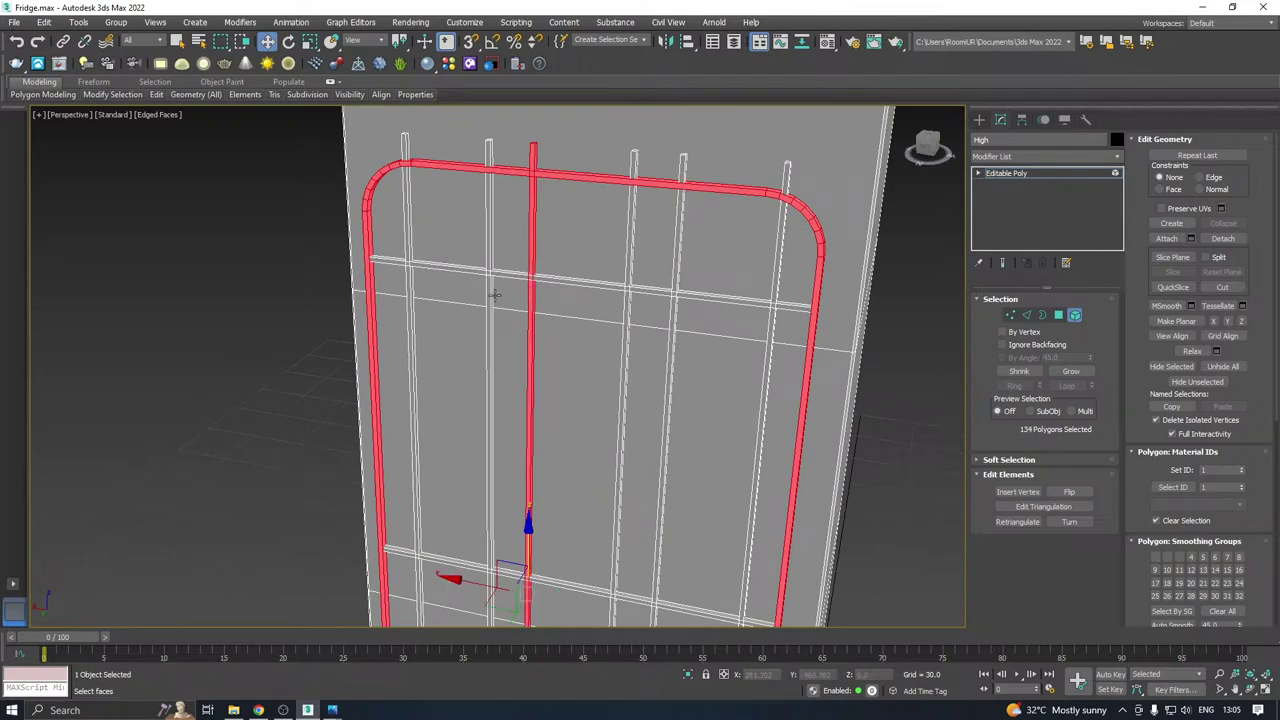
pyautogui.keyDown('ctrl'); pyautogui.click(488, 291); pyautogui.keyUp('ctrl')
pyautogui.keyDown('ctrl'); pyautogui.click(501, 274); pyautogui.keyUp('ctrl')
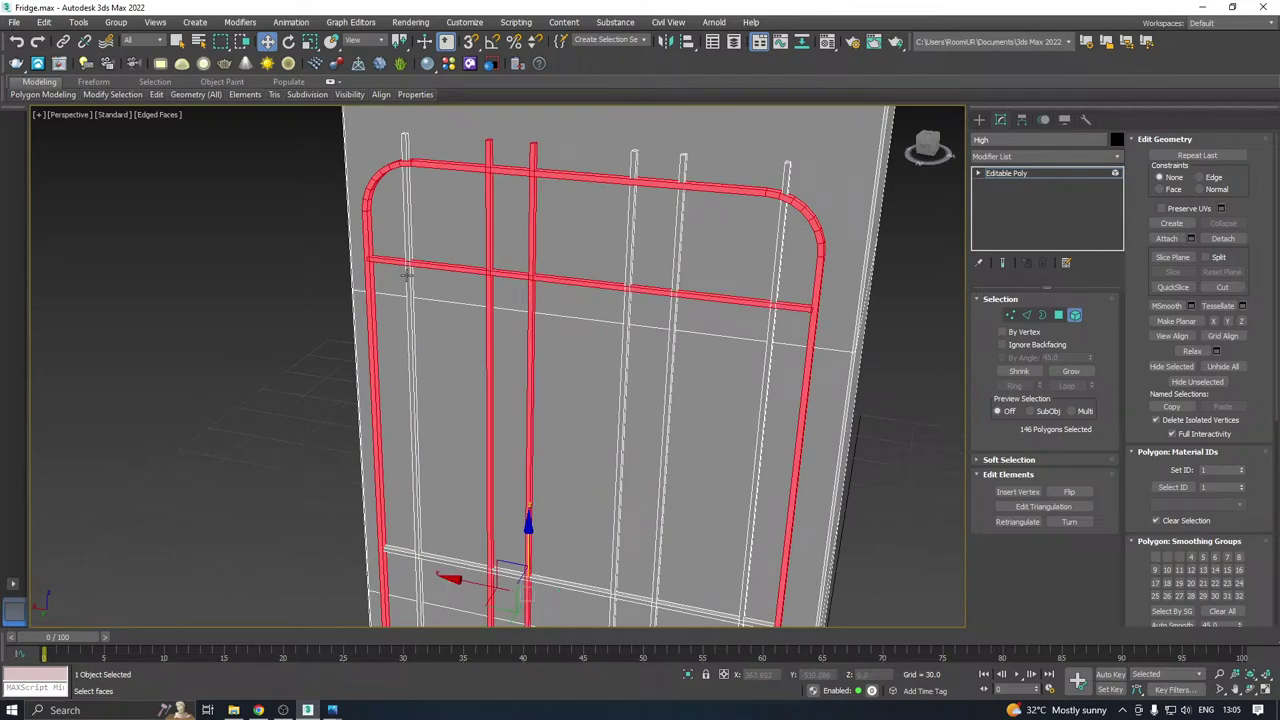
pyautogui.keyDown('ctrl'); pyautogui.click(405, 274); pyautogui.keyUp('ctrl')
pyautogui.keyDown('ctrl'); pyautogui.click(676, 309); pyautogui.keyUp('ctrl')
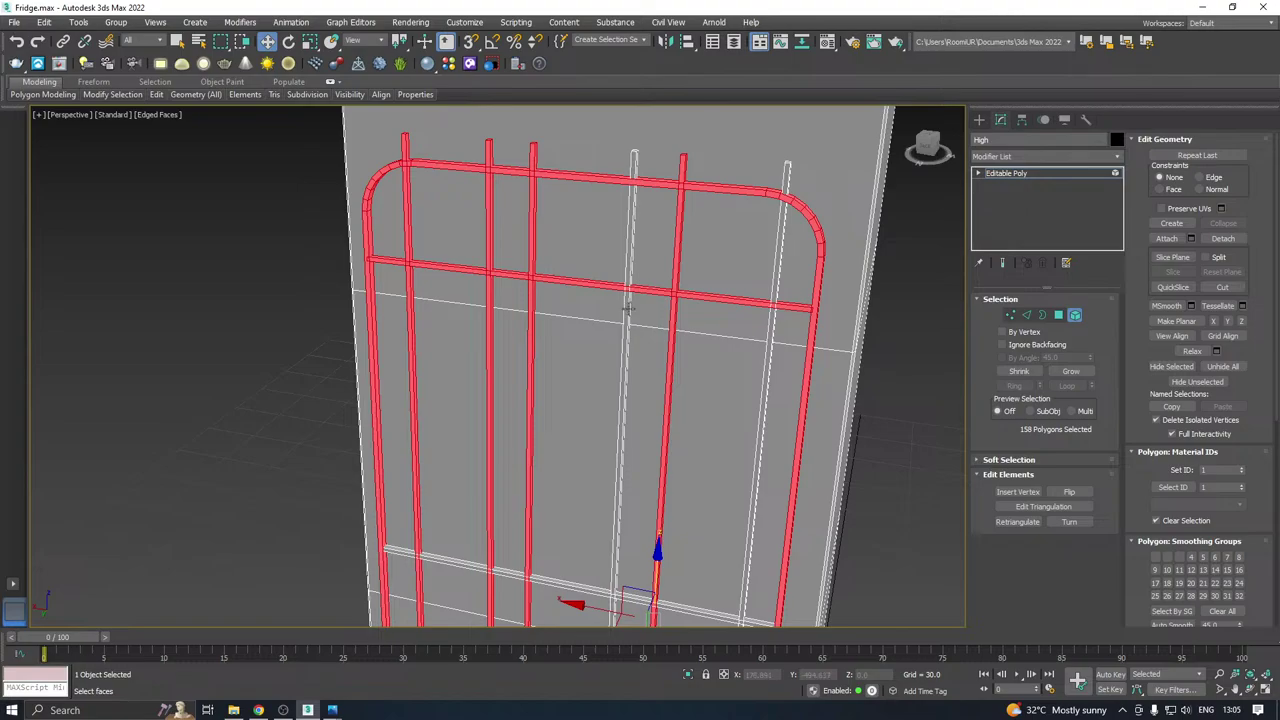
pyautogui.keyDown('ctrl'); pyautogui.click(628, 310); pyautogui.keyUp('ctrl')
pyautogui.keyDown('ctrl'); pyautogui.click(772, 347); pyautogui.keyUp('ctrl')
pyautogui.scroll(-3, 768, 345)
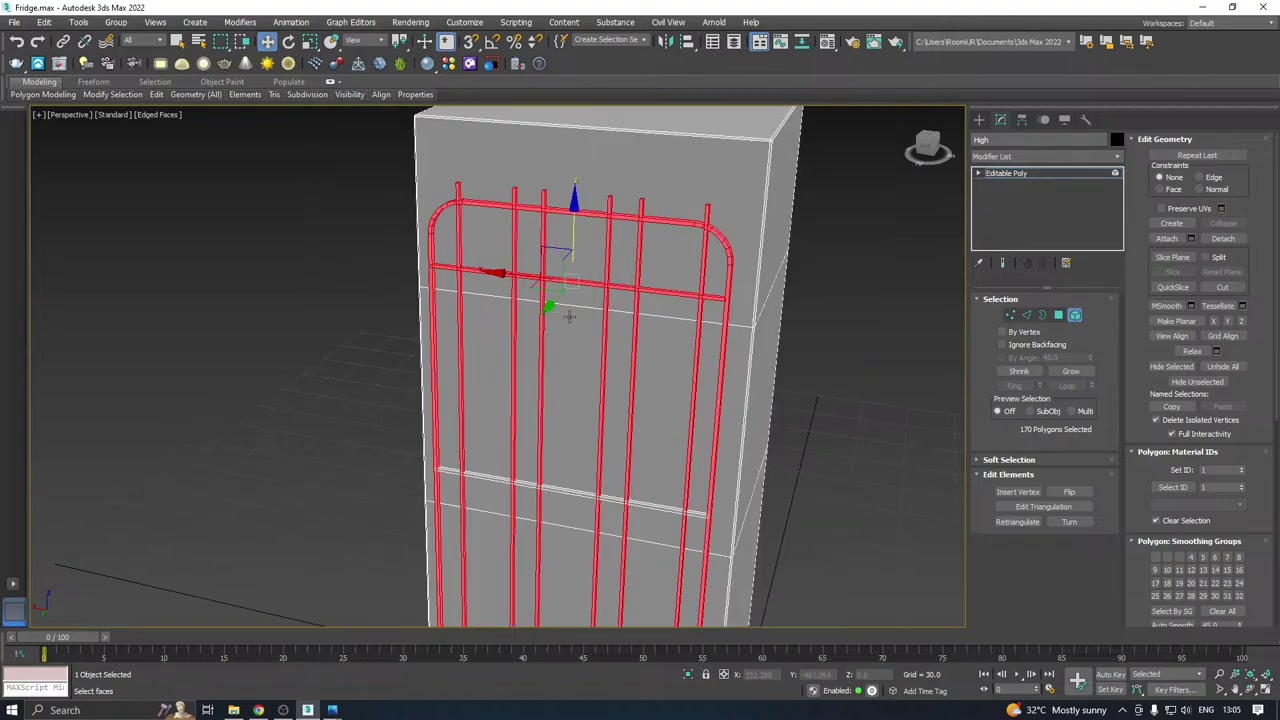
pyautogui.keyDown('ctrl'); pyautogui.click(571, 495); pyautogui.keyUp('ctrl')
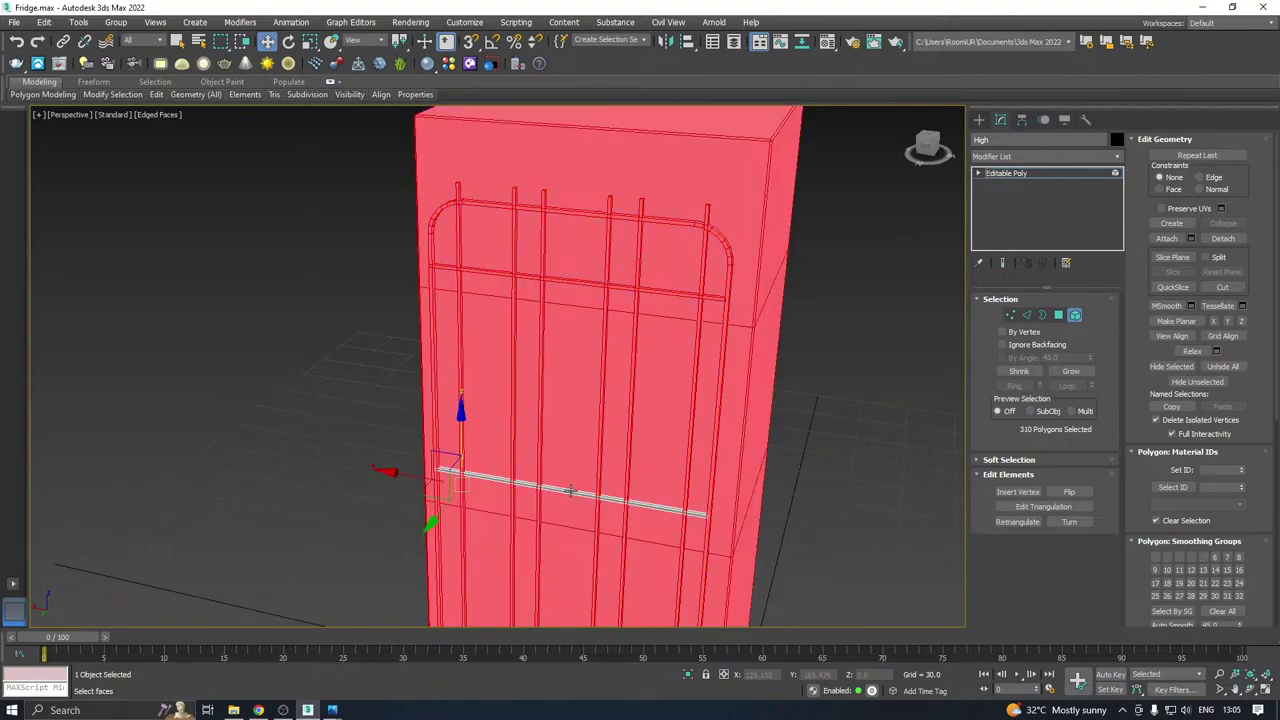
pyautogui.hotkey('ctrl', 'z')
pyautogui.keyDown('ctrl'); pyautogui.click(569, 491); pyautogui.keyUp('ctrl')
pyautogui.moveTo(568, 491); pyautogui.dragTo(633, 317, button='middle')
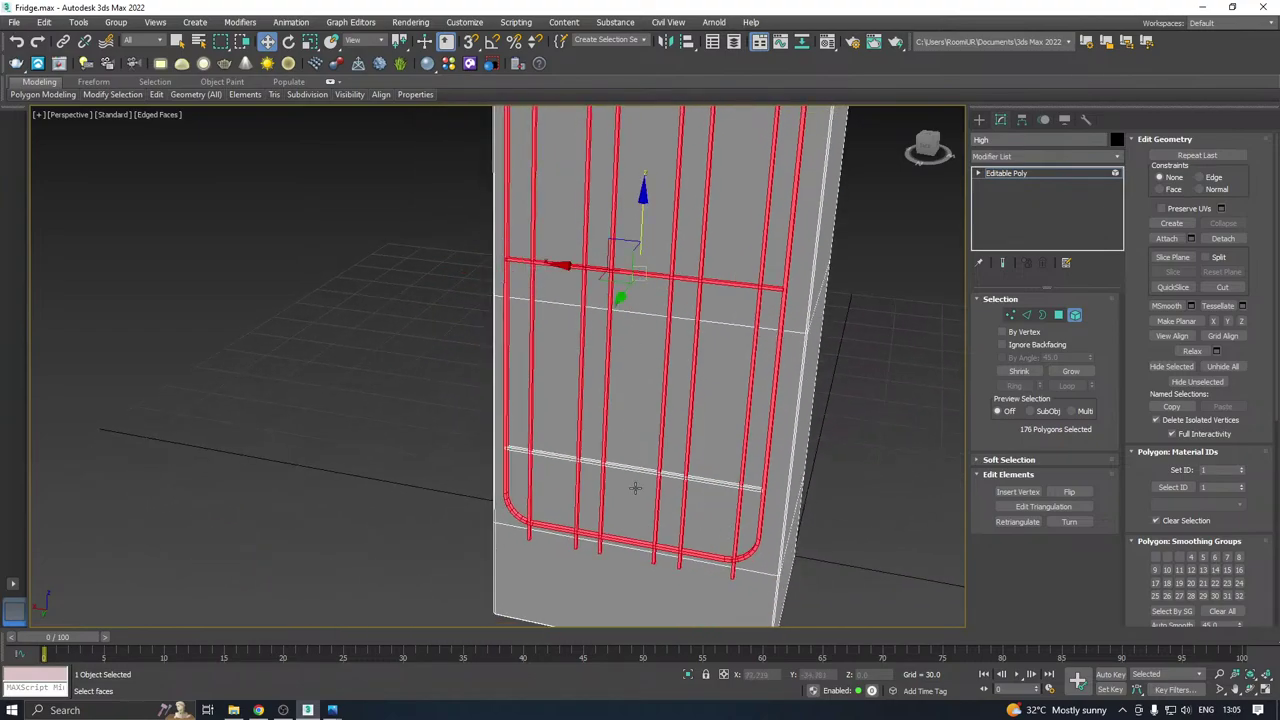
pyautogui.keyDown('ctrl'); pyautogui.click(618, 467); pyautogui.keyUp('ctrl')
pyautogui.moveTo(618, 467); pyautogui.dragTo(569, 488, button='middle')
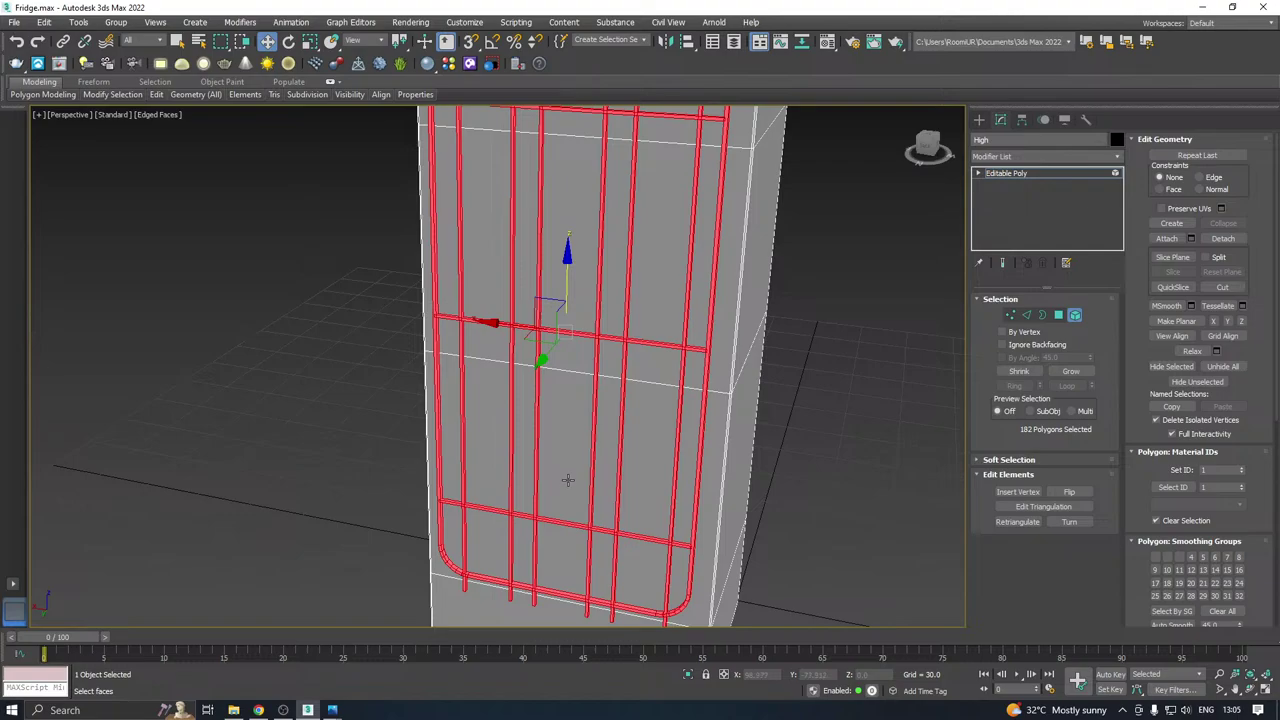
pyautogui.press('Delete')
# Examine the hinge piece on top of High and its door and shelf edges, leaving element editing.
pyautogui.scroll(-2, 621, 425)
pyautogui.keyDown('alt'); pyautogui.moveTo(735, 392); pyautogui.dragTo(649, 387, button='middle'); pyautogui.keyUp('alt')
pyautogui.scroll(6, 660, 235)
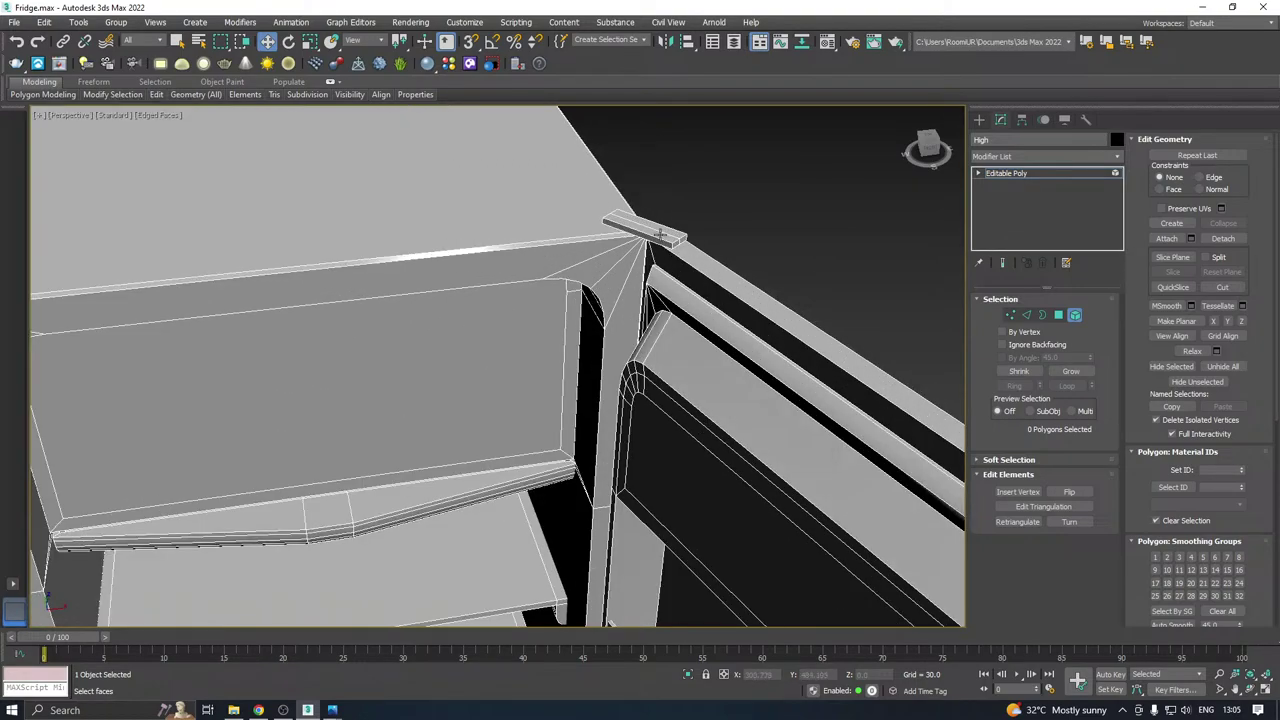
pyautogui.click(660, 235)
pyautogui.scroll(-6, 707, 201)
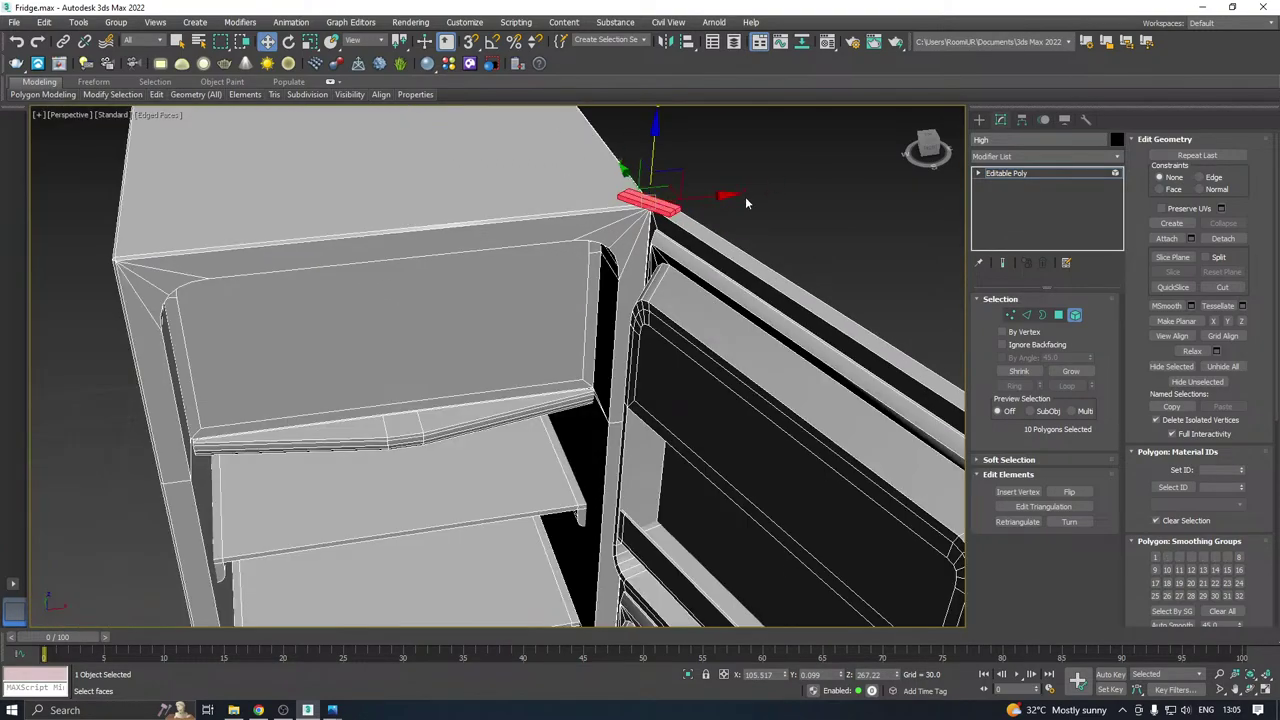
pyautogui.keyDown('alt'); pyautogui.moveTo(750, 204); pyautogui.dragTo(663, 194, button='middle'); pyautogui.keyUp('alt')
pyautogui.click(1016, 175)
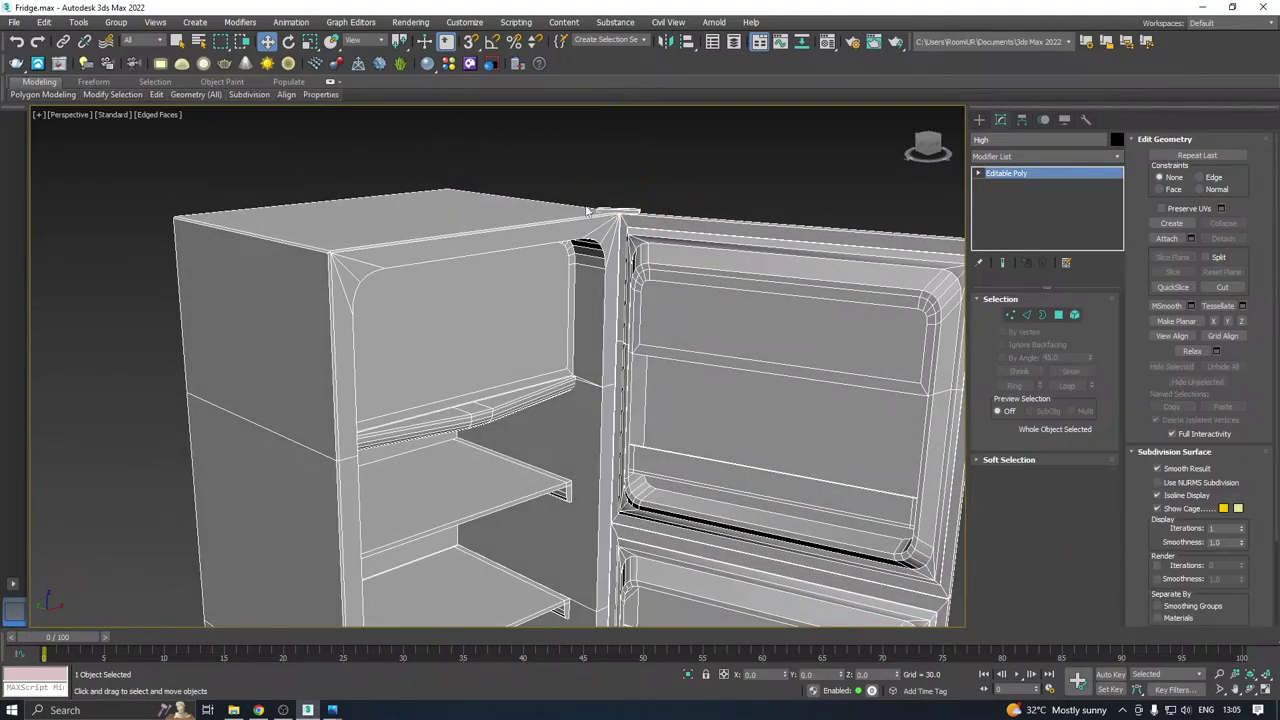
pyautogui.scroll(-5, 586, 208)
pyautogui.moveTo(593, 309); pyautogui.dragTo(709, 270, button='middle')
pyautogui.scroll(5, 614, 271)
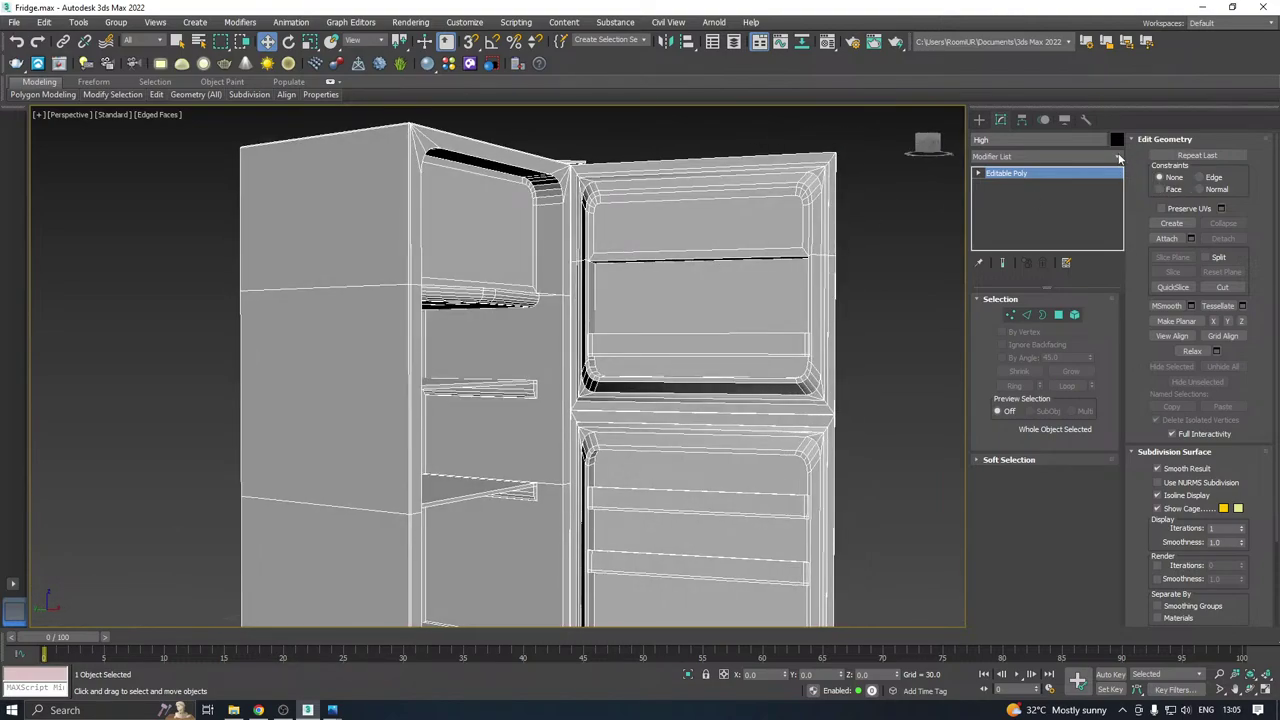
pyautogui.click(1118, 155)
pyautogui.moveTo(1120, 184); pyautogui.dragTo(1121, 192)
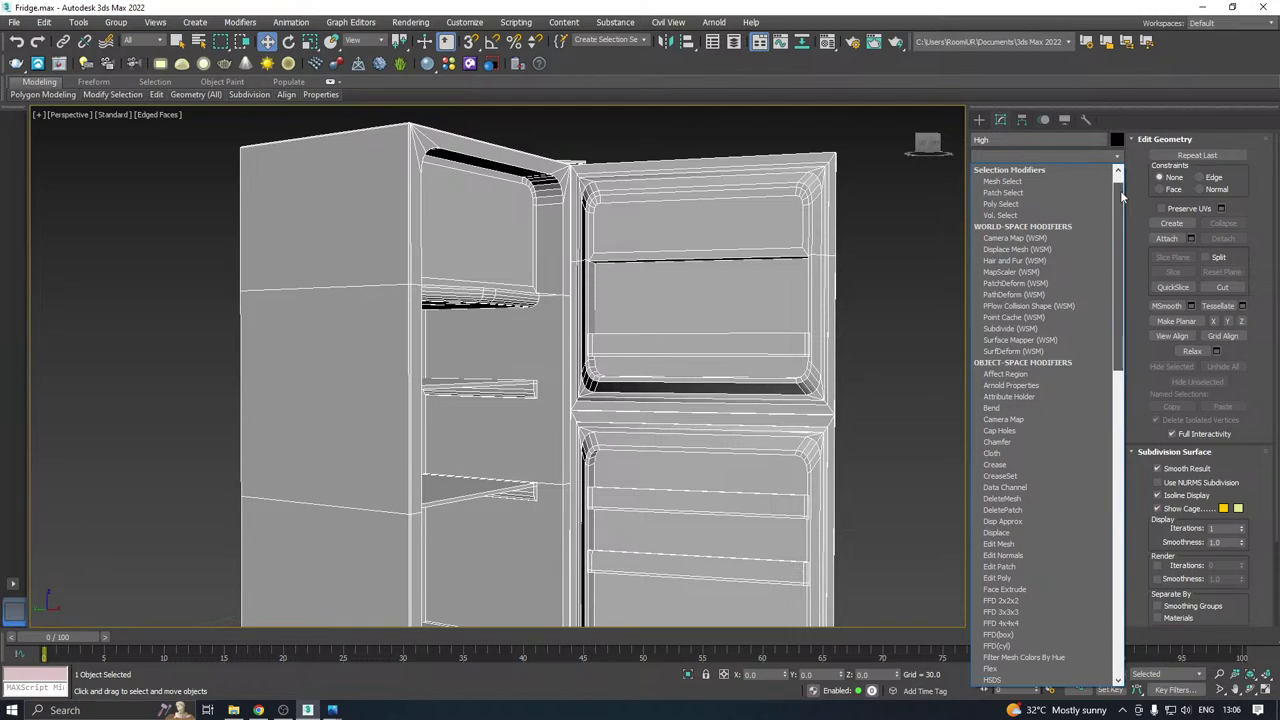
pyautogui.click(838, 425)
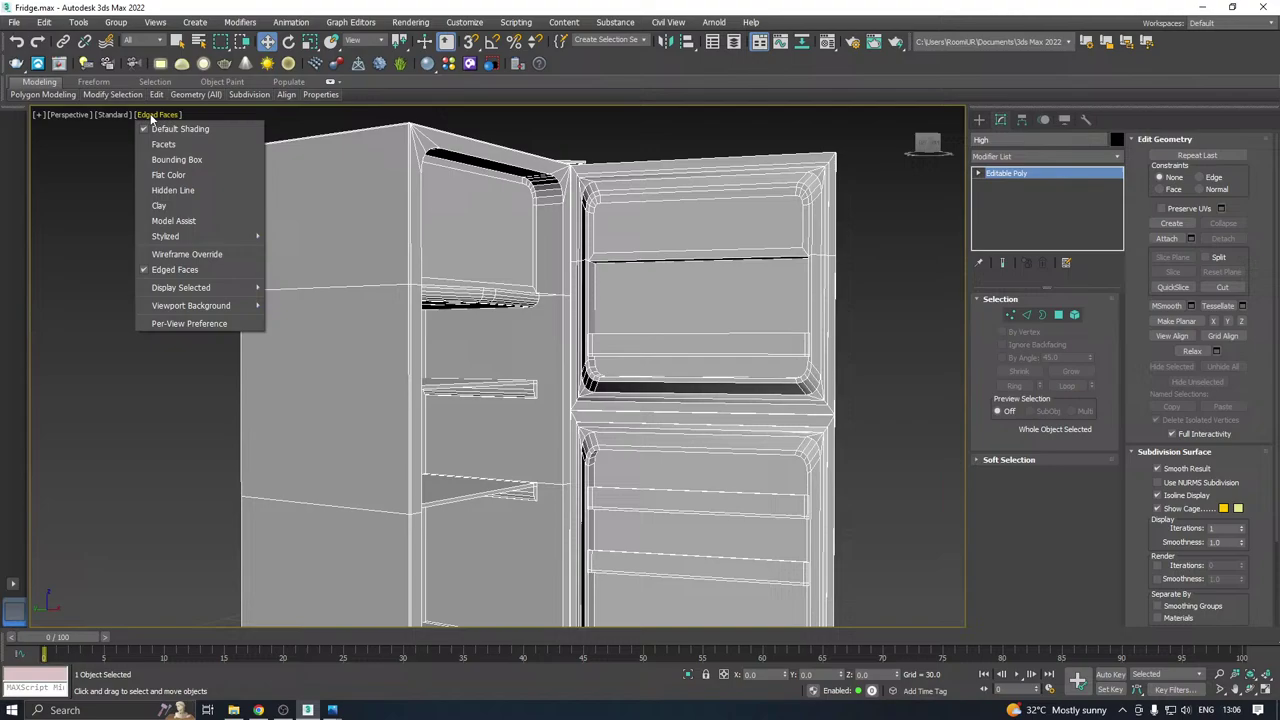
# Examine the open fridge shaded without its wireframe, ending with Edged Faces displayed again.
pyautogui.click(175, 269)
pyautogui.moveTo(297, 217)
pyautogui.keyDown('alt'); pyautogui.mouseDown(button='middle')
pyautogui.moveTo(449, 237)
pyautogui.moveTo(443, 257)
pyautogui.moveTo(400, 260)
pyautogui.moveTo(417, 211)
pyautogui.moveTo(469, 196)
pyautogui.moveTo(494, 220)
pyautogui.moveTo(447, 242)
pyautogui.mouseUp(button='middle'); pyautogui.keyUp('alt')
pyautogui.scroll(-2, 441, 208)
pyautogui.click(163, 115)
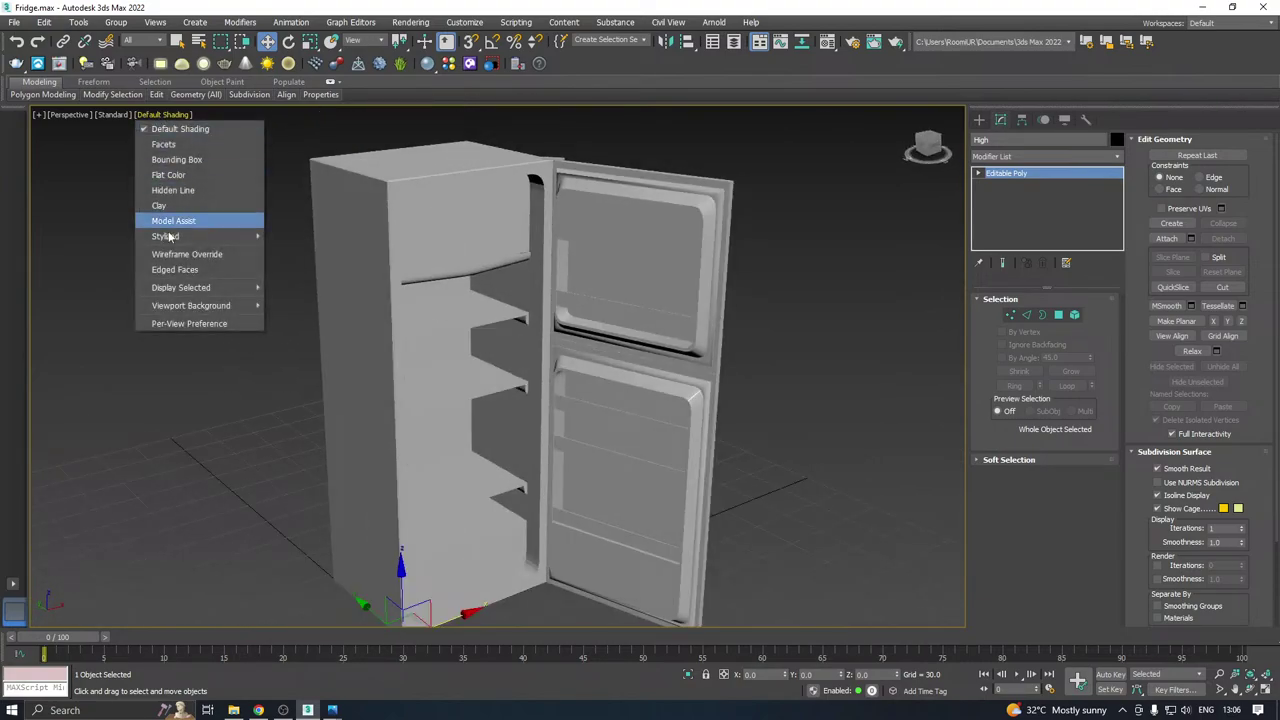
pyautogui.click(166, 273)
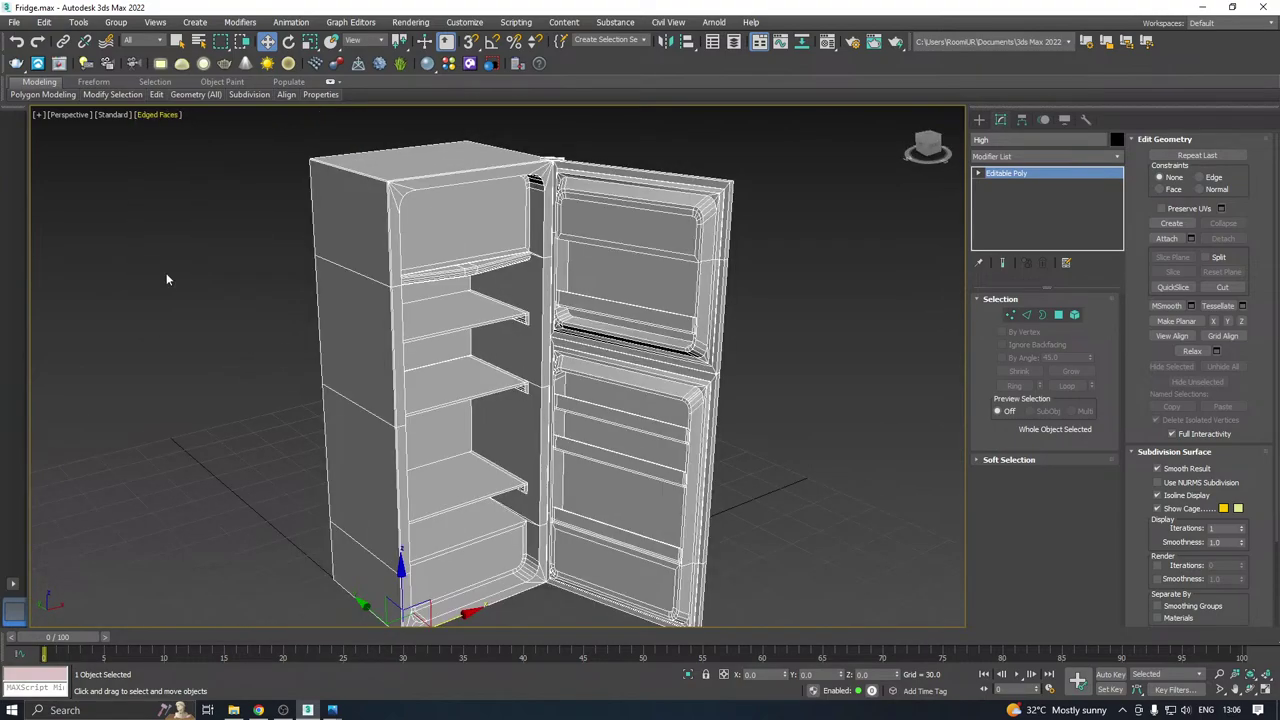
# Add a Chamfer modifier to High, filtered to Unsmoothed Edges, with an amount of 0.15.
pyautogui.click(1118, 157)
pyautogui.click(1045, 459)
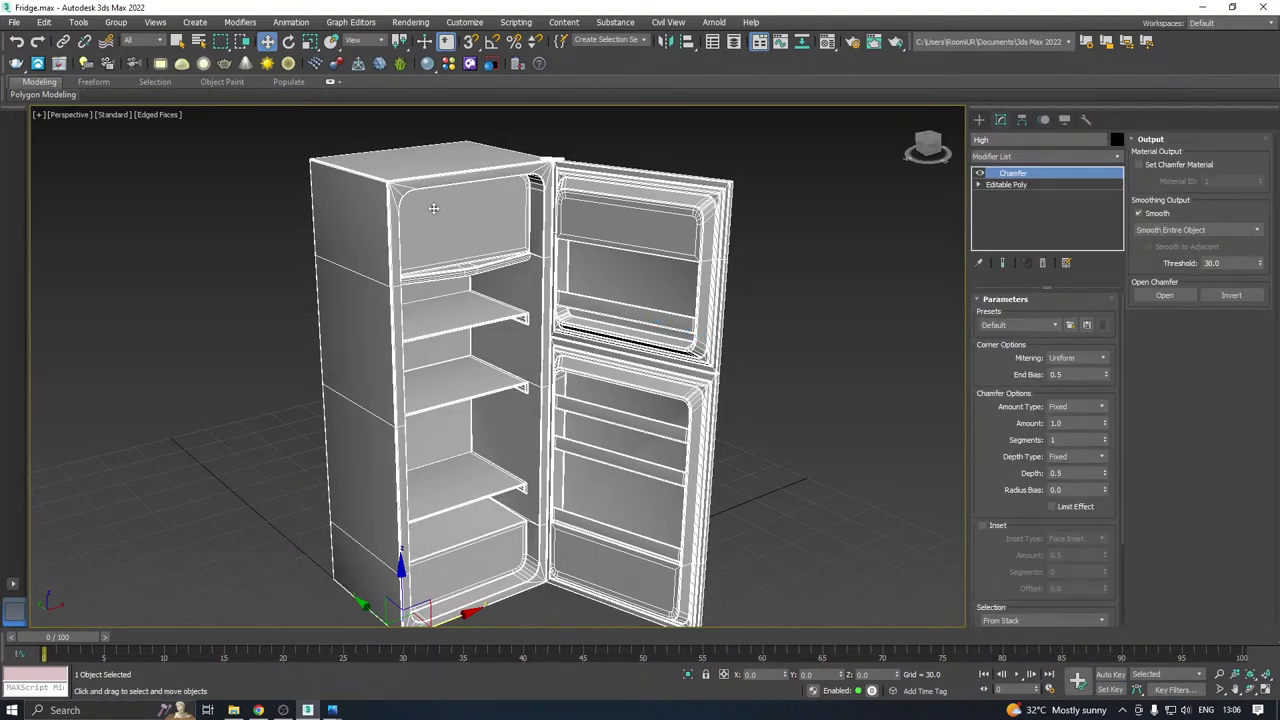
pyautogui.scroll(10, 384, 182)
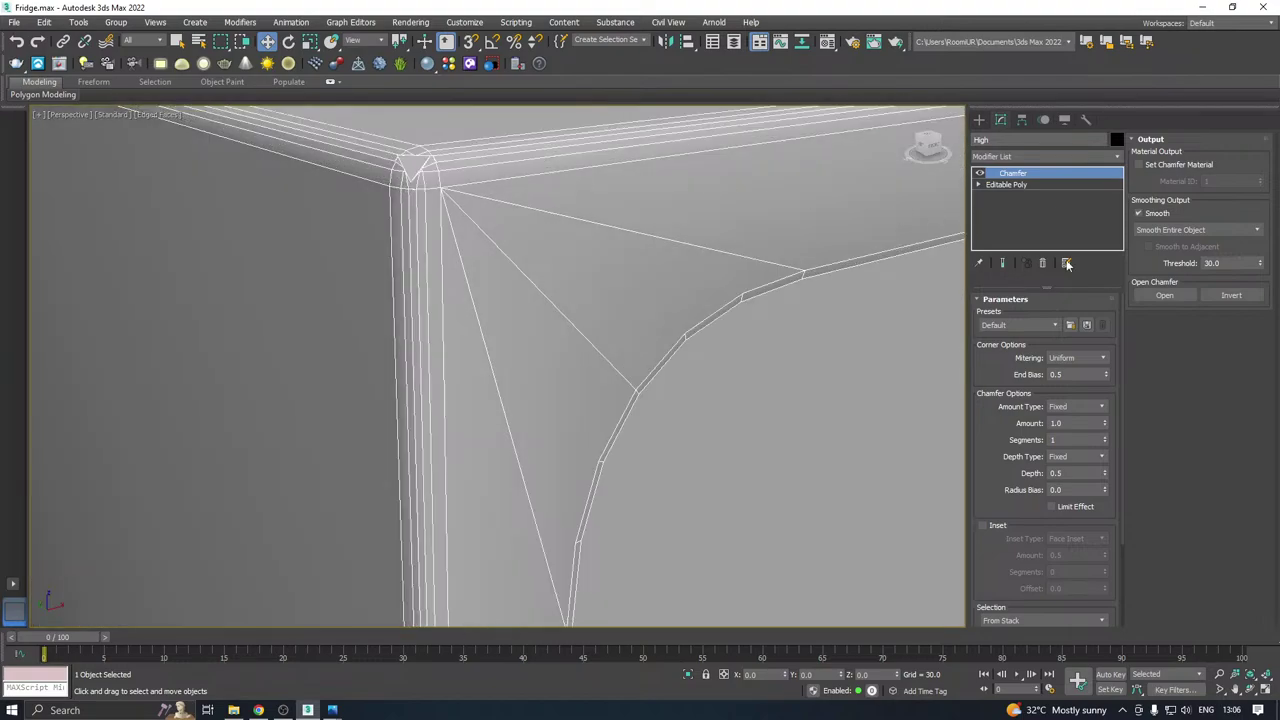
pyautogui.scroll(-4, 1032, 515)
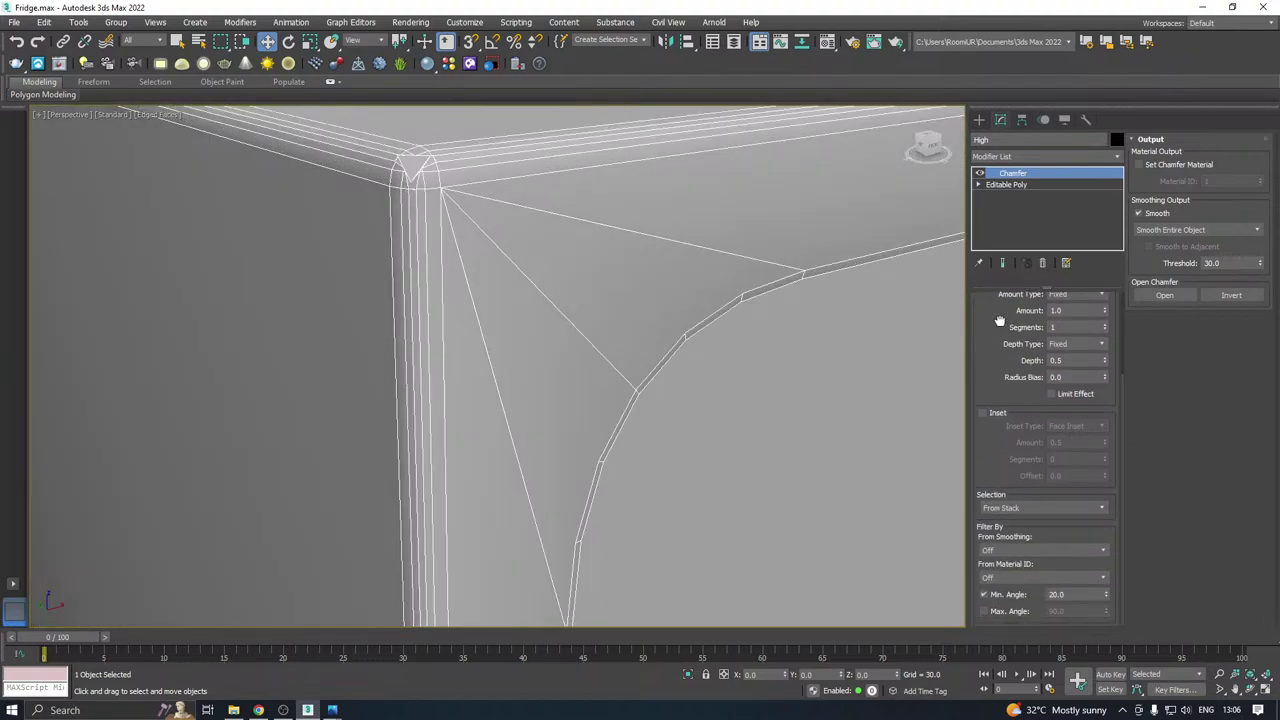
pyautogui.click(1010, 550)
pyautogui.click(1012, 588)
pyautogui.moveTo(1105, 312); pyautogui.dragTo(1114, 370)
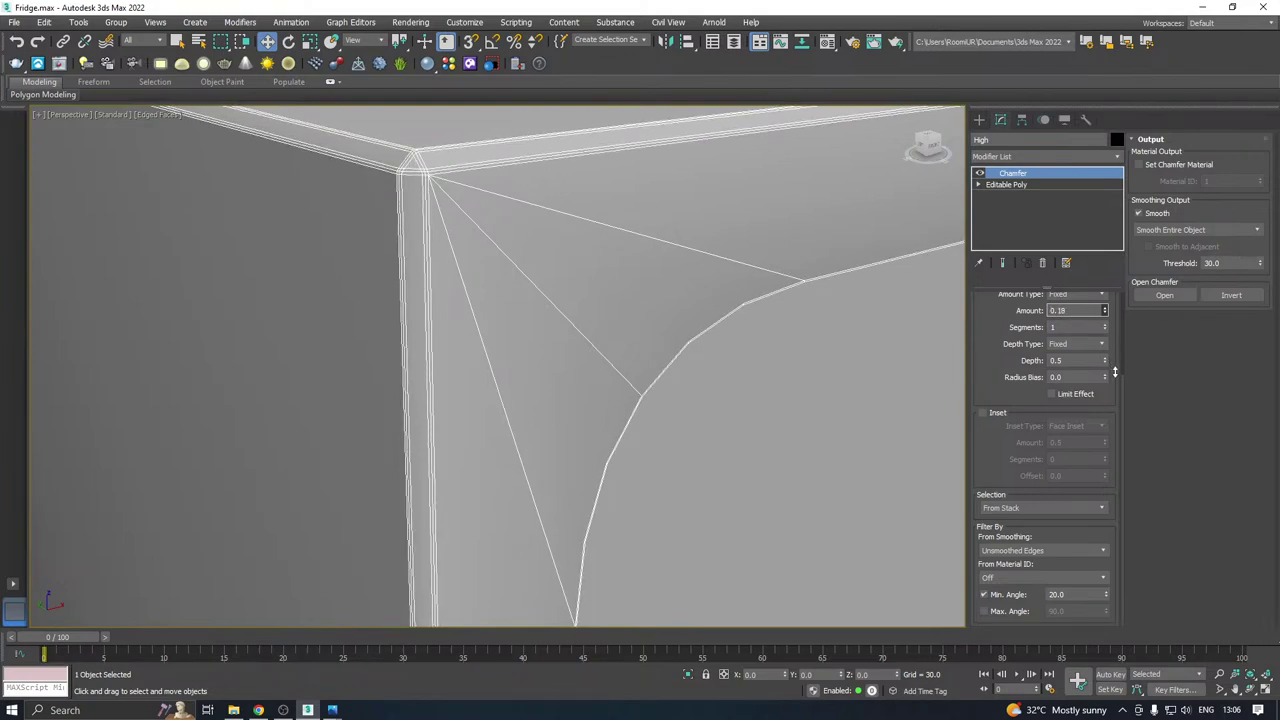
pyautogui.scroll(-10, 630, 279)
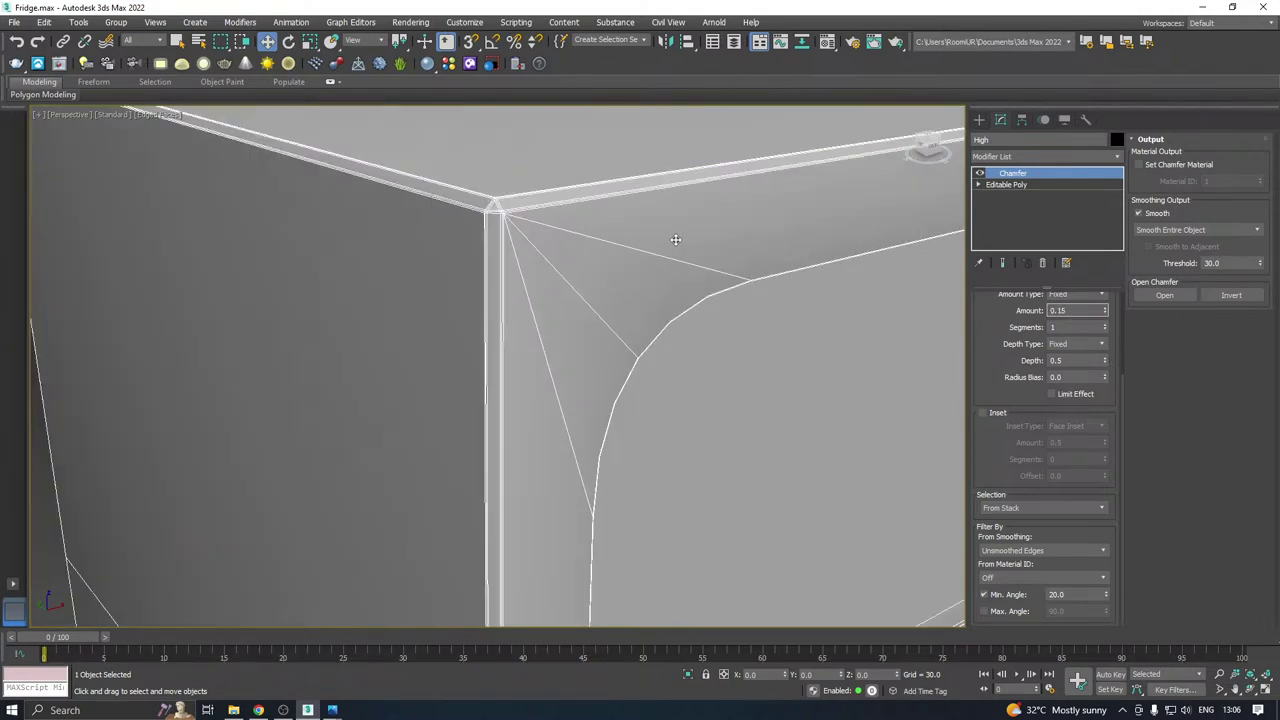
# Add a TurboSmooth modifier above the Chamfer on High.
pyautogui.click(1117, 157)
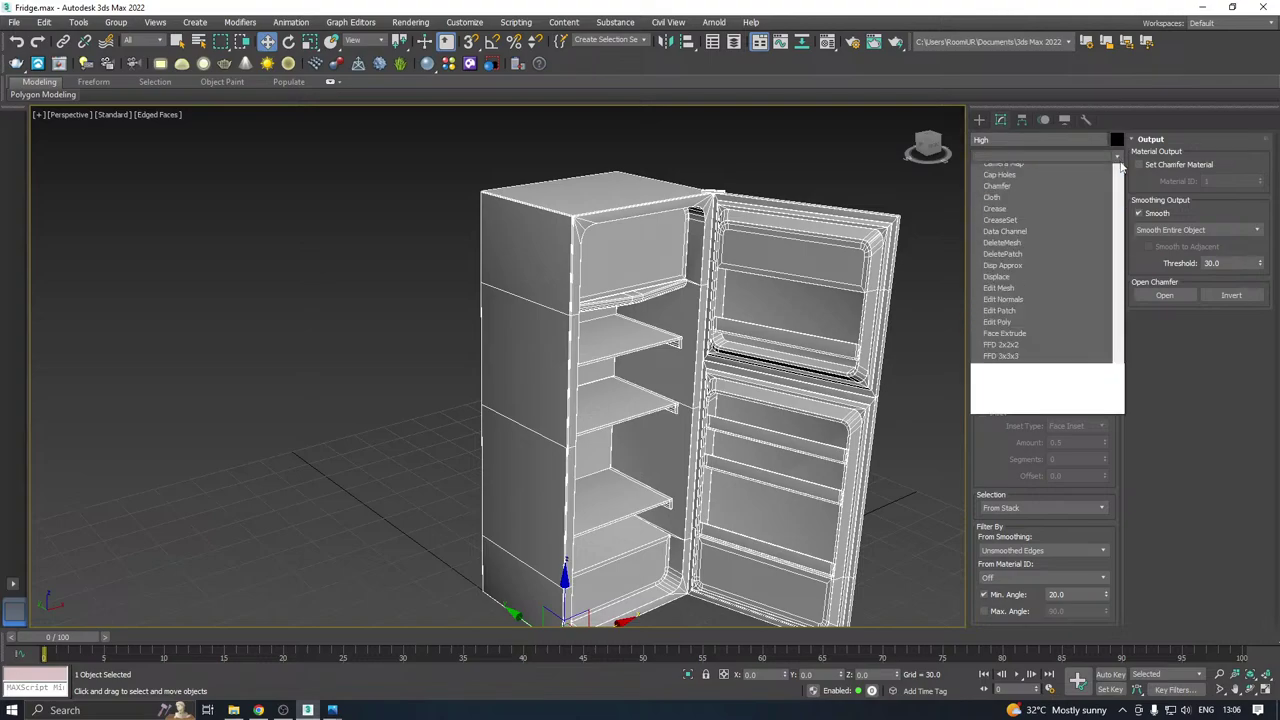
pyautogui.scroll(-15, 1050, 420)
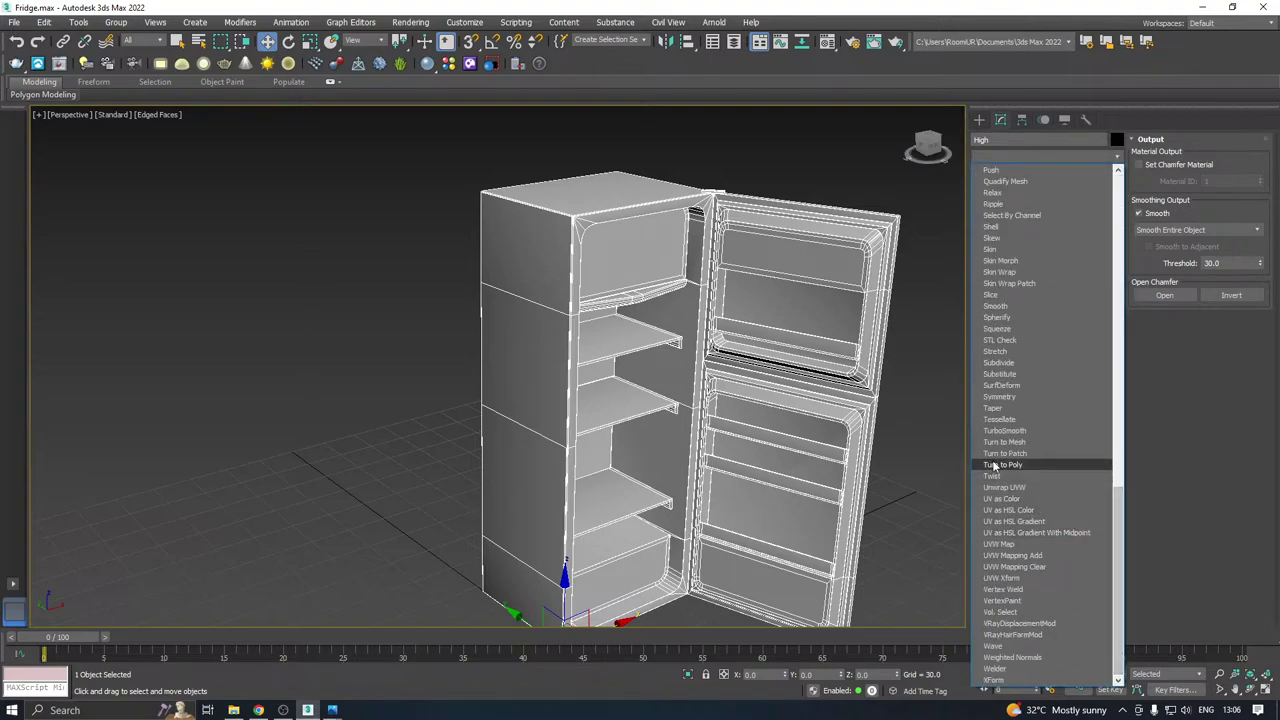
pyautogui.click(1003, 430)
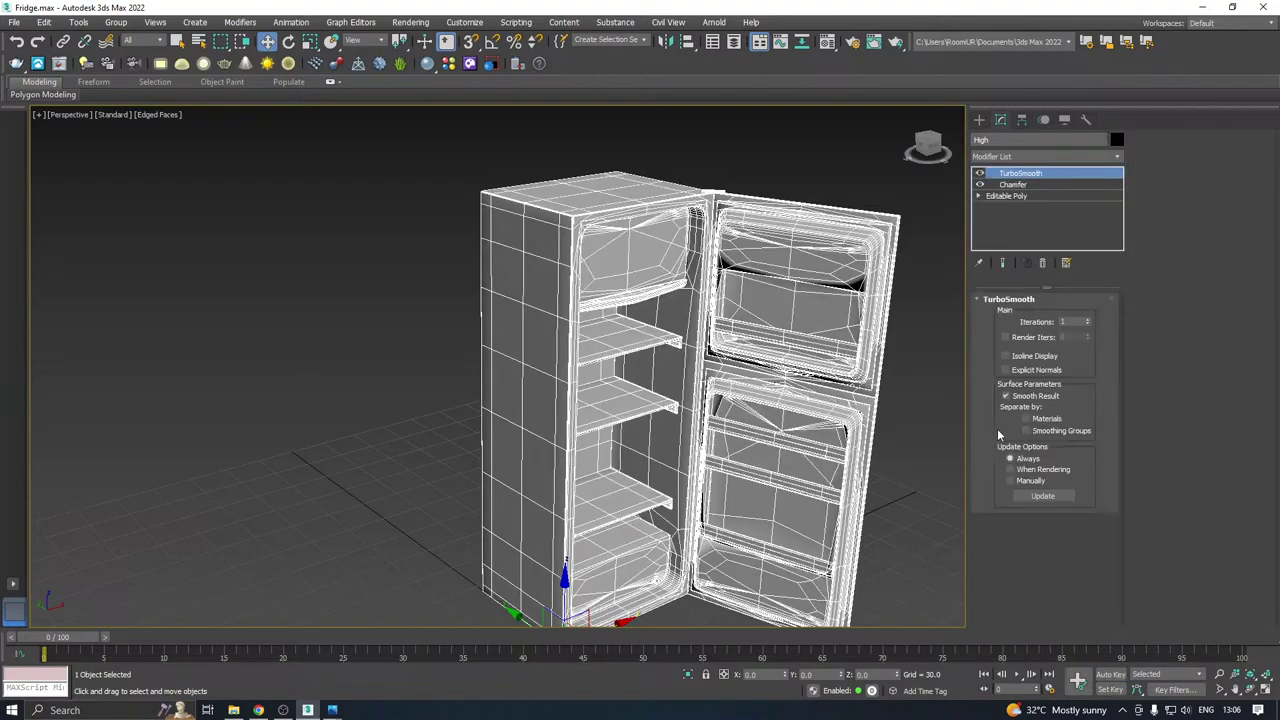
# Examine the smoothed mesh for artifacts around the shelves, the freezer compartment corners and the inner door panels.
pyautogui.keyDown('alt'); pyautogui.moveTo(816, 368); pyautogui.dragTo(700, 292, button='middle'); pyautogui.keyUp('alt')
pyautogui.keyDown('alt'); pyautogui.moveTo(744, 337); pyautogui.dragTo(722, 378, button='middle'); pyautogui.keyUp('alt')
pyautogui.scroll(6, 753, 338)
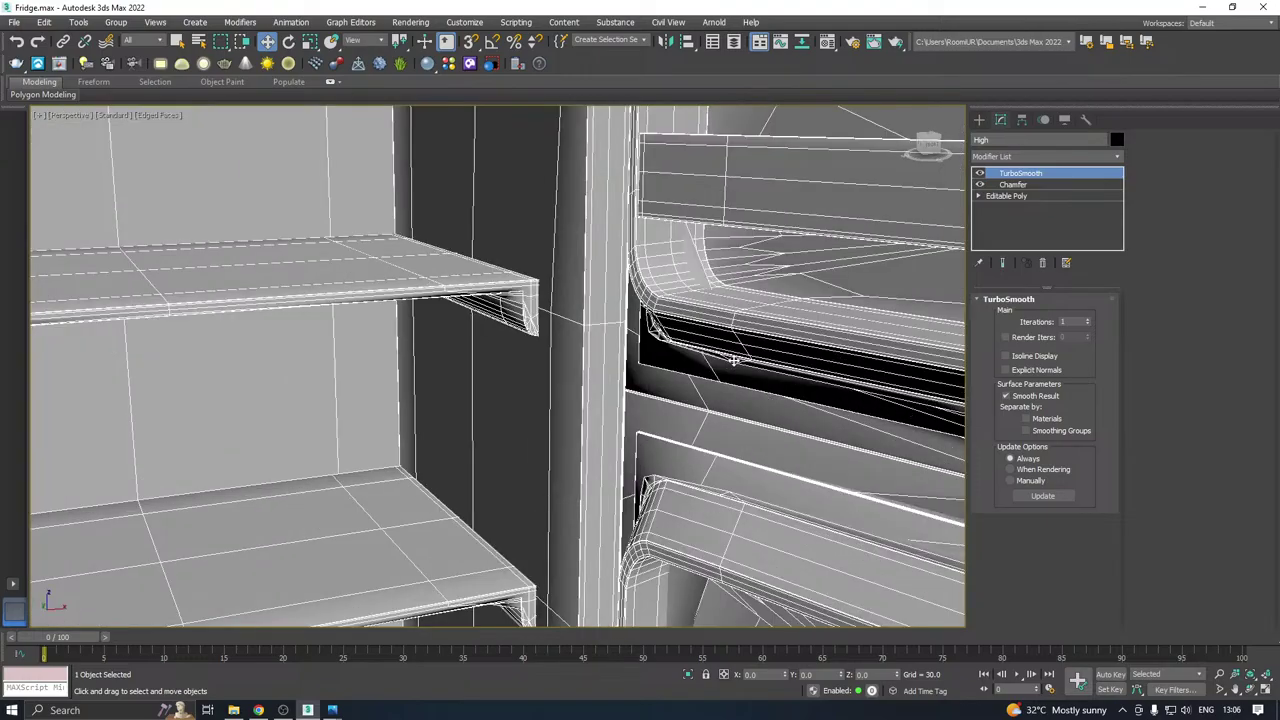
pyautogui.scroll(-5, 641, 364)
pyautogui.keyDown('alt'); pyautogui.moveTo(641, 364); pyautogui.dragTo(434, 304, button='middle'); pyautogui.keyUp('alt')
pyautogui.scroll(6, 415, 324)
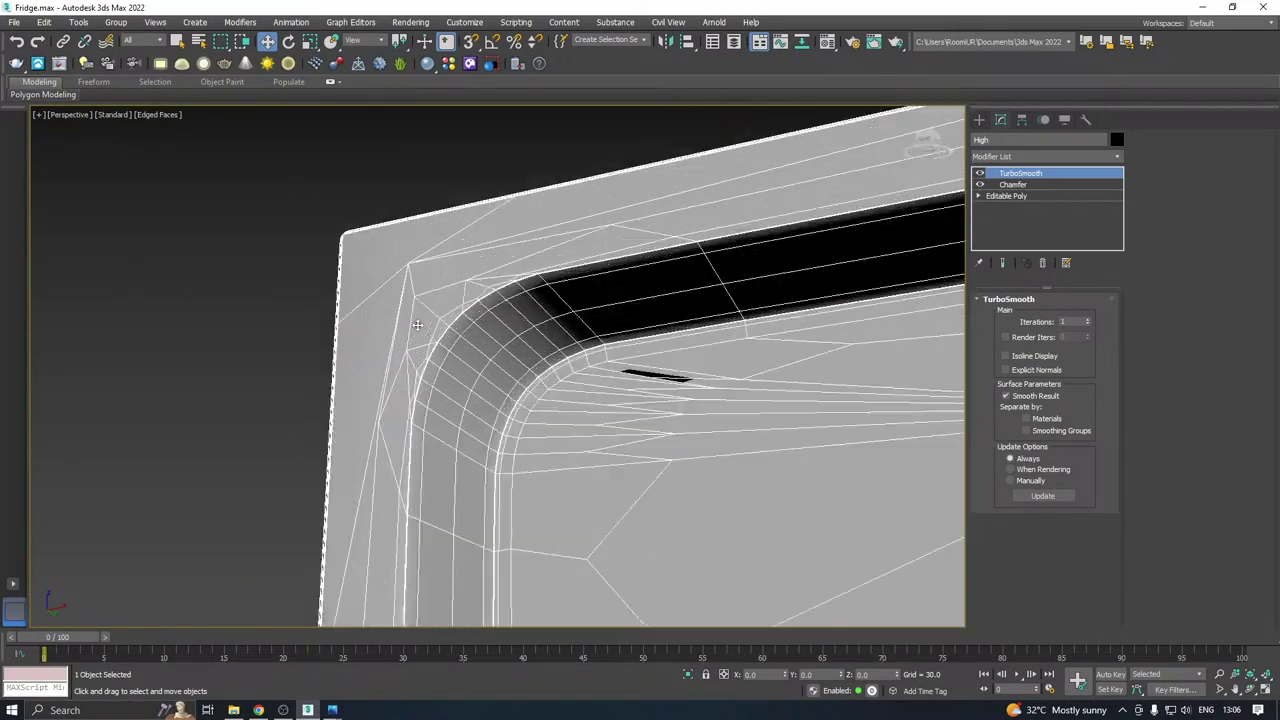
pyautogui.scroll(-5, 441, 241)
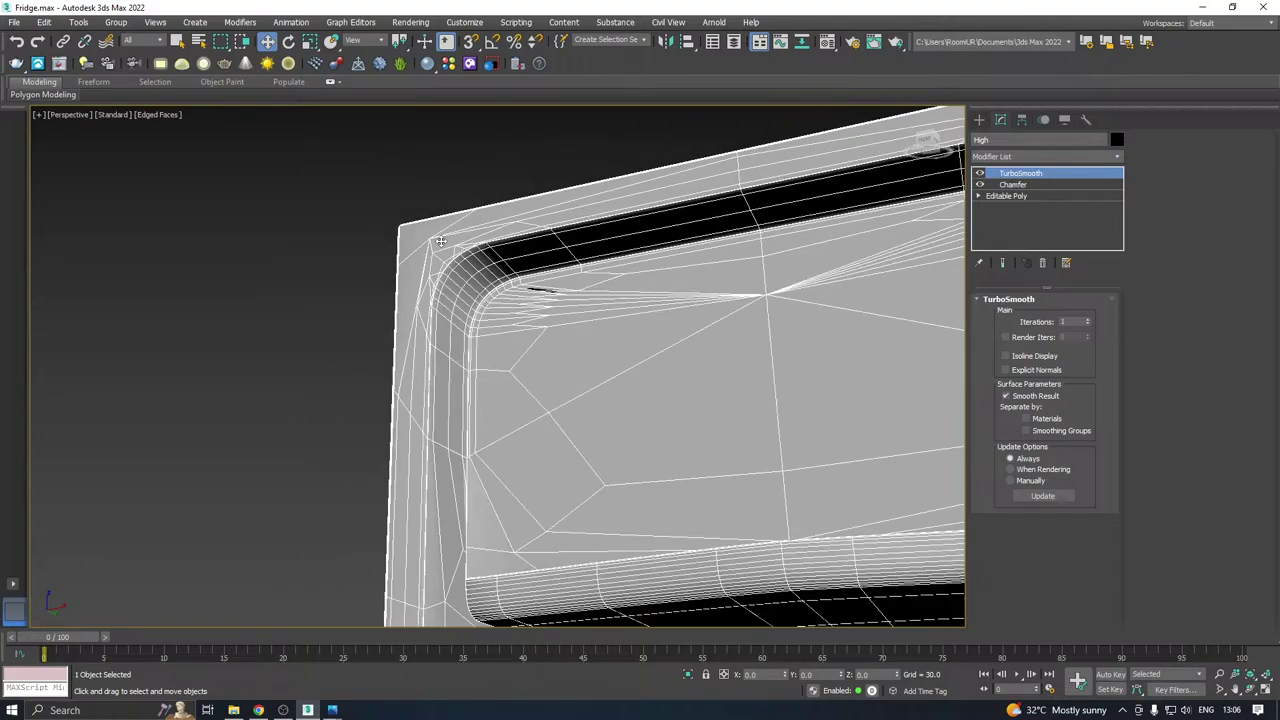
pyautogui.keyDown('alt'); pyautogui.moveTo(456, 244); pyautogui.dragTo(509, 274, button='middle'); pyautogui.keyUp('alt')
pyautogui.scroll(-5, 414, 279)
pyautogui.keyDown('alt'); pyautogui.moveTo(414, 279); pyautogui.dragTo(557, 323, button='middle'); pyautogui.keyUp('alt')
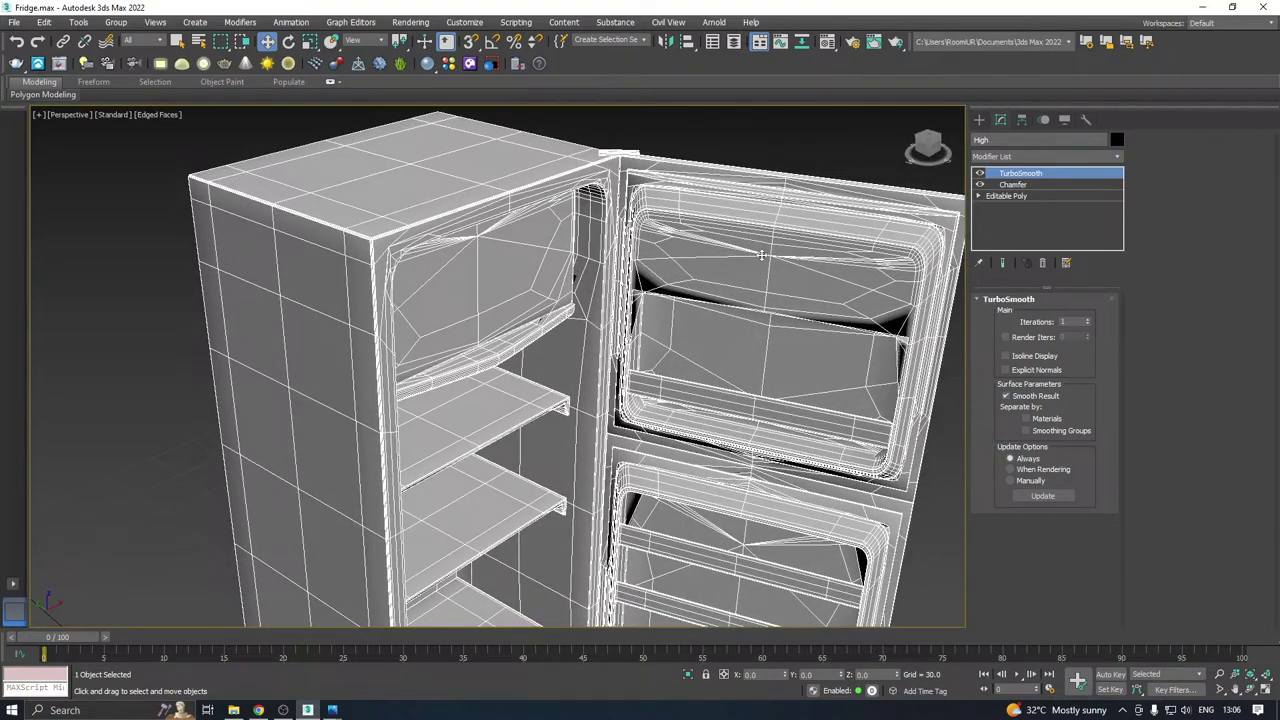
pyautogui.keyDown('alt'); pyautogui.moveTo(762, 255); pyautogui.dragTo(625, 331, button='middle'); pyautogui.keyUp('alt')
pyautogui.scroll(5, 541, 357)
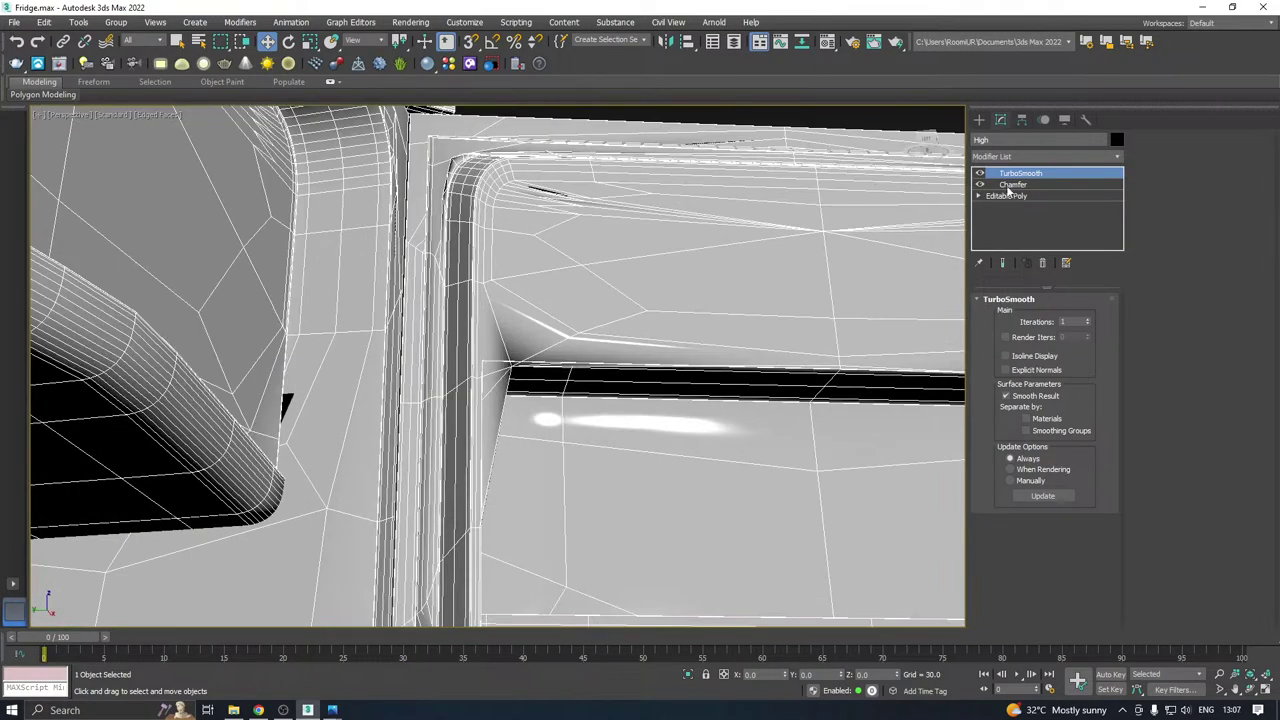
# Add a supporting edge loop with Swift Loop to the base mesh, close to the upper door's inner panel recess edge.
pyautogui.click(1005, 197)
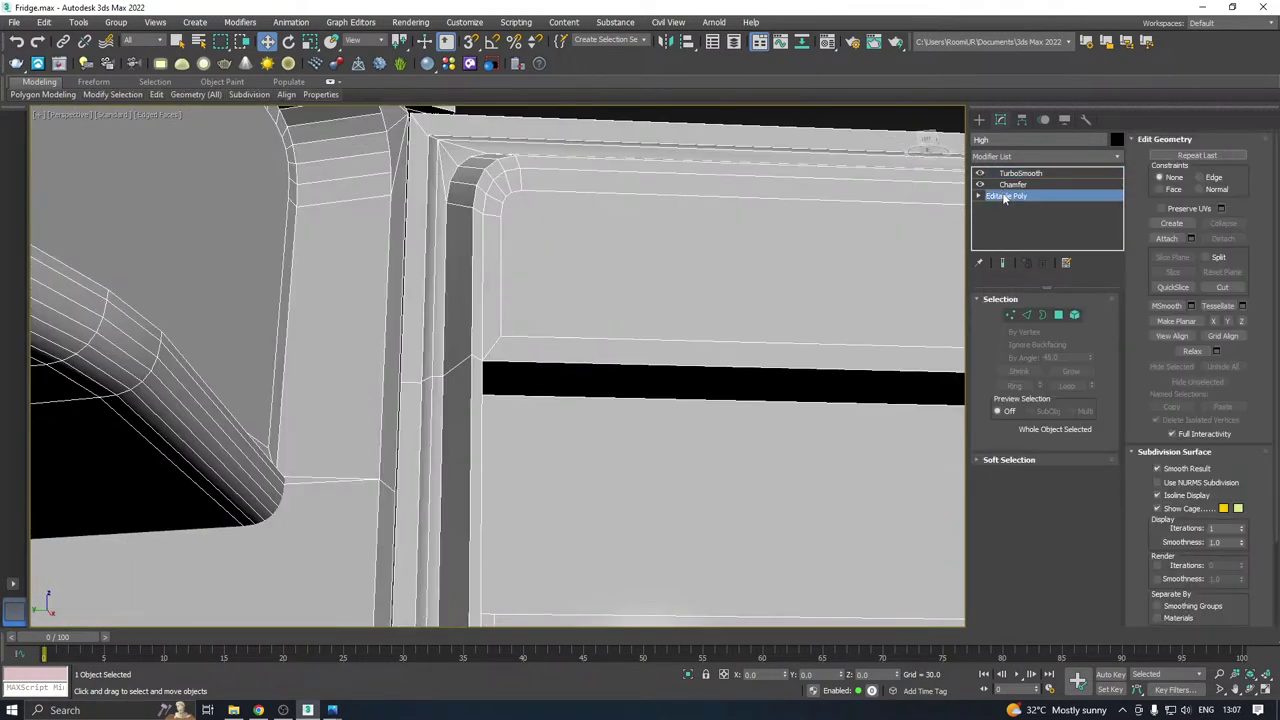
pyautogui.scroll(-3, 539, 315)
pyautogui.scroll(-3, 539, 315)
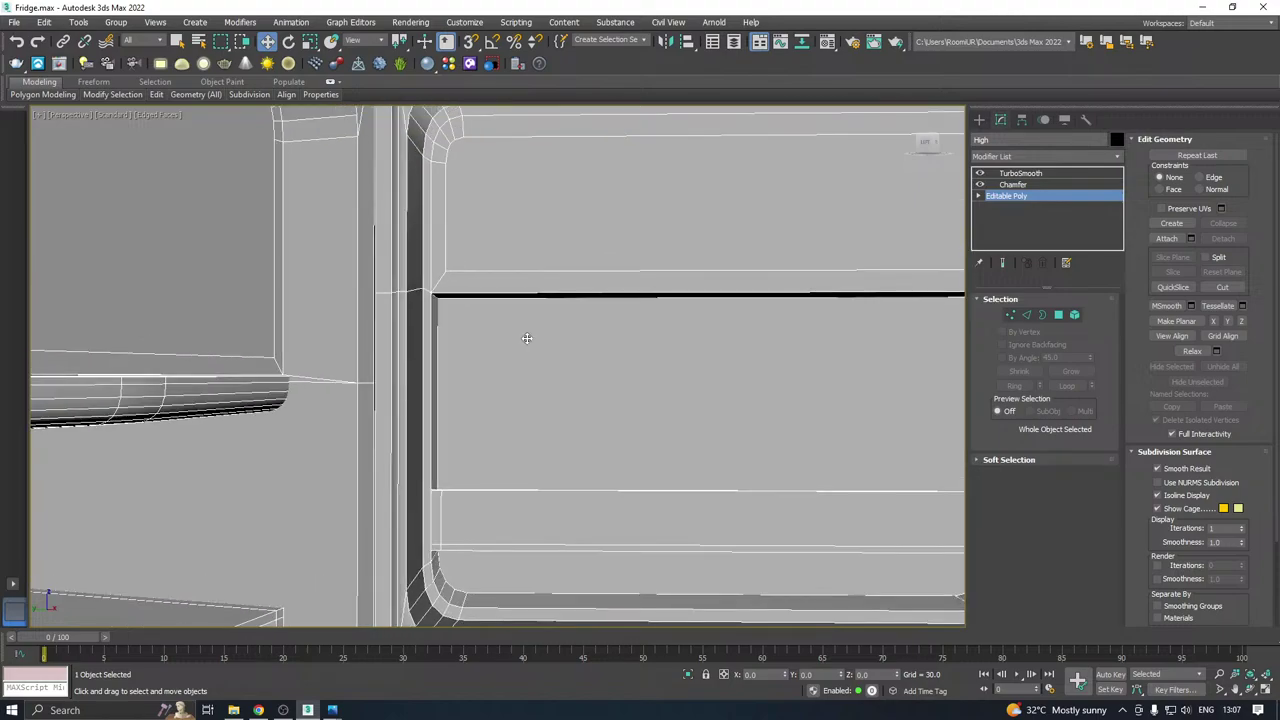
pyautogui.moveTo(156, 95)
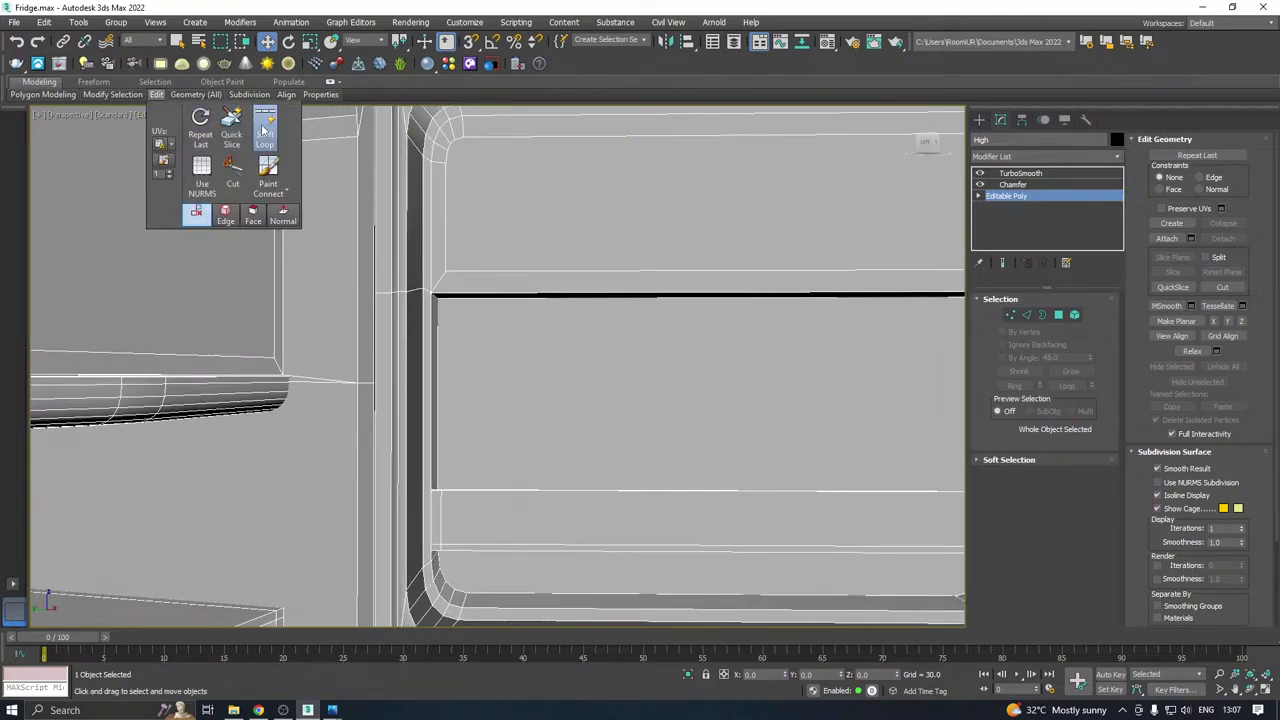
pyautogui.click(263, 131)
pyautogui.scroll(2, 436, 294)
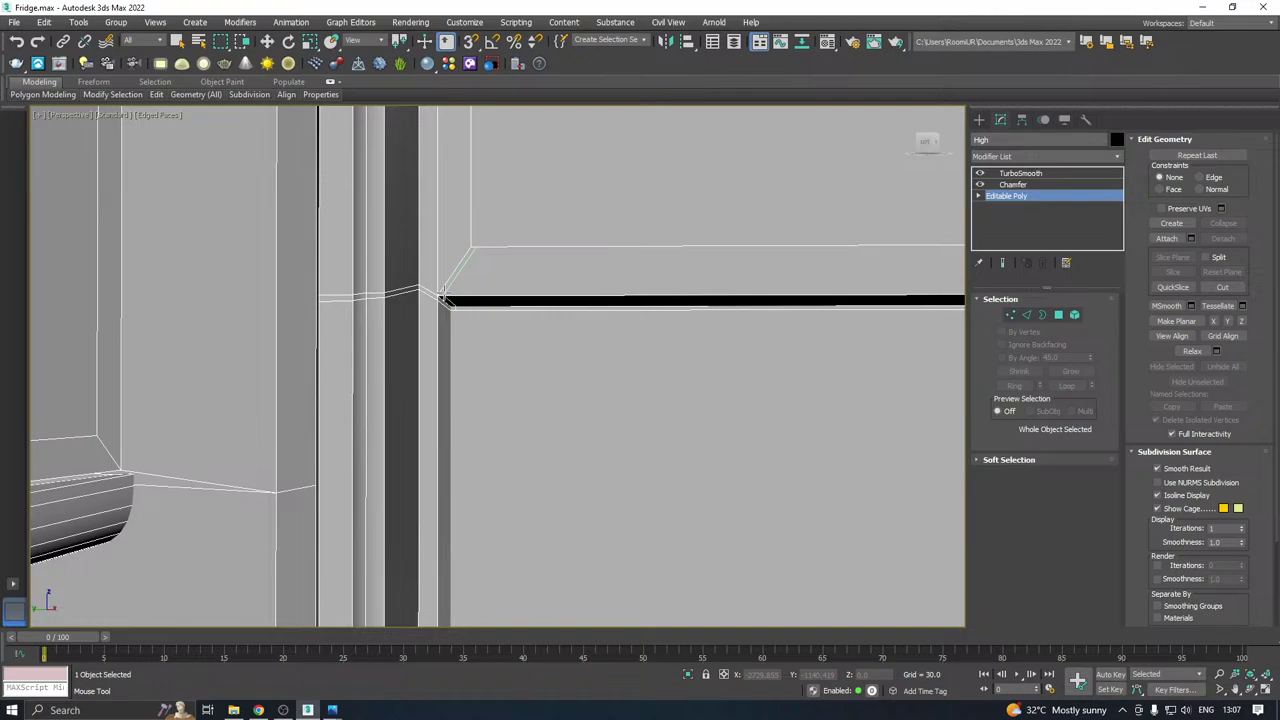
pyautogui.rightClick(431, 291)
pyautogui.scroll(-2, 436, 289)
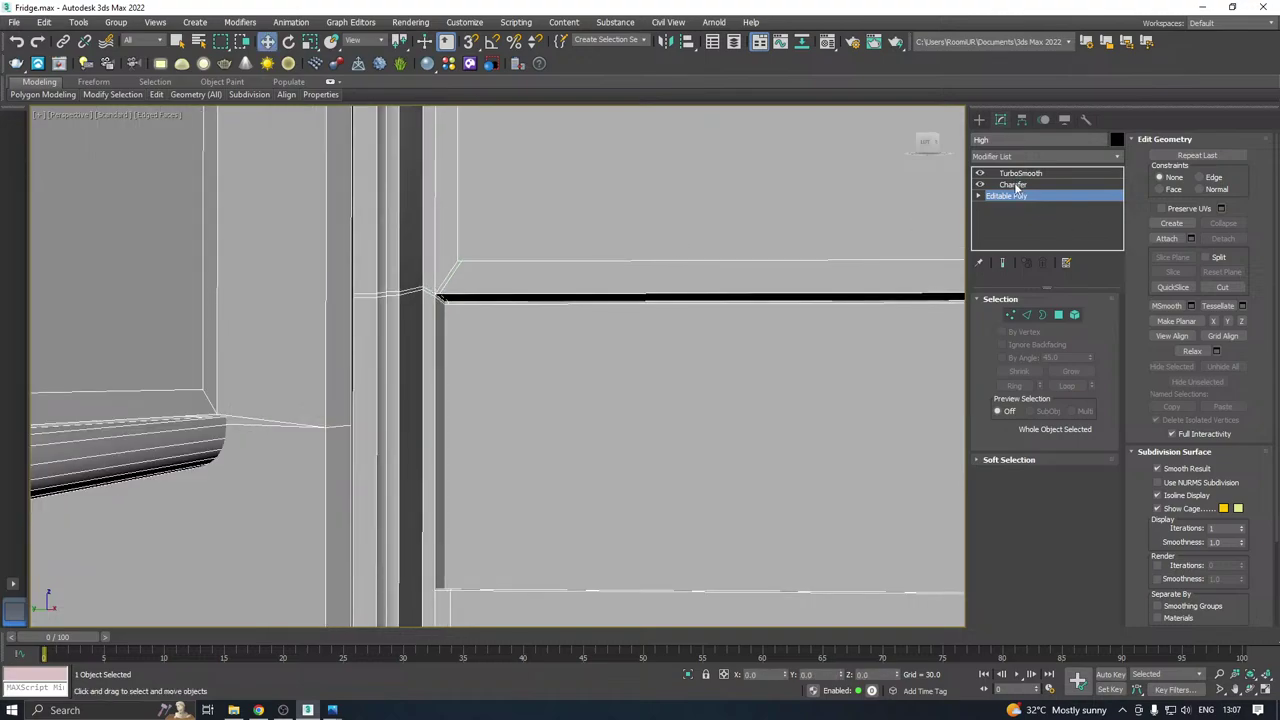
# Compare the TurboSmooth result with the base mesh around the upper door's recess and its lower inner corner.
pyautogui.click(1015, 185)
pyautogui.click(1019, 174)
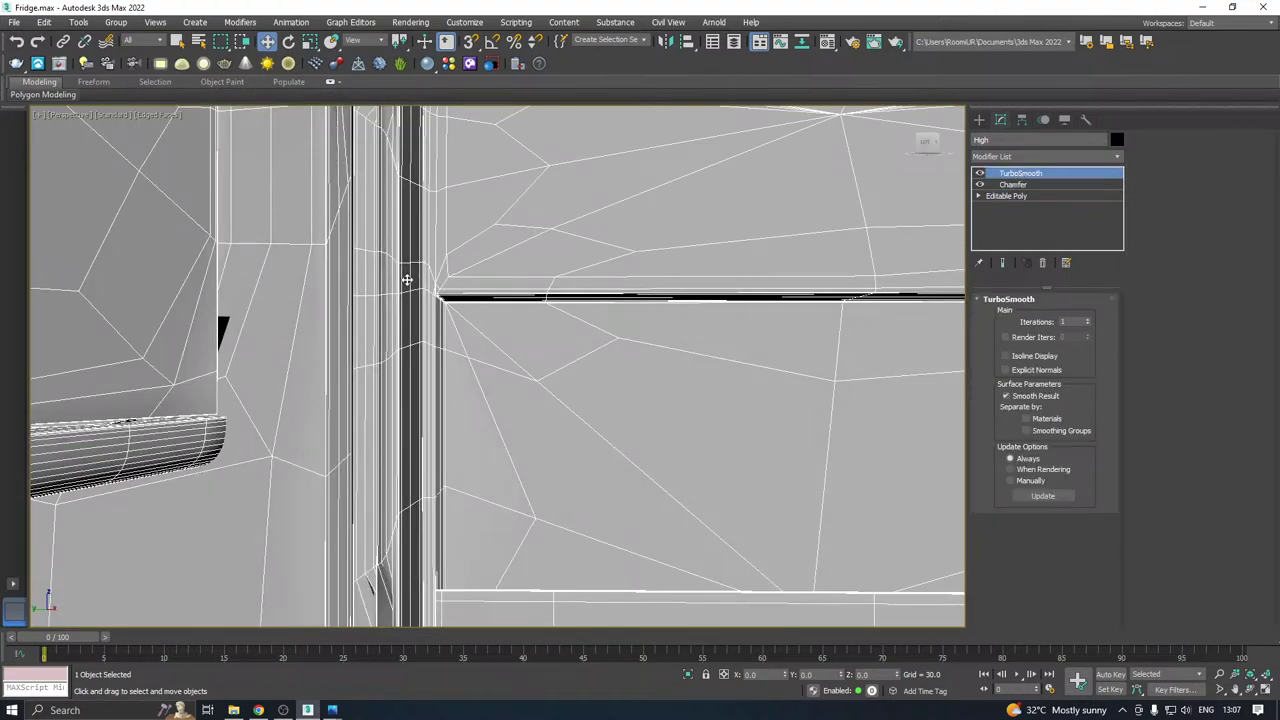
pyautogui.scroll(-5, 407, 280)
pyautogui.scroll(8, 570, 345)
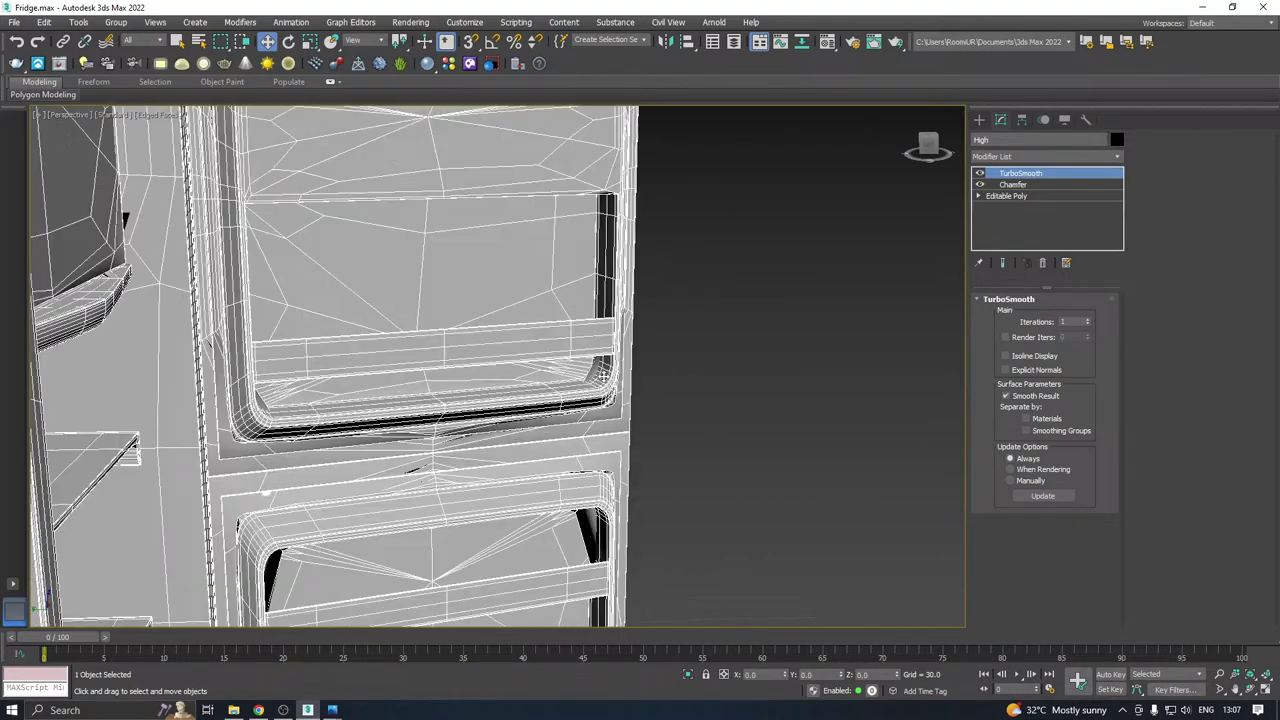
pyautogui.scroll(4, 605, 352)
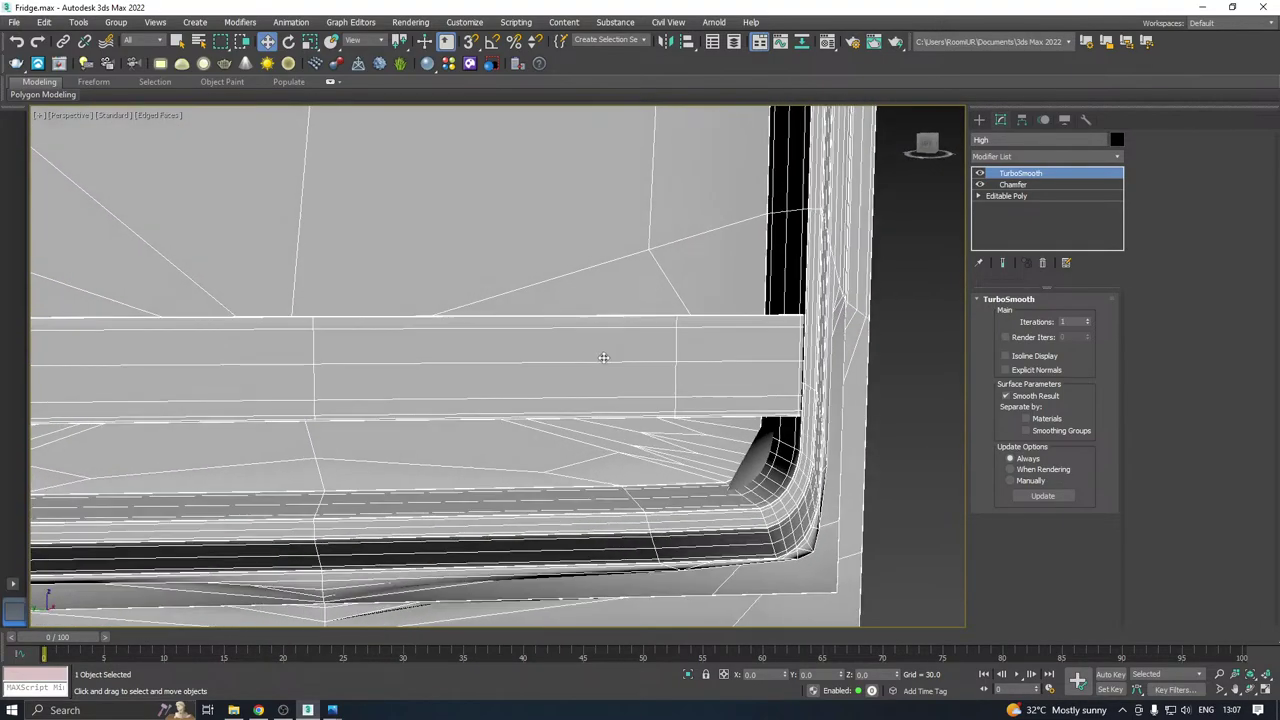
pyautogui.click(1015, 196)
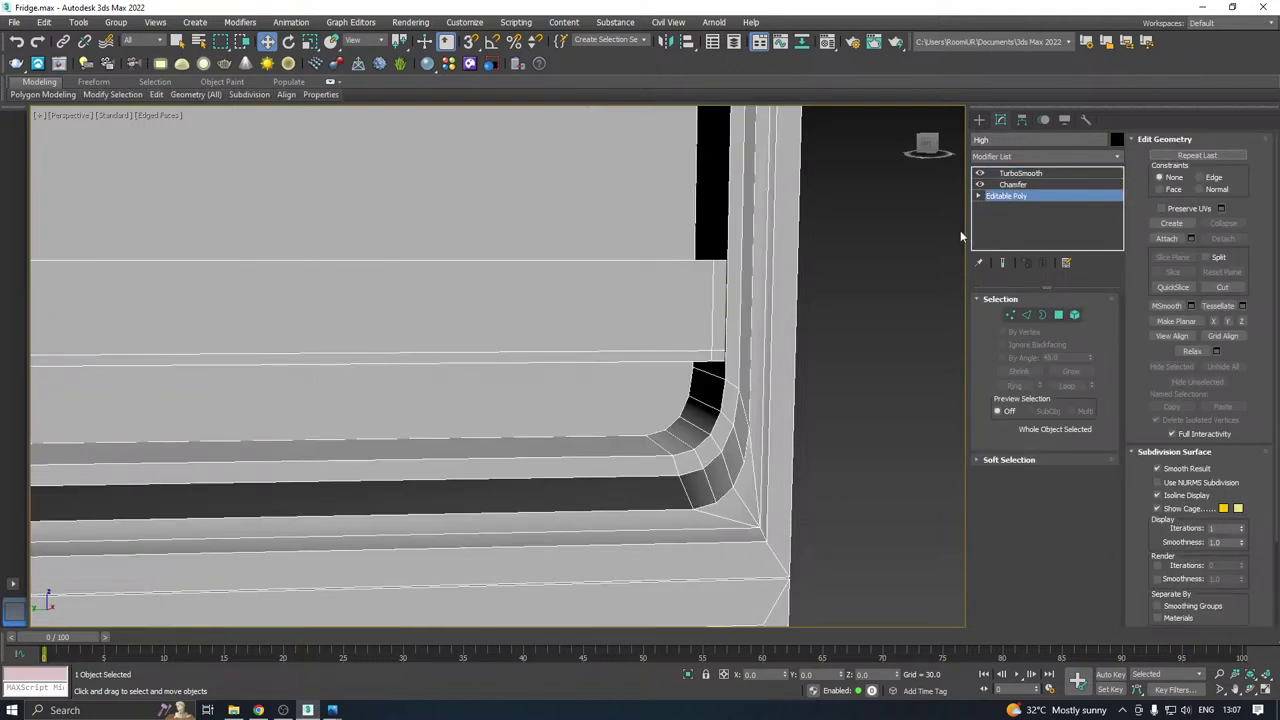
pyautogui.click(1013, 185)
pyautogui.click(1020, 175)
pyautogui.scroll(-5, 777, 251)
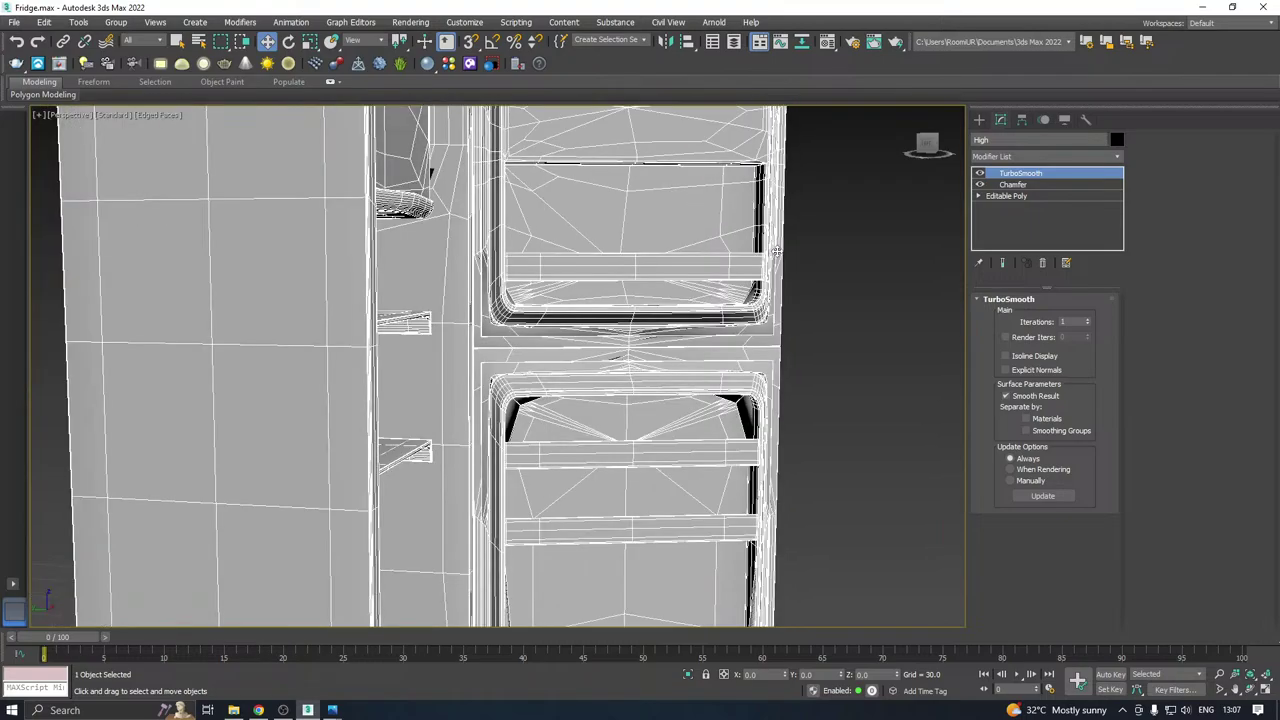
# Examine the lower door and bottom compartment with smoothing, and review the whole fridge in its Editable Poly base mesh.
pyautogui.keyDown('alt'); pyautogui.moveTo(777, 251); pyautogui.dragTo(738, 245, button='middle'); pyautogui.keyUp('alt')
pyautogui.moveTo(639, 364); pyautogui.dragTo(688, 360, button='middle')
pyautogui.scroll(-5, 633, 358)
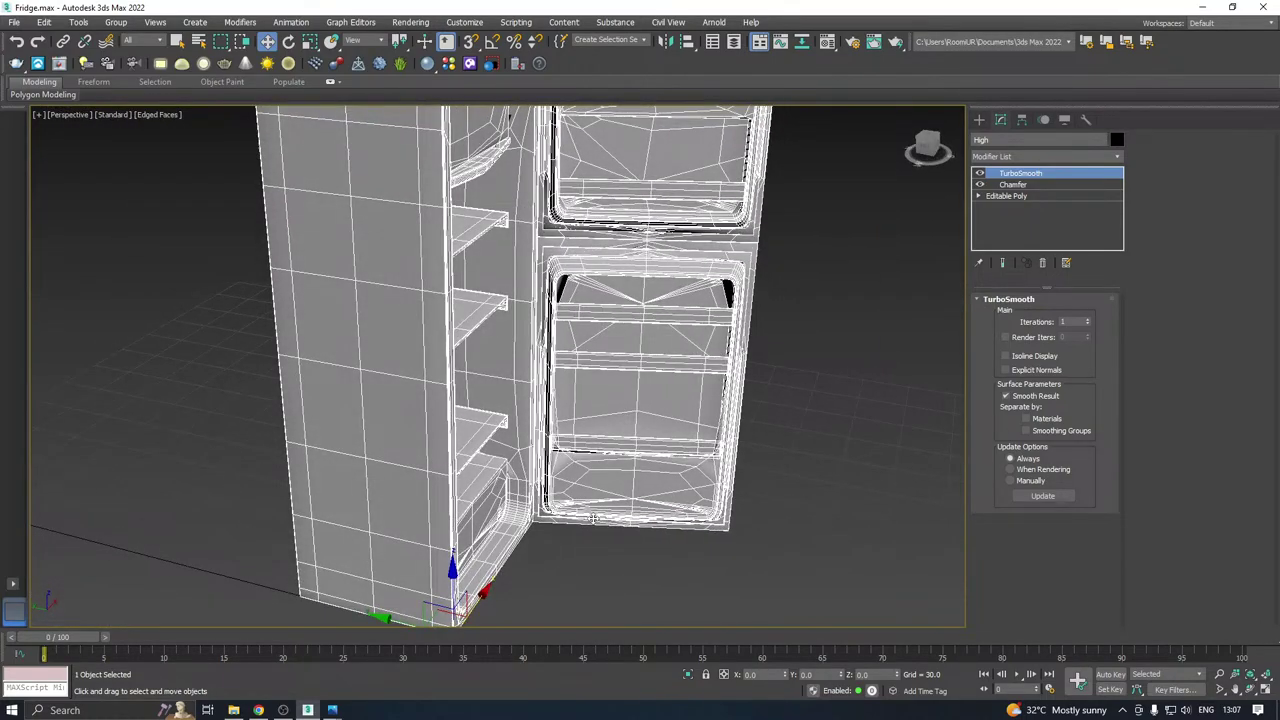
pyautogui.scroll(8, 593, 518)
pyautogui.scroll(3, 474, 452)
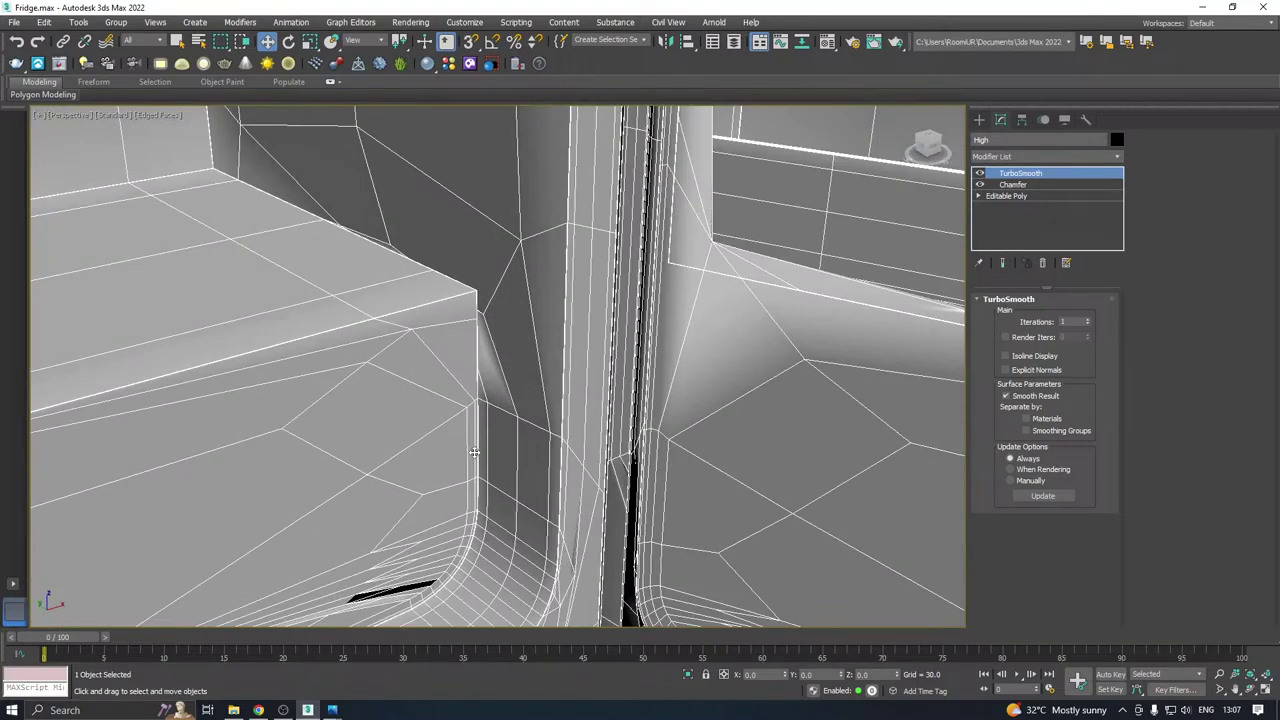
pyautogui.click(1007, 197)
pyautogui.scroll(-5, 643, 345)
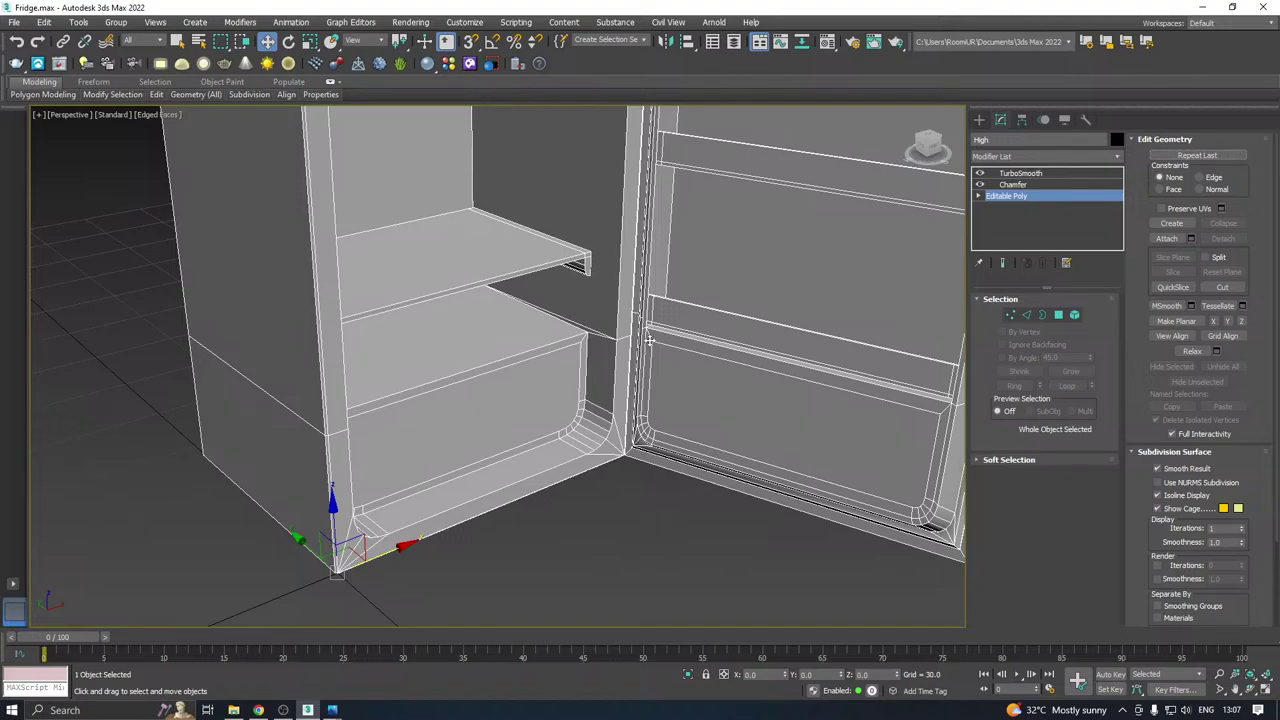
pyautogui.moveTo(712, 312); pyautogui.dragTo(674, 494, button='middle')
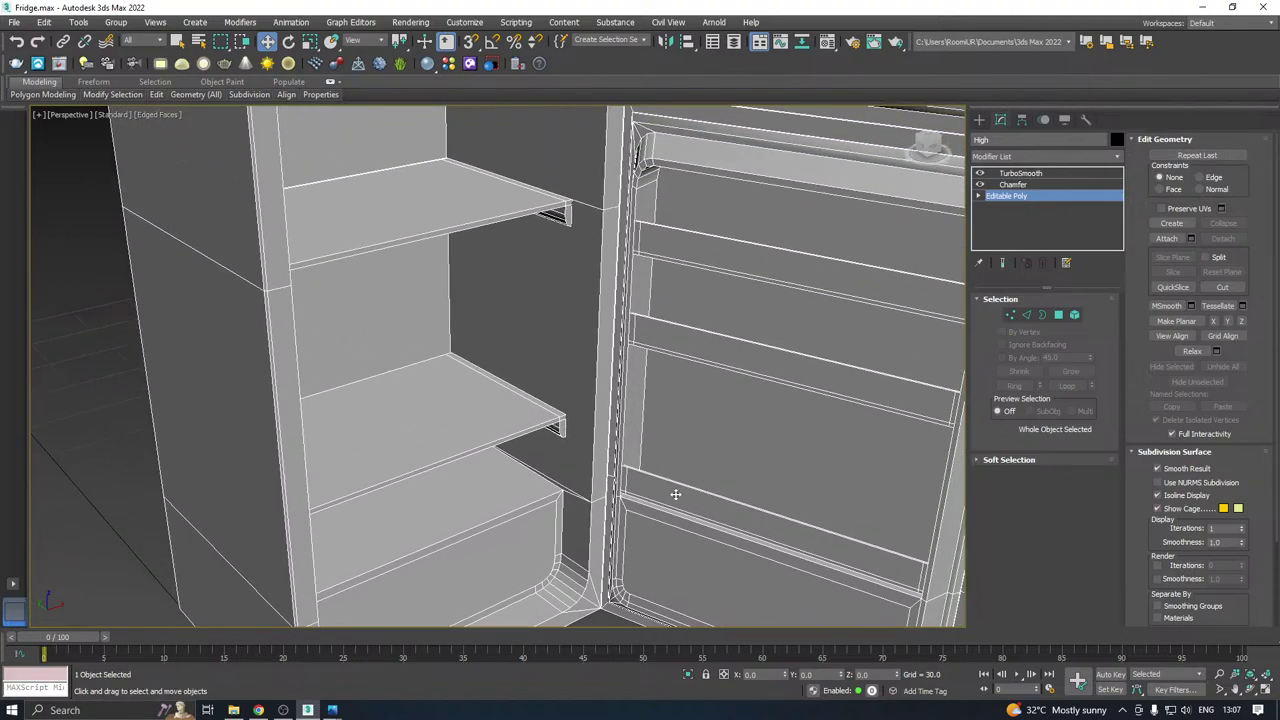
pyautogui.scroll(-2, 686, 494)
pyautogui.moveTo(714, 426)
pyautogui.keyDown('alt'); pyautogui.mouseDown(button='middle')
pyautogui.moveTo(580, 363)
pyautogui.moveTo(580, 346)
pyautogui.moveTo(689, 447)
pyautogui.moveTo(655, 416)
pyautogui.moveTo(689, 434)
pyautogui.moveTo(693, 414)
pyautogui.mouseUp(button='middle'); pyautogui.keyUp('alt')
pyautogui.scroll(-5, 690, 447)
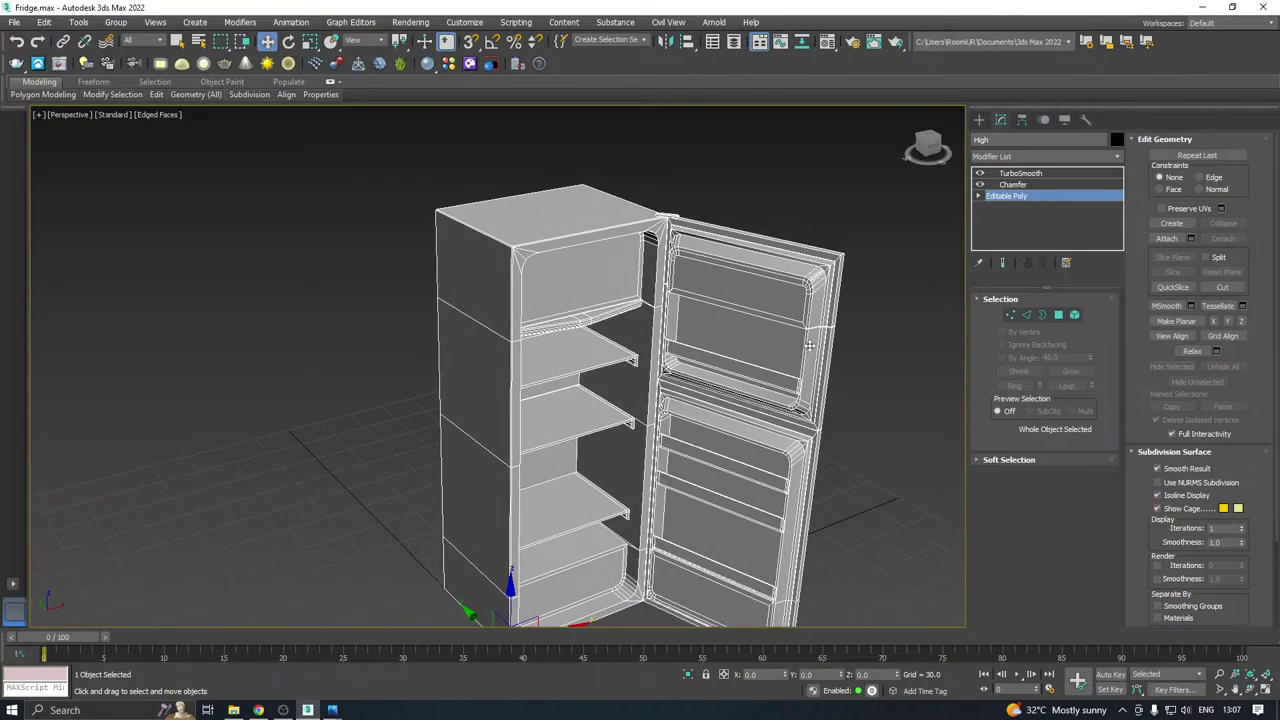
pyautogui.scroll(3, 810, 345)
# Delete the Chamfer and TurboSmooth modifiers from High, leaving only the Editable Poly.
pyautogui.rightClick(1023, 185)
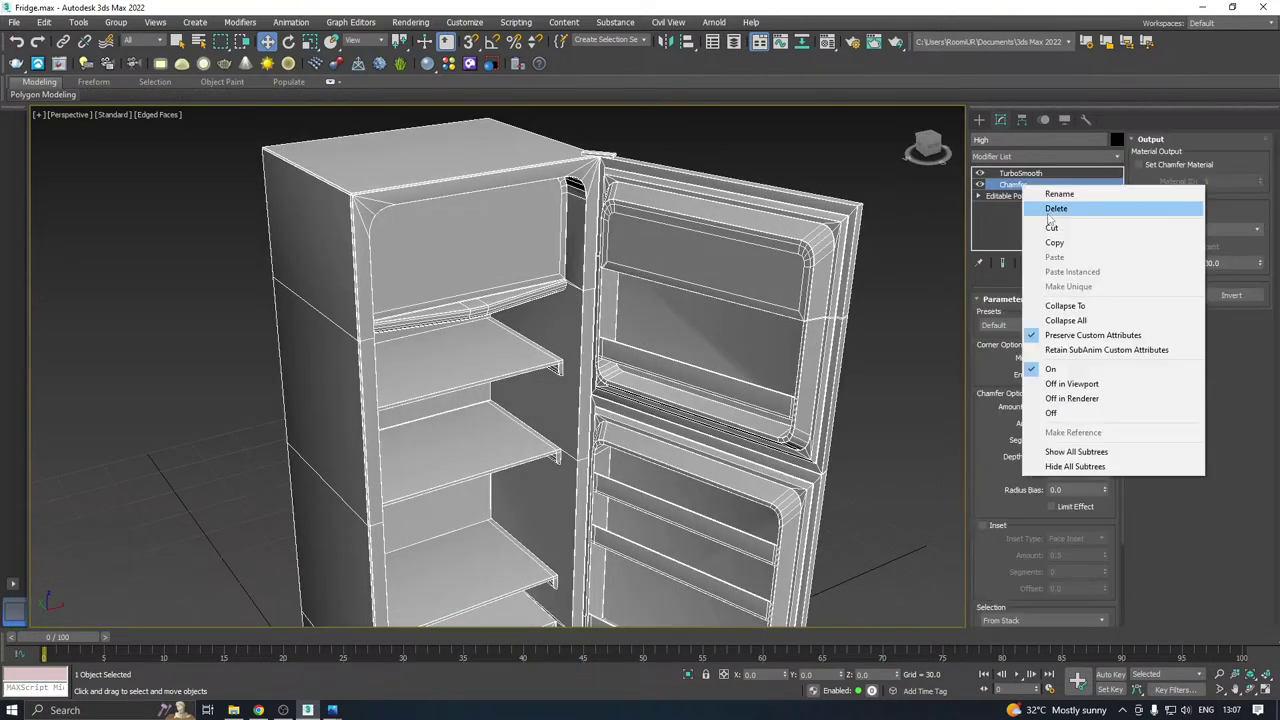
pyautogui.click(1055, 208)
pyautogui.rightClick(1035, 177)
pyautogui.click(1050, 201)
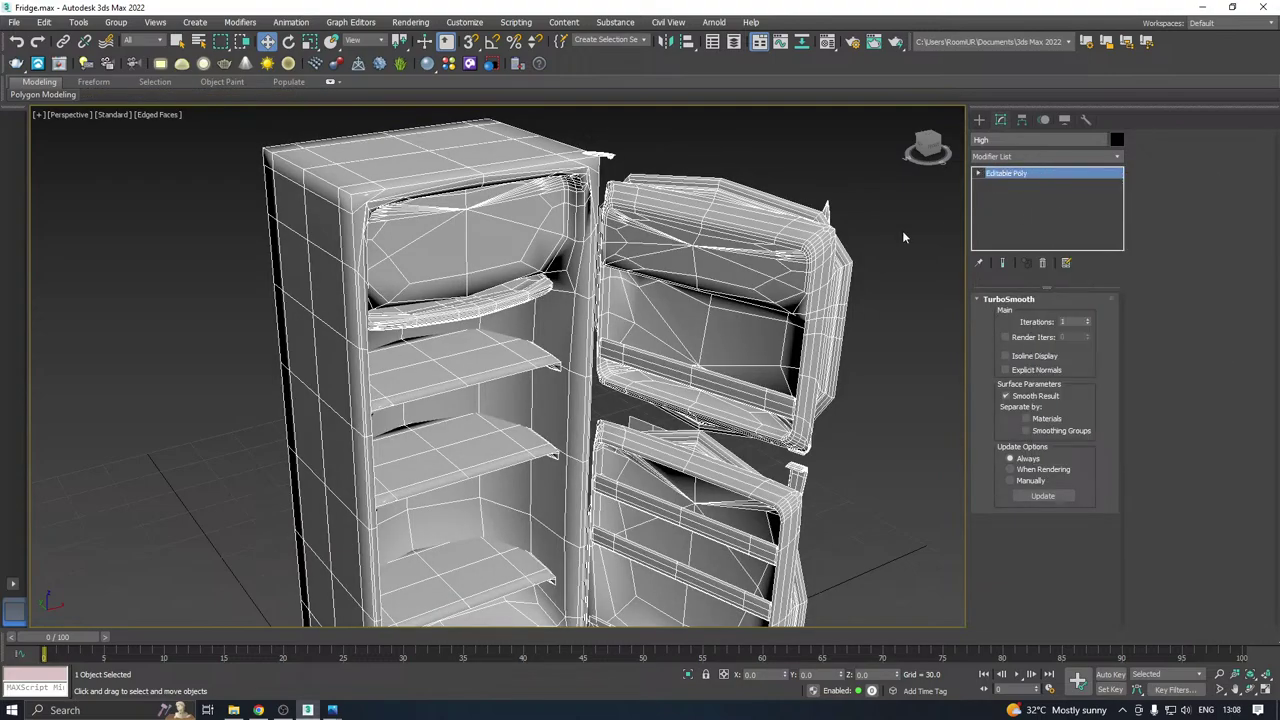
# Select the edge loops around the rims of the upper and lower doors' inner panels on High.
pyautogui.keyDown('alt'); pyautogui.moveTo(902, 230); pyautogui.dragTo(661, 287, button='middle'); pyautogui.keyUp('alt')
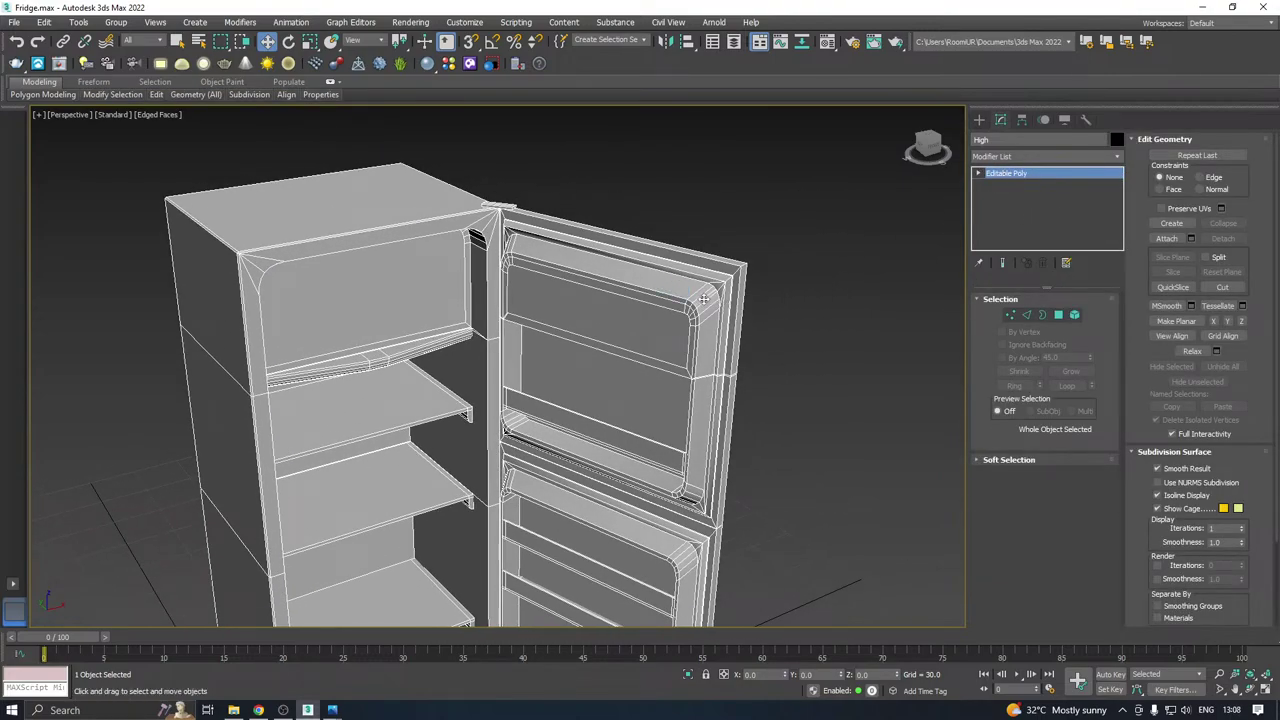
pyautogui.scroll(5, 704, 298)
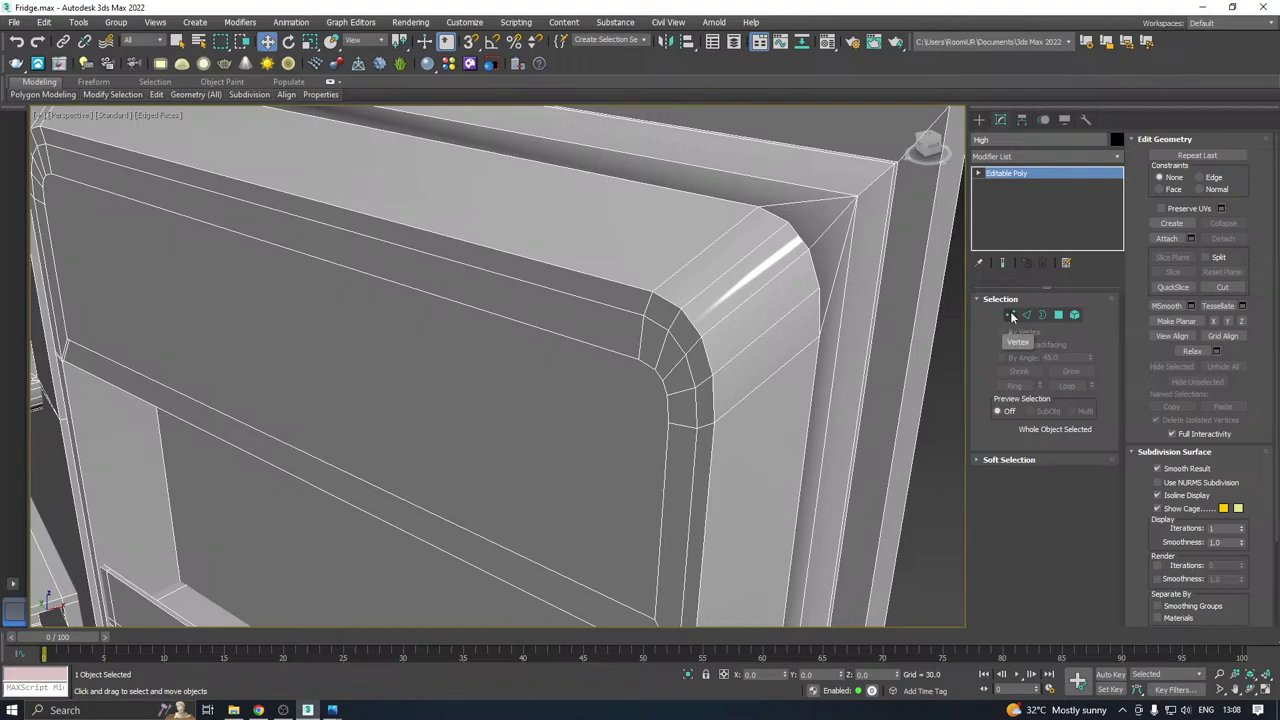
pyautogui.click(1026, 314)
pyautogui.doubleClick(669, 301)
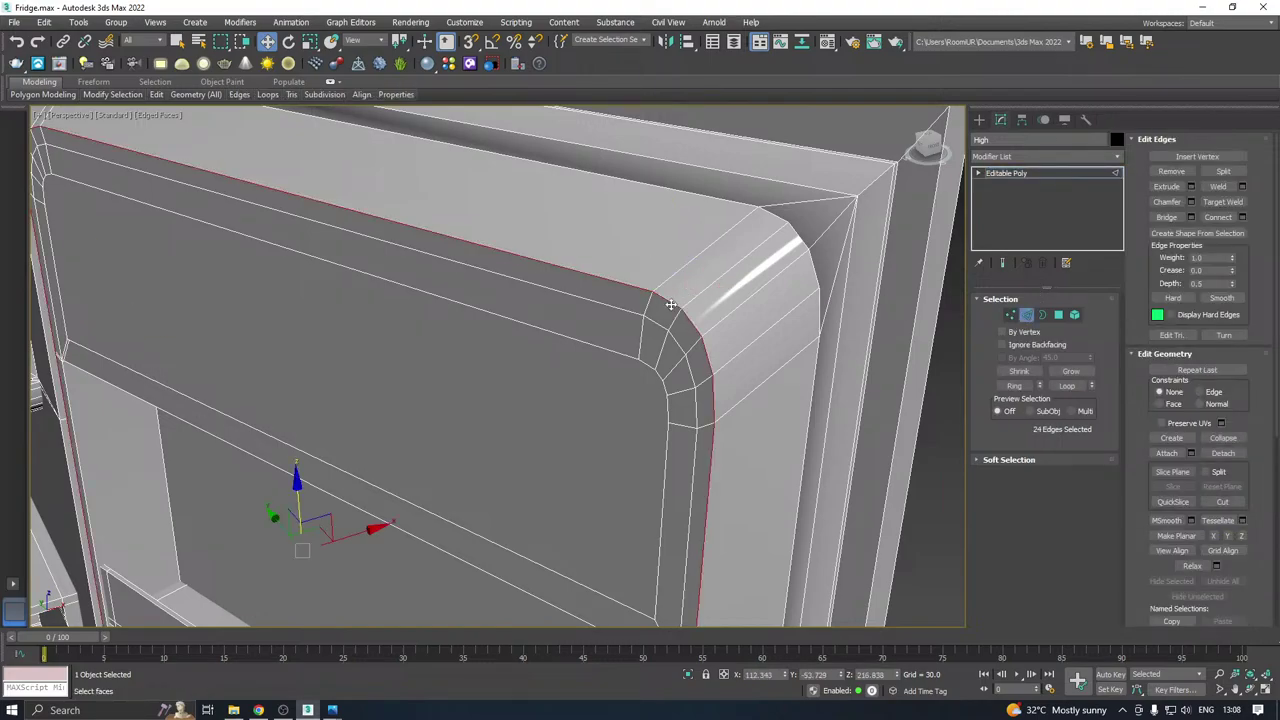
pyautogui.scroll(-5, 758, 244)
pyautogui.scroll(5, 726, 515)
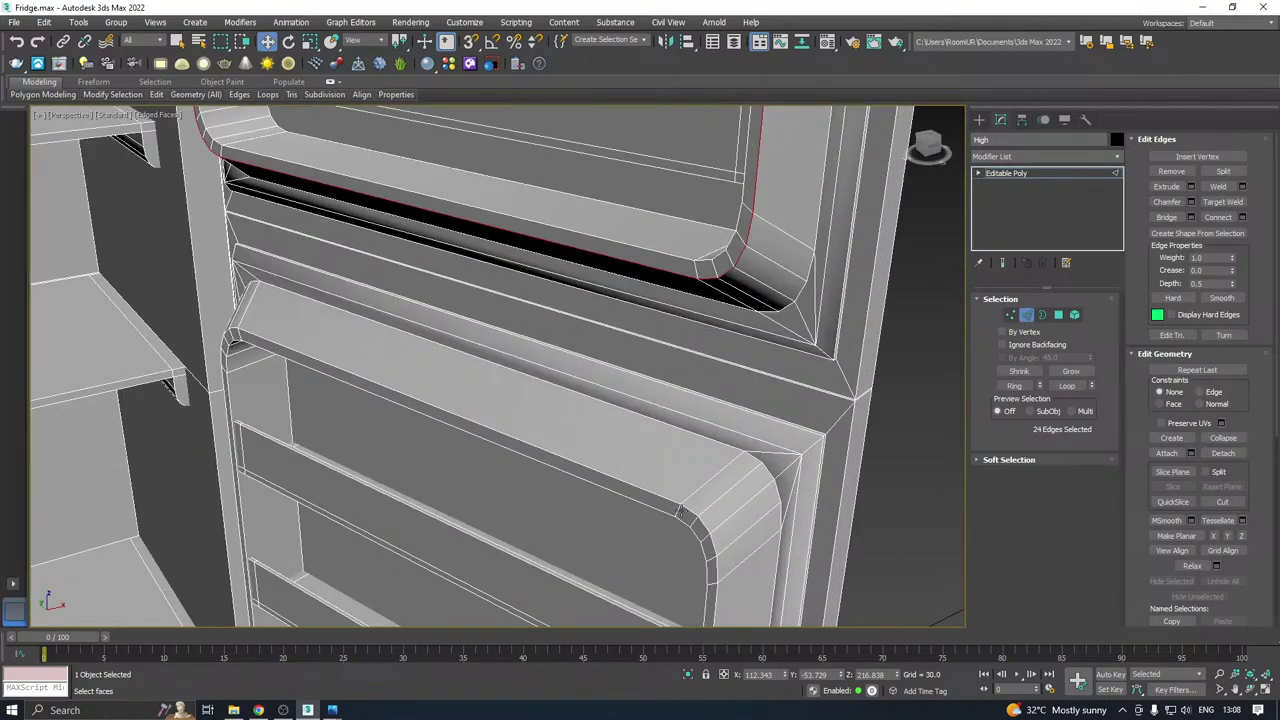
pyautogui.keyDown('ctrl'); pyautogui.doubleClick(670, 506); pyautogui.keyUp('ctrl')
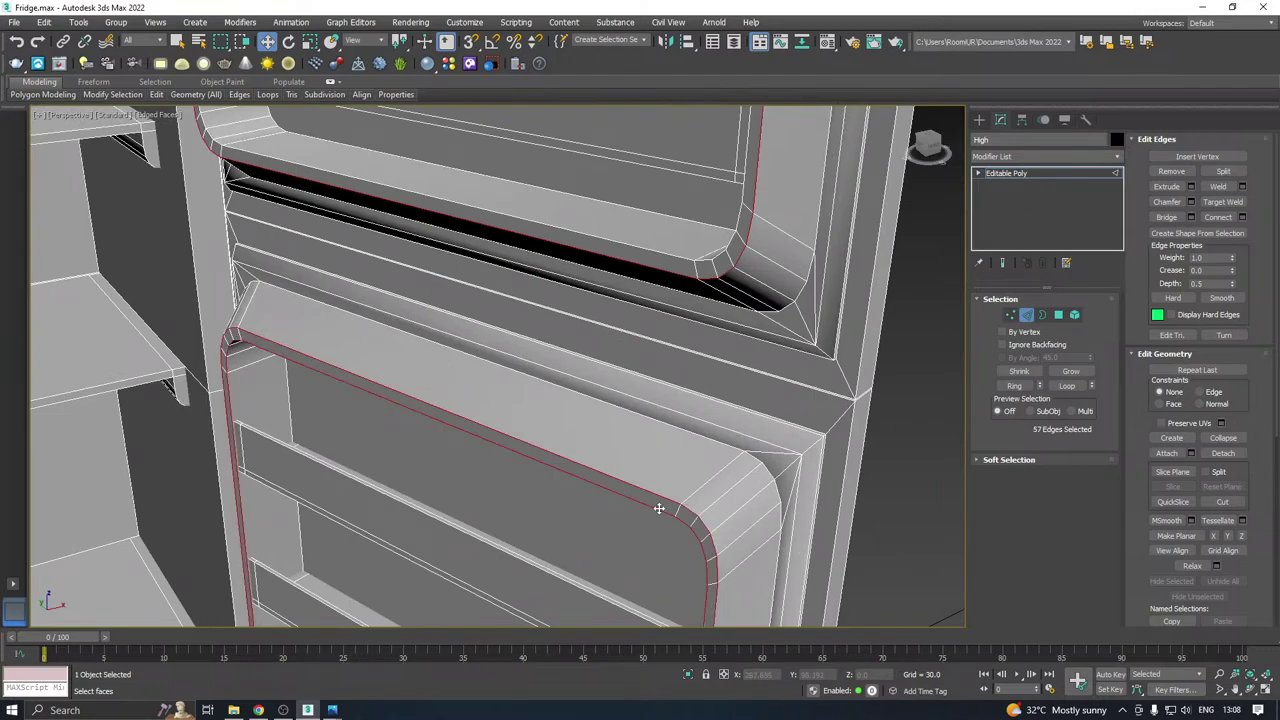
pyautogui.scroll(-5, 689, 483)
pyautogui.scroll(5, 698, 409)
pyautogui.keyDown('ctrl'); pyautogui.doubleClick(677, 421); pyautogui.keyUp('ctrl')
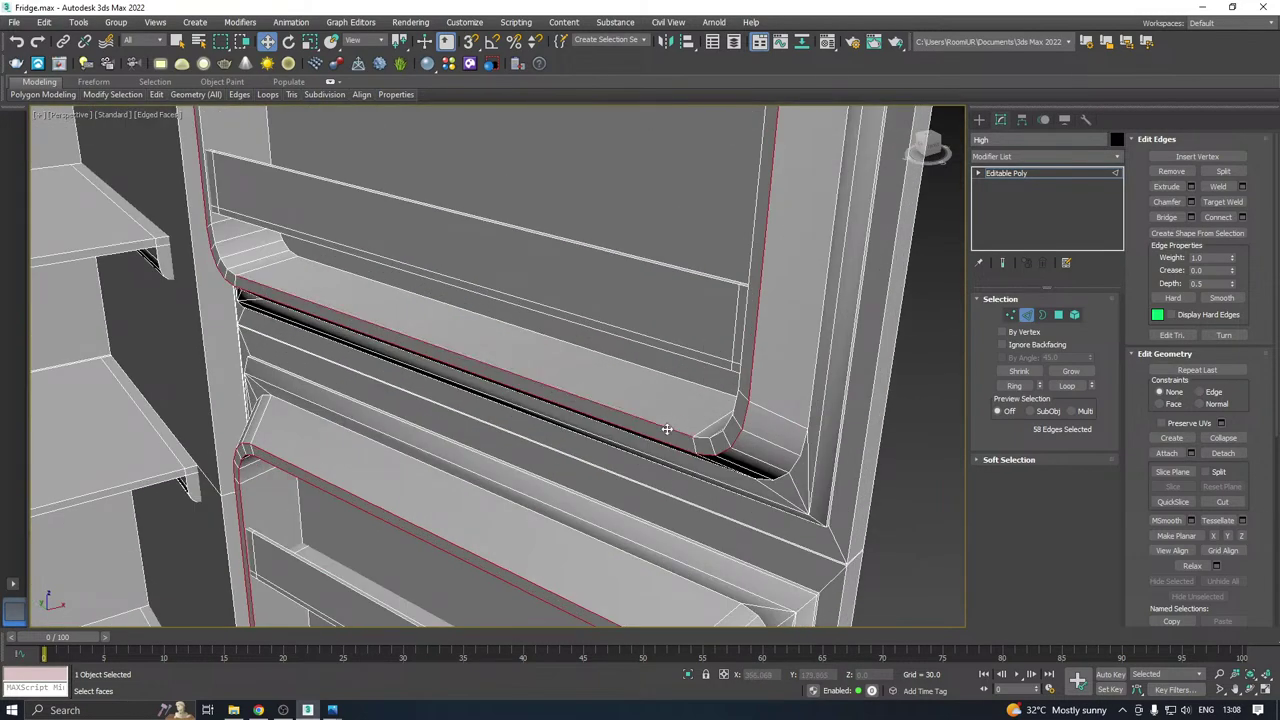
# Chamfer the selected door panel rim edges by about 0.385 with 2 segments.
pyautogui.click(1191, 202)
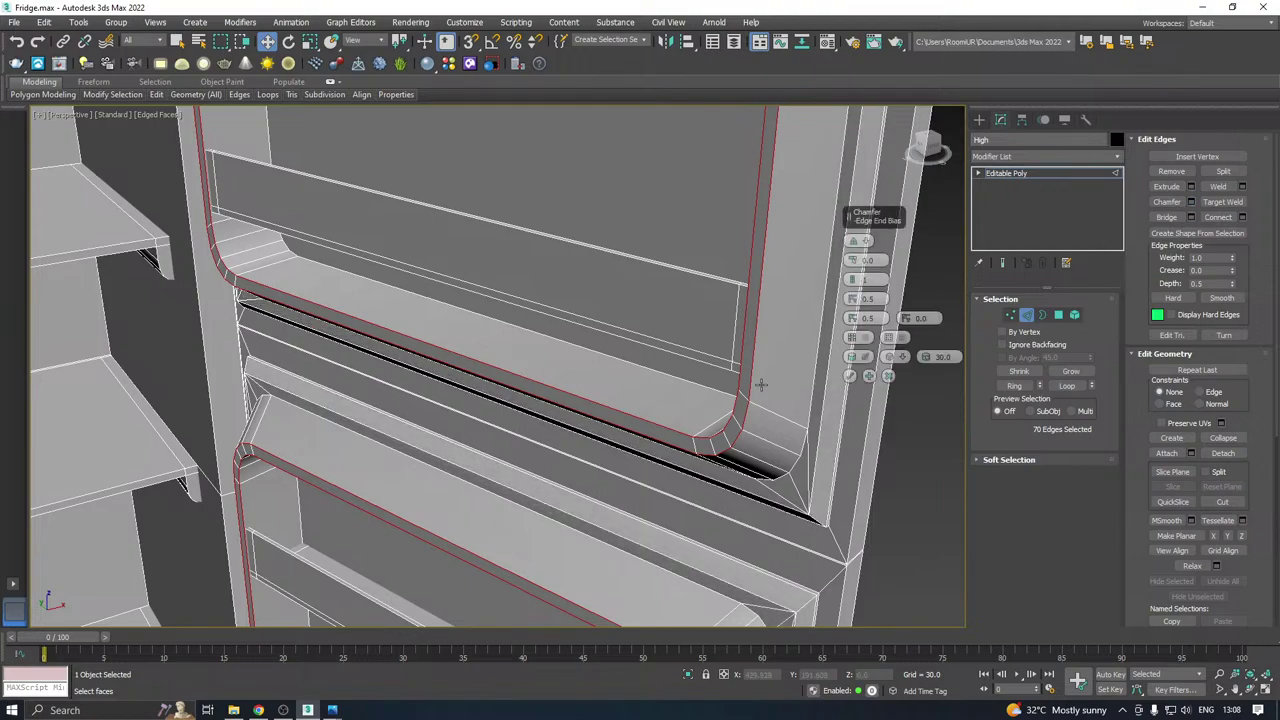
pyautogui.scroll(3, 704, 410)
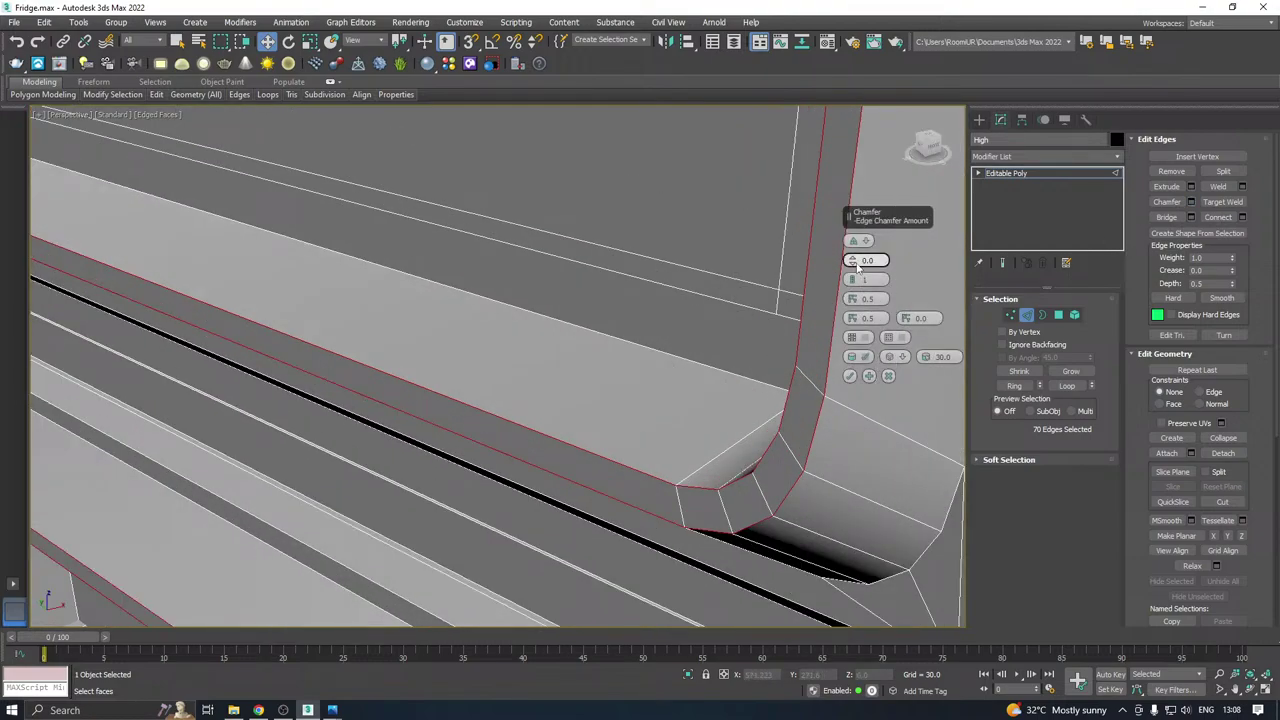
pyautogui.moveTo(852, 261); pyautogui.dragTo(852, 259)
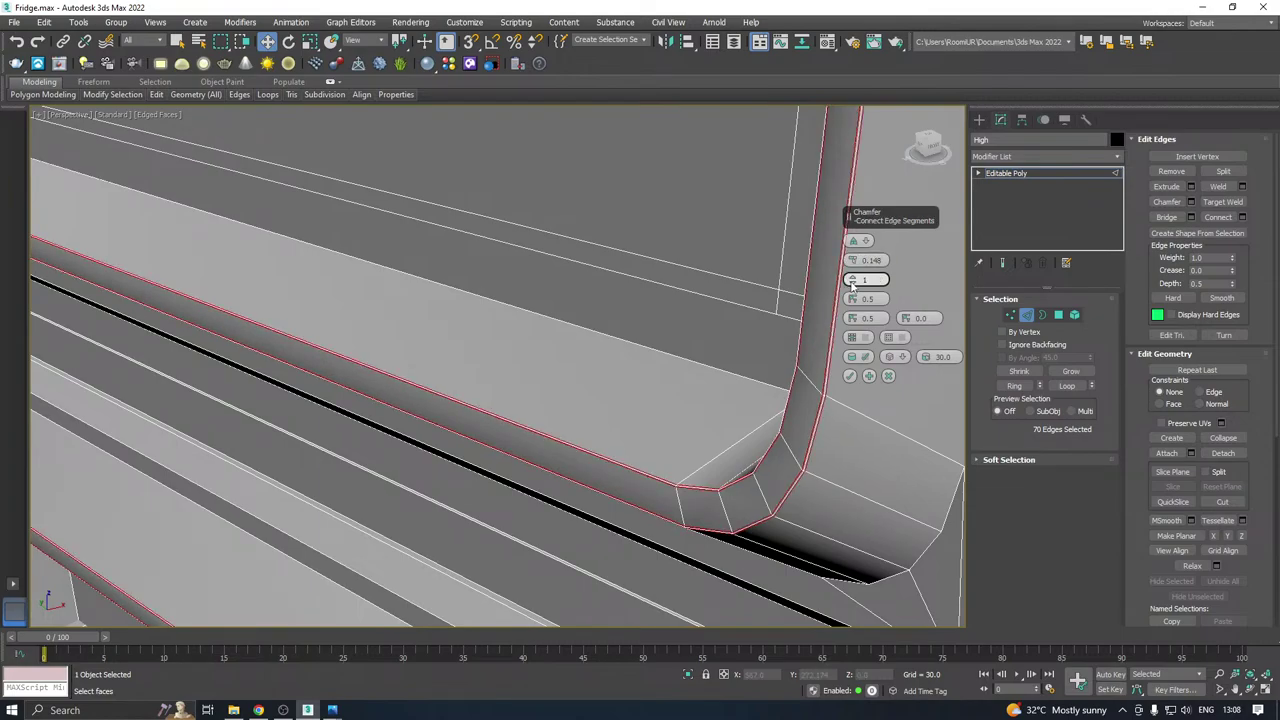
pyautogui.click(852, 283)
pyautogui.moveTo(852, 260); pyautogui.dragTo(849, 283)
pyautogui.click(851, 277)
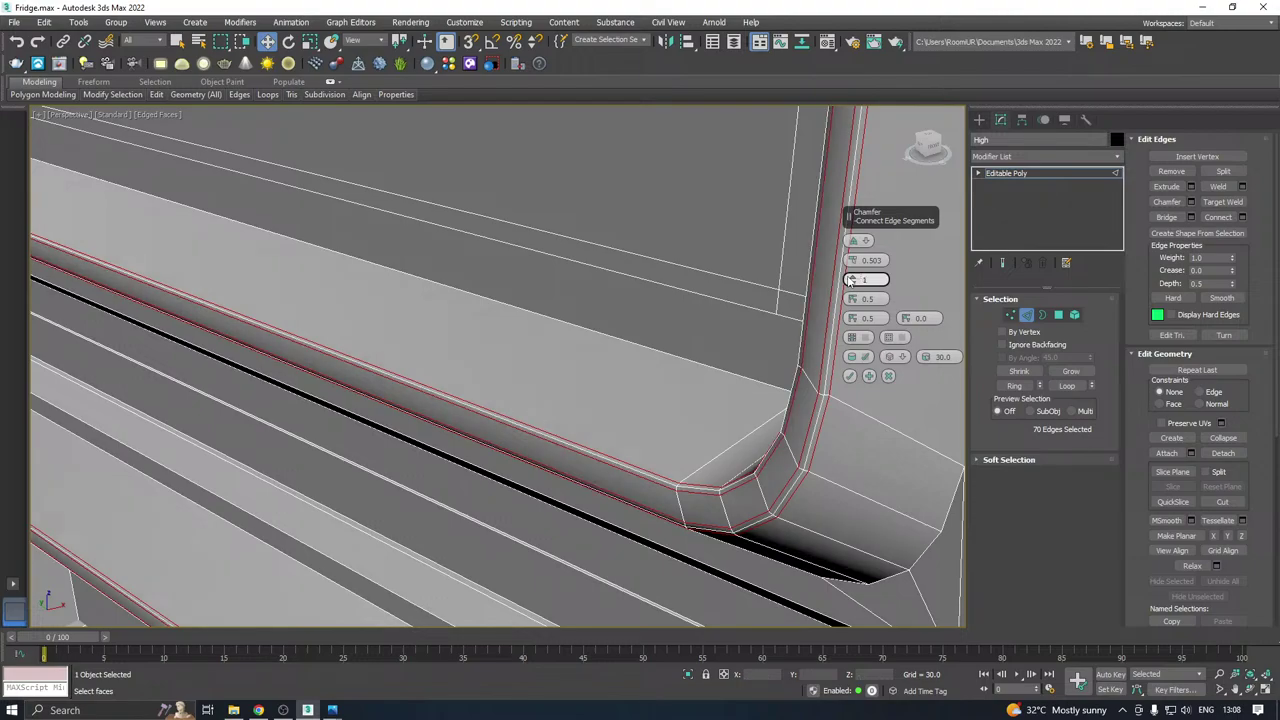
pyautogui.click(851, 277)
pyautogui.moveTo(855, 265); pyautogui.dragTo(854, 276)
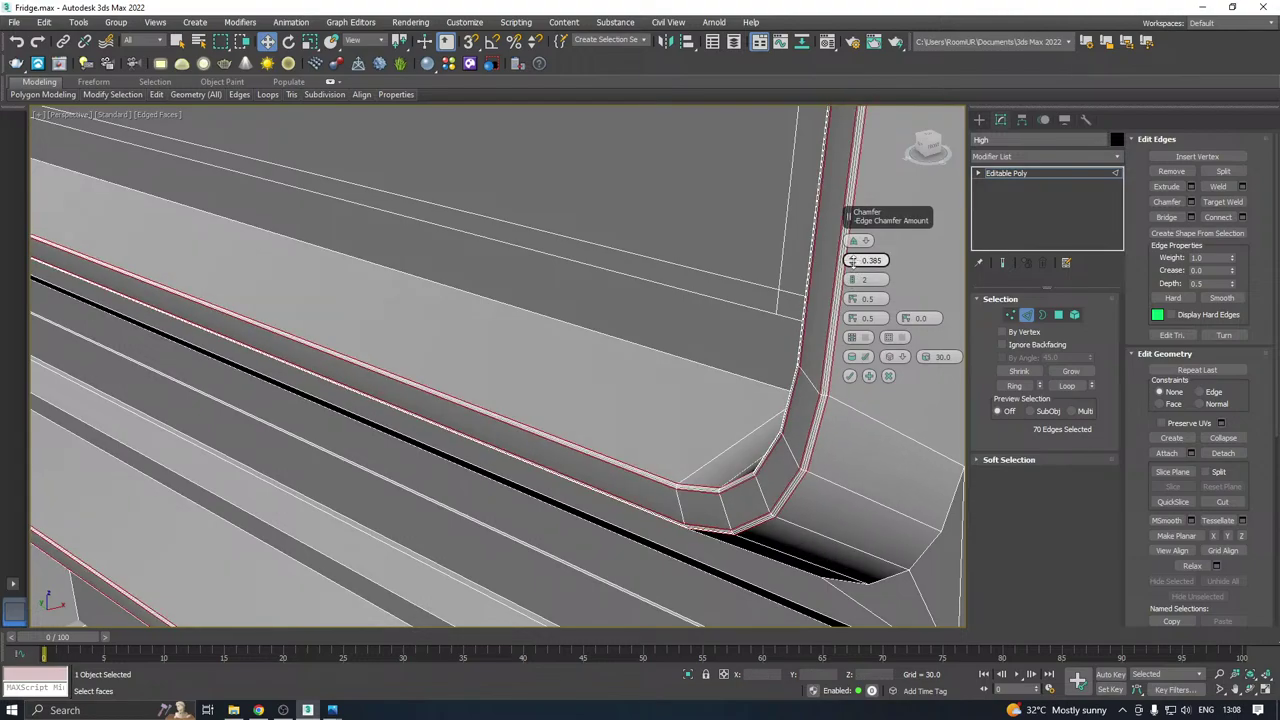
pyautogui.click(851, 377)
# Add a Chamfer modifier to the whole High object with amount 0.34, limited to unsmoothed edges.
pyautogui.scroll(-10, 838, 328)
pyautogui.click(1006, 173)
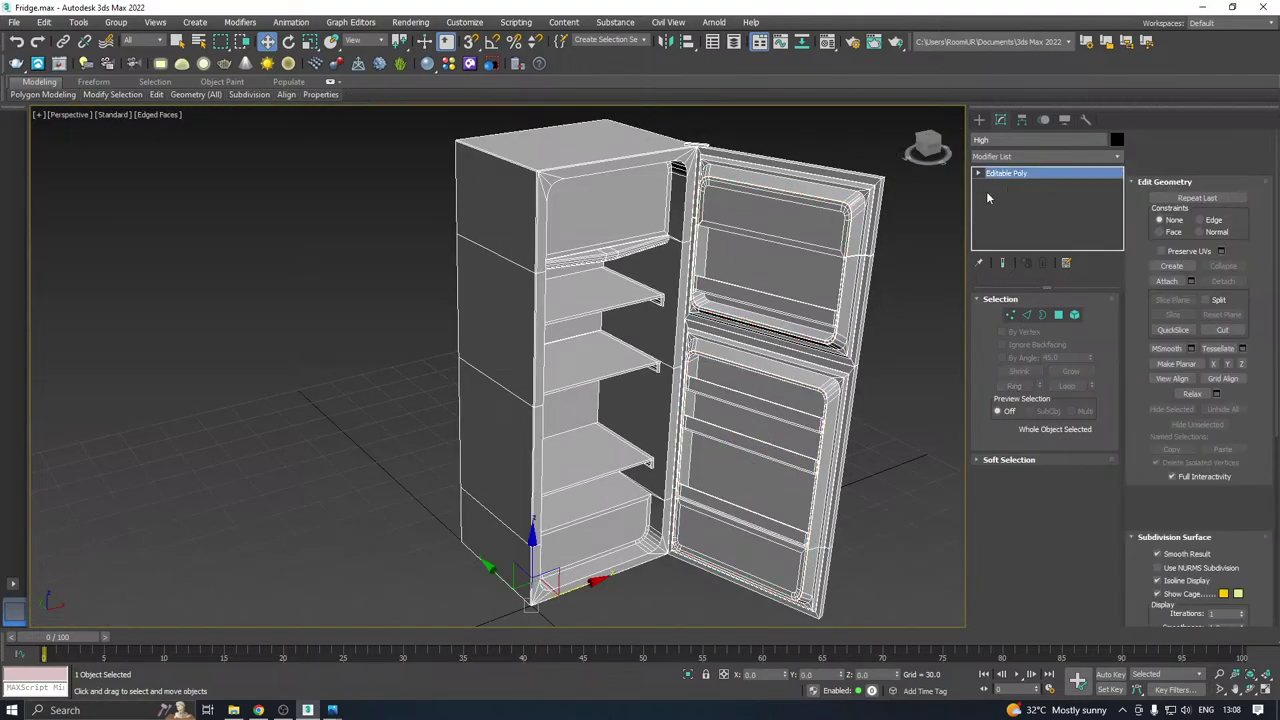
pyautogui.keyDown('alt'); pyautogui.moveTo(760, 250); pyautogui.dragTo(825, 240, button='middle'); pyautogui.keyUp('alt')
pyautogui.click(1118, 157)
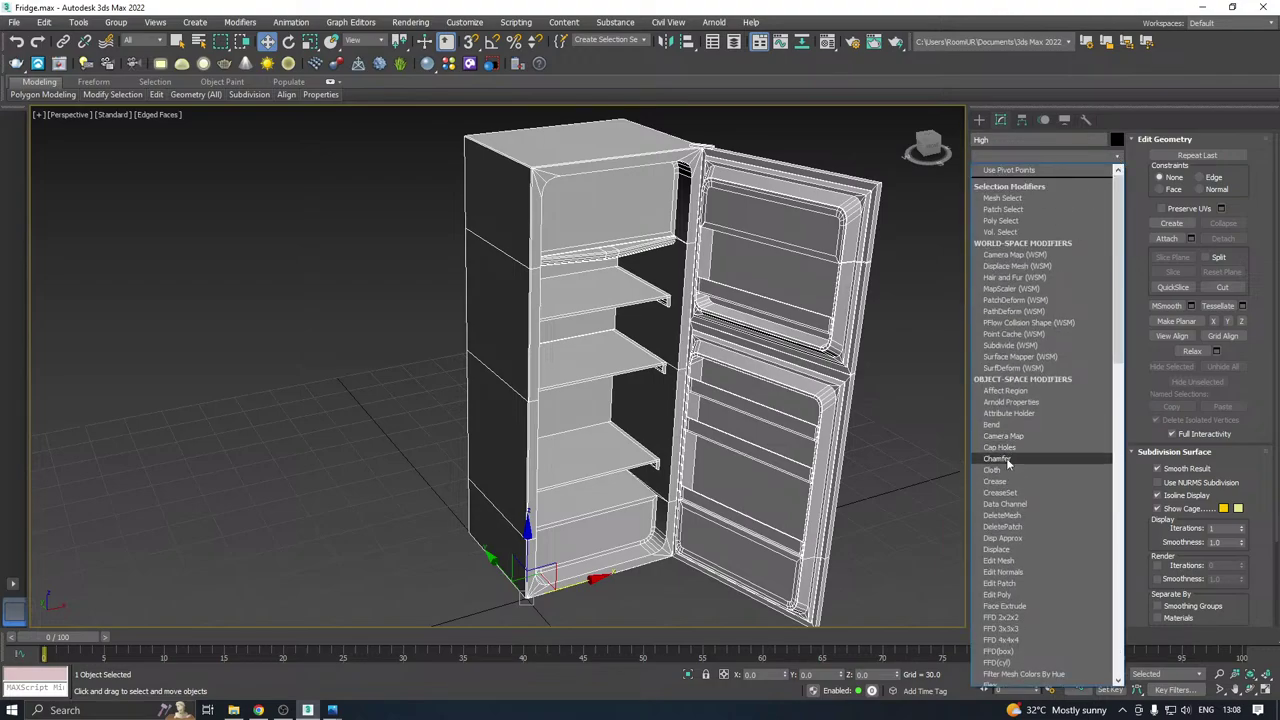
pyautogui.click(1000, 458)
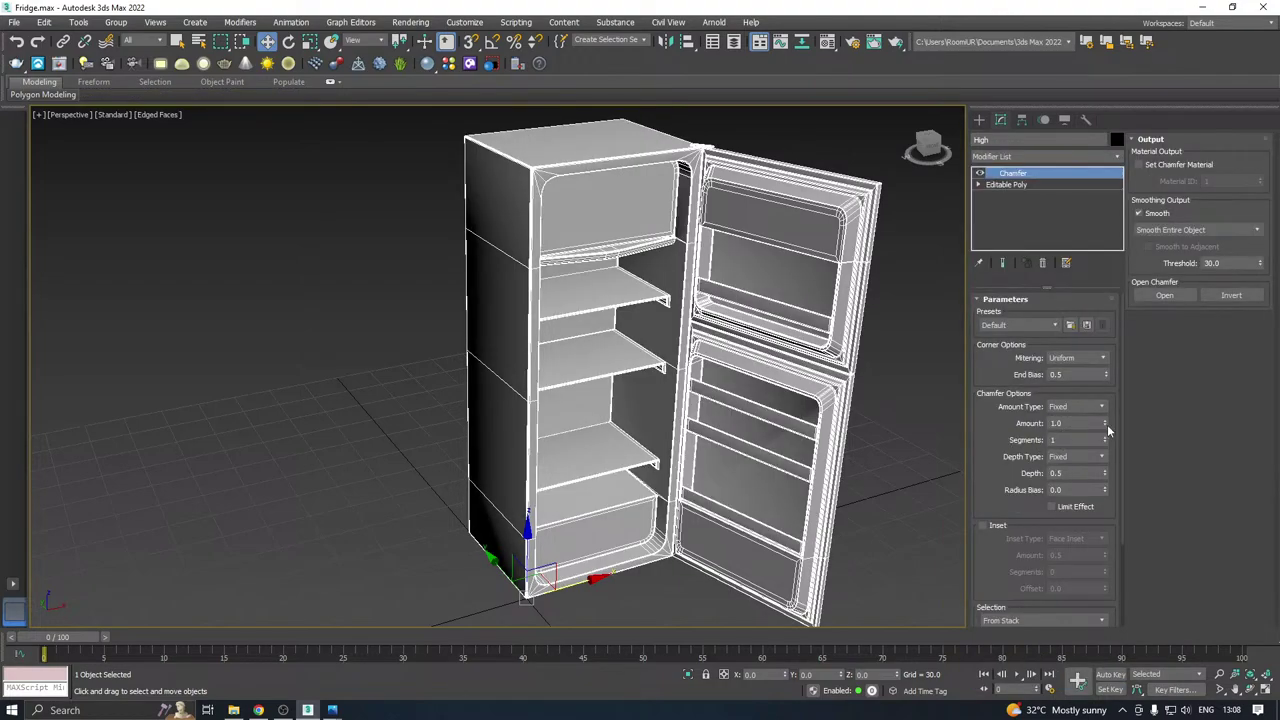
pyautogui.moveTo(1108, 430); pyautogui.dragTo(1108, 455)
pyautogui.scroll(-2, 988, 421)
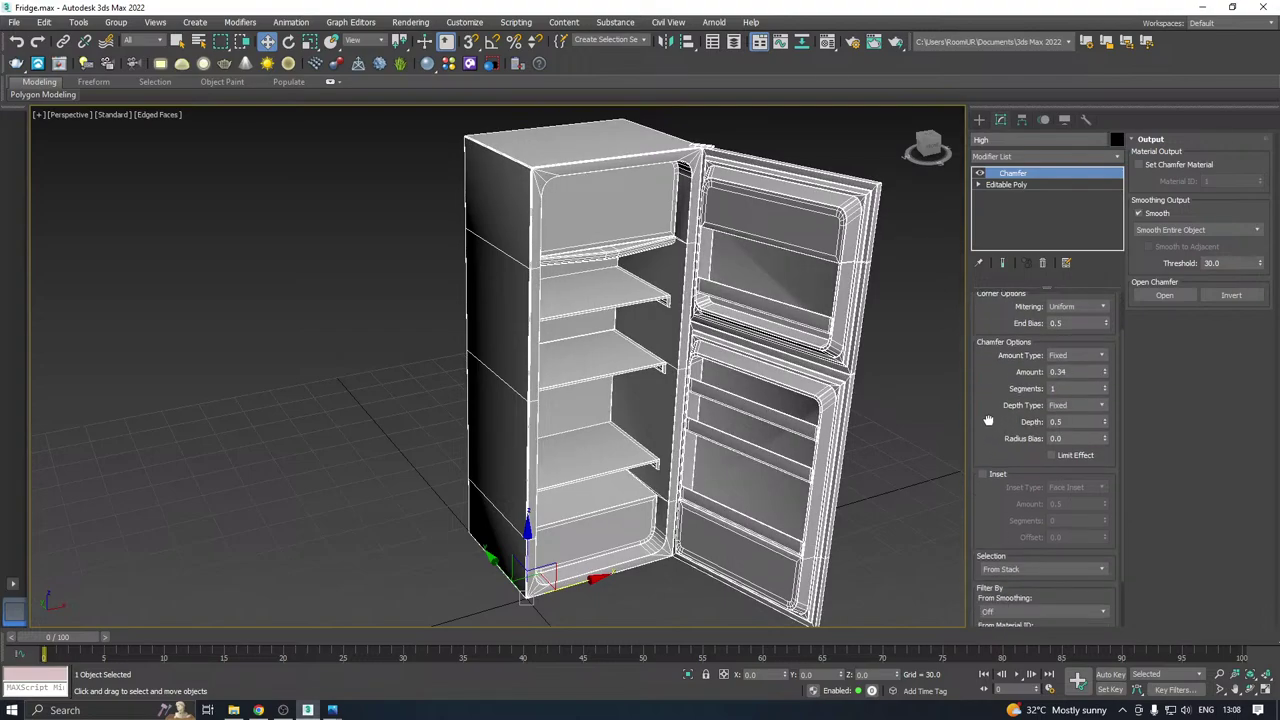
pyautogui.scroll(-1, 988, 421)
pyautogui.click(1043, 550)
pyautogui.click(1020, 578)
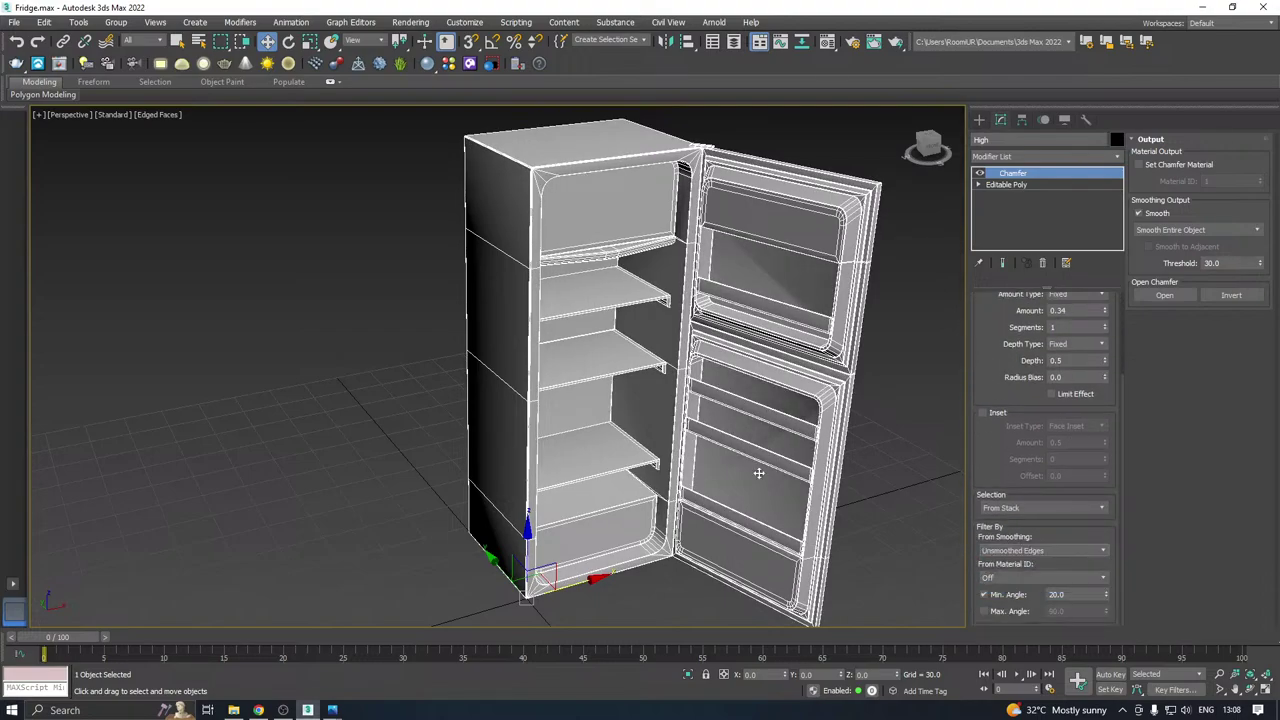
# Add a TurboSmooth modifier above the Chamfer on High.
pyautogui.keyDown('alt'); pyautogui.moveTo(759, 473); pyautogui.dragTo(806, 362, button='middle'); pyautogui.keyUp('alt')
pyautogui.scroll(5, 810, 306)
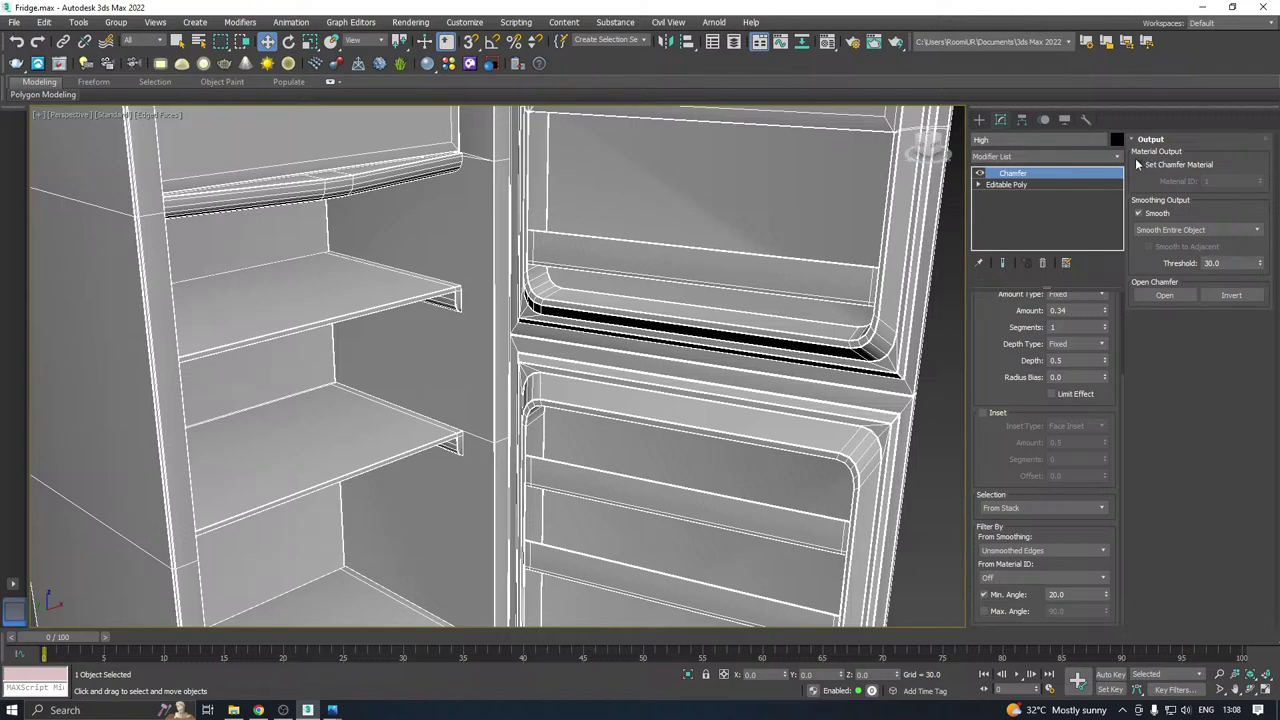
pyautogui.click(1118, 157)
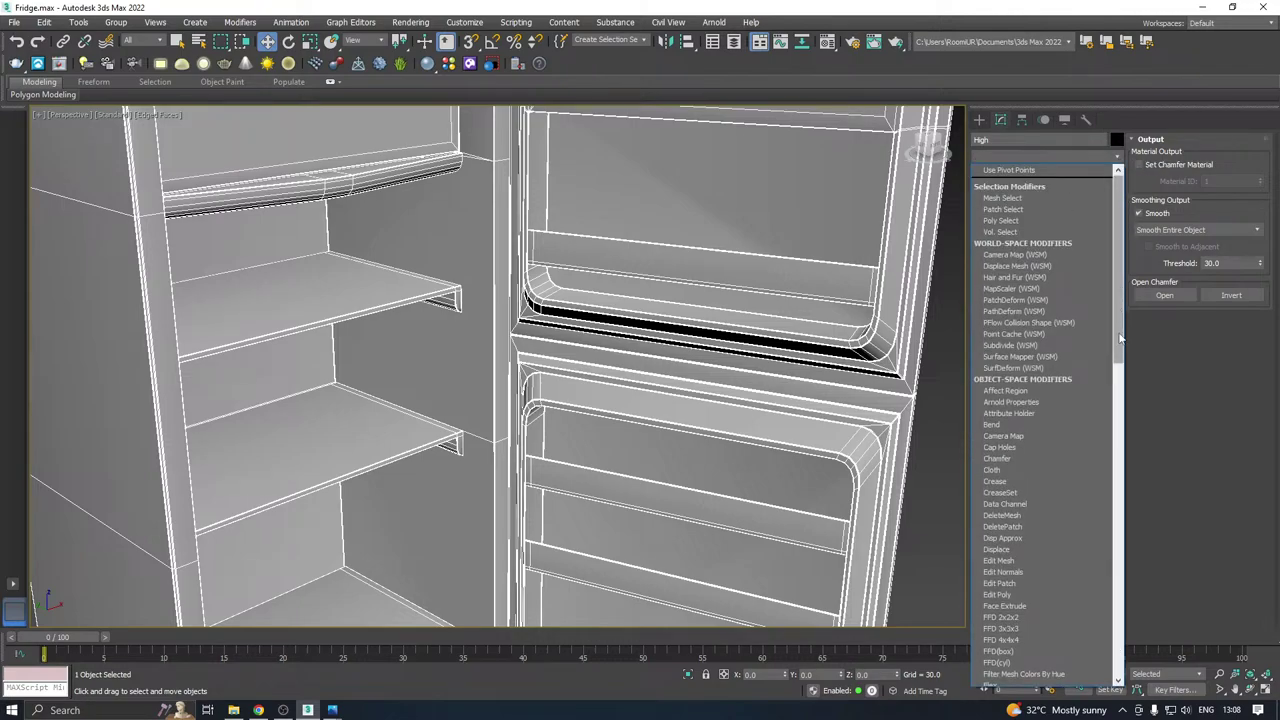
pyautogui.moveTo(1119, 338); pyautogui.dragTo(1142, 650)
pyautogui.click(1007, 455)
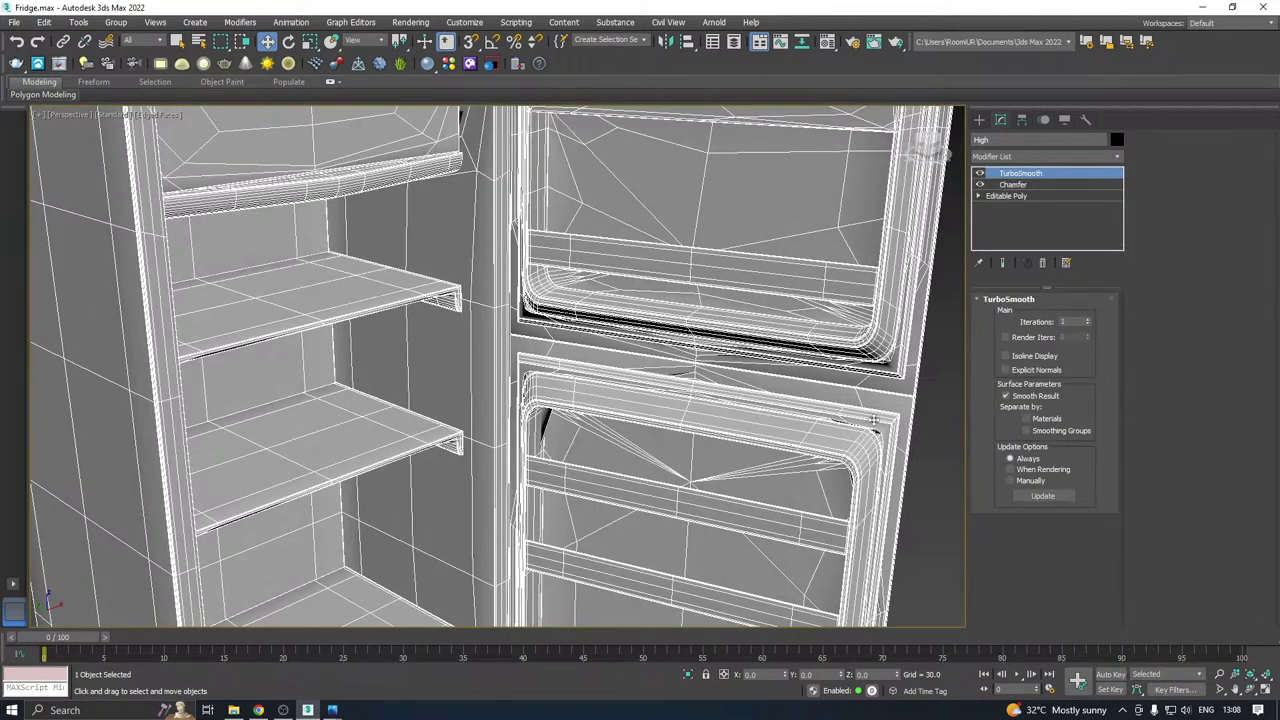
# Examine the smoothed fridge with and without edged faces, checking the shading of the body, shelves and both doors' inner panels.
pyautogui.scroll(-4, 757, 413)
pyautogui.keyDown('alt'); pyautogui.moveTo(757, 413); pyautogui.dragTo(826, 373, button='middle'); pyautogui.keyUp('alt')
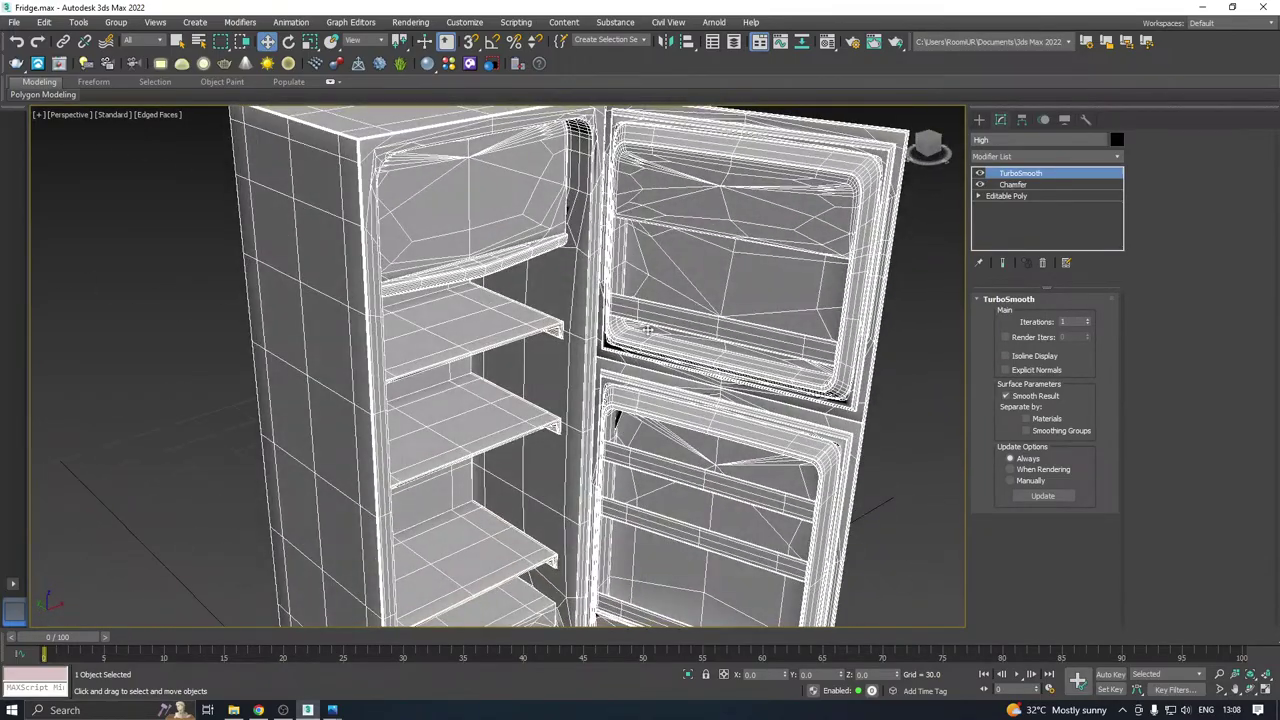
pyautogui.scroll(-5, 804, 300)
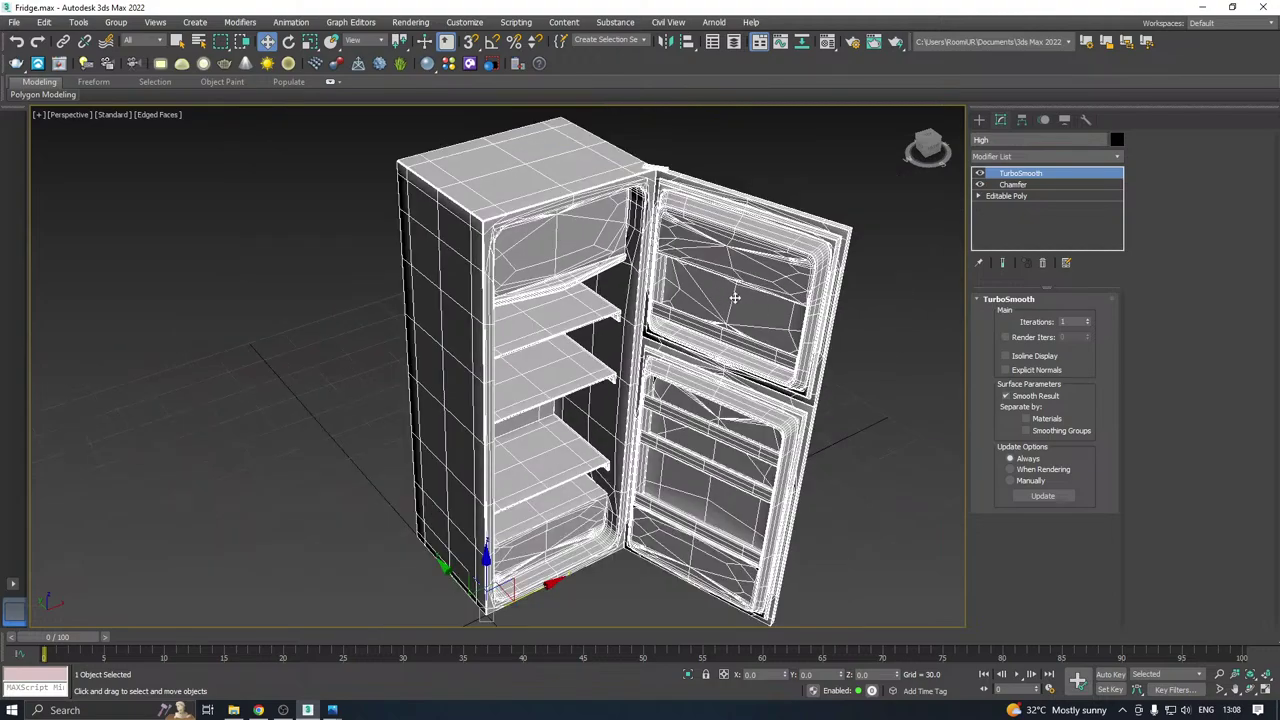
pyautogui.keyDown('alt'); pyautogui.moveTo(808, 320); pyautogui.dragTo(459, 325, button='middle'); pyautogui.keyUp('alt')
pyautogui.click(158, 114)
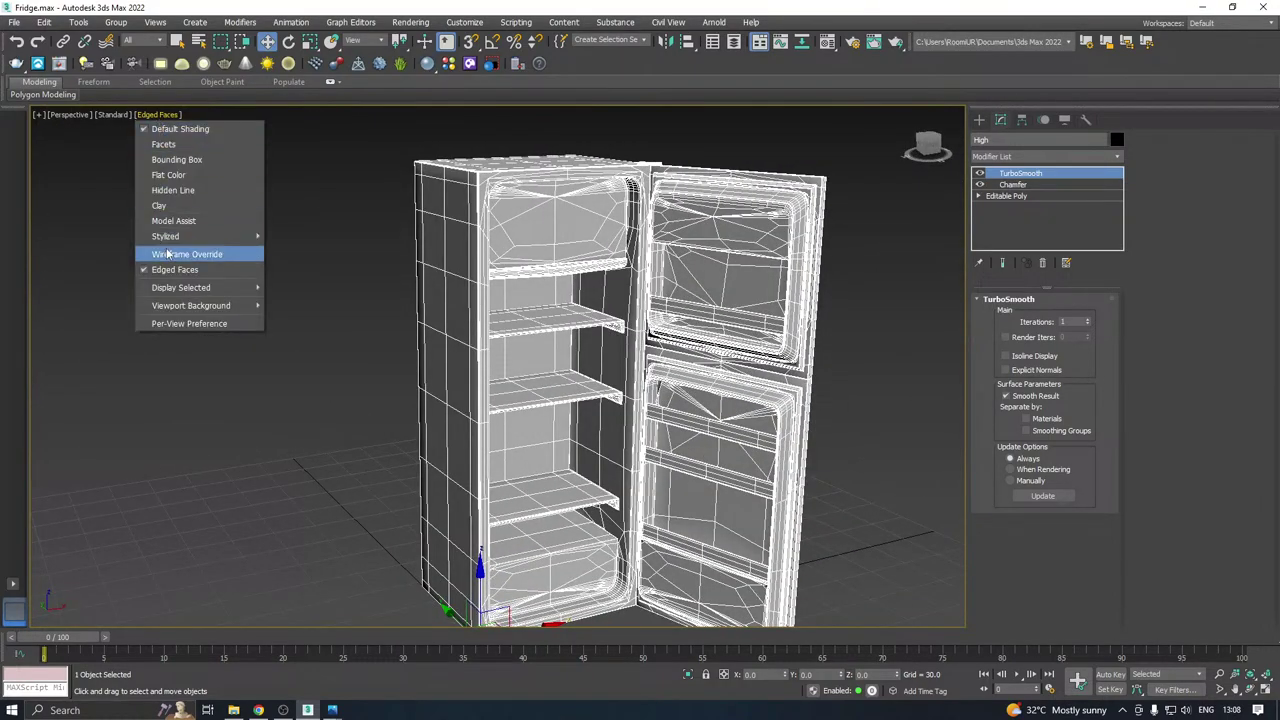
pyautogui.click(200, 268)
pyautogui.moveTo(480, 300)
pyautogui.keyDown('alt'); pyautogui.mouseDown(button='middle')
pyautogui.moveTo(570, 320)
pyautogui.moveTo(666, 306)
pyautogui.moveTo(704, 392)
pyautogui.mouseUp(button='middle'); pyautogui.keyUp('alt')
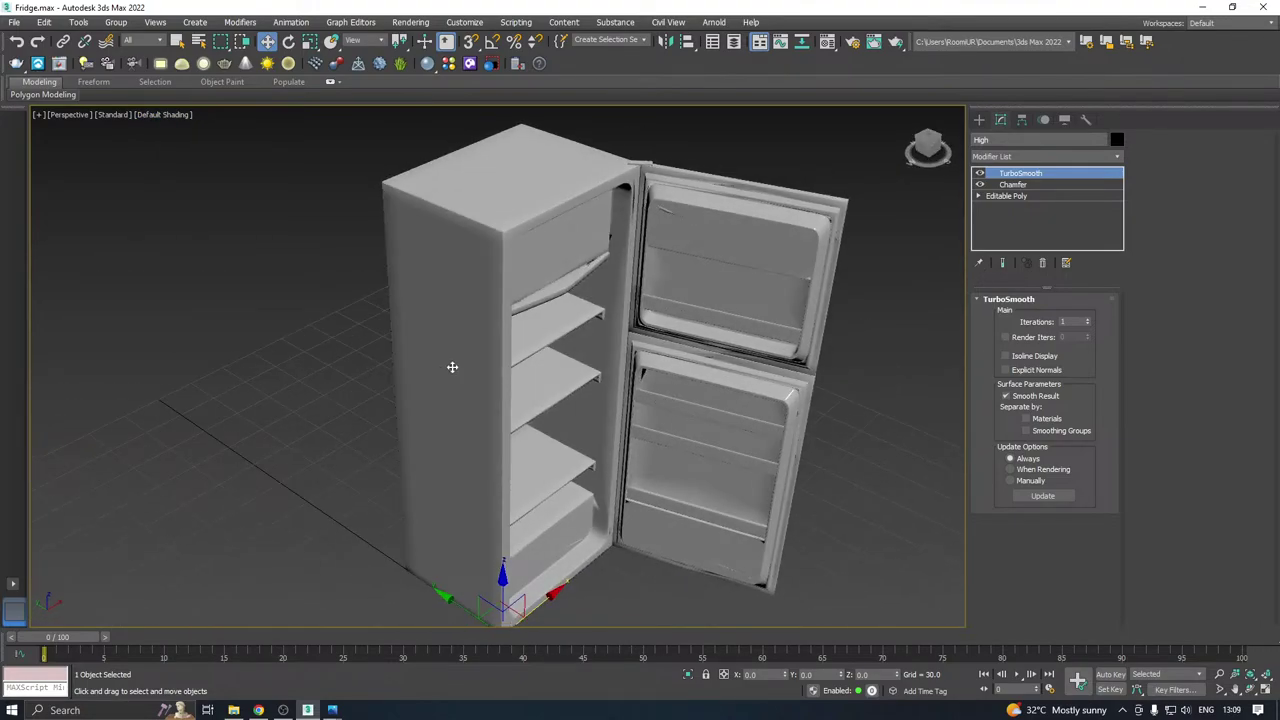
pyautogui.keyDown('alt'); pyautogui.moveTo(452, 367); pyautogui.dragTo(672, 333, button='middle'); pyautogui.keyUp('alt')
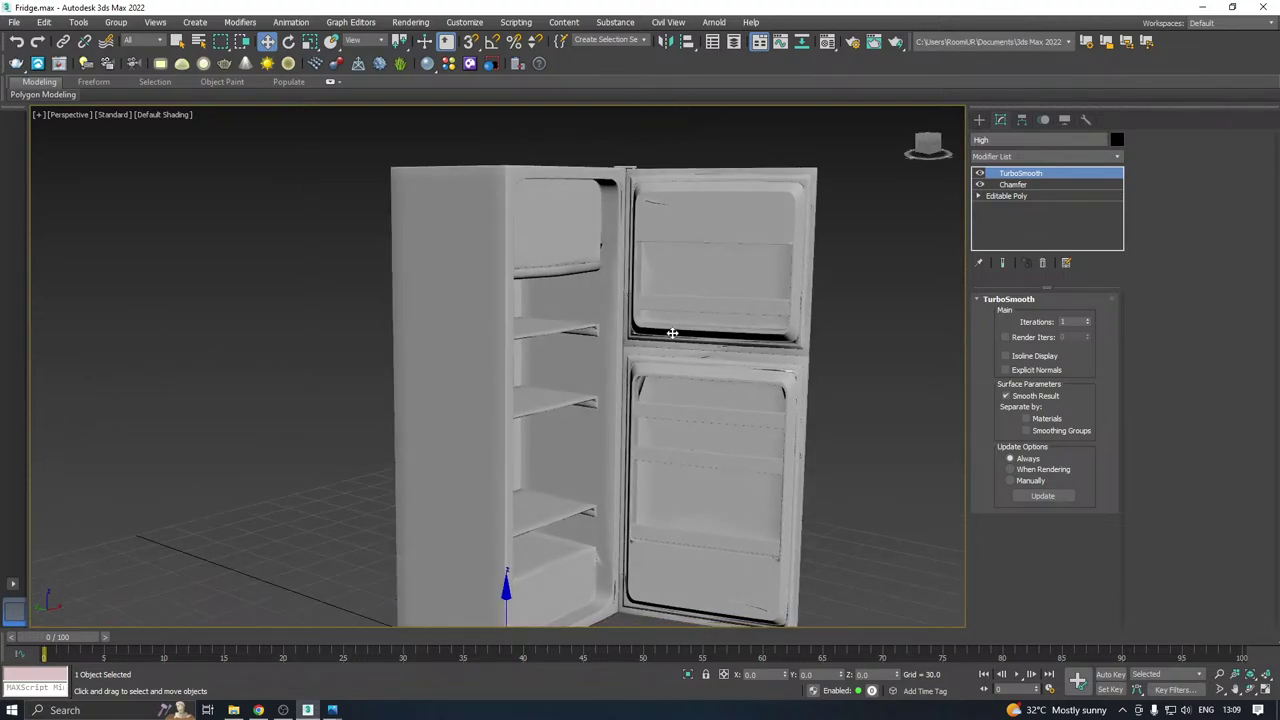
pyautogui.scroll(8, 672, 333)
pyautogui.scroll(-2, 672, 333)
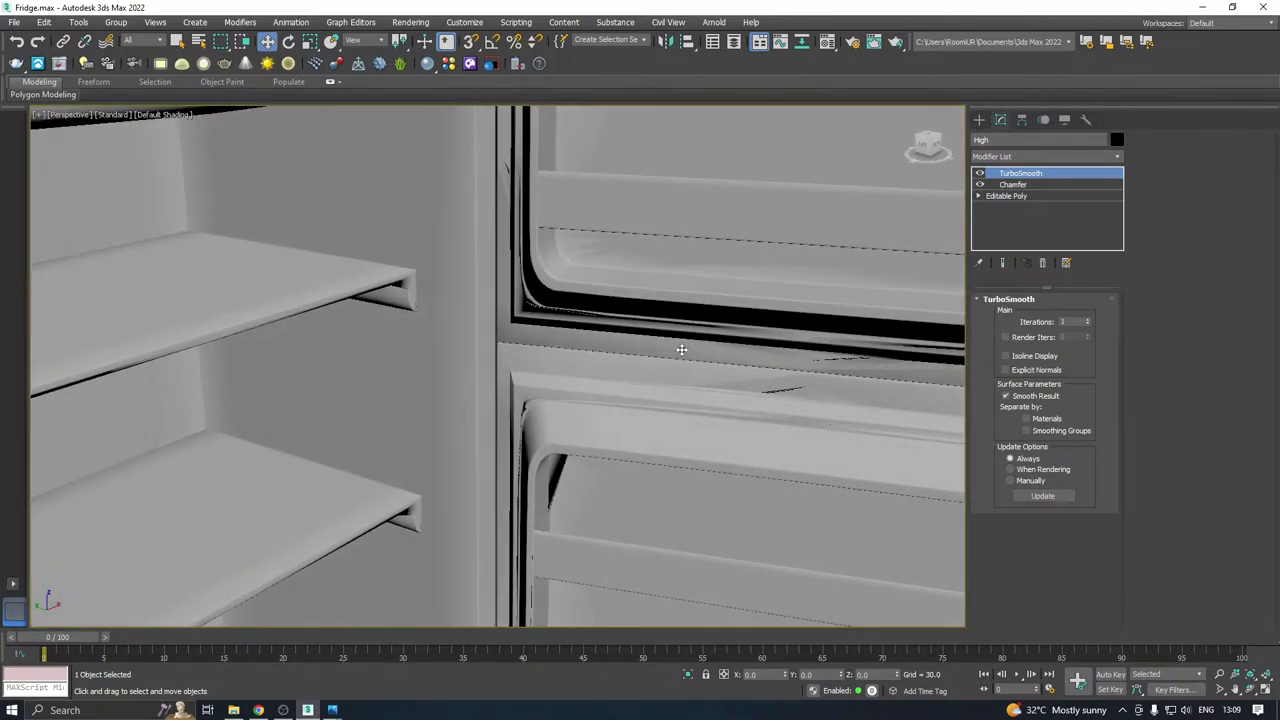
pyautogui.scroll(-10, 681, 349)
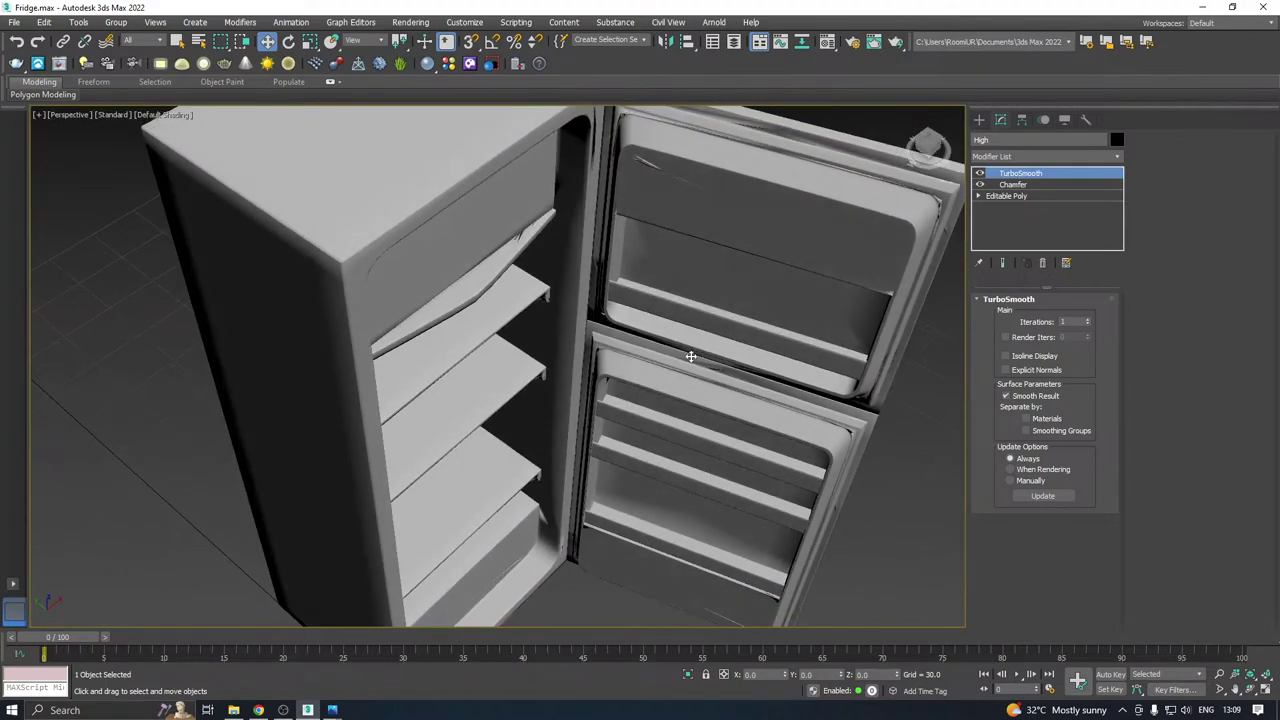
pyautogui.keyDown('alt'); pyautogui.moveTo(690, 356); pyautogui.dragTo(603, 325, button='middle'); pyautogui.keyUp('alt')
pyautogui.scroll(-3, 488, 294)
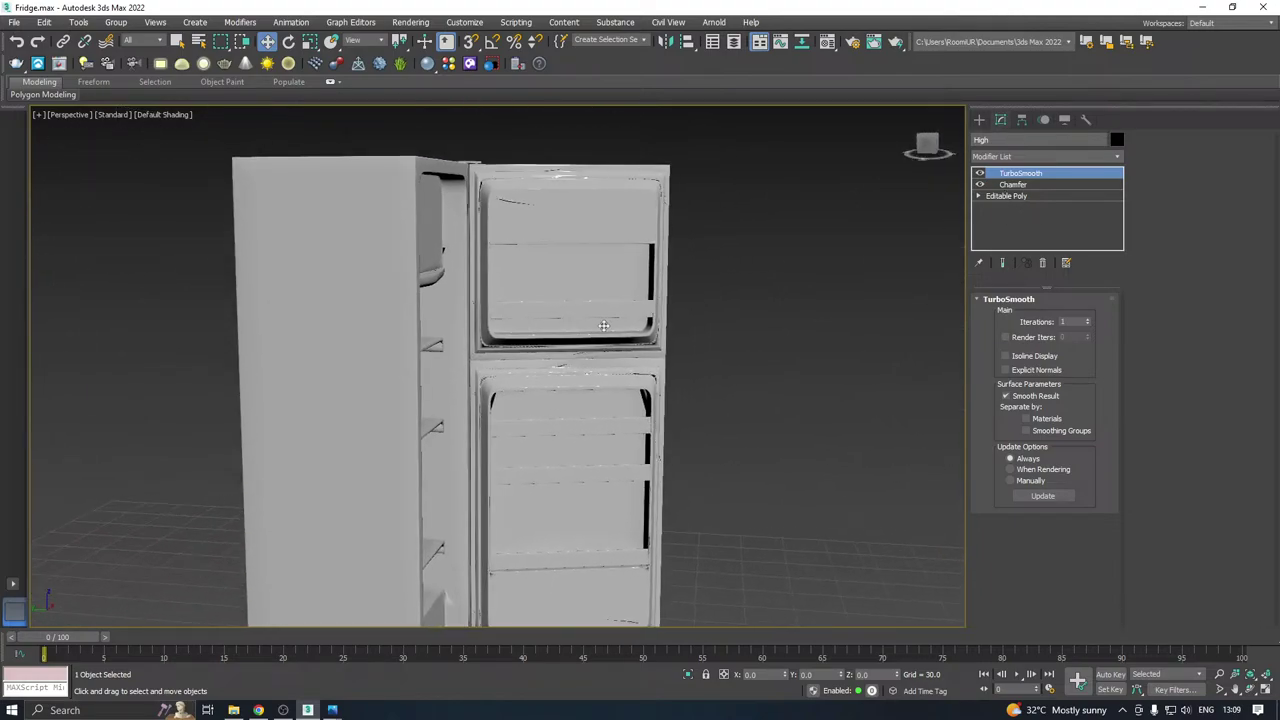
pyautogui.keyDown('alt'); pyautogui.moveTo(585, 461); pyautogui.dragTo(531, 486, button='middle'); pyautogui.keyUp('alt')
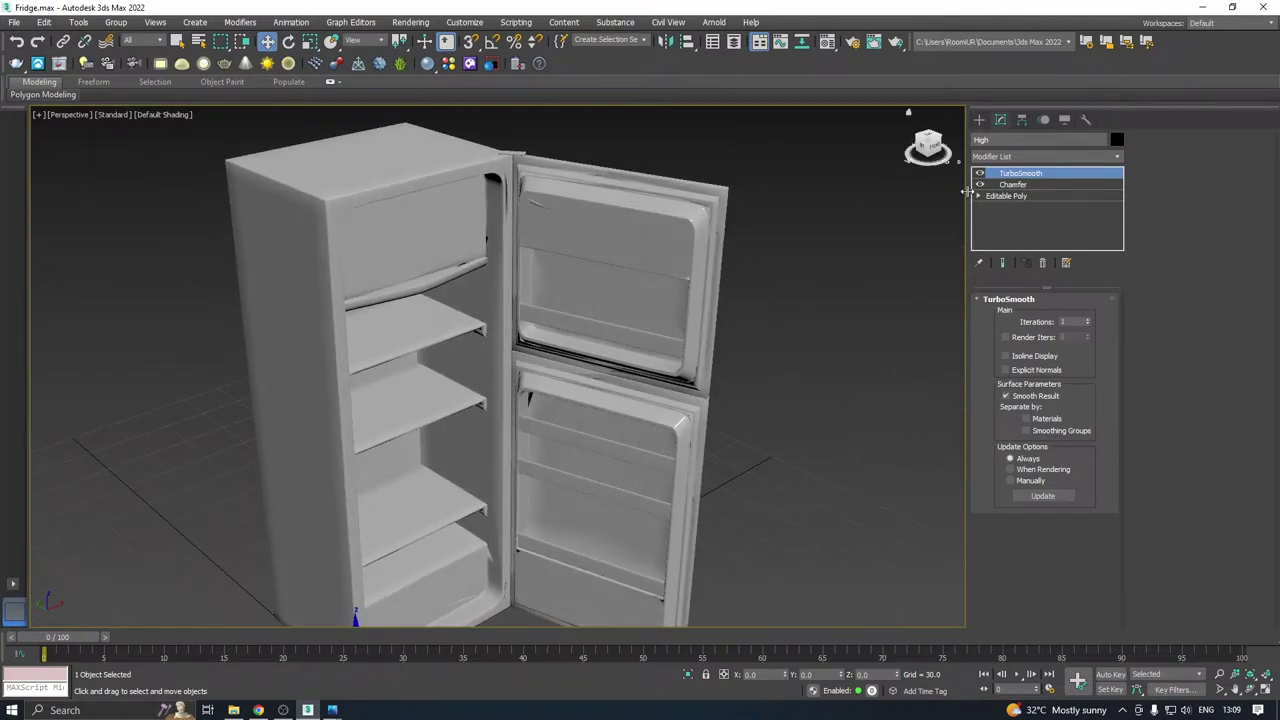
# Delete the High copy of the fridge and unhide all hidden objects.
pyautogui.press('Delete')
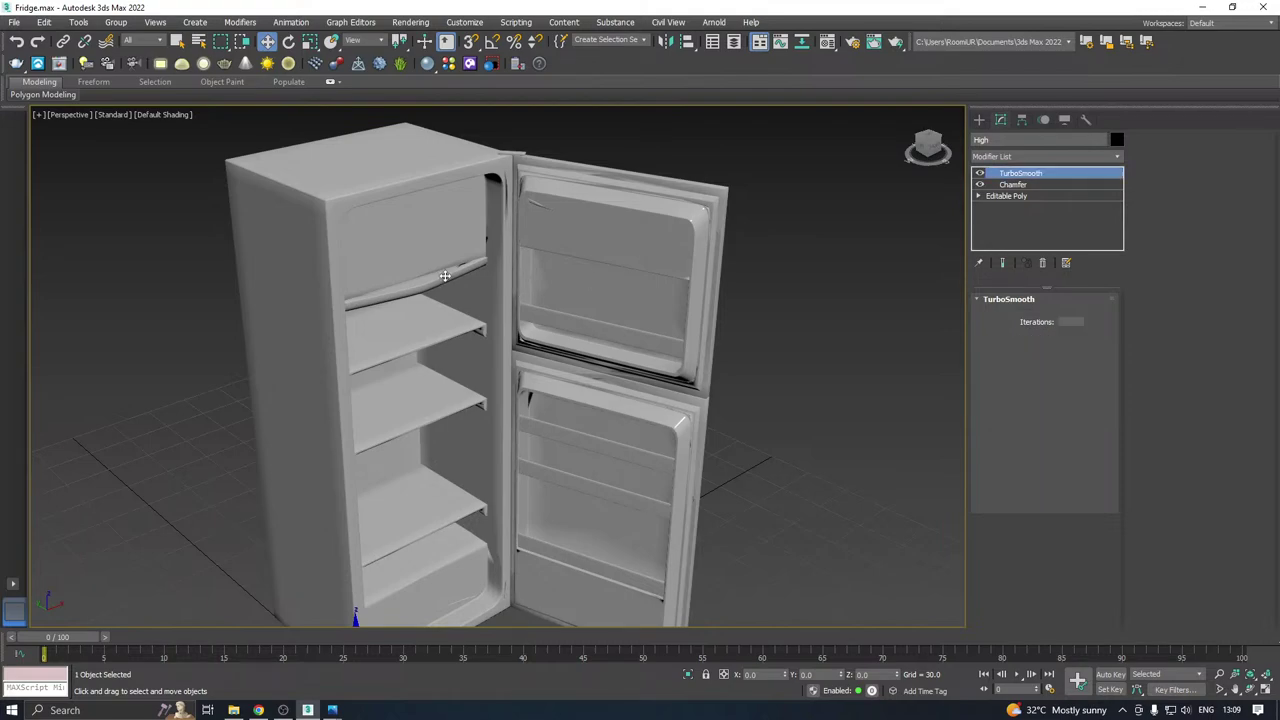
pyautogui.rightClick(475, 439)
pyautogui.click(534, 384)
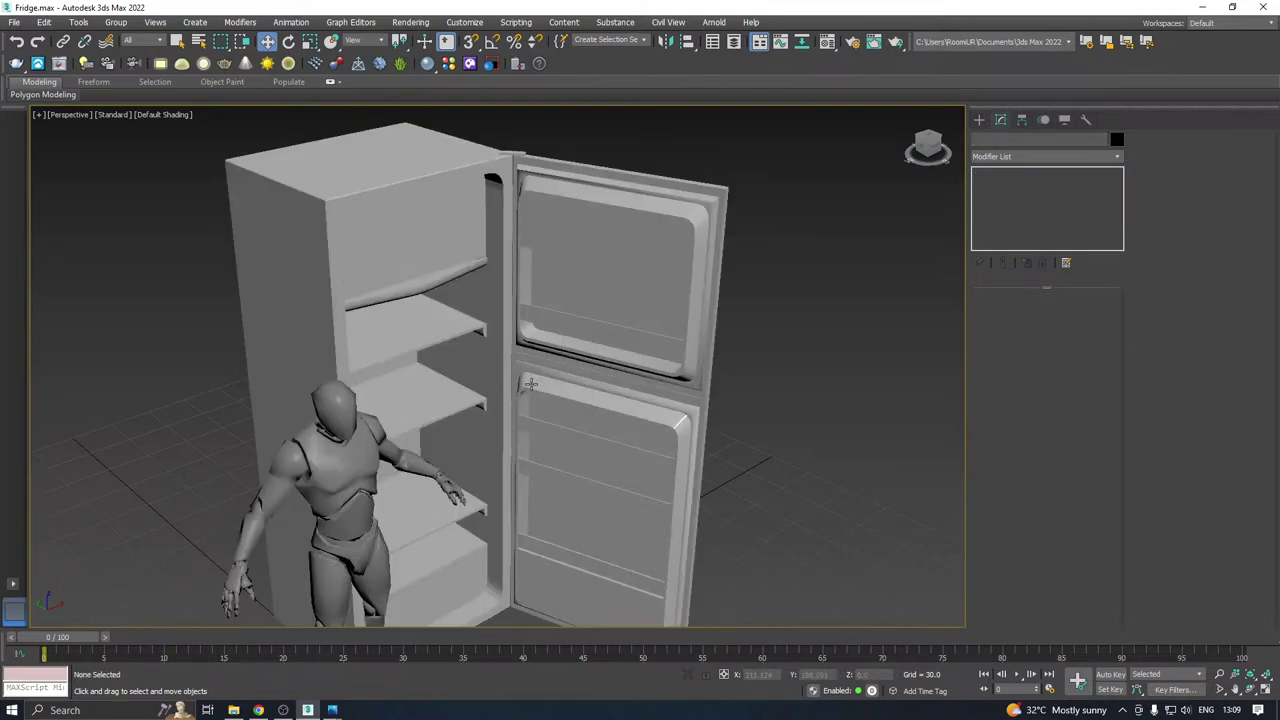
# Select the original fridge mesh Box003 and display it with edged faces.
pyautogui.click(422, 378)
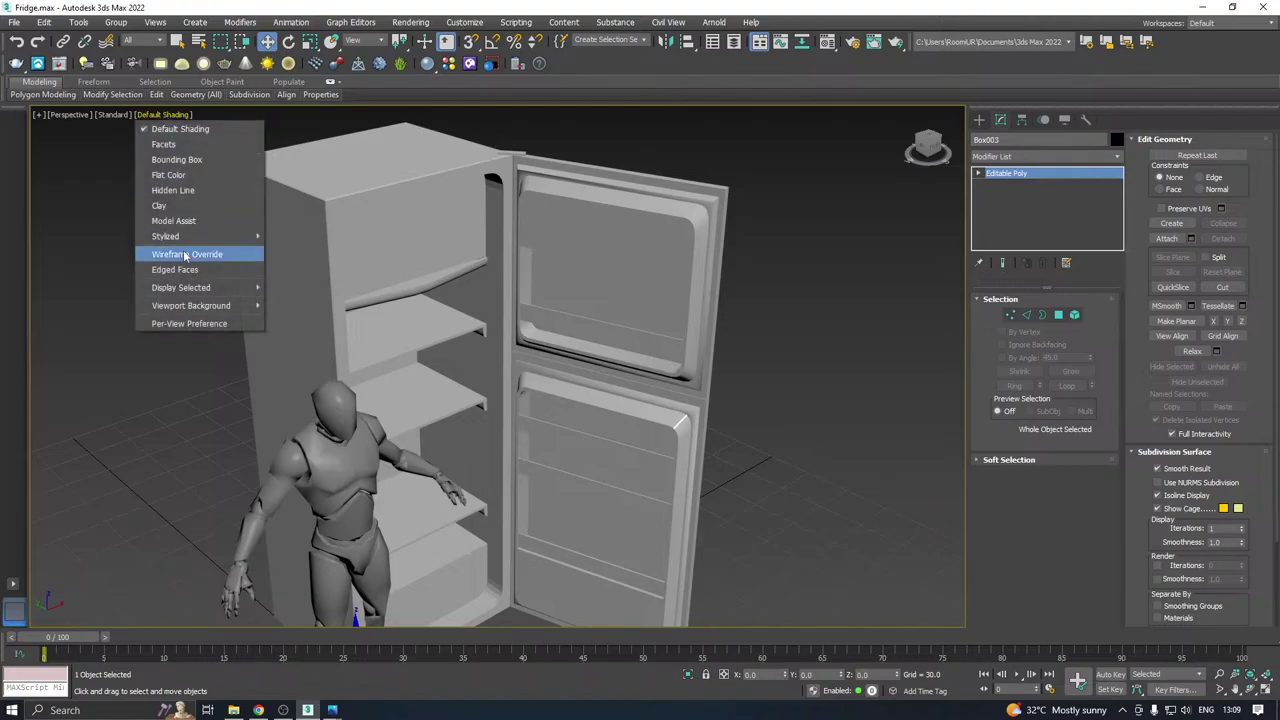
pyautogui.click(175, 270)
pyautogui.moveTo(569, 265)
pyautogui.mouseDown(button='middle')
pyautogui.moveTo(624, 240)
pyautogui.moveTo(477, 244)
pyautogui.moveTo(500, 229)
pyautogui.moveTo(567, 237)
pyautogui.moveTo(590, 149)
pyautogui.moveTo(571, 149)
pyautogui.moveTo(589, 270)
pyautogui.mouseUp(button='middle')
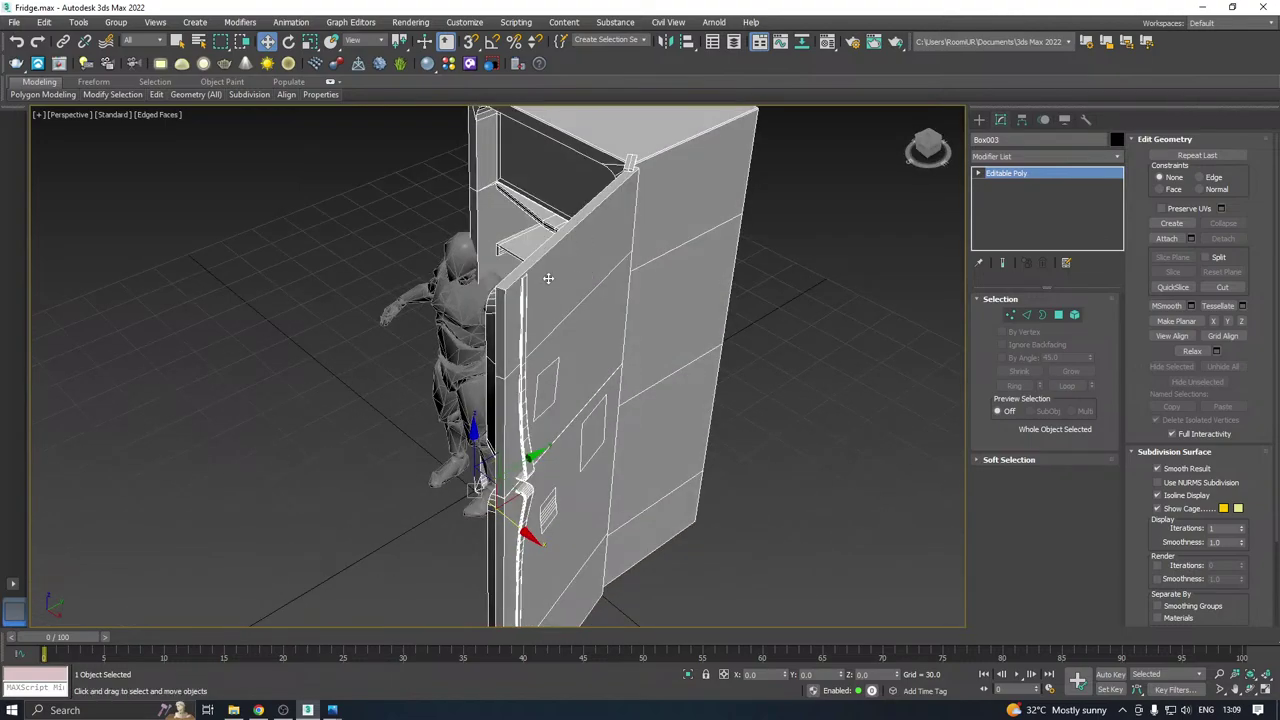
# Select the outer border edges of the upper door on Box003, including those along the gap above the lower door.
pyautogui.scroll(2, 521, 283)
pyautogui.click(1027, 318)
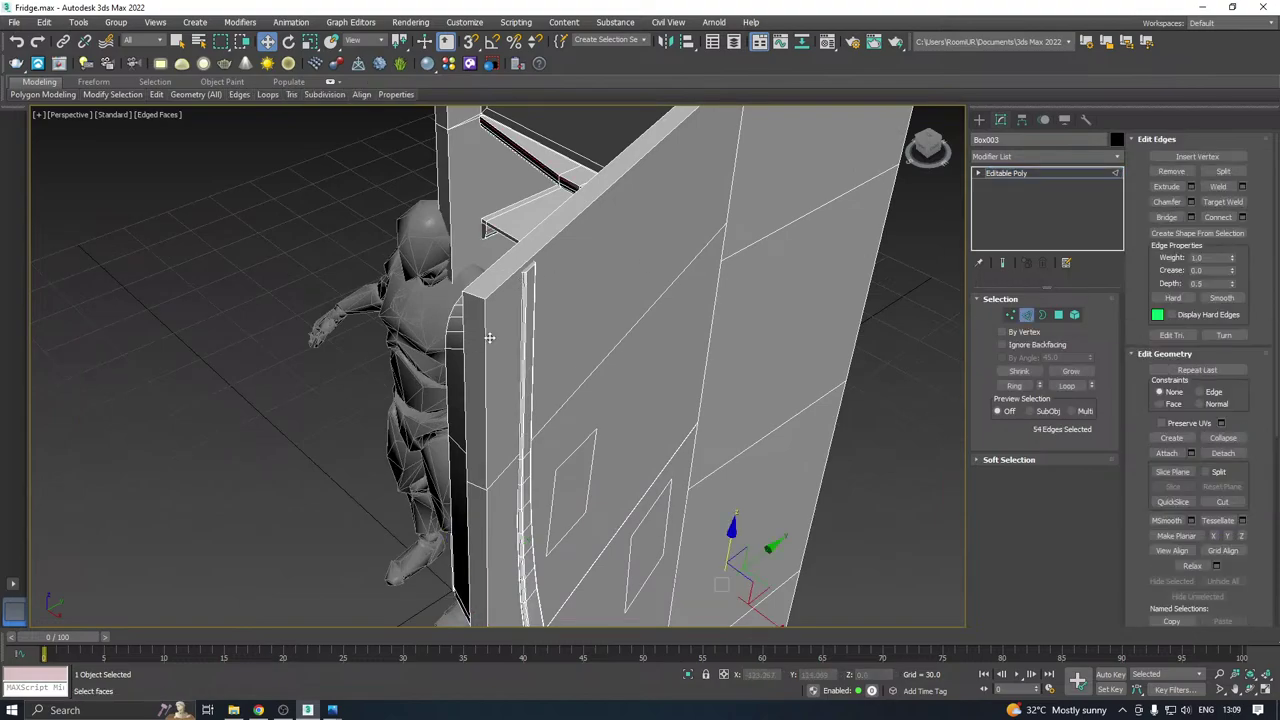
pyautogui.click(493, 290)
pyautogui.keyDown('alt'); pyautogui.moveTo(493, 290); pyautogui.dragTo(609, 272, button='middle'); pyautogui.keyUp('alt')
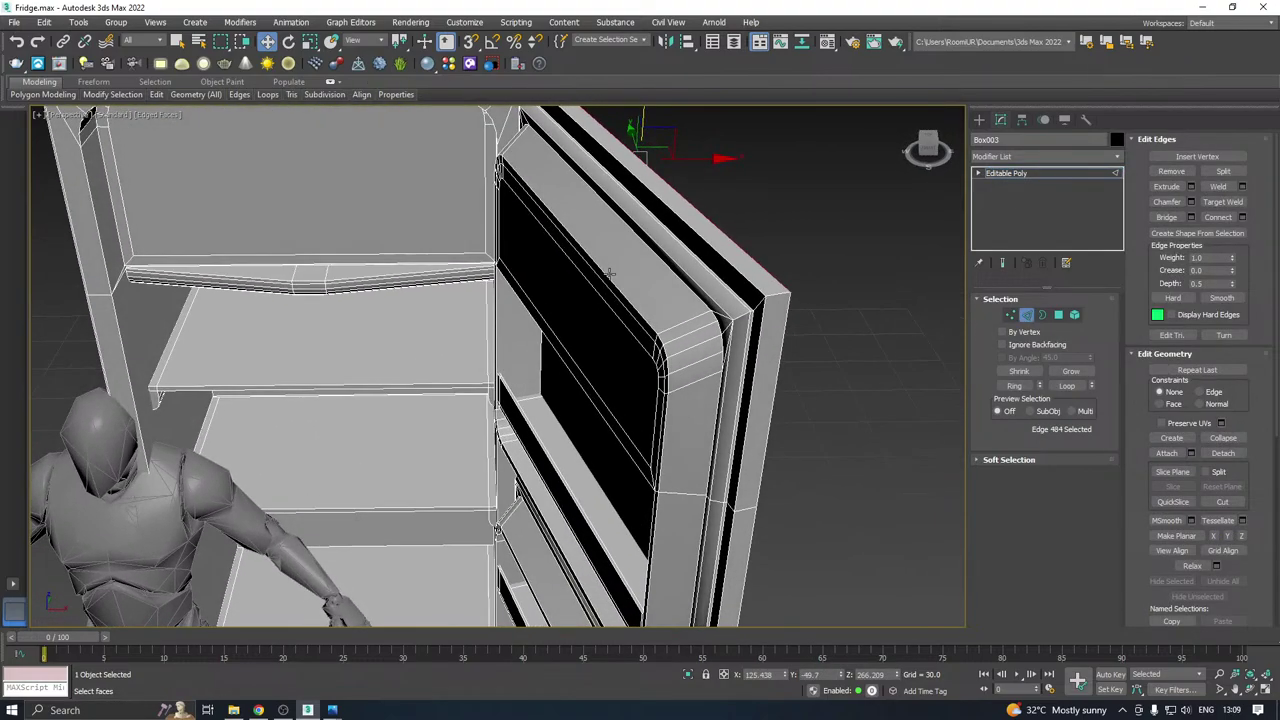
pyautogui.doubleClick(761, 314)
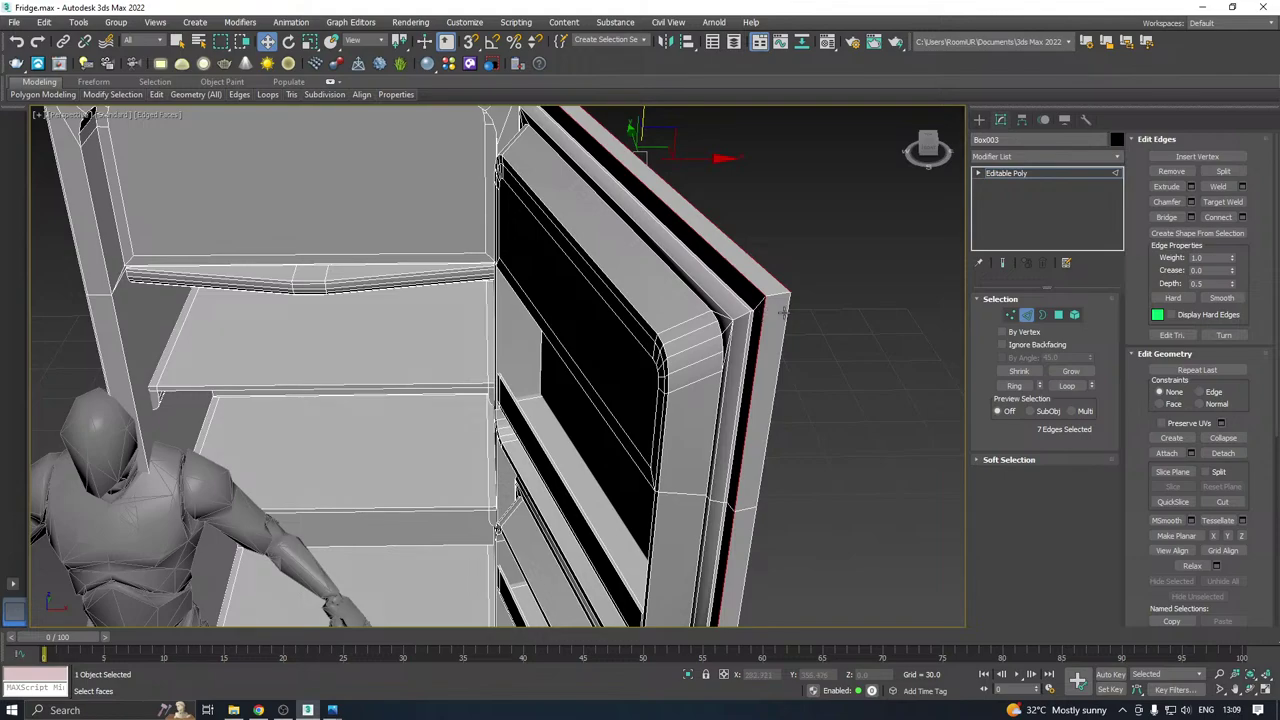
pyautogui.keyDown('ctrl'); pyautogui.doubleClick(784, 313); pyautogui.keyUp('ctrl')
pyautogui.scroll(-4, 748, 234)
pyautogui.keyDown('alt'); pyautogui.moveTo(819, 334); pyautogui.dragTo(705, 376, button='middle'); pyautogui.keyUp('alt')
pyautogui.scroll(5, 700, 378)
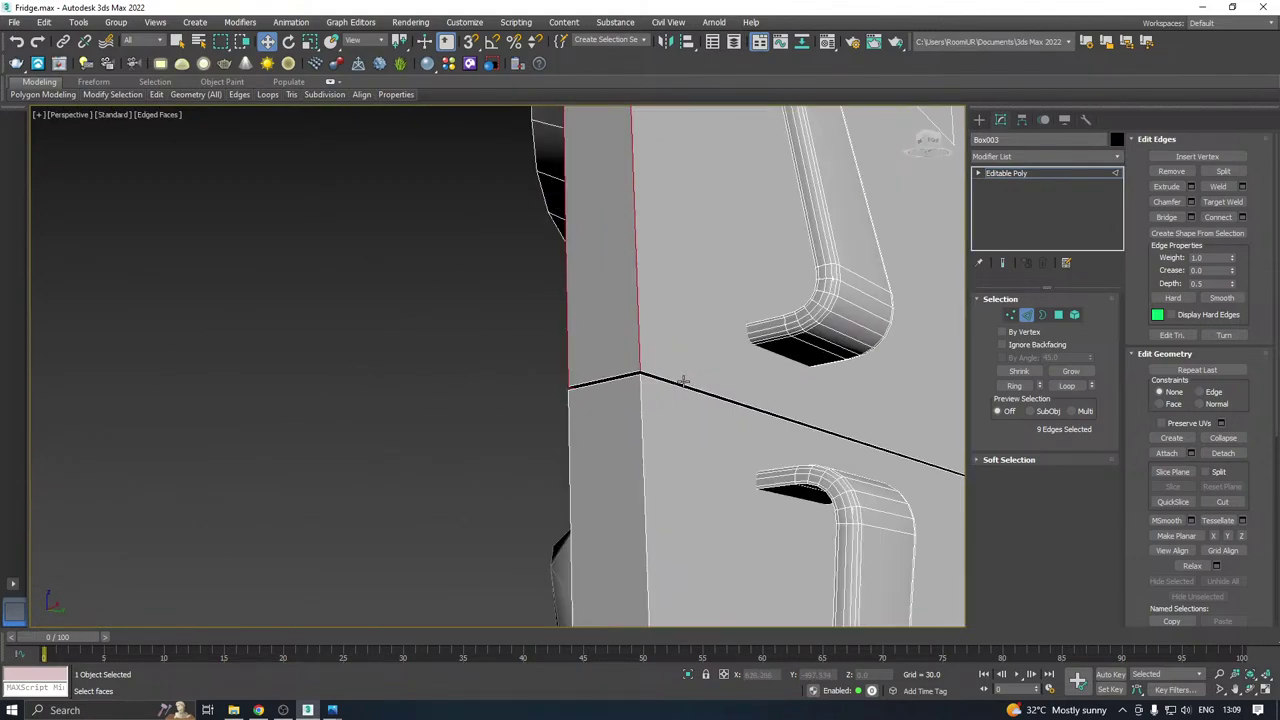
pyautogui.scroll(2, 683, 381)
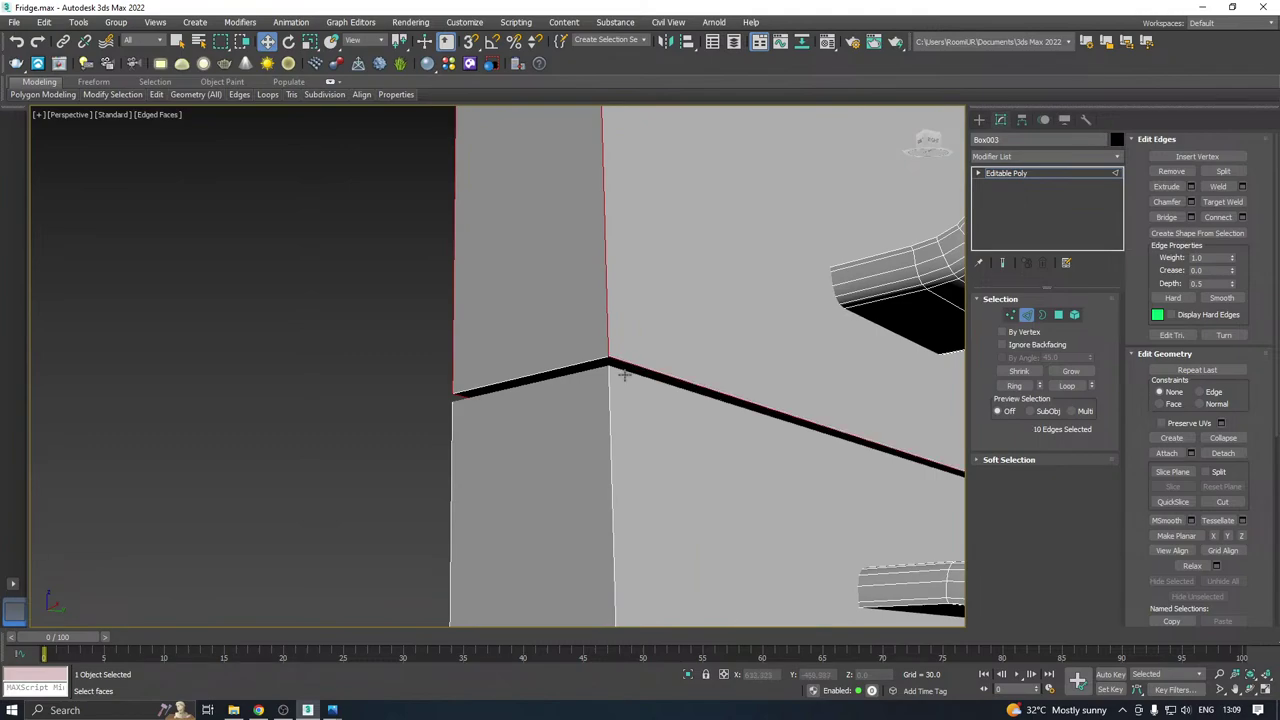
# Add the inner edges beside the gap between the two doors, on their opening side, to the edge selection.
pyautogui.scroll(-10, 622, 372)
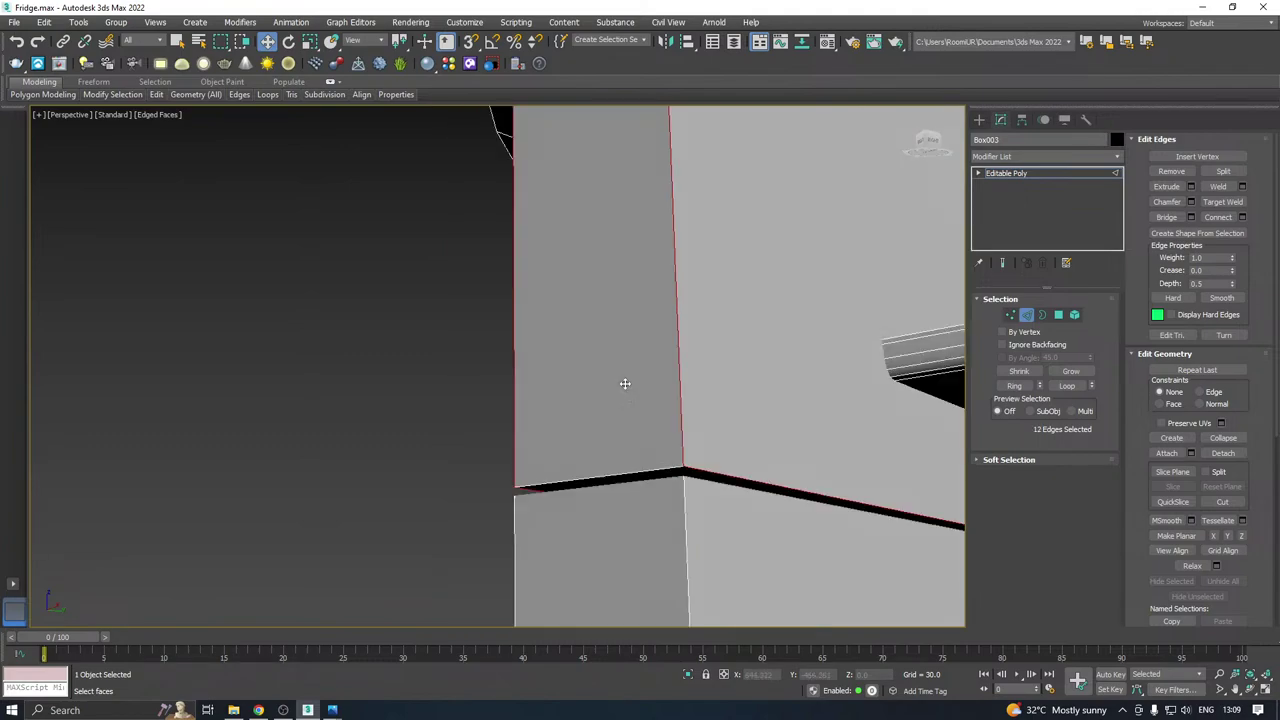
pyautogui.keyDown('alt'); pyautogui.moveTo(652, 380); pyautogui.dragTo(740, 394, button='middle'); pyautogui.keyUp('alt')
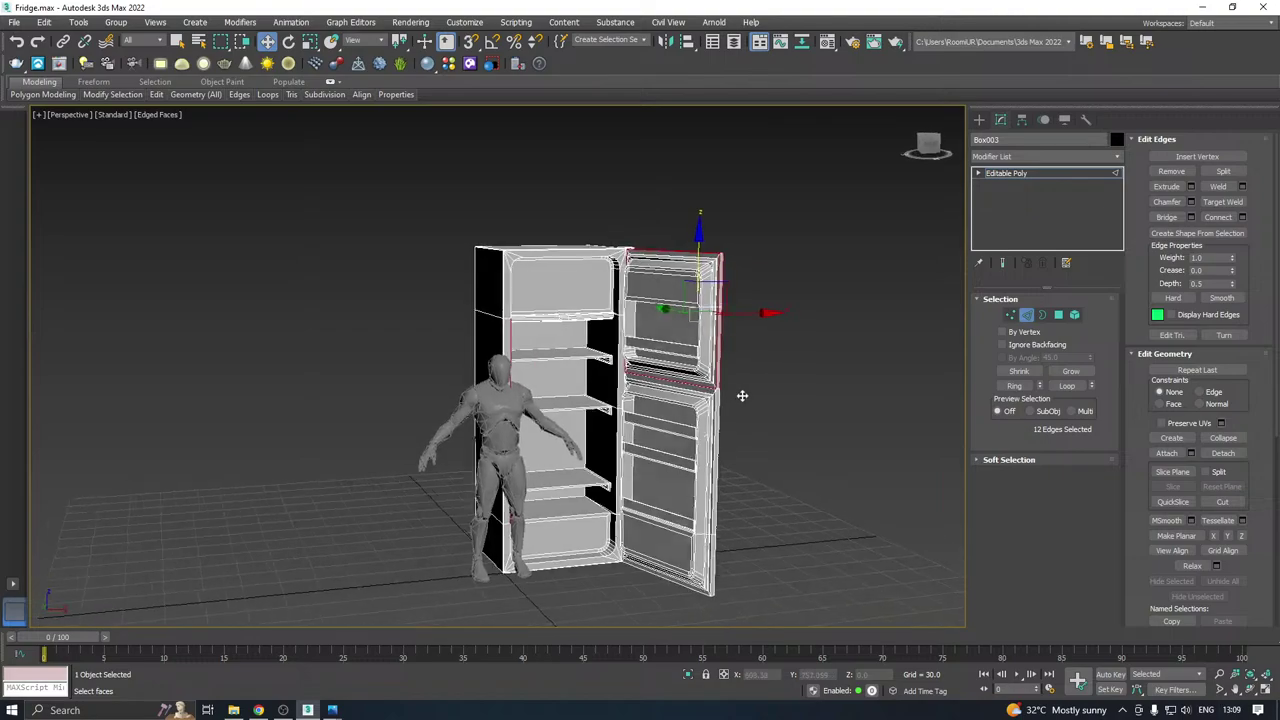
pyautogui.scroll(8, 716, 378)
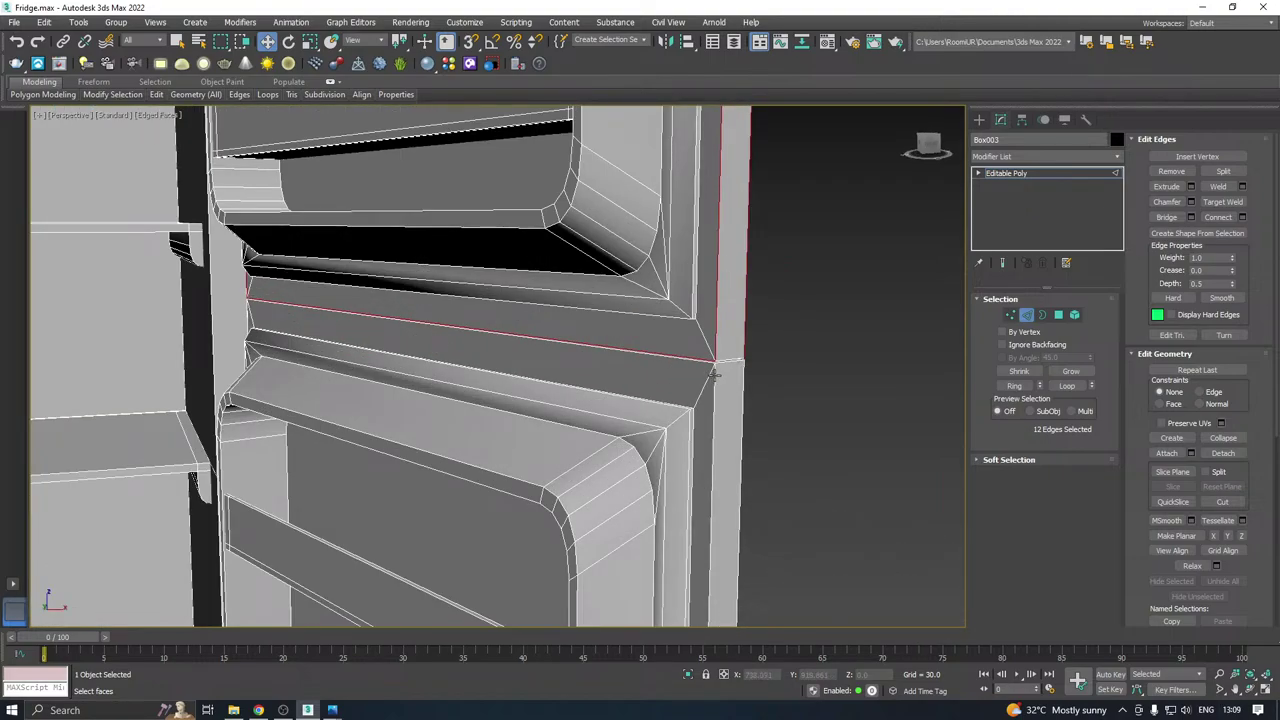
pyautogui.scroll(3, 716, 372)
pyautogui.keyDown('ctrl'); pyautogui.click(714, 358); pyautogui.keyUp('ctrl')
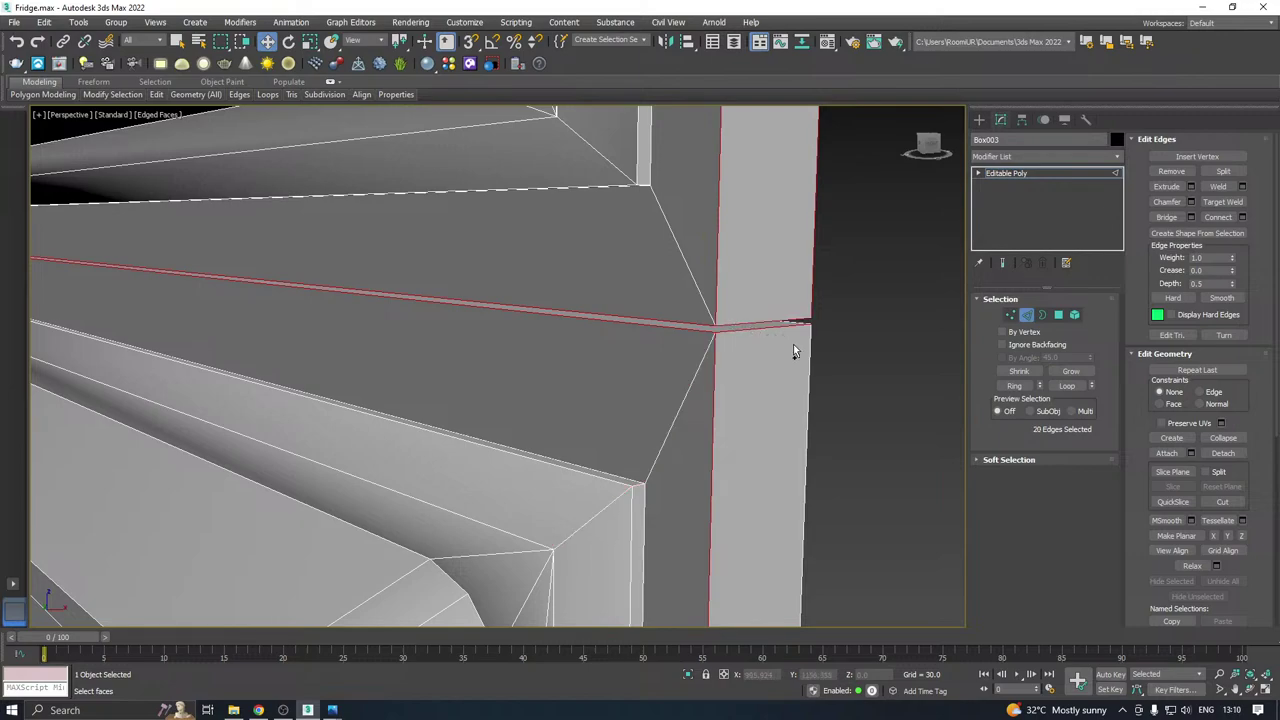
pyautogui.scroll(-5, 804, 331)
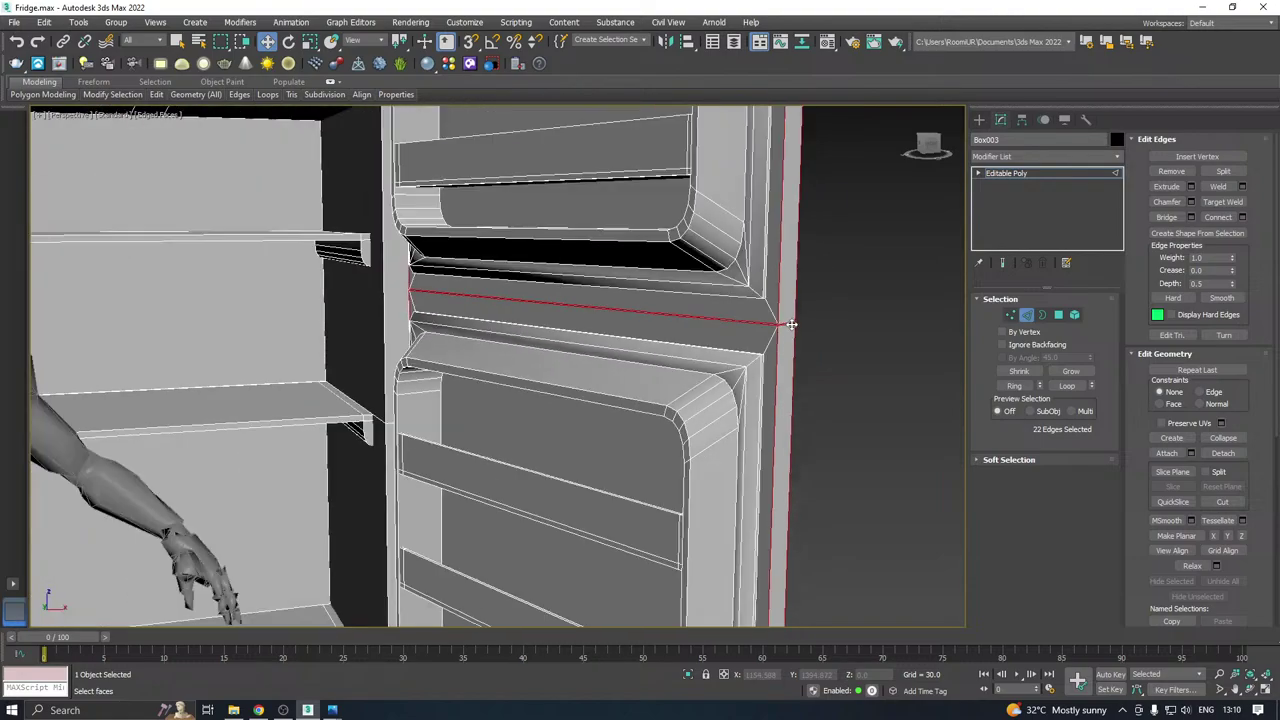
# Add the outer hinge-side edges of both doors around the gap between them to the edge selection.
pyautogui.keyDown('alt'); pyautogui.moveTo(794, 329); pyautogui.dragTo(780, 334, button='middle'); pyautogui.keyUp('alt')
pyautogui.scroll(8, 700, 336)
pyautogui.keyDown('alt'); pyautogui.moveTo(641, 338); pyautogui.dragTo(608, 335, button='middle'); pyautogui.keyUp('alt')
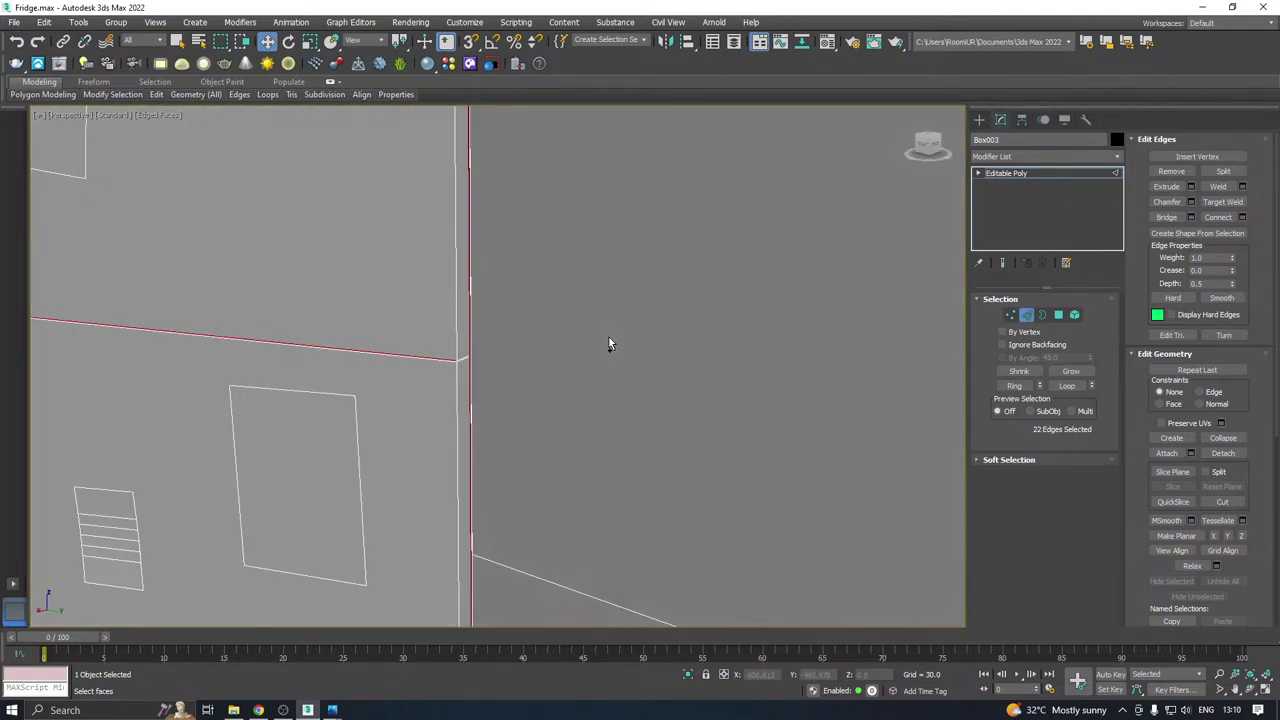
pyautogui.scroll(5, 457, 354)
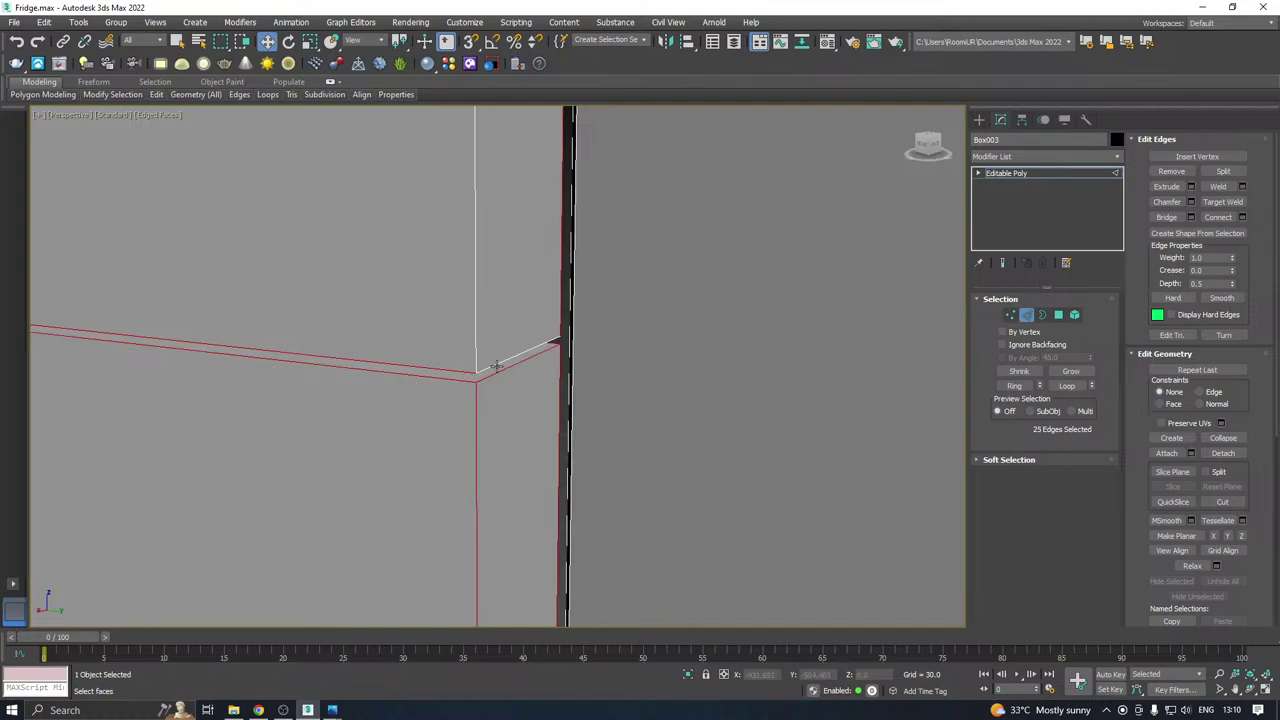
pyautogui.scroll(-3, 557, 356)
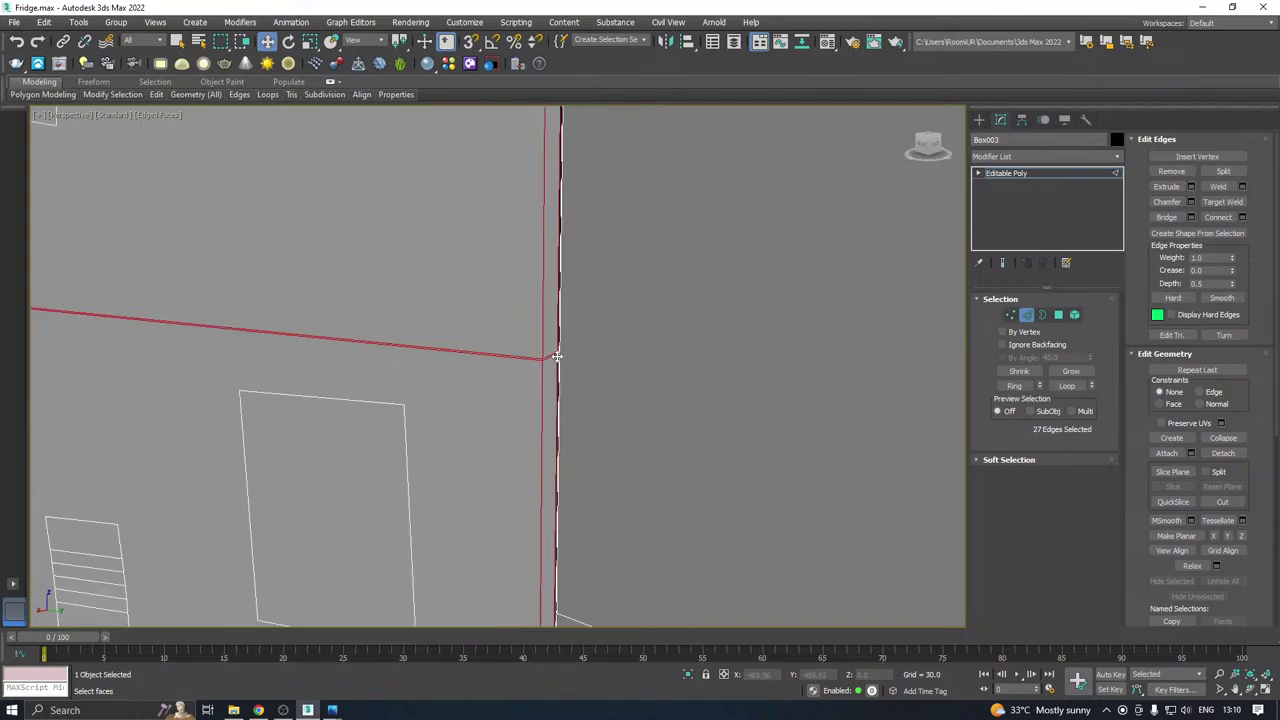
# Add the bottom edge and the short corner edge at the lower door's free bottom corner to the selection.
pyautogui.scroll(-5, 561, 356)
pyautogui.keyDown('alt'); pyautogui.moveTo(561, 356); pyautogui.dragTo(600, 345, button='middle'); pyautogui.keyUp('alt')
pyautogui.scroll(5, 426, 455)
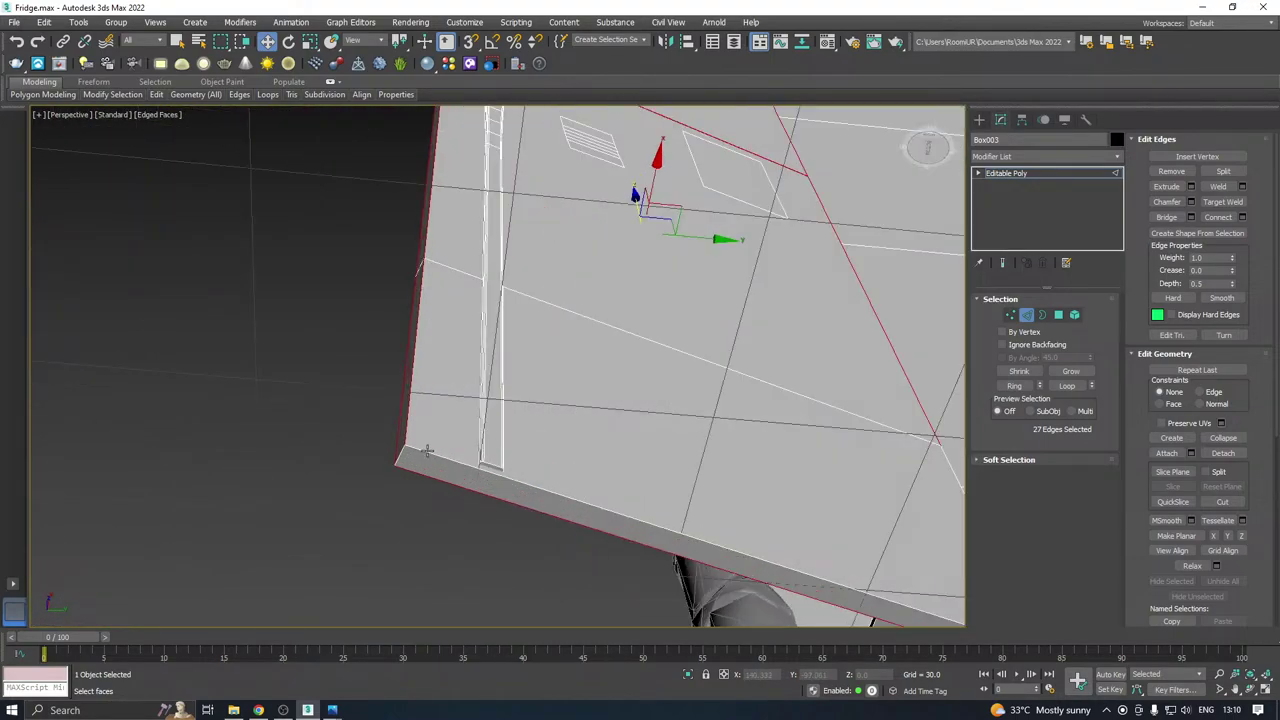
pyautogui.keyDown('ctrl'); pyautogui.click(410, 448); pyautogui.keyUp('ctrl')
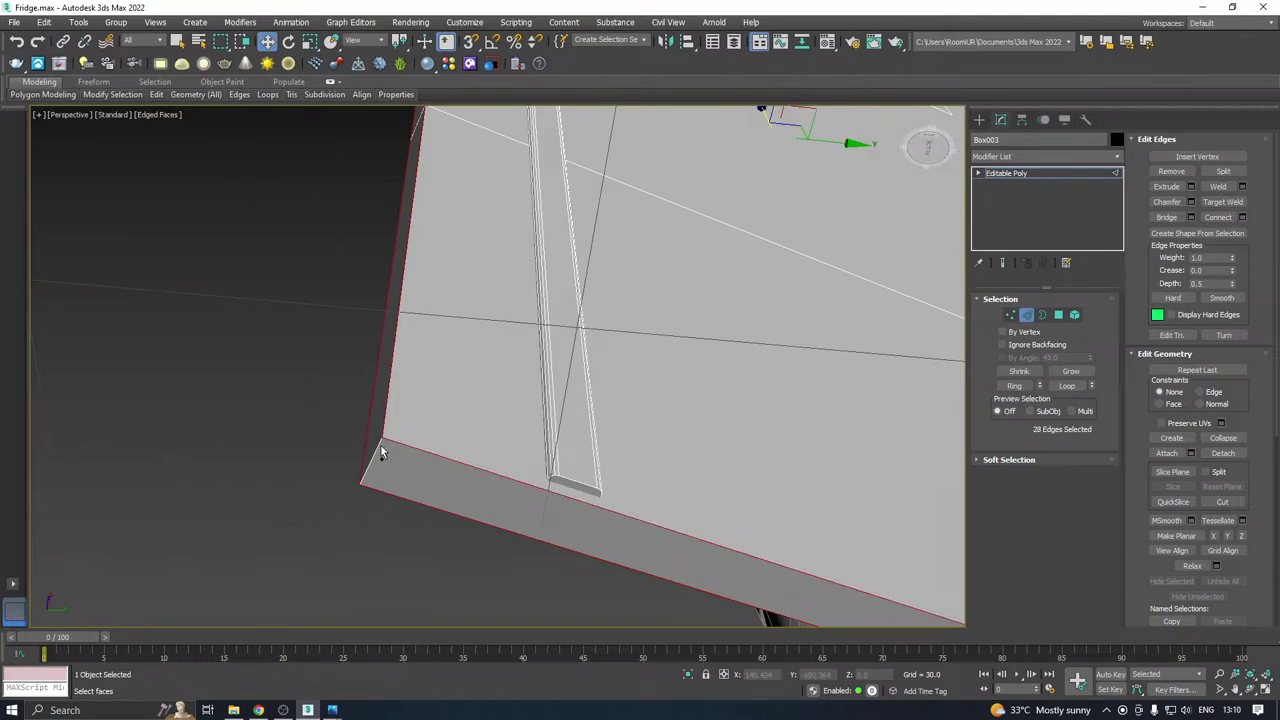
pyautogui.keyDown('ctrl'); pyautogui.click(378, 447); pyautogui.keyUp('ctrl')
pyautogui.scroll(-6, 370, 449)
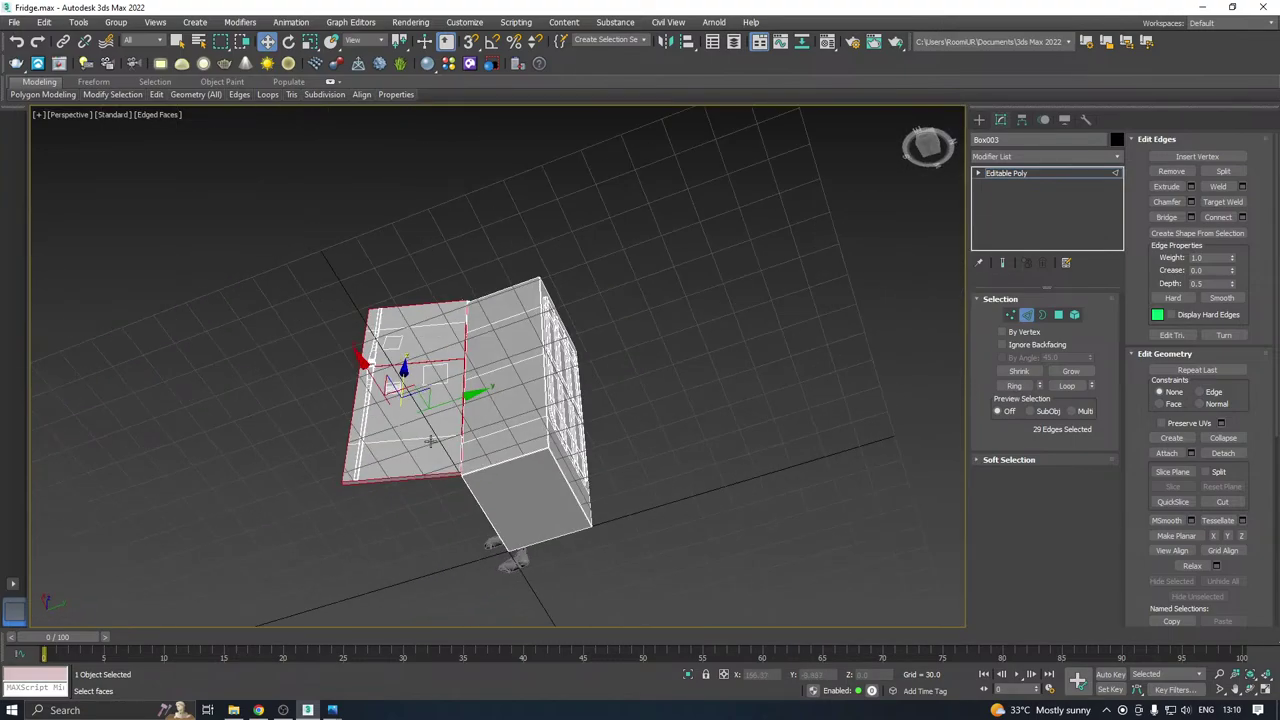
# Add the remaining edges at the lower door's bottom hinge corner to the edge selection.
pyautogui.scroll(8, 451, 467)
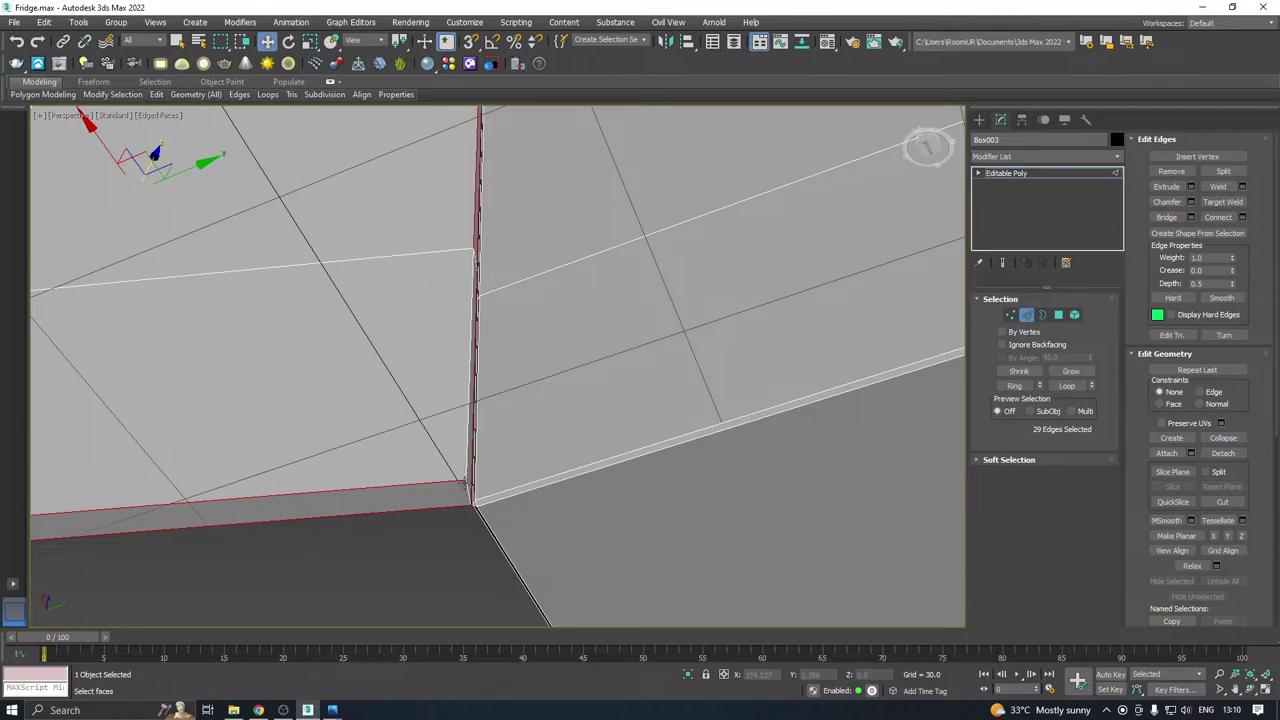
pyautogui.scroll(3, 468, 490)
pyautogui.keyDown('ctrl'); pyautogui.click(468, 465); pyautogui.keyUp('ctrl')
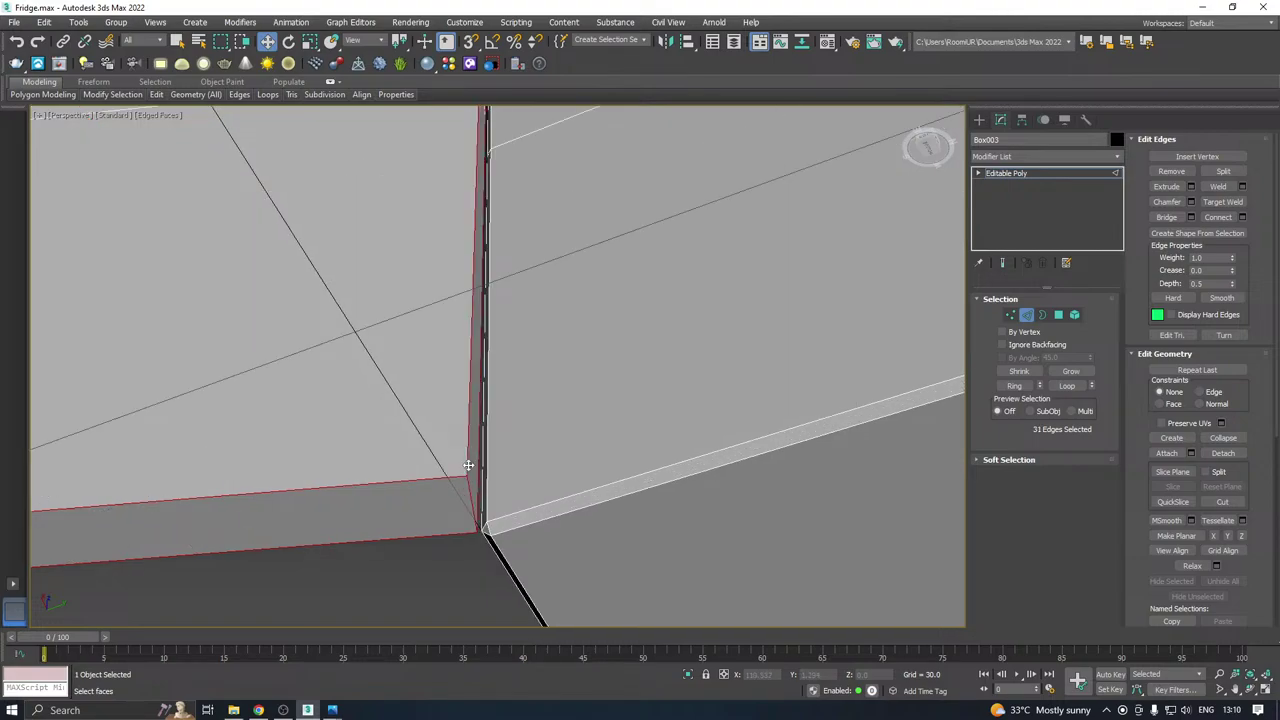
# Add the vertical and short corner edges at the upper door's top hinge corner to the edge selection.
pyautogui.scroll(-4, 470, 468)
pyautogui.keyDown('alt'); pyautogui.moveTo(472, 470); pyautogui.dragTo(611, 434, button='middle'); pyautogui.keyUp('alt')
pyautogui.scroll(-3, 608, 383)
pyautogui.keyDown('alt'); pyautogui.moveTo(607, 383); pyautogui.dragTo(590, 206, button='middle'); pyautogui.keyUp('alt')
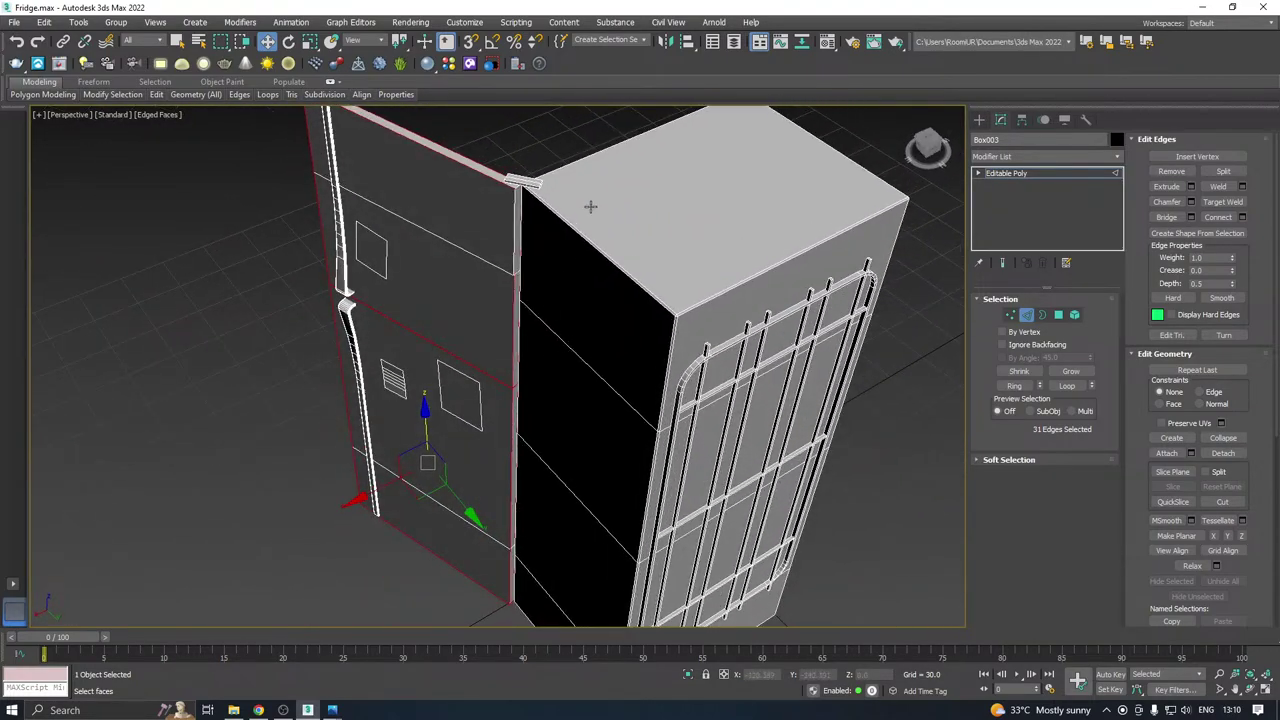
pyautogui.scroll(3, 510, 204)
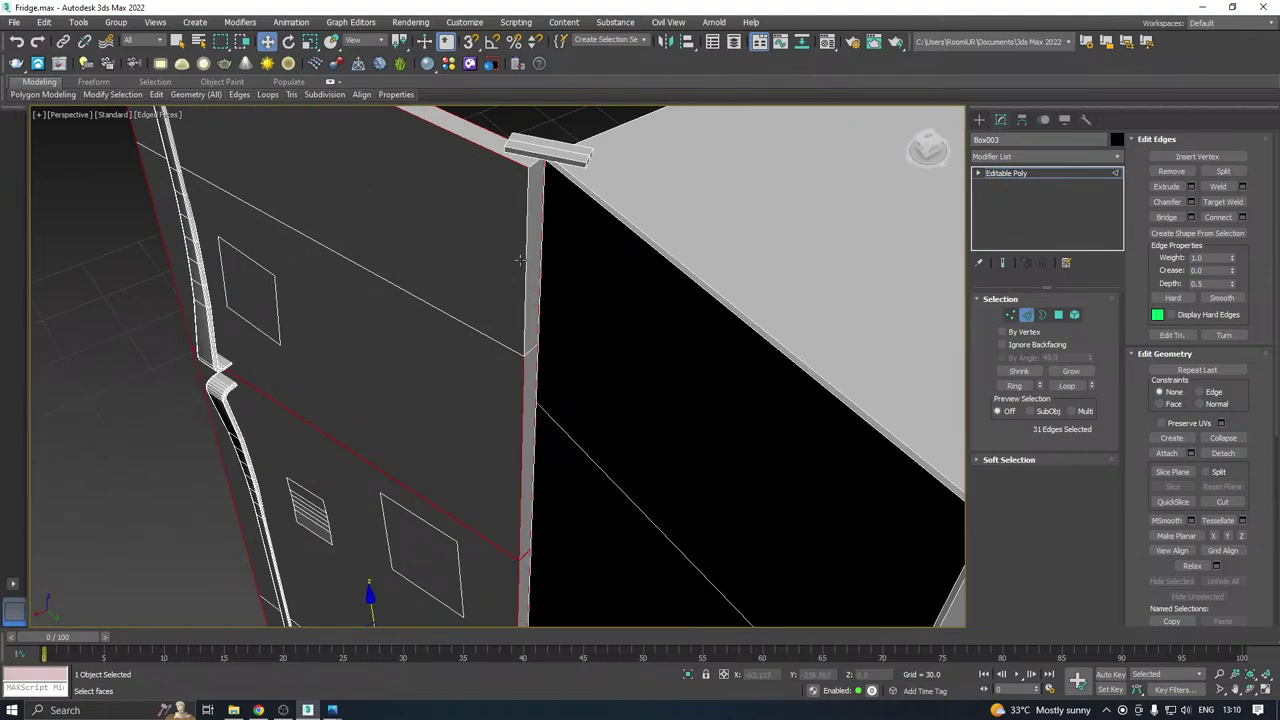
pyautogui.scroll(2, 540, 160)
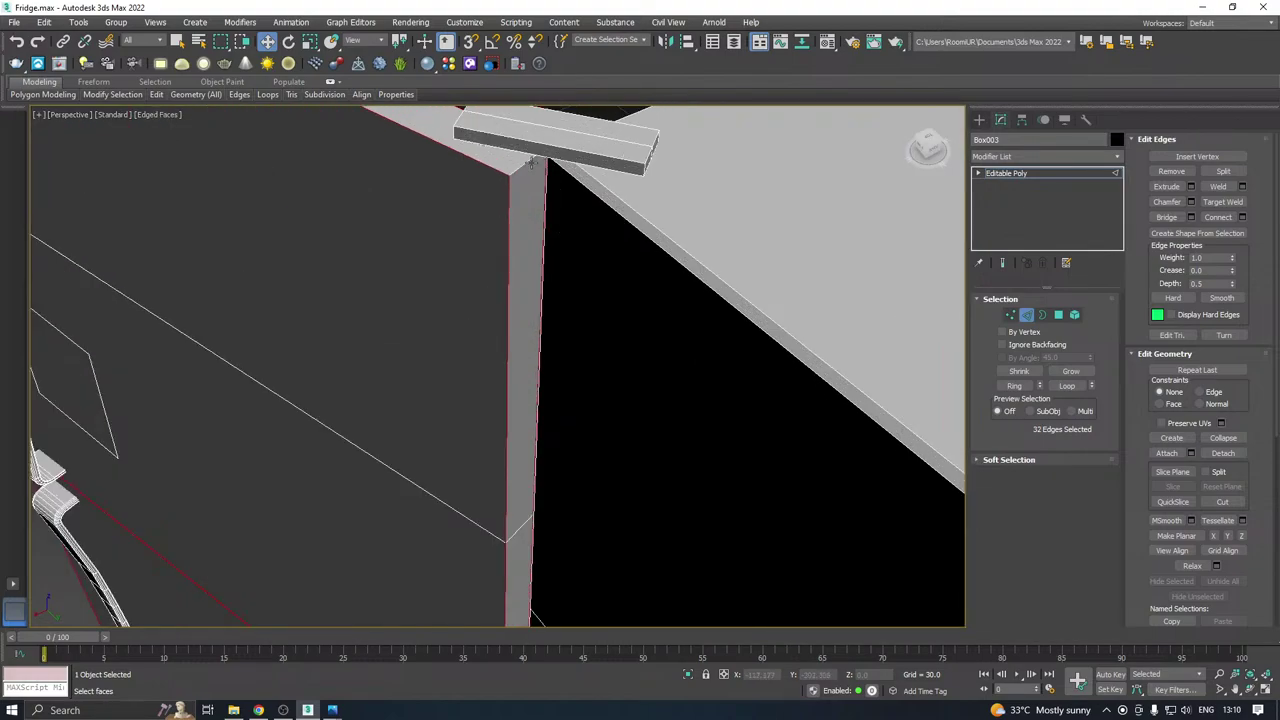
pyautogui.scroll(-5, 523, 165)
pyautogui.keyDown('alt'); pyautogui.moveTo(523, 165); pyautogui.dragTo(598, 258, button='middle'); pyautogui.keyUp('alt')
pyautogui.scroll(5, 552, 186)
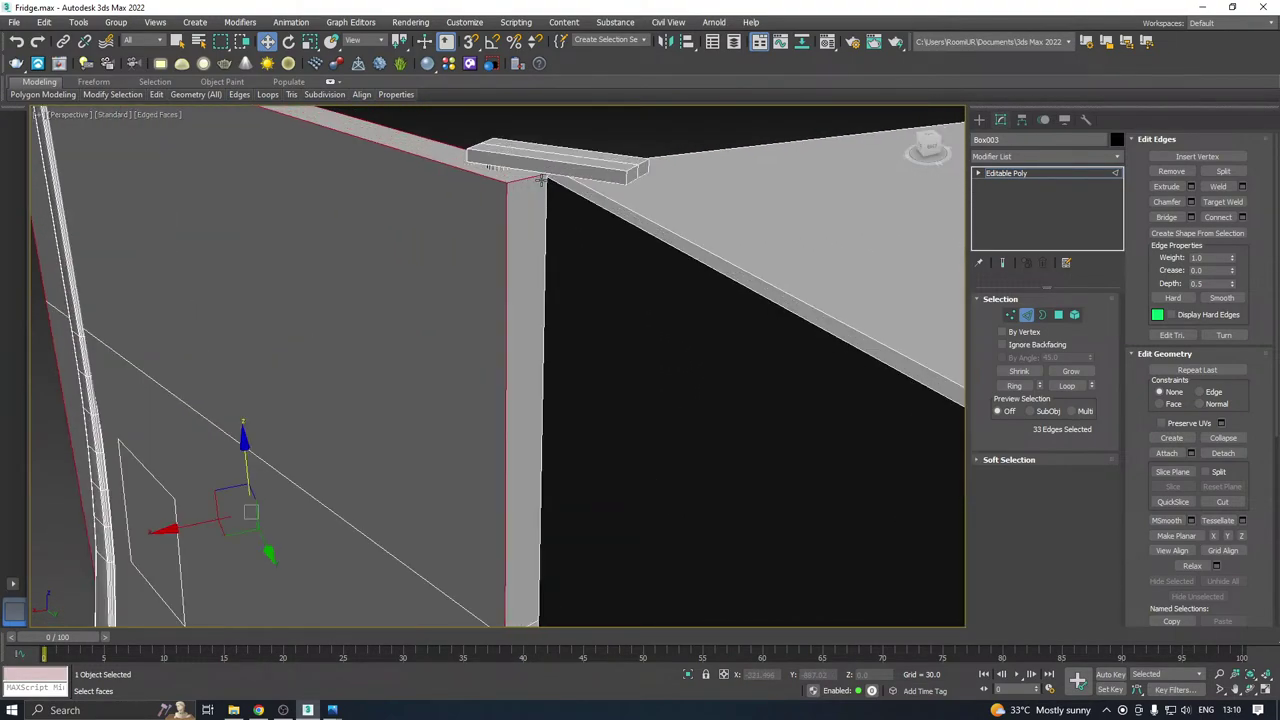
# Check the edge selection around both doors from above and below, and save the scene.
pyautogui.scroll(-6, 546, 183)
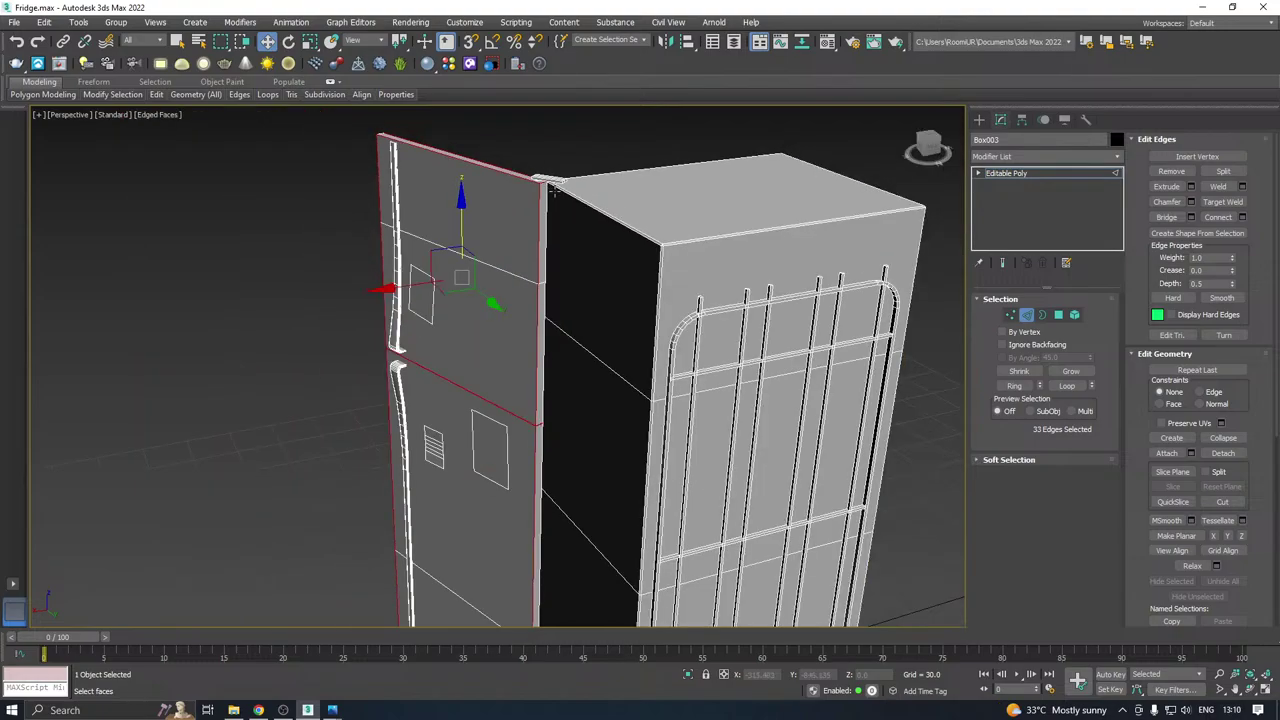
pyautogui.keyDown('alt'); pyautogui.moveTo(546, 183); pyautogui.dragTo(812, 231, button='middle'); pyautogui.keyUp('alt')
pyautogui.scroll(5, 493, 187)
pyautogui.moveTo(492, 186)
pyautogui.keyDown('alt'); pyautogui.mouseDown(button='middle')
pyautogui.moveTo(526, 226)
pyautogui.moveTo(460, 166)
pyautogui.moveTo(516, 183)
pyautogui.mouseUp(button='middle'); pyautogui.keyUp('alt')
pyautogui.scroll(-6, 470, 170)
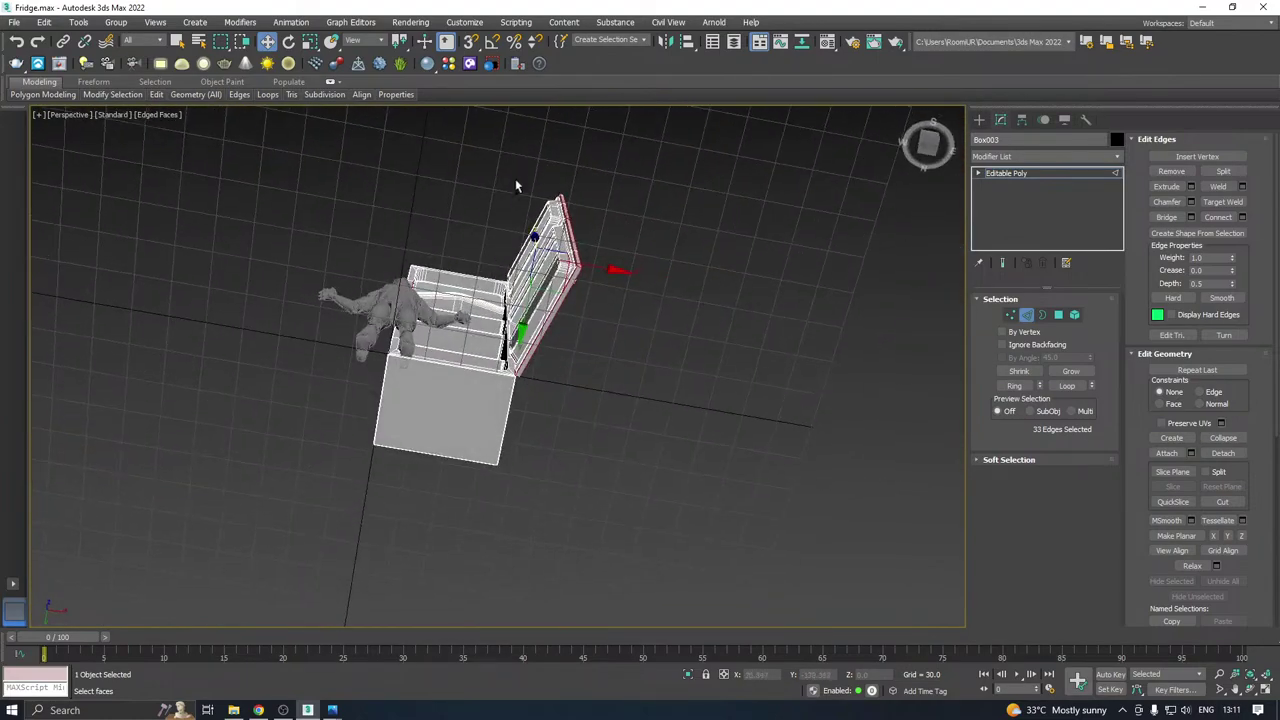
pyautogui.scroll(10, 520, 374)
pyautogui.scroll(-5, 515, 378)
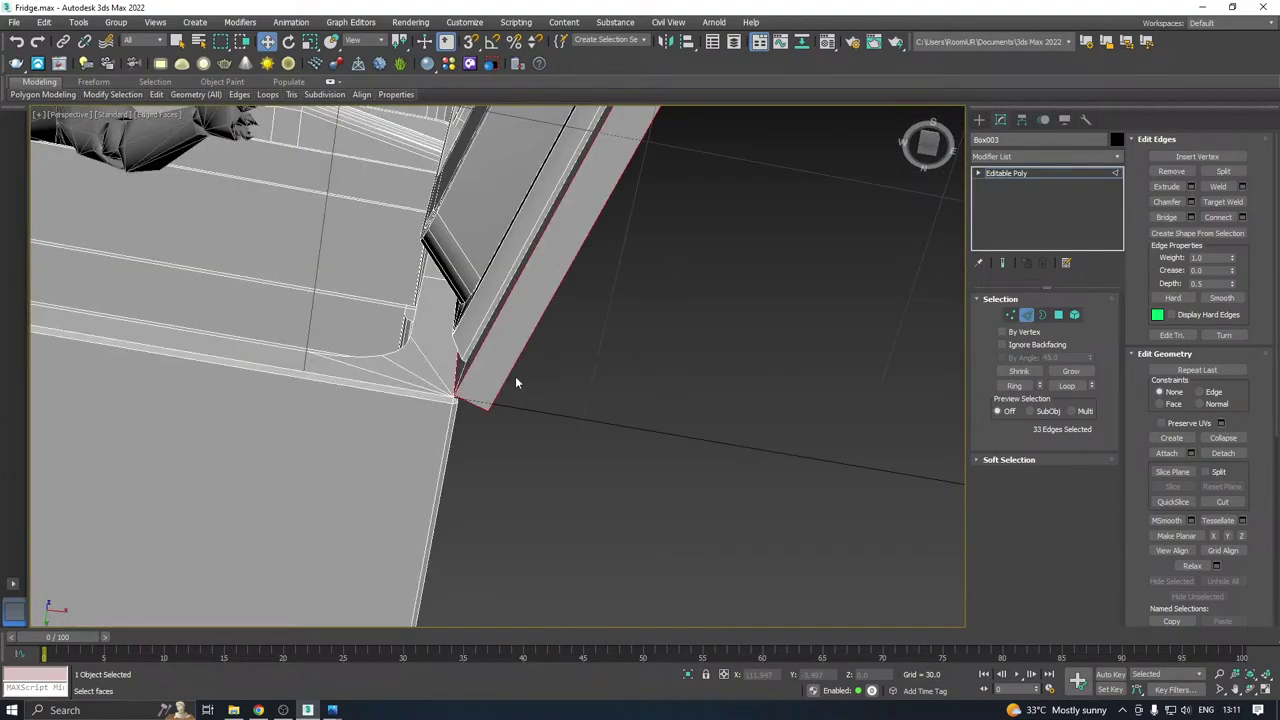
pyautogui.keyDown('alt'); pyautogui.moveTo(503, 386); pyautogui.dragTo(488, 407, button='middle'); pyautogui.keyUp('alt')
pyautogui.hotkey('ctrl', 's')
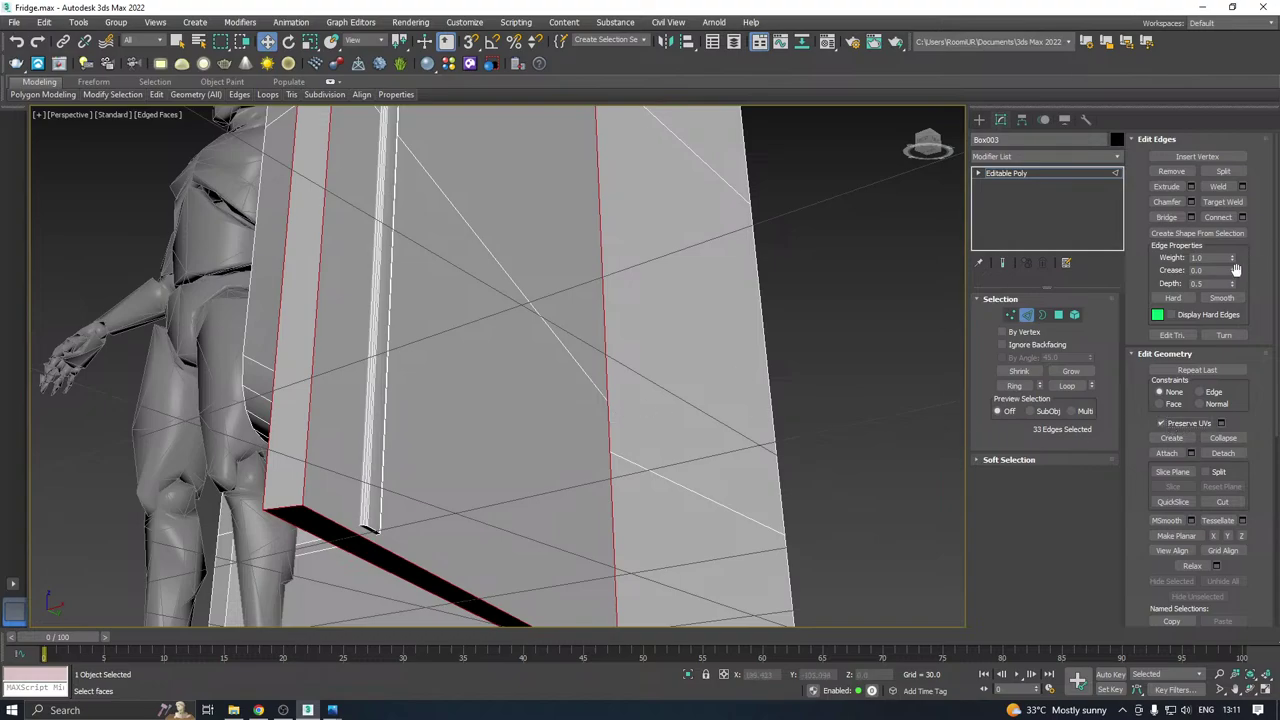
# Chamfer the selected door edges by 0.365 and leave edge editing.
pyautogui.click(1191, 201)
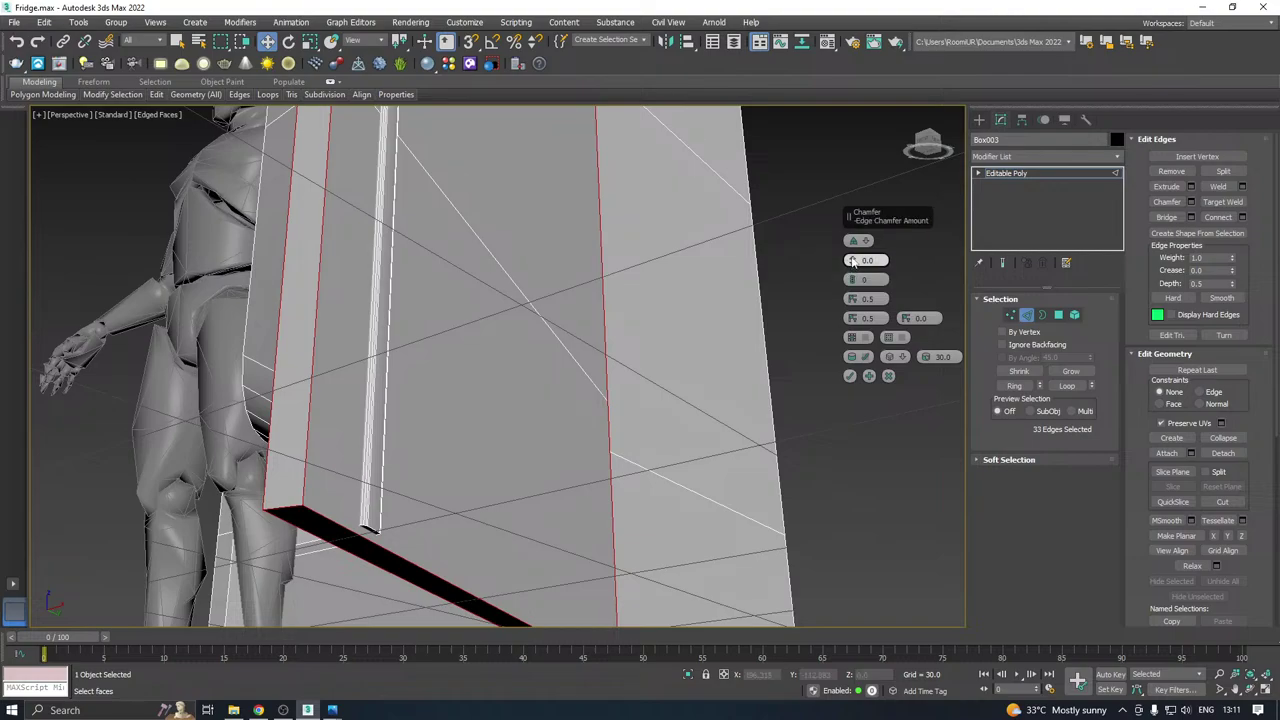
pyautogui.moveTo(851, 261)
pyautogui.mouseDown()
pyautogui.moveTo(853, 242)
pyautogui.moveTo(856, 254)
pyautogui.mouseUp()
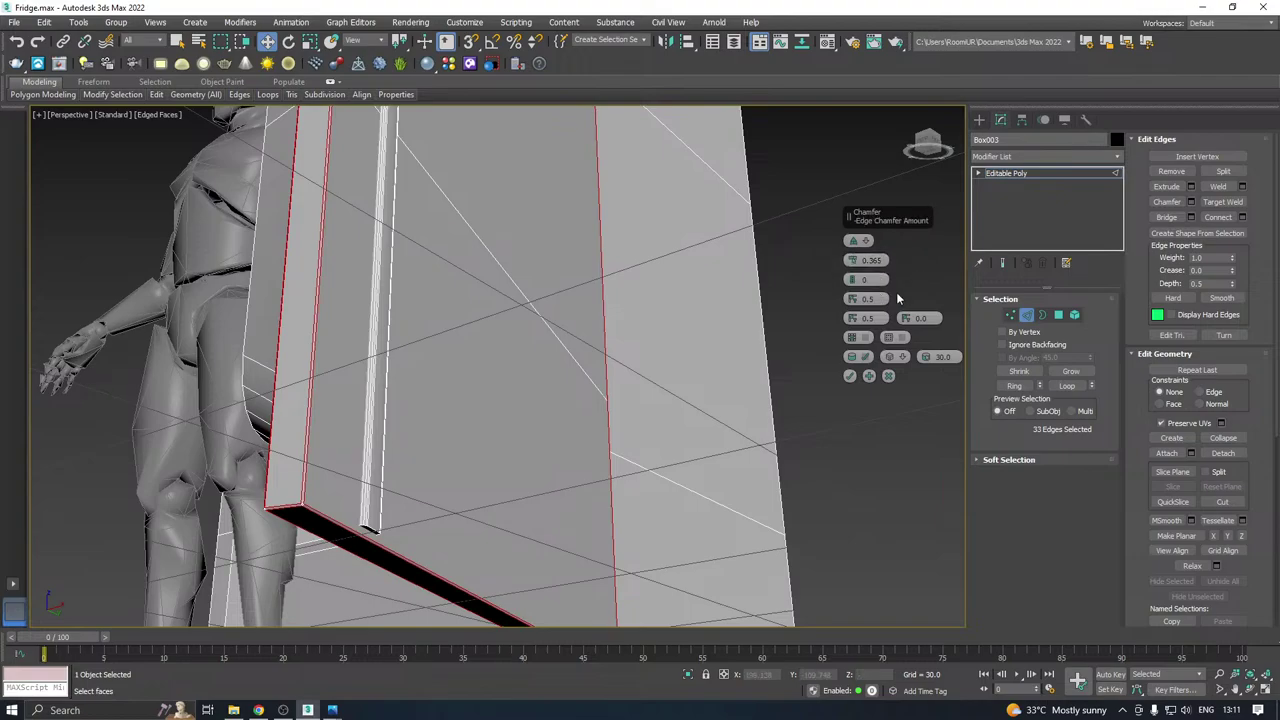
pyautogui.click(850, 376)
pyautogui.click(1018, 175)
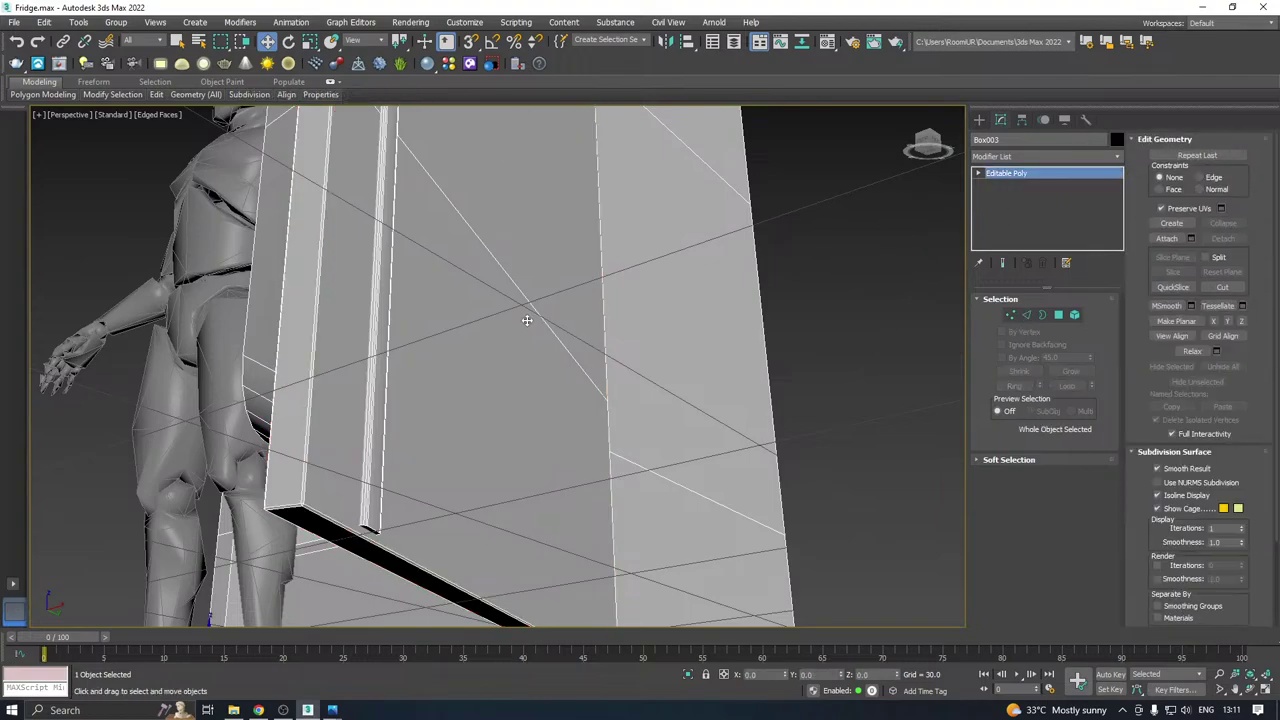
# Deselect the fridge, turn off its edge display and set the perspective viewport to High Quality shading.
pyautogui.scroll(-4, 526, 320)
pyautogui.keyDown('alt'); pyautogui.moveTo(526, 320); pyautogui.dragTo(725, 327, button='middle'); pyautogui.keyUp('alt')
pyautogui.scroll(-3, 589, 392)
pyautogui.click(211, 237)
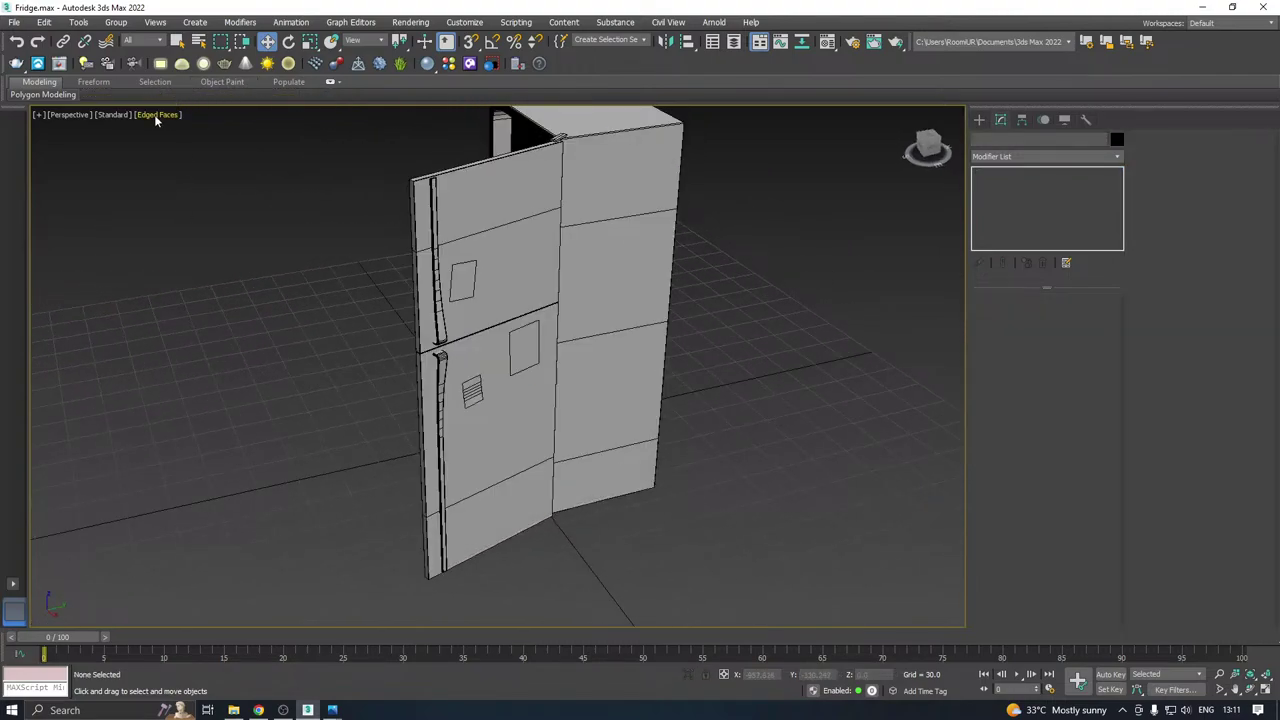
pyautogui.click(155, 114)
pyautogui.click(181, 267)
pyautogui.keyDown('alt'); pyautogui.moveTo(520, 235); pyautogui.dragTo(596, 208, button='middle'); pyautogui.keyUp('alt')
pyautogui.click(110, 116)
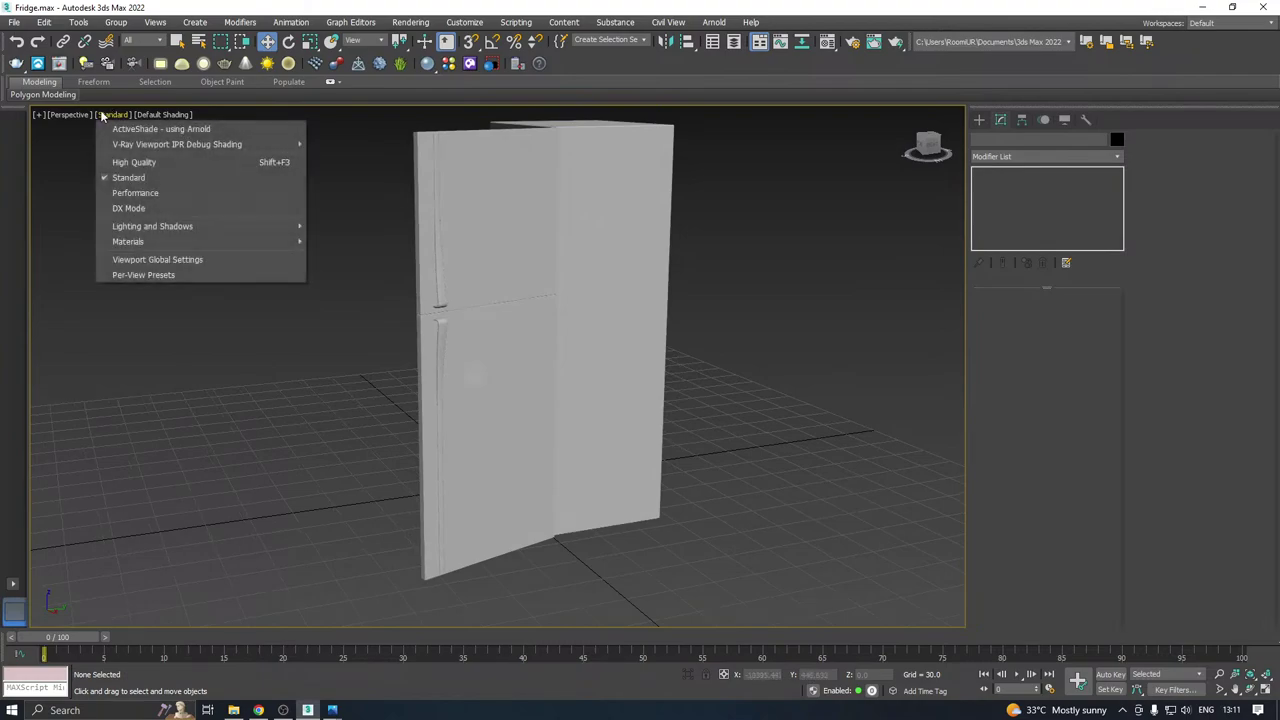
pyautogui.click(124, 158)
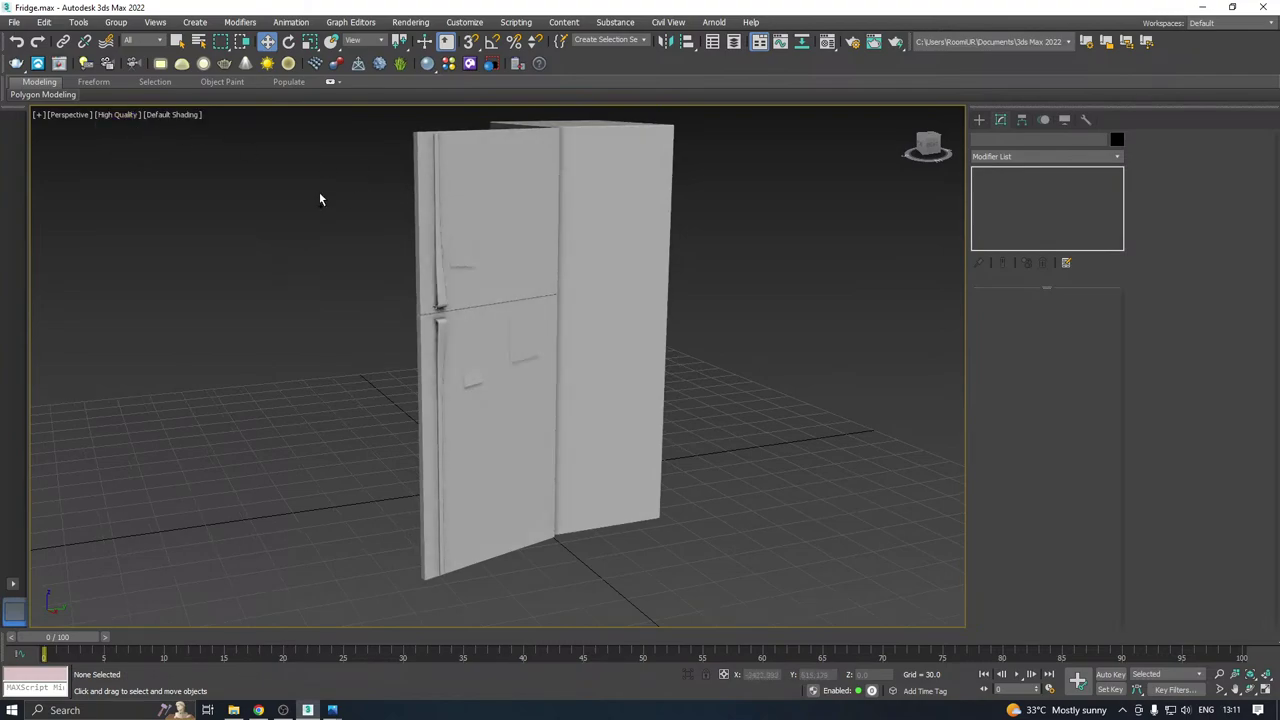
# Examine the shaded fridge's back grille, interior shelves, door fronts and chamfered lower door corner.
pyautogui.keyDown('alt'); pyautogui.moveTo(320, 199); pyautogui.dragTo(225, 209, button='middle'); pyautogui.keyUp('alt')
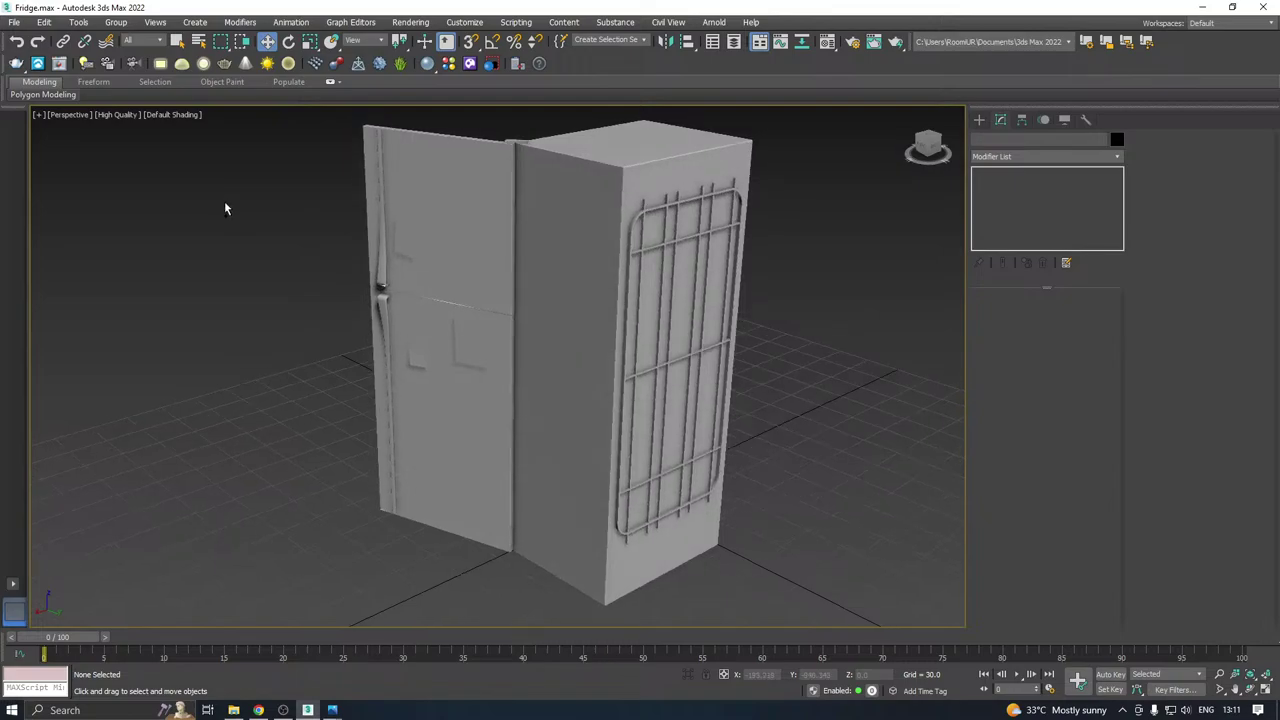
pyautogui.keyDown('alt'); pyautogui.moveTo(366, 218); pyautogui.dragTo(477, 218, button='middle'); pyautogui.keyUp('alt')
pyautogui.scroll(10, 477, 218)
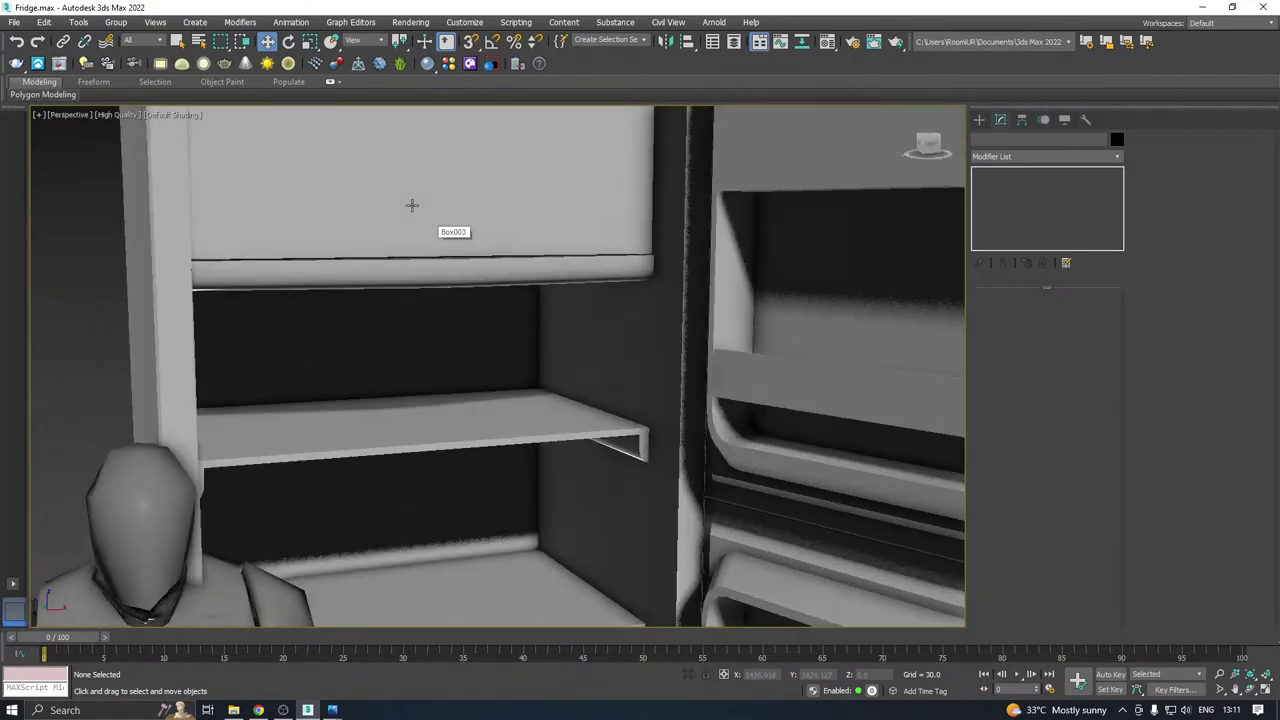
pyautogui.scroll(-8, 381, 204)
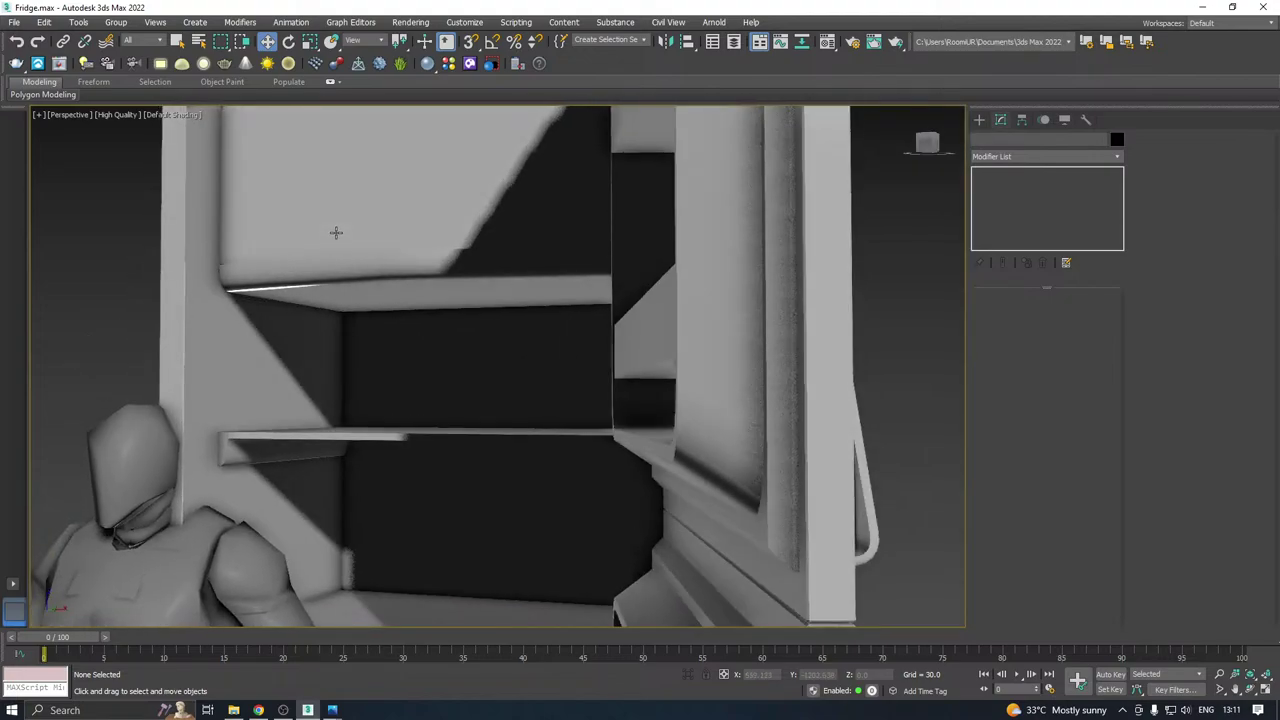
pyautogui.scroll(-10, 448, 145)
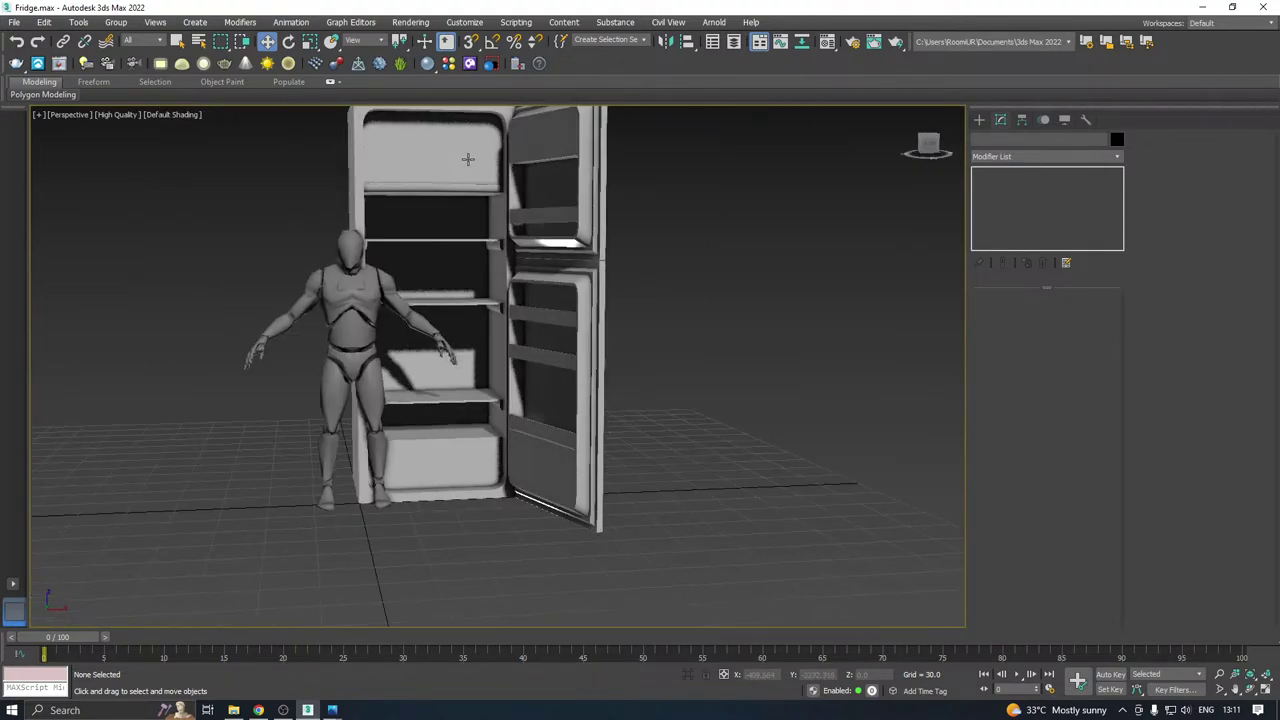
pyautogui.keyDown('alt'); pyautogui.moveTo(448, 145); pyautogui.dragTo(360, 190, button='middle'); pyautogui.keyUp('alt')
pyautogui.scroll(4, 357, 190)
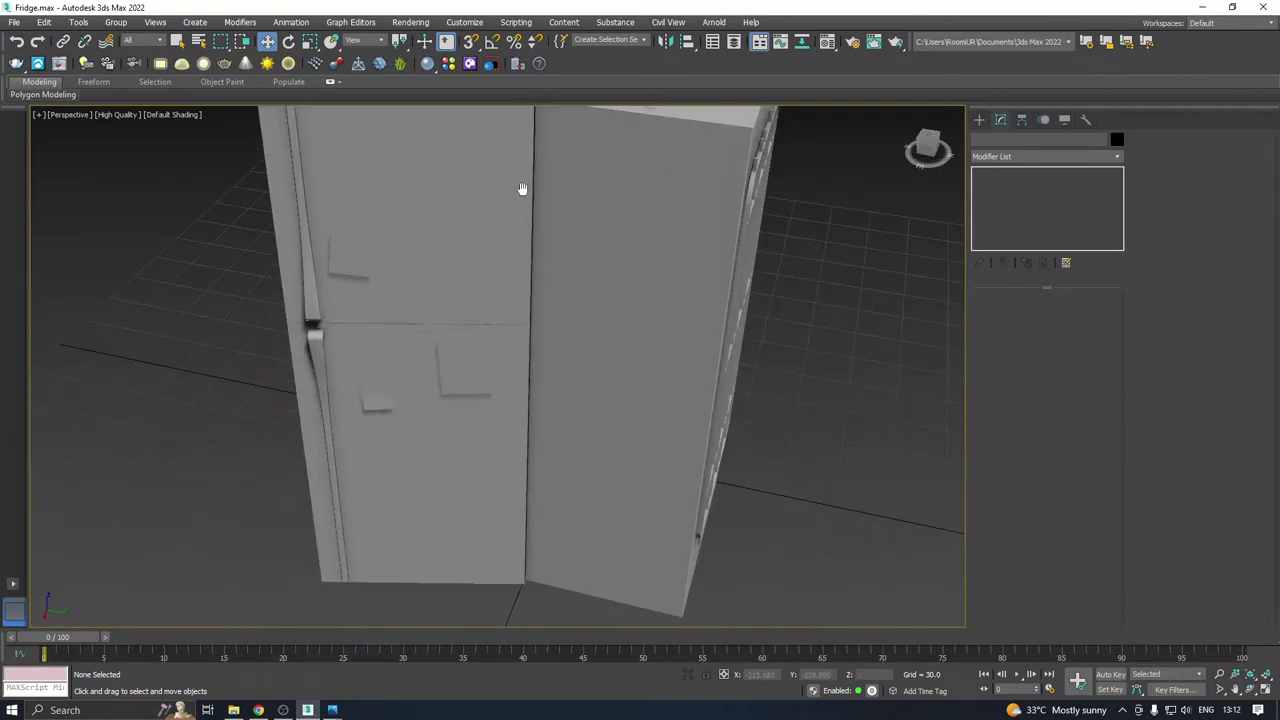
pyautogui.moveTo(522, 189)
pyautogui.mouseDown(button='middle')
pyautogui.moveTo(523, 251)
pyautogui.moveTo(519, 207)
pyautogui.mouseUp(button='middle')
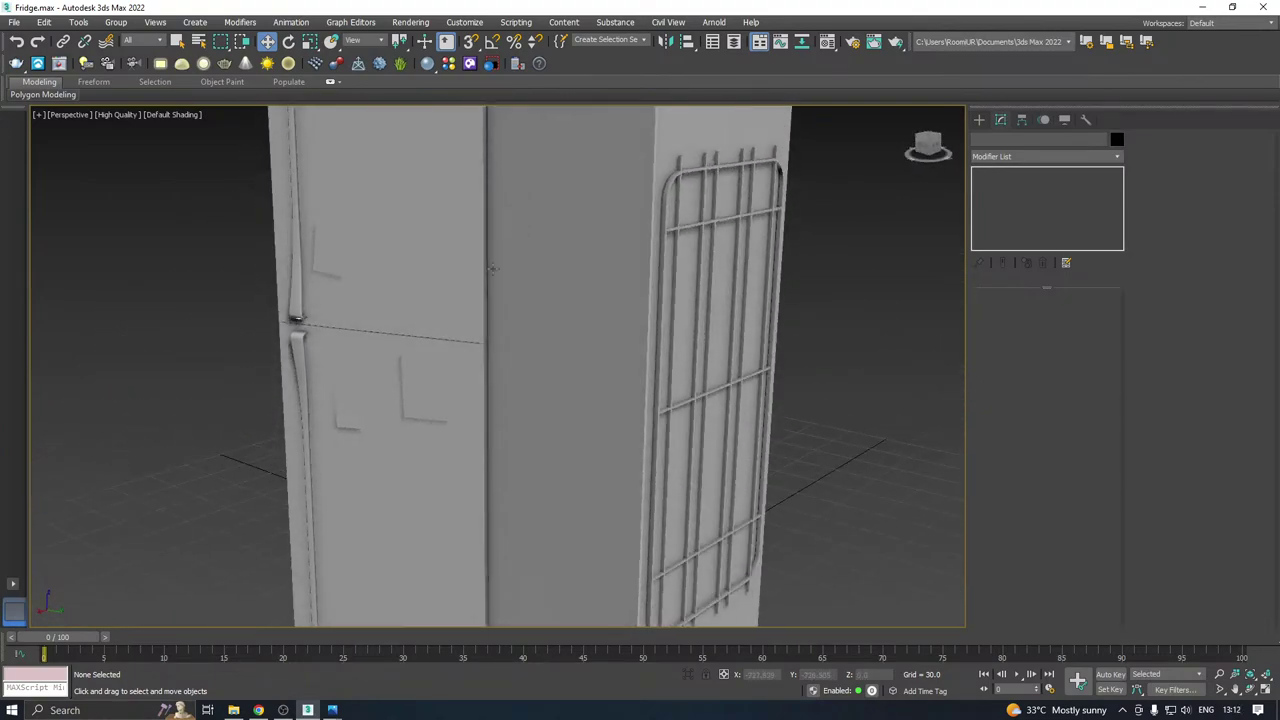
pyautogui.keyDown('alt'); pyautogui.moveTo(492, 268); pyautogui.dragTo(586, 231, button='middle'); pyautogui.keyUp('alt')
pyautogui.scroll(5, 526, 412)
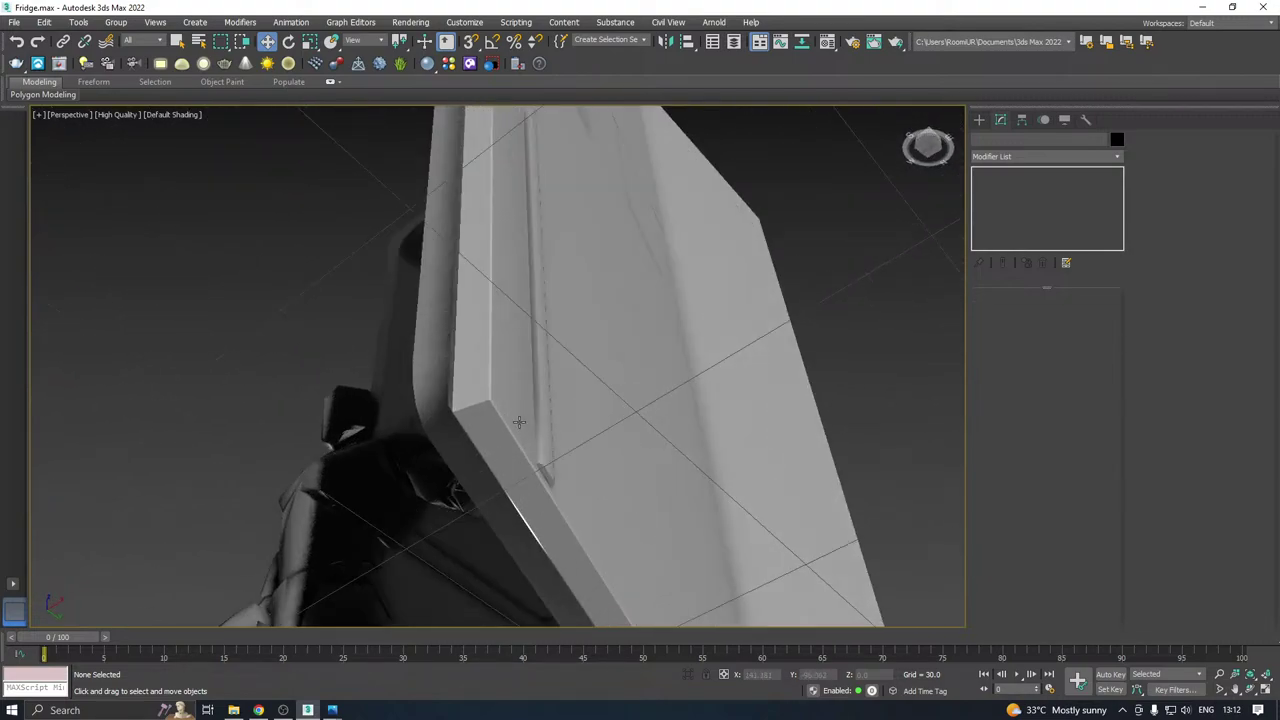
# Apply an Unwrap UVW modifier to the fridge, open its UV editor and display the checker pattern on the model.
pyautogui.click(507, 418)
pyautogui.click(1114, 160)
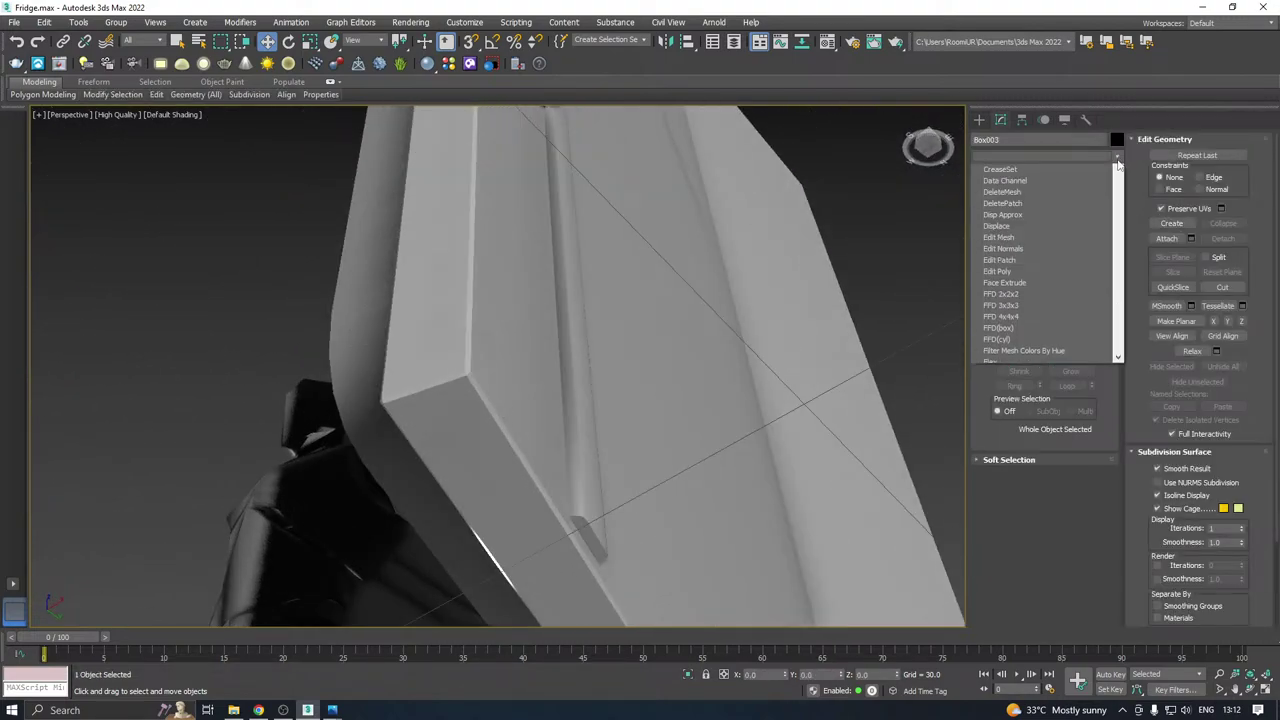
pyautogui.scroll(-10, 1056, 515)
pyautogui.click(1020, 488)
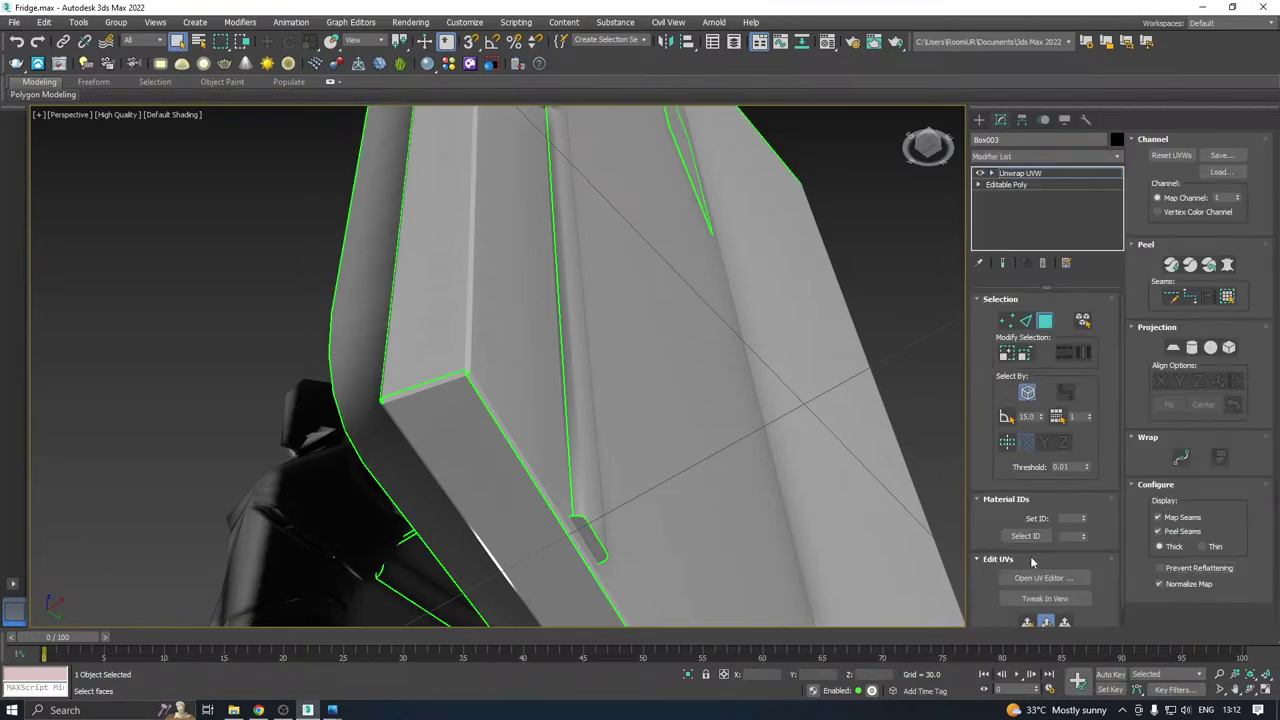
pyautogui.click(1038, 578)
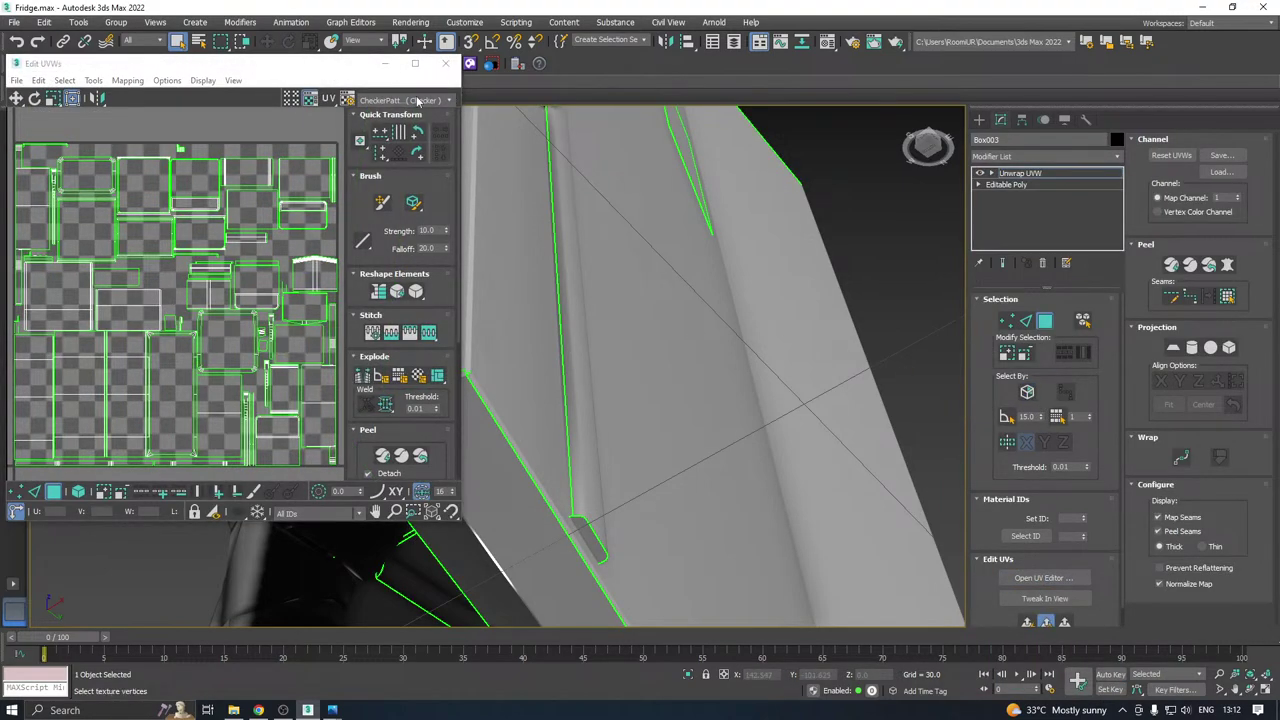
pyautogui.click(418, 100)
pyautogui.click(400, 110)
pyautogui.keyDown('alt'); pyautogui.moveTo(686, 257); pyautogui.dragTo(712, 302, button='middle'); pyautogui.keyUp('alt')
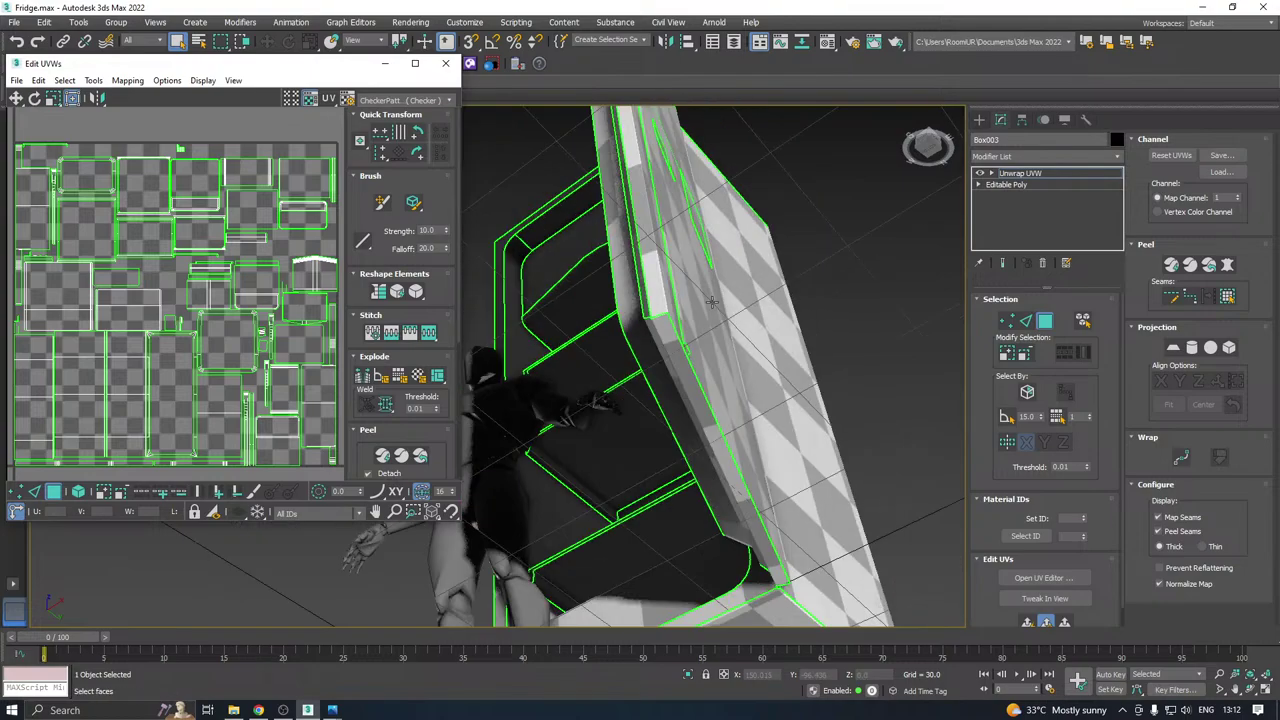
# Switch the perspective viewport to Standard shading and examine the checker pattern around the door's lower corner and handle.
pyautogui.moveTo(340, 75); pyautogui.dragTo(330, 156)
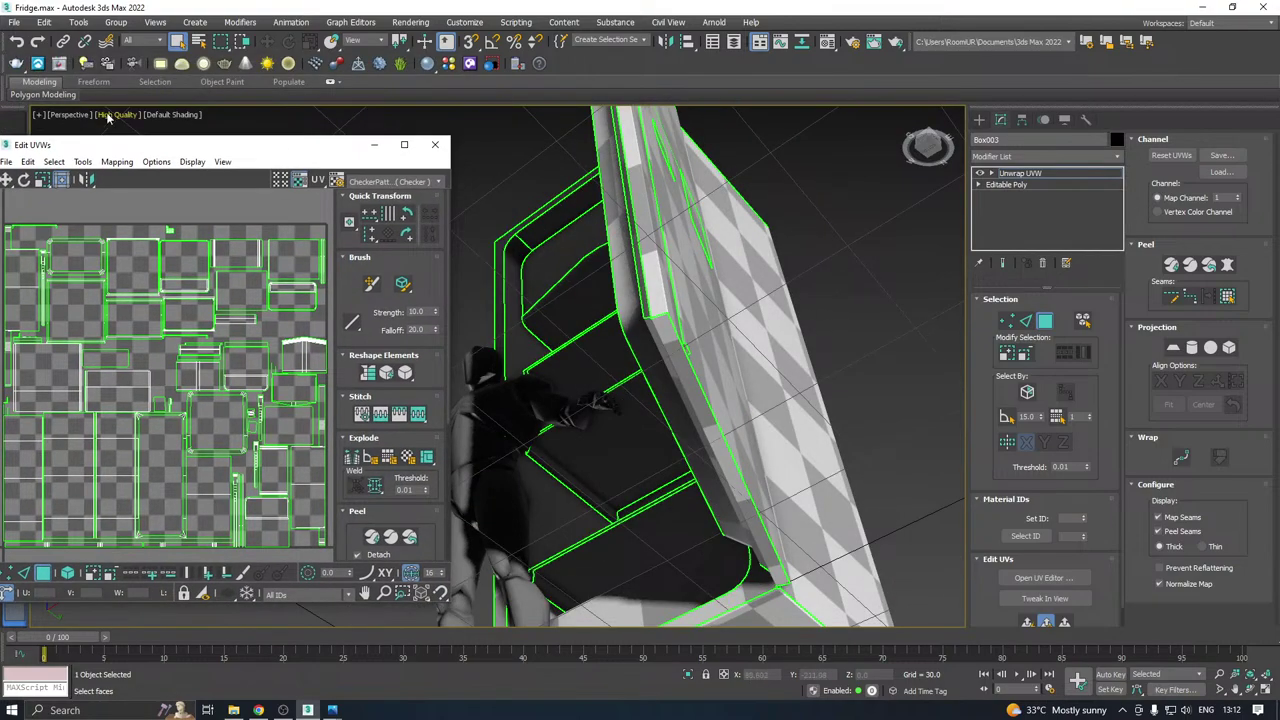
pyautogui.click(112, 115)
pyautogui.click(150, 160)
pyautogui.keyDown('alt'); pyautogui.moveTo(480, 430); pyautogui.dragTo(535, 498, button='middle'); pyautogui.keyUp('alt')
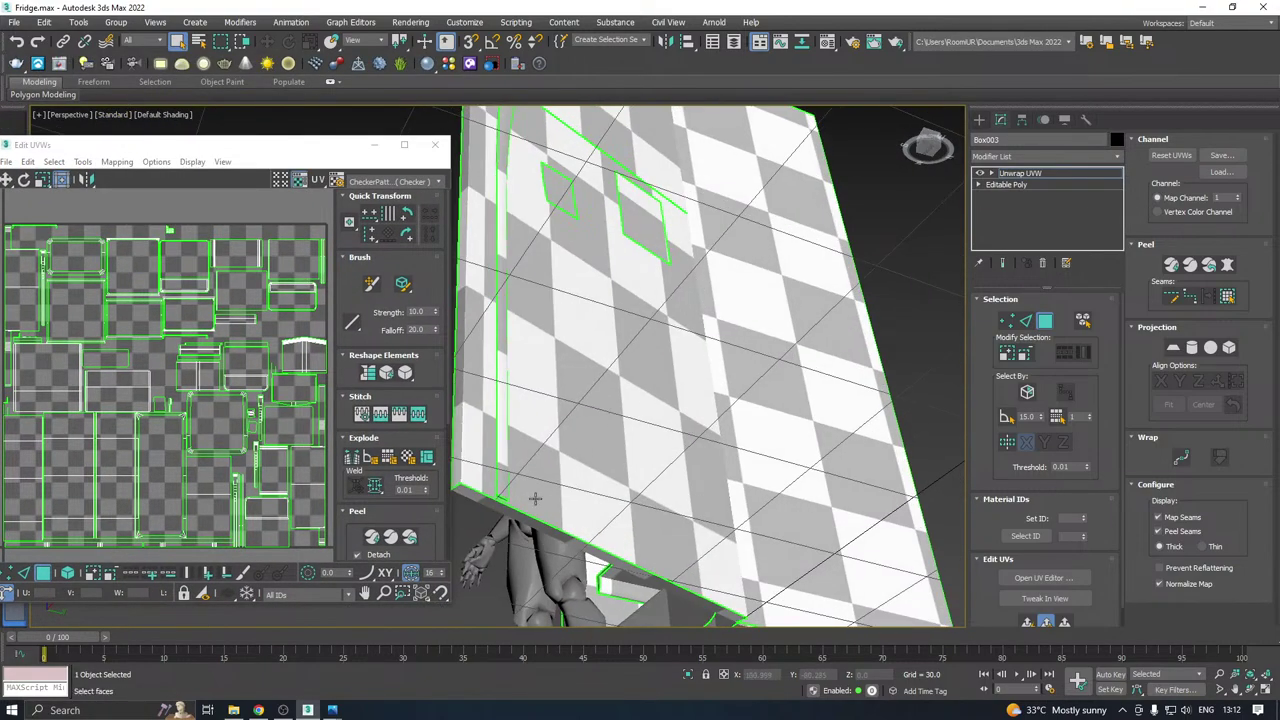
pyautogui.scroll(6, 455, 487)
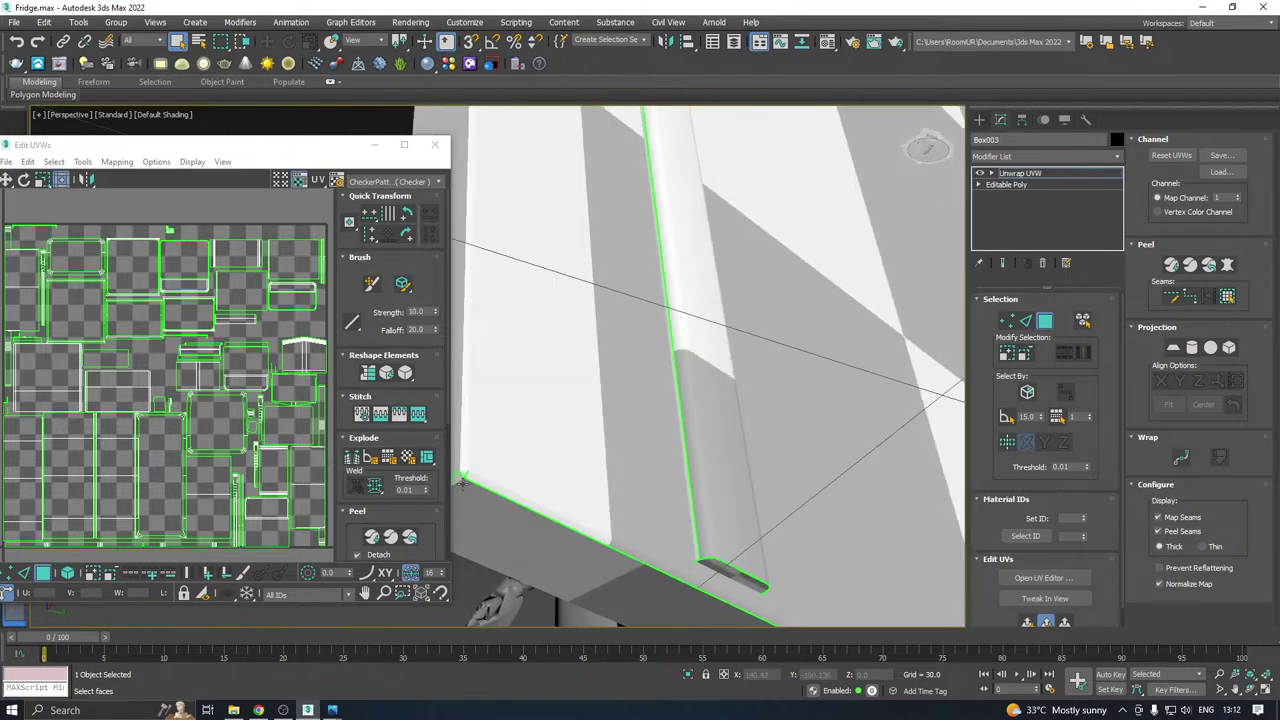
pyautogui.scroll(2, 468, 478)
pyautogui.scroll(-4, 554, 460)
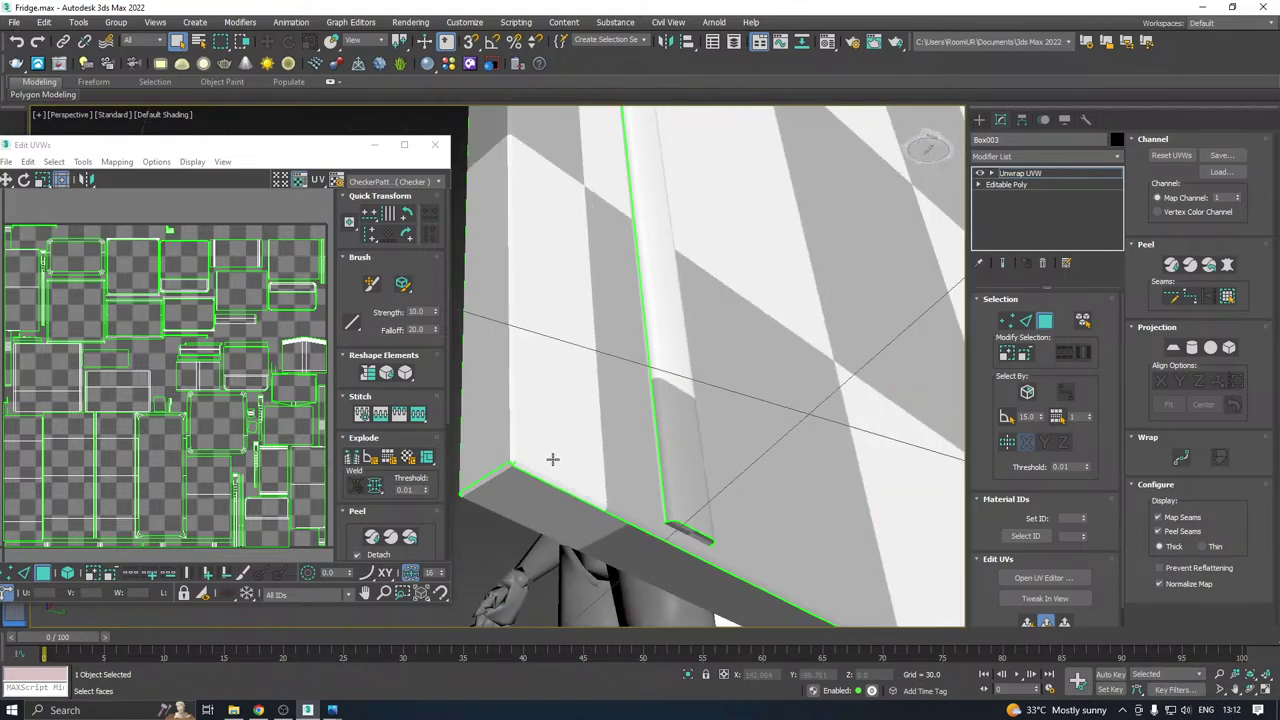
pyautogui.keyDown('alt'); pyautogui.moveTo(554, 460); pyautogui.dragTo(755, 433, button='middle'); pyautogui.keyUp('alt')
pyautogui.scroll(-10, 755, 432)
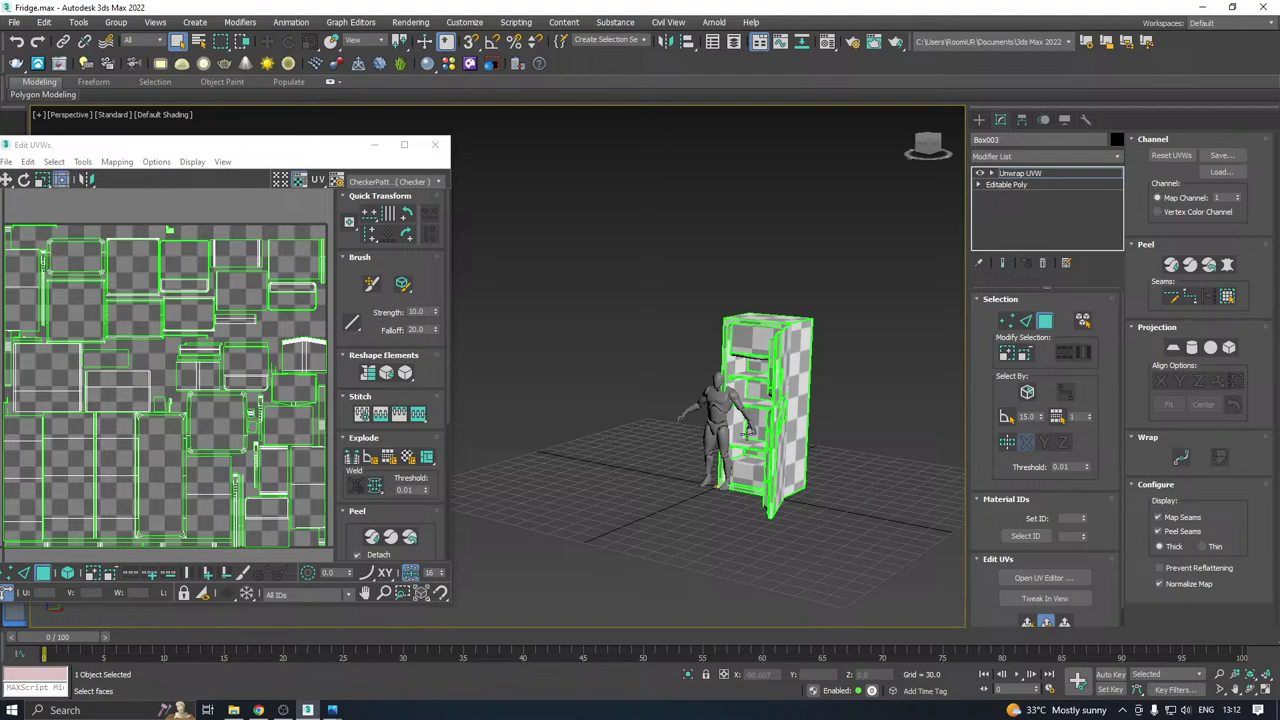
# Close the UV editor, leave face editing and set the perspective viewport to High Quality shading.
pyautogui.click(435, 145)
pyautogui.click(1050, 173)
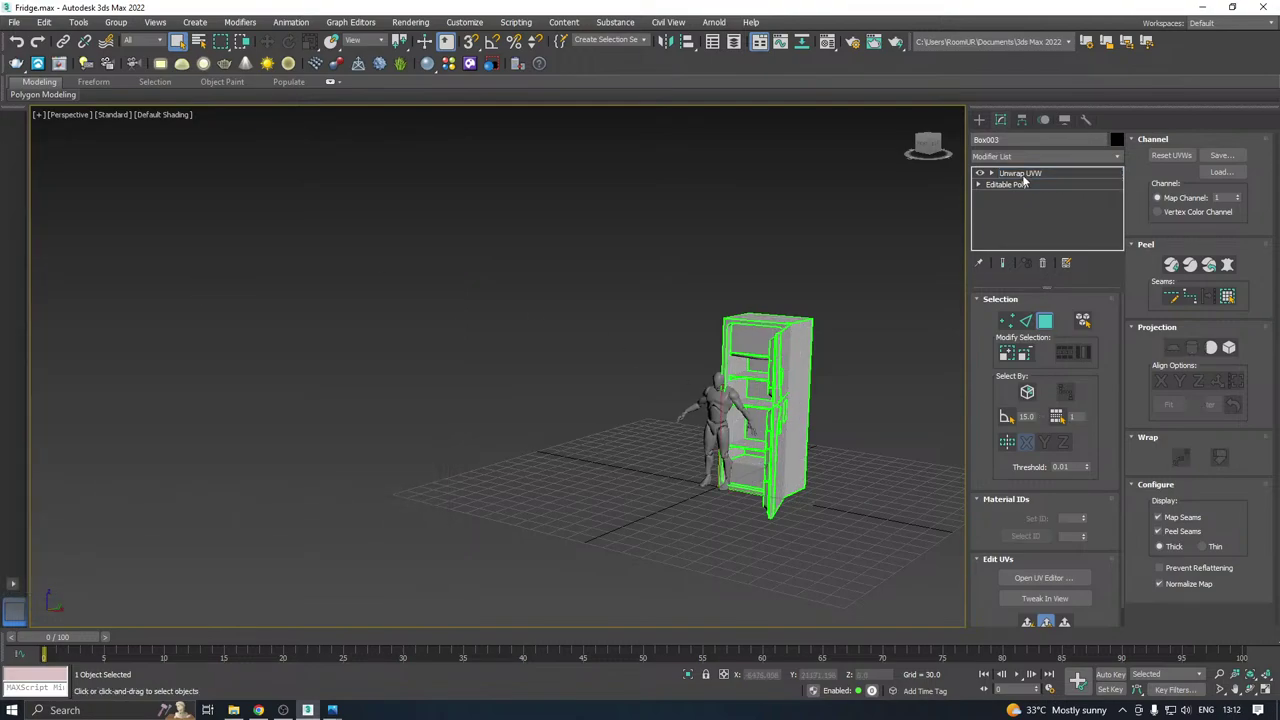
pyautogui.keyDown('alt'); pyautogui.moveTo(860, 300); pyautogui.dragTo(668, 255, button='middle'); pyautogui.keyUp('alt')
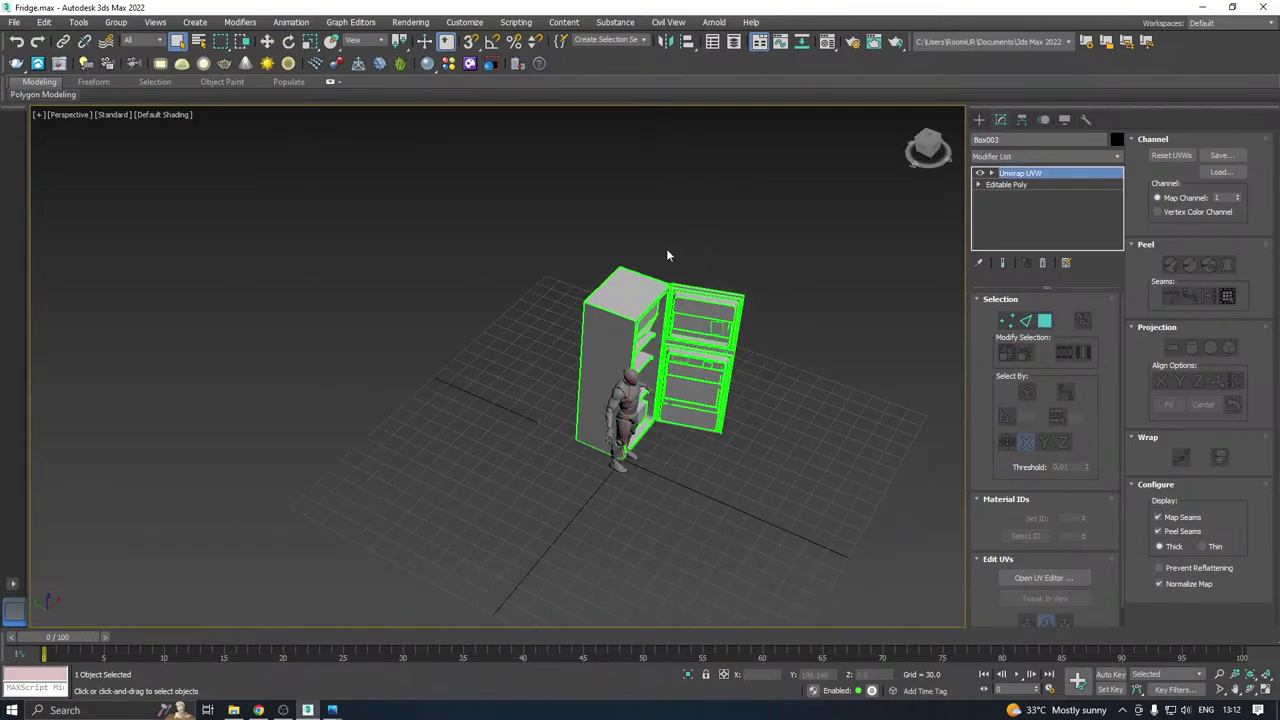
pyautogui.click(267, 42)
pyautogui.click(113, 114)
pyautogui.click(128, 161)
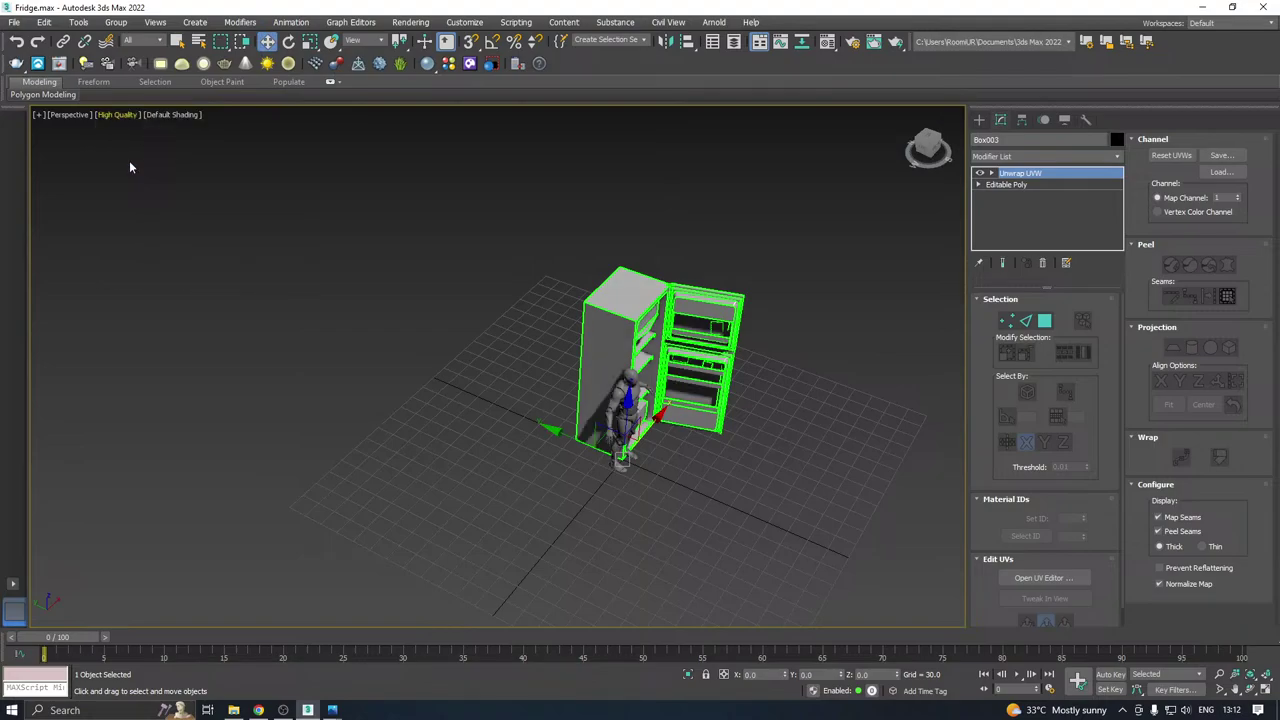
# Save a copy of the scene as Fridge29.max.
pyautogui.click(14, 21)
pyautogui.click(45, 152)
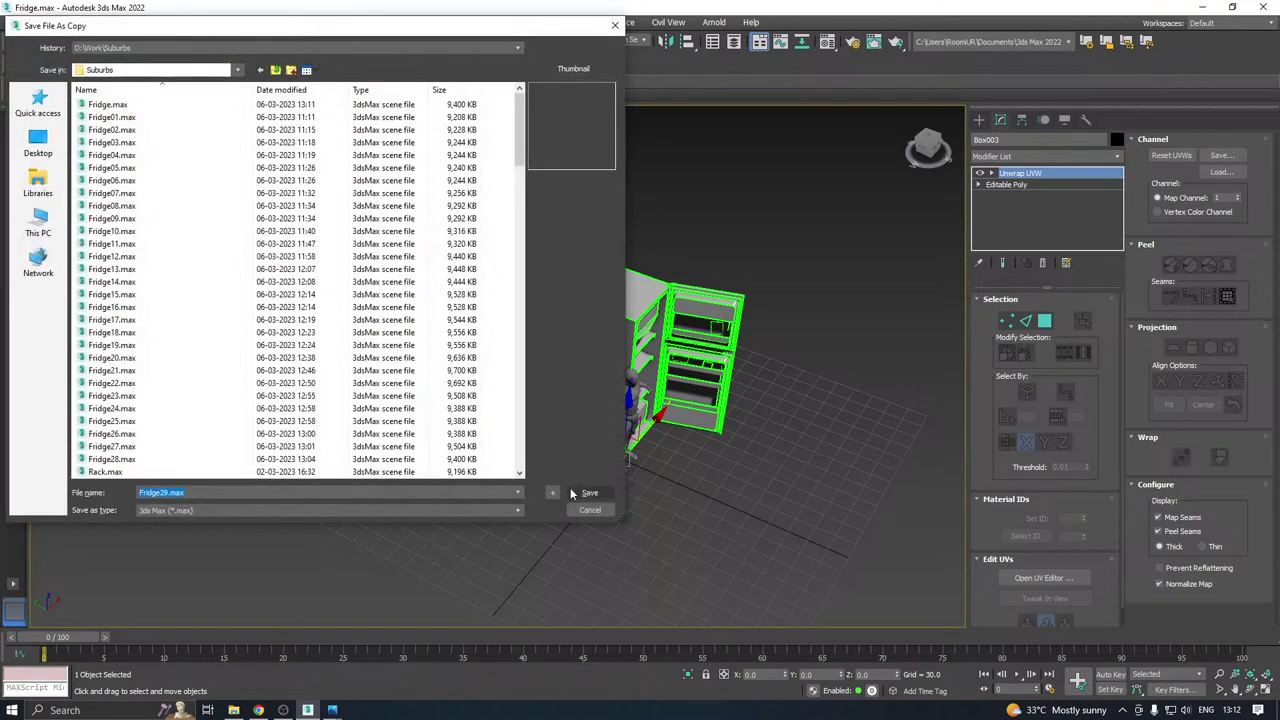
pyautogui.click(572, 492)
# Reopen the UV editor in face mode and select the larger rectangular face on the lower door's front.
pyautogui.keyDown('alt'); pyautogui.moveTo(583, 474); pyautogui.dragTo(389, 431, button='middle'); pyautogui.keyUp('alt')
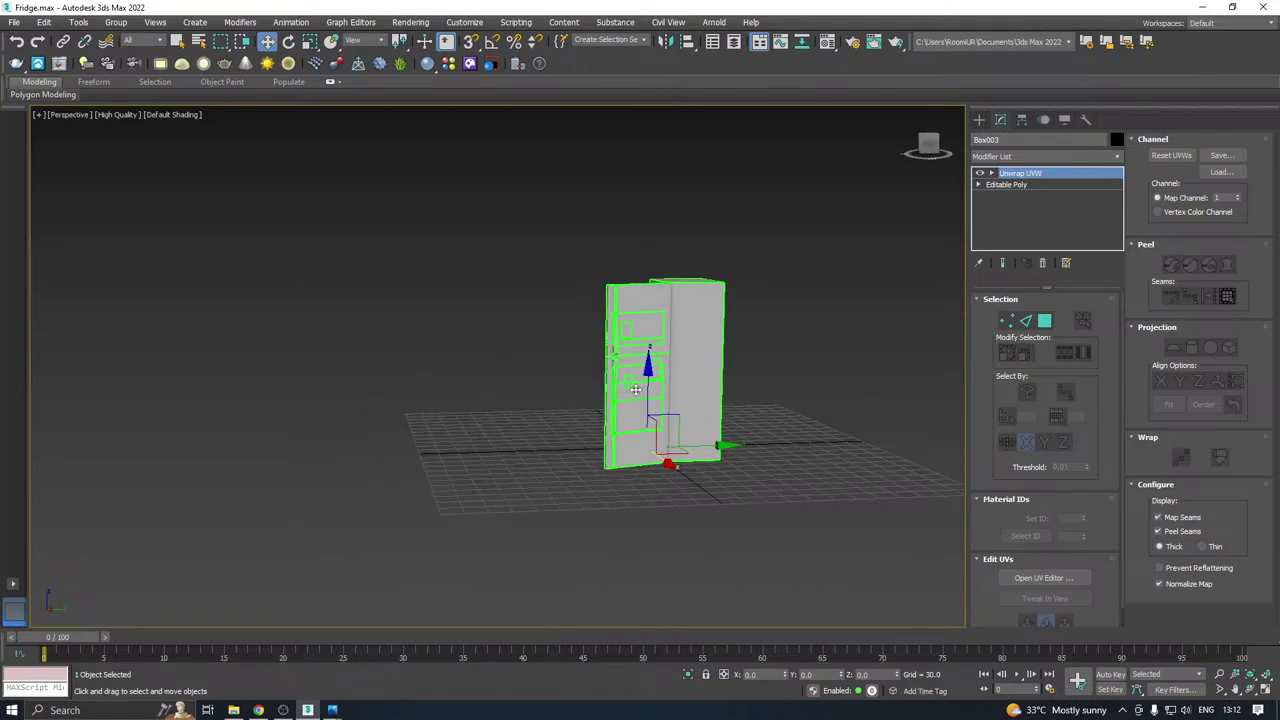
pyautogui.scroll(5, 635, 389)
pyautogui.click(1040, 580)
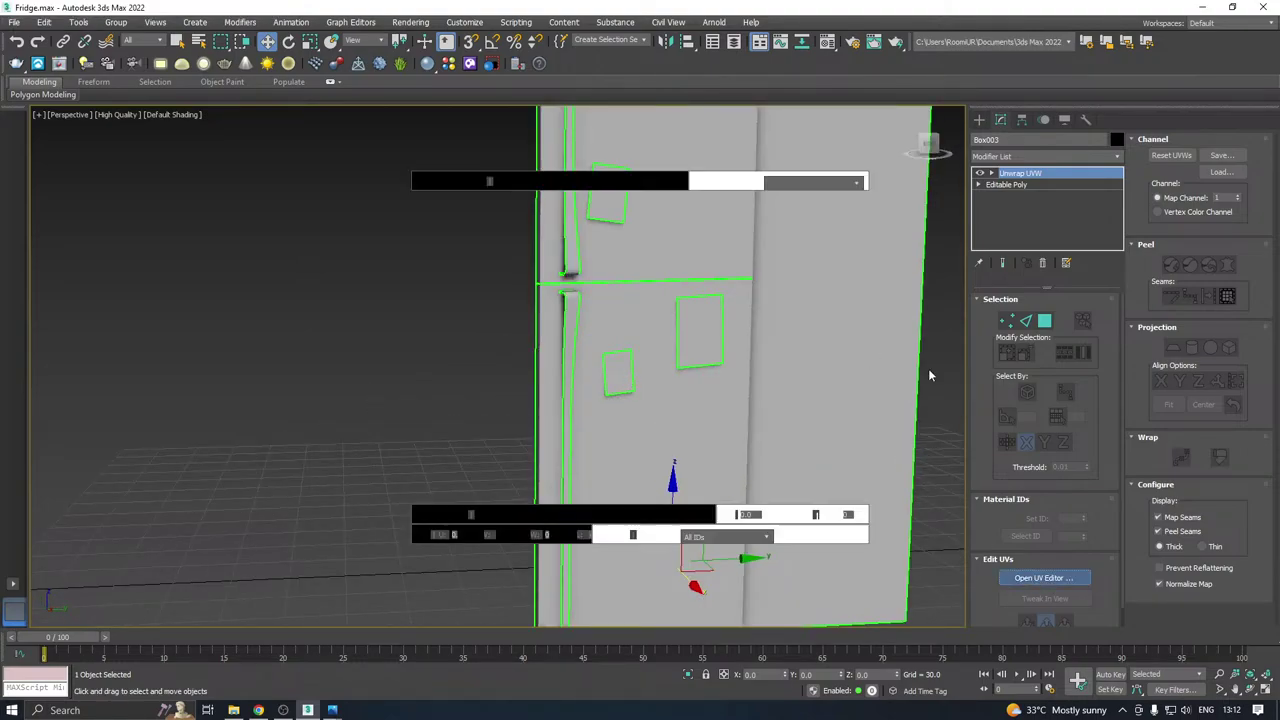
pyautogui.click(1044, 321)
pyautogui.click(698, 342)
pyautogui.scroll(2, 221, 403)
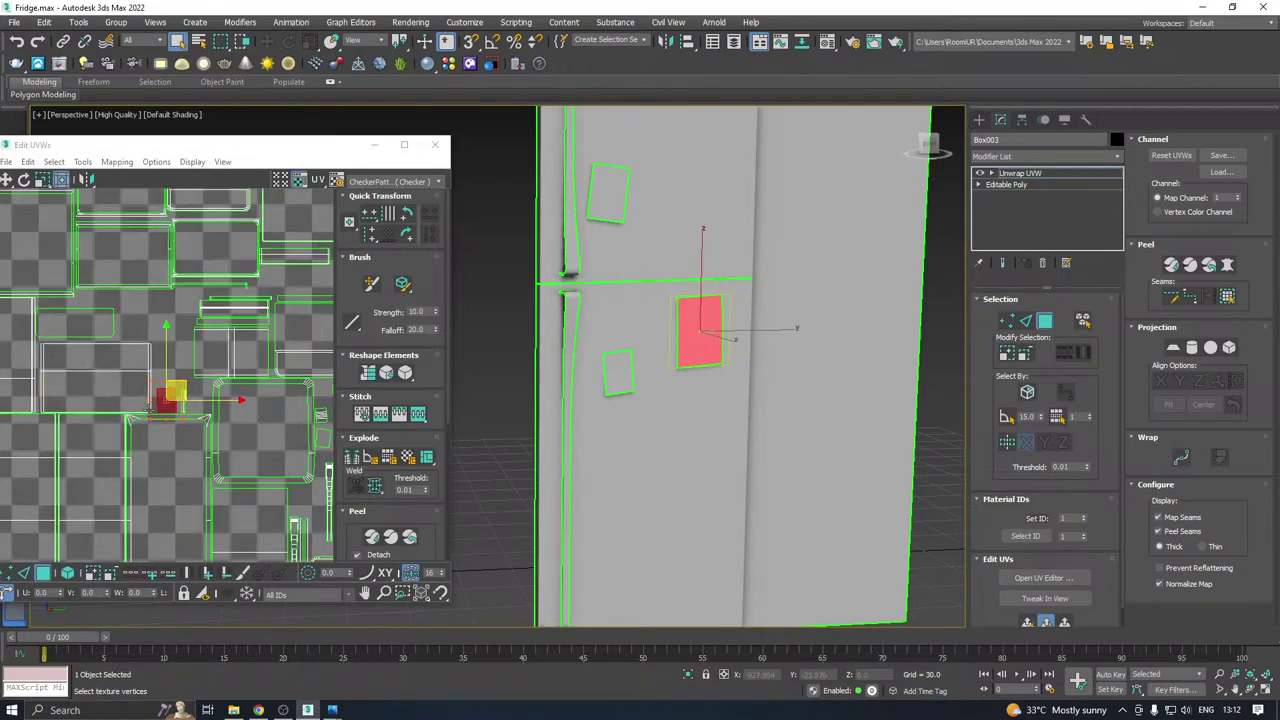
# Enlarge the UV editor window and bring the full UV layout into view beside the fridge doors.
pyautogui.moveTo(281, 150); pyautogui.dragTo(381, 77)
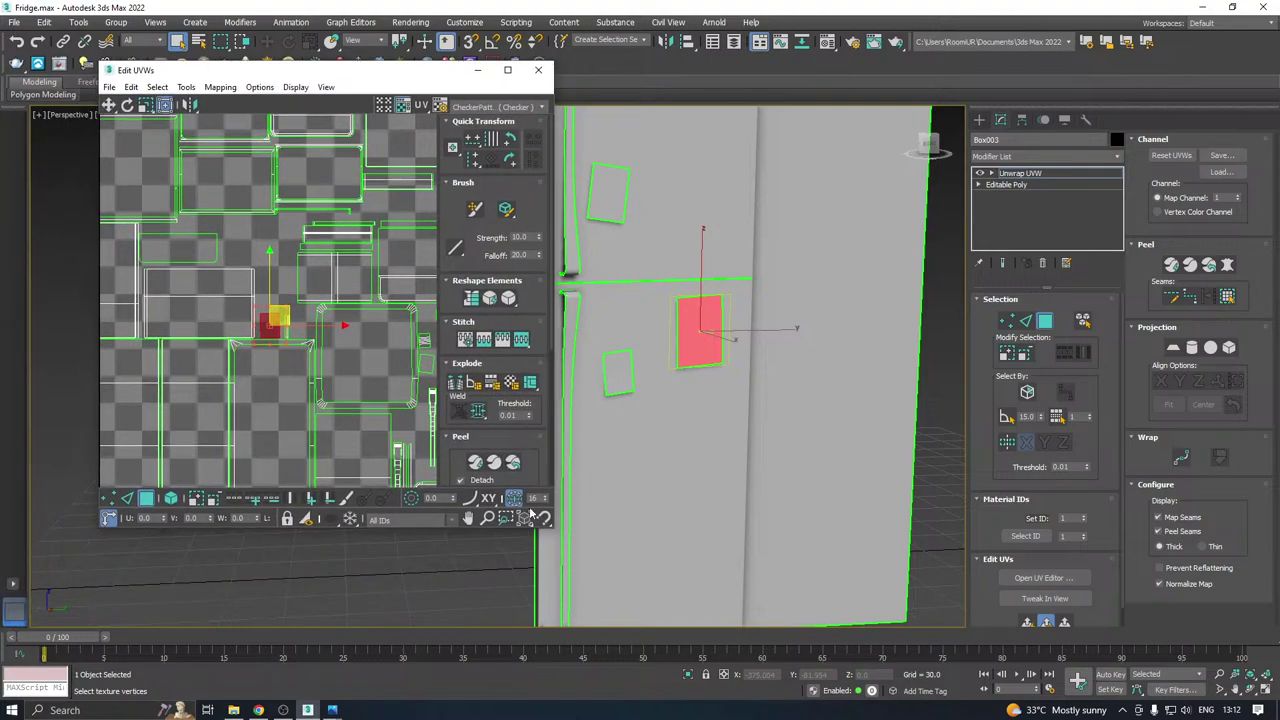
pyautogui.moveTo(551, 529); pyautogui.dragTo(666, 605)
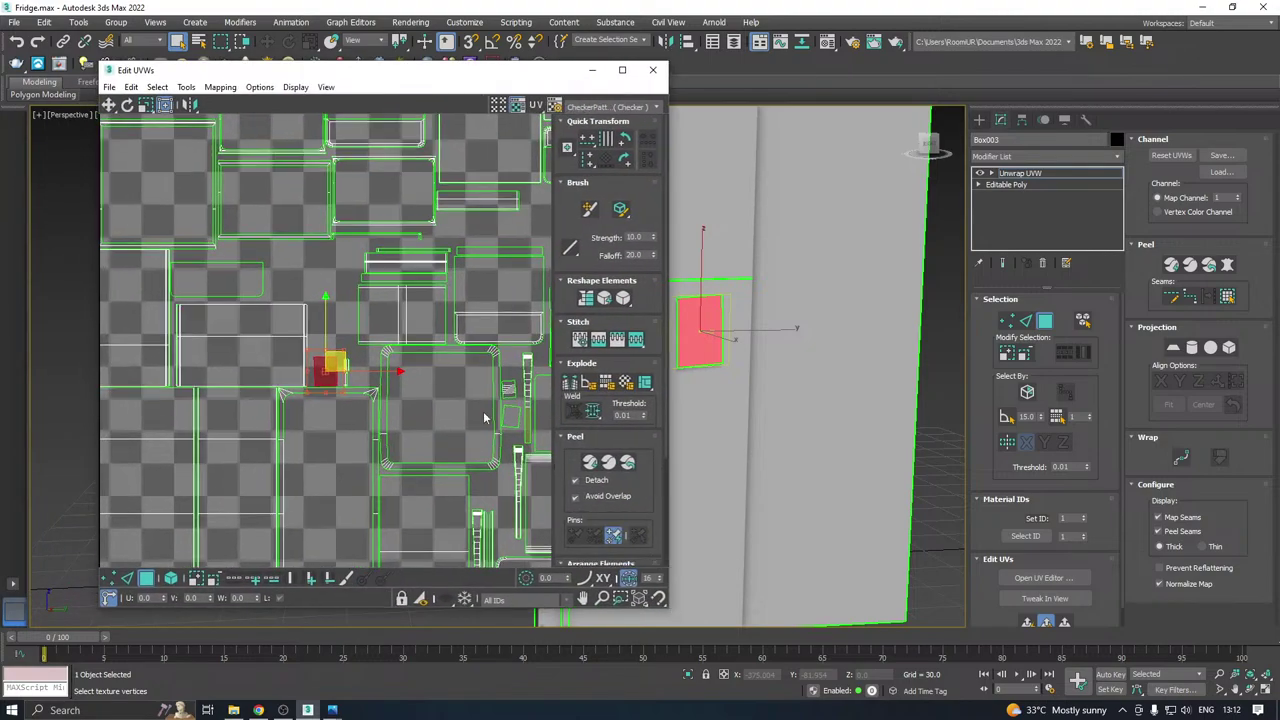
pyautogui.scroll(-3, 423, 377)
pyautogui.moveTo(844, 284); pyautogui.dragTo(908, 287, button='middle')
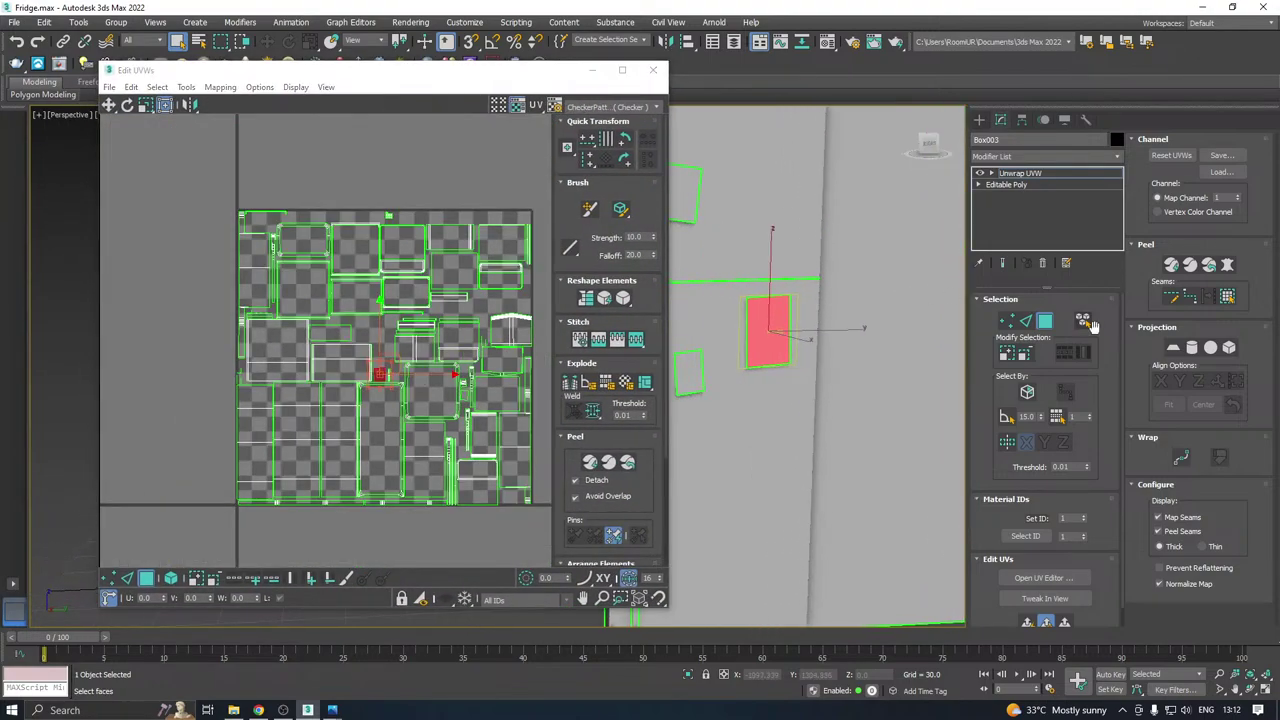
pyautogui.moveTo(842, 341); pyautogui.dragTo(910, 343, button='middle')
# Move the UV shell of the lower door's larger rectangle into the empty space above and enlarge it slightly.
pyautogui.click(765, 364)
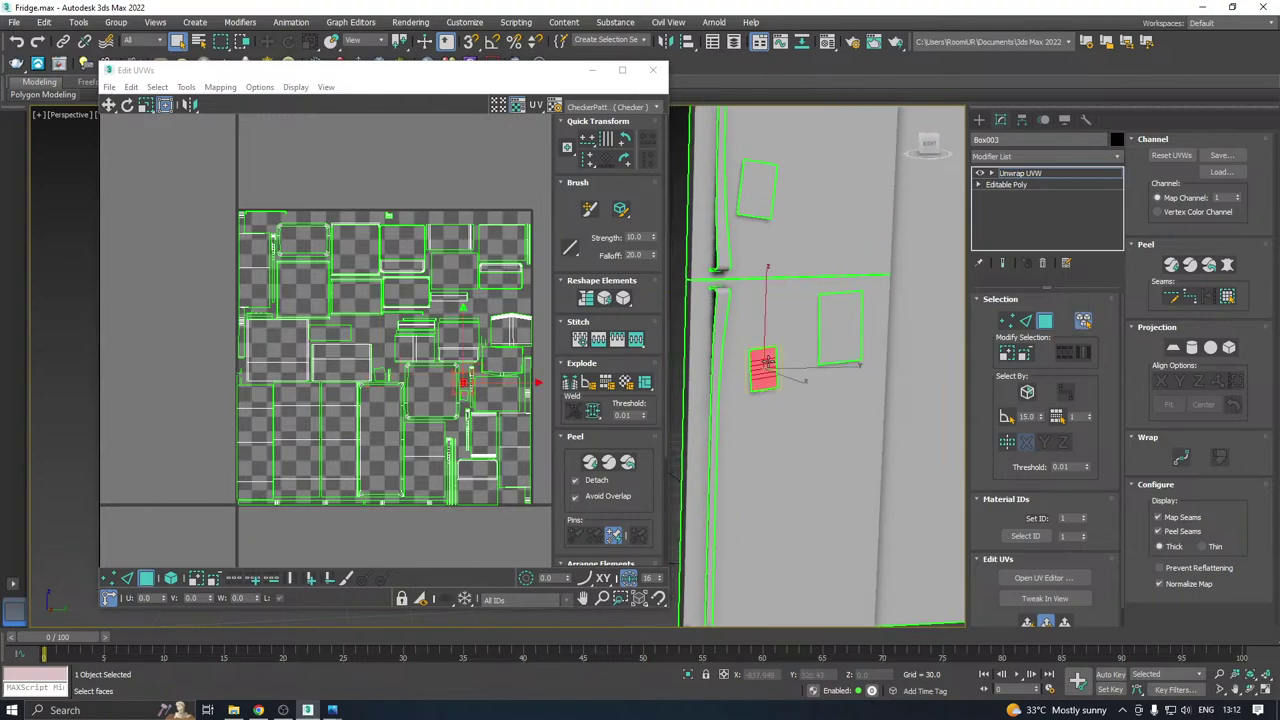
pyautogui.scroll(2, 389, 360)
pyautogui.click(378, 386)
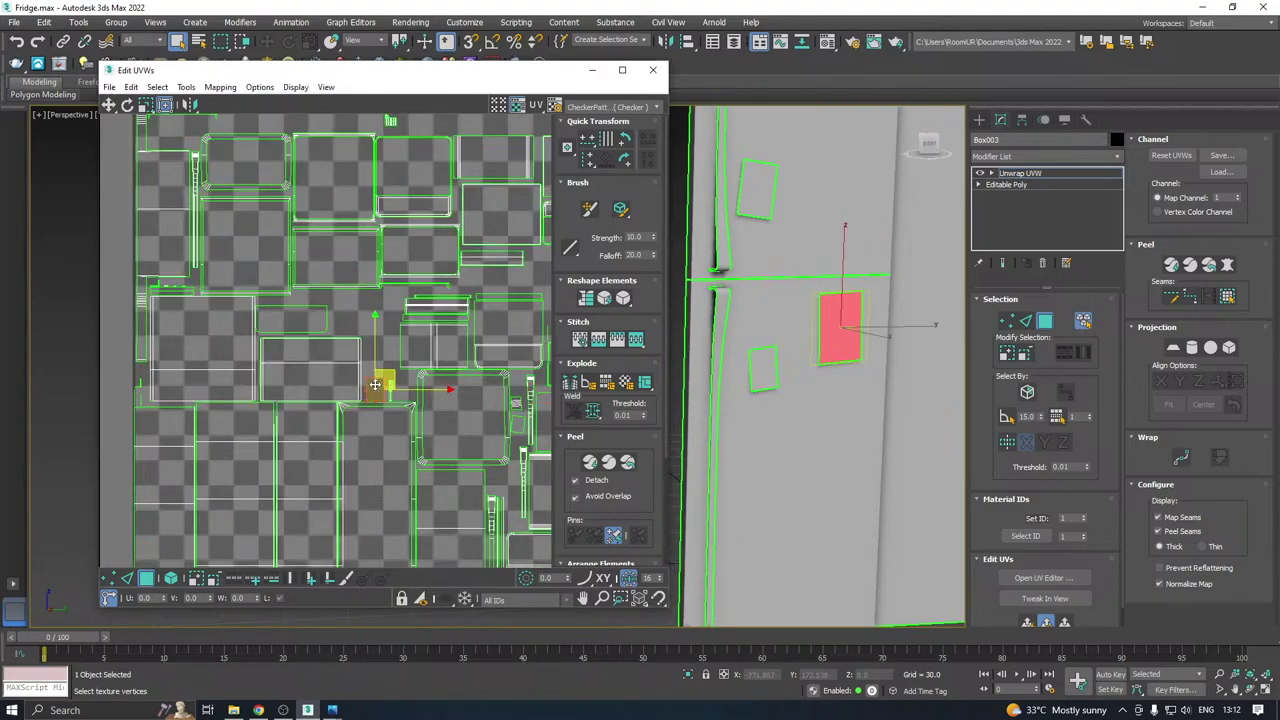
pyautogui.moveTo(384, 381); pyautogui.dragTo(403, 363)
pyautogui.scroll(2, 373, 307)
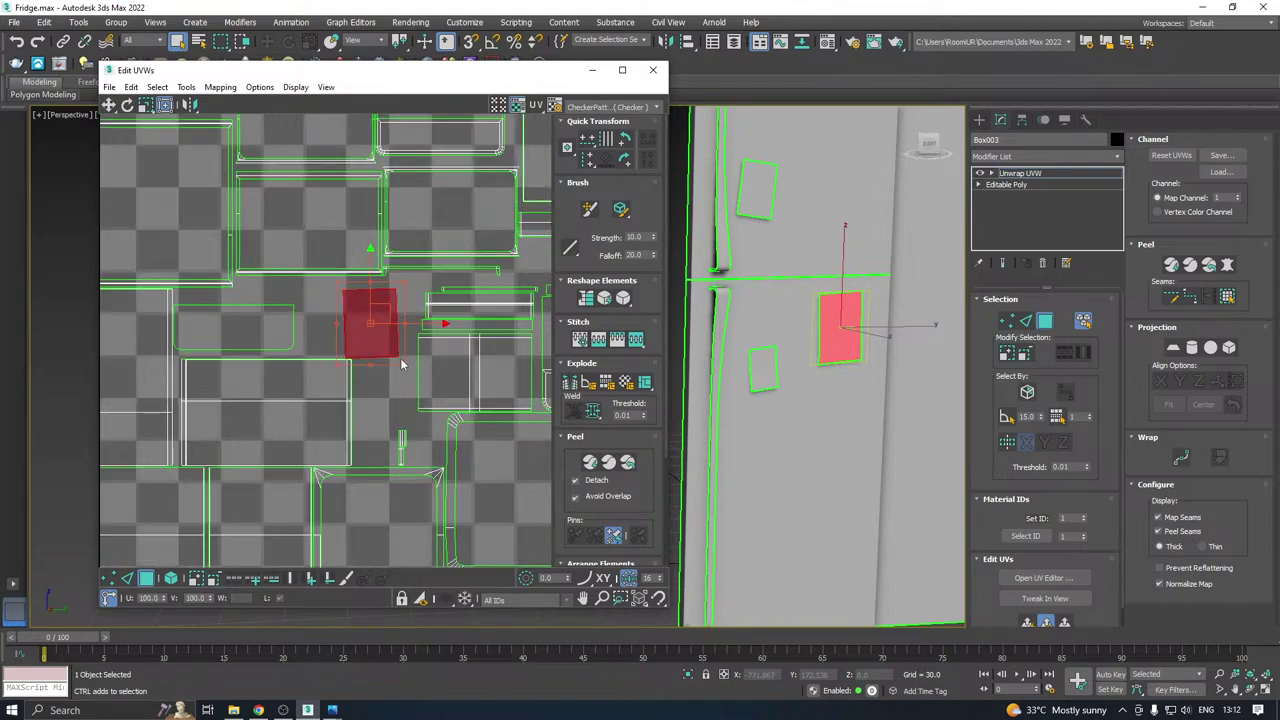
pyautogui.moveTo(388, 314); pyautogui.dragTo(397, 324)
pyautogui.scroll(2, 395, 330)
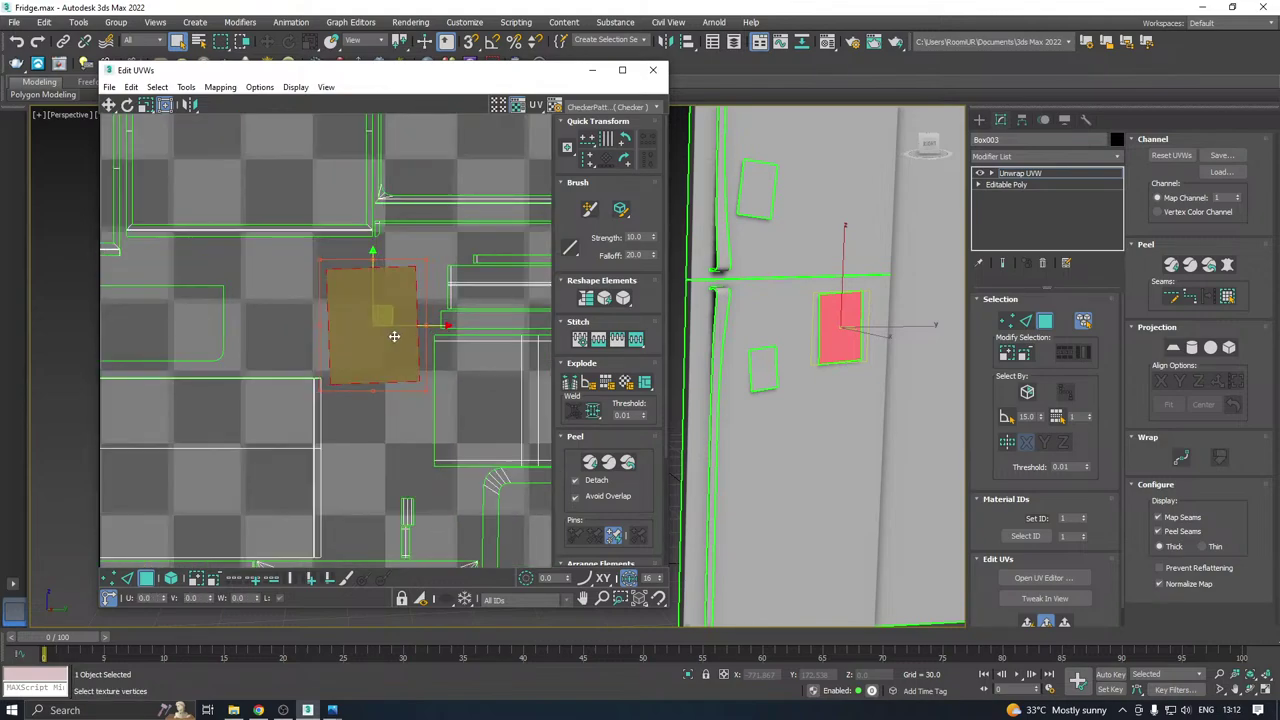
# Move the UV shell of the lower door's smaller rectangle into the free space beneath the larger rectangle's shell.
pyautogui.click(760, 371)
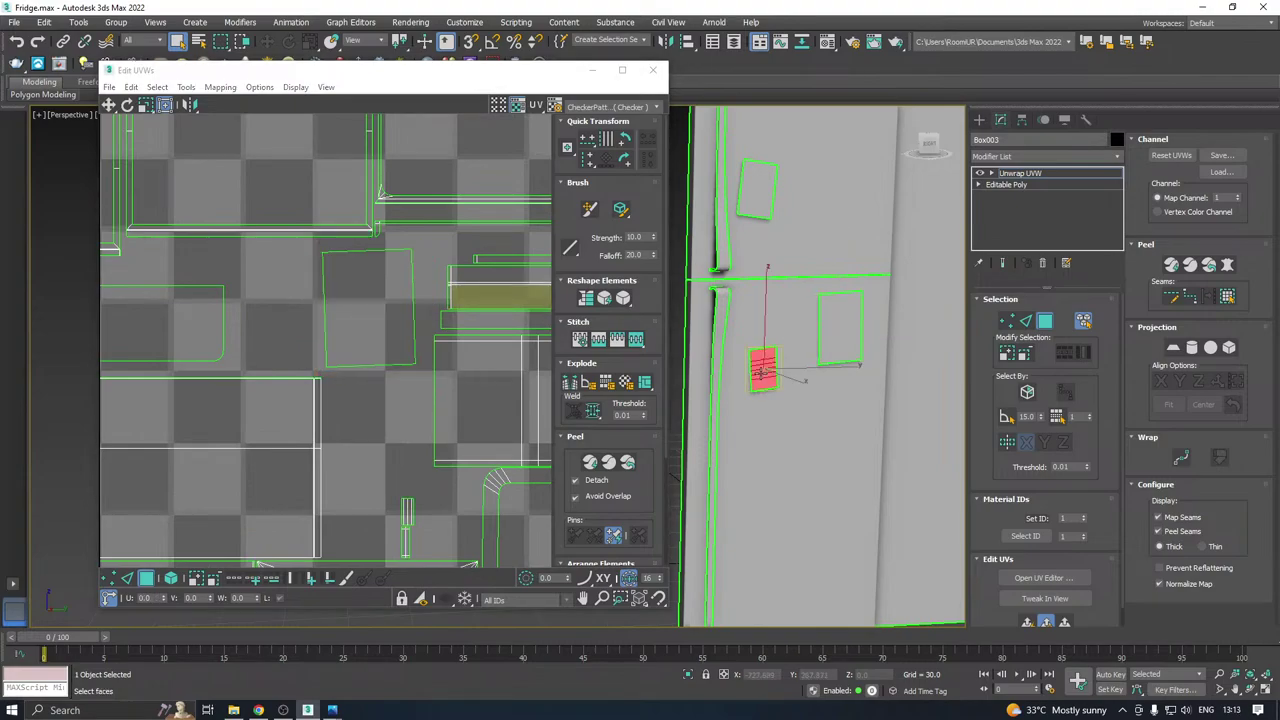
pyautogui.scroll(-1, 312, 381)
pyautogui.scroll(-2, 312, 381)
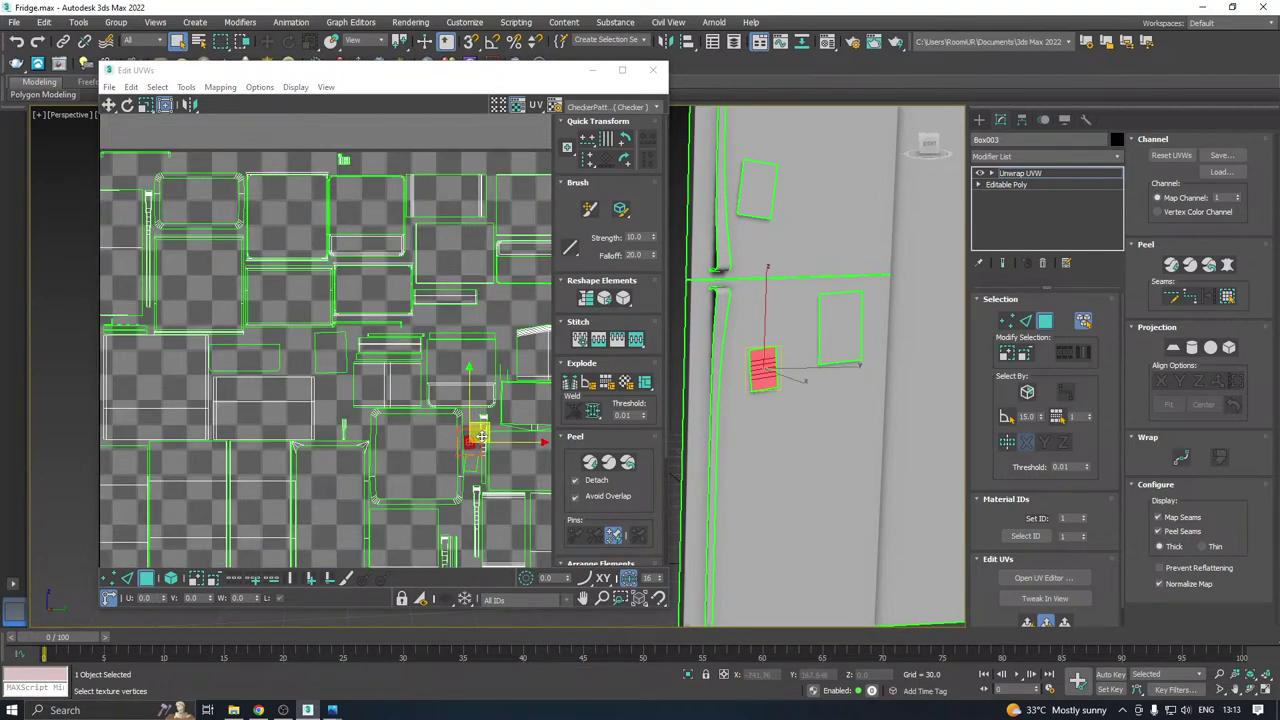
pyautogui.moveTo(481, 436); pyautogui.dragTo(377, 434)
pyautogui.scroll(2, 334, 413)
pyautogui.scroll(1, 334, 413)
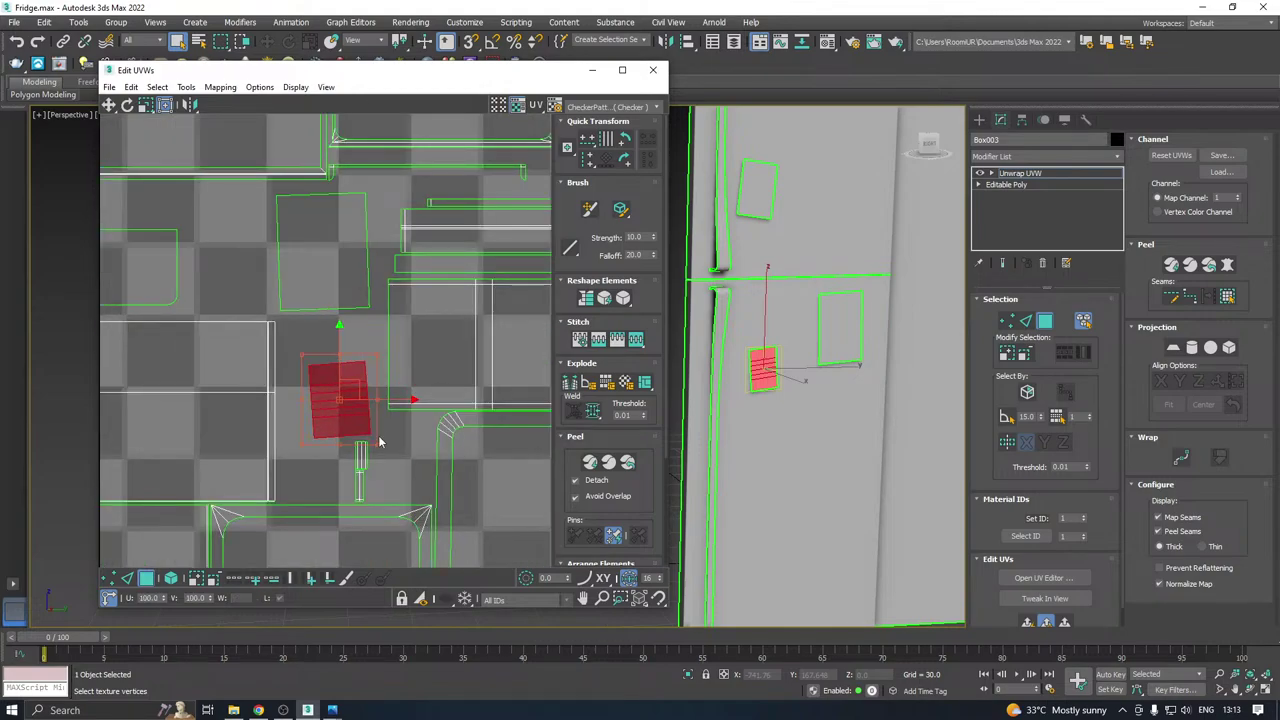
pyautogui.moveTo(352, 390); pyautogui.dragTo(354, 352)
# Move the UV shell of the upper door's rectangle into an empty gap in the layout, enlarge it and deselect it.
pyautogui.scroll(-3, 830, 401)
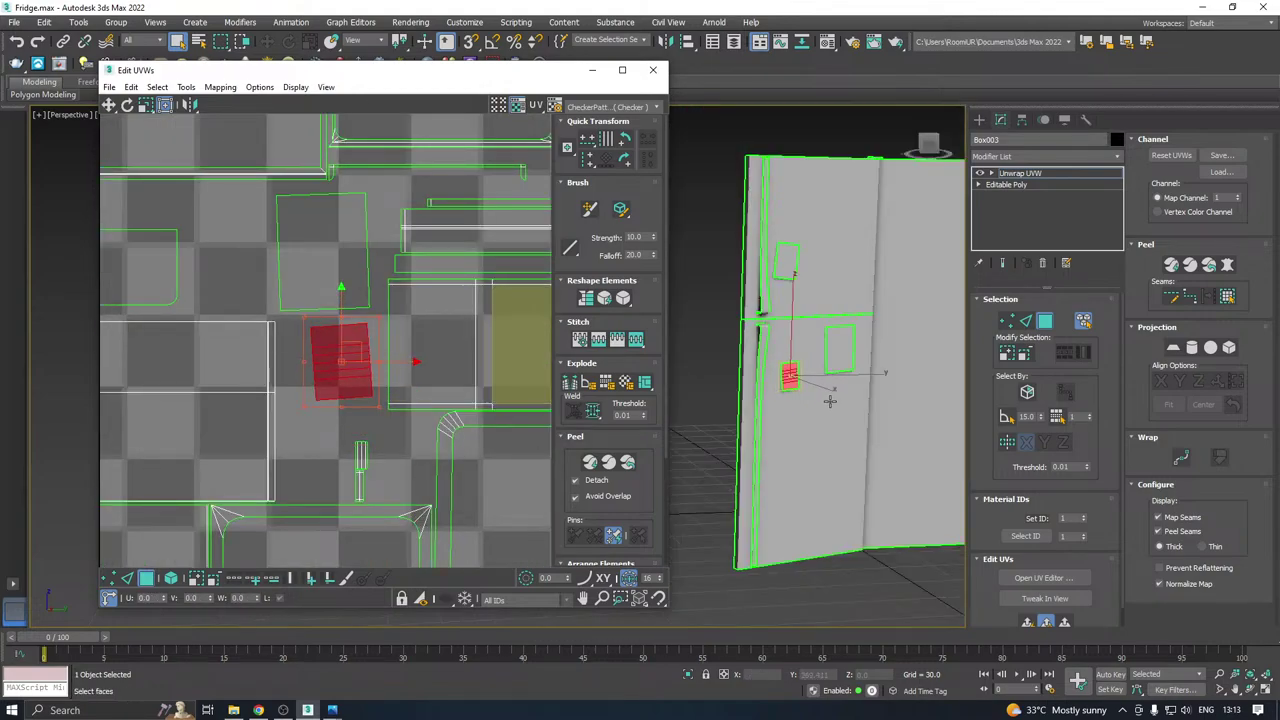
pyautogui.scroll(-2, 829, 401)
pyautogui.click(803, 305)
pyautogui.scroll(-5, 290, 378)
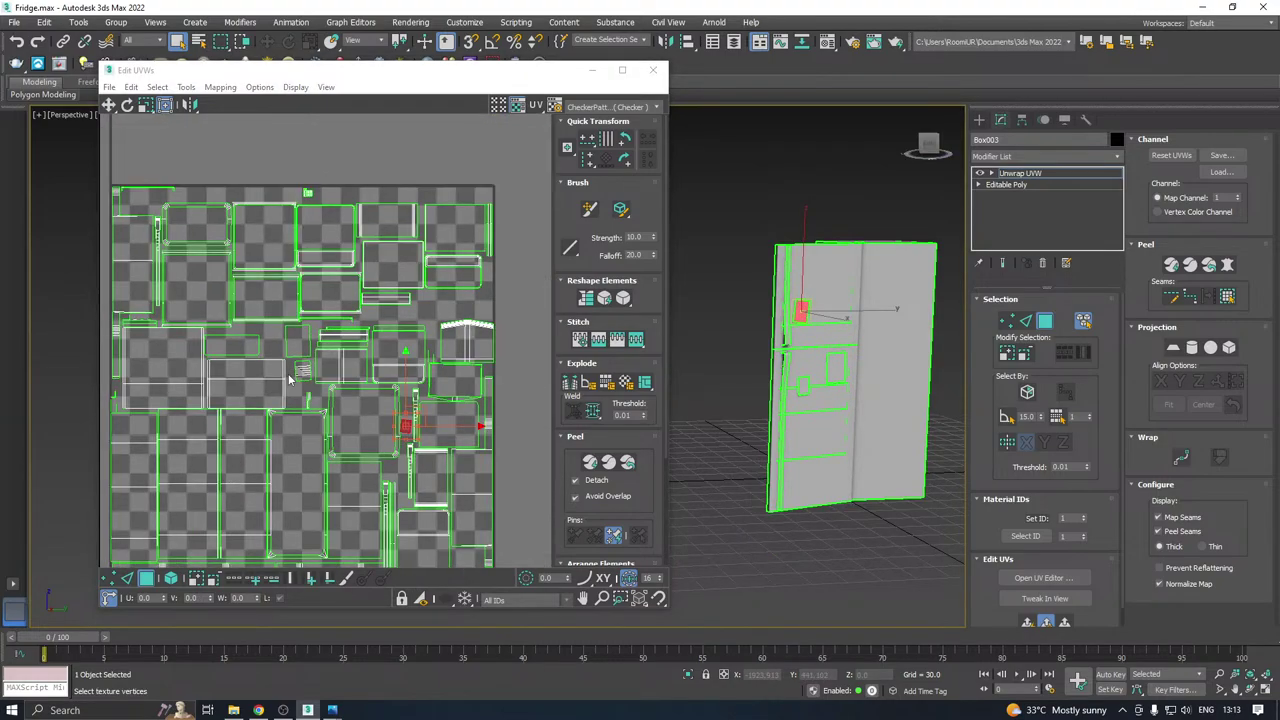
pyautogui.moveTo(413, 428); pyautogui.dragTo(442, 290)
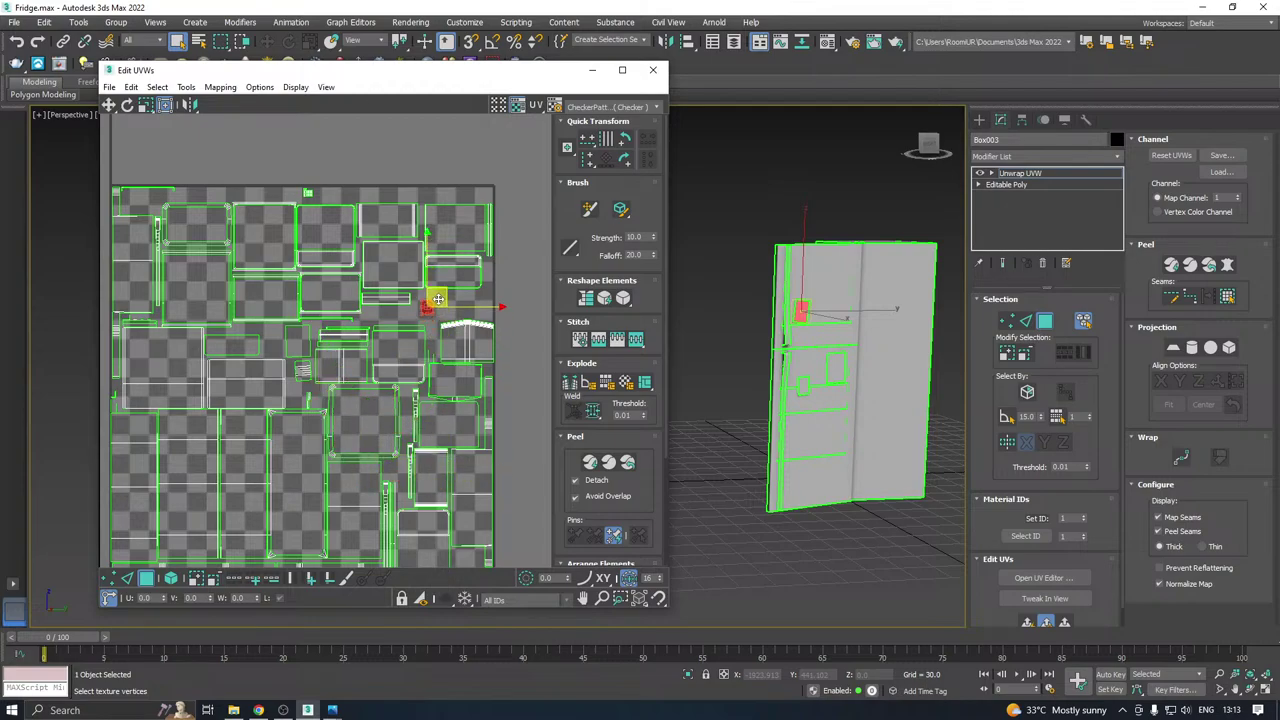
pyautogui.scroll(4, 430, 313)
pyautogui.scroll(2, 431, 313)
pyautogui.moveTo(423, 357); pyautogui.dragTo(461, 409)
pyautogui.moveTo(429, 338); pyautogui.dragTo(425, 302)
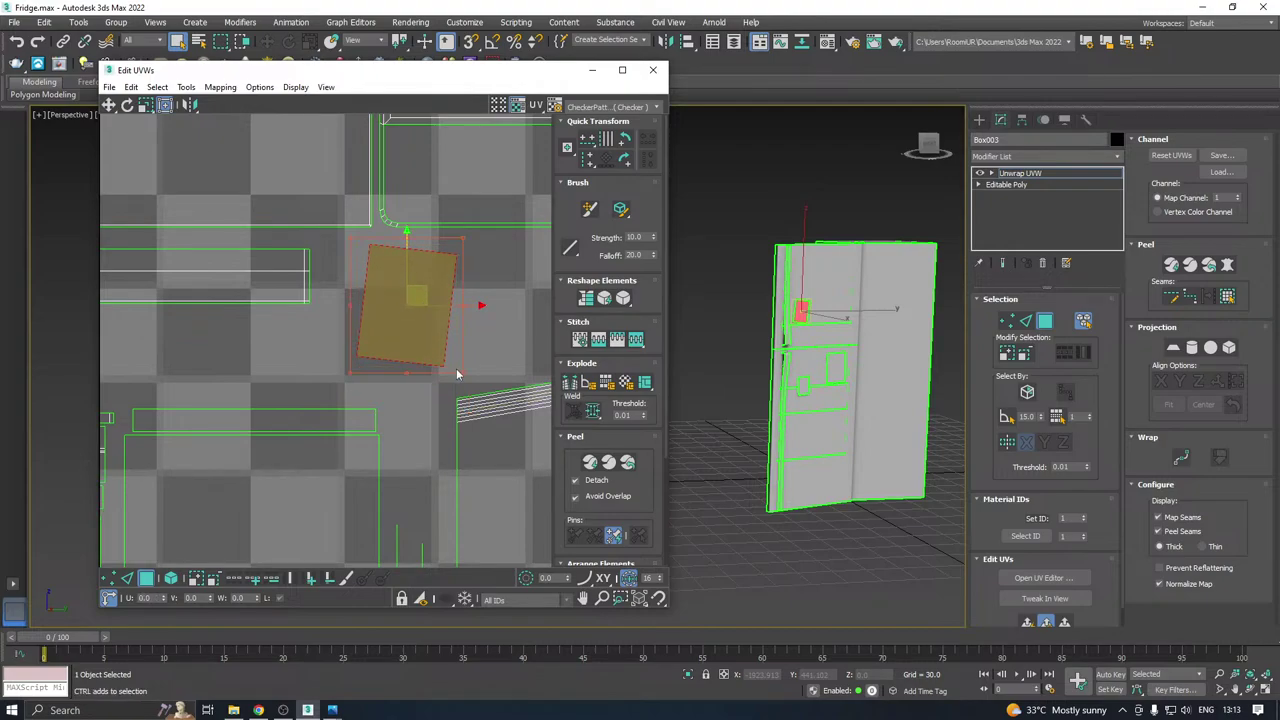
pyautogui.click(488, 355)
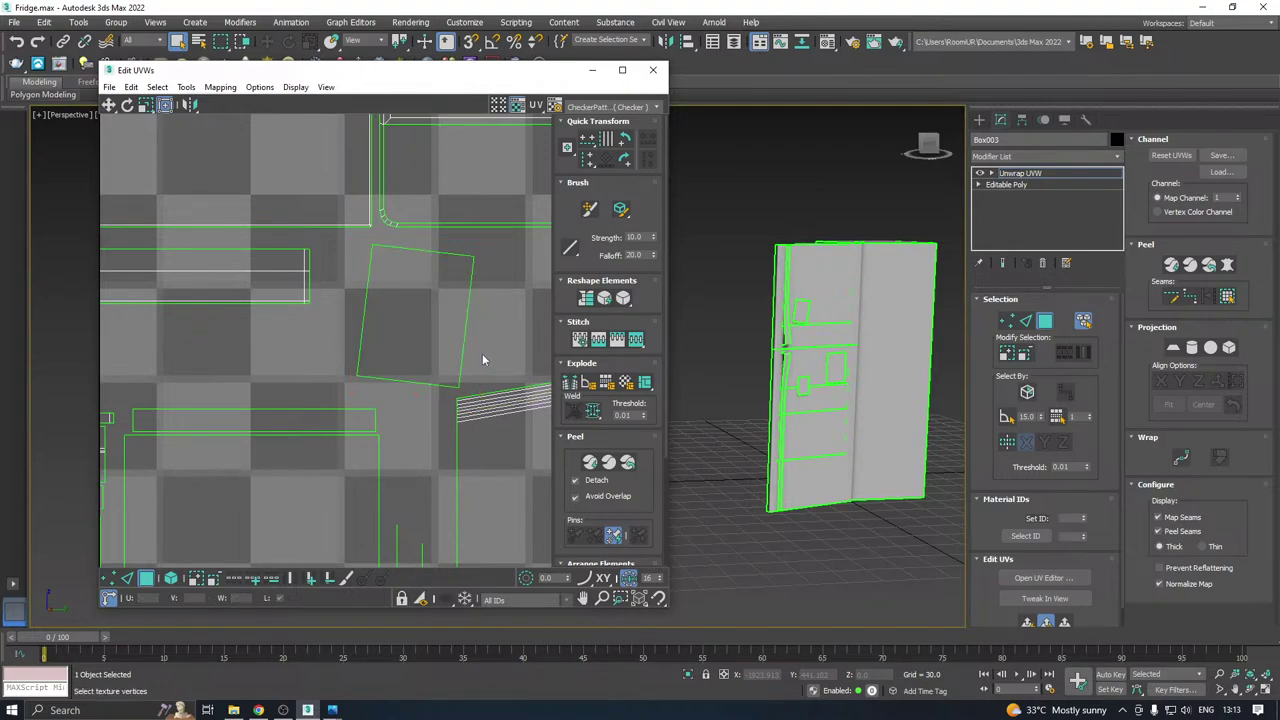
pyautogui.scroll(-3, 387, 313)
pyautogui.scroll(-2, 387, 313)
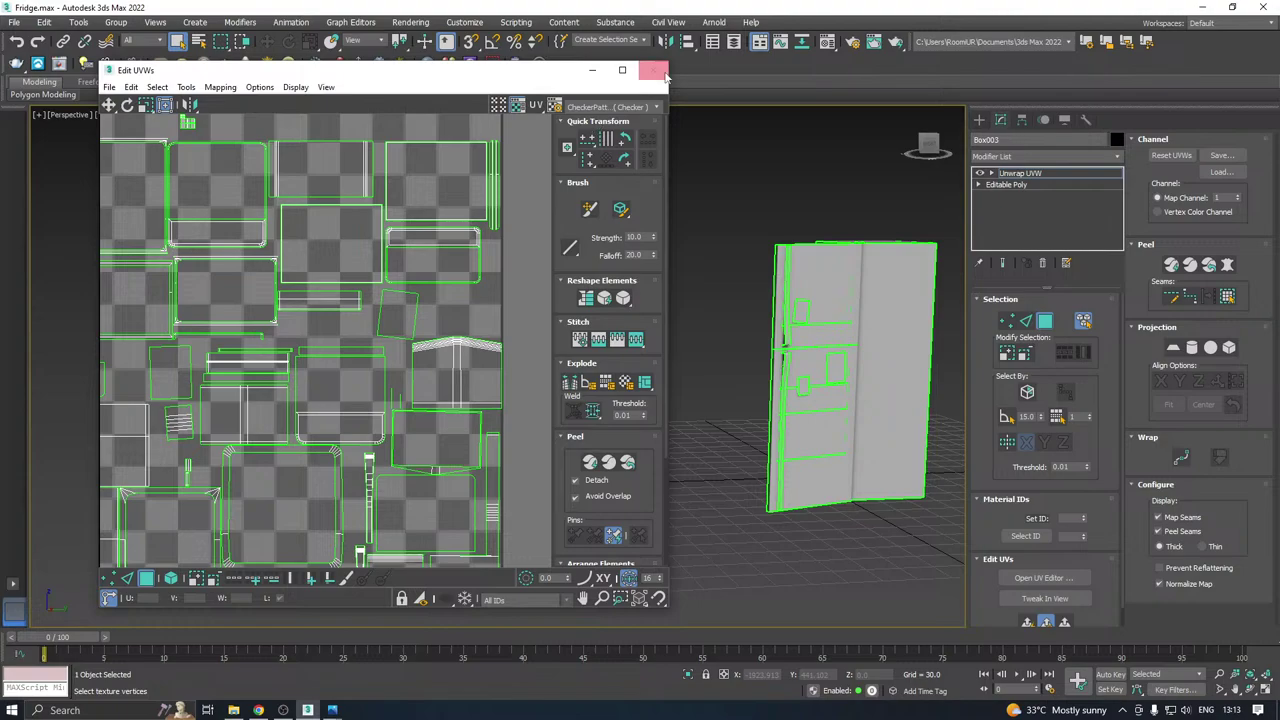
# Close the UV editor and leave face editing, returning to the Move tool.
pyautogui.click(664, 73)
pyautogui.click(1035, 173)
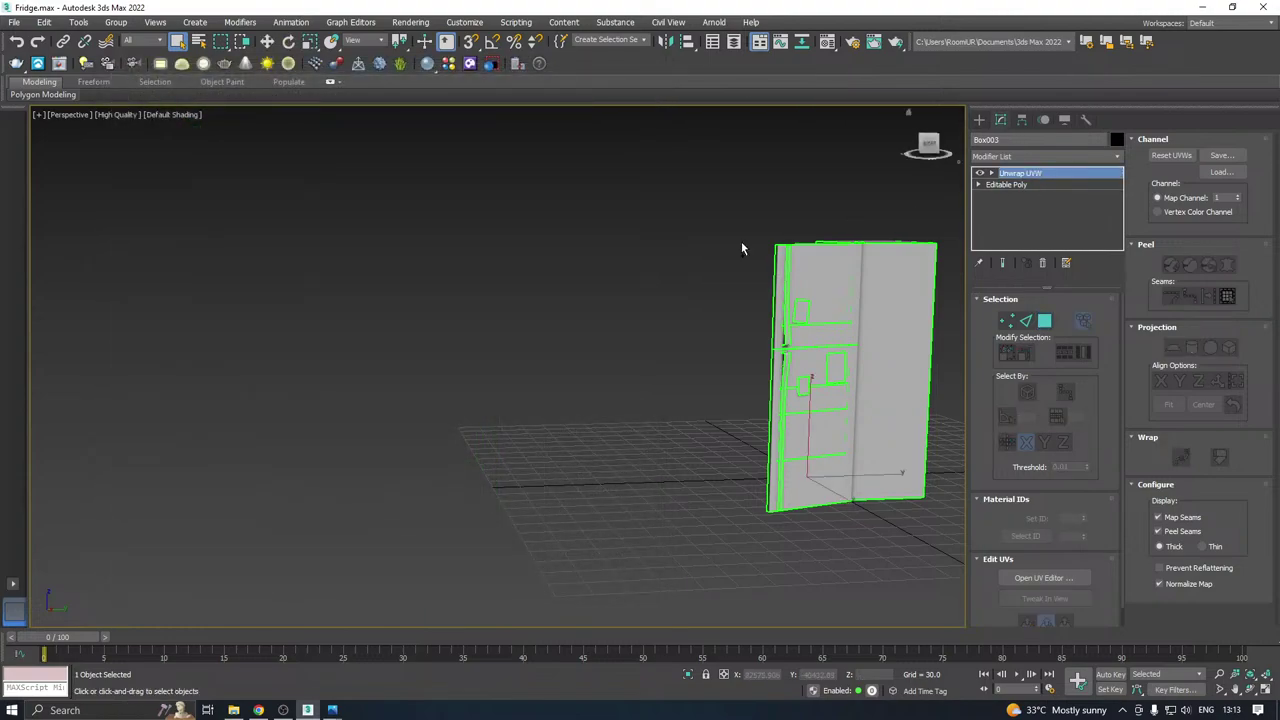
pyautogui.keyDown('alt'); pyautogui.moveTo(742, 243); pyautogui.dragTo(635, 292, button='middle'); pyautogui.keyUp('alt')
pyautogui.press('w')
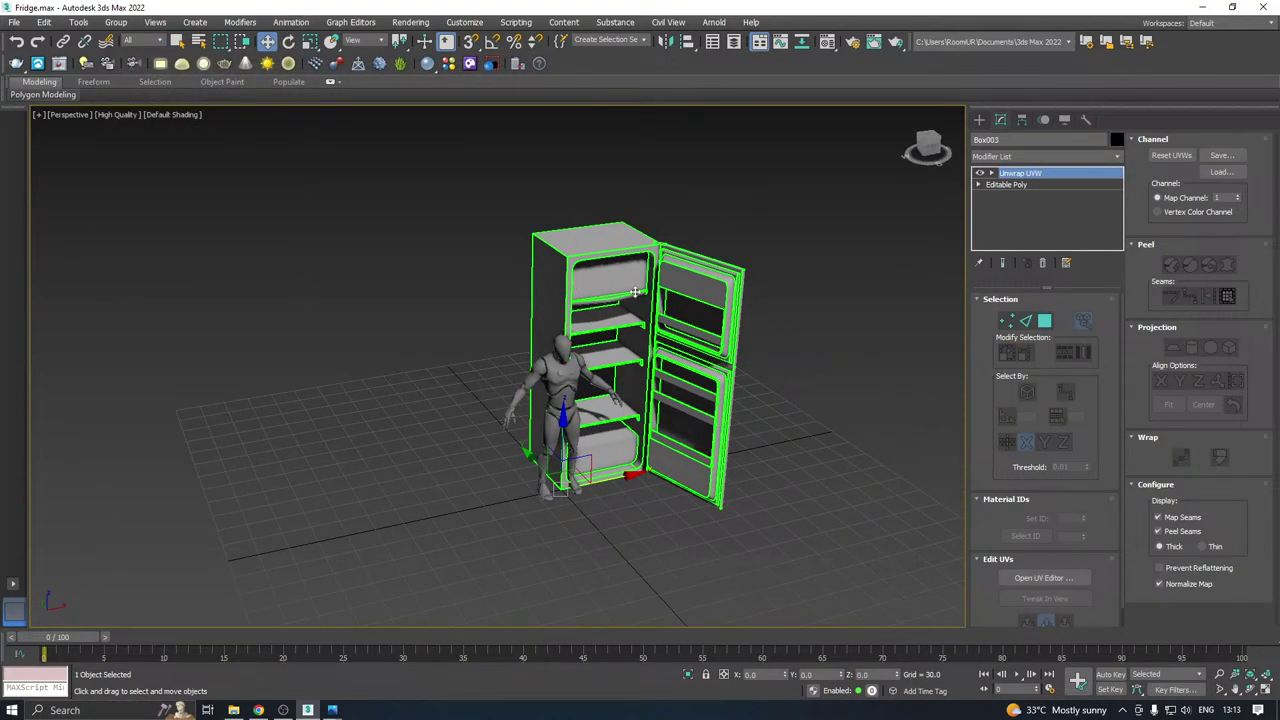
# Turn off the map seam display and deselect the fridge.
pyautogui.click(1167, 516)
pyautogui.keyDown('alt'); pyautogui.moveTo(610, 480); pyautogui.dragTo(770, 448, button='middle'); pyautogui.keyUp('alt')
pyautogui.click(778, 451)
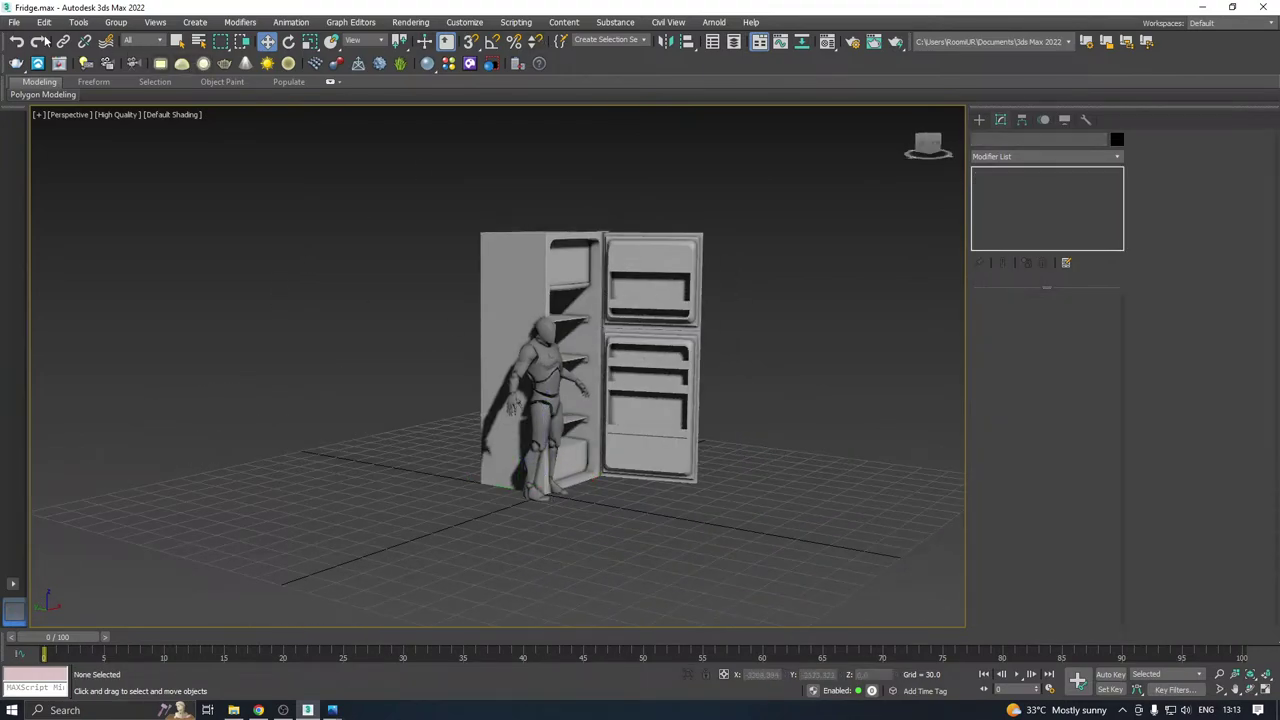
# Save a copy of the scene as Fridge30.max.
pyautogui.click(14, 22)
pyautogui.click(48, 157)
pyautogui.click(588, 489)
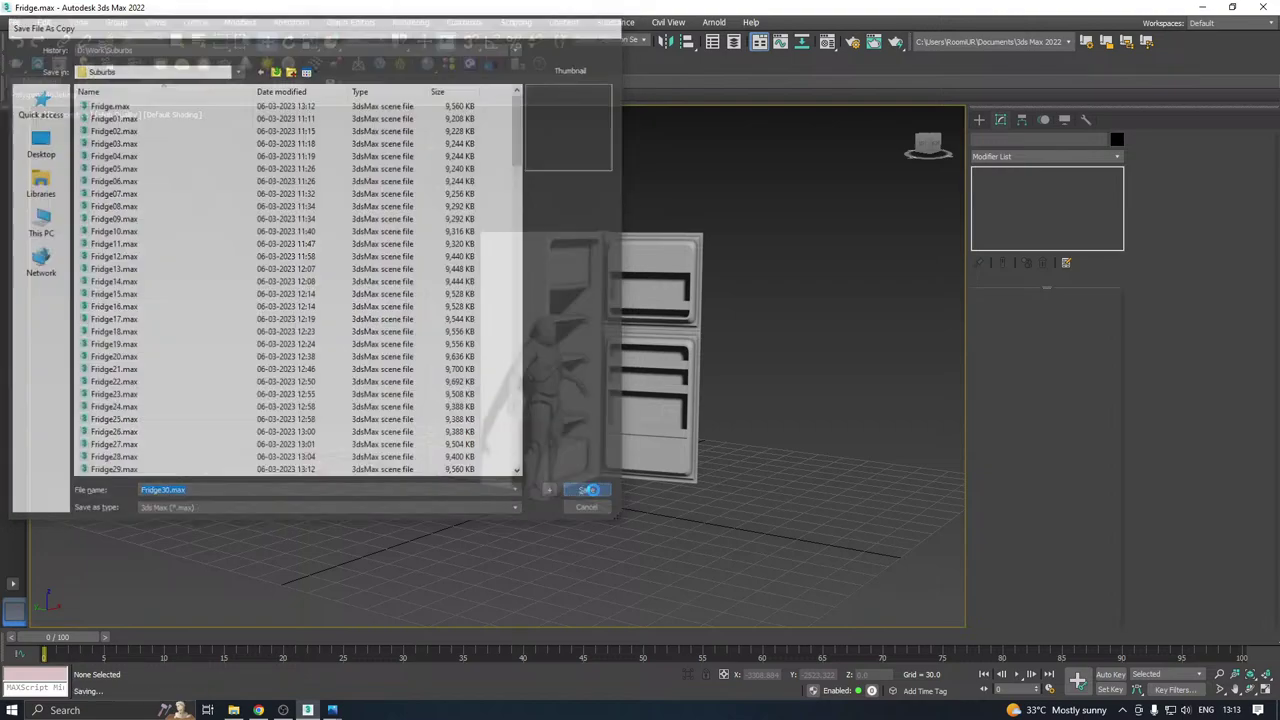
# Select the fridge and export only it as an FBX file into a new folder on the Desktop.
pyautogui.click(524, 261)
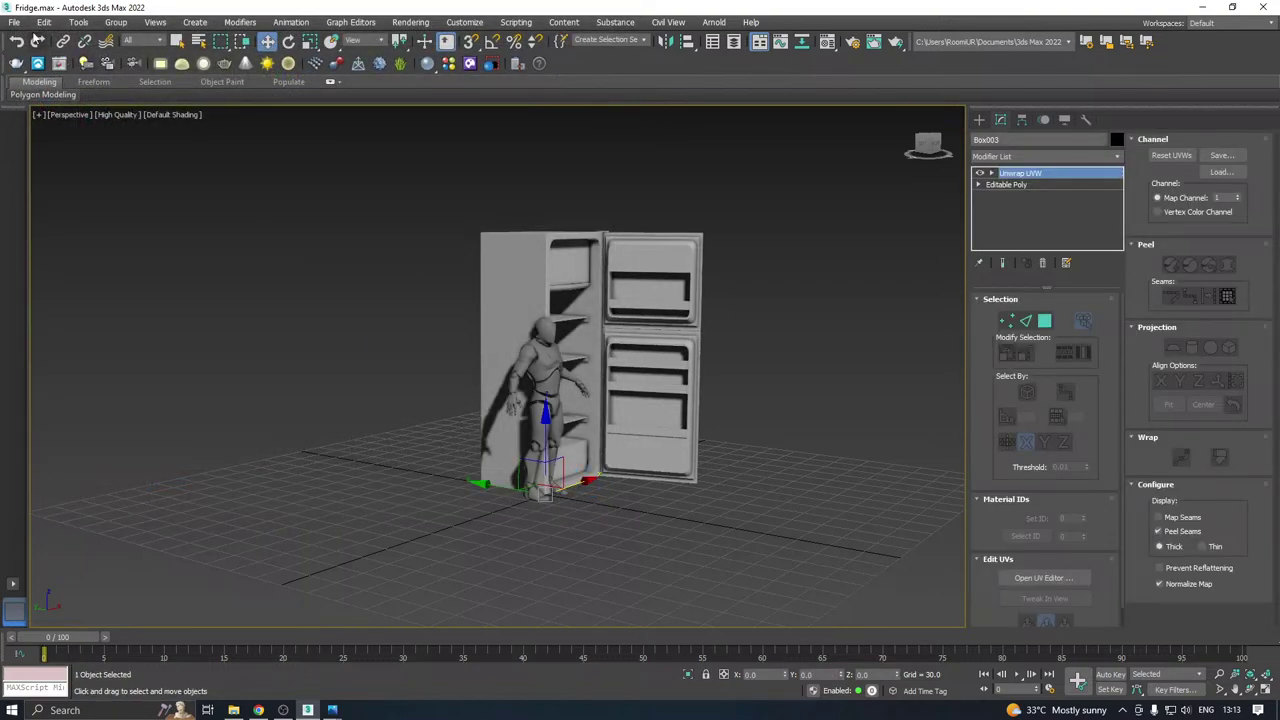
pyautogui.click(14, 22)
pyautogui.moveTo(64, 213)
pyautogui.click(198, 233)
pyautogui.click(38, 145)
pyautogui.click(290, 71)
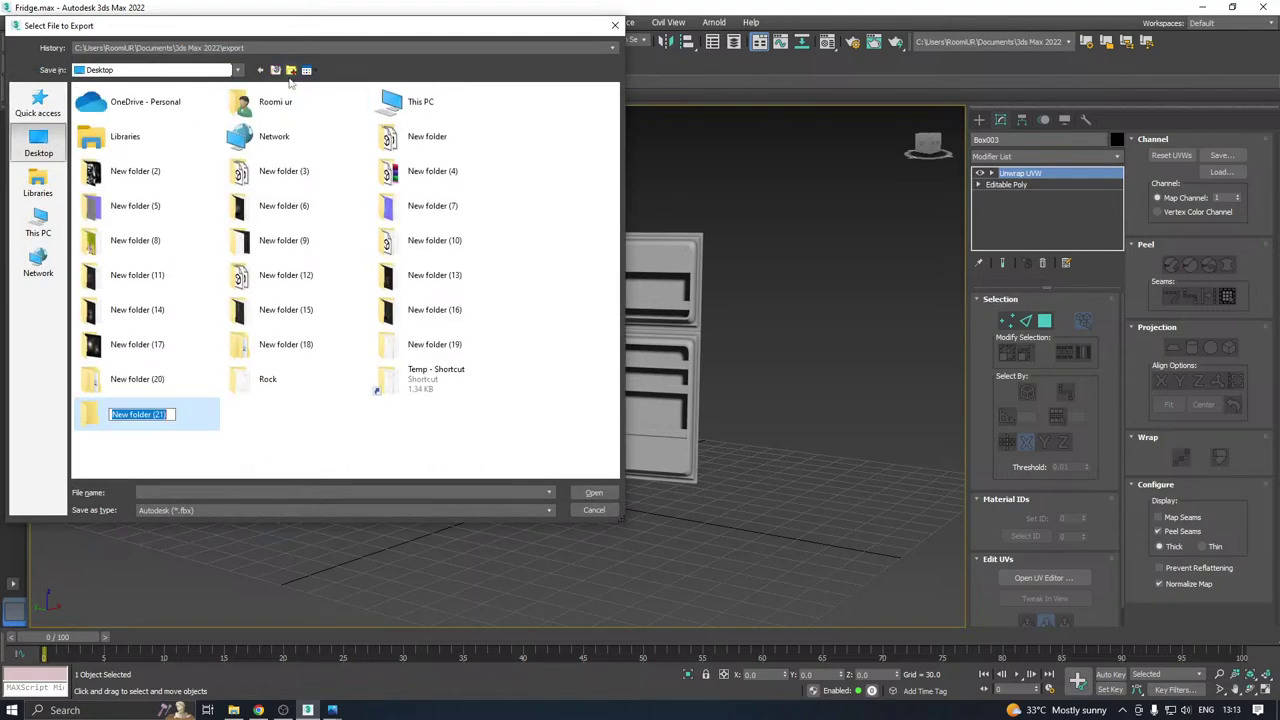
pyautogui.doubleClick(165, 413)
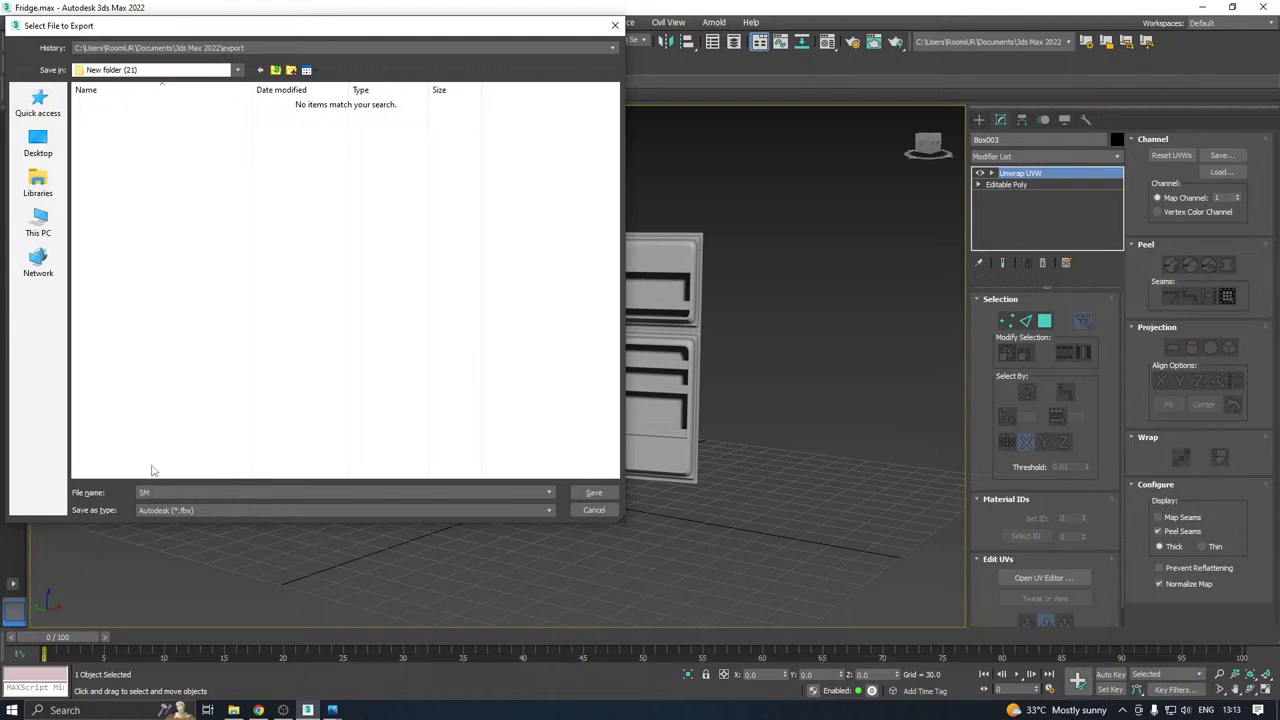
pyautogui.click(599, 492)
pyautogui.click(708, 529)
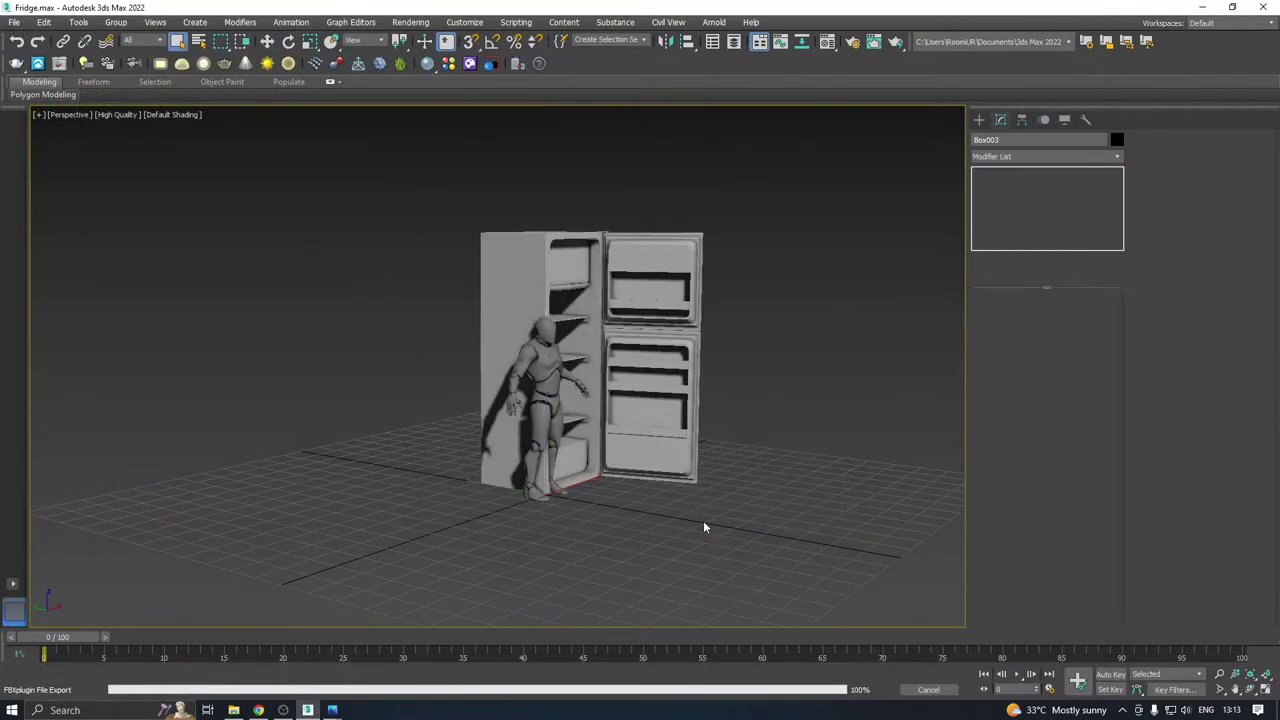
# Return to the Move tool and save another copy of the scene as Fridge31.max.
pyautogui.press('w')
pyautogui.moveTo(491, 200)
pyautogui.keyDown('alt'); pyautogui.mouseDown(button='middle')
pyautogui.moveTo(491, 223)
pyautogui.moveTo(406, 223)
pyautogui.moveTo(539, 225)
pyautogui.moveTo(491, 223)
pyautogui.mouseUp(button='middle'); pyautogui.keyUp('alt')
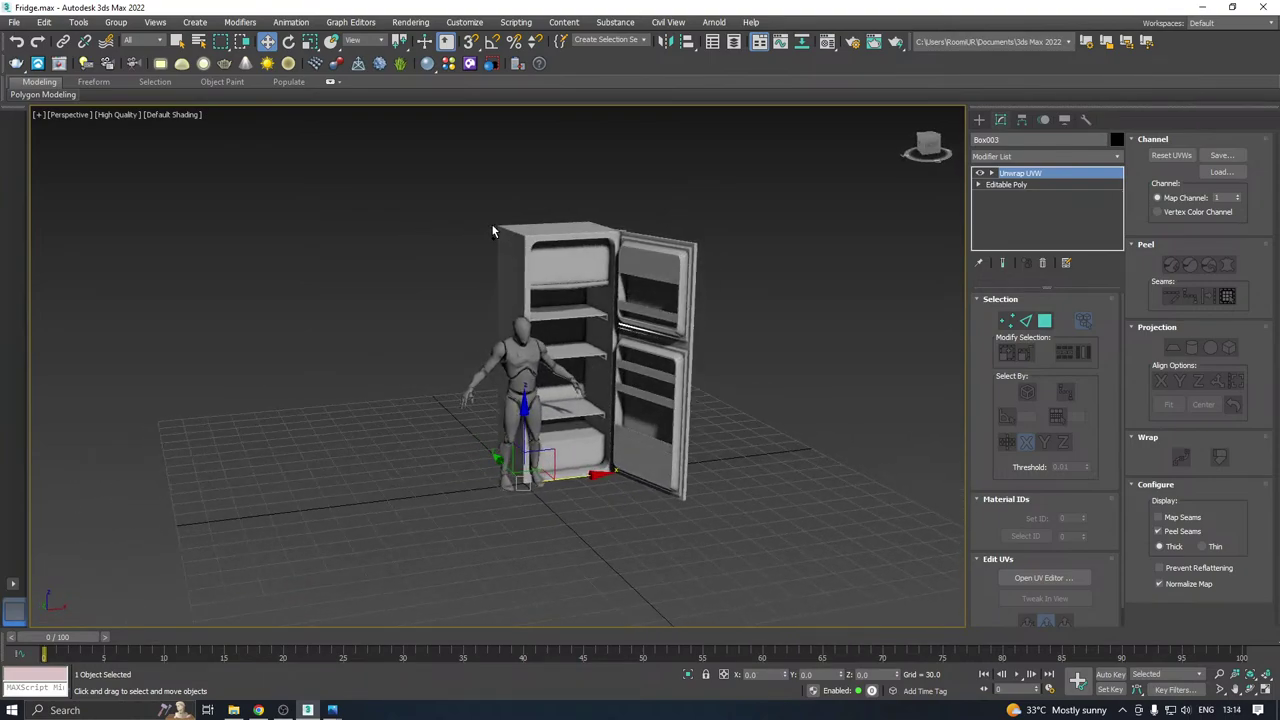
pyautogui.click(22, 24)
pyautogui.click(70, 151)
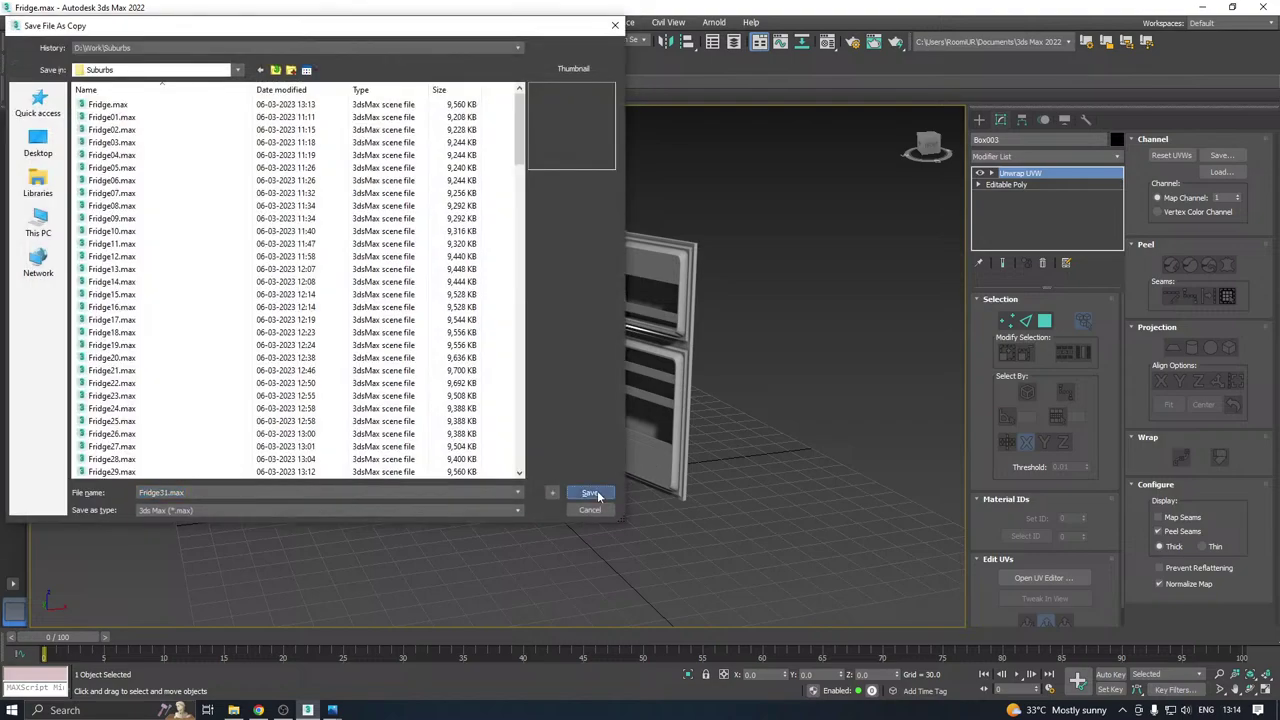
pyautogui.click(591, 493)
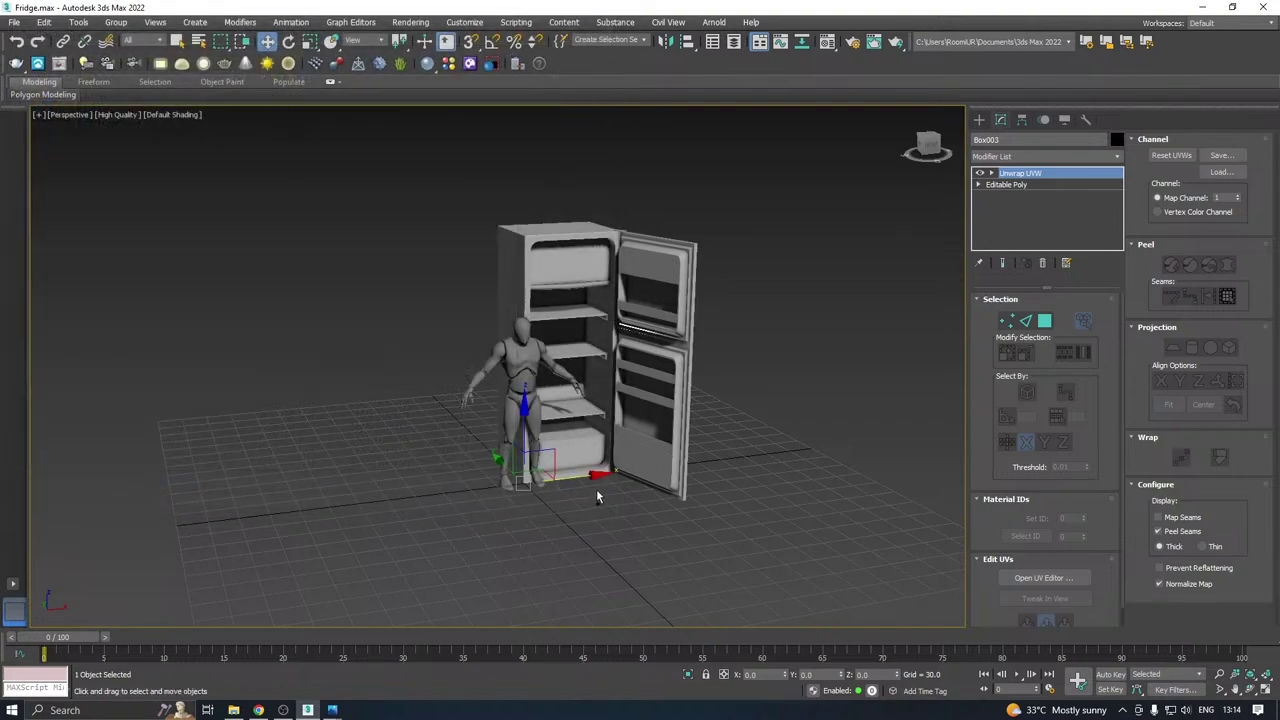
# Show the viewport with edged faces and collapse the fridge's Unwrap UVW modifier into the Editable Poly.
pyautogui.click(177, 116)
pyautogui.click(205, 268)
pyautogui.scroll(5, 692, 330)
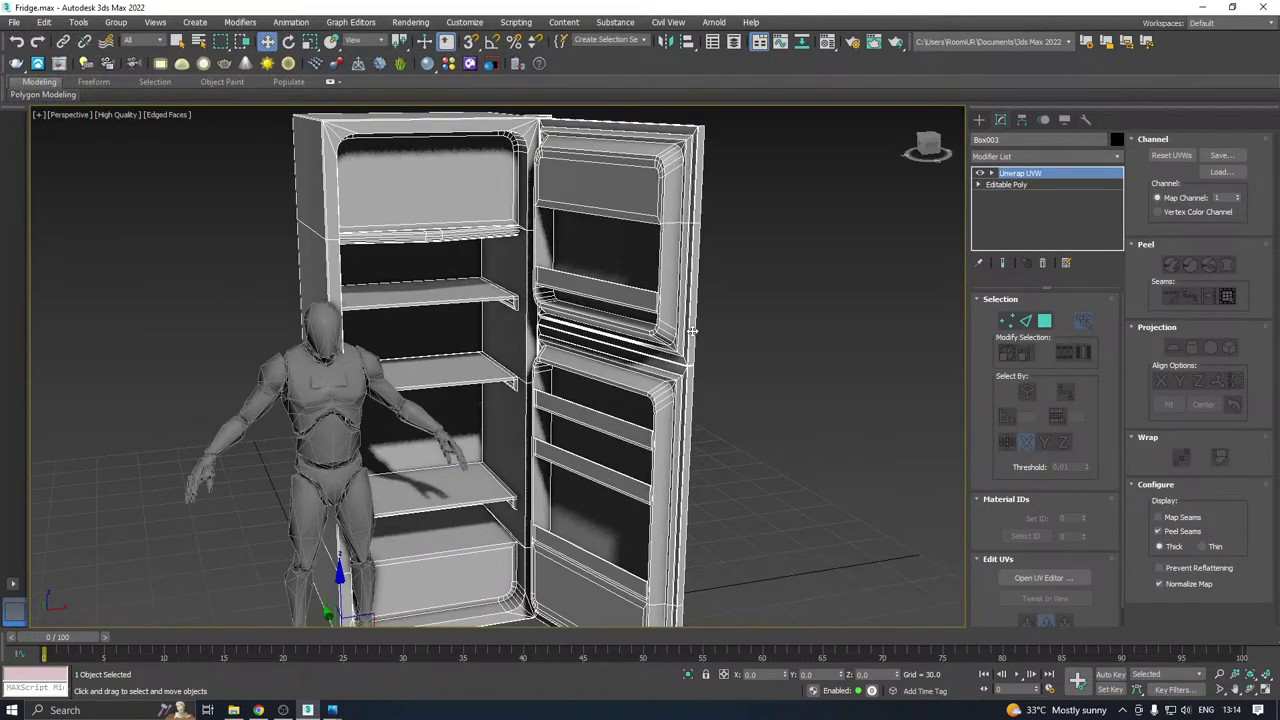
pyautogui.rightClick(1020, 180)
pyautogui.click(1040, 328)
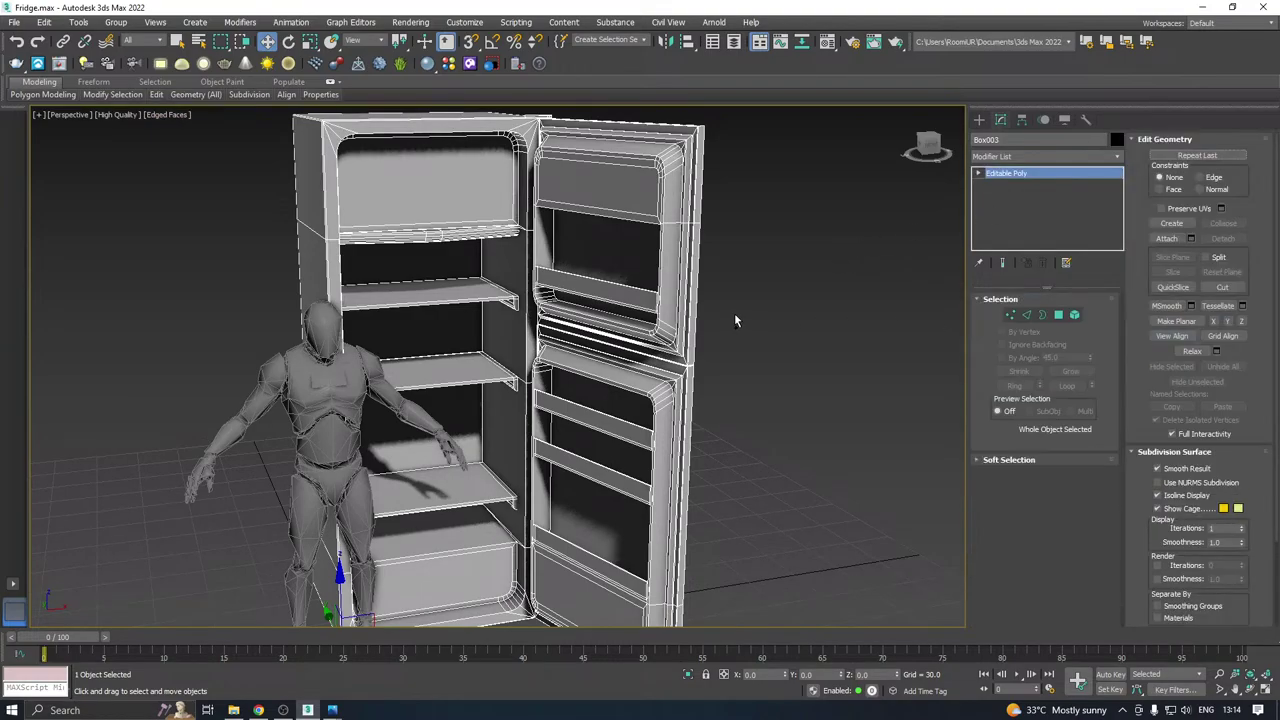
# Try to detach the upper door's elements, including its inner shelf strip, as a separate object.
pyautogui.keyDown('alt'); pyautogui.moveTo(734, 313); pyautogui.dragTo(774, 311, button='middle'); pyautogui.keyUp('alt')
pyautogui.click(1074, 315)
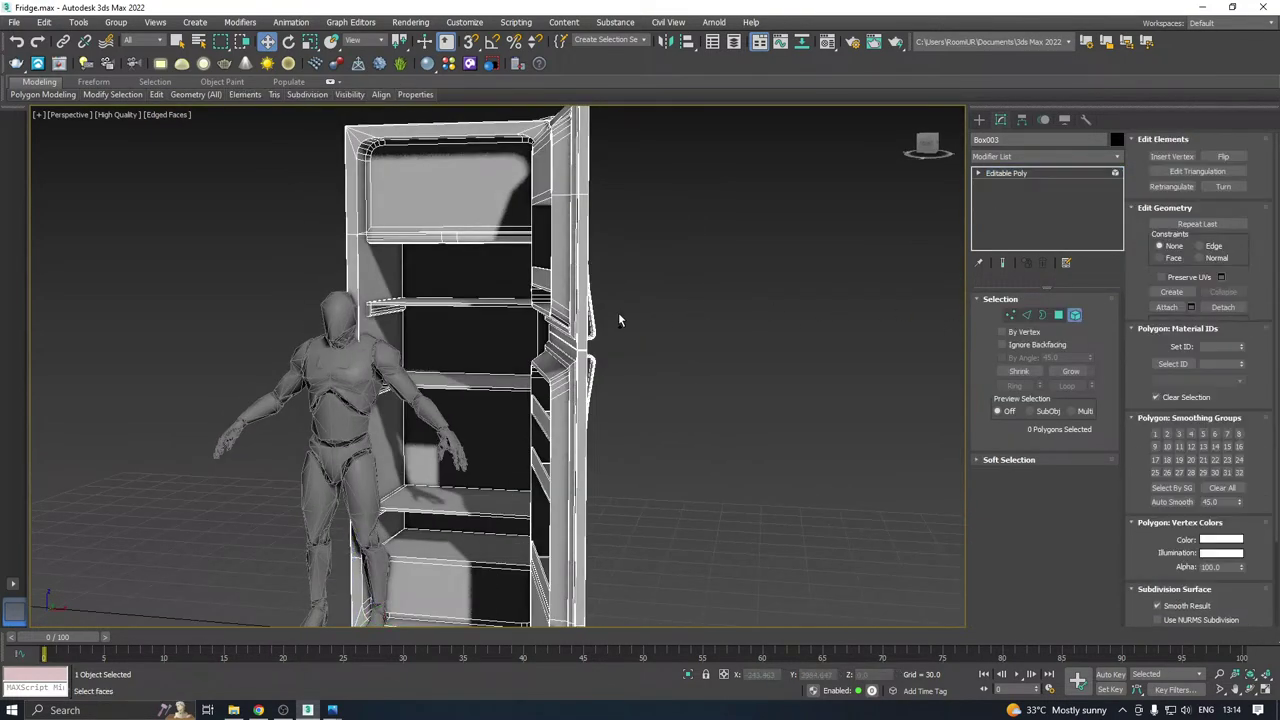
pyautogui.keyDown('alt'); pyautogui.moveTo(618, 312); pyautogui.dragTo(646, 286, button='middle'); pyautogui.keyUp('alt')
pyautogui.click(488, 307)
pyautogui.keyDown('ctrl'); pyautogui.click(449, 253); pyautogui.keyUp('ctrl')
pyautogui.keyDown('ctrl'); pyautogui.click(424, 273); pyautogui.keyUp('ctrl')
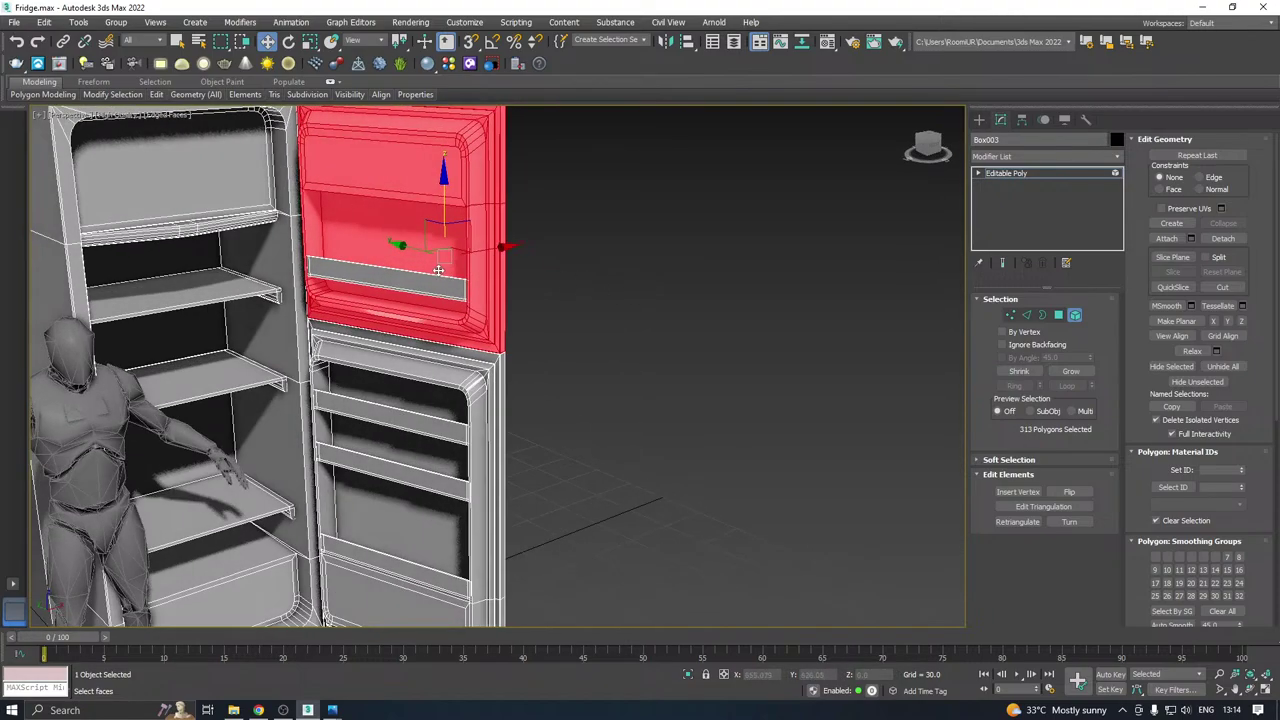
pyautogui.keyDown('ctrl'); pyautogui.click(438, 270); pyautogui.keyUp('ctrl')
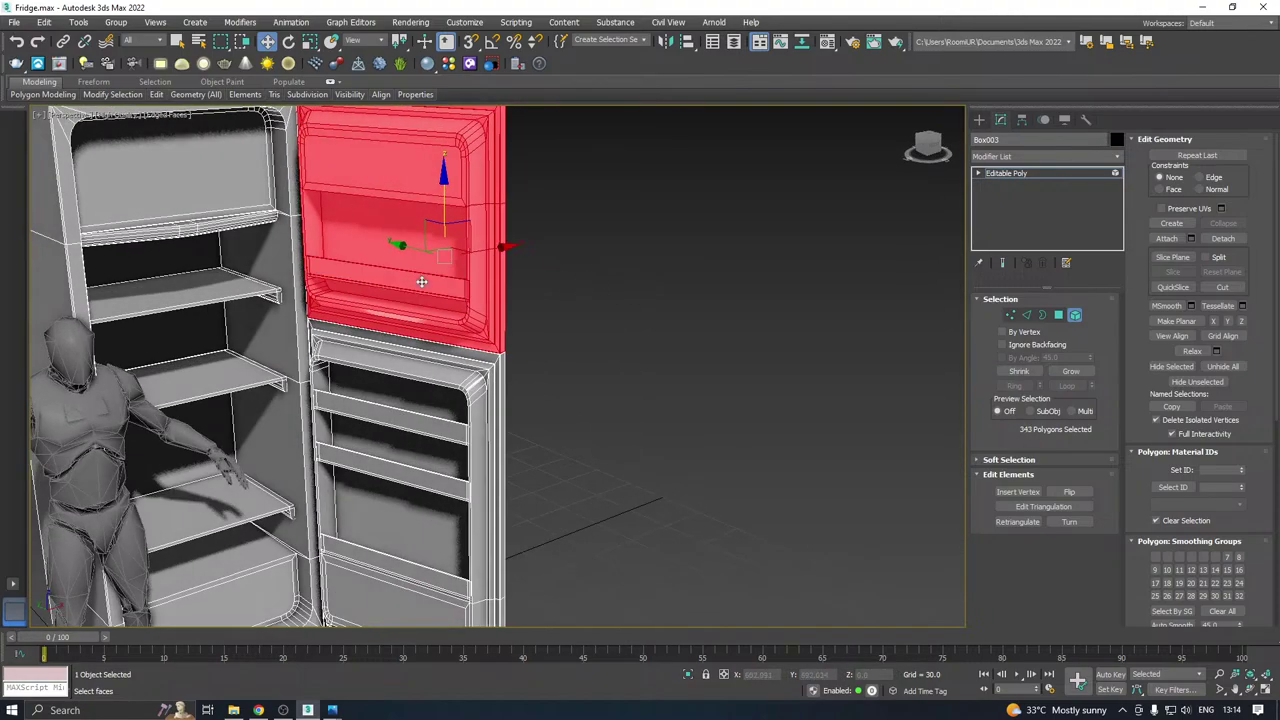
pyautogui.click(1223, 238)
pyautogui.click(673, 373)
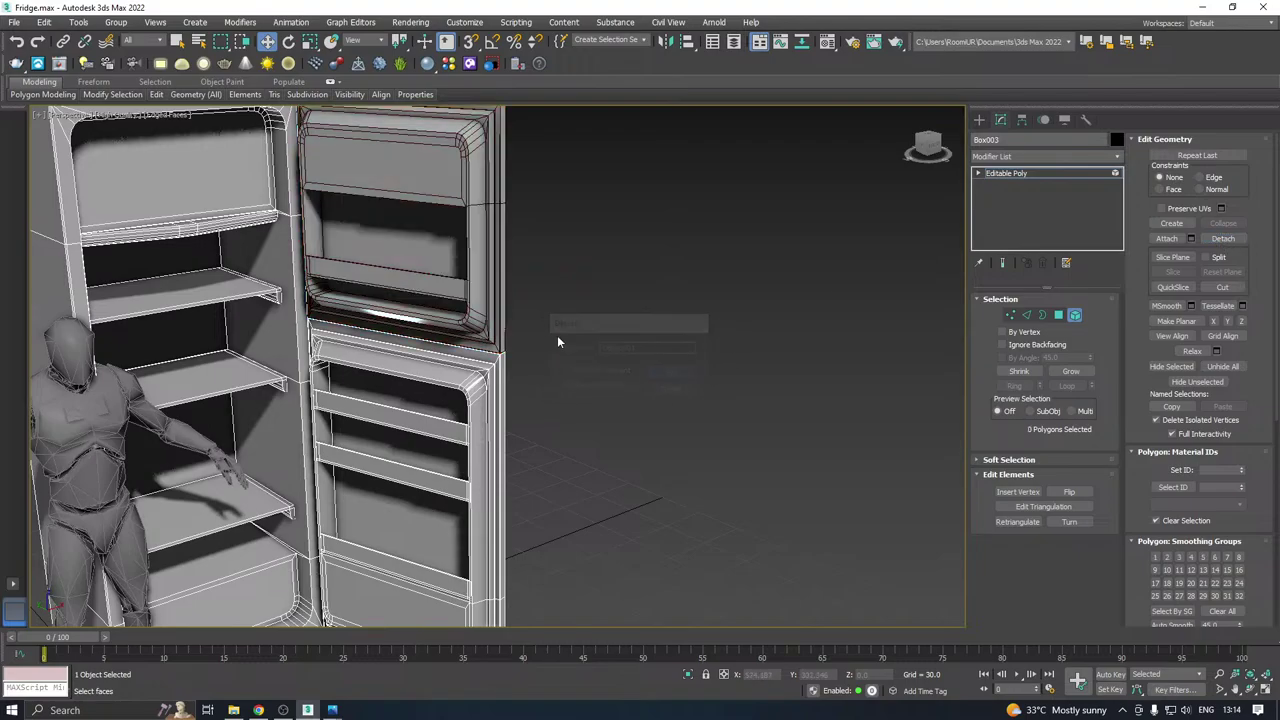
# Detach the upper door together with its top hinge plate and hinge pin as a separate object.
pyautogui.keyDown('alt'); pyautogui.moveTo(560, 337); pyautogui.dragTo(559, 385, button='middle'); pyautogui.keyUp('alt')
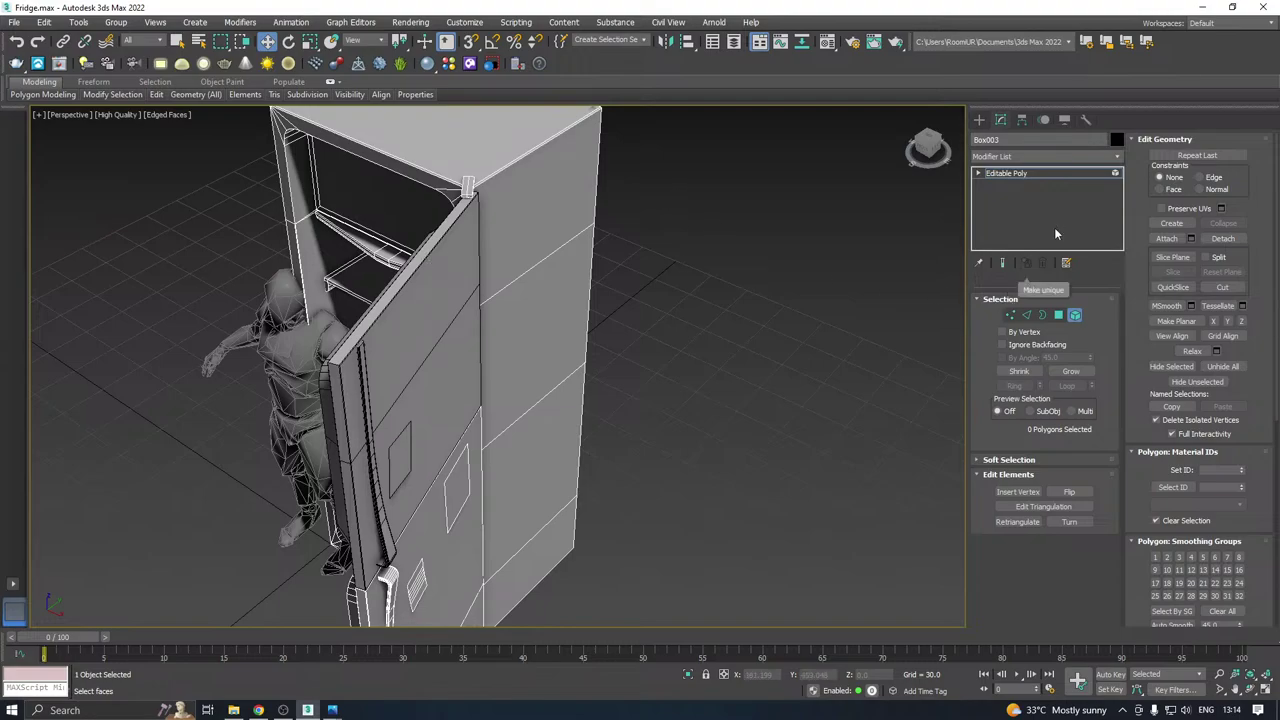
pyautogui.click(438, 221)
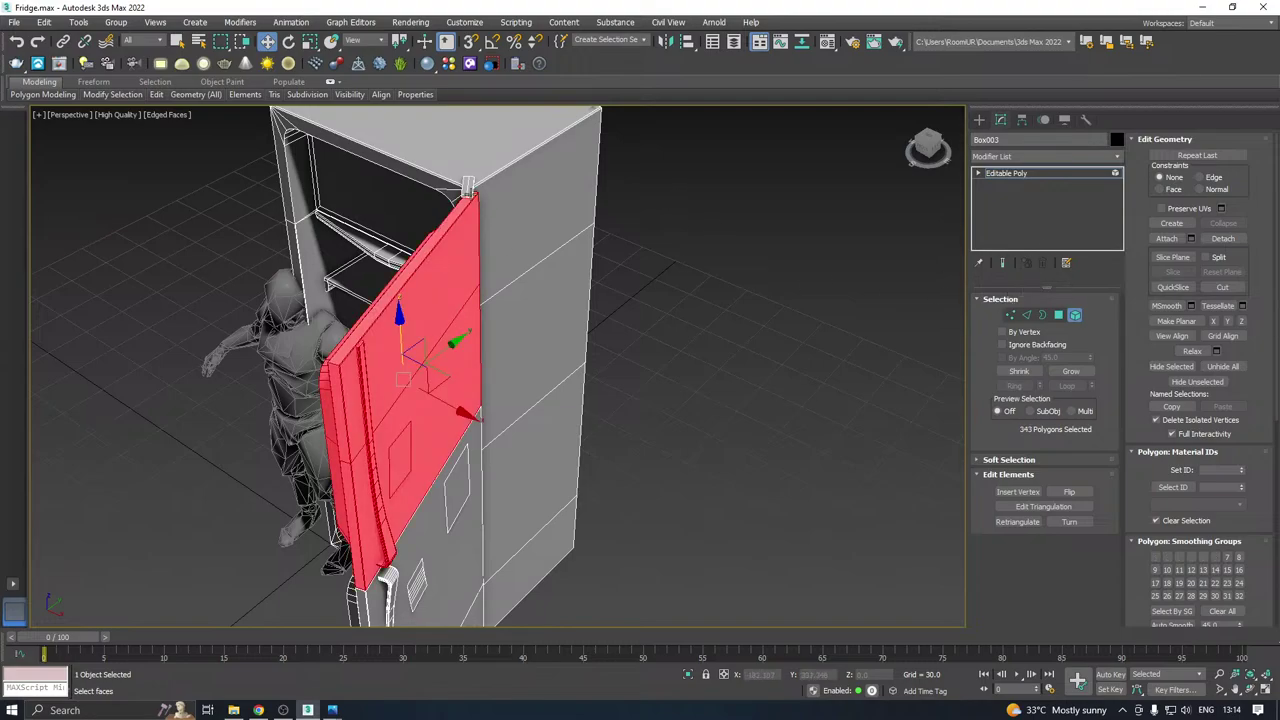
pyautogui.keyDown('ctrl'); pyautogui.click(468, 187); pyautogui.keyUp('ctrl')
pyautogui.moveTo(470, 188)
pyautogui.keyDown('alt'); pyautogui.mouseDown(button='middle')
pyautogui.moveTo(560, 182)
pyautogui.moveTo(479, 207)
pyautogui.mouseUp(button='middle'); pyautogui.keyUp('alt')
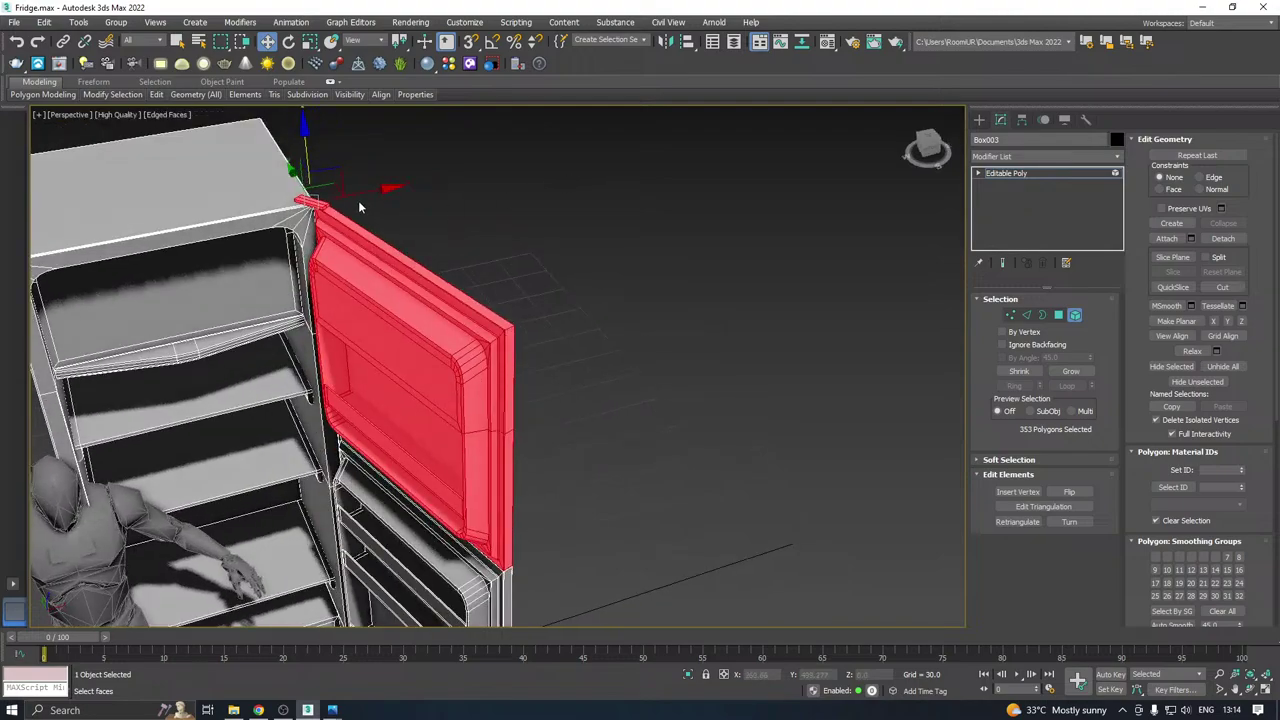
pyautogui.scroll(4, 311, 203)
pyautogui.scroll(2, 310, 203)
pyautogui.keyDown('alt'); pyautogui.moveTo(310, 203); pyautogui.dragTo(293, 315, button='middle'); pyautogui.keyUp('alt')
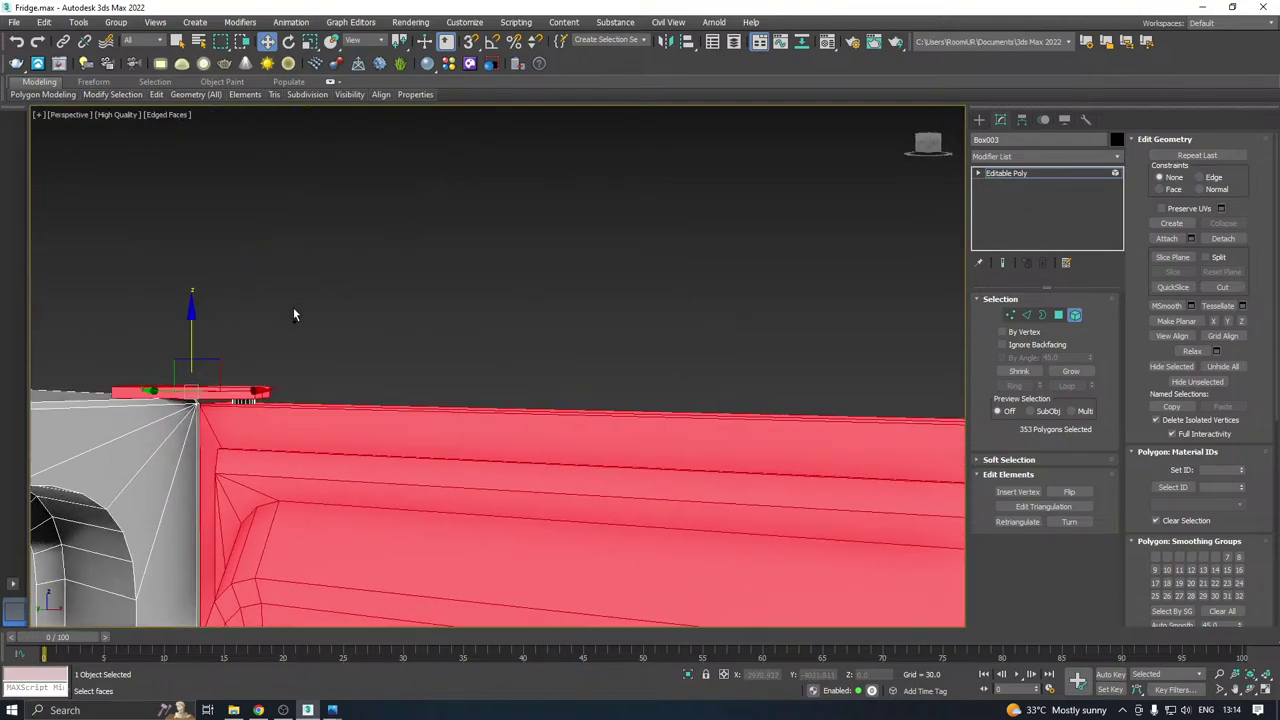
pyautogui.keyDown('ctrl'); pyautogui.click(248, 401); pyautogui.keyUp('ctrl')
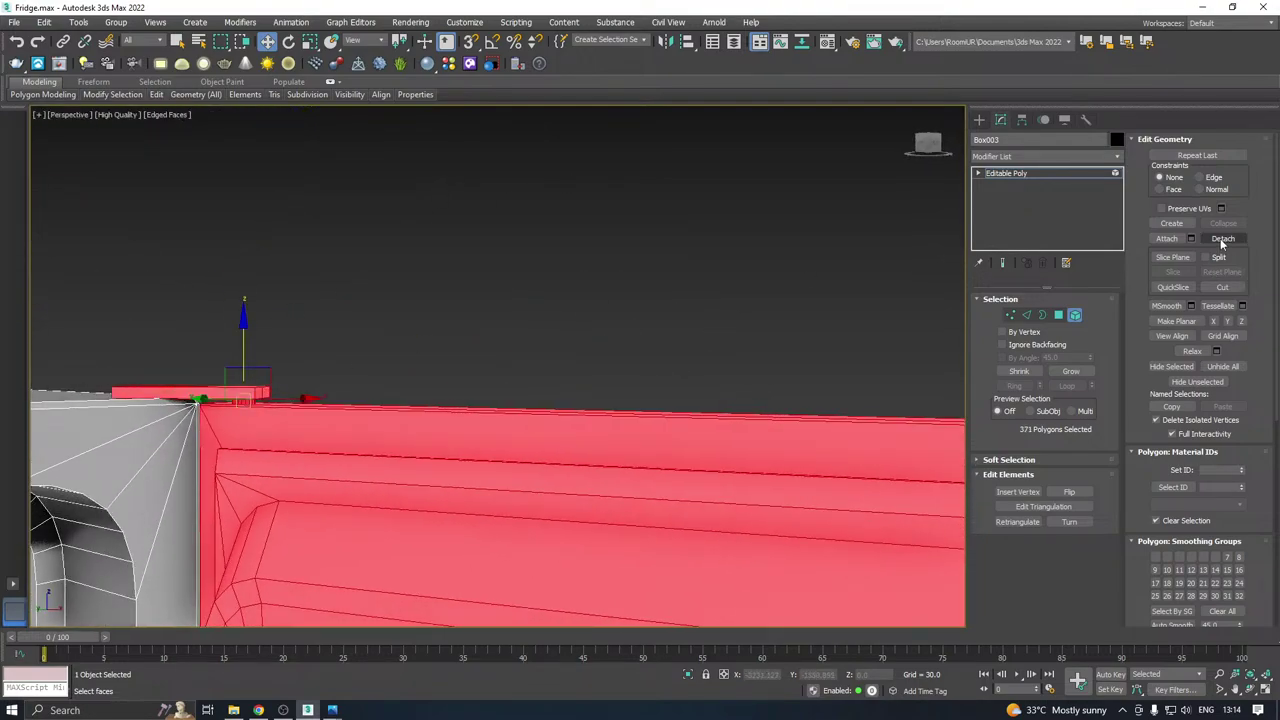
pyautogui.click(1222, 239)
pyautogui.click(682, 371)
# Leave element editing on the fridge body and select the detached upper door.
pyautogui.scroll(-4, 502, 294)
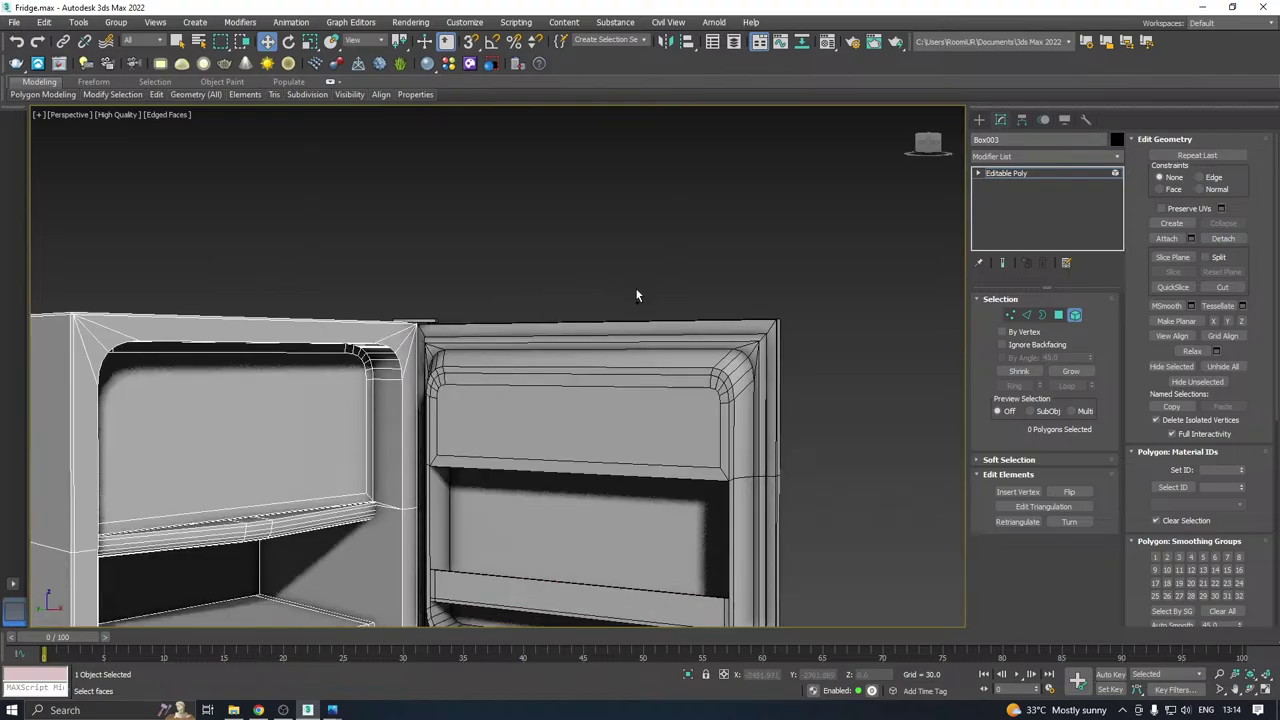
pyautogui.keyDown('alt'); pyautogui.moveTo(636, 293); pyautogui.dragTo(700, 340, button='middle'); pyautogui.keyUp('alt')
pyautogui.click(1009, 175)
pyautogui.scroll(-3, 692, 203)
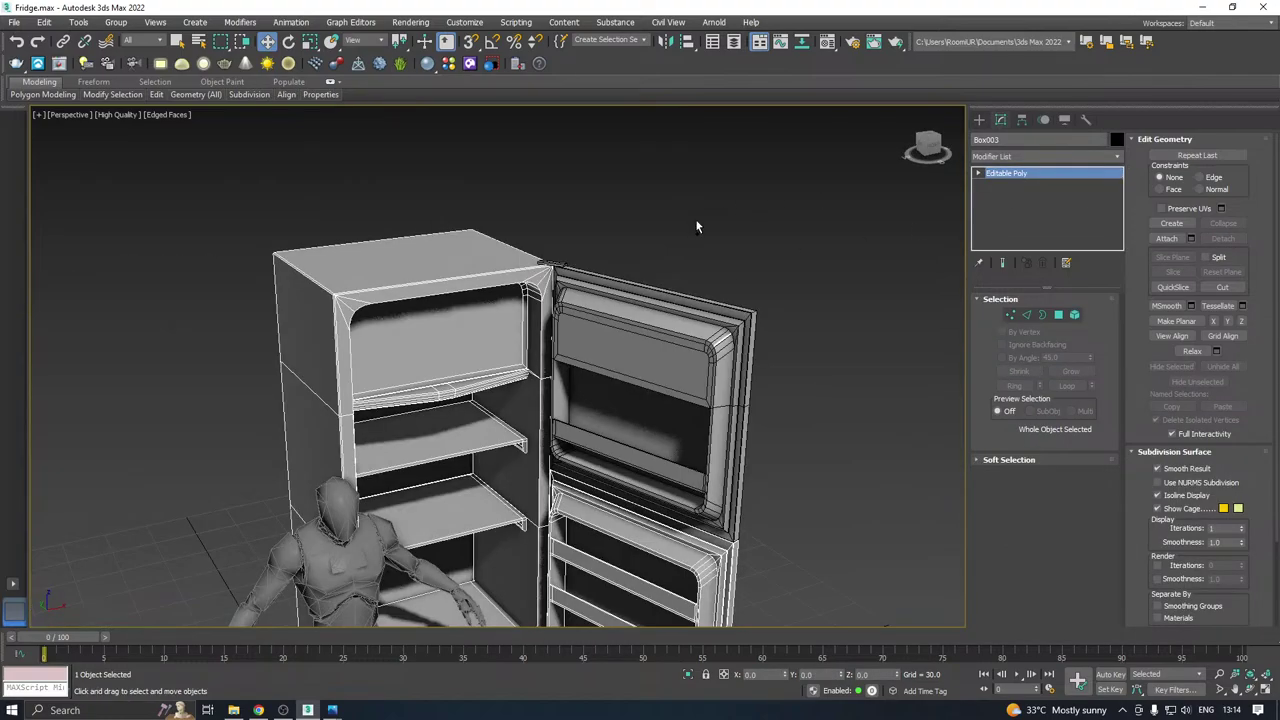
pyautogui.keyDown('alt'); pyautogui.moveTo(694, 223); pyautogui.dragTo(640, 291, button='middle'); pyautogui.keyUp('alt')
pyautogui.click(643, 289)
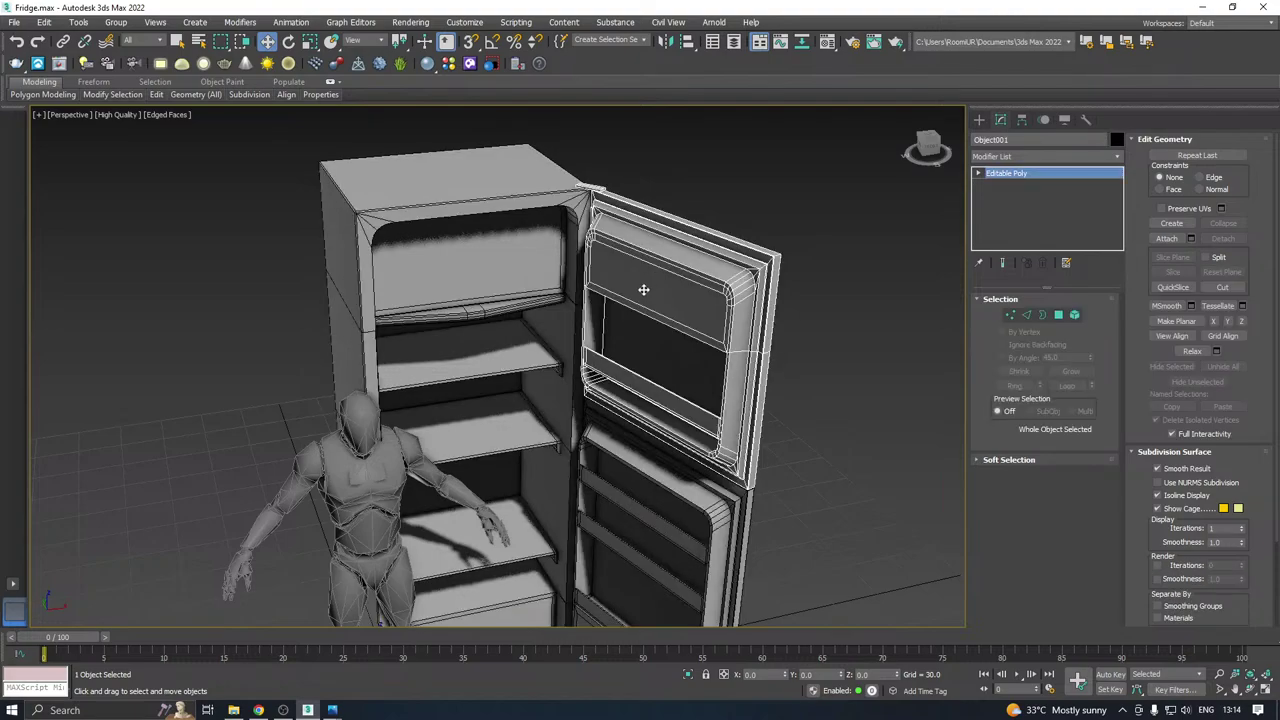
# Turn on pivot-only editing for the upper door and center its pivot on the object.
pyautogui.scroll(8, 595, 188)
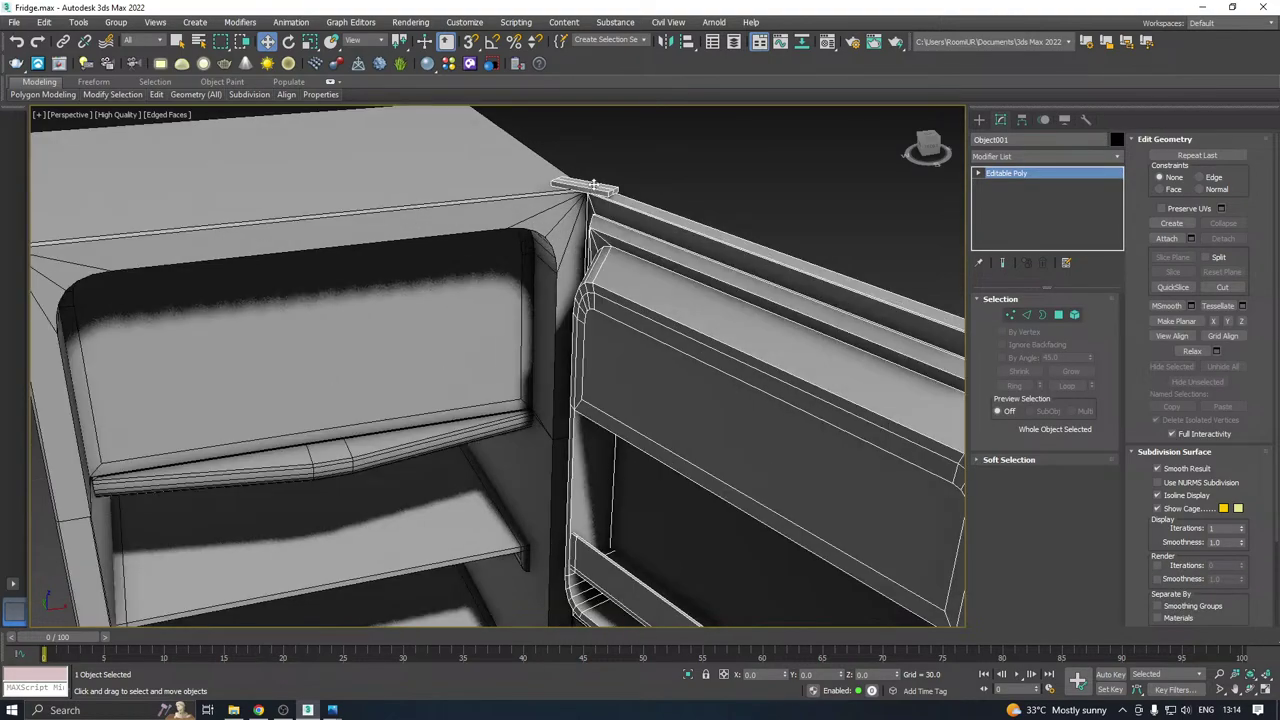
pyautogui.scroll(3, 584, 186)
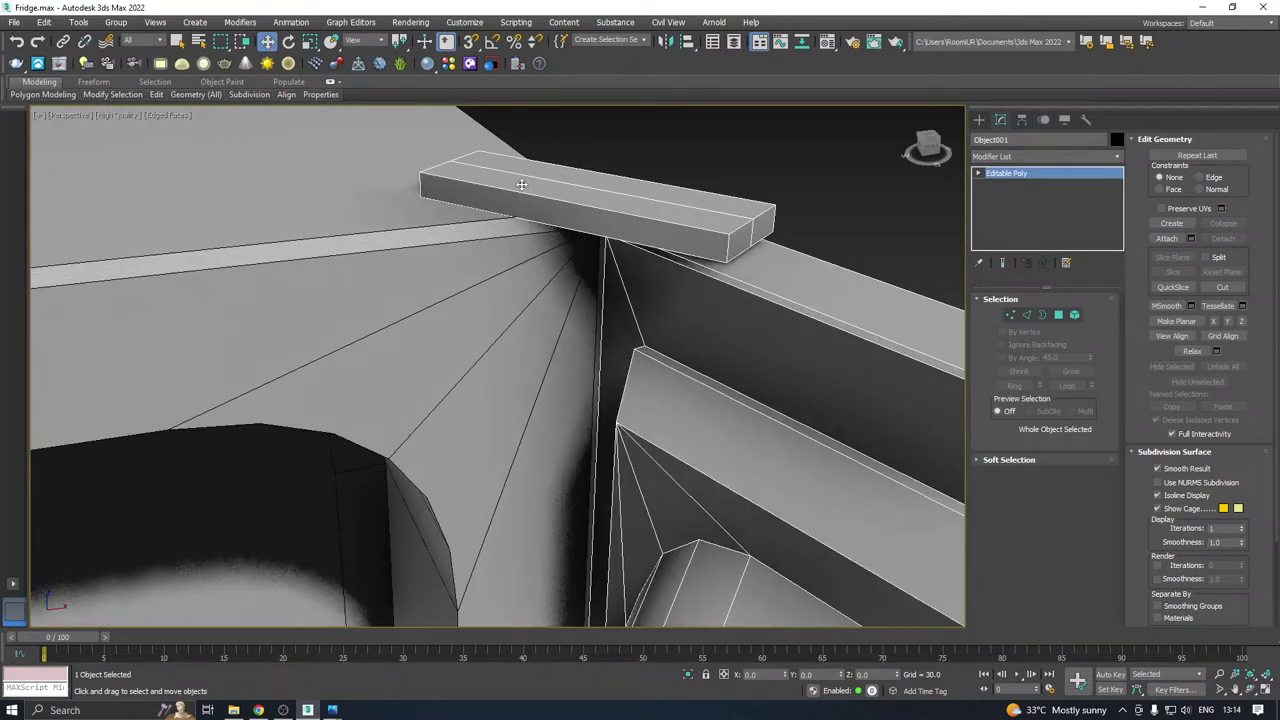
pyautogui.scroll(-2, 643, 216)
pyautogui.scroll(-10, 569, 343)
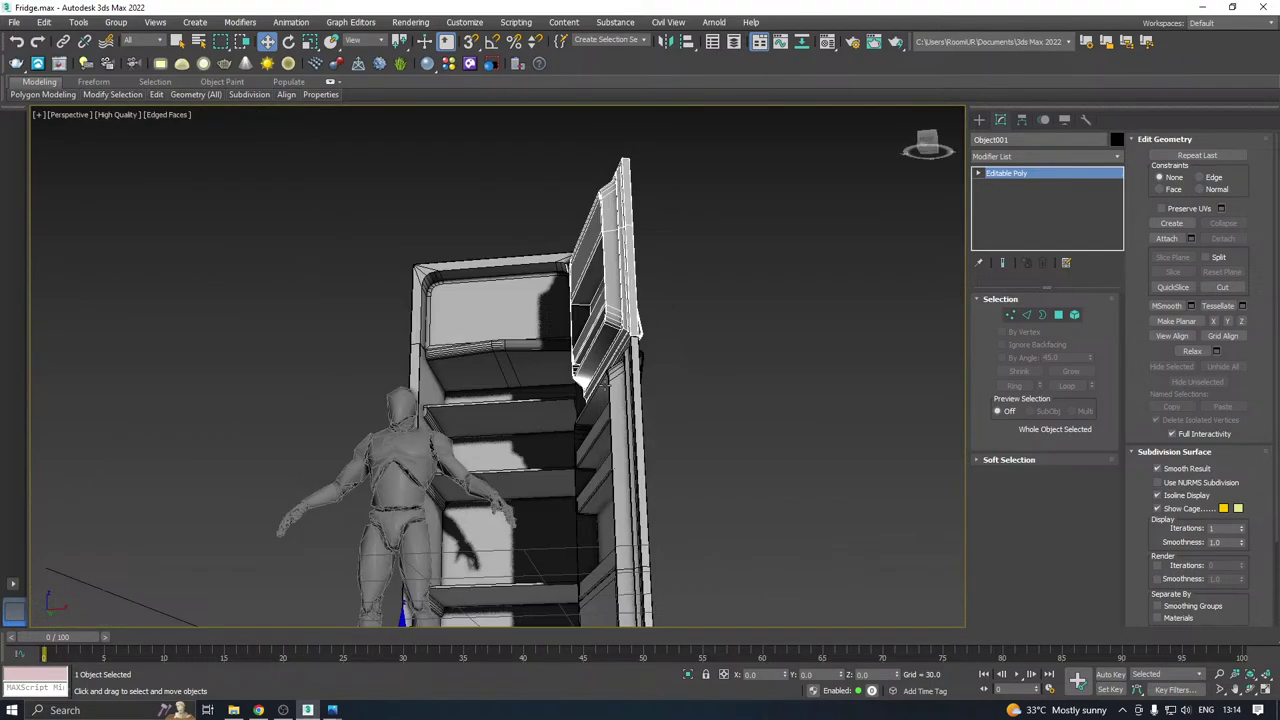
pyautogui.keyDown('alt'); pyautogui.moveTo(605, 381); pyautogui.dragTo(690, 428, button='middle'); pyautogui.keyUp('alt')
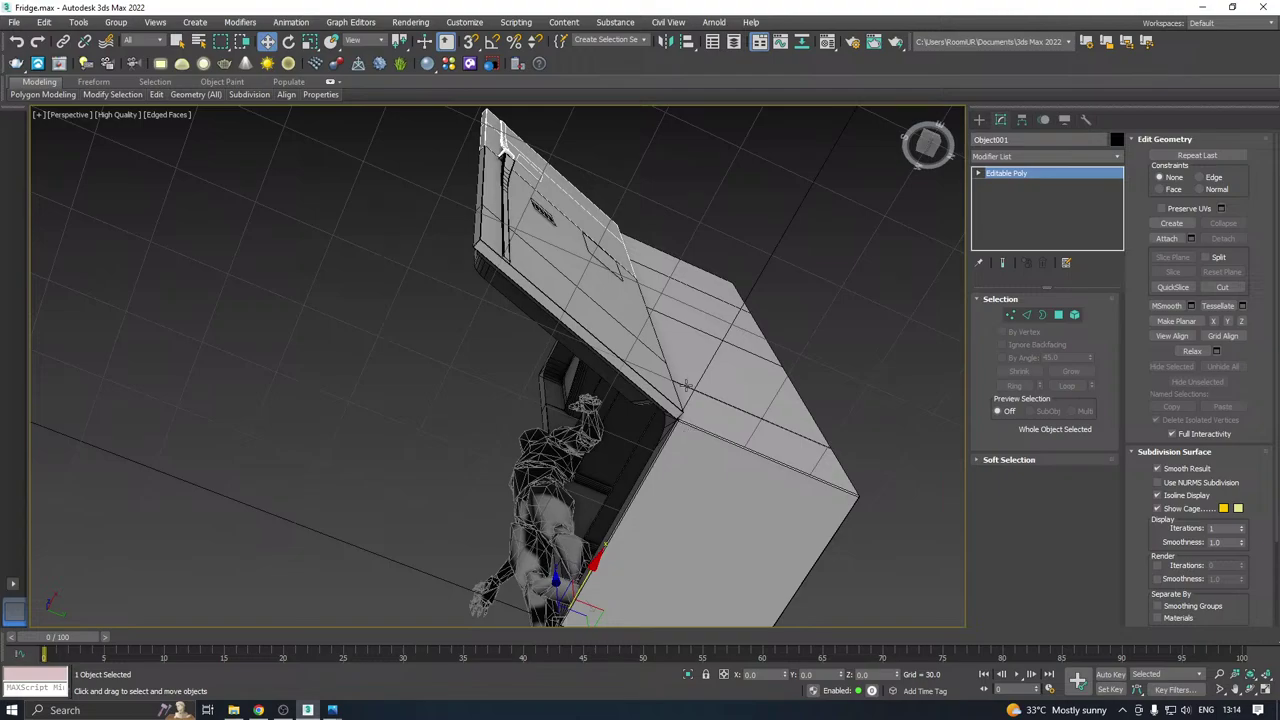
pyautogui.keyDown('alt'); pyautogui.moveTo(686, 381); pyautogui.dragTo(713, 436, button='middle'); pyautogui.keyUp('alt')
pyautogui.click(1022, 120)
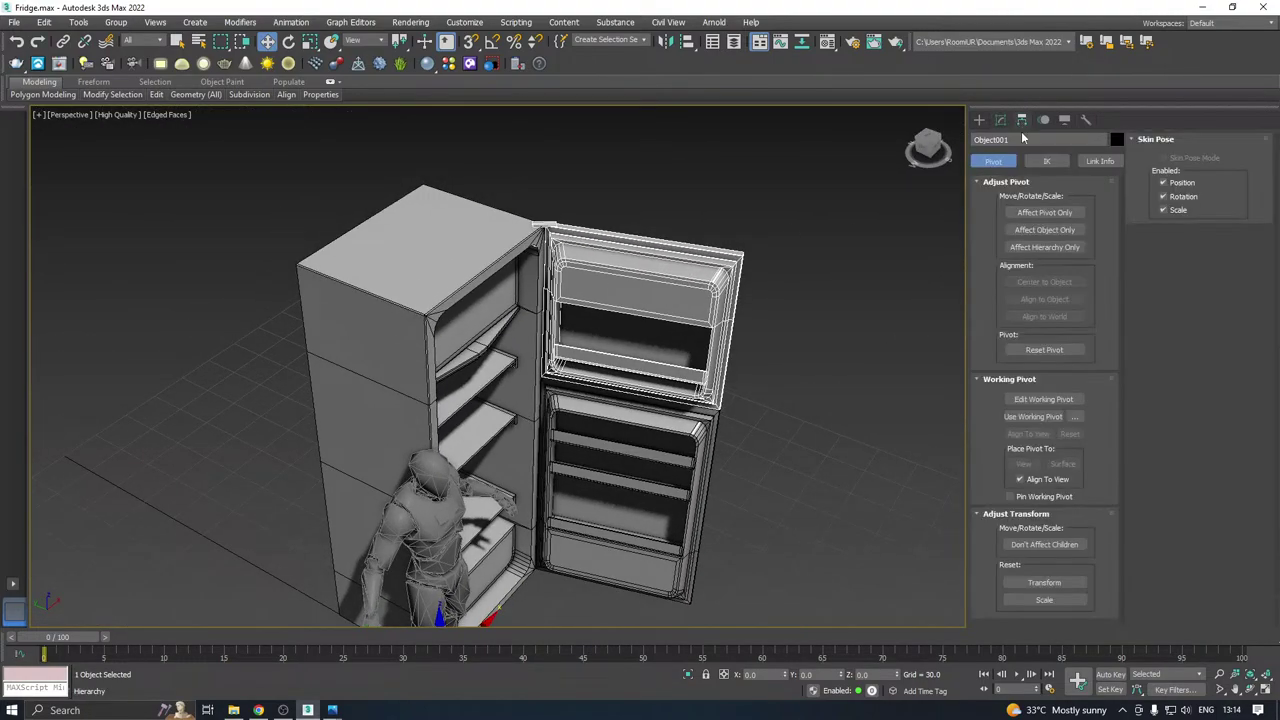
pyautogui.click(1044, 212)
pyautogui.click(1042, 282)
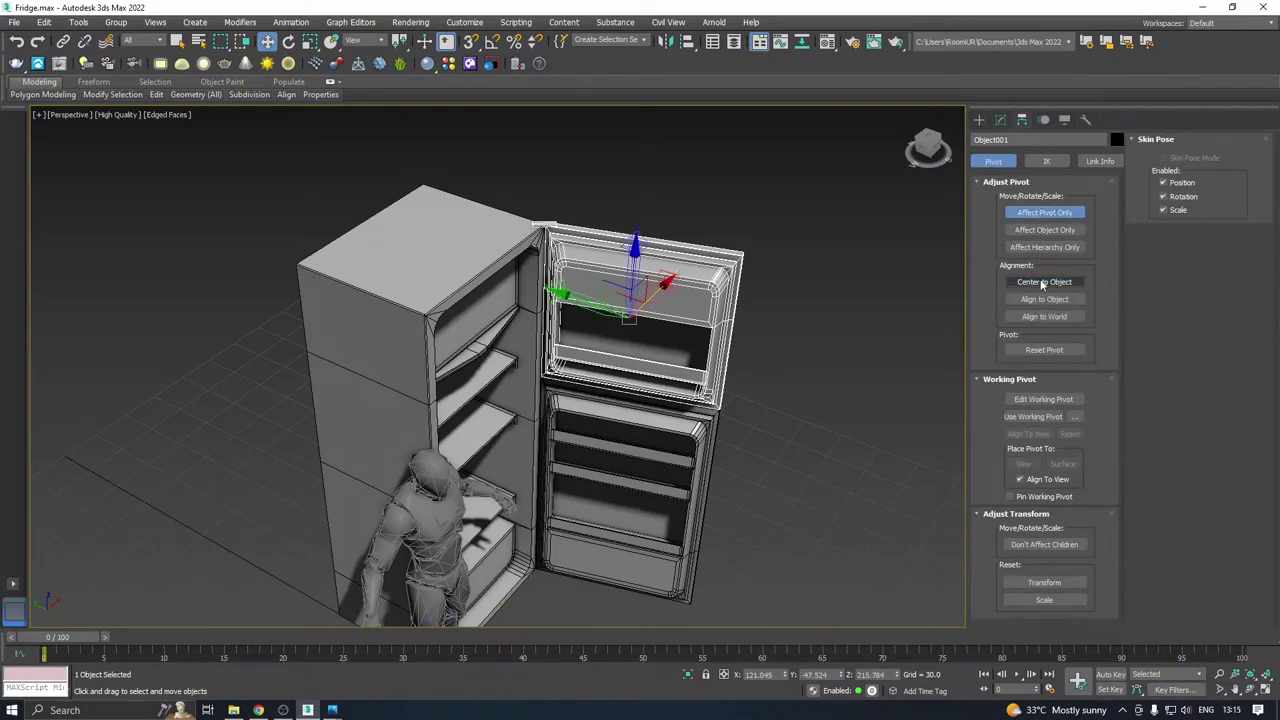
# Snap the upper door's pivot to the vertex at its lower outer hinge-side corner and leave pivot editing.
pyautogui.scroll(5, 560, 240)
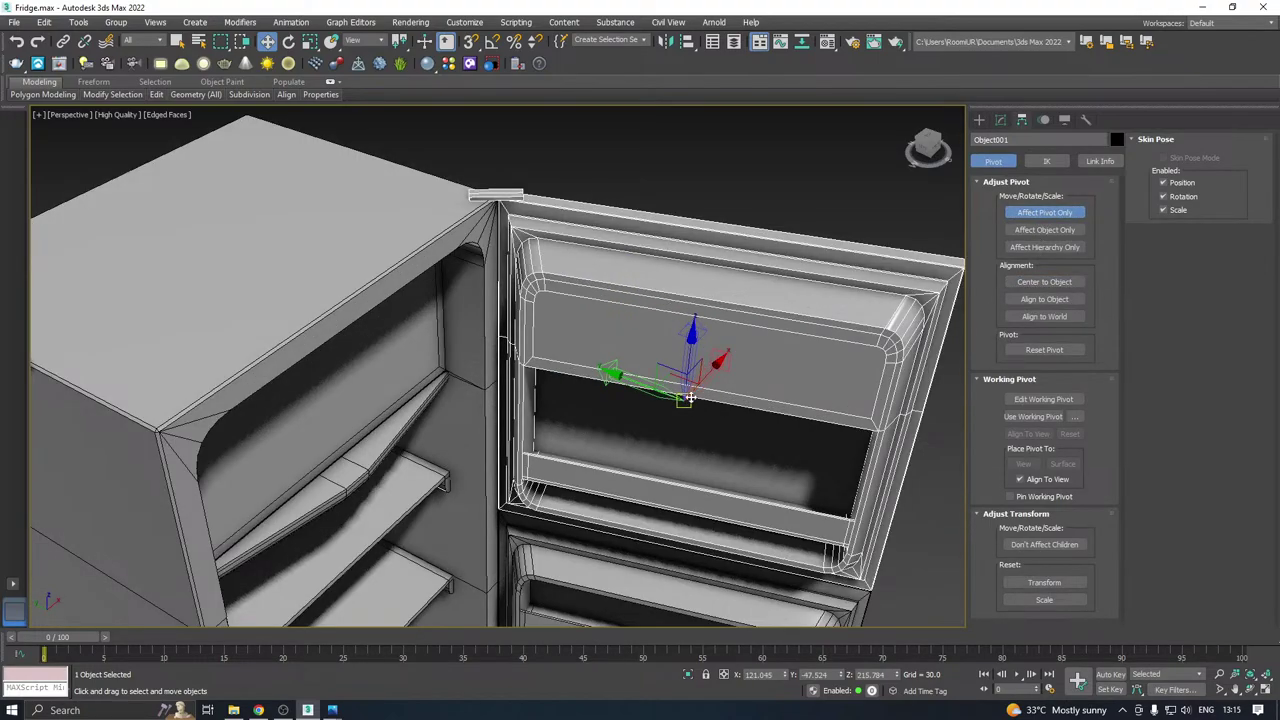
pyautogui.press('s')
pyautogui.moveTo(691, 397); pyautogui.dragTo(499, 512)
pyautogui.keyDown('alt'); pyautogui.moveTo(590, 470); pyautogui.dragTo(449, 323, button='middle'); pyautogui.keyUp('alt')
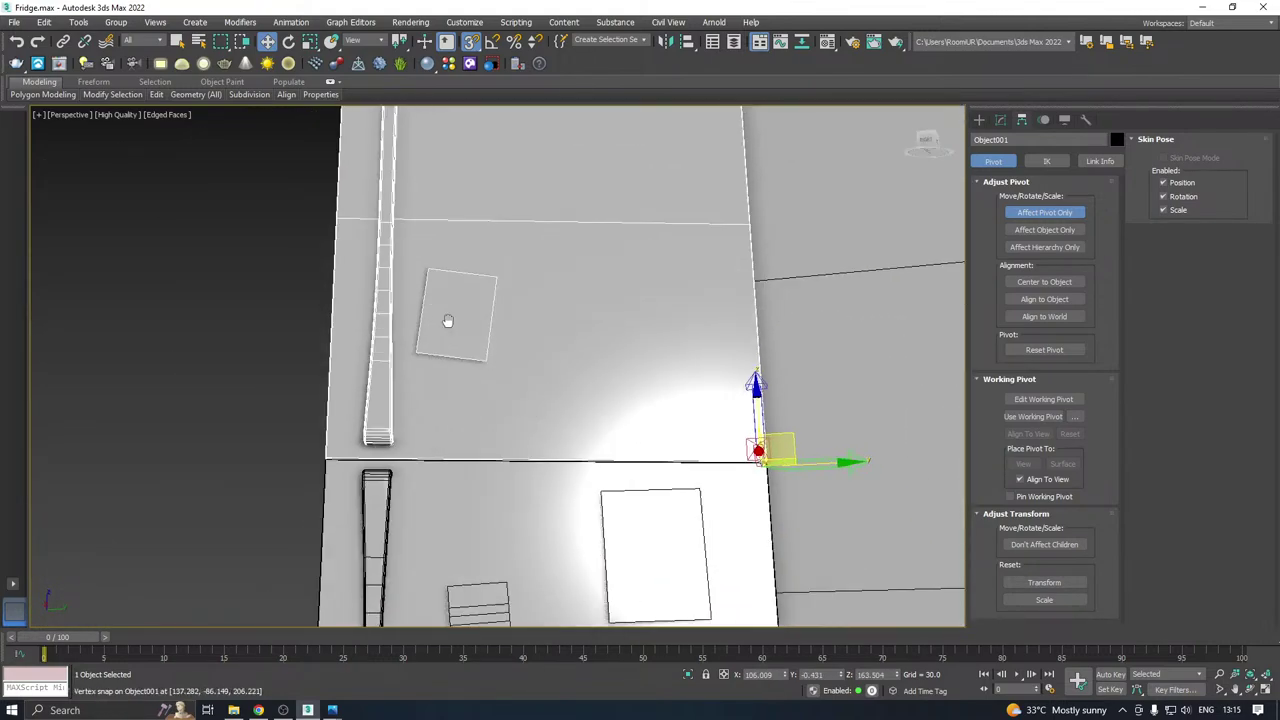
pyautogui.keyDown('alt'); pyautogui.moveTo(668, 410); pyautogui.dragTo(602, 405, button='middle'); pyautogui.keyUp('alt')
pyautogui.scroll(6, 712, 436)
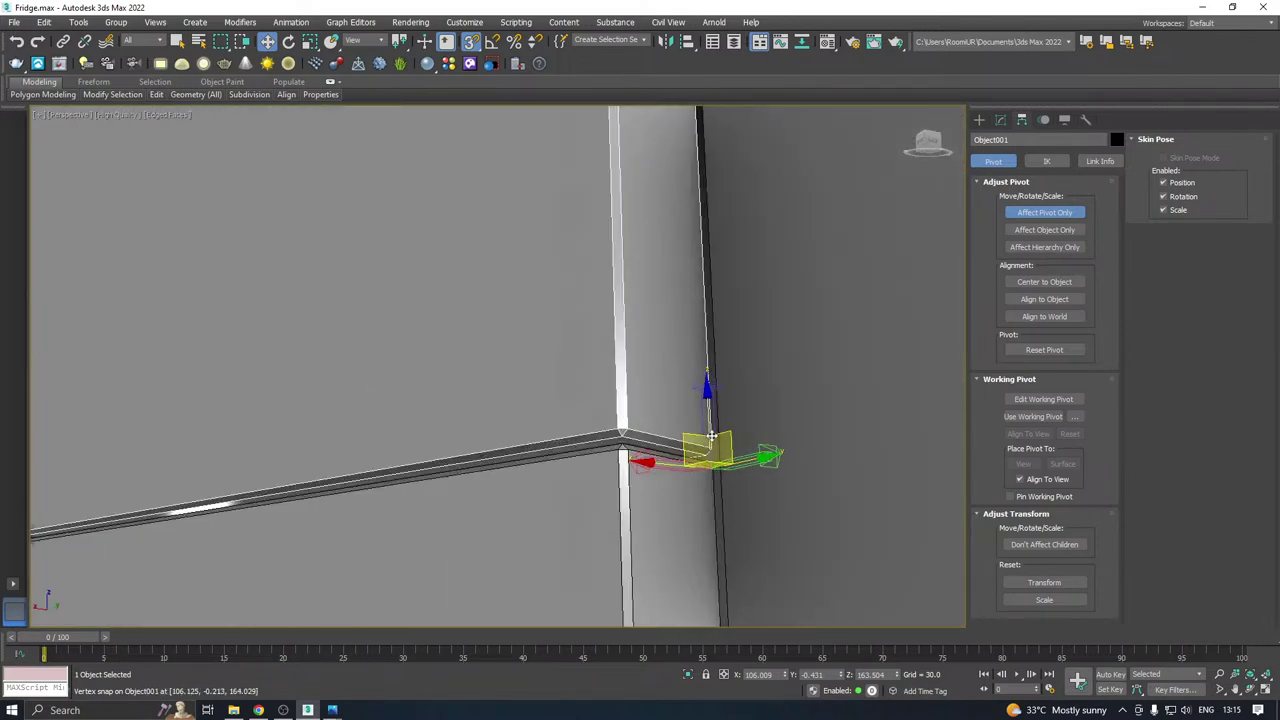
pyautogui.moveTo(721, 462); pyautogui.dragTo(621, 432)
pyautogui.click(1000, 120)
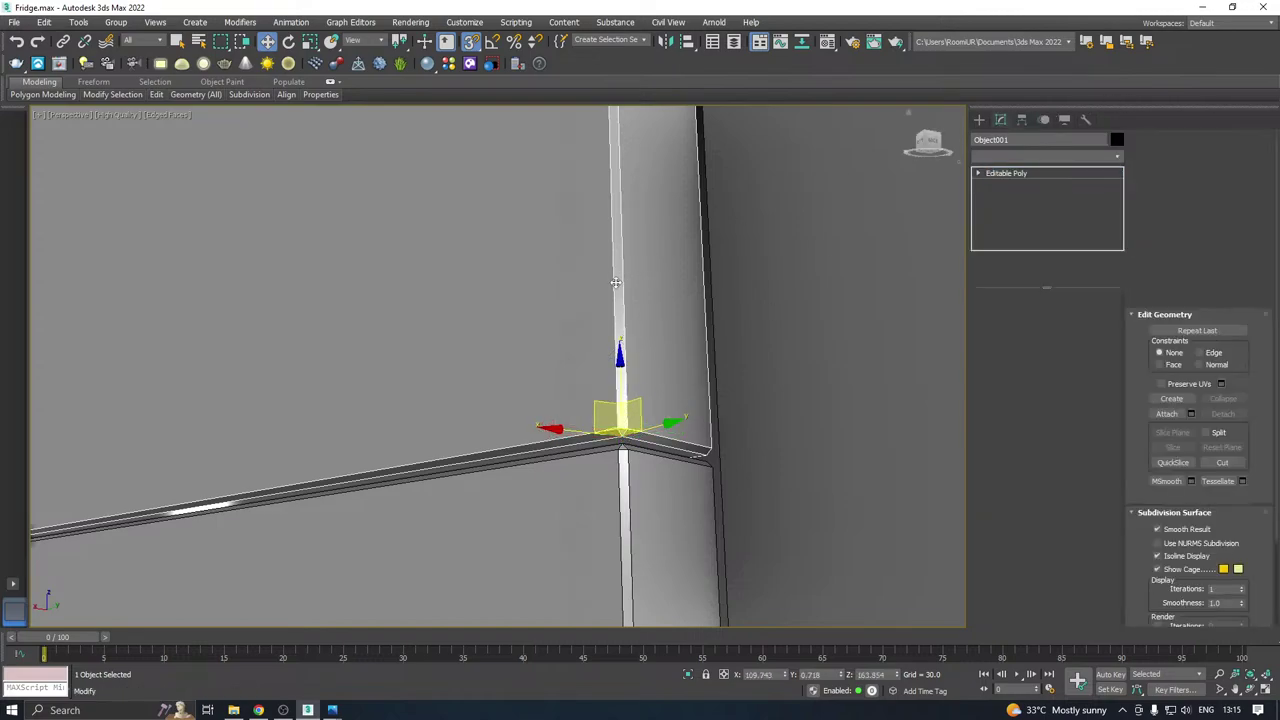
# Rotate the upper door about -84 degrees around its vertical hinge axis, swinging it towards the fridge body.
pyautogui.scroll(-4, 640, 314)
pyautogui.keyDown('alt'); pyautogui.moveTo(649, 314); pyautogui.dragTo(594, 383, button='middle'); pyautogui.keyUp('alt')
pyautogui.scroll(-1, 592, 380)
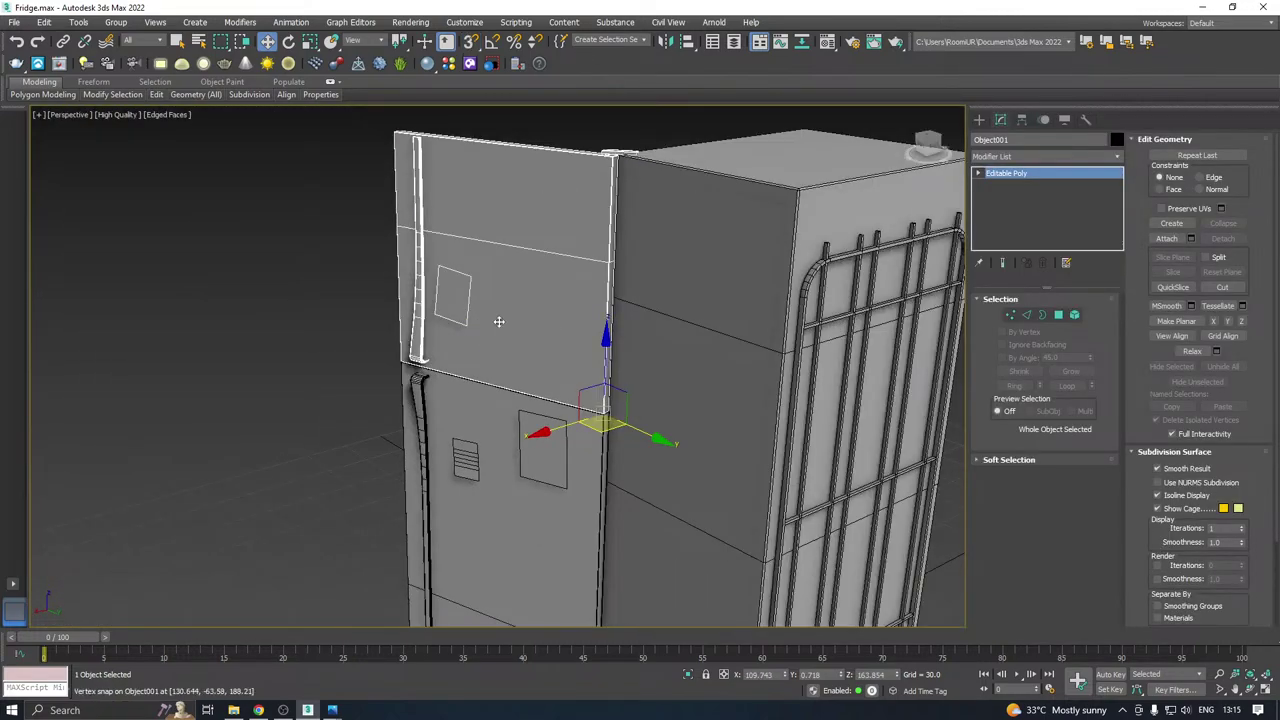
pyautogui.press('e')
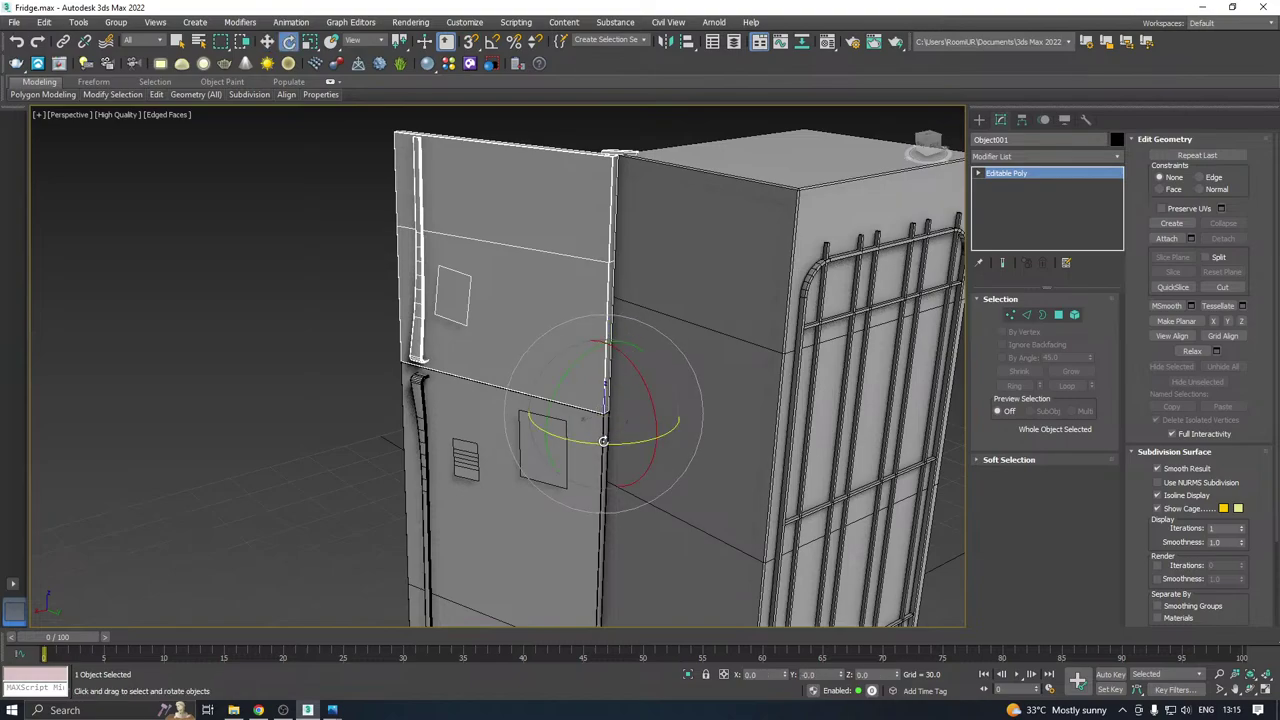
pyautogui.moveTo(603, 441); pyautogui.dragTo(490, 434)
pyautogui.keyDown('alt'); pyautogui.moveTo(501, 403); pyautogui.dragTo(728, 397, button='middle'); pyautogui.keyUp('alt')
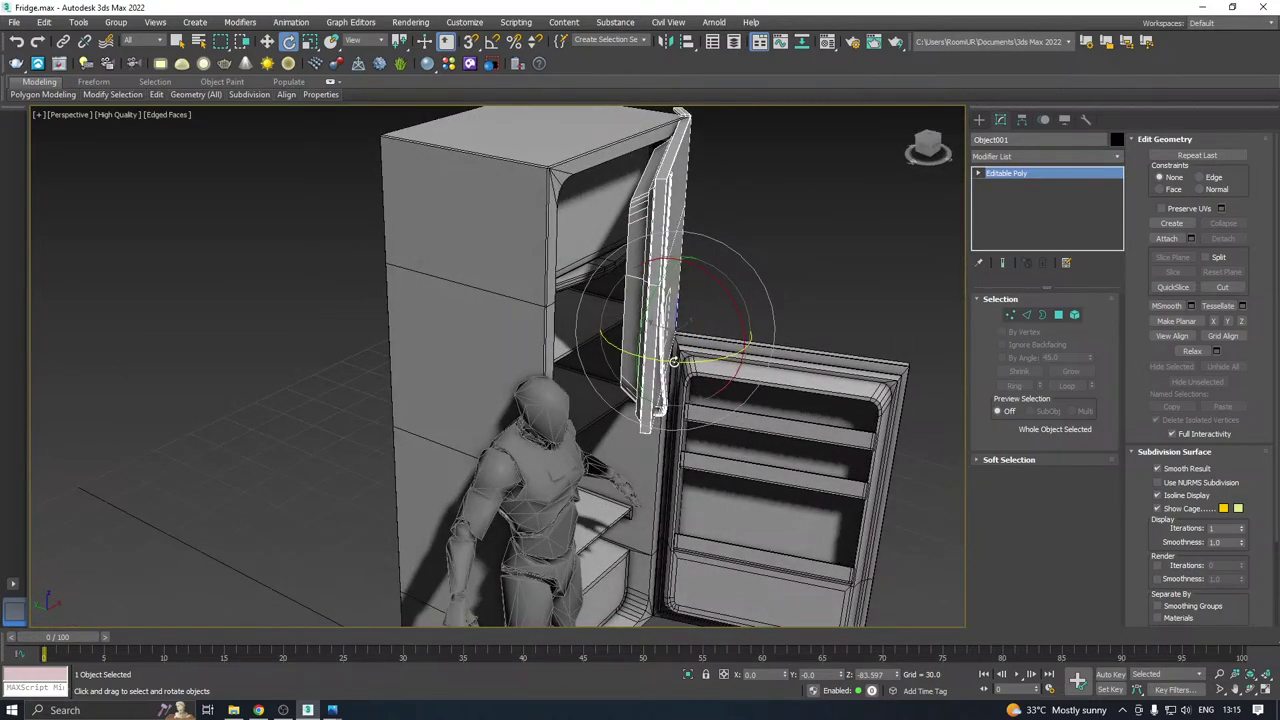
# Test the upper door's swing by rotating it around its vertical hinge axis to about -50 and -24 degrees.
pyautogui.moveTo(675, 362); pyautogui.dragTo(722, 358)
pyautogui.keyDown('alt'); pyautogui.moveTo(731, 353); pyautogui.dragTo(779, 362, button='middle'); pyautogui.keyUp('alt')
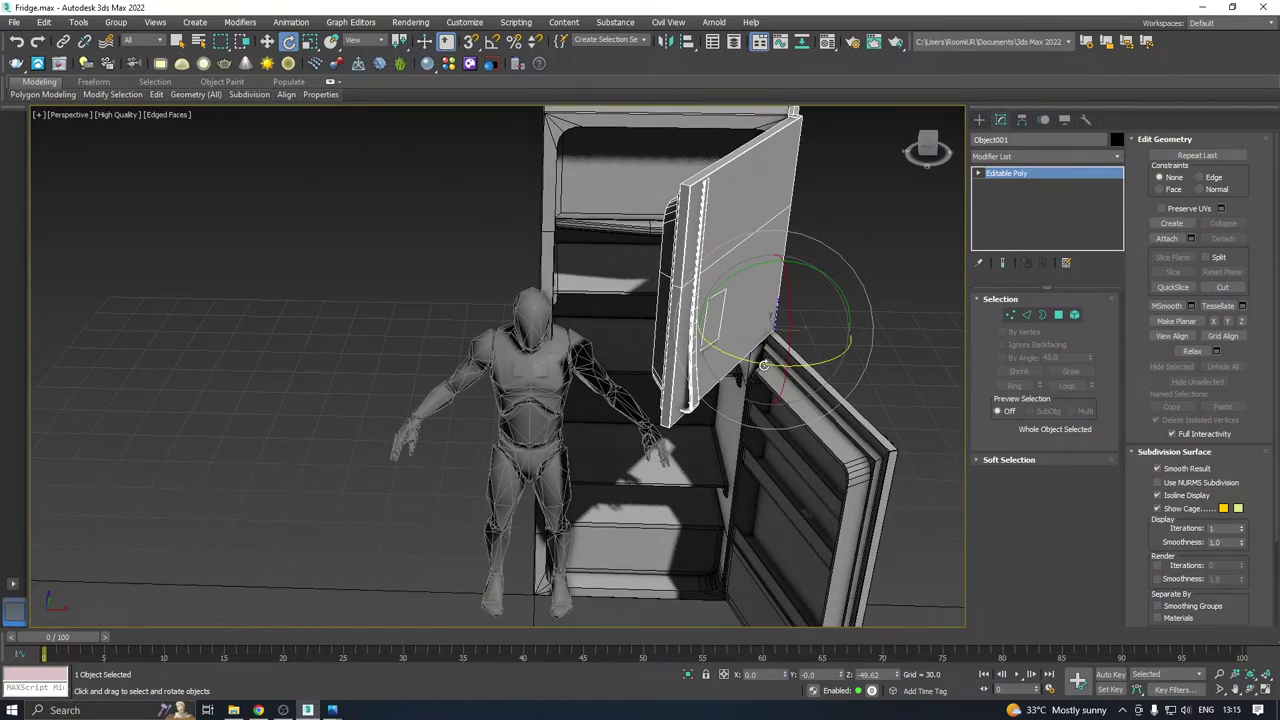
pyautogui.moveTo(763, 365); pyautogui.dragTo(804, 338)
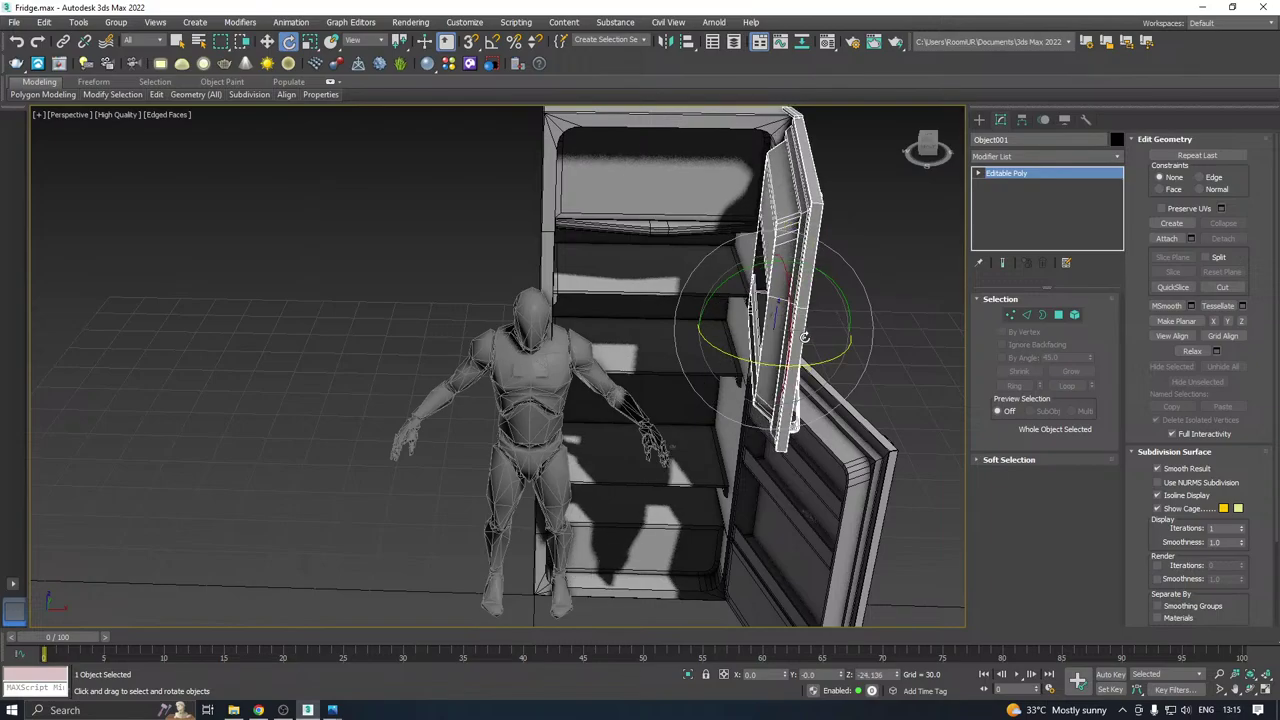
pyautogui.moveTo(728, 332)
pyautogui.keyDown('alt'); pyautogui.mouseDown(button='middle')
pyautogui.moveTo(786, 296)
pyautogui.moveTo(720, 334)
pyautogui.mouseUp(button='middle'); pyautogui.keyUp('alt')
pyautogui.scroll(-4, 637, 328)
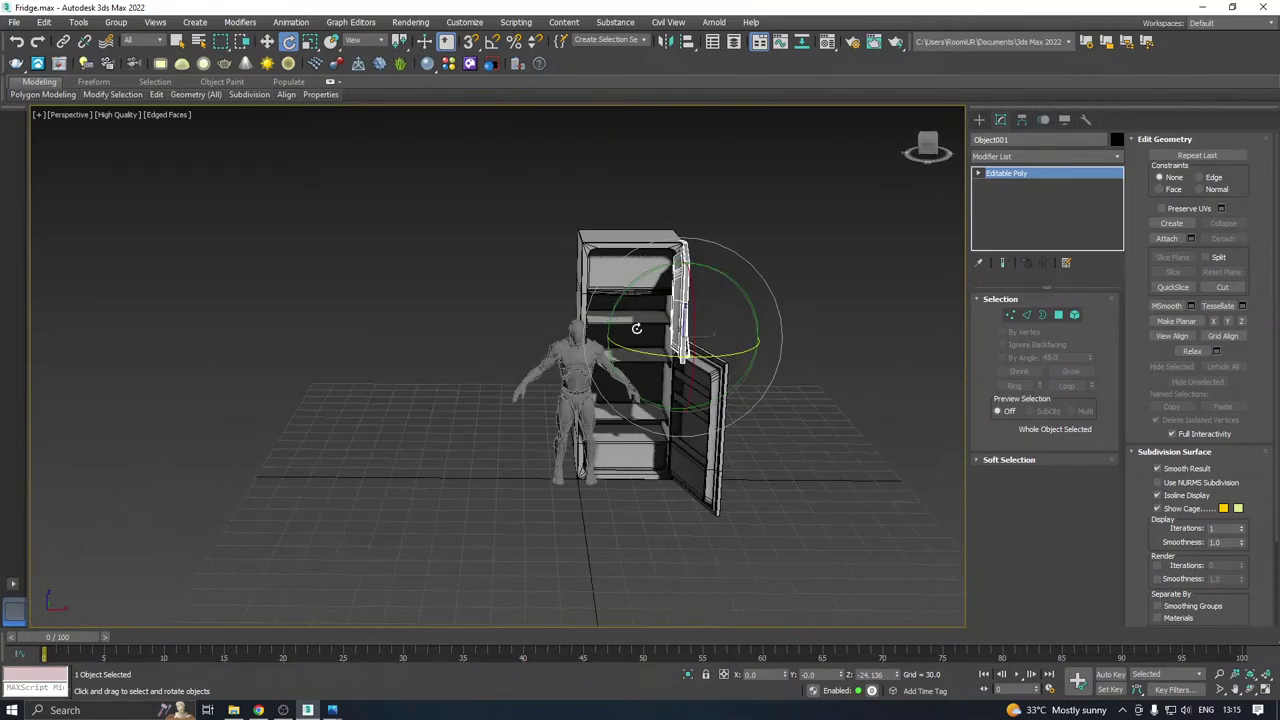
pyautogui.keyDown('alt'); pyautogui.moveTo(636, 328); pyautogui.dragTo(450, 338, button='middle'); pyautogui.keyUp('alt')
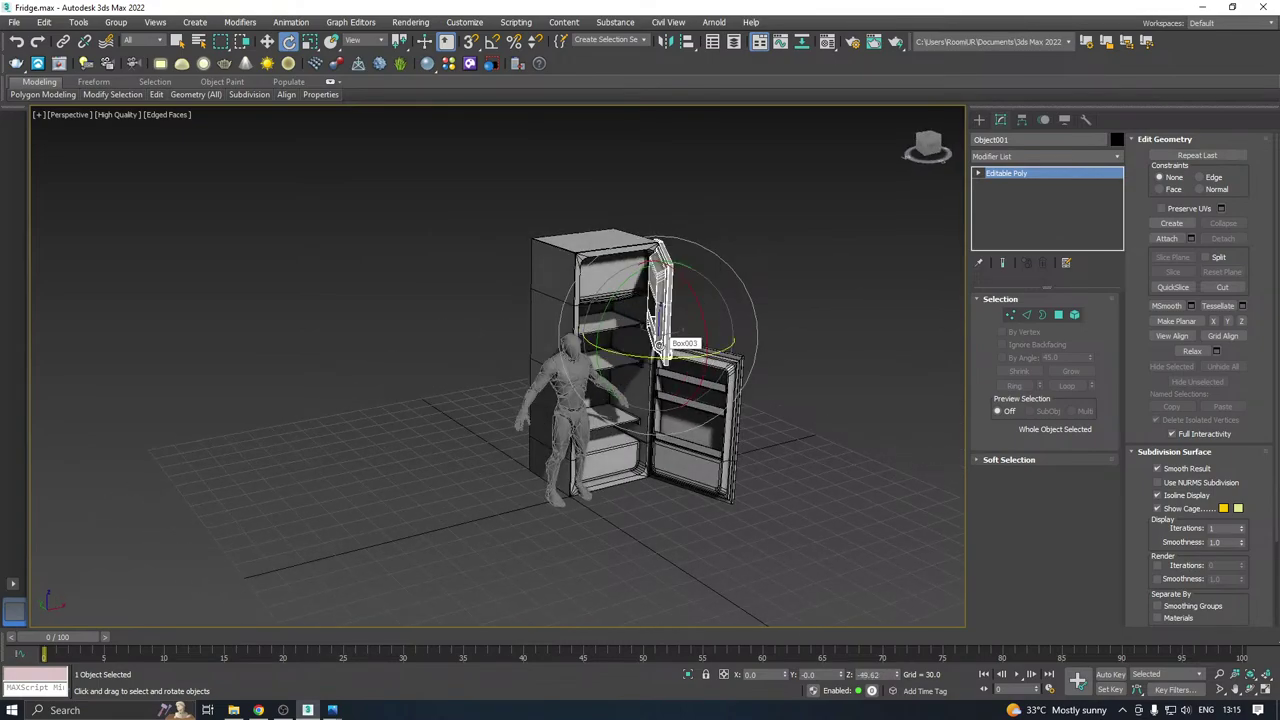
# Undo the test rotations of the upper door and switch back to the Move tool.
pyautogui.hotkey('ctrl', 'z')
pyautogui.hotkey('ctrl', 'z')
pyautogui.scroll(2, 698, 313)
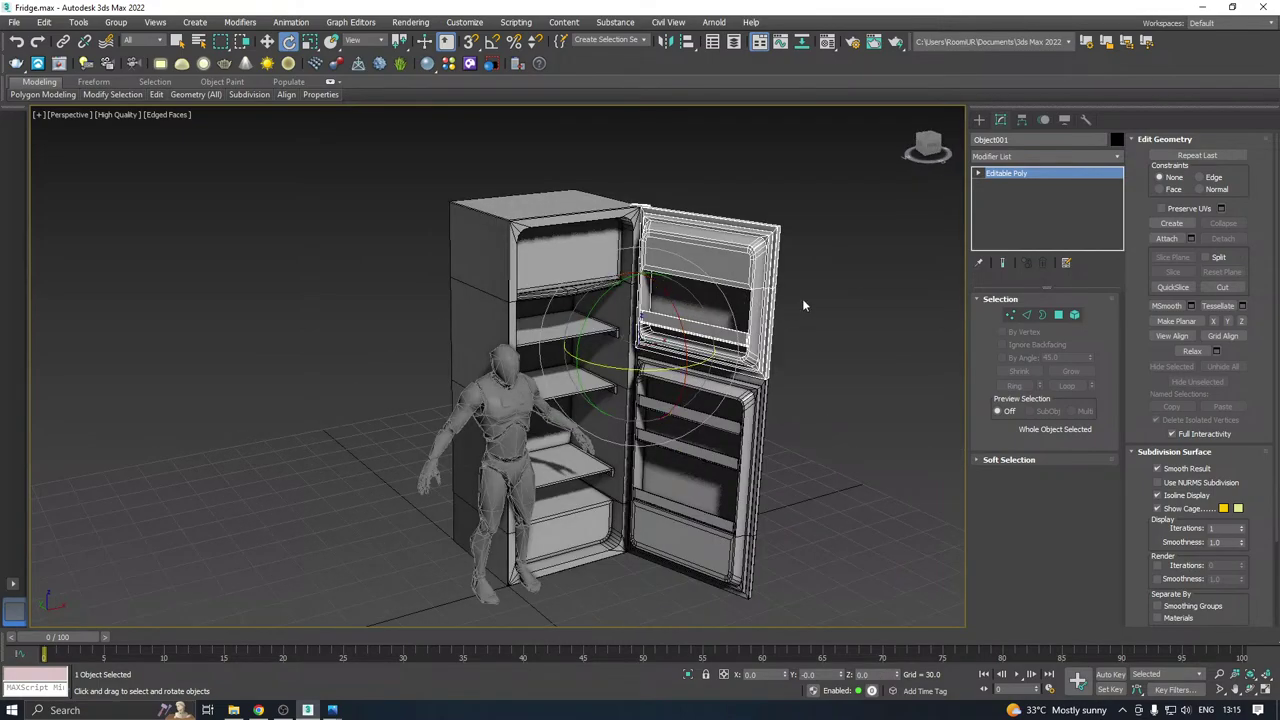
pyautogui.press('w')
pyautogui.keyDown('alt'); pyautogui.moveTo(823, 294); pyautogui.dragTo(768, 266, button='middle'); pyautogui.keyUp('alt')
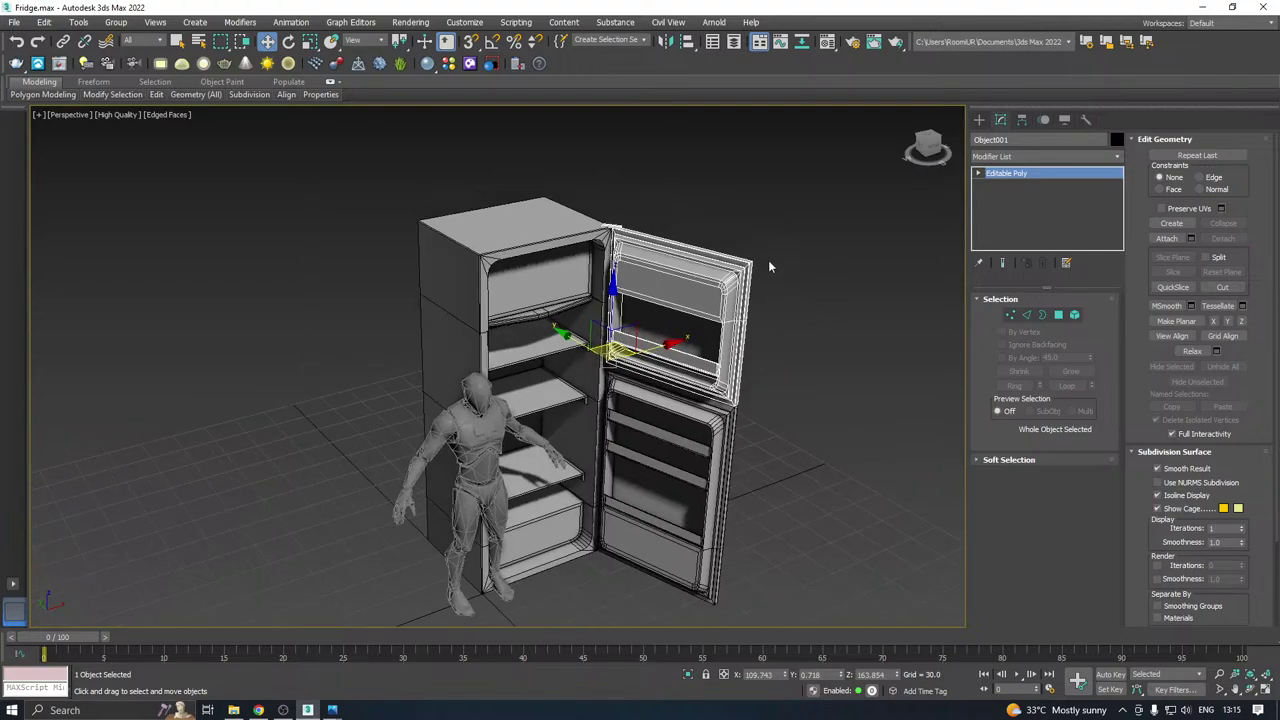
# Add the fridge body to the door selection, clear the selection and save the Fridge.max scene.
pyautogui.keyDown('ctrl'); pyautogui.click(465, 510); pyautogui.keyUp('ctrl')
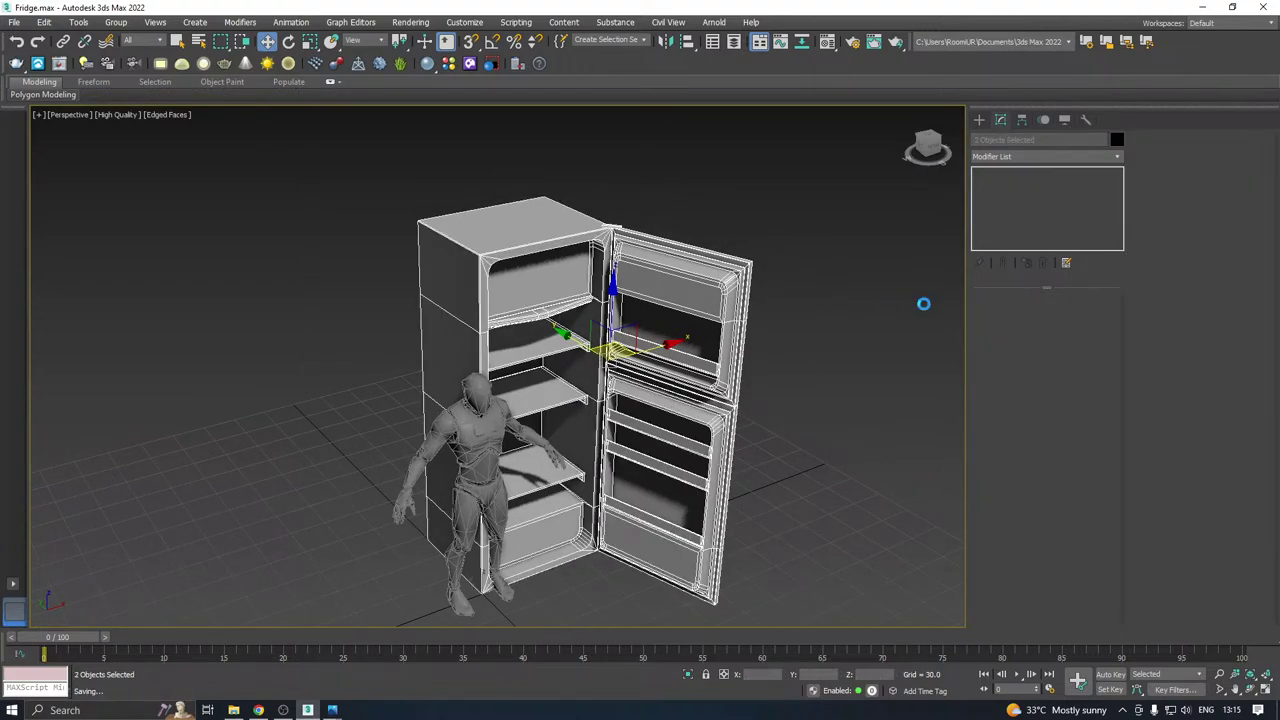
pyautogui.click(934, 343)
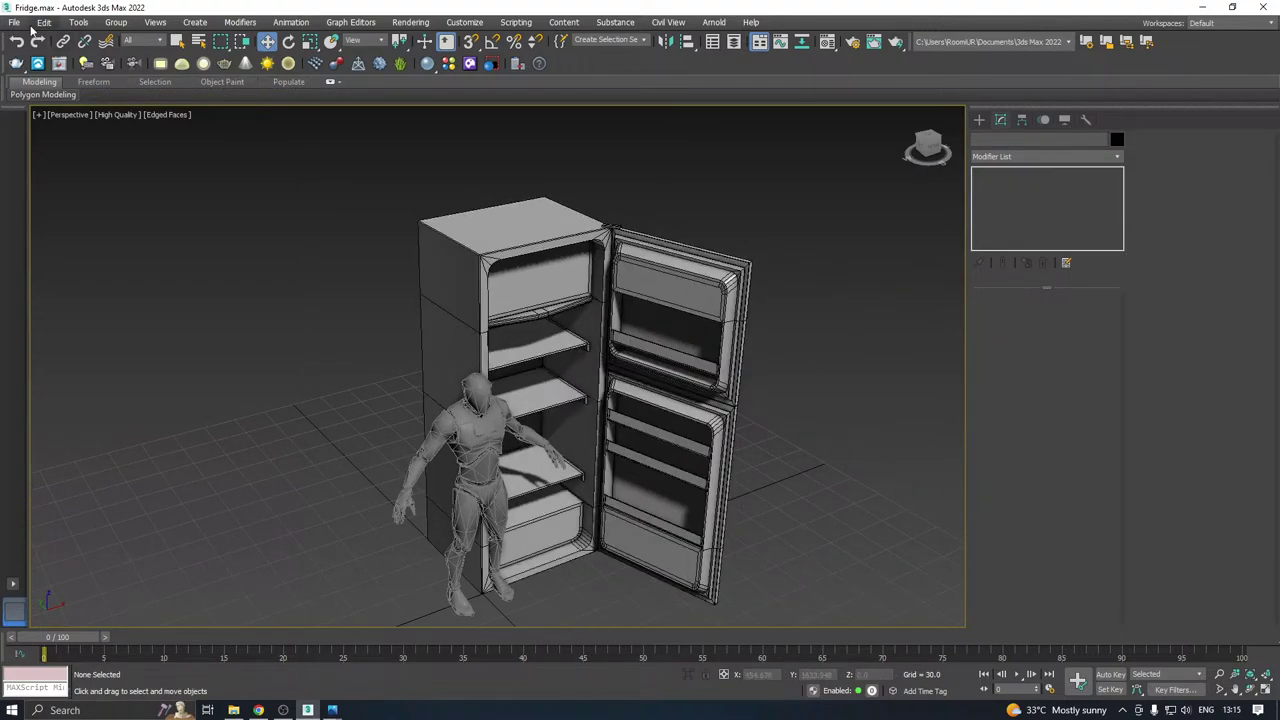
pyautogui.click(14, 22)
pyautogui.click(40, 127)
# Minimize 3ds Max, hide the desktop icons, refresh the desktop and return to 3ds Max.
pyautogui.click(1203, 8)
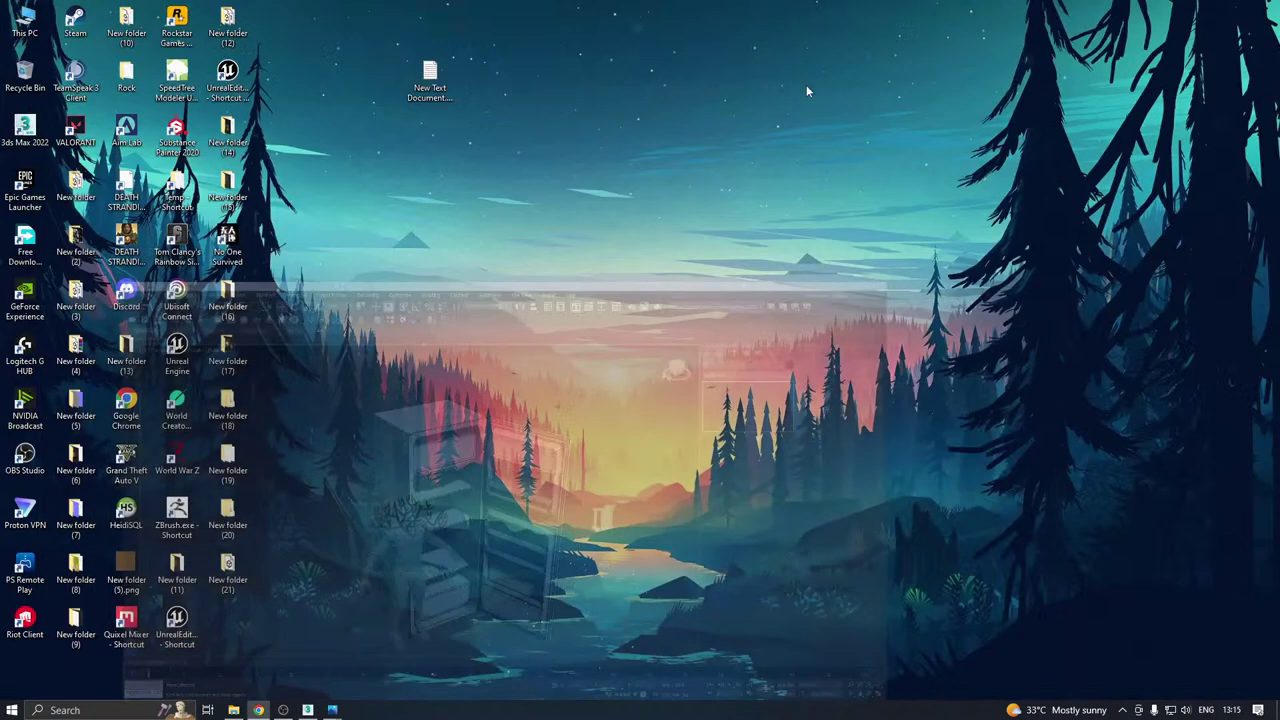
pyautogui.rightClick(307, 132)
pyautogui.moveTo(363, 140)
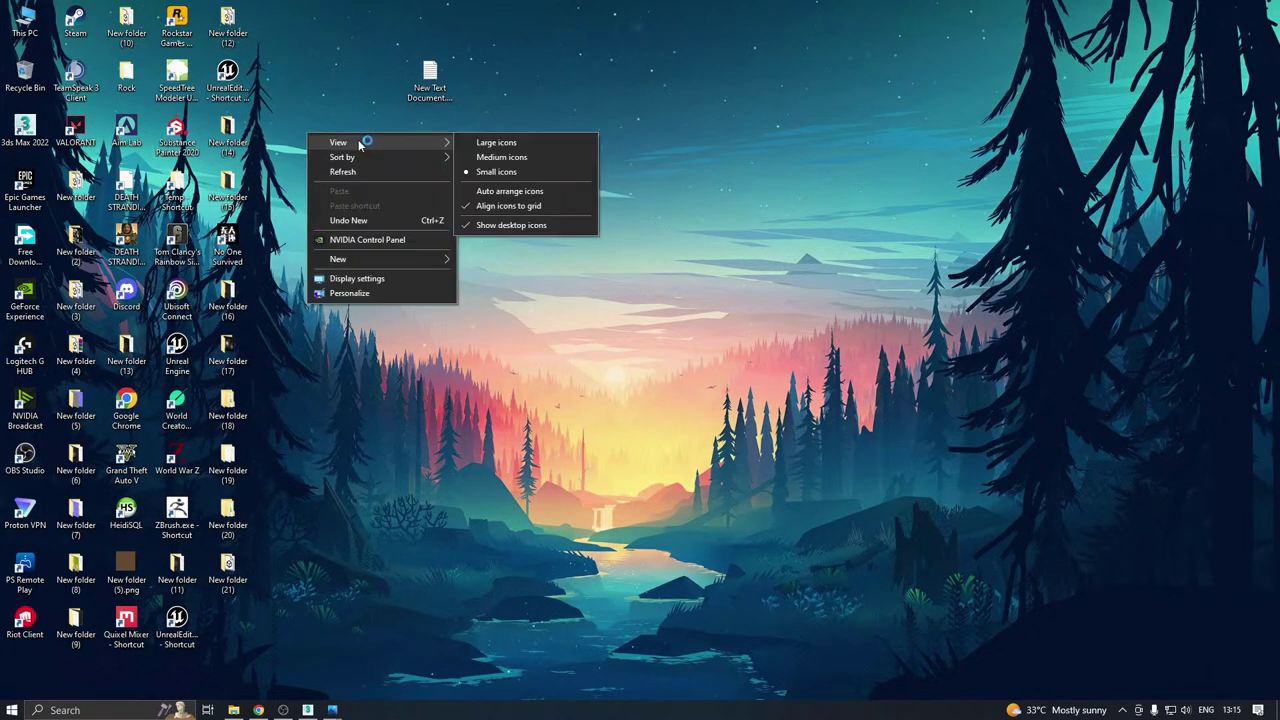
pyautogui.click(496, 220)
pyautogui.rightClick(497, 219)
pyautogui.click(537, 262)
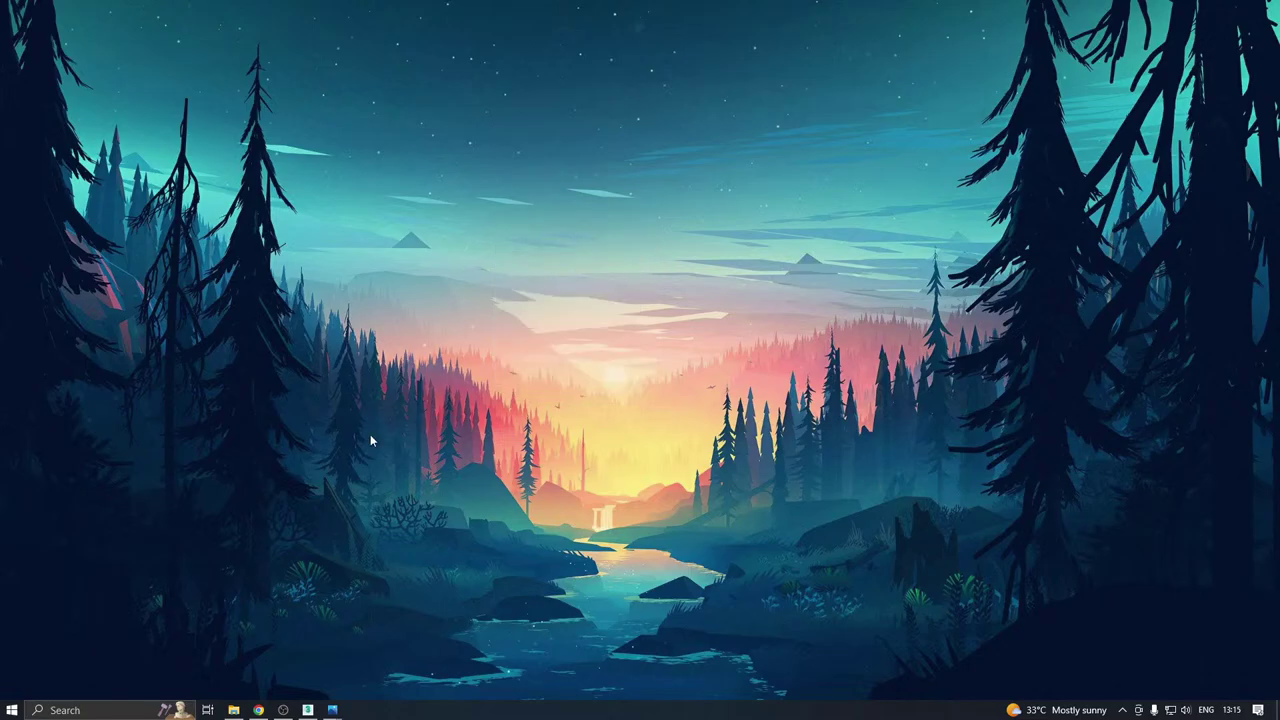
pyautogui.click(309, 711)
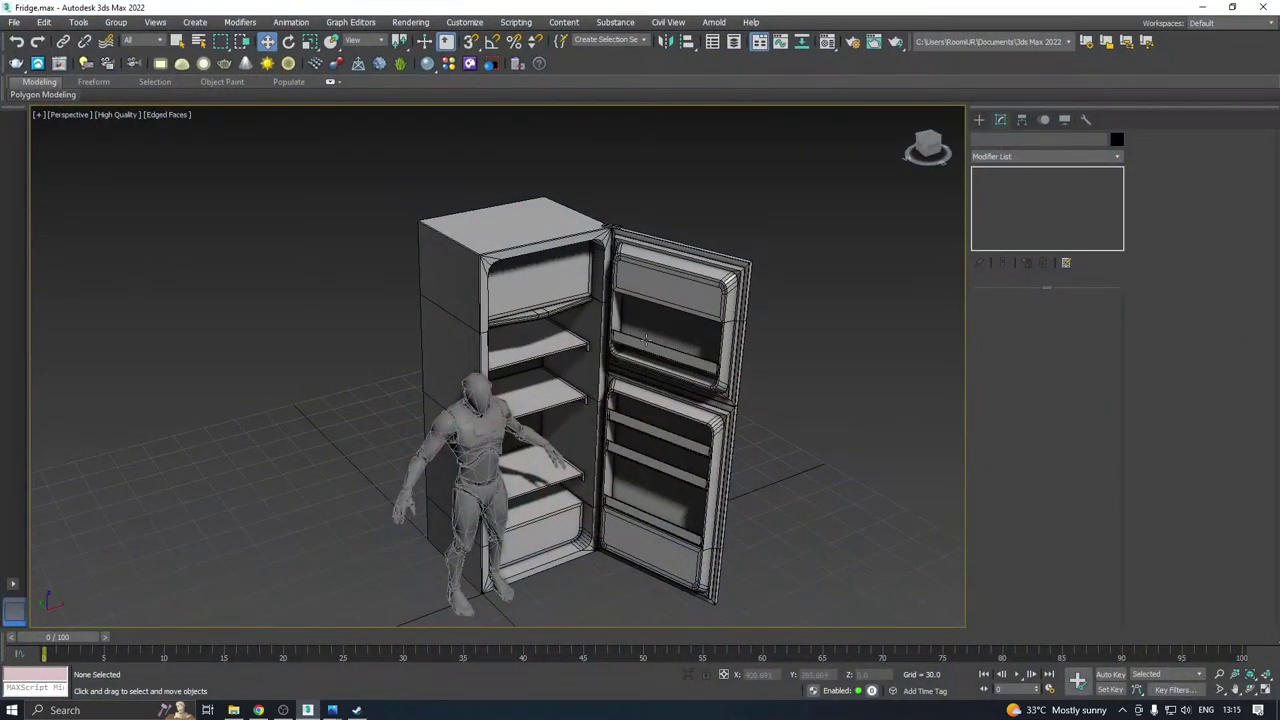
# Select the fridge body and upper door, hide the unselected mannequin and clear the selection.
pyautogui.keyDown('alt'); pyautogui.moveTo(646, 340); pyautogui.dragTo(665, 320, button='middle'); pyautogui.keyUp('alt')
pyautogui.moveTo(515, 305); pyautogui.dragTo(522, 280, button='middle')
pyautogui.moveTo(387, 634); pyautogui.dragTo(388, 632)
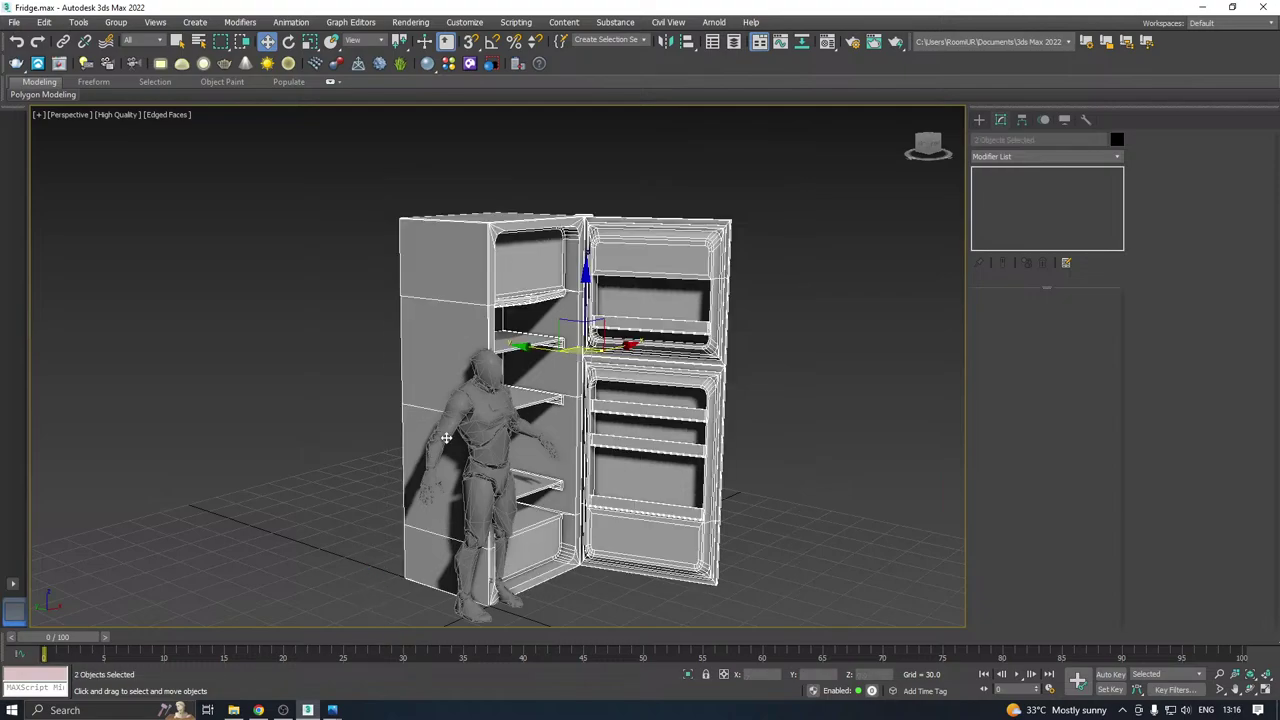
pyautogui.rightClick(560, 434)
pyautogui.click(484, 378)
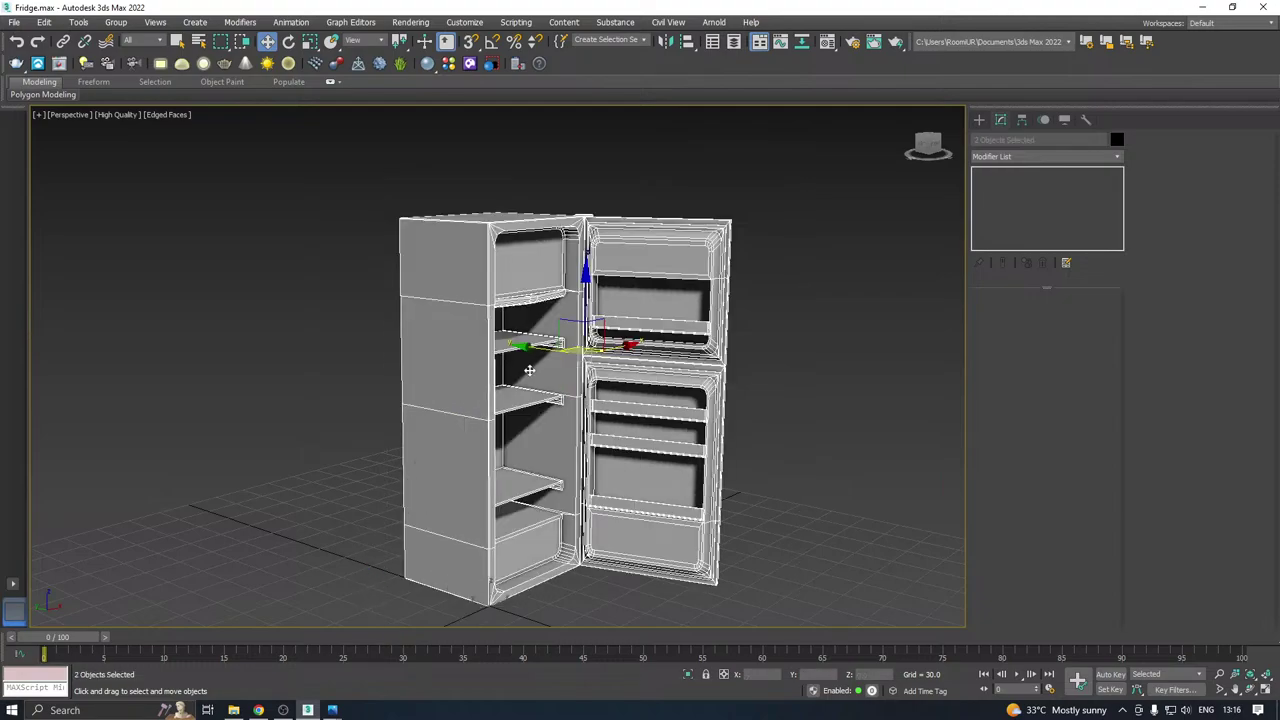
pyautogui.click(825, 349)
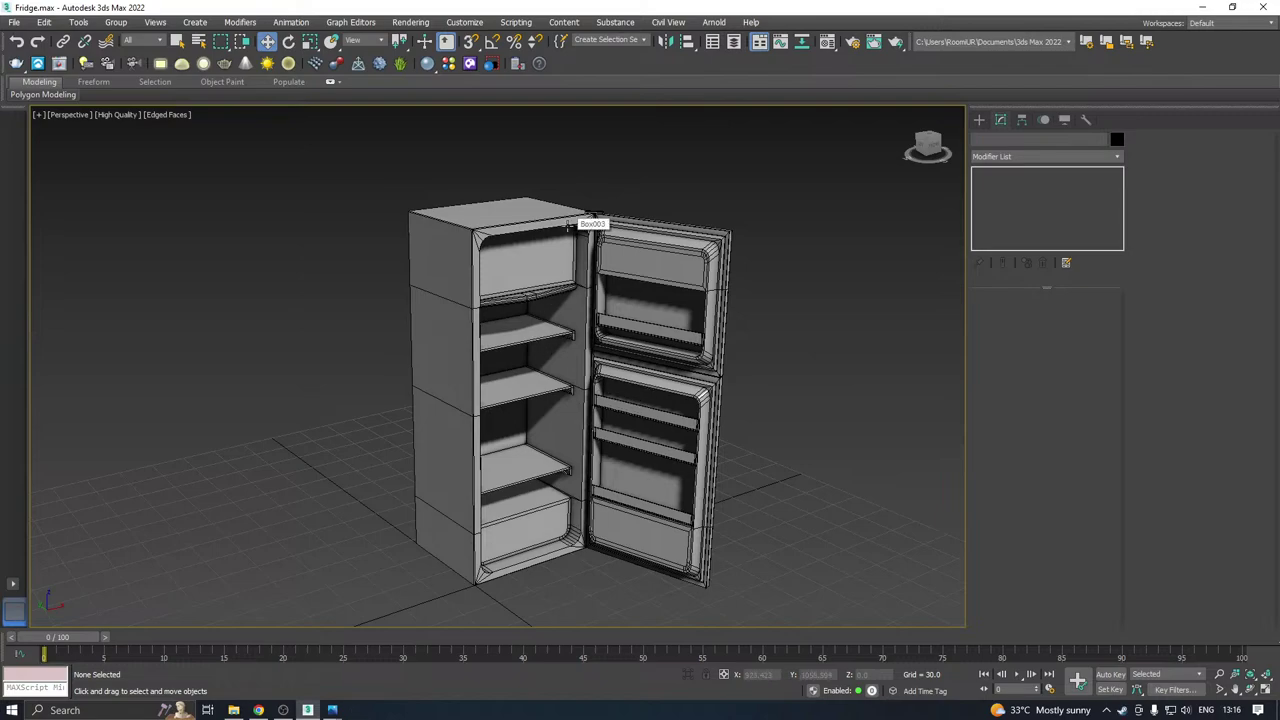
pyautogui.scroll(4, 478, 245)
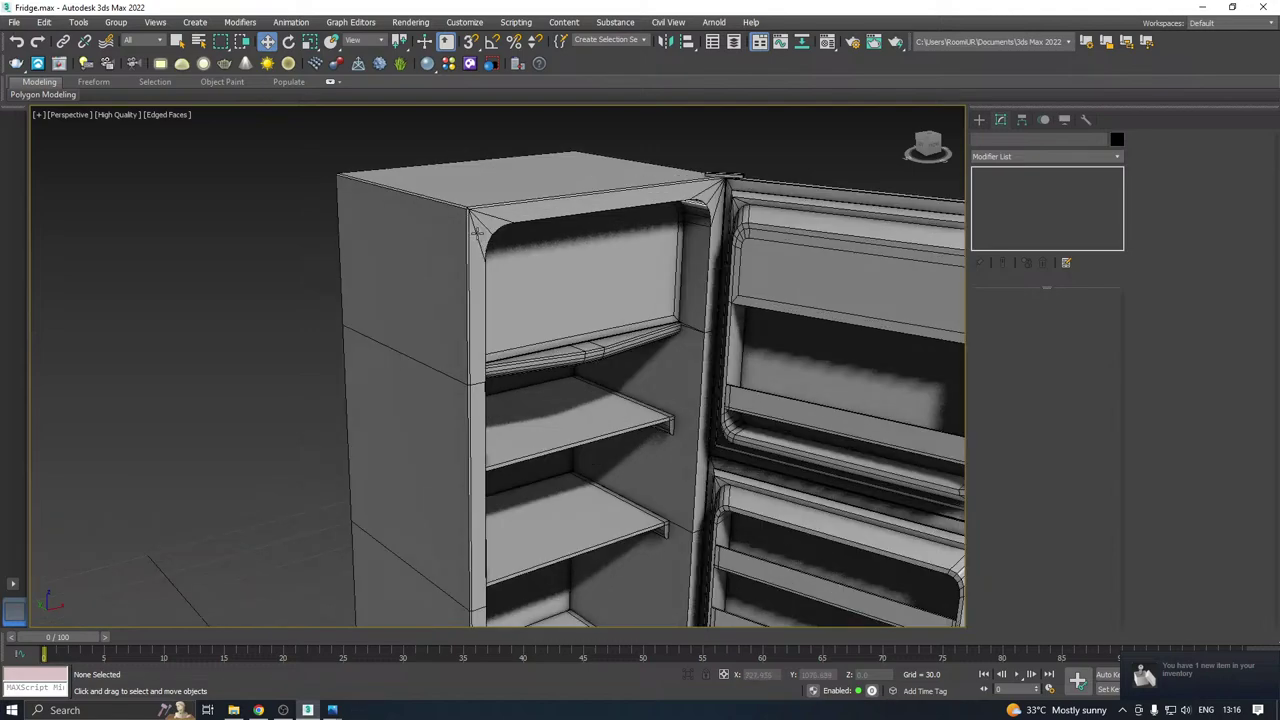
pyautogui.click(478, 236)
pyautogui.moveTo(155, 100)
pyautogui.click(265, 128)
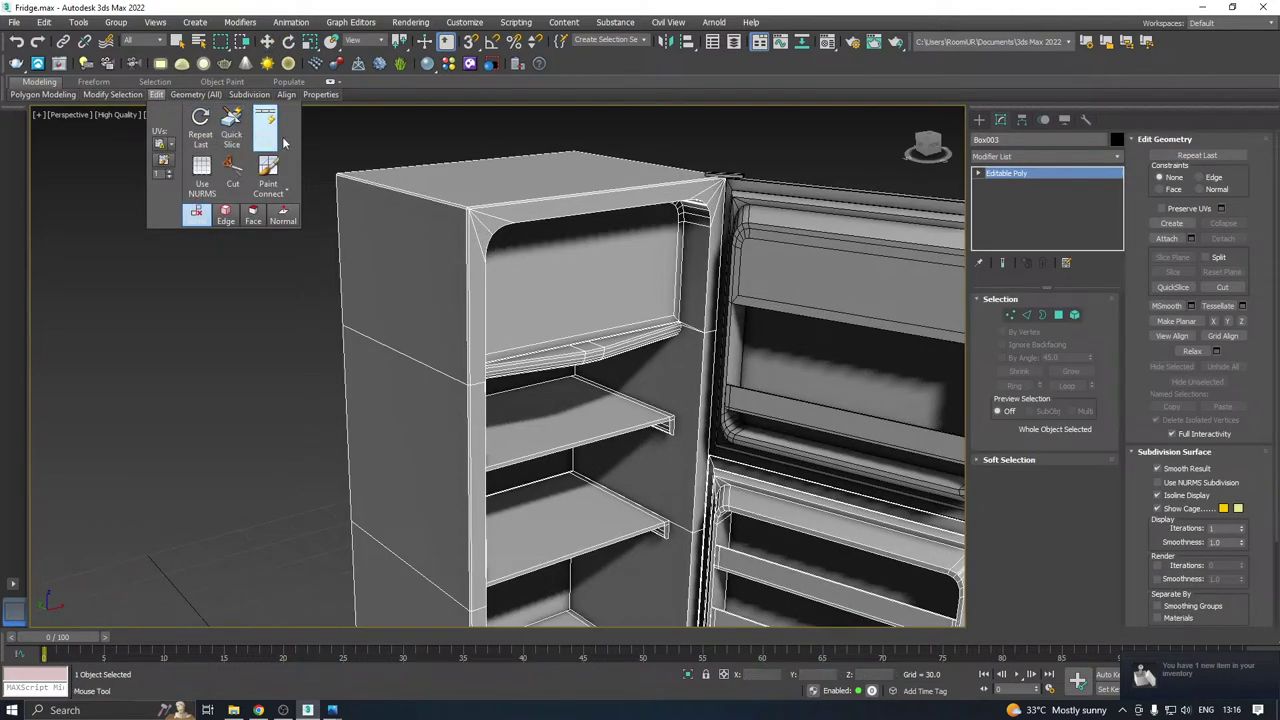
pyautogui.press('w')
pyautogui.scroll(-8, 495, 205)
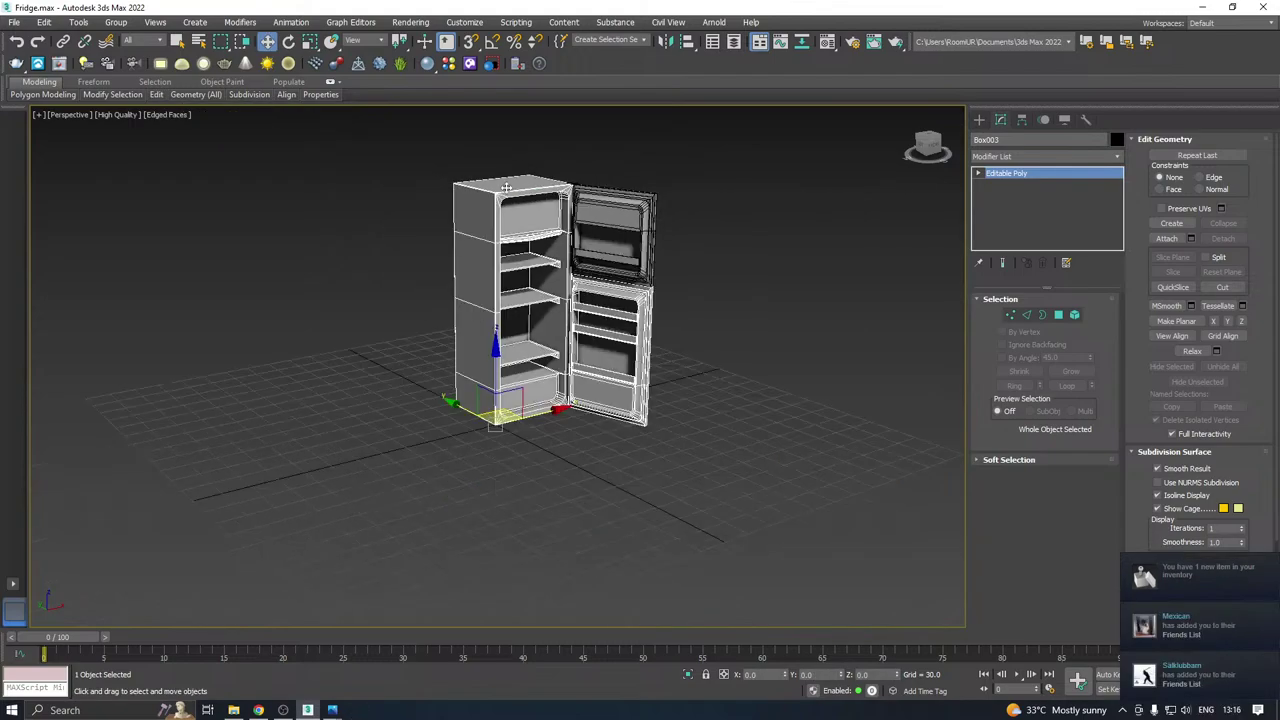
pyautogui.click(344, 189)
pyautogui.keyDown('alt'); pyautogui.moveTo(415, 418); pyautogui.dragTo(370, 404, button='middle'); pyautogui.keyUp('alt')
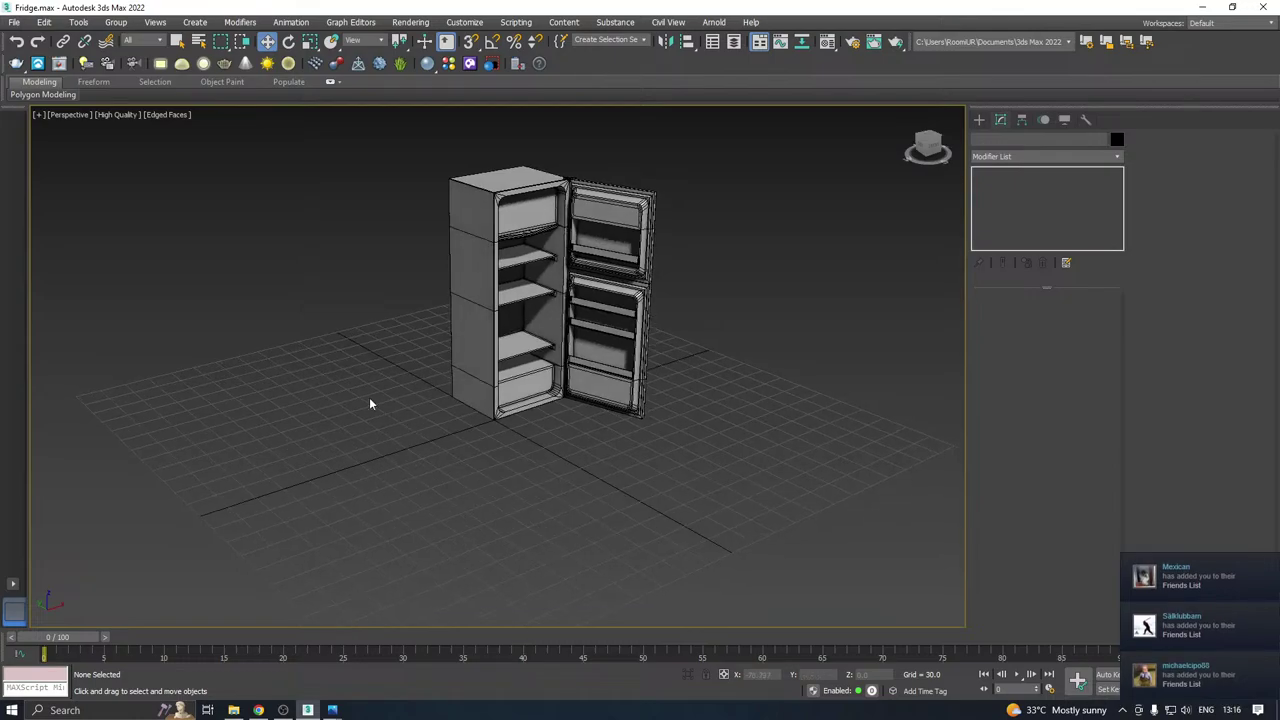
# Save the fridge scene and switch the perspective viewport's rendering quality to Standard.
pyautogui.click(14, 22)
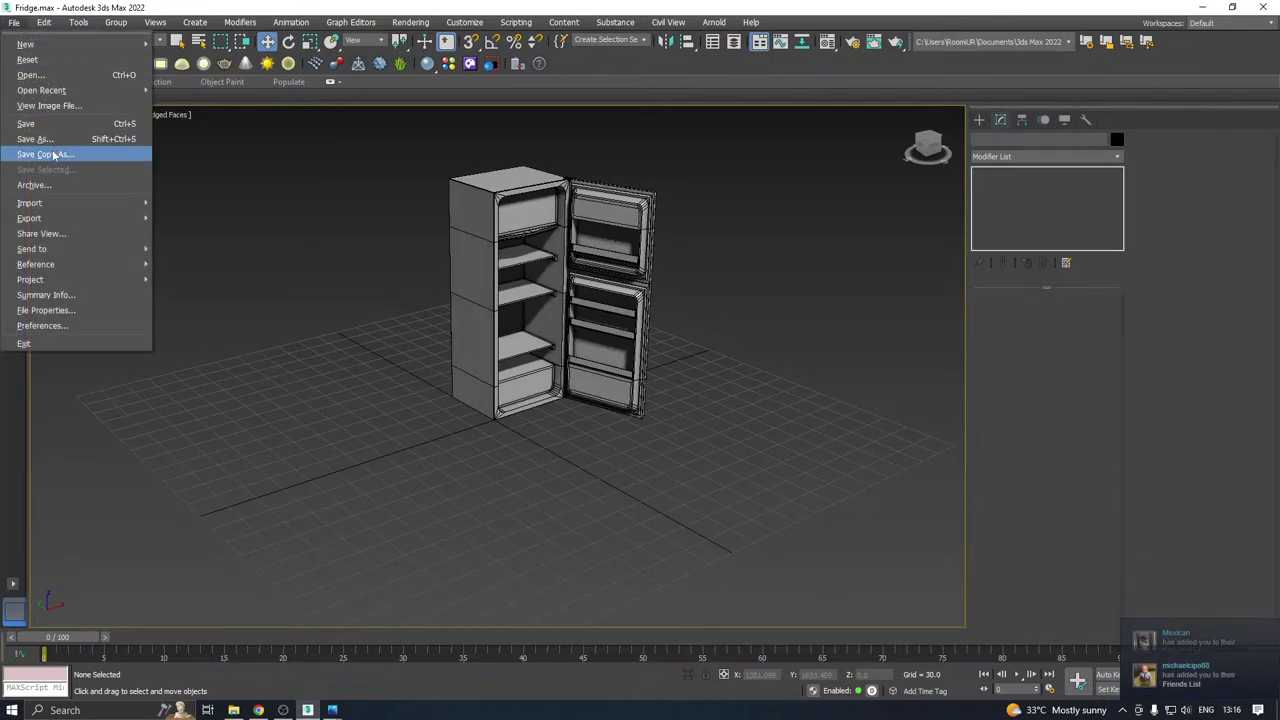
pyautogui.click(60, 152)
pyautogui.click(592, 493)
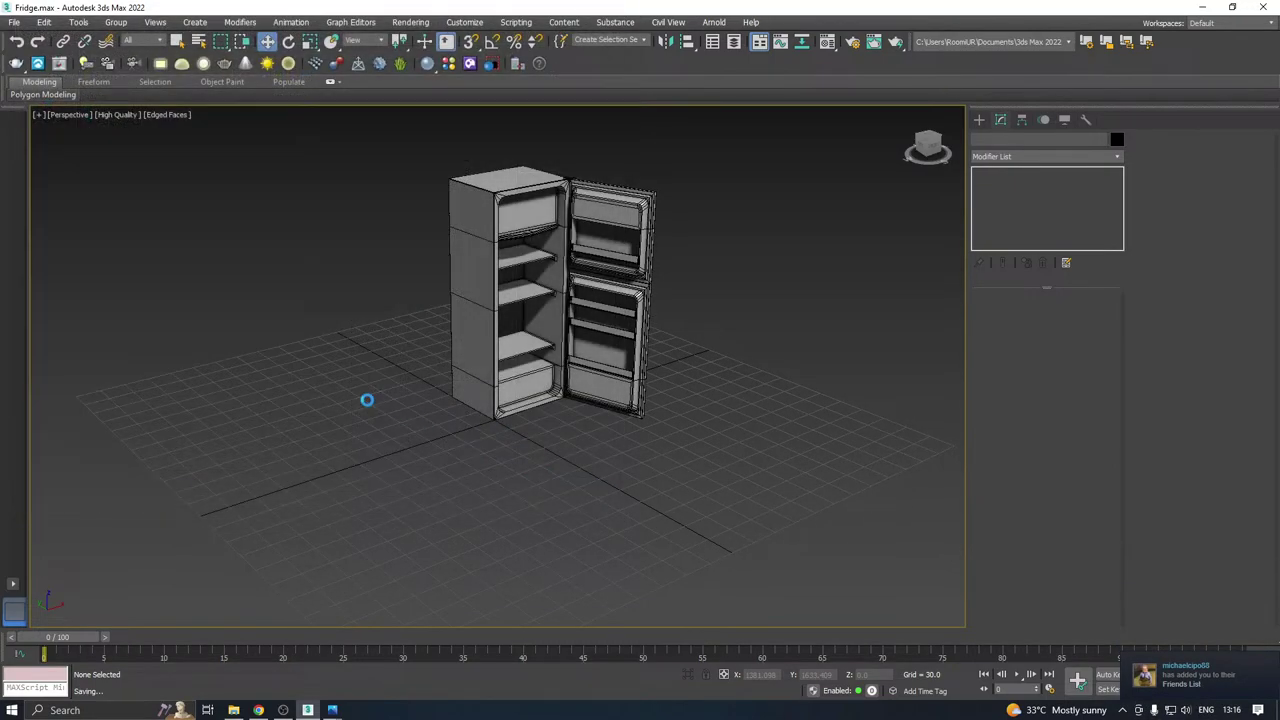
pyautogui.click(118, 115)
pyautogui.click(145, 178)
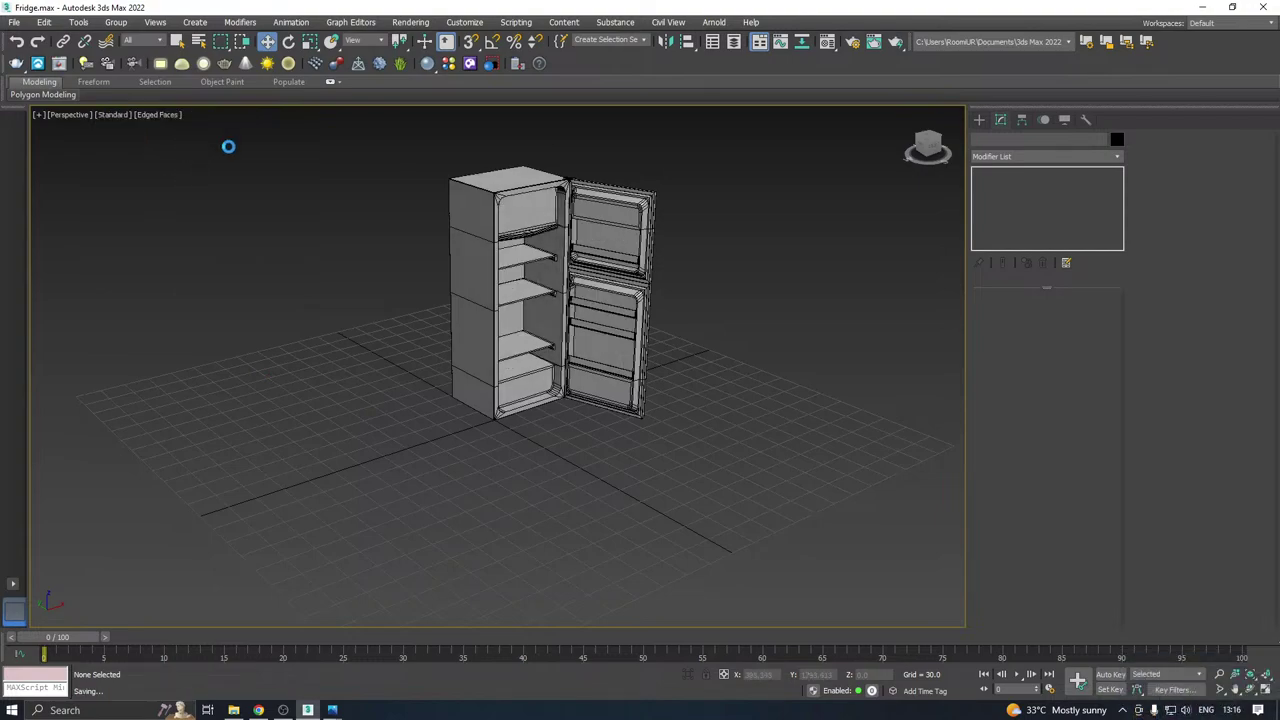
pyautogui.click(14, 22)
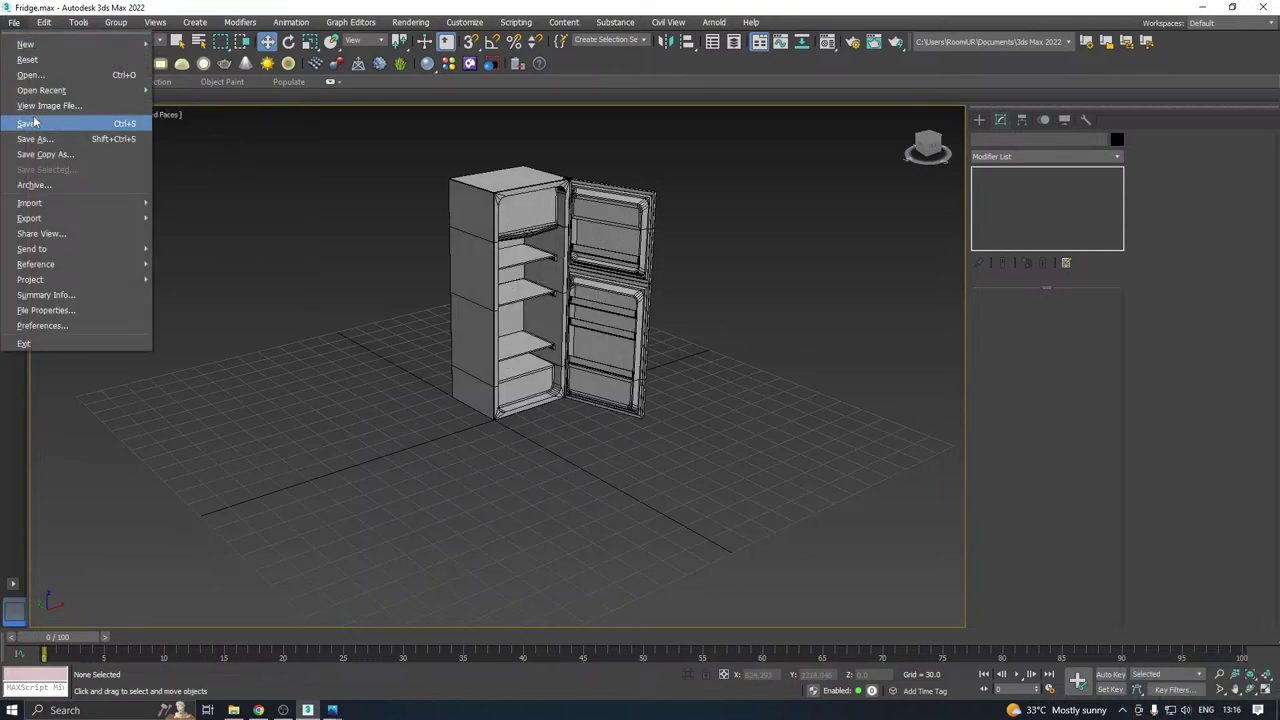
pyautogui.click(34, 120)
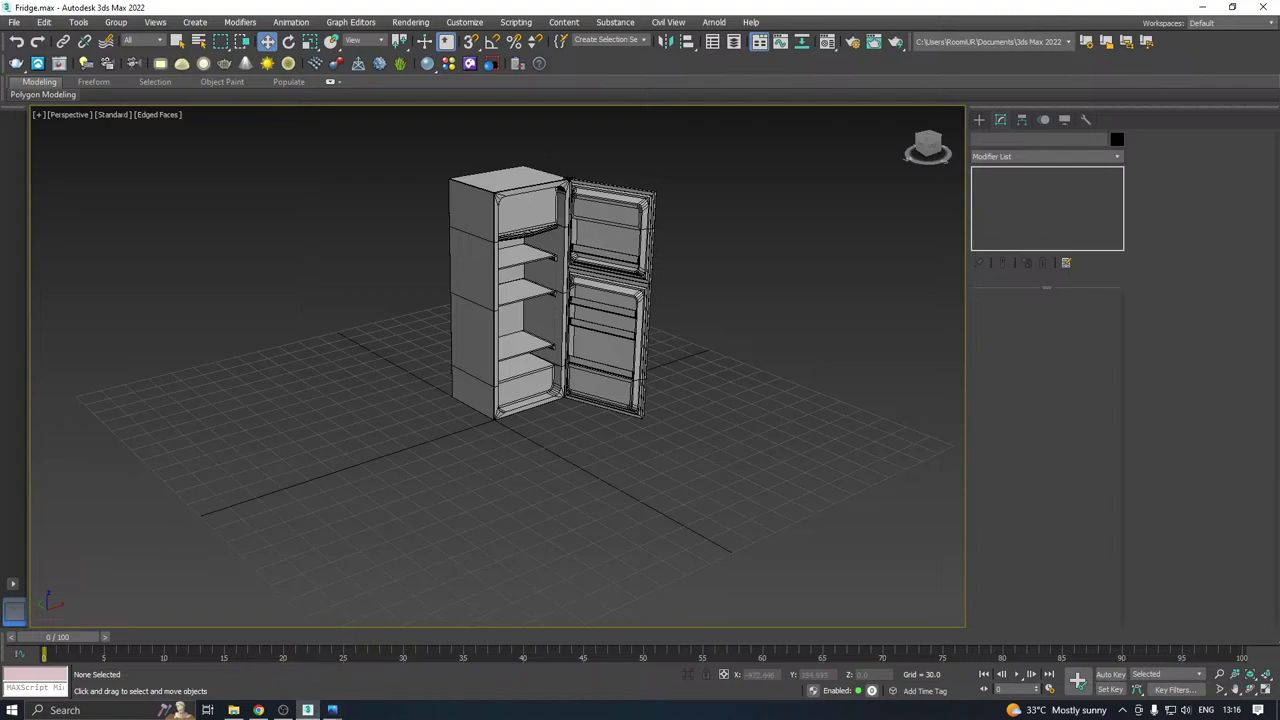
# Launch Substance Painter, minimize 3ds Max and refresh the desktop while it loads.
pyautogui.hotkey('alt', 'Tab')
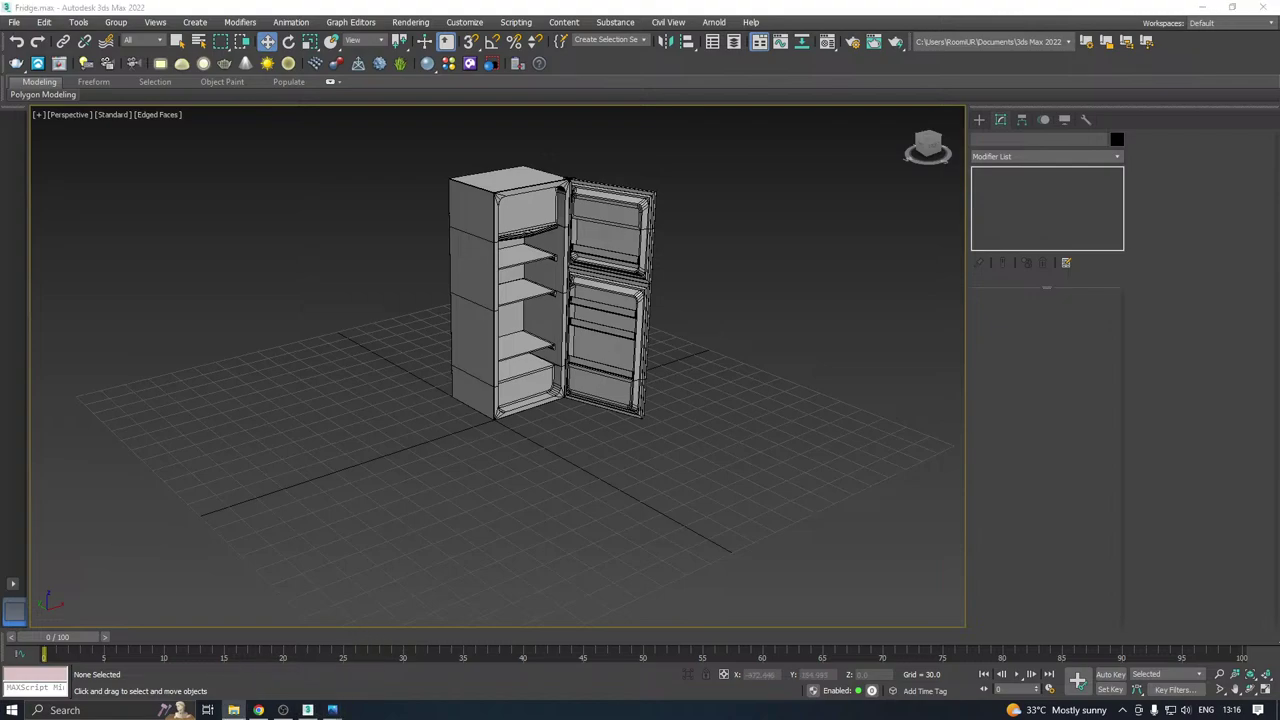
pyautogui.hotkey('alt', 'Tab')
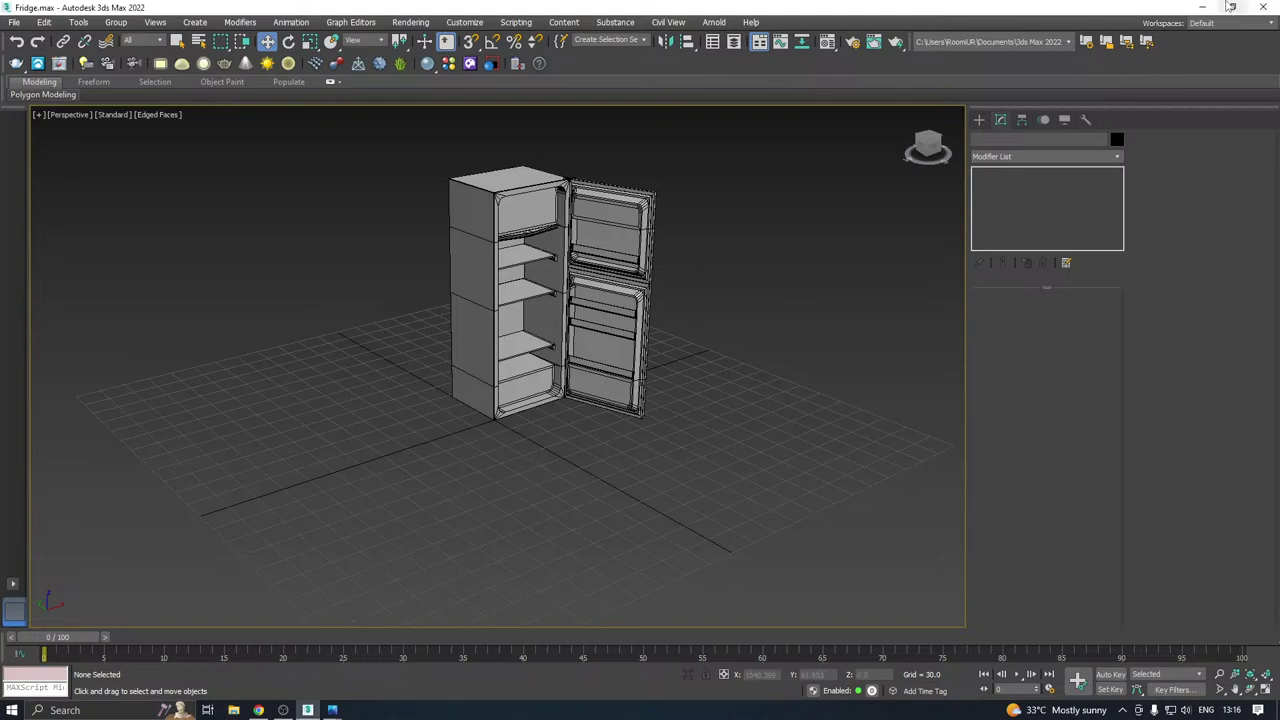
pyautogui.click(1202, 7)
pyautogui.rightClick(342, 211)
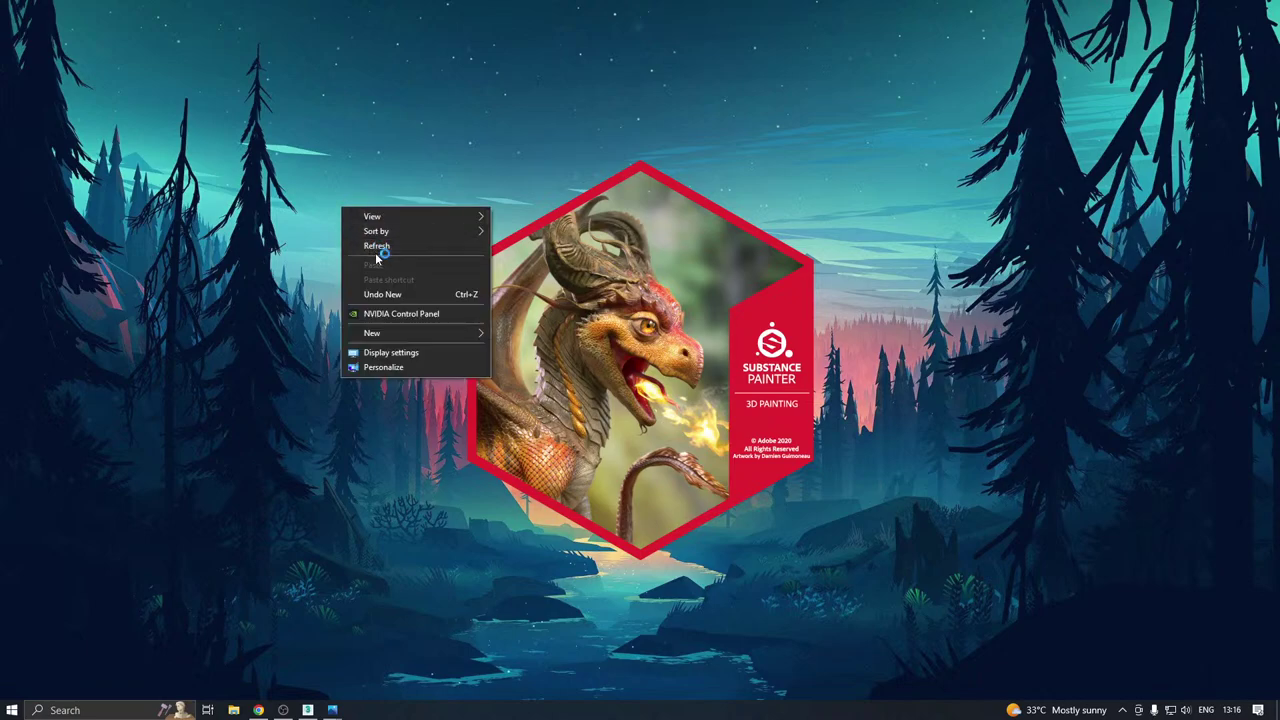
pyautogui.click(375, 250)
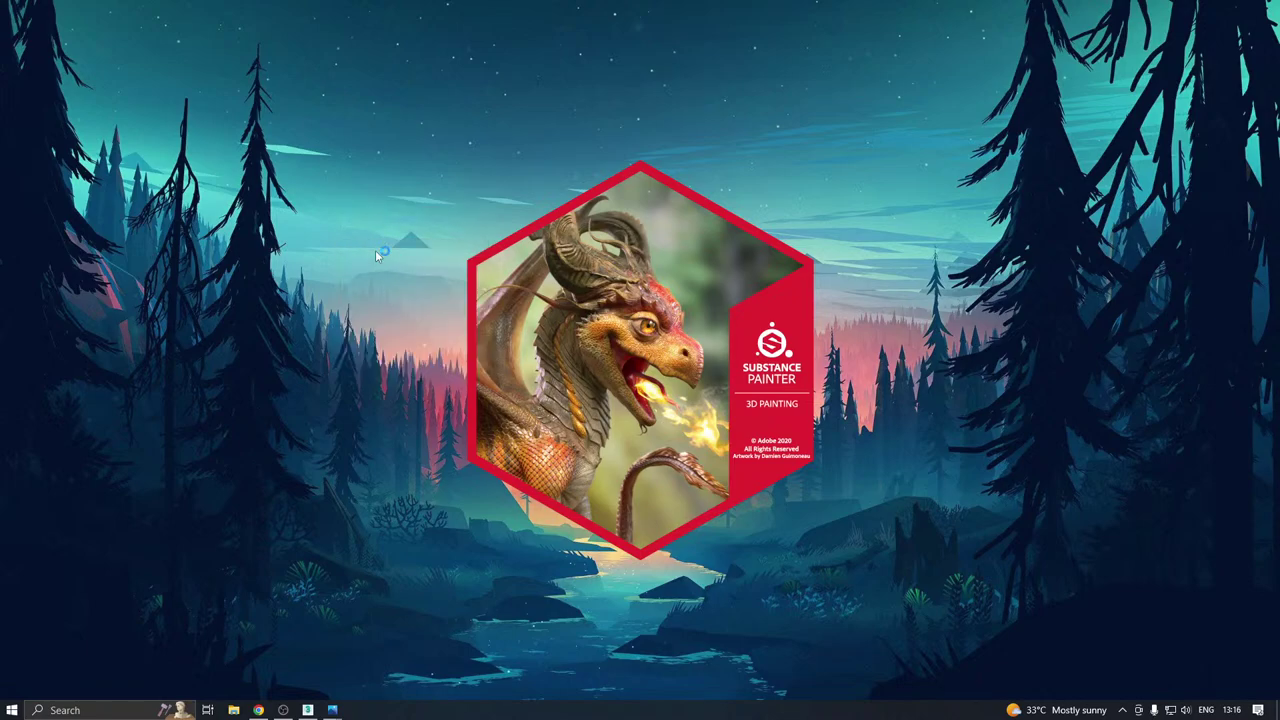
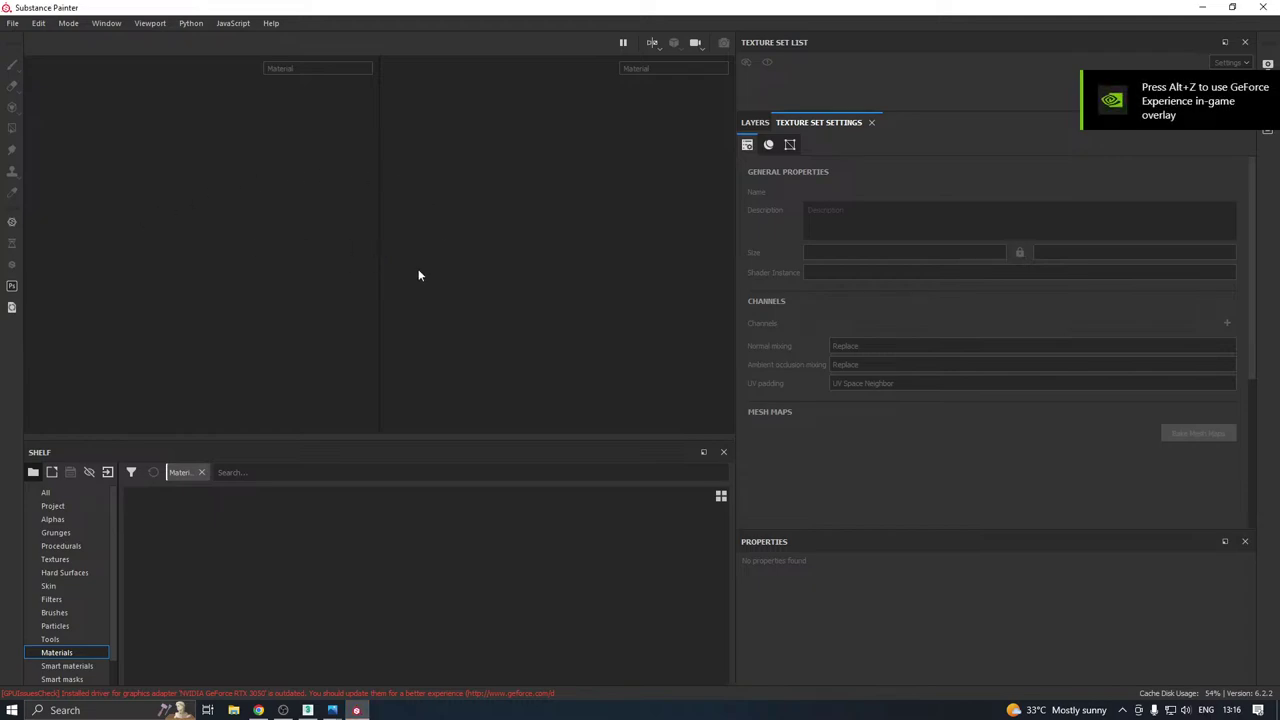
# Start a new project and choose SM_Fridge.fbx from New folder (21) on the desktop as its mesh.
pyautogui.moveTo(377, 294); pyautogui.dragTo(716, 280)
pyautogui.click(22, 27)
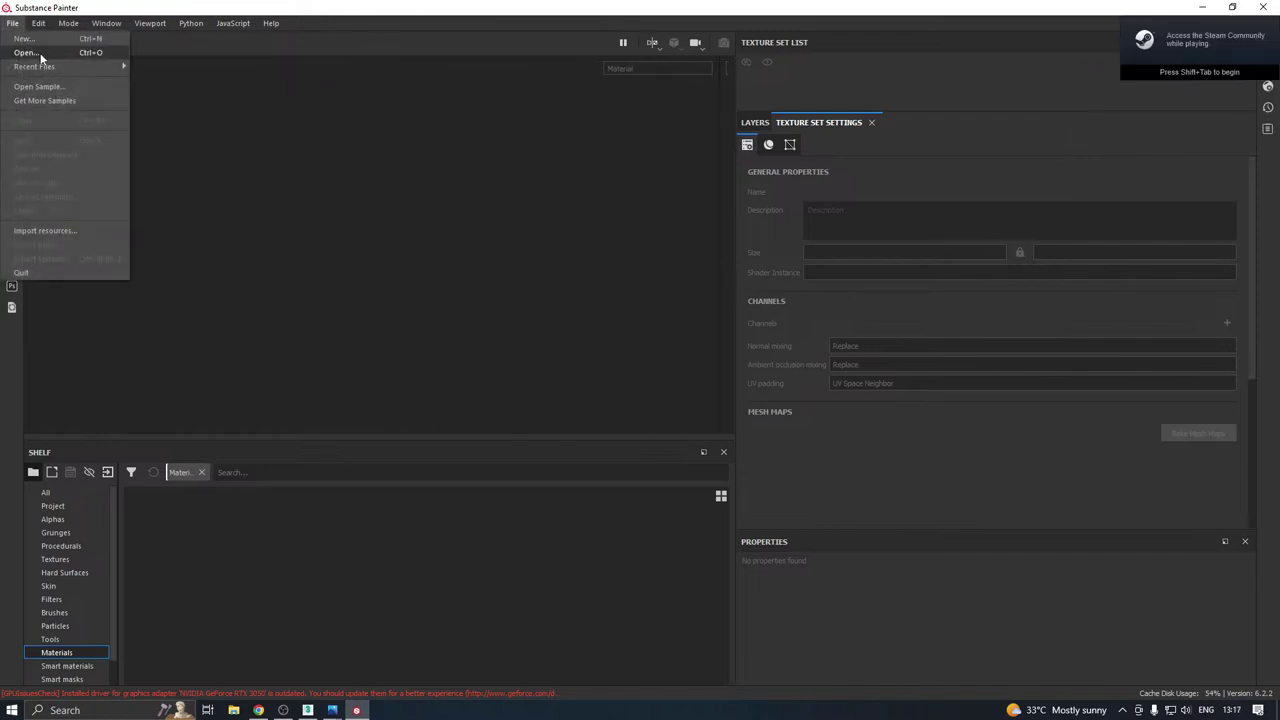
pyautogui.click(40, 43)
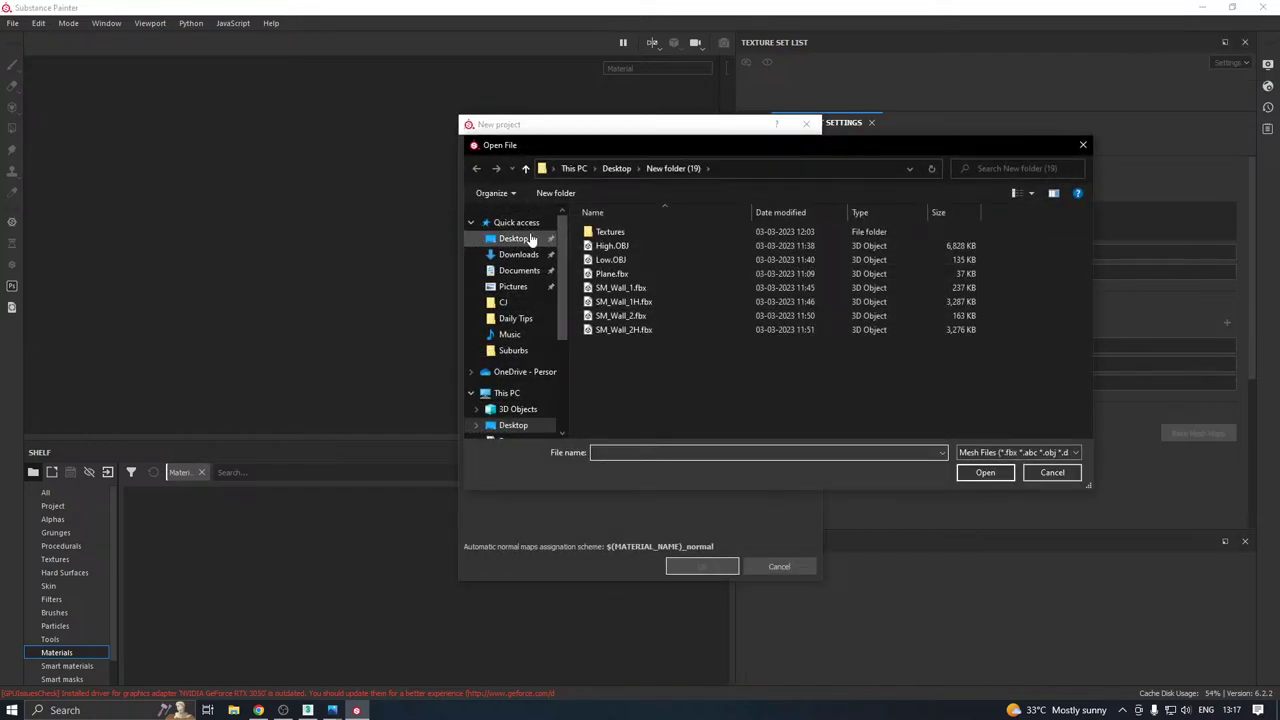
pyautogui.click(513, 238)
pyautogui.scroll(-5, 641, 352)
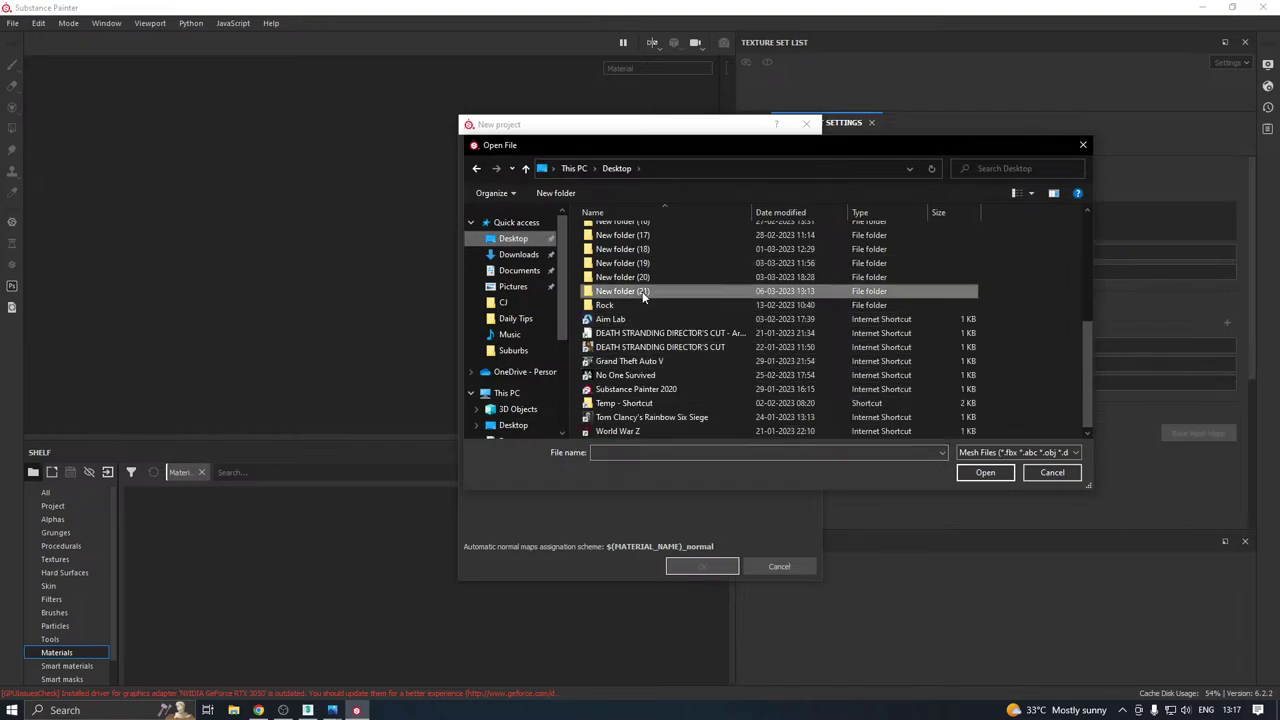
pyautogui.doubleClick(642, 292)
pyautogui.click(614, 232)
pyautogui.doubleClick(614, 232)
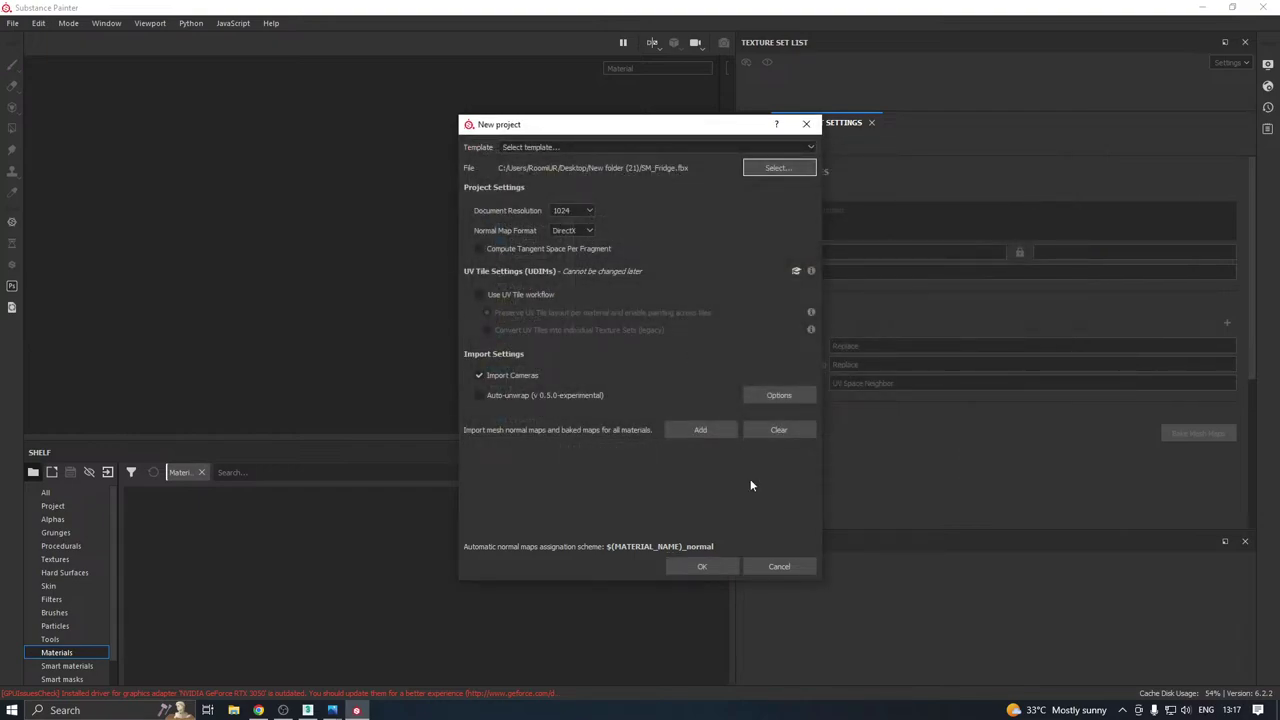
# Create the project with a 1024 document resolution and widen the UV view beside the 3D view.
pyautogui.click(701, 566)
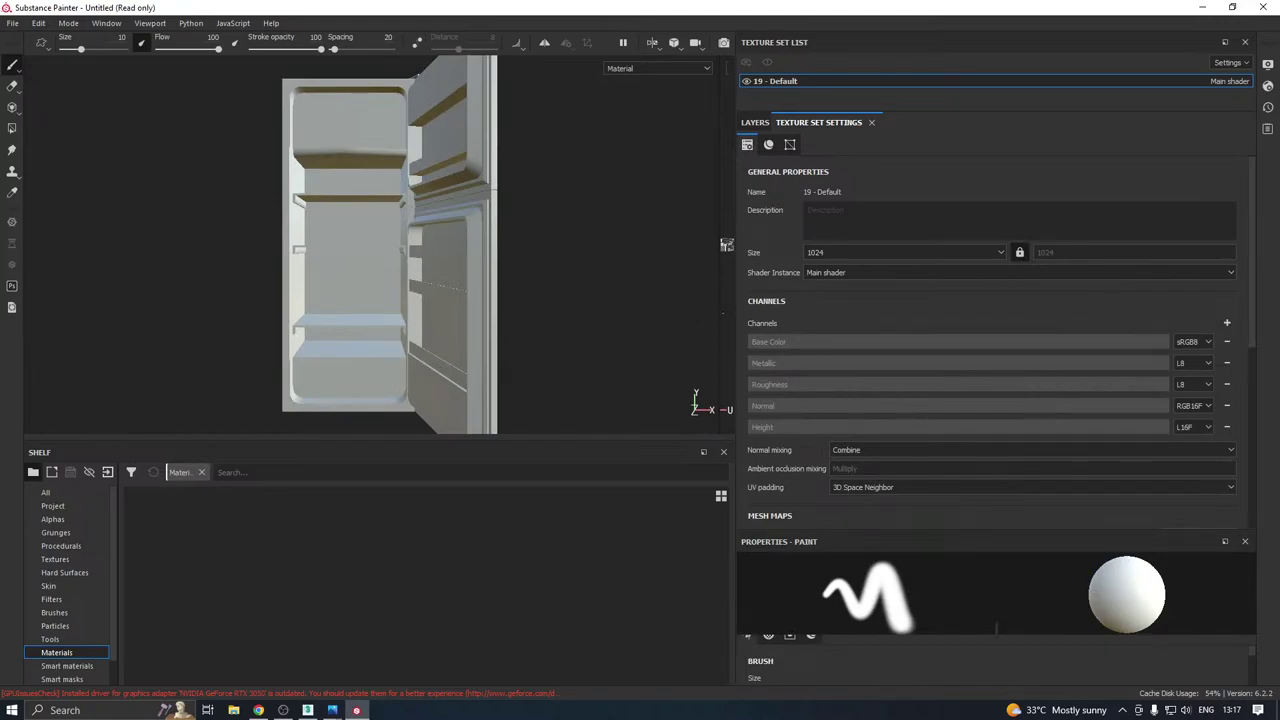
pyautogui.moveTo(727, 245); pyautogui.dragTo(601, 245)
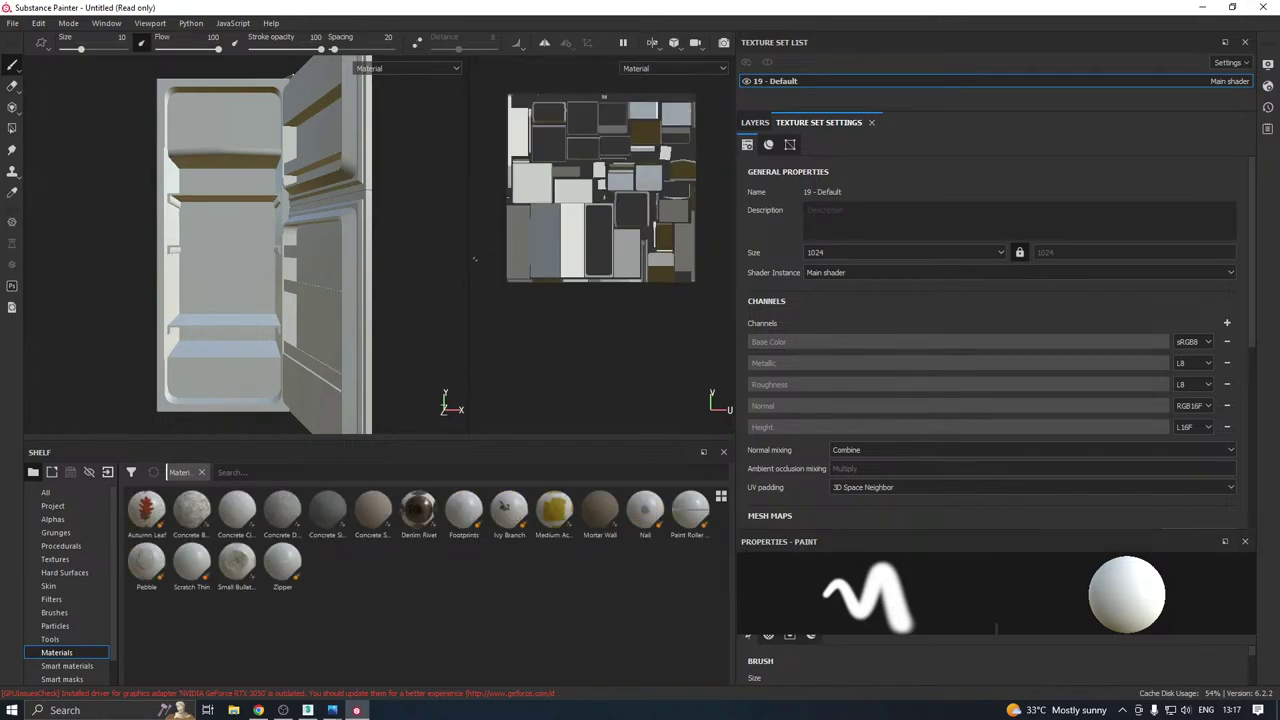
# Widen the 3D view over the UV view, rotate the environment lighting and examine the fridge inside and out.
pyautogui.moveTo(466, 266); pyautogui.dragTo(723, 254)
pyautogui.keyDown('alt'); pyautogui.moveTo(374, 231); pyautogui.dragTo(196, 255); pyautogui.keyUp('alt')
pyautogui.moveTo(294, 266)
pyautogui.keyDown('shift'); pyautogui.mouseDown(button='right')
pyautogui.moveTo(525, 245)
pyautogui.moveTo(466, 251)
pyautogui.moveTo(486, 251)
pyautogui.mouseUp(button='right'); pyautogui.keyUp('shift')
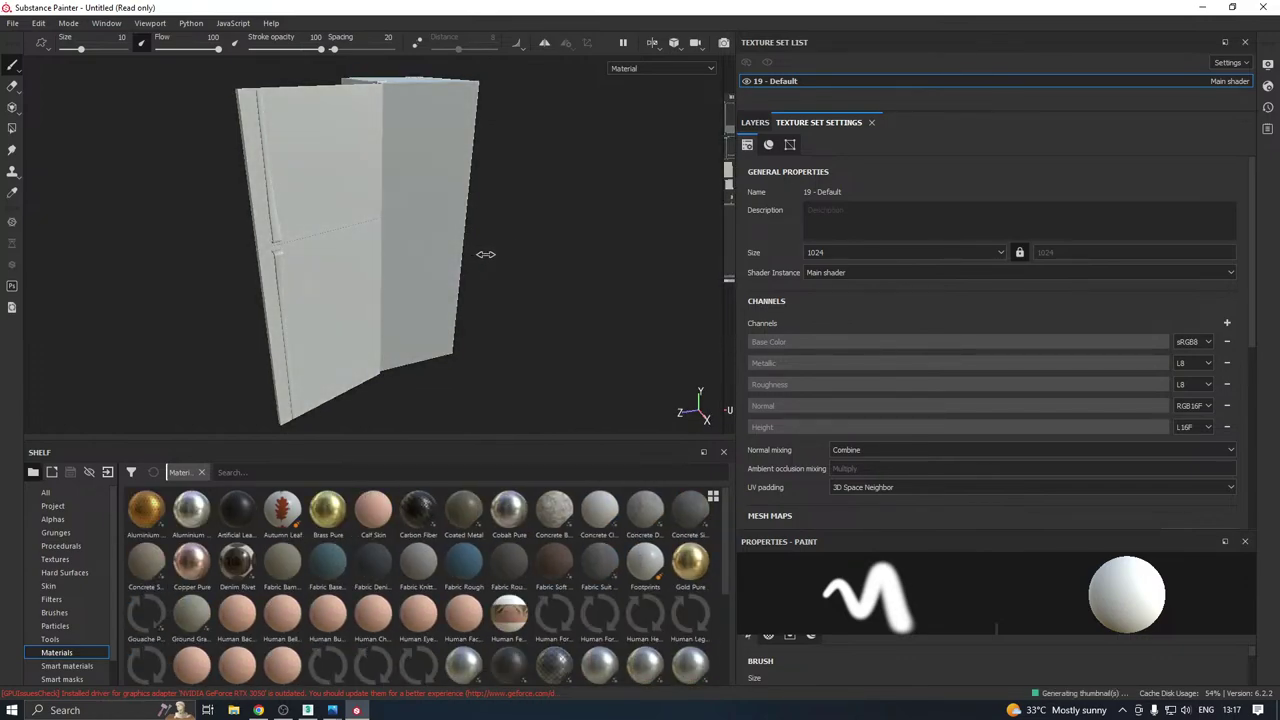
pyautogui.keyDown('alt'); pyautogui.moveTo(326, 265); pyautogui.dragTo(628, 255); pyautogui.keyUp('alt')
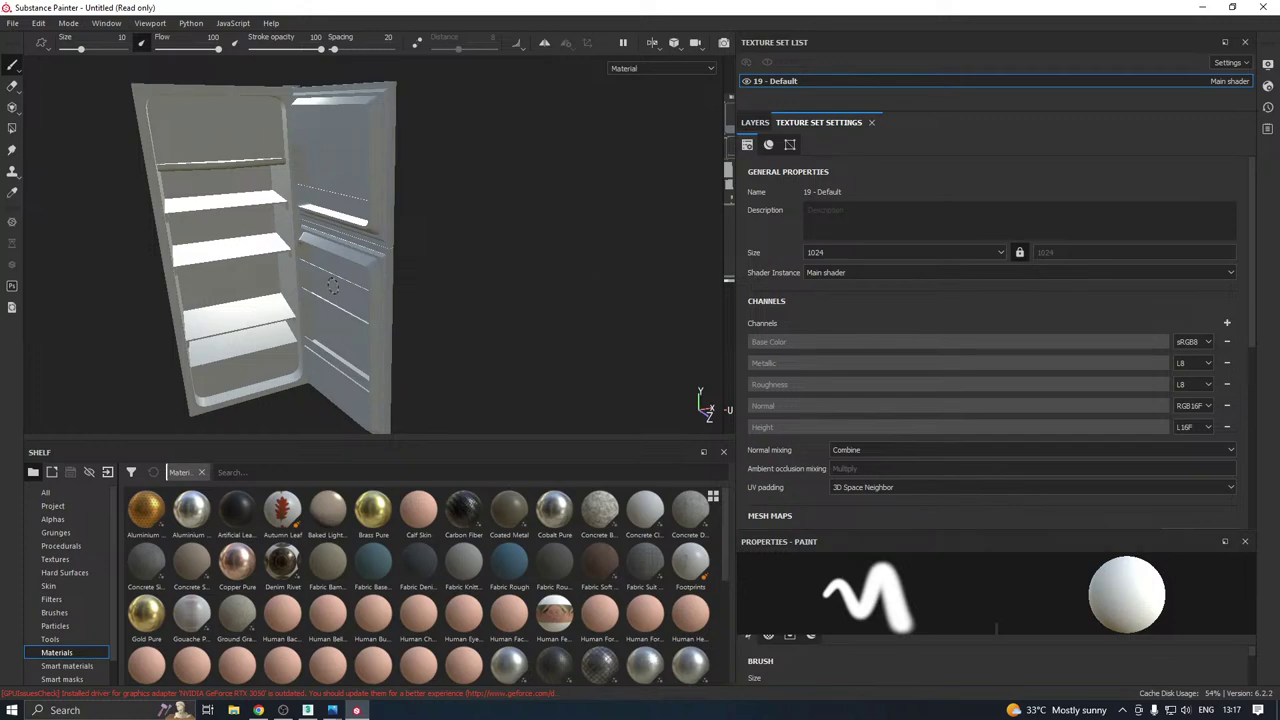
pyautogui.keyDown('alt'); pyautogui.moveTo(333, 285); pyautogui.dragTo(471, 280); pyautogui.keyUp('alt')
pyautogui.keyDown('shift'); pyautogui.moveTo(416, 283); pyautogui.dragTo(375, 291, button='right'); pyautogui.keyUp('shift')
pyautogui.scroll(-3, 350, 306)
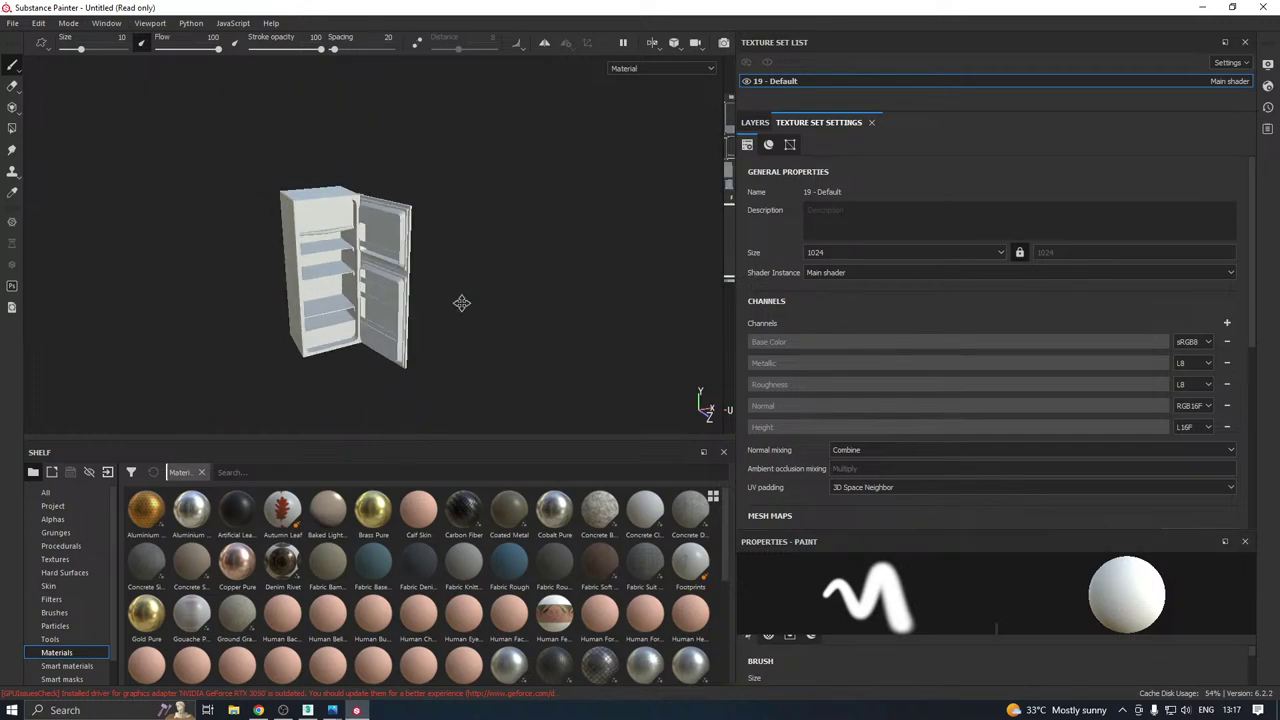
pyautogui.scroll(5, 318, 310)
pyautogui.keyDown('alt'); pyautogui.moveTo(318, 310); pyautogui.dragTo(480, 280); pyautogui.keyUp('alt')
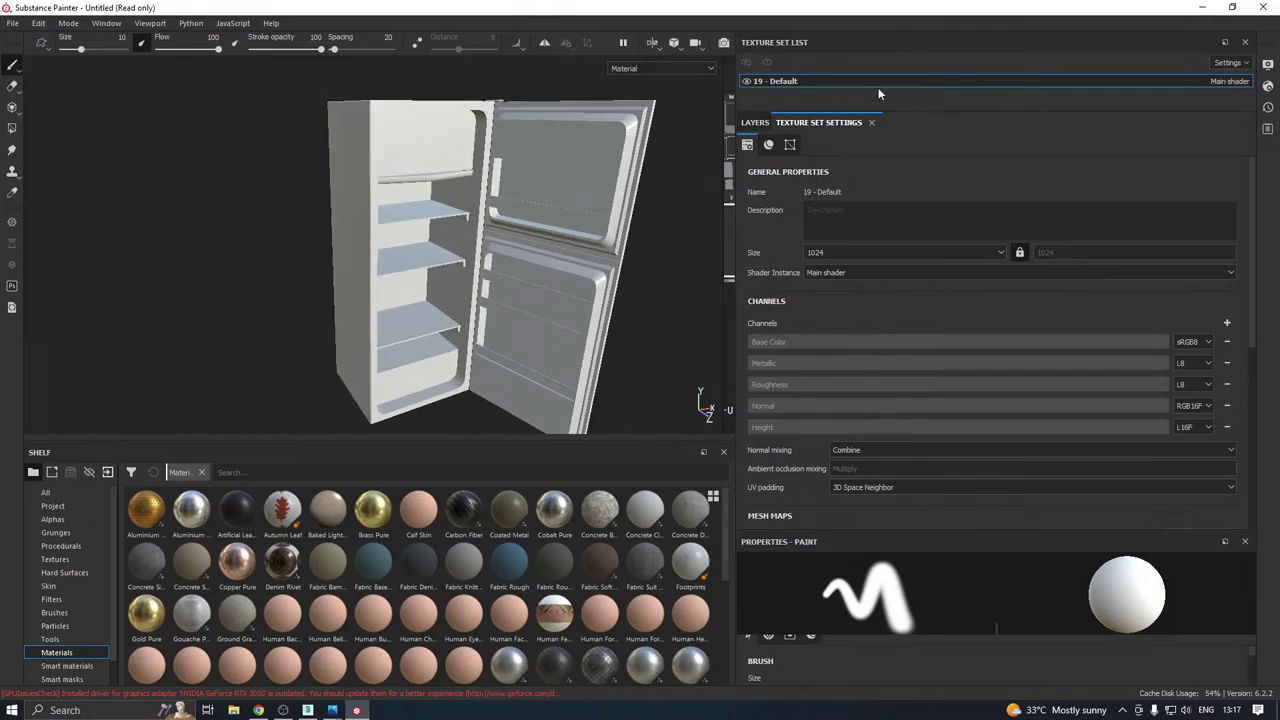
# Bake all seven mesh maps for the fridge's texture set at a 2048 output size.
pyautogui.scroll(-2, 991, 297)
pyautogui.click(1190, 456)
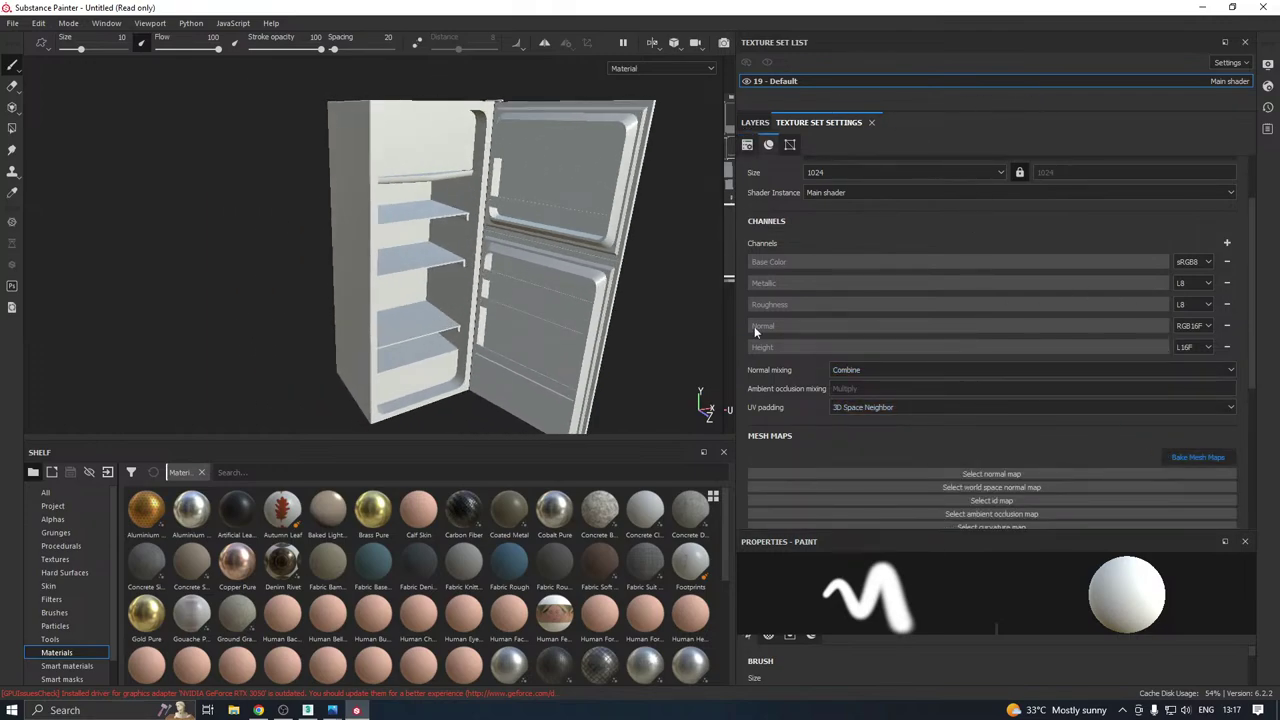
pyautogui.click(613, 172)
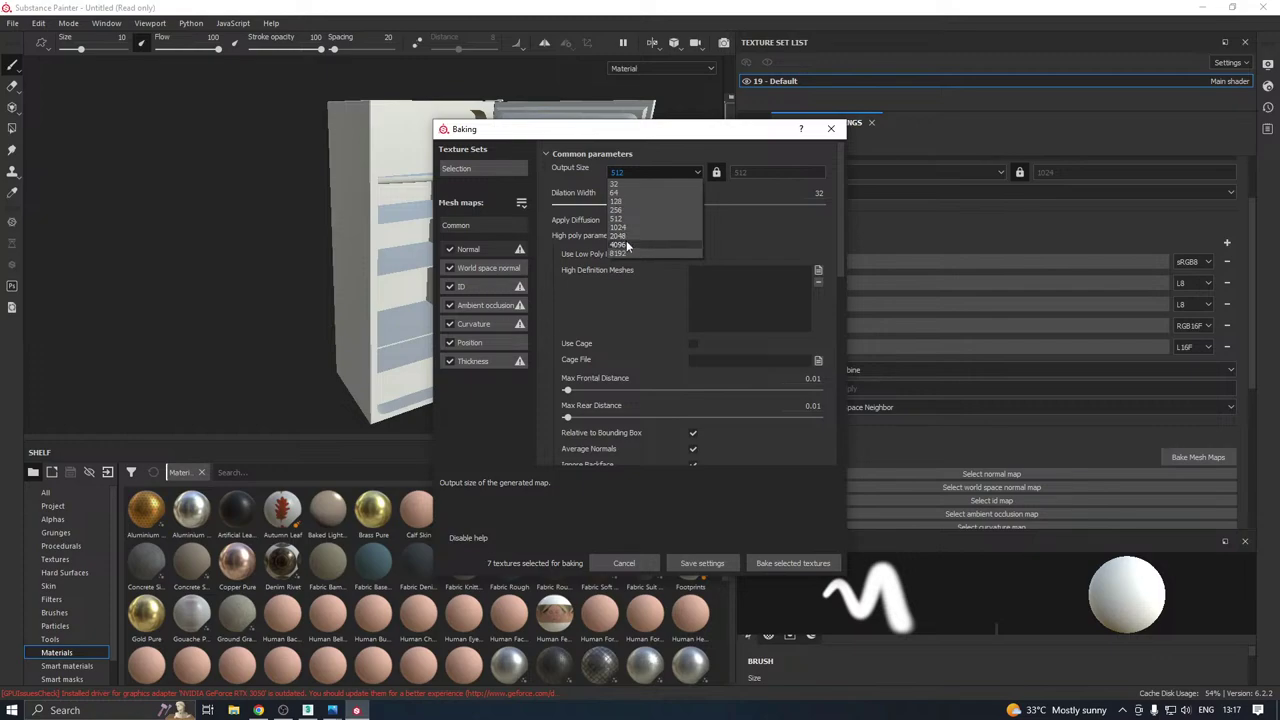
pyautogui.click(634, 235)
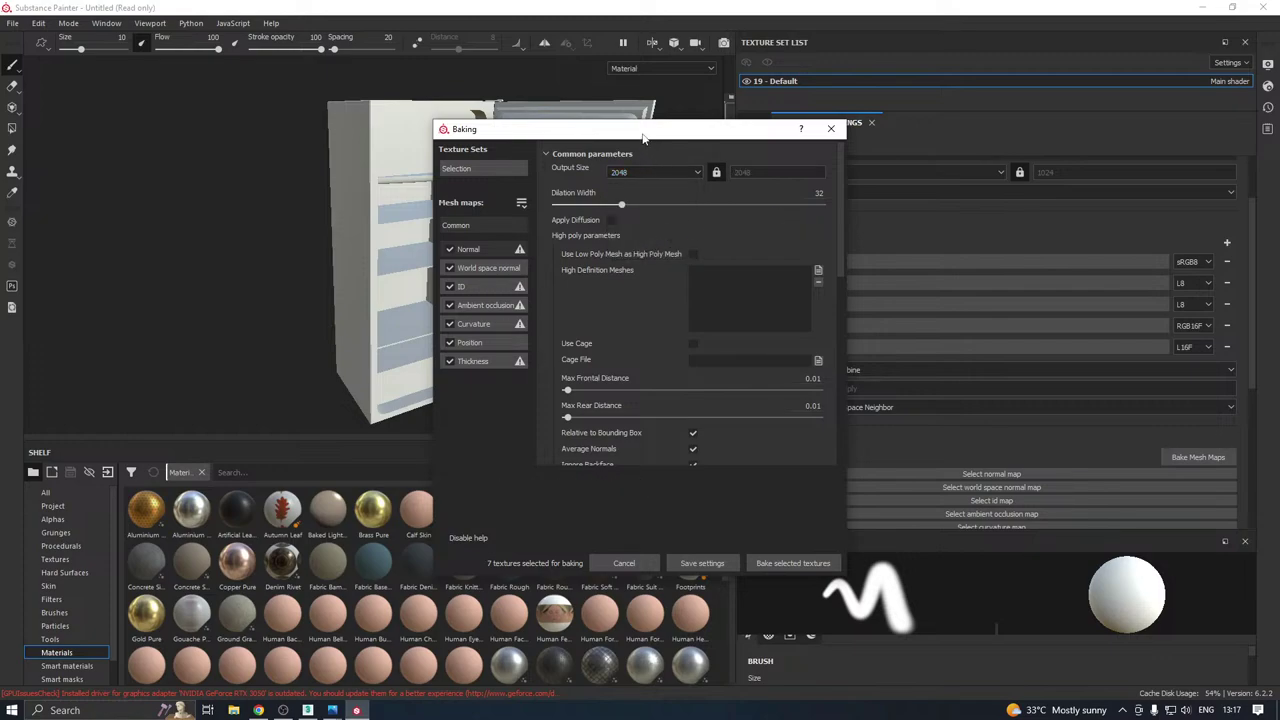
pyautogui.moveTo(643, 138); pyautogui.dragTo(804, 81)
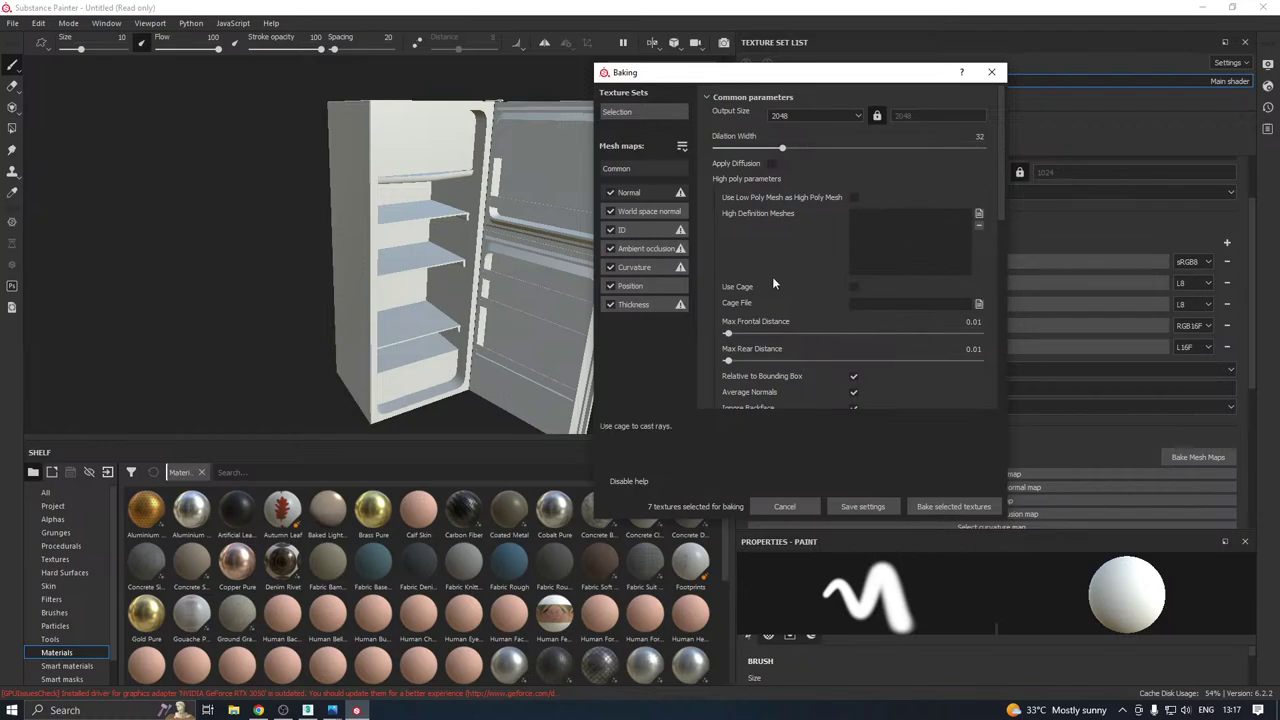
pyautogui.moveTo(793, 79); pyautogui.dragTo(851, 58)
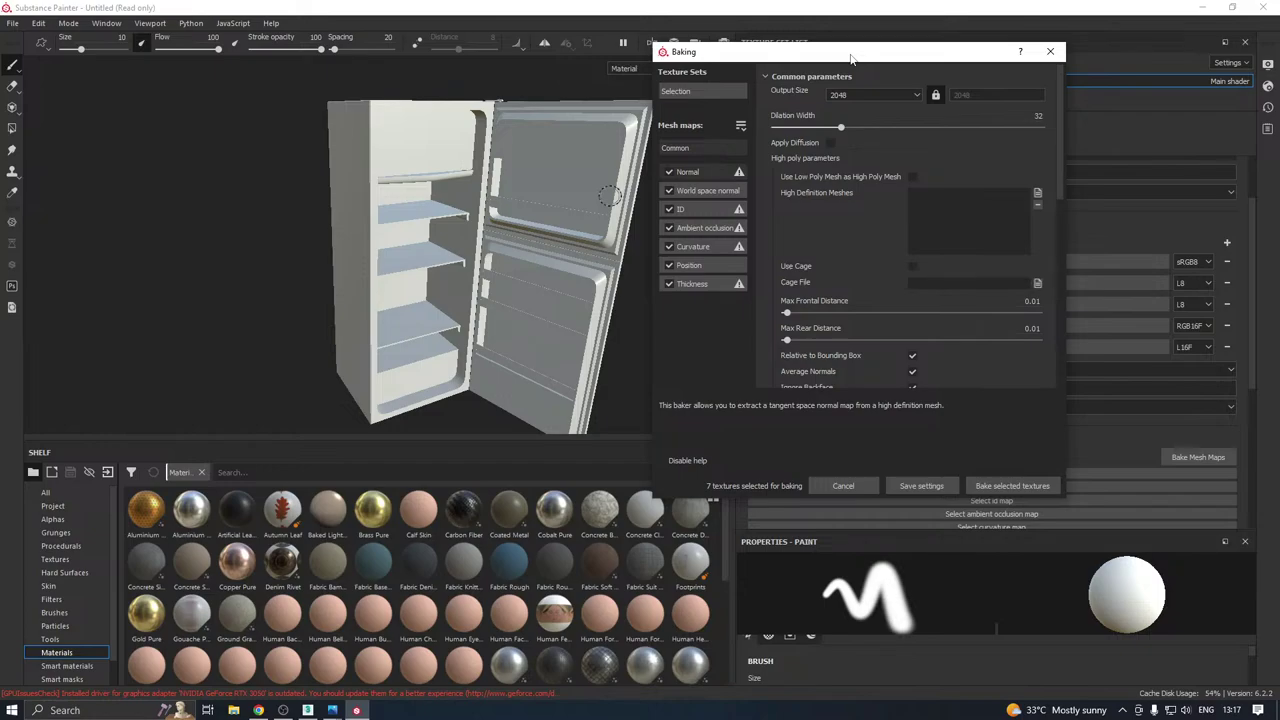
pyautogui.click(1006, 485)
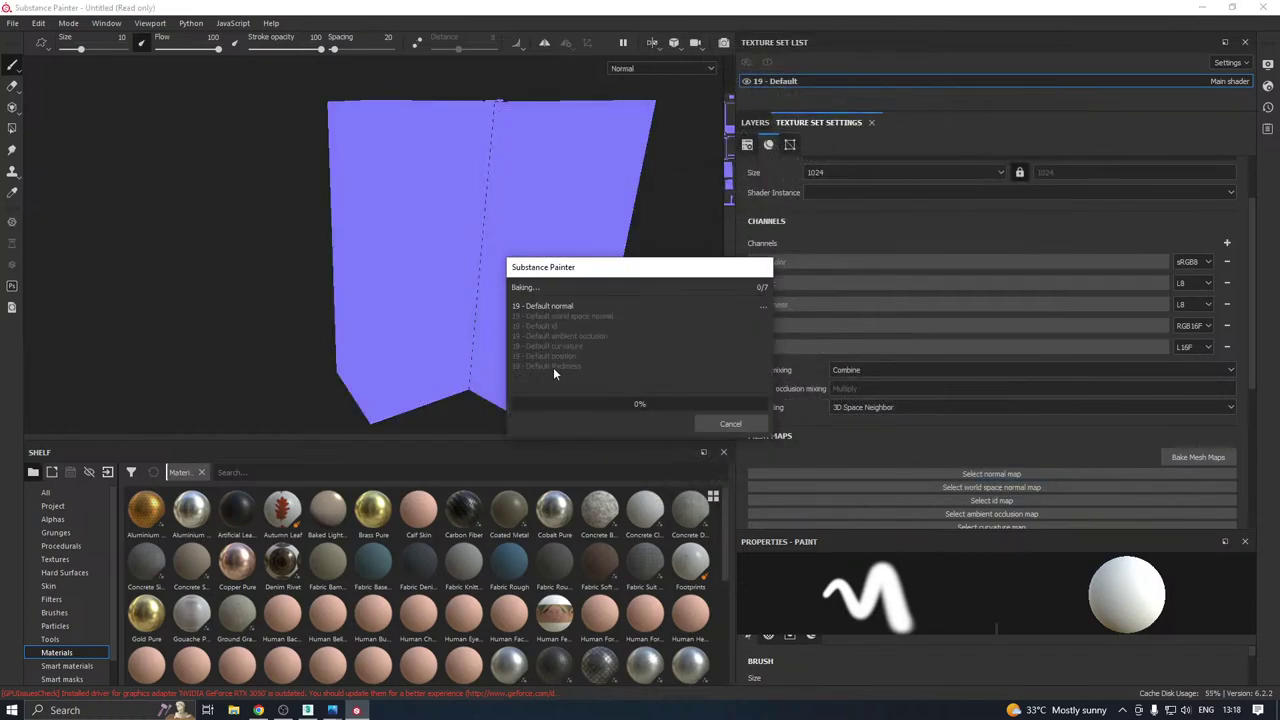
pyautogui.moveTo(575, 271); pyautogui.dragTo(759, 247)
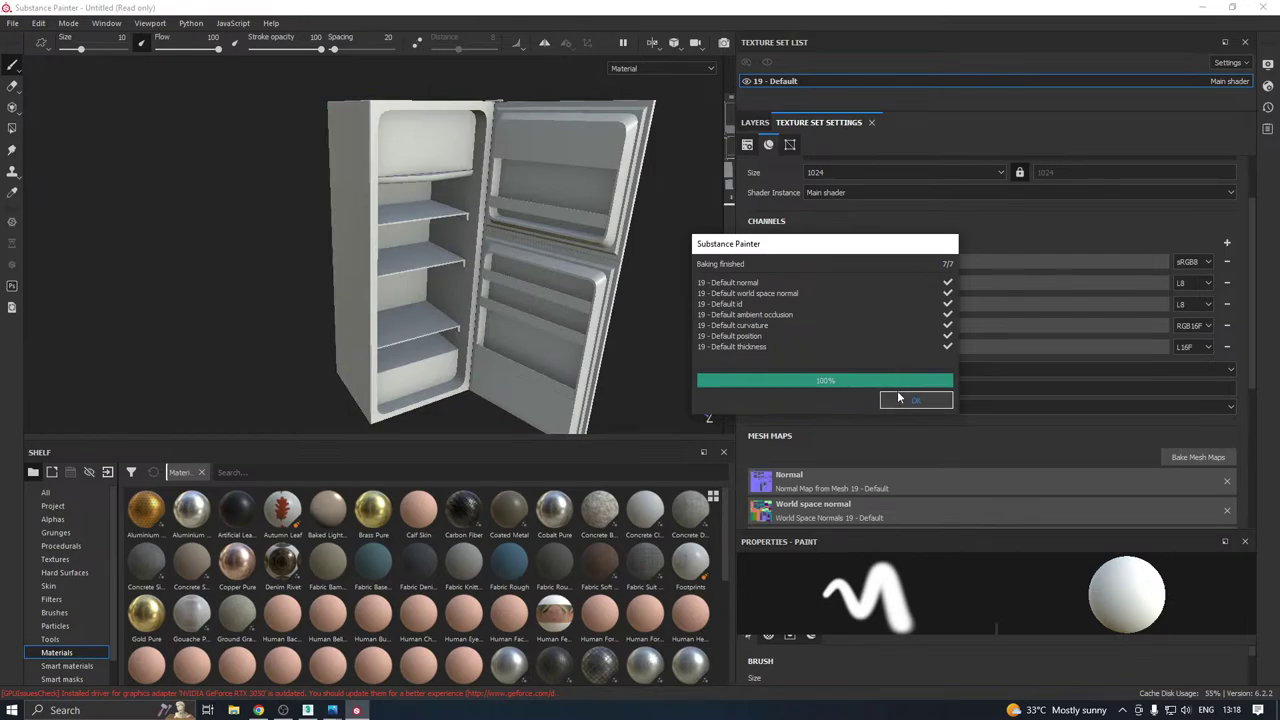
pyautogui.click(916, 400)
# Inspect the baked shading on the fridge's interior, open door and outer door handles.
pyautogui.keyDown('alt'); pyautogui.moveTo(420, 240); pyautogui.dragTo(397, 188); pyautogui.keyUp('alt')
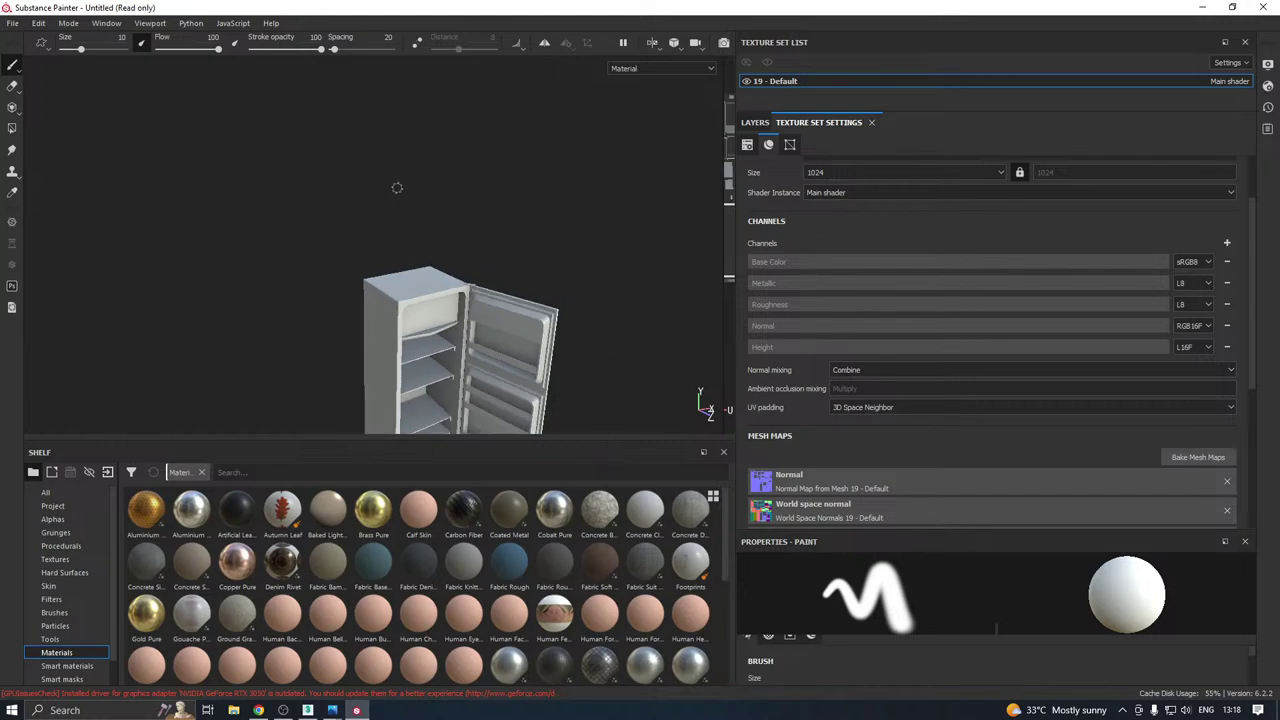
pyautogui.scroll(-3, 393, 258)
pyautogui.scroll(3, 391, 260)
pyautogui.scroll(-4, 401, 254)
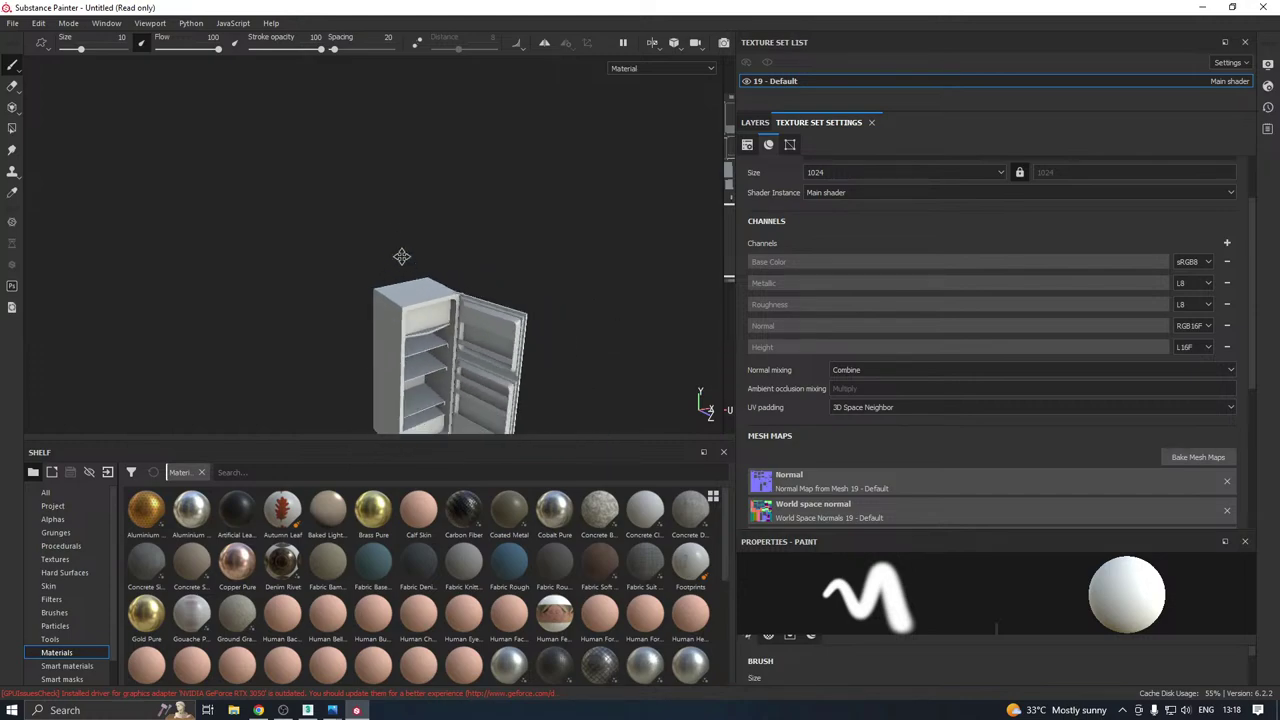
pyautogui.keyDown('alt'); pyautogui.moveTo(428, 316); pyautogui.dragTo(386, 210, button='middle'); pyautogui.keyUp('alt')
pyautogui.scroll(4, 386, 211)
pyautogui.moveTo(411, 290)
pyautogui.keyDown('alt'); pyautogui.mouseDown()
pyautogui.moveTo(274, 257)
pyautogui.moveTo(340, 220)
pyautogui.moveTo(271, 229)
pyautogui.moveTo(211, 260)
pyautogui.moveTo(194, 300)
pyautogui.moveTo(320, 264)
pyautogui.moveTo(405, 270)
pyautogui.mouseUp(); pyautogui.keyUp('alt')
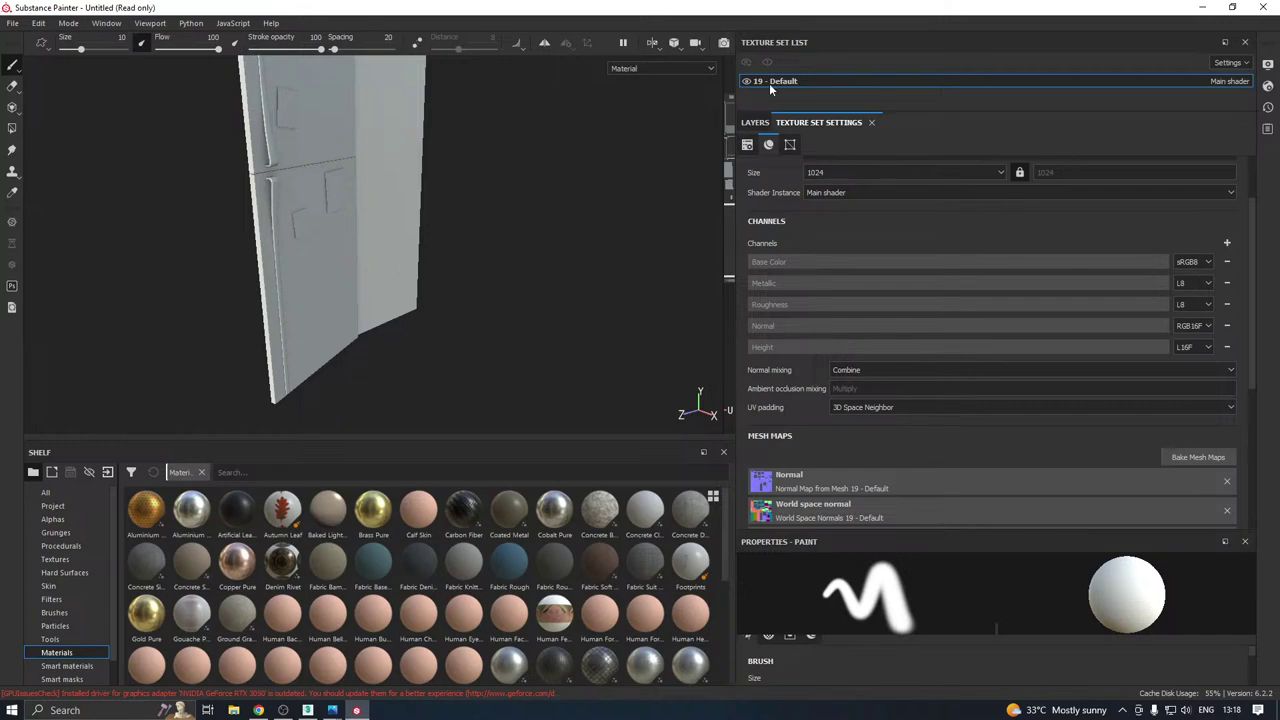
# Show the layer stack and save the project as Fridge in New folder (21) on the desktop.
pyautogui.click(755, 122)
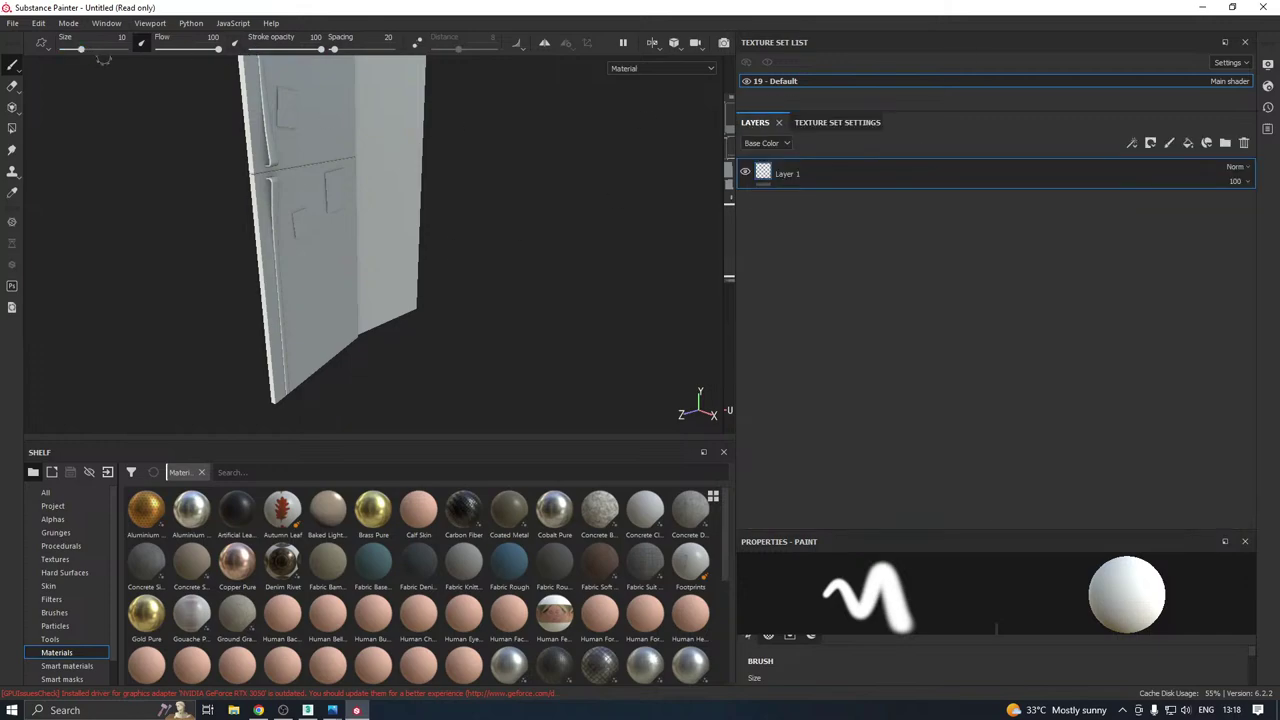
pyautogui.hotkey('ctrl', 's')
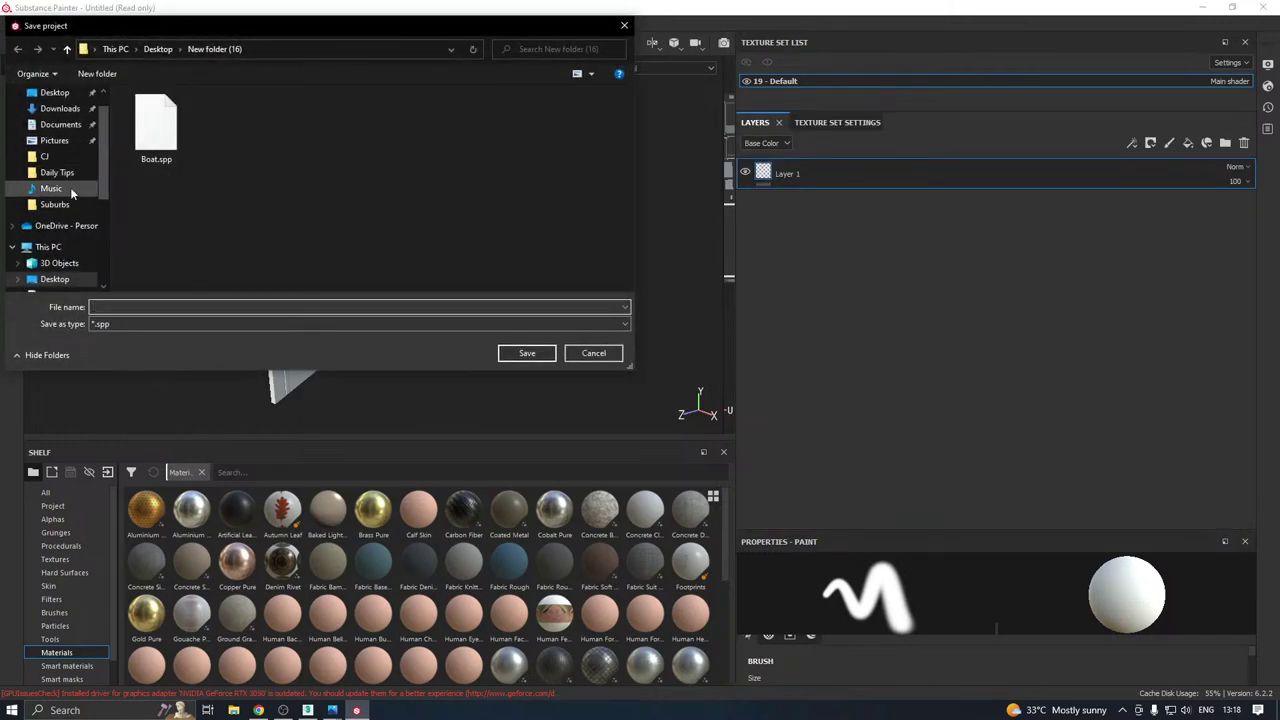
pyautogui.scroll(2, 70, 187)
pyautogui.click(55, 120)
pyautogui.scroll(-2, 194, 212)
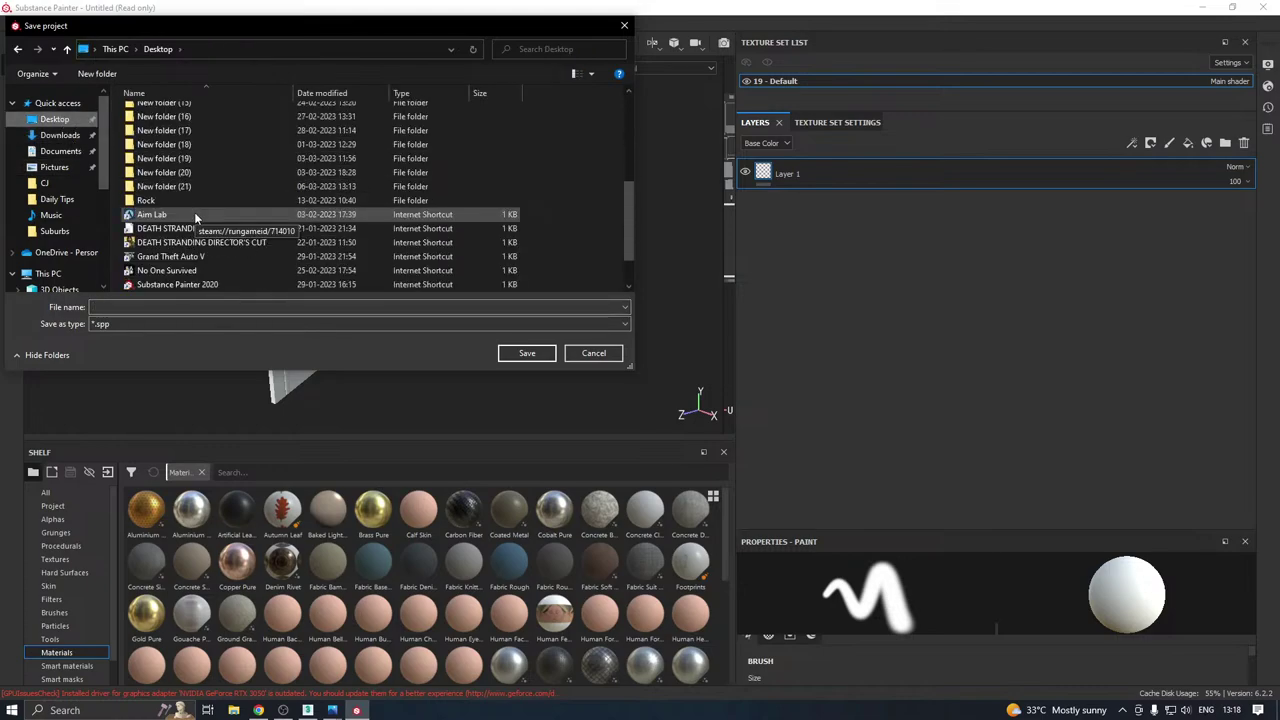
pyautogui.doubleClick(167, 187)
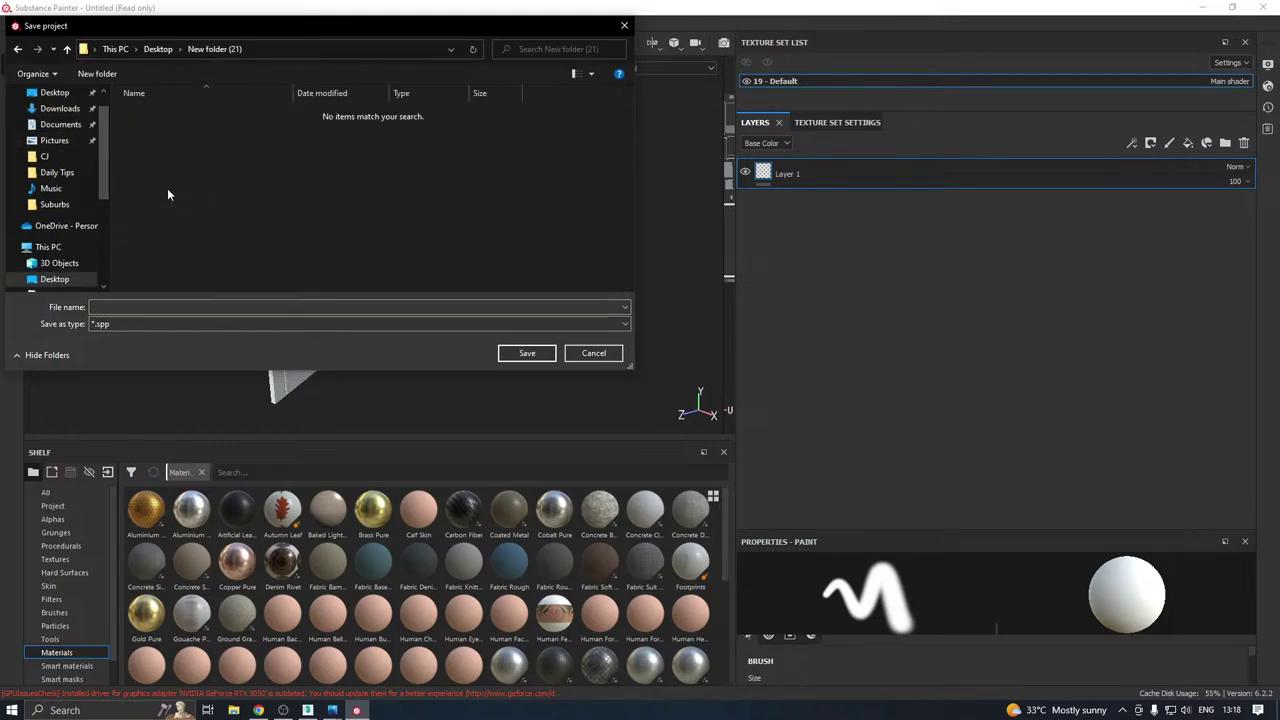
pyautogui.click(123, 306)
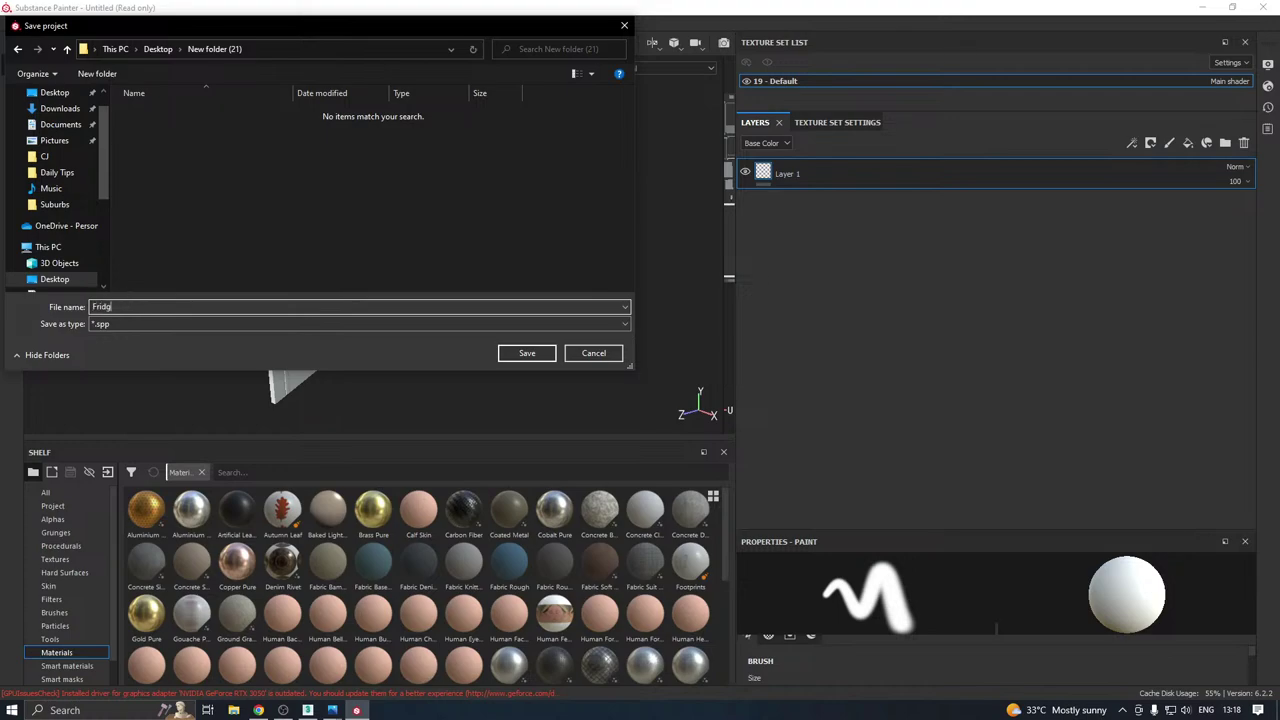
pyautogui.click(522, 349)
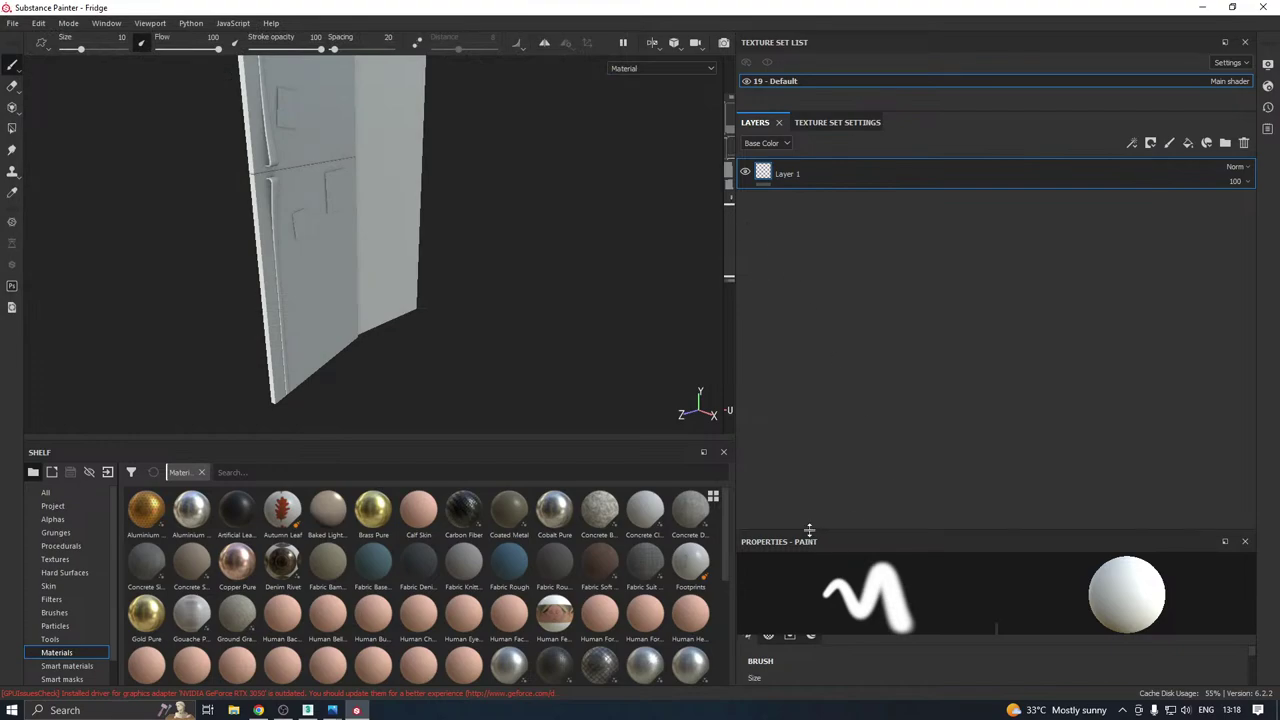
# Add a fill layer above Layer 1 and reduce the shelf's height to enlarge the 3D view.
pyautogui.moveTo(809, 531)
pyautogui.mouseDown()
pyautogui.moveTo(797, 508)
pyautogui.moveTo(809, 289)
pyautogui.moveTo(800, 535)
pyautogui.mouseUp()
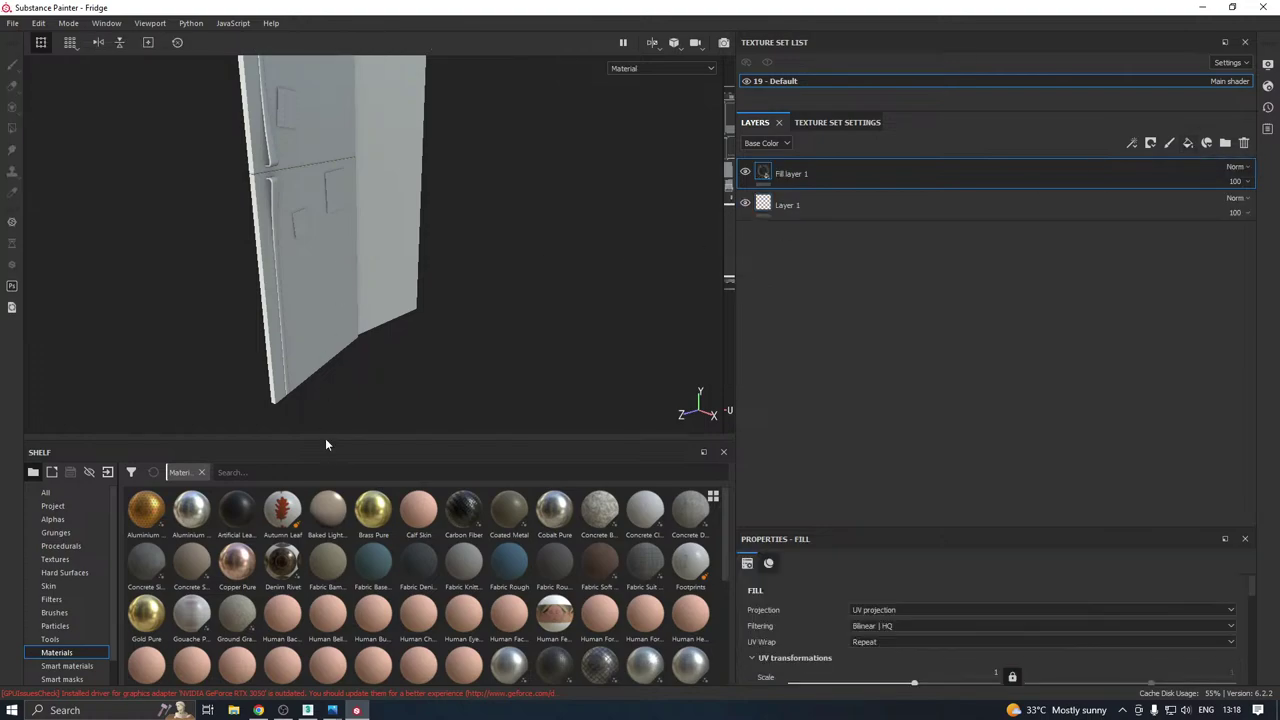
pyautogui.moveTo(325, 440); pyautogui.dragTo(340, 468)
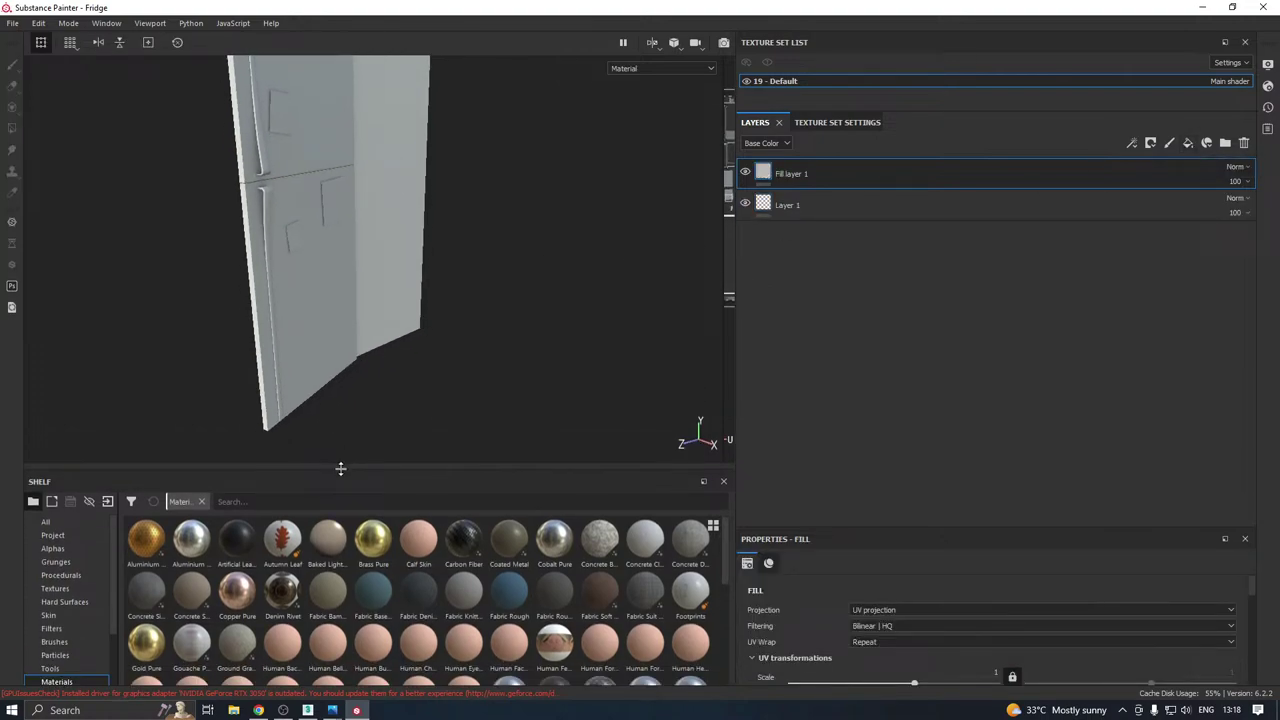
# List the project's baked maps in the shelf, preview the normal map and compare it with the fridge's outer door.
pyautogui.click(75, 536)
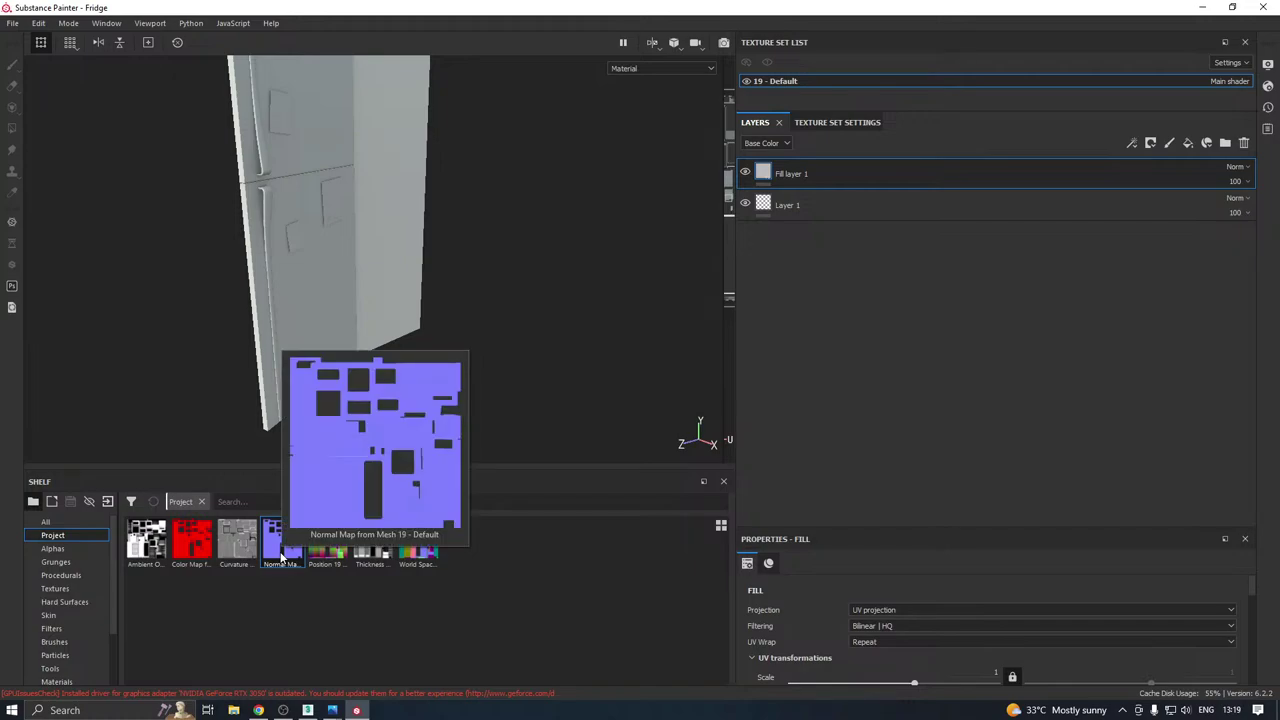
pyautogui.moveTo(291, 543)
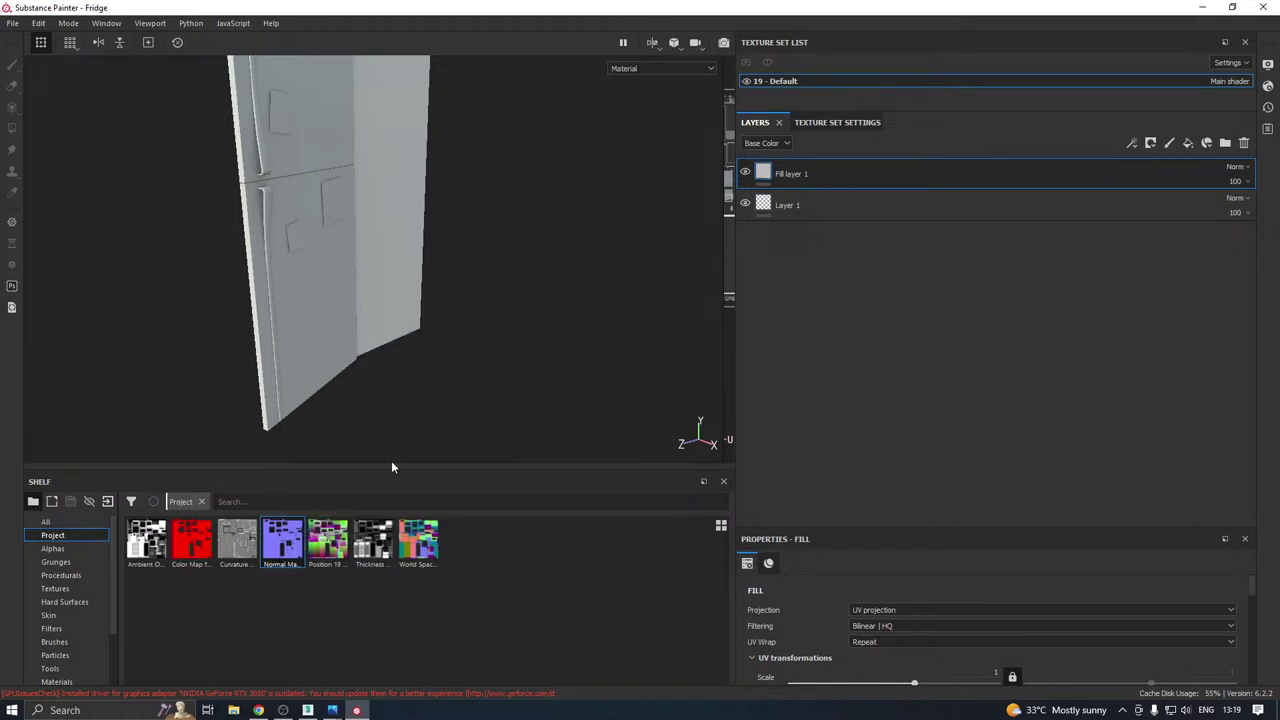
pyautogui.keyDown('alt'); pyautogui.moveTo(408, 224); pyautogui.dragTo(464, 305); pyautogui.keyUp('alt')
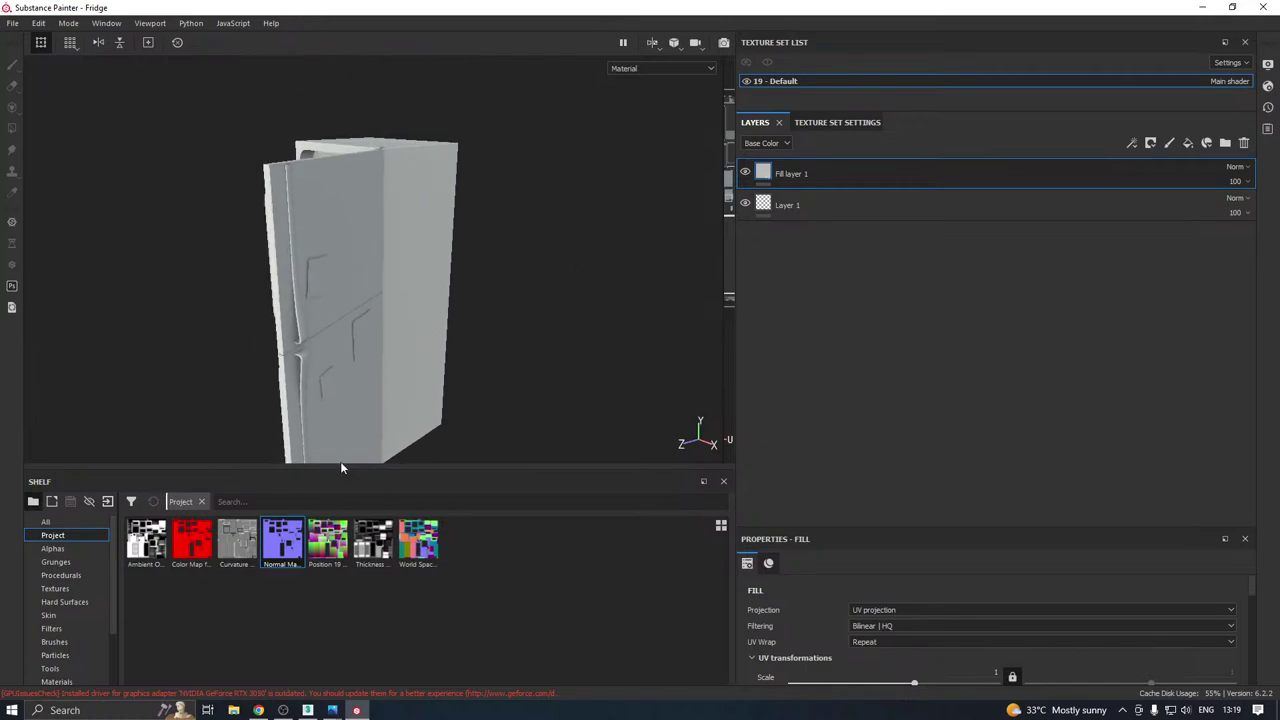
# Shrink the shelf further, enlarge the fill layer's properties area and bring the open fridge interior into view.
pyautogui.moveTo(346, 469); pyautogui.dragTo(356, 500)
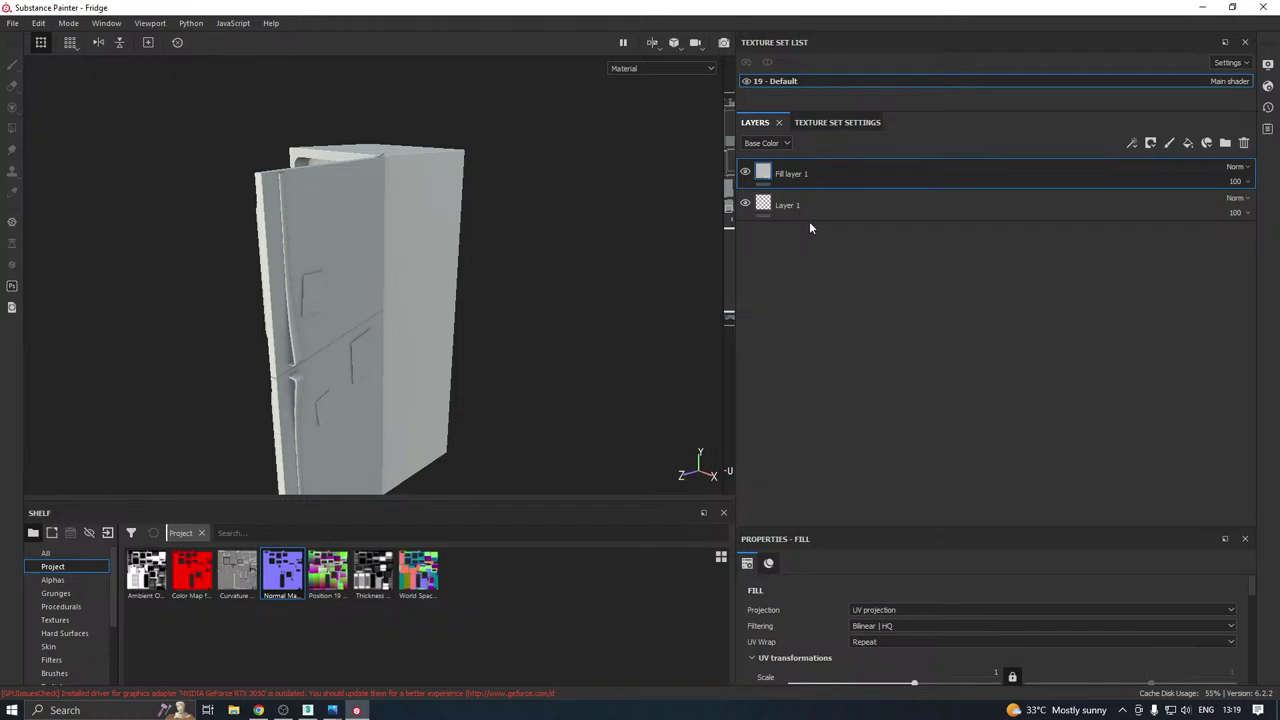
pyautogui.moveTo(799, 526); pyautogui.dragTo(810, 435)
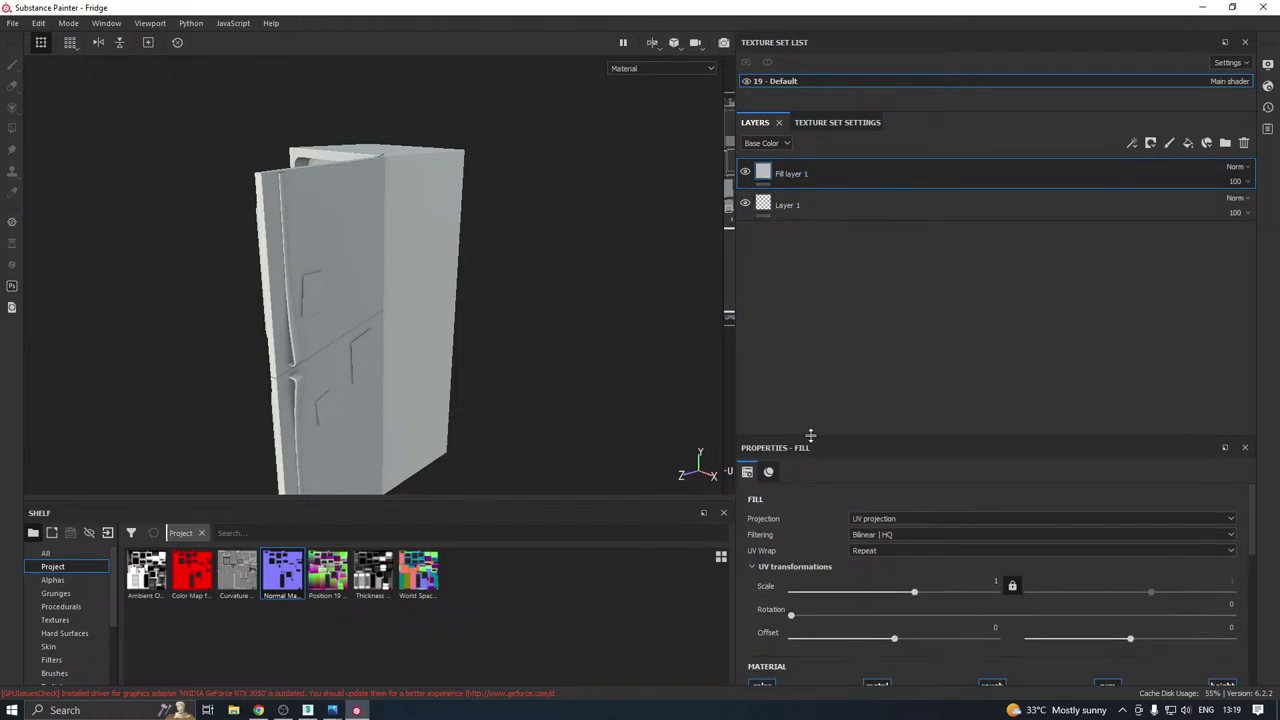
pyautogui.scroll(-3, 411, 323)
pyautogui.scroll(2, 386, 354)
pyautogui.scroll(-4, 383, 348)
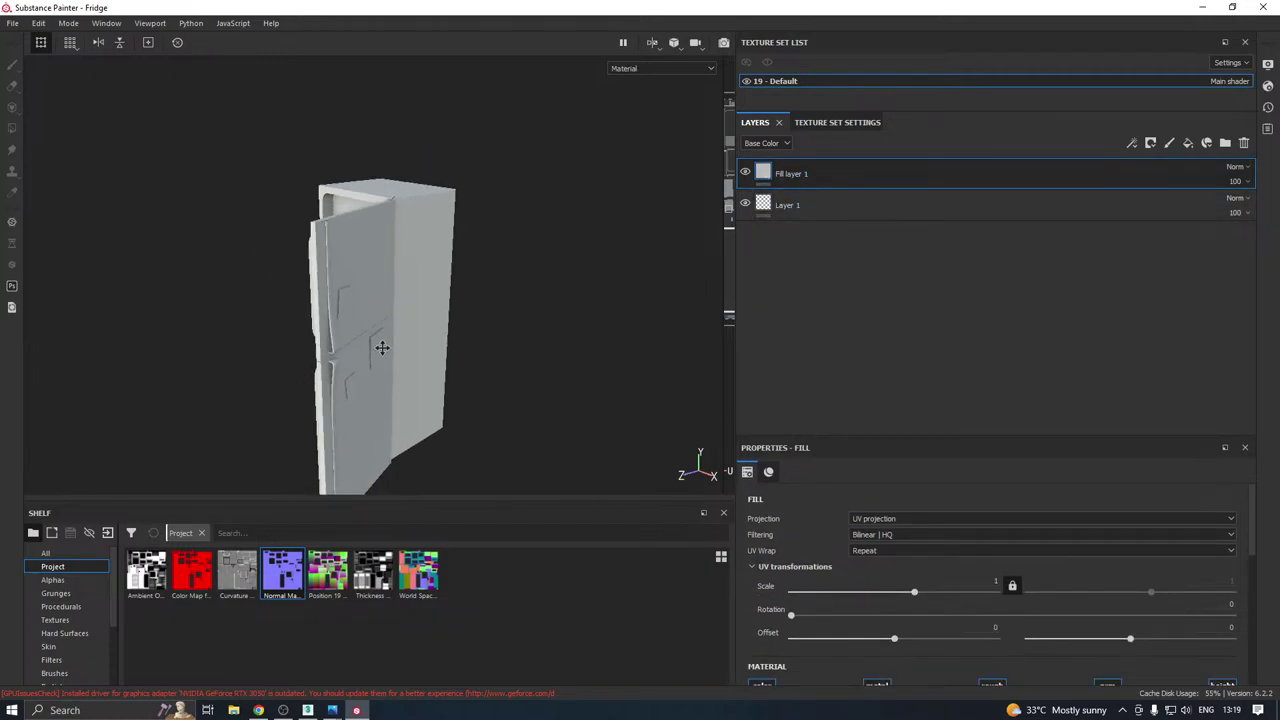
pyautogui.keyDown('alt'); pyautogui.moveTo(391, 321); pyautogui.dragTo(674, 331); pyautogui.keyUp('alt')
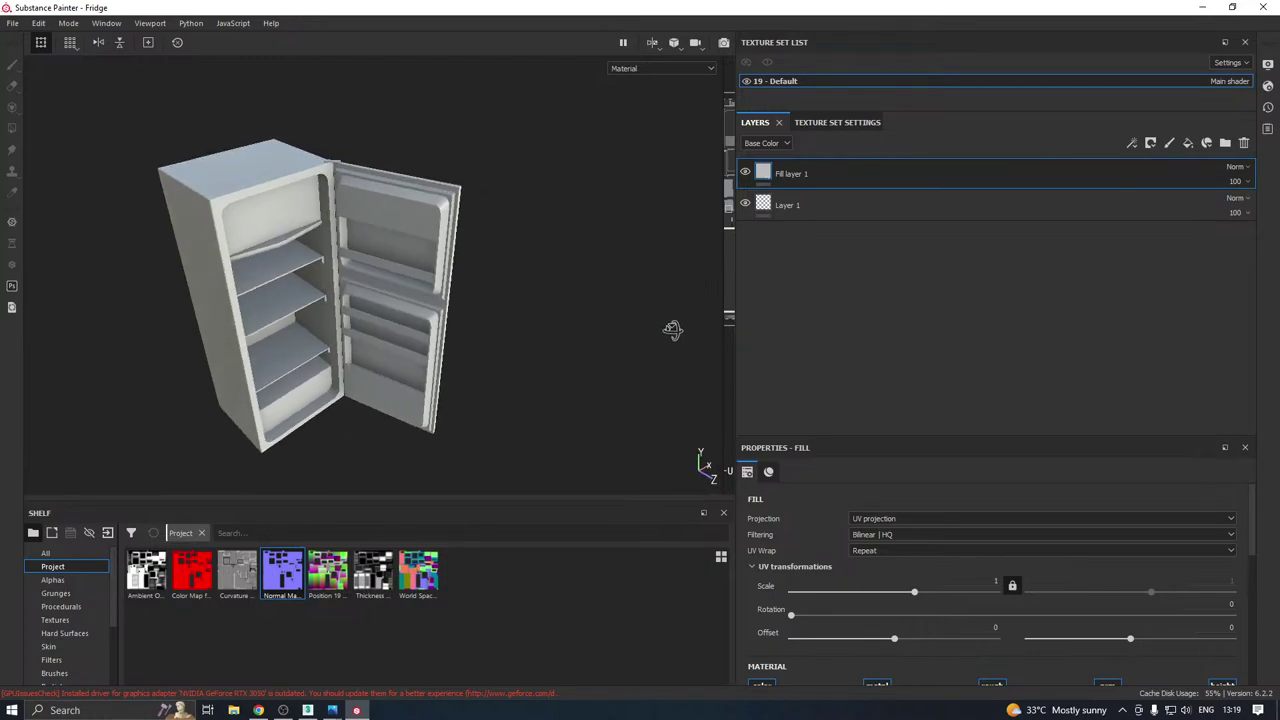
# Group the fill layer into a folder and add a black mask to that folder.
pyautogui.rightClick(856, 170)
pyautogui.click(903, 474)
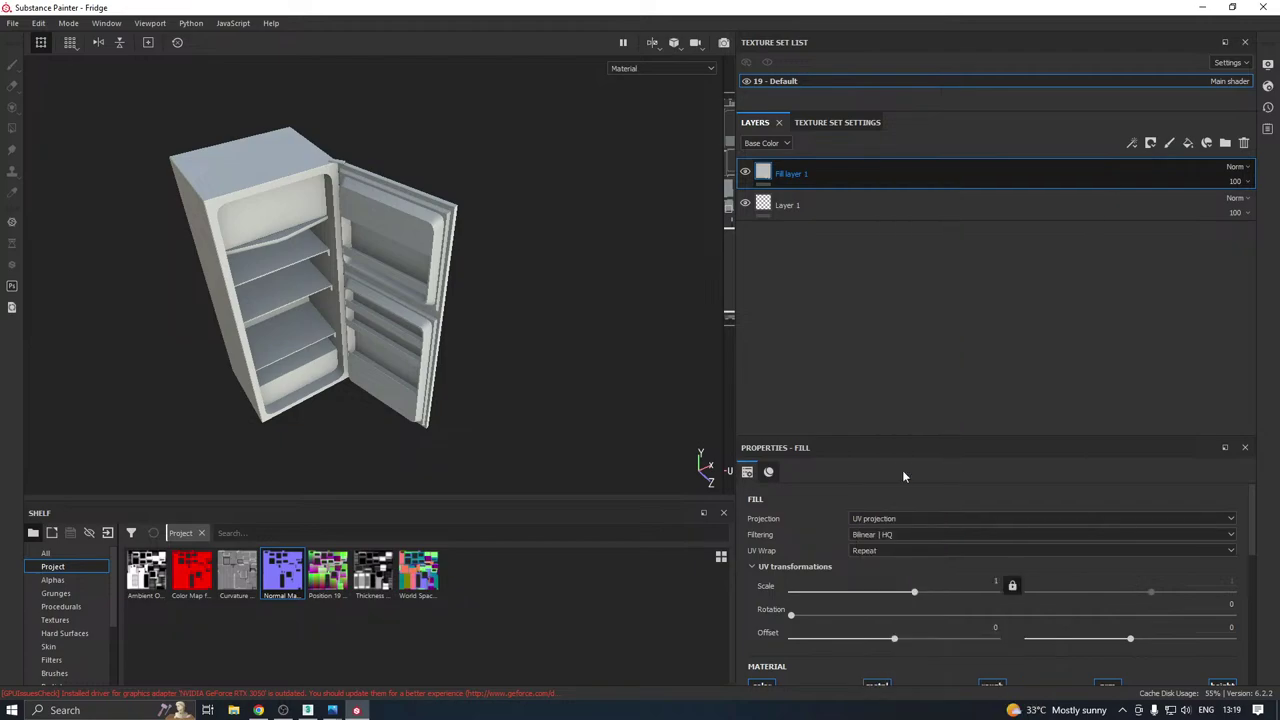
pyautogui.rightClick(827, 176)
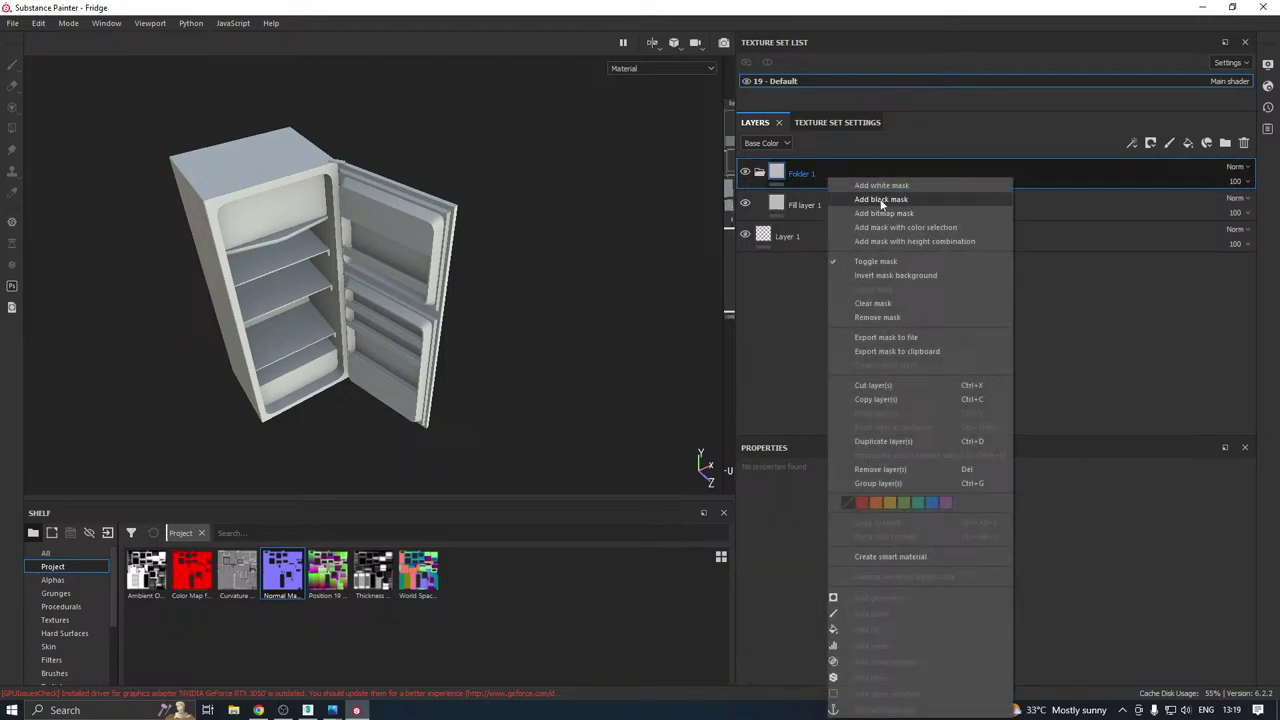
pyautogui.click(879, 200)
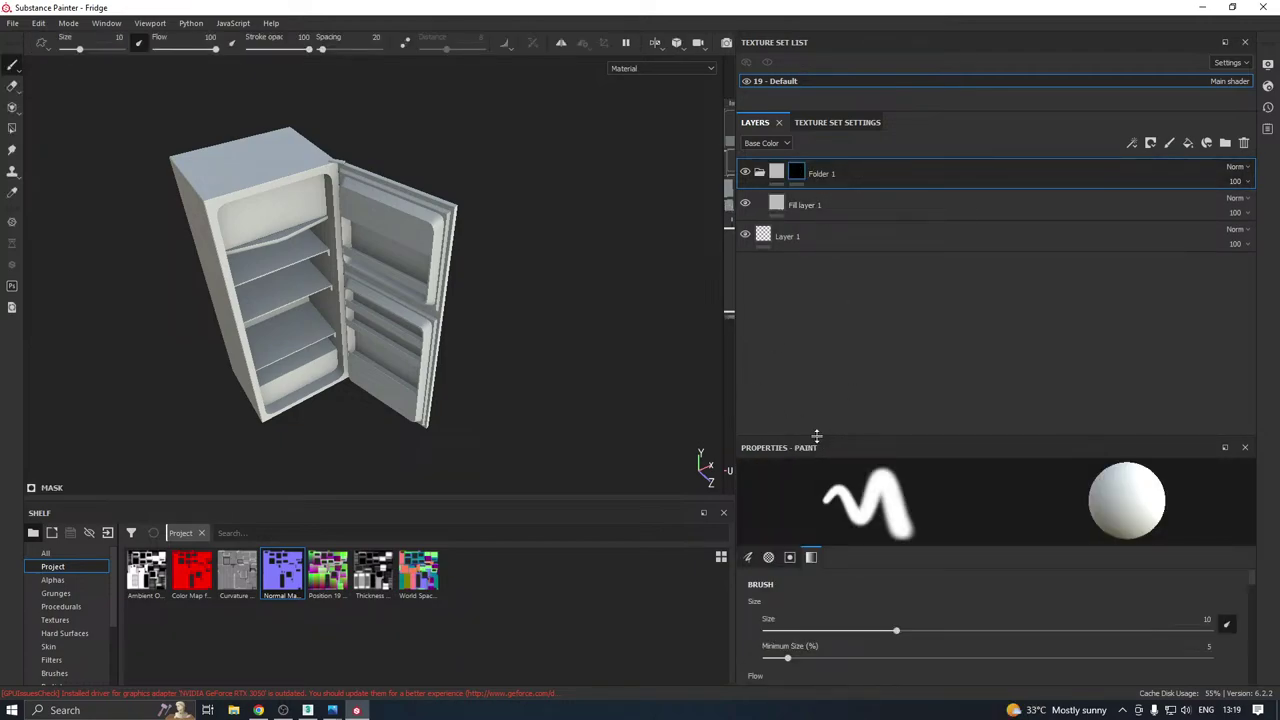
# Fill the fridge's main body into Folder 1's black mask using Polygon Fill in mesh fill mode.
pyautogui.moveTo(821, 437); pyautogui.dragTo(815, 372)
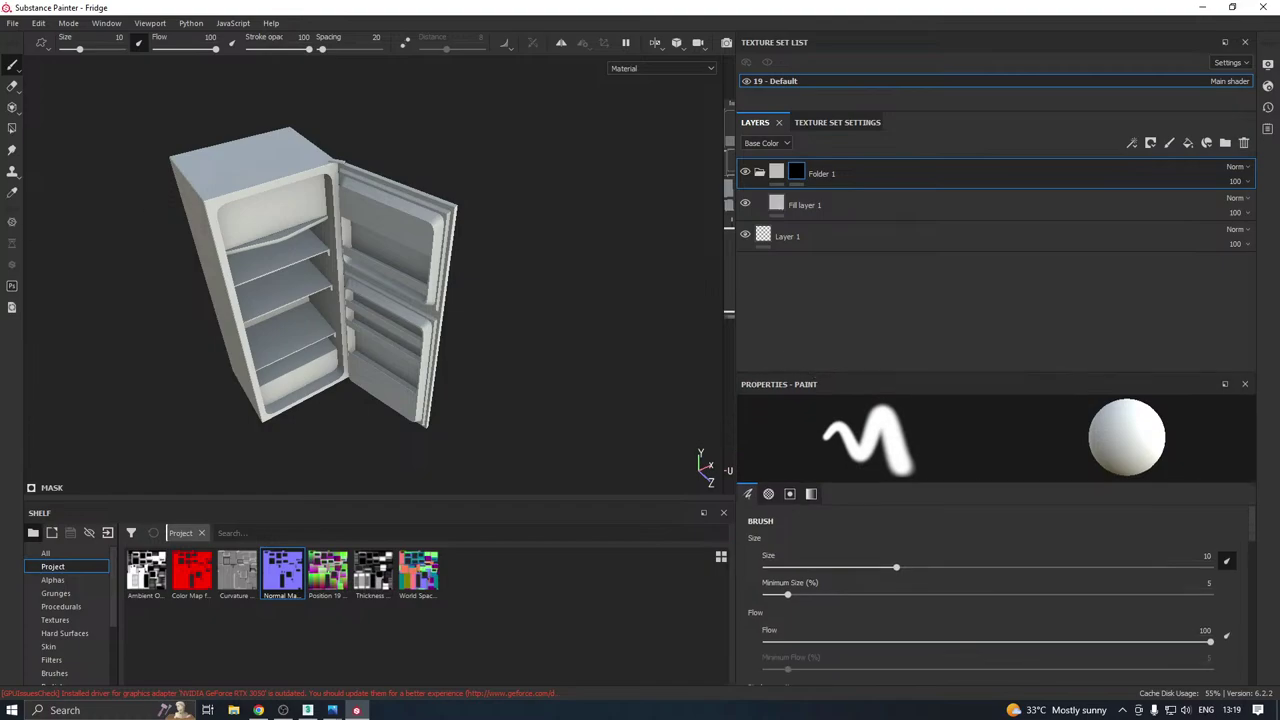
pyautogui.click(12, 128)
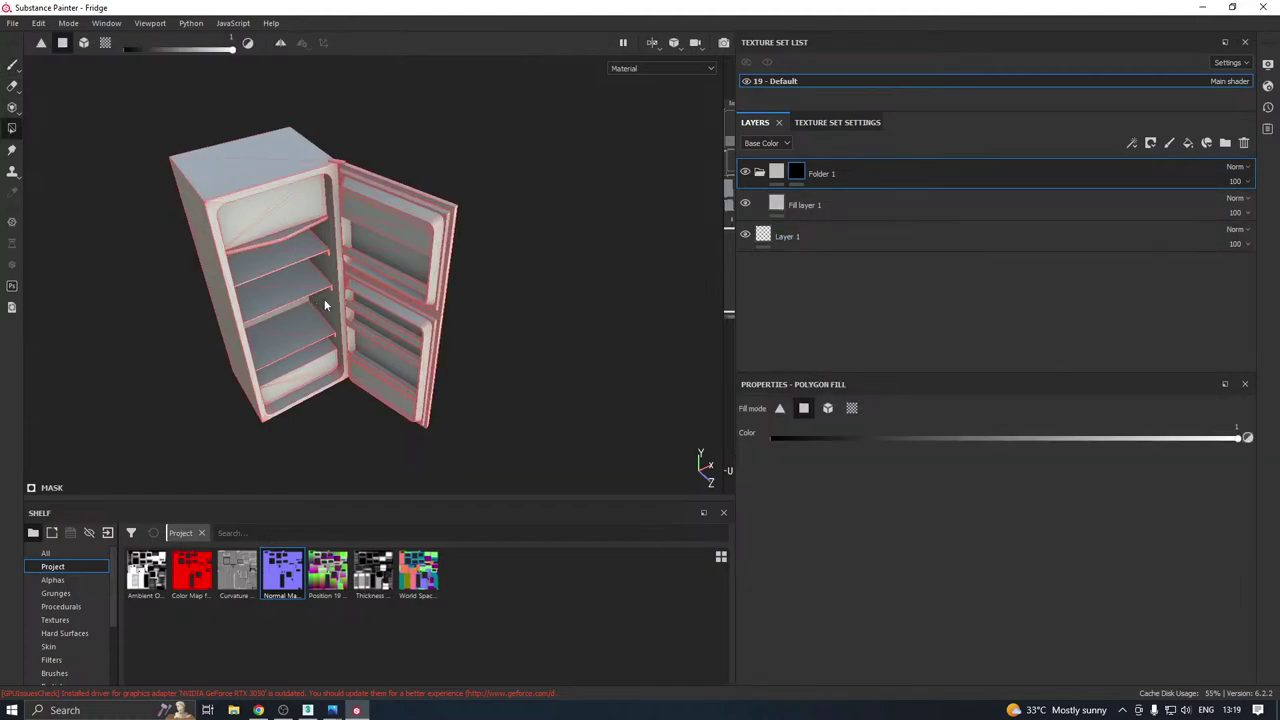
pyautogui.keyDown('alt'); pyautogui.moveTo(324, 299); pyautogui.dragTo(407, 276); pyautogui.keyUp('alt')
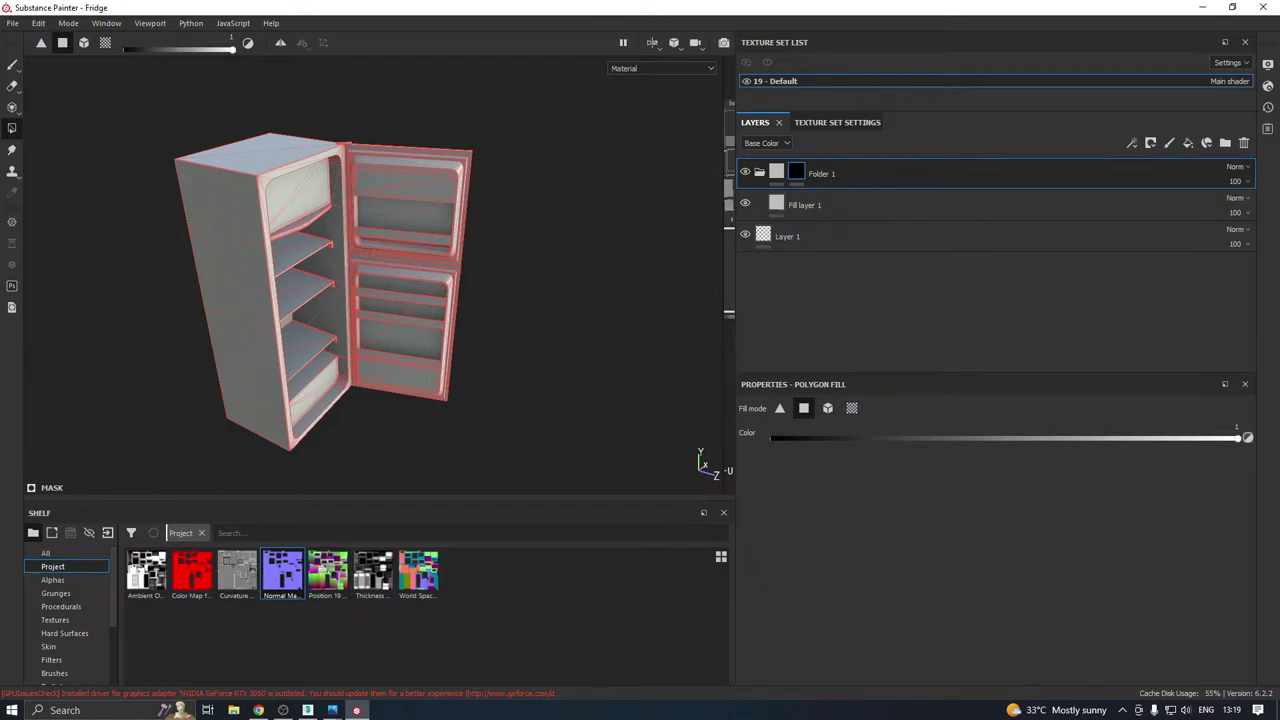
pyautogui.hotkey('alt', 'Tab')
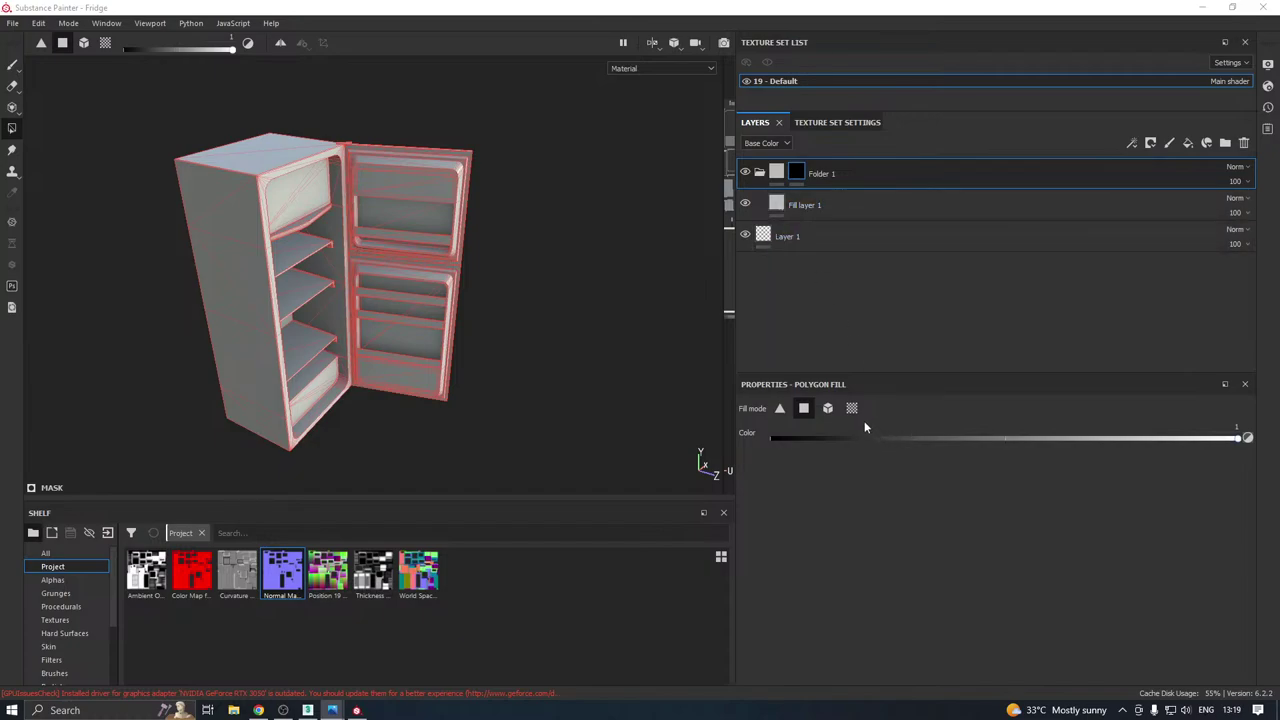
pyautogui.click(834, 408)
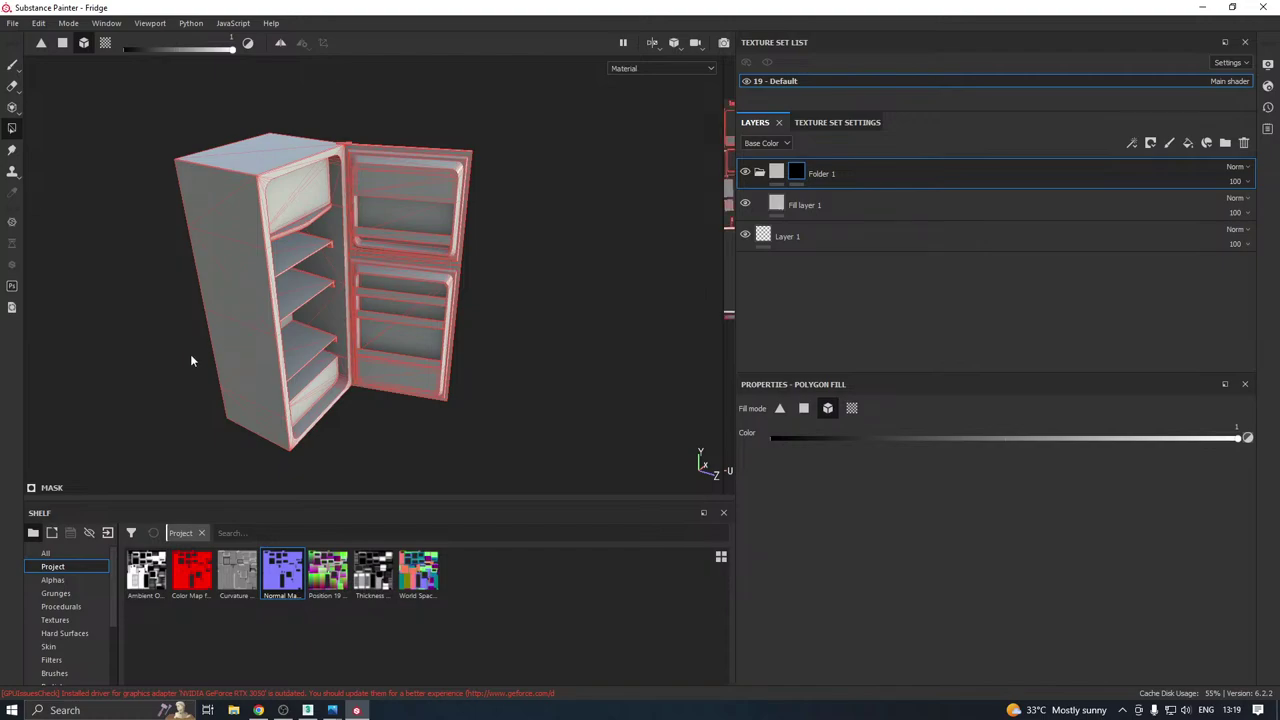
# Apply the blue matte plastic material from the material library to Fill layer 1 and enlarge the shelf.
pyautogui.click(820, 205)
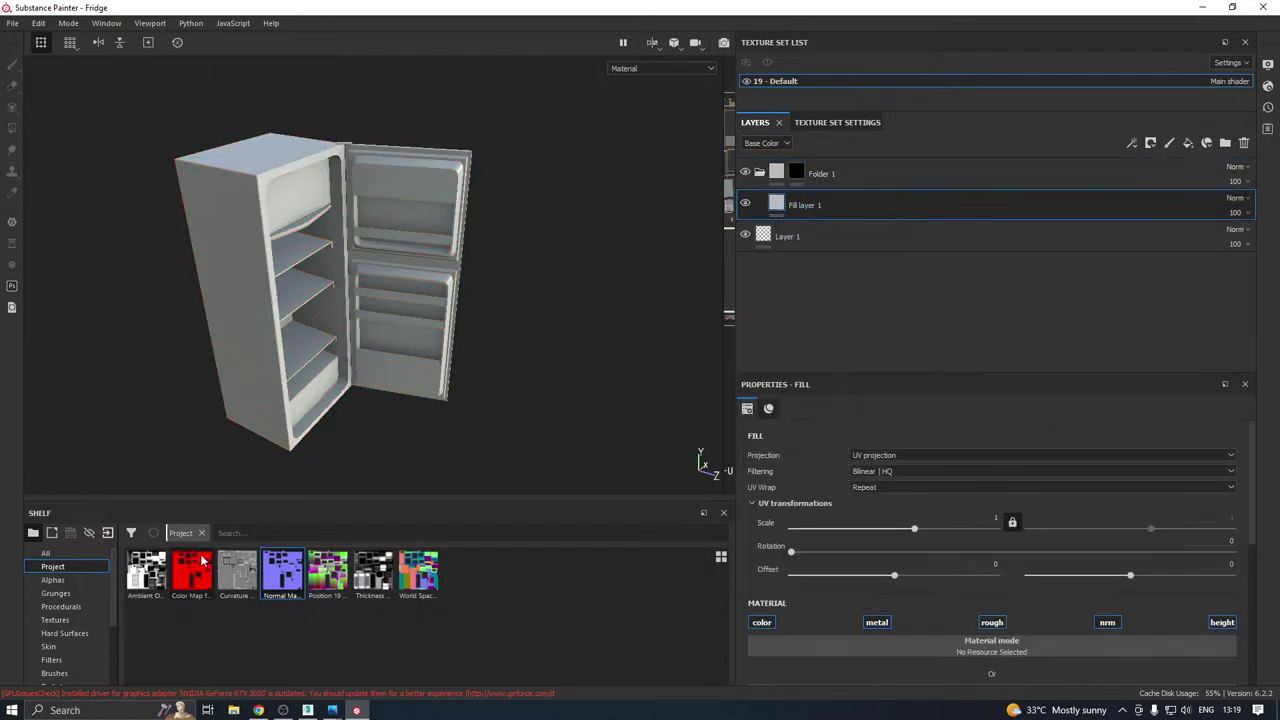
pyautogui.scroll(-3, 50, 630)
pyautogui.click(55, 620)
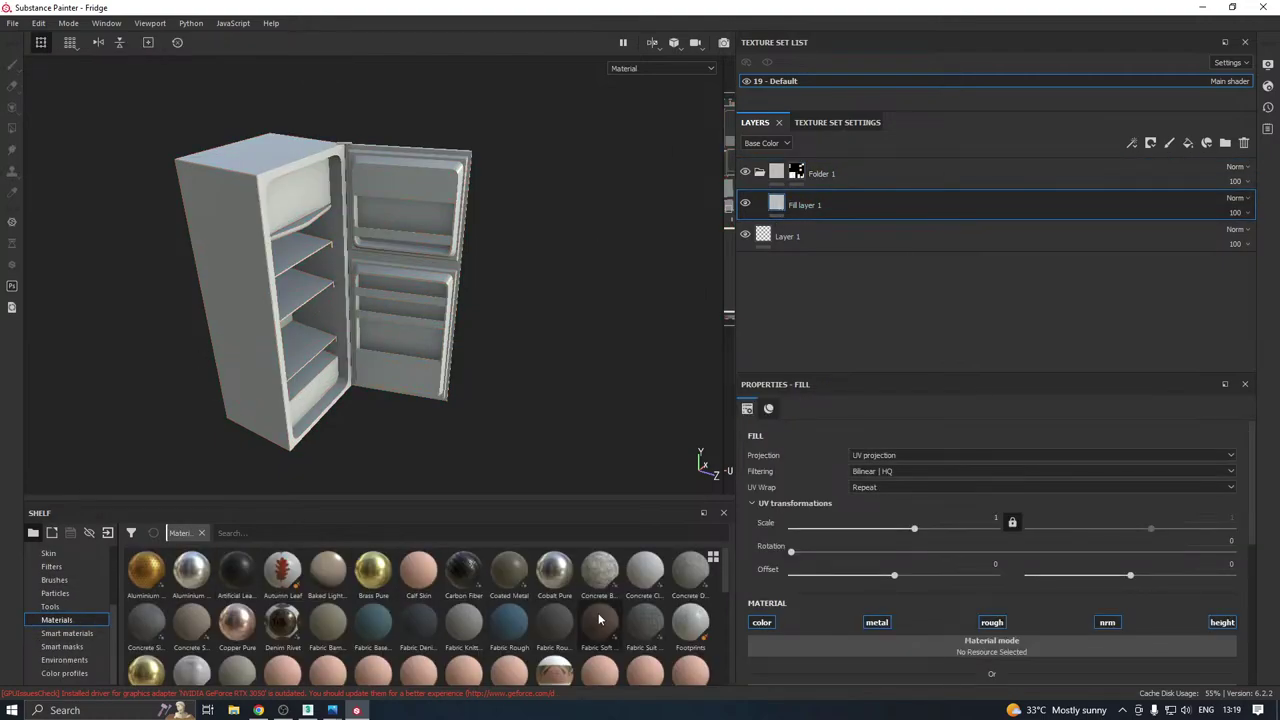
pyautogui.scroll(-3, 594, 624)
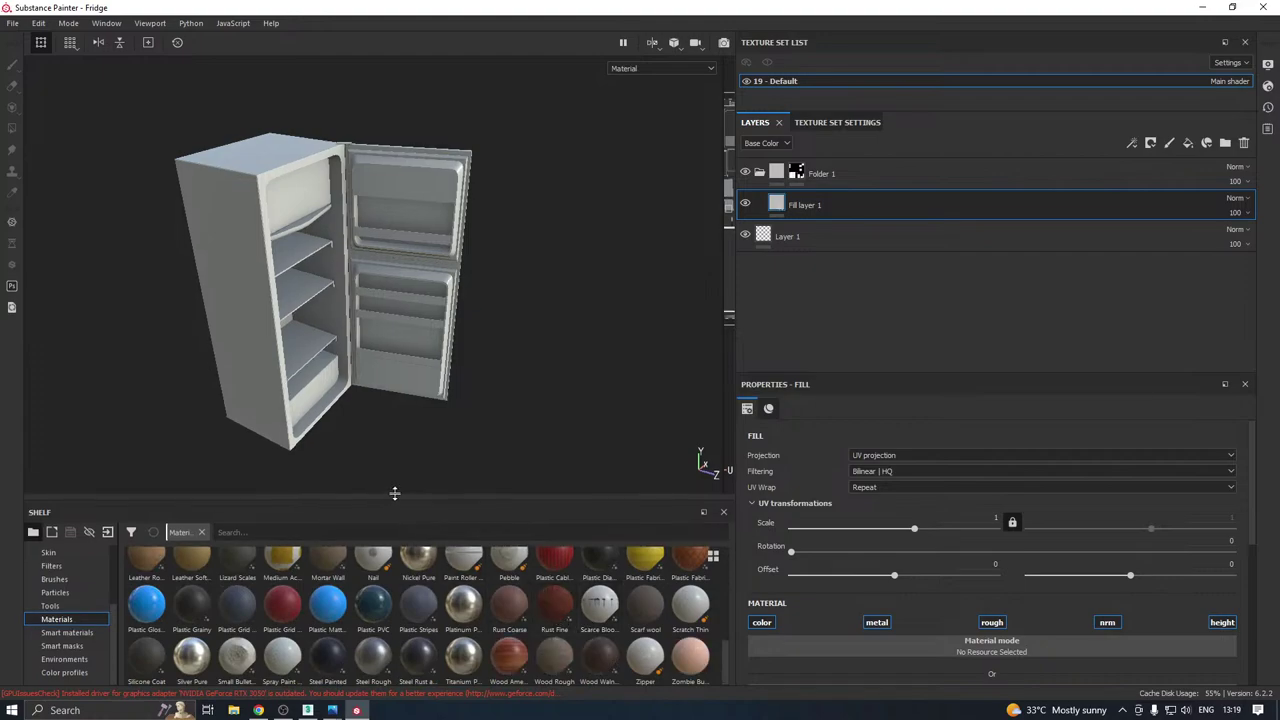
pyautogui.moveTo(395, 503); pyautogui.dragTo(415, 461)
pyautogui.click(330, 614)
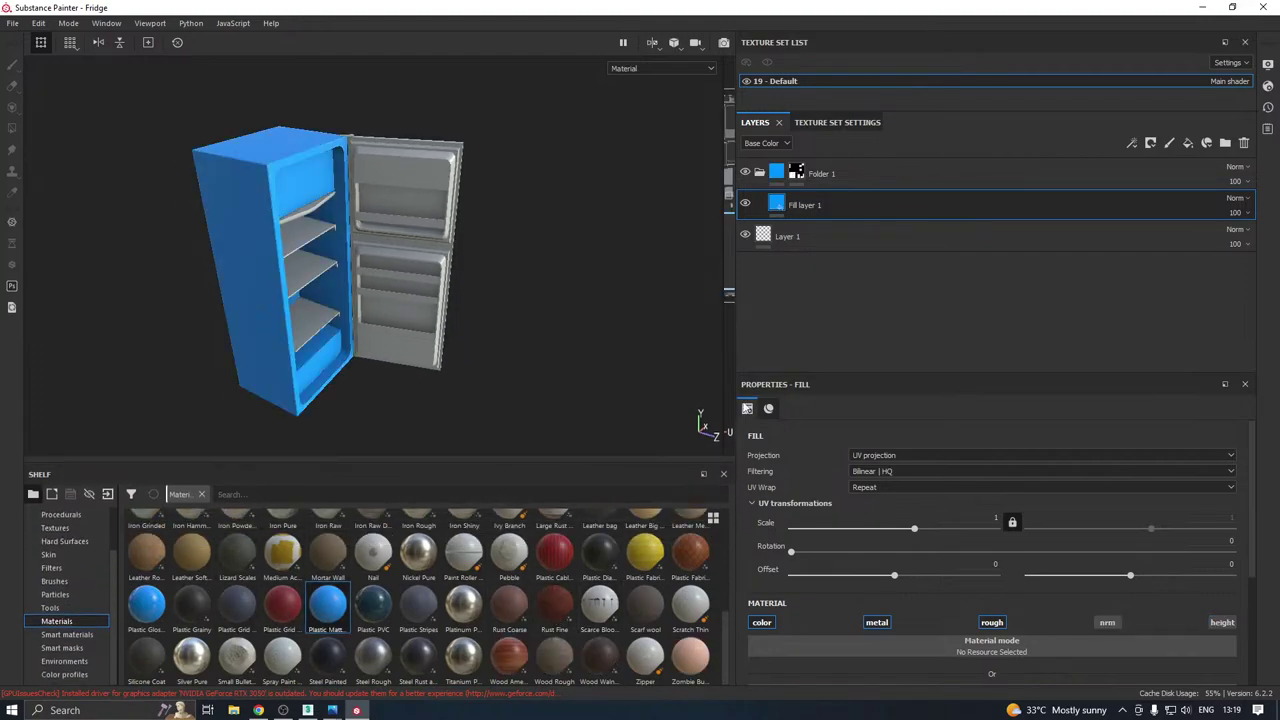
# Add both fridge doors to Folder 1's mask with Polygon Fill in mesh mode, then inspect the outer door side.
pyautogui.click(796, 173)
pyautogui.press('4')
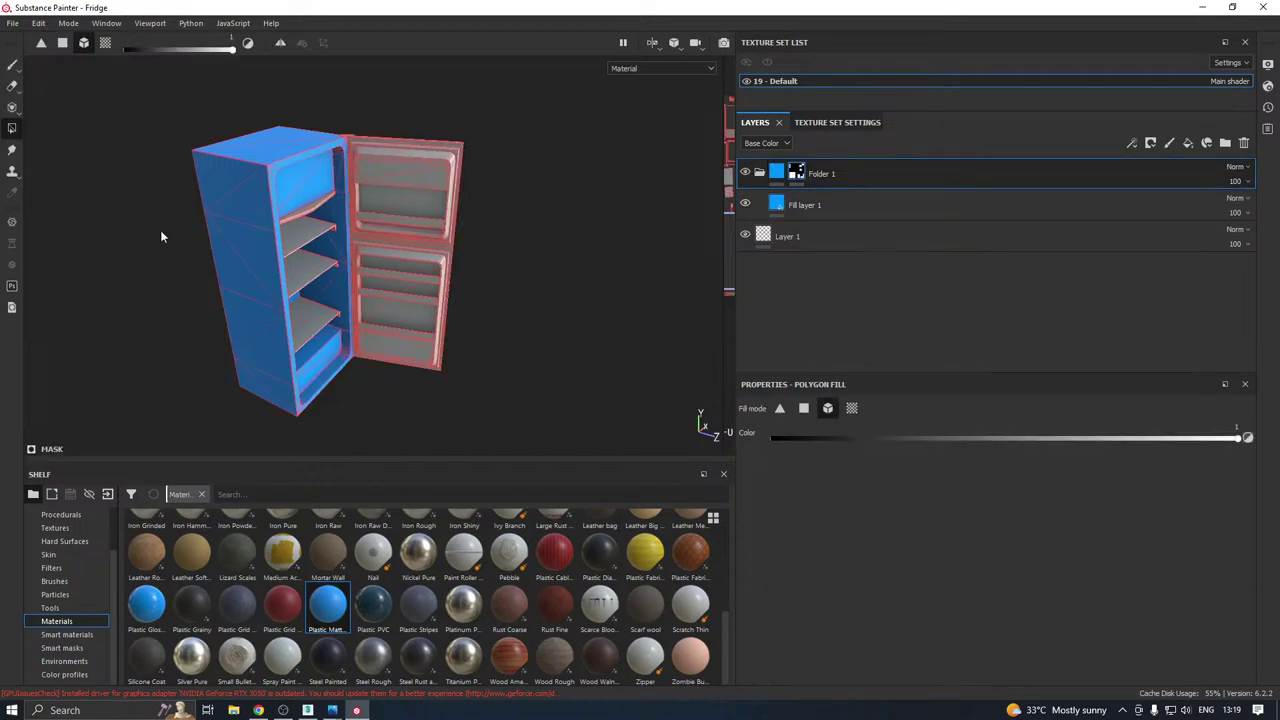
pyautogui.keyDown('alt'); pyautogui.moveTo(474, 338); pyautogui.dragTo(288, 352); pyautogui.keyUp('alt')
pyautogui.keyDown('alt'); pyautogui.moveTo(358, 252); pyautogui.dragTo(345, 290); pyautogui.keyUp('alt')
pyautogui.scroll(3, 380, 273)
# Enlarge the properties area and change Fill layer 1's base color from blue to a neutral grey.
pyautogui.click(782, 206)
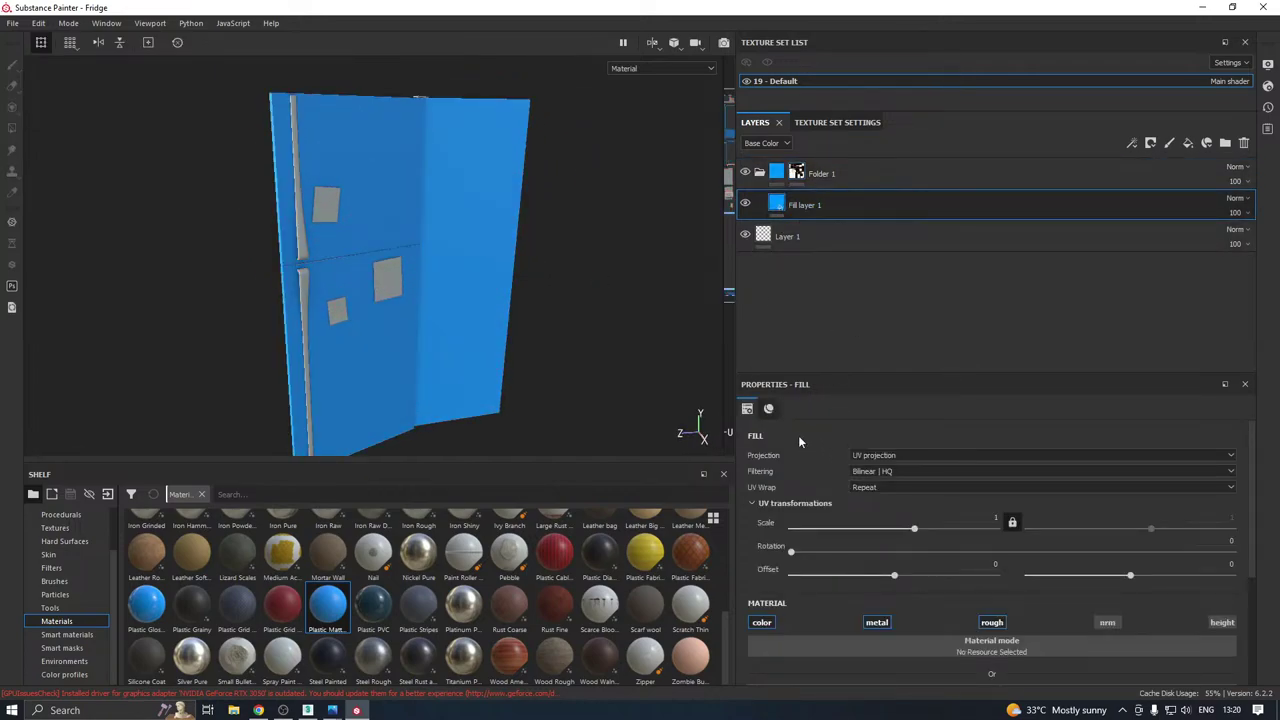
pyautogui.moveTo(812, 372); pyautogui.dragTo(812, 264)
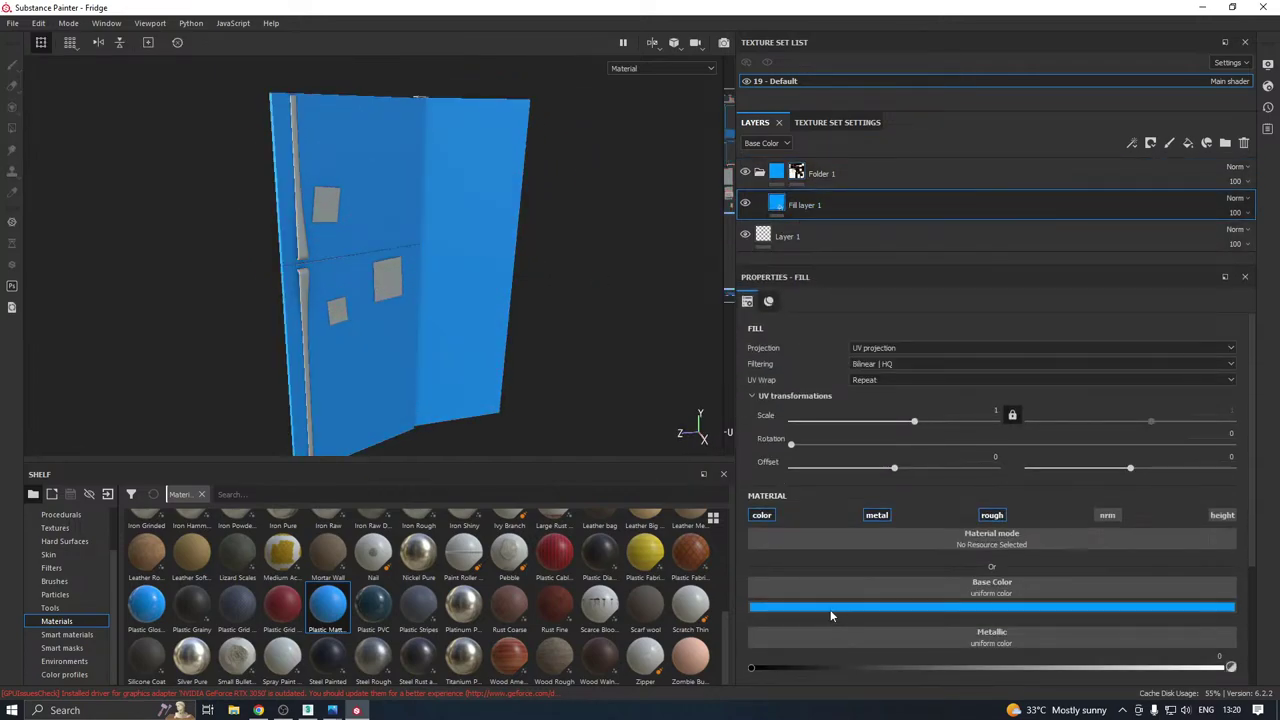
pyautogui.click(812, 606)
pyautogui.moveTo(853, 516); pyautogui.dragTo(835, 519)
pyautogui.keyDown('alt'); pyautogui.moveTo(551, 389); pyautogui.dragTo(608, 373); pyautogui.keyUp('alt')
pyautogui.keyDown('alt'); pyautogui.moveTo(565, 415); pyautogui.dragTo(565, 300); pyautogui.keyUp('alt')
# Lighten the grey base color of Fill layer 1.
pyautogui.click(858, 607)
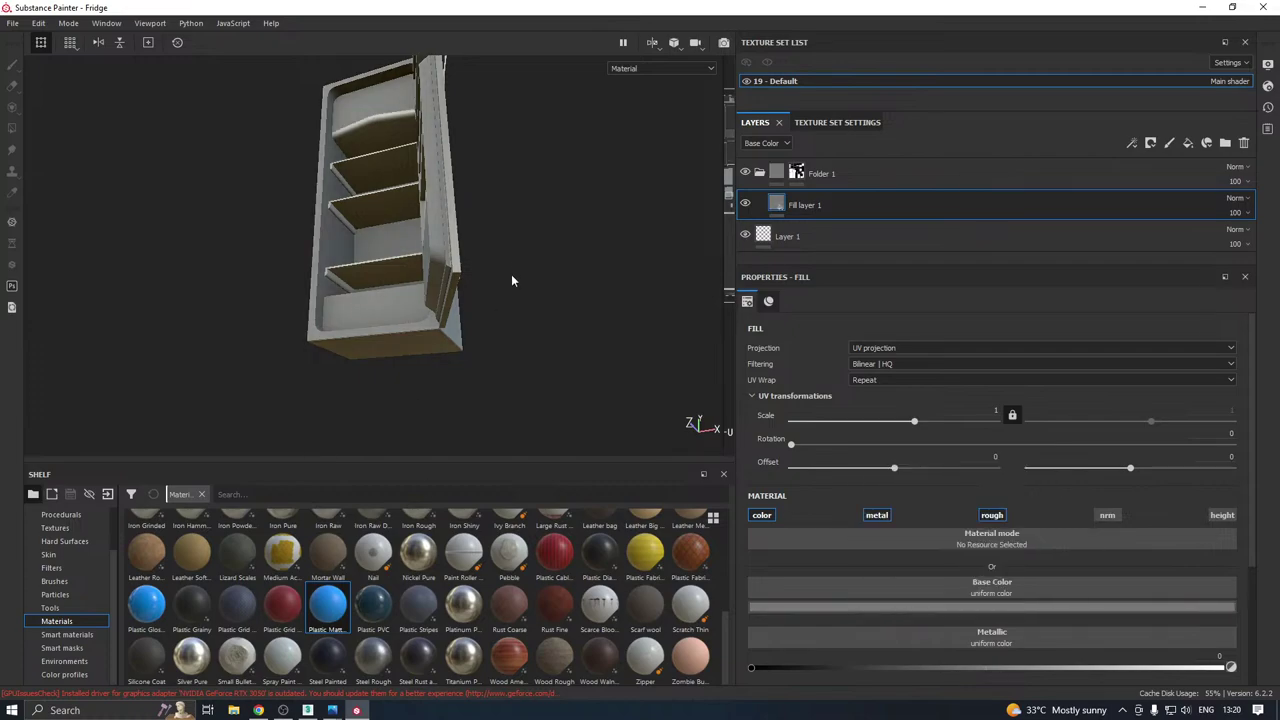
pyautogui.keyDown('alt'); pyautogui.moveTo(514, 277); pyautogui.dragTo(344, 331); pyautogui.keyUp('alt')
pyautogui.click(783, 609)
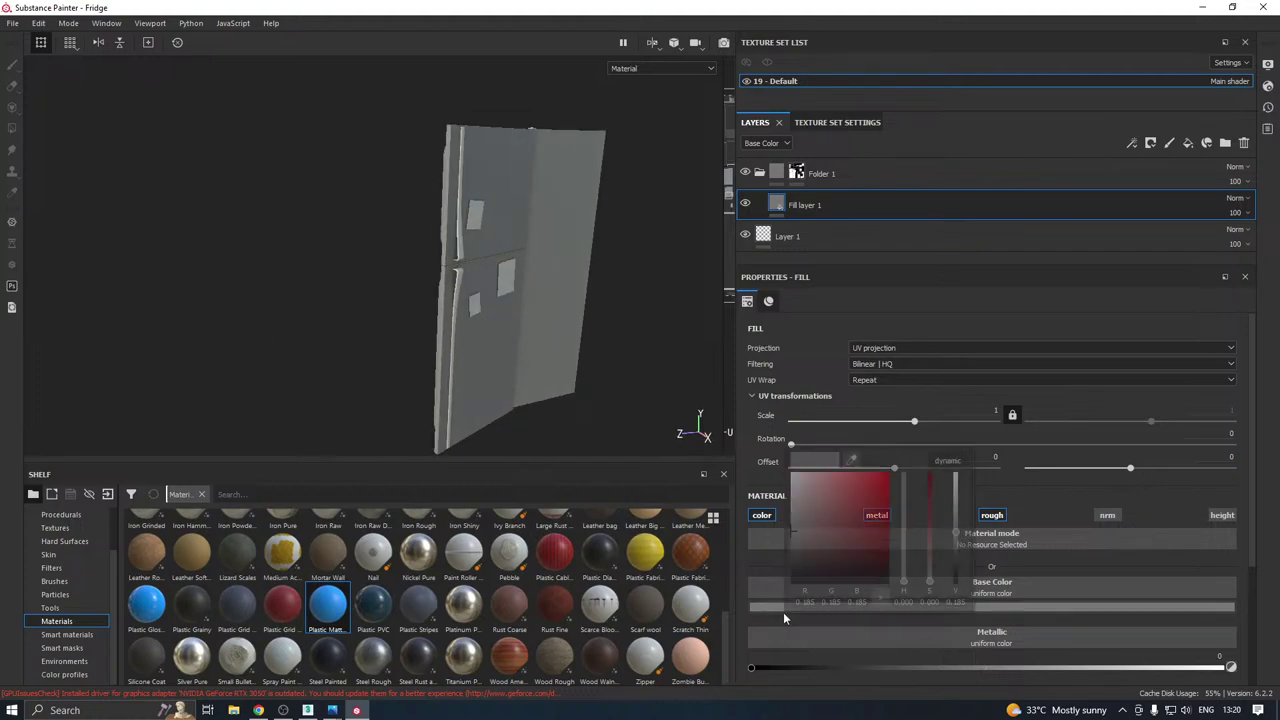
pyautogui.click(794, 508)
pyautogui.click(557, 357)
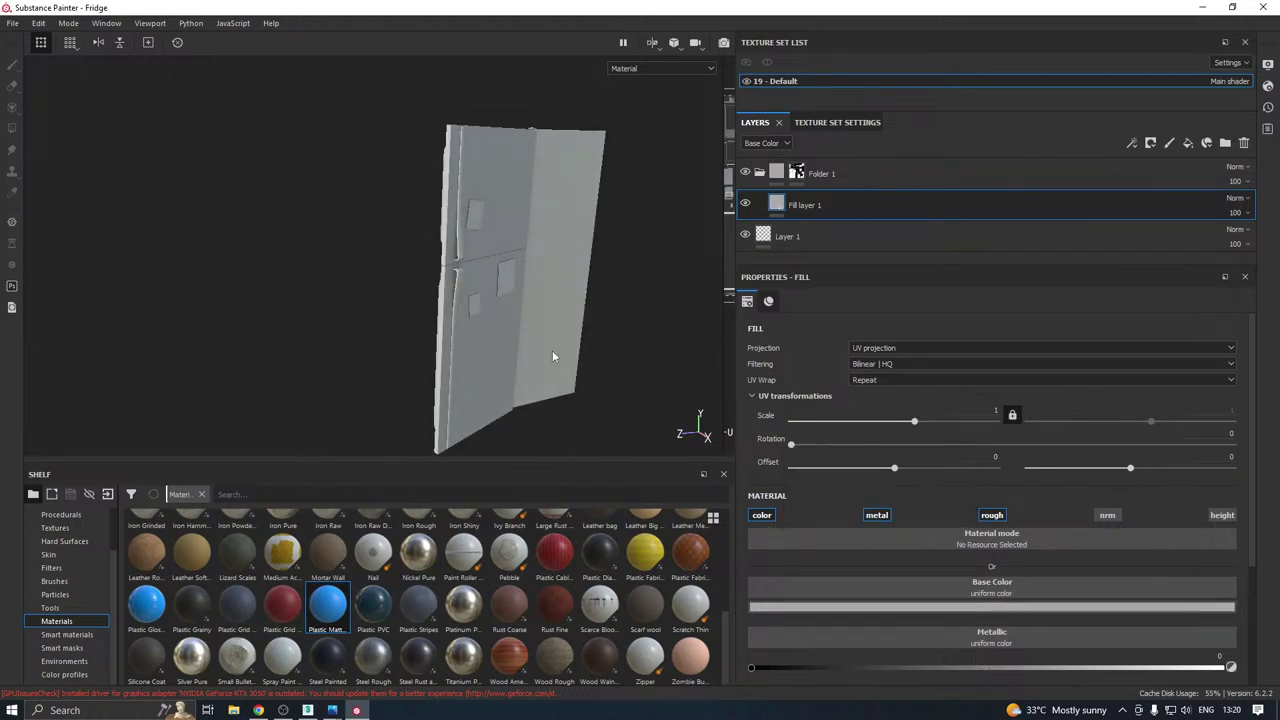
# Set Fill layer 1's metallic to about 0.139 and its roughness to about 0.365.
pyautogui.keyDown('alt'); pyautogui.moveTo(557, 357); pyautogui.dragTo(503, 360); pyautogui.keyUp('alt')
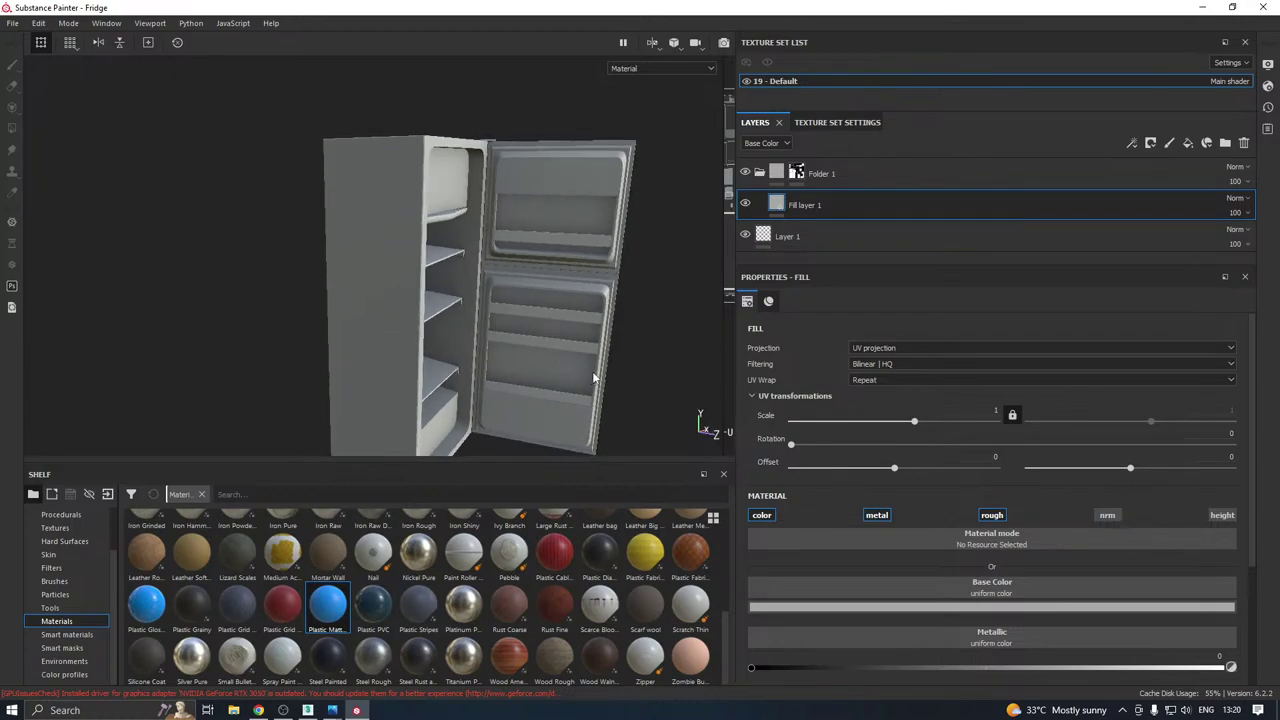
pyautogui.keyDown('alt'); pyautogui.moveTo(587, 374); pyautogui.dragTo(500, 350); pyautogui.keyUp('alt')
pyautogui.scroll(-4, 838, 544)
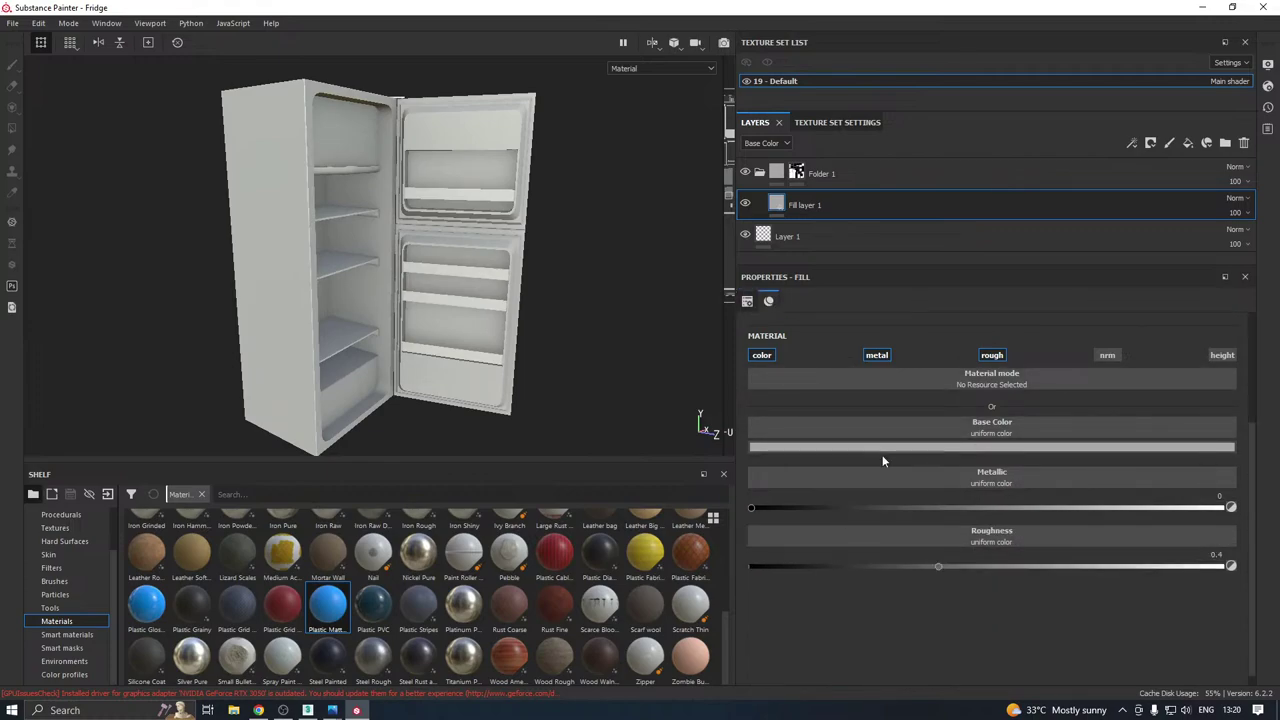
pyautogui.moveTo(858, 508); pyautogui.dragTo(865, 508)
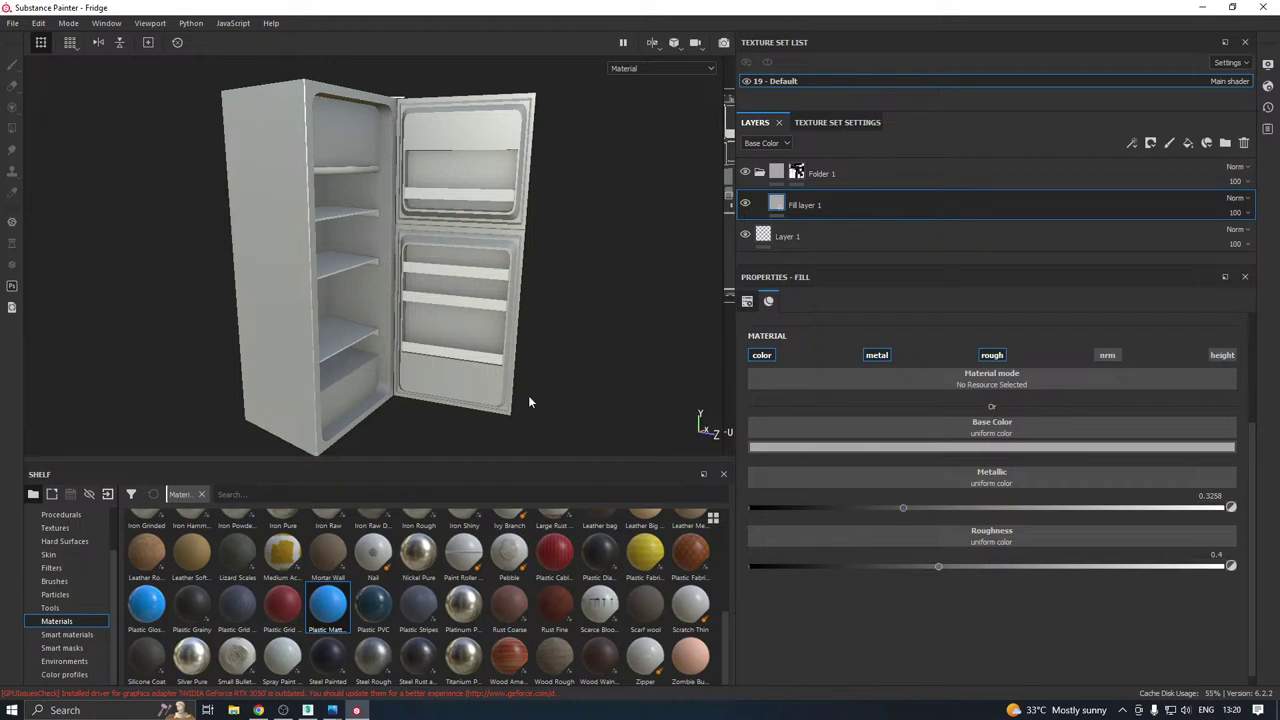
pyautogui.keyDown('alt'); pyautogui.moveTo(520, 272); pyautogui.dragTo(742, 302); pyautogui.keyUp('alt')
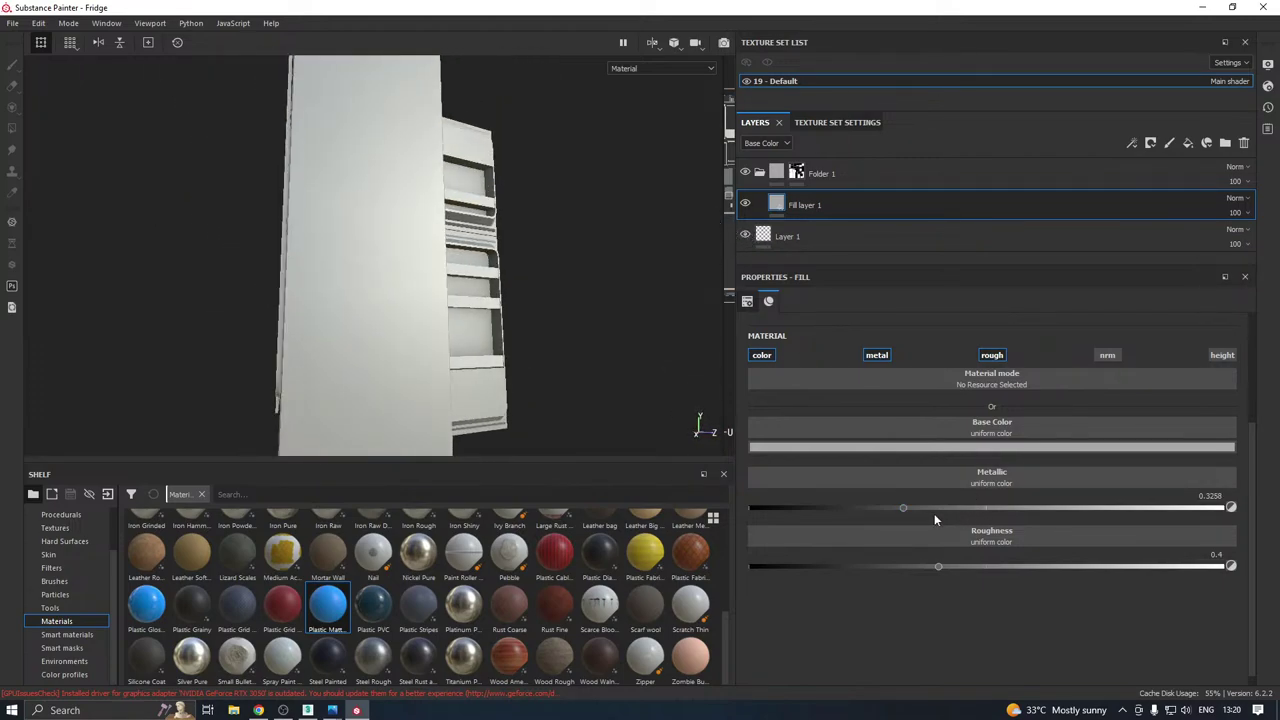
pyautogui.moveTo(824, 507); pyautogui.dragTo(816, 508)
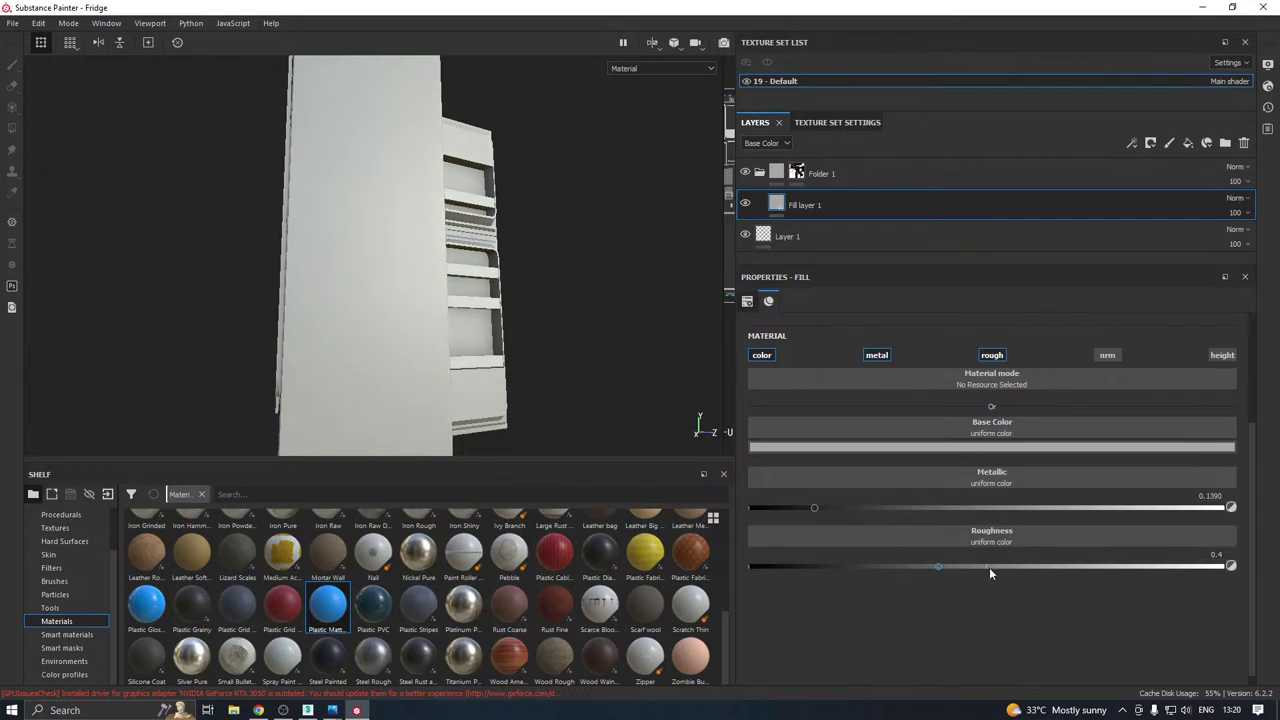
pyautogui.click(922, 566)
# Try a red base color on Fill layer 1 and look at it on the open fridge.
pyautogui.keyDown('alt'); pyautogui.moveTo(587, 438); pyautogui.dragTo(339, 310); pyautogui.keyUp('alt')
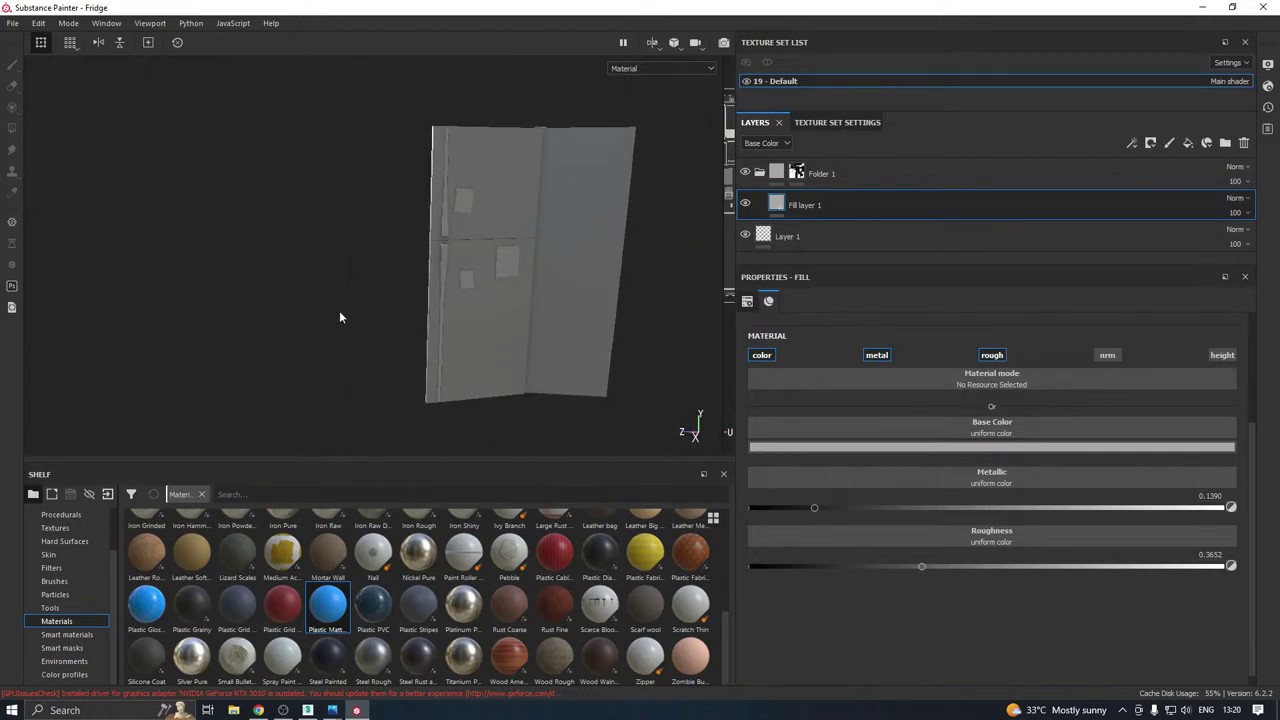
pyautogui.click(780, 447)
pyautogui.click(872, 490)
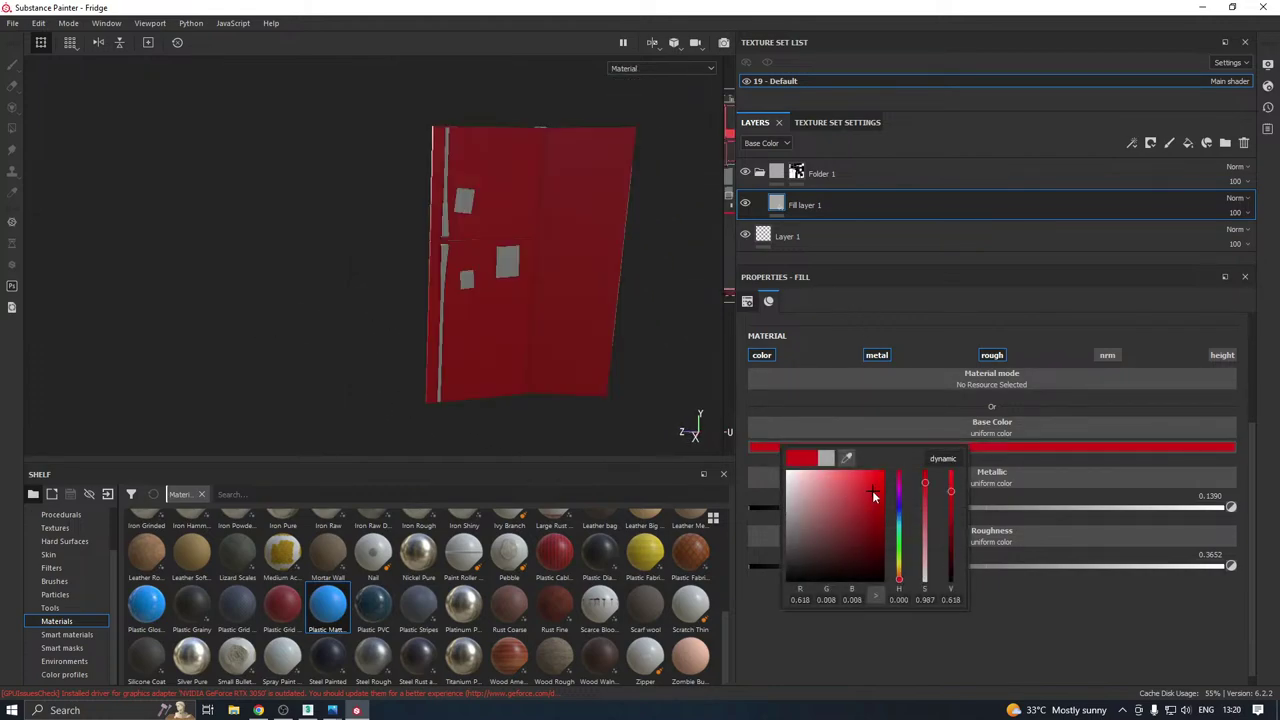
pyautogui.click(859, 489)
pyautogui.keyDown('alt'); pyautogui.moveTo(686, 350); pyautogui.dragTo(691, 289); pyautogui.keyUp('alt')
# Set Fill layer 1's base color to a light neutral grey and inspect the open fridge.
pyautogui.click(842, 449)
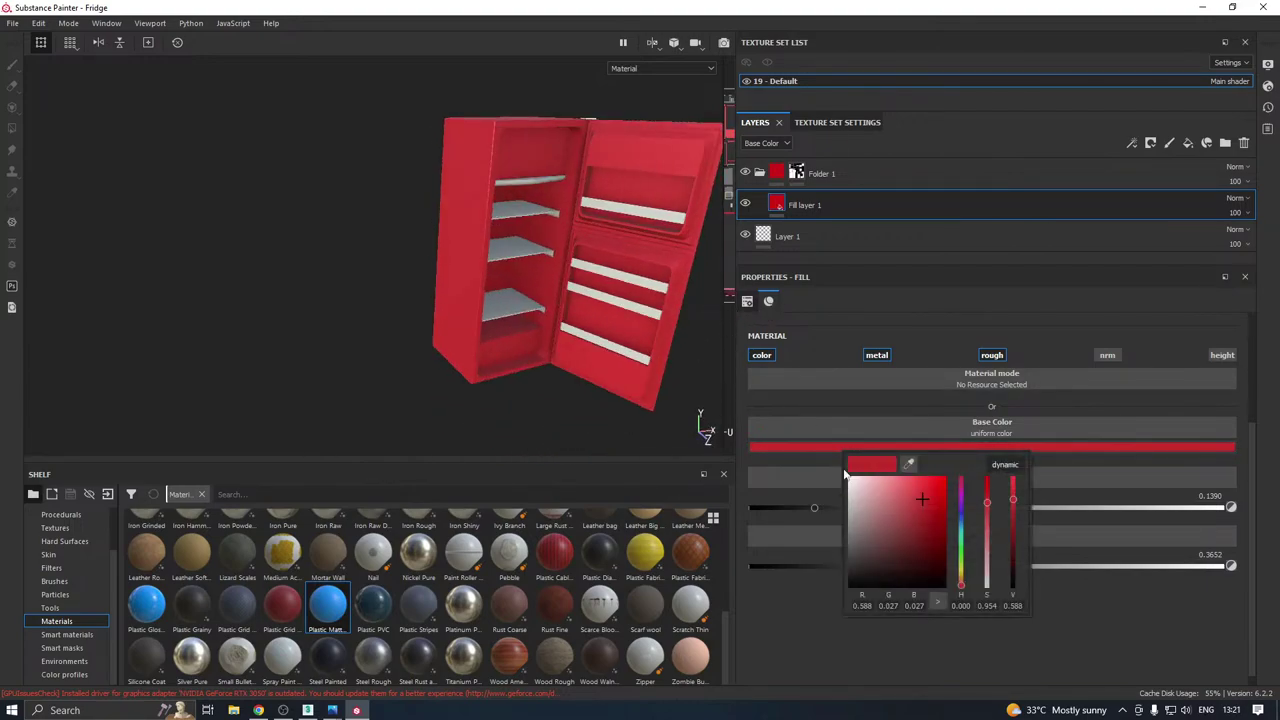
pyautogui.moveTo(856, 524); pyautogui.dragTo(846, 522)
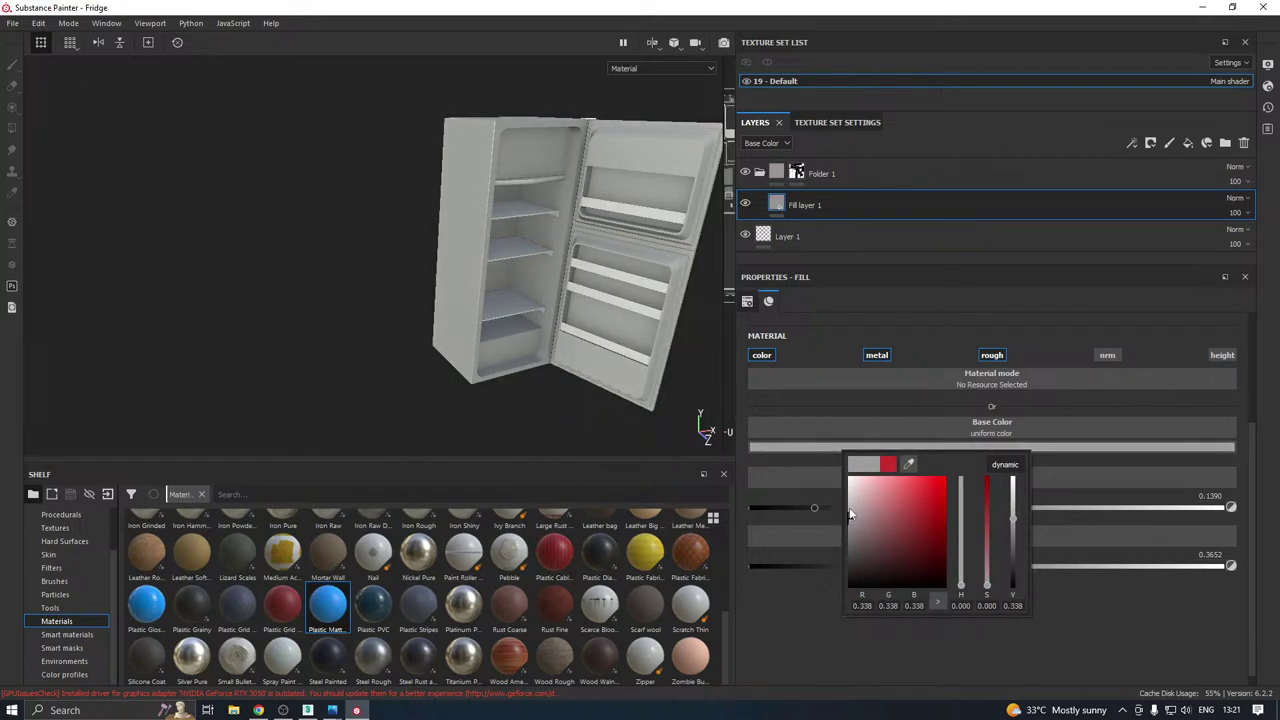
pyautogui.moveTo(850, 514); pyautogui.dragTo(850, 511)
pyautogui.keyDown('alt'); pyautogui.moveTo(486, 306); pyautogui.dragTo(684, 354); pyautogui.keyUp('alt')
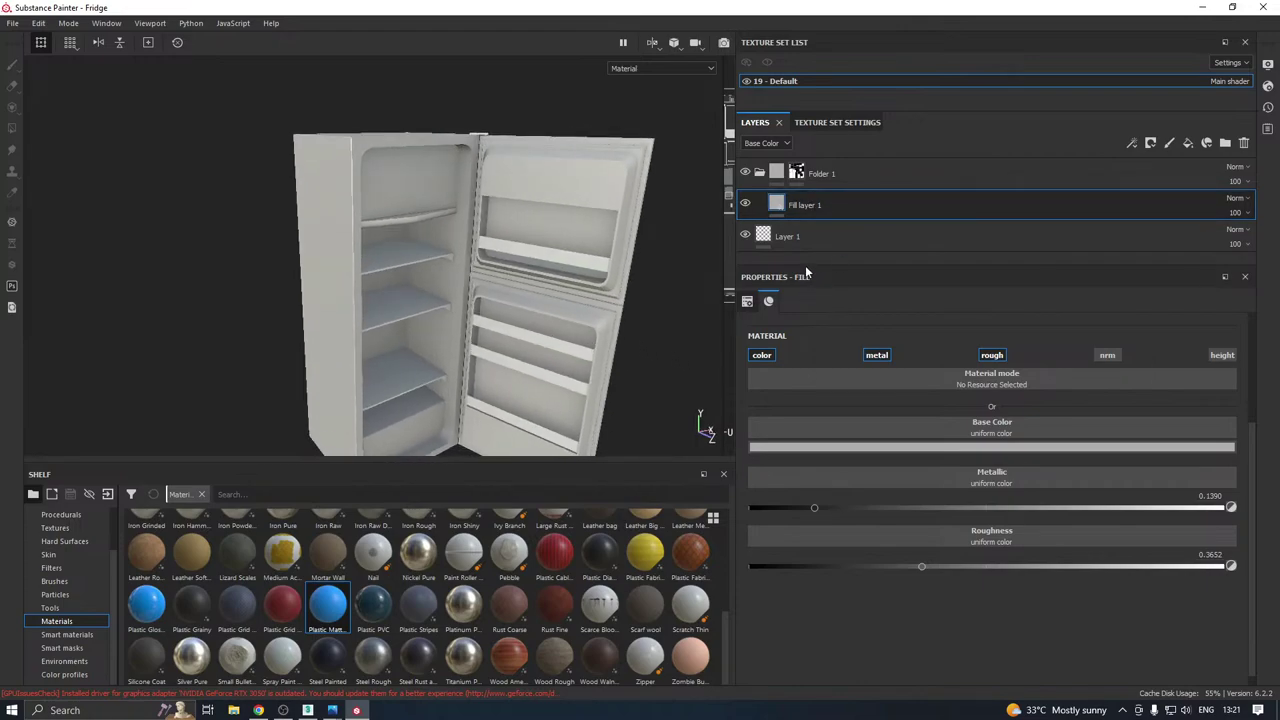
# Duplicate Folder 1 with its fill layer and clear the mask of the copied folder.
pyautogui.moveTo(805, 266); pyautogui.dragTo(811, 338)
pyautogui.click(855, 175)
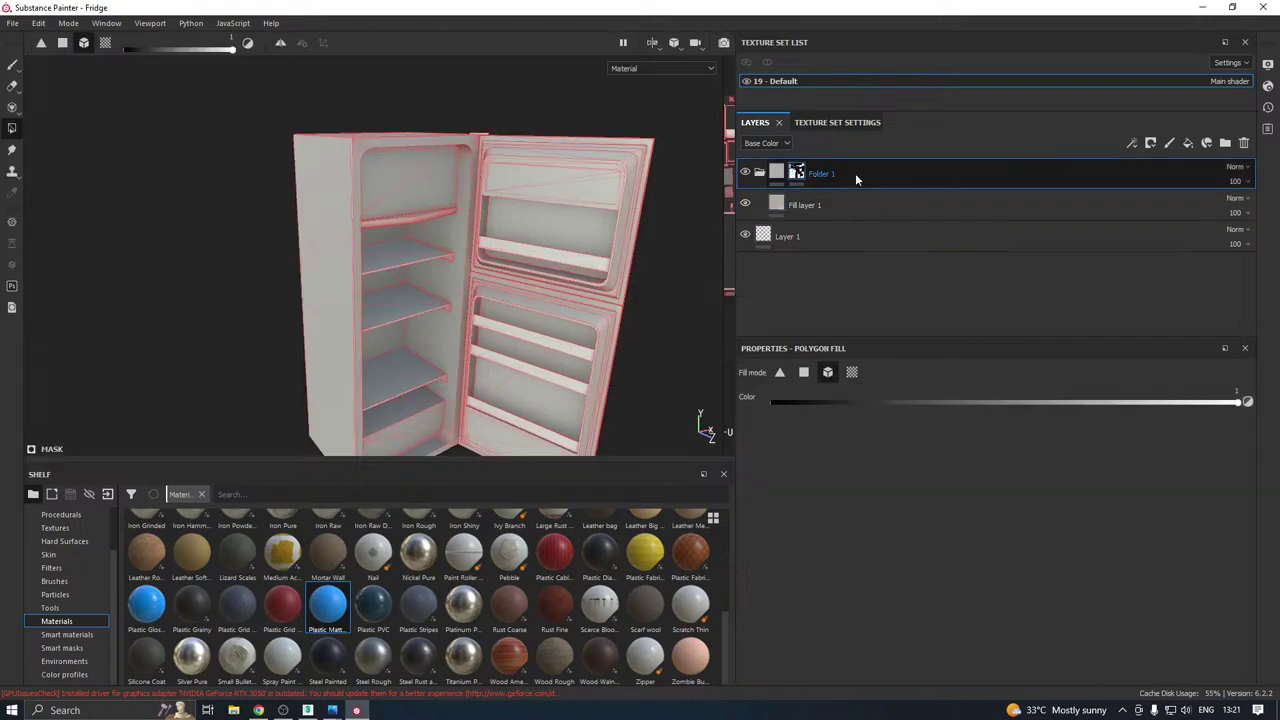
pyautogui.rightClick(866, 172)
pyautogui.click(928, 430)
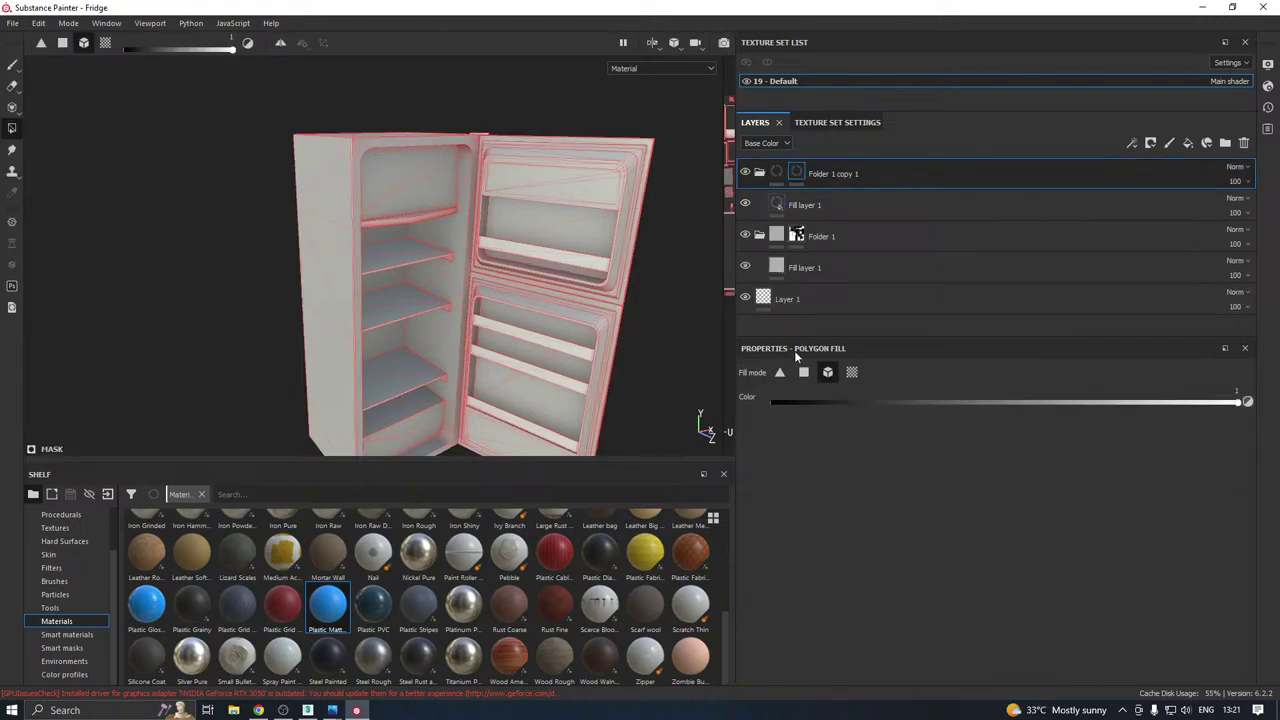
pyautogui.rightClick(804, 173)
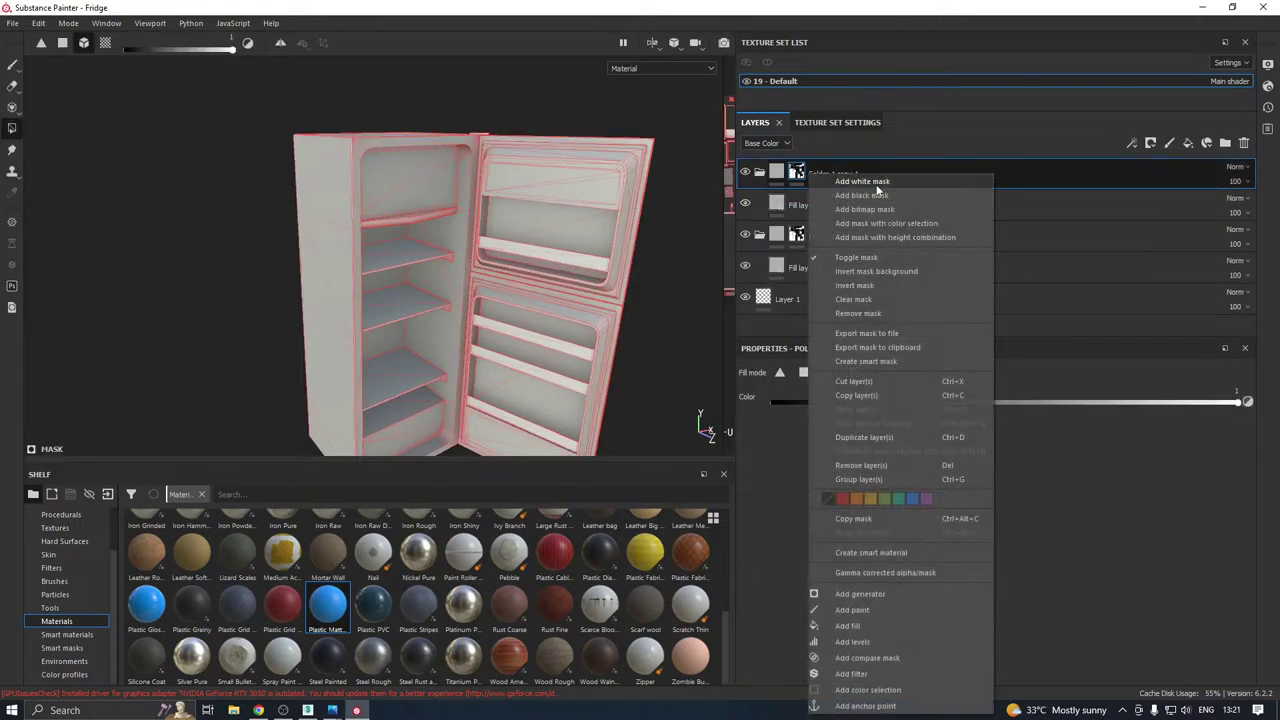
pyautogui.click(856, 299)
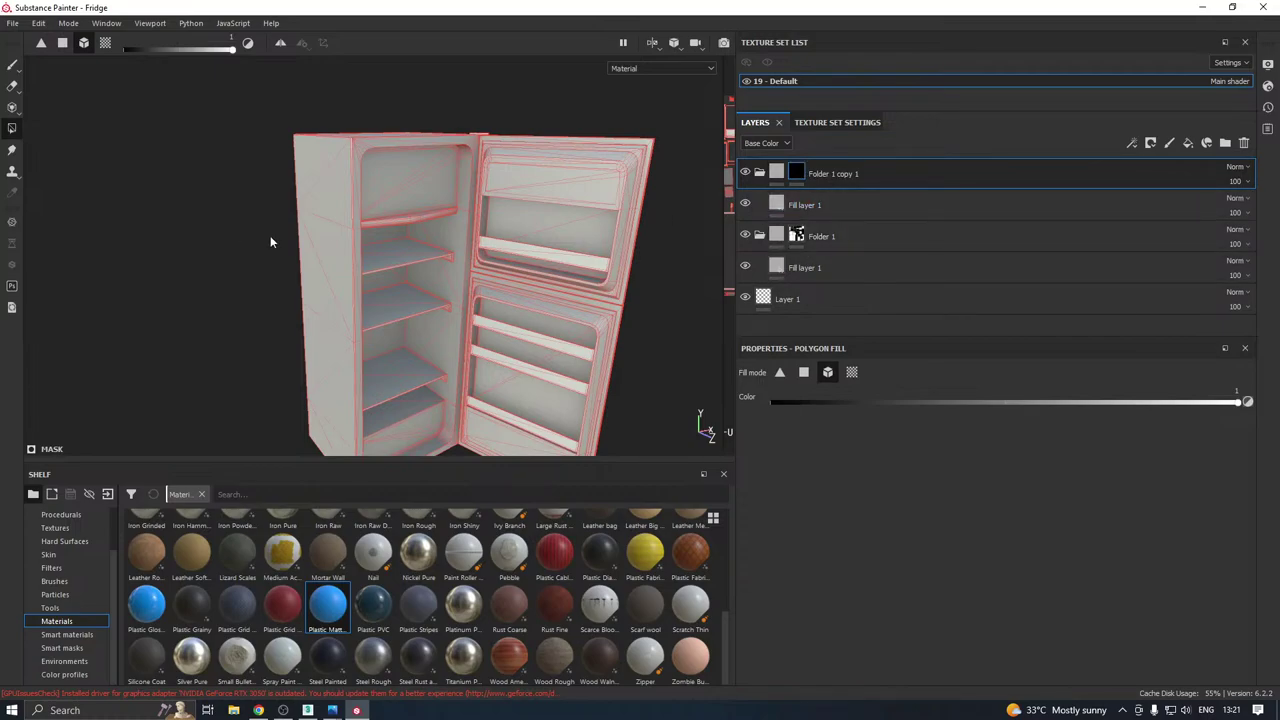
# Set the base color of the copied folder's fill layer to red, about 0.578, 0.042, 0.042.
pyautogui.click(820, 205)
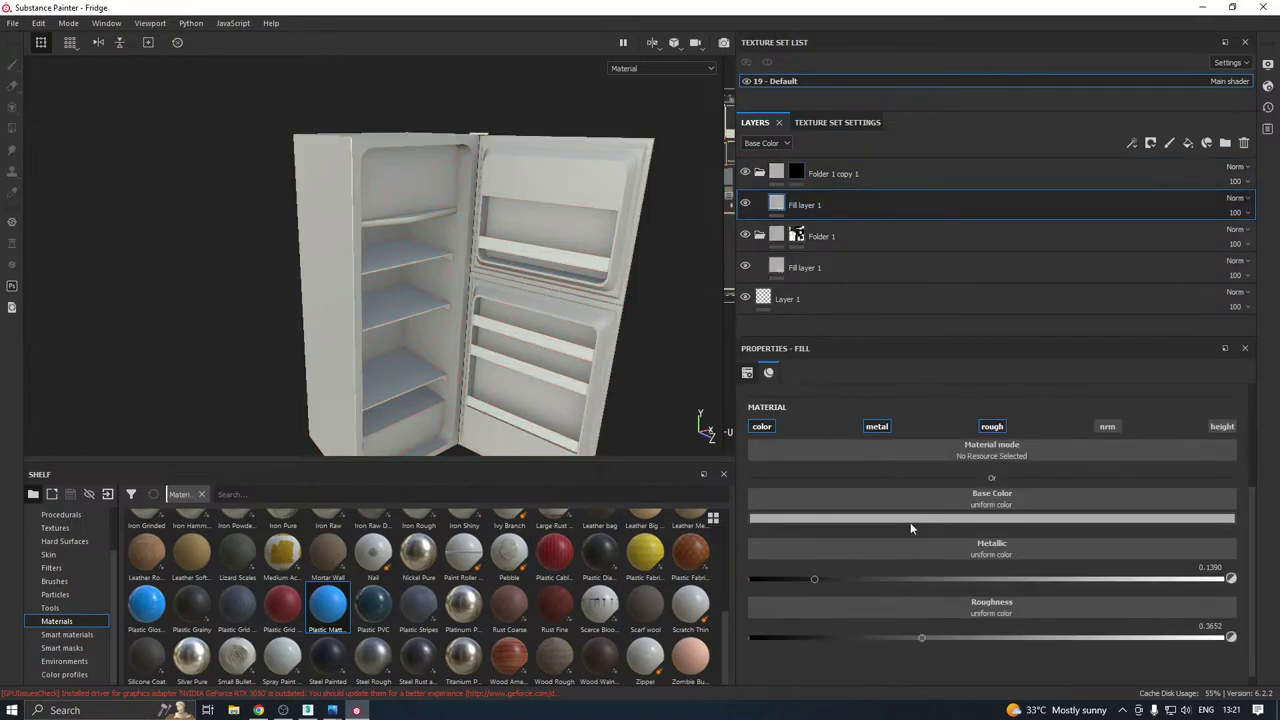
pyautogui.click(847, 519)
pyautogui.click(916, 563)
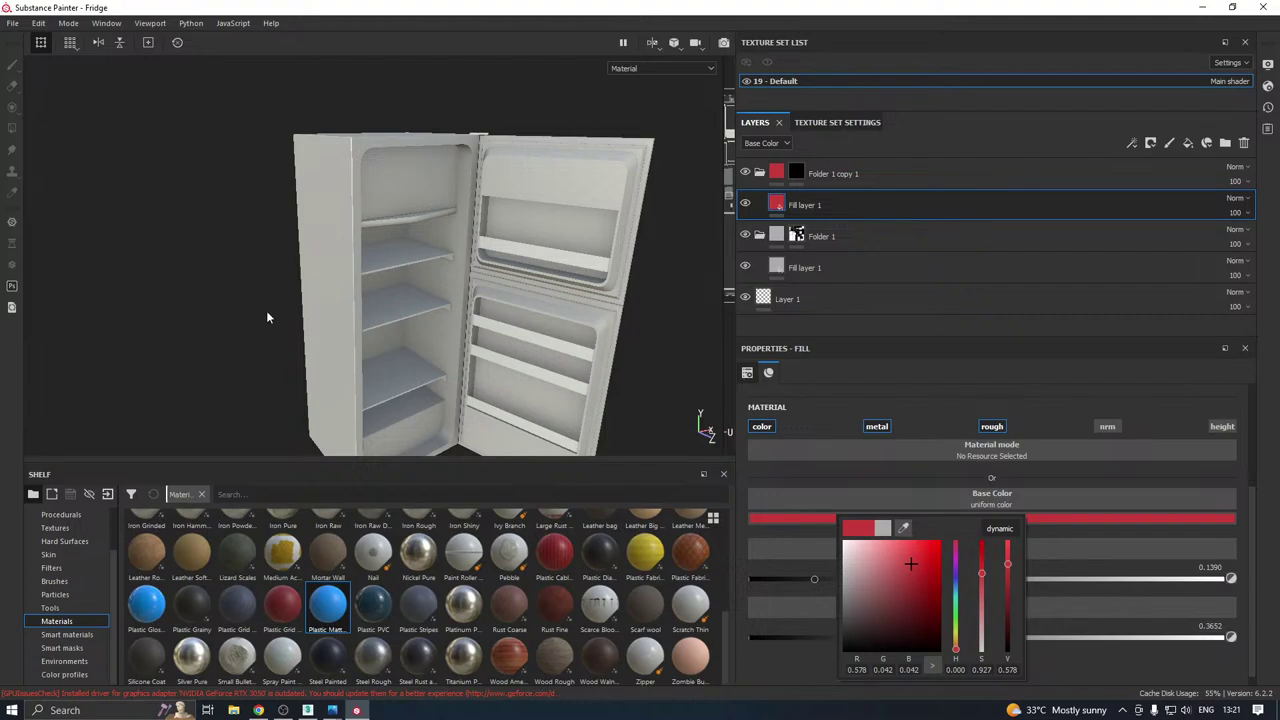
# Fill the front face of the upper door's lower rack into the copied folder's mask using Polygon Fill in quad mode.
pyautogui.click(797, 175)
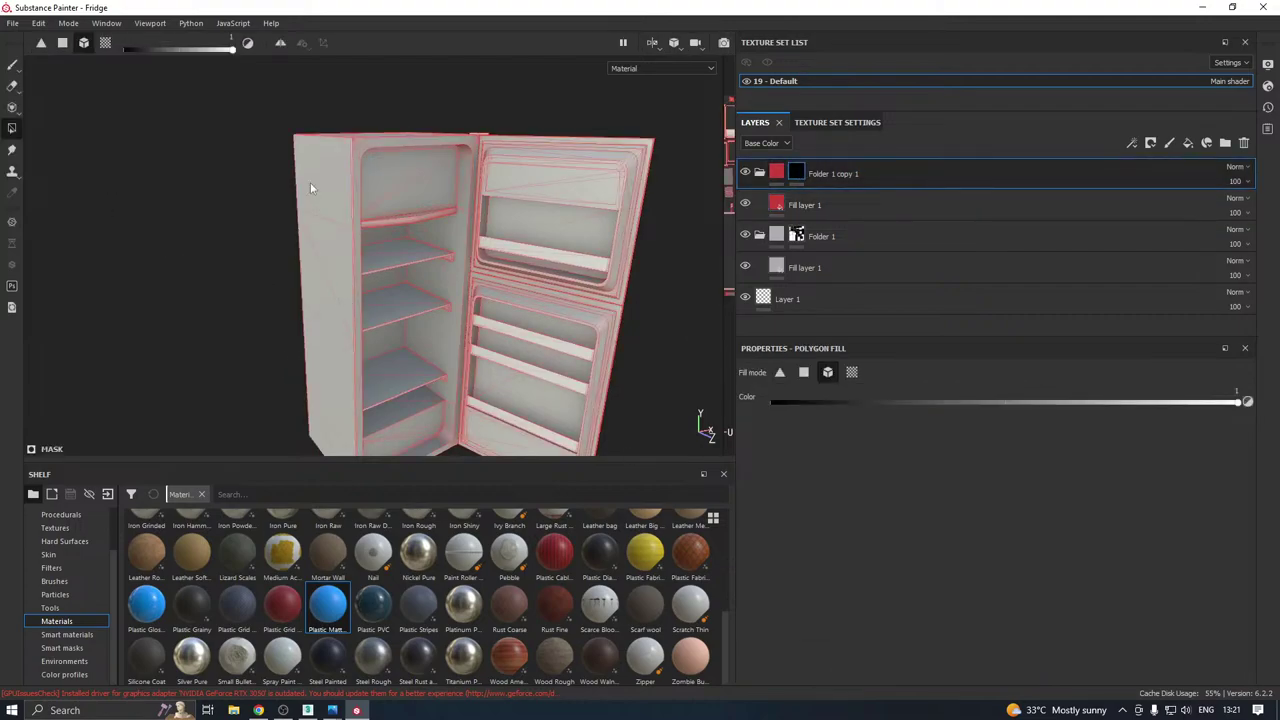
pyautogui.scroll(5, 541, 258)
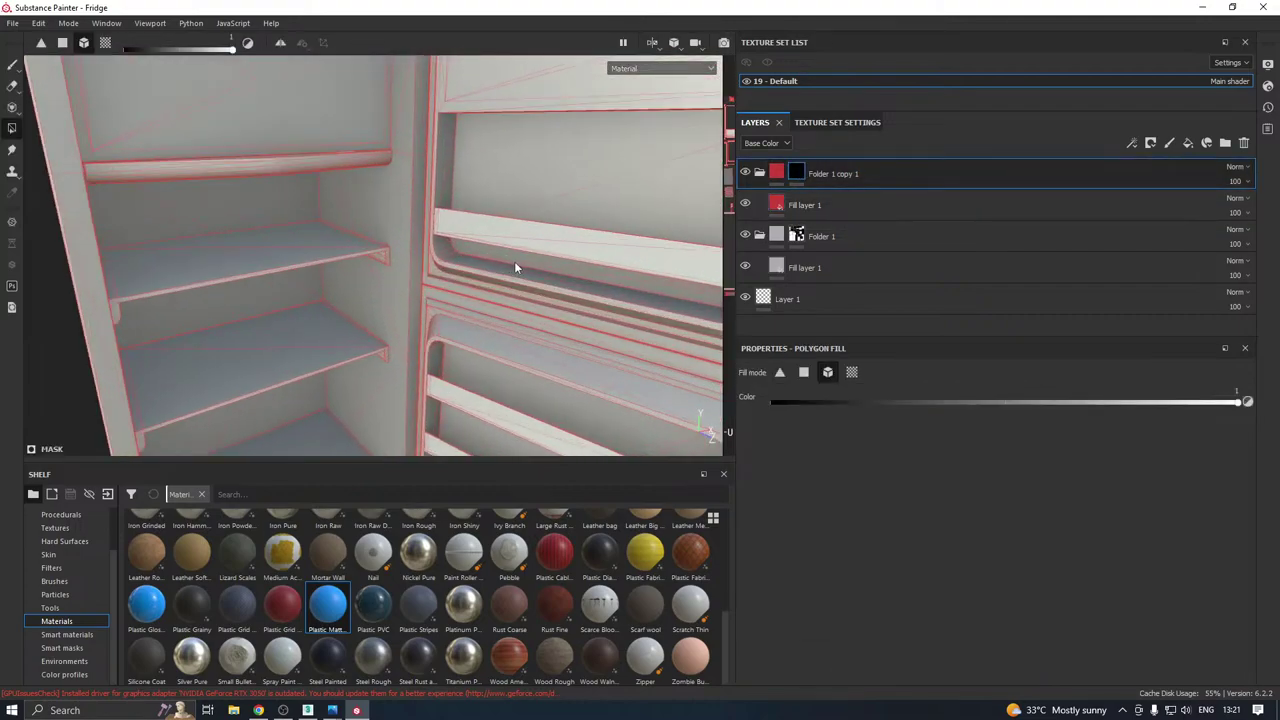
pyautogui.scroll(2, 466, 279)
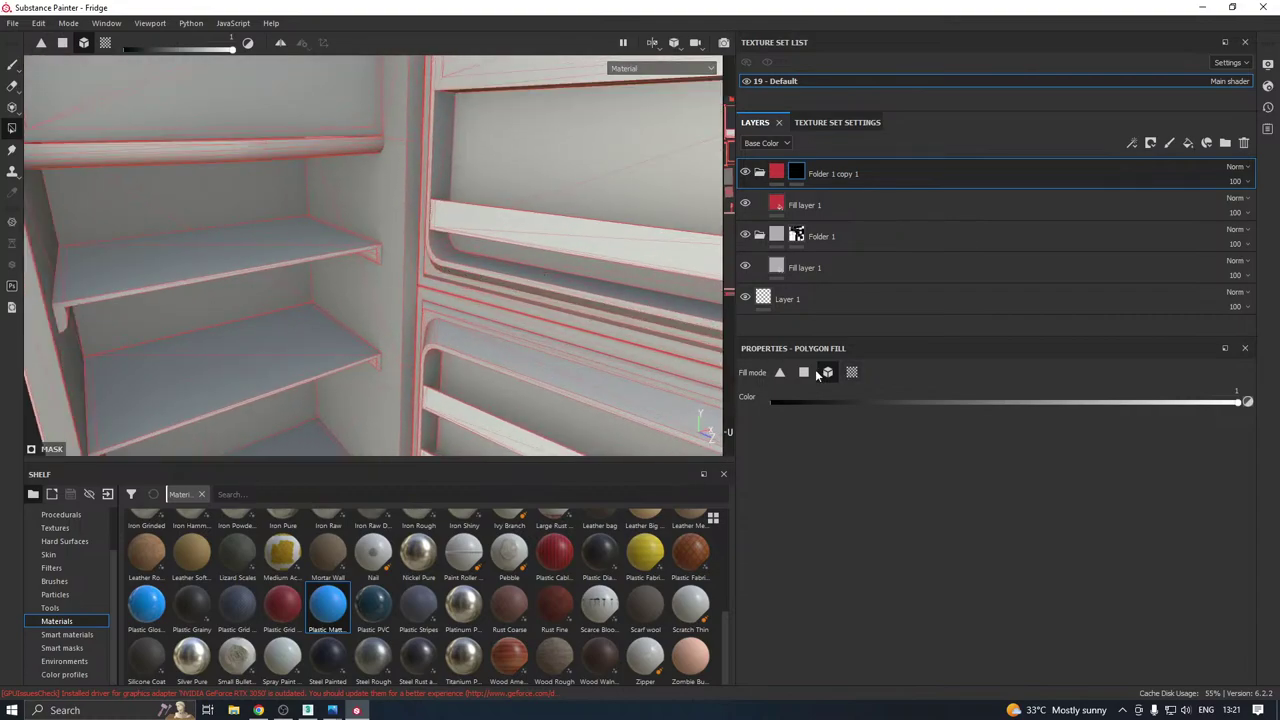
pyautogui.click(804, 372)
pyautogui.click(618, 248)
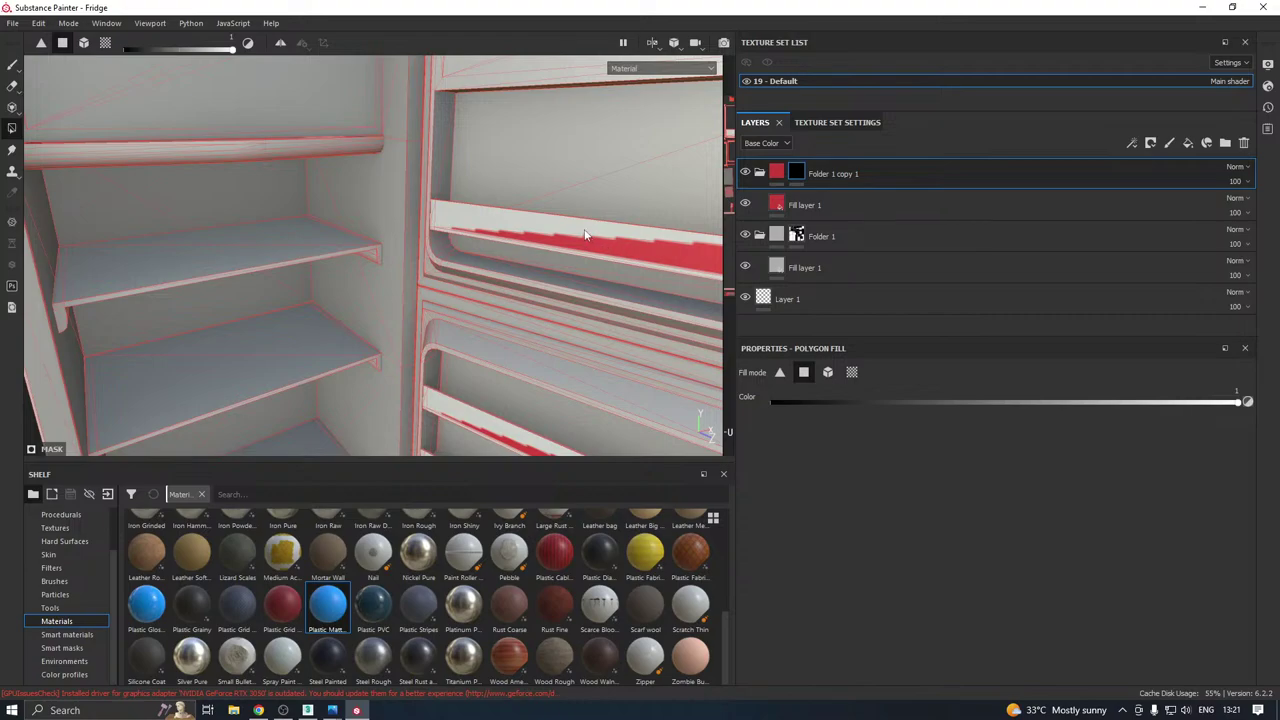
# Fill the remaining front-face area of the door racks into the copied folder's mask with Polygon Fill in quad mode.
pyautogui.click(586, 236)
pyautogui.keyDown('alt'); pyautogui.moveTo(506, 260); pyautogui.dragTo(507, 248); pyautogui.keyUp('alt')
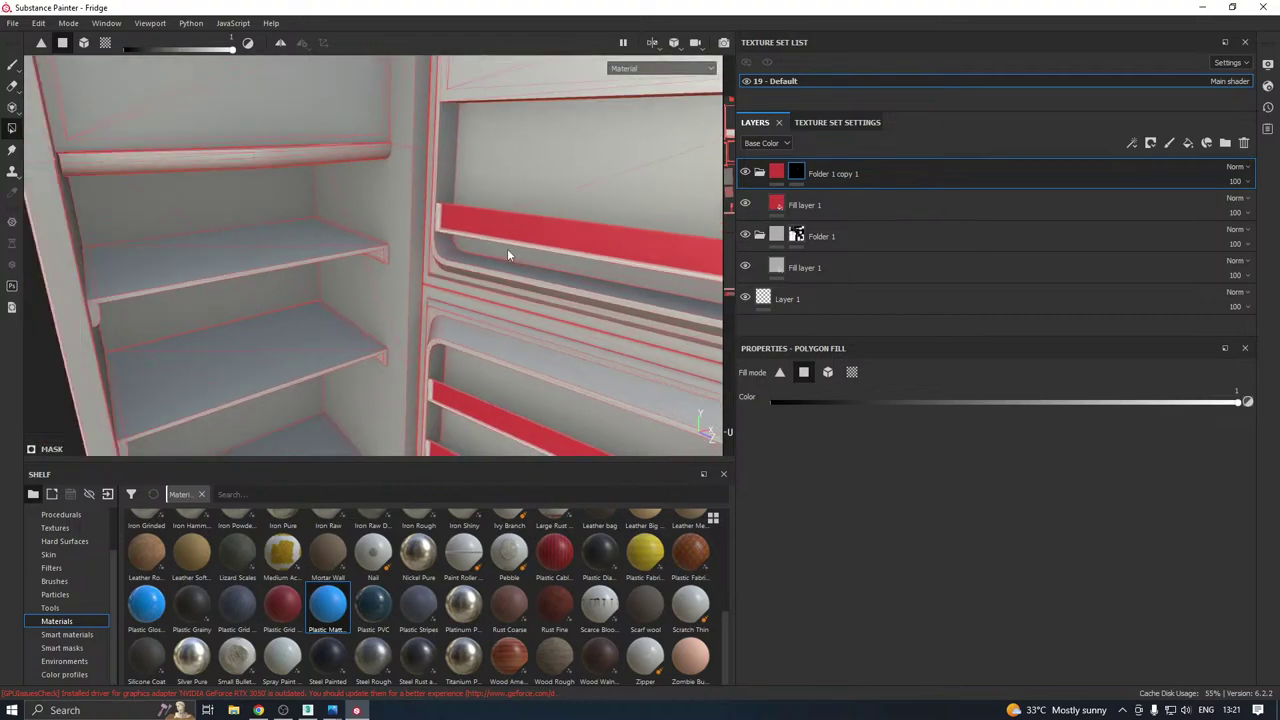
pyautogui.scroll(-5, 507, 248)
pyautogui.scroll(5, 522, 252)
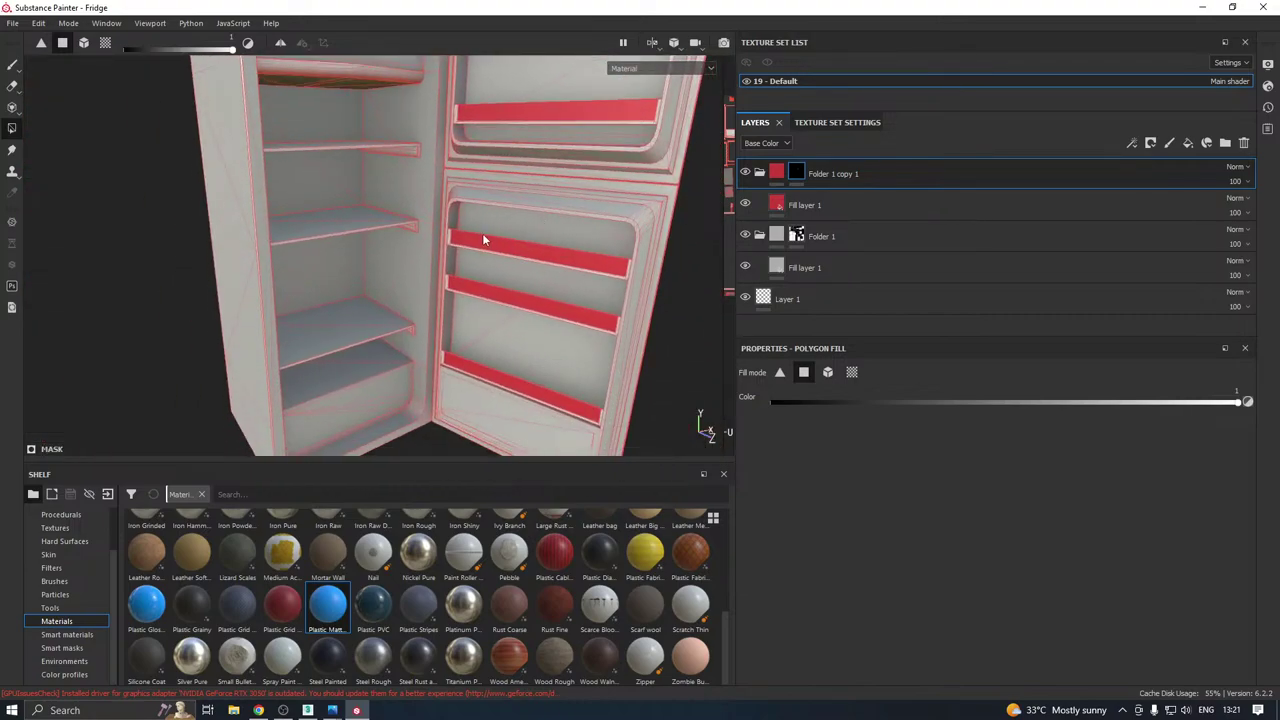
# Fill the top faces of the inner shelves in the fridge body into the copied folder's mask.
pyautogui.keyDown('alt'); pyautogui.moveTo(483, 237); pyautogui.dragTo(537, 360, button='middle'); pyautogui.keyUp('alt')
pyautogui.scroll(2, 391, 252)
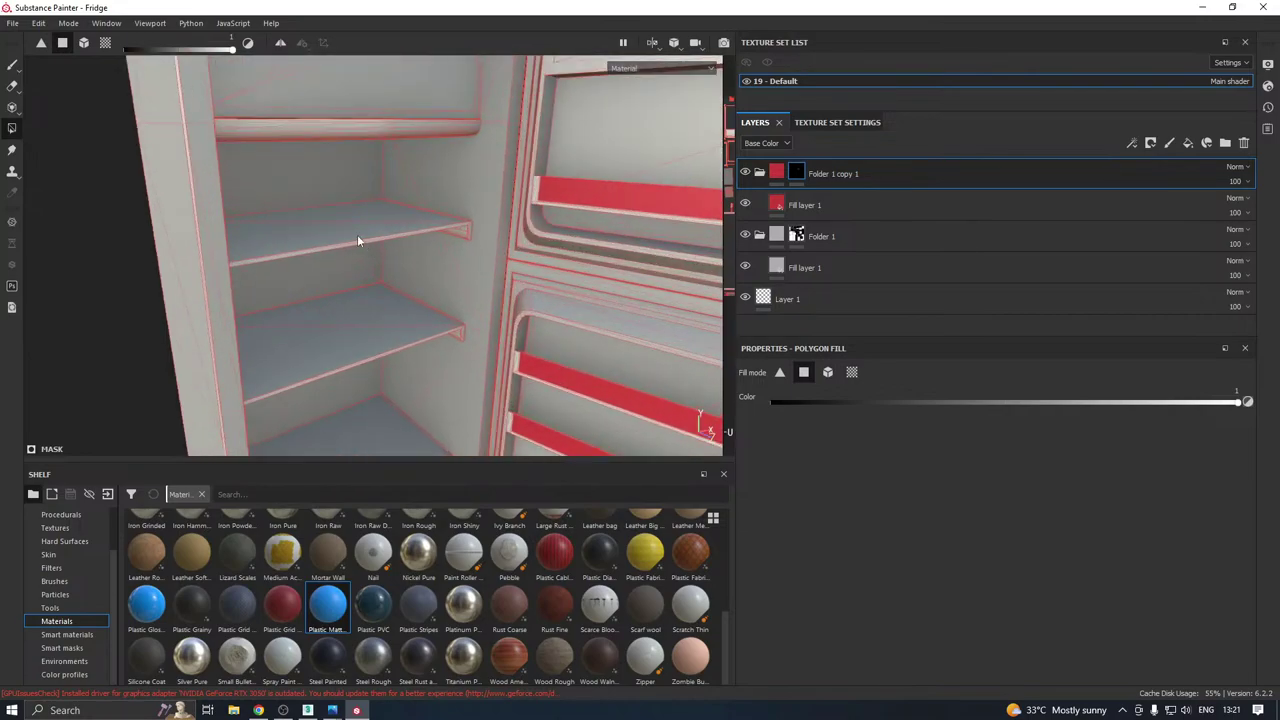
pyautogui.click(347, 234)
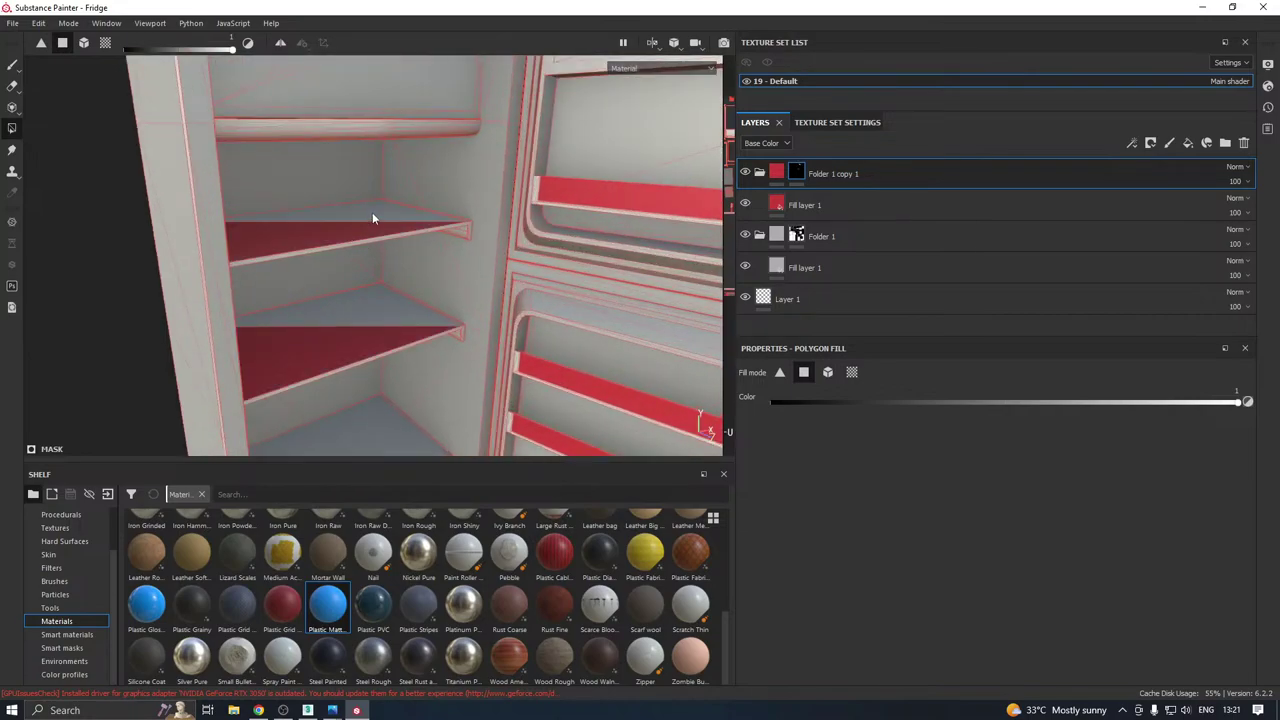
pyautogui.keyDown('alt'); pyautogui.moveTo(392, 212); pyautogui.dragTo(397, 260); pyautogui.keyUp('alt')
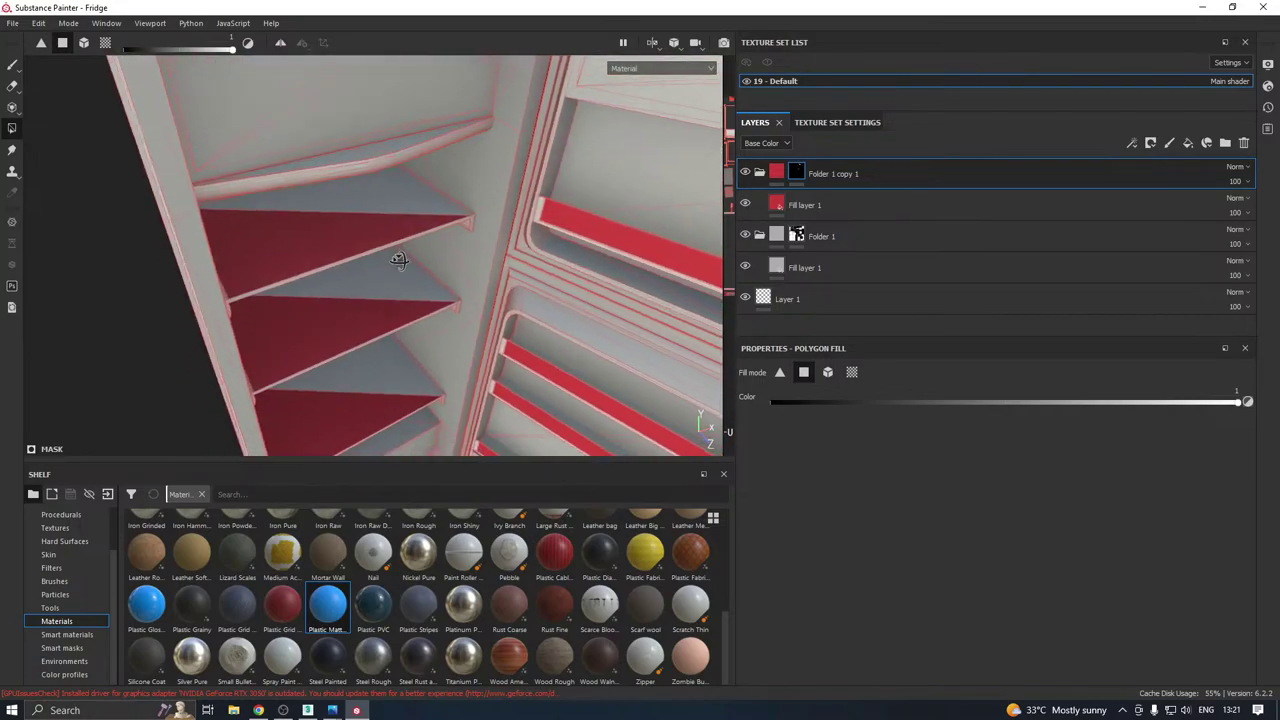
pyautogui.click(405, 208)
# Fill the front edges and undersides of the inner shelves into the copied folder's mask.
pyautogui.scroll(1, 393, 211)
pyautogui.scroll(2, 391, 256)
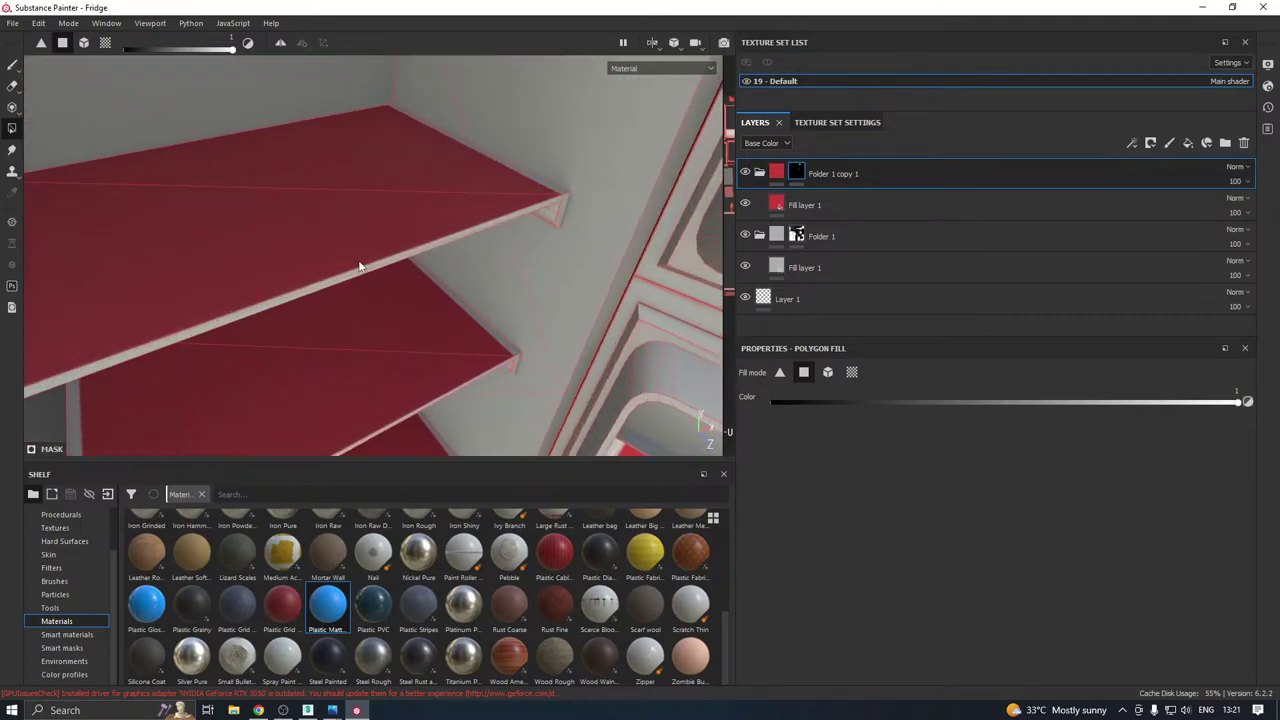
pyautogui.click(358, 280)
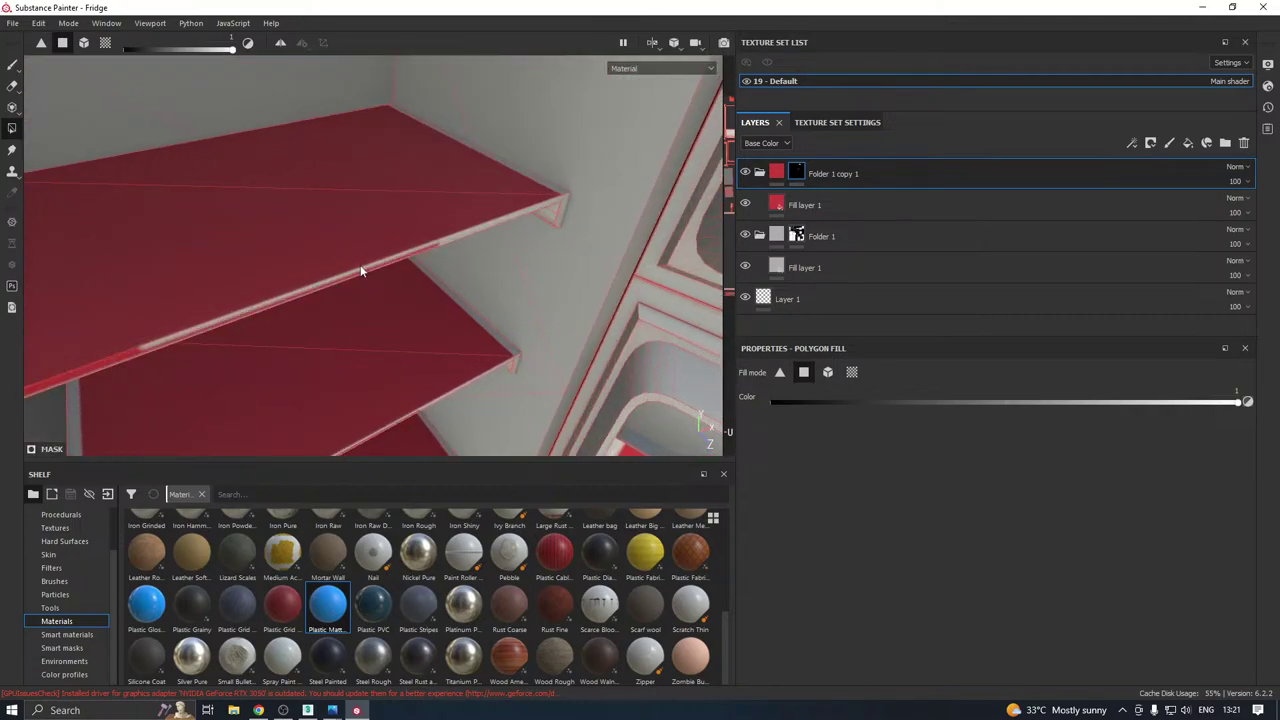
pyautogui.click(364, 266)
pyautogui.keyDown('alt'); pyautogui.moveTo(450, 226); pyautogui.dragTo(460, 171); pyautogui.keyUp('alt')
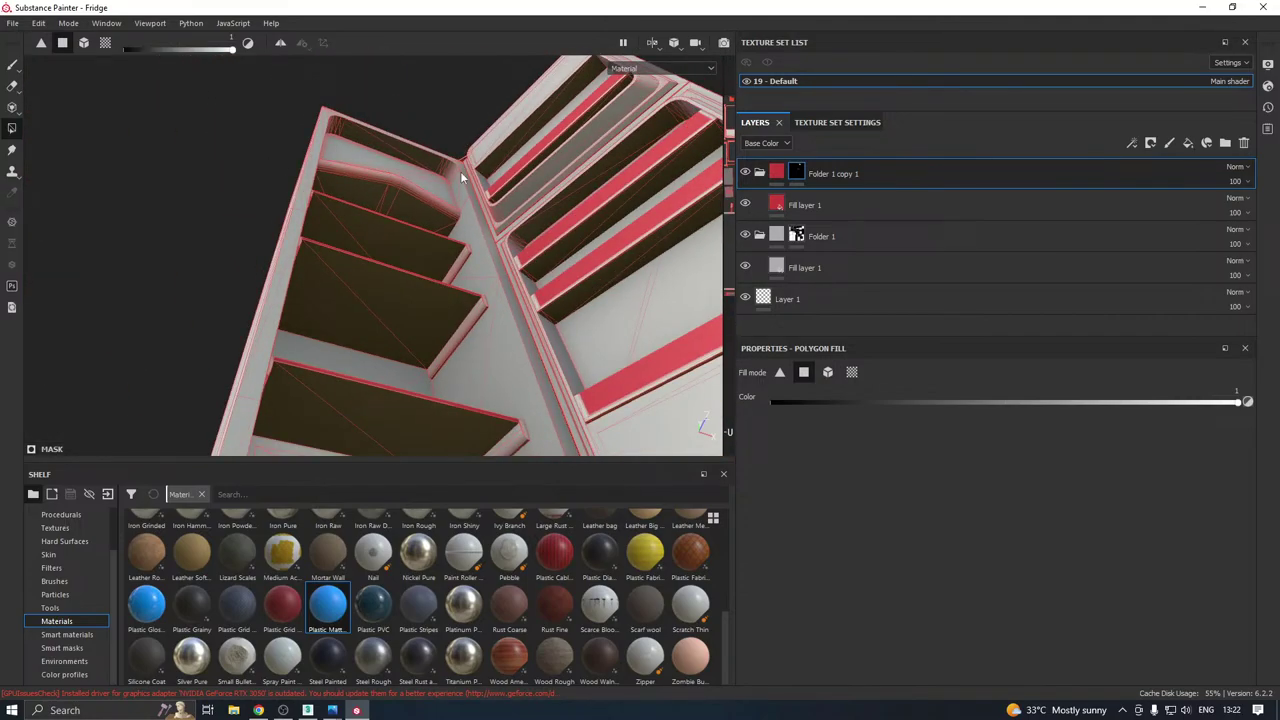
pyautogui.click(394, 418)
pyautogui.click(323, 421)
pyautogui.keyDown('alt'); pyautogui.moveTo(440, 250); pyautogui.dragTo(421, 281); pyautogui.keyUp('alt')
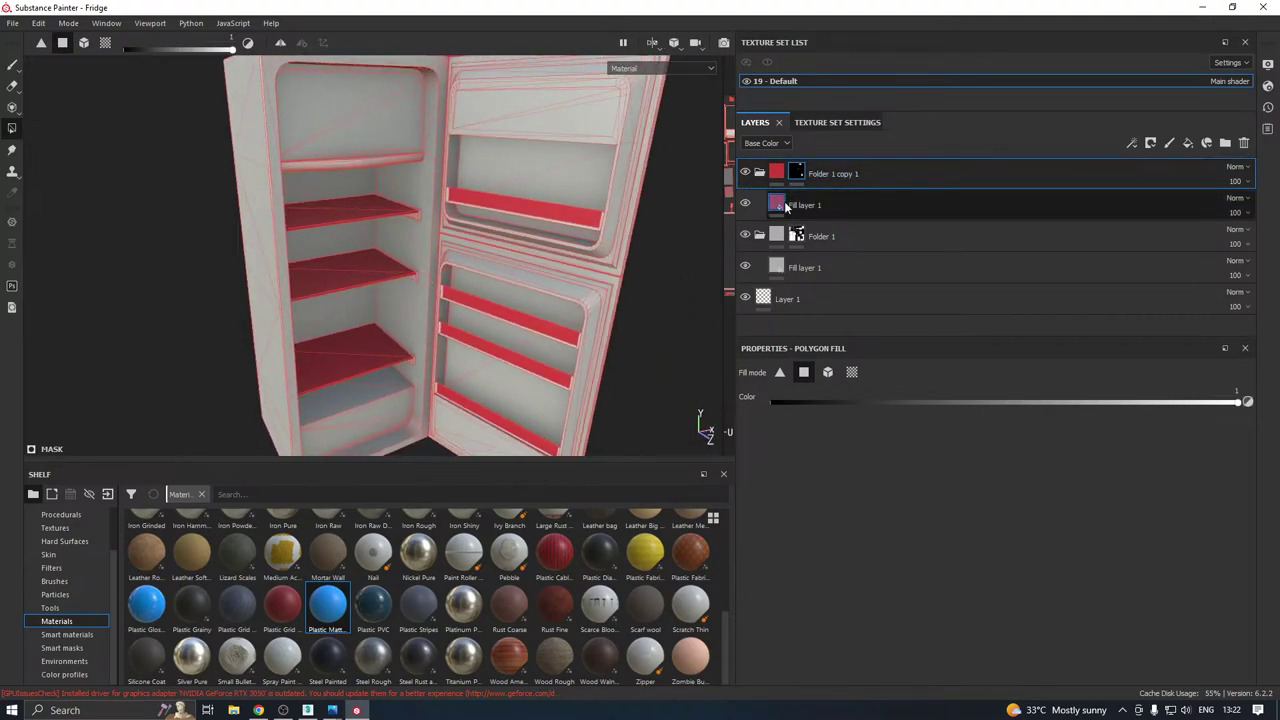
# Add an Opacity channel to the 19 - Default texture set and save the project.
pyautogui.moveTo(785, 204)
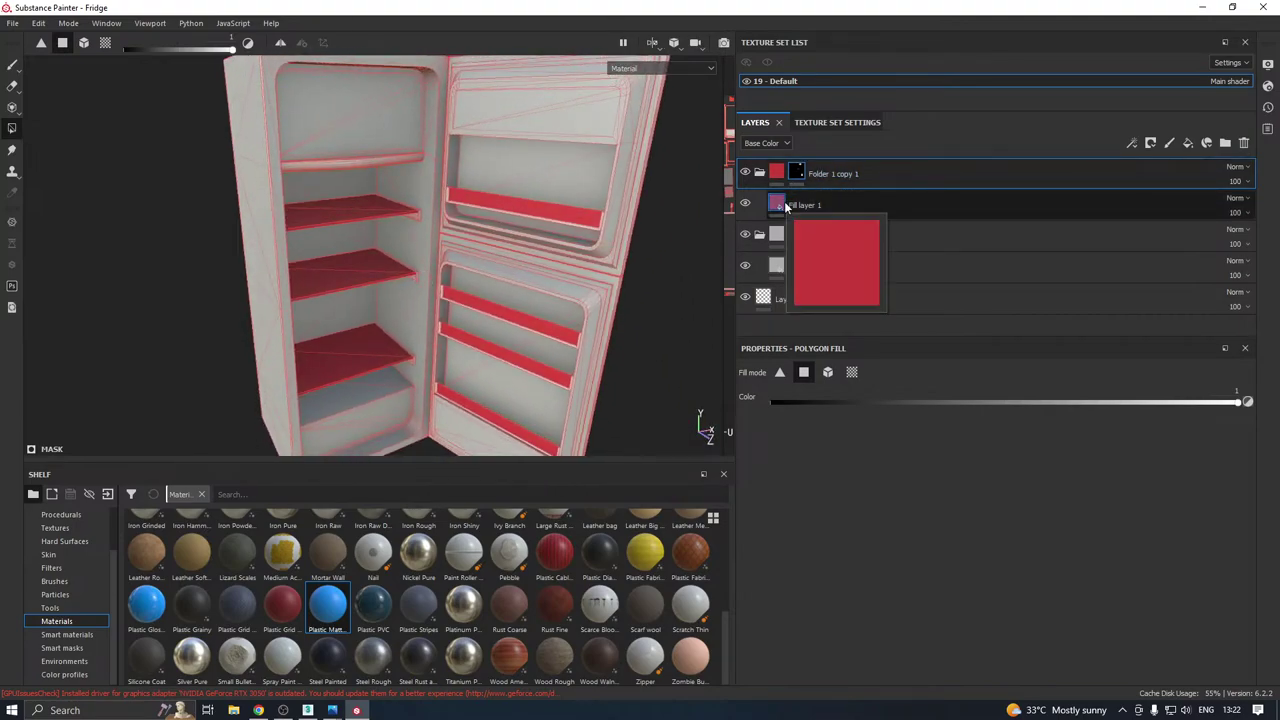
pyautogui.click(836, 122)
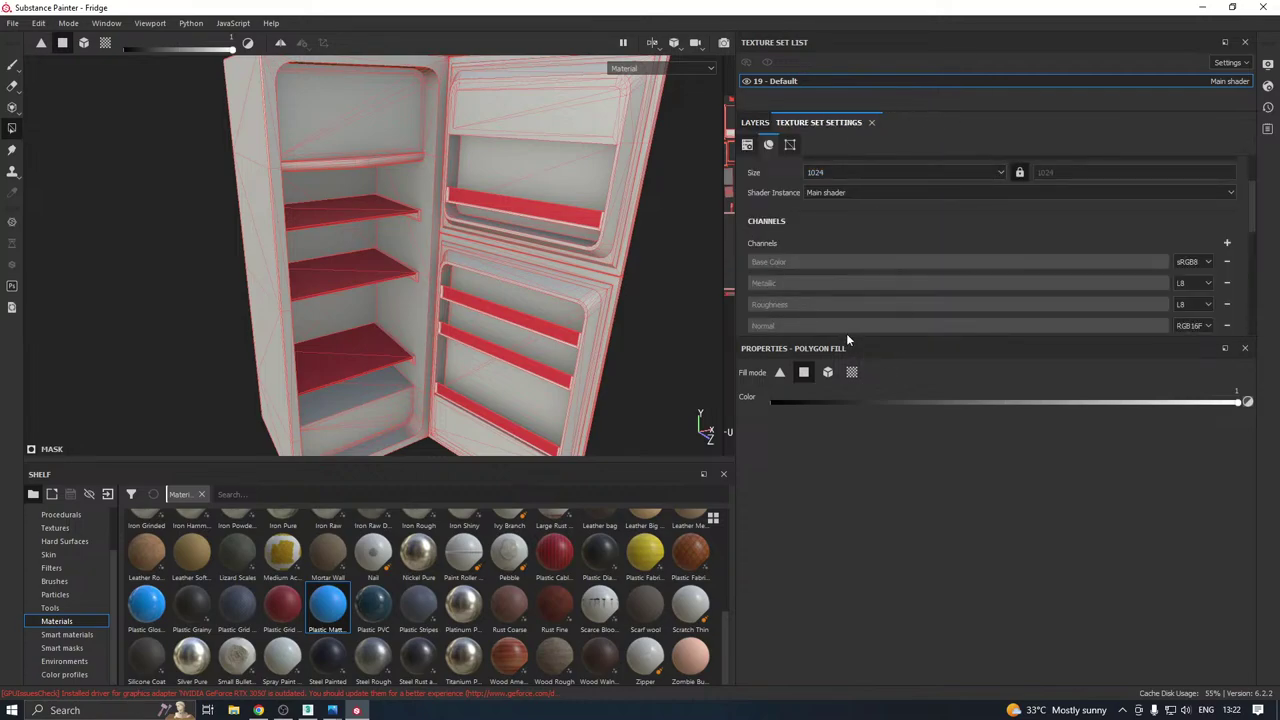
pyautogui.moveTo(846, 340); pyautogui.dragTo(846, 452)
pyautogui.scroll(1, 797, 344)
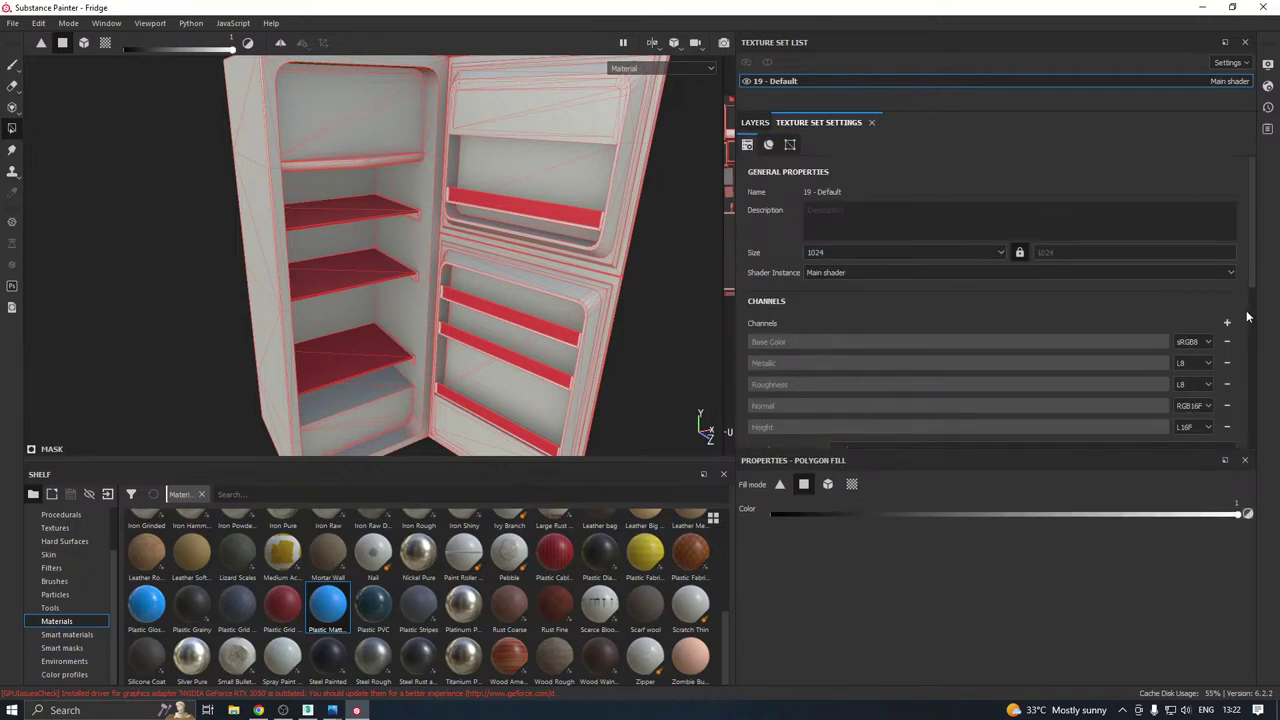
pyautogui.click(1226, 323)
pyautogui.click(1224, 323)
pyautogui.scroll(-5, 1013, 318)
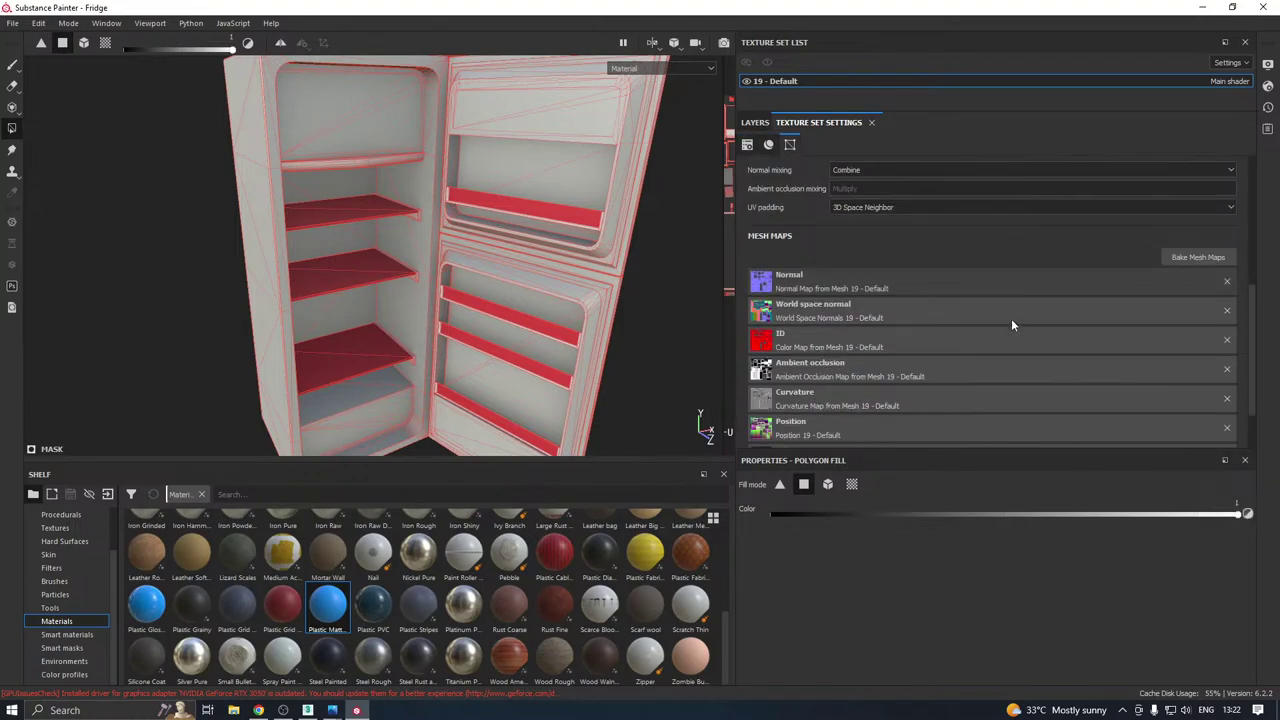
pyautogui.scroll(3, 1006, 323)
pyautogui.click(1226, 283)
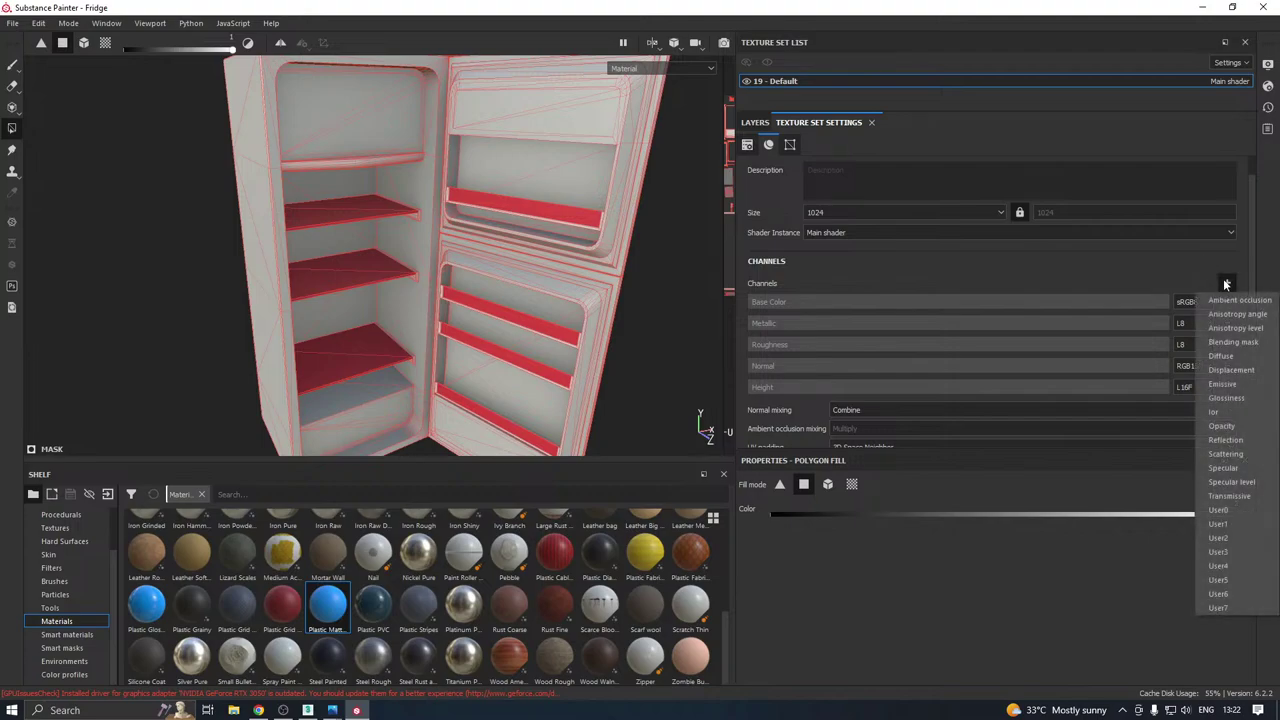
pyautogui.click(1226, 427)
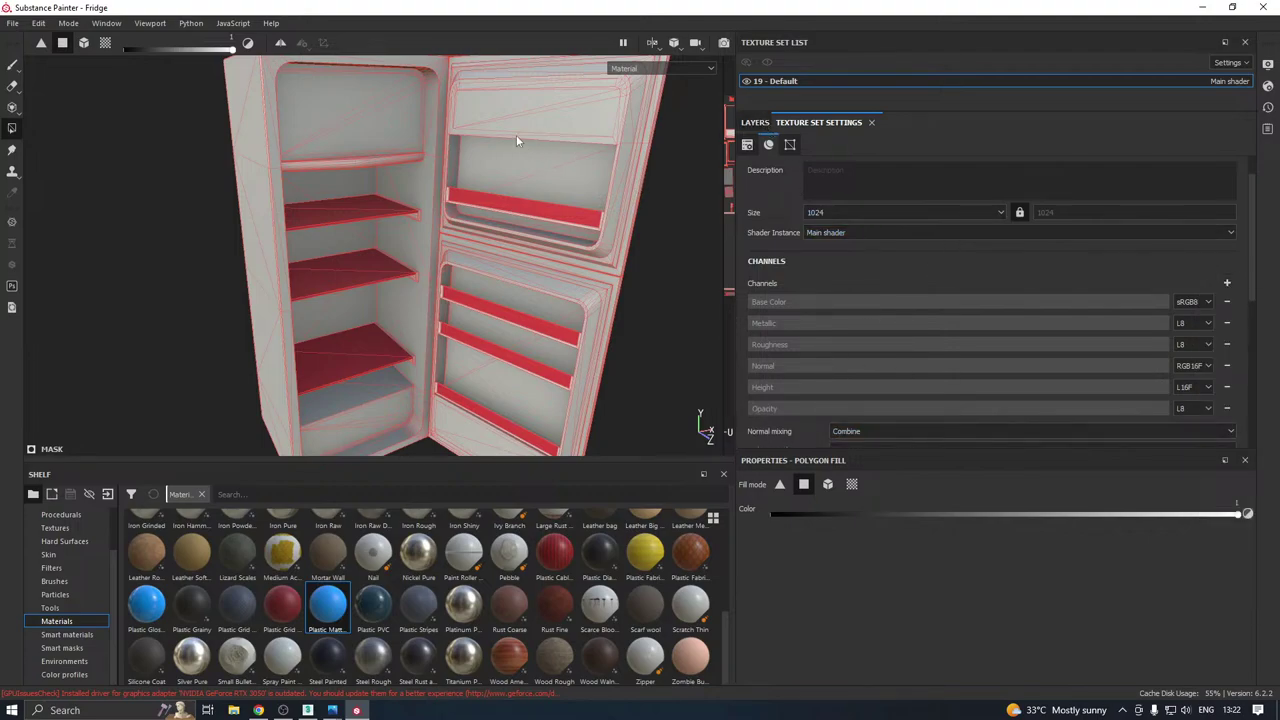
pyautogui.hotkey('ctrl', 's')
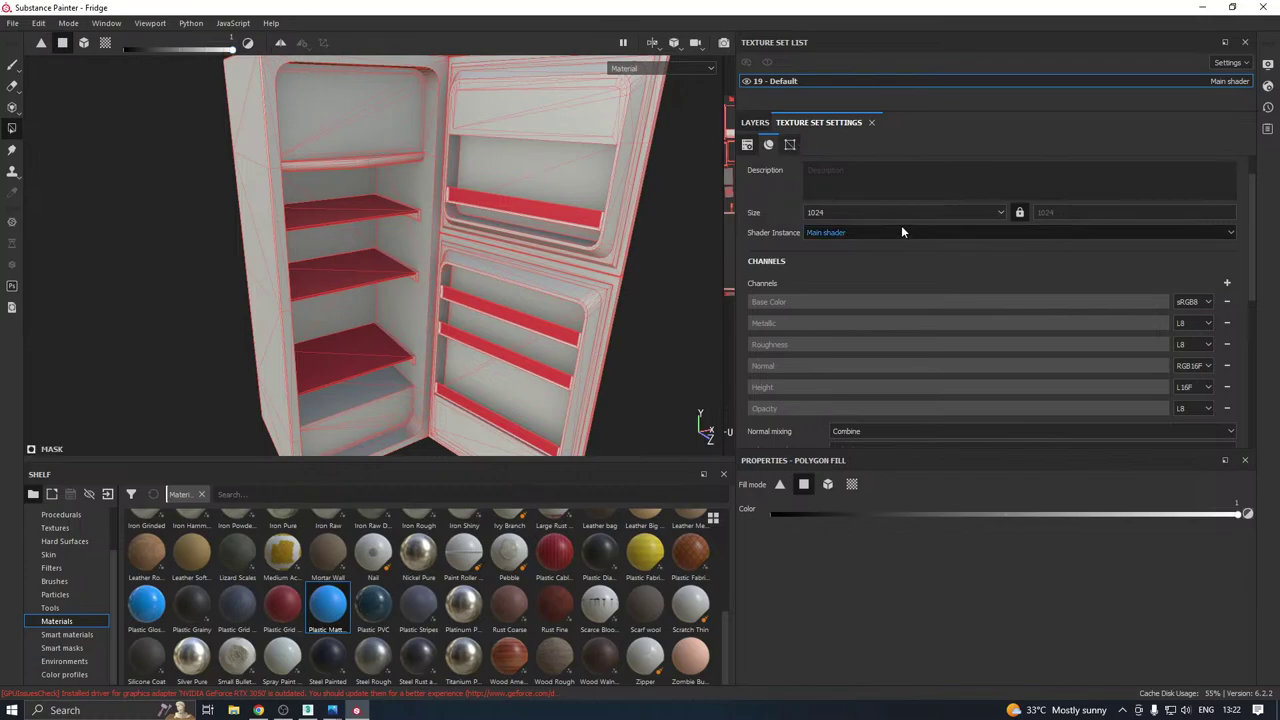
# Change the Main shader from pbr-metal-rough to pbr-metal-rough-with-alpha-blending in the shader settings.
pyautogui.click(106, 23)
pyautogui.moveTo(104, 41)
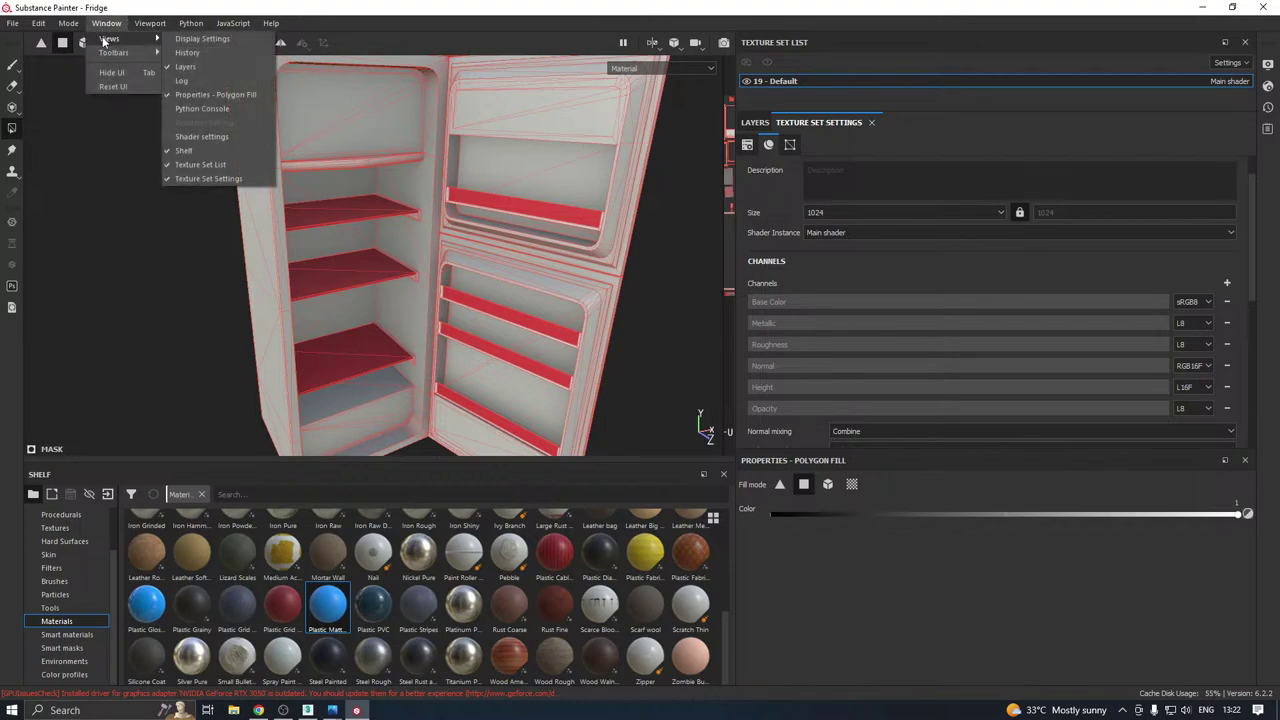
pyautogui.click(185, 142)
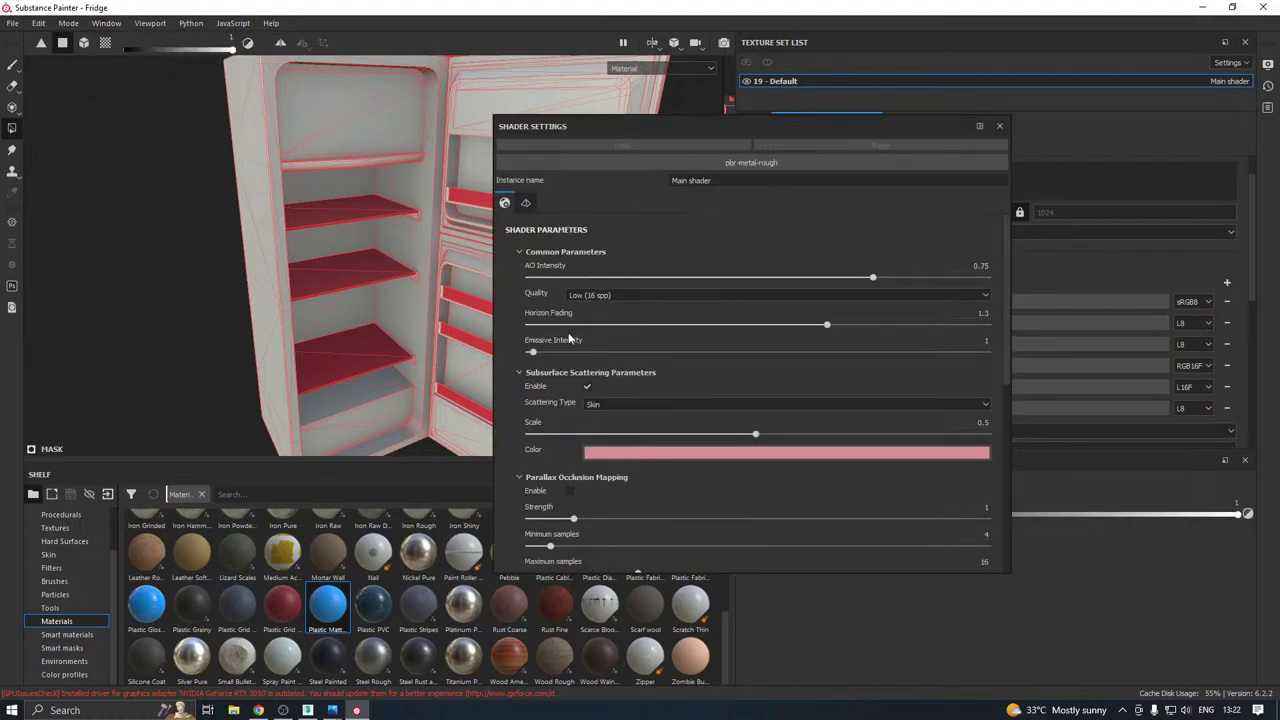
pyautogui.click(712, 160)
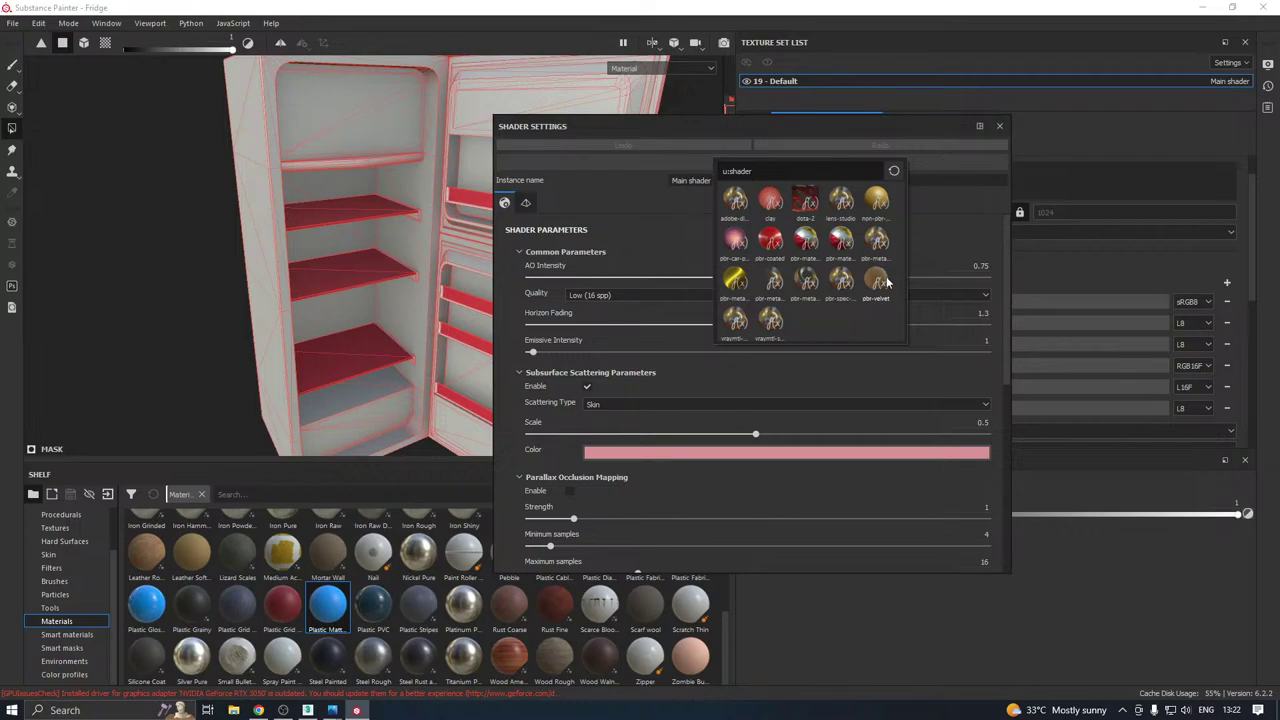
pyautogui.moveTo(758, 322)
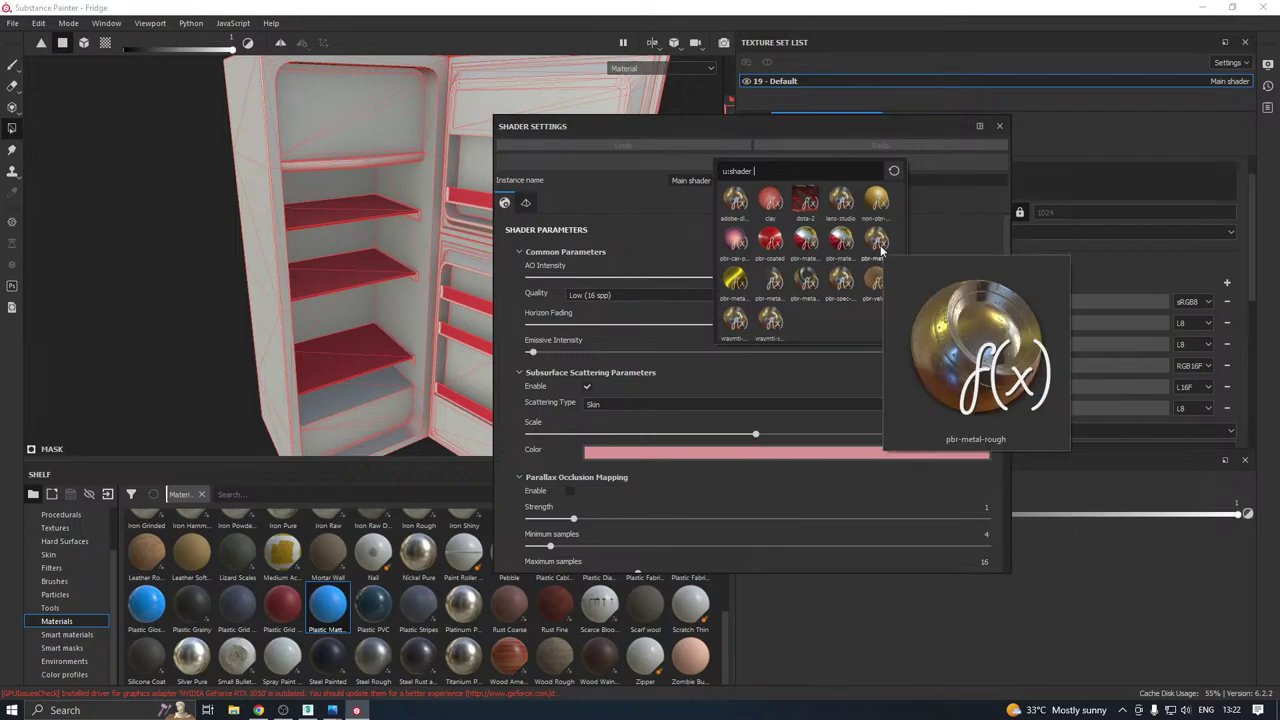
pyautogui.moveTo(736, 279)
pyautogui.moveTo(790, 285)
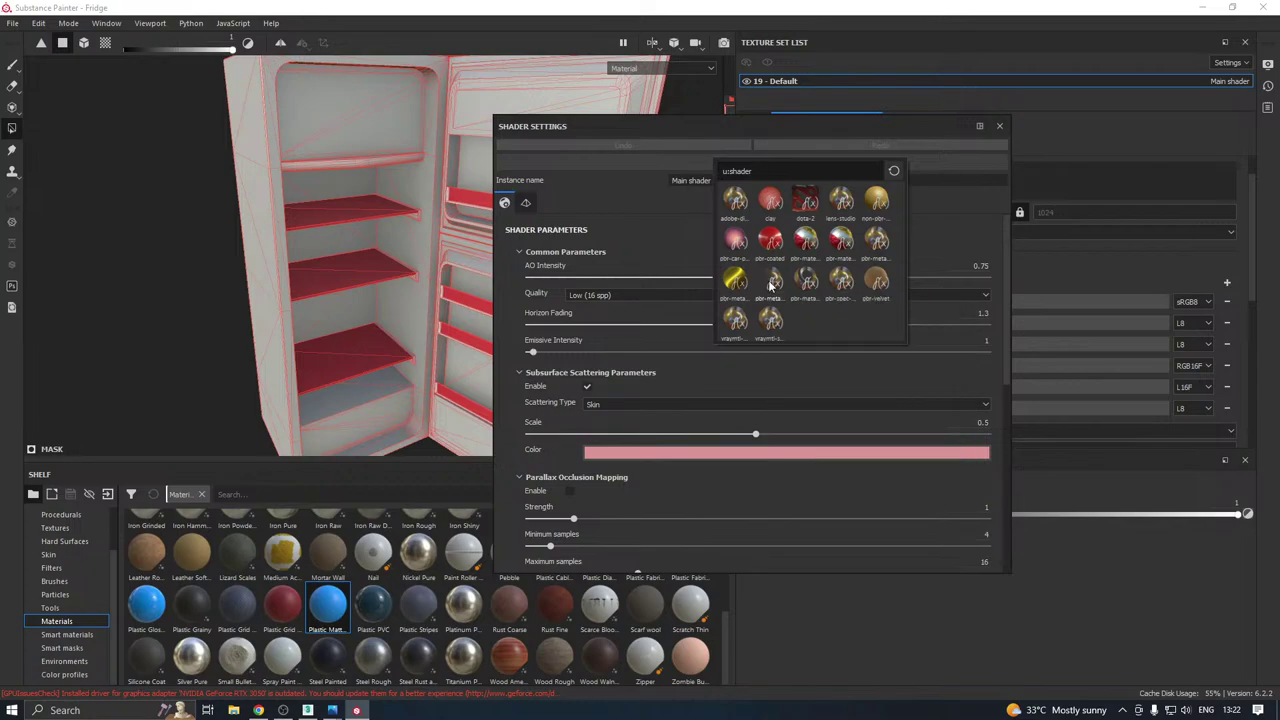
pyautogui.click(770, 285)
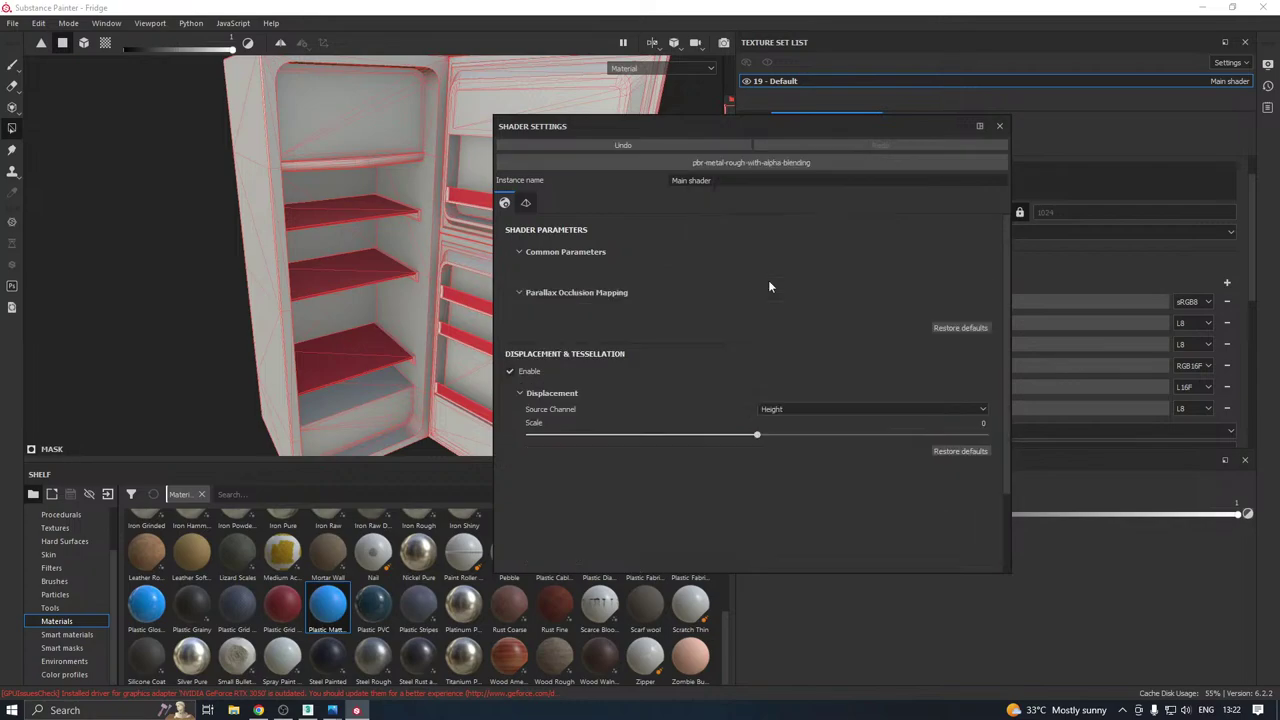
pyautogui.click(1001, 126)
# Enable the opacity channel on the copied folder's fill layer and set its opacity to about 0.43.
pyautogui.click(757, 122)
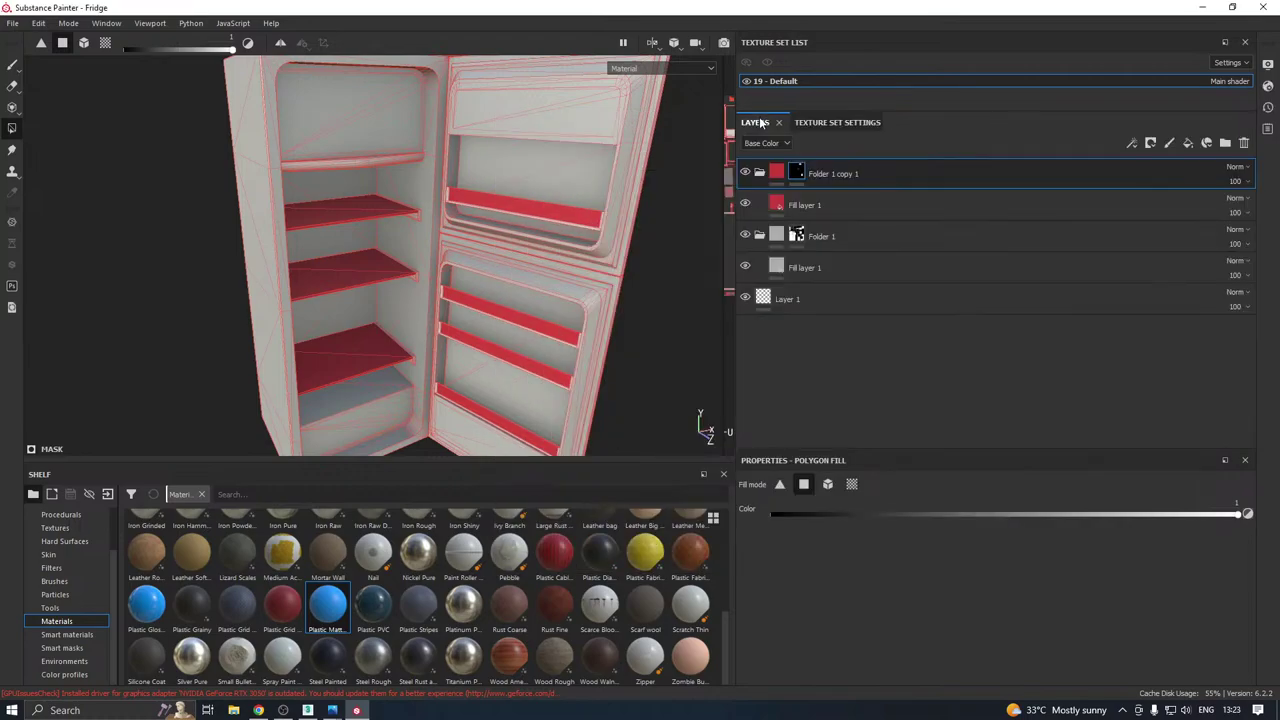
pyautogui.click(806, 206)
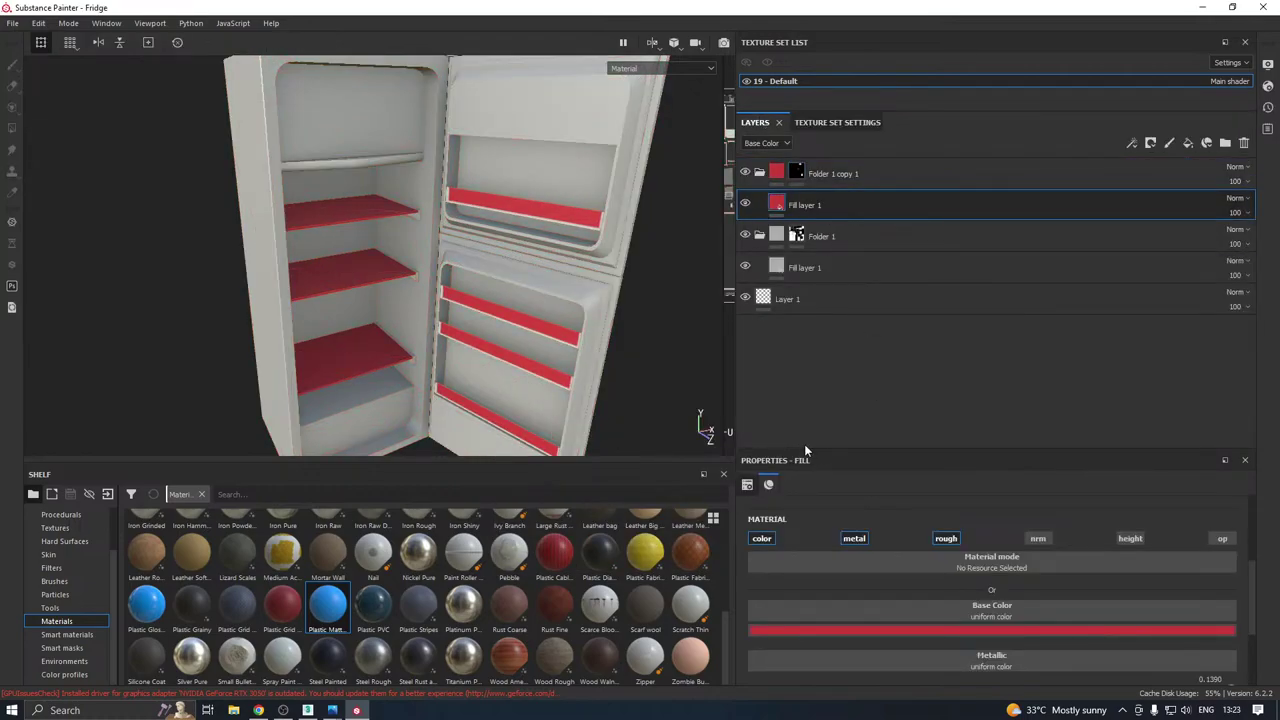
pyautogui.moveTo(805, 447); pyautogui.dragTo(807, 292)
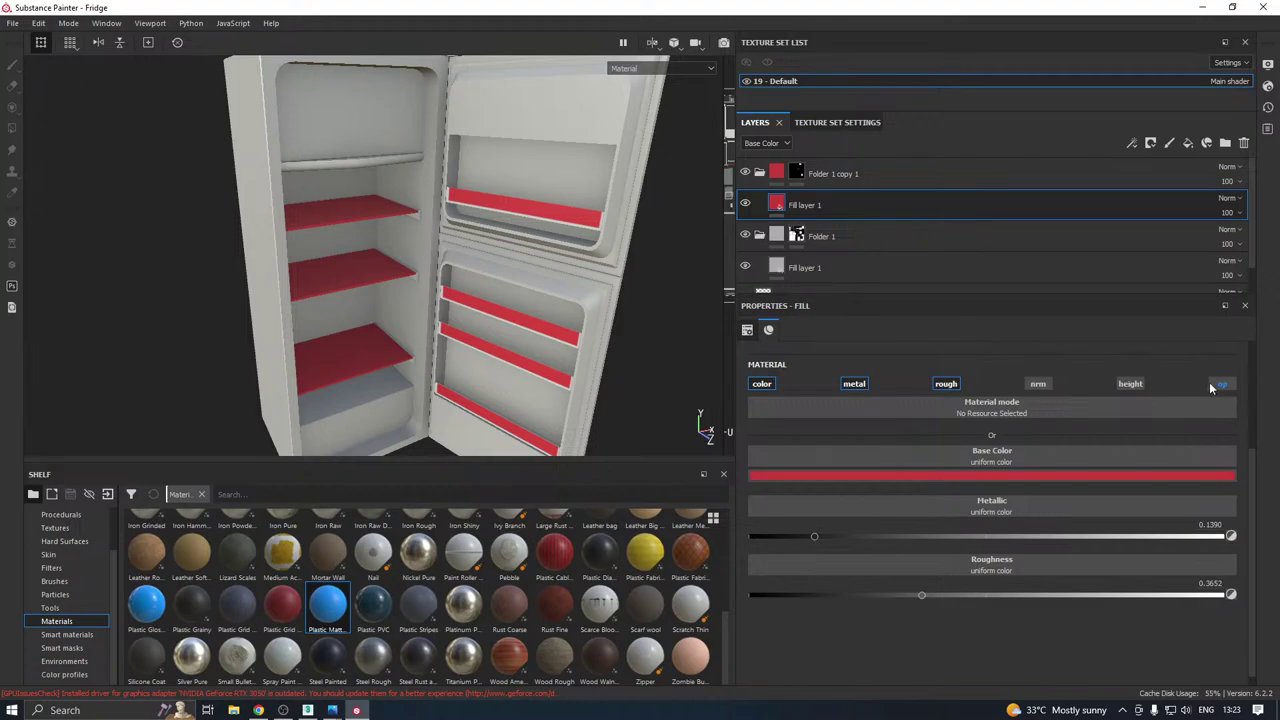
pyautogui.click(1220, 384)
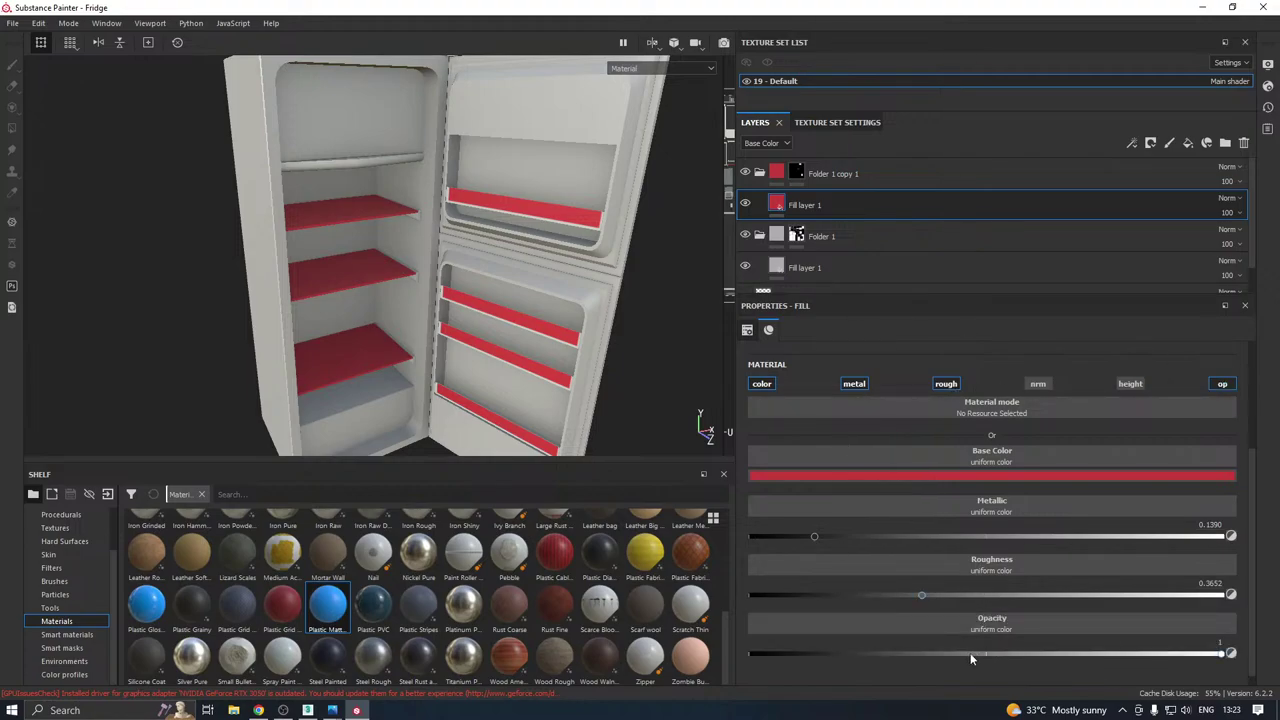
pyautogui.moveTo(968, 652); pyautogui.dragTo(952, 653)
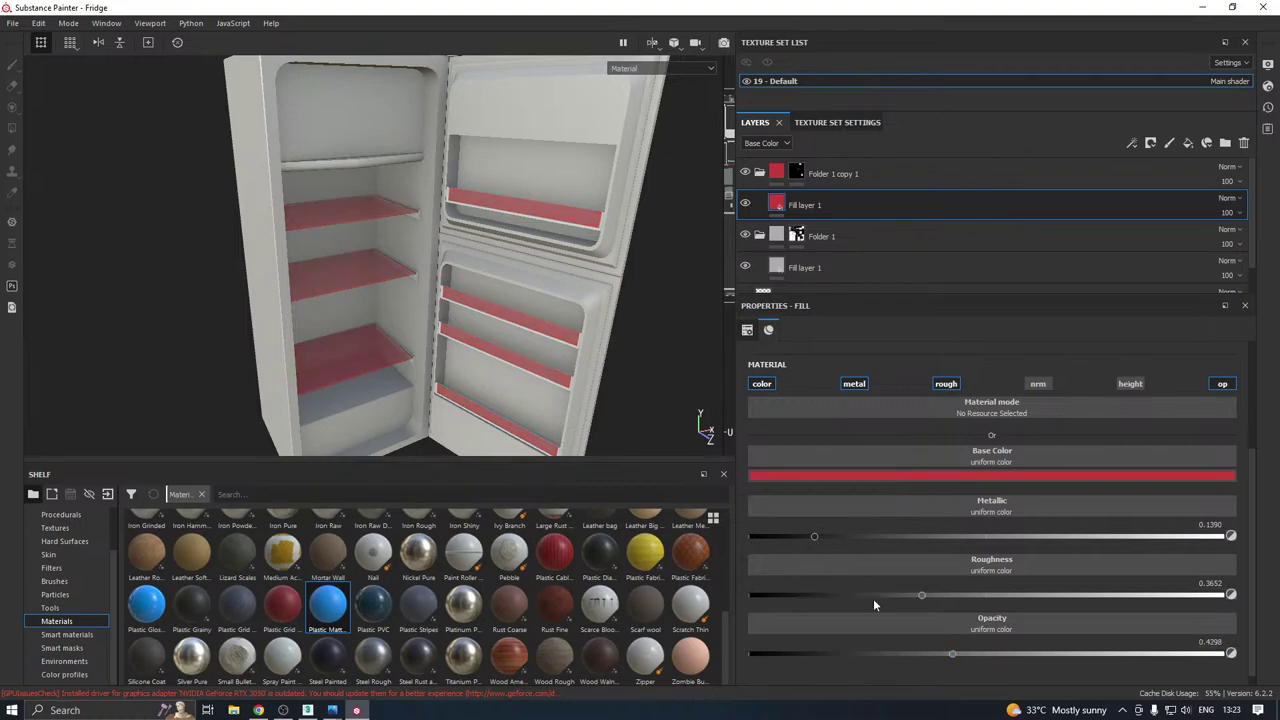
pyautogui.scroll(3, 443, 302)
pyautogui.keyDown('alt'); pyautogui.moveTo(405, 277); pyautogui.dragTo(560, 330); pyautogui.keyUp('alt')
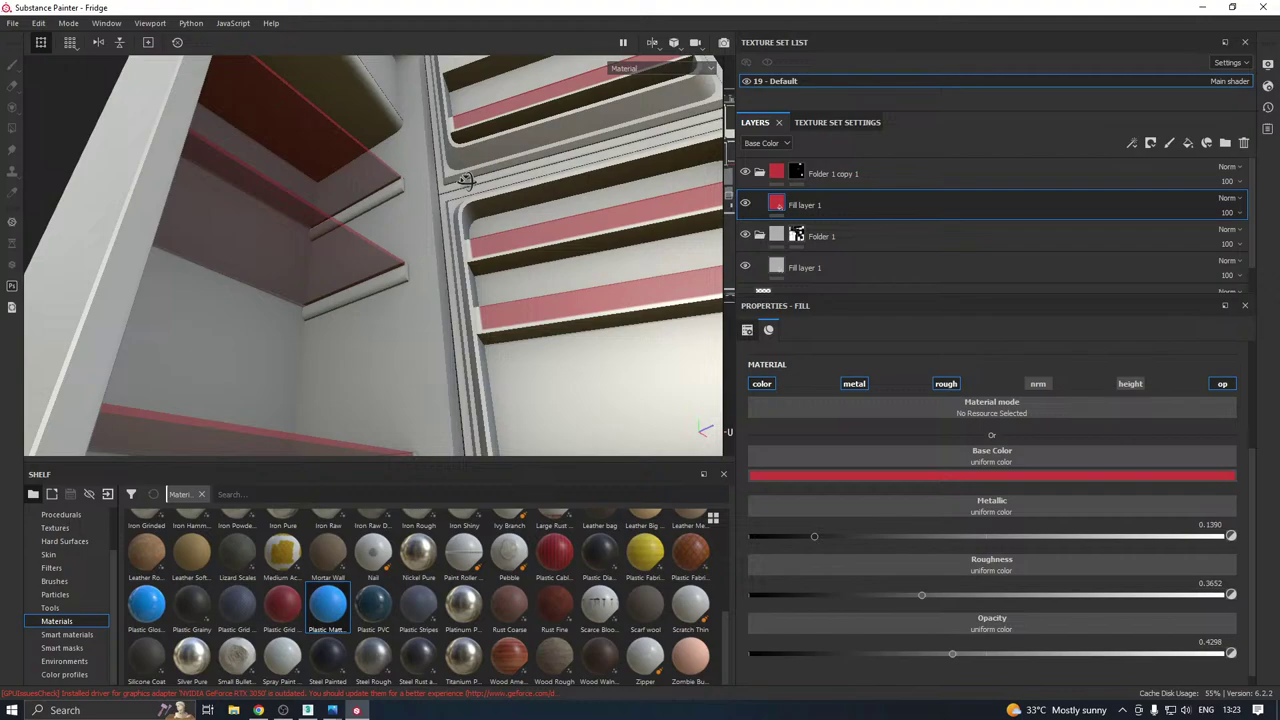
# Disable the metallic channel of the copied folder's fill layer and set its base color to dark grey, about 0.038.
pyautogui.click(855, 384)
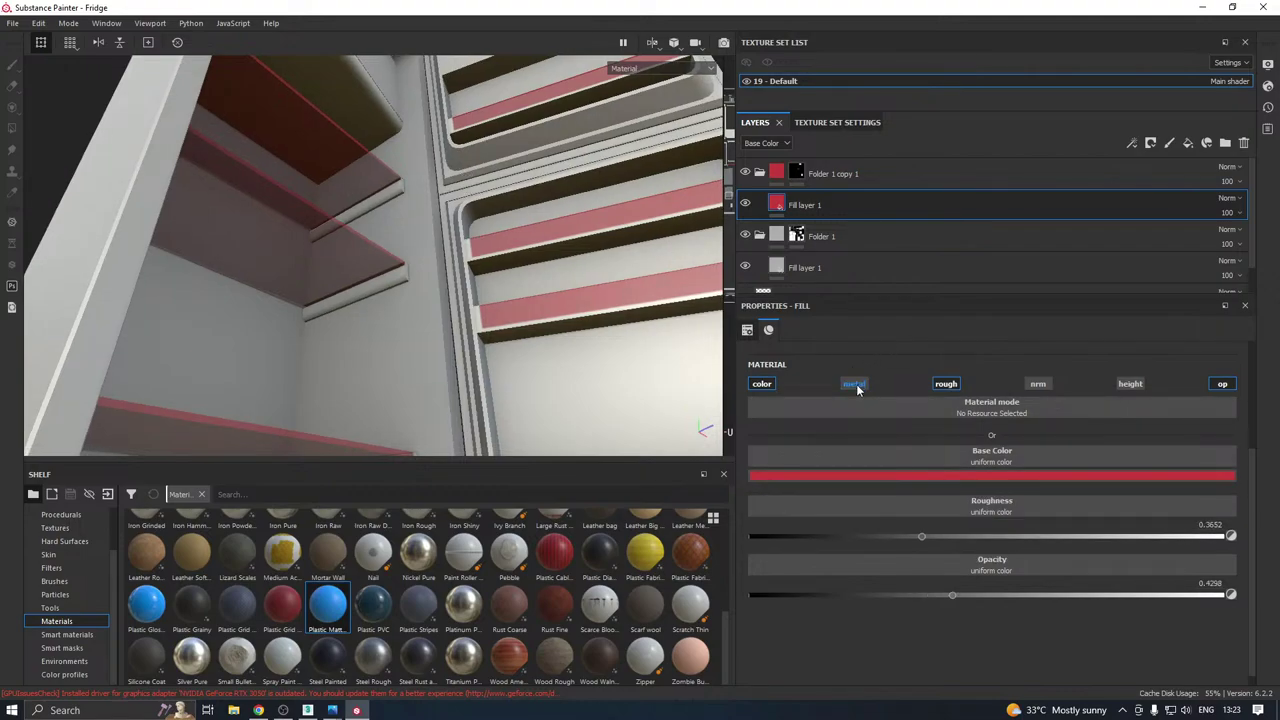
pyautogui.keyDown('alt'); pyautogui.moveTo(413, 222); pyautogui.dragTo(383, 300); pyautogui.keyUp('alt')
pyautogui.click(781, 476)
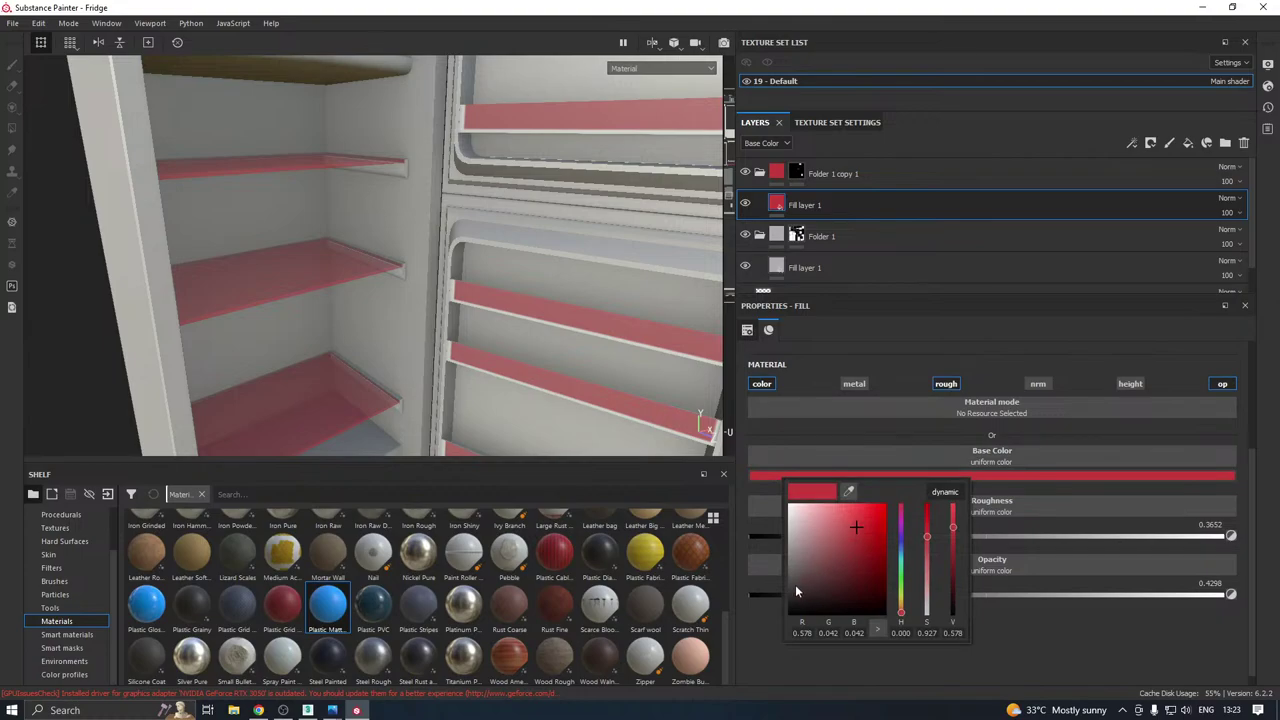
pyautogui.moveTo(796, 590); pyautogui.dragTo(788, 590)
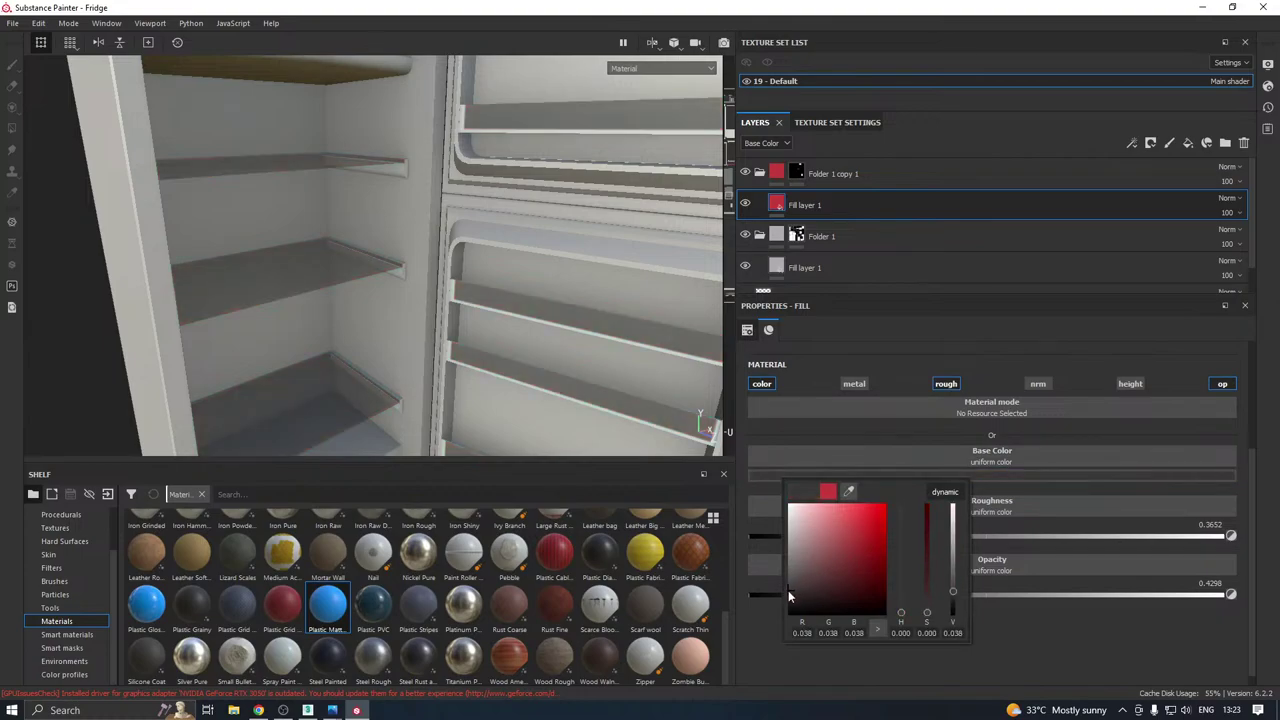
pyautogui.click(55, 338)
pyautogui.scroll(-2, 350, 286)
pyautogui.moveTo(388, 278)
pyautogui.keyDown('alt'); pyautogui.mouseDown()
pyautogui.moveTo(403, 128)
pyautogui.moveTo(400, 262)
pyautogui.mouseUp(); pyautogui.keyUp('alt')
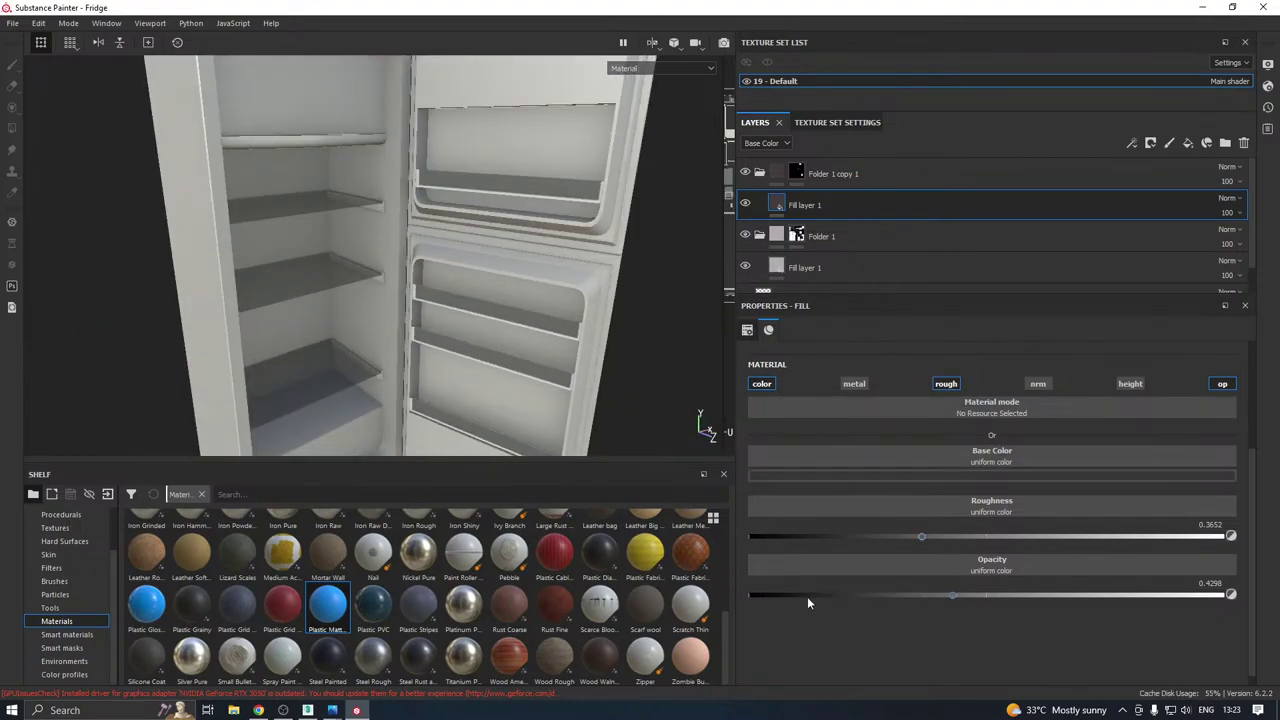
# Test an opacity of about 0.04 on the copied folder's fill layer, and settle on about 0.49.
pyautogui.moveTo(807, 596); pyautogui.dragTo(766, 594)
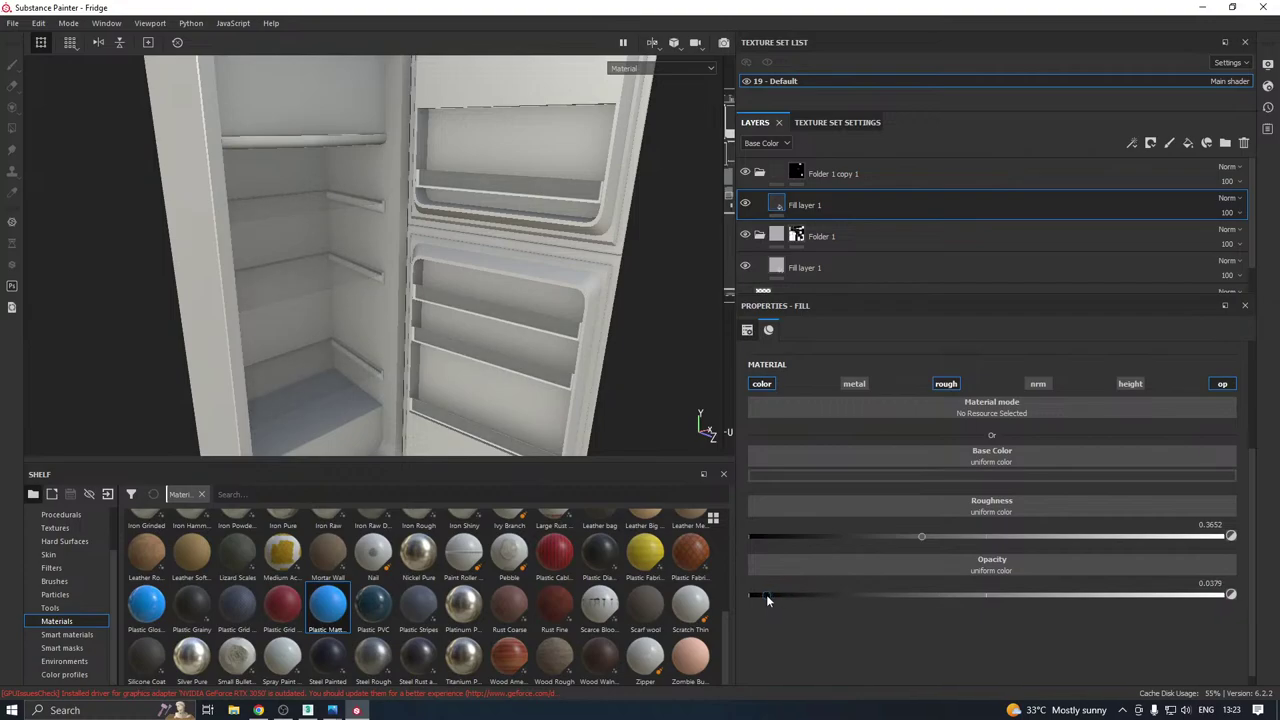
pyautogui.keyDown('alt'); pyautogui.moveTo(532, 283); pyautogui.dragTo(732, 282); pyautogui.keyUp('alt')
pyautogui.scroll(3, 513, 257)
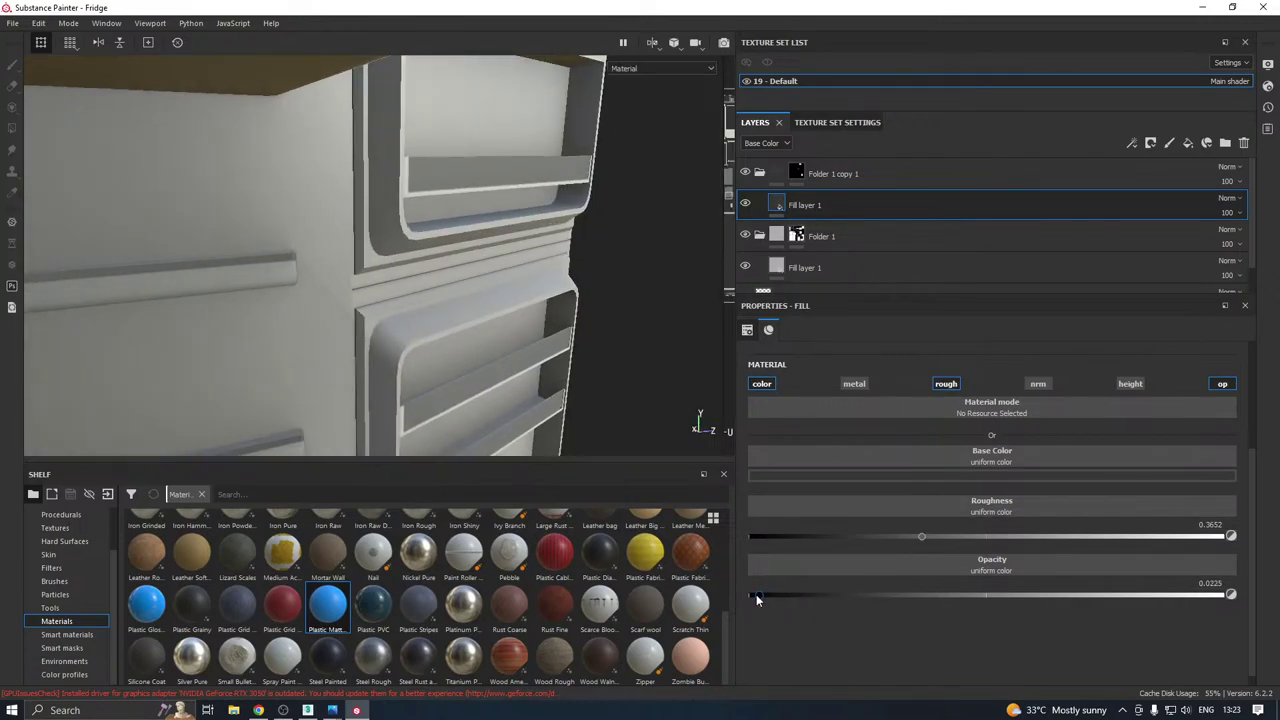
pyautogui.moveTo(756, 594)
pyautogui.mouseDown()
pyautogui.moveTo(969, 575)
pyautogui.moveTo(885, 584)
pyautogui.moveTo(982, 597)
pyautogui.mouseUp()
pyautogui.scroll(5, 388, 276)
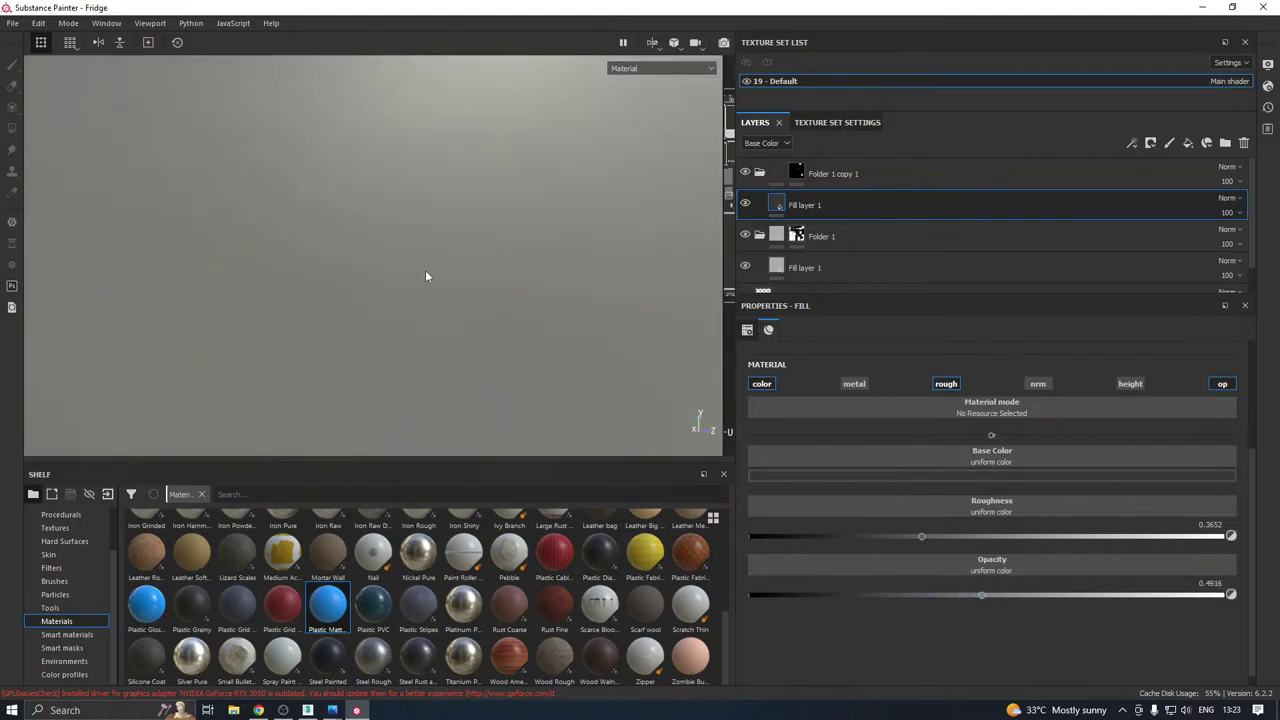
# Set the roughness of the transparent dark fill layer in Folder 1 copy 1 to about 0.097 and save the project.
pyautogui.keyDown('alt'); pyautogui.moveTo(426, 271); pyautogui.dragTo(212, 285); pyautogui.keyUp('alt')
pyautogui.scroll(-5, 411, 222)
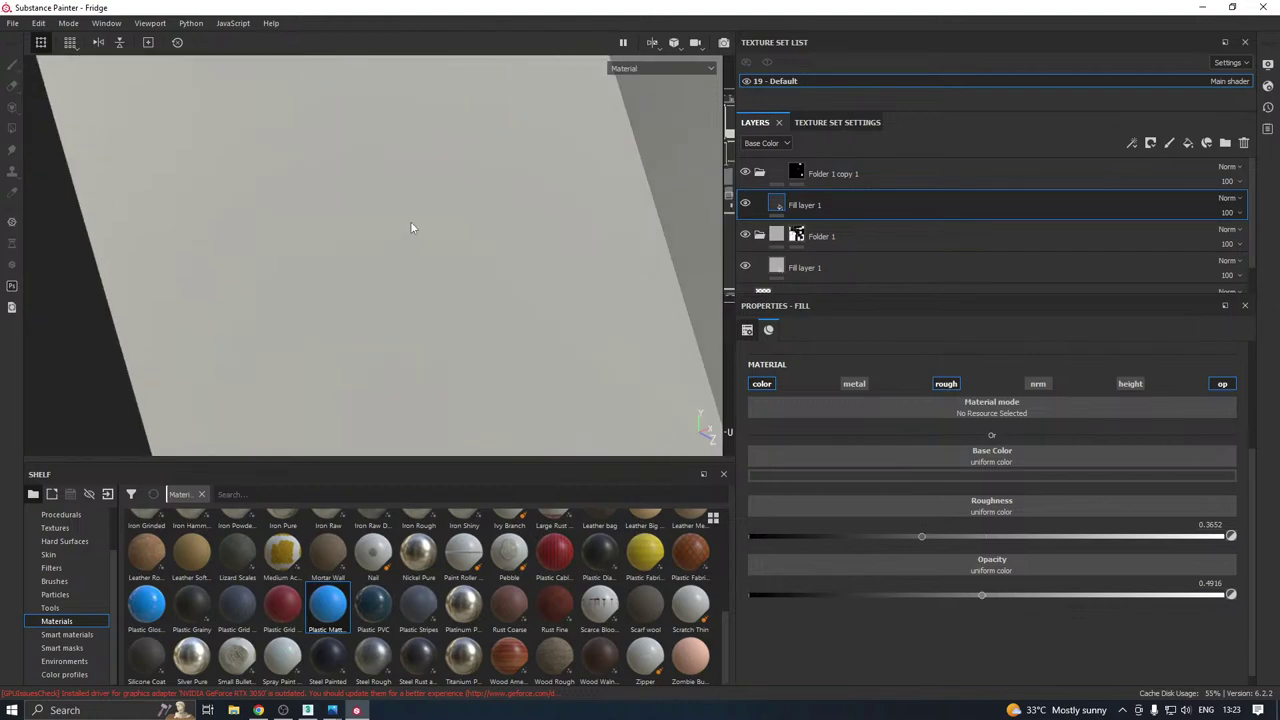
pyautogui.keyDown('alt'); pyautogui.moveTo(410, 228); pyautogui.dragTo(494, 229); pyautogui.keyUp('alt')
pyautogui.scroll(-8, 388, 175)
pyautogui.keyDown('alt'); pyautogui.moveTo(494, 229); pyautogui.dragTo(463, 221, button='middle'); pyautogui.keyUp('alt')
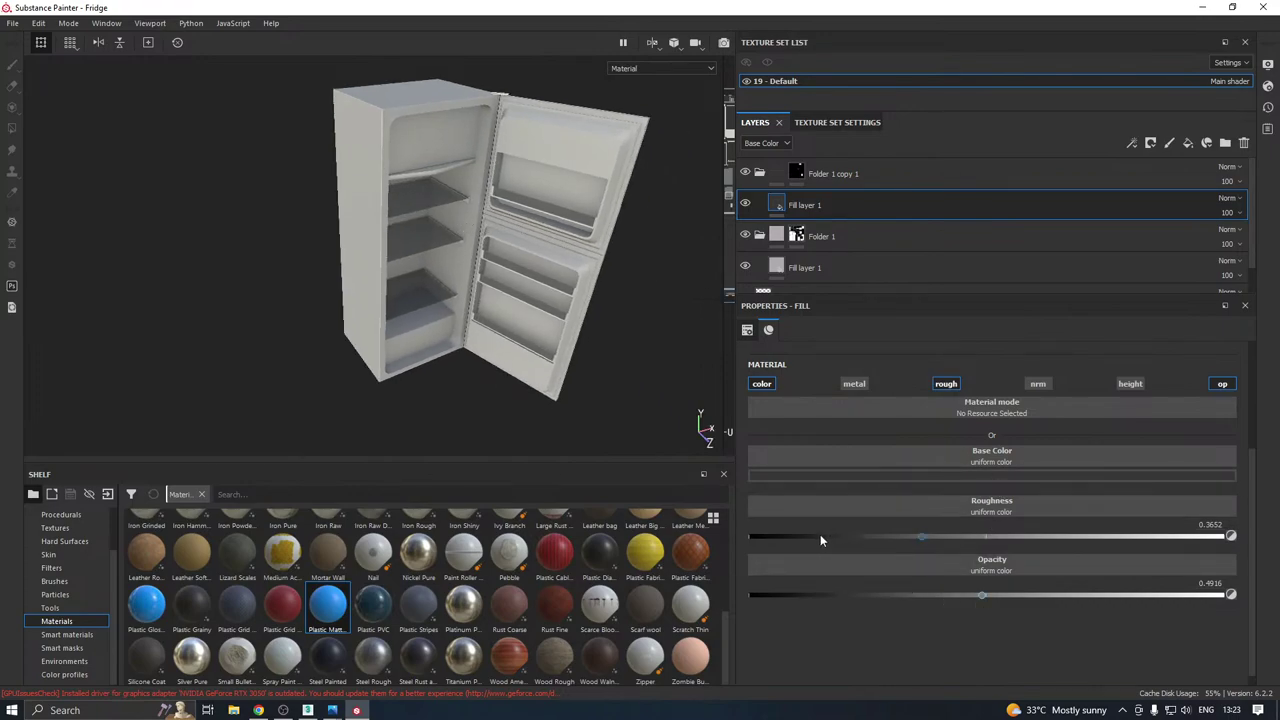
pyautogui.moveTo(804, 535); pyautogui.dragTo(794, 532)
pyautogui.keyDown('alt'); pyautogui.moveTo(539, 353); pyautogui.dragTo(497, 291); pyautogui.keyUp('alt')
pyautogui.scroll(3, 489, 307)
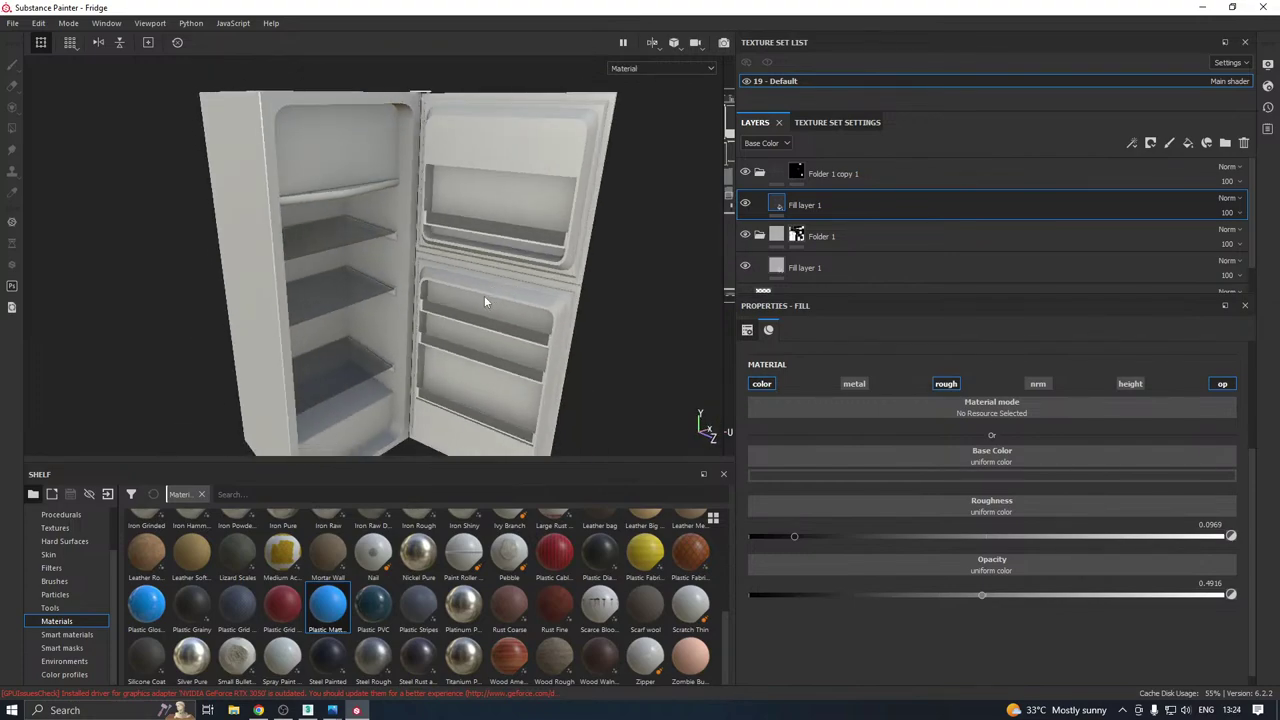
pyautogui.click(84, 164)
pyautogui.hotkey('ctrl', 's')
pyautogui.click(792, 176)
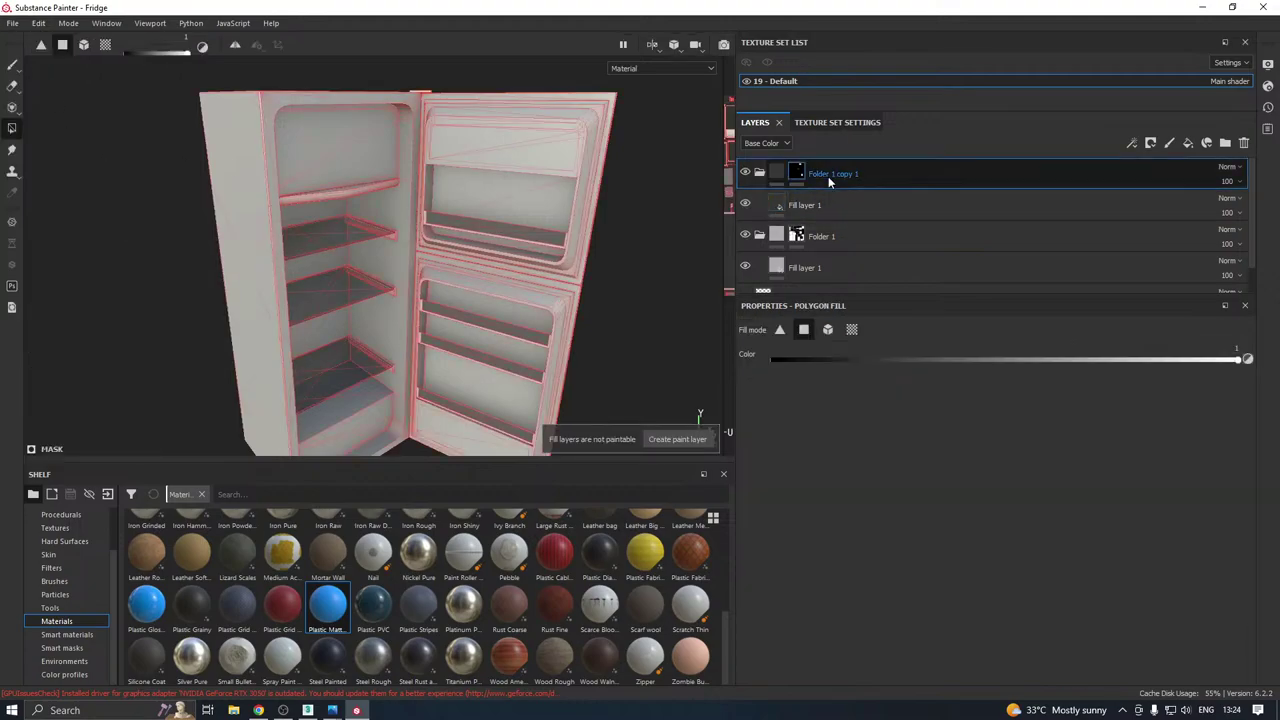
pyautogui.rightClick(873, 174)
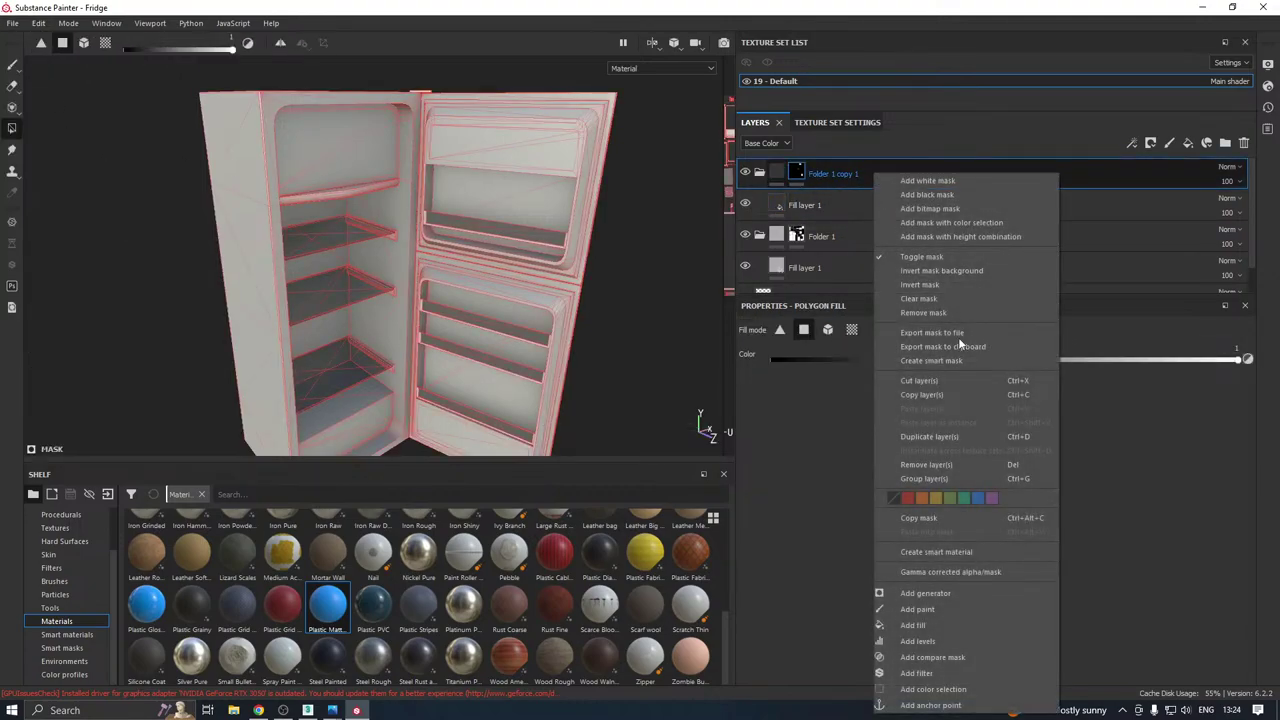
pyautogui.click(932, 478)
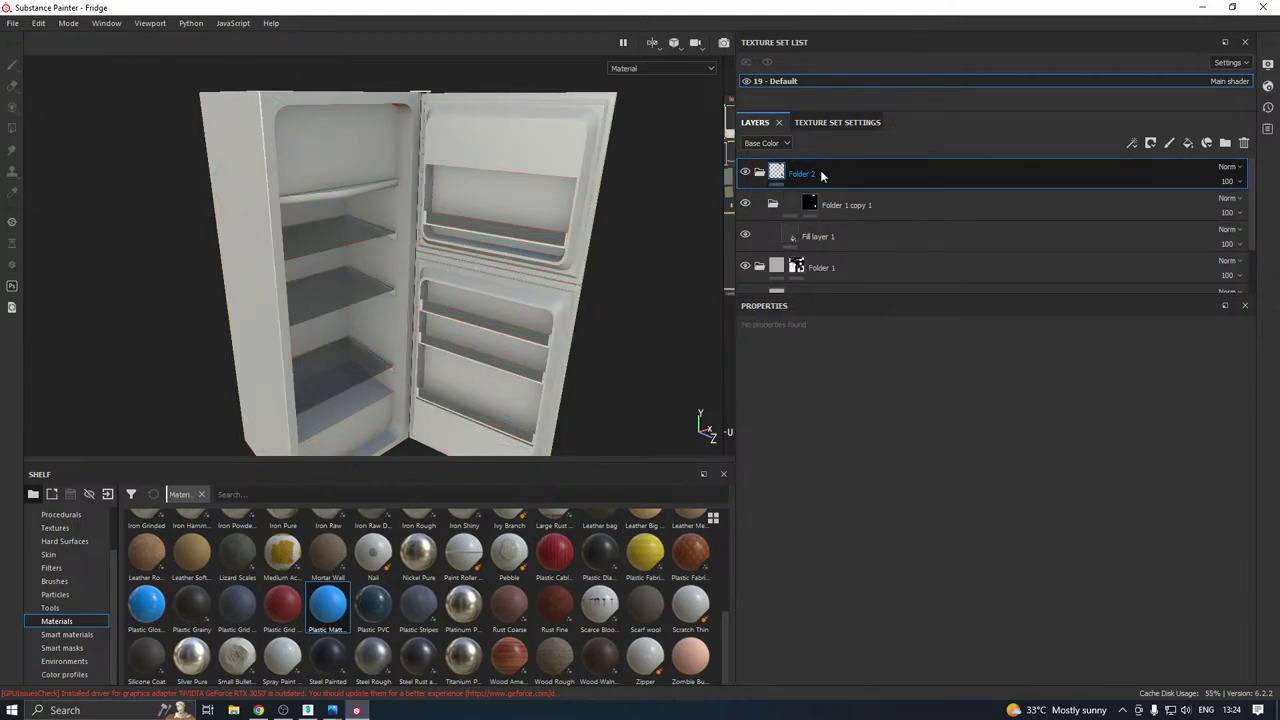
pyautogui.click(813, 205)
pyautogui.click(807, 180)
pyautogui.hotkey('ctrl', 'z')
# Duplicate Folder 1 copy 1 with its dark fill layer and clear the duplicate's mask.
pyautogui.rightClick(893, 174)
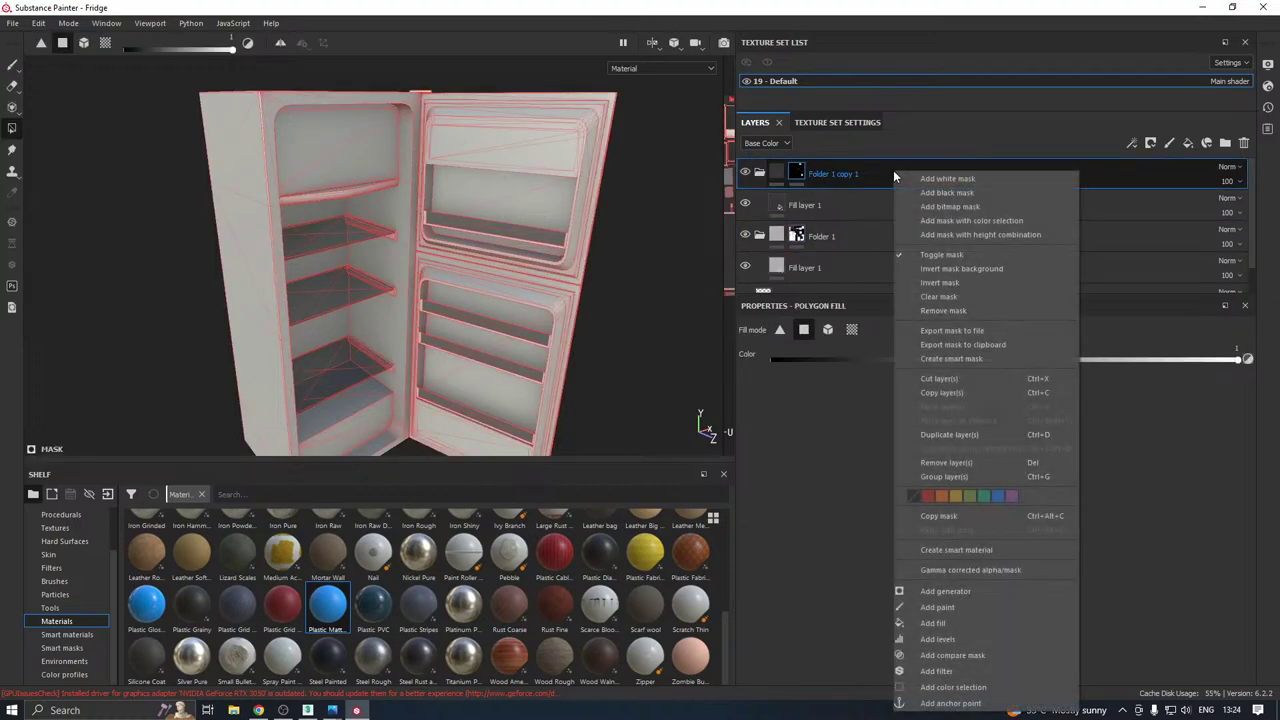
pyautogui.click(950, 435)
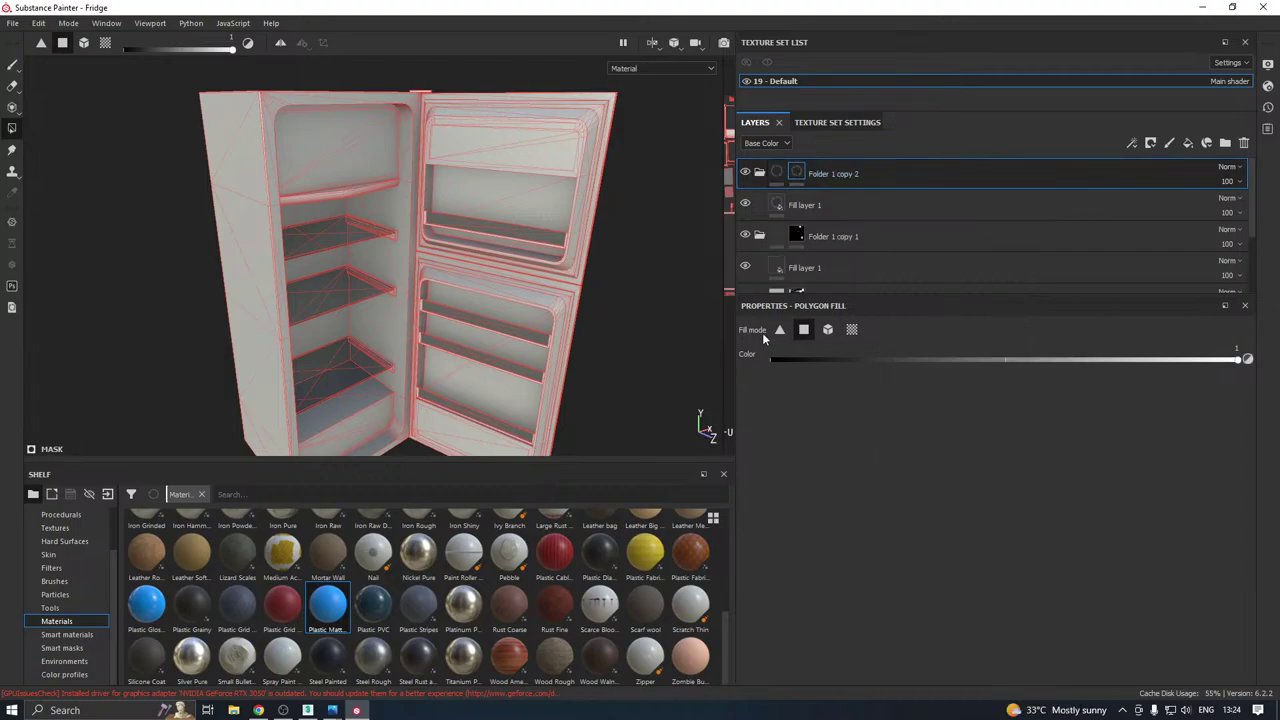
pyautogui.rightClick(818, 175)
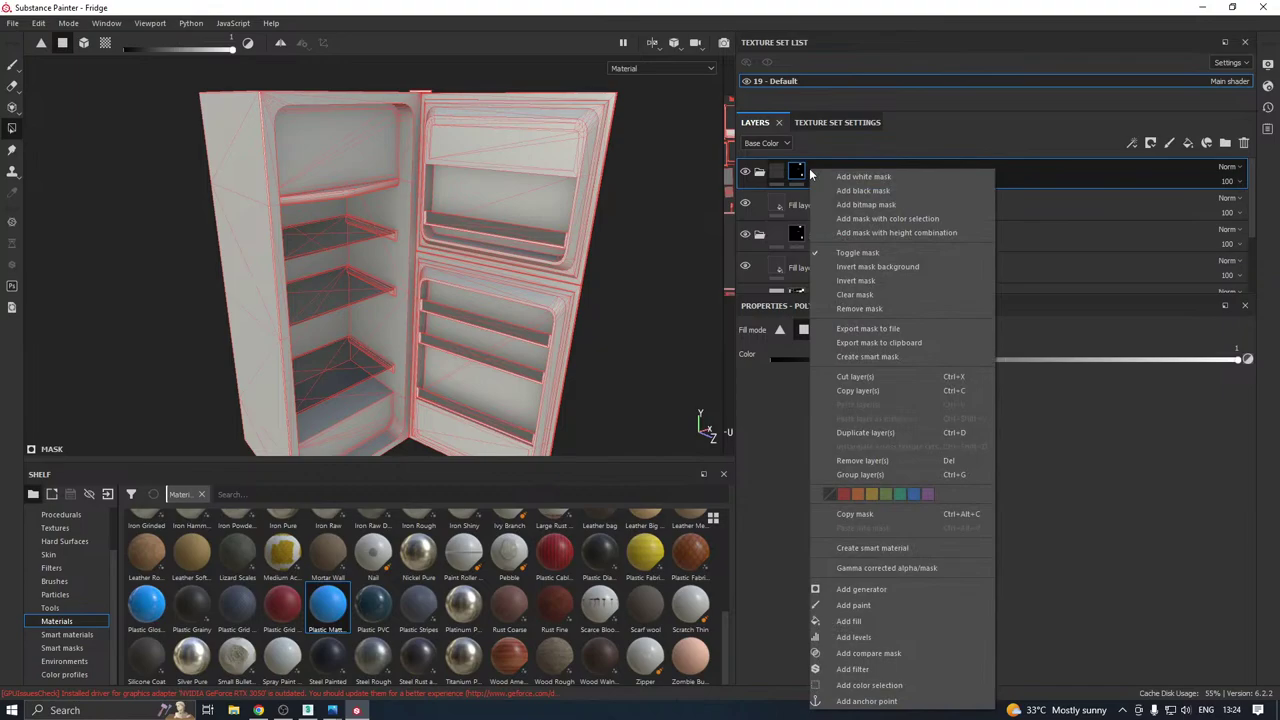
pyautogui.click(856, 281)
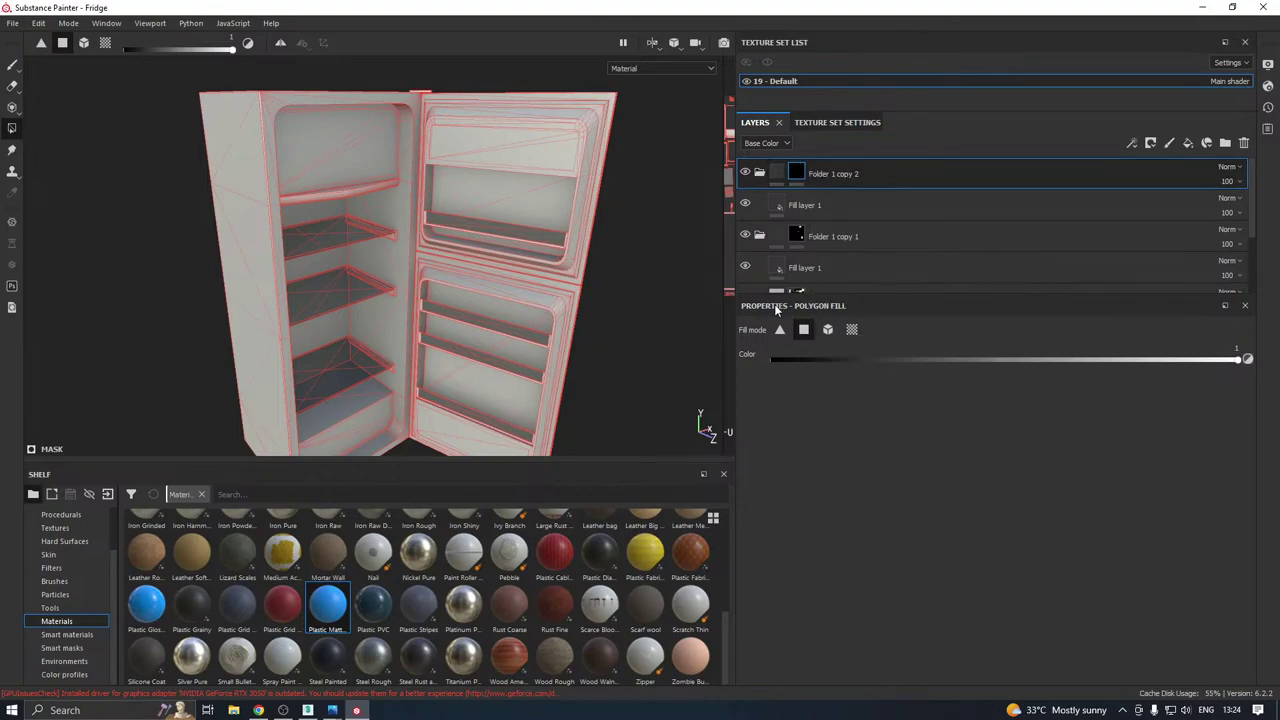
# Disable the opacity channel on the fill layer inside Folder 1 copy 2.
pyautogui.click(790, 200)
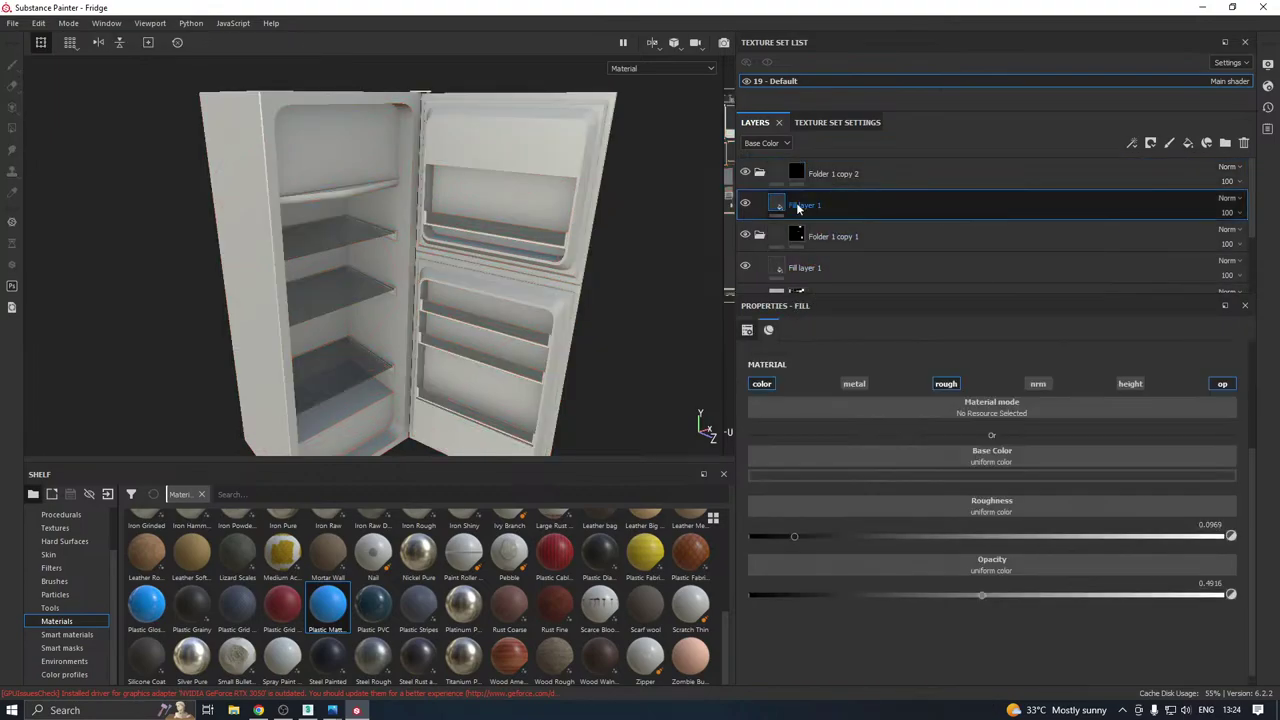
pyautogui.click(1220, 384)
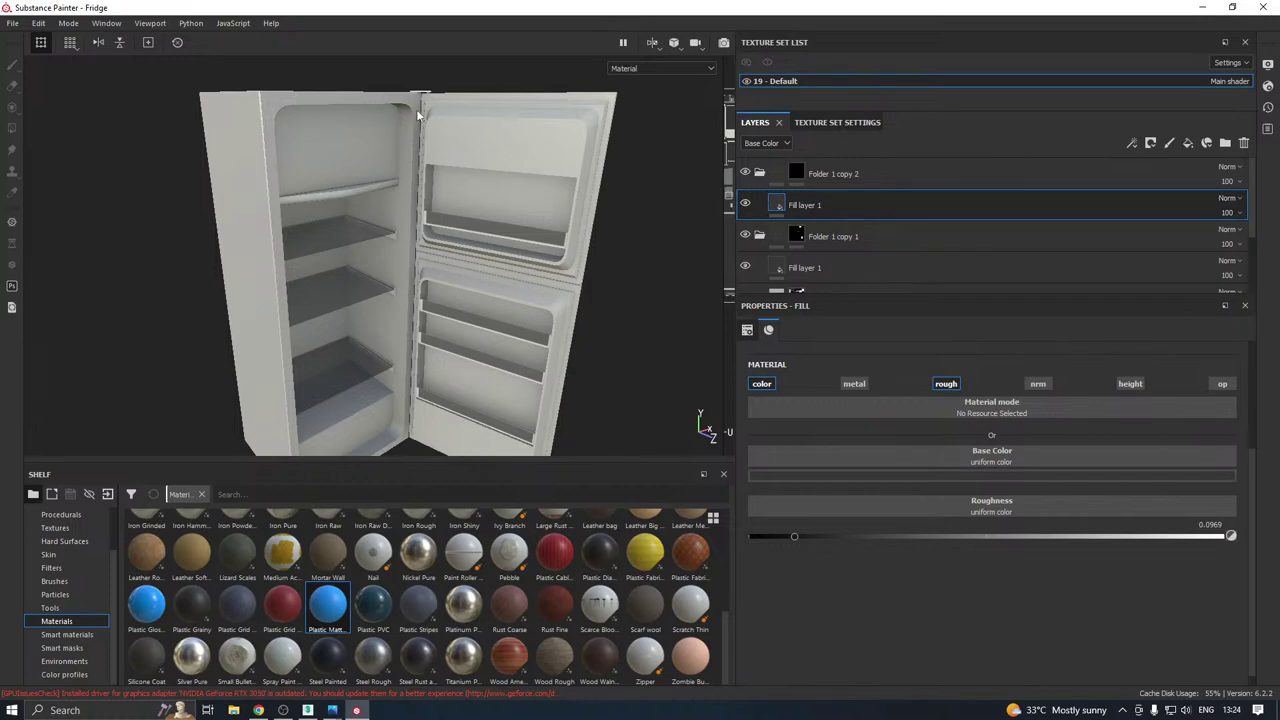
# Polygon-fill the flat panel of the freezer compartment inside the fridge in the mask of Folder 1 copy 2.
pyautogui.click(796, 173)
pyautogui.press('4')
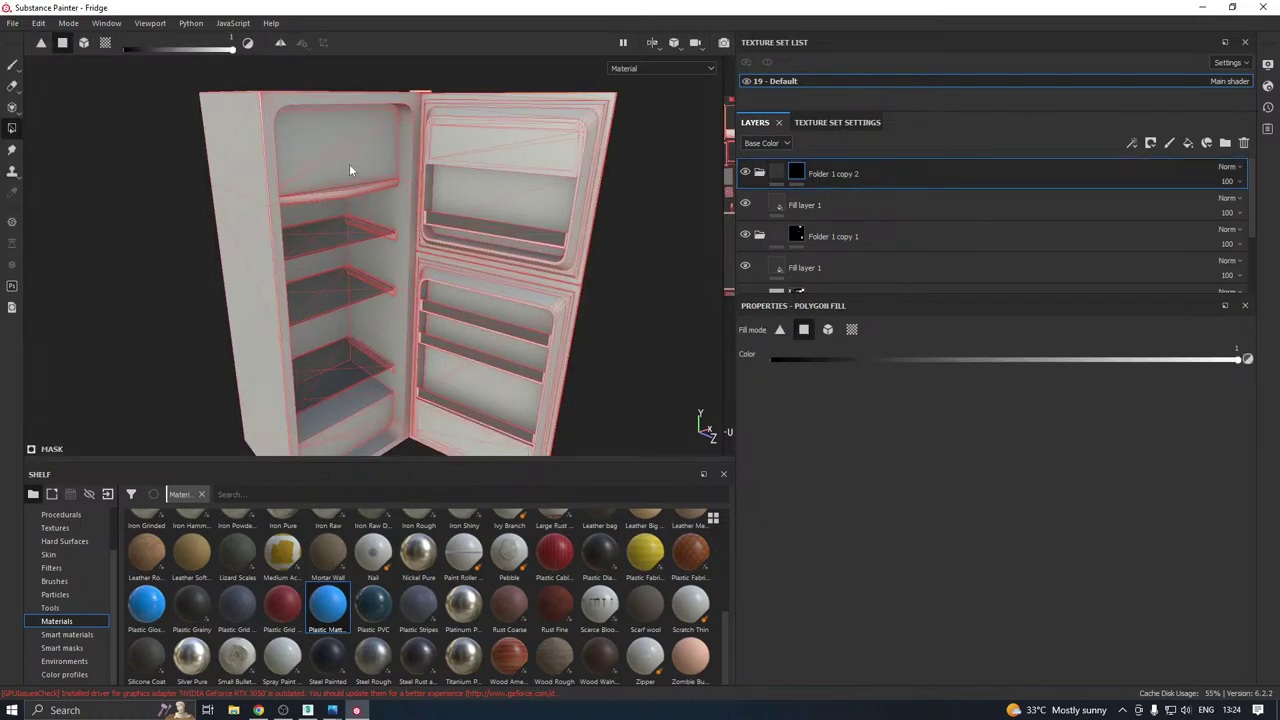
pyautogui.scroll(3, 349, 169)
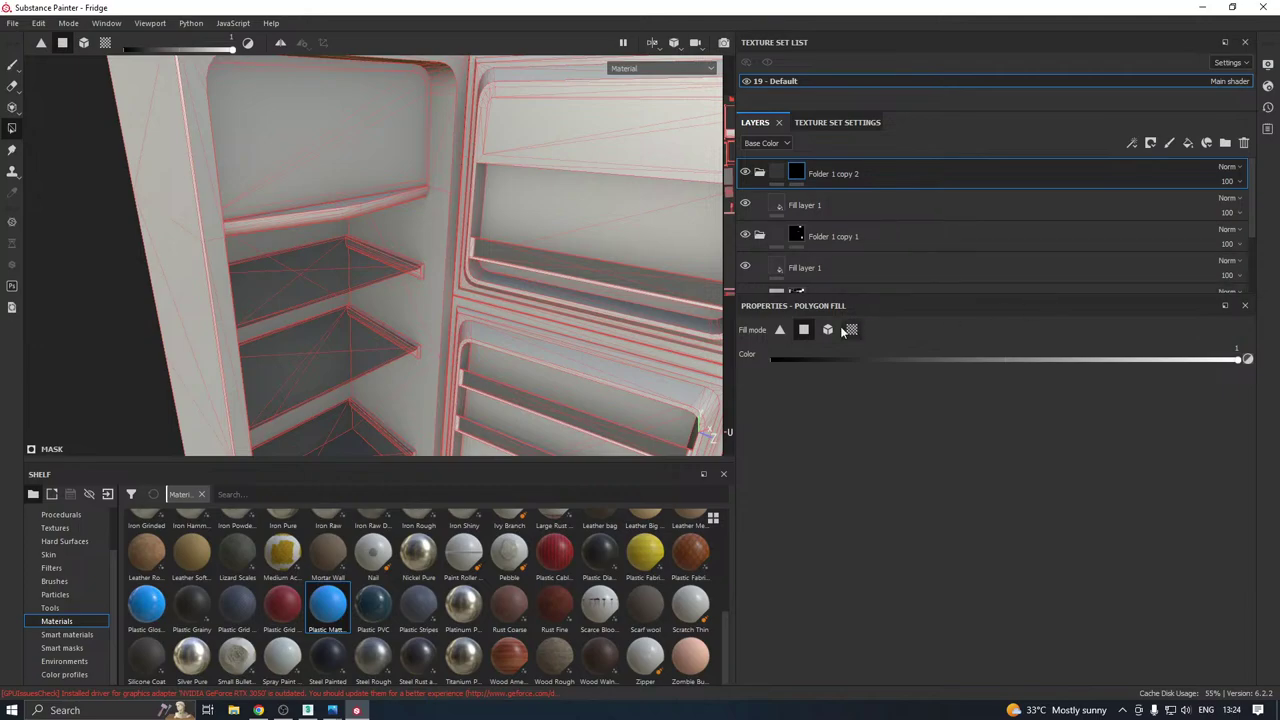
pyautogui.click(332, 169)
pyautogui.click(298, 134)
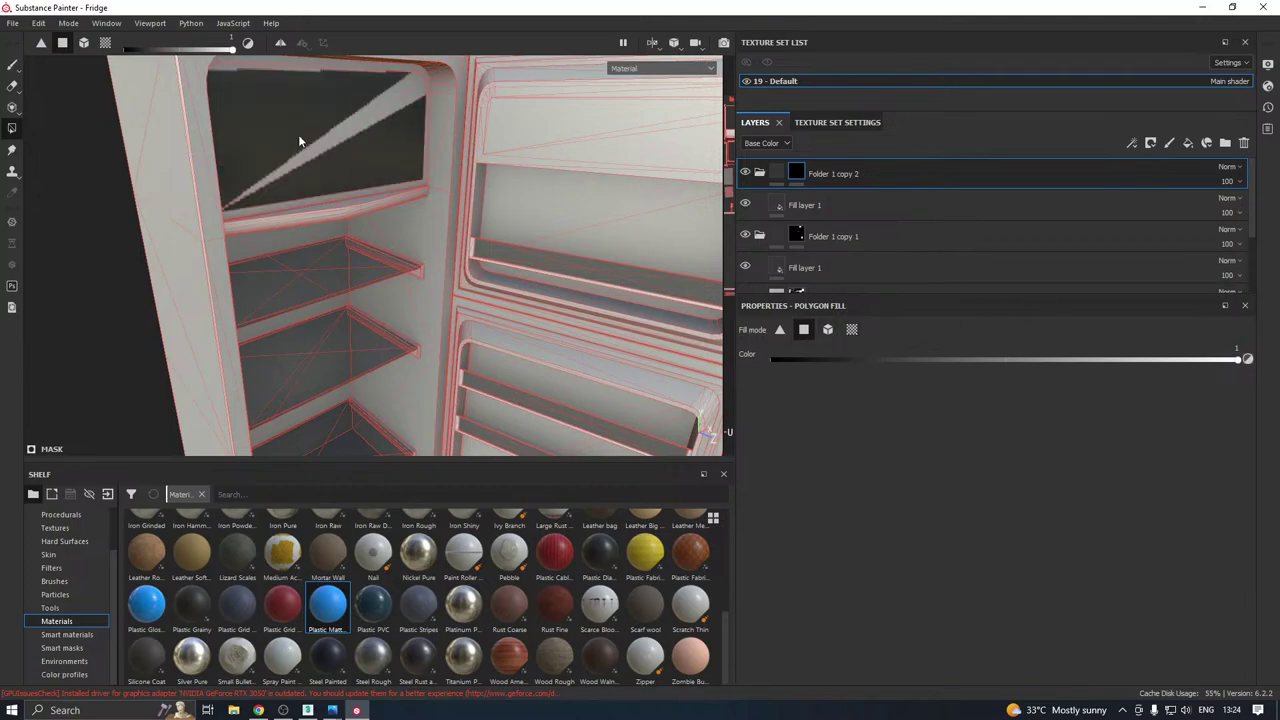
pyautogui.click(336, 141)
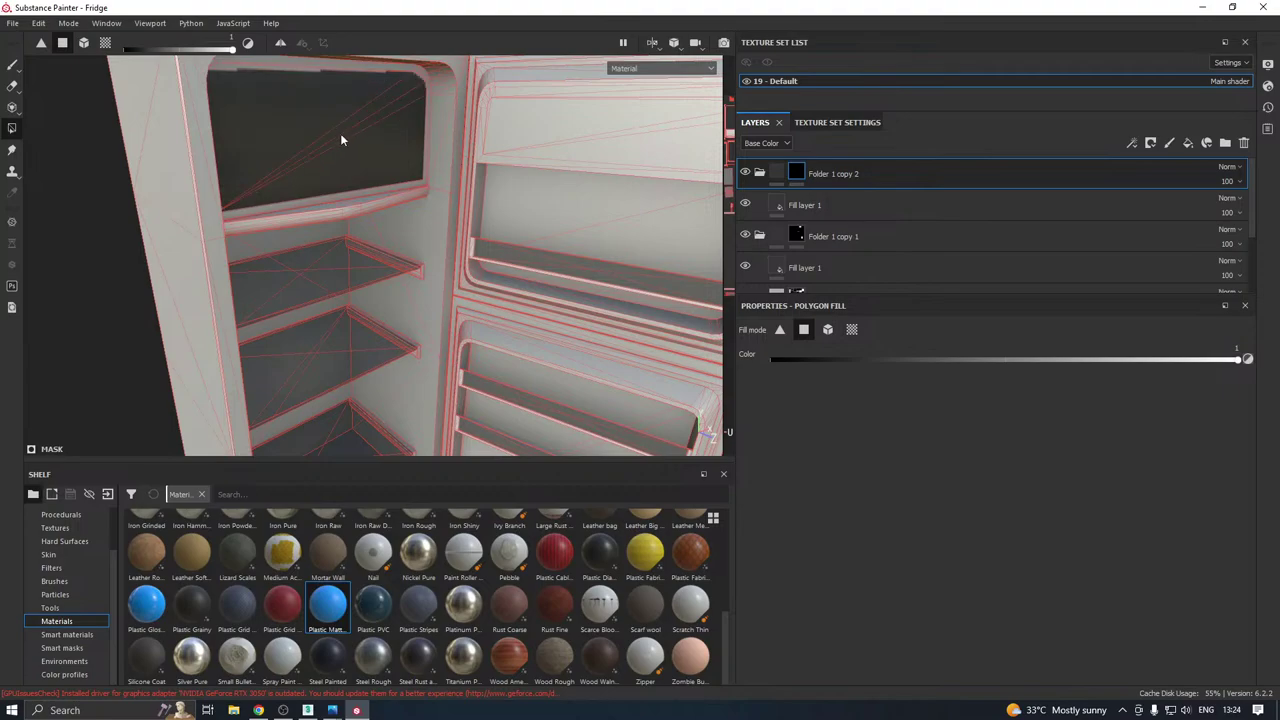
# Add the polygons along the freezer panel's left border strip to the mask of Folder 1 copy 2.
pyautogui.keyDown('alt'); pyautogui.moveTo(363, 171); pyautogui.dragTo(259, 152); pyautogui.keyUp('alt')
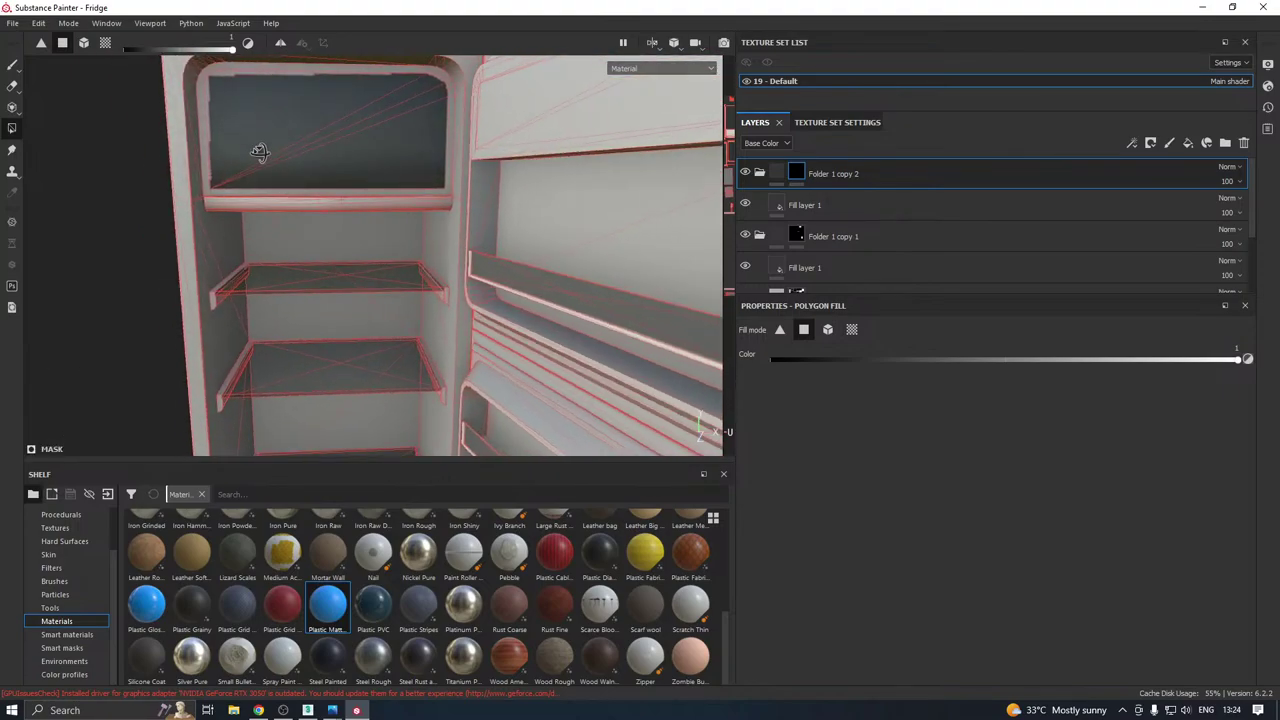
pyautogui.scroll(3, 229, 127)
pyautogui.keyDown('alt'); pyautogui.moveTo(303, 146); pyautogui.dragTo(310, 246, button='middle'); pyautogui.keyUp('alt')
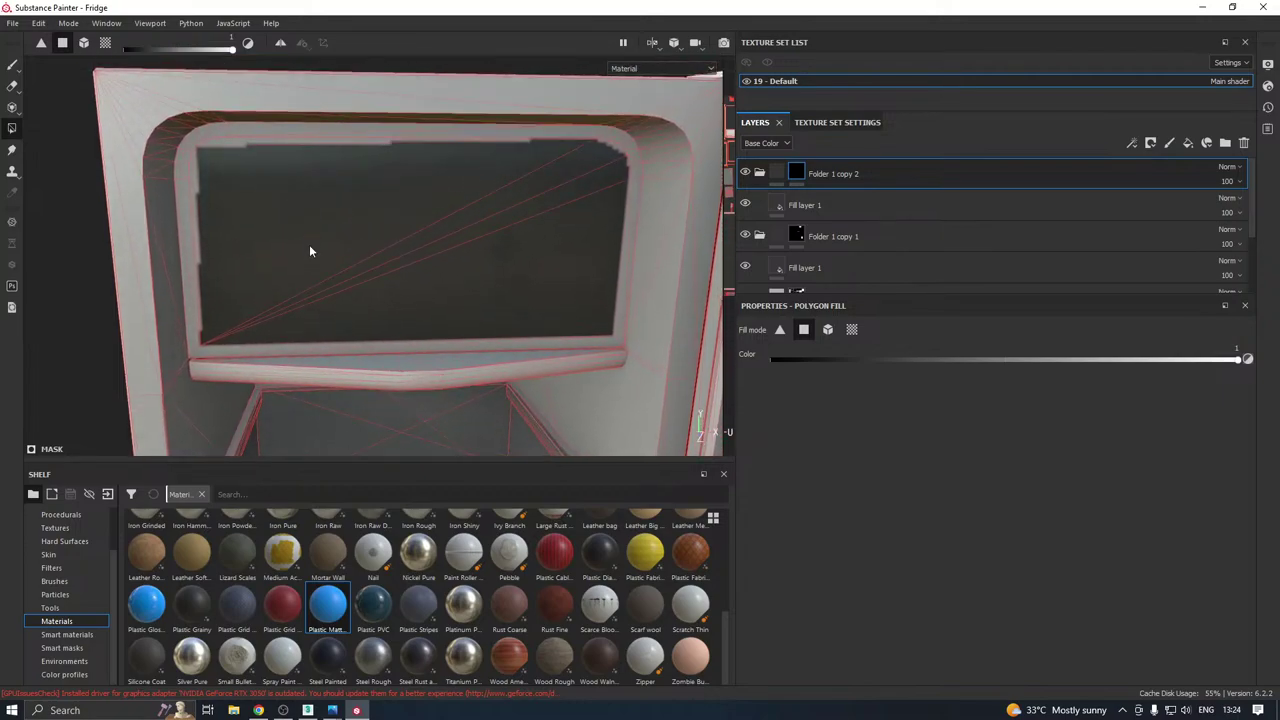
pyautogui.click(194, 212)
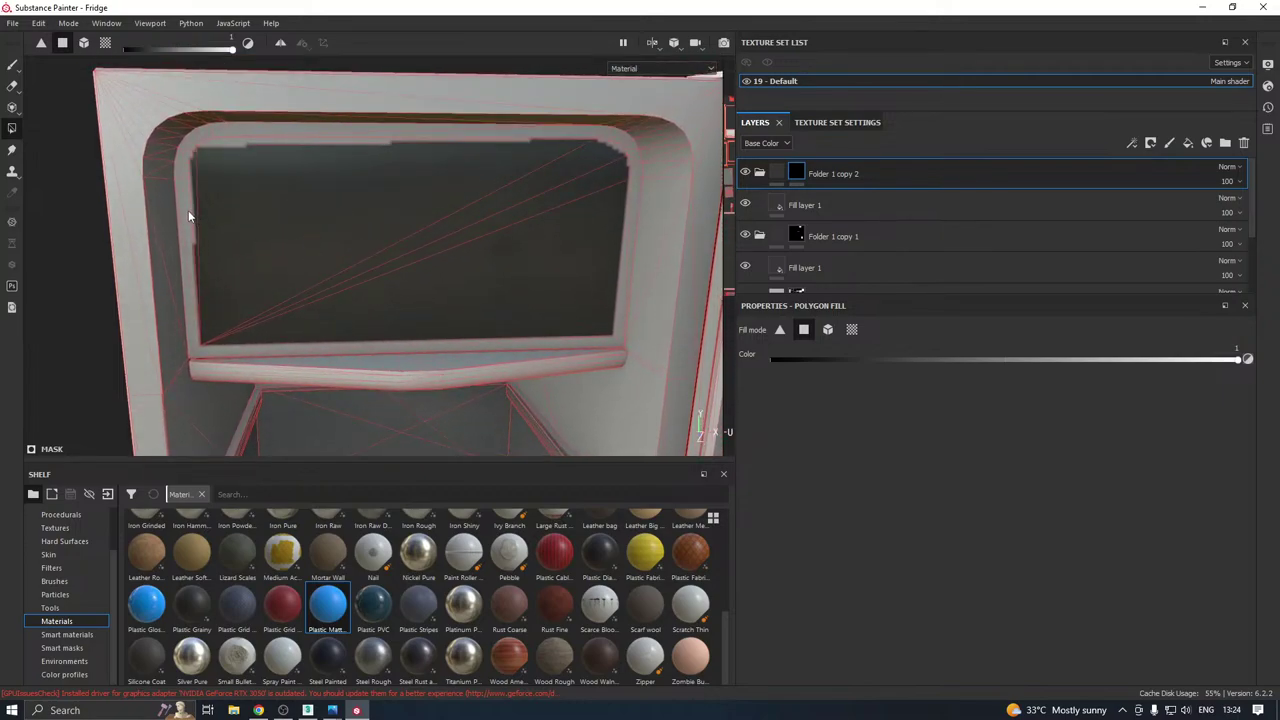
pyautogui.click(188, 210)
pyautogui.click(191, 304)
pyautogui.click(185, 168)
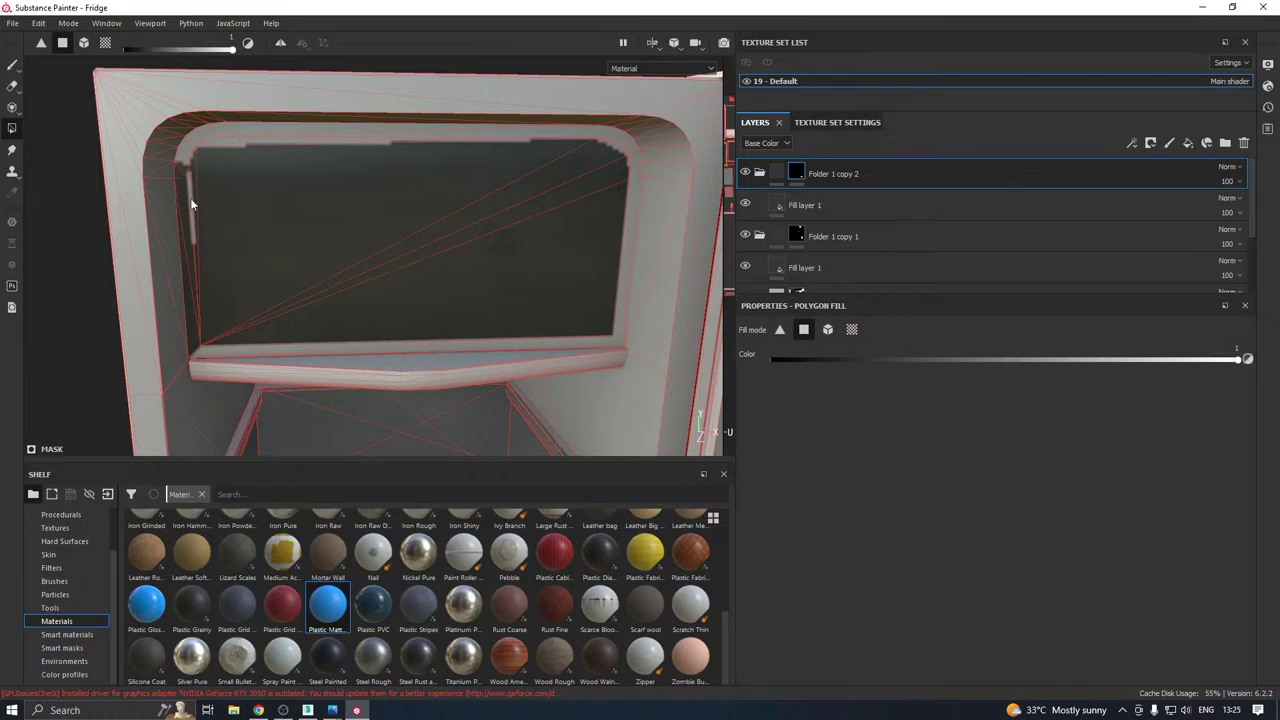
# Add the freezer panel's lower, right and upper border strips, including the upper right corner, to the folder's mask.
pyautogui.keyDown('alt'); pyautogui.moveTo(268, 177); pyautogui.dragTo(331, 137); pyautogui.keyUp('alt')
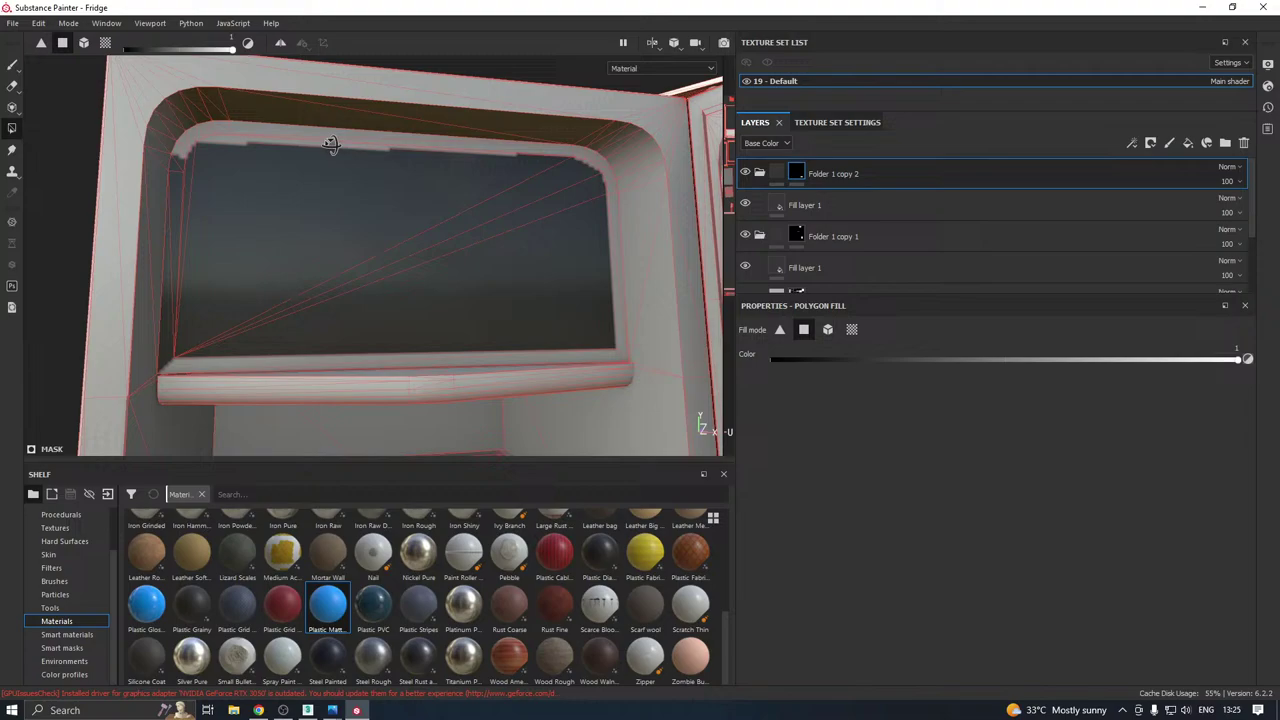
pyautogui.click(186, 364)
pyautogui.click(514, 361)
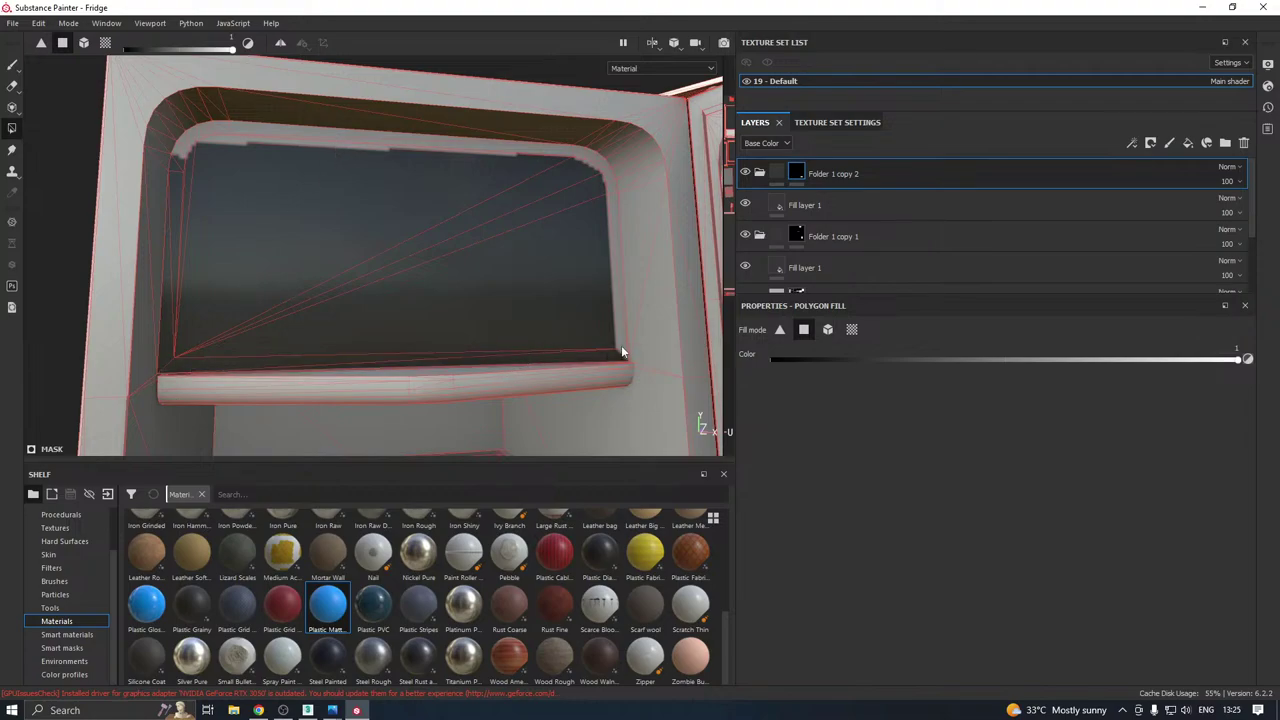
pyautogui.click(621, 344)
pyautogui.click(611, 225)
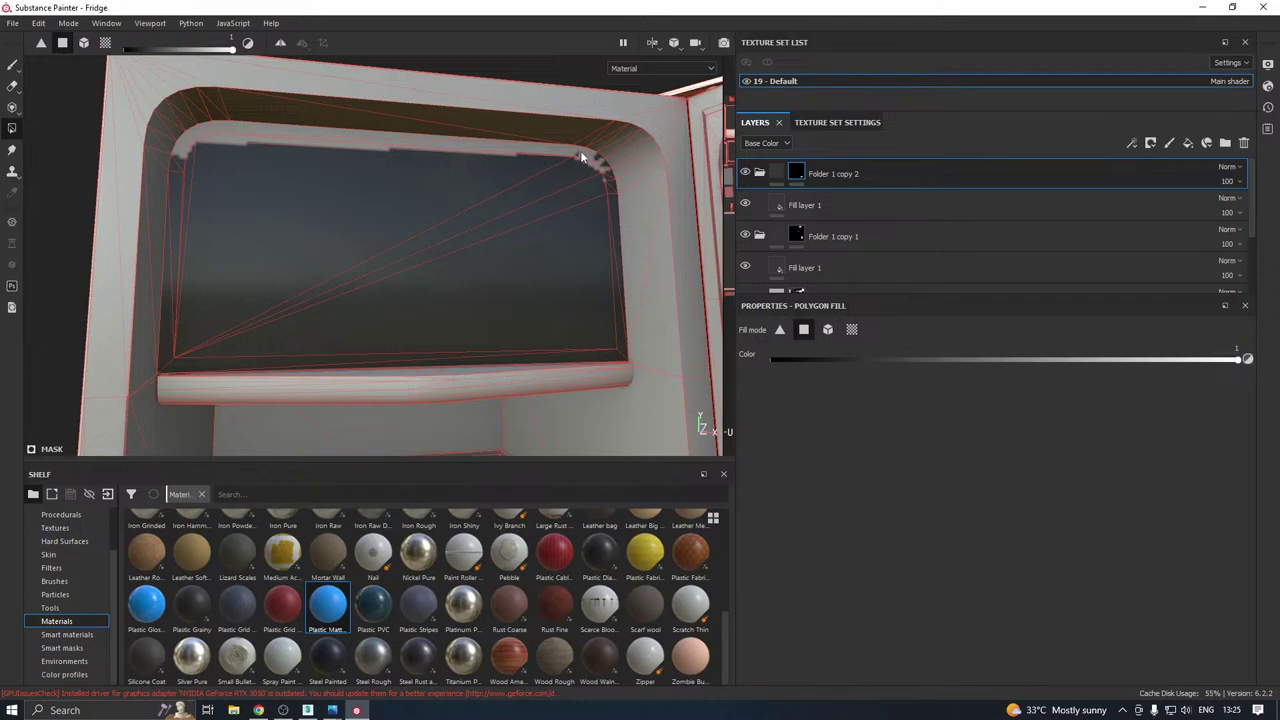
pyautogui.scroll(5, 575, 158)
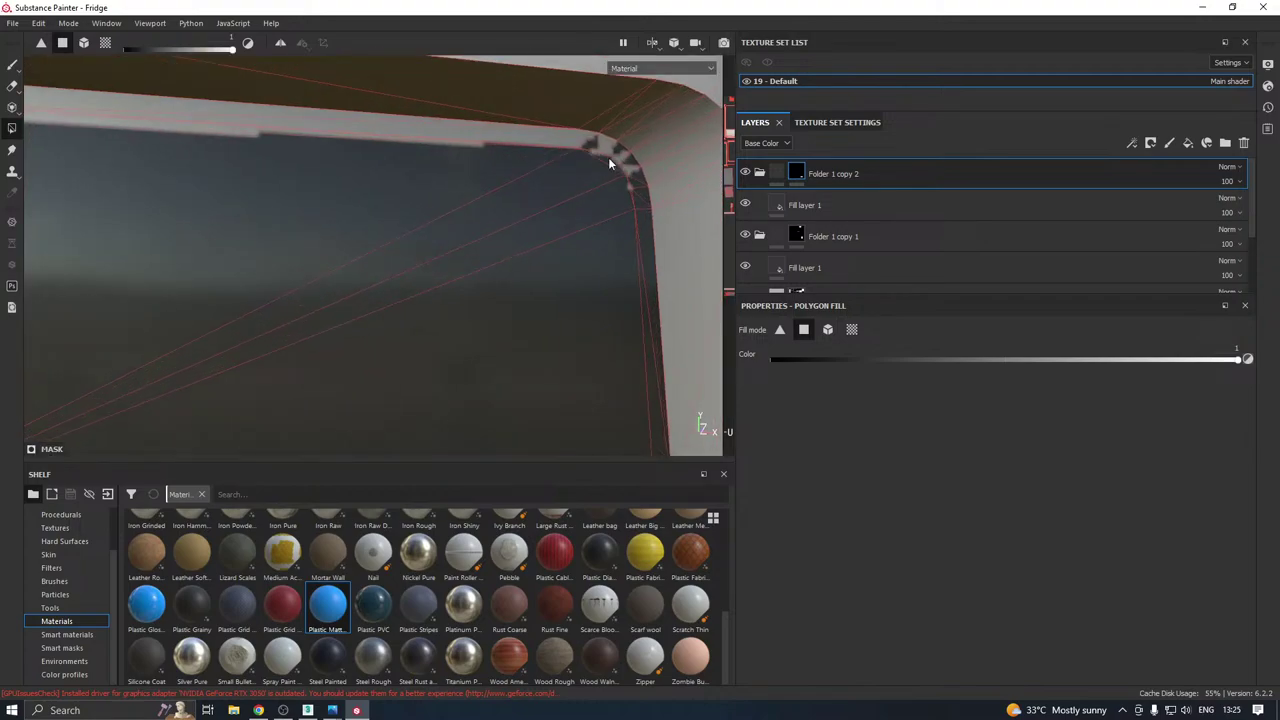
pyautogui.click(532, 130)
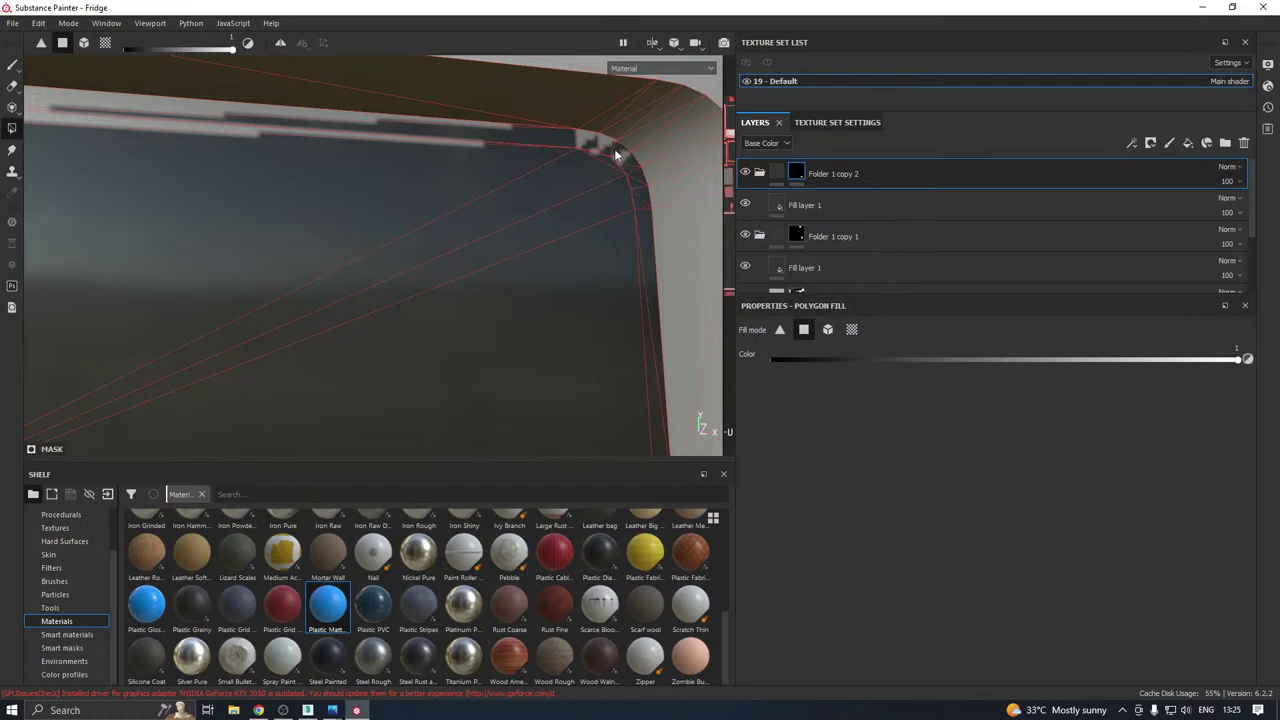
pyautogui.click(458, 147)
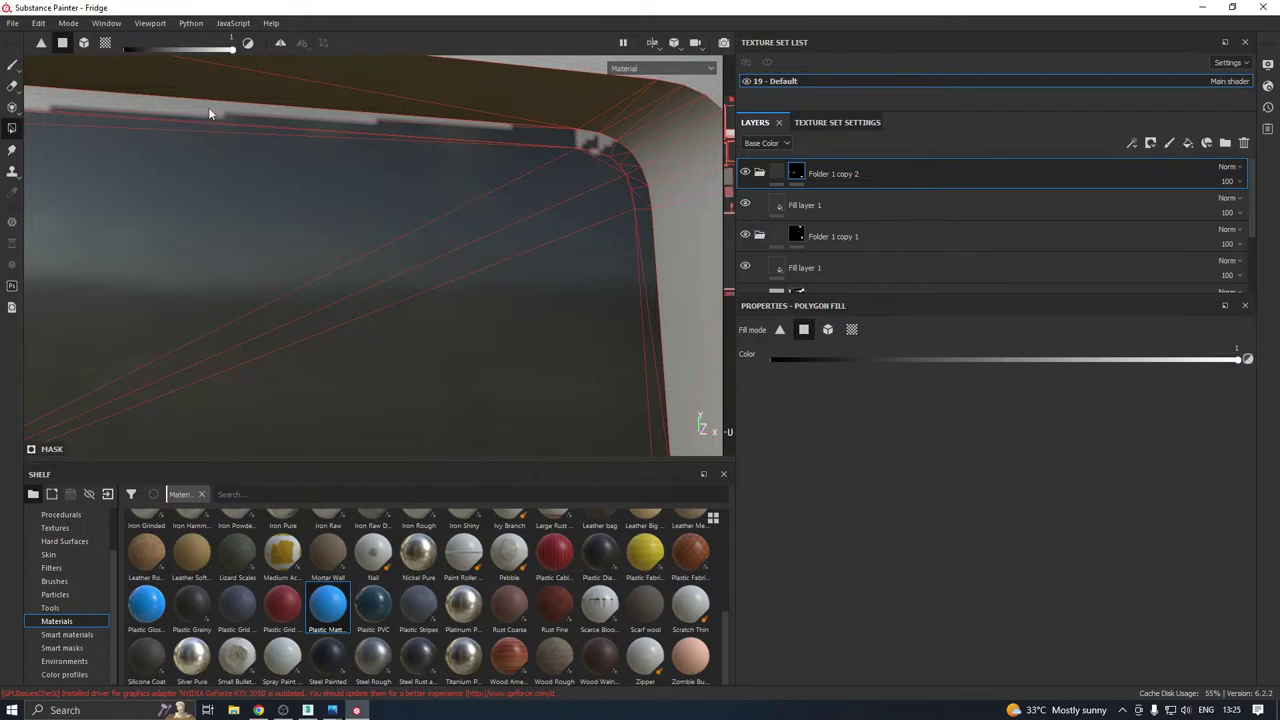
pyautogui.click(262, 113)
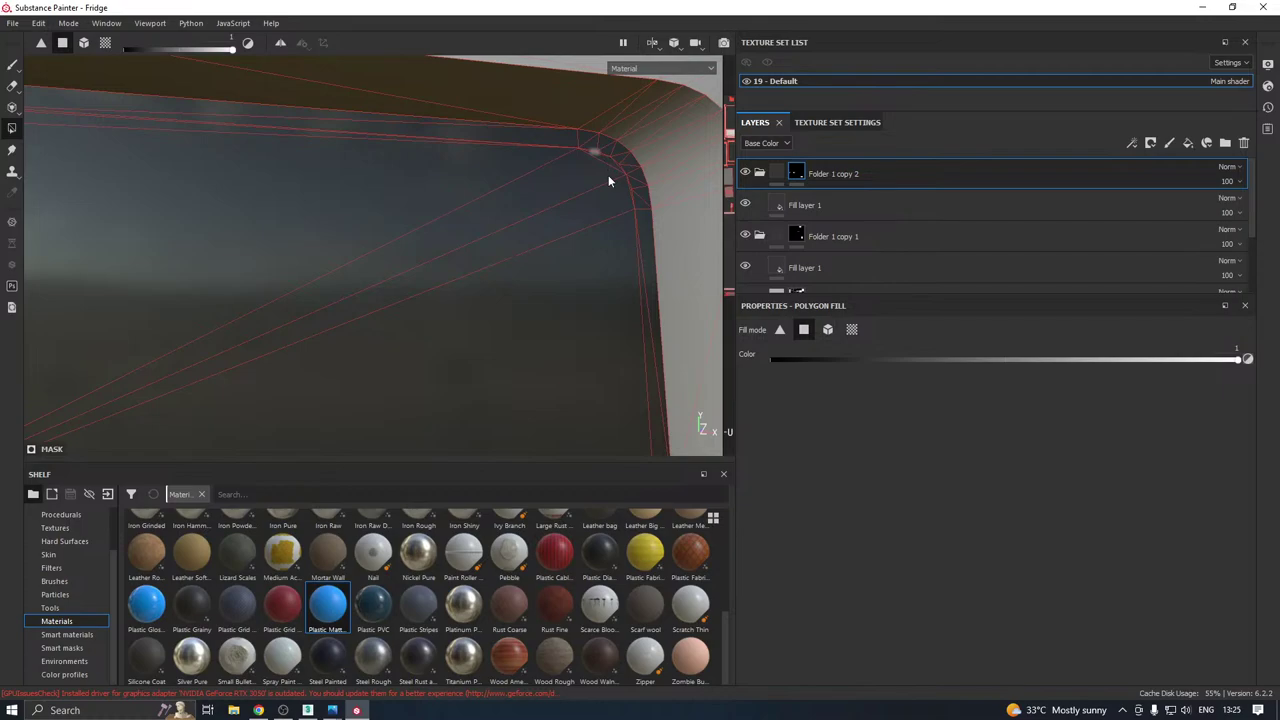
# Try erasing a left border polygon from the mask, clear the whole mask of Folder 1 copy 2, and restore the white fill color.
pyautogui.scroll(-3, 608, 175)
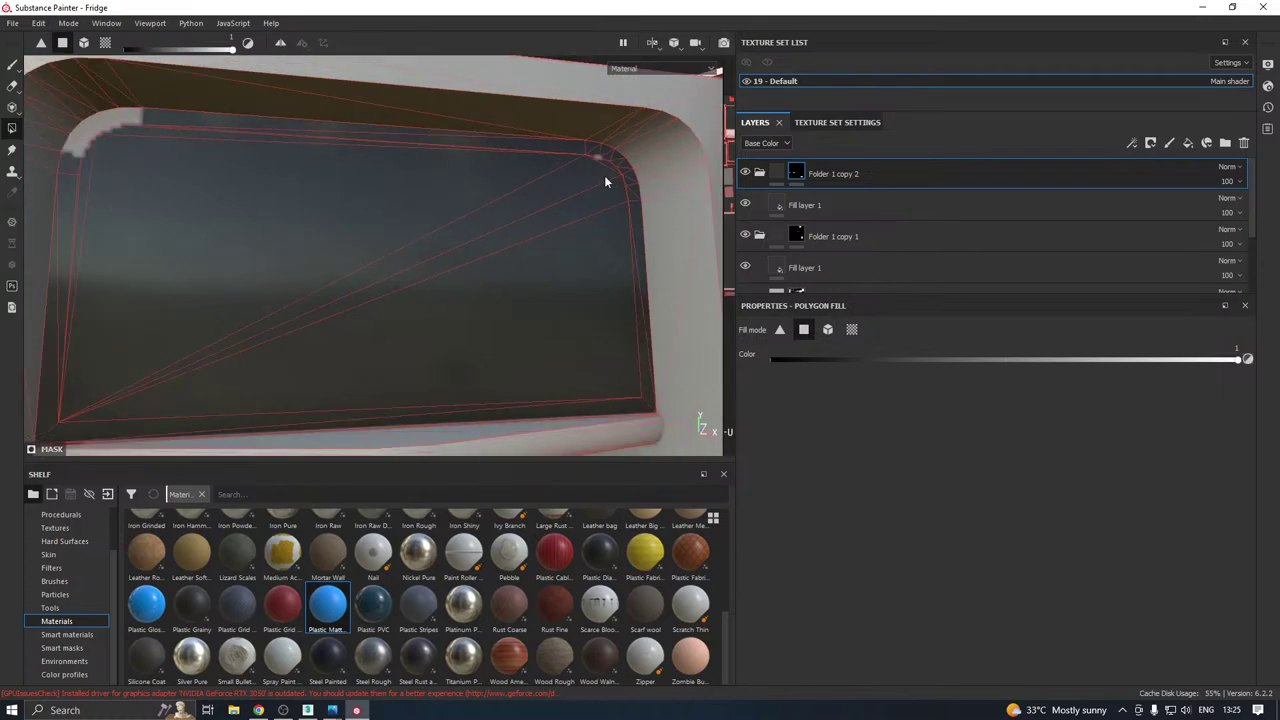
pyautogui.press('x')
pyautogui.click(68, 182)
pyautogui.rightClick(797, 170)
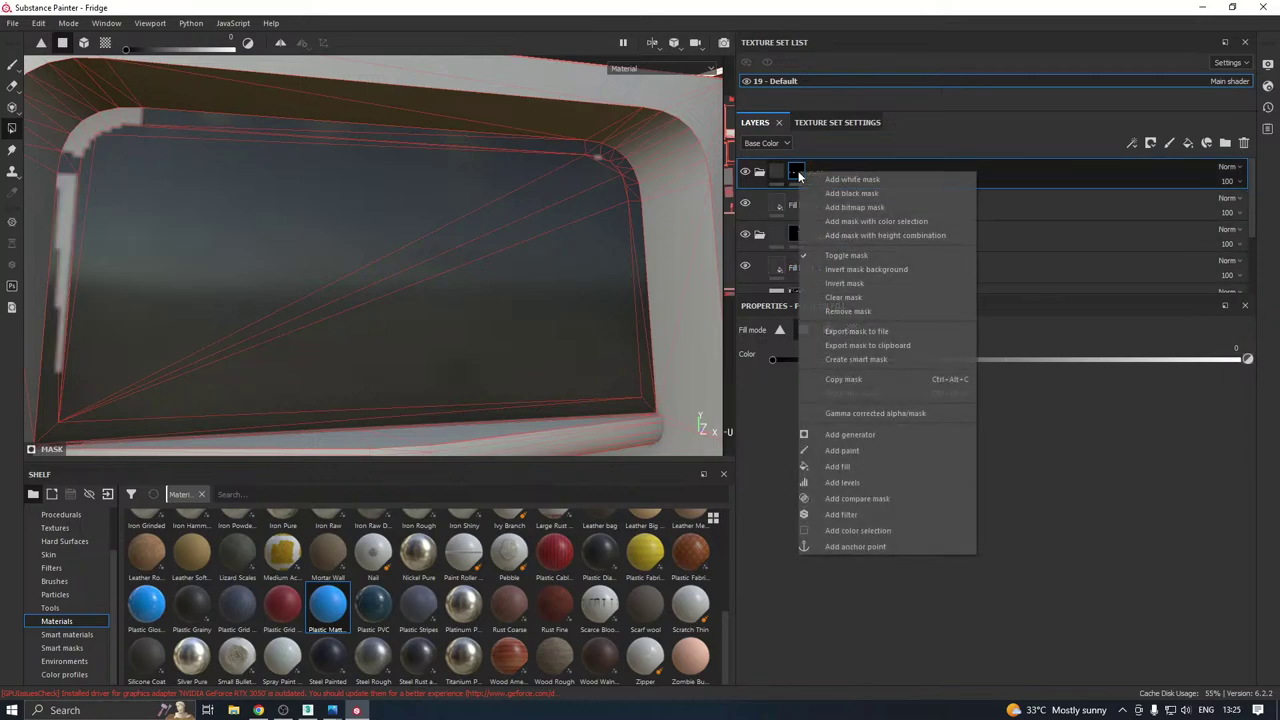
pyautogui.click(900, 296)
pyautogui.press('x')
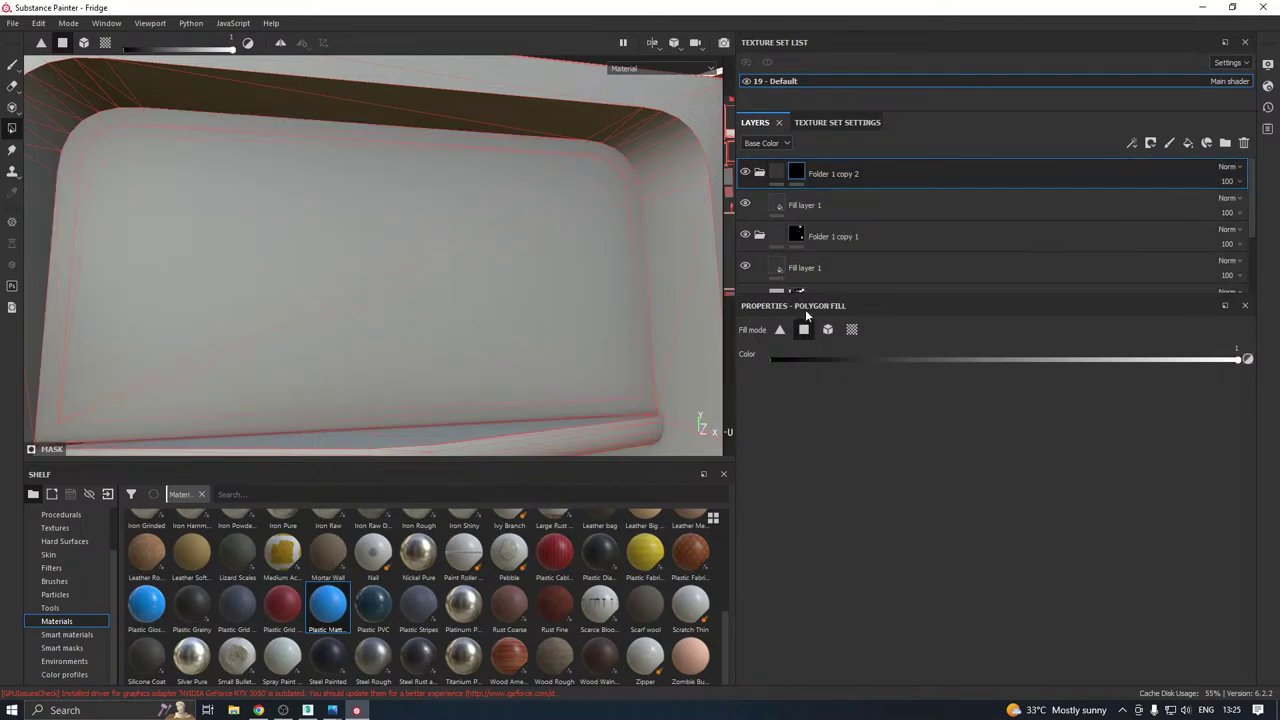
# Polygon-fill only the inner area of the freezer compartment's panel in the cleared mask, leaving out its outer border.
pyautogui.click(316, 327)
pyautogui.click(139, 257)
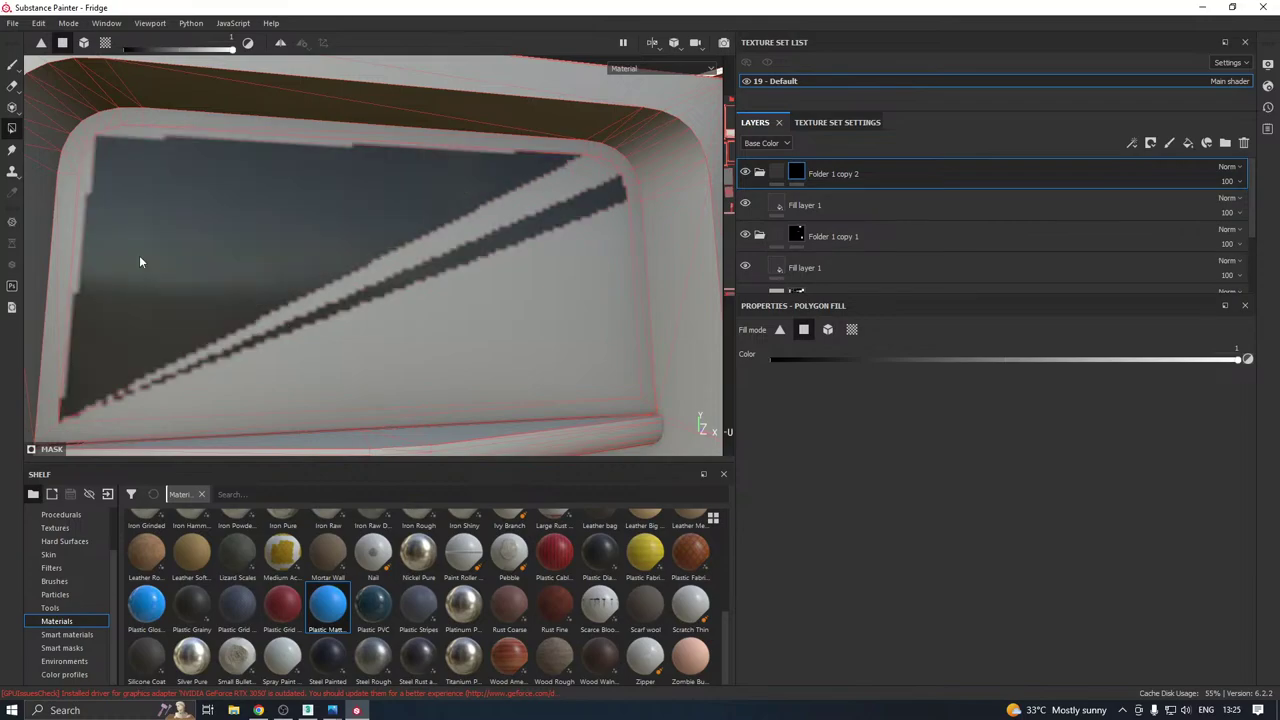
pyautogui.click(145, 133)
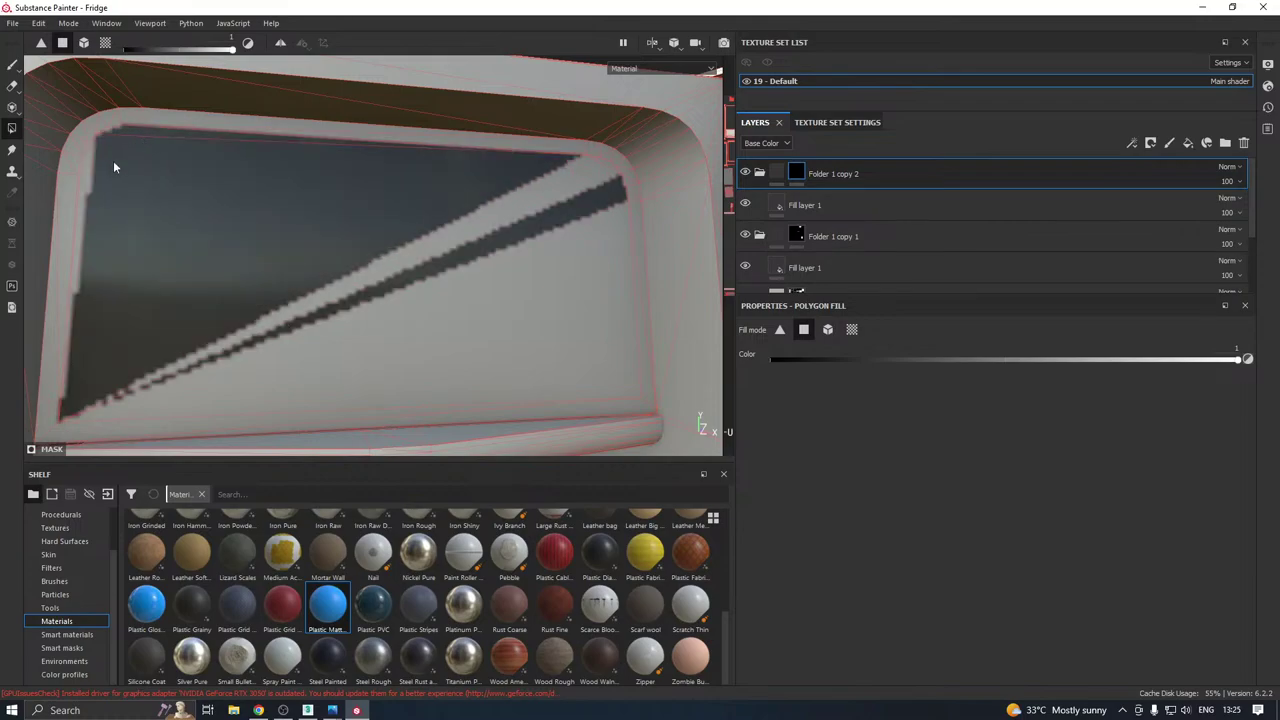
pyautogui.click(89, 174)
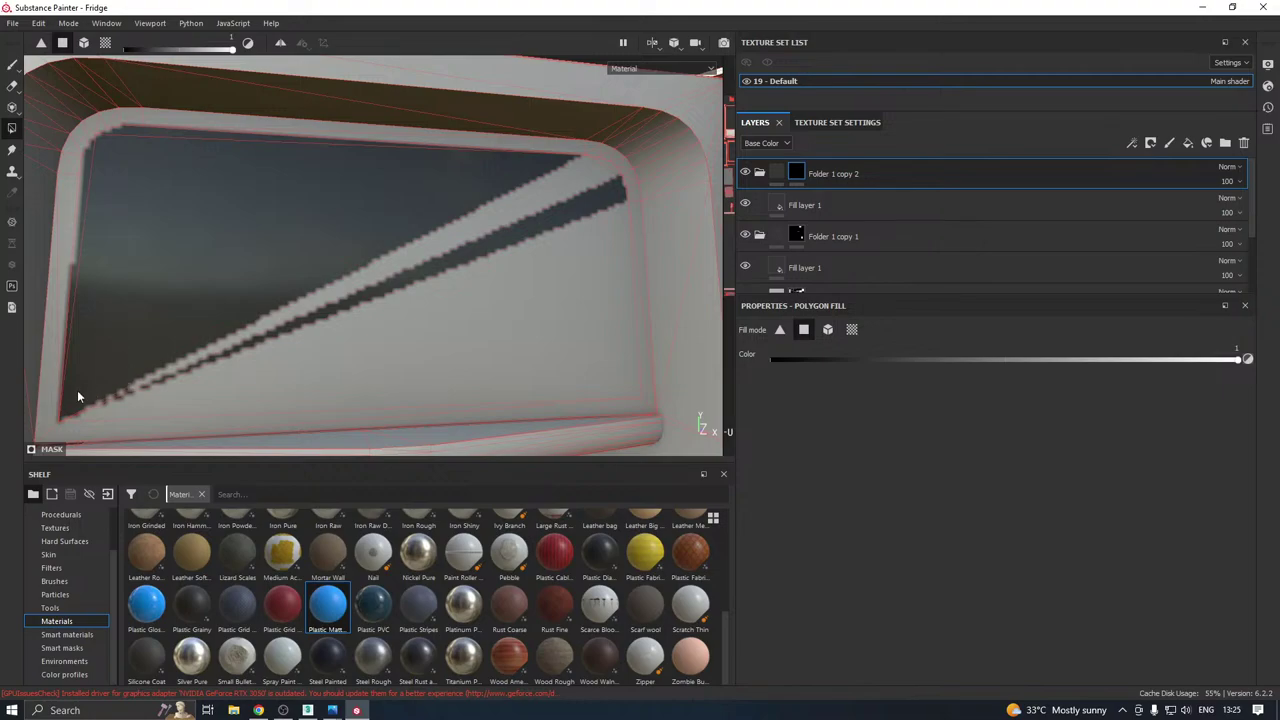
pyautogui.click(158, 378)
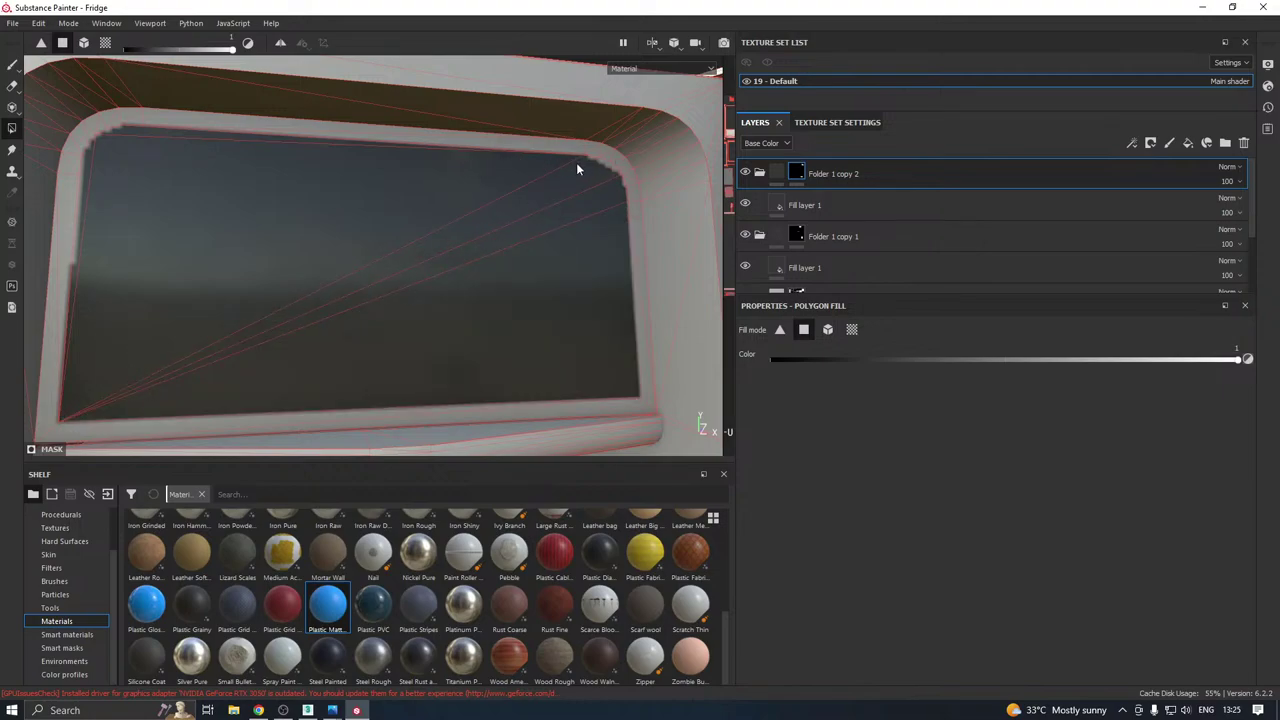
pyautogui.scroll(-2, 564, 176)
pyautogui.keyDown('alt'); pyautogui.moveTo(564, 176); pyautogui.dragTo(506, 229); pyautogui.keyUp('alt')
pyautogui.scroll(5, 641, 194)
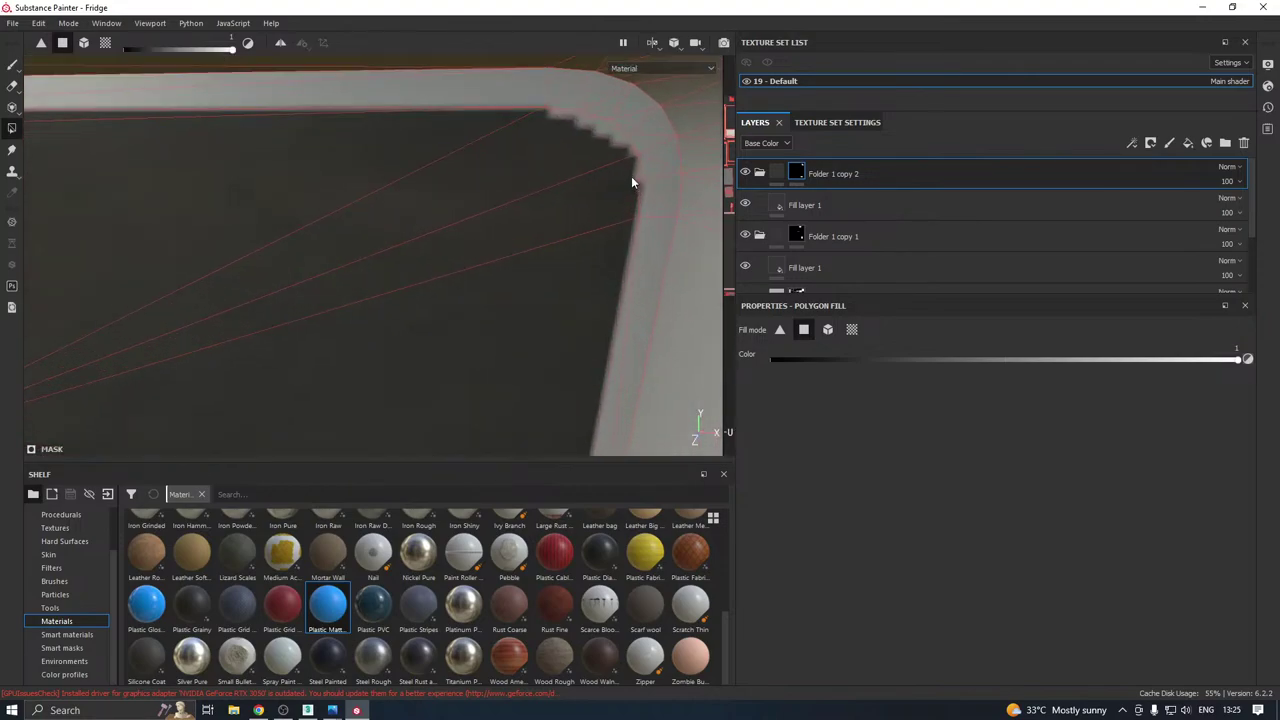
# Fill the freezer panel's upper right inner corner in the mask and erase the overspill on its border in triangle fill mode.
pyautogui.click(610, 130)
pyautogui.click(614, 114)
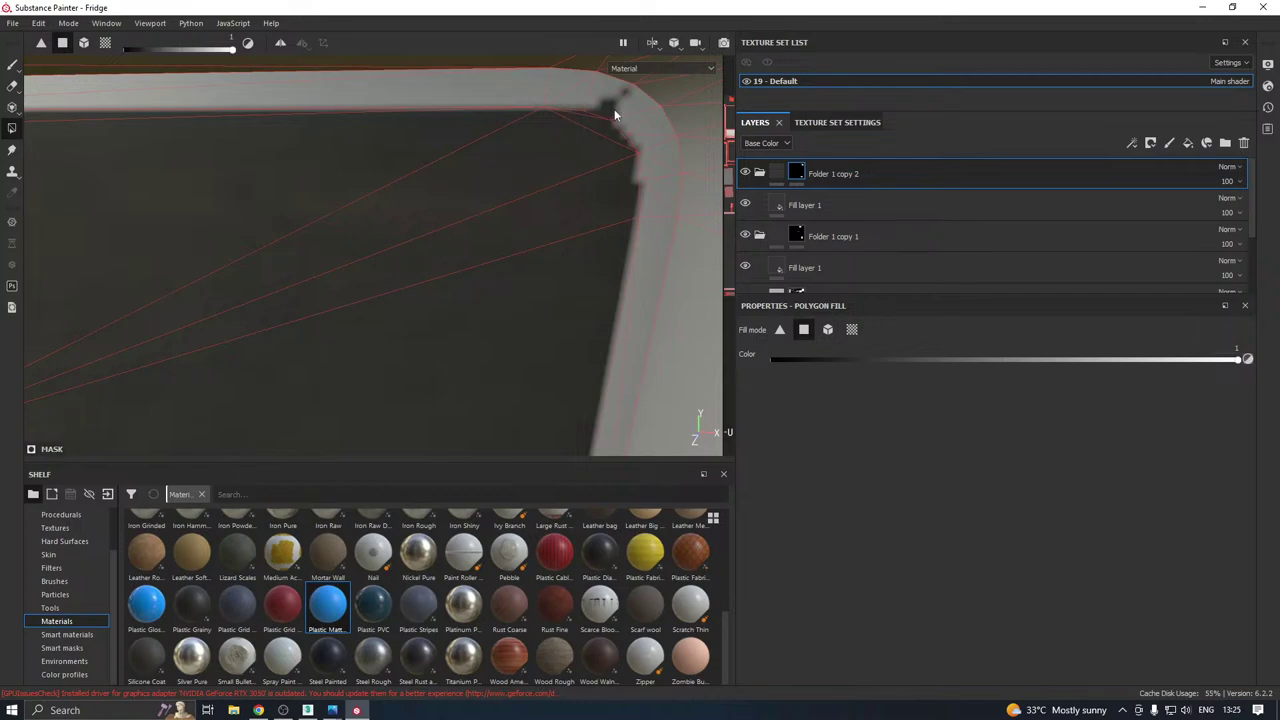
pyautogui.press('x')
pyautogui.press('x')
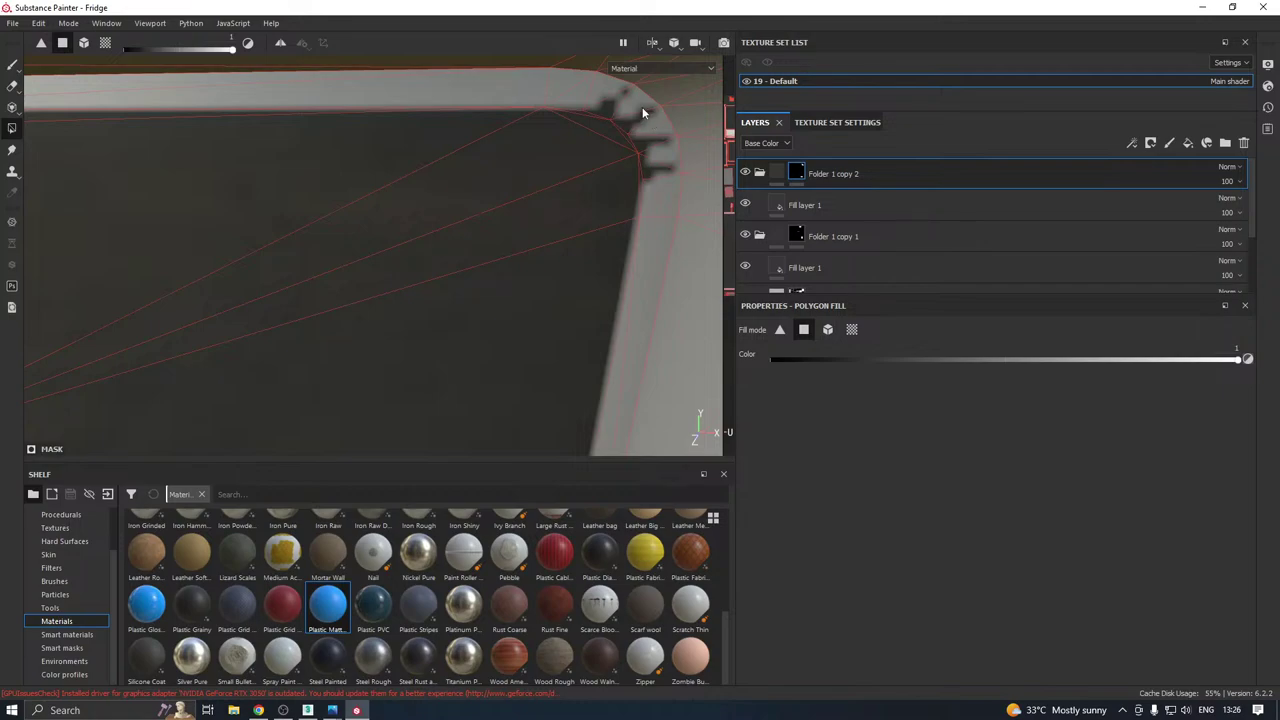
pyautogui.scroll(1, 637, 108)
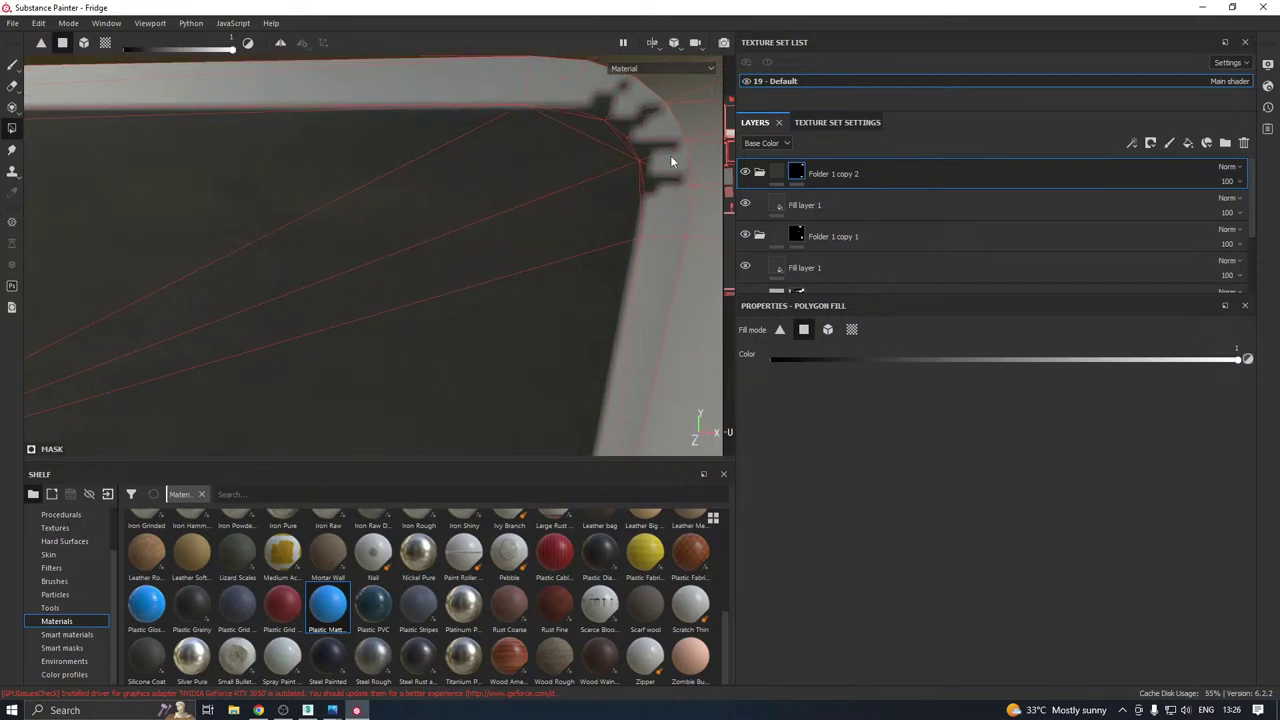
pyautogui.click(780, 330)
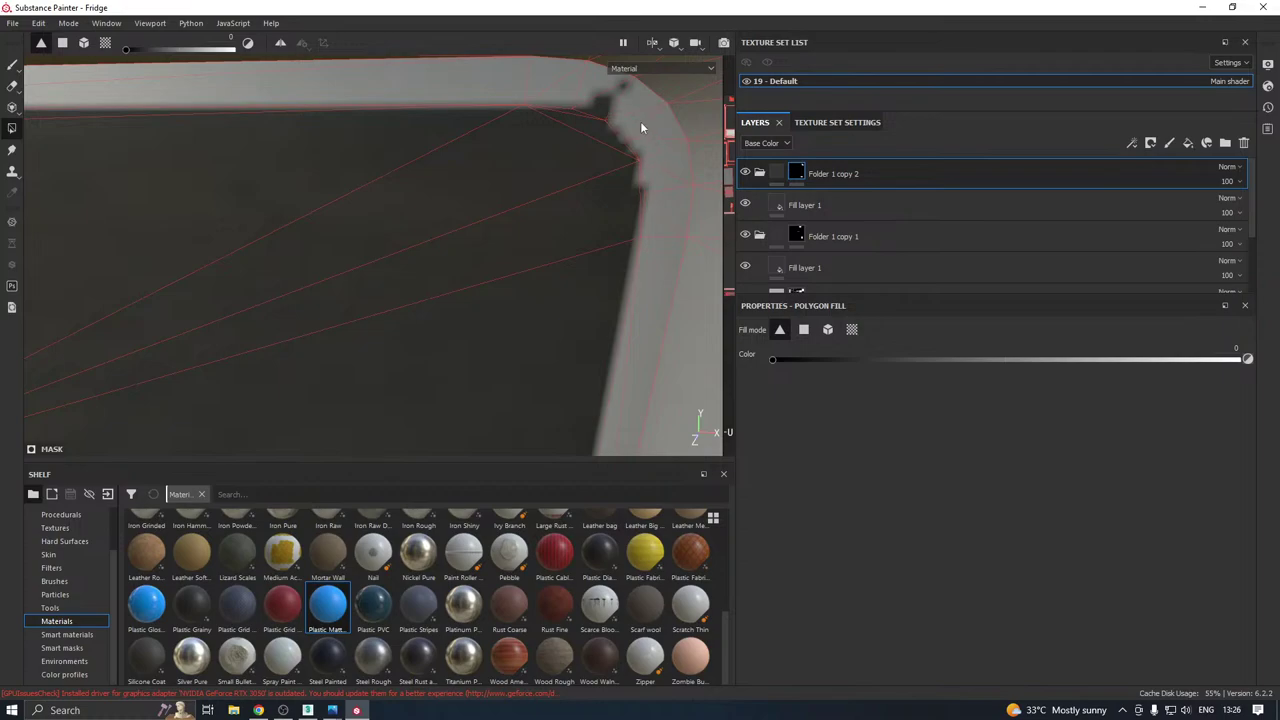
pyautogui.scroll(-5, 571, 150)
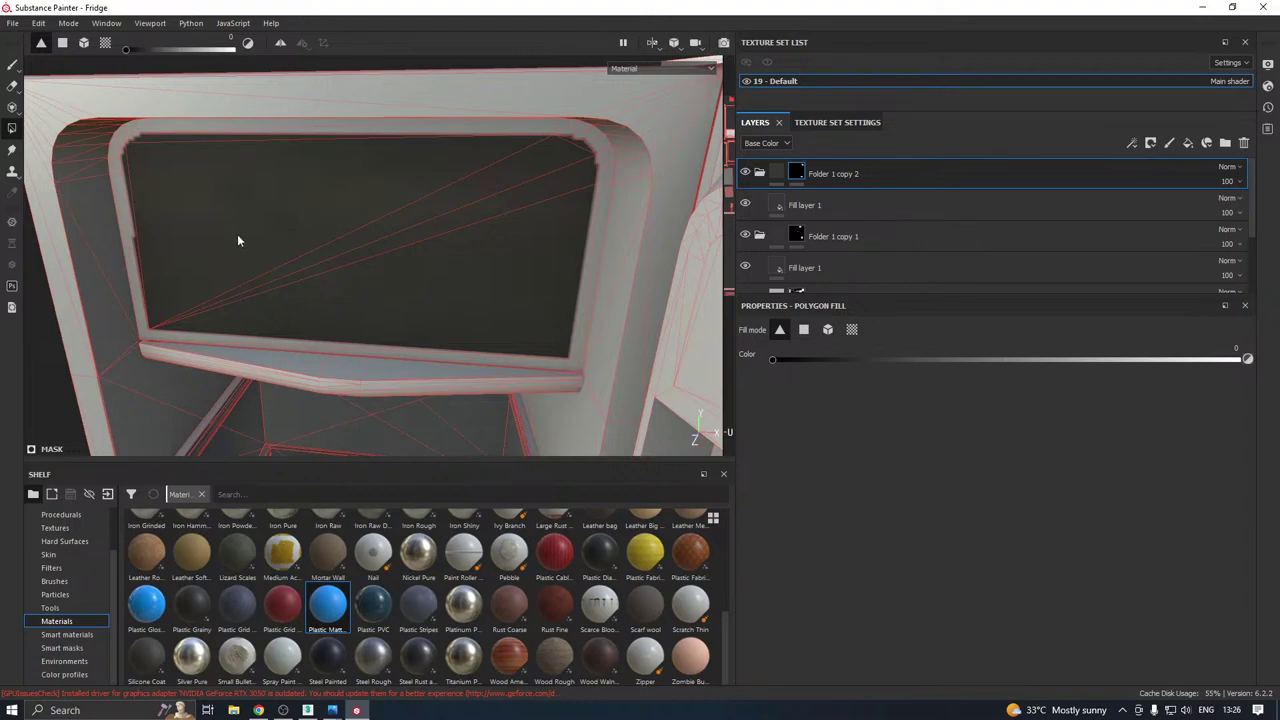
# Touch up the freezer panel's left edge and upper left corner in the mask of Folder 1 copy 2 using triangle fill.
pyautogui.keyDown('alt'); pyautogui.moveTo(238, 236); pyautogui.dragTo(308, 187); pyautogui.keyUp('alt')
pyautogui.scroll(5, 85, 253)
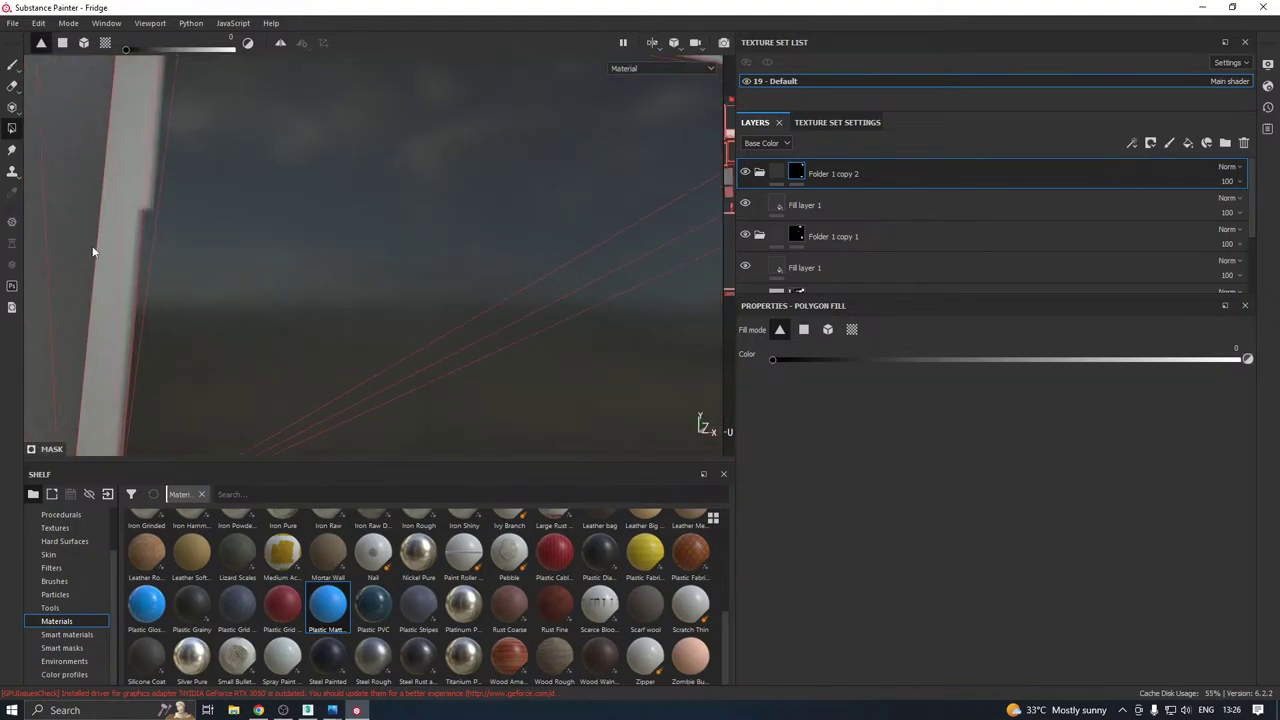
pyautogui.click(146, 193)
pyautogui.scroll(-4, 193, 254)
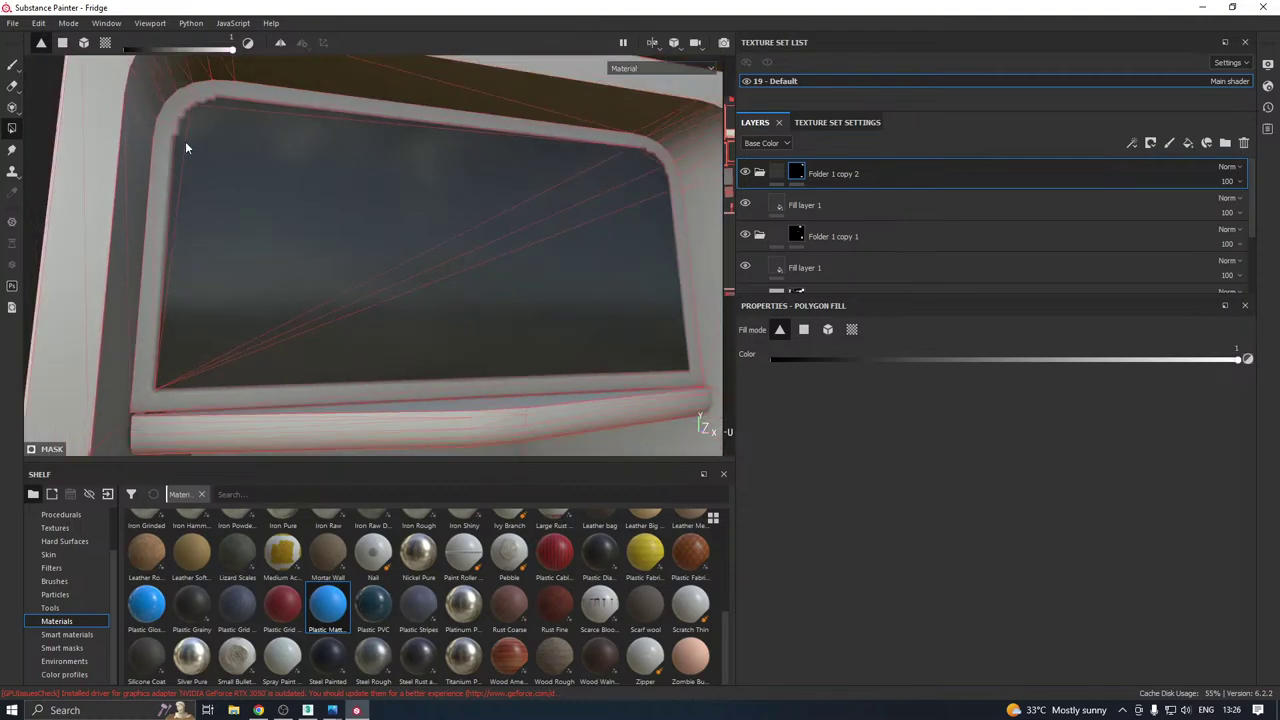
pyautogui.scroll(3, 182, 108)
pyautogui.scroll(2, 172, 130)
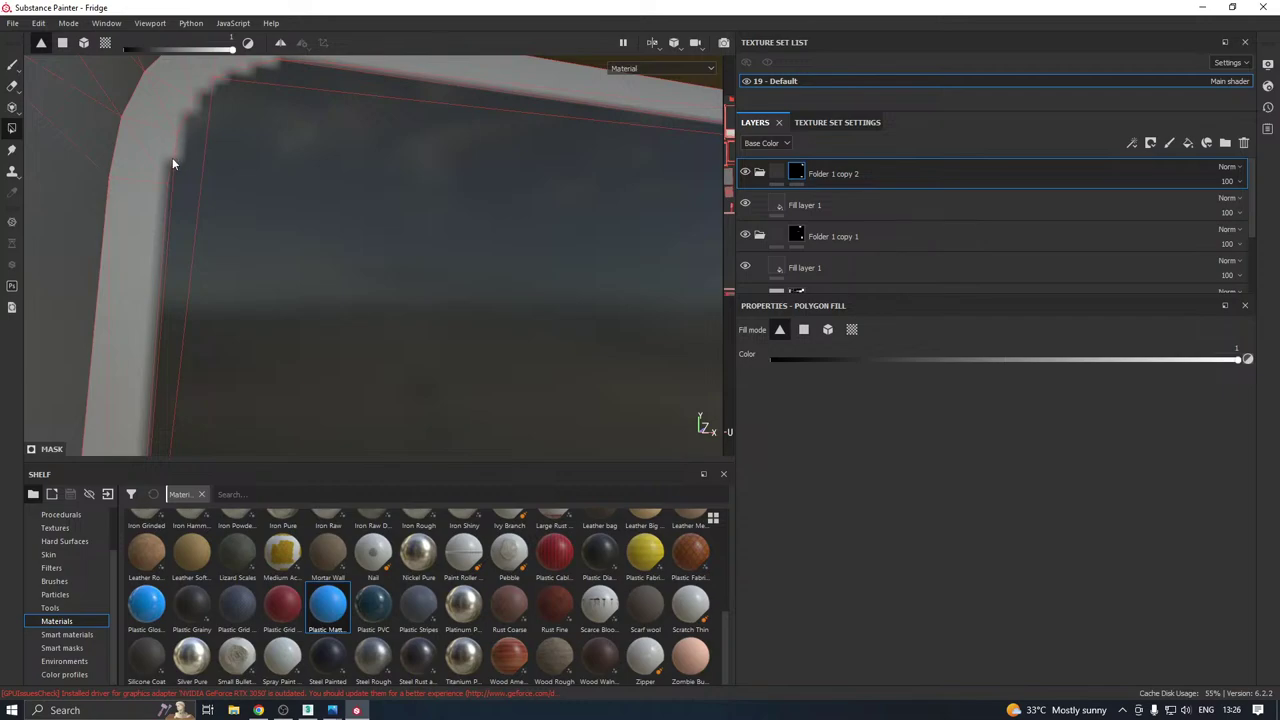
pyautogui.click(172, 157)
pyautogui.press('x')
pyautogui.keyDown('alt'); pyautogui.moveTo(160, 134); pyautogui.dragTo(331, 279); pyautogui.keyUp('alt')
pyautogui.scroll(-5, 235, 205)
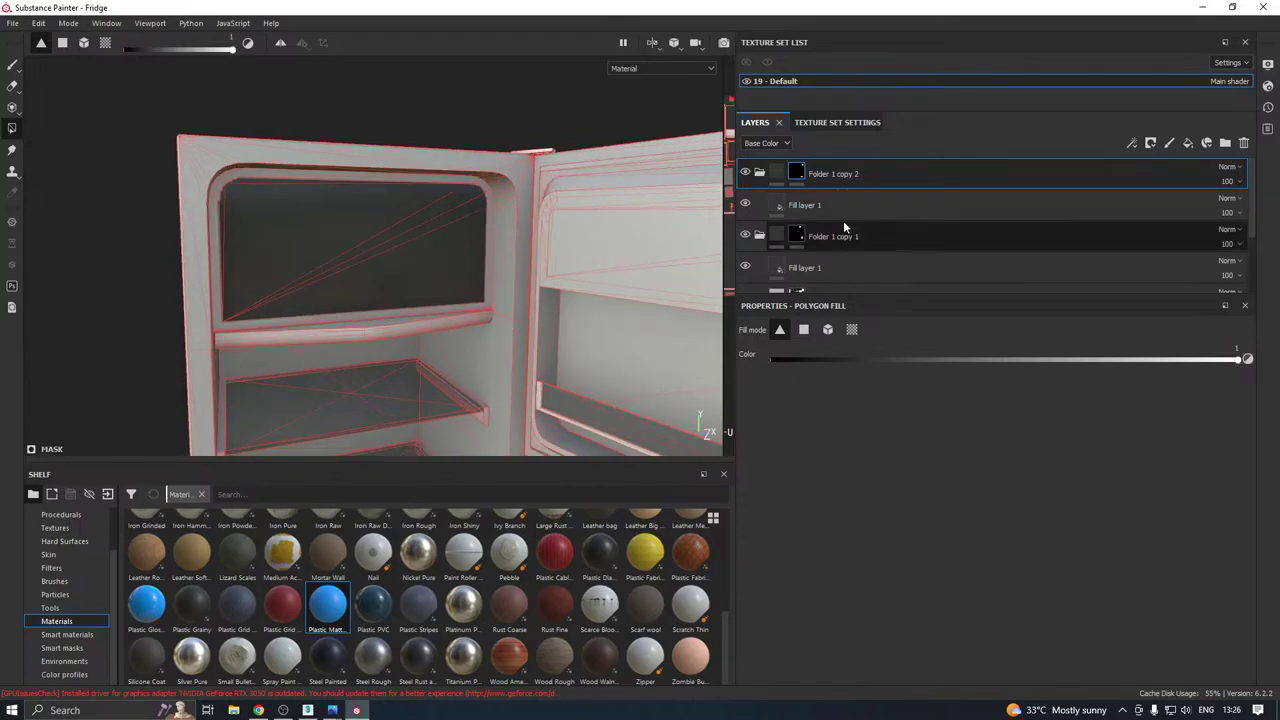
# Enable the height channel on the fill layer inside Folder 1 copy 2 and show the procedural textures.
pyautogui.click(781, 175)
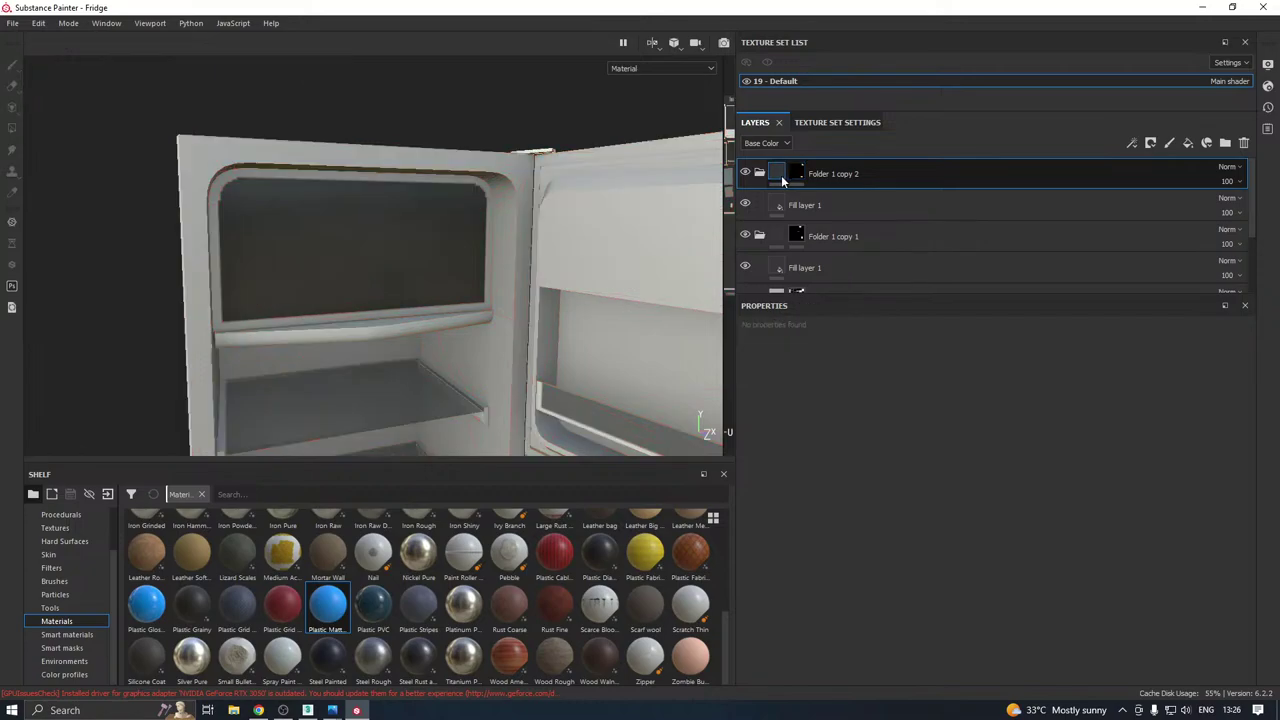
pyautogui.click(786, 203)
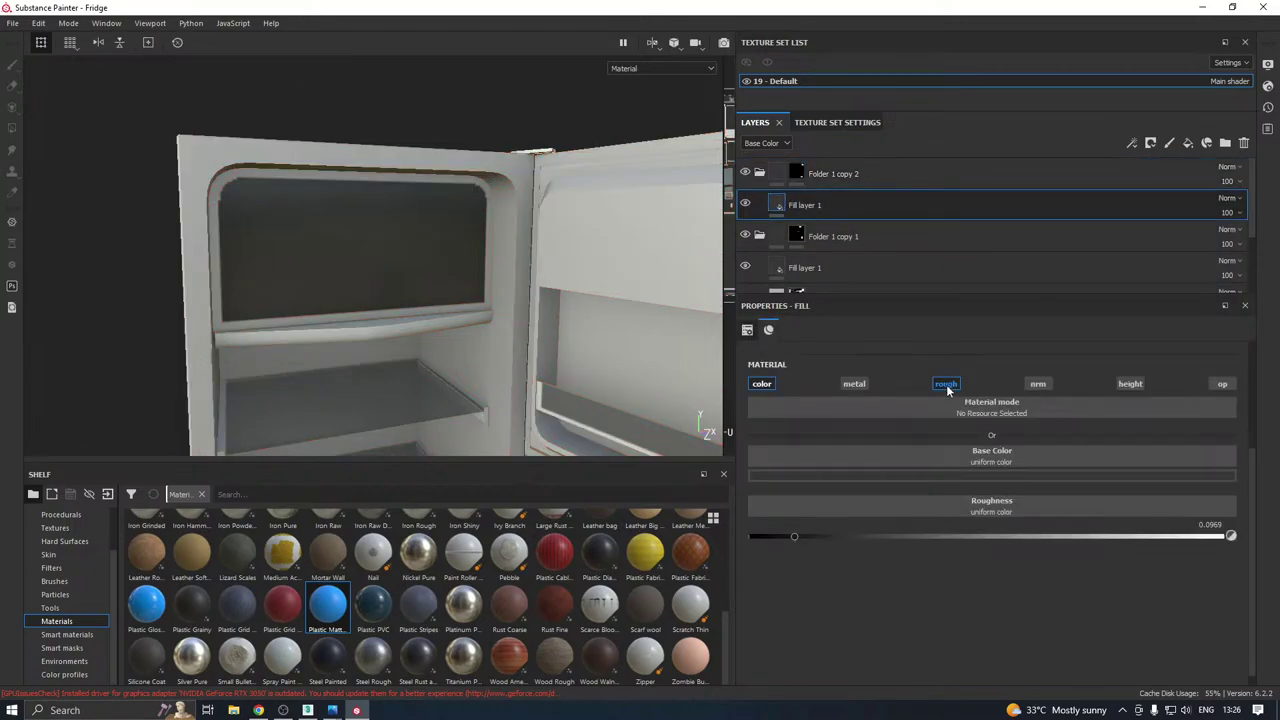
pyautogui.click(1130, 384)
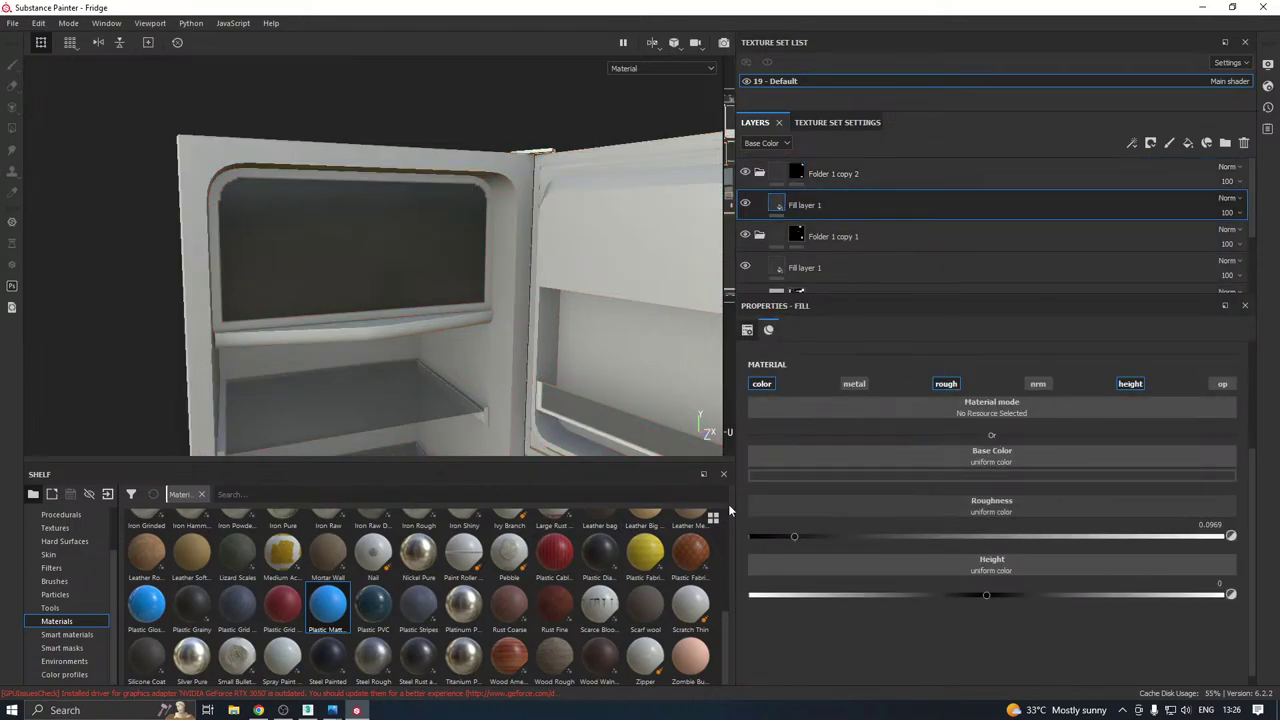
pyautogui.scroll(2, 60, 540)
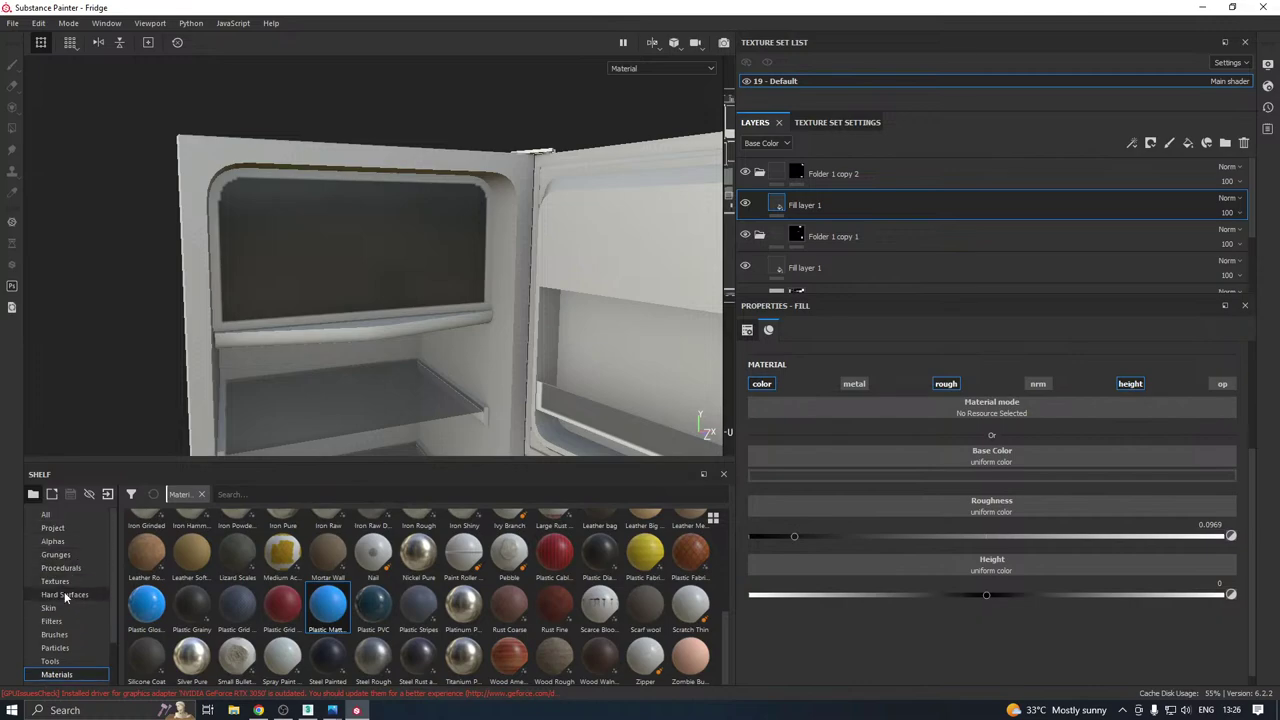
pyautogui.click(52, 568)
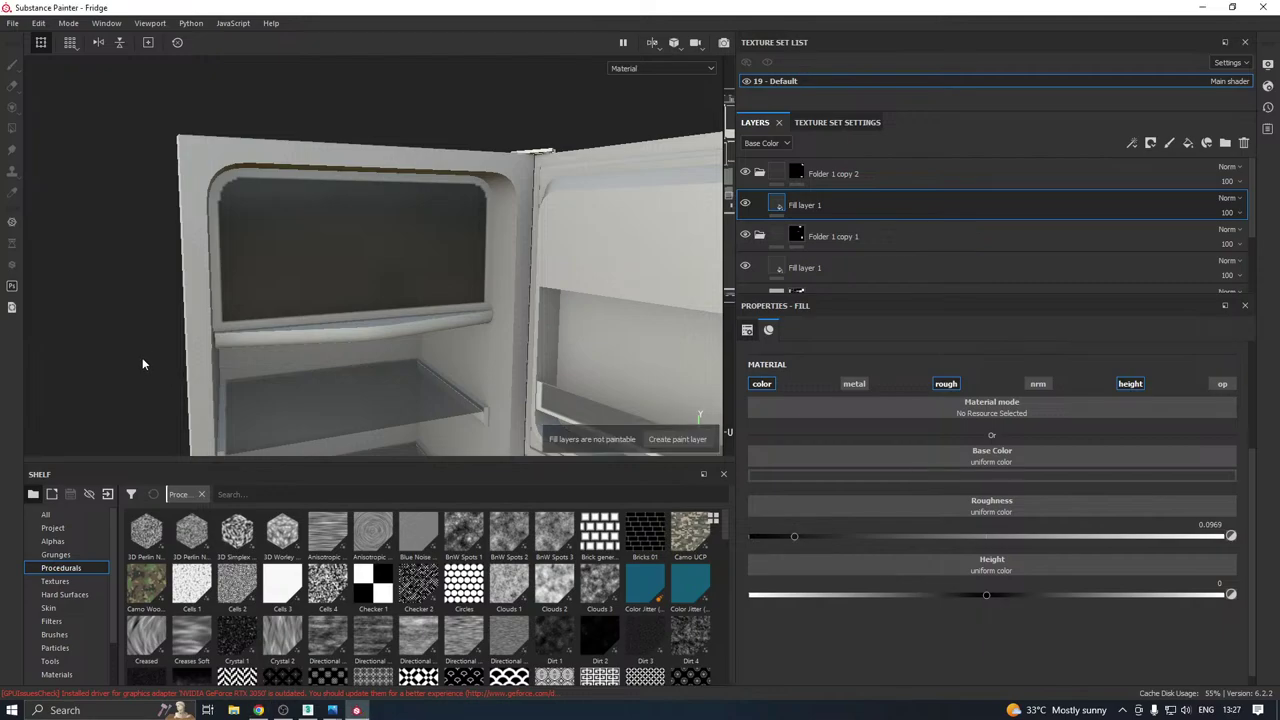
pyautogui.keyDown('alt'); pyautogui.moveTo(142, 357); pyautogui.dragTo(192, 336); pyautogui.keyUp('alt')
pyautogui.keyDown('alt'); pyautogui.moveTo(281, 332); pyautogui.dragTo(300, 315); pyautogui.keyUp('alt')
pyautogui.keyDown('alt'); pyautogui.moveTo(300, 315); pyautogui.dragTo(306, 271, button='middle'); pyautogui.keyUp('alt')
pyautogui.keyDown('alt'); pyautogui.moveTo(338, 298); pyautogui.dragTo(363, 317); pyautogui.keyUp('alt')
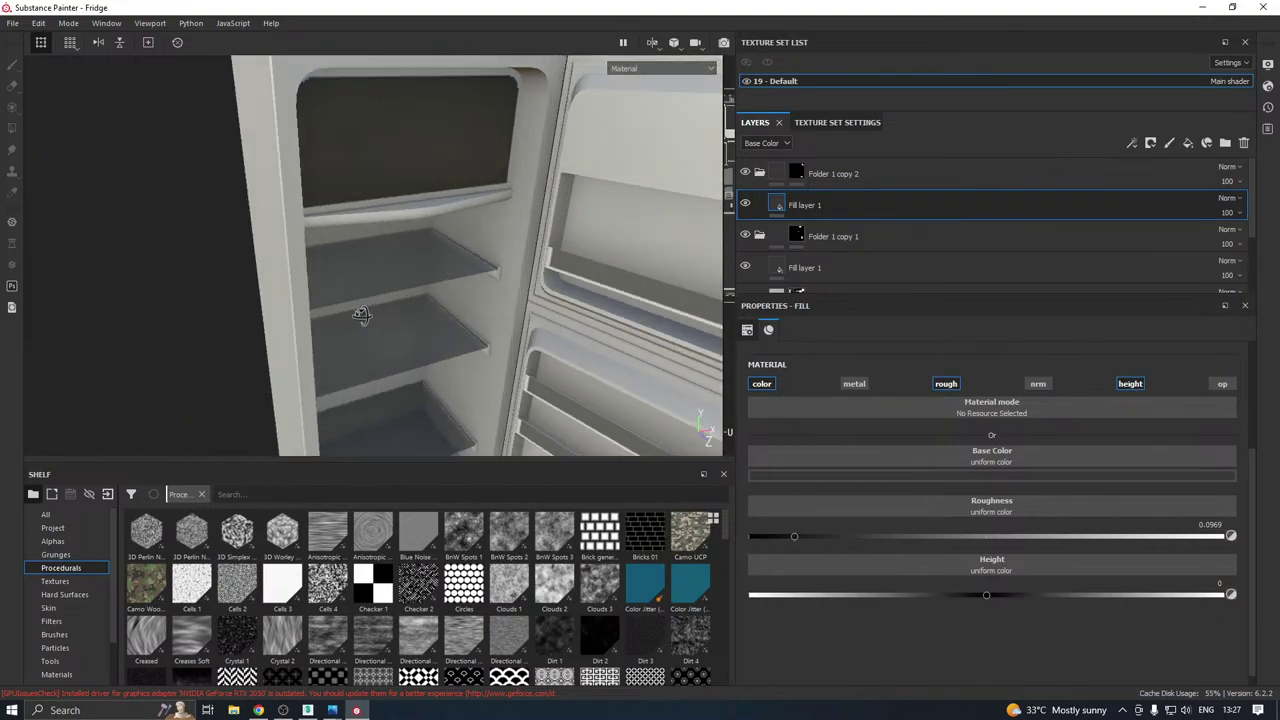
pyautogui.keyDown('alt'); pyautogui.moveTo(414, 283); pyautogui.dragTo(400, 340, button='middle'); pyautogui.keyUp('alt')
pyautogui.keyDown('alt'); pyautogui.moveTo(400, 341); pyautogui.dragTo(334, 291); pyautogui.keyUp('alt')
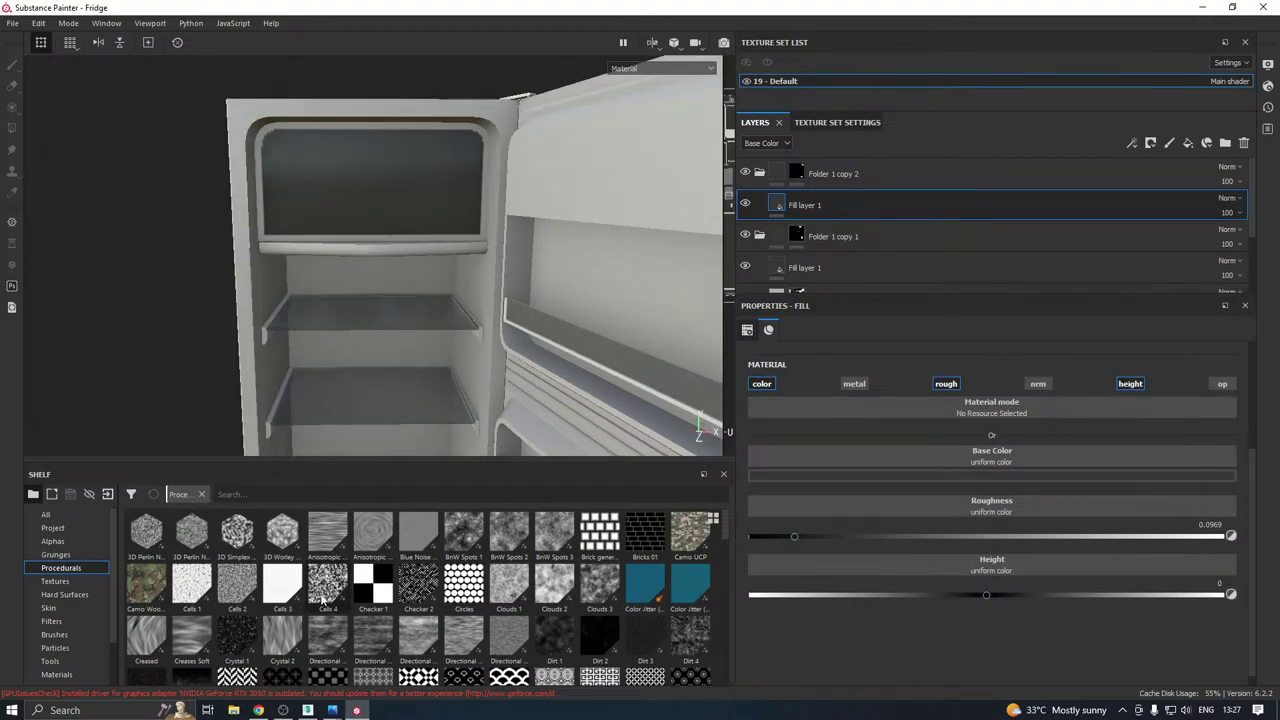
# Apply the Metallic Grate Round procedural as the fill layer's height map with Tile 5, and set the roughness to 0.6587.
pyautogui.scroll(-5, 603, 557)
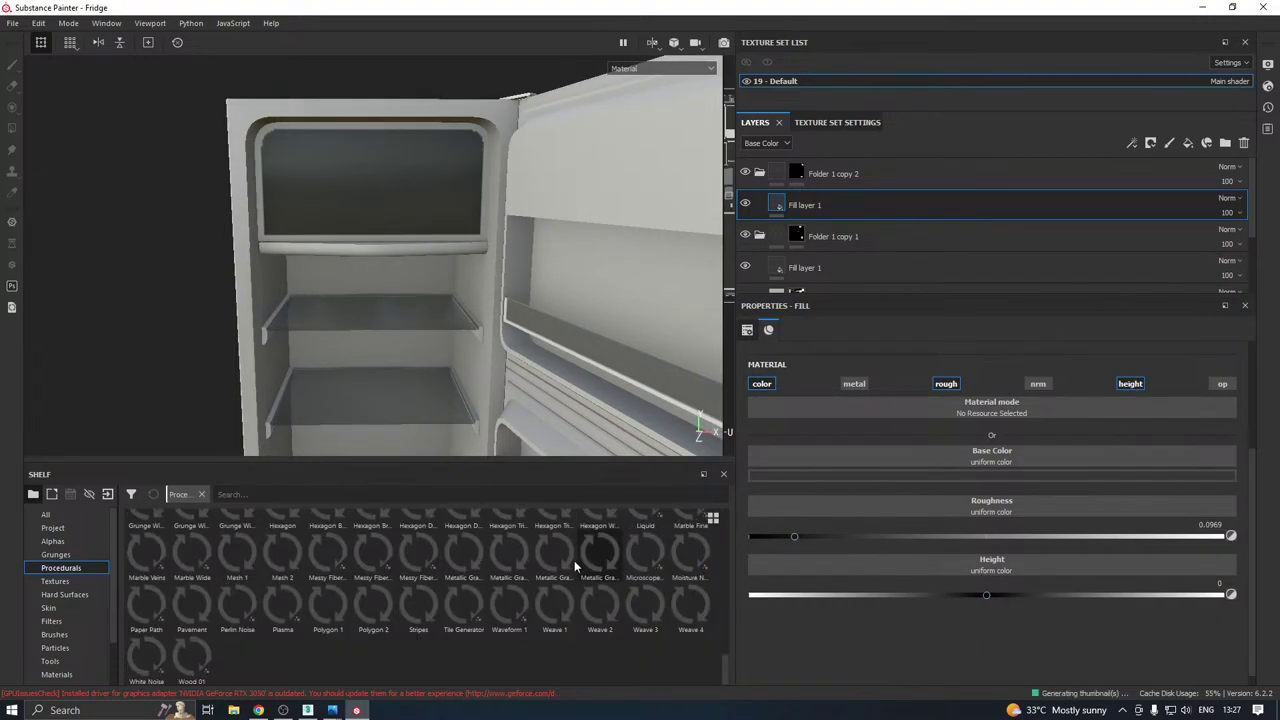
pyautogui.moveTo(472, 587)
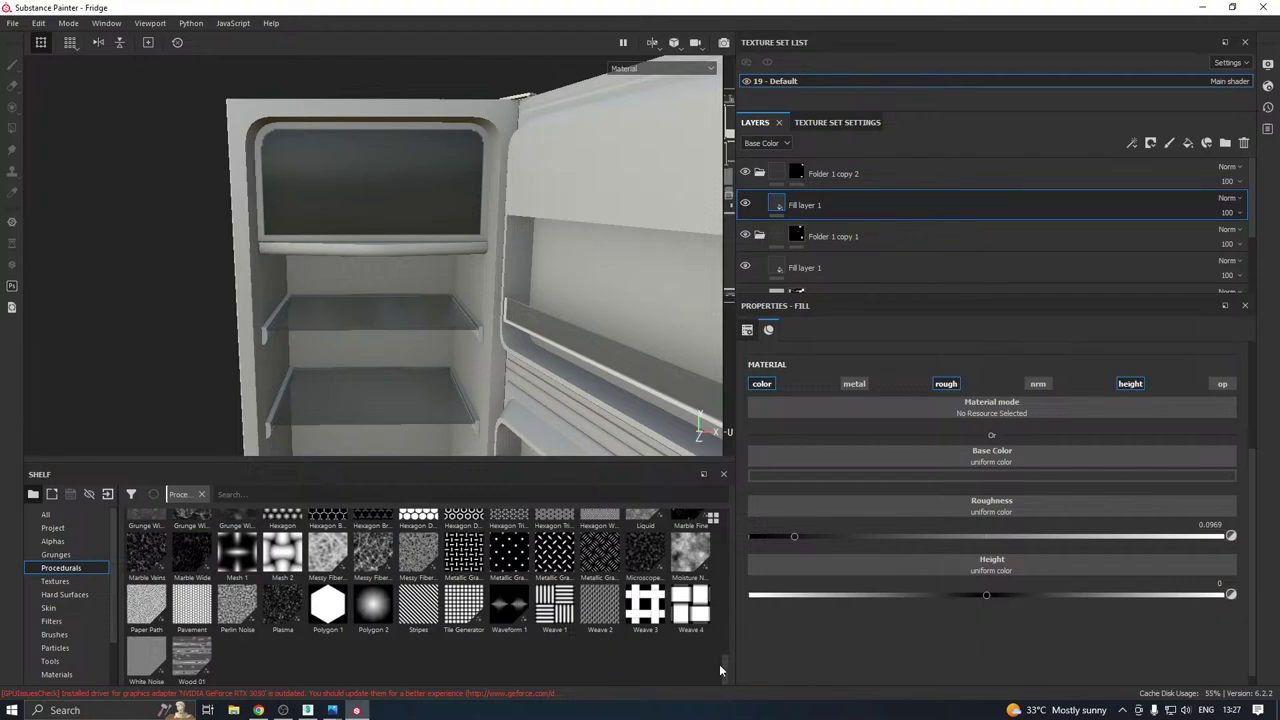
pyautogui.moveTo(727, 663)
pyautogui.mouseDown()
pyautogui.moveTo(740, 514)
pyautogui.moveTo(731, 652)
pyautogui.mouseUp()
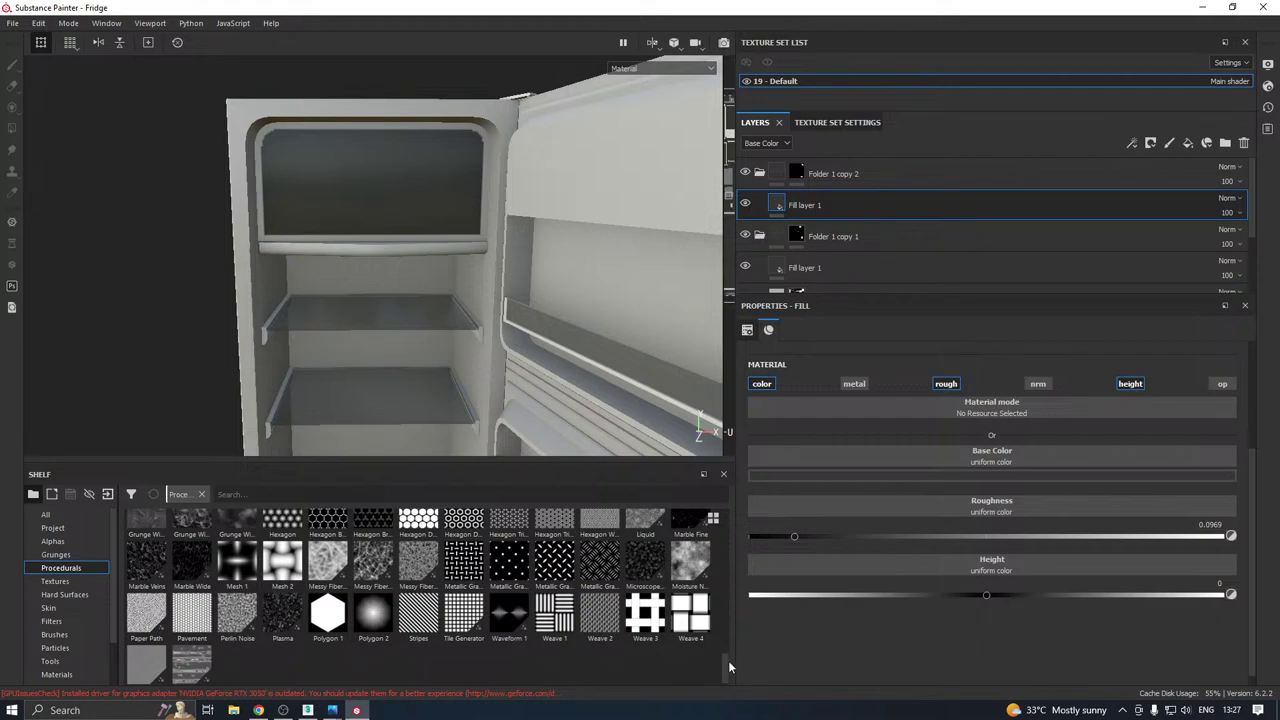
pyautogui.moveTo(590, 573)
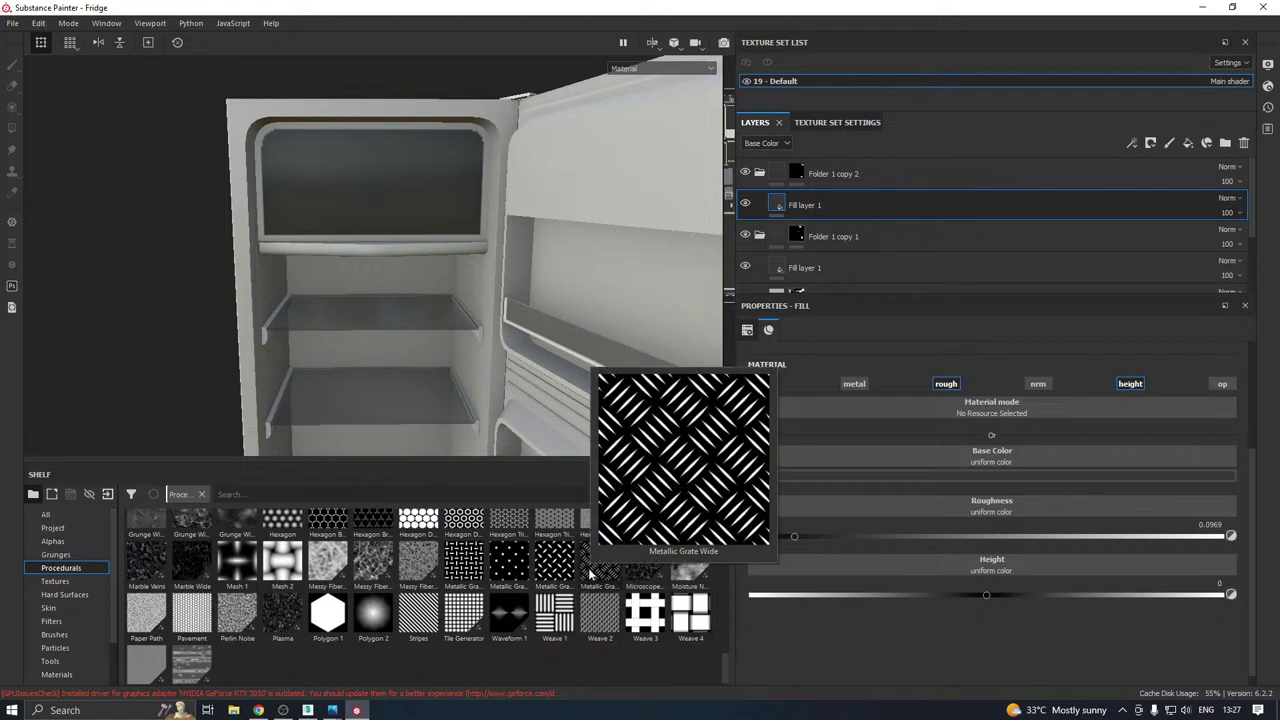
pyautogui.moveTo(530, 572)
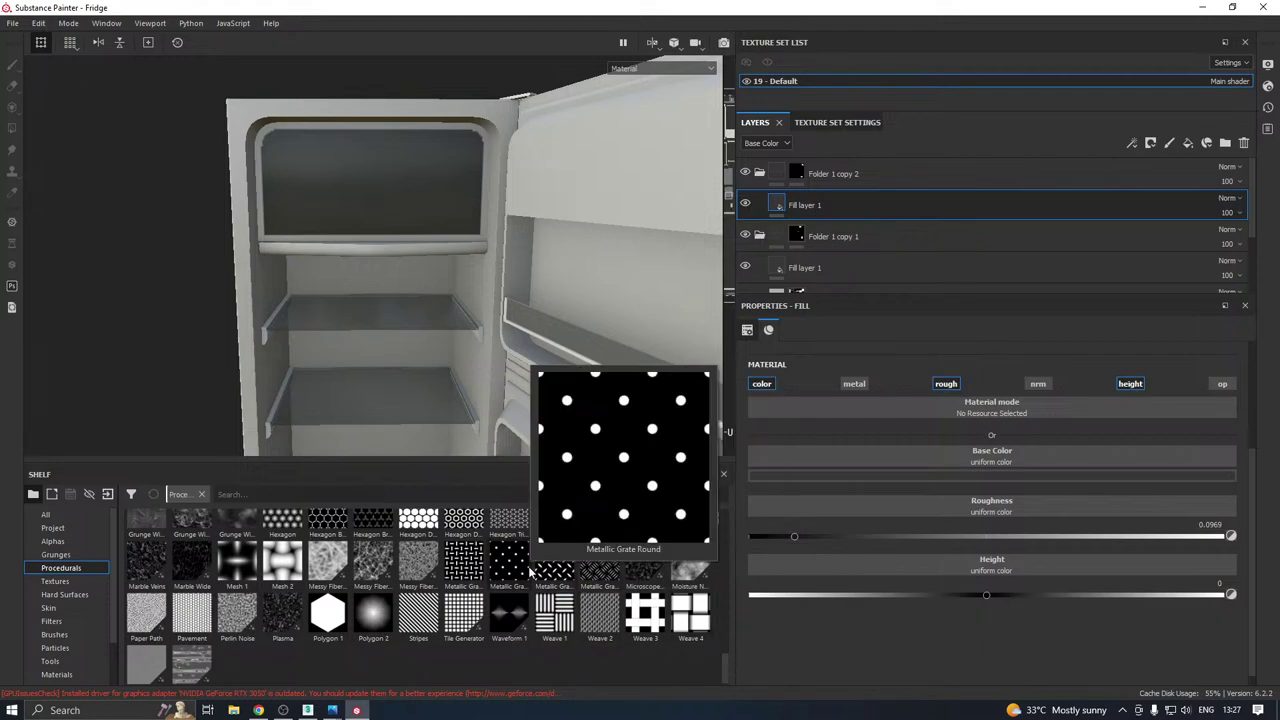
pyautogui.moveTo(528, 572); pyautogui.dragTo(1061, 537)
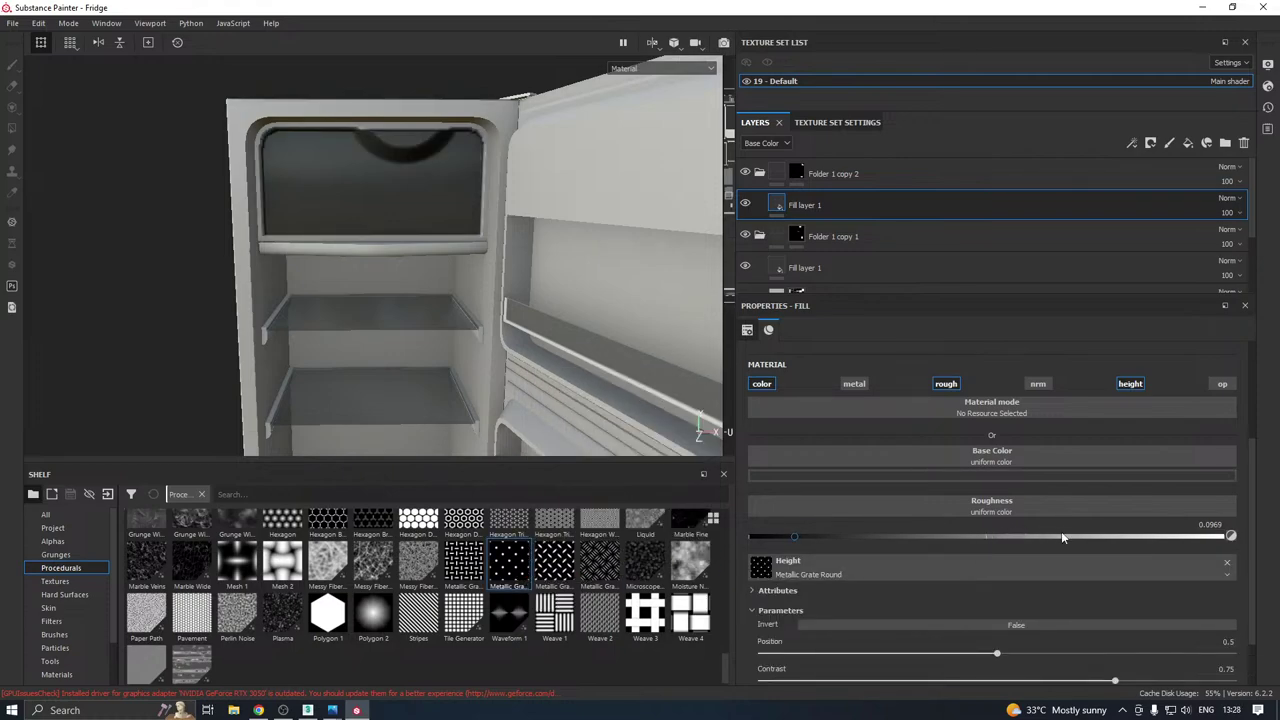
pyautogui.scroll(-2, 814, 600)
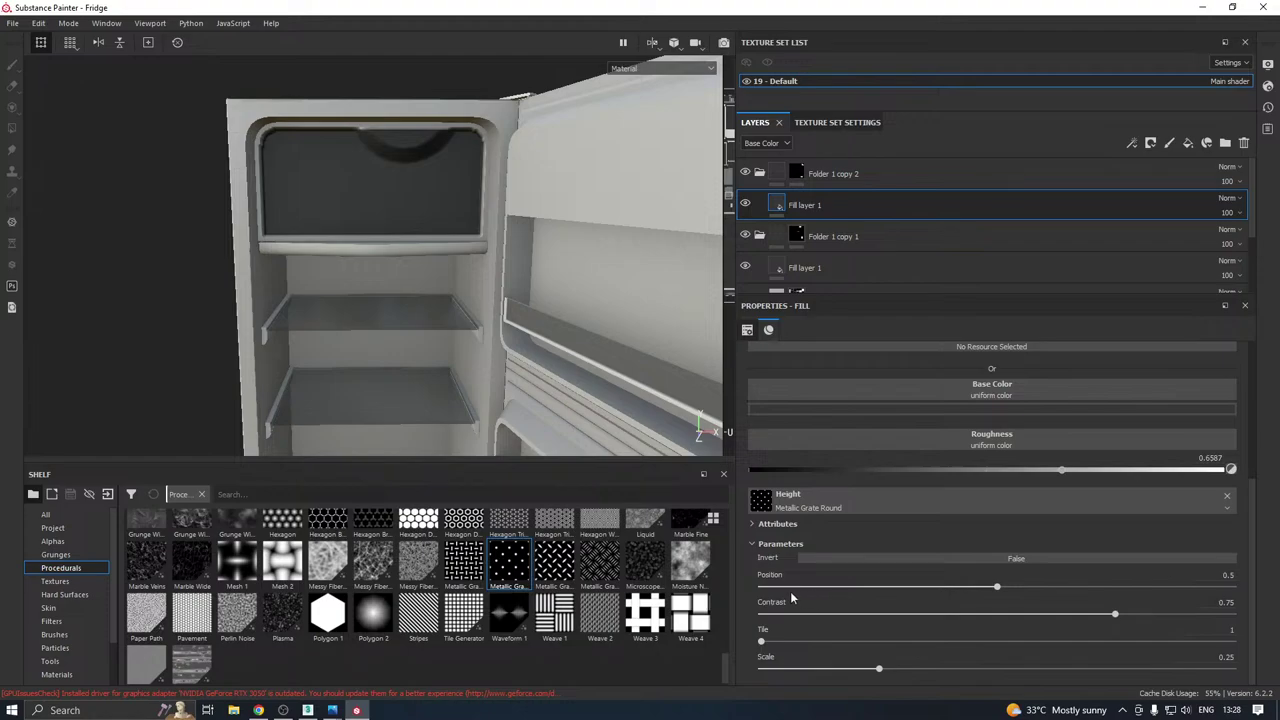
pyautogui.moveTo(796, 641); pyautogui.dragTo(887, 632)
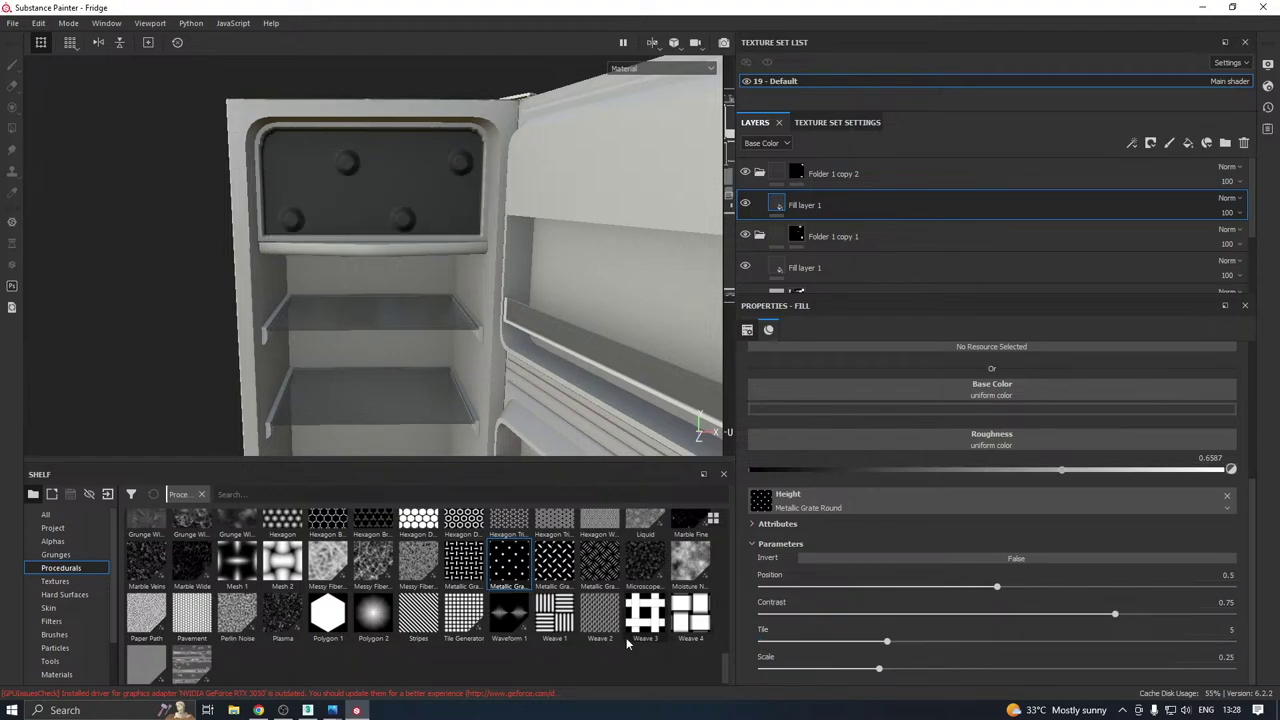
# Replace the height map with the Stripes procedural, using 79 stripes and a softness of 0.38.
pyautogui.moveTo(419, 620); pyautogui.dragTo(985, 500)
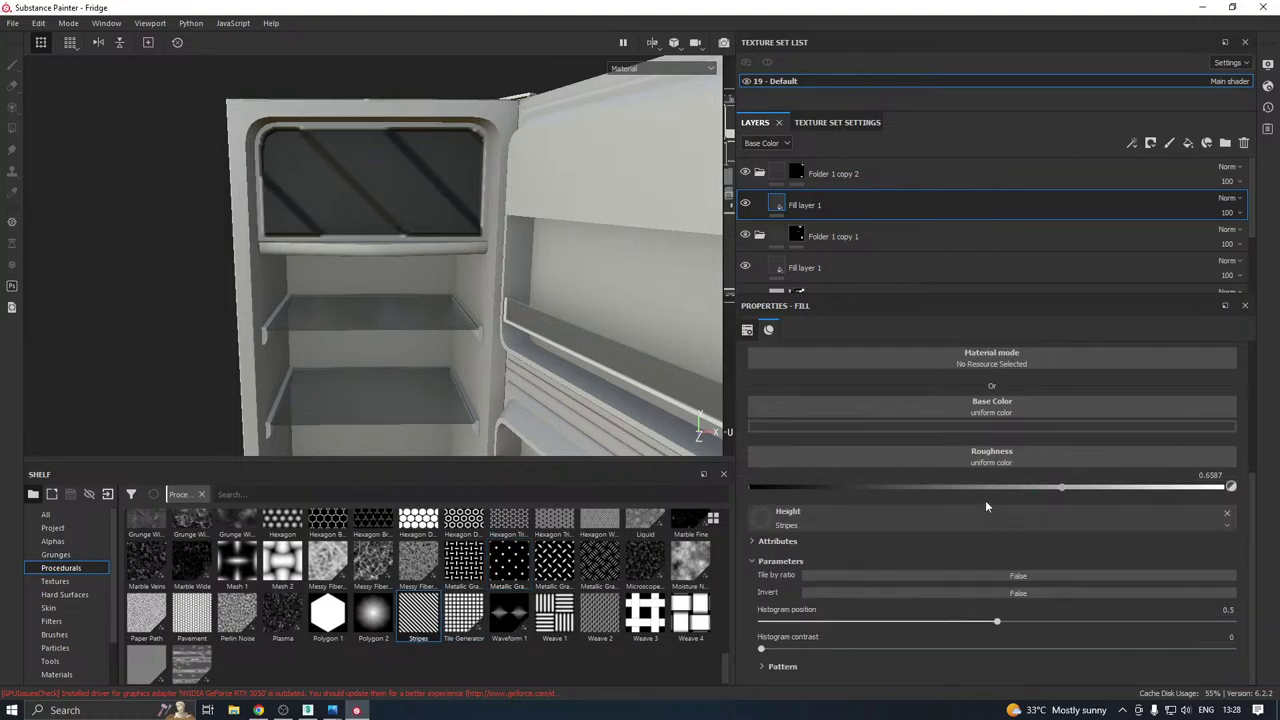
pyautogui.click(775, 665)
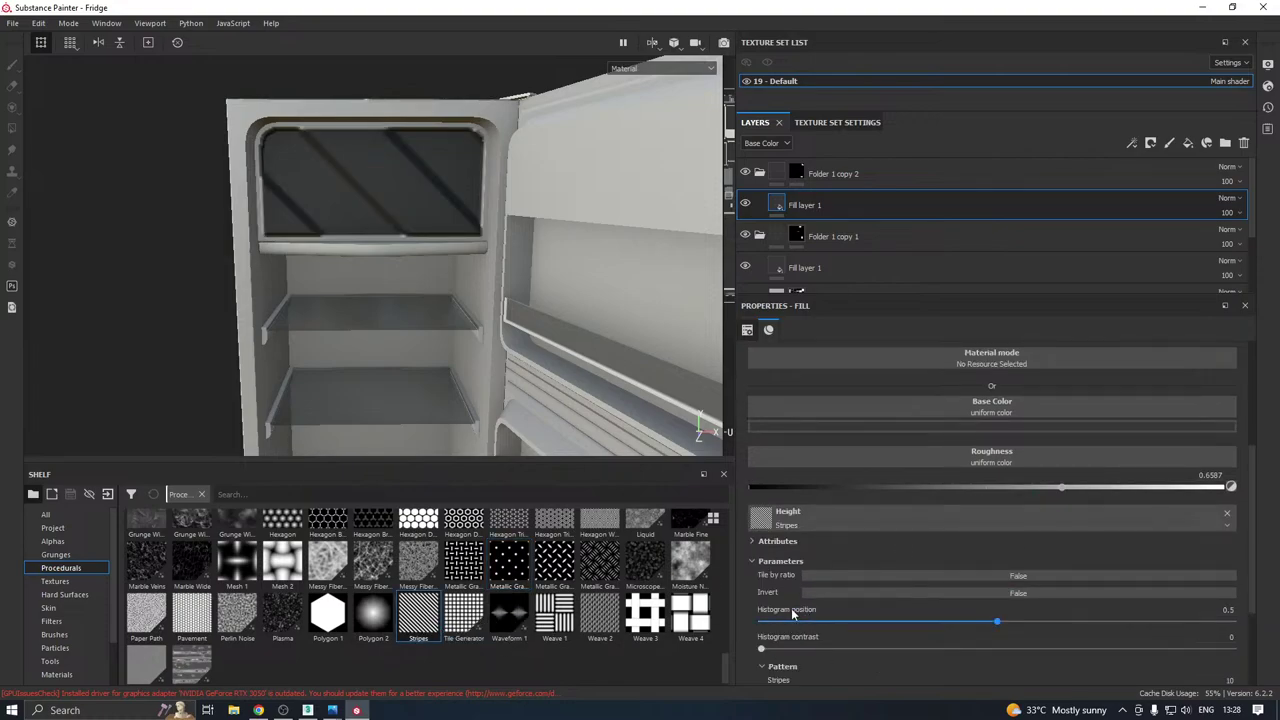
pyautogui.scroll(-2, 795, 603)
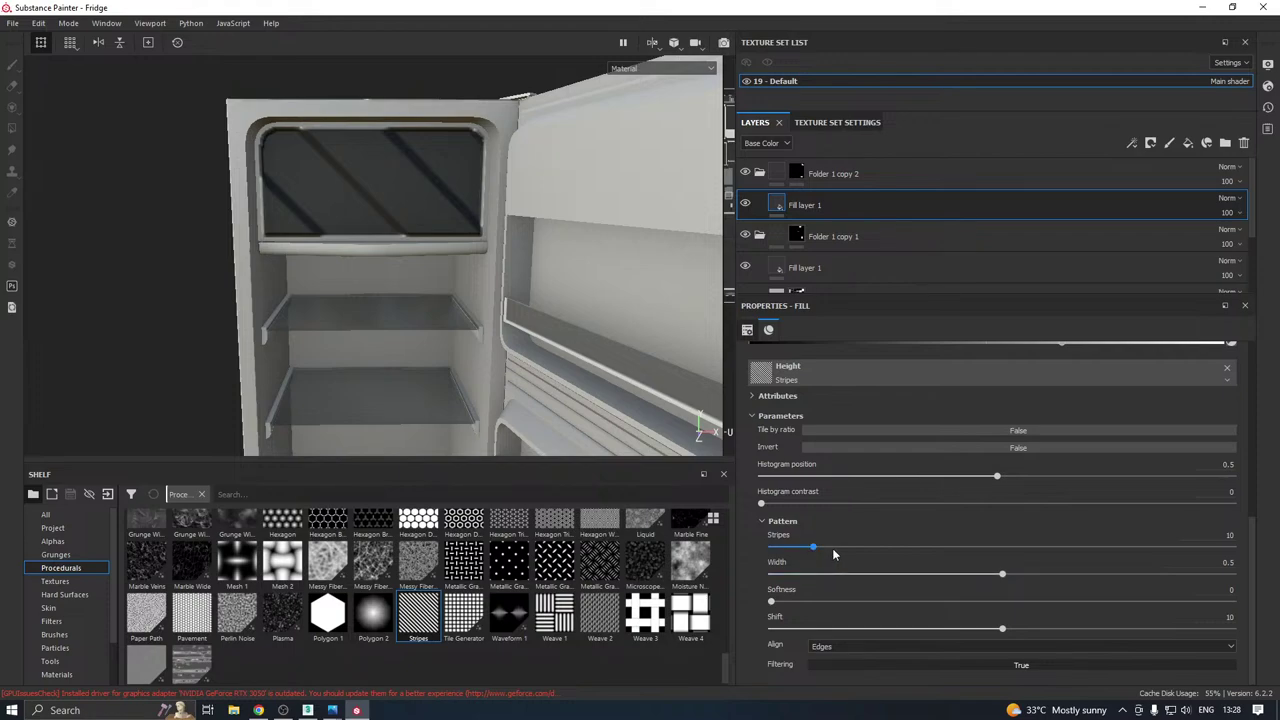
pyautogui.moveTo(831, 548); pyautogui.dragTo(1135, 546)
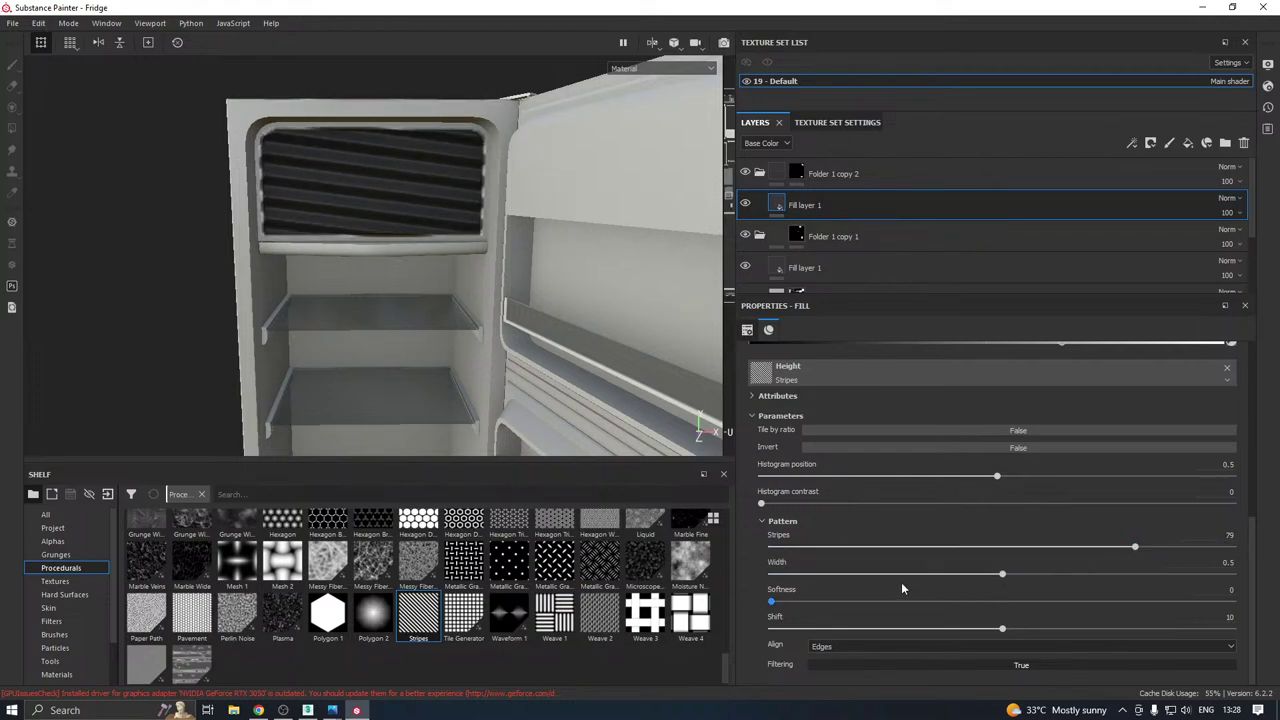
pyautogui.moveTo(807, 600); pyautogui.dragTo(946, 600)
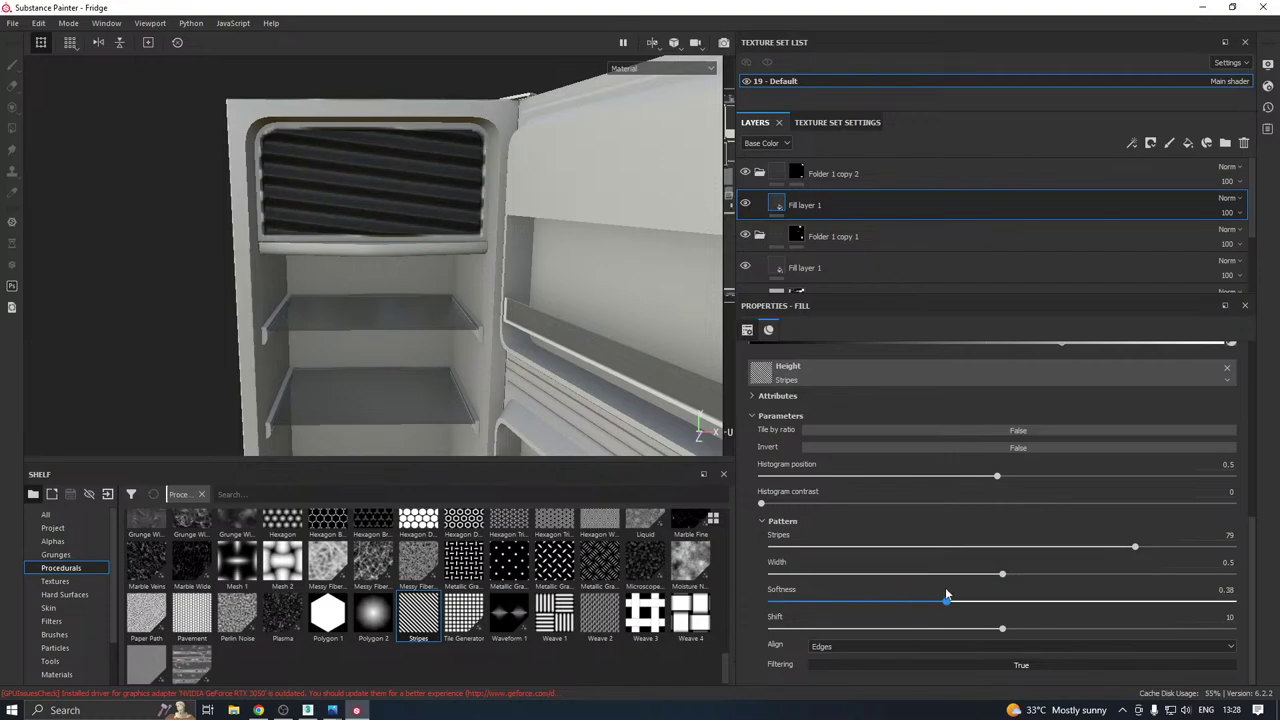
# Make the height pattern's stripes horizontal with Shift 0 and set their number to 84.
pyautogui.scroll(2, 401, 237)
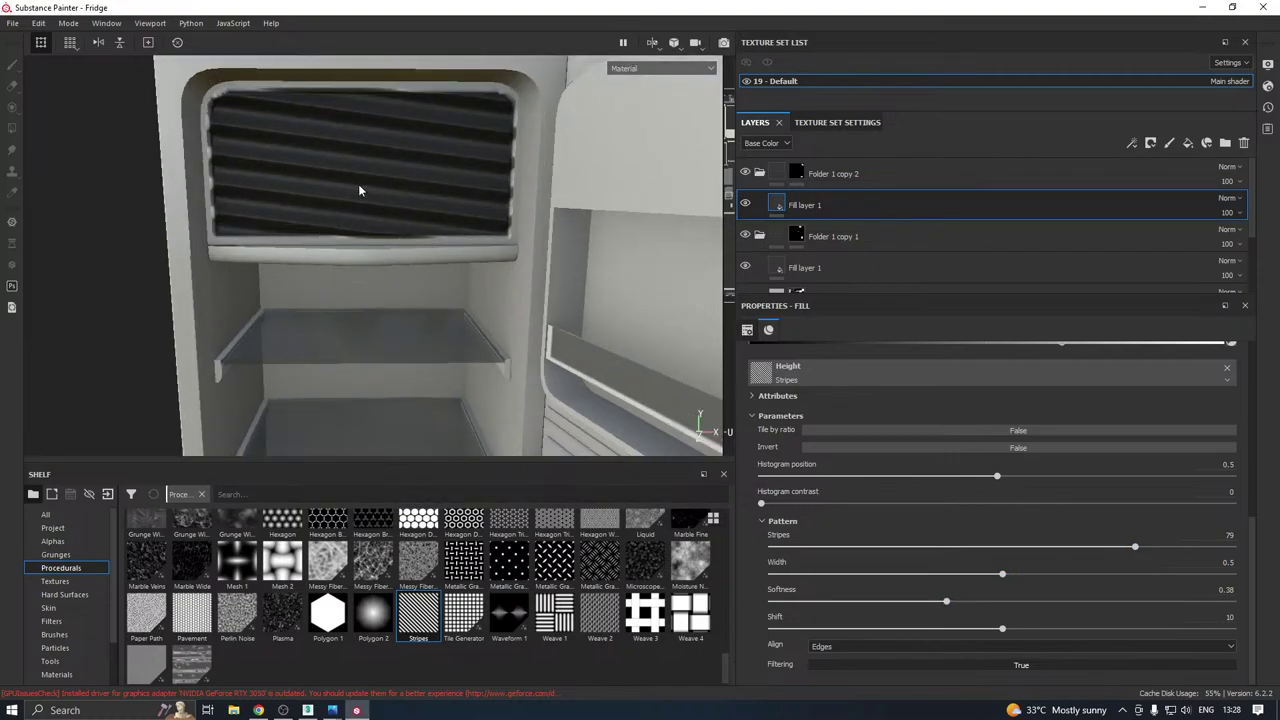
pyautogui.keyDown('alt'); pyautogui.moveTo(358, 190); pyautogui.dragTo(630, 224); pyautogui.keyUp('alt')
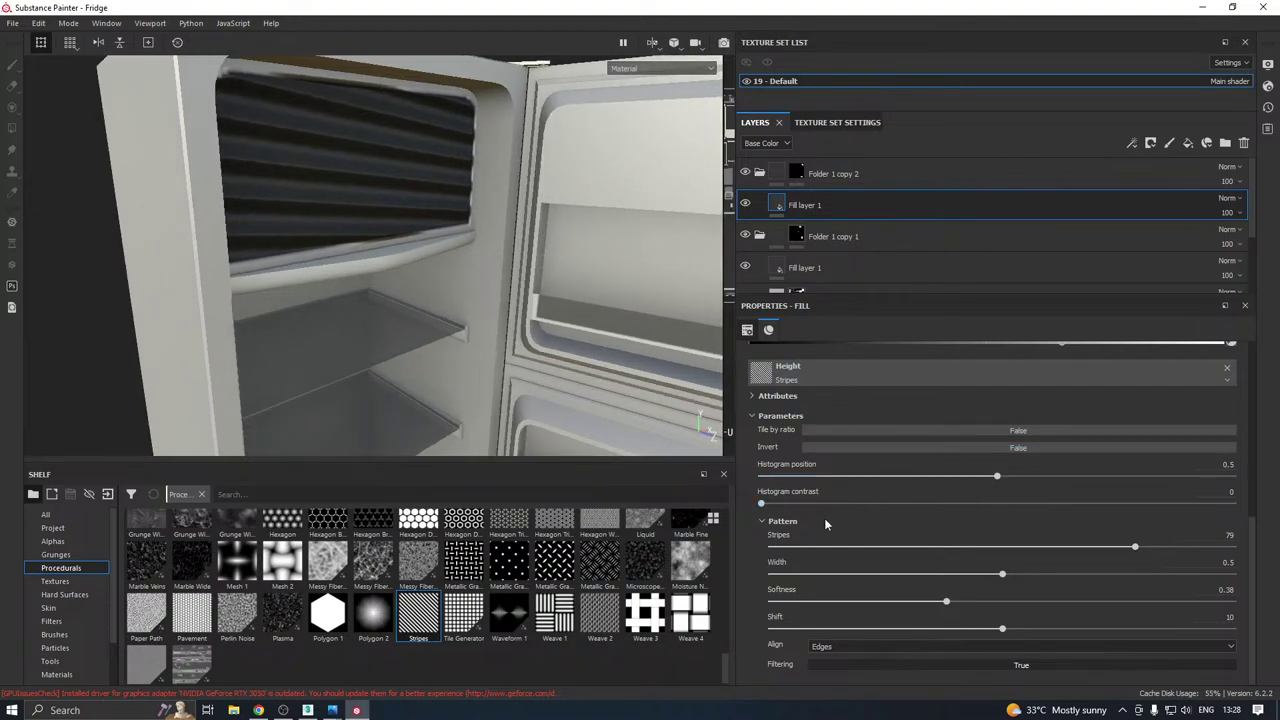
pyautogui.moveTo(872, 630); pyautogui.dragTo(732, 620)
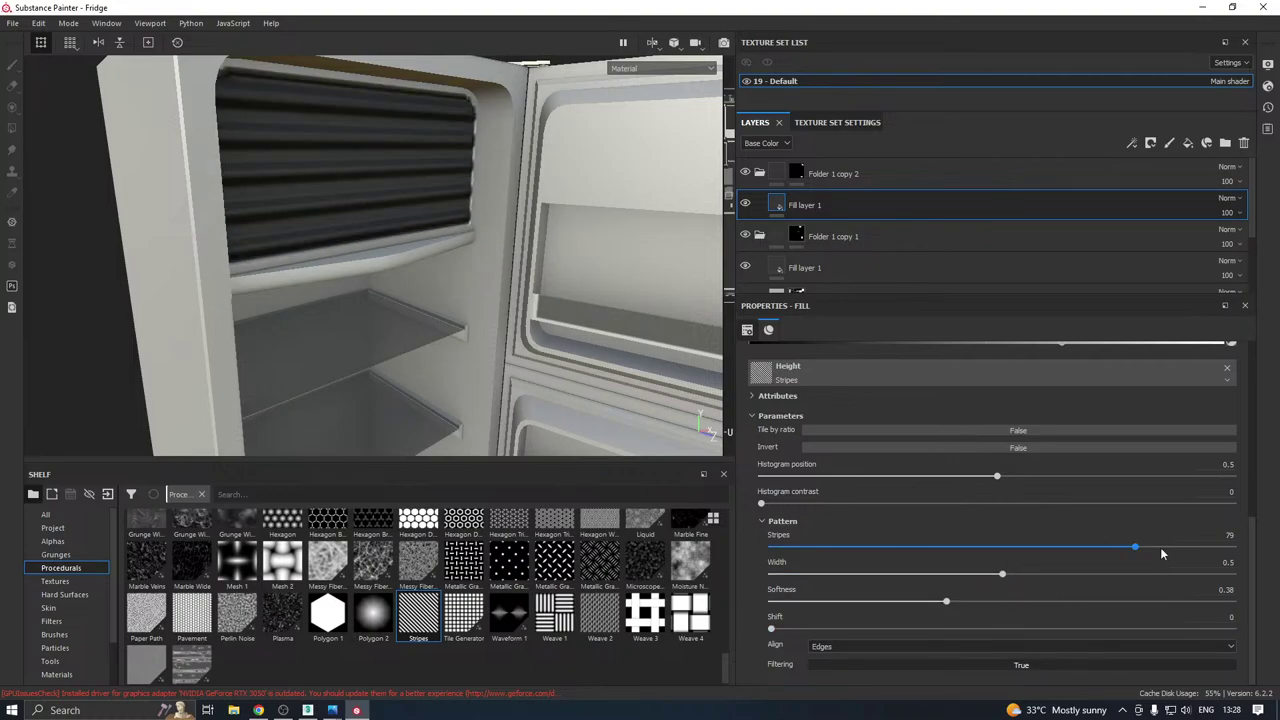
pyautogui.moveTo(1160, 547)
pyautogui.mouseDown()
pyautogui.moveTo(1256, 539)
pyautogui.moveTo(1157, 547)
pyautogui.mouseUp()
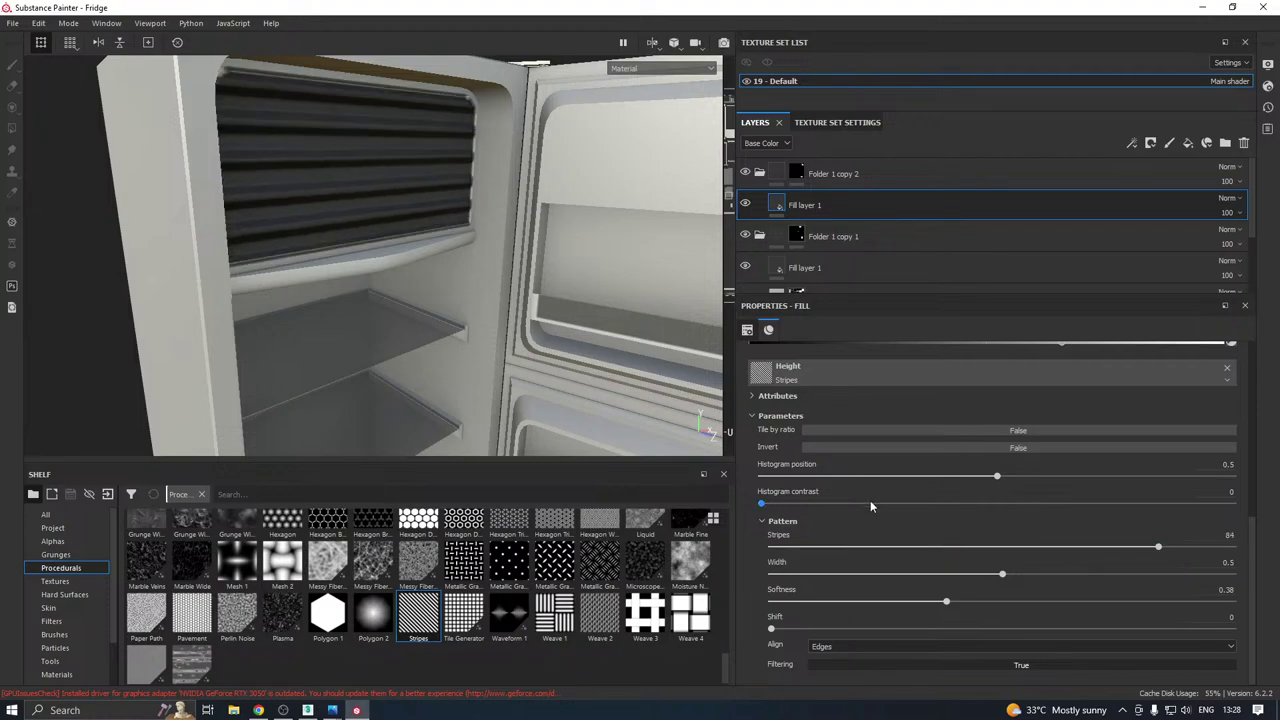
# Set the fill layer's UV scale to 5.73 and the Stripes height pattern's width to 0.1.
pyautogui.scroll(8, 840, 500)
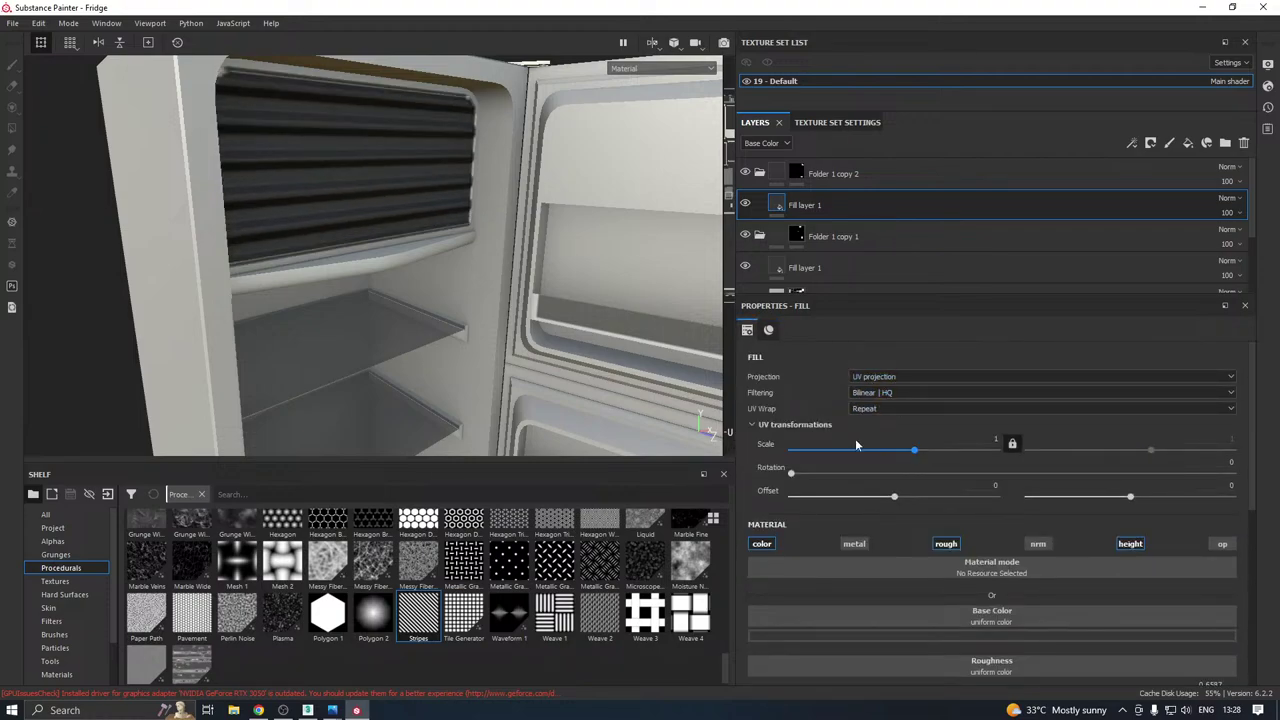
pyautogui.moveTo(916, 453); pyautogui.dragTo(932, 451)
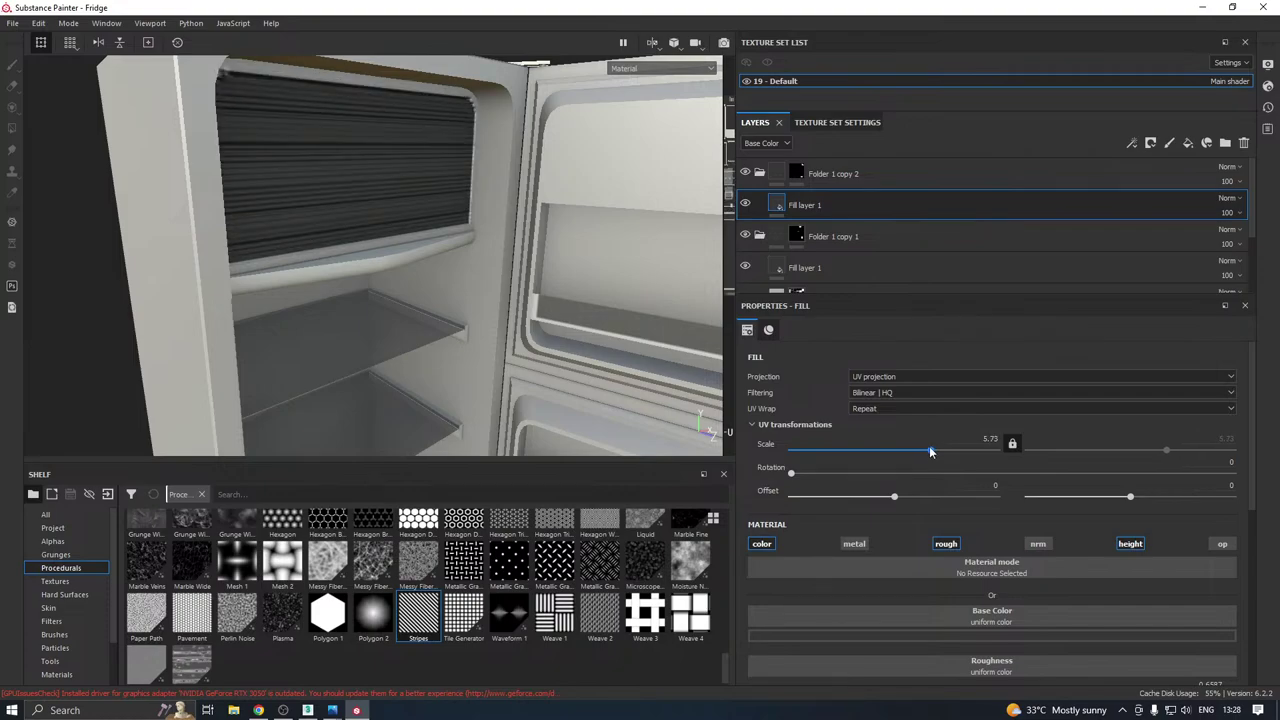
pyautogui.scroll(-3, 909, 555)
pyautogui.scroll(-6, 909, 555)
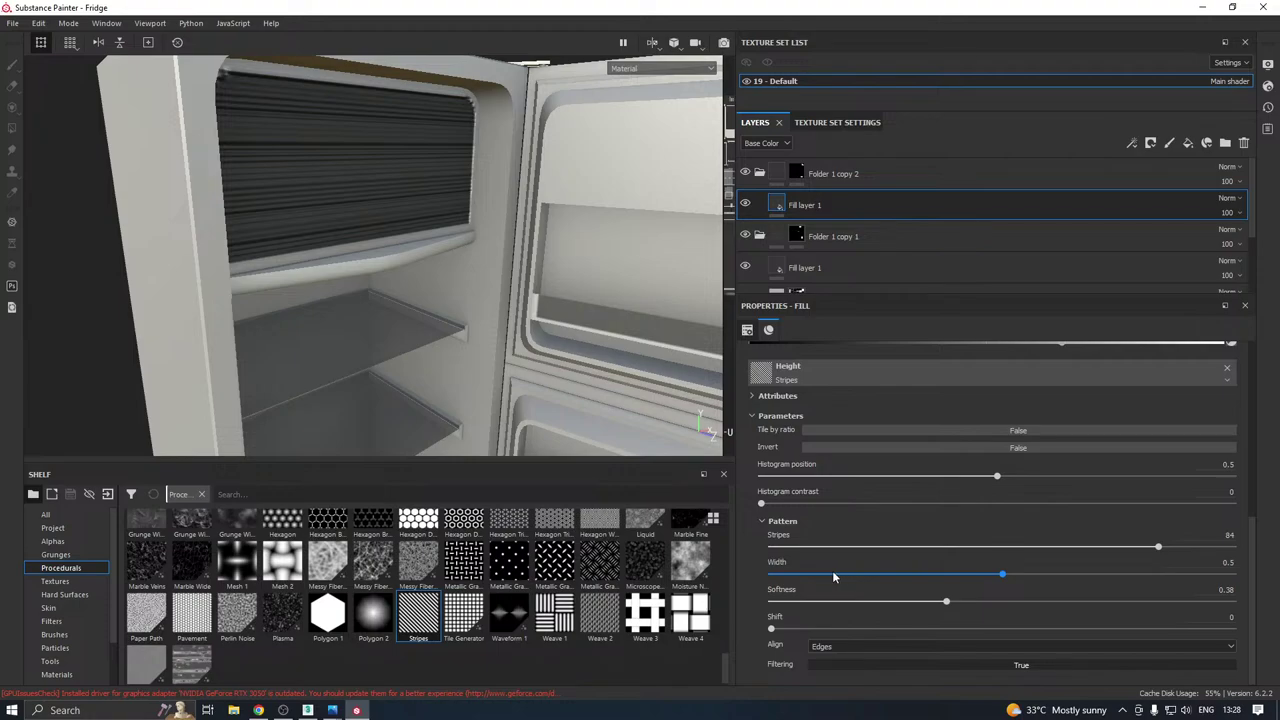
pyautogui.moveTo(833, 576); pyautogui.dragTo(818, 576)
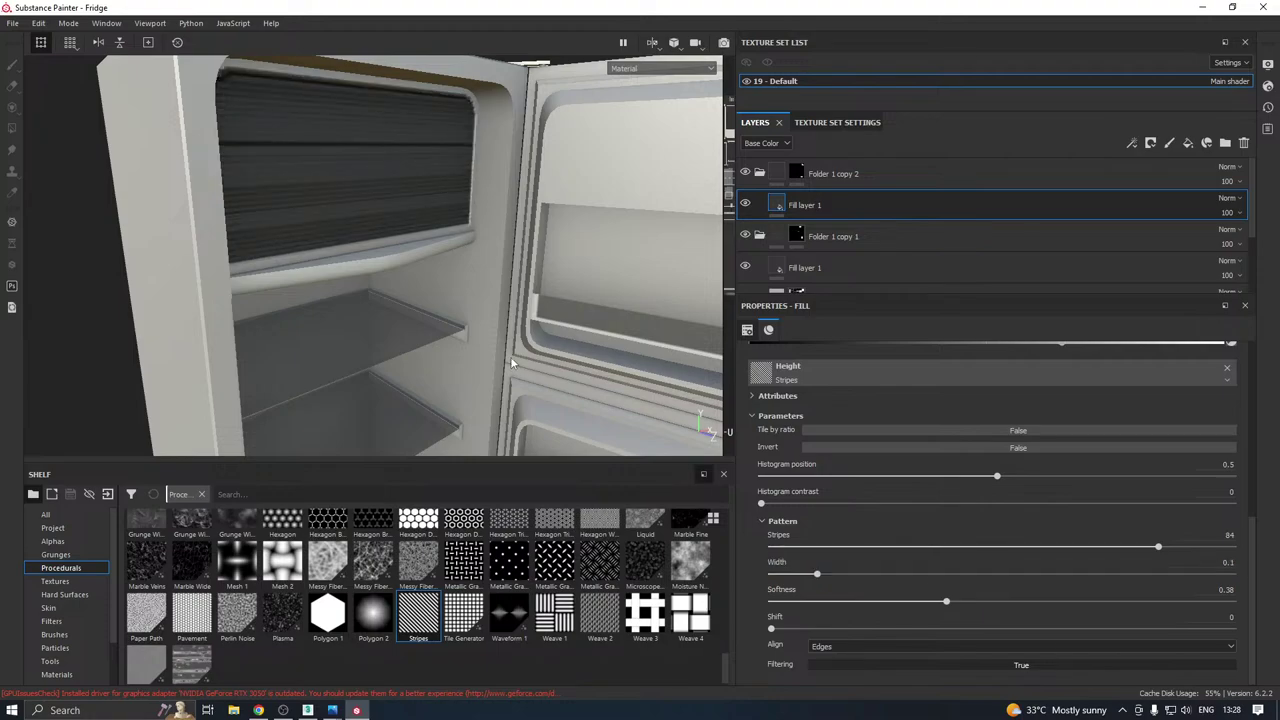
# Change the base color of the freezer panel's fill layer to a medium grey.
pyautogui.keyDown('alt'); pyautogui.moveTo(514, 363); pyautogui.dragTo(398, 300); pyautogui.keyUp('alt')
pyautogui.scroll(2, 815, 425)
pyautogui.scroll(3, 813, 422)
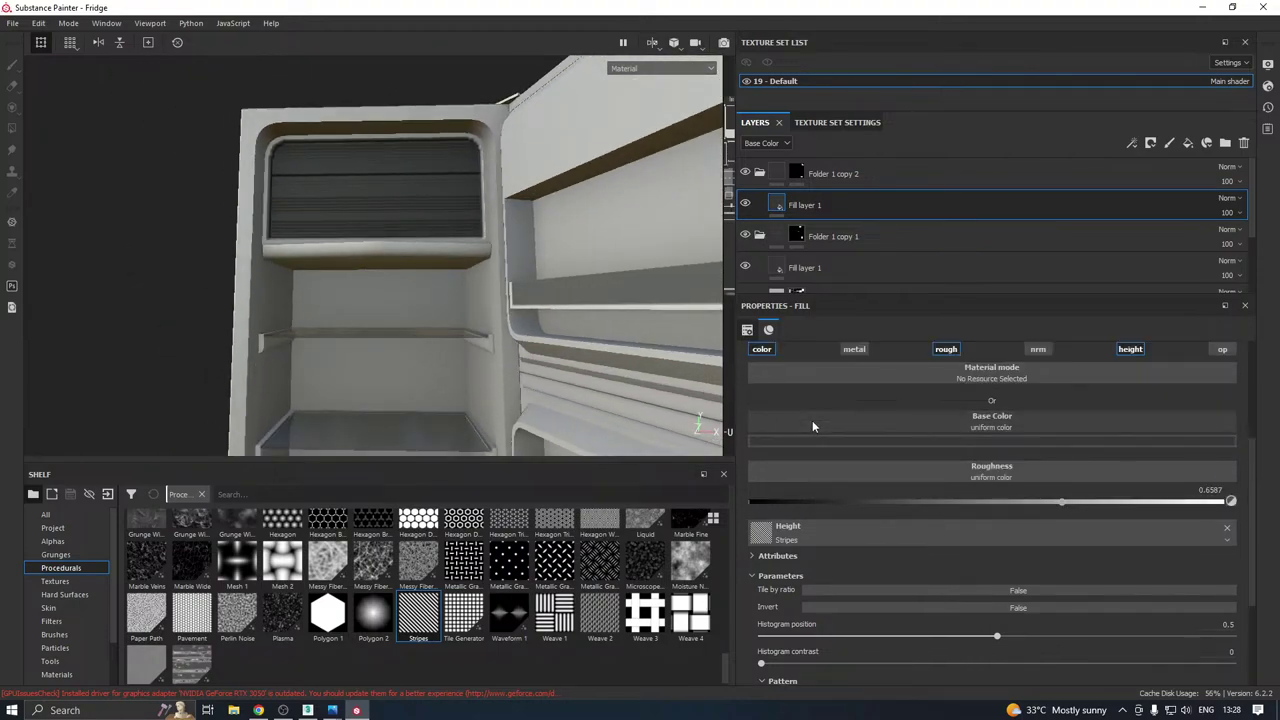
pyautogui.click(798, 480)
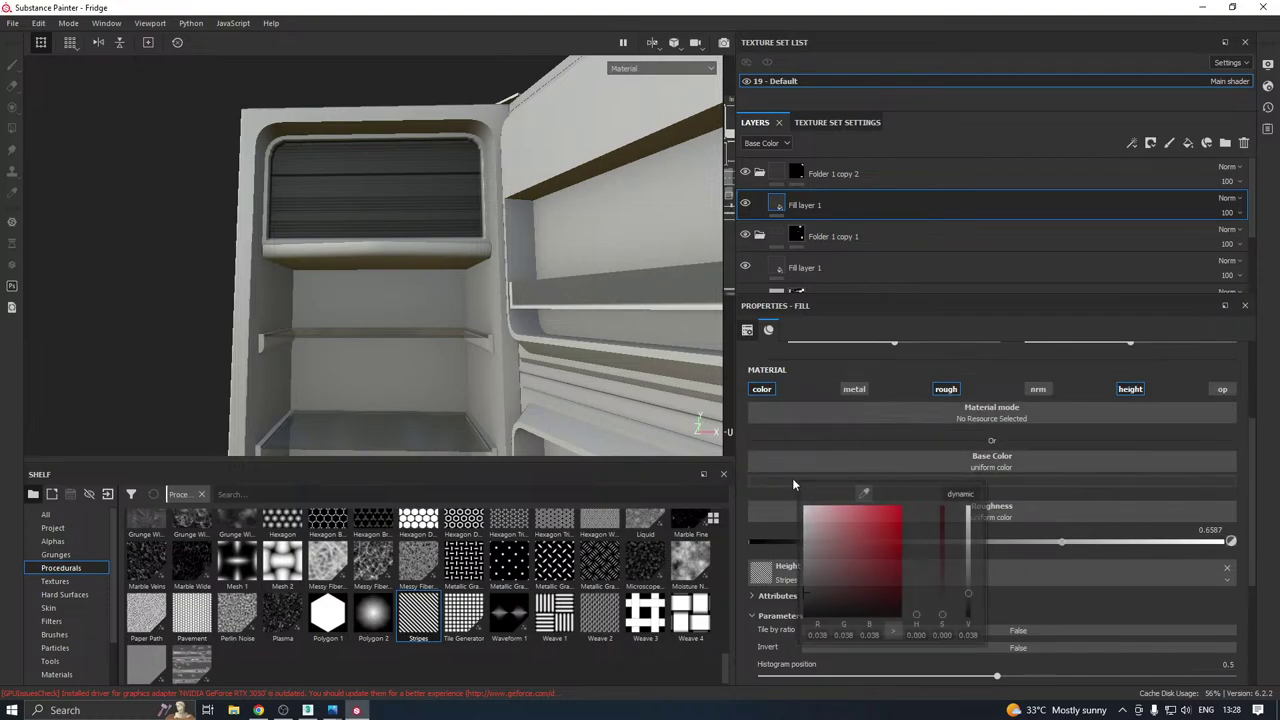
pyautogui.click(340, 407)
pyautogui.scroll(5, 339, 232)
pyautogui.keyDown('alt'); pyautogui.moveTo(339, 230); pyautogui.dragTo(443, 263); pyautogui.keyUp('alt')
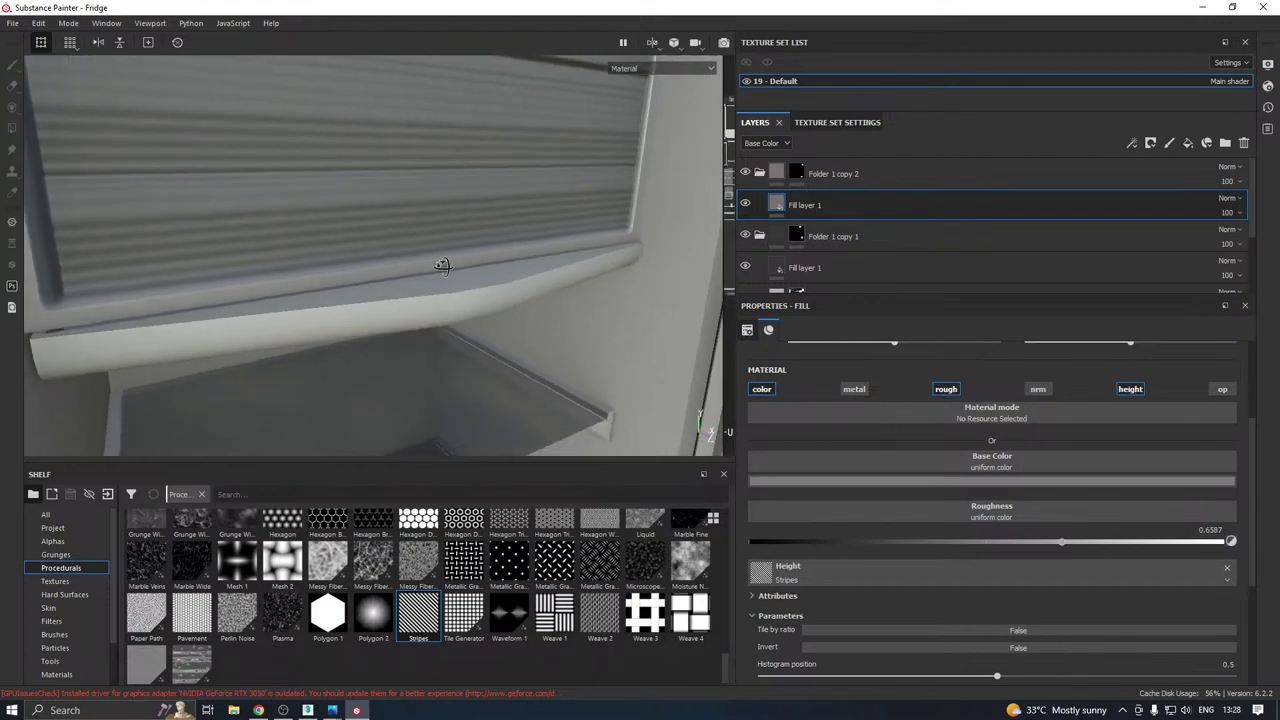
# Adjust the Stripes height pattern to softness 0.89, 53 stripes and a width of 0.29.
pyautogui.scroll(-3, 440, 276)
pyautogui.scroll(-5, 896, 448)
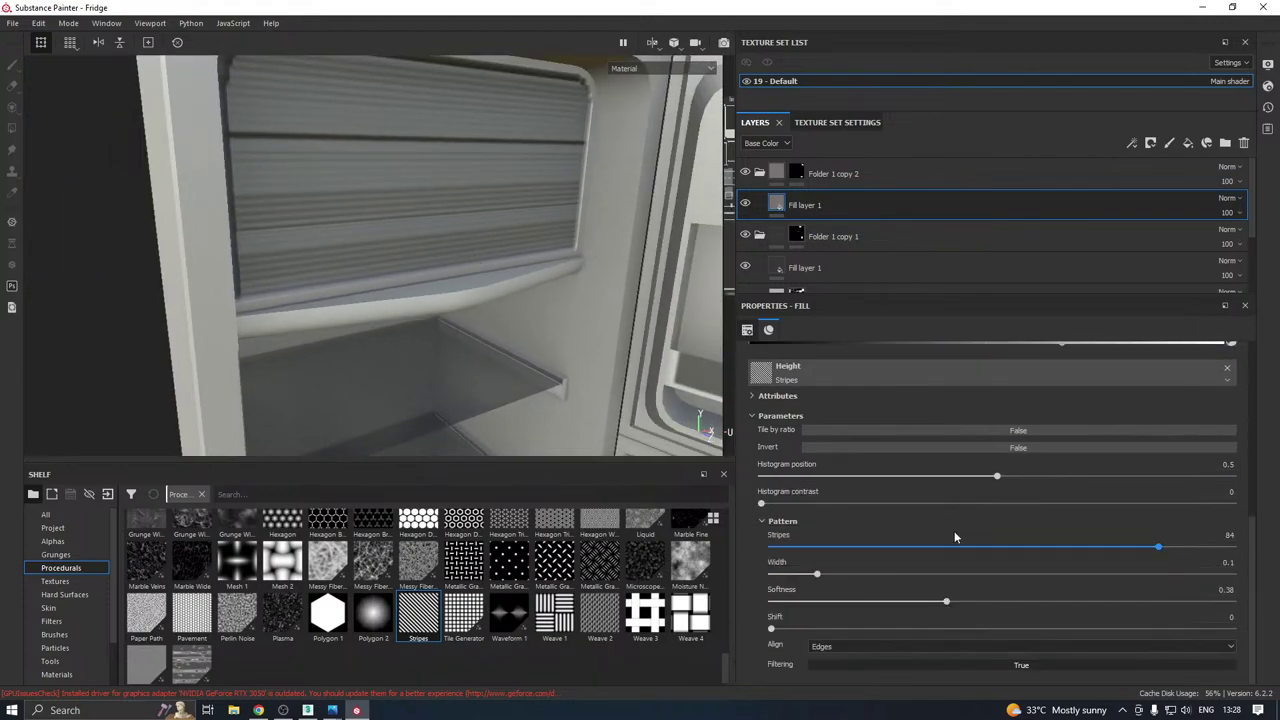
pyautogui.moveTo(864, 601)
pyautogui.mouseDown()
pyautogui.moveTo(808, 600)
pyautogui.moveTo(1183, 600)
pyautogui.mouseUp()
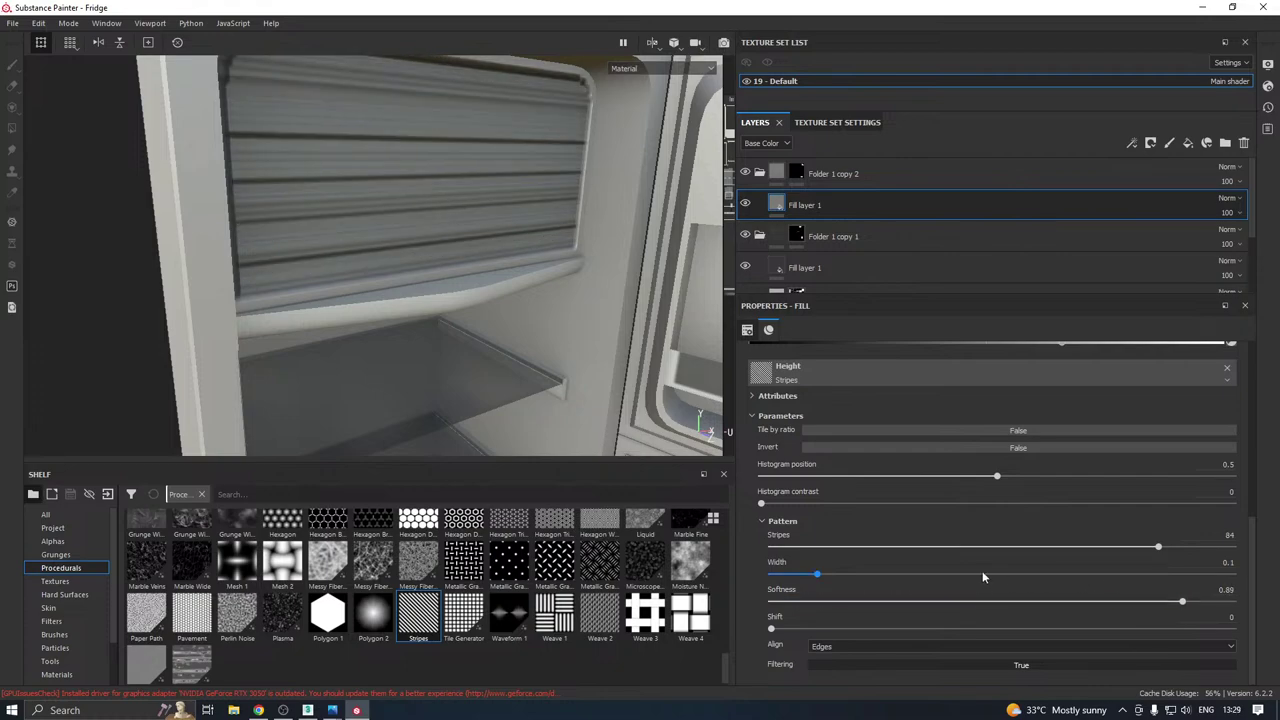
pyautogui.moveTo(1016, 549)
pyautogui.mouseDown()
pyautogui.moveTo(986, 549)
pyautogui.moveTo(1012, 546)
pyautogui.mouseUp()
pyautogui.moveTo(817, 574); pyautogui.dragTo(904, 566)
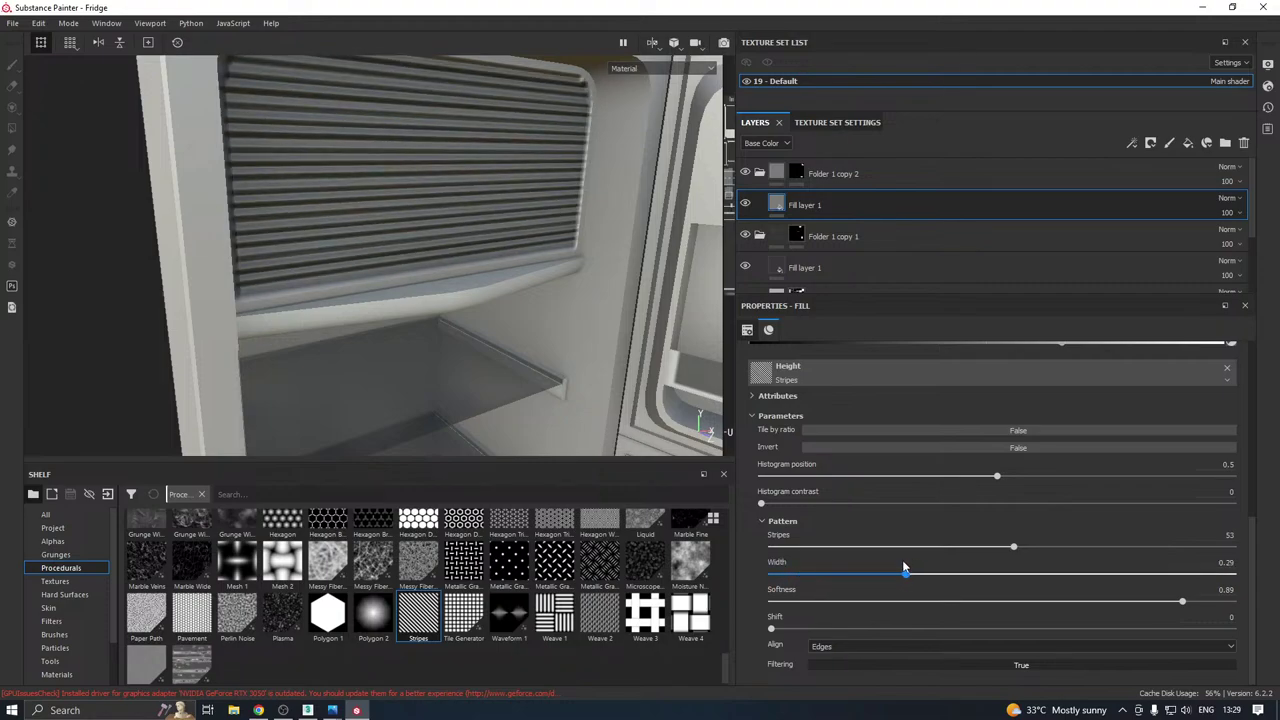
pyautogui.scroll(-3, 571, 214)
pyautogui.keyDown('alt'); pyautogui.moveTo(560, 226); pyautogui.dragTo(494, 212); pyautogui.keyUp('alt')
pyautogui.keyDown('alt'); pyautogui.moveTo(494, 212); pyautogui.dragTo(490, 273, button='middle'); pyautogui.keyUp('alt')
pyautogui.scroll(2, 478, 270)
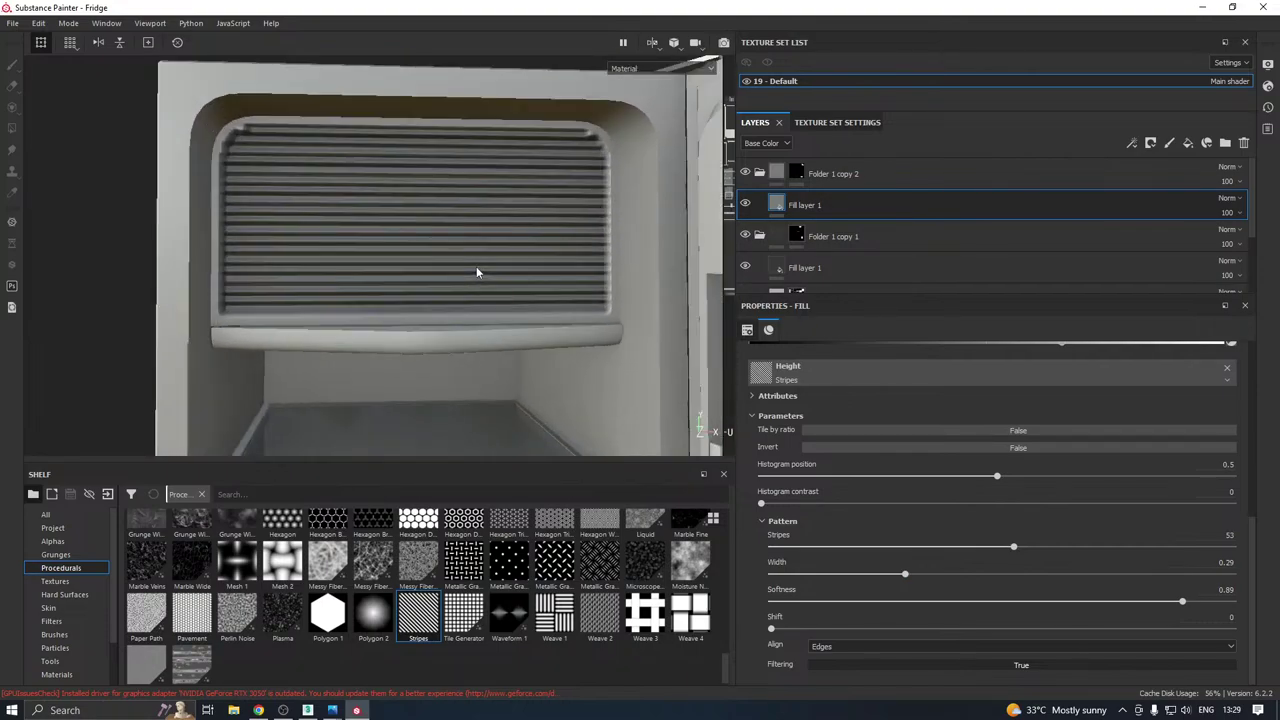
pyautogui.scroll(-5, 866, 453)
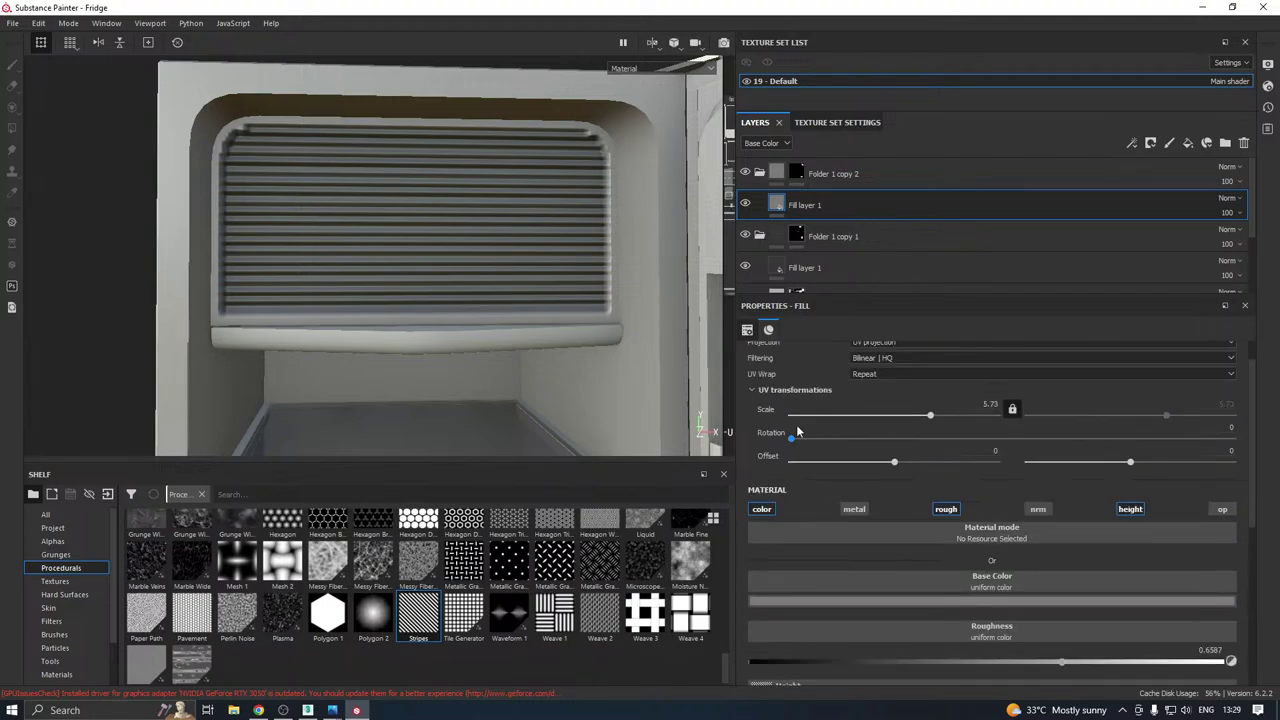
pyautogui.click(791, 172)
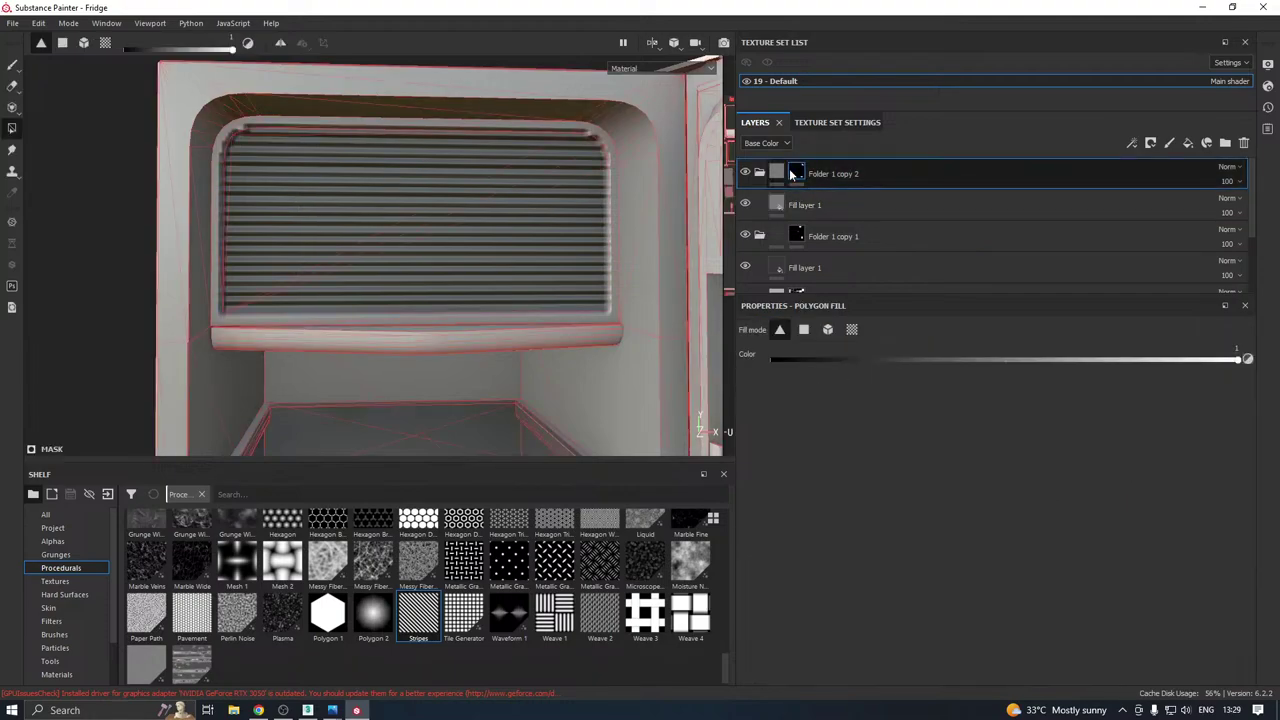
pyautogui.click(1133, 144)
pyautogui.click(1176, 209)
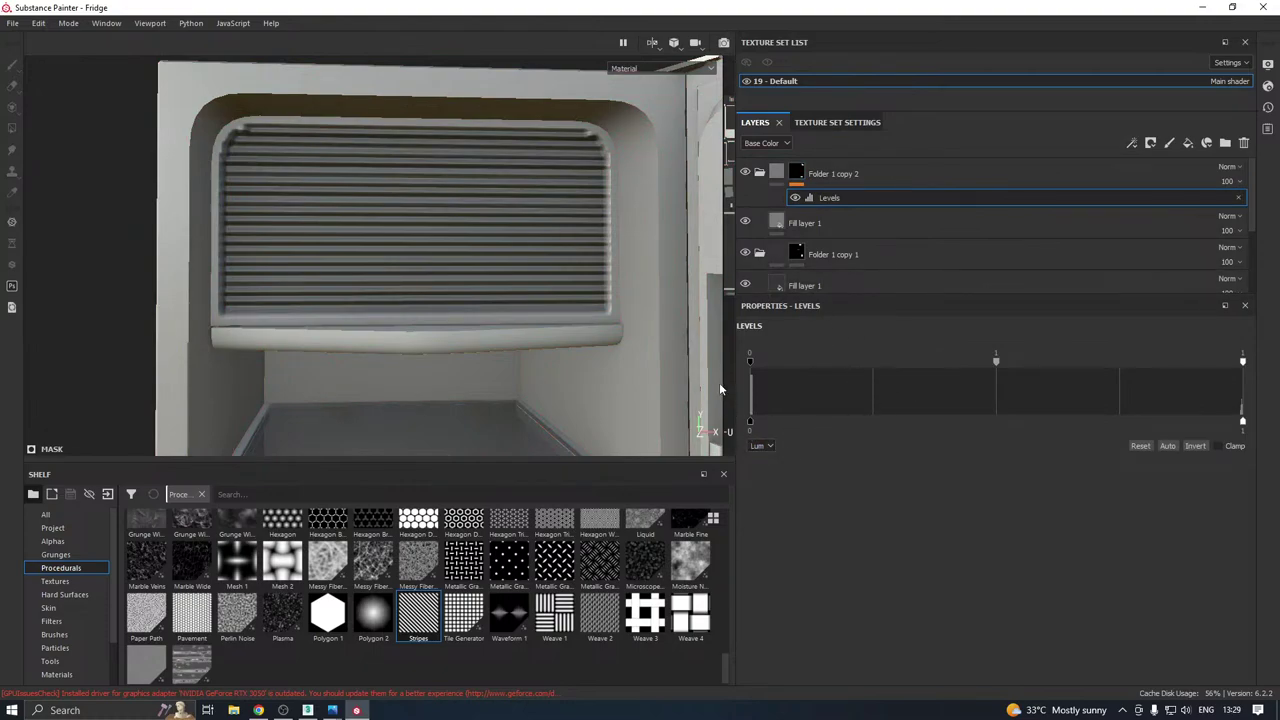
pyautogui.click(1238, 198)
# Add a Levels effect to the fill layer in Folder 1 copy 2 and make it affect the Height channel.
pyautogui.click(854, 201)
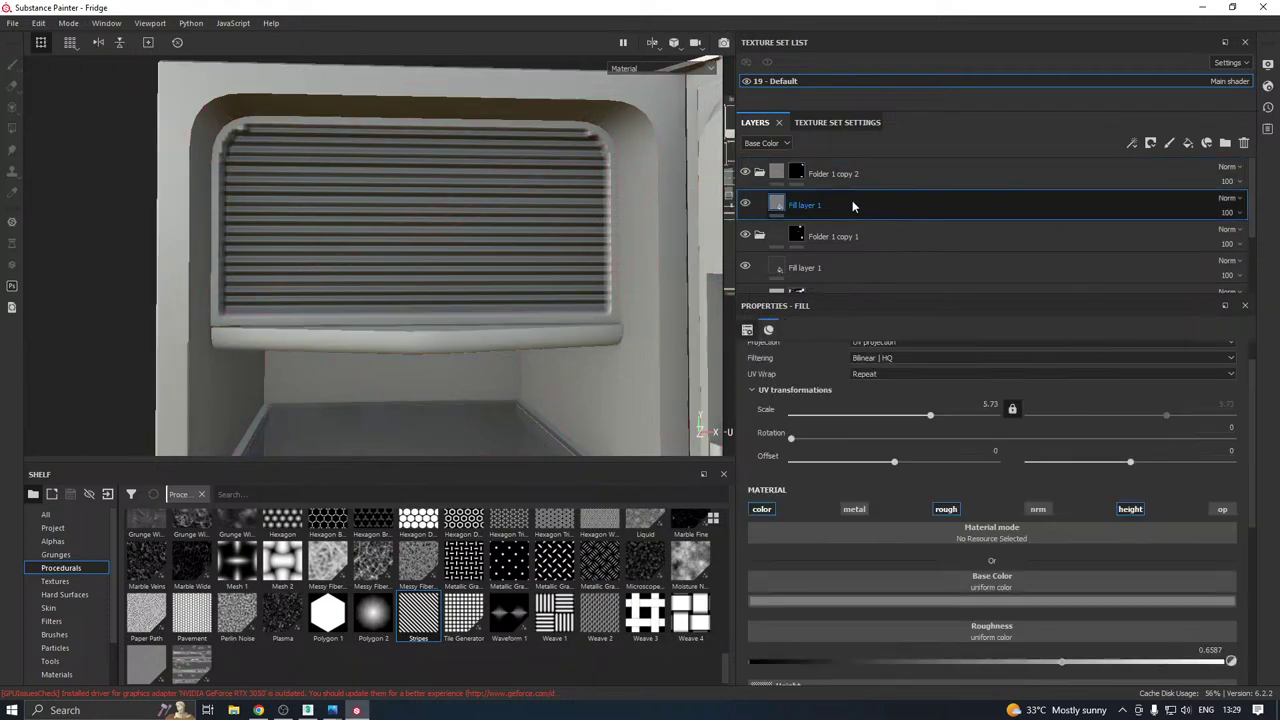
pyautogui.click(1127, 144)
pyautogui.click(1157, 208)
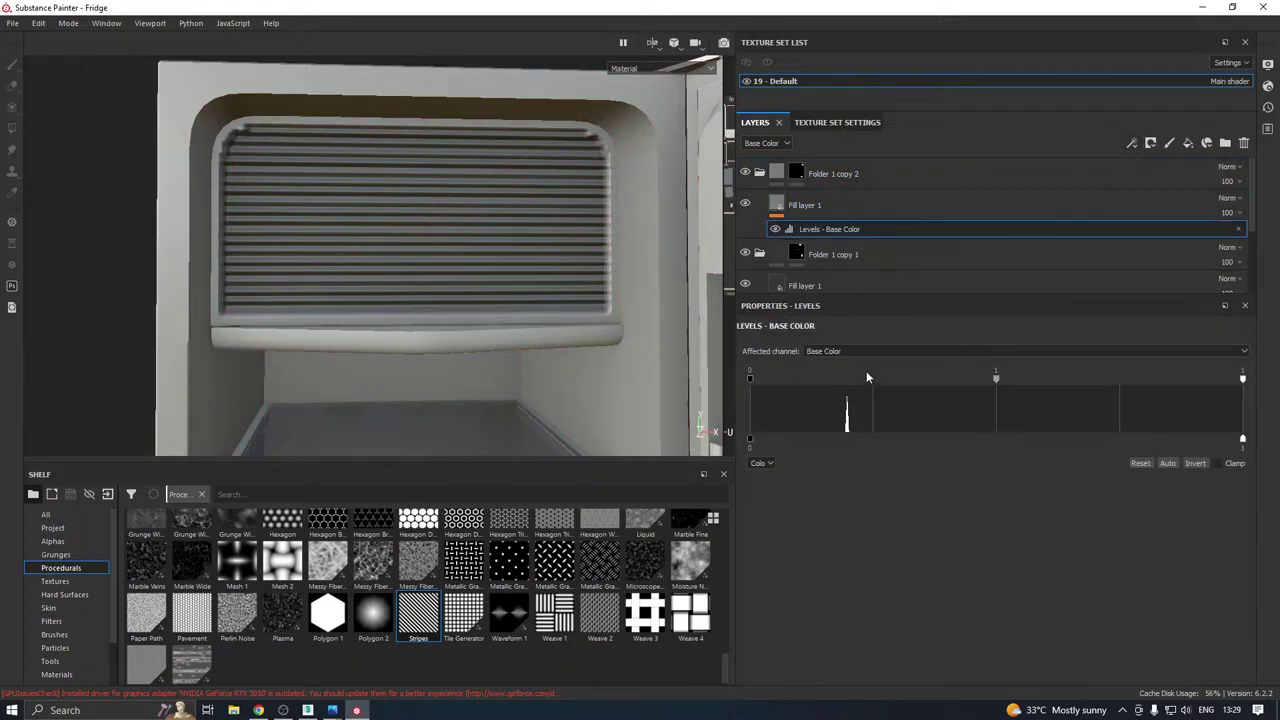
pyautogui.click(850, 351)
pyautogui.click(817, 397)
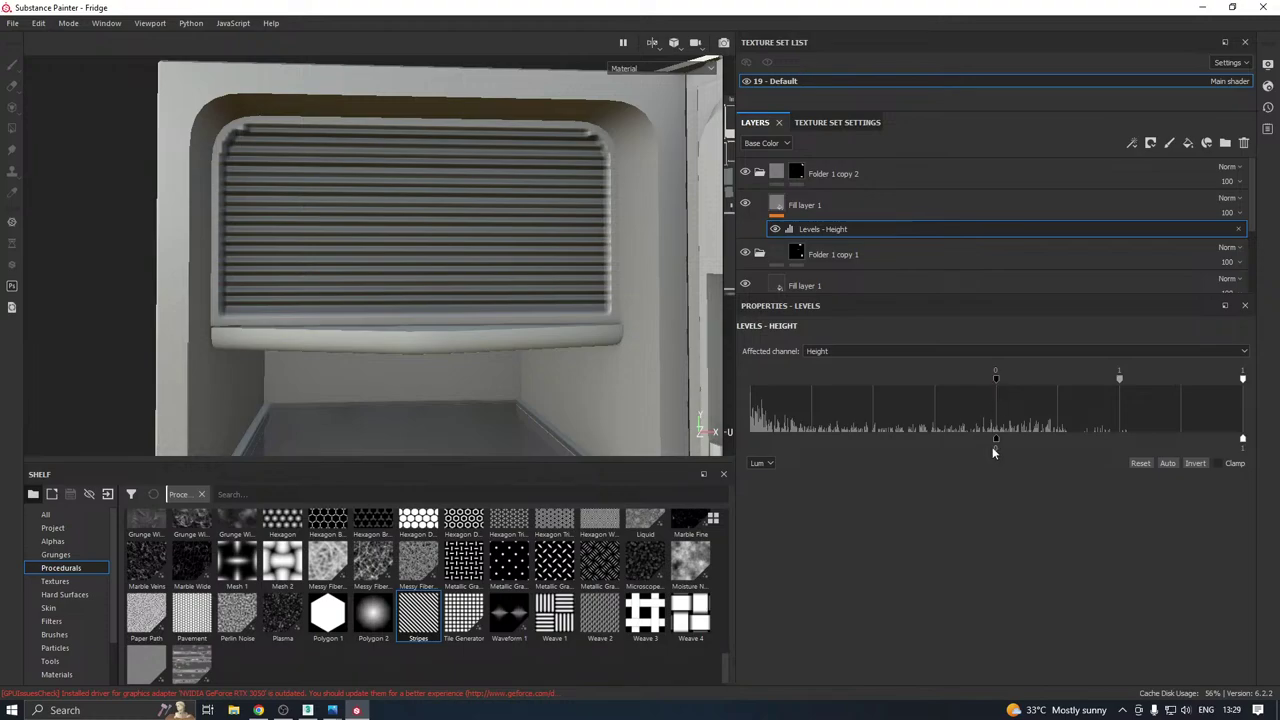
# Soften the stripe relief by setting the height Levels to output black 0.053, midtone 0.954 and output white 0.183.
pyautogui.moveTo(996, 438)
pyautogui.mouseDown()
pyautogui.moveTo(1120, 443)
pyautogui.moveTo(1010, 446)
pyautogui.mouseUp()
pyautogui.moveTo(1119, 376)
pyautogui.mouseDown()
pyautogui.moveTo(1176, 376)
pyautogui.moveTo(1003, 376)
pyautogui.moveTo(1161, 378)
pyautogui.moveTo(1117, 386)
pyautogui.mouseUp()
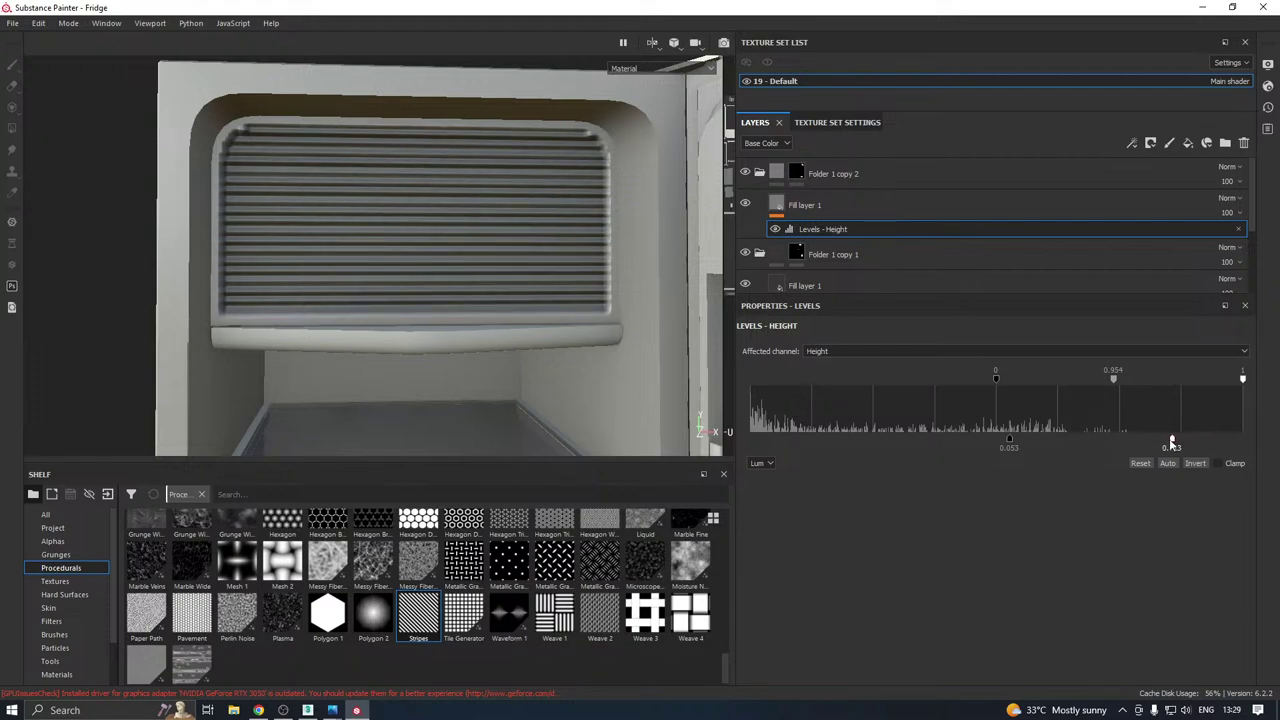
pyautogui.moveTo(1172, 441); pyautogui.dragTo(1032, 437)
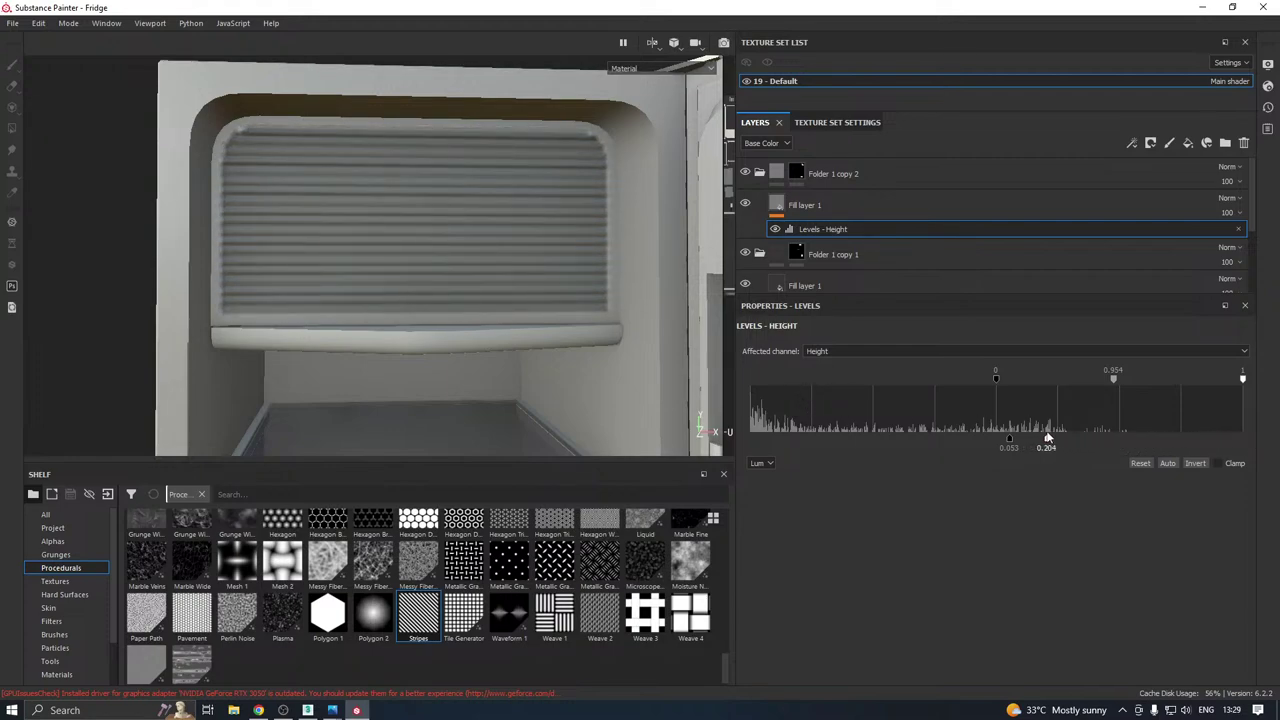
pyautogui.scroll(-2, 501, 349)
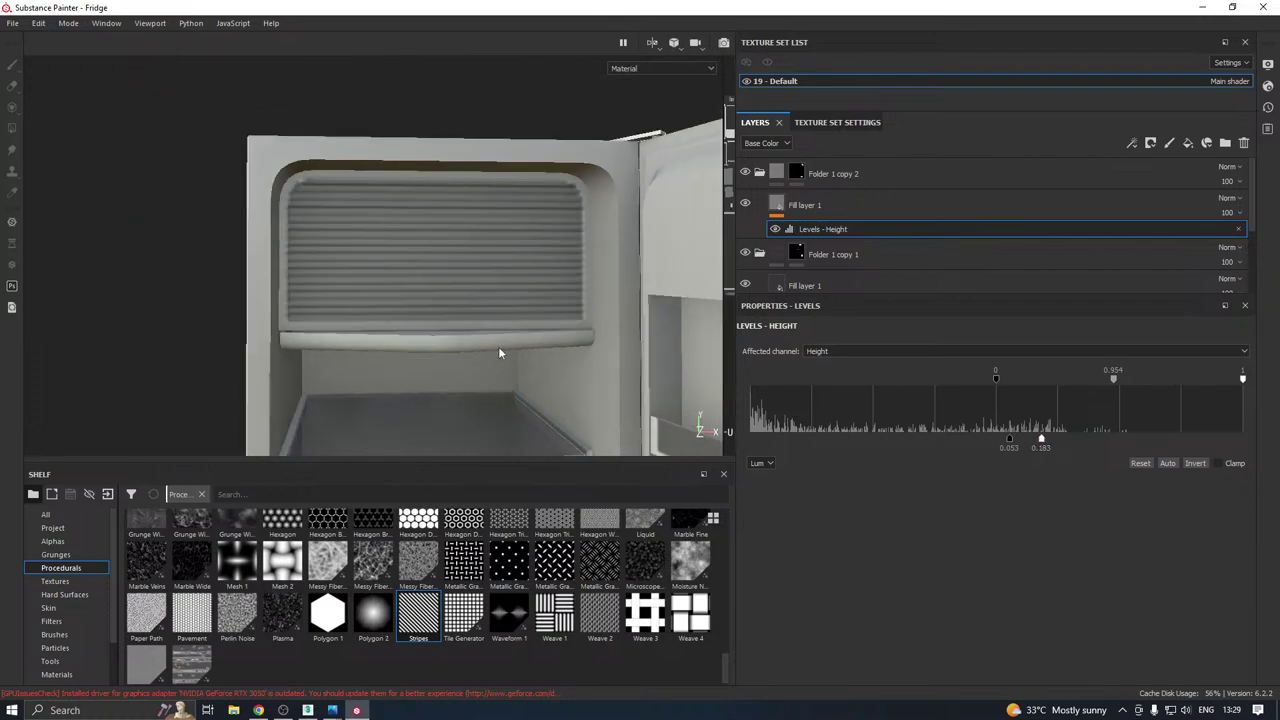
pyautogui.keyDown('alt'); pyautogui.moveTo(501, 349); pyautogui.dragTo(580, 346); pyautogui.keyUp('alt')
# Set the texture set's size to 4096.
pyautogui.click(840, 122)
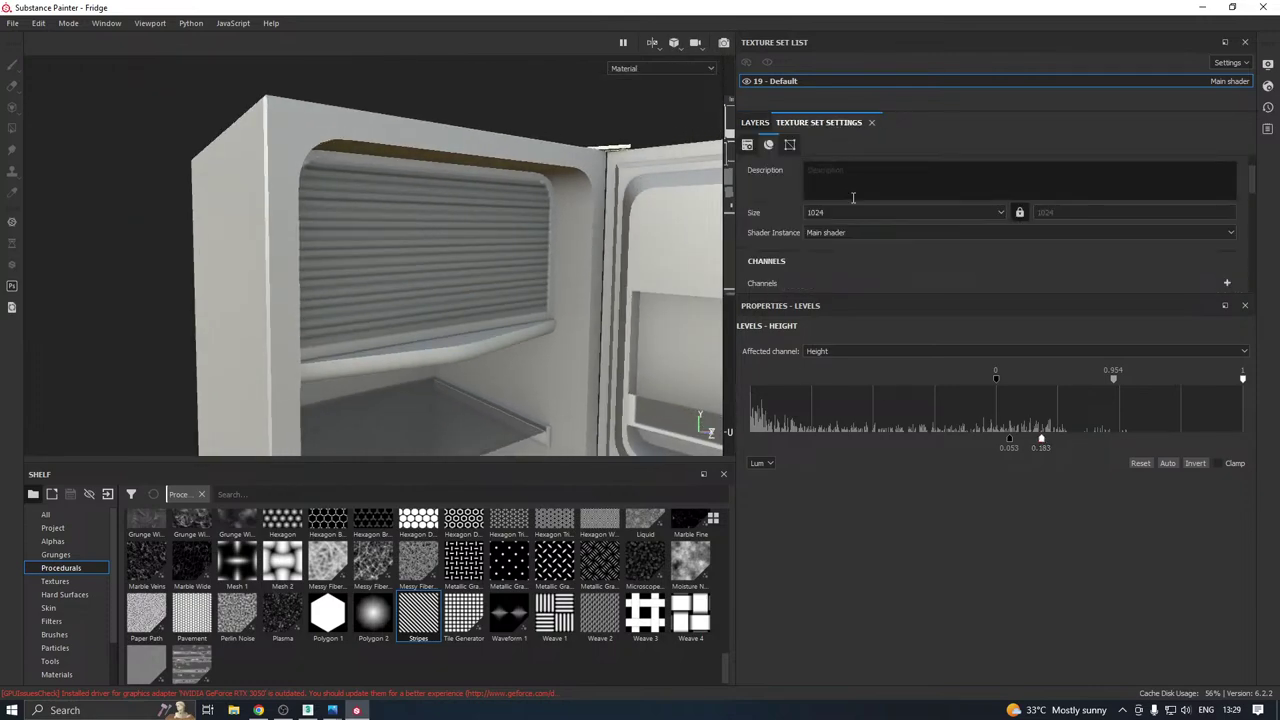
pyautogui.click(817, 213)
pyautogui.click(816, 270)
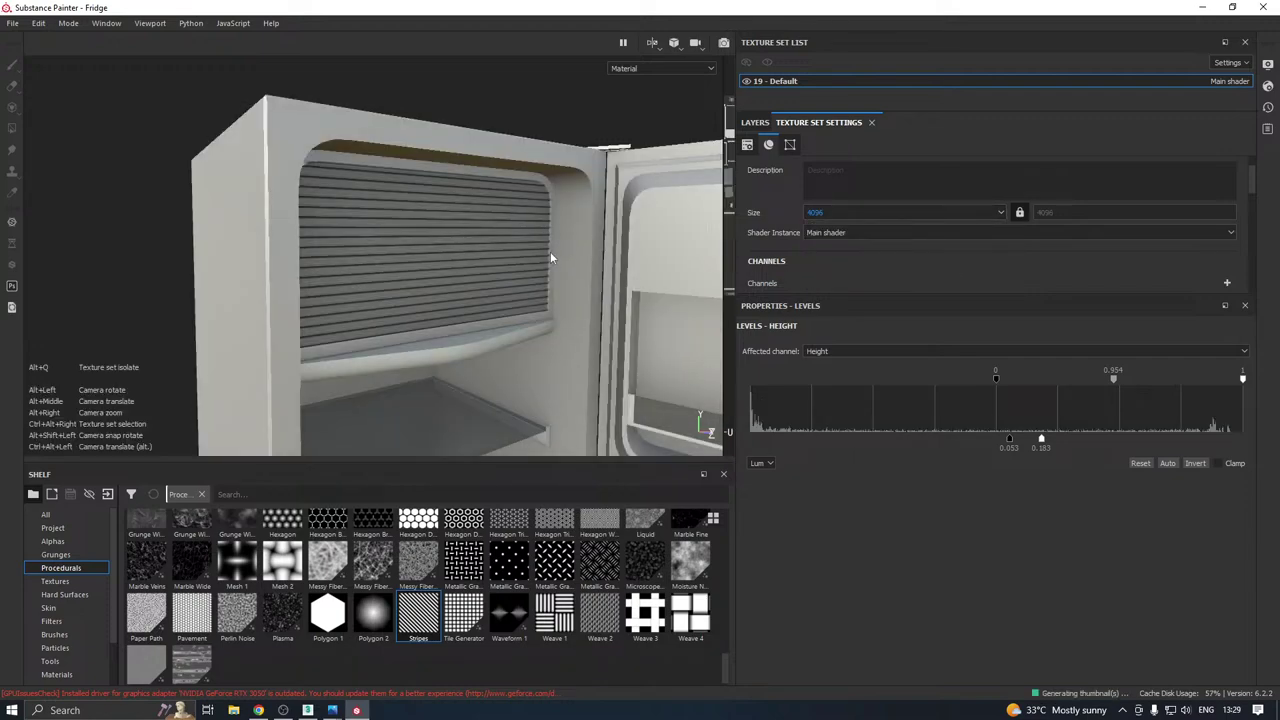
pyautogui.moveTo(552, 257)
pyautogui.keyDown('alt'); pyautogui.mouseDown()
pyautogui.moveTo(424, 237)
pyautogui.moveTo(505, 209)
pyautogui.moveTo(523, 184)
pyautogui.moveTo(552, 233)
pyautogui.mouseUp(); pyautogui.keyUp('alt')
pyautogui.scroll(4, 424, 232)
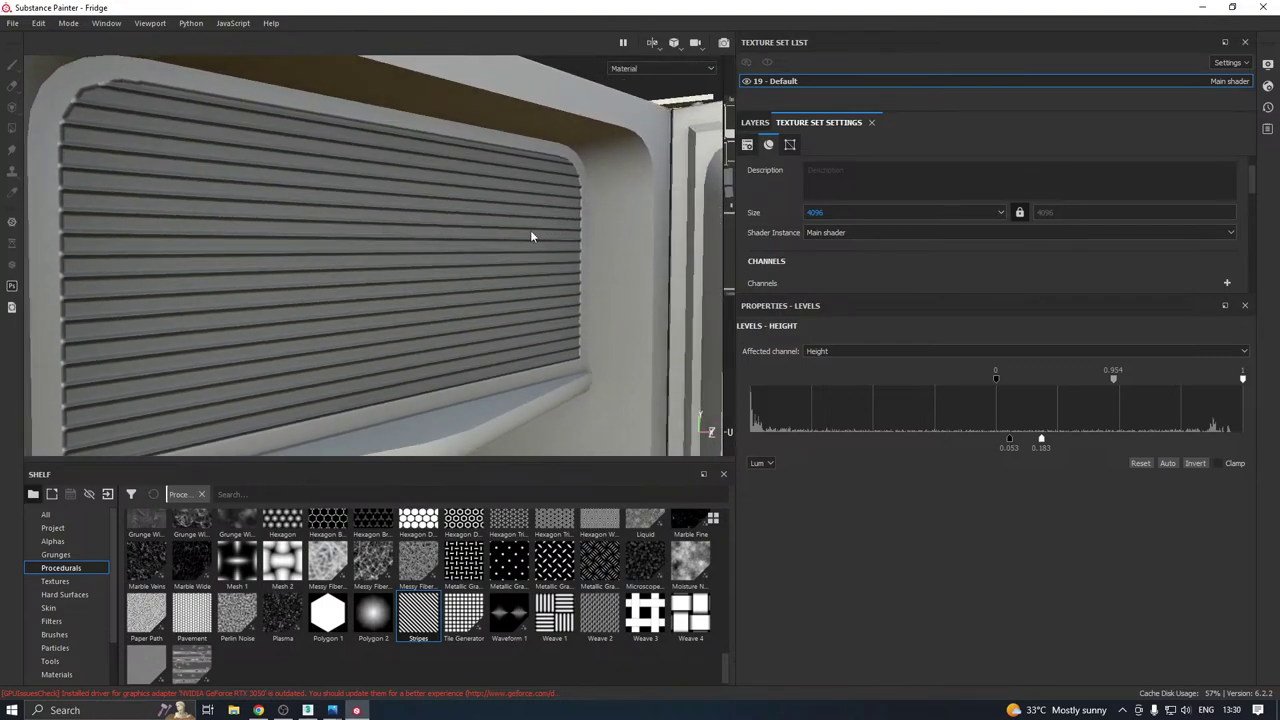
# Reduce the height Levels' output white to 0.101 and slightly raise the output black.
pyautogui.click(765, 124)
pyautogui.click(775, 230)
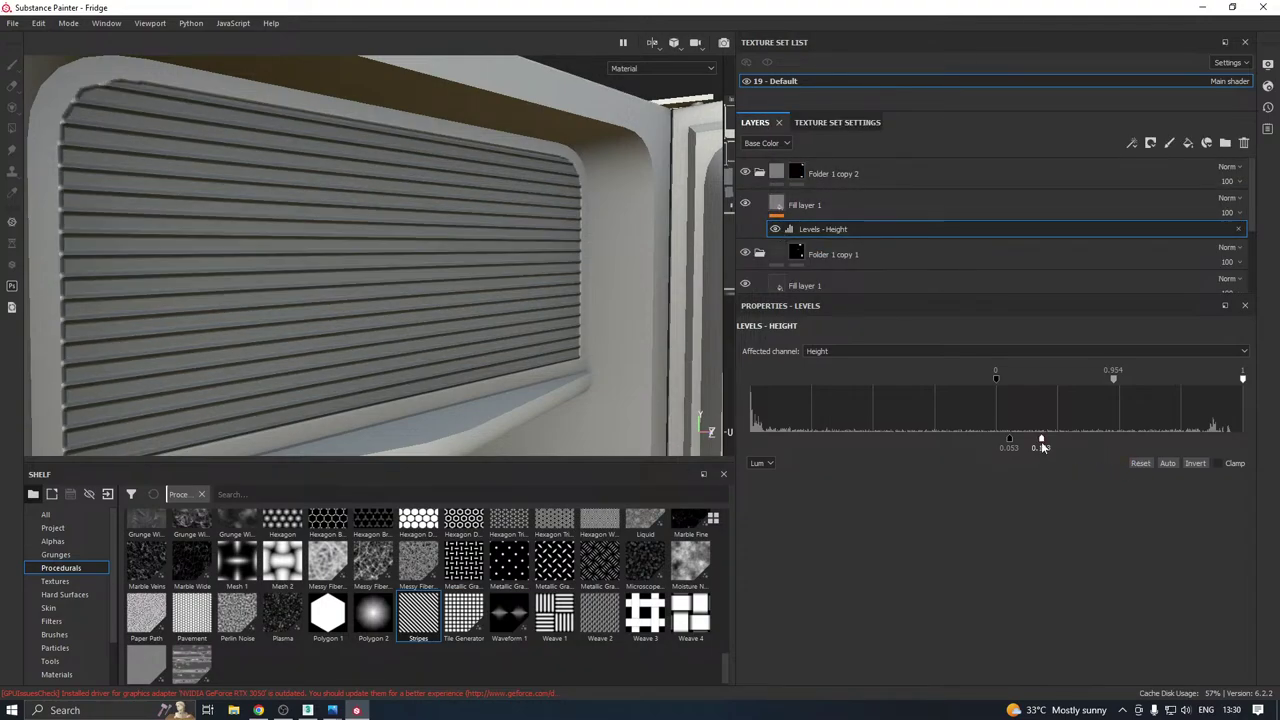
pyautogui.moveTo(1041, 441); pyautogui.dragTo(1022, 441)
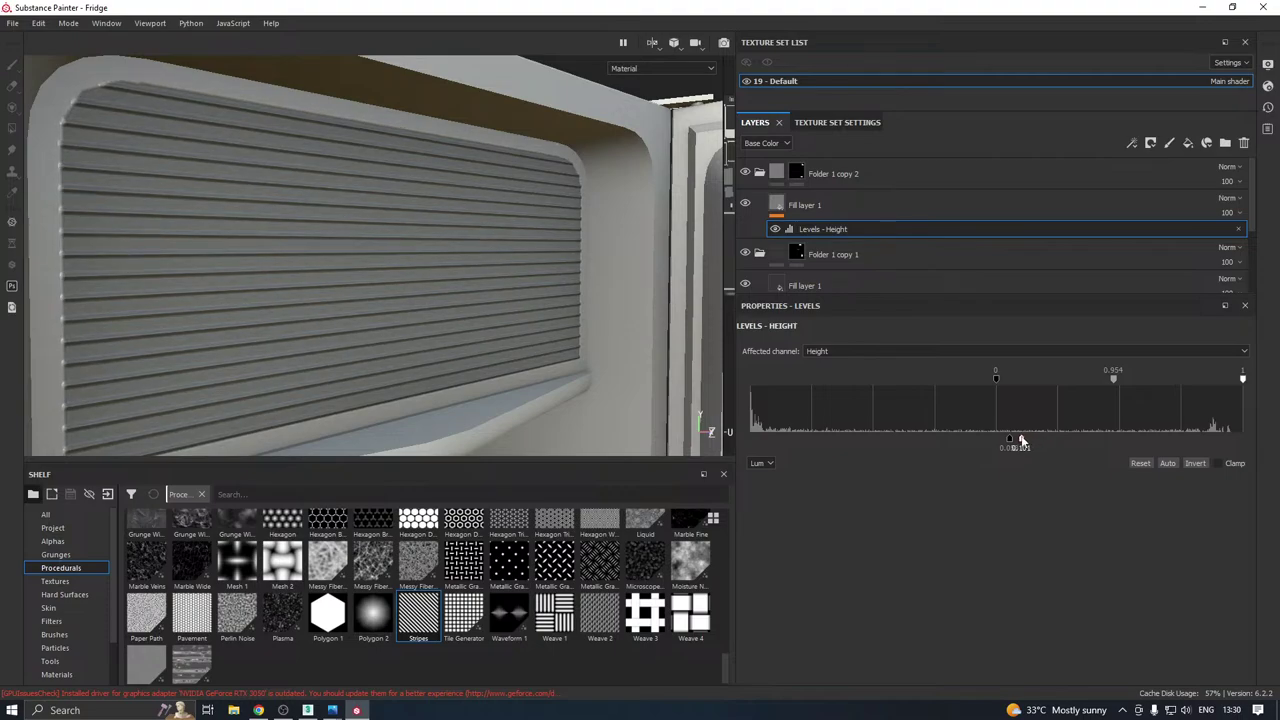
pyautogui.scroll(-3, 345, 280)
pyautogui.keyDown('alt'); pyautogui.moveTo(352, 277); pyautogui.dragTo(392, 272); pyautogui.keyUp('alt')
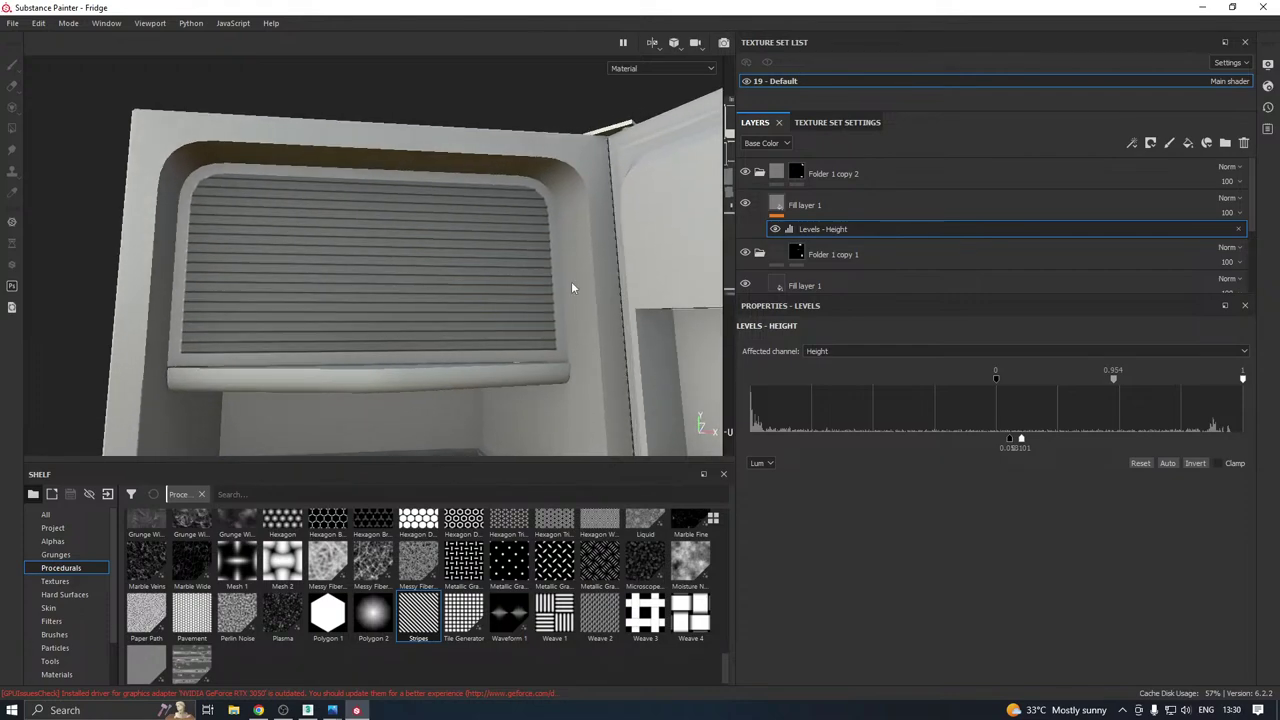
pyautogui.moveTo(1012, 440); pyautogui.dragTo(1016, 441)
pyautogui.scroll(-5, 390, 274)
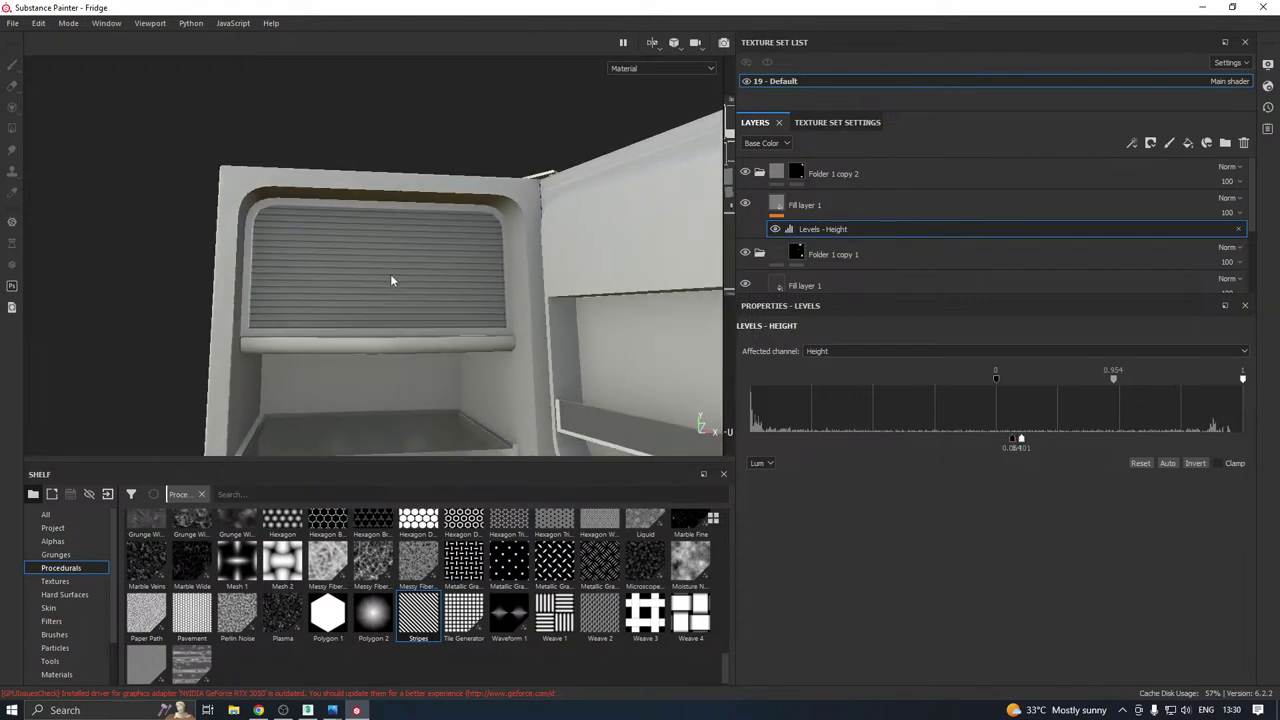
# Set the height Levels' midtone to 4, output black to 0.12 and output white to 0.212.
pyautogui.keyDown('alt'); pyautogui.moveTo(394, 277); pyautogui.dragTo(486, 309); pyautogui.keyUp('alt')
pyautogui.scroll(2, 413, 309)
pyautogui.scroll(5, 411, 302)
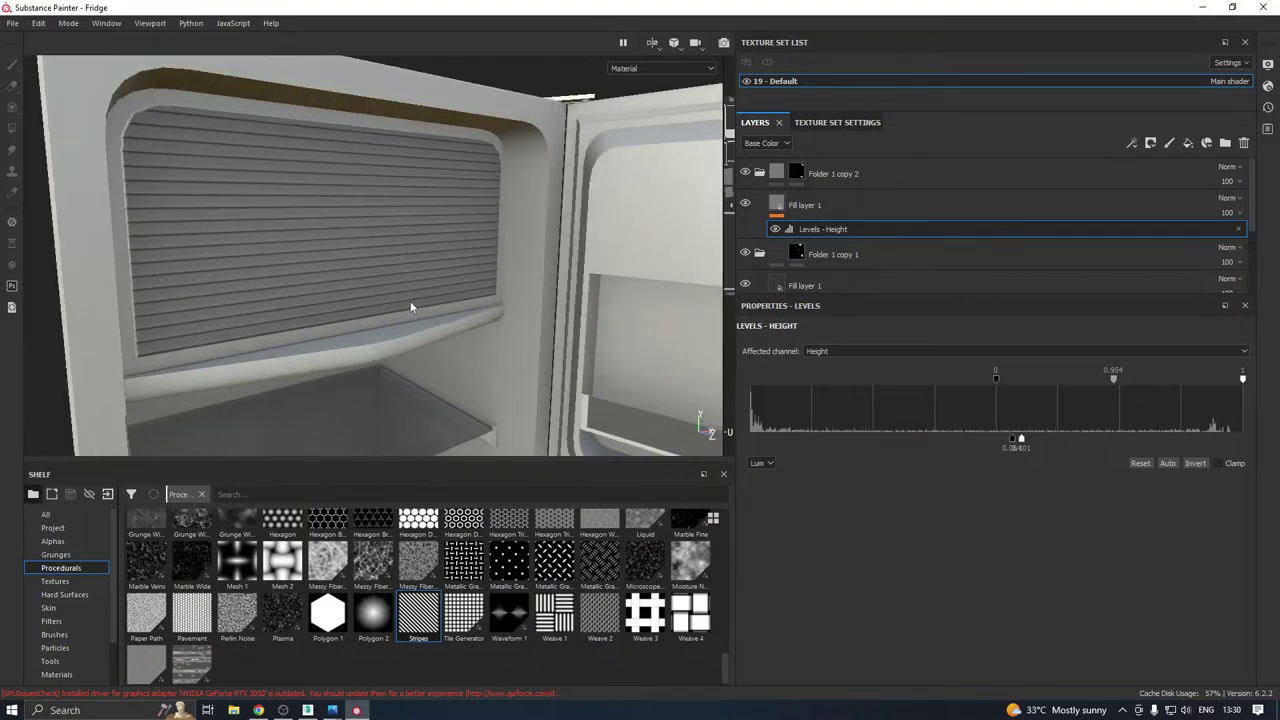
pyautogui.keyDown('alt'); pyautogui.moveTo(410, 300); pyautogui.dragTo(472, 300); pyautogui.keyUp('alt')
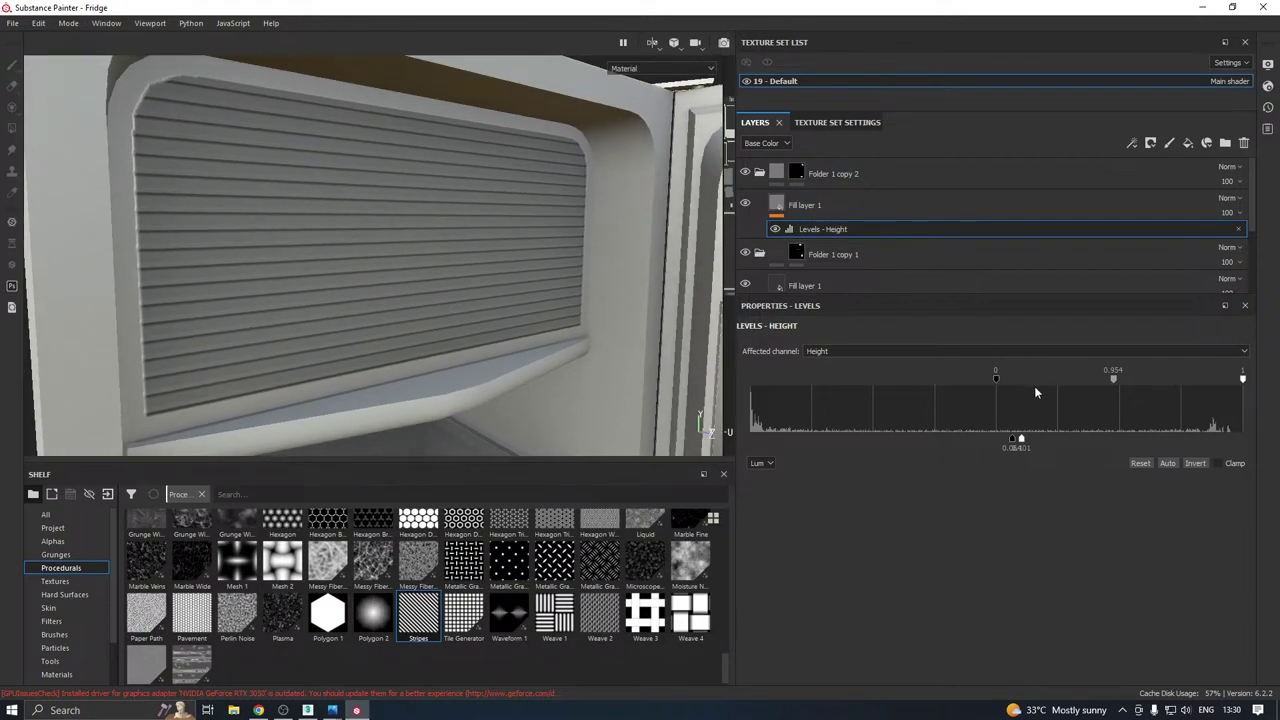
pyautogui.moveTo(1113, 377)
pyautogui.mouseDown()
pyautogui.moveTo(1145, 377)
pyautogui.moveTo(1025, 377)
pyautogui.moveTo(1152, 376)
pyautogui.mouseUp()
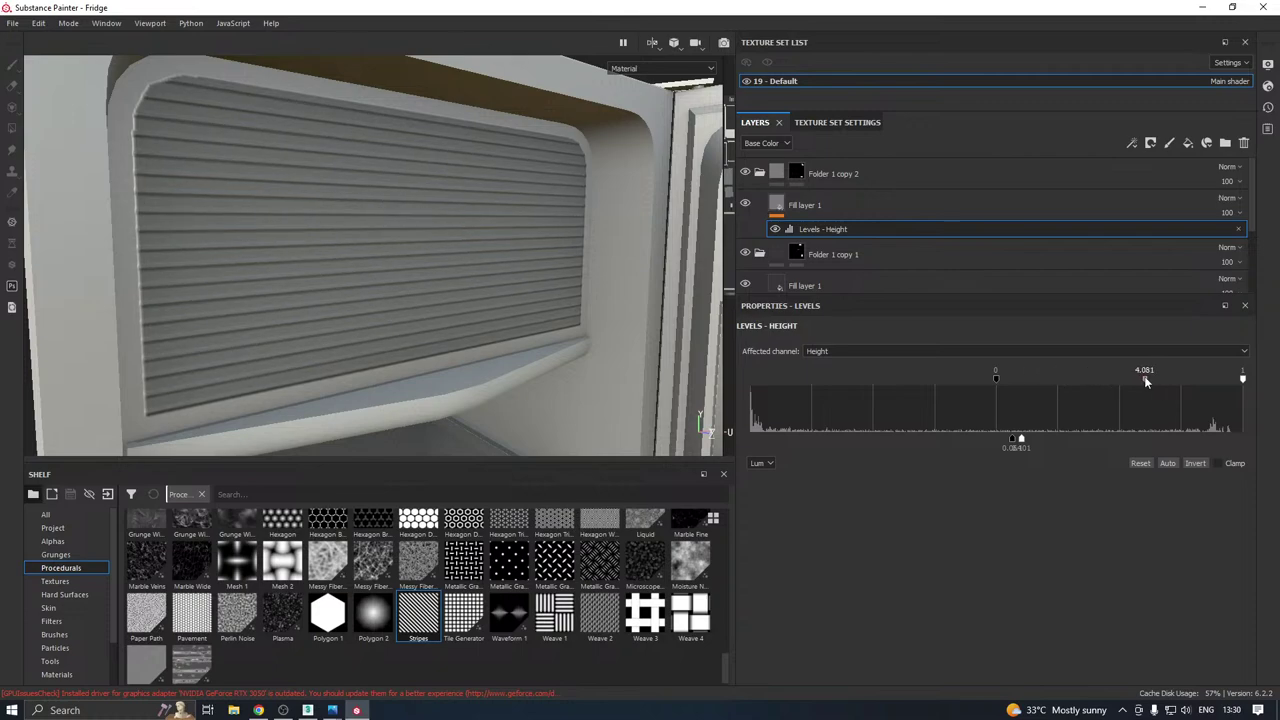
pyautogui.moveTo(1022, 441); pyautogui.dragTo(876, 442)
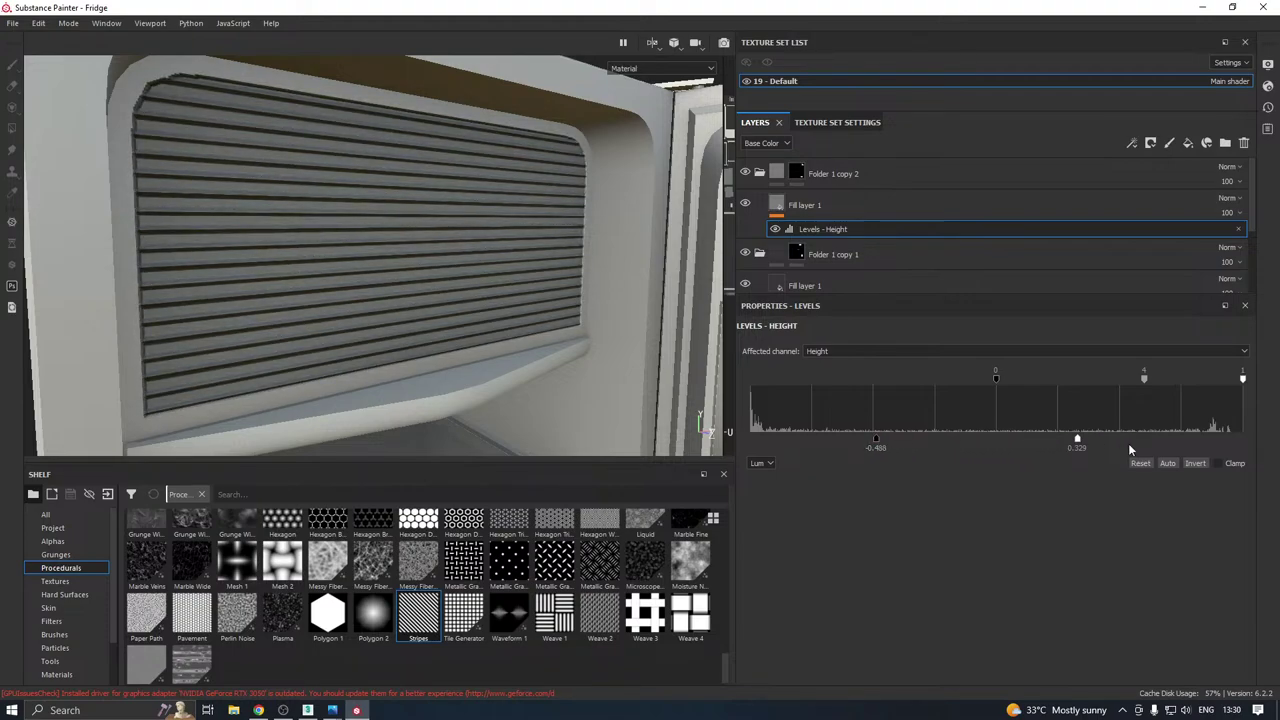
pyautogui.moveTo(1077, 441); pyautogui.dragTo(1045, 440)
pyautogui.moveTo(876, 441); pyautogui.dragTo(1033, 442)
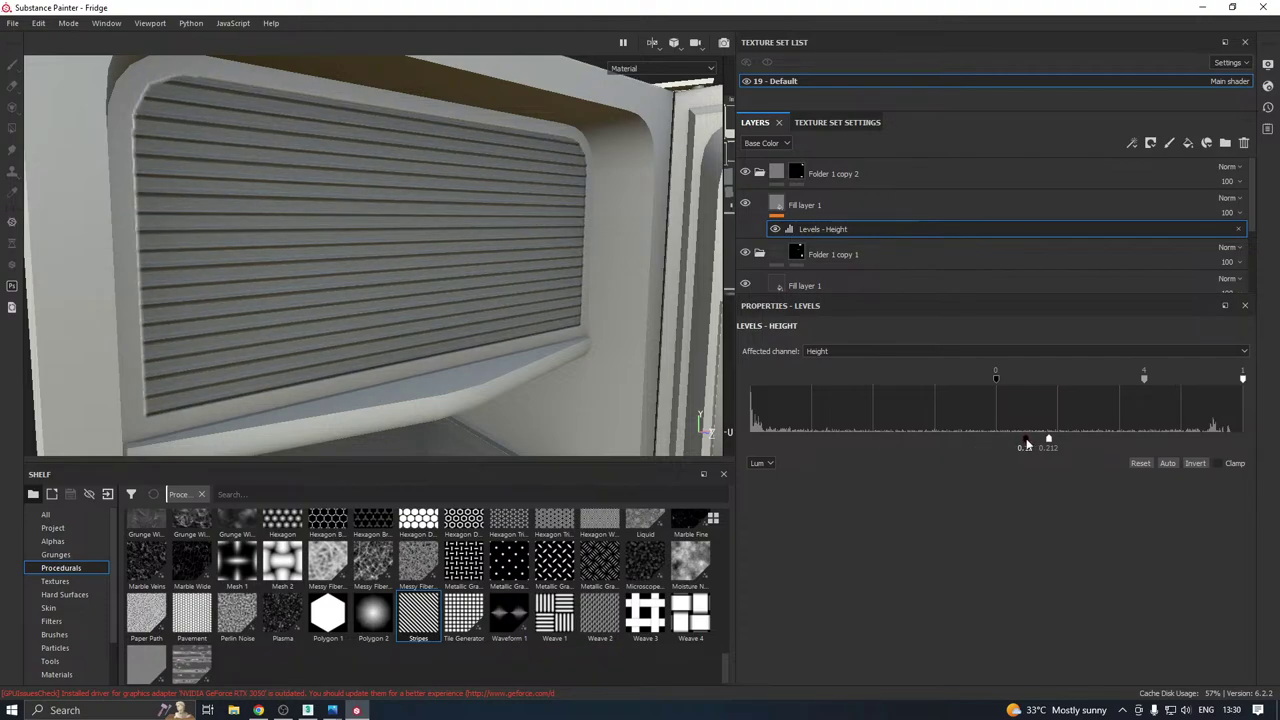
# Lighten the base color of the freezer panel's fill layer to grey with R 0.376, G 0.353 and B 0.353.
pyautogui.scroll(-6, 482, 267)
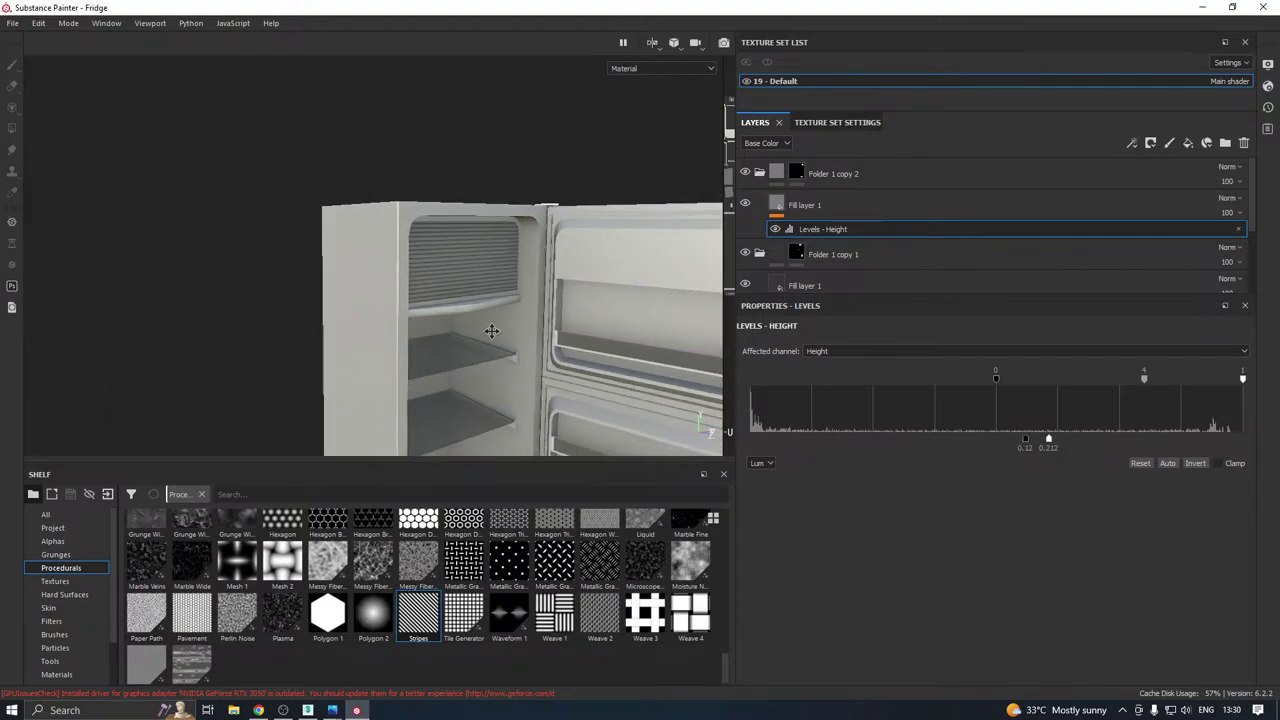
pyautogui.keyDown('alt'); pyautogui.moveTo(409, 285); pyautogui.dragTo(386, 314); pyautogui.keyUp('alt')
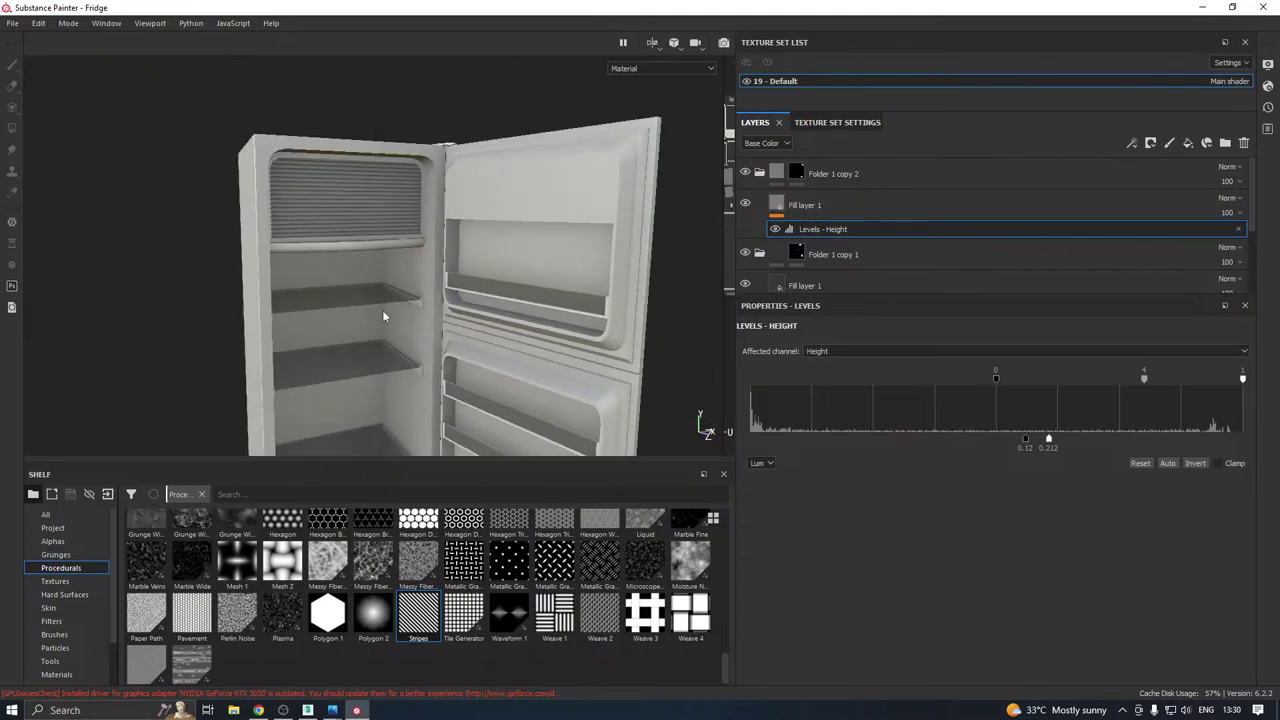
pyautogui.click(773, 207)
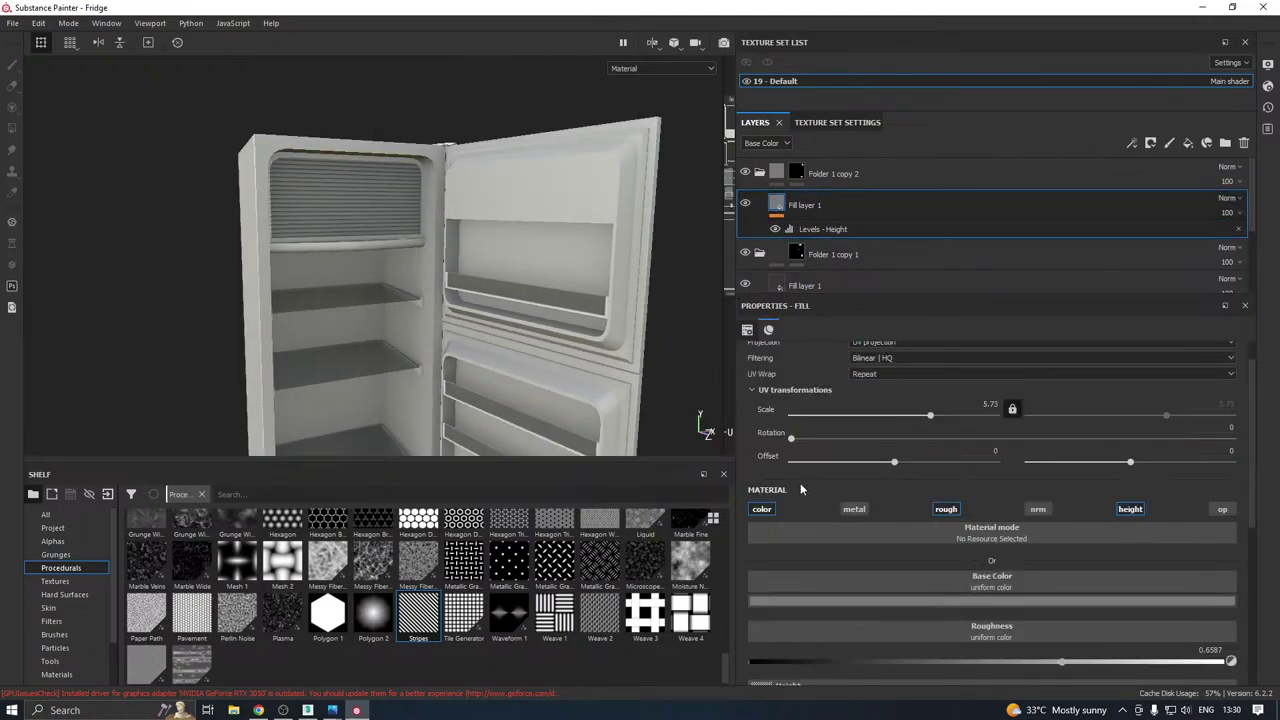
pyautogui.click(834, 580)
pyautogui.moveTo(813, 503); pyautogui.dragTo(812, 498)
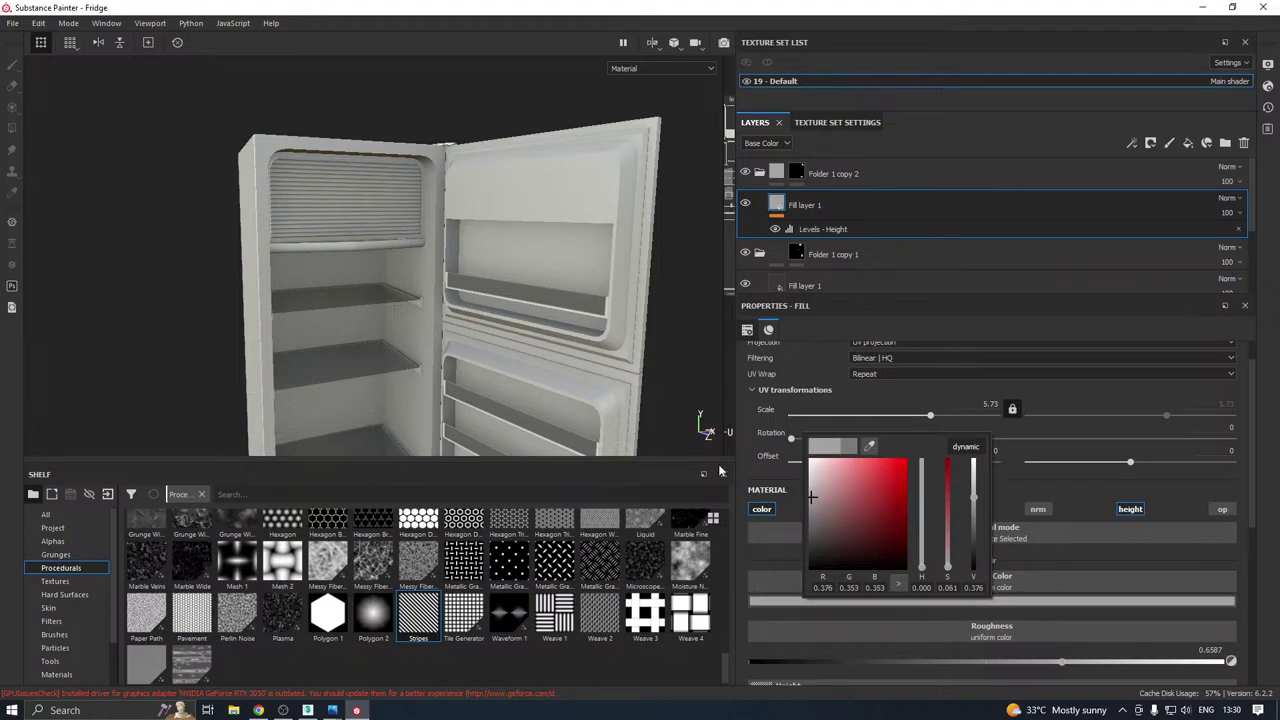
pyautogui.click(174, 364)
# Remove the striped triangle on the refrigerator's top from the Folder 1 copy 2 mask with a black polygon fill.
pyautogui.keyDown('alt'); pyautogui.moveTo(464, 297); pyautogui.dragTo(457, 384); pyautogui.keyUp('alt')
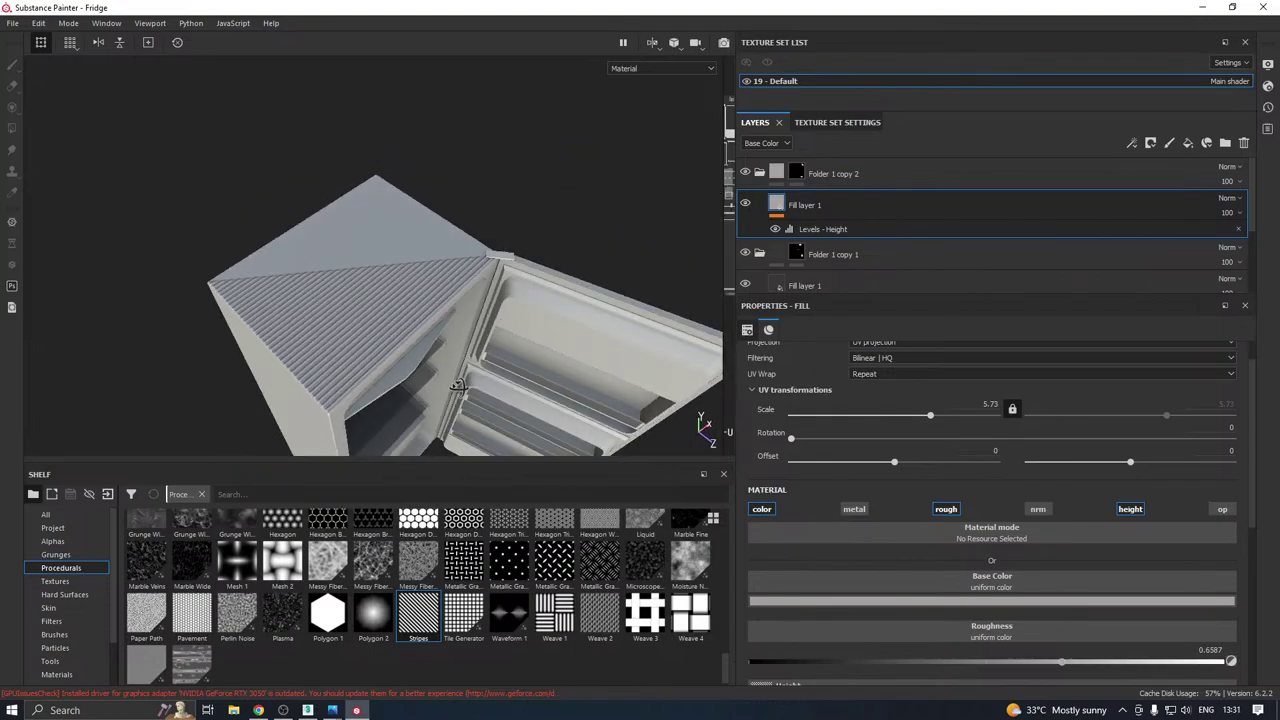
pyautogui.scroll(2, 393, 294)
pyautogui.moveTo(393, 293)
pyautogui.keyDown('alt'); pyautogui.mouseDown()
pyautogui.moveTo(508, 308)
pyautogui.moveTo(517, 289)
pyautogui.moveTo(414, 292)
pyautogui.mouseUp(); pyautogui.keyUp('alt')
pyautogui.click(796, 172)
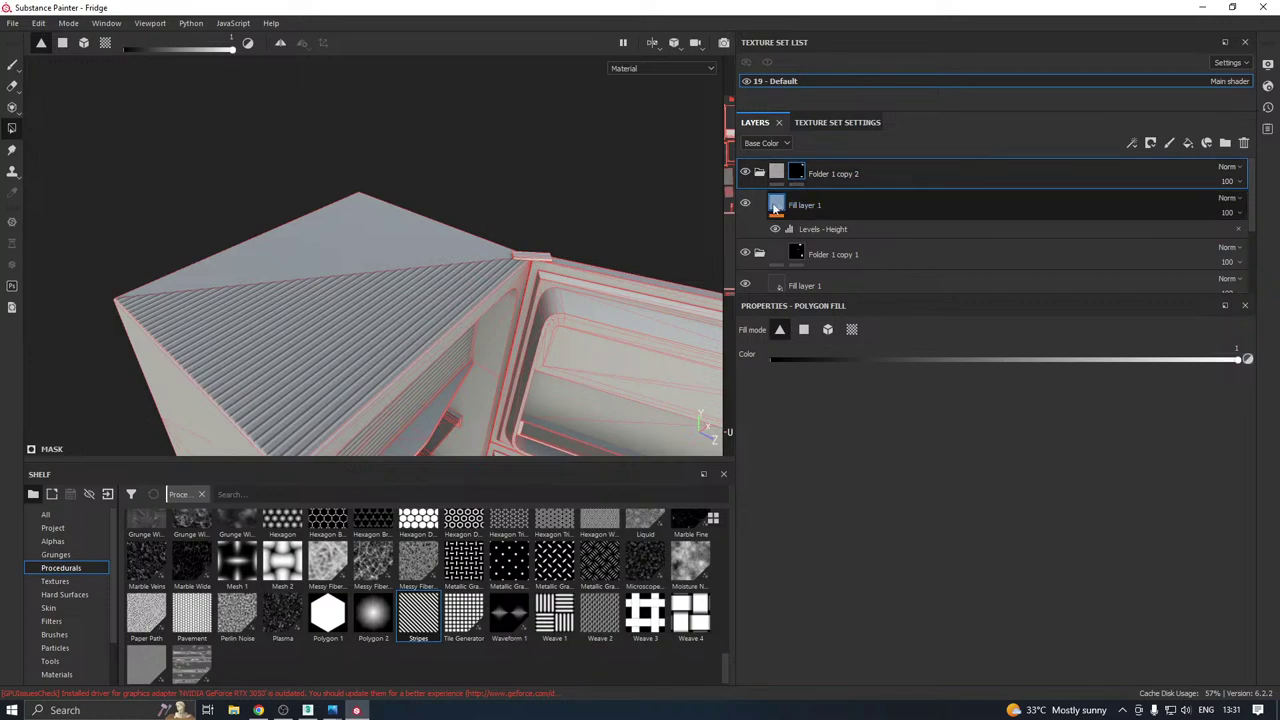
pyautogui.click(230, 320)
pyautogui.scroll(-2, 424, 187)
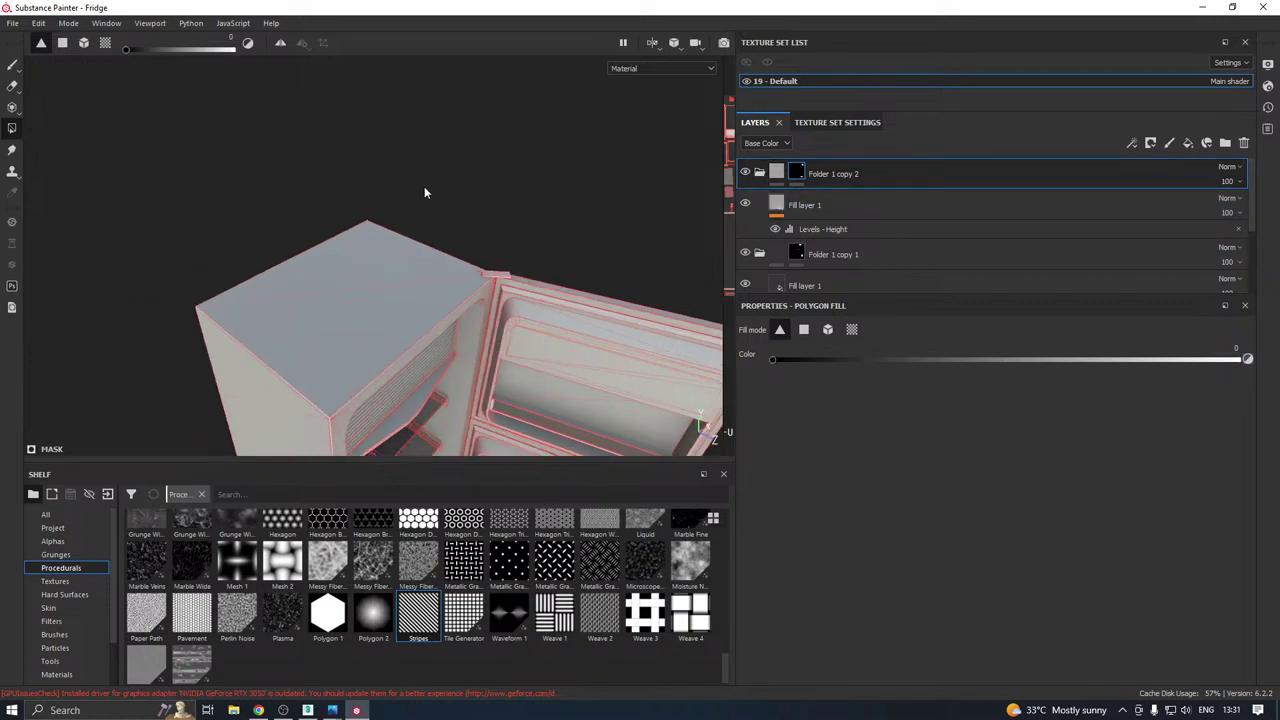
# Examine the freezer panel, interior shelves and open door from several angles with the polygon wireframe hidden.
pyautogui.click(13, 66)
pyautogui.scroll(5, 314, 234)
pyautogui.scroll(-2, 323, 250)
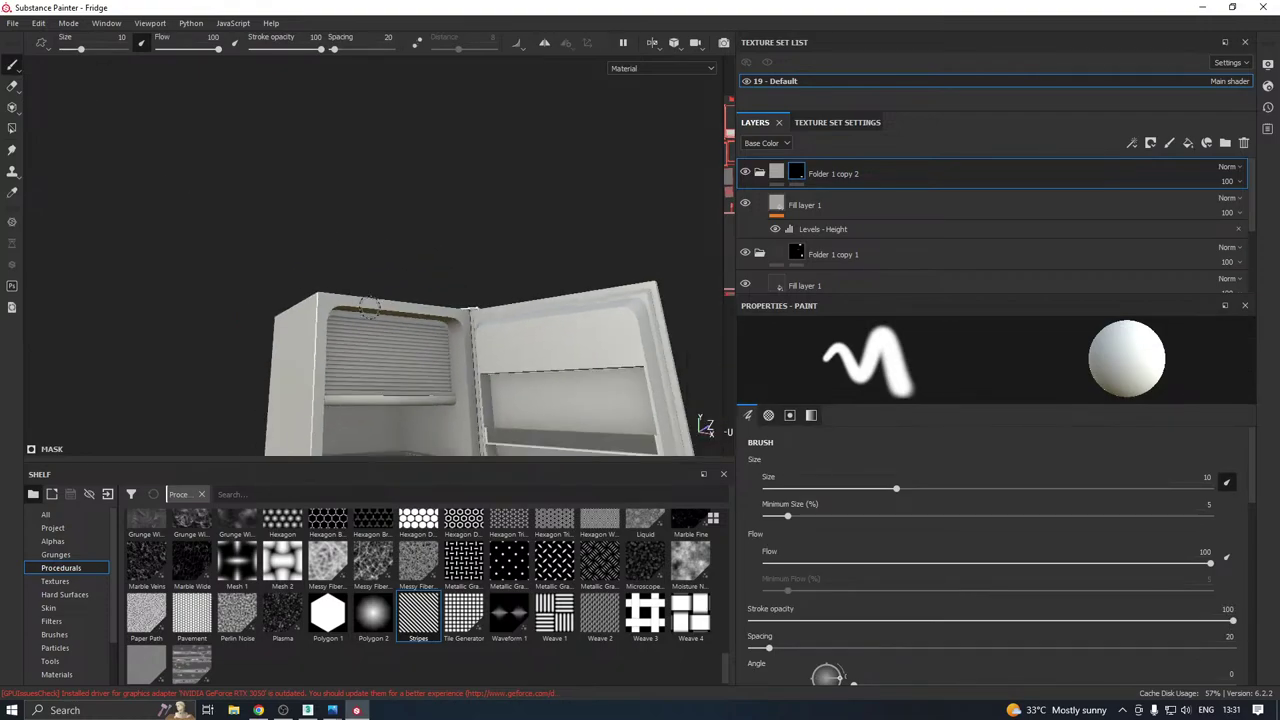
pyautogui.keyDown('alt'); pyautogui.moveTo(368, 300); pyautogui.dragTo(331, 231, button='middle'); pyautogui.keyUp('alt')
pyautogui.keyDown('alt'); pyautogui.moveTo(331, 231); pyautogui.dragTo(431, 279); pyautogui.keyUp('alt')
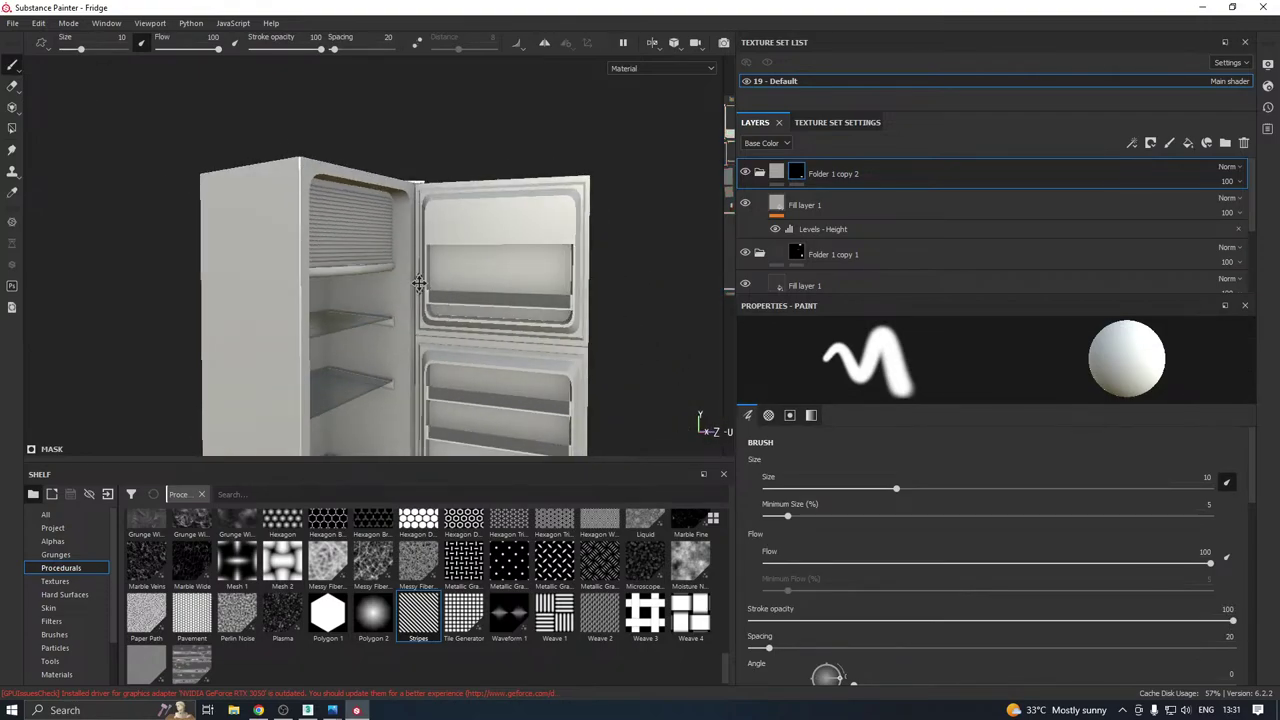
pyautogui.keyDown('alt'); pyautogui.moveTo(419, 283); pyautogui.dragTo(432, 182, button='middle'); pyautogui.keyUp('alt')
pyautogui.keyDown('alt'); pyautogui.moveTo(443, 198); pyautogui.dragTo(357, 196); pyautogui.keyUp('alt')
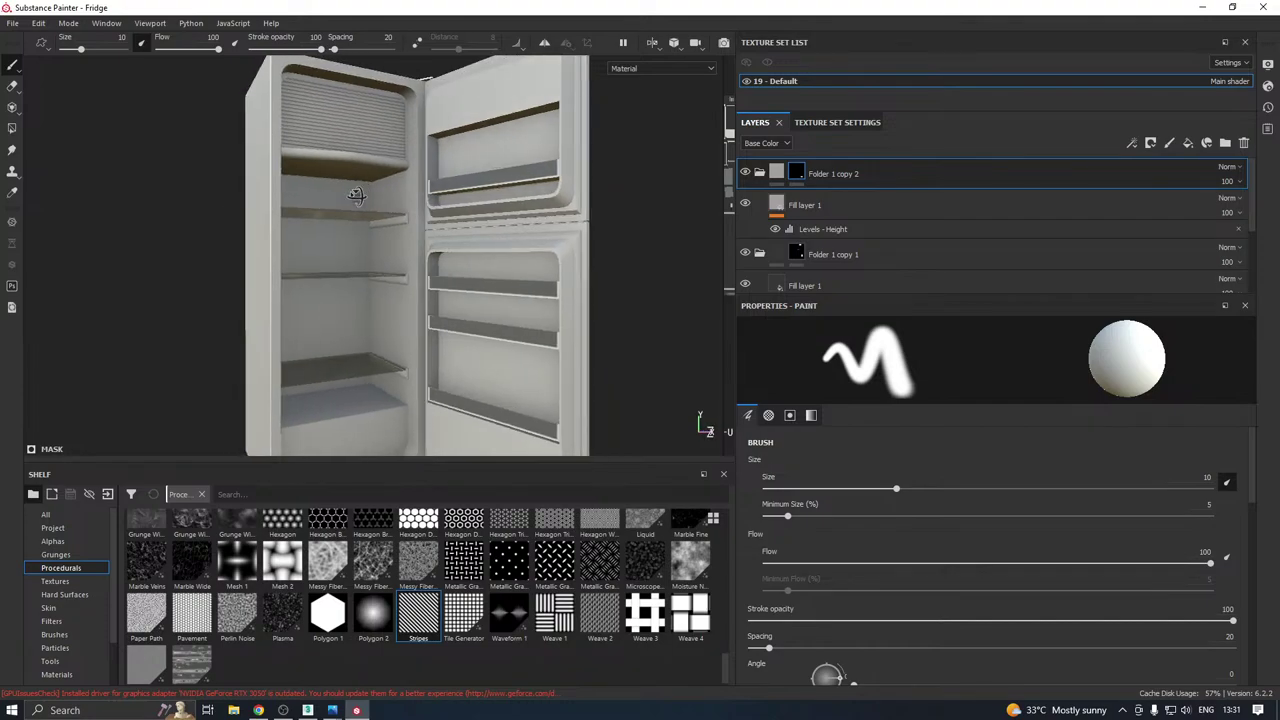
# Set the texture set's size to 1024.
pyautogui.click(830, 122)
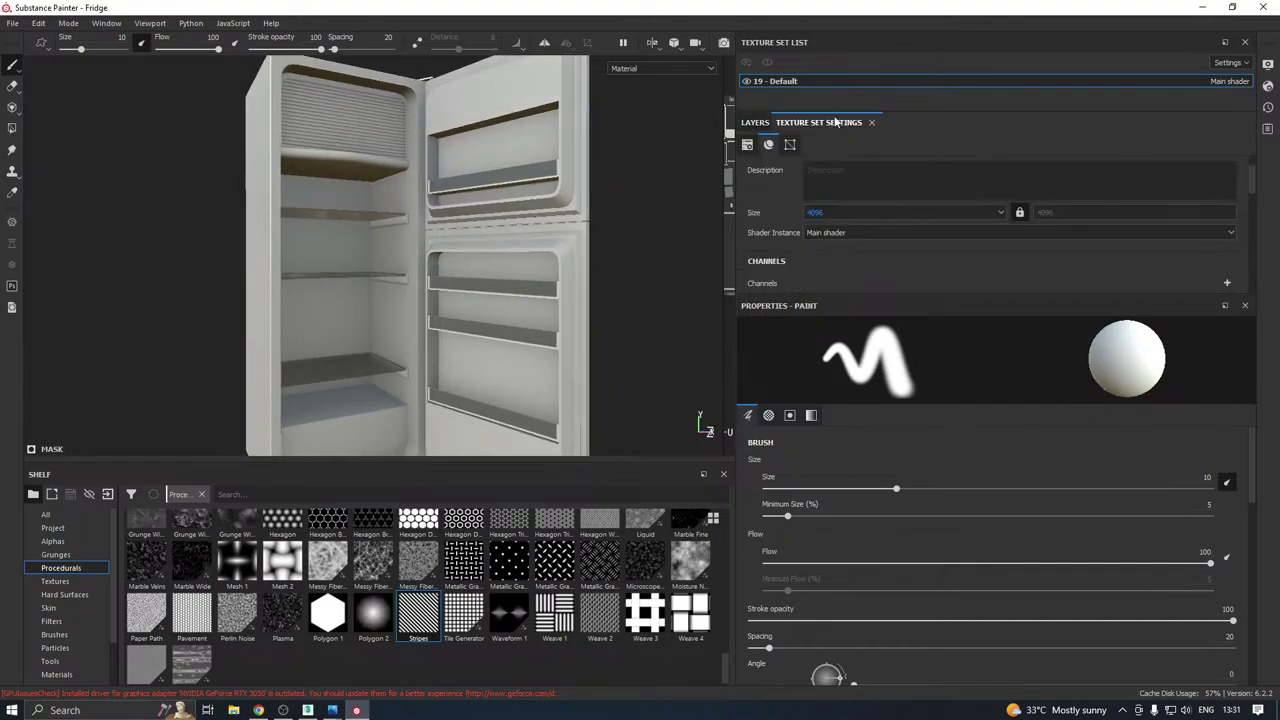
pyautogui.click(860, 213)
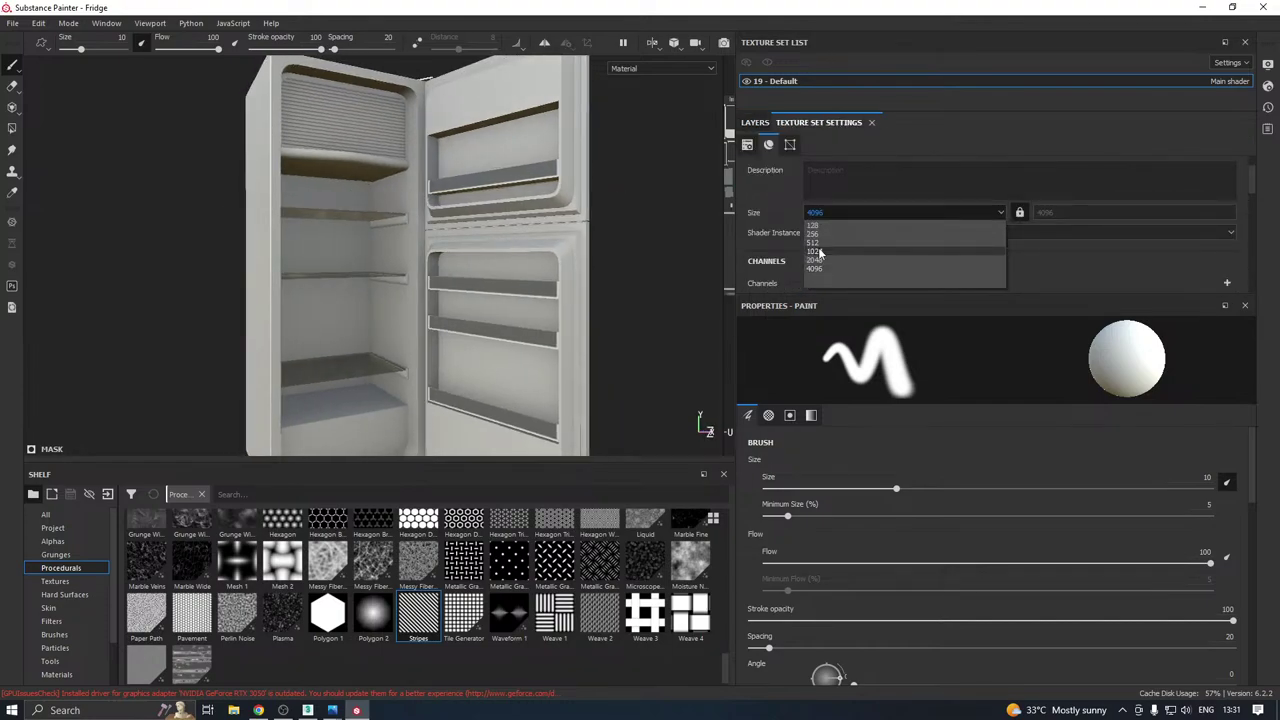
pyautogui.click(819, 252)
pyautogui.scroll(-1, 368, 258)
pyautogui.keyDown('alt'); pyautogui.moveTo(368, 258); pyautogui.dragTo(620, 285); pyautogui.keyUp('alt')
# Duplicate Folder 1 and clear the mask of the copy.
pyautogui.click(755, 122)
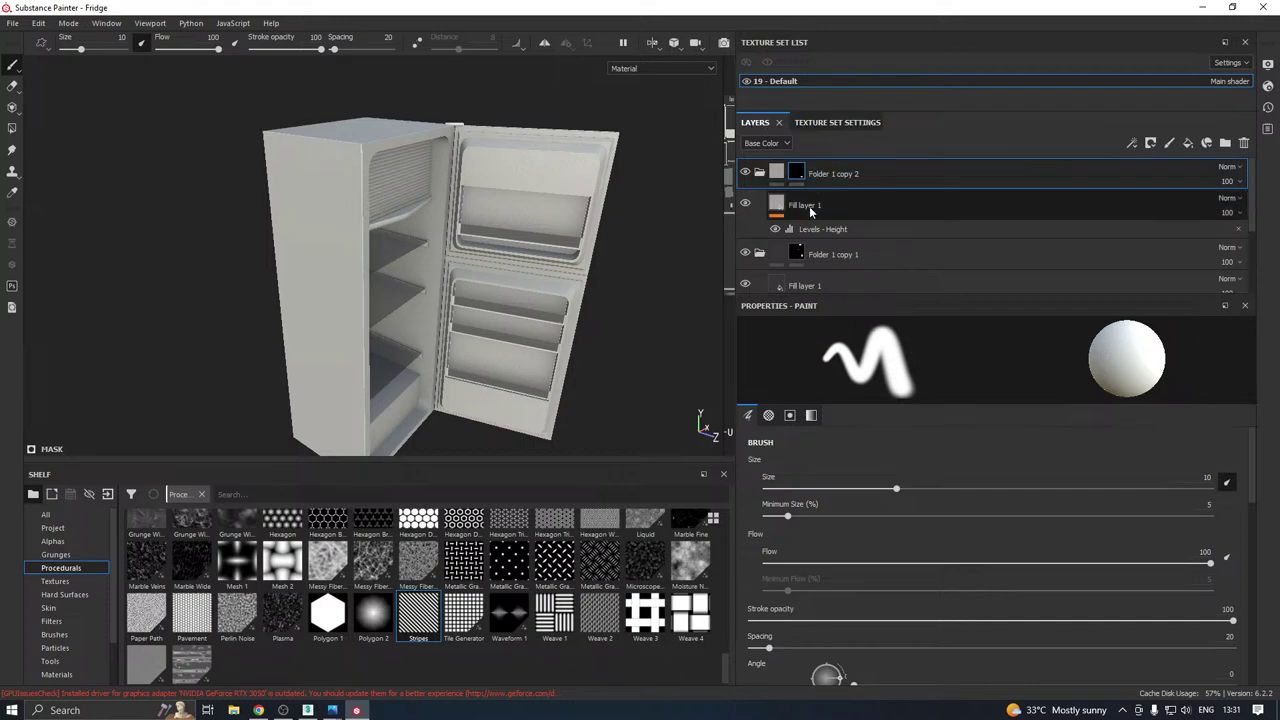
pyautogui.moveTo(812, 298); pyautogui.dragTo(813, 385)
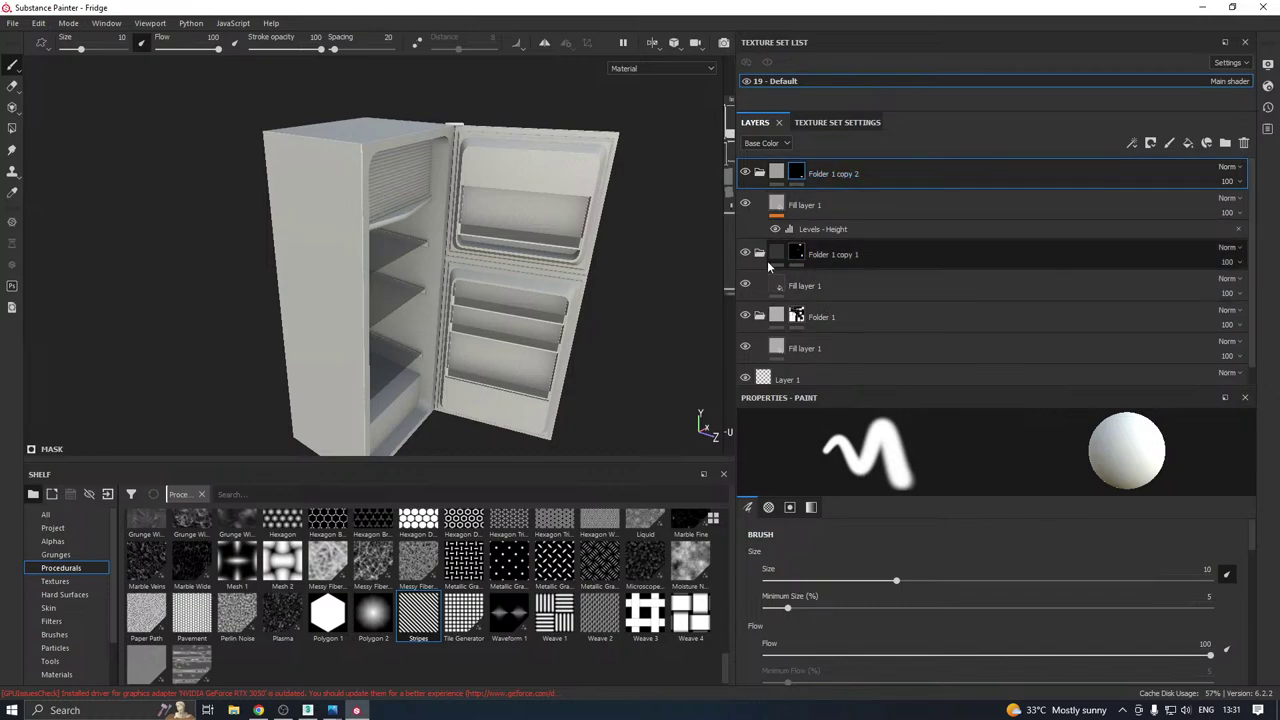
pyautogui.rightClick(860, 312)
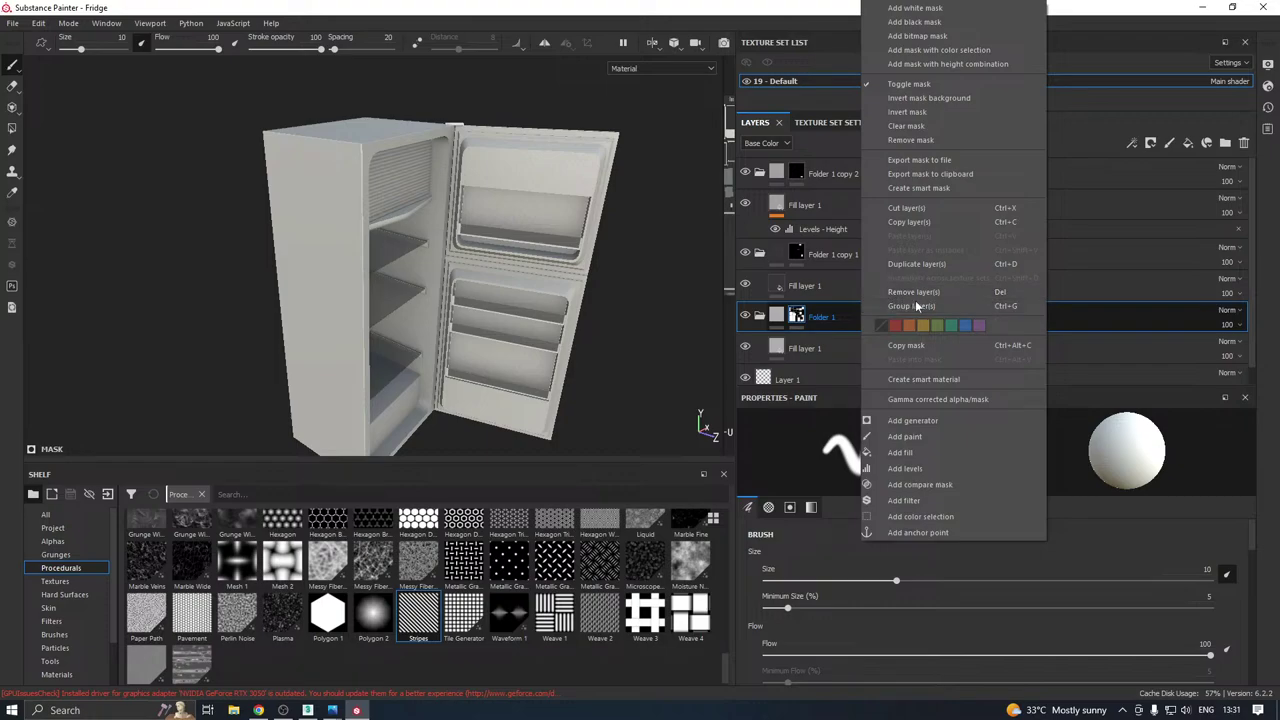
pyautogui.click(928, 264)
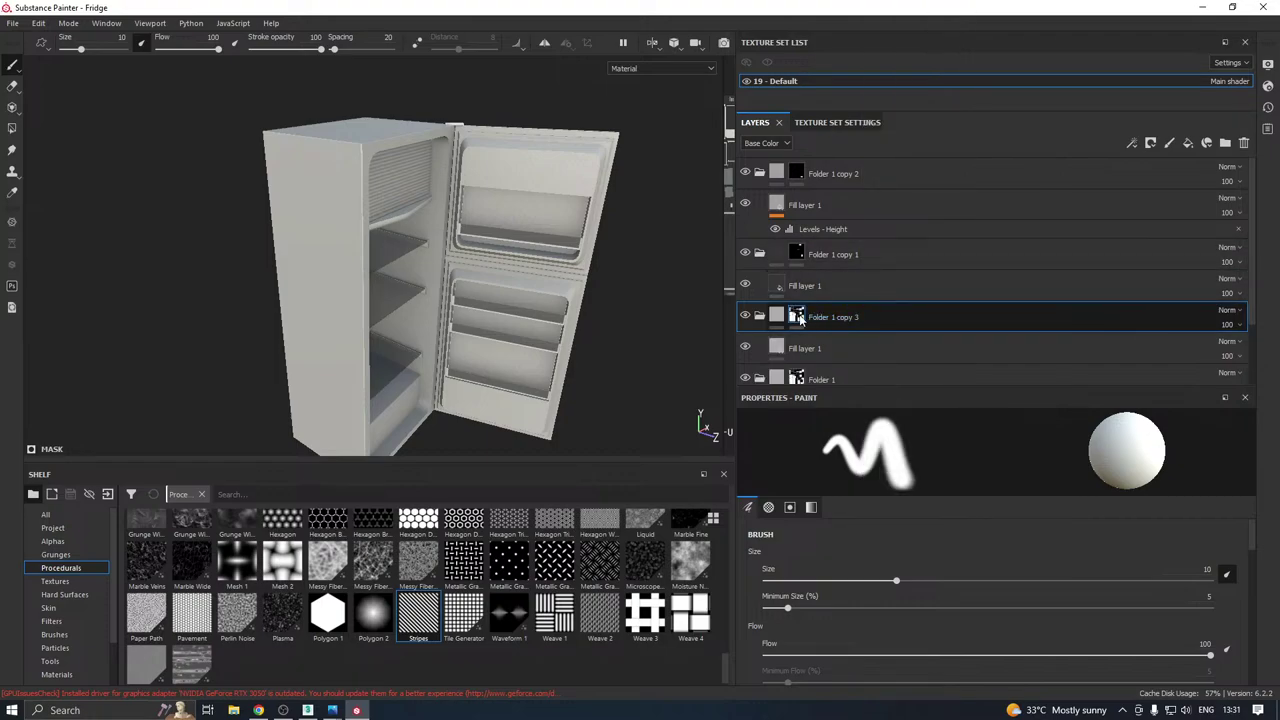
pyautogui.rightClick(797, 314)
pyautogui.click(849, 454)
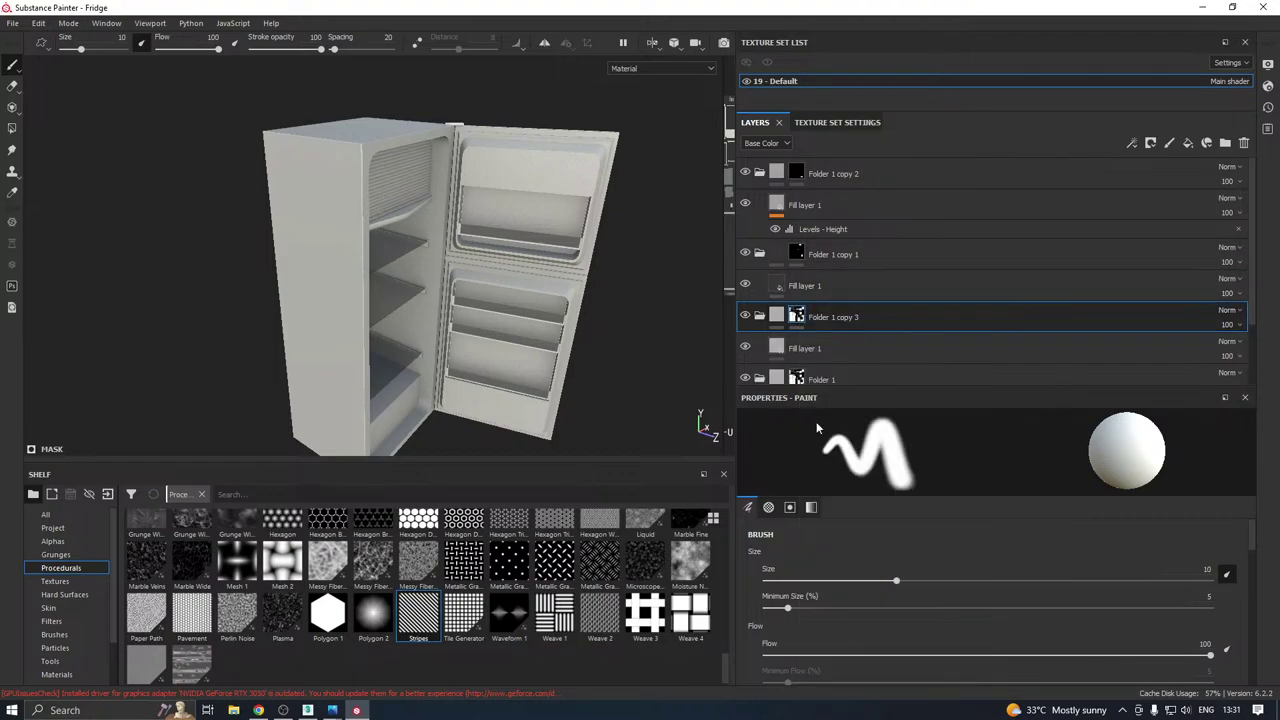
pyautogui.rightClick(804, 316)
pyautogui.click(302, 335)
# Reveal the rear grille's outer frame in the Folder 1 copy 3 mask with a white polygon fill in mesh mode.
pyautogui.keyDown('alt'); pyautogui.moveTo(320, 332); pyautogui.dragTo(586, 303); pyautogui.keyUp('alt')
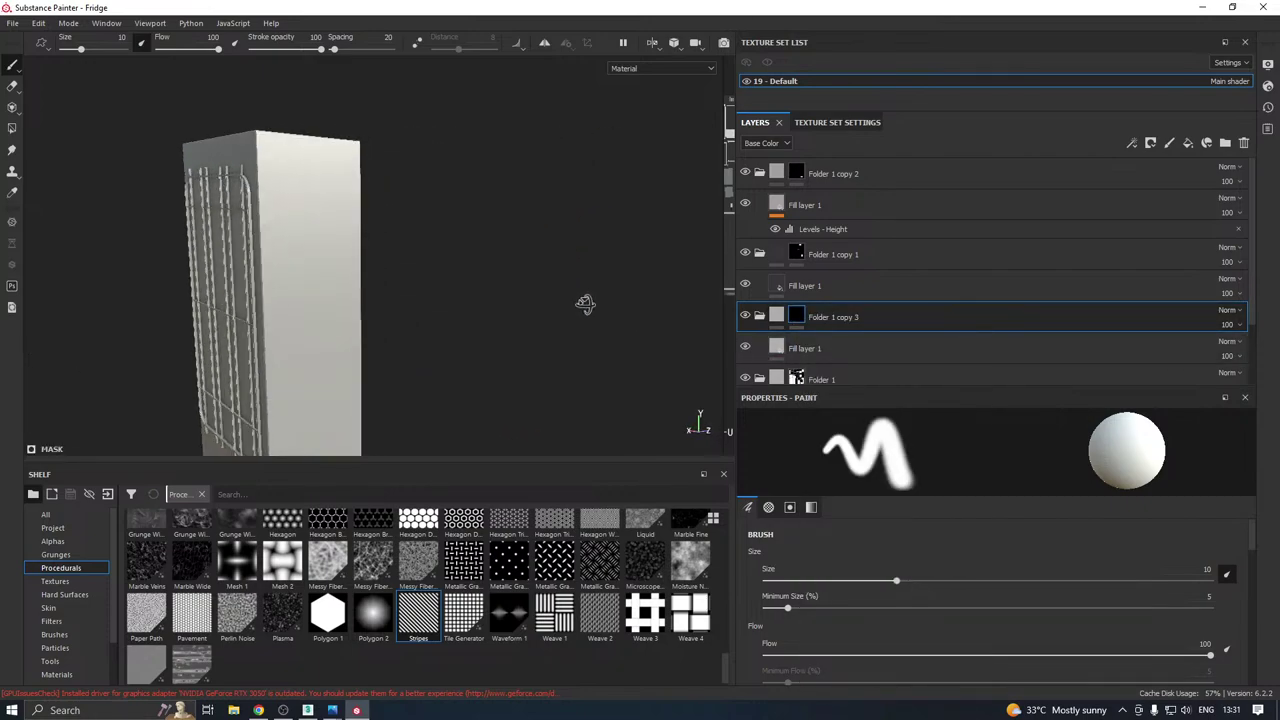
pyautogui.keyDown('alt'); pyautogui.moveTo(394, 355); pyautogui.dragTo(403, 354, button='middle'); pyautogui.keyUp('alt')
pyautogui.keyDown('alt'); pyautogui.moveTo(403, 354); pyautogui.dragTo(394, 252); pyautogui.keyUp('alt')
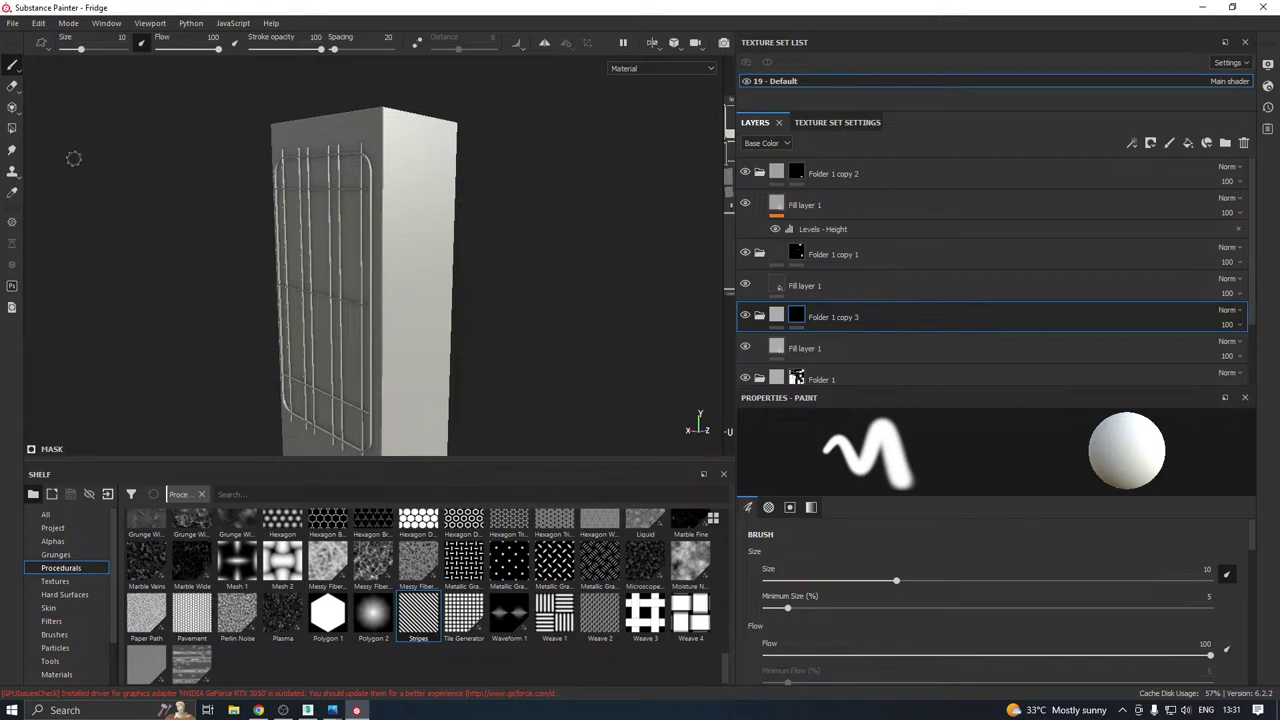
pyautogui.click(12, 127)
pyautogui.click(833, 423)
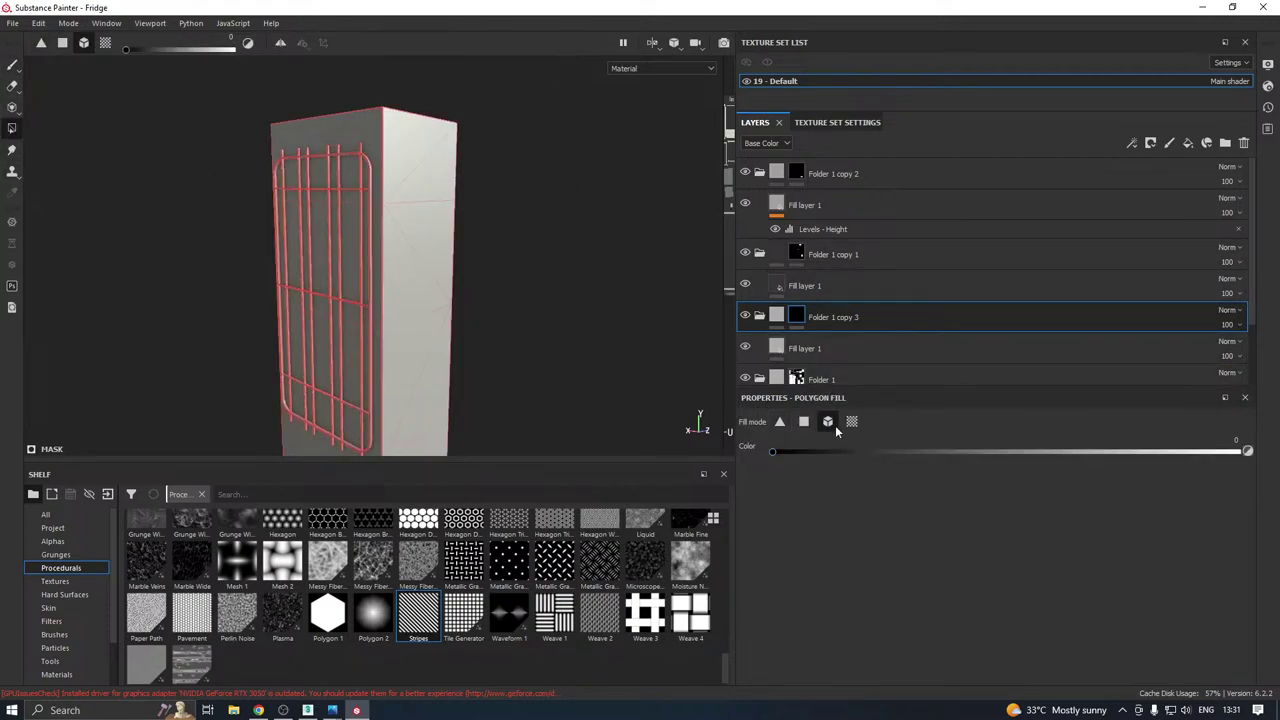
pyautogui.scroll(5, 380, 378)
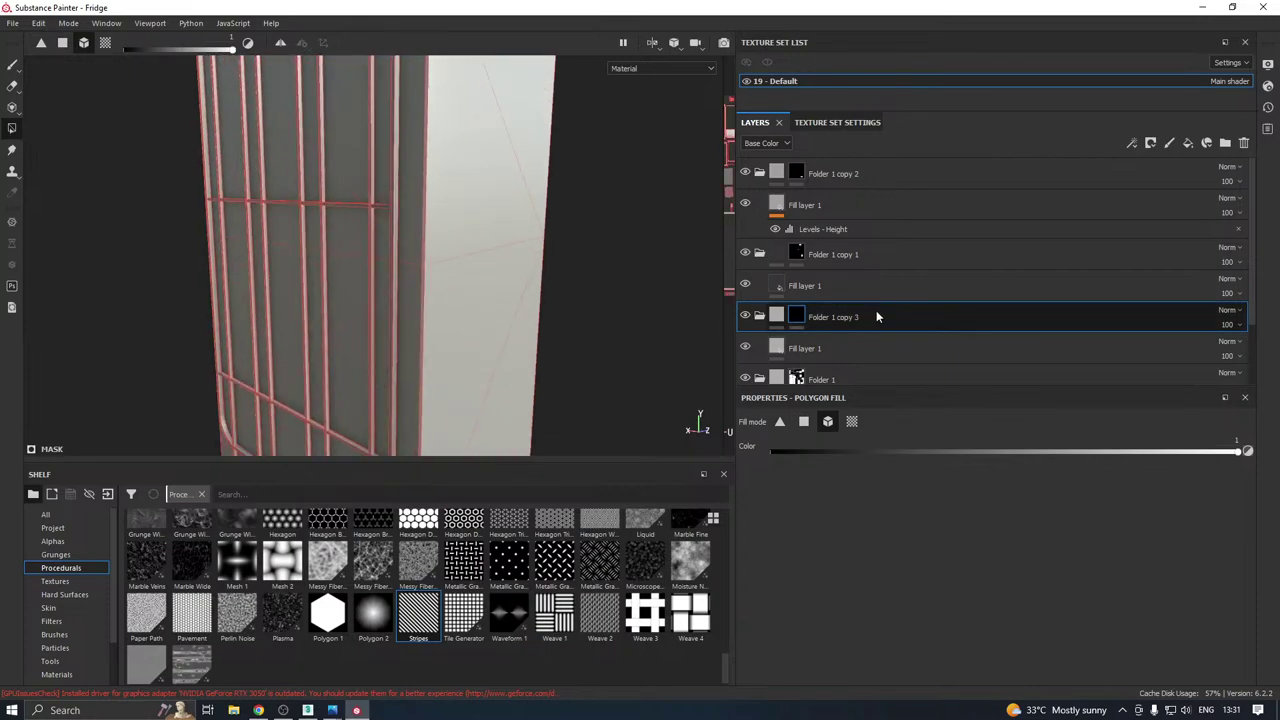
# Make the grille's fill layer dark metal: metallic 1, roughness 0.8371 and base color 0.073 grey.
pyautogui.click(829, 346)
pyautogui.scroll(-3, 844, 490)
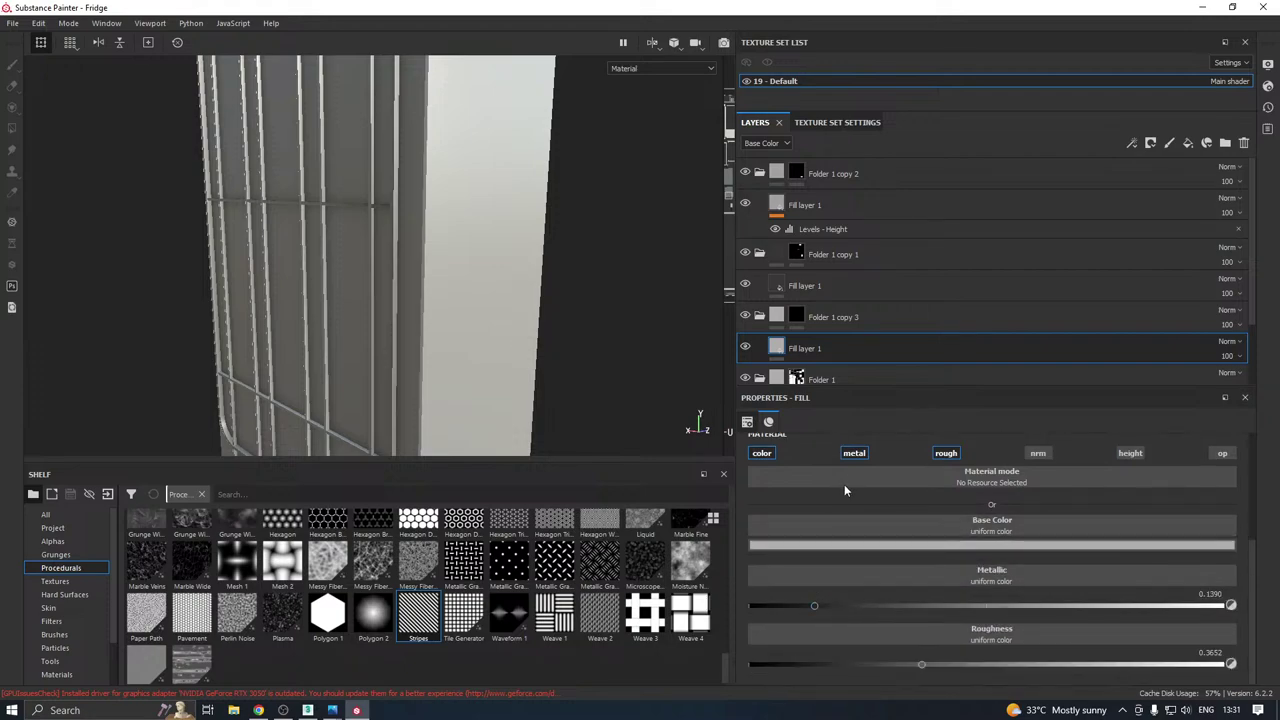
pyautogui.moveTo(986, 606); pyautogui.dragTo(1254, 591)
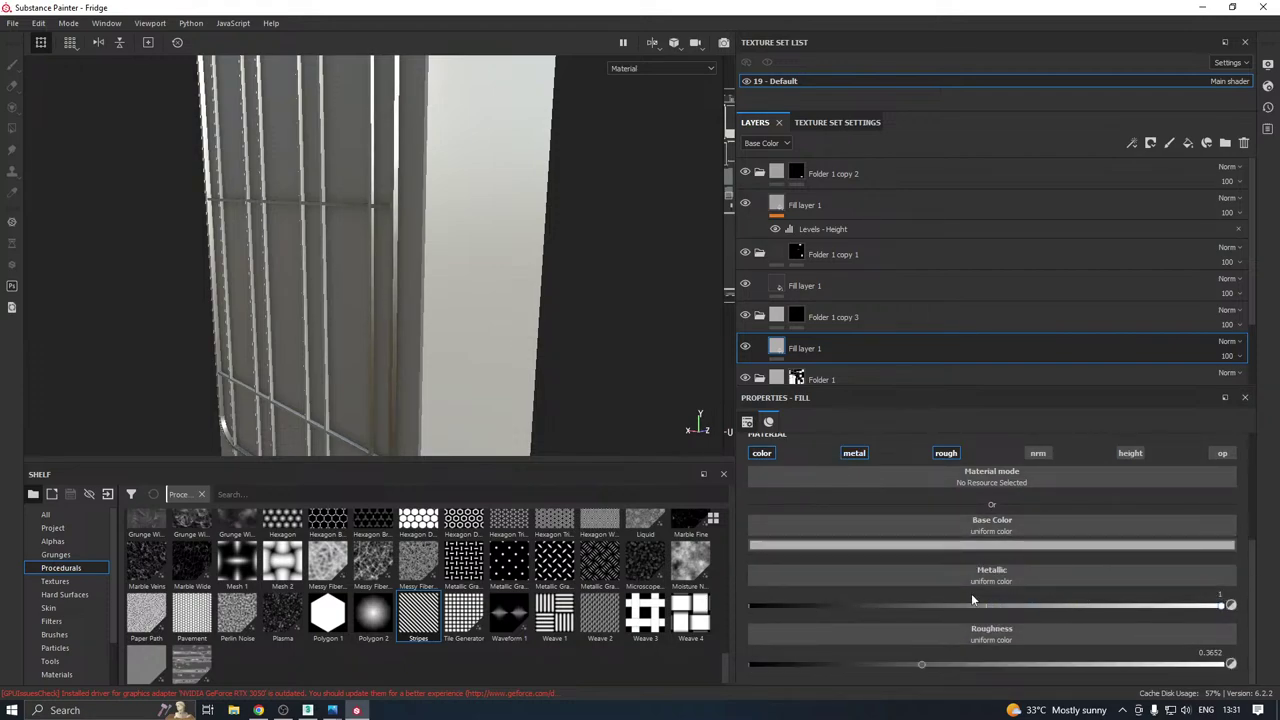
pyautogui.click(1145, 665)
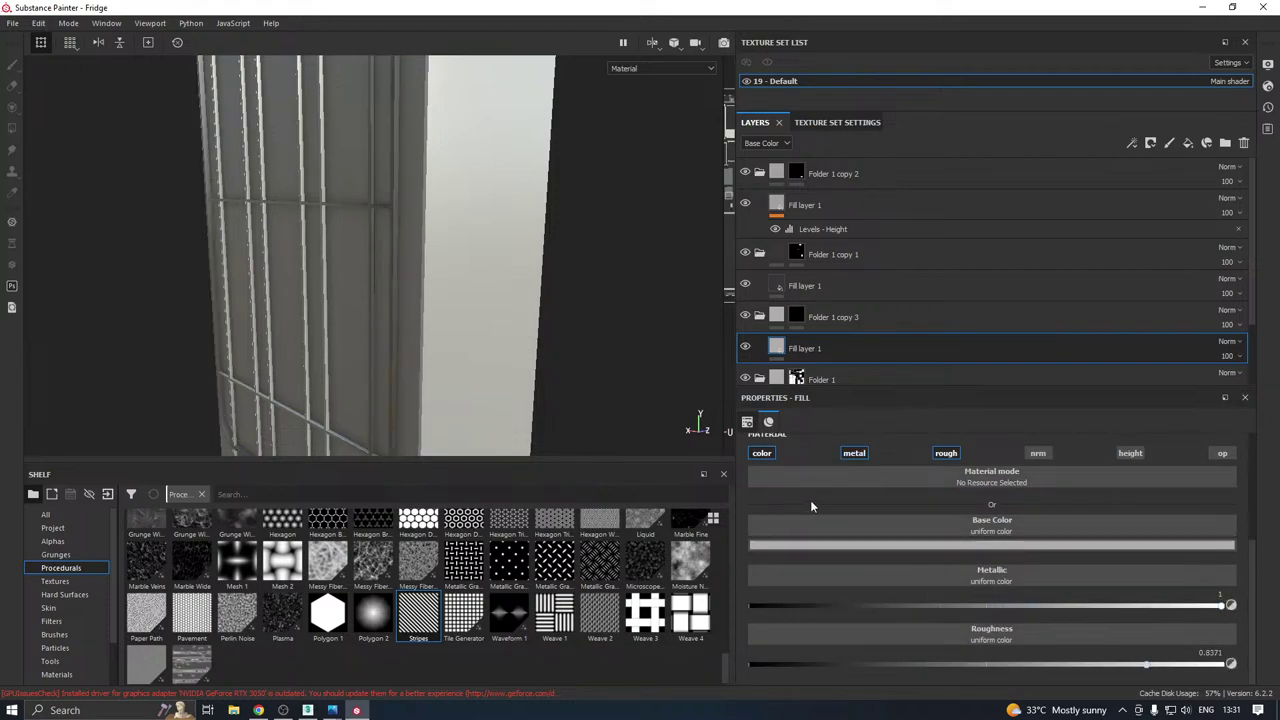
pyautogui.click(814, 545)
pyautogui.click(822, 665)
pyautogui.moveTo(822, 665); pyautogui.dragTo(816, 652)
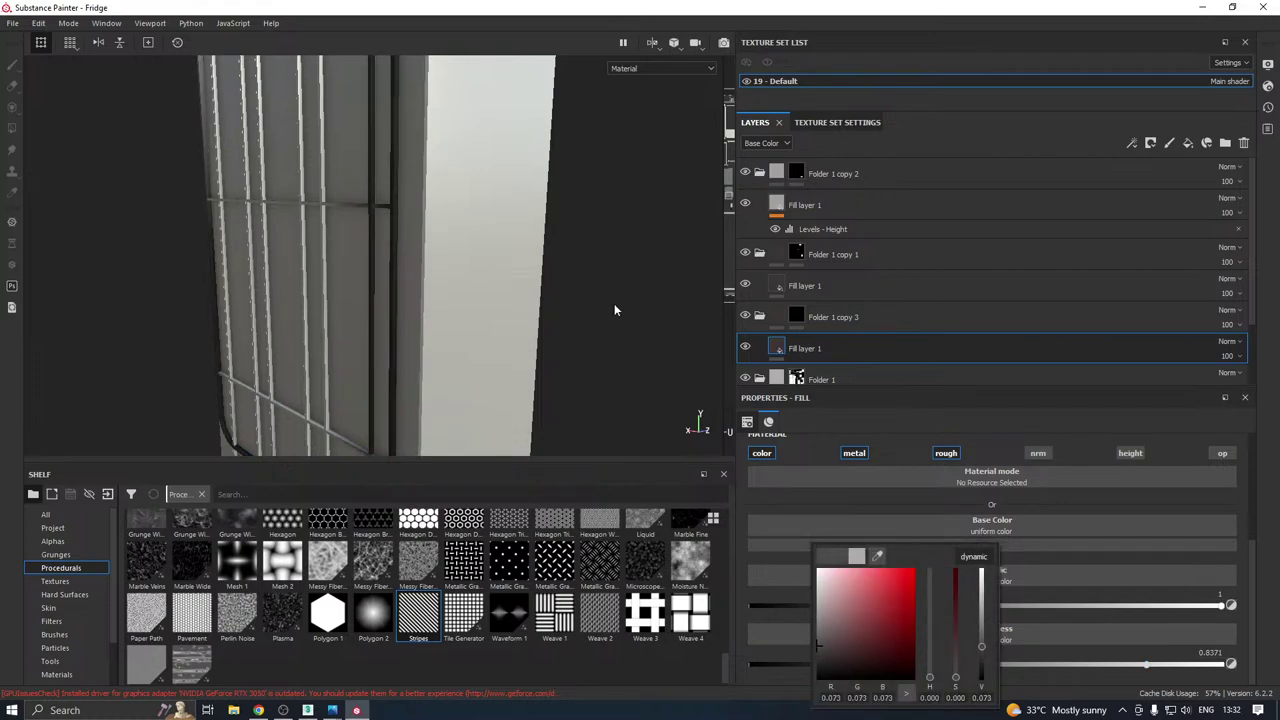
# Fill the remaining vertical and horizontal bars of the rear grille into the Folder 1 copy 3 mask.
pyautogui.click(796, 317)
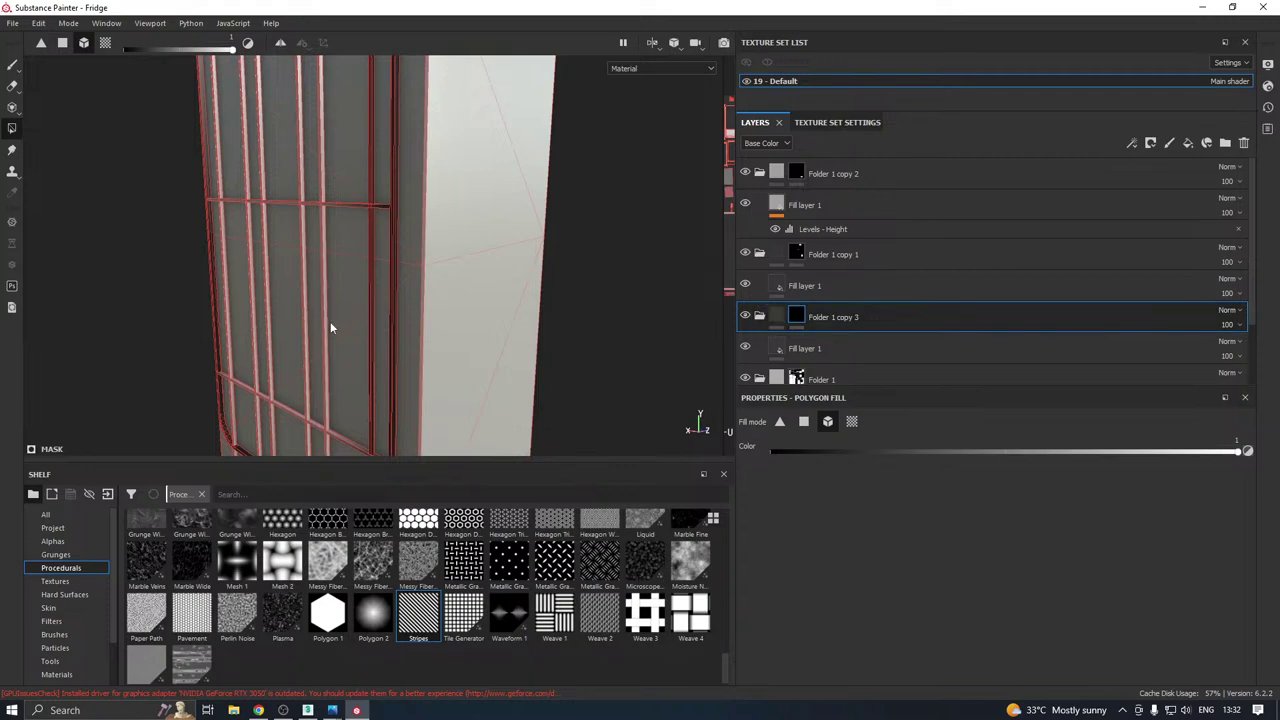
pyautogui.scroll(2, 330, 321)
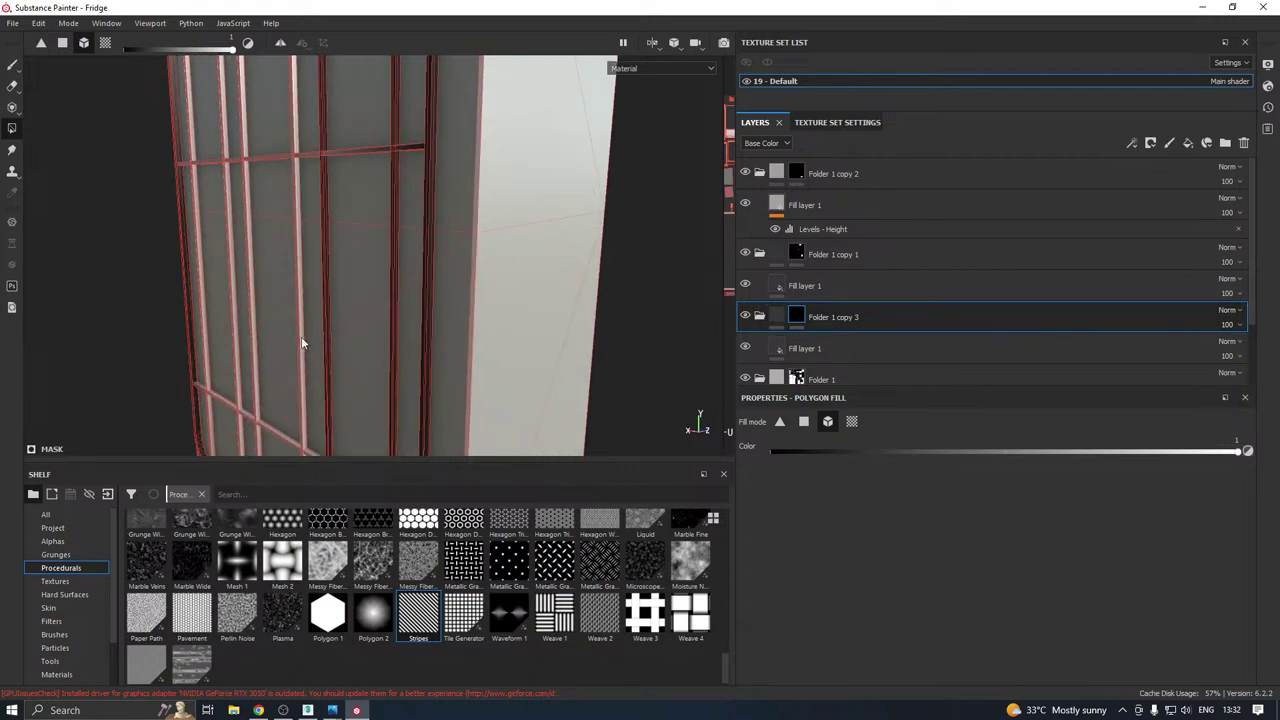
pyautogui.click(301, 336)
pyautogui.click(247, 355)
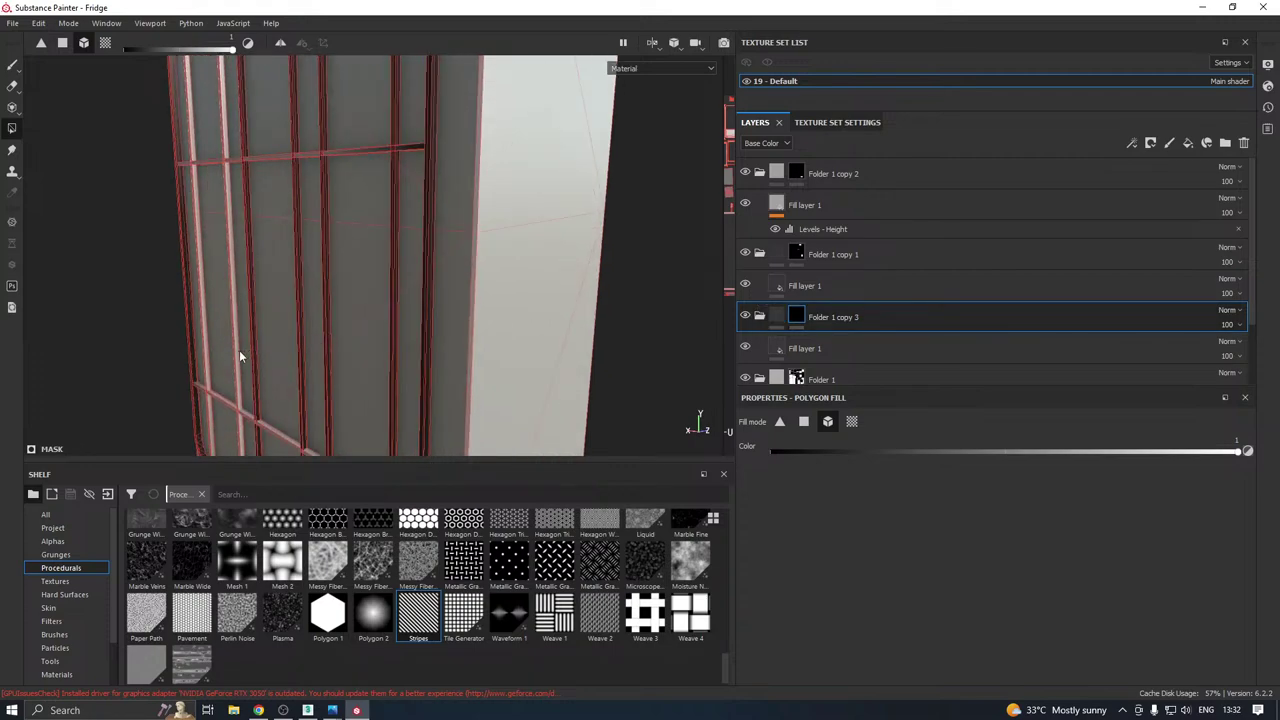
pyautogui.click(238, 360)
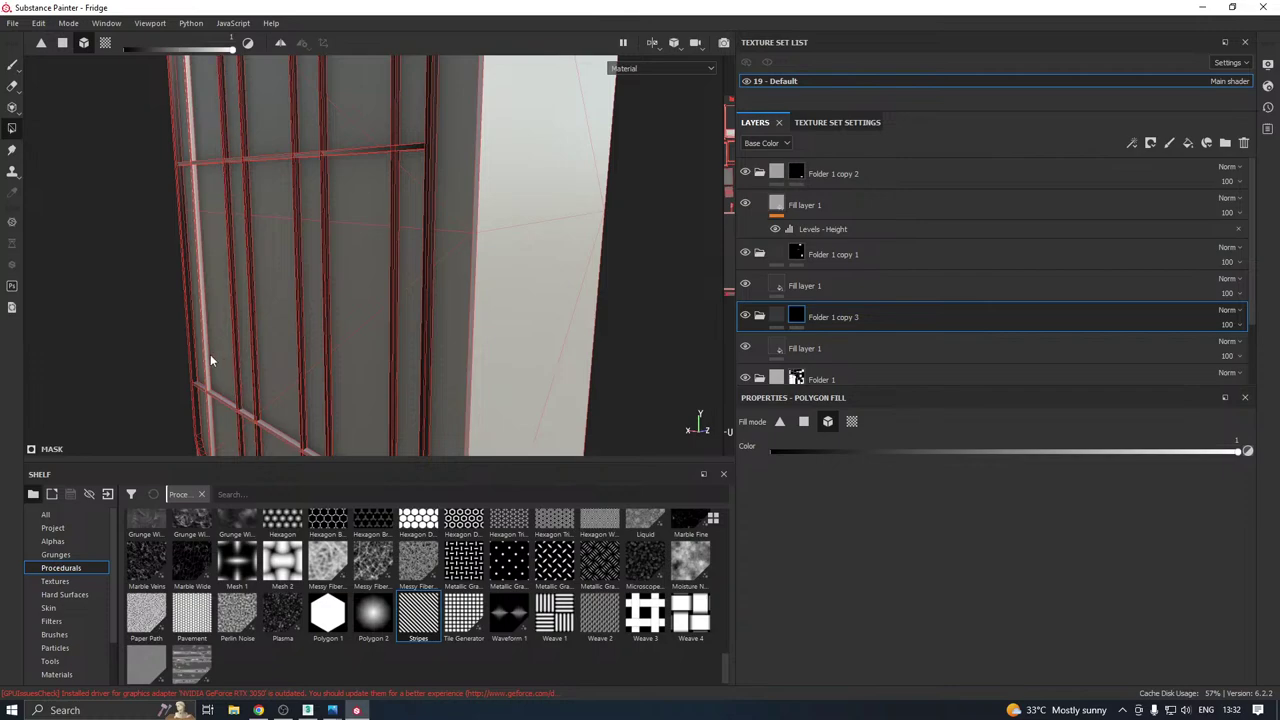
pyautogui.click(210, 362)
pyautogui.click(220, 403)
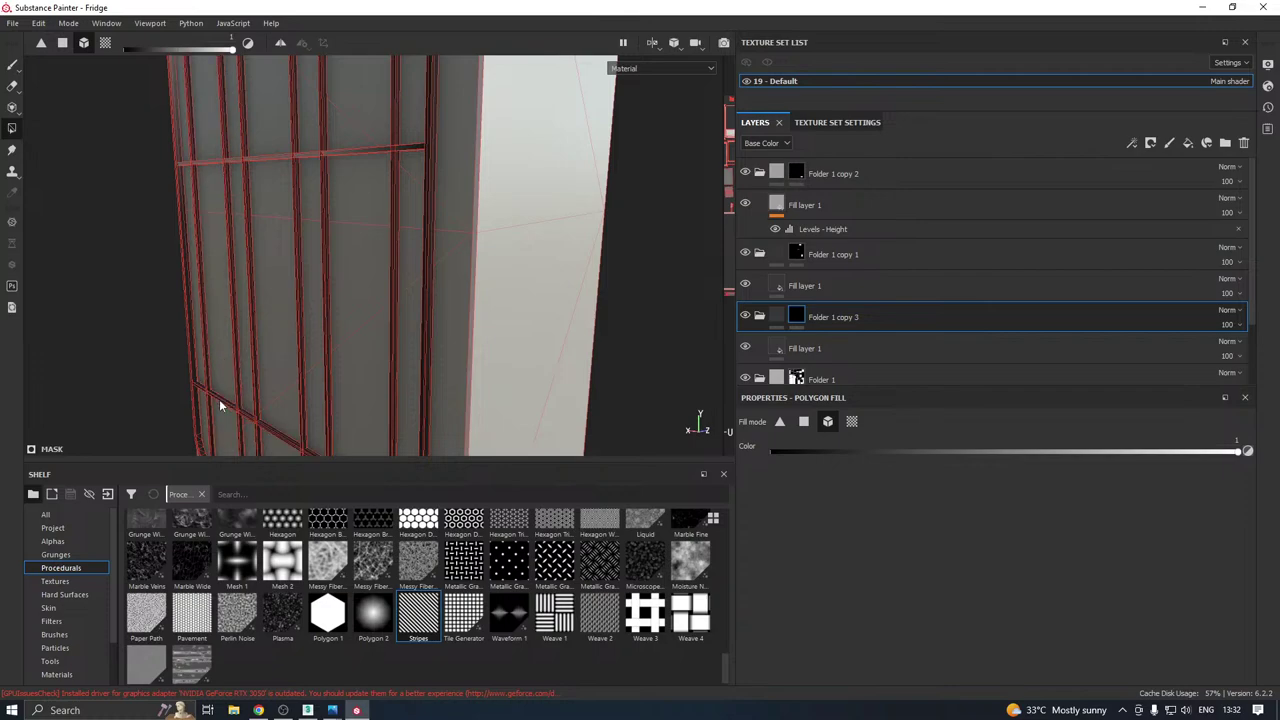
pyautogui.keyDown('alt'); pyautogui.moveTo(345, 198); pyautogui.dragTo(412, 332); pyautogui.keyUp('alt')
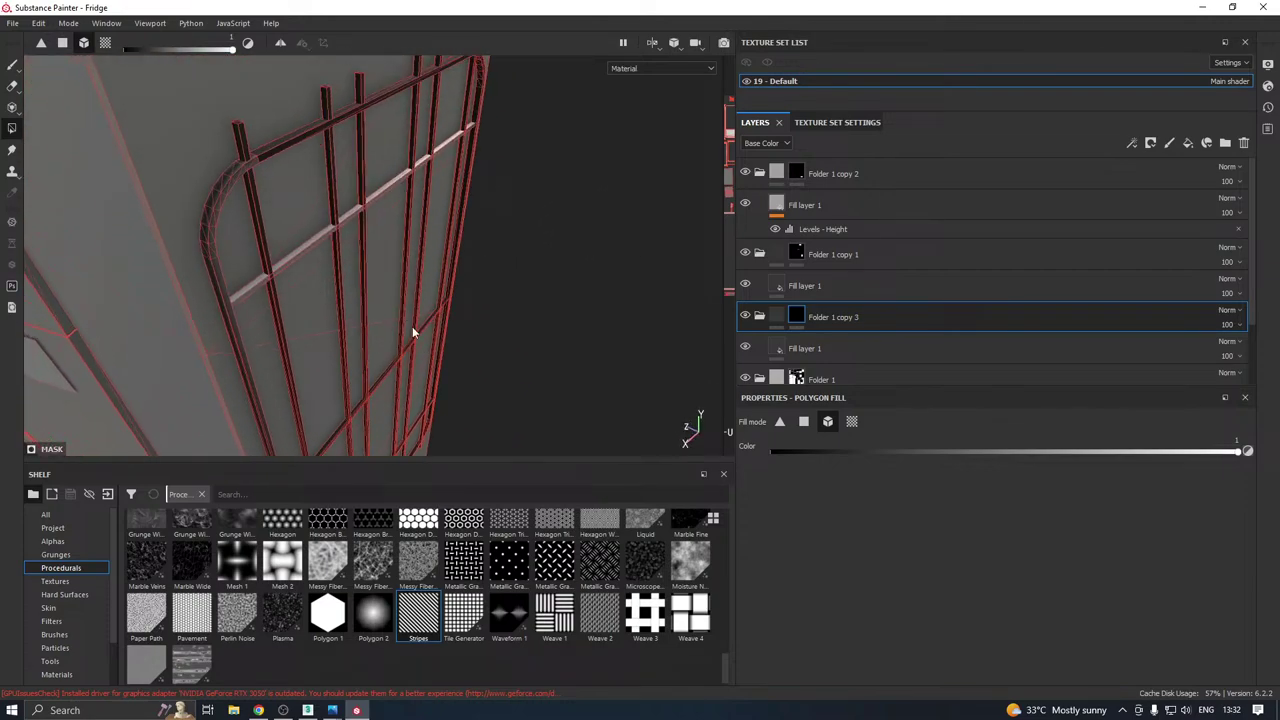
pyautogui.click(317, 236)
pyautogui.scroll(-3, 355, 207)
pyautogui.moveTo(355, 207)
pyautogui.keyDown('alt'); pyautogui.mouseDown()
pyautogui.moveTo(388, 242)
pyautogui.moveTo(347, 326)
pyautogui.moveTo(408, 150)
pyautogui.moveTo(537, 104)
pyautogui.moveTo(494, 251)
pyautogui.moveTo(280, 271)
pyautogui.mouseUp(); pyautogui.keyUp('alt')
pyautogui.click(12, 64)
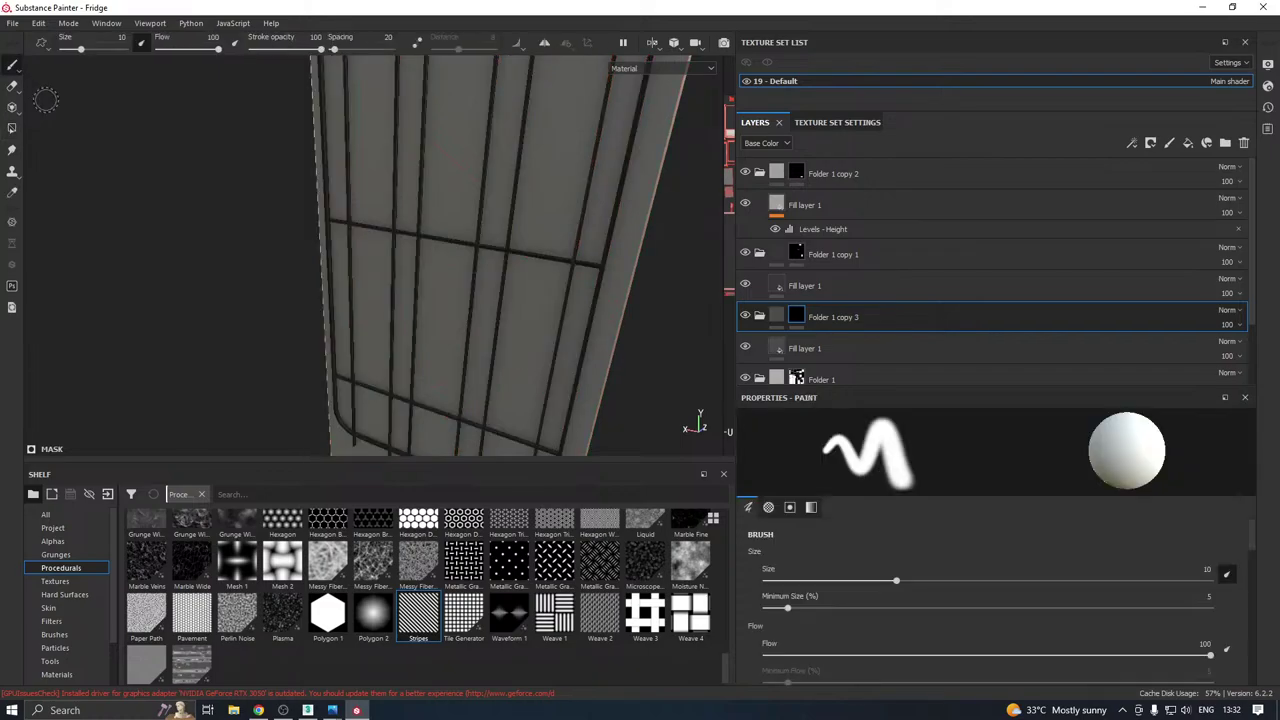
# Duplicate Folder 1 again as a separate material for the door's outer parts and clear the new copy's mask.
pyautogui.keyDown('alt'); pyautogui.moveTo(46, 100); pyautogui.dragTo(665, 295); pyautogui.keyUp('alt')
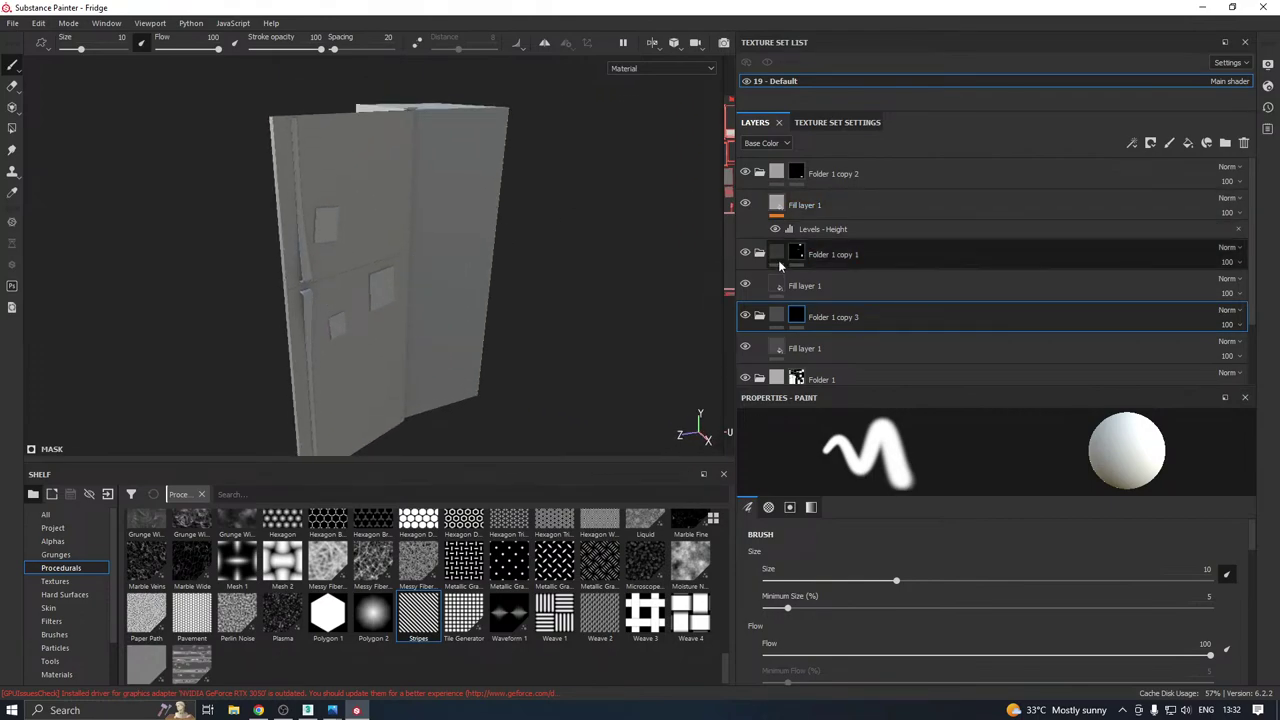
pyautogui.click(832, 382)
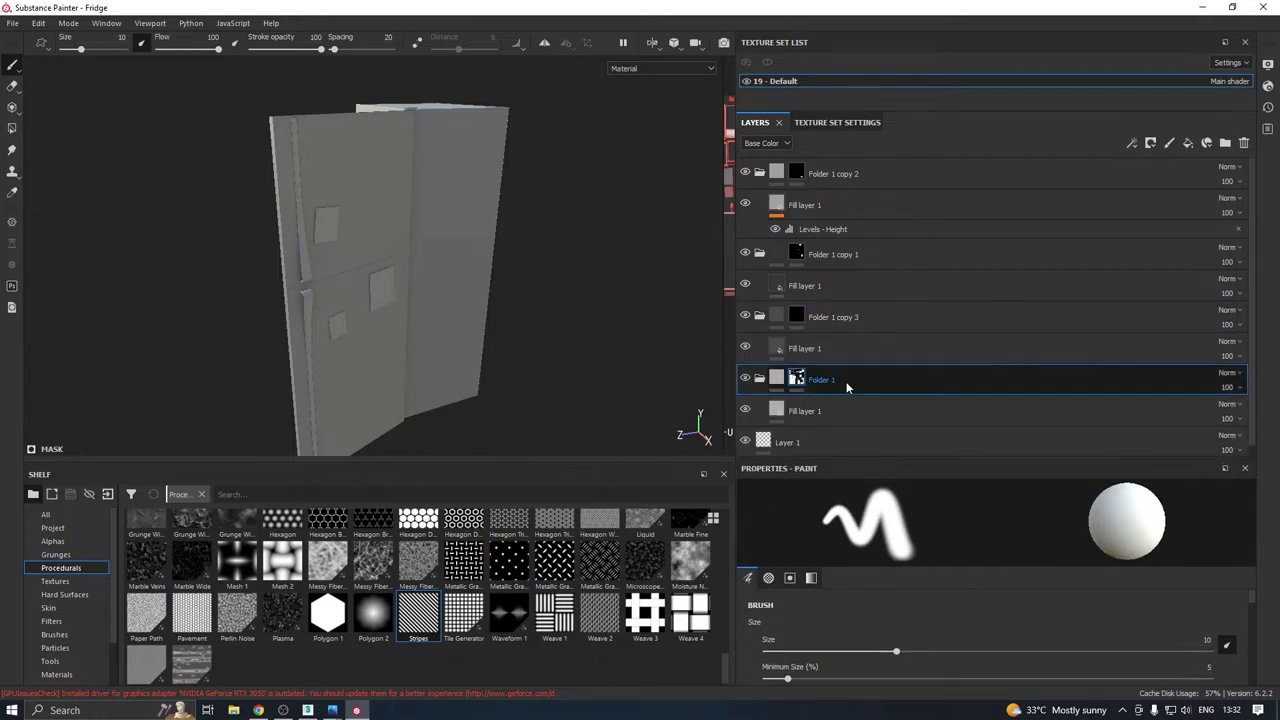
pyautogui.rightClick(846, 381)
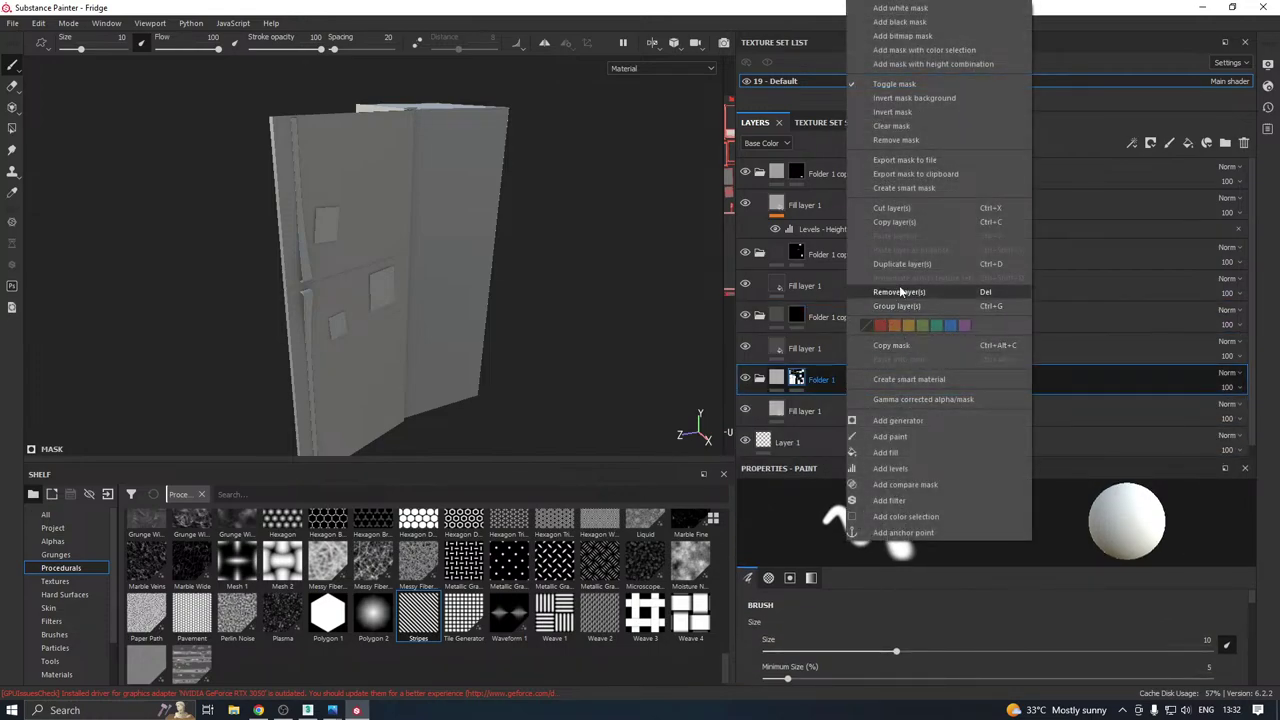
pyautogui.click(926, 260)
pyautogui.rightClick(799, 381)
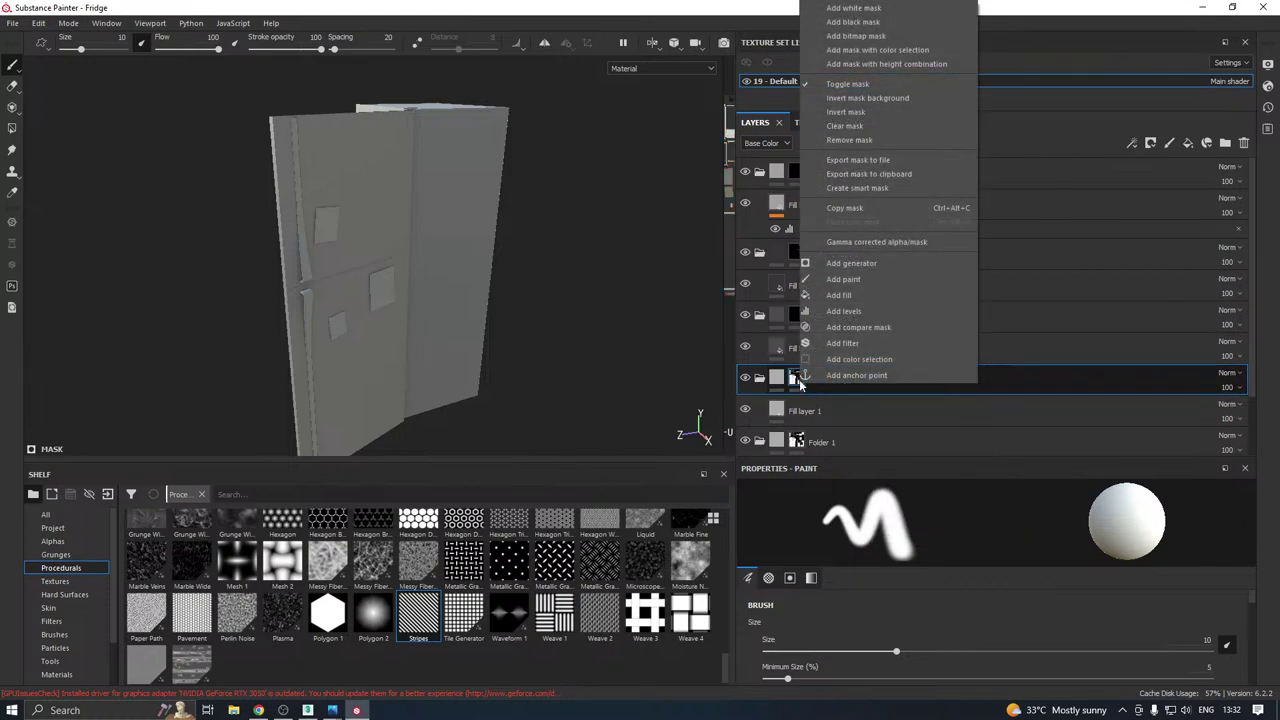
pyautogui.click(845, 126)
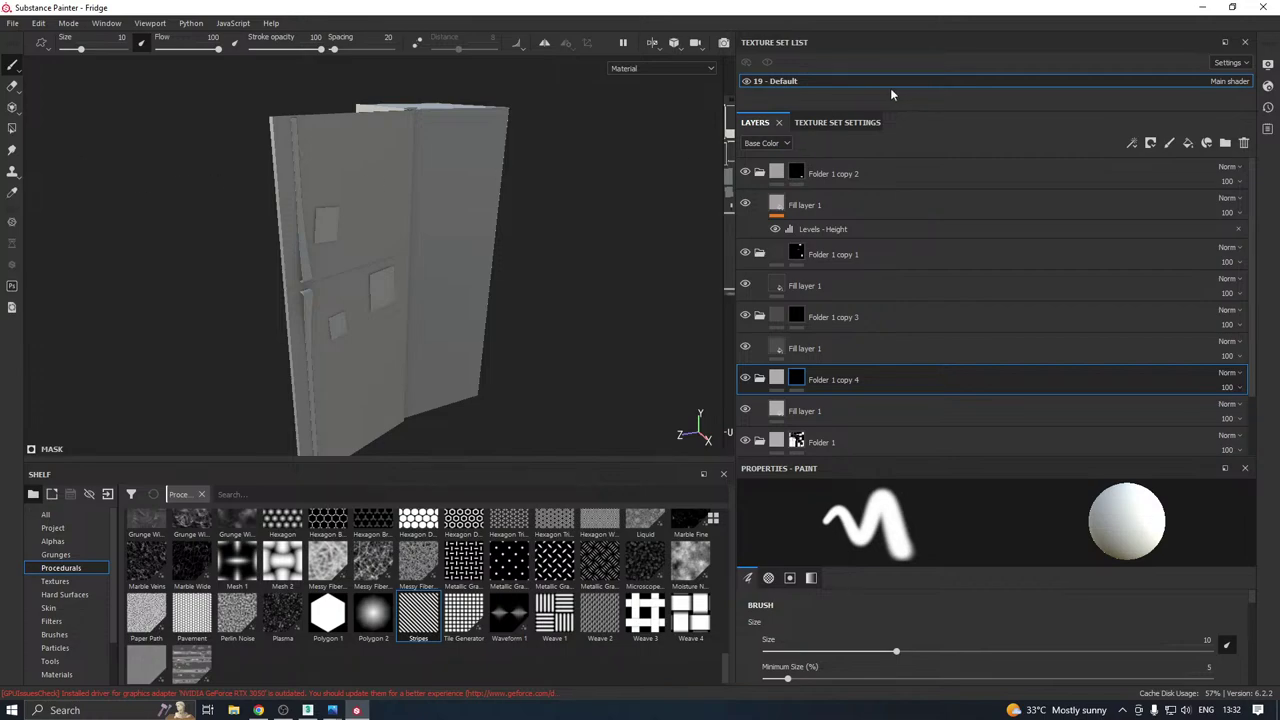
# Activate Polygon Fill on the Folder 1 copy 4 mask to select parts of the outer doors.
pyautogui.click(814, 123)
pyautogui.click(755, 122)
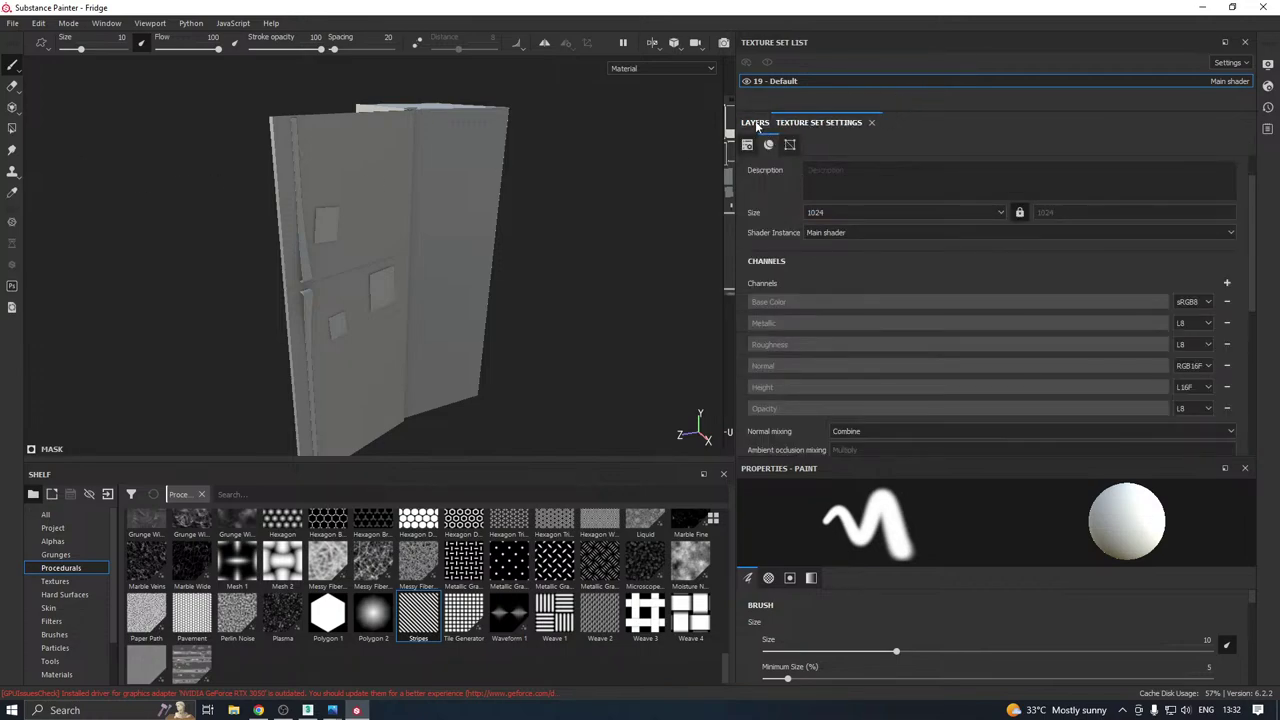
pyautogui.click(812, 385)
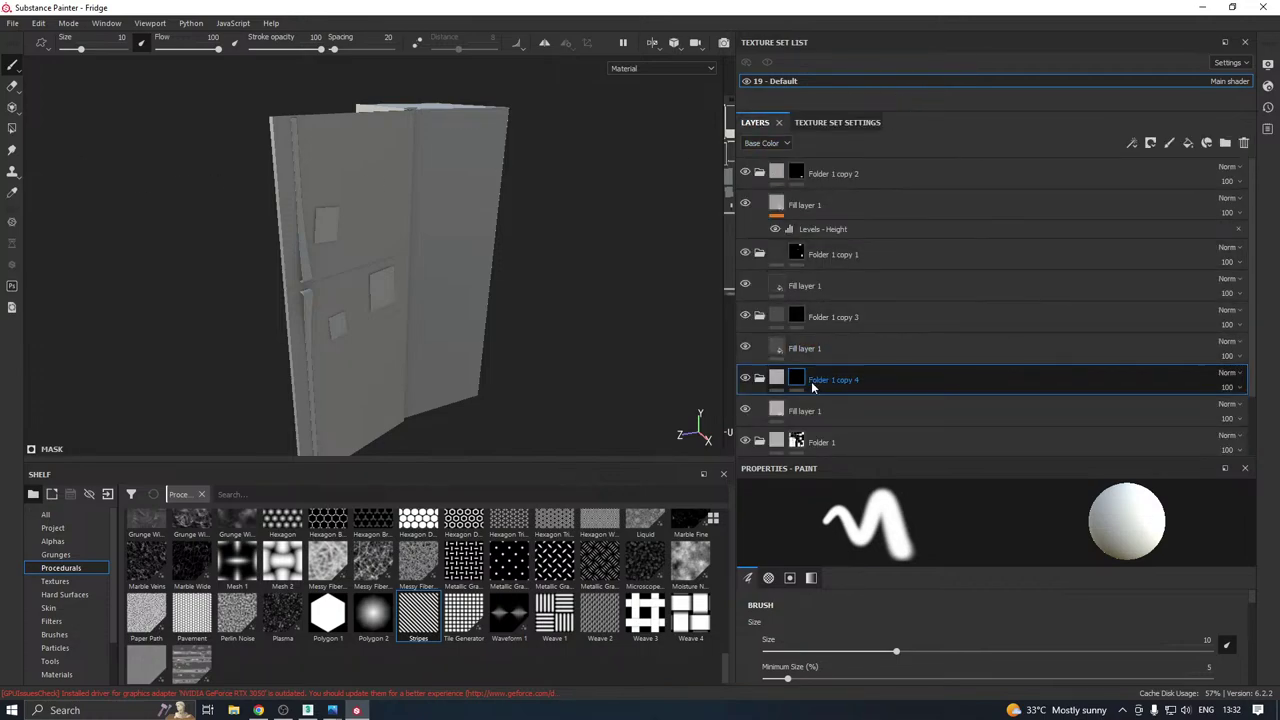
pyautogui.click(12, 128)
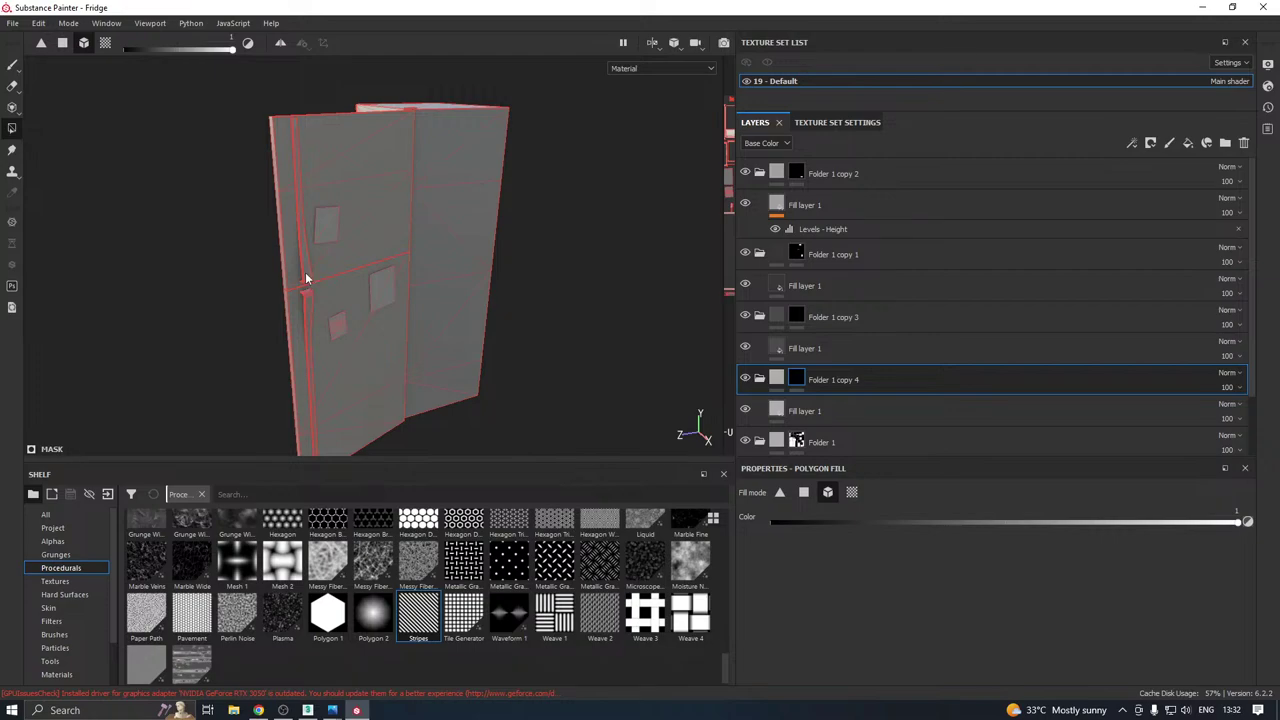
# Apply the Steel Rough material to the fill layer inside Folder 1 copy 4.
pyautogui.click(818, 410)
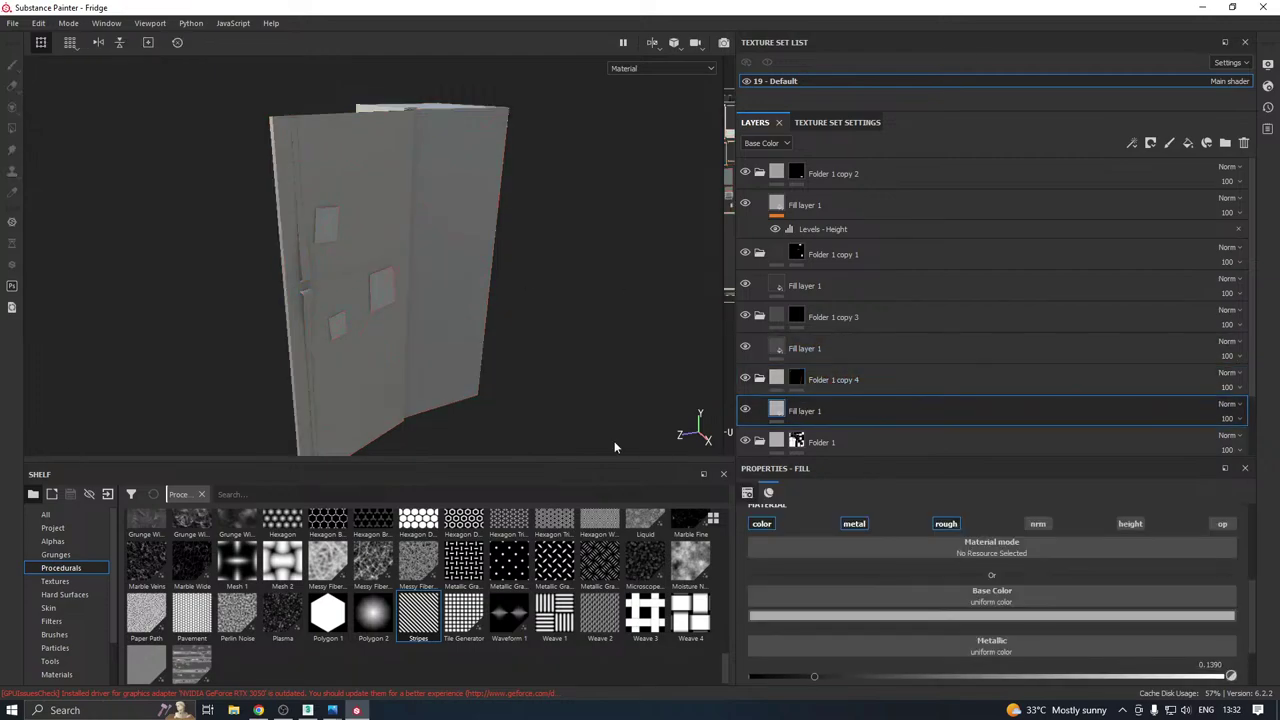
pyautogui.click(56, 674)
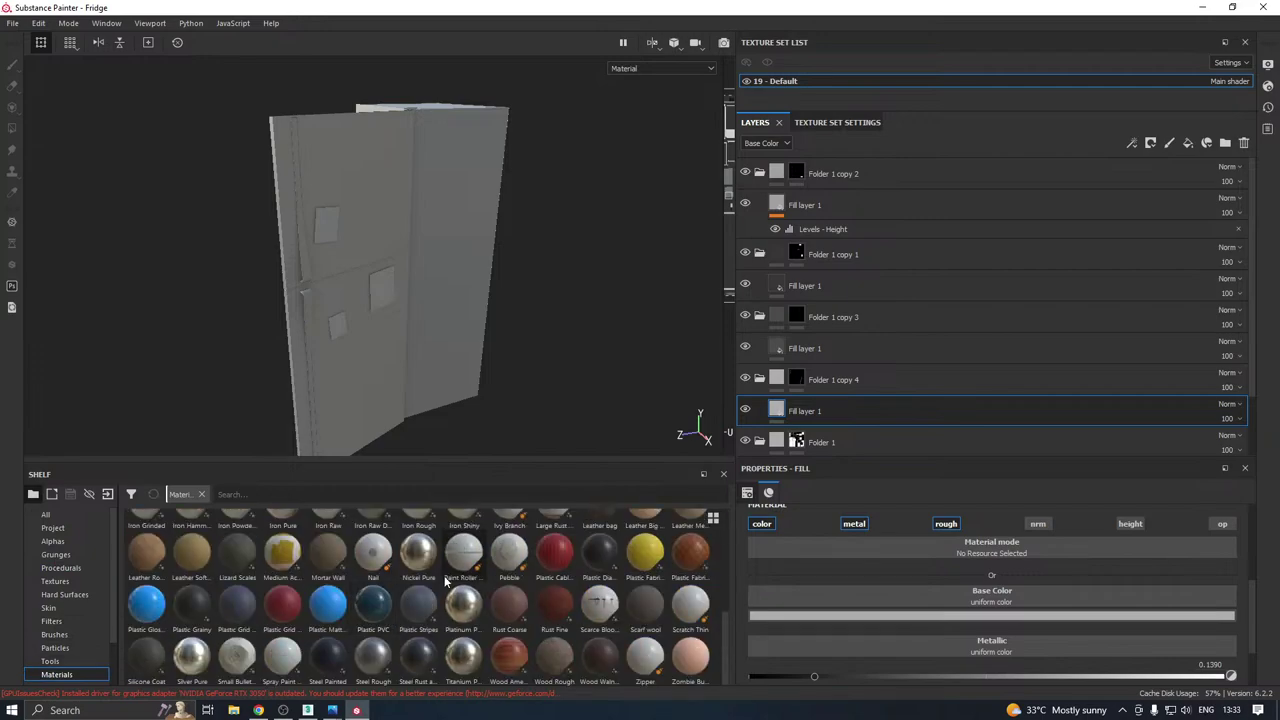
pyautogui.click(373, 660)
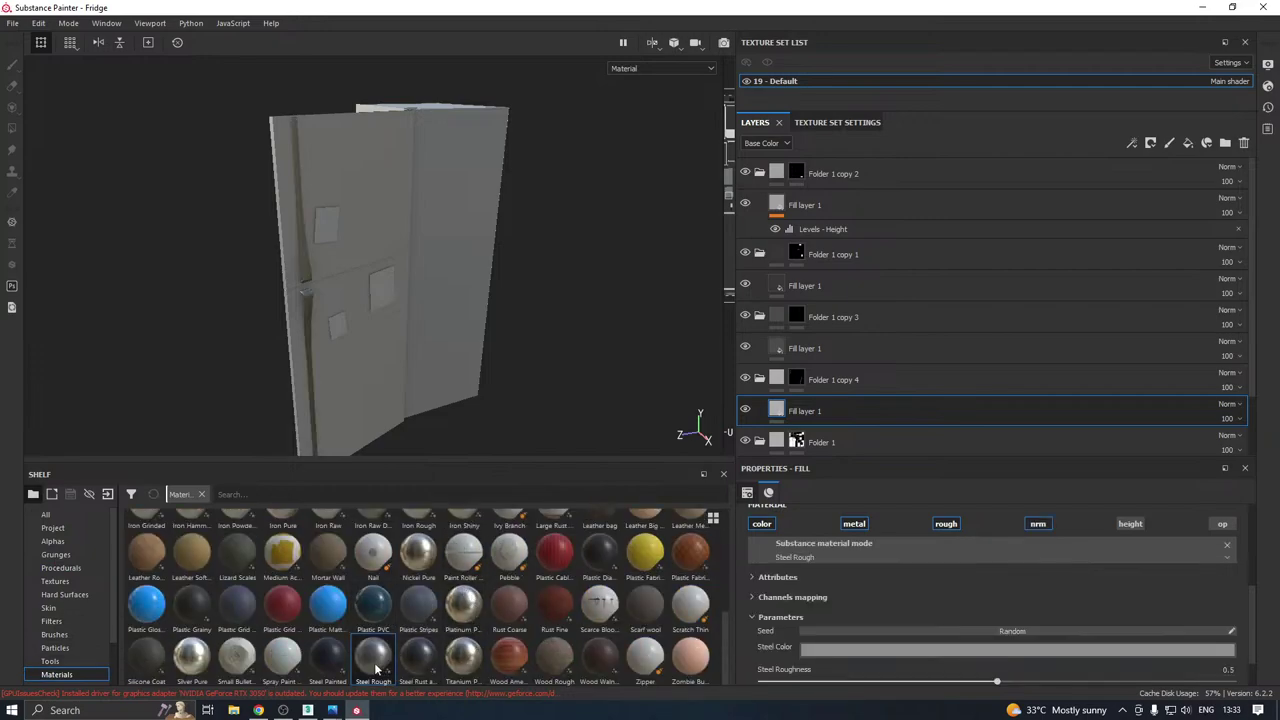
pyautogui.scroll(3, 343, 366)
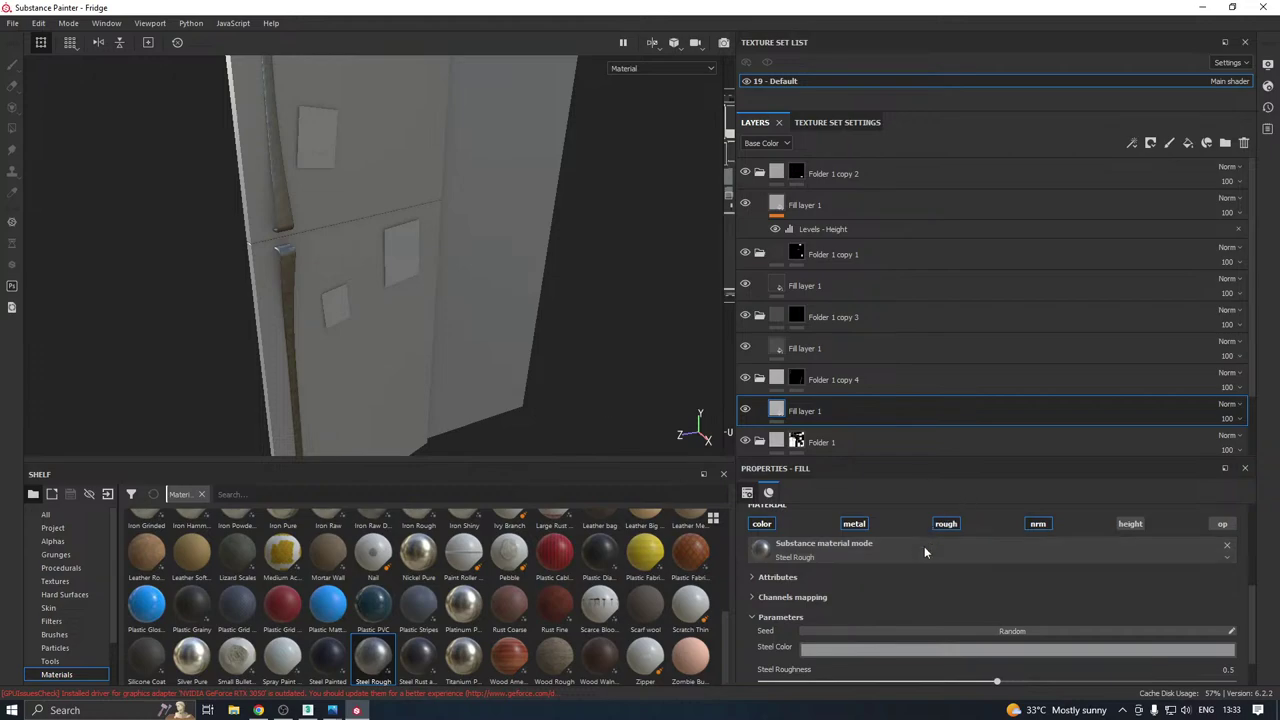
# Adjust the Steel Rough material's Steel Roughness on the door handles, settling on 0.57.
pyautogui.scroll(-1, 924, 548)
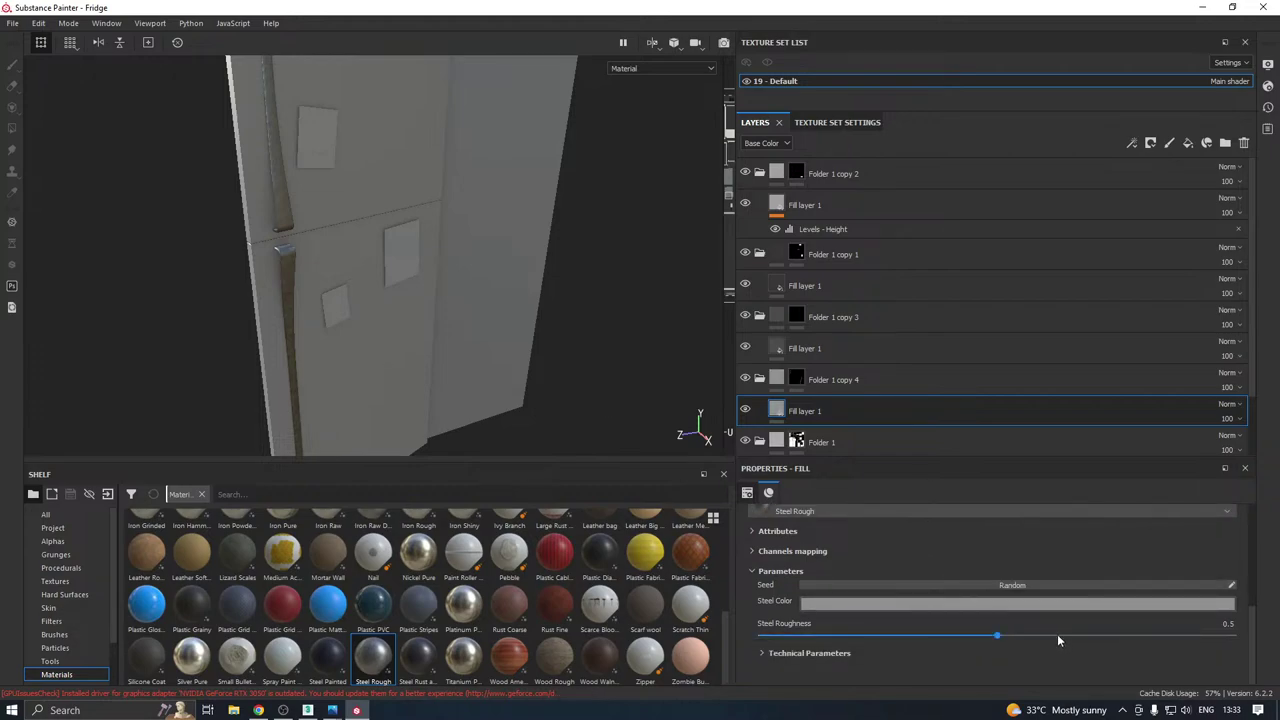
pyautogui.moveTo(1062, 634); pyautogui.dragTo(1087, 636)
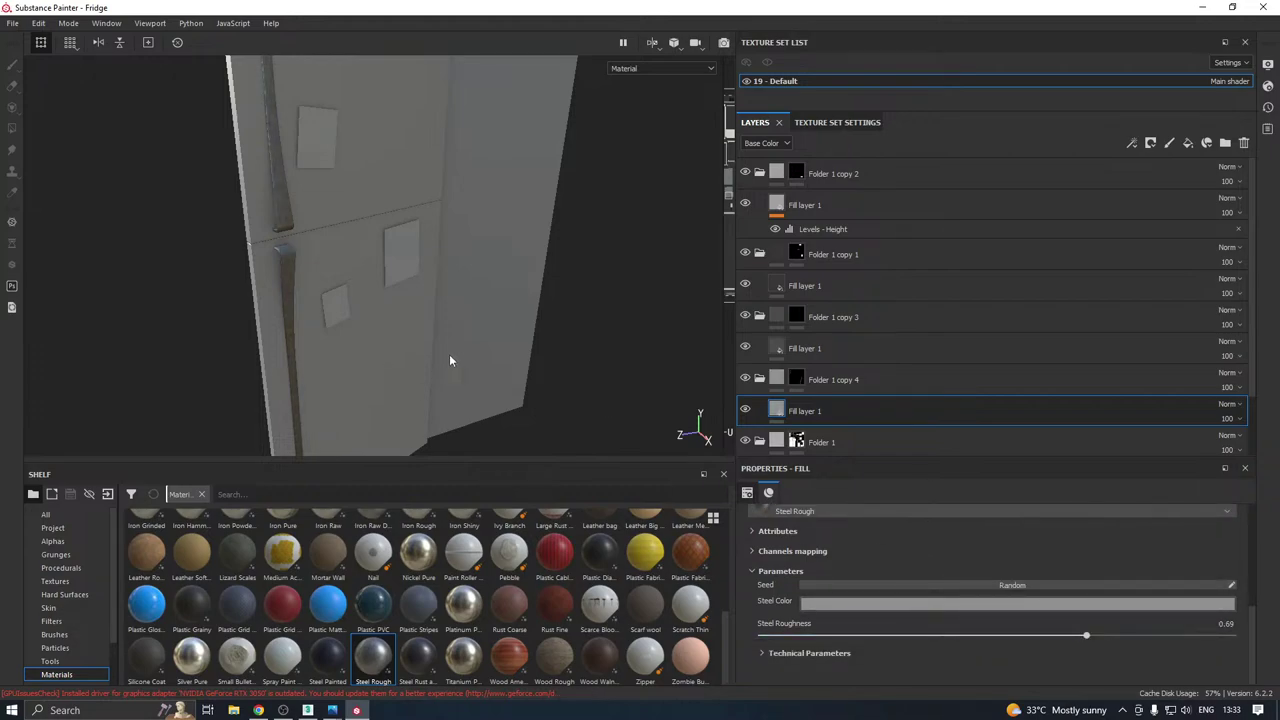
pyautogui.keyDown('alt'); pyautogui.moveTo(449, 360); pyautogui.dragTo(500, 321); pyautogui.keyUp('alt')
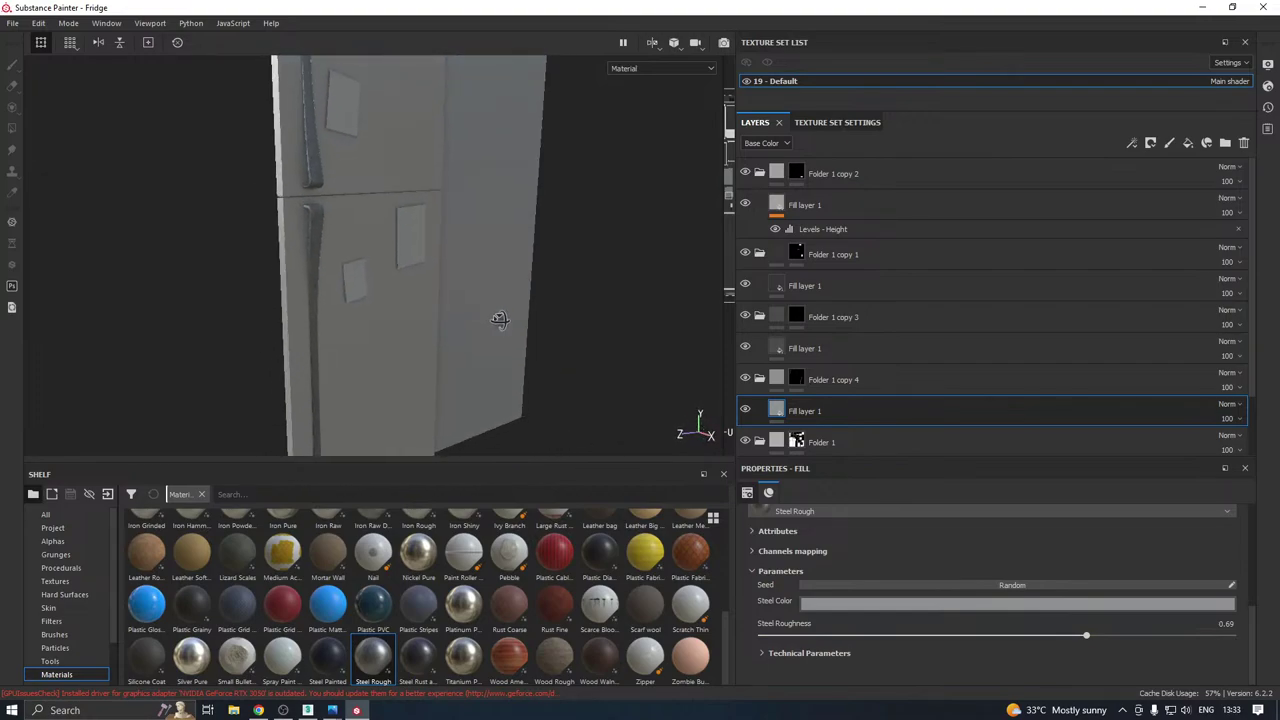
pyautogui.scroll(5, 294, 239)
pyautogui.keyDown('alt'); pyautogui.moveTo(333, 241); pyautogui.dragTo(388, 255); pyautogui.keyUp('alt')
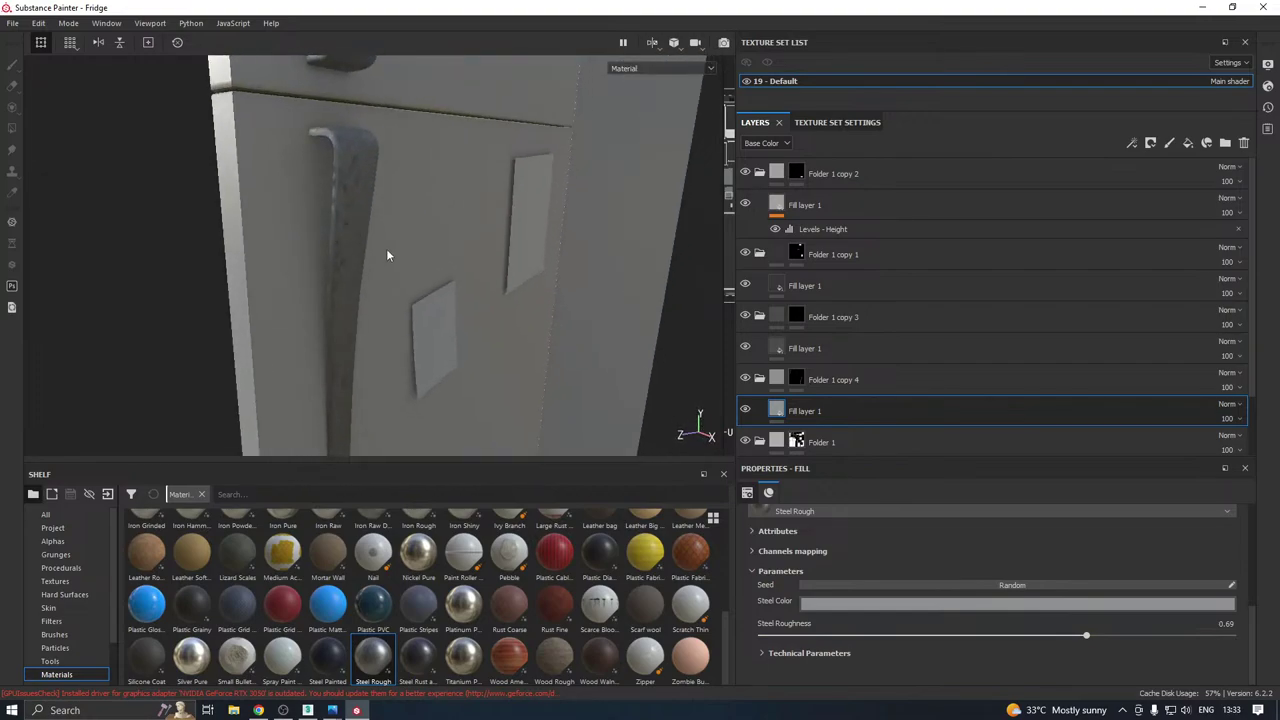
pyautogui.moveTo(995, 634); pyautogui.dragTo(1031, 636)
pyautogui.scroll(-5, 466, 348)
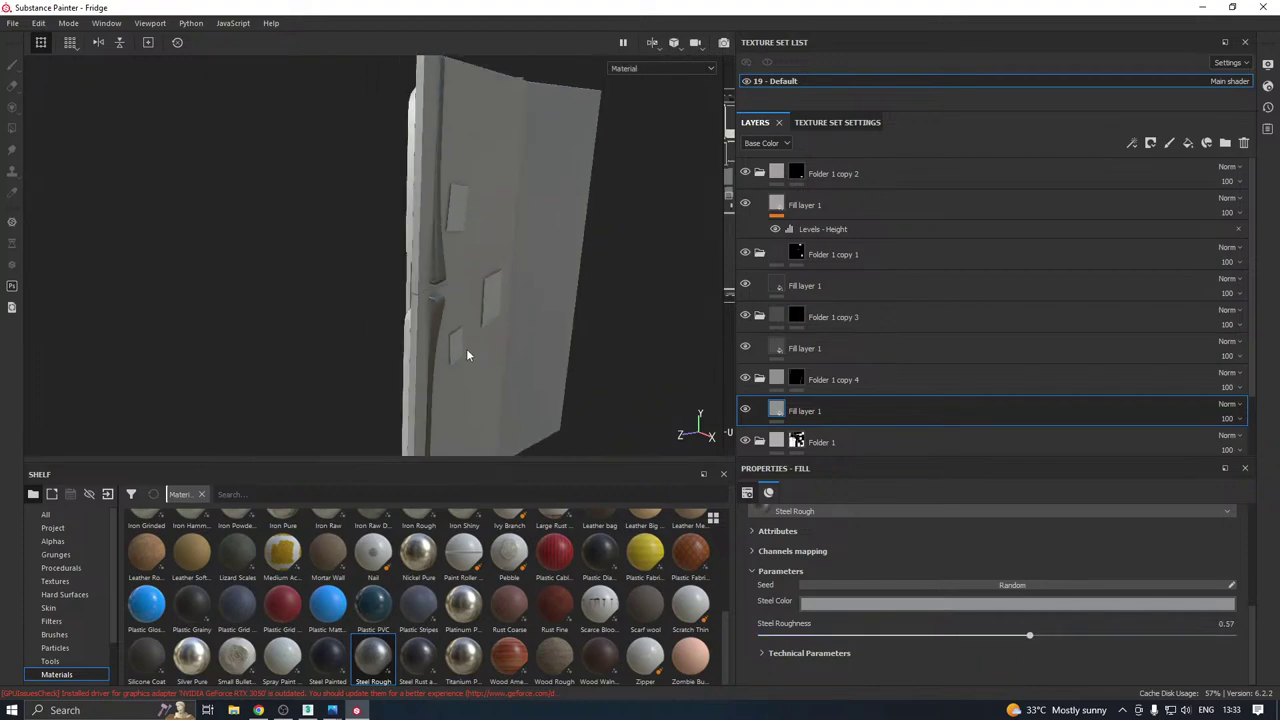
# Examine the fridge's materials from the open interior and from the outer door side.
pyautogui.keyDown('alt'); pyautogui.moveTo(466, 348); pyautogui.dragTo(497, 248); pyautogui.keyUp('alt')
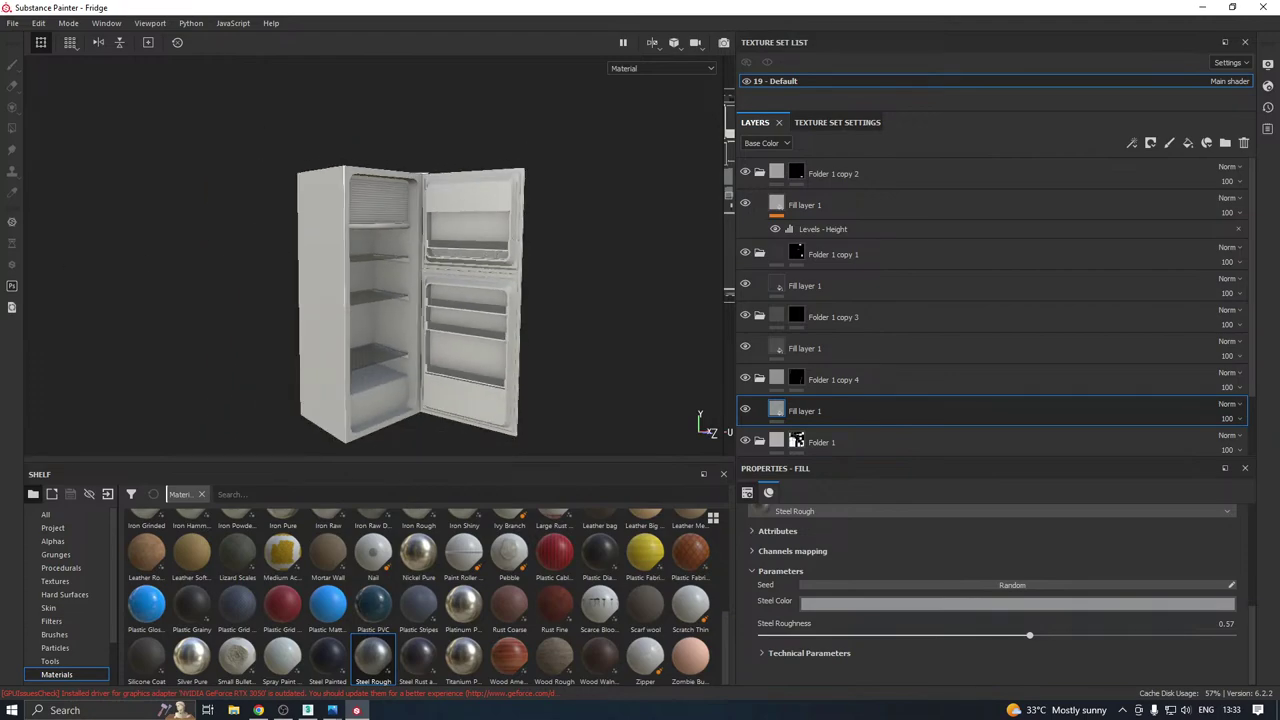
pyautogui.hotkey('alt', 'Tab')
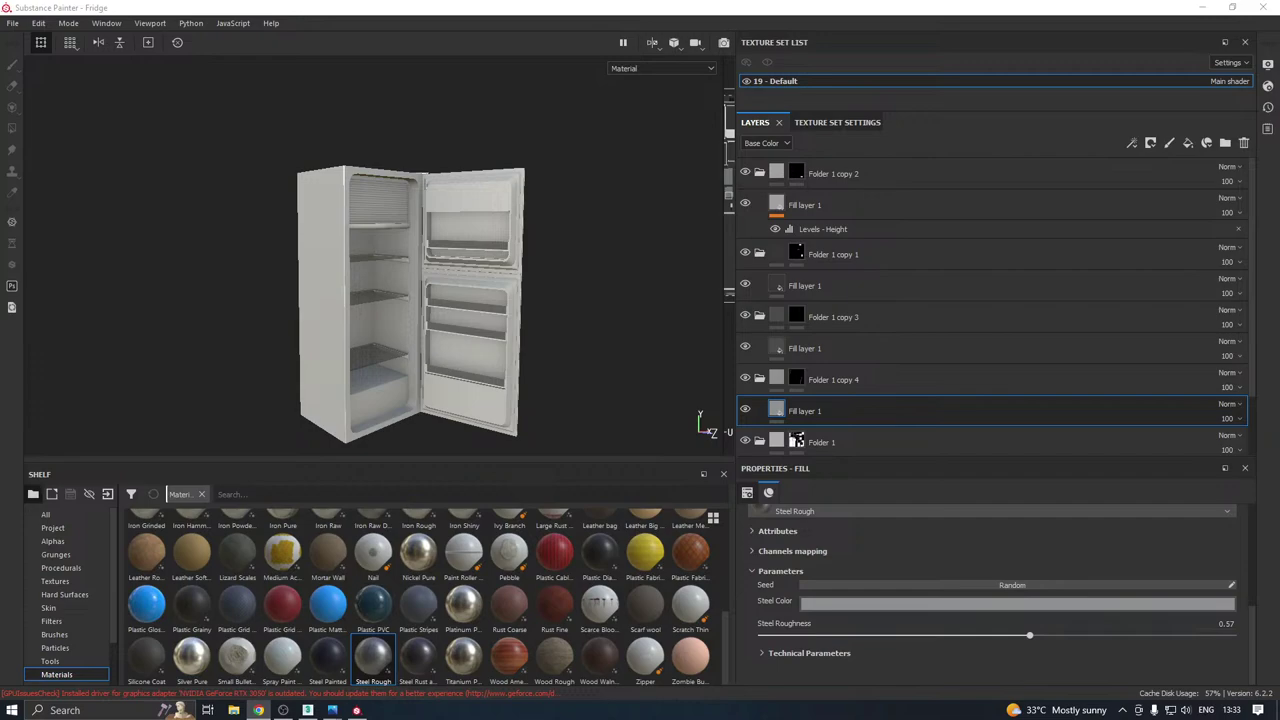
pyautogui.keyDown('alt'); pyautogui.moveTo(460, 268); pyautogui.dragTo(287, 281); pyautogui.keyUp('alt')
pyautogui.keyDown('shift'); pyautogui.moveTo(301, 314); pyautogui.dragTo(382, 310, button='right'); pyautogui.keyUp('shift')
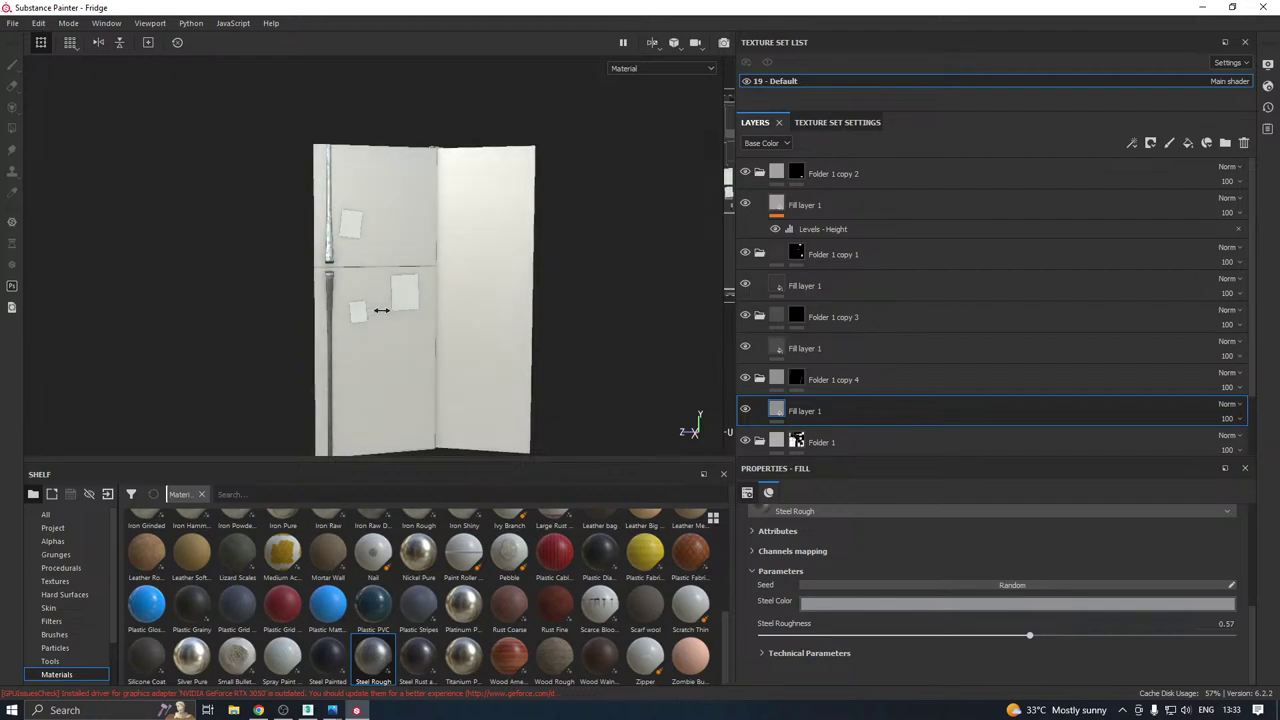
pyautogui.moveTo(339, 314)
pyautogui.keyDown('alt'); pyautogui.mouseDown()
pyautogui.moveTo(434, 271)
pyautogui.moveTo(484, 295)
pyautogui.moveTo(429, 329)
pyautogui.moveTo(439, 333)
pyautogui.moveTo(551, 266)
pyautogui.moveTo(689, 251)
pyautogui.moveTo(317, 312)
pyautogui.mouseUp(); pyautogui.keyUp('alt')
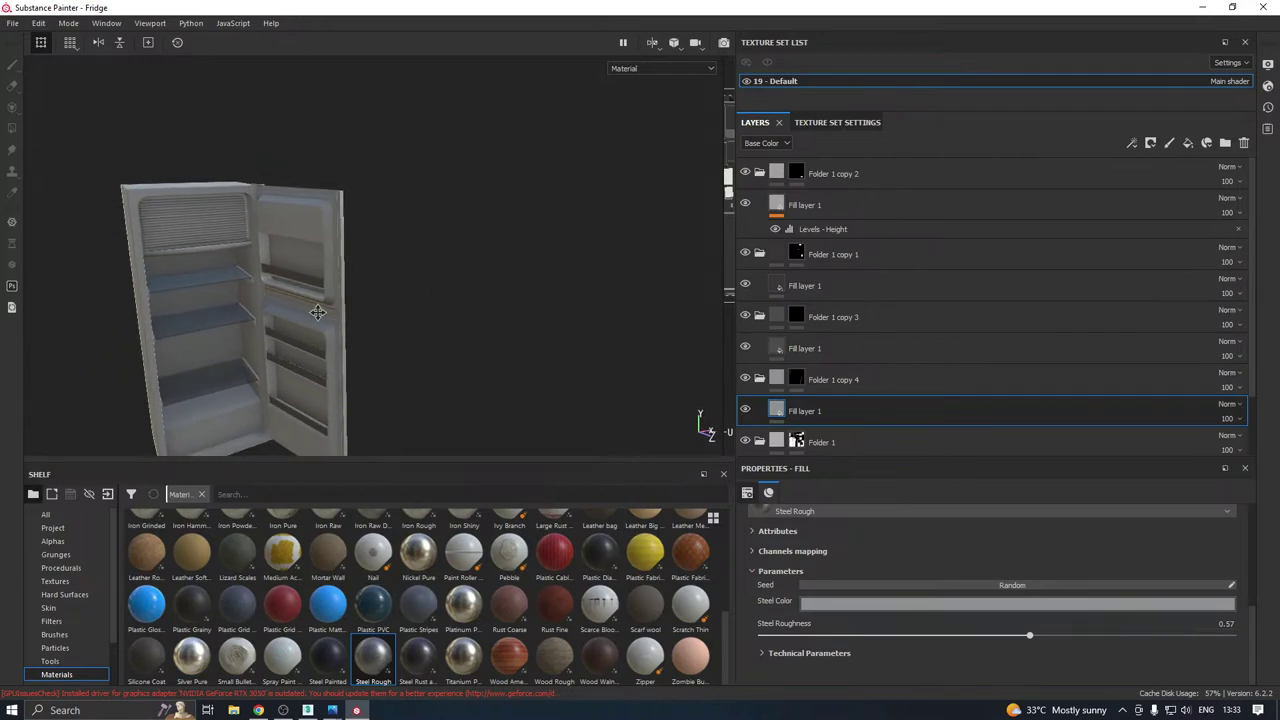
pyautogui.keyDown('alt'); pyautogui.moveTo(317, 312); pyautogui.dragTo(484, 269, button='middle'); pyautogui.keyUp('alt')
pyautogui.keyDown('shift'); pyautogui.moveTo(490, 274); pyautogui.dragTo(453, 277, button='right'); pyautogui.keyUp('shift')
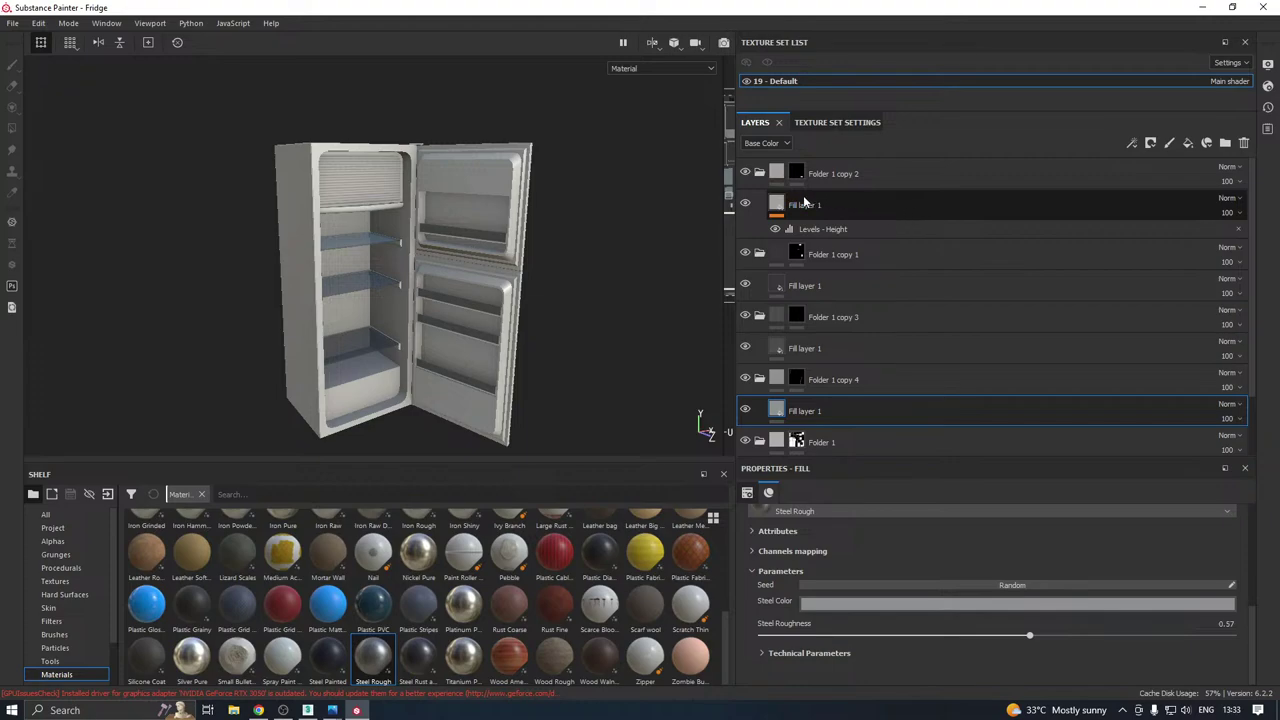
# Collapse all the layer folders in the layer stack and save the project.
pyautogui.click(759, 176)
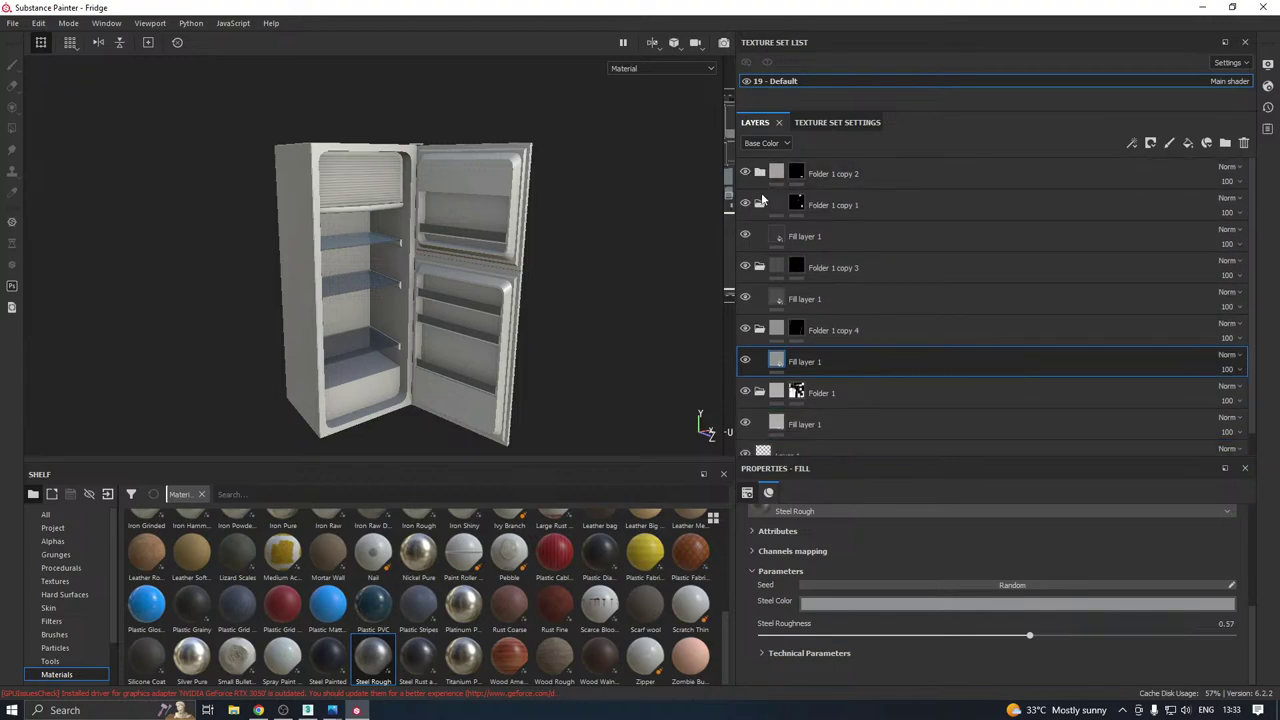
pyautogui.click(759, 204)
pyautogui.click(759, 236)
pyautogui.click(759, 267)
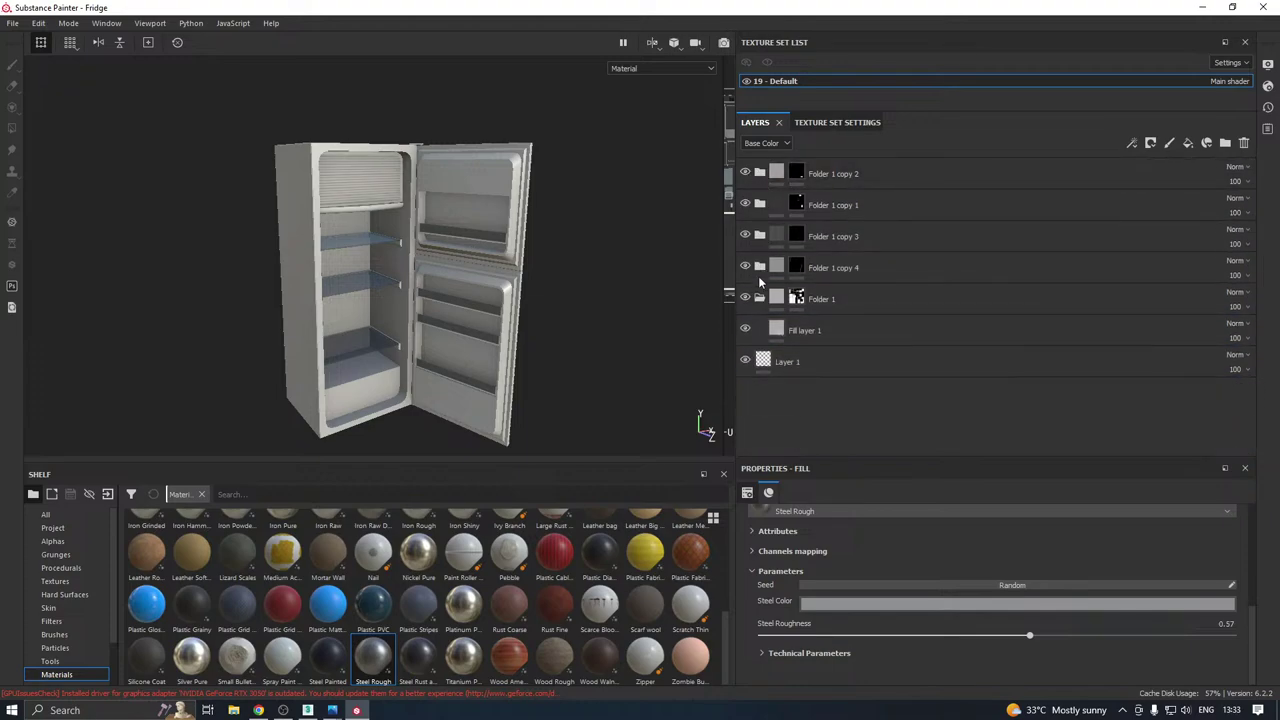
pyautogui.click(760, 299)
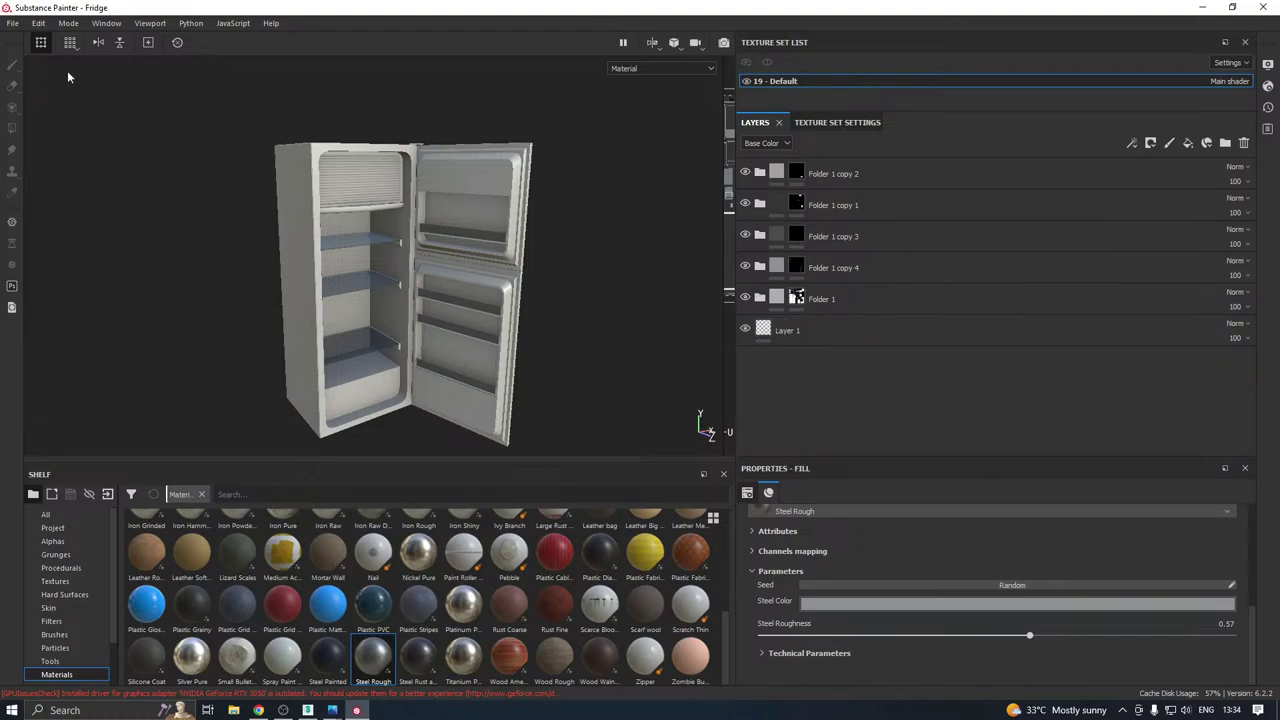
pyautogui.hotkey('ctrl', 's')
pyautogui.click(83, 193)
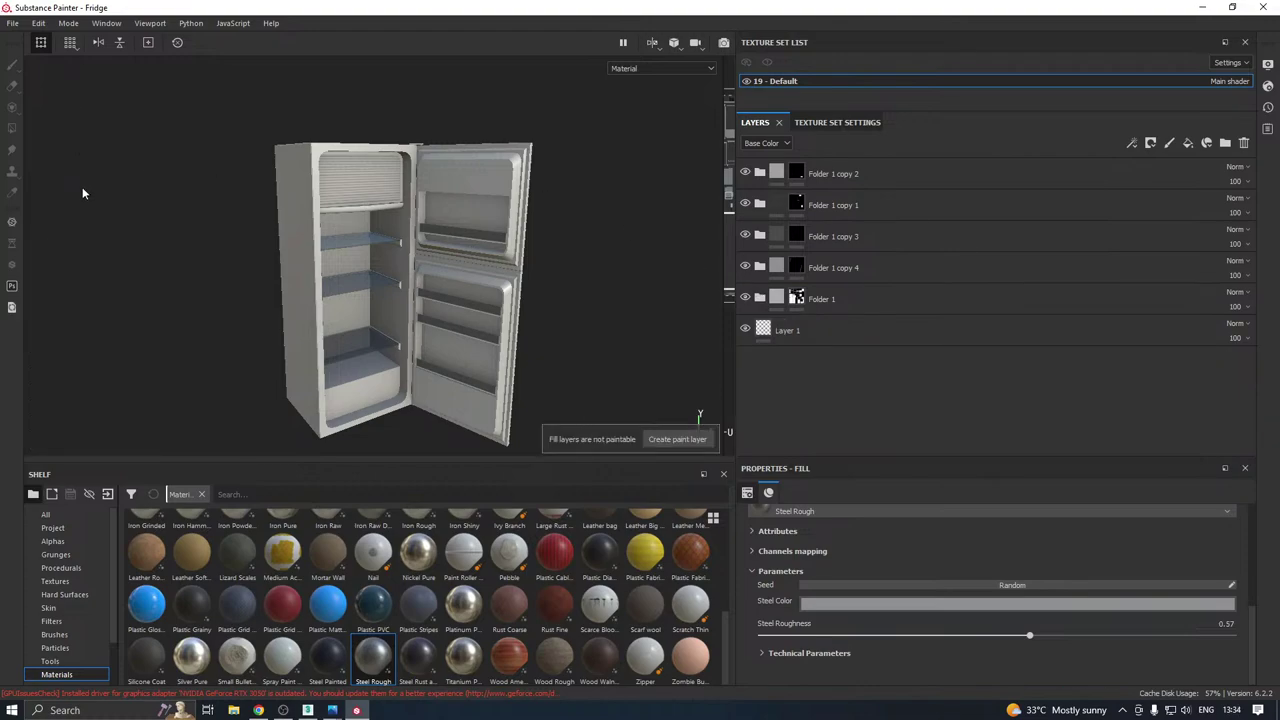
# Switch to 3ds Max, close it, and return to Substance Painter.
pyautogui.click(307, 710)
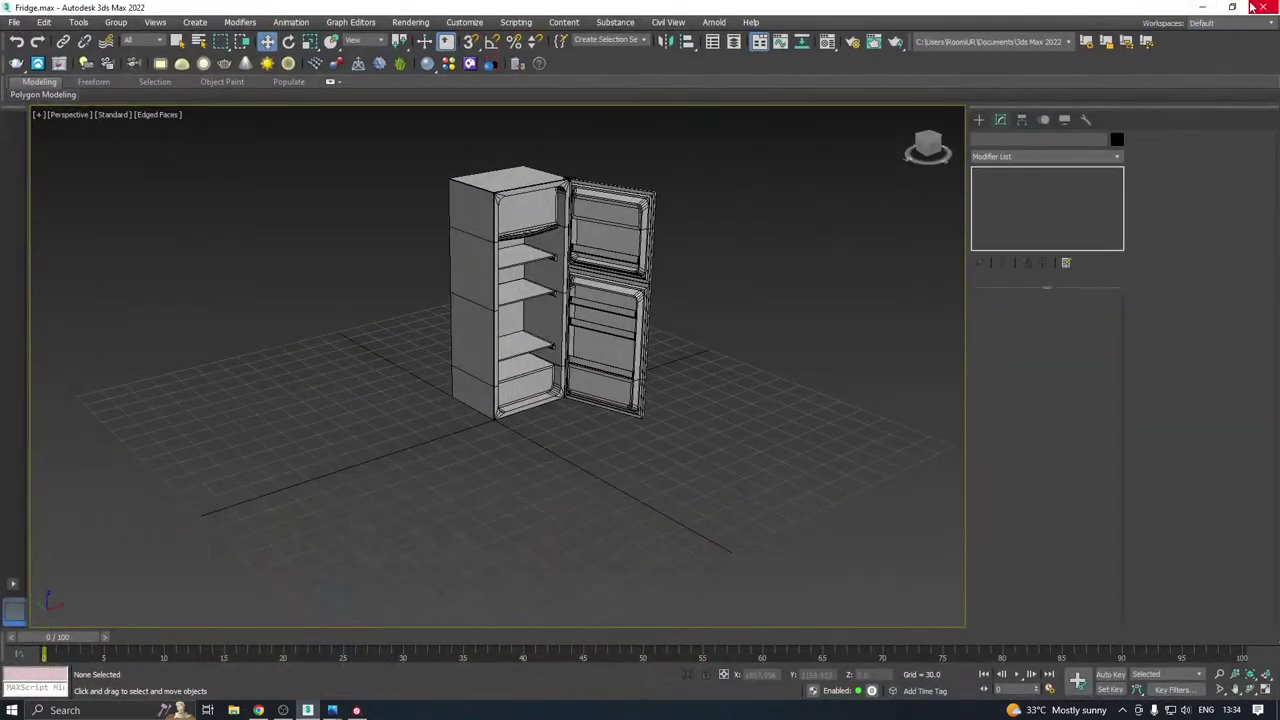
pyautogui.click(356, 710)
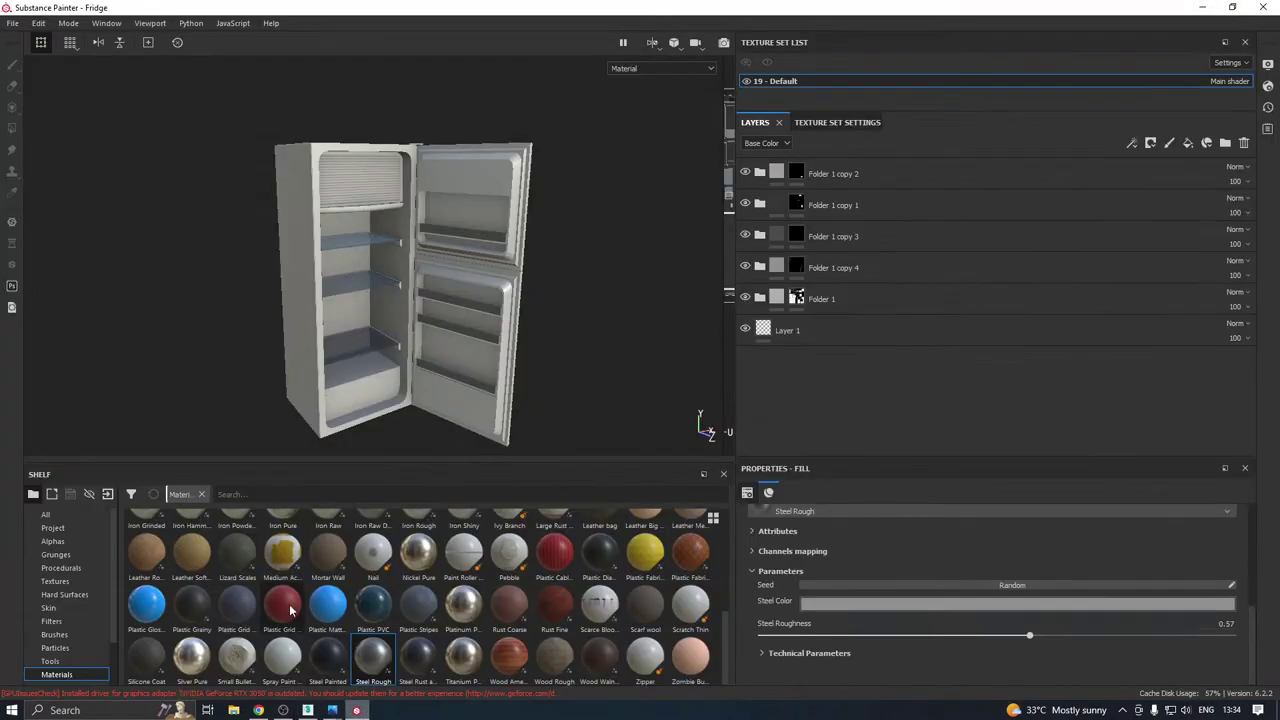
# Add a fill layer above Folder 1 copy 2 and give it a black mask.
pyautogui.click(838, 176)
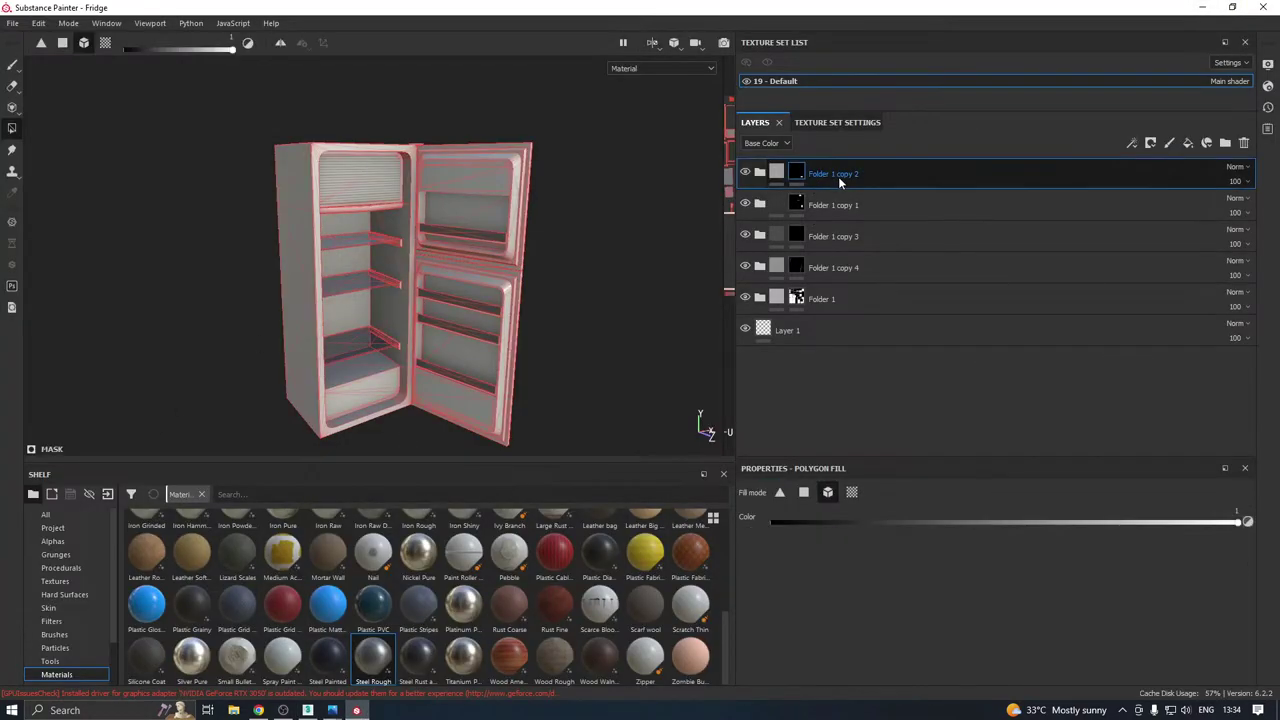
pyautogui.click(12, 64)
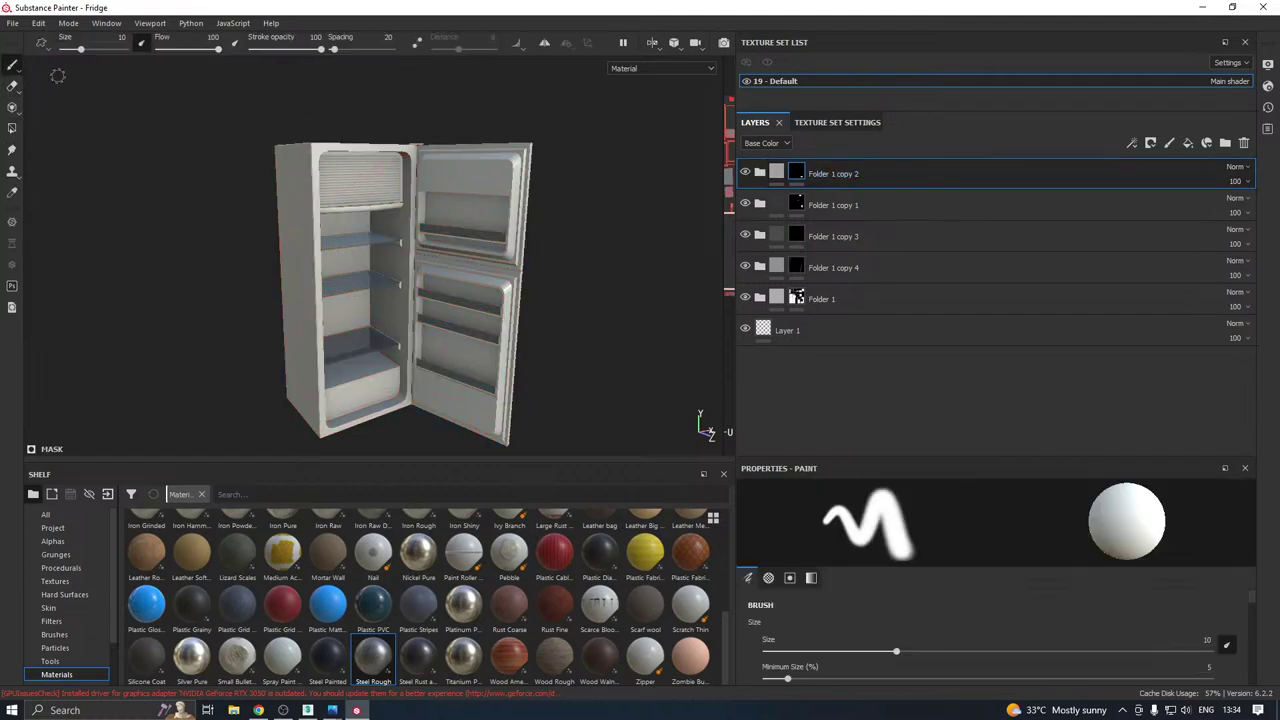
pyautogui.click(1188, 144)
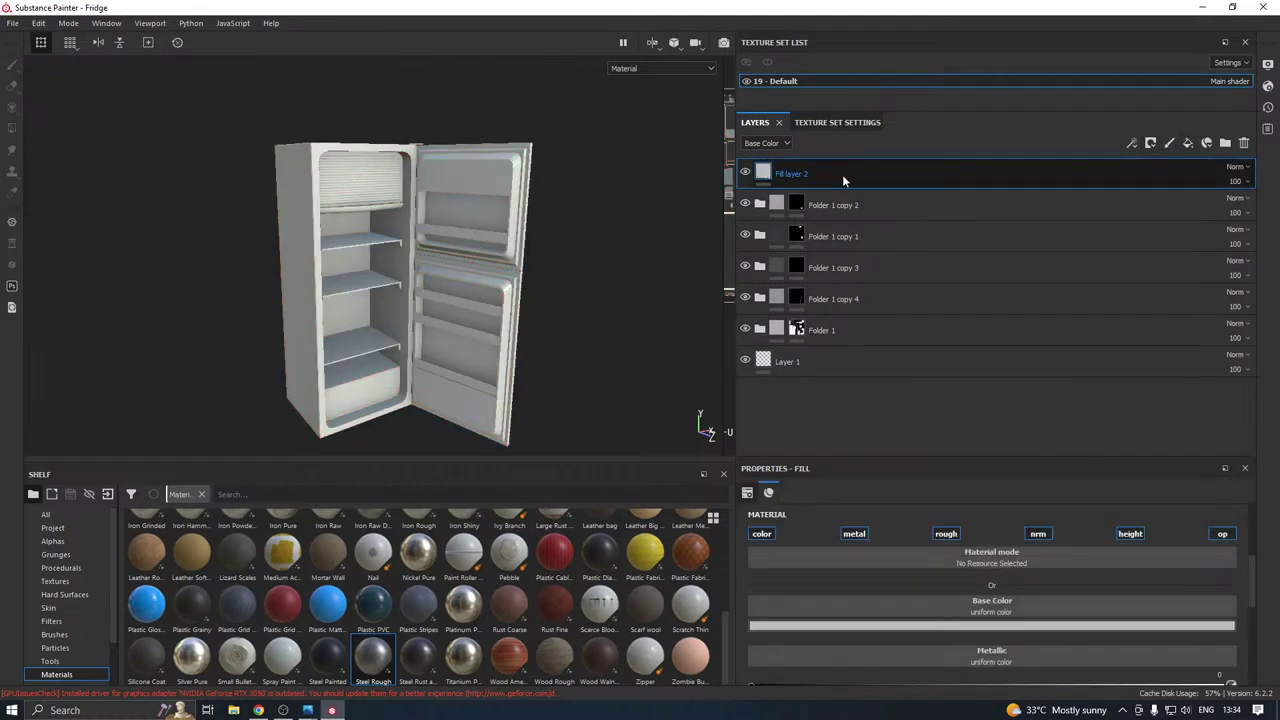
pyautogui.rightClick(839, 174)
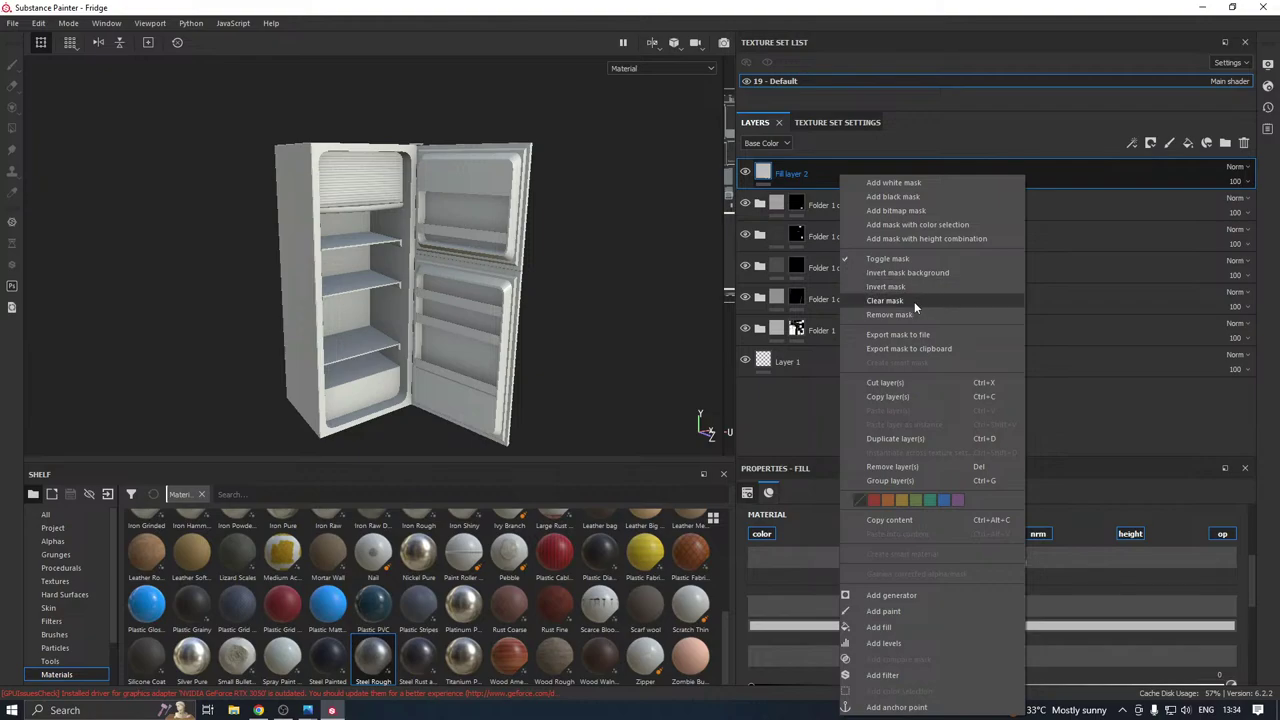
pyautogui.click(900, 196)
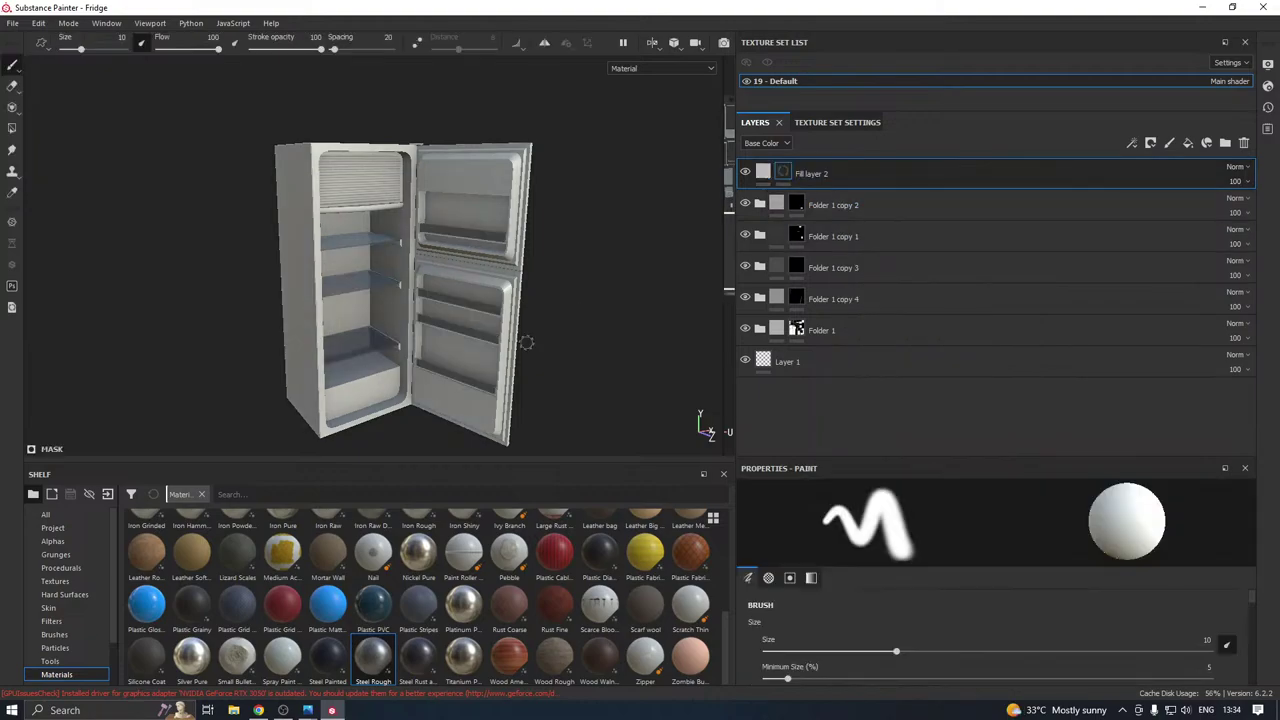
# Display the smart masks in the shelf.
pyautogui.scroll(-2, 100, 625)
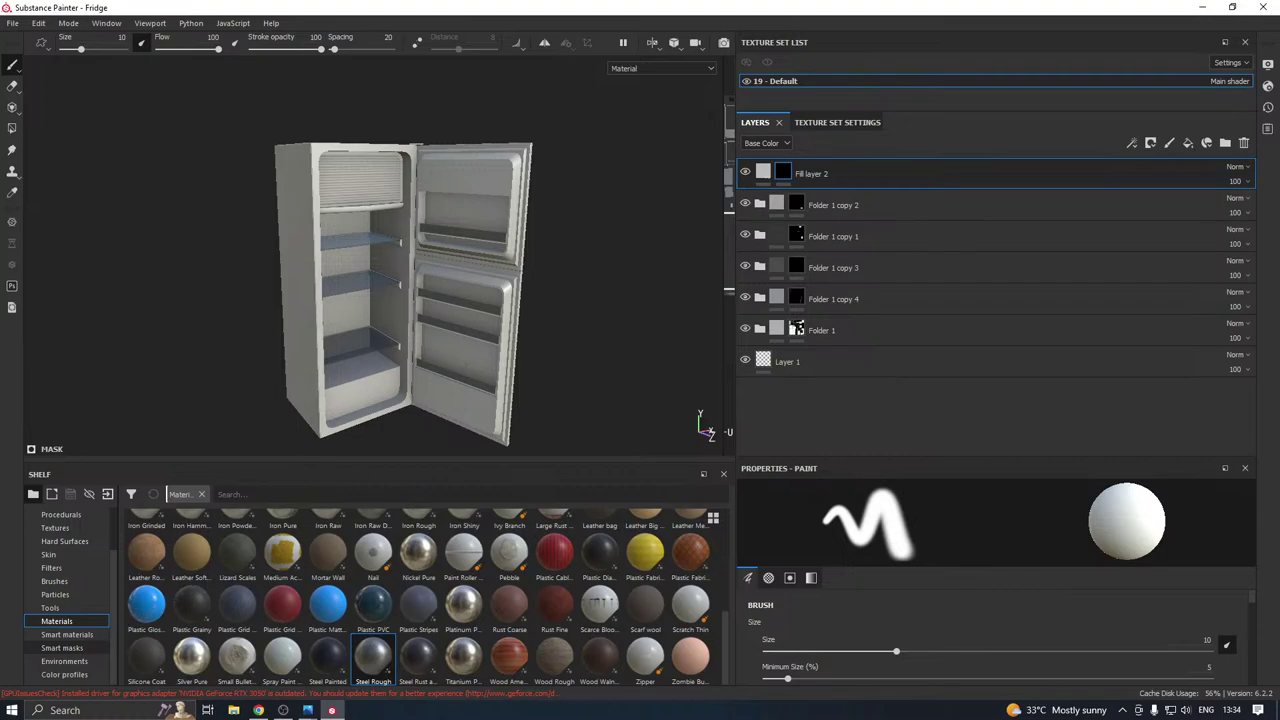
pyautogui.click(62, 648)
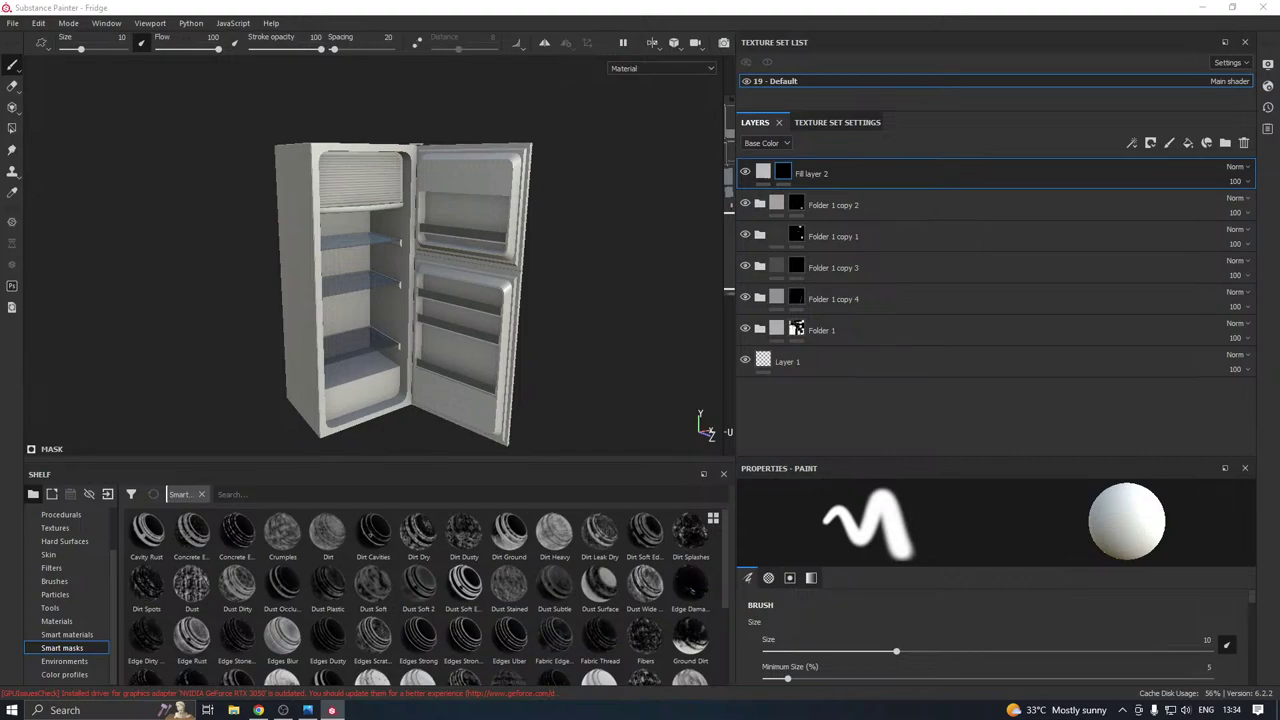
pyautogui.hotkey('alt', 'Tab')
pyautogui.keyDown('alt'); pyautogui.moveTo(482, 306); pyautogui.dragTo(548, 298); pyautogui.keyUp('alt')
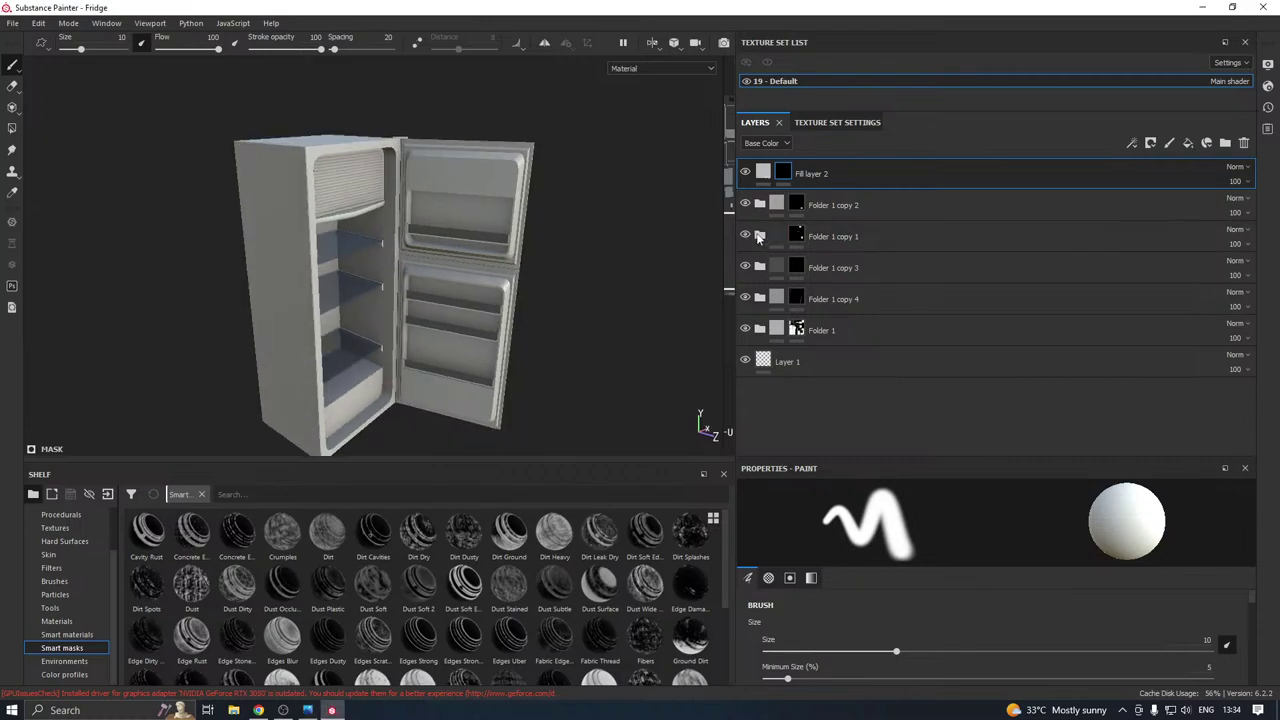
# Set Fill layer 2's base color to a dark grey with R, G and B at 0.064.
pyautogui.click(763, 172)
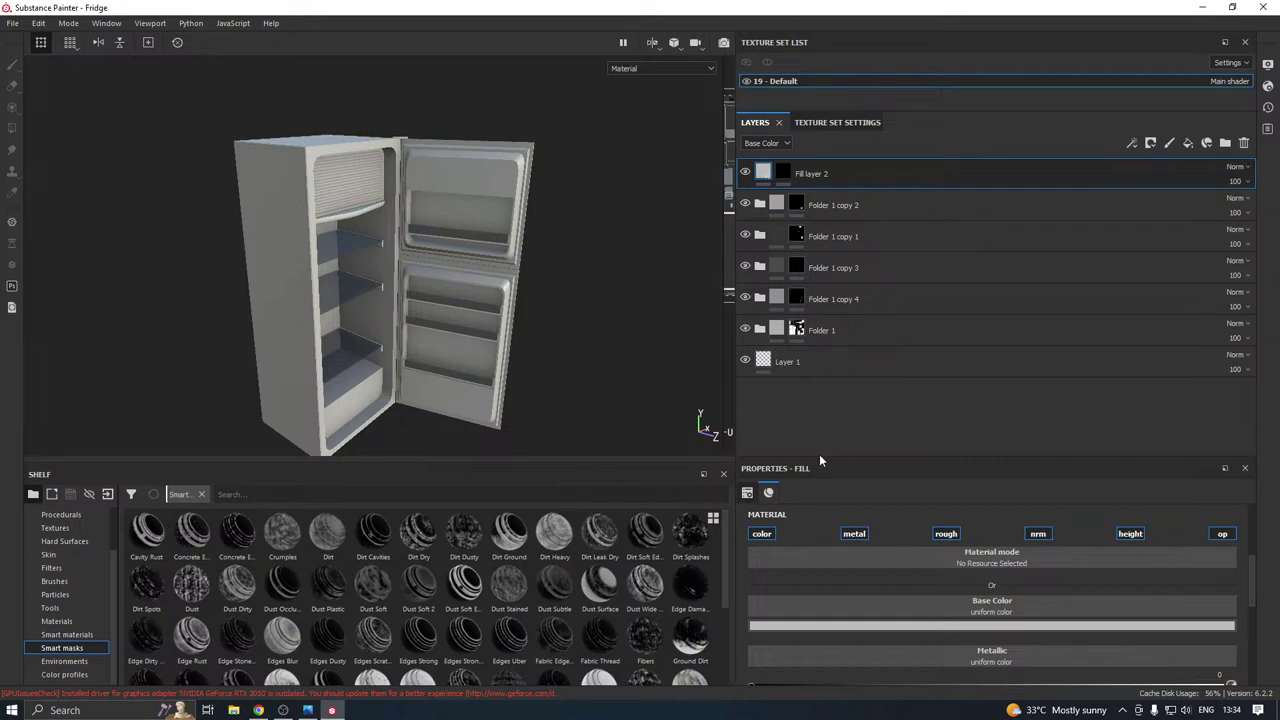
pyautogui.moveTo(818, 460); pyautogui.dragTo(826, 343)
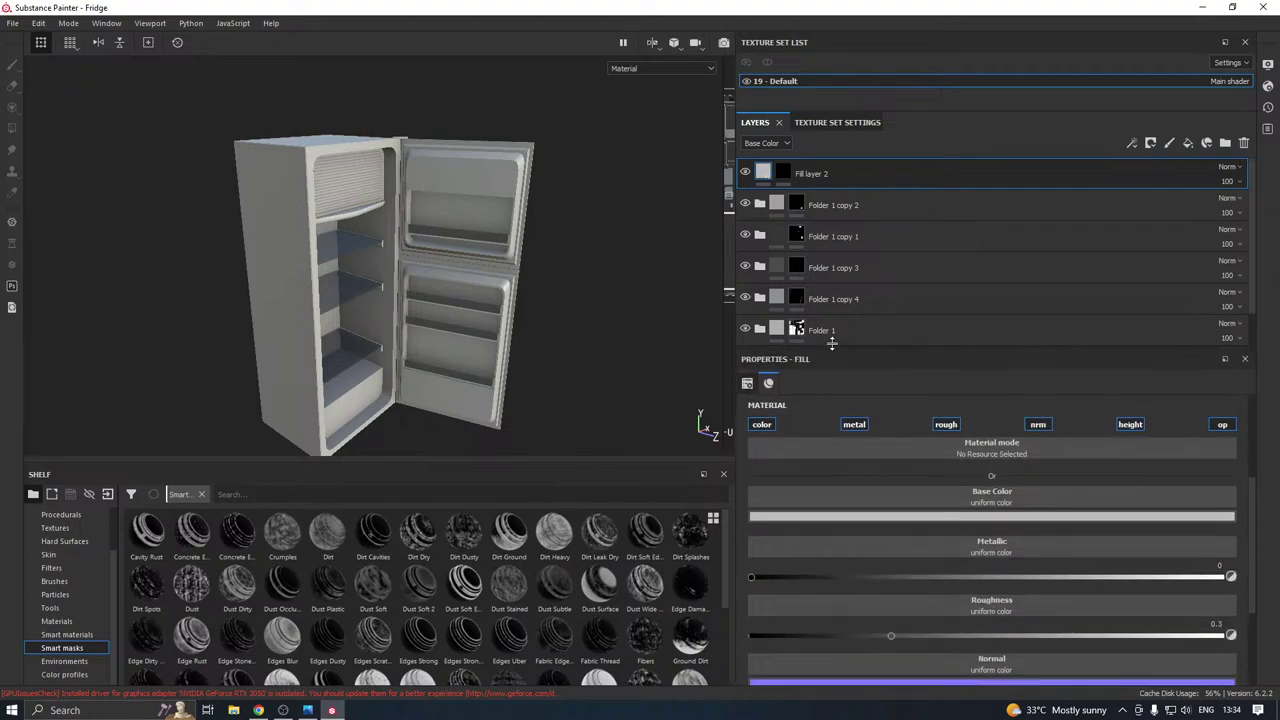
pyautogui.click(846, 509)
pyautogui.click(844, 617)
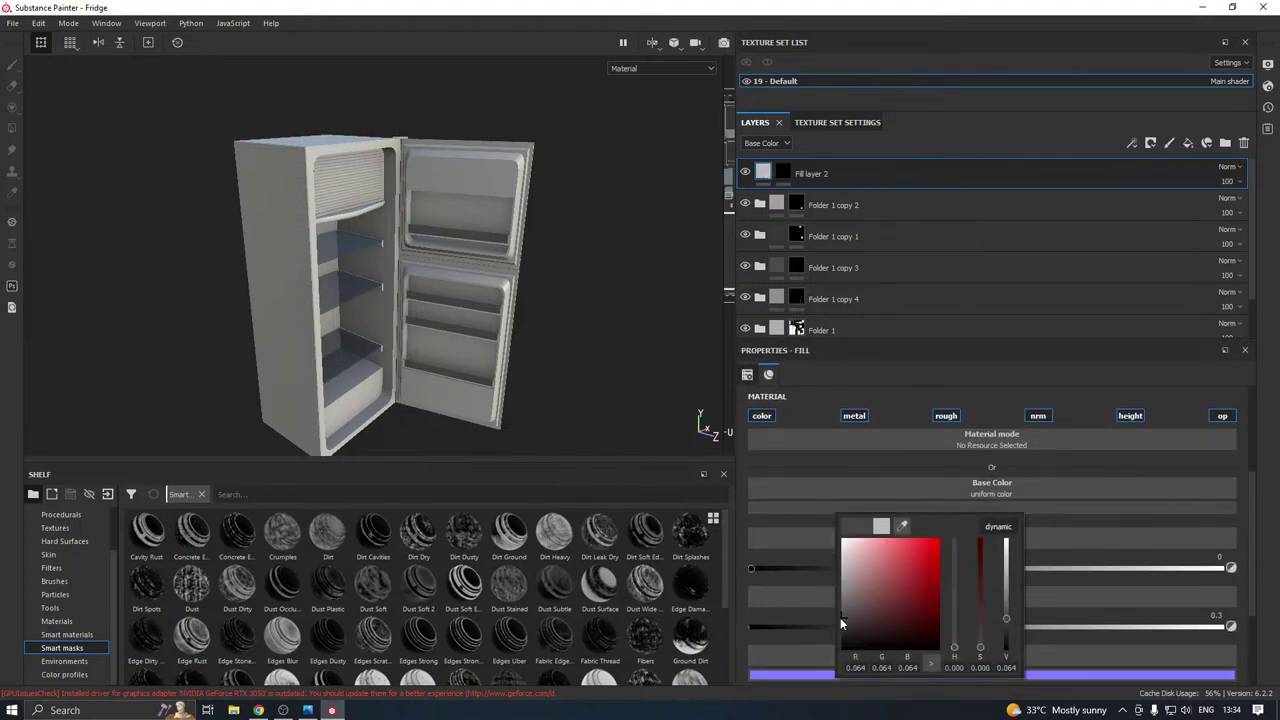
# Apply the Dust Occlusion smart mask to Fill layer 2's mask and inspect the dirt on the fridge's interior shelves.
pyautogui.scroll(3, 557, 238)
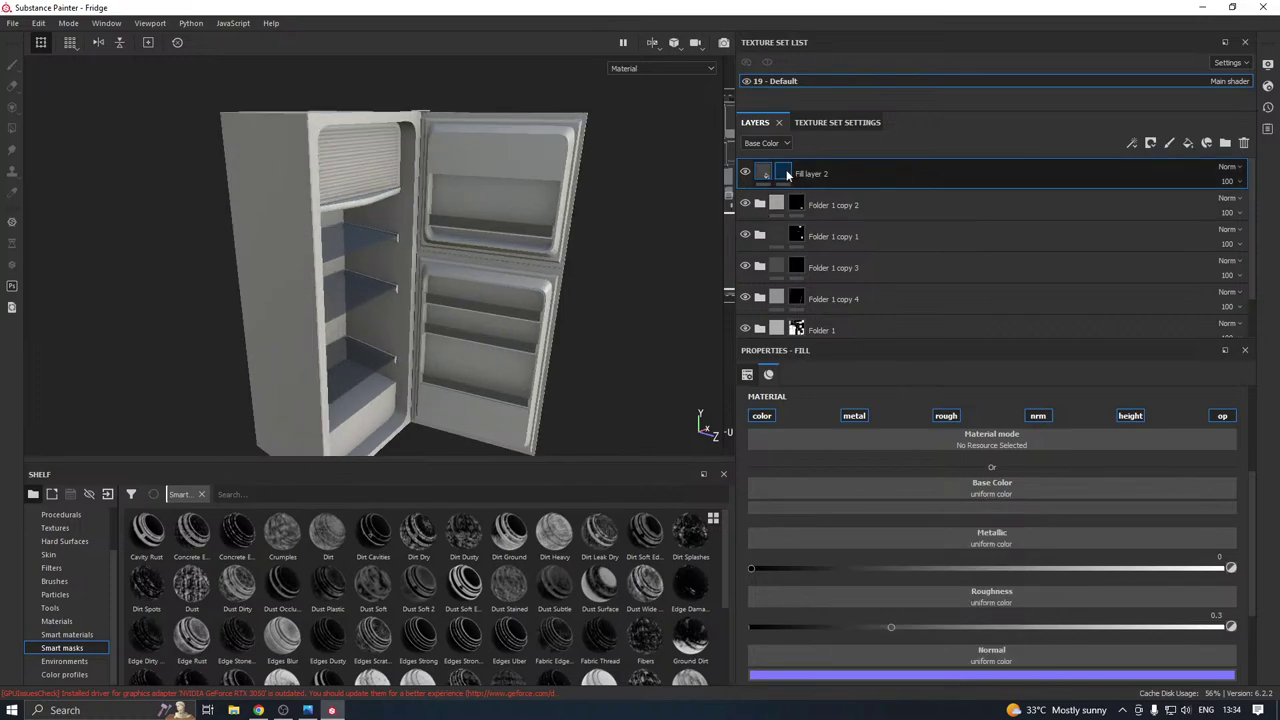
pyautogui.click(786, 172)
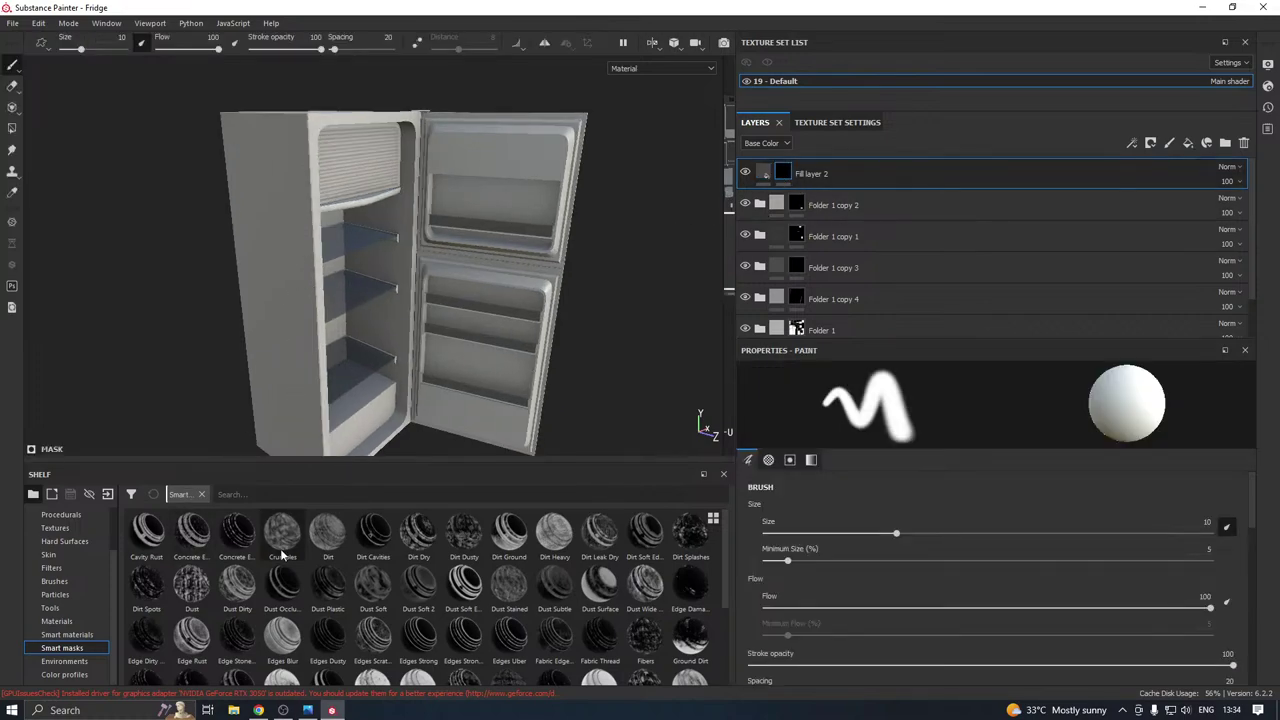
pyautogui.moveTo(285, 590); pyautogui.dragTo(812, 176)
pyautogui.keyDown('alt'); pyautogui.moveTo(341, 242); pyautogui.dragTo(262, 219); pyautogui.keyUp('alt')
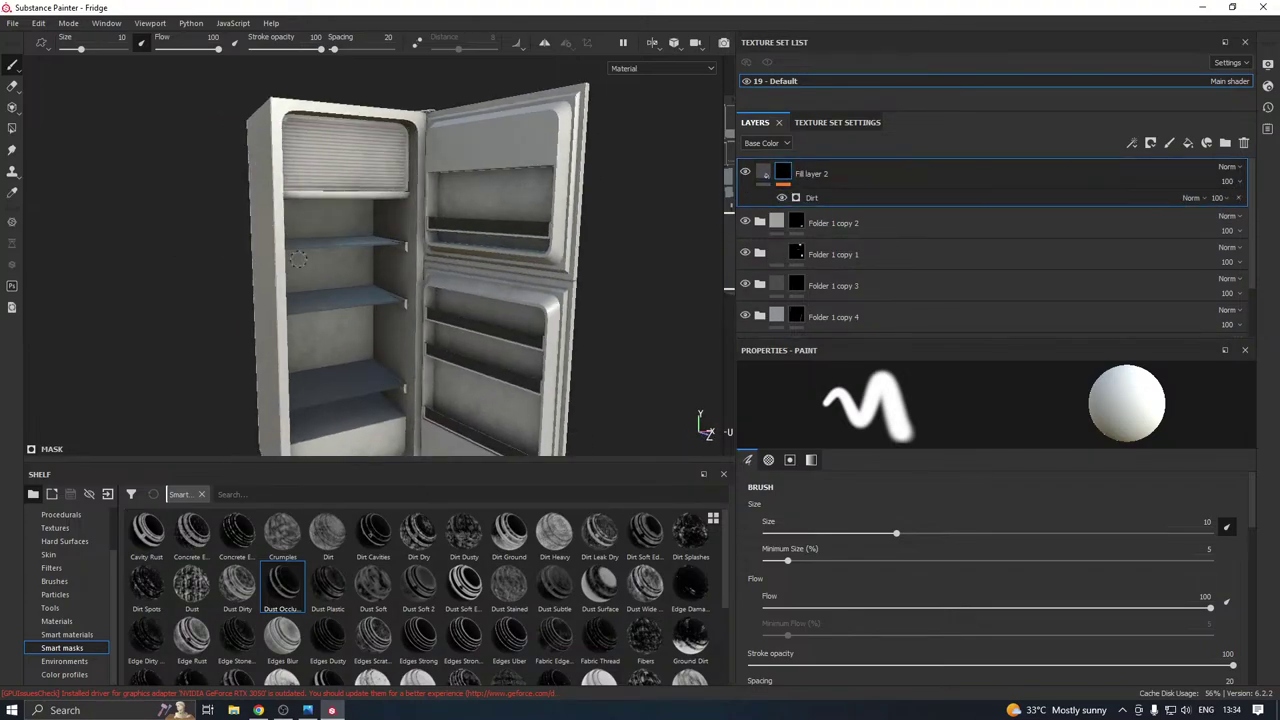
pyautogui.scroll(4, 301, 274)
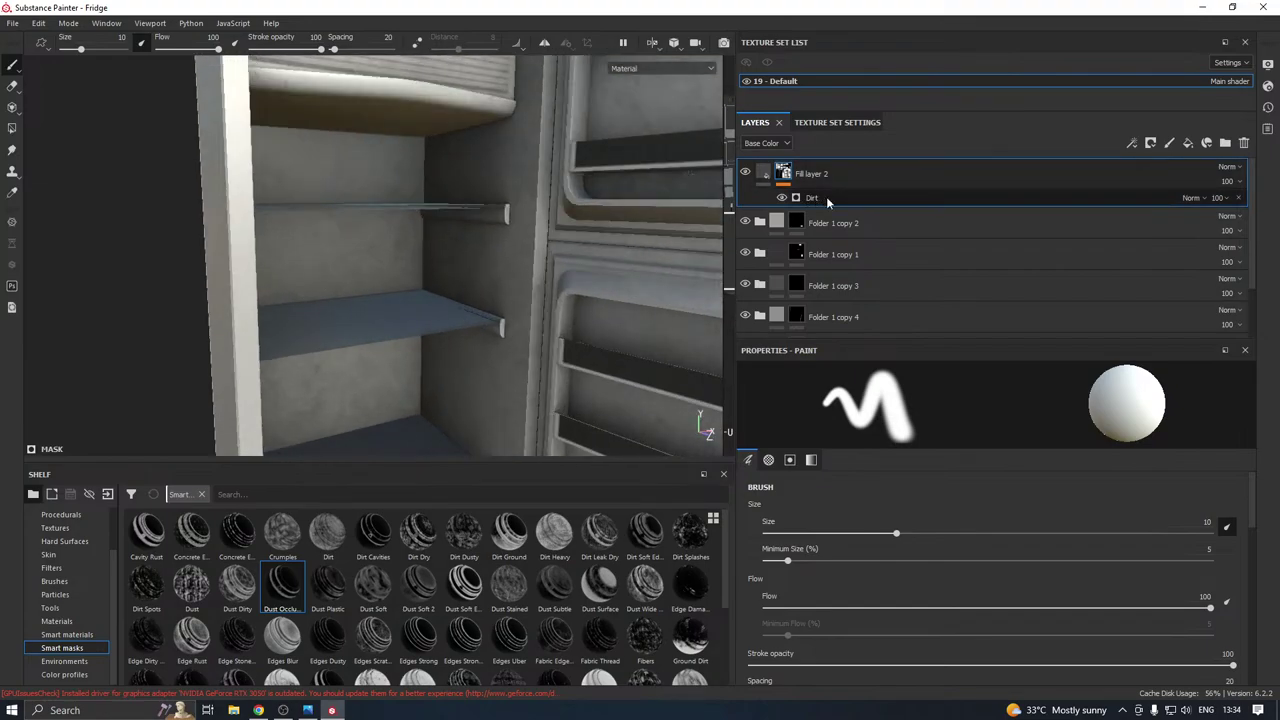
# Set the Dirt generator on Fill layer 2's mask to dirt level 0.6 and dirt contrast 0.09, and inspect the fridge interior.
pyautogui.click(827, 199)
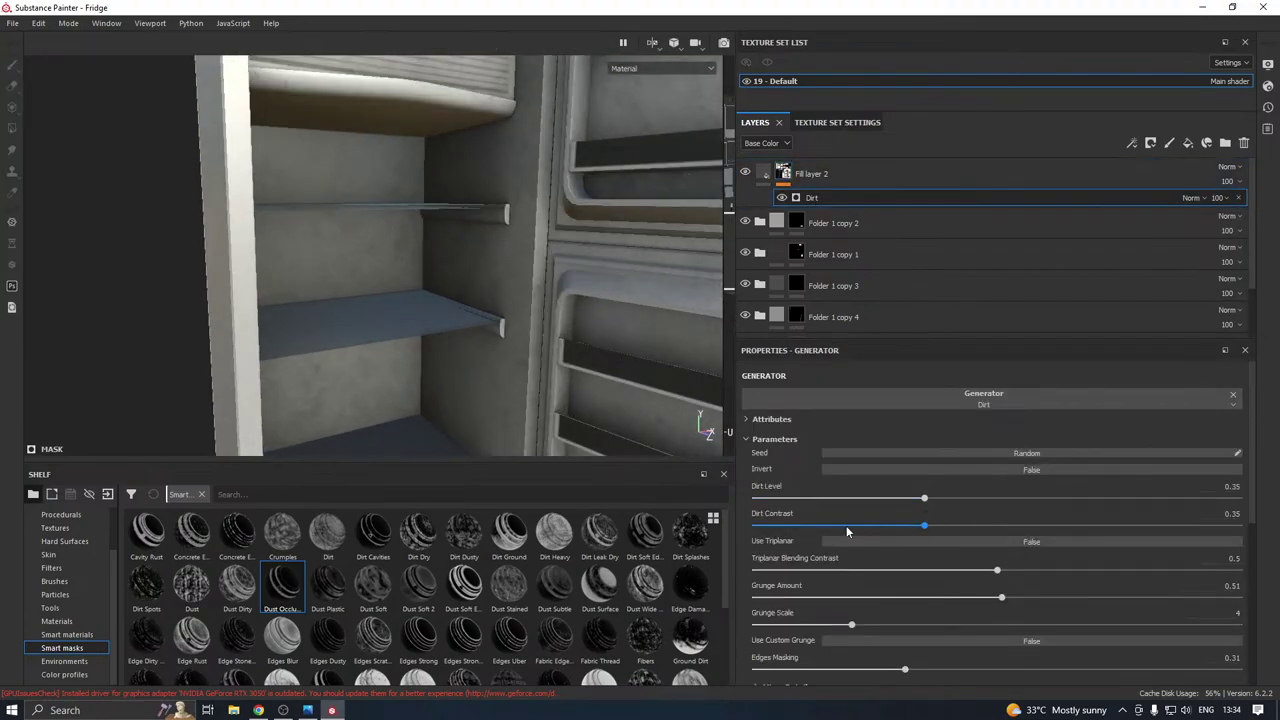
pyautogui.moveTo(846, 525); pyautogui.dragTo(798, 524)
pyautogui.moveTo(924, 498); pyautogui.dragTo(1045, 497)
pyautogui.keyDown('alt'); pyautogui.moveTo(480, 308); pyautogui.dragTo(410, 386); pyautogui.keyUp('alt')
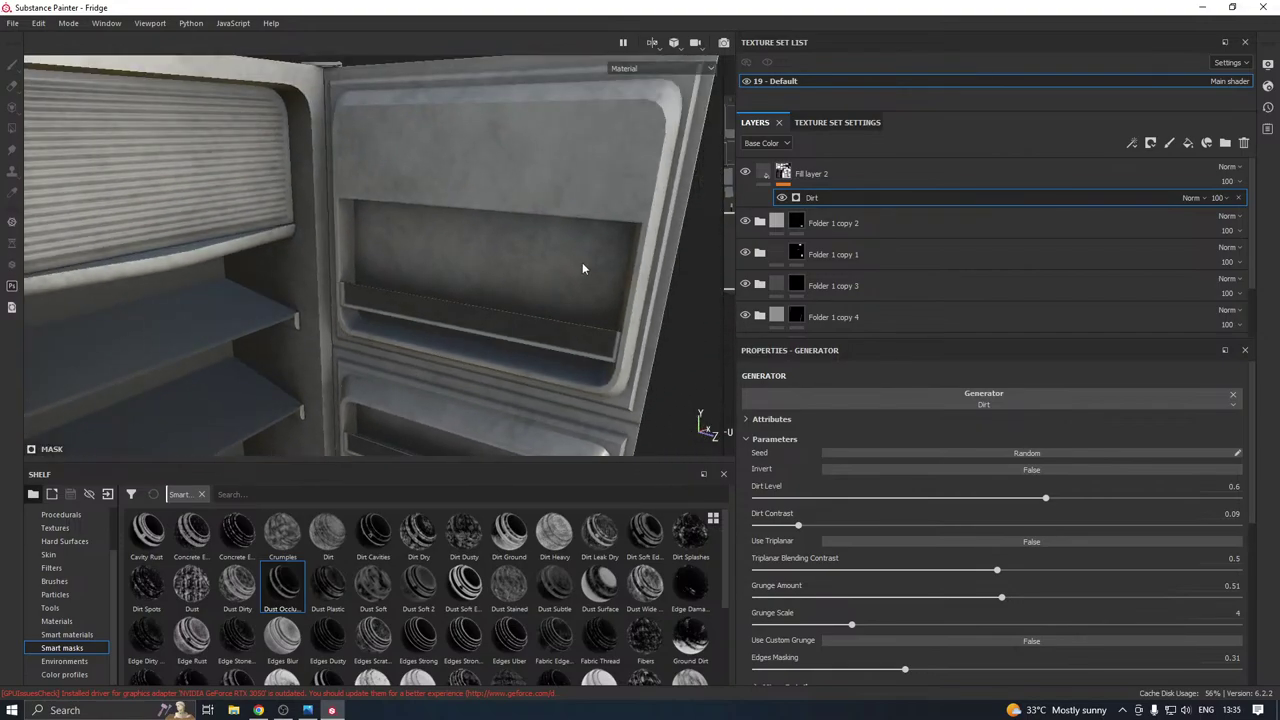
pyautogui.keyDown('alt'); pyautogui.moveTo(582, 264); pyautogui.dragTo(452, 284); pyautogui.keyUp('alt')
pyautogui.keyDown('alt'); pyautogui.moveTo(379, 330); pyautogui.dragTo(440, 339); pyautogui.keyUp('alt')
pyautogui.keyDown('alt'); pyautogui.moveTo(440, 339); pyautogui.dragTo(460, 230, button='middle'); pyautogui.keyUp('alt')
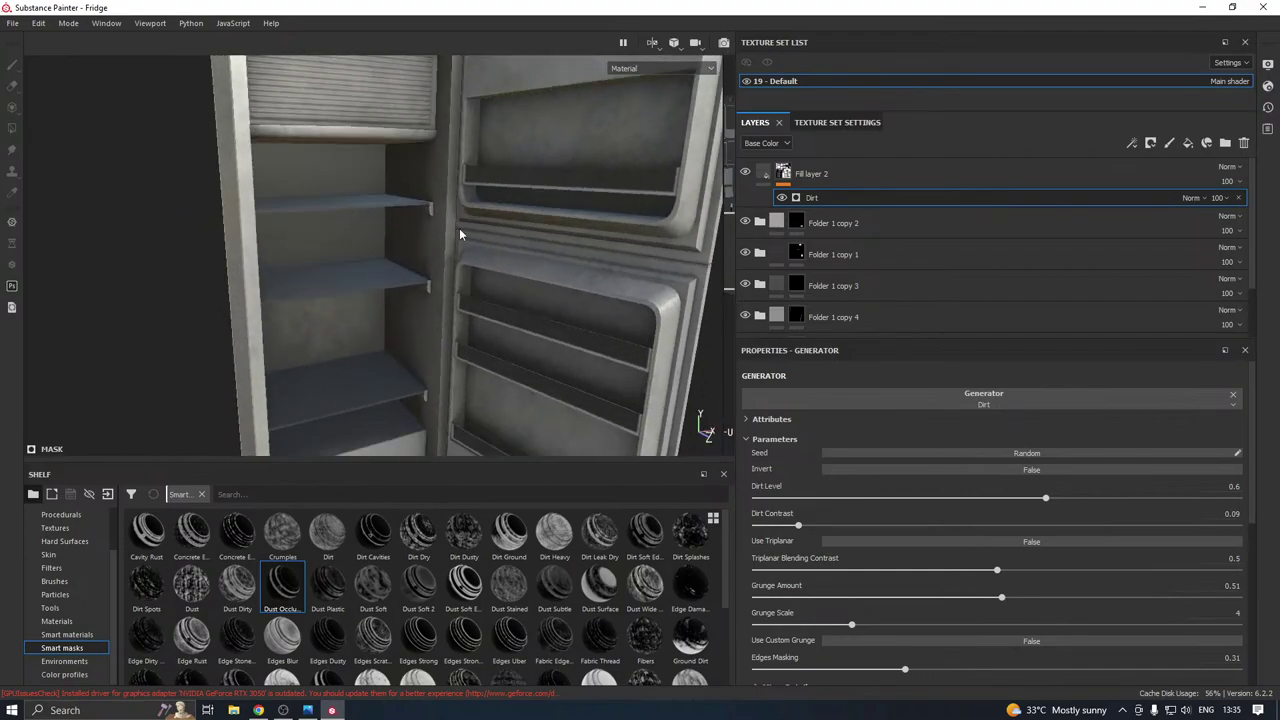
pyautogui.moveTo(531, 254)
pyautogui.keyDown('alt'); pyautogui.mouseDown()
pyautogui.moveTo(554, 183)
pyautogui.moveTo(506, 249)
pyautogui.moveTo(486, 343)
pyautogui.moveTo(471, 243)
pyautogui.moveTo(520, 260)
pyautogui.mouseUp(); pyautogui.keyUp('alt')
# Try other Dirt generator values on the lower shelves and door, ending with dirt contrast 0.4 and dirt level 0.61.
pyautogui.moveTo(936, 525)
pyautogui.mouseDown()
pyautogui.moveTo(974, 518)
pyautogui.moveTo(948, 525)
pyautogui.mouseUp()
pyautogui.keyDown('alt'); pyautogui.moveTo(477, 323); pyautogui.dragTo(609, 323); pyautogui.keyUp('alt')
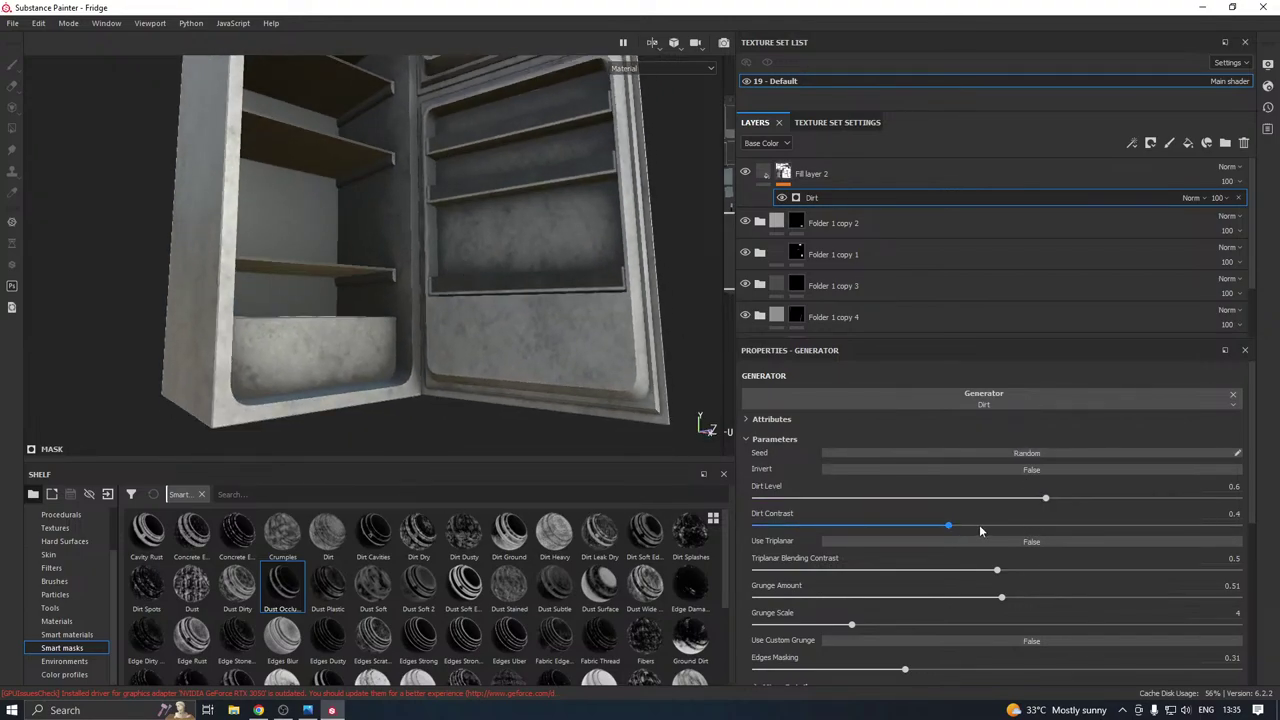
pyautogui.moveTo(989, 527); pyautogui.dragTo(1025, 527)
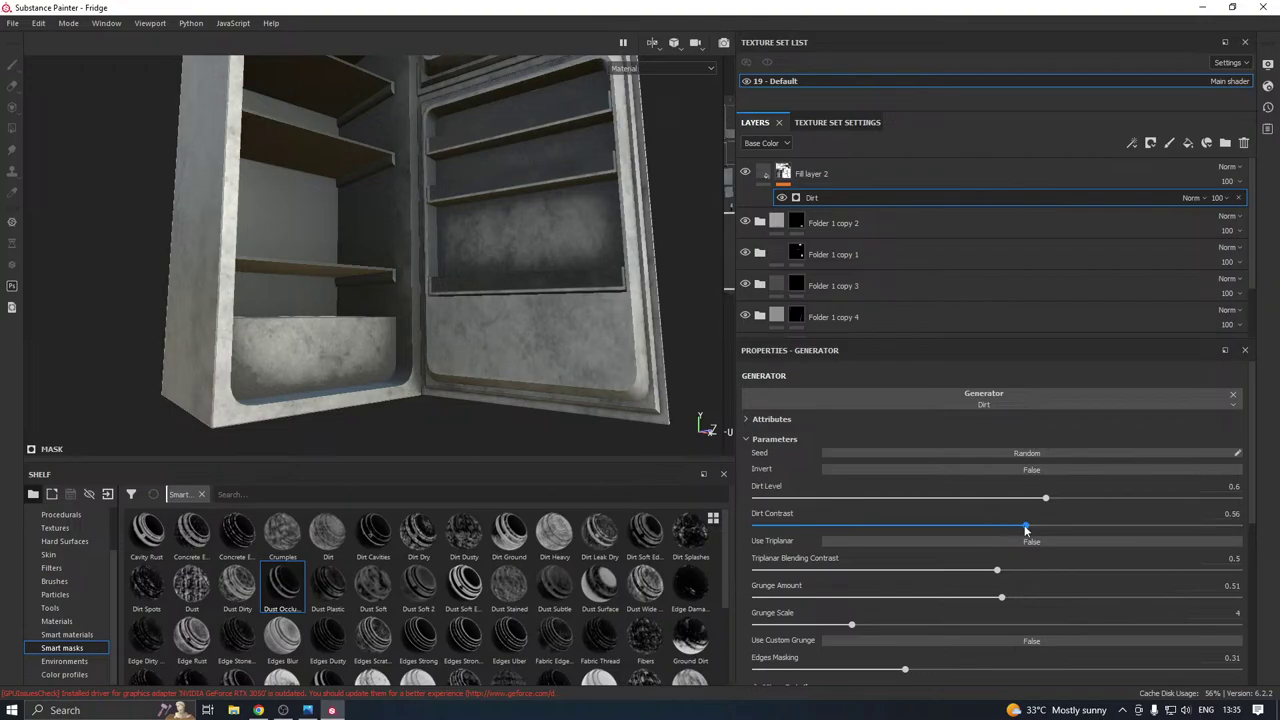
pyautogui.click(948, 524)
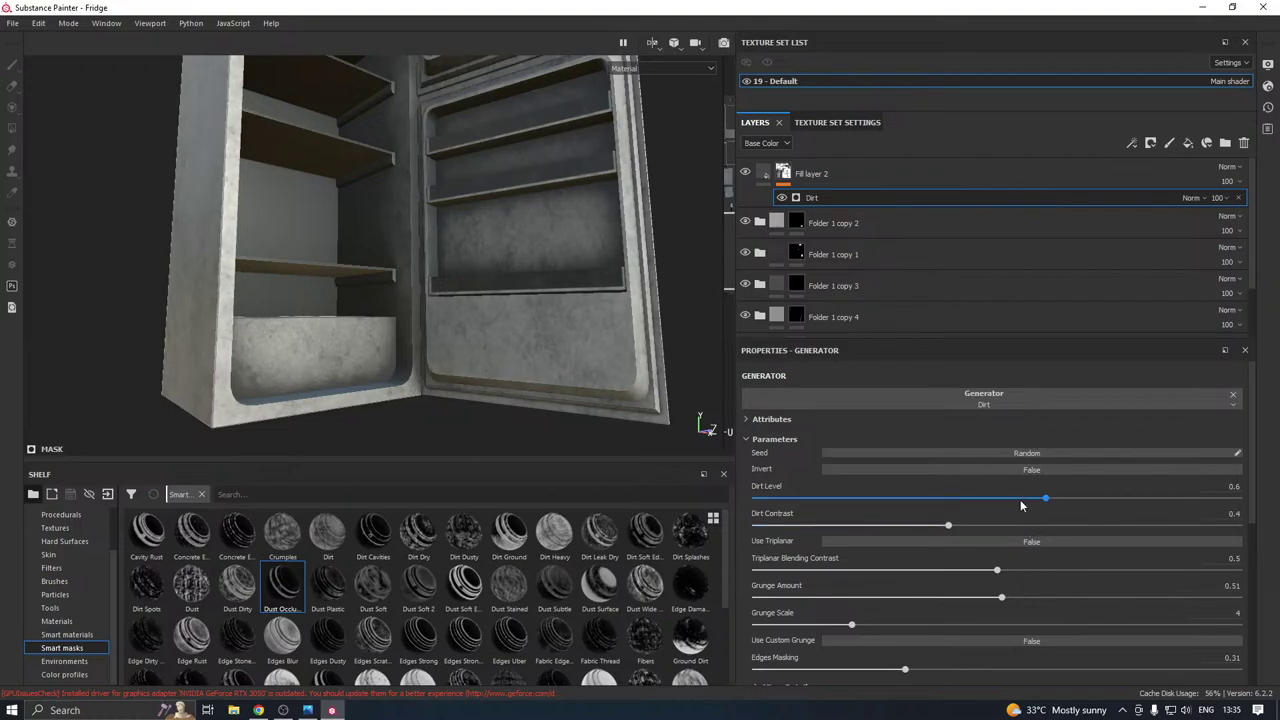
pyautogui.click(973, 498)
pyautogui.keyDown('alt'); pyautogui.moveTo(412, 369); pyautogui.dragTo(348, 385); pyautogui.keyUp('alt')
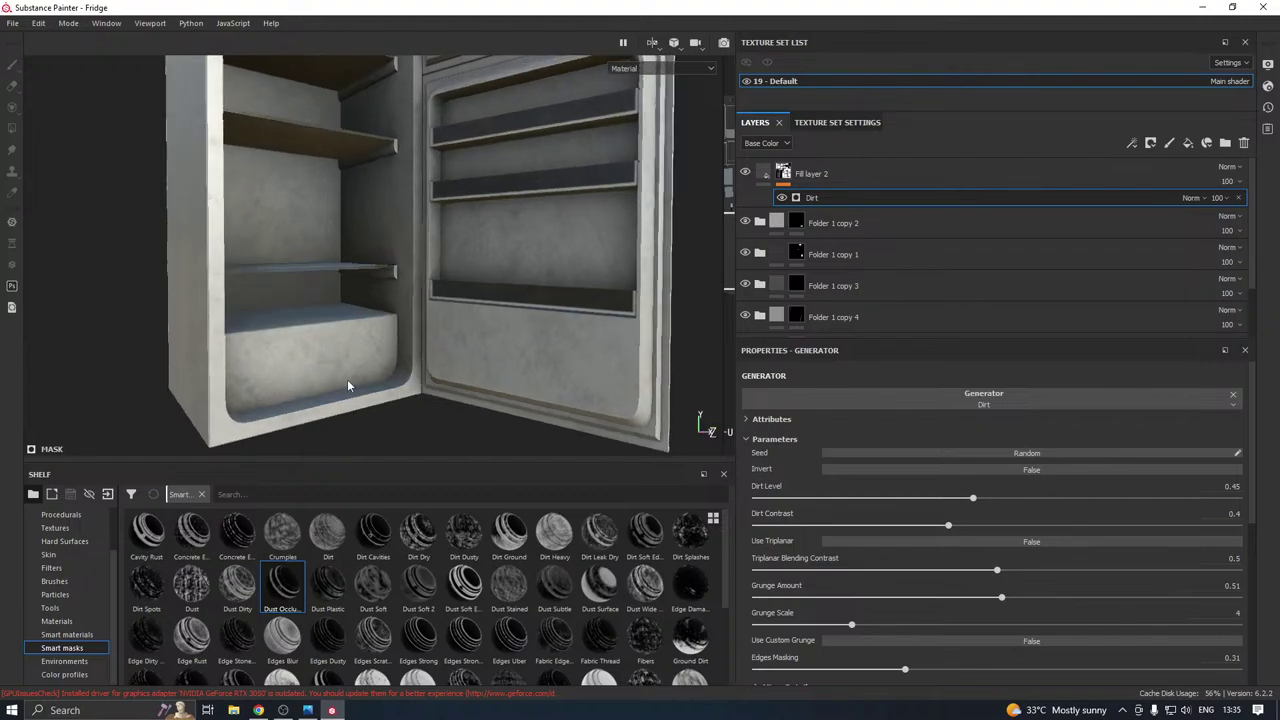
pyautogui.click(1020, 498)
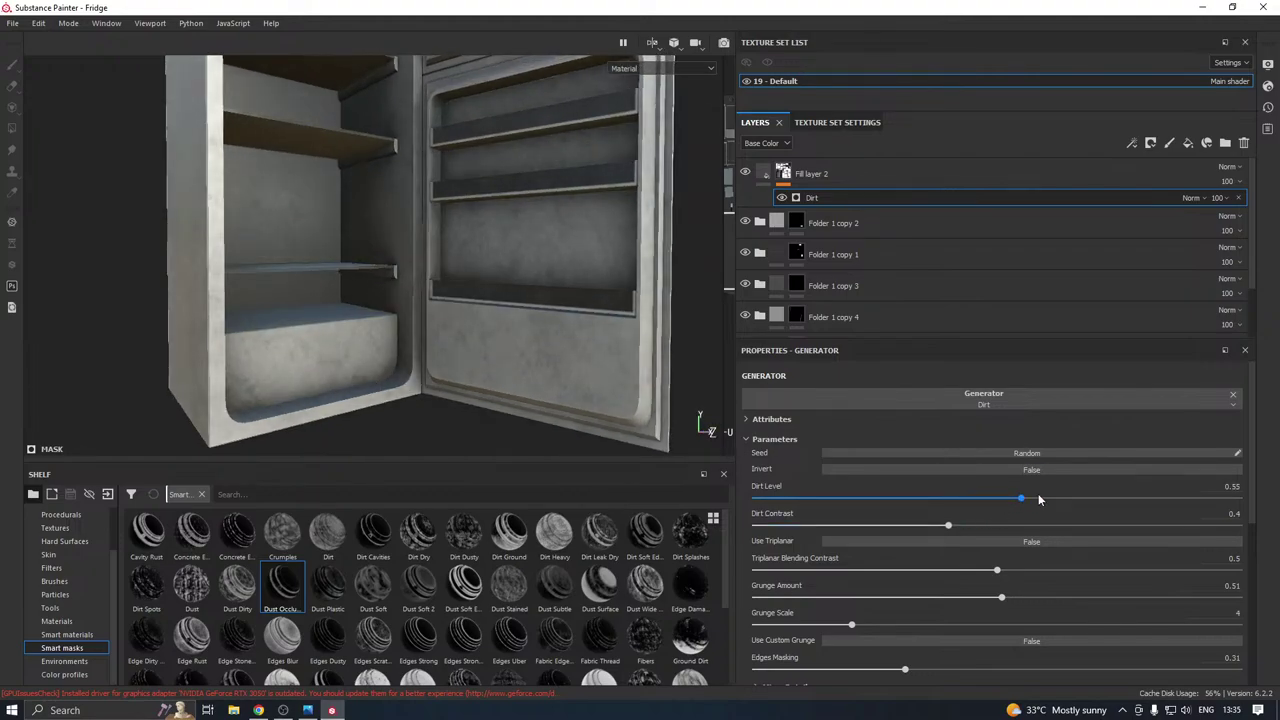
pyautogui.click(1050, 498)
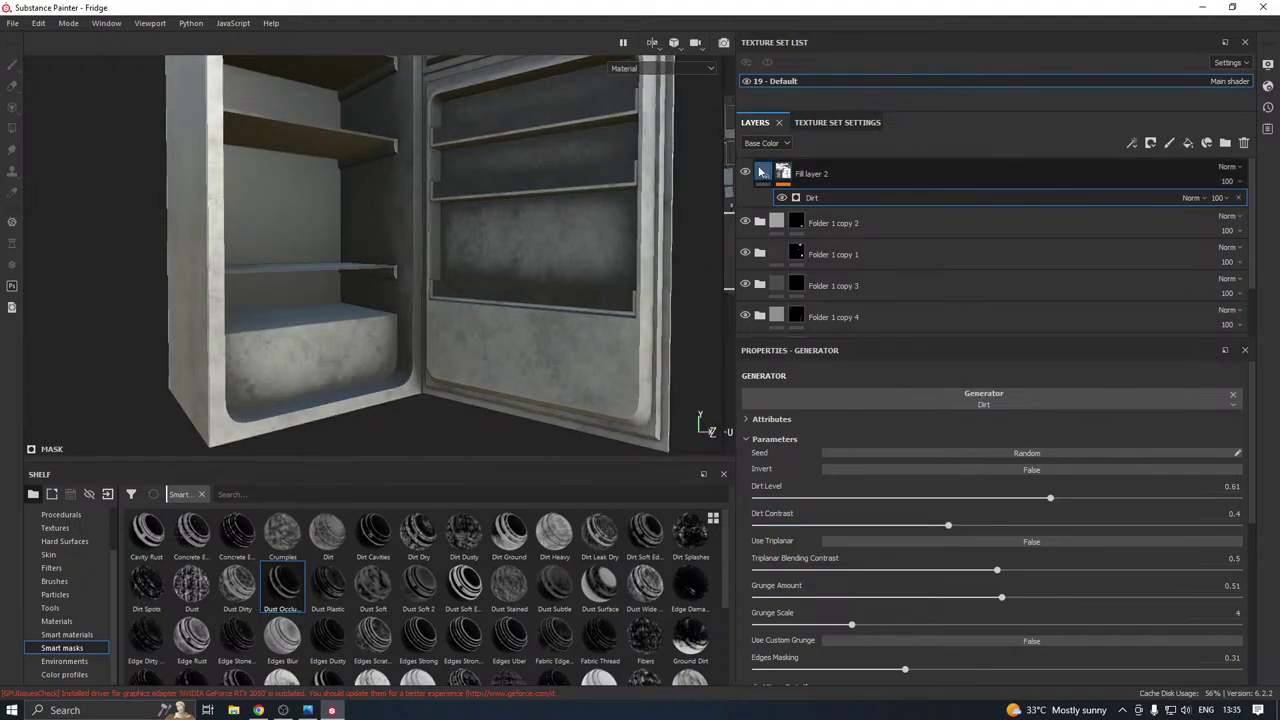
# Set Fill layer 2's roughness to about 0.62 and turn off its opacity, height and normal channels.
pyautogui.click(762, 173)
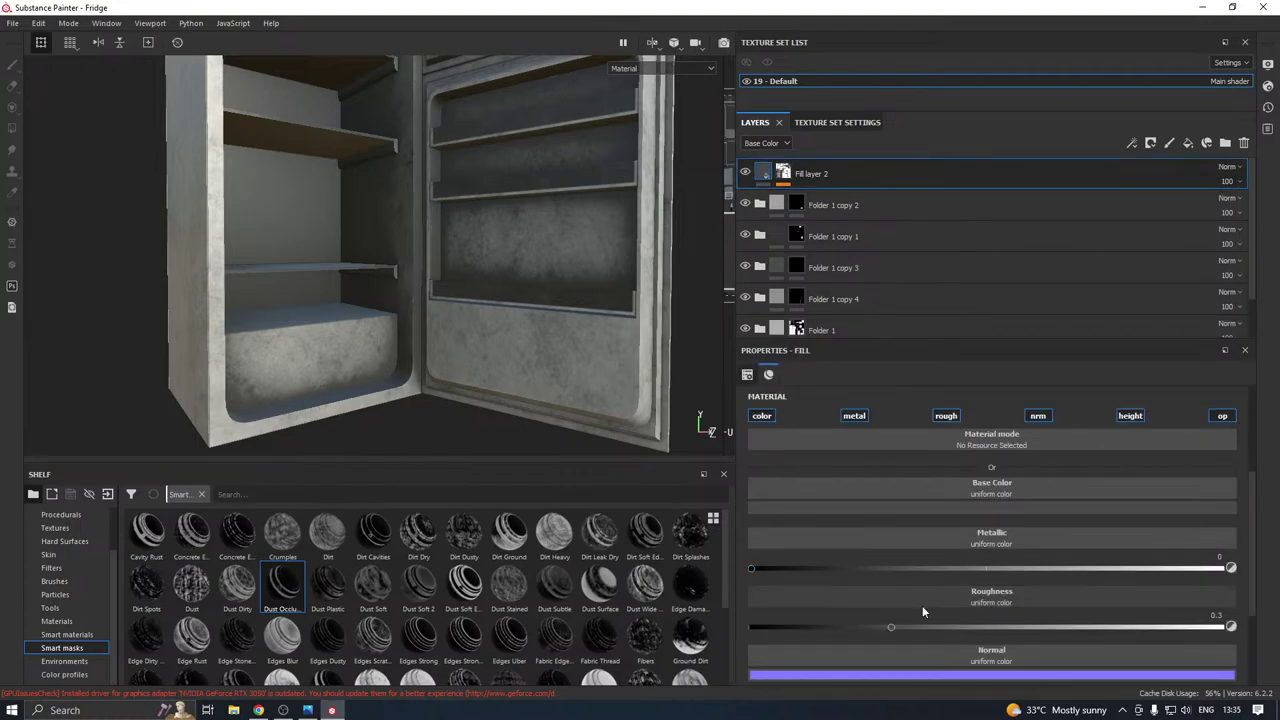
pyautogui.click(1043, 627)
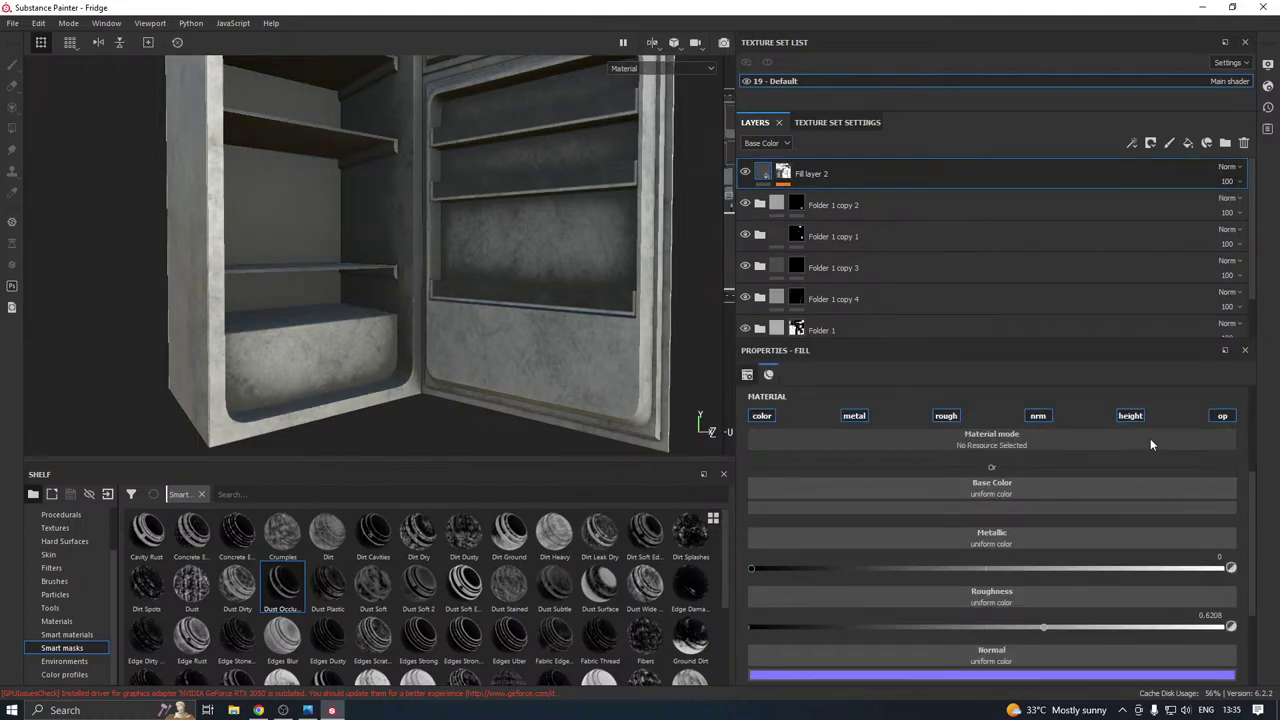
pyautogui.click(1224, 416)
pyautogui.click(1137, 416)
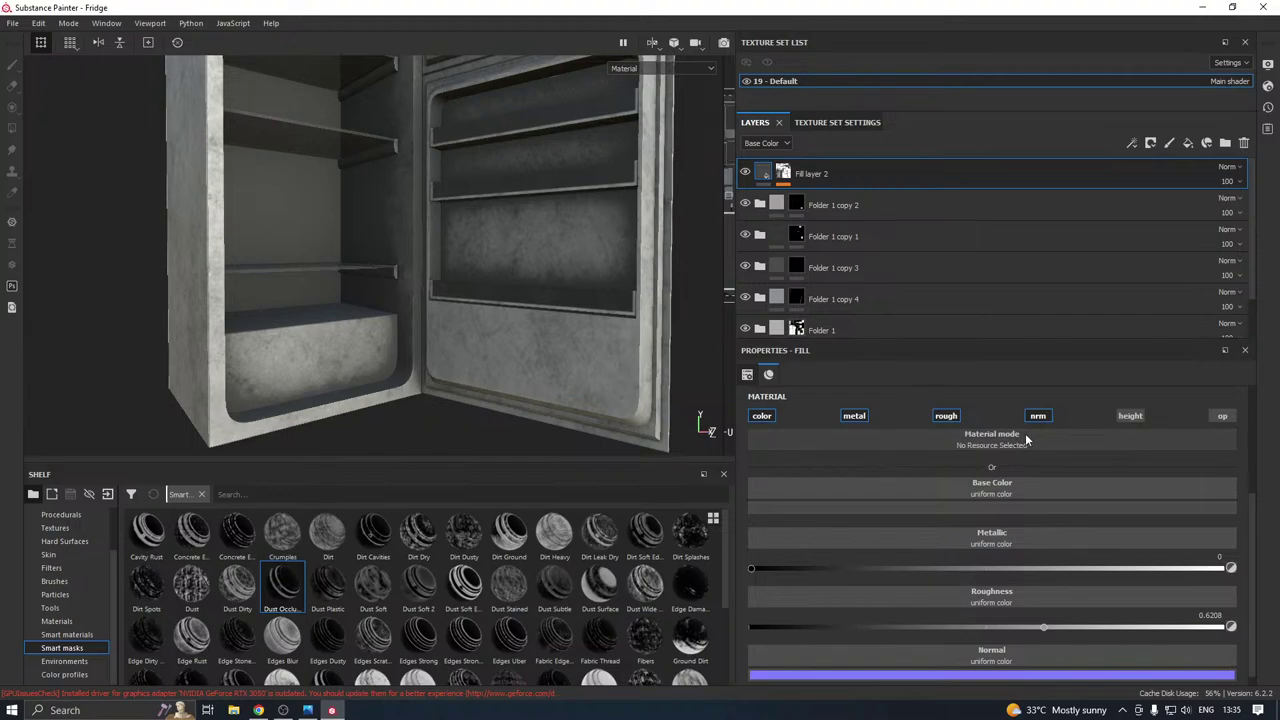
pyautogui.click(1038, 415)
pyautogui.moveTo(391, 408)
pyautogui.keyDown('alt'); pyautogui.mouseDown()
pyautogui.moveTo(397, 397)
pyautogui.moveTo(390, 405)
pyautogui.mouseUp(); pyautogui.keyUp('alt')
# Change Fill layer 2's base color to a dark brownish grey with R 0.125, G 0.104 and B 0.093.
pyautogui.click(797, 508)
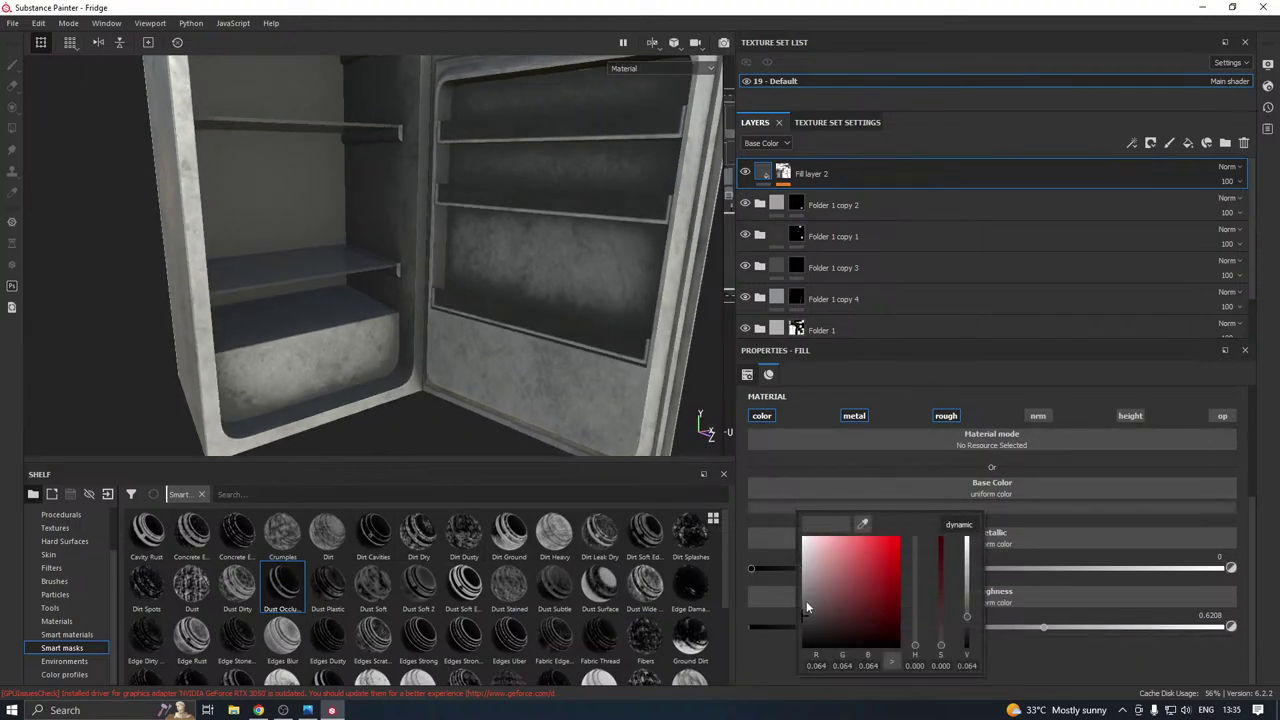
pyautogui.moveTo(808, 606); pyautogui.dragTo(807, 603)
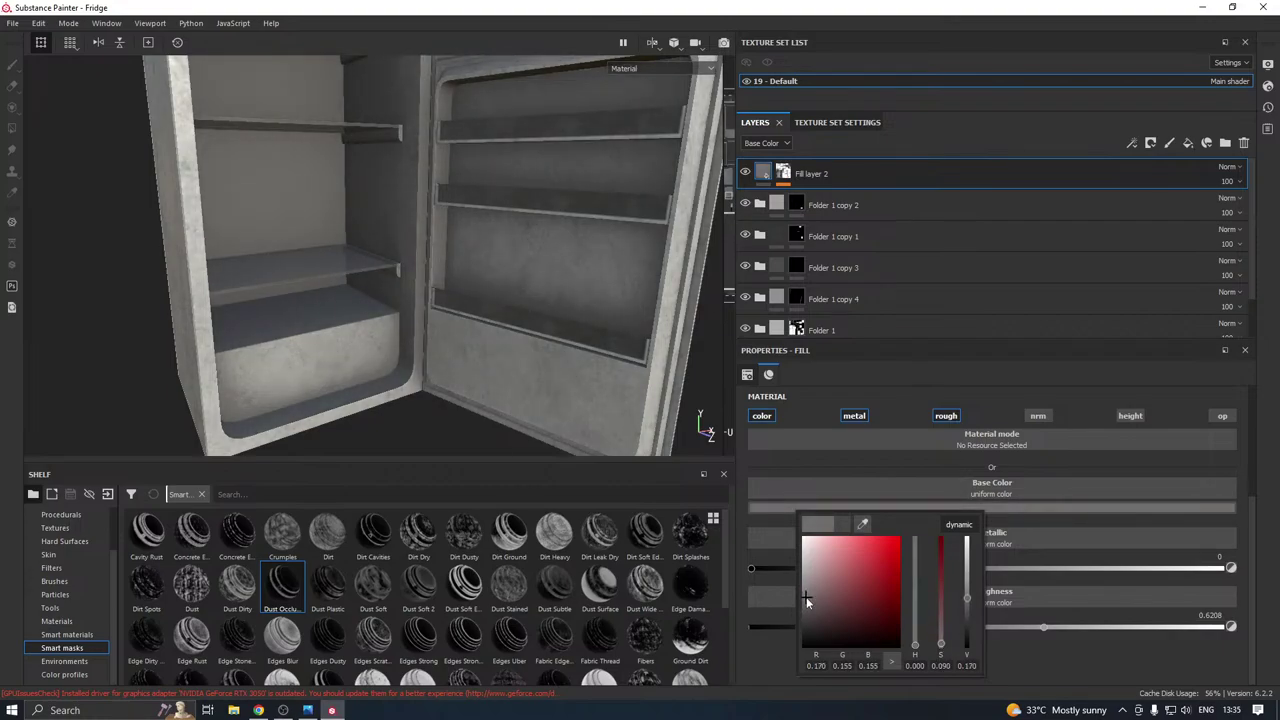
pyautogui.click(455, 430)
pyautogui.keyDown('alt'); pyautogui.moveTo(511, 322); pyautogui.dragTo(379, 398); pyautogui.keyUp('alt')
pyautogui.keyDown('alt'); pyautogui.moveTo(379, 398); pyautogui.dragTo(398, 221, button='middle'); pyautogui.keyUp('alt')
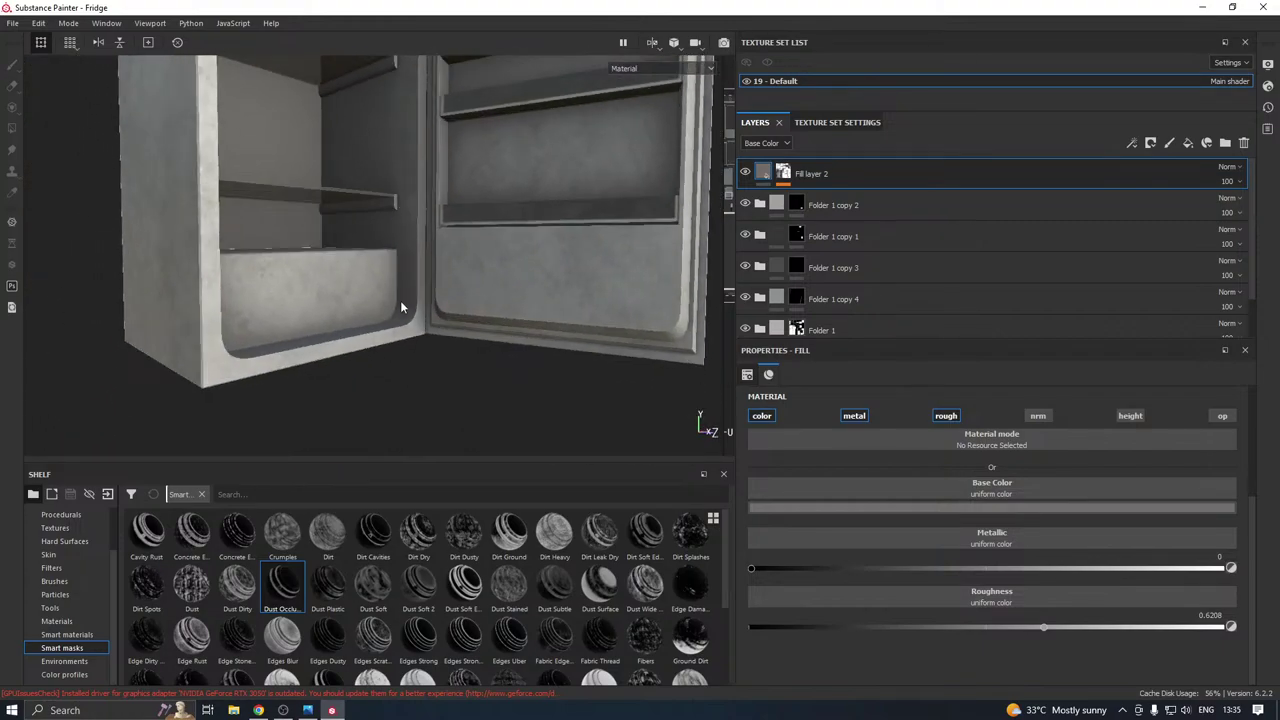
pyautogui.keyDown('alt'); pyautogui.moveTo(400, 303); pyautogui.dragTo(311, 312); pyautogui.keyUp('alt')
pyautogui.click(831, 508)
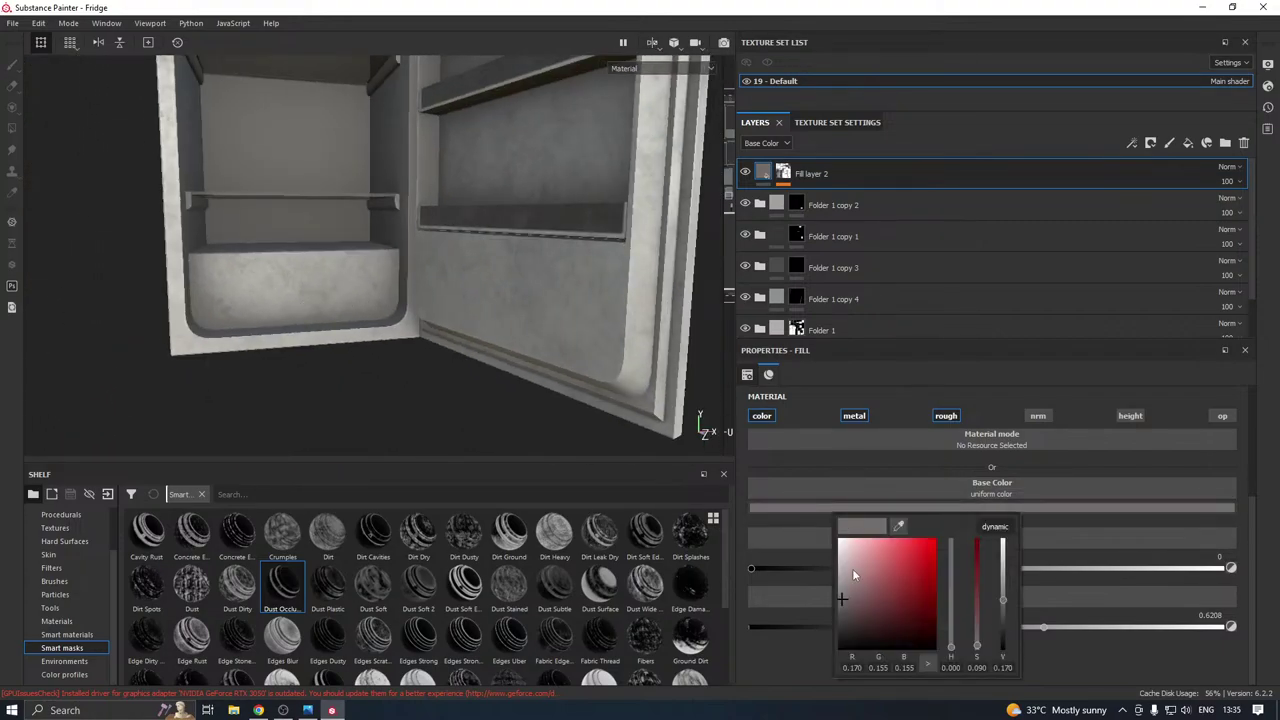
pyautogui.moveTo(951, 651); pyautogui.dragTo(951, 649)
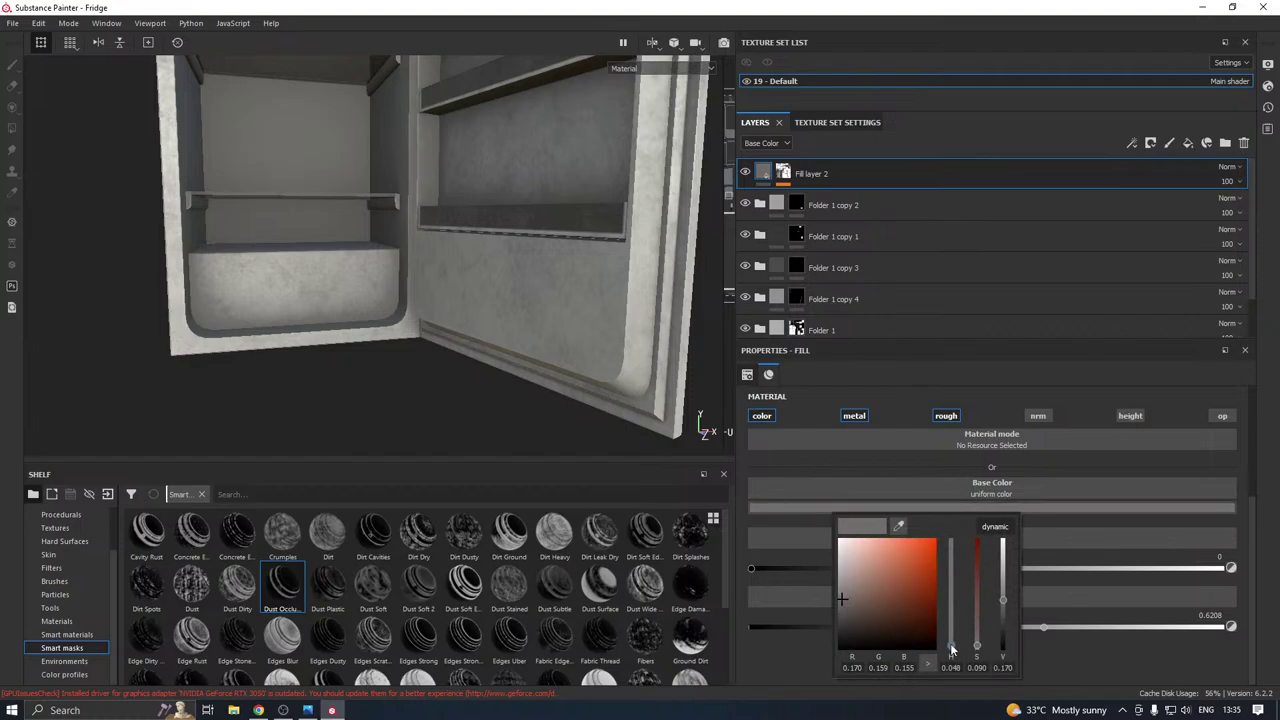
pyautogui.moveTo(862, 604); pyautogui.dragTo(850, 607)
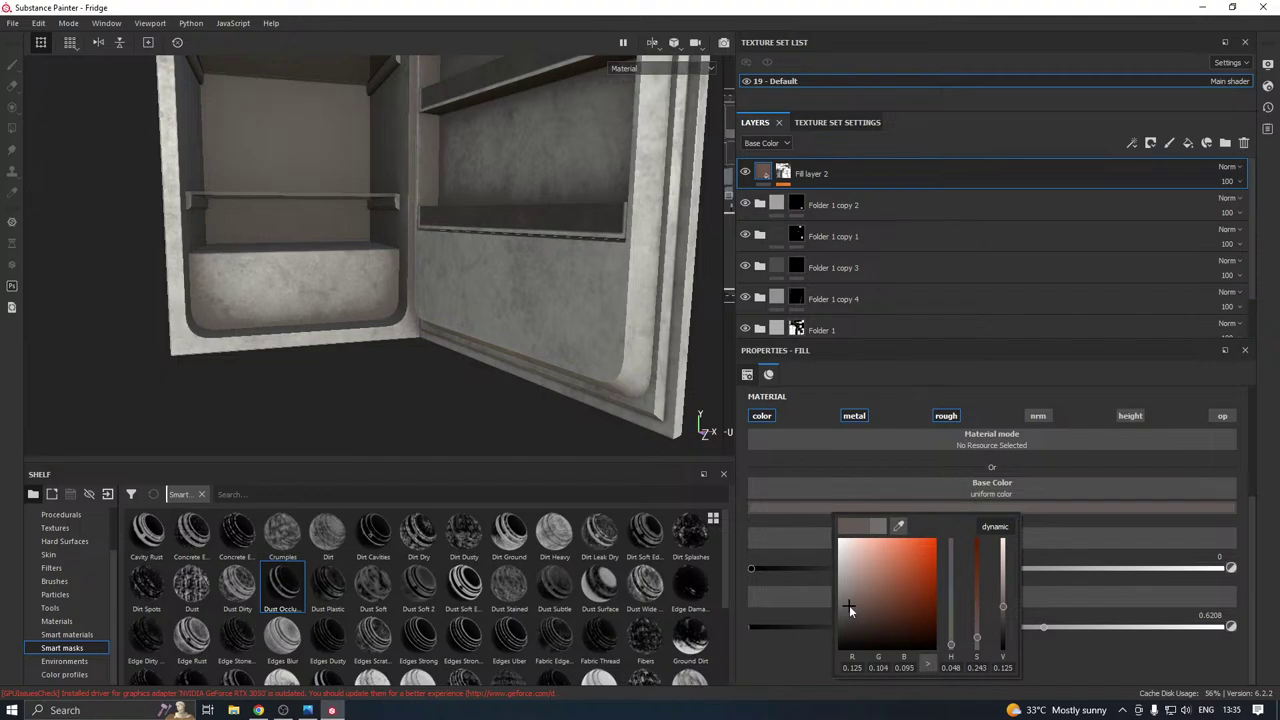
pyautogui.click(466, 424)
pyautogui.keyDown('alt'); pyautogui.moveTo(426, 417); pyautogui.dragTo(392, 414); pyautogui.keyUp('alt')
# Set the Dirt generator on Fill layer 2's mask to dirt contrast 0.71 and dirt level 0.44.
pyautogui.click(783, 172)
pyautogui.click(805, 198)
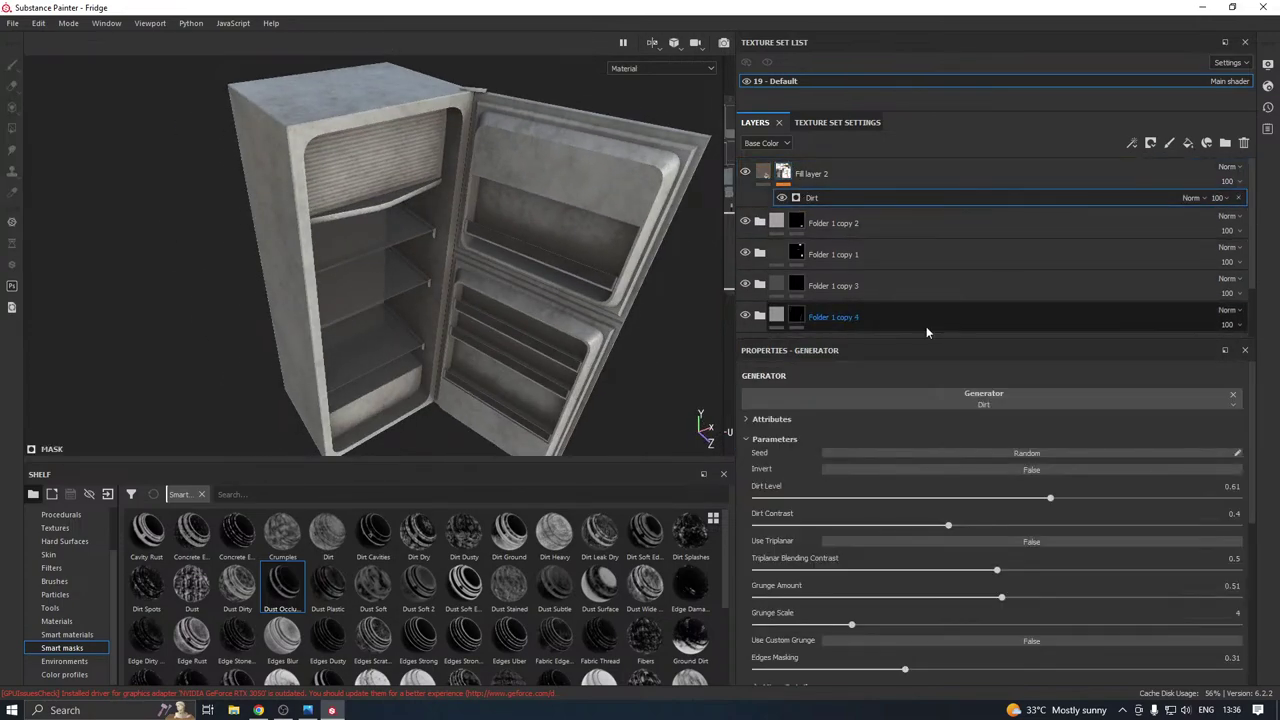
pyautogui.click(1015, 526)
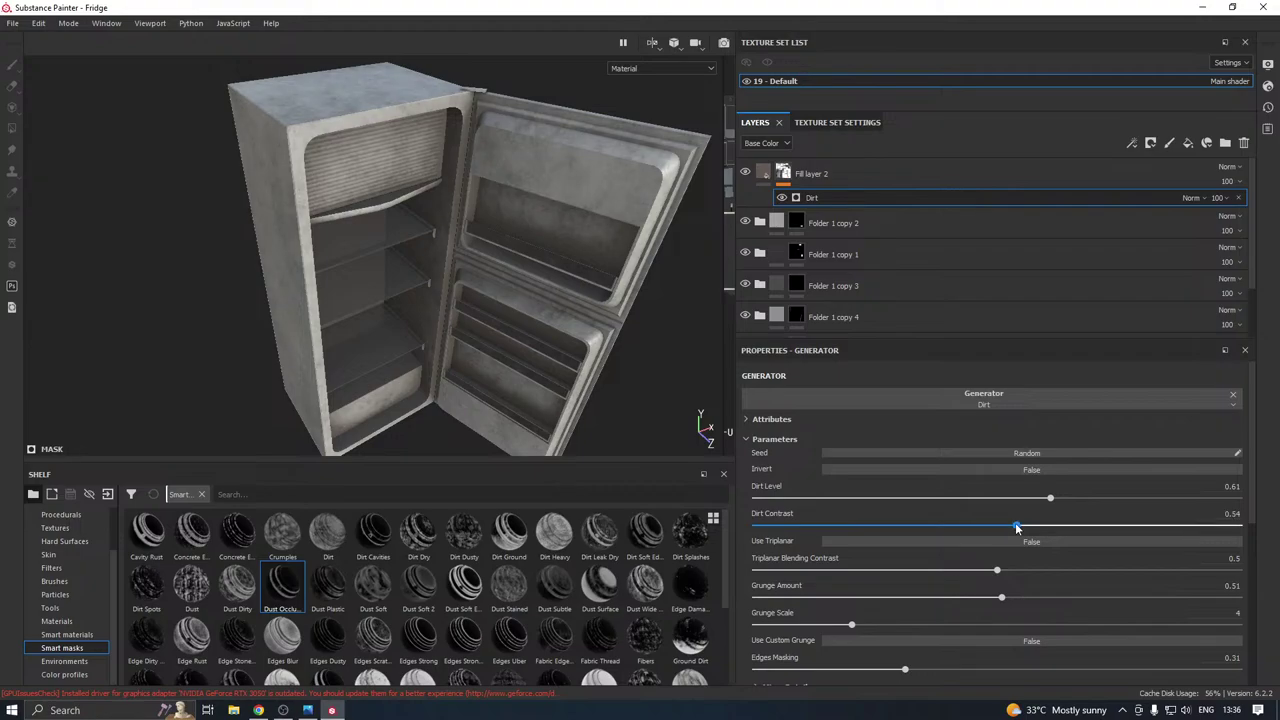
pyautogui.keyDown('alt'); pyautogui.moveTo(648, 377); pyautogui.dragTo(503, 304); pyautogui.keyUp('alt')
pyautogui.scroll(2, 467, 319)
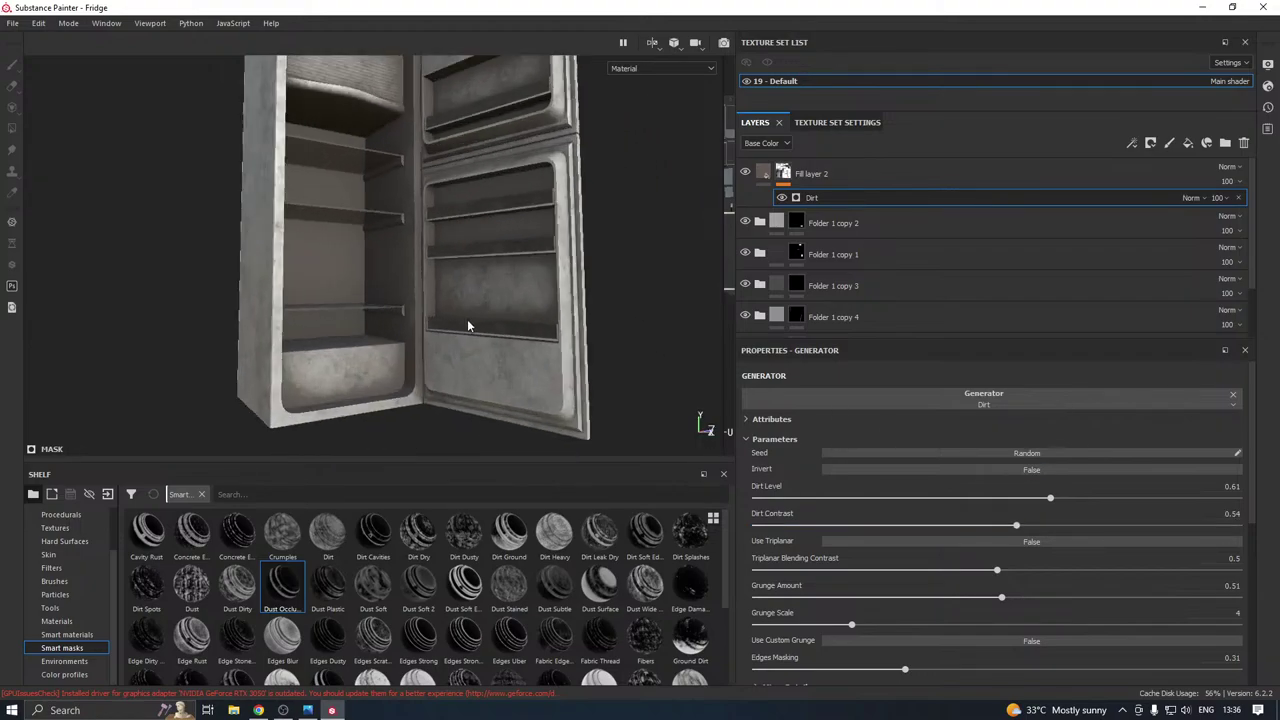
pyautogui.click(1097, 526)
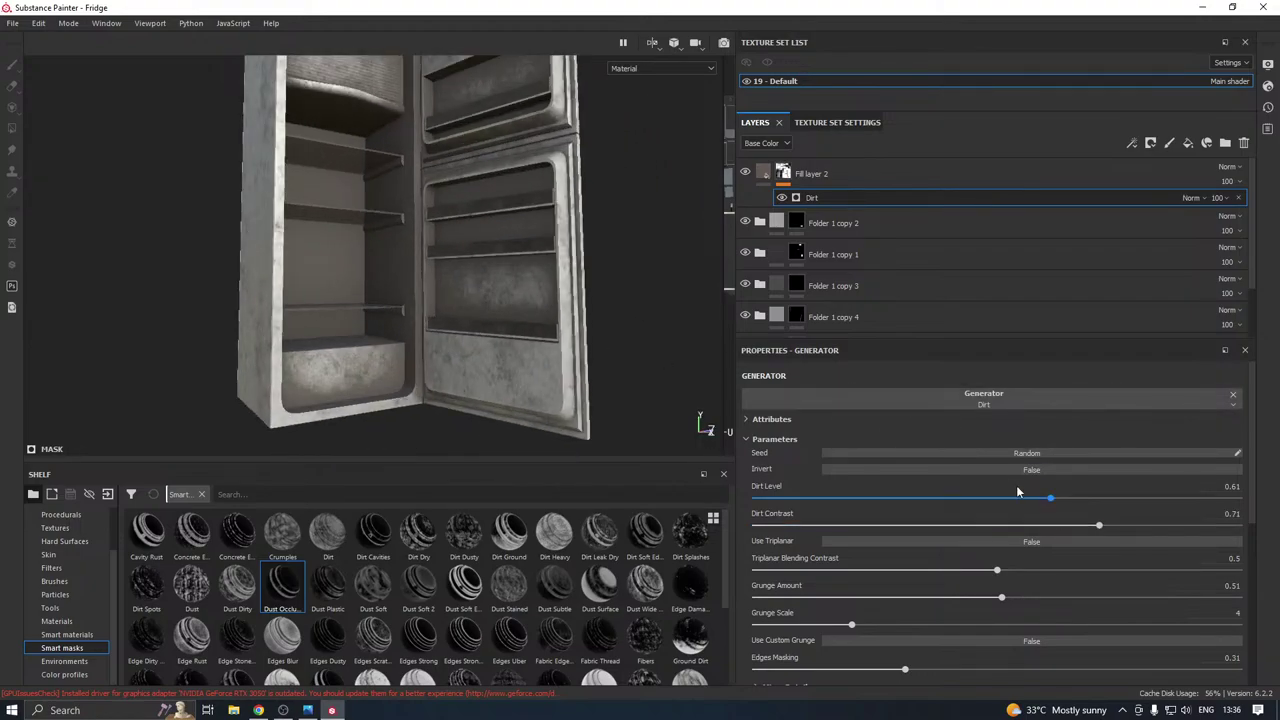
pyautogui.click(1008, 499)
pyautogui.moveTo(1001, 499); pyautogui.dragTo(977, 499)
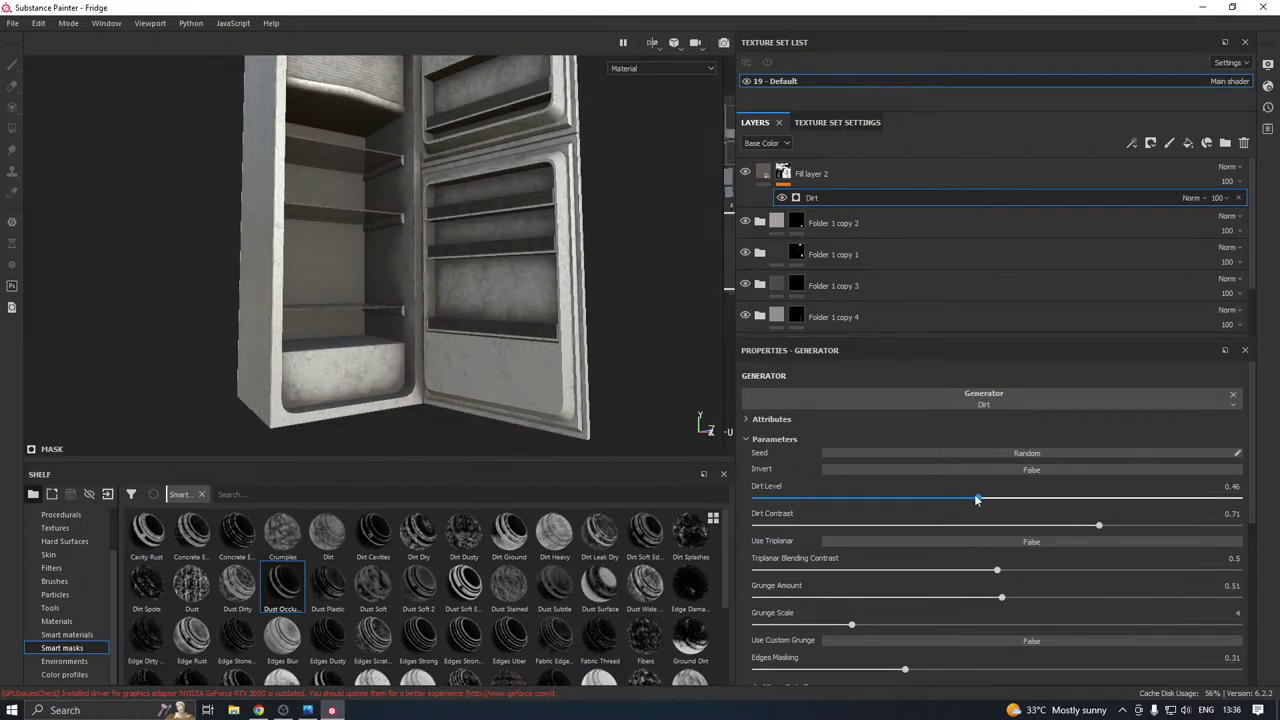
pyautogui.keyDown('alt'); pyautogui.moveTo(474, 365); pyautogui.dragTo(550, 353); pyautogui.keyUp('alt')
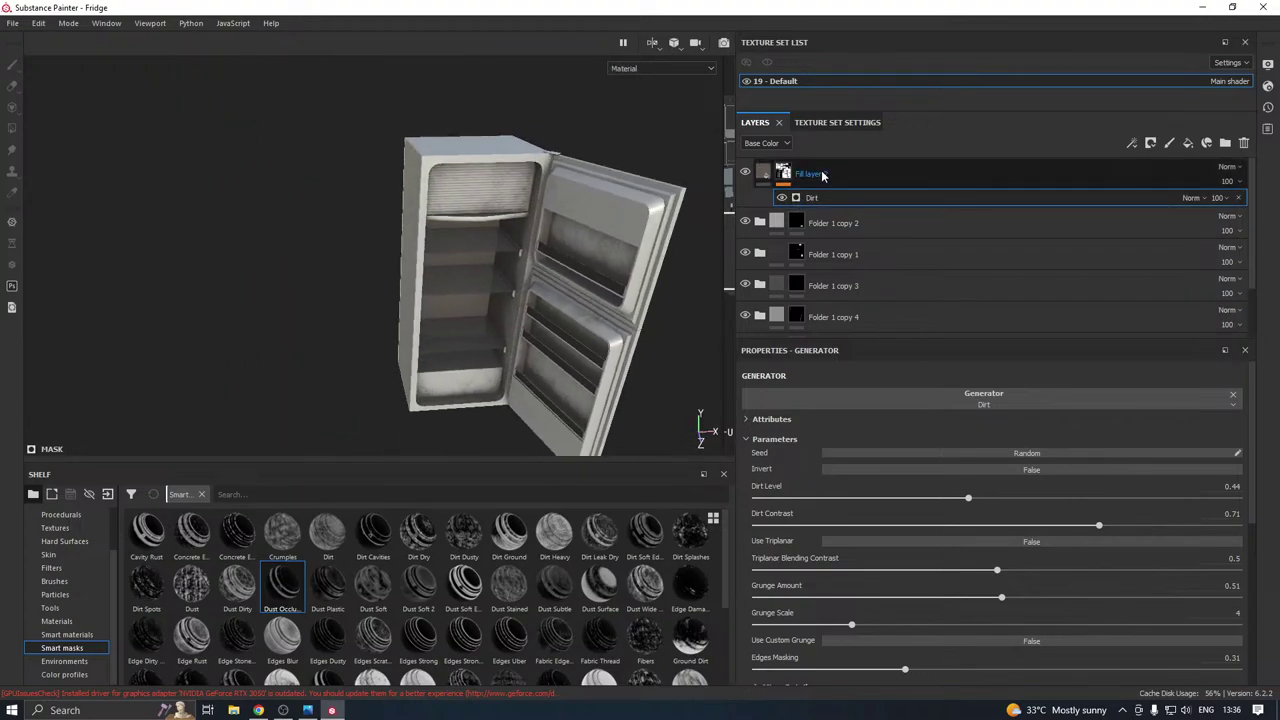
# Duplicate Fill layer 2 and clear the mask of the copy.
pyautogui.click(901, 162)
pyautogui.rightClick(901, 162)
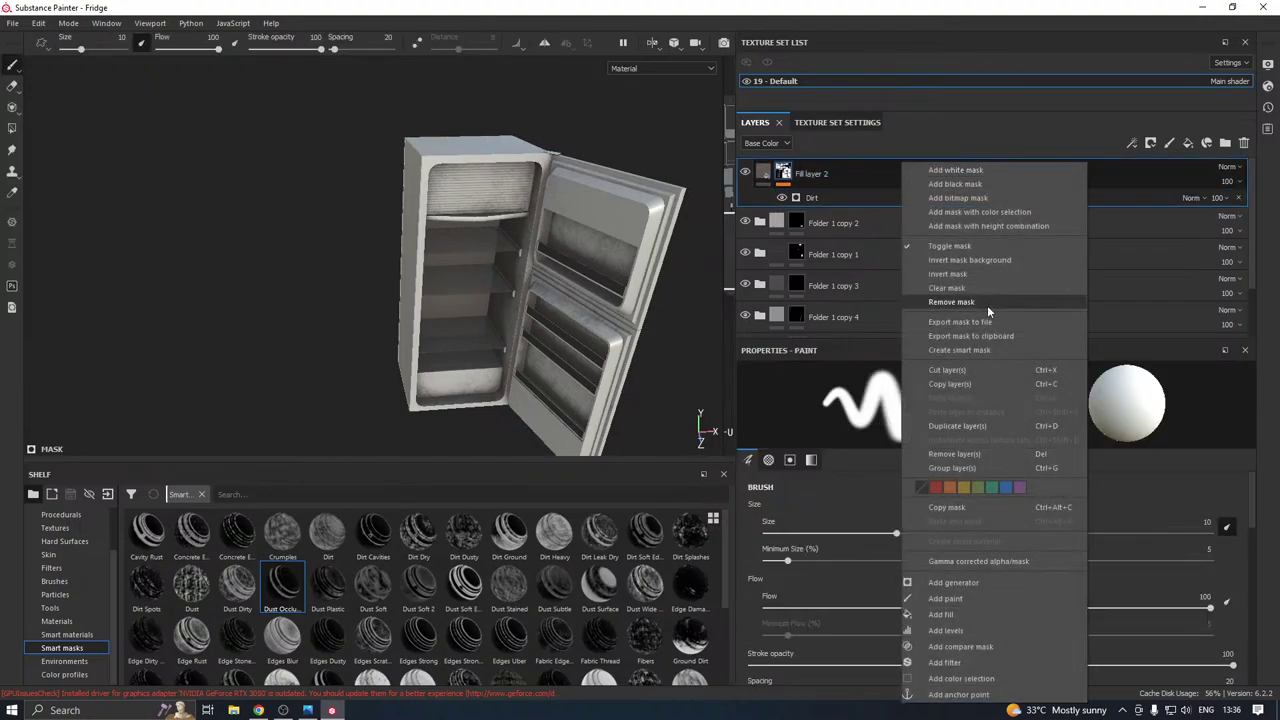
pyautogui.click(973, 427)
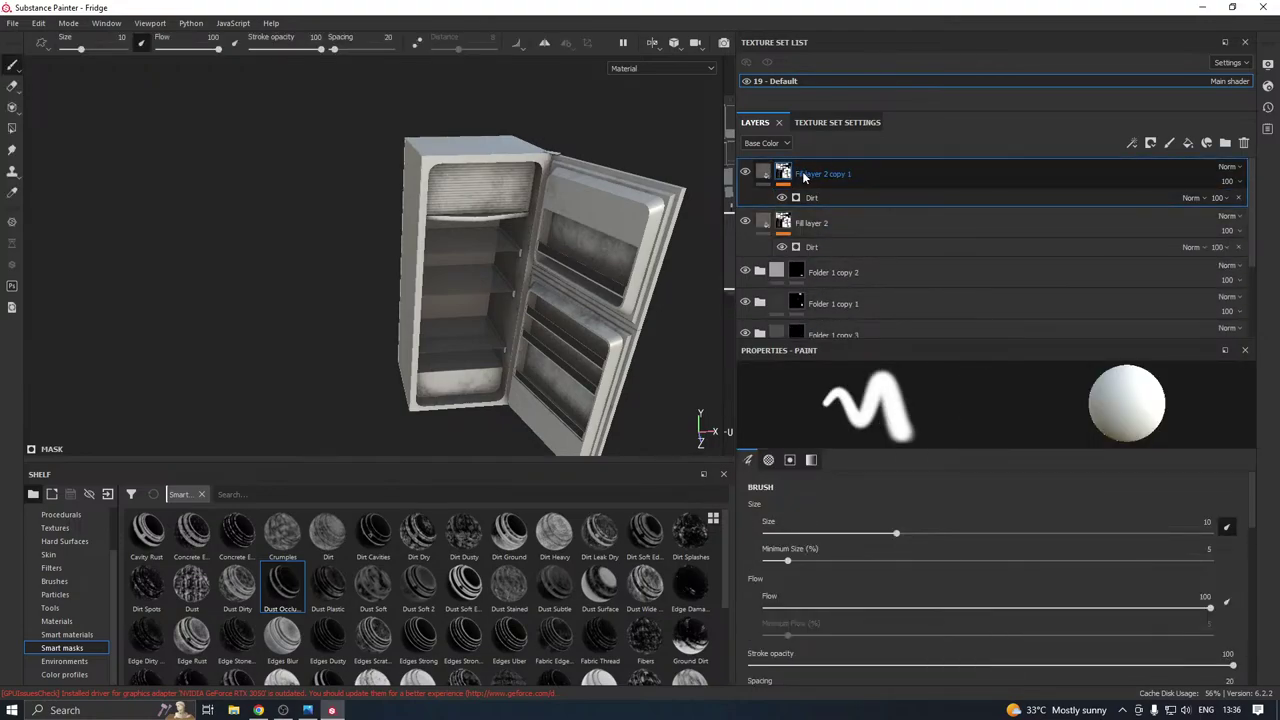
pyautogui.rightClick(795, 178)
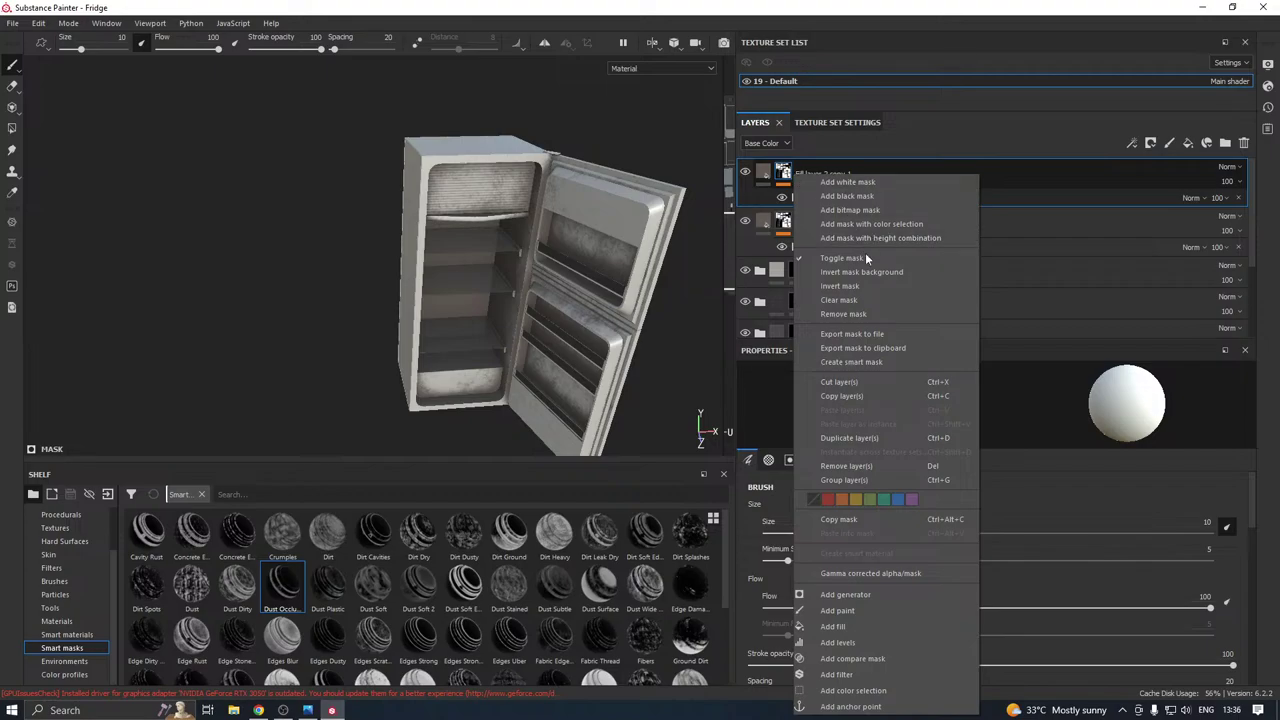
pyautogui.click(849, 298)
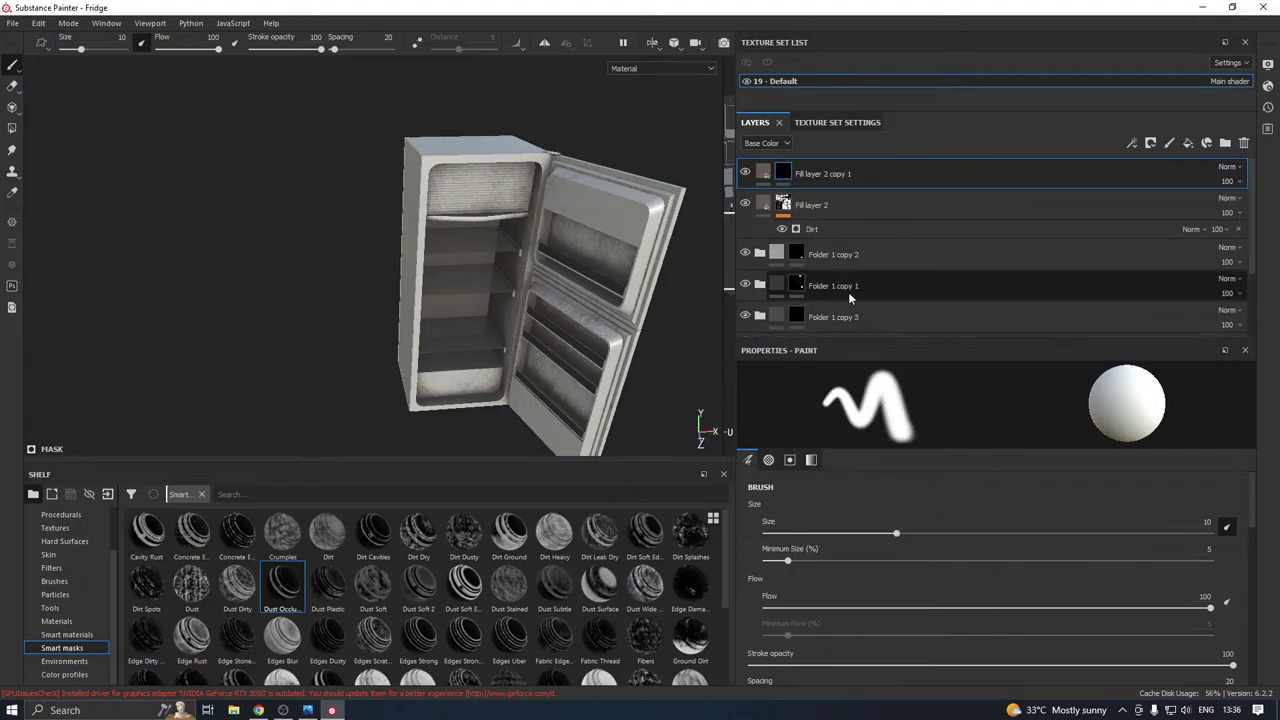
# Apply the edge damage smart mask to Fill layer 2 copy 1 and inspect the wear on the fridge's outer door.
pyautogui.scroll(2, 518, 289)
pyautogui.keyDown('alt'); pyautogui.moveTo(448, 273); pyautogui.dragTo(519, 280); pyautogui.keyUp('alt')
pyautogui.keyDown('alt'); pyautogui.moveTo(531, 277); pyautogui.dragTo(504, 287, button='middle'); pyautogui.keyUp('alt')
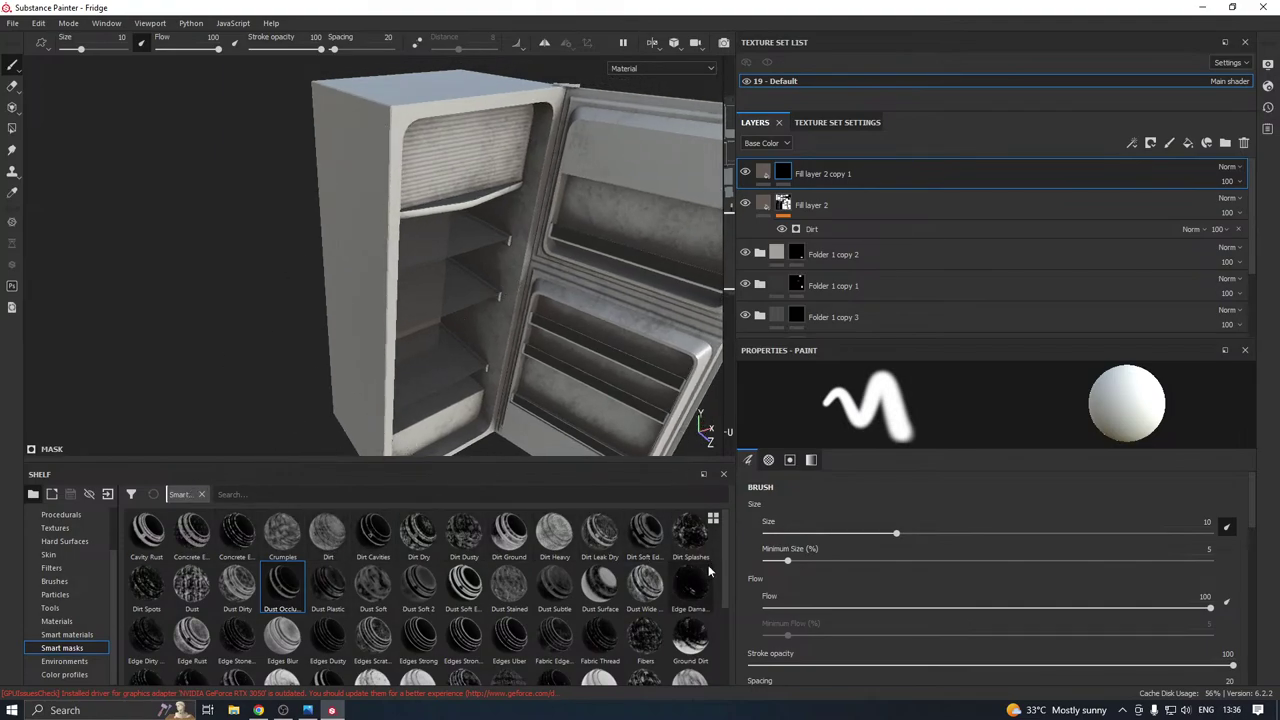
pyautogui.moveTo(679, 592); pyautogui.dragTo(859, 175)
pyautogui.scroll(2, 416, 205)
pyautogui.keyDown('alt'); pyautogui.moveTo(416, 205); pyautogui.dragTo(145, 195); pyautogui.keyUp('alt')
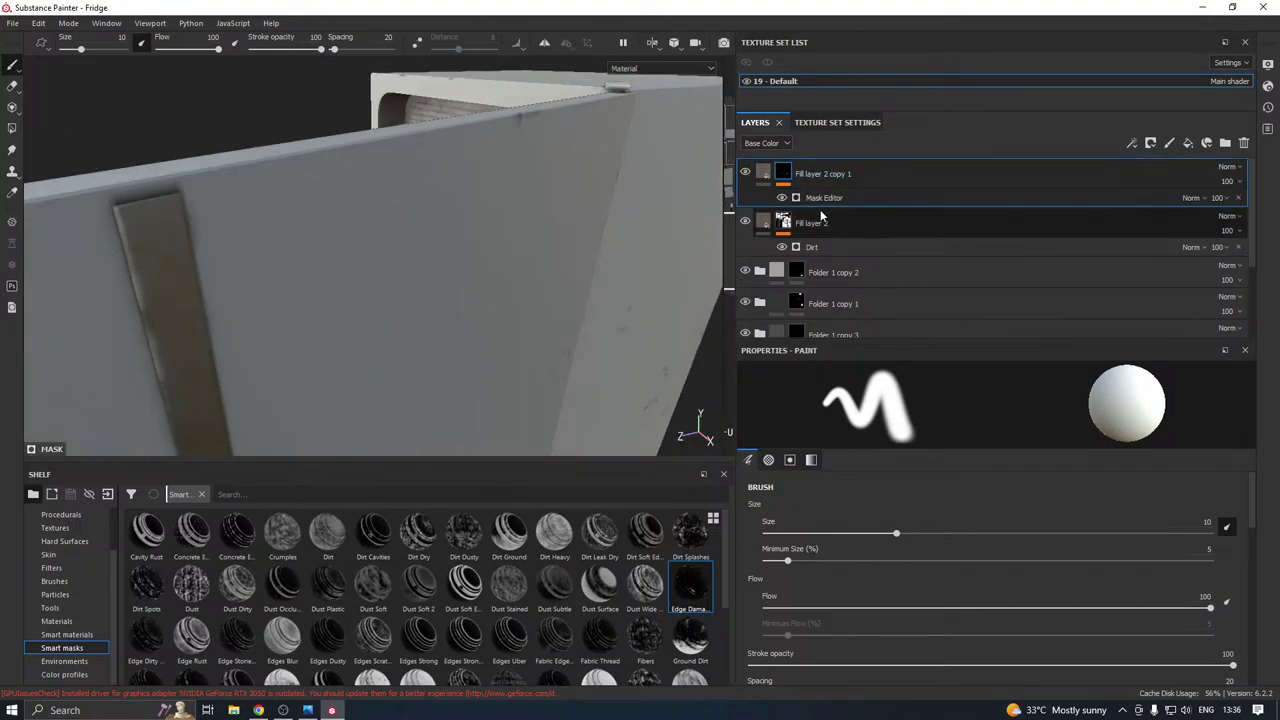
pyautogui.keyDown('alt'); pyautogui.moveTo(376, 189); pyautogui.dragTo(513, 223); pyautogui.keyUp('alt')
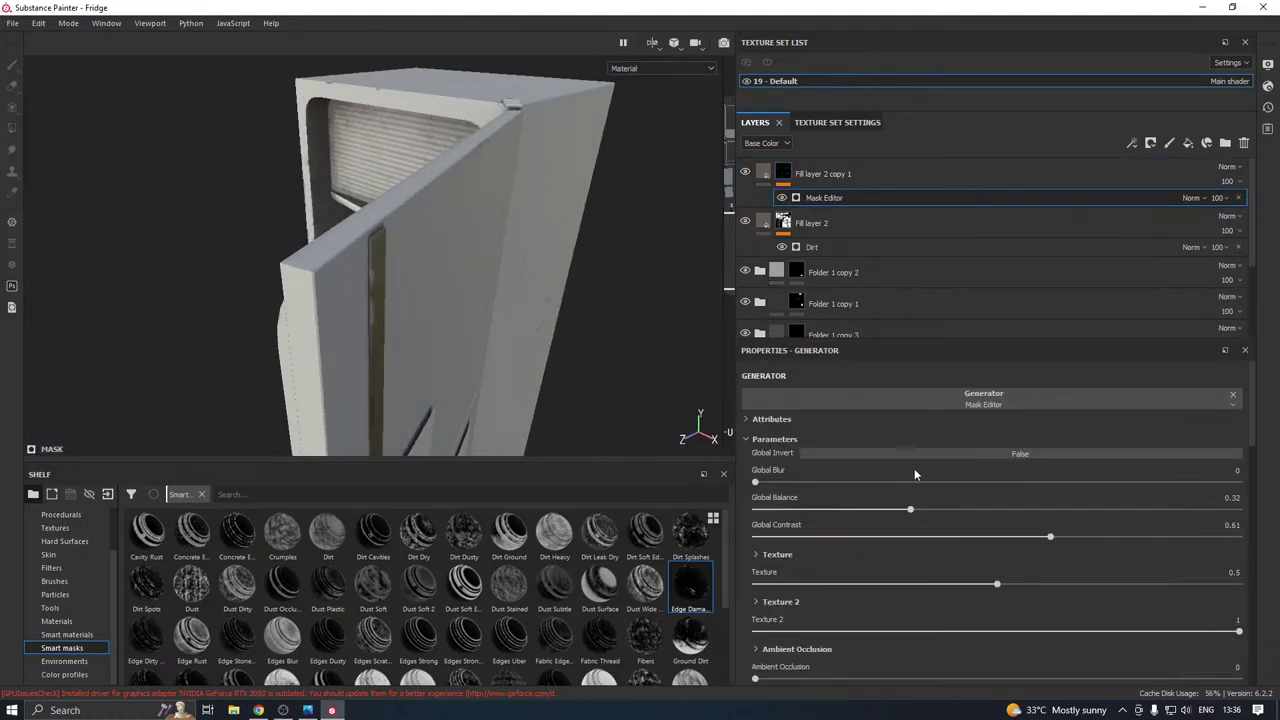
# Tune the copy's Mask Editor generator to global contrast 0.04 and global balance about 0.46, checking the fridge's outer side.
pyautogui.moveTo(969, 510); pyautogui.dragTo(1025, 510)
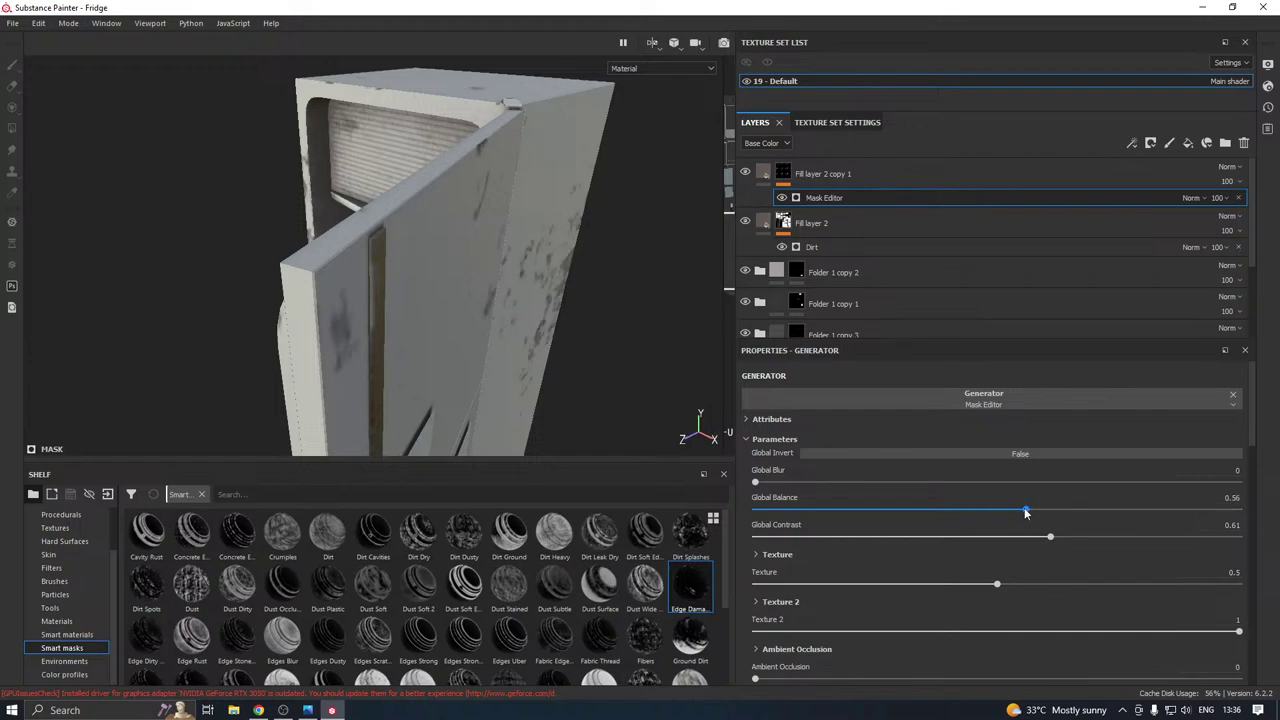
pyautogui.keyDown('alt'); pyautogui.moveTo(494, 374); pyautogui.dragTo(486, 337); pyautogui.keyUp('alt')
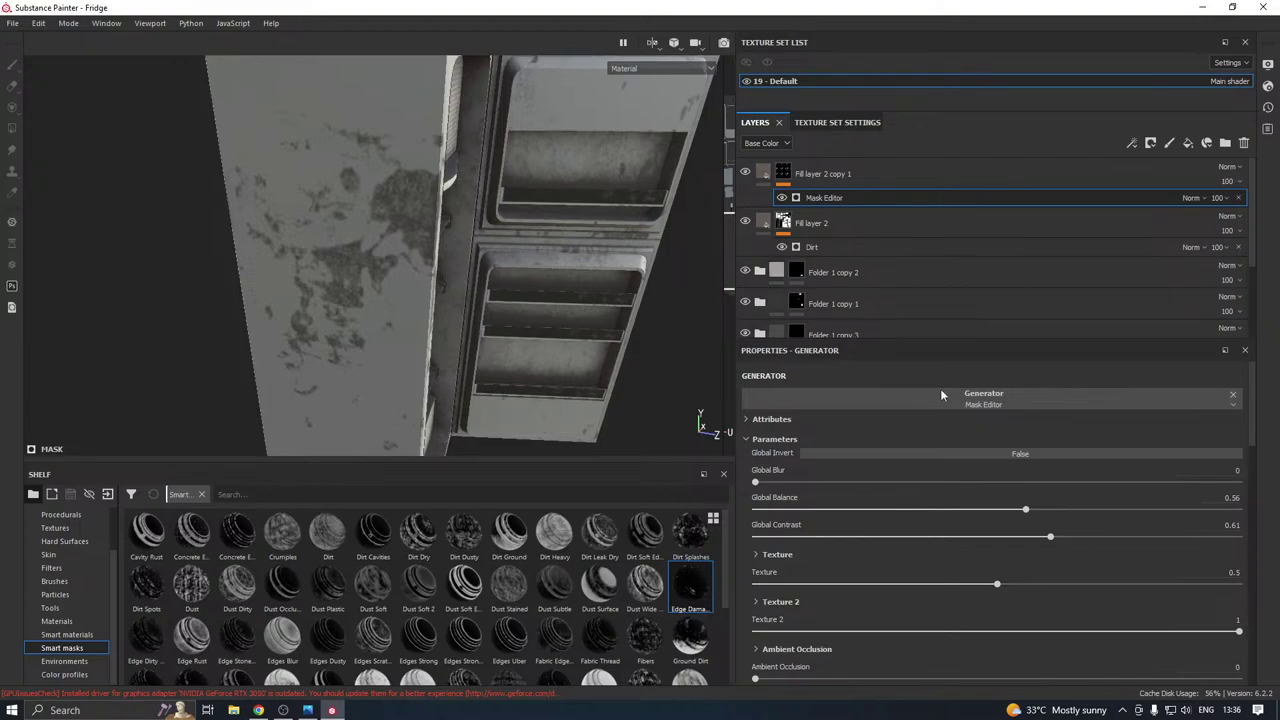
pyautogui.moveTo(820, 538); pyautogui.dragTo(805, 538)
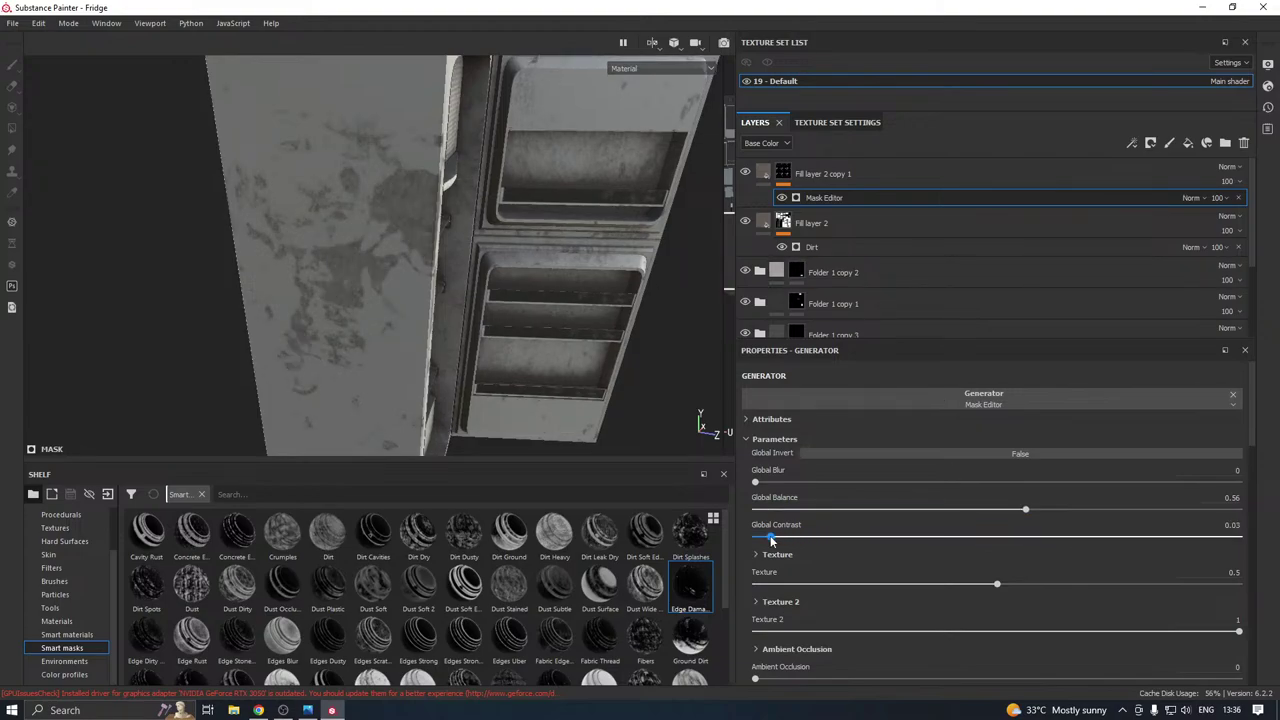
pyautogui.moveTo(1025, 510); pyautogui.dragTo(973, 512)
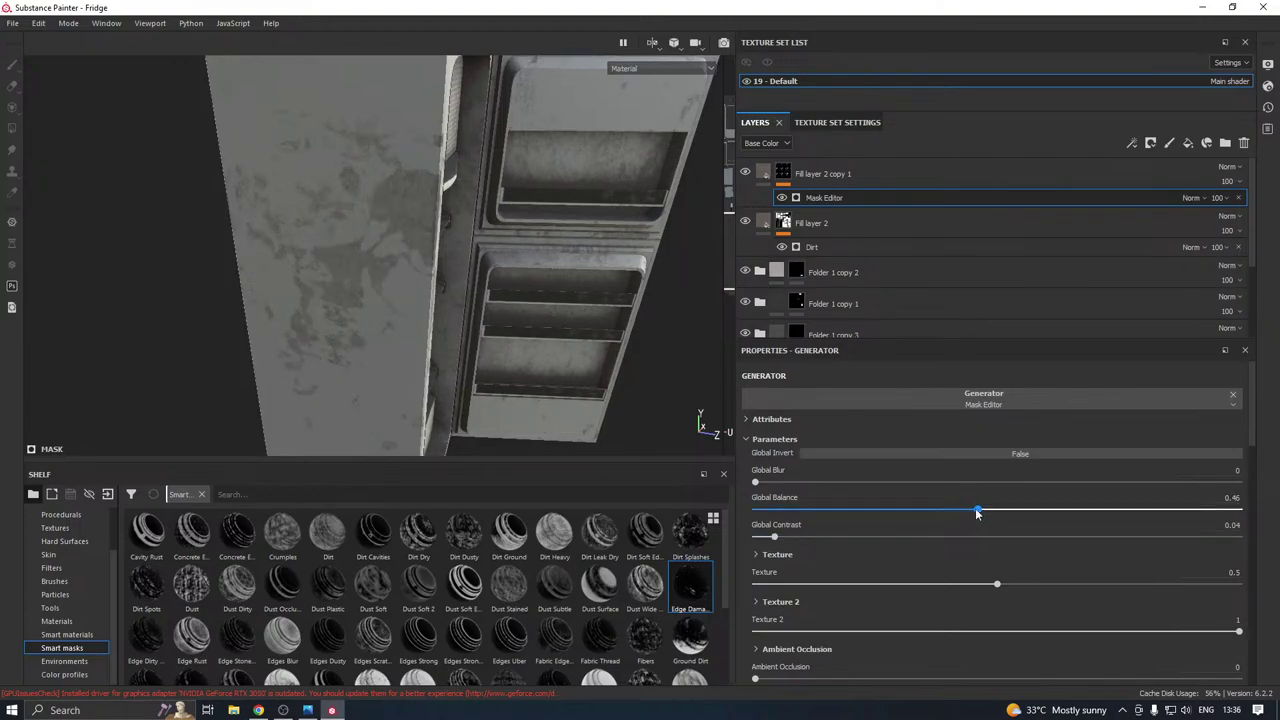
# Clear the edge damage mask of Fill layer 2 copy 1.
pyautogui.keyDown('alt'); pyautogui.moveTo(374, 388); pyautogui.dragTo(200, 262); pyautogui.keyUp('alt')
pyautogui.rightClick(812, 178)
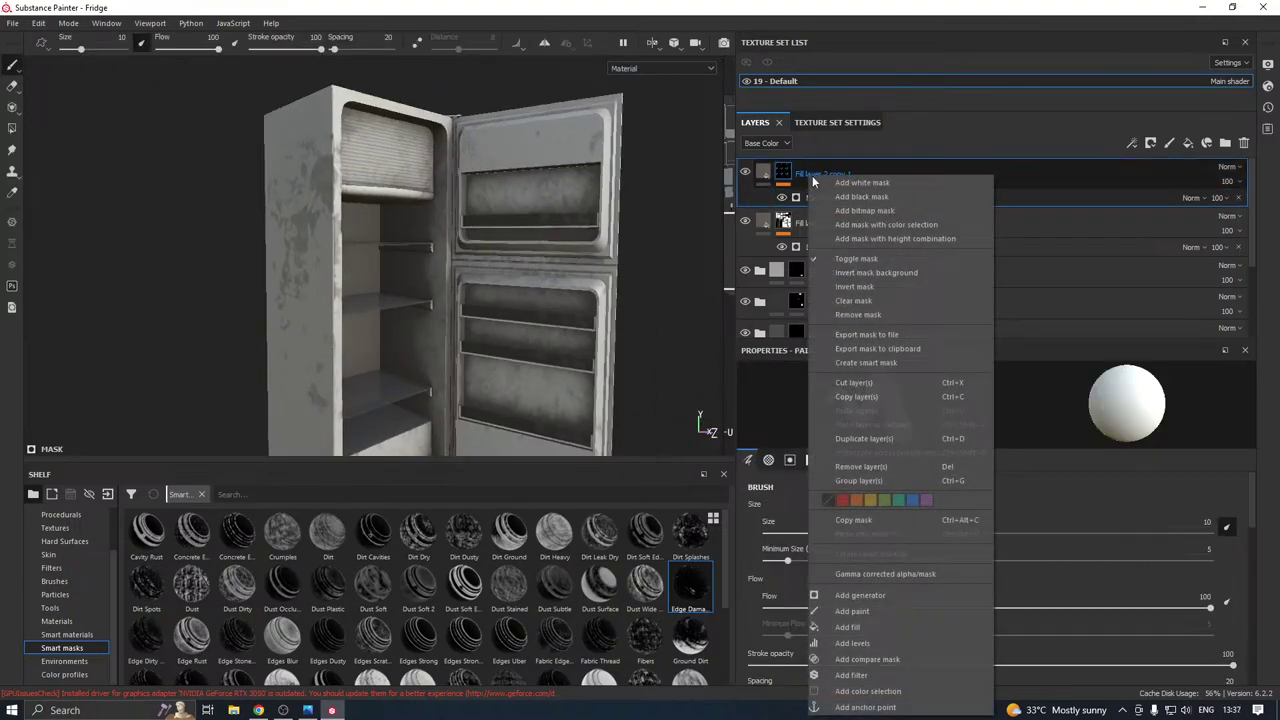
pyautogui.click(855, 299)
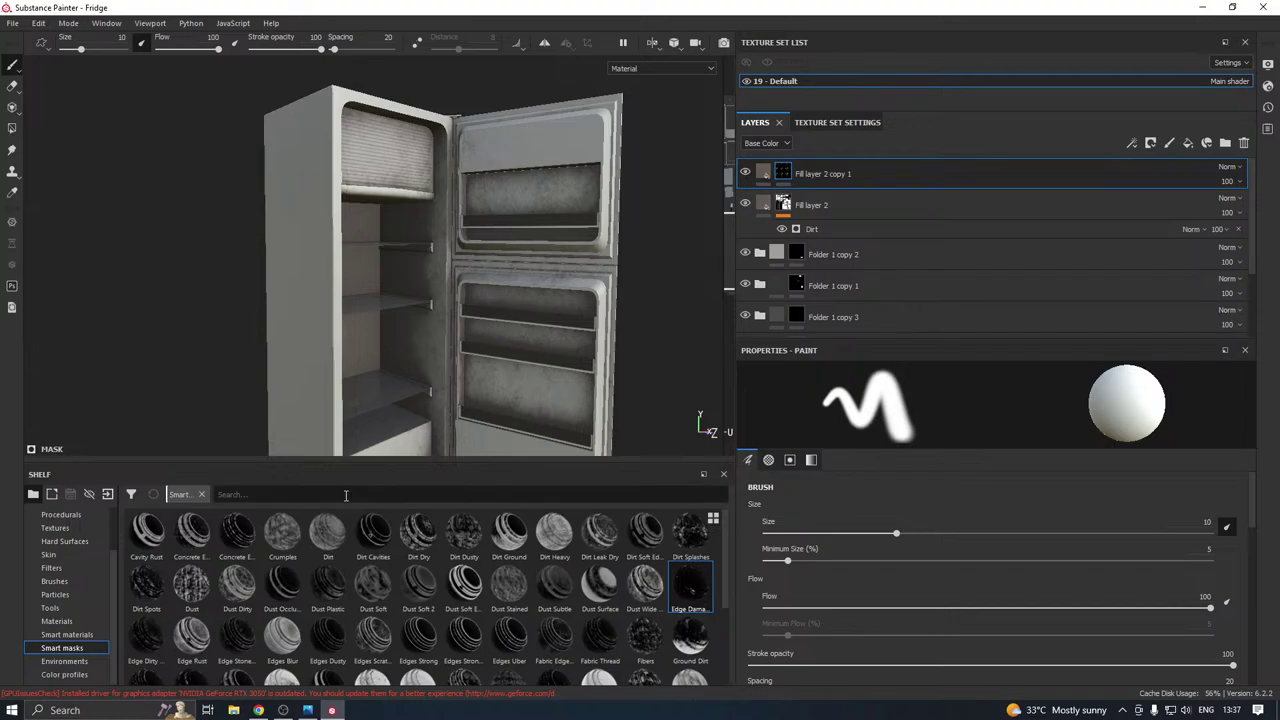
# Apply the Dirt Cavities smart mask to Fill layer 2 copy 1 and open its Mask Builder - Legacy generator settings.
pyautogui.moveTo(390, 541)
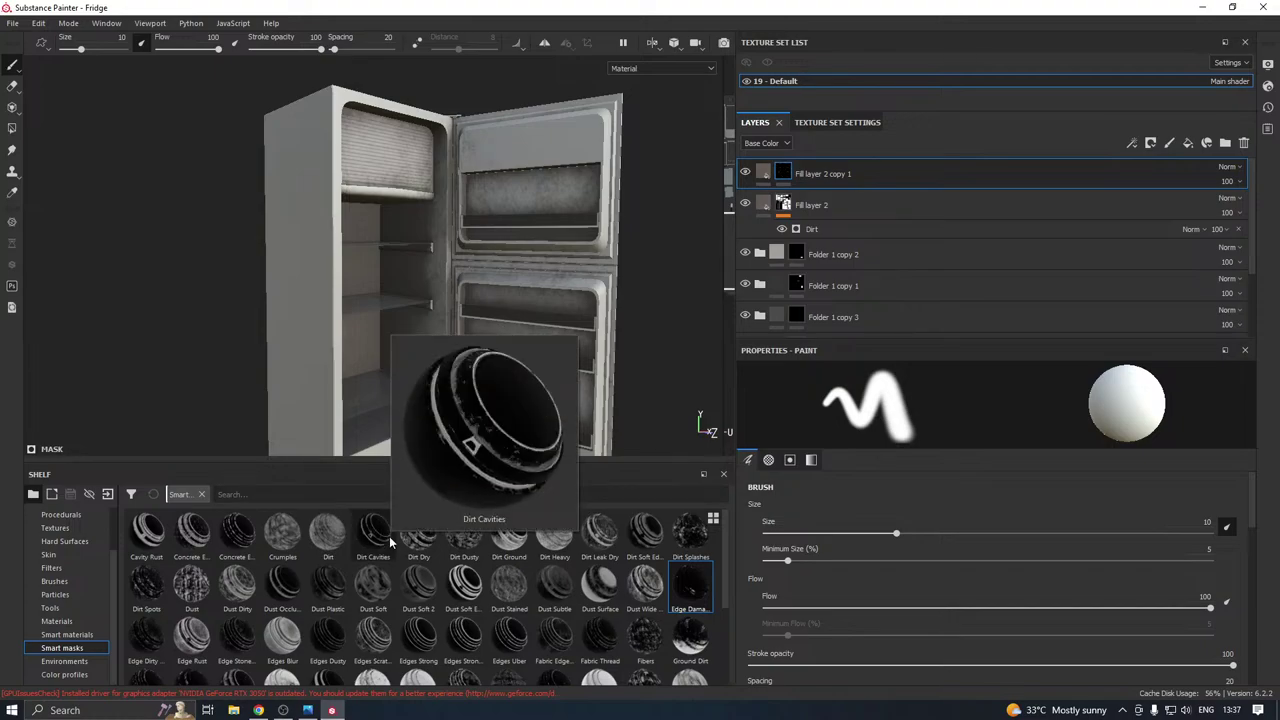
pyautogui.moveTo(390, 541)
pyautogui.mouseDown()
pyautogui.moveTo(849, 206)
pyautogui.moveTo(851, 177)
pyautogui.mouseUp()
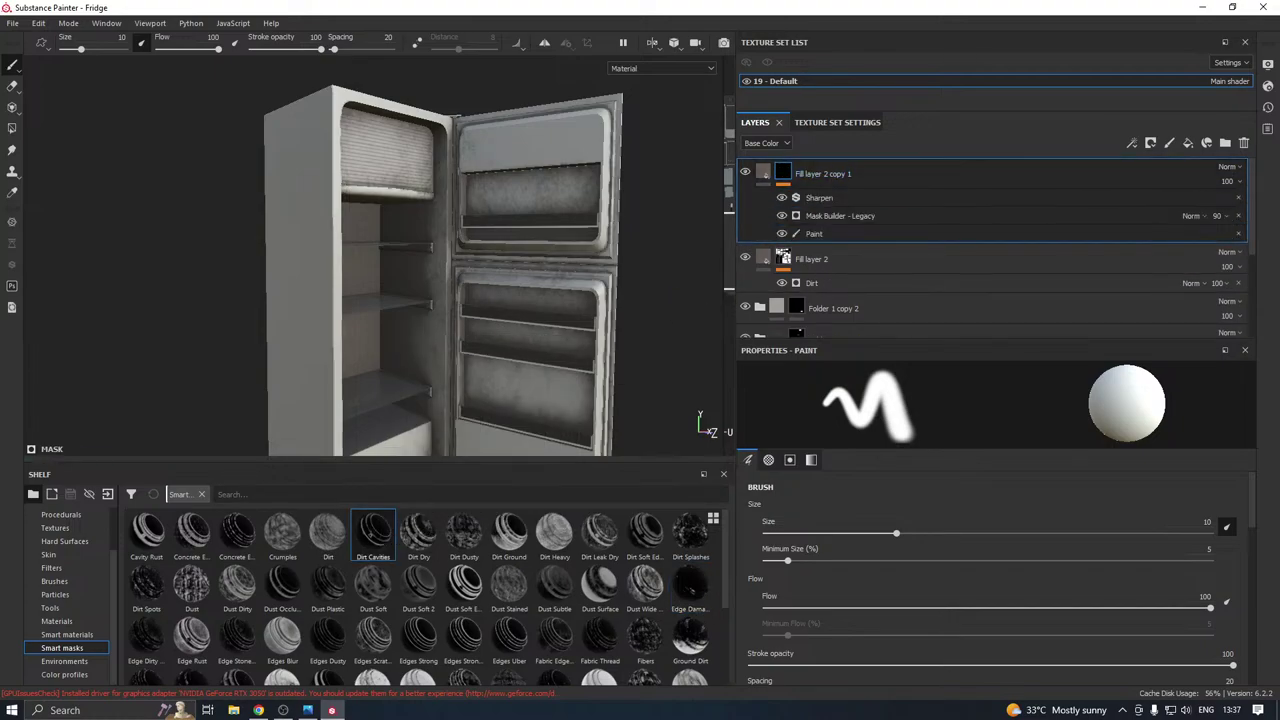
pyautogui.keyDown('alt'); pyautogui.moveTo(397, 168); pyautogui.dragTo(470, 250); pyautogui.keyUp('alt')
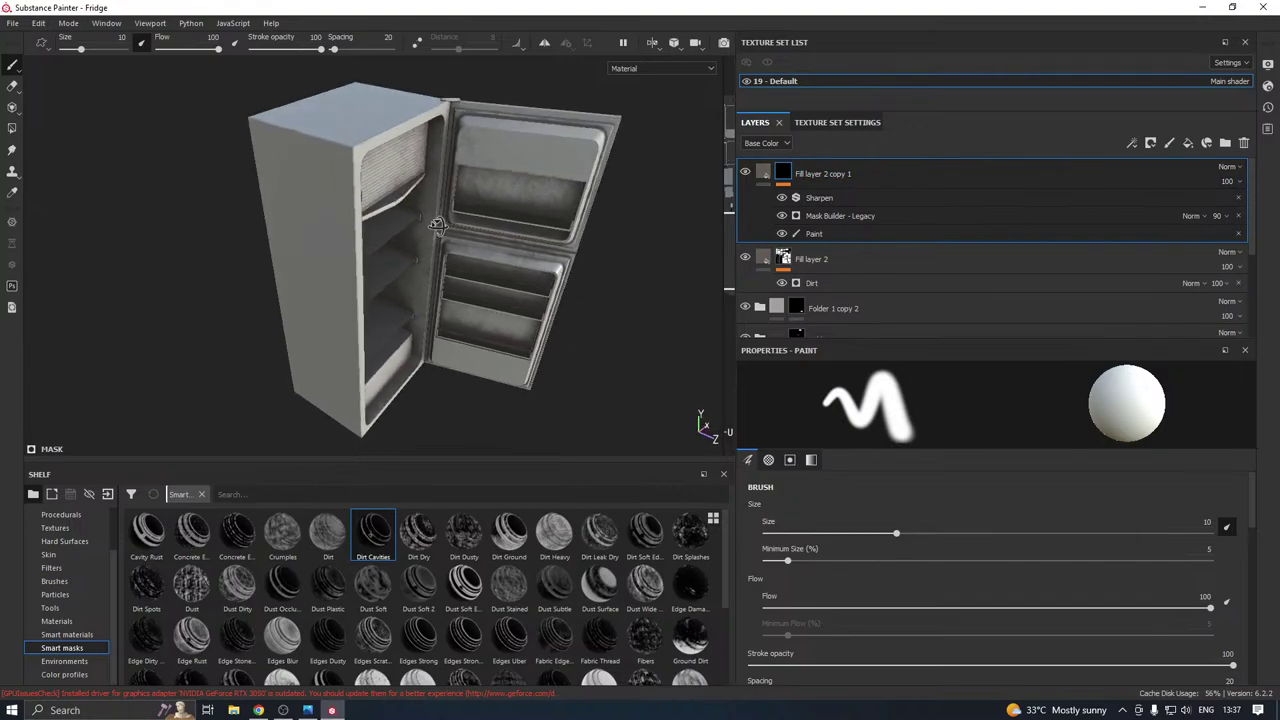
pyautogui.click(830, 199)
pyautogui.click(832, 217)
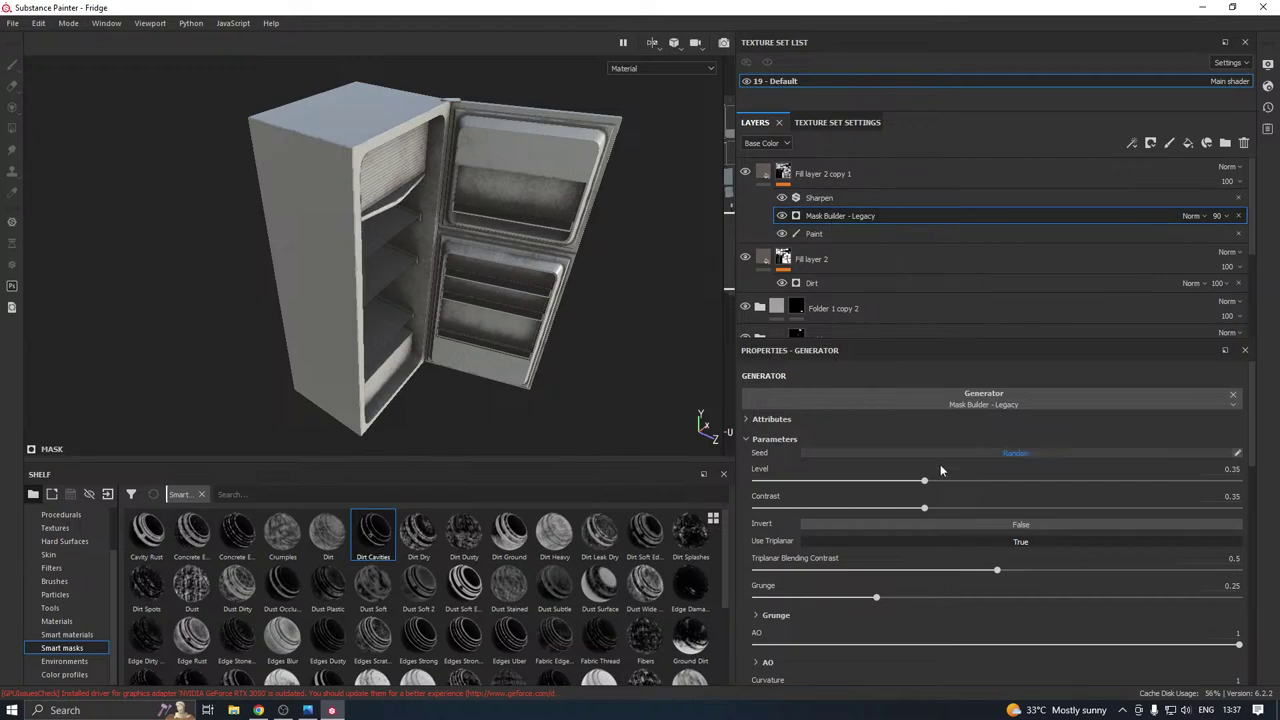
# Try a Mask Builder level of 0.74 and a higher contrast, checking the fridge's outer door and interior.
pyautogui.moveTo(997, 484); pyautogui.dragTo(1091, 483)
pyautogui.keyDown('alt'); pyautogui.moveTo(626, 301); pyautogui.dragTo(255, 284); pyautogui.keyUp('alt')
pyautogui.scroll(3, 277, 249)
pyautogui.keyDown('alt'); pyautogui.moveTo(322, 249); pyautogui.dragTo(440, 263); pyautogui.keyUp('alt')
pyautogui.moveTo(1128, 481); pyautogui.dragTo(1138, 482)
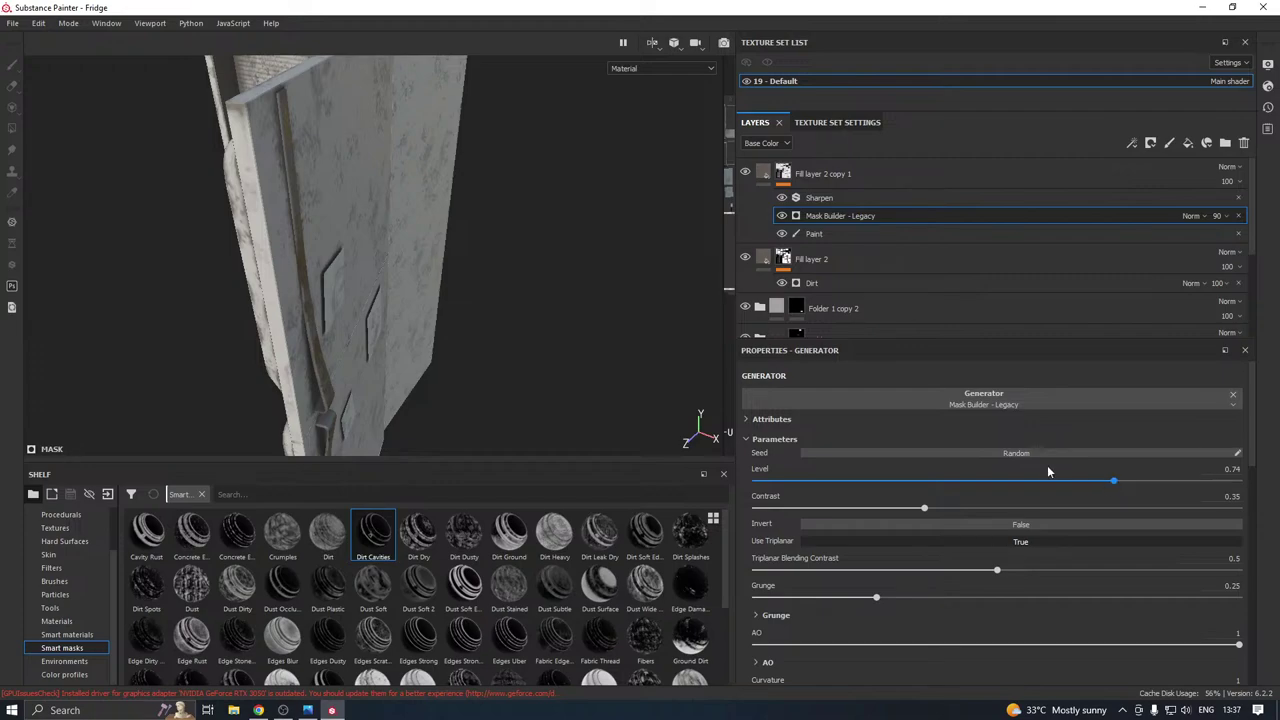
pyautogui.moveTo(886, 513); pyautogui.dragTo(1093, 508)
pyautogui.keyDown('alt'); pyautogui.moveTo(460, 347); pyautogui.dragTo(646, 257); pyautogui.keyUp('alt')
# Replace the mask effects on Fill layer 2 copy 1 with the Edges Dusty smart mask and set its global balance to 0.91.
pyautogui.rightClick(850, 180)
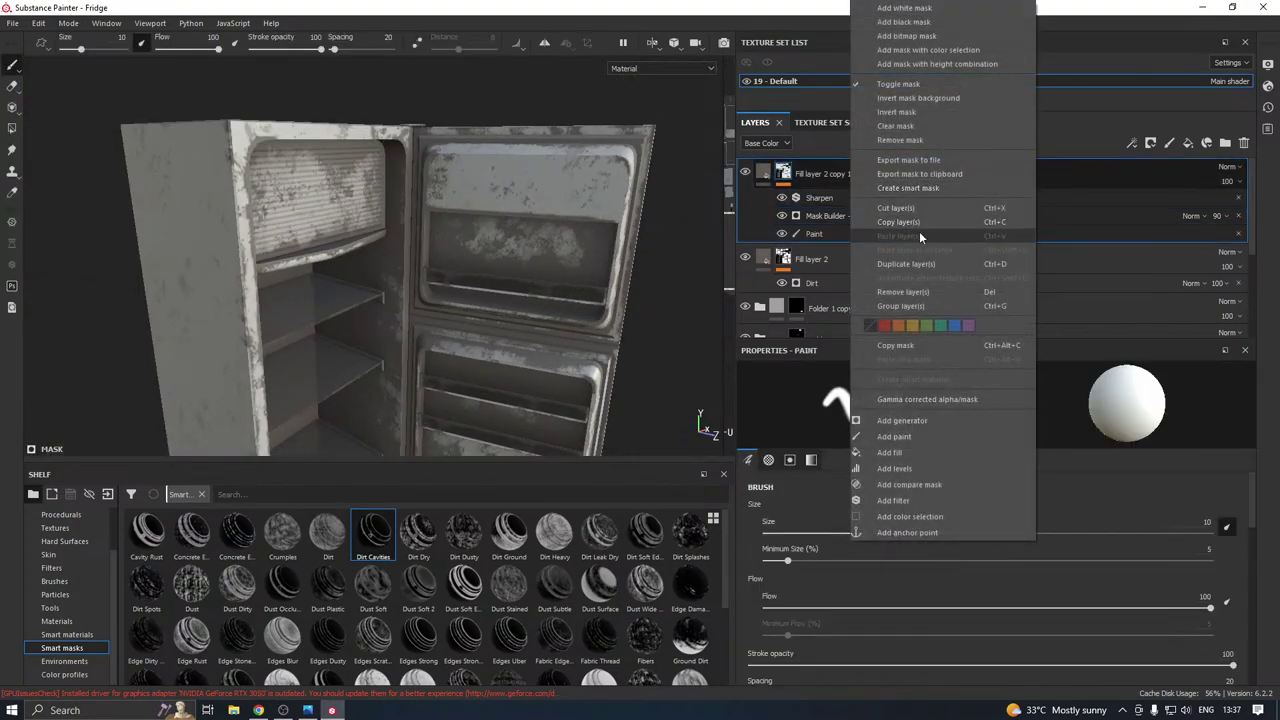
pyautogui.click(910, 125)
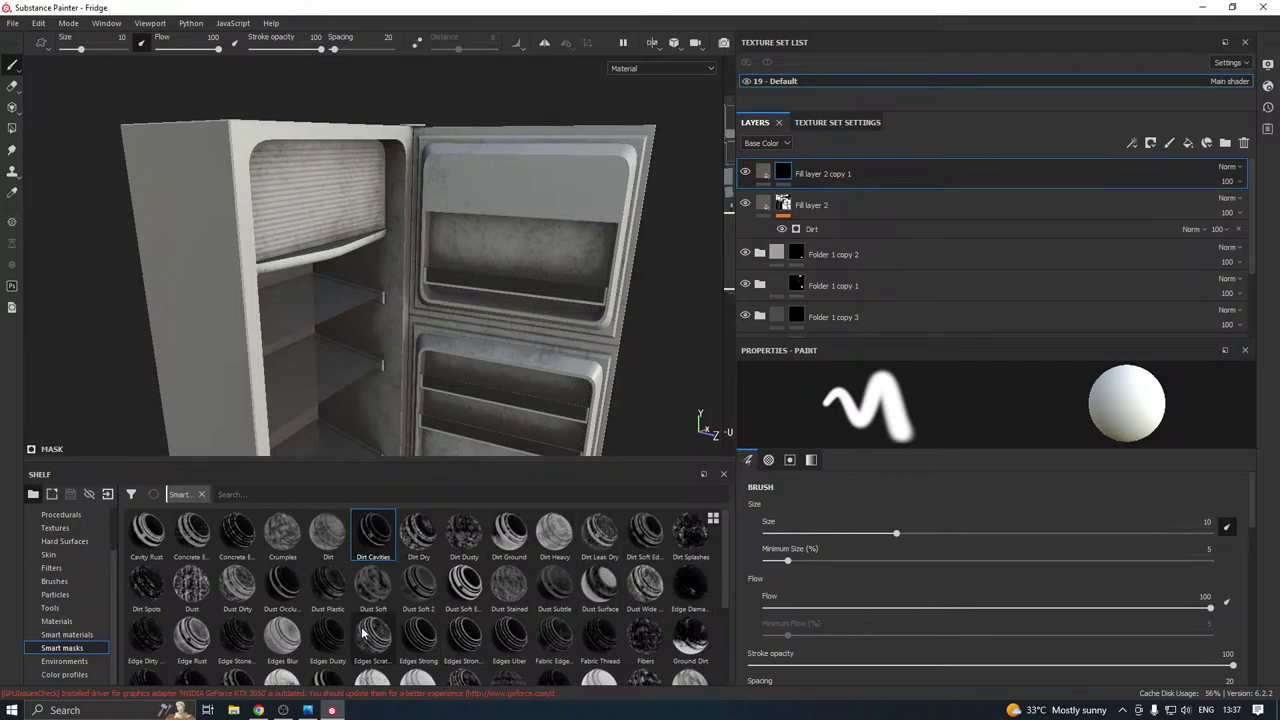
pyautogui.moveTo(340, 632); pyautogui.dragTo(832, 174)
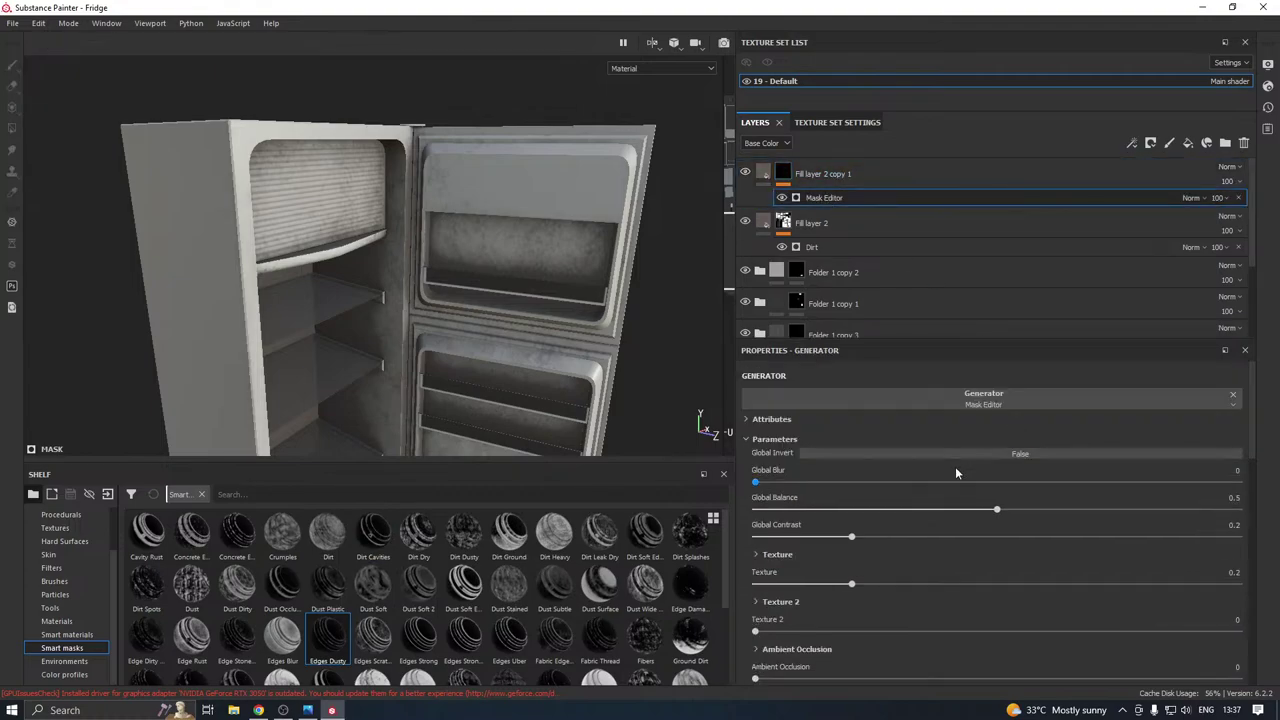
pyautogui.moveTo(1042, 508); pyautogui.dragTo(1122, 507)
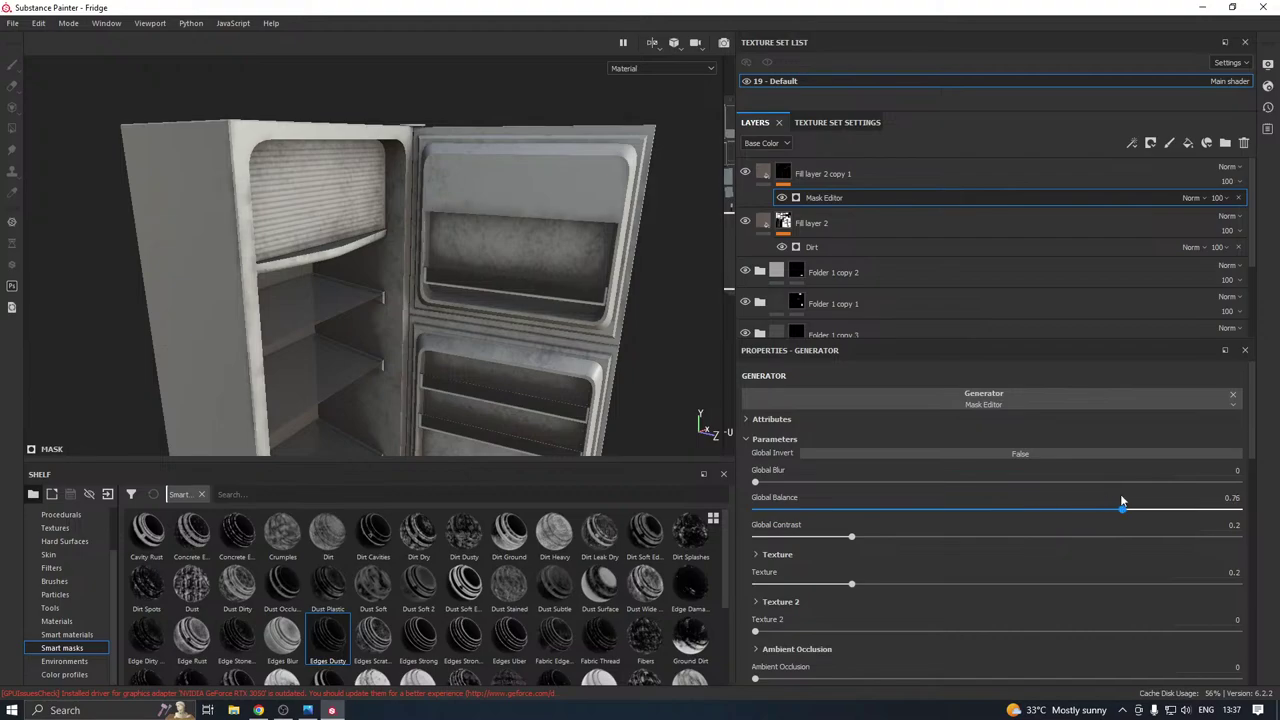
pyautogui.keyDown('alt'); pyautogui.moveTo(586, 326); pyautogui.dragTo(272, 318); pyautogui.keyUp('alt')
pyautogui.keyDown('alt'); pyautogui.moveTo(630, 263); pyautogui.dragTo(294, 297); pyautogui.keyUp('alt')
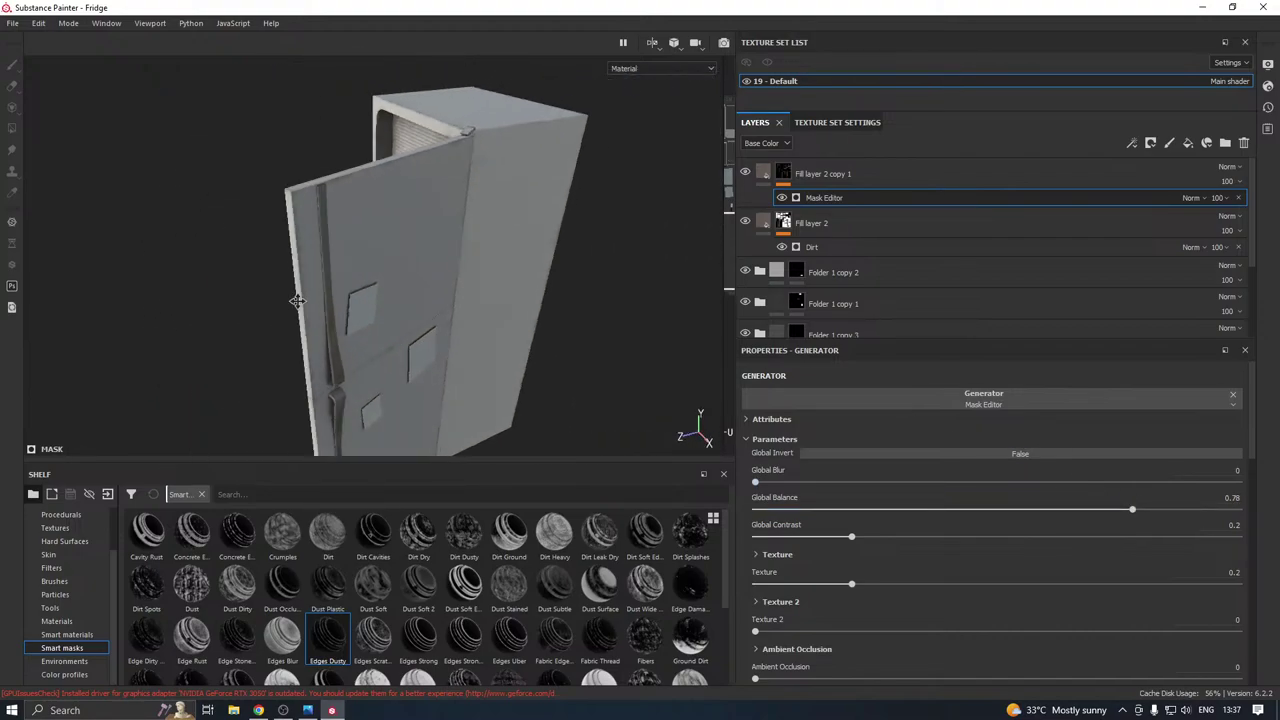
pyautogui.click(1195, 509)
pyautogui.scroll(3, 485, 330)
pyautogui.keyDown('alt'); pyautogui.moveTo(485, 316); pyautogui.dragTo(512, 321); pyautogui.keyUp('alt')
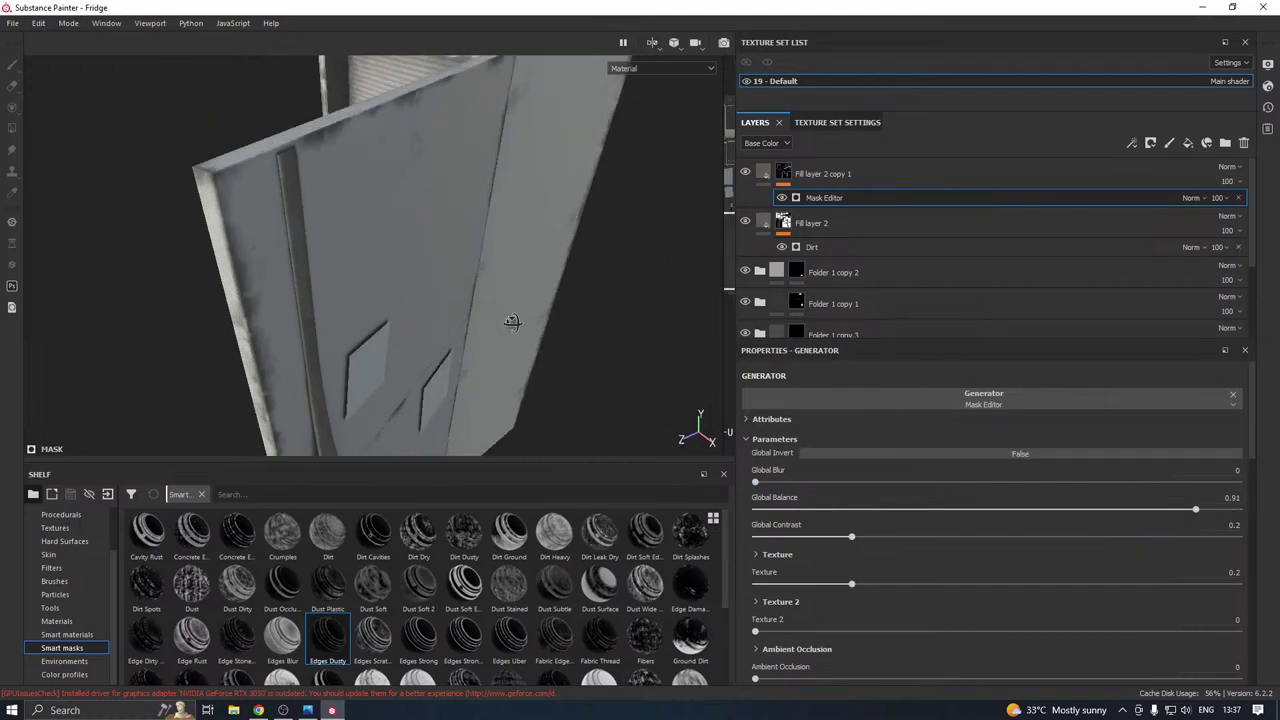
# Disable the metal channel of Fill layer 2 copy 1 and lighten its base color to about R 0.303, G 0.262, B 0.246.
pyautogui.click(766, 176)
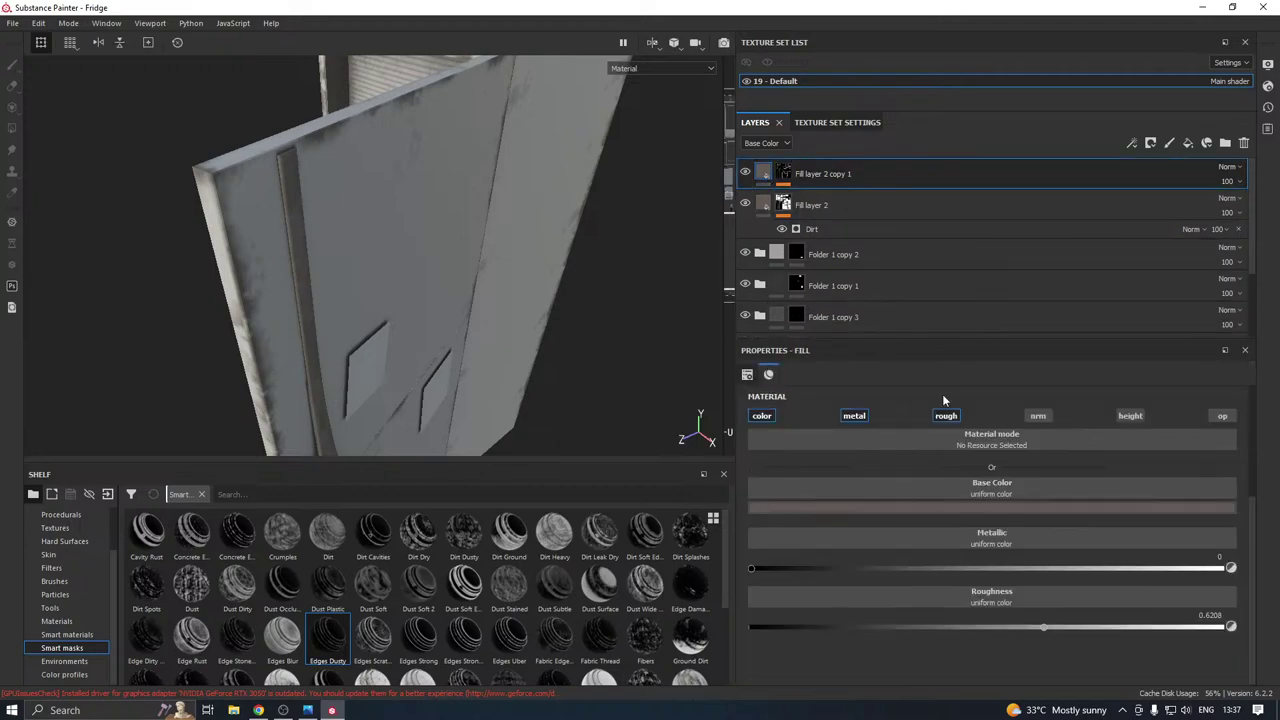
pyautogui.click(856, 416)
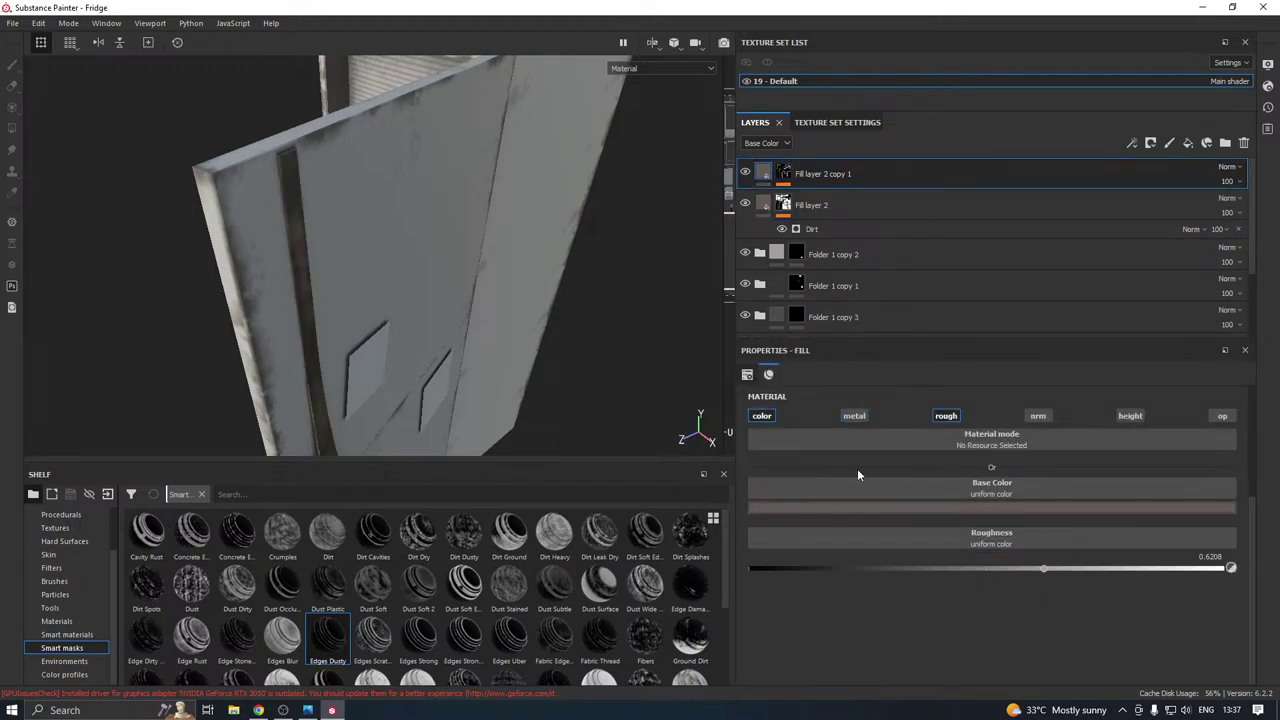
pyautogui.click(802, 507)
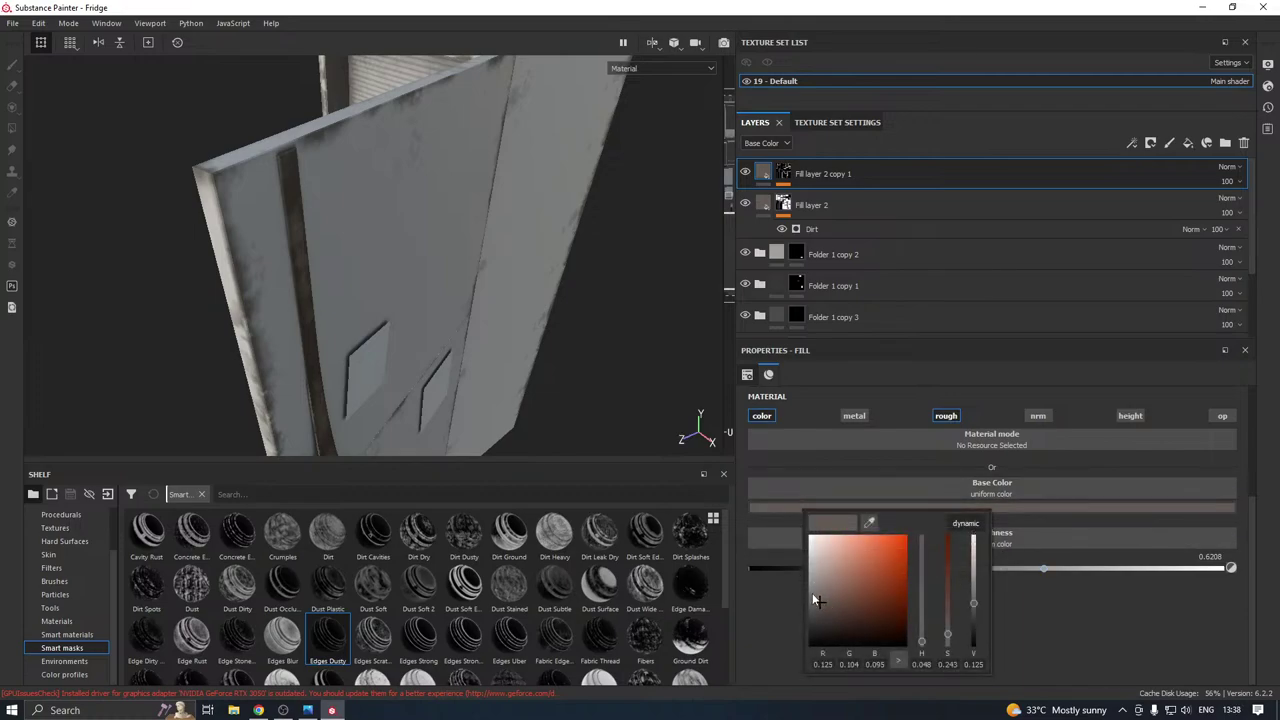
pyautogui.moveTo(814, 597)
pyautogui.mouseDown()
pyautogui.moveTo(843, 566)
pyautogui.moveTo(817, 580)
pyautogui.mouseUp()
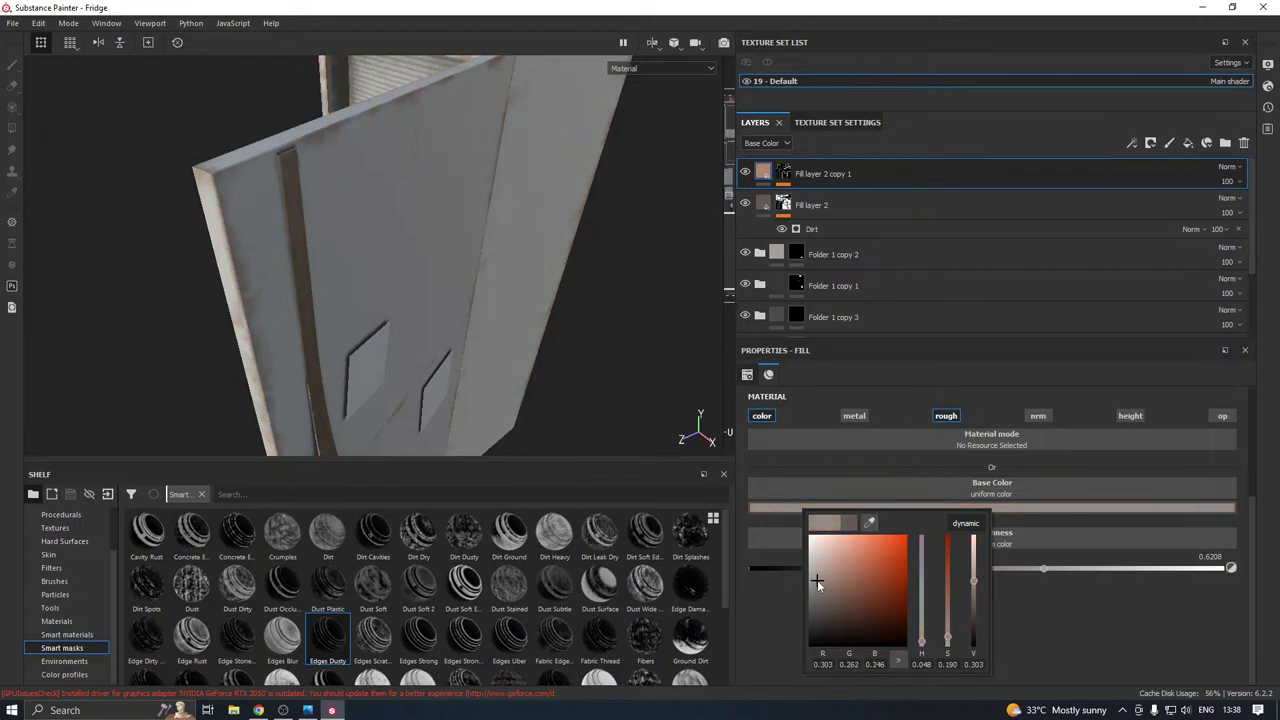
# Inspect the lighter edge dust on the fridge's front frame, outer side and inner door shelves.
pyautogui.moveTo(434, 279)
pyautogui.keyDown('alt'); pyautogui.mouseDown()
pyautogui.moveTo(466, 296)
pyautogui.moveTo(401, 204)
pyautogui.moveTo(354, 243)
pyautogui.moveTo(374, 266)
pyautogui.moveTo(417, 263)
pyautogui.mouseUp(); pyautogui.keyUp('alt')
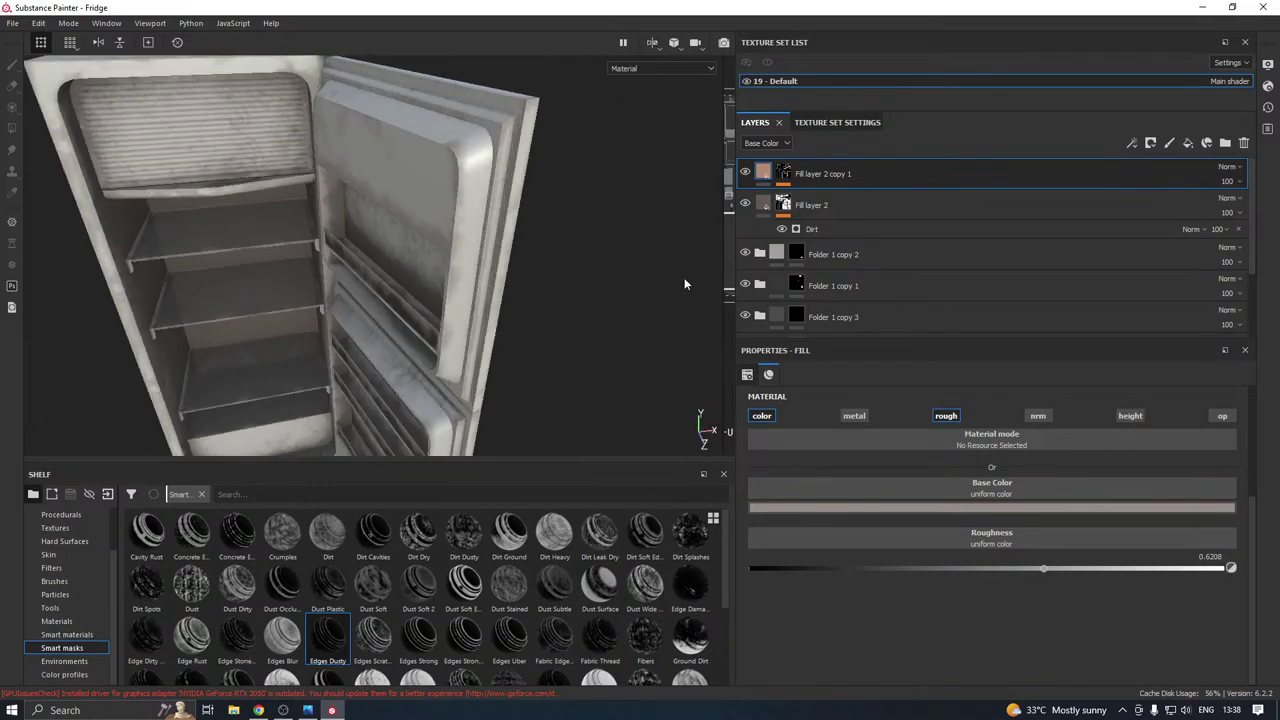
pyautogui.press('f')
pyautogui.keyDown('alt'); pyautogui.moveTo(526, 229); pyautogui.dragTo(536, 279); pyautogui.keyUp('alt')
pyautogui.scroll(2, 463, 249)
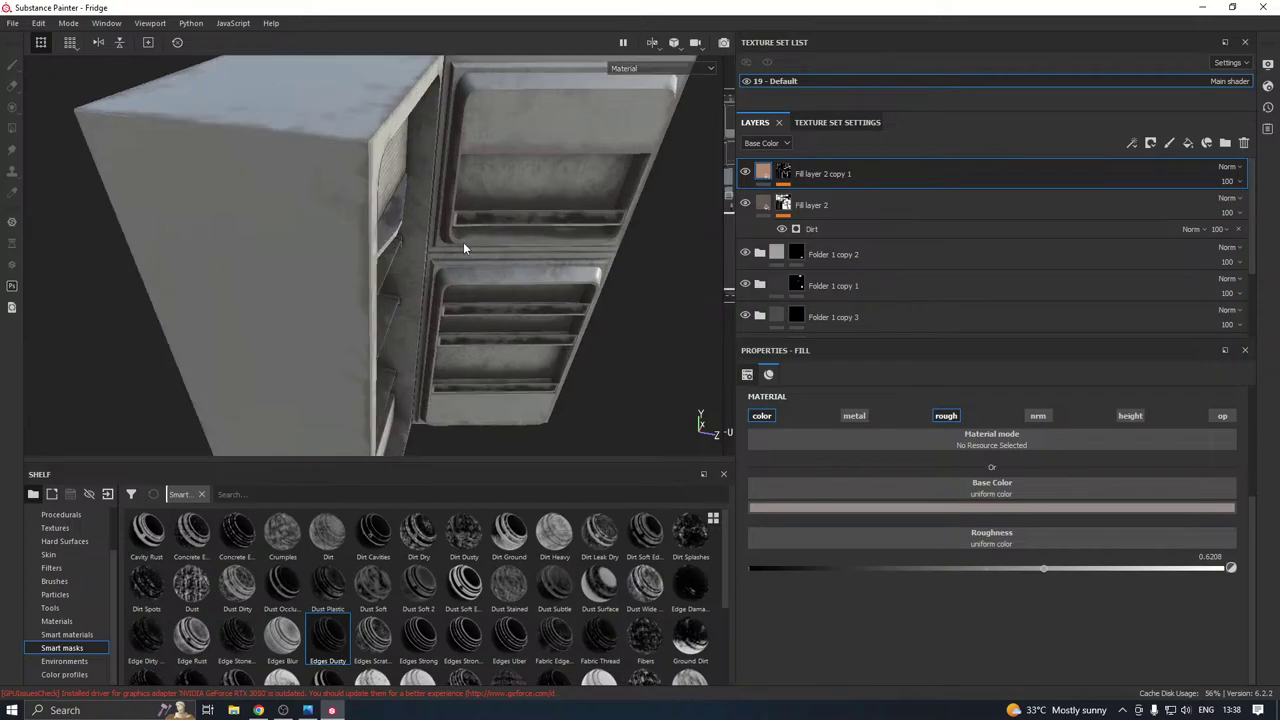
pyautogui.keyDown('alt'); pyautogui.moveTo(463, 249); pyautogui.dragTo(414, 218); pyautogui.keyUp('alt')
pyautogui.keyDown('alt'); pyautogui.moveTo(415, 218); pyautogui.dragTo(461, 292, button='middle'); pyautogui.keyUp('alt')
pyautogui.moveTo(461, 292)
pyautogui.keyDown('alt'); pyautogui.mouseDown()
pyautogui.moveTo(420, 257)
pyautogui.moveTo(396, 256)
pyautogui.mouseUp(); pyautogui.keyUp('alt')
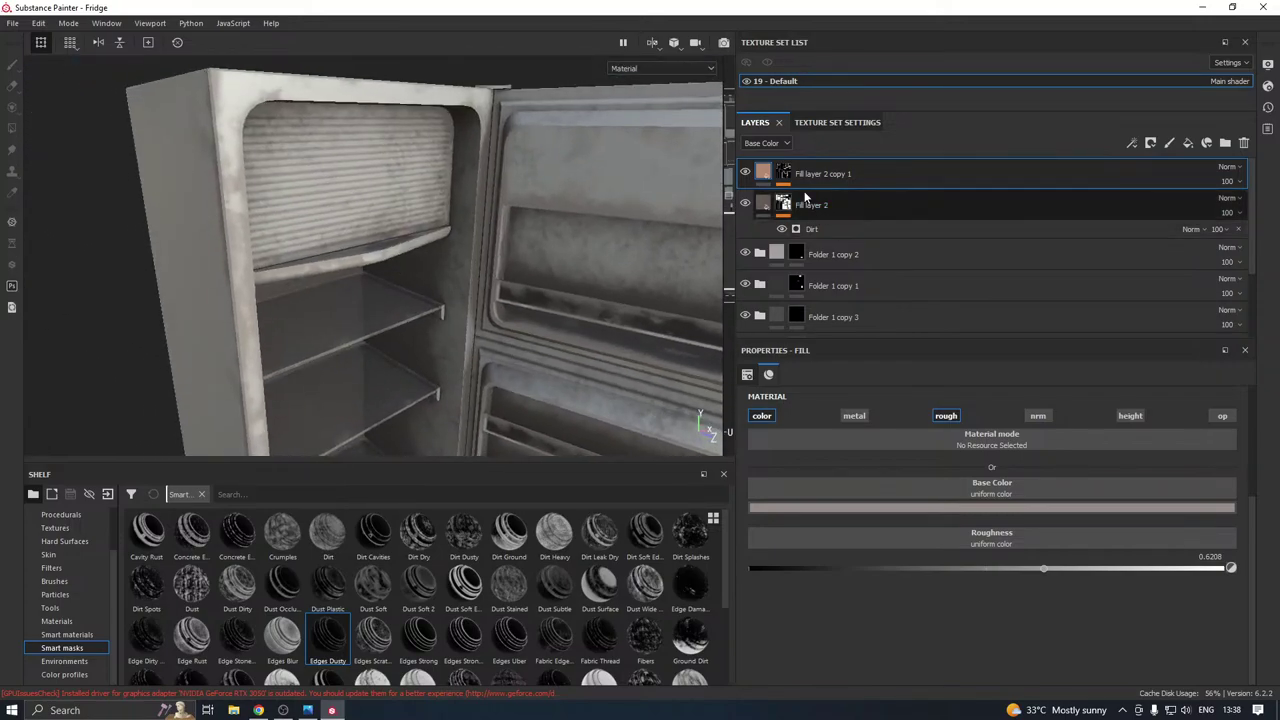
# Try different global contrast values in the copy's Mask Editor generator, ending at 0.3.
pyautogui.click(787, 173)
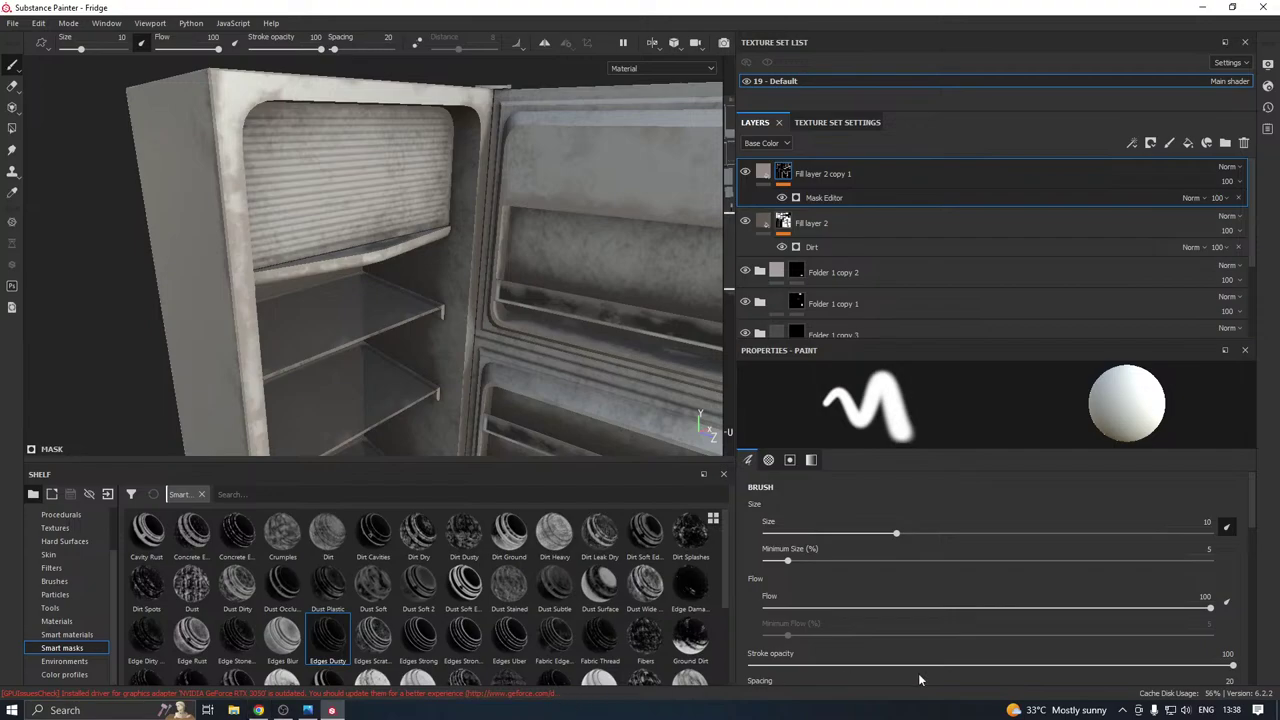
pyautogui.click(806, 197)
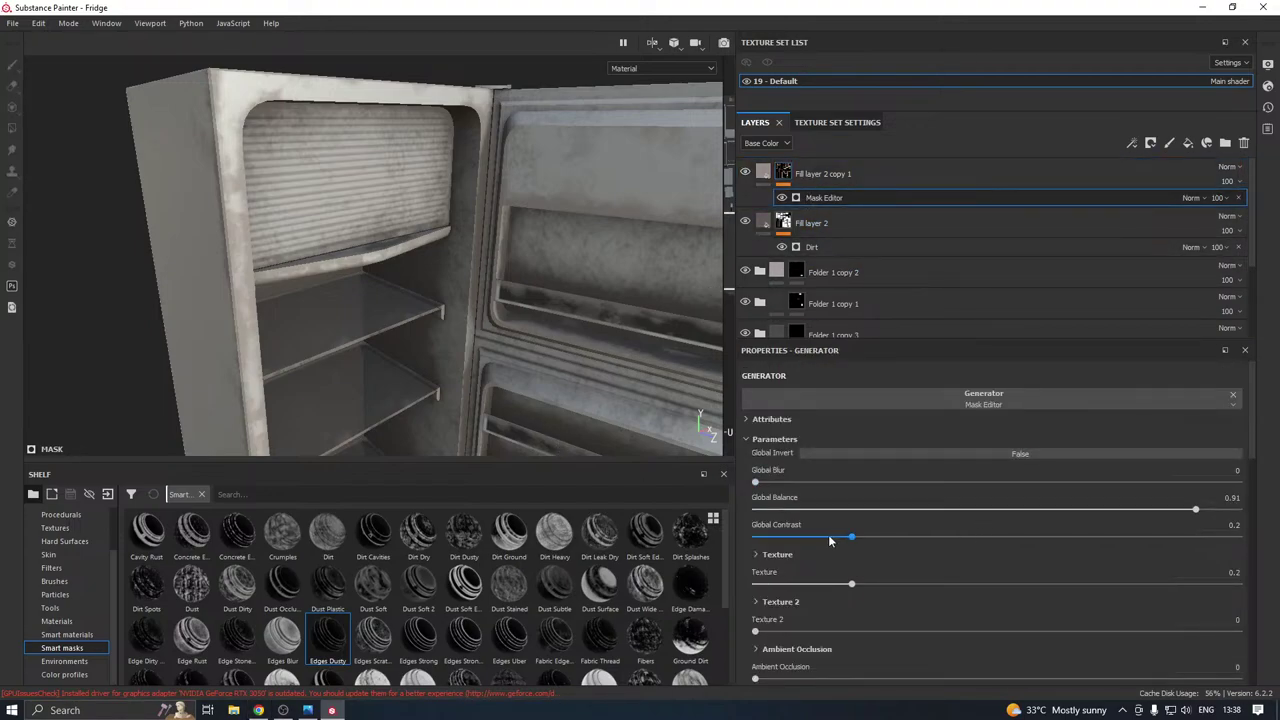
pyautogui.moveTo(829, 536); pyautogui.dragTo(943, 537)
pyautogui.moveTo(1049, 539); pyautogui.dragTo(1097, 538)
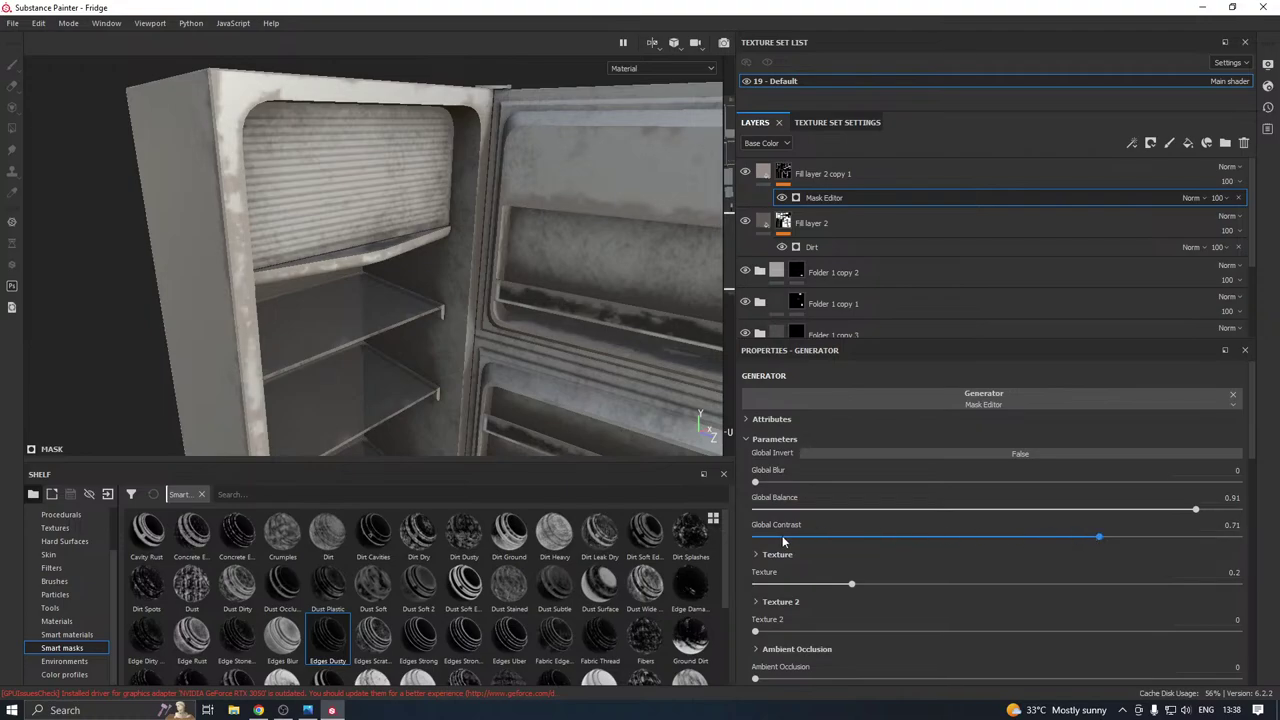
pyautogui.moveTo(783, 541); pyautogui.dragTo(753, 540)
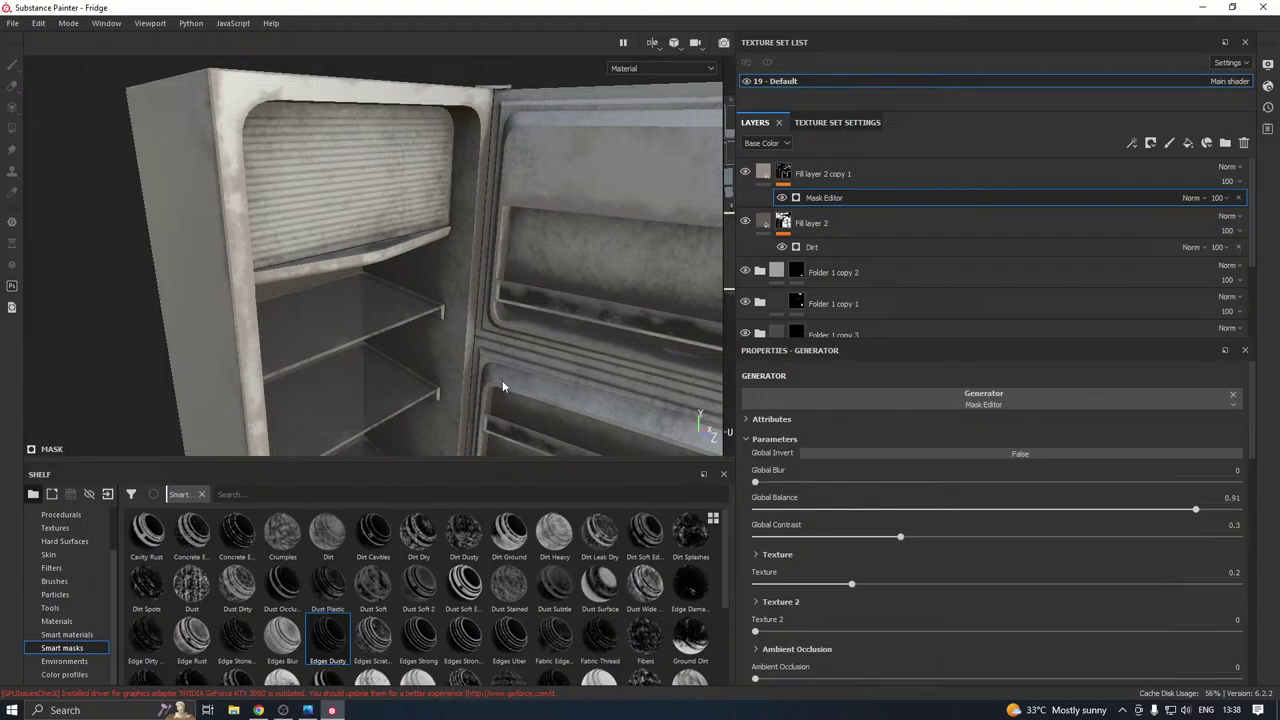
# Check the outer door, and try a global contrast of 0.26 with a global balance of 0.97 in the Mask Editor.
pyautogui.keyDown('alt'); pyautogui.moveTo(463, 310); pyautogui.dragTo(589, 277); pyautogui.keyUp('alt')
pyautogui.scroll(-3, 407, 279)
pyautogui.scroll(3, 470, 222)
pyautogui.keyDown('alt'); pyautogui.moveTo(470, 222); pyautogui.dragTo(203, 220); pyautogui.keyUp('alt')
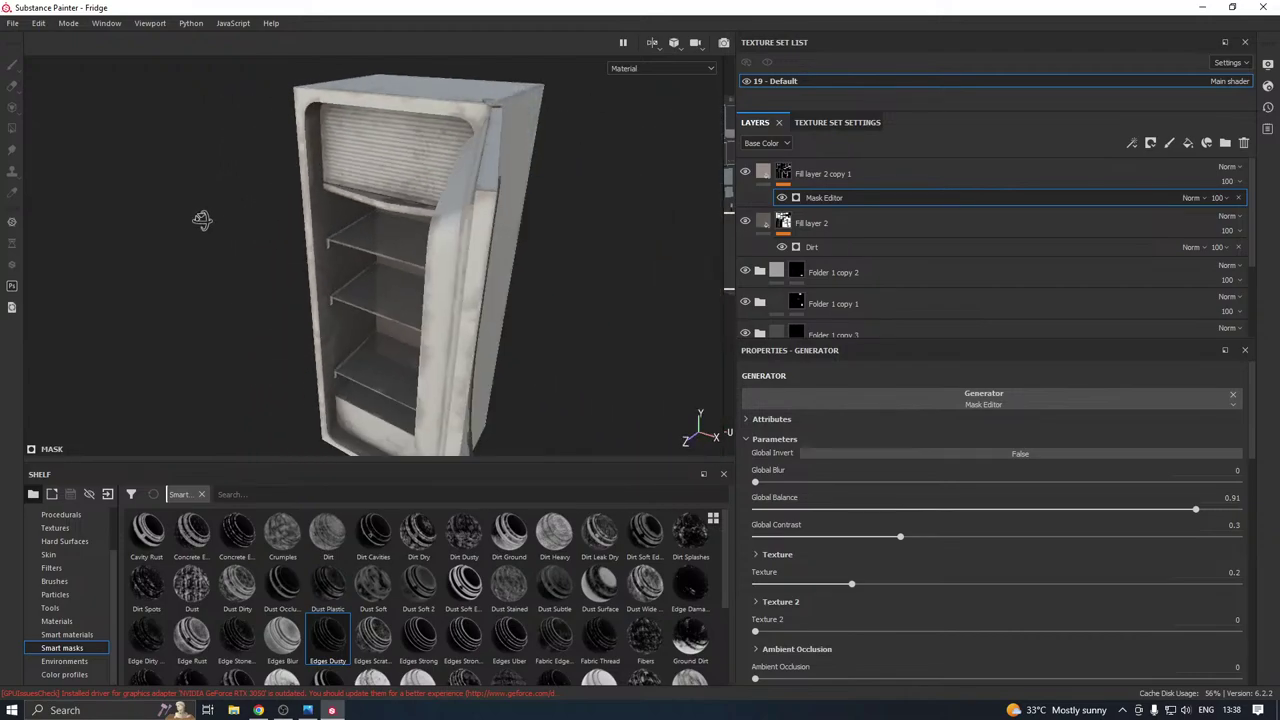
pyautogui.keyDown('alt'); pyautogui.moveTo(356, 242); pyautogui.dragTo(291, 182); pyautogui.keyUp('alt')
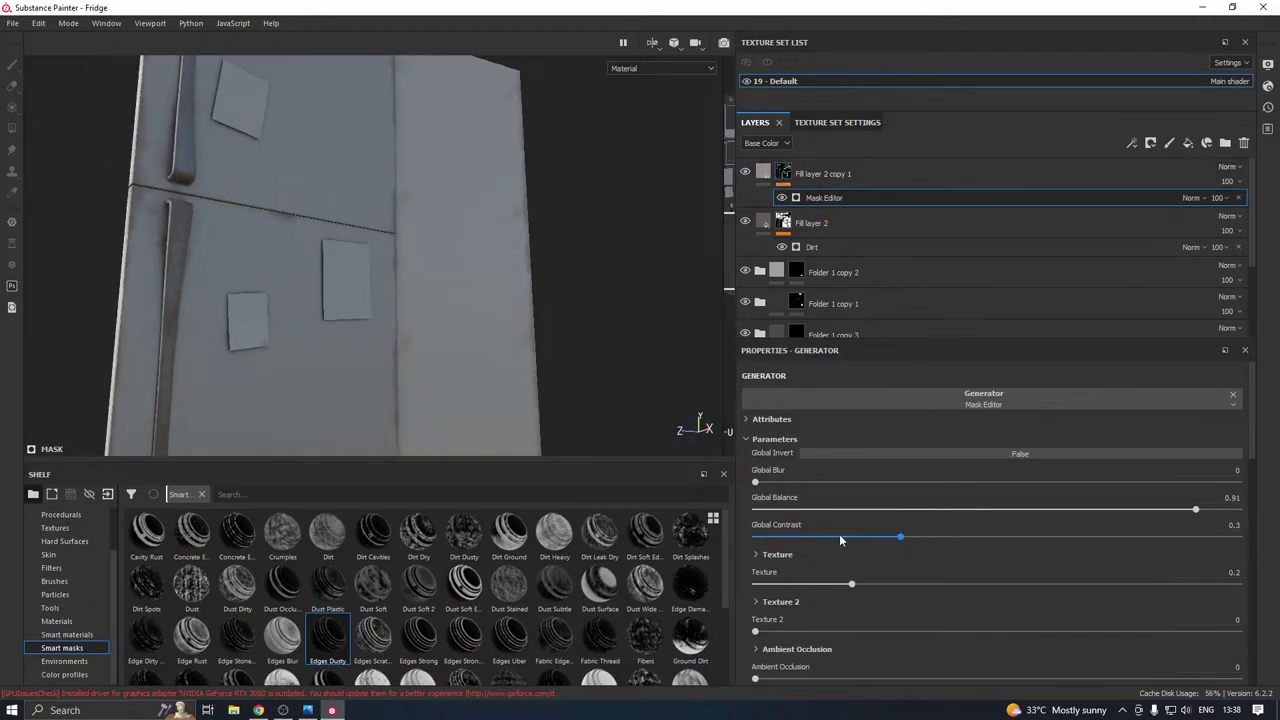
pyautogui.moveTo(840, 538); pyautogui.dragTo(895, 539)
pyautogui.moveTo(1205, 510)
pyautogui.mouseDown()
pyautogui.moveTo(889, 505)
pyautogui.moveTo(1248, 501)
pyautogui.moveTo(1222, 497)
pyautogui.mouseUp()
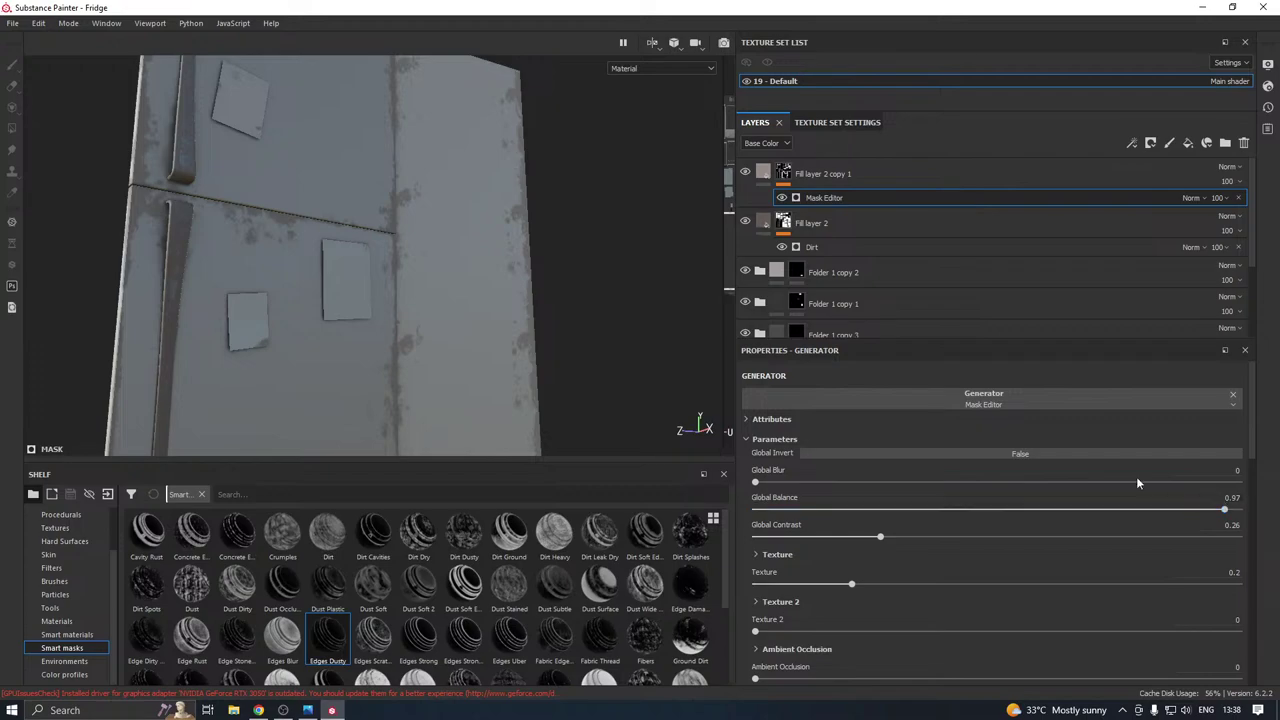
# Lower the Mask Editor's global contrast to 0.07 and global balance to 0.92, checking the edges of the outer door.
pyautogui.keyDown('alt'); pyautogui.moveTo(593, 345); pyautogui.dragTo(562, 358); pyautogui.keyUp('alt')
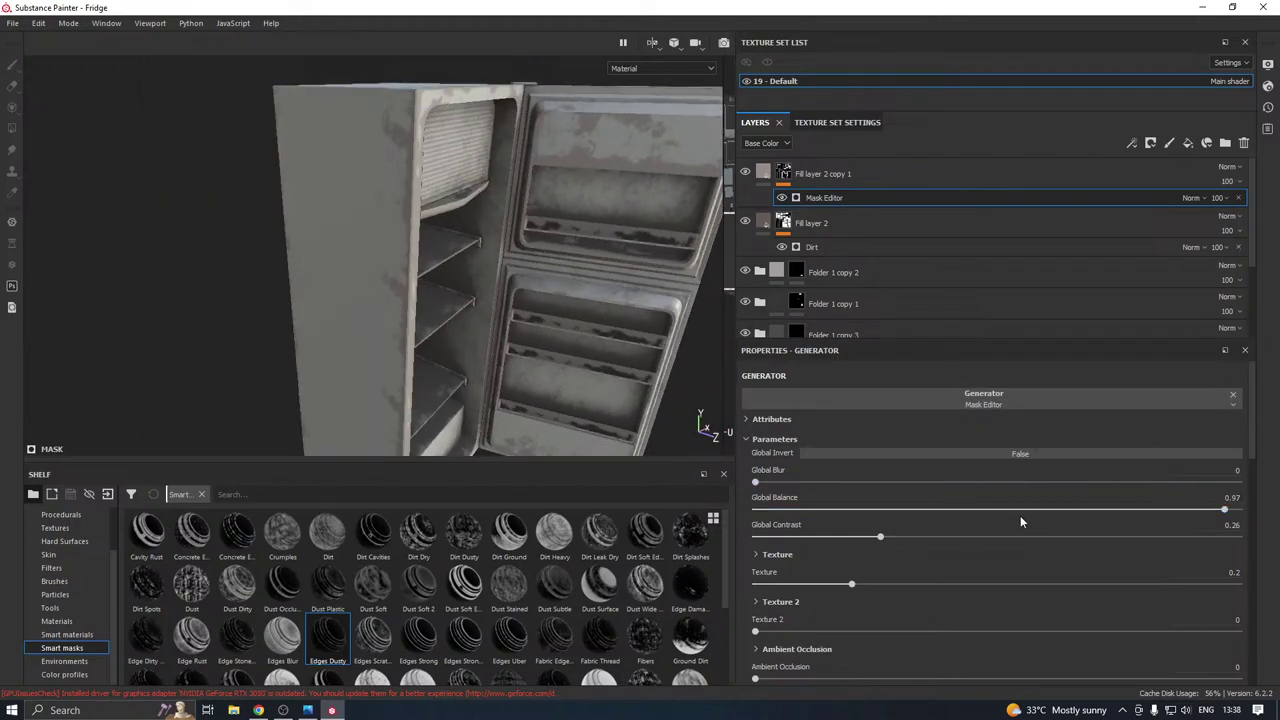
pyautogui.moveTo(842, 543); pyautogui.dragTo(817, 543)
pyautogui.moveTo(1224, 510)
pyautogui.mouseDown()
pyautogui.moveTo(1131, 510)
pyautogui.moveTo(1200, 510)
pyautogui.mouseUp()
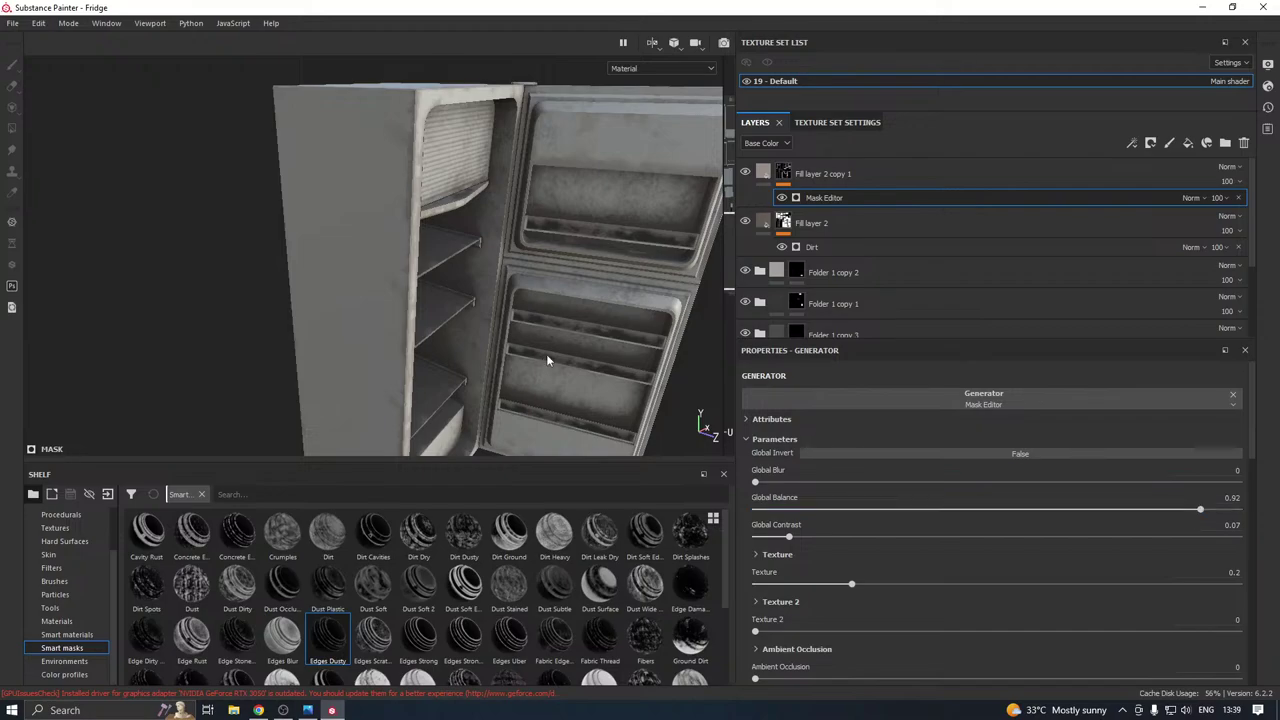
pyautogui.keyDown('alt'); pyautogui.moveTo(549, 360); pyautogui.dragTo(320, 319); pyautogui.keyUp('alt')
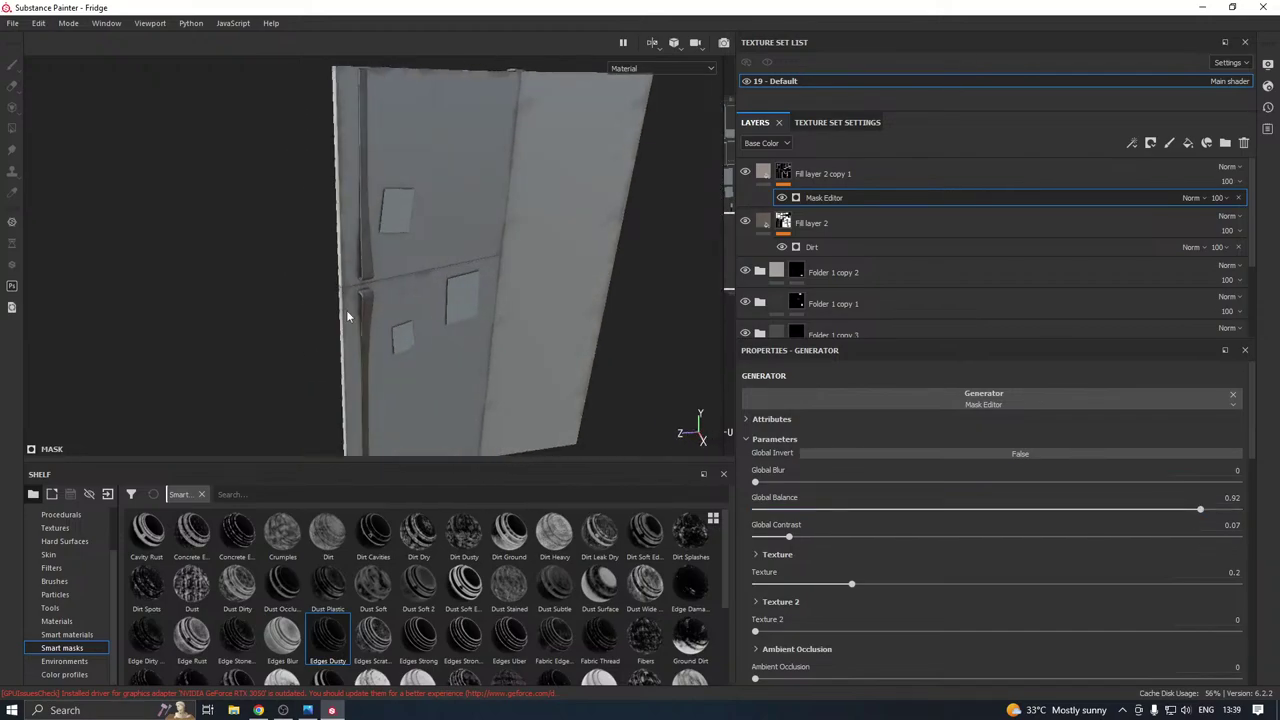
pyautogui.scroll(3, 369, 311)
pyautogui.keyDown('alt'); pyautogui.moveTo(411, 331); pyautogui.dragTo(412, 280); pyautogui.keyUp('alt')
pyautogui.scroll(3, 412, 279)
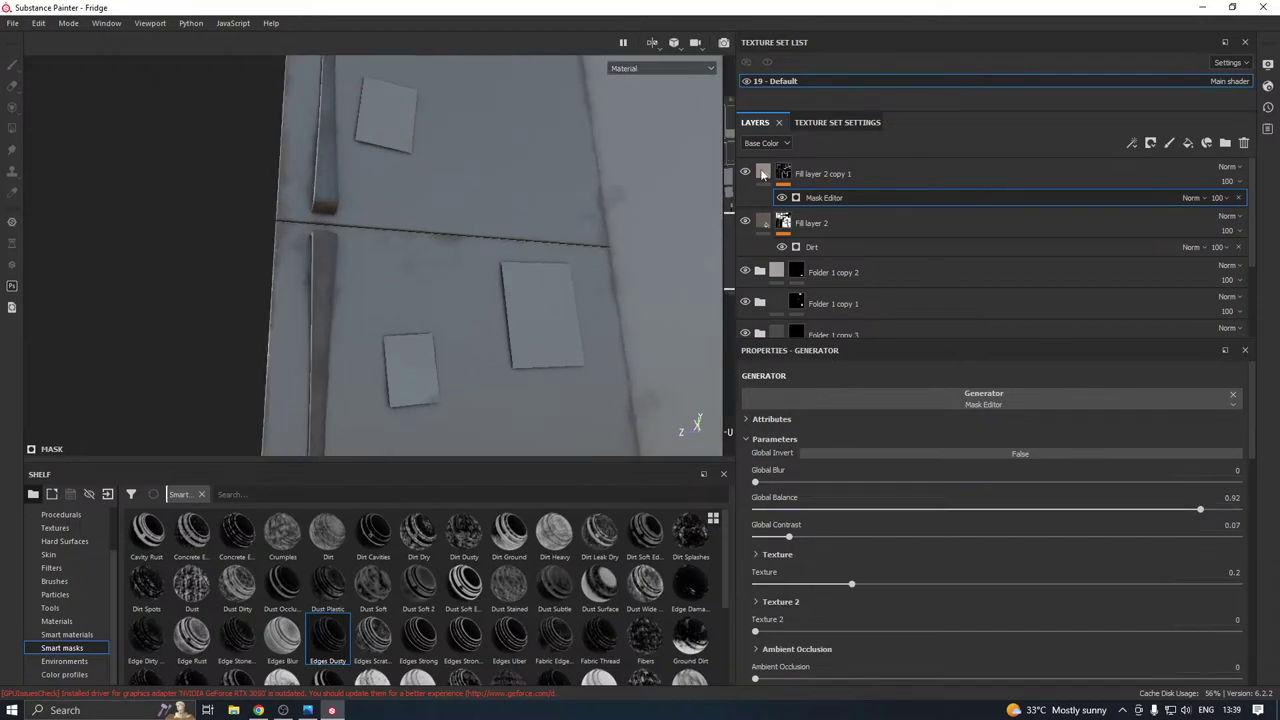
# Set the metallic value of Fill layer 1 inside Folder 1 to 0 and its roughness to about 0.29.
pyautogui.scroll(-3, 843, 315)
pyautogui.click(760, 283)
pyautogui.scroll(-1, 826, 280)
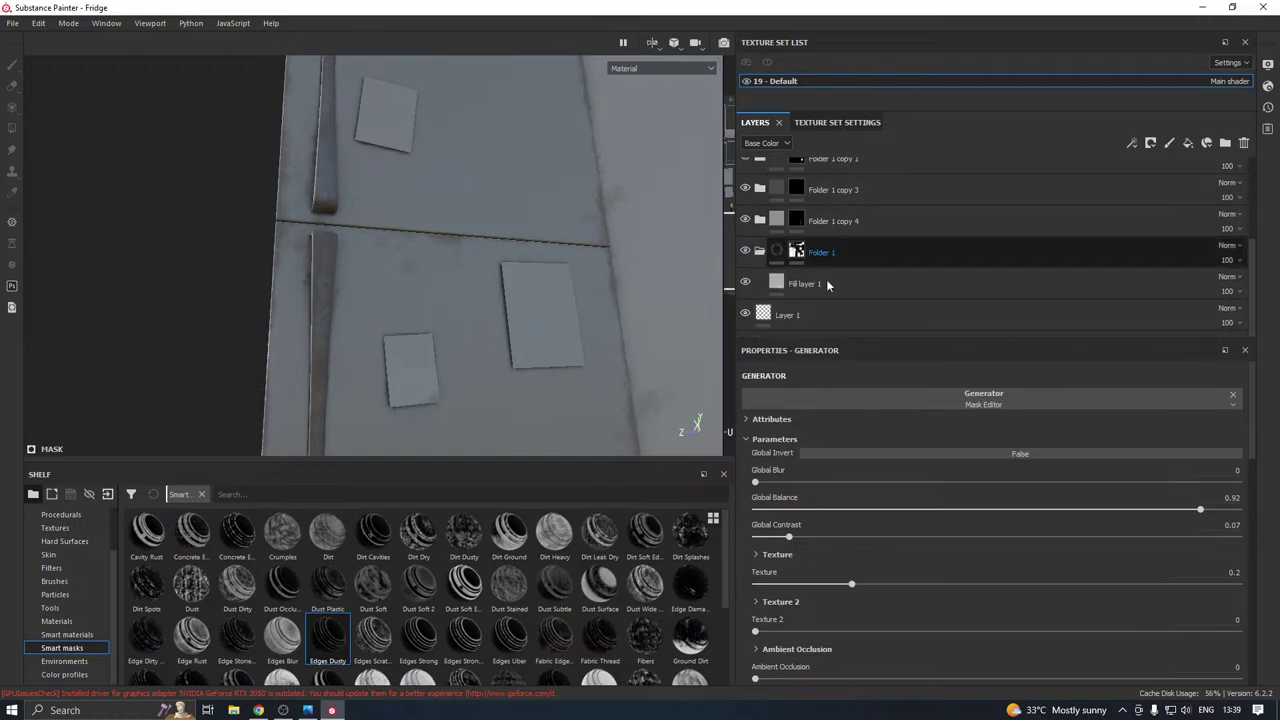
pyautogui.click(813, 285)
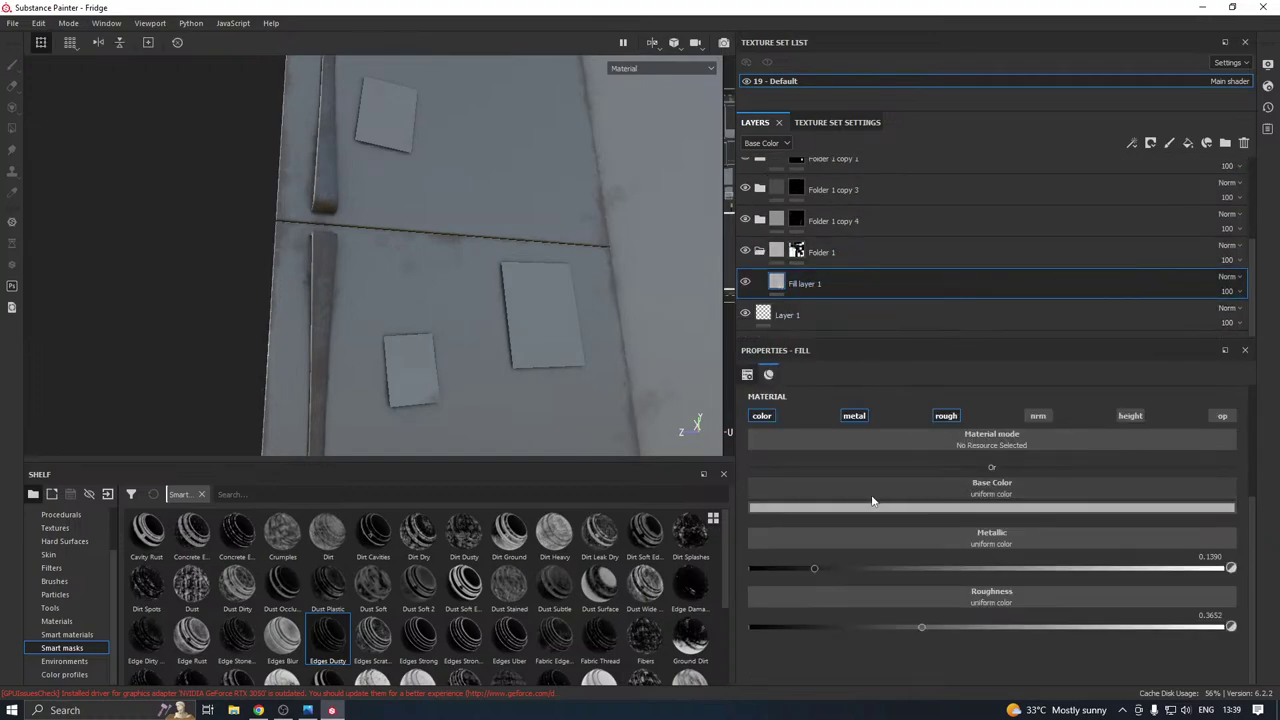
pyautogui.moveTo(817, 568); pyautogui.dragTo(758, 568)
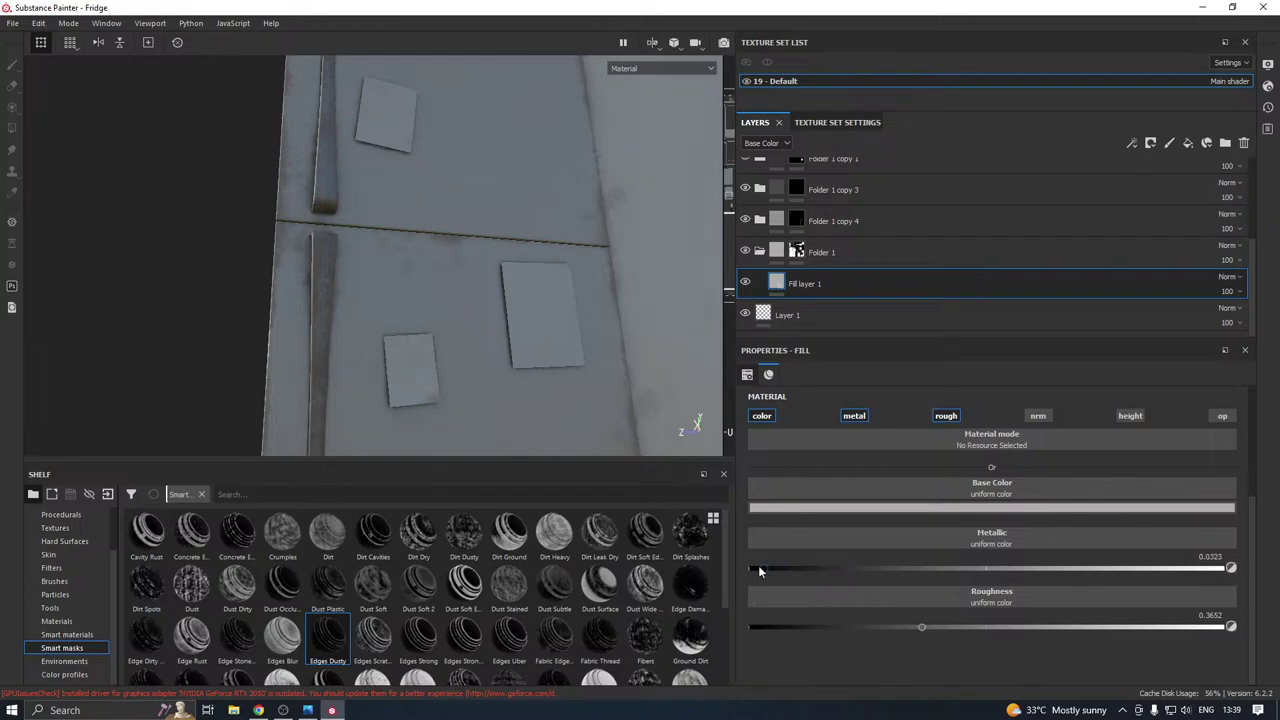
# Try brownish tints for the base color of Fill layer 1 in Folder 1, ending on a neutral grey of about 0.399.
pyautogui.click(864, 509)
pyautogui.click(980, 637)
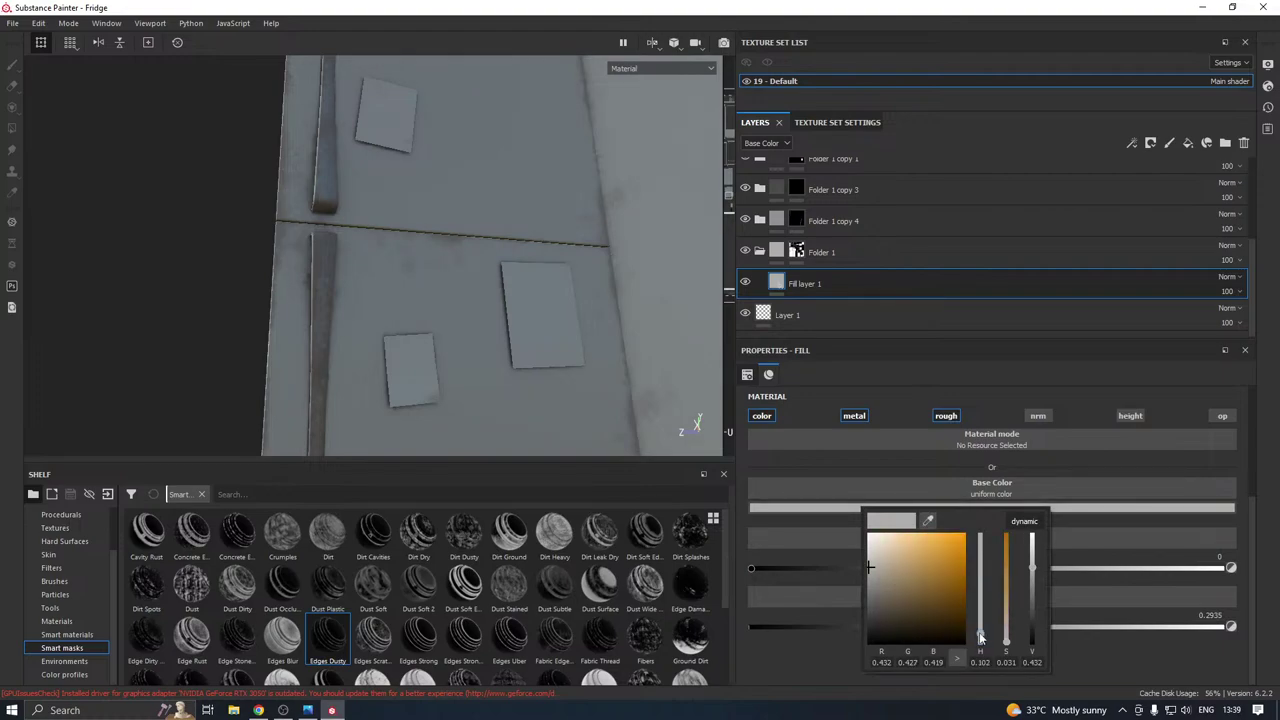
pyautogui.moveTo(893, 596); pyautogui.dragTo(879, 592)
pyautogui.moveTo(982, 640); pyautogui.dragTo(984, 643)
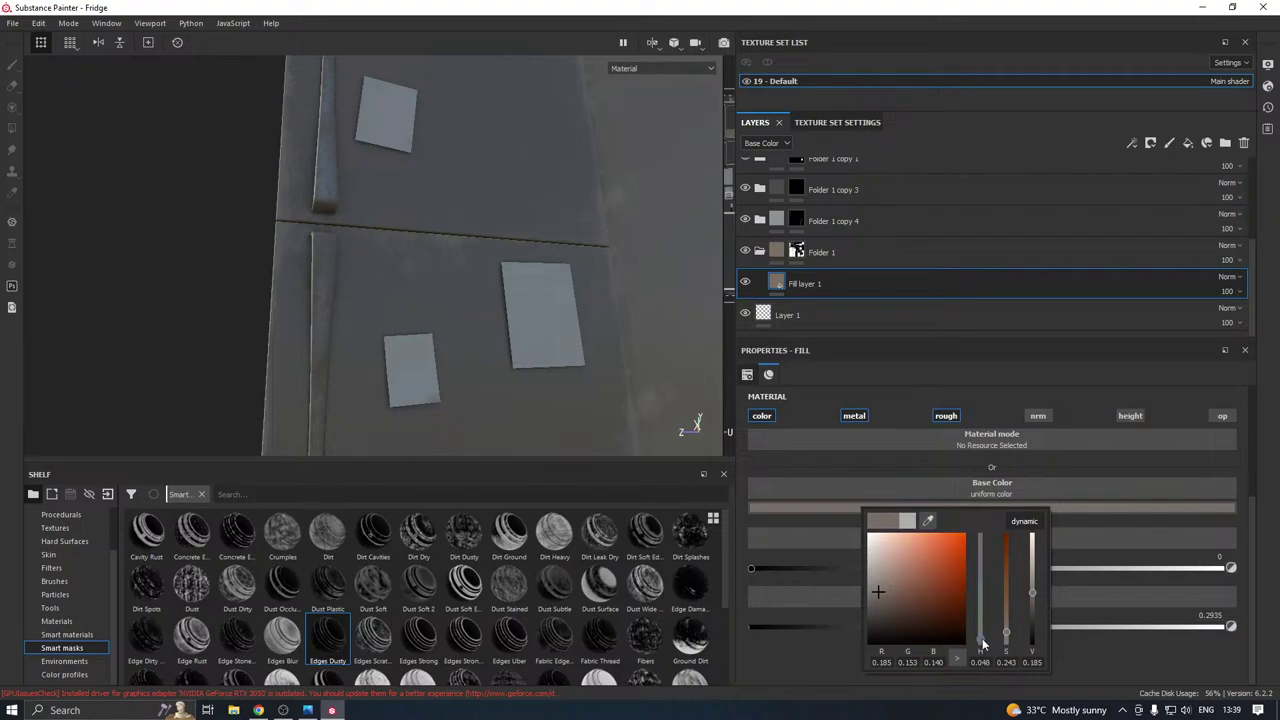
pyautogui.moveTo(876, 584); pyautogui.dragTo(862, 573)
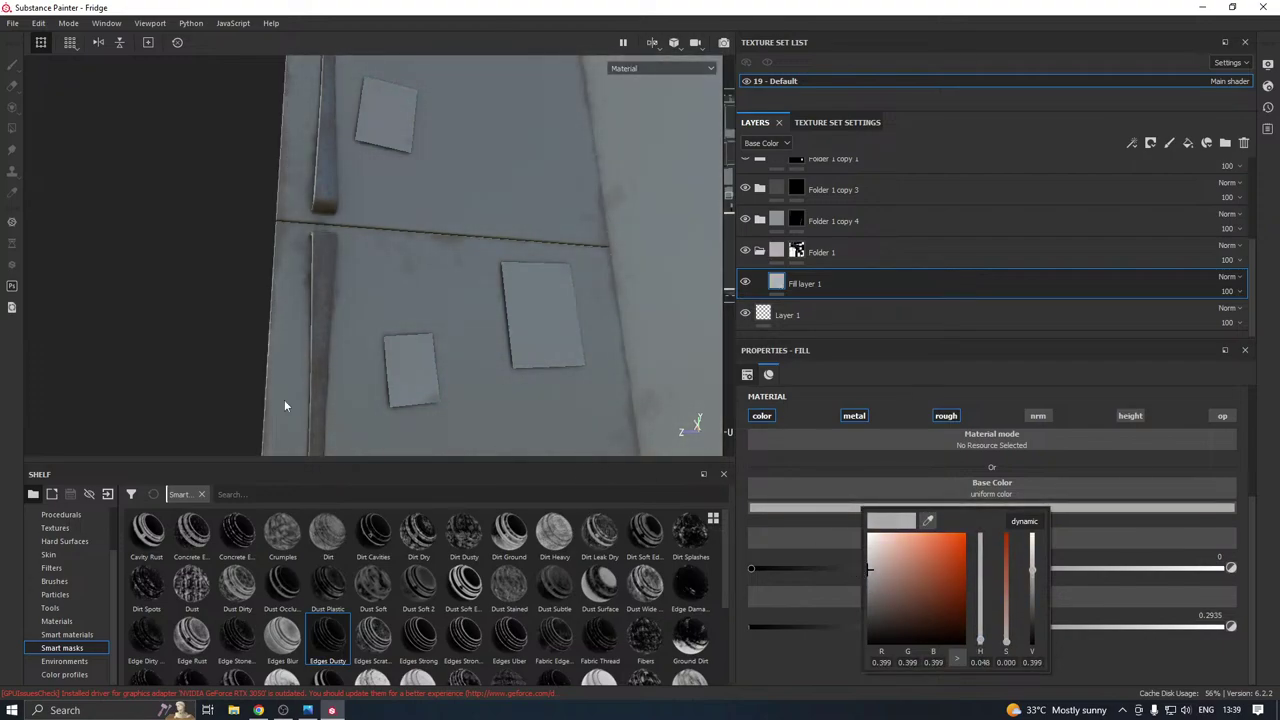
# Check the open fridge and its interior, and set Fill layer 1's metallic value to about 0.17.
pyautogui.keyDown('alt'); pyautogui.moveTo(232, 331); pyautogui.dragTo(658, 346); pyautogui.keyUp('alt')
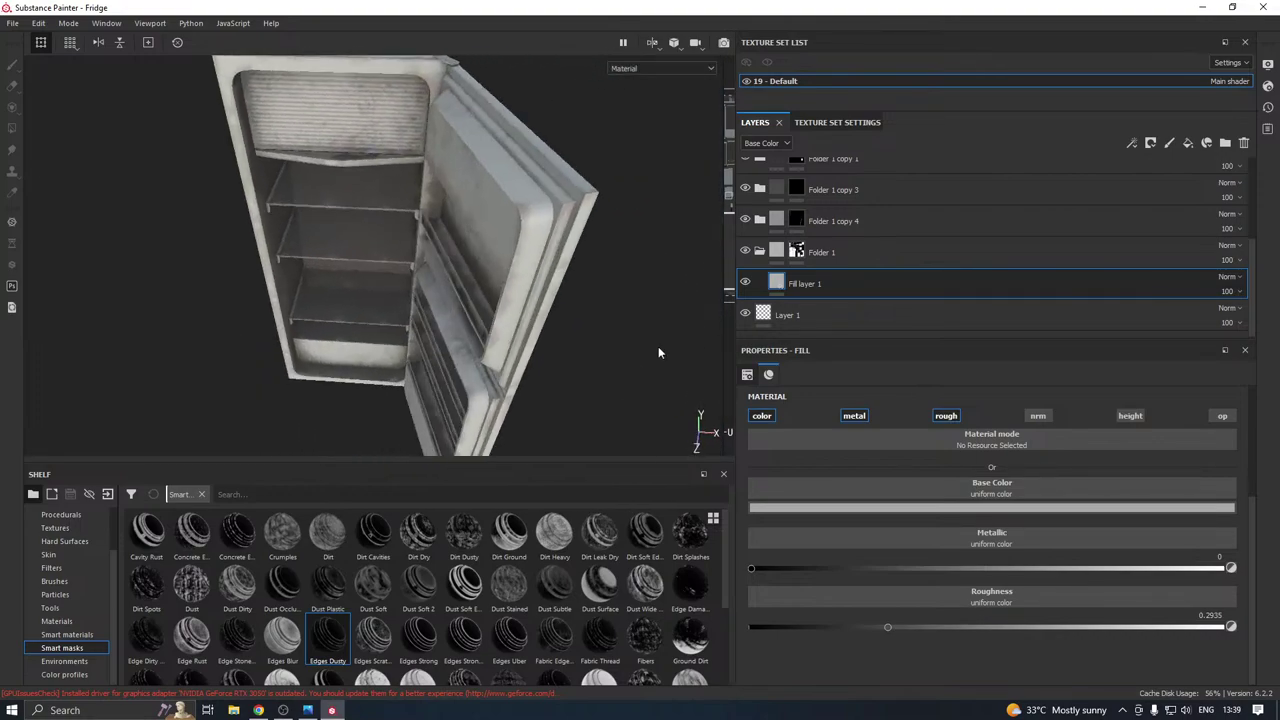
pyautogui.keyDown('alt'); pyautogui.moveTo(610, 330); pyautogui.dragTo(686, 298, button='right'); pyautogui.keyUp('alt')
pyautogui.keyDown('alt'); pyautogui.moveTo(365, 312); pyautogui.dragTo(397, 309, button='middle'); pyautogui.keyUp('alt')
pyautogui.scroll(-3, 397, 310)
pyautogui.keyDown('alt'); pyautogui.moveTo(397, 310); pyautogui.dragTo(543, 323); pyautogui.keyUp('alt')
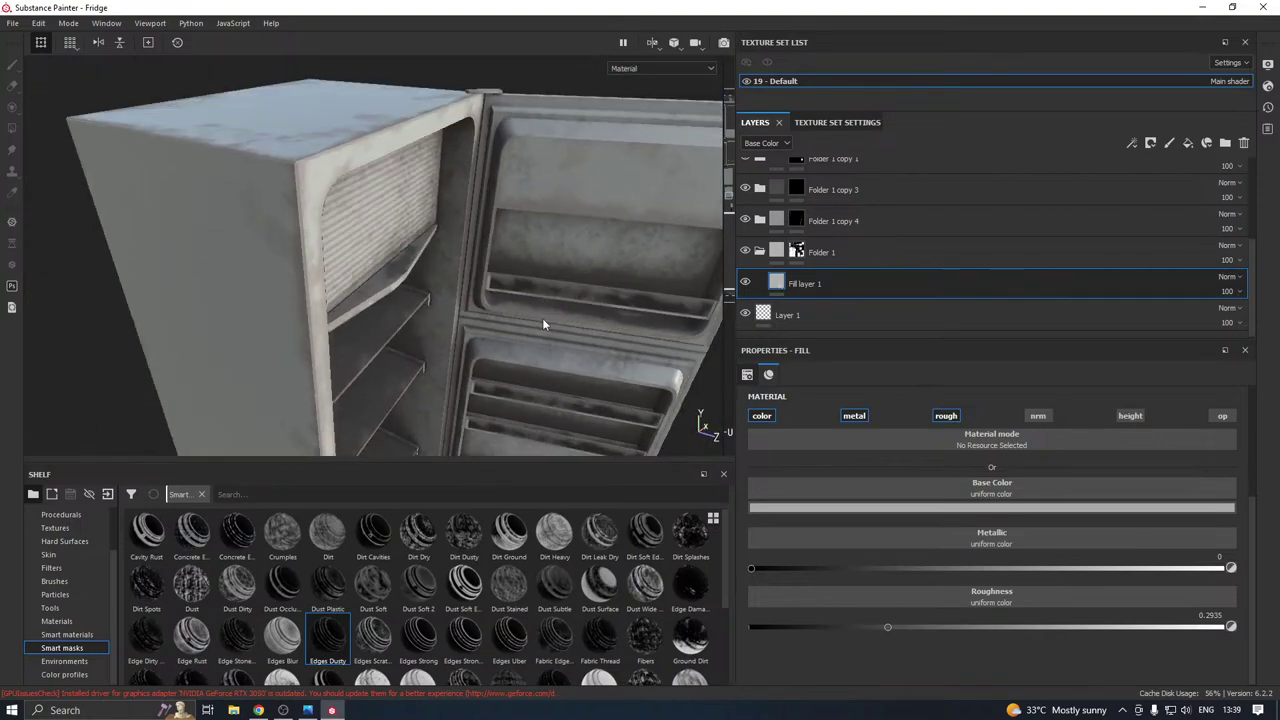
pyautogui.click(813, 567)
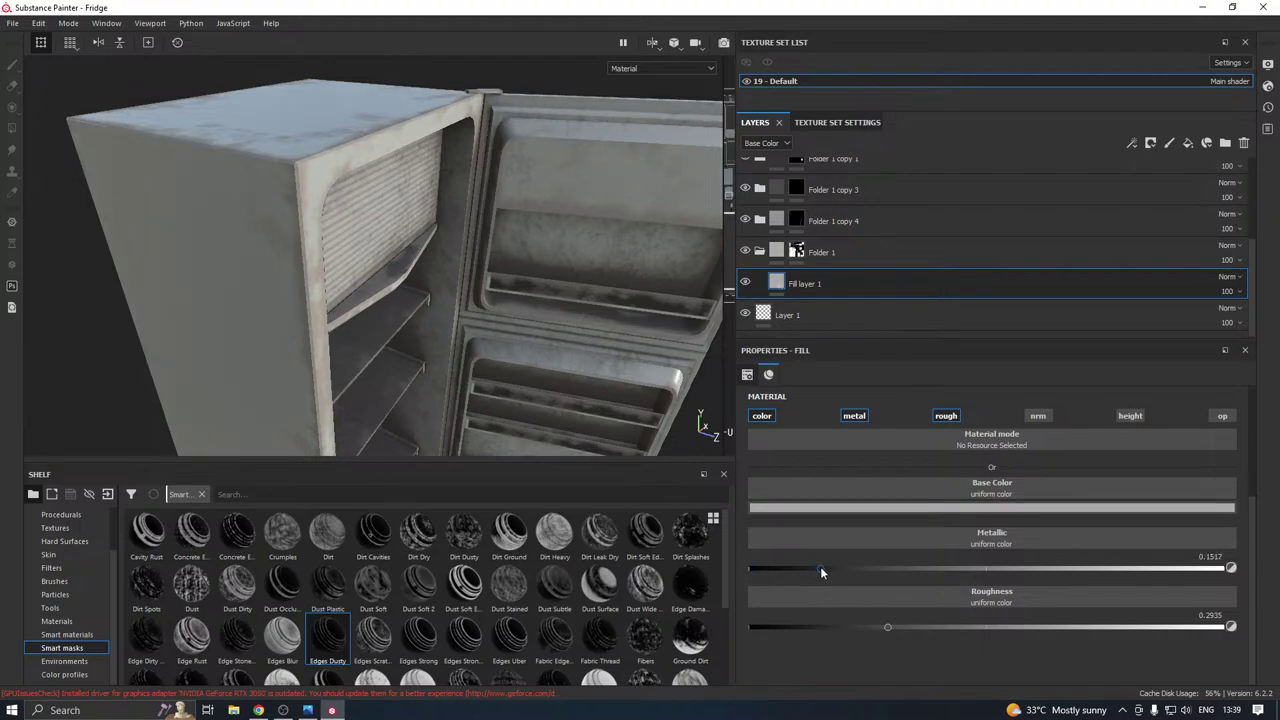
pyautogui.click(831, 568)
# Set Fill layer 1's base color to a warm beige of about R 0.376, G 0.338, B 0.299.
pyautogui.click(830, 508)
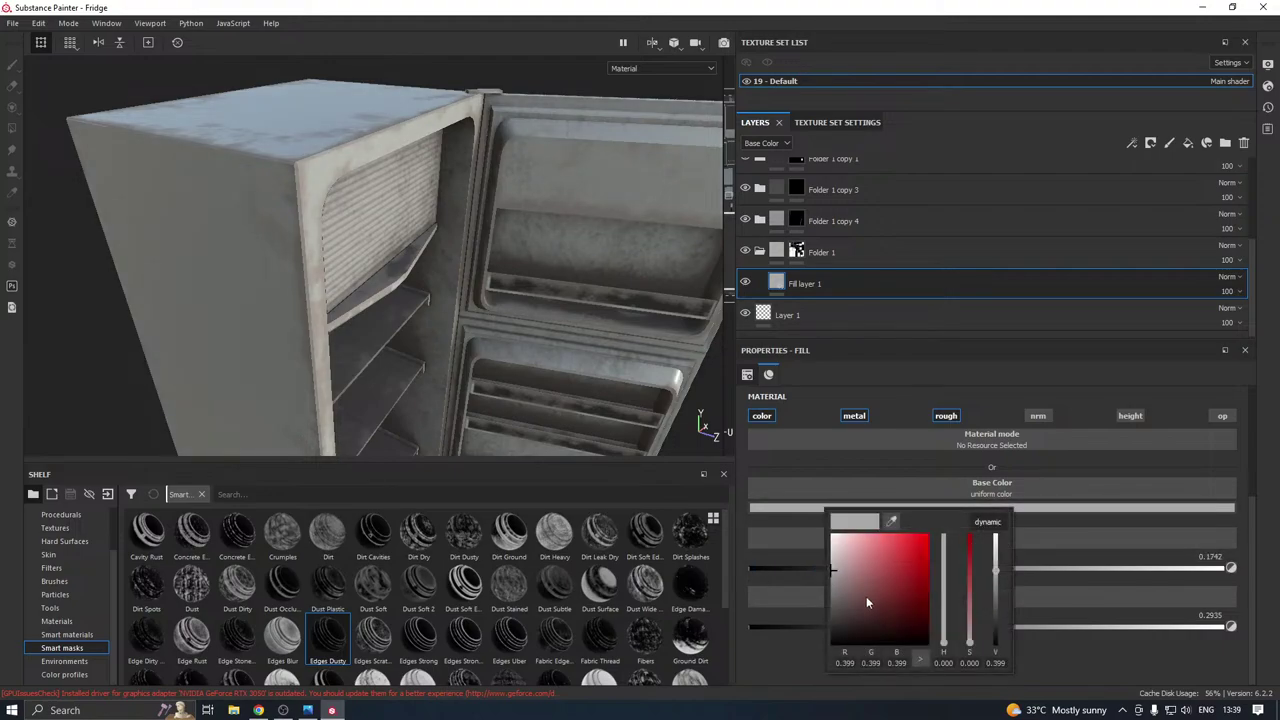
pyautogui.moveTo(937, 641); pyautogui.dragTo(944, 640)
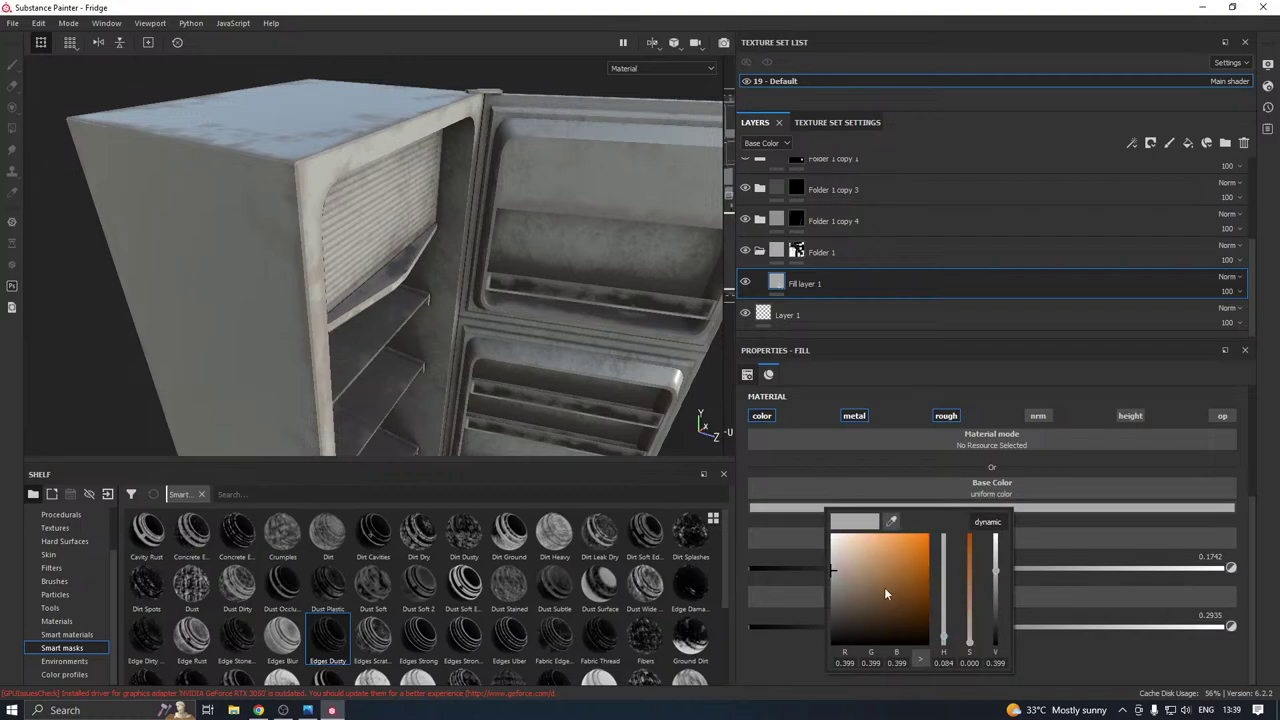
pyautogui.moveTo(856, 572); pyautogui.dragTo(841, 573)
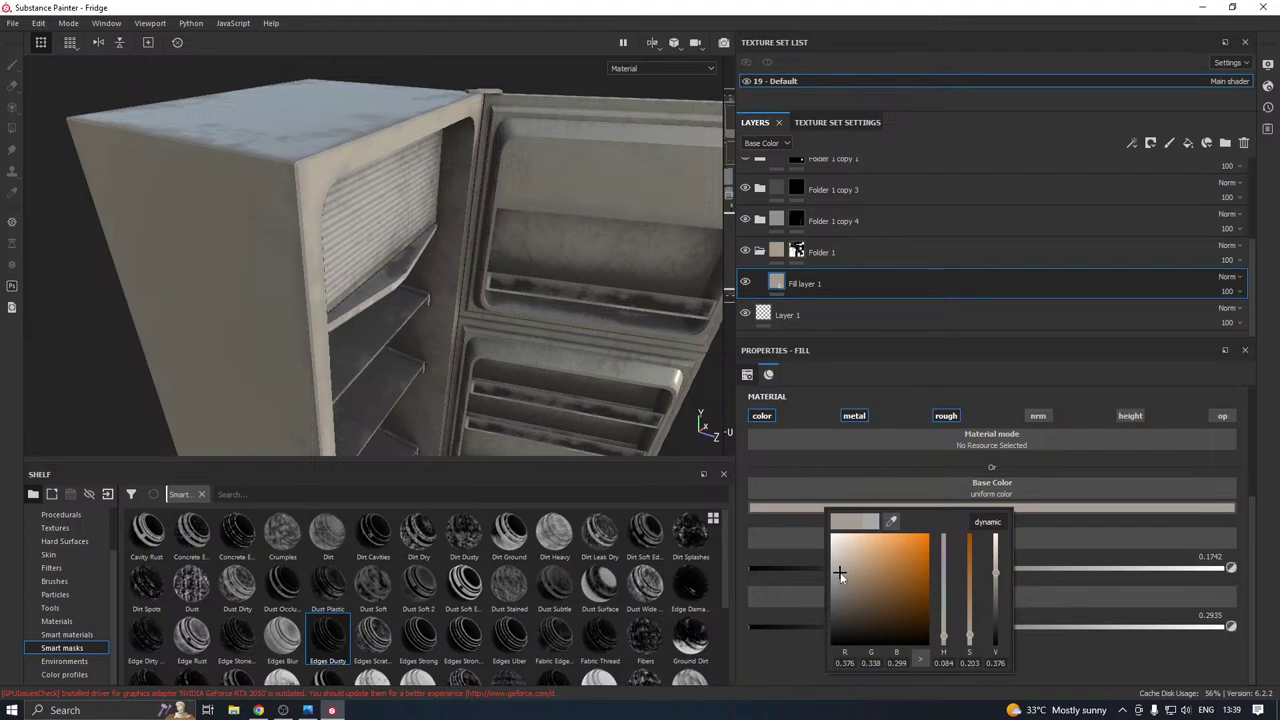
pyautogui.click(579, 84)
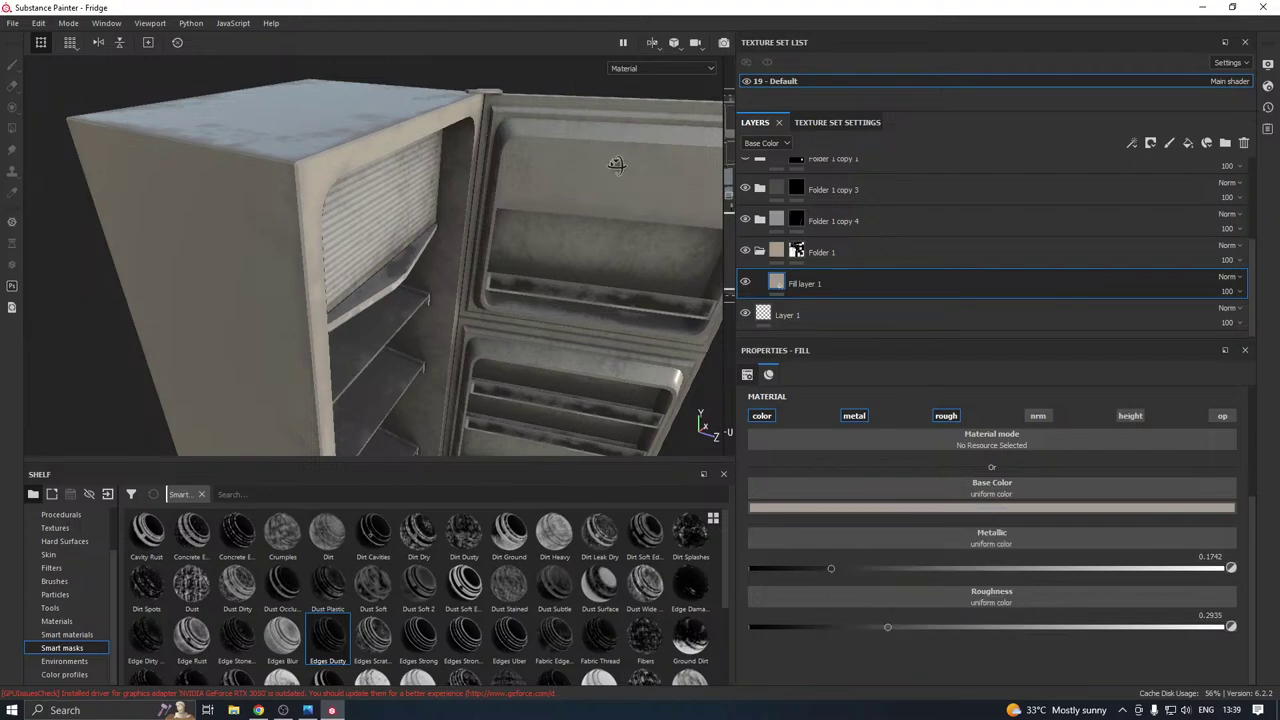
# Set Fill layer 1's roughness to about 0.38 and metallic to about 0.11, judging the outer doors.
pyautogui.keyDown('alt'); pyautogui.moveTo(617, 166); pyautogui.dragTo(531, 294); pyautogui.keyUp('alt')
pyautogui.scroll(-3, 526, 264)
pyautogui.keyDown('alt'); pyautogui.moveTo(531, 294); pyautogui.dragTo(483, 237, button='middle'); pyautogui.keyUp('alt')
pyautogui.scroll(4, 483, 237)
pyautogui.keyDown('alt'); pyautogui.moveTo(483, 237); pyautogui.dragTo(508, 217); pyautogui.keyUp('alt')
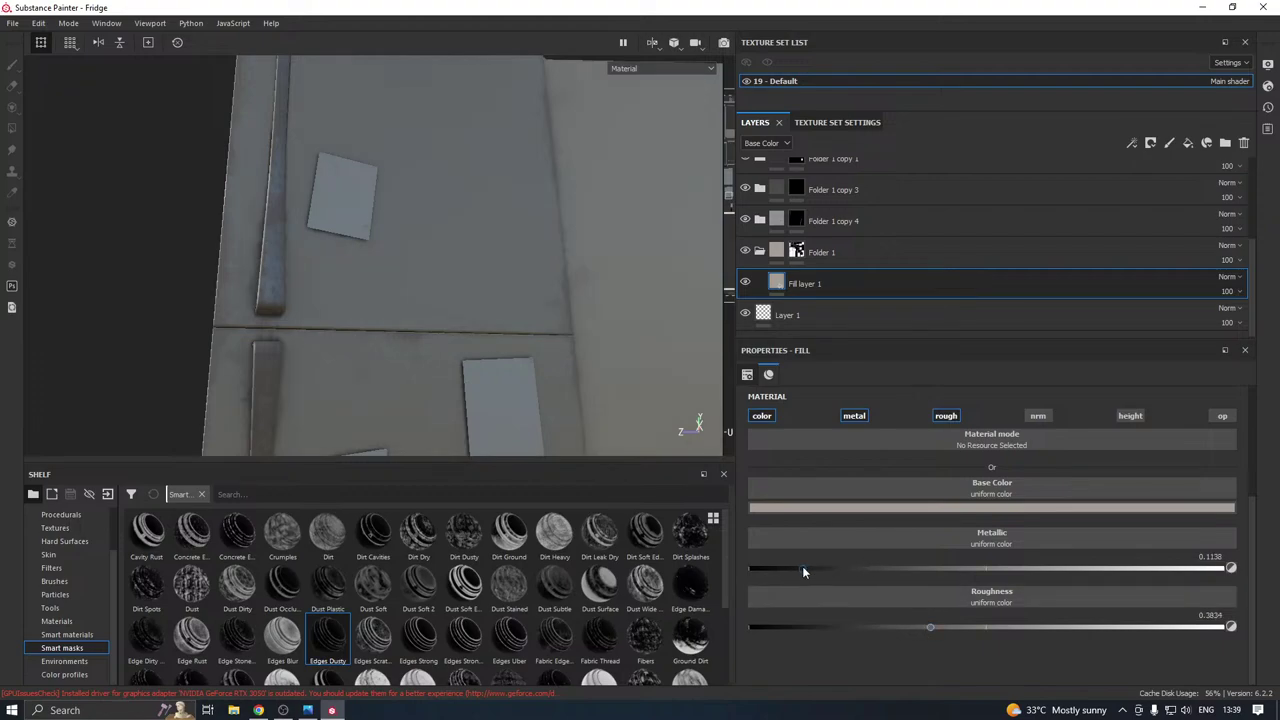
# Set the Mask Editor on Fill layer 2 copy 1 to a global balance of 0.98 and a global contrast of 0.16.
pyautogui.scroll(3, 840, 200)
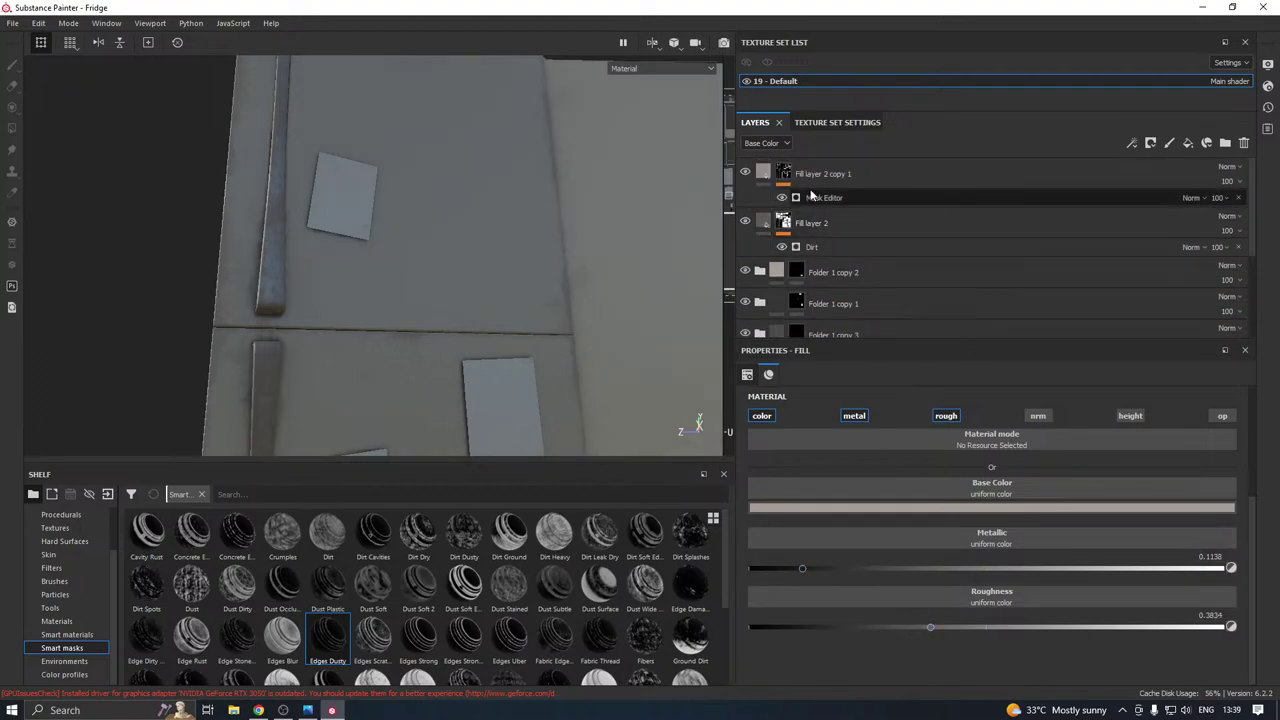
pyautogui.click(810, 197)
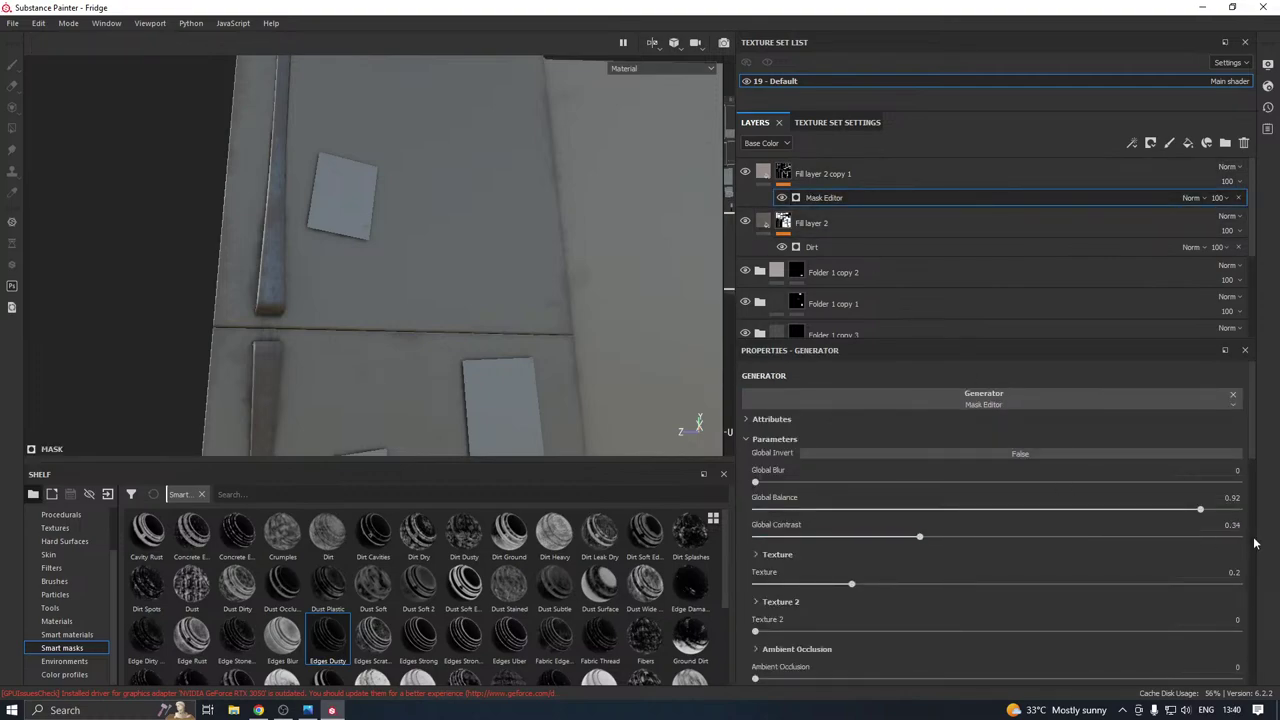
pyautogui.moveTo(1200, 510); pyautogui.dragTo(1229, 511)
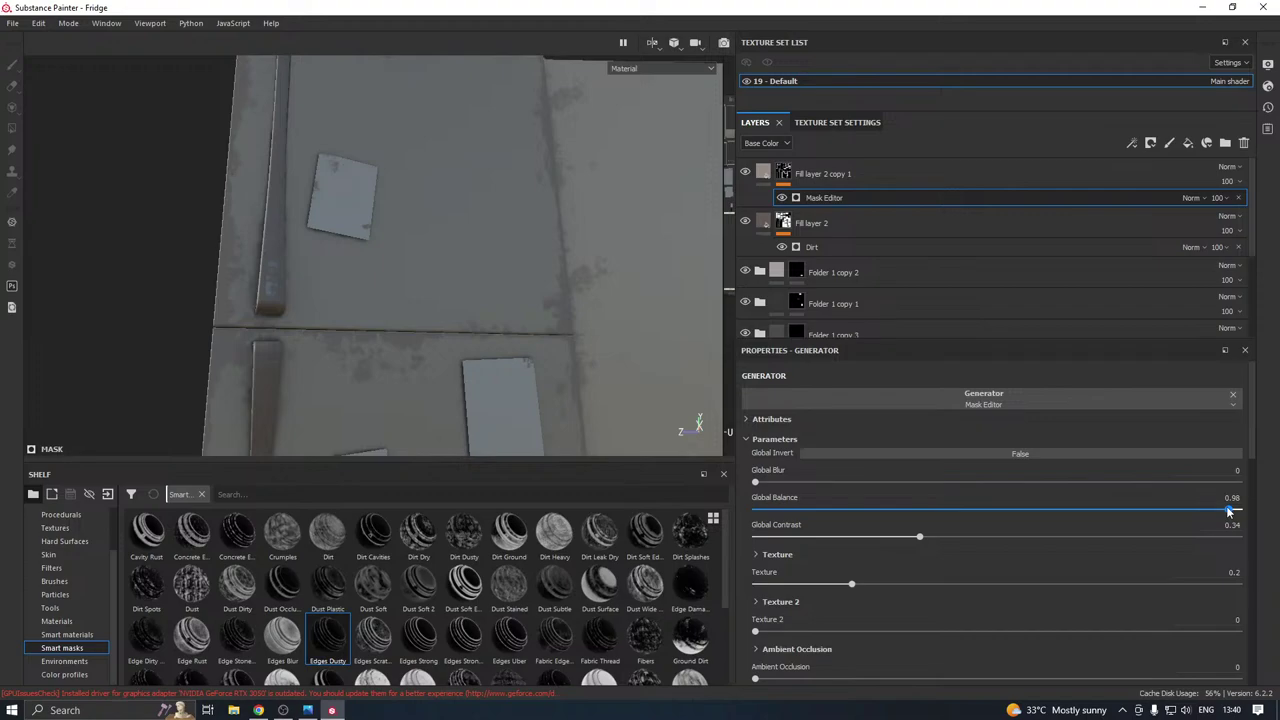
pyautogui.scroll(-3, 544, 349)
pyautogui.keyDown('alt'); pyautogui.moveTo(543, 349); pyautogui.dragTo(748, 368); pyautogui.keyUp('alt')
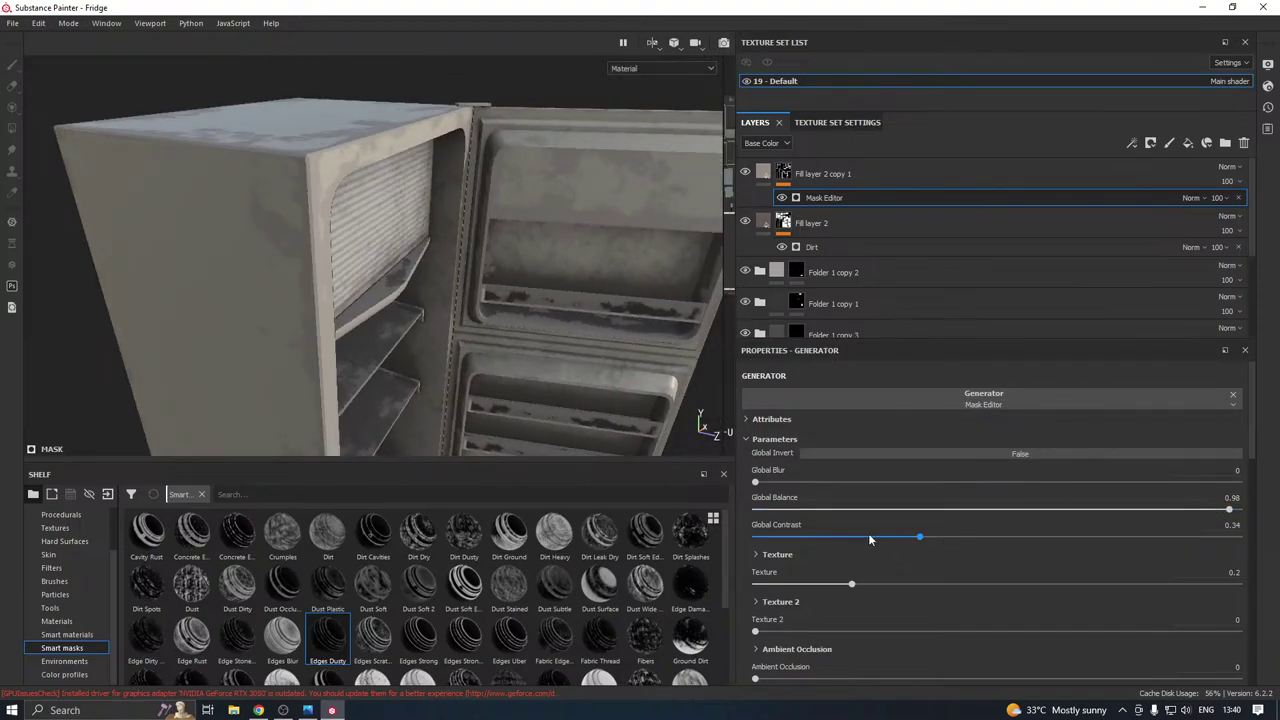
pyautogui.moveTo(869, 540); pyautogui.dragTo(830, 535)
# Inspect the dust on the glass shelves and lower the Mask Editor's global contrast to 0.13.
pyautogui.scroll(-3, 375, 325)
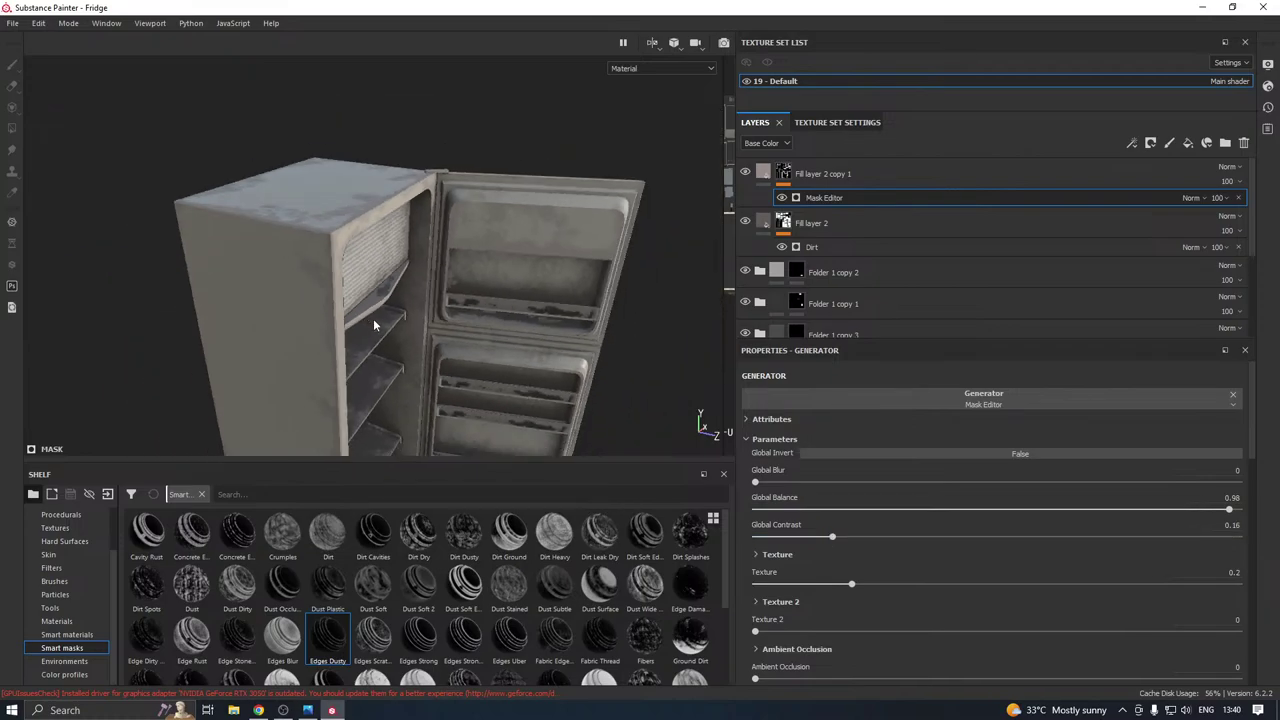
pyautogui.keyDown('alt'); pyautogui.moveTo(411, 352); pyautogui.dragTo(425, 268, button='middle'); pyautogui.keyUp('alt')
pyautogui.scroll(2, 425, 270)
pyautogui.keyDown('alt'); pyautogui.moveTo(450, 299); pyautogui.dragTo(350, 356); pyautogui.keyUp('alt')
pyautogui.scroll(-3, 377, 270)
pyautogui.scroll(3, 340, 329)
pyautogui.scroll(4, 338, 329)
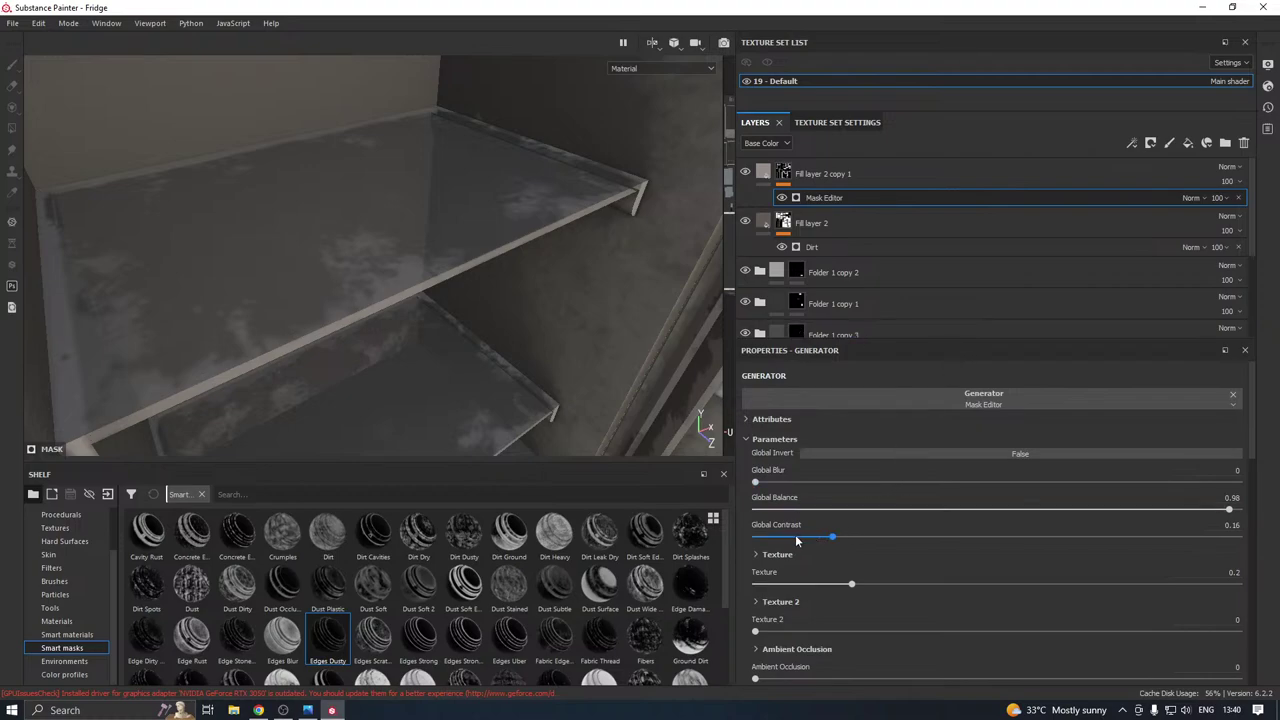
pyautogui.moveTo(797, 538)
pyautogui.mouseDown()
pyautogui.moveTo(774, 539)
pyautogui.moveTo(1055, 538)
pyautogui.moveTo(818, 538)
pyautogui.mouseUp()
# Compare the shelves with Fill layer 2 hidden and shown, and lower its Dirt generator's dirt level to 0.21.
pyautogui.click(744, 223)
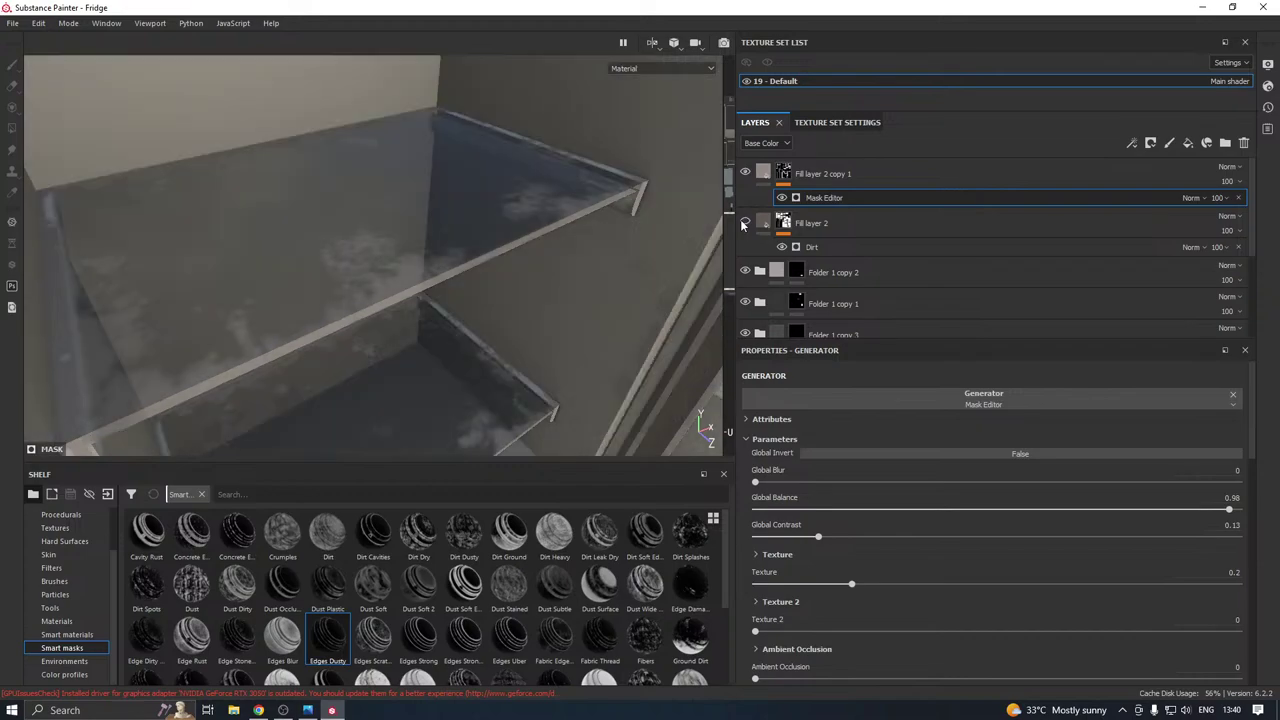
pyautogui.click(744, 223)
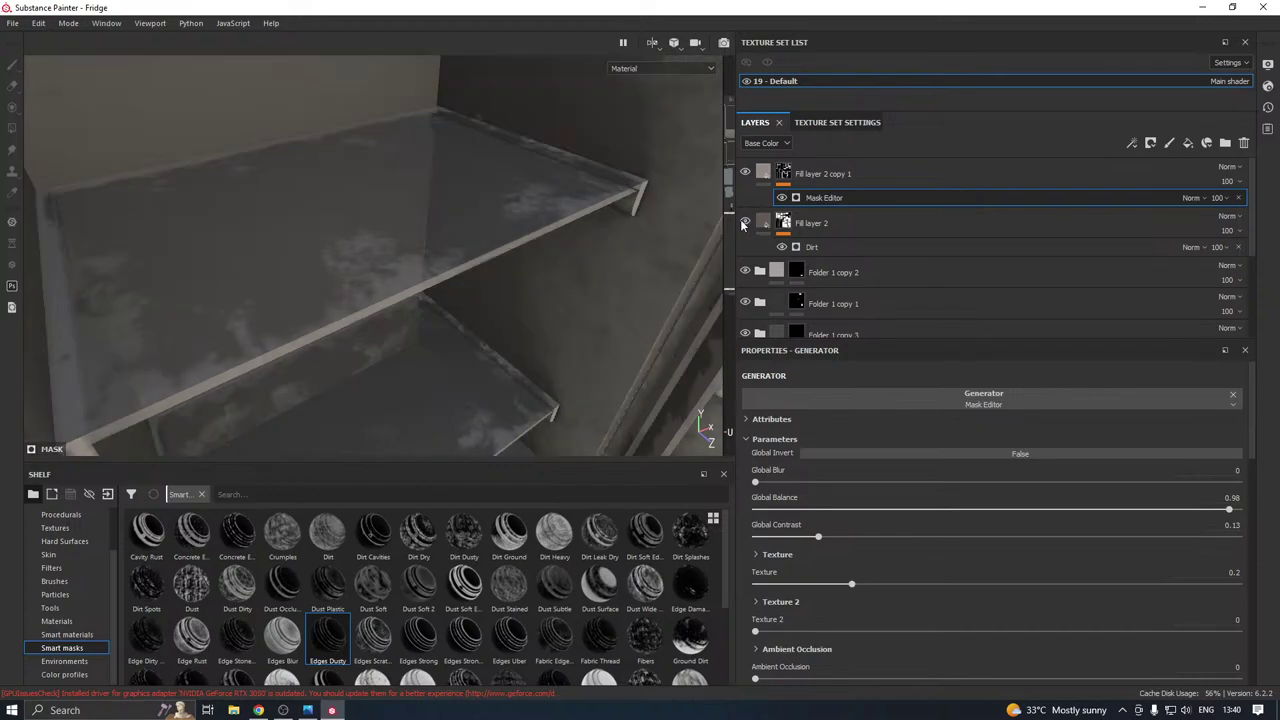
pyautogui.click(812, 247)
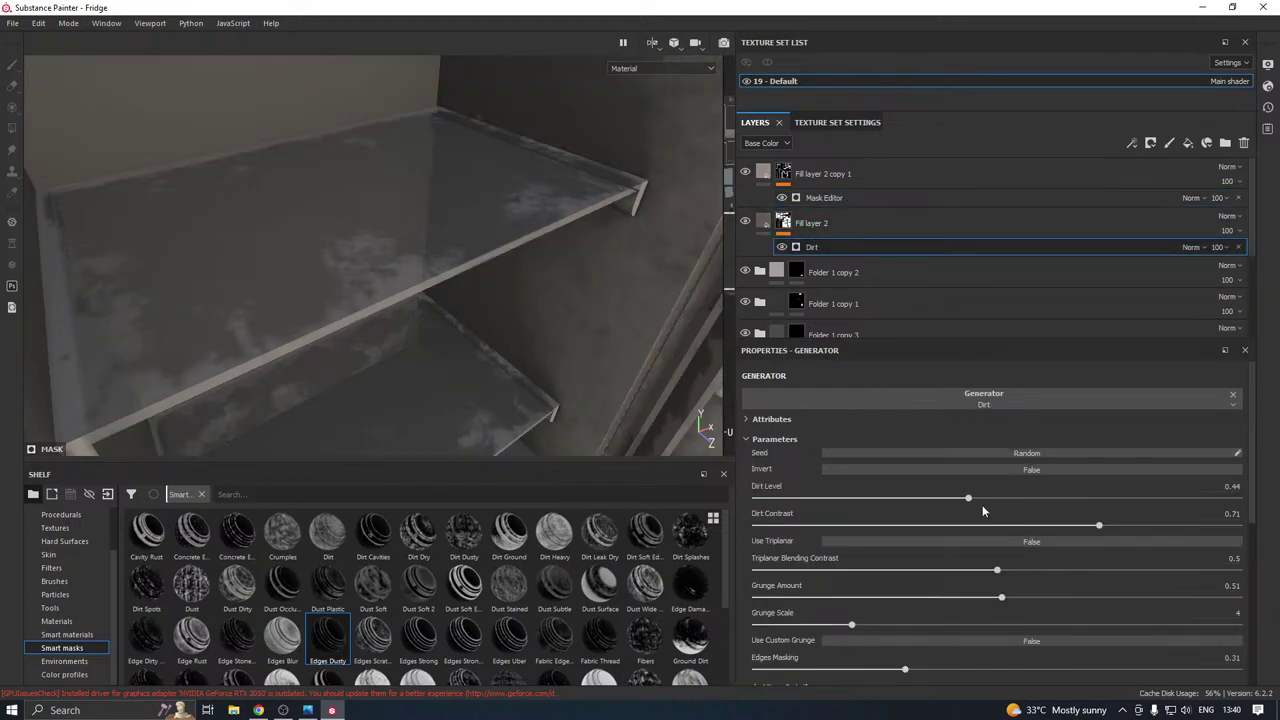
pyautogui.keyDown('alt'); pyautogui.moveTo(482, 369); pyautogui.dragTo(495, 332); pyautogui.keyUp('alt')
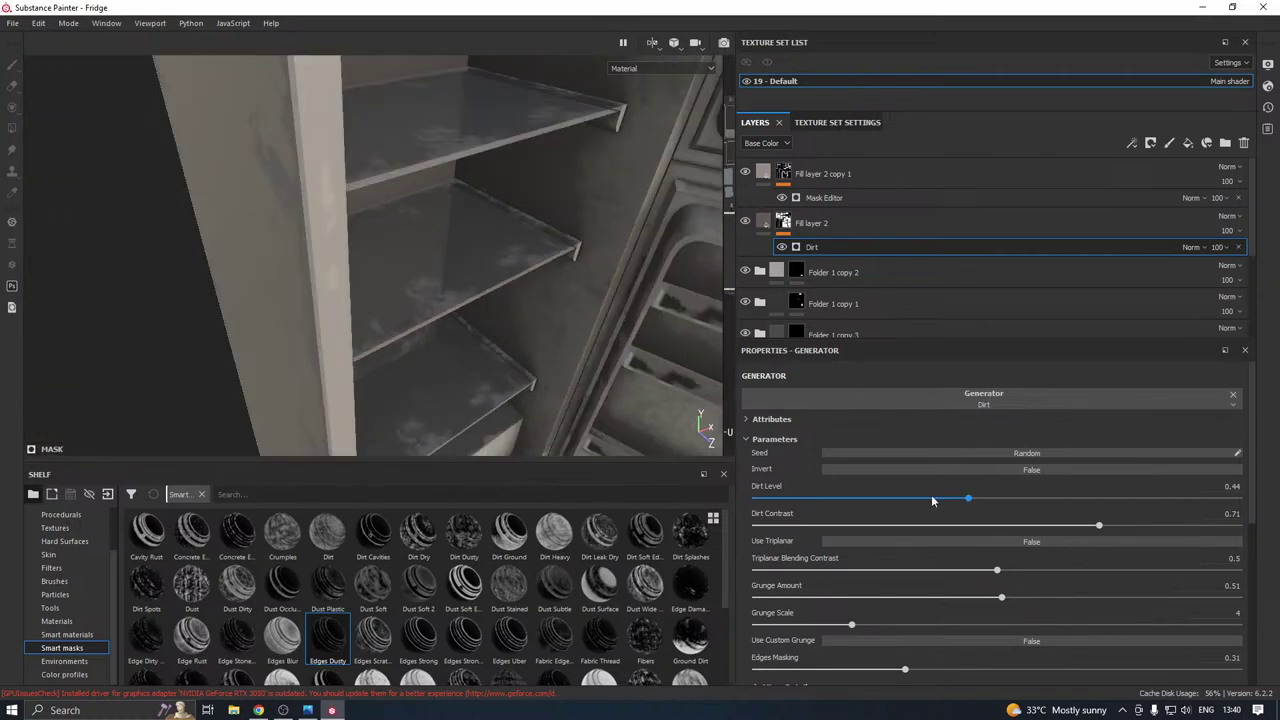
pyautogui.moveTo(932, 500); pyautogui.dragTo(872, 502)
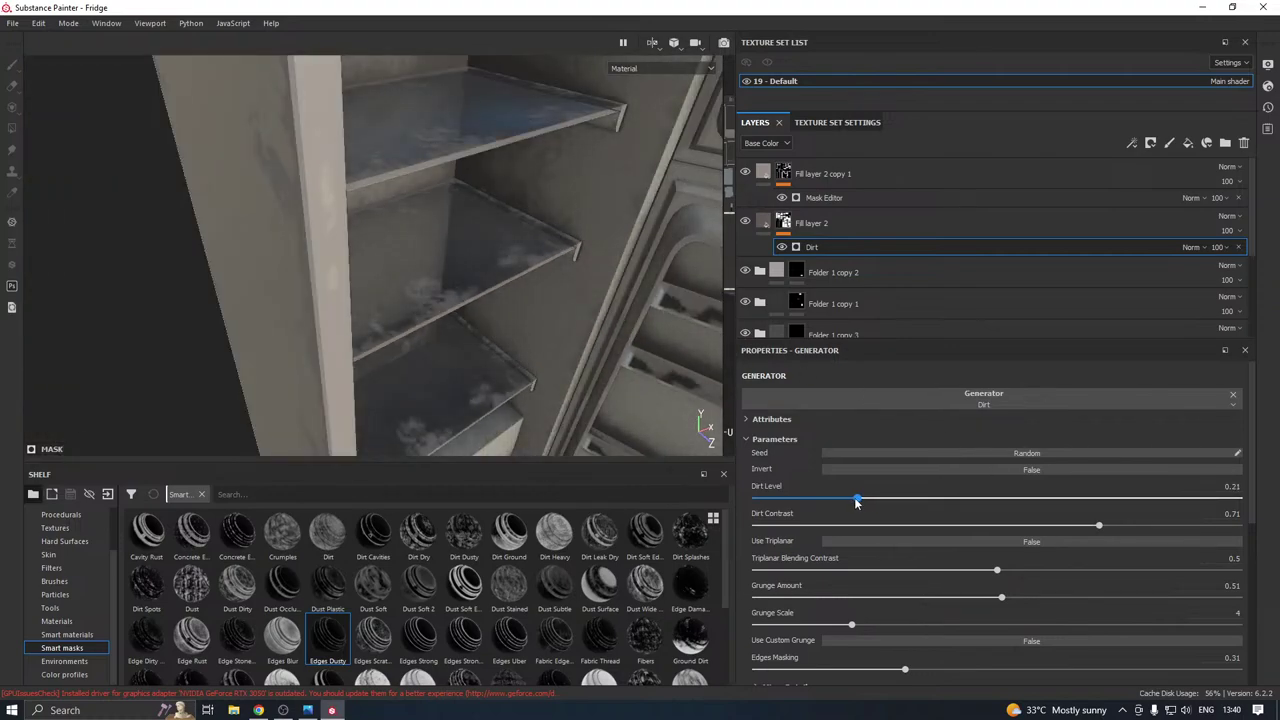
# Examine the shelves and door racks with Fill layer 2 and Fill layer 2 copy 1 each hidden and shown.
pyautogui.scroll(-5, 440, 341)
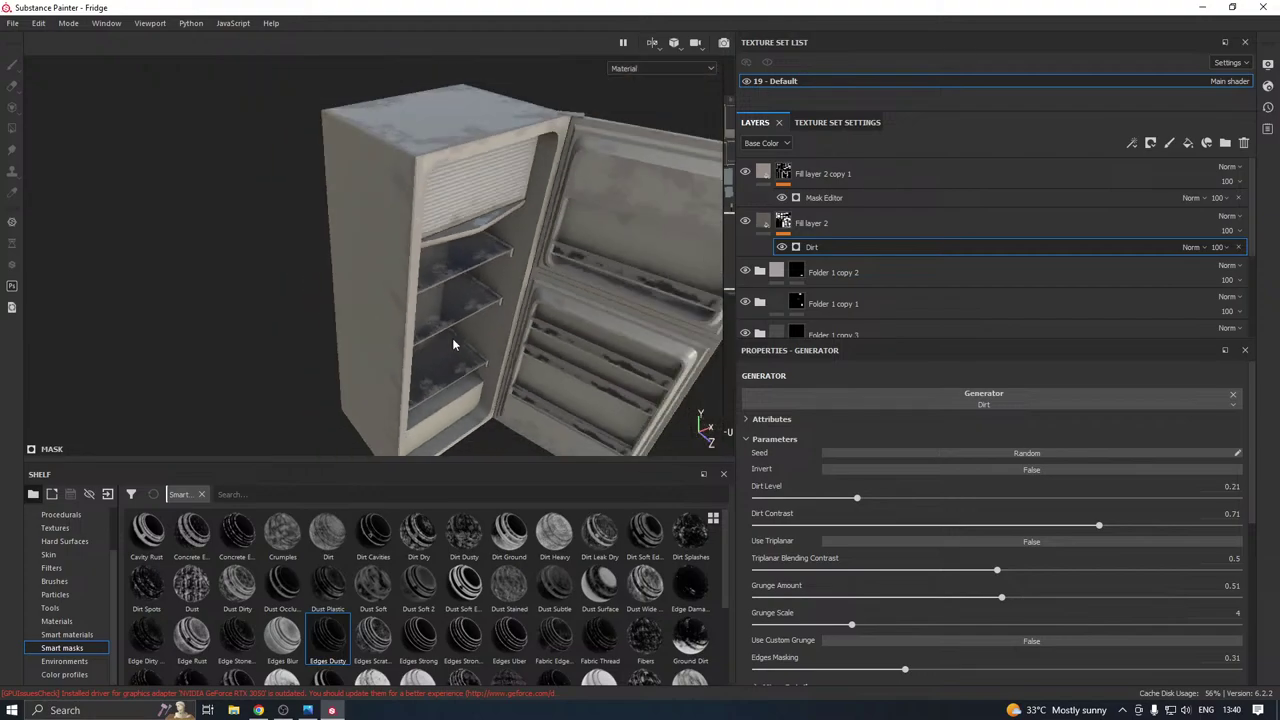
pyautogui.keyDown('alt'); pyautogui.moveTo(452, 338); pyautogui.dragTo(430, 284); pyautogui.keyUp('alt')
pyautogui.scroll(4, 440, 289)
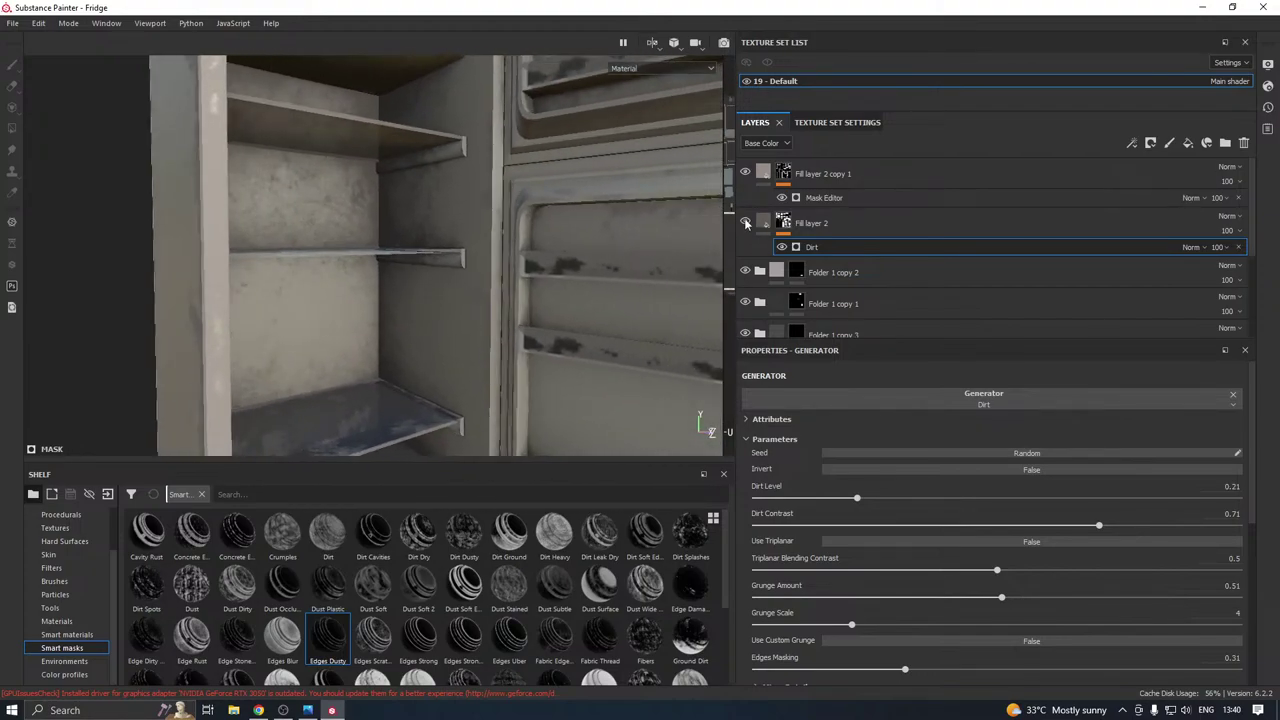
pyautogui.click(745, 224)
pyautogui.click(745, 224)
pyautogui.click(744, 174)
pyautogui.click(744, 174)
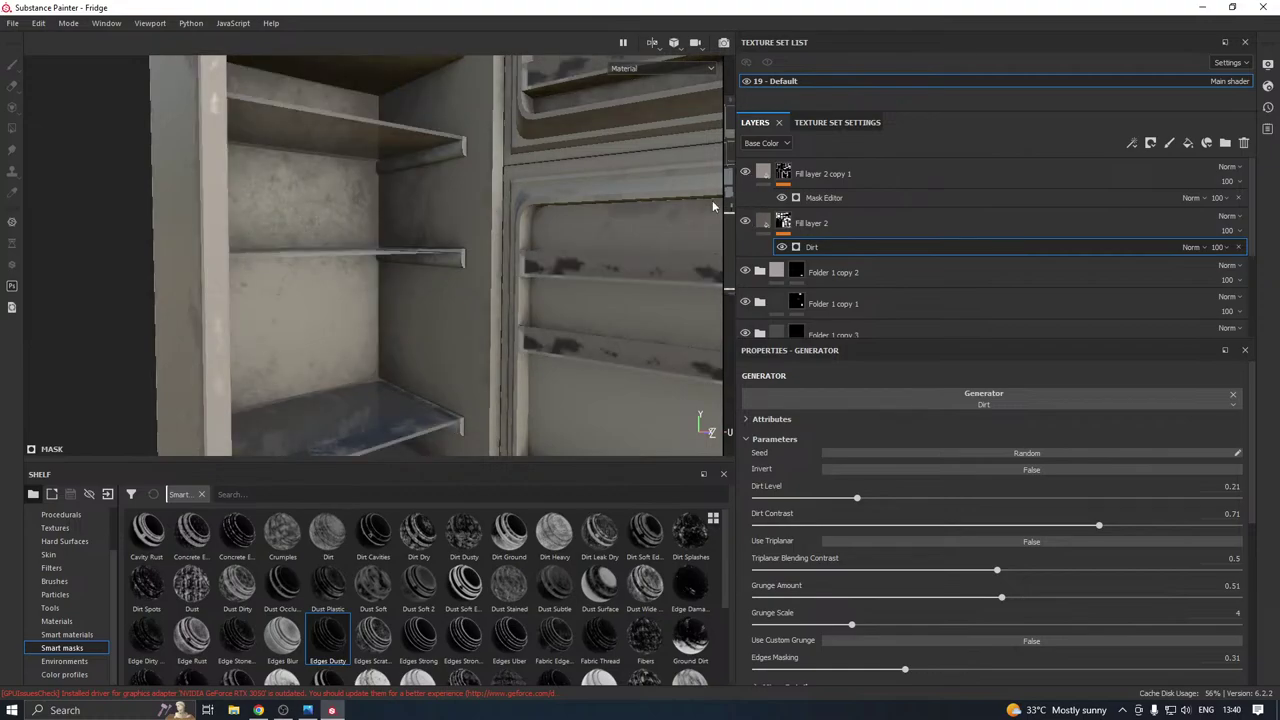
pyautogui.keyDown('alt'); pyautogui.moveTo(540, 266); pyautogui.dragTo(545, 288); pyautogui.keyUp('alt')
pyautogui.scroll(-10, 443, 336)
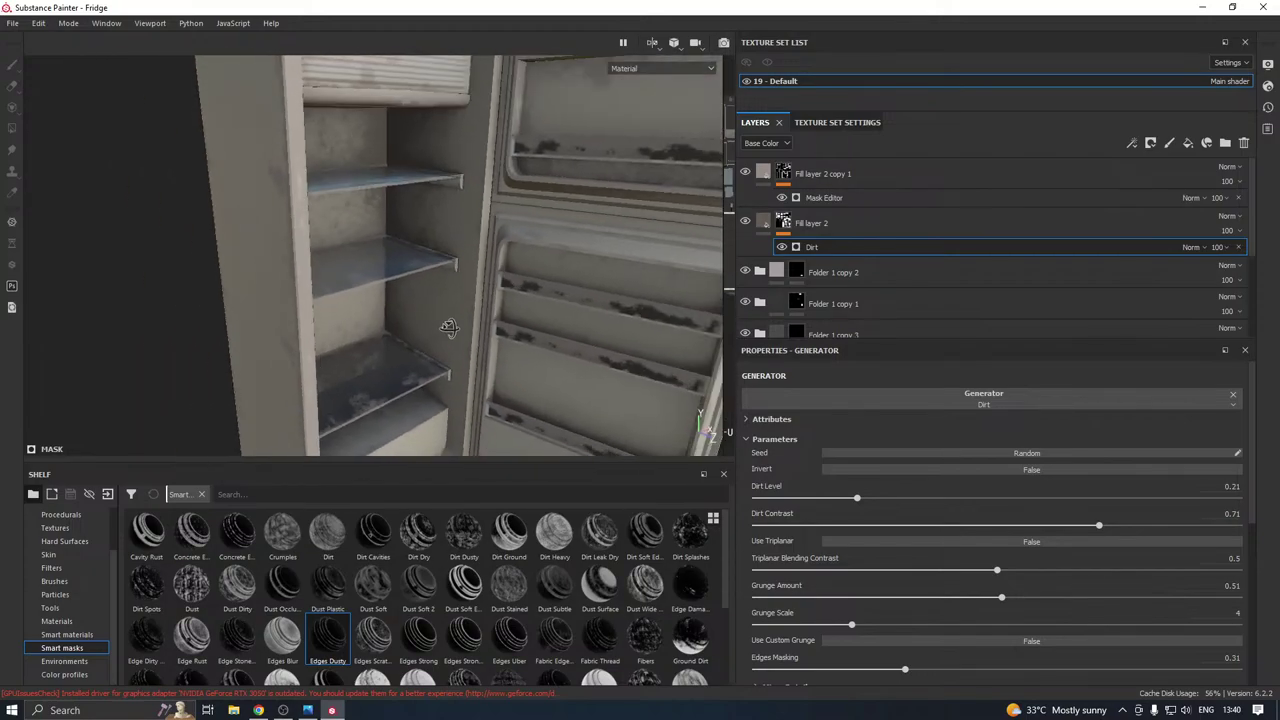
pyautogui.keyDown('alt'); pyautogui.moveTo(459, 352); pyautogui.dragTo(500, 322); pyautogui.keyUp('alt')
pyautogui.scroll(5, 354, 297)
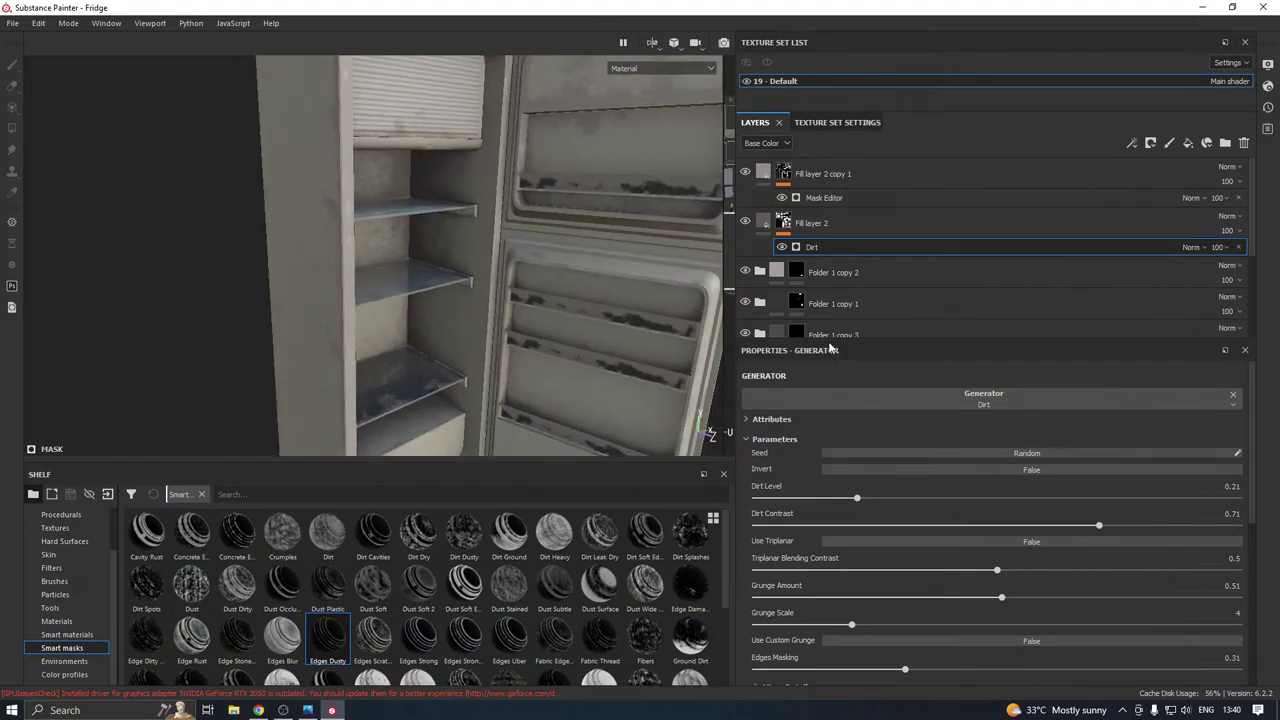
pyautogui.click(745, 224)
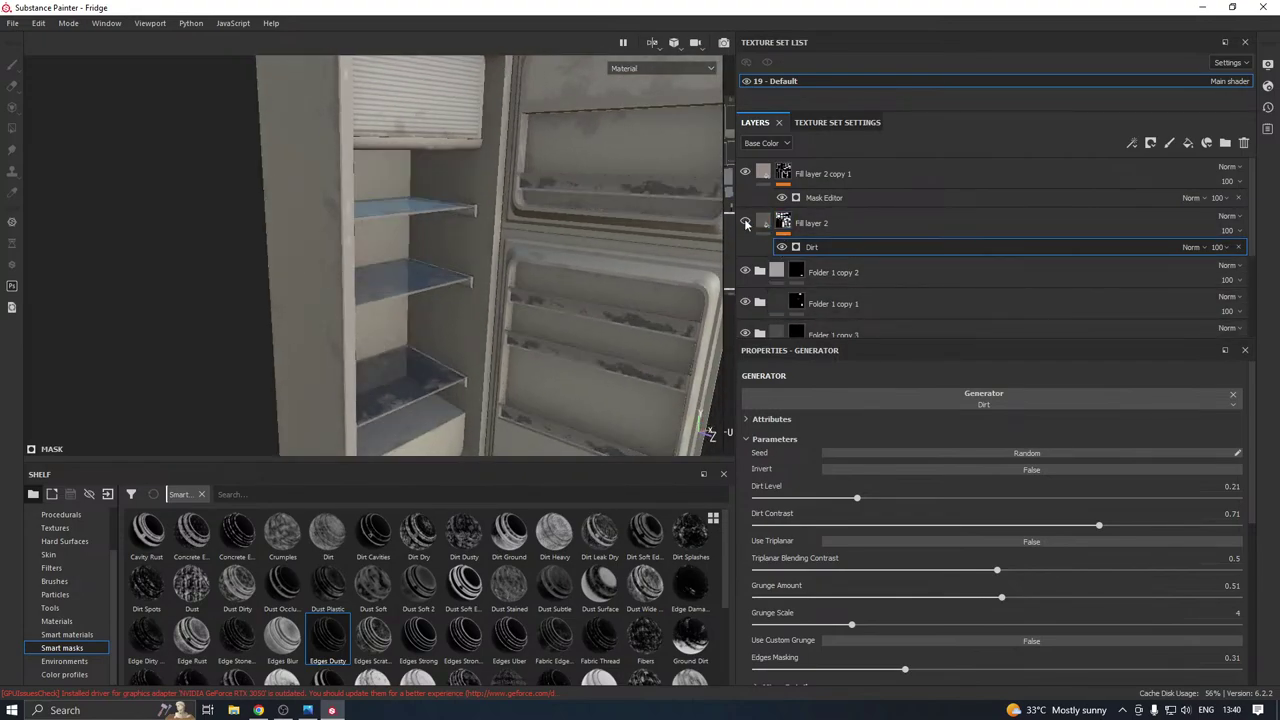
pyautogui.click(745, 224)
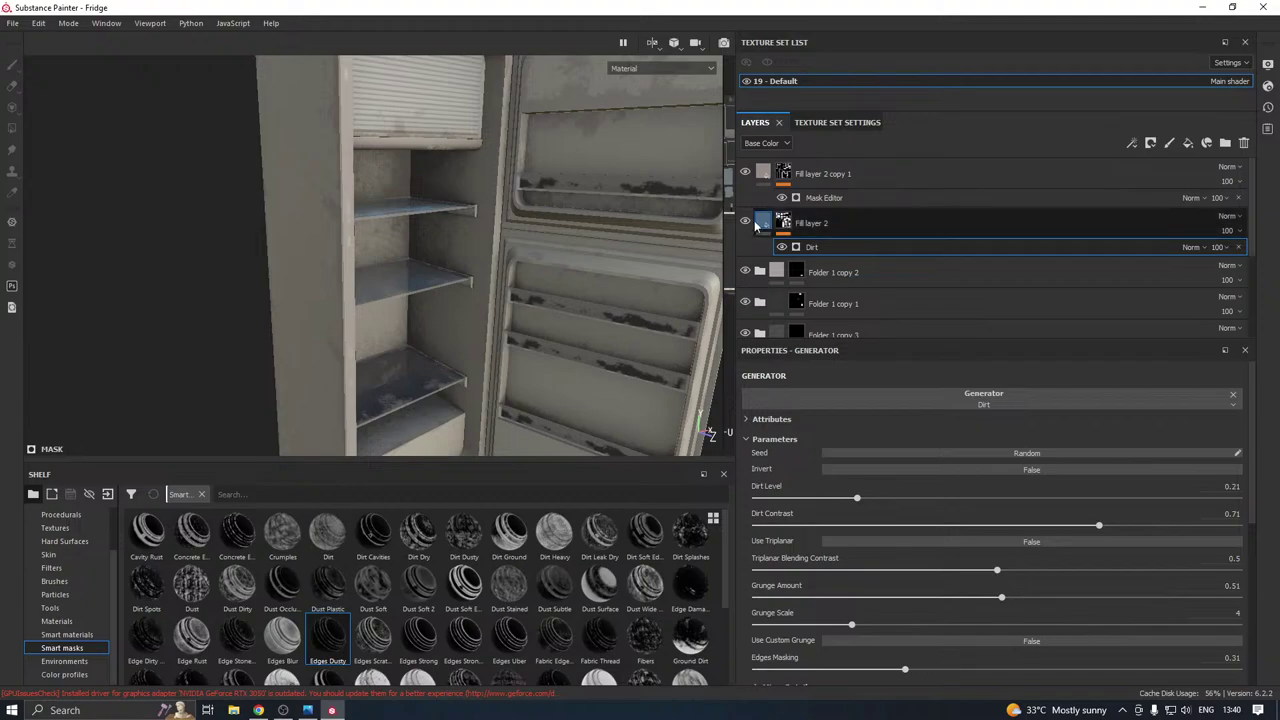
# Set Fill layer 2's Dirt generator to a dirt contrast of 0.41 and a dirt level of 0.33, checking the interior.
pyautogui.scroll(3, 471, 263)
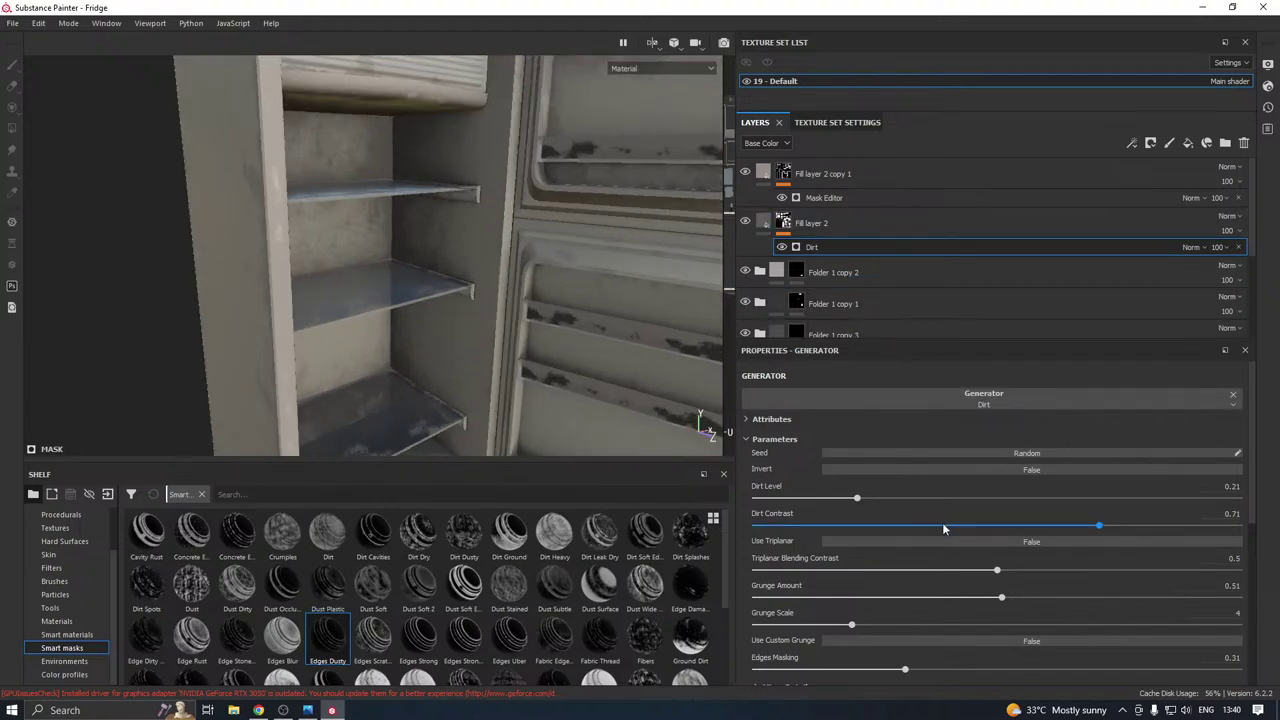
pyautogui.click(943, 526)
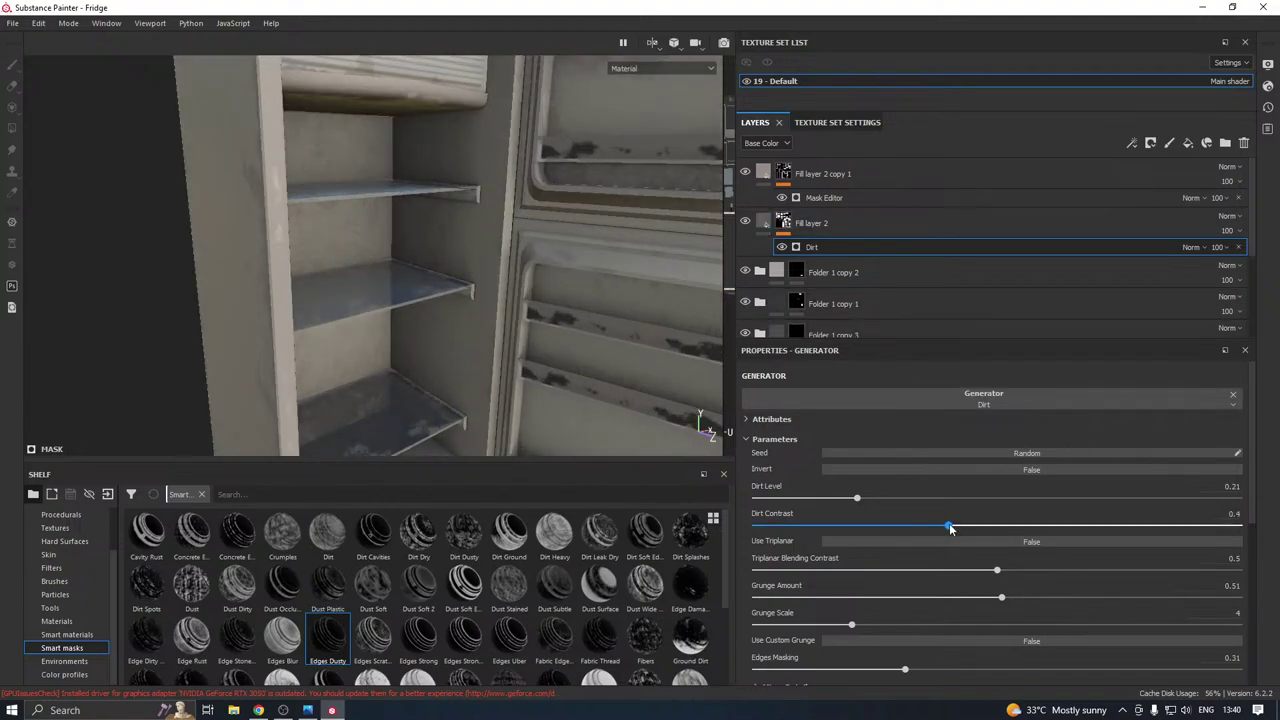
pyautogui.scroll(-5, 420, 359)
pyautogui.keyDown('alt'); pyautogui.moveTo(568, 306); pyautogui.dragTo(543, 282); pyautogui.keyUp('alt')
pyautogui.keyDown('alt'); pyautogui.moveTo(515, 340); pyautogui.dragTo(486, 299, button='middle'); pyautogui.keyUp('alt')
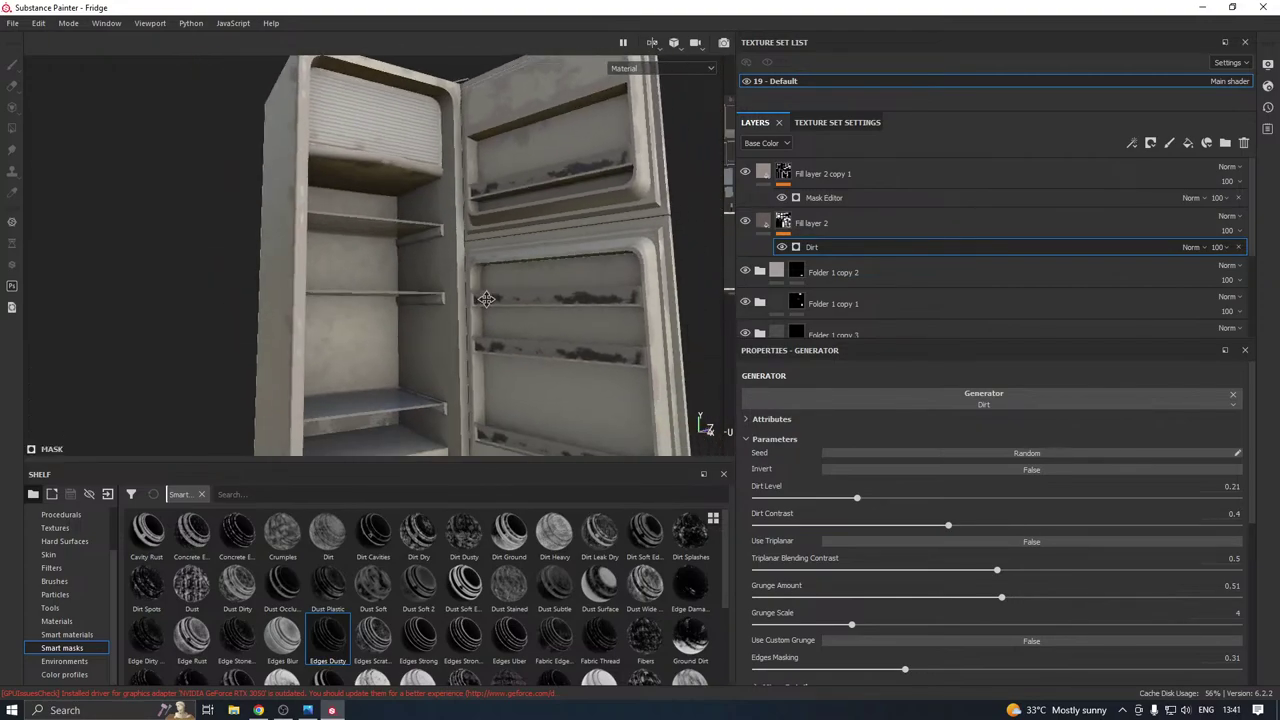
pyautogui.scroll(2, 485, 299)
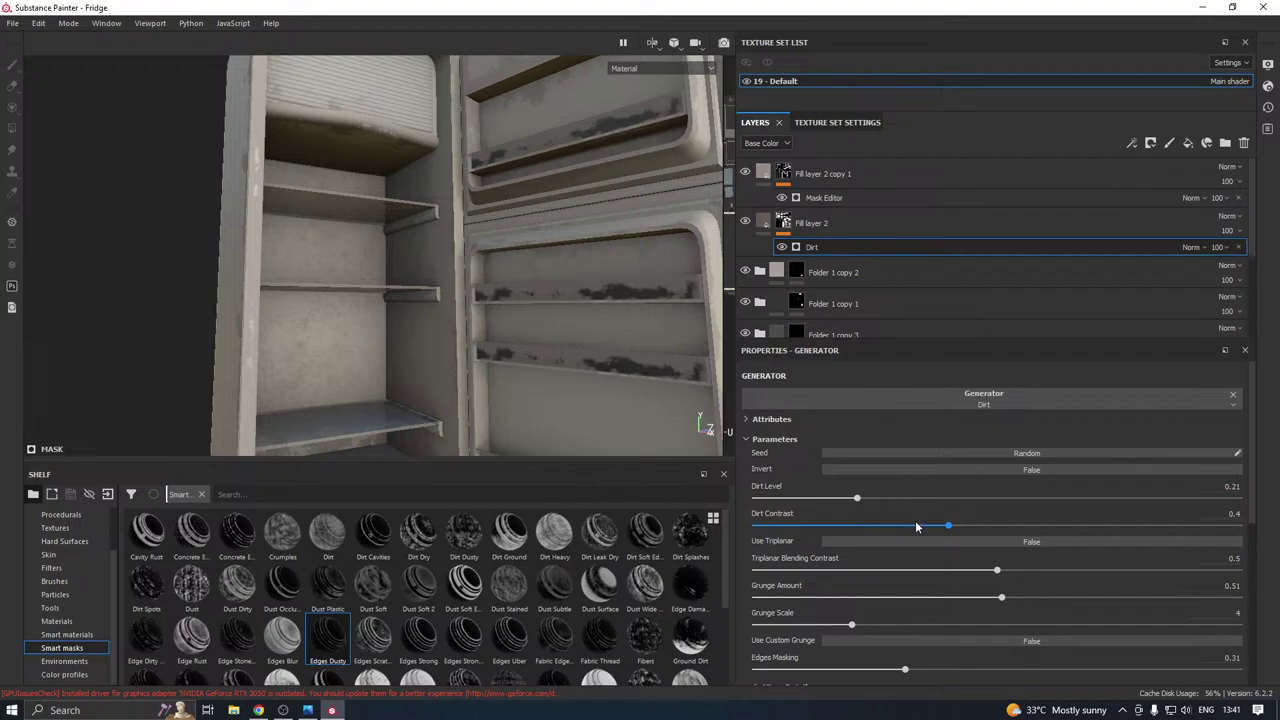
pyautogui.moveTo(916, 527); pyautogui.dragTo(954, 527)
pyautogui.moveTo(848, 497); pyautogui.dragTo(915, 500)
# Compare the fridge's shelves and door racks with Fill layer 2 copy 1 hidden and shown.
pyautogui.scroll(-3, 486, 394)
pyautogui.keyDown('alt'); pyautogui.moveTo(513, 328); pyautogui.dragTo(576, 381); pyautogui.keyUp('alt')
pyautogui.click(744, 172)
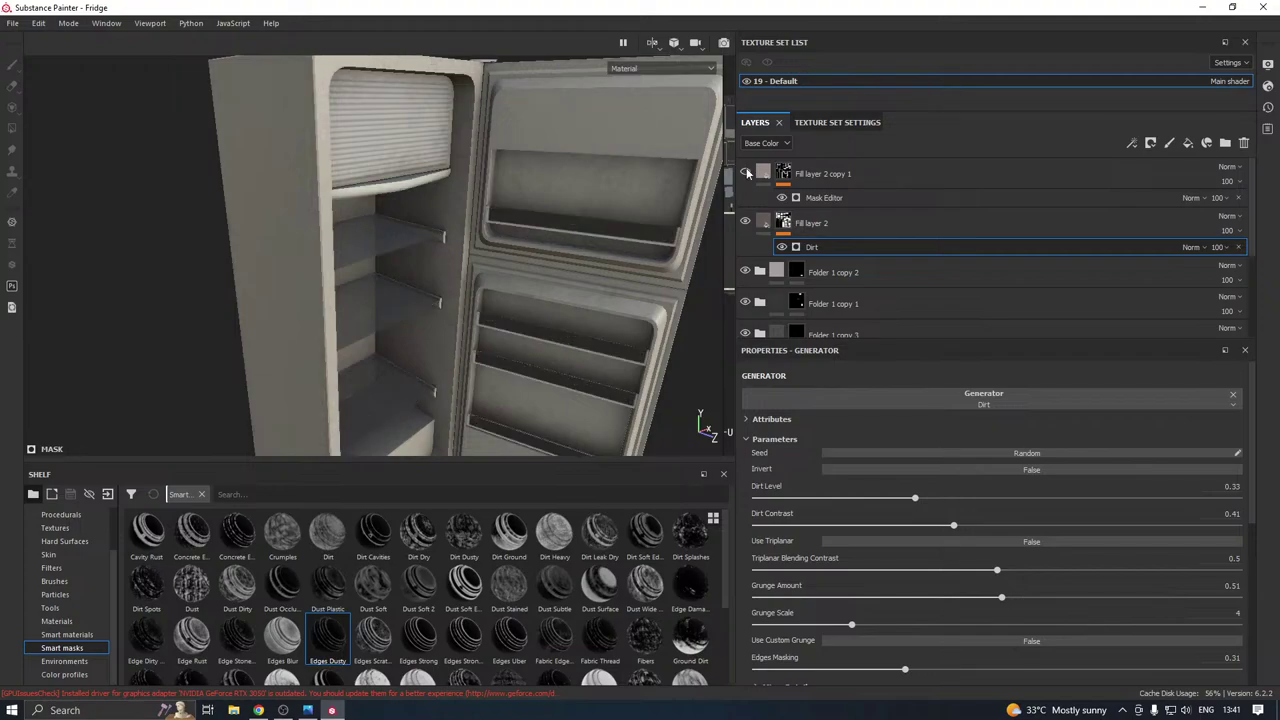
pyautogui.click(744, 172)
# Check what Folder 1 copy 2 and Folder 1 copy 1 cover, and move Fill layer 2 copy 1 directly beneath Folder 1 copy 1.
pyautogui.click(812, 199)
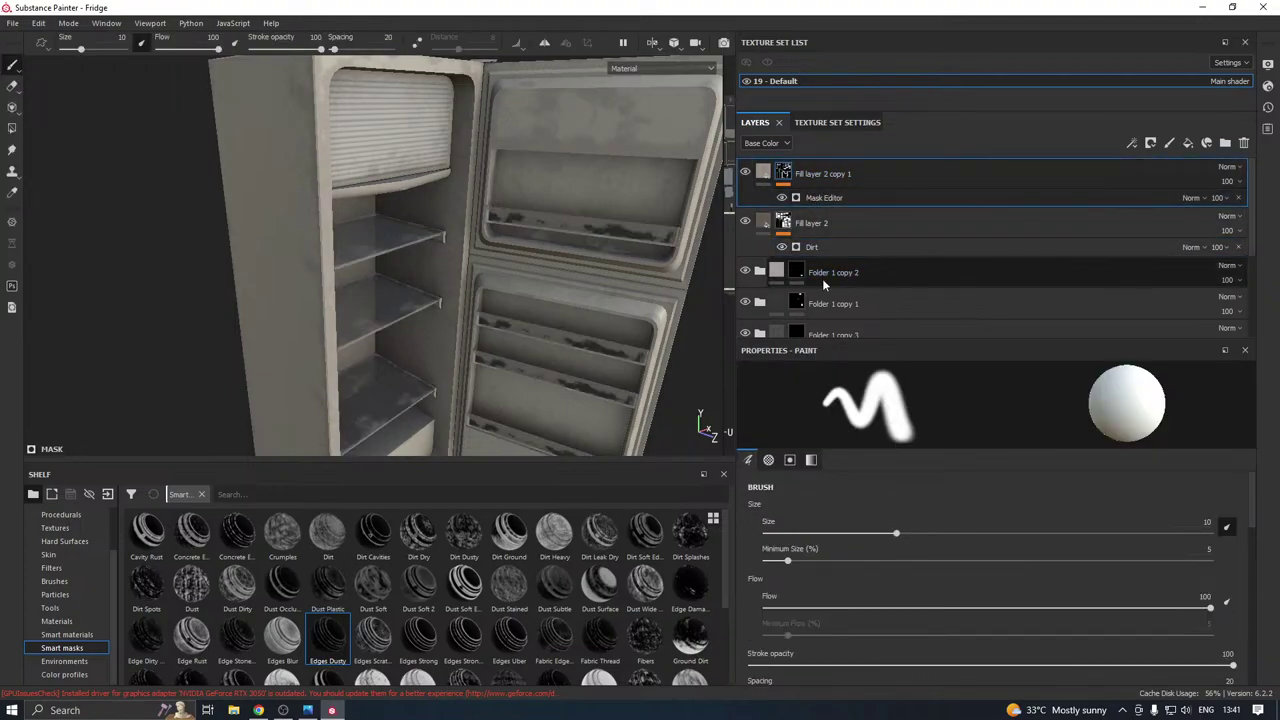
pyautogui.click(744, 272)
pyautogui.click(744, 272)
pyautogui.click(744, 272)
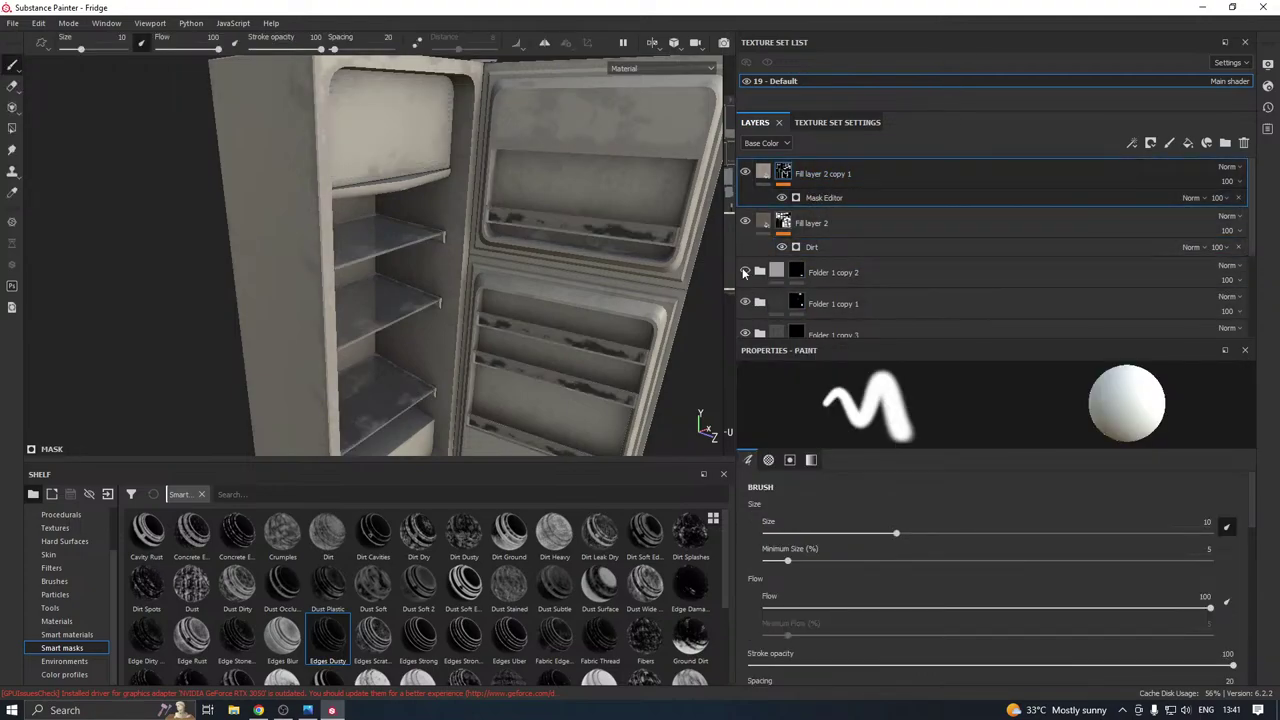
pyautogui.click(744, 272)
pyautogui.click(746, 304)
pyautogui.click(748, 305)
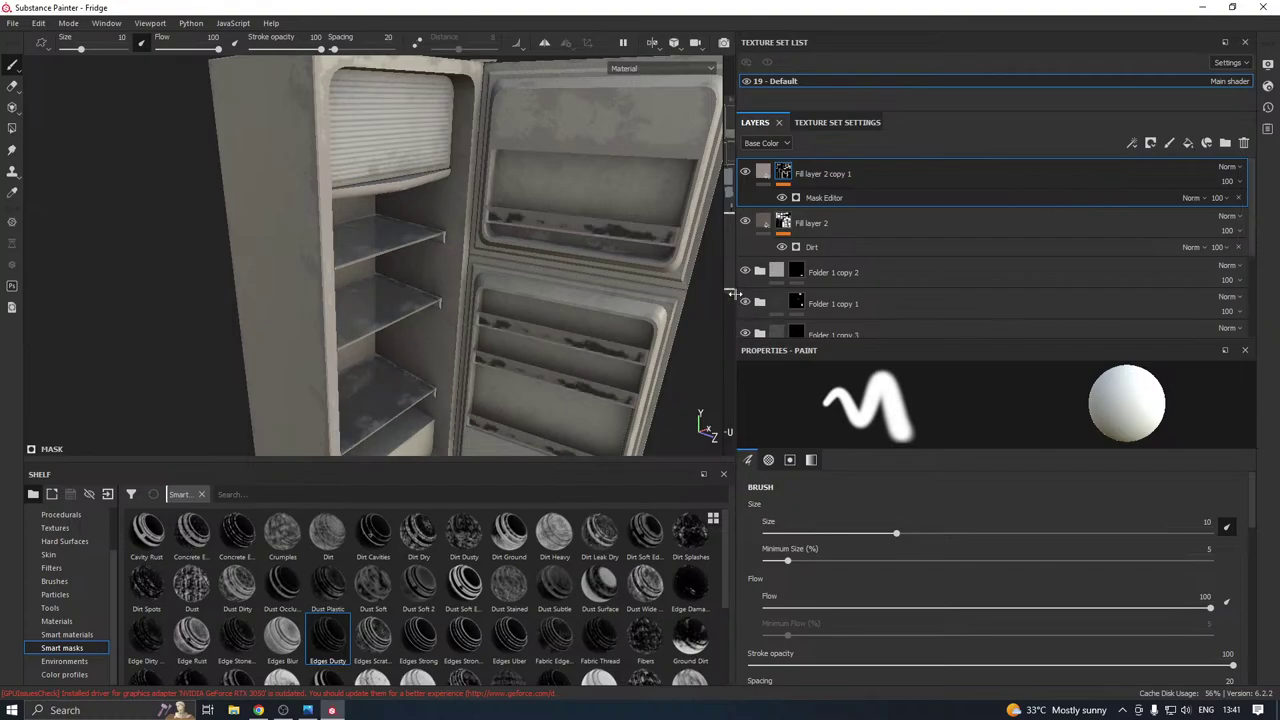
pyautogui.moveTo(786, 205); pyautogui.dragTo(815, 288)
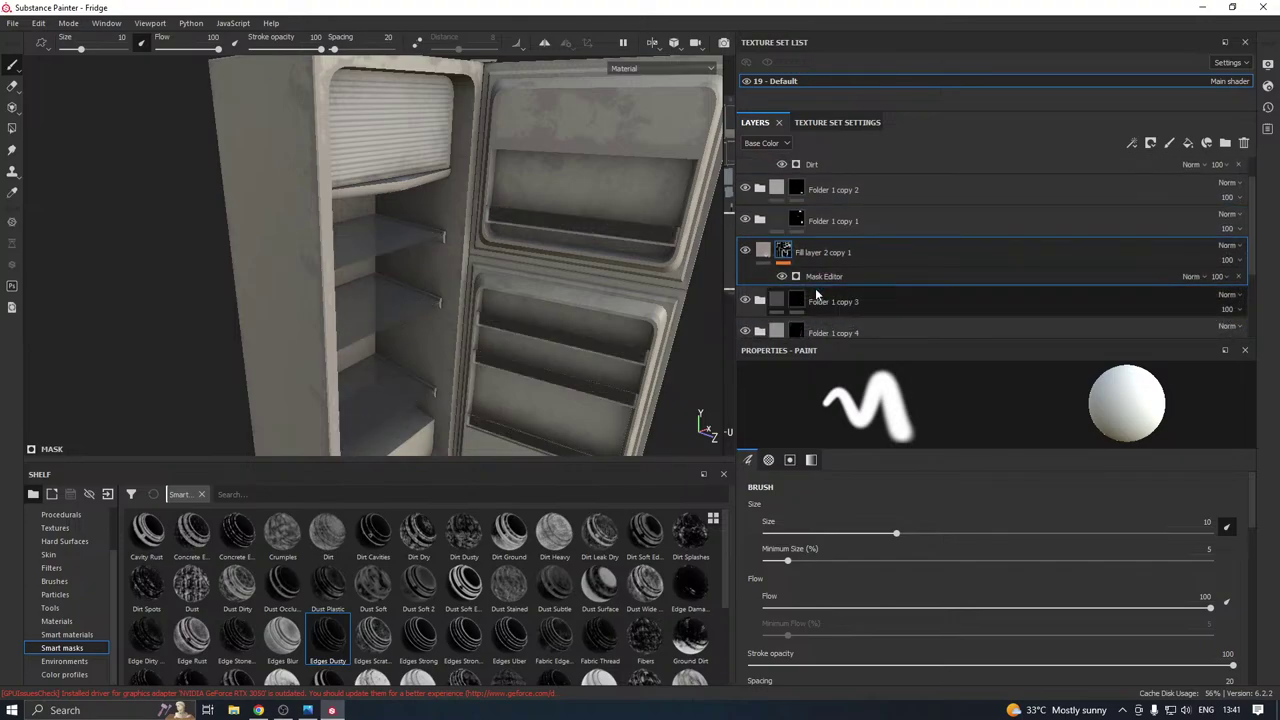
pyautogui.keyDown('alt'); pyautogui.moveTo(340, 290); pyautogui.dragTo(430, 297); pyautogui.keyUp('alt')
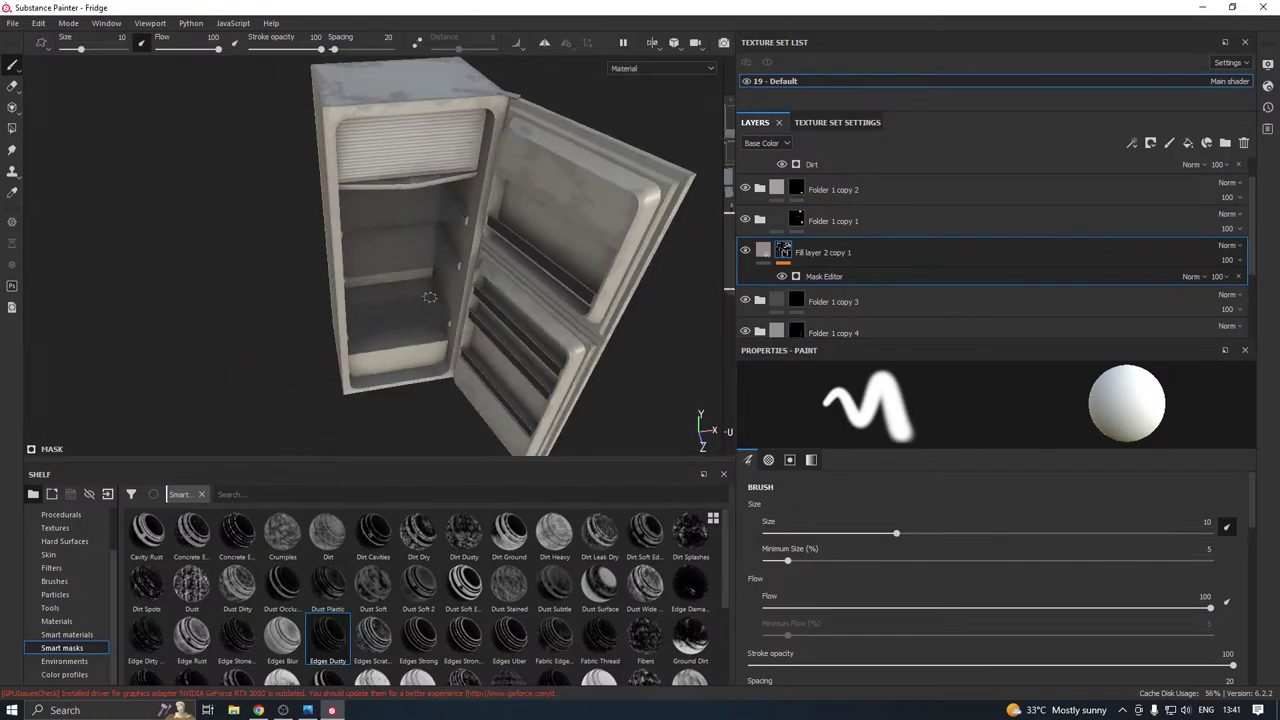
# Set Fill layer 2 copy 1's Mask Editor to global contrast 0.17 and global balance 0.98, and save the project.
pyautogui.click(824, 276)
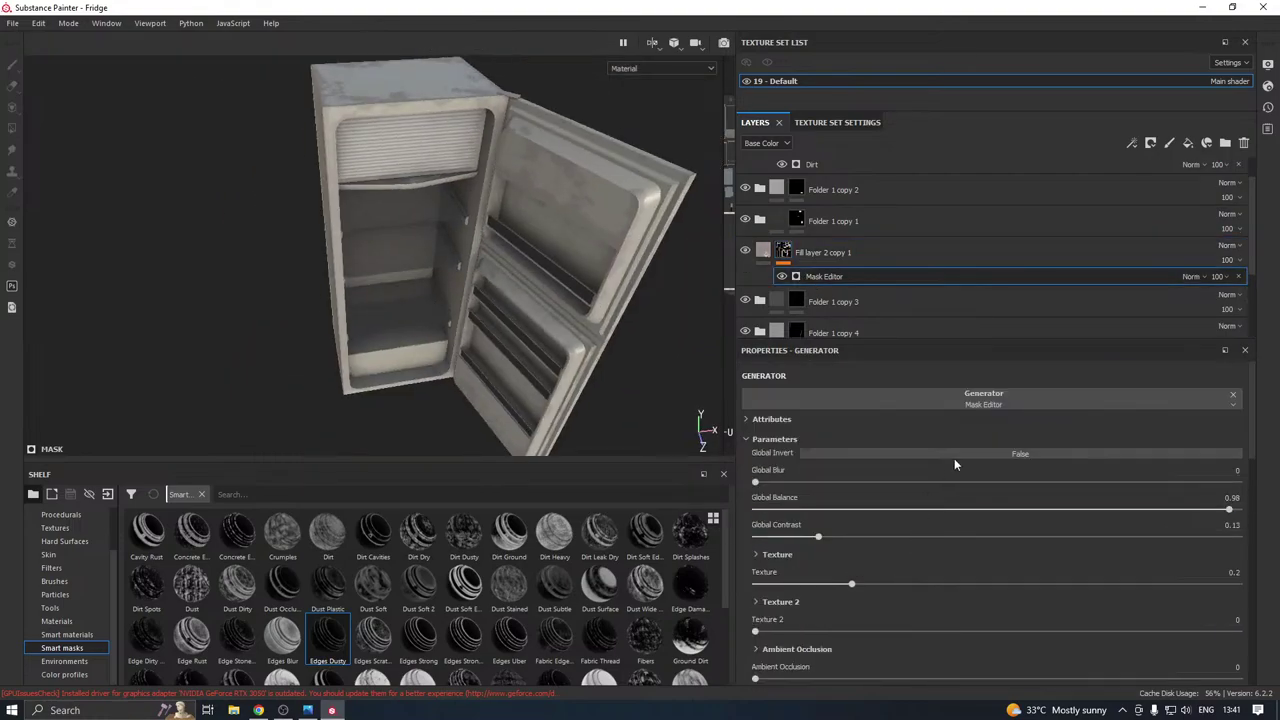
pyautogui.moveTo(818, 537); pyautogui.dragTo(837, 536)
pyautogui.moveTo(1059, 509); pyautogui.dragTo(1229, 510)
pyautogui.keyDown('alt'); pyautogui.moveTo(586, 345); pyautogui.dragTo(690, 303); pyautogui.keyUp('alt')
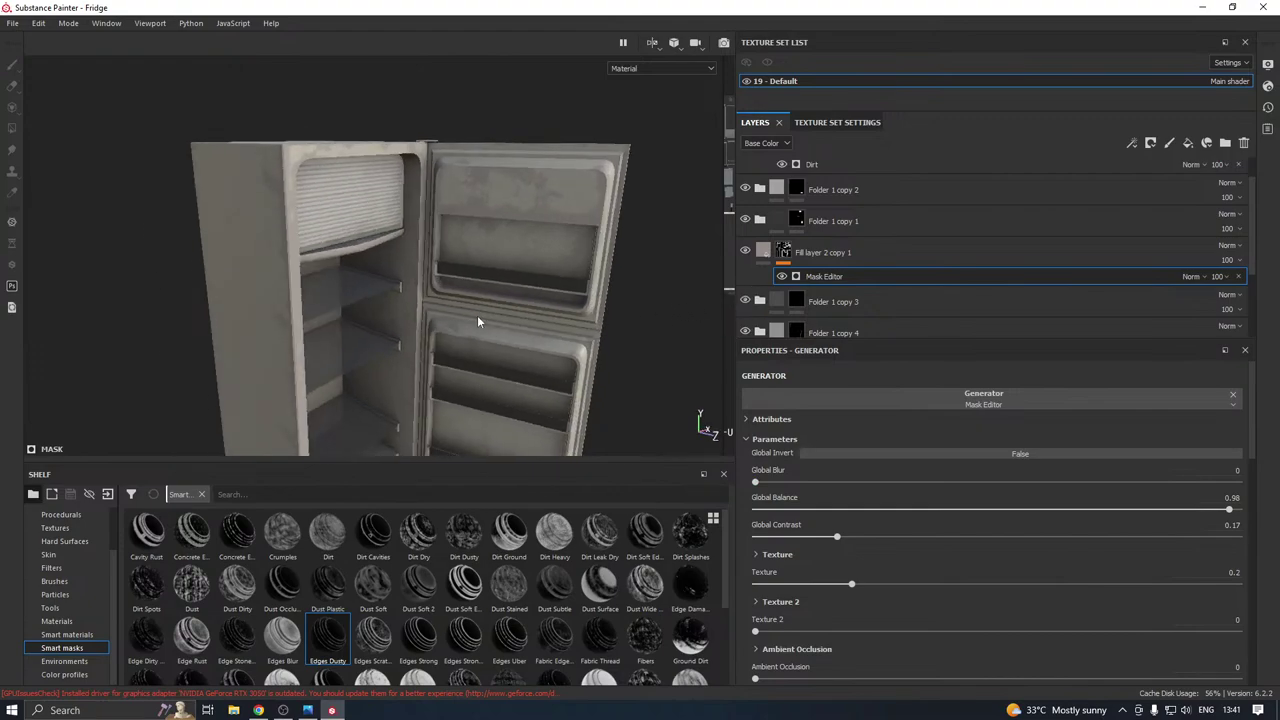
pyautogui.hotkey('ctrl', 's')
# Duplicate Fill layer 2 copy 1 and replace the duplicate's mask with the Edges Scratched smart mask.
pyautogui.scroll(-3, 315, 284)
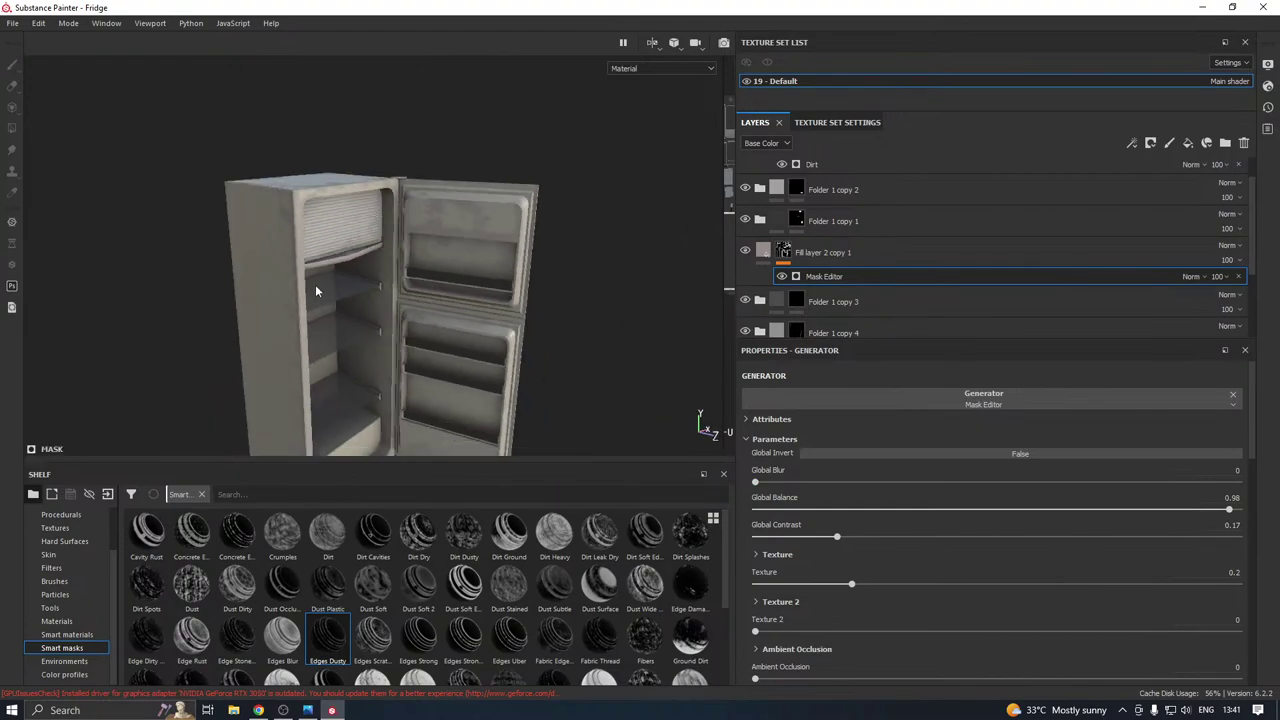
pyautogui.moveTo(340, 336)
pyautogui.keyDown('alt'); pyautogui.mouseDown()
pyautogui.moveTo(360, 271)
pyautogui.moveTo(410, 305)
pyautogui.moveTo(372, 300)
pyautogui.mouseUp(); pyautogui.keyUp('alt')
pyautogui.scroll(4, 360, 271)
pyautogui.rightClick(896, 256)
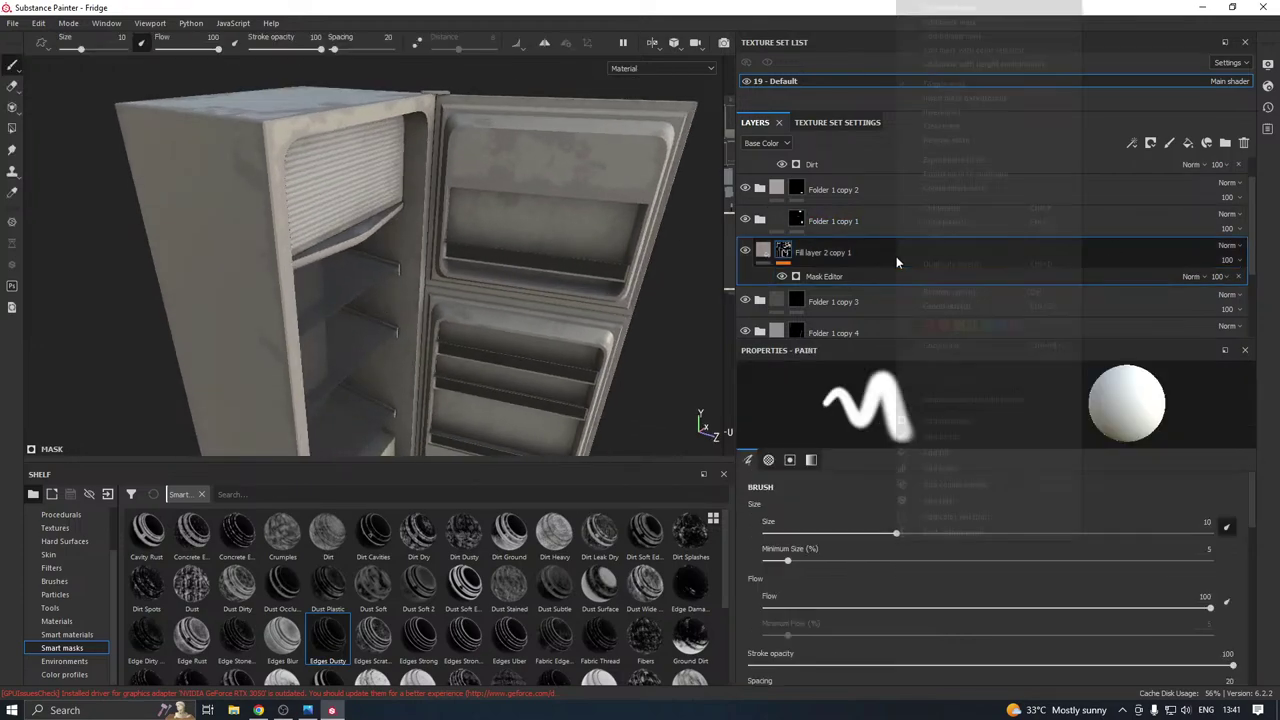
pyautogui.click(950, 265)
pyautogui.rightClick(832, 257)
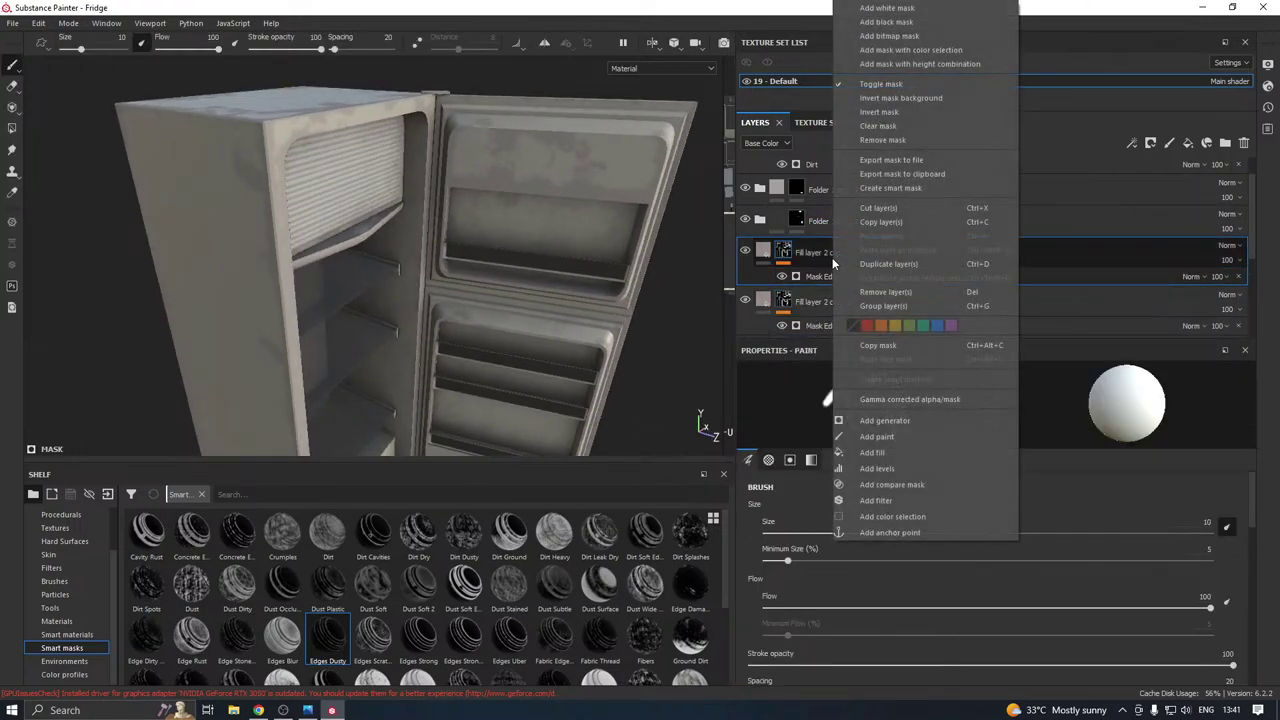
pyautogui.click(880, 127)
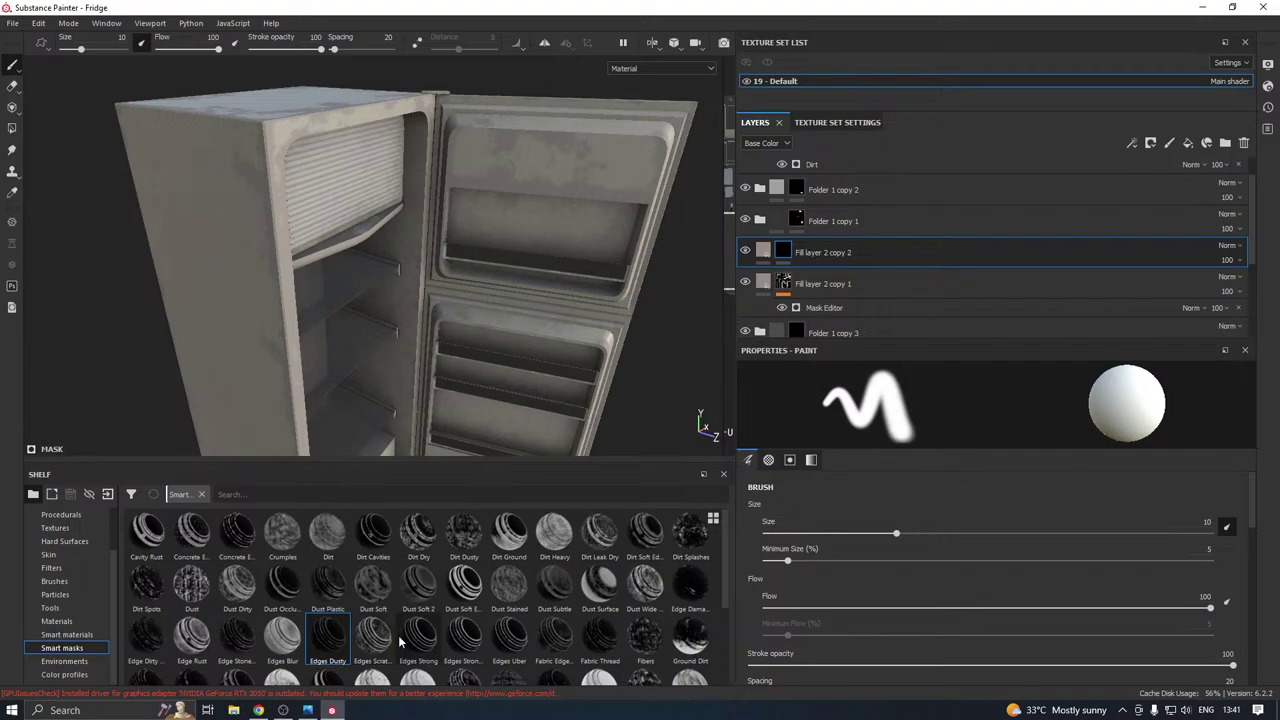
pyautogui.moveTo(390, 642); pyautogui.dragTo(886, 252)
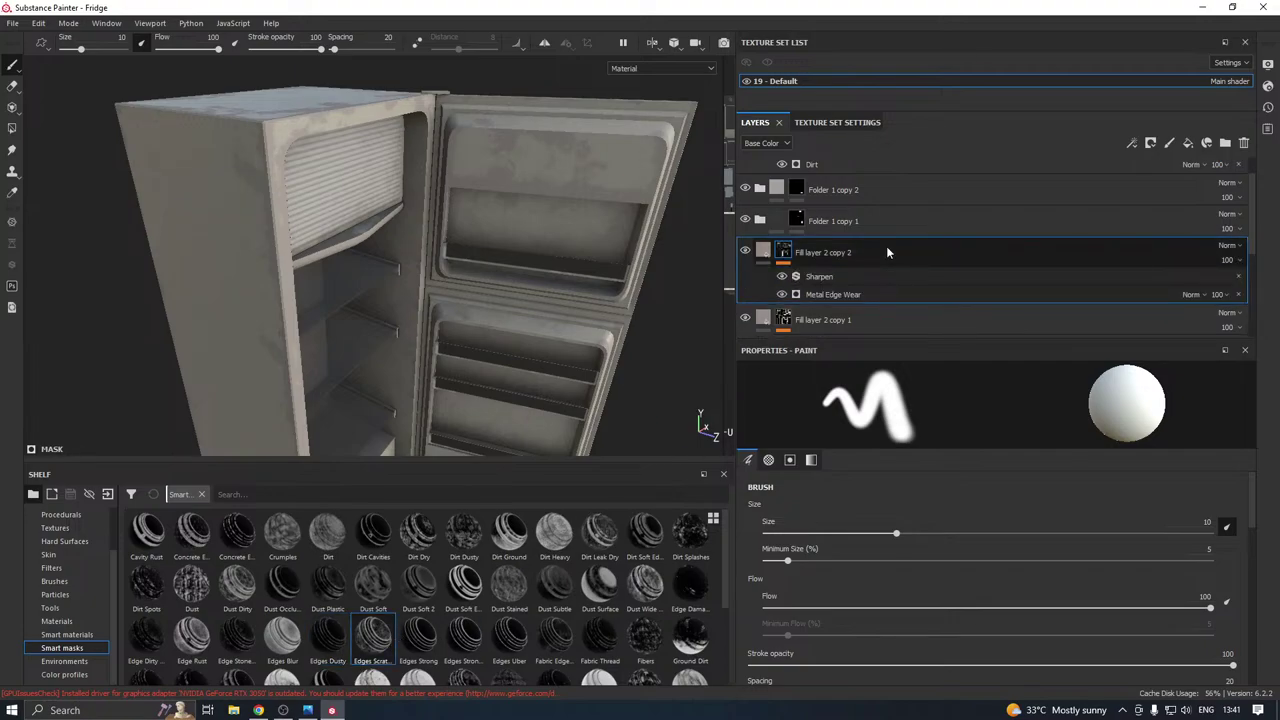
# Change Fill layer 2 copy 2's base color to a darker muted brown and check it on the fridge's edges.
pyautogui.click(768, 253)
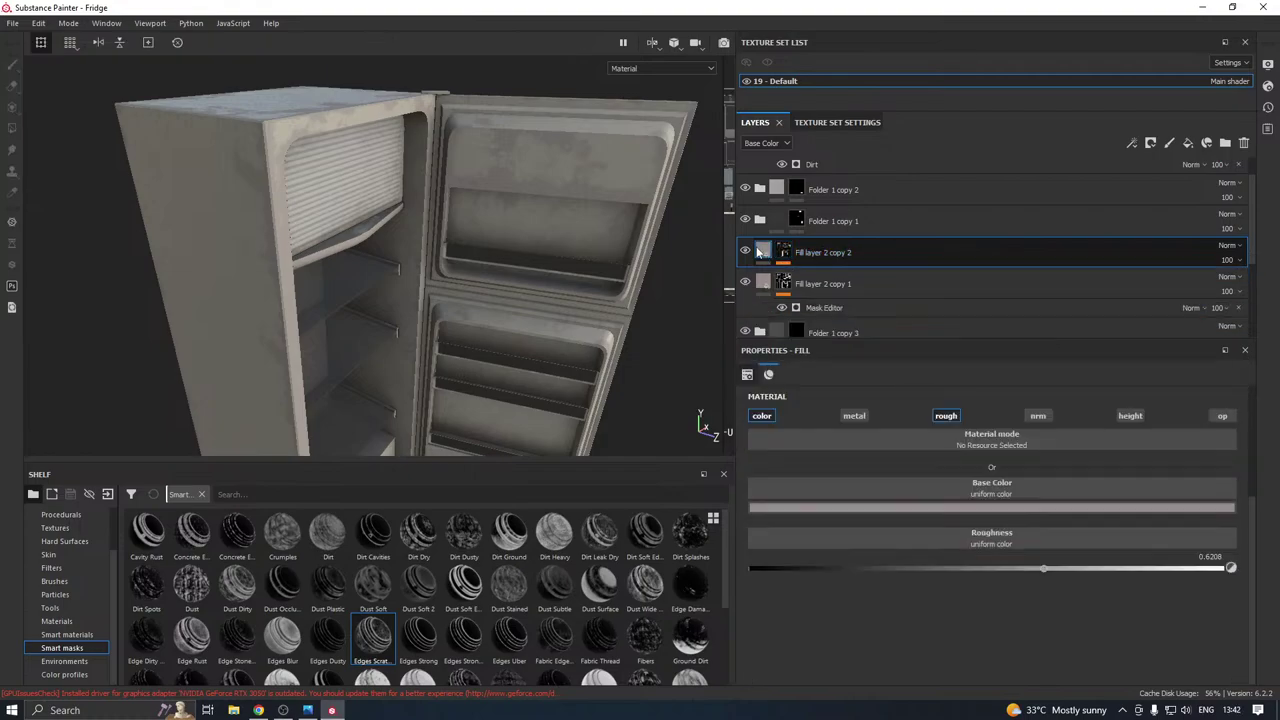
pyautogui.click(865, 510)
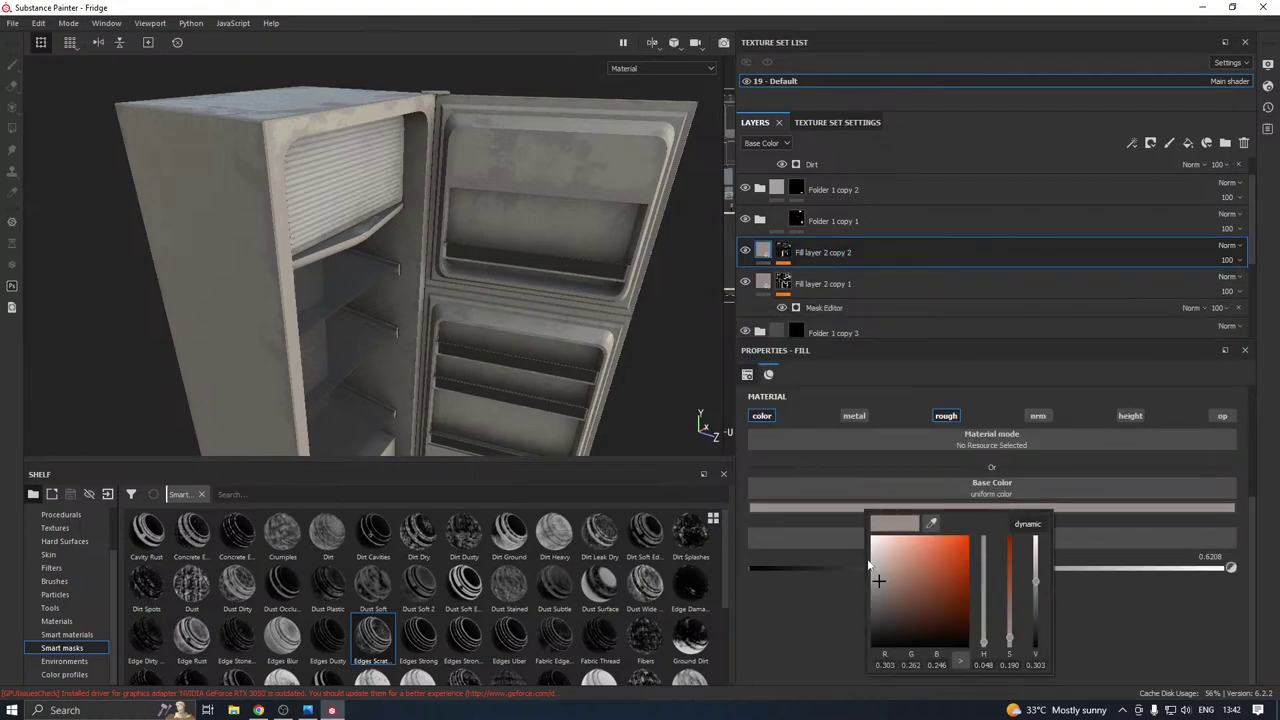
pyautogui.click(881, 613)
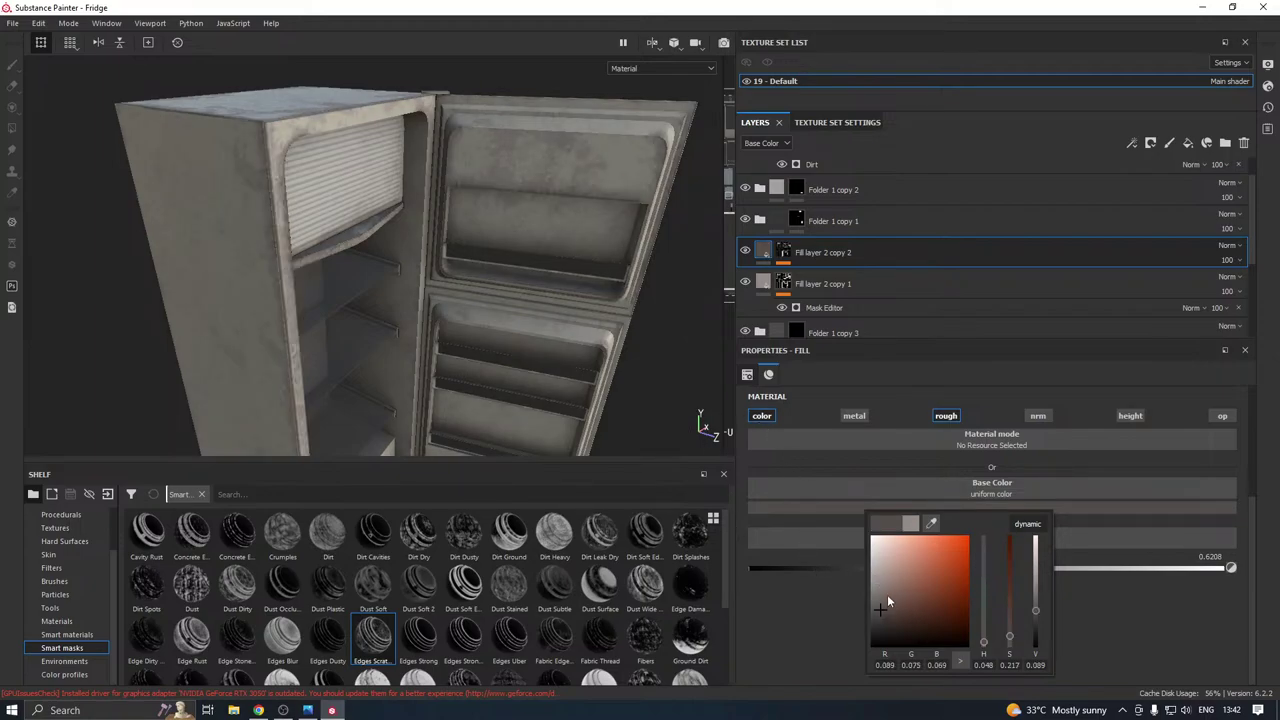
pyautogui.click(887, 596)
pyautogui.click(644, 410)
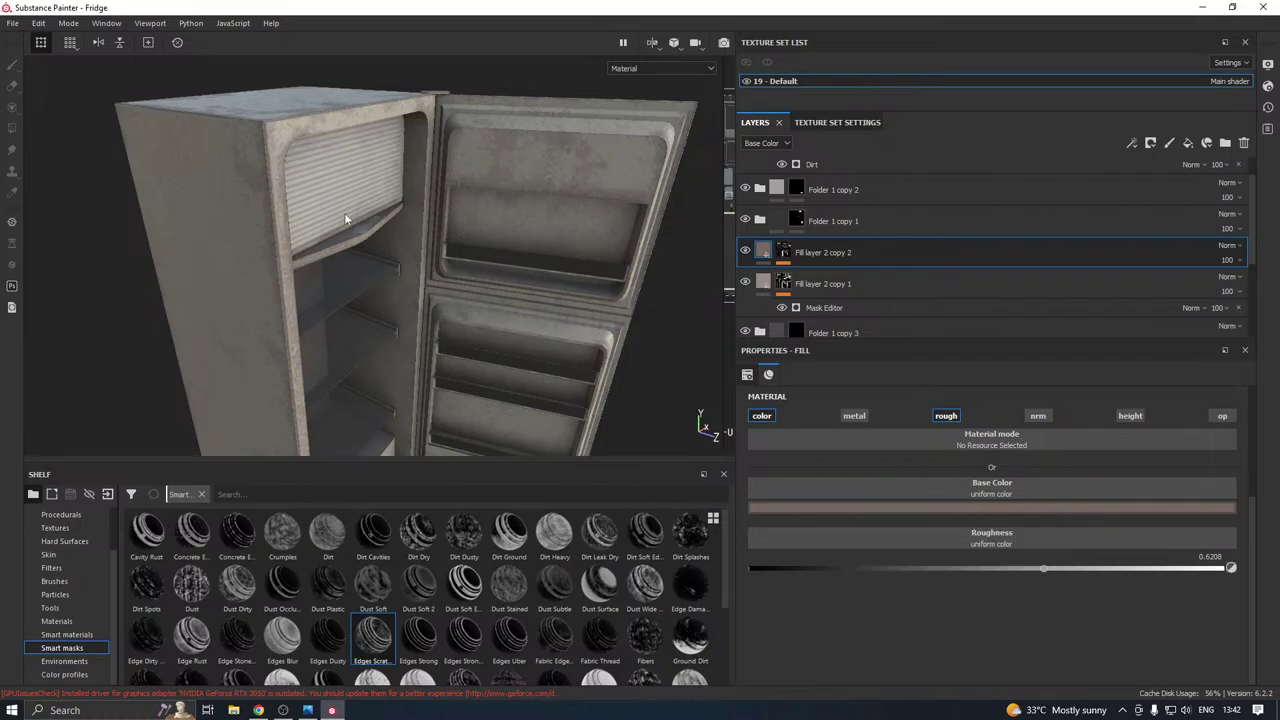
pyautogui.scroll(3, 344, 211)
pyautogui.keyDown('alt'); pyautogui.moveTo(344, 211); pyautogui.dragTo(426, 244); pyautogui.keyUp('alt')
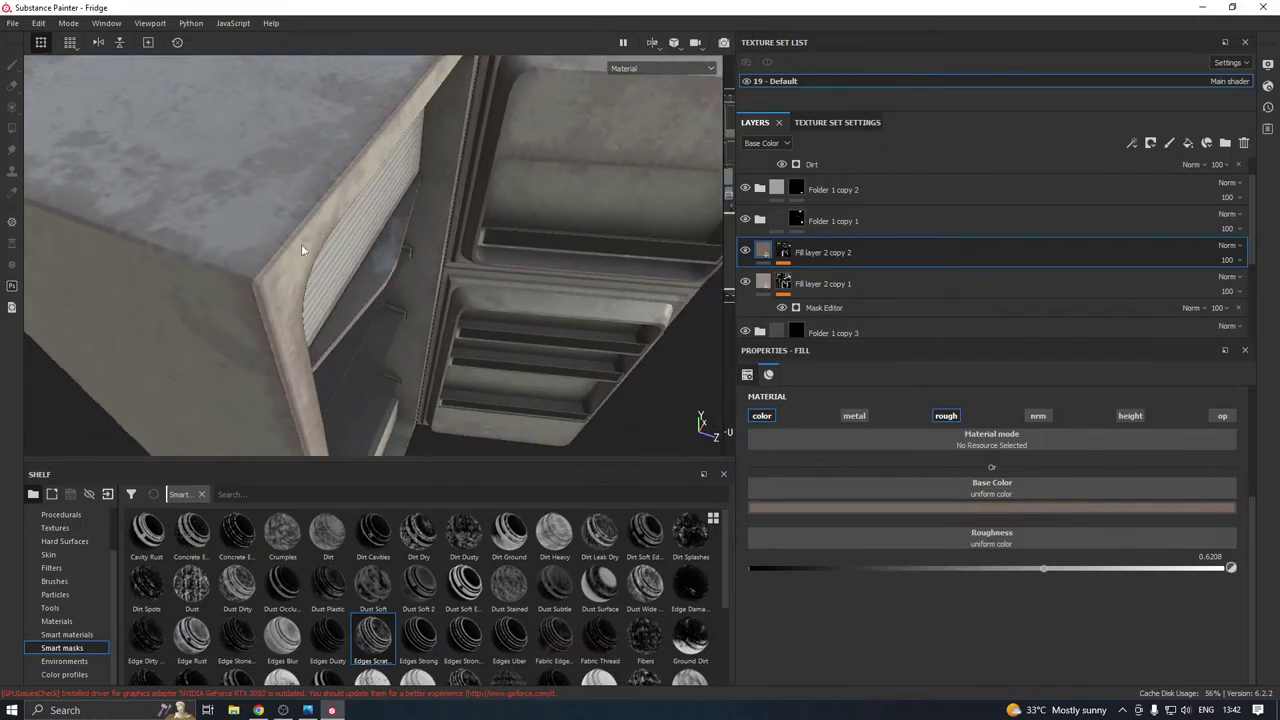
pyautogui.keyDown('alt'); pyautogui.moveTo(301, 244); pyautogui.dragTo(375, 237); pyautogui.keyUp('alt')
pyautogui.scroll(3, 340, 241)
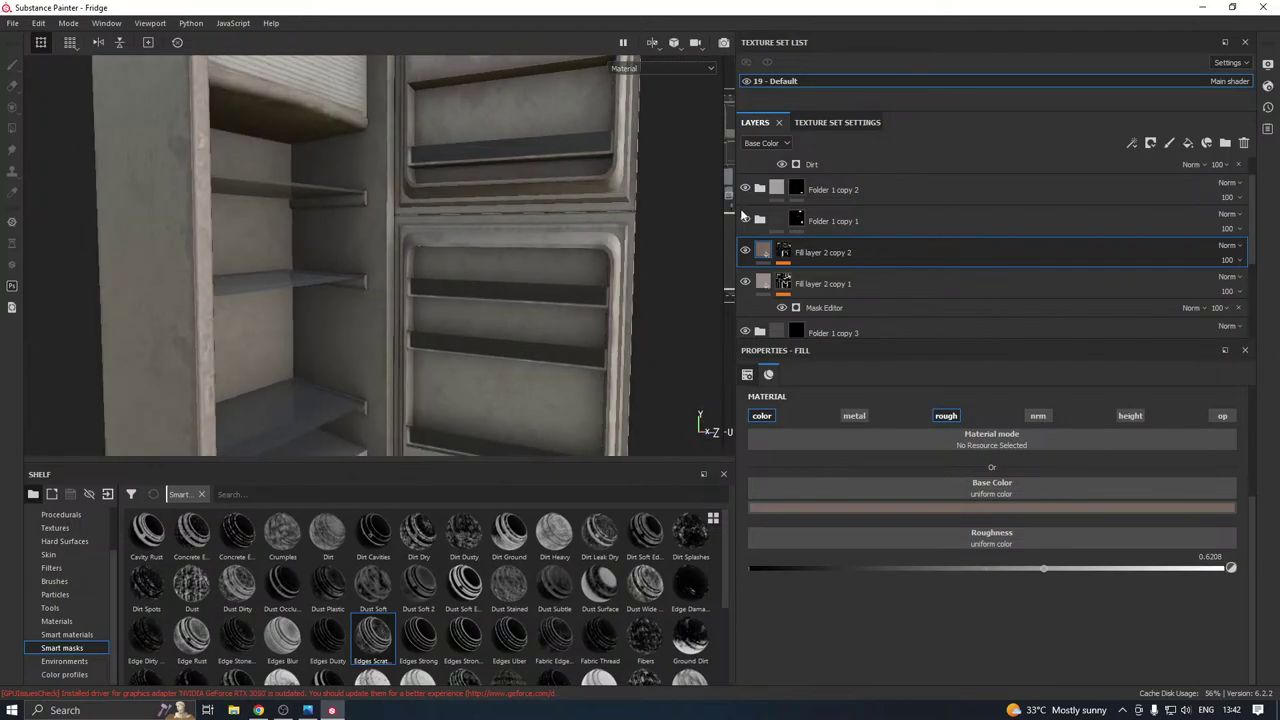
# Set the wear contrast of Fill layer 2 copy 2's Metal Edge Wear generator to 0.27 and inspect the cabinet and door edges.
pyautogui.click(785, 252)
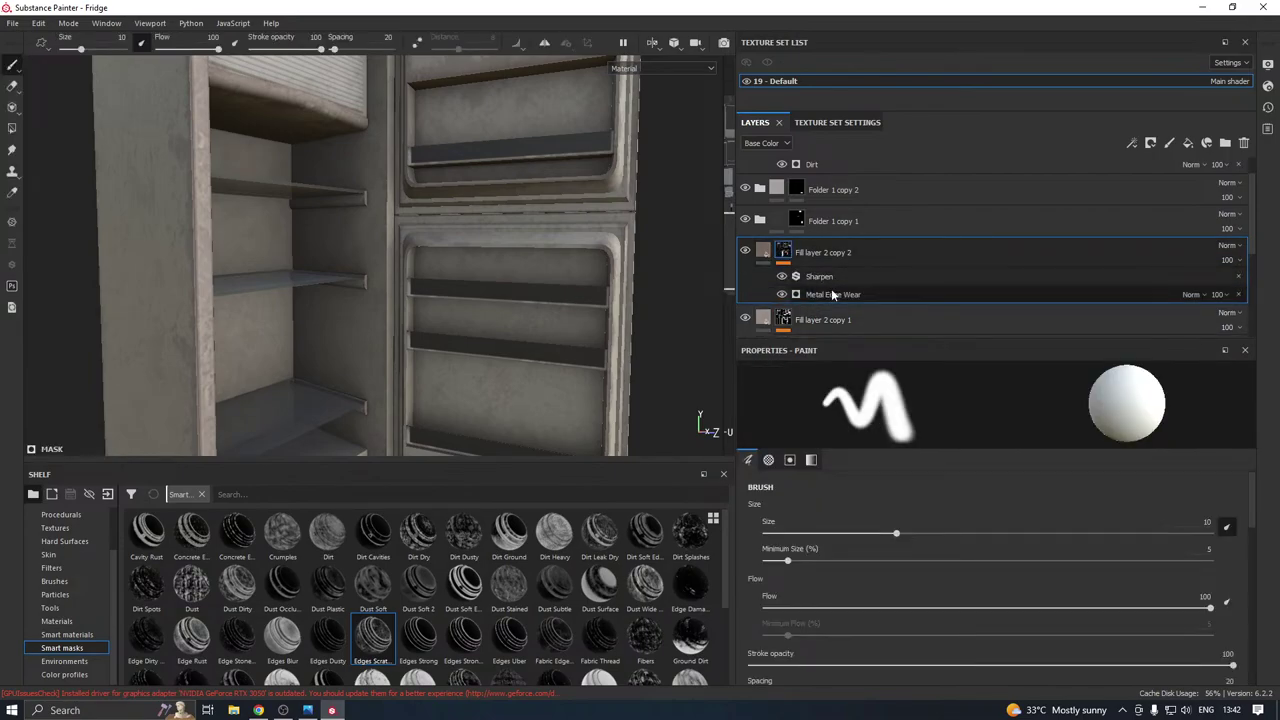
pyautogui.click(833, 294)
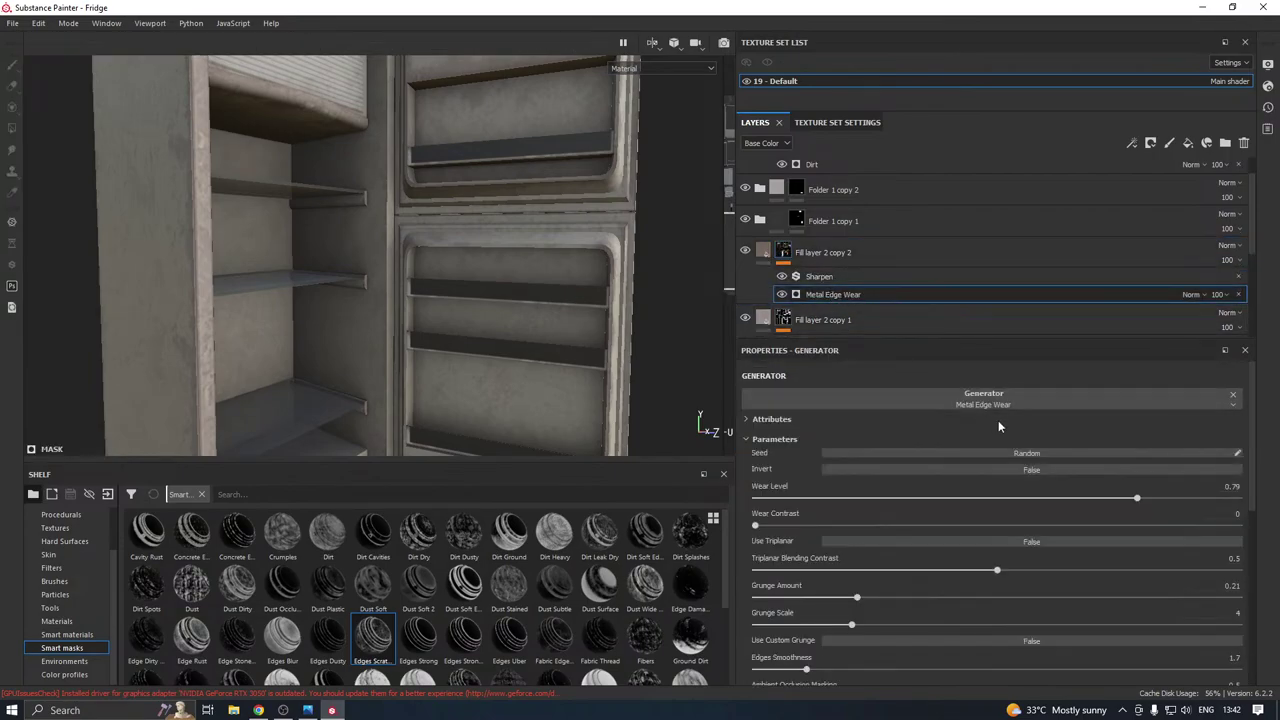
pyautogui.click(884, 526)
pyautogui.scroll(-3, 470, 358)
pyautogui.keyDown('alt'); pyautogui.moveTo(534, 299); pyautogui.dragTo(566, 356); pyautogui.keyUp('alt')
pyautogui.keyDown('alt'); pyautogui.moveTo(494, 304); pyautogui.dragTo(539, 343); pyautogui.keyUp('alt')
pyautogui.scroll(5, 458, 334)
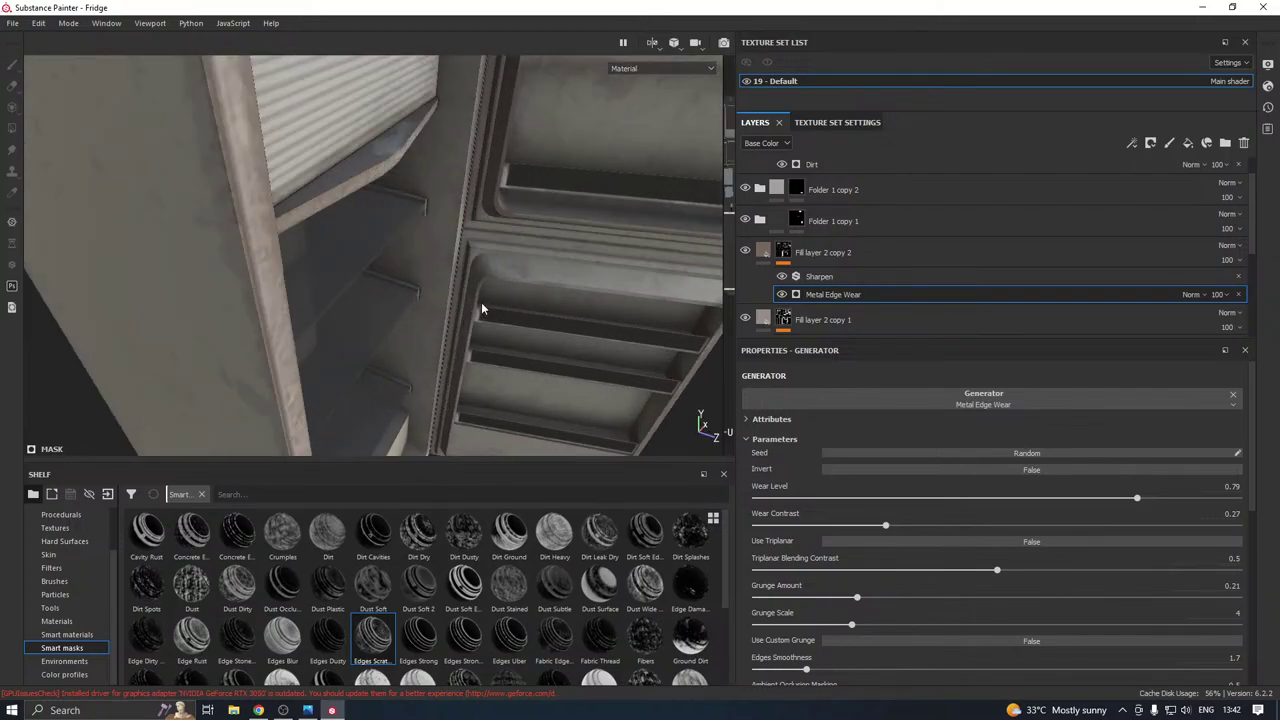
pyautogui.keyDown('alt'); pyautogui.moveTo(482, 309); pyautogui.dragTo(563, 363); pyautogui.keyUp('alt')
pyautogui.scroll(-3, 563, 363)
pyautogui.scroll(2, 553, 318)
pyautogui.keyDown('alt'); pyautogui.moveTo(566, 291); pyautogui.dragTo(534, 360, button='middle'); pyautogui.keyUp('alt')
pyautogui.keyDown('alt'); pyautogui.moveTo(534, 360); pyautogui.dragTo(528, 351); pyautogui.keyUp('alt')
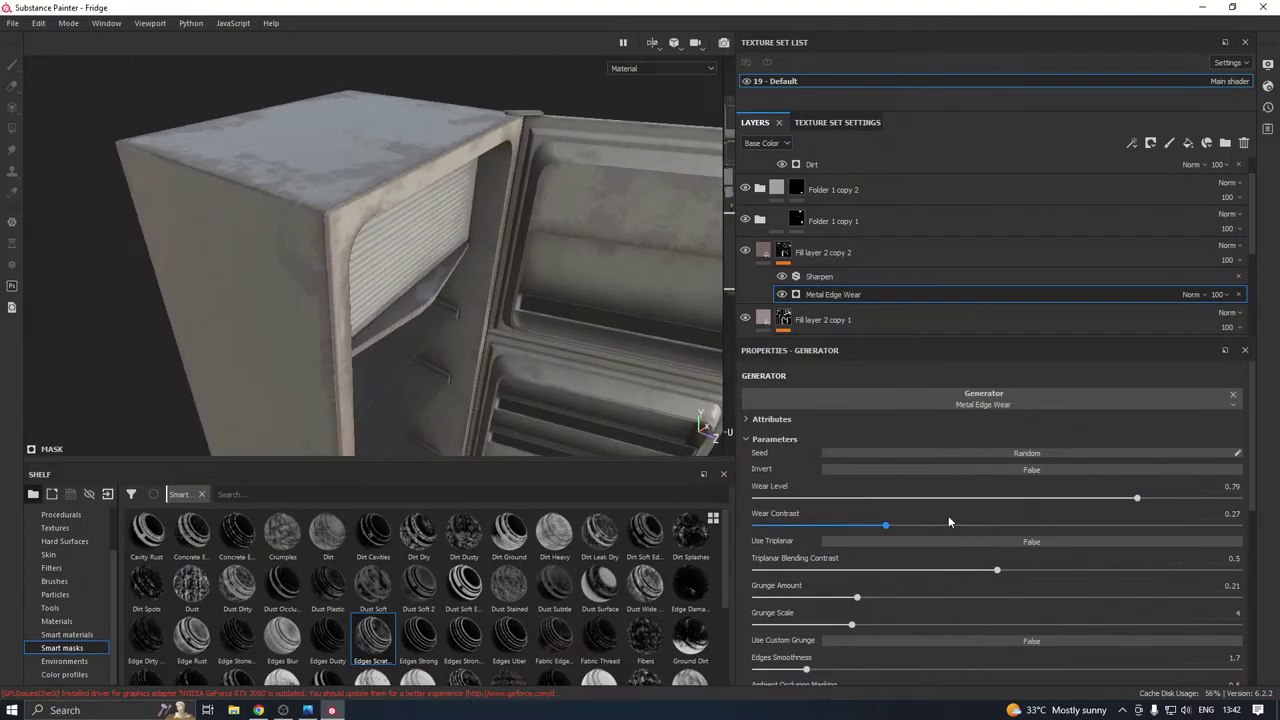
# Try a wear contrast of 0.39 with wear level 0.79 in the Metal Edge Wear generator, checking the freezer compartment's edges.
pyautogui.moveTo(946, 521)
pyautogui.mouseDown()
pyautogui.moveTo(1071, 524)
pyautogui.moveTo(800, 510)
pyautogui.moveTo(942, 499)
pyautogui.mouseUp()
pyautogui.moveTo(1065, 495); pyautogui.dragTo(1137, 497)
pyautogui.keyDown('alt'); pyautogui.moveTo(545, 292); pyautogui.dragTo(465, 294); pyautogui.keyUp('alt')
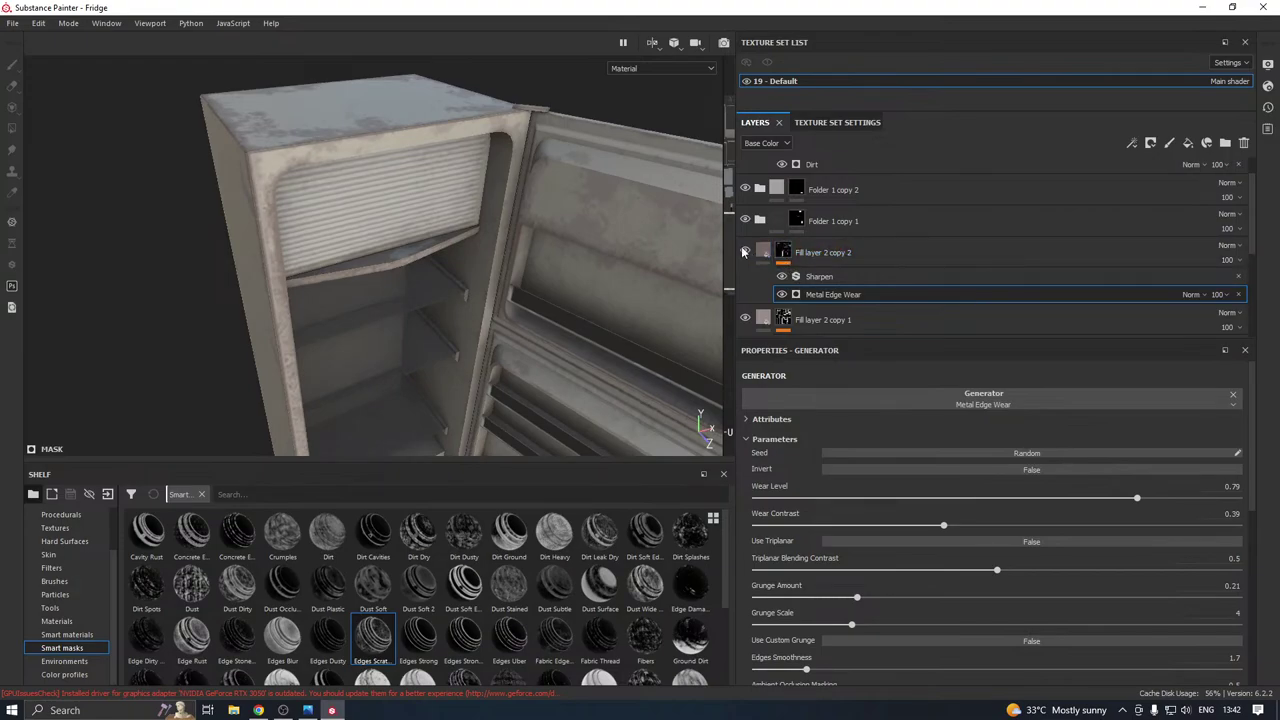
pyautogui.keyDown('alt'); pyautogui.moveTo(415, 251); pyautogui.dragTo(451, 234); pyautogui.keyUp('alt')
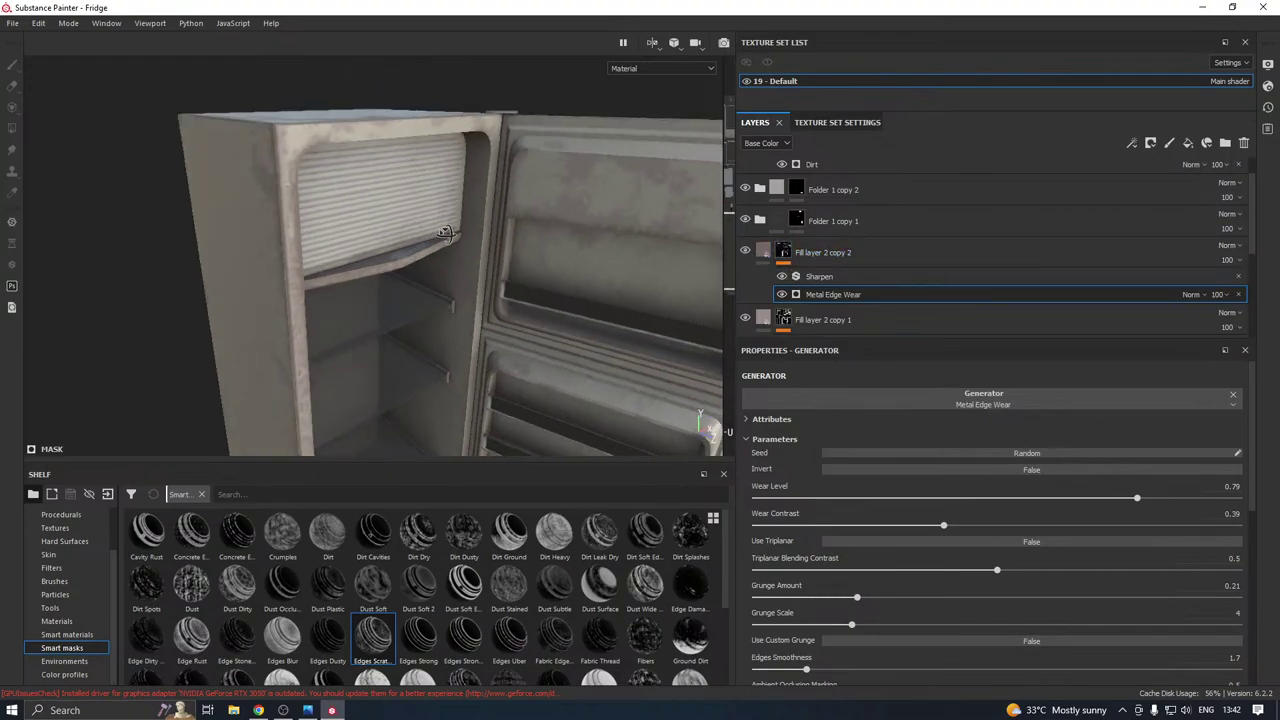
pyautogui.scroll(3, 451, 234)
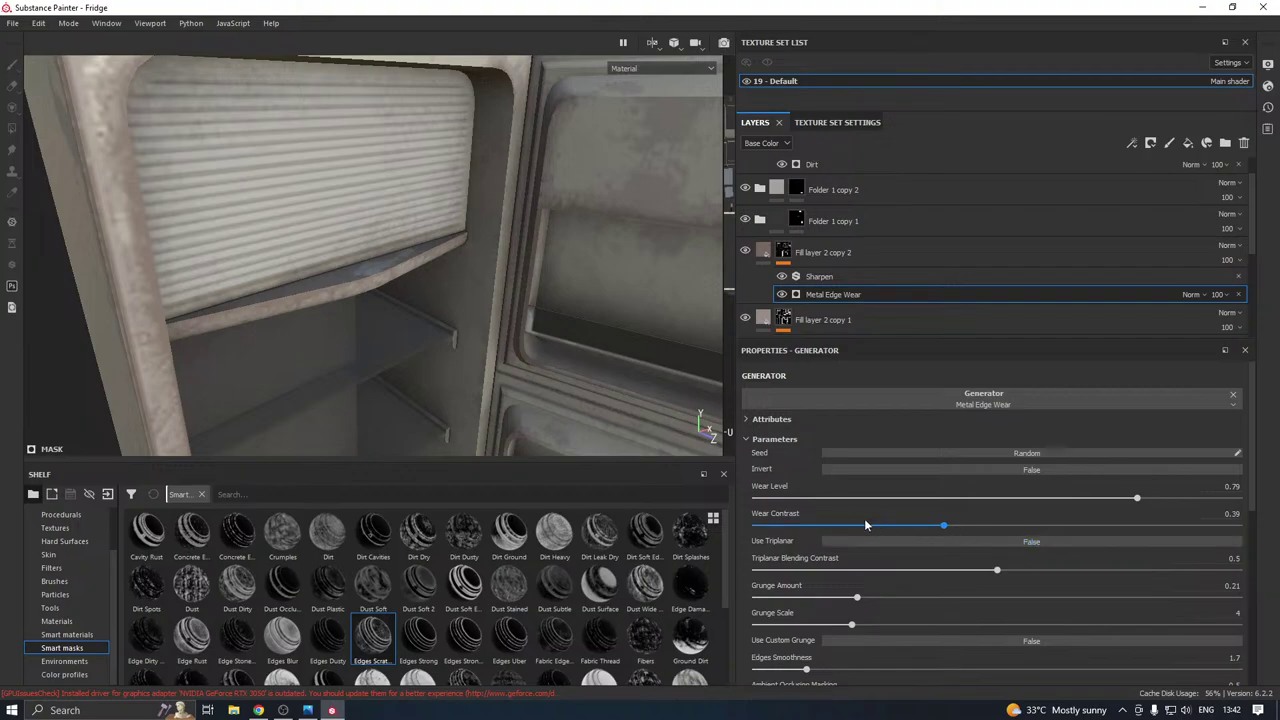
# Set the Metal Edge Wear generator's wear contrast to 0.15 and check the open fridge.
pyautogui.moveTo(832, 521); pyautogui.dragTo(827, 525)
pyautogui.scroll(-3, 400, 311)
pyautogui.scroll(-3, 400, 306)
pyautogui.keyDown('alt'); pyautogui.moveTo(417, 300); pyautogui.dragTo(486, 293); pyautogui.keyUp('alt')
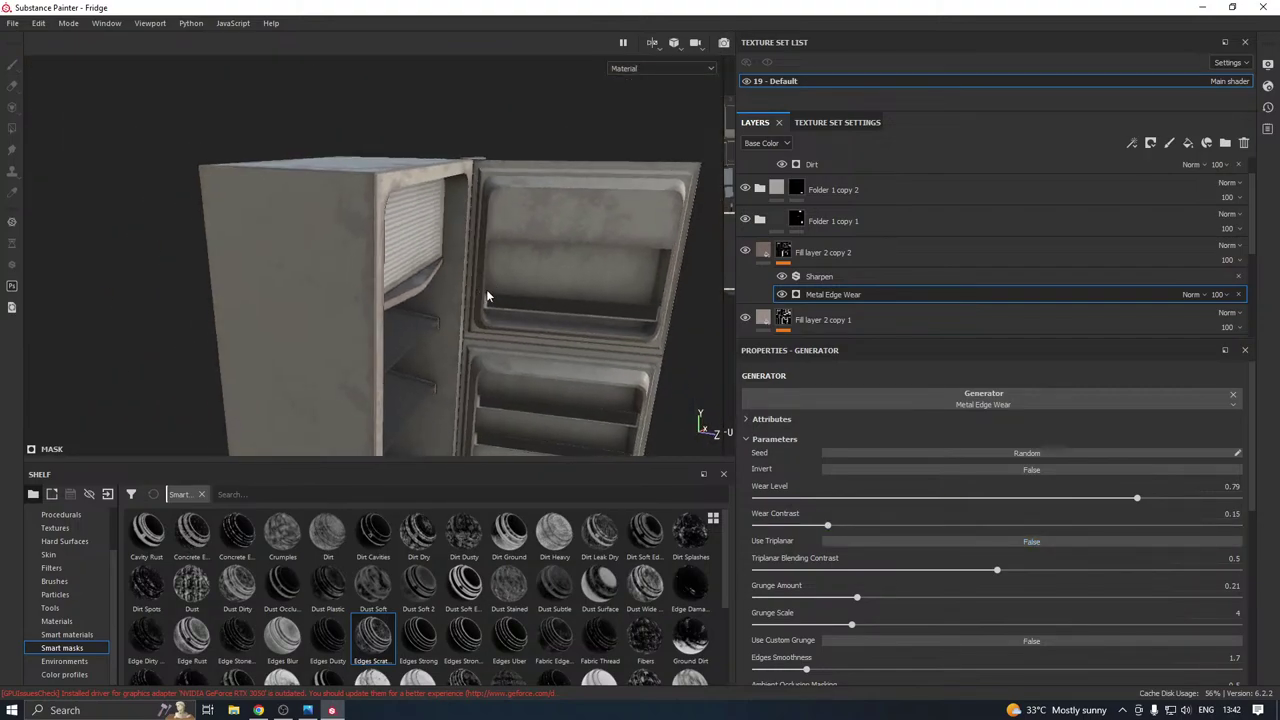
# Examine the edge wear on the fridge's interior, outer side and closed door faces, including the attached paper notes.
pyautogui.scroll(4, 388, 285)
pyautogui.keyDown('alt'); pyautogui.moveTo(388, 285); pyautogui.dragTo(363, 312); pyautogui.keyUp('alt')
pyautogui.scroll(-3, 368, 310)
pyautogui.scroll(-2, 369, 310)
pyautogui.keyDown('alt'); pyautogui.moveTo(455, 341); pyautogui.dragTo(414, 334); pyautogui.keyUp('alt')
pyautogui.keyDown('alt'); pyautogui.moveTo(414, 334); pyautogui.dragTo(385, 200, button='middle'); pyautogui.keyUp('alt')
pyautogui.scroll(-4, 494, 264)
pyautogui.keyDown('alt'); pyautogui.moveTo(494, 264); pyautogui.dragTo(274, 314); pyautogui.keyUp('alt')
pyautogui.scroll(4, 229, 246)
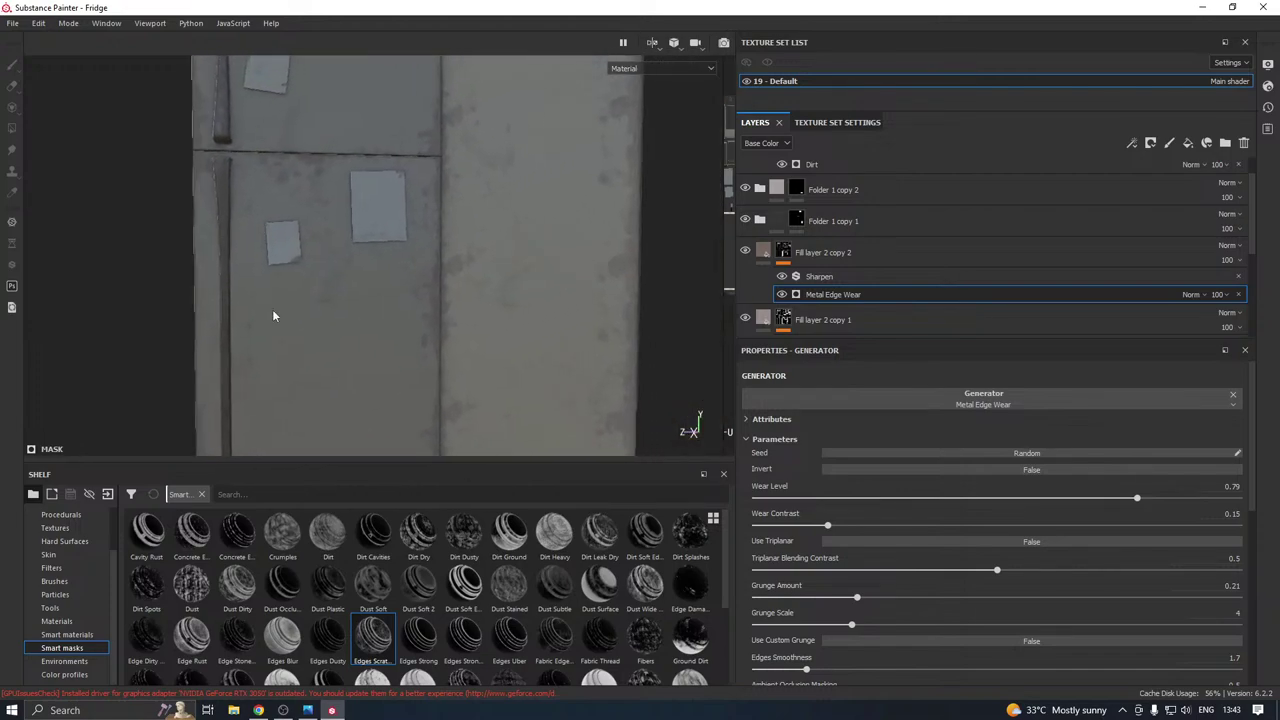
pyautogui.keyDown('alt'); pyautogui.moveTo(376, 264); pyautogui.dragTo(406, 260); pyautogui.keyUp('alt')
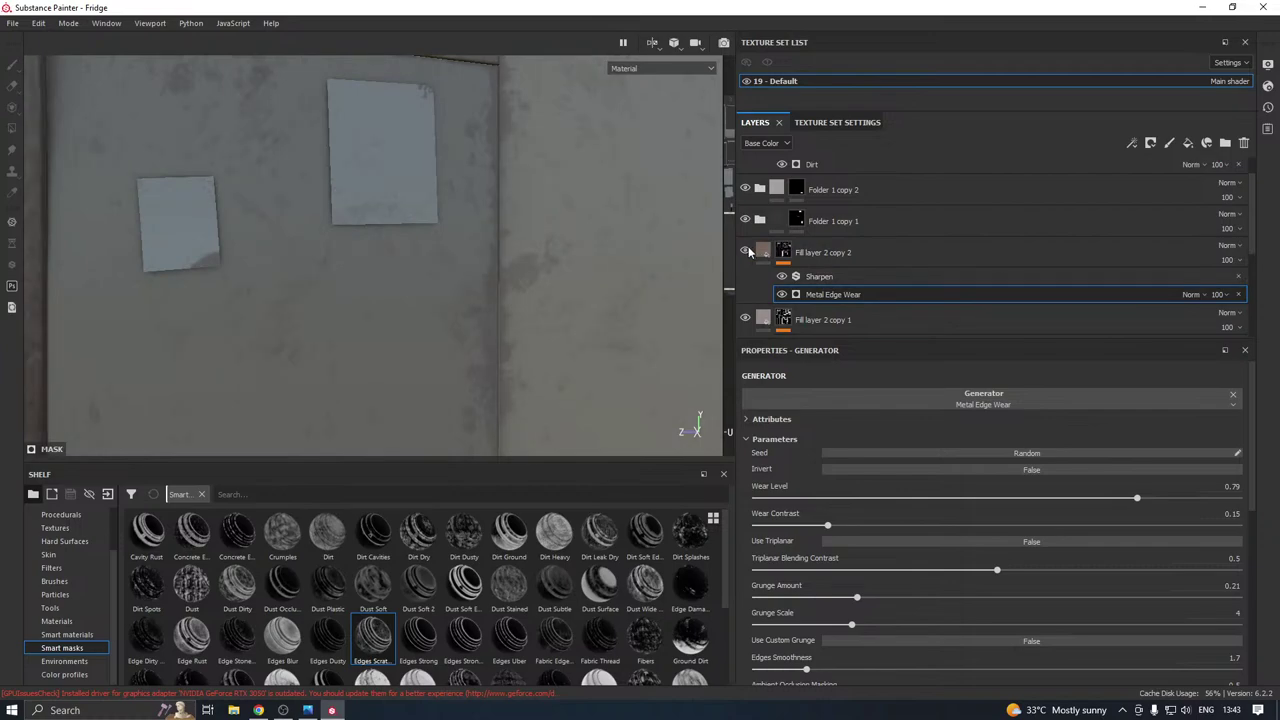
# Move Fill layer 2 copy 2 beneath Fill layer 2 copy 1 in the layer stack.
pyautogui.scroll(-3, 800, 250)
pyautogui.scroll(1, 815, 245)
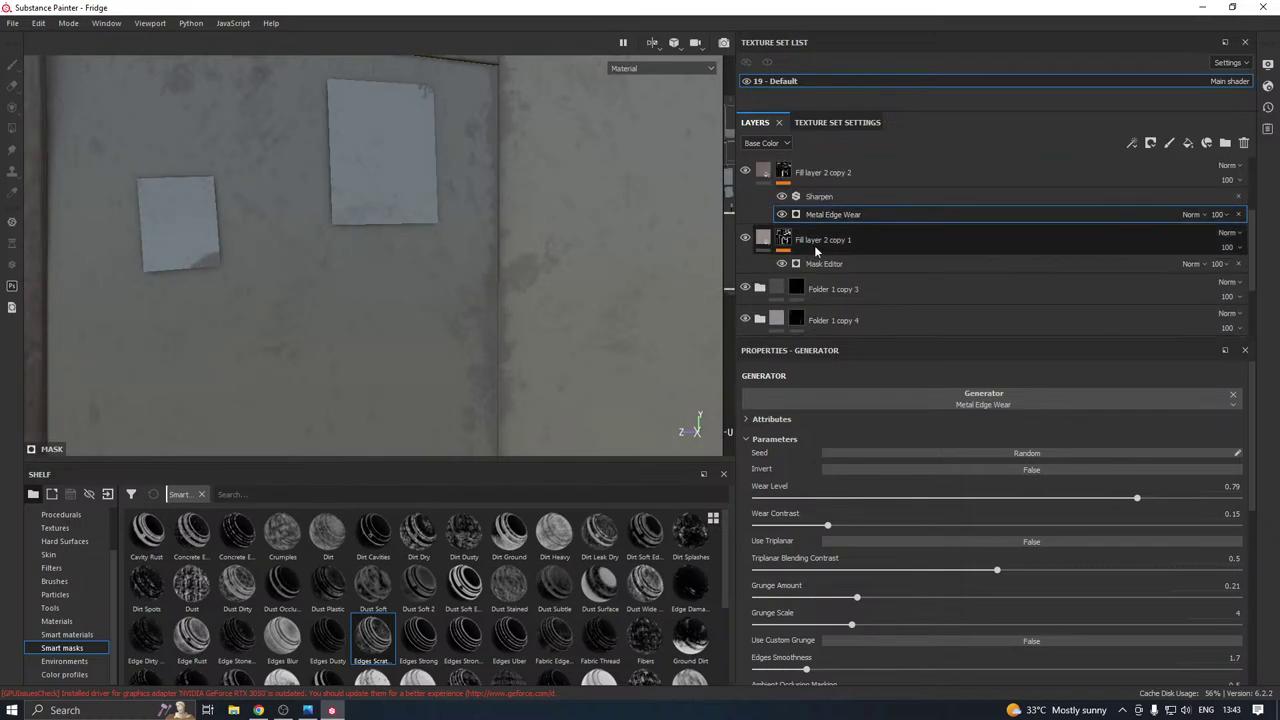
pyautogui.press('1')
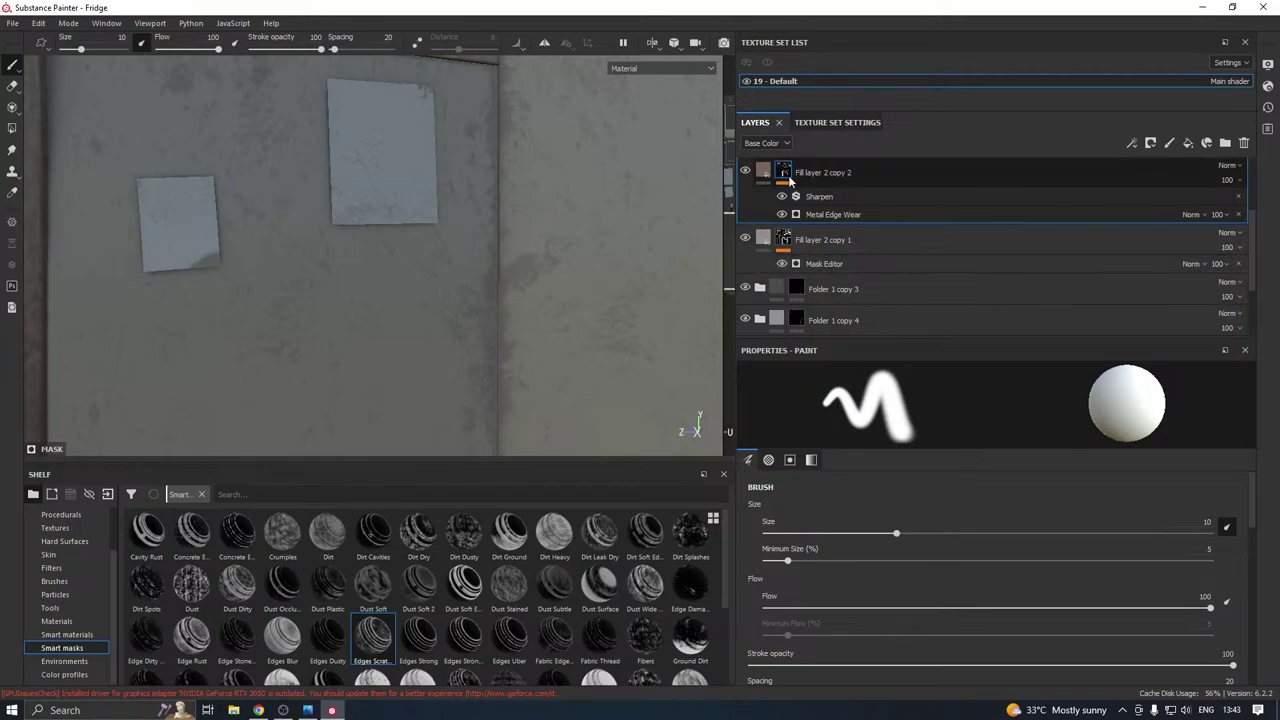
pyautogui.moveTo(823, 173); pyautogui.dragTo(822, 282)
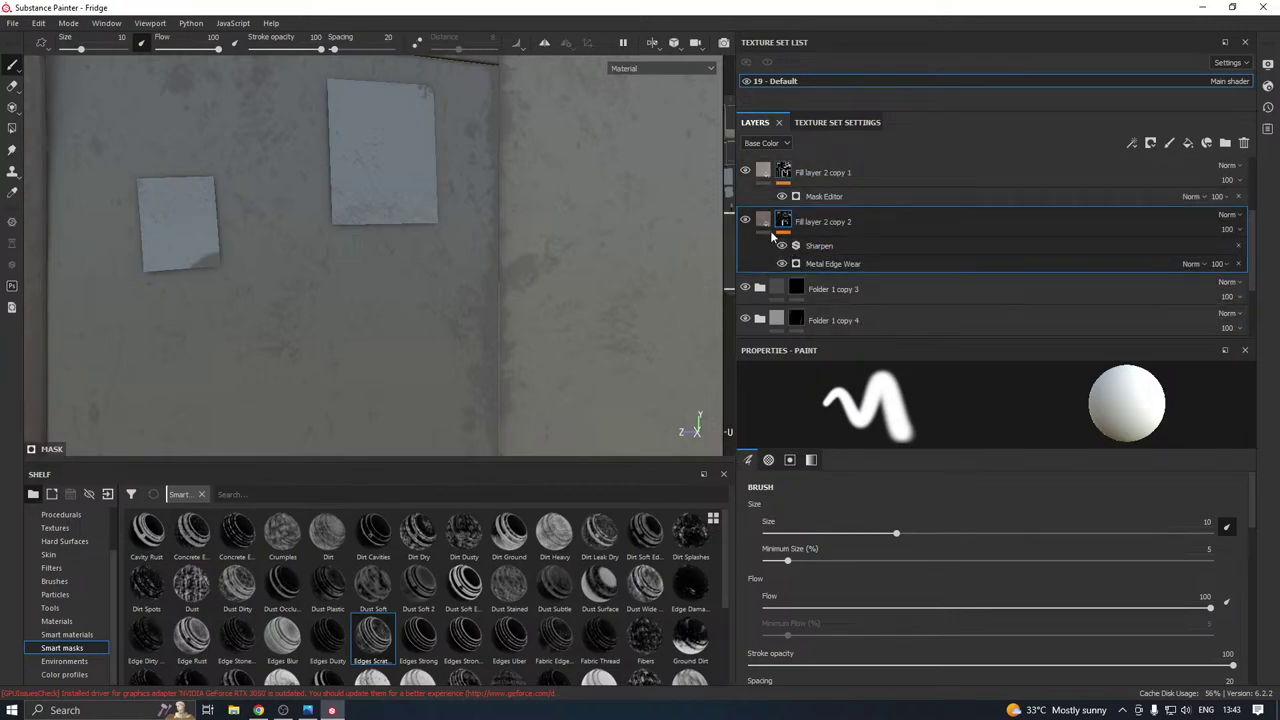
# Move Fill layer 2 copy 2 below Folder 1 copy 3 and Folder 1 copy 4, directly above Folder 1.
pyautogui.scroll(-1, 750, 222)
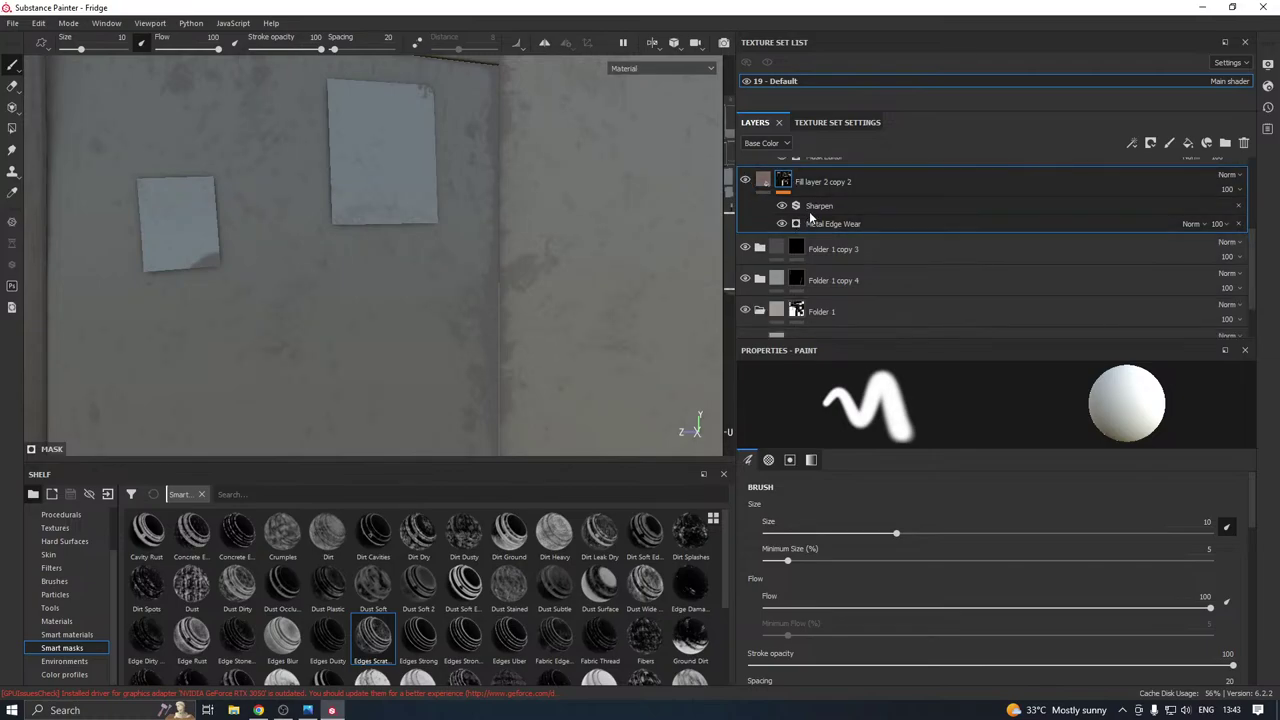
pyautogui.moveTo(830, 184); pyautogui.dragTo(840, 300)
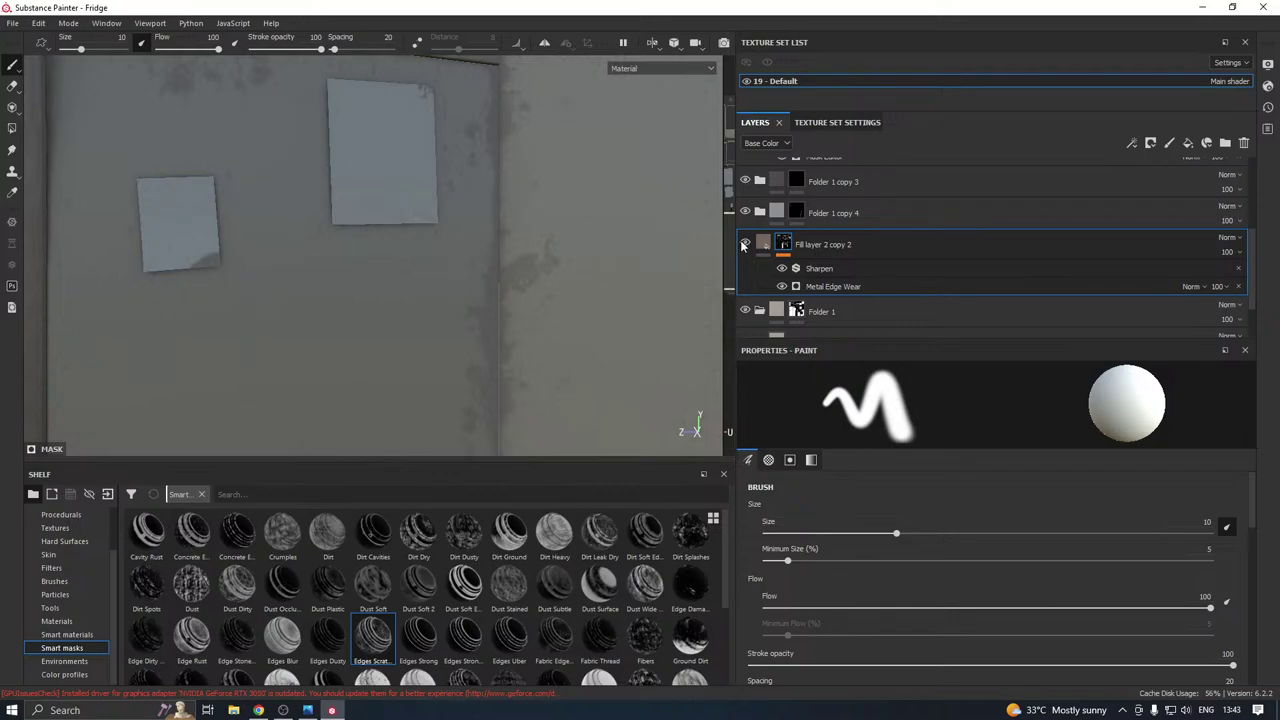
pyautogui.scroll(-2, 744, 245)
pyautogui.moveTo(830, 186); pyautogui.dragTo(838, 241)
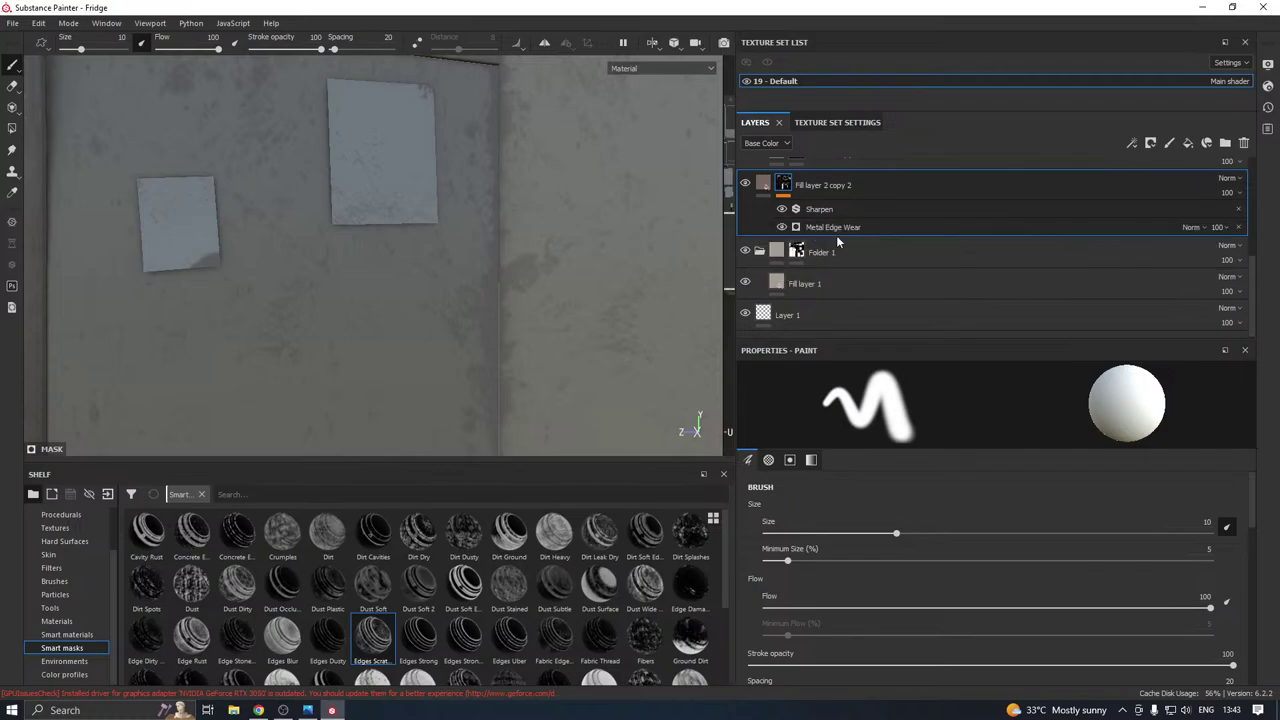
# Move Fill layer 2 copy 2 above Folder 1 copy 4, directly below Folder 1 copy 3, and check the open fridge.
pyautogui.click(743, 252)
pyautogui.keyDown('alt'); pyautogui.moveTo(515, 315); pyautogui.dragTo(485, 345); pyautogui.keyUp('alt')
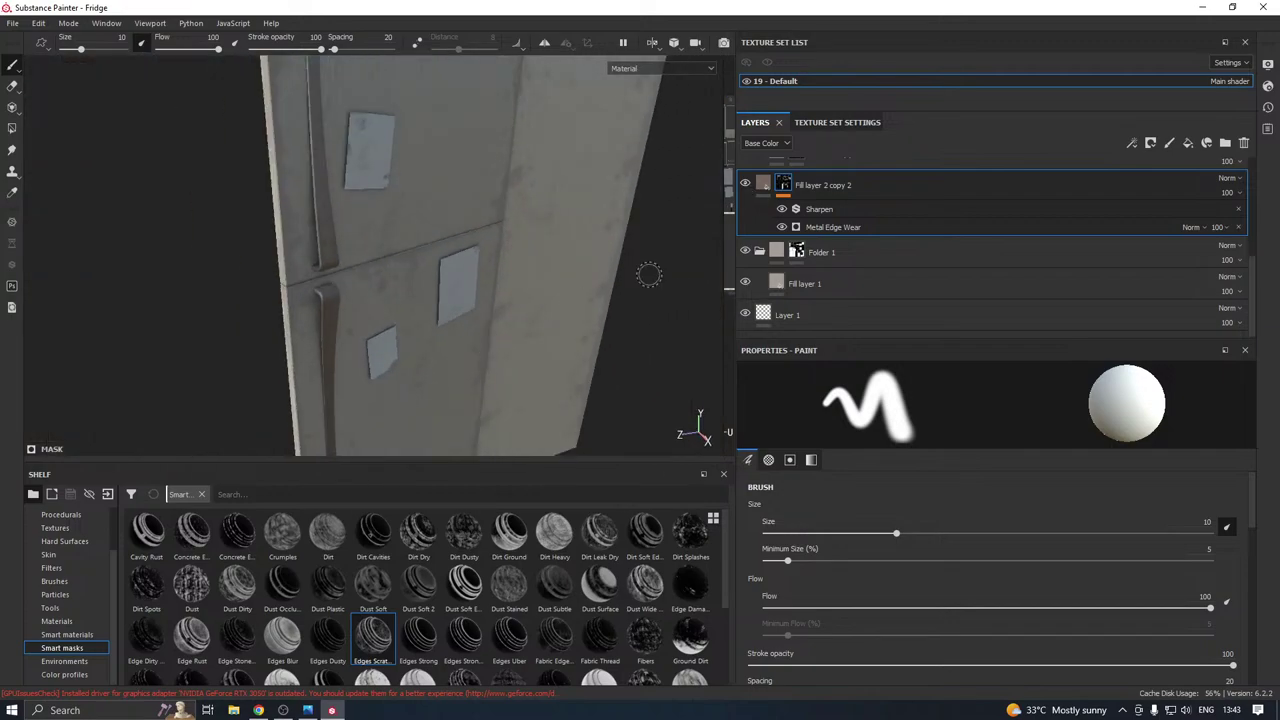
pyautogui.scroll(2, 842, 241)
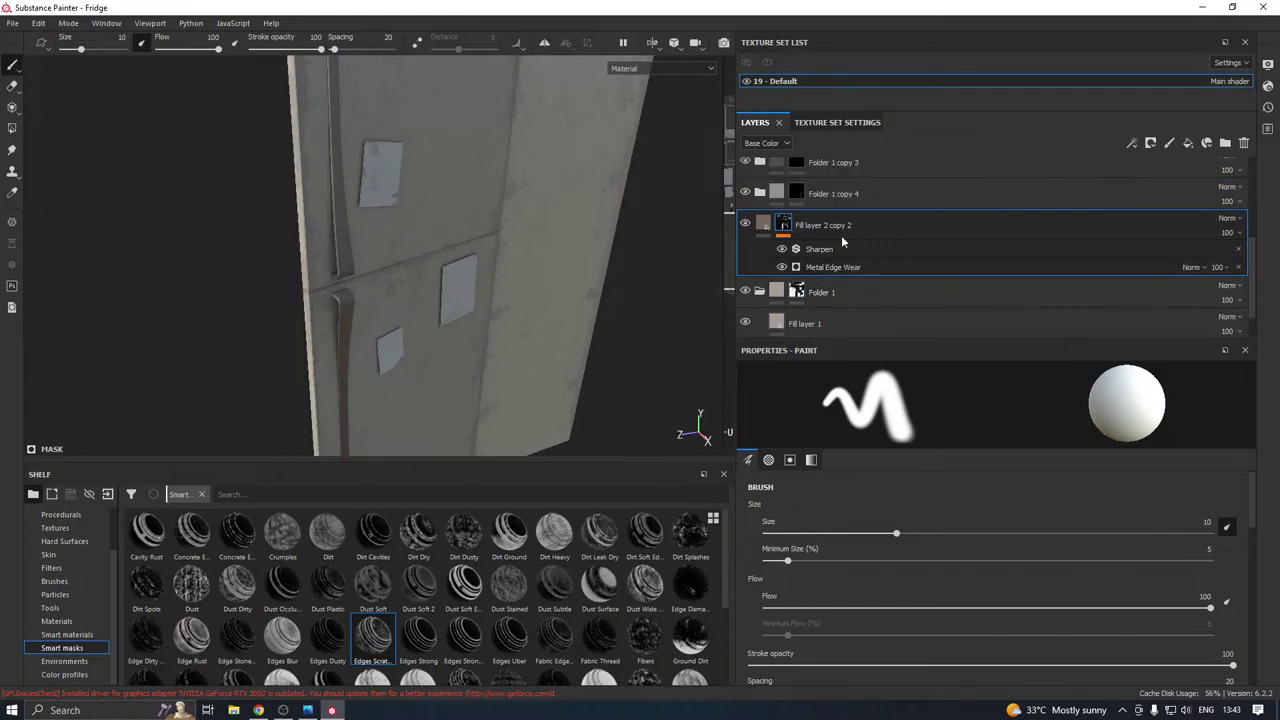
pyautogui.scroll(1, 842, 241)
pyautogui.moveTo(820, 267); pyautogui.dragTo(805, 218)
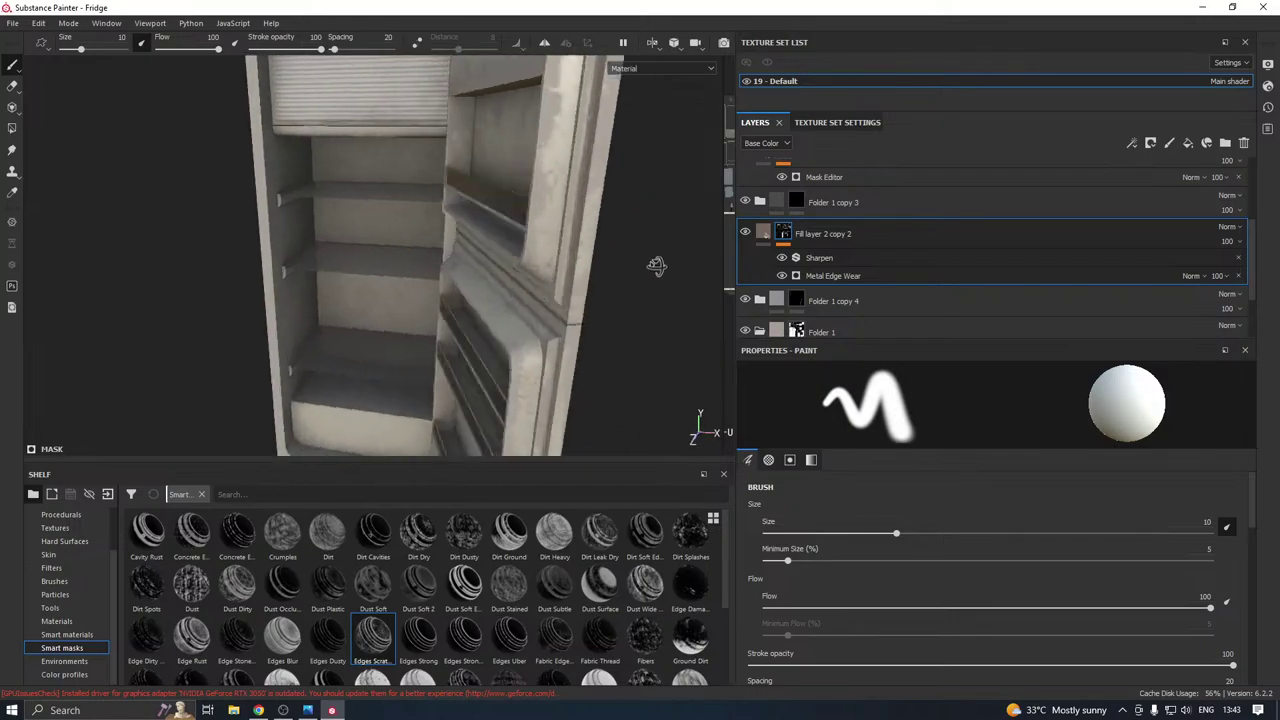
pyautogui.scroll(-3, 433, 328)
pyautogui.keyDown('alt'); pyautogui.moveTo(474, 314); pyautogui.dragTo(436, 287); pyautogui.keyUp('alt')
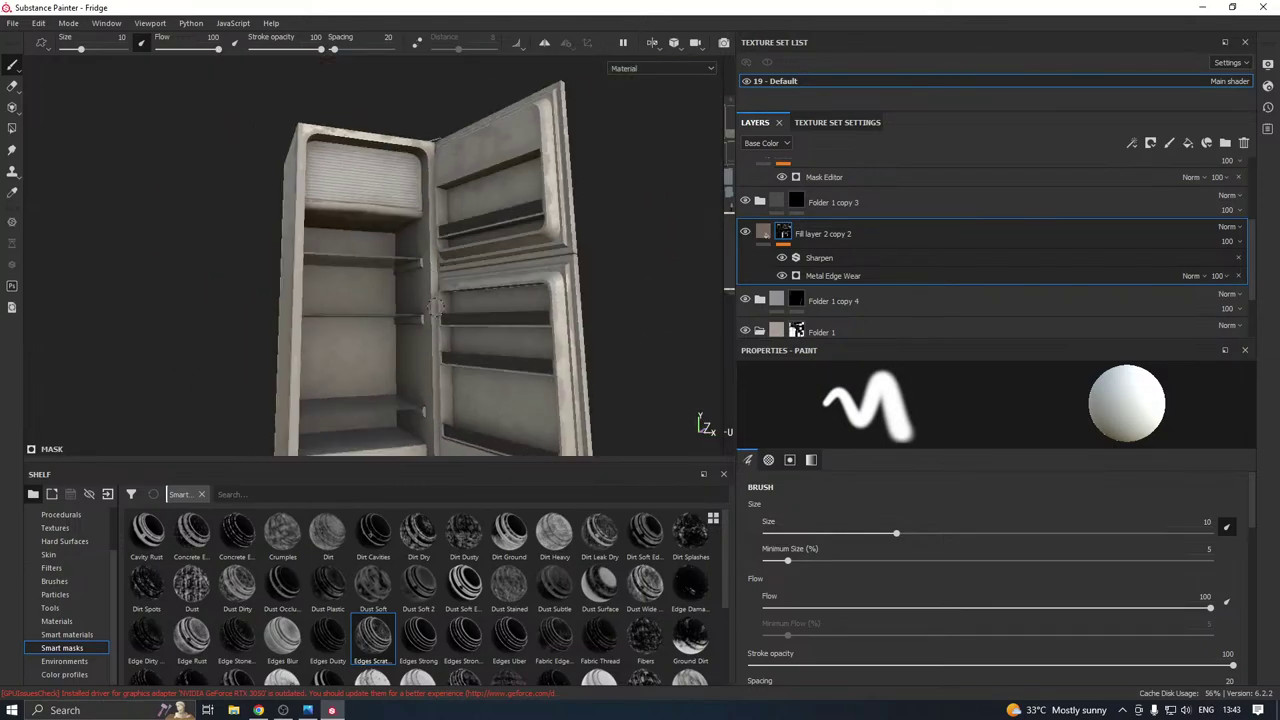
pyautogui.scroll(-2, 436, 287)
pyautogui.scroll(2, 423, 342)
pyautogui.keyDown('alt'); pyautogui.moveTo(423, 342); pyautogui.dragTo(433, 373); pyautogui.keyUp('alt')
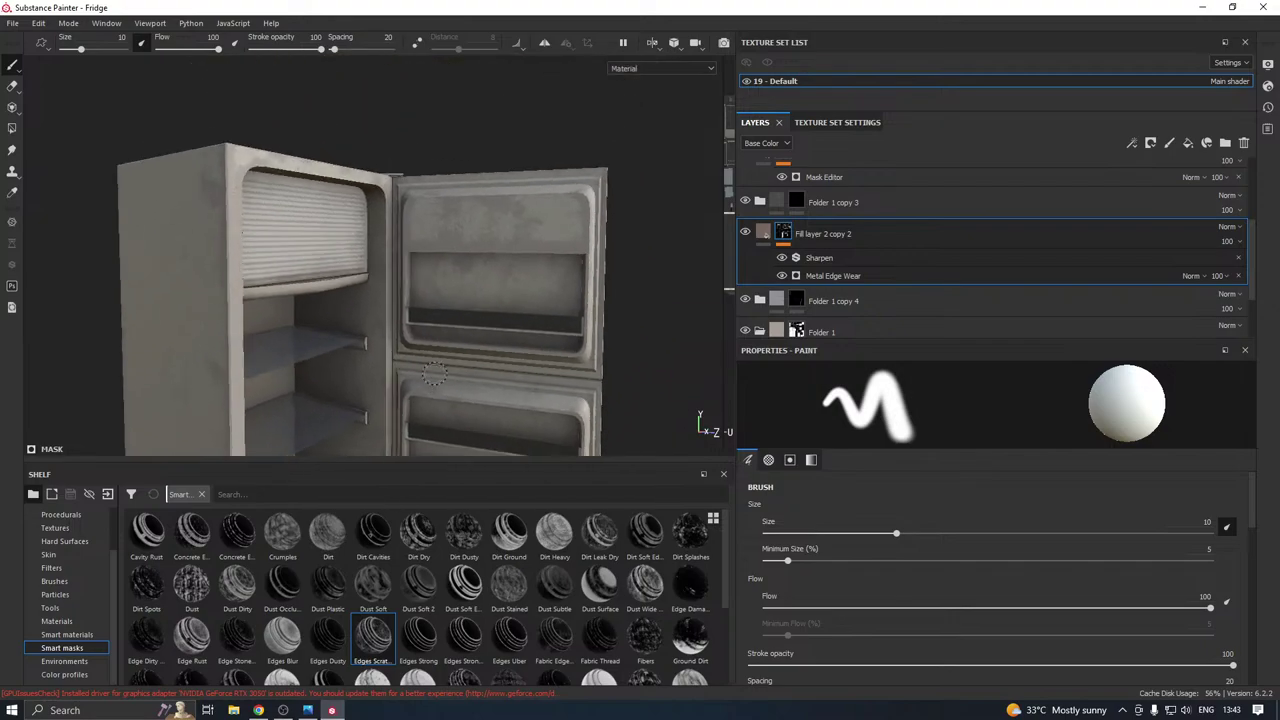
# Compare the fridge's top and inner door with Fill layer 2 copy 1 hidden and shown.
pyautogui.click(764, 232)
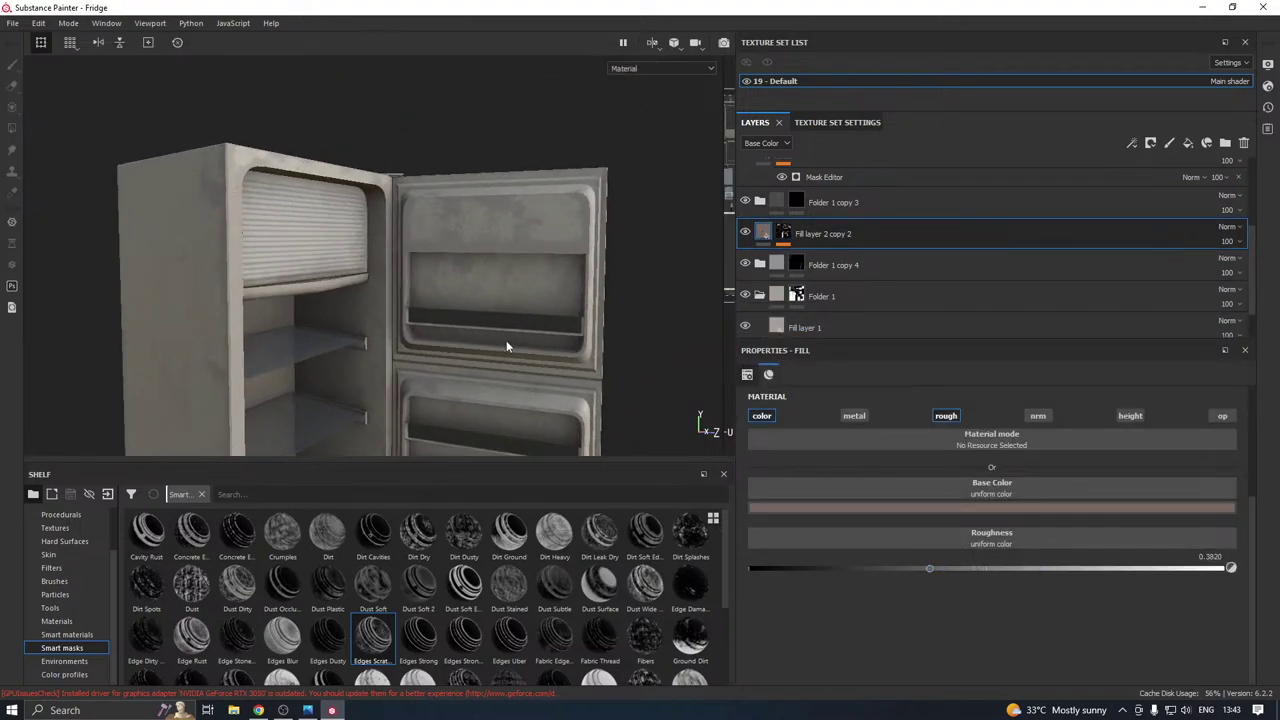
pyautogui.keyDown('alt'); pyautogui.moveTo(506, 346); pyautogui.dragTo(552, 306); pyautogui.keyUp('alt')
pyautogui.scroll(2, 785, 255)
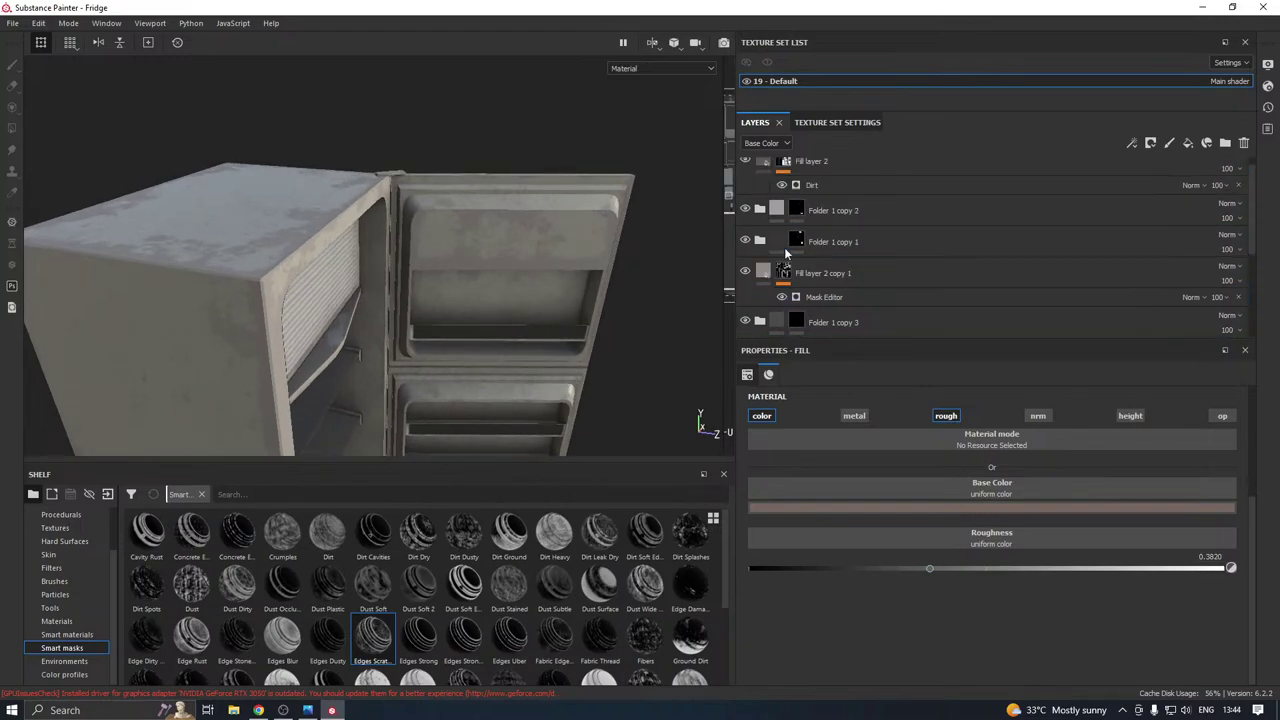
pyautogui.click(744, 272)
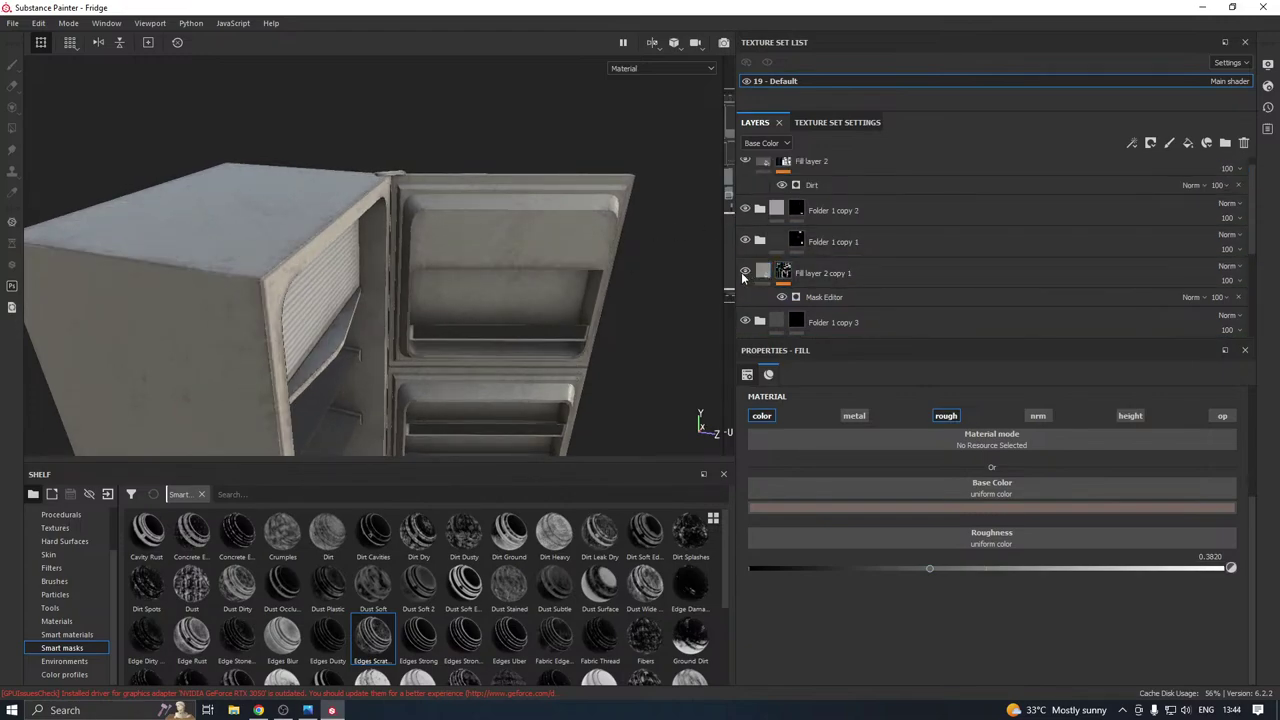
pyautogui.click(744, 272)
# Set the roughness of Fill layer 2 copy 1 to 0.3539 and check the open fridge.
pyautogui.click(753, 278)
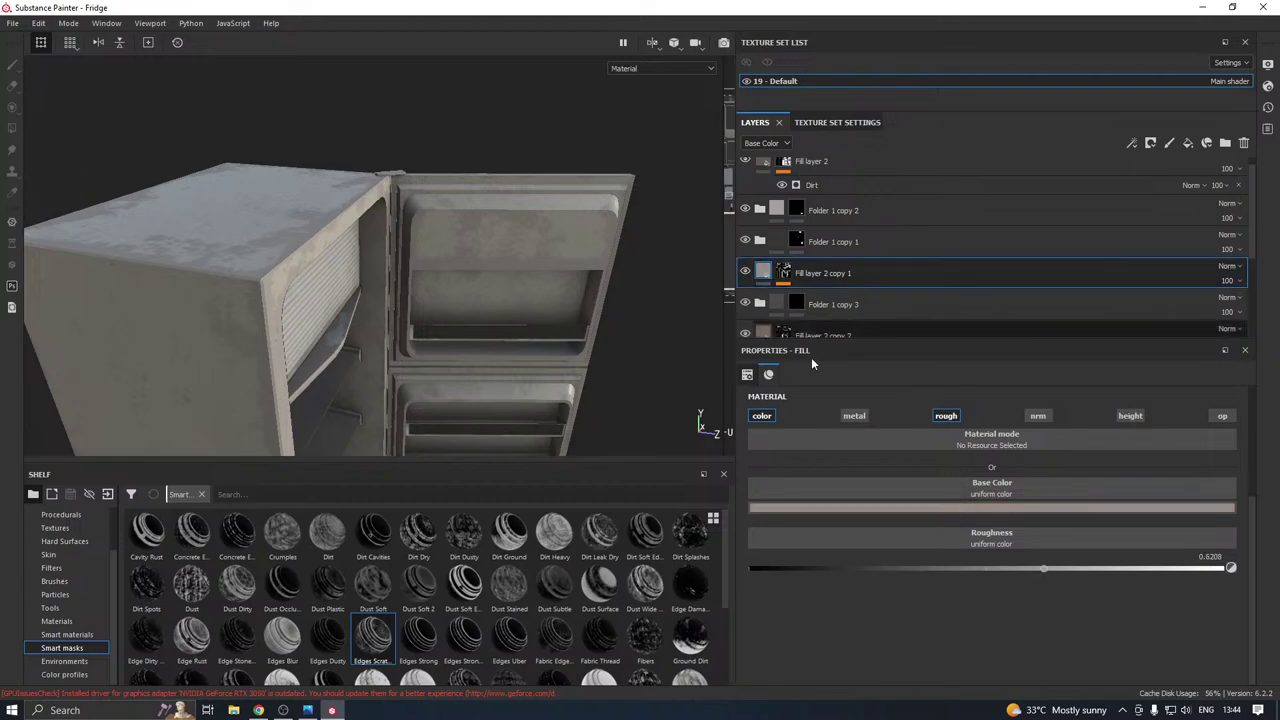
pyautogui.moveTo(930, 568); pyautogui.dragTo(916, 568)
pyautogui.keyDown('alt'); pyautogui.moveTo(630, 295); pyautogui.dragTo(335, 283); pyautogui.keyUp('alt')
pyautogui.keyDown('alt'); pyautogui.moveTo(511, 318); pyautogui.dragTo(643, 330); pyautogui.keyUp('alt')
pyautogui.keyDown('alt'); pyautogui.moveTo(426, 352); pyautogui.dragTo(489, 254, button='middle'); pyautogui.keyUp('alt')
pyautogui.keyDown('alt'); pyautogui.moveTo(489, 253); pyautogui.dragTo(455, 369); pyautogui.keyUp('alt')
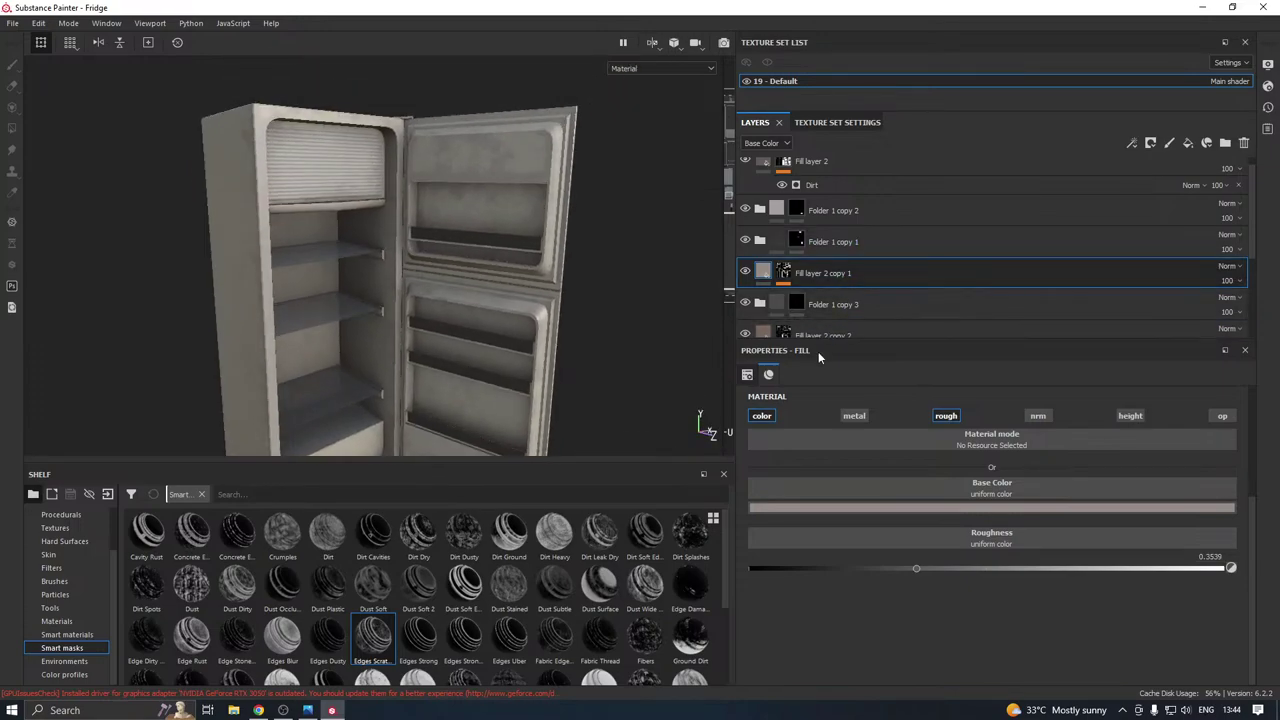
# Compare the open fridge with Folder 1 hidden and shown, and collapse the folder in the layer stack.
pyautogui.moveTo(804, 342); pyautogui.dragTo(812, 494)
pyautogui.click(744, 404)
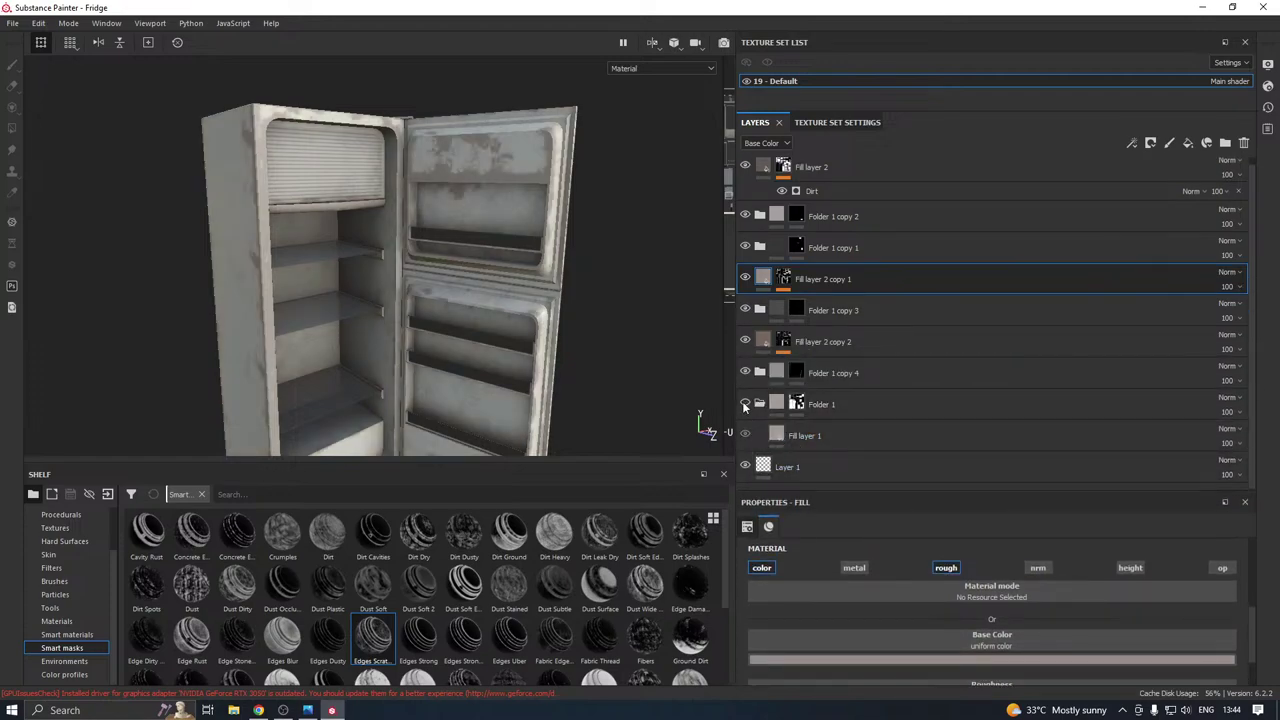
pyautogui.keyDown('alt'); pyautogui.moveTo(455, 390); pyautogui.dragTo(492, 264); pyautogui.keyUp('alt')
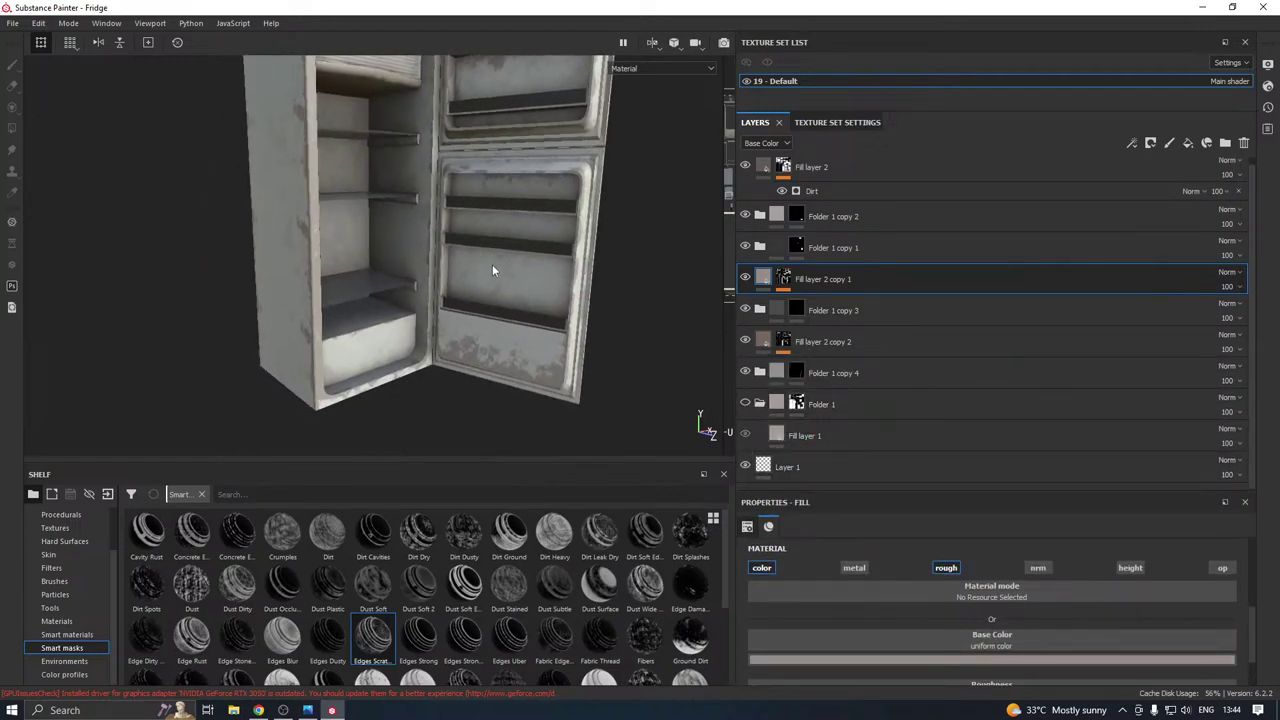
pyautogui.click(745, 403)
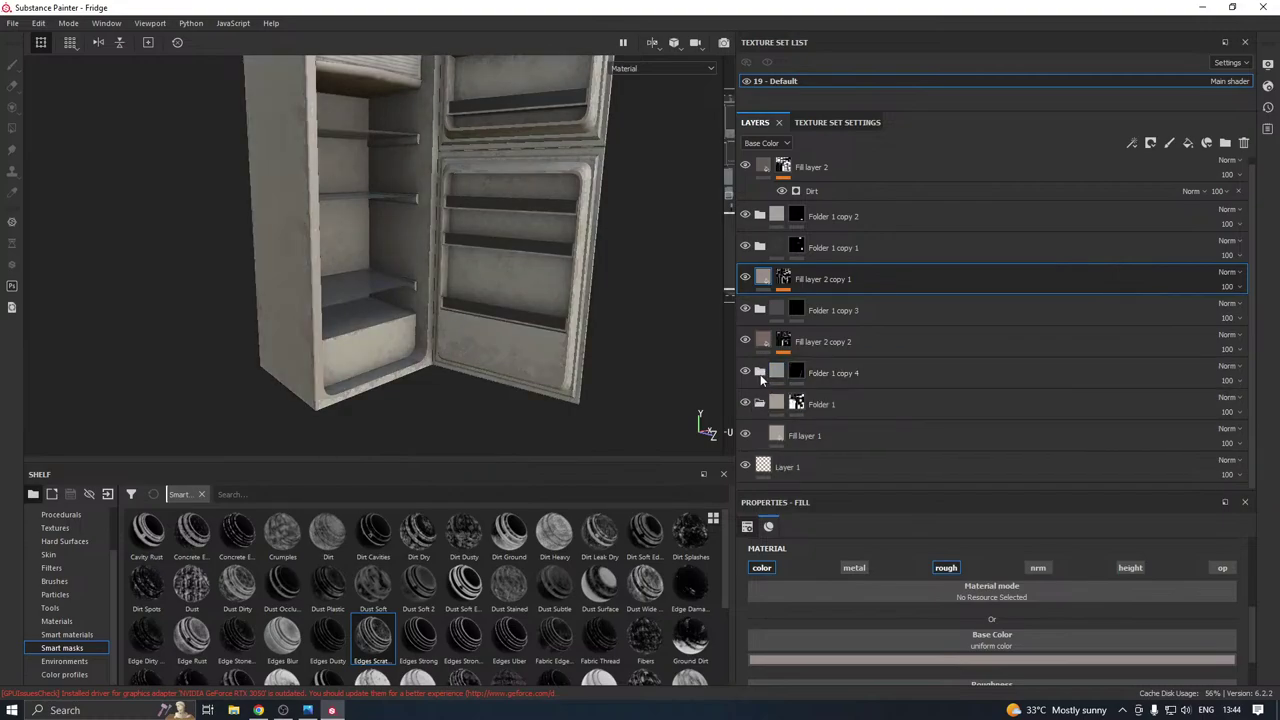
pyautogui.click(760, 403)
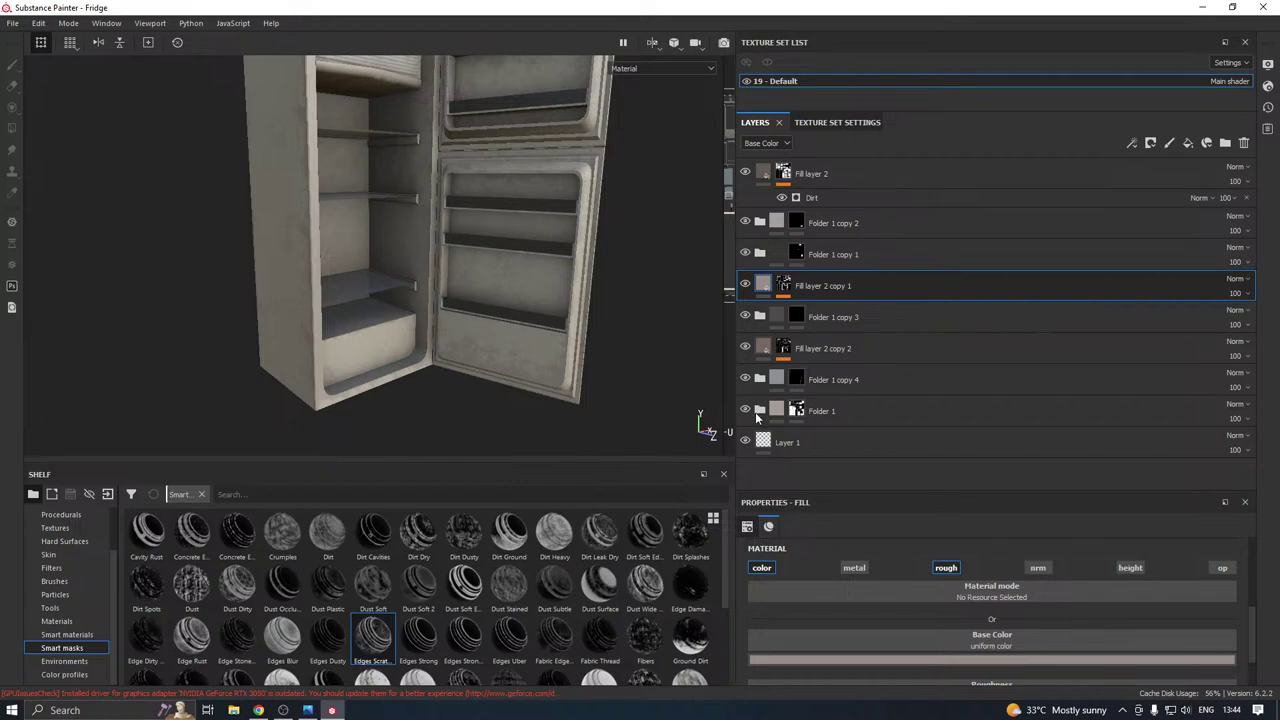
# Examine the outer door faces and side, comparing them with Fill layer 2 and Fill layer 2 copy 1 hidden and shown.
pyautogui.keyDown('alt'); pyautogui.moveTo(492, 340); pyautogui.dragTo(456, 246); pyautogui.keyUp('alt')
pyautogui.keyDown('alt'); pyautogui.moveTo(456, 246); pyautogui.dragTo(444, 295, button='middle'); pyautogui.keyUp('alt')
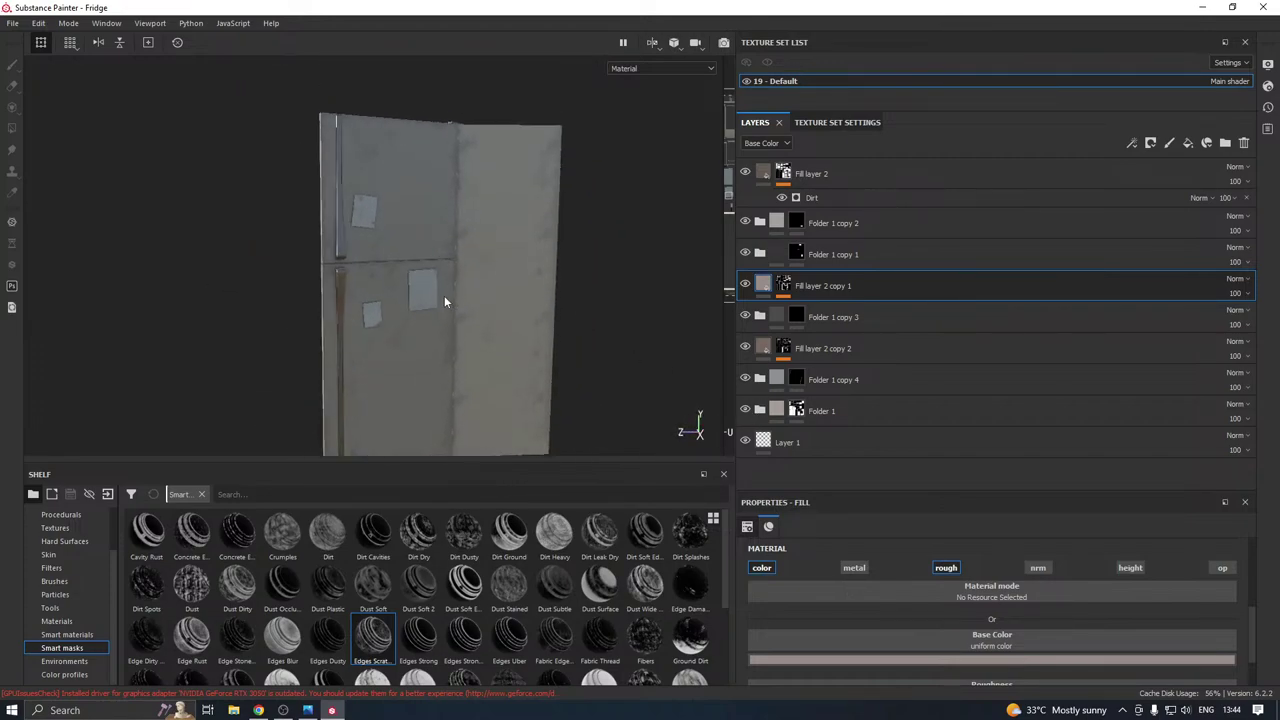
pyautogui.scroll(3, 443, 296)
pyautogui.keyDown('alt'); pyautogui.moveTo(442, 296); pyautogui.dragTo(400, 295); pyautogui.keyUp('alt')
pyautogui.keyDown('alt'); pyautogui.moveTo(423, 274); pyautogui.dragTo(446, 397, button='middle'); pyautogui.keyUp('alt')
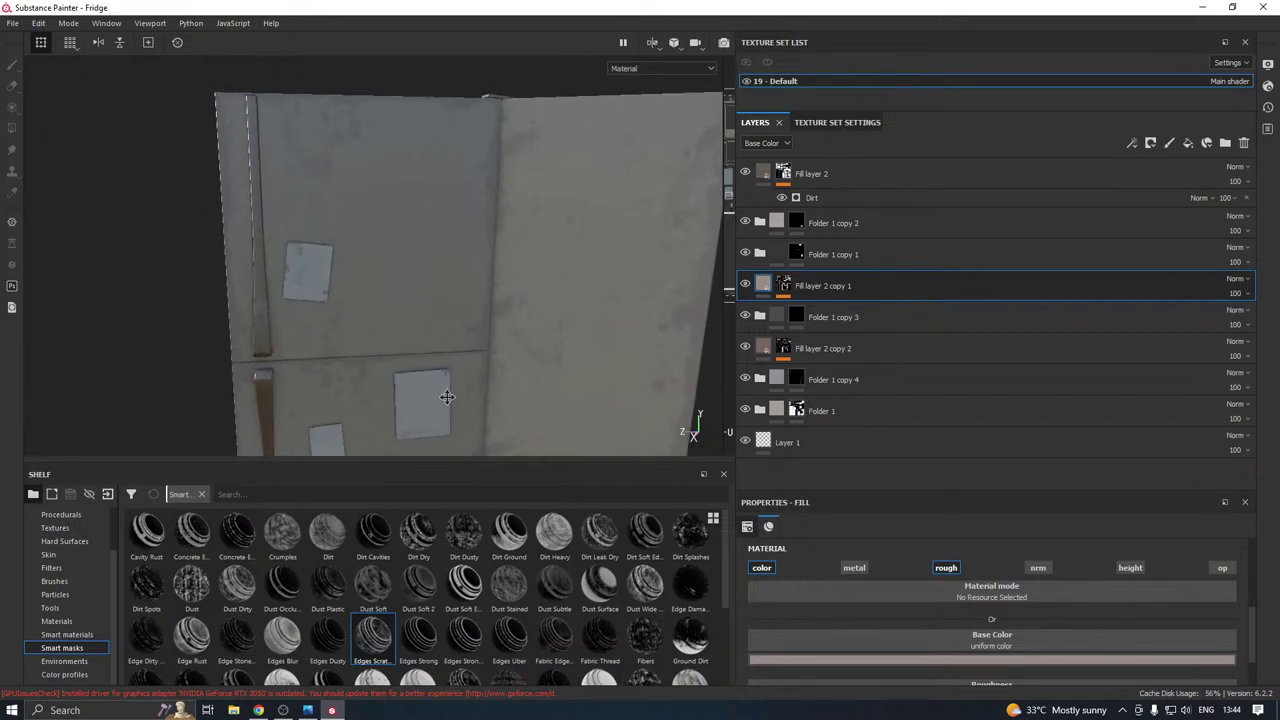
pyautogui.keyDown('alt'); pyautogui.moveTo(446, 397); pyautogui.dragTo(581, 362); pyautogui.keyUp('alt')
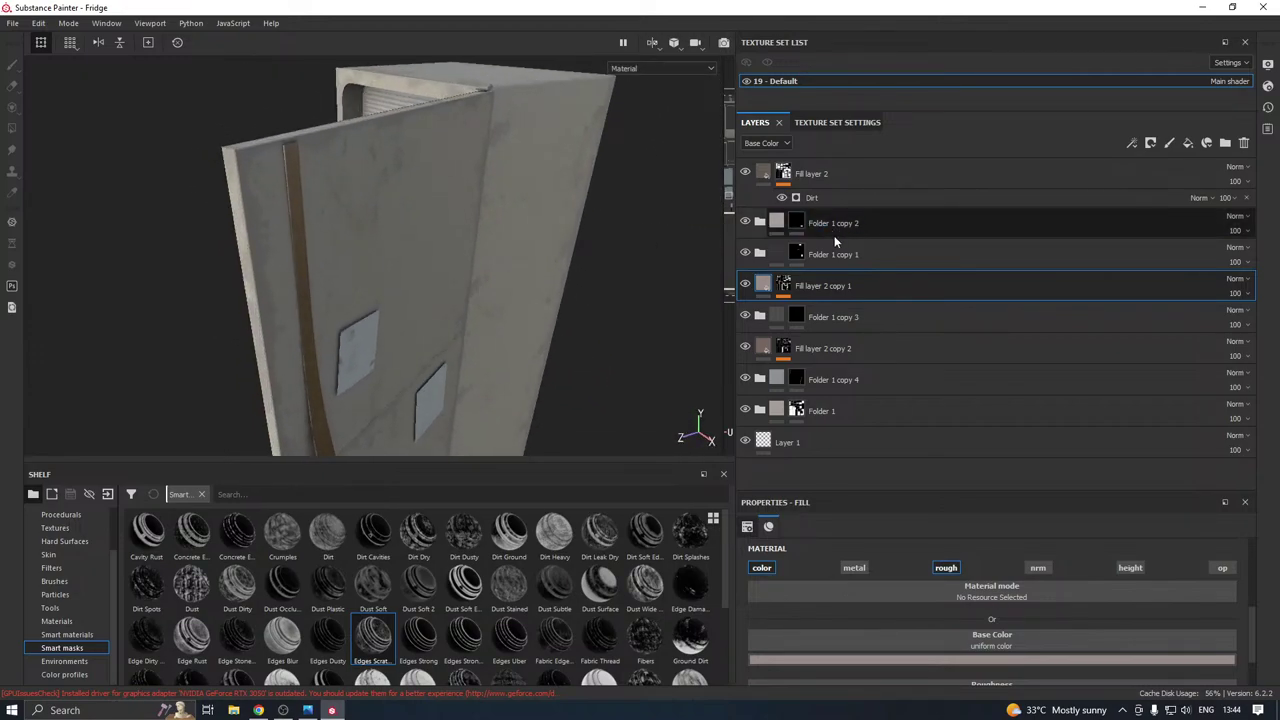
pyautogui.click(745, 173)
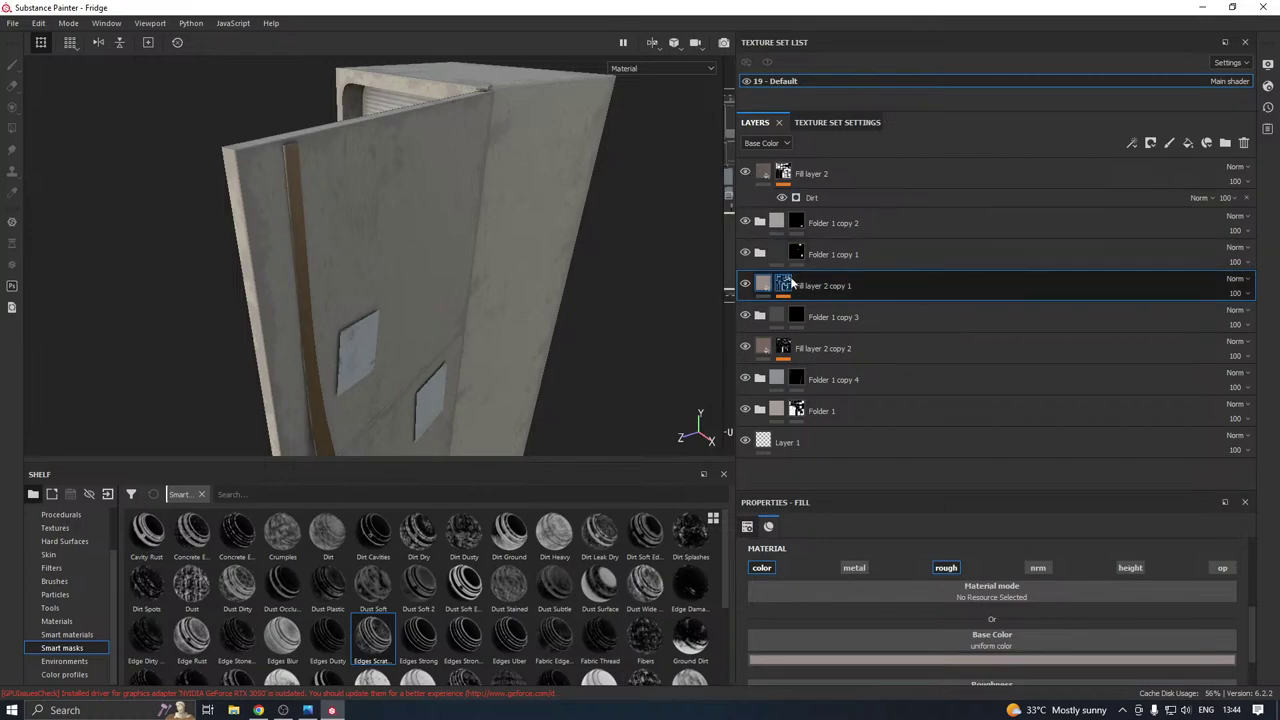
pyautogui.click(745, 286)
pyautogui.click(744, 285)
# Set the Global Contrast of the Mask Editor on Fill layer 2 copy 1 to 0.26.
pyautogui.click(780, 289)
pyautogui.click(810, 310)
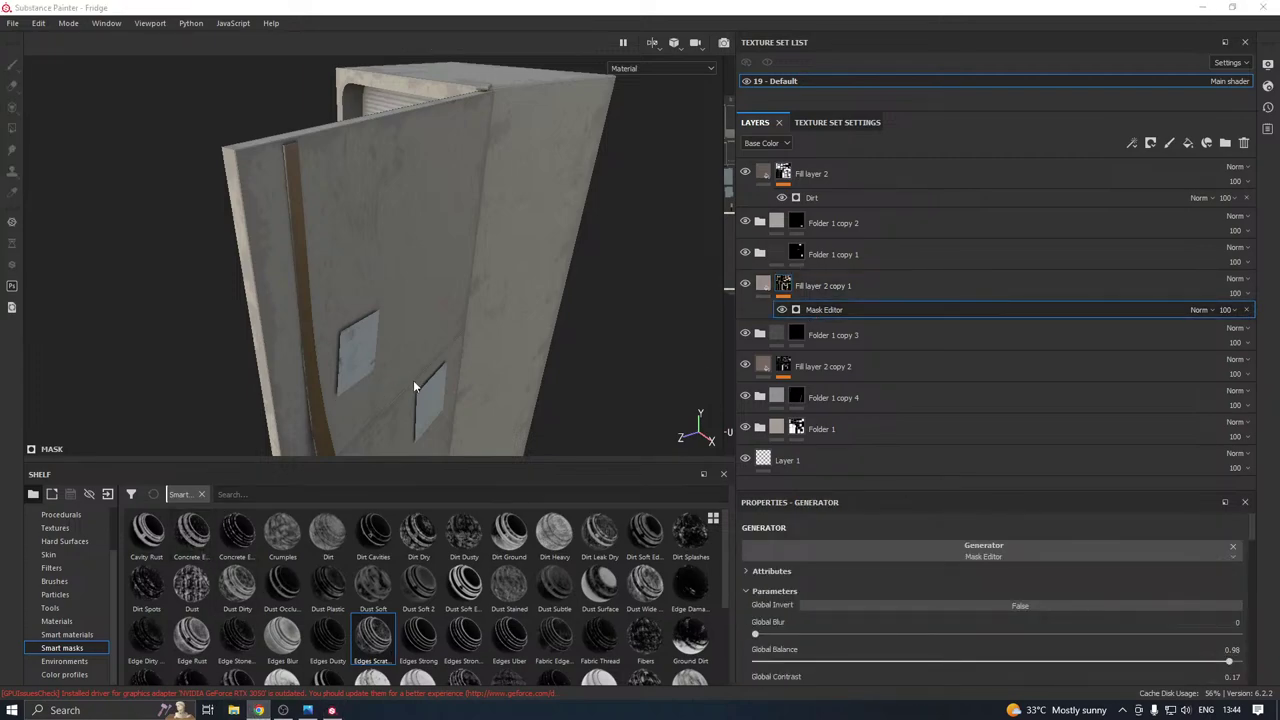
pyautogui.keyDown('alt'); pyautogui.moveTo(480, 262); pyautogui.dragTo(448, 245); pyautogui.keyUp('alt')
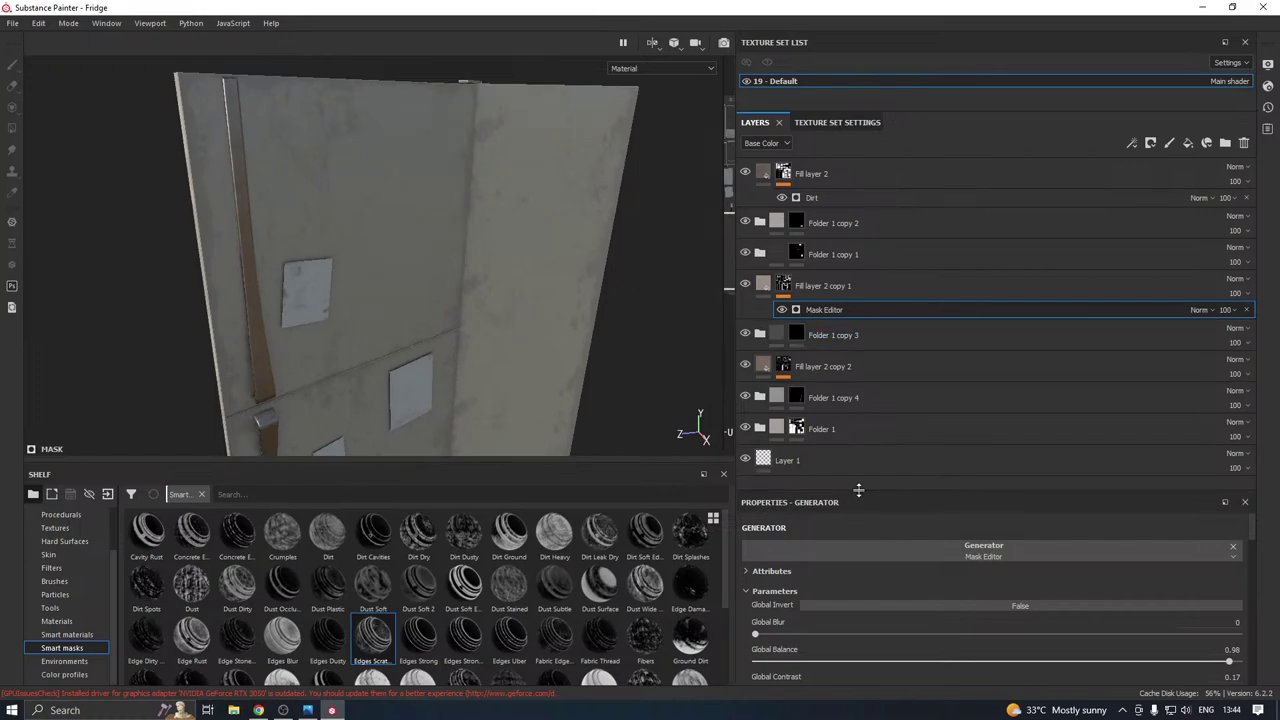
pyautogui.moveTo(858, 490); pyautogui.dragTo(868, 300)
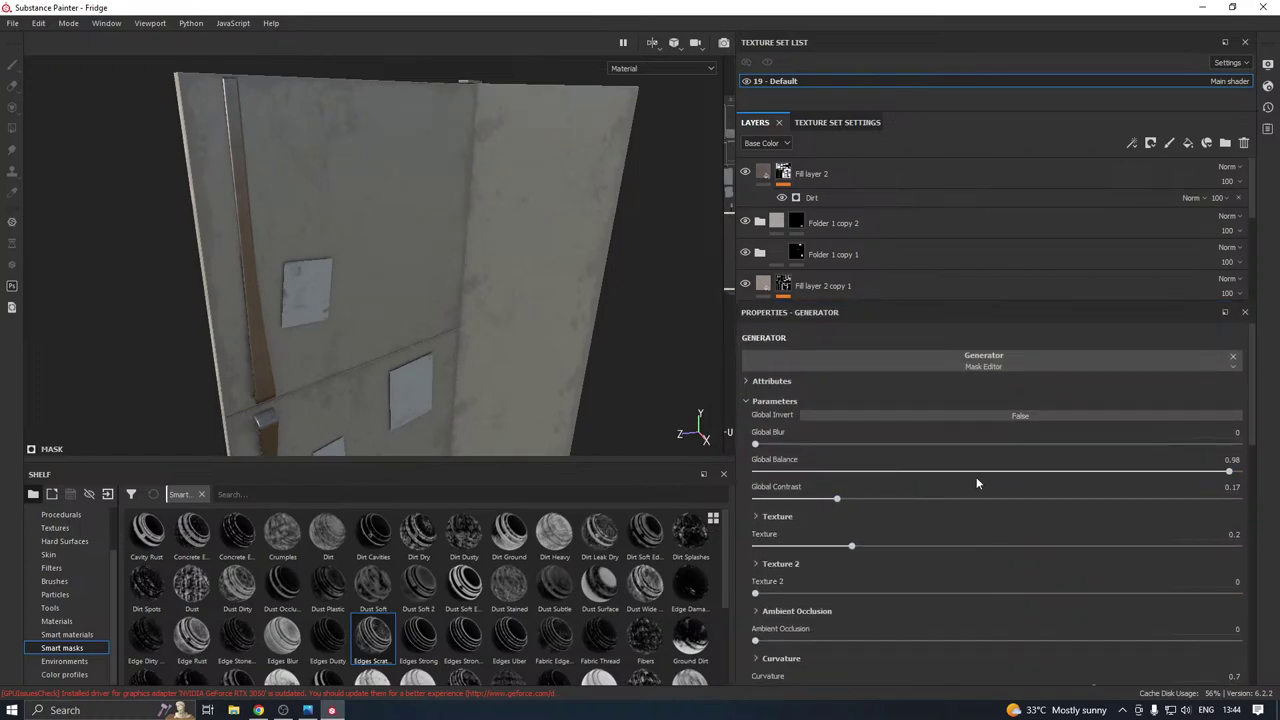
pyautogui.moveTo(866, 500); pyautogui.dragTo(883, 502)
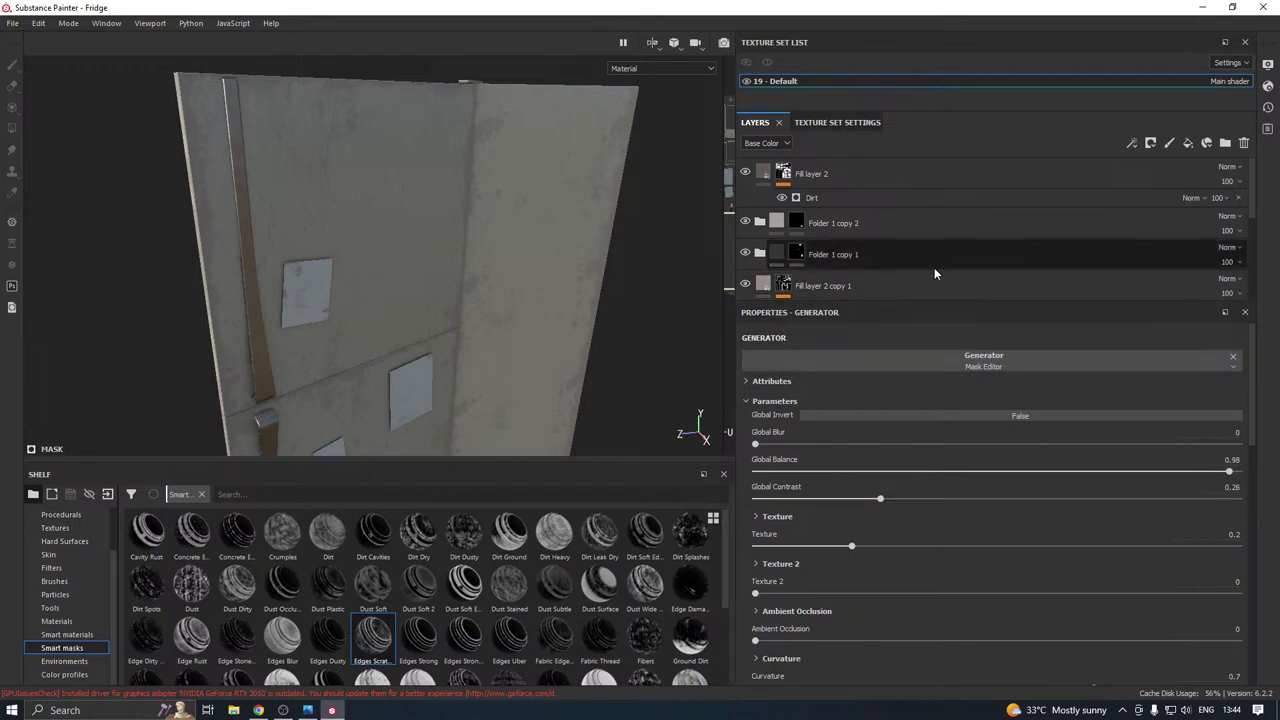
# Try a darker, greyer base color on Fill layer 2 copy 1, check it on the fridge, and undo it.
pyautogui.scroll(-2, 928, 268)
pyautogui.click(803, 210)
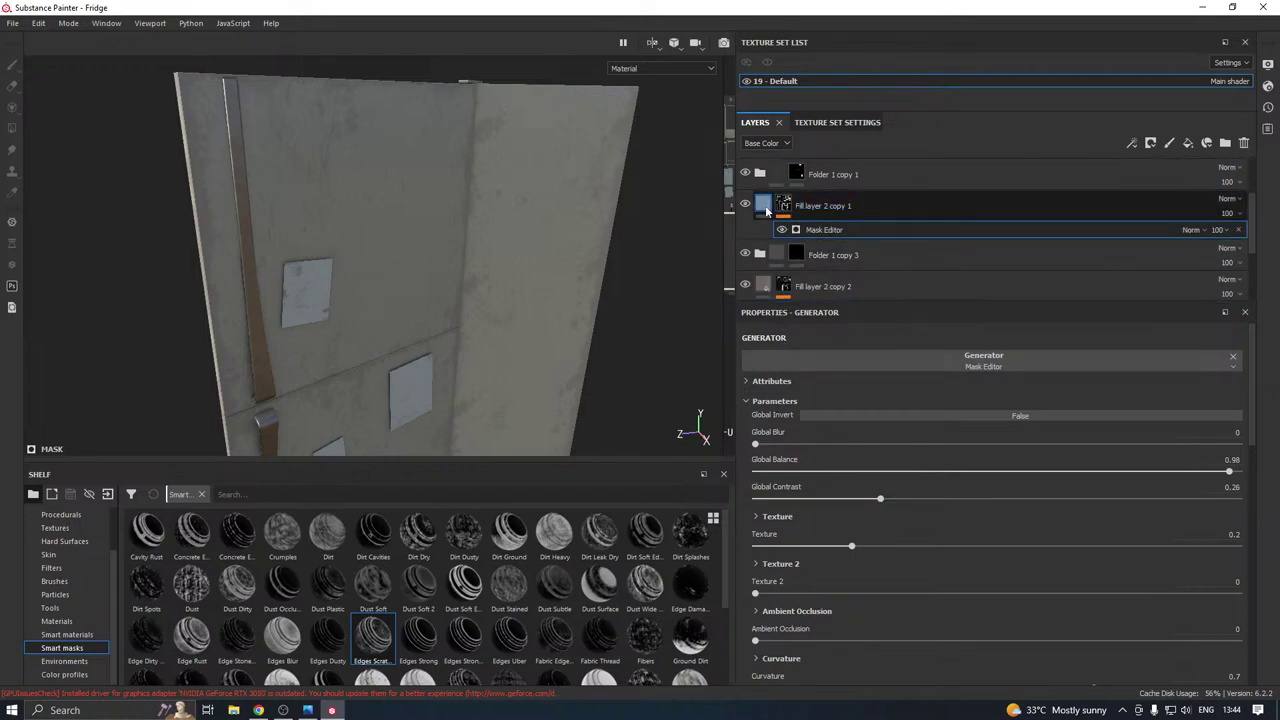
pyautogui.click(812, 601)
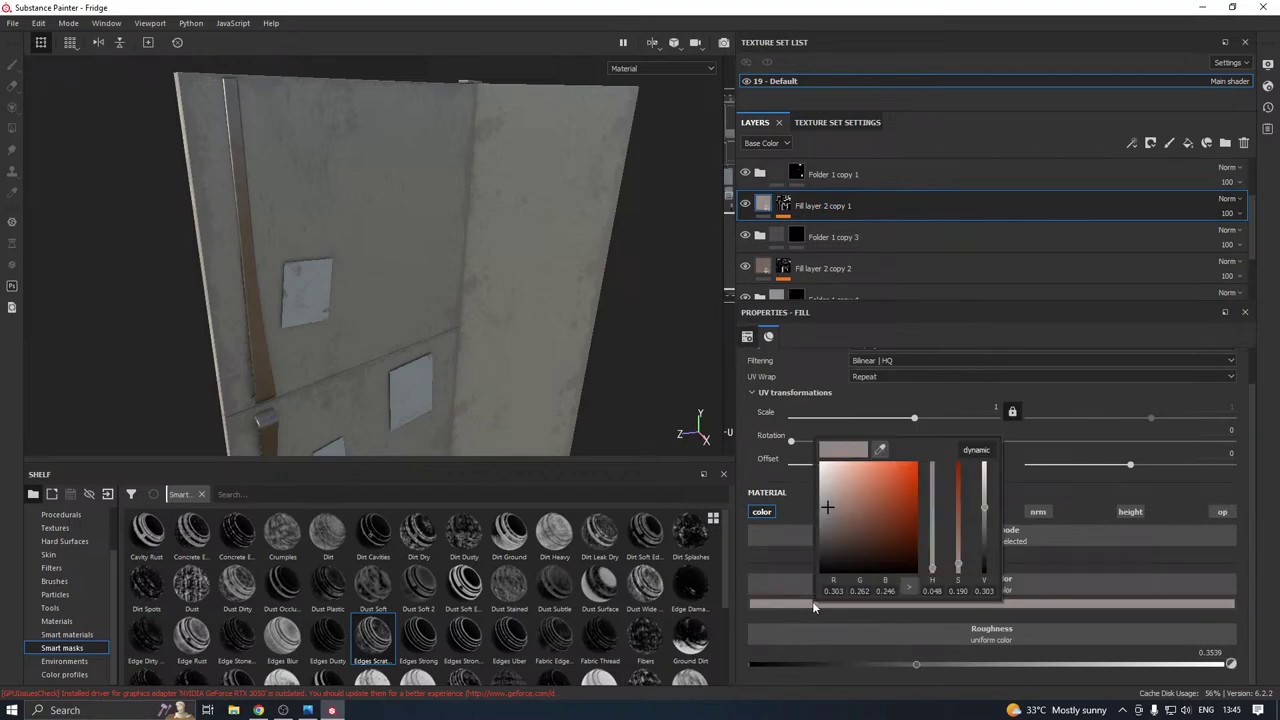
pyautogui.click(822, 520)
pyautogui.moveTo(821, 519); pyautogui.dragTo(820, 527)
pyautogui.click(457, 450)
pyautogui.keyDown('alt'); pyautogui.moveTo(377, 349); pyautogui.dragTo(666, 351); pyautogui.keyUp('alt')
pyautogui.keyDown('alt'); pyautogui.moveTo(490, 343); pyautogui.dragTo(556, 398); pyautogui.keyUp('alt')
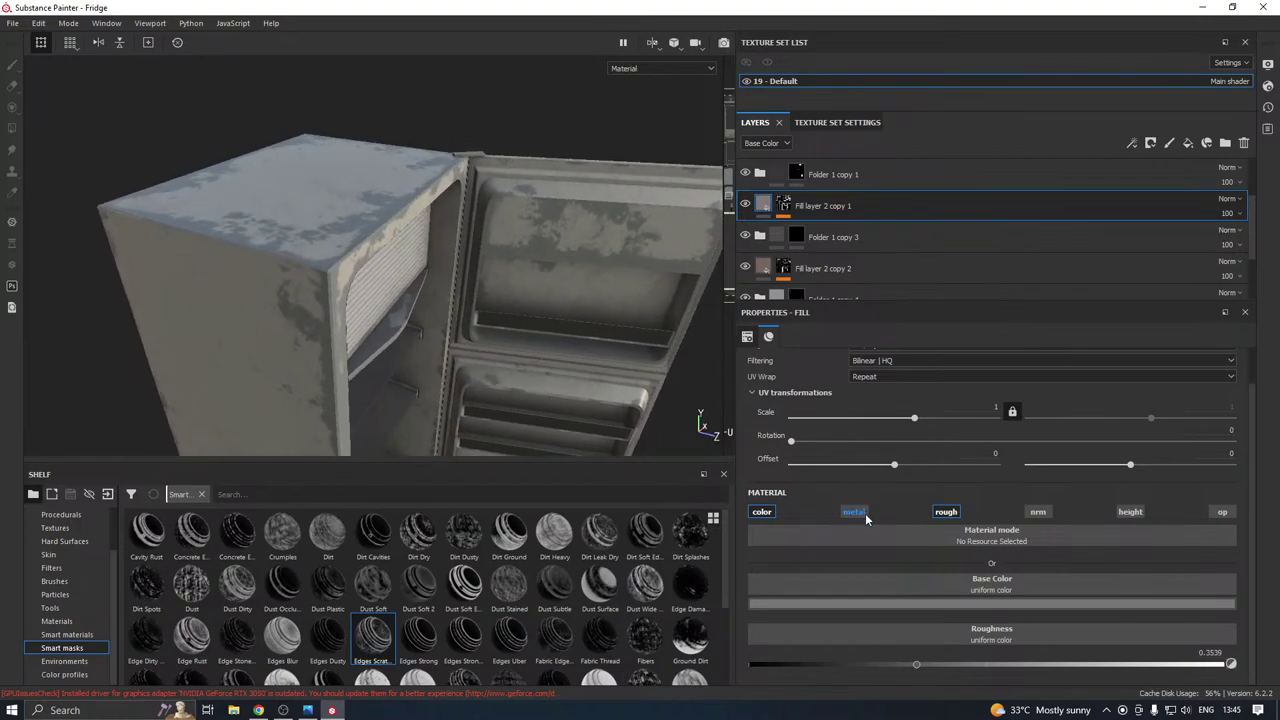
pyautogui.hotkey('ctrl', 'z')
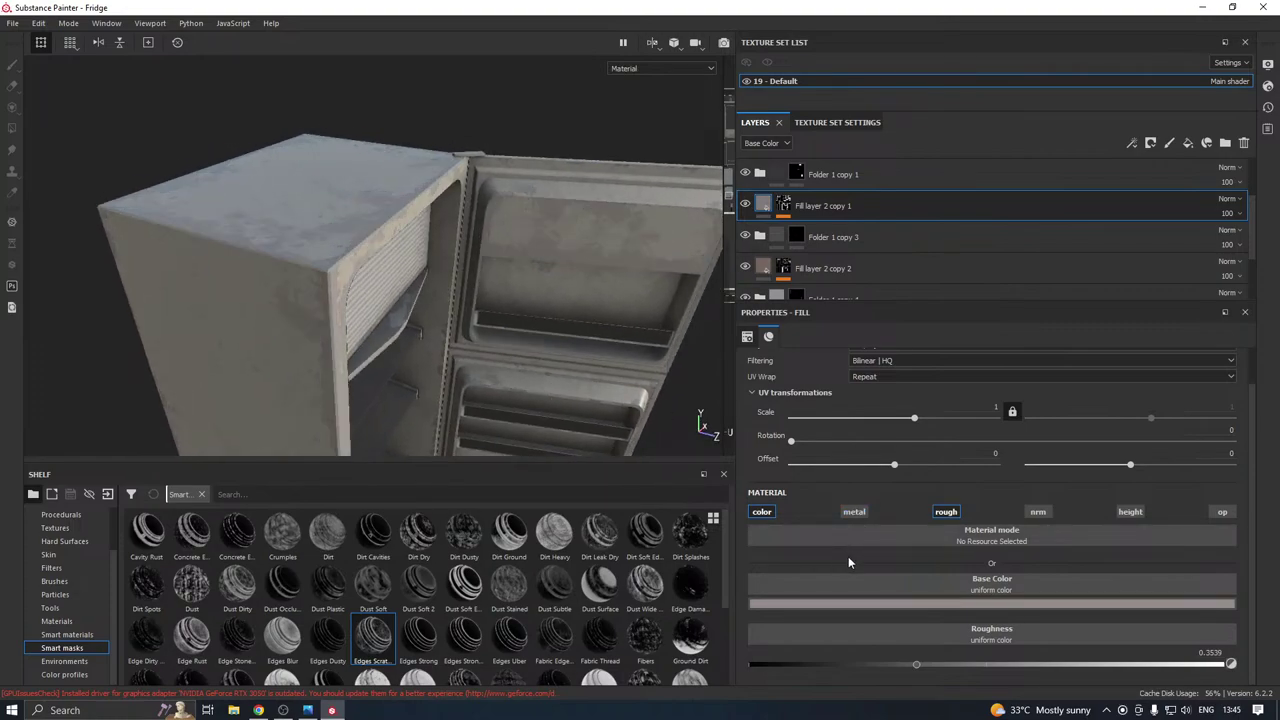
# Set the base color of Fill layer 2 copy 1 to a browner tone (R 0.317, G 0.251, B 0.224) and inspect the fridge.
pyautogui.click(855, 604)
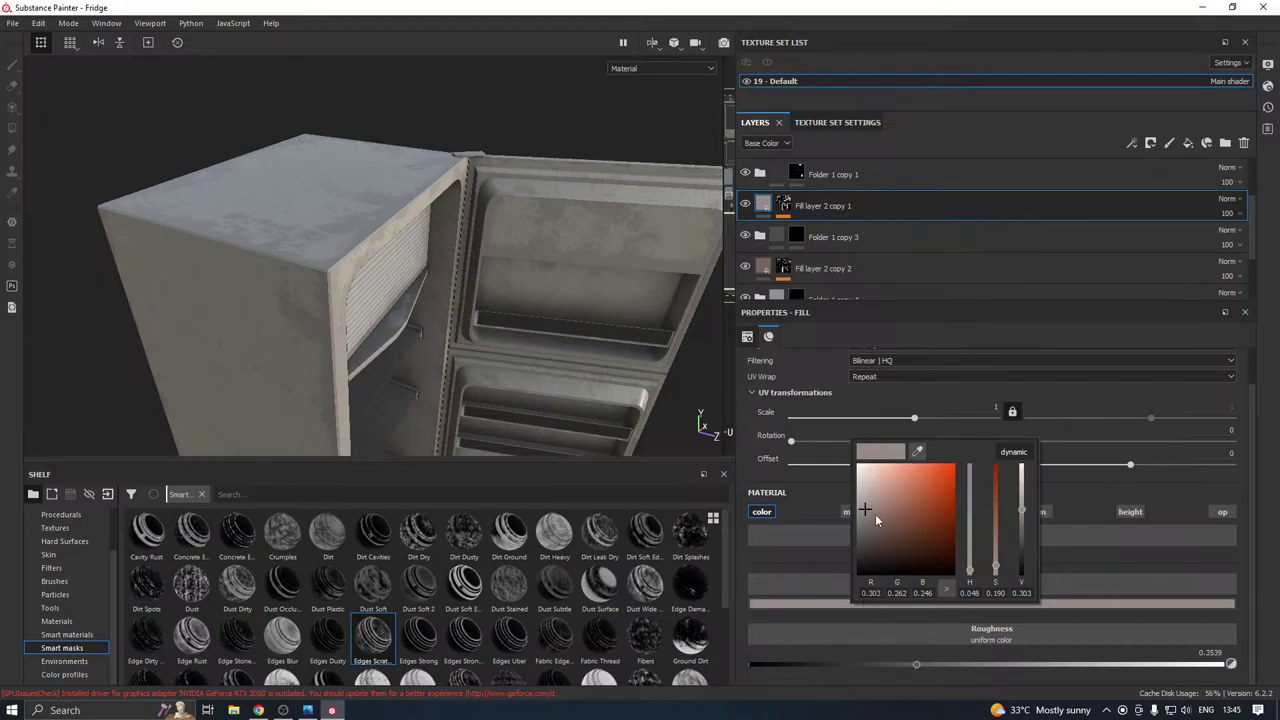
pyautogui.moveTo(877, 508); pyautogui.dragTo(871, 509)
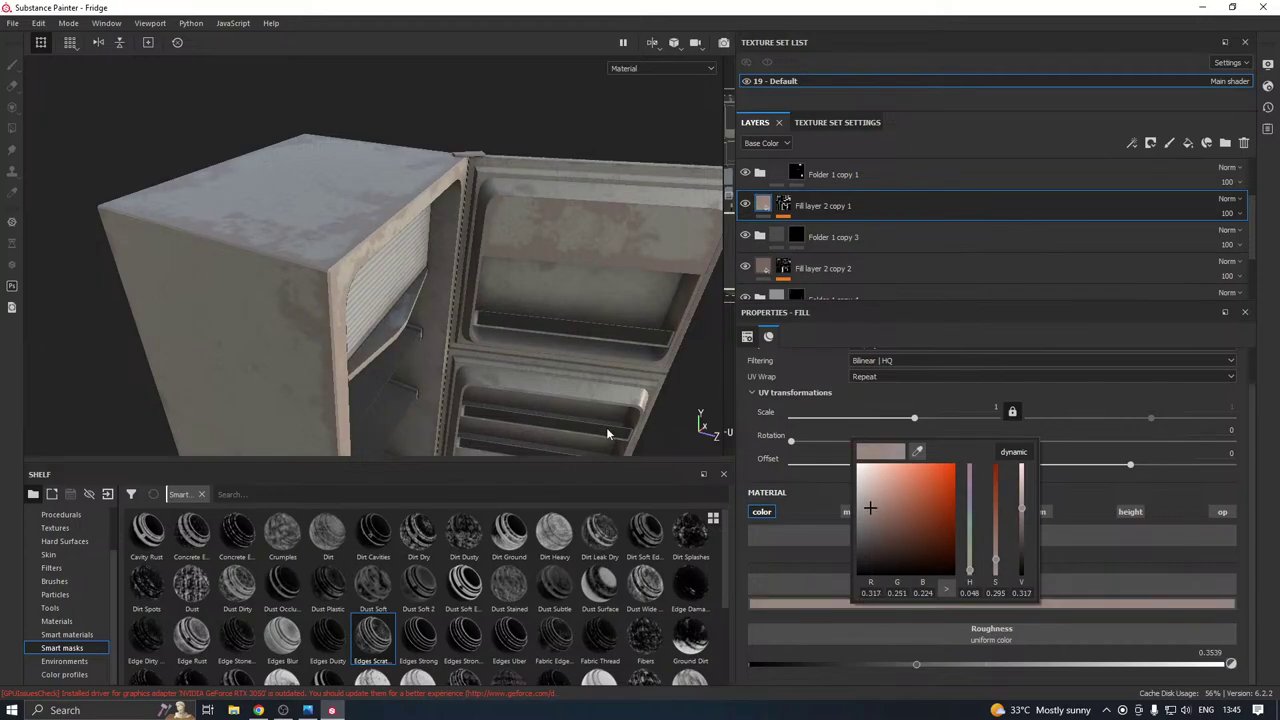
pyautogui.keyDown('alt'); pyautogui.moveTo(608, 436); pyautogui.dragTo(270, 304); pyautogui.keyUp('alt')
pyautogui.keyDown('alt'); pyautogui.moveTo(568, 318); pyautogui.dragTo(498, 374, button='middle'); pyautogui.keyUp('alt')
pyautogui.scroll(2, 486, 372)
pyautogui.keyDown('alt'); pyautogui.moveTo(487, 378); pyautogui.dragTo(694, 372); pyautogui.keyUp('alt')
pyautogui.scroll(3, 553, 363)
pyautogui.scroll(-3, 553, 363)
pyautogui.scroll(-5, 445, 364)
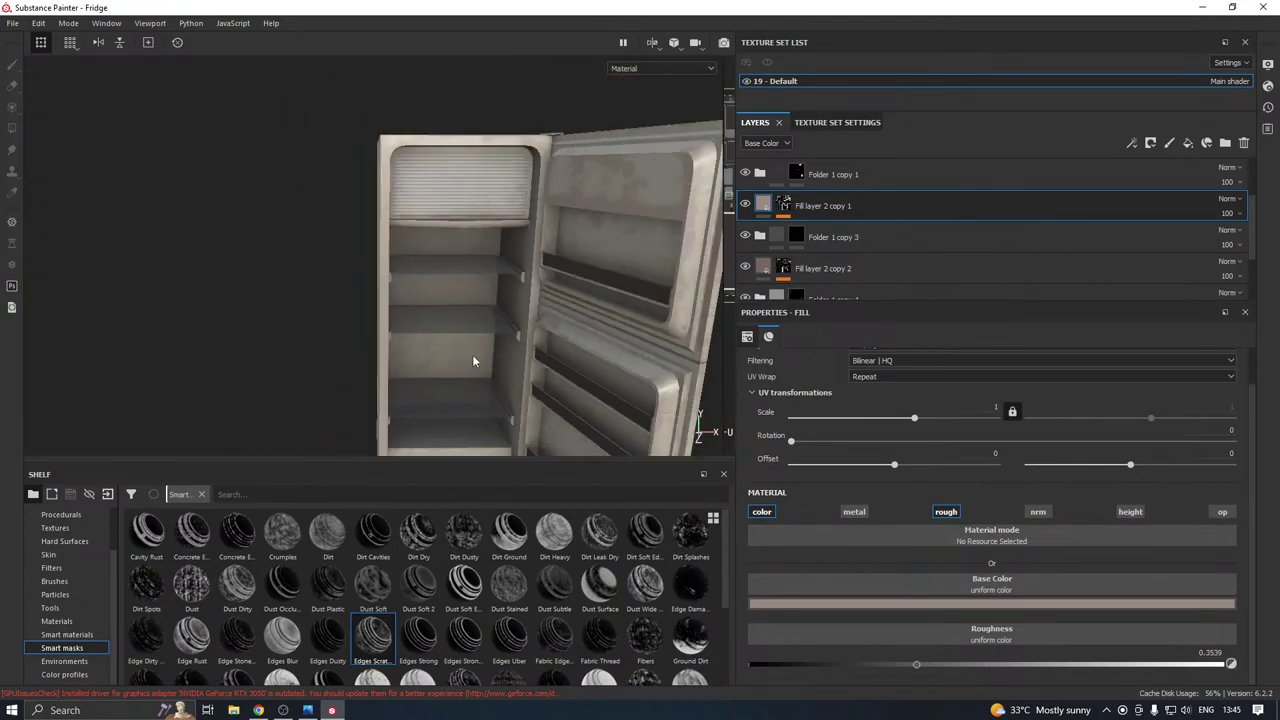
pyautogui.keyDown('alt'); pyautogui.moveTo(472, 356); pyautogui.dragTo(500, 408); pyautogui.keyUp('alt')
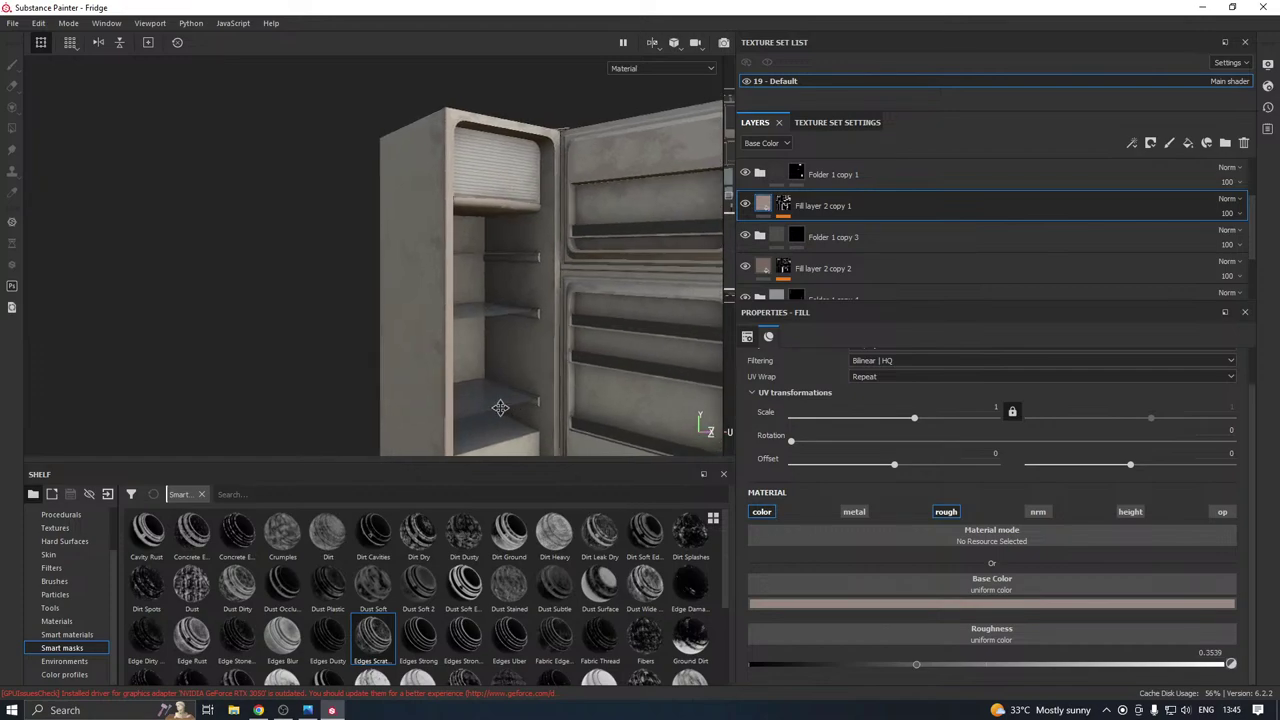
pyautogui.keyDown('alt'); pyautogui.moveTo(503, 408); pyautogui.dragTo(441, 343, button='middle'); pyautogui.keyUp('alt')
pyautogui.scroll(1, 441, 343)
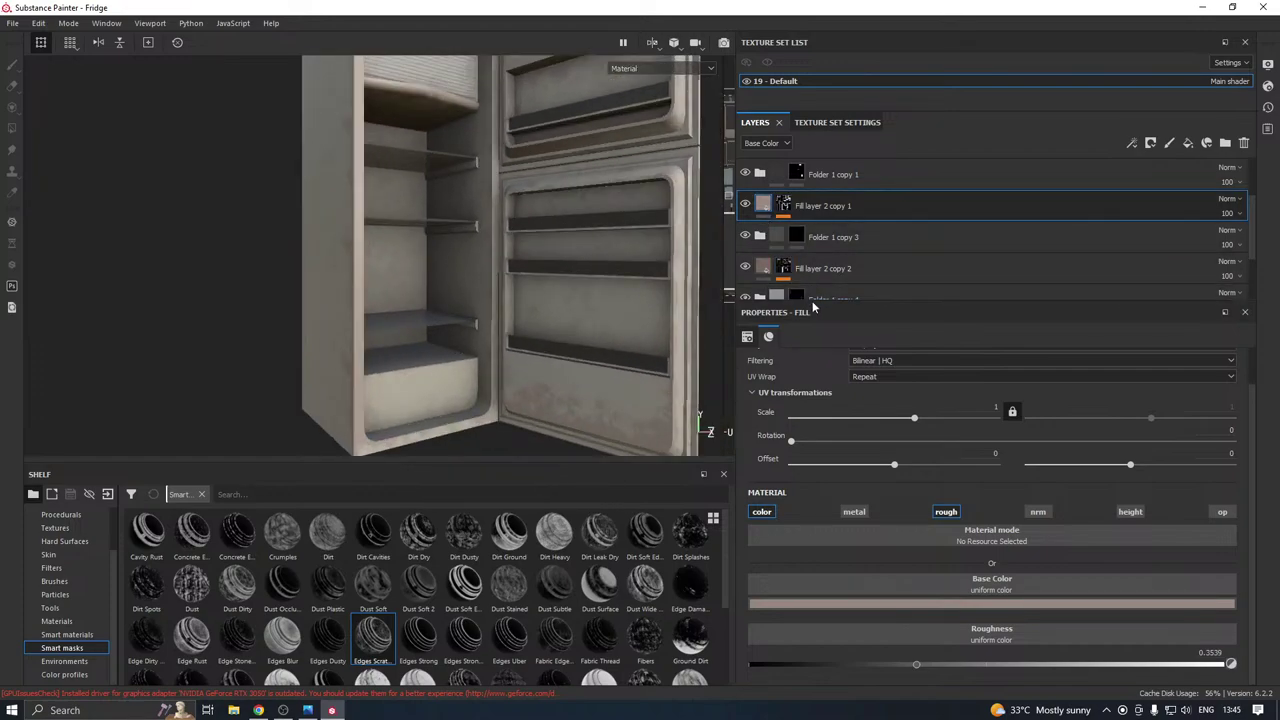
# Compare the open fridge with Folder 1 copy 1 hidden and shown.
pyautogui.moveTo(805, 300); pyautogui.dragTo(805, 478)
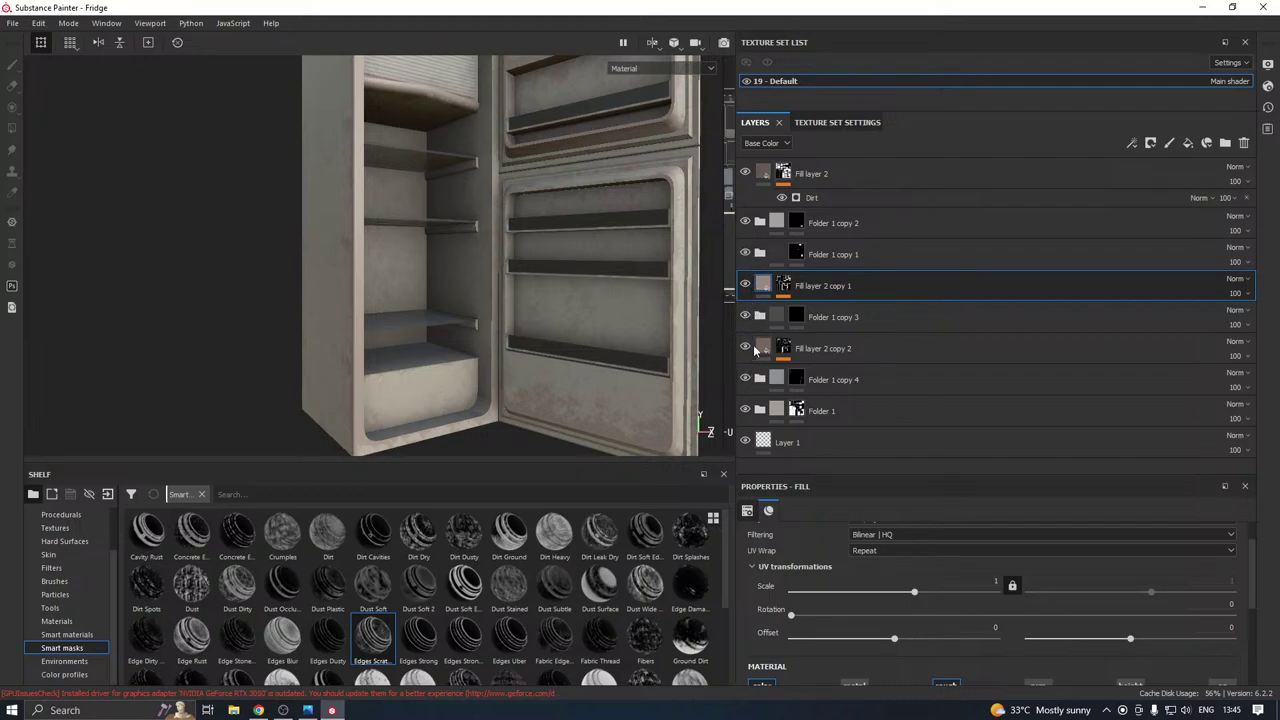
pyautogui.click(746, 253)
pyautogui.click(746, 253)
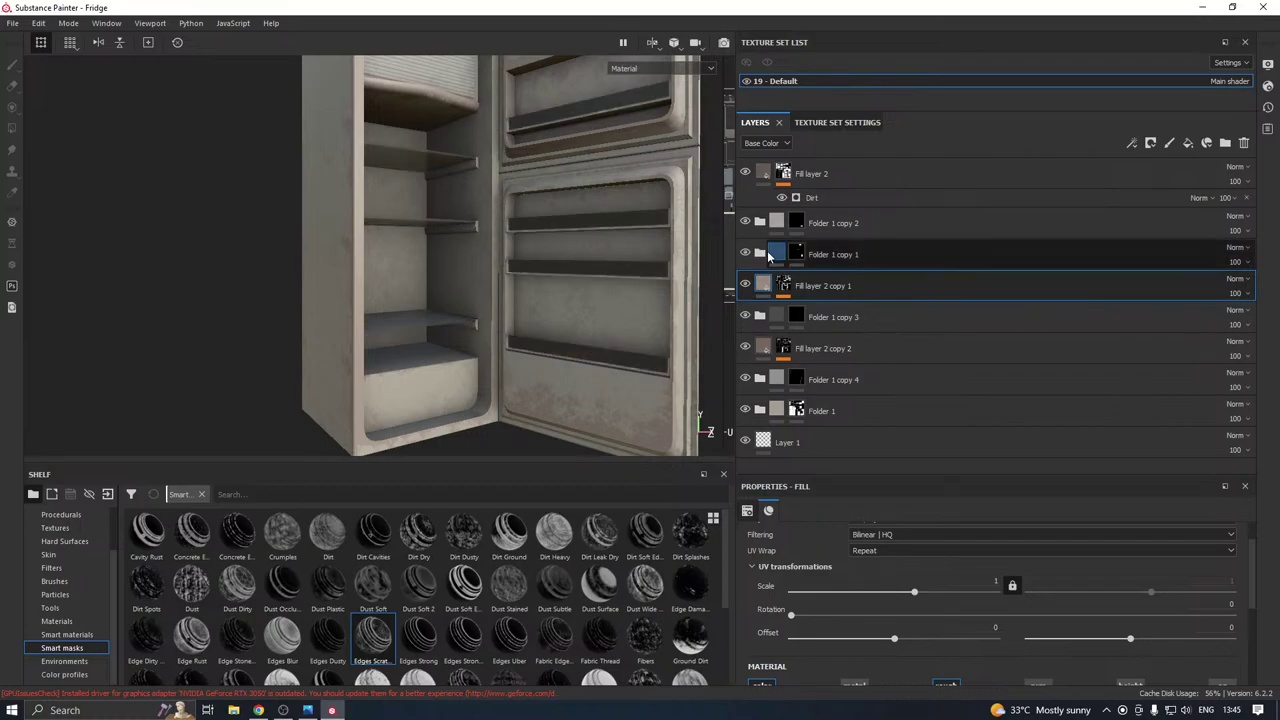
pyautogui.click(746, 254)
pyautogui.click(746, 254)
# Add the front faces of the bottom drawer to the Folder 1 copy 1 mask using Polygon Fill in quad mode.
pyautogui.click(760, 254)
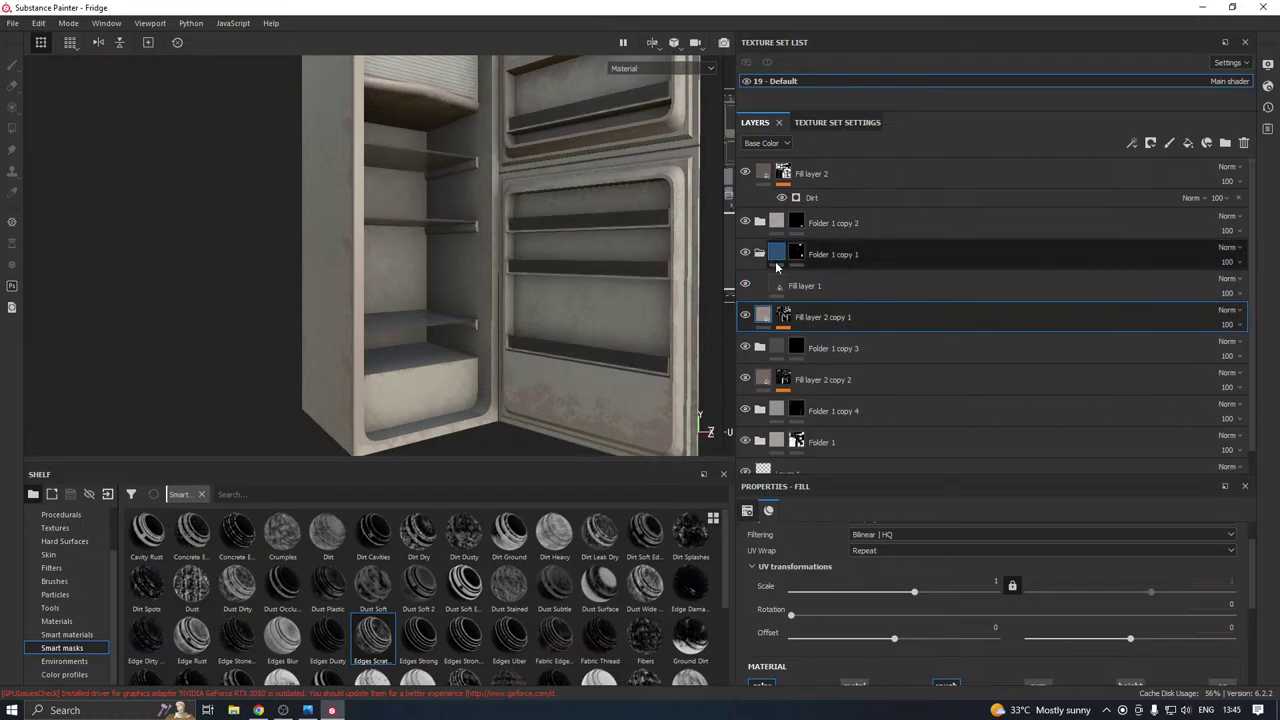
pyautogui.click(797, 253)
pyautogui.keyDown('alt'); pyautogui.moveTo(535, 319); pyautogui.dragTo(485, 331, button='middle'); pyautogui.keyUp('alt')
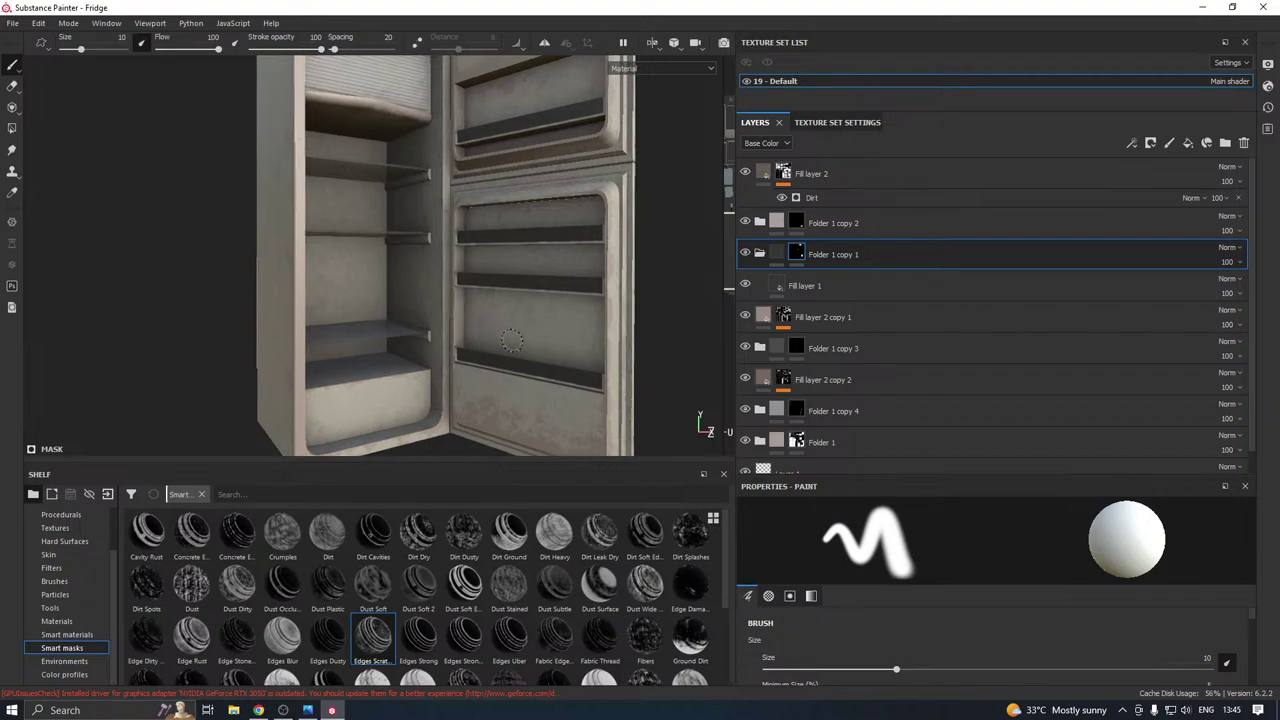
pyautogui.click(11, 129)
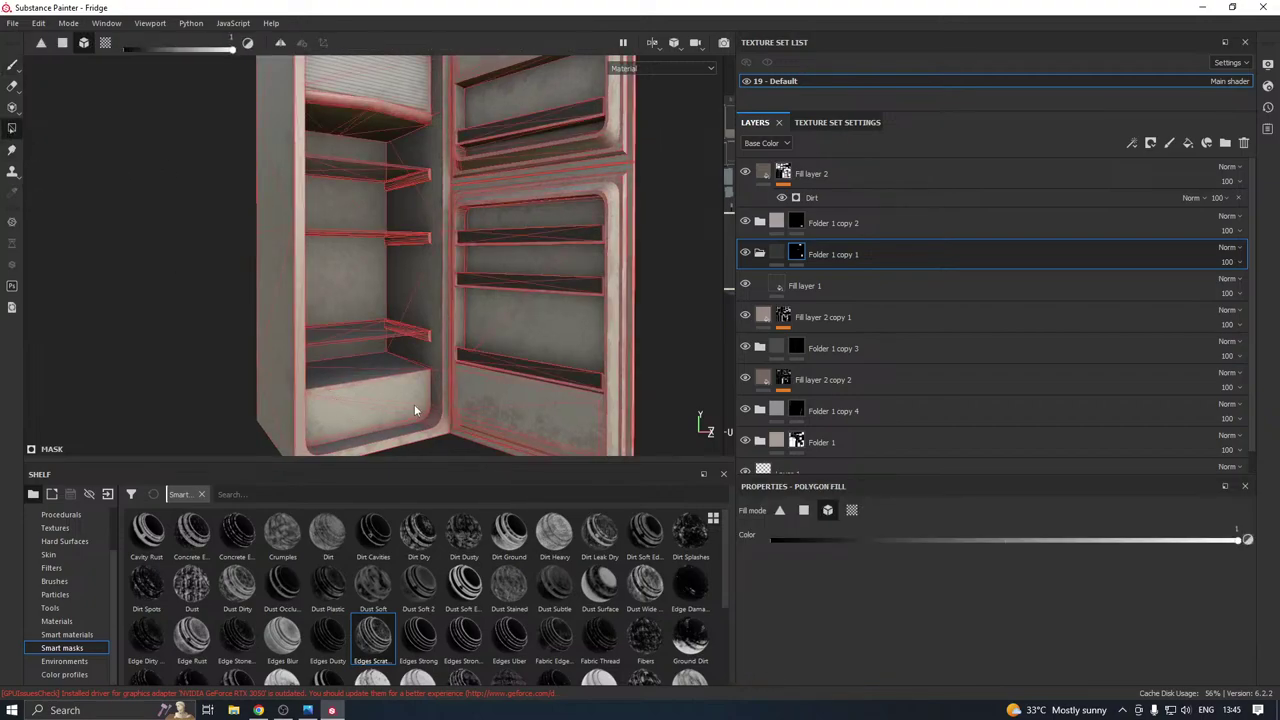
pyautogui.scroll(6, 349, 394)
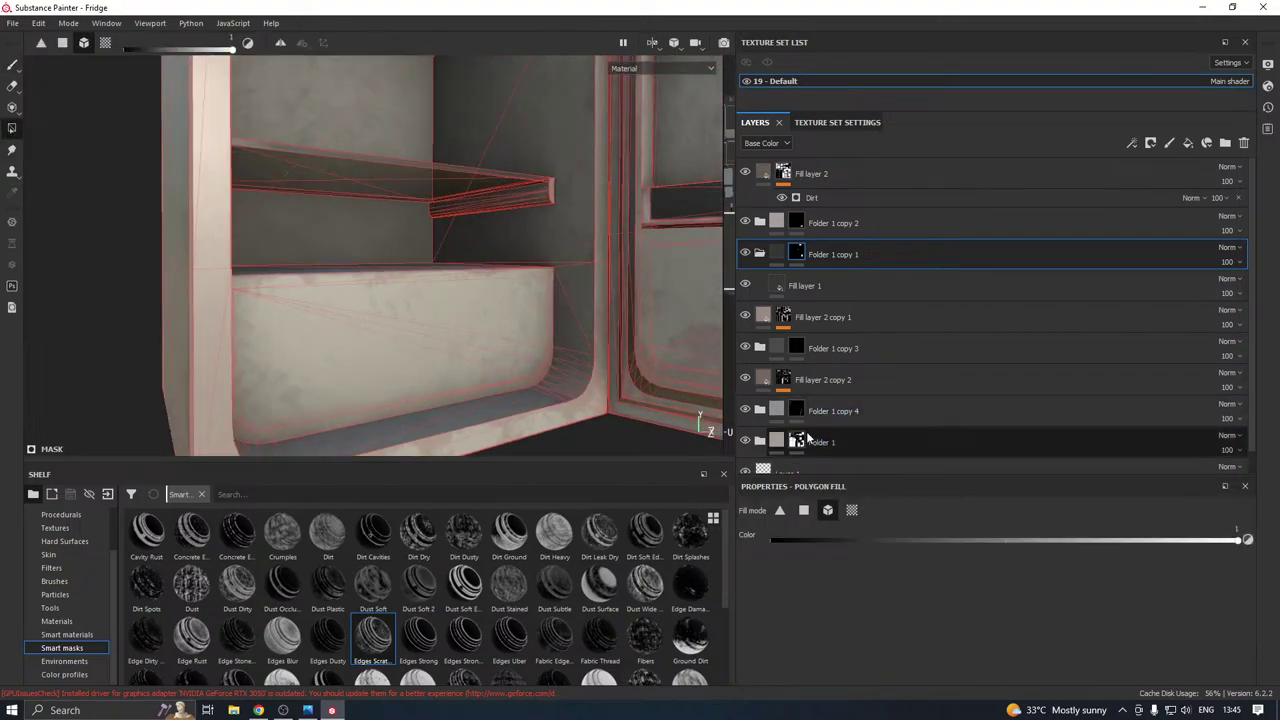
pyautogui.click(804, 510)
pyautogui.click(387, 368)
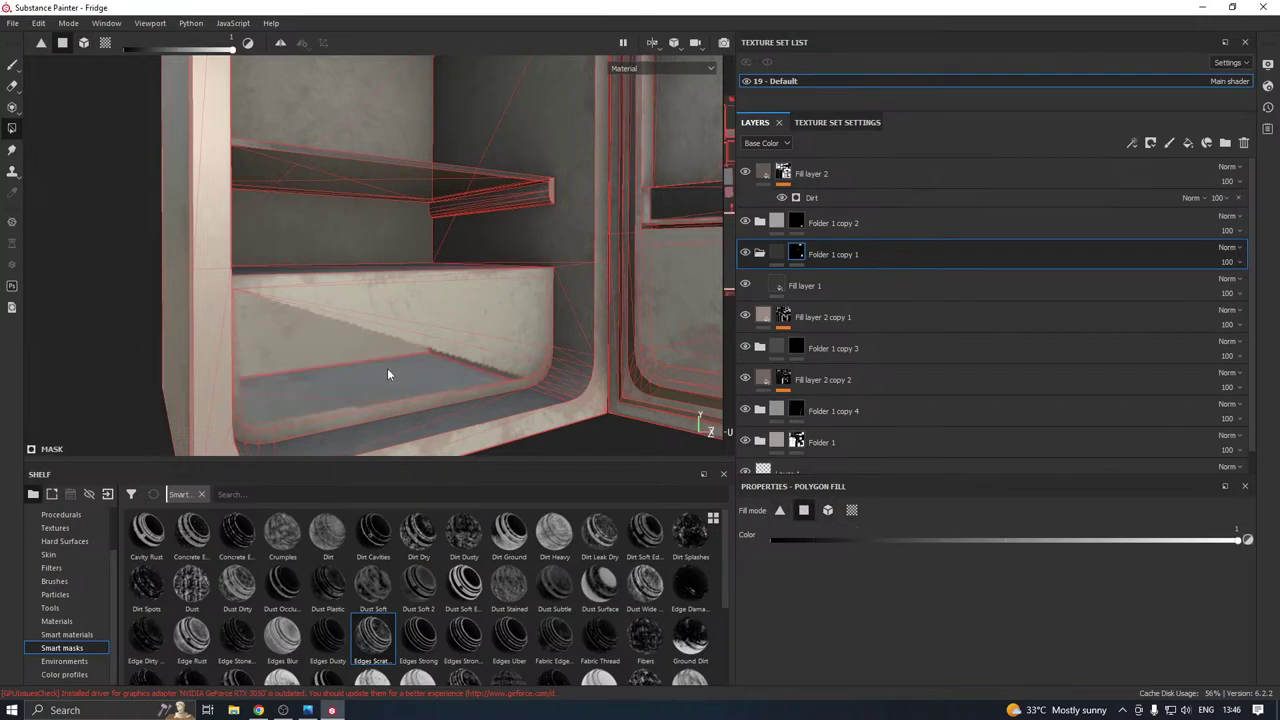
pyautogui.click(422, 335)
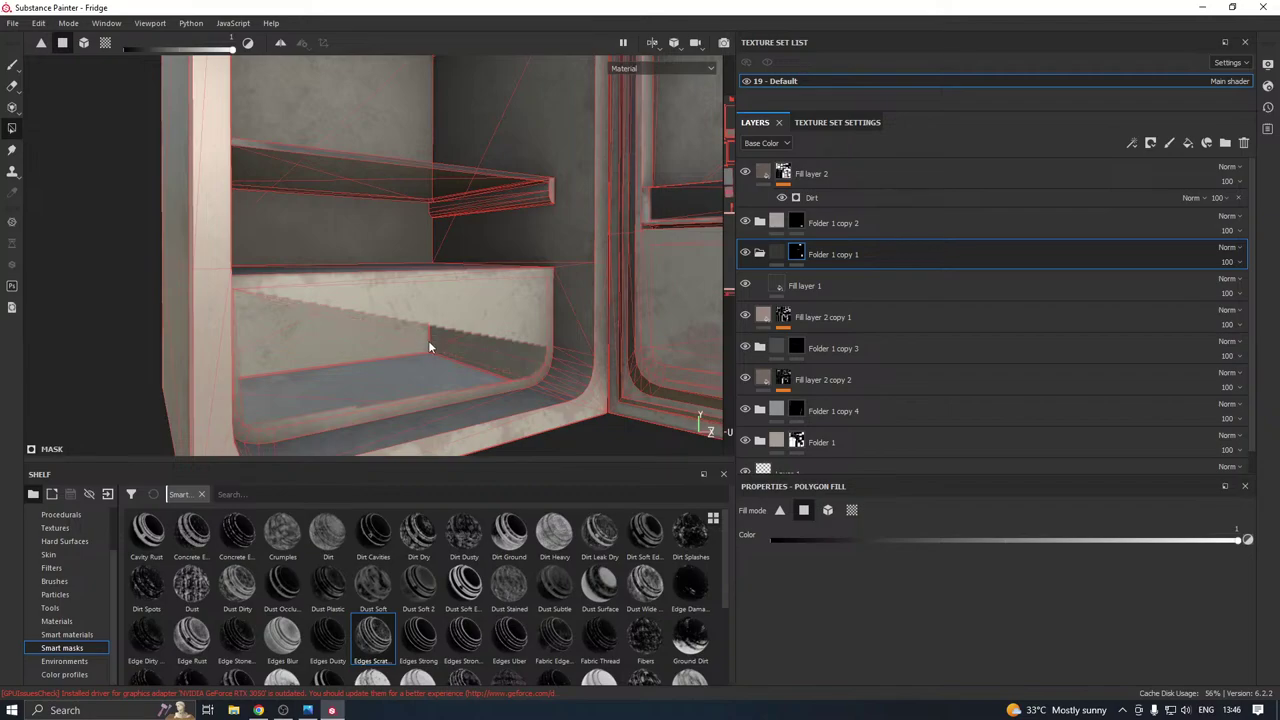
# Switch Polygon Fill to triangle mode and examine the bottom drawer's faces and rim from inside and outside the fridge.
pyautogui.keyDown('alt'); pyautogui.moveTo(452, 314); pyautogui.dragTo(302, 386); pyautogui.keyUp('alt')
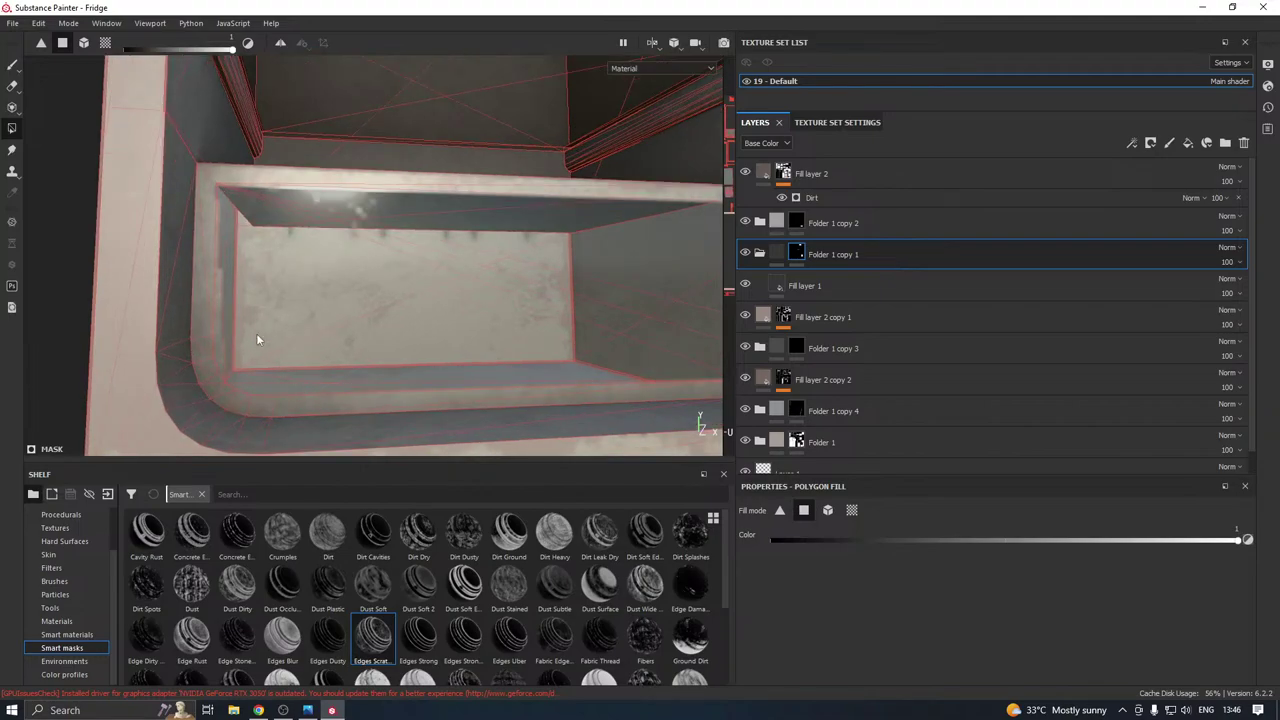
pyautogui.keyDown('alt'); pyautogui.moveTo(223, 329); pyautogui.dragTo(300, 305); pyautogui.keyUp('alt')
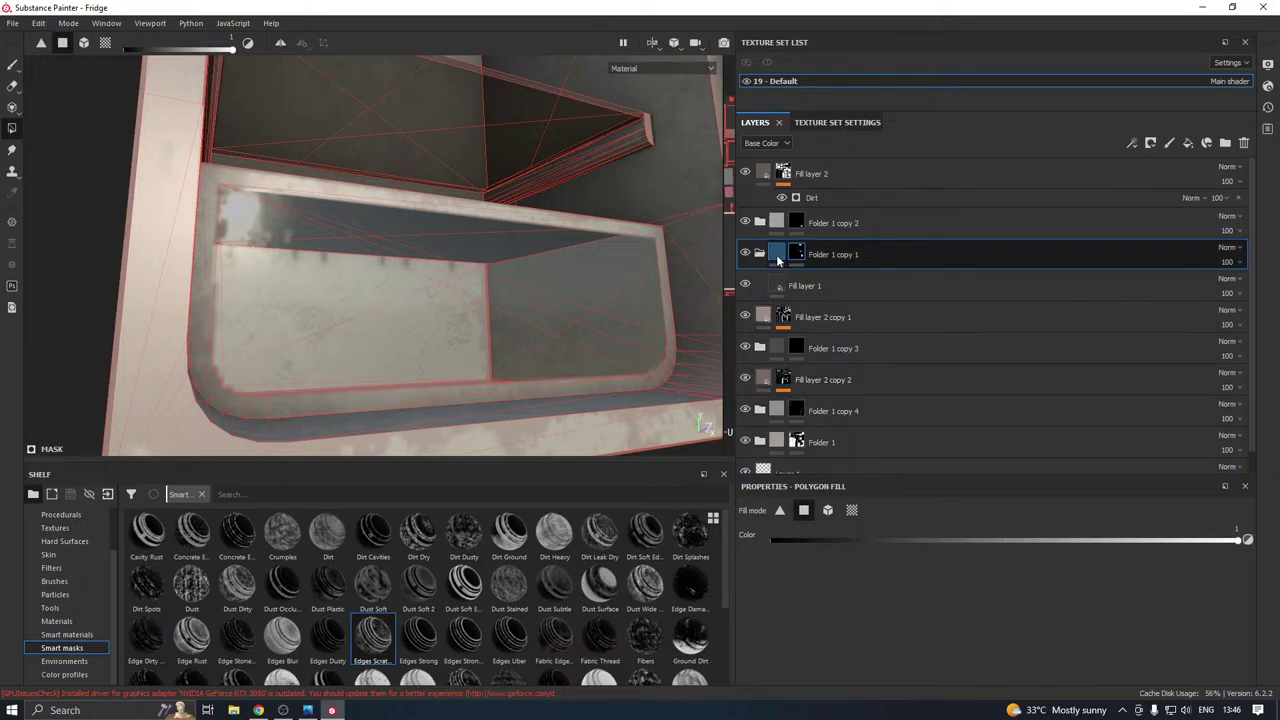
pyautogui.click(779, 510)
pyautogui.keyDown('alt'); pyautogui.moveTo(563, 370); pyautogui.dragTo(500, 336); pyautogui.keyUp('alt')
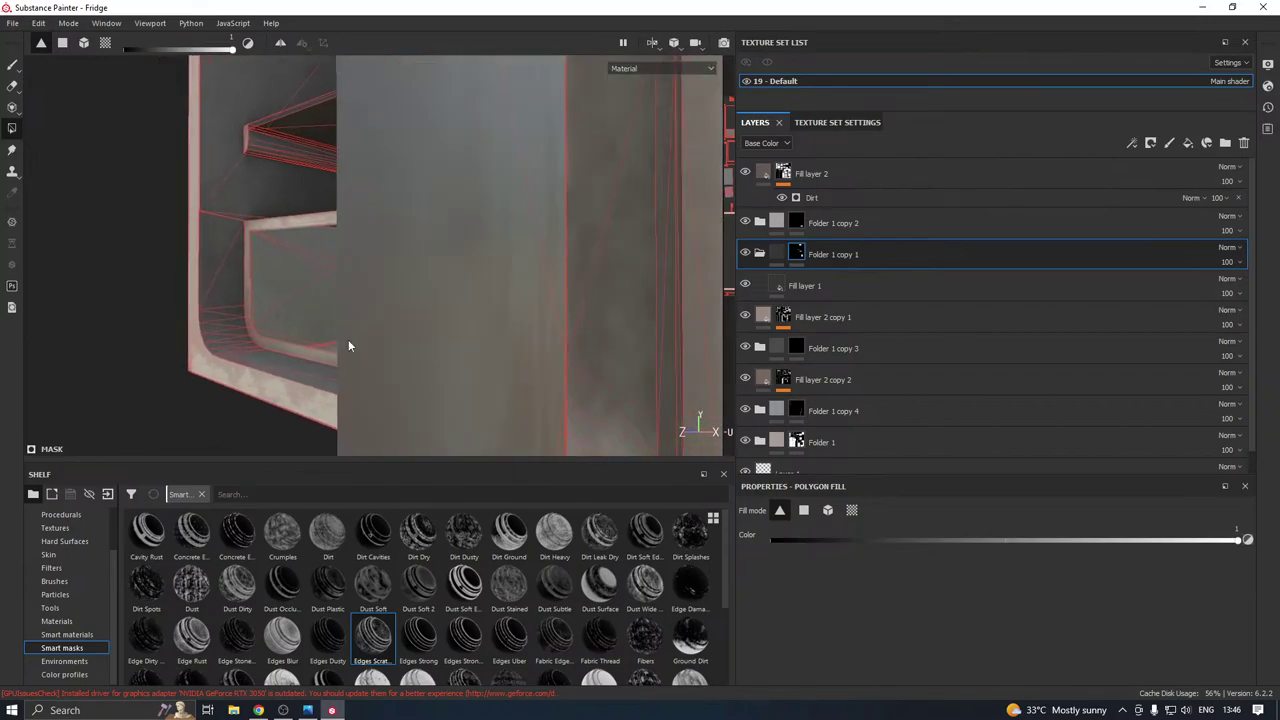
pyautogui.keyDown('alt'); pyautogui.moveTo(348, 339); pyautogui.dragTo(533, 330); pyautogui.keyUp('alt')
pyautogui.scroll(3, 532, 331)
pyautogui.keyDown('alt'); pyautogui.moveTo(391, 337); pyautogui.dragTo(445, 356); pyautogui.keyUp('alt')
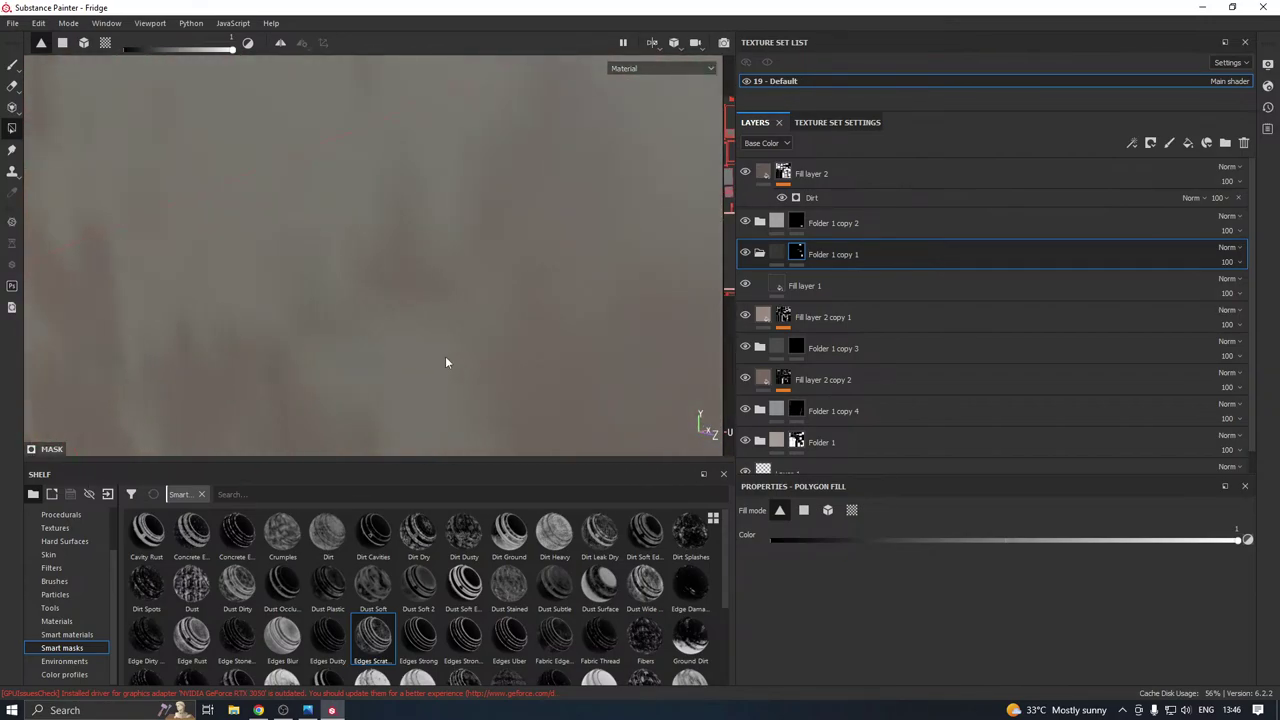
pyautogui.scroll(1, 430, 345)
pyautogui.scroll(-6, 433, 348)
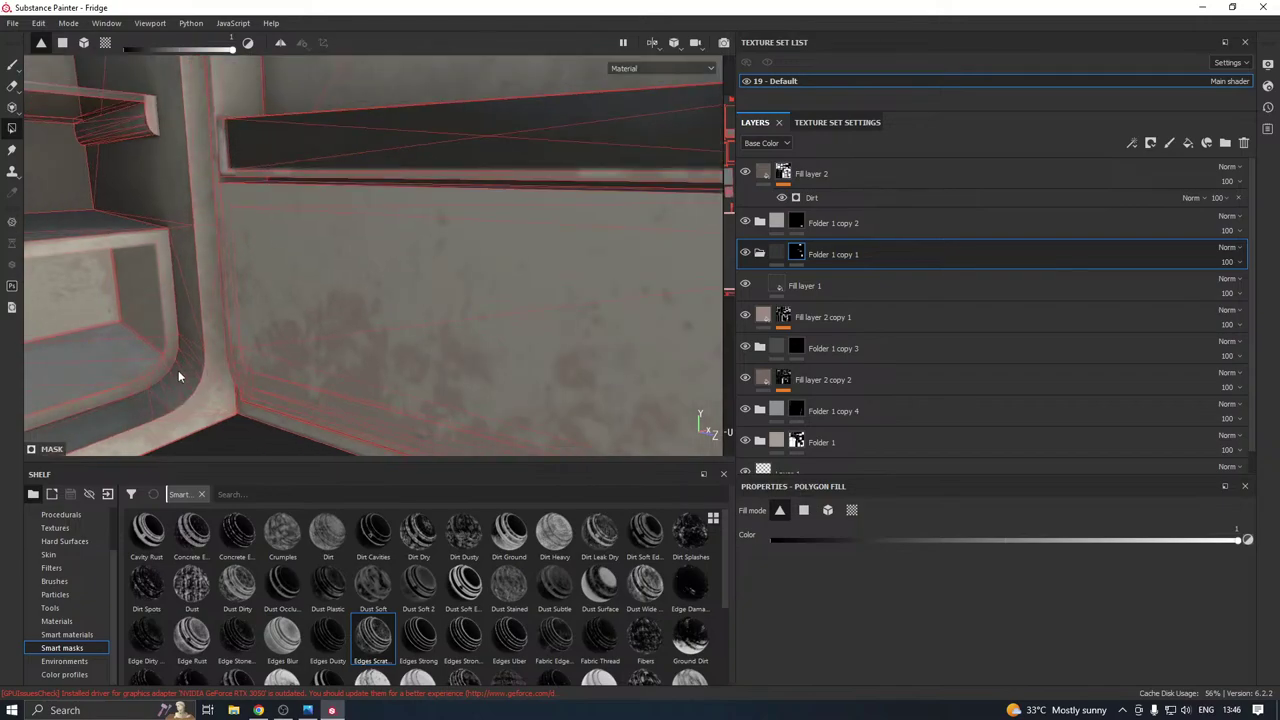
pyautogui.keyDown('alt'); pyautogui.moveTo(177, 374); pyautogui.dragTo(539, 304, button='middle'); pyautogui.keyUp('alt')
pyautogui.scroll(-3, 484, 341)
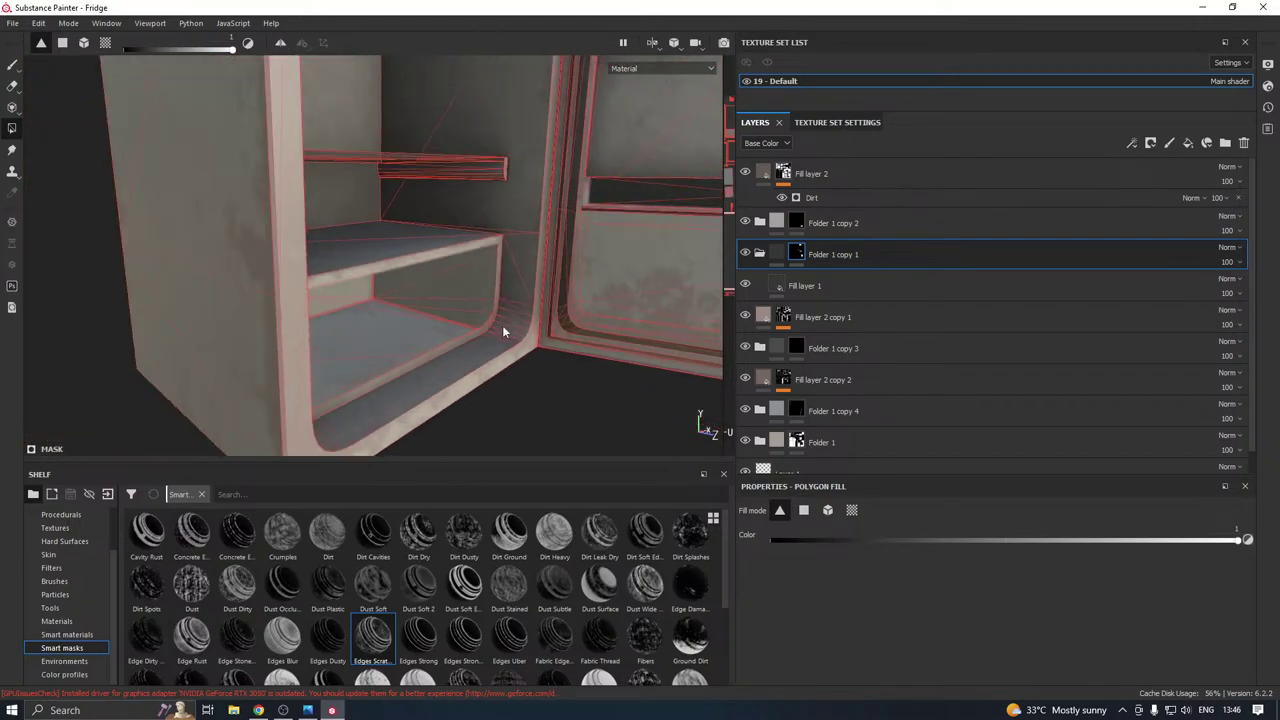
pyautogui.keyDown('alt'); pyautogui.moveTo(502, 325); pyautogui.dragTo(444, 327); pyautogui.keyUp('alt')
# Raise the material opacity of Fill layer 1 inside Folder 1 copy 1 to 0.9621 and check the drawer front.
pyautogui.click(786, 254)
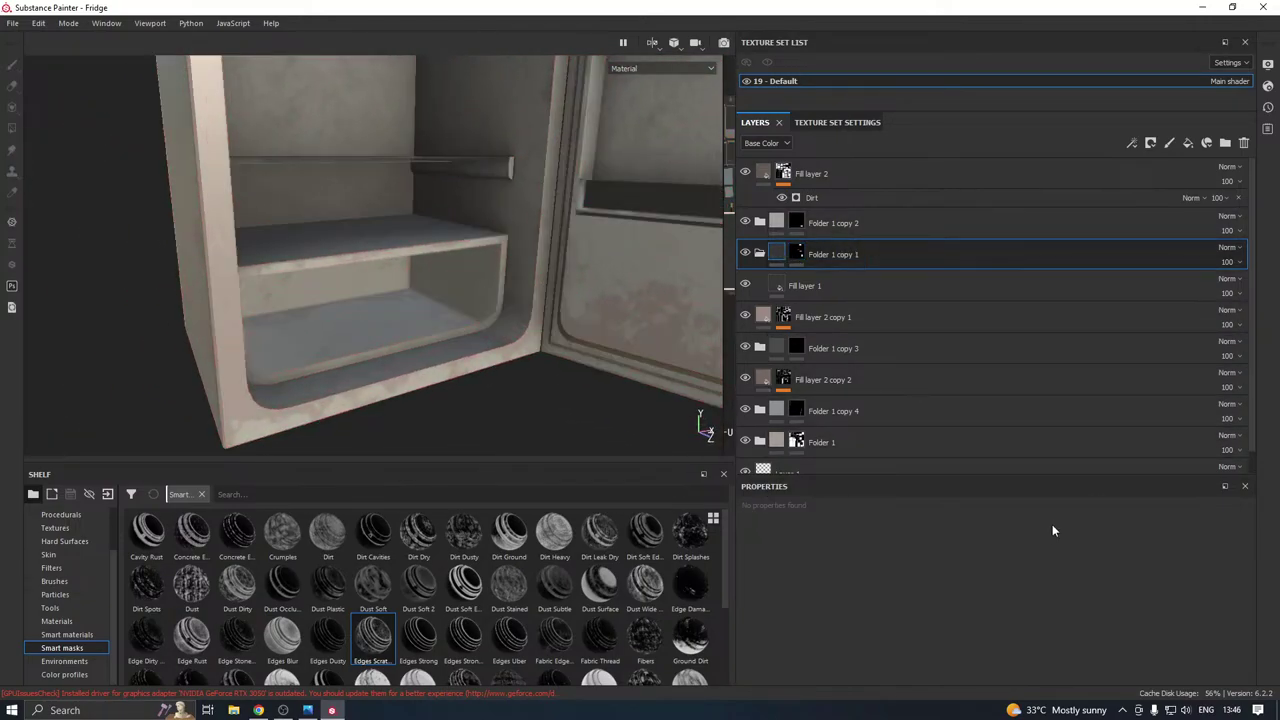
pyautogui.click(781, 276)
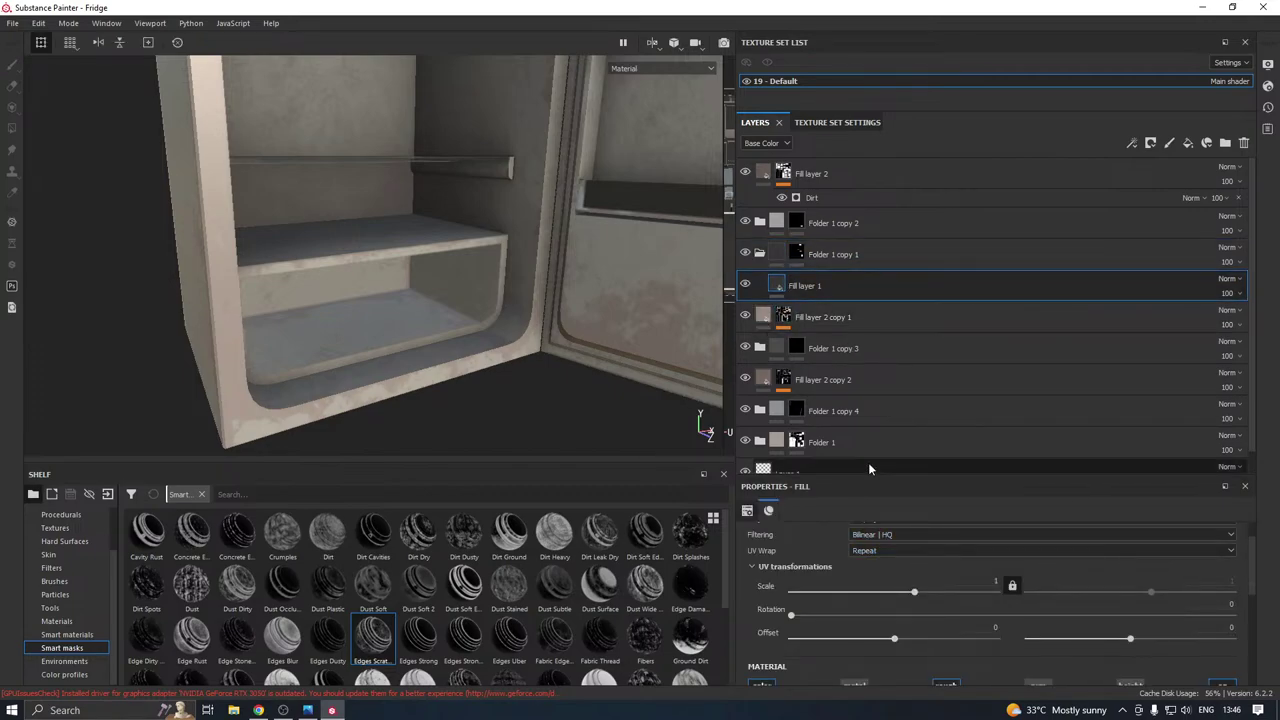
pyautogui.moveTo(834, 474); pyautogui.dragTo(861, 240)
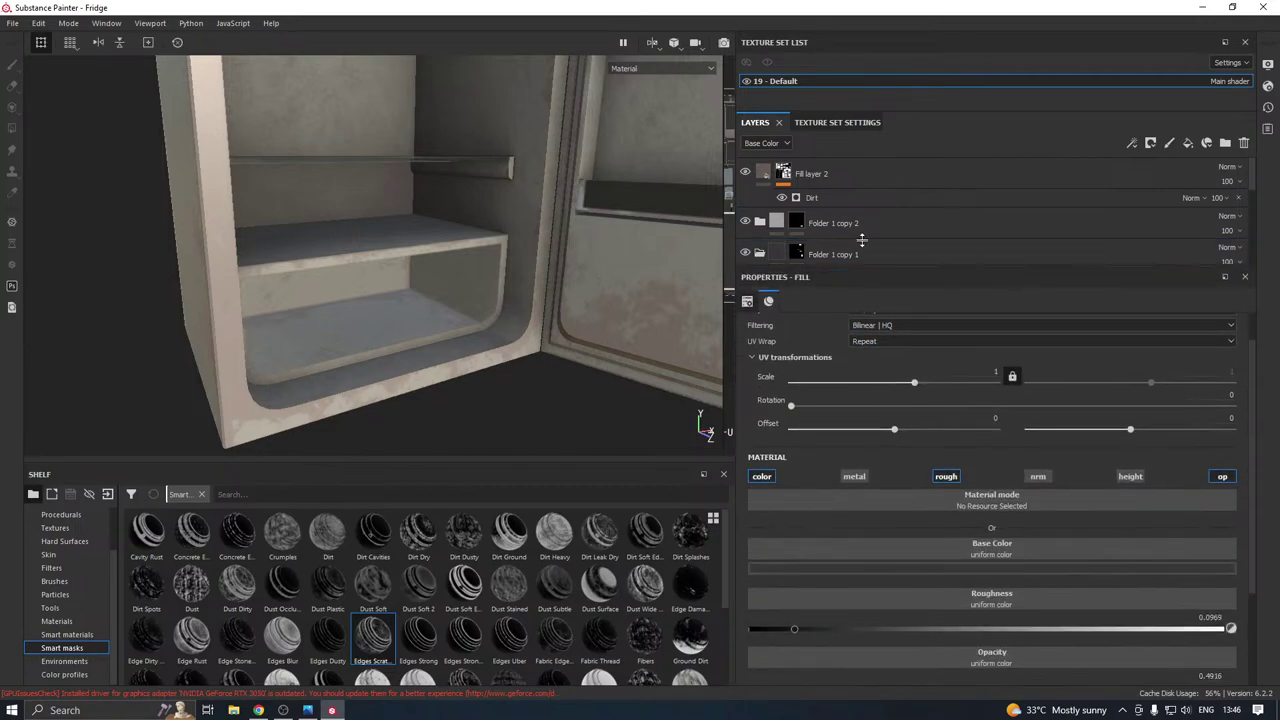
pyautogui.click(935, 478)
pyautogui.scroll(-2, 934, 544)
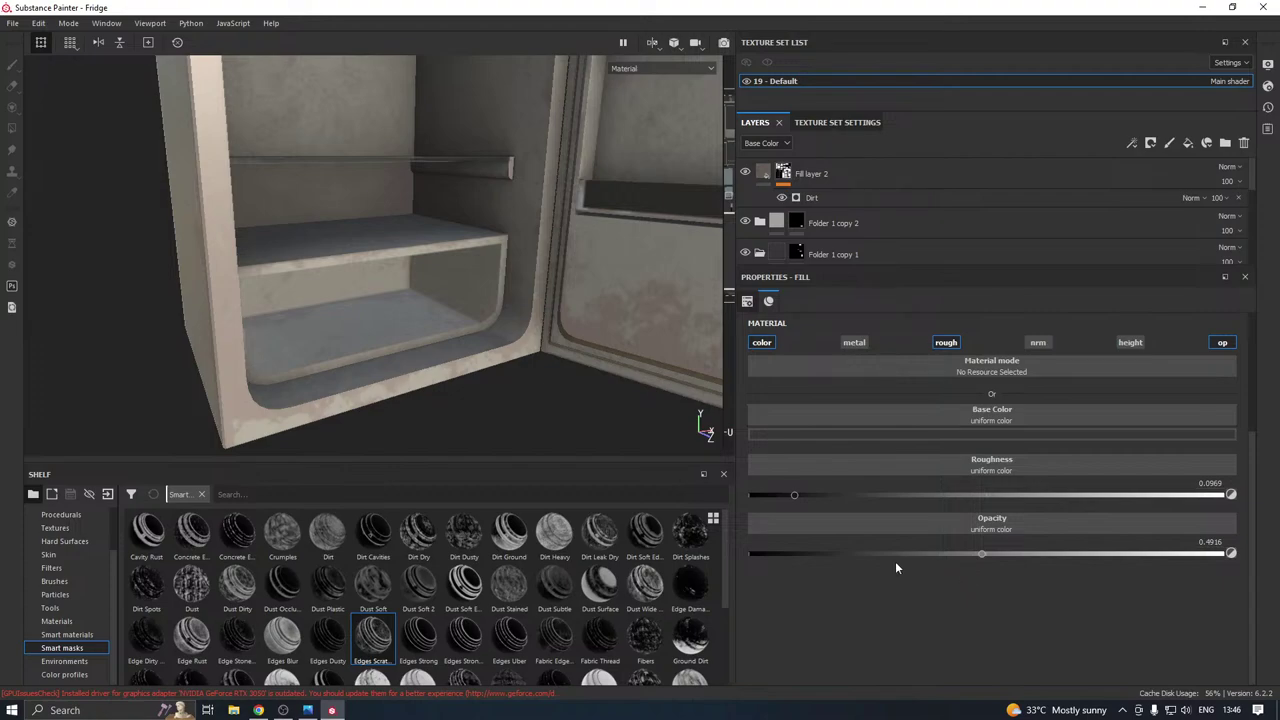
pyautogui.moveTo(1003, 552); pyautogui.dragTo(1206, 555)
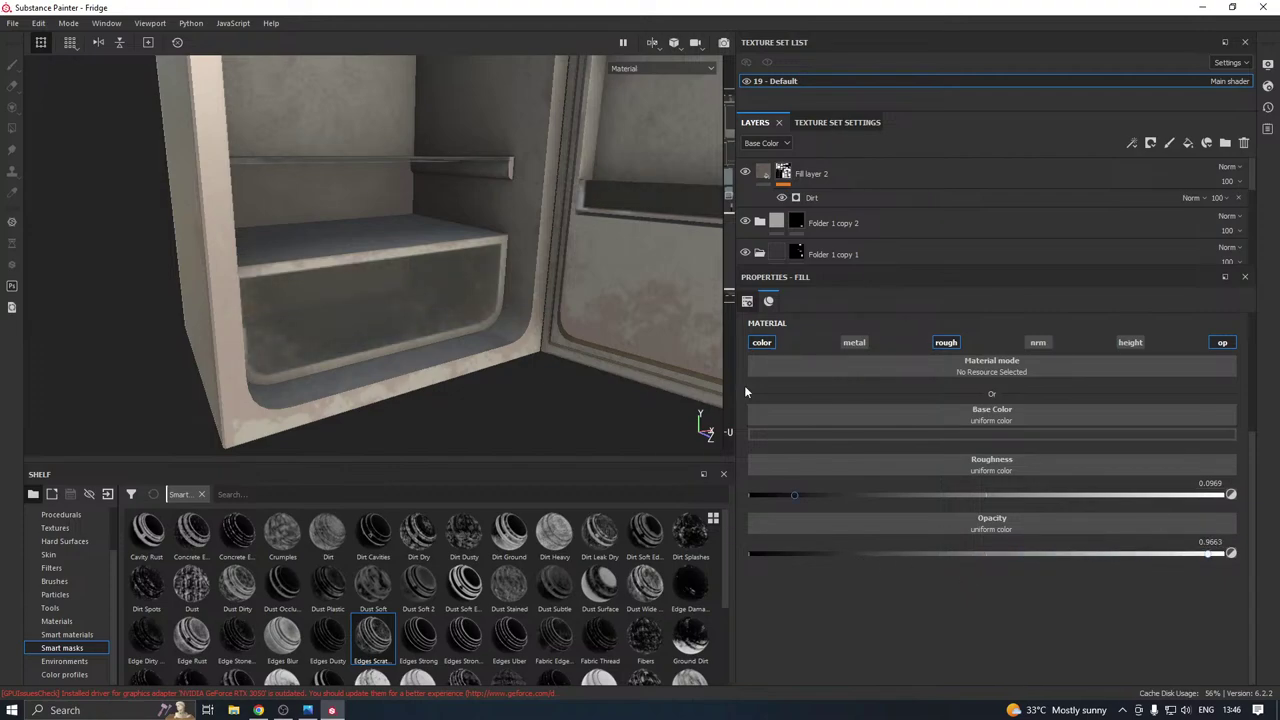
pyautogui.keyDown('alt'); pyautogui.moveTo(456, 348); pyautogui.dragTo(500, 335); pyautogui.keyUp('alt')
pyautogui.keyDown('alt'); pyautogui.moveTo(500, 335); pyautogui.dragTo(443, 383, button='middle'); pyautogui.keyUp('alt')
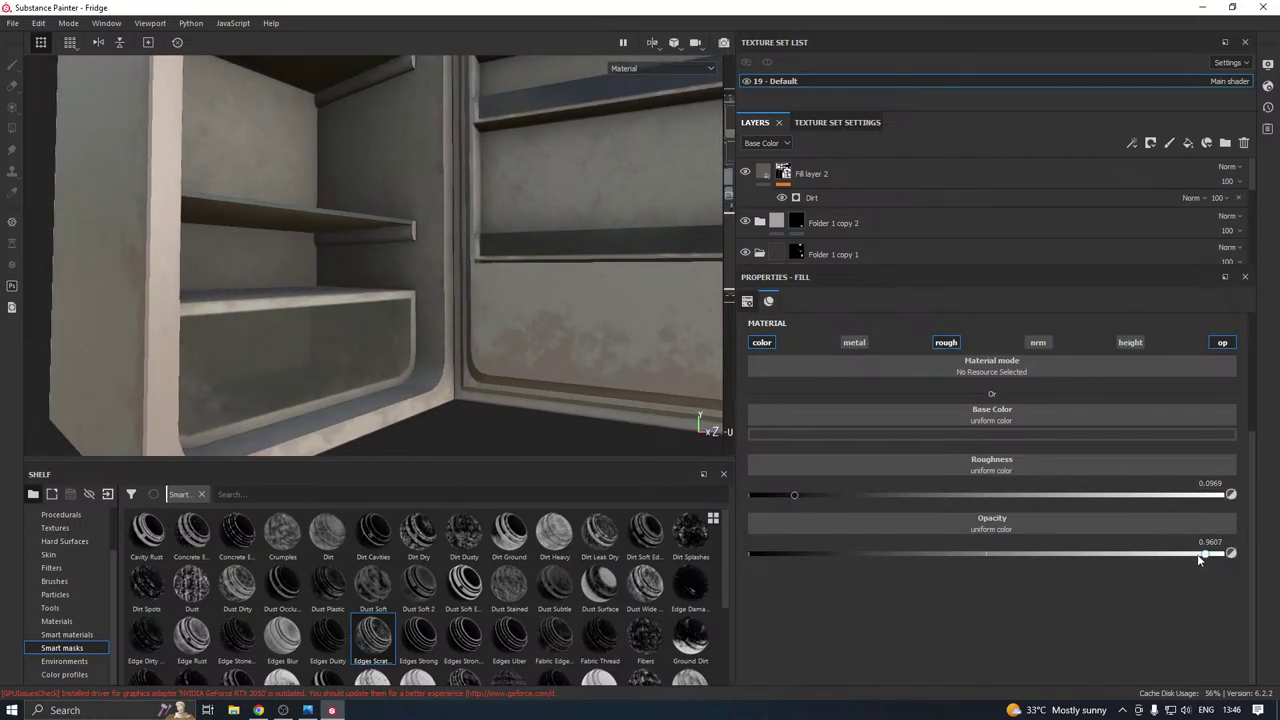
pyautogui.moveTo(1199, 560); pyautogui.dragTo(1231, 557)
# Set the roughness of Fill layer 1 in Folder 1 copy 1 to 0.2303 and its opacity to 0.9789.
pyautogui.moveTo(818, 495); pyautogui.dragTo(1028, 496)
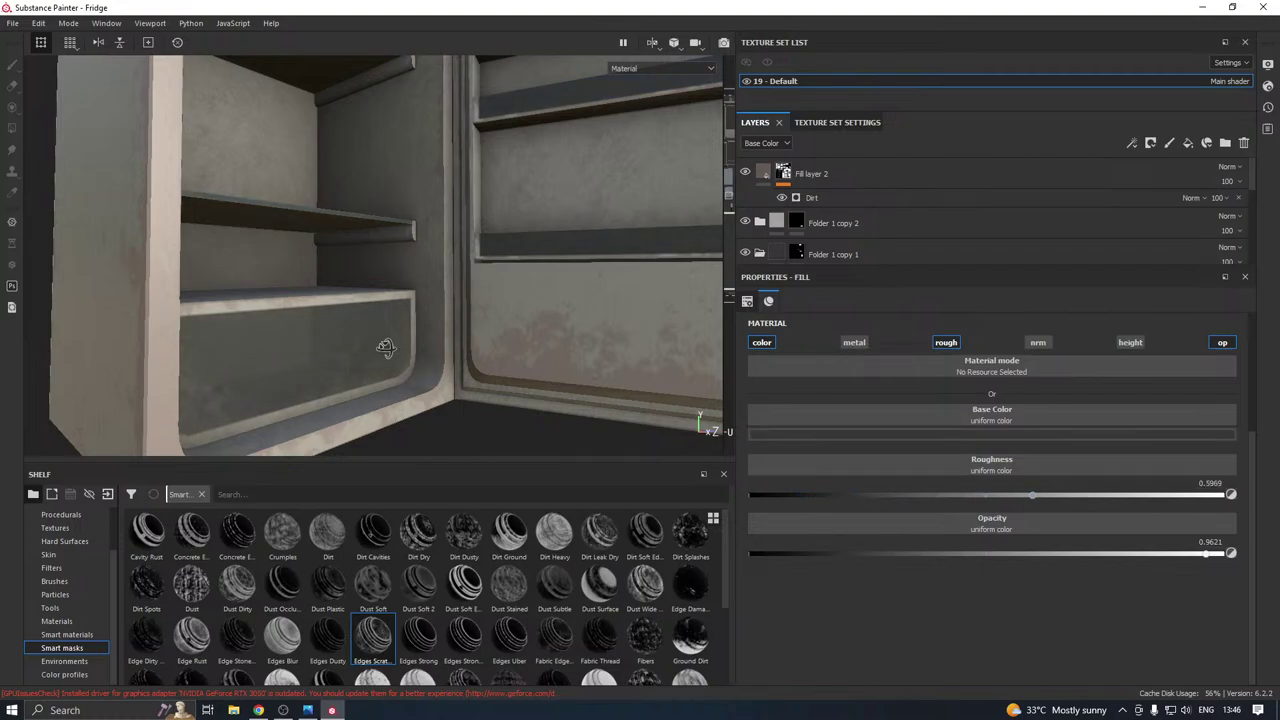
pyautogui.keyDown('alt'); pyautogui.moveTo(530, 300); pyautogui.dragTo(248, 335); pyautogui.keyUp('alt')
pyautogui.moveTo(868, 494); pyautogui.dragTo(858, 494)
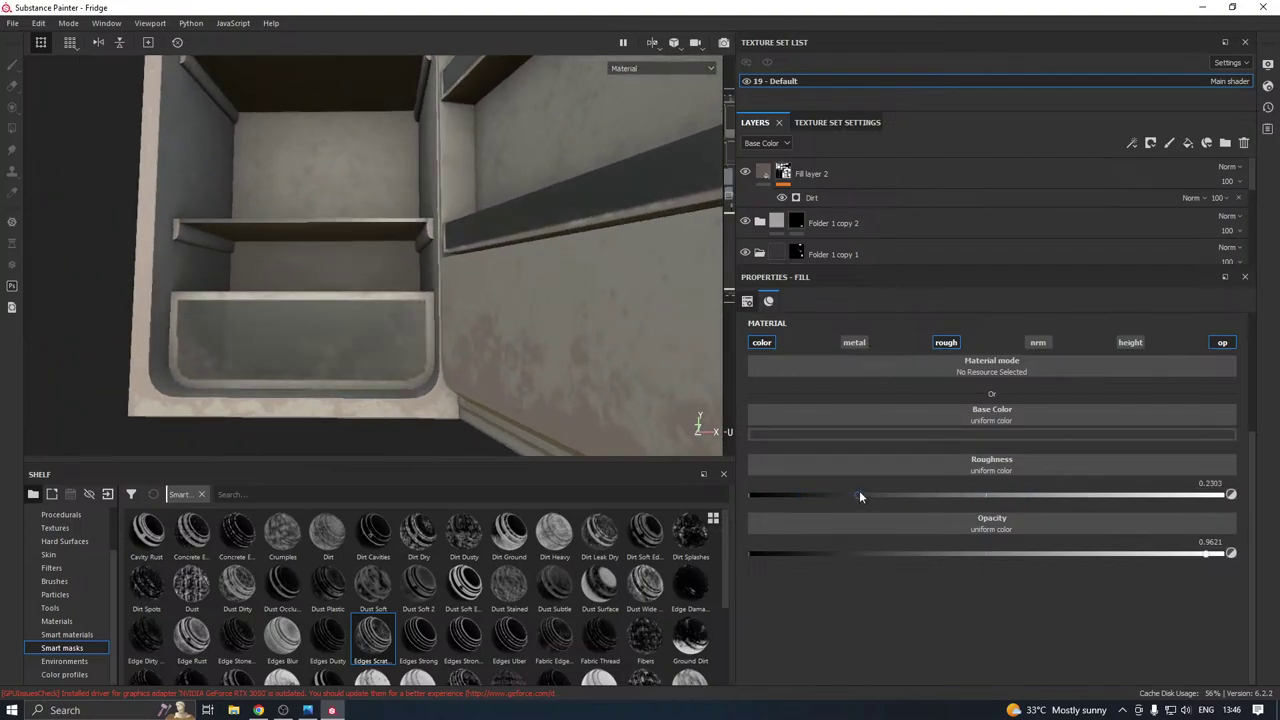
pyautogui.moveTo(1216, 560); pyautogui.dragTo(1214, 560)
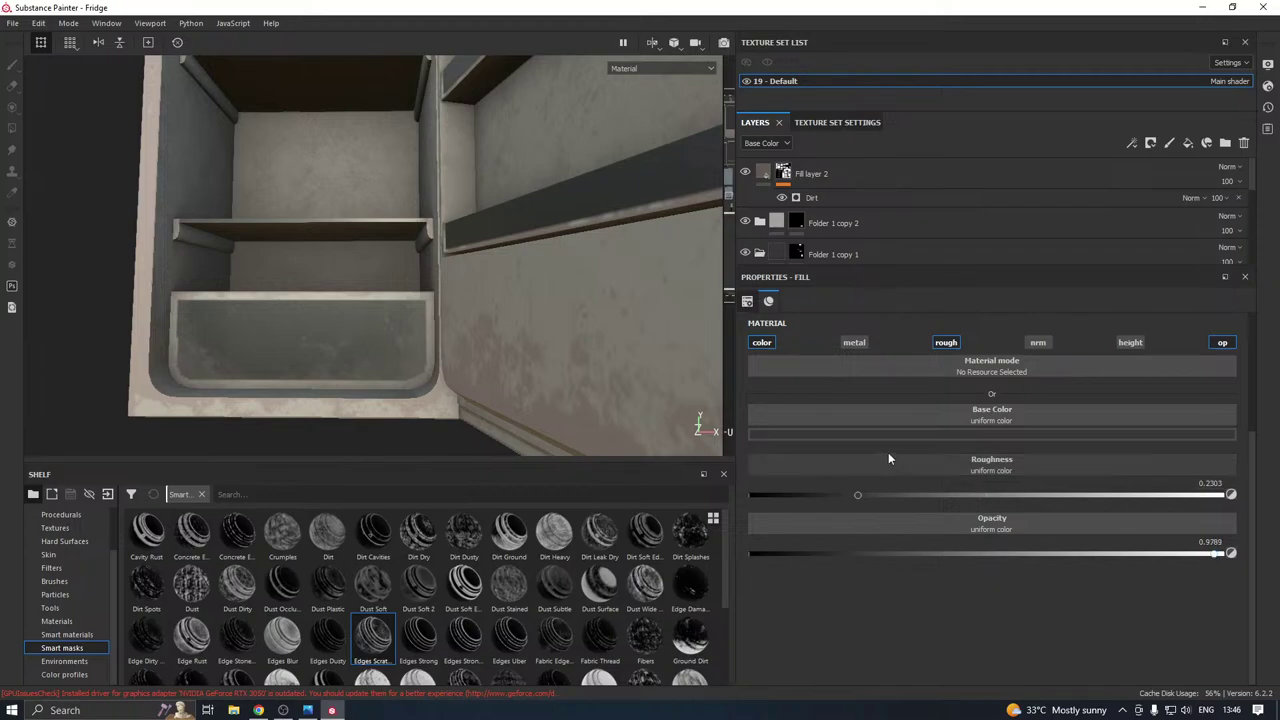
# Try a near-black base color (R 0.016, G 0.014, B 0.014) on Fill layer 1 and check it on the open fridge.
pyautogui.click(864, 436)
pyautogui.moveTo(880, 549); pyautogui.dragTo(874, 564)
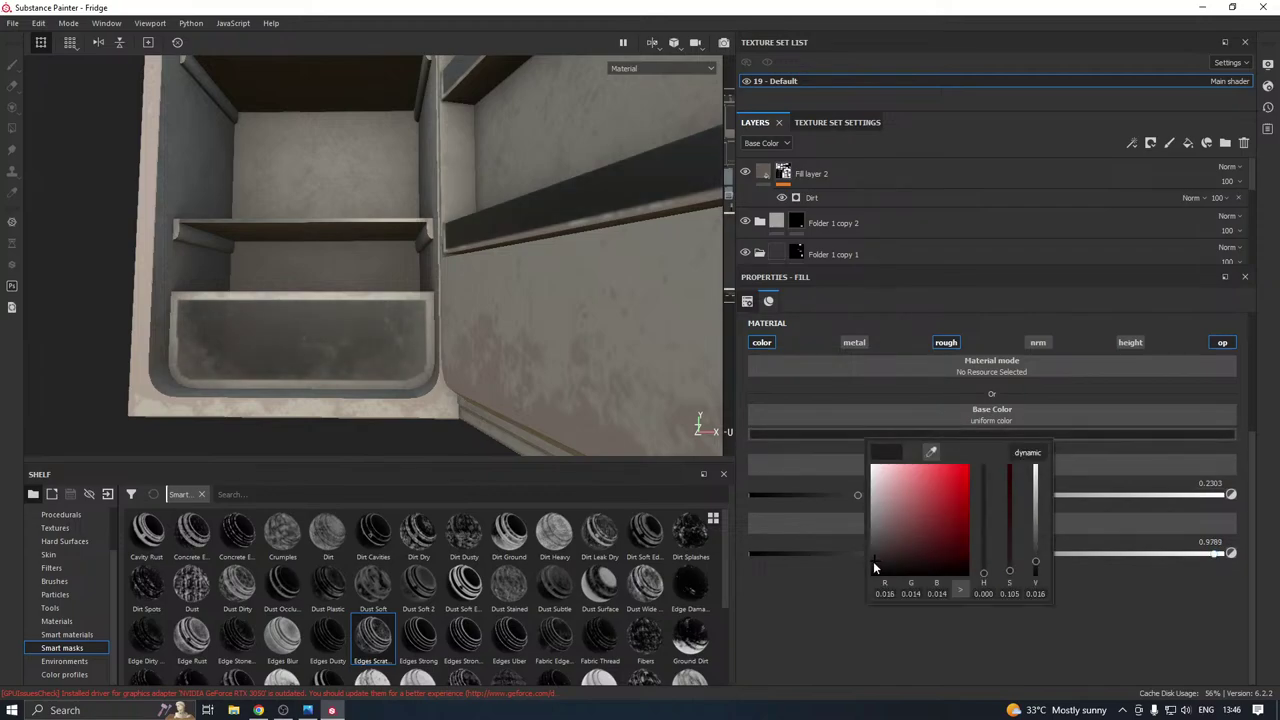
pyautogui.click(109, 404)
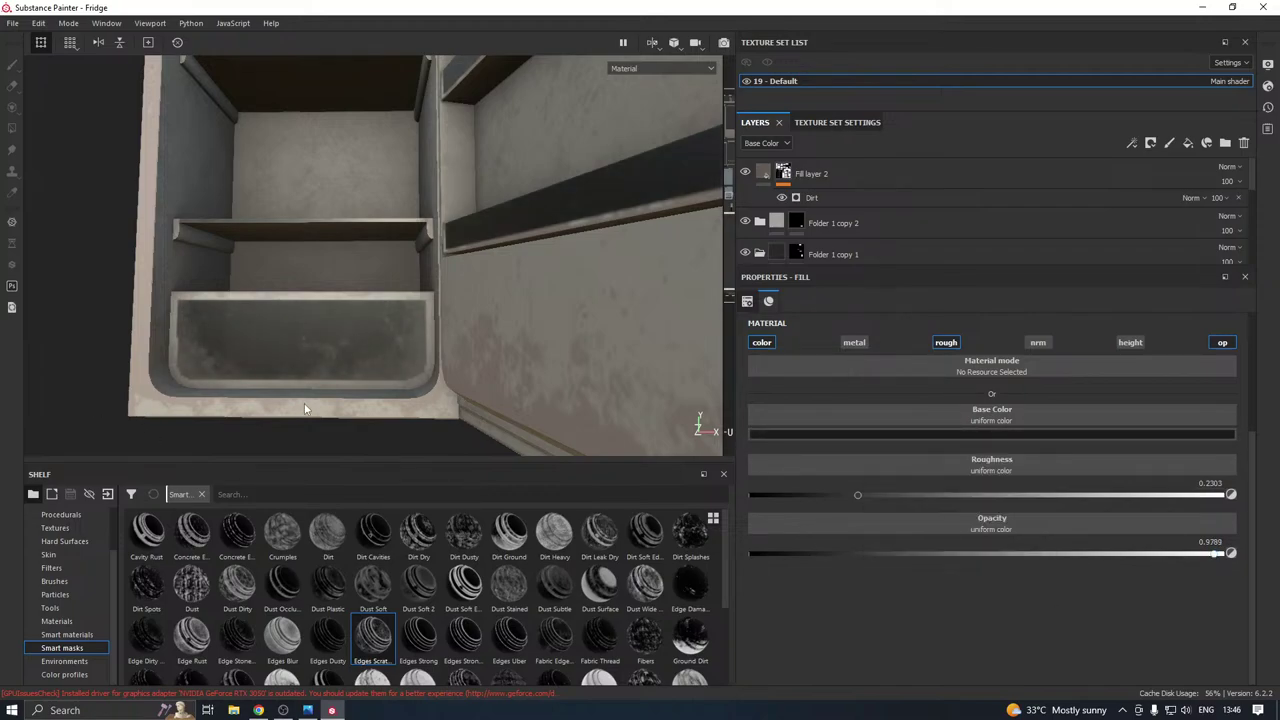
pyautogui.scroll(-3, 306, 405)
pyautogui.keyDown('alt'); pyautogui.moveTo(306, 405); pyautogui.dragTo(483, 411); pyautogui.keyUp('alt')
pyautogui.scroll(-3, 483, 411)
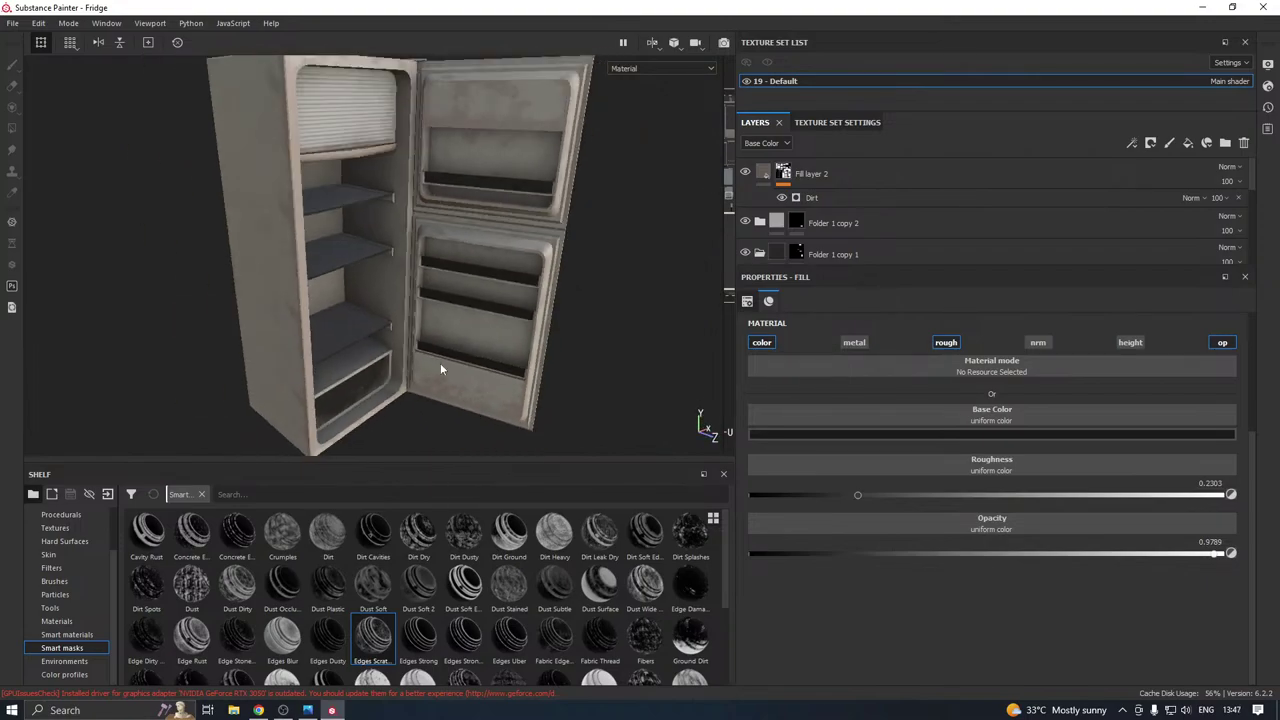
pyautogui.keyDown('alt'); pyautogui.moveTo(432, 354); pyautogui.dragTo(436, 393, button='middle'); pyautogui.keyUp('alt')
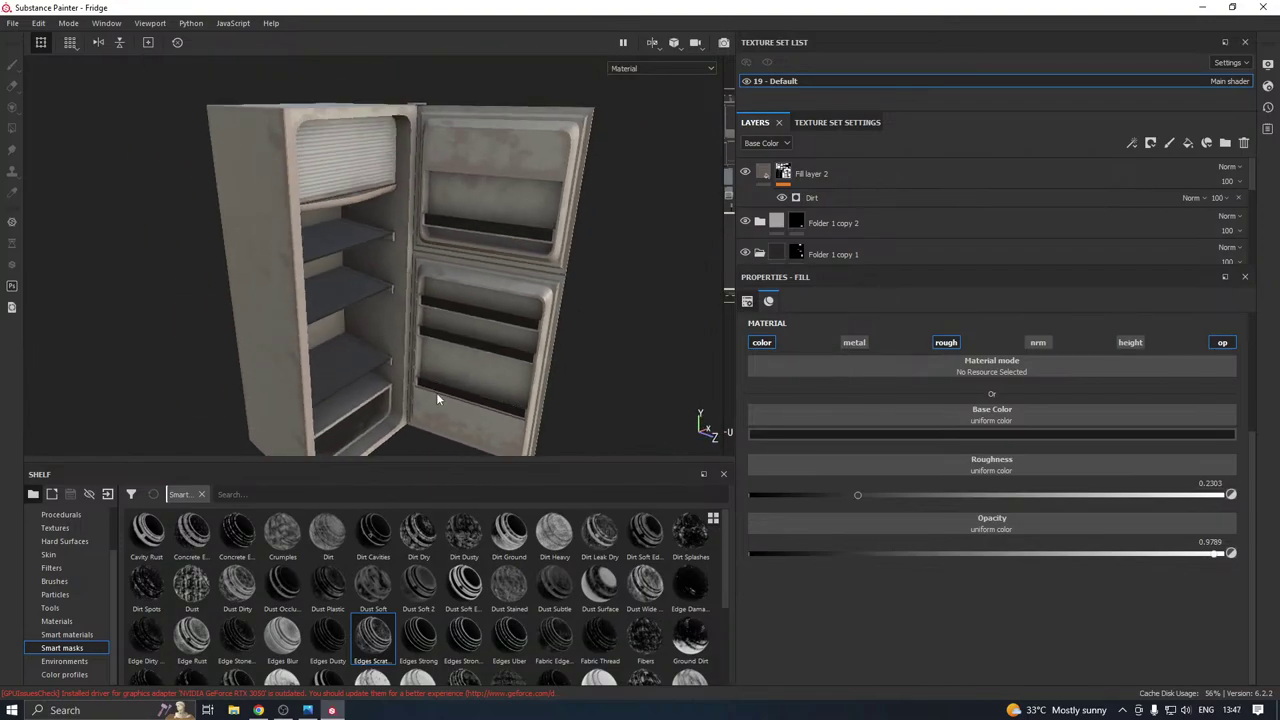
# Try a mid-grey base color (R, G and B 0.130) on Fill layer 1 and inspect the shelves and drawer.
pyautogui.click(816, 435)
pyautogui.moveTo(826, 538)
pyautogui.mouseDown()
pyautogui.moveTo(821, 515)
pyautogui.moveTo(816, 529)
pyautogui.mouseUp()
pyautogui.keyDown('alt'); pyautogui.moveTo(540, 385); pyautogui.dragTo(421, 335); pyautogui.keyUp('alt')
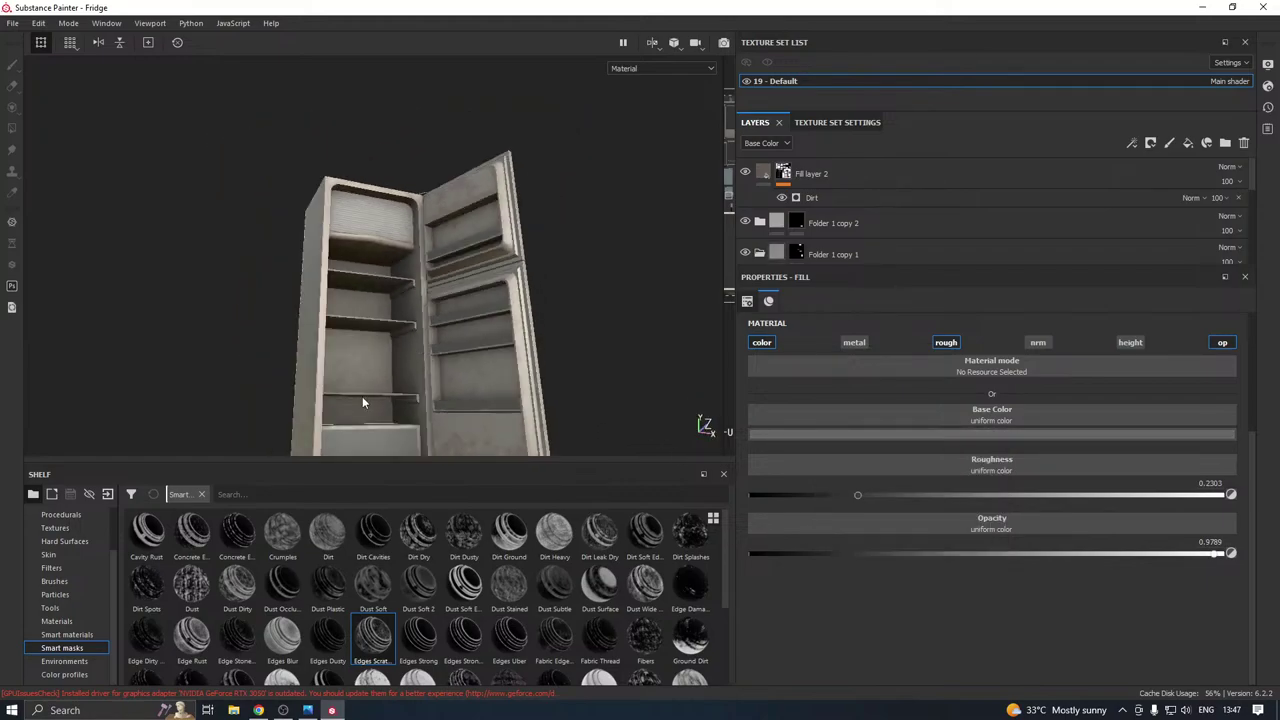
pyautogui.keyDown('alt'); pyautogui.moveTo(364, 428); pyautogui.dragTo(376, 376); pyautogui.keyUp('alt')
pyautogui.scroll(3, 373, 388)
pyautogui.keyDown('alt'); pyautogui.moveTo(370, 395); pyautogui.dragTo(391, 277, button='middle'); pyautogui.keyUp('alt')
pyautogui.scroll(2, 397, 326)
pyautogui.keyDown('alt'); pyautogui.moveTo(409, 326); pyautogui.dragTo(490, 372); pyautogui.keyUp('alt')
# Set the base color of Fill layer 1 to dark grey (R, G and B 0.038) and inspect the fridge inside and outside.
pyautogui.click(788, 437)
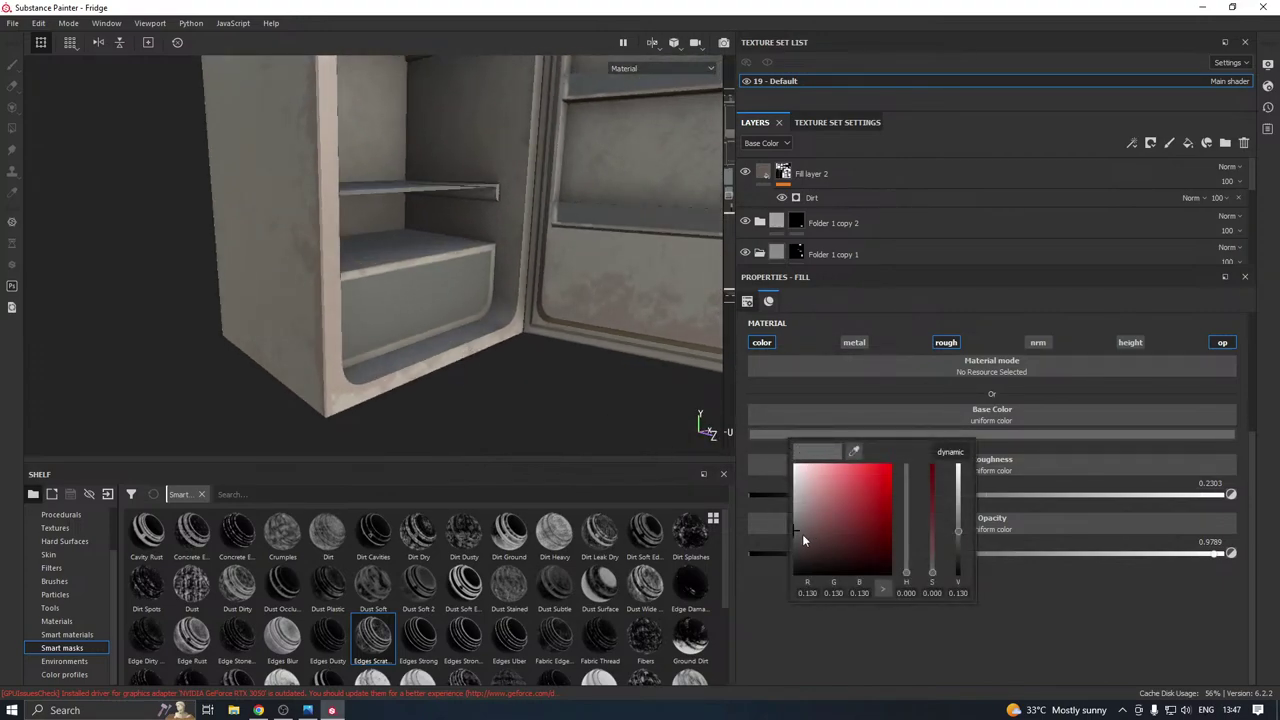
pyautogui.moveTo(796, 538); pyautogui.dragTo(791, 544)
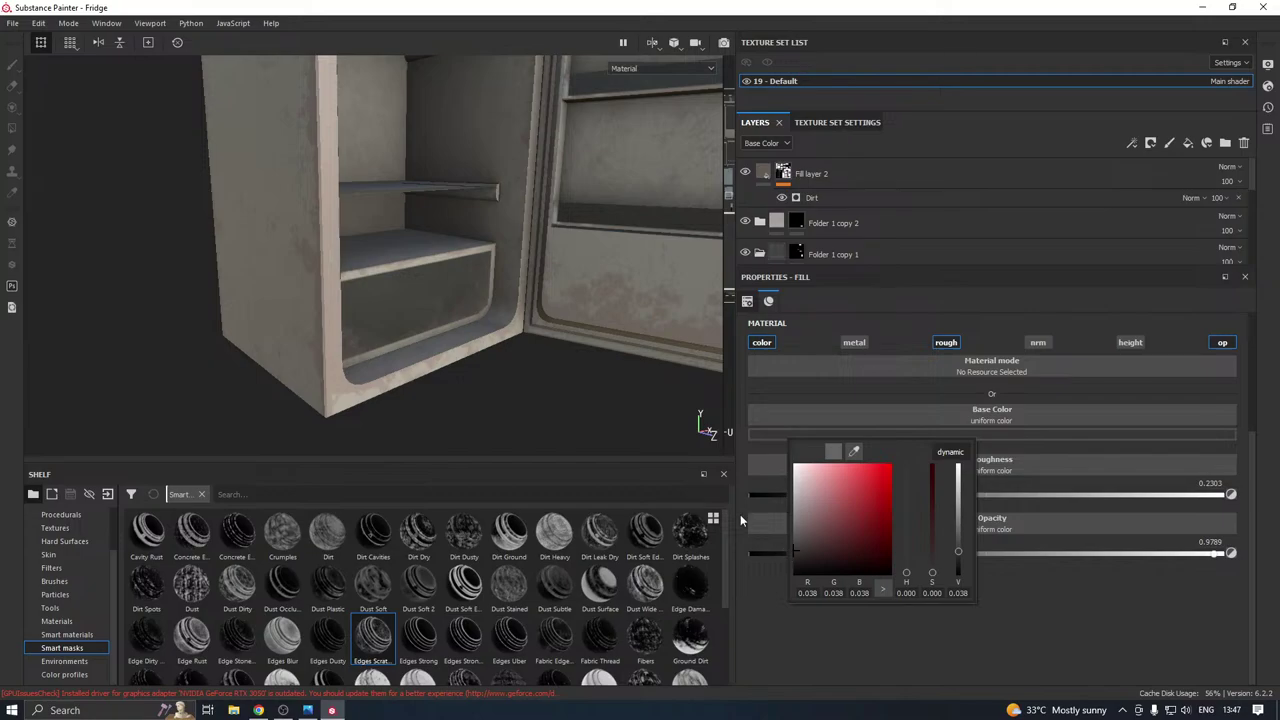
pyautogui.keyDown('alt'); pyautogui.moveTo(512, 409); pyautogui.dragTo(322, 362); pyautogui.keyUp('alt')
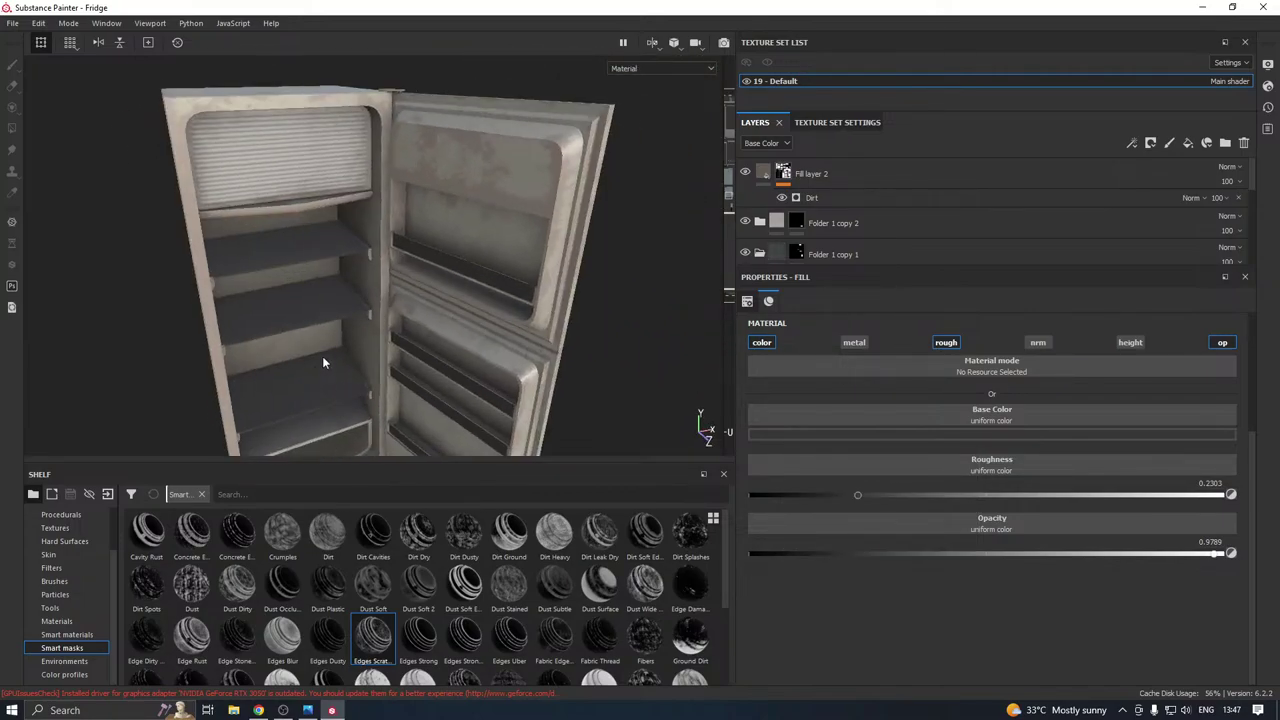
pyautogui.keyDown('alt'); pyautogui.moveTo(410, 255); pyautogui.dragTo(370, 200); pyautogui.keyUp('alt')
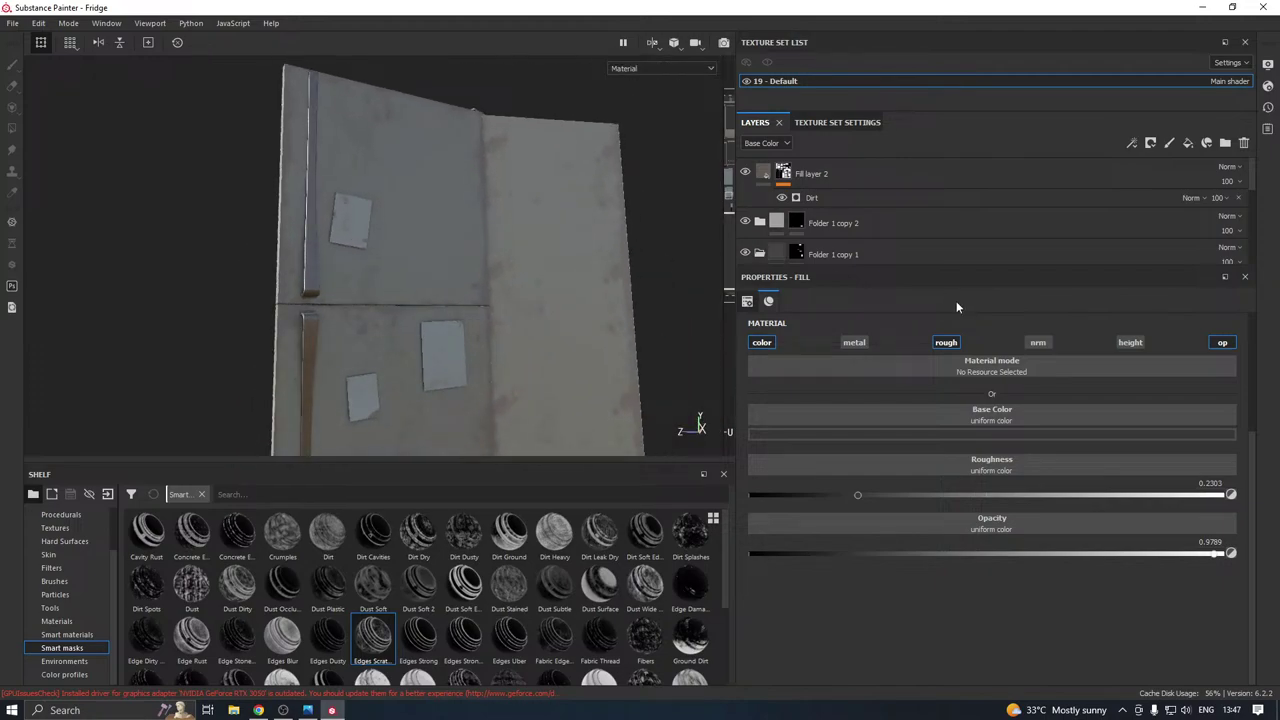
# Enlarge the layer list and collapse Folder 1 copy 1.
pyautogui.click(812, 262)
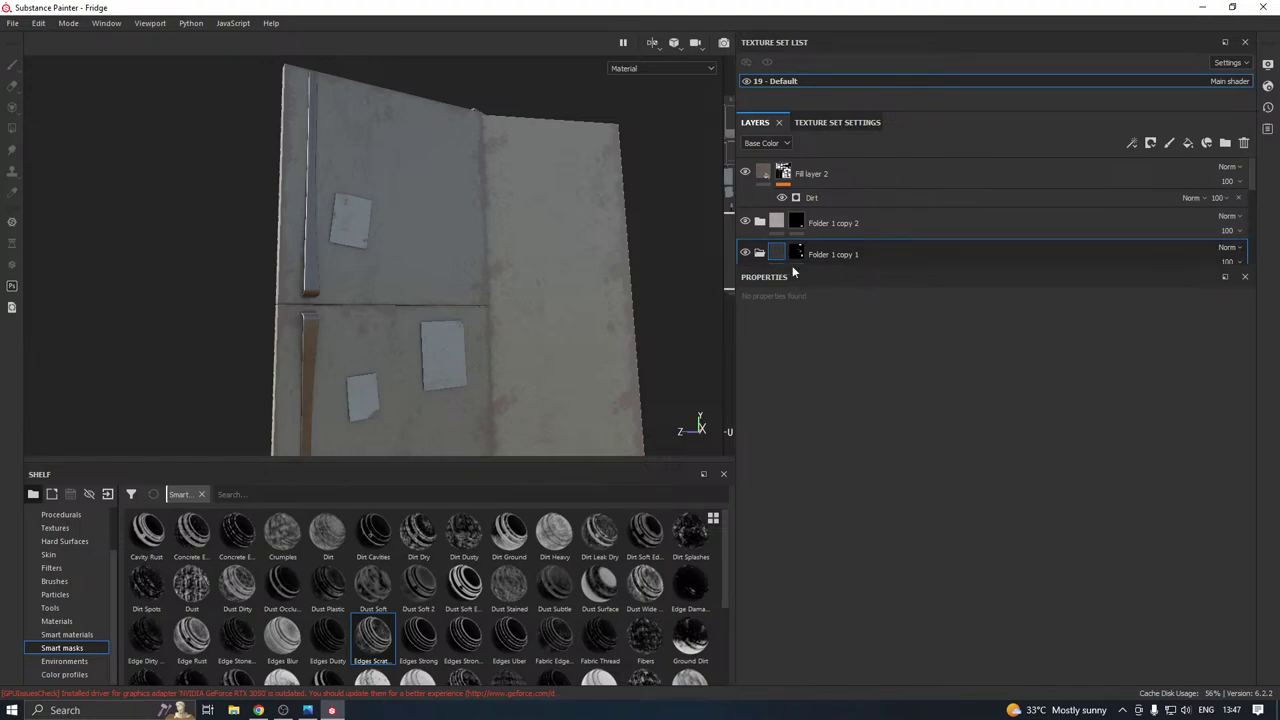
pyautogui.moveTo(791, 265); pyautogui.dragTo(791, 537)
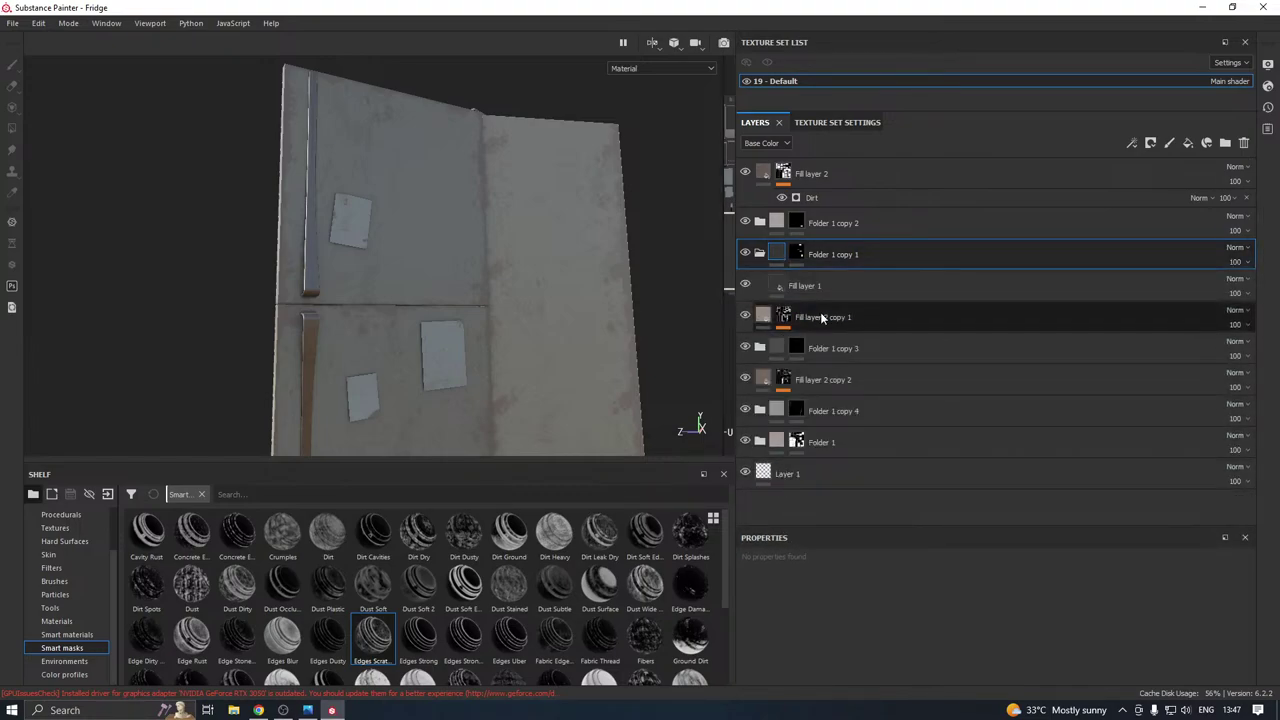
pyautogui.click(759, 254)
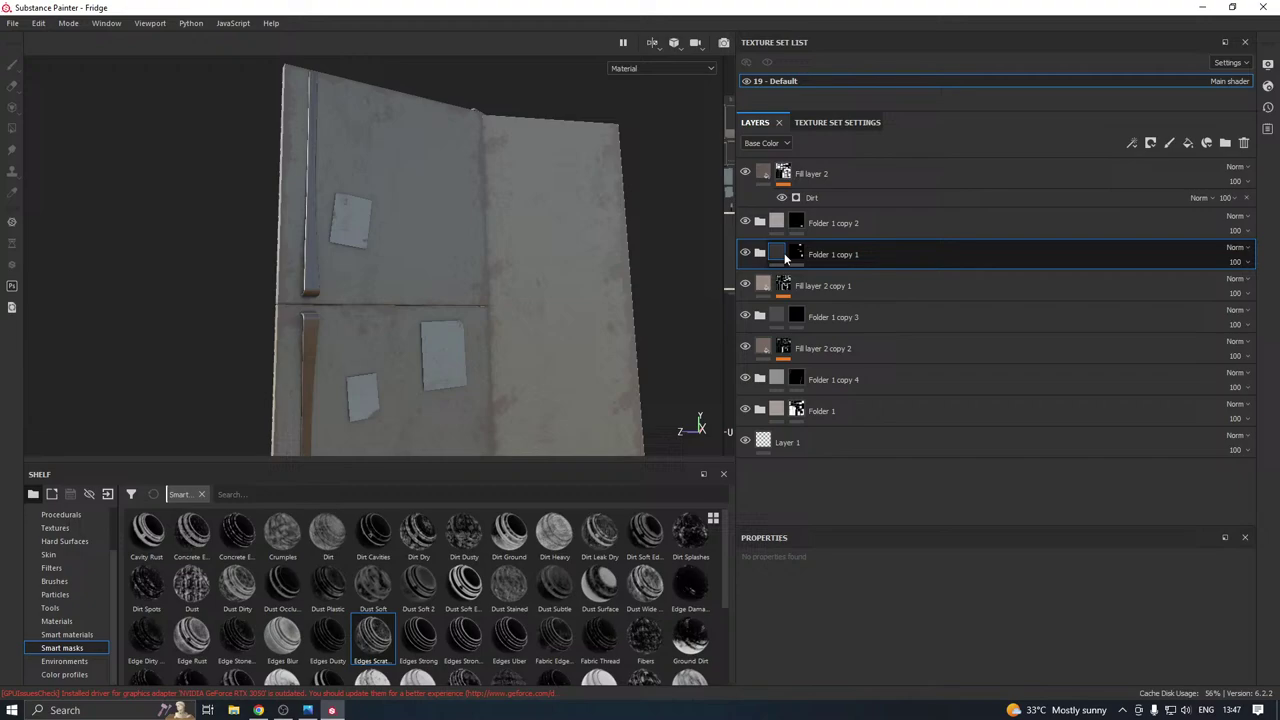
# Toggle the visibility of Folder 1 to examine which parts of the fridge it colors.
pyautogui.click(833, 409)
pyautogui.click(771, 382)
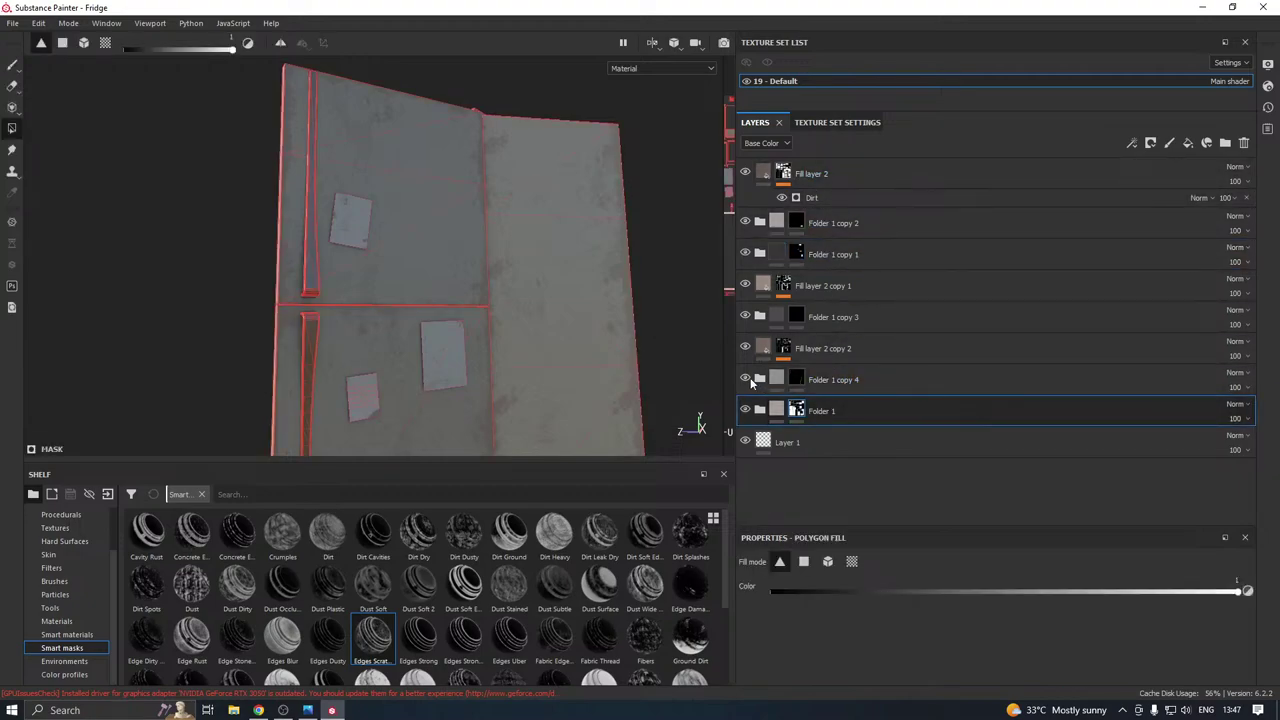
pyautogui.click(848, 410)
pyautogui.click(776, 381)
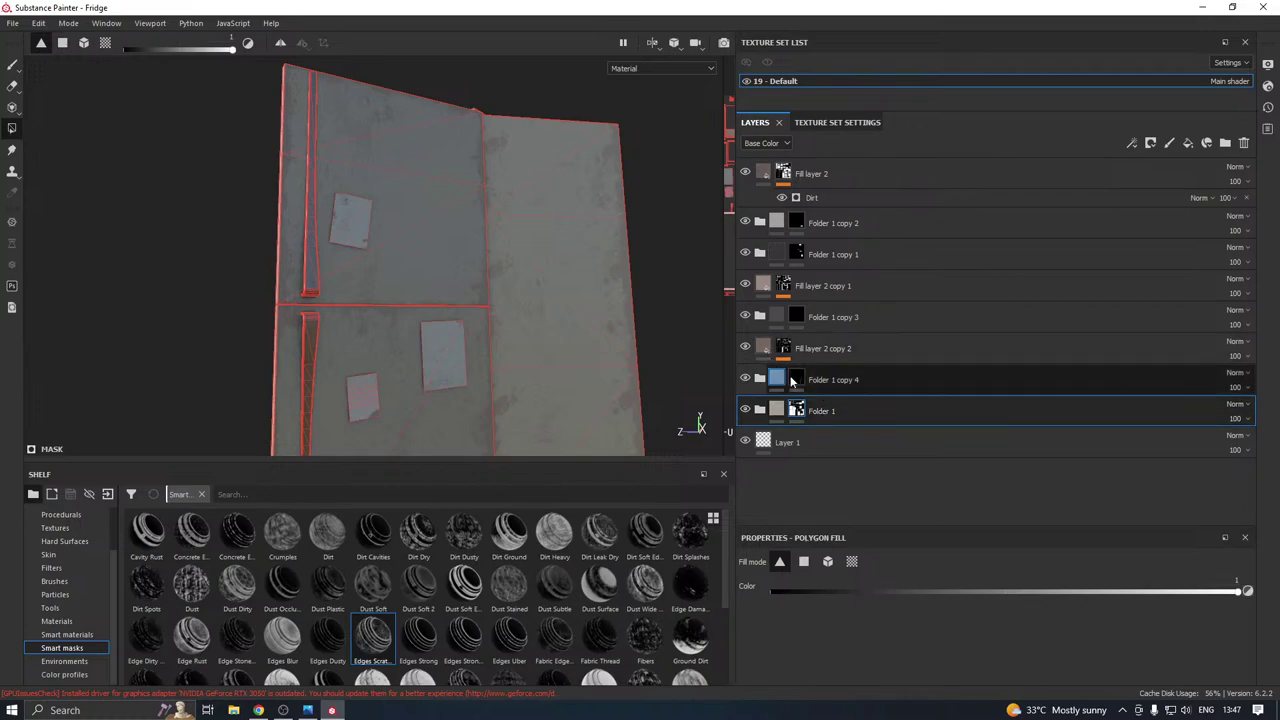
pyautogui.click(781, 410)
pyautogui.click(747, 410)
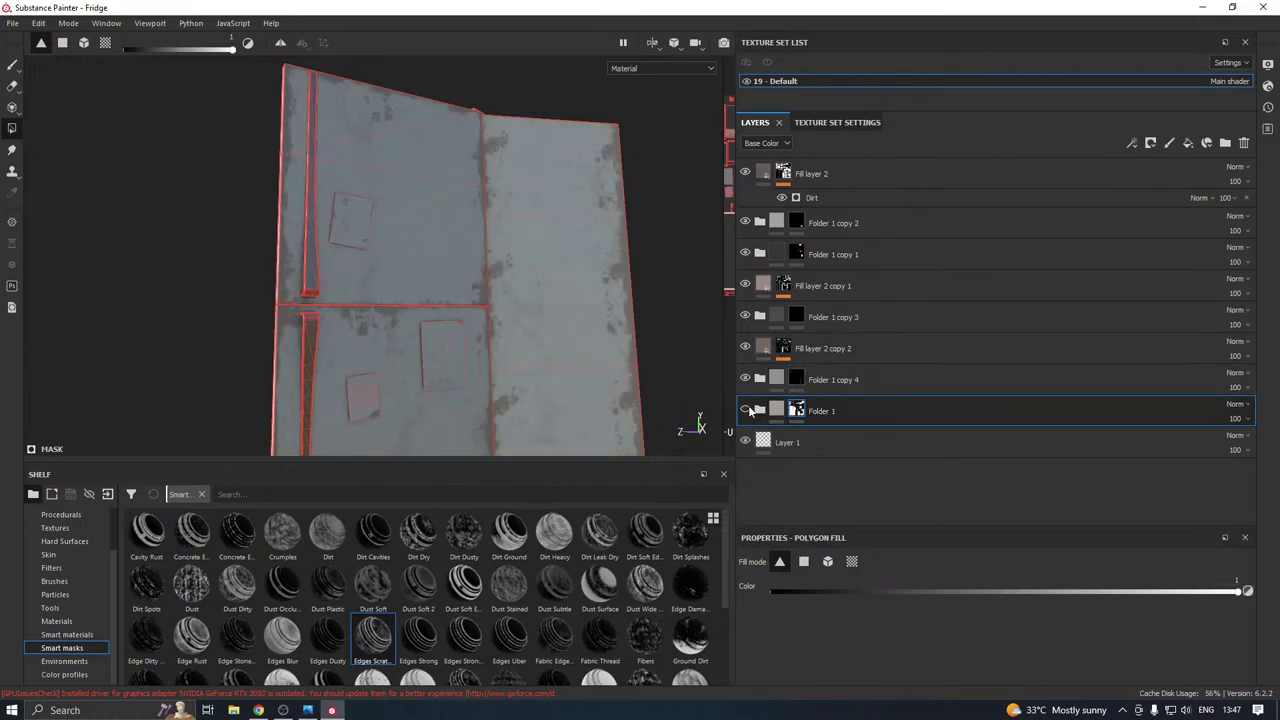
pyautogui.click(747, 410)
pyautogui.keyDown('alt'); pyautogui.moveTo(500, 357); pyautogui.dragTo(531, 375); pyautogui.keyUp('alt')
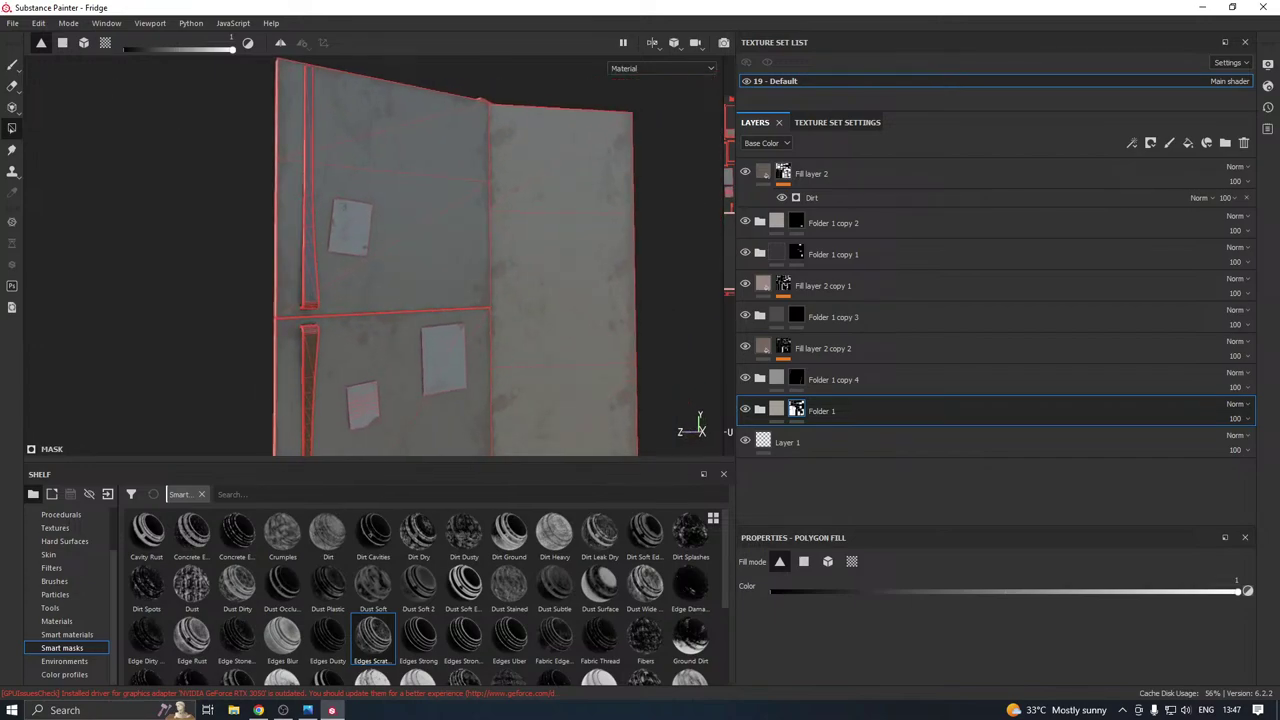
pyautogui.click(11, 63)
pyautogui.click(745, 411)
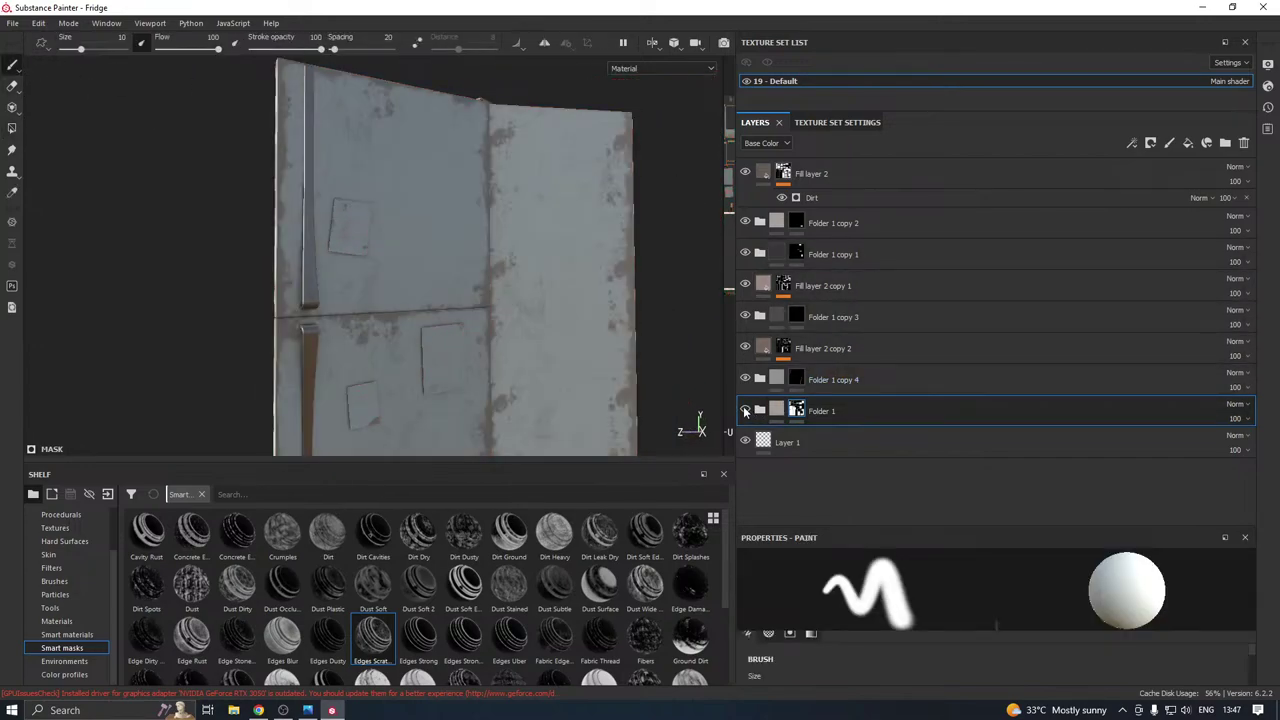
pyautogui.click(745, 411)
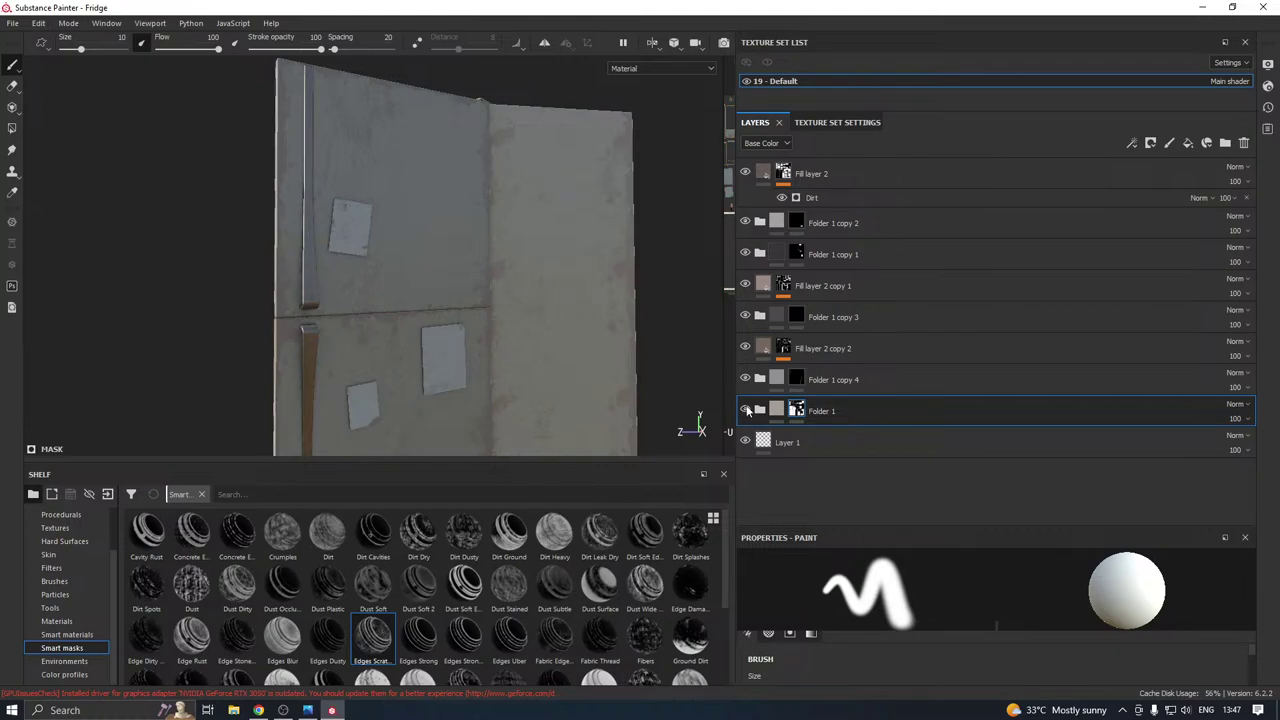
pyautogui.click(745, 411)
pyautogui.click(745, 411)
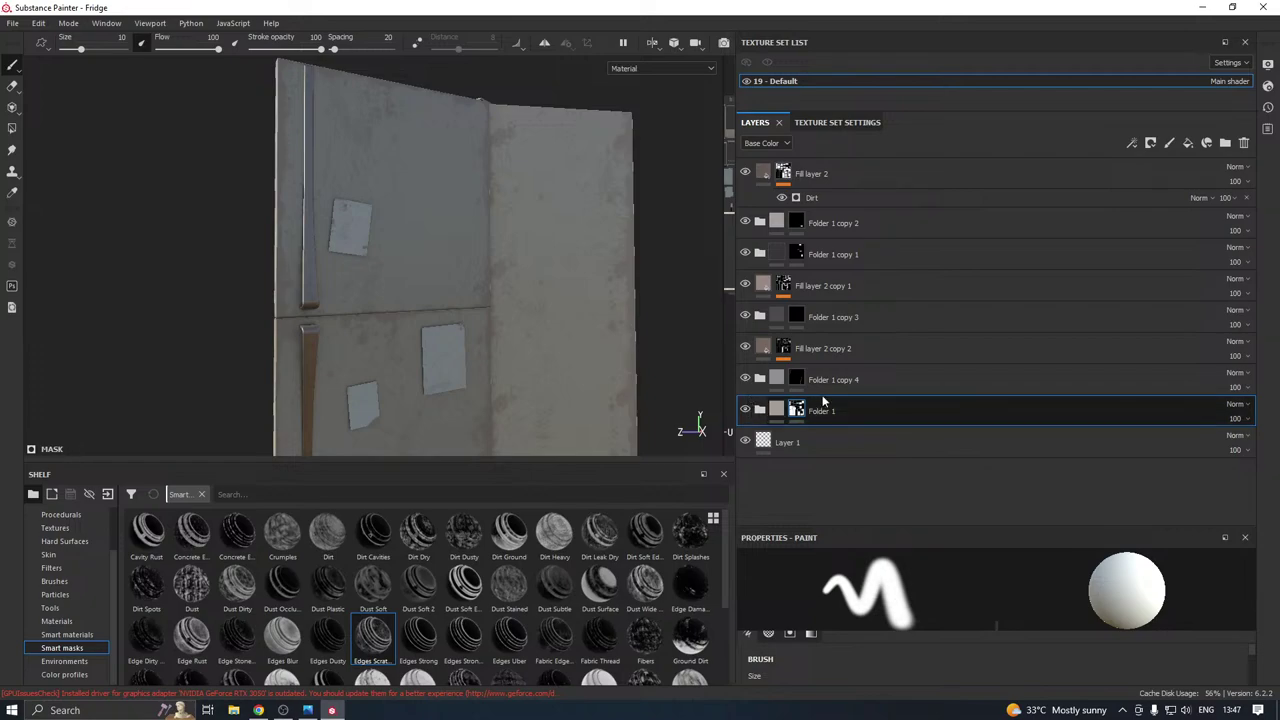
# Check the contents of Folder 1 and toggle Folder 1 copy 4 to see what it covers.
pyautogui.click(760, 411)
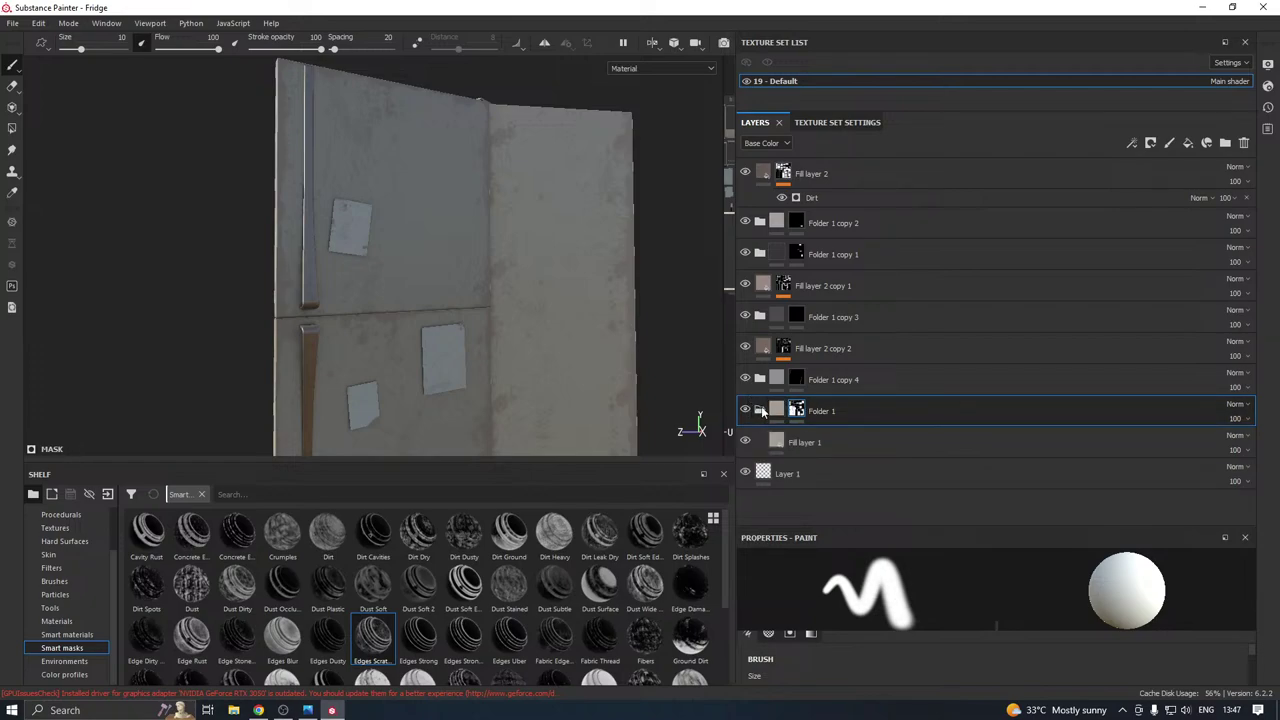
pyautogui.click(746, 380)
pyautogui.click(746, 379)
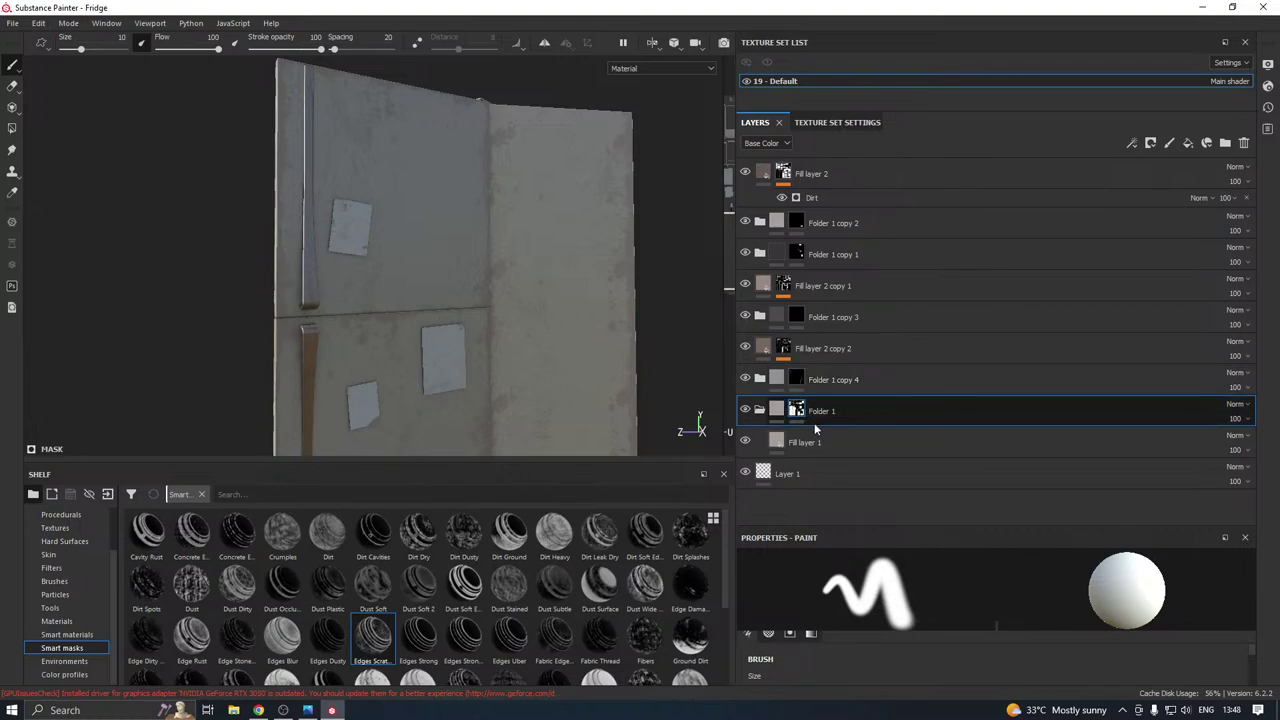
pyautogui.click(759, 411)
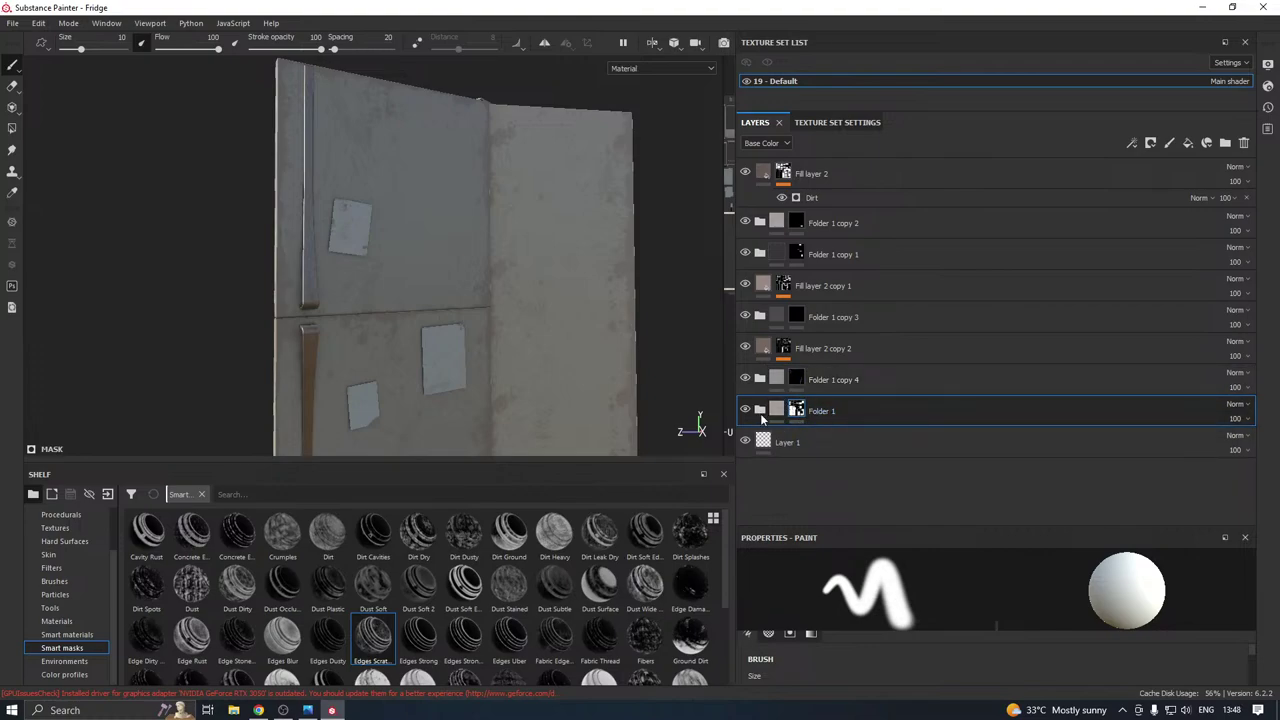
pyautogui.click(783, 441)
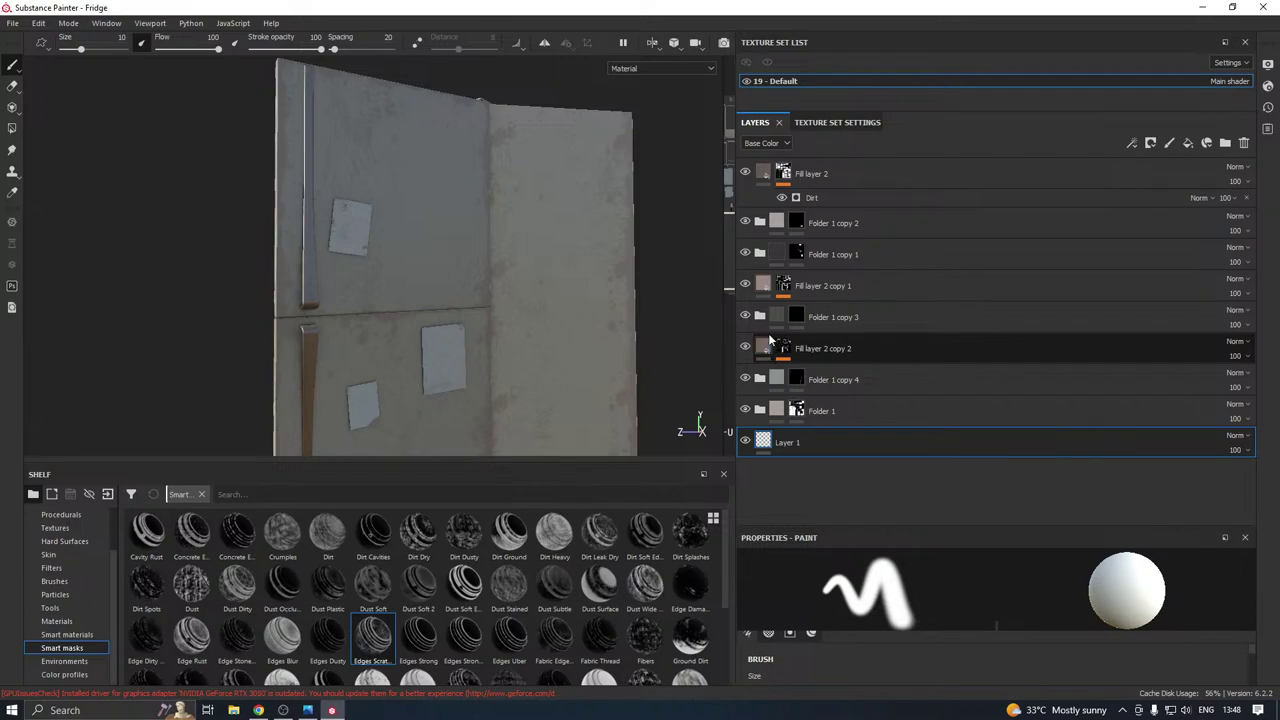
# Shift the base color of Fill layer 1 in Folder 1 to a slightly warmer beige-grey.
pyautogui.click(760, 410)
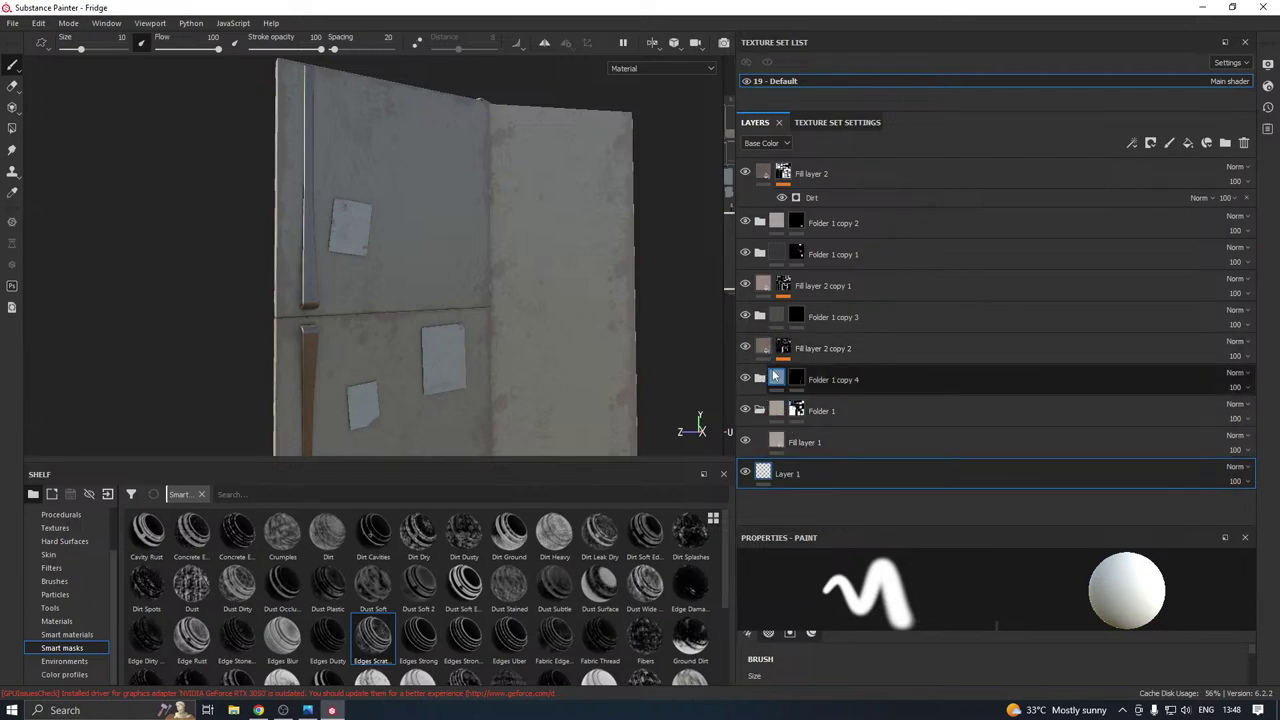
pyautogui.click(806, 443)
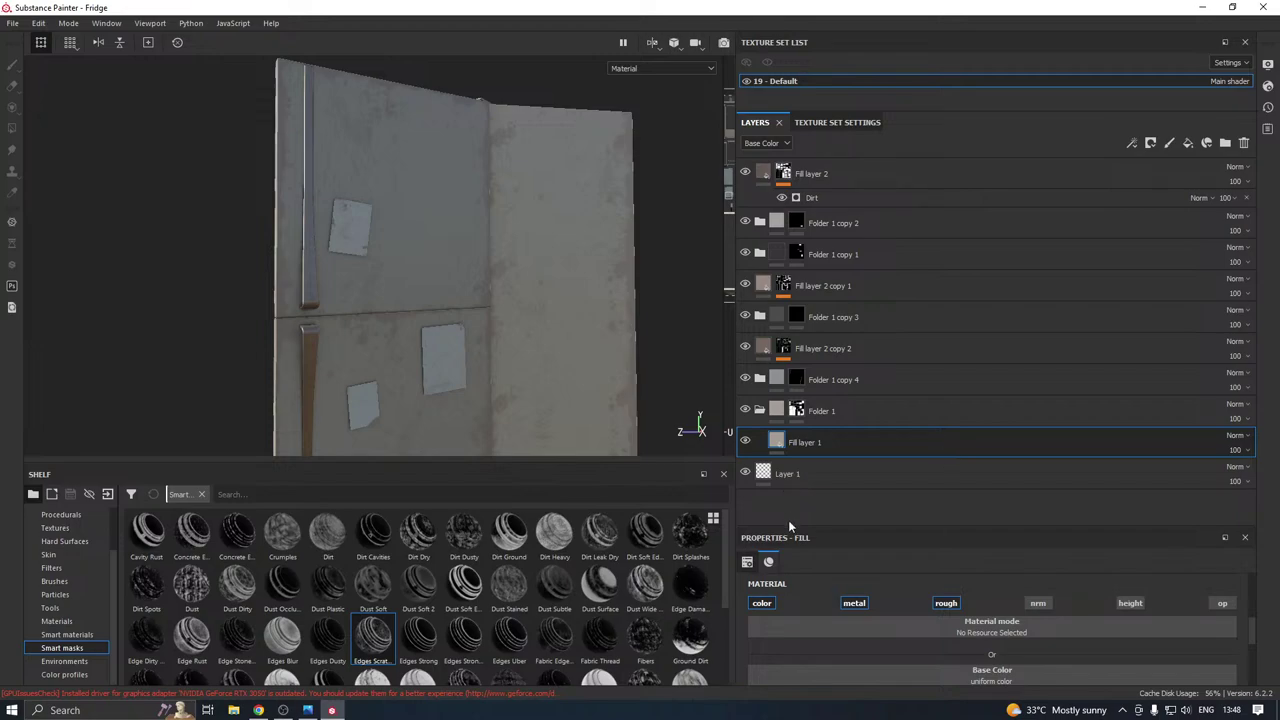
pyautogui.moveTo(793, 528); pyautogui.dragTo(796, 392)
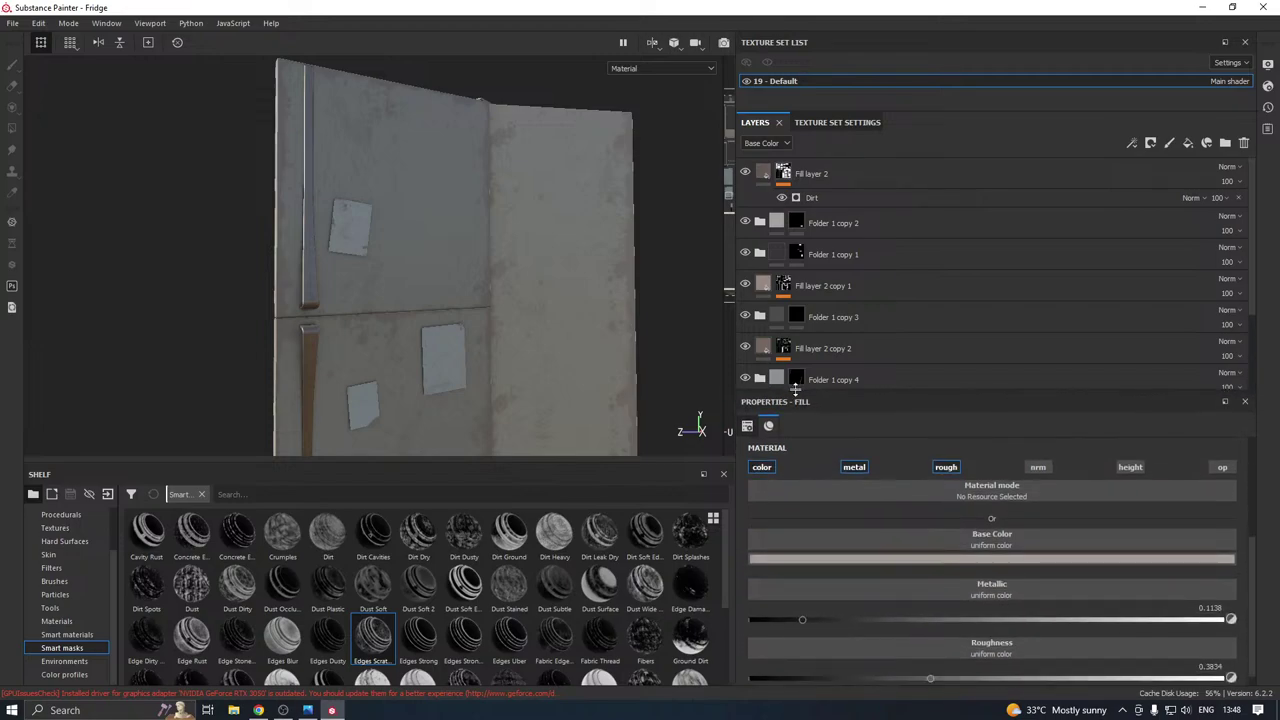
pyautogui.click(807, 561)
pyautogui.moveTo(822, 457); pyautogui.dragTo(820, 453)
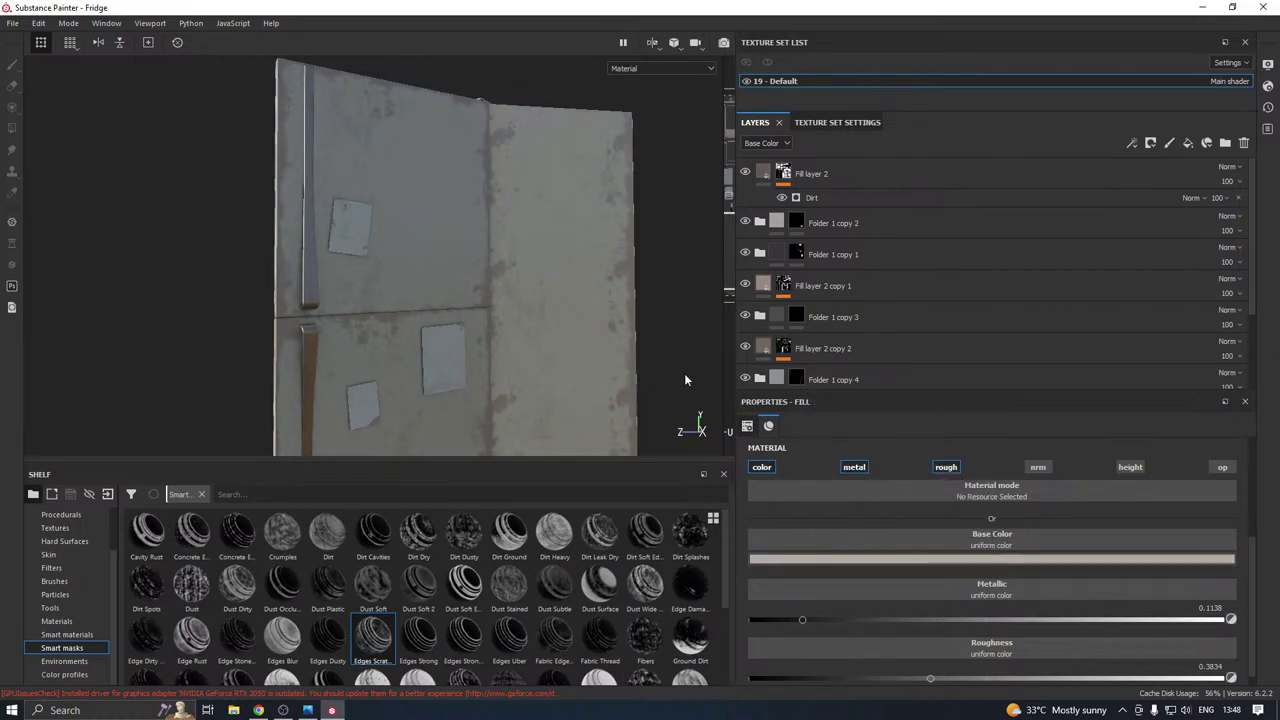
# Set the base color of Fill layer 2 copy 1 to light grey (R 0.338, G 0.320, B 0.313) and inspect the open fridge.
pyautogui.click(746, 285)
pyautogui.click(763, 285)
pyautogui.click(843, 540)
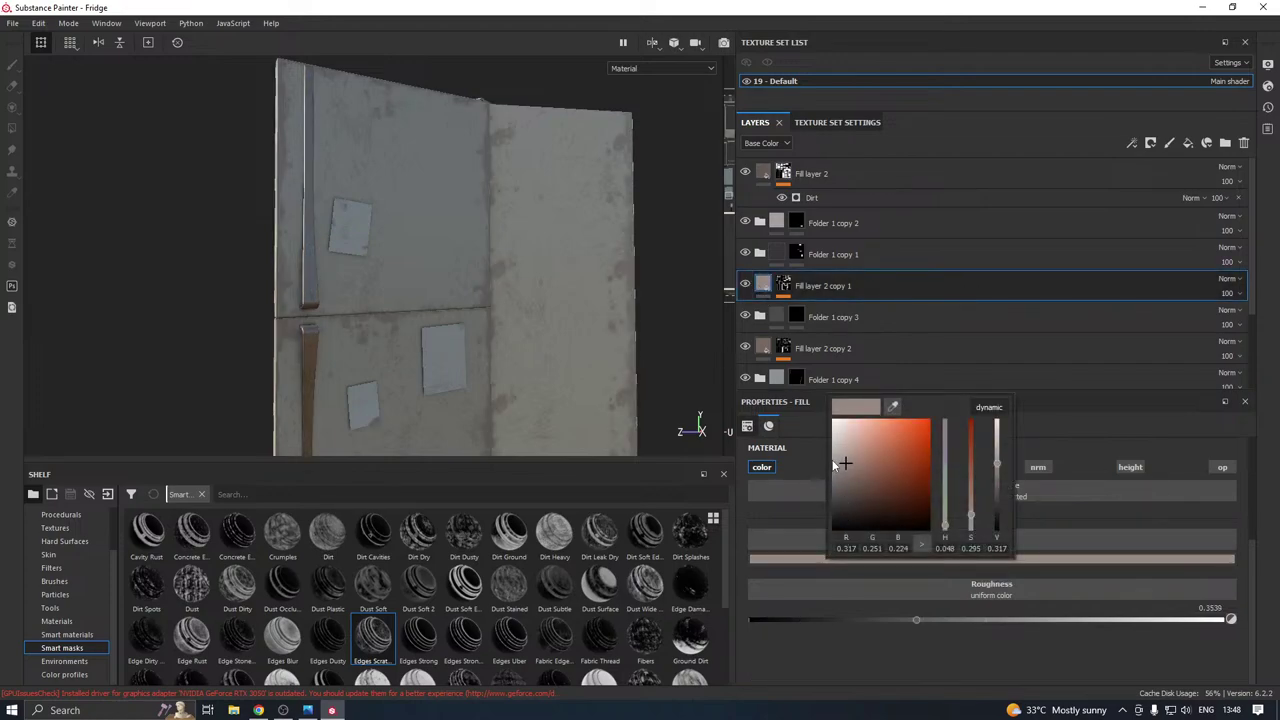
pyautogui.moveTo(841, 463); pyautogui.dragTo(836, 467)
pyautogui.keyDown('alt'); pyautogui.moveTo(543, 400); pyautogui.dragTo(621, 318); pyautogui.keyUp('alt')
pyautogui.keyDown('alt'); pyautogui.moveTo(621, 318); pyautogui.dragTo(537, 374, button='right'); pyautogui.keyUp('alt')
pyautogui.scroll(3, 508, 363)
pyautogui.keyDown('alt'); pyautogui.moveTo(418, 321); pyautogui.dragTo(530, 390); pyautogui.keyUp('alt')
# Try a slightly lighter grey base color (R 0.346, G 0.327, B 0.320) on Fill layer 2 copy 1 and inspect the doors.
pyautogui.click(801, 558)
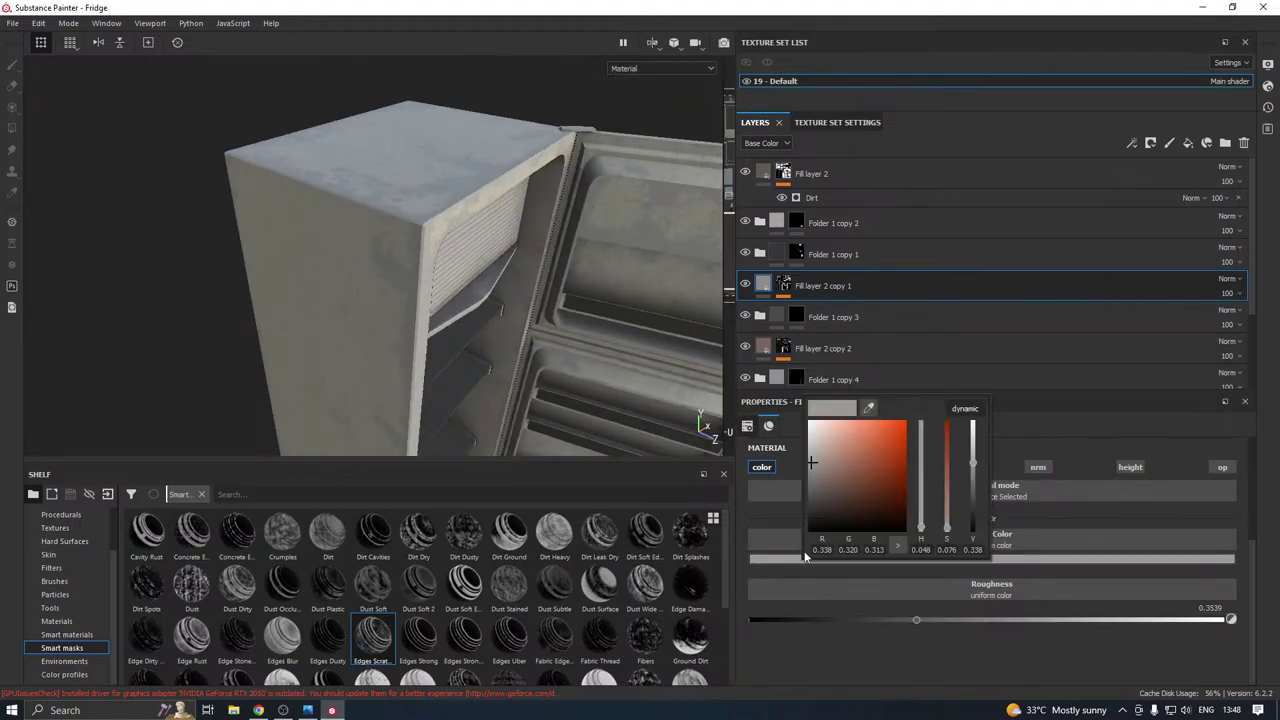
pyautogui.click(816, 470)
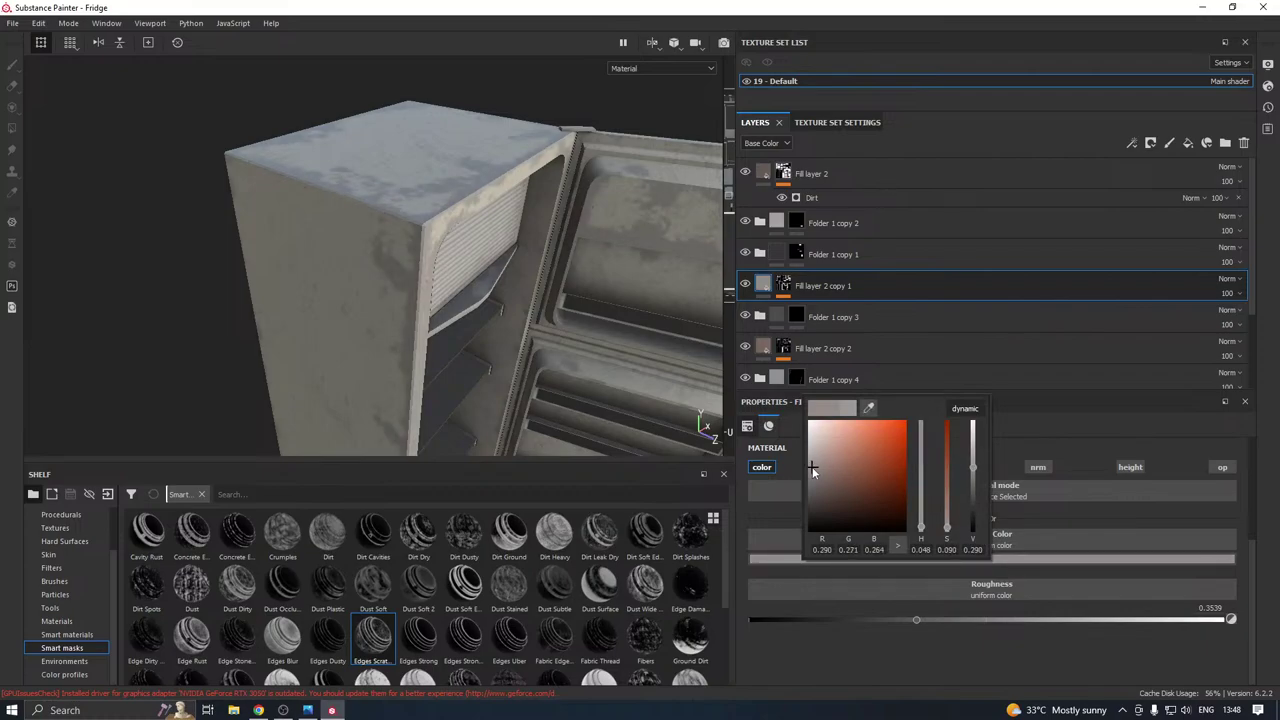
pyautogui.moveTo(810, 470); pyautogui.dragTo(813, 465)
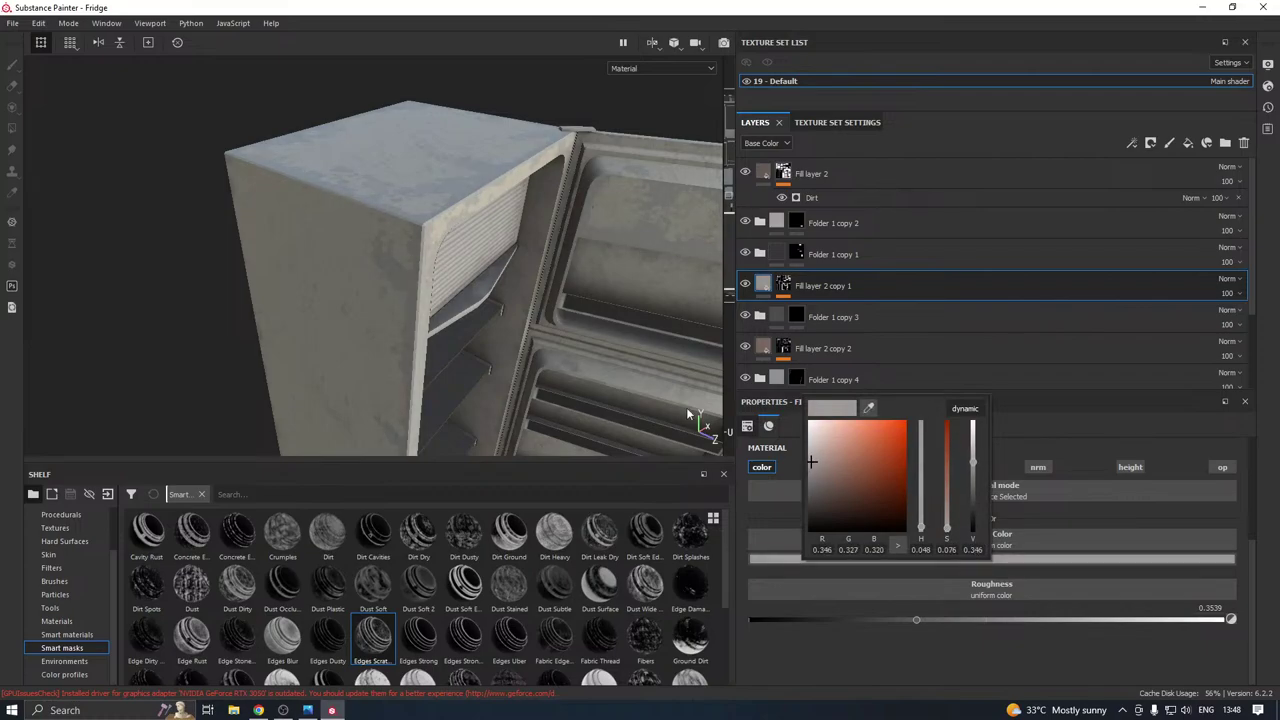
pyautogui.keyDown('alt'); pyautogui.moveTo(225, 399); pyautogui.dragTo(395, 250); pyautogui.keyUp('alt')
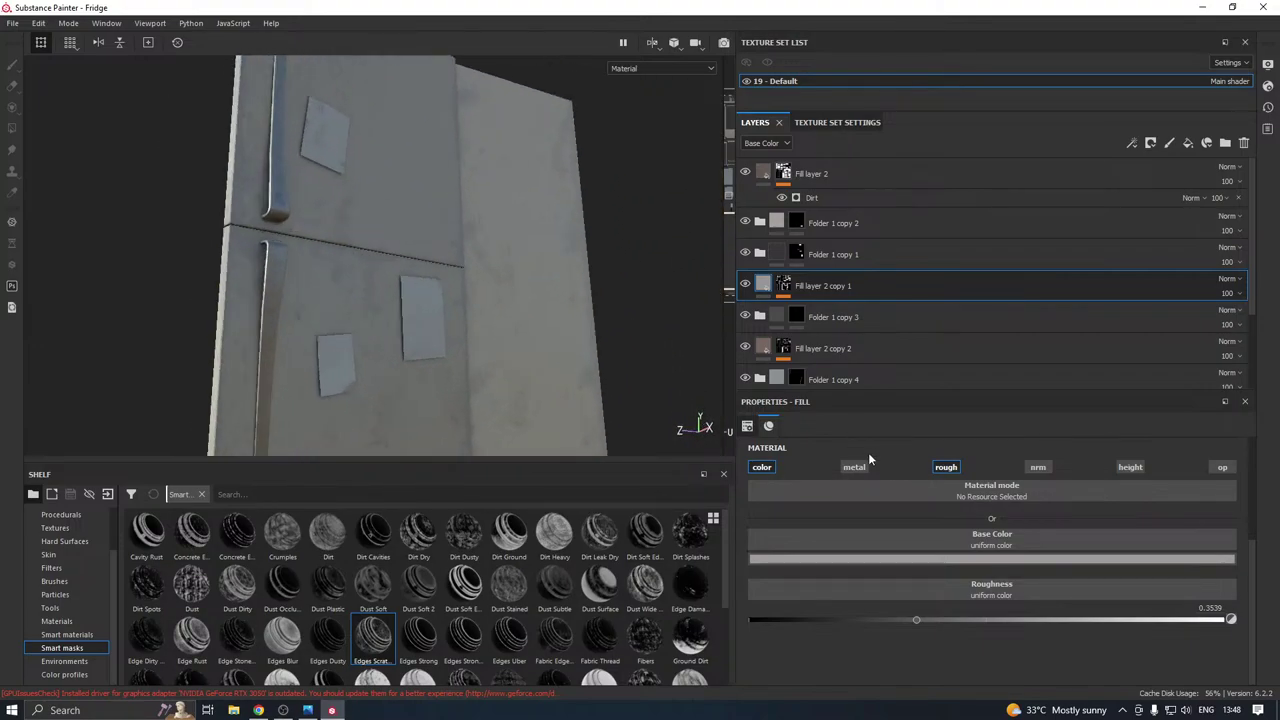
# Shift the base color of Fill layer 2 copy 1 to a slightly warmer grey and inspect the whole open fridge.
pyautogui.click(830, 560)
pyautogui.moveTo(849, 466); pyautogui.dragTo(845, 464)
pyautogui.keyDown('alt'); pyautogui.moveTo(510, 370); pyautogui.dragTo(764, 400); pyautogui.keyUp('alt')
pyautogui.keyDown('alt'); pyautogui.moveTo(483, 315); pyautogui.dragTo(623, 363); pyautogui.keyUp('alt')
pyautogui.keyDown('alt'); pyautogui.moveTo(623, 363); pyautogui.dragTo(430, 325, button='middle'); pyautogui.keyUp('alt')
pyautogui.scroll(-3, 797, 318)
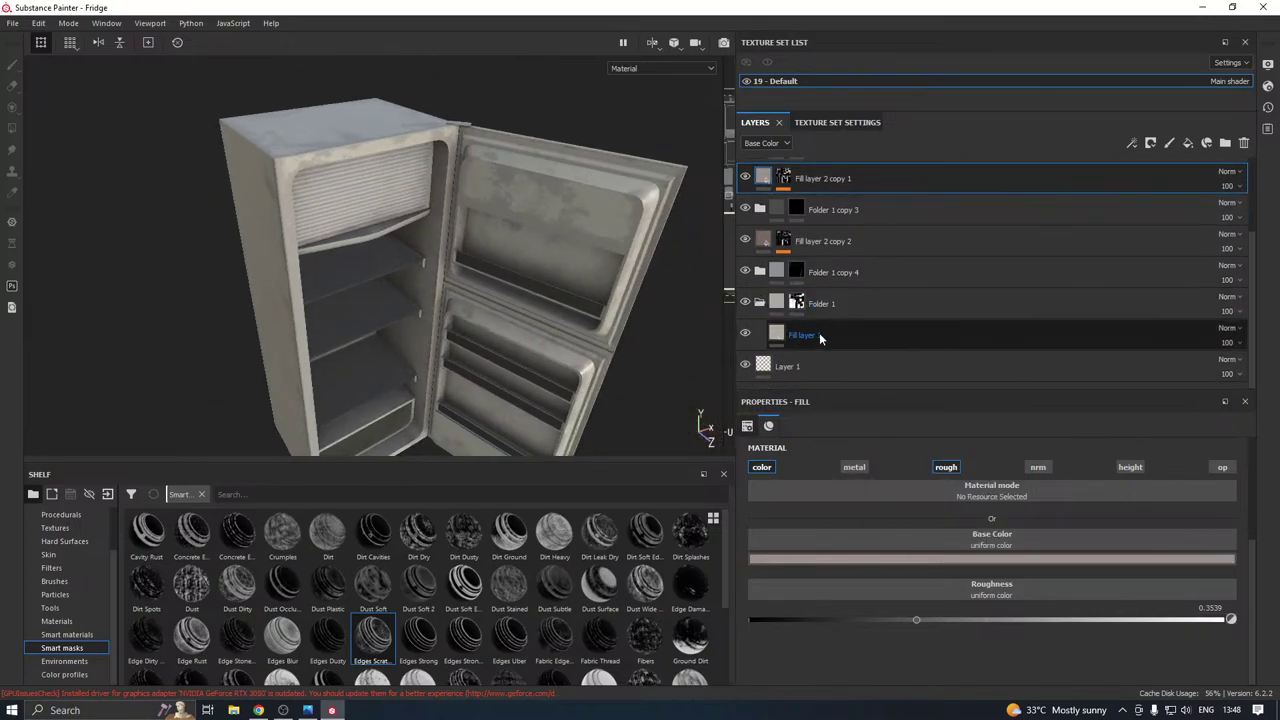
# Duplicate Folder 1 and clear the mask of the copy.
pyautogui.rightClick(831, 307)
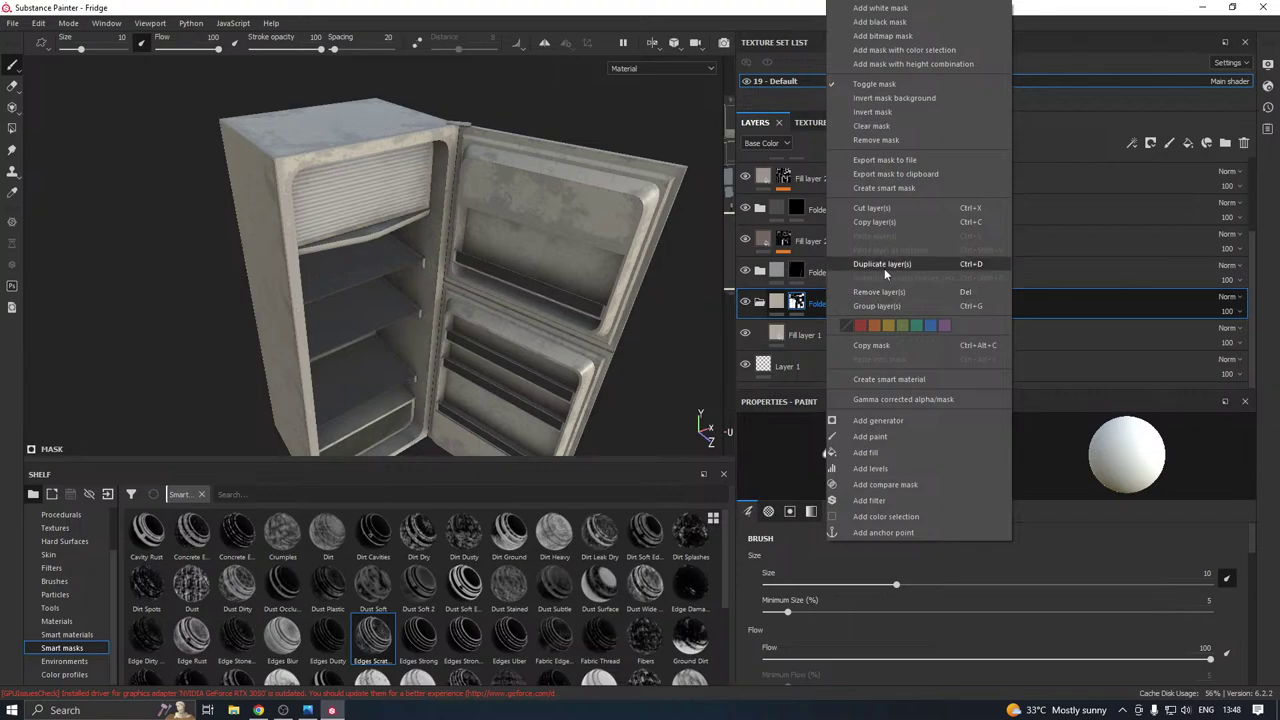
pyautogui.click(884, 268)
pyautogui.rightClick(797, 302)
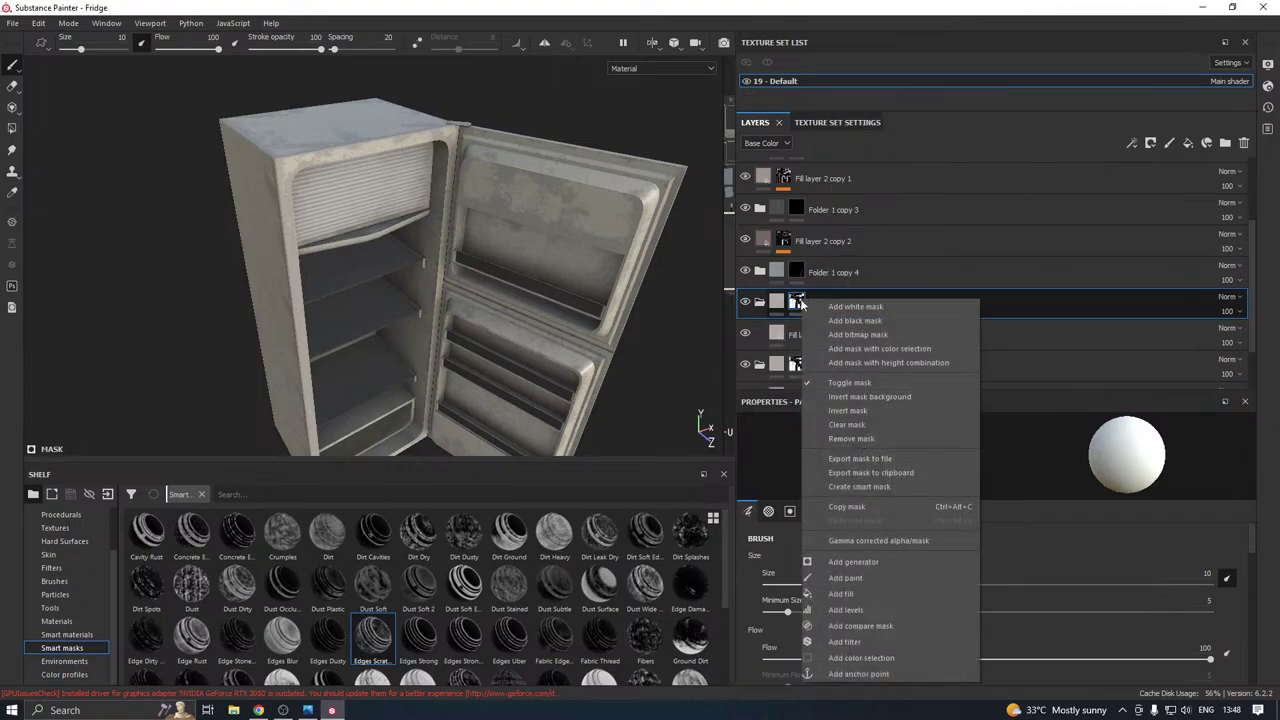
pyautogui.click(841, 427)
# Polygon-fill the larger paper sheet on the lower door into the mask of Folder 1 copy 5, using mesh fill mode.
pyautogui.keyDown('alt'); pyautogui.moveTo(549, 321); pyautogui.dragTo(251, 290); pyautogui.keyUp('alt')
pyautogui.keyDown('alt'); pyautogui.moveTo(640, 400); pyautogui.dragTo(572, 371); pyautogui.keyUp('alt')
pyautogui.scroll(3, 572, 371)
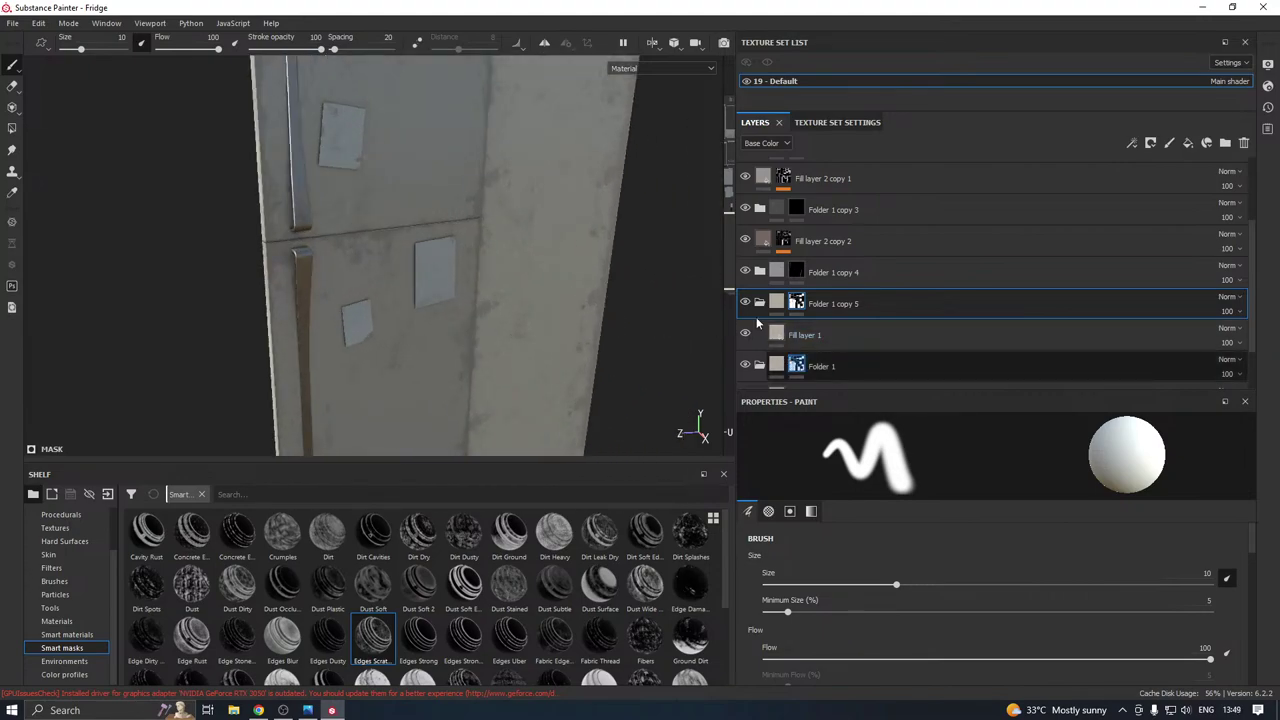
pyautogui.click(12, 128)
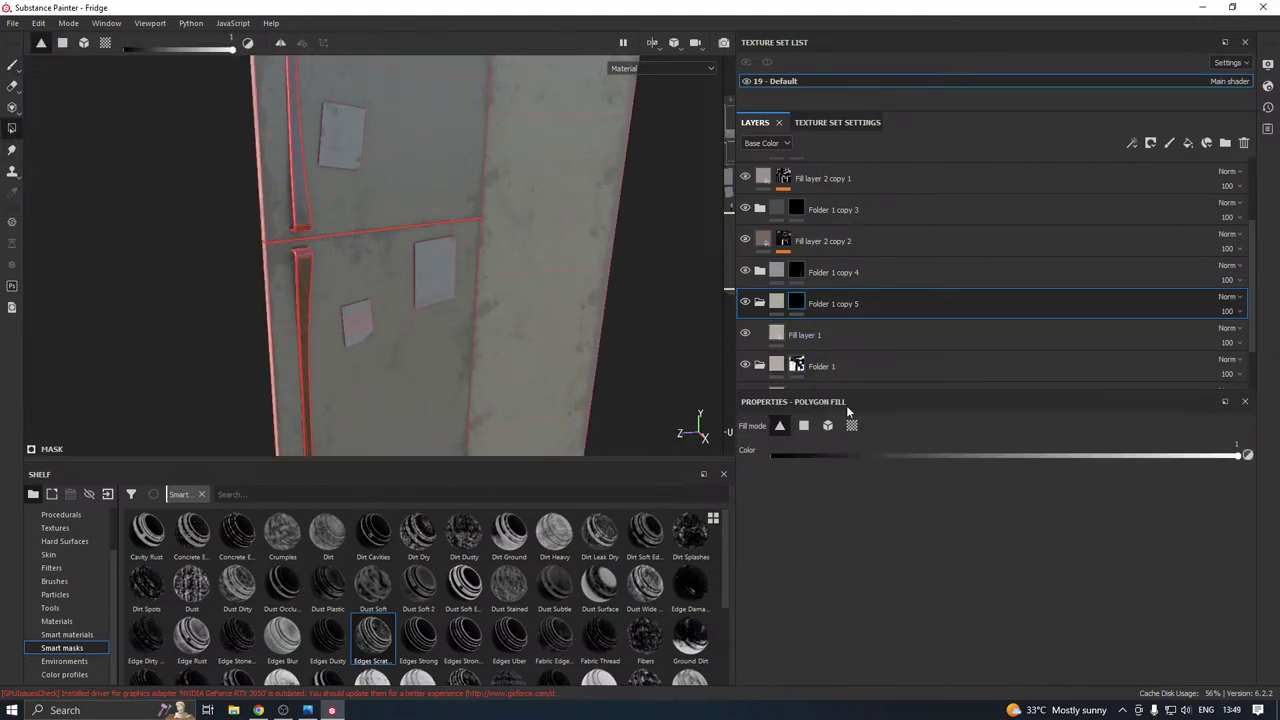
pyautogui.click(827, 425)
pyautogui.click(434, 286)
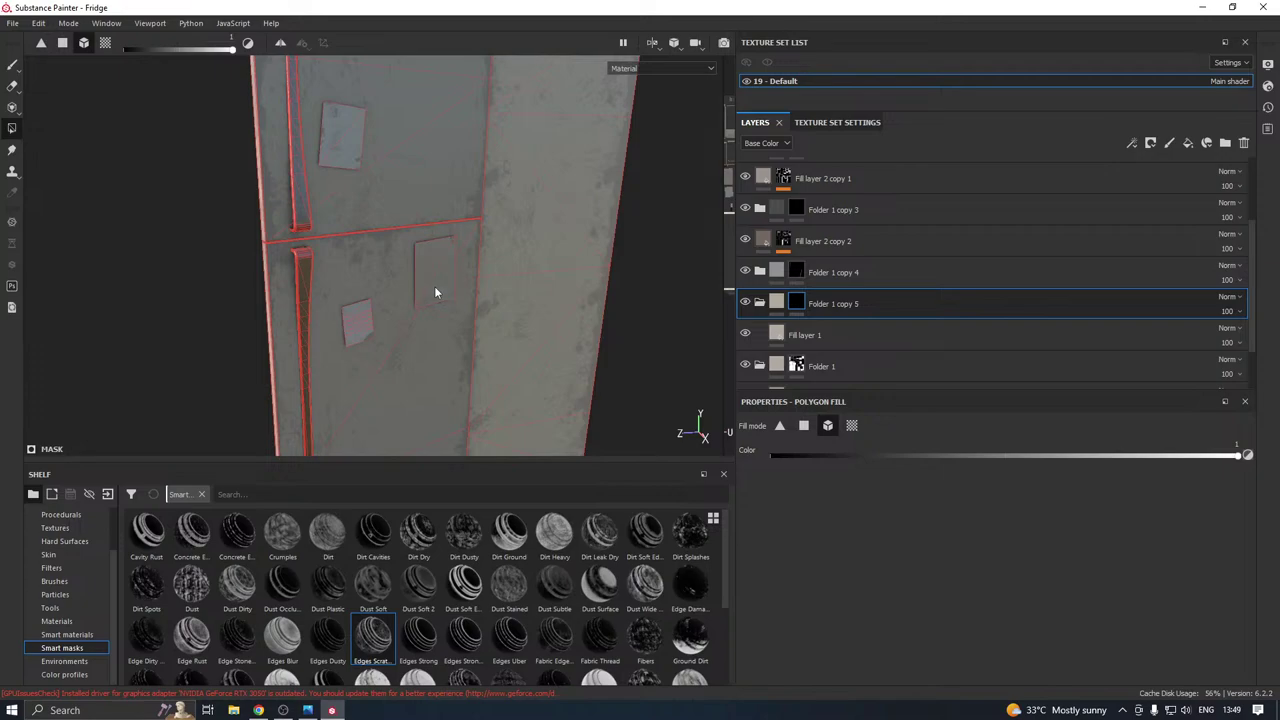
pyautogui.keyDown('alt'); pyautogui.moveTo(466, 294); pyautogui.dragTo(411, 276); pyautogui.keyUp('alt')
pyautogui.scroll(1, 410, 270)
pyautogui.scroll(1, 410, 272)
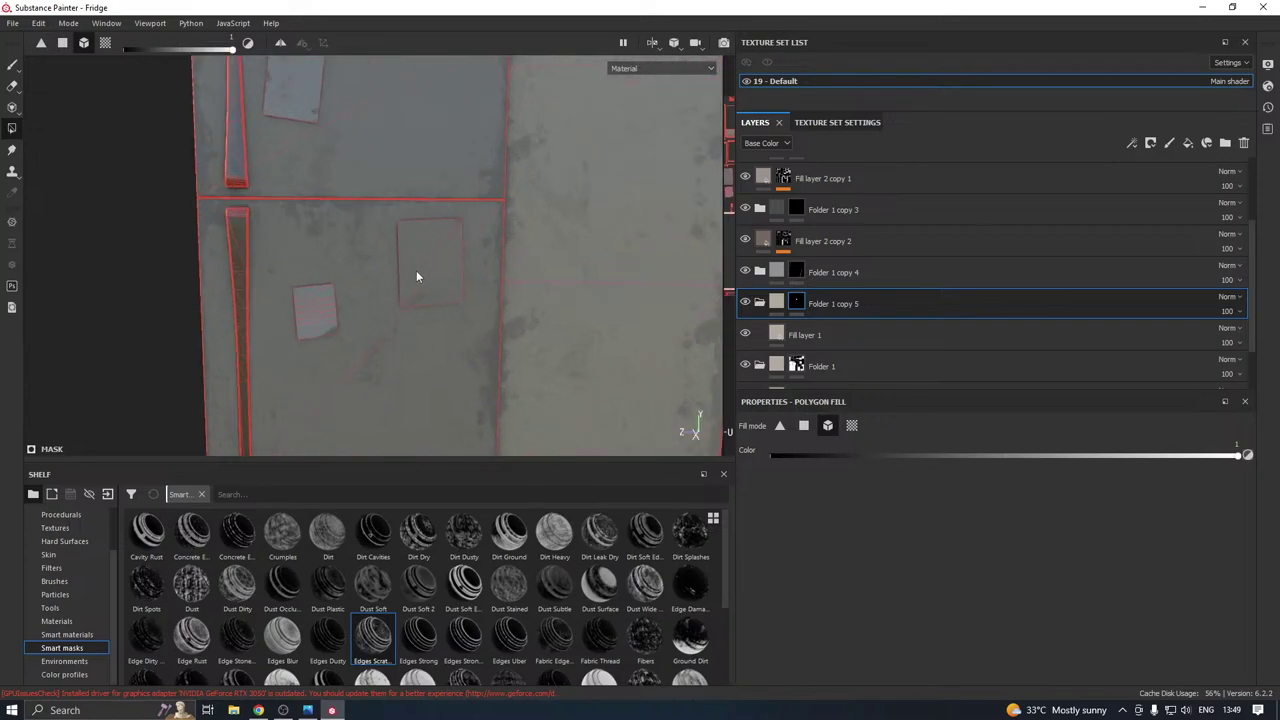
# Apply the blue matte plastic material to Fill layer 1 in Folder 1 copy 5 and disable its metal channel.
pyautogui.click(784, 342)
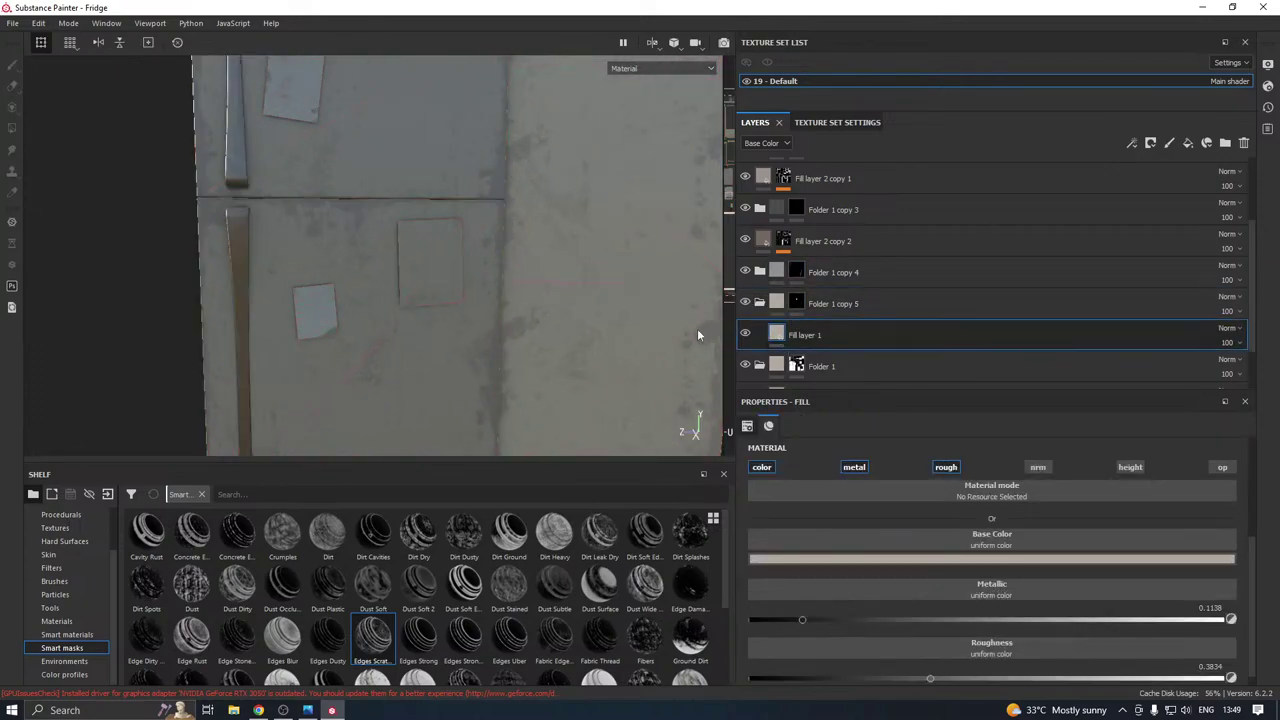
pyautogui.click(86, 620)
pyautogui.scroll(-5, 310, 615)
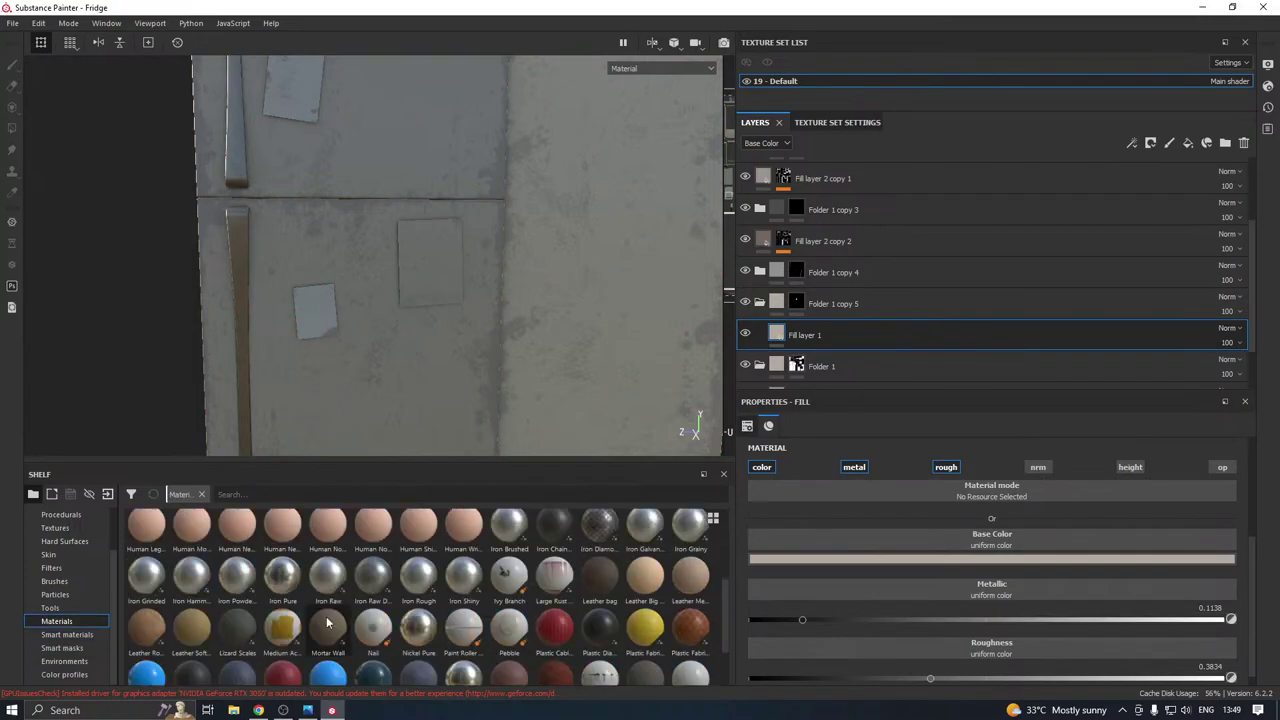
pyautogui.click(338, 622)
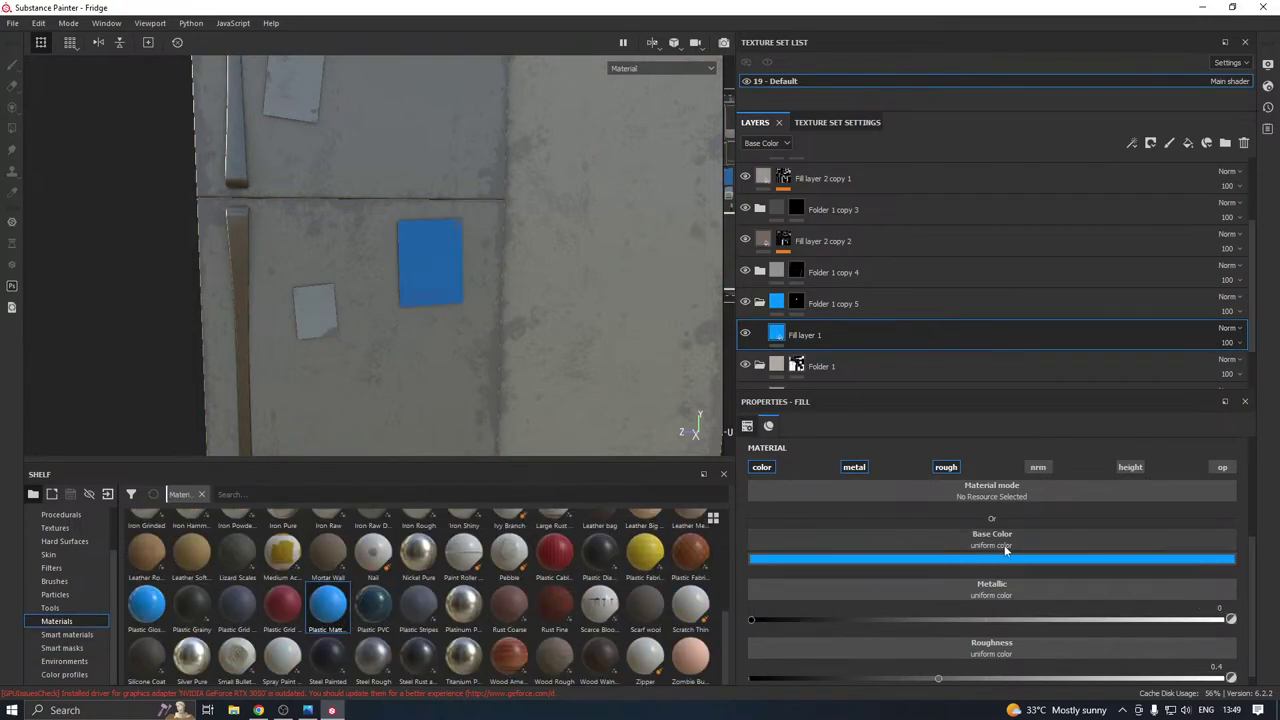
pyautogui.click(854, 467)
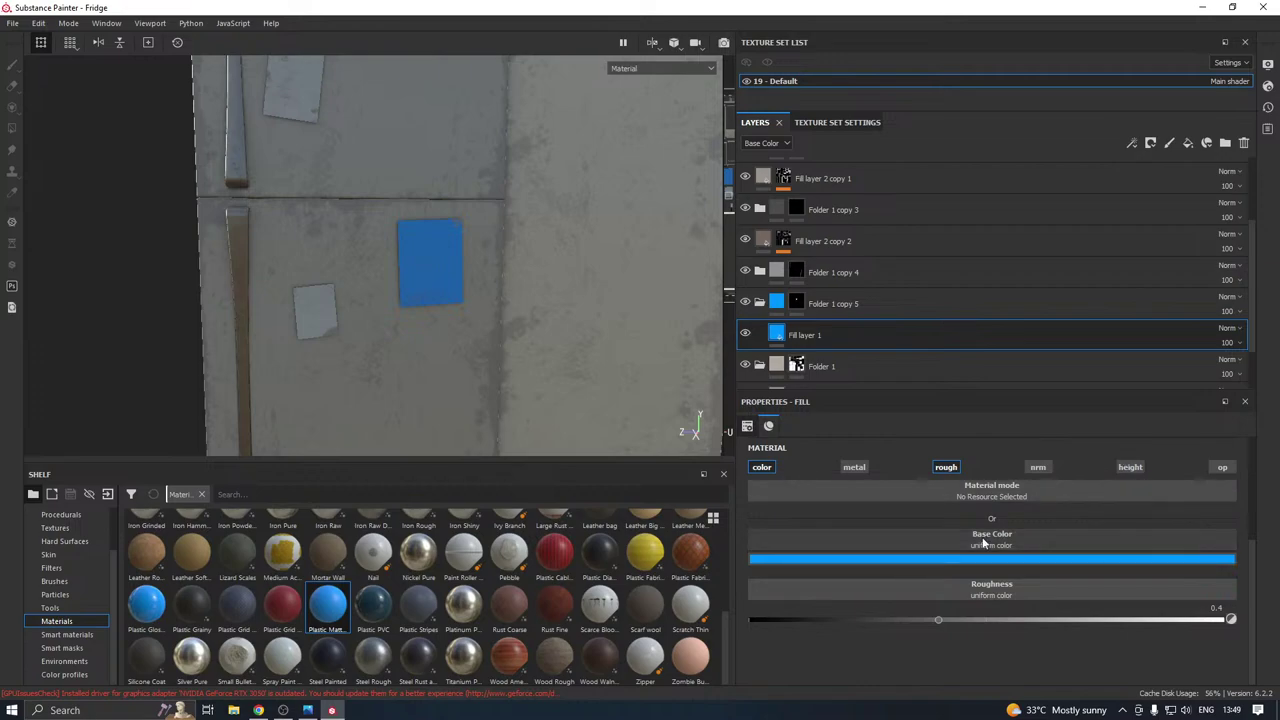
# Raise the roughness of Fill layer 1 in Folder 1 copy 5 to about 0.80 and change its base color to light grey.
pyautogui.click(851, 559)
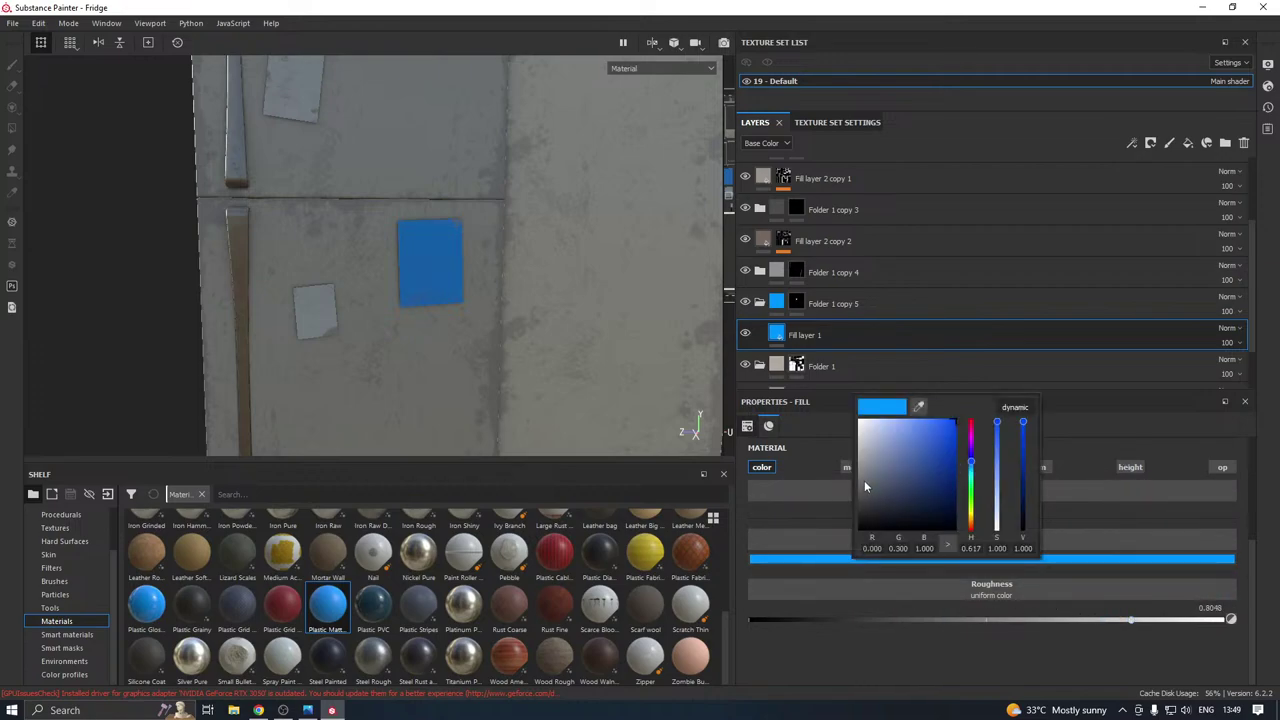
pyautogui.moveTo(864, 480); pyautogui.dragTo(857, 465)
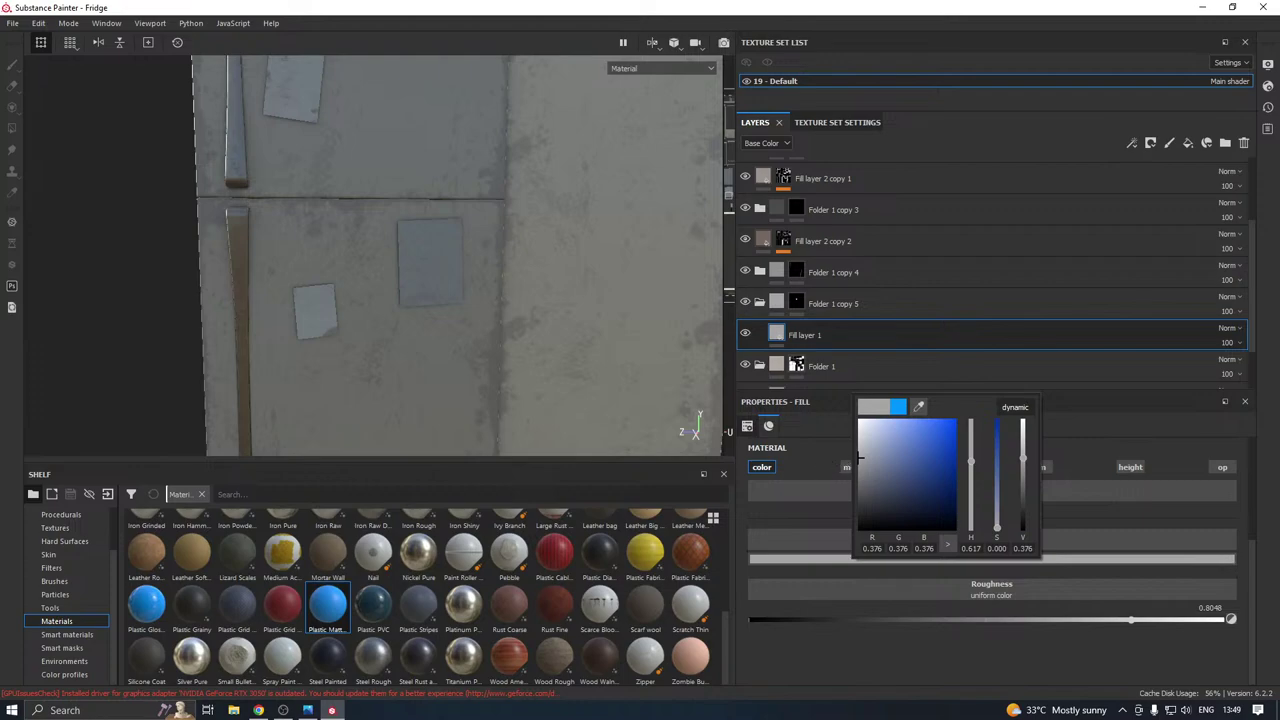
pyautogui.hotkey('alt', 'Tab')
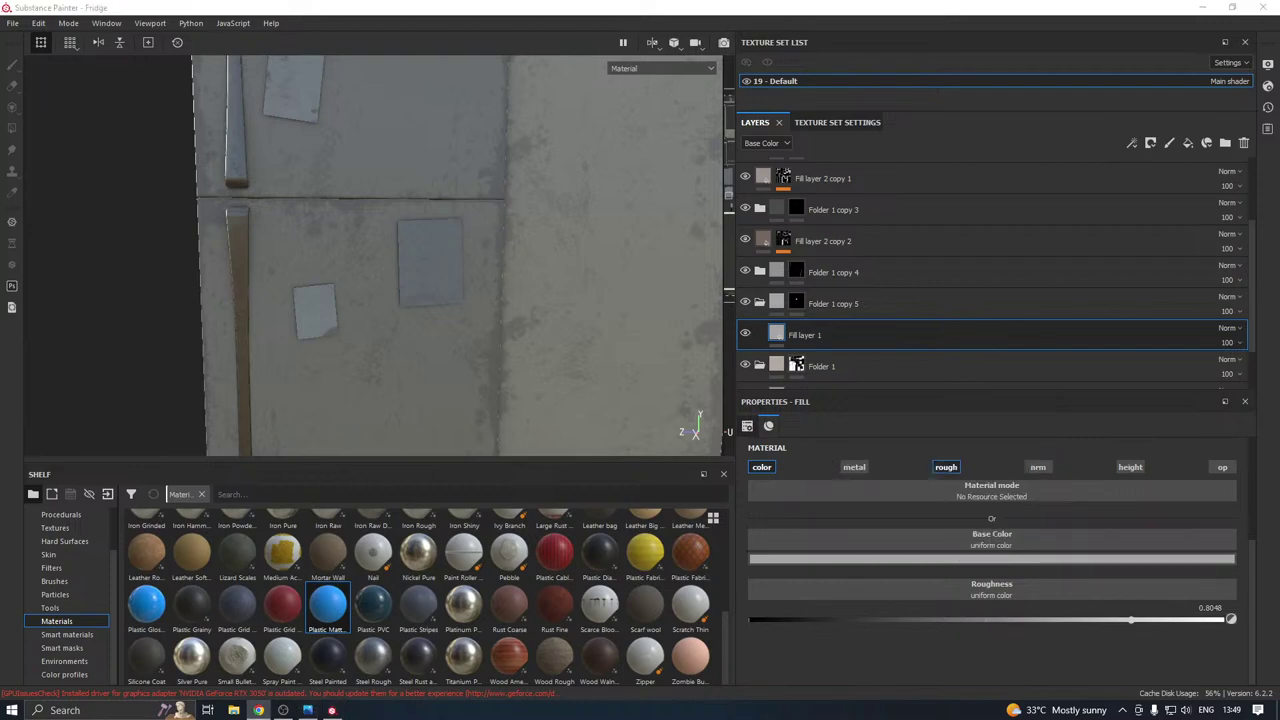
pyautogui.click(786, 559)
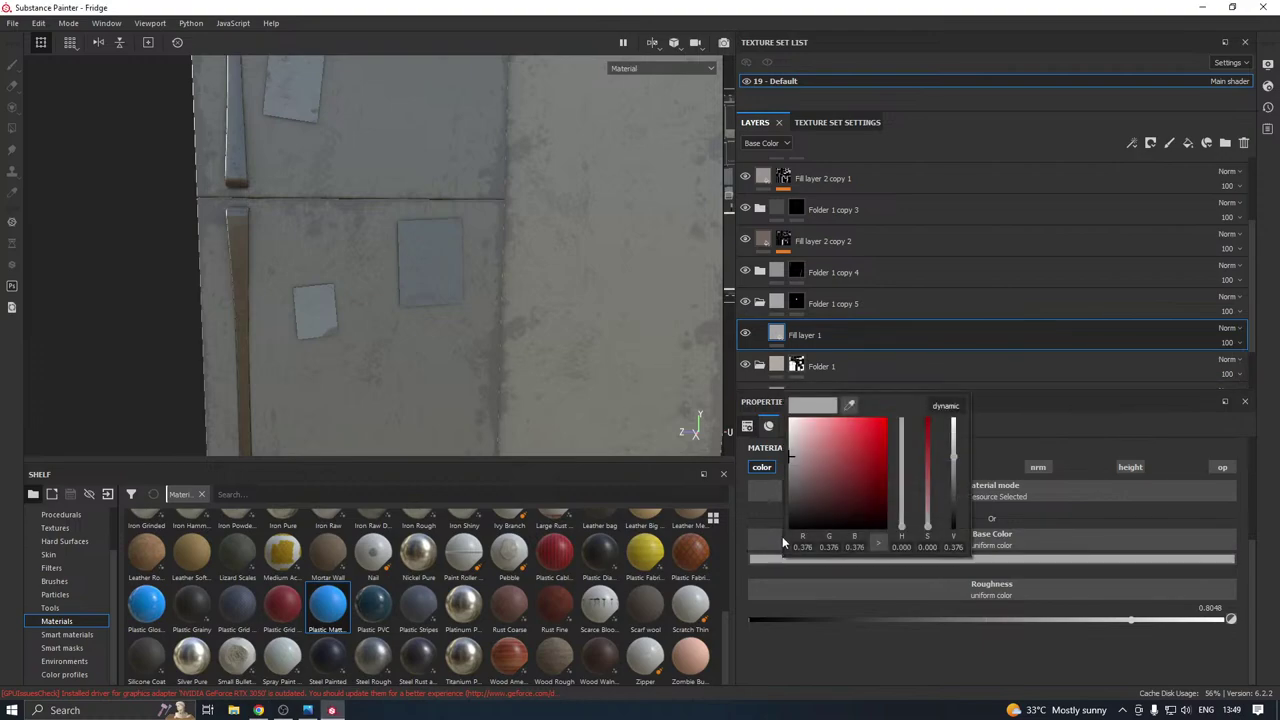
pyautogui.moveTo(790, 452); pyautogui.dragTo(790, 452)
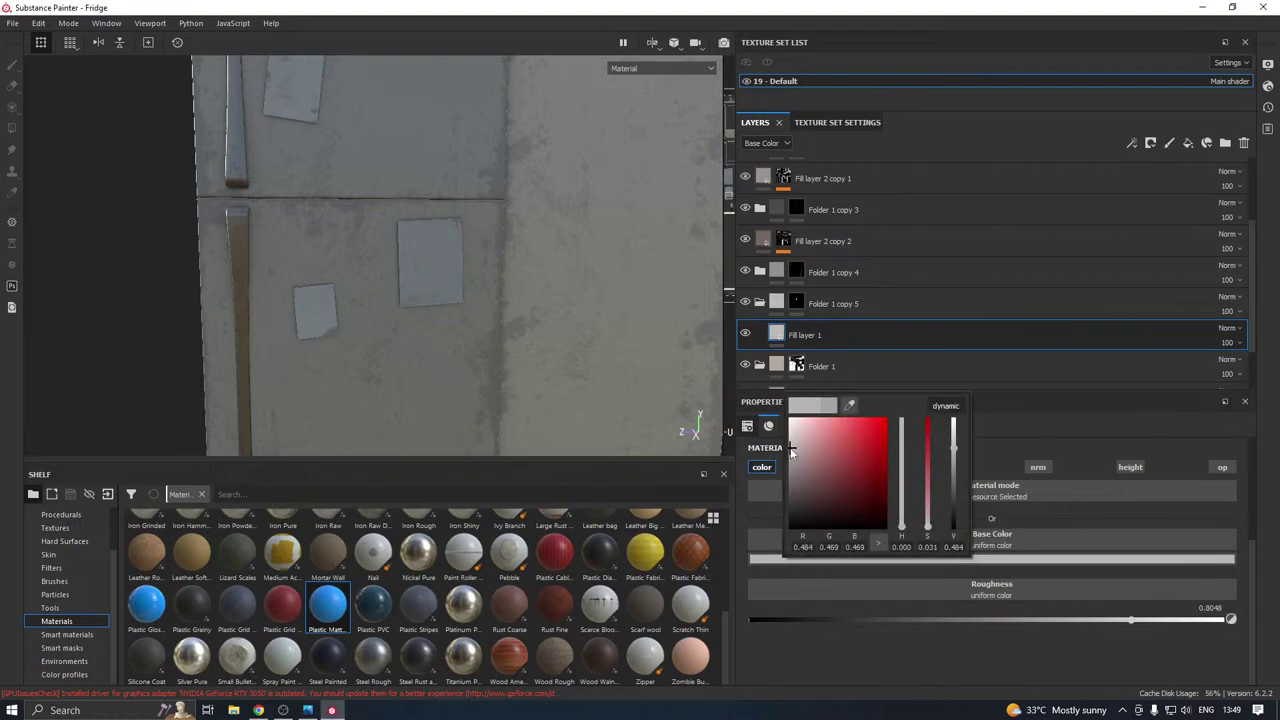
pyautogui.click(134, 350)
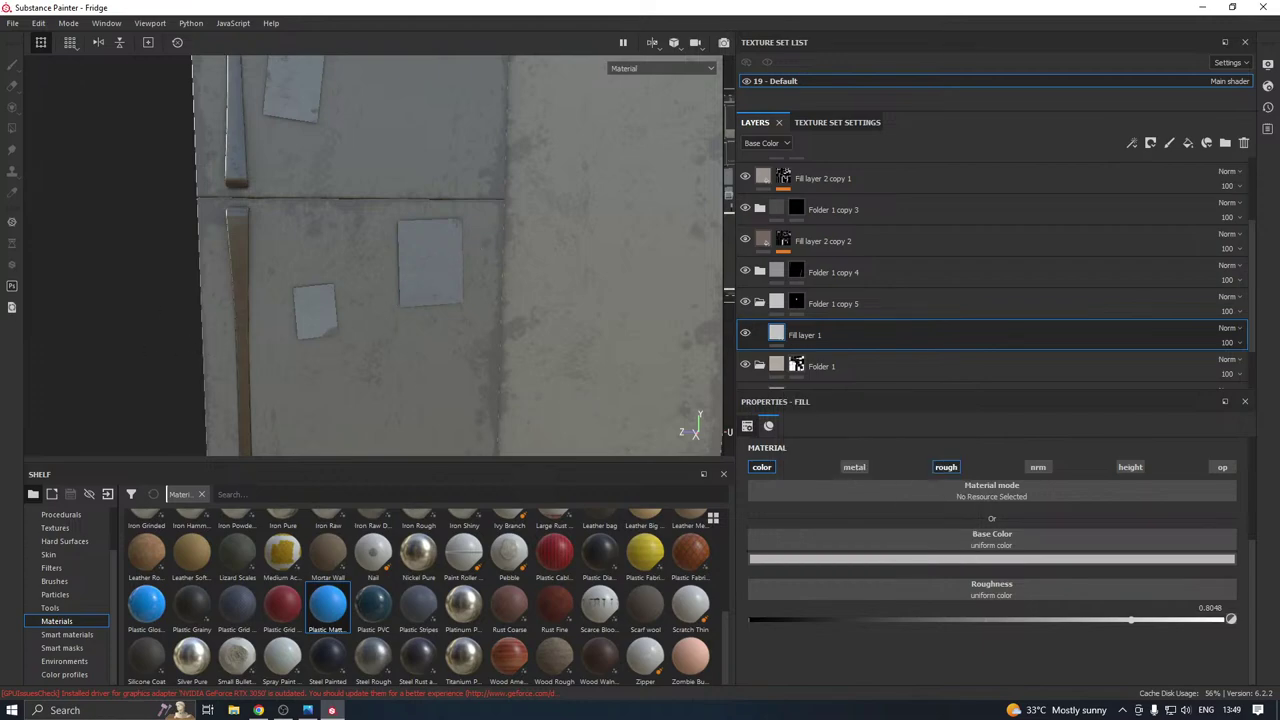
# Import the clown drawing JPG as a texture into project 'Fridge' and assign it as the base color of Fill layer 1 in Folder 1 copy 5.
pyautogui.hotkey('alt', 'Tab')
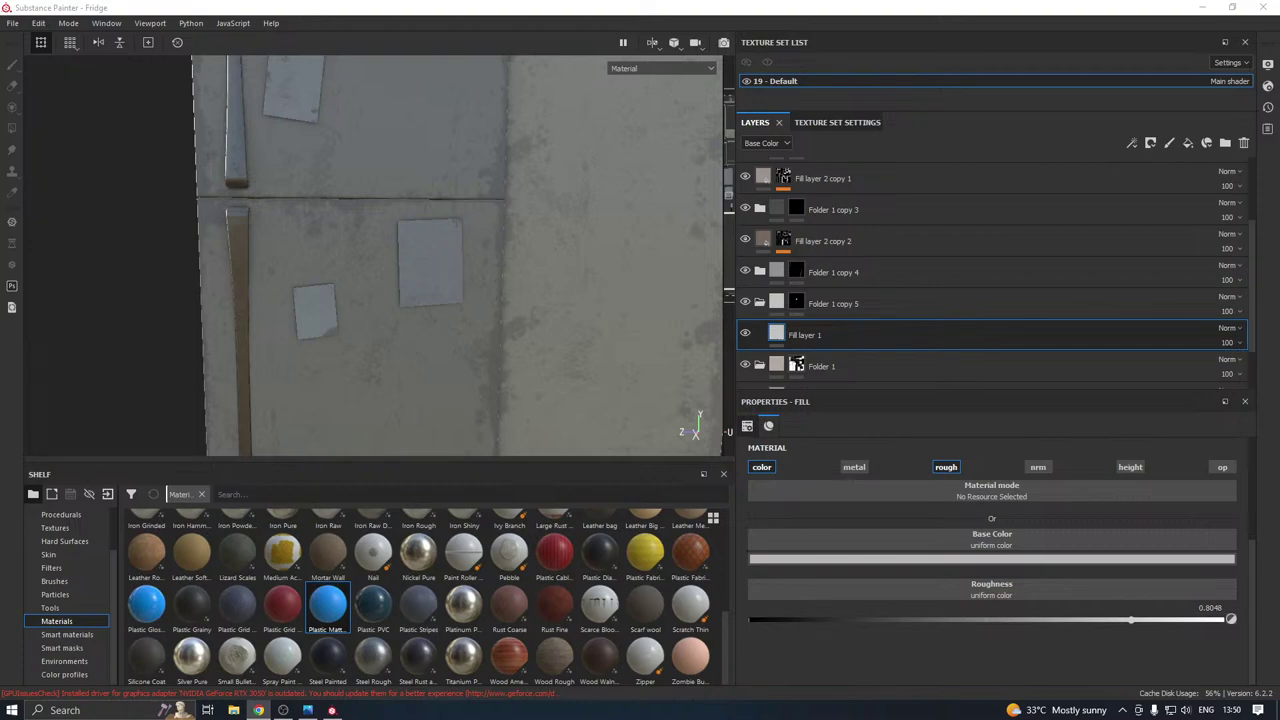
pyautogui.moveTo(303, 531); pyautogui.dragTo(371, 586)
pyautogui.click(806, 219)
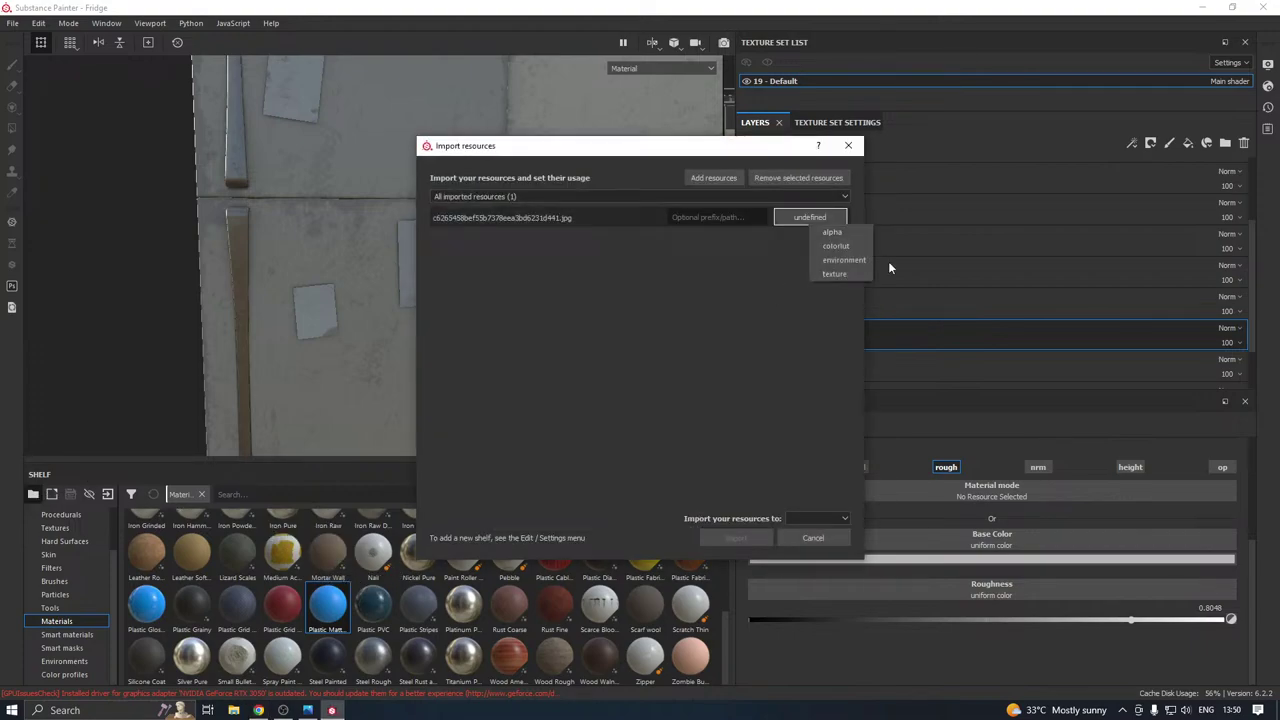
pyautogui.click(835, 274)
pyautogui.click(810, 520)
pyautogui.click(815, 546)
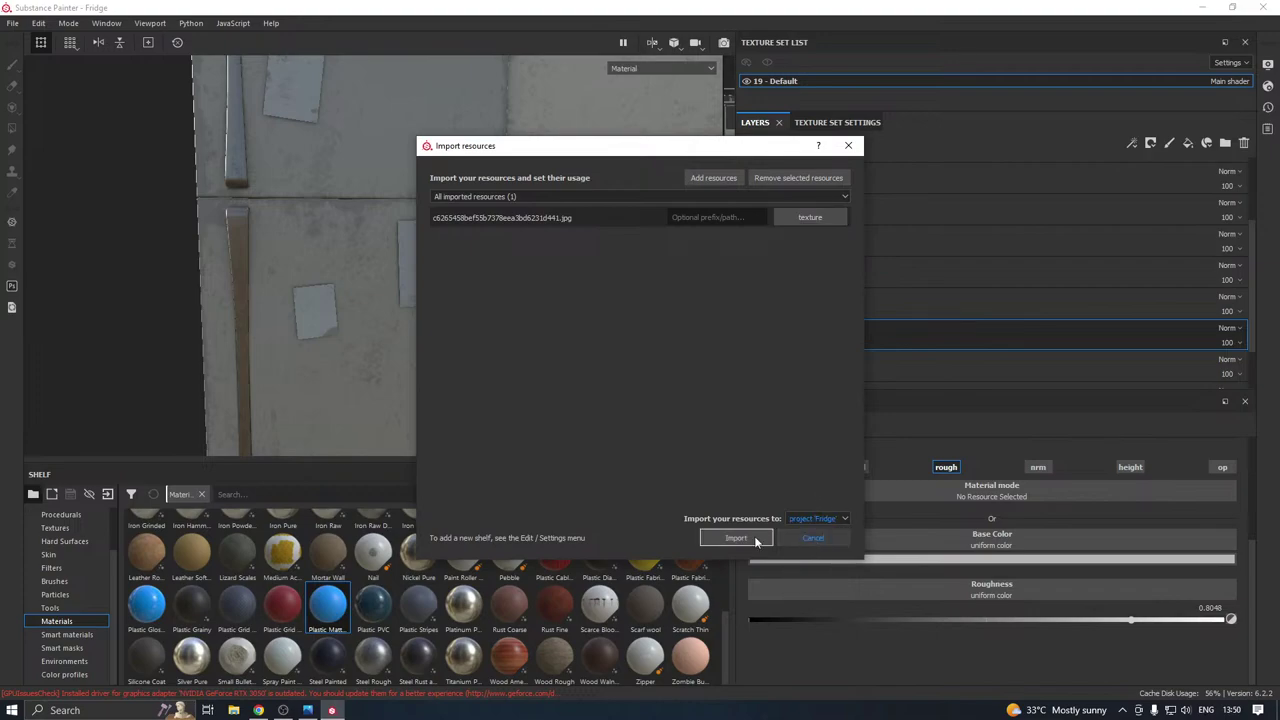
pyautogui.click(745, 538)
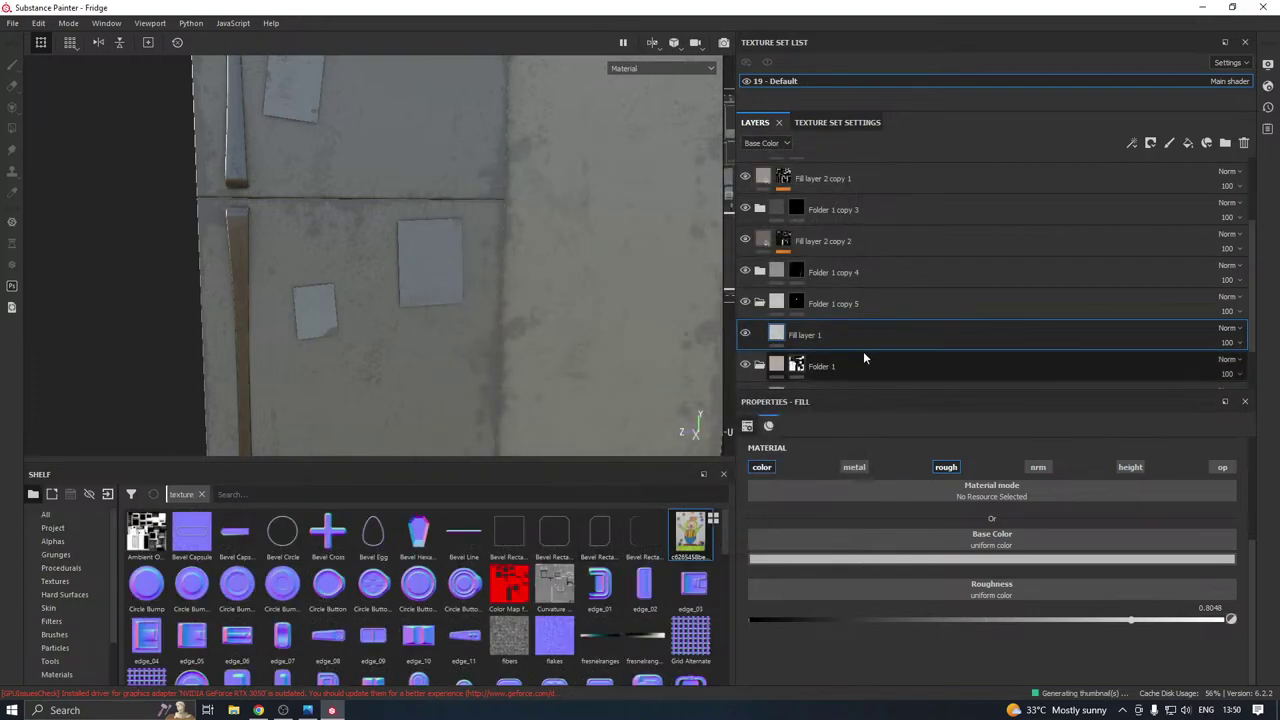
pyautogui.scroll(-2, 863, 351)
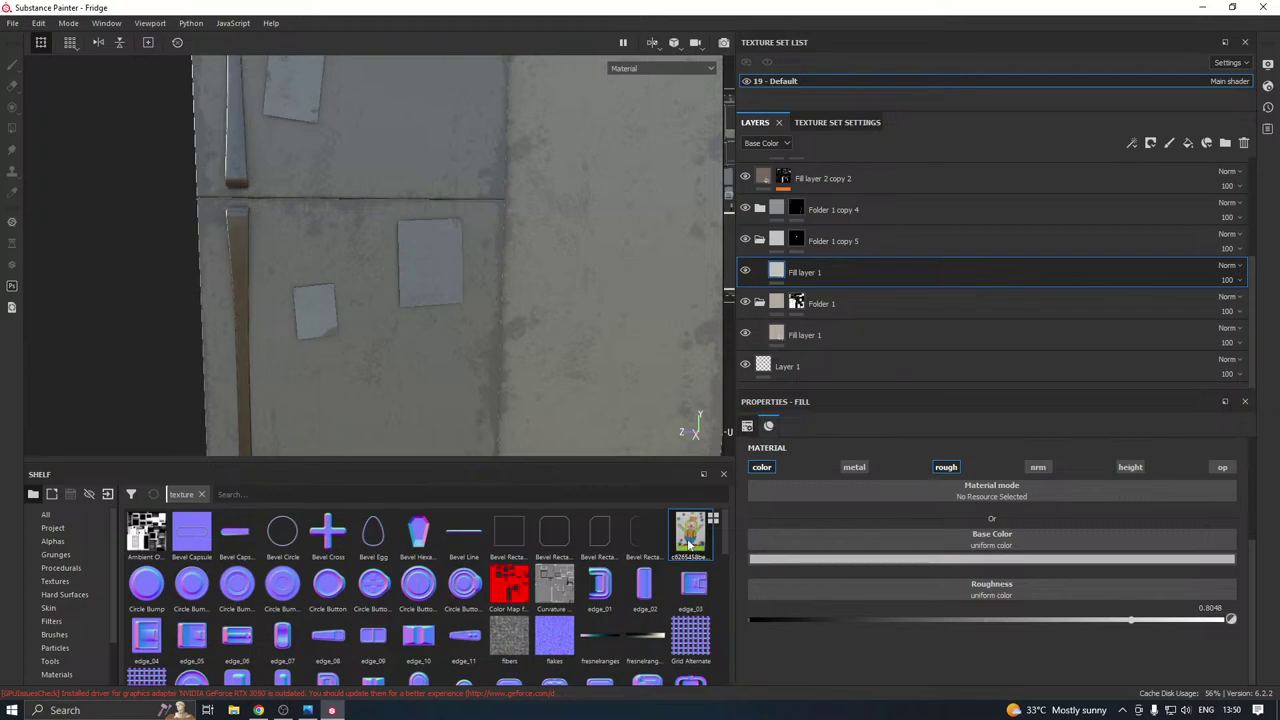
pyautogui.moveTo(689, 545); pyautogui.dragTo(873, 543)
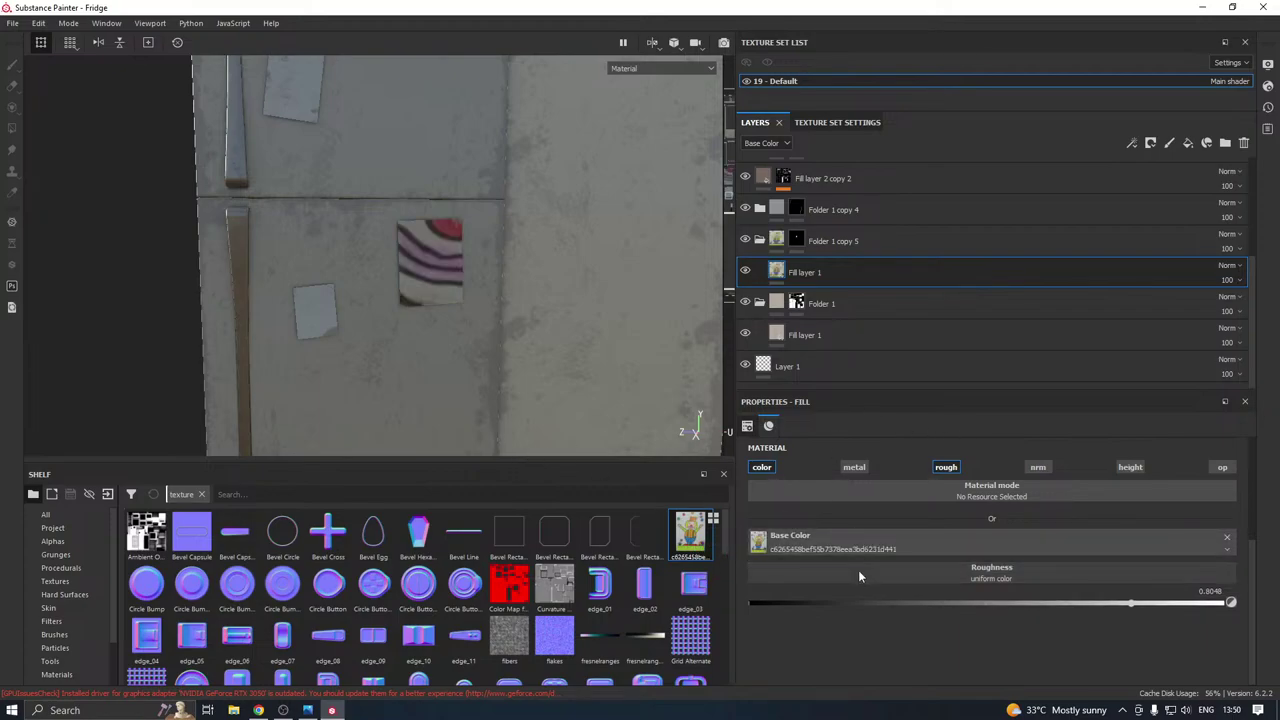
# Try the Fill (Match per UV Tile) and tri-planar projections for the clown drawing, using a tri-planar scale of 6.05.
pyautogui.scroll(3, 857, 570)
pyautogui.click(868, 473)
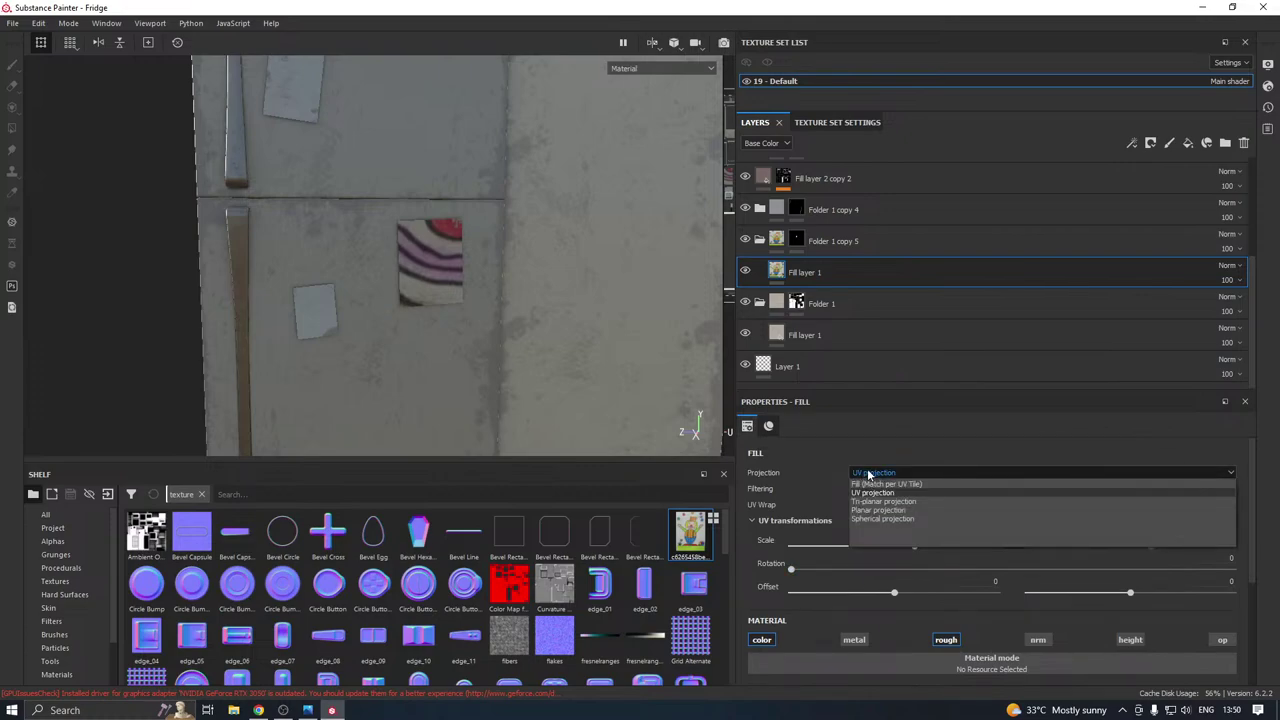
pyautogui.click(873, 492)
pyautogui.click(885, 506)
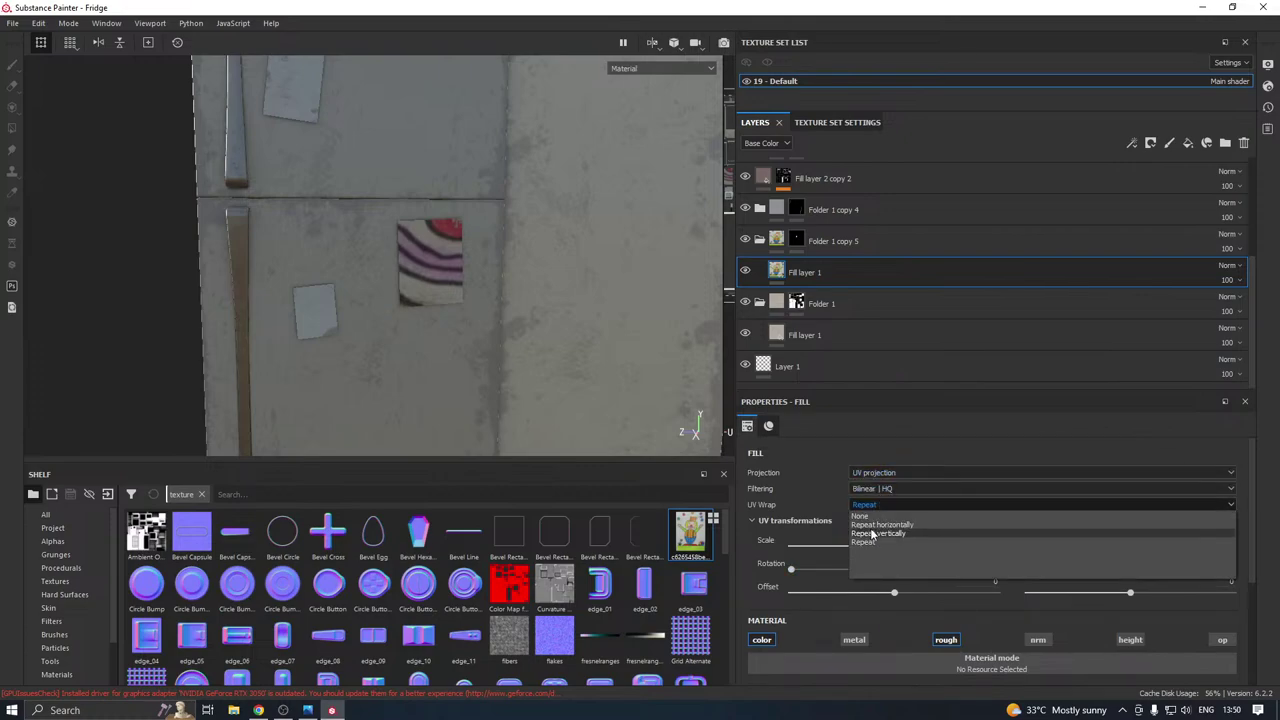
pyautogui.click(874, 476)
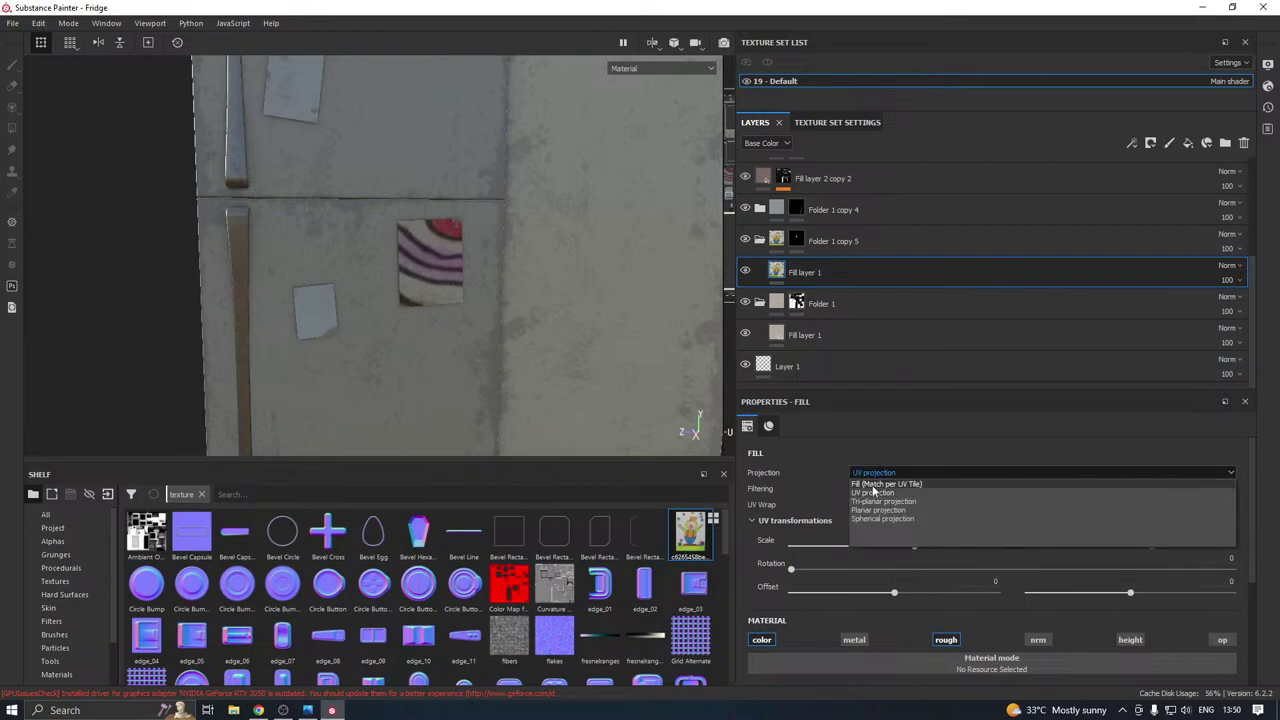
pyautogui.click(873, 486)
pyautogui.click(872, 477)
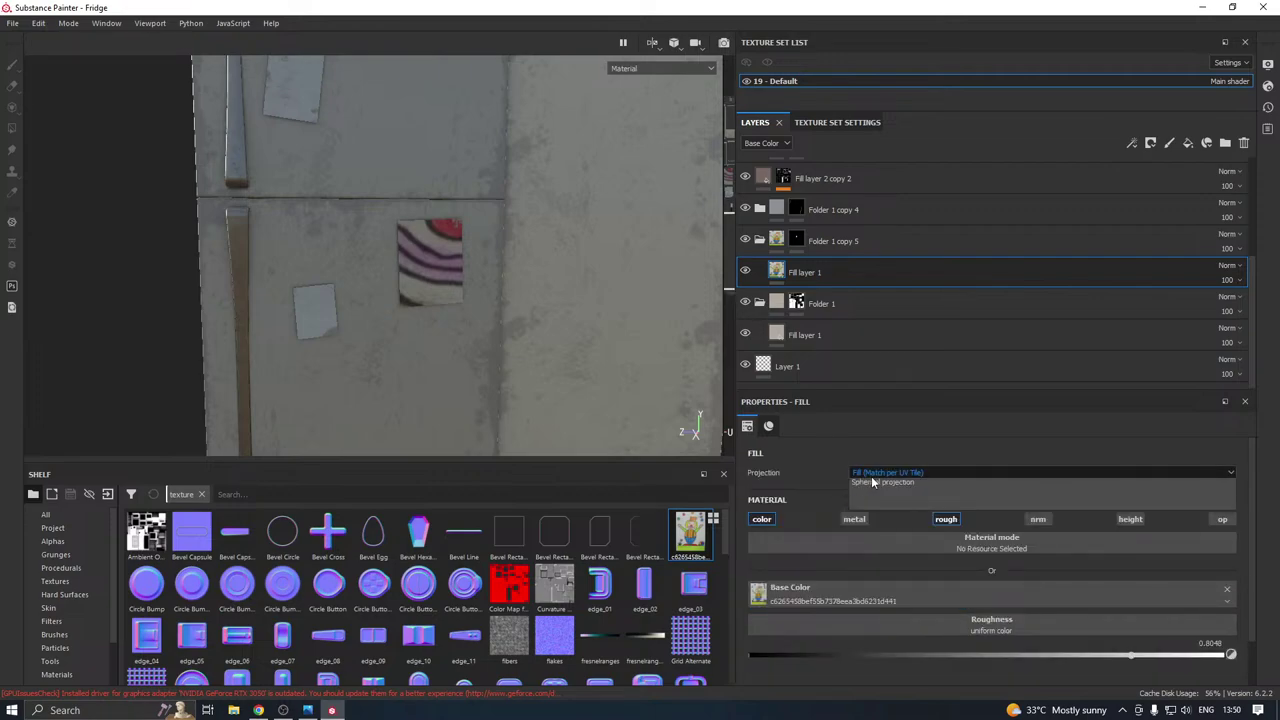
pyautogui.click(880, 504)
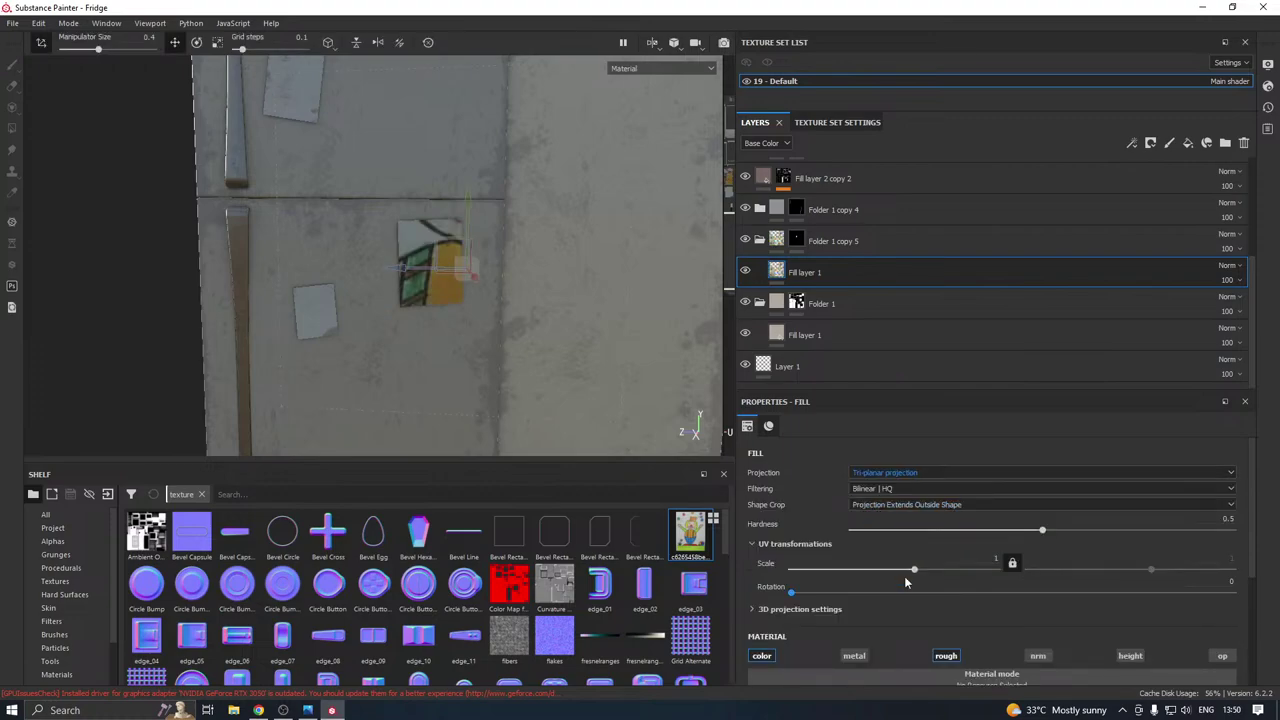
pyautogui.moveTo(913, 569); pyautogui.dragTo(931, 571)
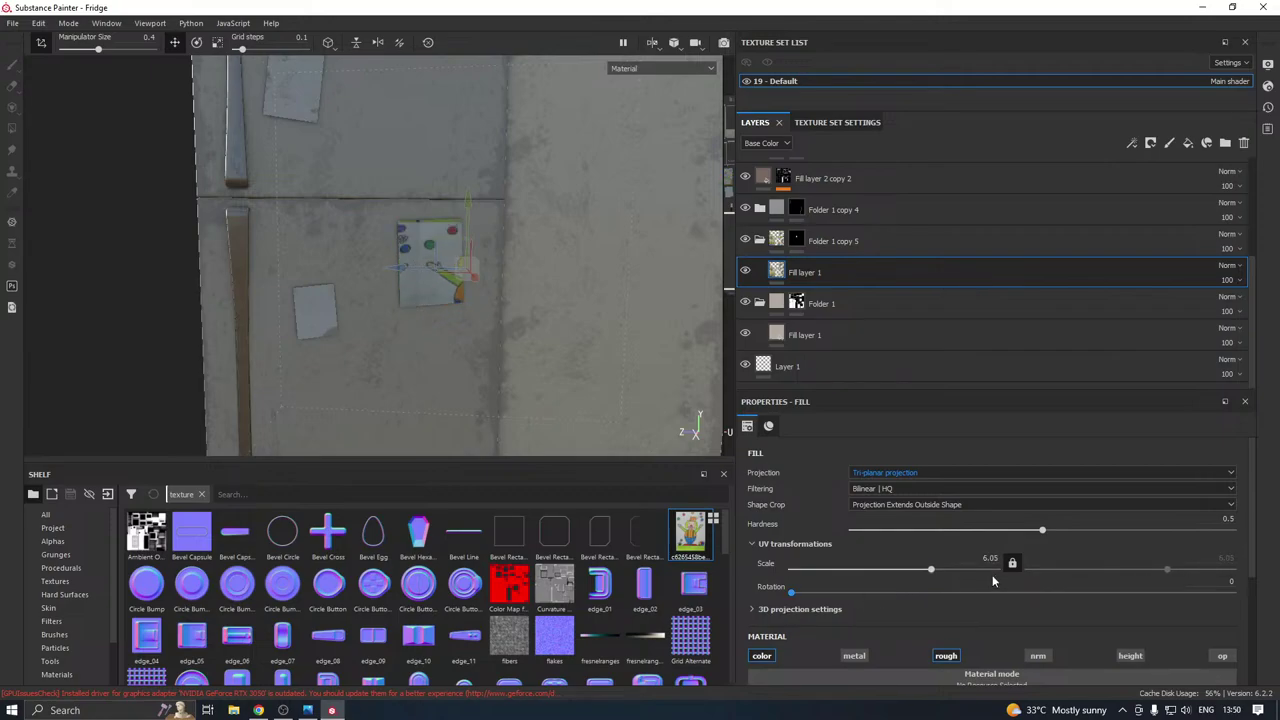
pyautogui.scroll(-2, 900, 575)
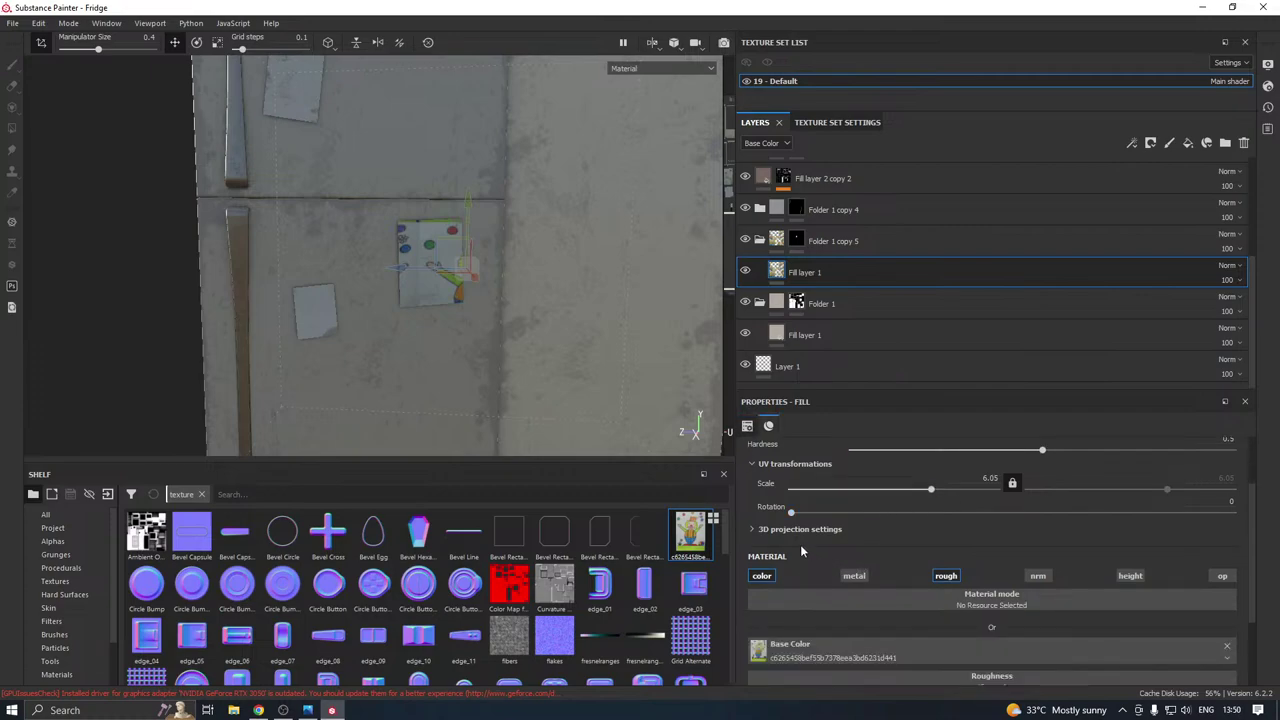
pyautogui.scroll(2, 991, 485)
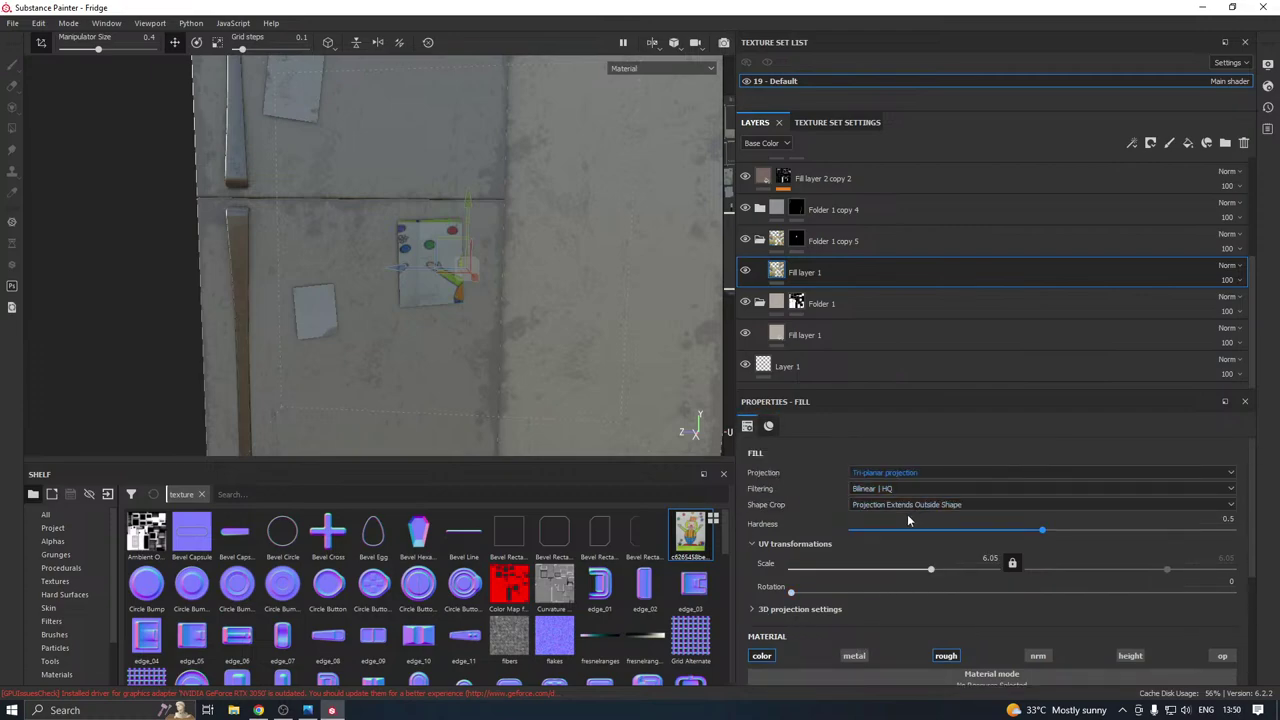
# Try planar projection for the clown drawing and return the fill to UV projection.
pyautogui.click(893, 474)
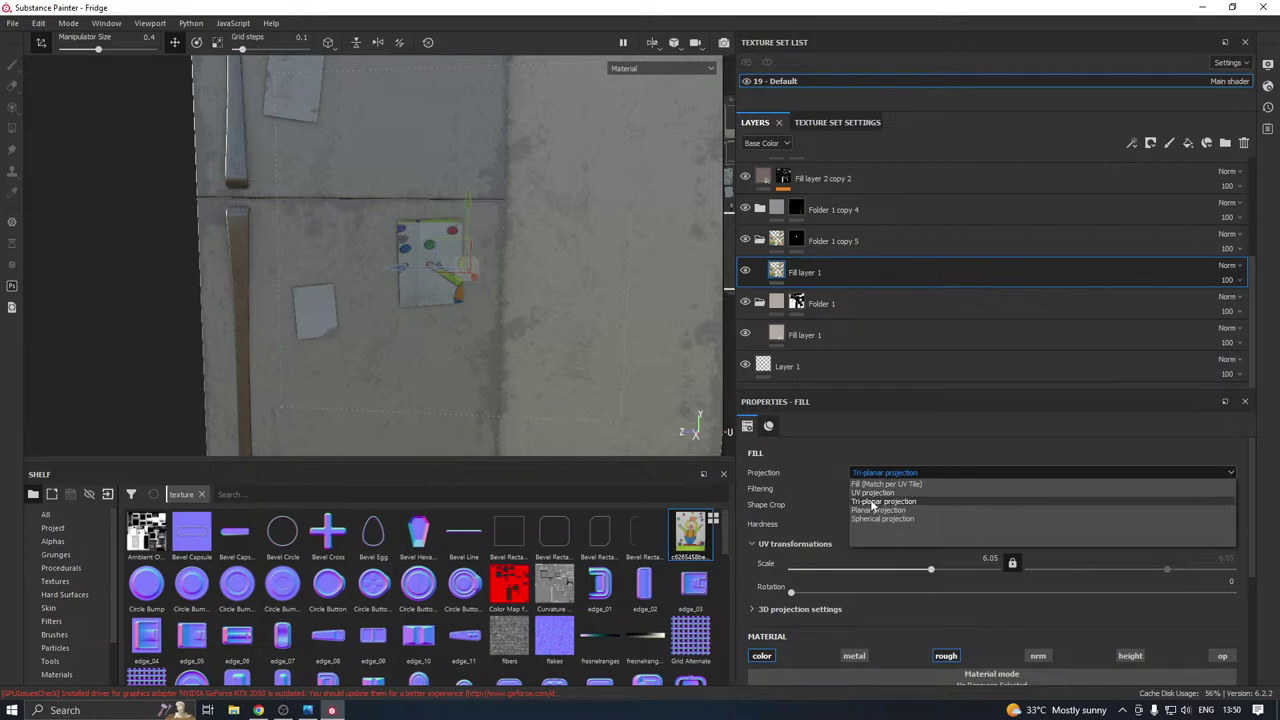
pyautogui.click(866, 510)
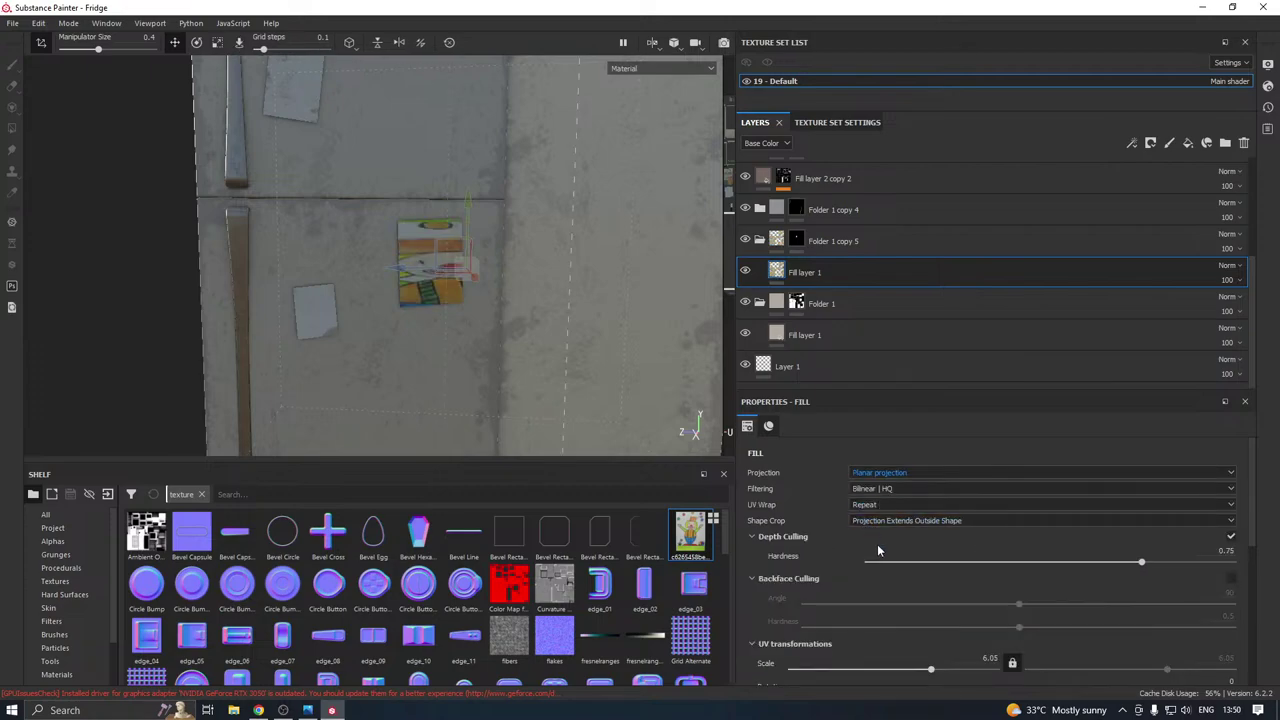
pyautogui.click(876, 474)
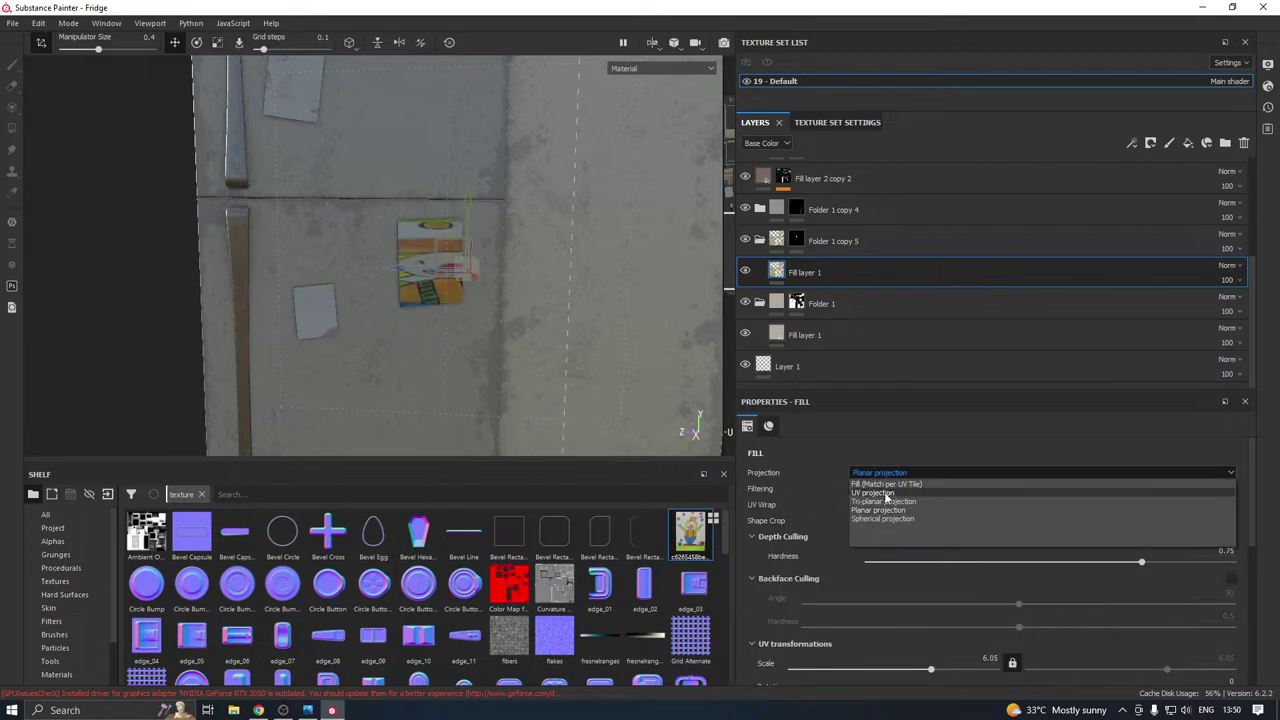
pyautogui.click(880, 492)
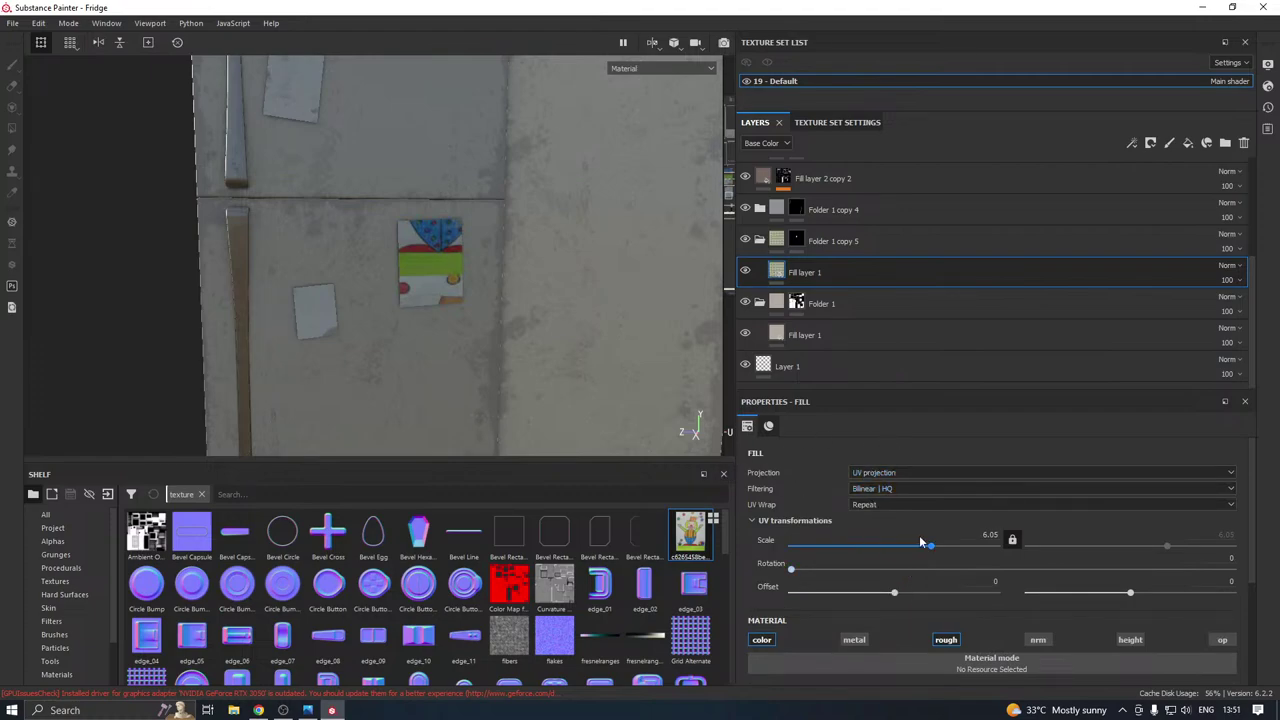
# Fit the clown drawing to the larger paper sheet with a UV scale of 12.4 and offsets of 0.07 and -0.07.
pyautogui.moveTo(929, 545); pyautogui.dragTo(938, 546)
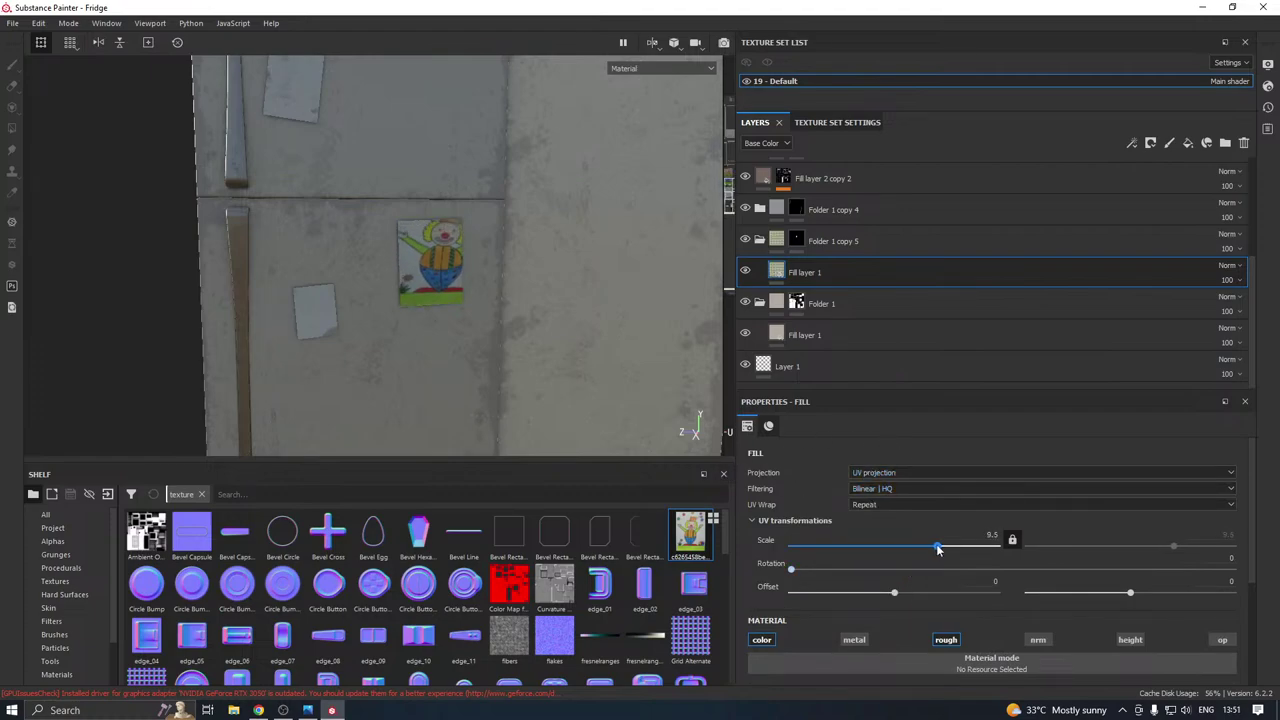
pyautogui.scroll(3, 503, 294)
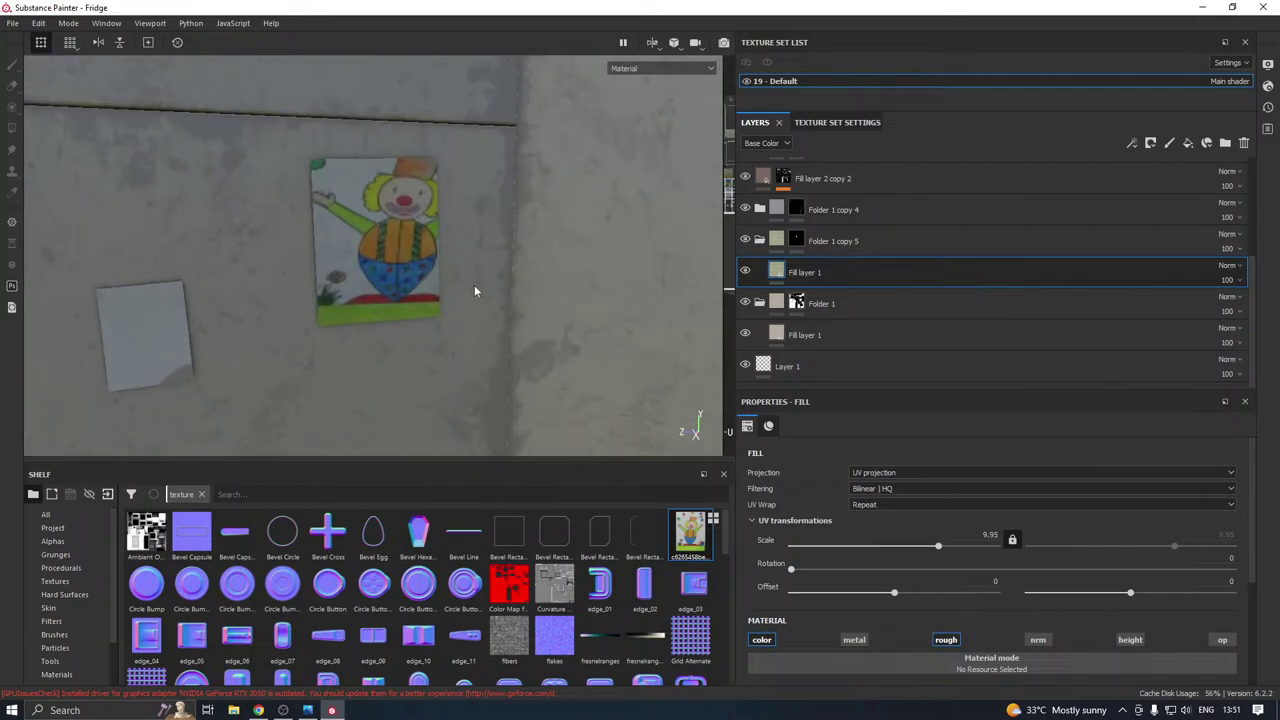
pyautogui.moveTo(894, 593); pyautogui.dragTo(904, 589)
pyautogui.moveTo(938, 546); pyautogui.dragTo(942, 546)
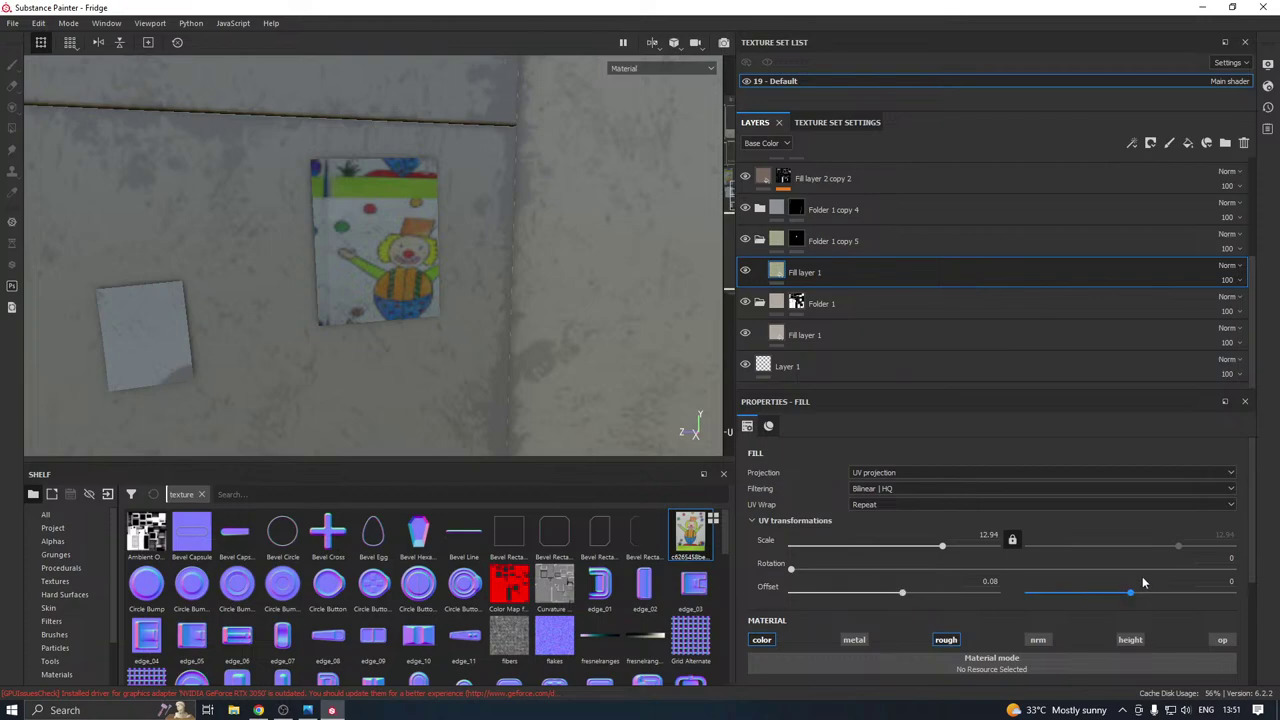
pyautogui.moveTo(1128, 595); pyautogui.dragTo(1126, 594)
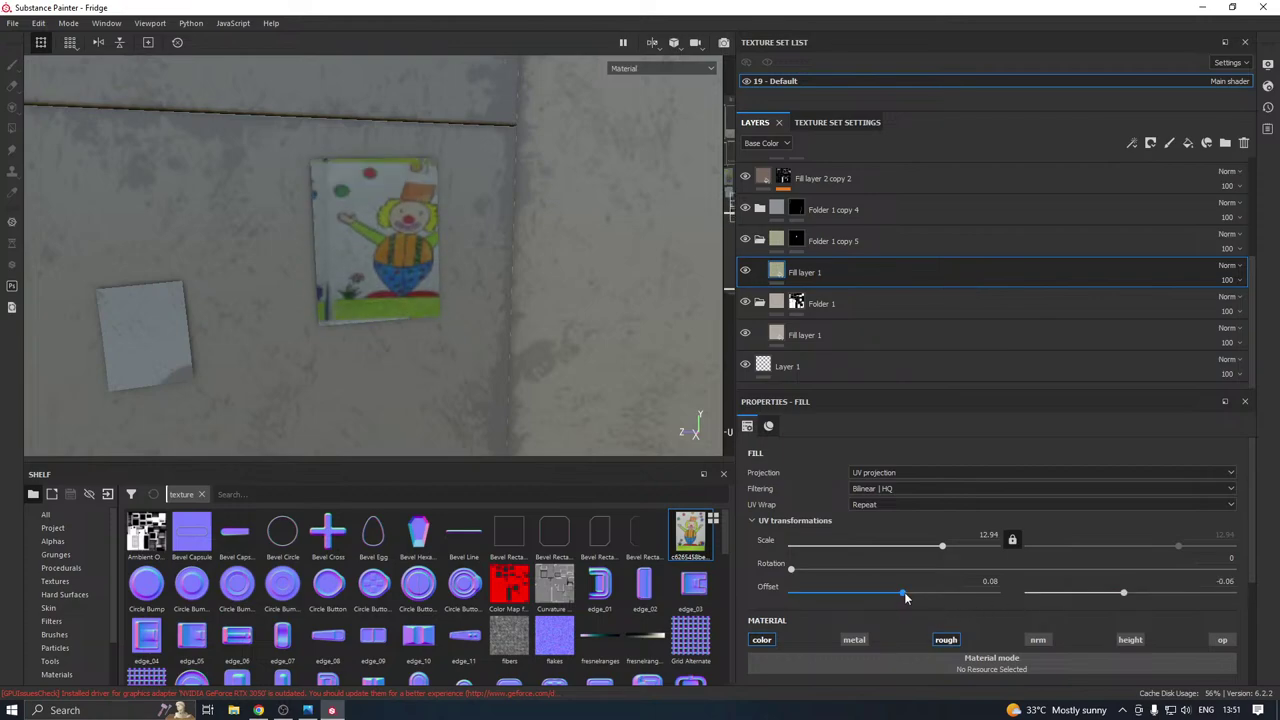
pyautogui.moveTo(904, 596); pyautogui.dragTo(901, 596)
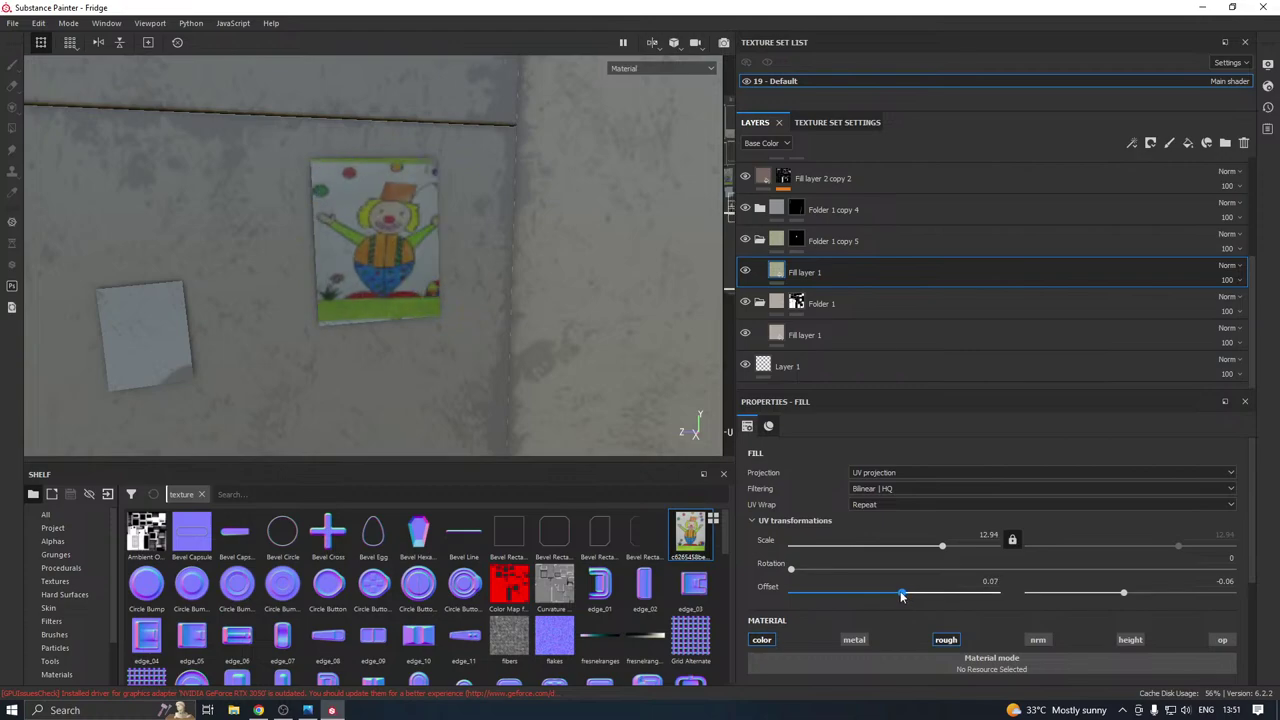
pyautogui.moveTo(946, 547); pyautogui.dragTo(941, 549)
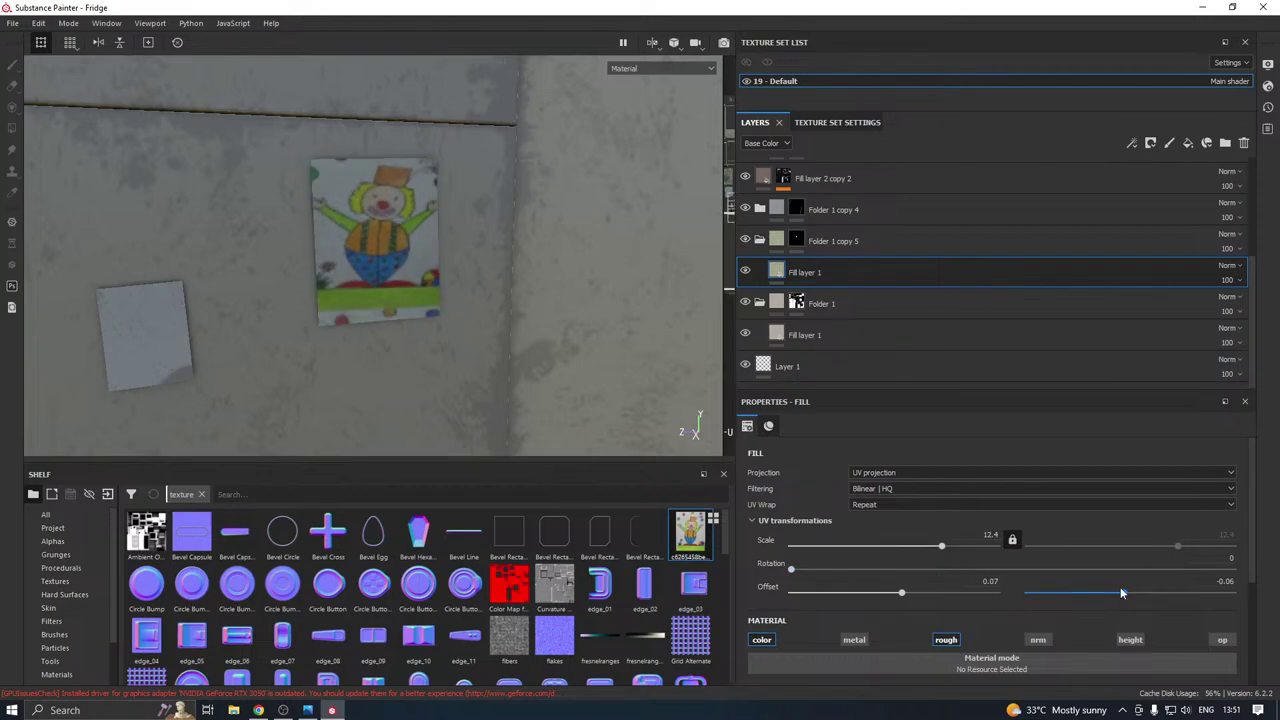
pyautogui.moveTo(1120, 593); pyautogui.dragTo(1124, 595)
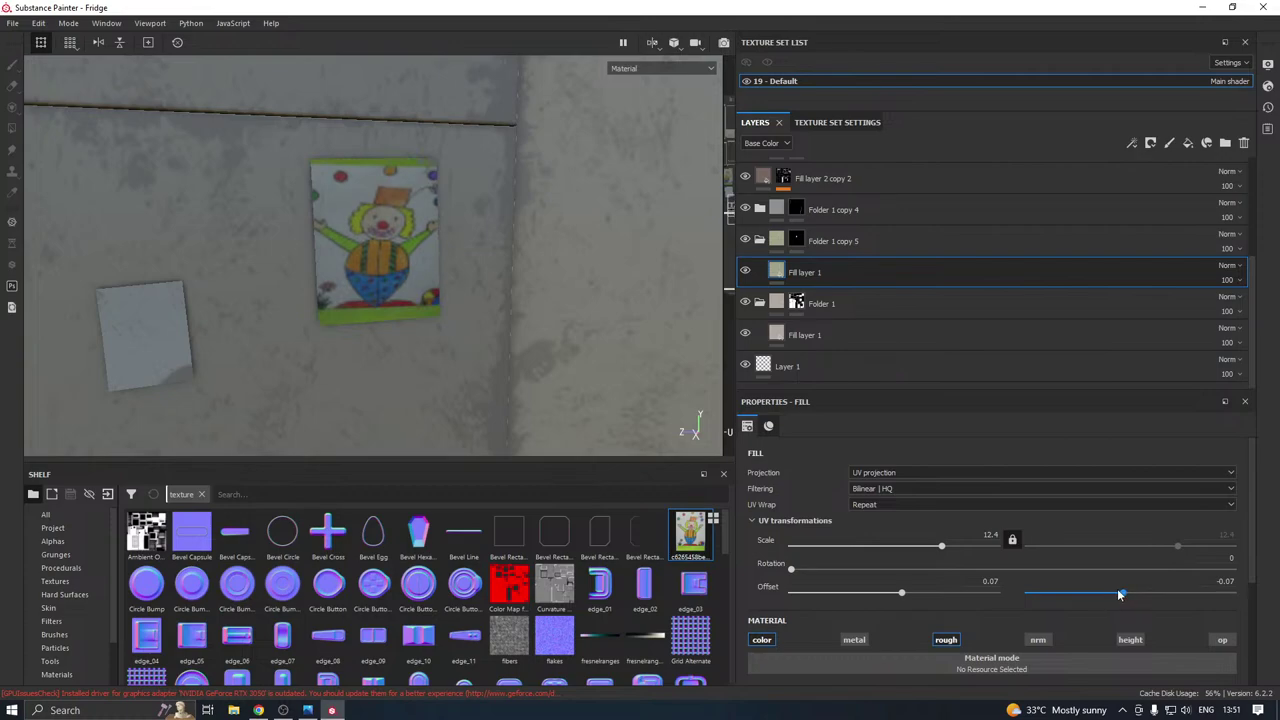
# Examine the whole fridge from several angles, including the open interior and the inner sides of the doors.
pyautogui.scroll(-4, 512, 373)
pyautogui.keyDown('alt'); pyautogui.moveTo(548, 338); pyautogui.dragTo(466, 283); pyautogui.keyUp('alt')
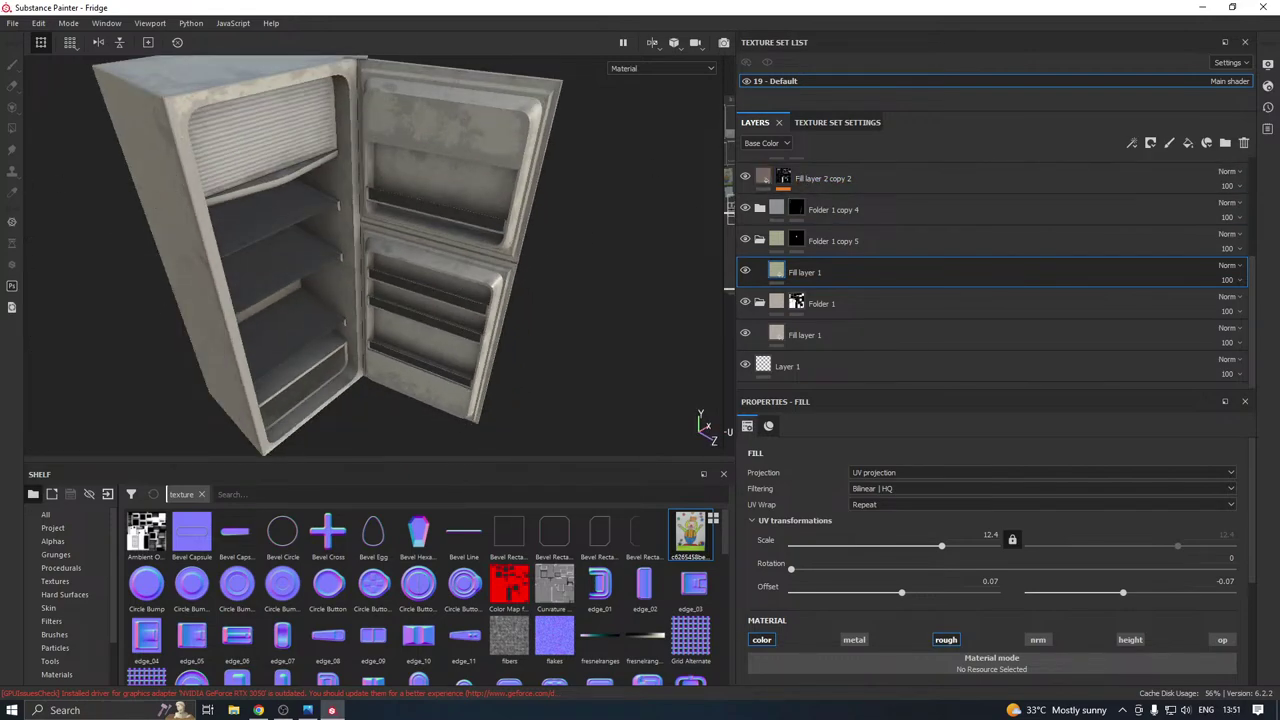
pyautogui.hotkey('alt', 'Tab')
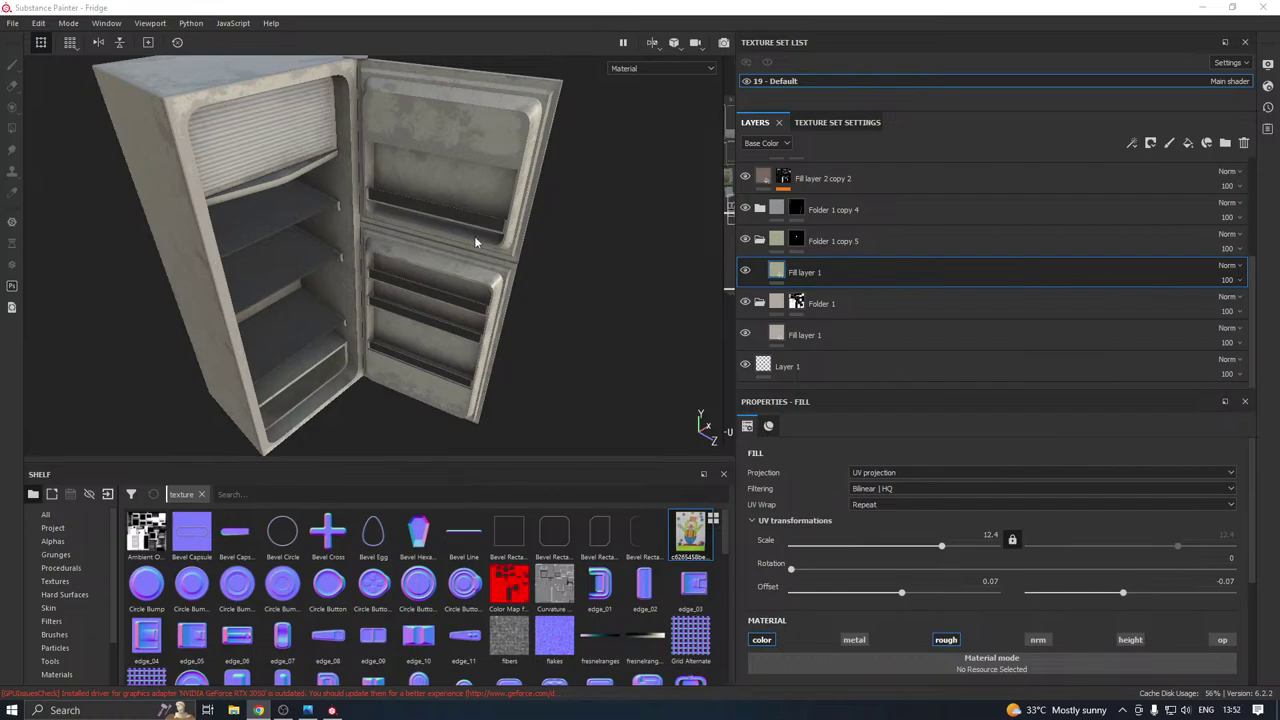
pyautogui.keyDown('alt'); pyautogui.moveTo(476, 242); pyautogui.dragTo(90, 250); pyautogui.keyUp('alt')
pyautogui.keyDown('alt'); pyautogui.moveTo(418, 285); pyautogui.dragTo(577, 340); pyautogui.keyUp('alt')
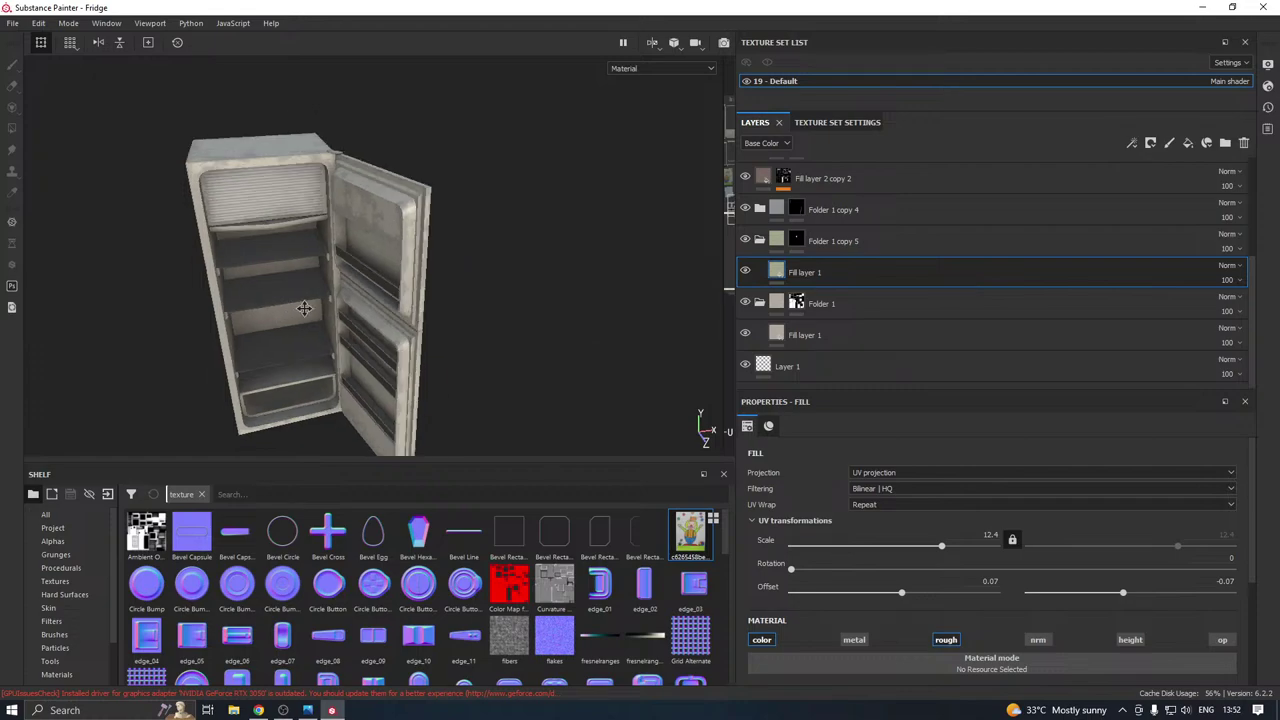
pyautogui.keyDown('alt'); pyautogui.moveTo(304, 308); pyautogui.dragTo(246, 277); pyautogui.keyUp('alt')
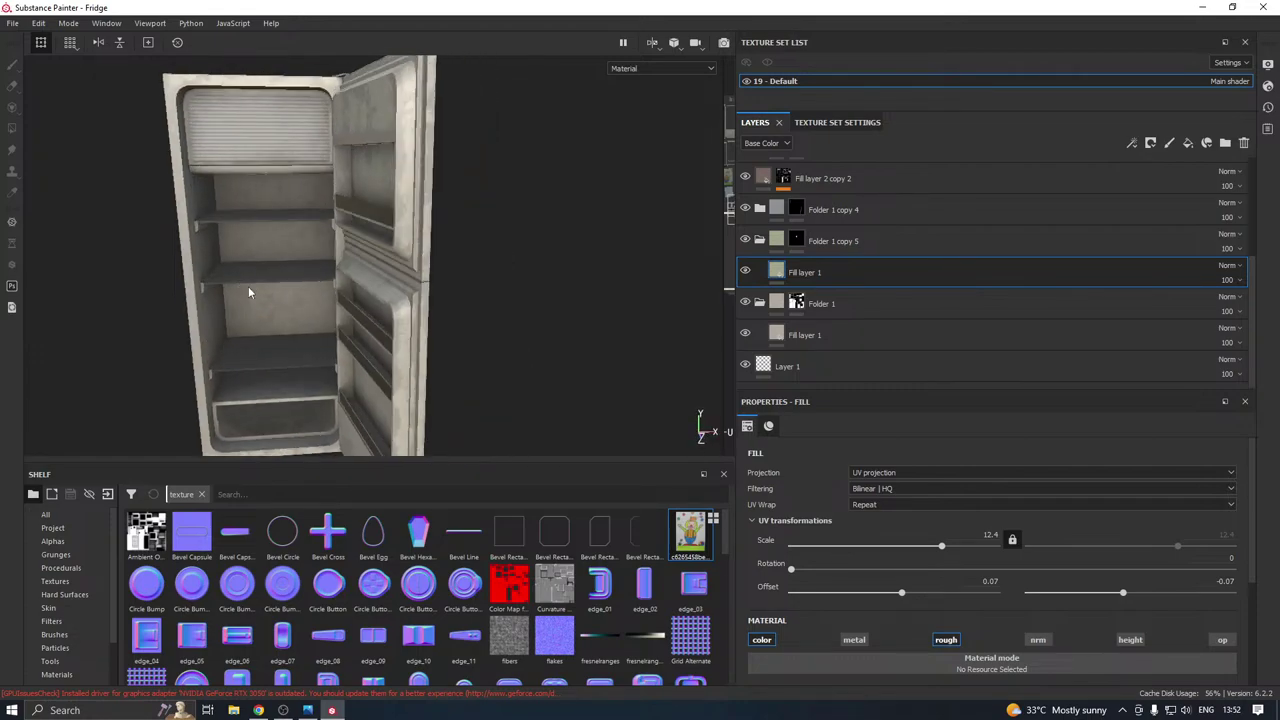
# Set the texture set's size to 4096.
pyautogui.keyDown('alt'); pyautogui.moveTo(350, 280); pyautogui.dragTo(551, 284); pyautogui.keyUp('alt')
pyautogui.keyDown('alt'); pyautogui.moveTo(257, 286); pyautogui.dragTo(666, 295); pyautogui.keyUp('alt')
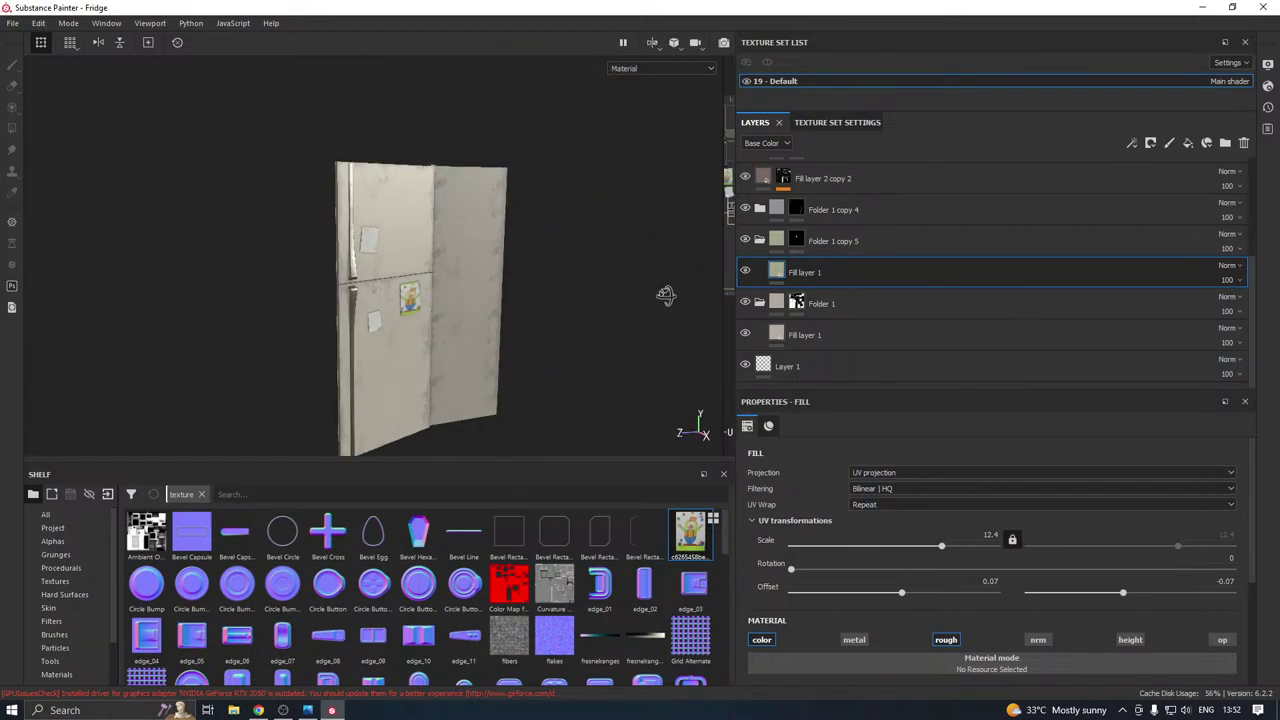
pyautogui.scroll(3, 450, 290)
pyautogui.keyDown('alt'); pyautogui.moveTo(454, 286); pyautogui.dragTo(644, 278); pyautogui.keyUp('alt')
pyautogui.scroll(3, 389, 299)
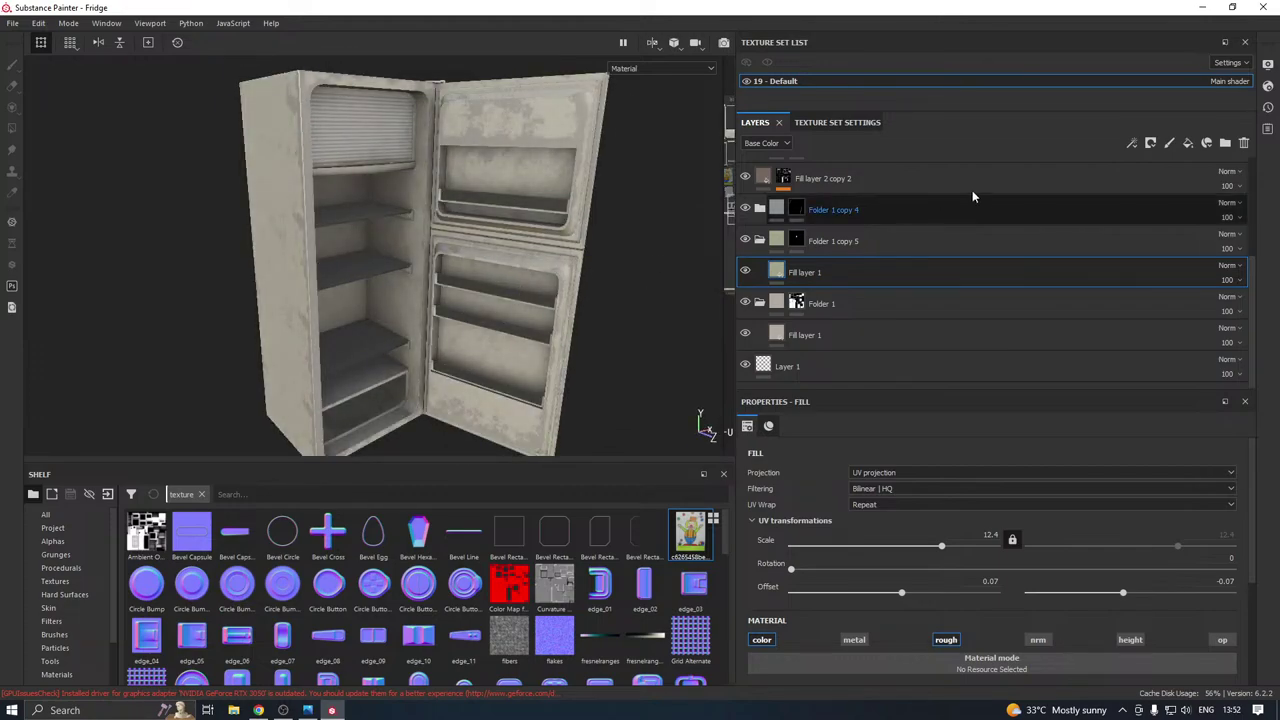
pyautogui.click(837, 122)
pyautogui.click(840, 212)
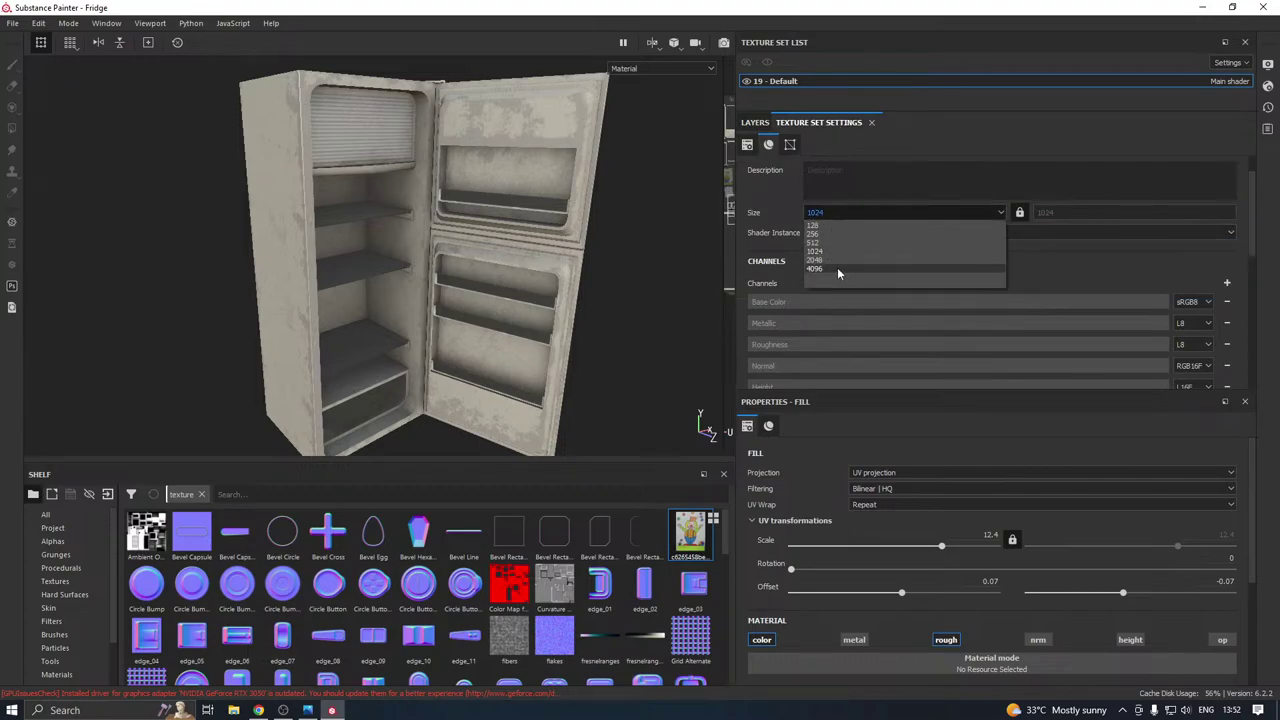
pyautogui.click(837, 267)
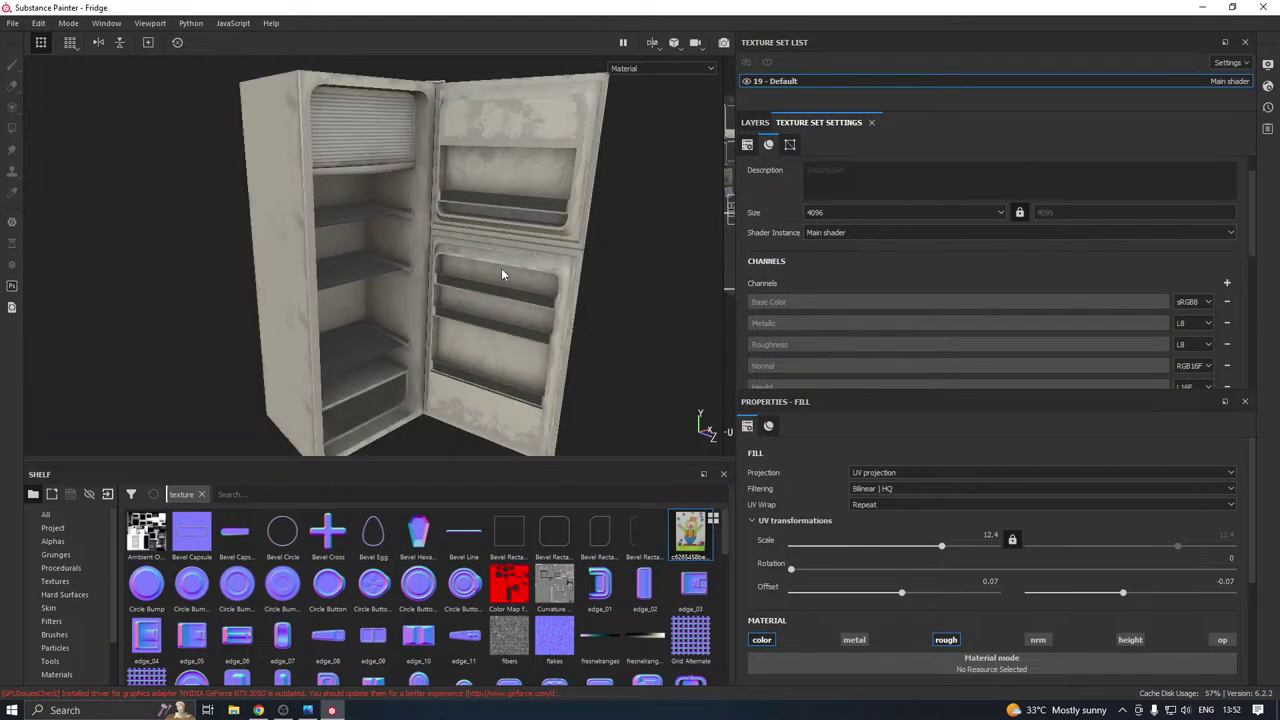
# Frame the whole open fridge and switch to Iray rendering.
pyautogui.keyDown('alt'); pyautogui.moveTo(501, 268); pyautogui.dragTo(423, 257); pyautogui.keyUp('alt')
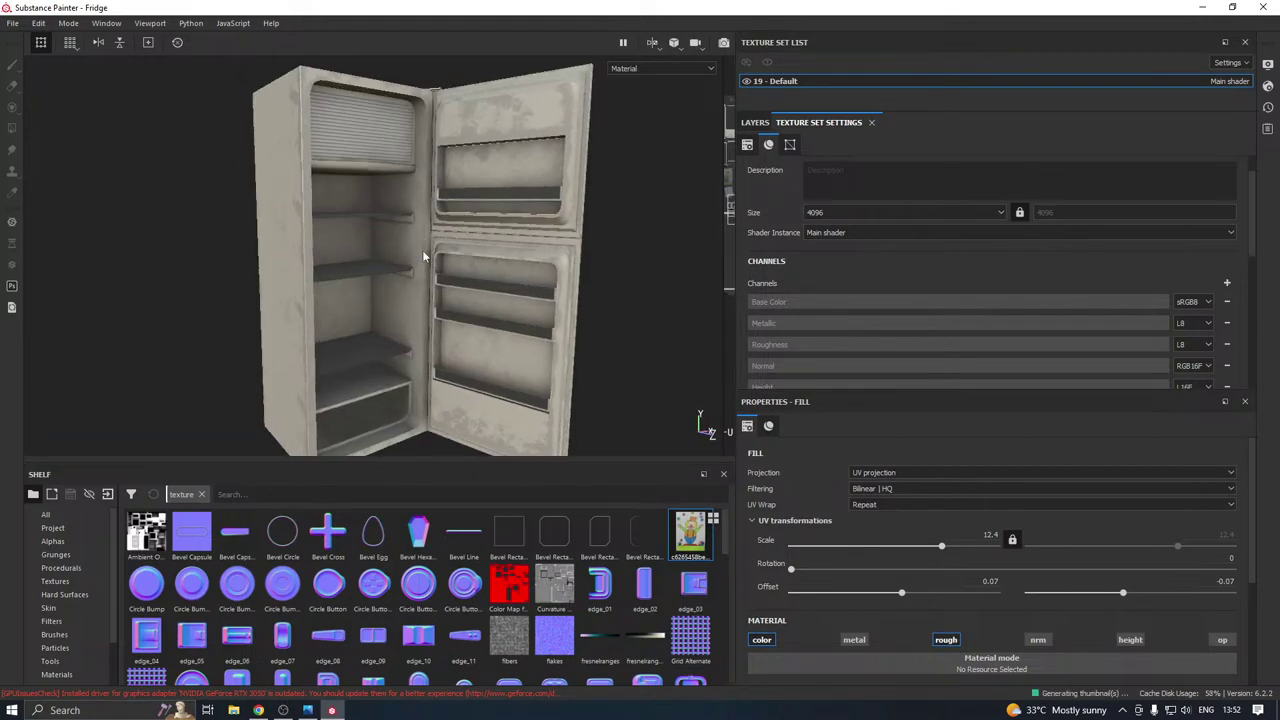
pyautogui.keyDown('shift'); pyautogui.moveTo(494, 271); pyautogui.dragTo(487, 271, button='right'); pyautogui.keyUp('shift')
pyautogui.keyDown('alt'); pyautogui.moveTo(466, 260); pyautogui.dragTo(527, 285); pyautogui.keyUp('alt')
pyautogui.scroll(5, 363, 234)
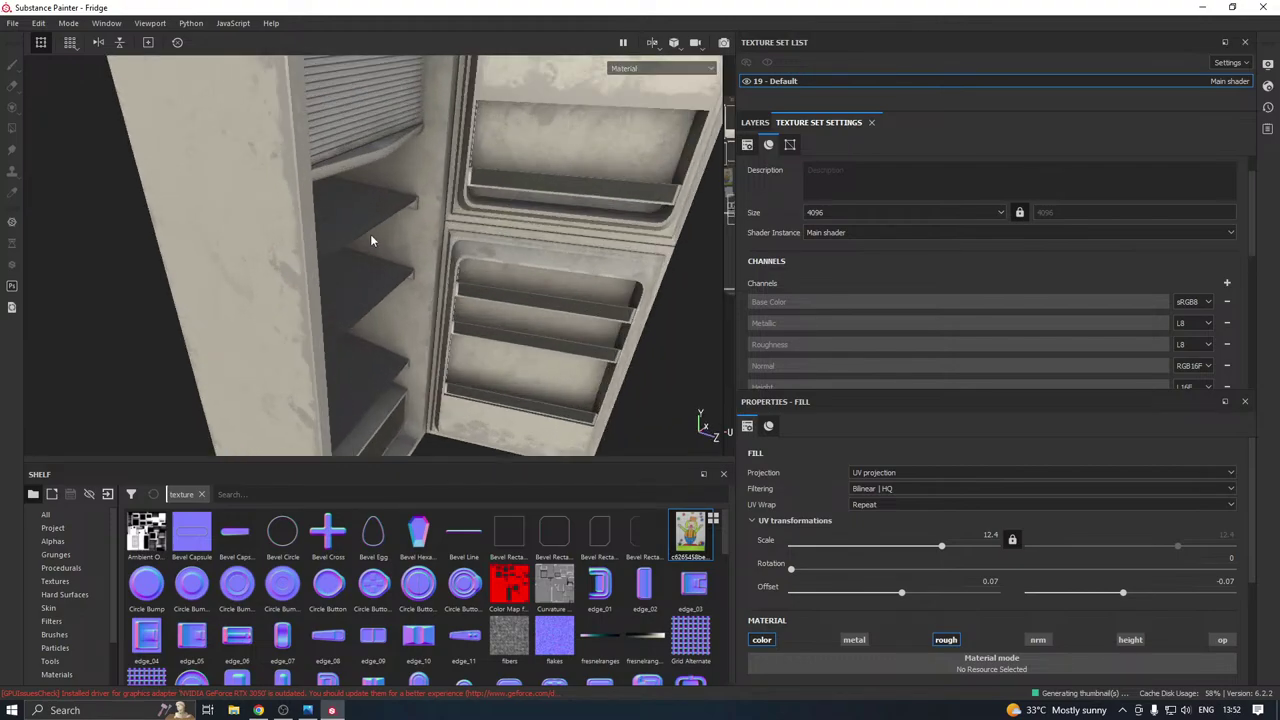
pyautogui.scroll(-8, 370, 234)
pyautogui.scroll(2, 384, 237)
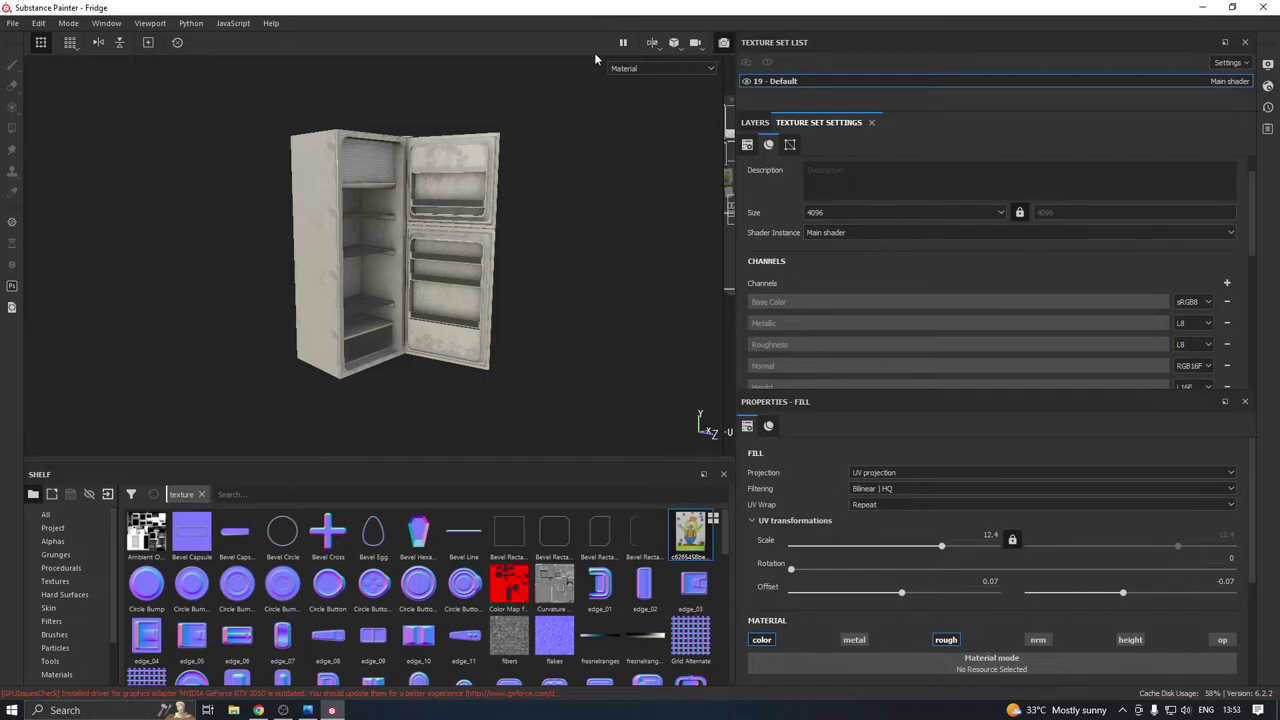
pyautogui.press('F10')
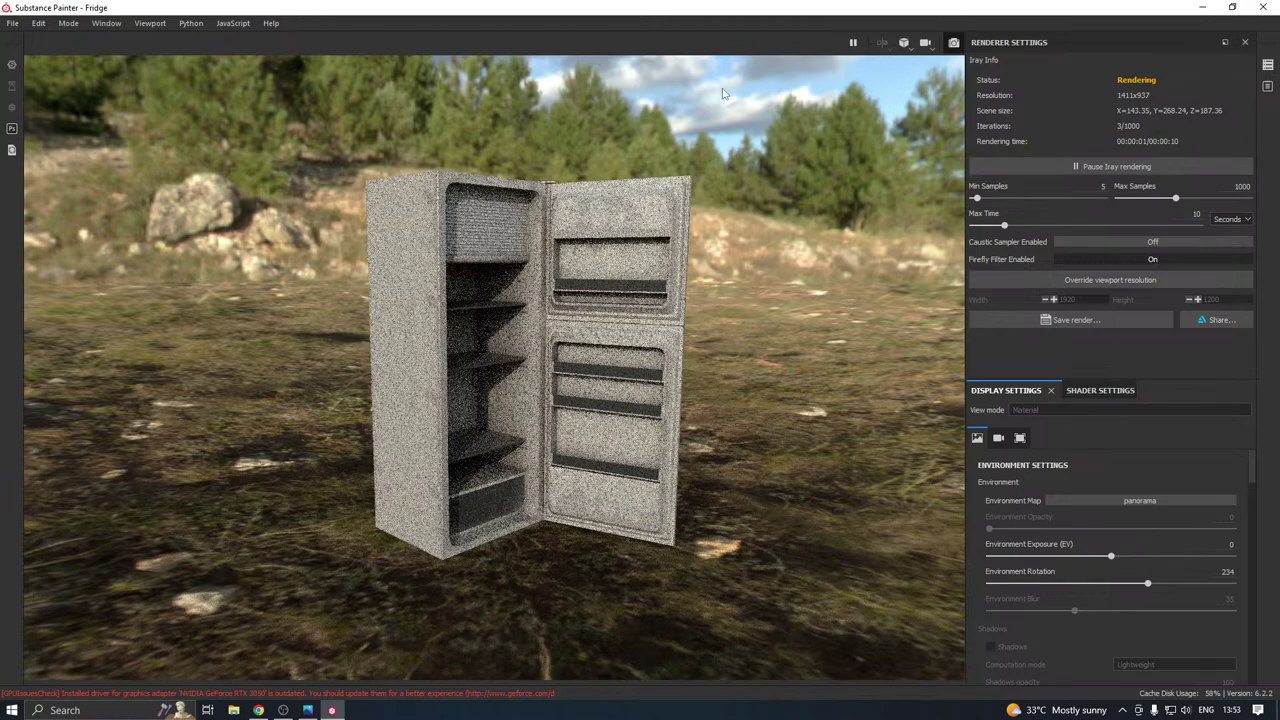
# Enable the dome's clear color and darken it to a near-black gray of 0.013.
pyautogui.scroll(-4, 1033, 465)
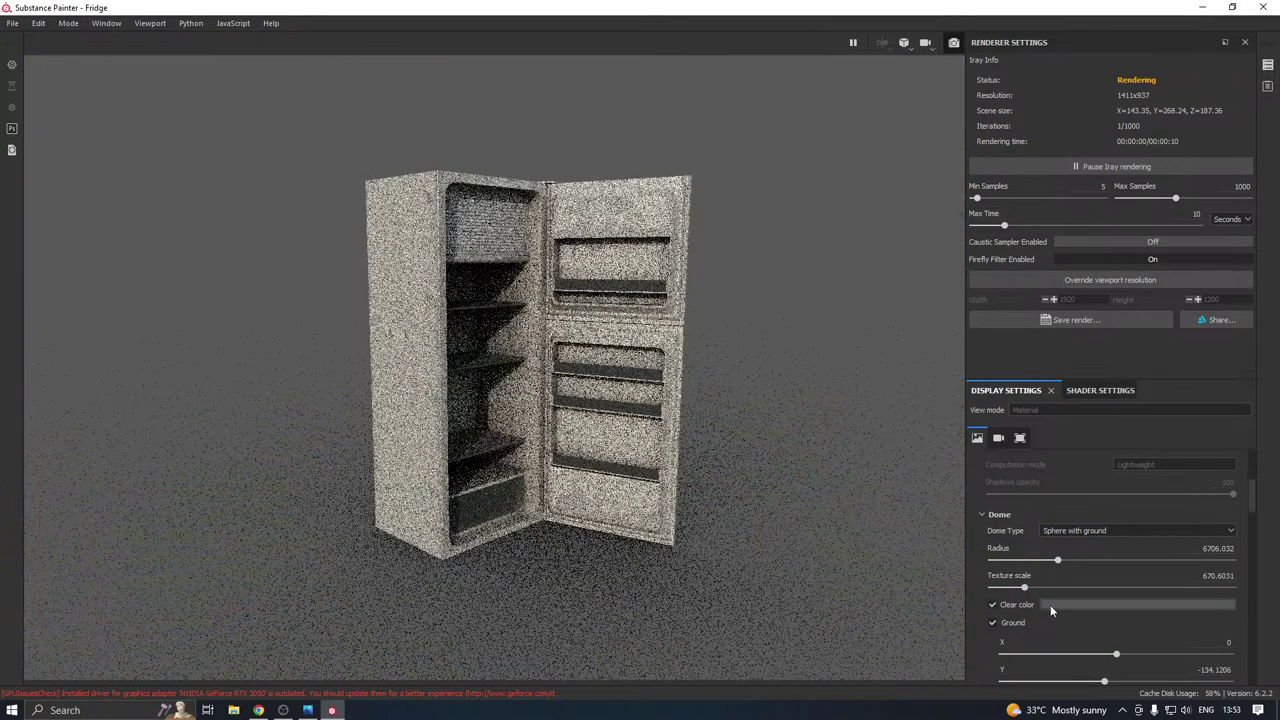
pyautogui.click(1050, 605)
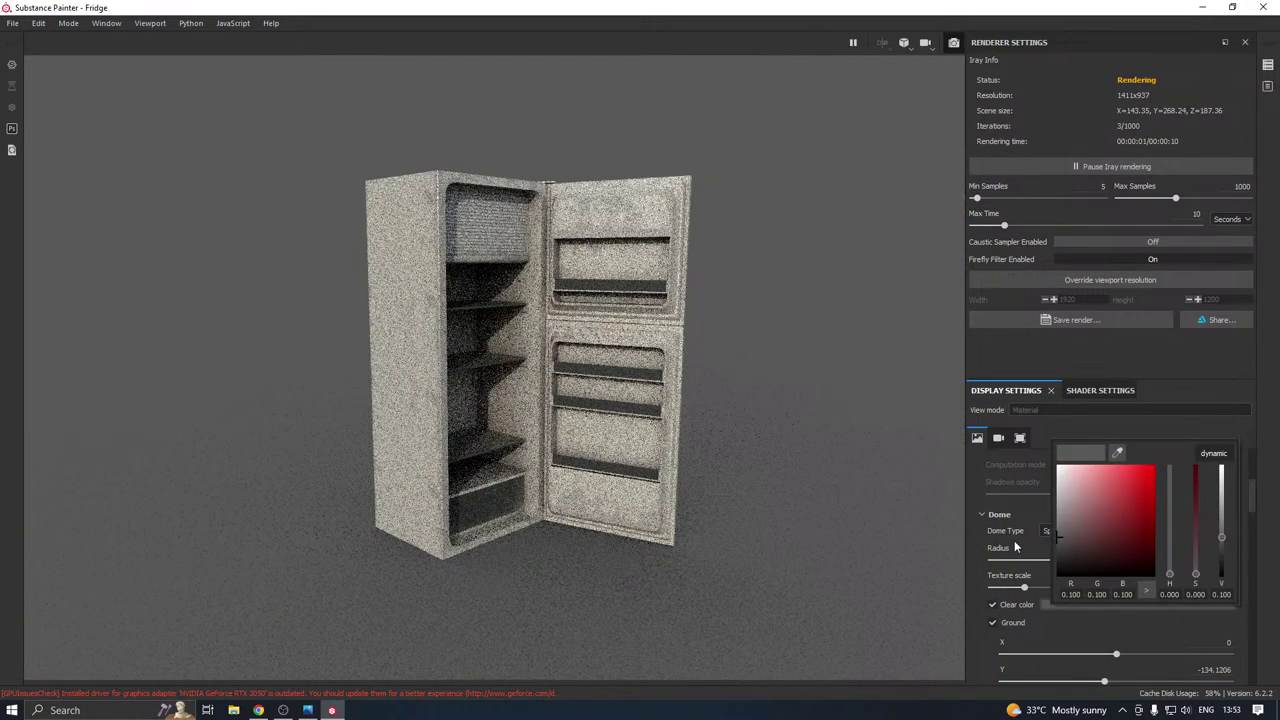
pyautogui.moveTo(1061, 556); pyautogui.dragTo(1061, 563)
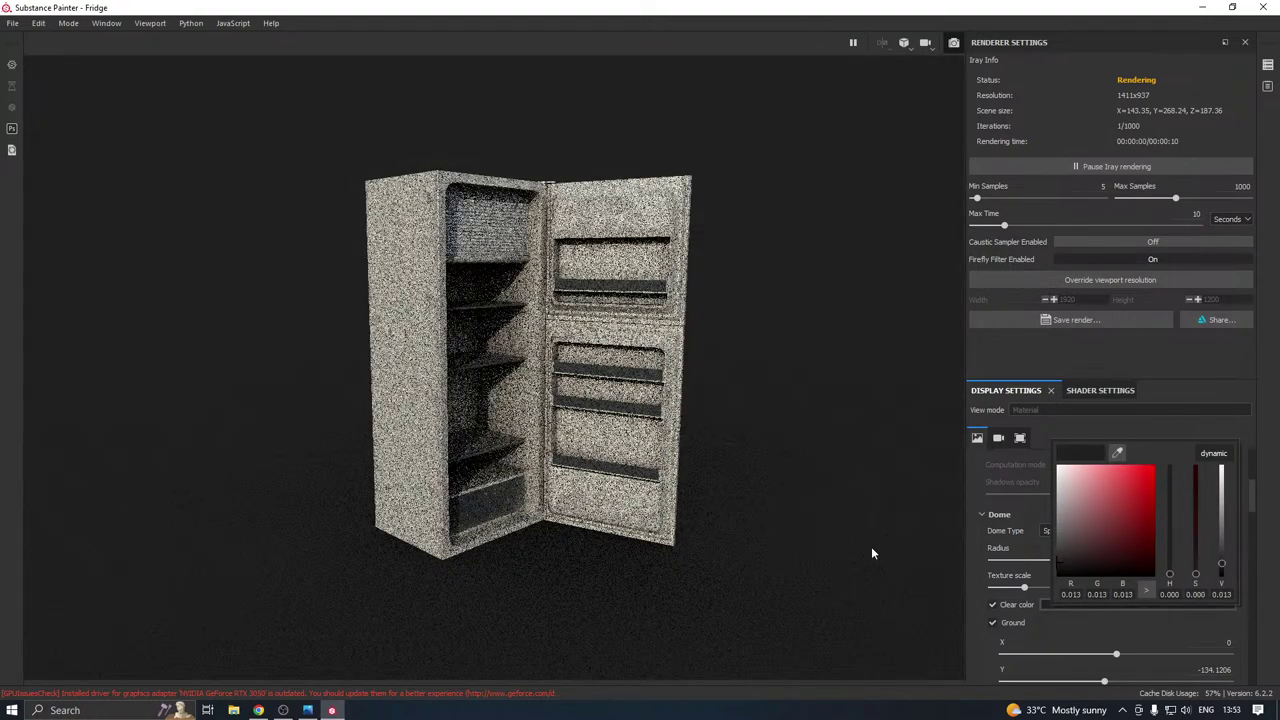
pyautogui.click(871, 546)
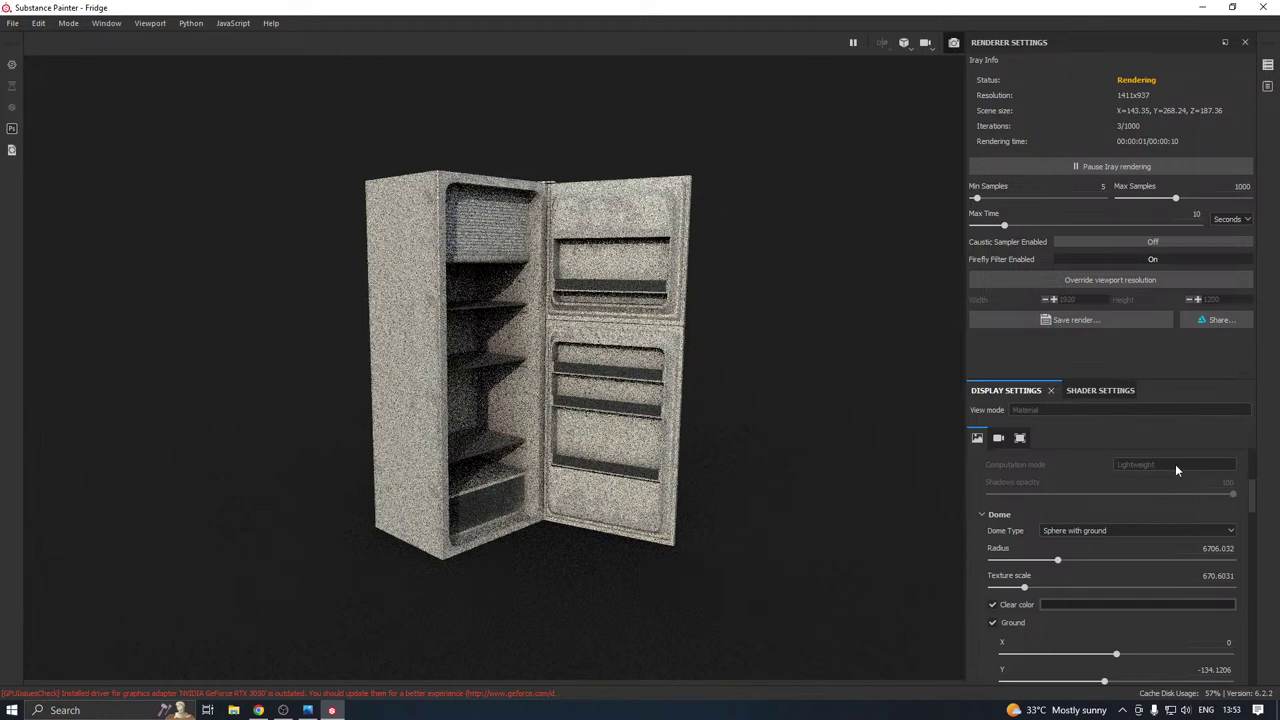
# Raise the dome's ground under the fridge to a Y position of -128.7558.
pyautogui.scroll(-2, 1103, 591)
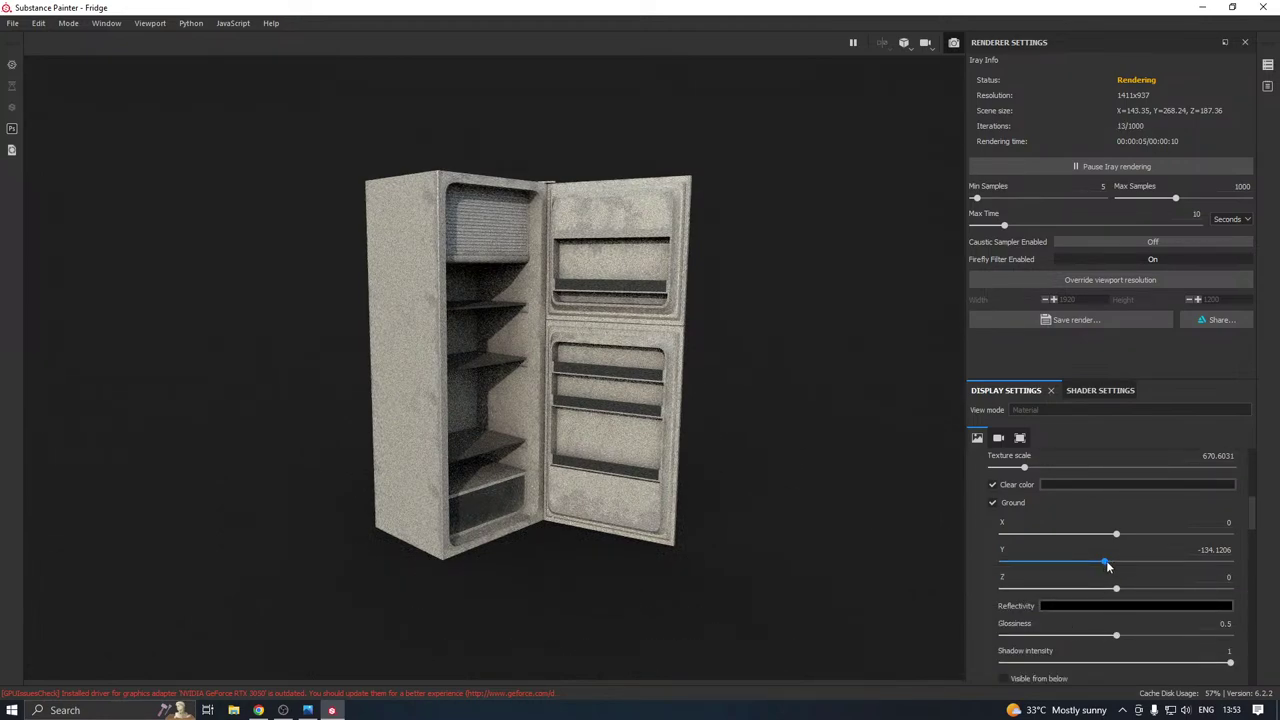
pyautogui.moveTo(1106, 563); pyautogui.dragTo(1105, 565)
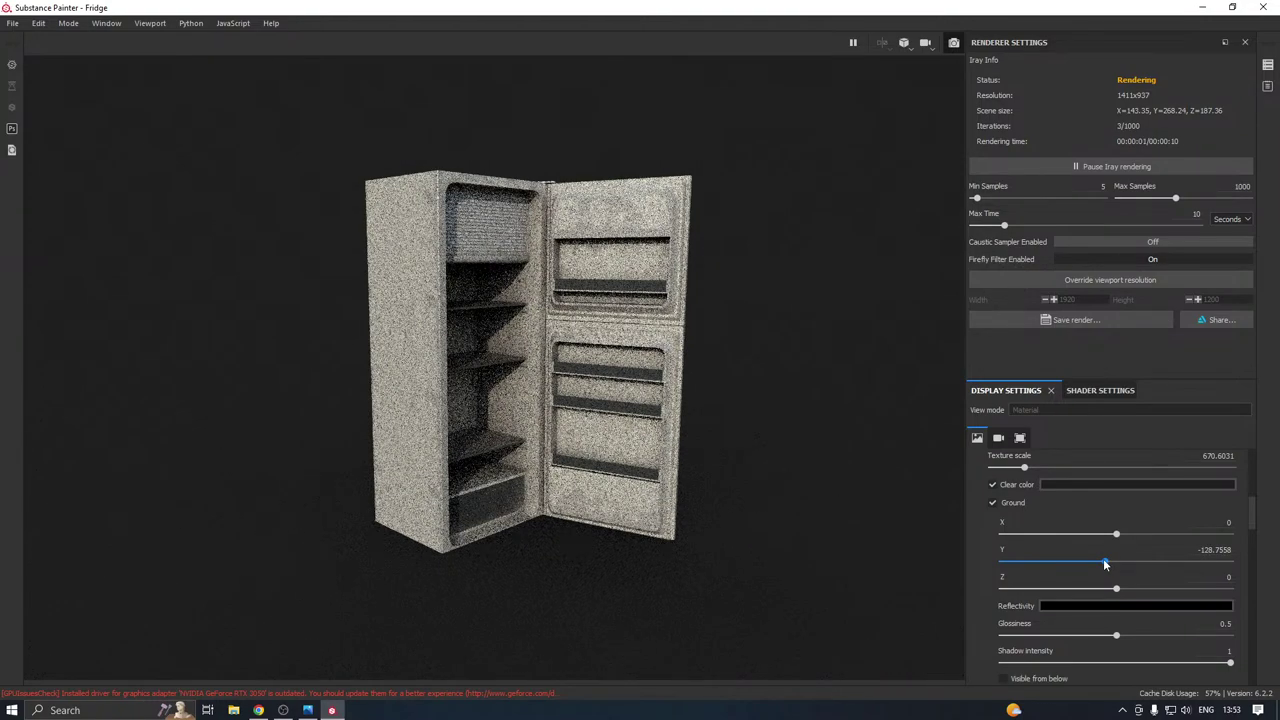
pyautogui.scroll(3, 1077, 498)
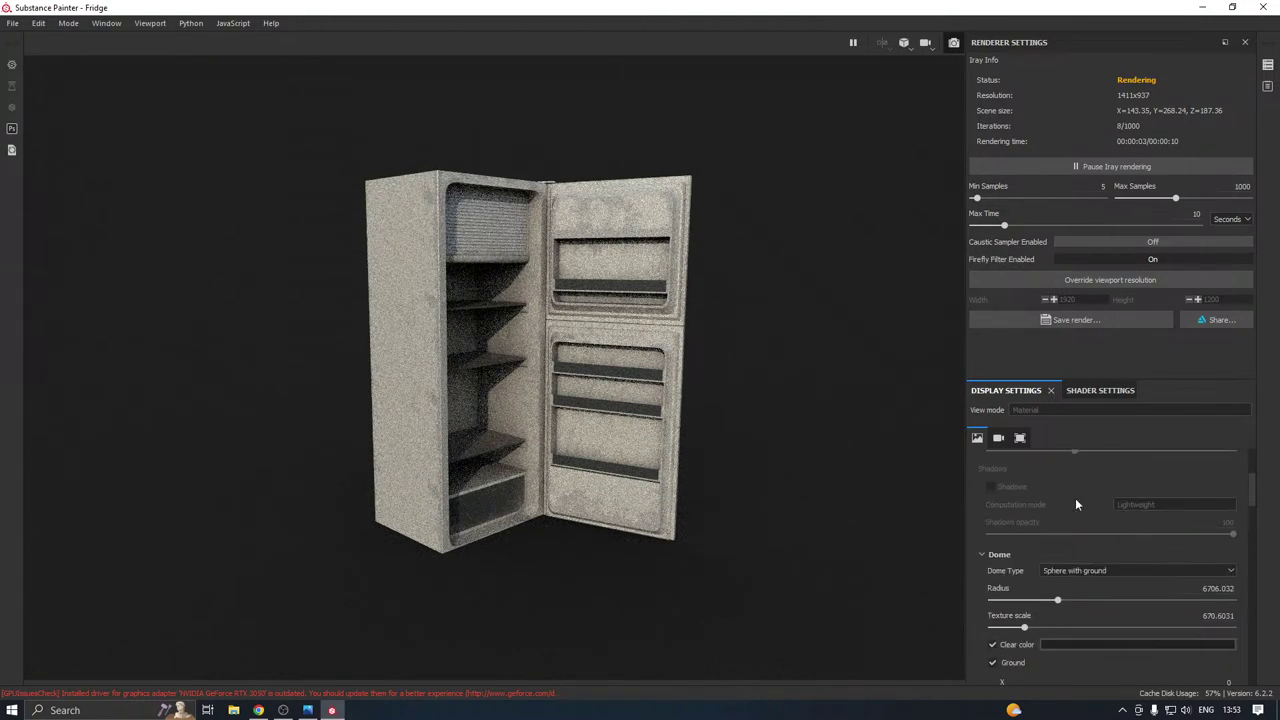
pyautogui.scroll(-2, 1076, 504)
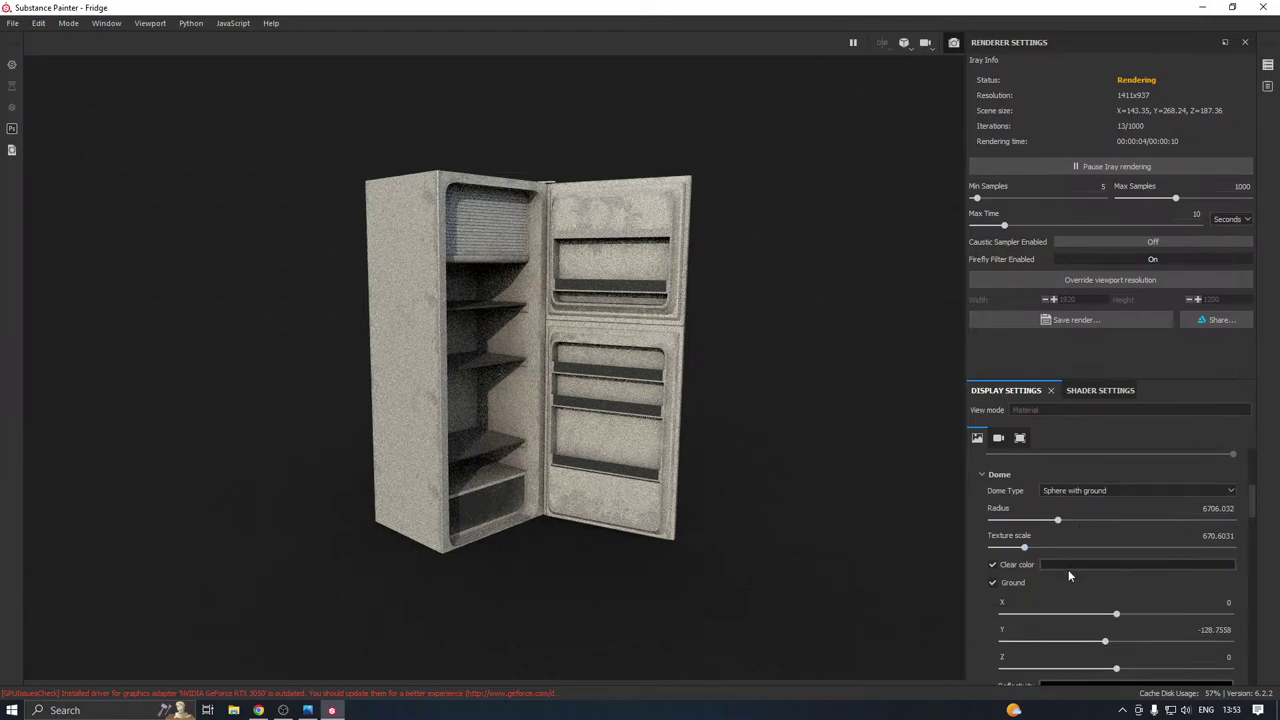
pyautogui.scroll(6, 1100, 513)
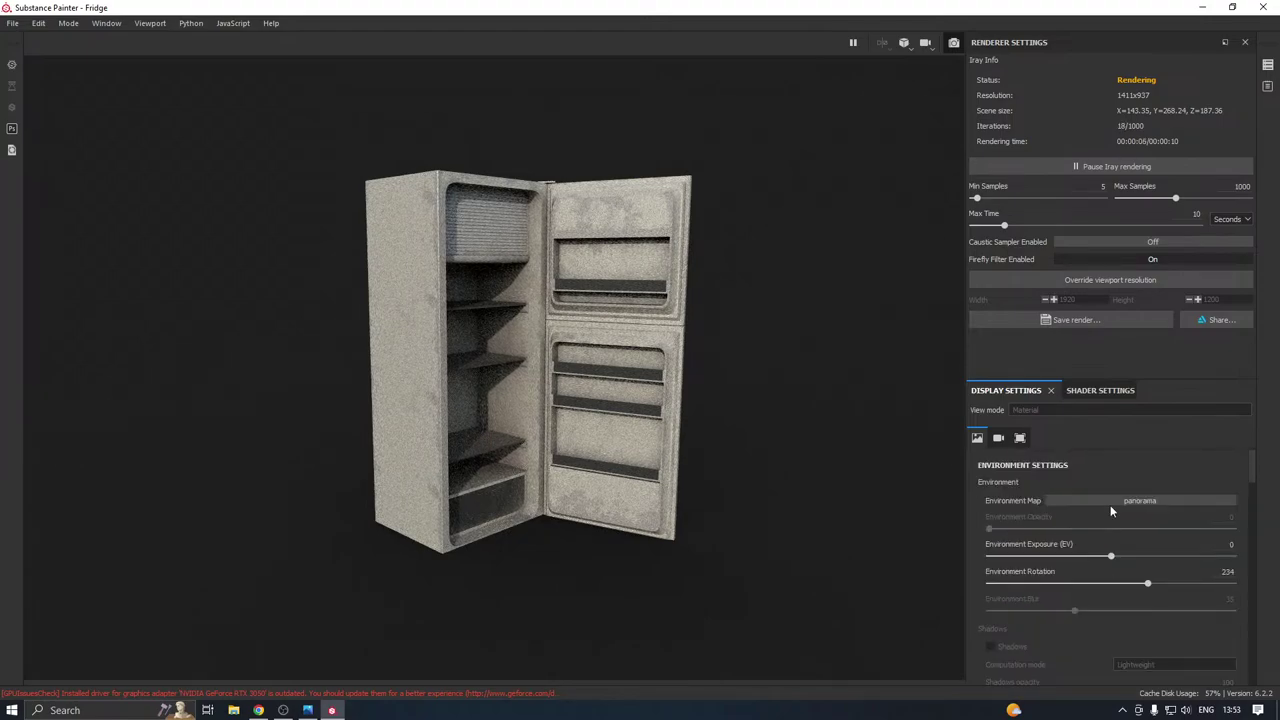
# Try the Autumn Forest environment map with an environment rotation of 152.
pyautogui.click(1098, 501)
pyautogui.click(1106, 548)
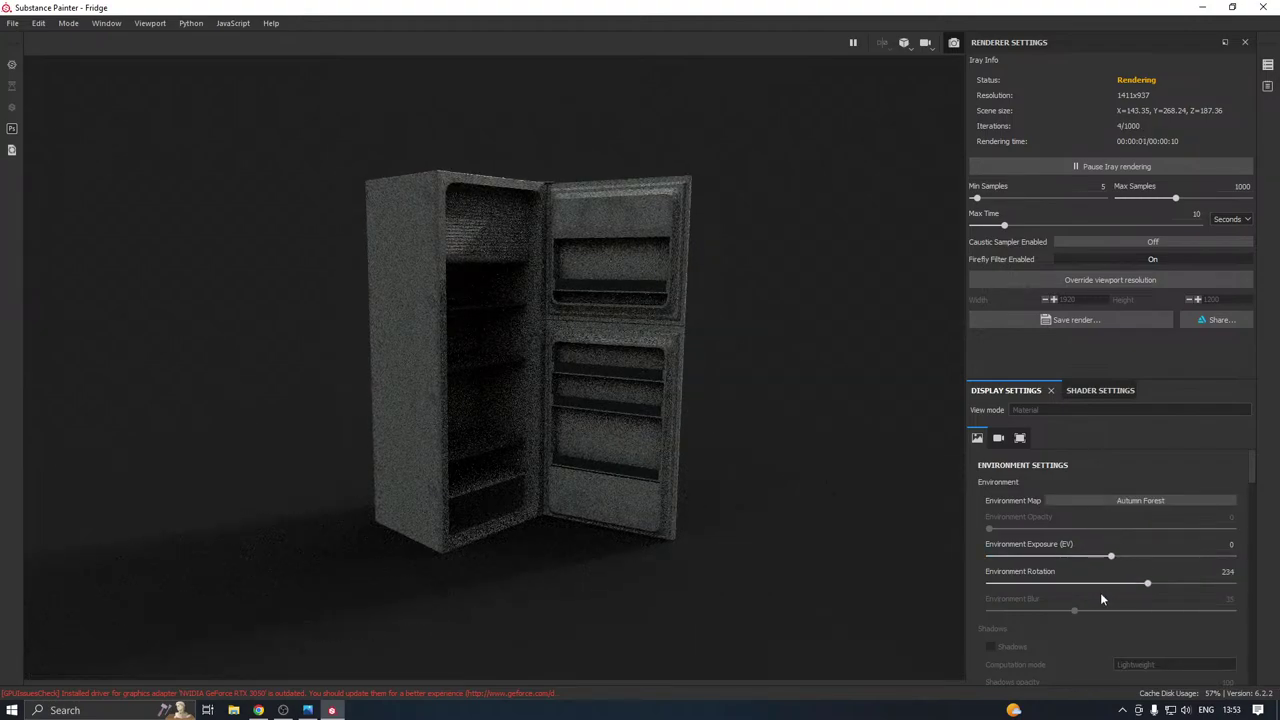
pyautogui.moveTo(1118, 582); pyautogui.dragTo(1092, 584)
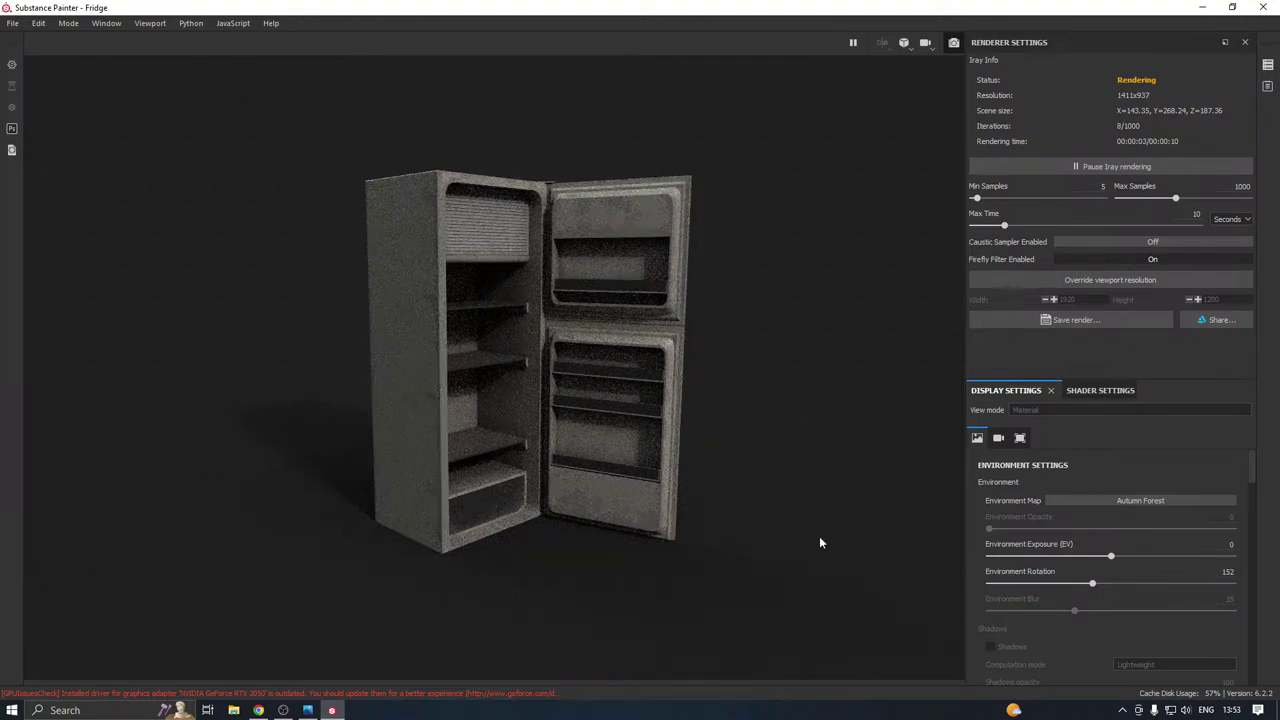
# Try environment rotations of 196, 255, 72 and 253 on the fridge's door fronts, and 148 on its open interior.
pyautogui.keyDown('alt'); pyautogui.moveTo(816, 538); pyautogui.dragTo(424, 548); pyautogui.keyUp('alt')
pyautogui.click(1121, 583)
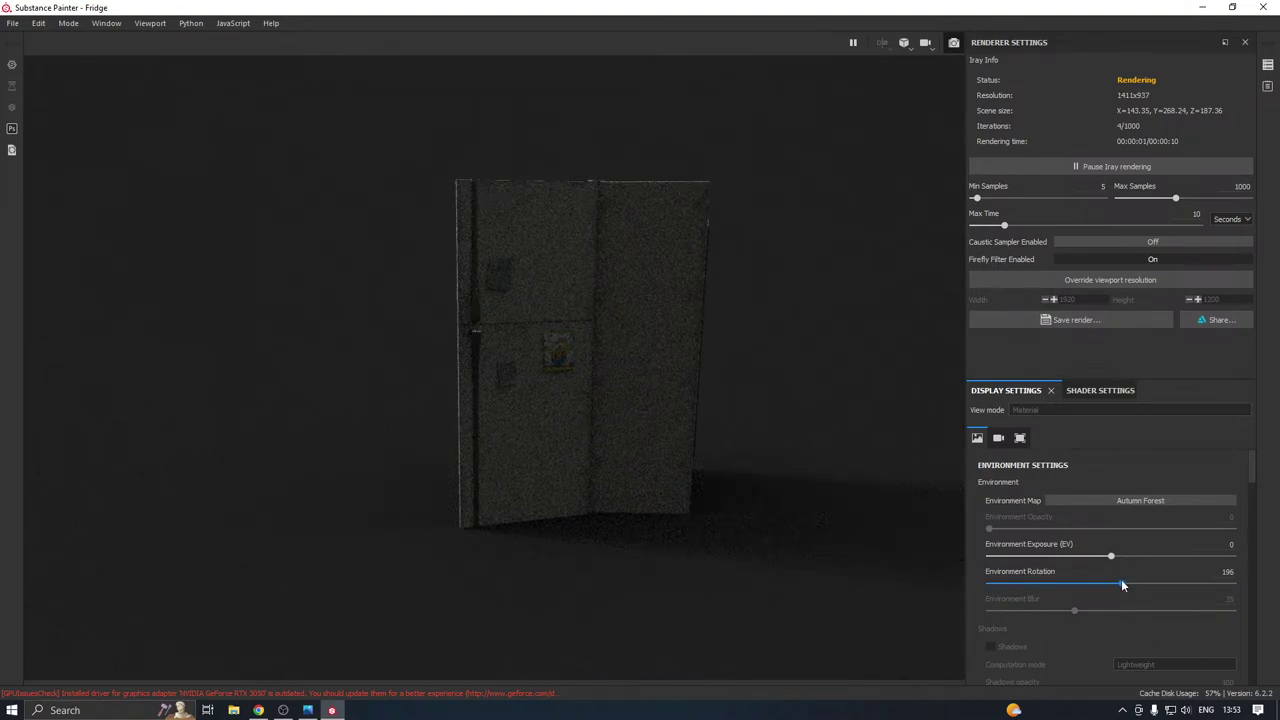
pyautogui.click(1161, 583)
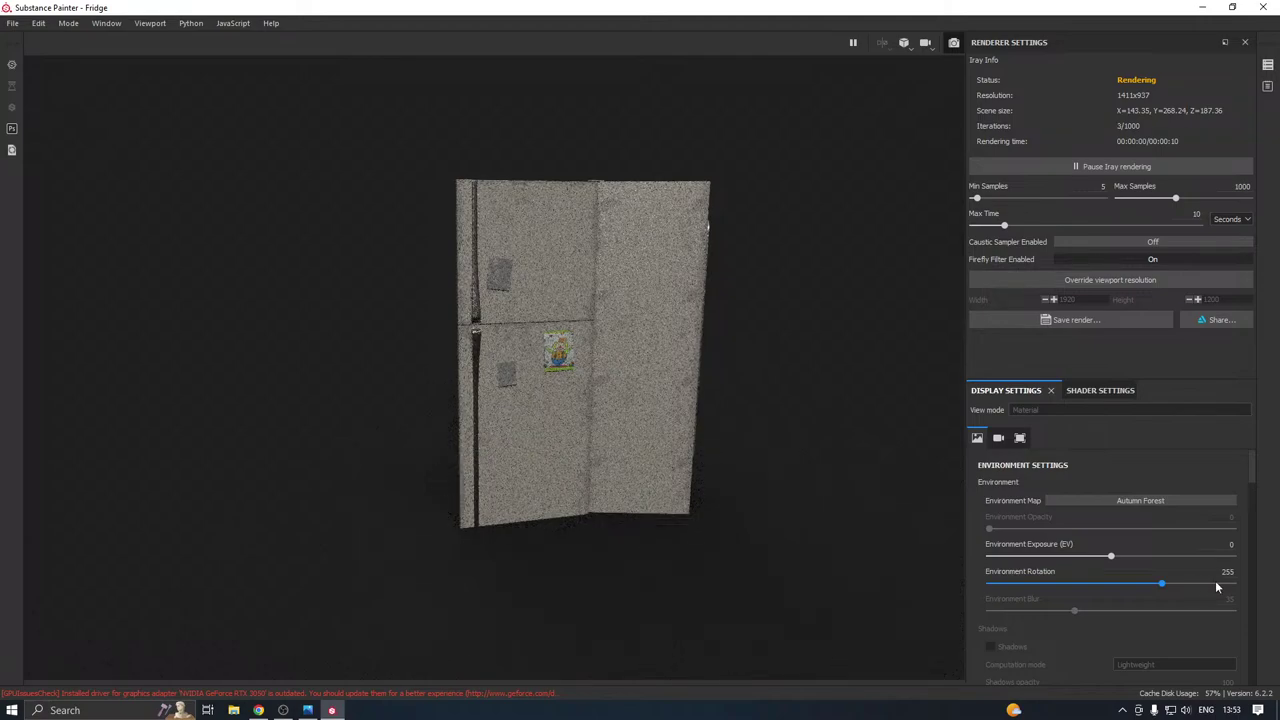
pyautogui.click(1037, 585)
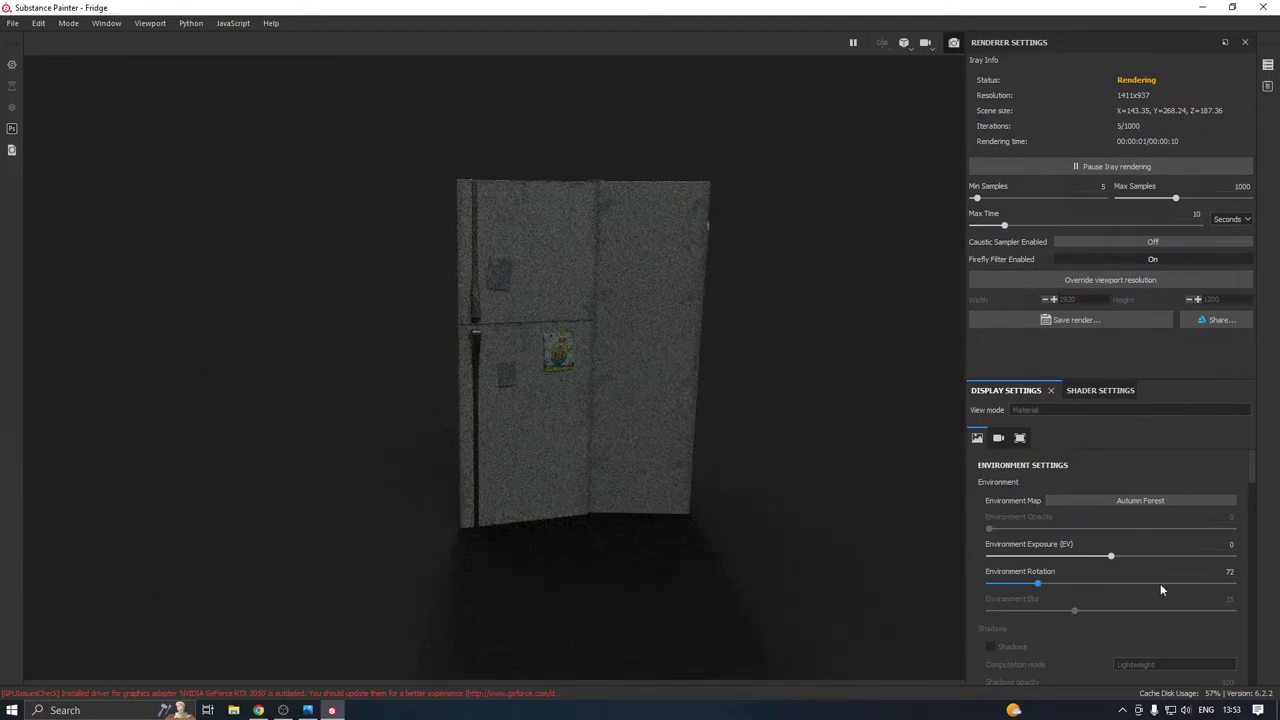
pyautogui.click(1160, 583)
pyautogui.keyDown('alt'); pyautogui.moveTo(728, 477); pyautogui.dragTo(829, 480); pyautogui.keyUp('alt')
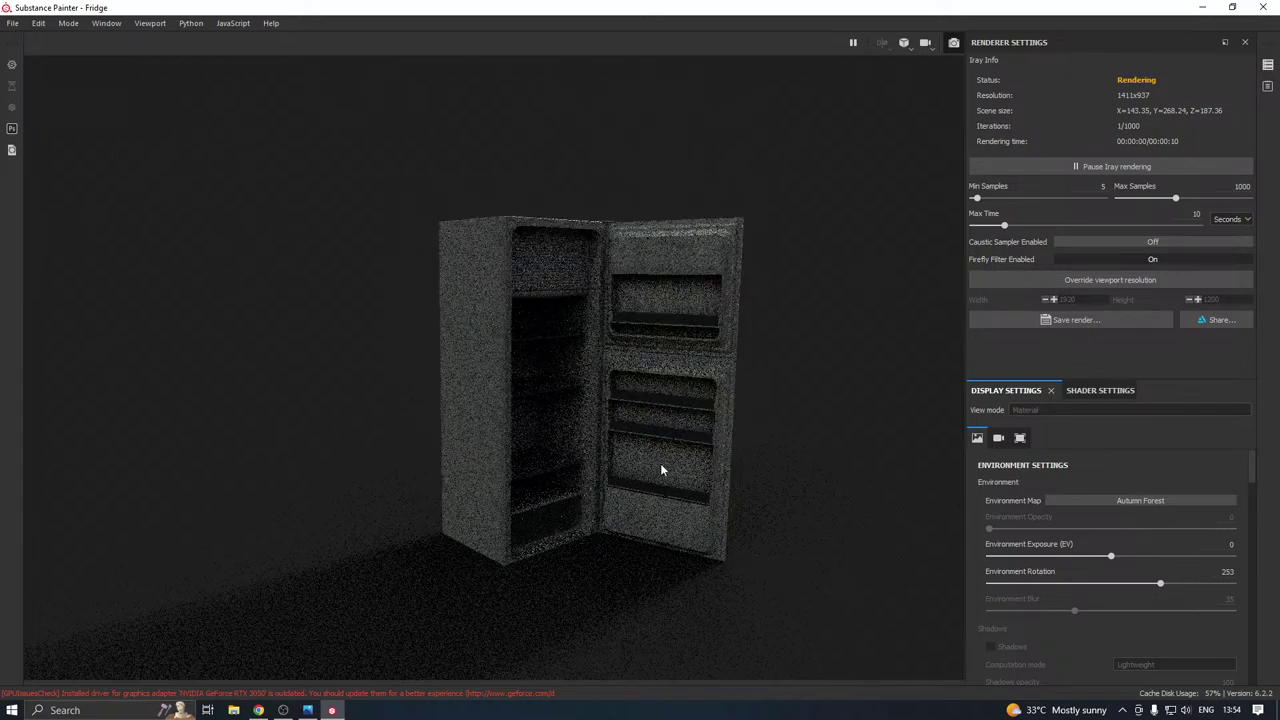
pyautogui.click(1092, 585)
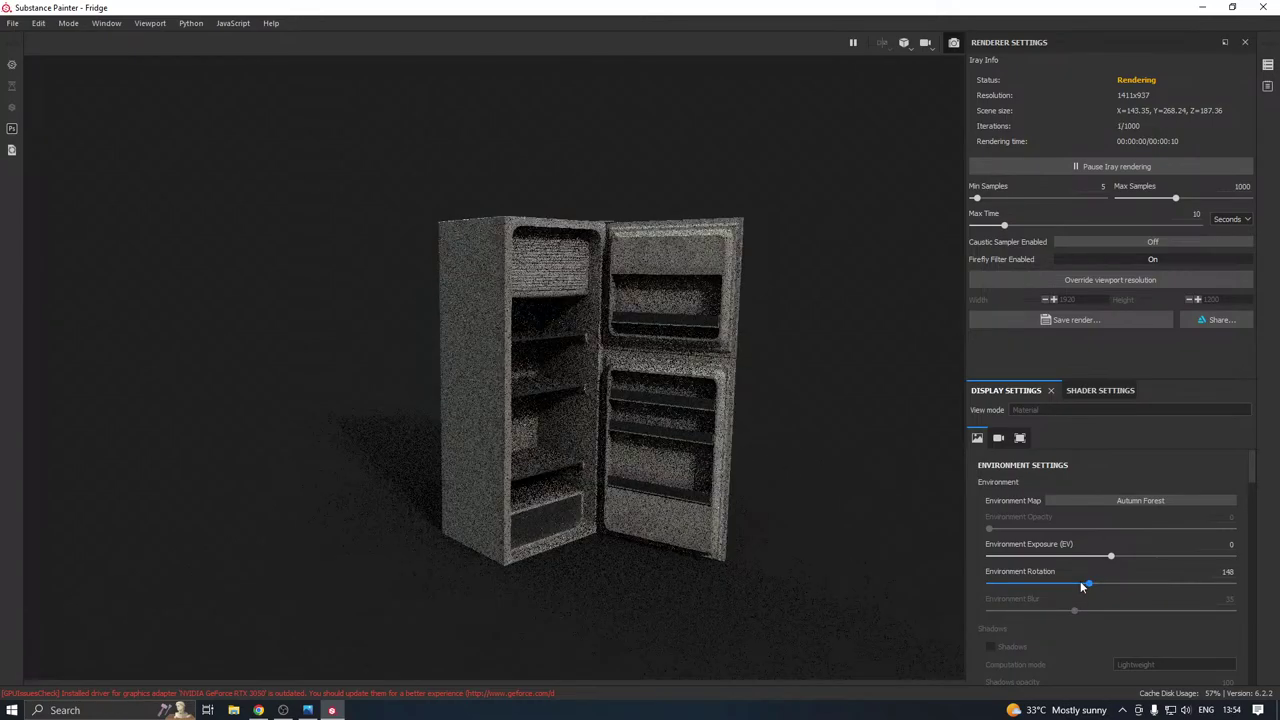
# Light the open fridge render with the Bonifacio Aragon Stairs environment map at an environment rotation of 217.
pyautogui.scroll(-5, 669, 494)
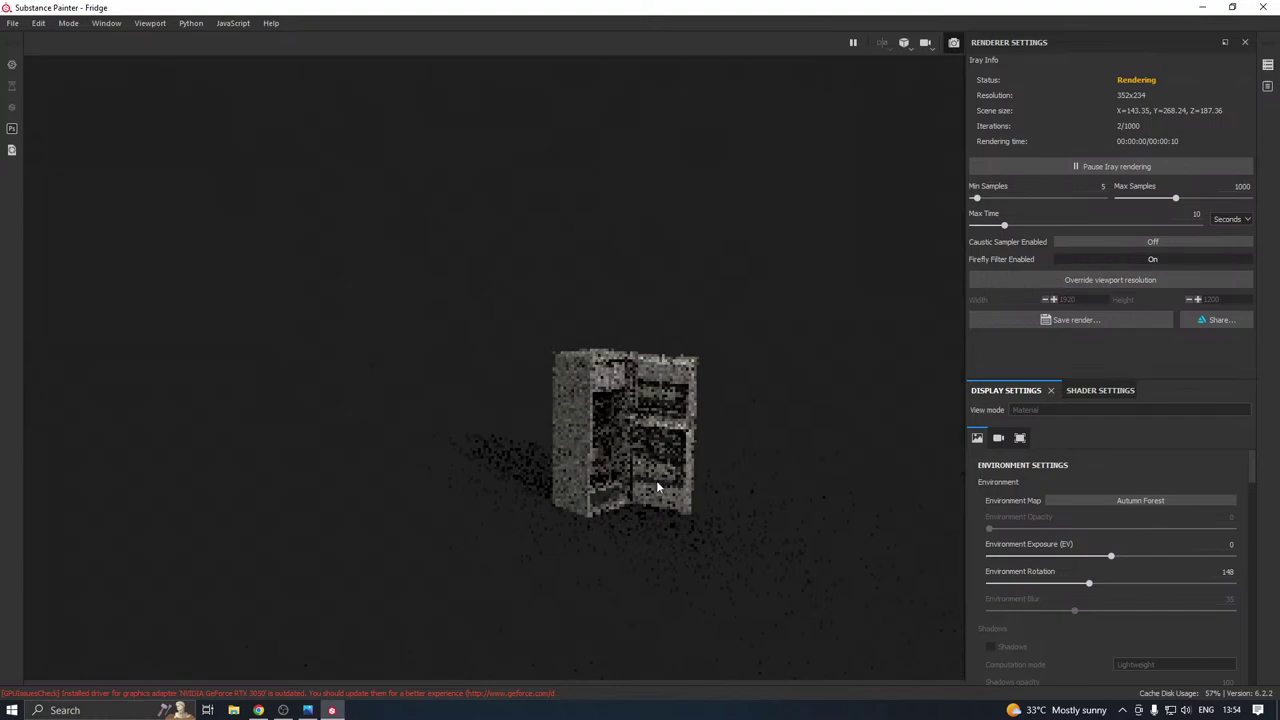
pyautogui.scroll(3, 657, 481)
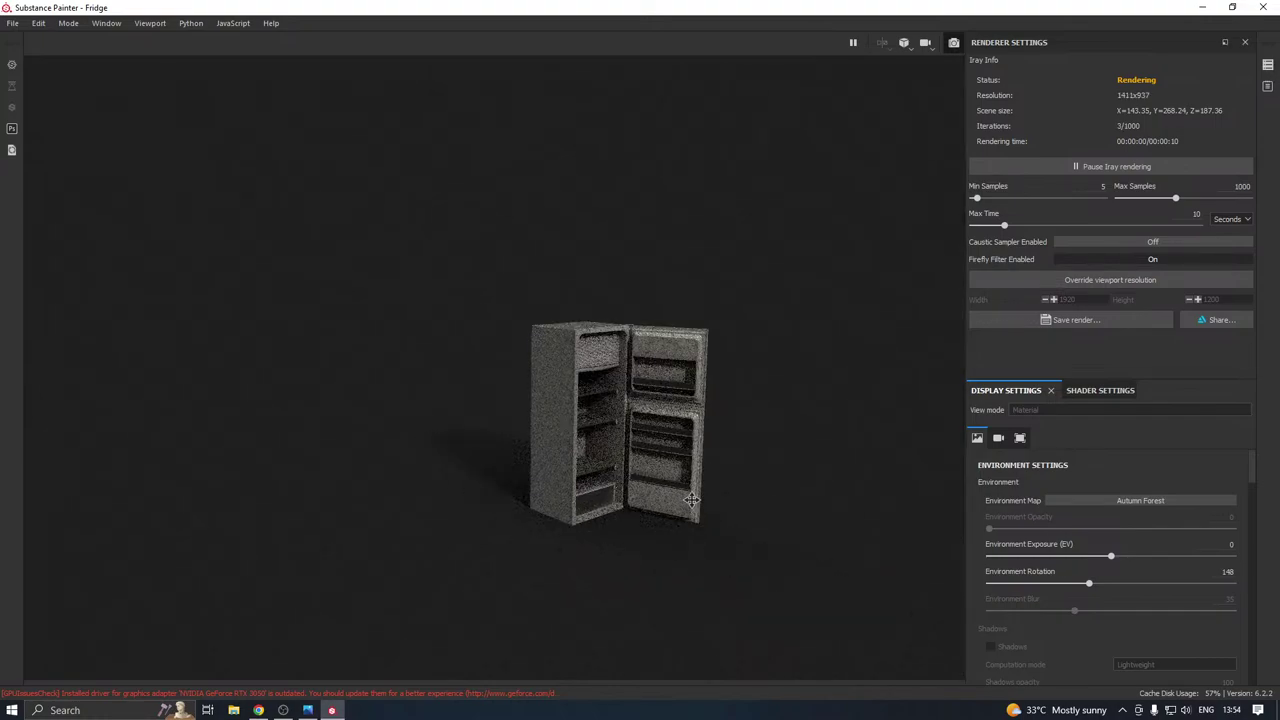
pyautogui.keyDown('alt'); pyautogui.moveTo(688, 500); pyautogui.dragTo(650, 420, button='middle'); pyautogui.keyUp('alt')
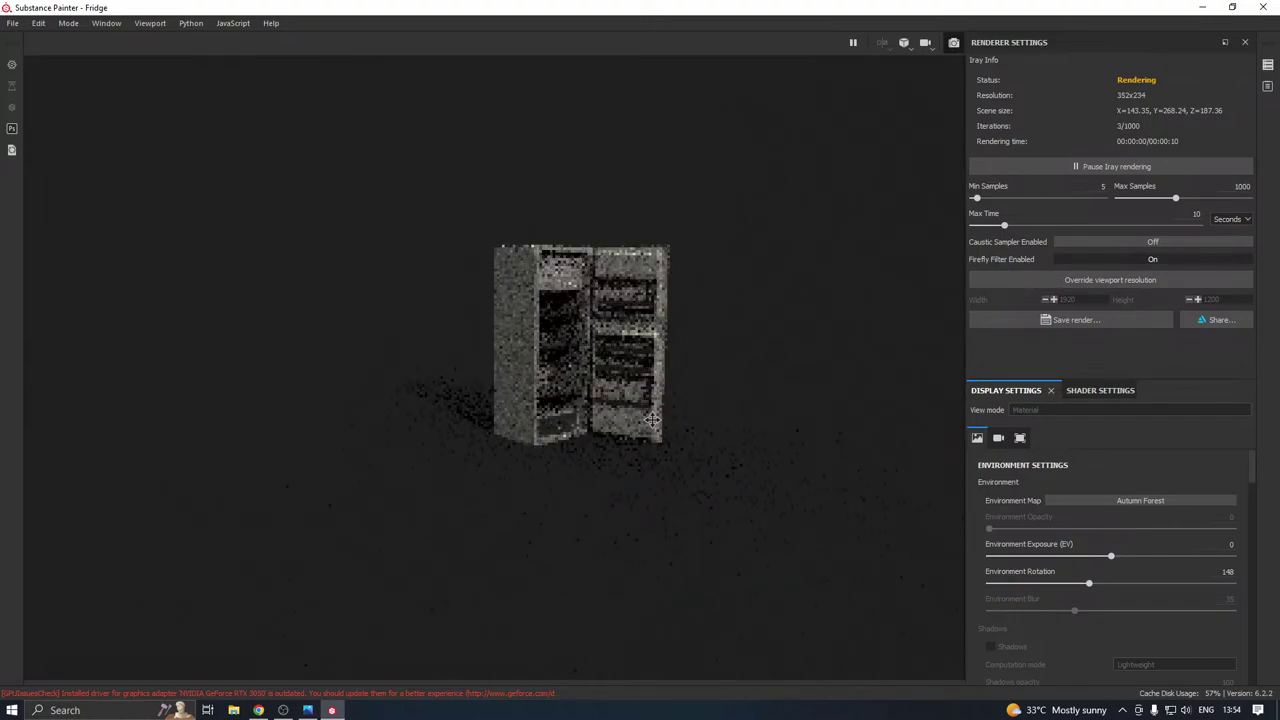
pyautogui.scroll(2, 648, 424)
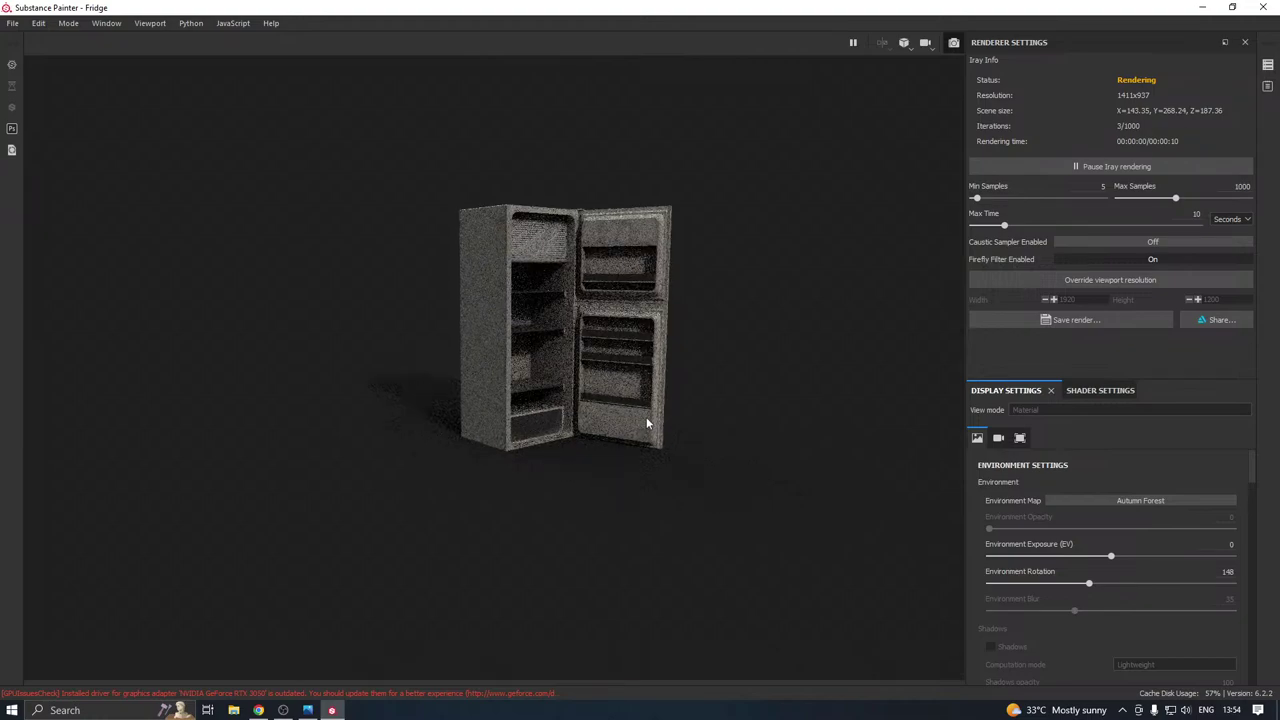
pyautogui.scroll(3, 645, 416)
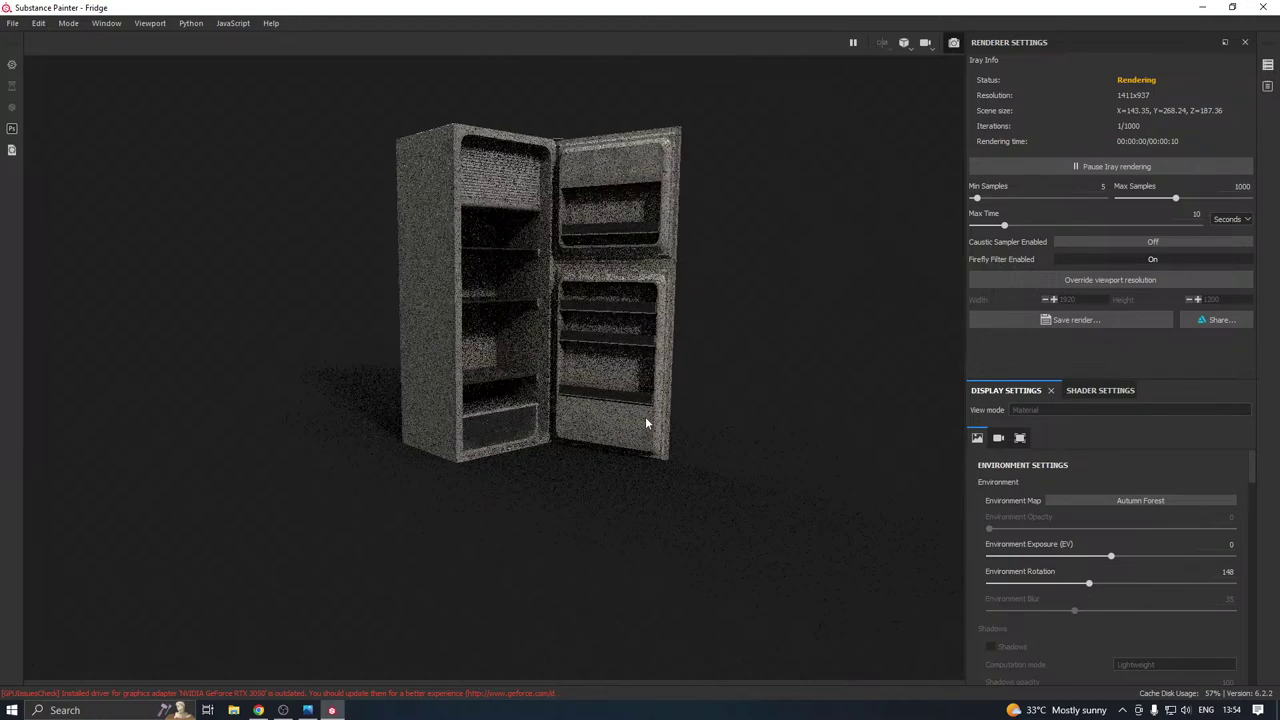
pyautogui.keyDown('alt'); pyautogui.moveTo(646, 417); pyautogui.dragTo(642, 445, button='middle'); pyautogui.keyUp('alt')
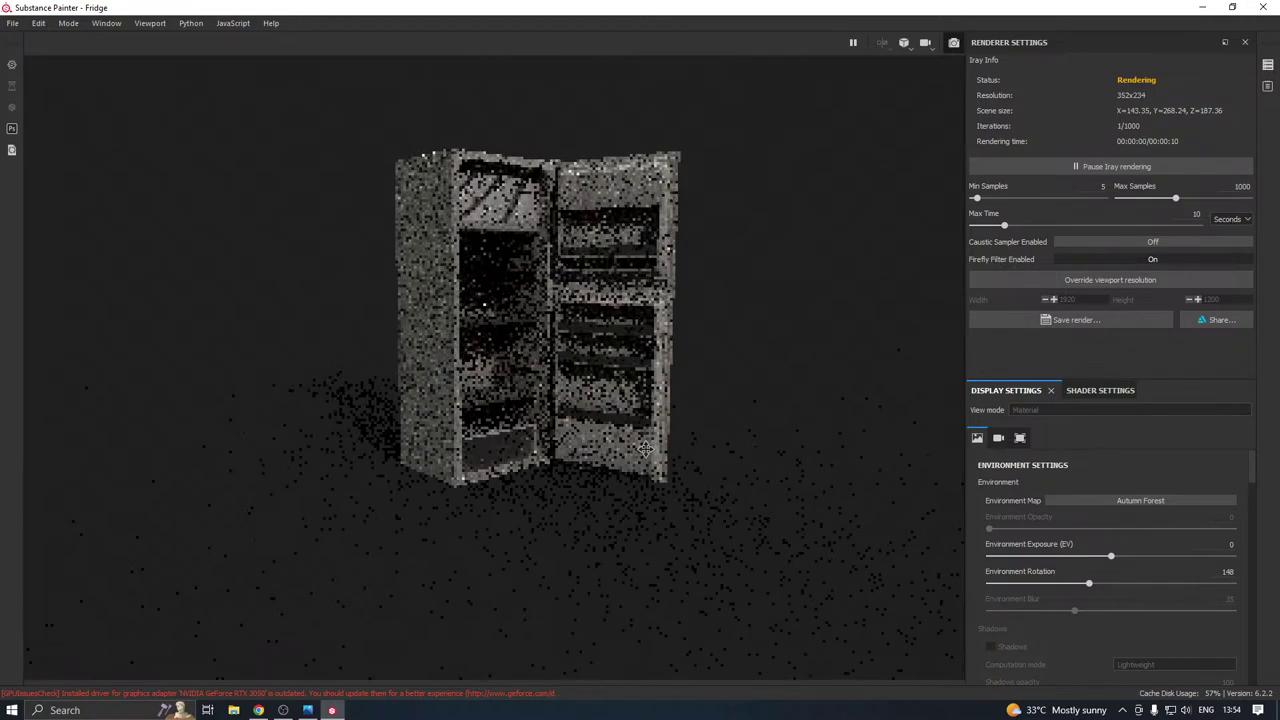
pyautogui.click(1118, 501)
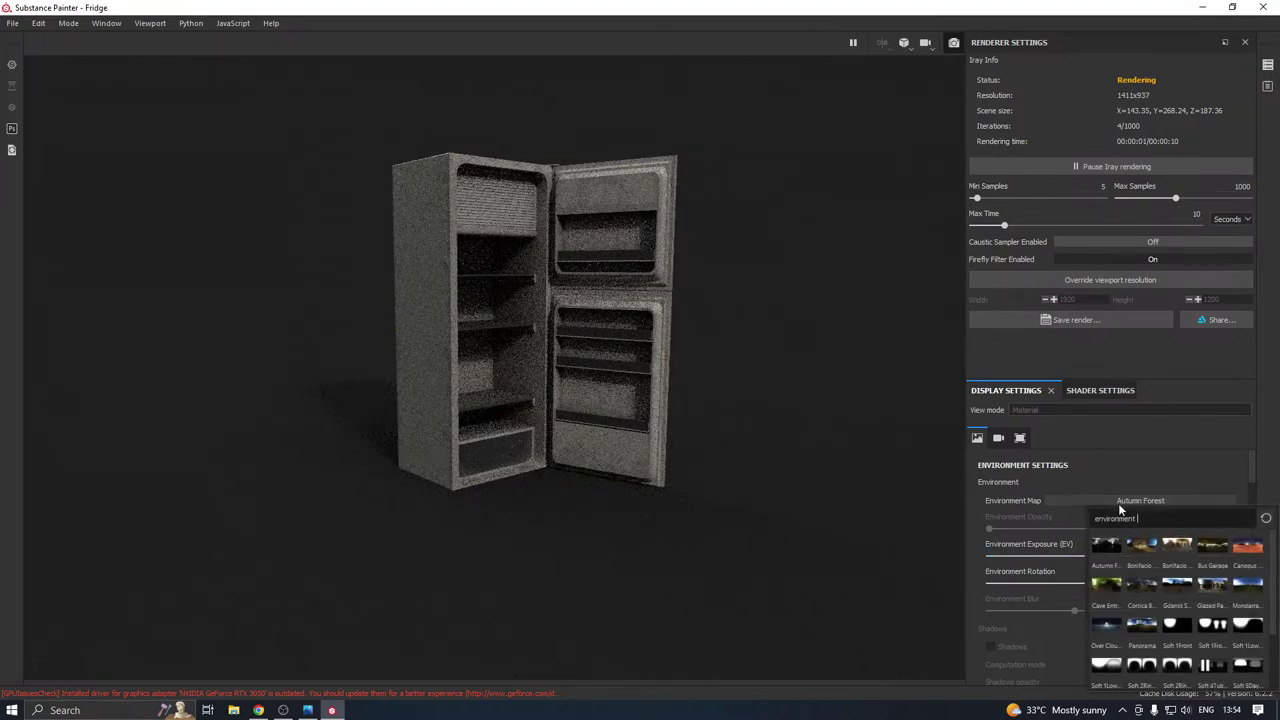
pyautogui.click(1140, 545)
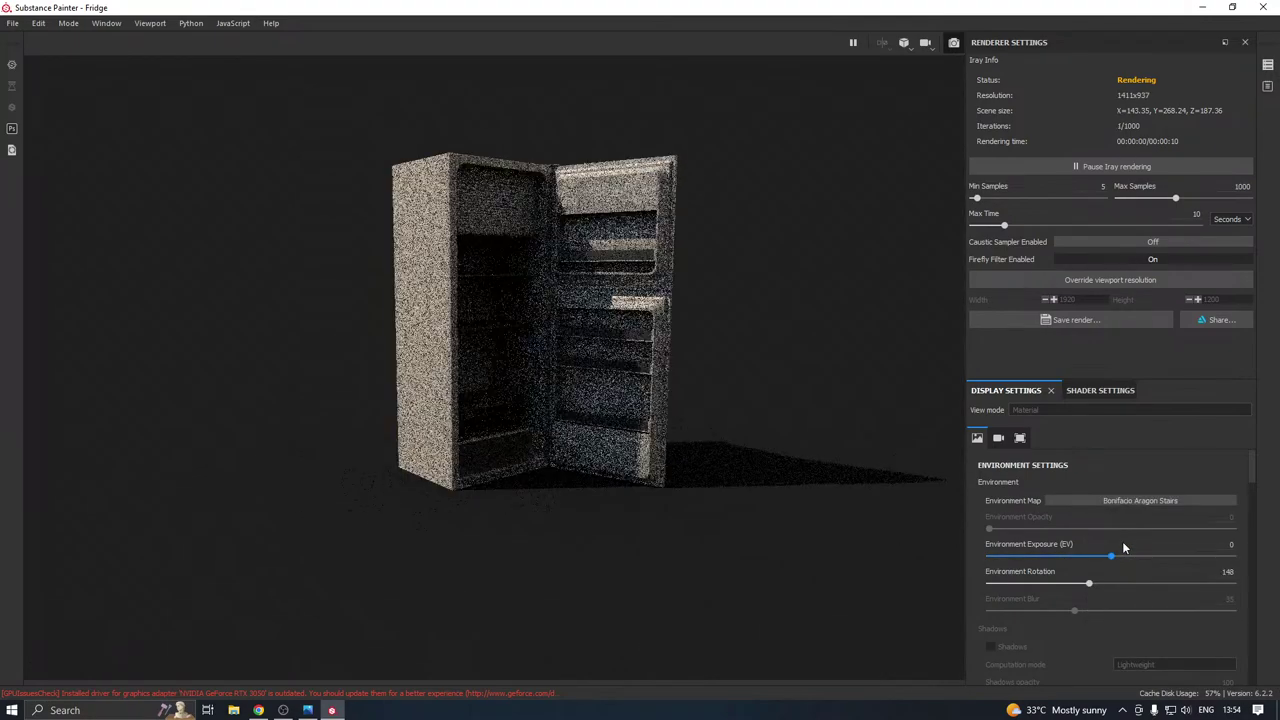
pyautogui.click(1101, 583)
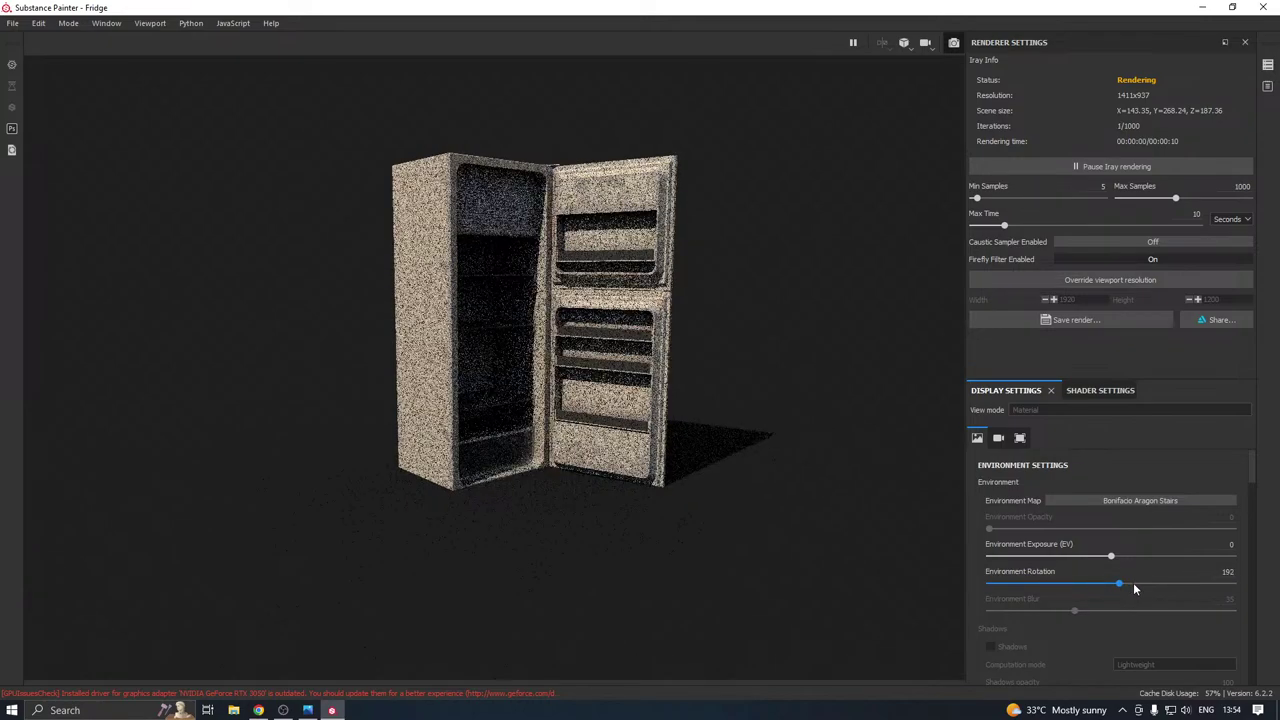
pyautogui.click(1136, 583)
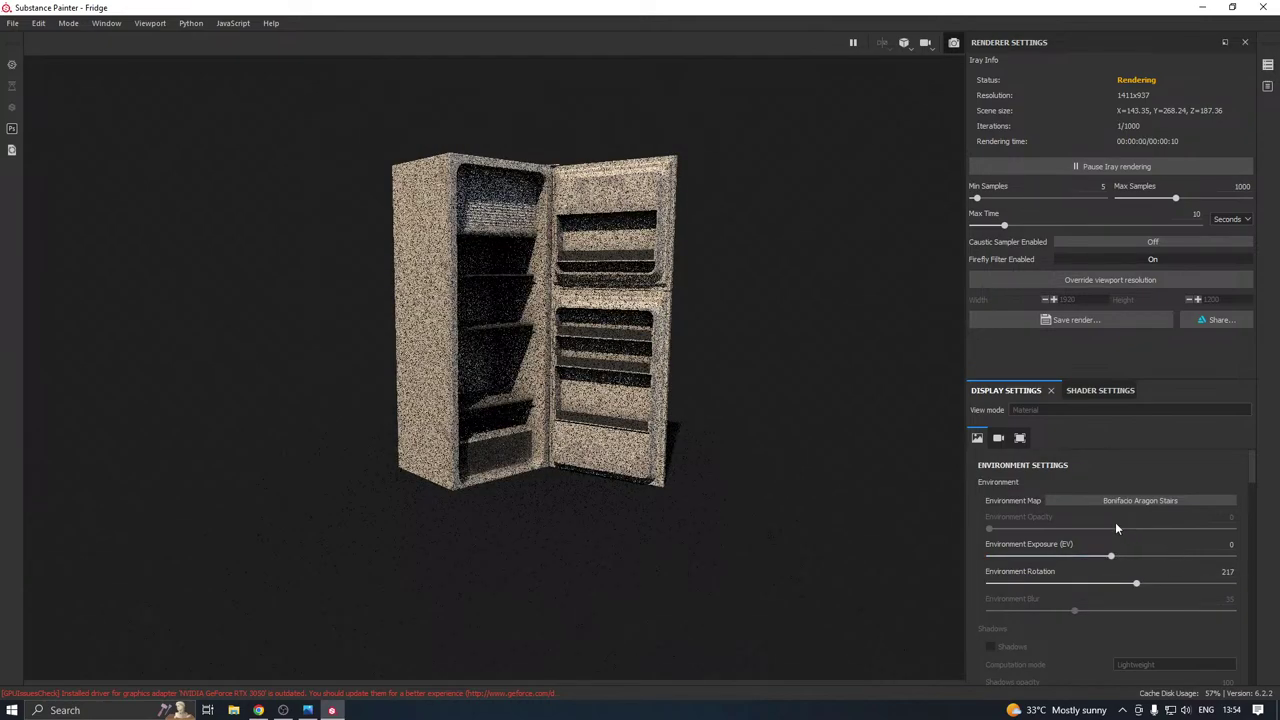
# Try the Bonifacio Street environment map on the open fridge with an environment rotation of 245.
pyautogui.click(1142, 500)
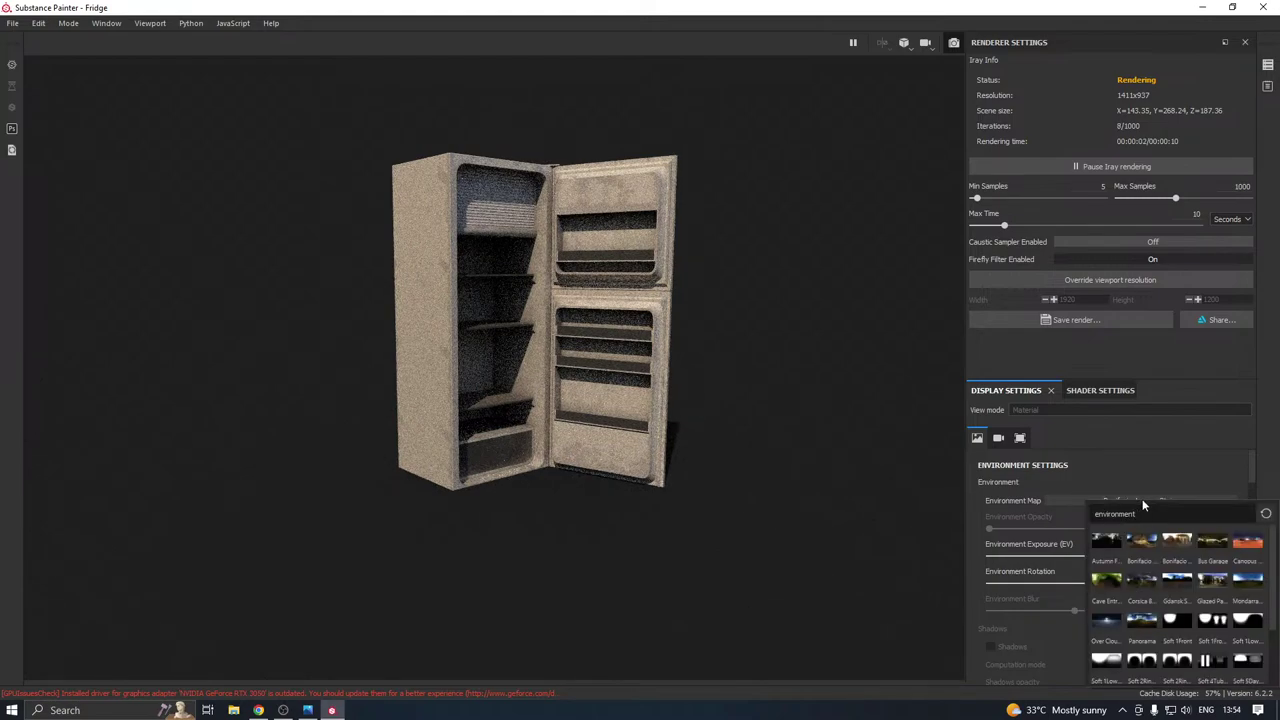
pyautogui.click(1180, 536)
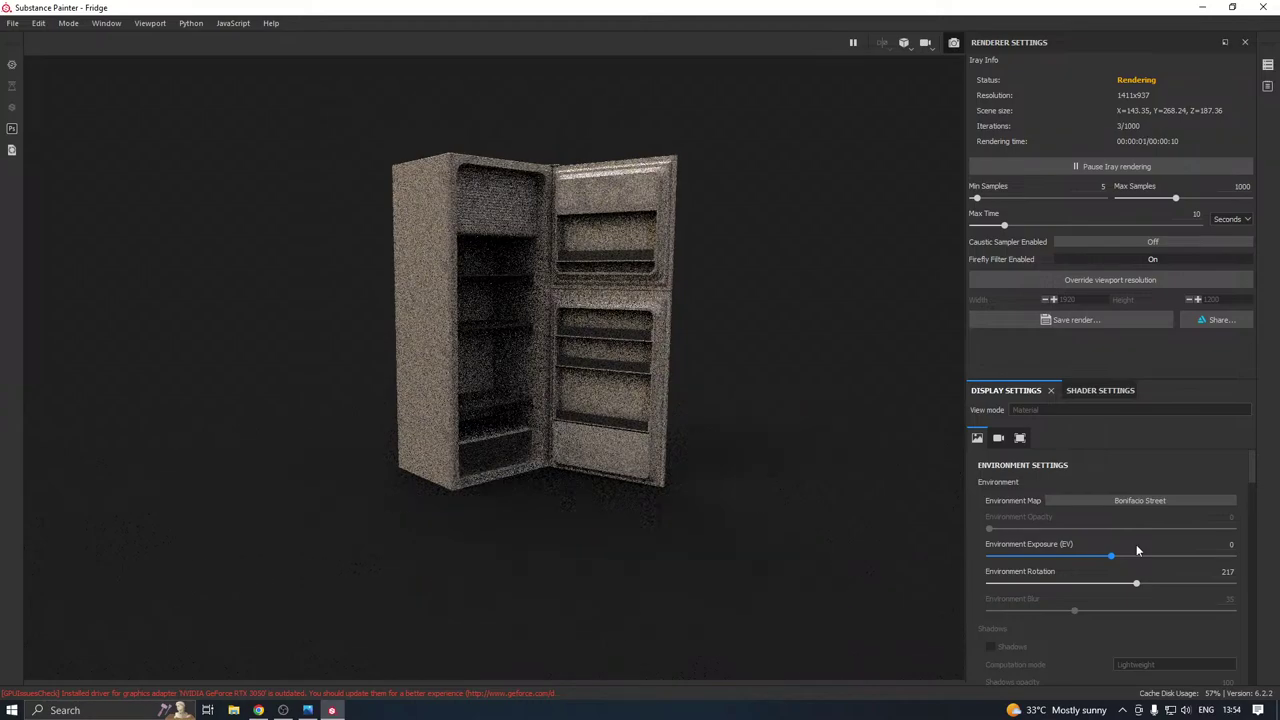
pyautogui.moveTo(1136, 583)
pyautogui.mouseDown()
pyautogui.moveTo(1150, 584)
pyautogui.moveTo(1031, 581)
pyautogui.moveTo(1156, 584)
pyautogui.mouseUp()
pyautogui.click(1066, 584)
# Try the Bus Garage, Over Clouds and Autumn Forest environment maps on the open fridge render.
pyautogui.click(1120, 500)
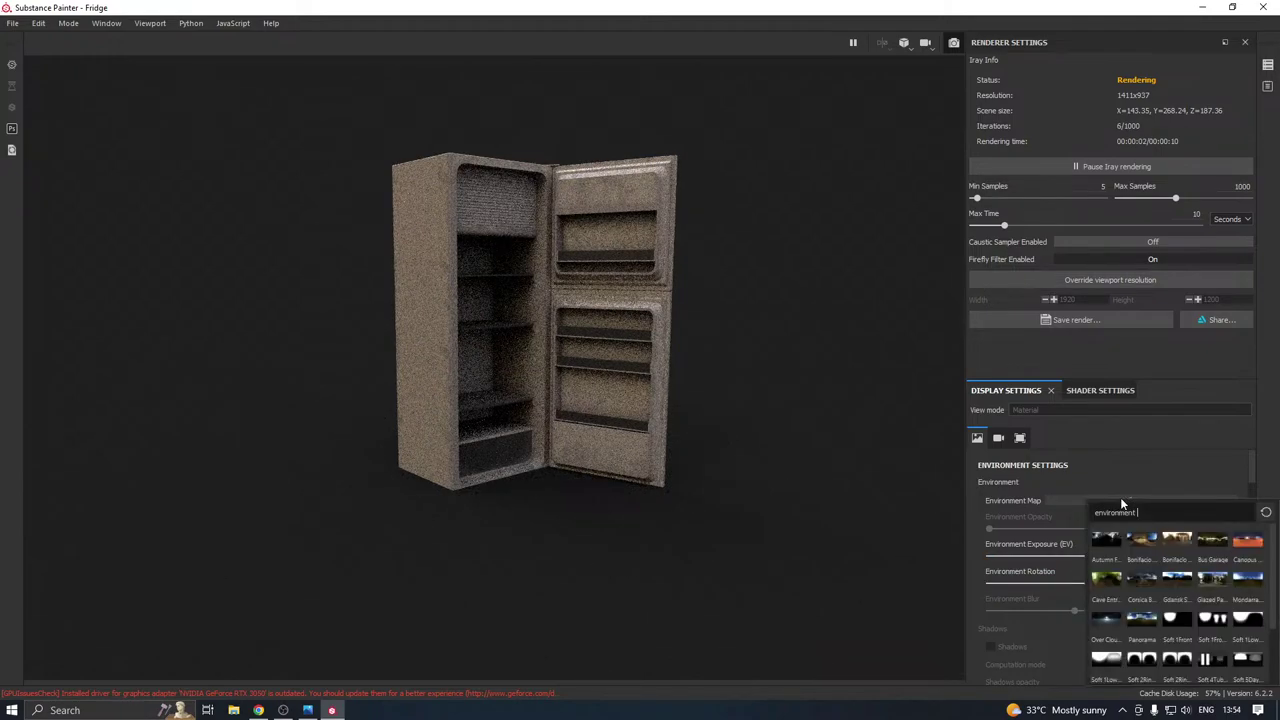
pyautogui.click(1212, 543)
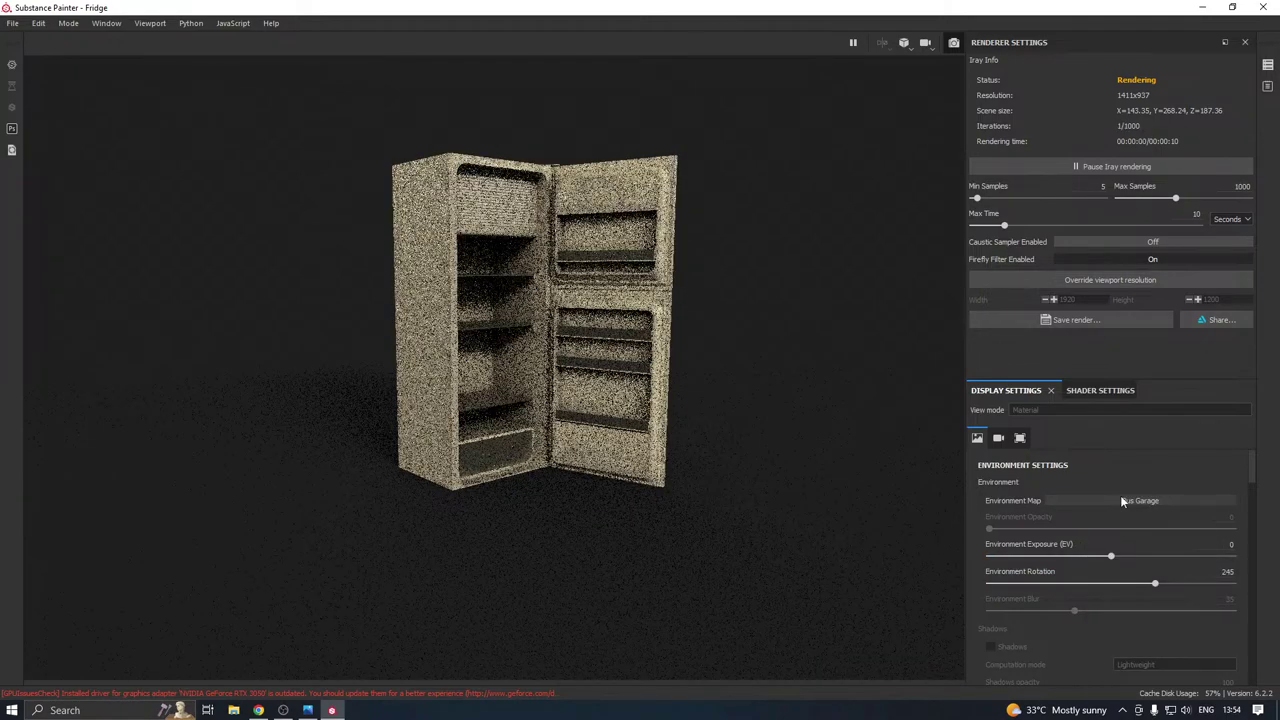
pyautogui.click(1144, 502)
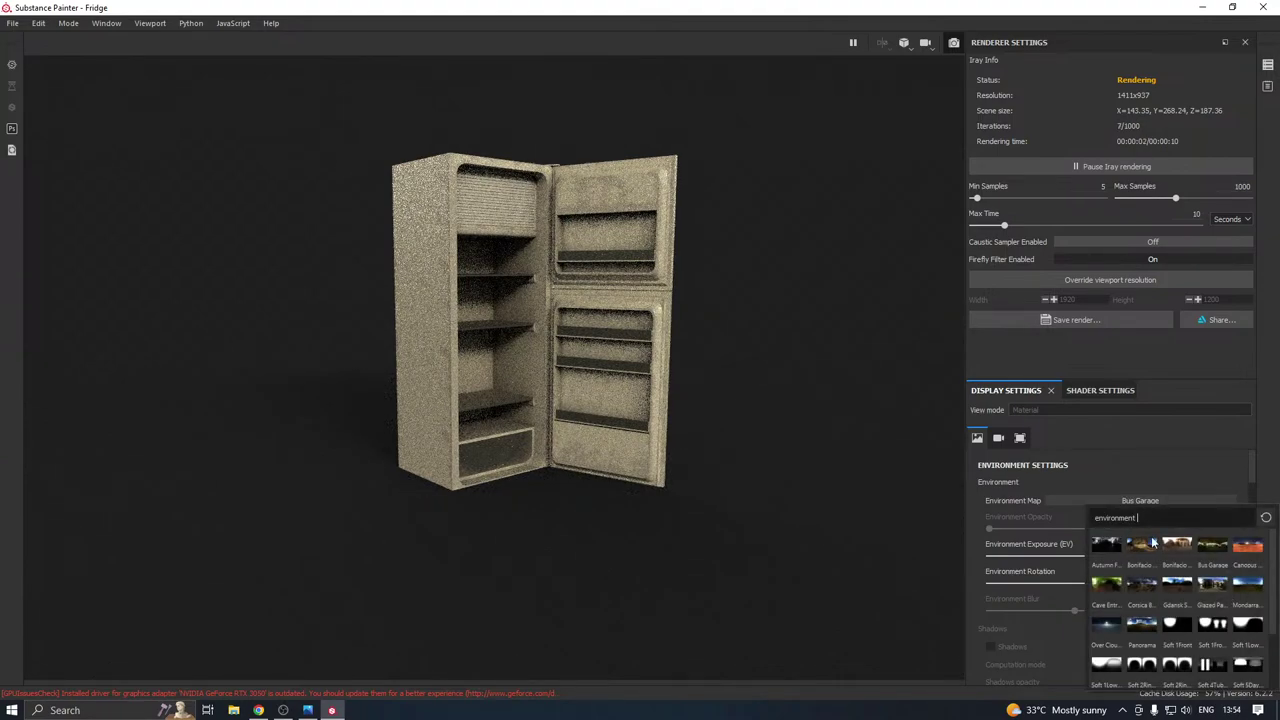
pyautogui.click(1092, 624)
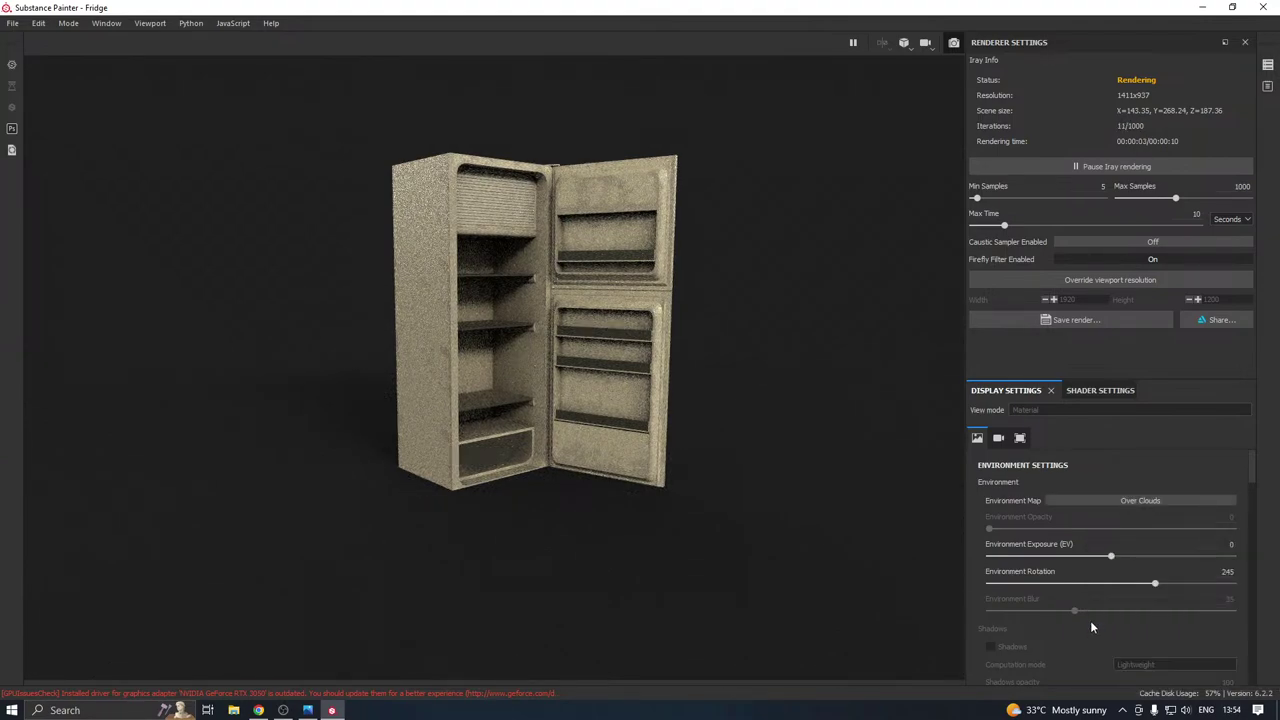
pyautogui.click(1133, 502)
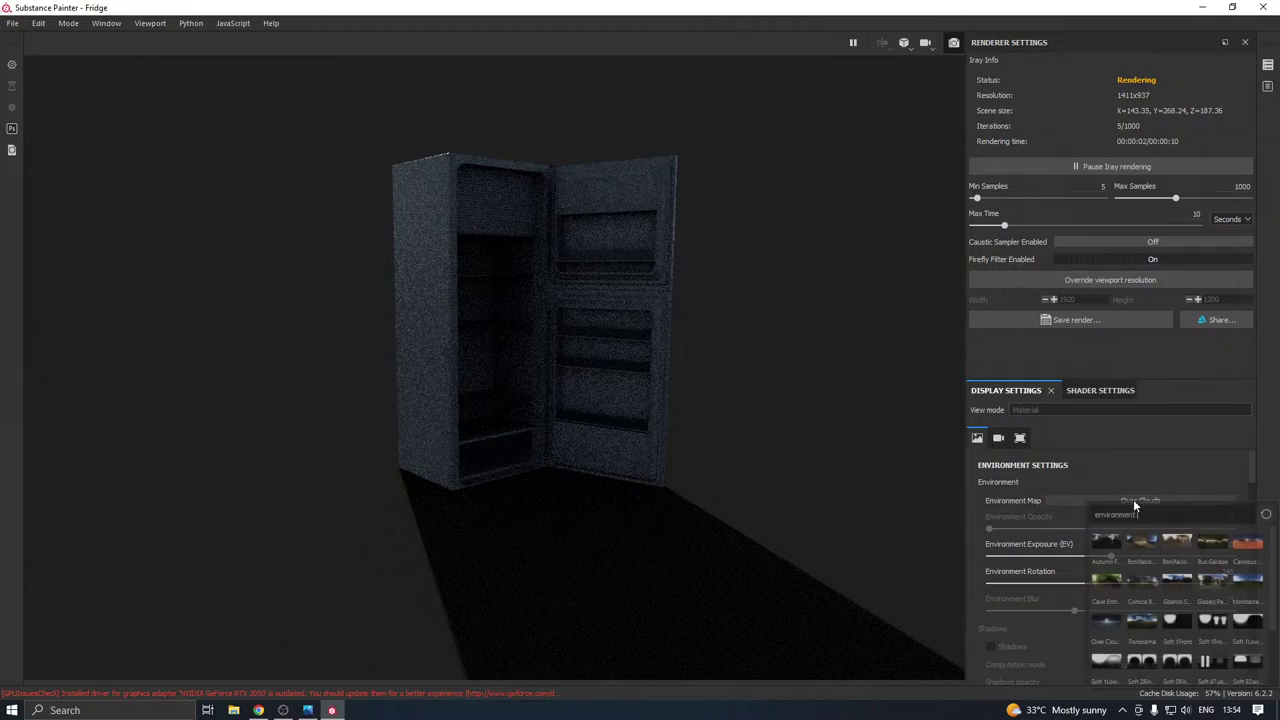
pyautogui.click(1112, 537)
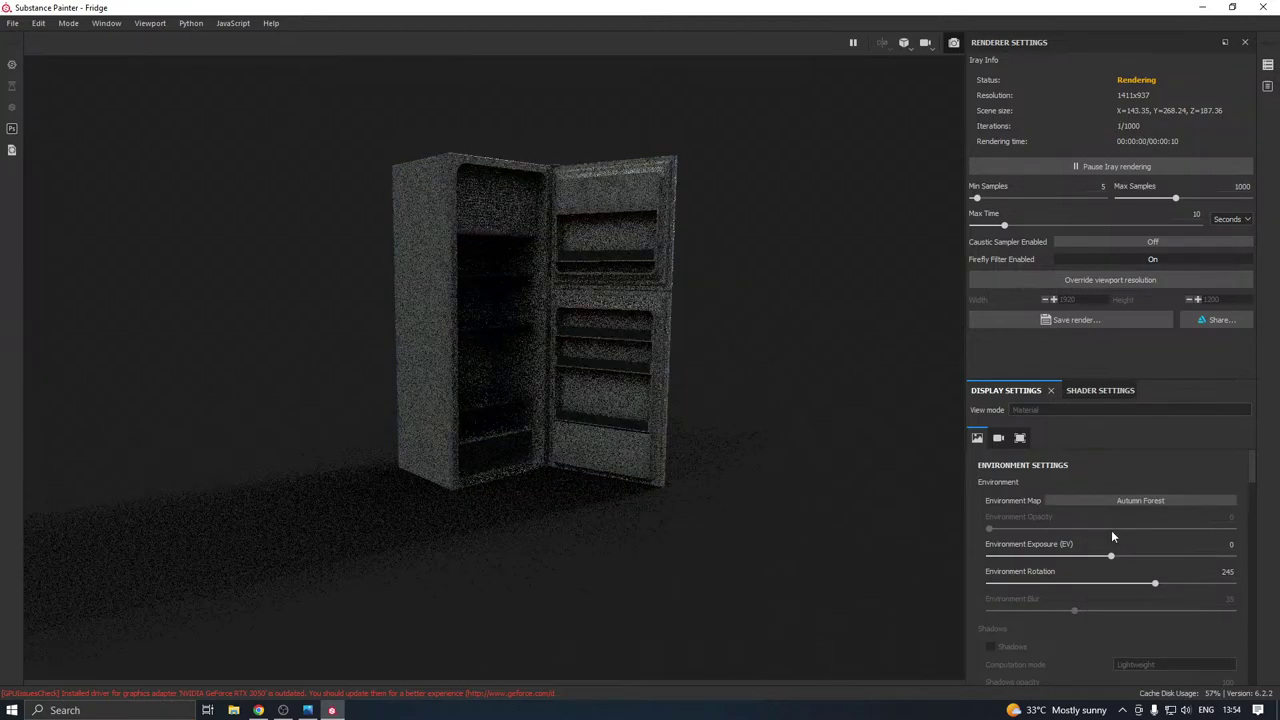
# Compare the fridge's lighting under the Bonifacio Aragon Stairs, Bonifacio Street and Panorama environment maps.
pyautogui.click(1136, 502)
pyautogui.click(1155, 545)
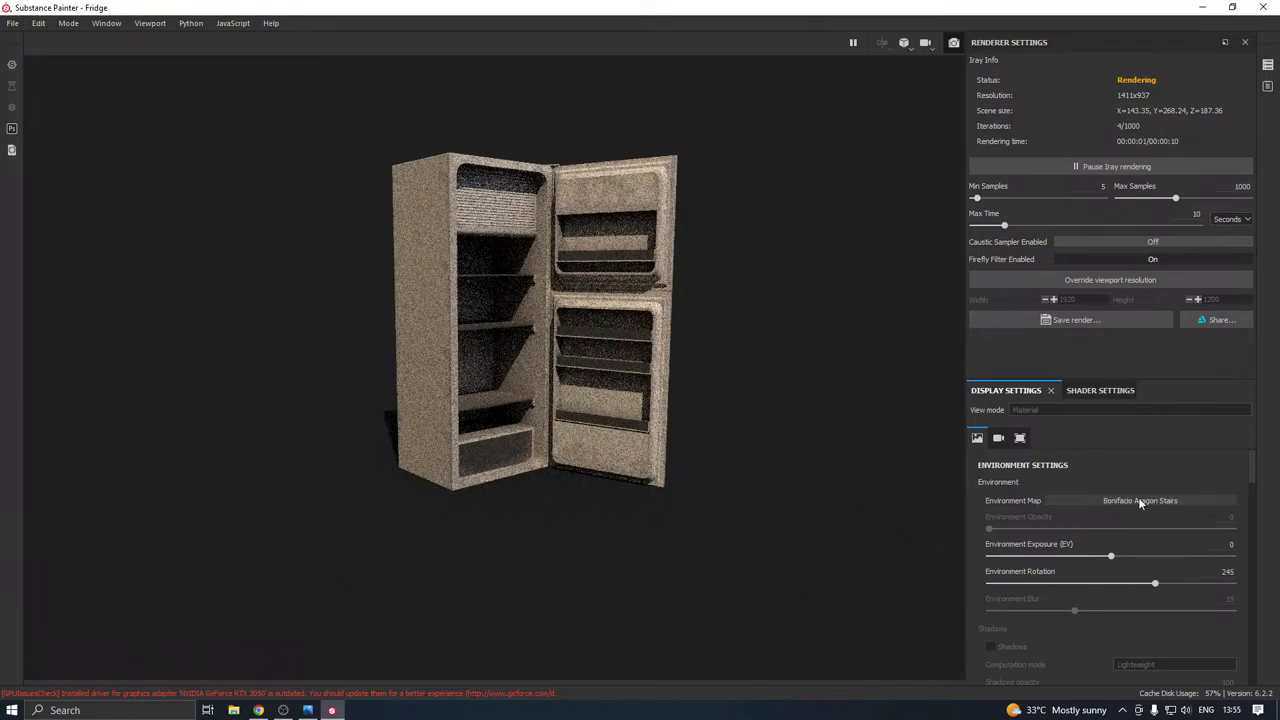
pyautogui.click(1139, 501)
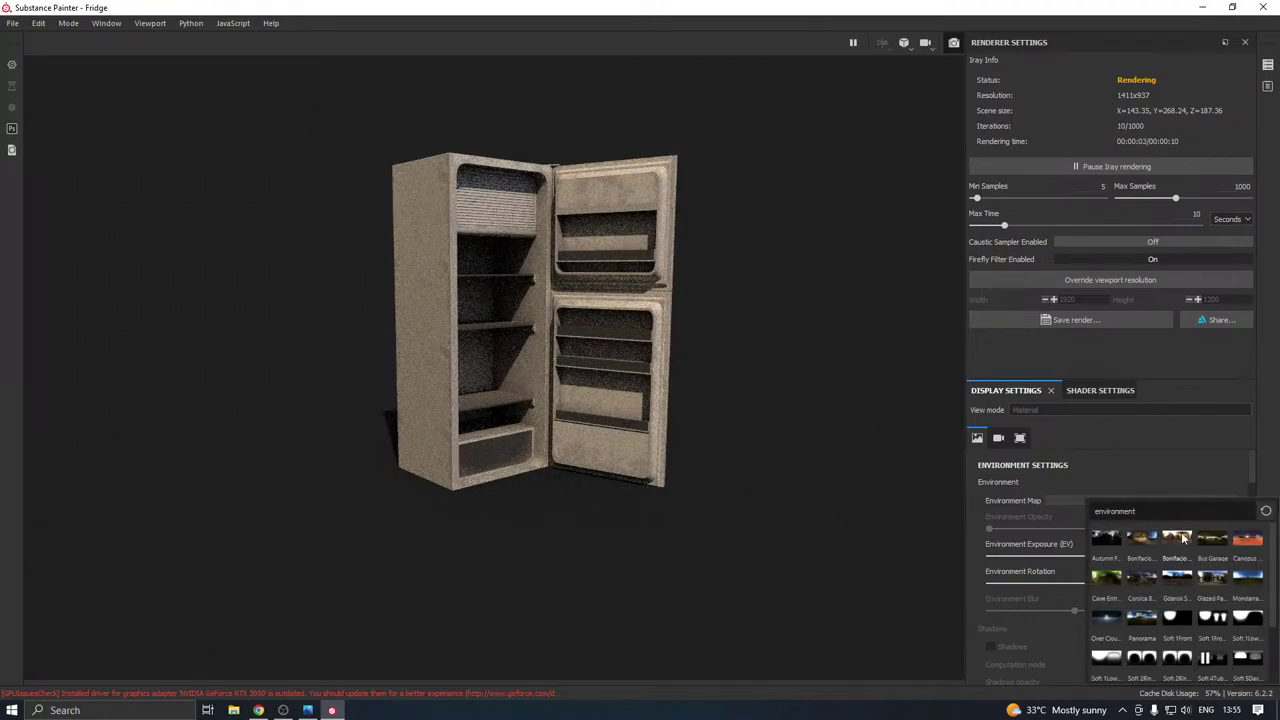
pyautogui.click(1181, 535)
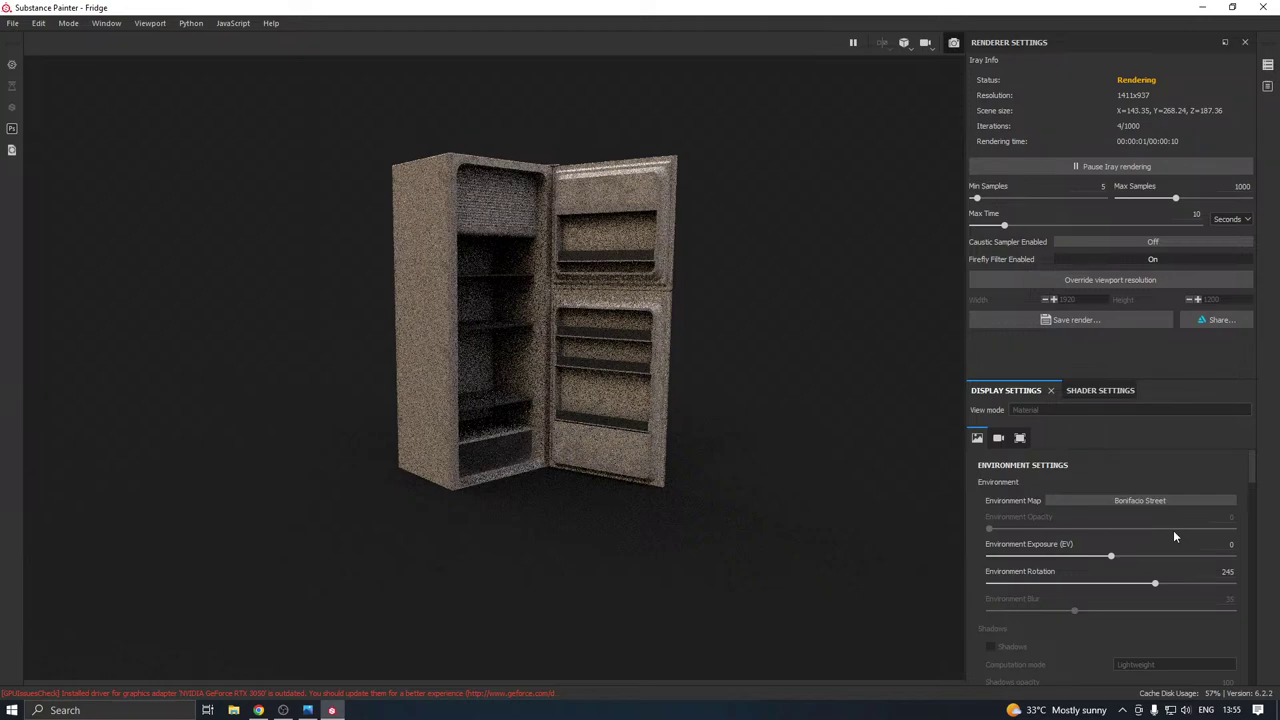
pyautogui.click(1146, 500)
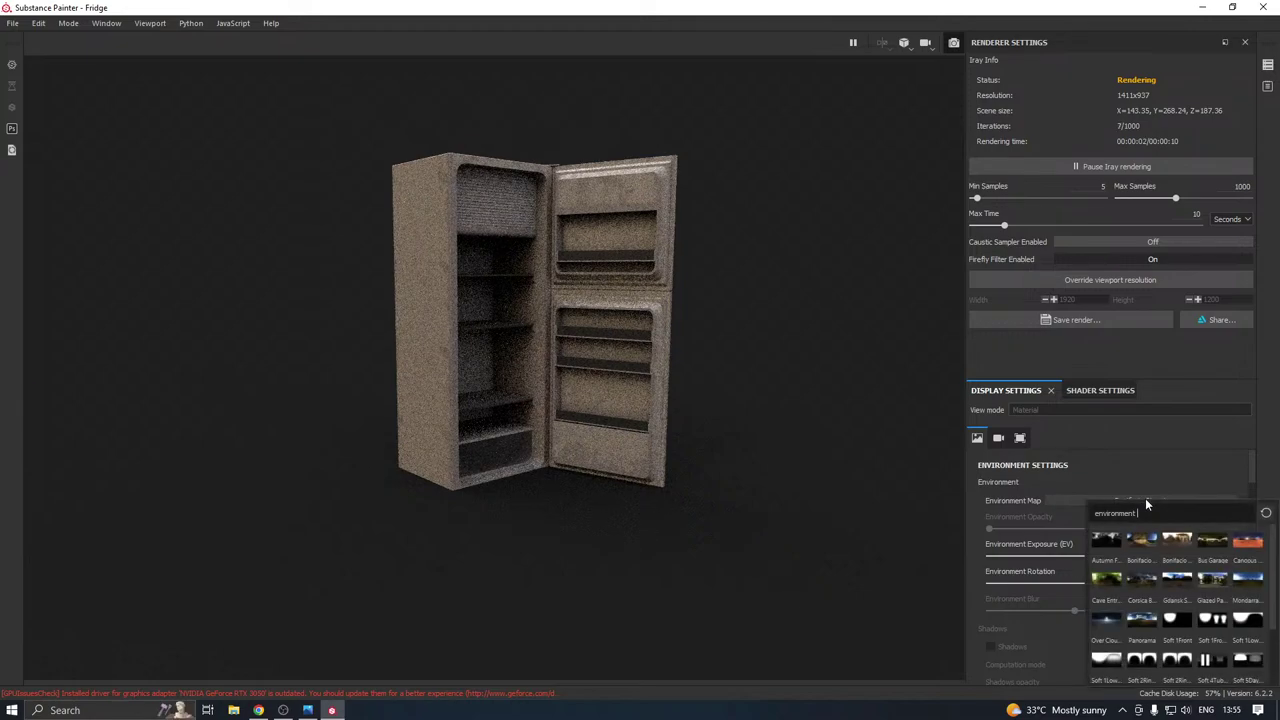
pyautogui.click(1150, 622)
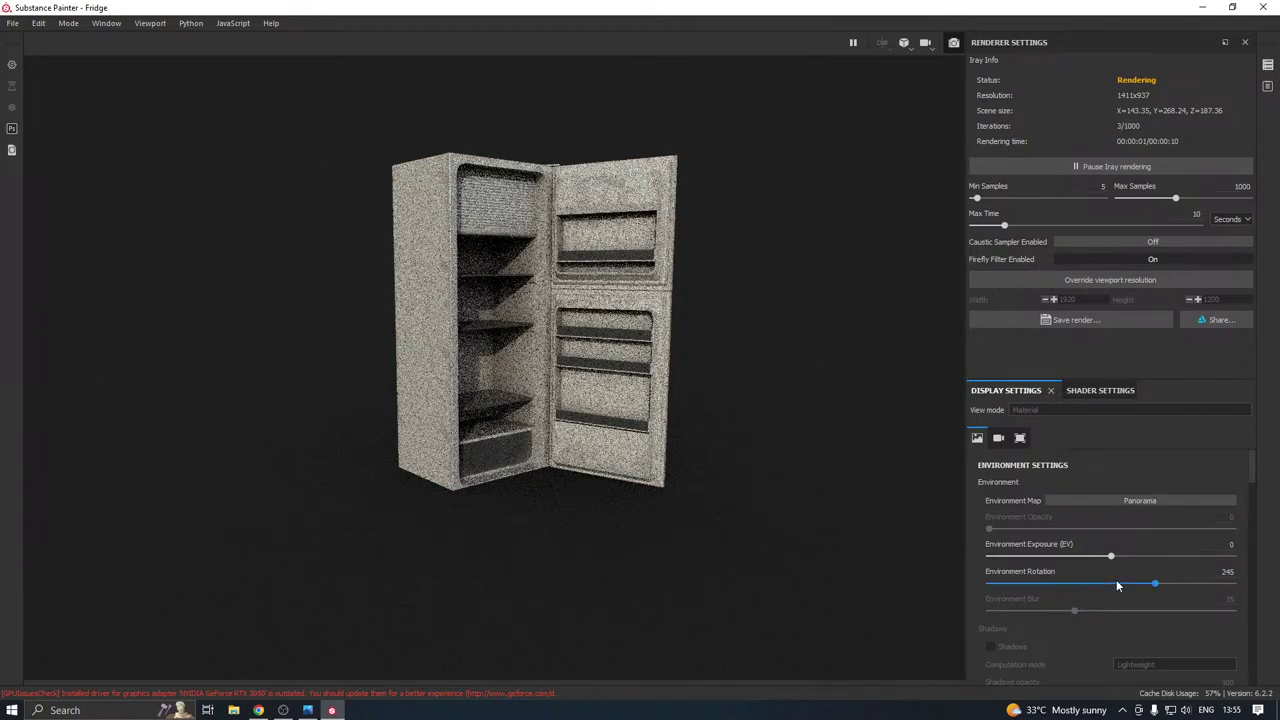
# Try the Mondarrain 2, Glazed Patio, Bonifacio Street and Bus Garage environment maps on the fridge render.
pyautogui.click(1108, 500)
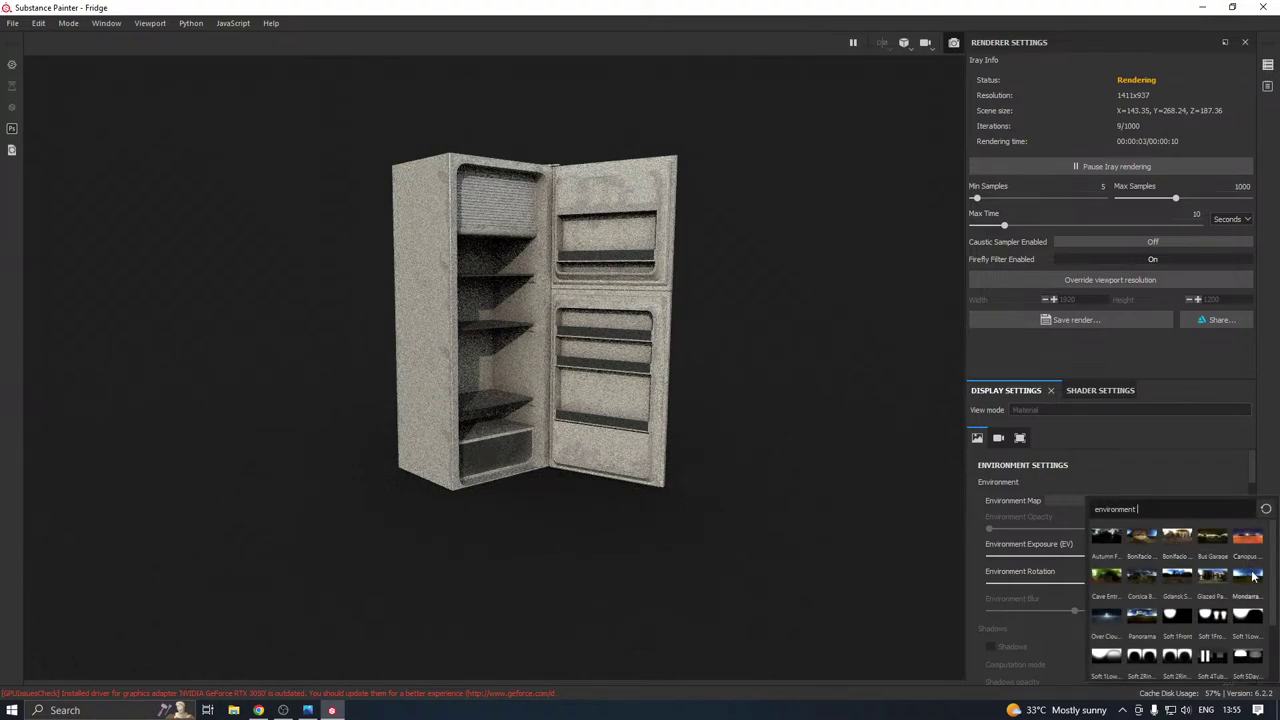
pyautogui.click(1247, 575)
pyautogui.click(1108, 501)
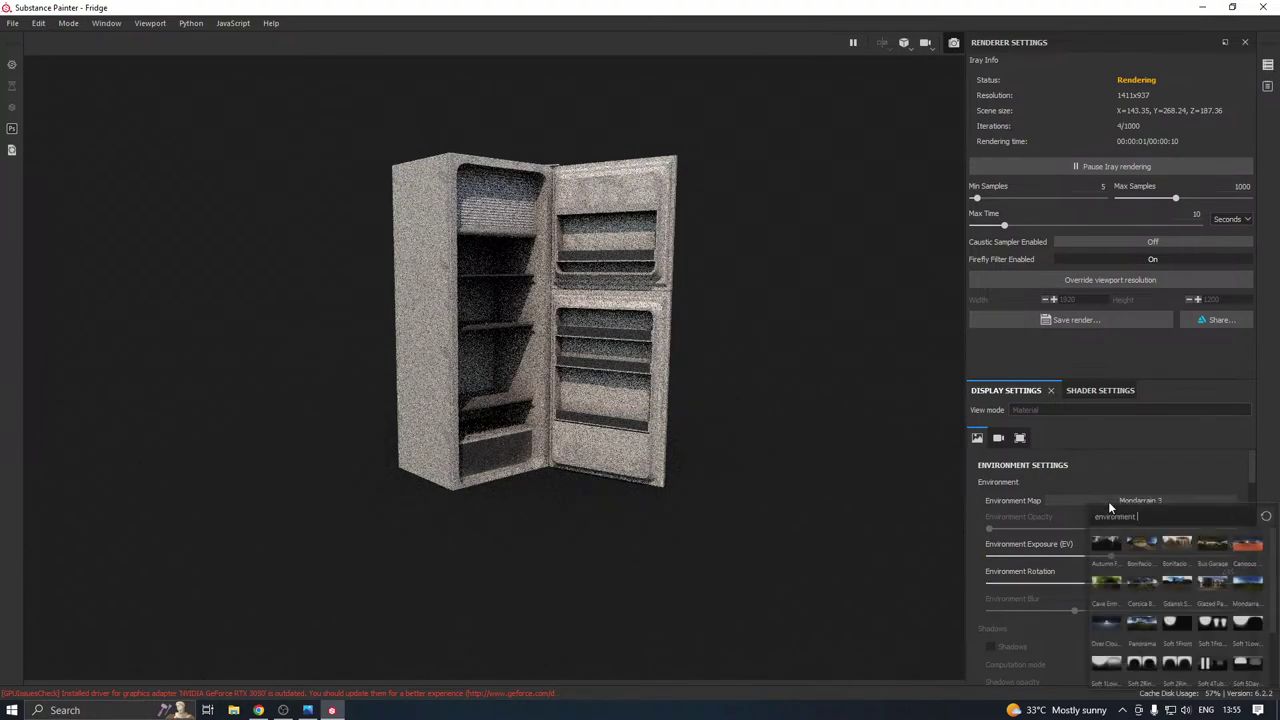
pyautogui.click(1210, 588)
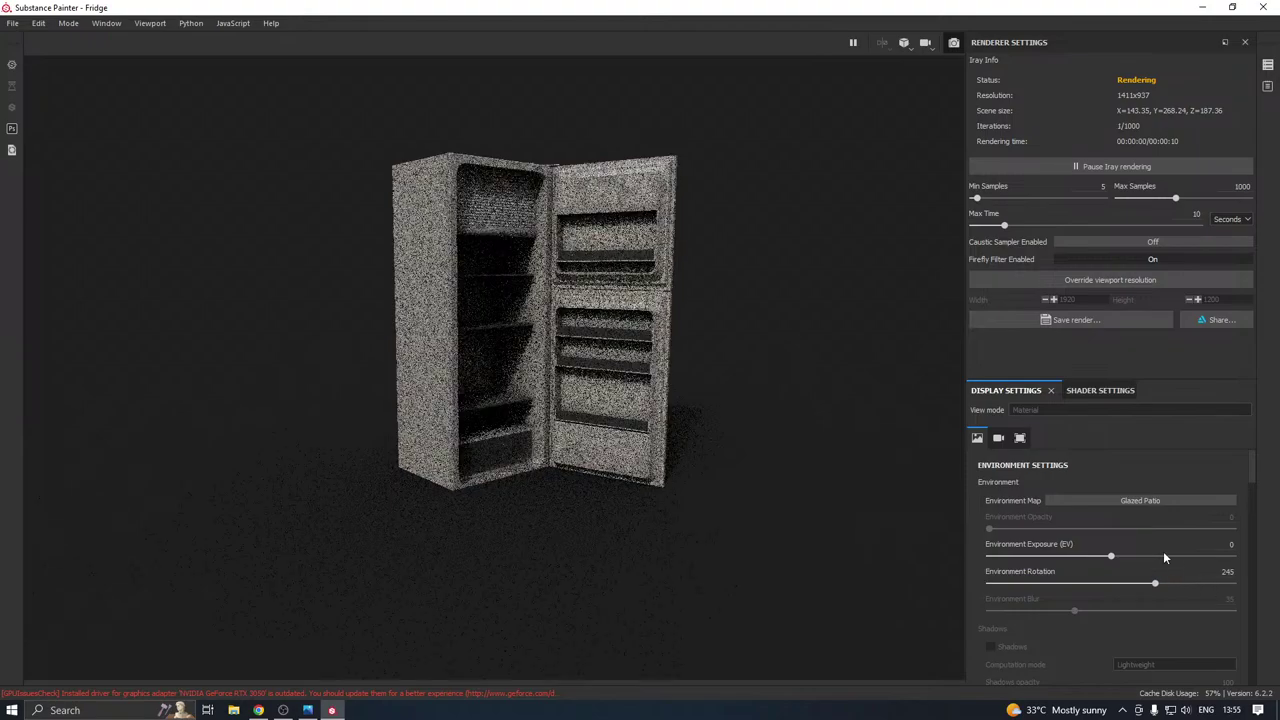
pyautogui.click(1150, 500)
pyautogui.click(1143, 539)
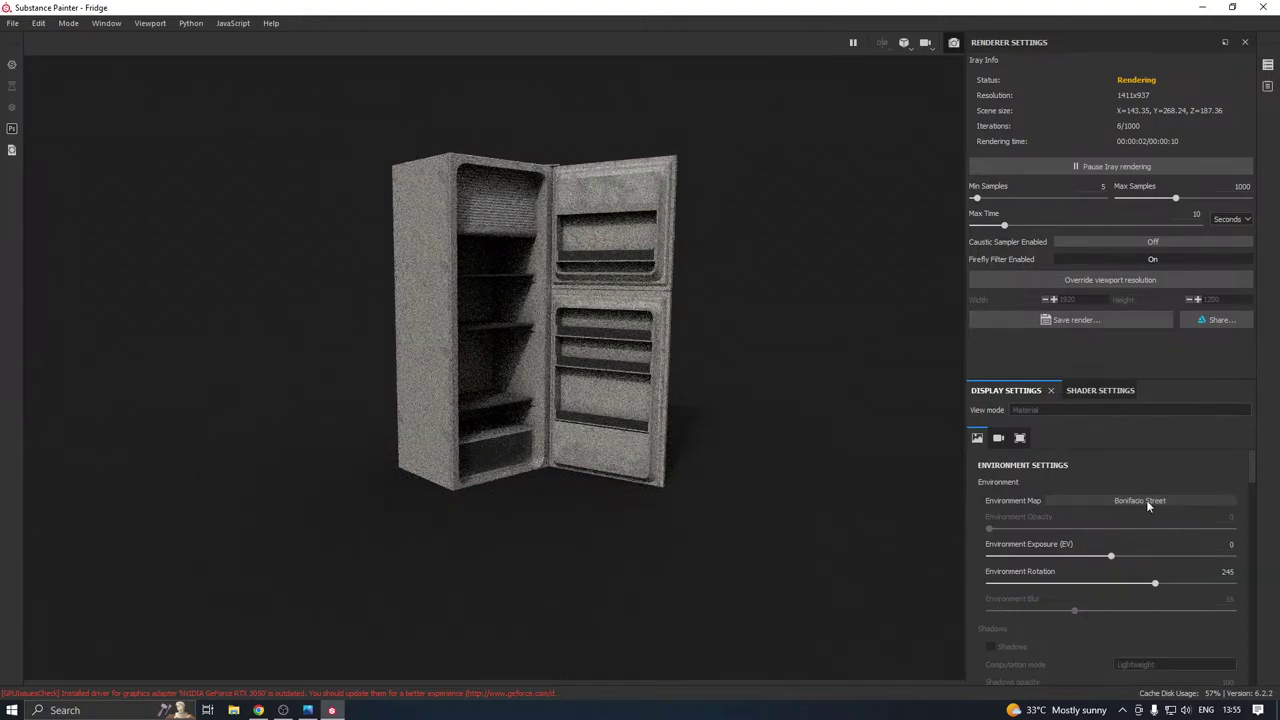
pyautogui.click(1194, 498)
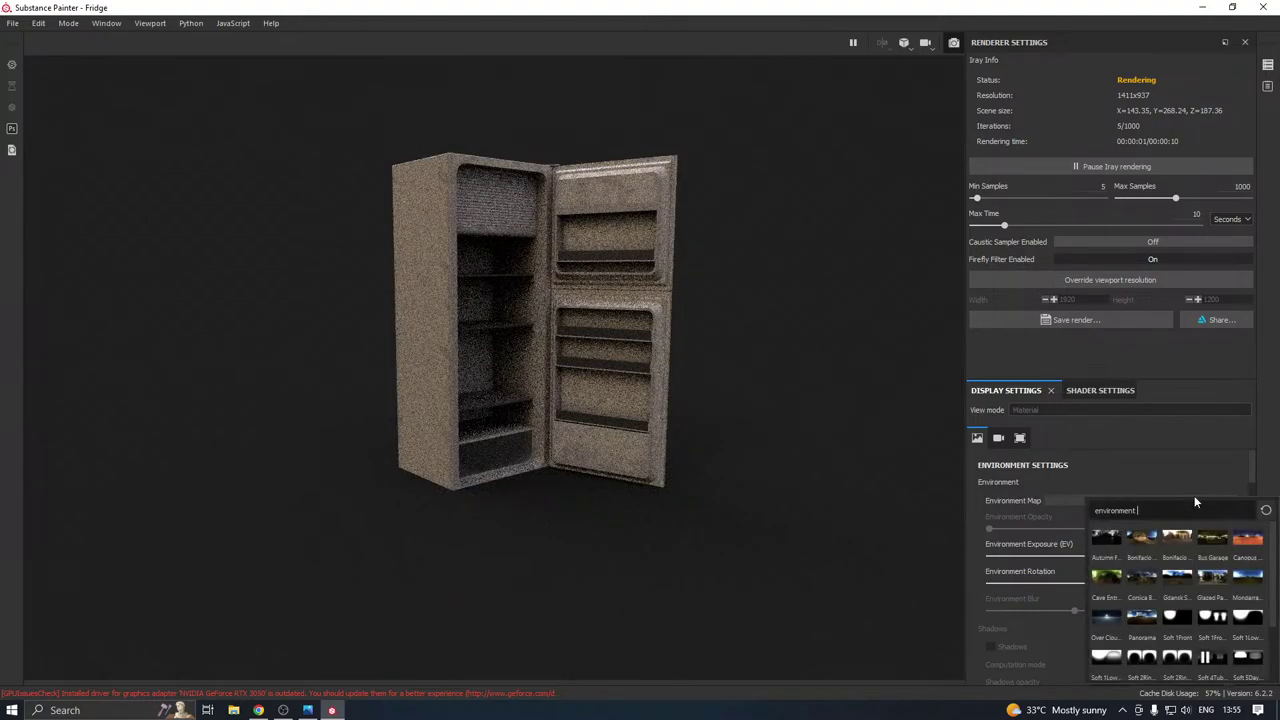
pyautogui.click(1214, 538)
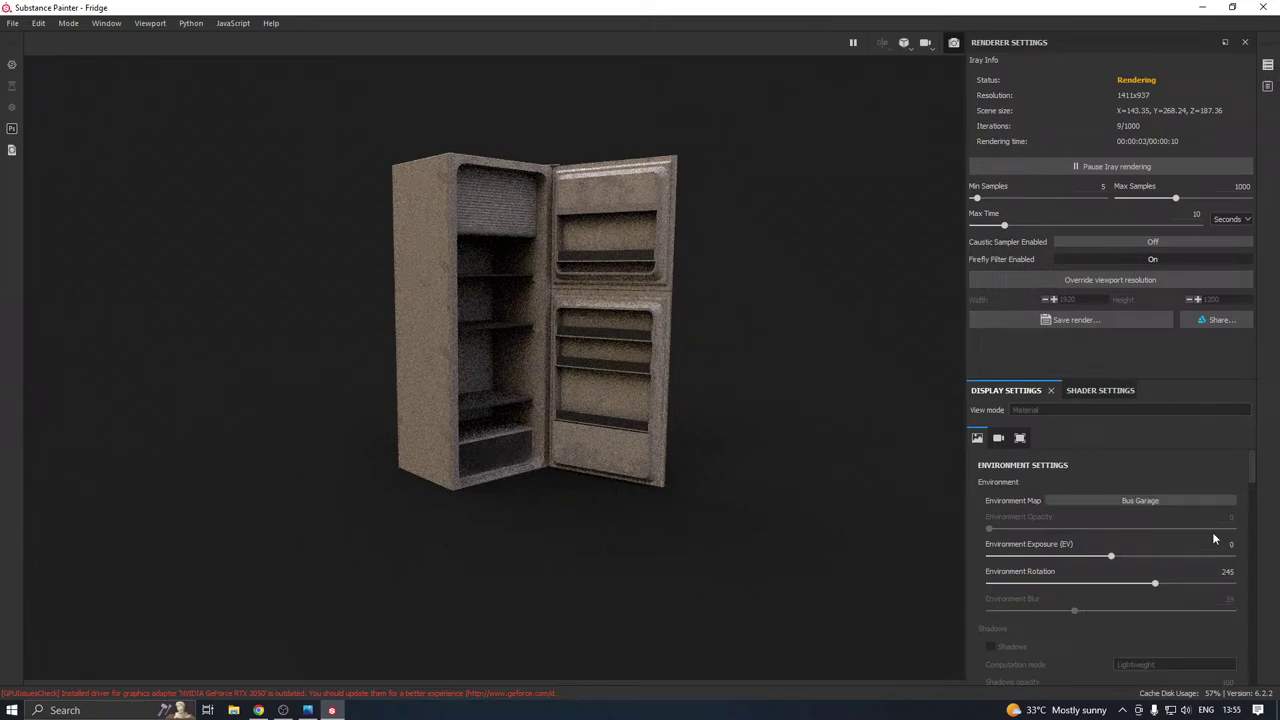
# Light the open fridge with the Autumn Forest map at an environment rotation of 178 and set the render's minimum samples to 43.
pyautogui.click(1107, 501)
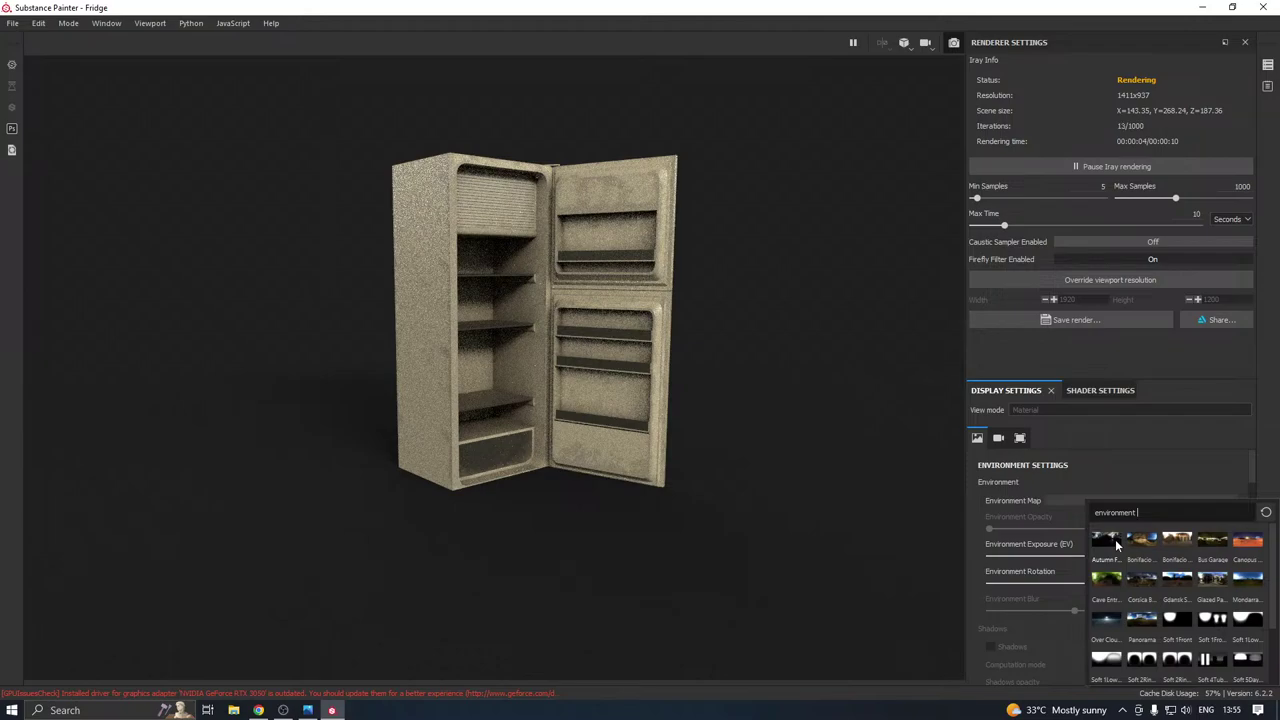
pyautogui.click(1117, 544)
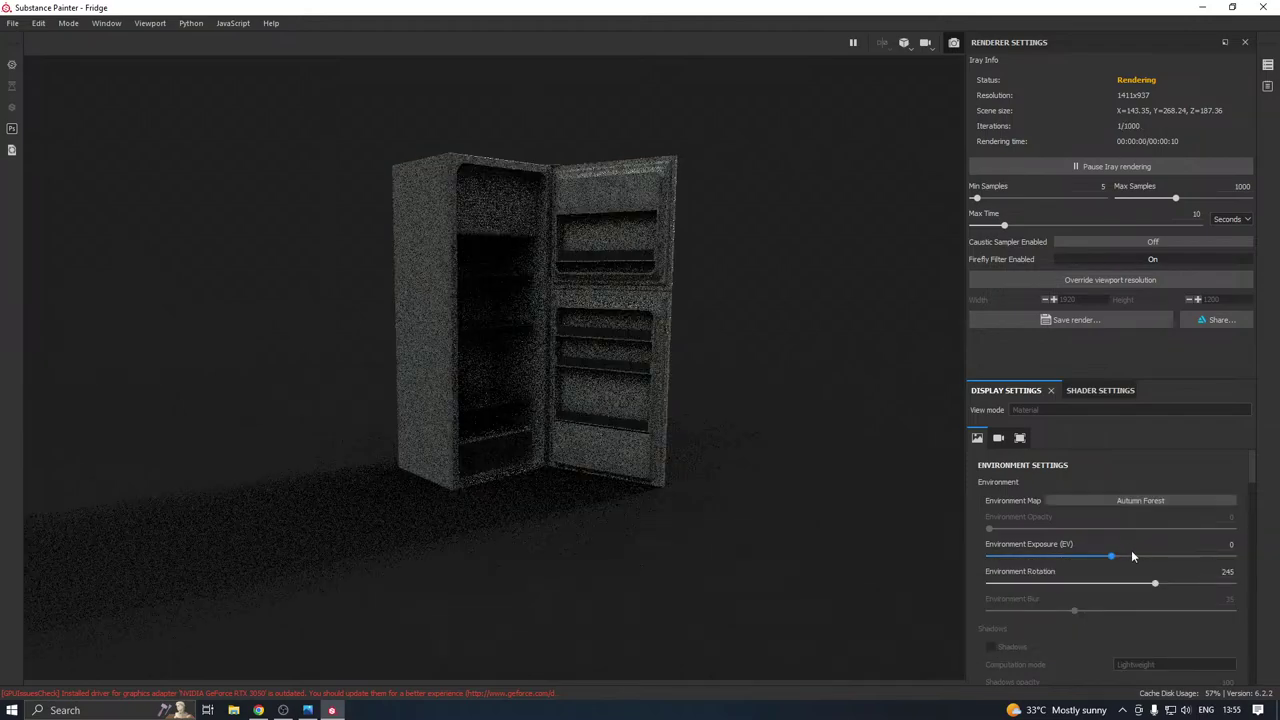
pyautogui.moveTo(1145, 583); pyautogui.dragTo(1106, 583)
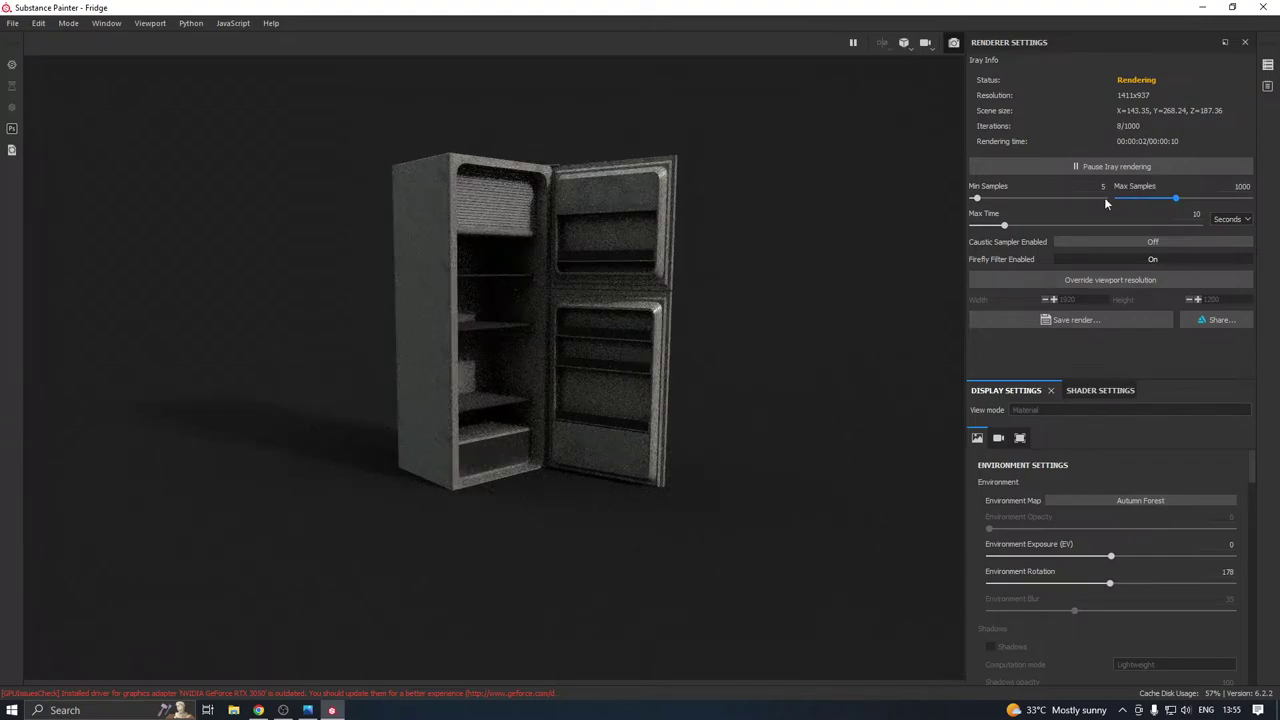
pyautogui.moveTo(979, 197); pyautogui.dragTo(988, 197)
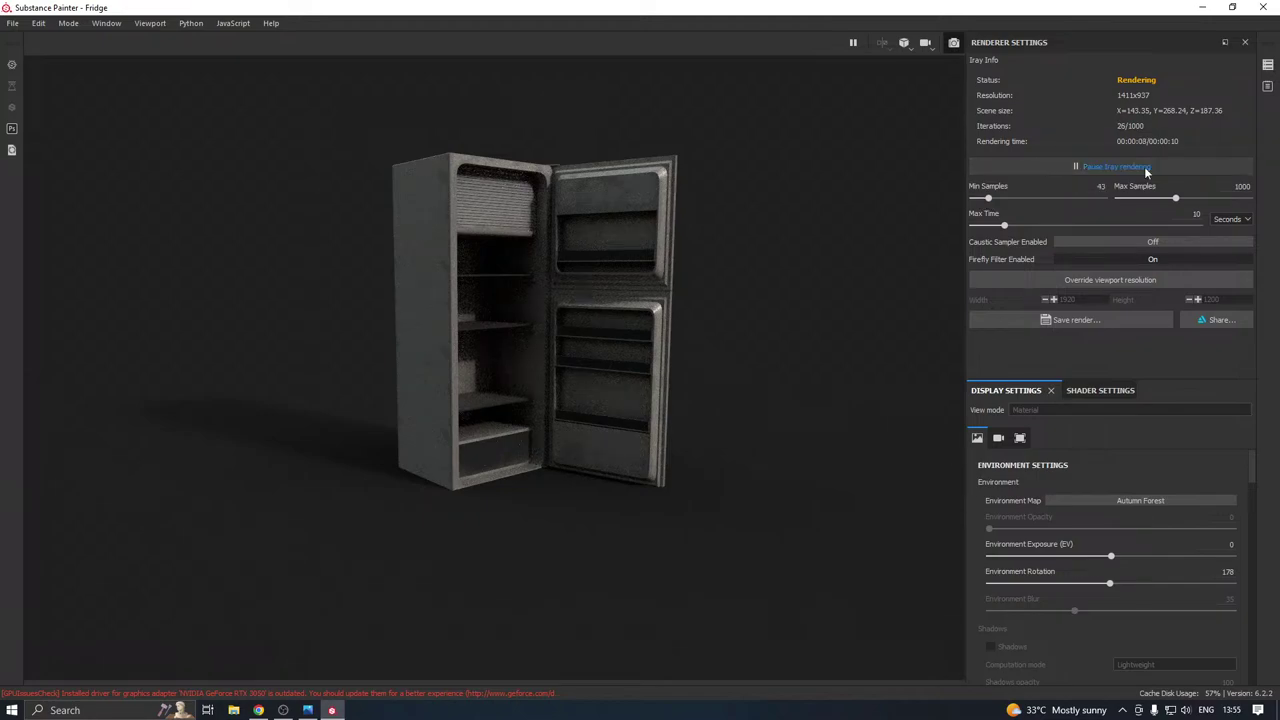
# Try glossiness values of 0.18 and 0.8 on the dome's ground.
pyautogui.scroll(-5, 1018, 502)
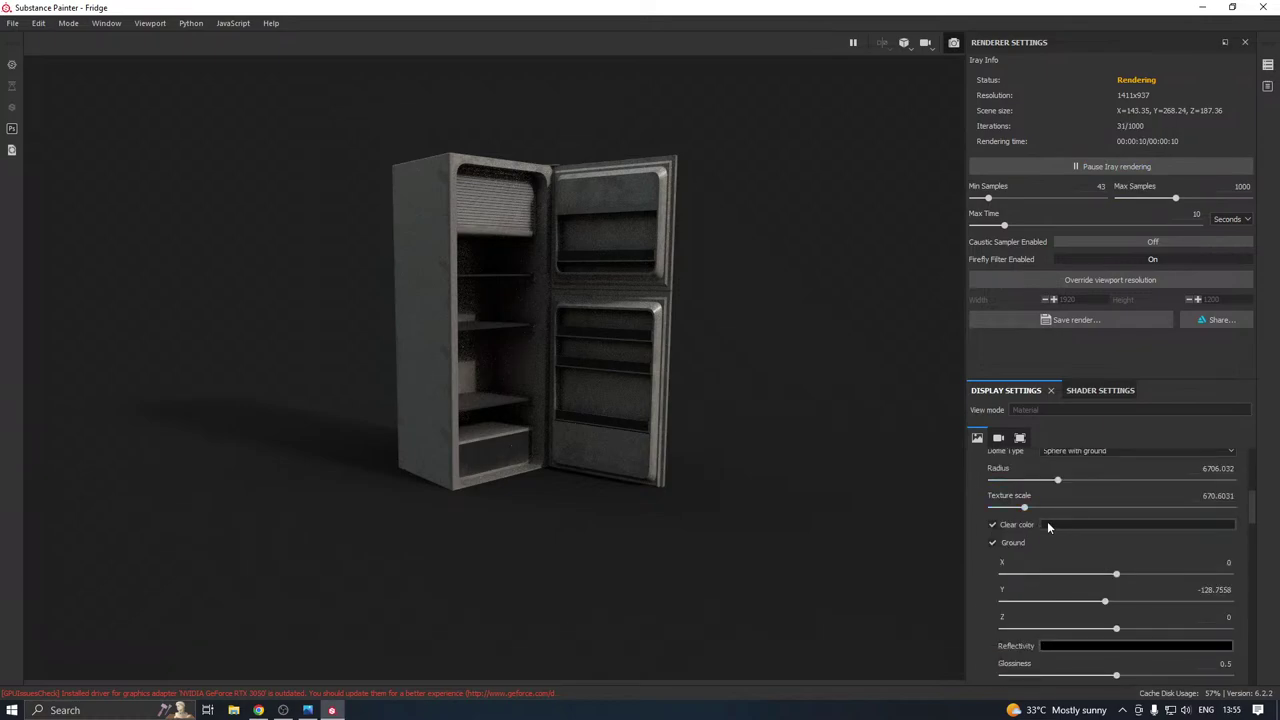
pyautogui.scroll(-3, 1050, 542)
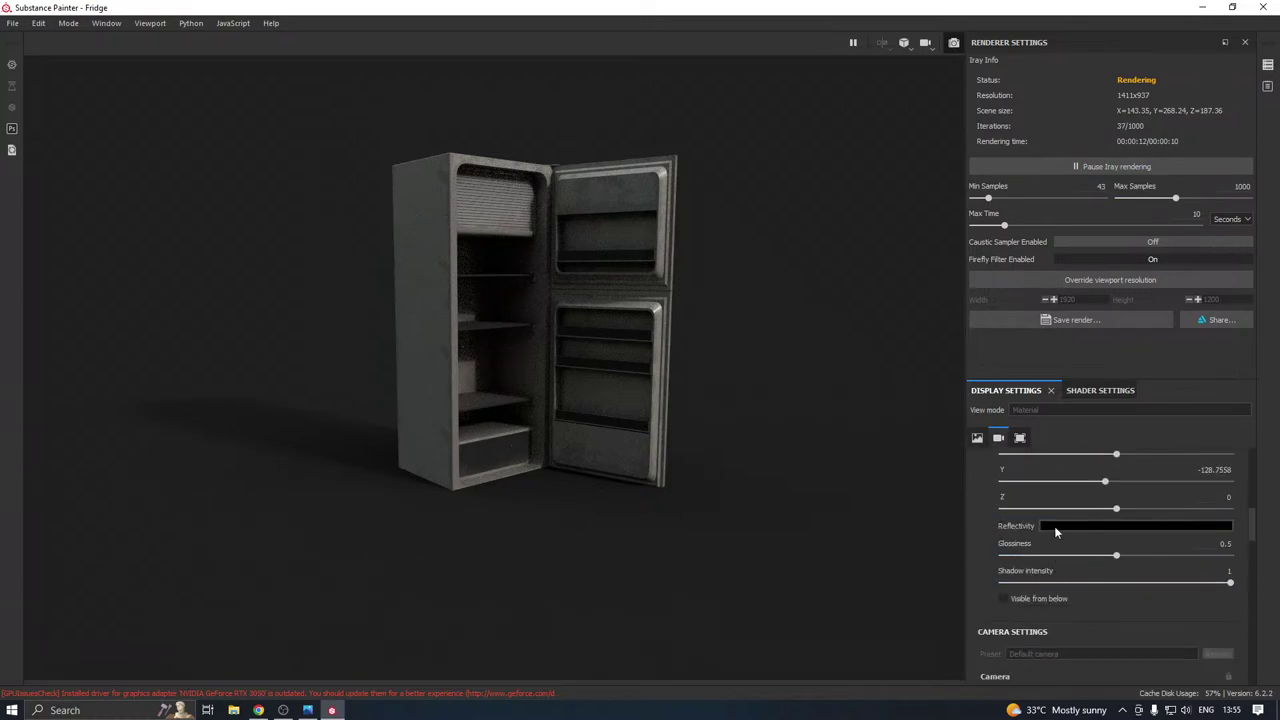
pyautogui.click(1054, 526)
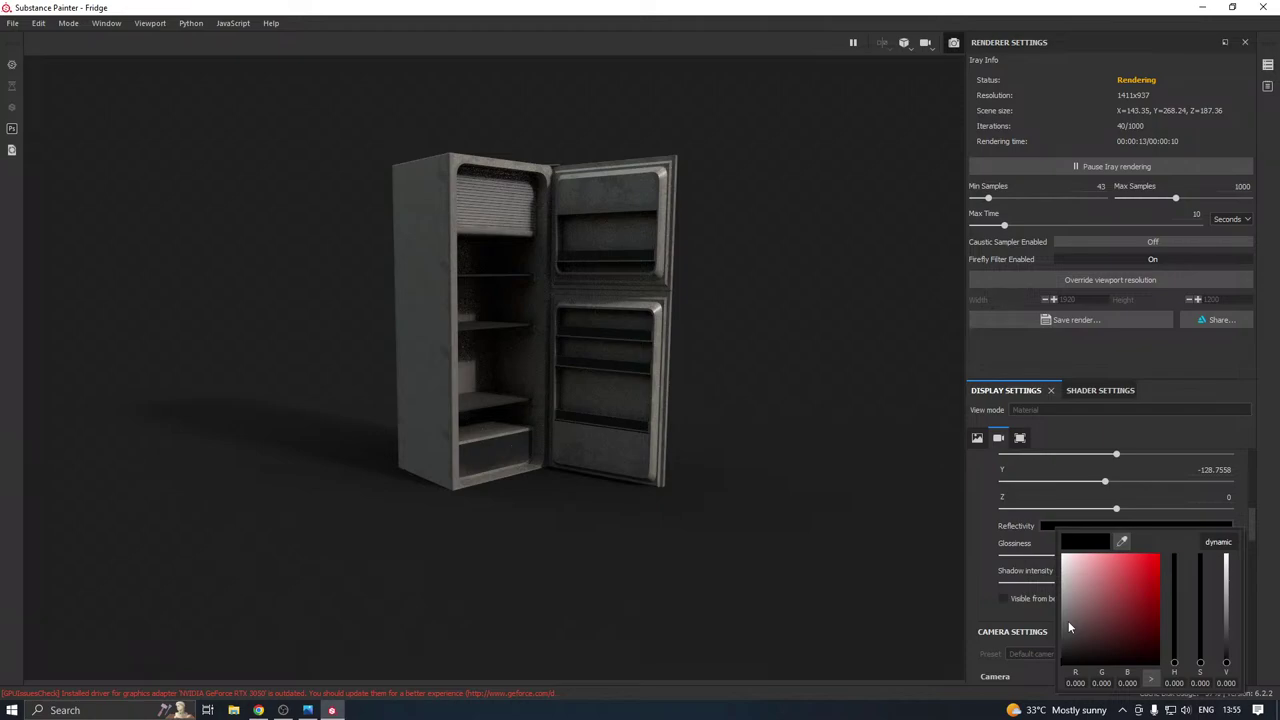
pyautogui.click(978, 541)
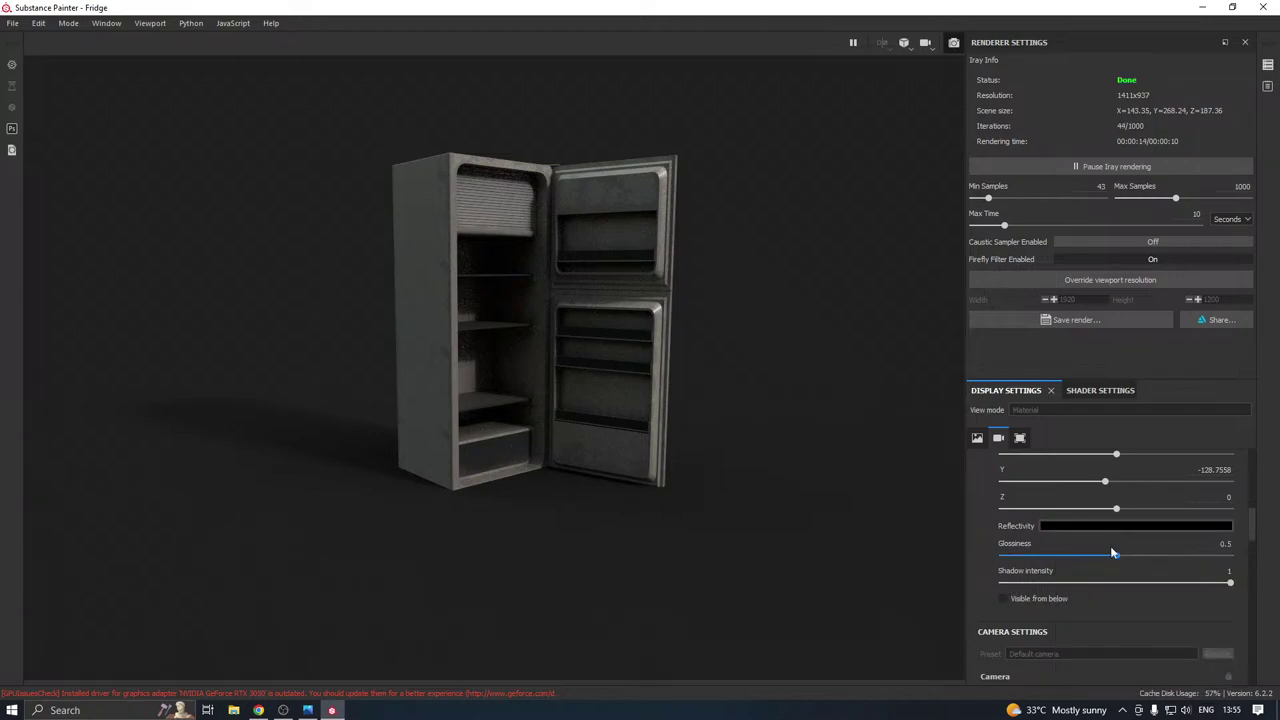
pyautogui.moveTo(1112, 552); pyautogui.dragTo(1045, 557)
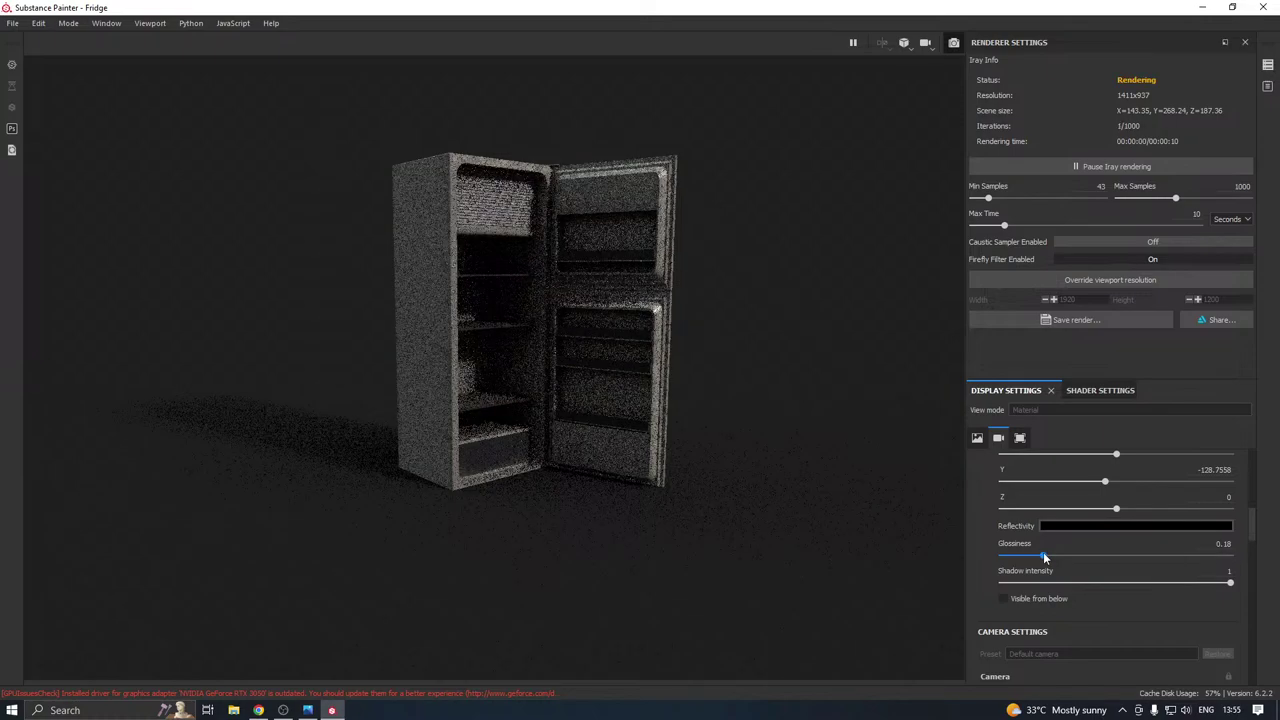
pyautogui.moveTo(1148, 551); pyautogui.dragTo(1184, 557)
# Set the ground's reflectivity to a neutral grey of R 0.557, G 0.553, B 0.553.
pyautogui.click(1127, 527)
pyautogui.click(1097, 622)
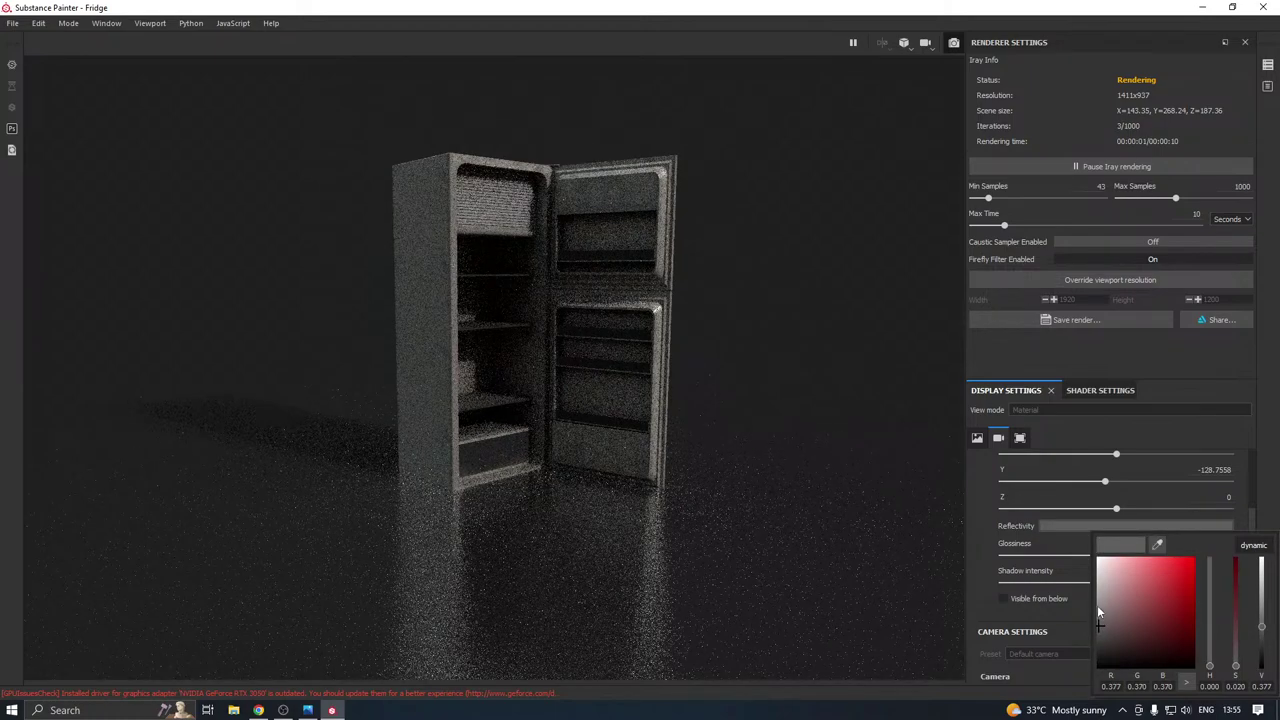
pyautogui.click(1097, 605)
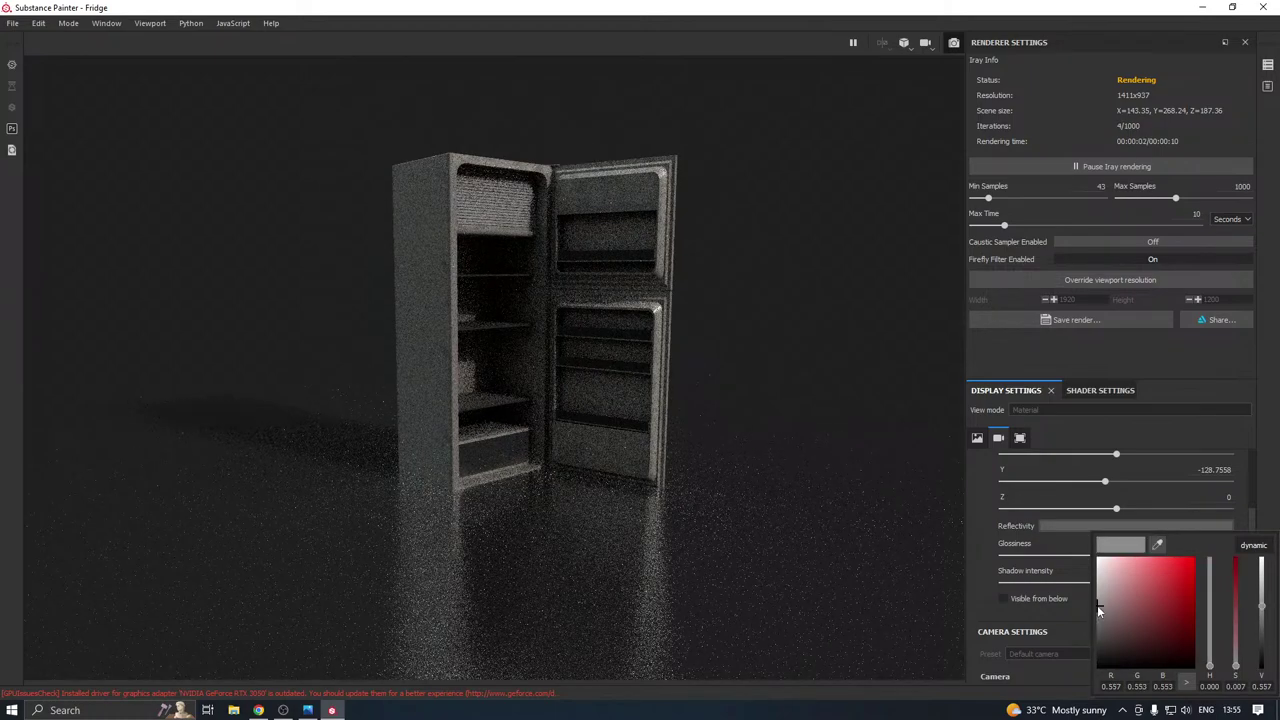
pyautogui.click(861, 526)
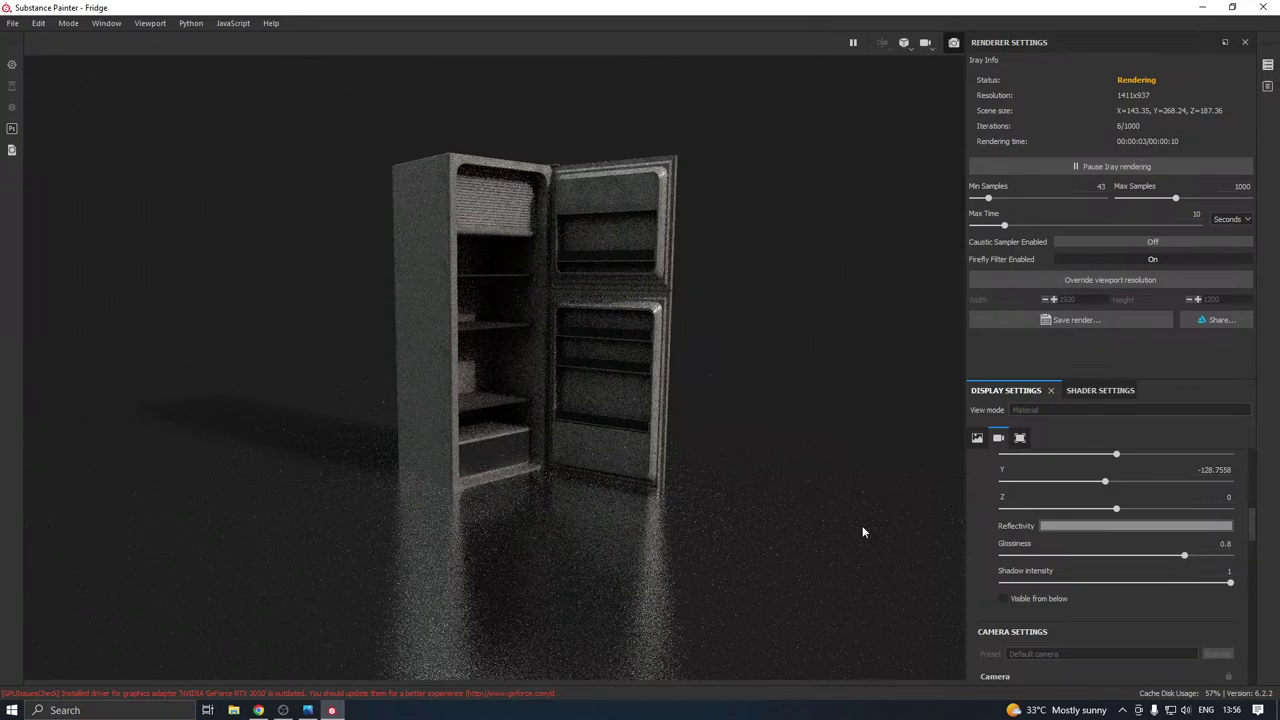
# Try a ground glossiness of 0.43, settle on 0.34, and render with the minimum samples set to 106.
pyautogui.click(1099, 555)
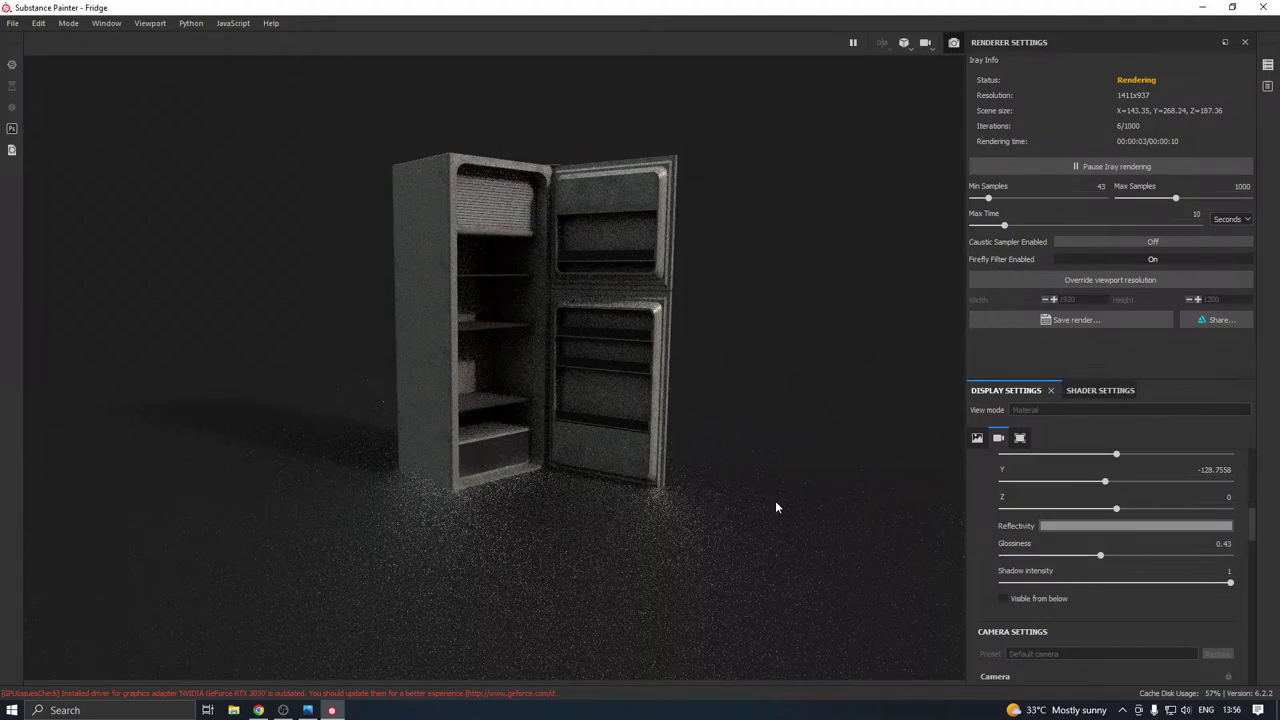
pyautogui.click(1080, 556)
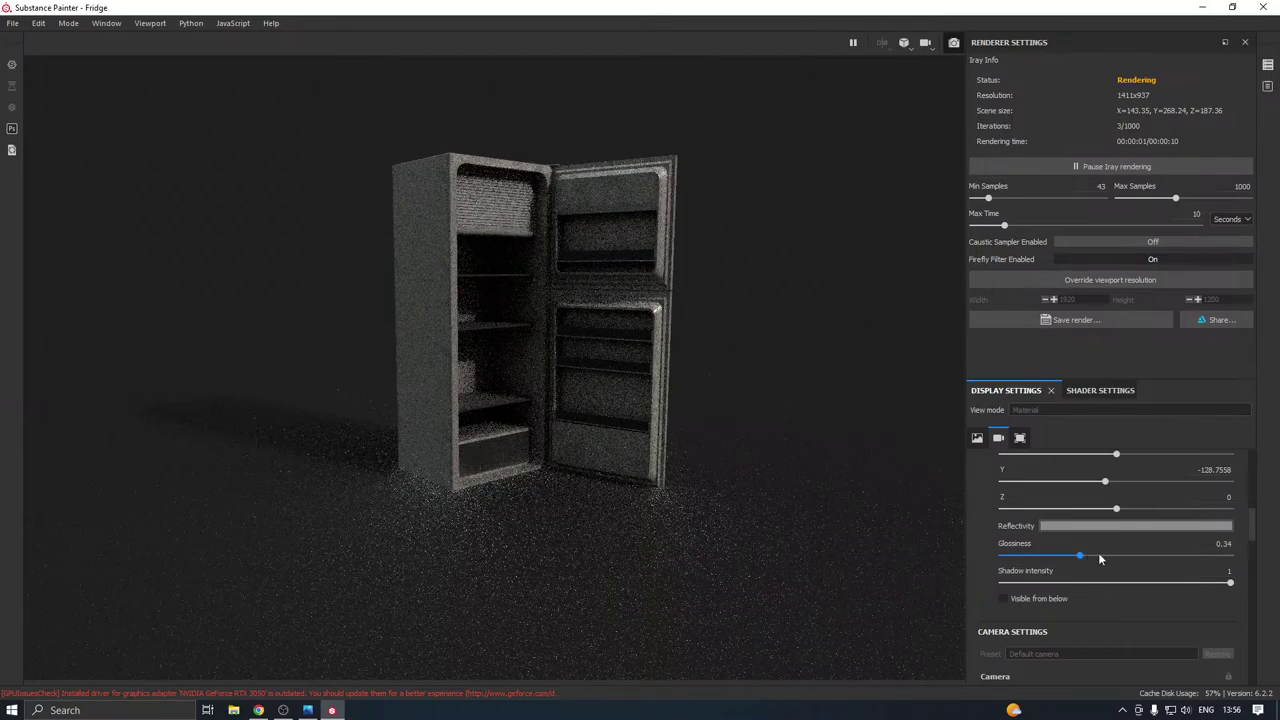
pyautogui.moveTo(988, 198); pyautogui.dragTo(998, 201)
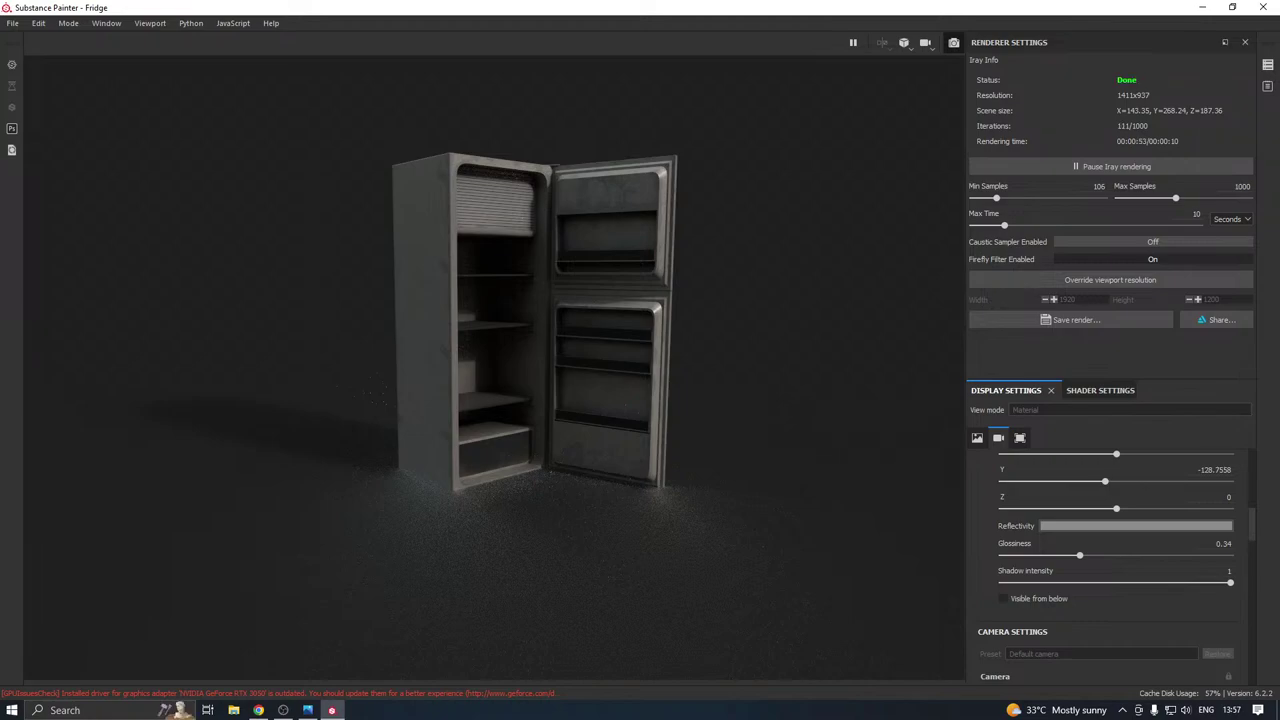
pyautogui.hotkey('alt', 'Tab')
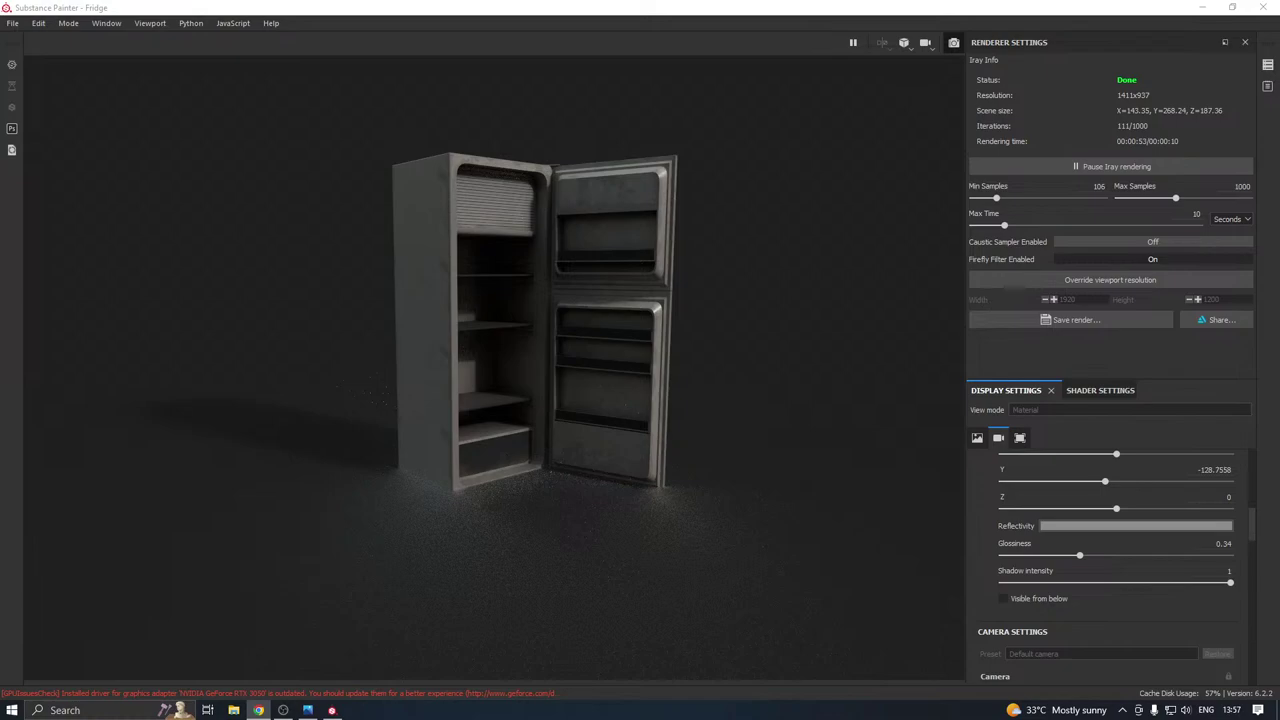
# Try minimum samples of 163 and 93 for the Iray render of the open fridge.
pyautogui.click(349, 509)
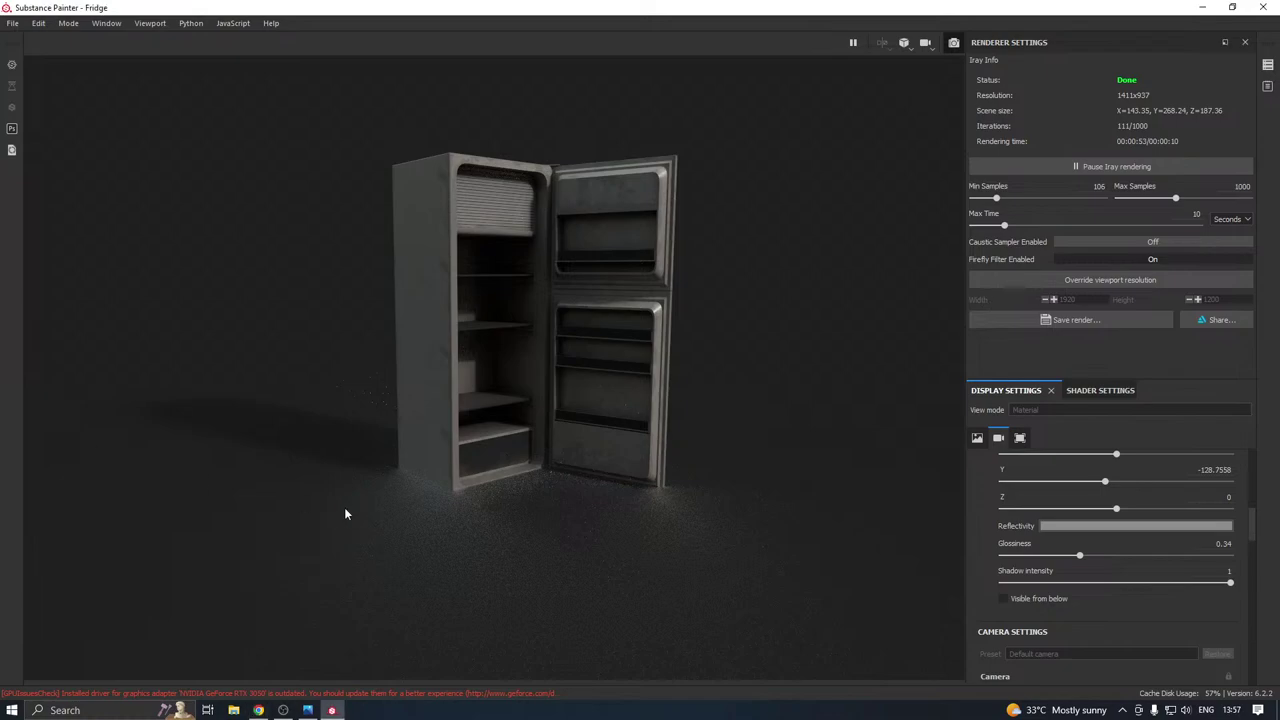
pyautogui.click(1006, 200)
pyautogui.click(996, 200)
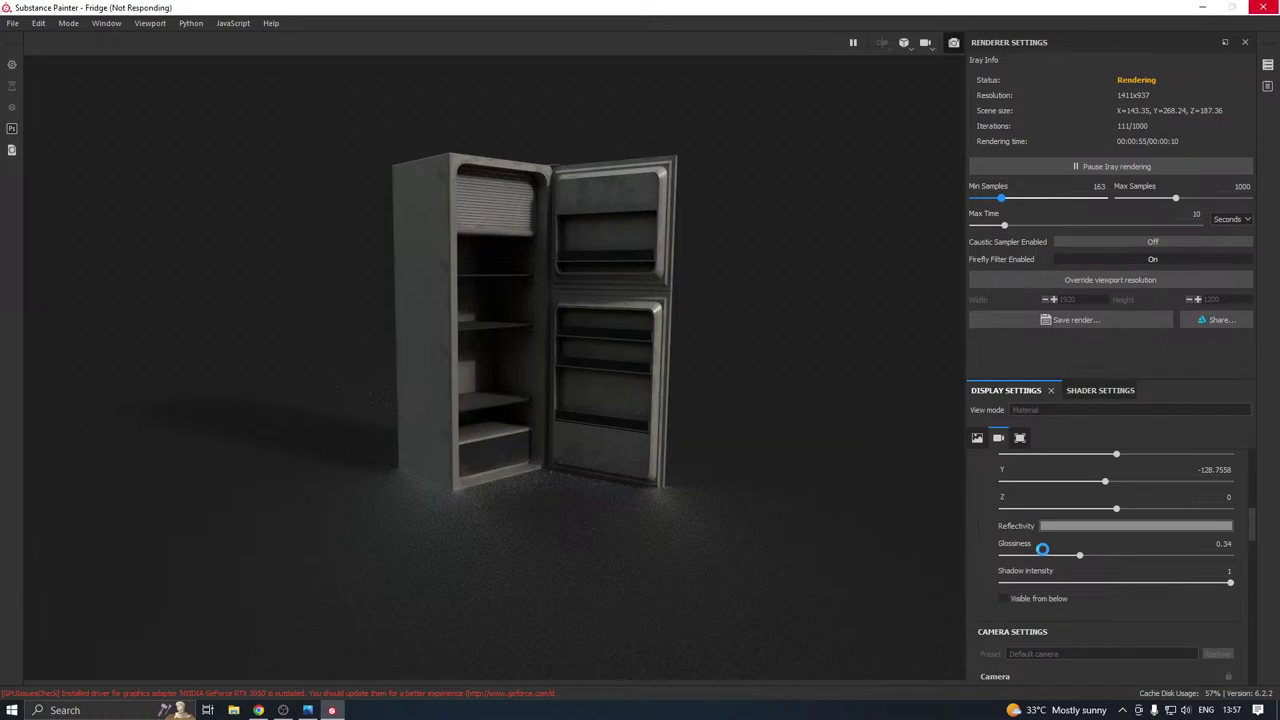
# Set the ground's glossiness to 0.08 and render the fridge with the minimum samples set to 24.
pyautogui.scroll(-3, 1064, 558)
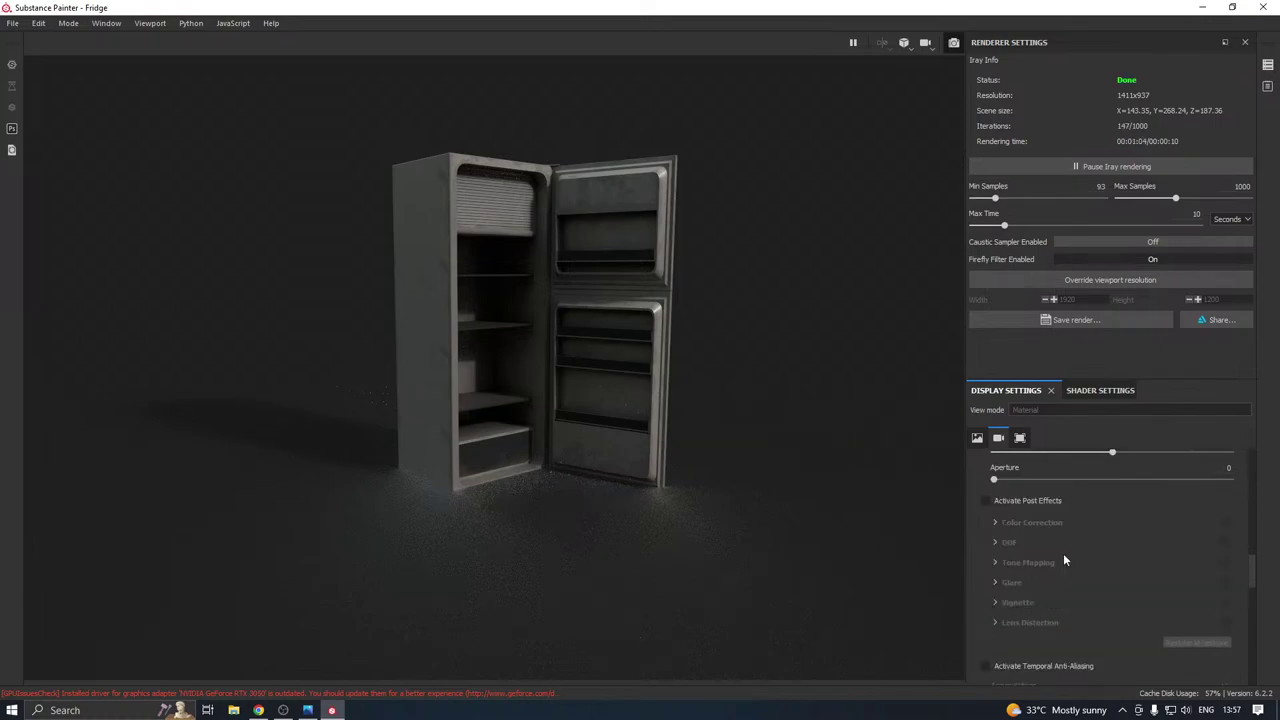
pyautogui.scroll(2, 1064, 558)
pyautogui.scroll(1, 1063, 559)
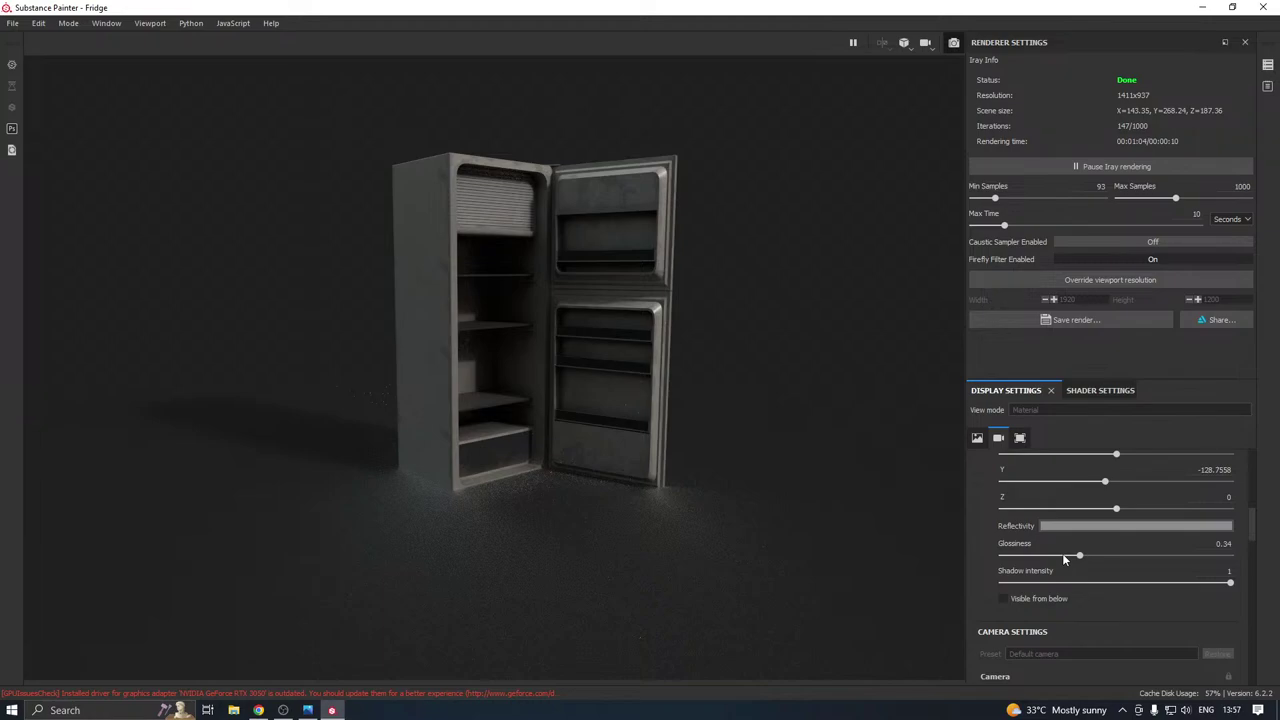
pyautogui.click(1043, 557)
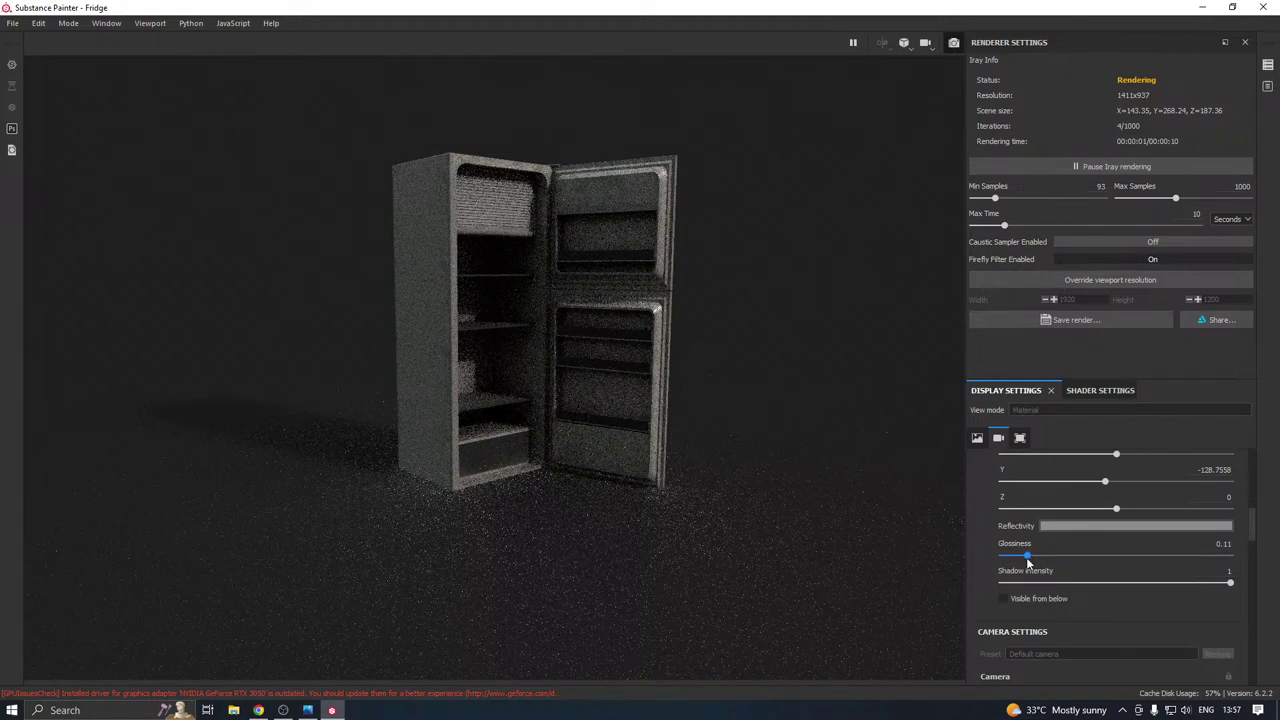
pyautogui.click(1020, 560)
pyautogui.moveTo(985, 201); pyautogui.dragTo(984, 202)
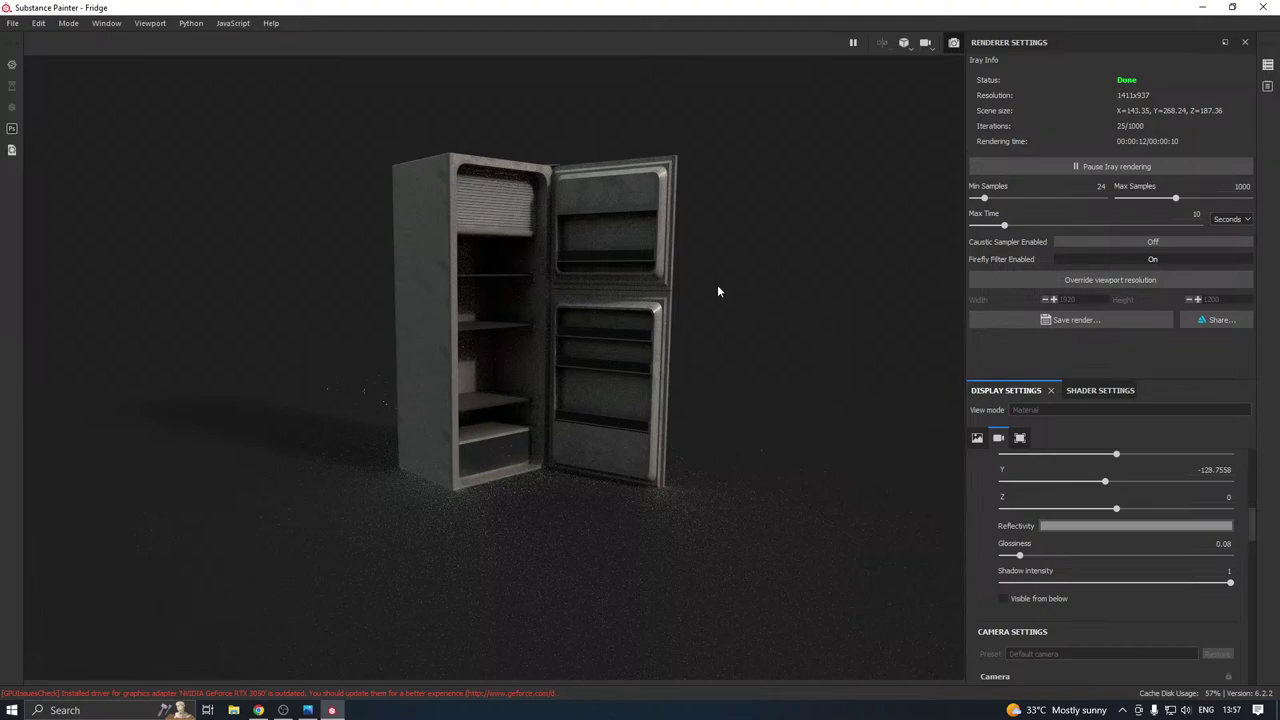
pyautogui.click(283, 710)
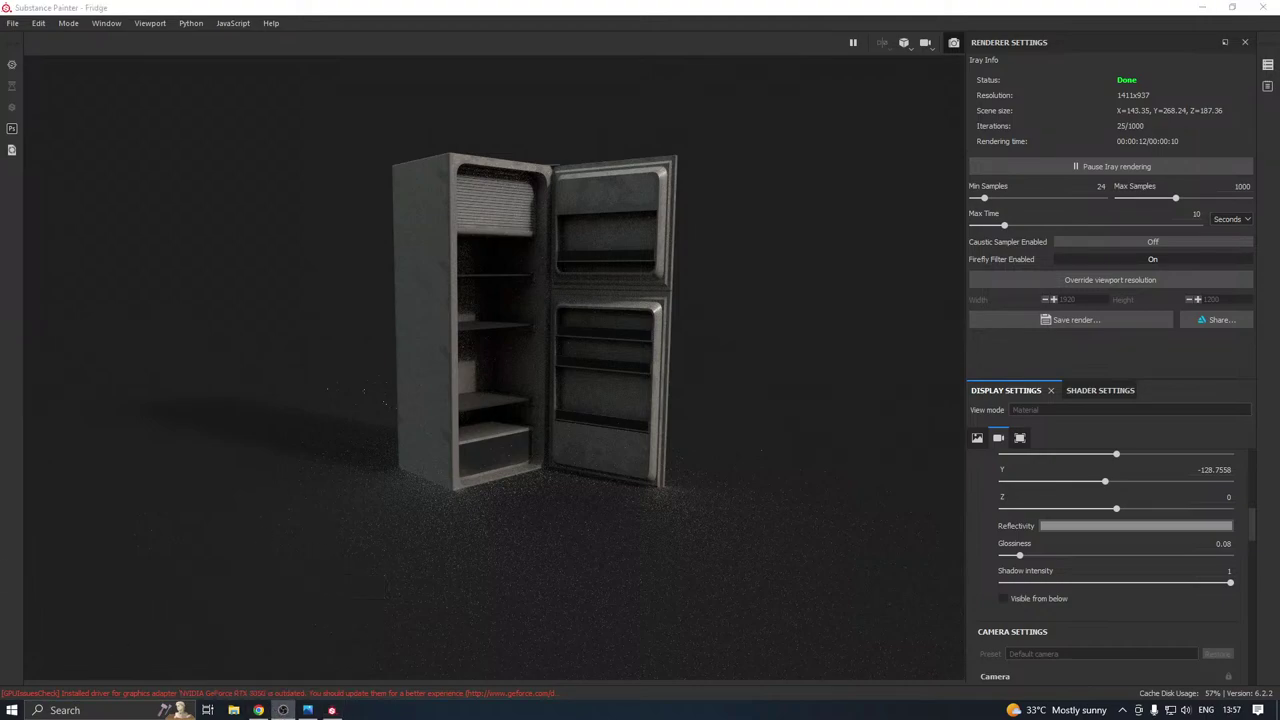